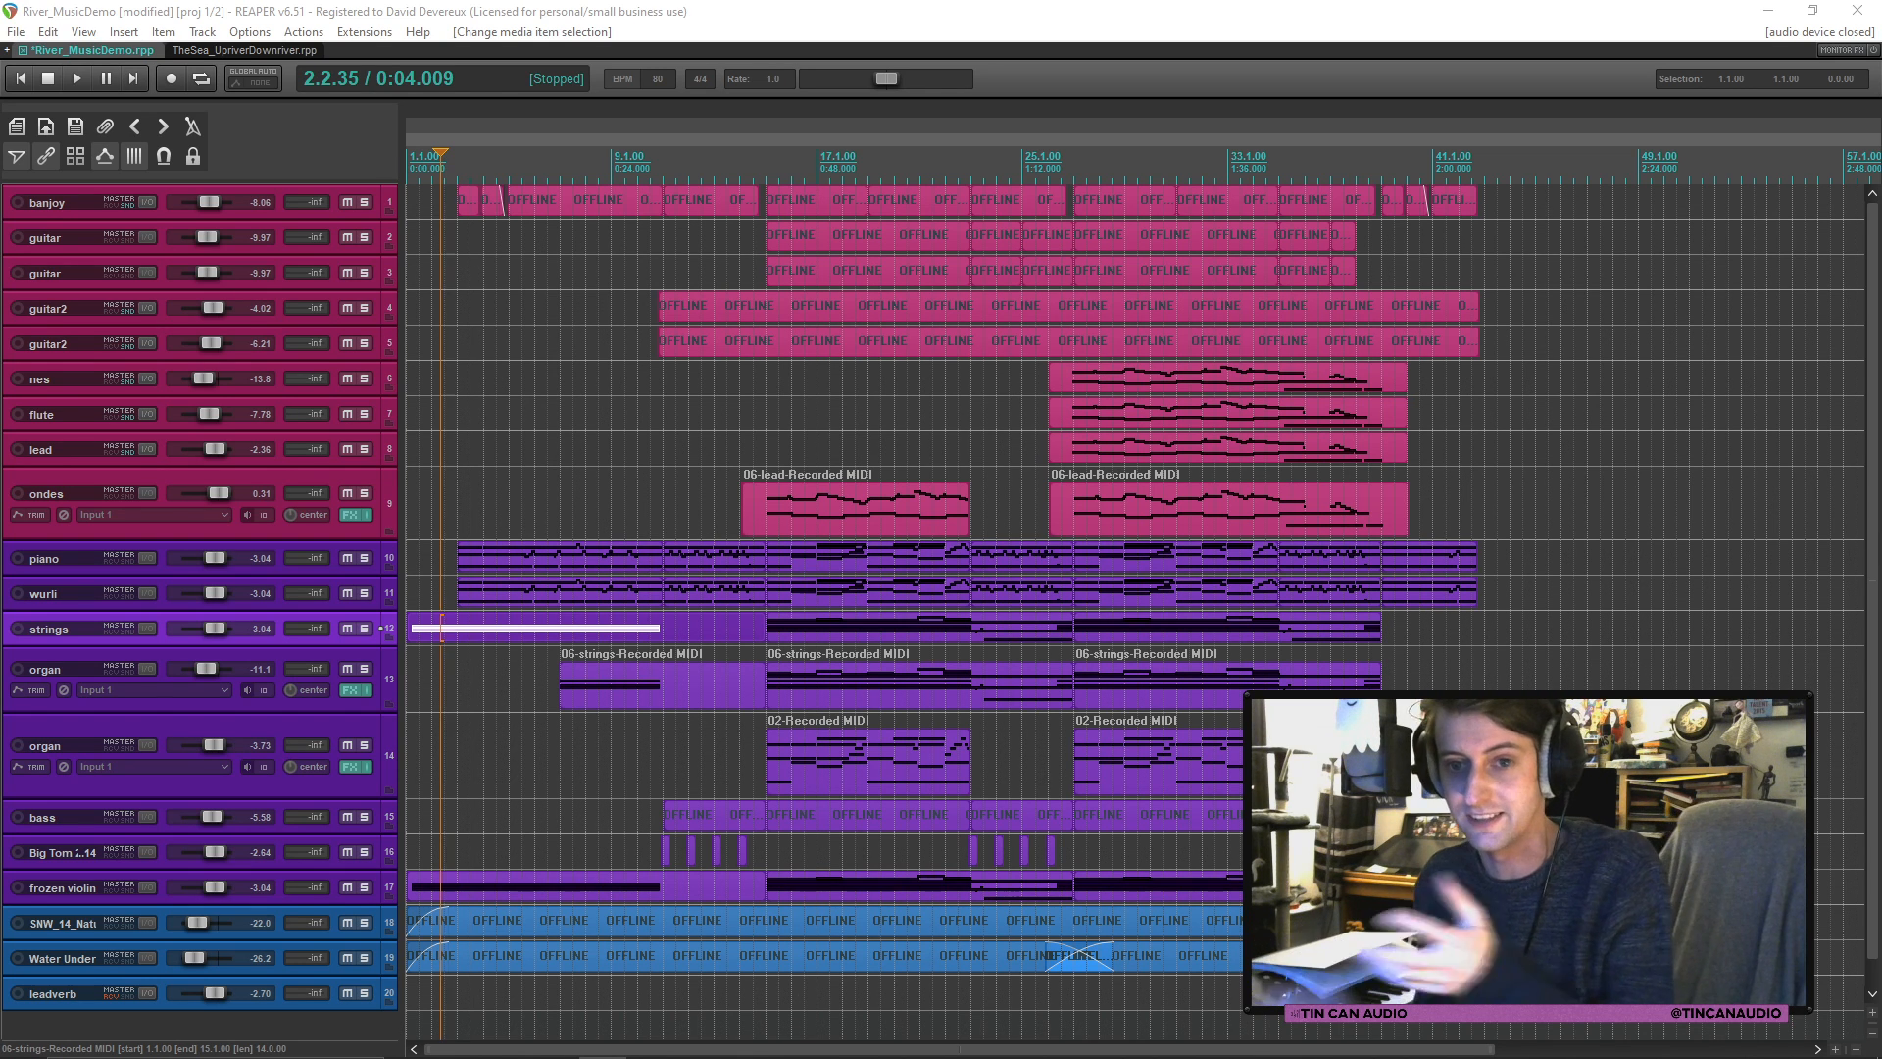
Step: Return the edit cursor to the start of the project and save it
left_click(544, 639)
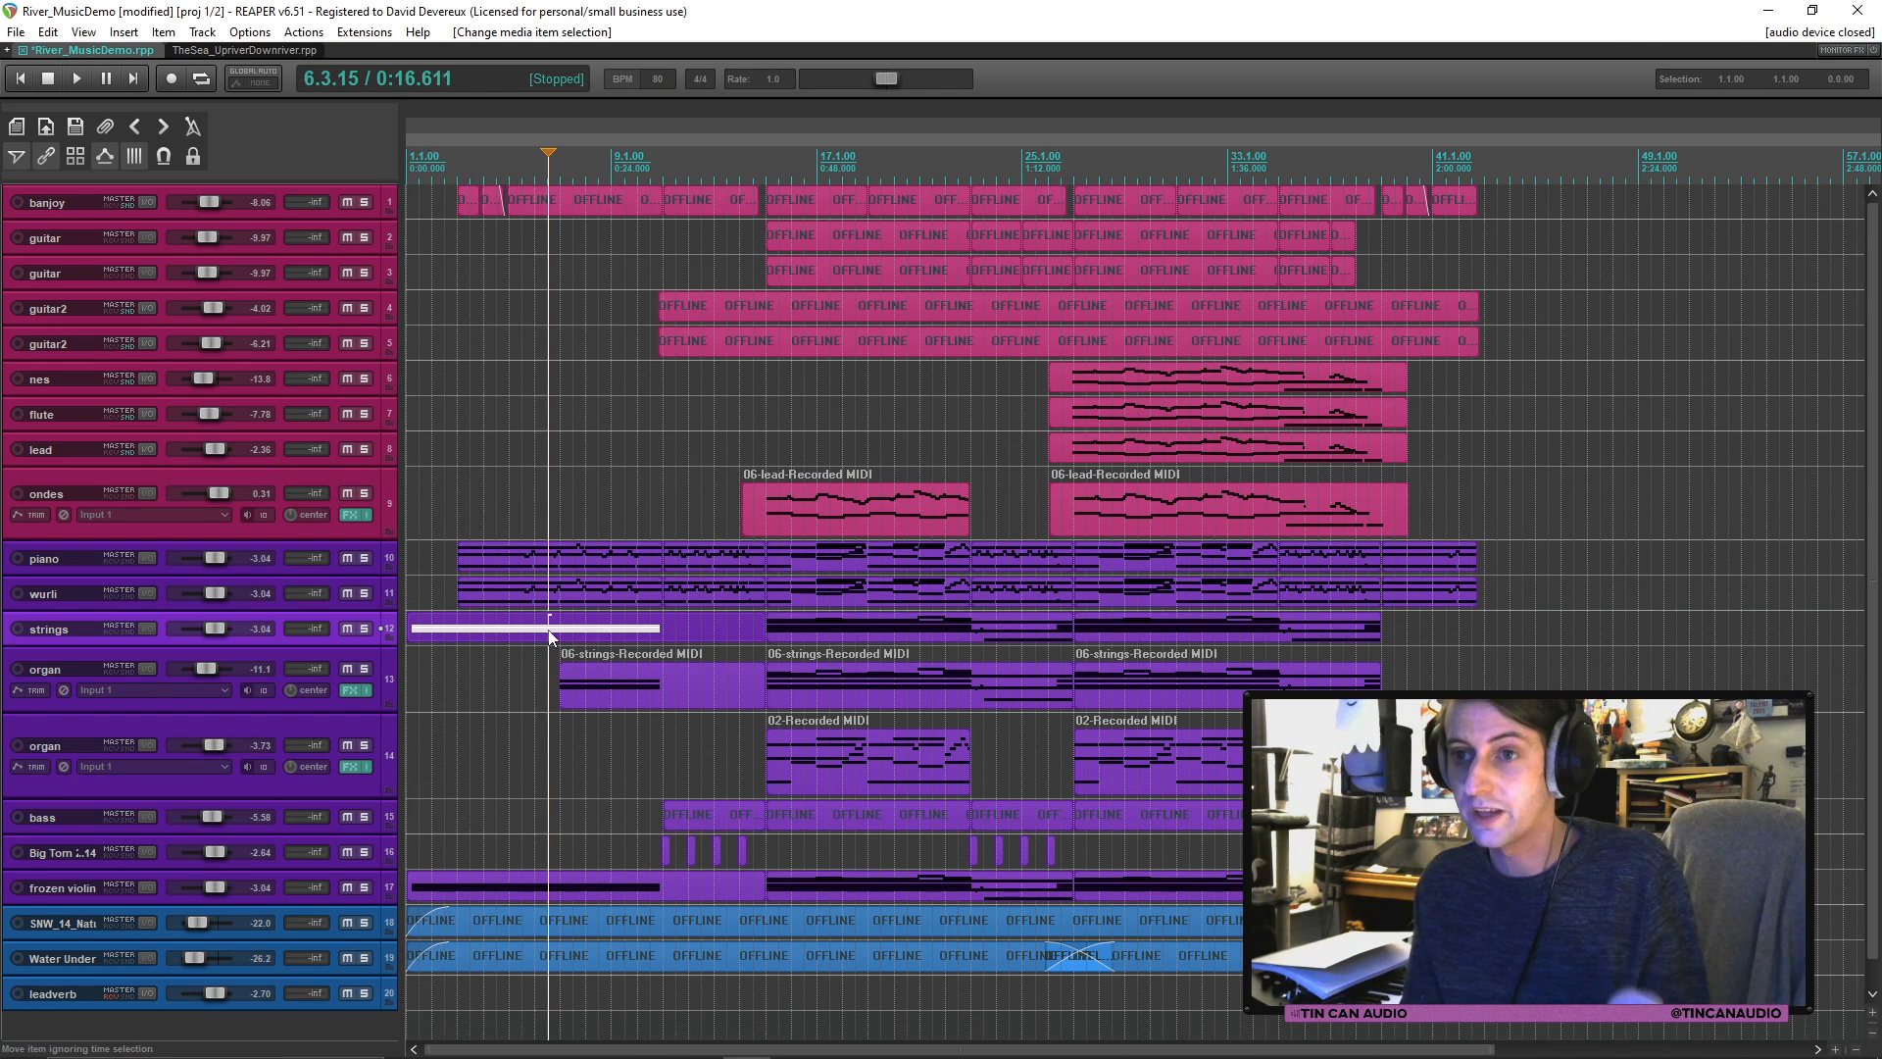
left_click(19, 80)
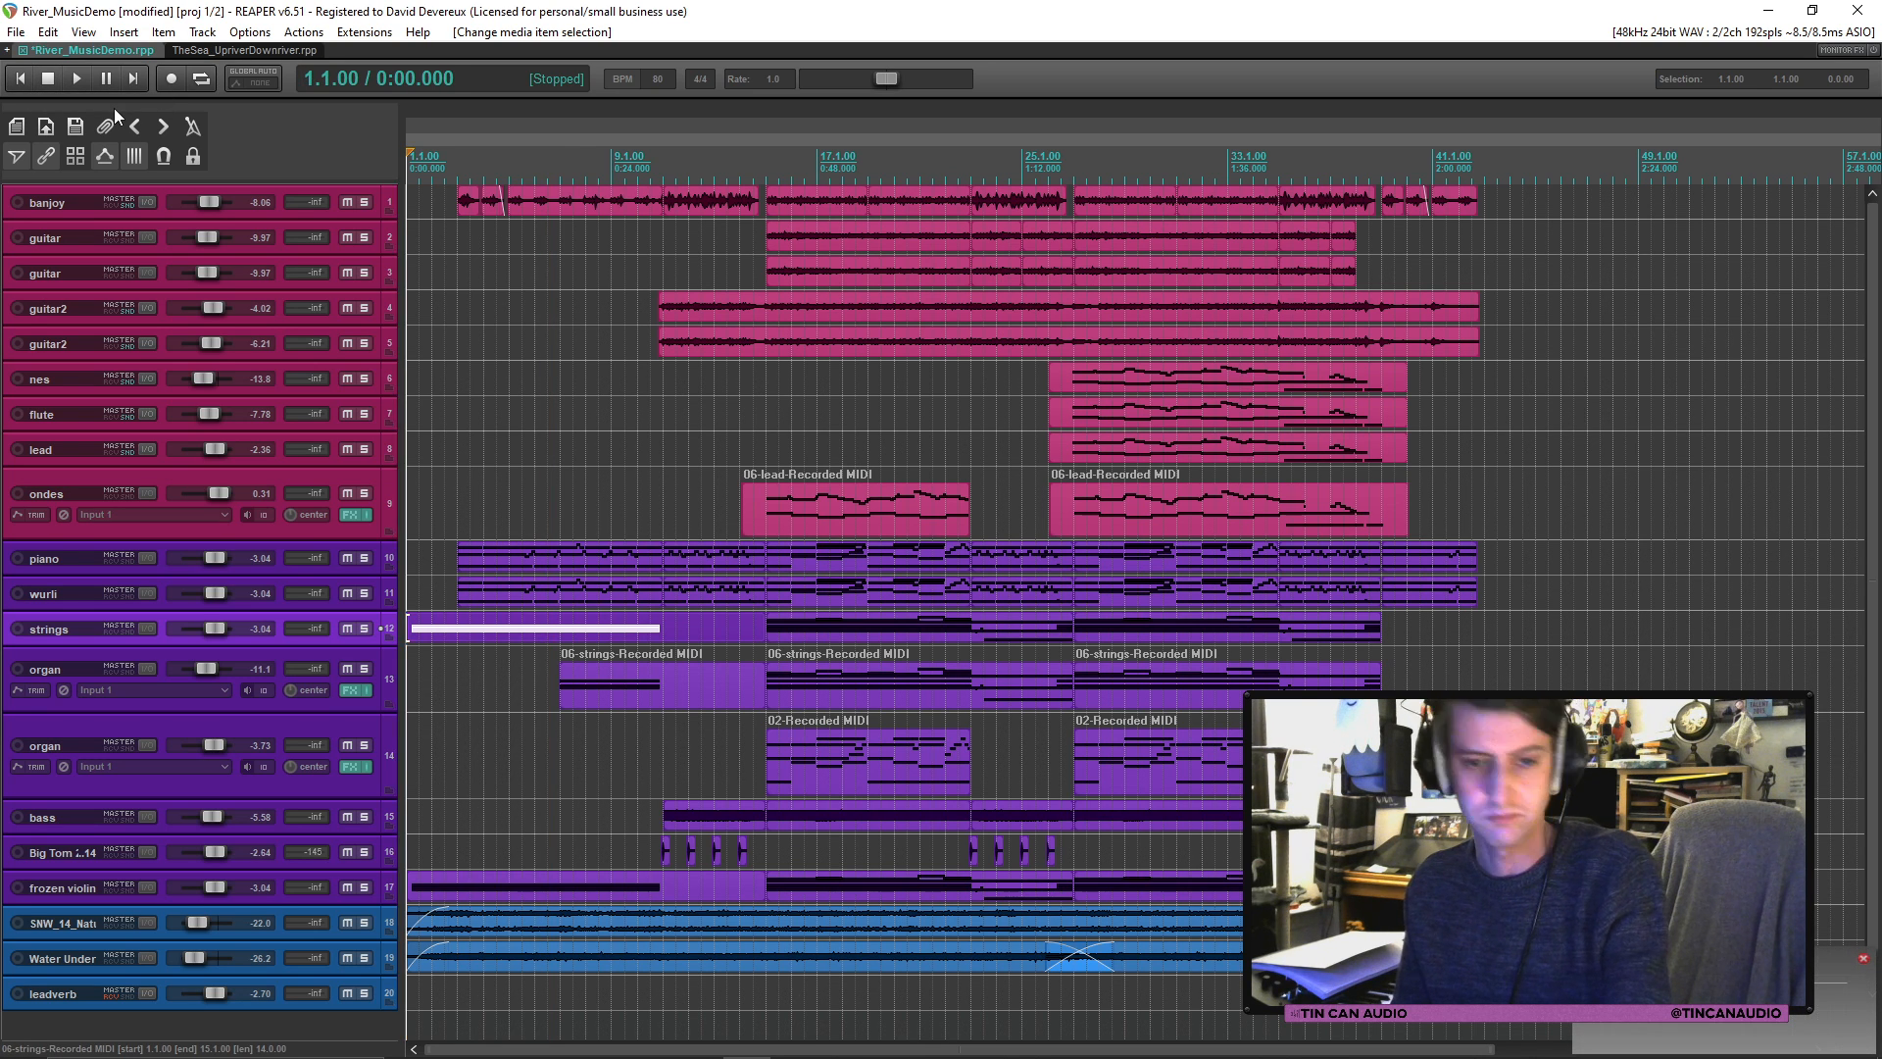
key("ctrl+s")
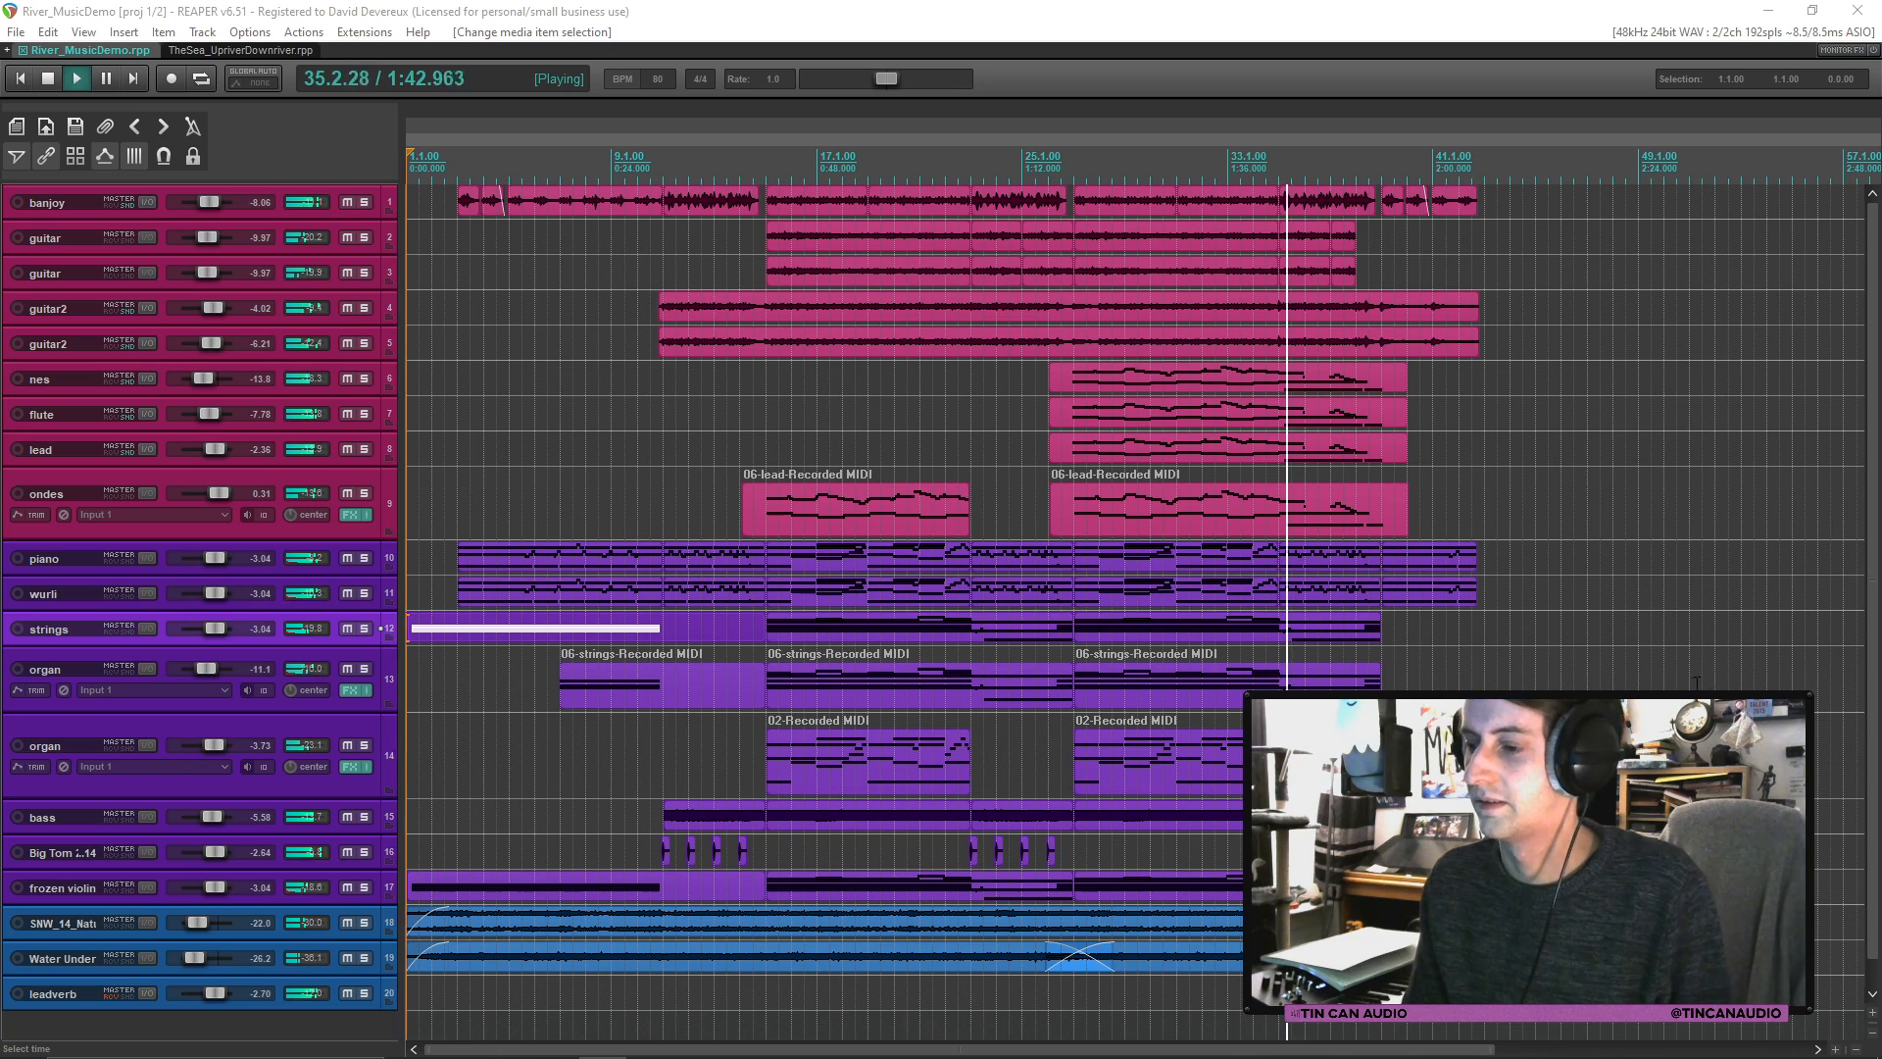
Step: Listen to the full arrangement through to the end of its last items, then stop playback
scroll(1852, 588, "up", 2)
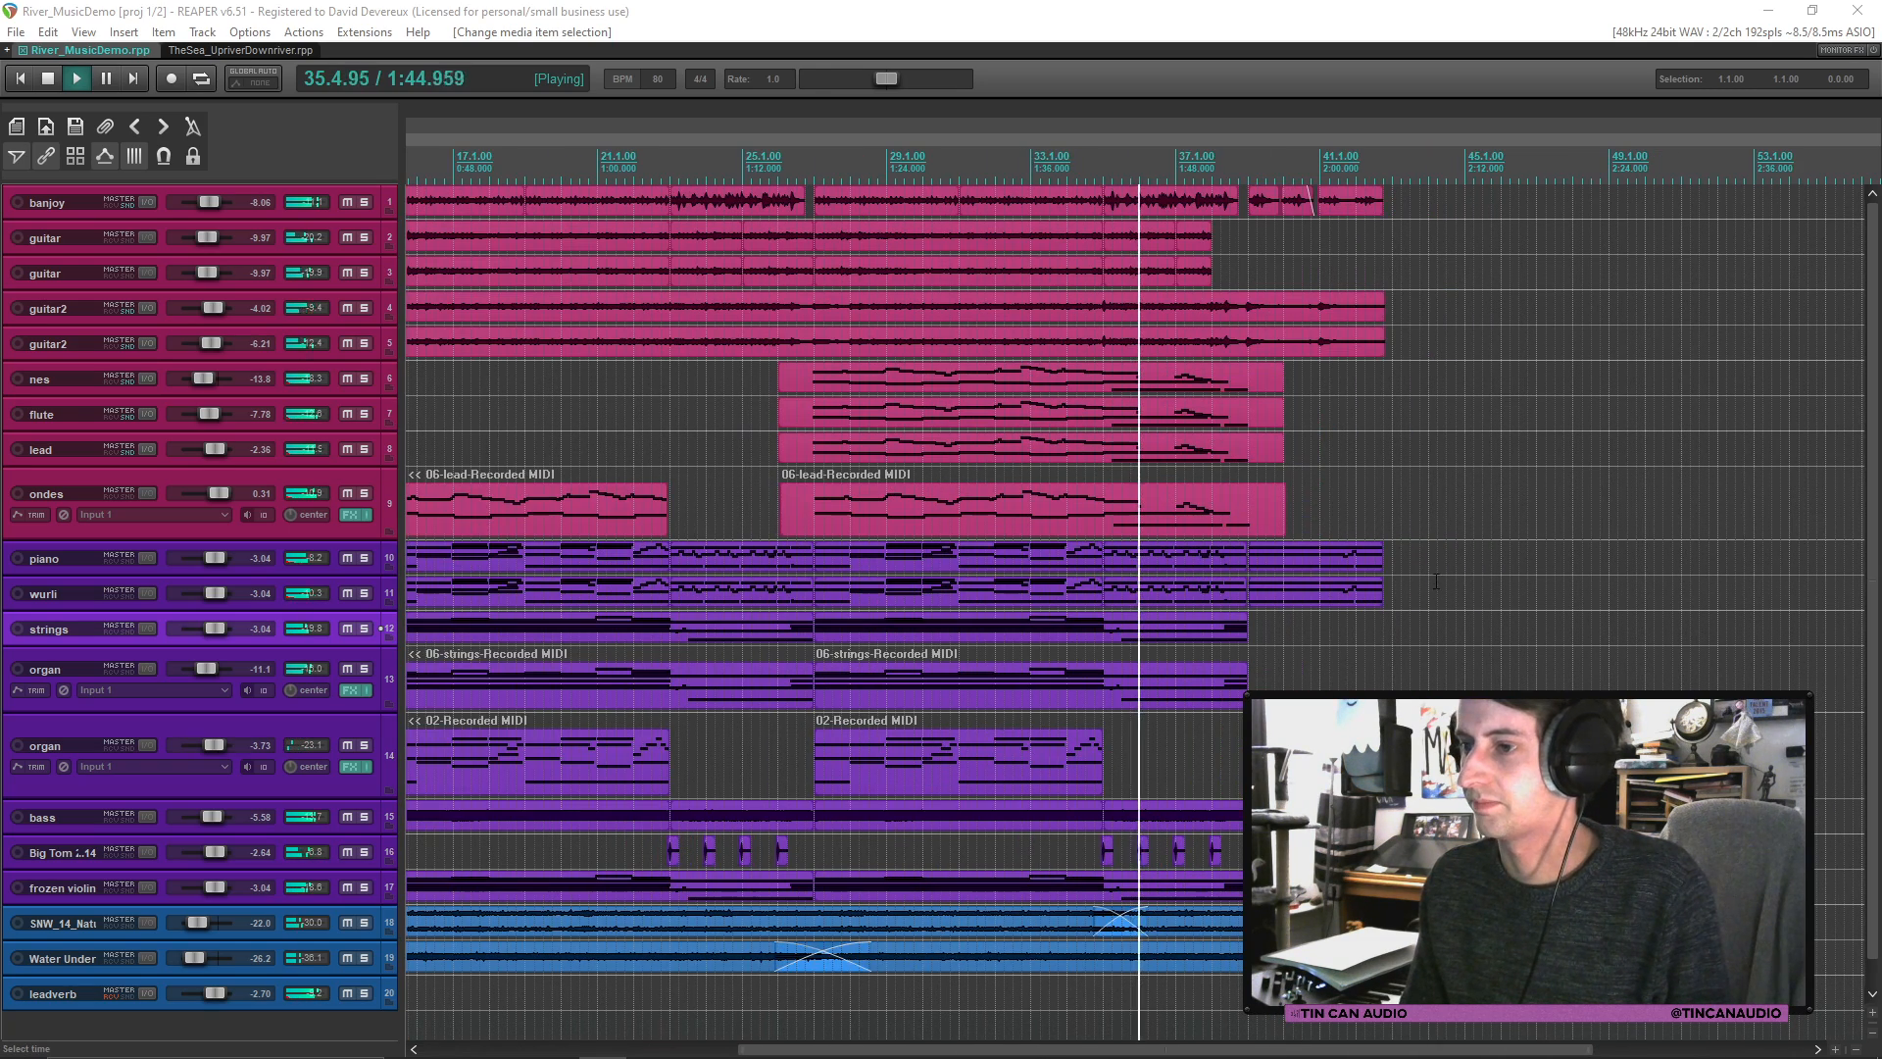
scroll(1478, 484, "down", 2)
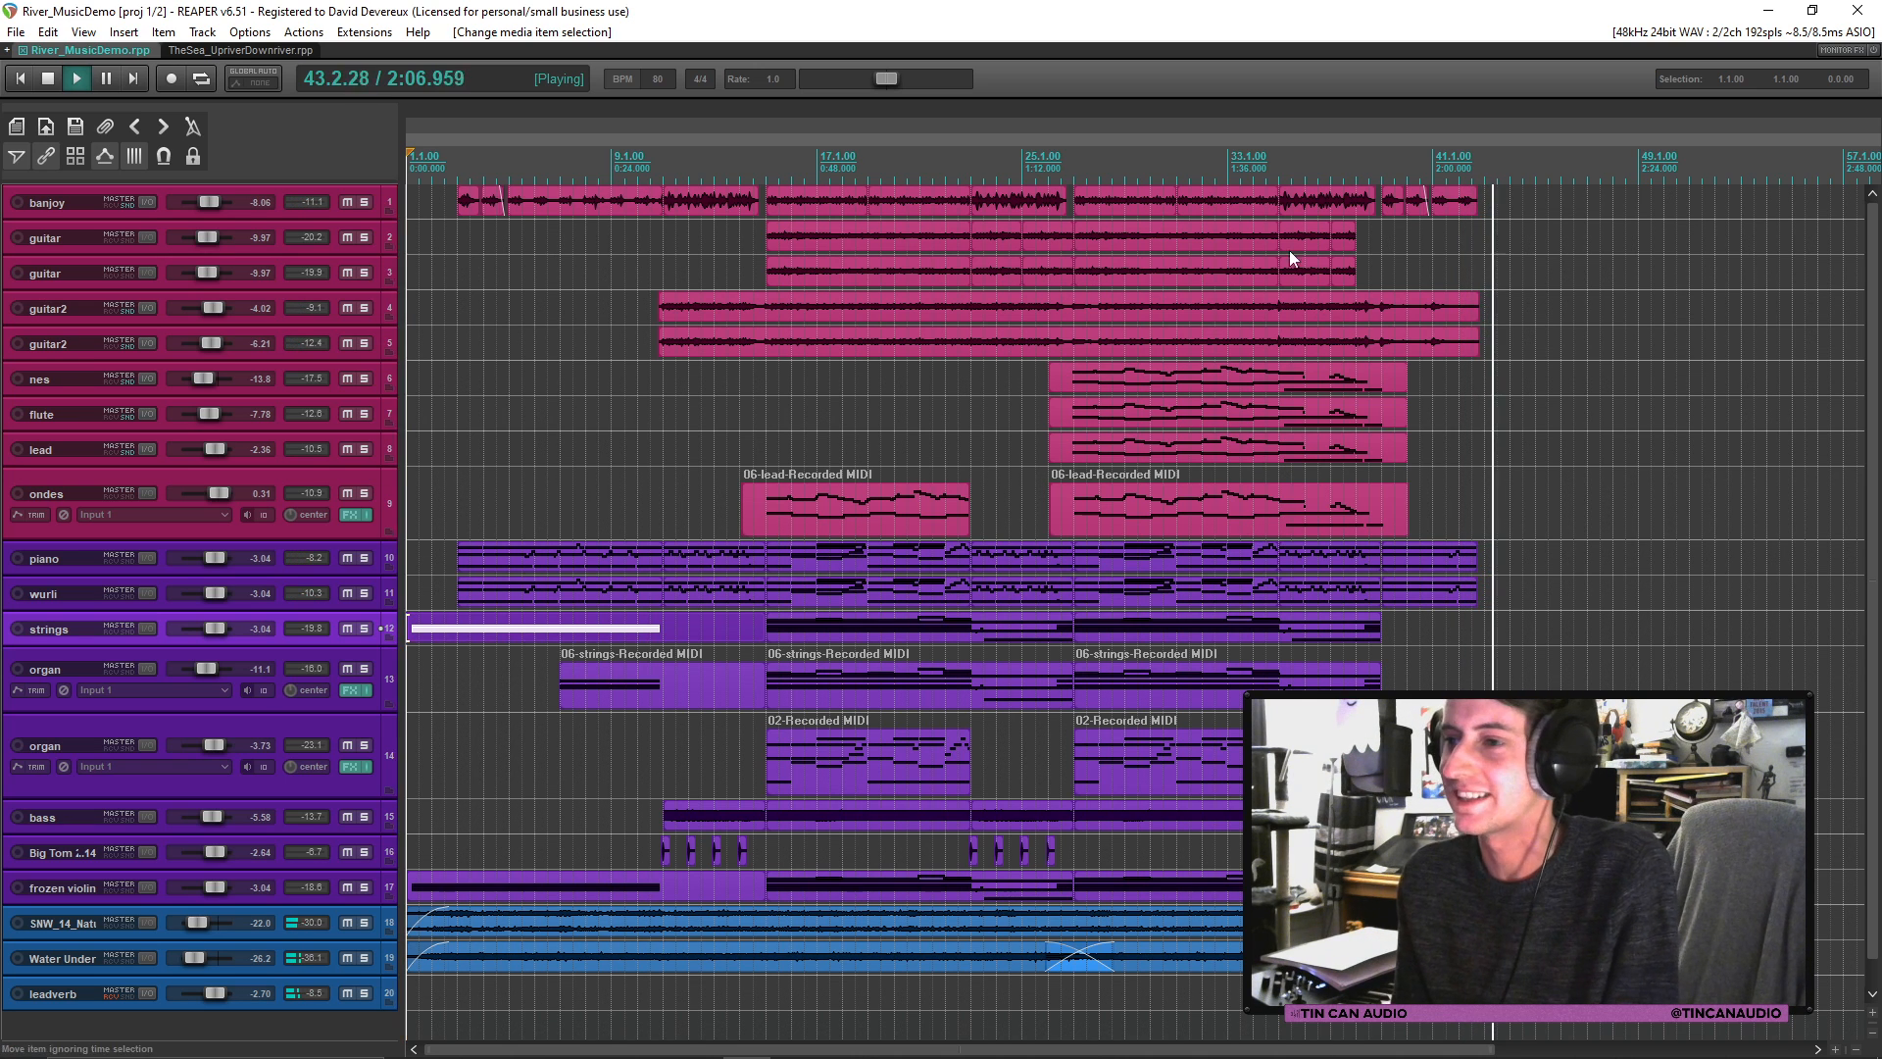
left_click(1364, 203)
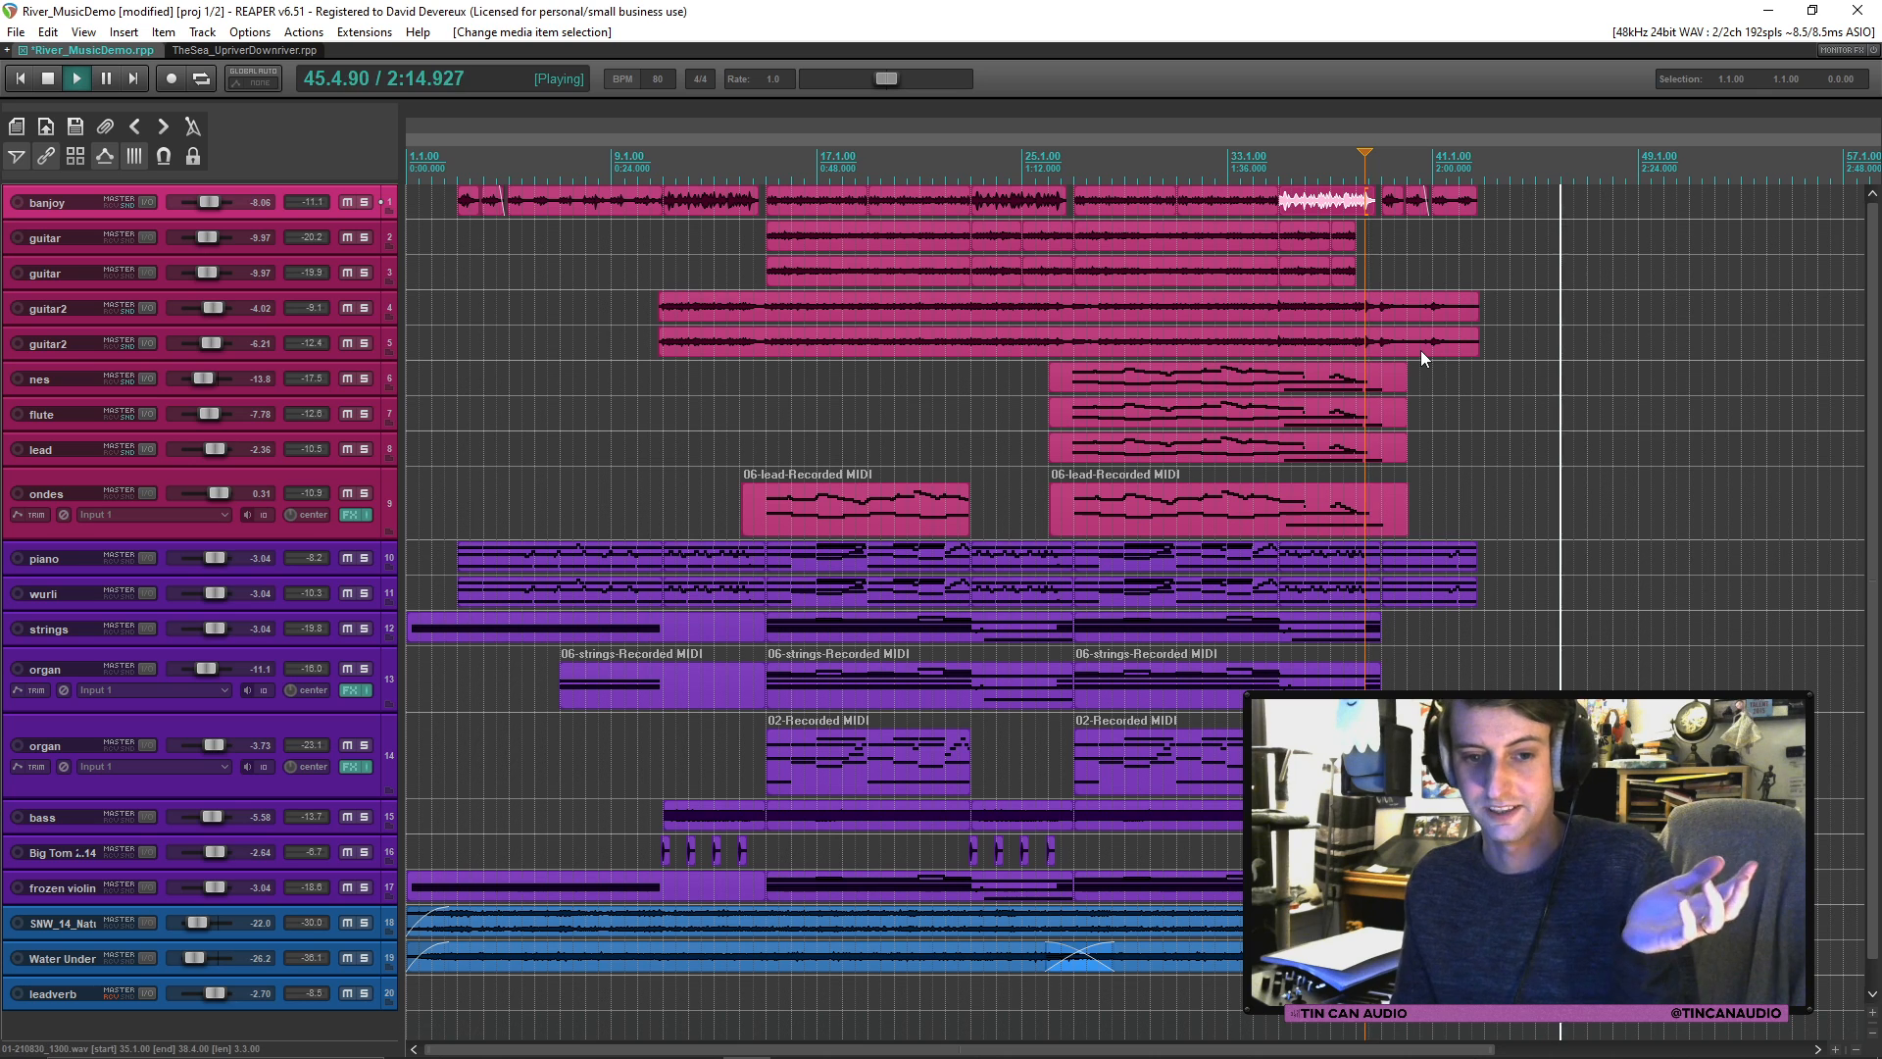
key("space")
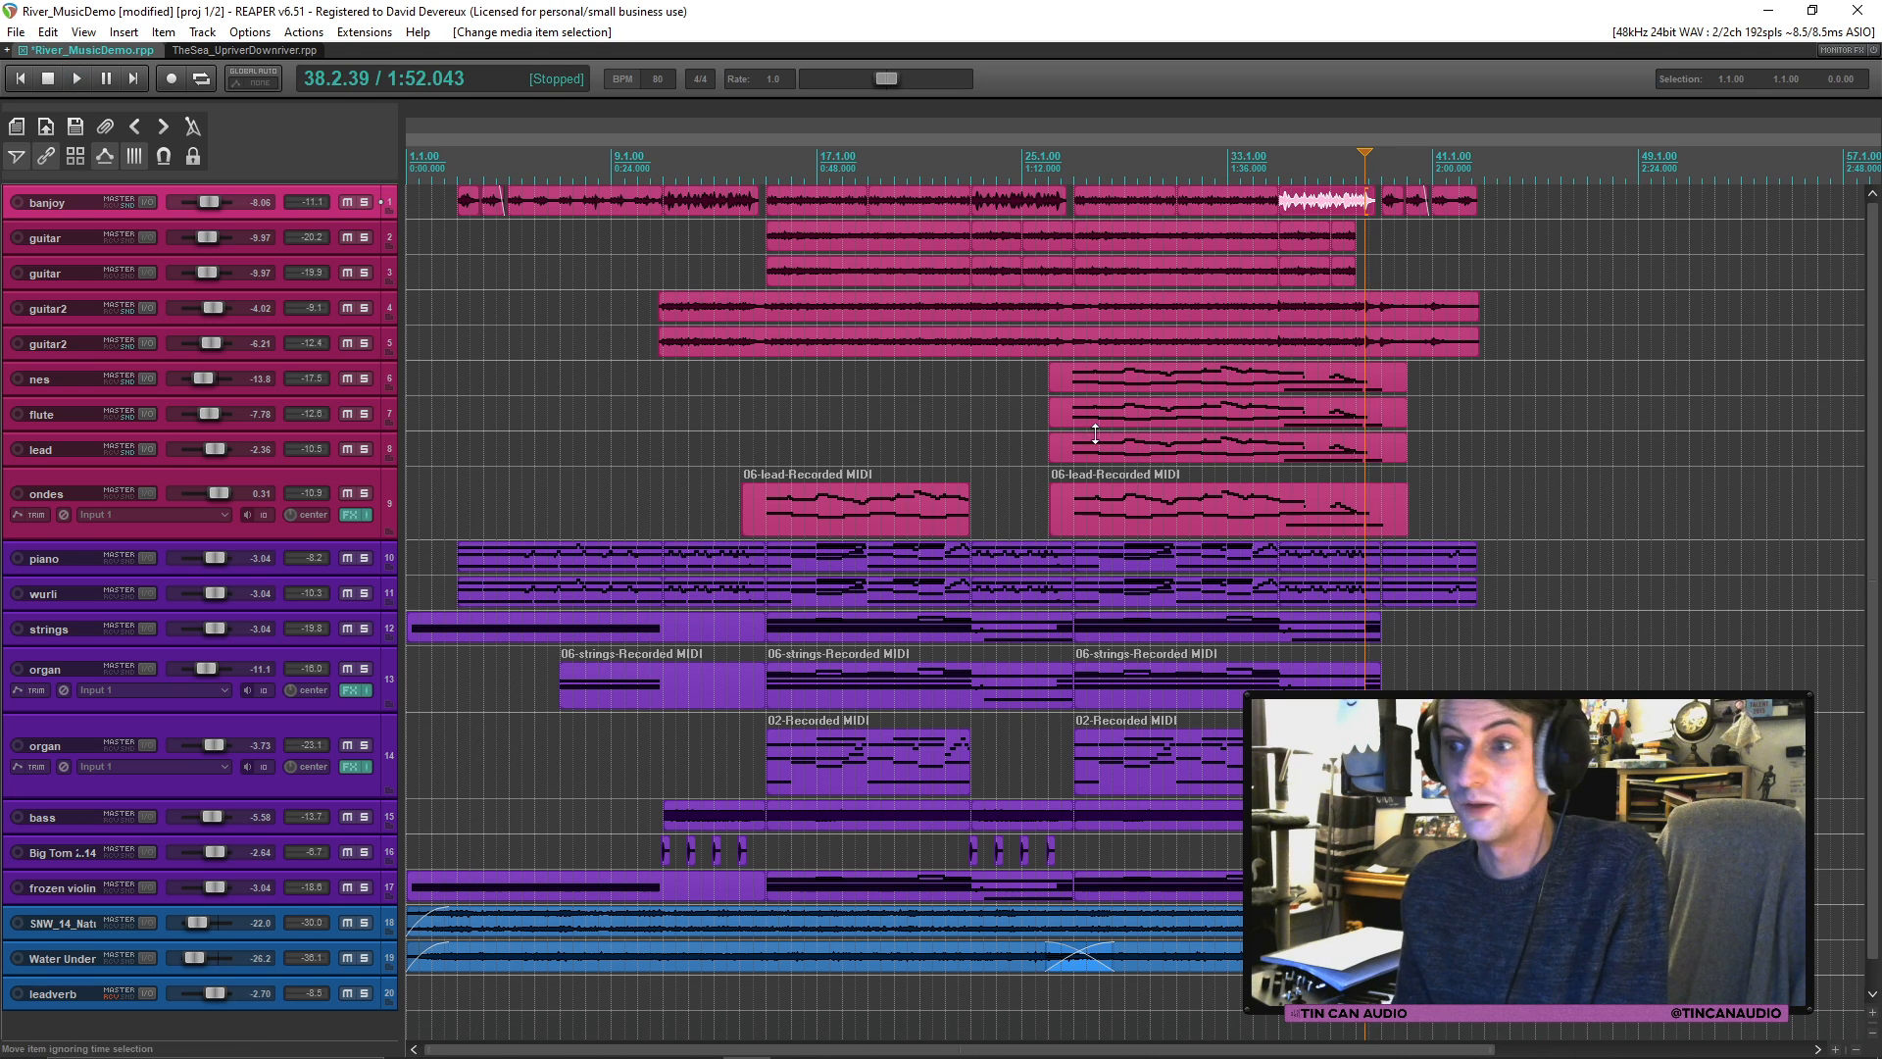
Step: Solo the ondes track and audition its first MIDI item from about bar 14, then stop playback
left_click(890, 496)
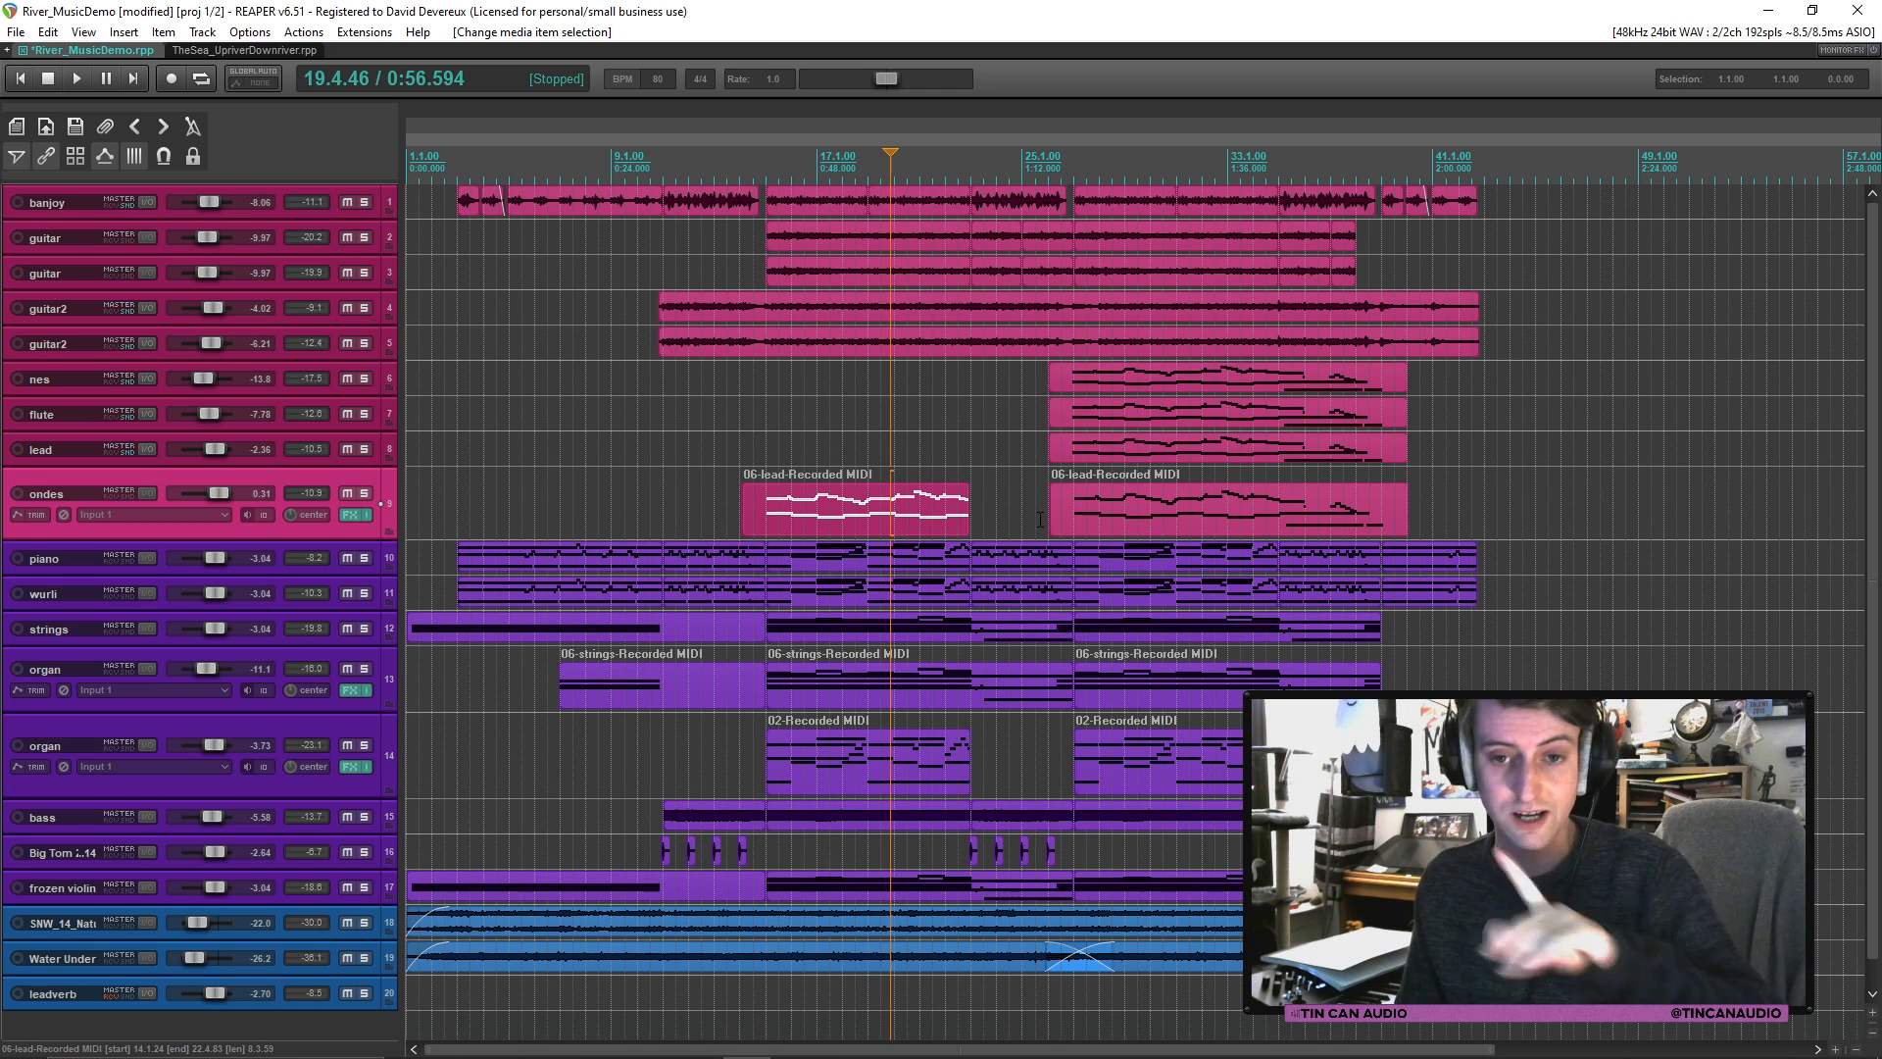
left_click(458, 561)
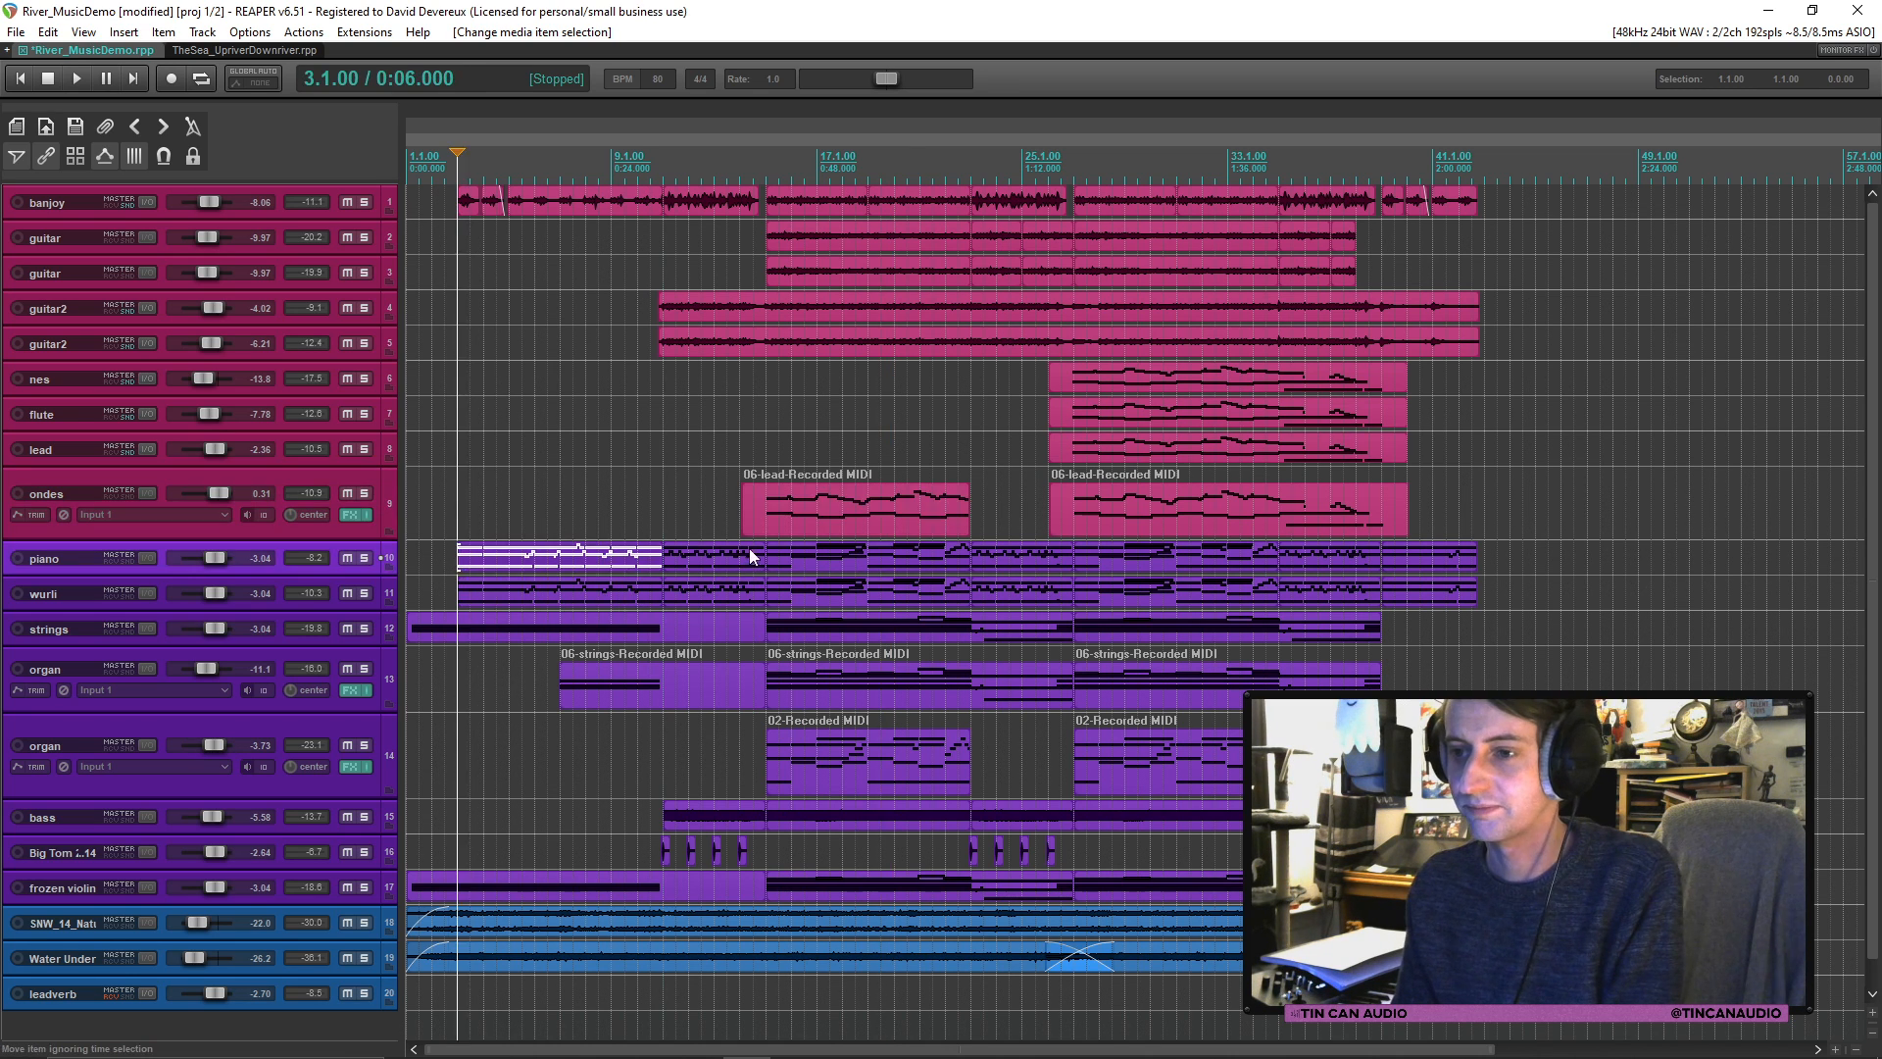
left_click(759, 520)
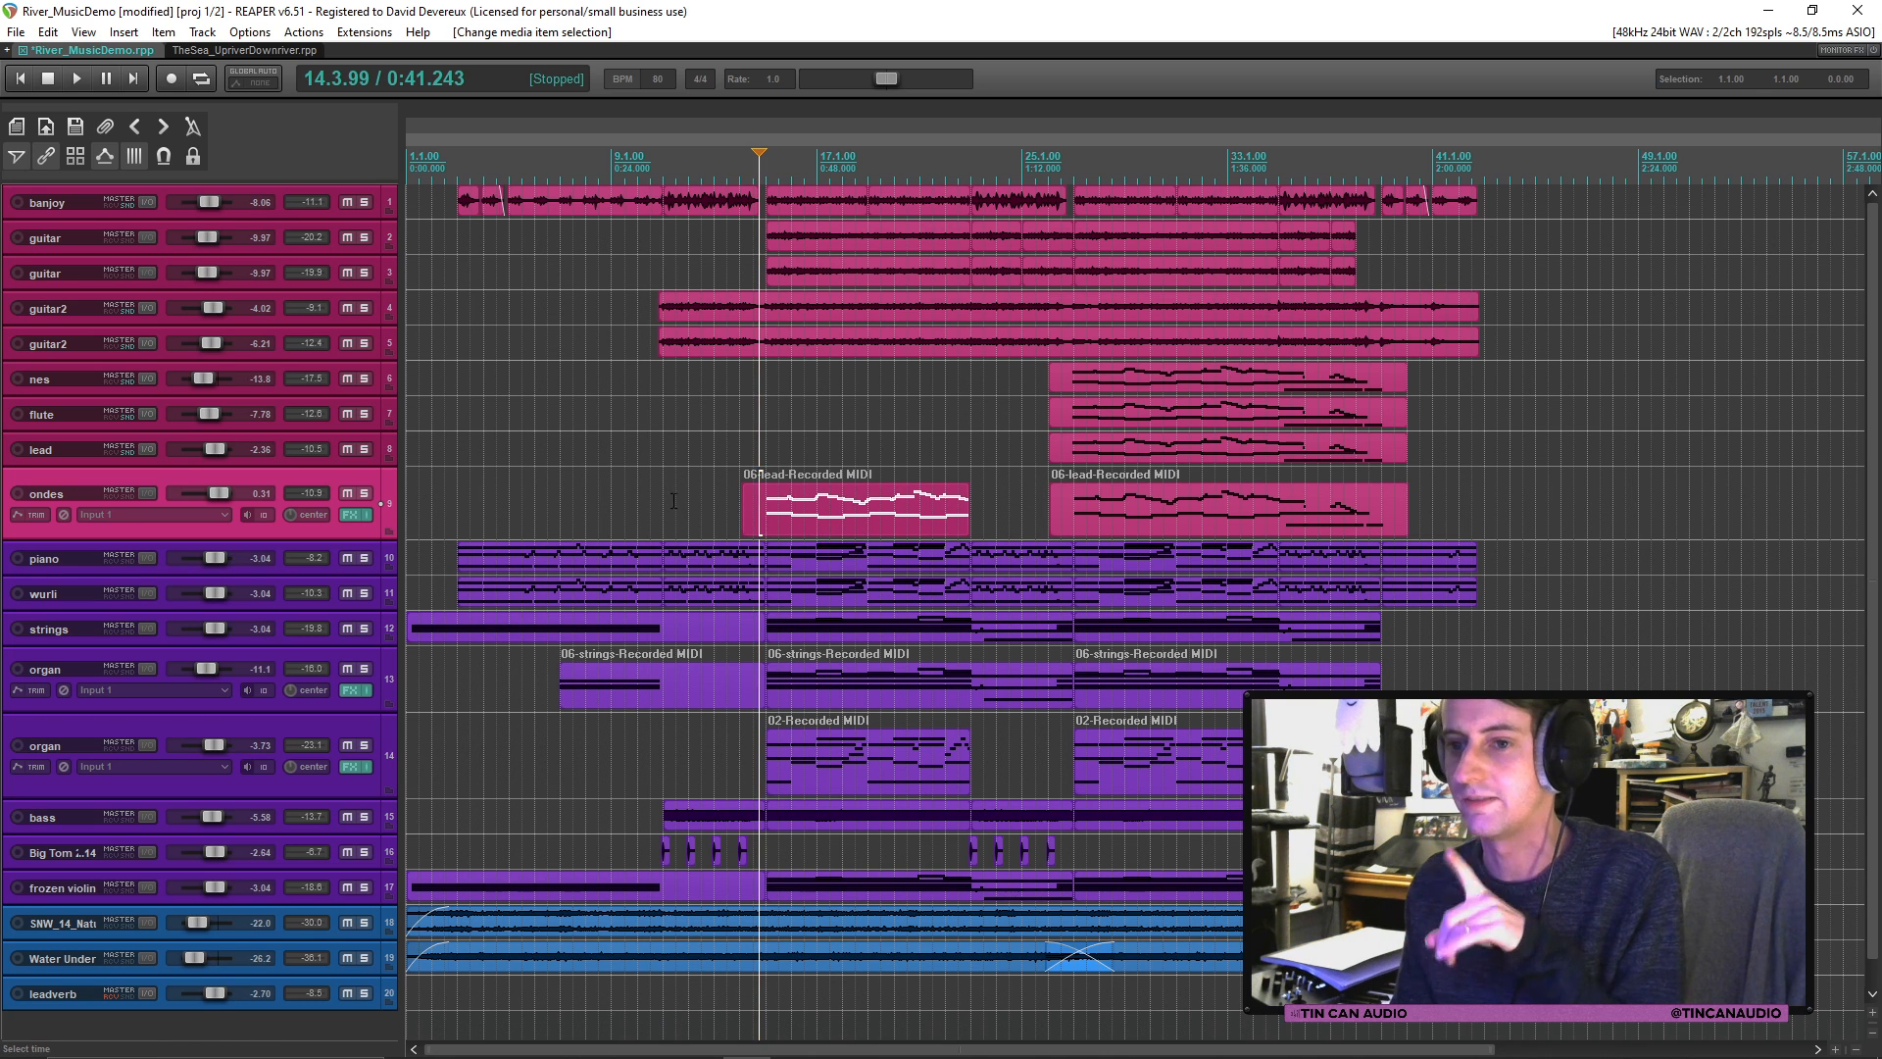
left_click(367, 496)
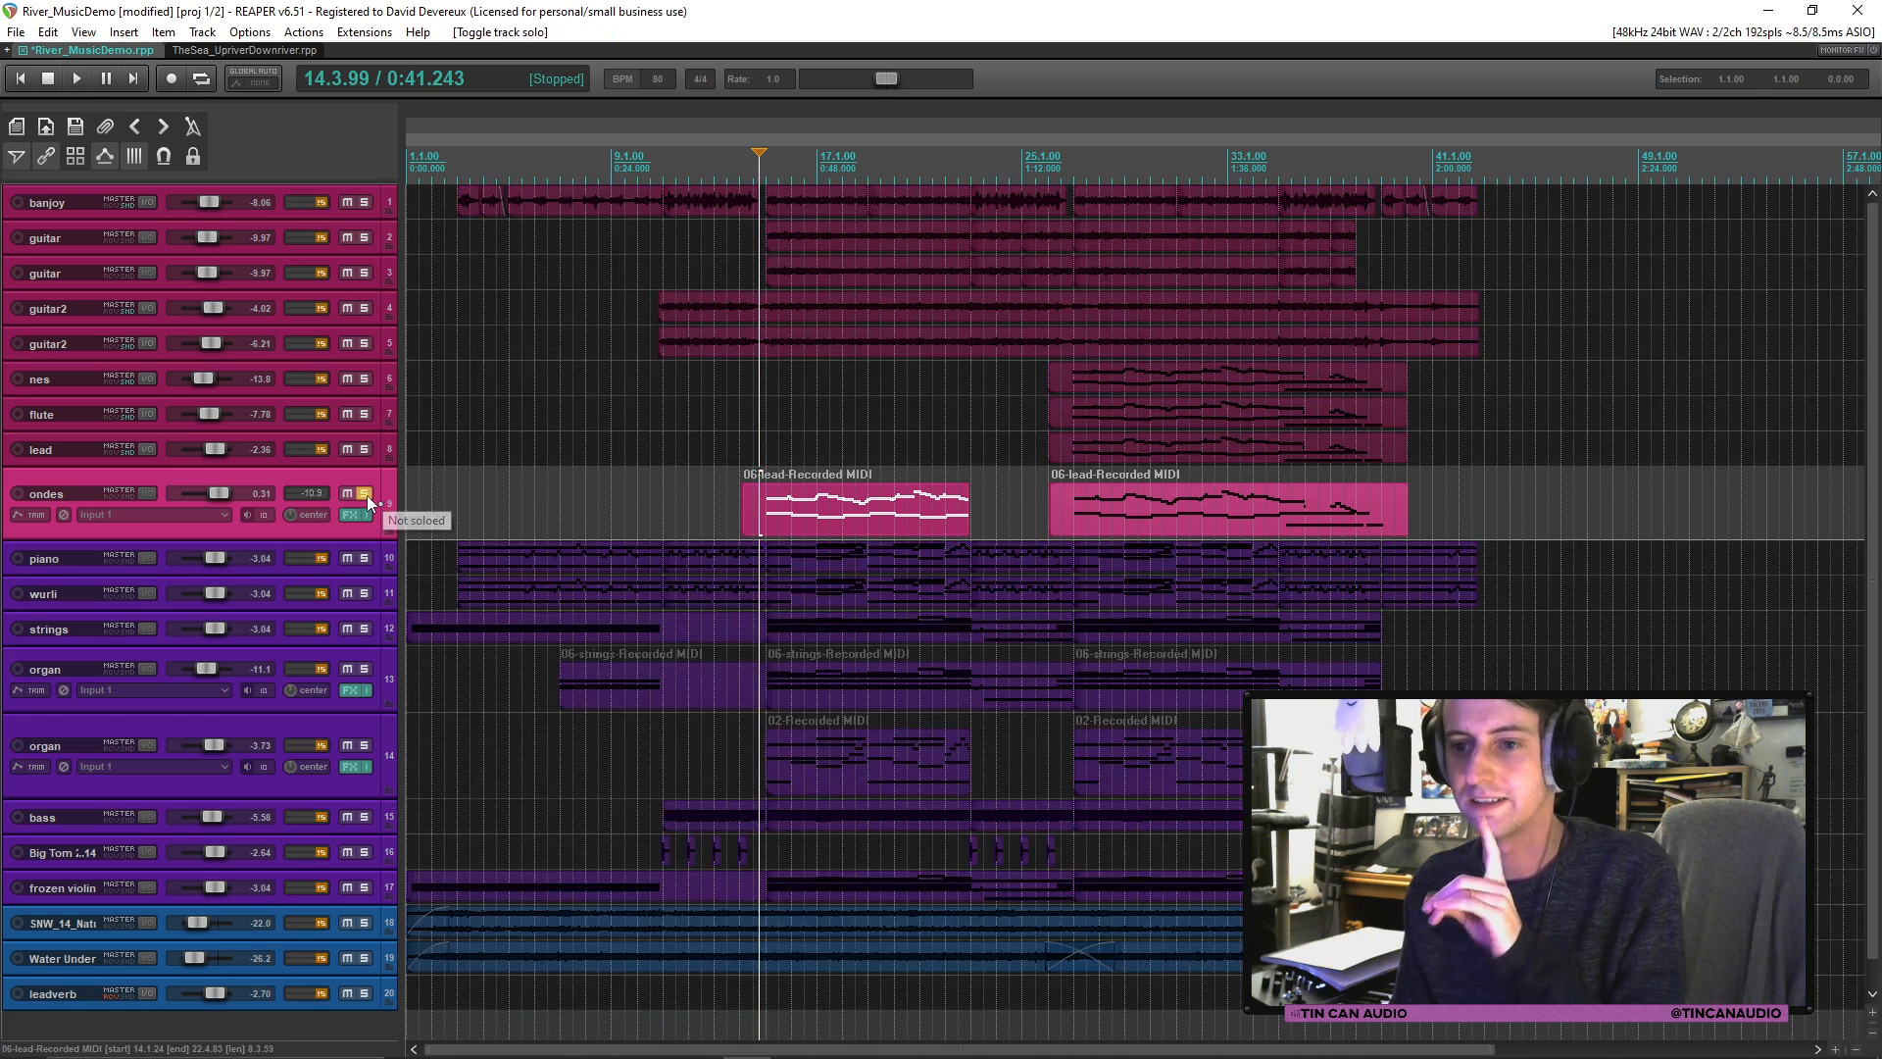
key("space")
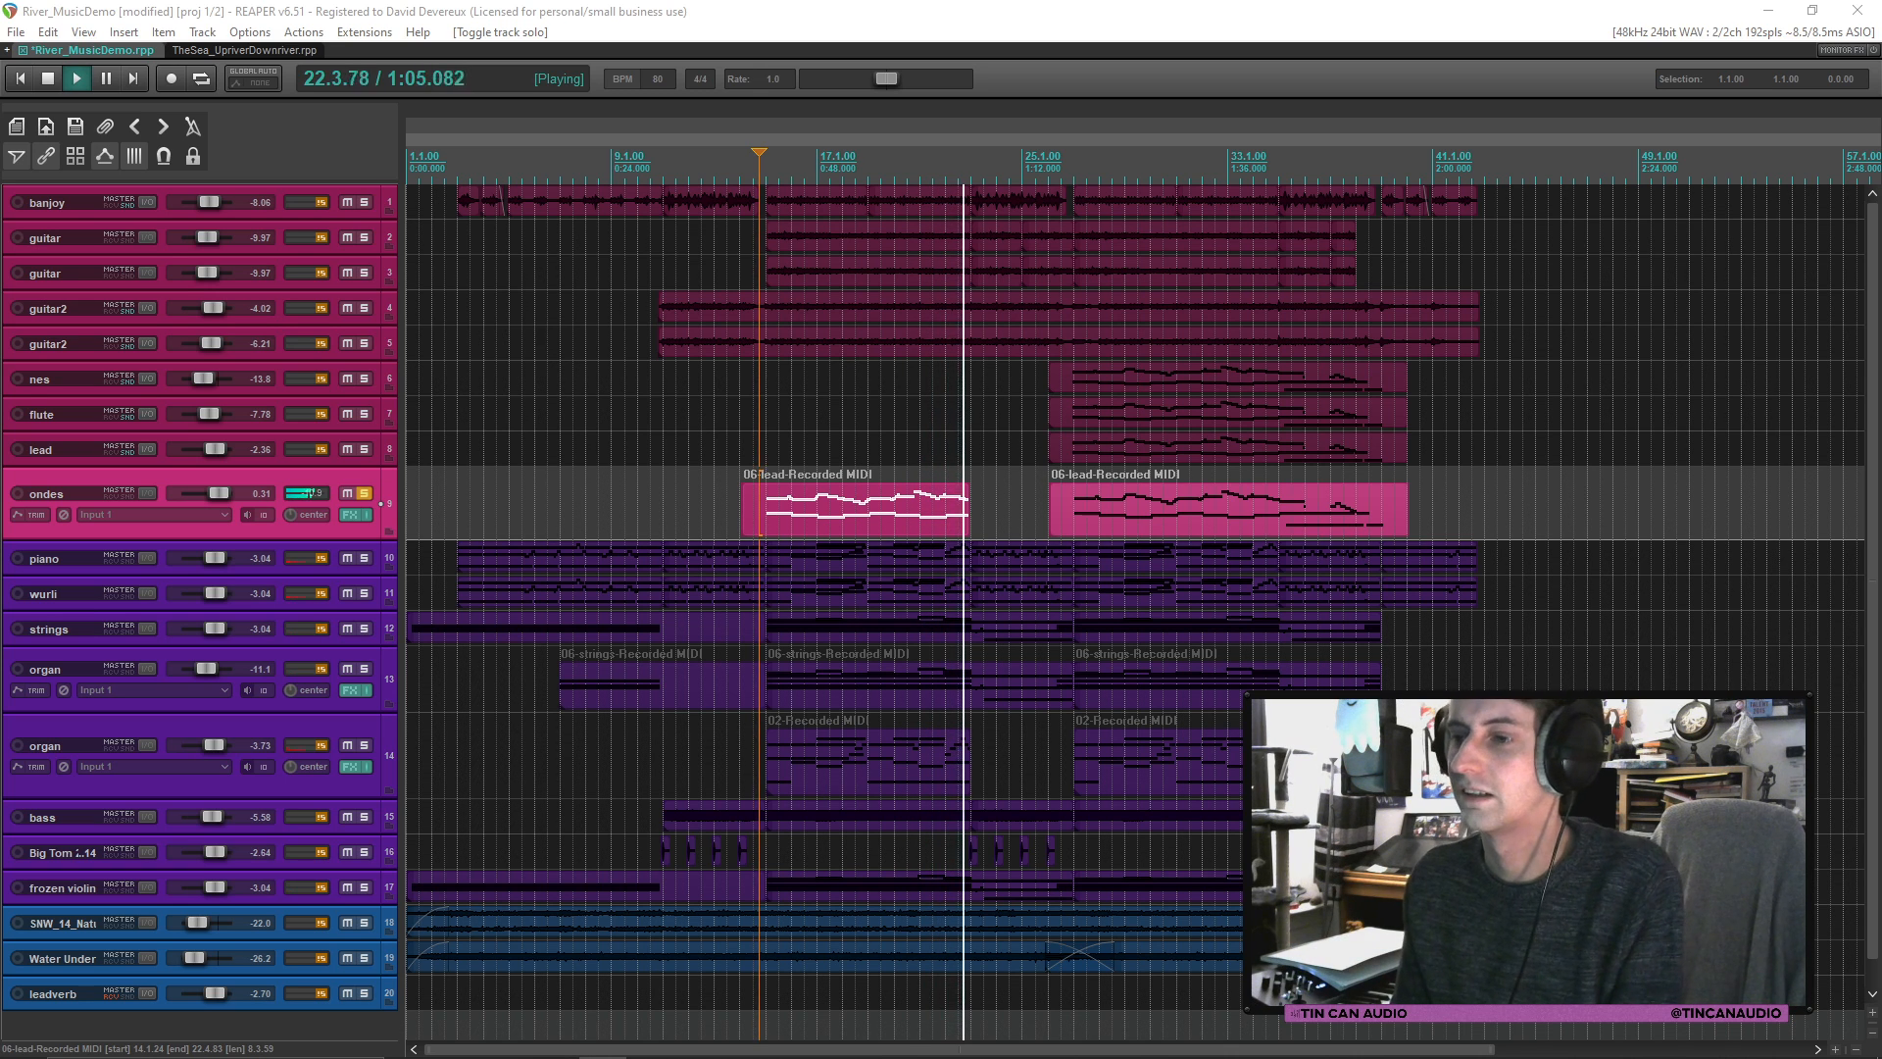
left_click(1070, 520)
key("space")
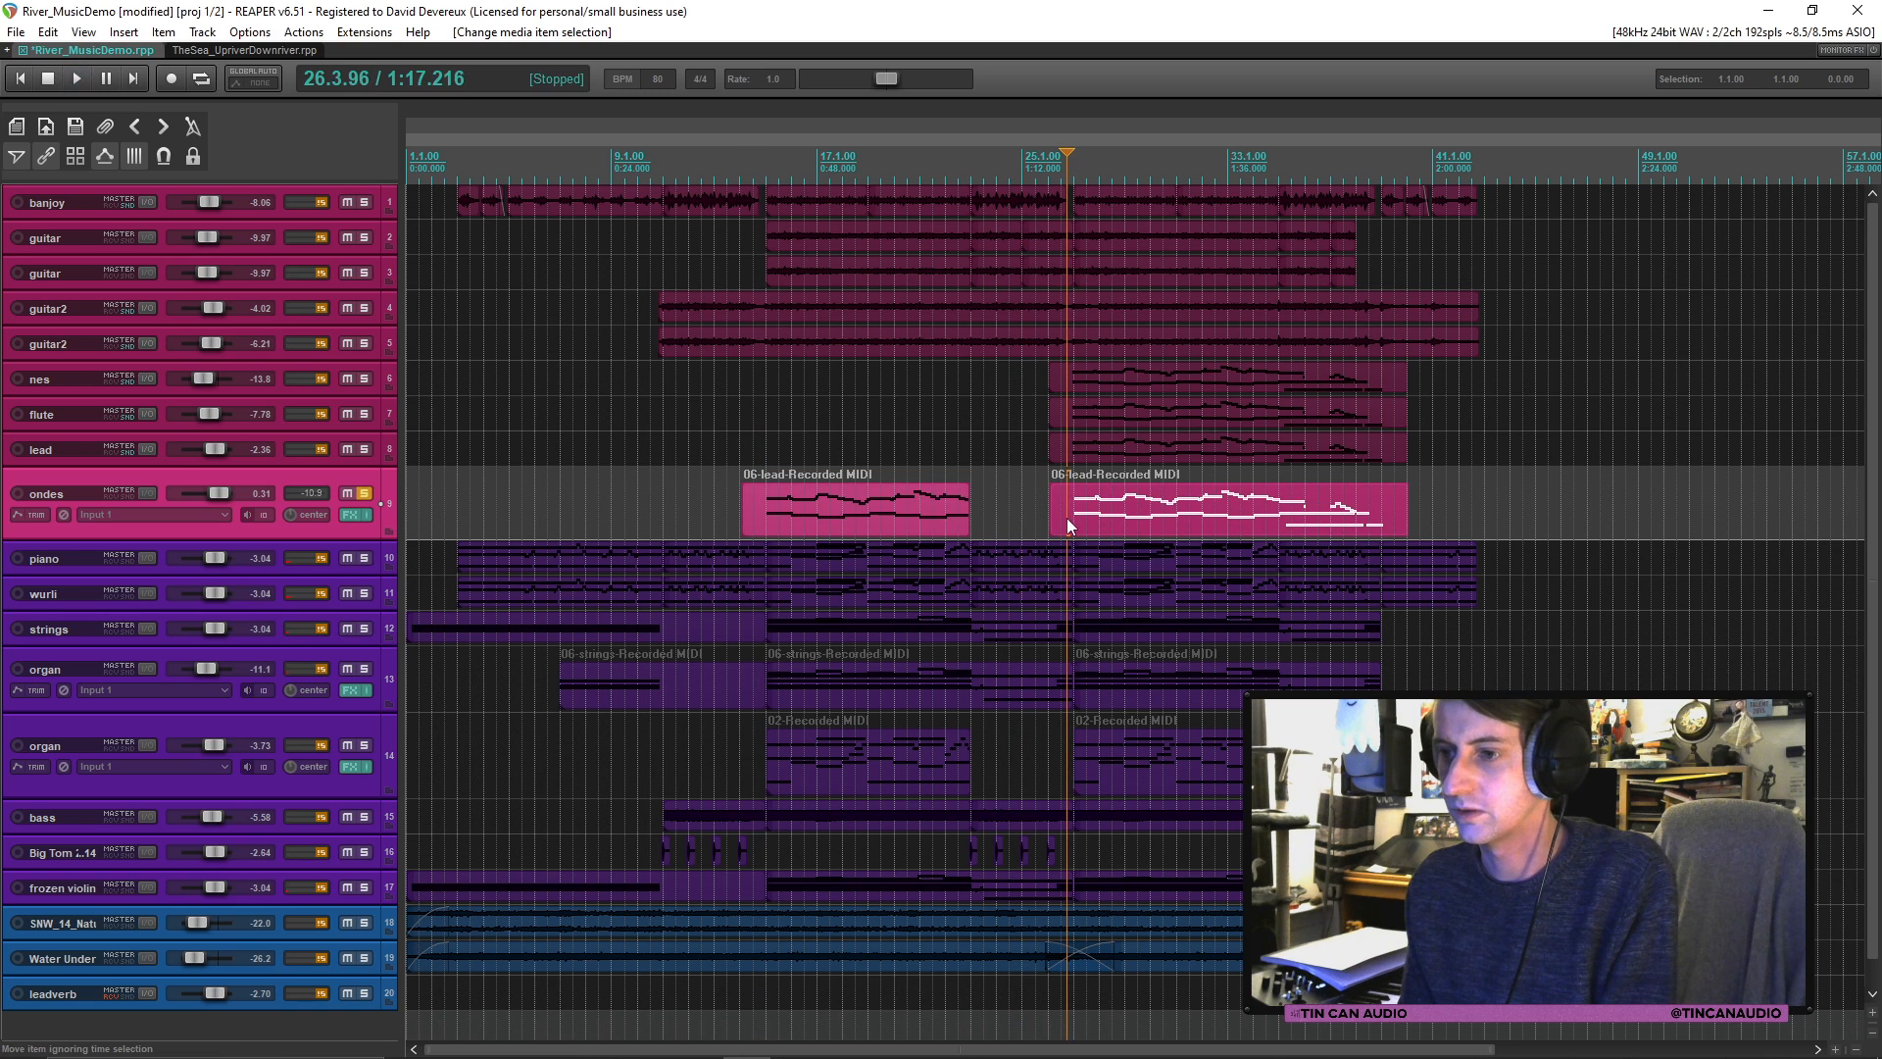
Step: Enlarge and solo the piano track, audition it from bar 3 and from bar 23, then stop and unsolo it
left_click_drag(330, 573, 337, 595)
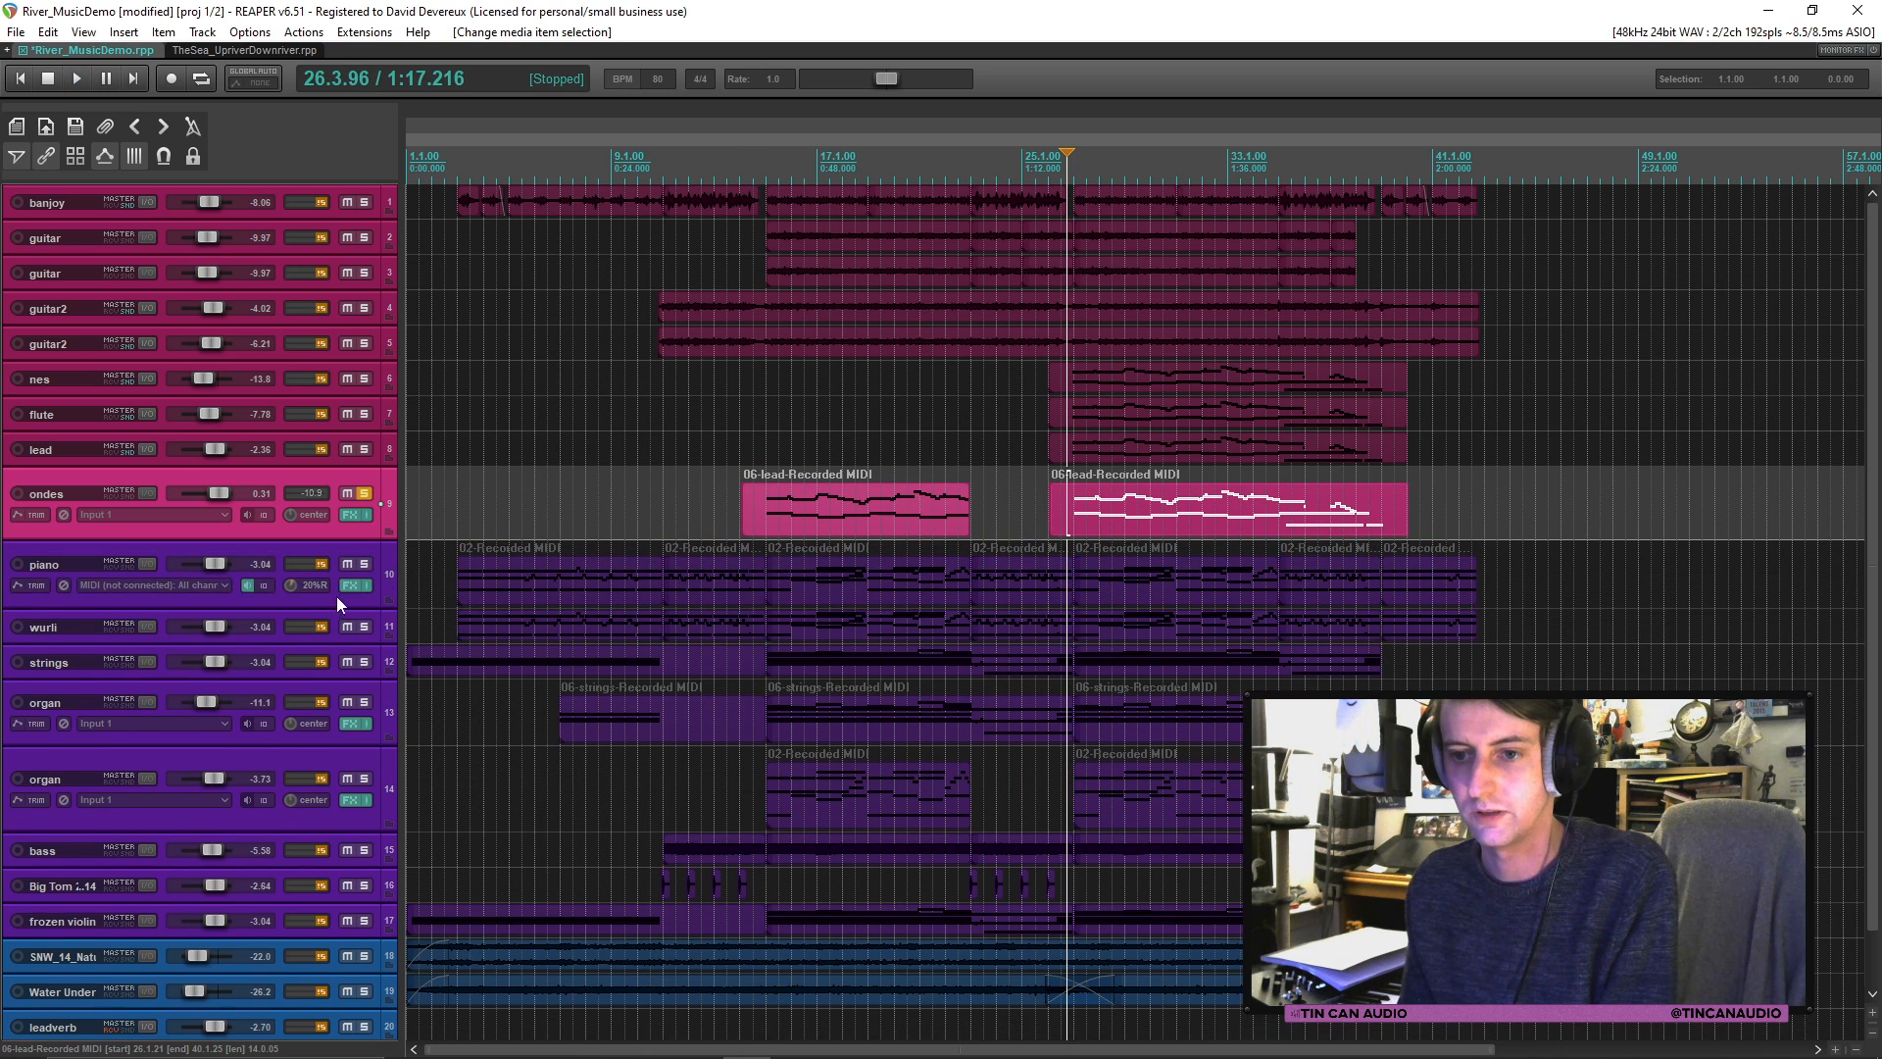
left_click(365, 565)
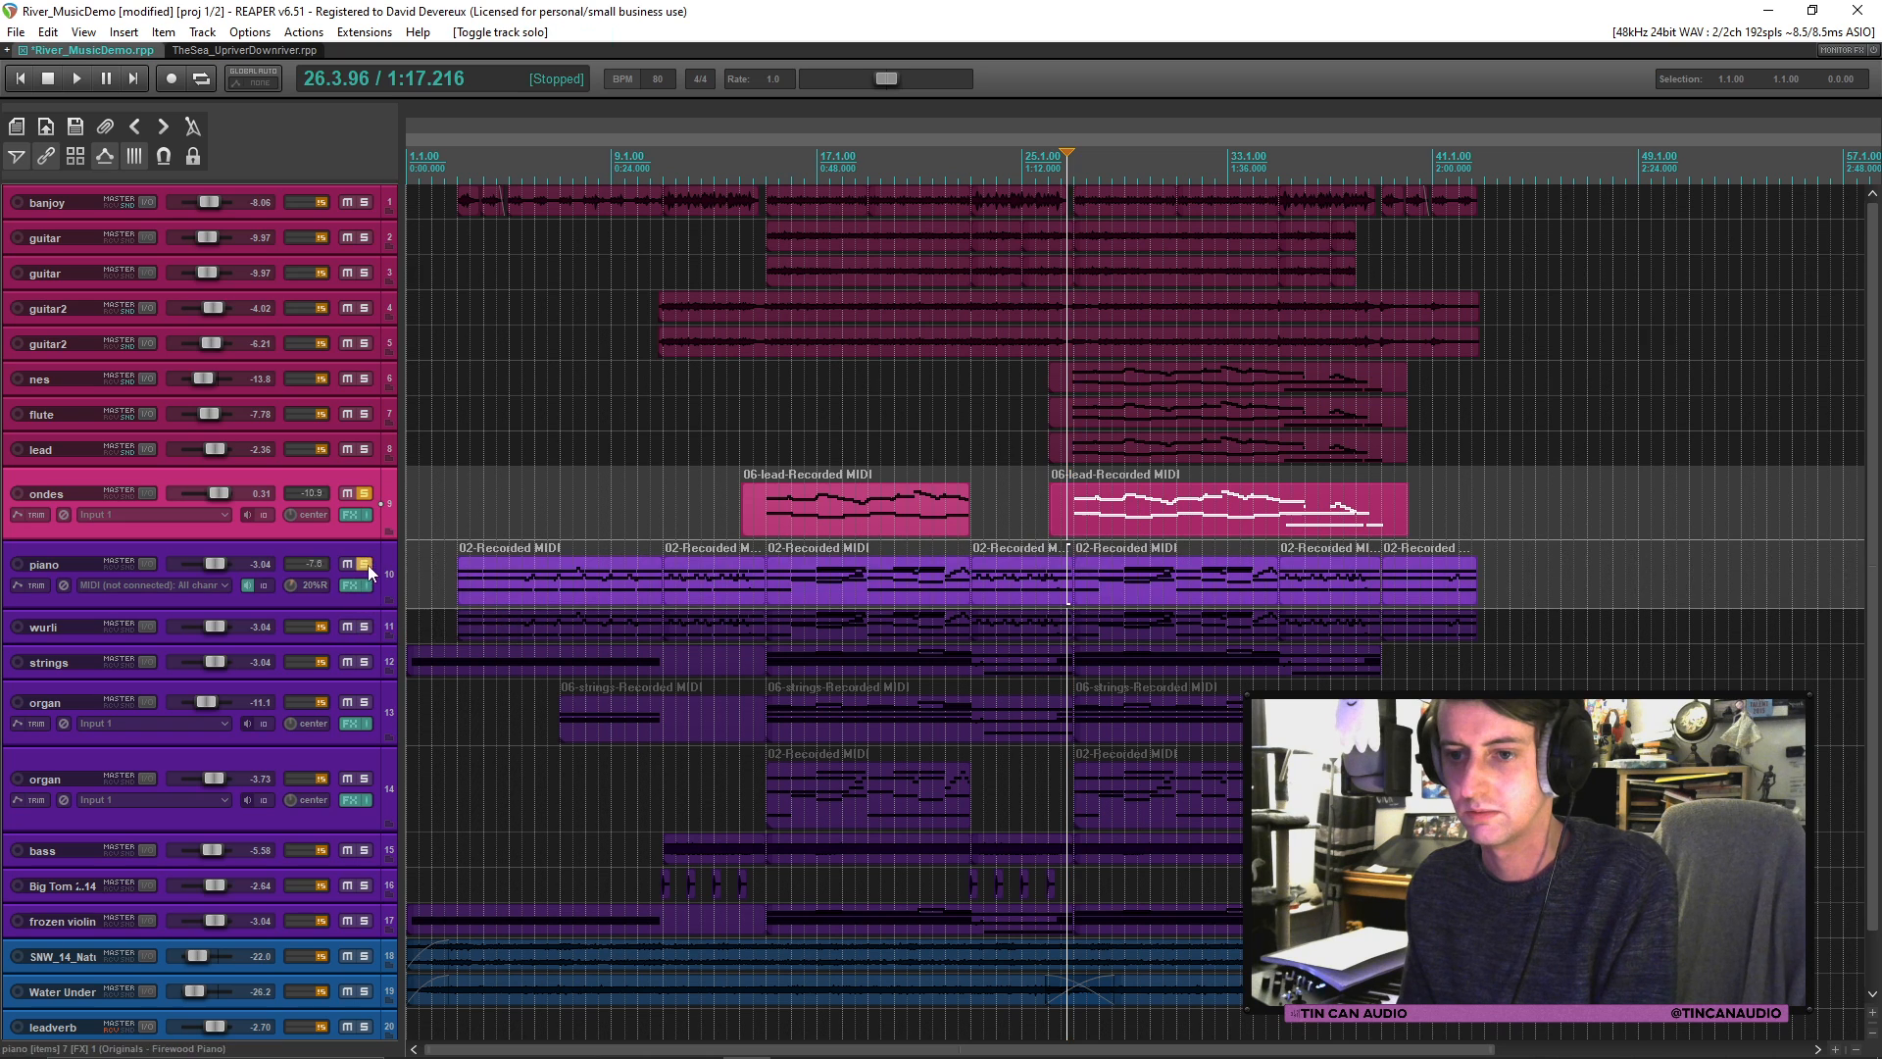
left_click(464, 588)
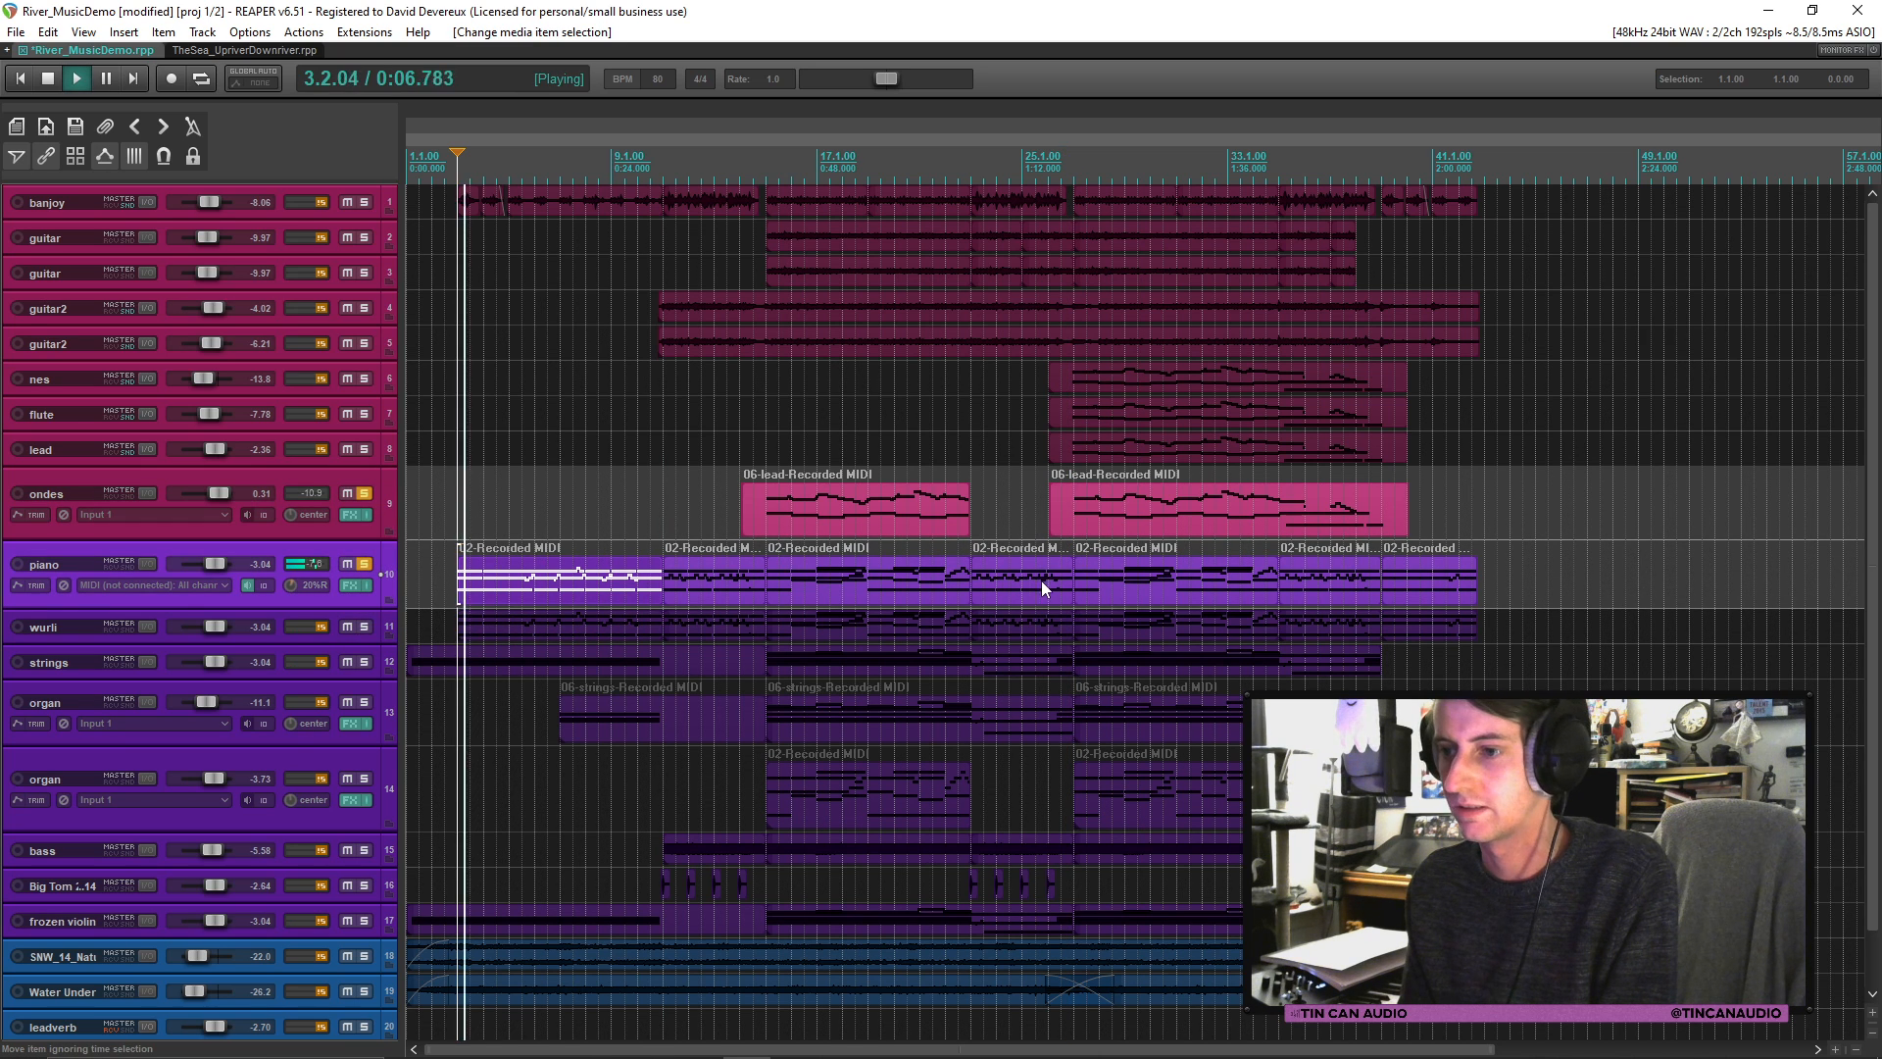
left_click(976, 585)
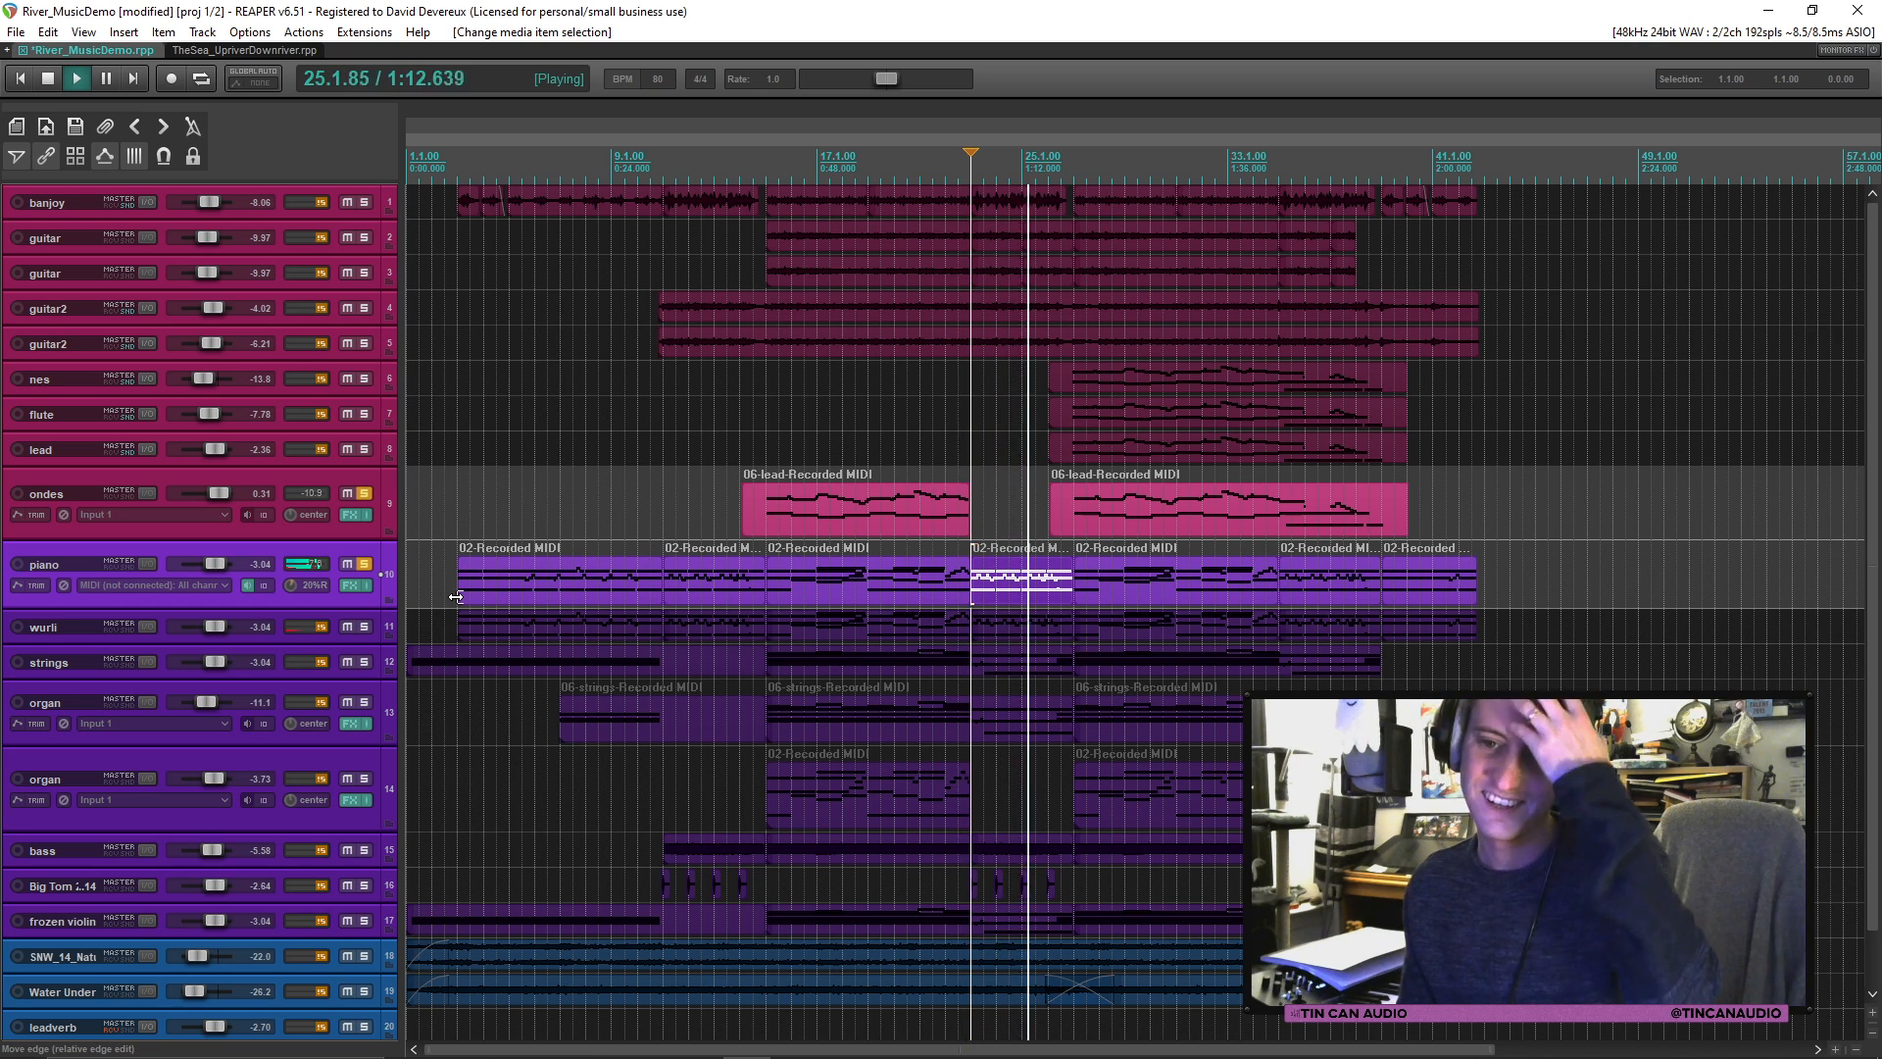
key("space")
left_click(364, 564)
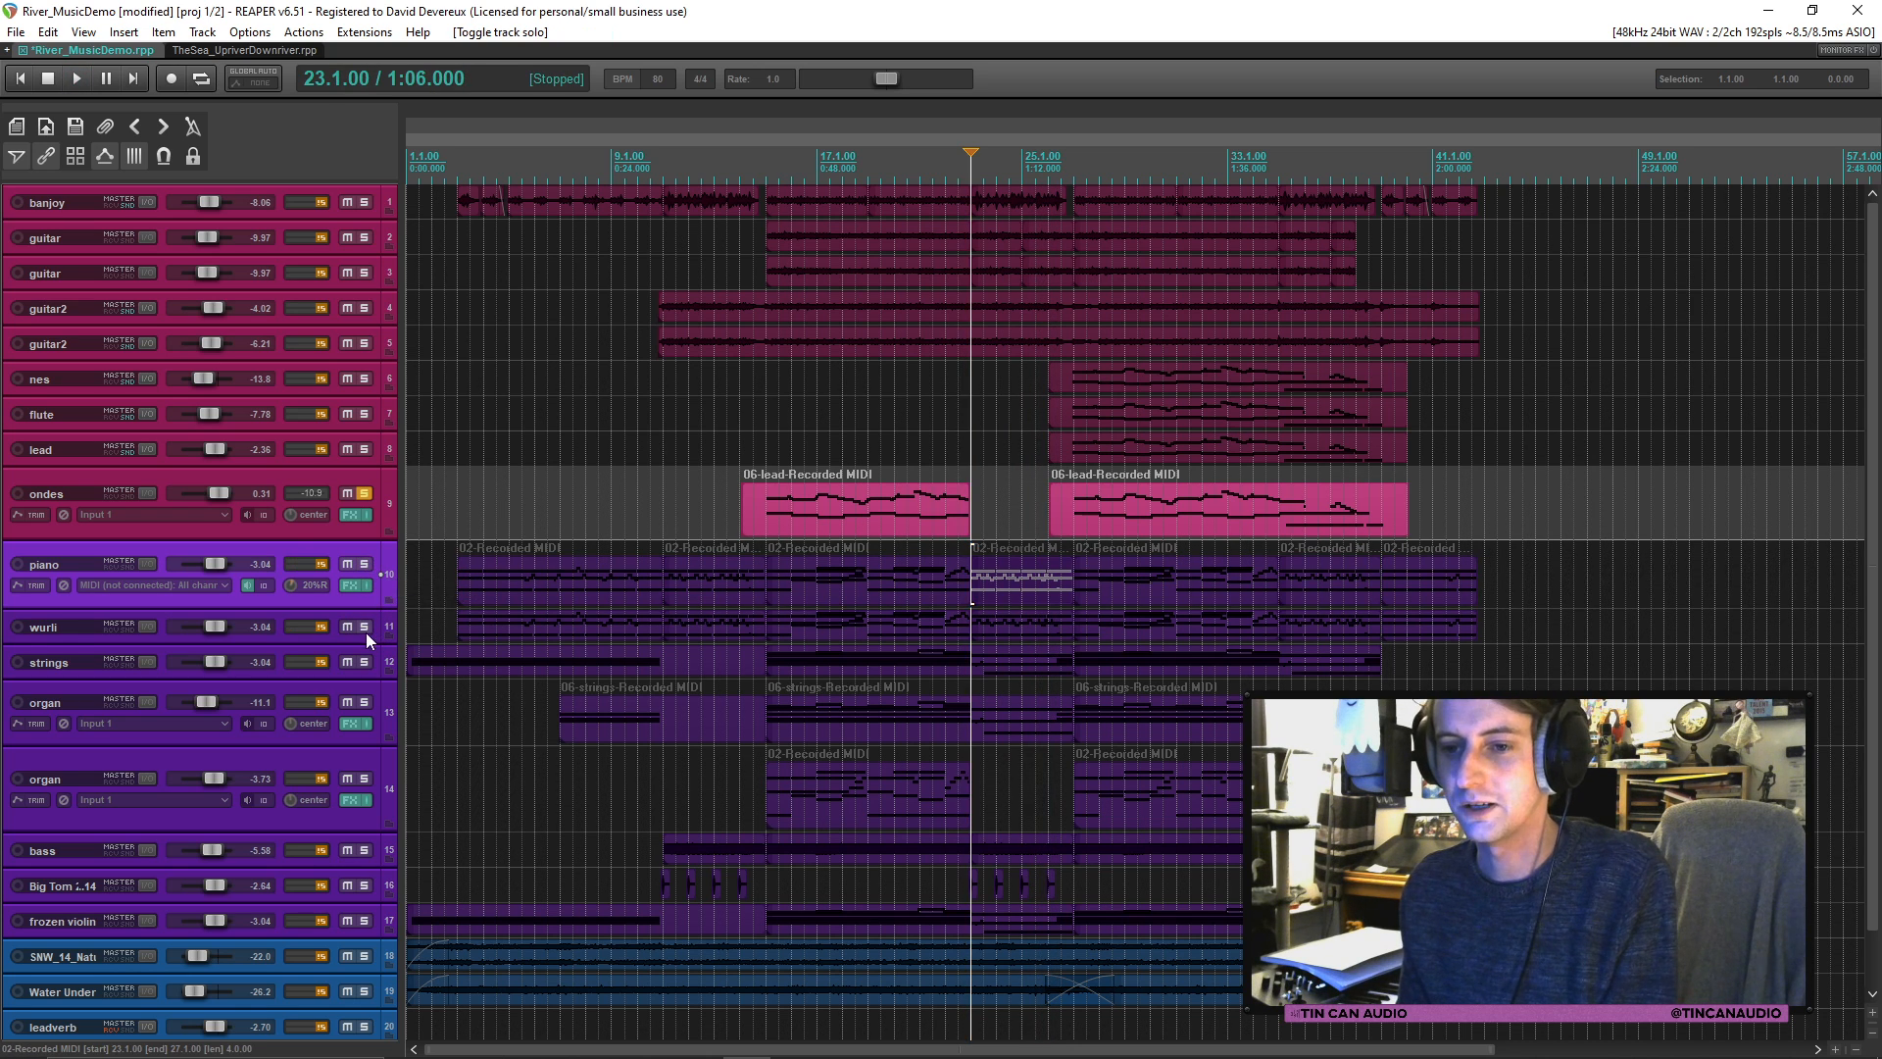
Step: Solo the wurli track, audition its opening item from bar 3, then stop playback and unsolo it
left_click(364, 627)
left_click(470, 632)
key("space")
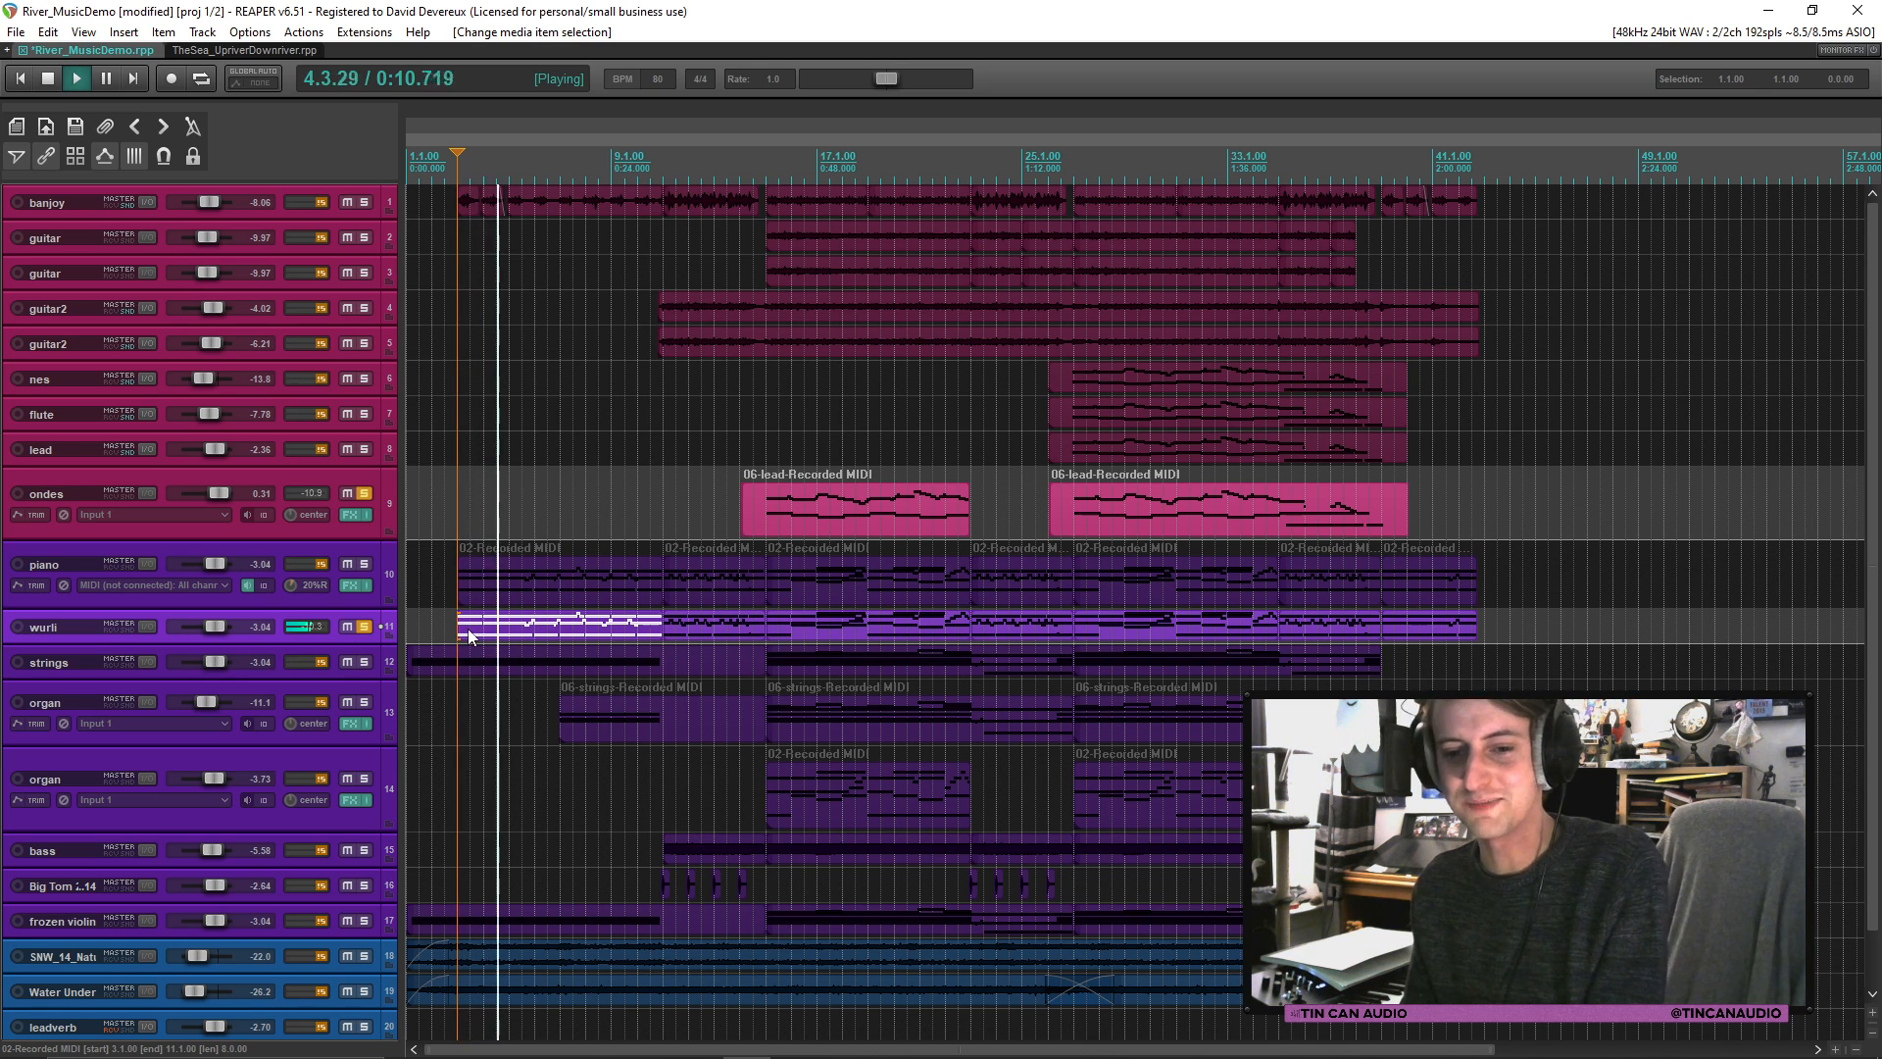
left_click(667, 628)
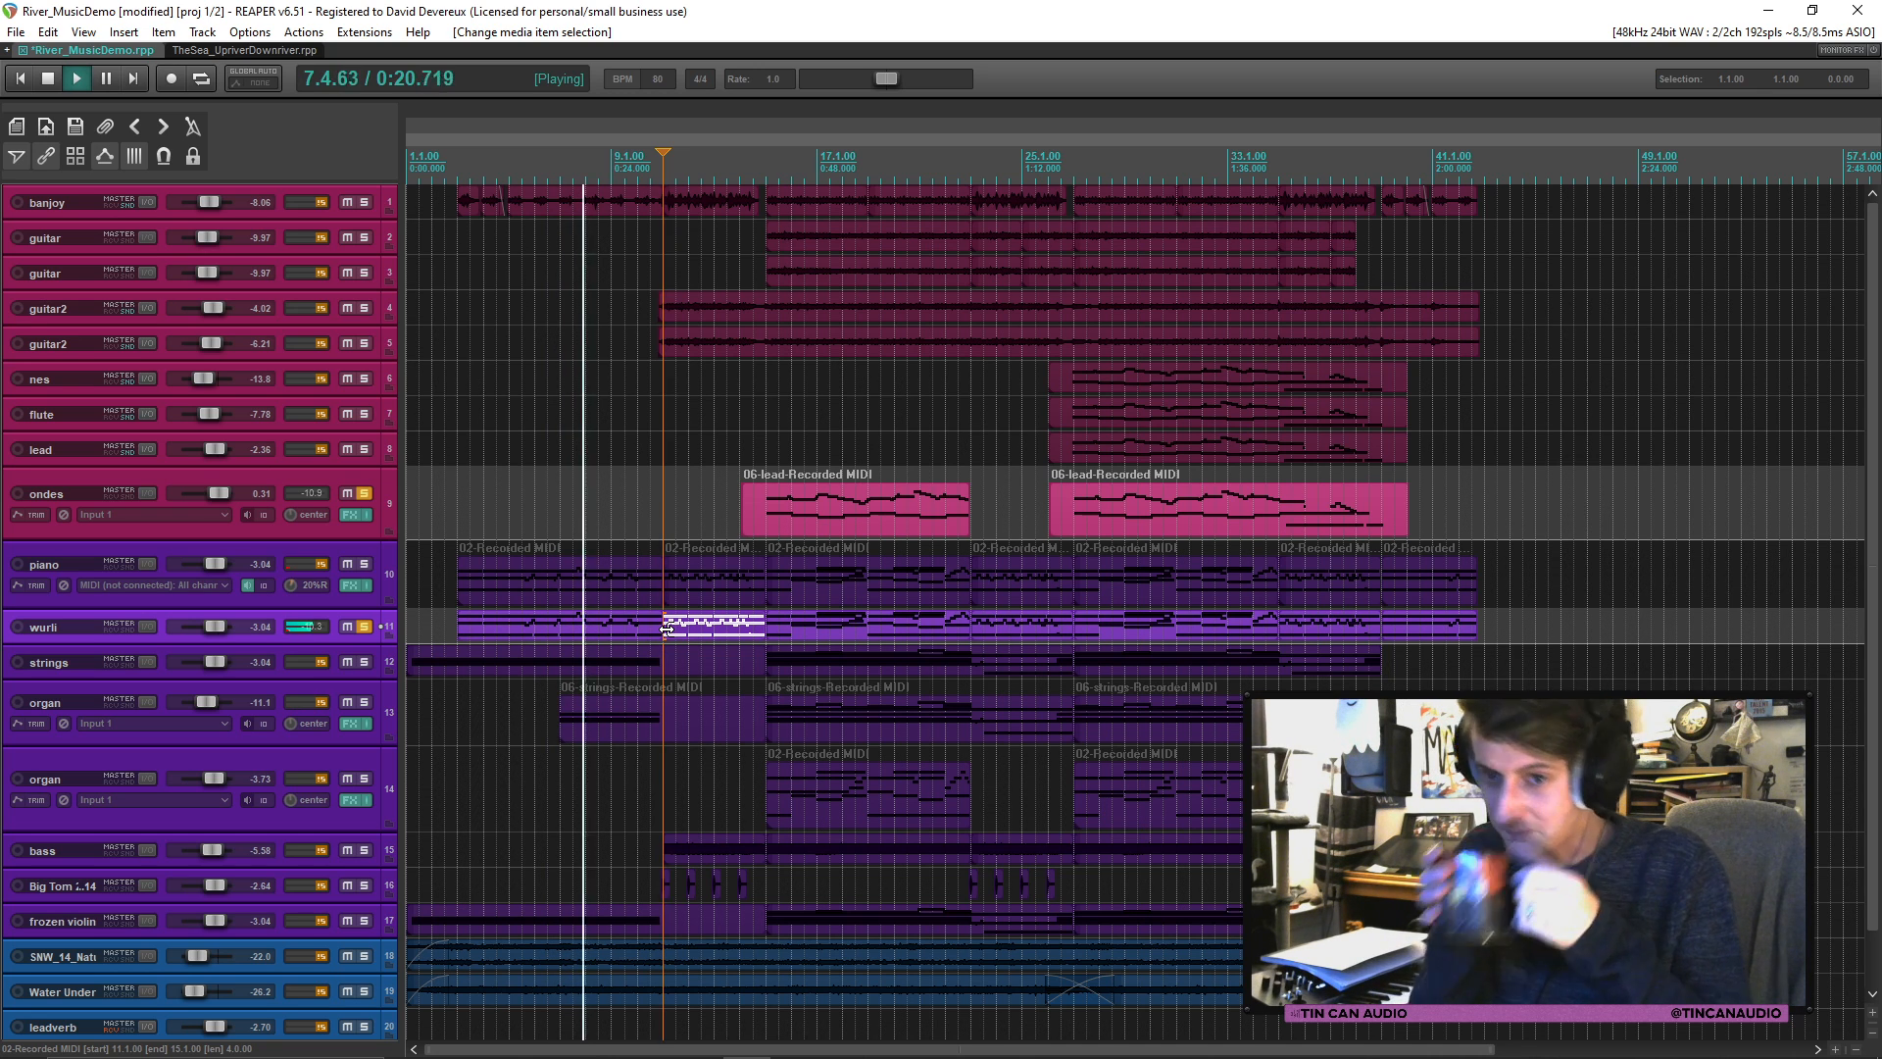
key("space")
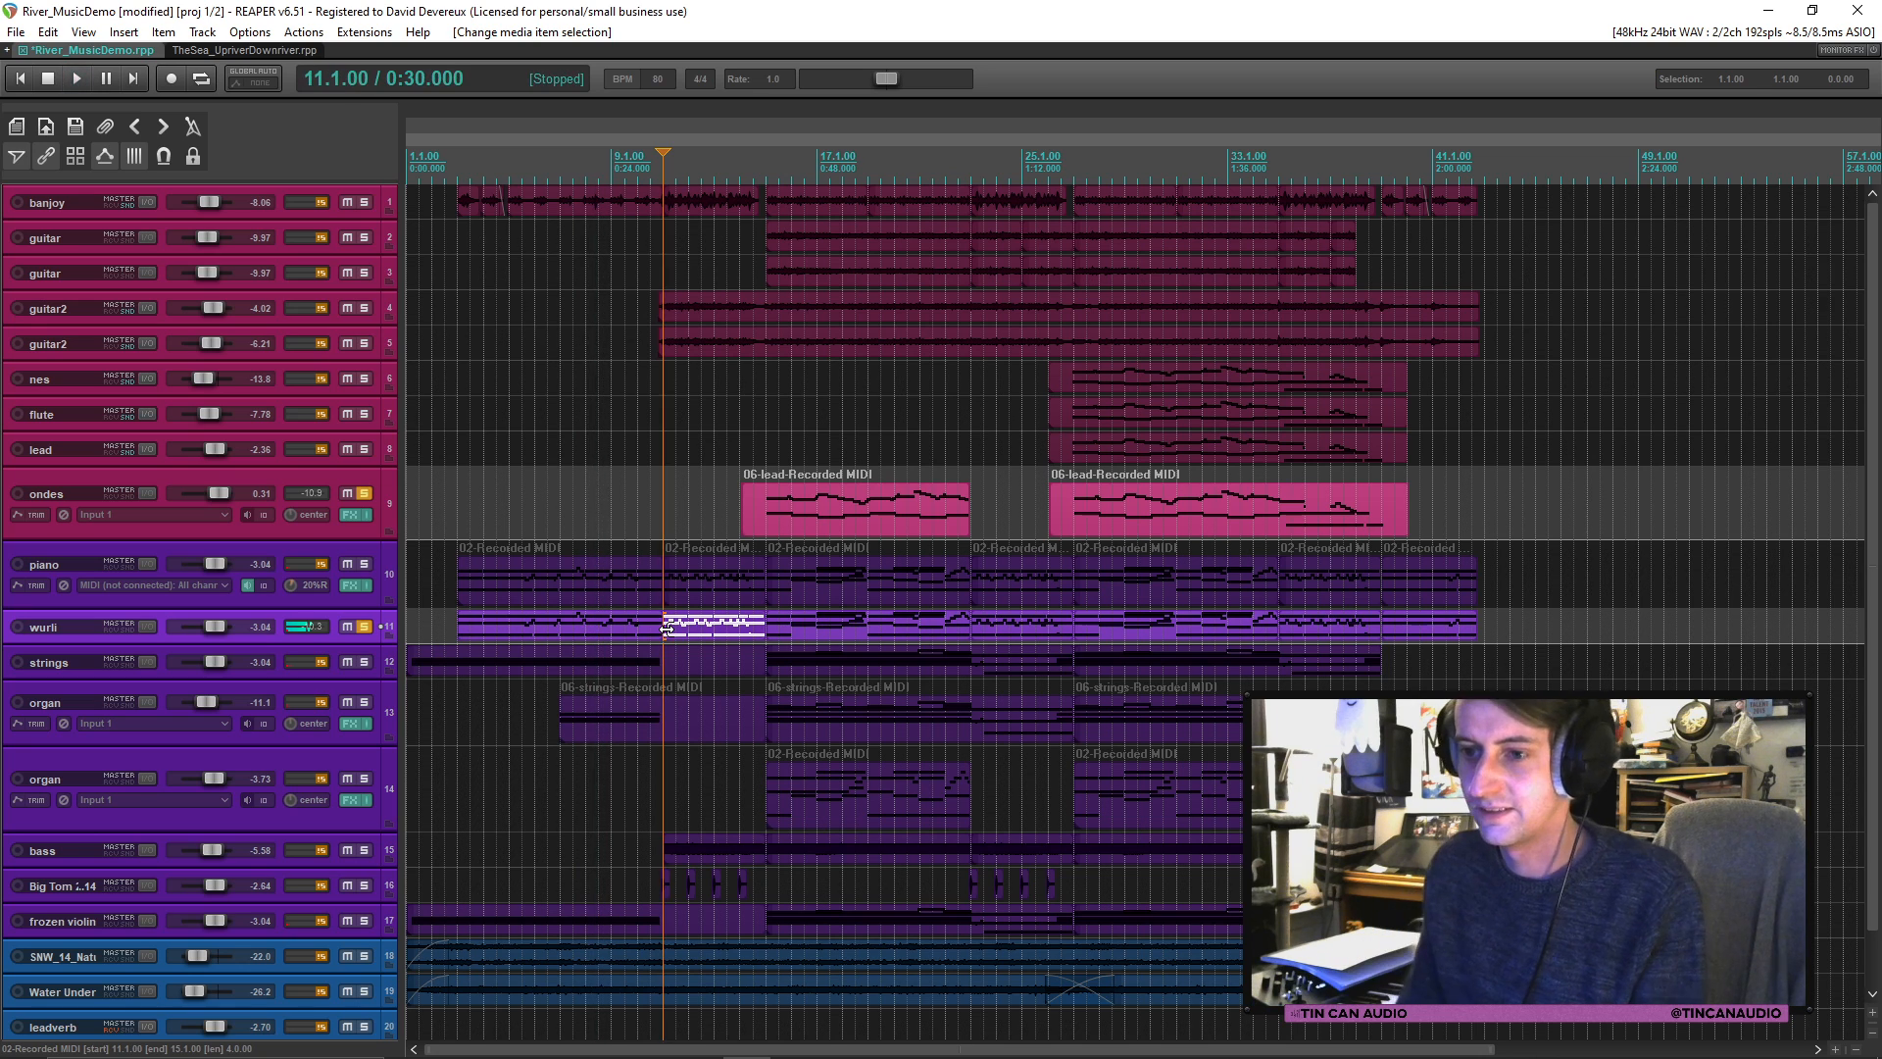
left_click(364, 627)
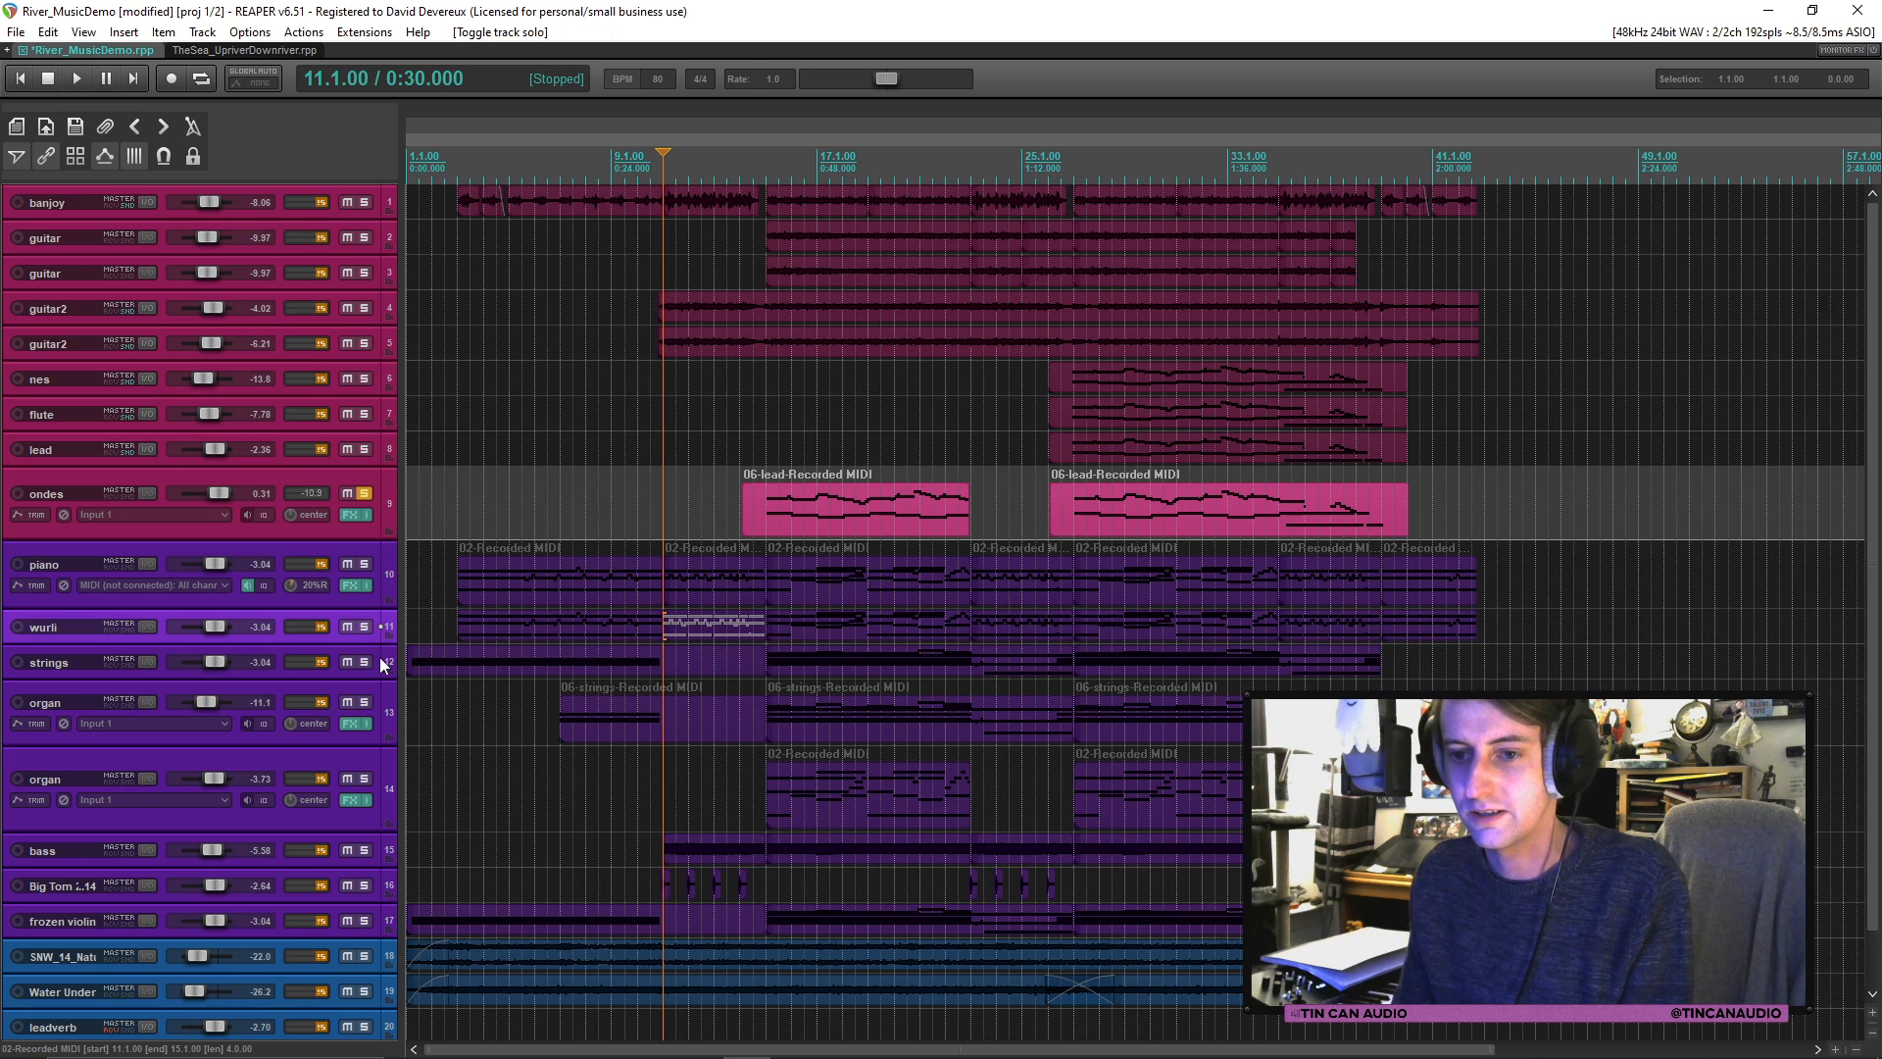
Step: Audition the soloed strings track from near the project start, clearing the ondes solo, then stop and unsolo the strings
left_click(363, 663)
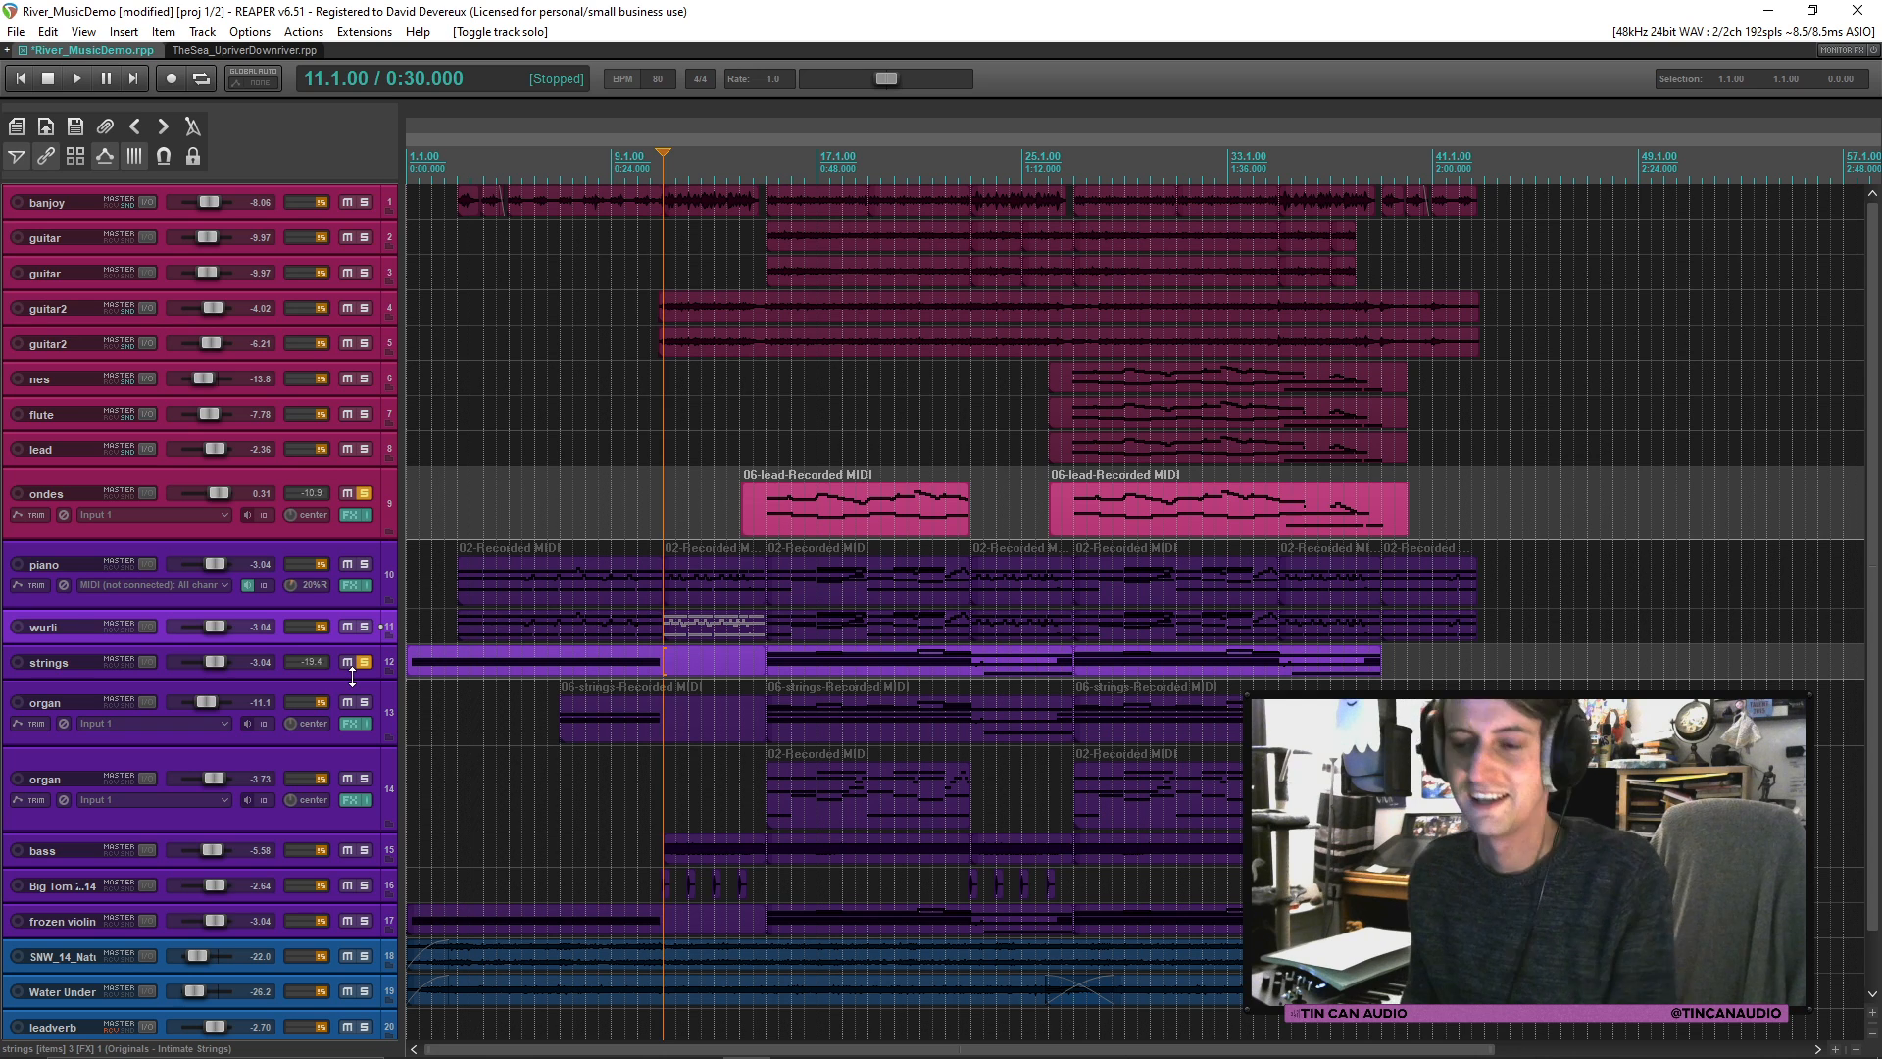
left_click(415, 662)
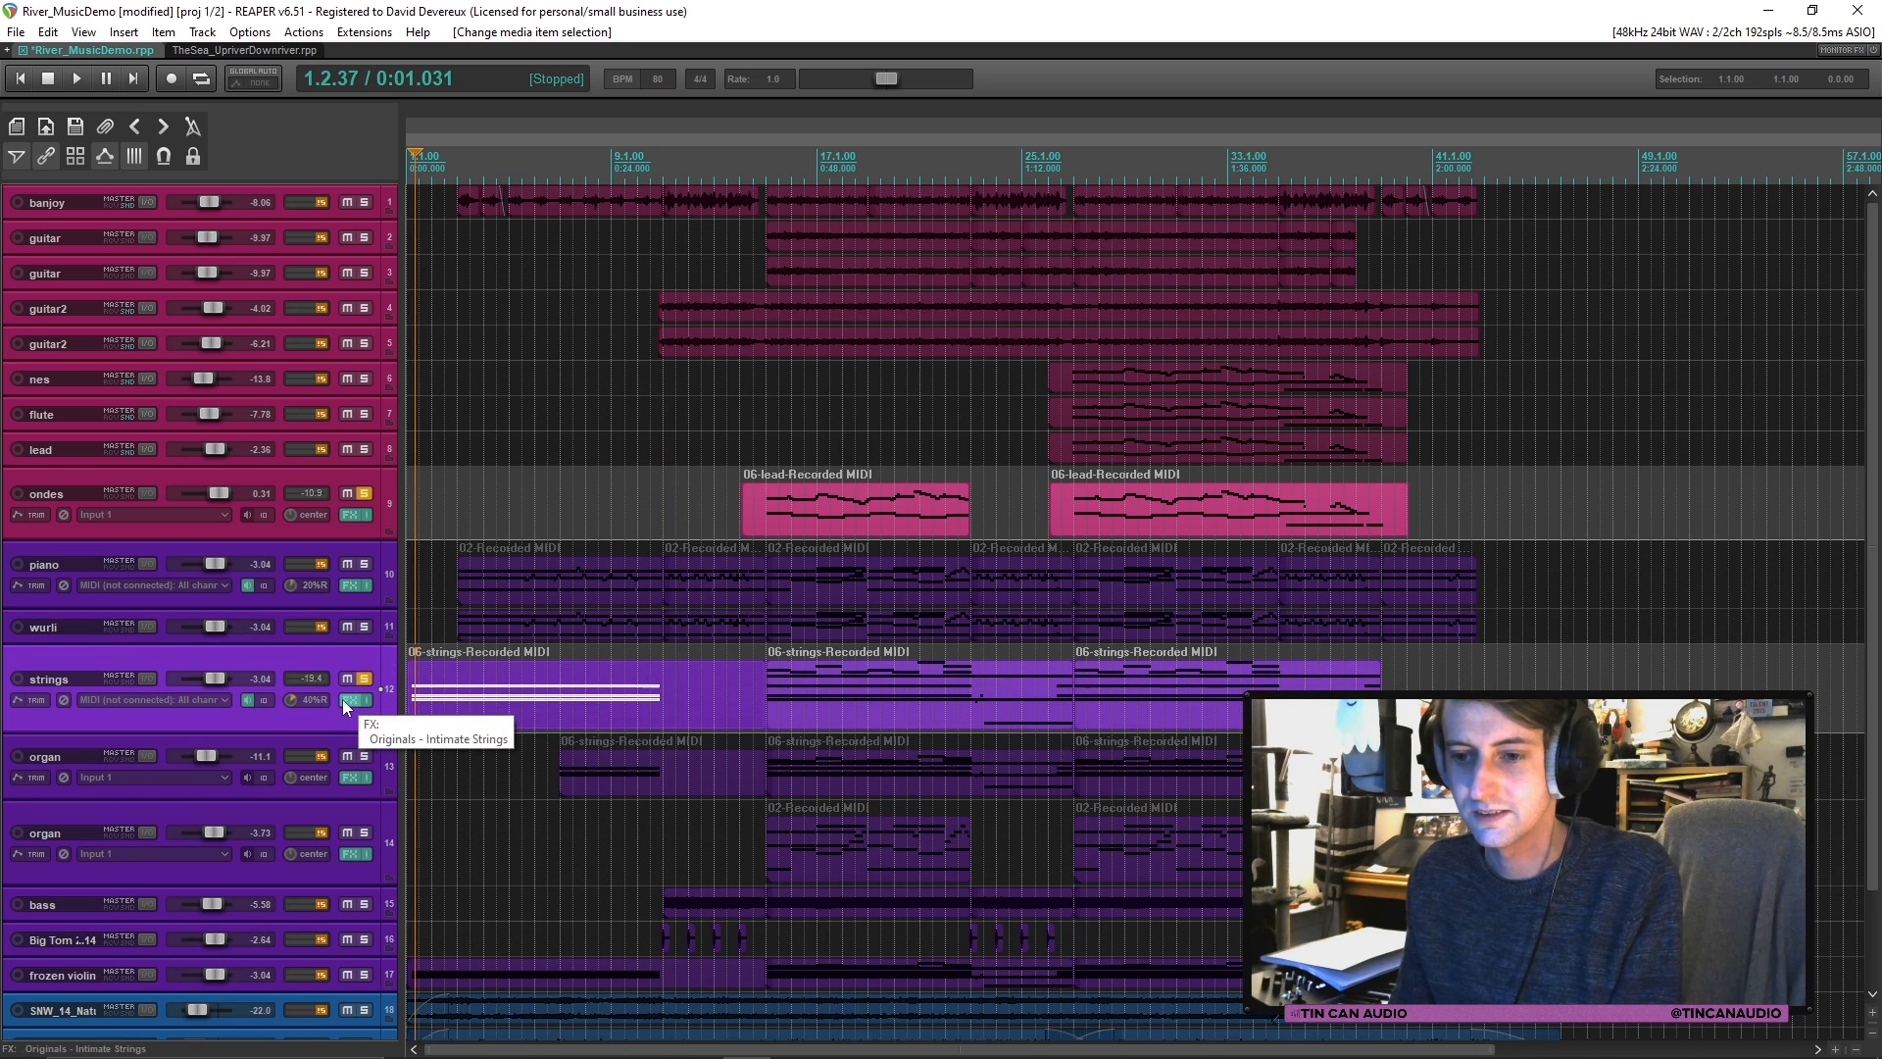
key("space")
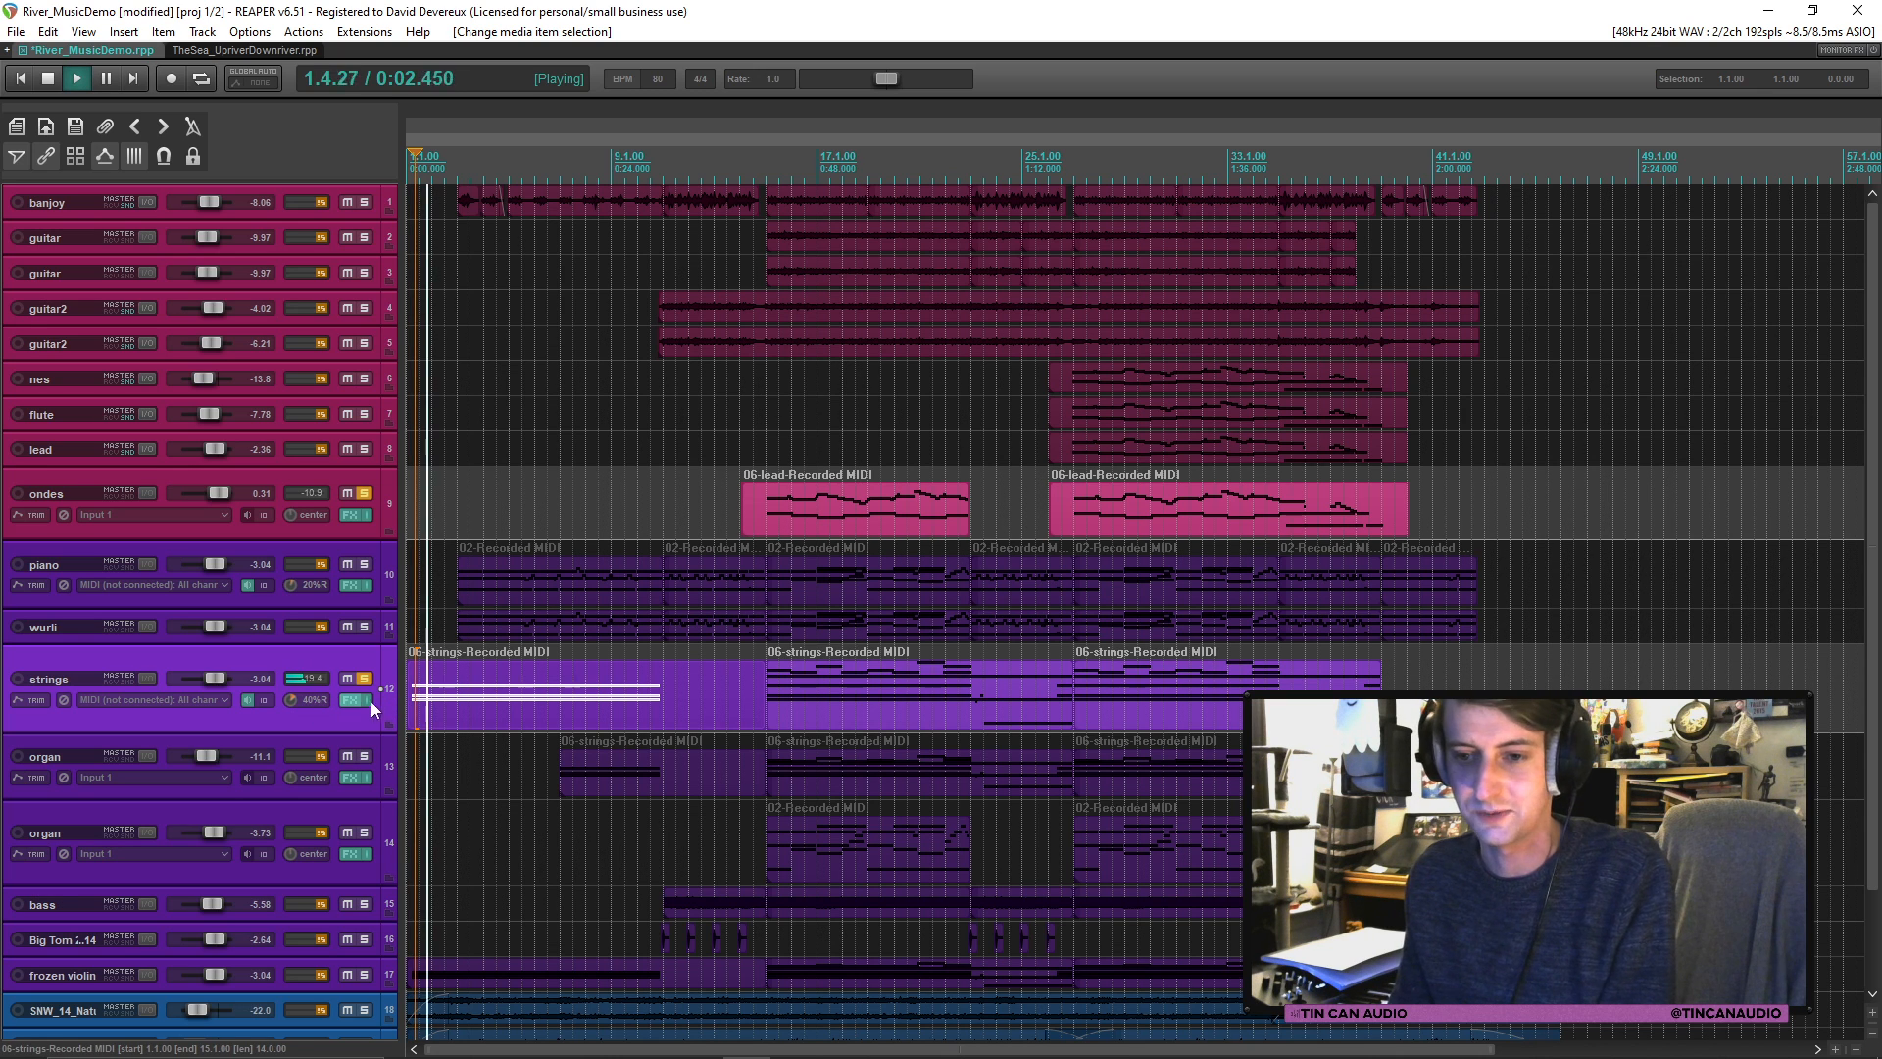
left_click(371, 492)
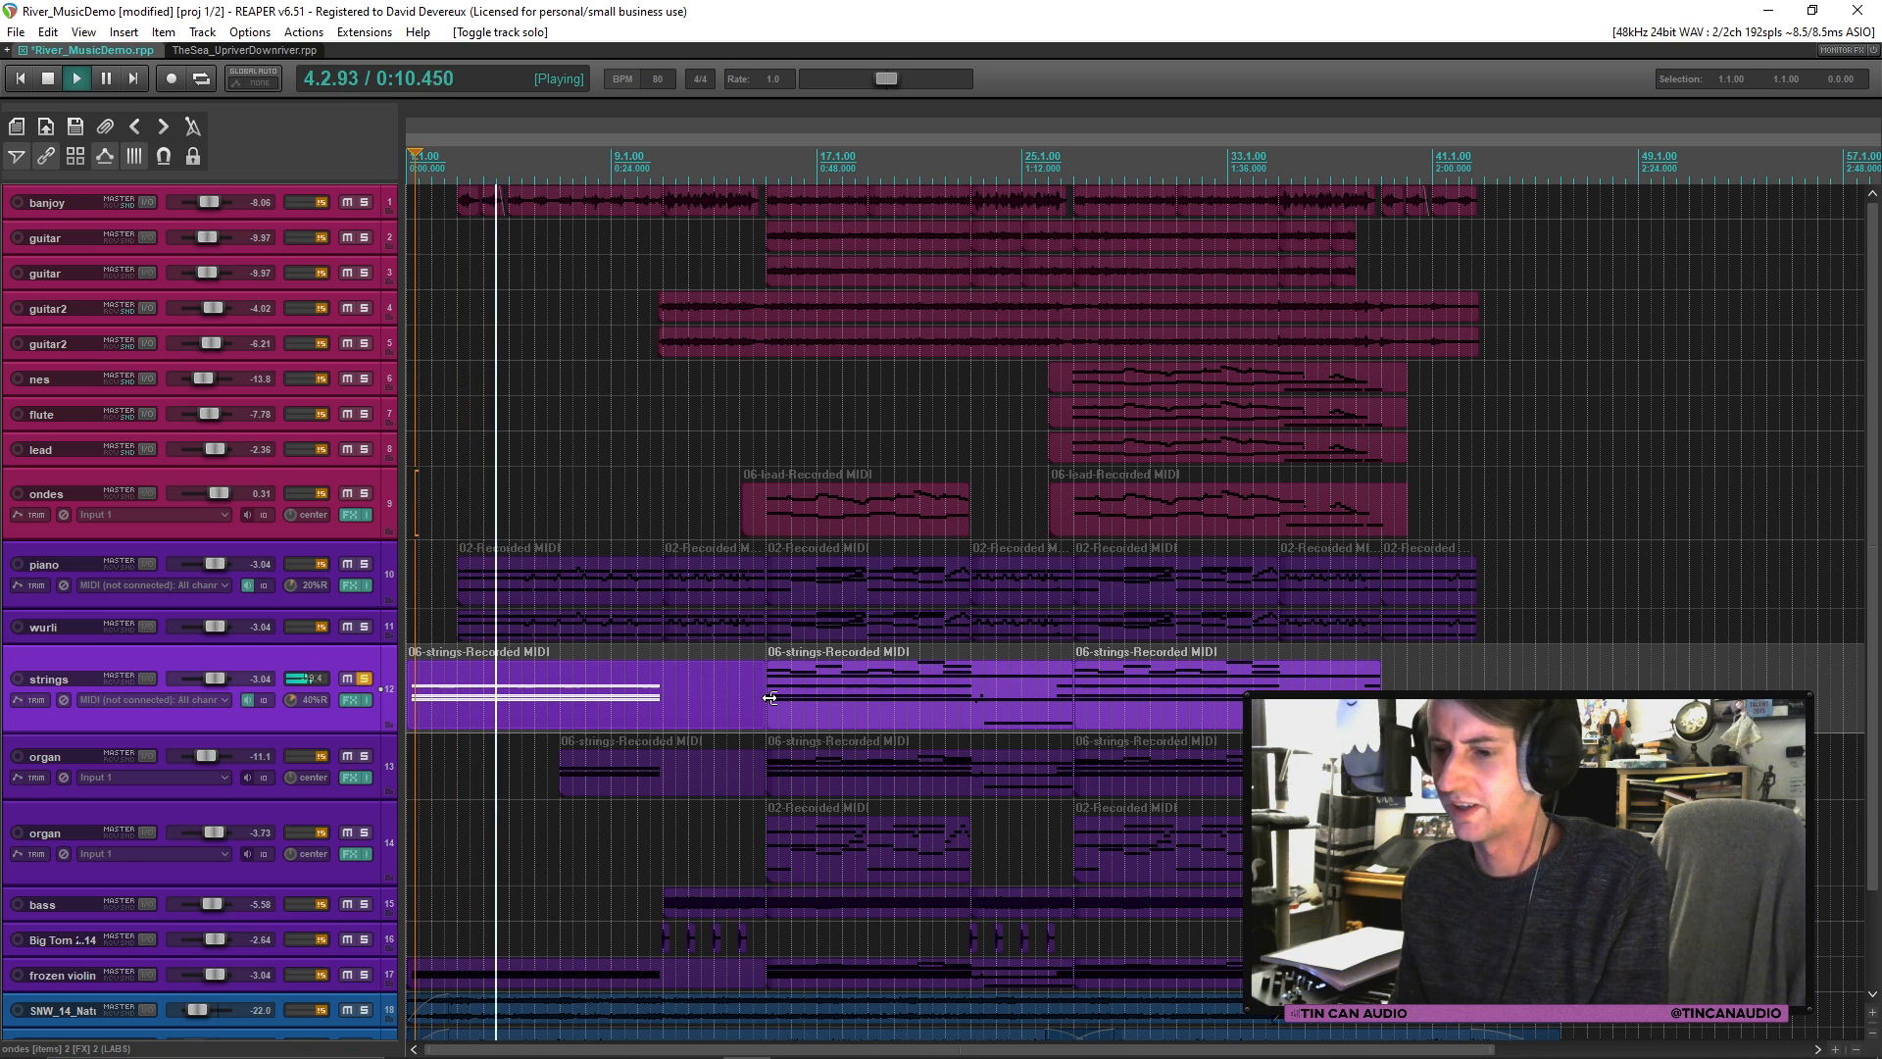
left_click(364, 678)
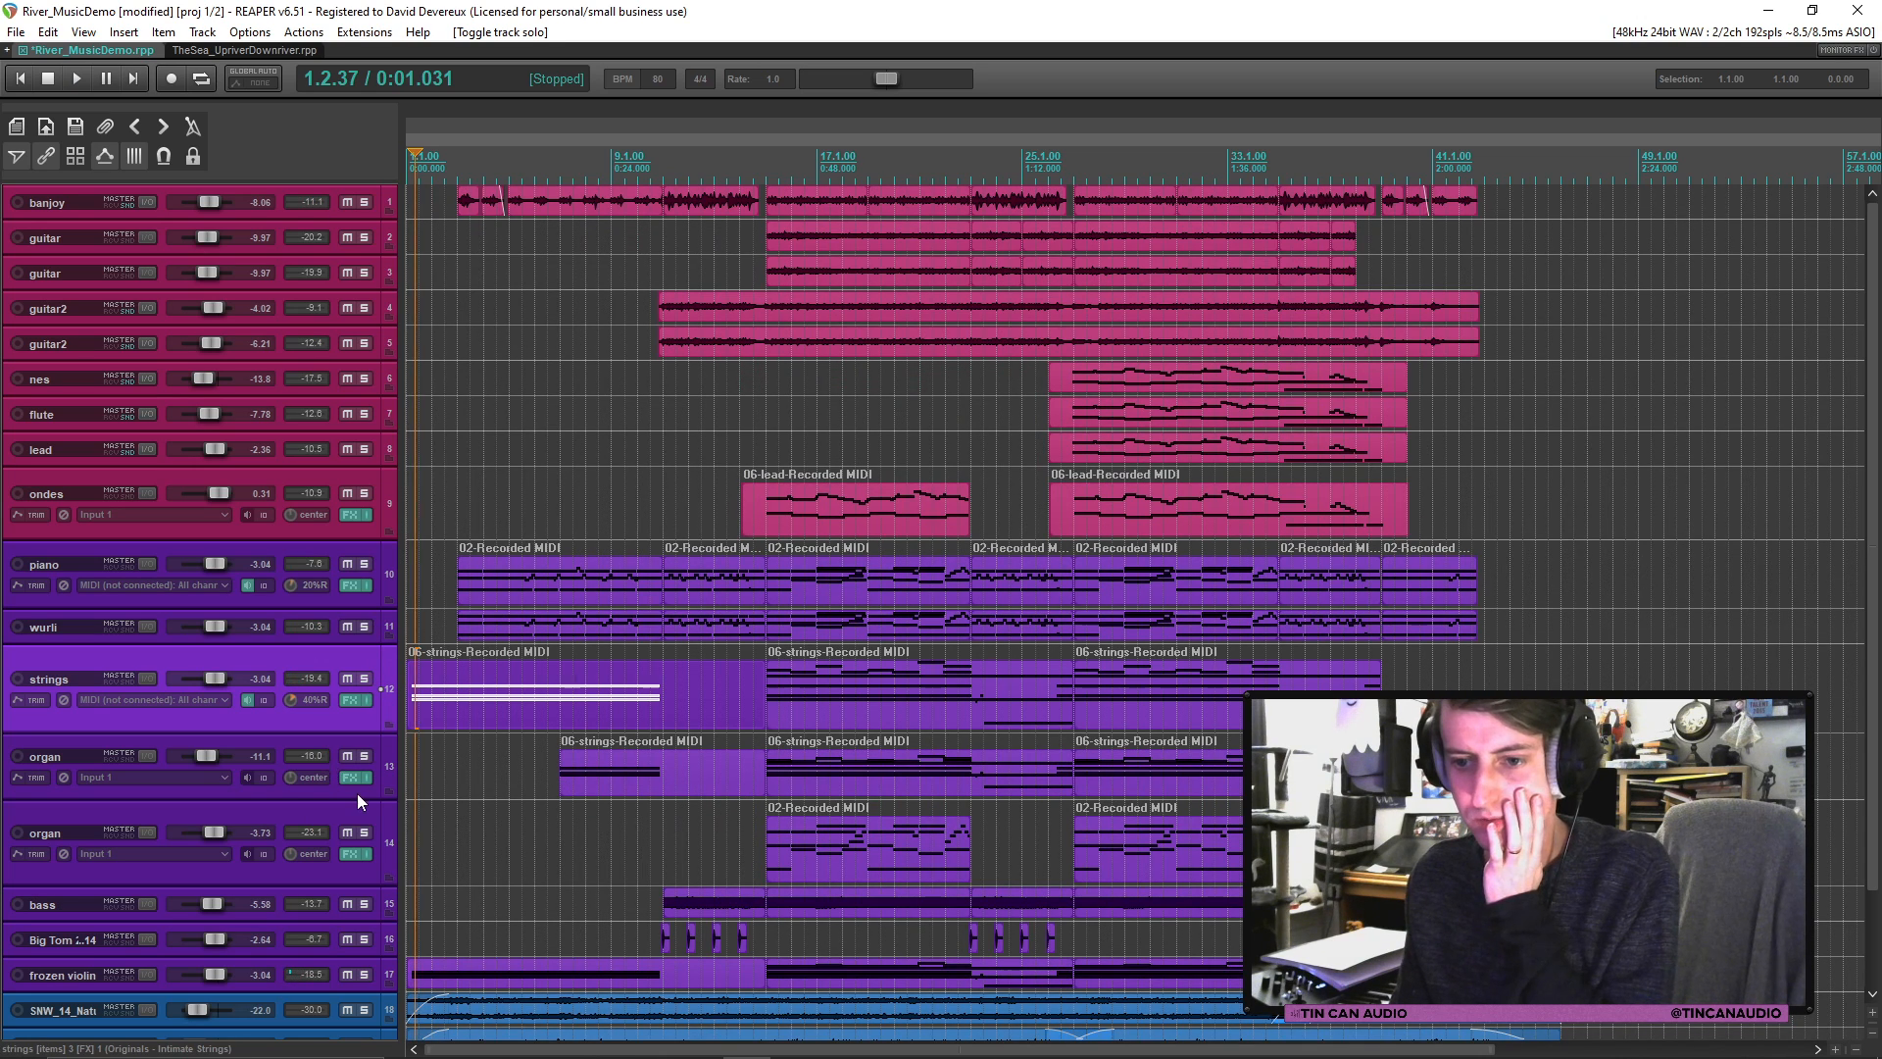
Step: Solo the organ on track 13 and audition it from its first item, then from bar 15
left_click(364, 756)
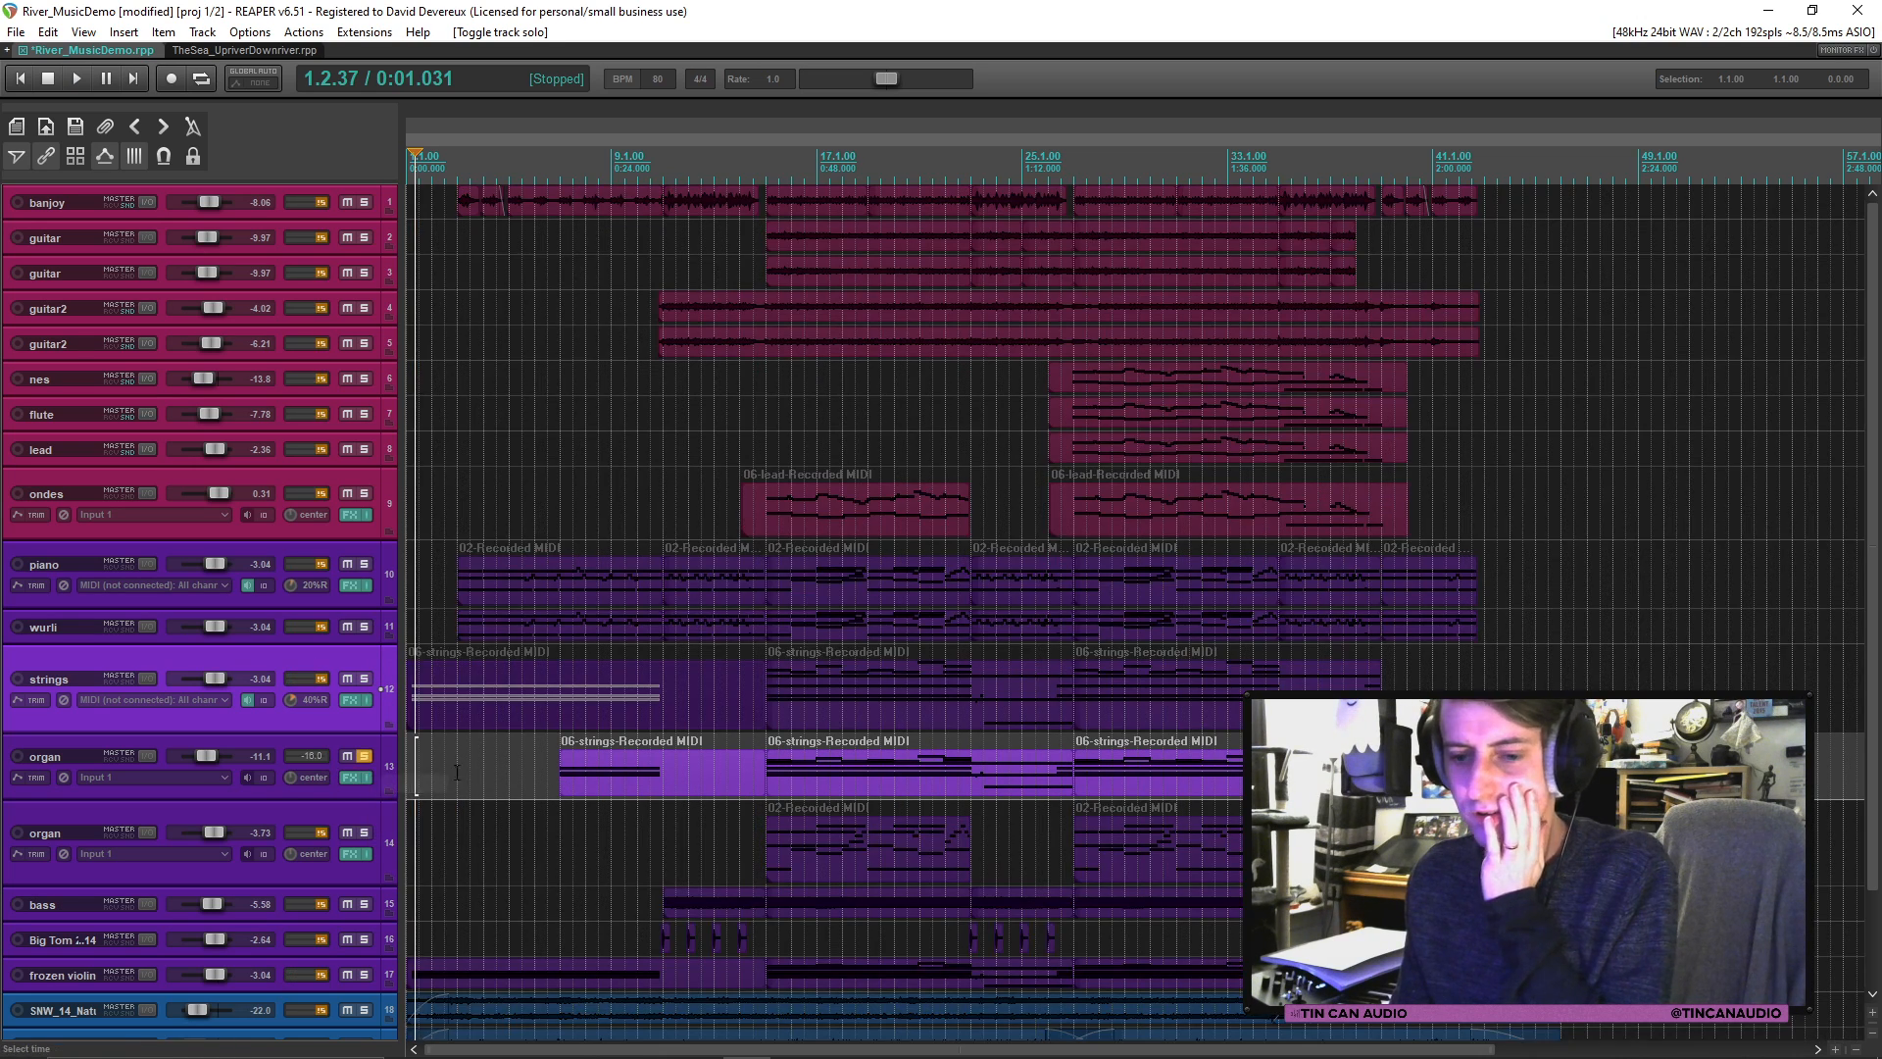
left_click(565, 774)
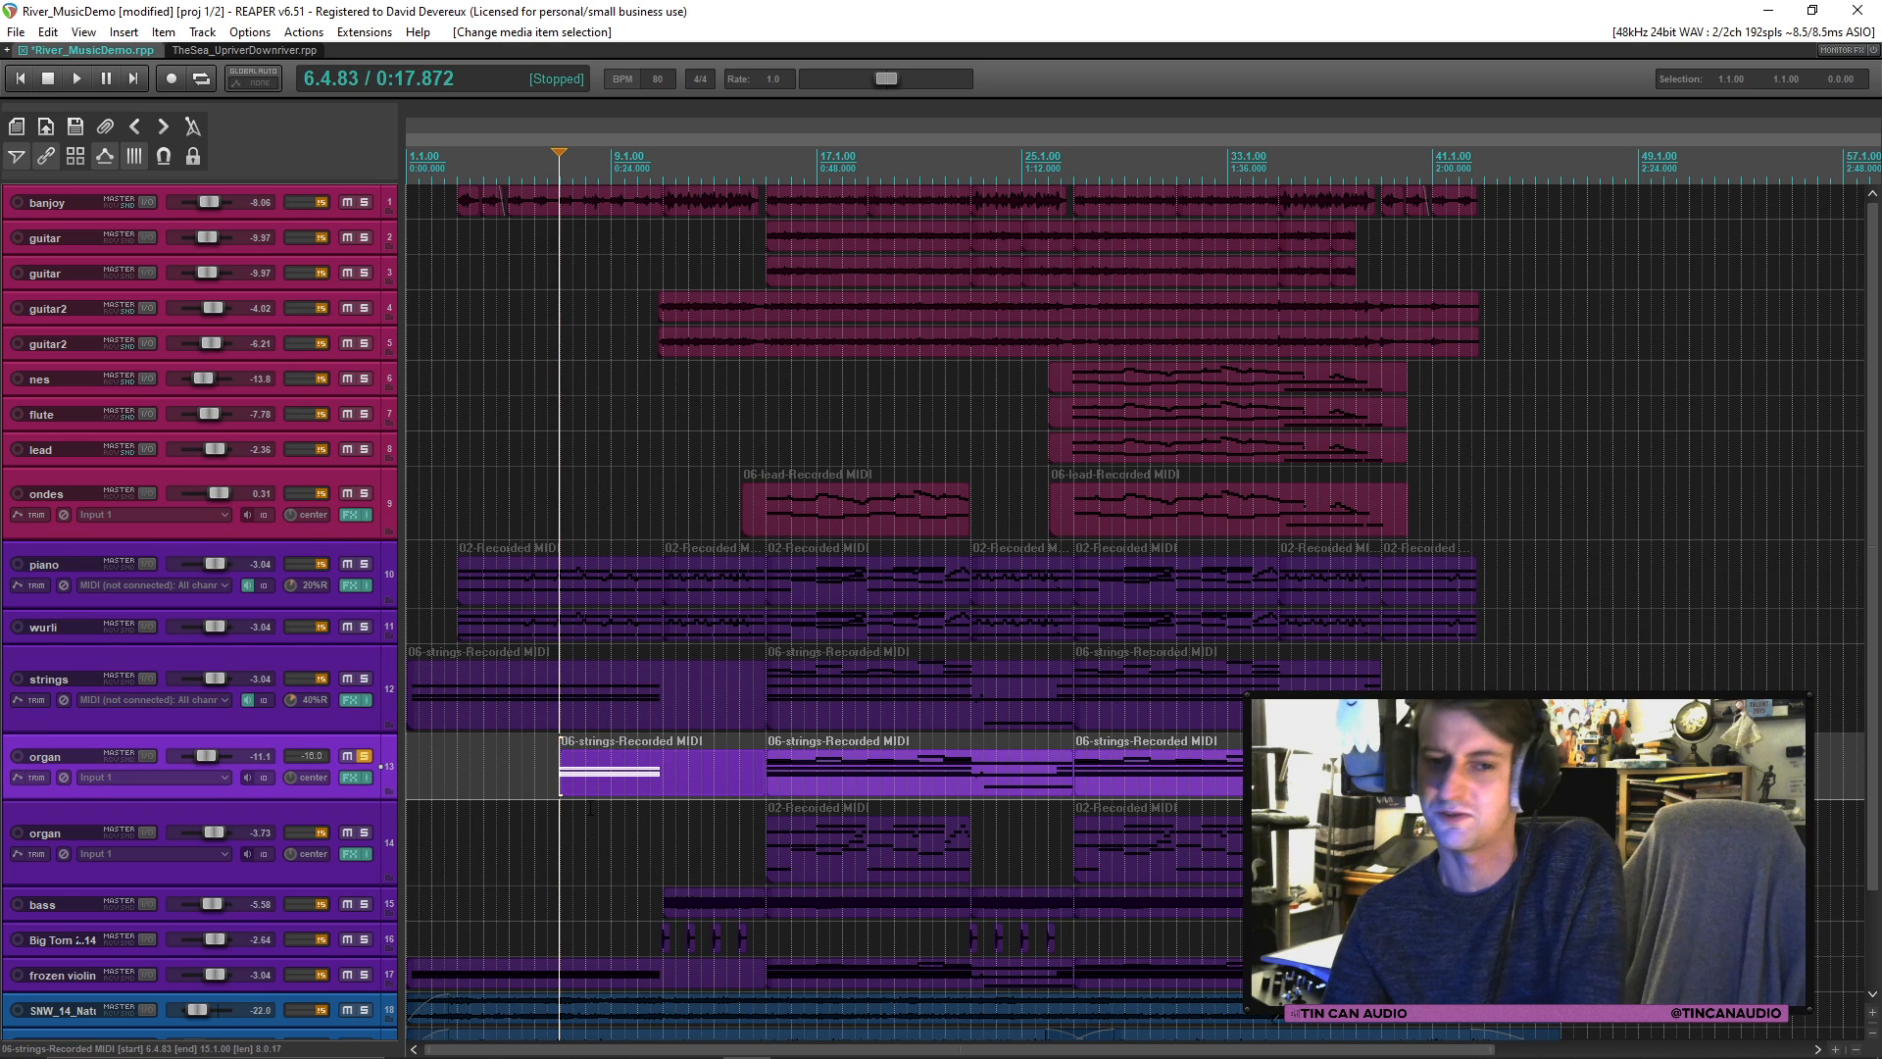
key("space")
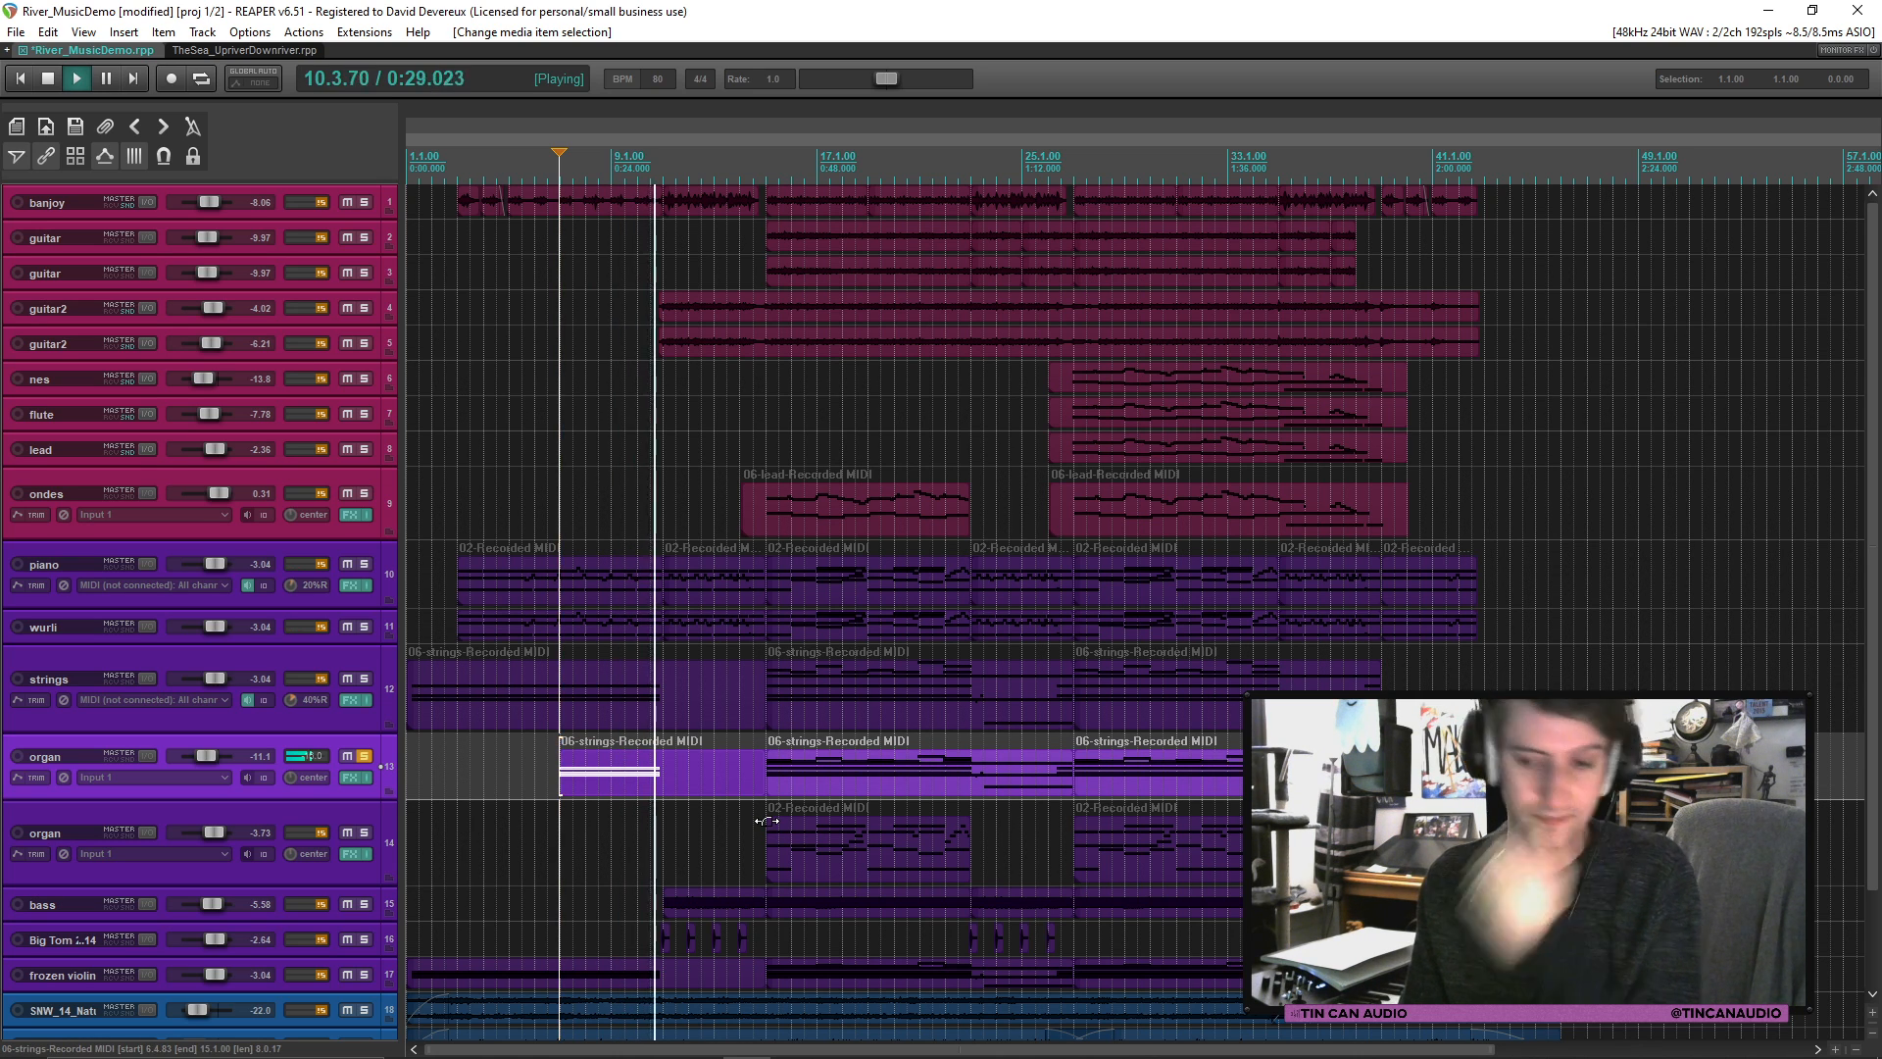
left_click(771, 782)
key("space")
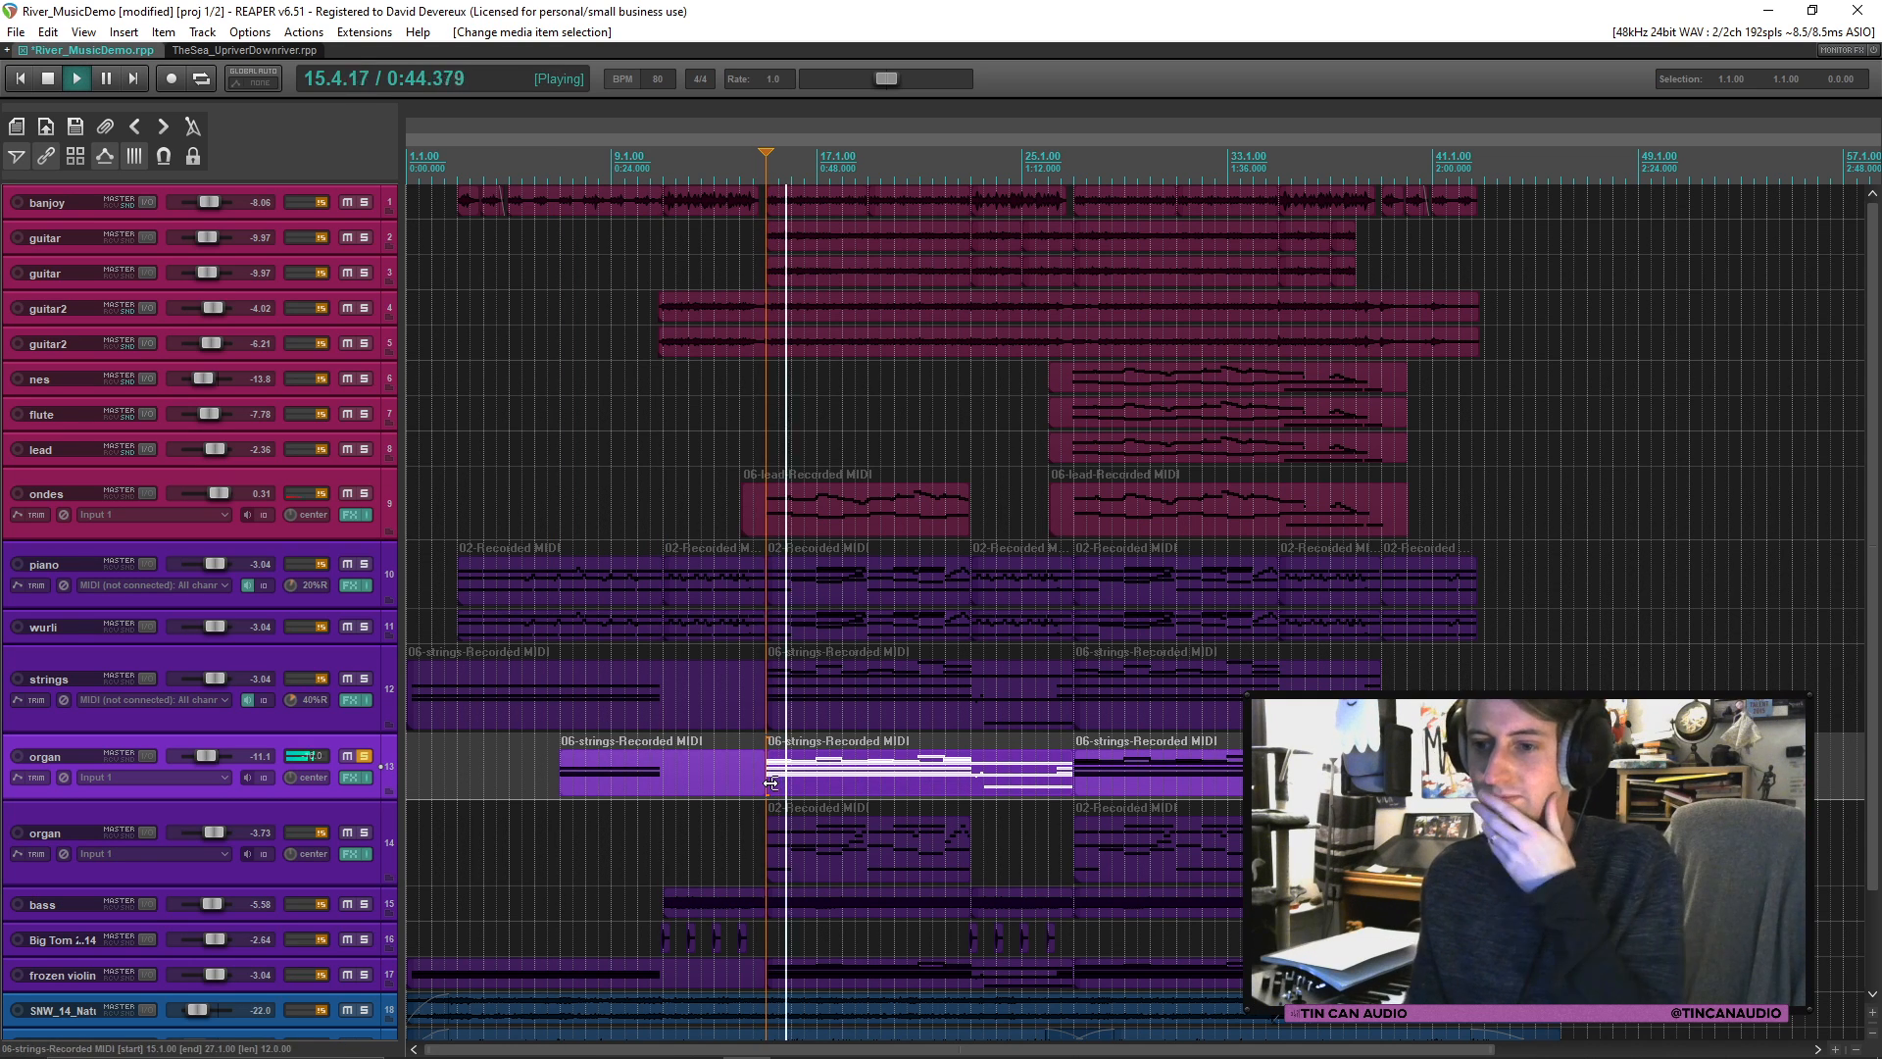
Step: Audition the track 14 organ together with the strings and track 13 organ, then alone, and stop with all three unsoloed
left_click(364, 678)
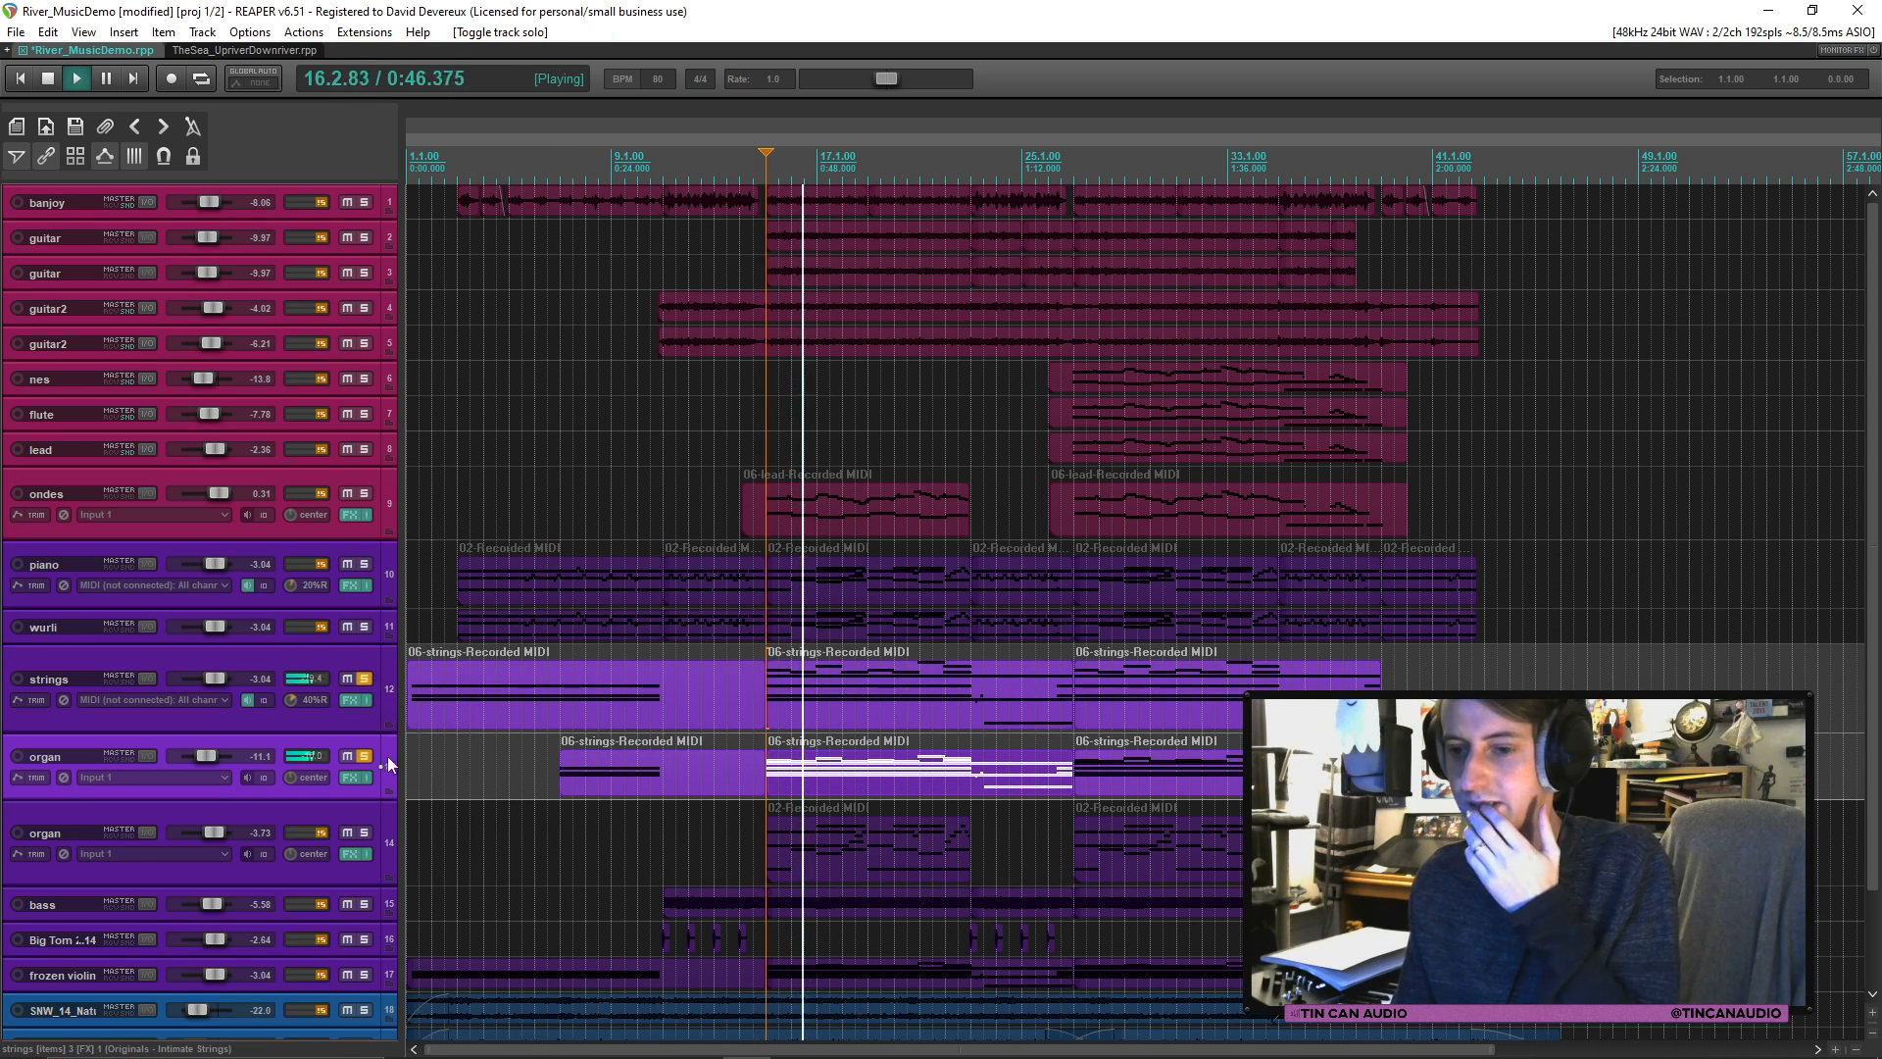
left_click(363, 834)
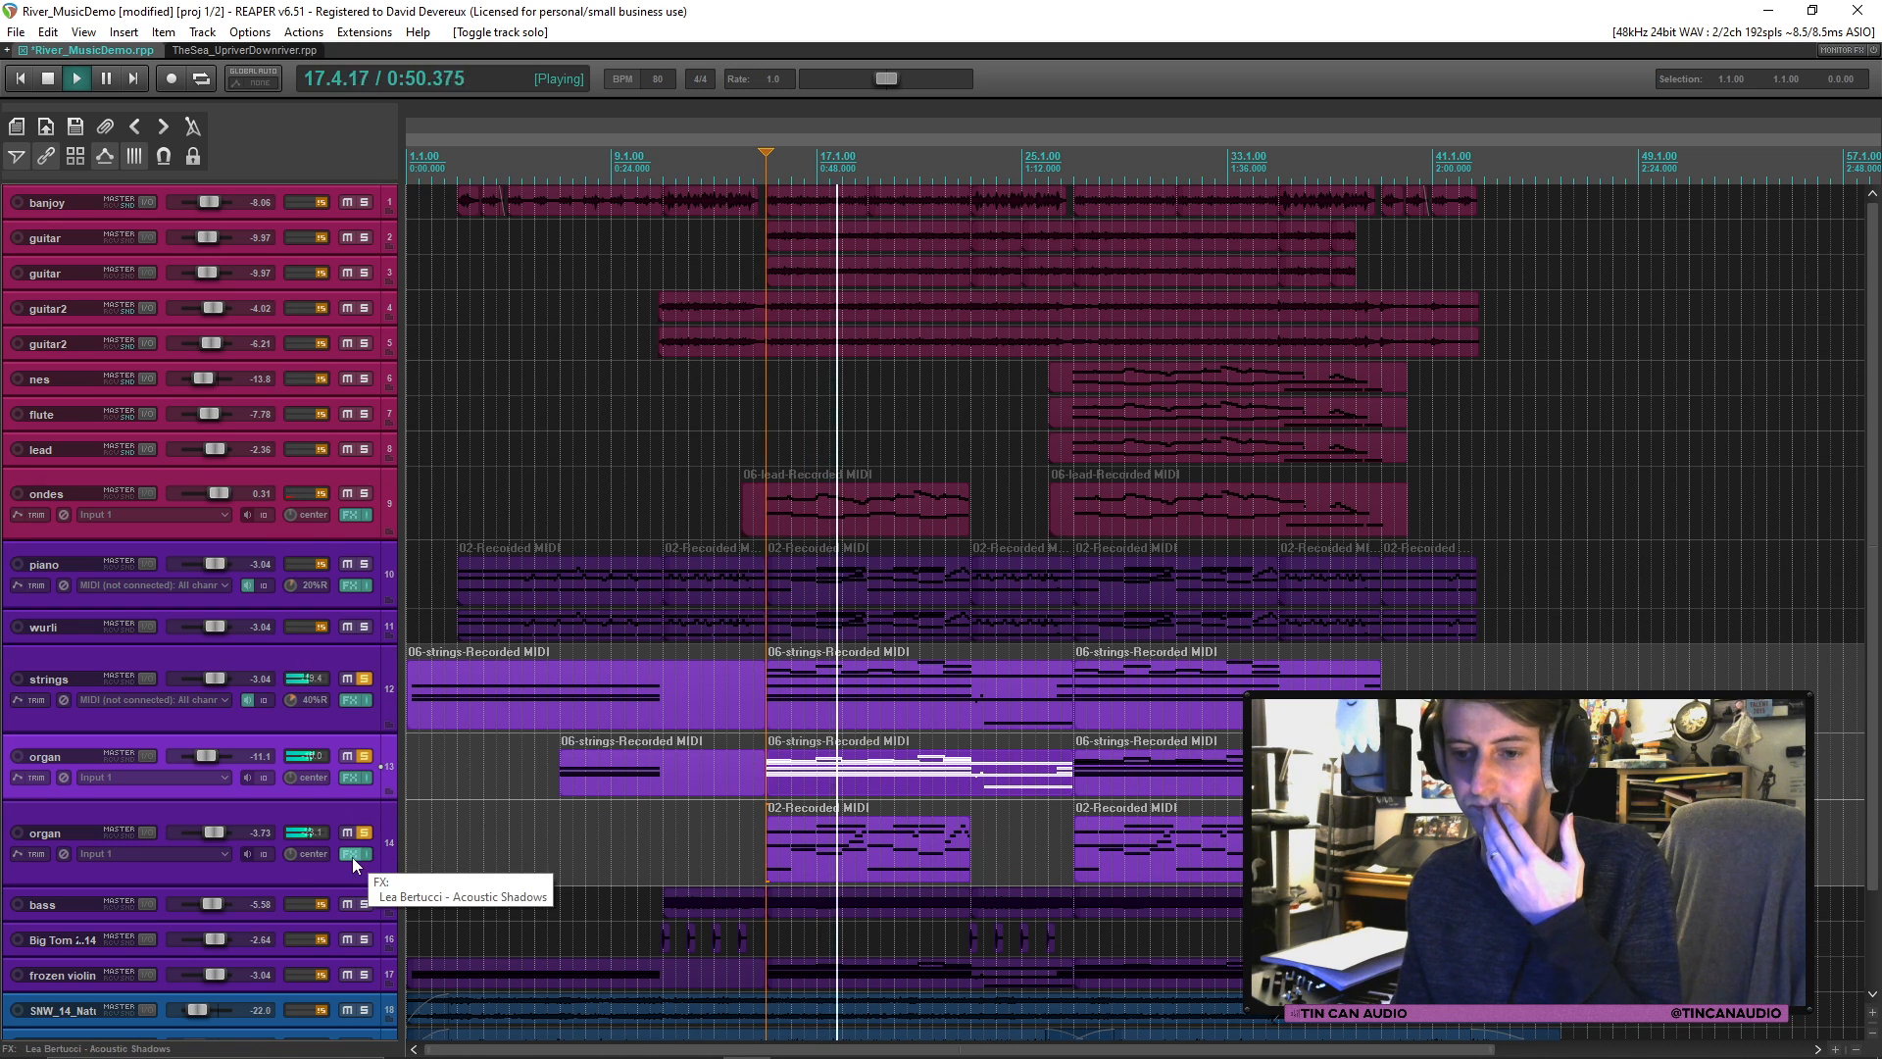
left_click(365, 756)
left_click(364, 678)
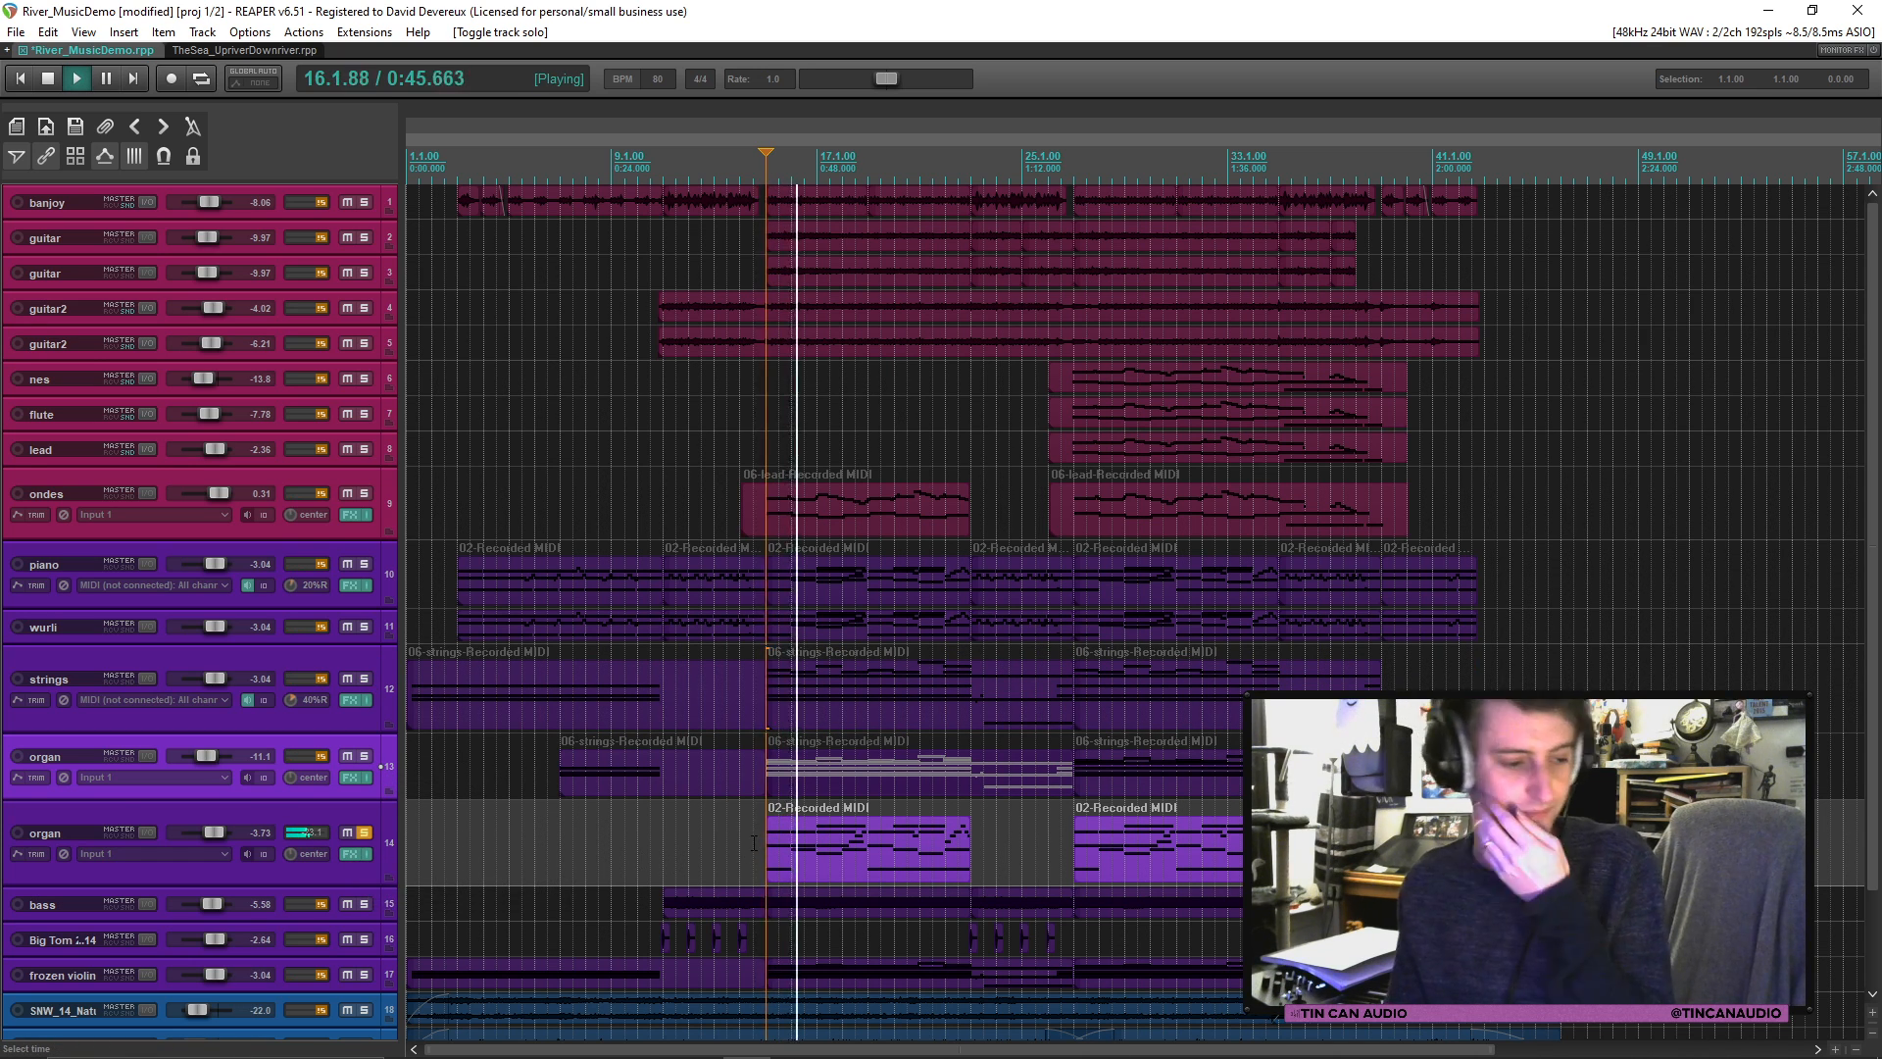
left_click(363, 832)
key("space")
Step: Solo the bass track, audition its first item from bar 11, then stop playback and unsolo it
left_click(366, 902)
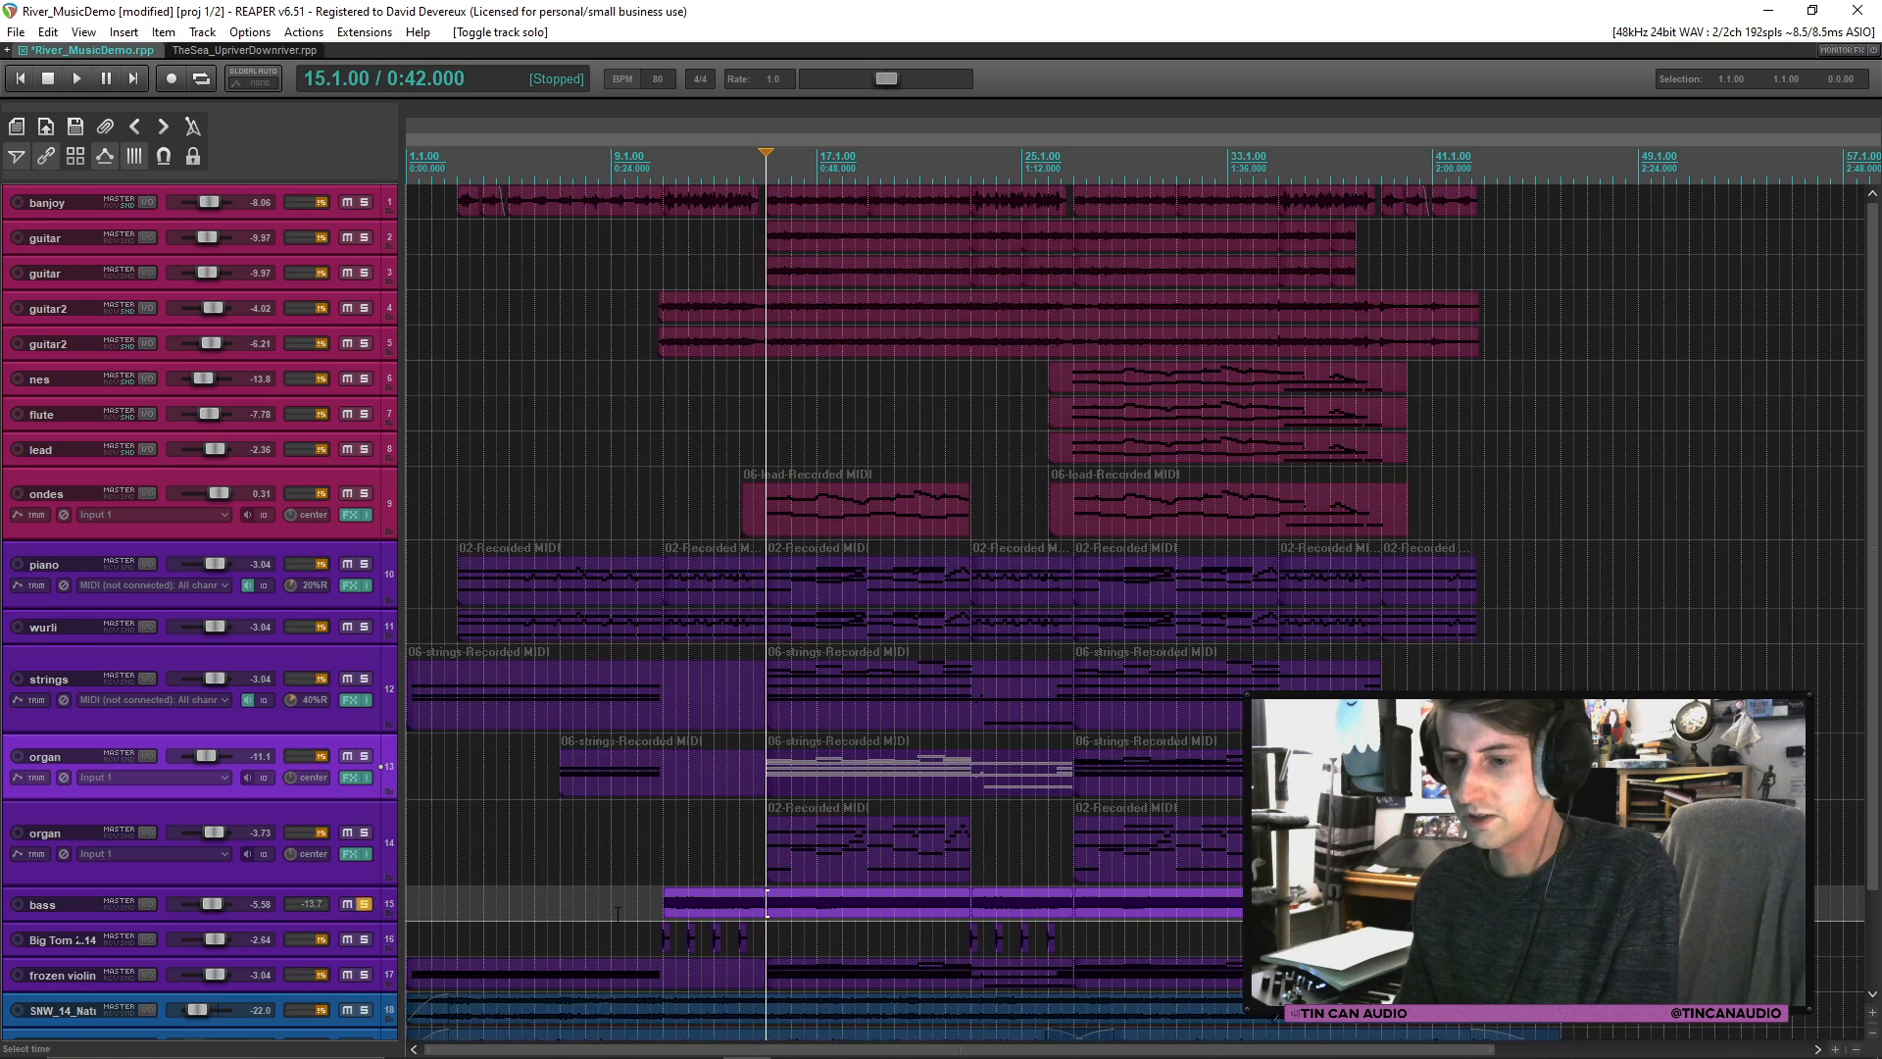
left_click(669, 904)
key("space")
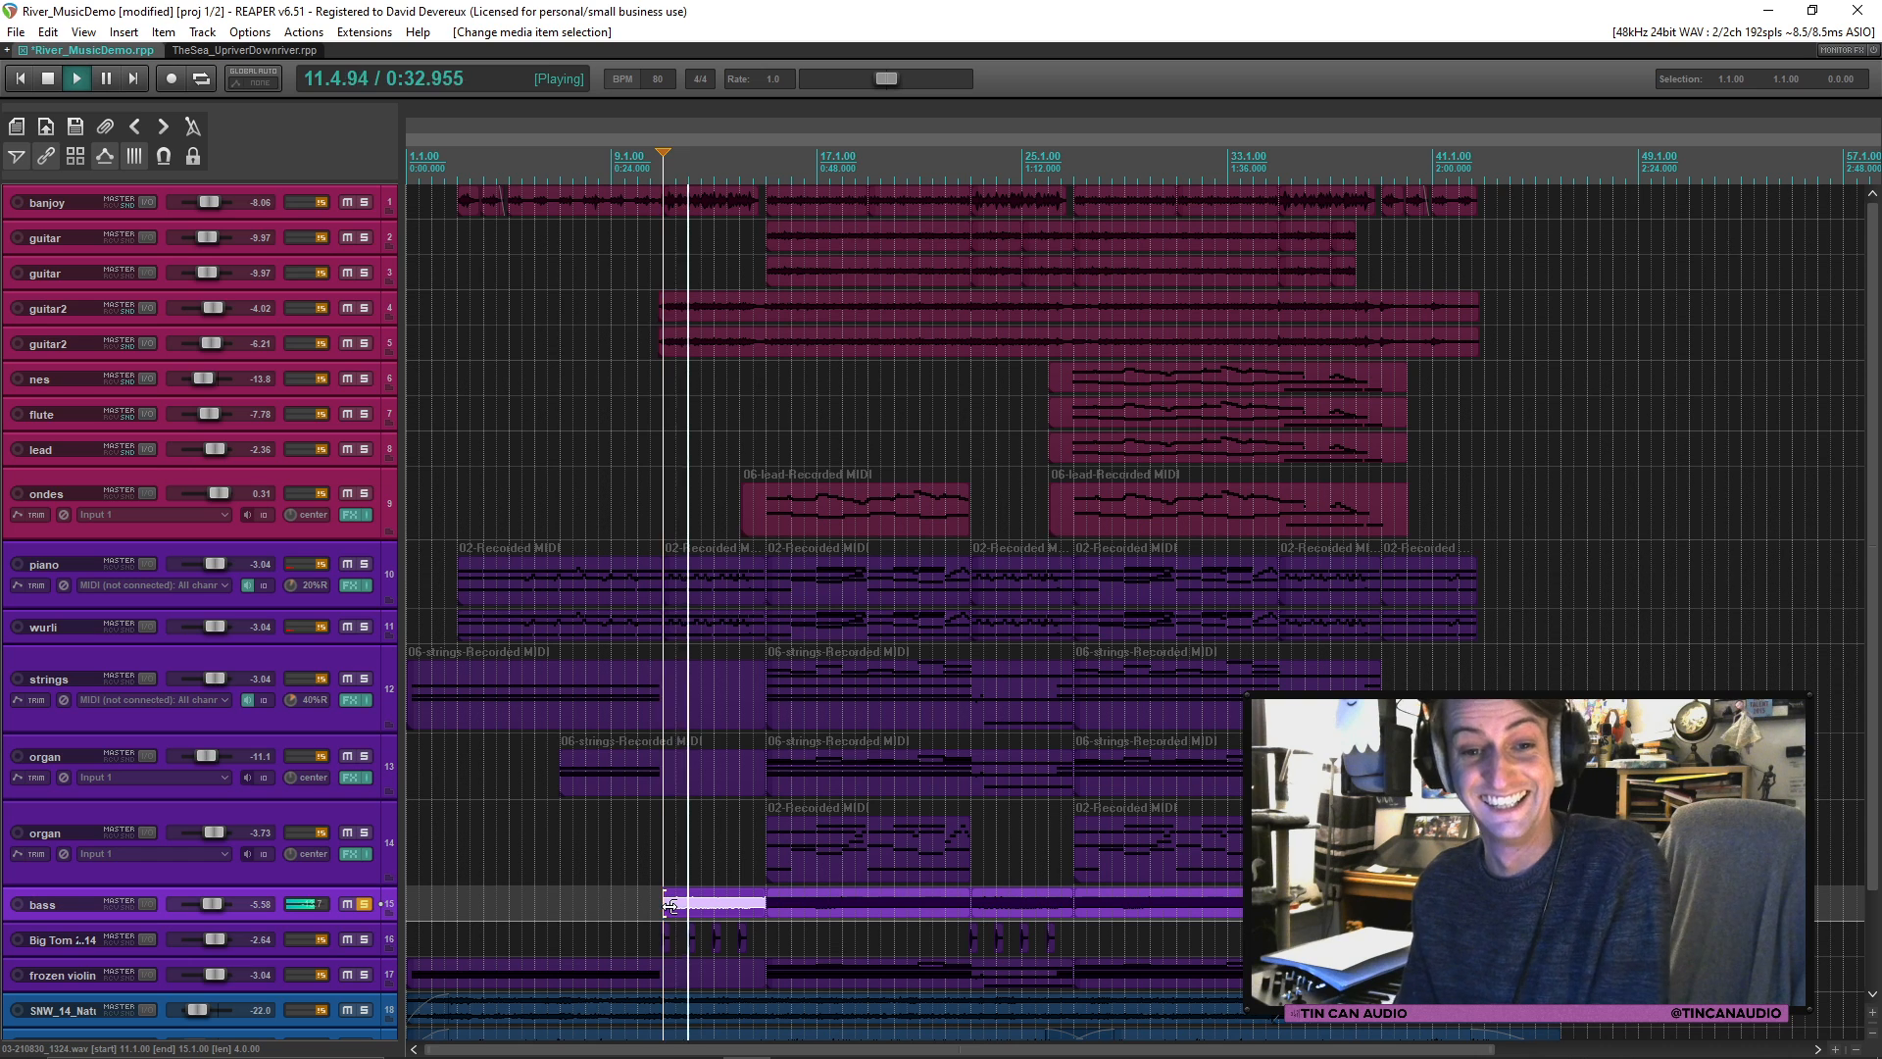
key("space")
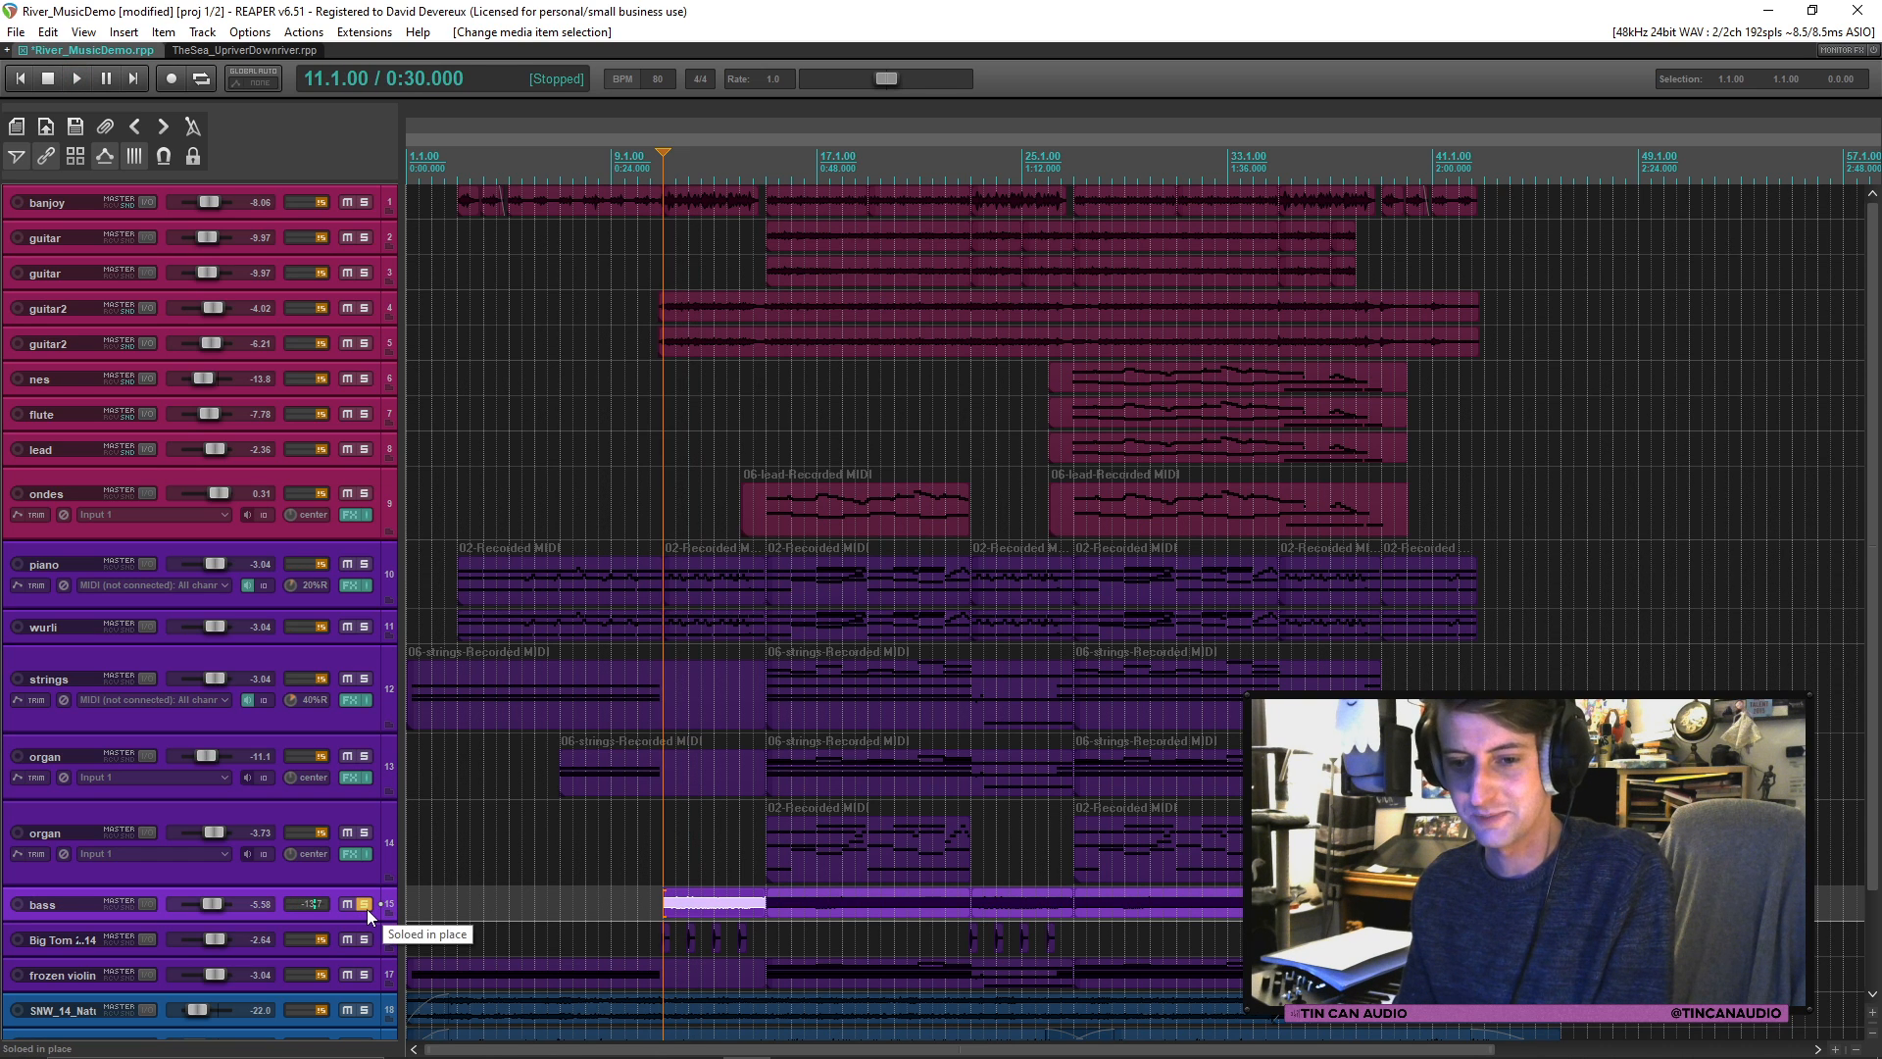
left_click(366, 909)
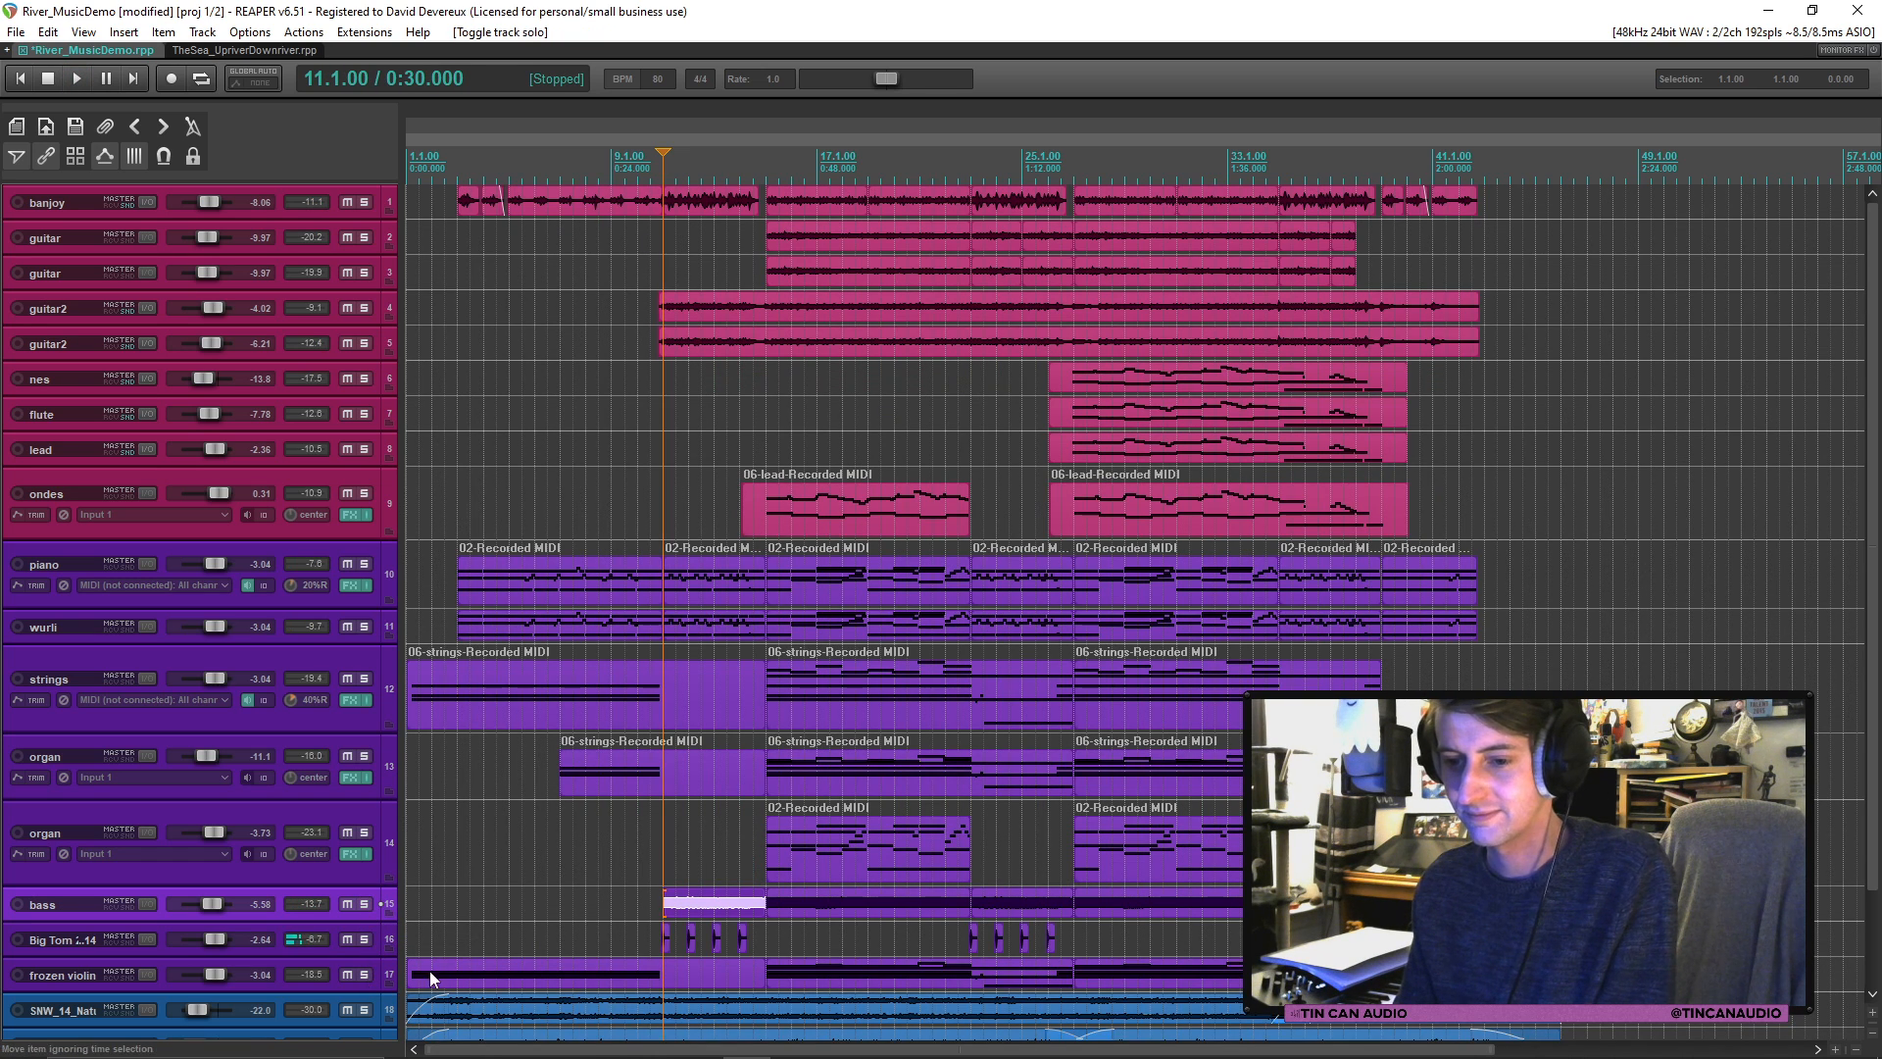
Step: Solo the frozen violin track, audition it twice from the project start, then unsolo it and stop playback
left_click(429, 970)
left_click(364, 975)
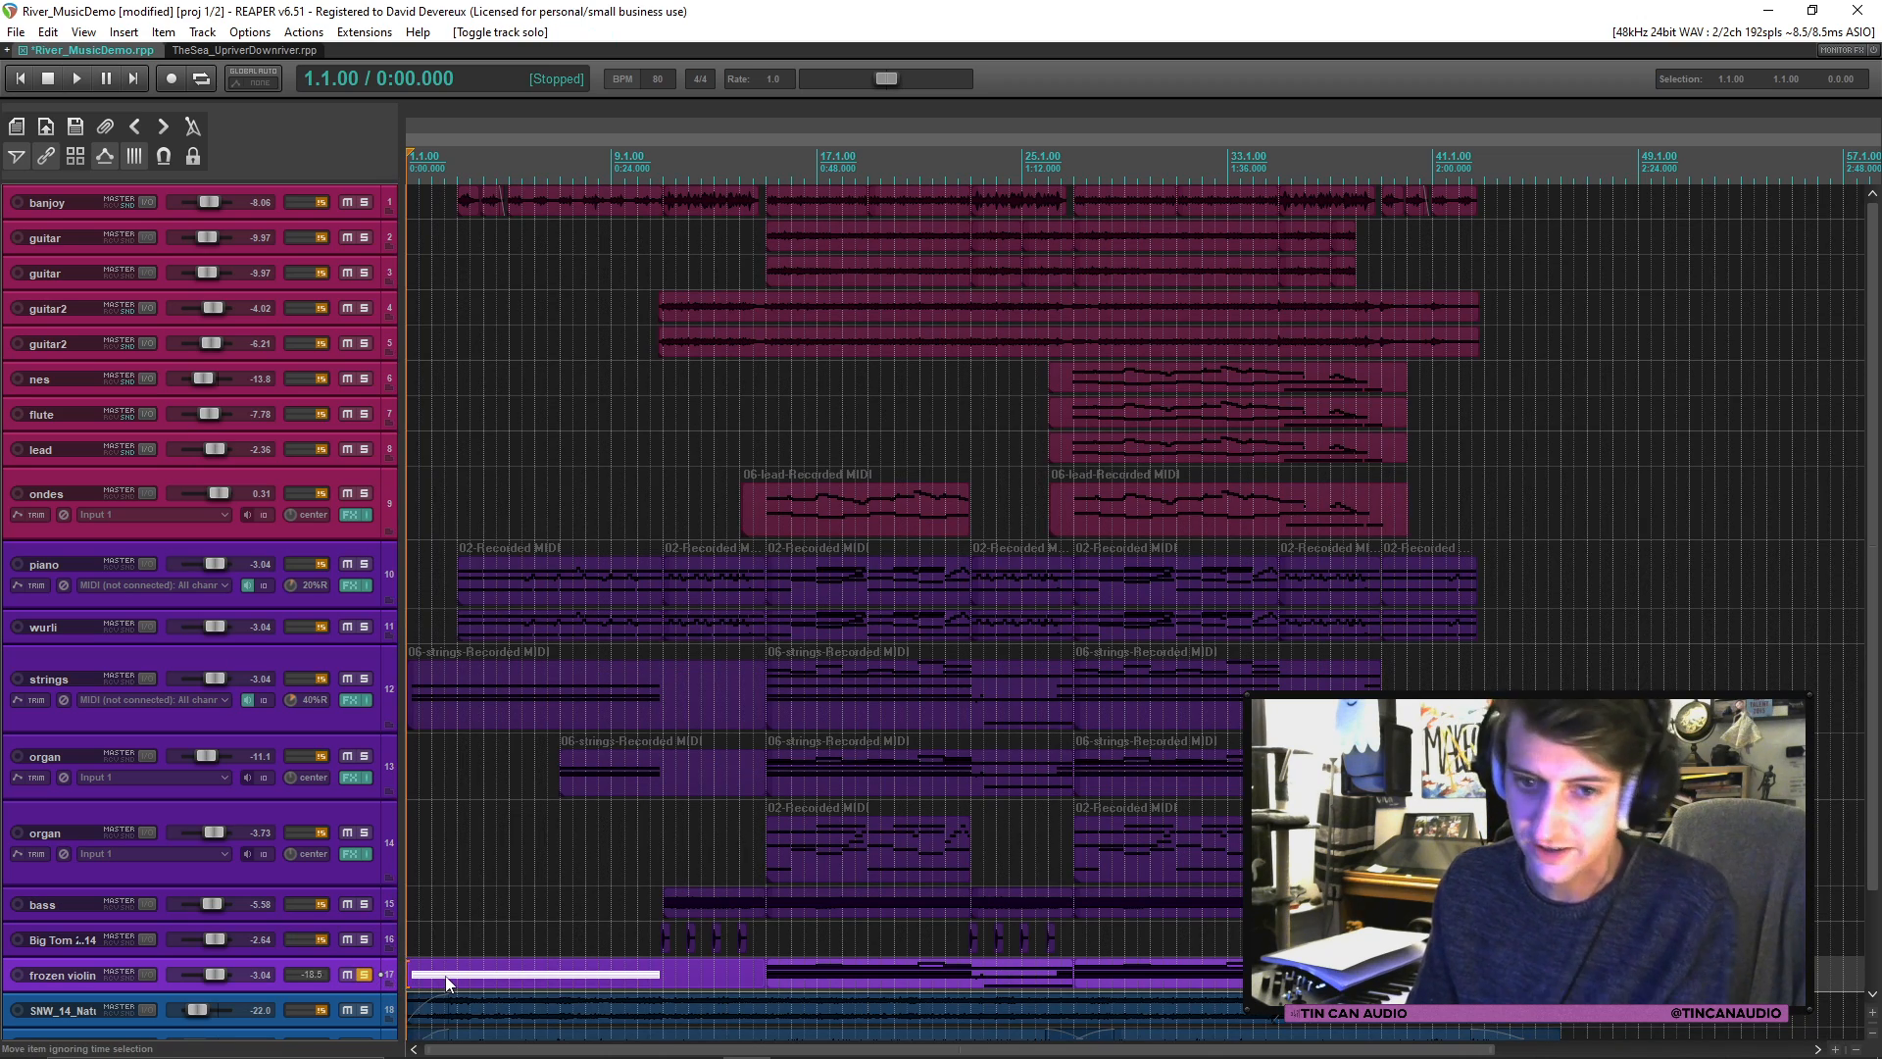
key("space")
scroll(487, 941, "up", 2)
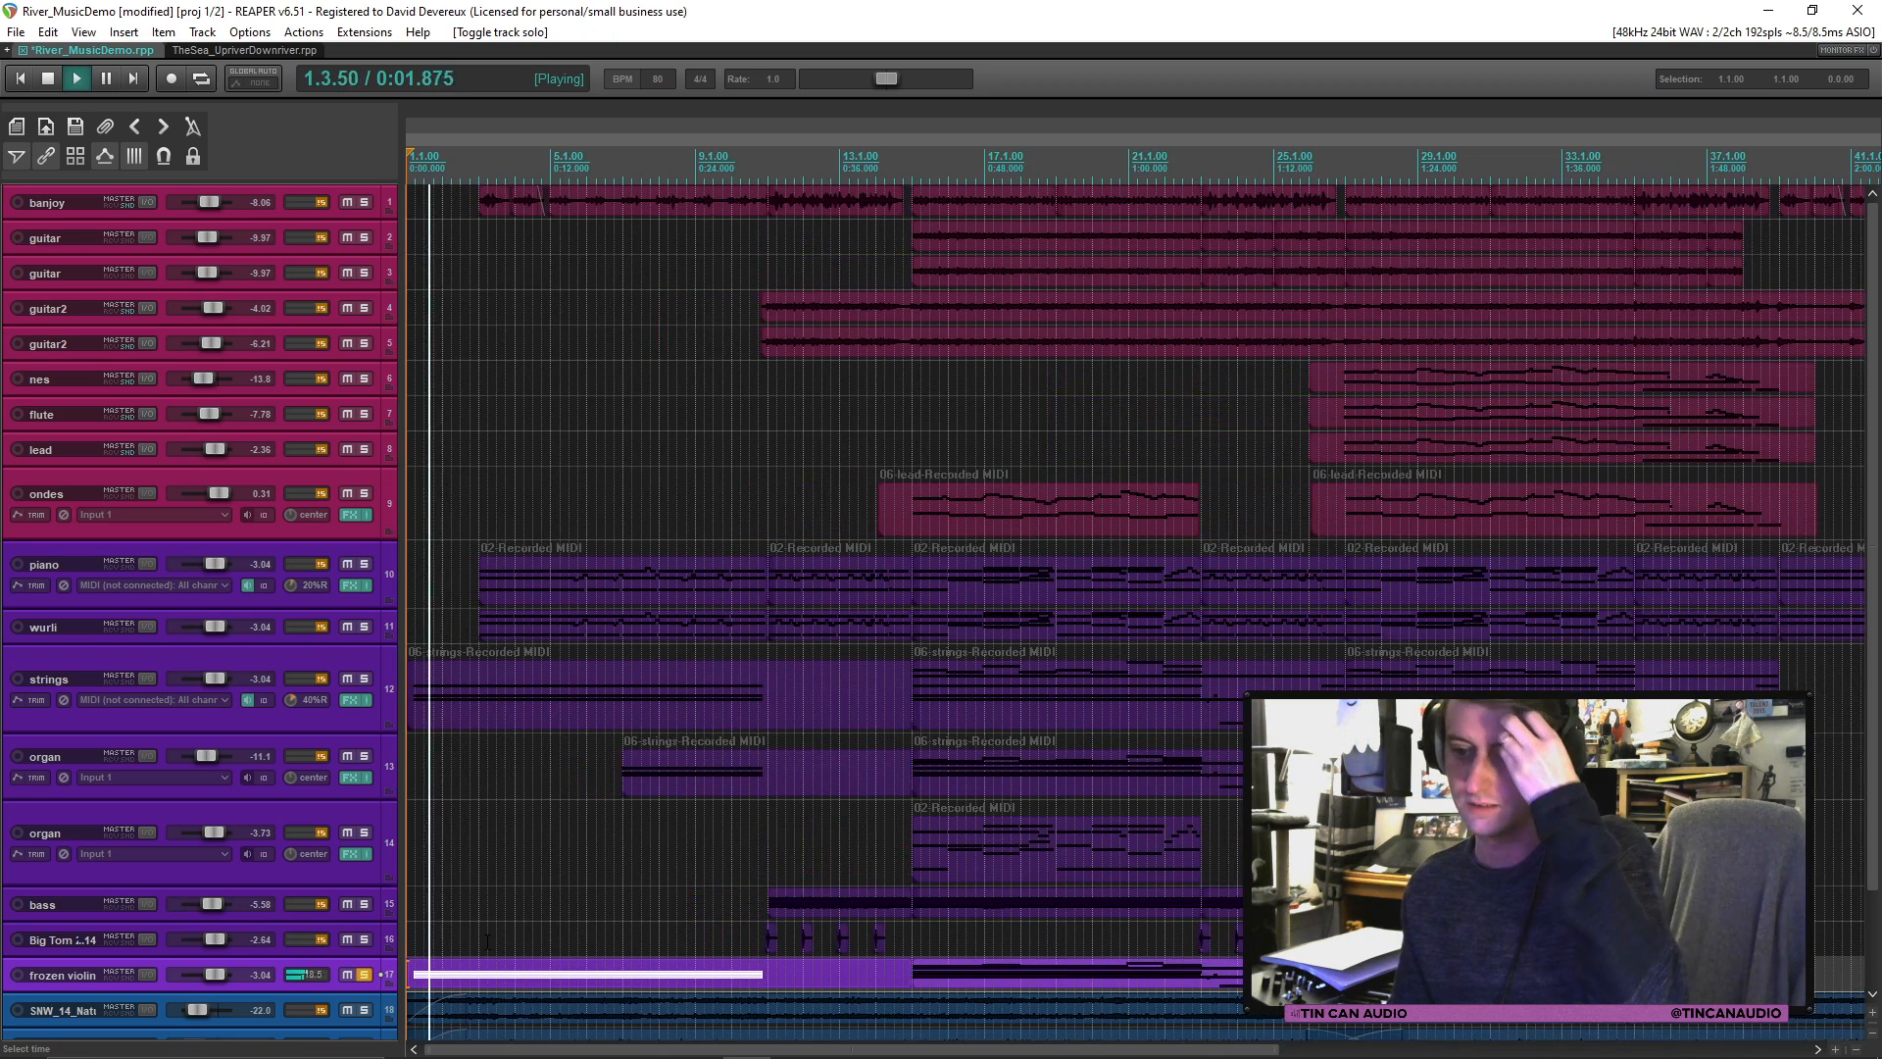
scroll(488, 941, "down", 2)
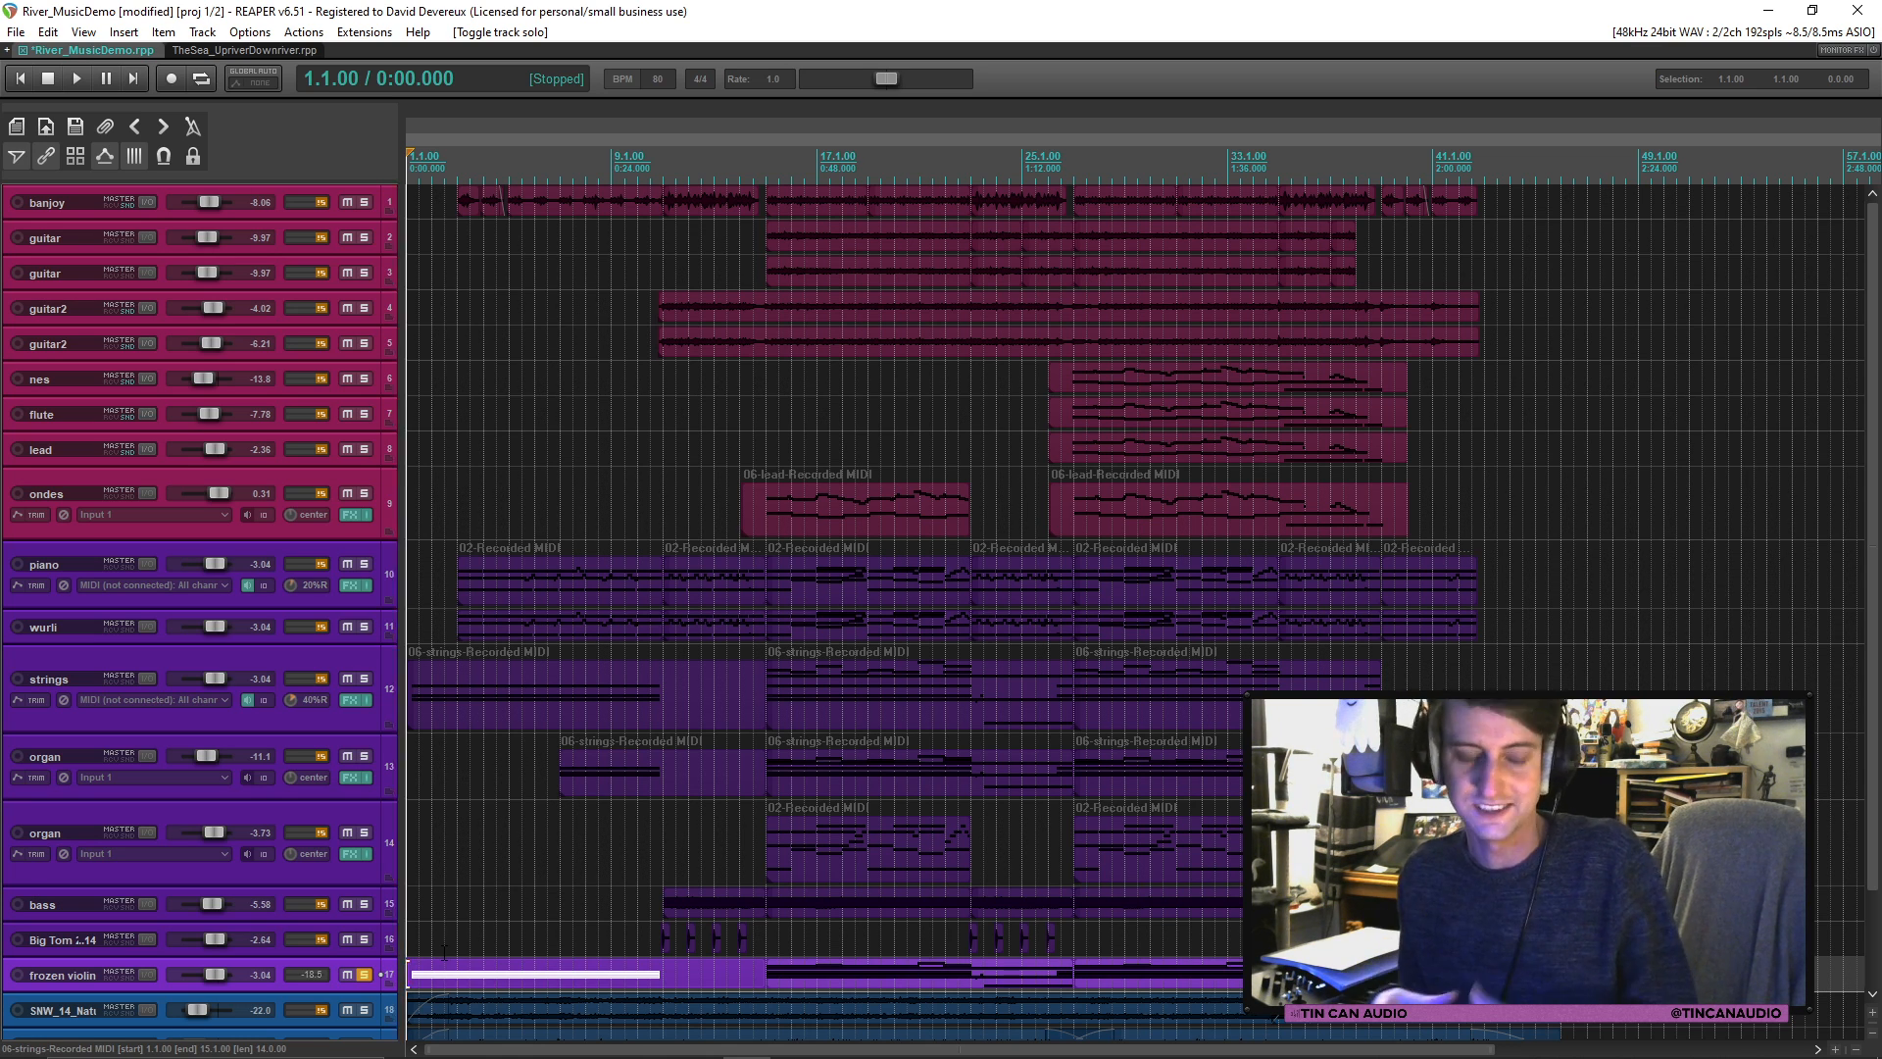
key("space")
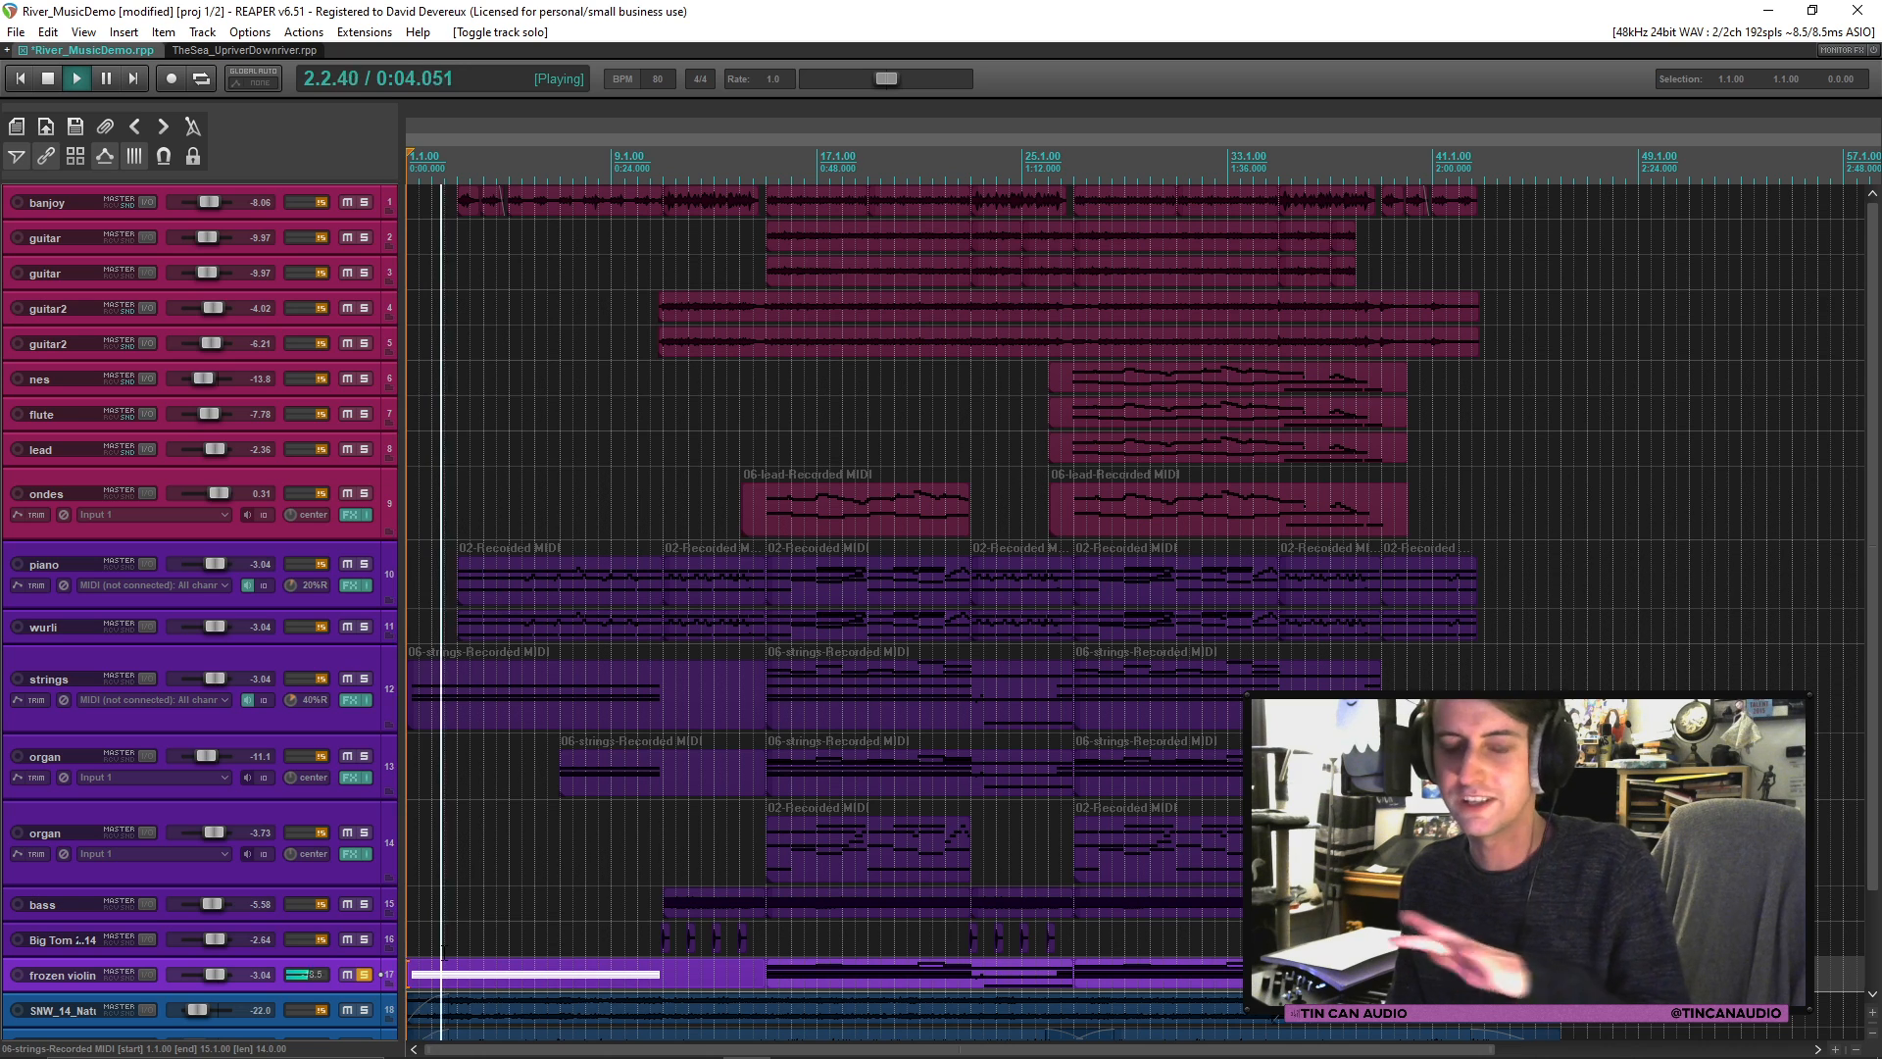
left_click(366, 978)
key("space")
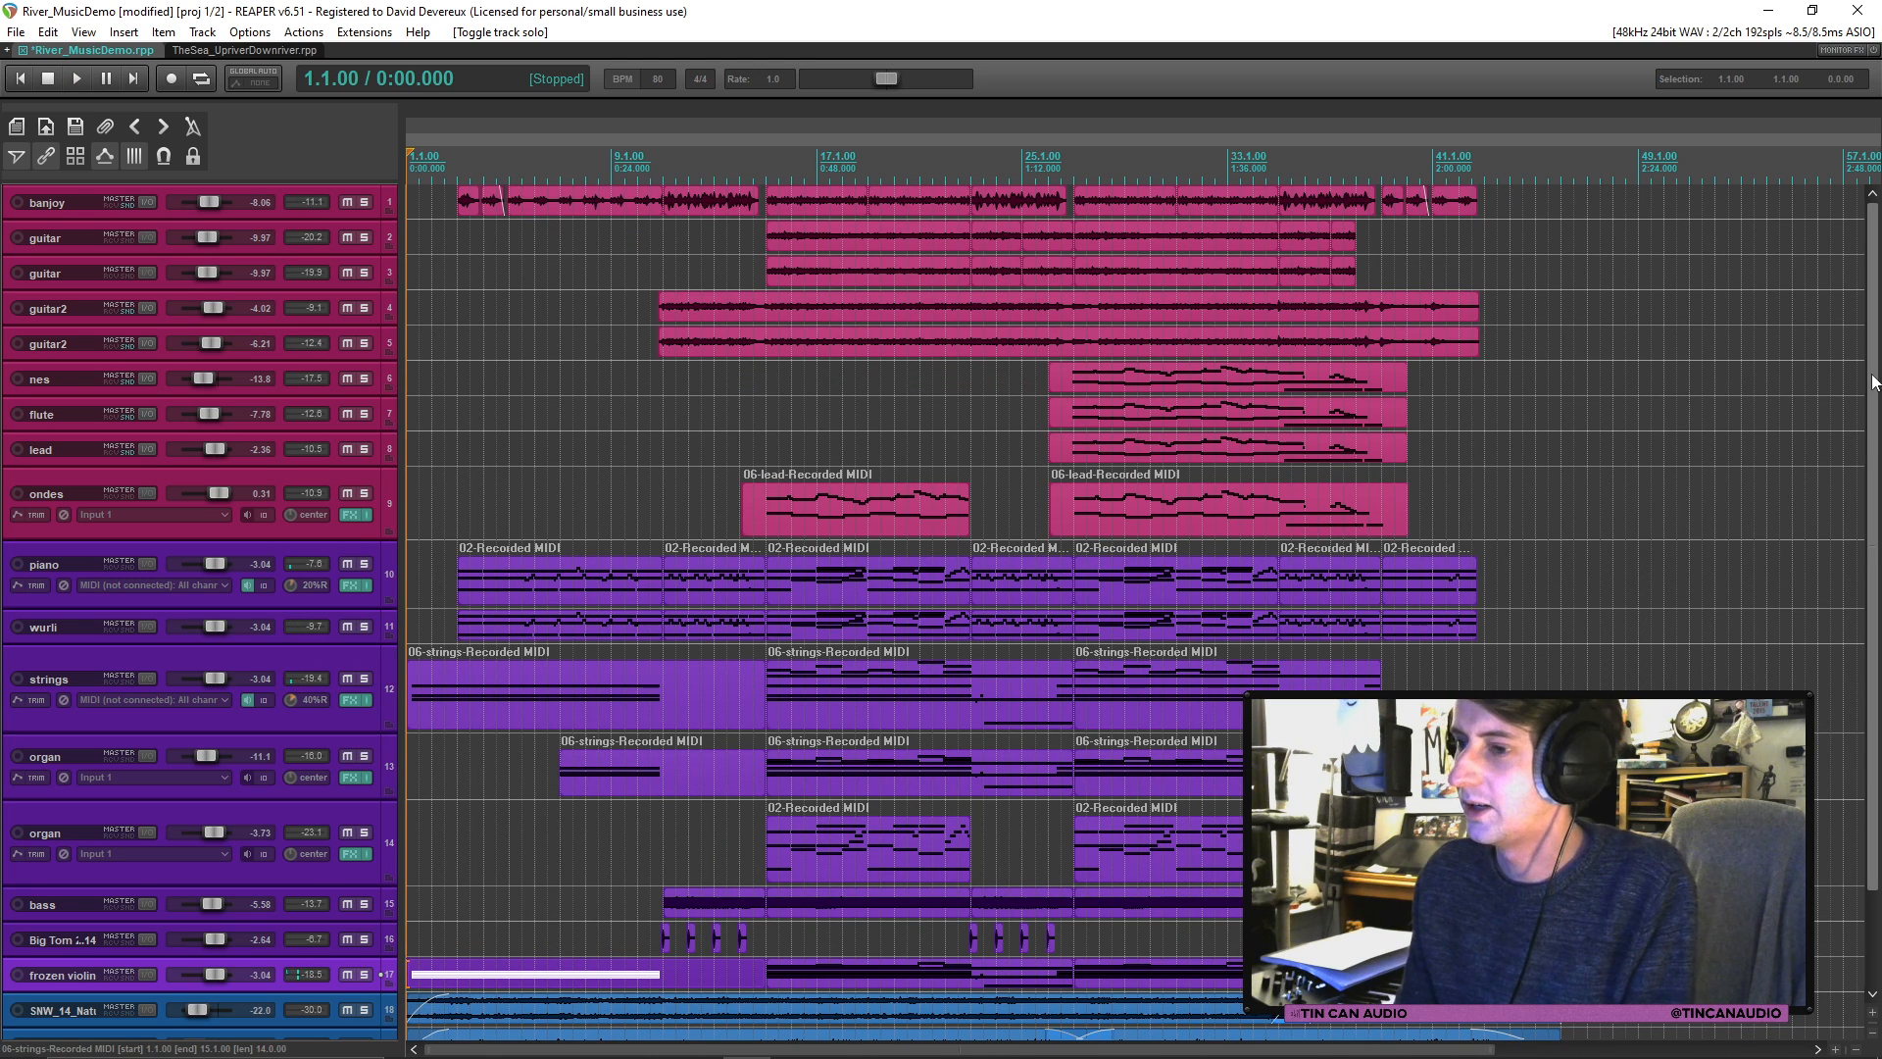
Step: In the TheSea_UpriverDownriver project, add a new track with its MIDI input set to reface CP, All Channels
left_click(759, 520)
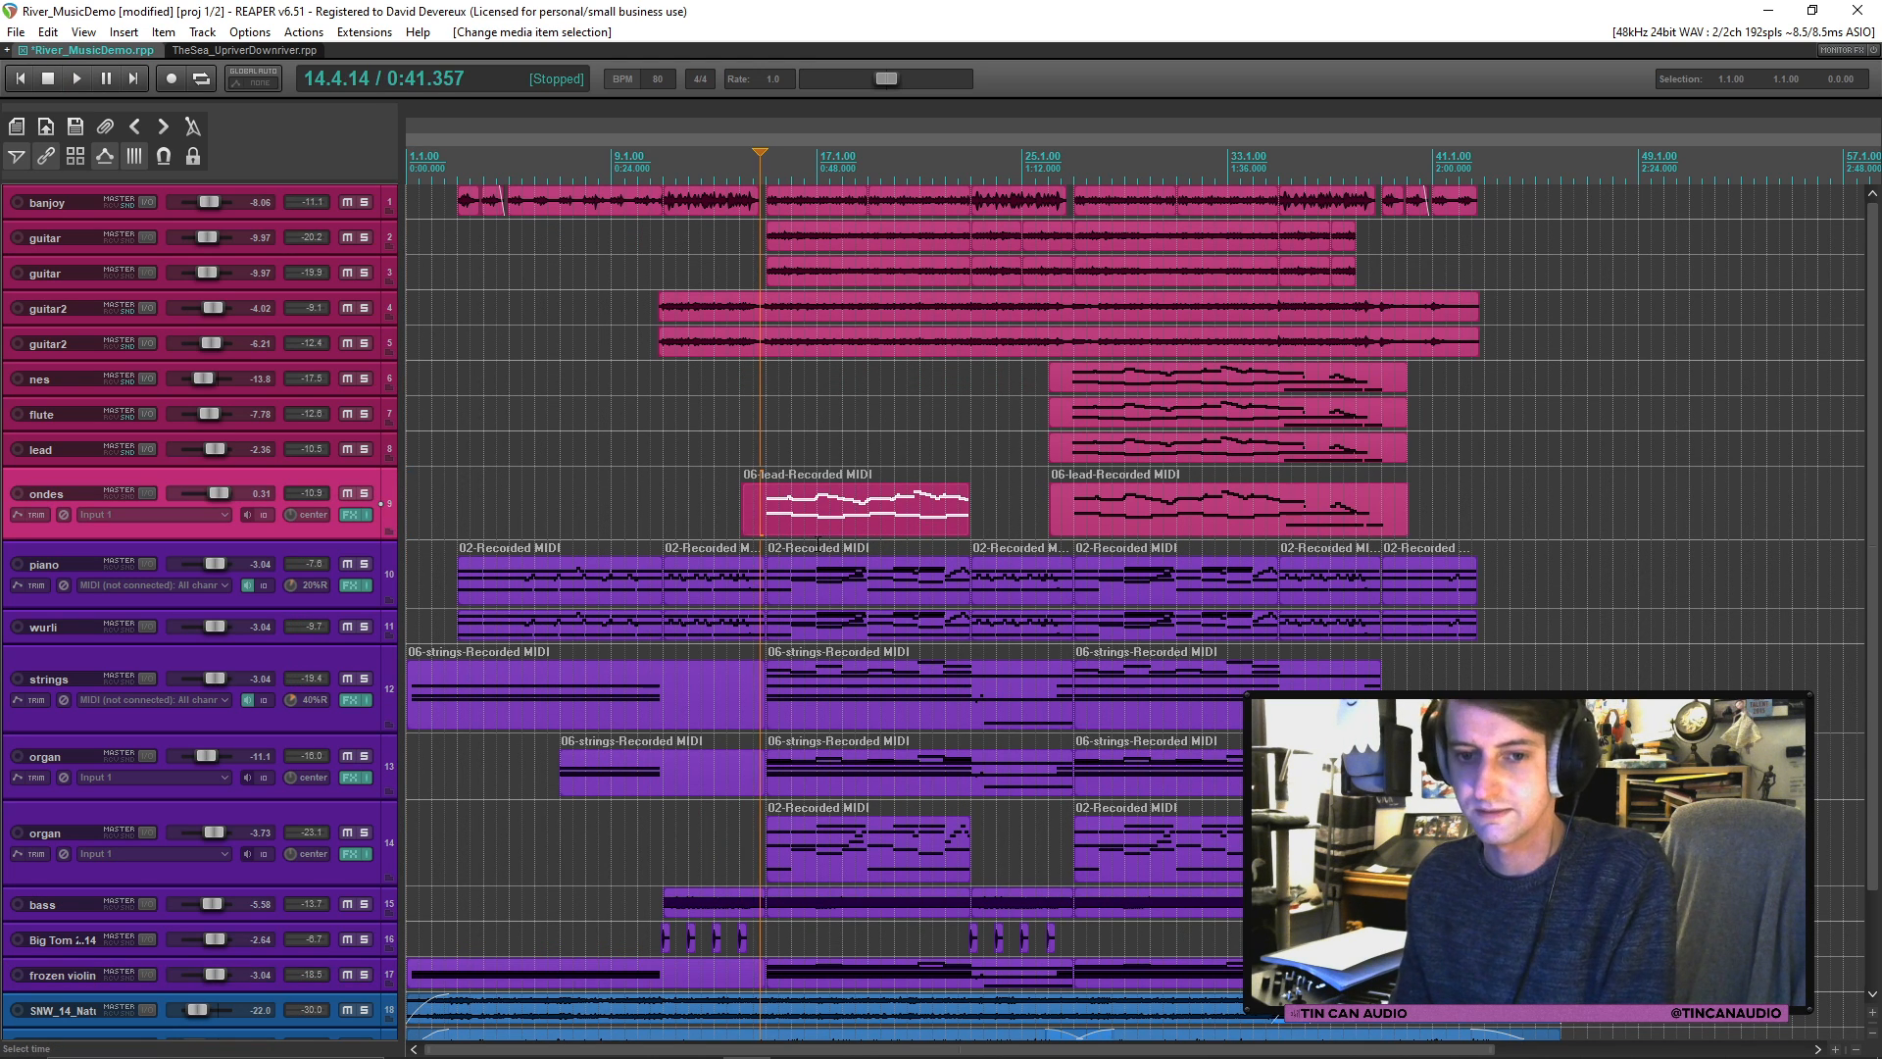
left_click(227, 51)
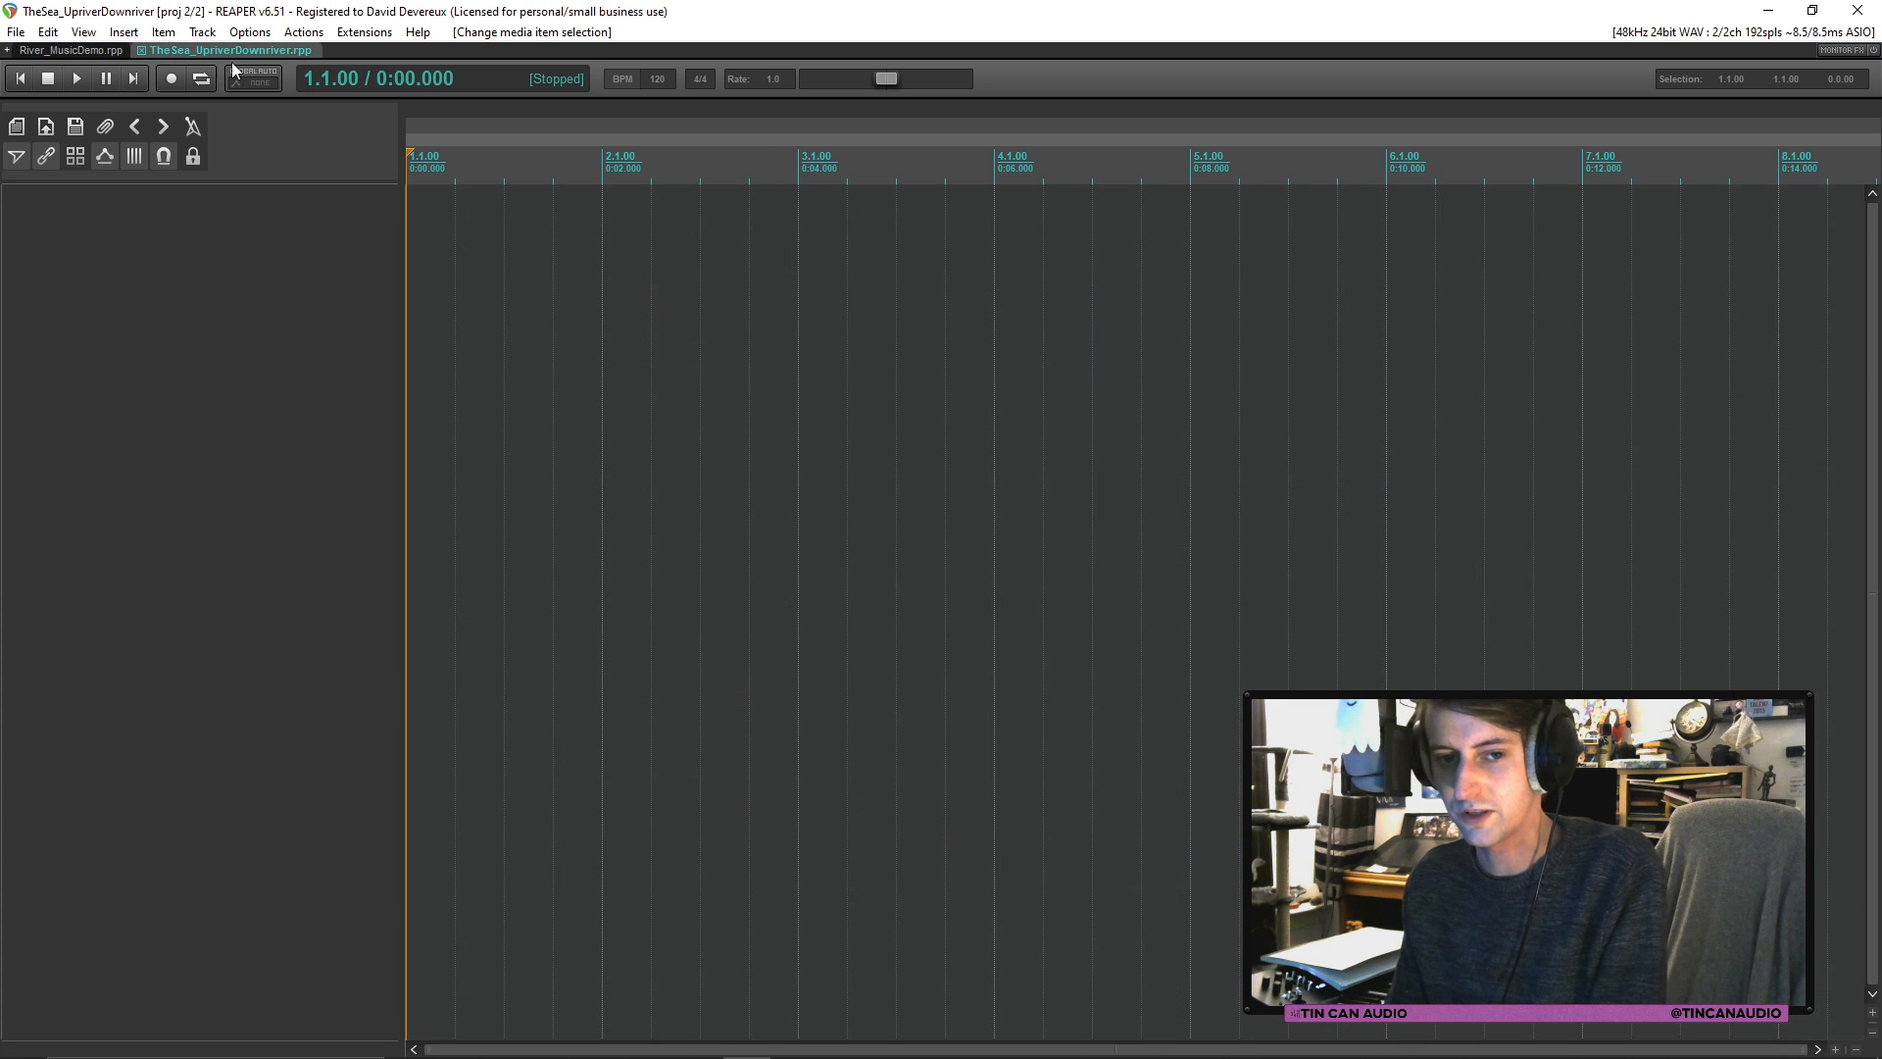
double_click(284, 388)
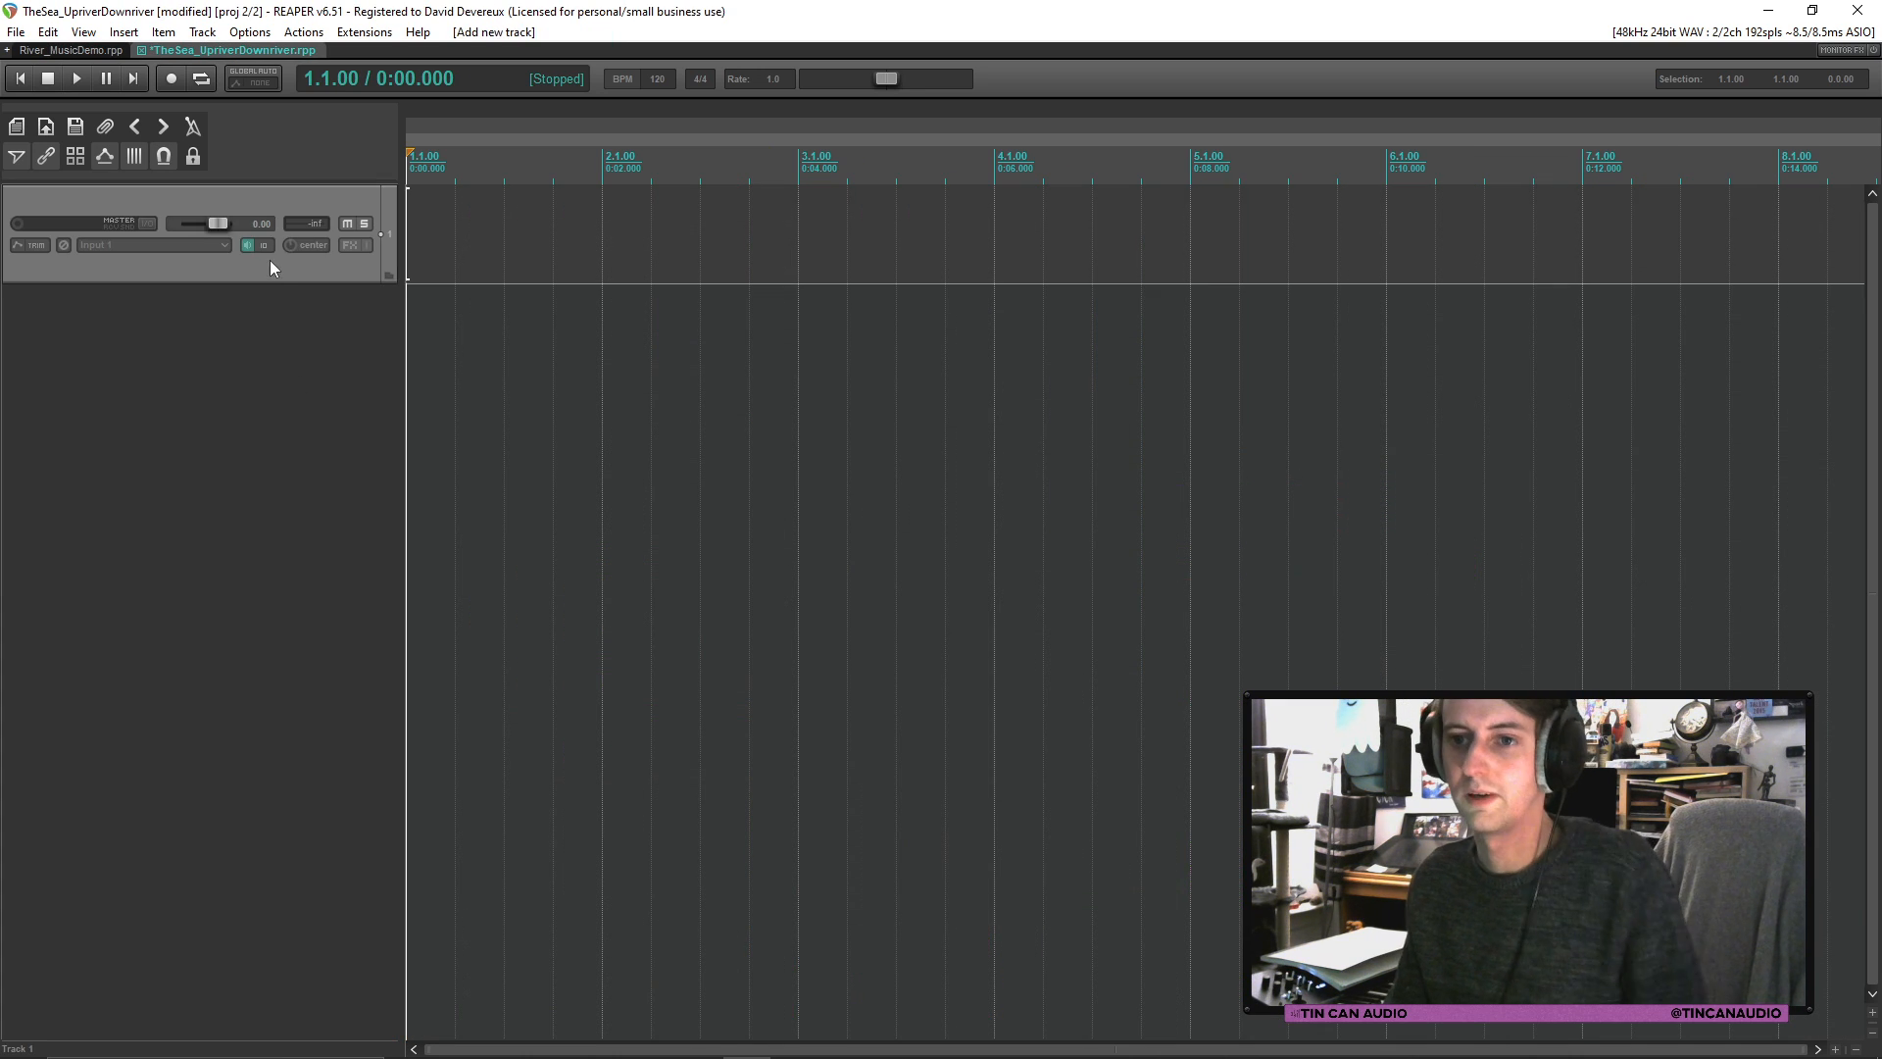
left_click(212, 246)
mouse_move(323, 302)
mouse_move(424, 301)
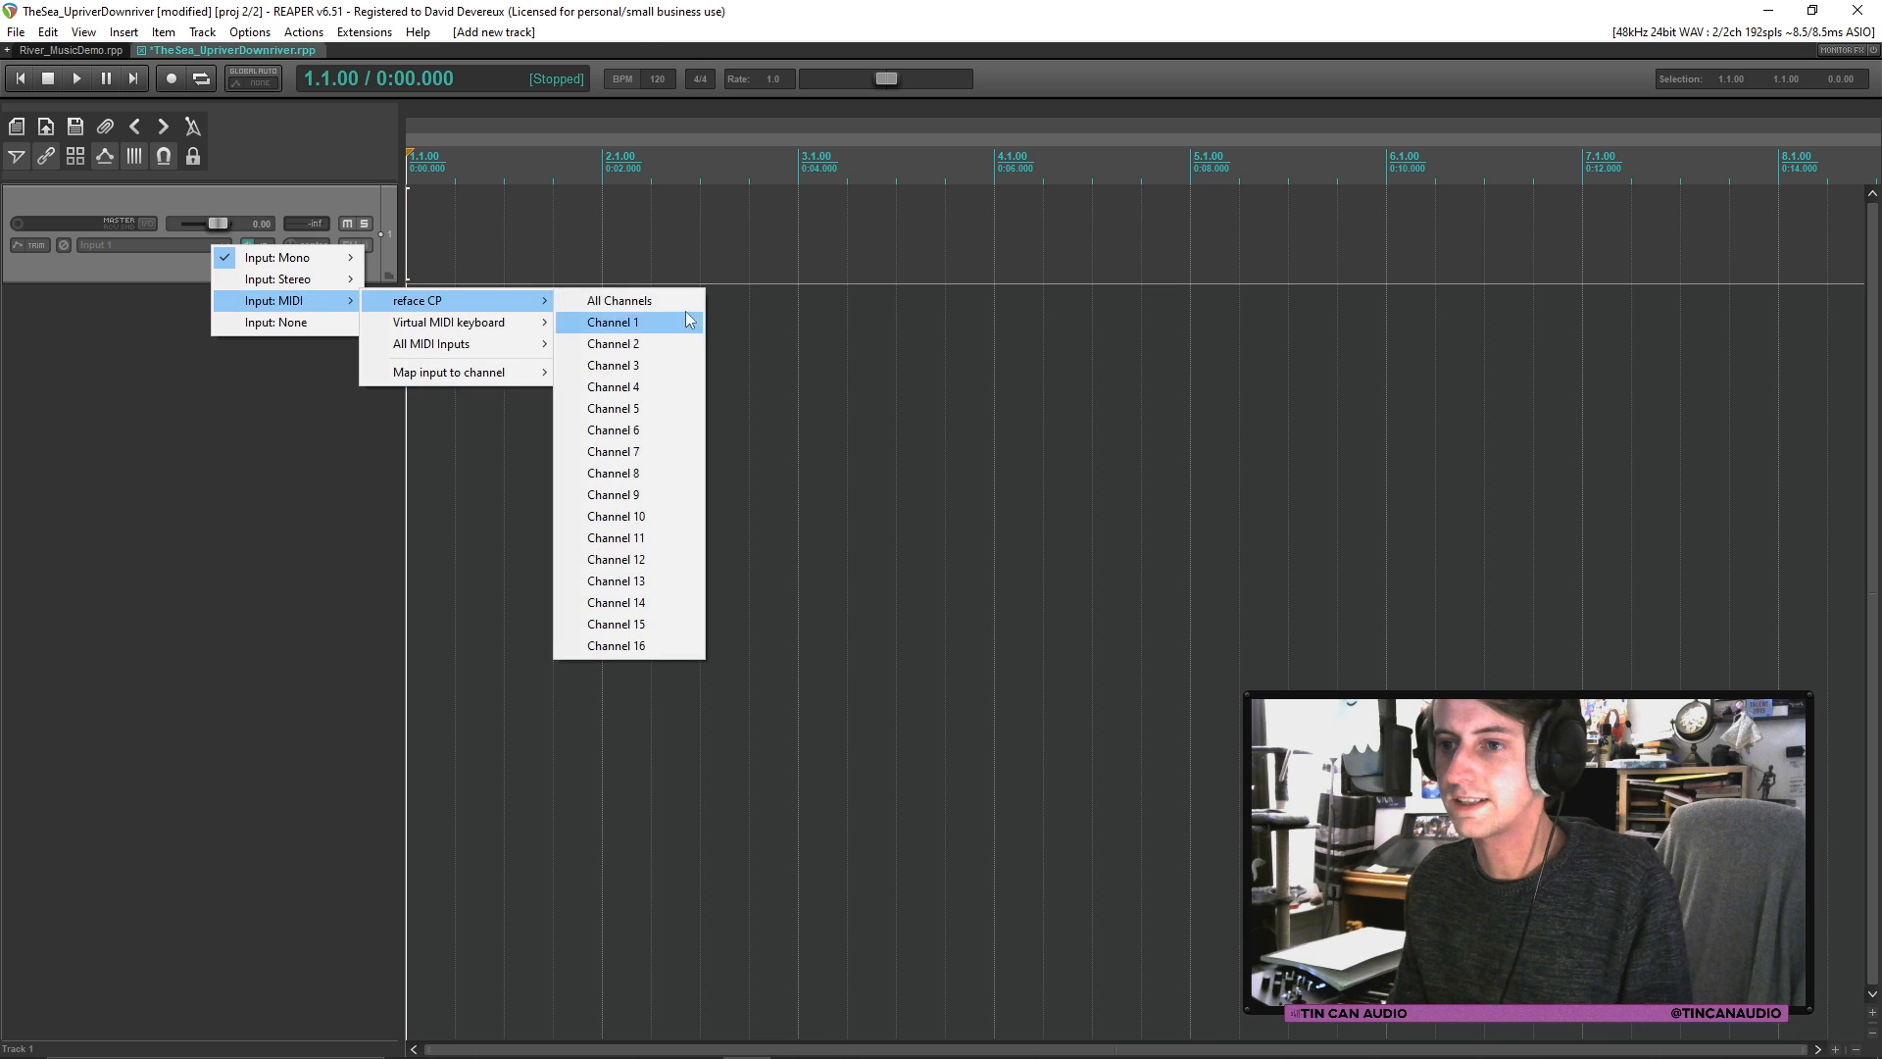
left_click(647, 300)
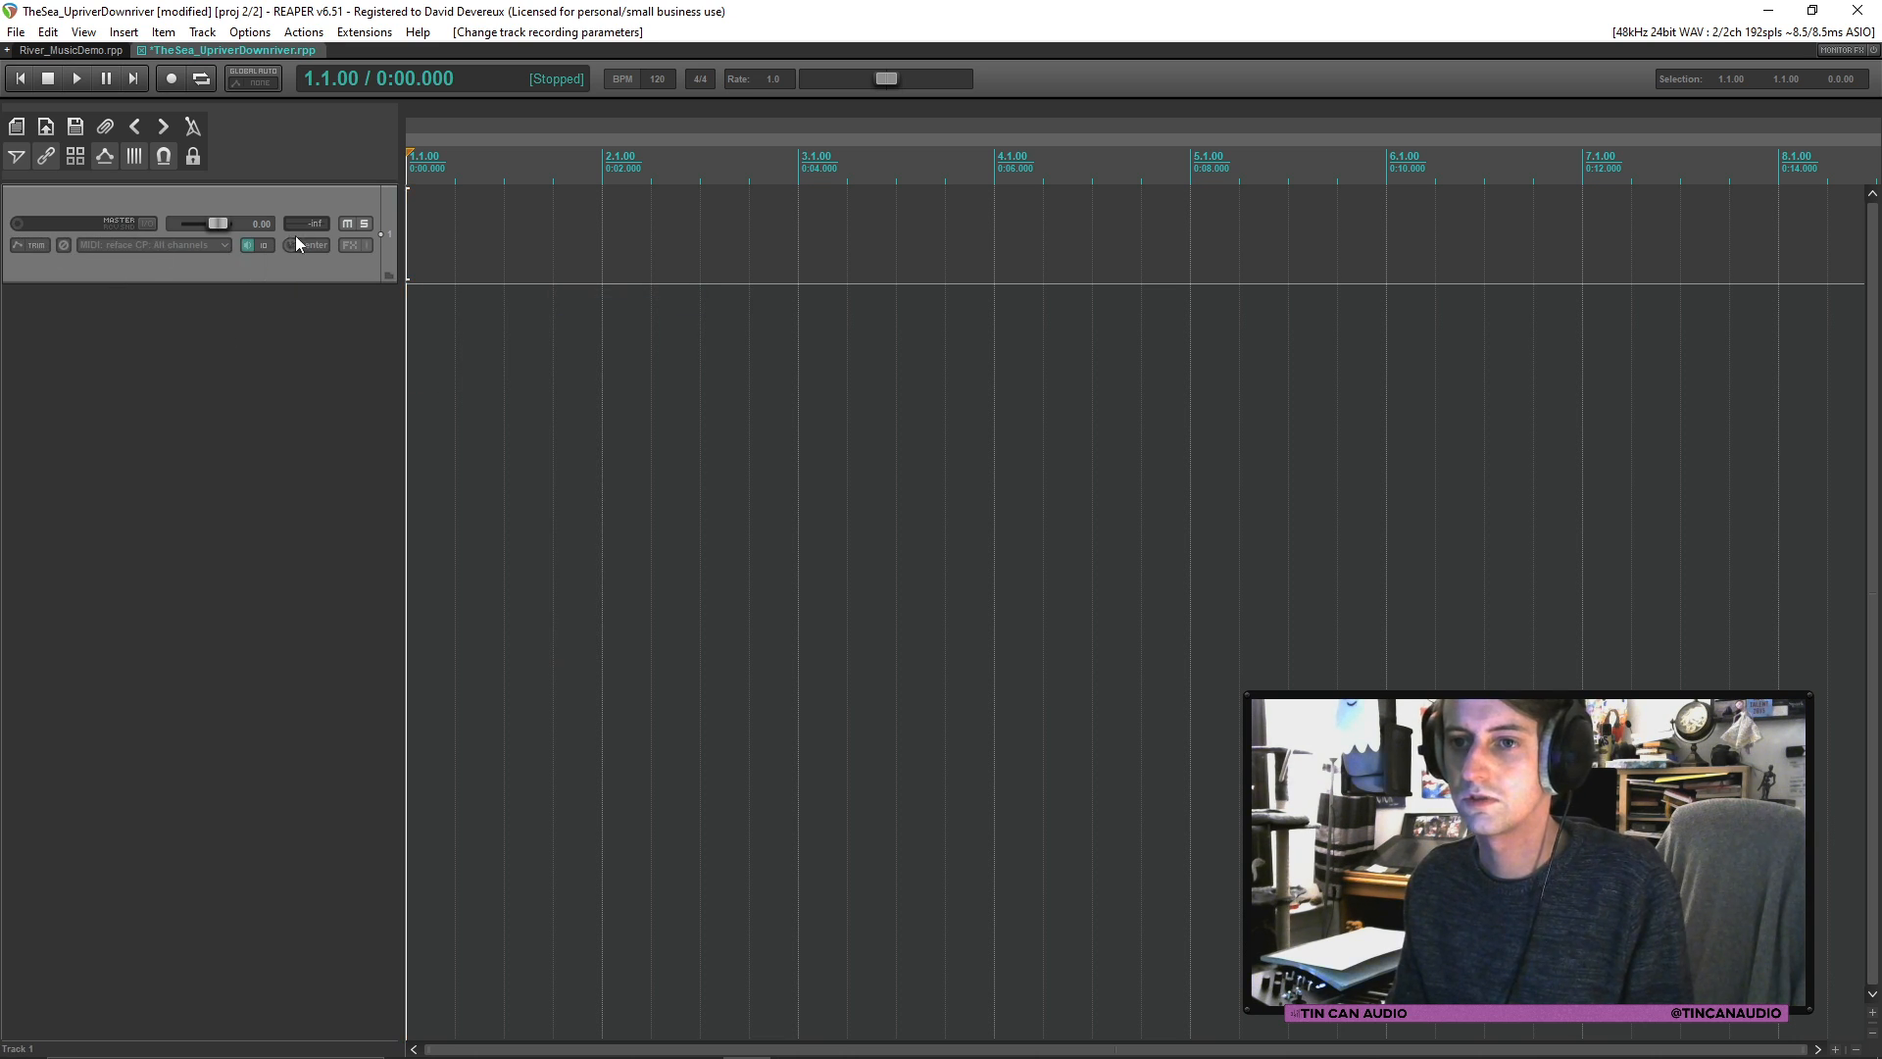
Step: Find "felt" among the plugins and add the VST3i Originals - Felt Piano (Spitfire Audio) to the new track
left_click(349, 246)
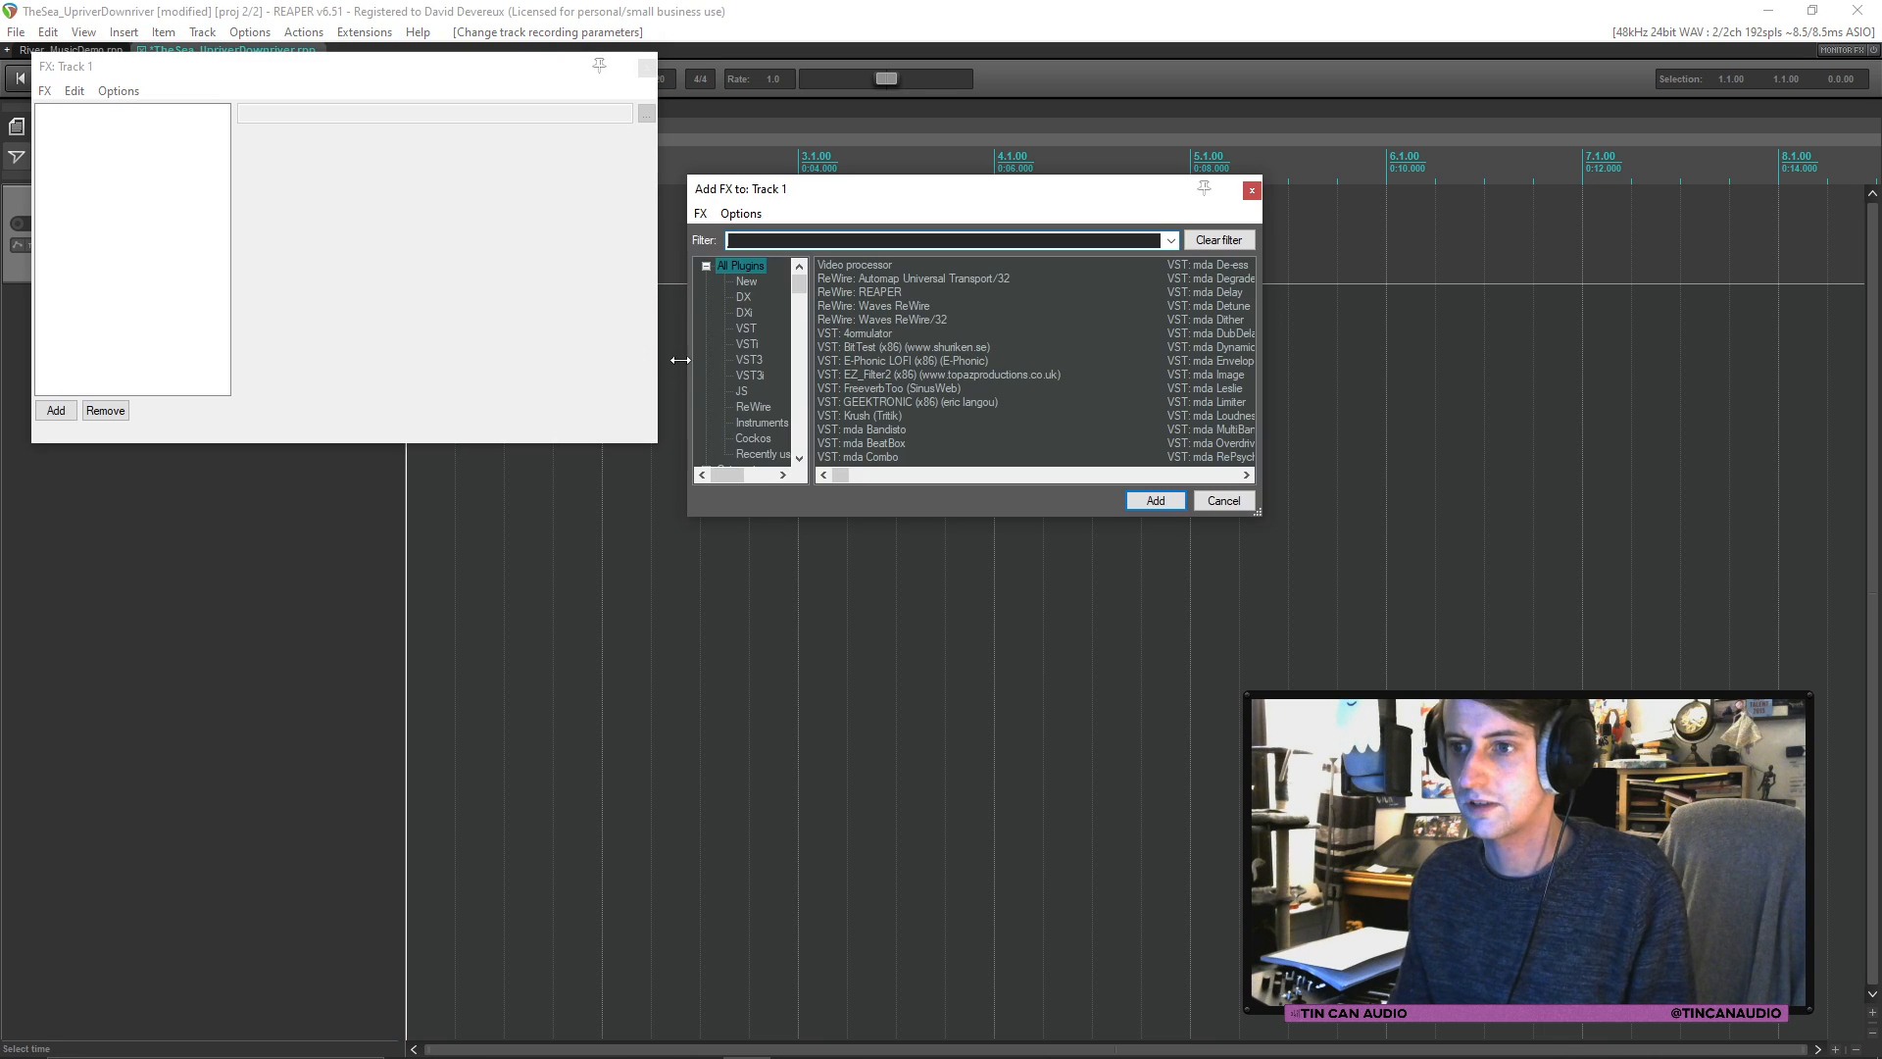
type("felt")
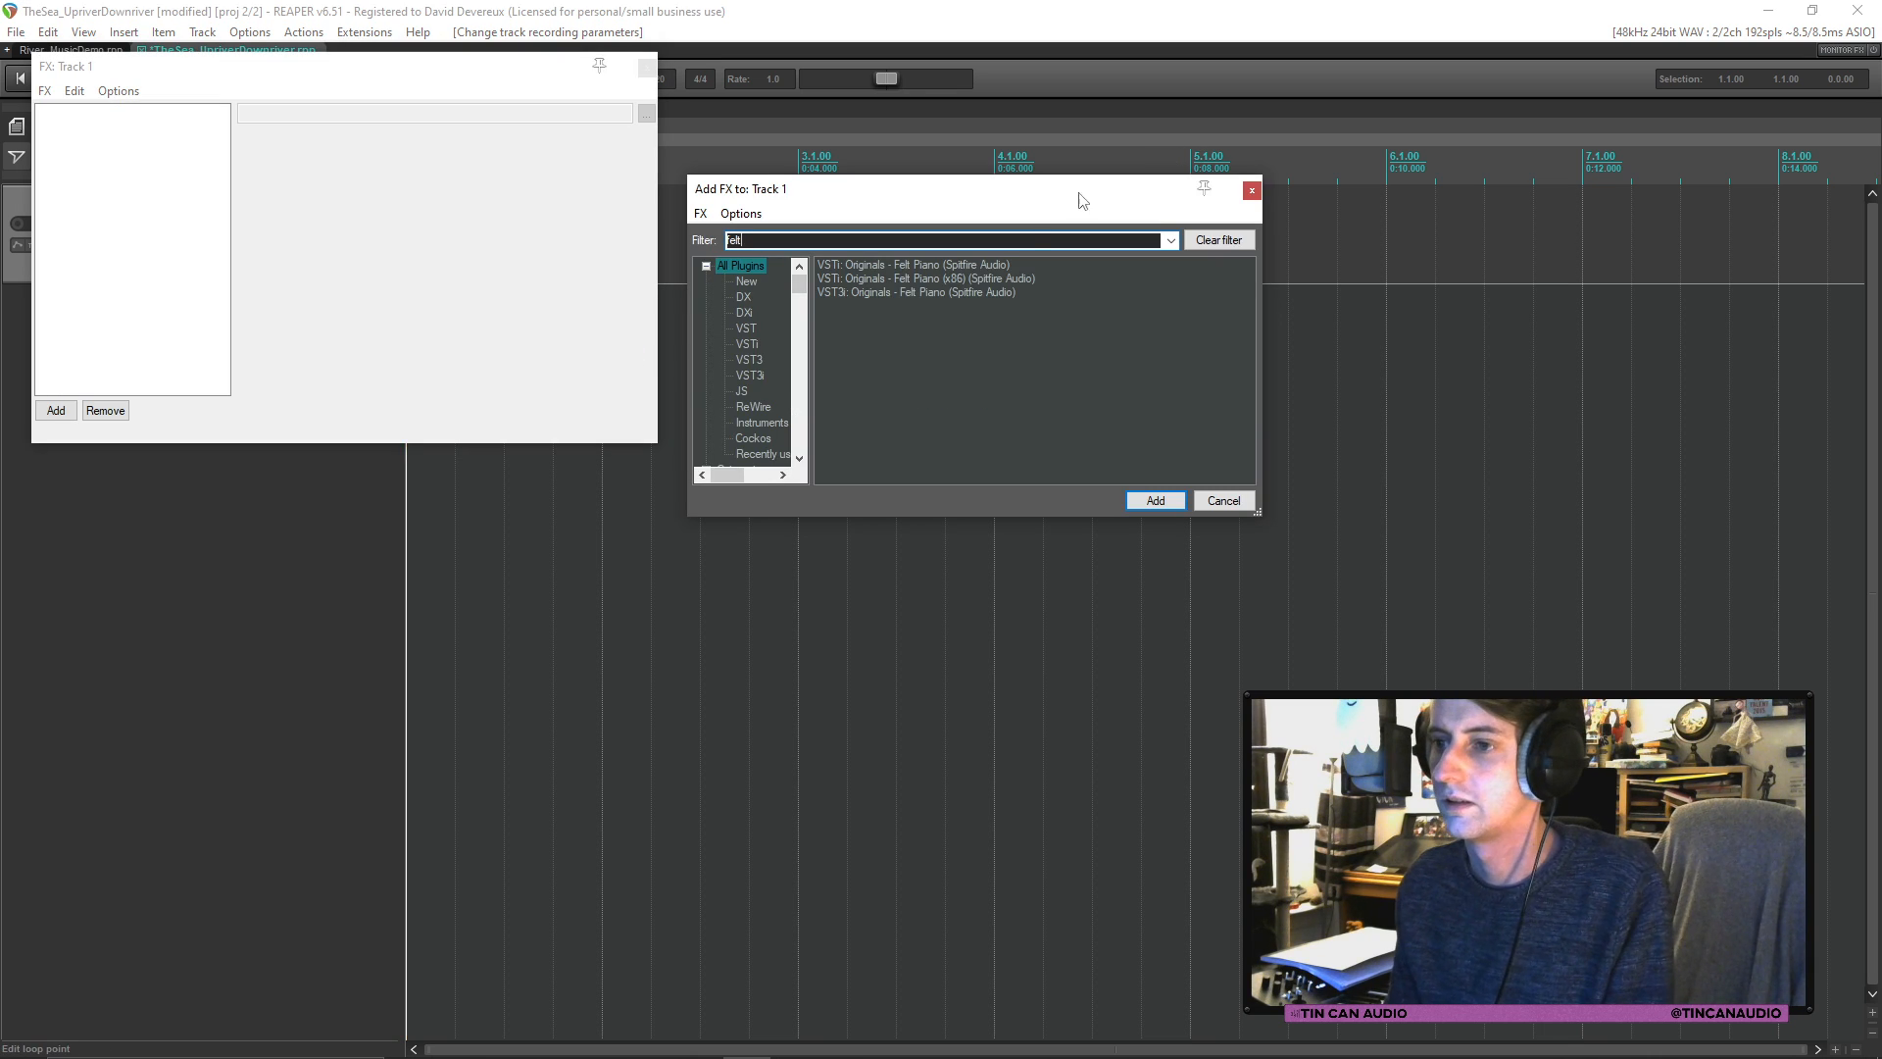
double_click(954, 292)
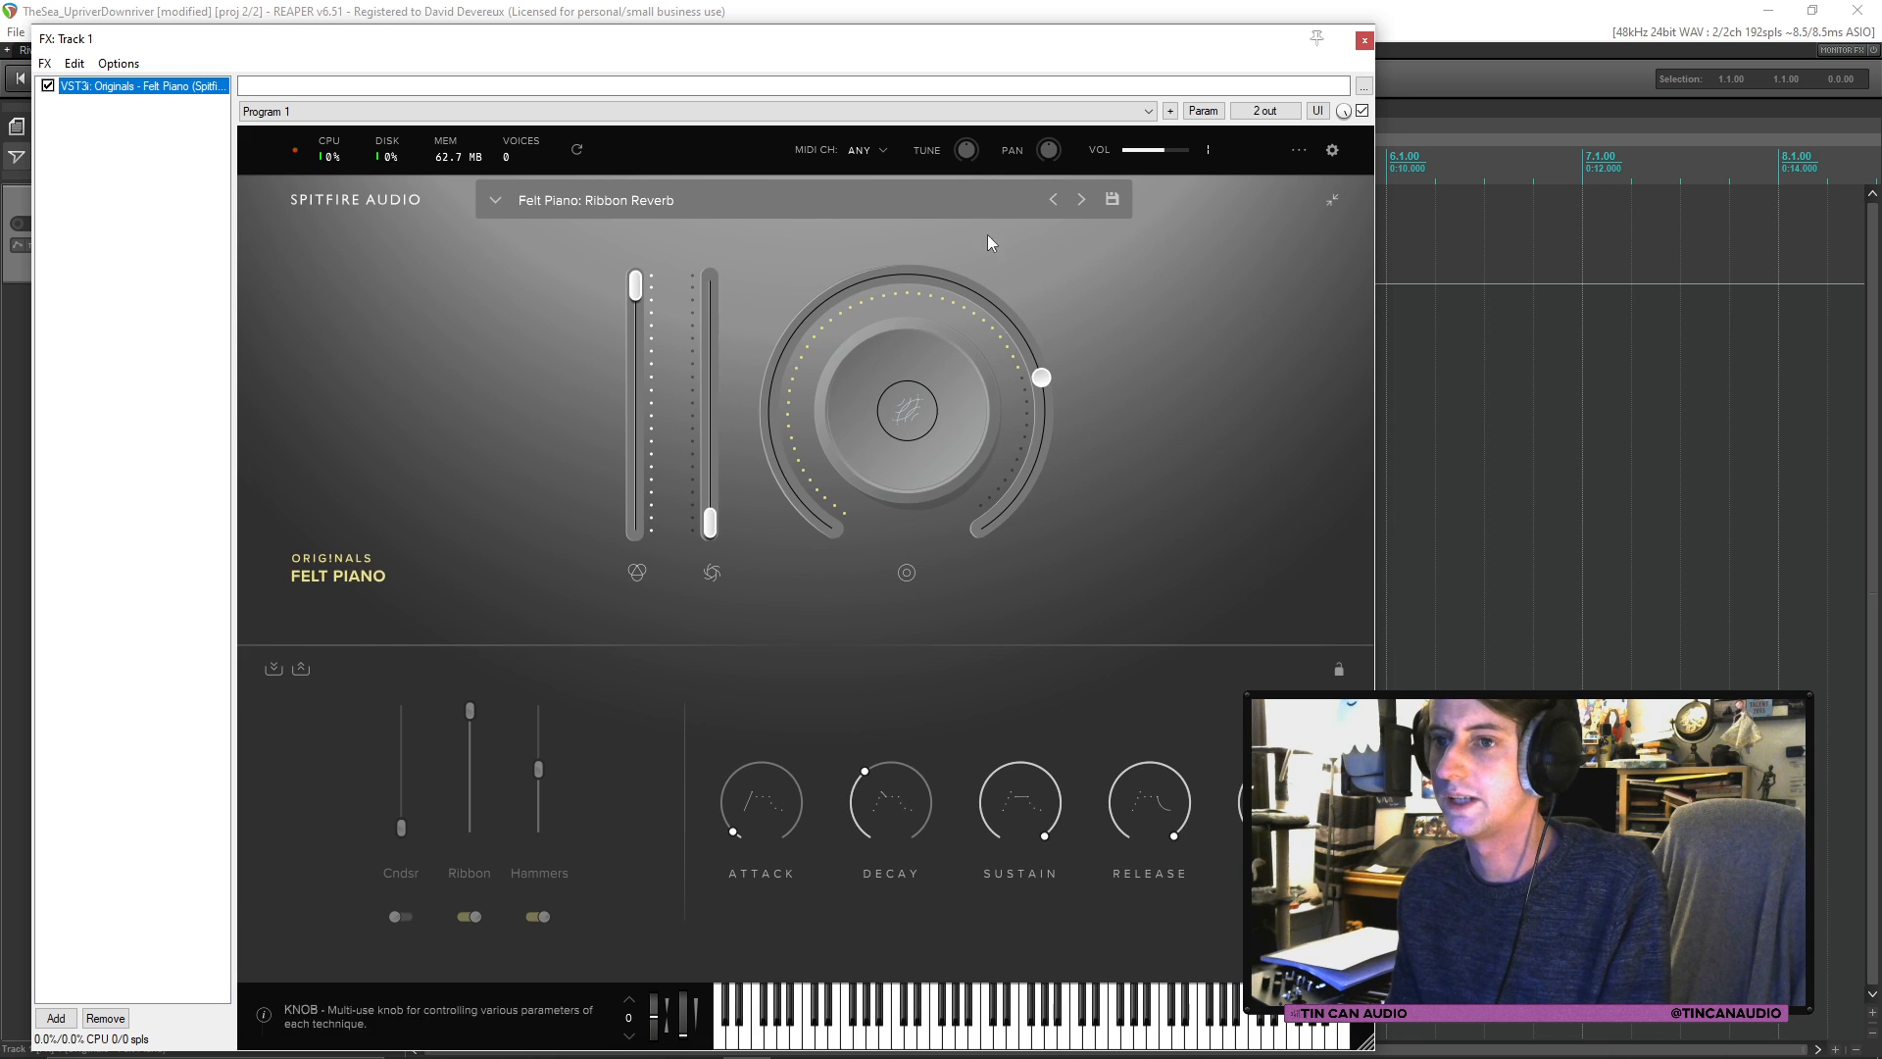
left_click(1364, 40)
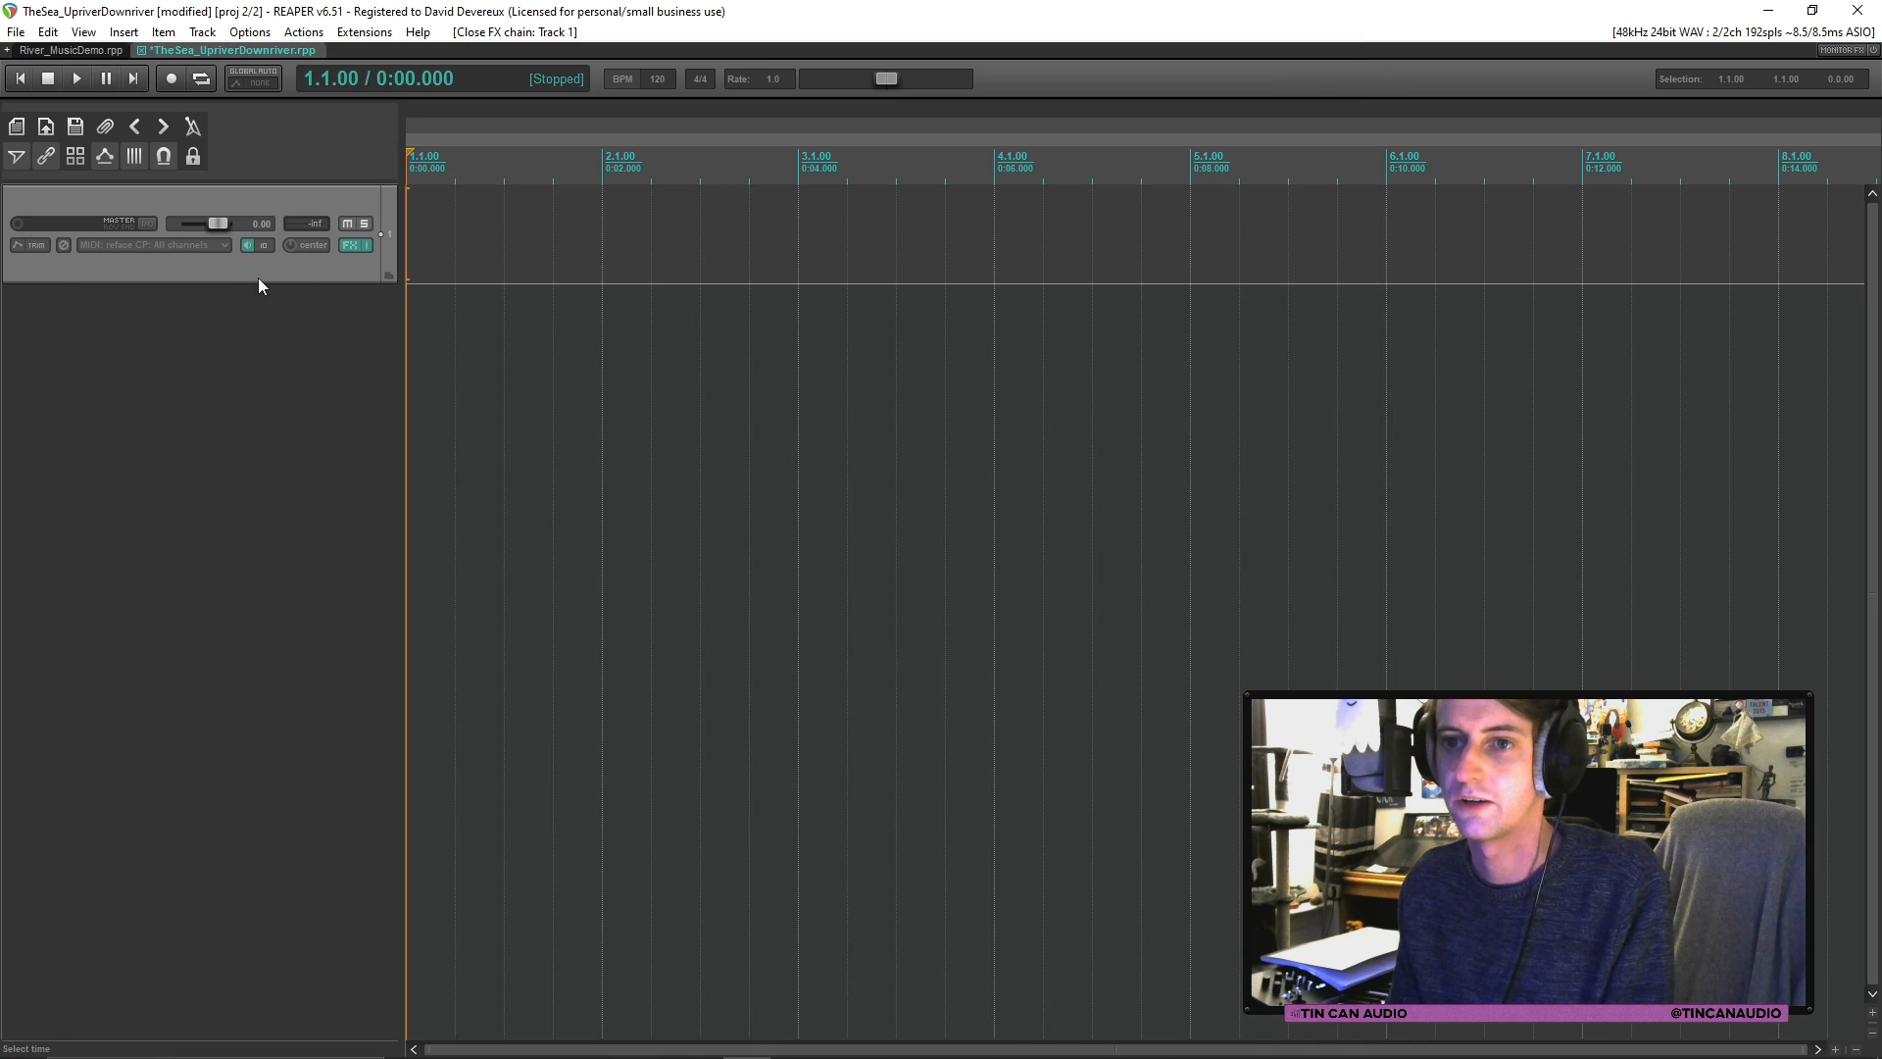
Step: Arm the piano track for recording and raise the volume and dynamics in its Felt Piano instrument
left_click(18, 223)
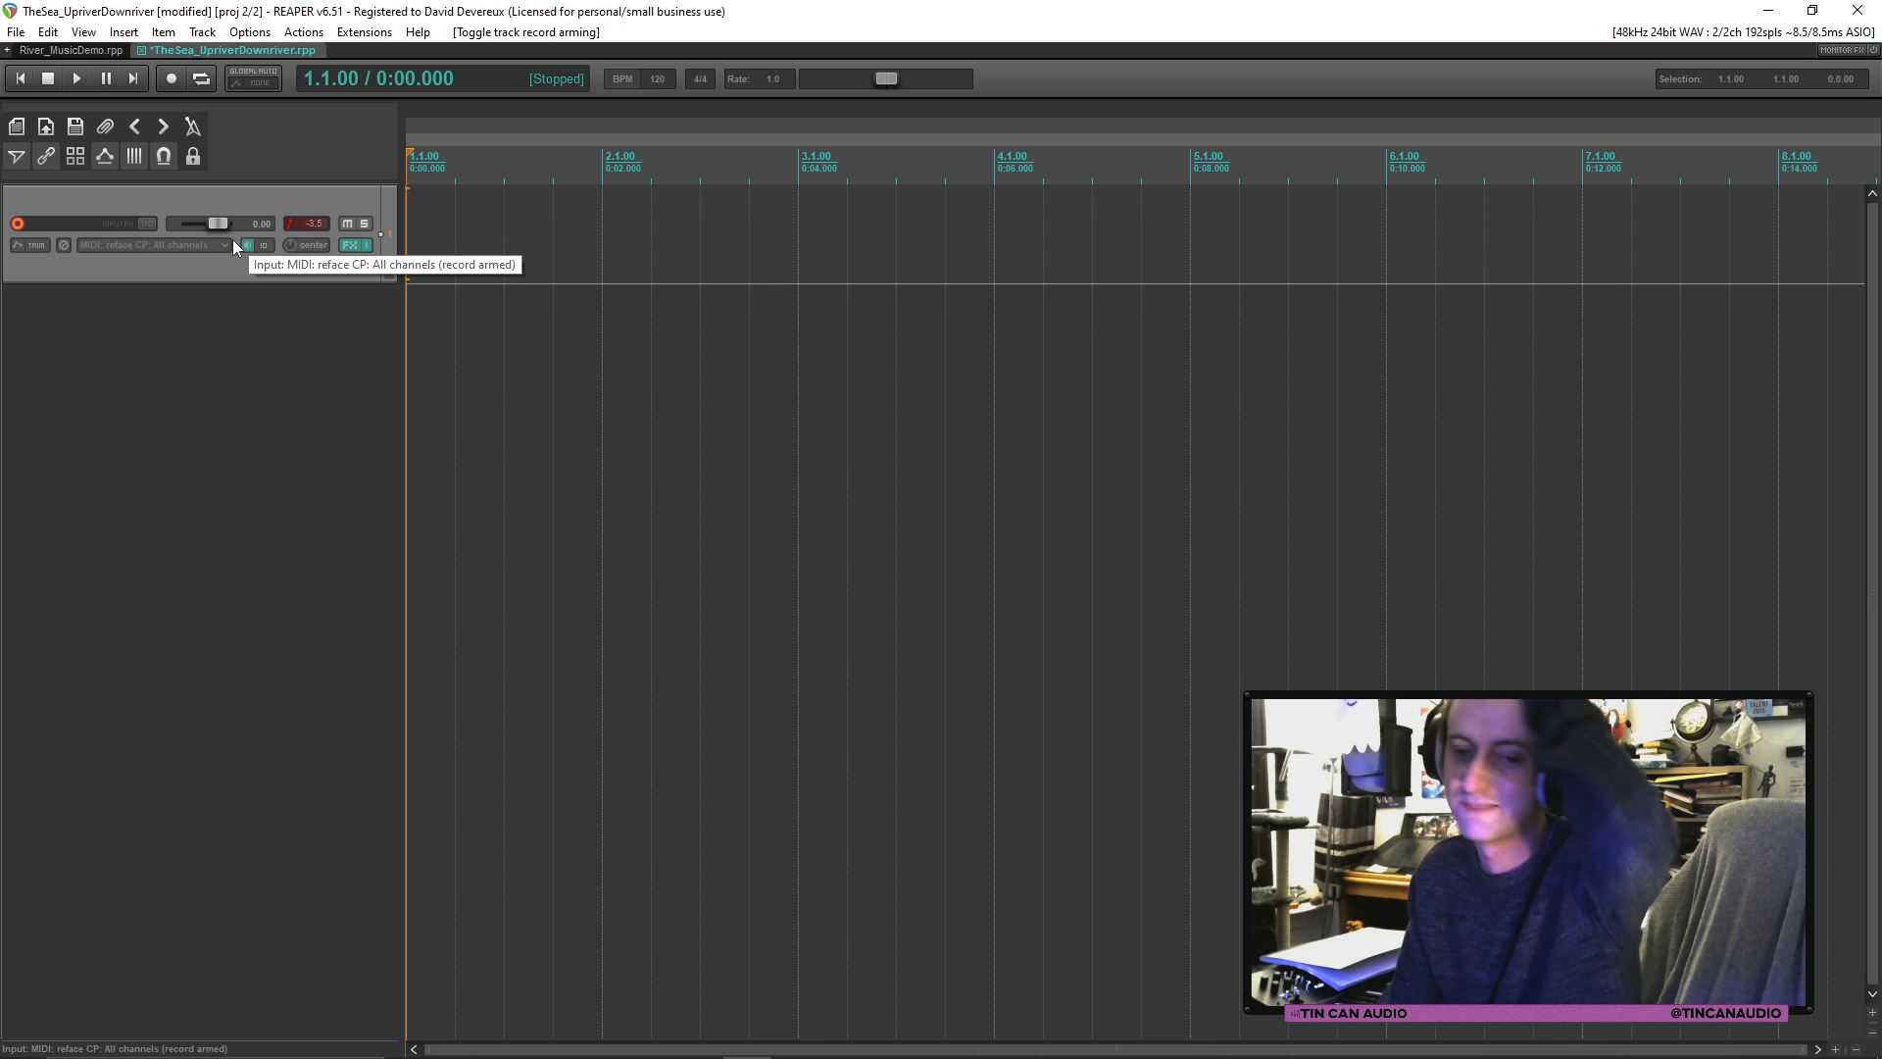
left_click(350, 246)
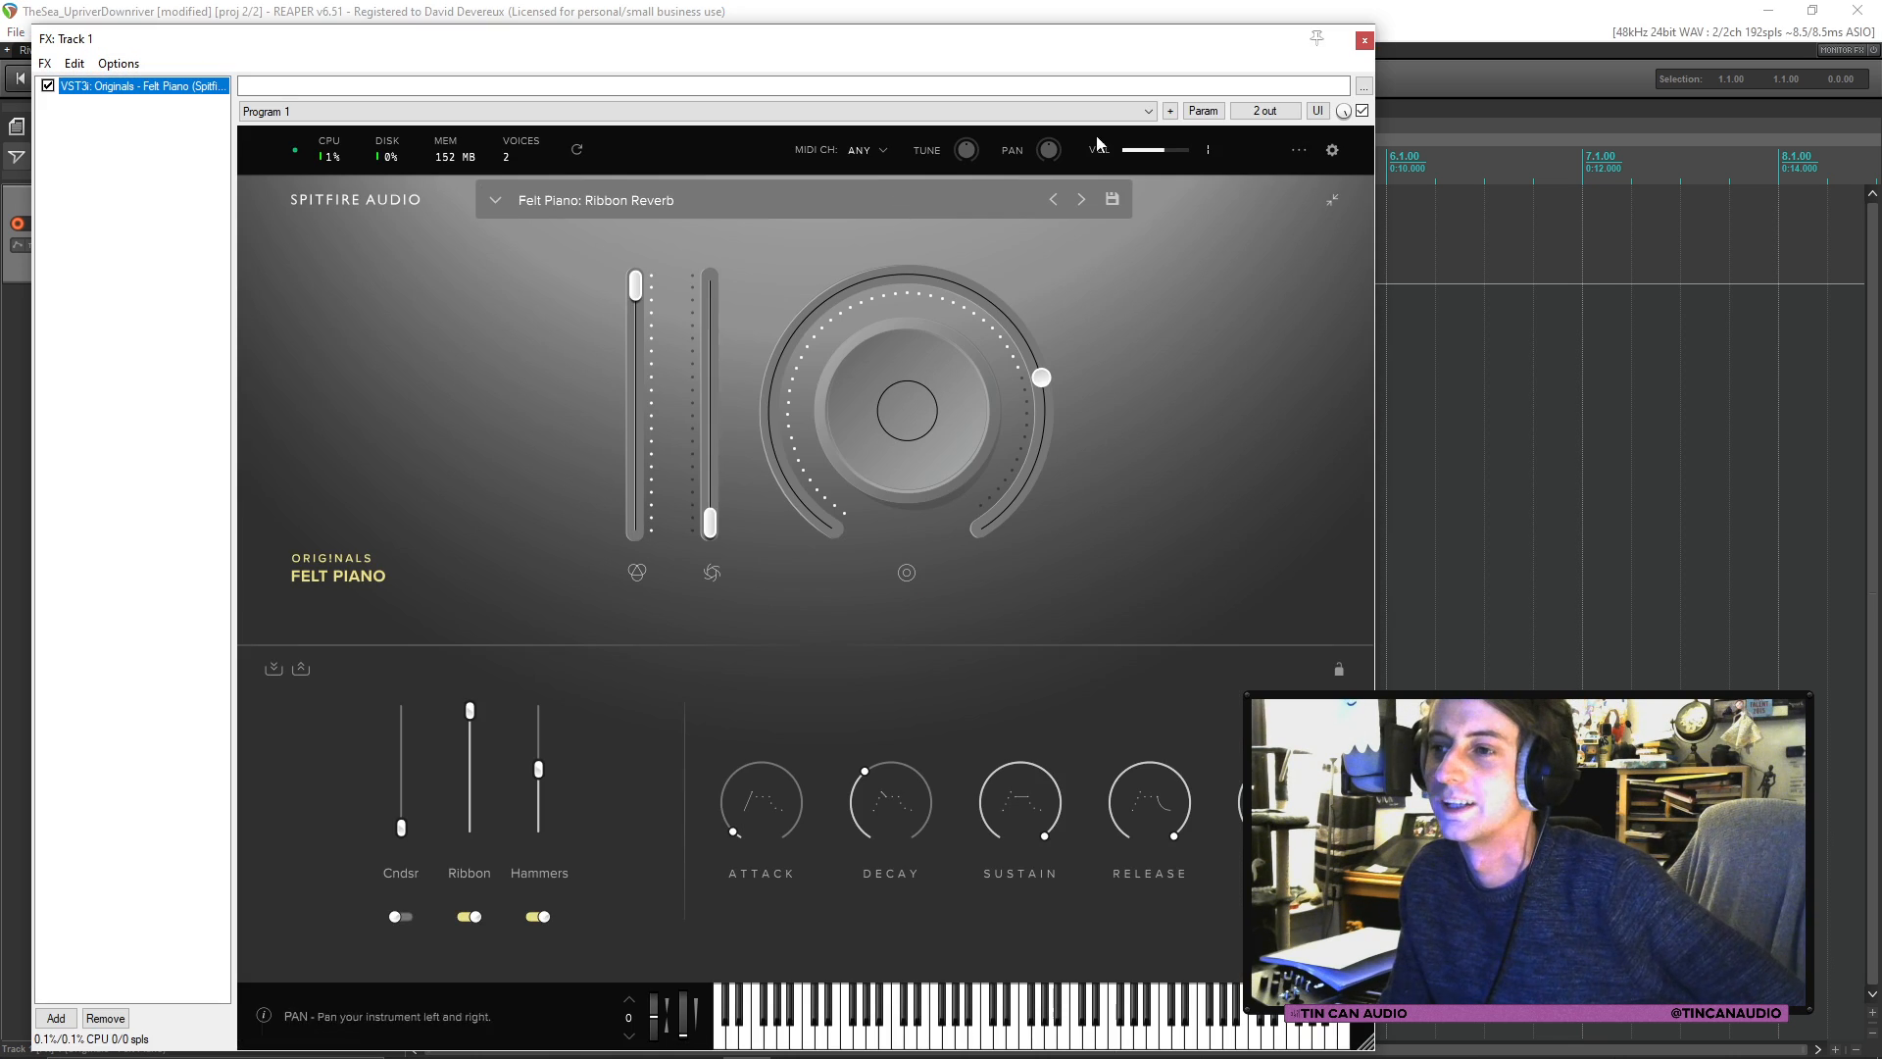
left_click(1172, 154)
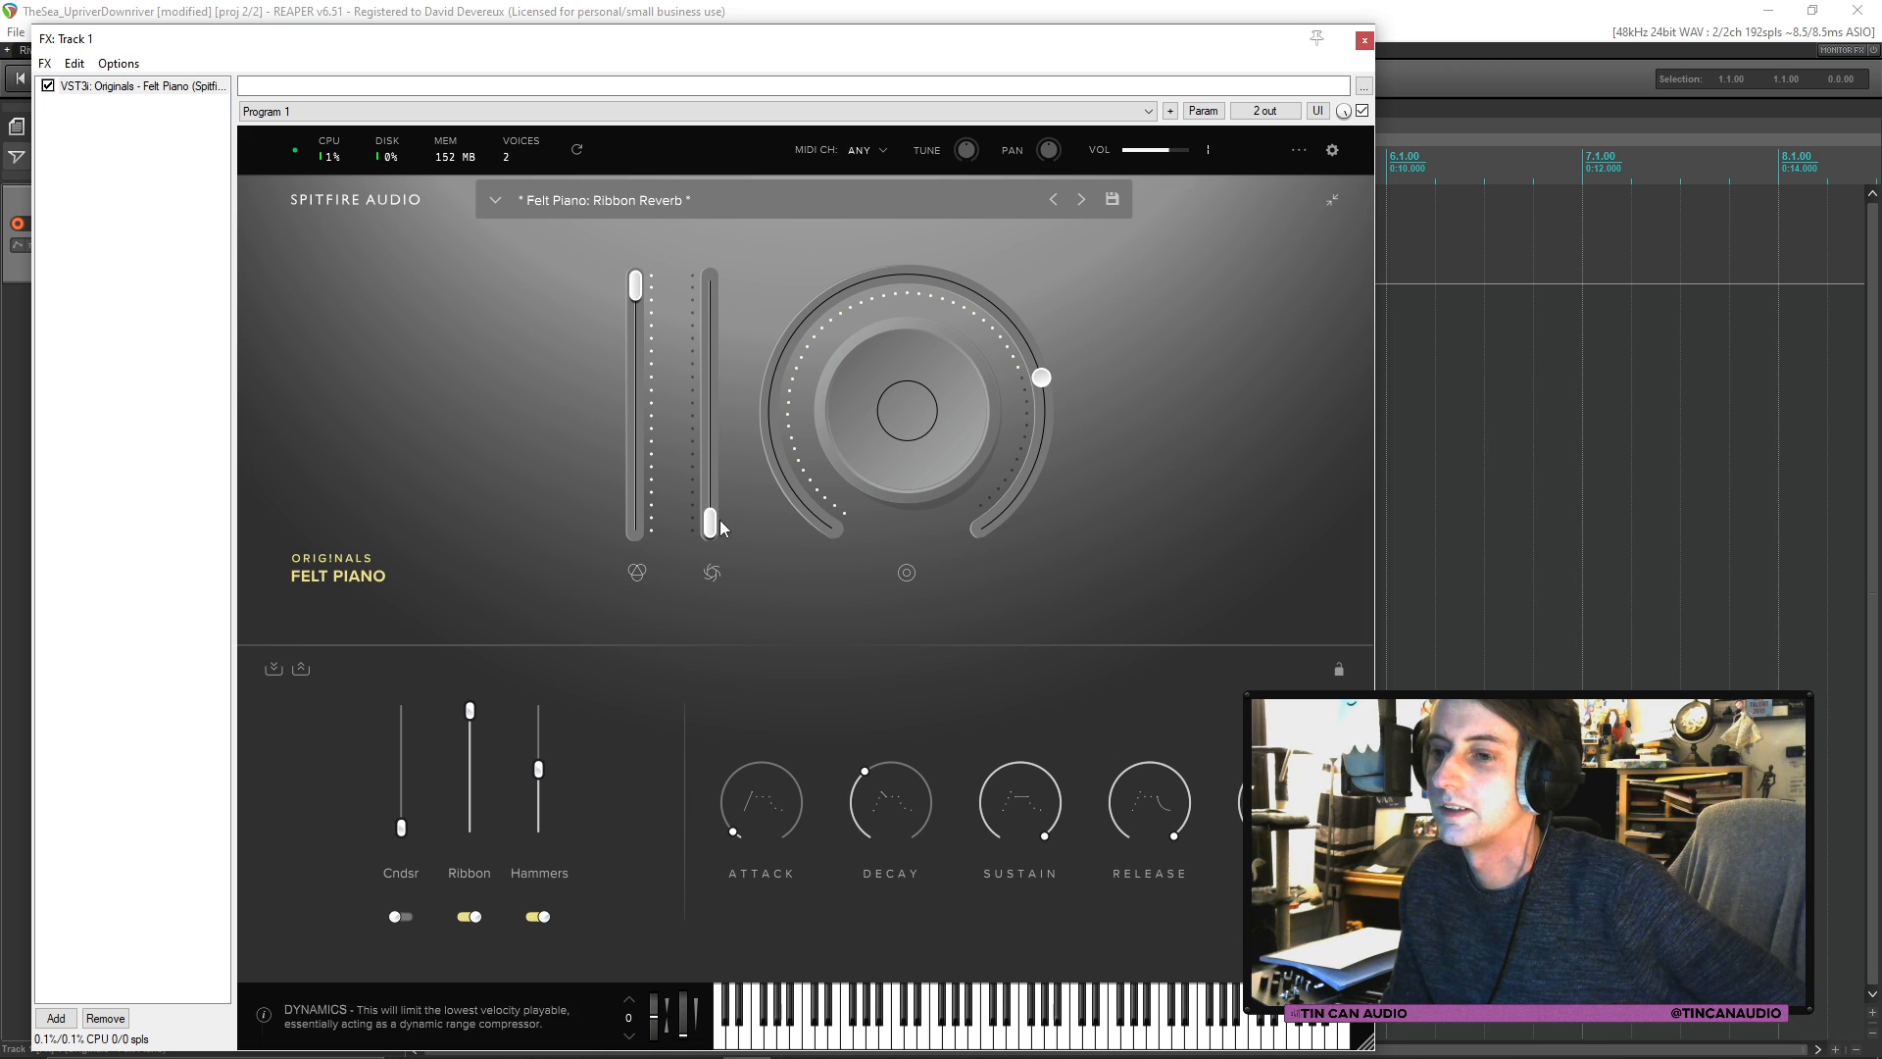
left_click_drag(709, 523, 710, 431)
left_click(1364, 40)
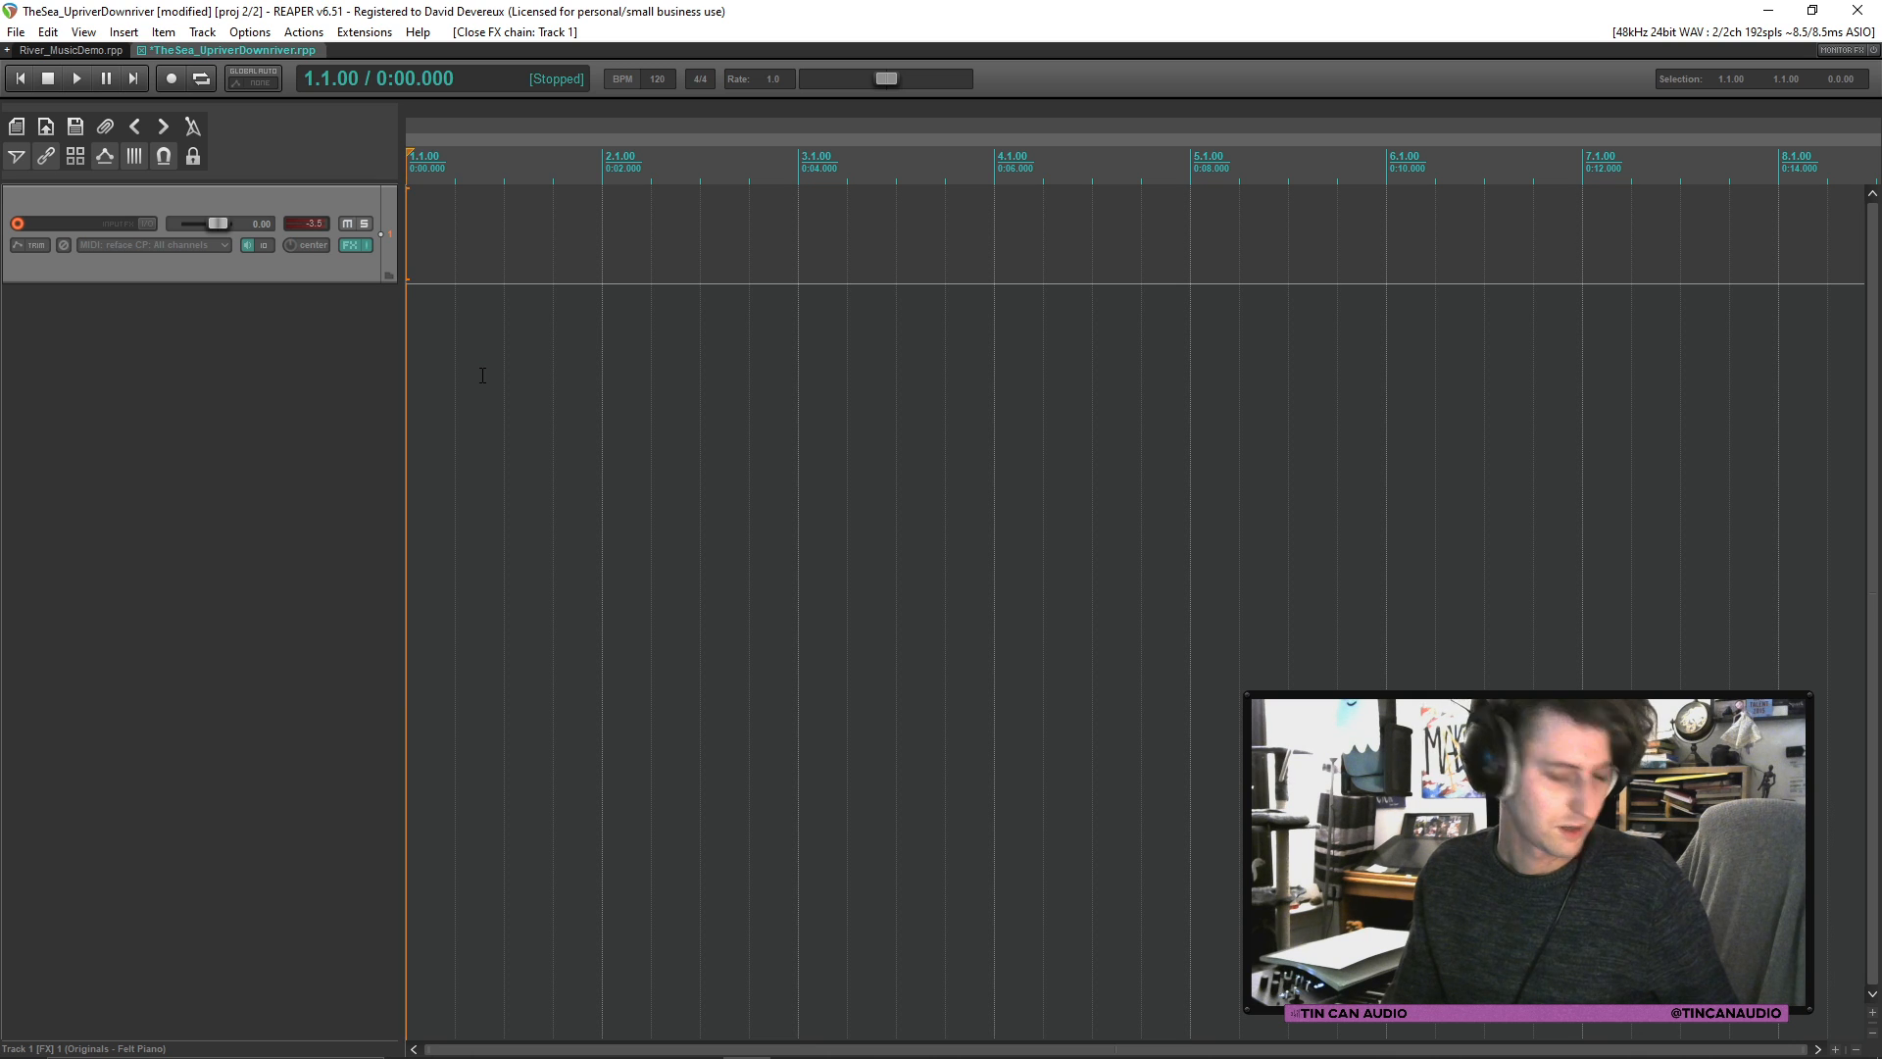
Step: Set the project tempo to 80 BPM
mouse_move(1725, 1054)
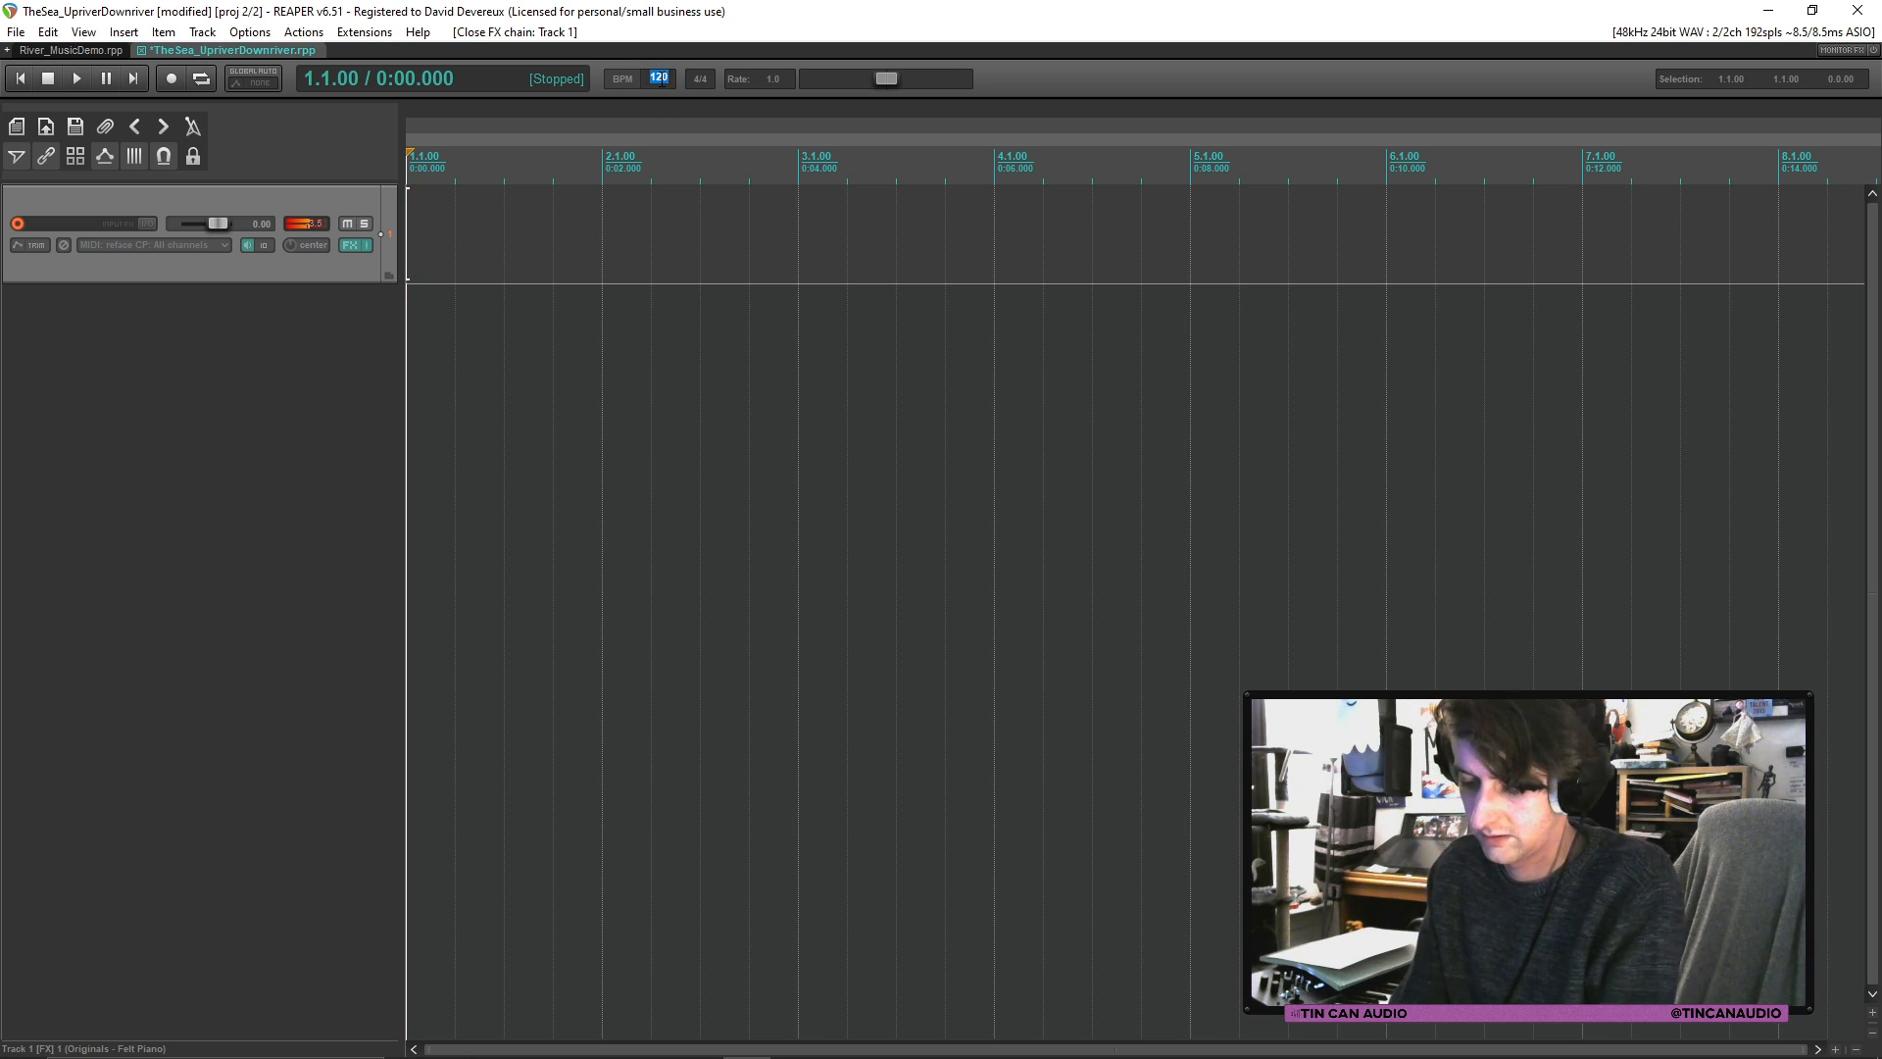
type("80")
key("Return")
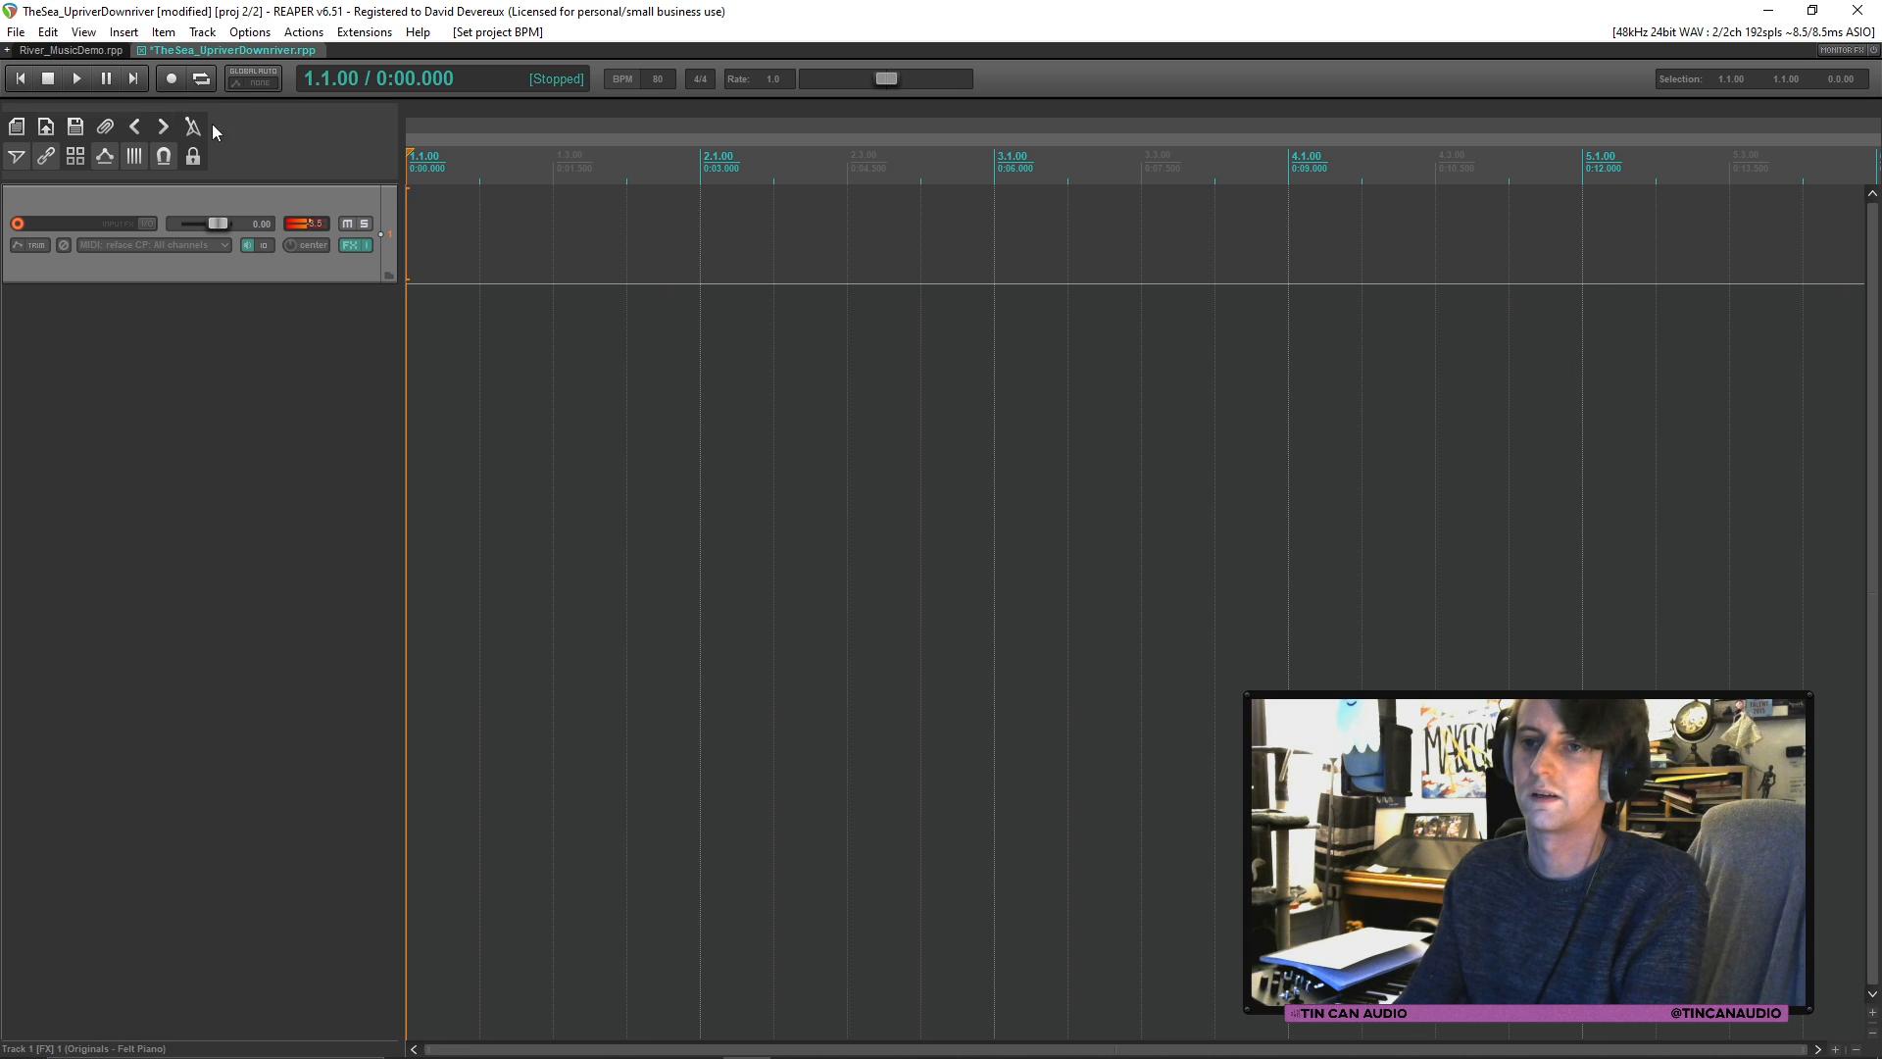
Step: Record a MIDI chord part about 15 bars long on the piano track with the metronome enabled, then return to the project start
key("ctrl+r")
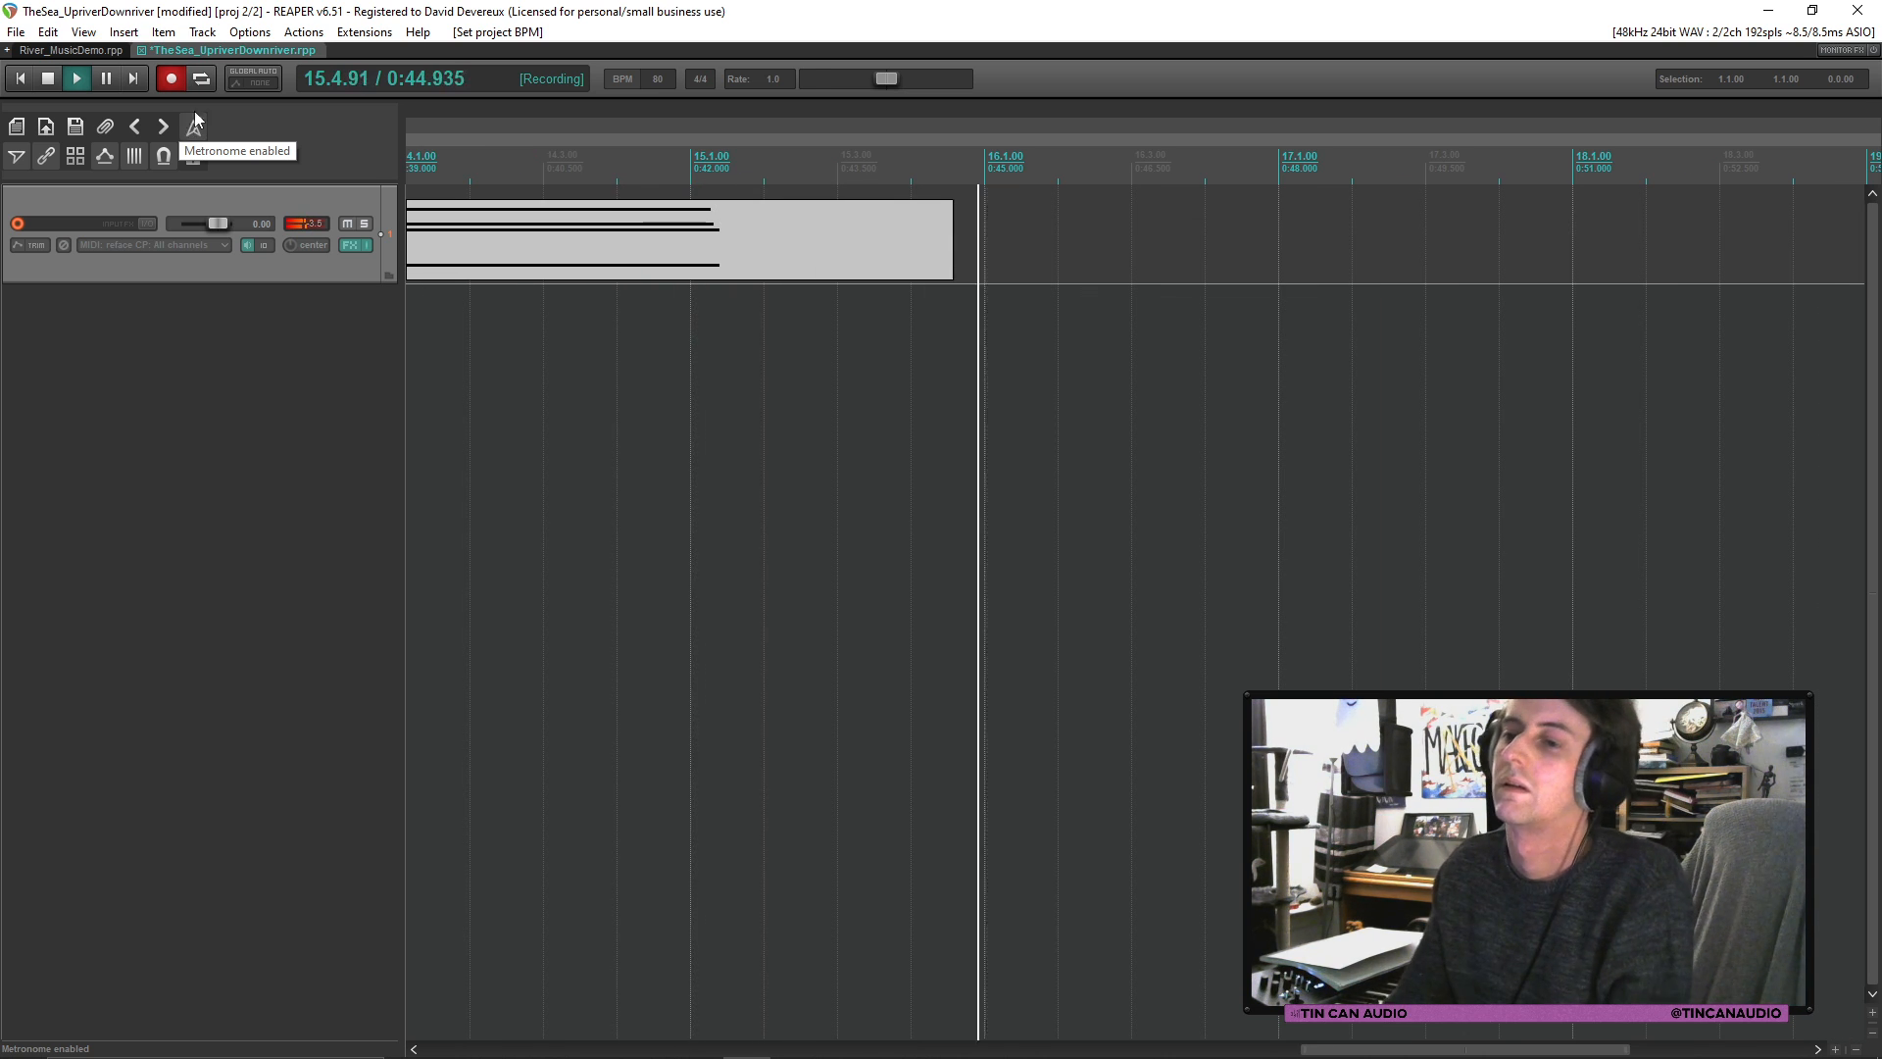
key("space")
key("Return")
scroll(778, 450, "down", 3)
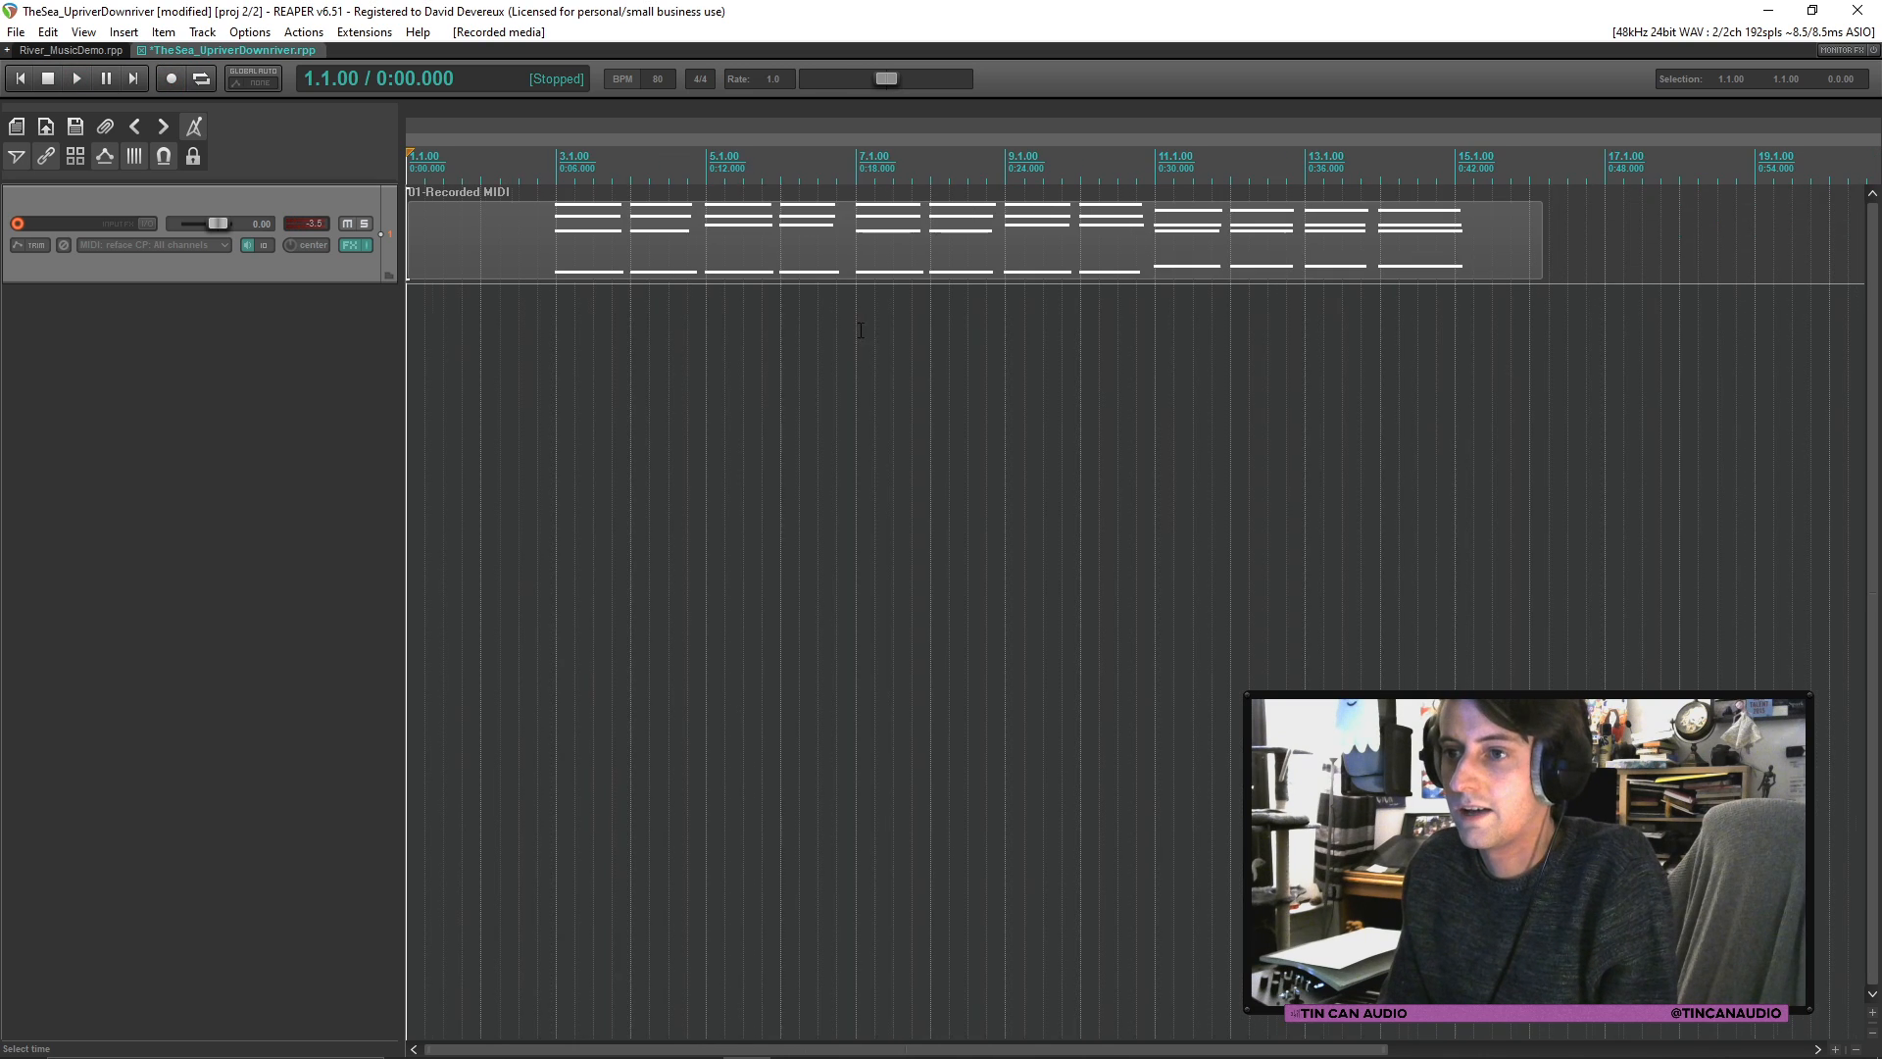
Step: Quantize the positions of all notes in the recorded MIDI item to a straight 1/16 grid at 100% strength
double_click(691, 264)
key("q")
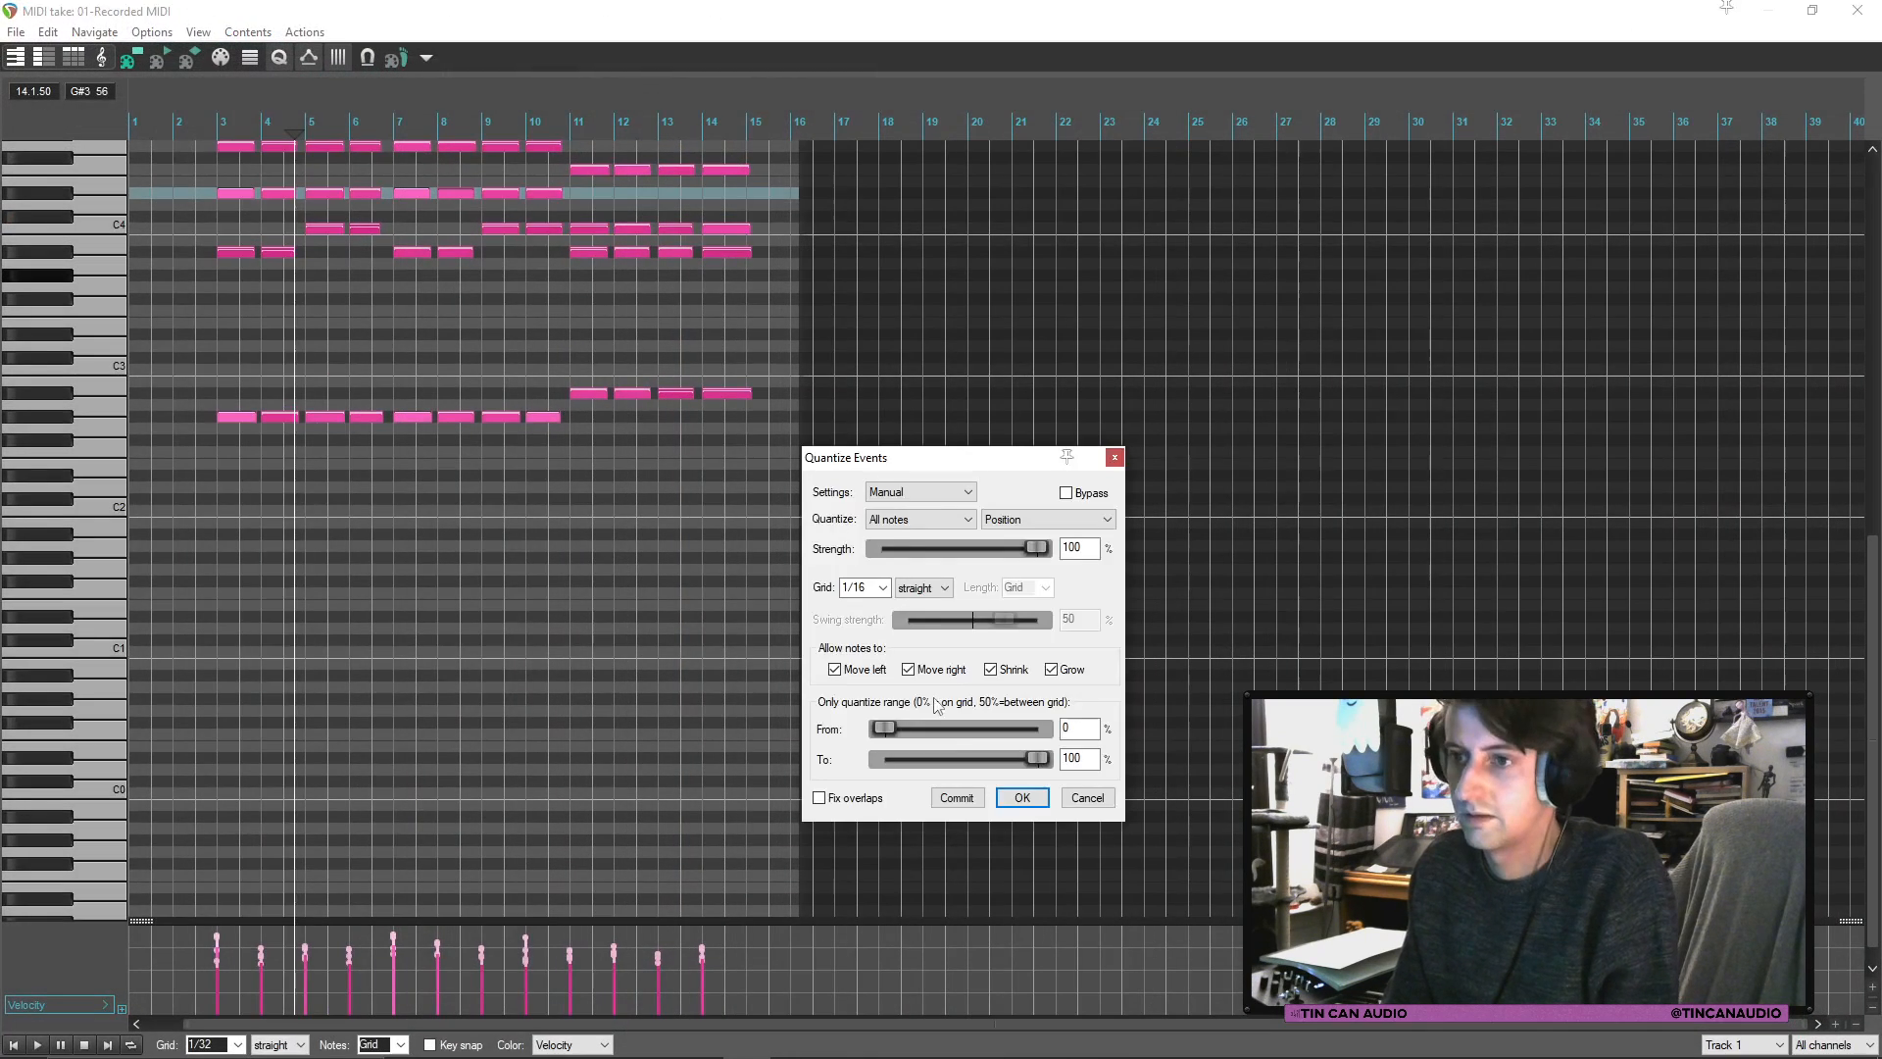
left_click(1021, 798)
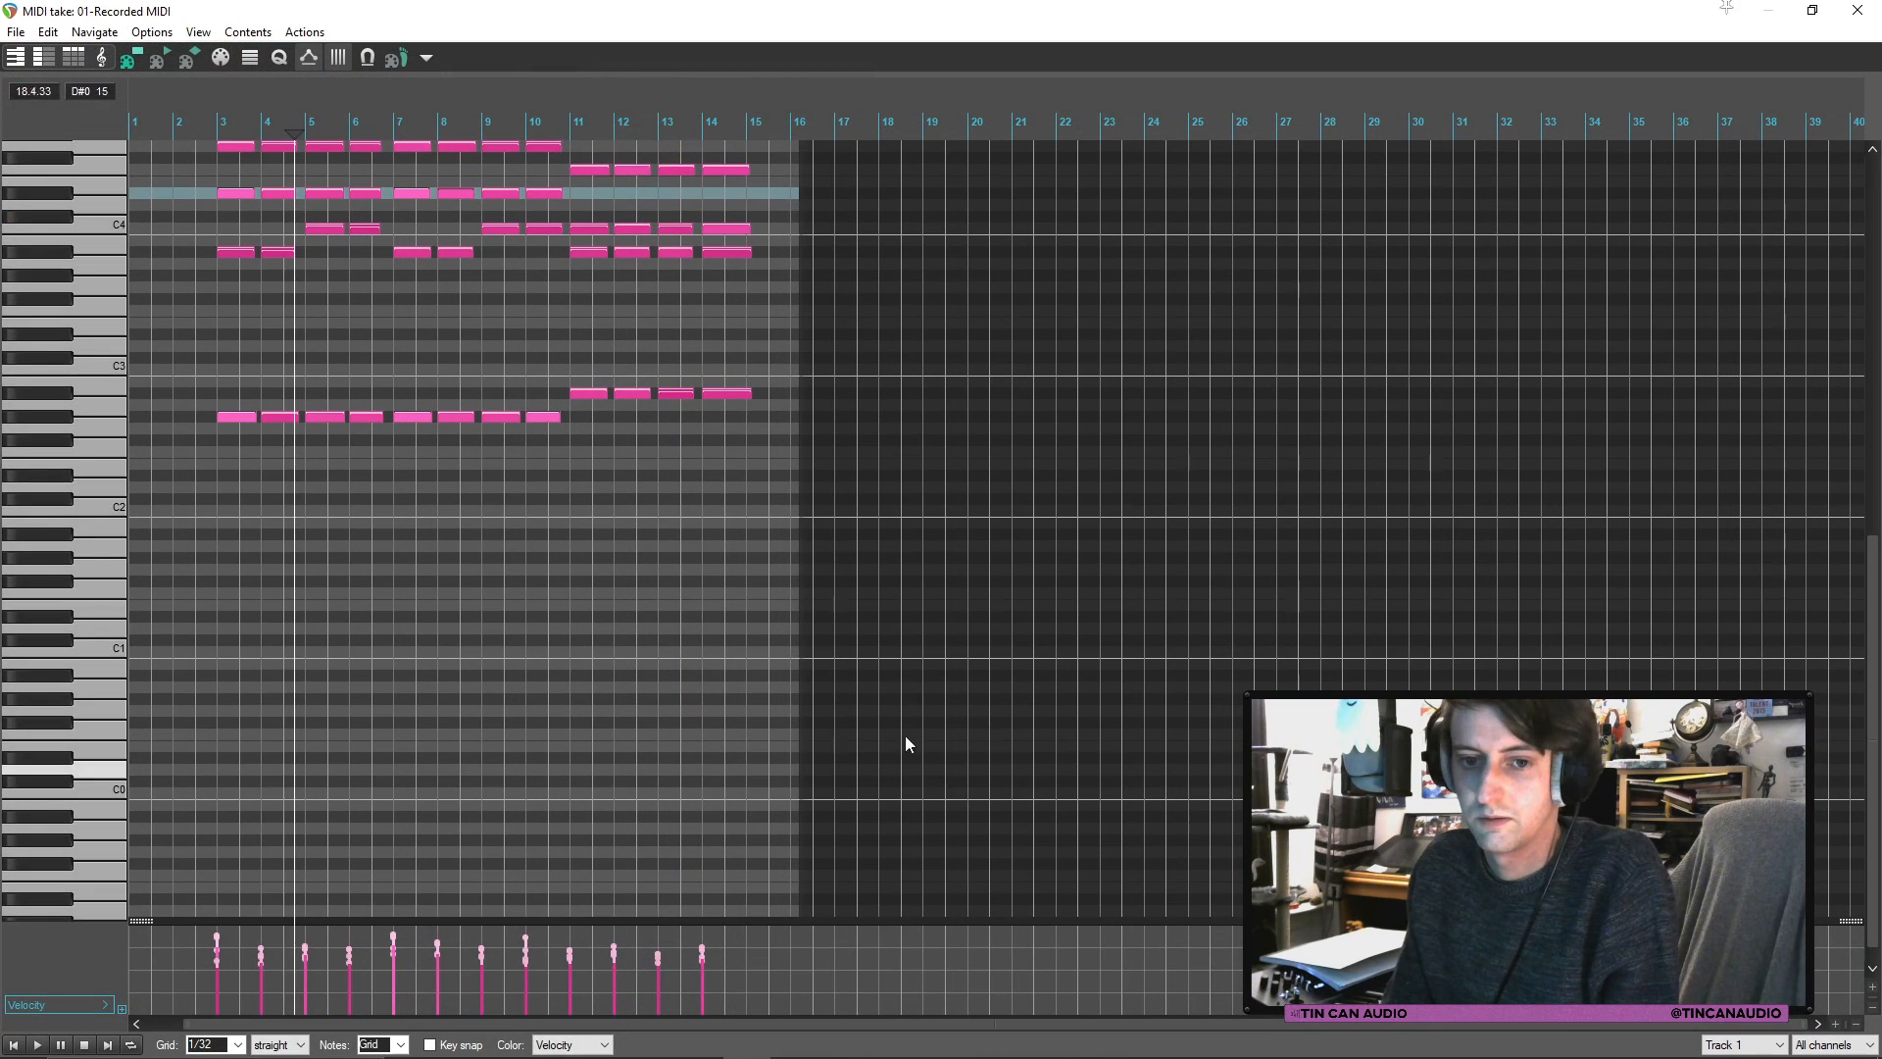
left_click(1857, 9)
Step: Play the quantized piano part from bar 3 and disarm its track with the metronome switched off, then stop
left_click(557, 273)
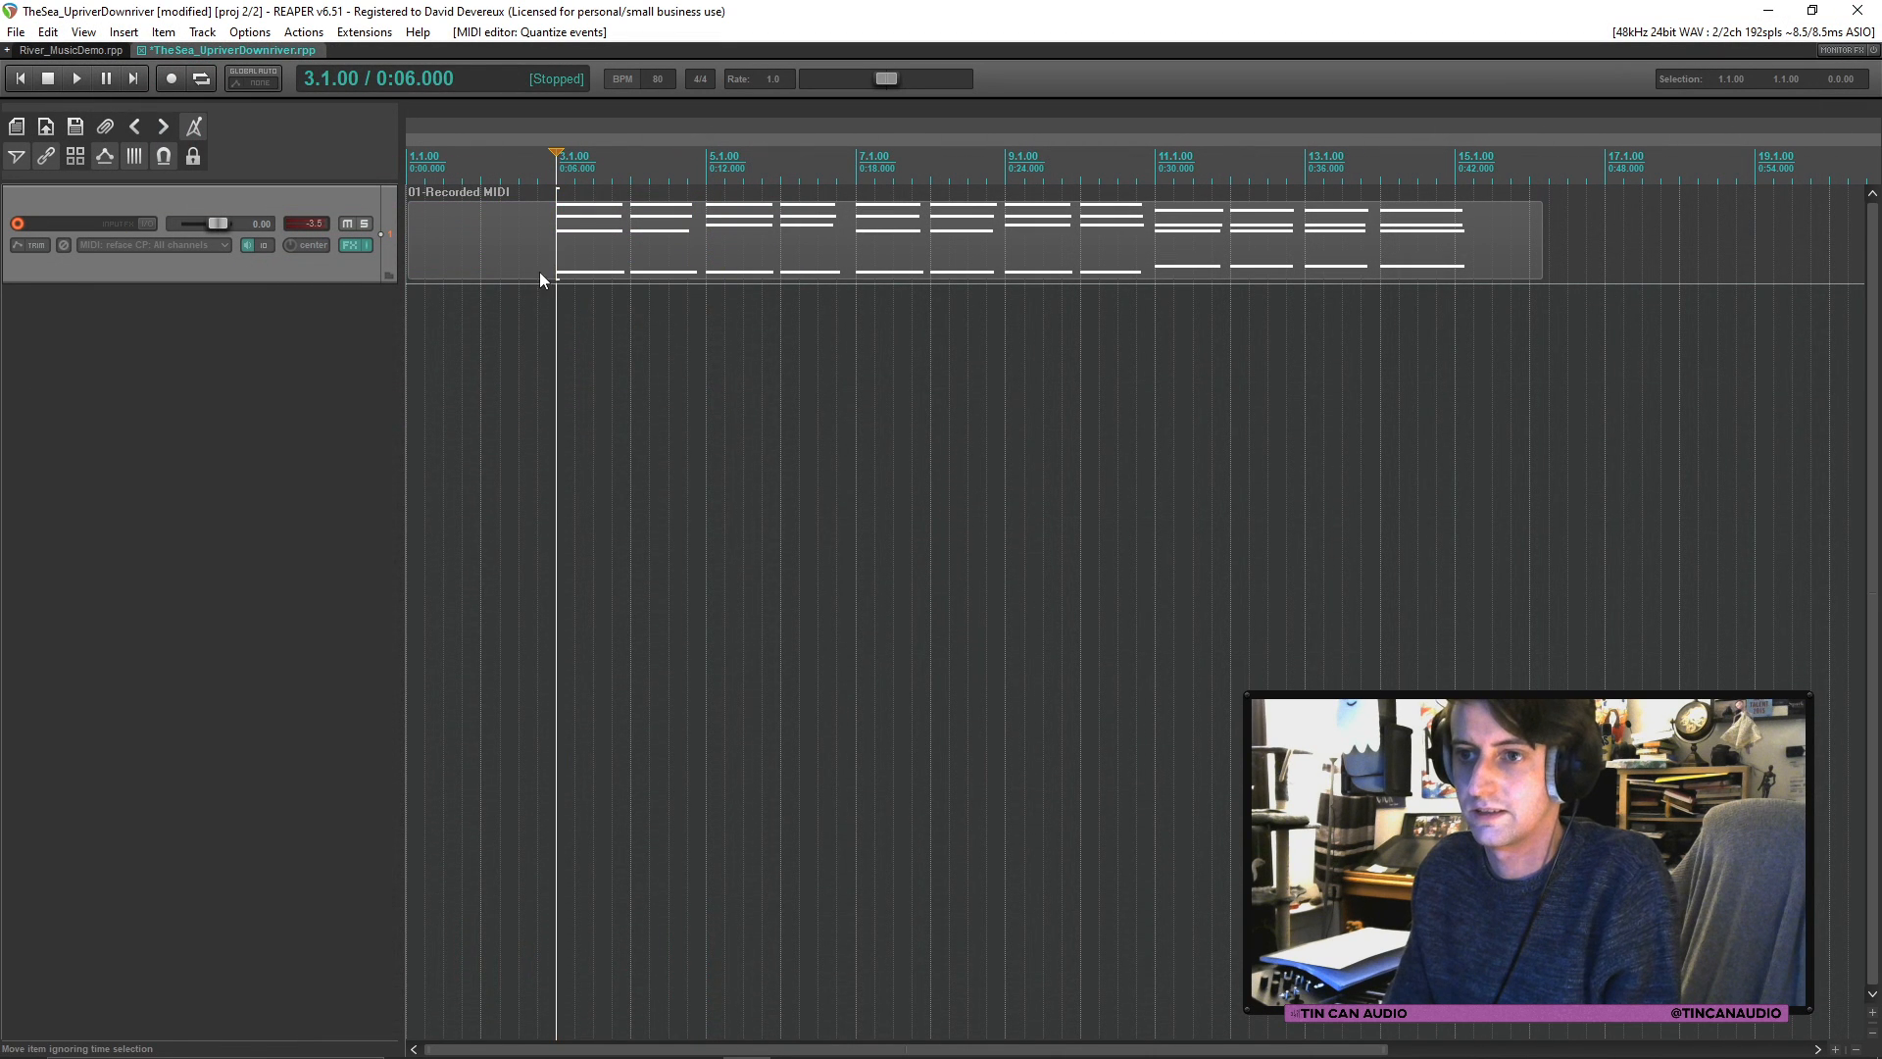
key("space")
left_click(17, 223)
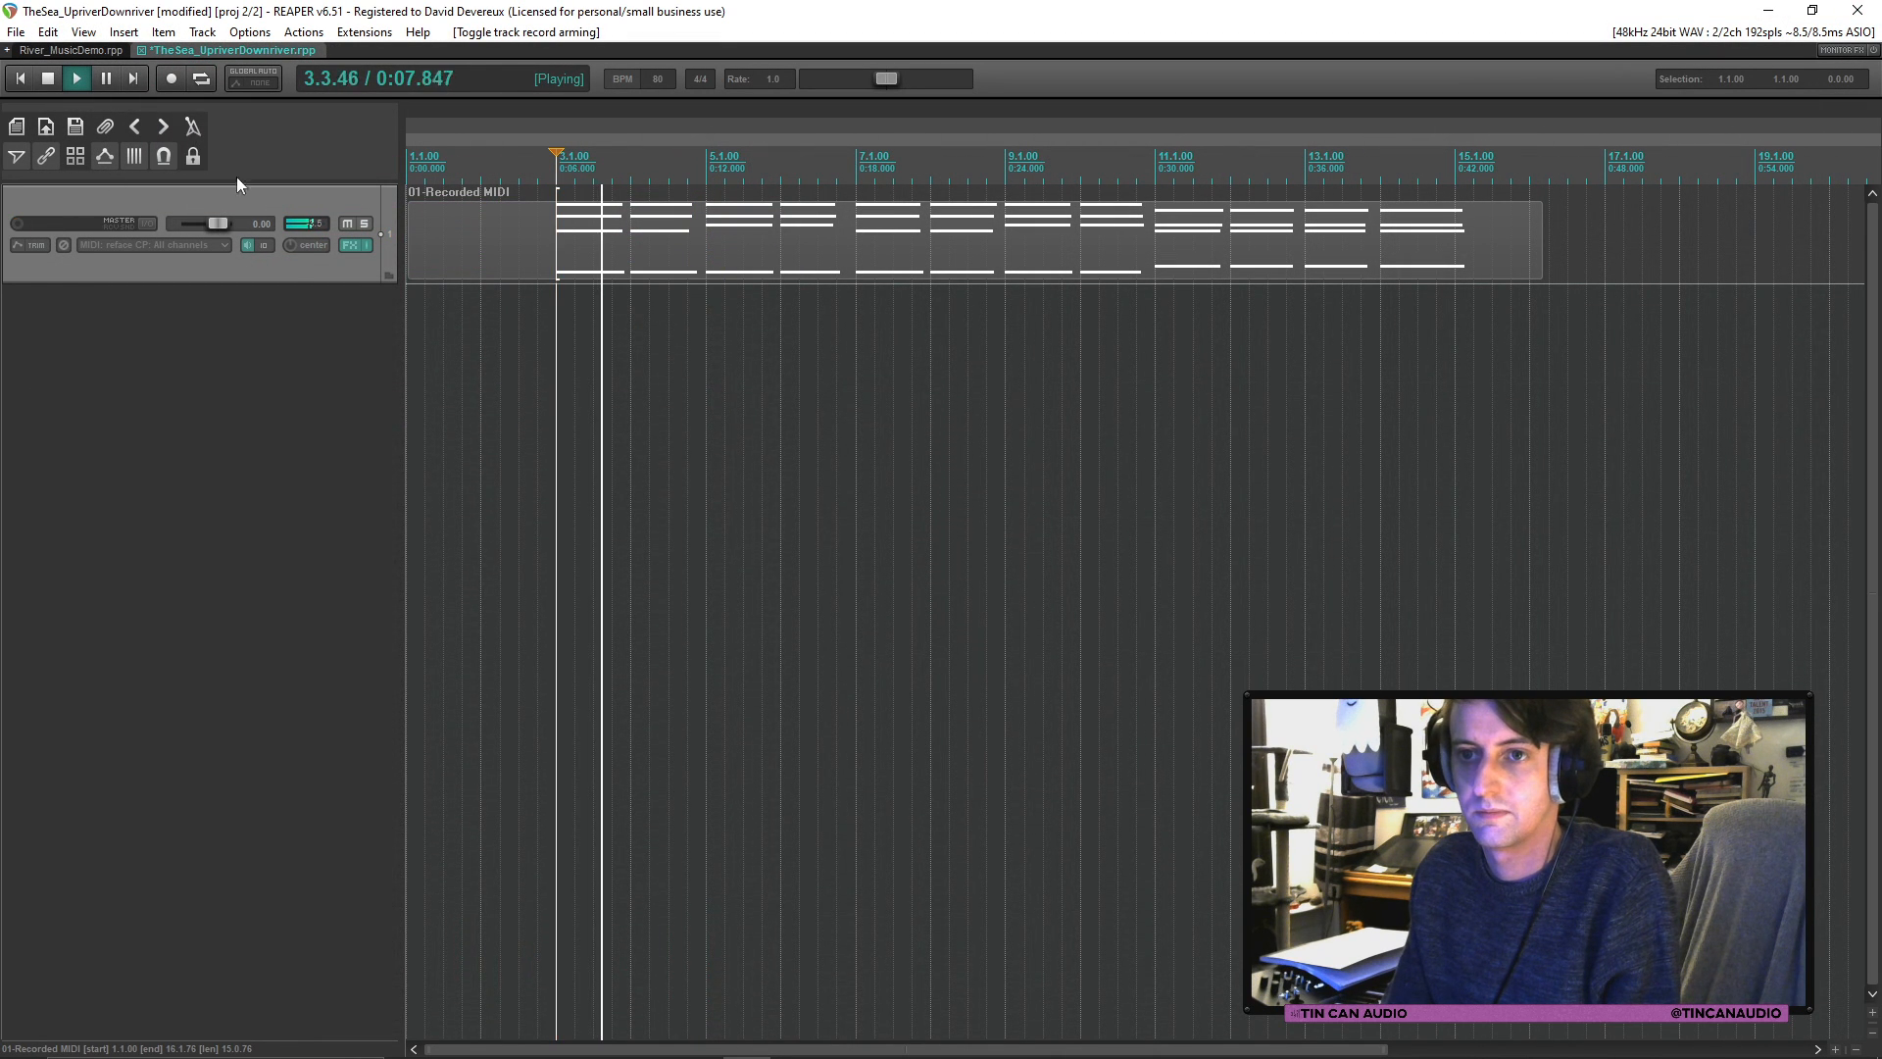
key("space")
Step: Add a second track, filter the Media Explorer's Ambiences - Places for "sea" and preview the SNW_45 Sea Waves recording
double_click(368, 397)
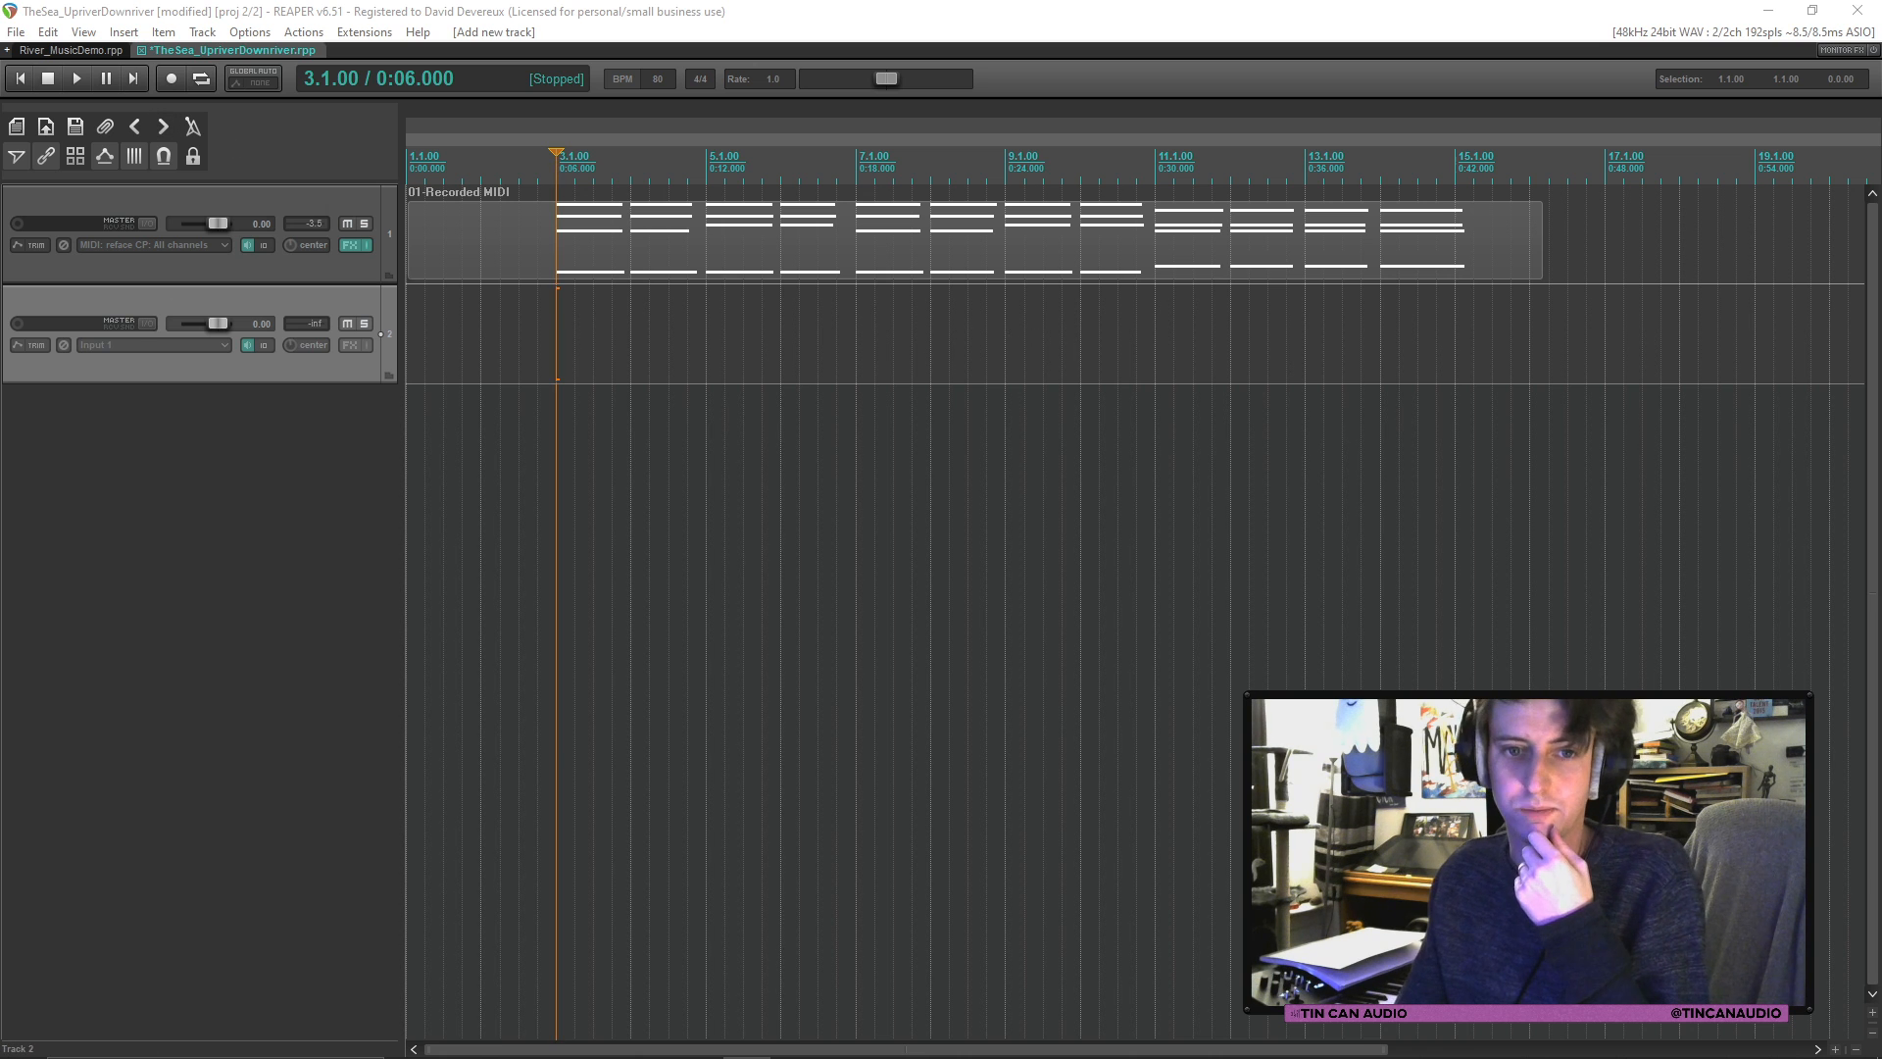
key("ctrl+alt+x")
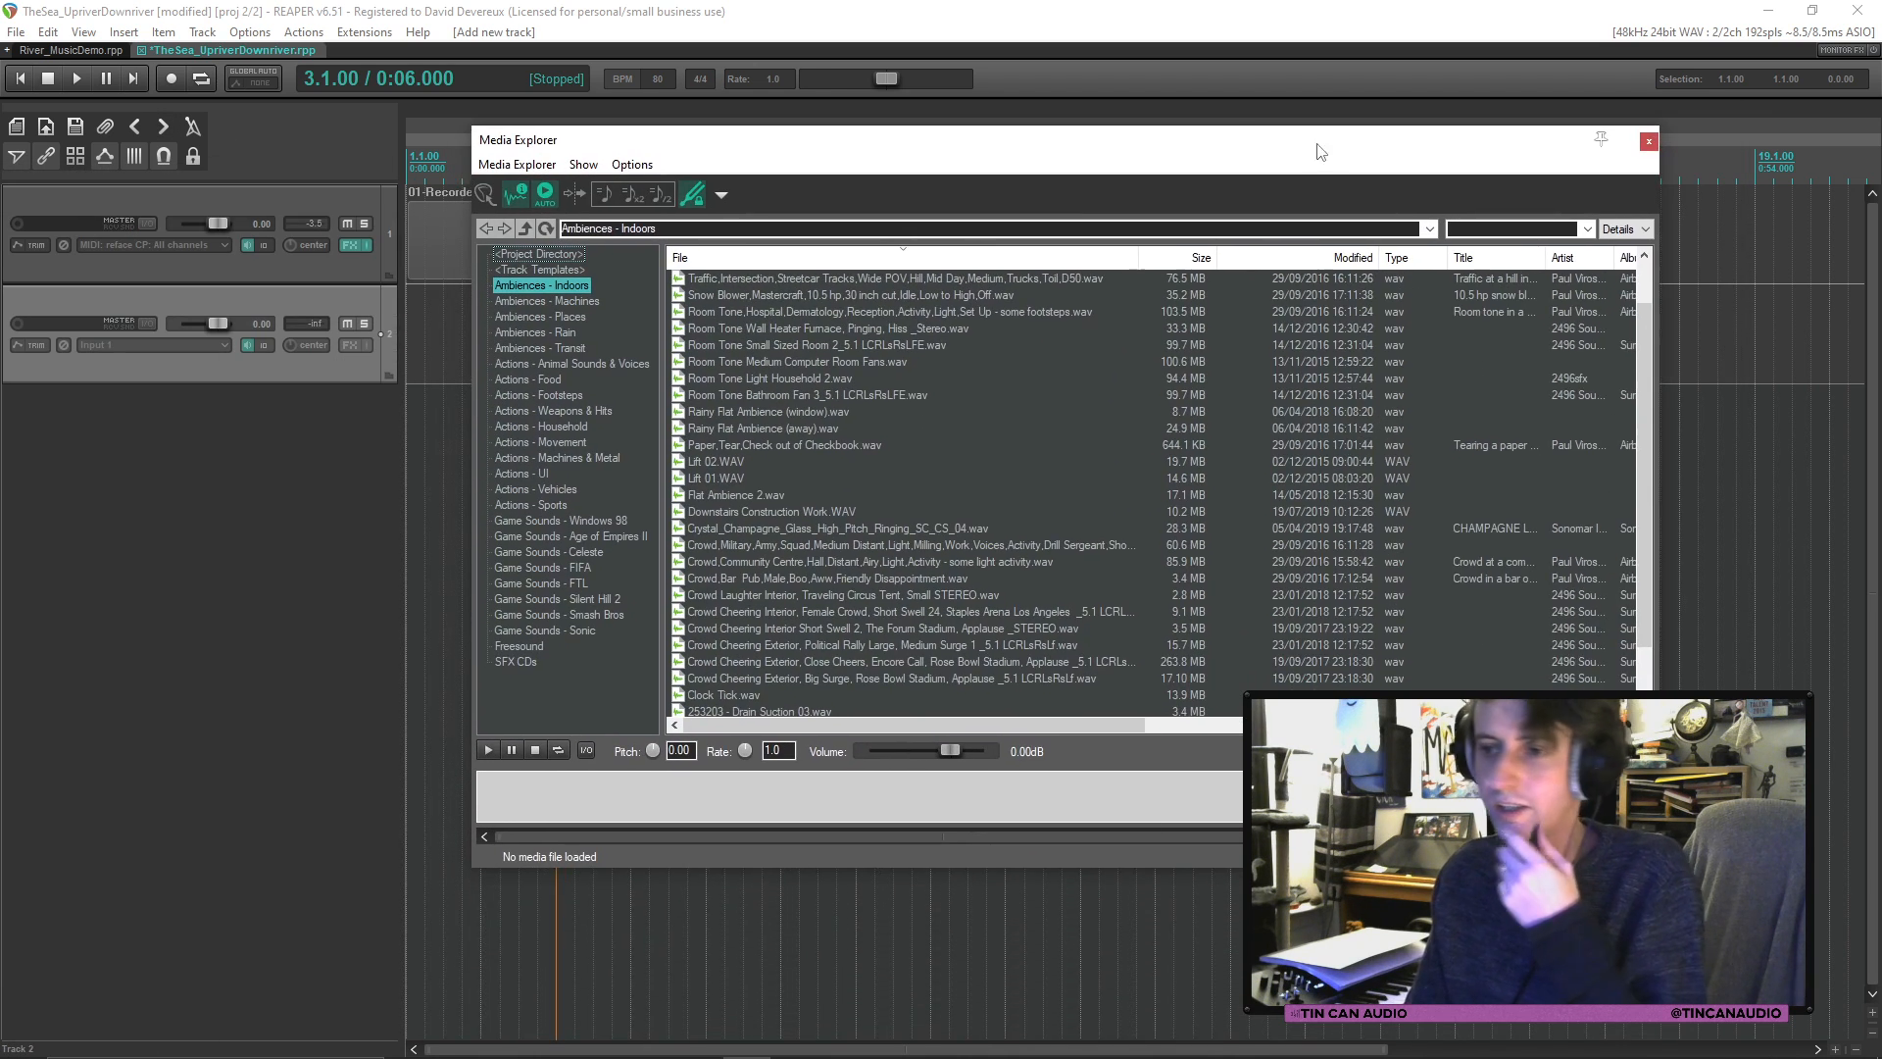
scroll(790, 485, "up", 3)
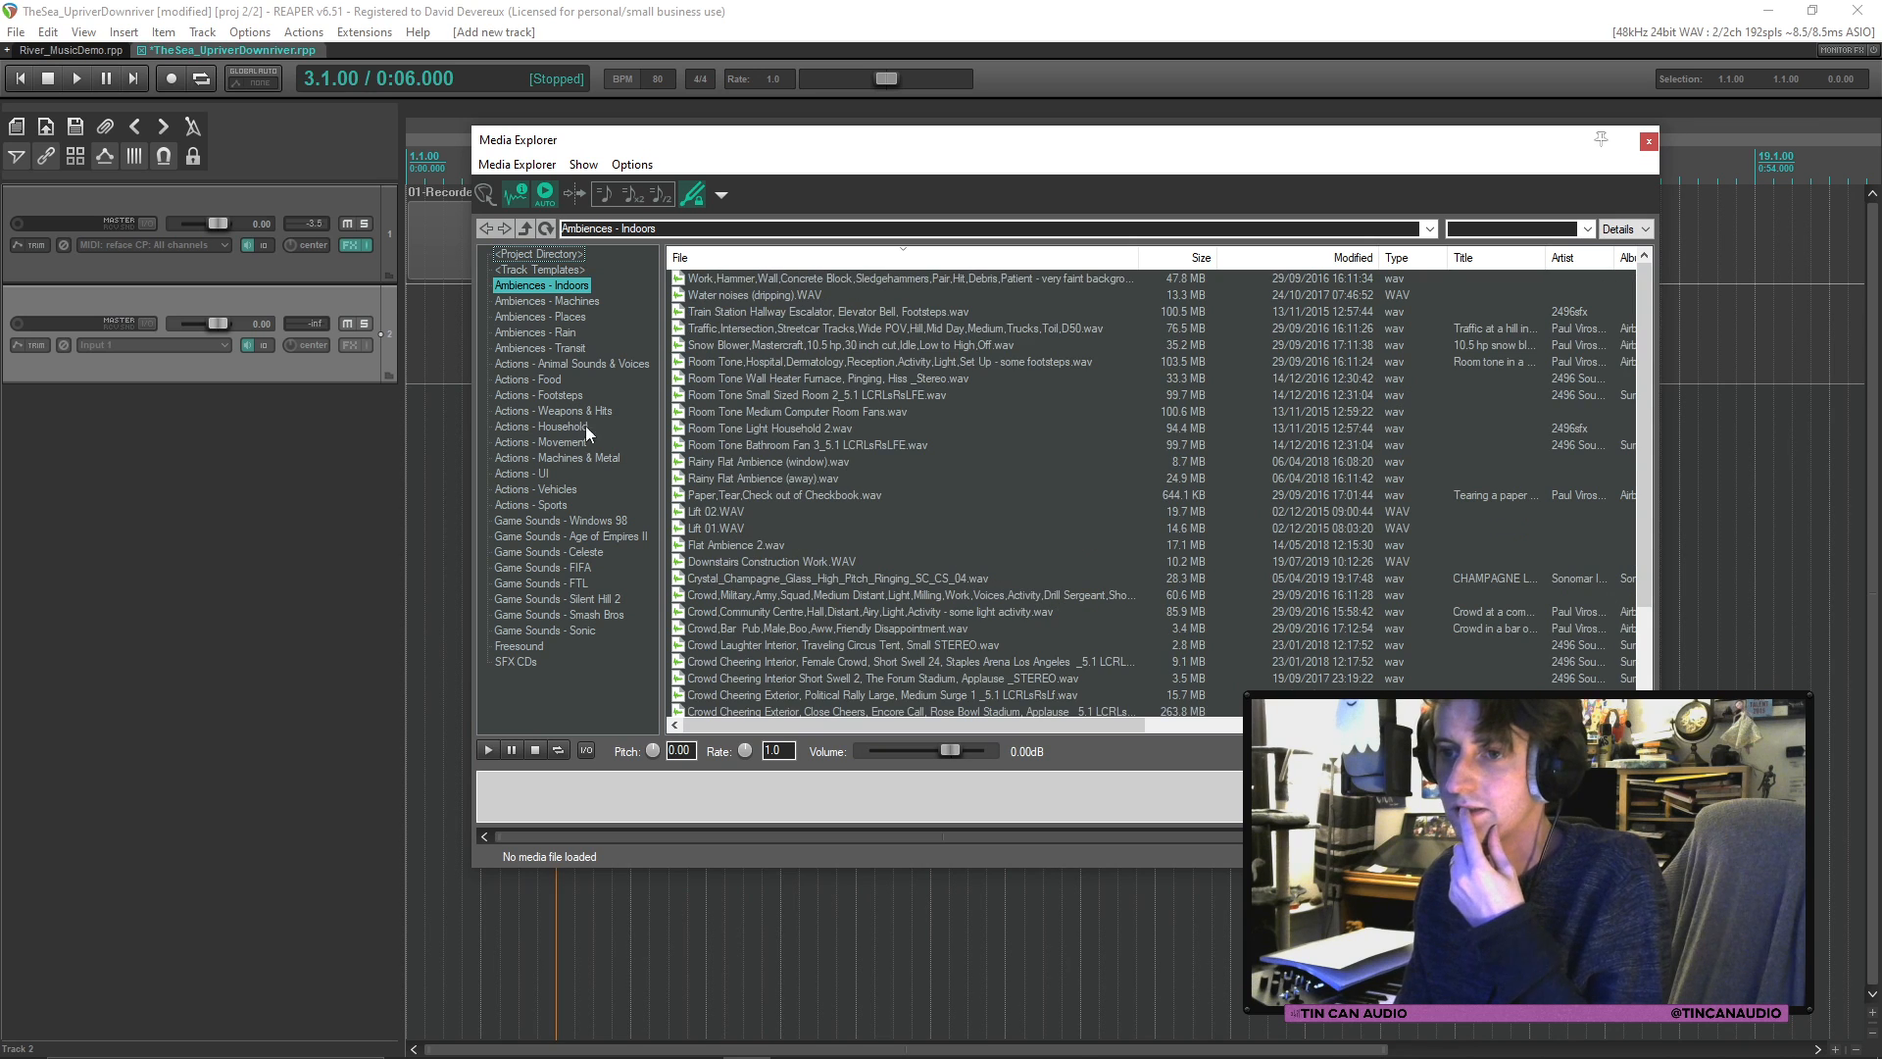
left_click(574, 319)
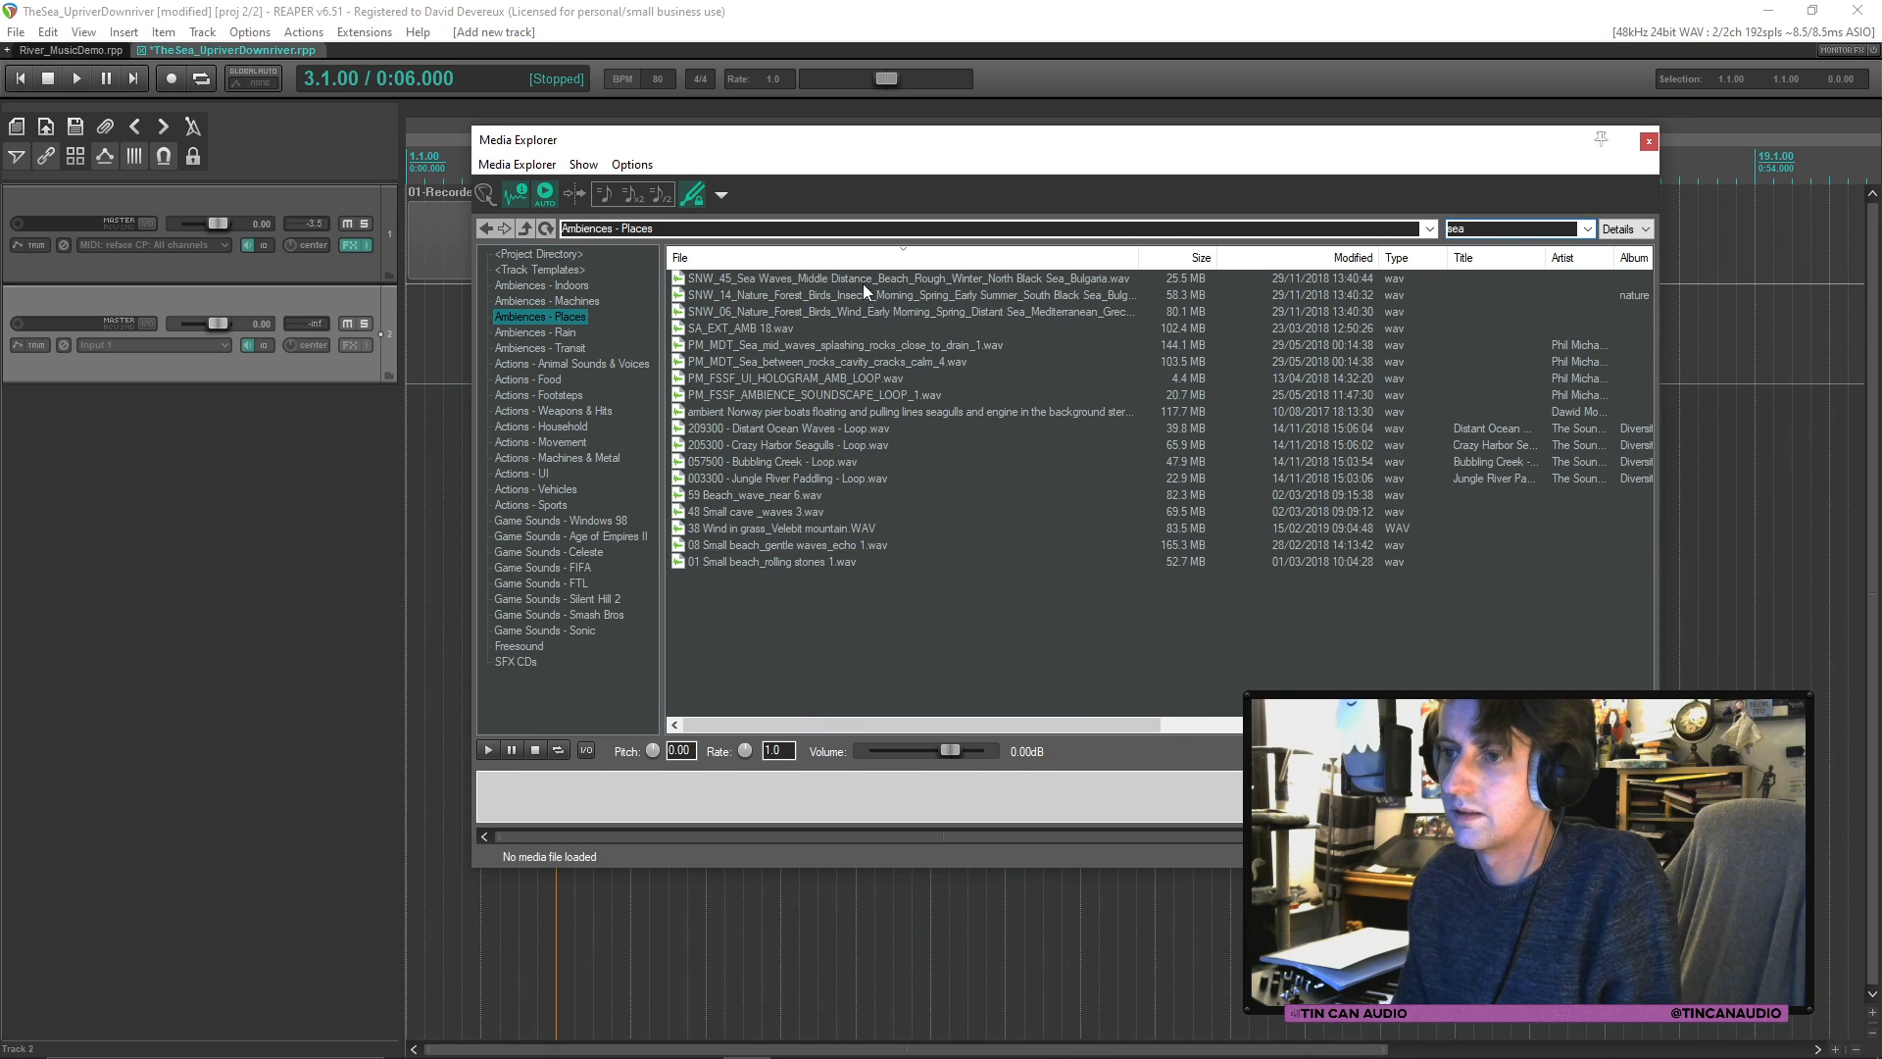
left_click(862, 281)
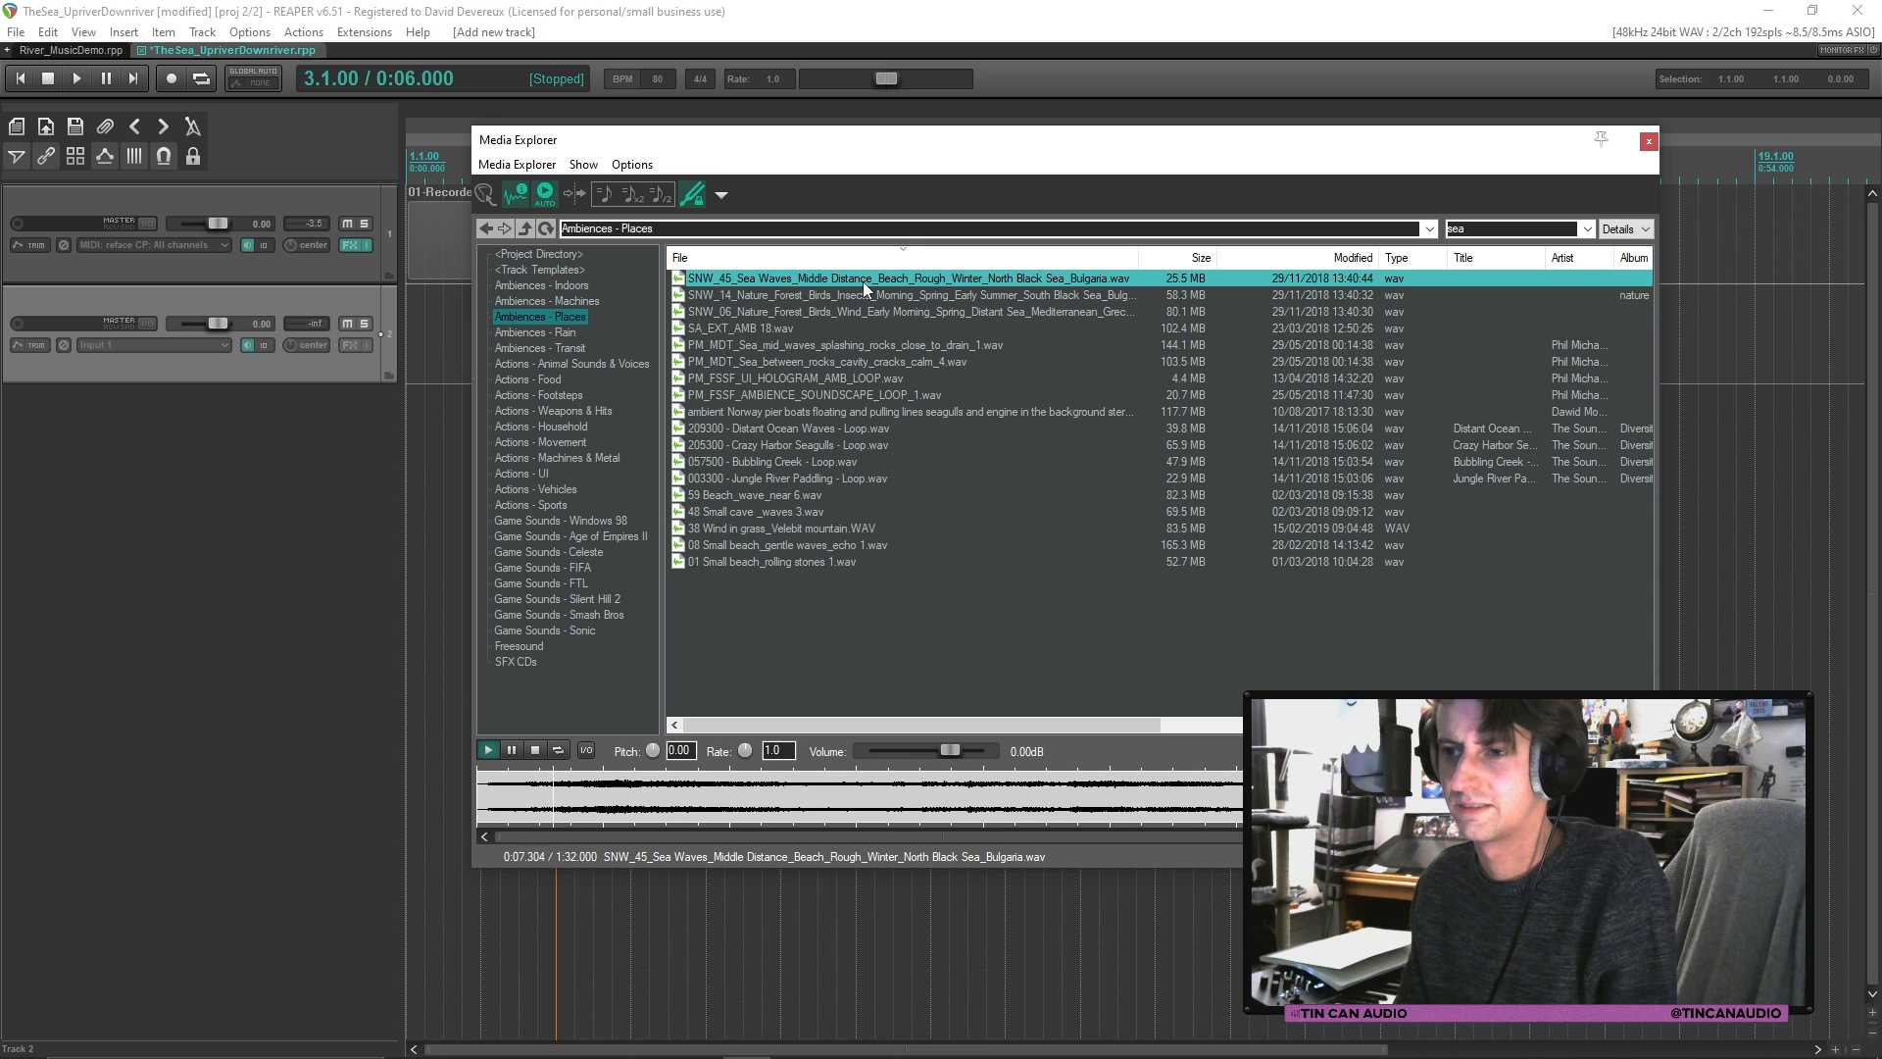
Step: Preview the PM_MDT_Sea_mid_waves_splashing_rocks_close_to_drain_1 recording and stop its playback
left_click(863, 344)
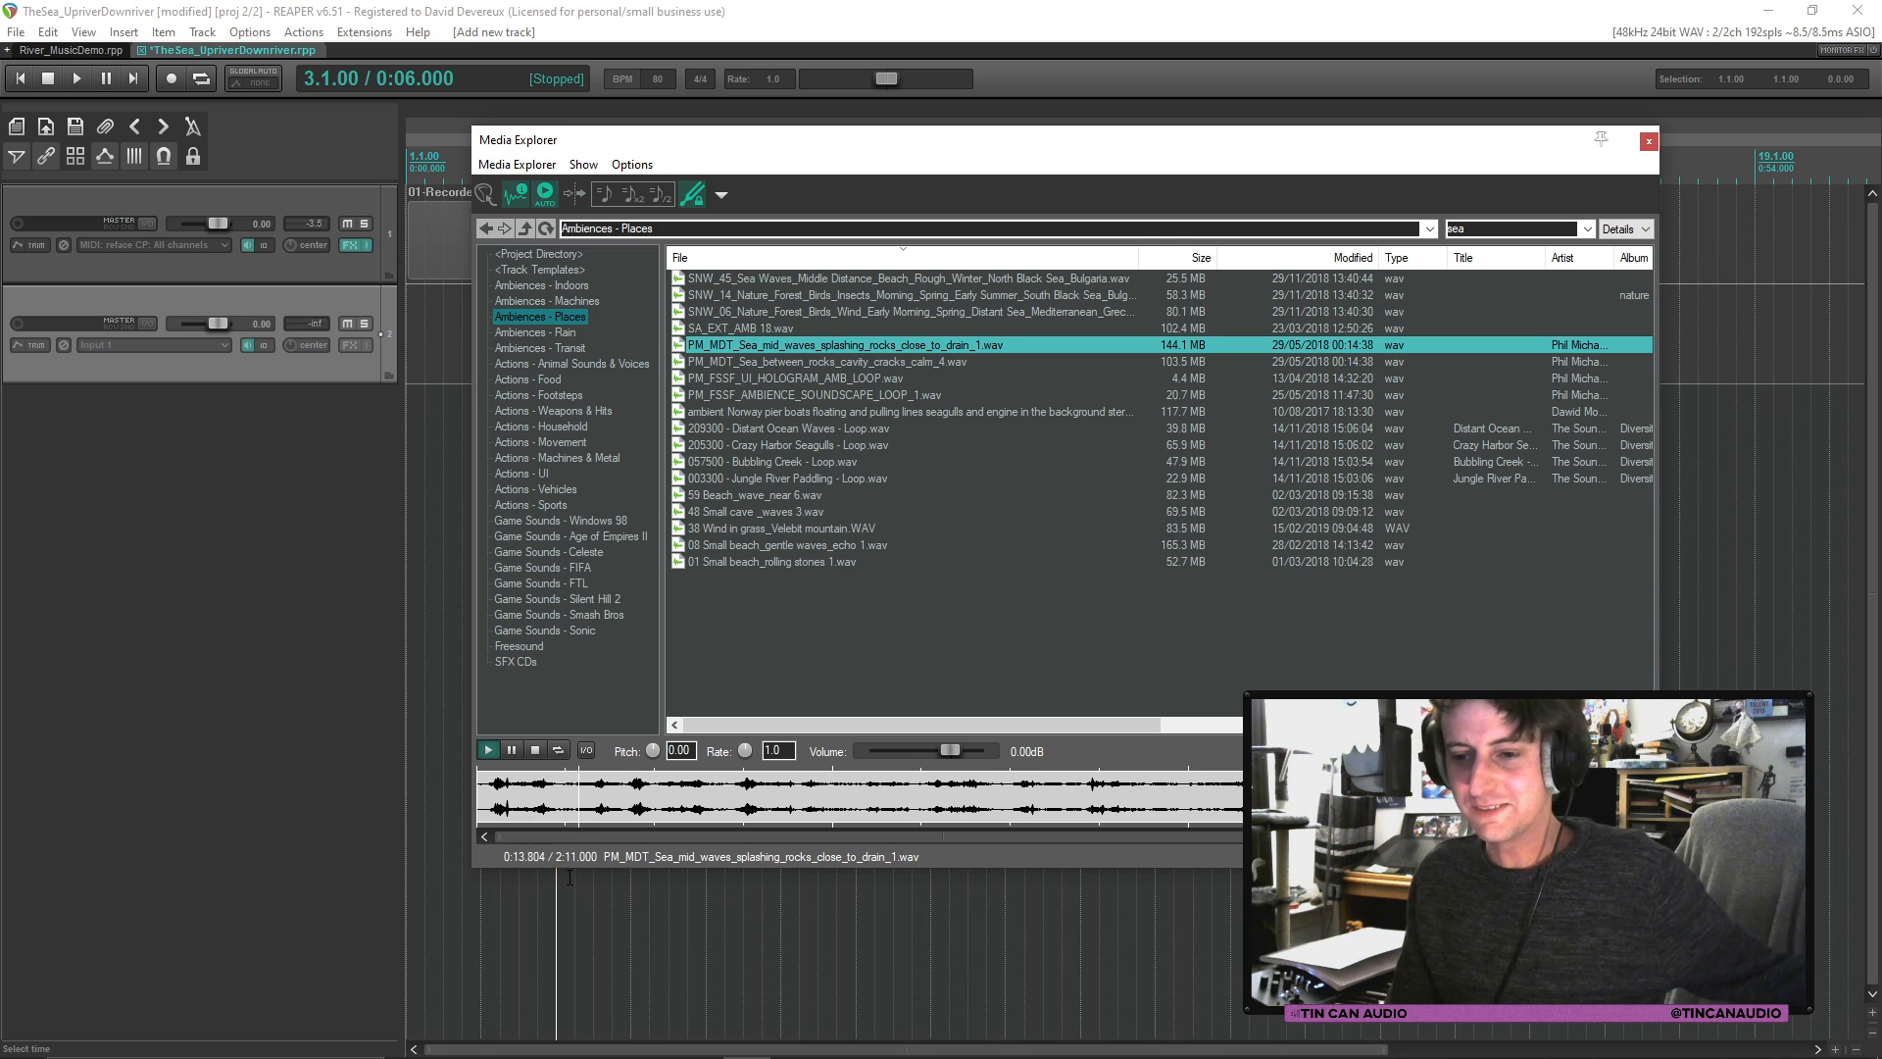
left_click(514, 751)
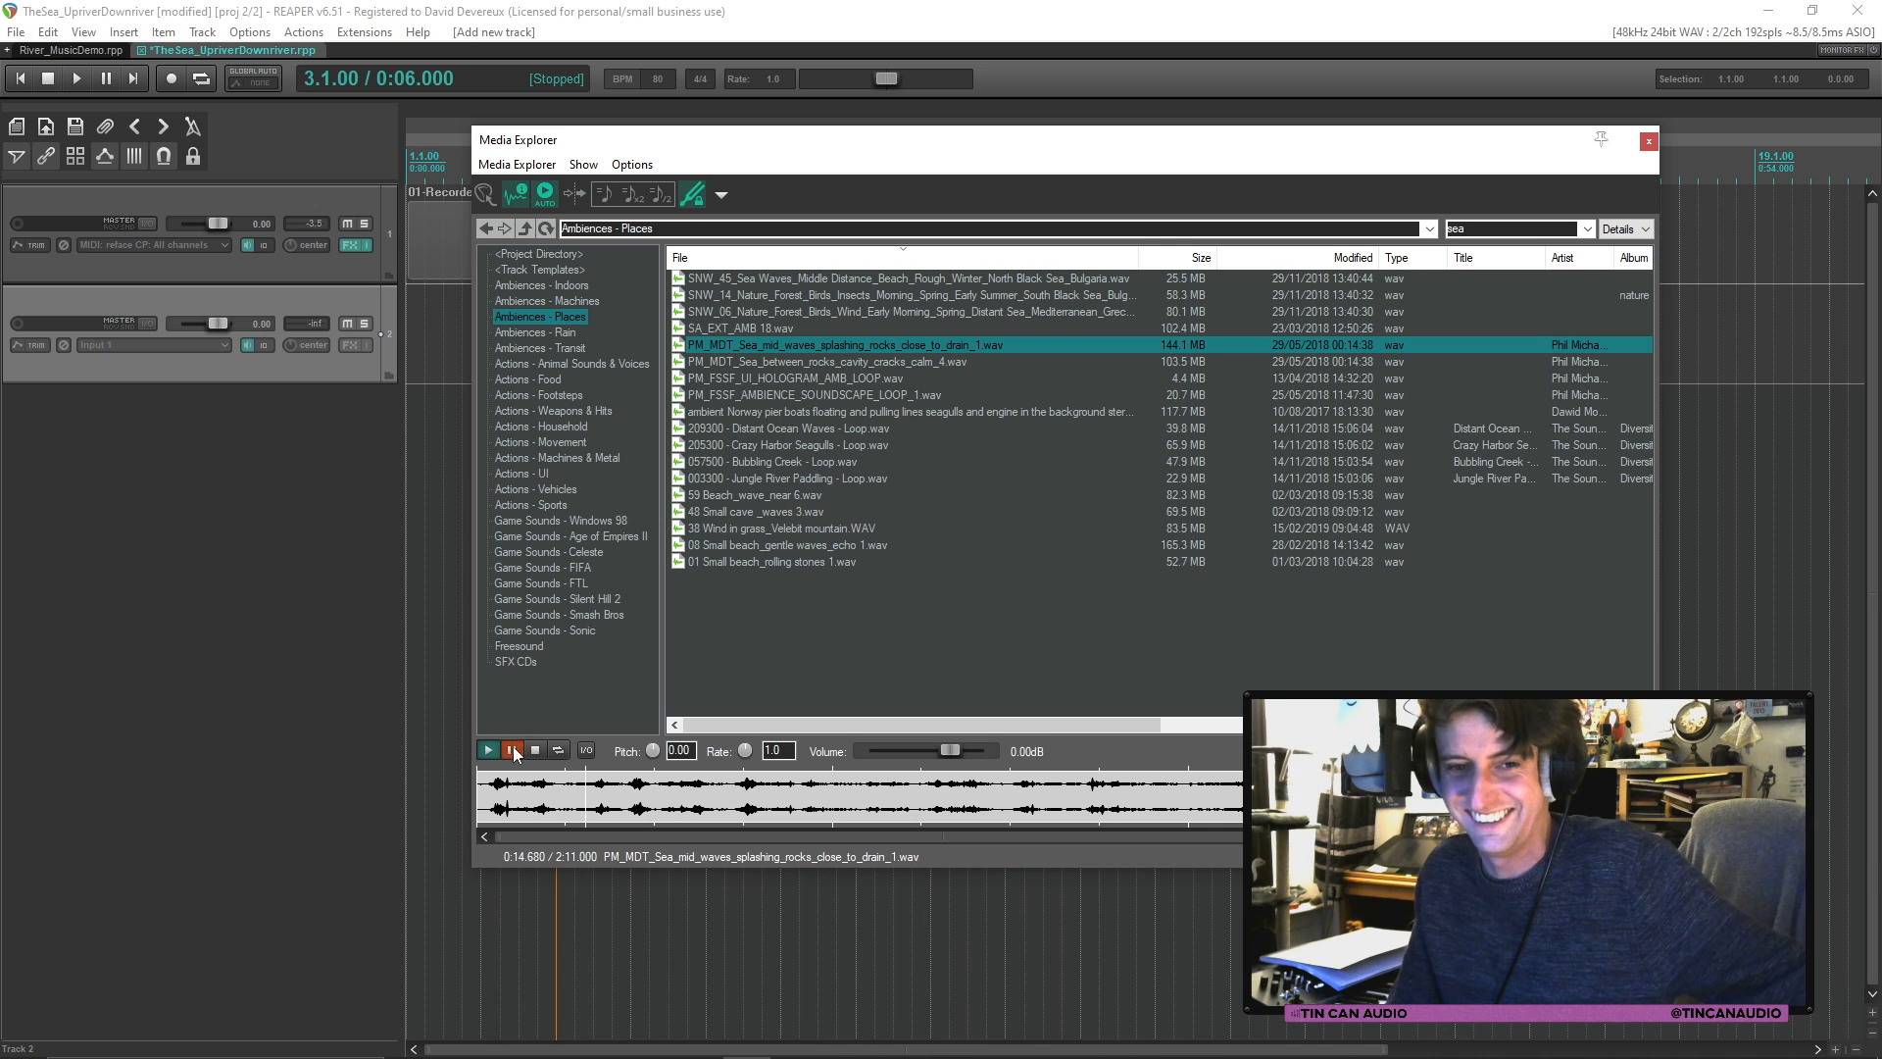
left_click(535, 752)
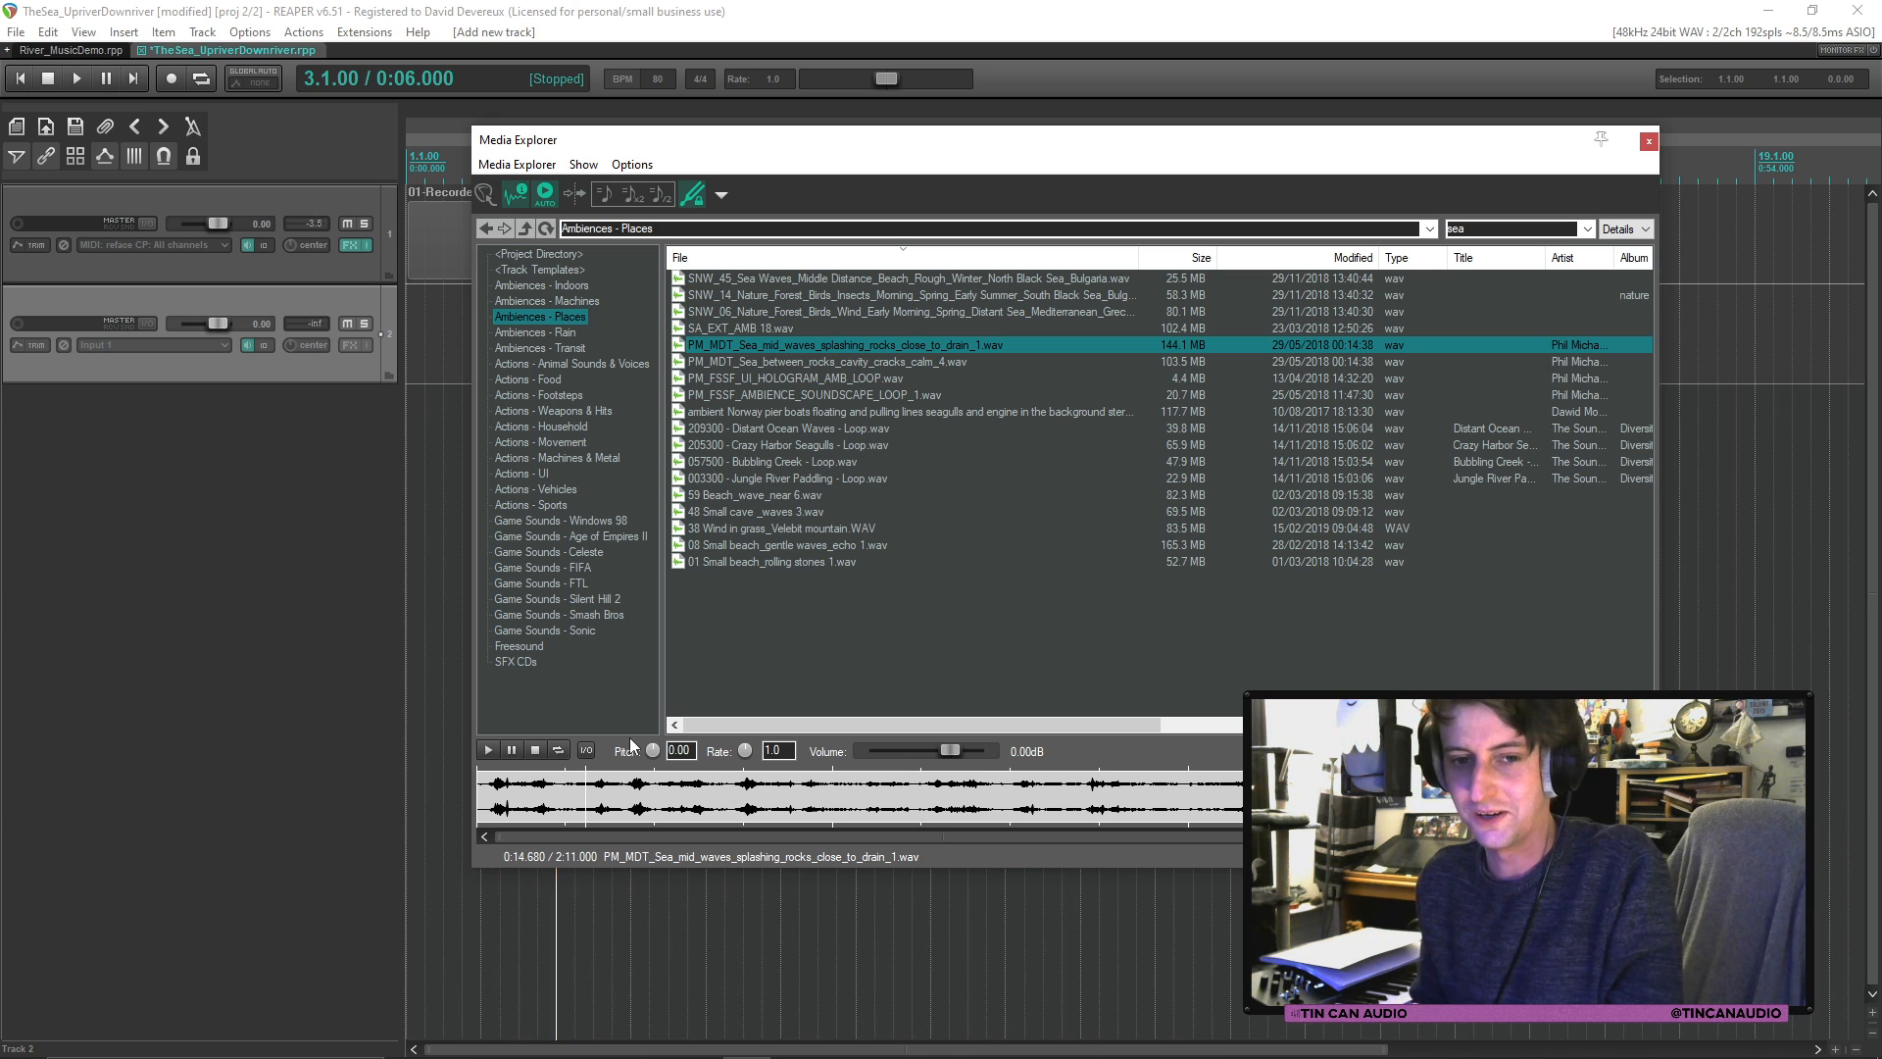
Step: Move the Media Explorer off the arrangement and audition the rock cavity, Distant Ocean Waves, Beach_wave_near 6 and Small beach_gentle waves_echo 1 recordings, ending with playback stopped
left_click_drag(930, 140, 1231, 186)
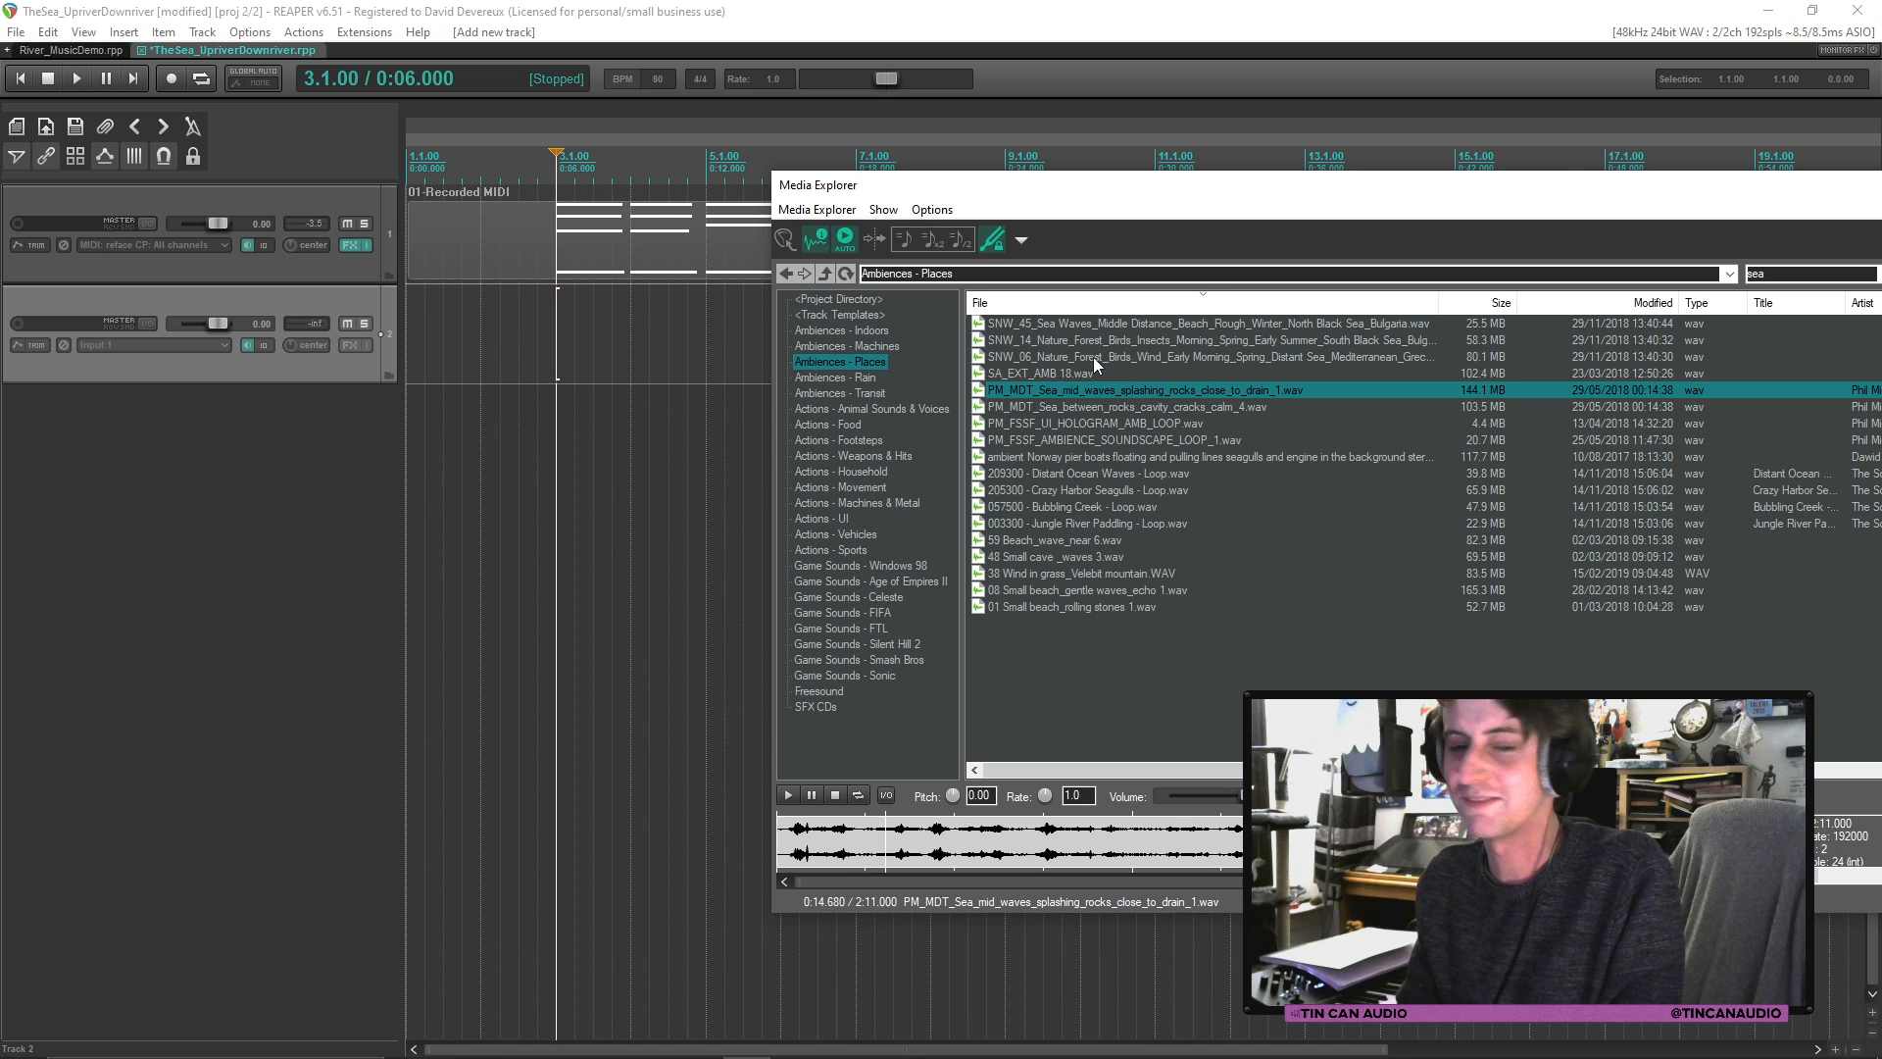
left_click(1104, 408)
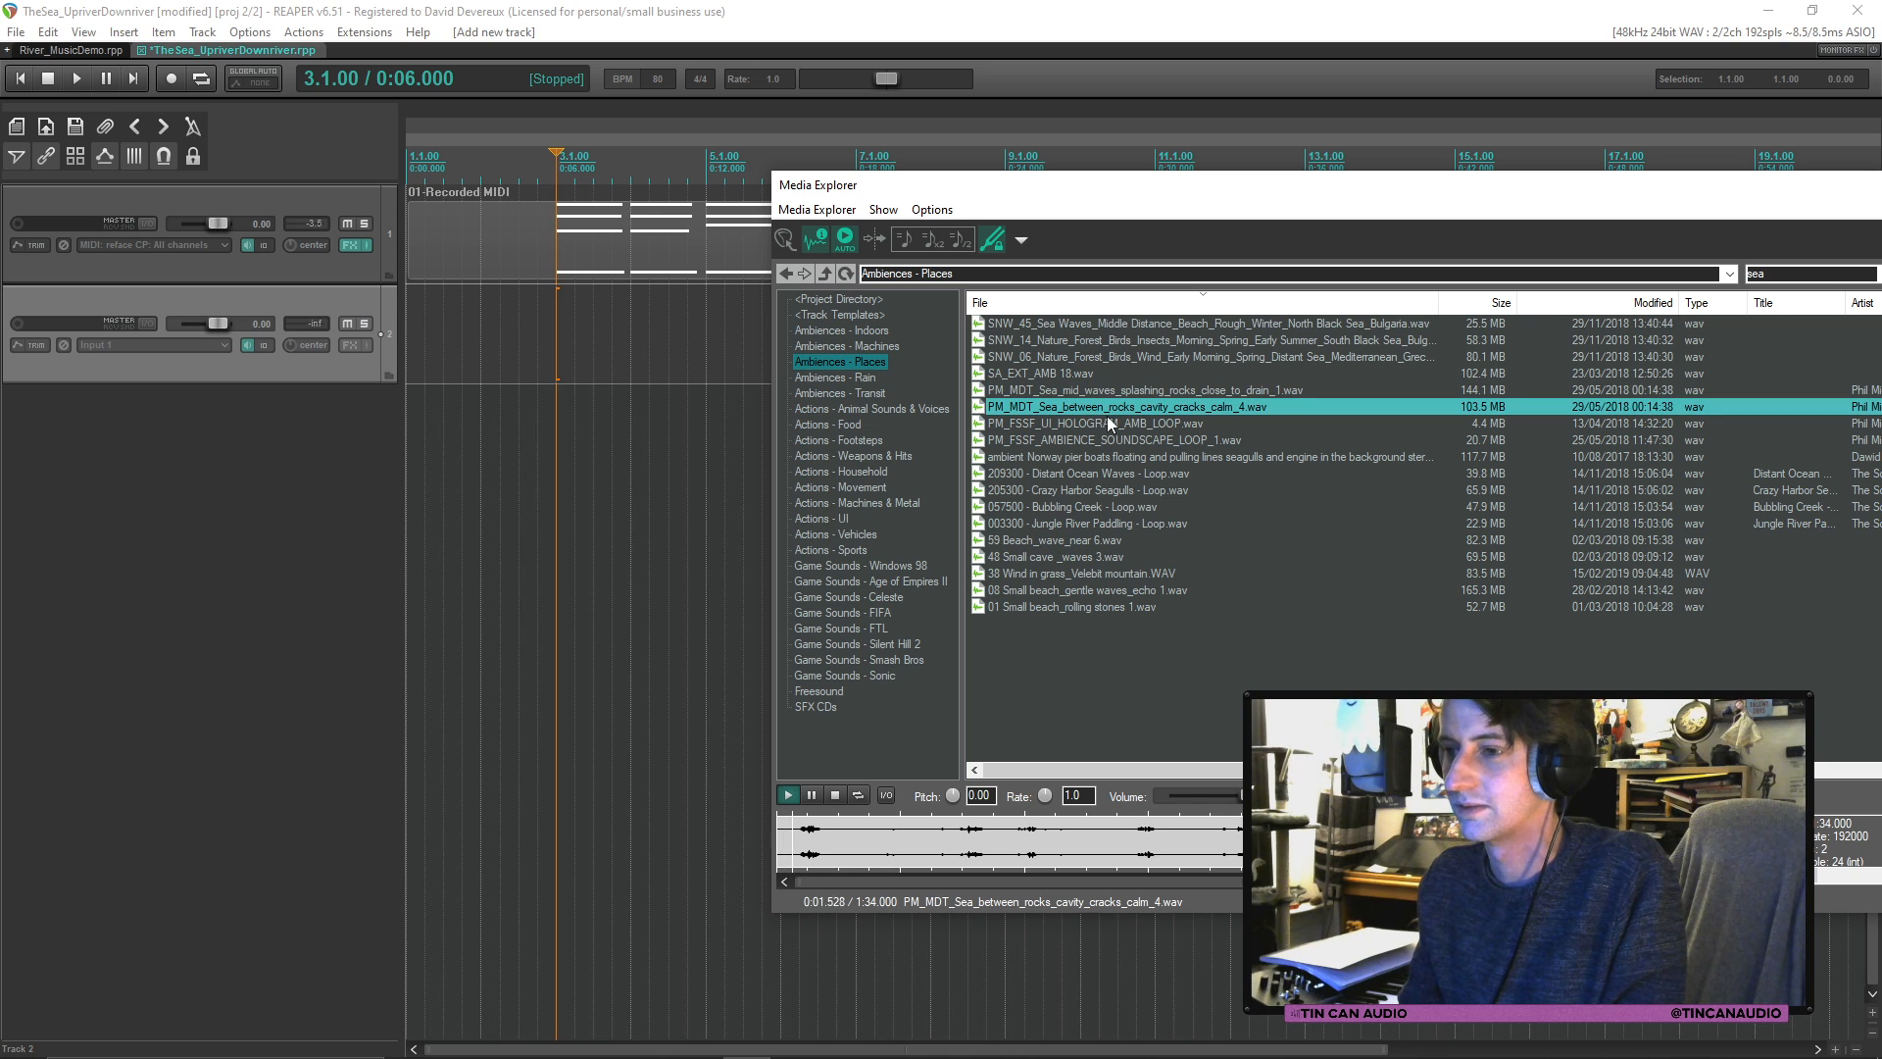
left_click(1124, 476)
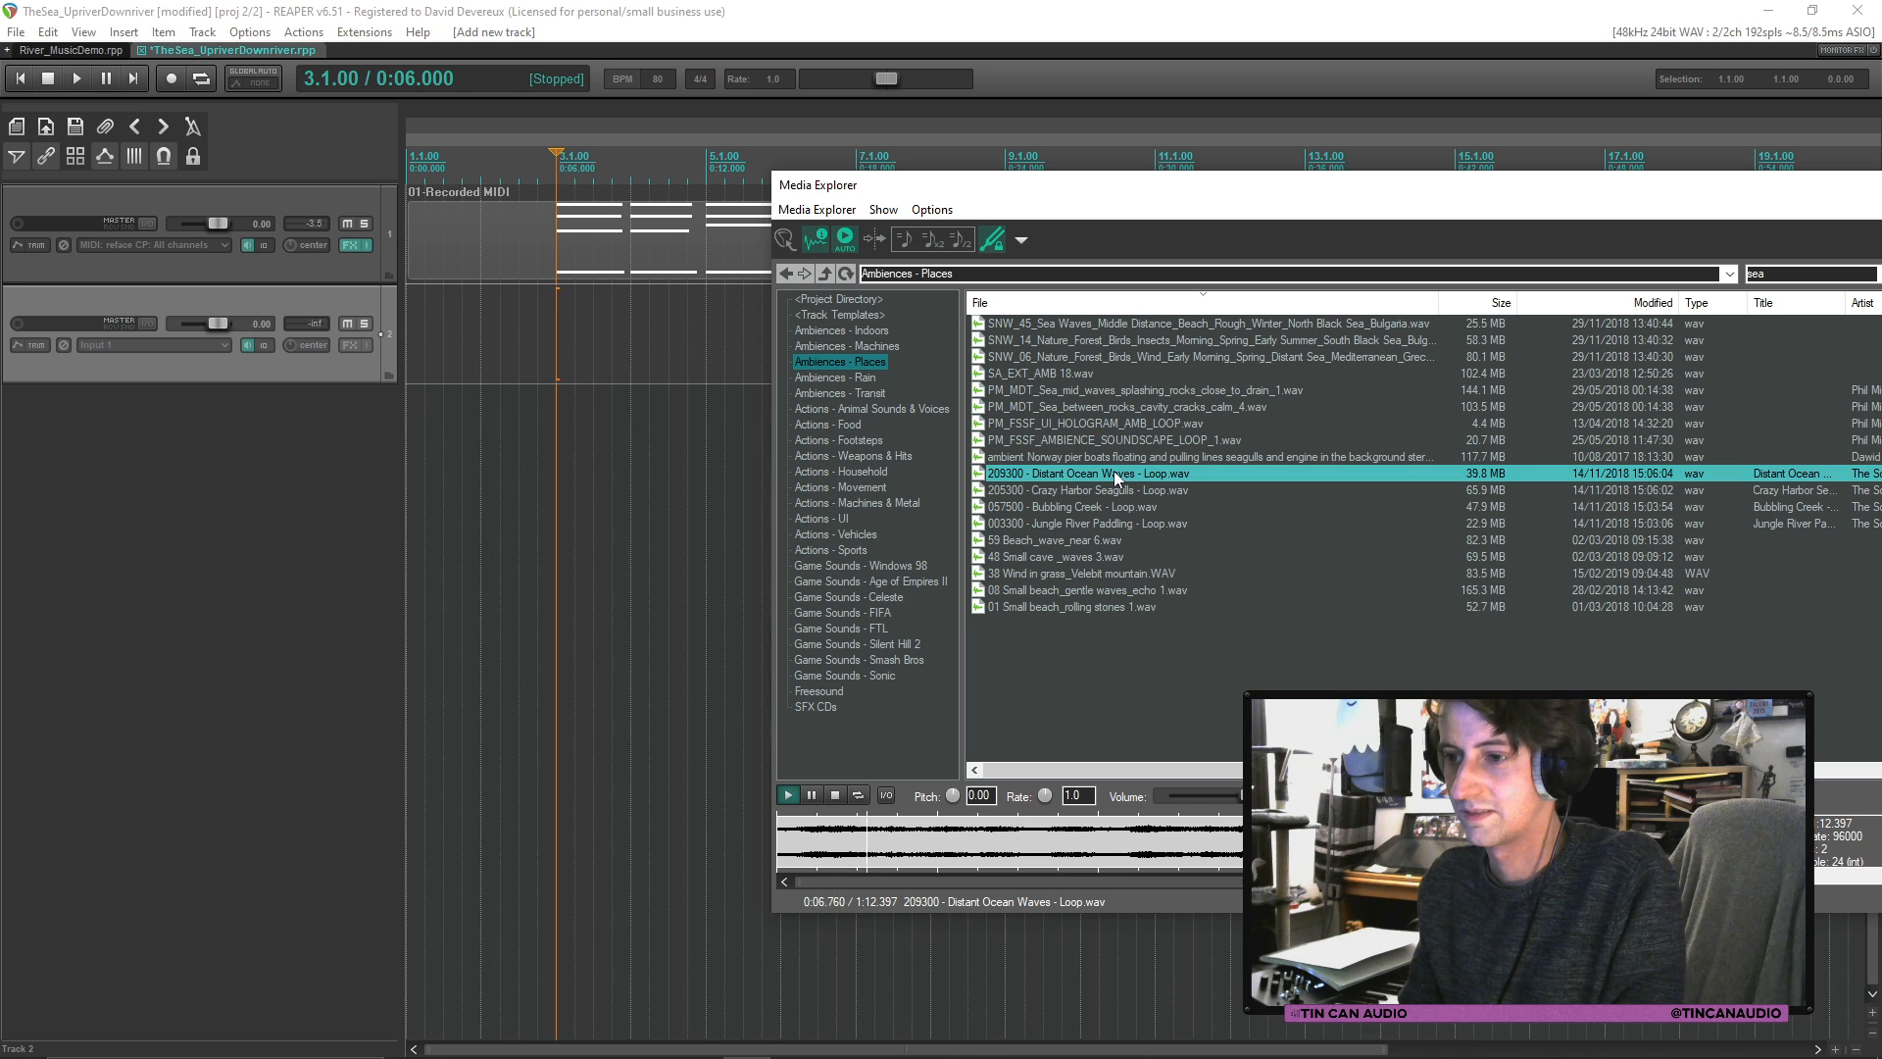
left_click(1098, 537)
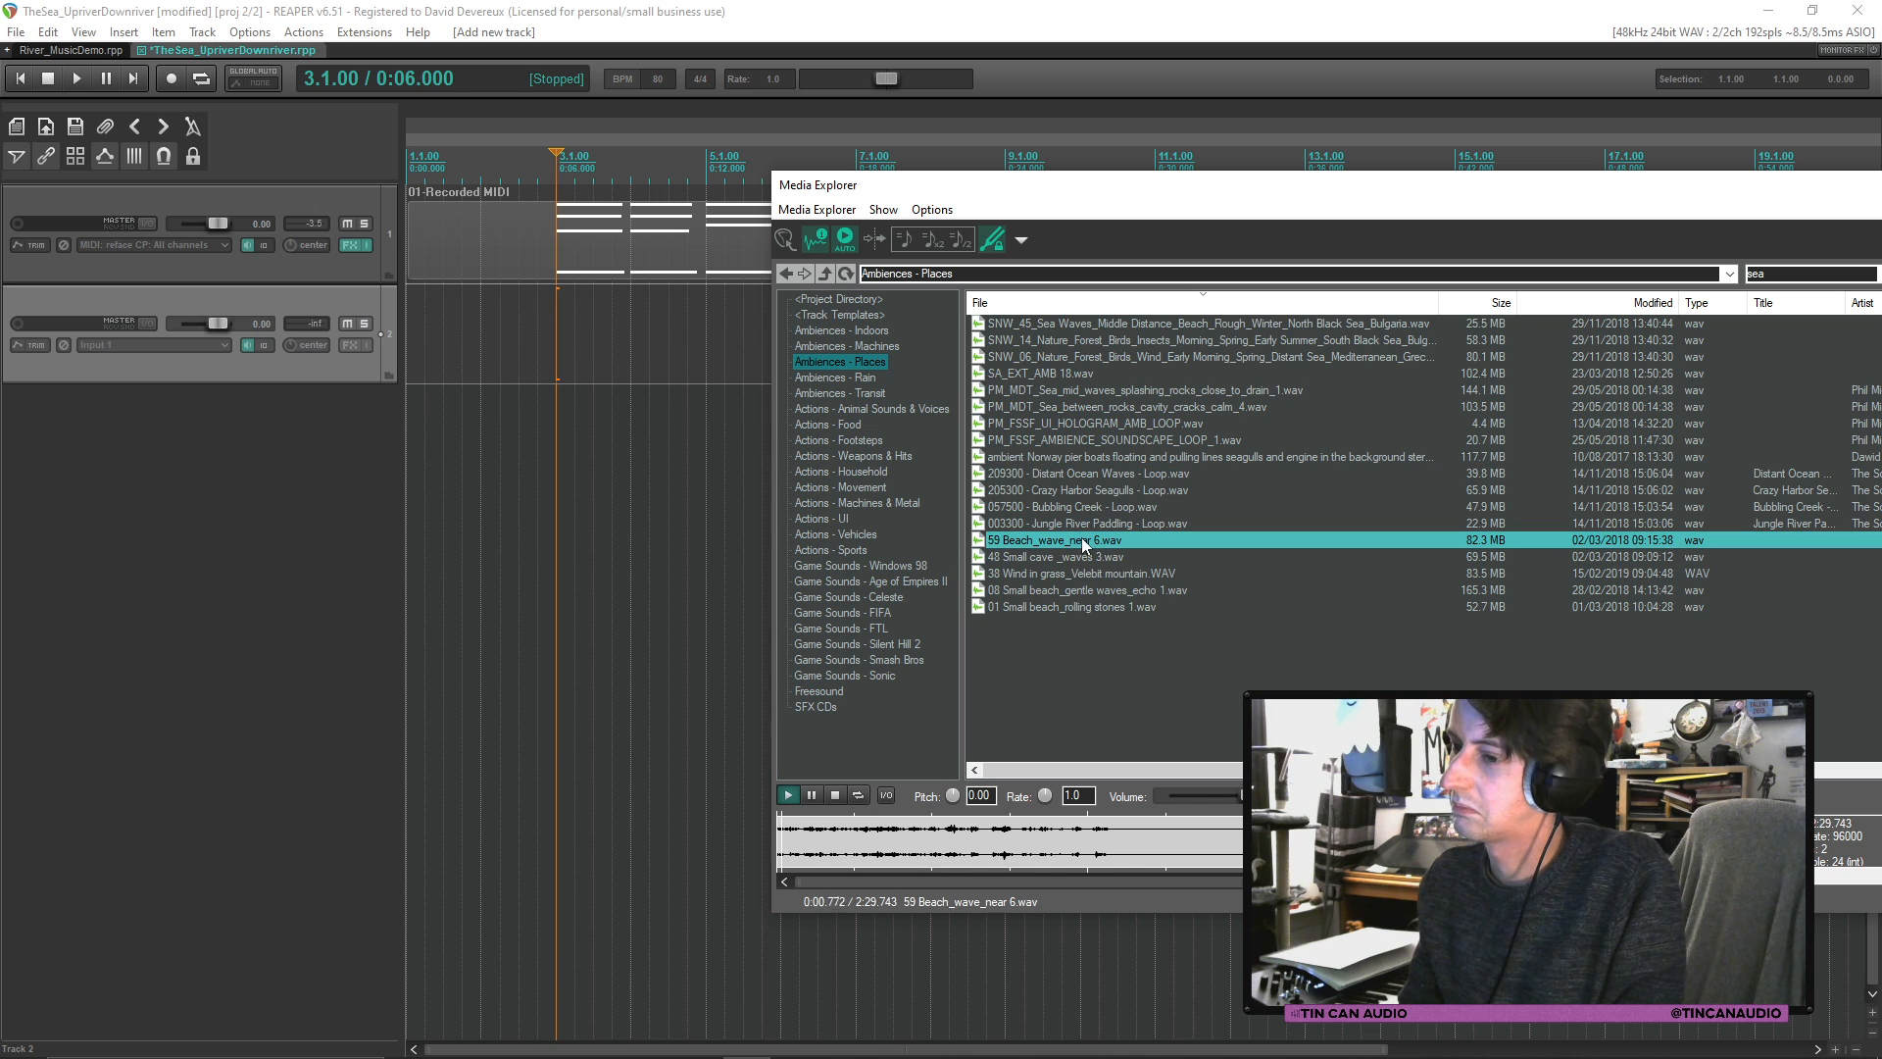
left_click(1082, 590)
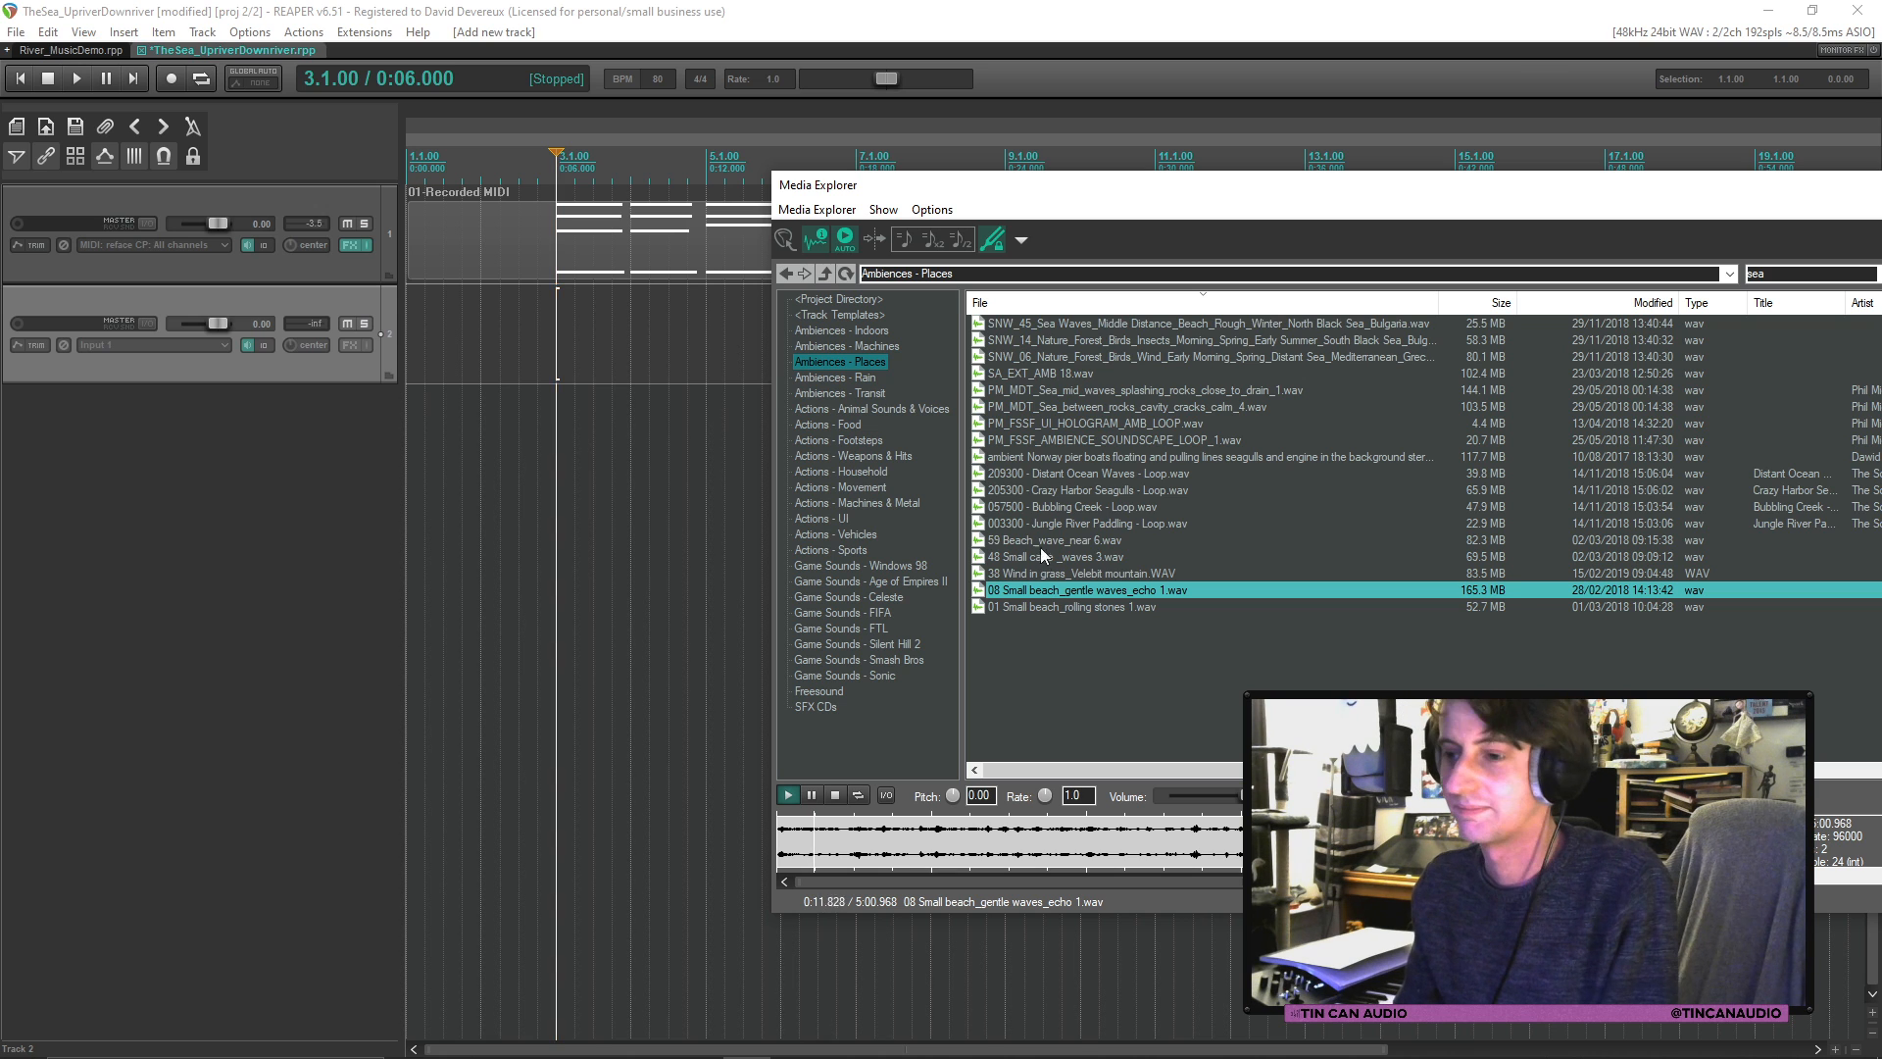
left_click(835, 795)
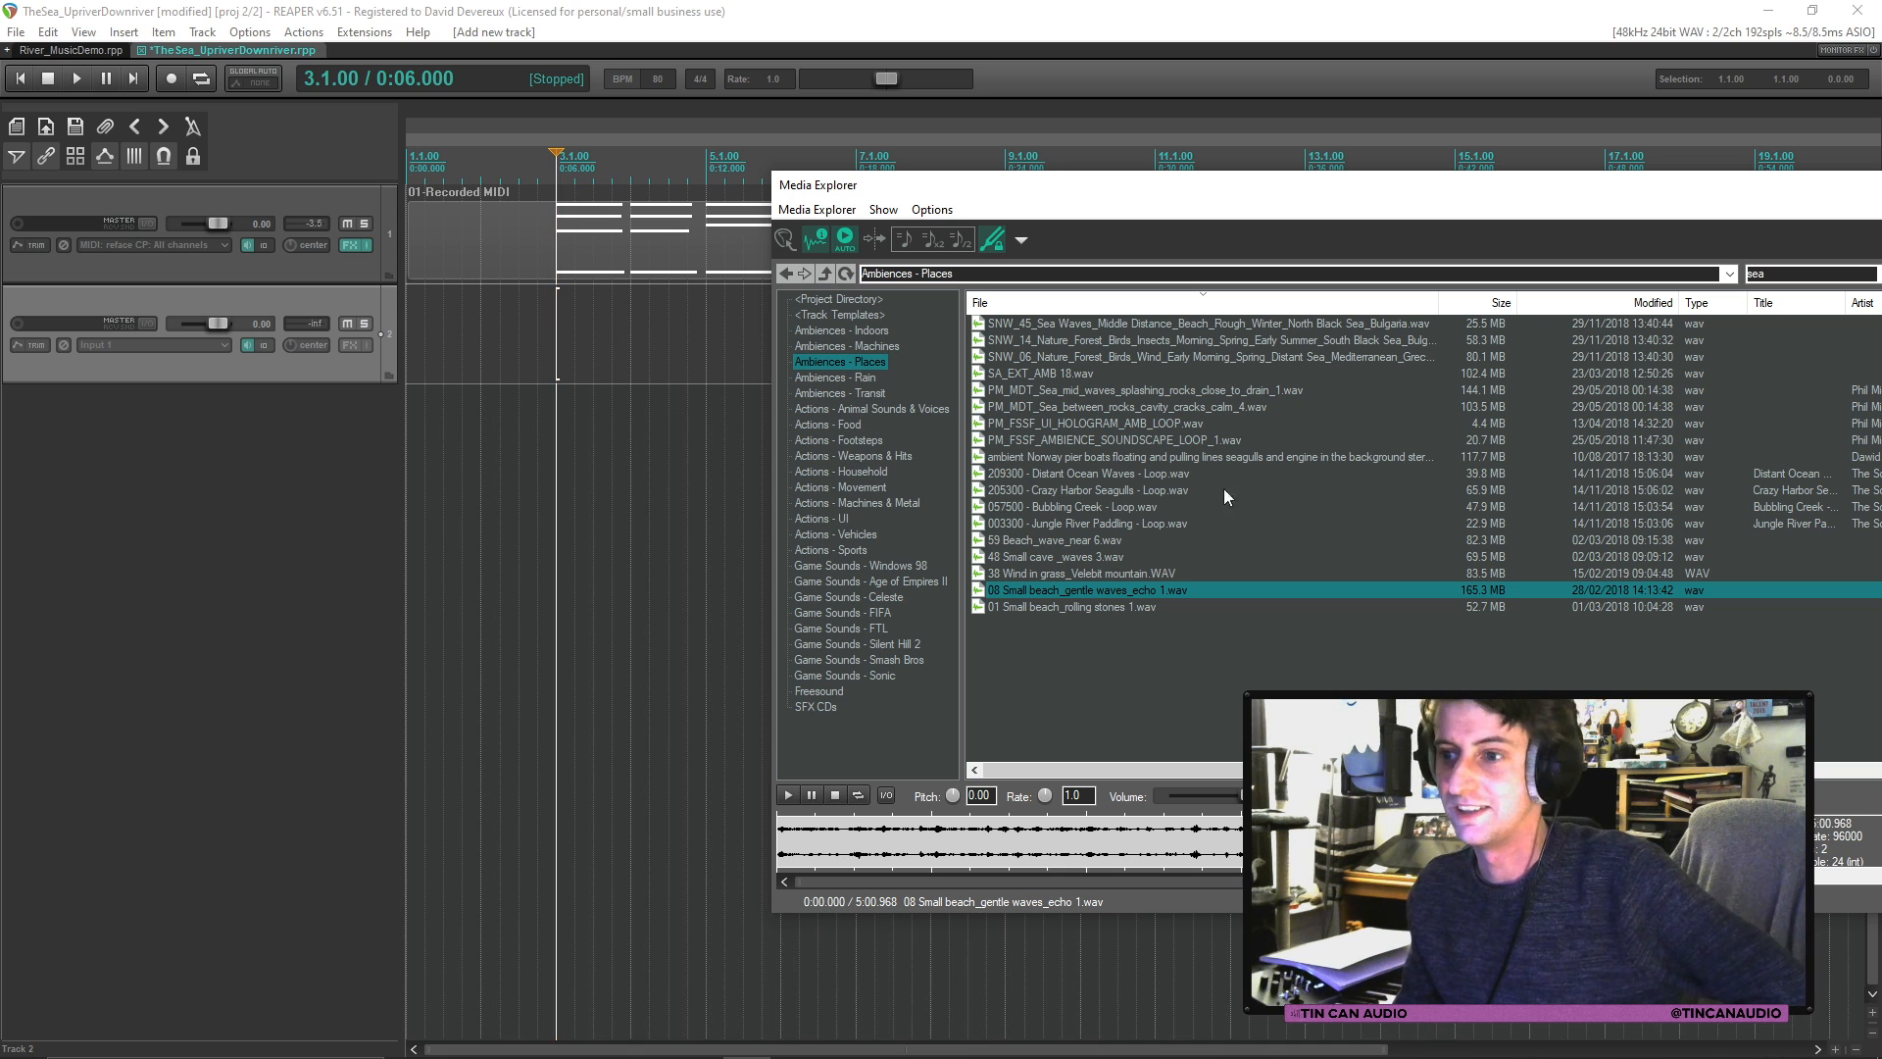
Step: Insert 209300 - Distant Ocean Waves - Loop.wav on the second track from bar 1, close the Media Explorer and lower the track's volume
left_click(1063, 536)
left_click(1067, 488)
left_click(1067, 474)
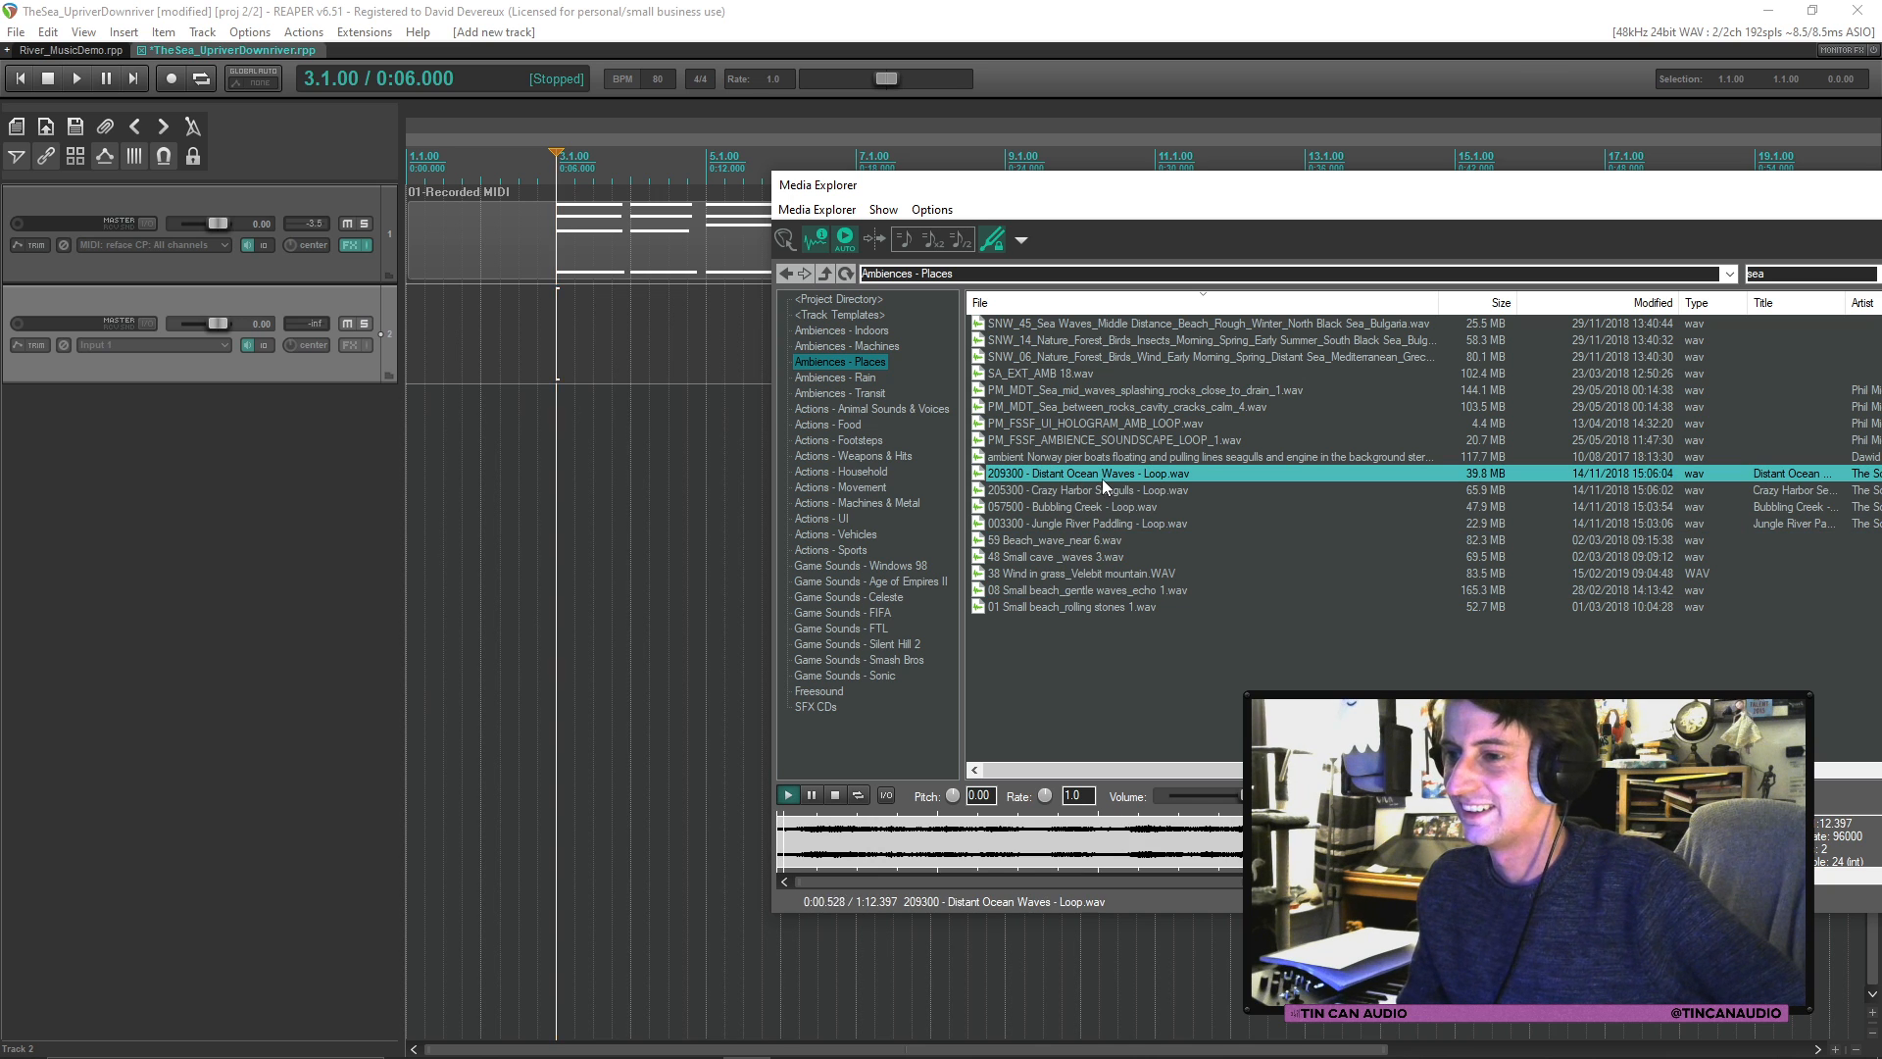
left_click_drag(1101, 472, 612, 323)
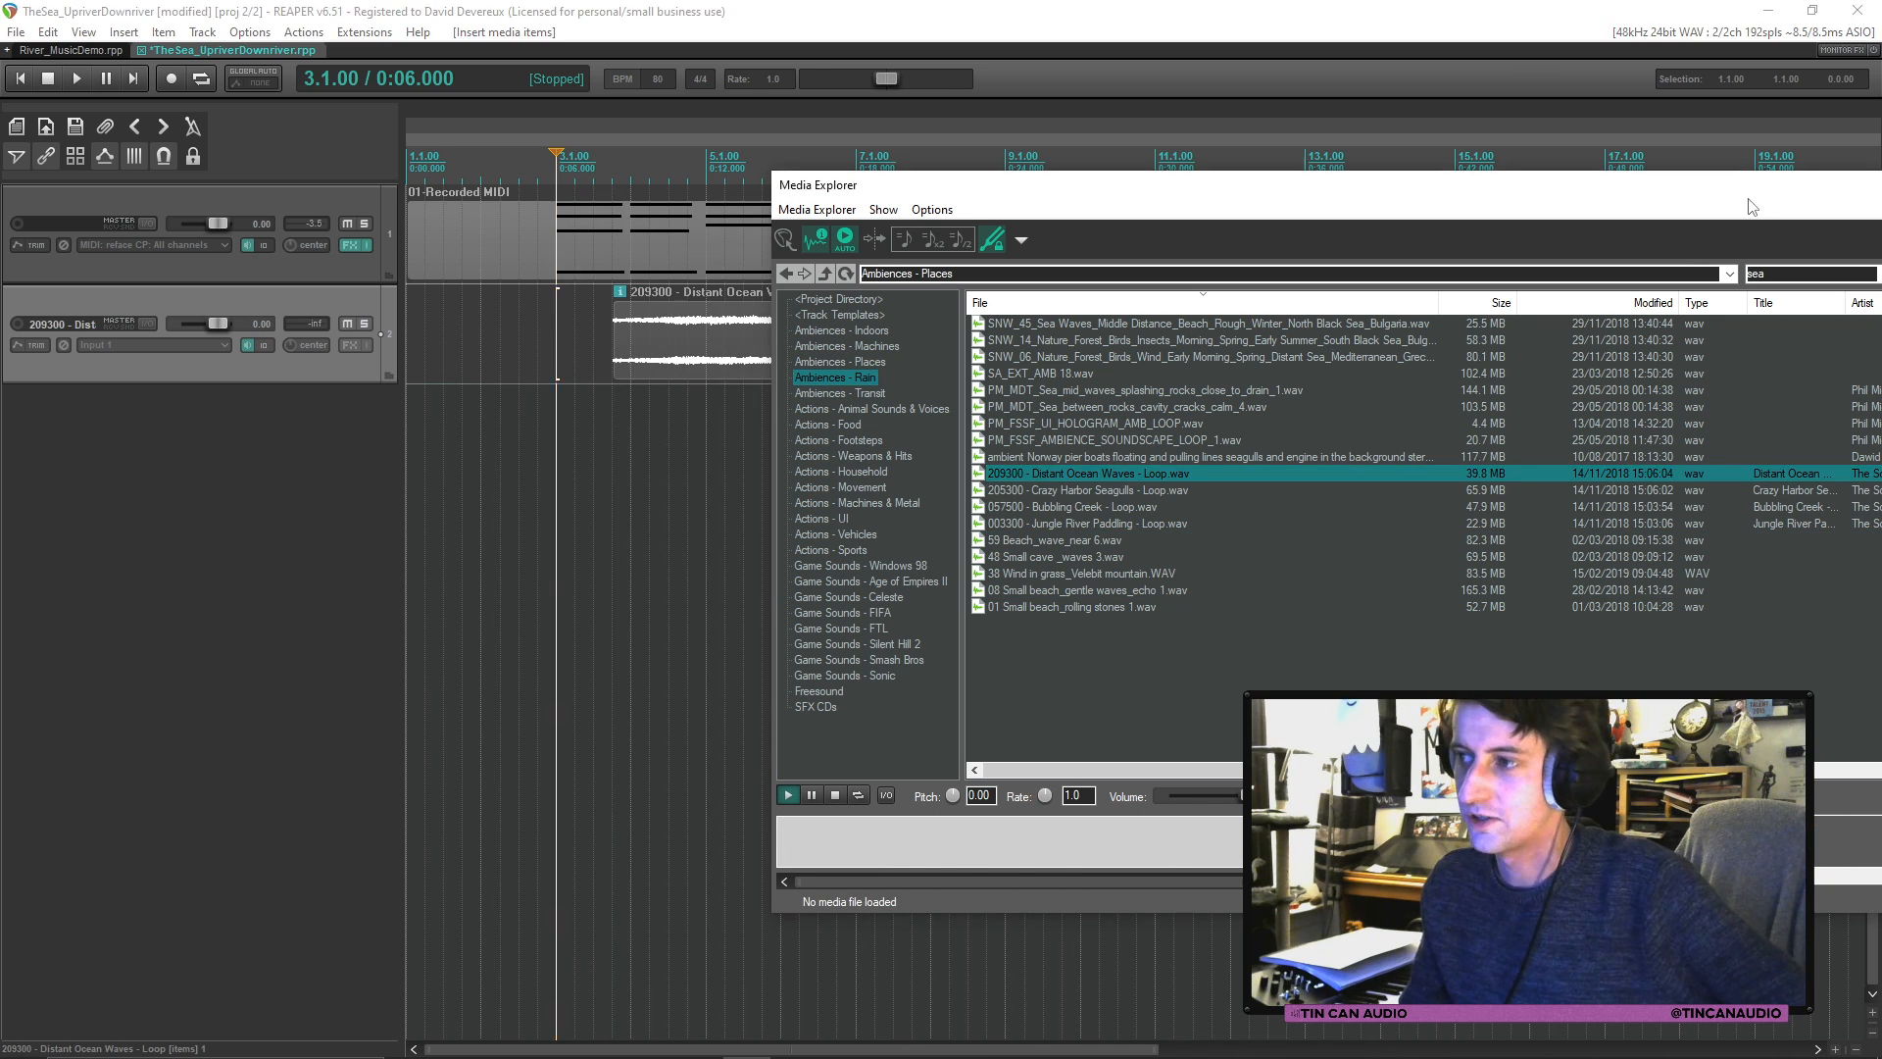
left_click_drag(1752, 196, 1195, 388)
left_click(1392, 380)
left_click_drag(793, 345, 209, 344)
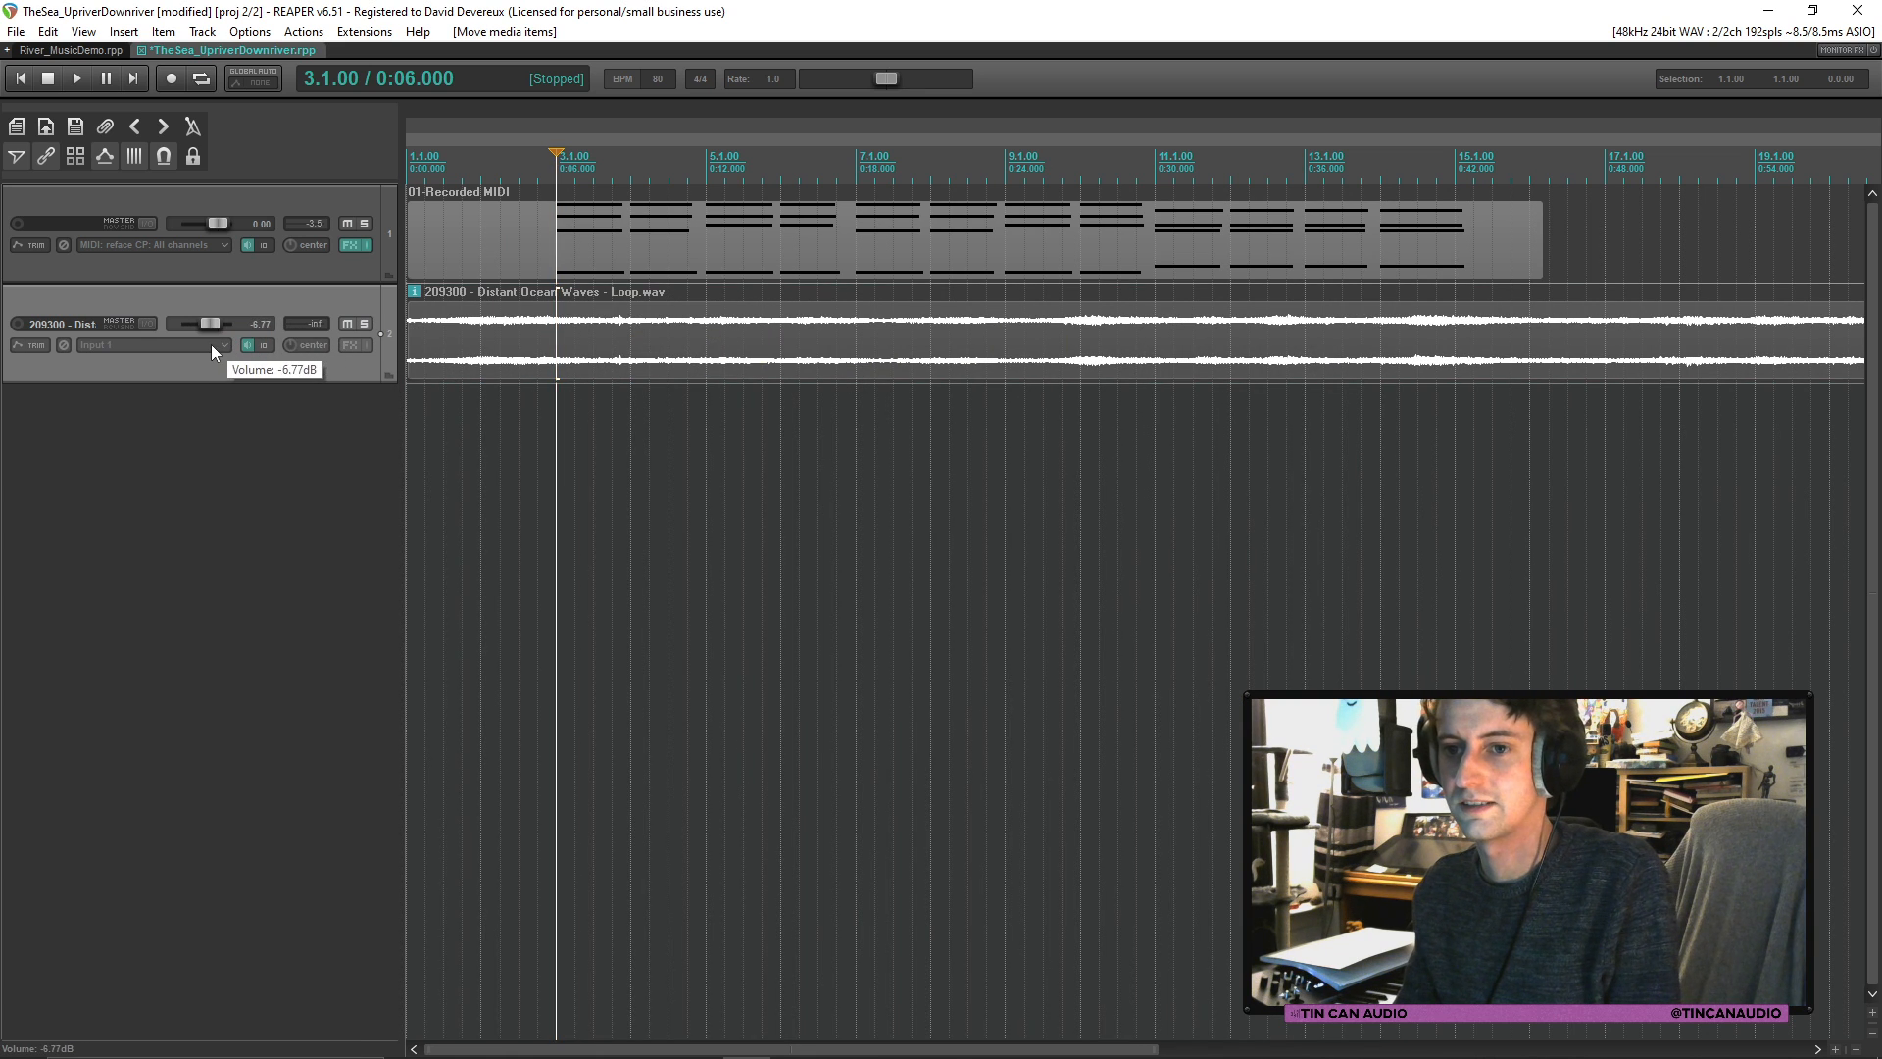
Step: Give the ocean waves item a fade-in about 1.5 bars long and lower its track to -14.9 dB during playback from the start
left_click_drag(408, 305, 519, 305)
left_click(407, 317)
key("space")
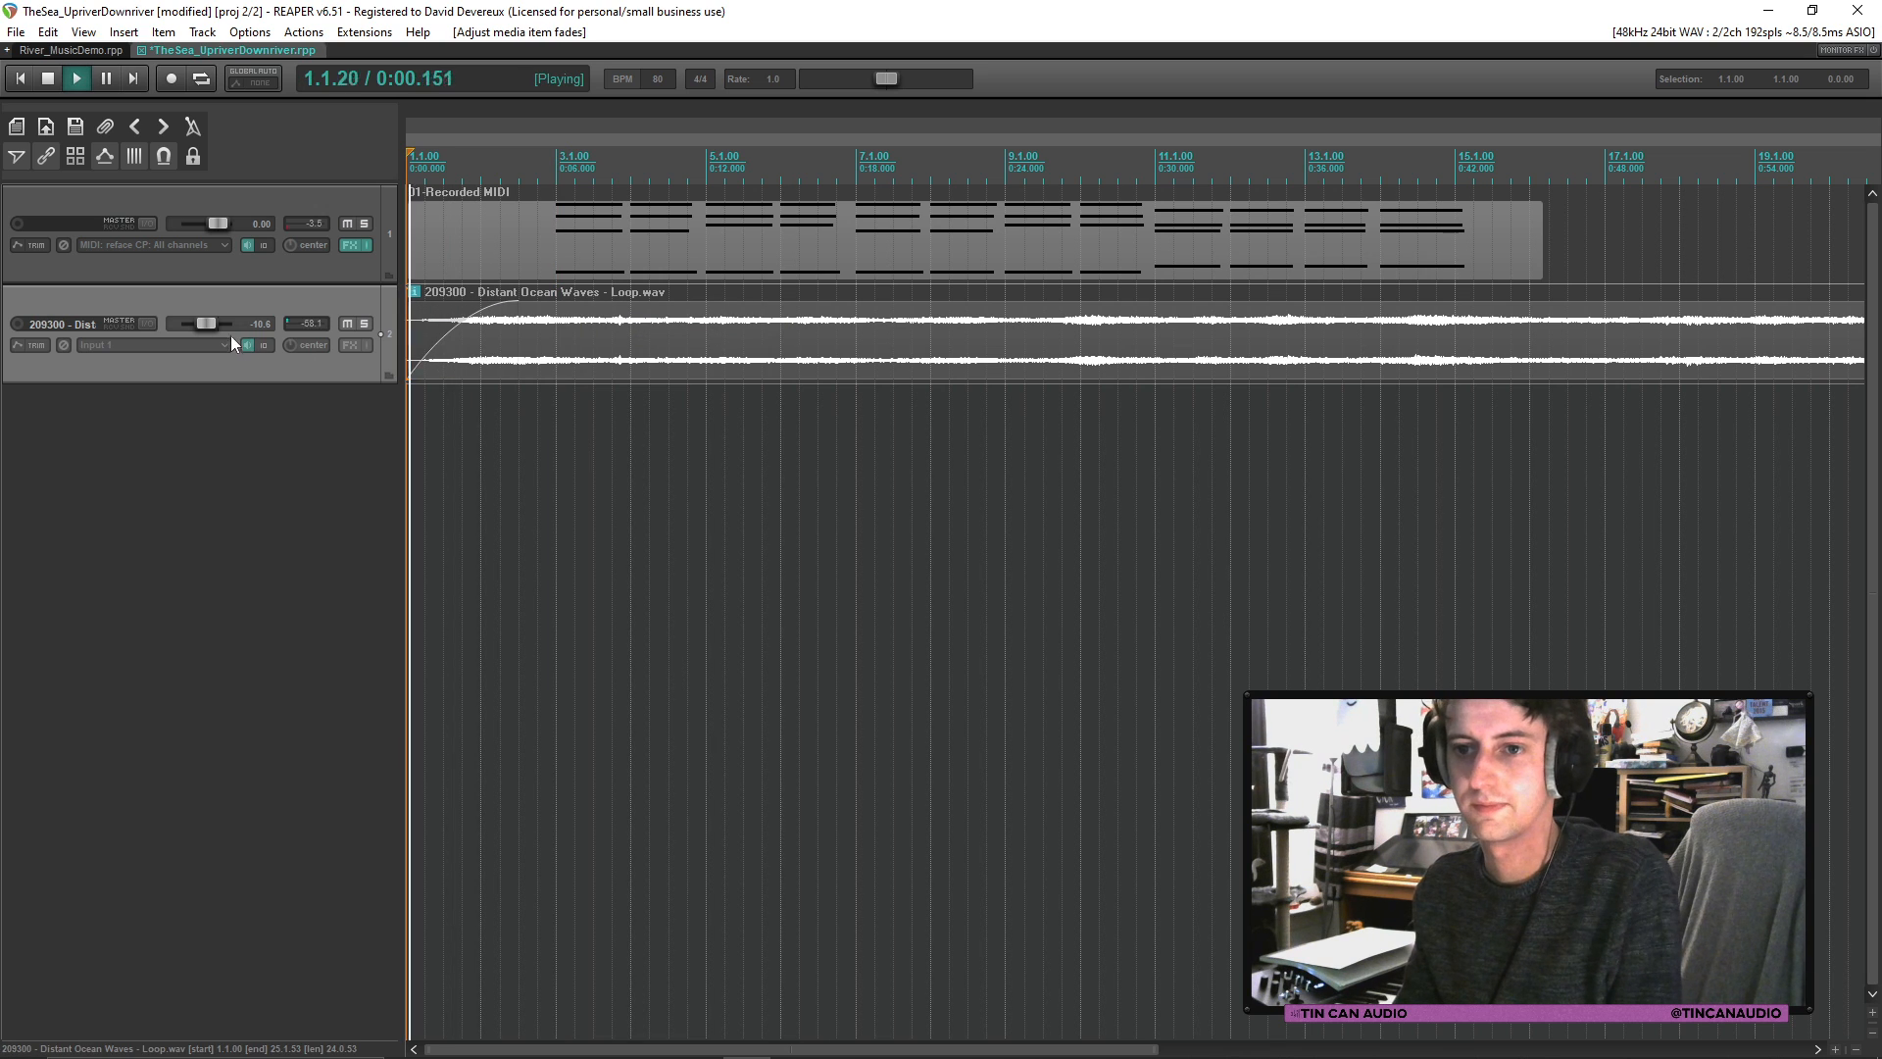
left_click_drag(214, 328, 210, 329)
Step: Name the first track piano1 and arm it for recording
double_click(73, 224)
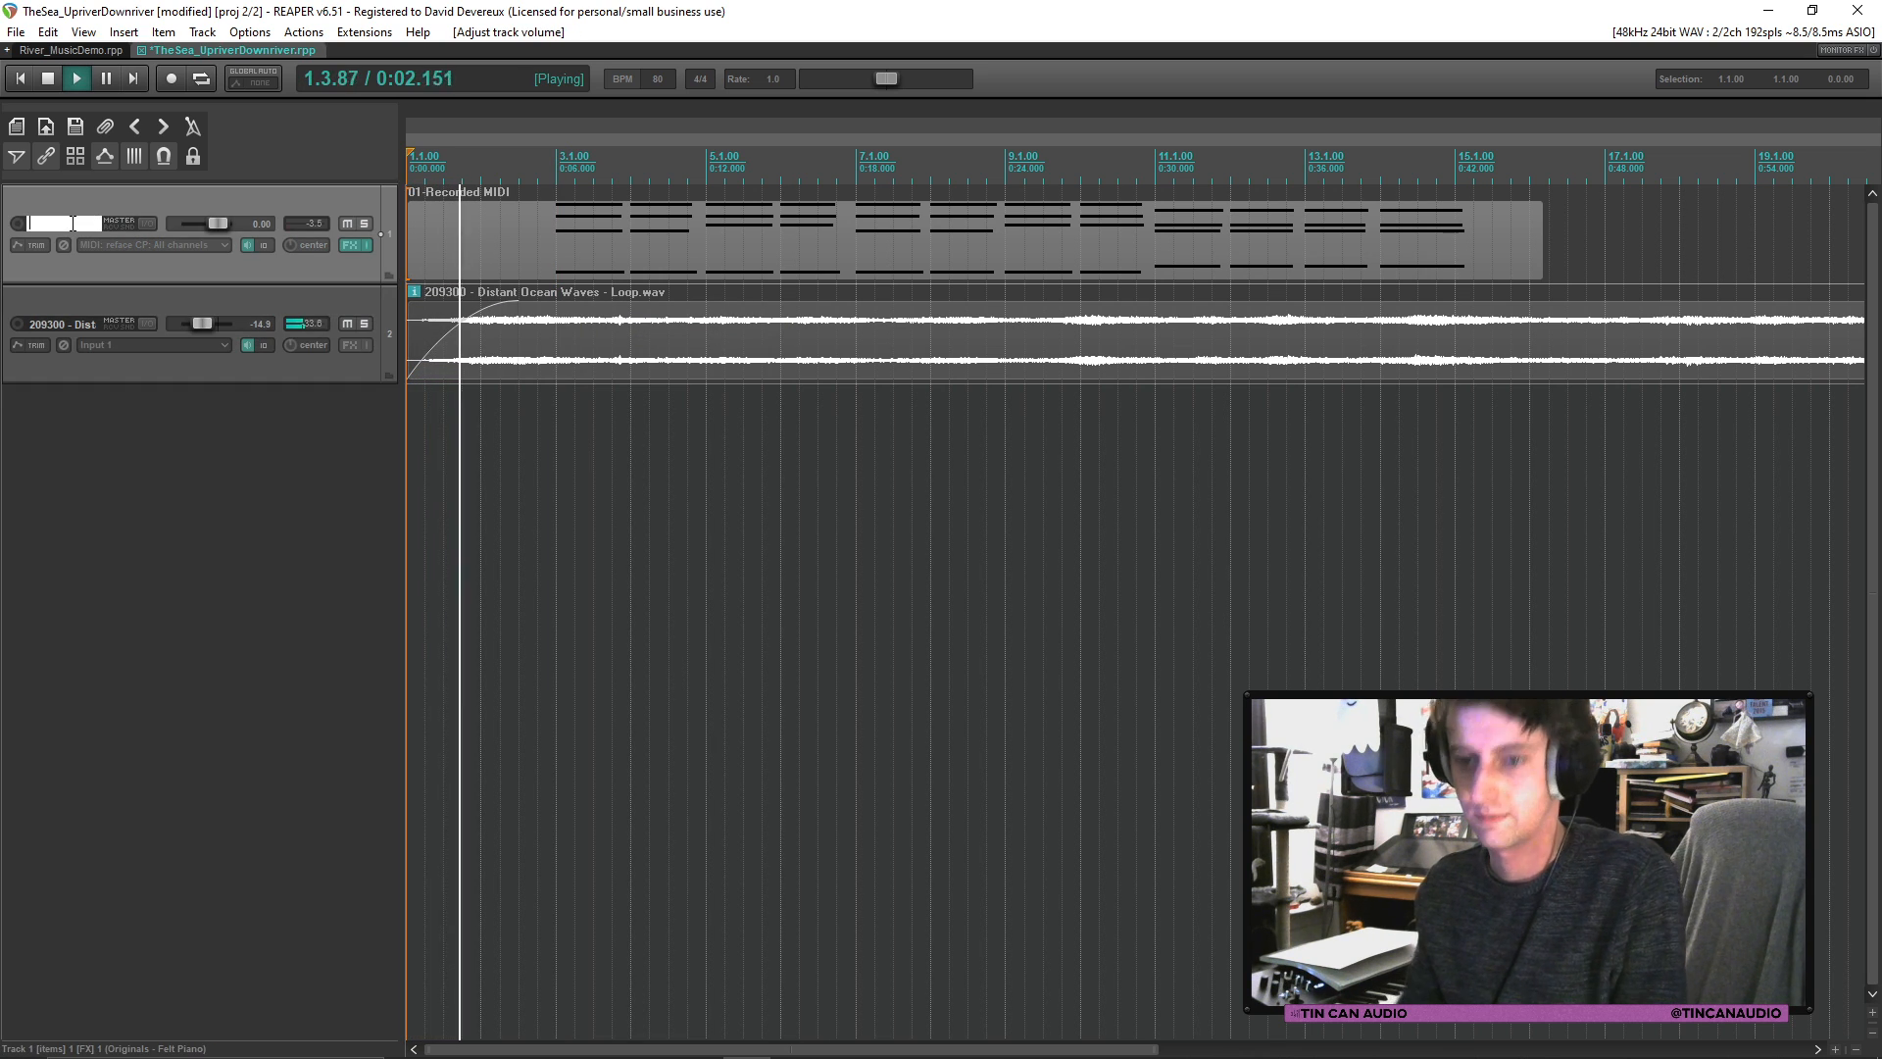
type("piano1")
key("Return")
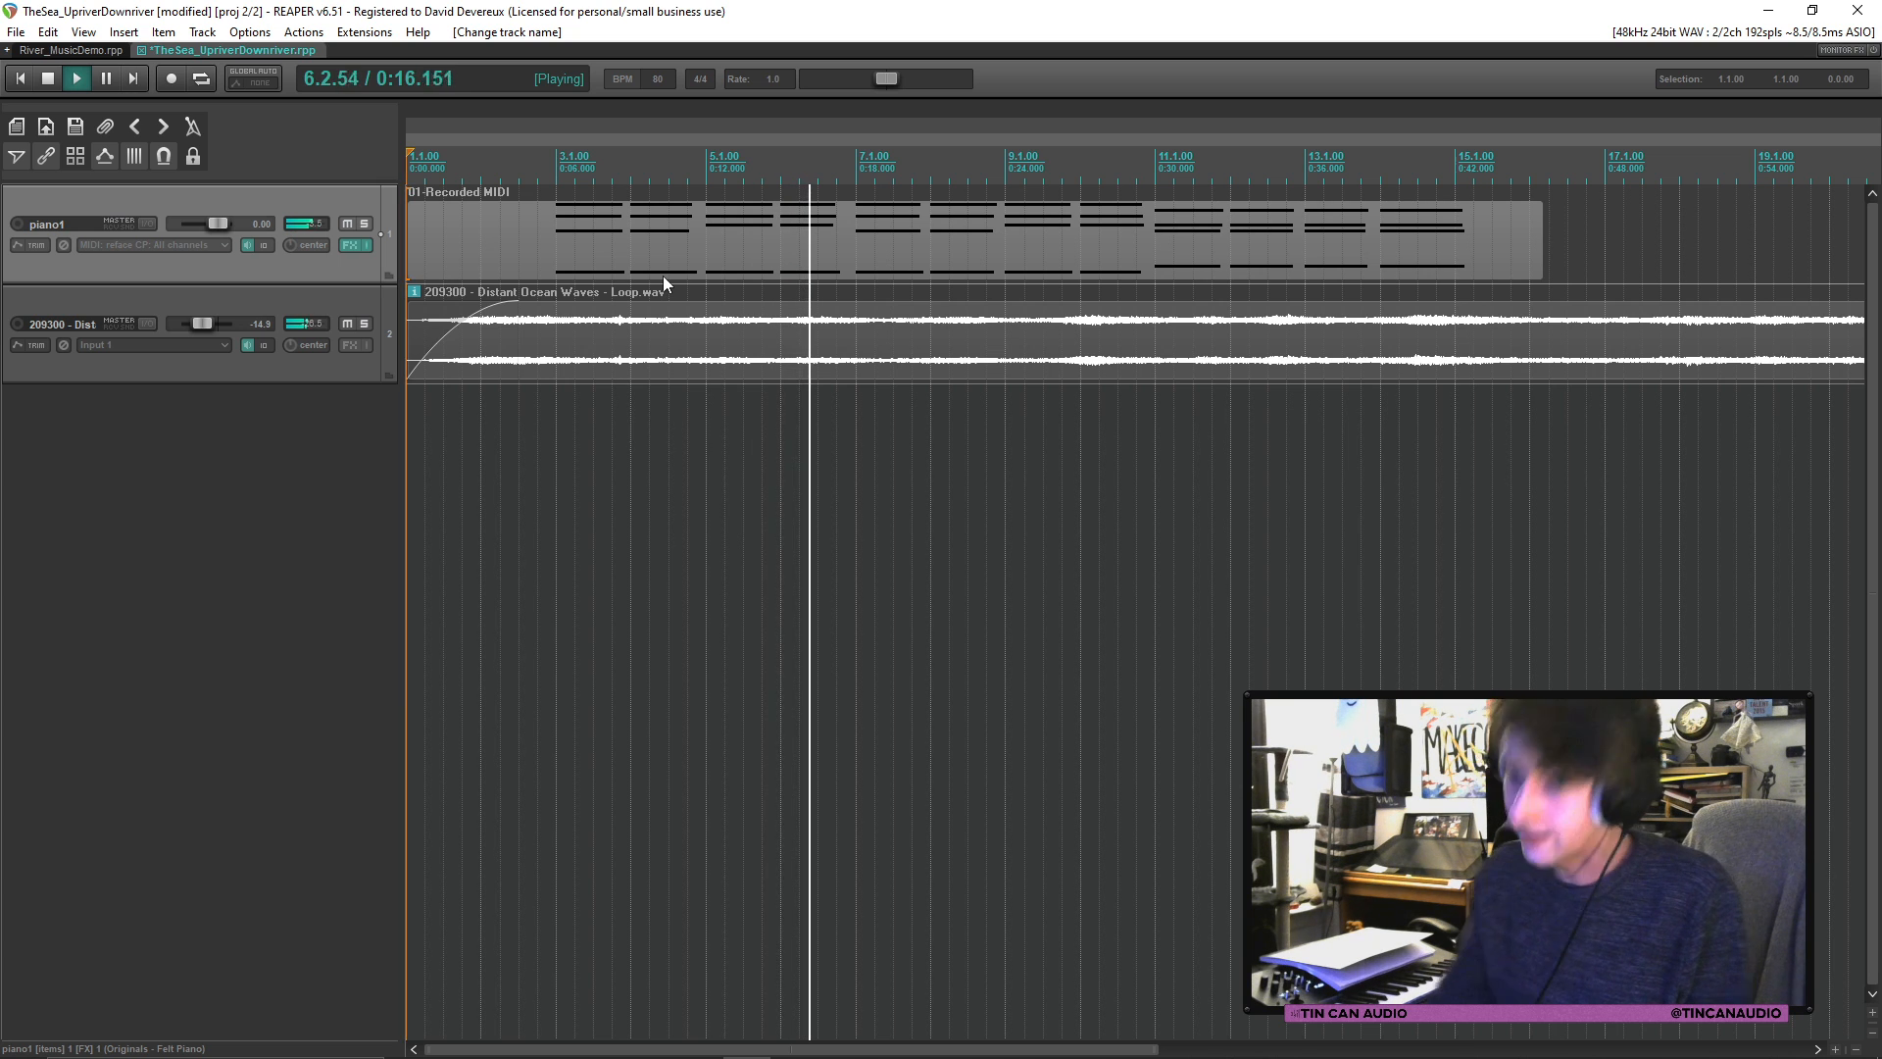
left_click(19, 224)
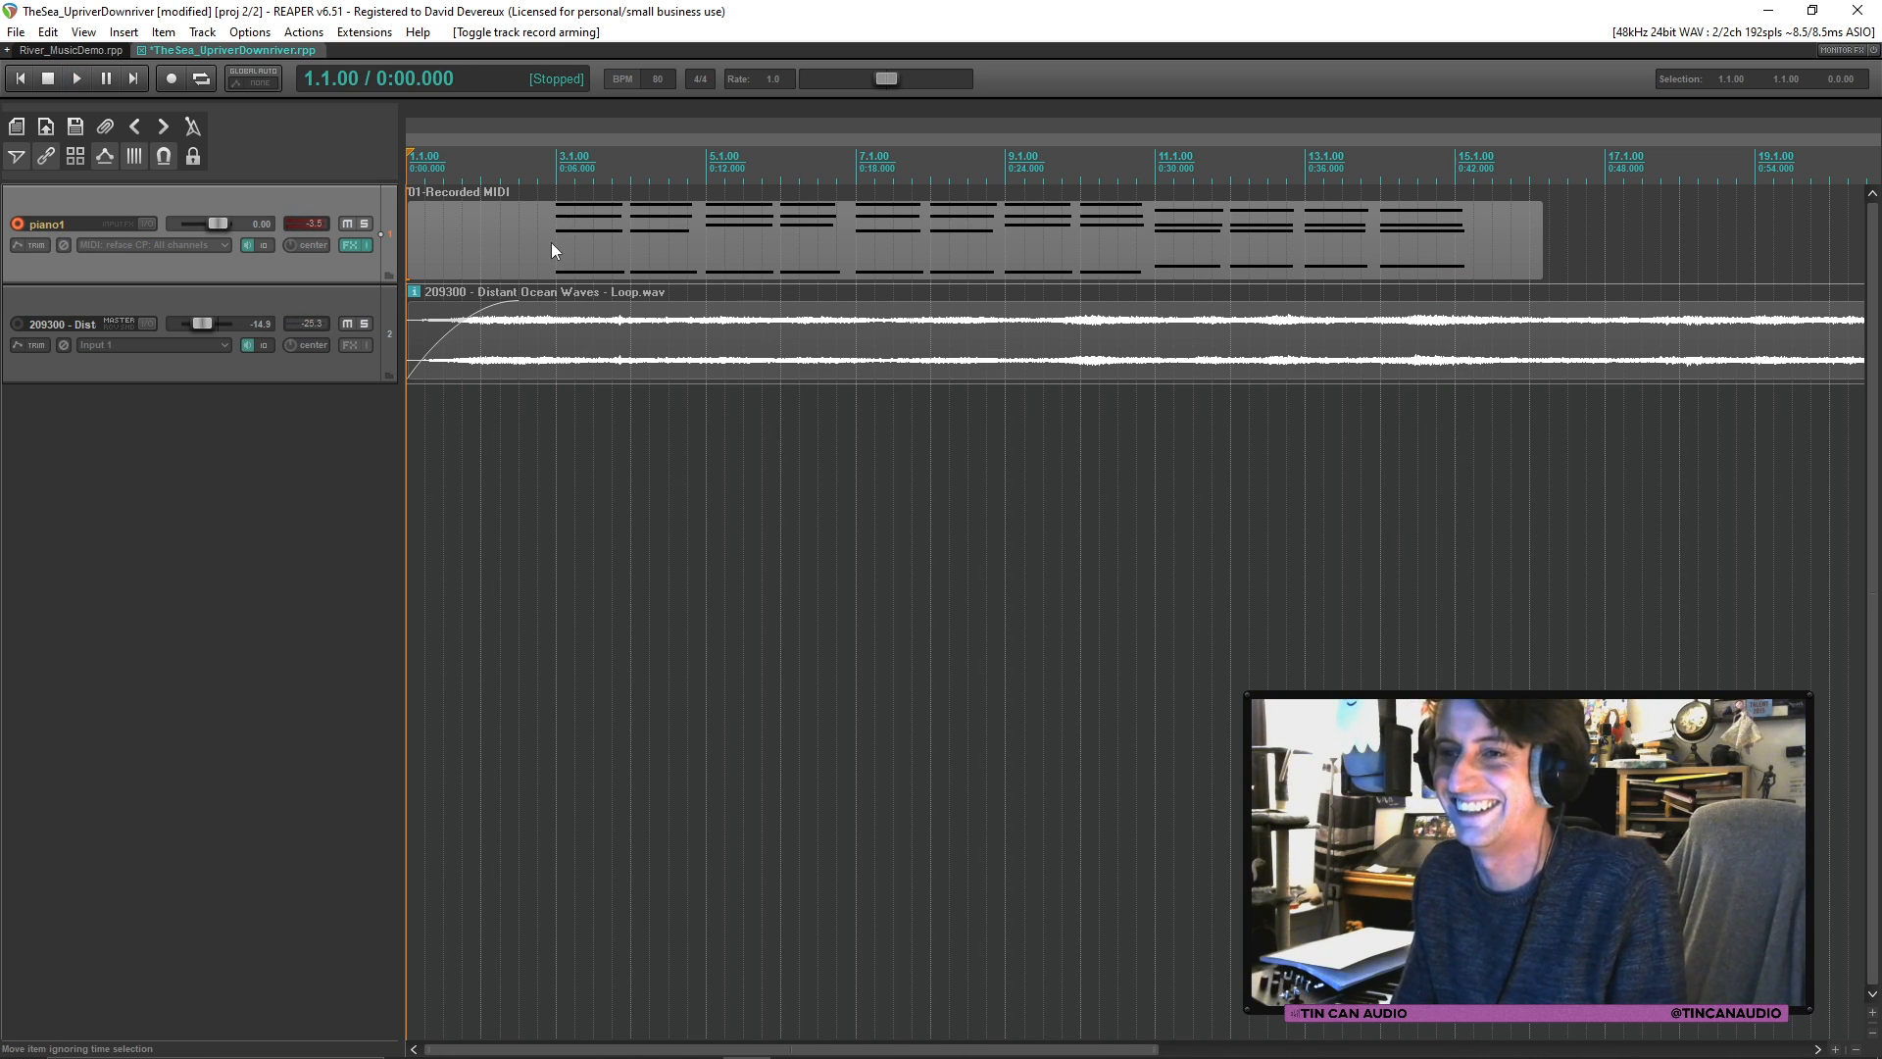
Step: Trim the recorded MIDI item on piano1 so it runs from bar 3 to bar 15
left_click(595, 255)
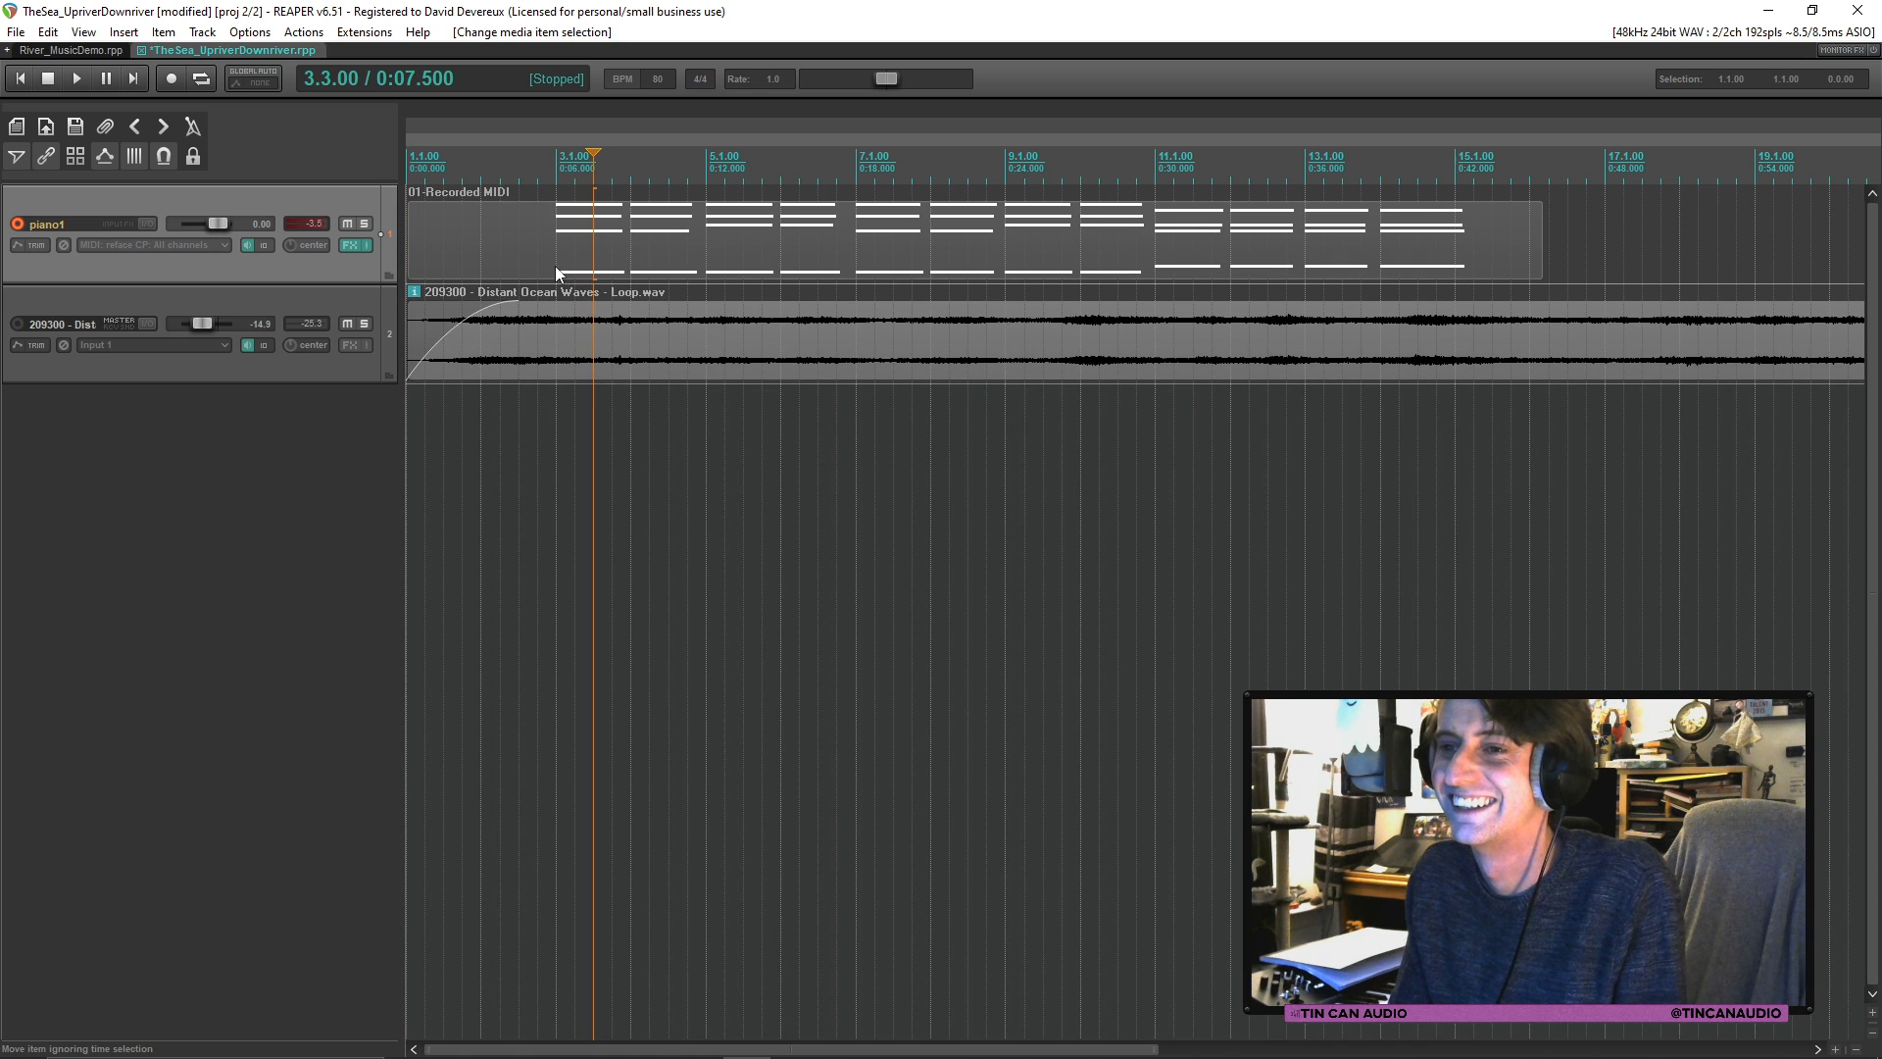
left_click(556, 272)
left_click_drag(411, 256, 555, 255)
left_click_drag(1543, 230, 1453, 235)
Step: Paste a copy of the trimmed MIDI item directly after it at bar 15 and play across the join
left_click(1370, 233)
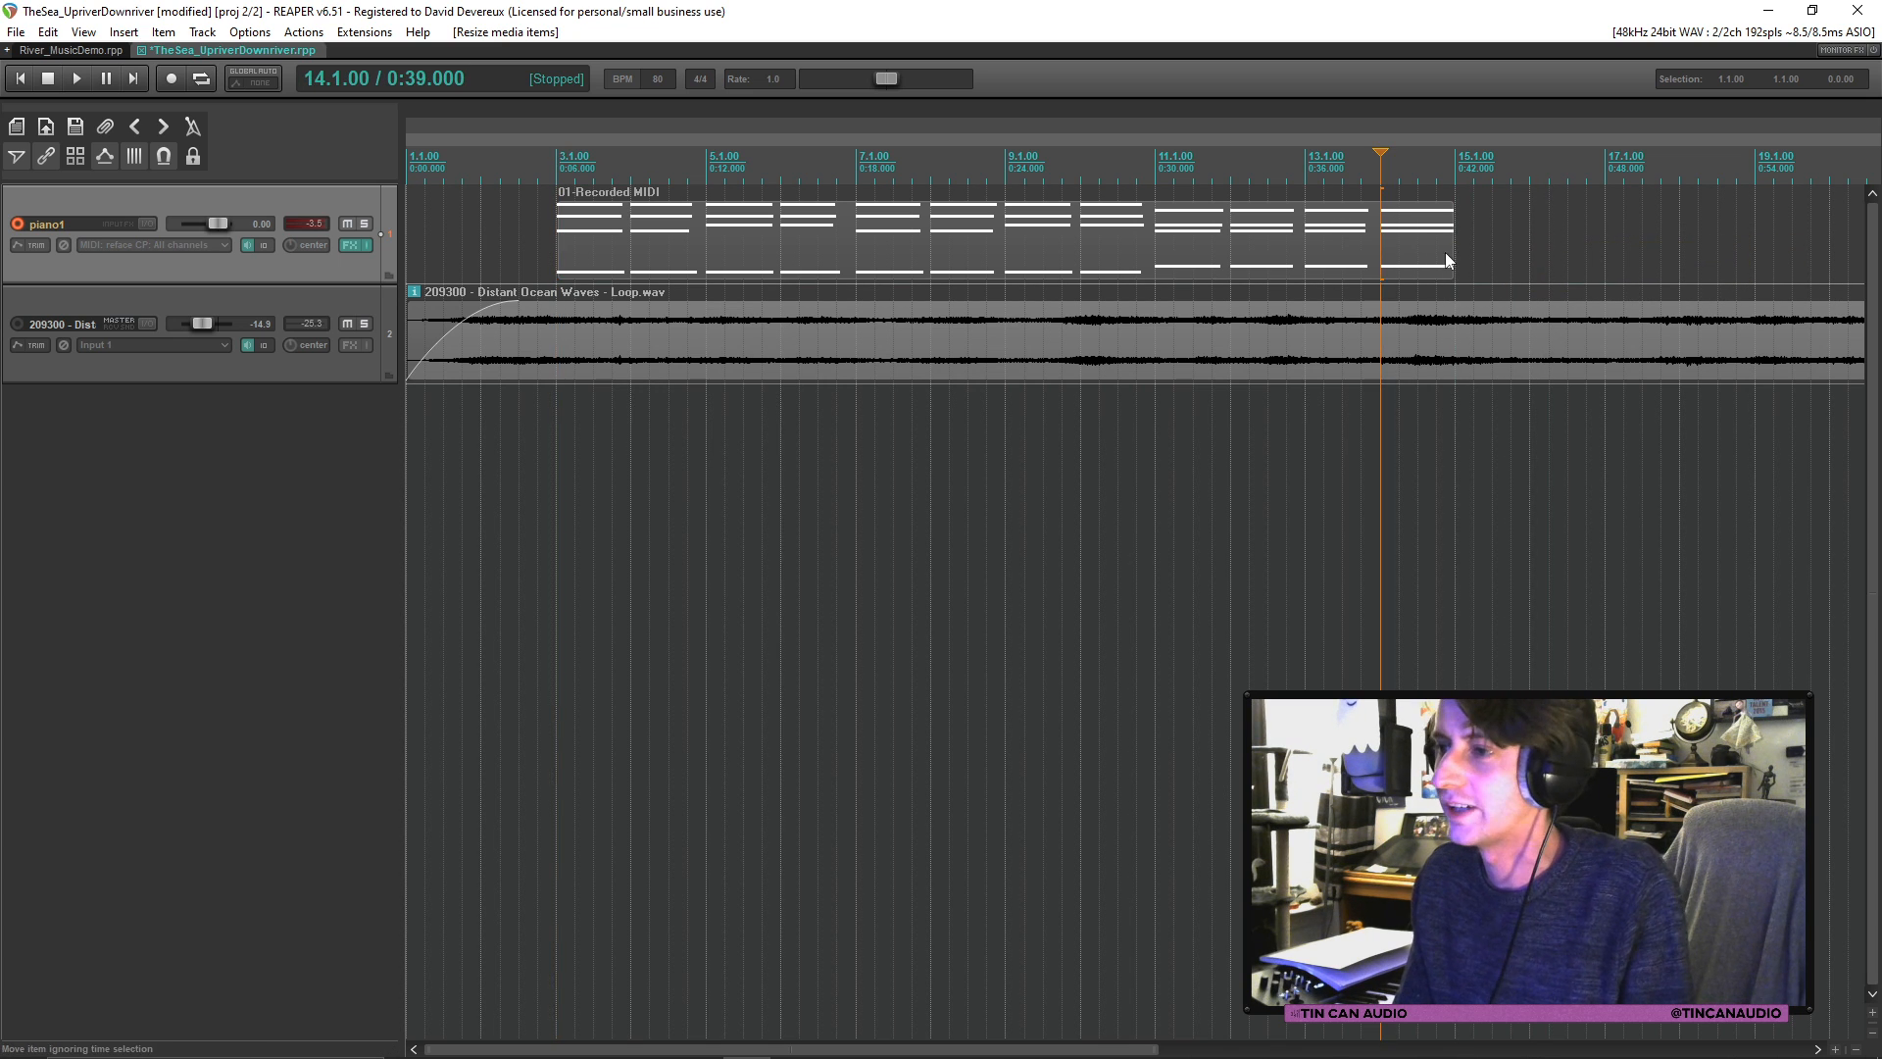
key("ctrl+v")
scroll(957, 257, "down", 4)
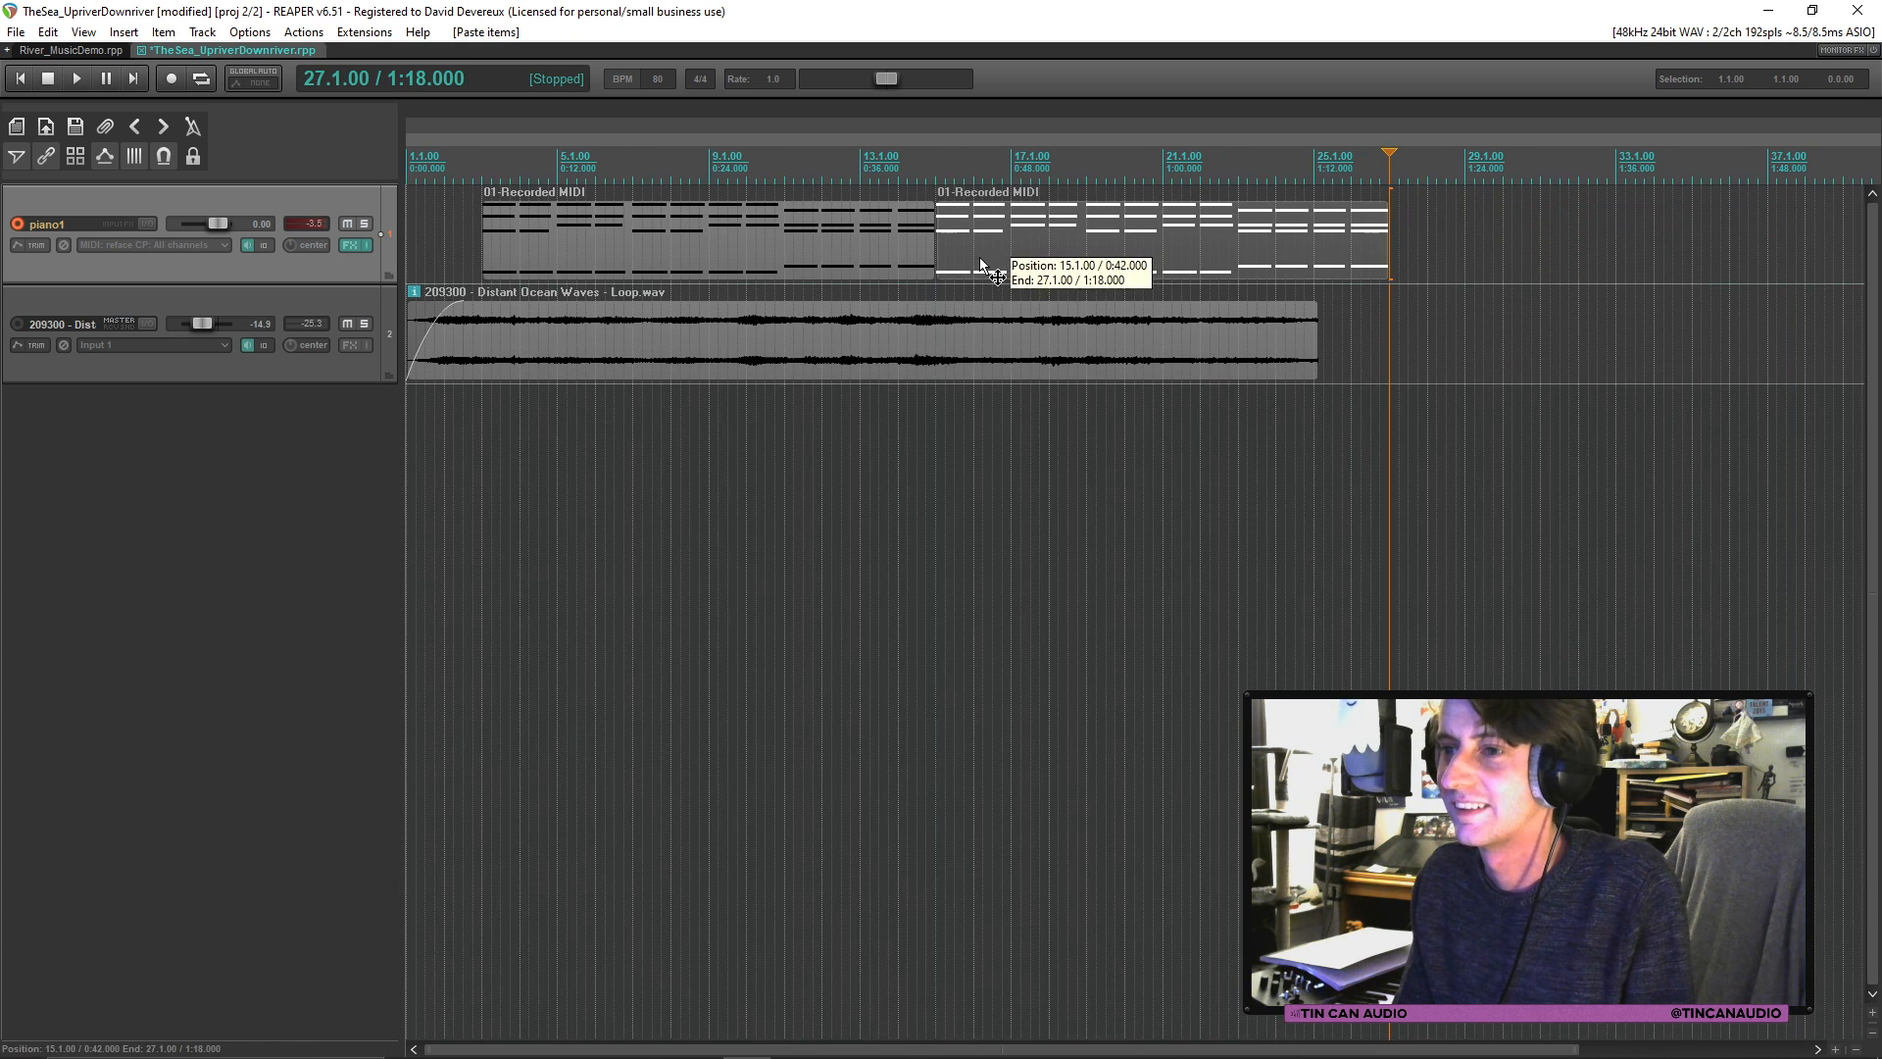
left_click(917, 237)
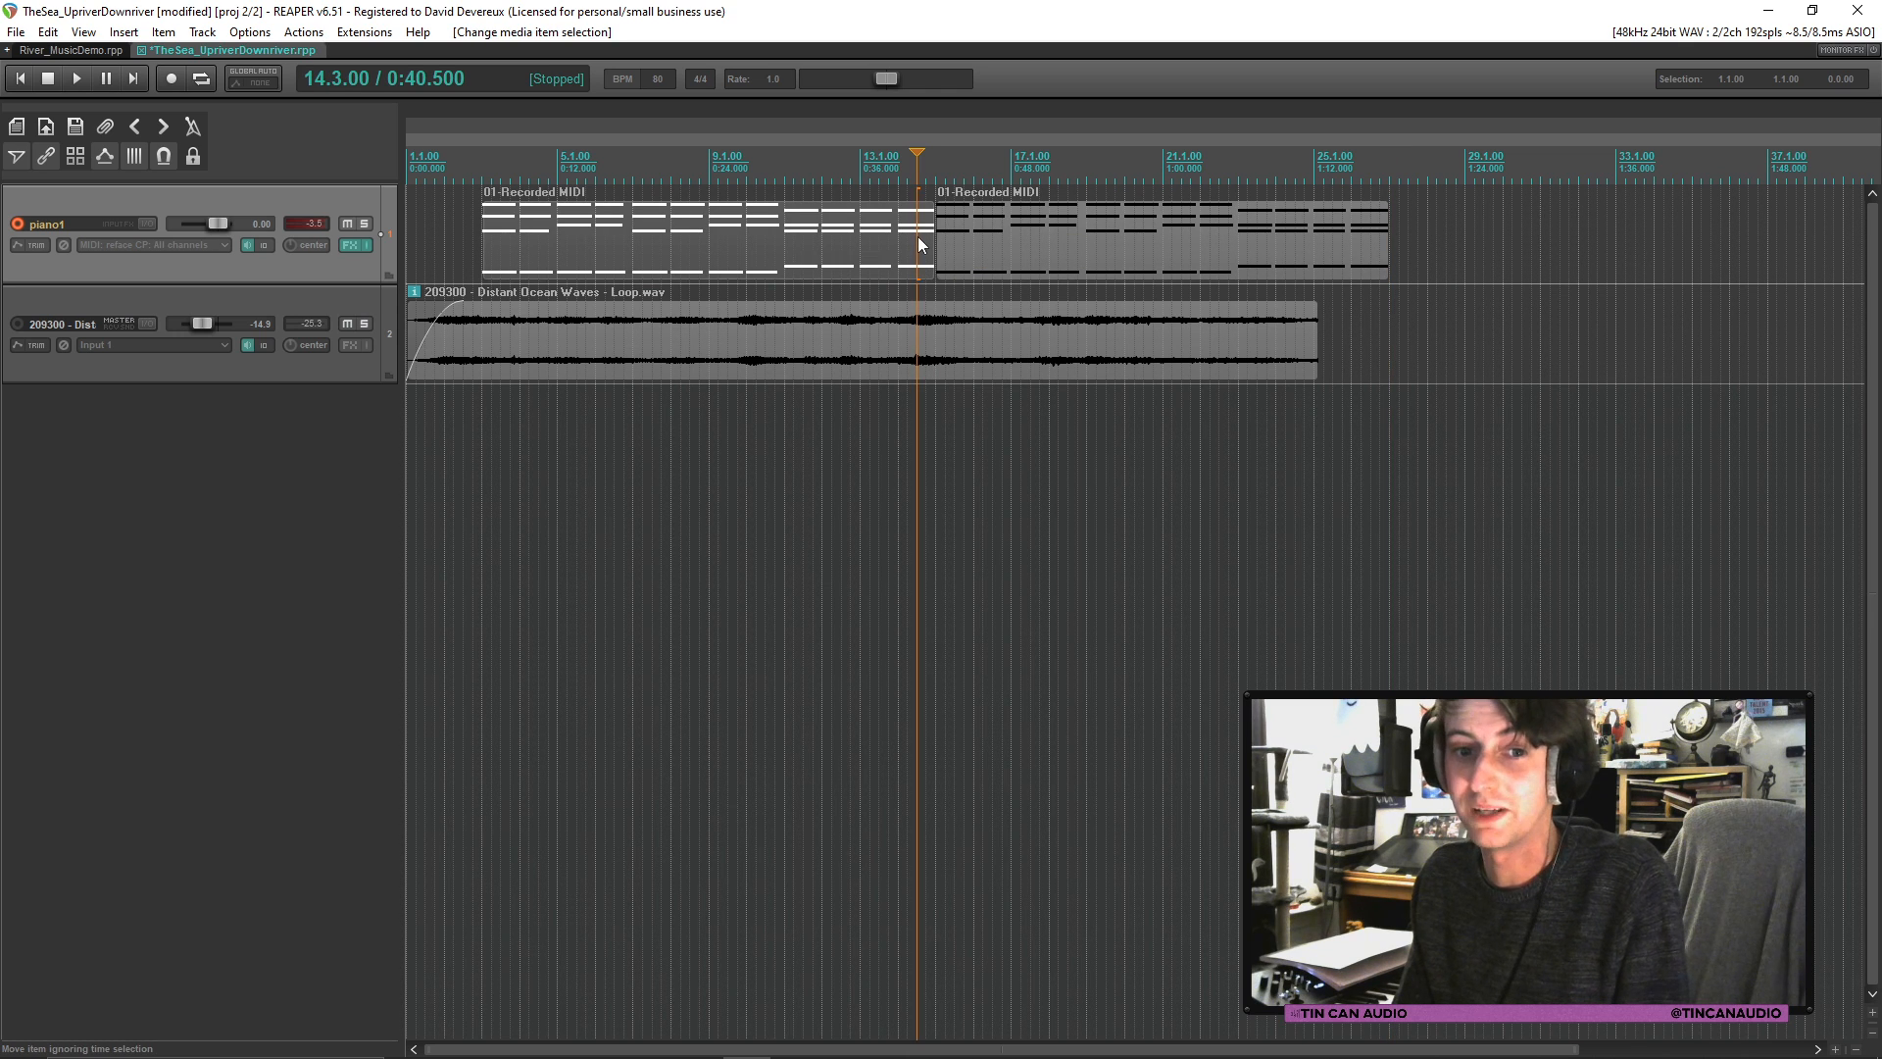
key("space")
scroll(956, 243, "up", 2)
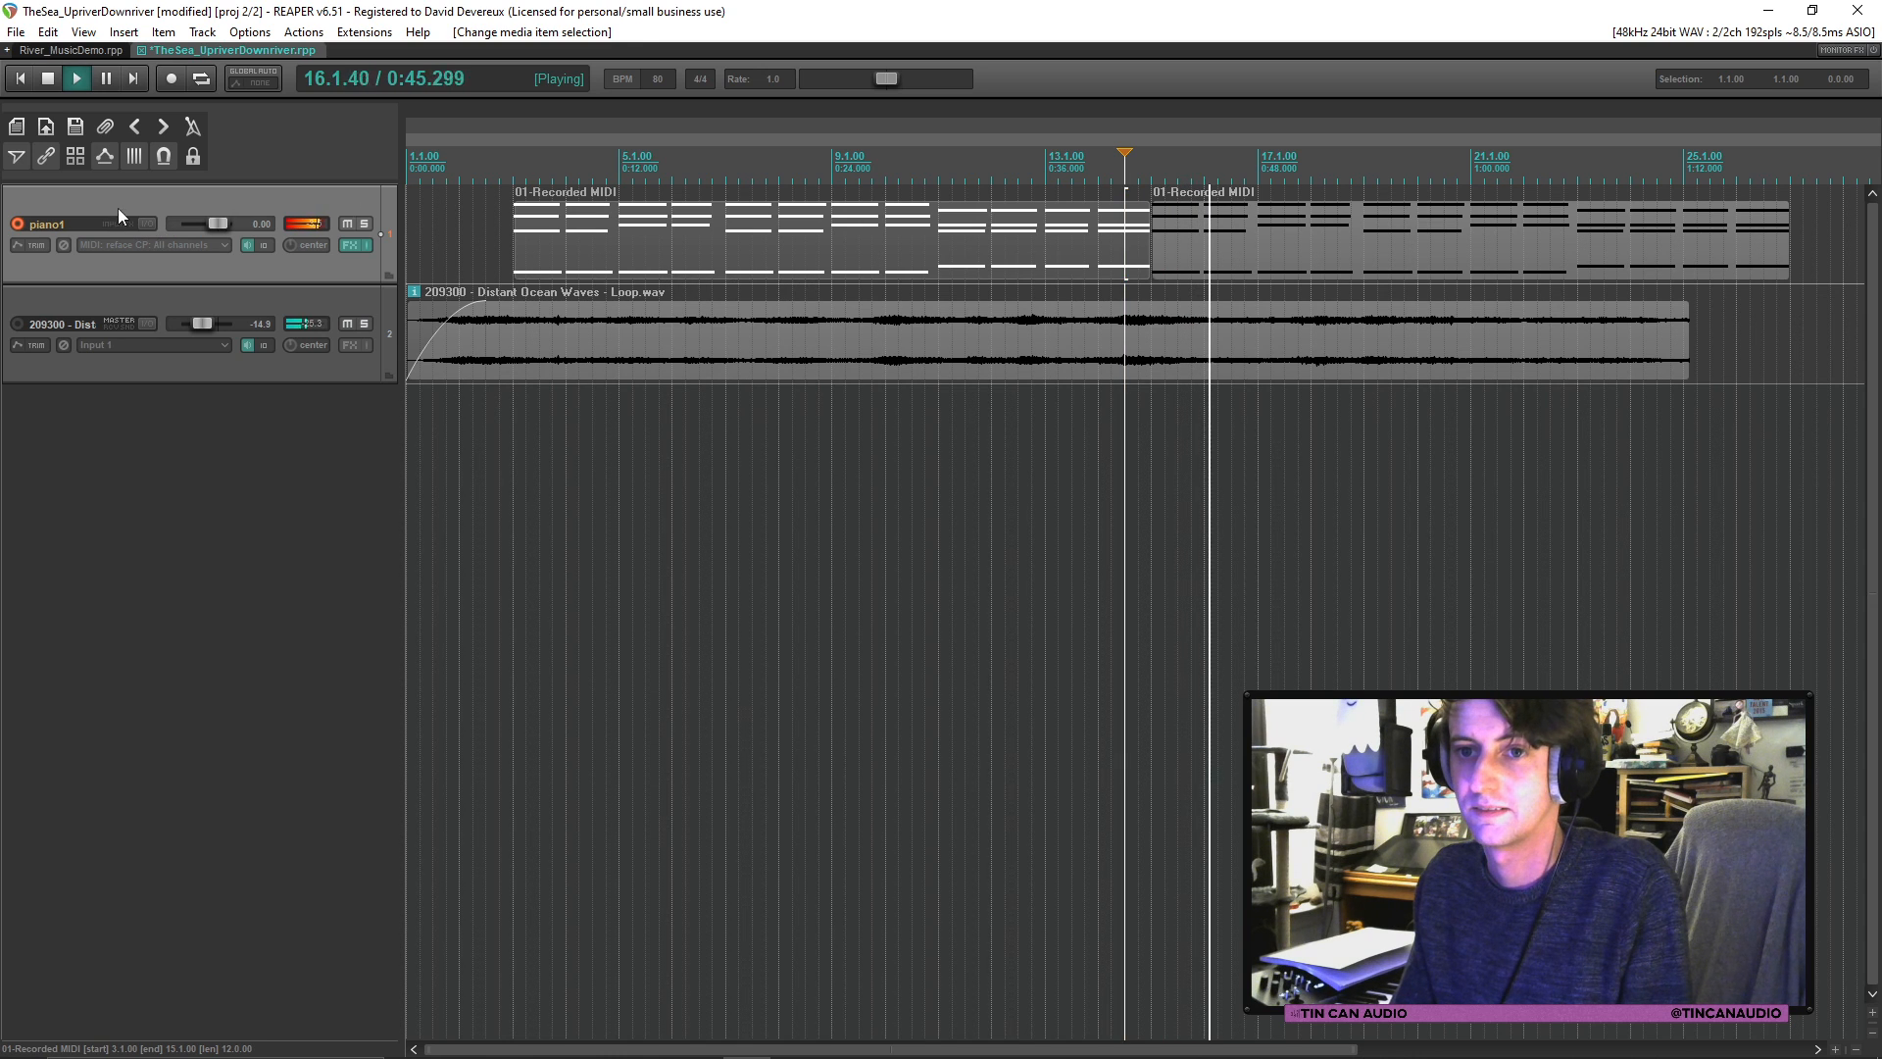
Step: Disarm piano1, shift both MIDI items one bar to start at bar 4, play from bar 2 and save the project
left_click(605, 273)
key("space")
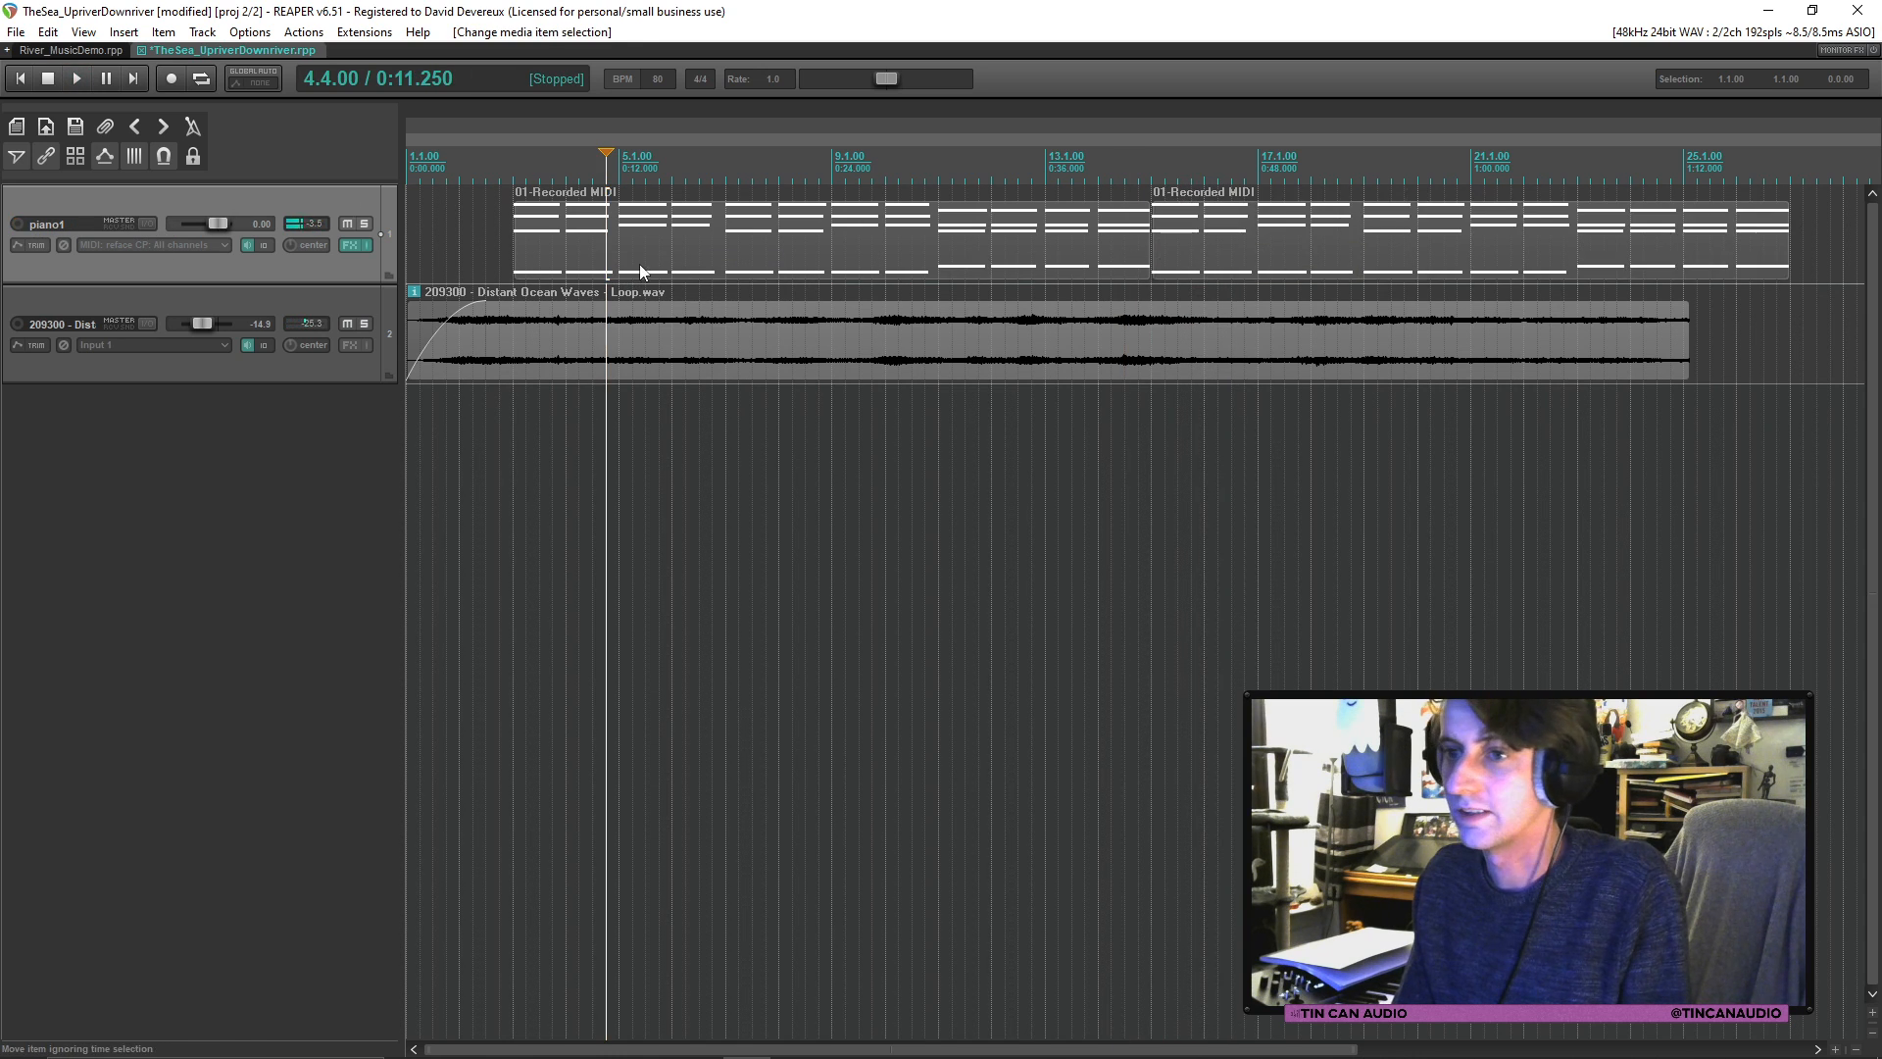
left_click_drag(639, 263, 693, 262)
left_click(474, 254)
key("space")
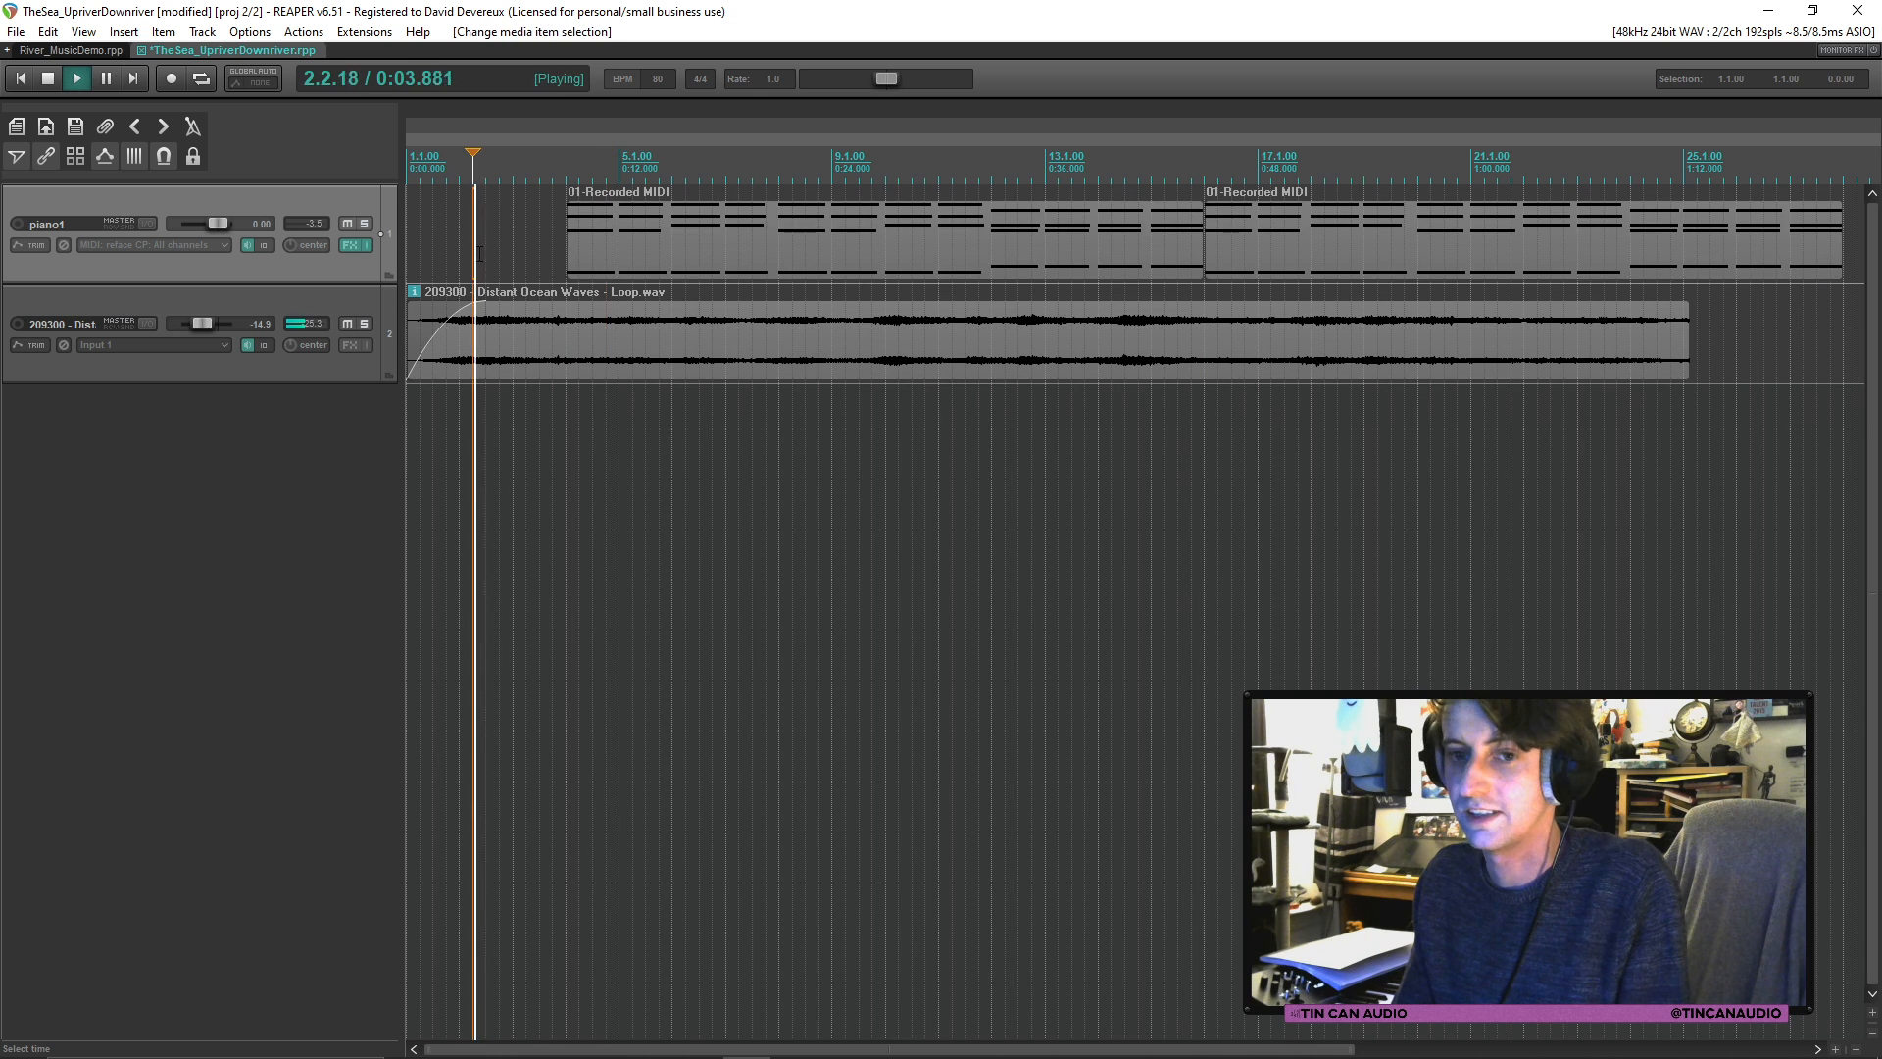
key("ctrl+s")
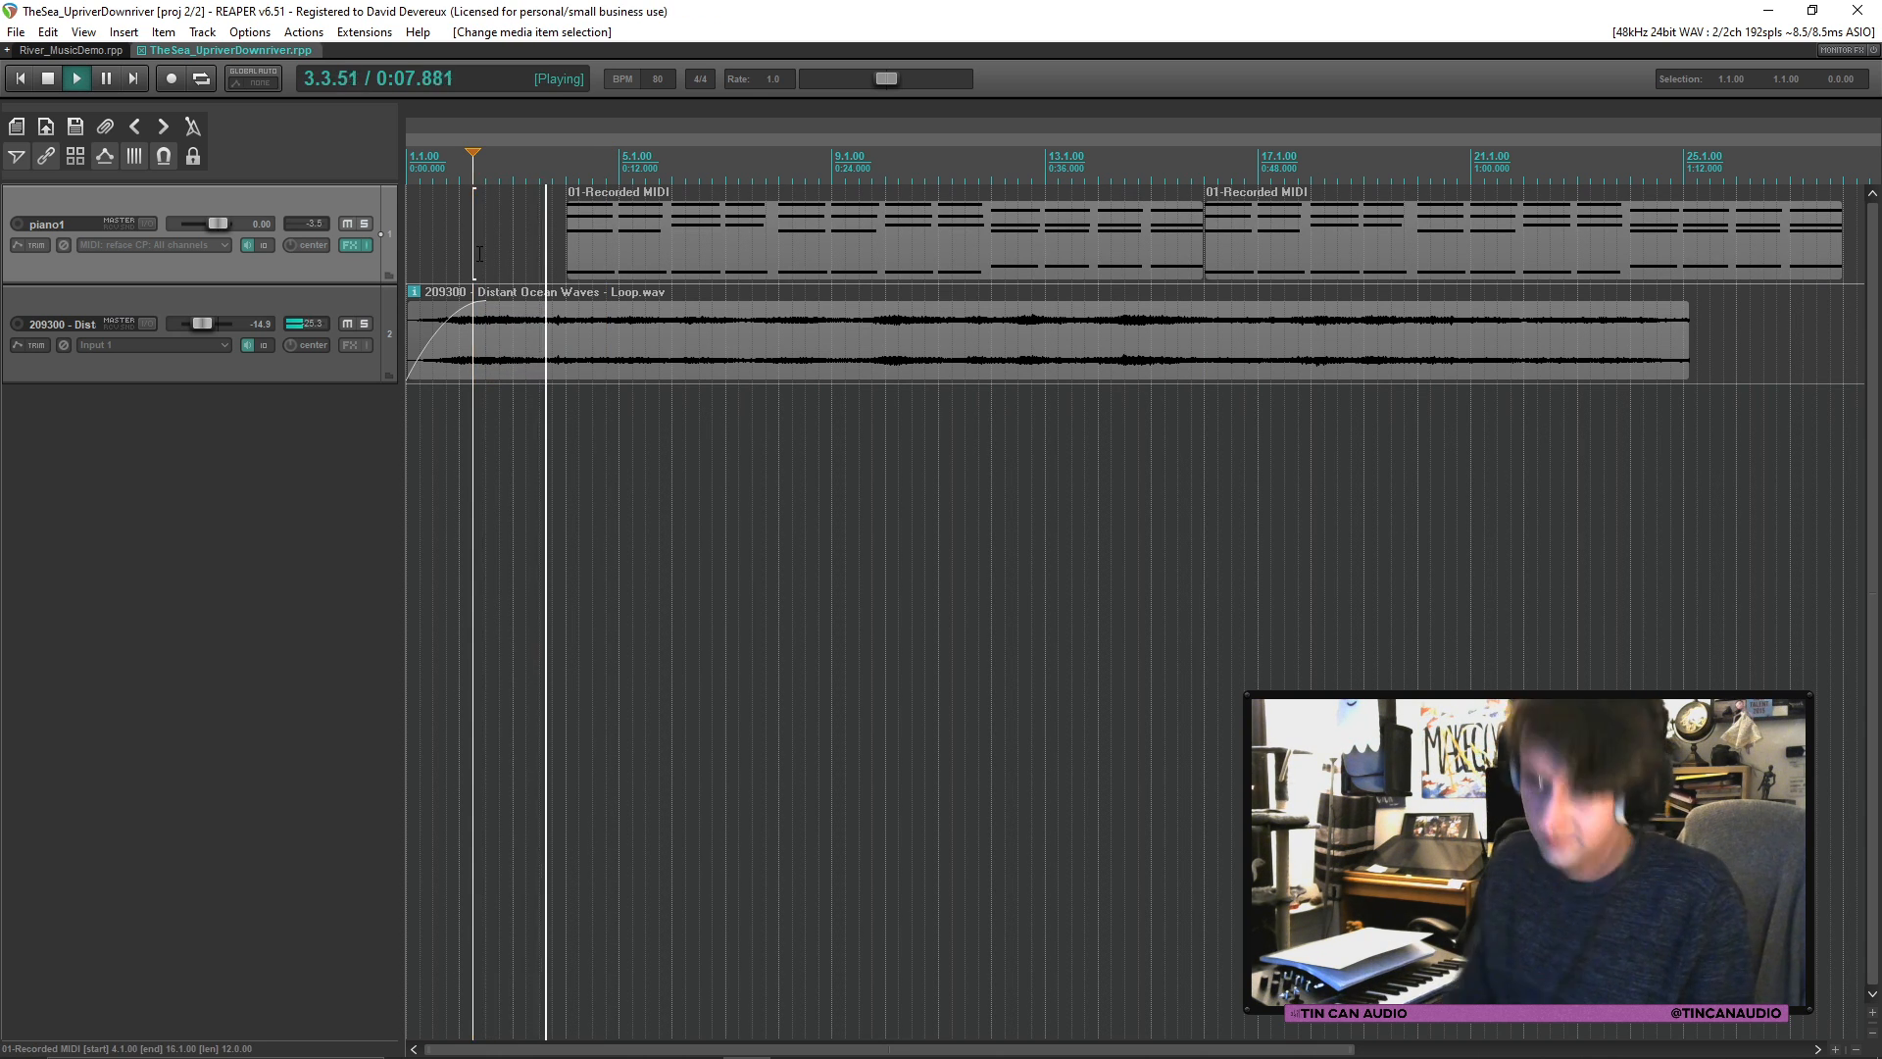
Step: Arm piano1, add a track below it, move both MIDI items onto the new track and nest it as a child of piano1
left_click(17, 223)
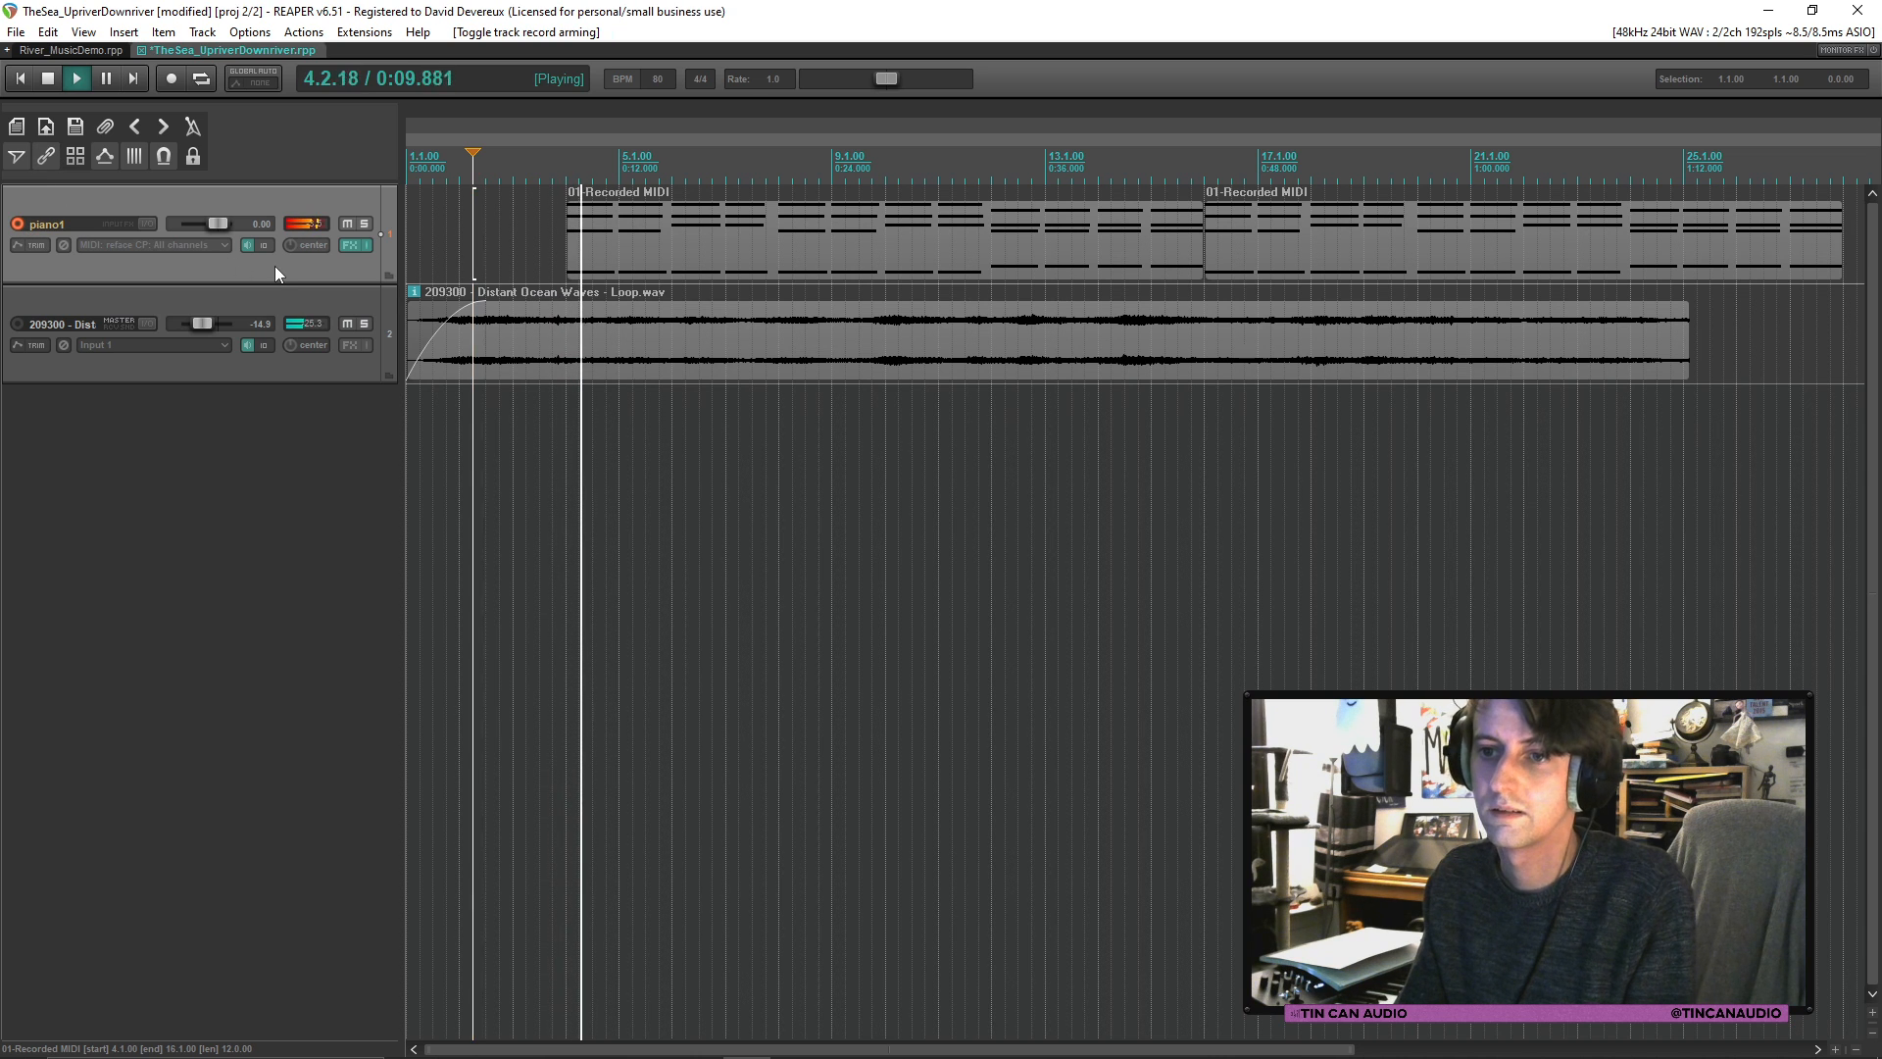
key("ctrl+t")
left_click(578, 260)
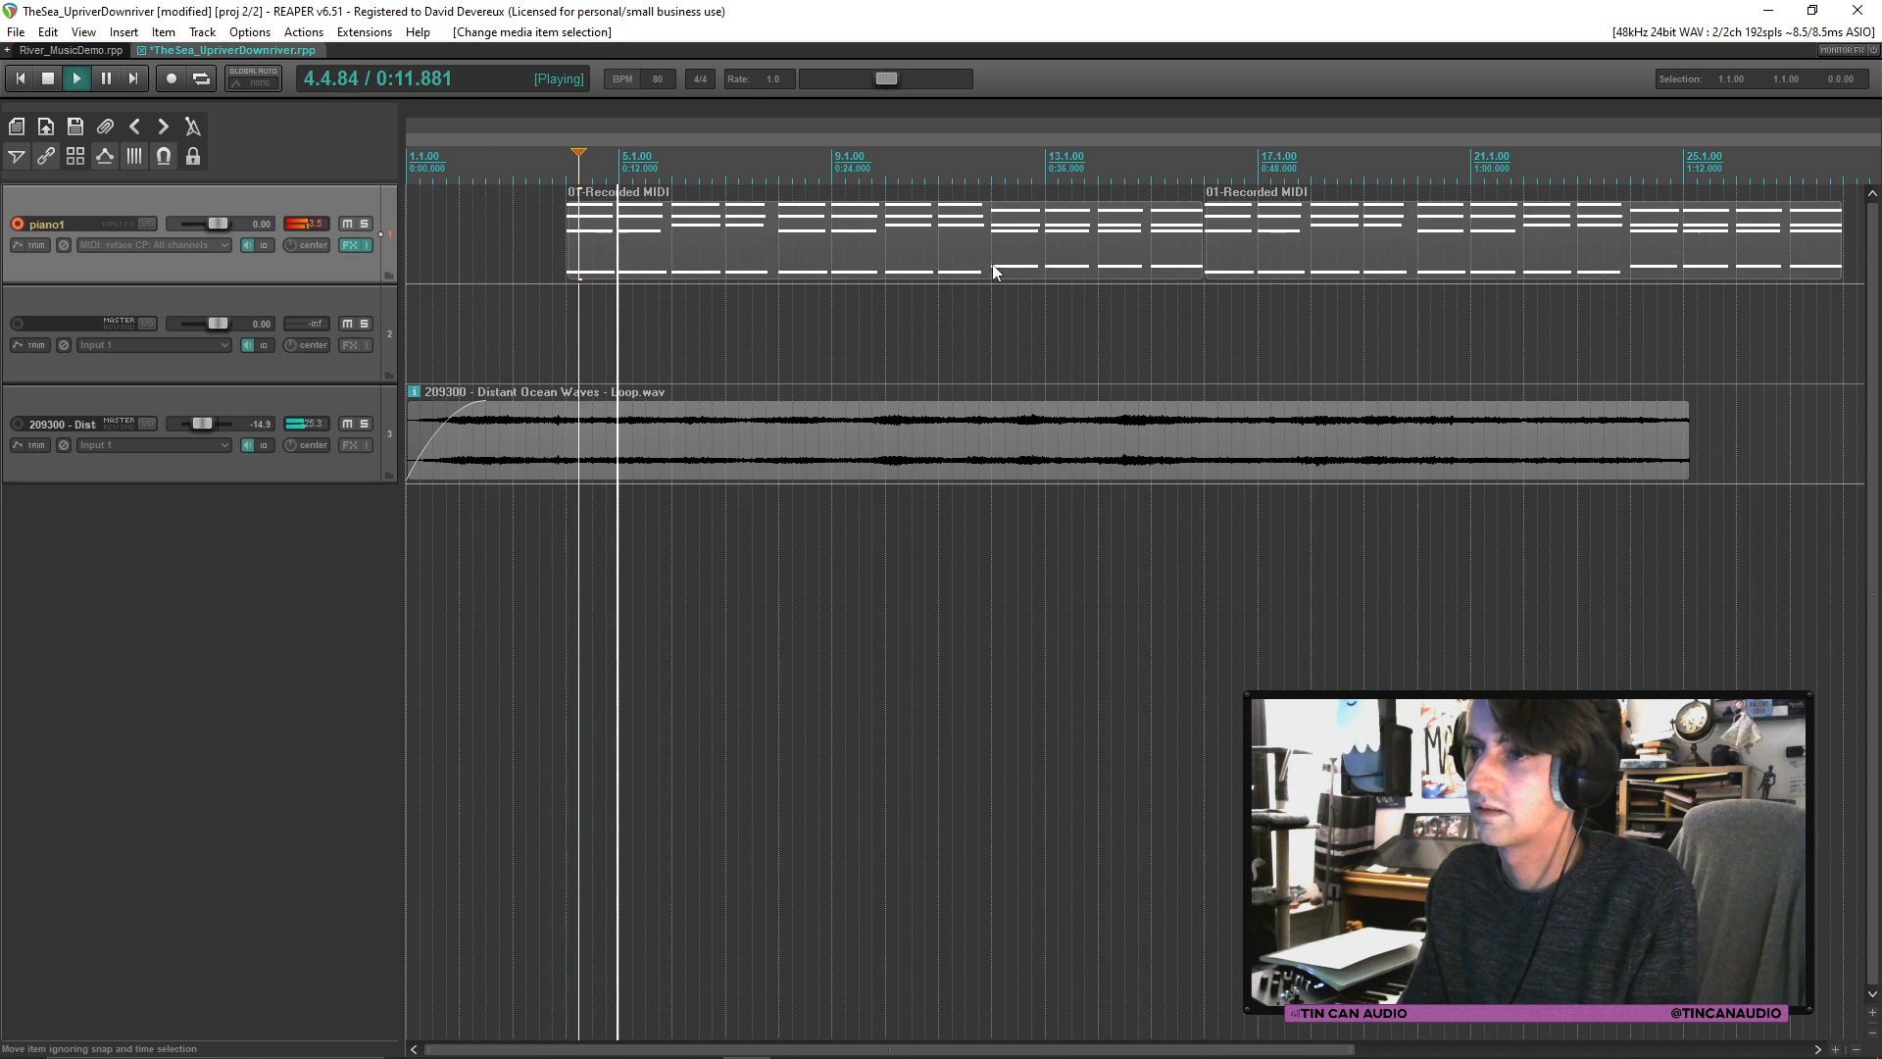
left_click_drag(993, 265, 879, 322)
left_click_drag(331, 367, 341, 257)
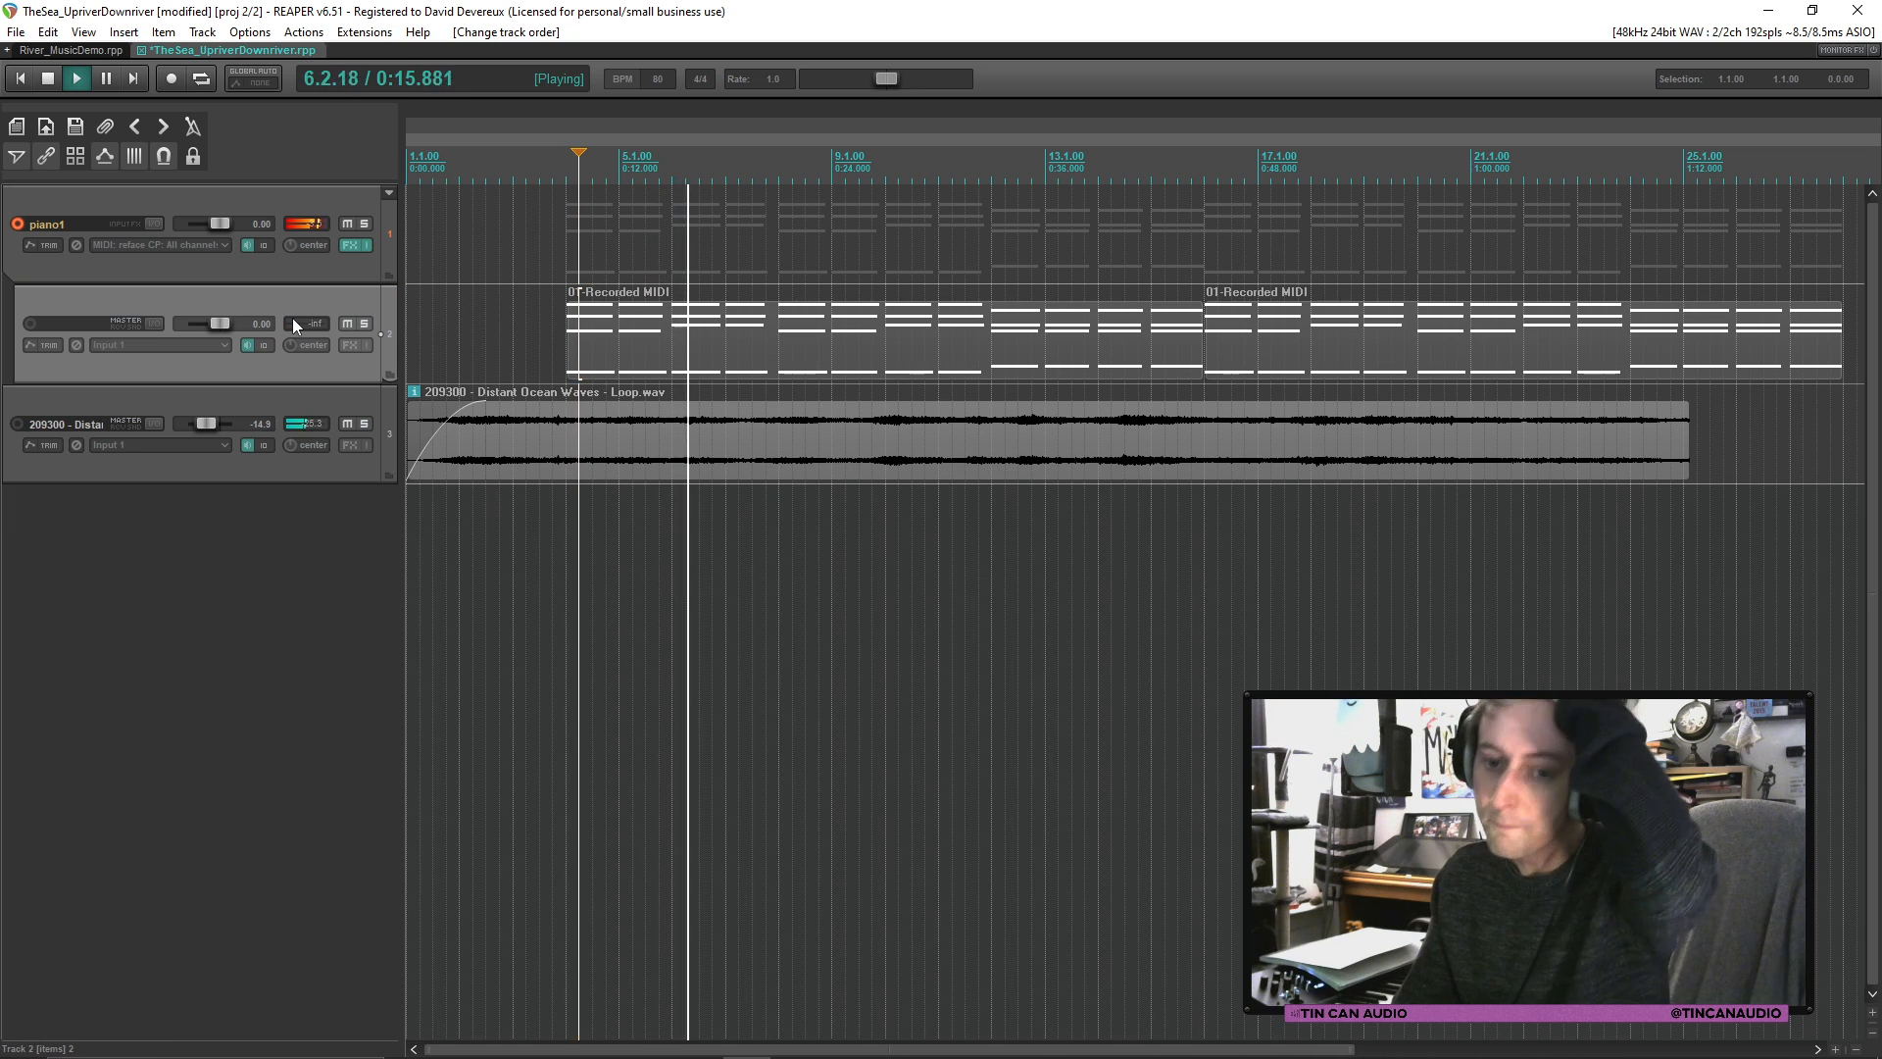
Step: Name the child track chords and stop the playback
double_click(86, 326)
type("chords")
key("Return")
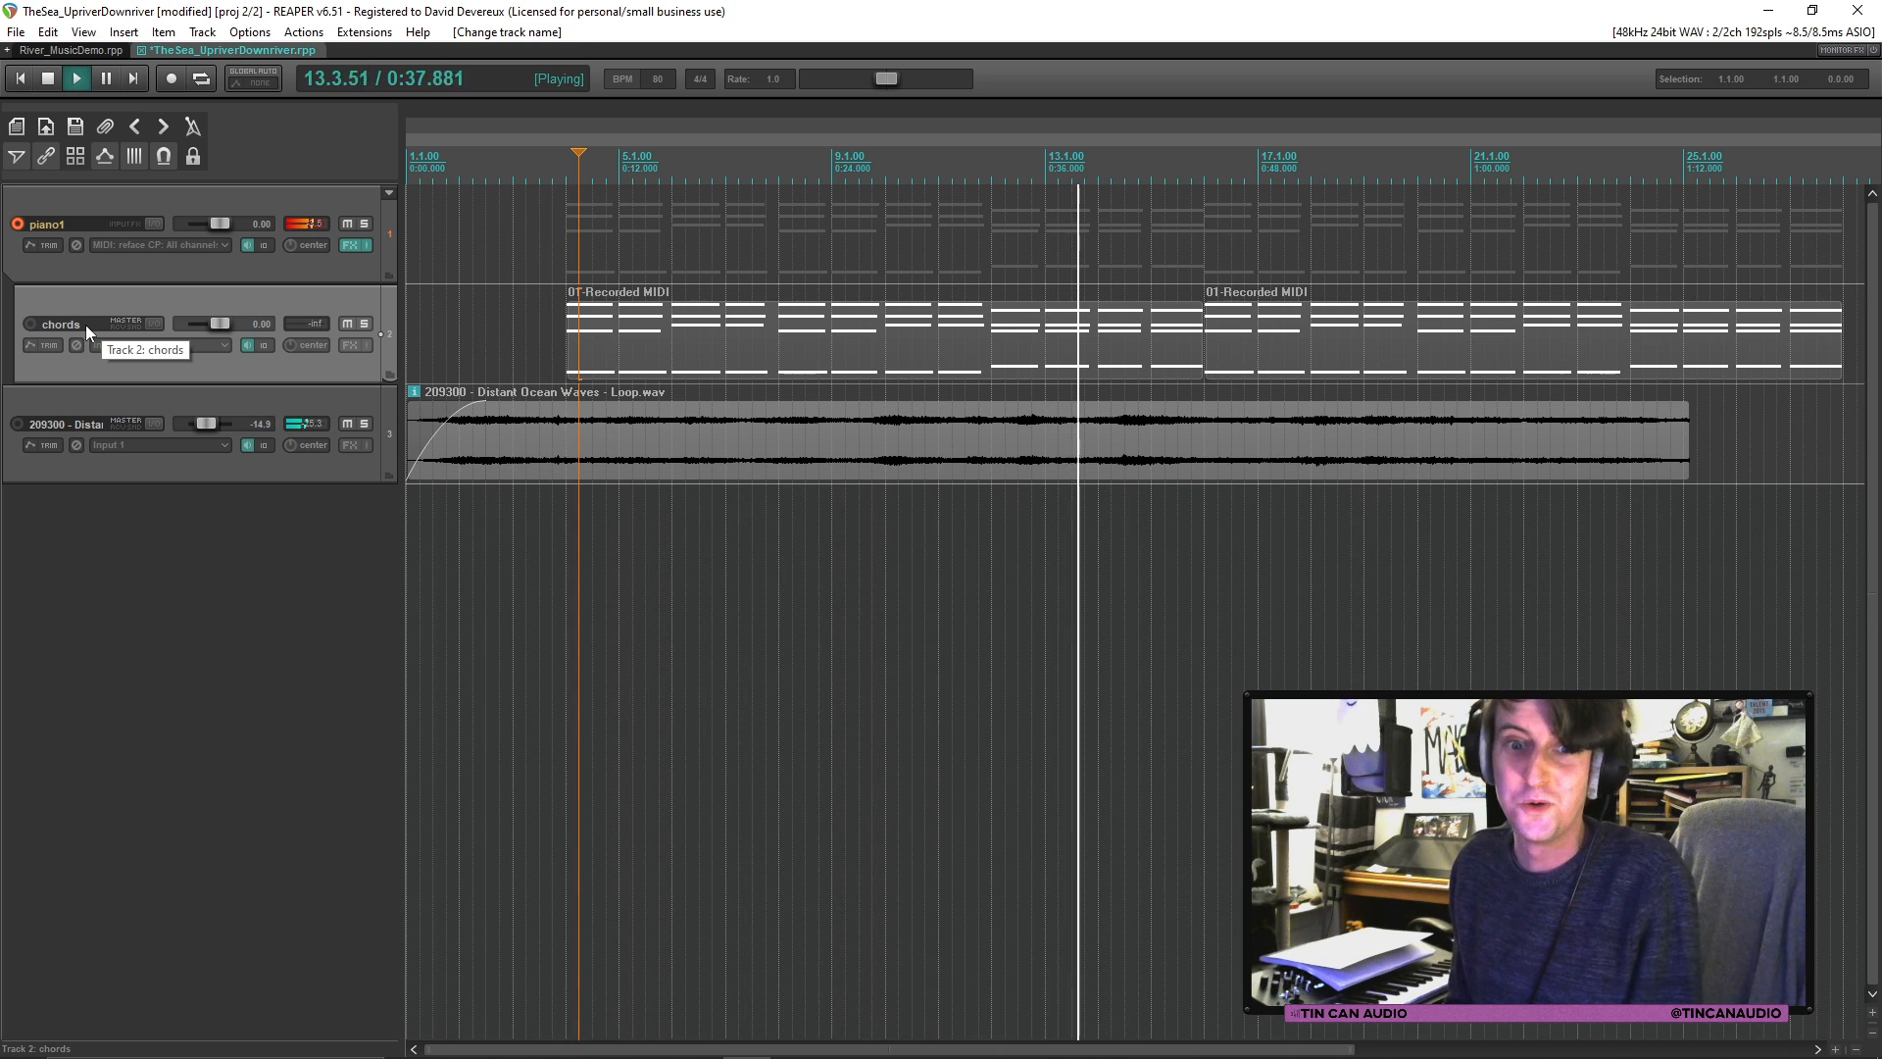
key("space")
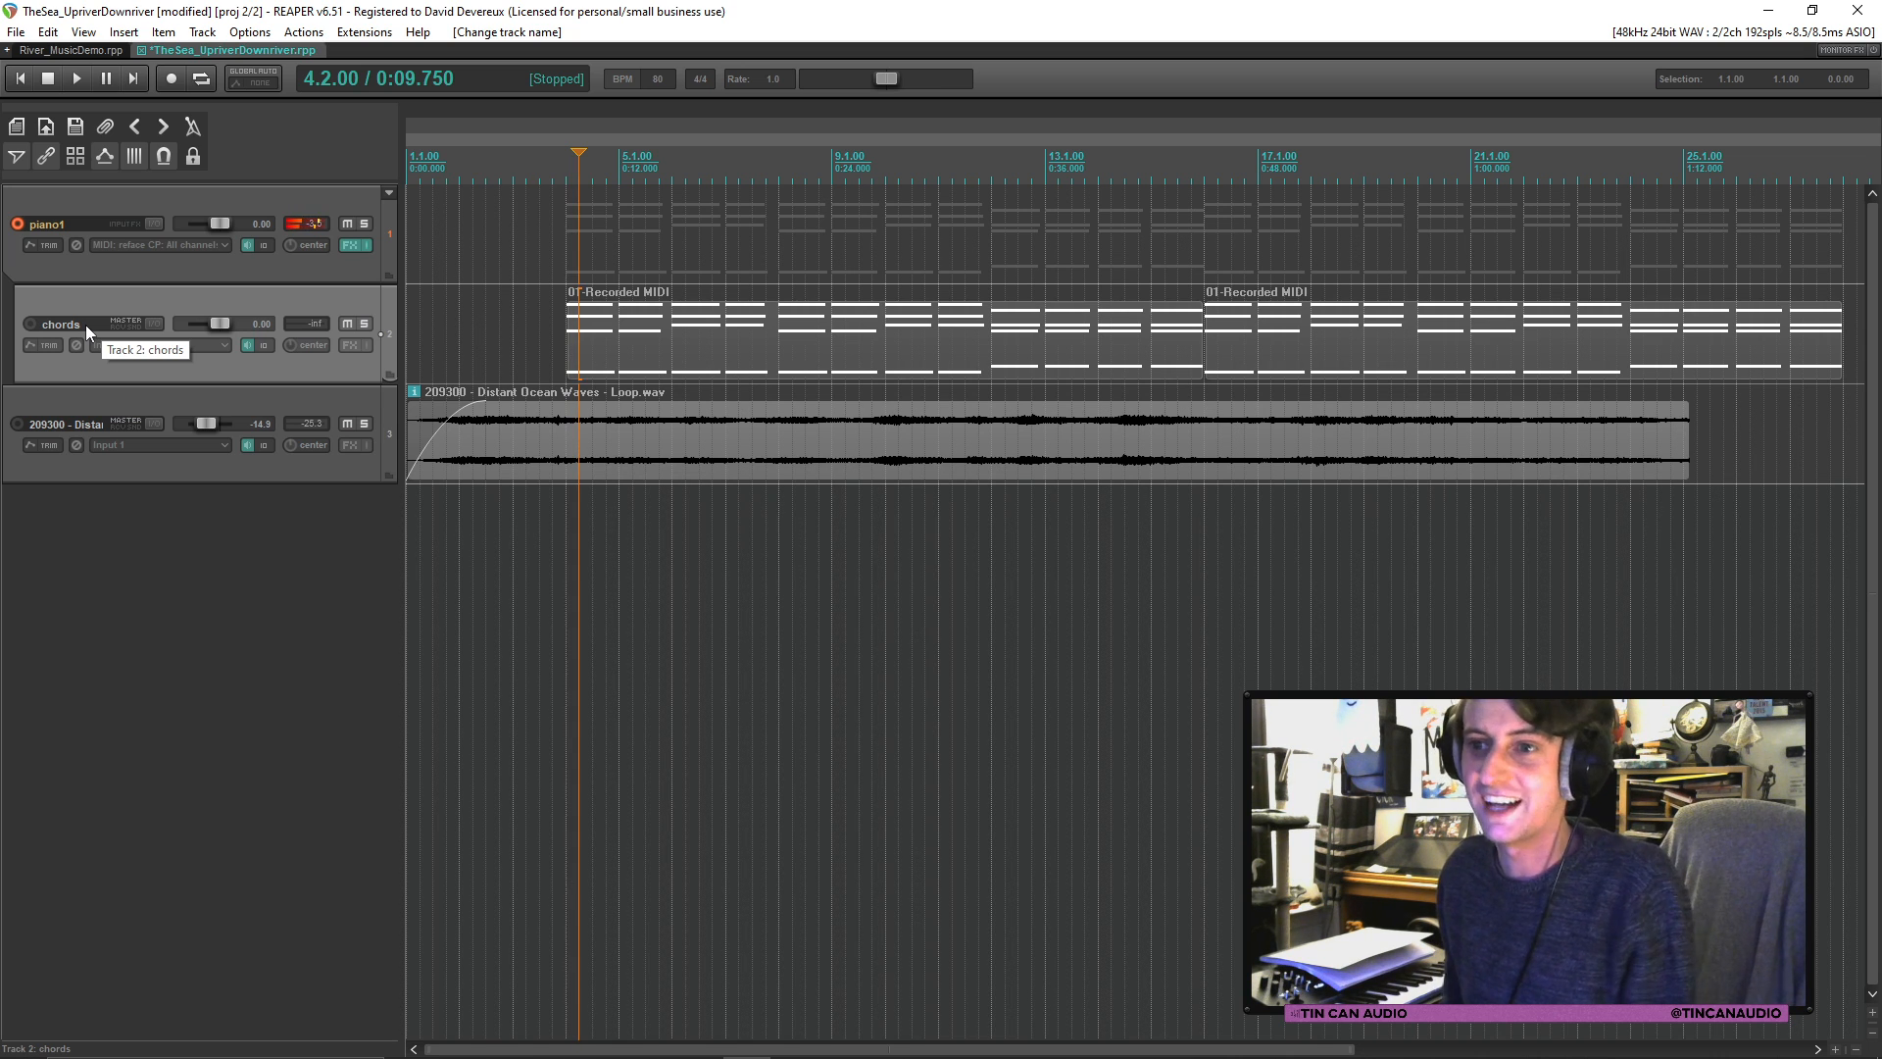
Step: Record a MIDI melody about 12 bars long on piano1 over the chords, starting in bar 4, and save the take
left_click(556, 247)
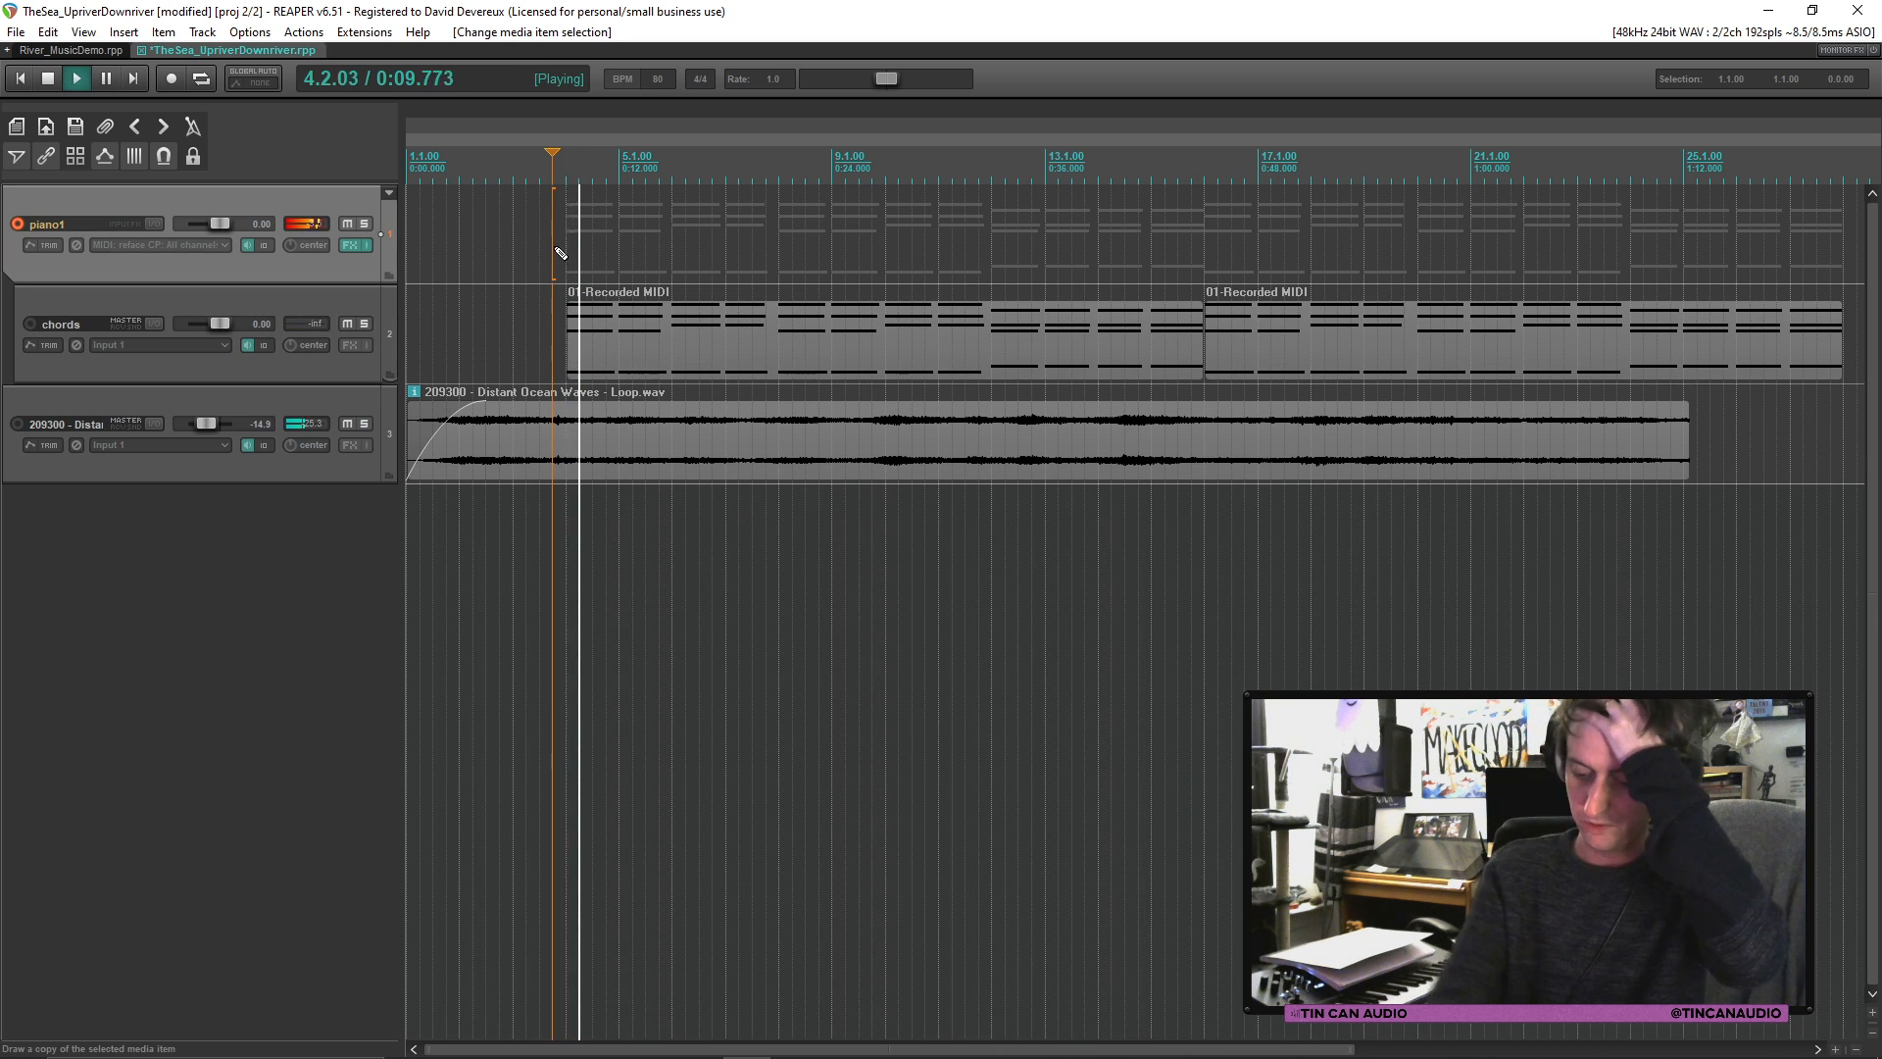
key("ctrl+r")
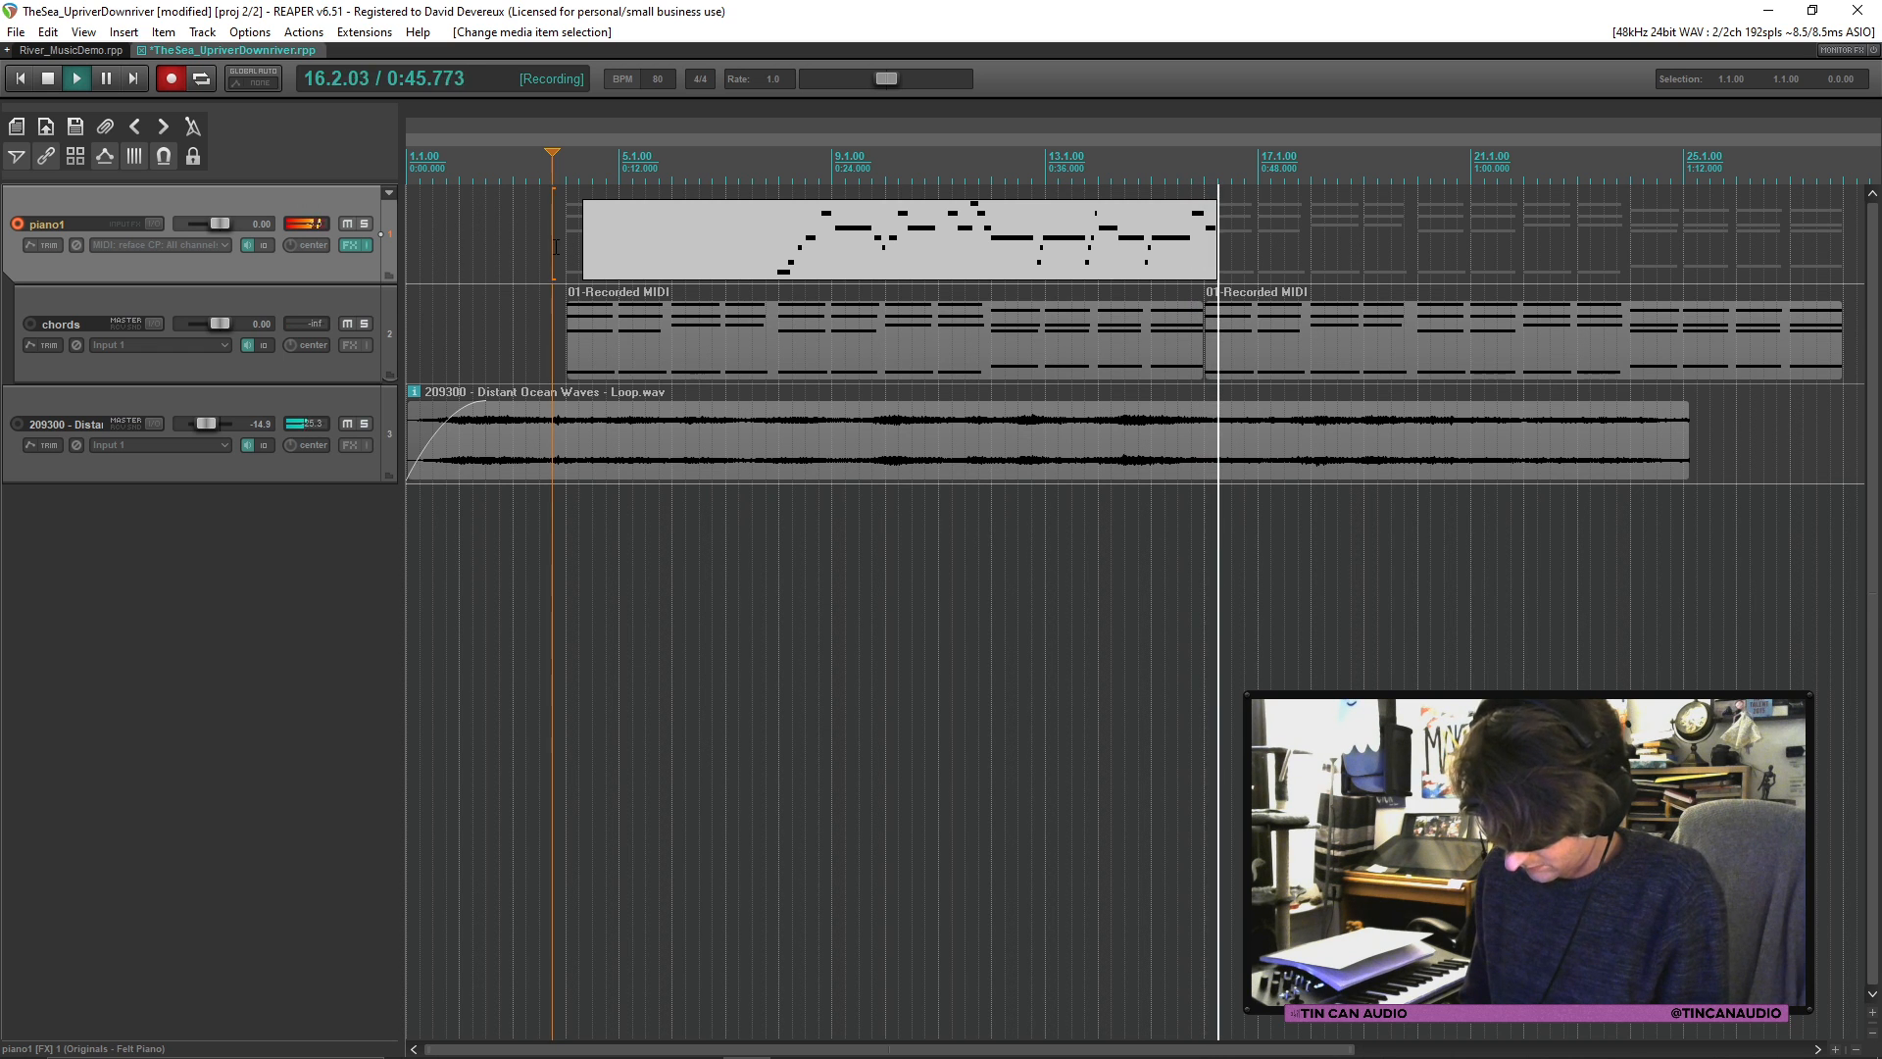
key("space")
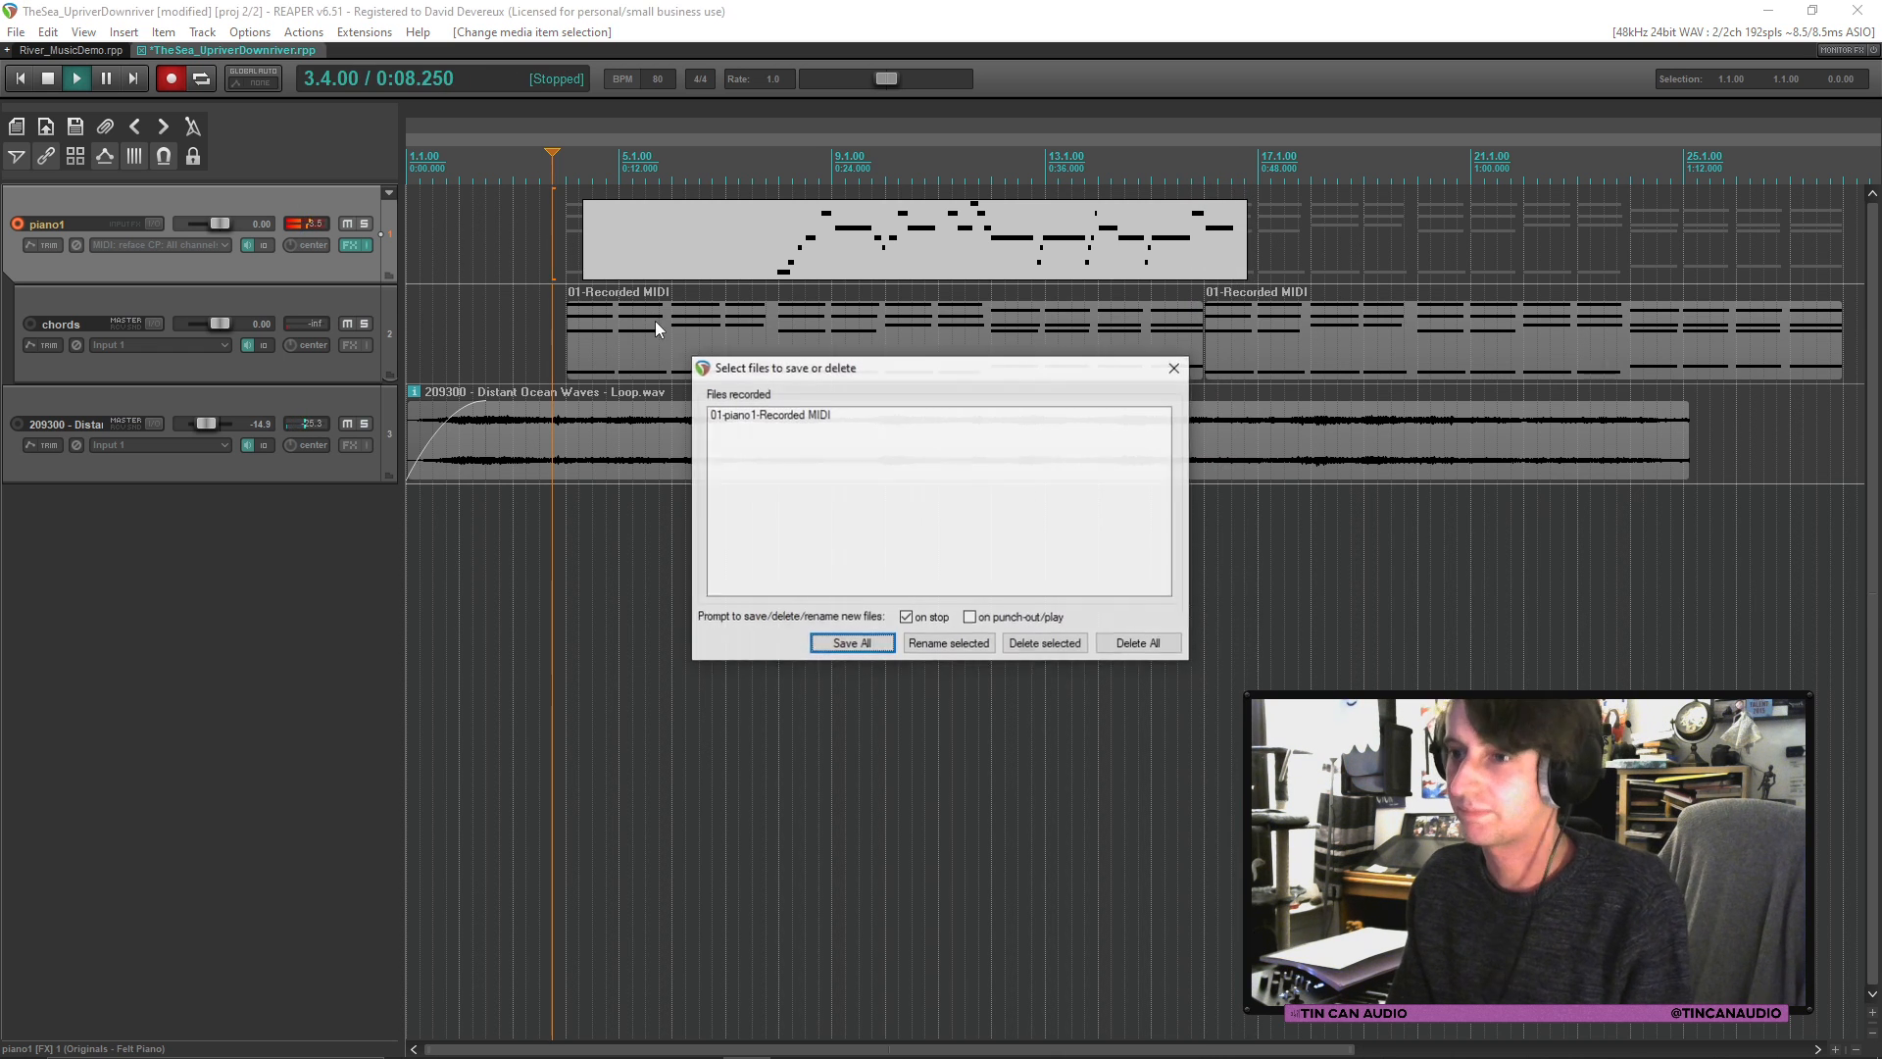
left_click(885, 646)
Step: Open the piano1 melody take for note editing and preview quantizing all note positions to a straight 1/16 grid at 100% strength
double_click(833, 261)
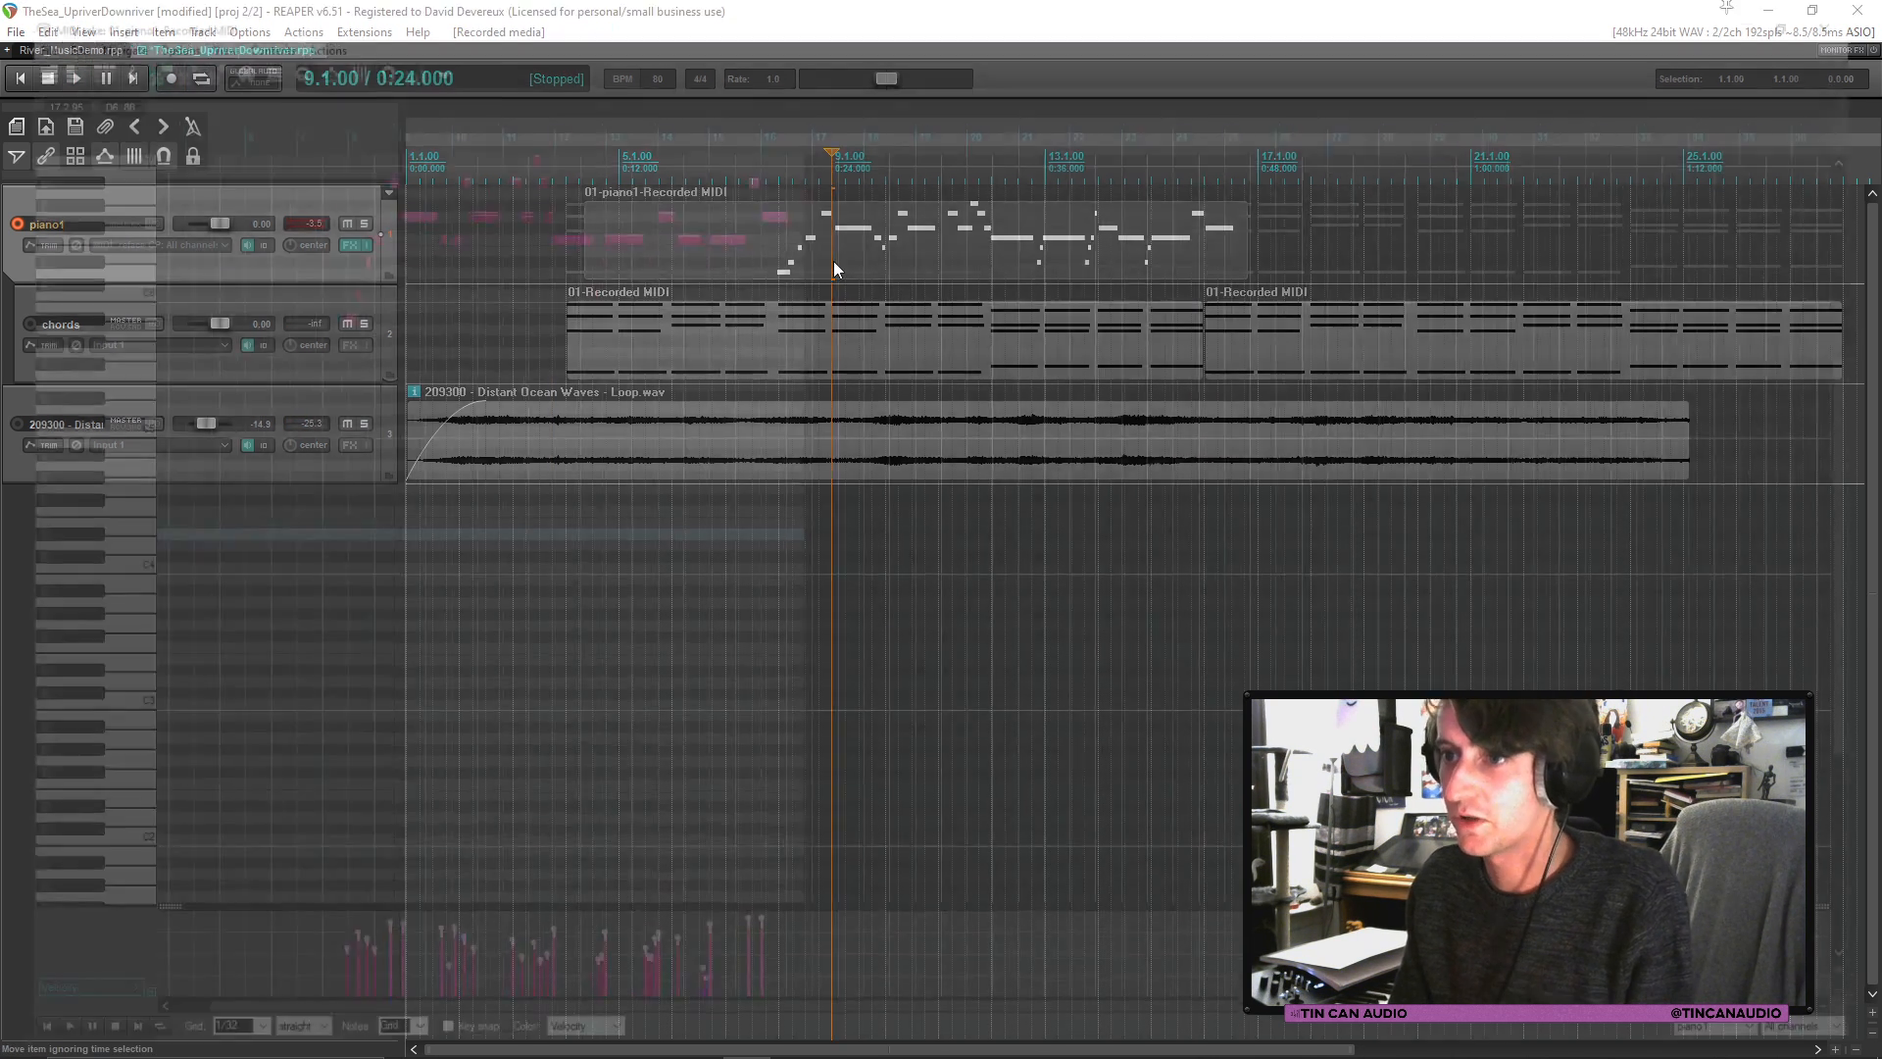
key("ctrl+q")
left_click(315, 308)
key("space")
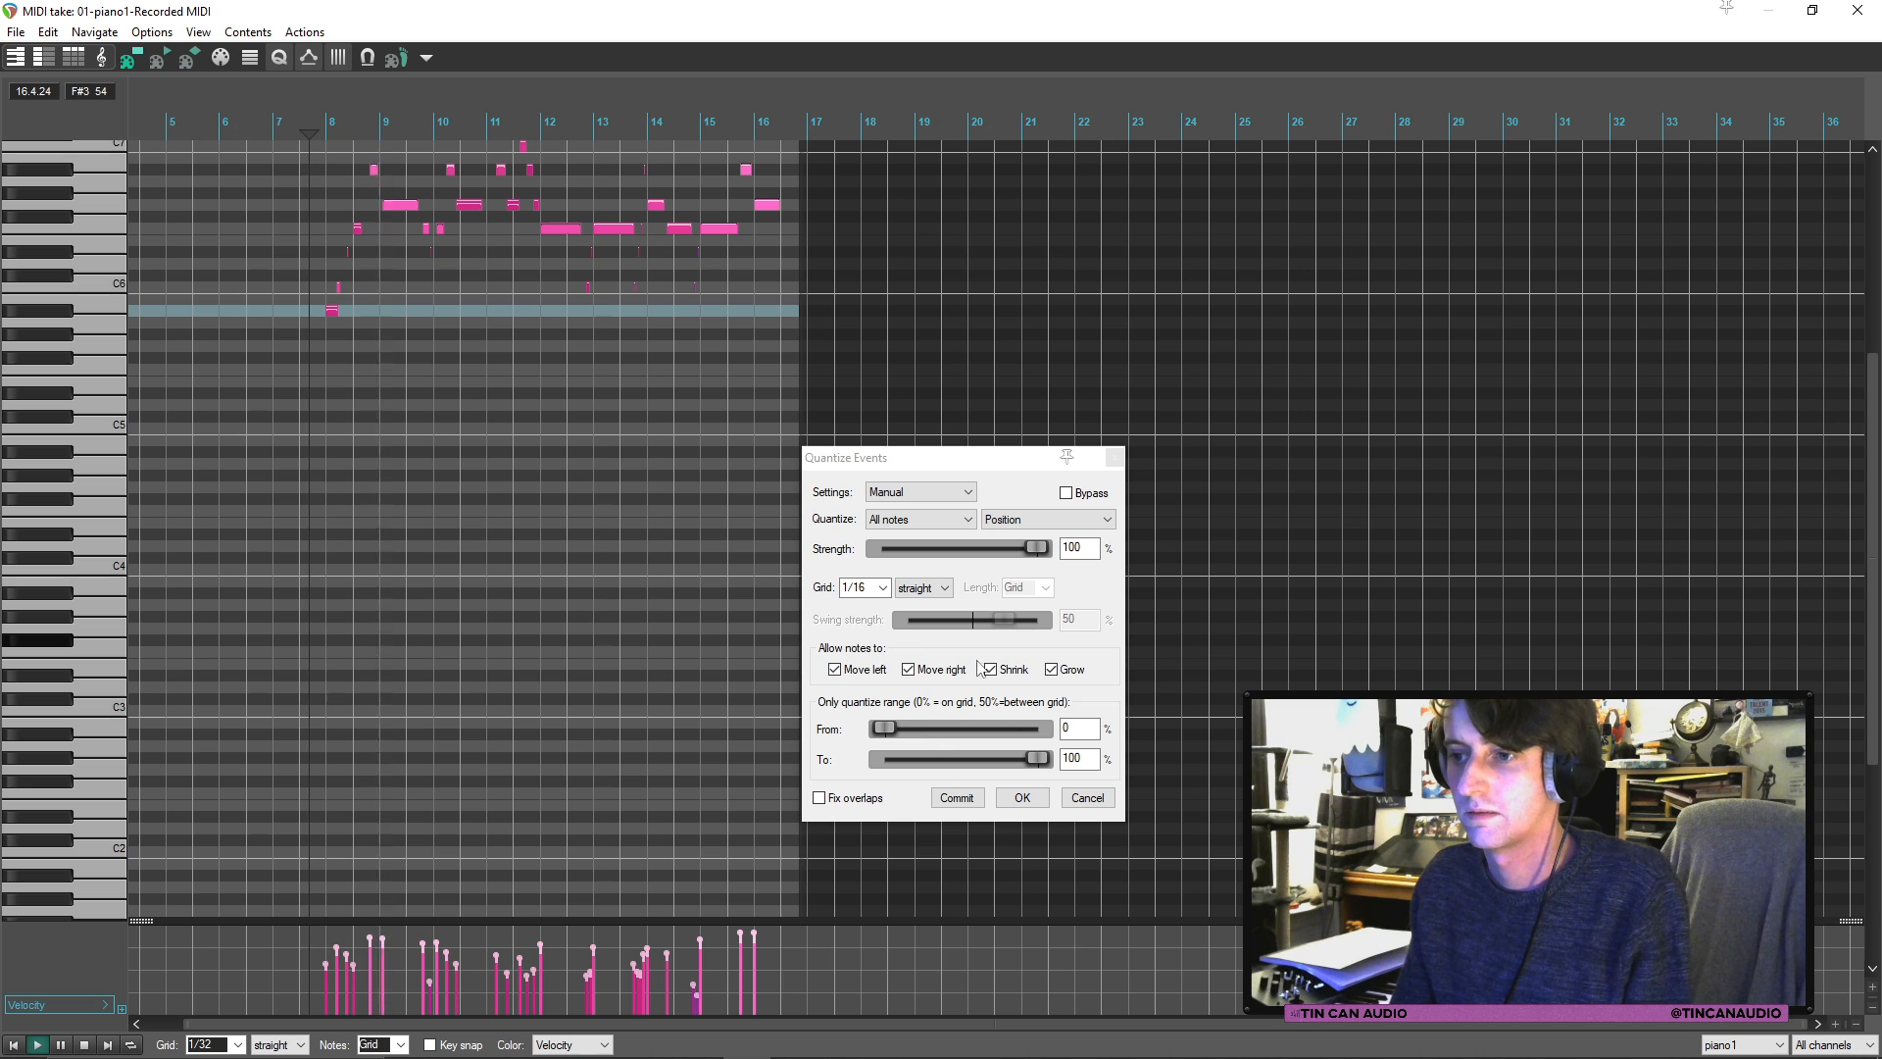
Step: Try quantizing the melody to a 1/8 grid and play it back
key("space")
left_click(883, 589)
left_click(881, 657)
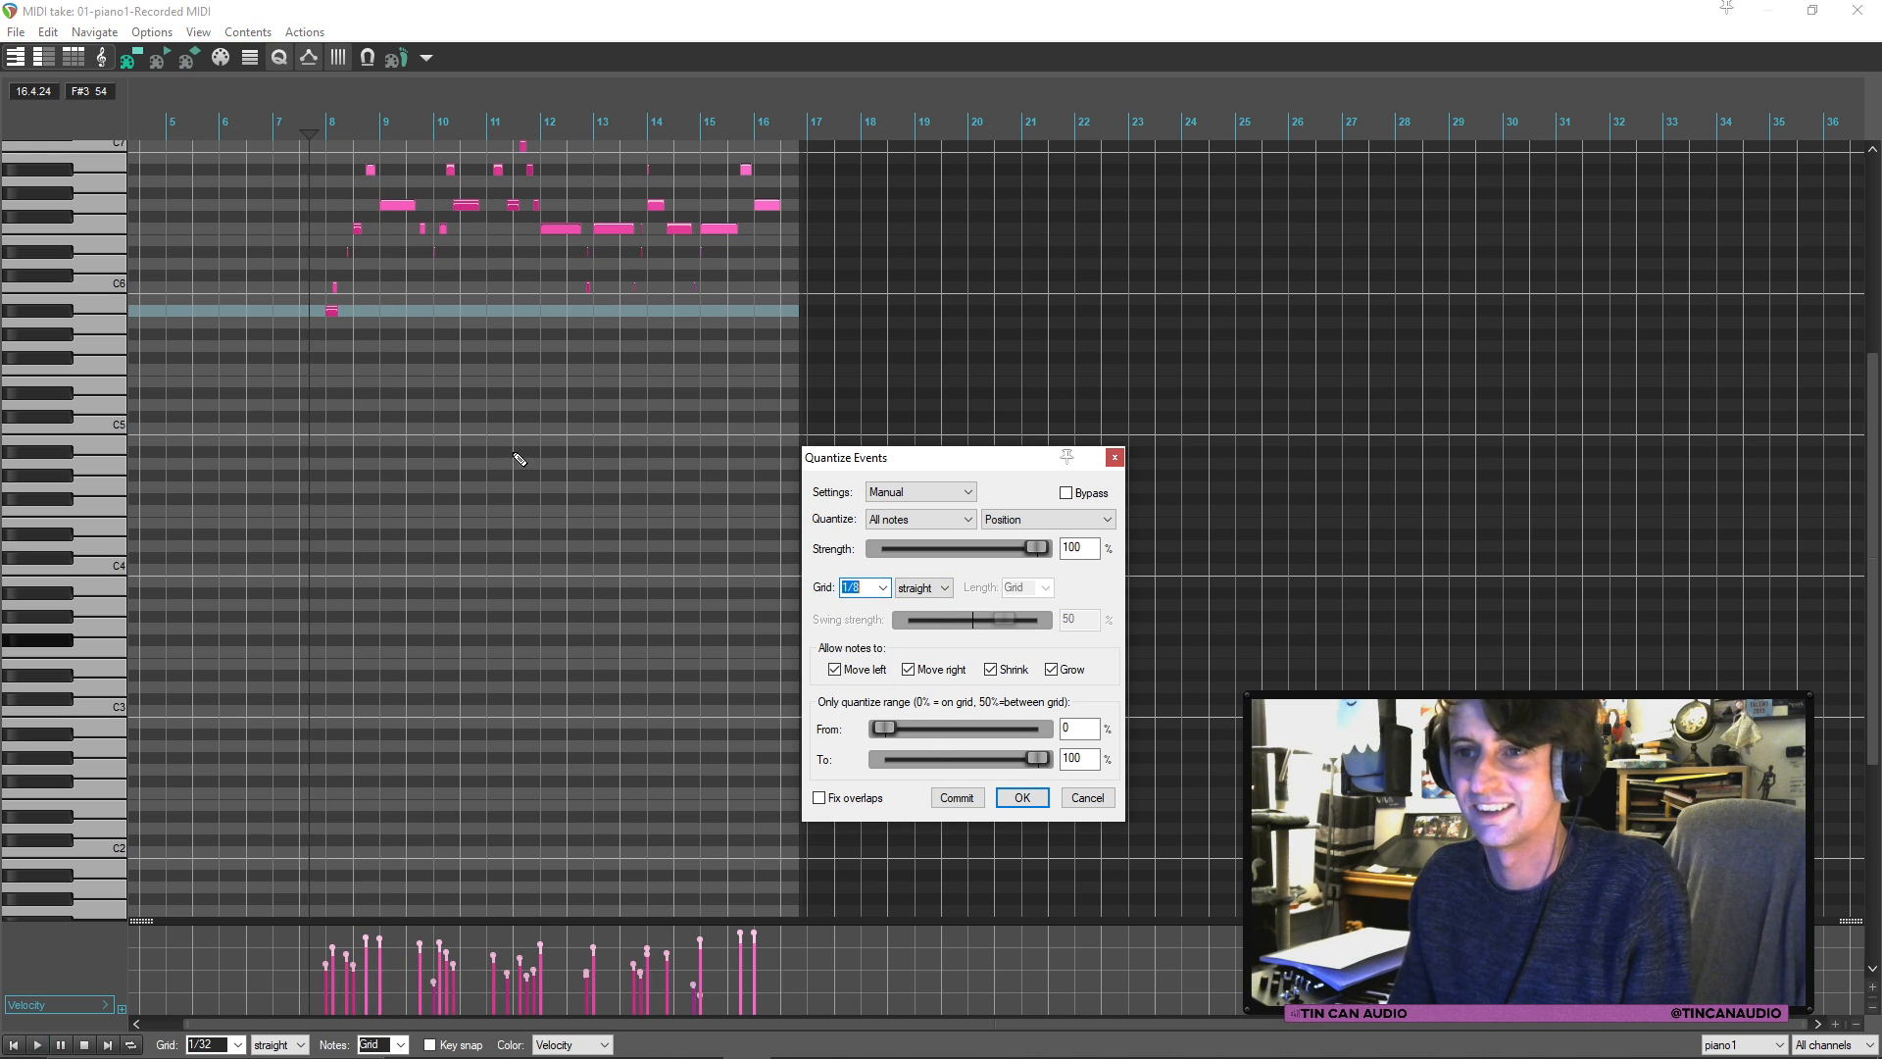
key("space")
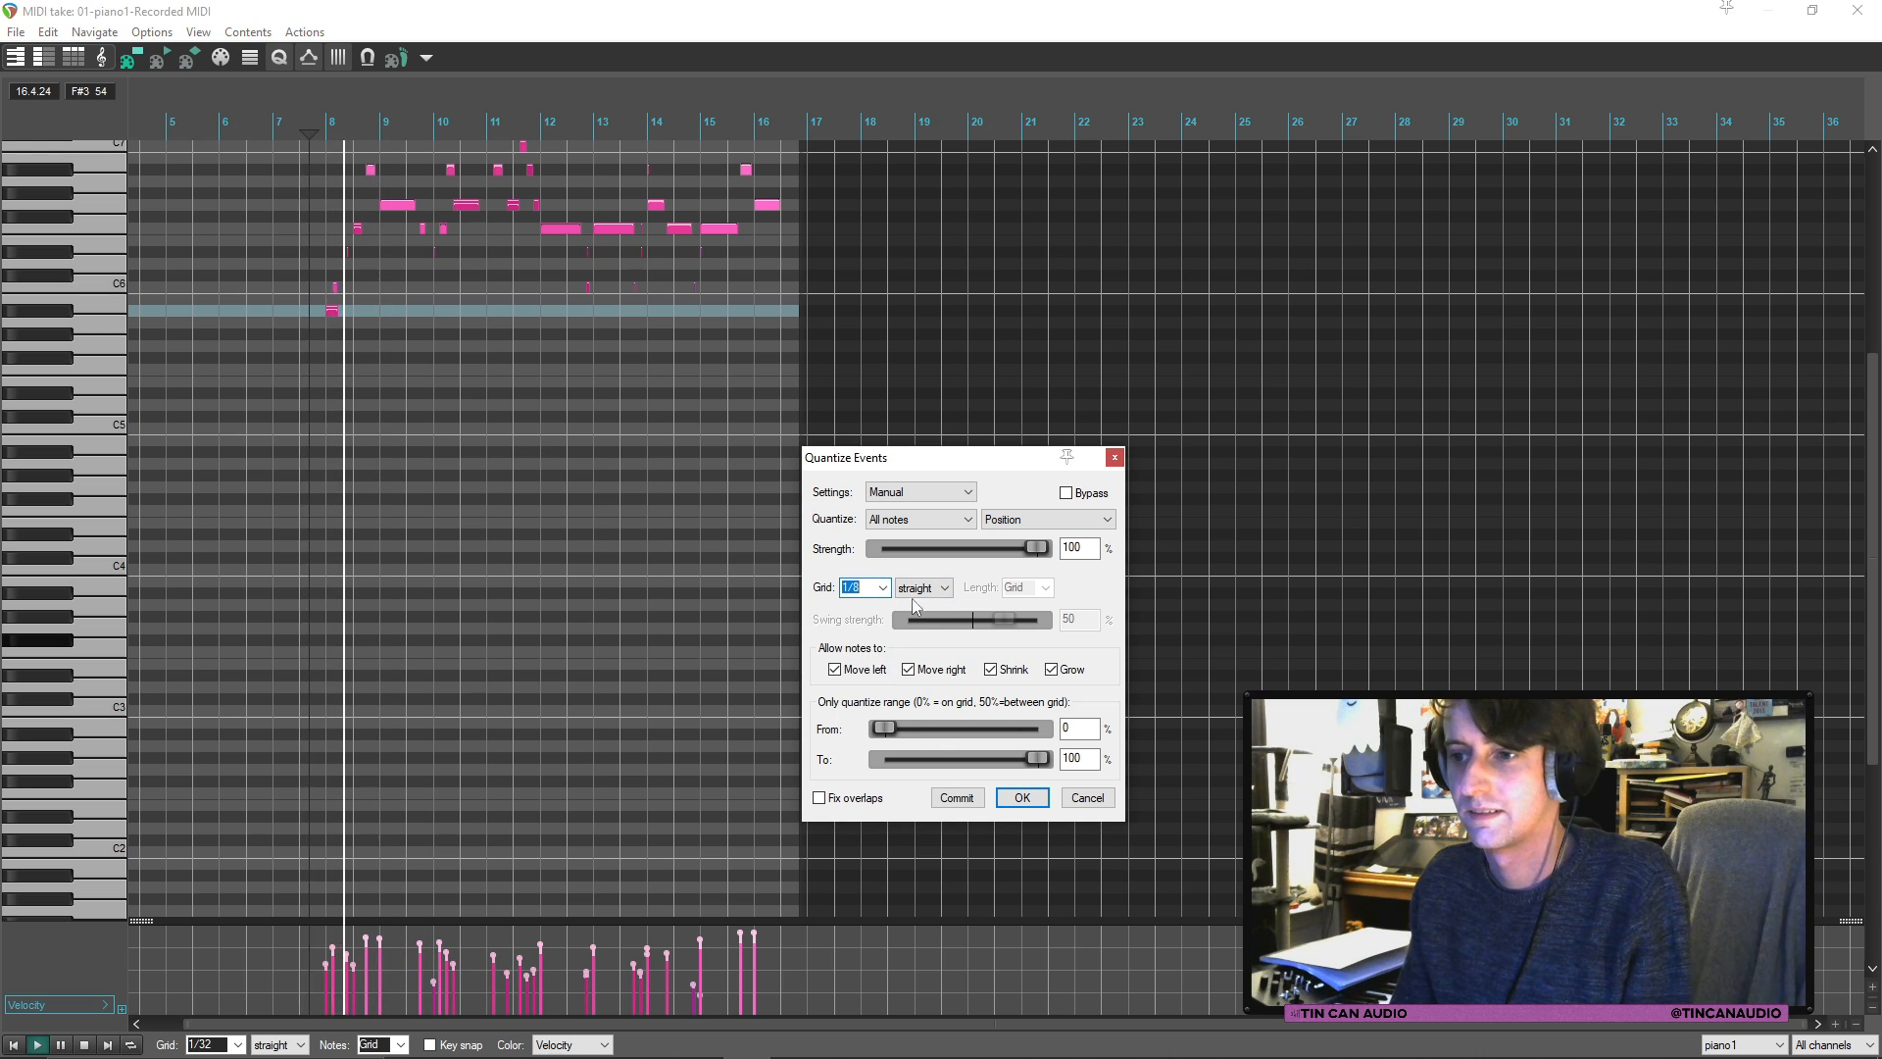
Step: Set the quantize grid to 1/16 straight, listen to the melody around bar 8 and apply the quantization
left_click(883, 587)
left_click(853, 637)
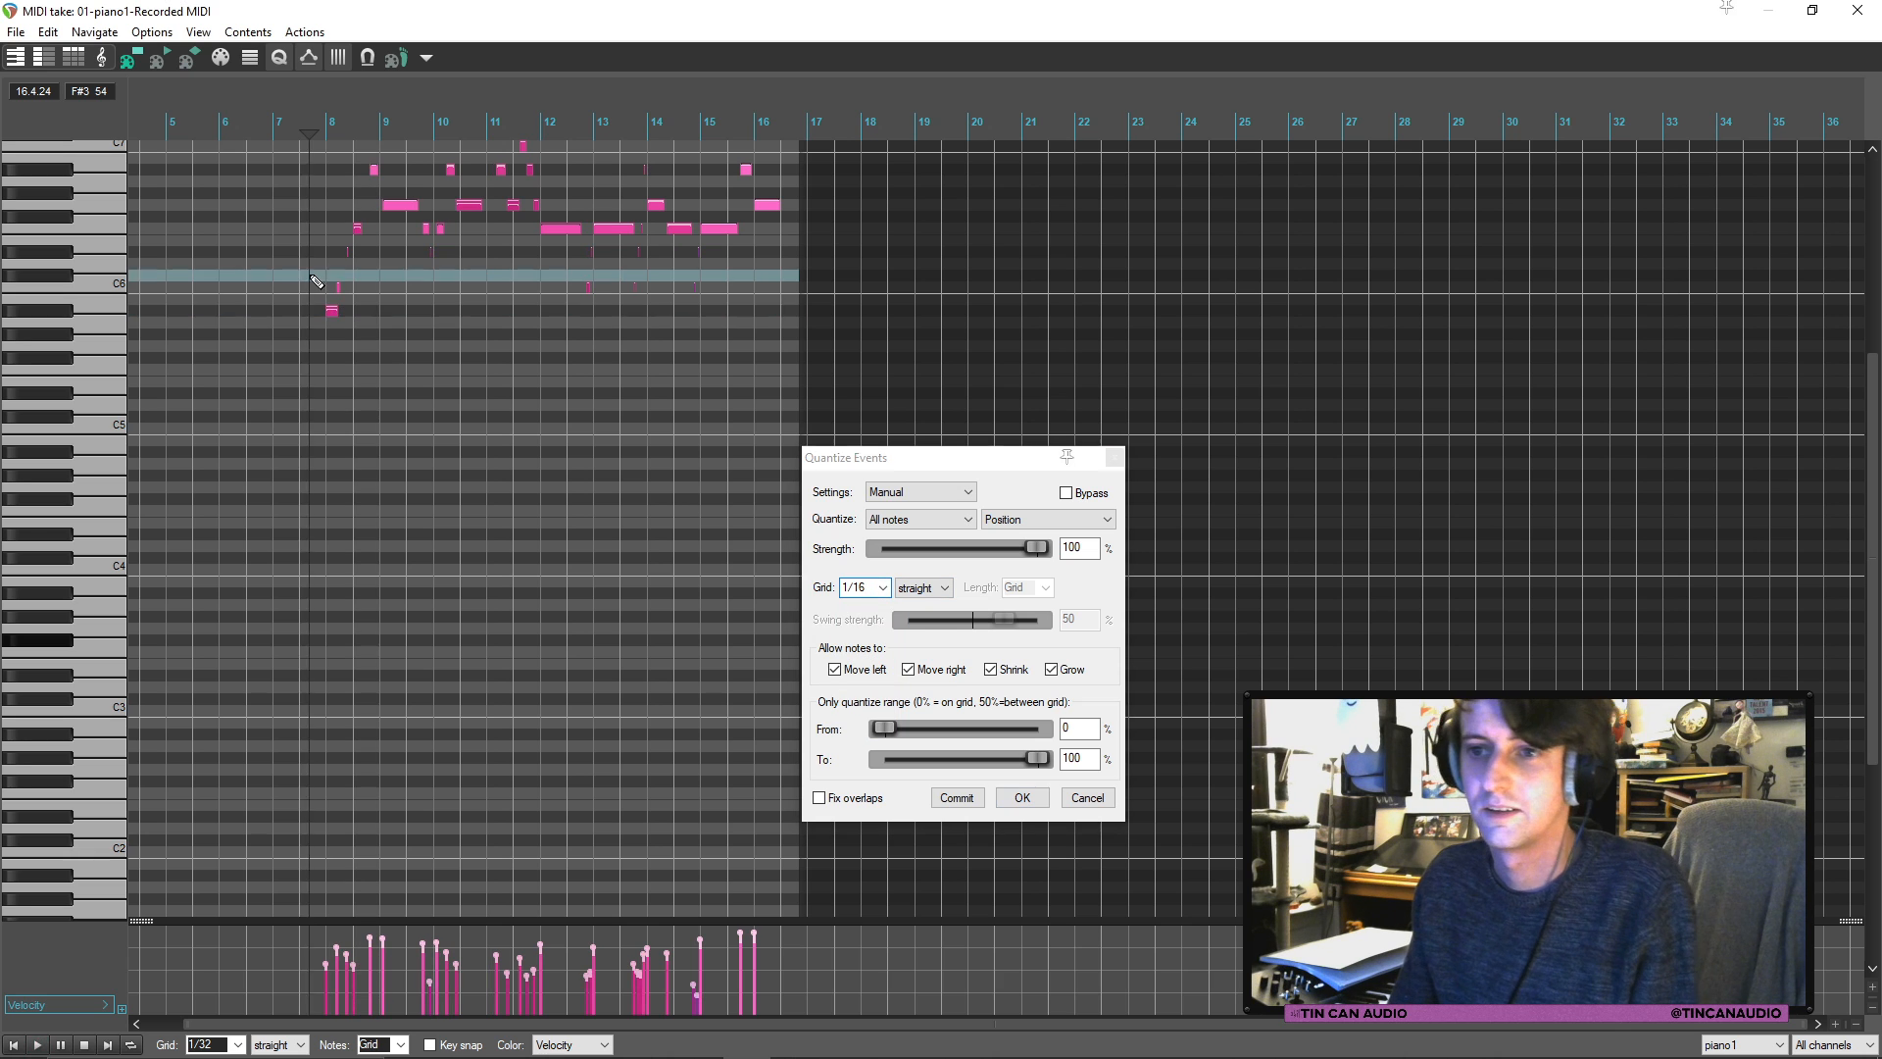
scroll(491, 327, "up", 5)
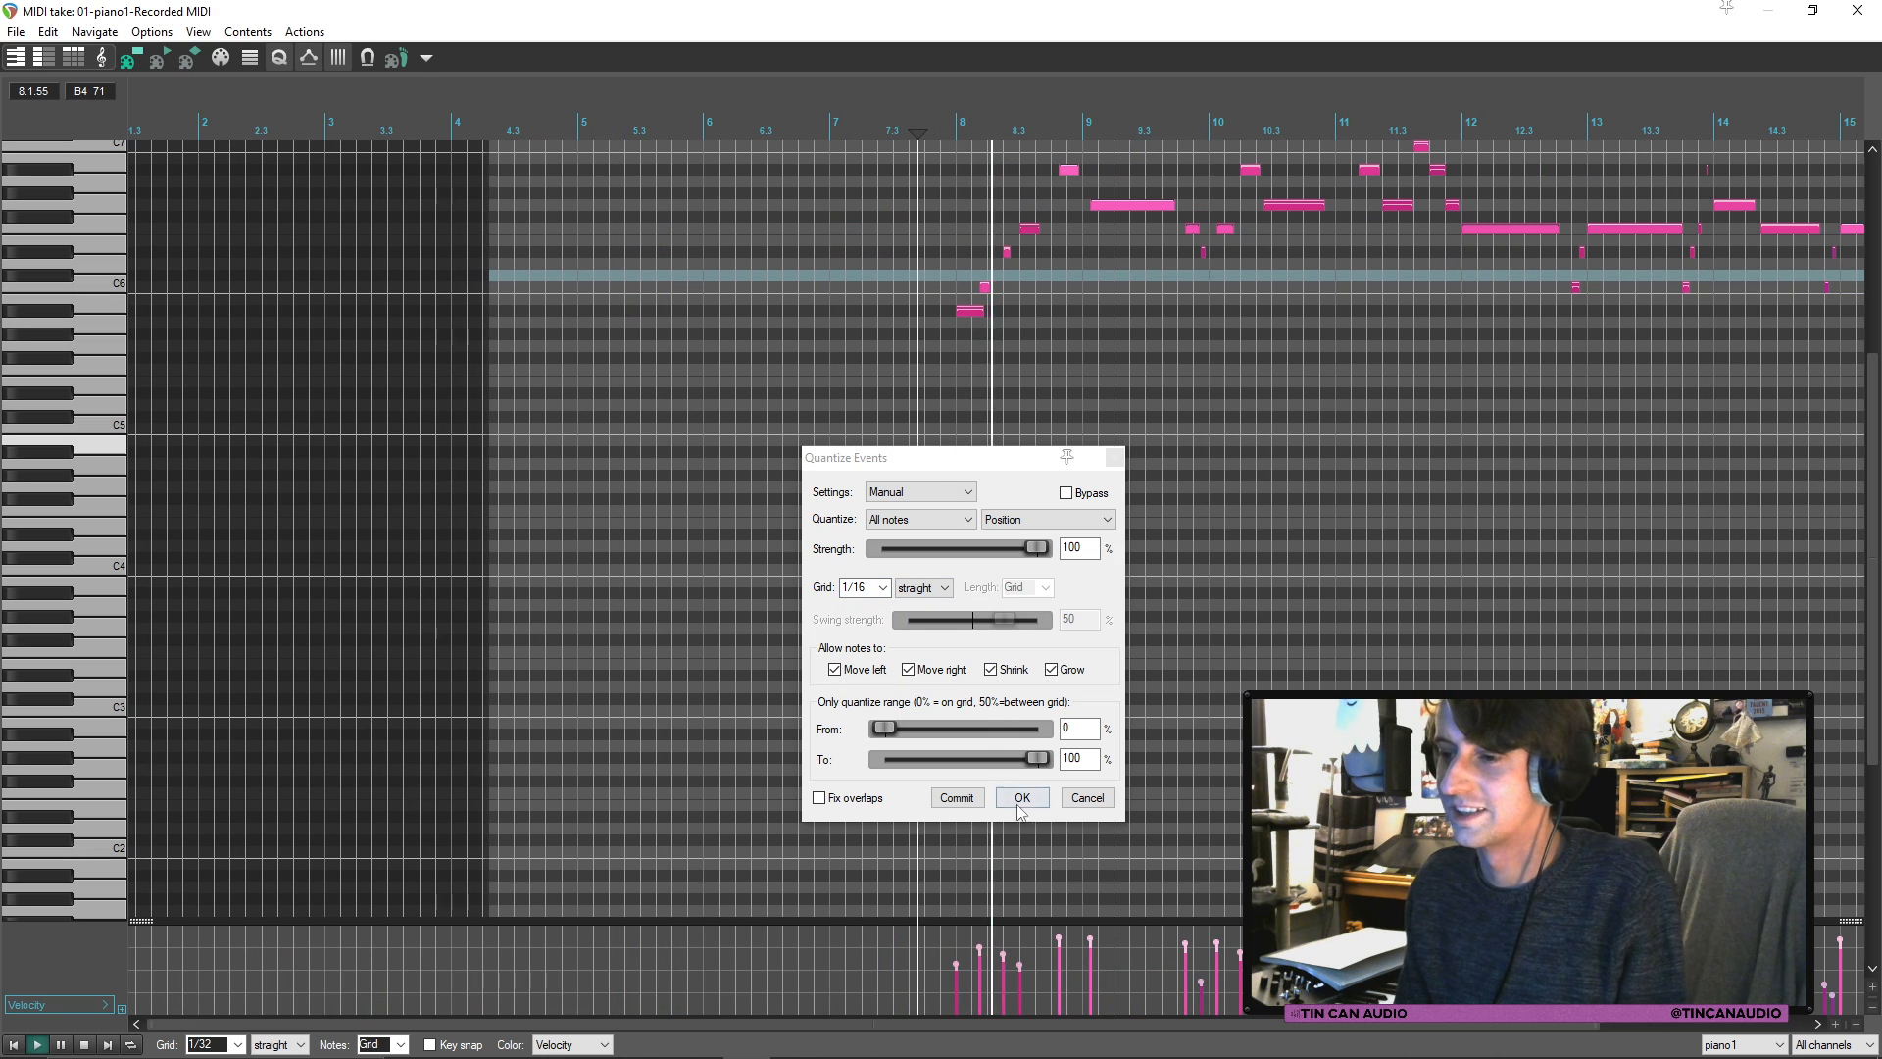
left_click(1021, 796)
key("space")
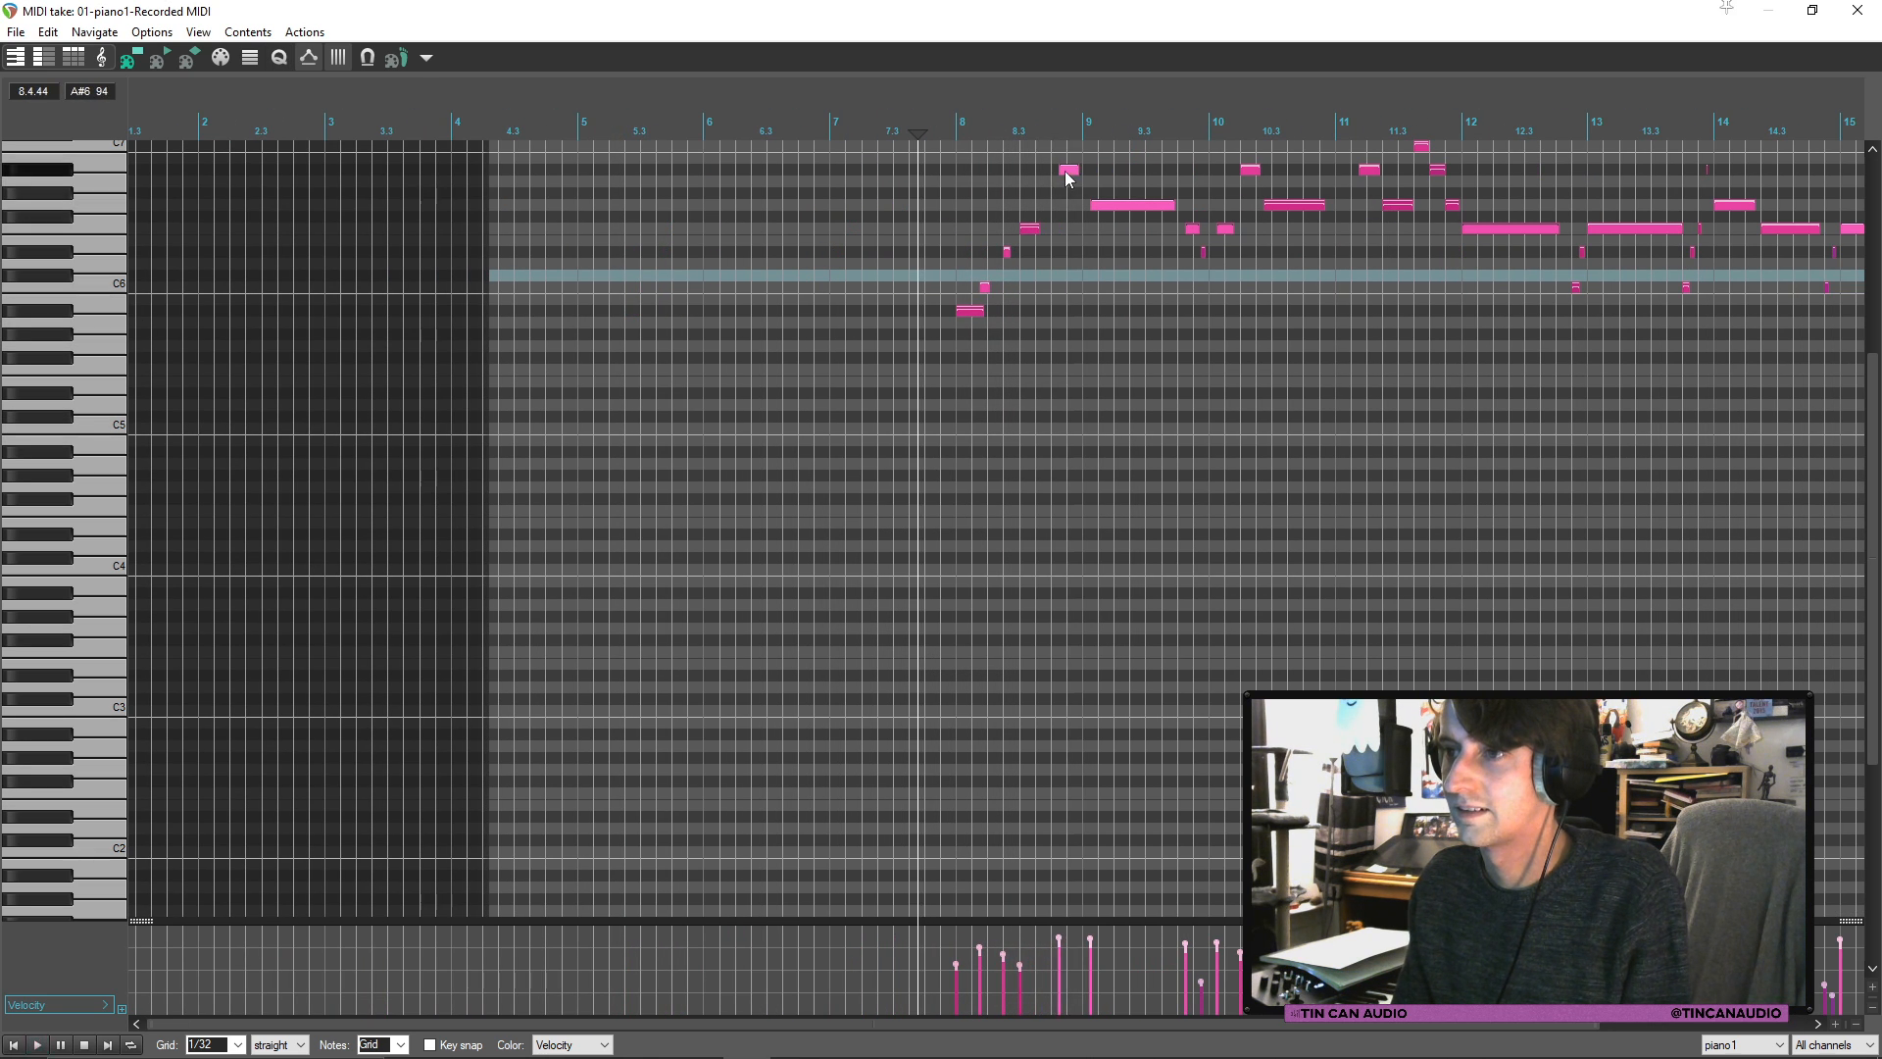
Step: Extend the starts of the A#6 note before bar 9 and the long G6 note slightly earlier, and play back from bar 8
left_click(1065, 171)
left_click(996, 182)
key("space")
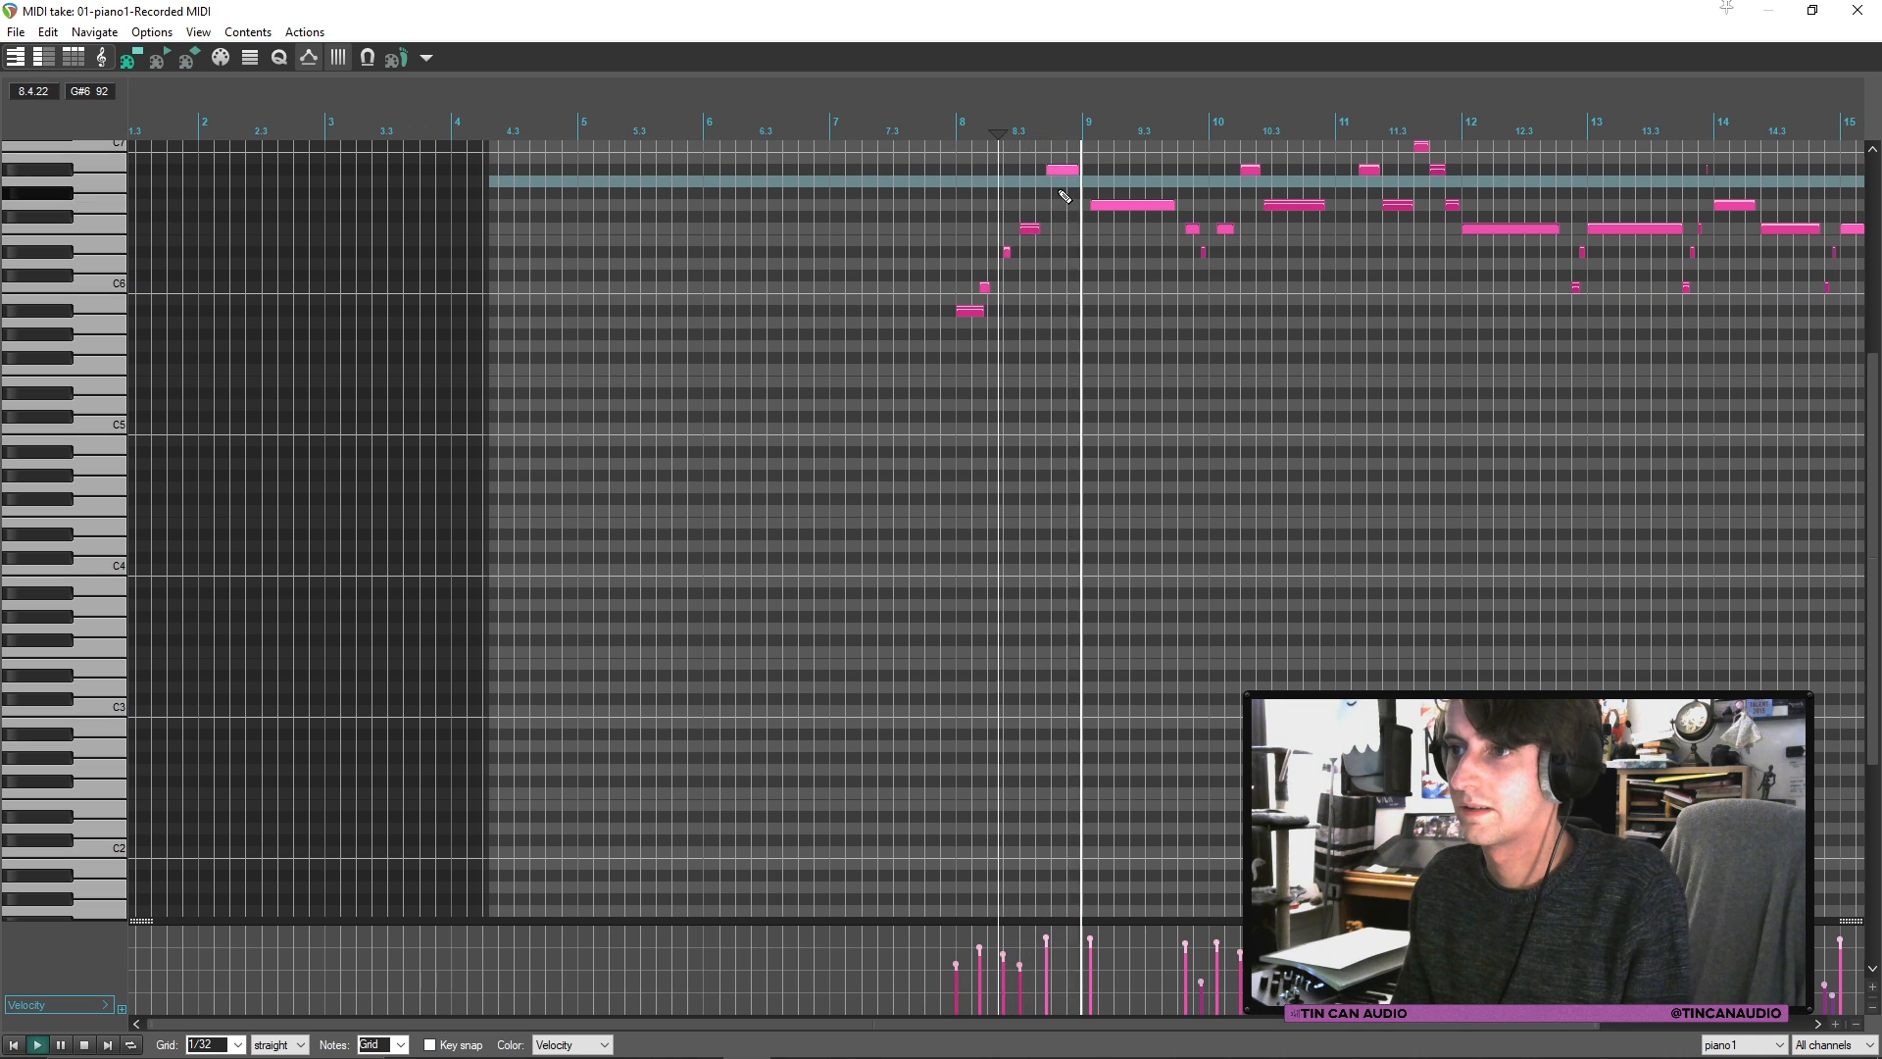
left_click_drag(1092, 209, 1076, 208)
key("space")
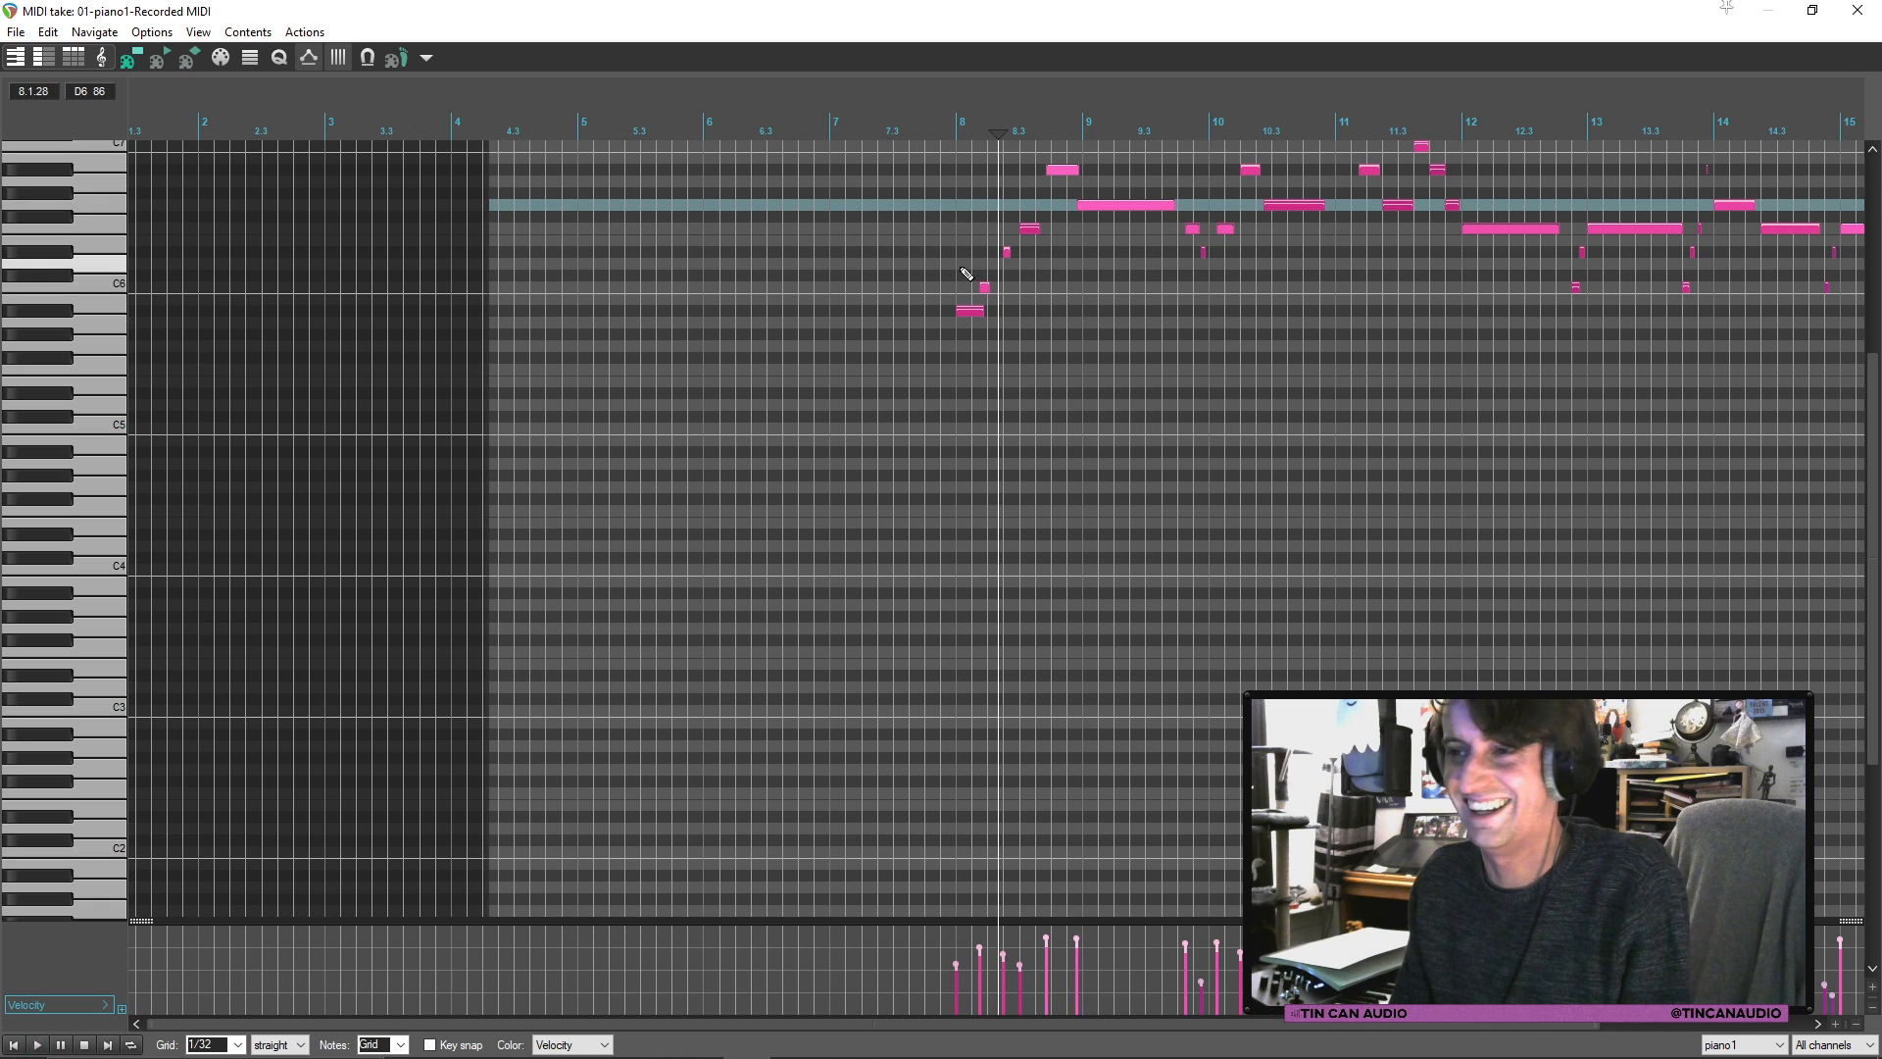
left_click(956, 263)
key("space")
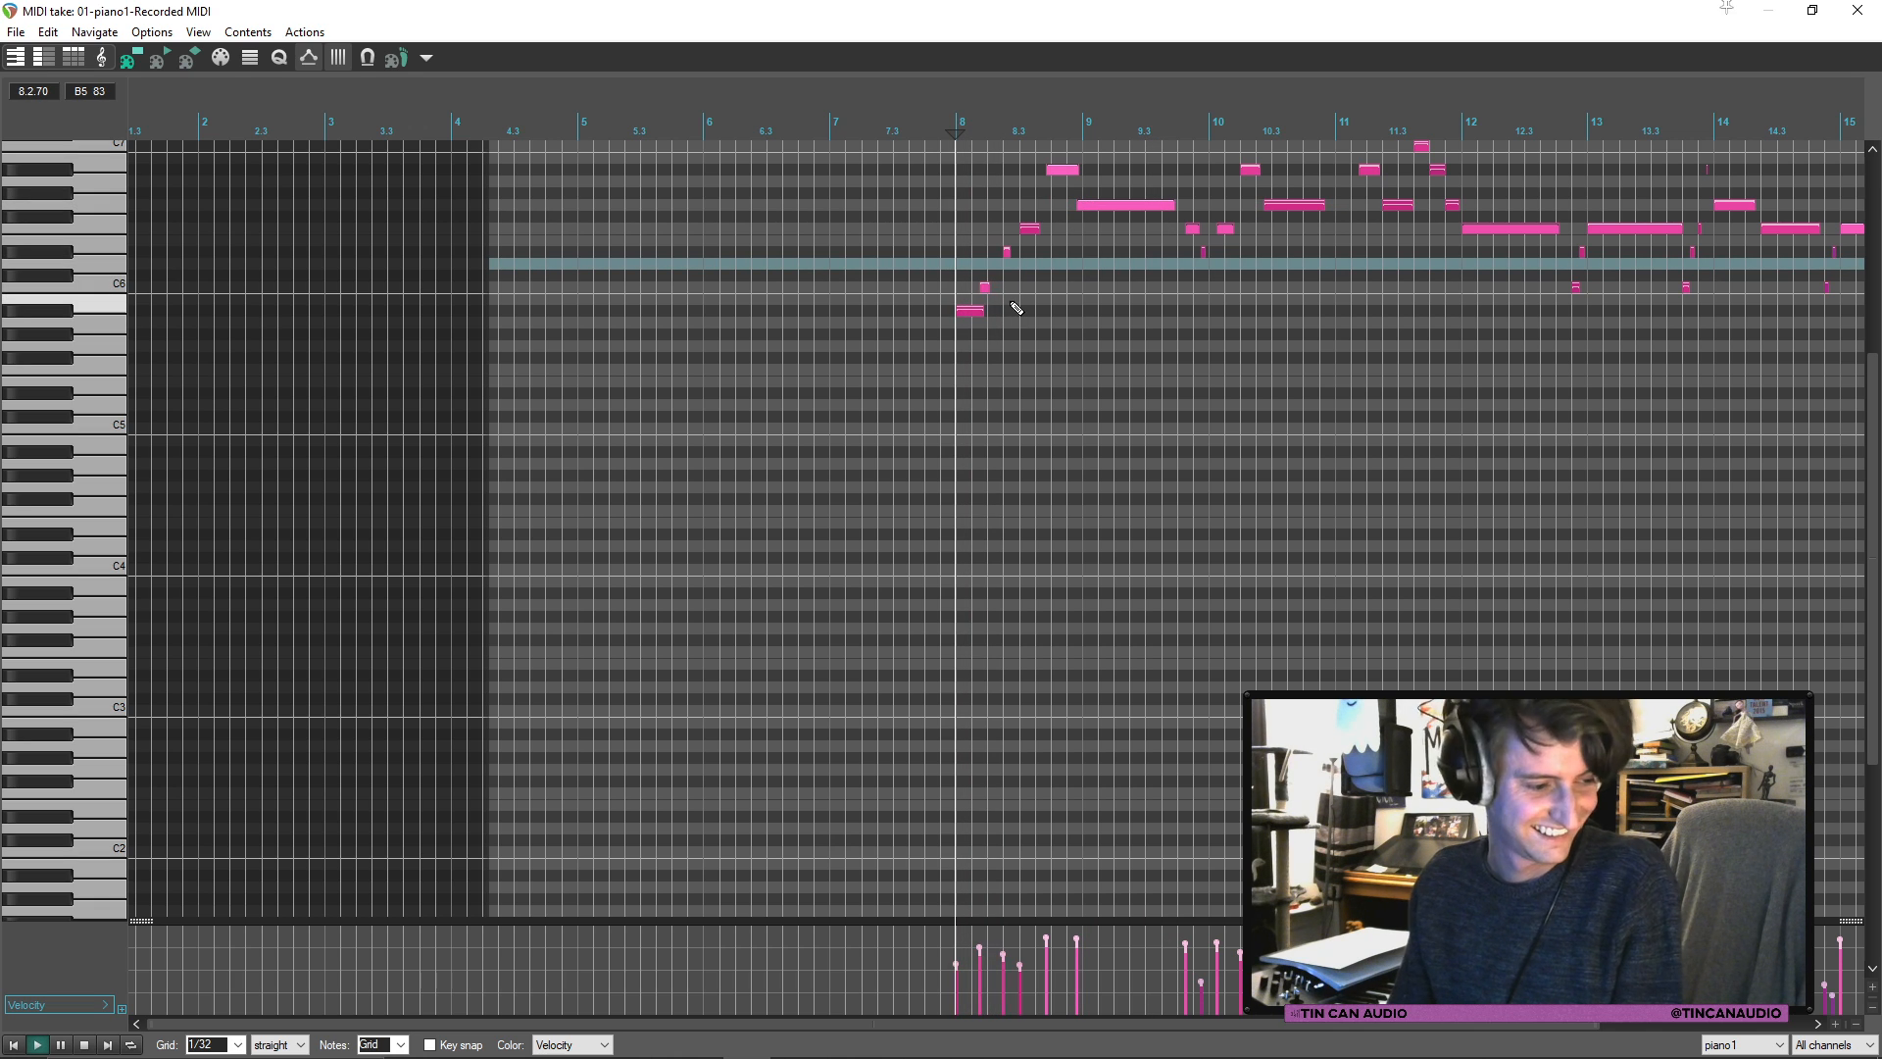
Step: Trim the A#6 note's start slightly later, move the long G6 note's start back onto bar 9 and replay from bar 8
left_click(1048, 171)
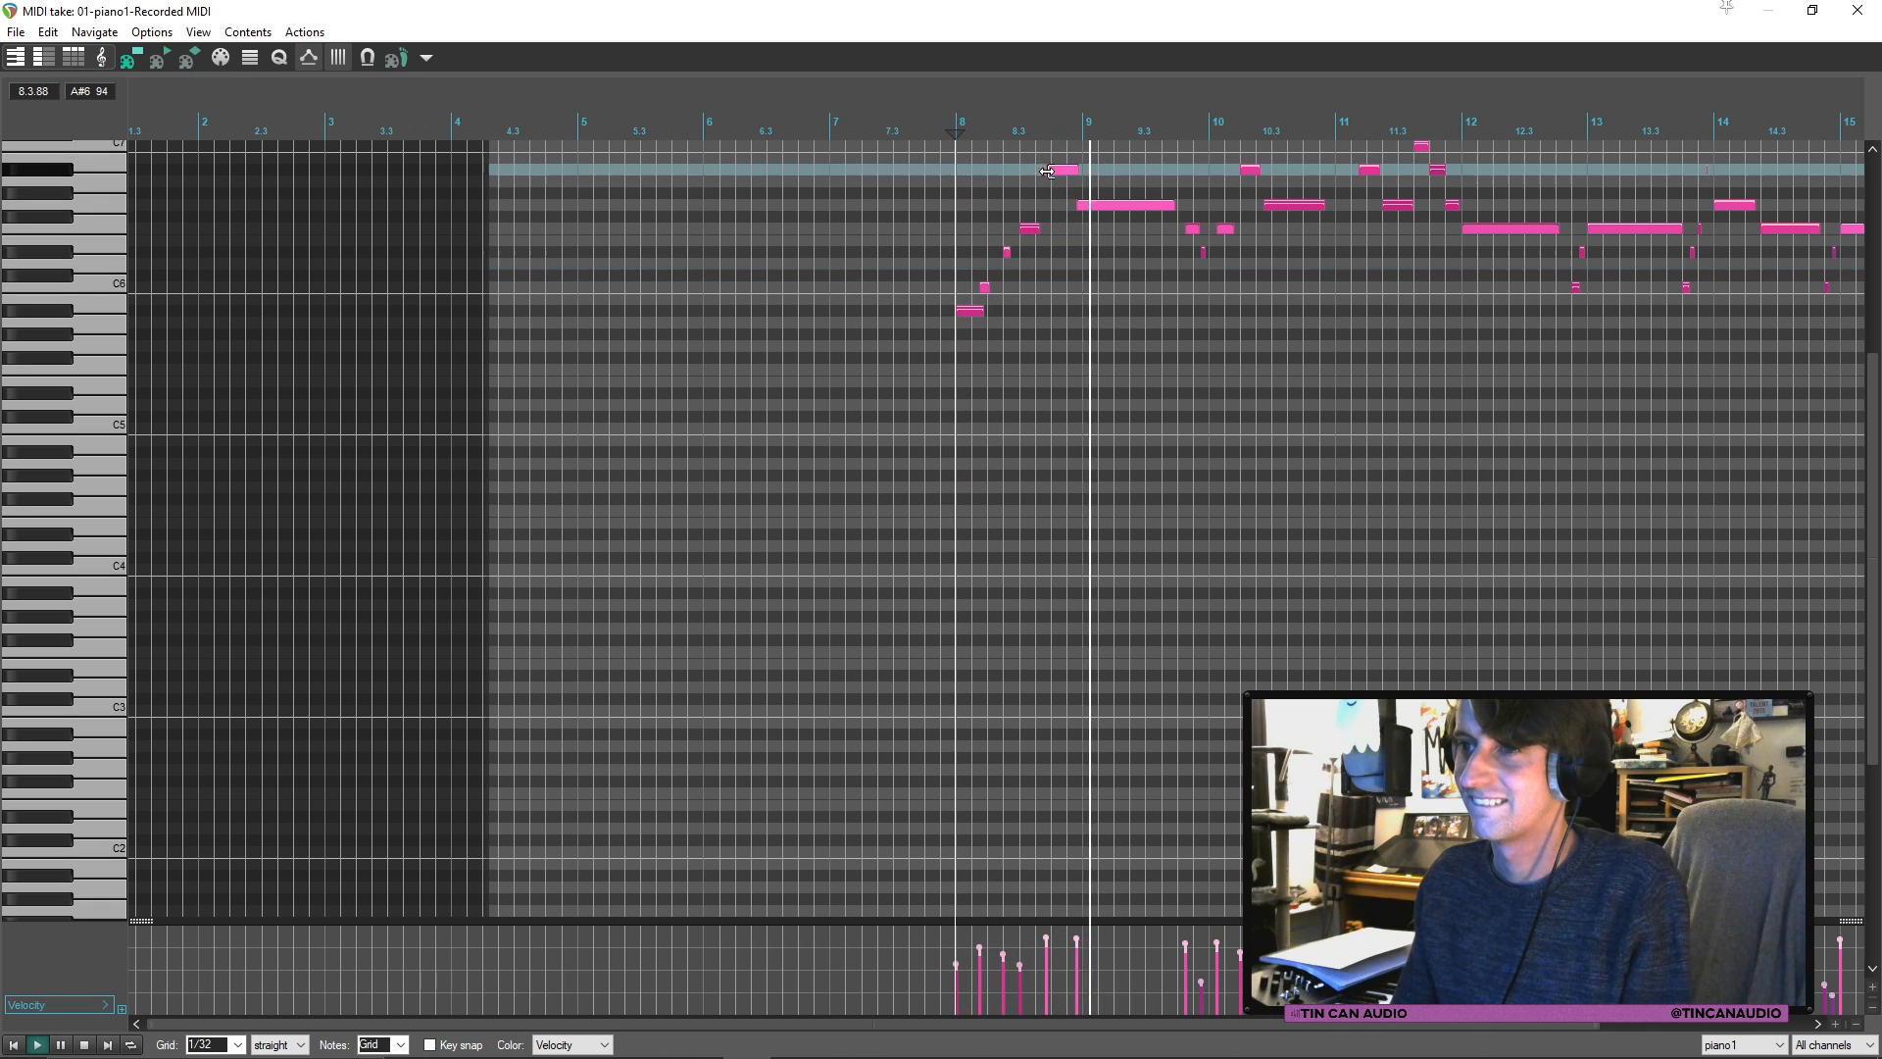
key("space")
key("space")
left_click(1081, 208)
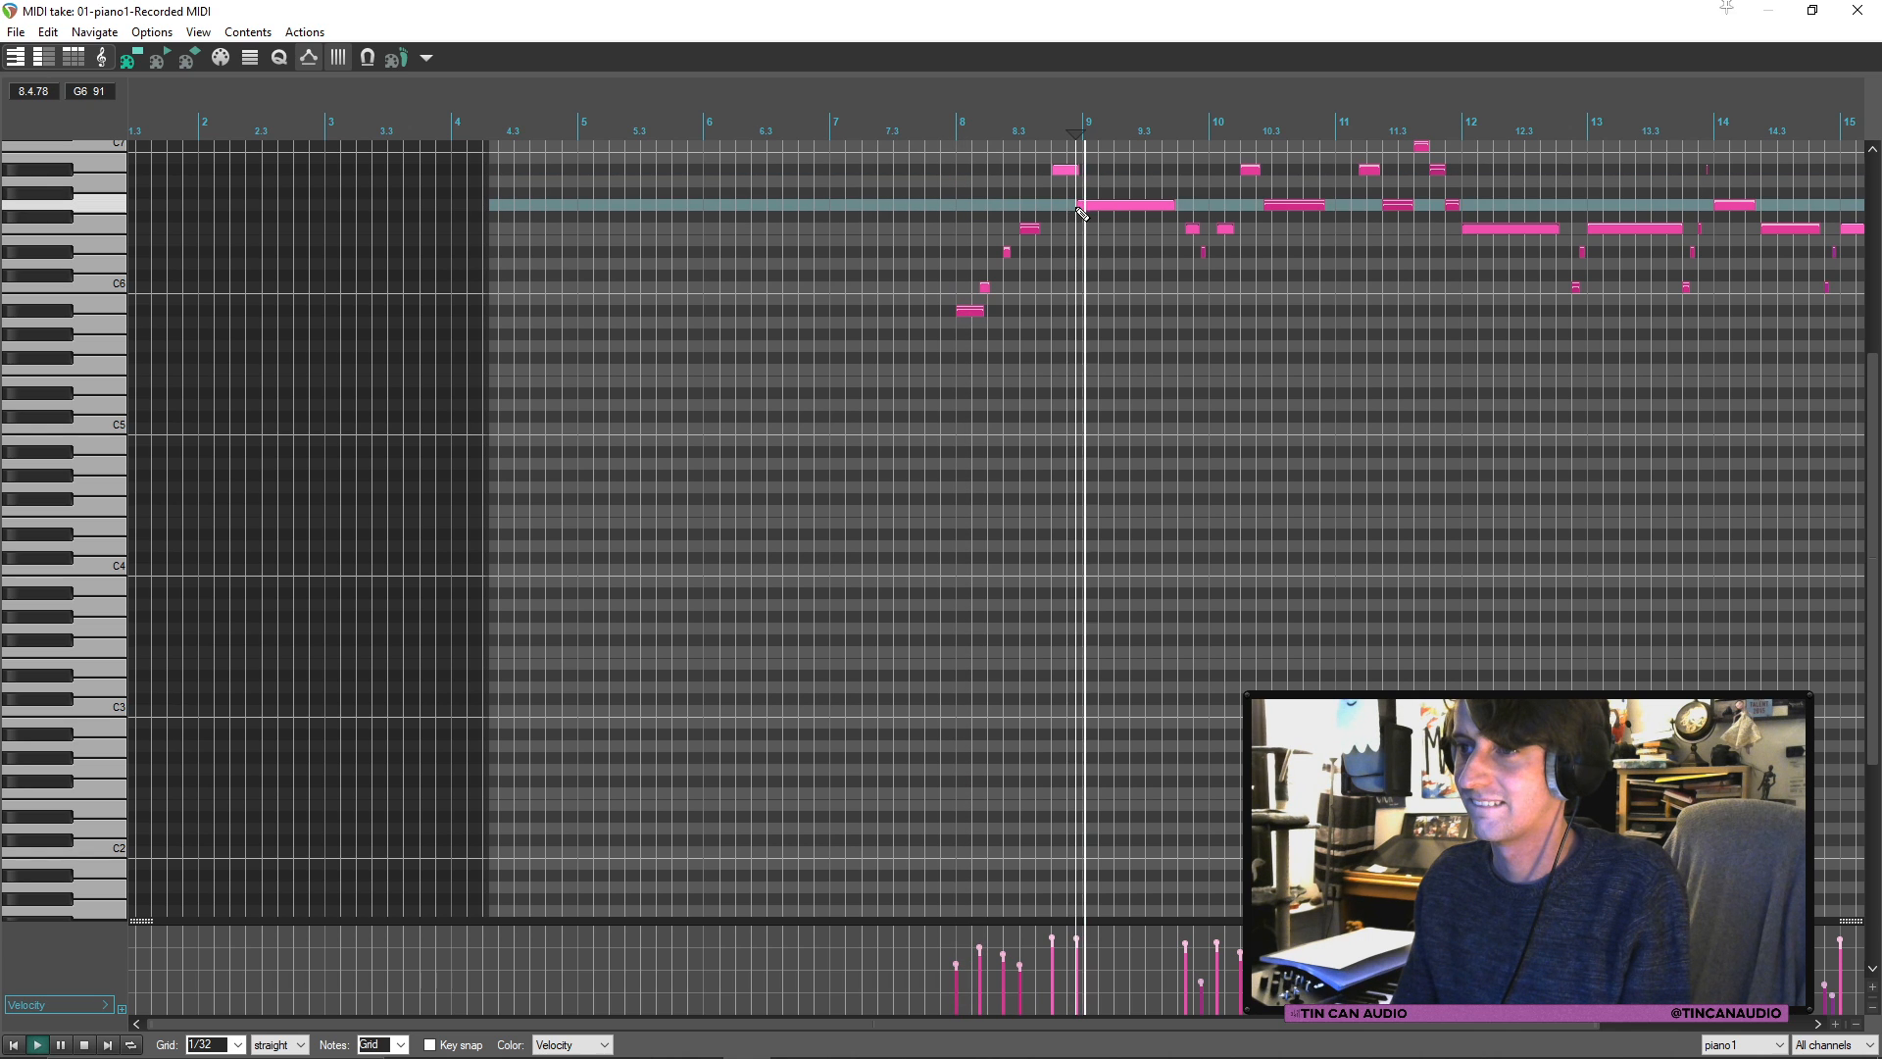
left_click_drag(1077, 207, 1084, 208)
left_click(956, 238)
key("space")
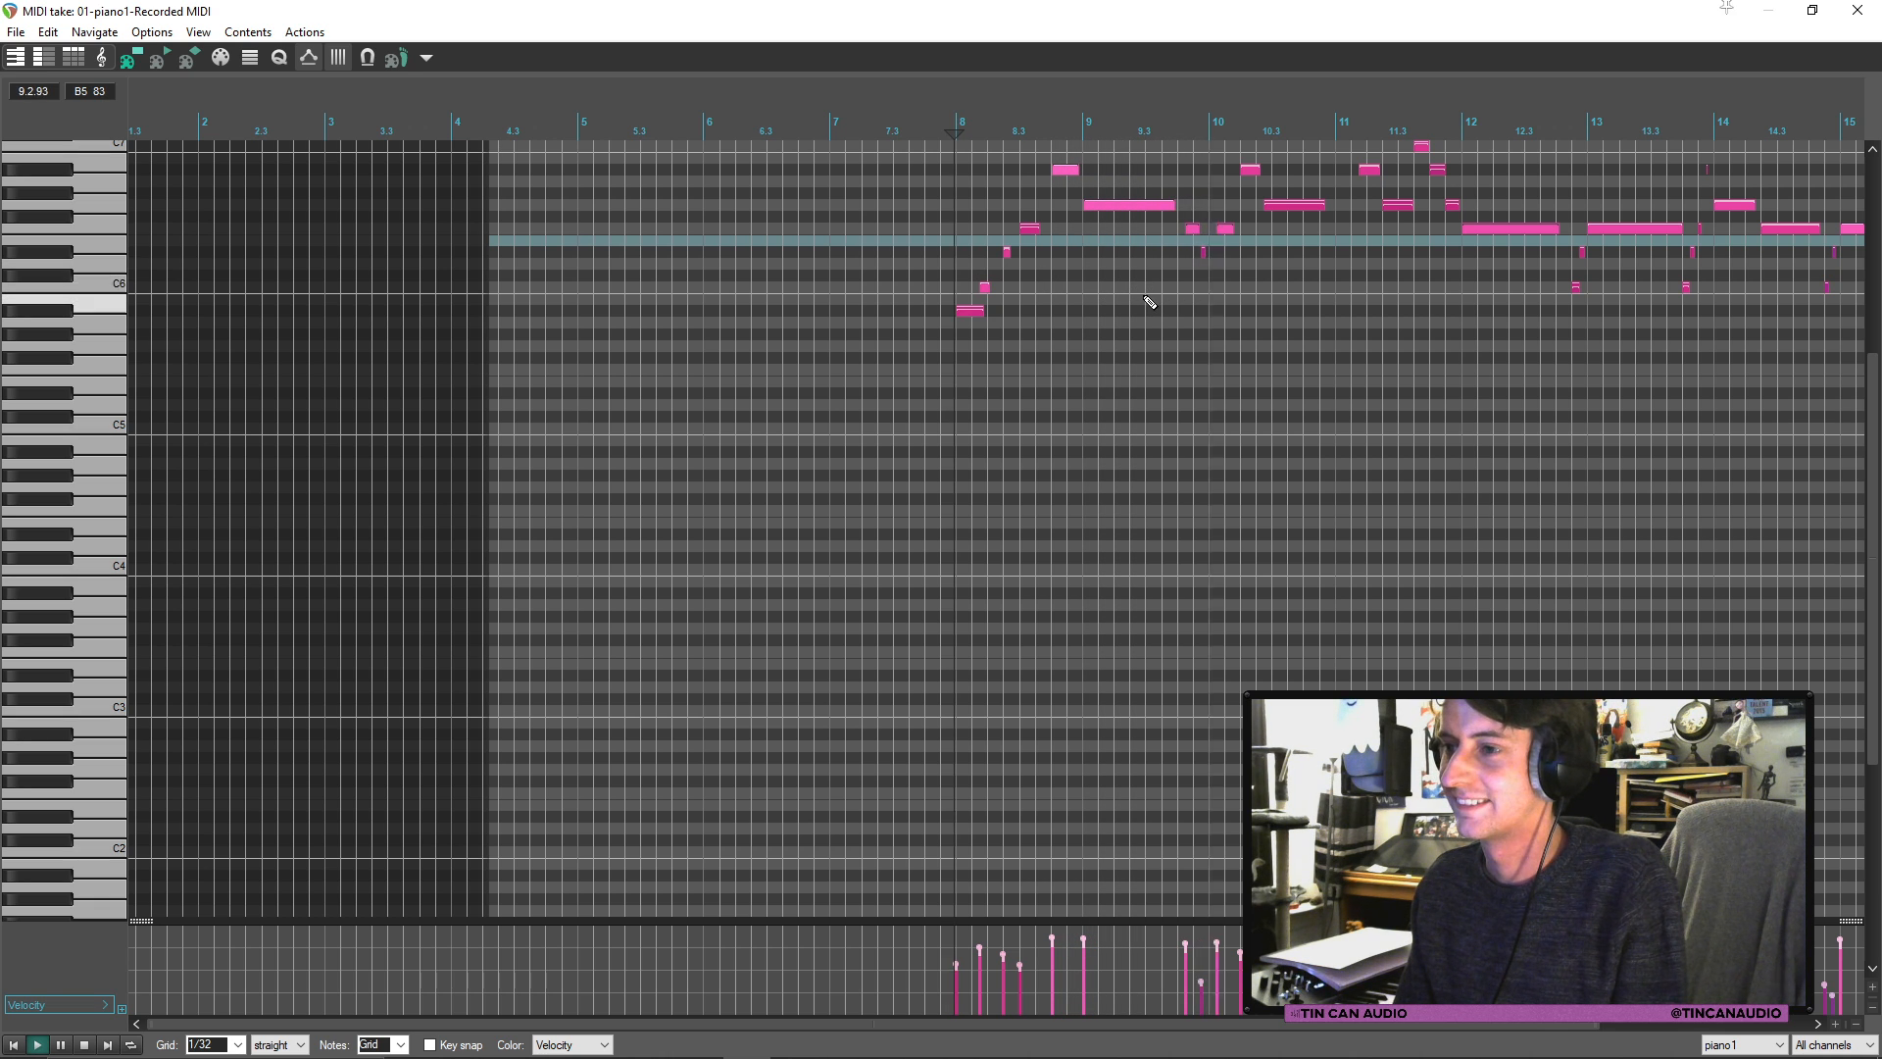
Step: Listen through the melody from bar 8 and check the short F6 note near the end of bar 9
scroll(1201, 253, "up", 1)
scroll(1201, 247, "down", 1)
key("space")
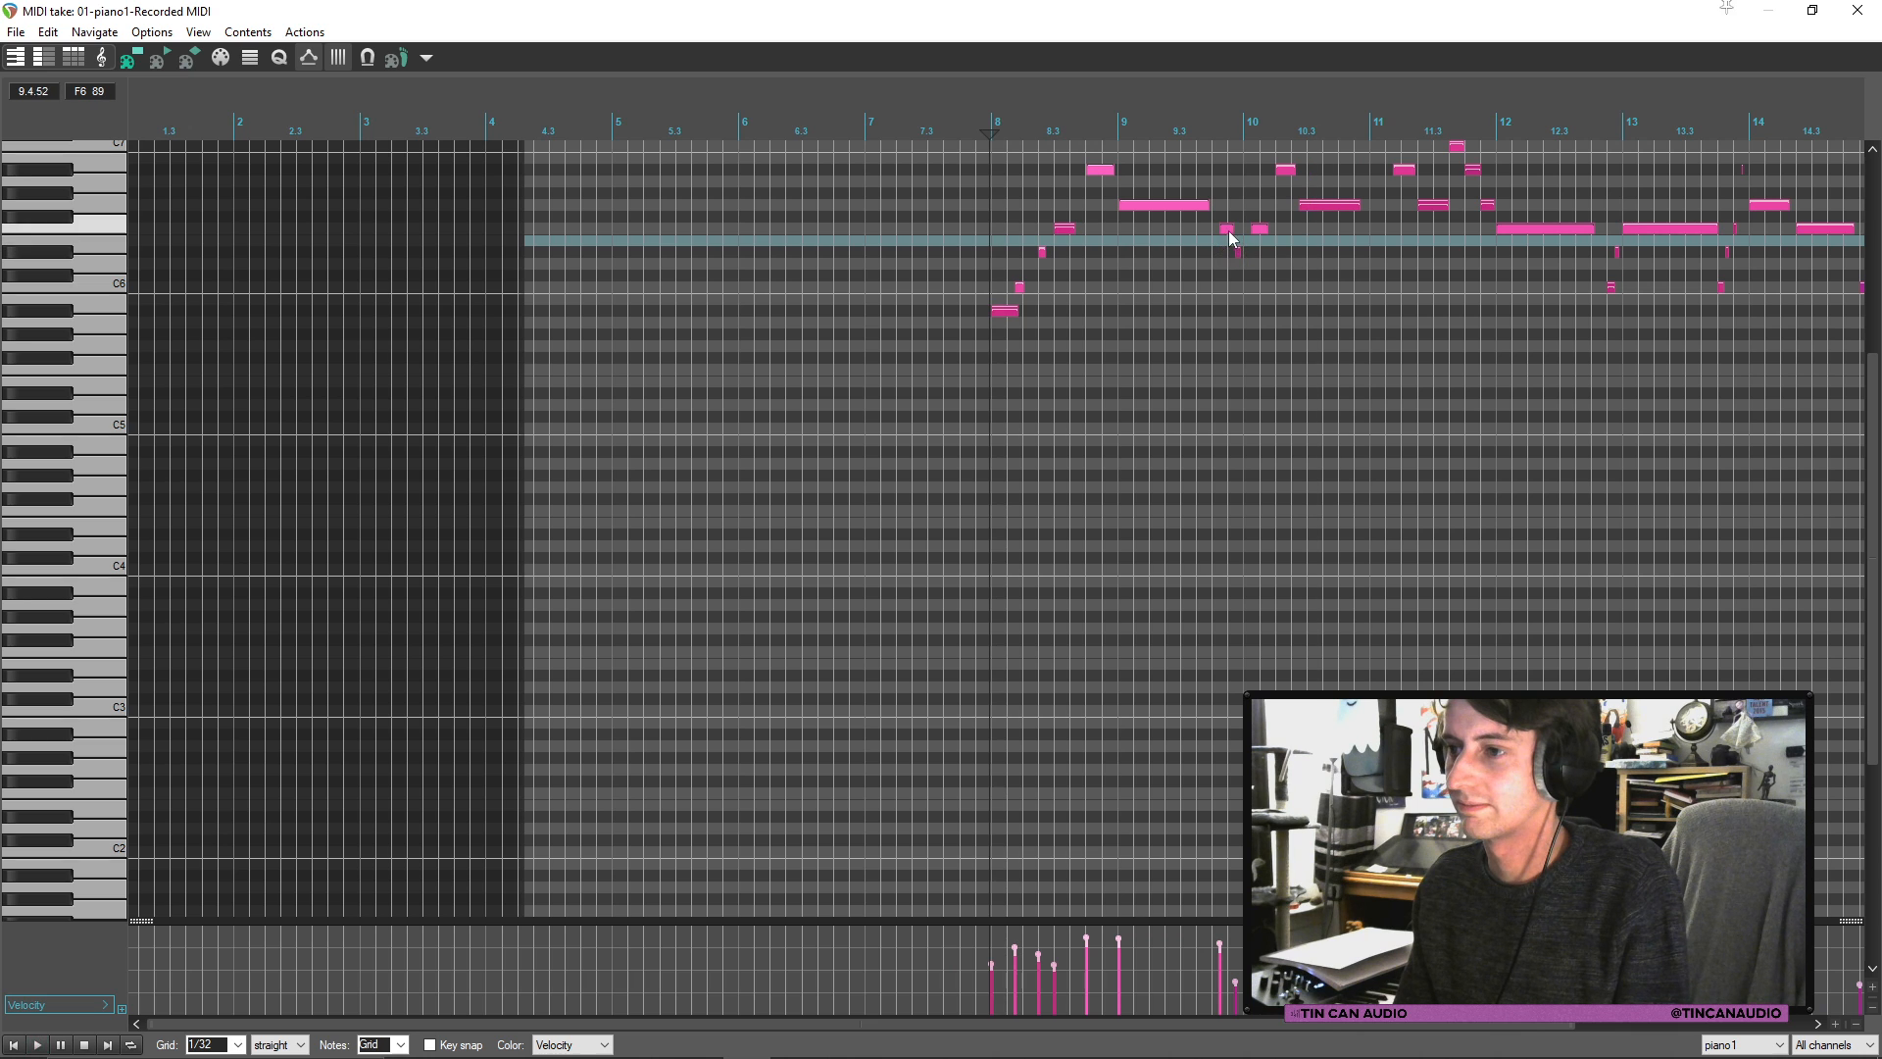
left_click(1230, 232)
scroll(1247, 250, "down", 3)
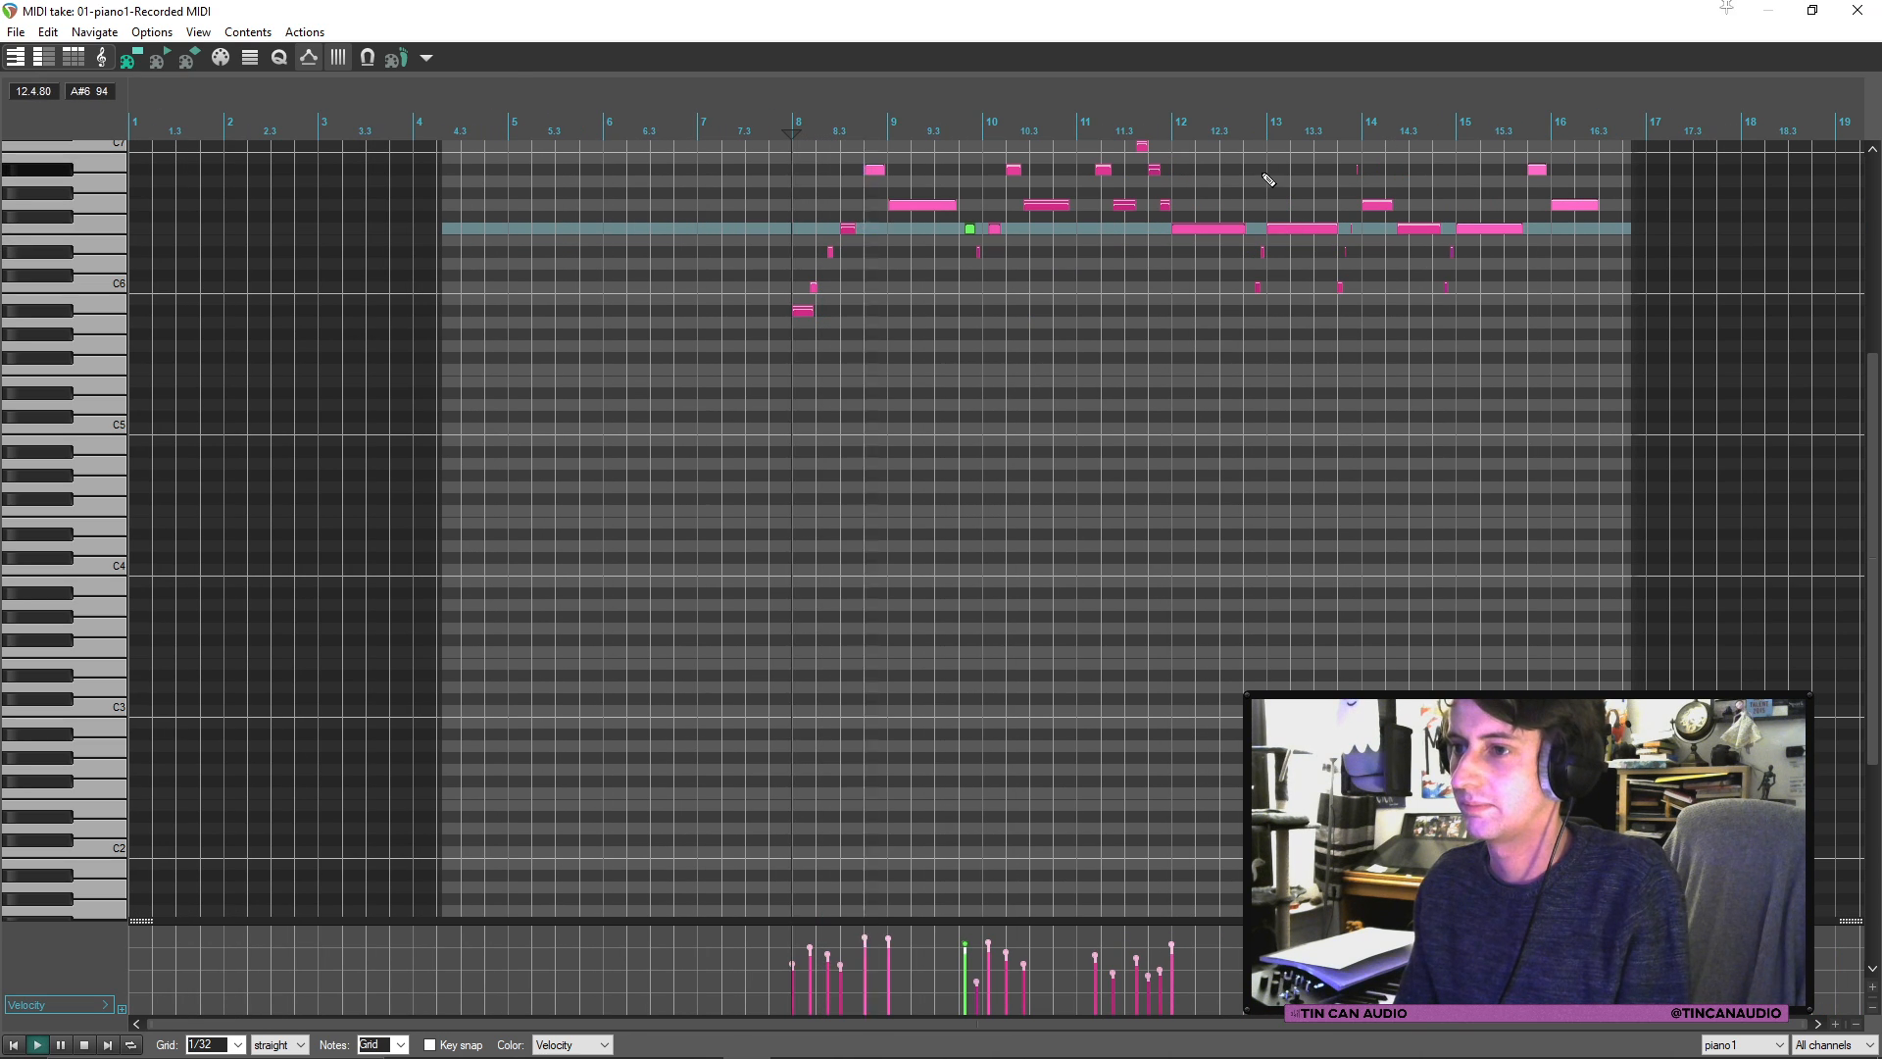
key("space")
Step: Close the MIDI editor, add a child track below piano1 and move the melody item onto it
left_click(1857, 9)
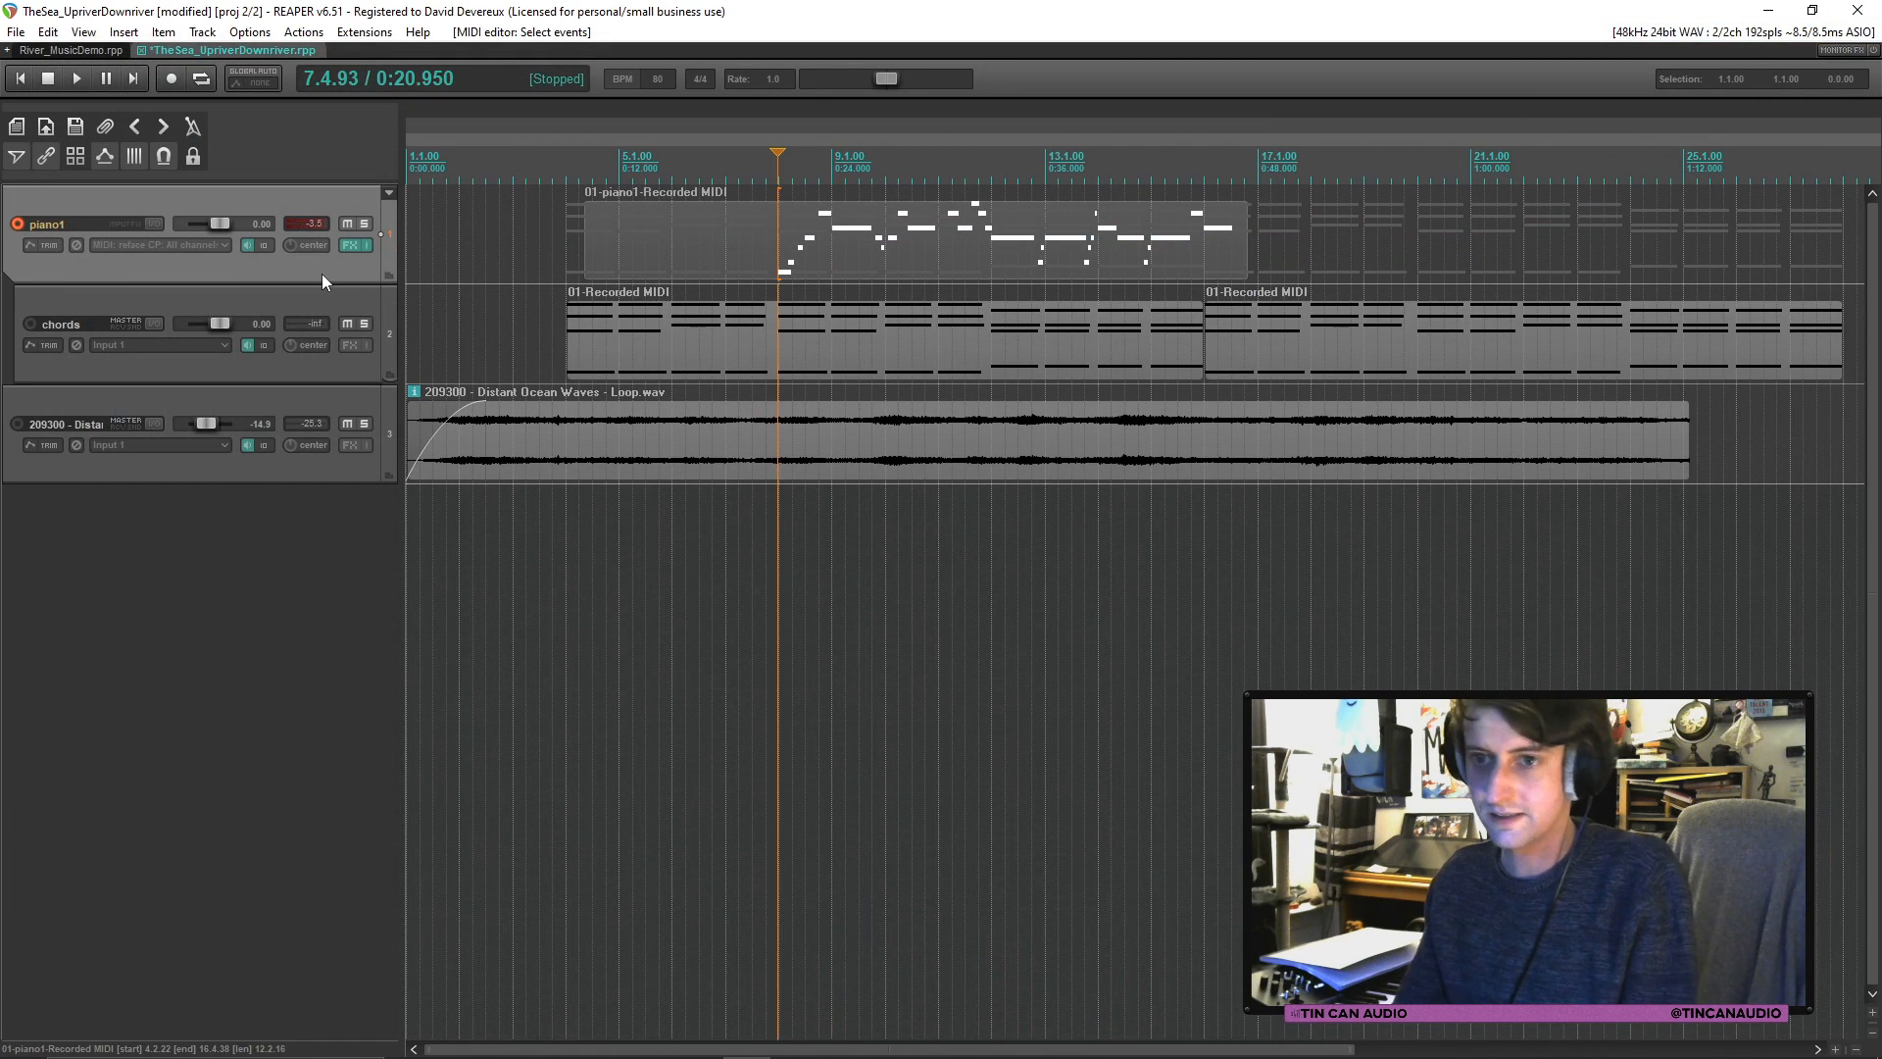
key("ctrl+t")
left_click_drag(779, 190, 778, 292)
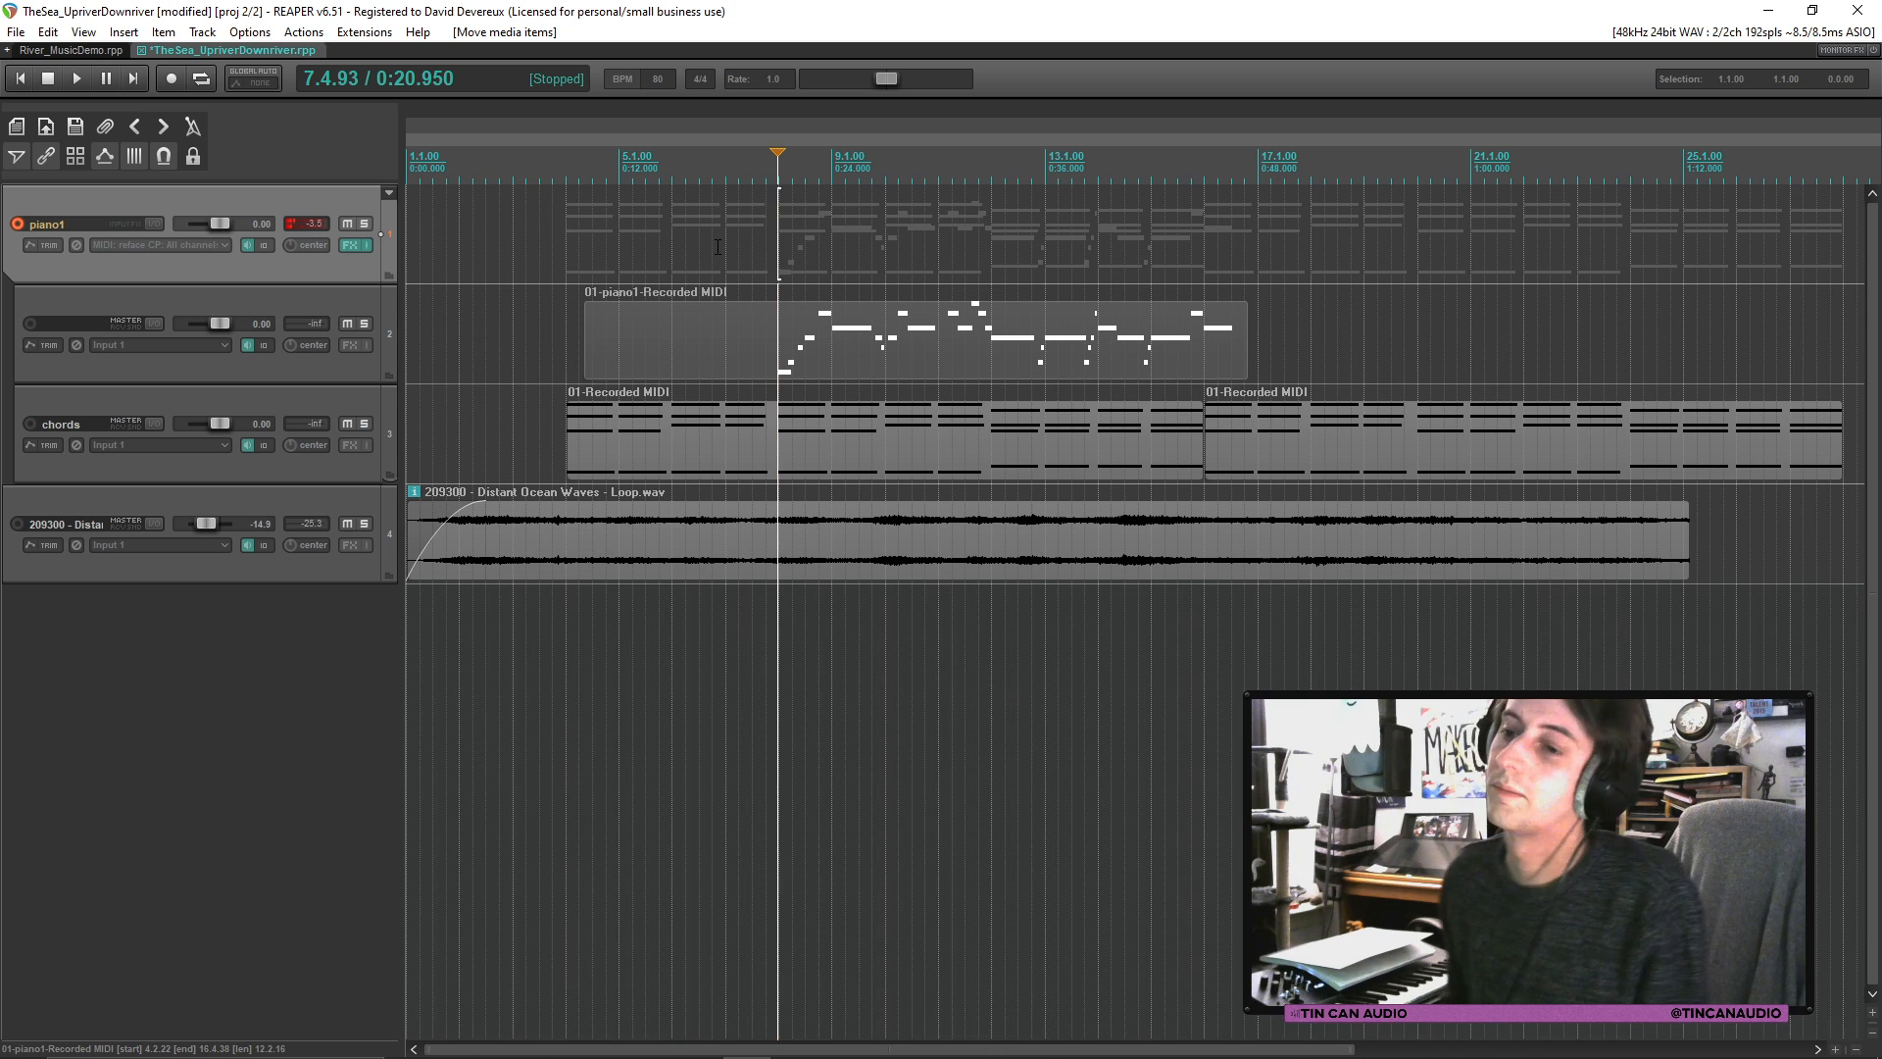
Step: Record a replacement melody take about five bars long on piano1, starting at bar 7, and save it
left_click(724, 241)
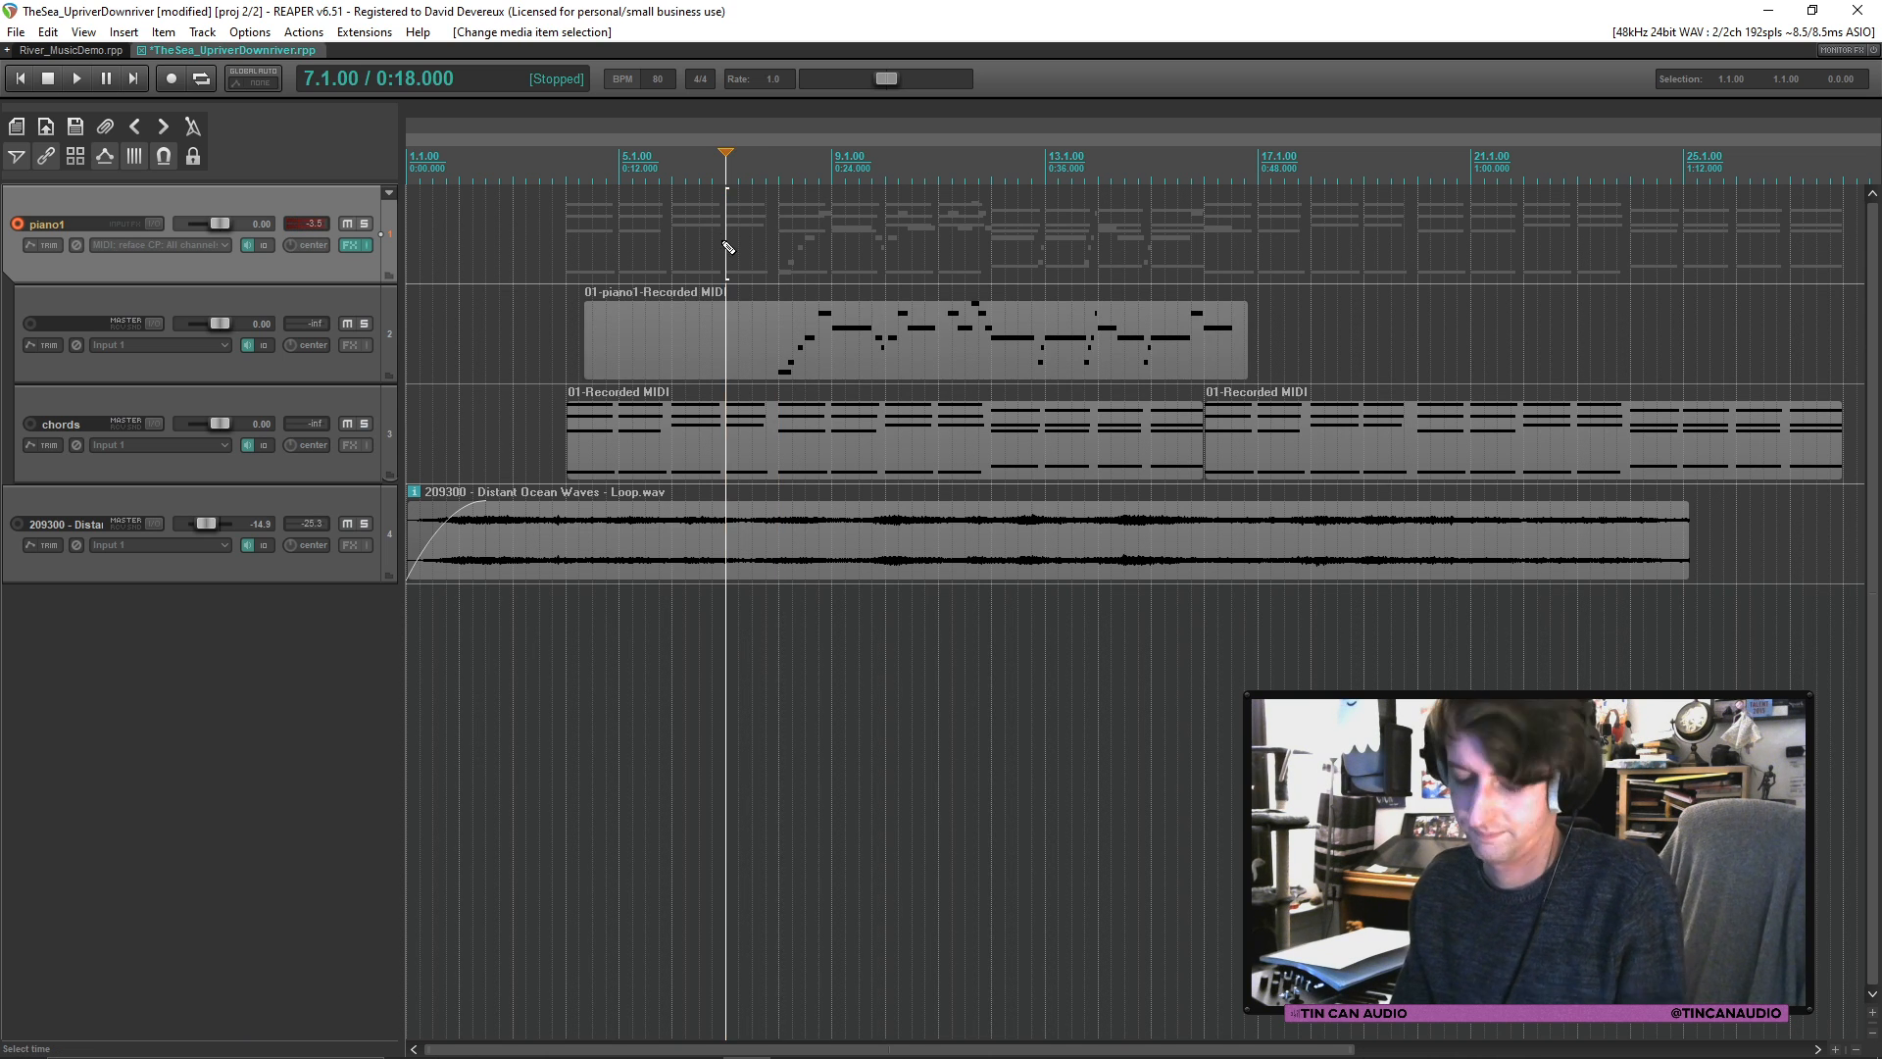
key("ctrl+r")
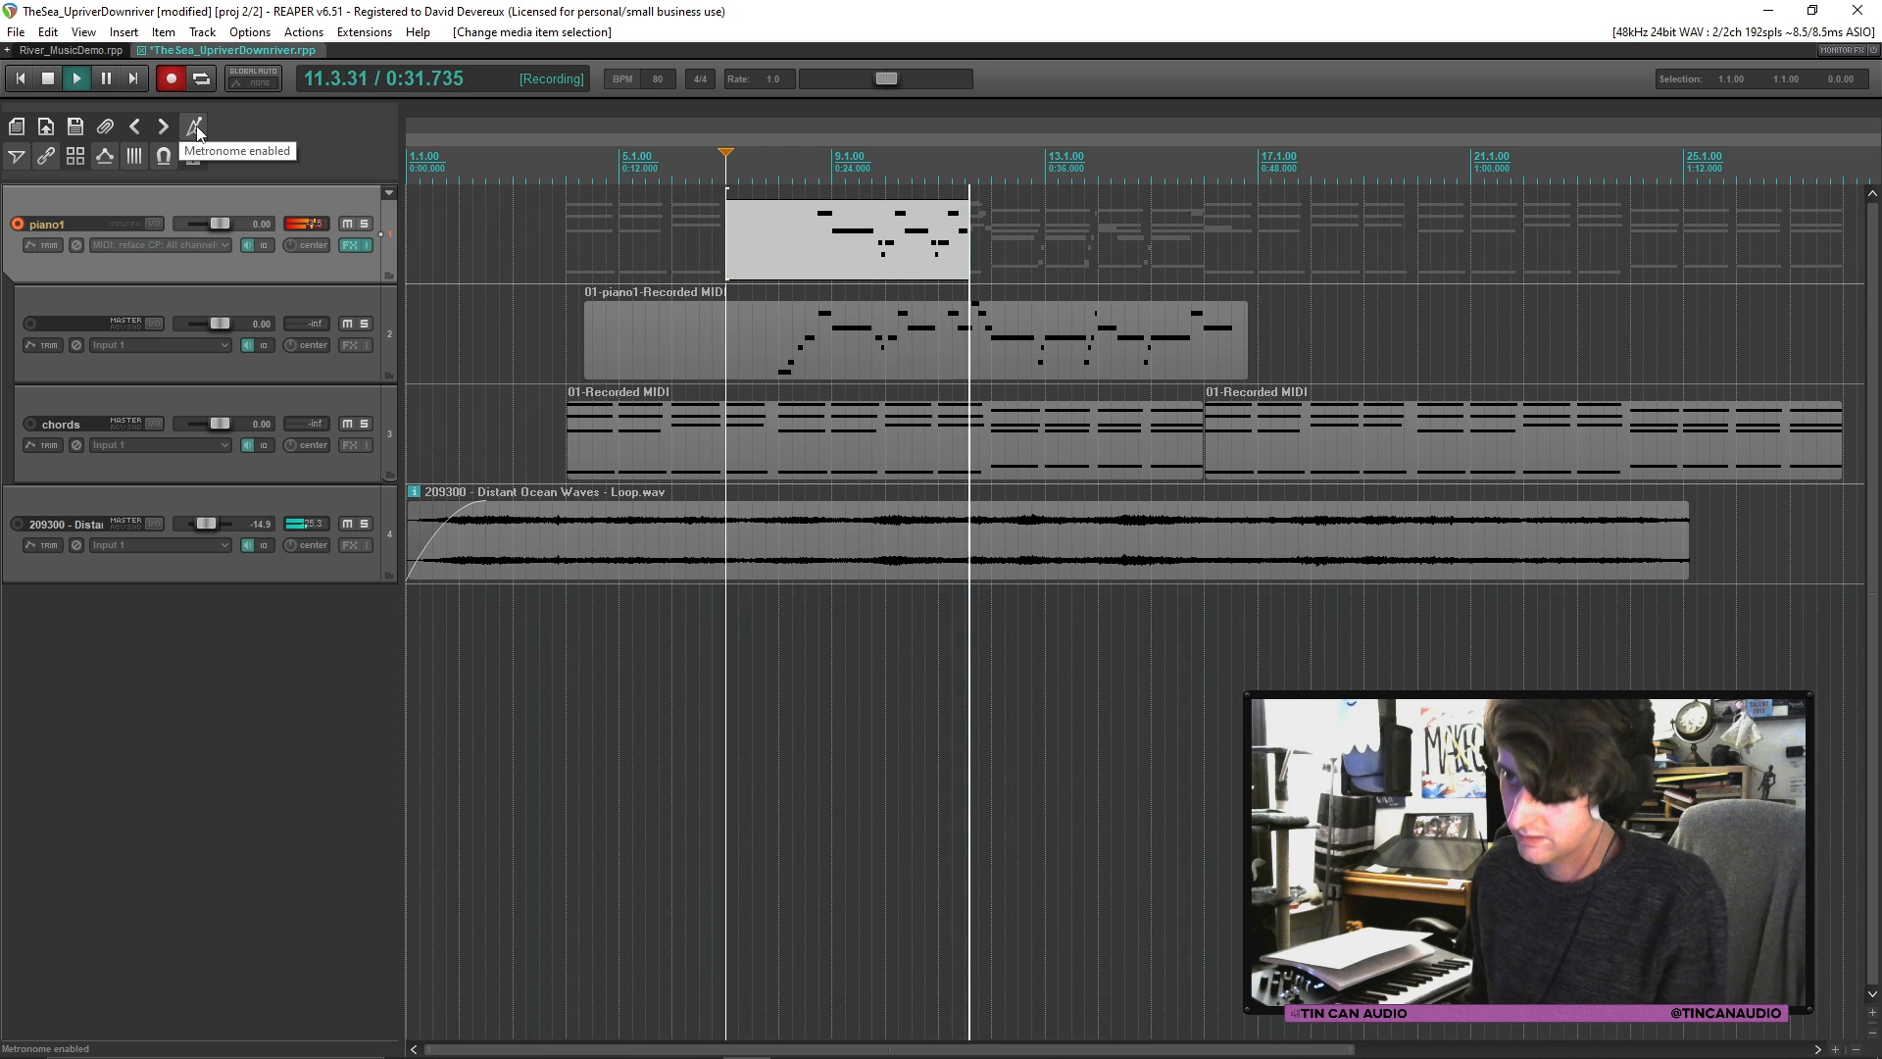
key("space")
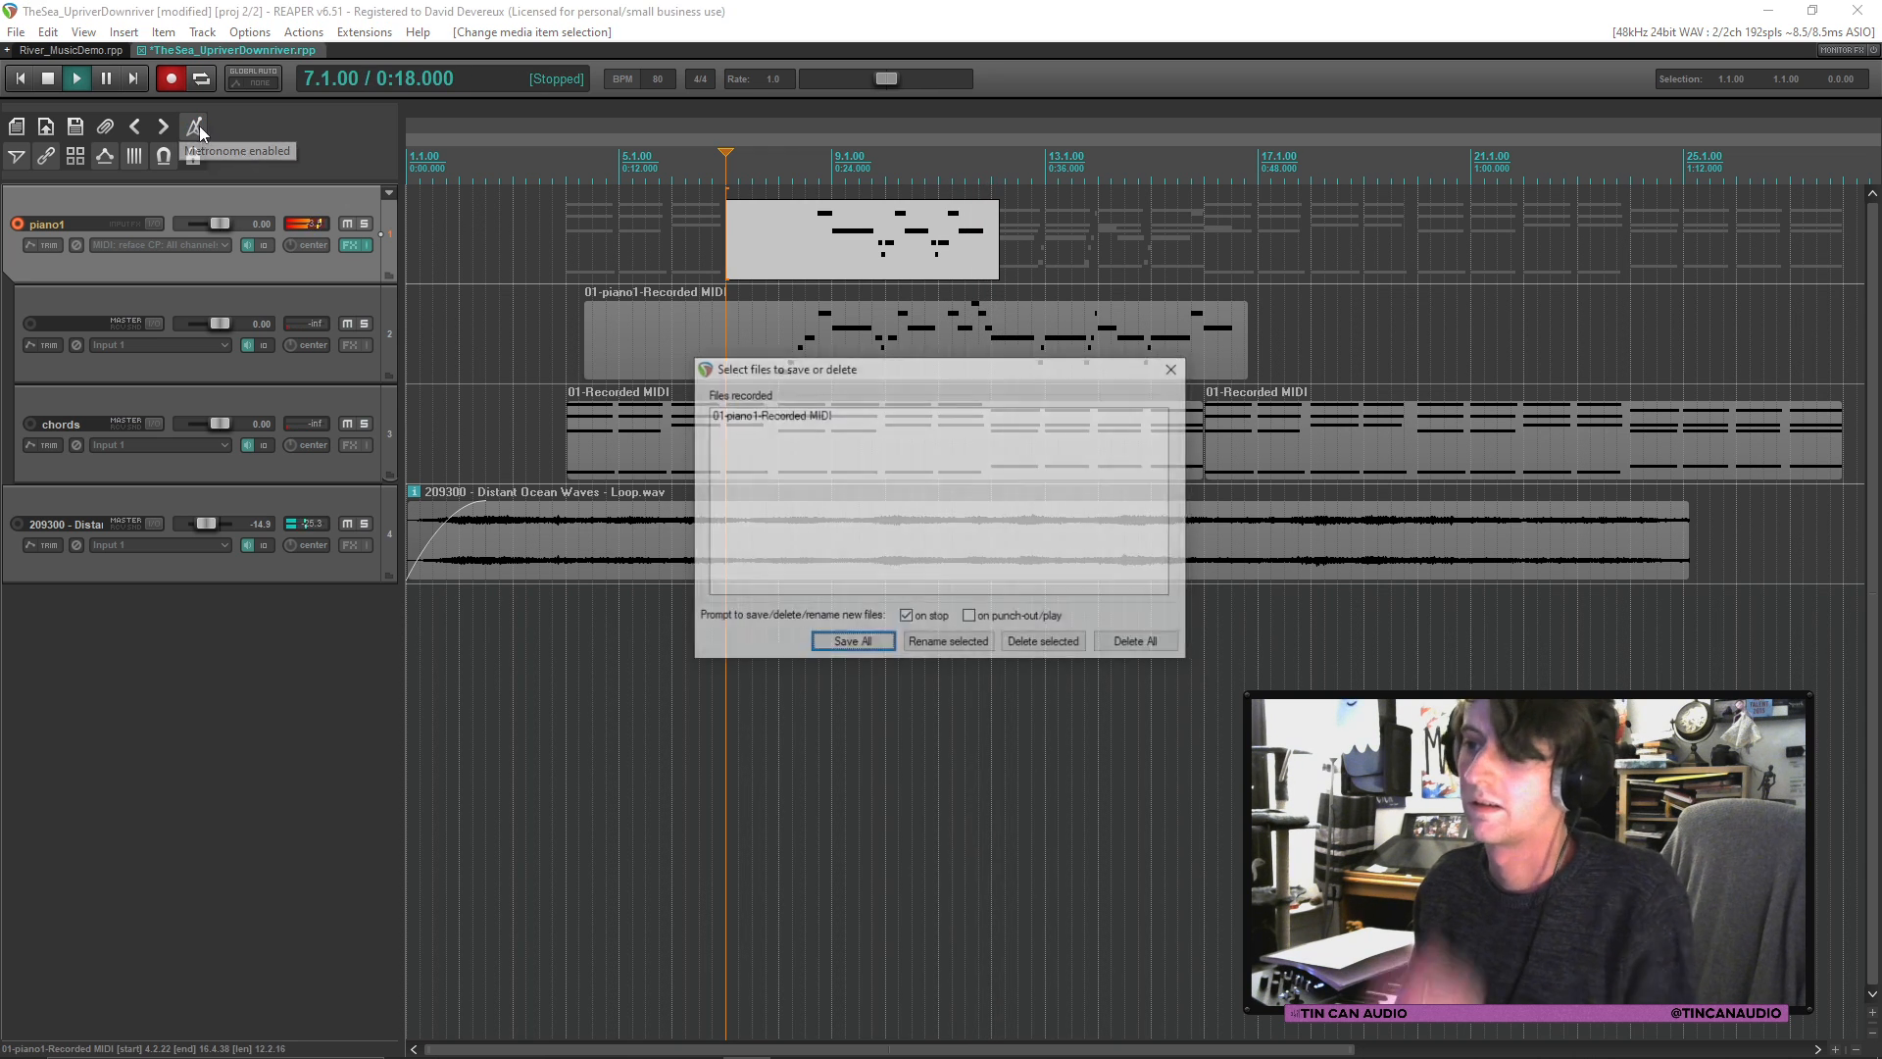
left_click(851, 643)
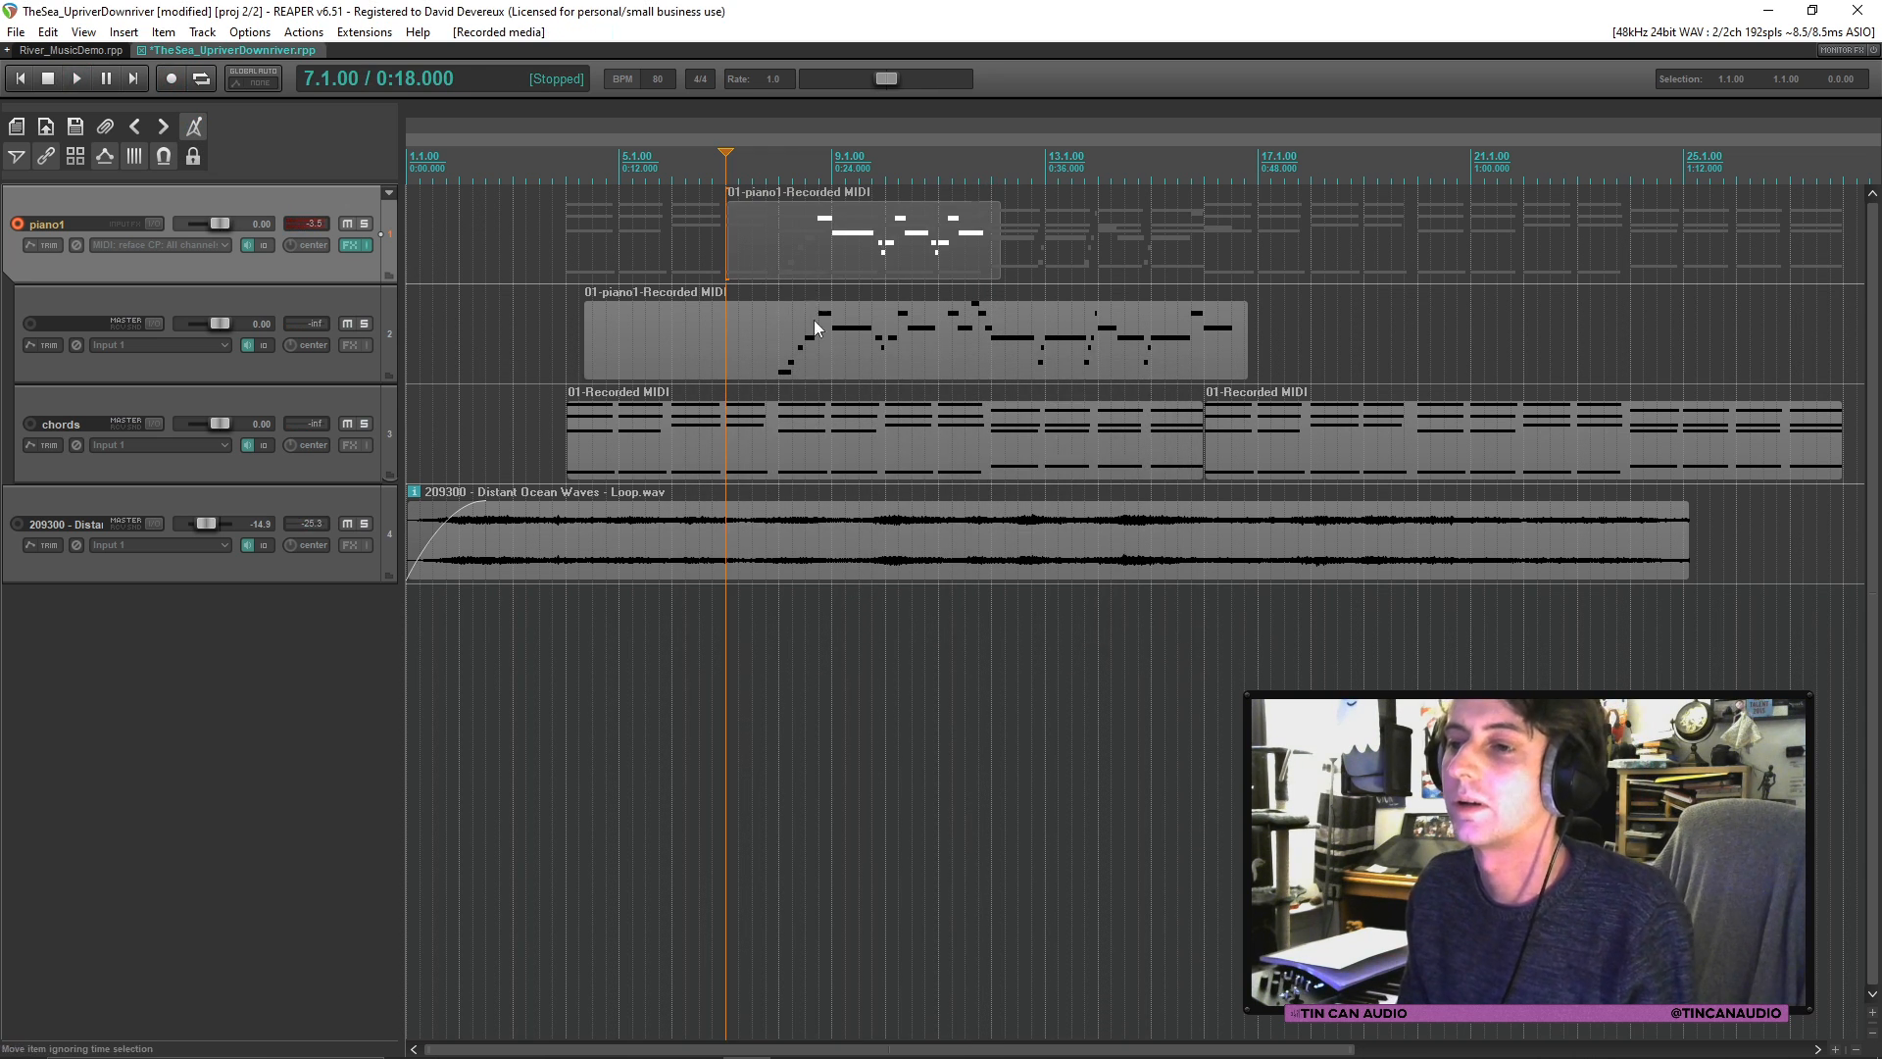
Step: Split the old melody item at 8.4.00, trim the new take's start to 9.4.00 and the old second piece's start to about bar 11.3
left_click(820, 352)
key("s")
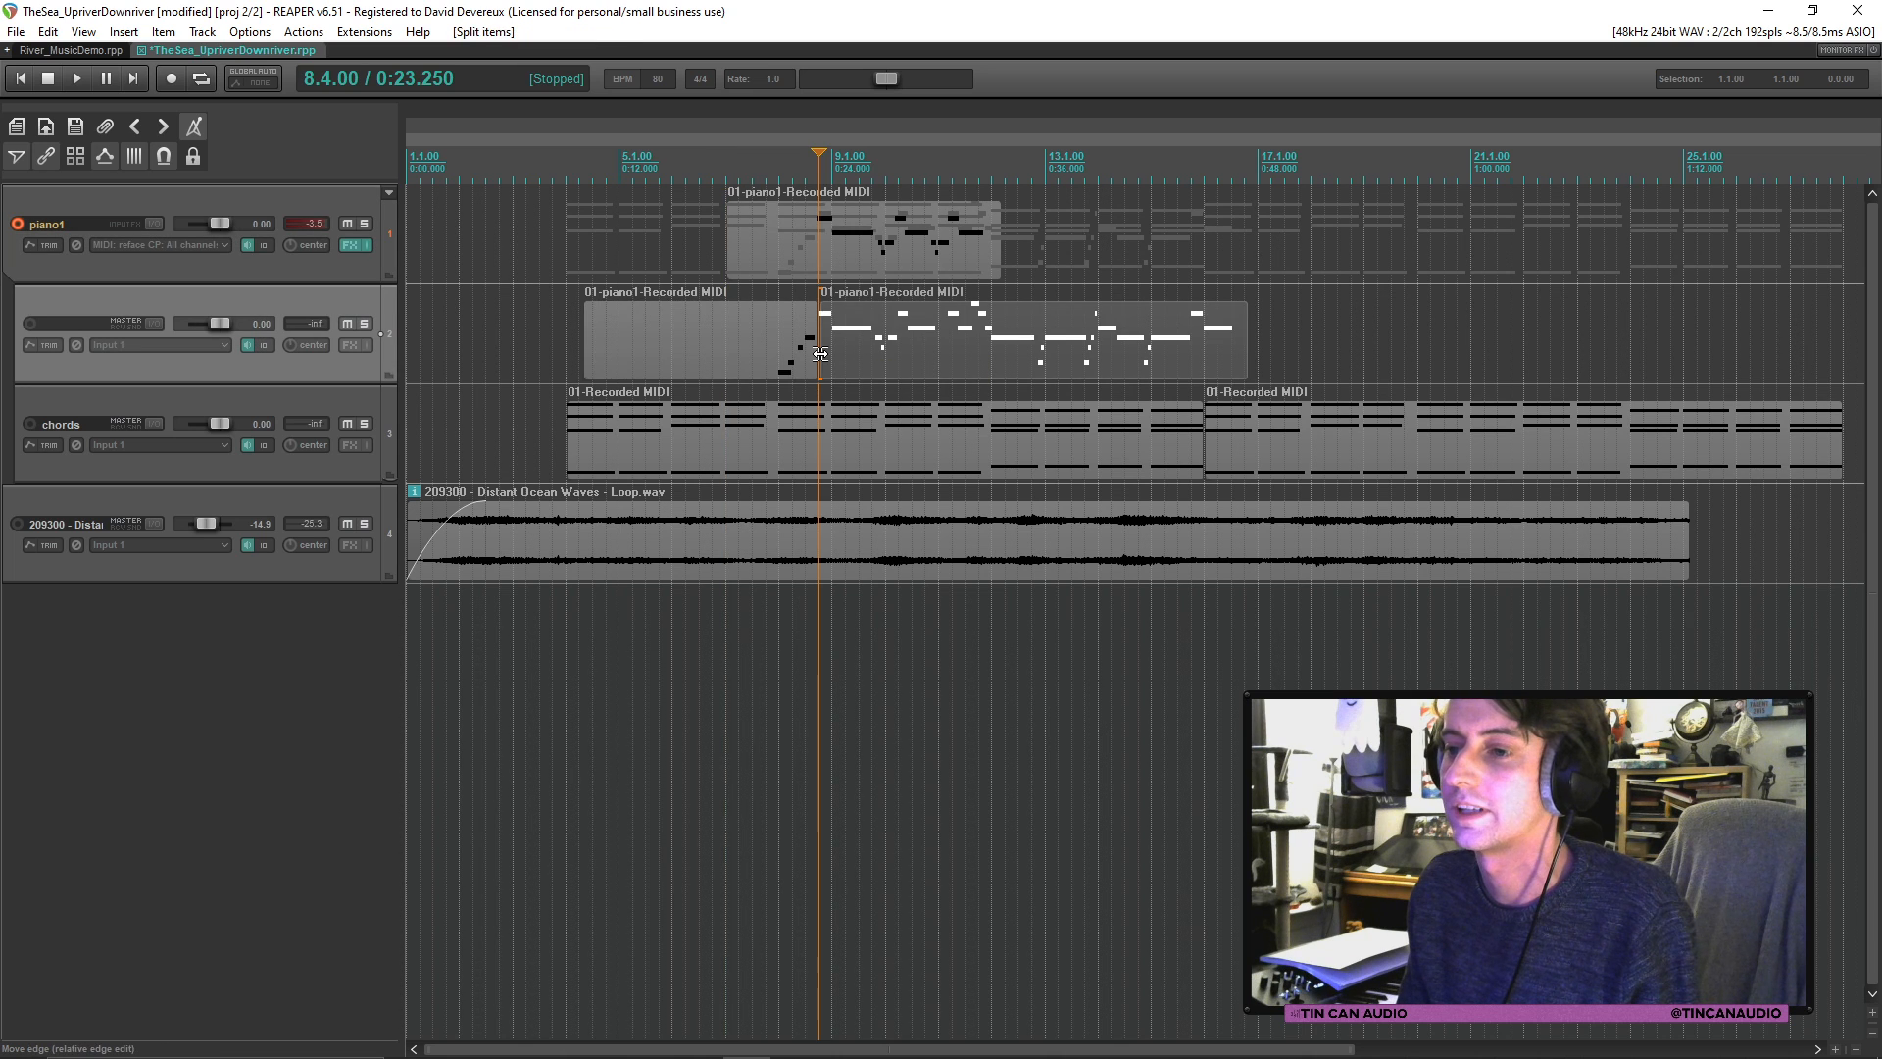
key("space")
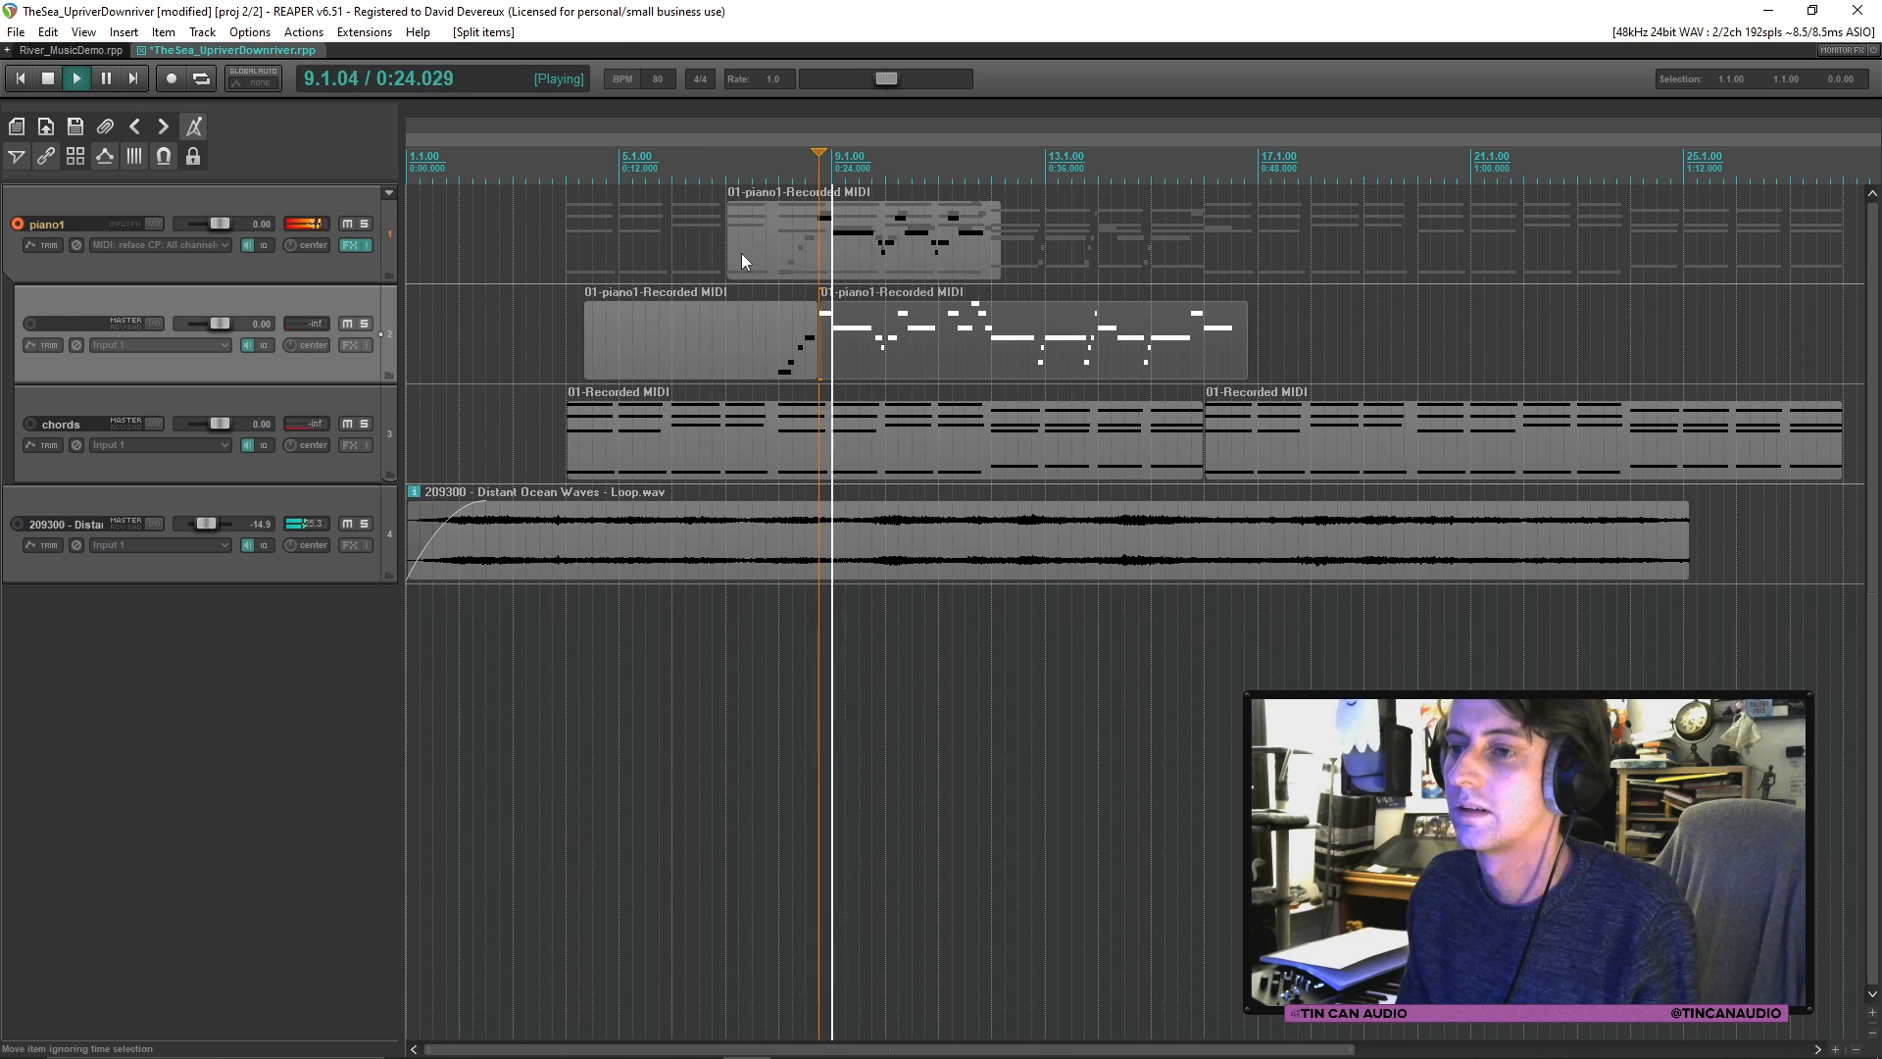
left_click_drag(731, 250, 873, 268)
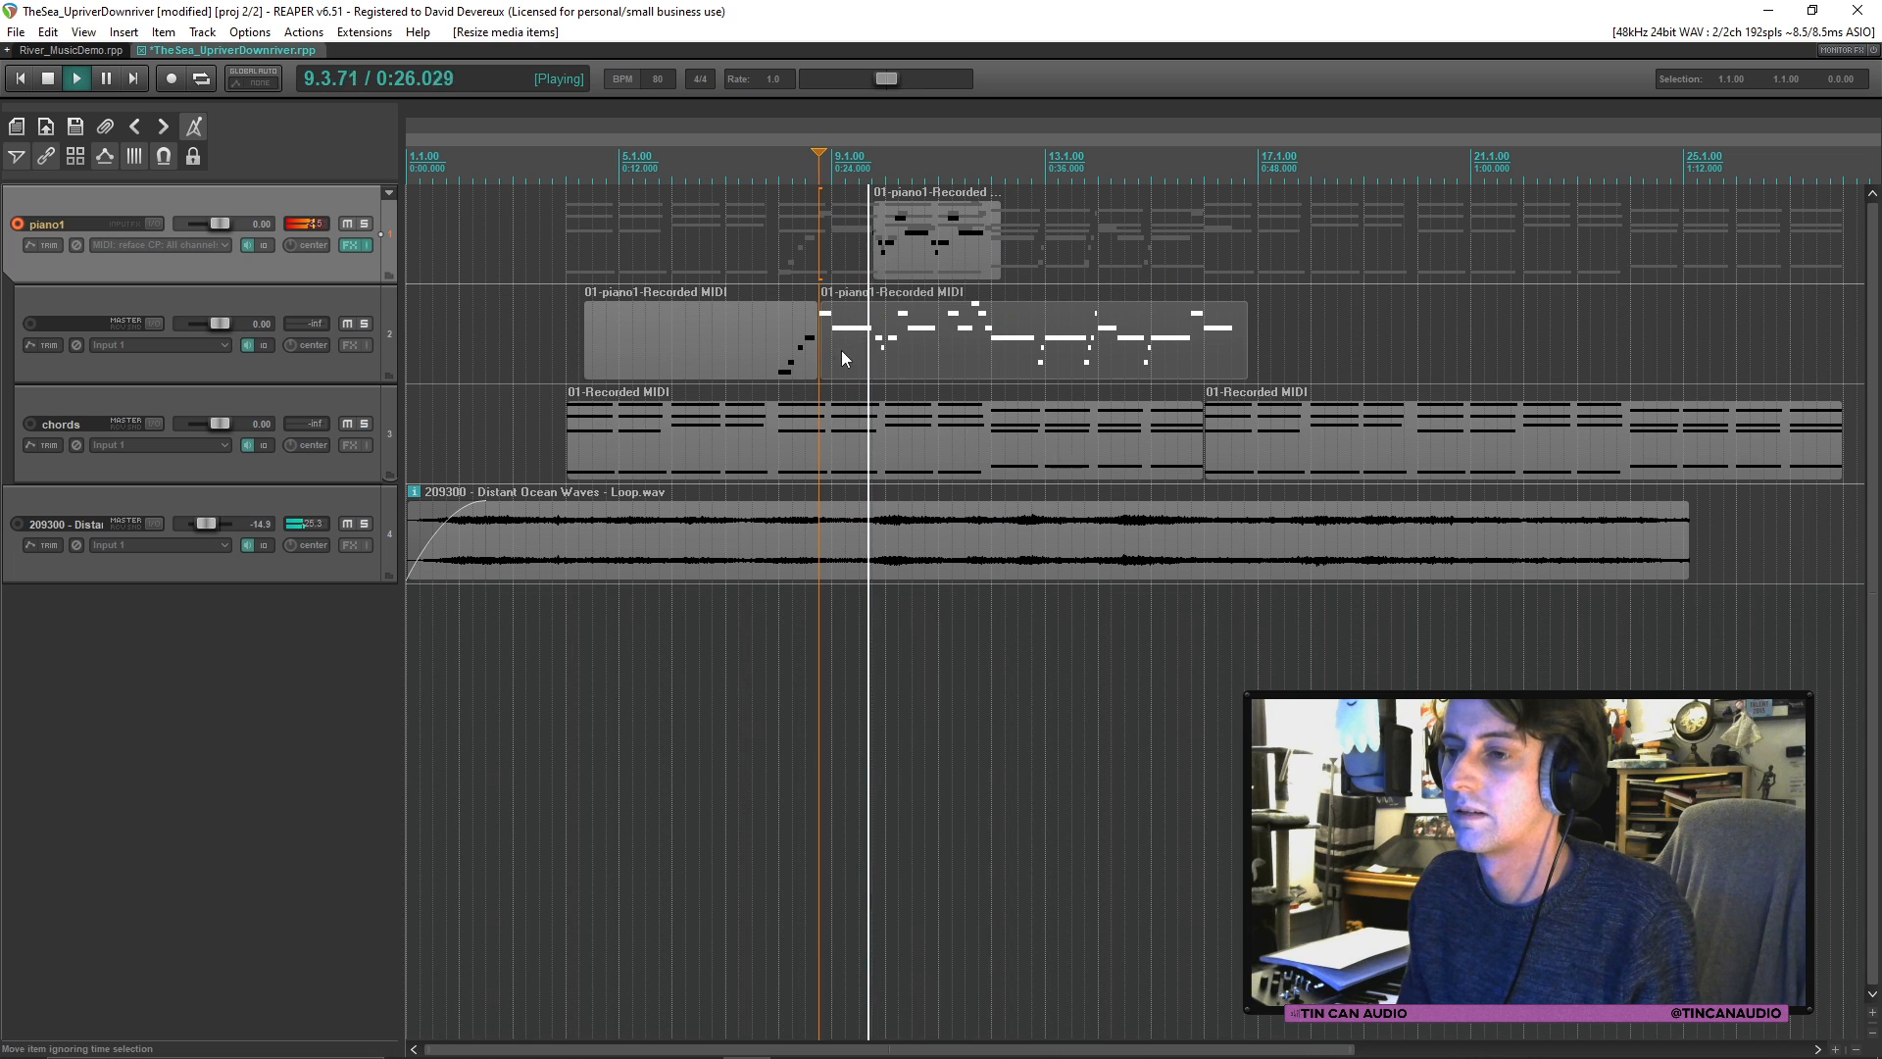
left_click_drag(827, 356, 963, 357)
key("space")
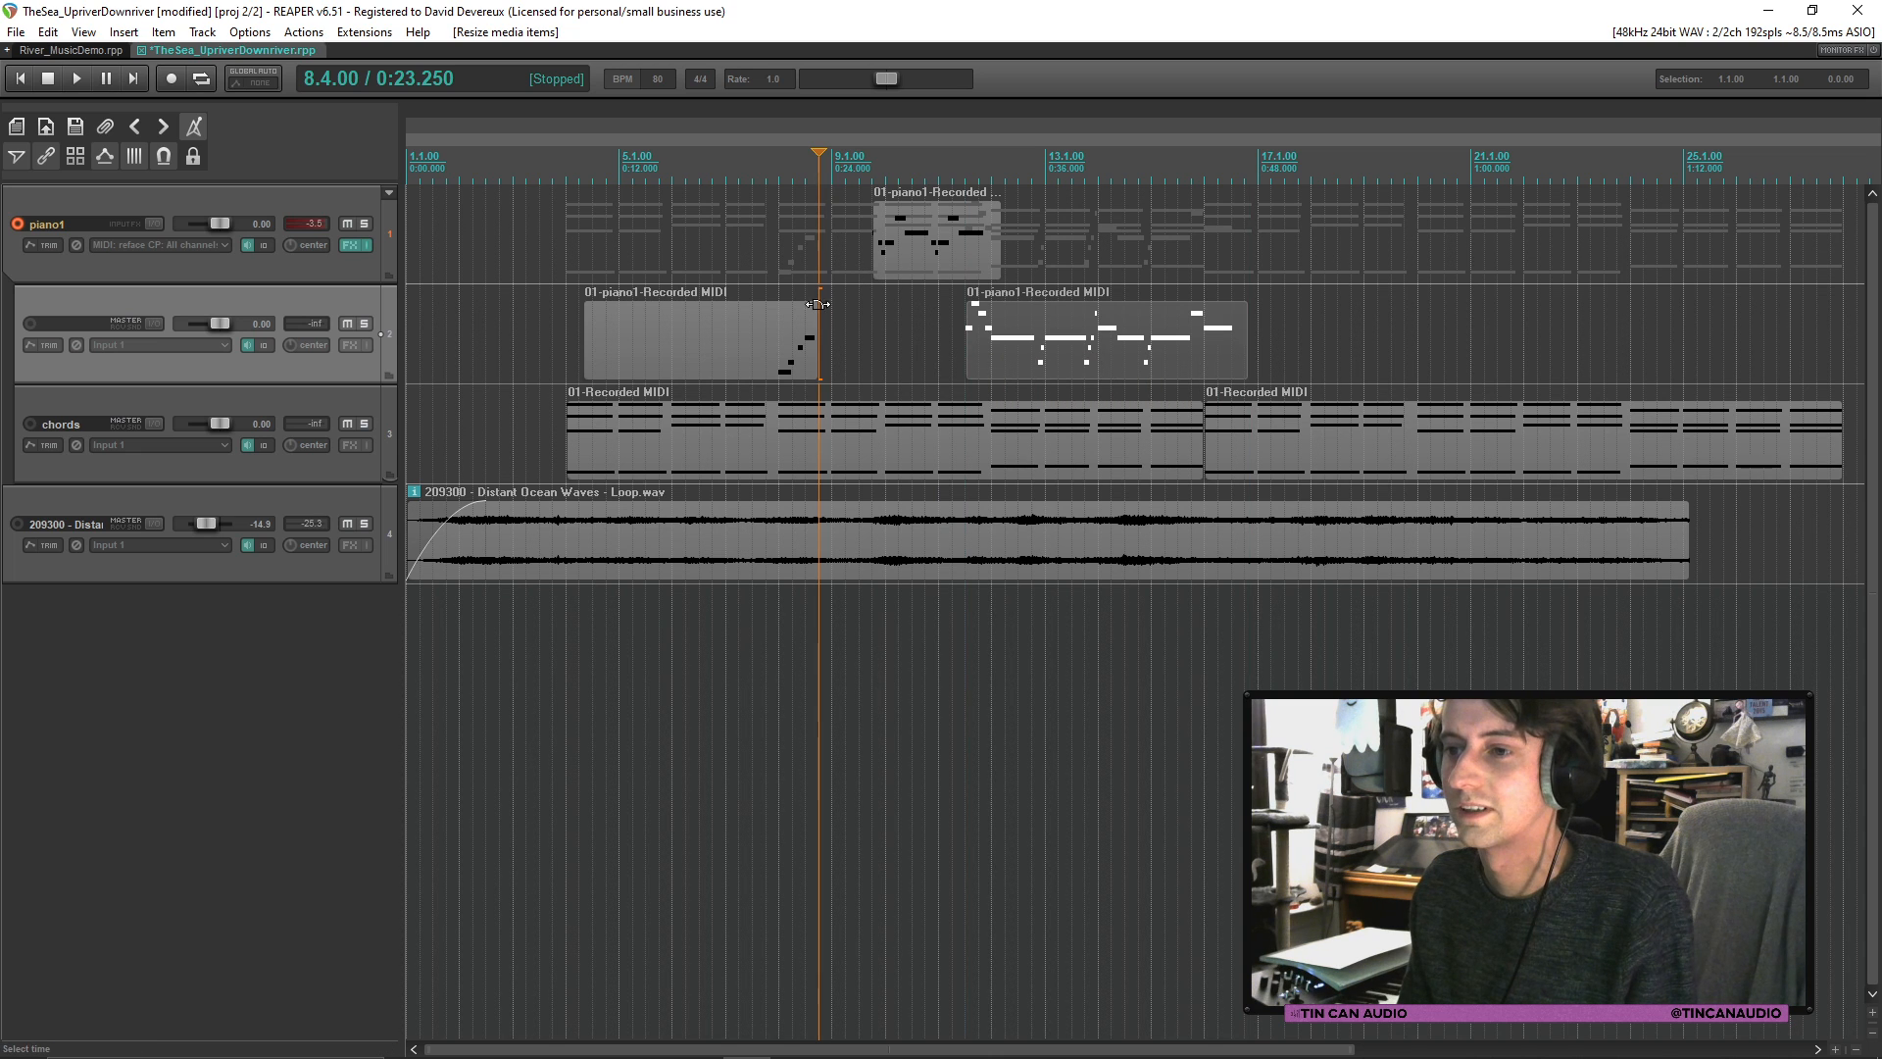
Step: Leave the old melody's phrase from 8.4.00 to 9.4.00 as a separate item and trim the last melody piece to start at bar 12
mouse_move(820, 339)
left_mouse_down()
mouse_move(879, 343)
mouse_move(821, 339)
left_mouse_up()
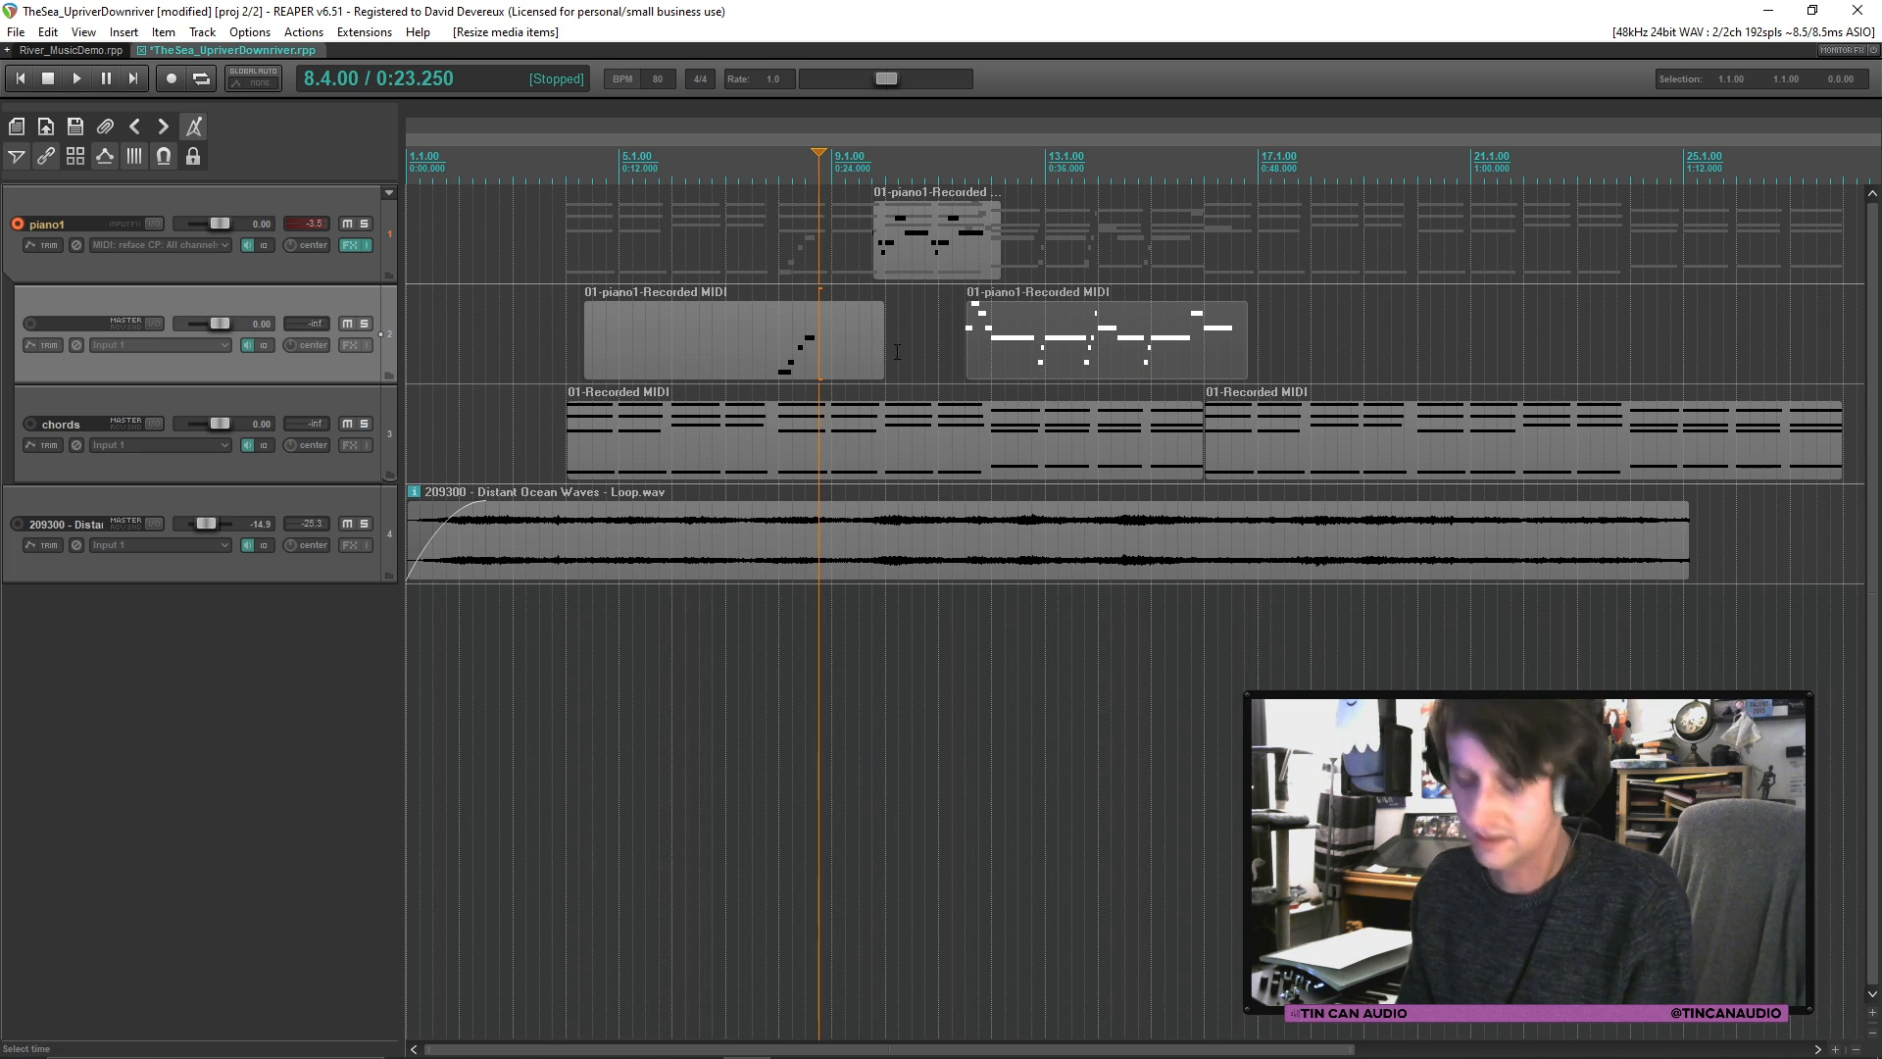
left_click(975, 361)
mouse_move(968, 360)
left_mouse_down()
mouse_move(843, 364)
mouse_move(992, 354)
left_mouse_up()
left_click(873, 359)
key("s")
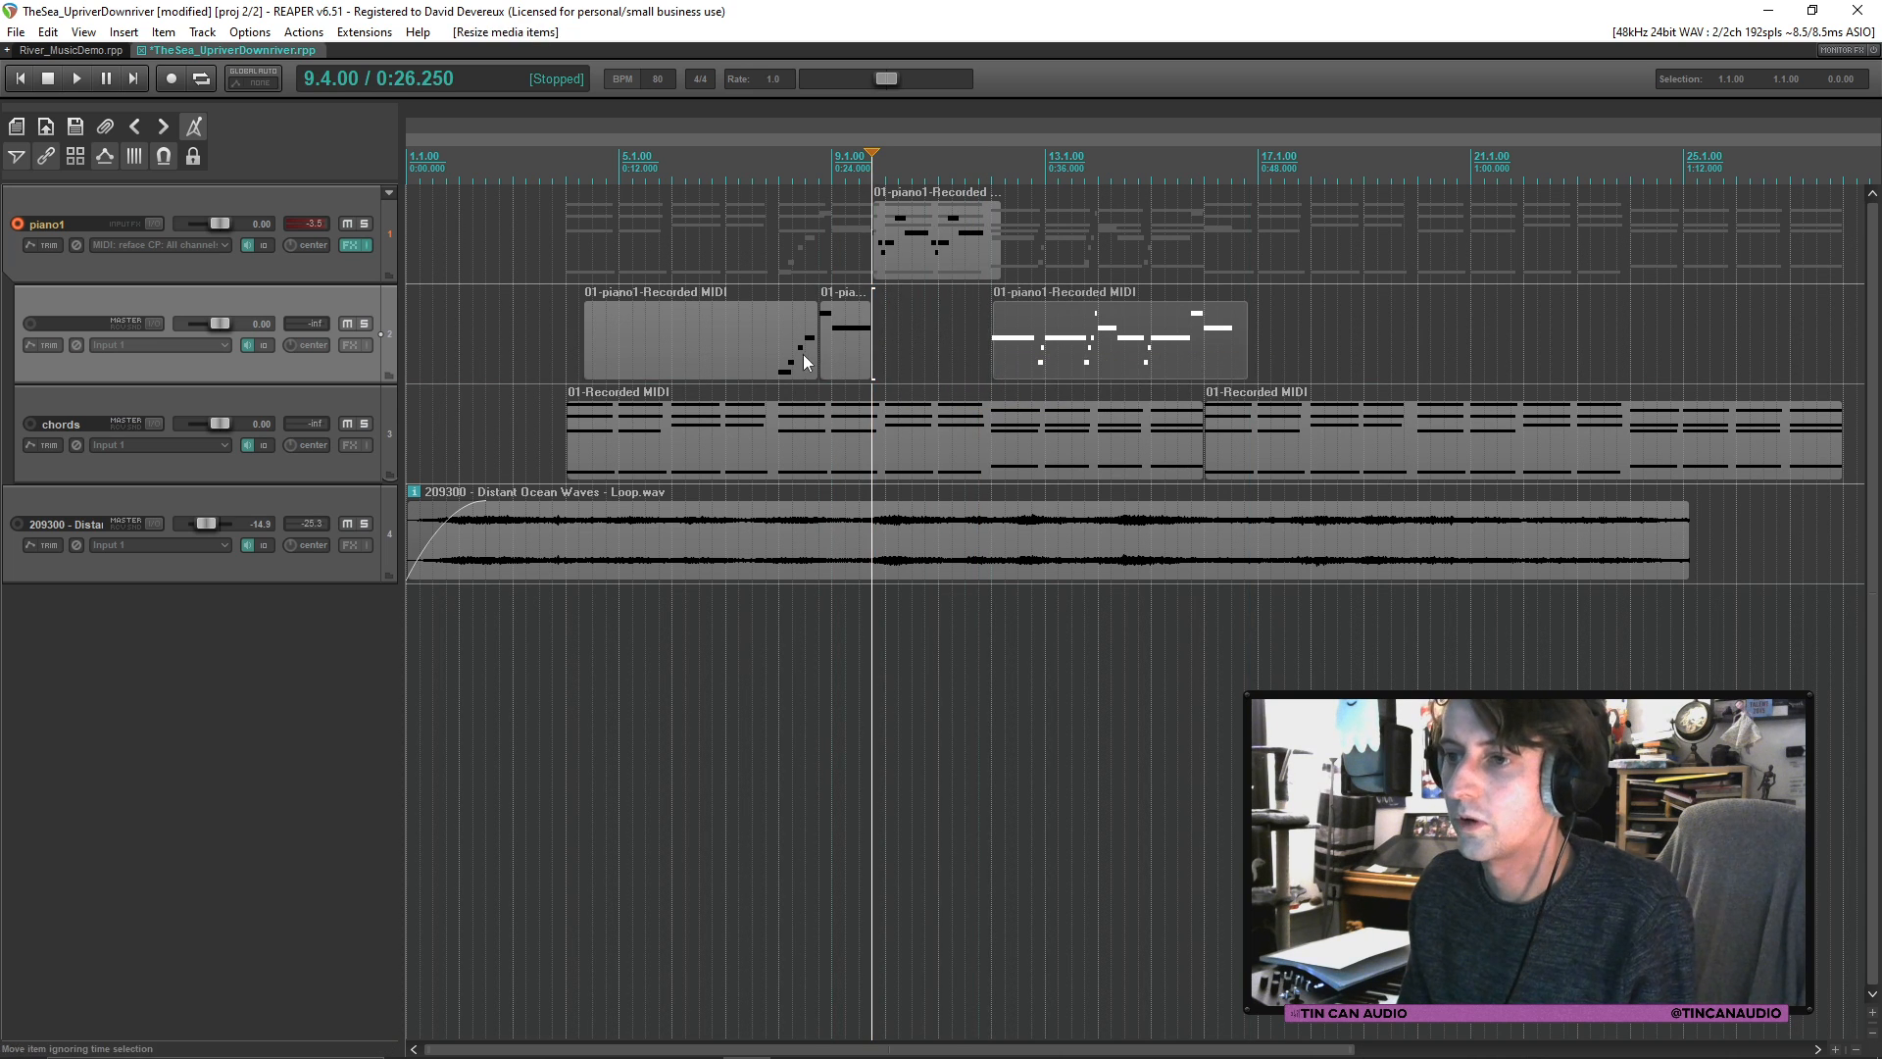
Step: Play from just before bar 8 and move the new take onto the child track, filling the gap from 9.4.00 to 12.1.00
left_click(803, 355)
left_click(787, 355)
left_click(776, 354)
key("space")
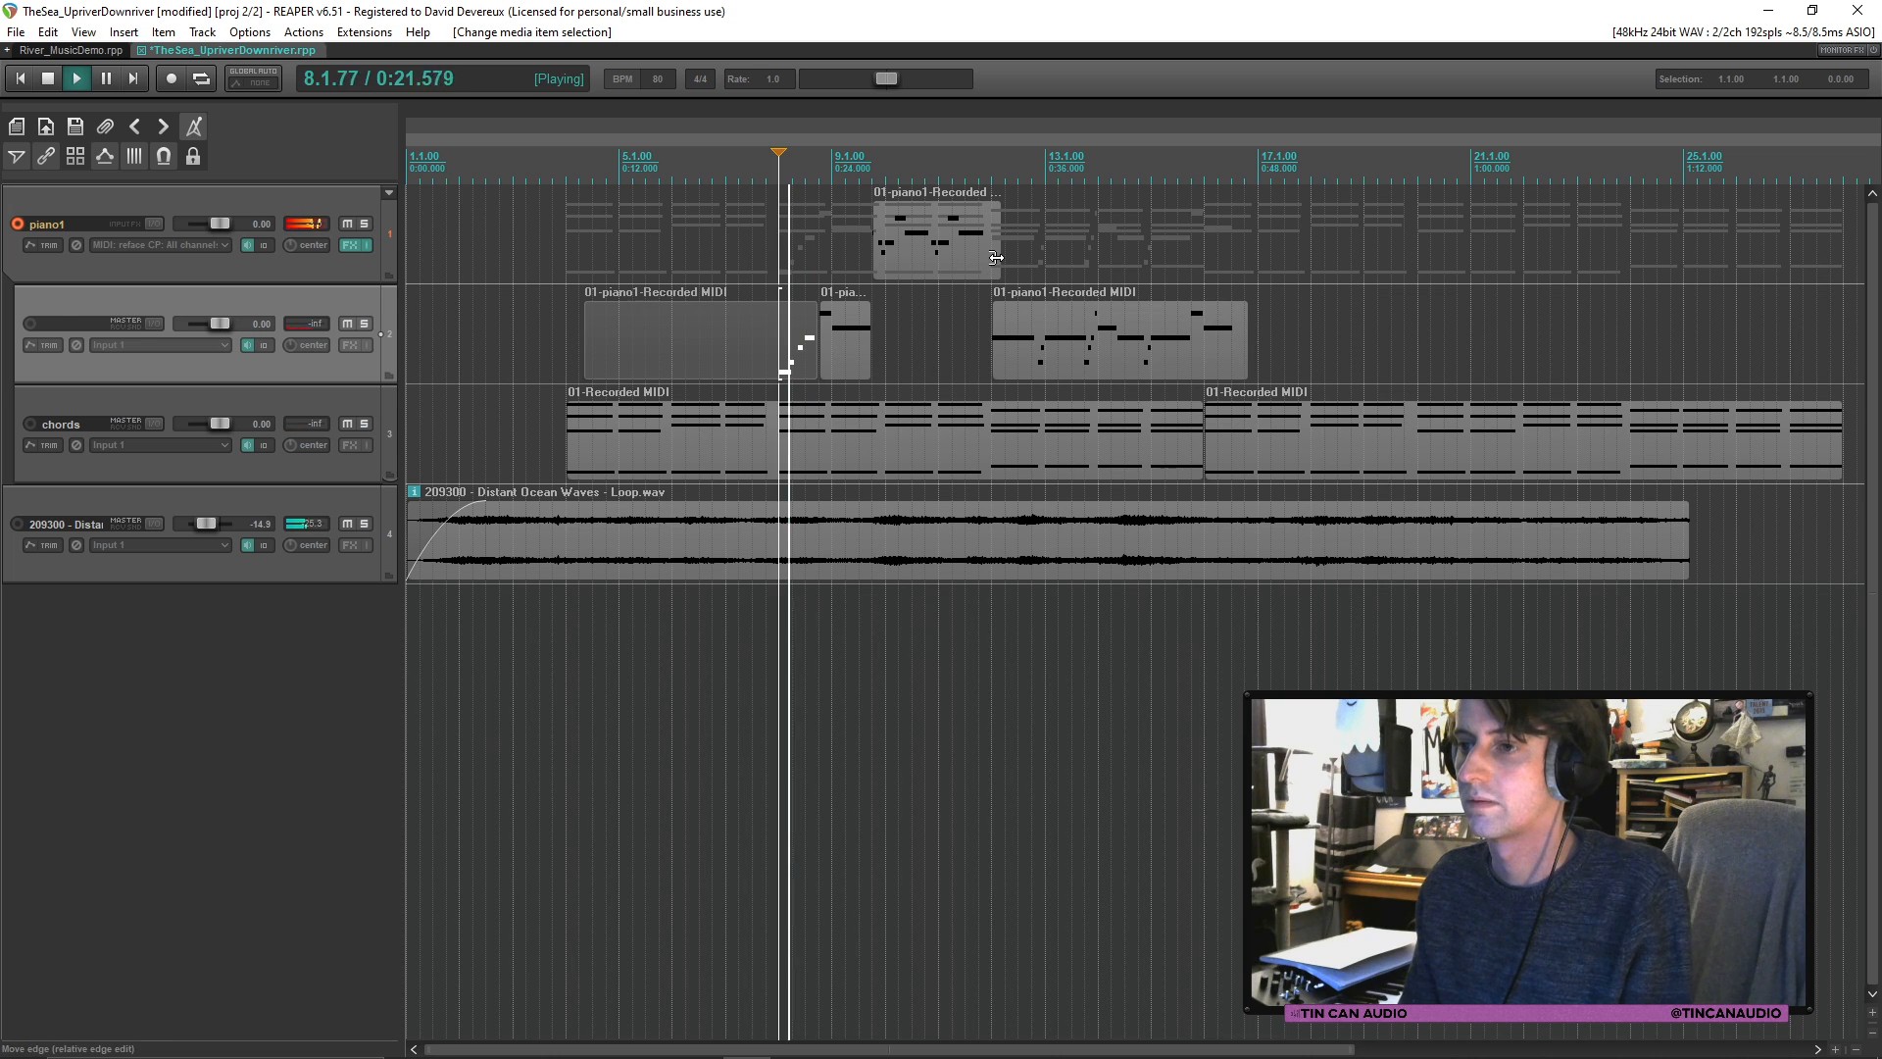
left_click_drag(961, 260, 960, 307)
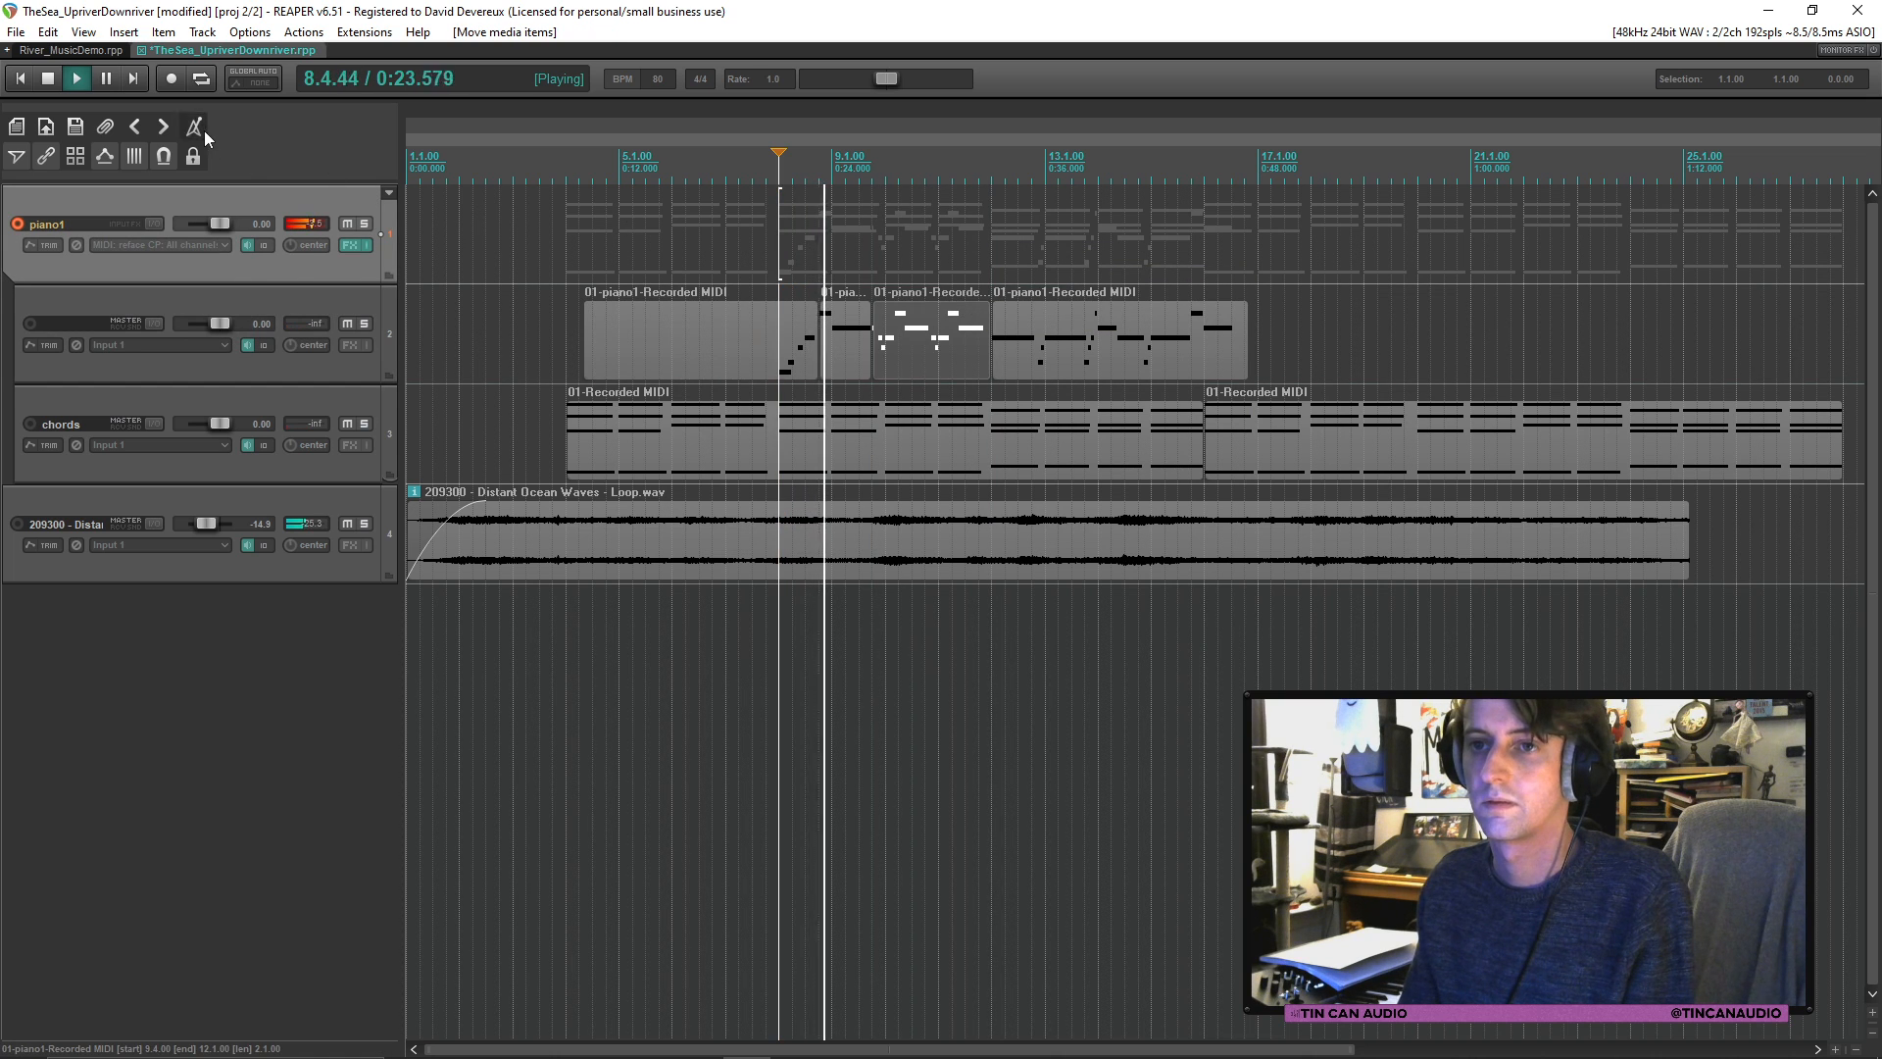
Step: Trim the inserted take's start to just before its first note and extend the last melody piece's start back to about bar 11.3
scroll(1127, 284, "up", 2)
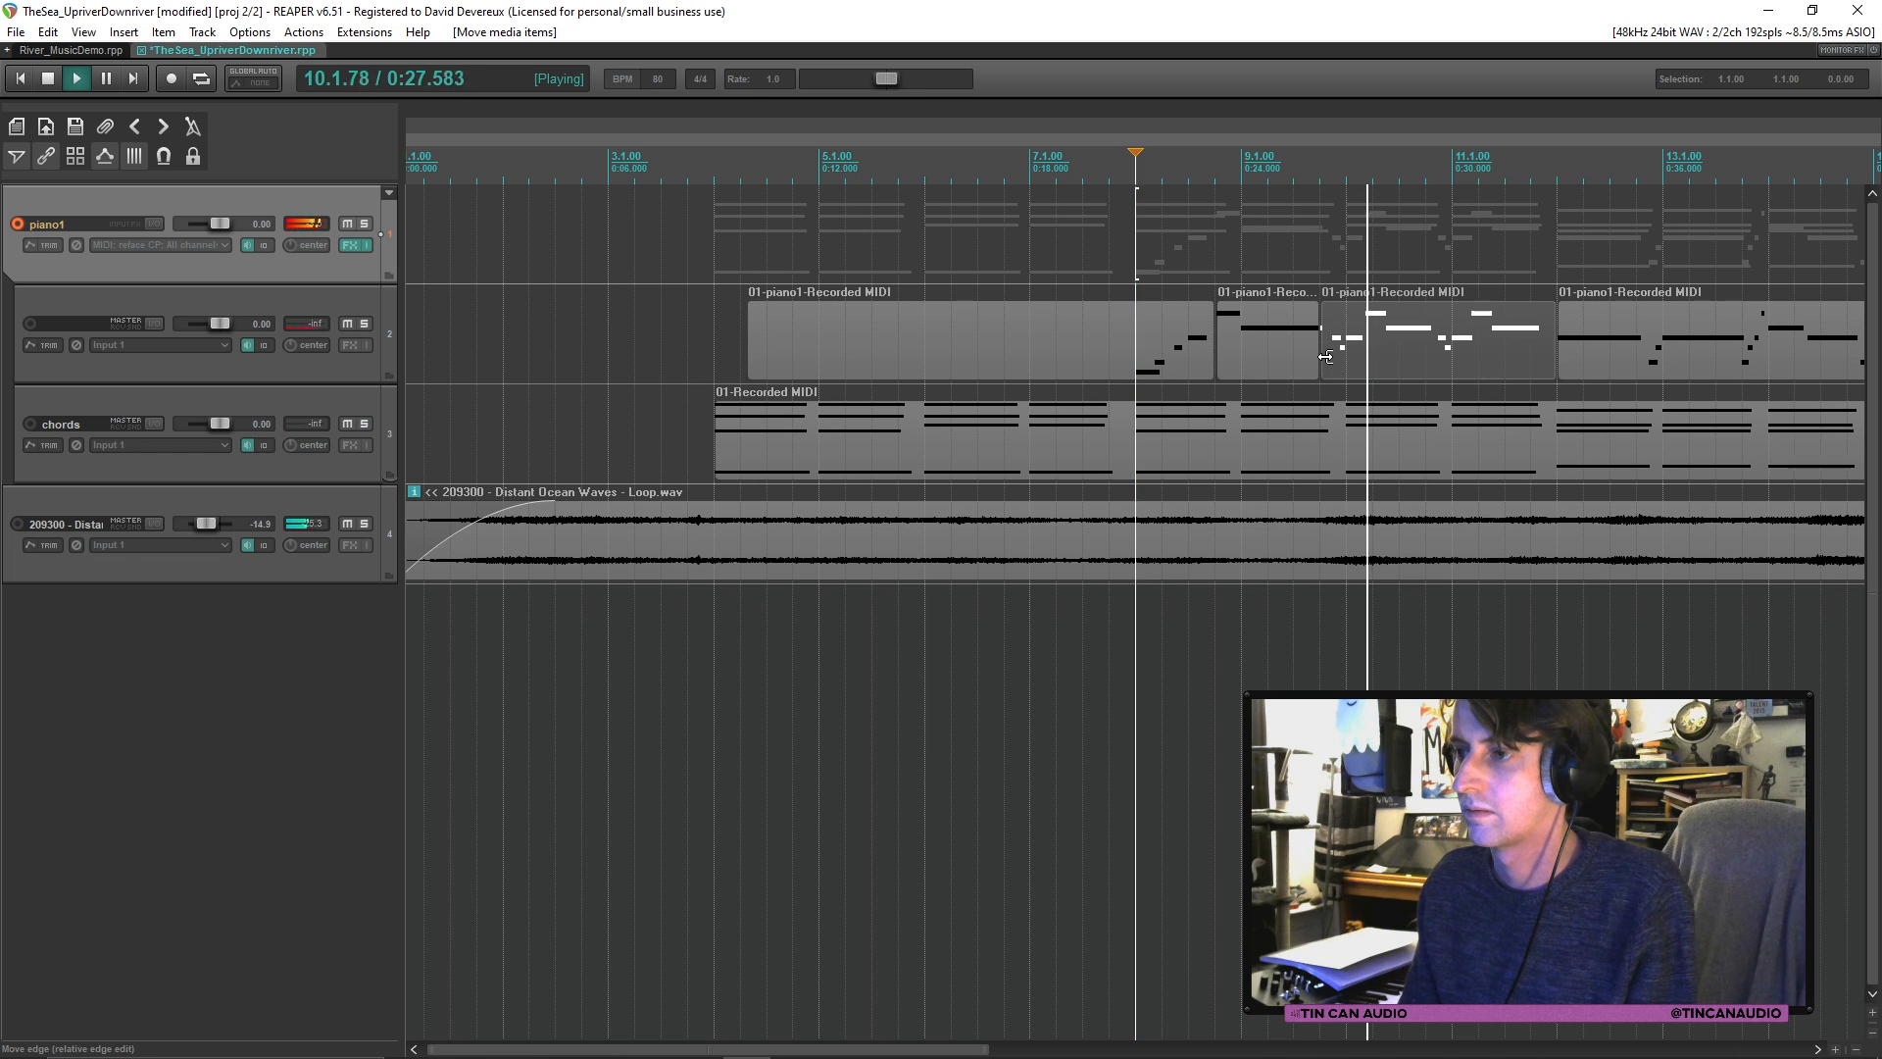
left_click_drag(1327, 357, 1333, 360)
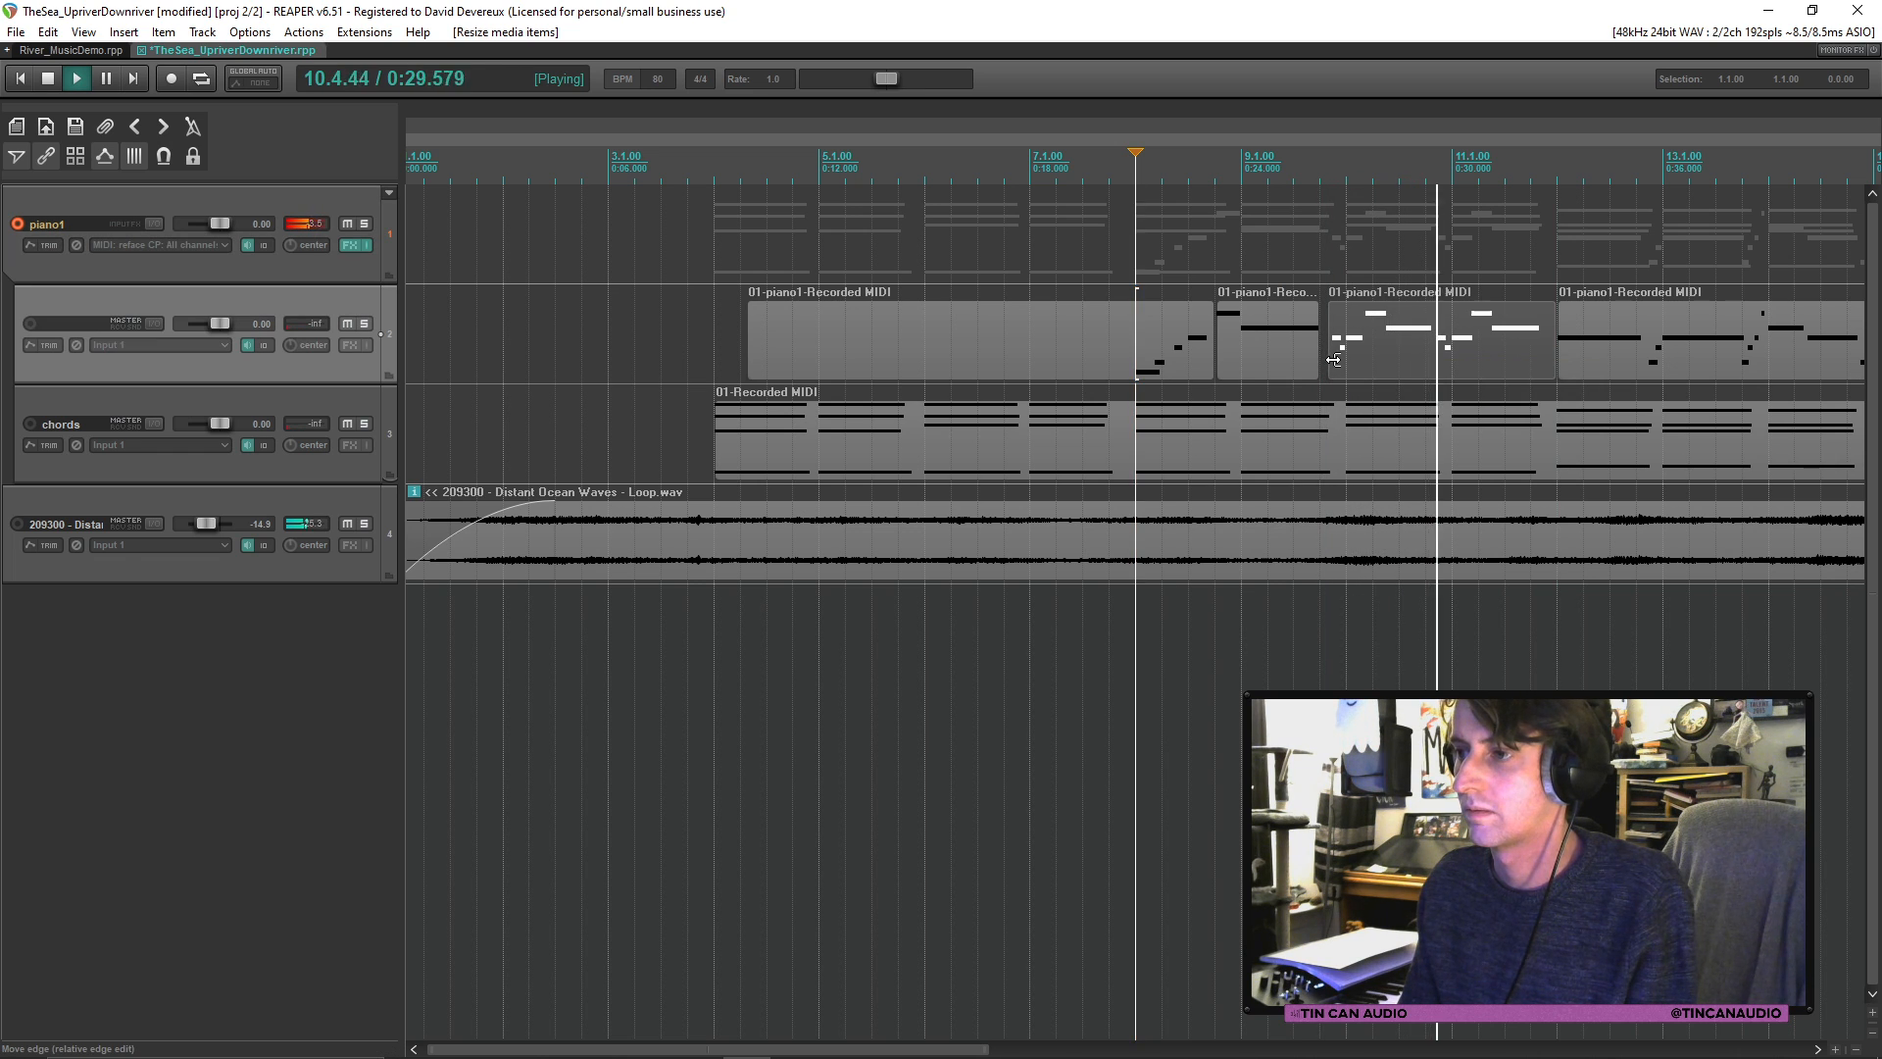
scroll(1537, 349, "down", 2)
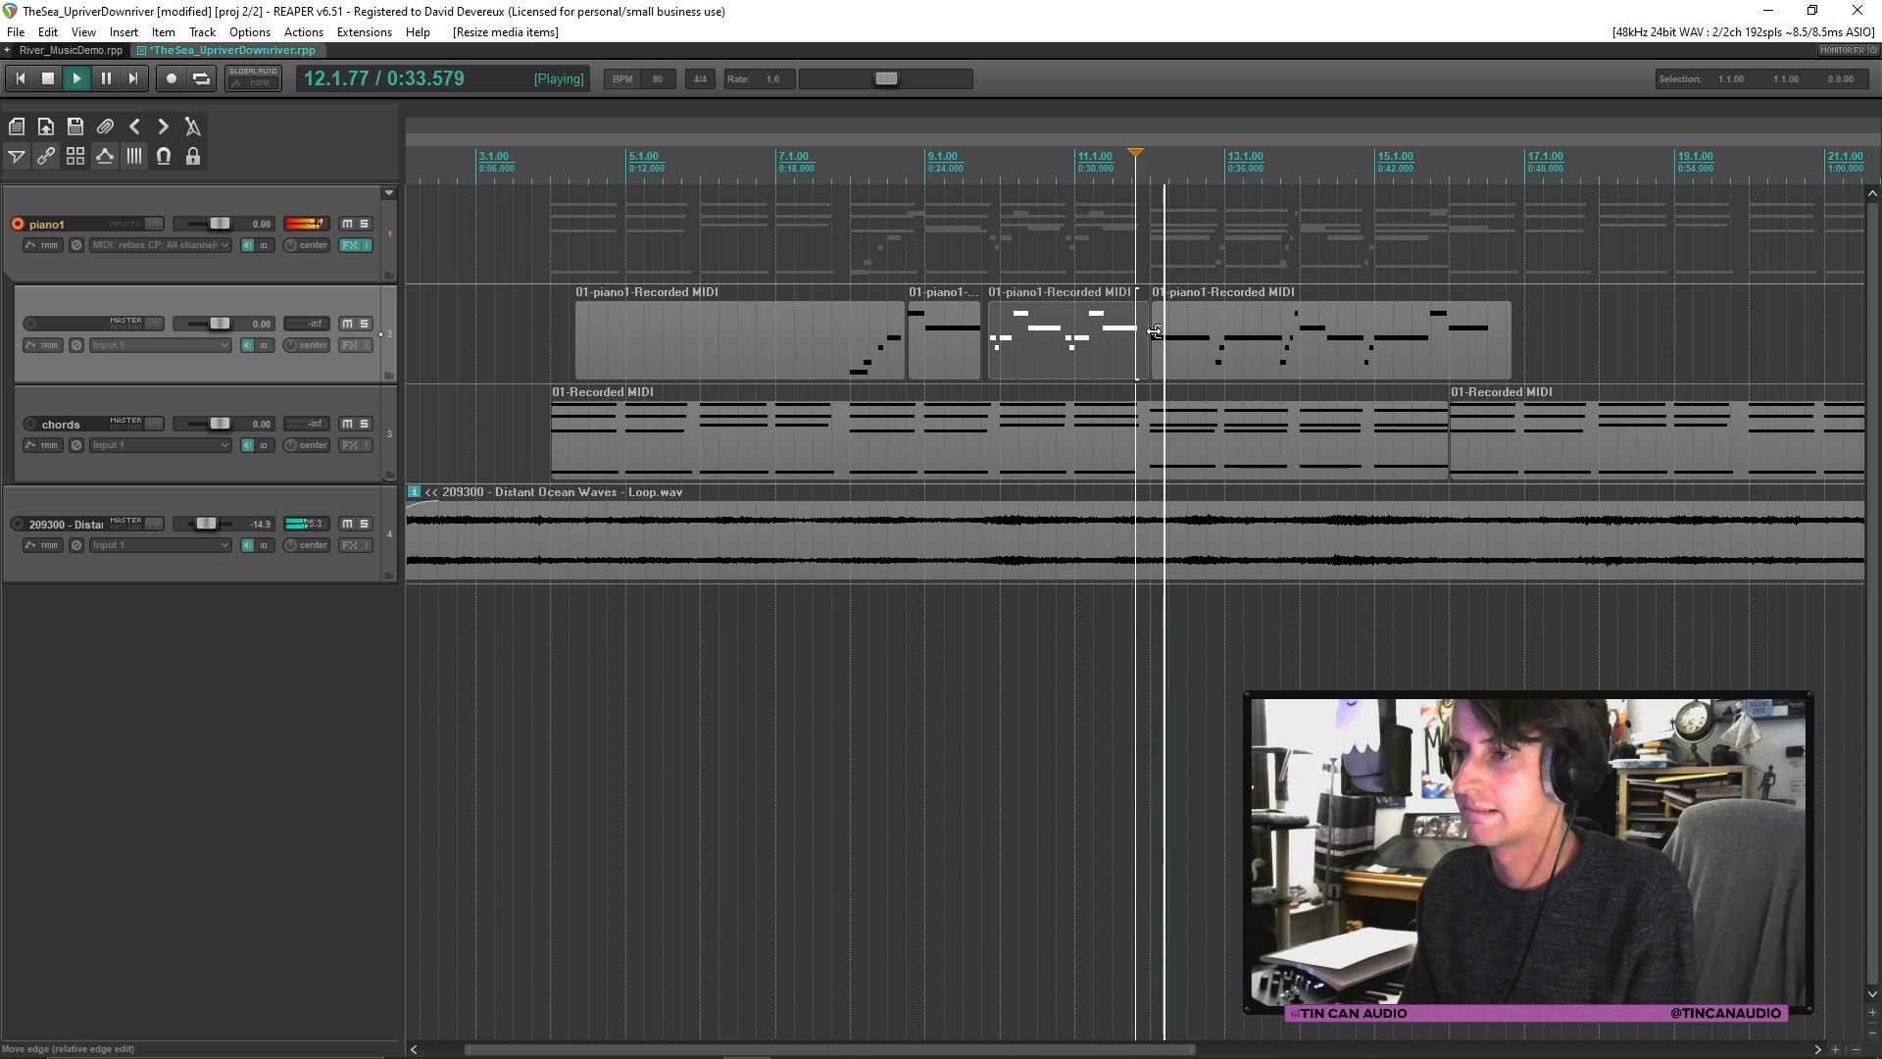
left_click_drag(1144, 348, 1125, 357)
key("space")
Step: Play from just before bar 8 and trim the inserted take's end to meet the start of the last melody piece
left_click(848, 337)
key("space")
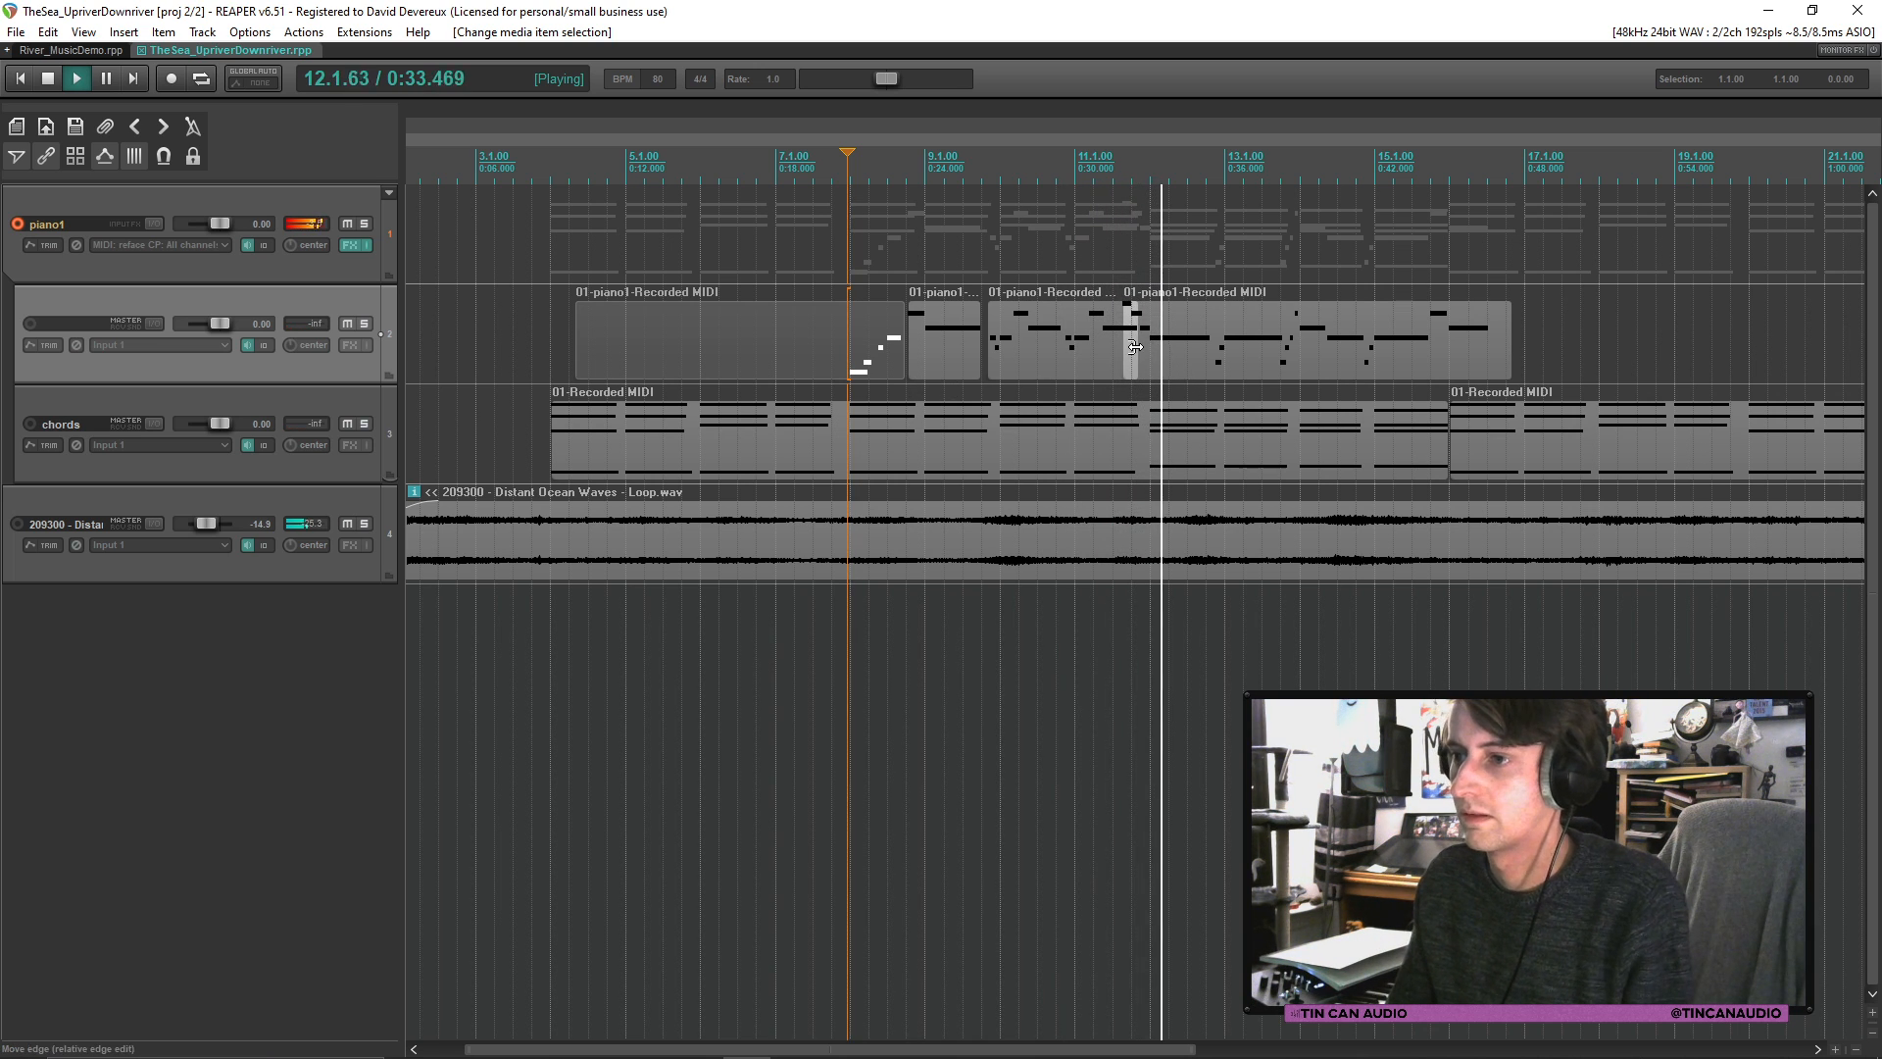
left_click_drag(1136, 354, 1115, 354)
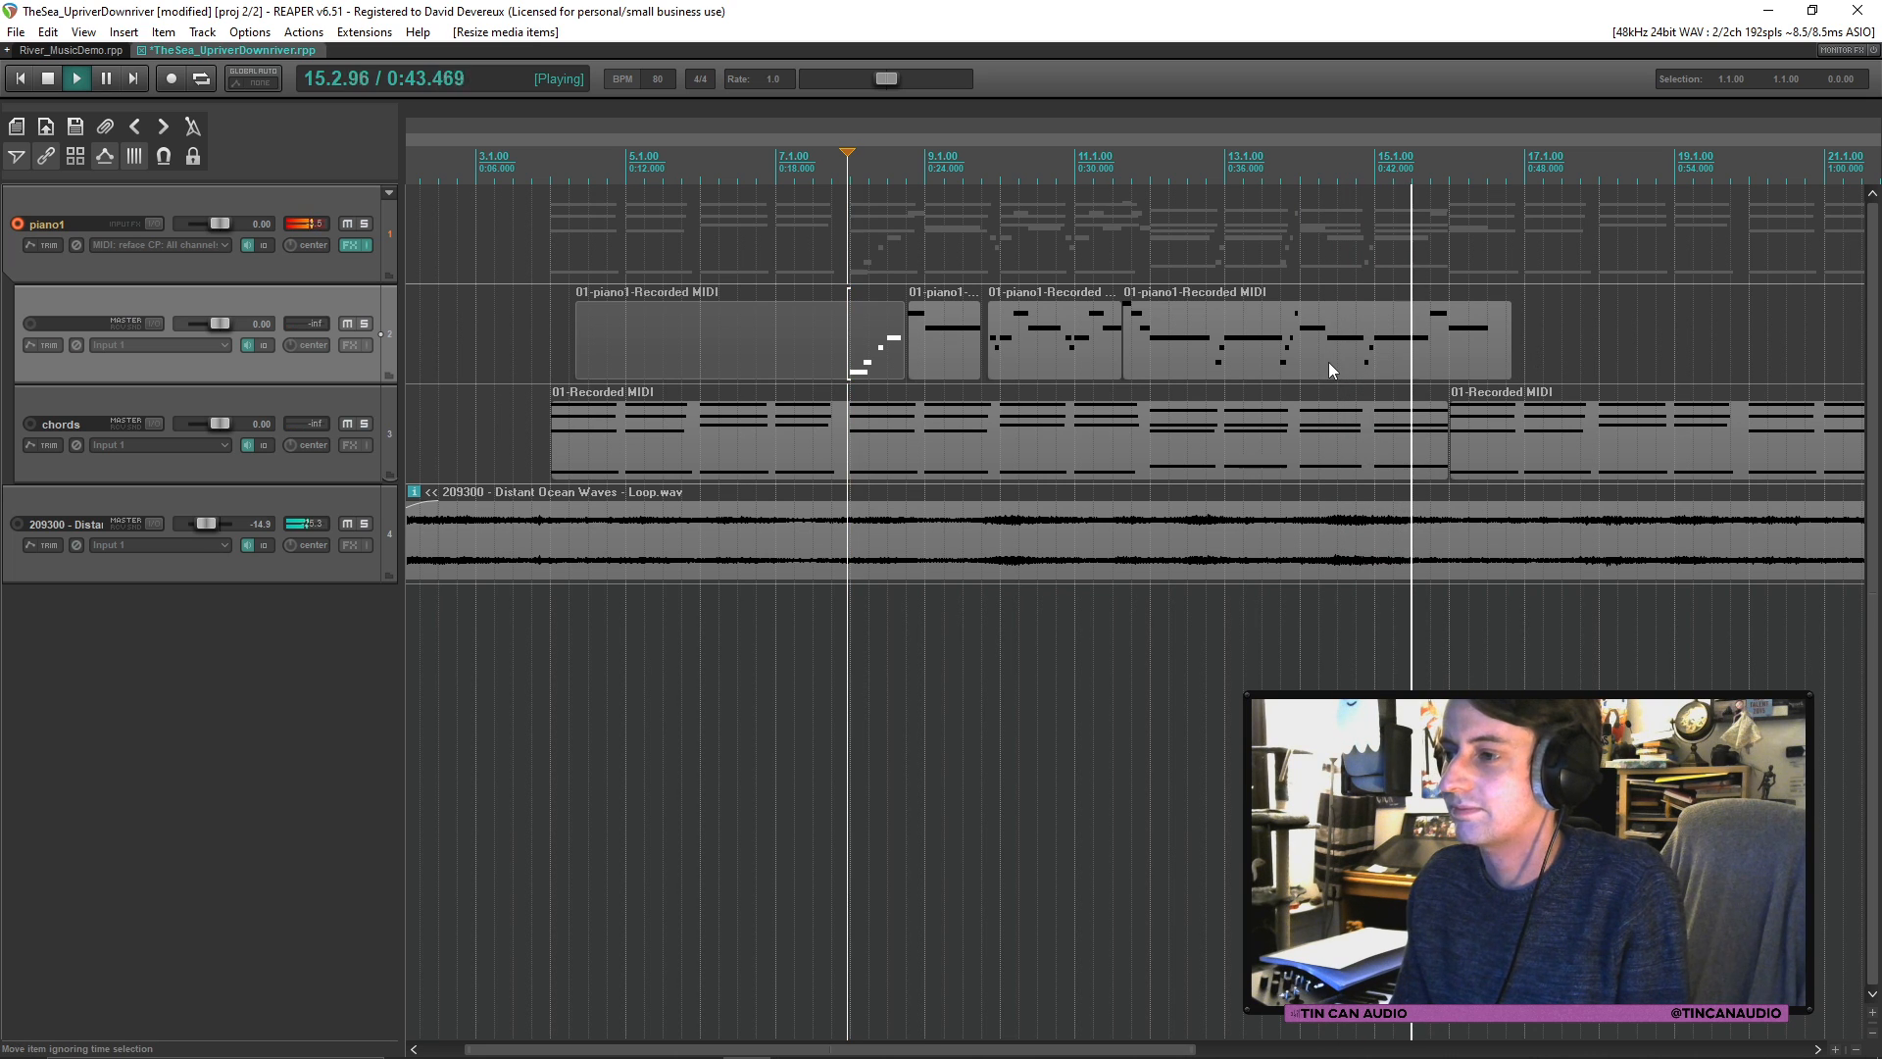
key("space")
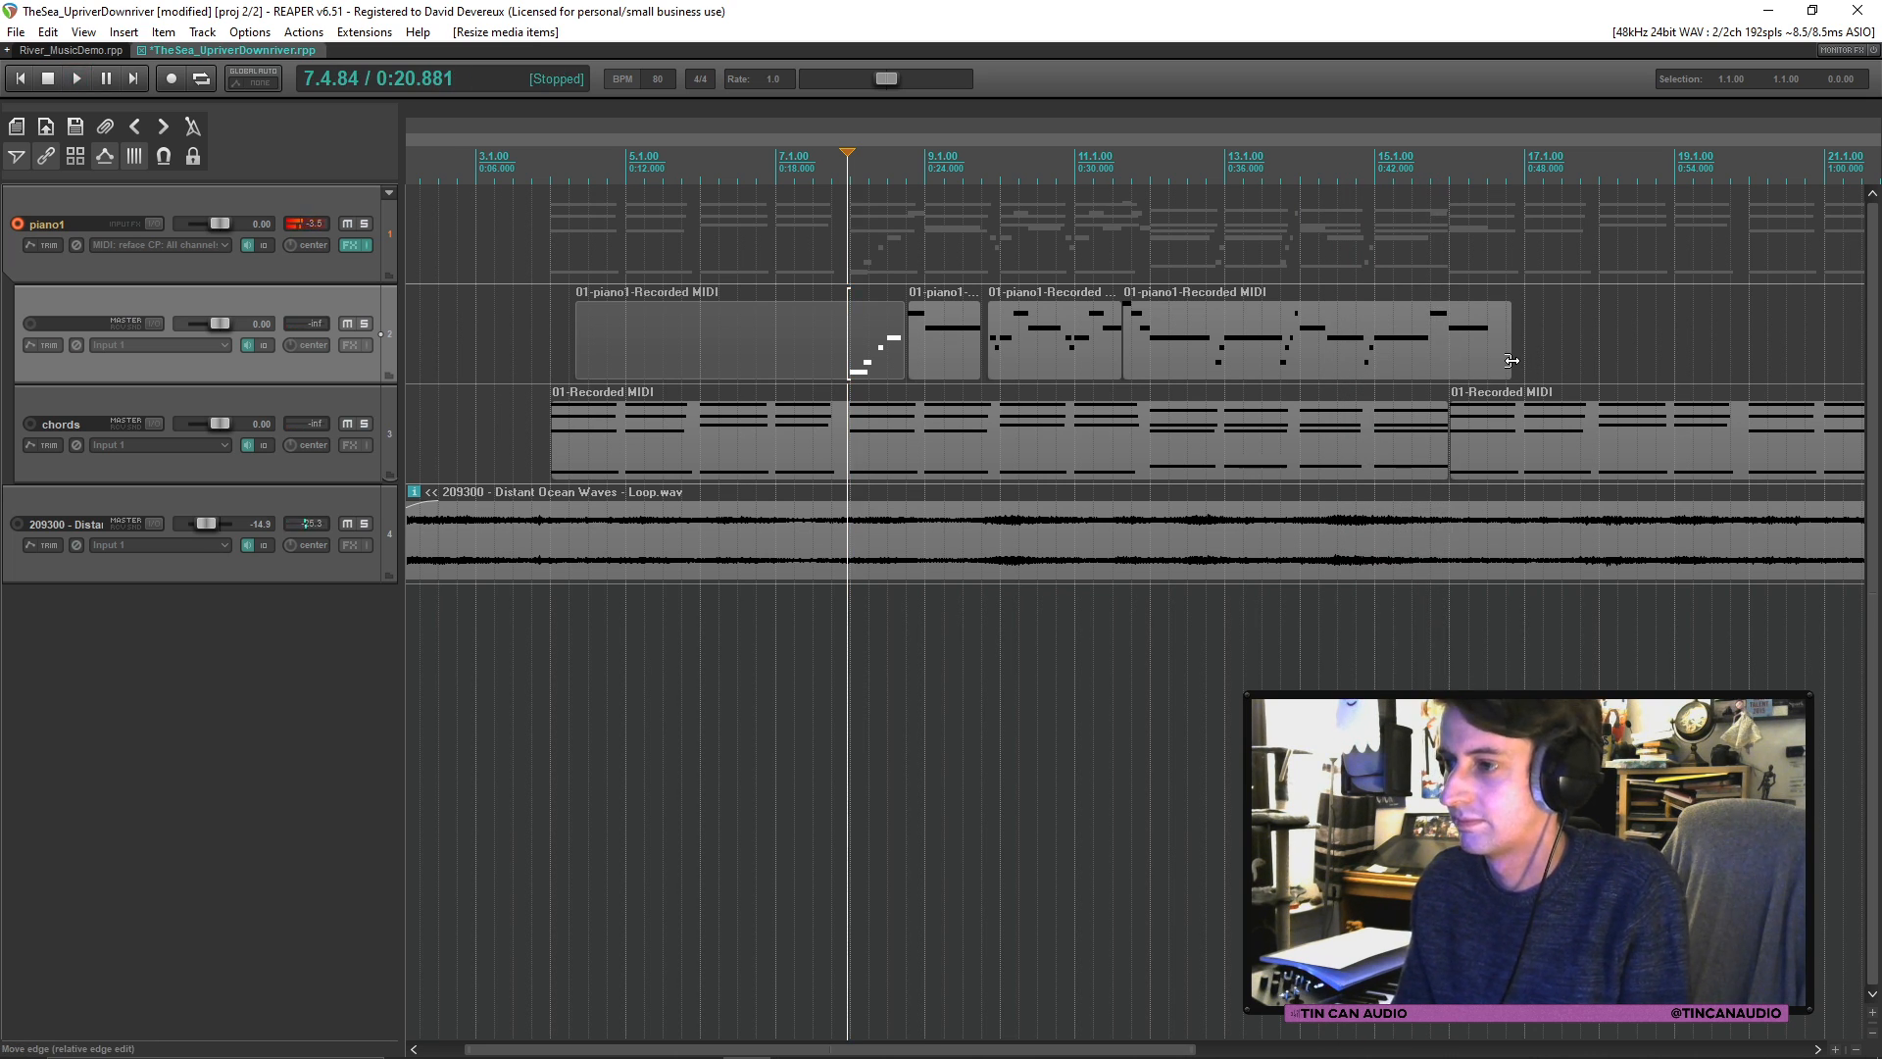
Step: Trim the last melody piece's end to about 16.3.65 and save the project
left_click_drag(1510, 361, 1496, 361)
left_click(1448, 353)
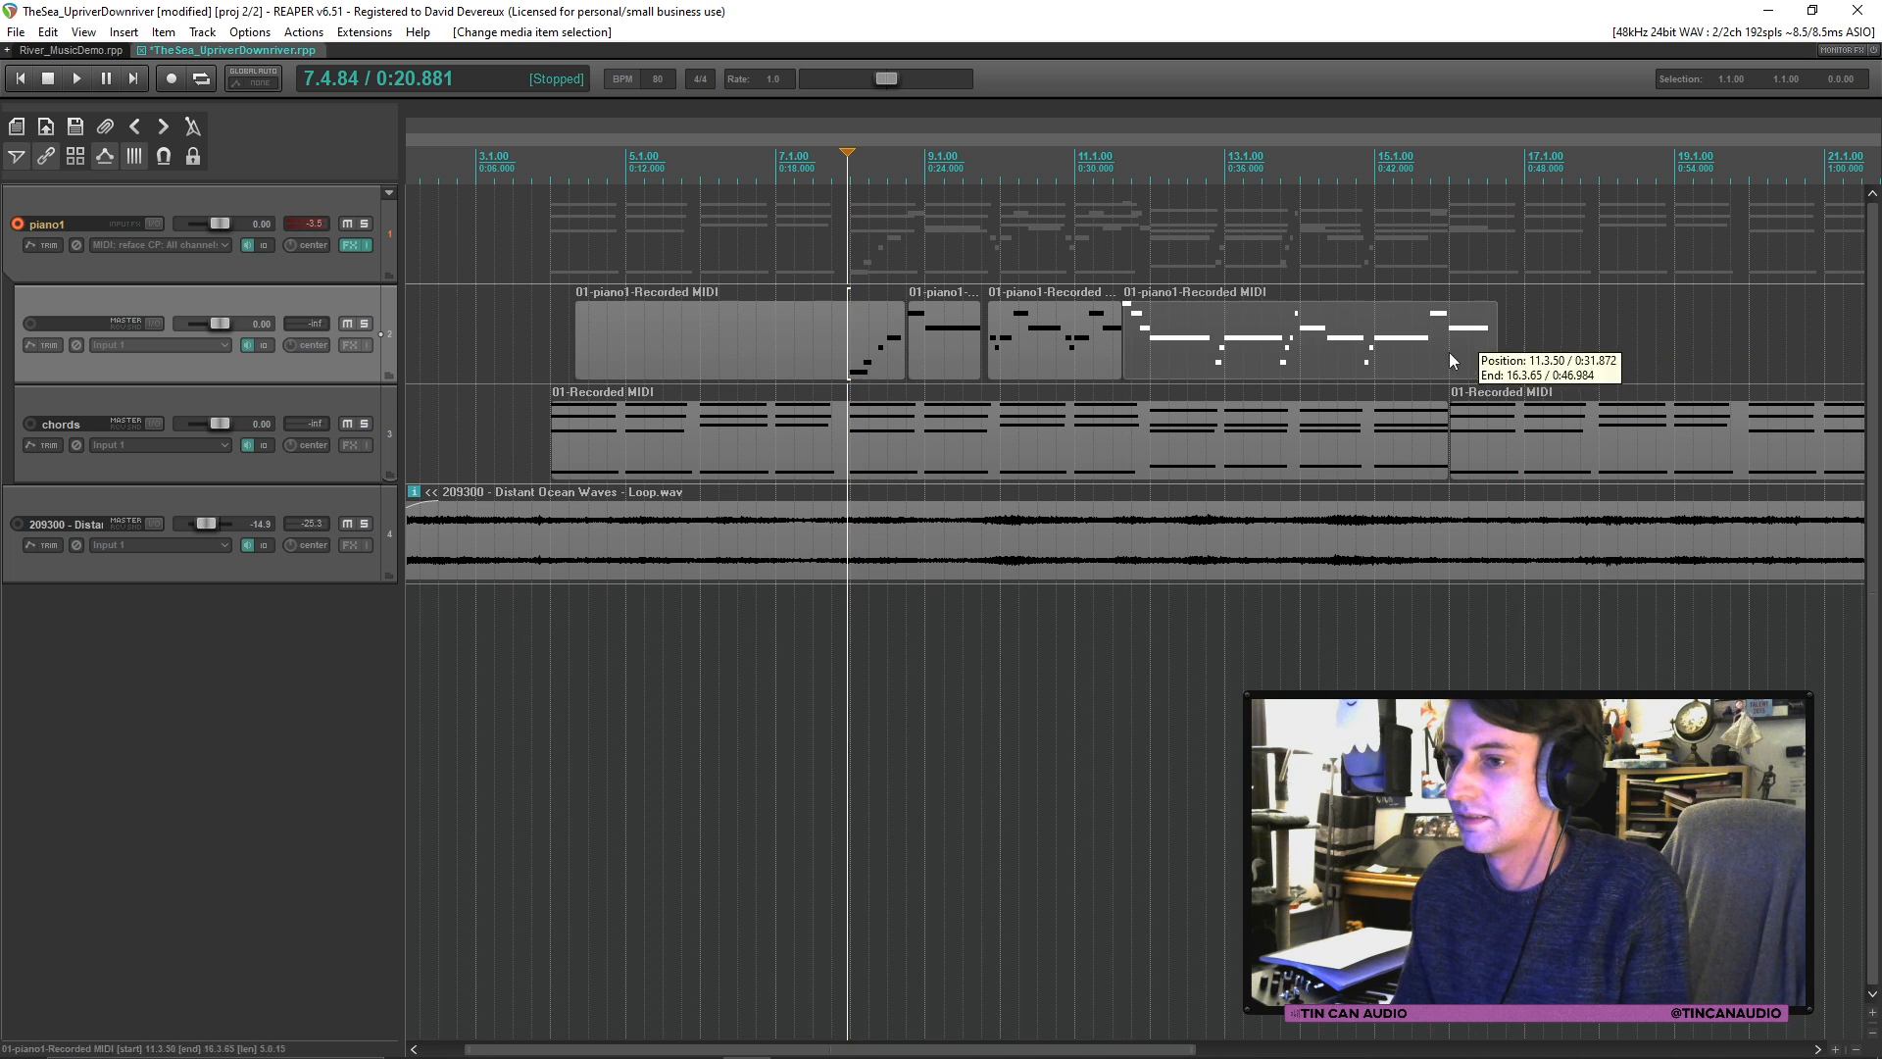
key("space")
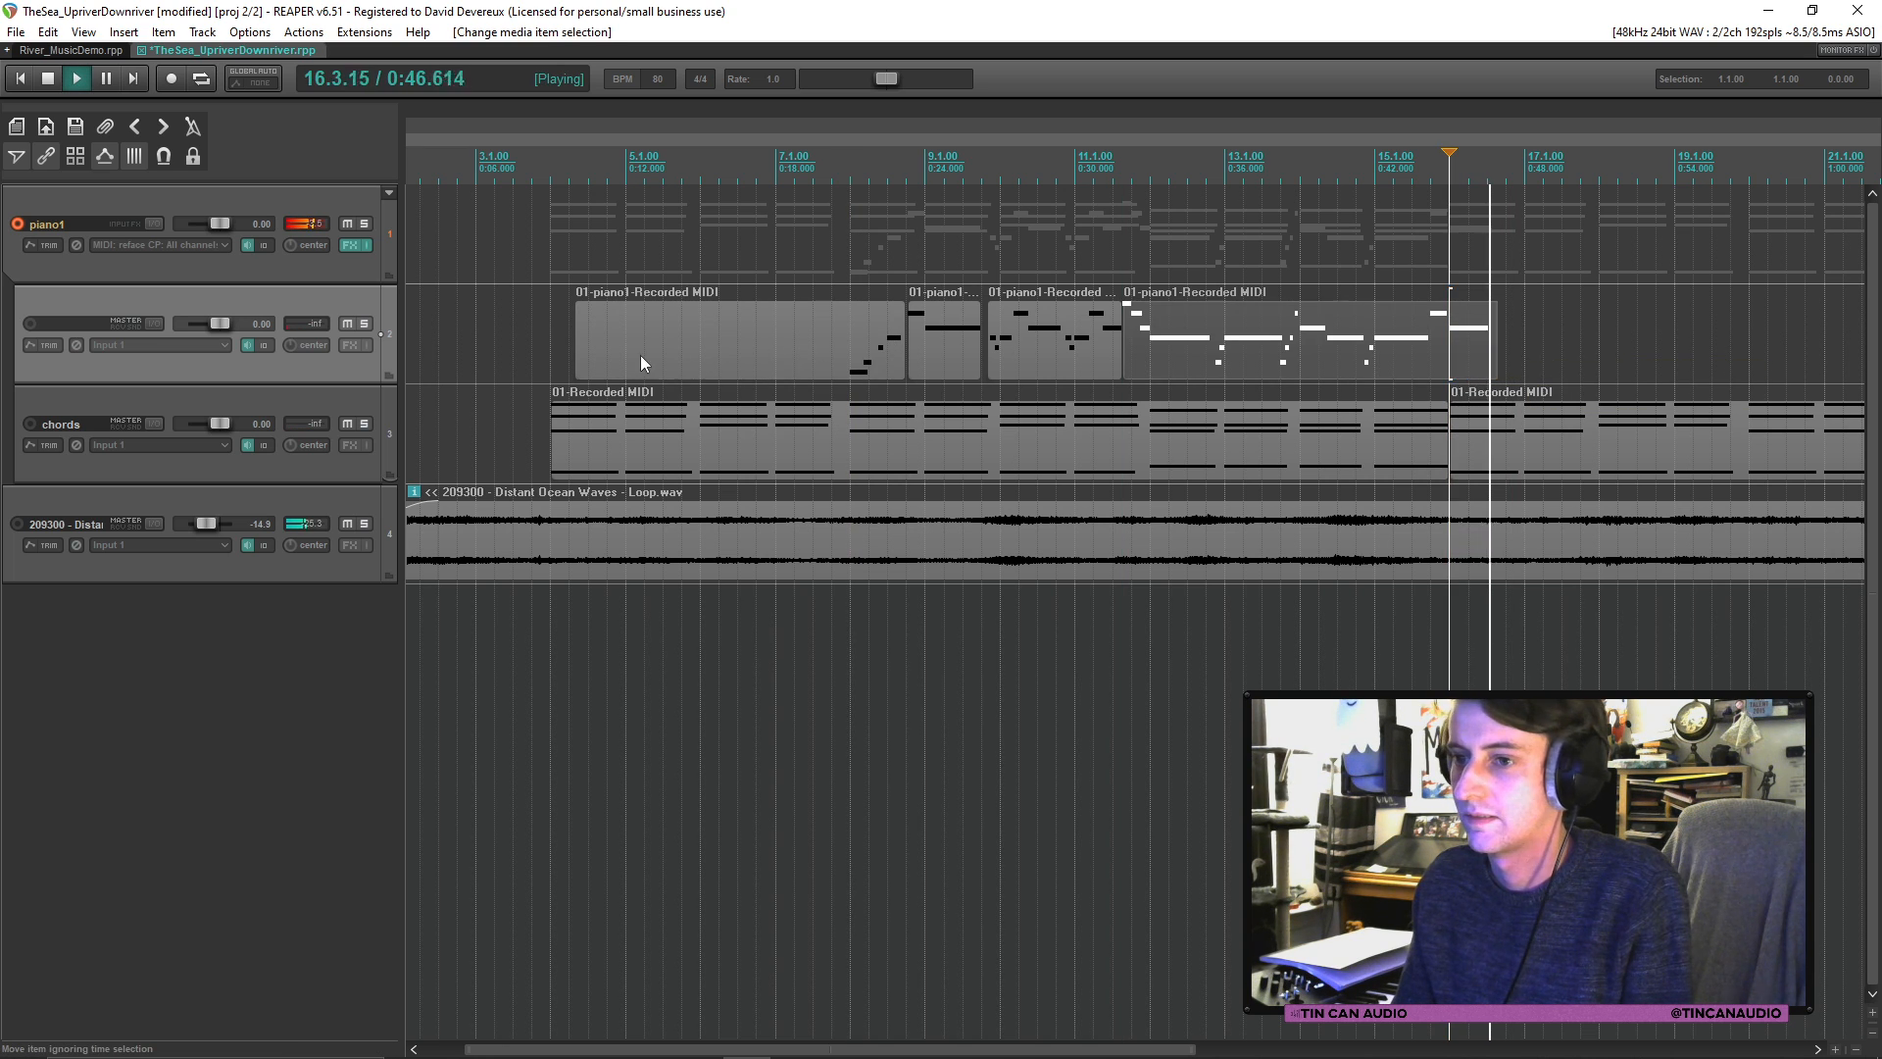
scroll(1421, 443, "down", 2)
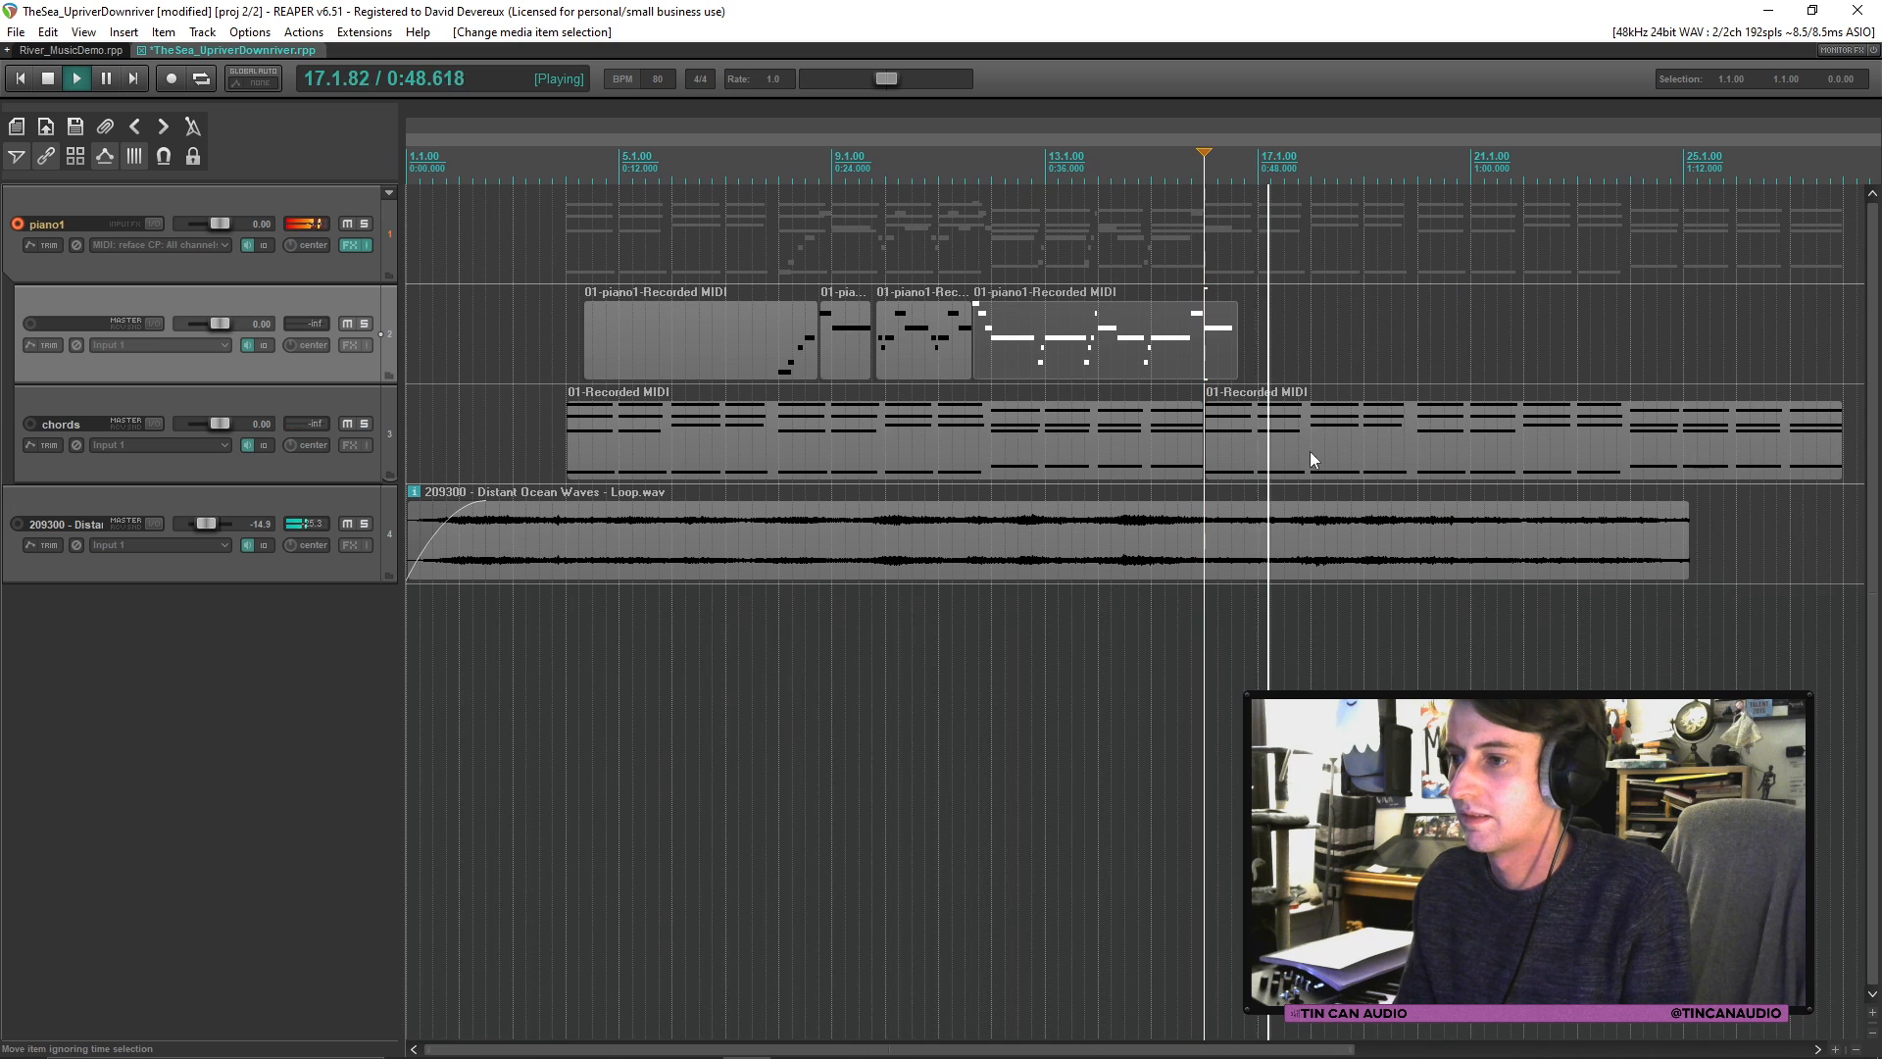
key("space")
left_click(1190, 448)
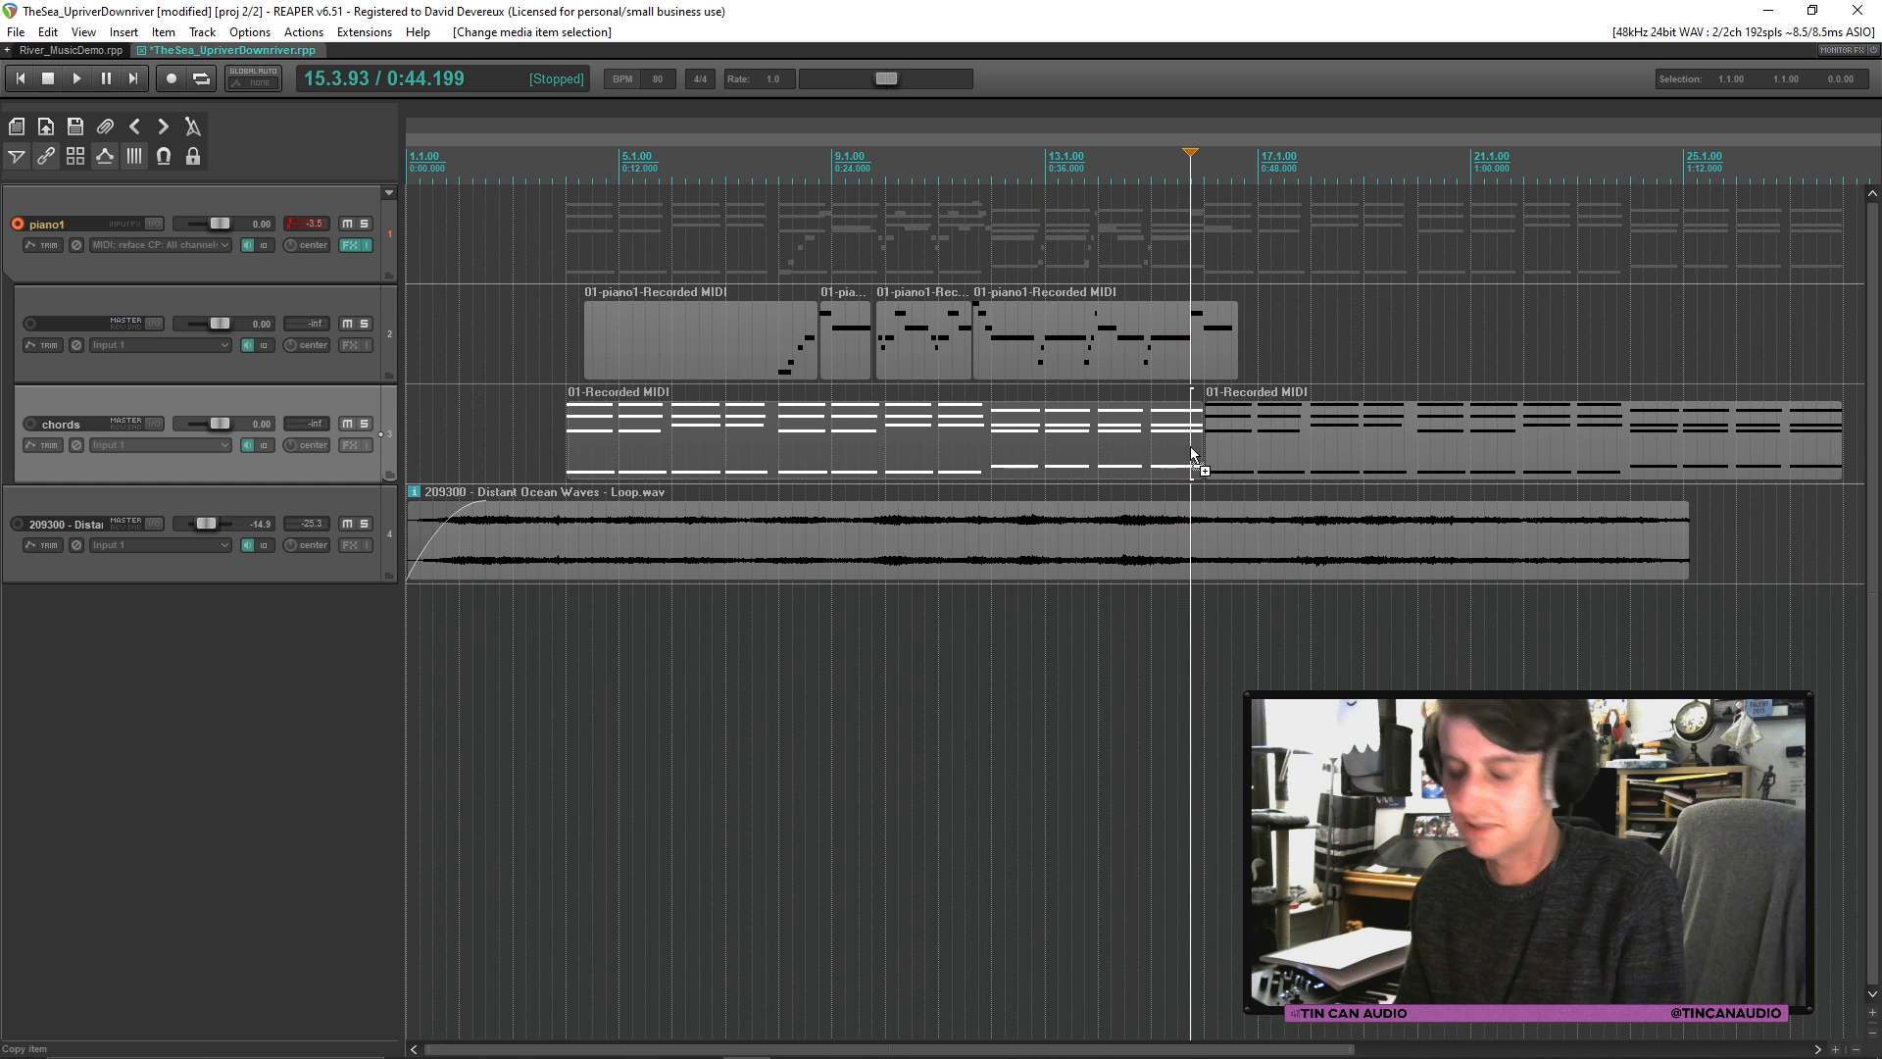
key("ctrl+s")
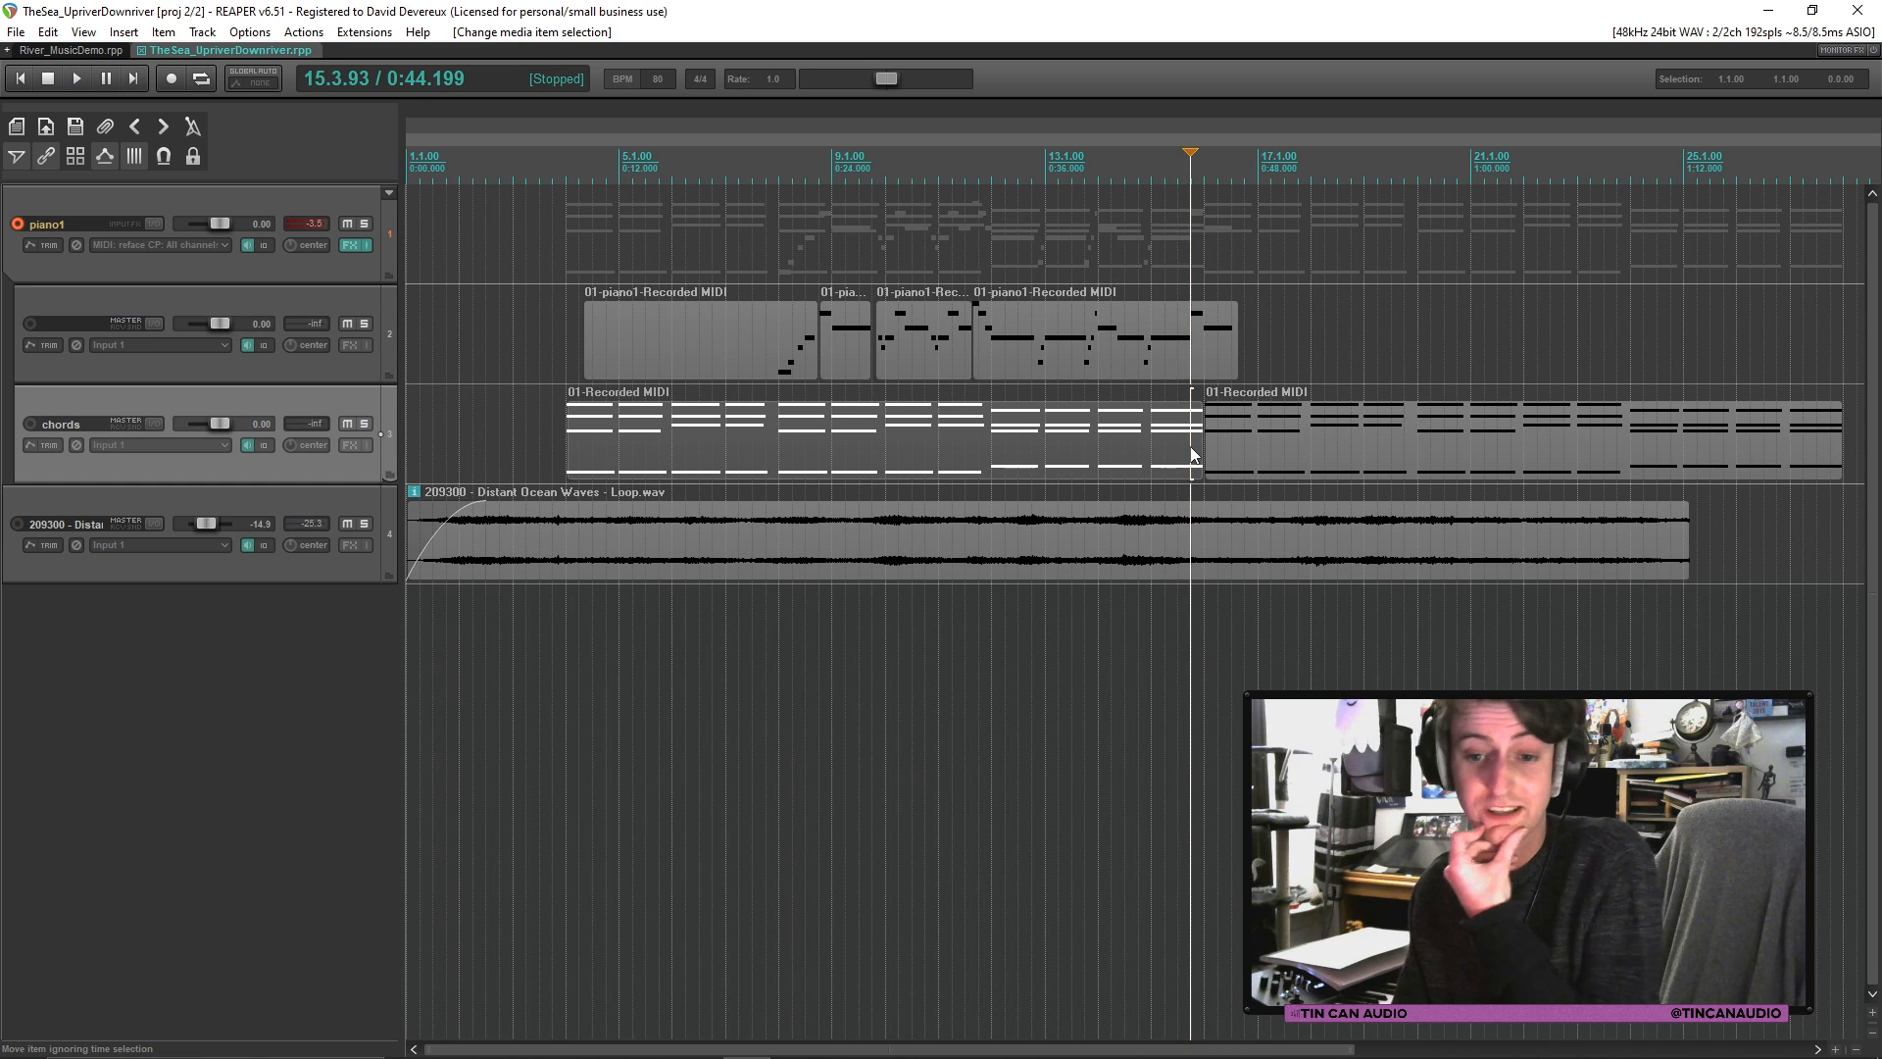
Step: Play the melody from the inserted take at about 9.4.25
left_click(763, 364)
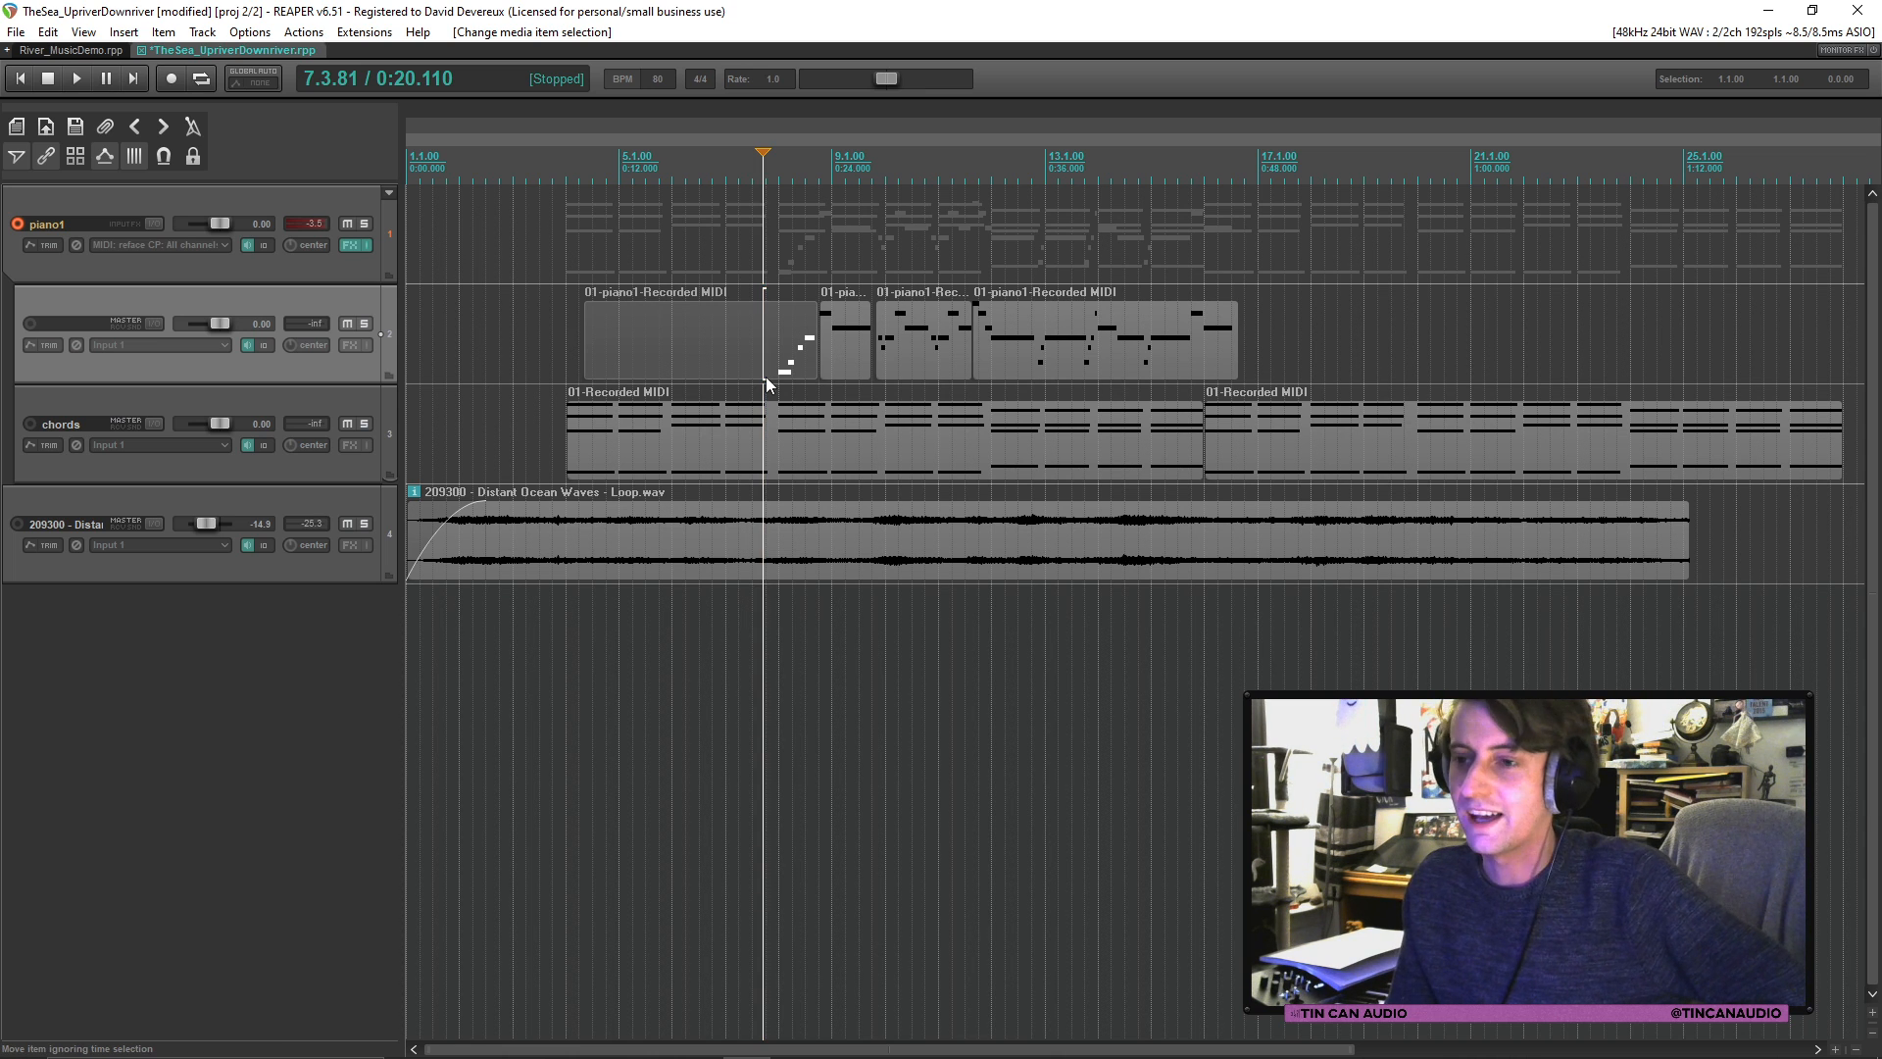
left_click(754, 376)
left_click(772, 376)
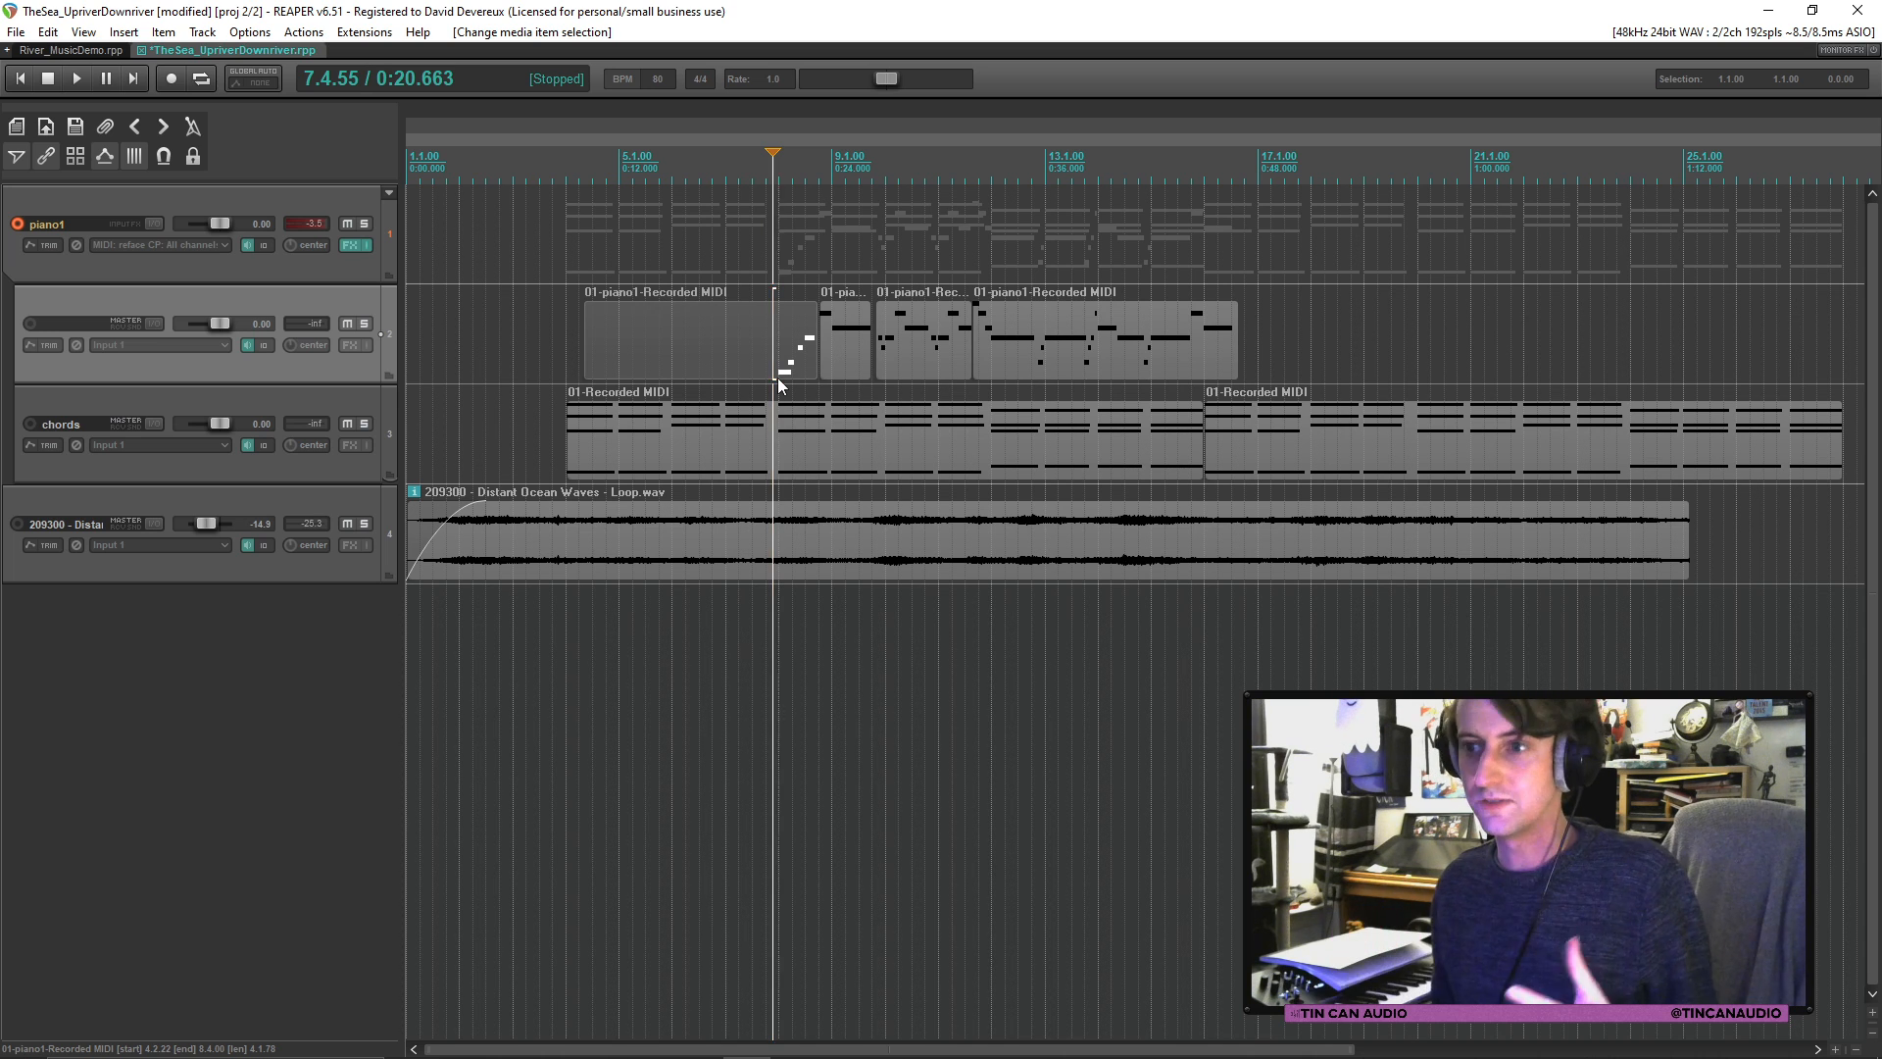
left_click(878, 365)
key("space")
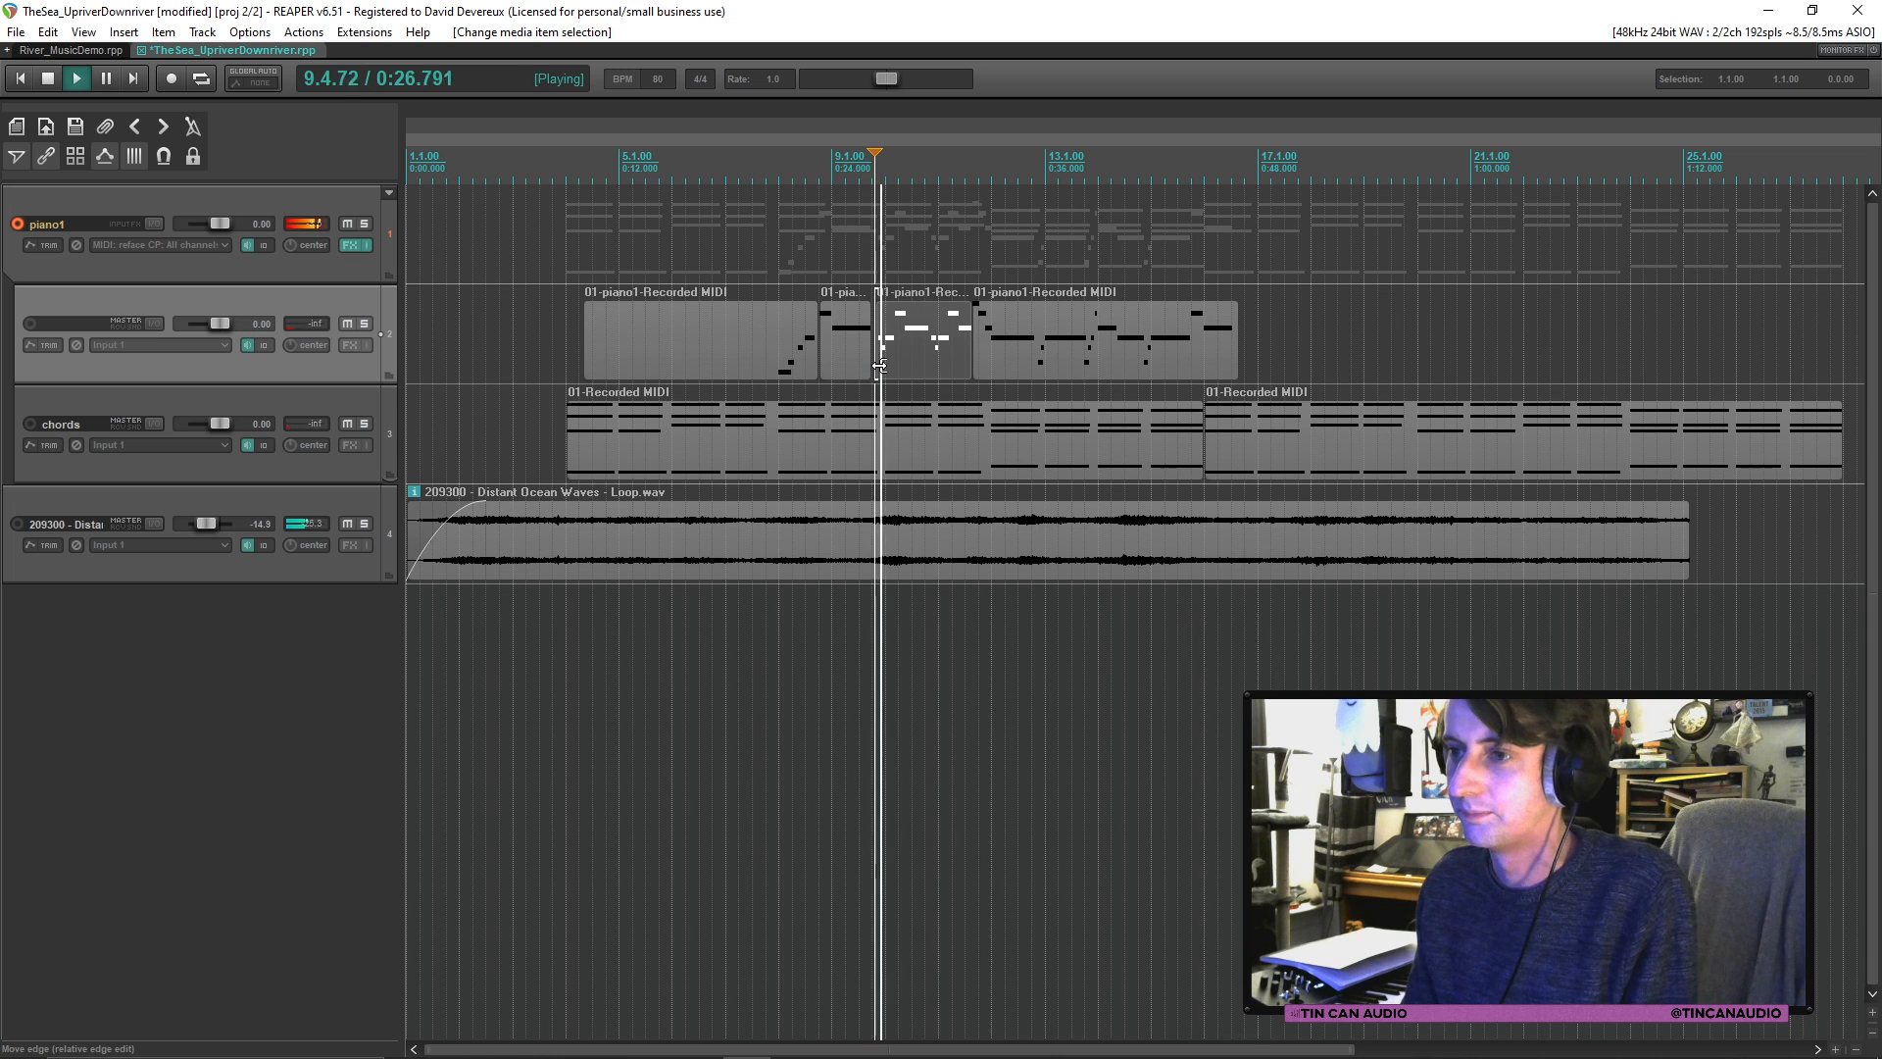
key("space")
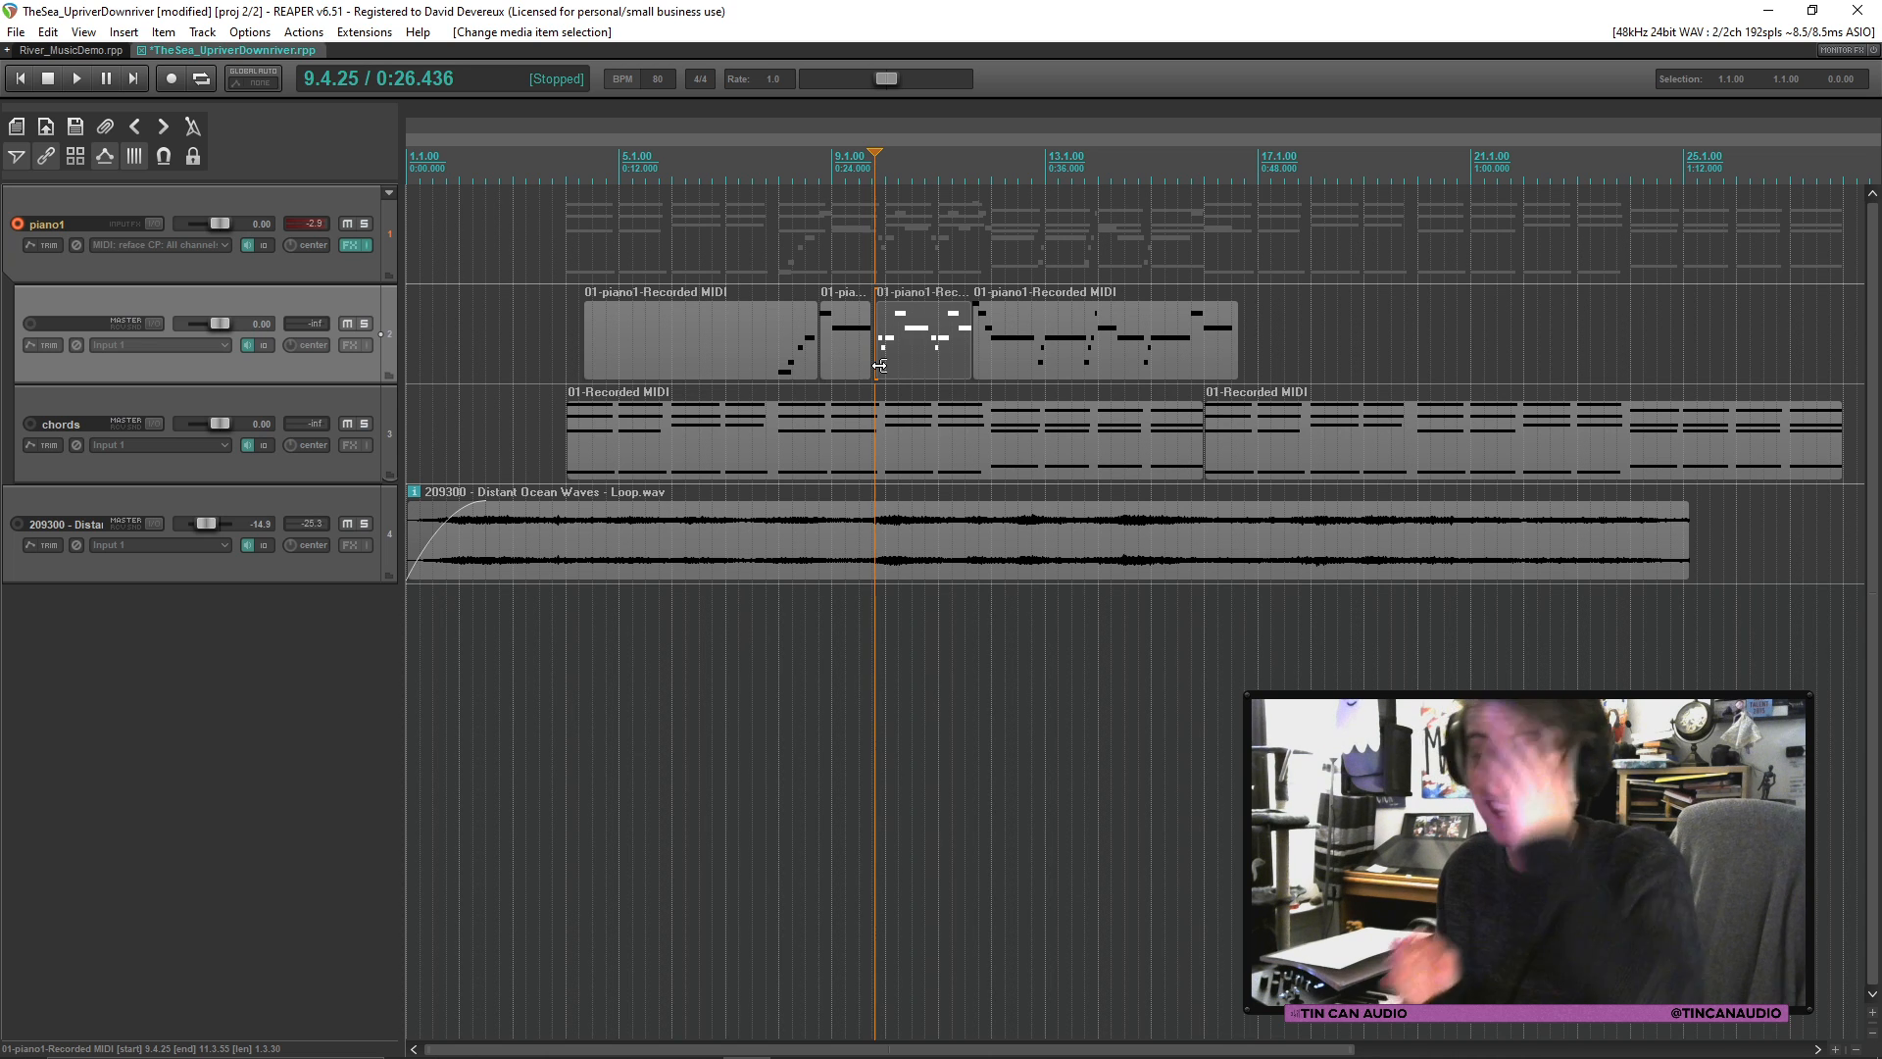
Step: Play from about 8.1.51, try a melody continuation take on piano1 from about bar 15 and discard the recording
left_click(785, 371)
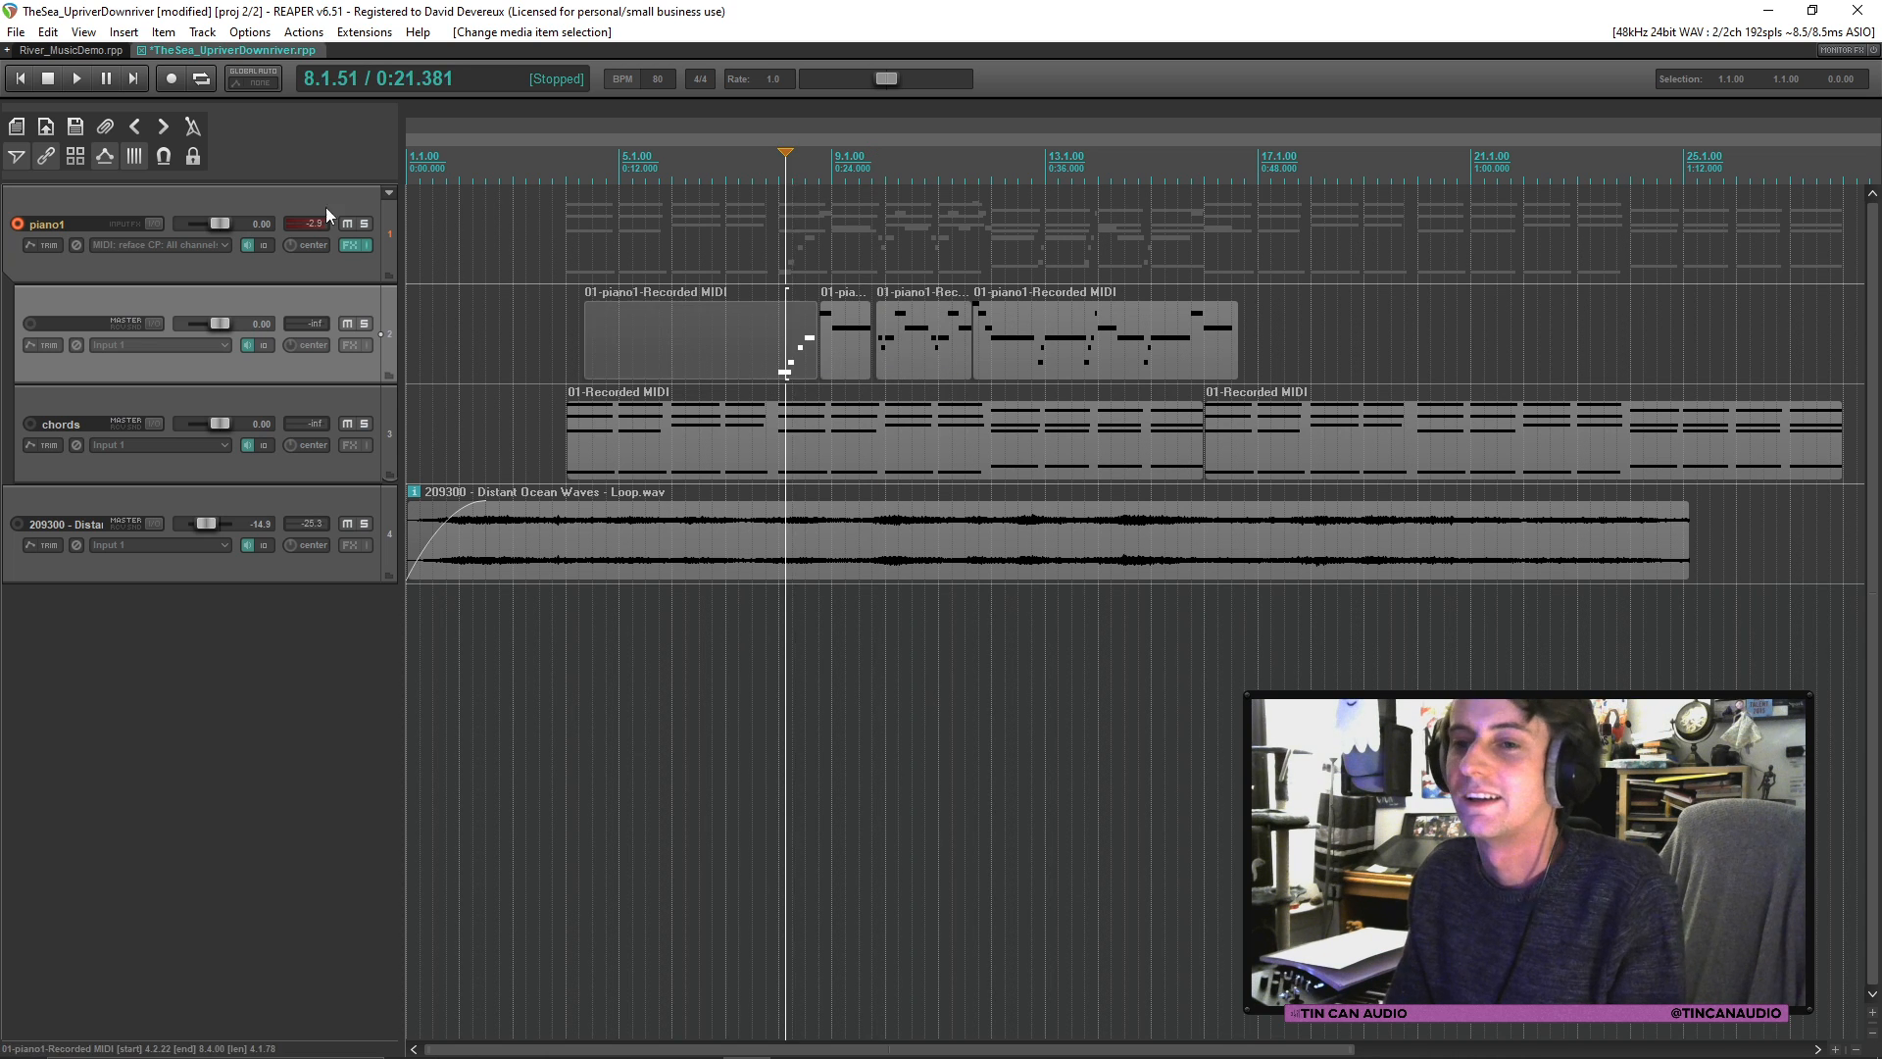
key("space")
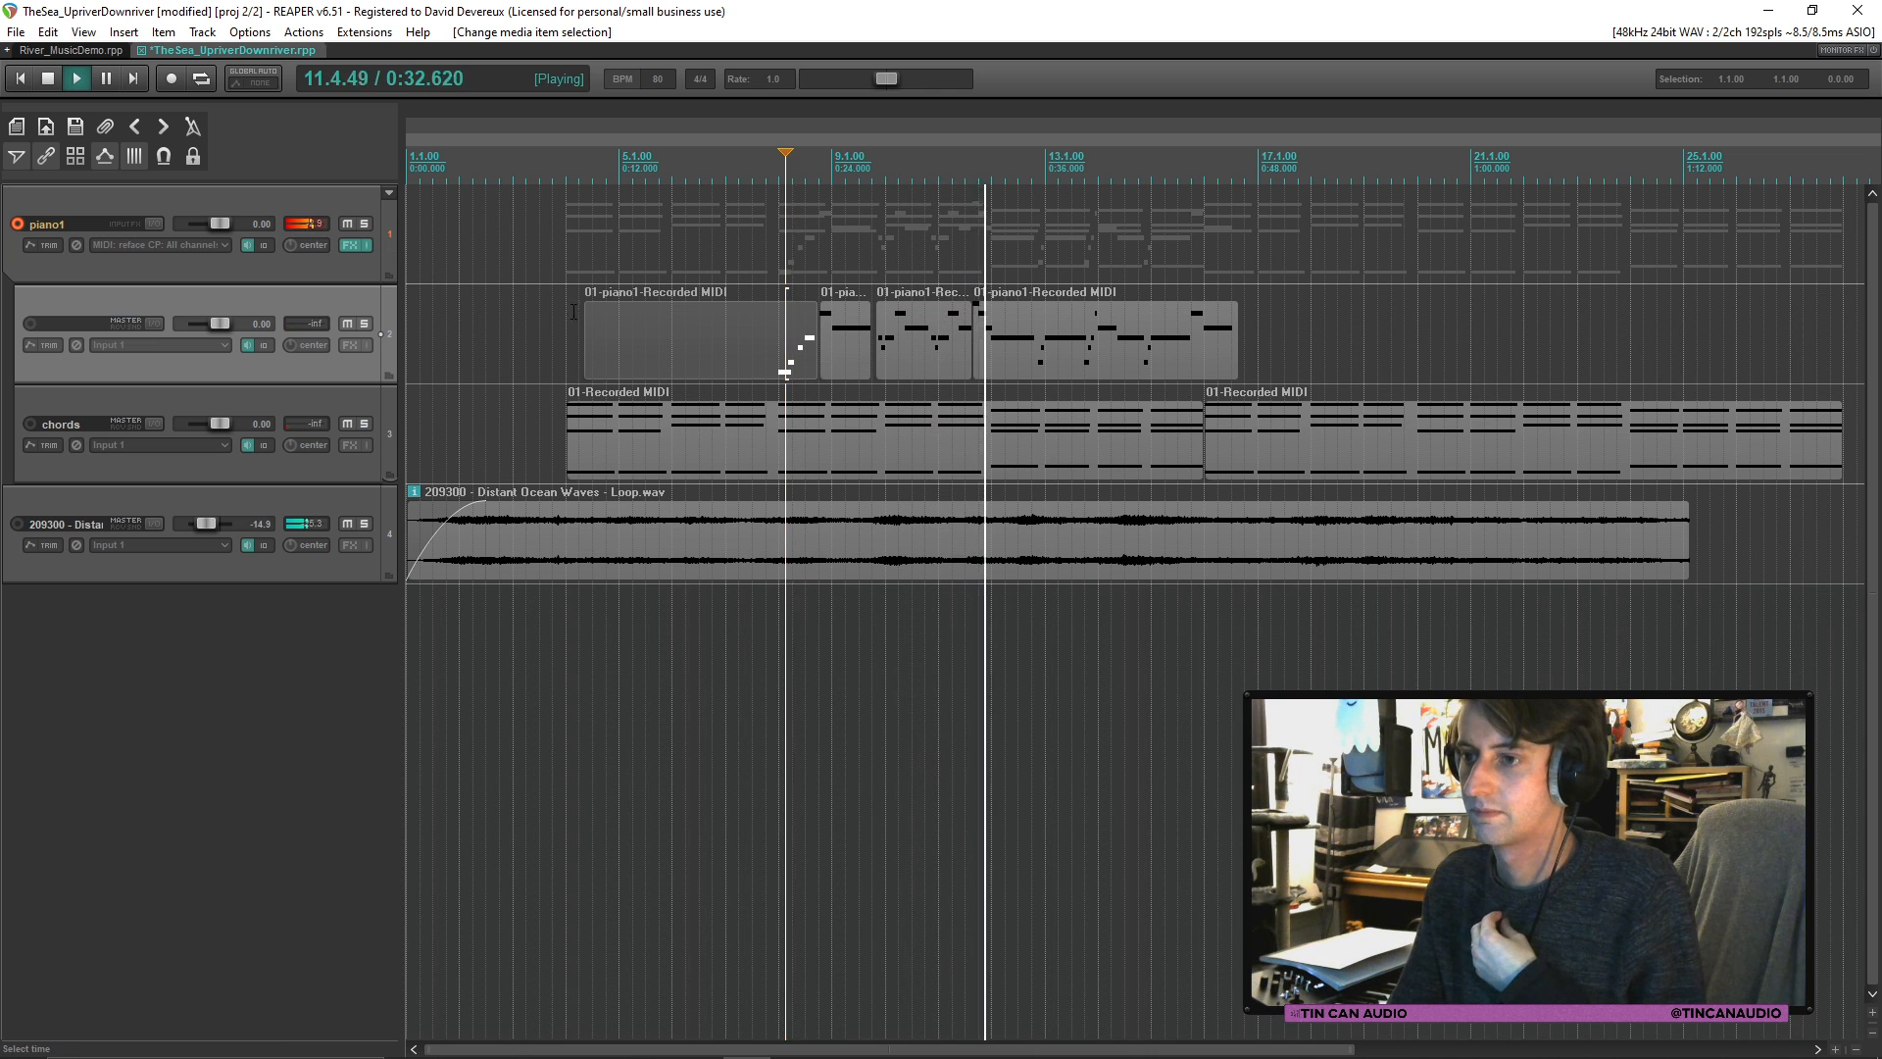
scroll(1025, 336, "up", 2)
scroll(1109, 349, "up", 4)
scroll(1075, 349, "down", 5)
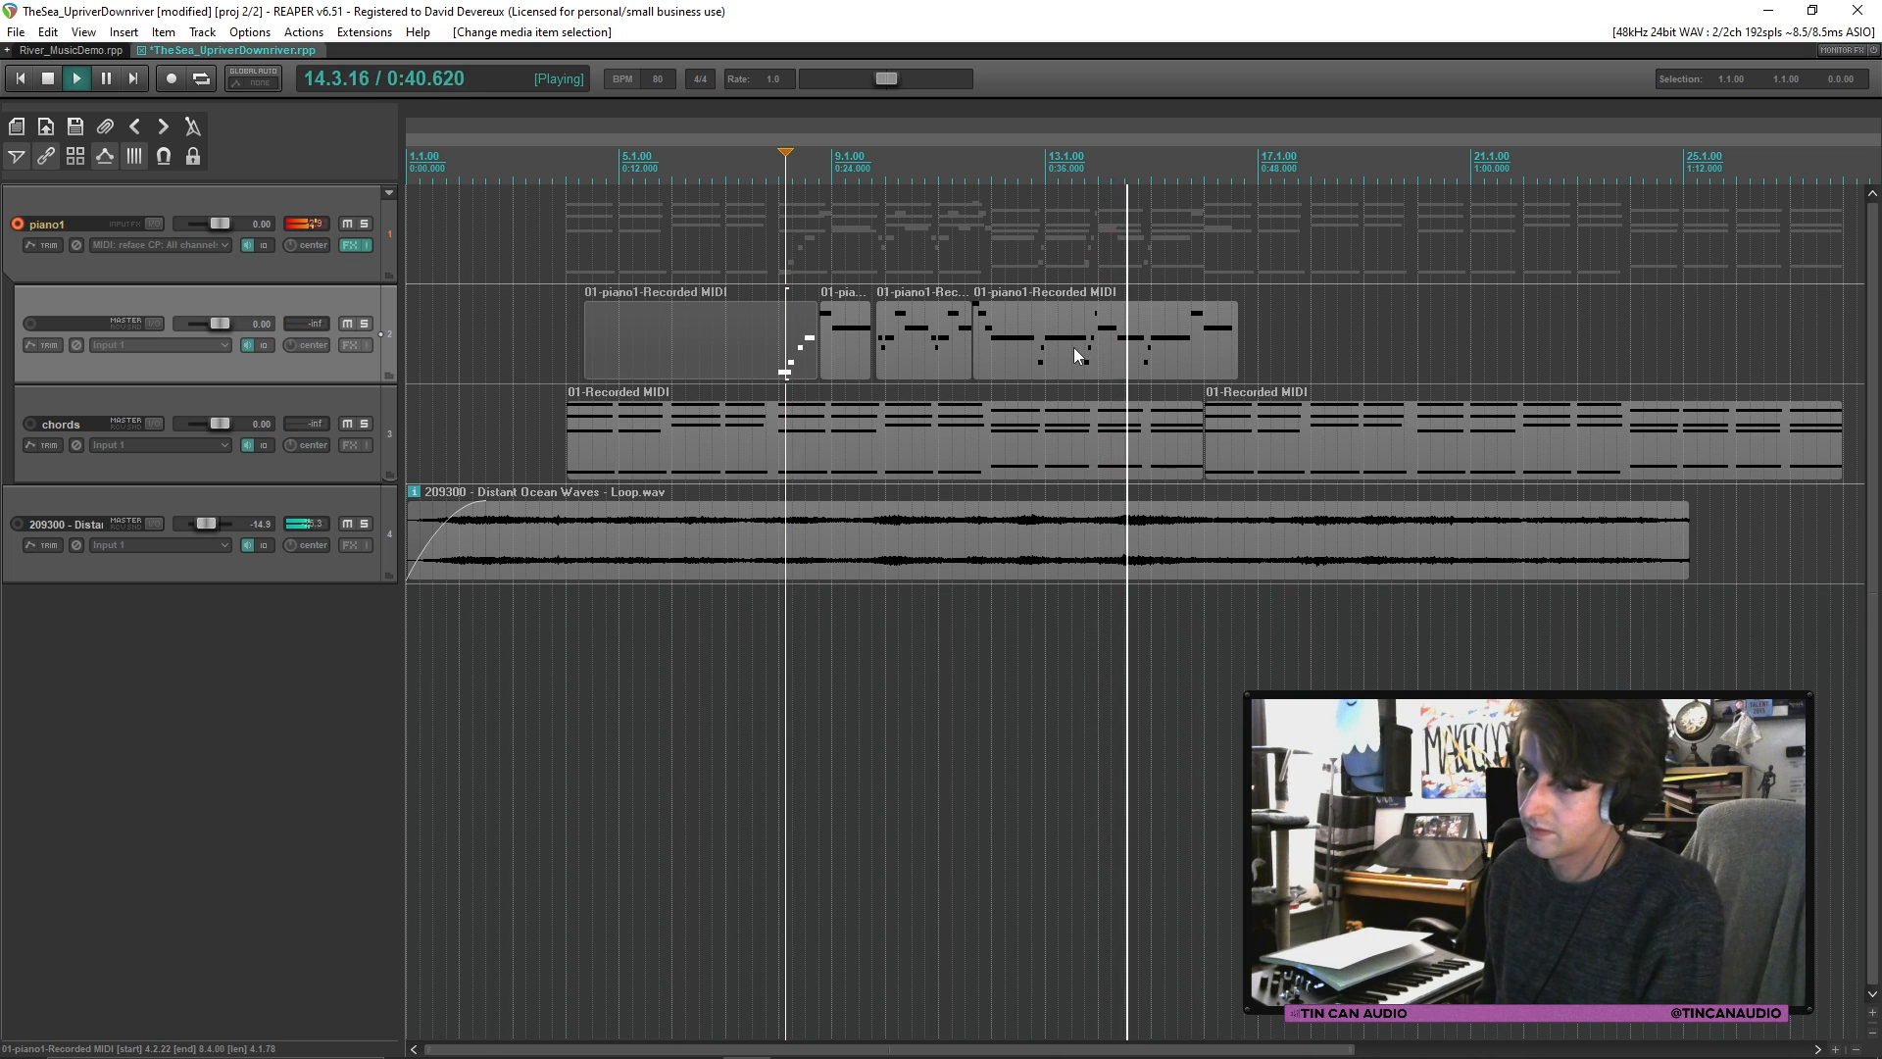
key("ctrl+r")
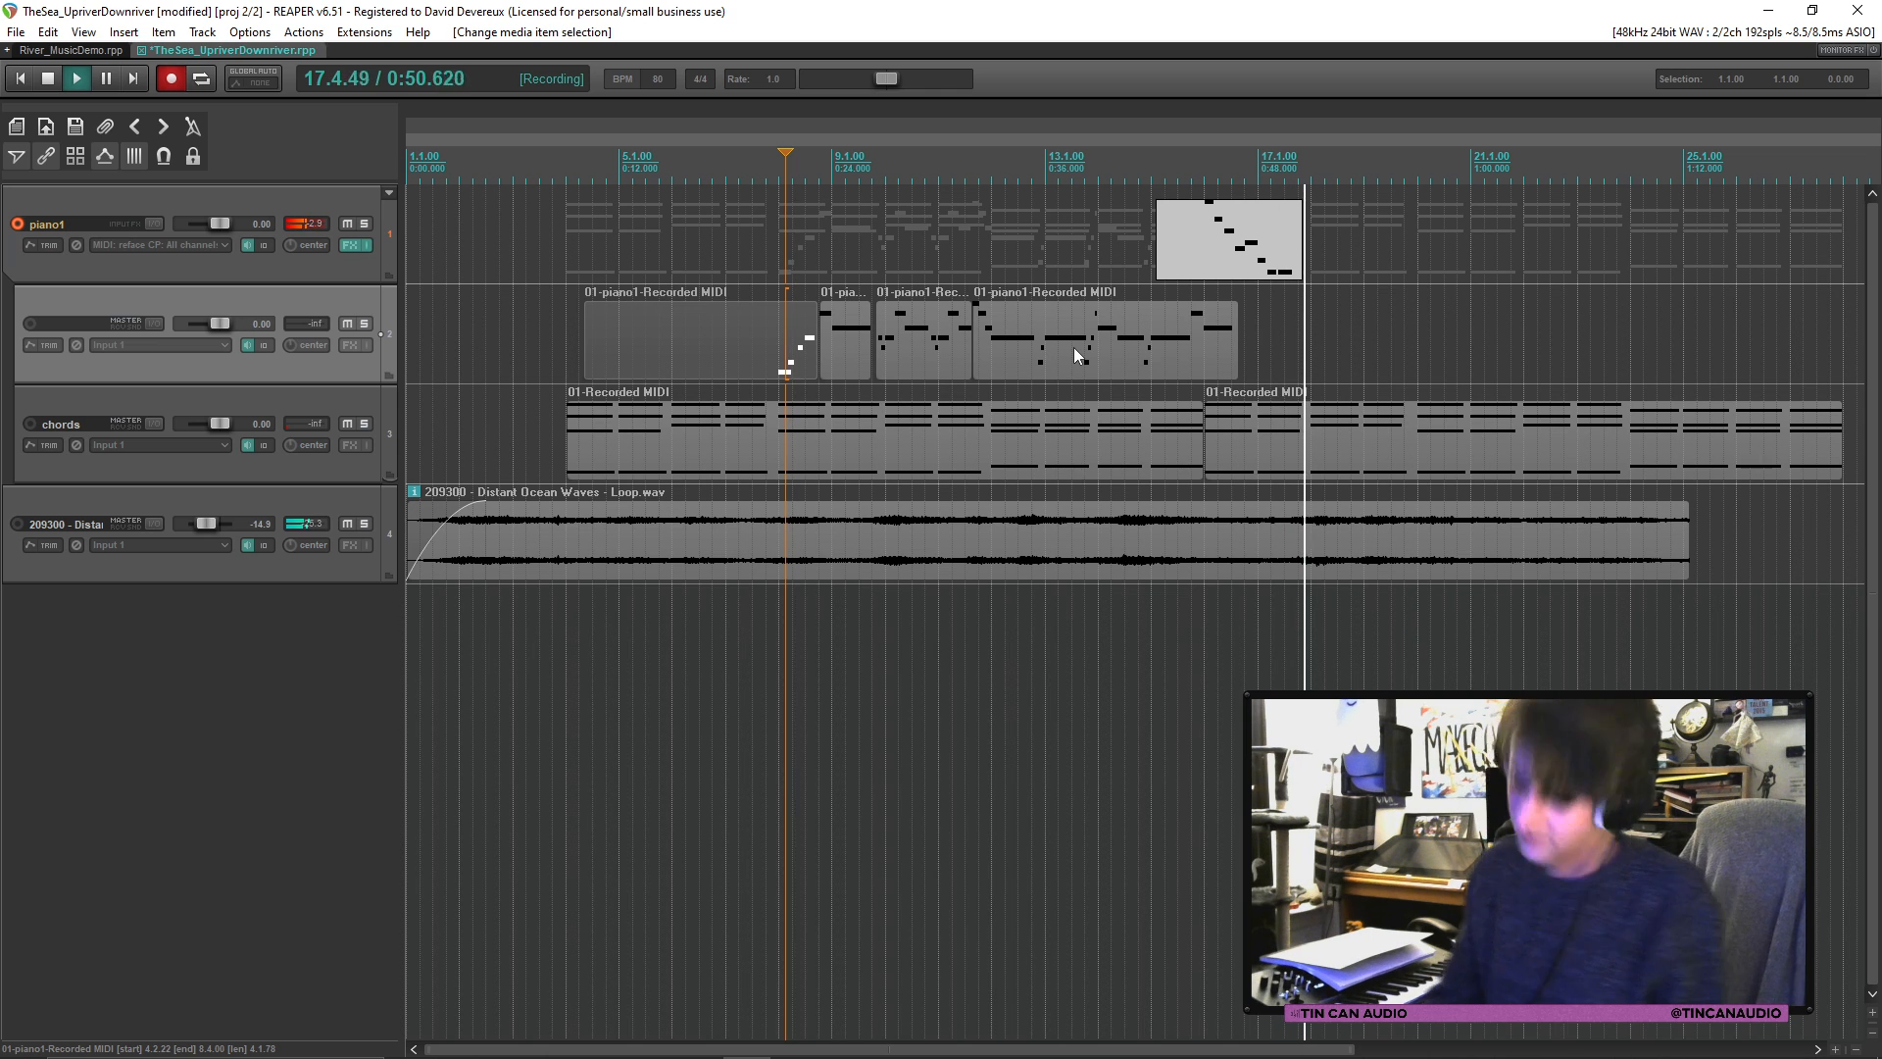
key("space")
left_click(1137, 638)
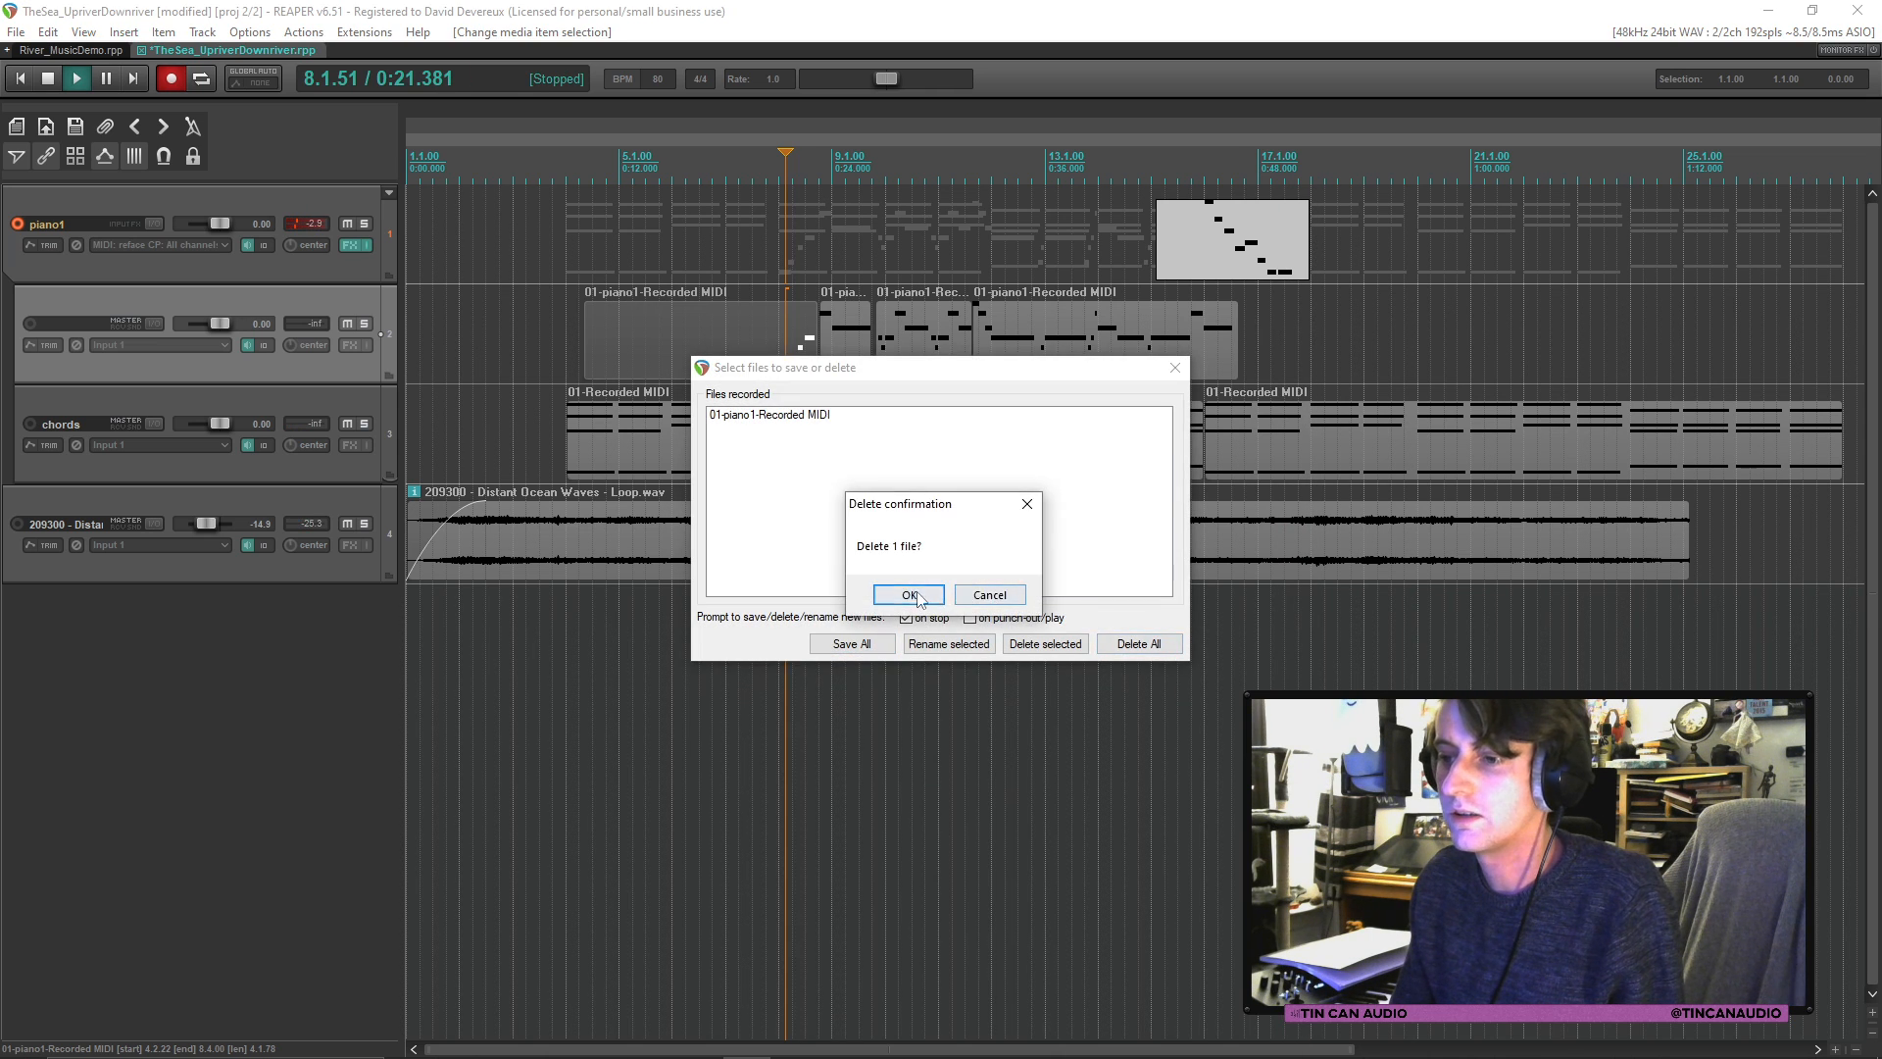
left_click(906, 596)
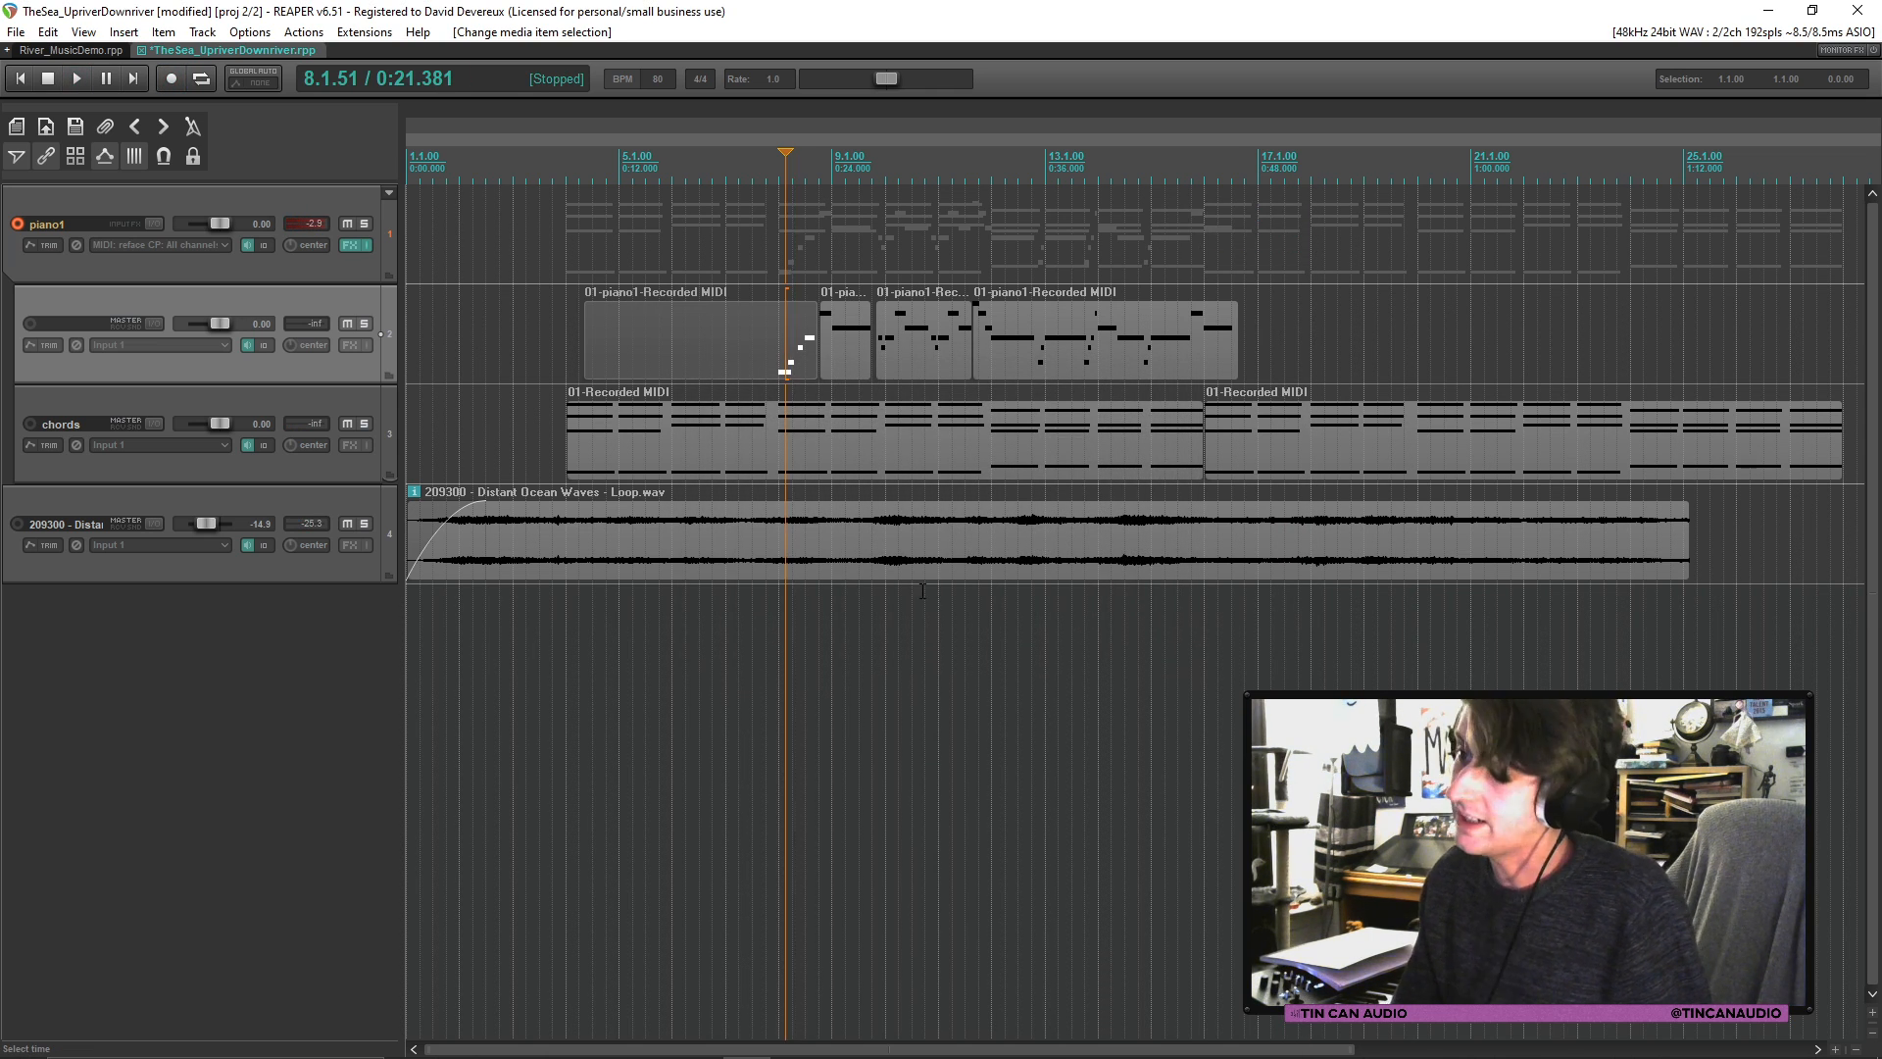
Step: Record a new melody continuation on piano1 from about 14.4.69 to just past bar 20 and save the take
left_click(1147, 234)
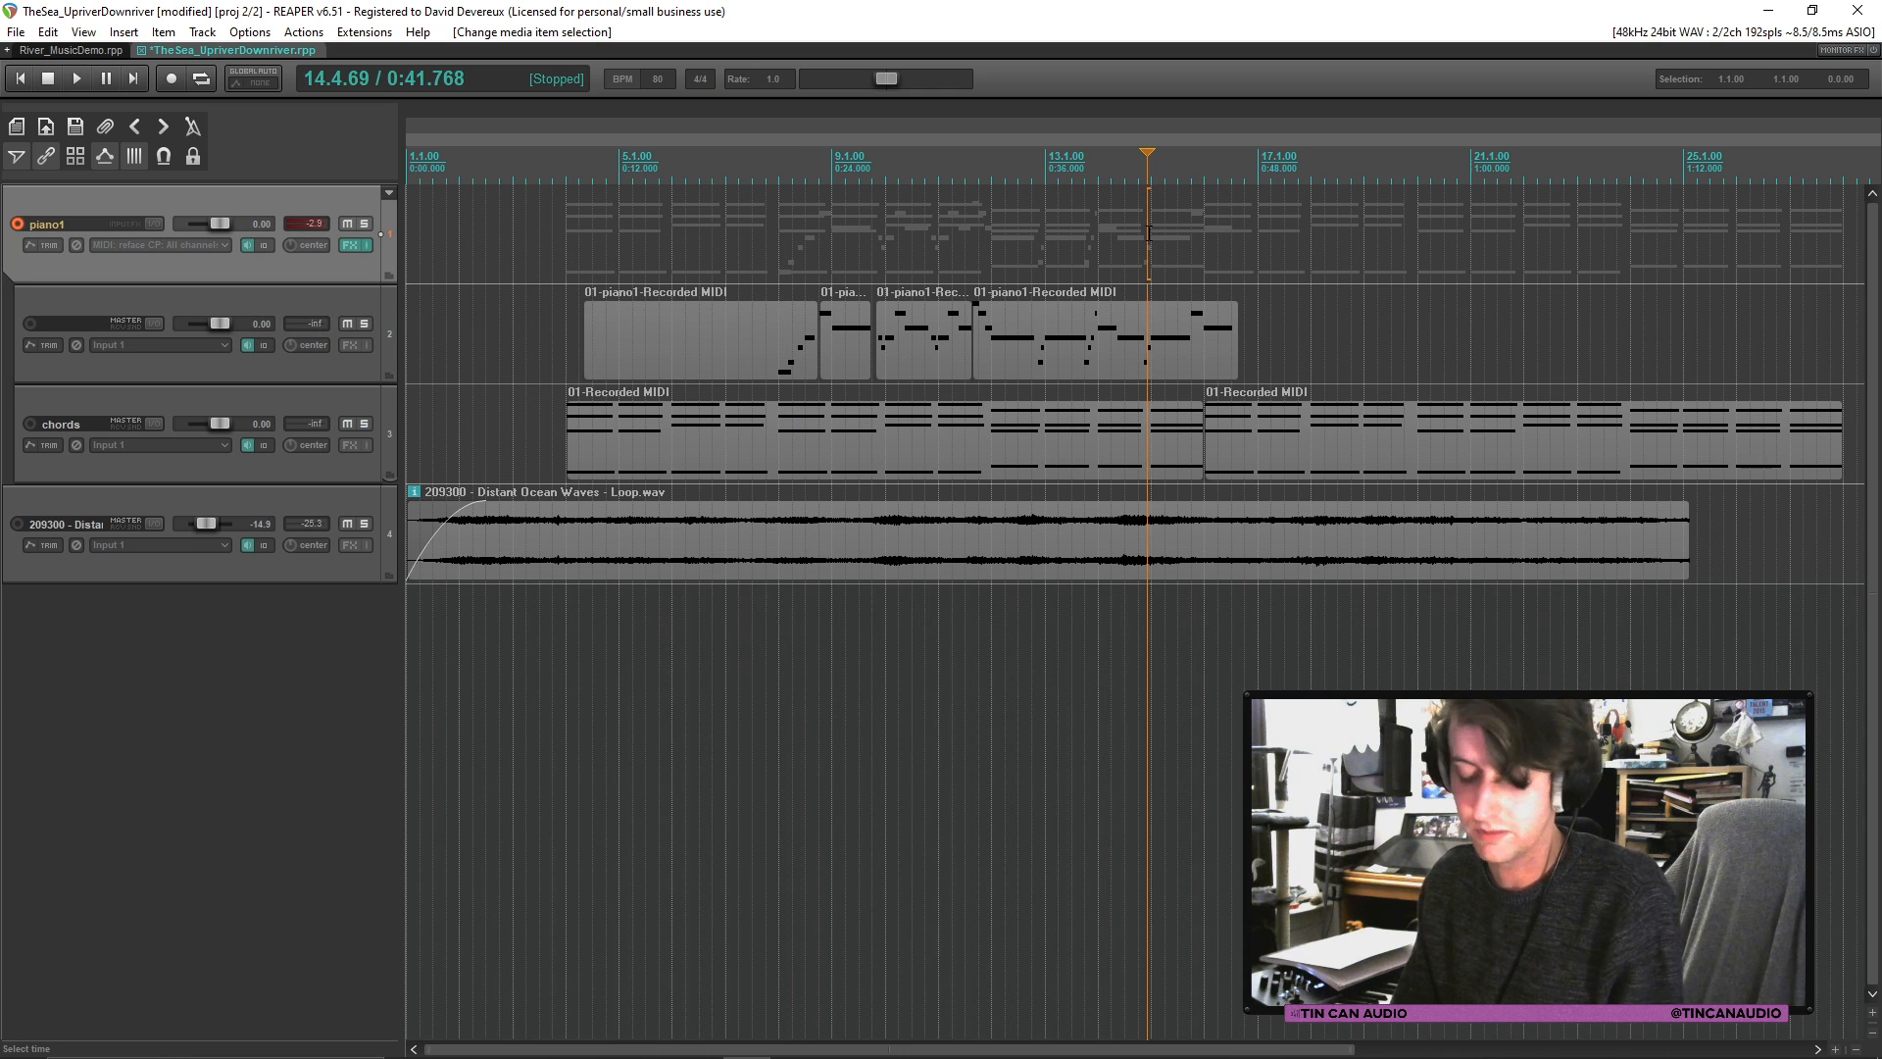
key("ctrl+r")
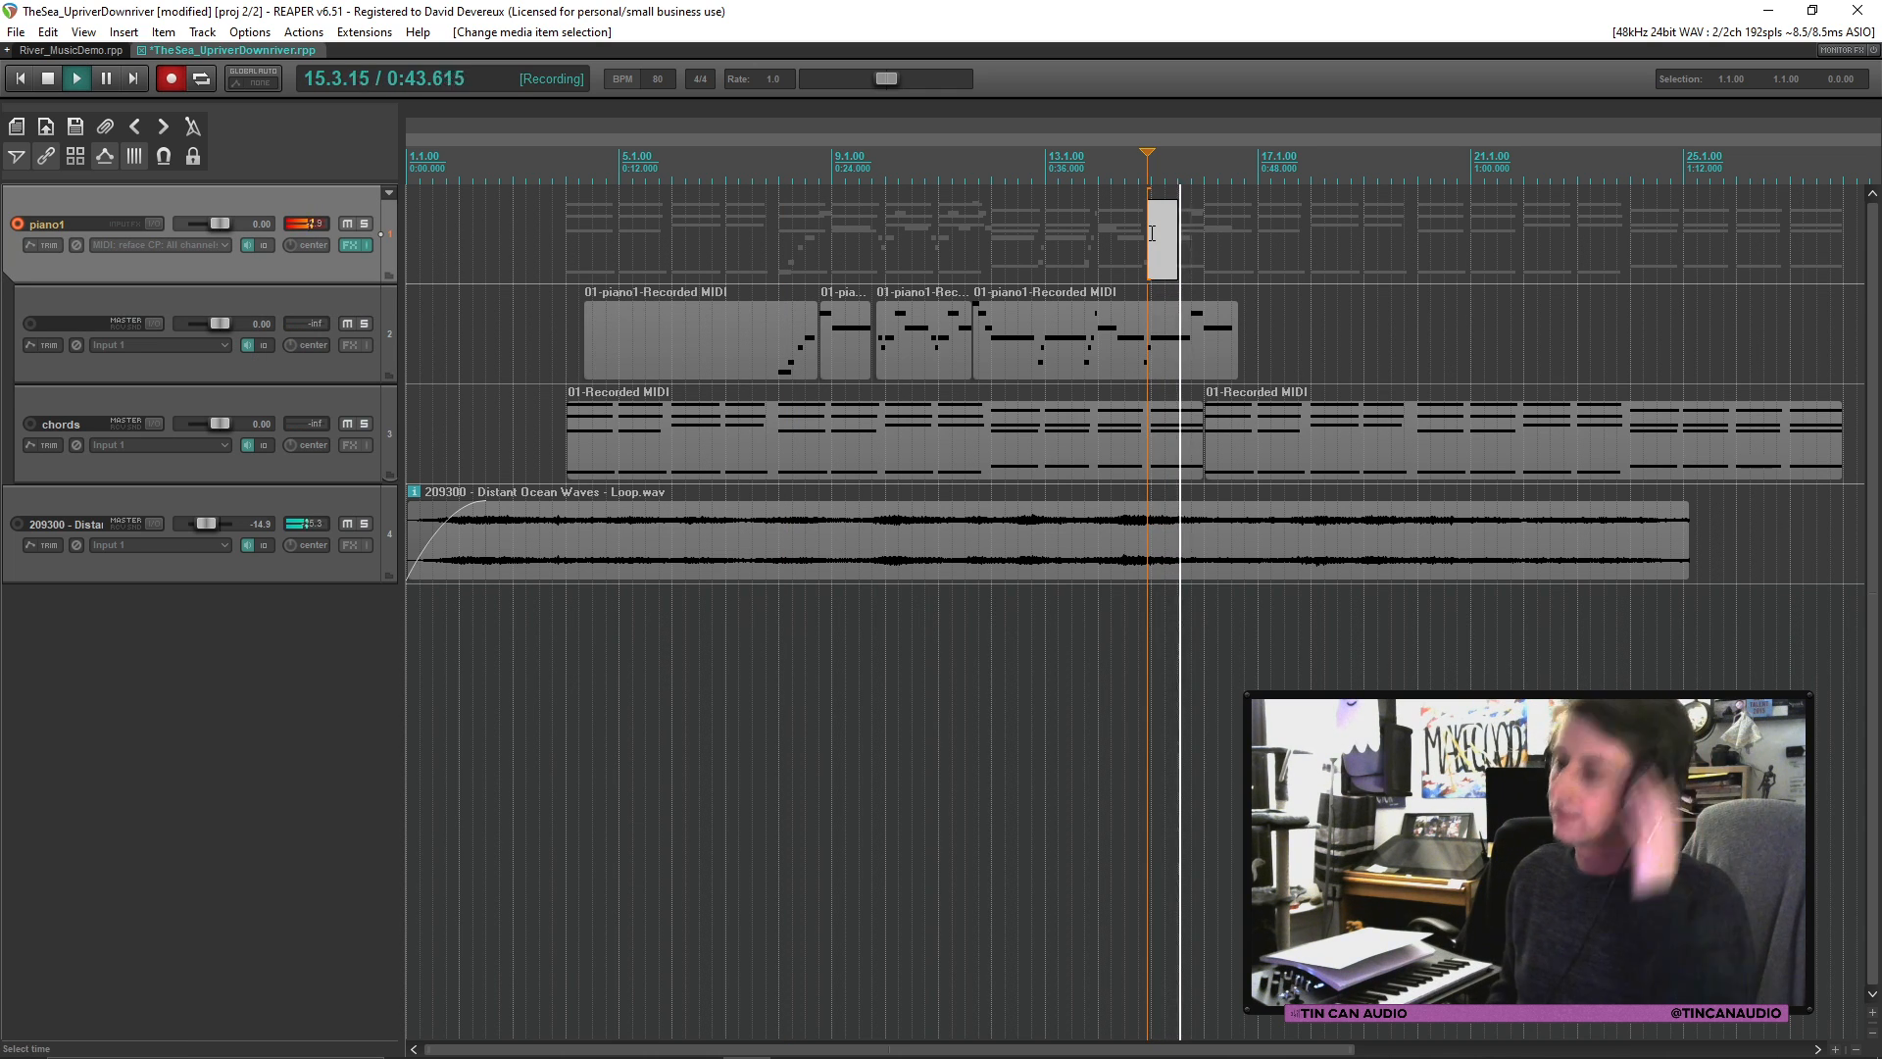
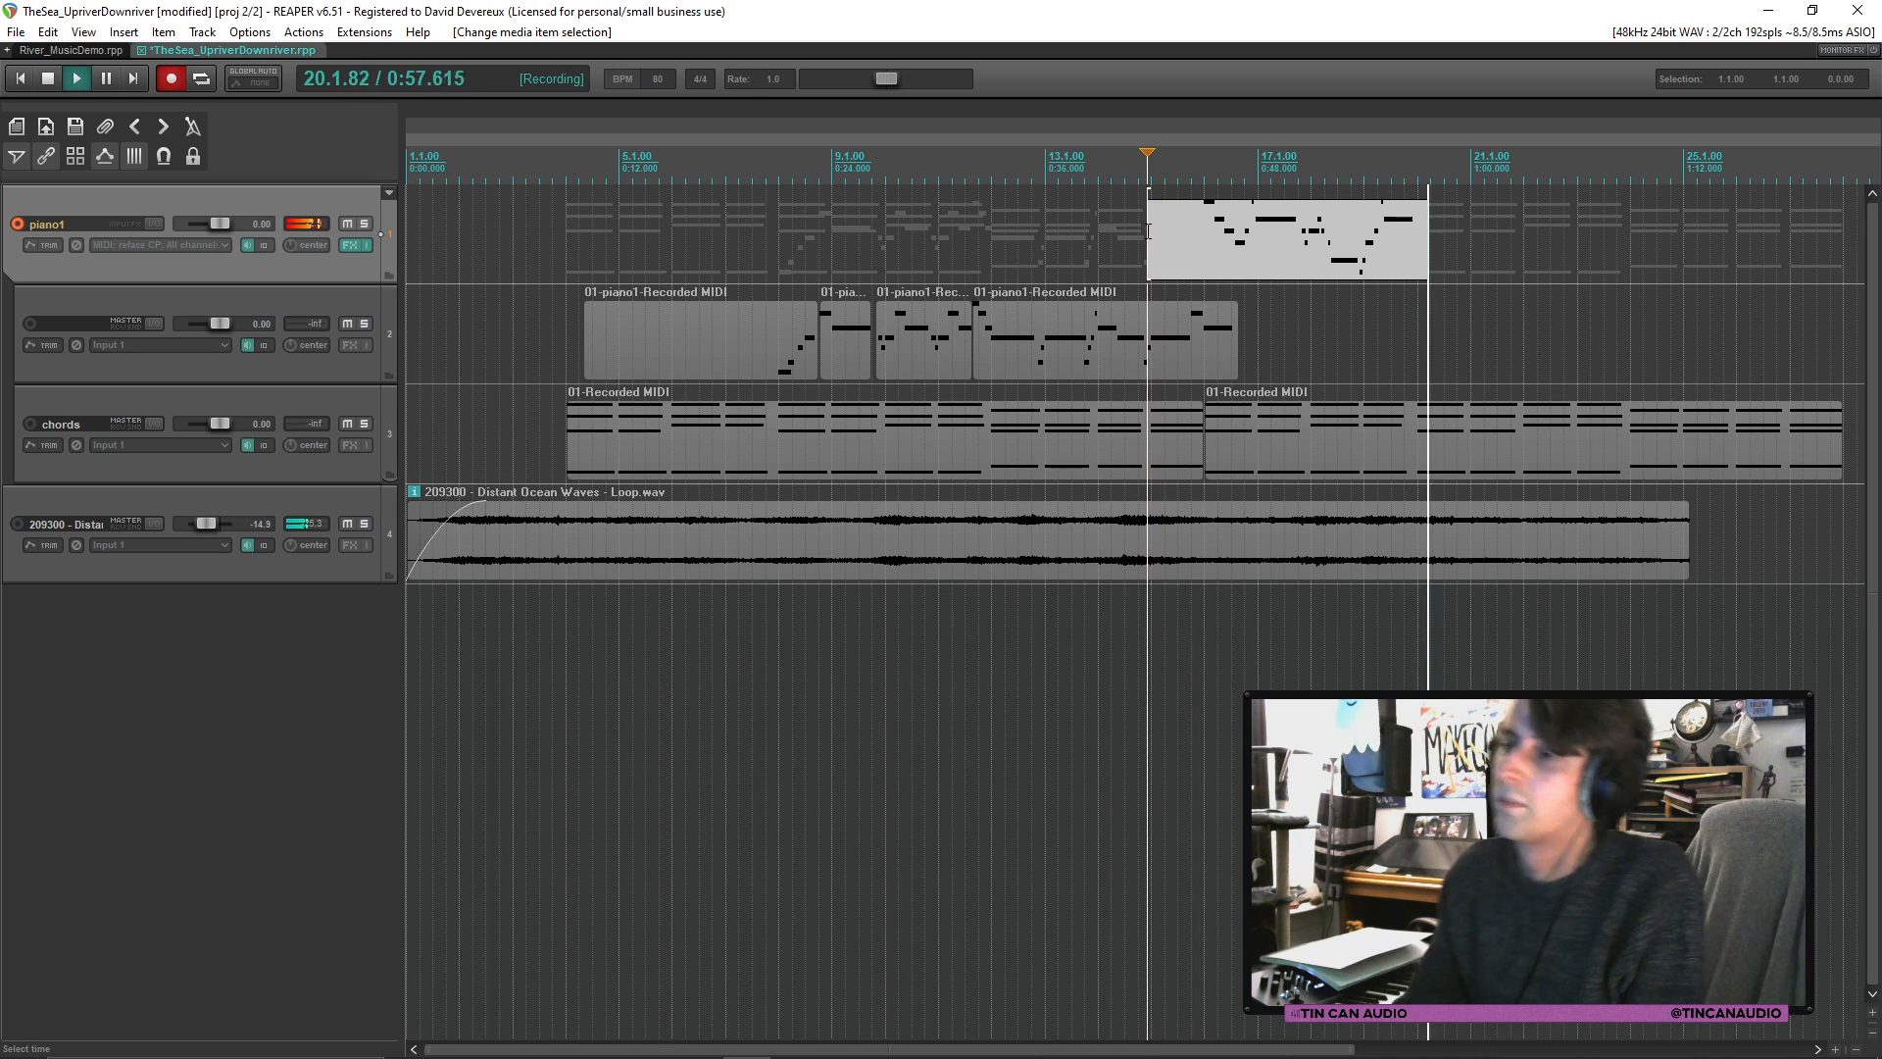
key("space")
left_click(851, 644)
Step: Quantize all note positions in the new take to a straight 1/16 grid at 100% strength and audition it from bar 16
double_click(1253, 241)
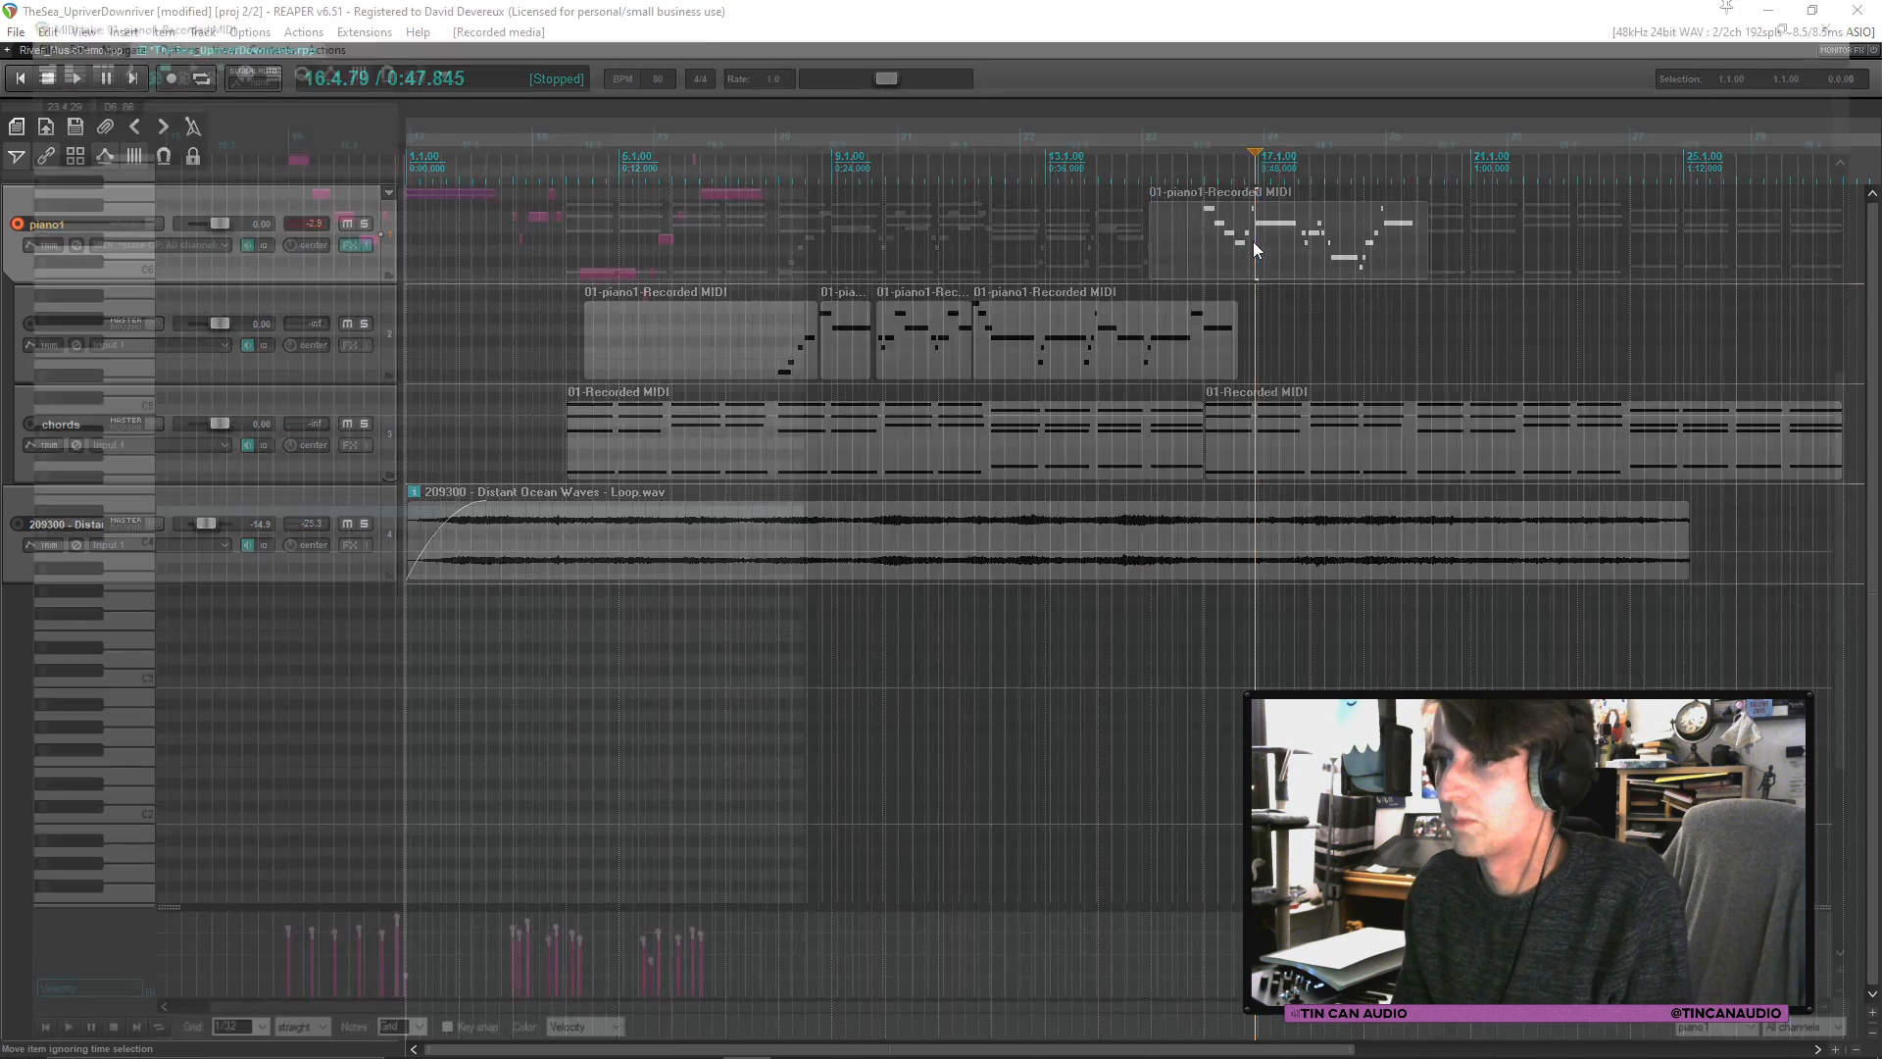
key("ctrl+q")
left_click(267, 200)
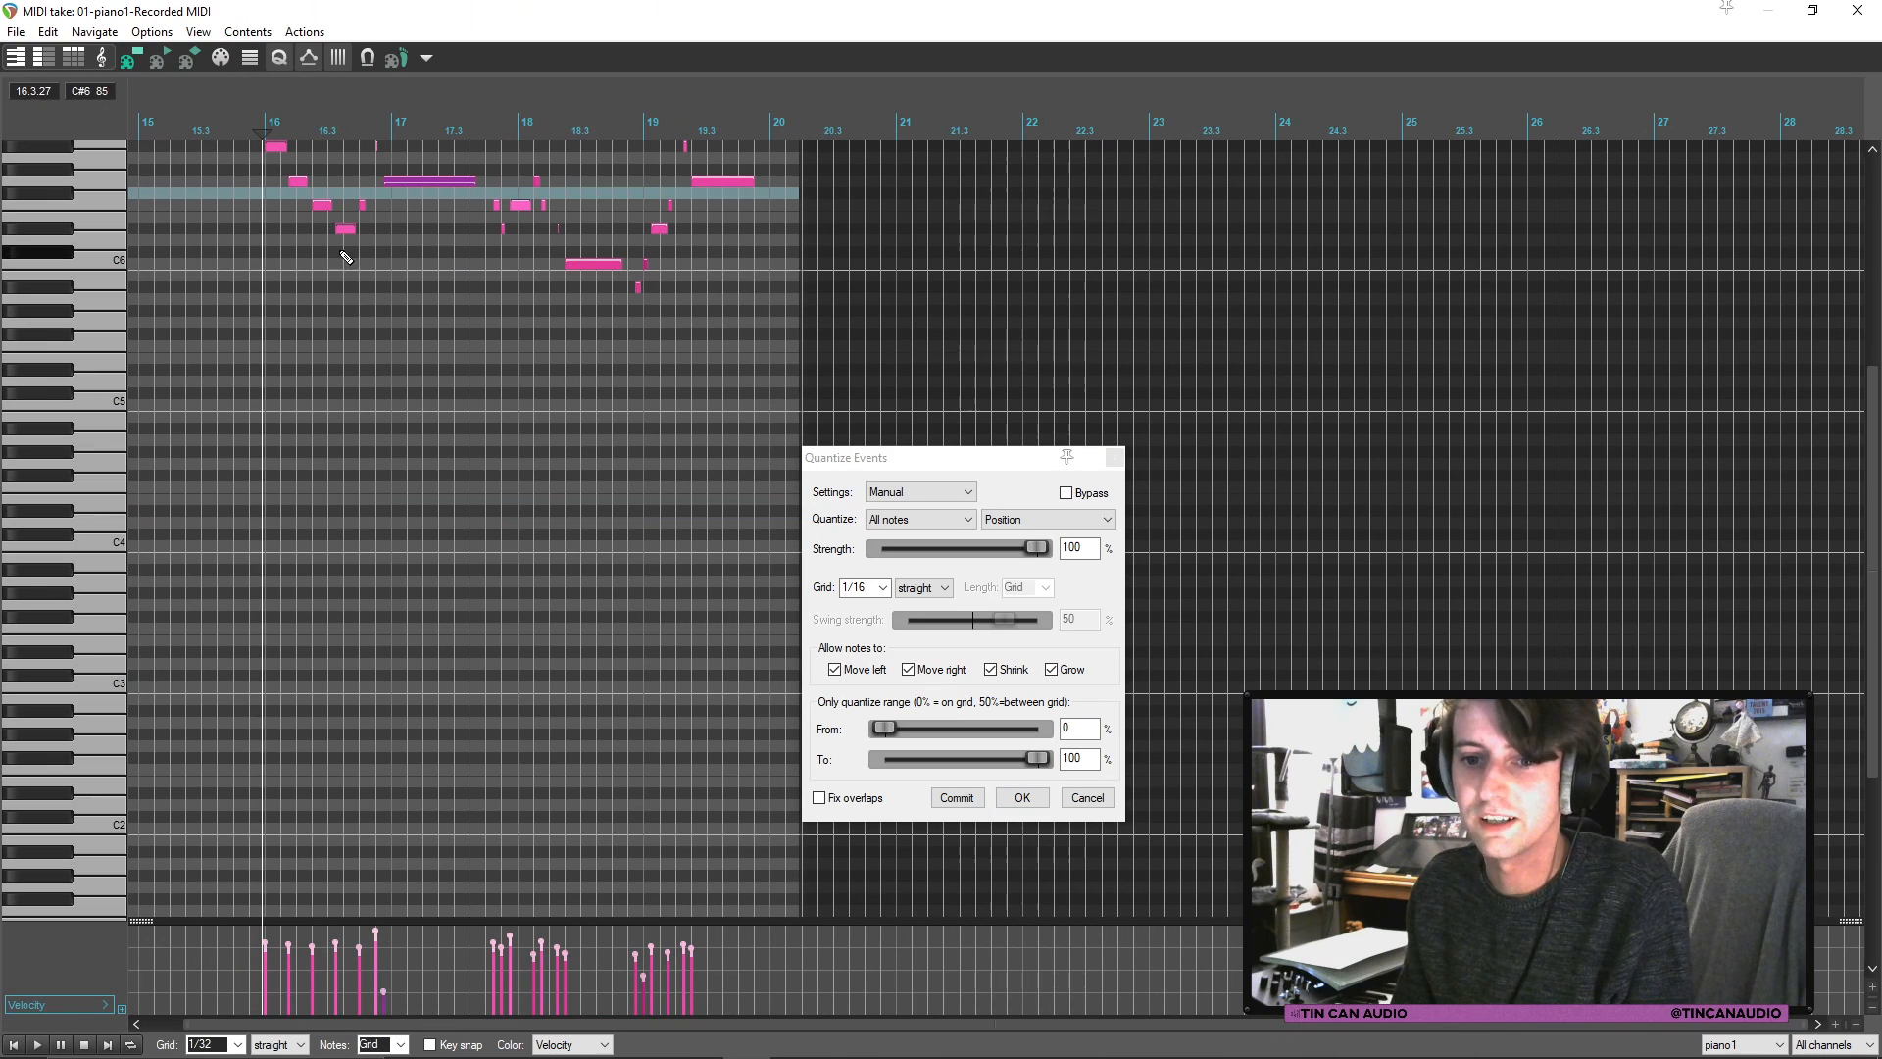
left_click(1022, 797)
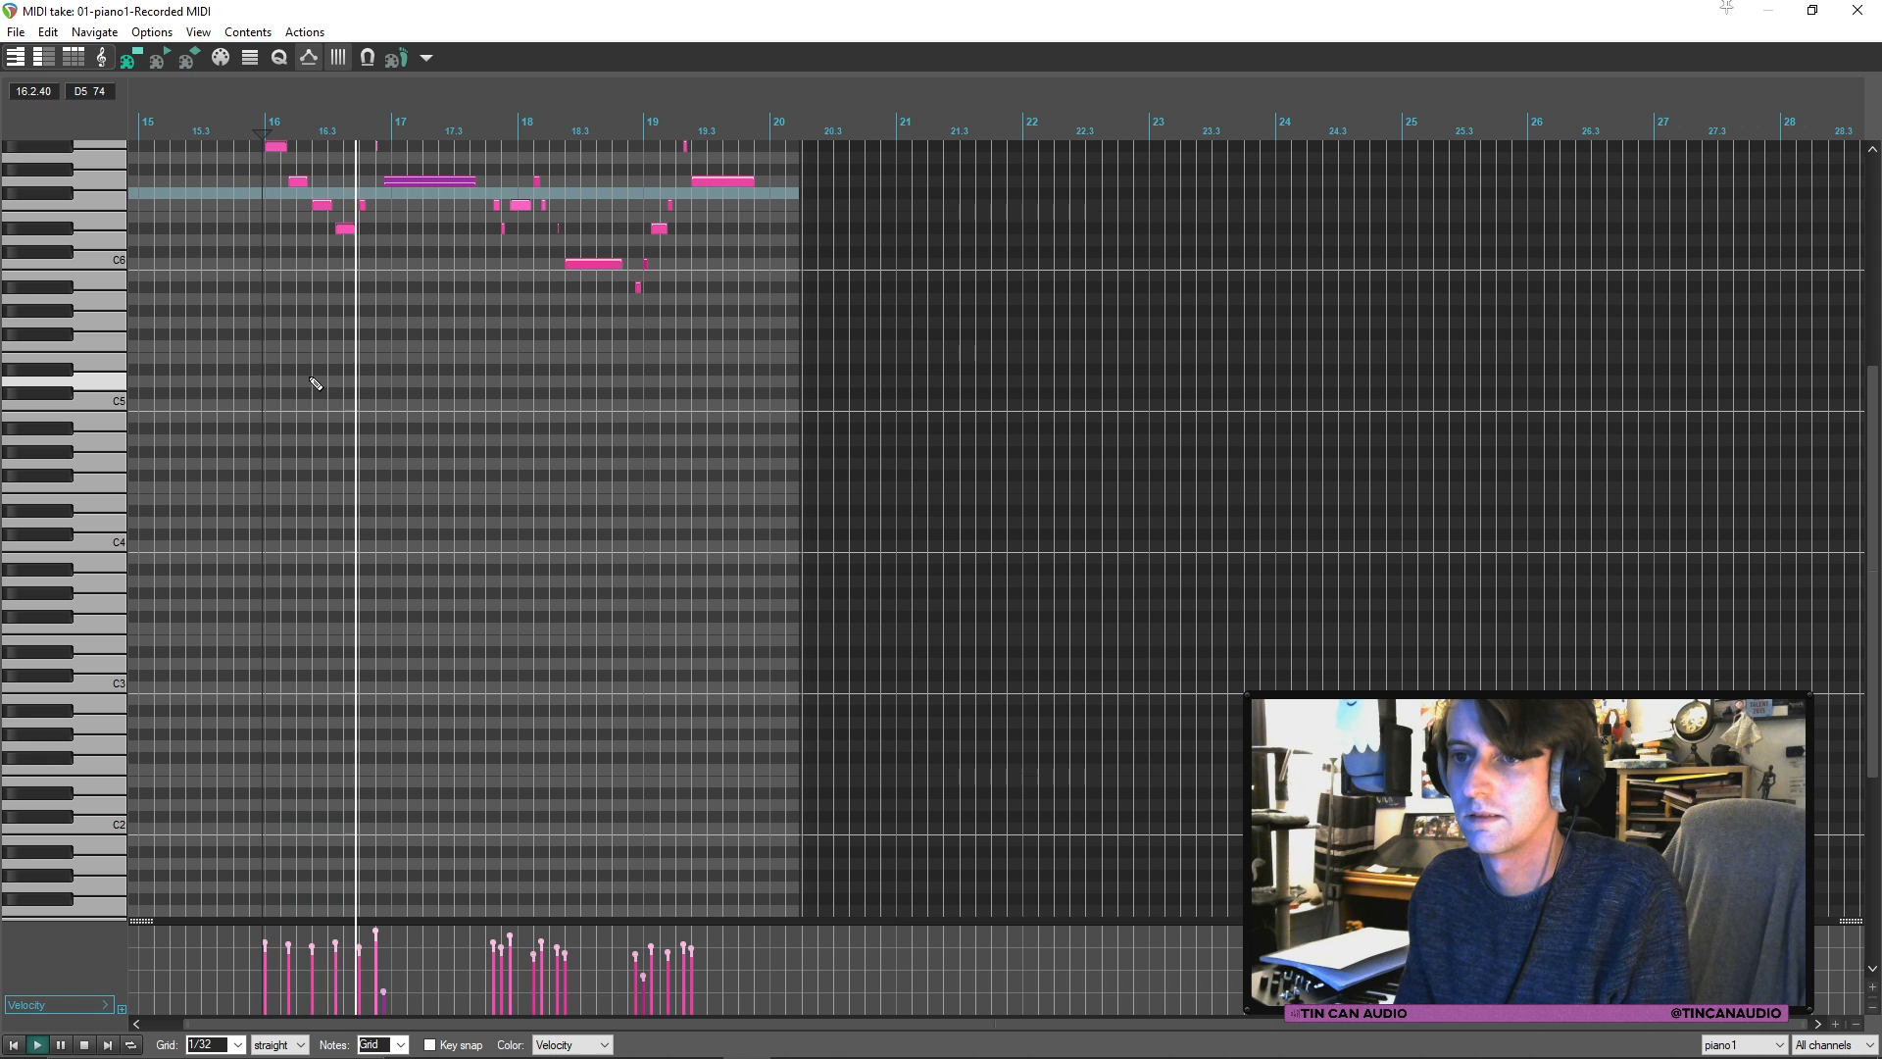
scroll(314, 386, "up", 3)
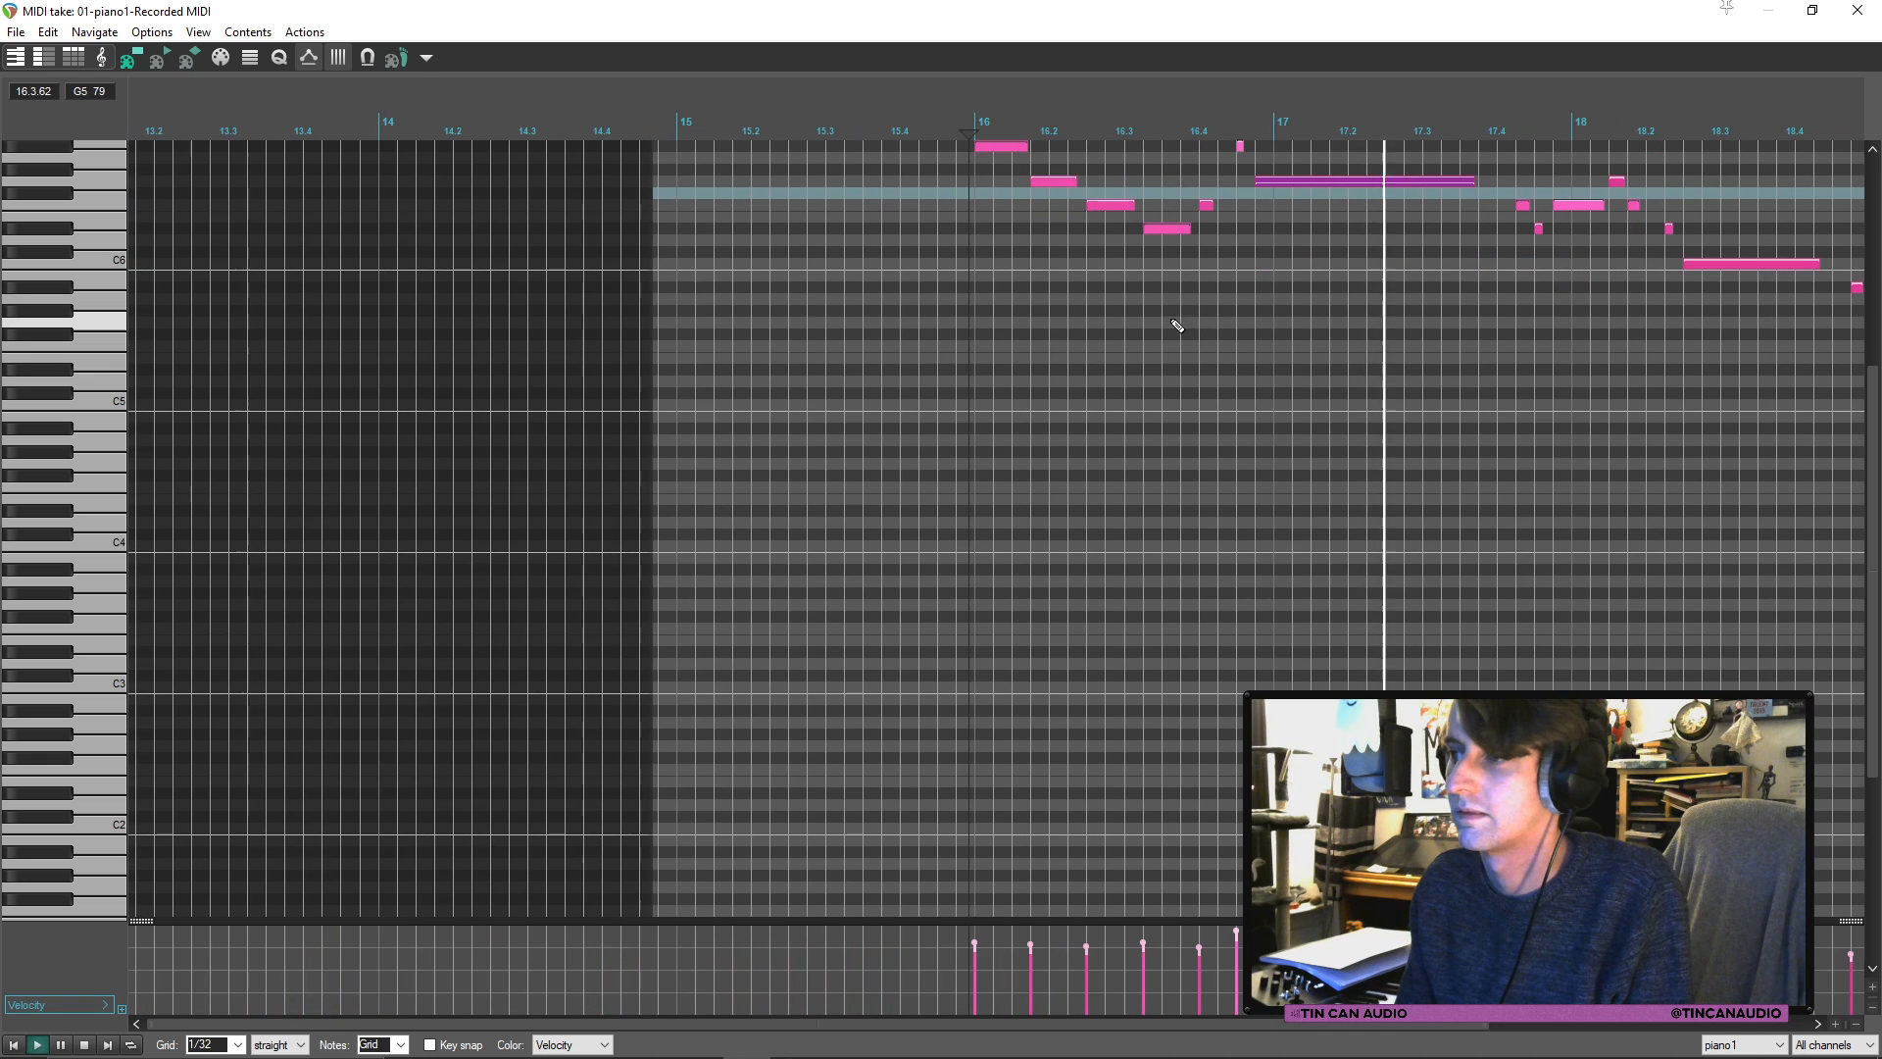
scroll(1181, 328, "down", 1)
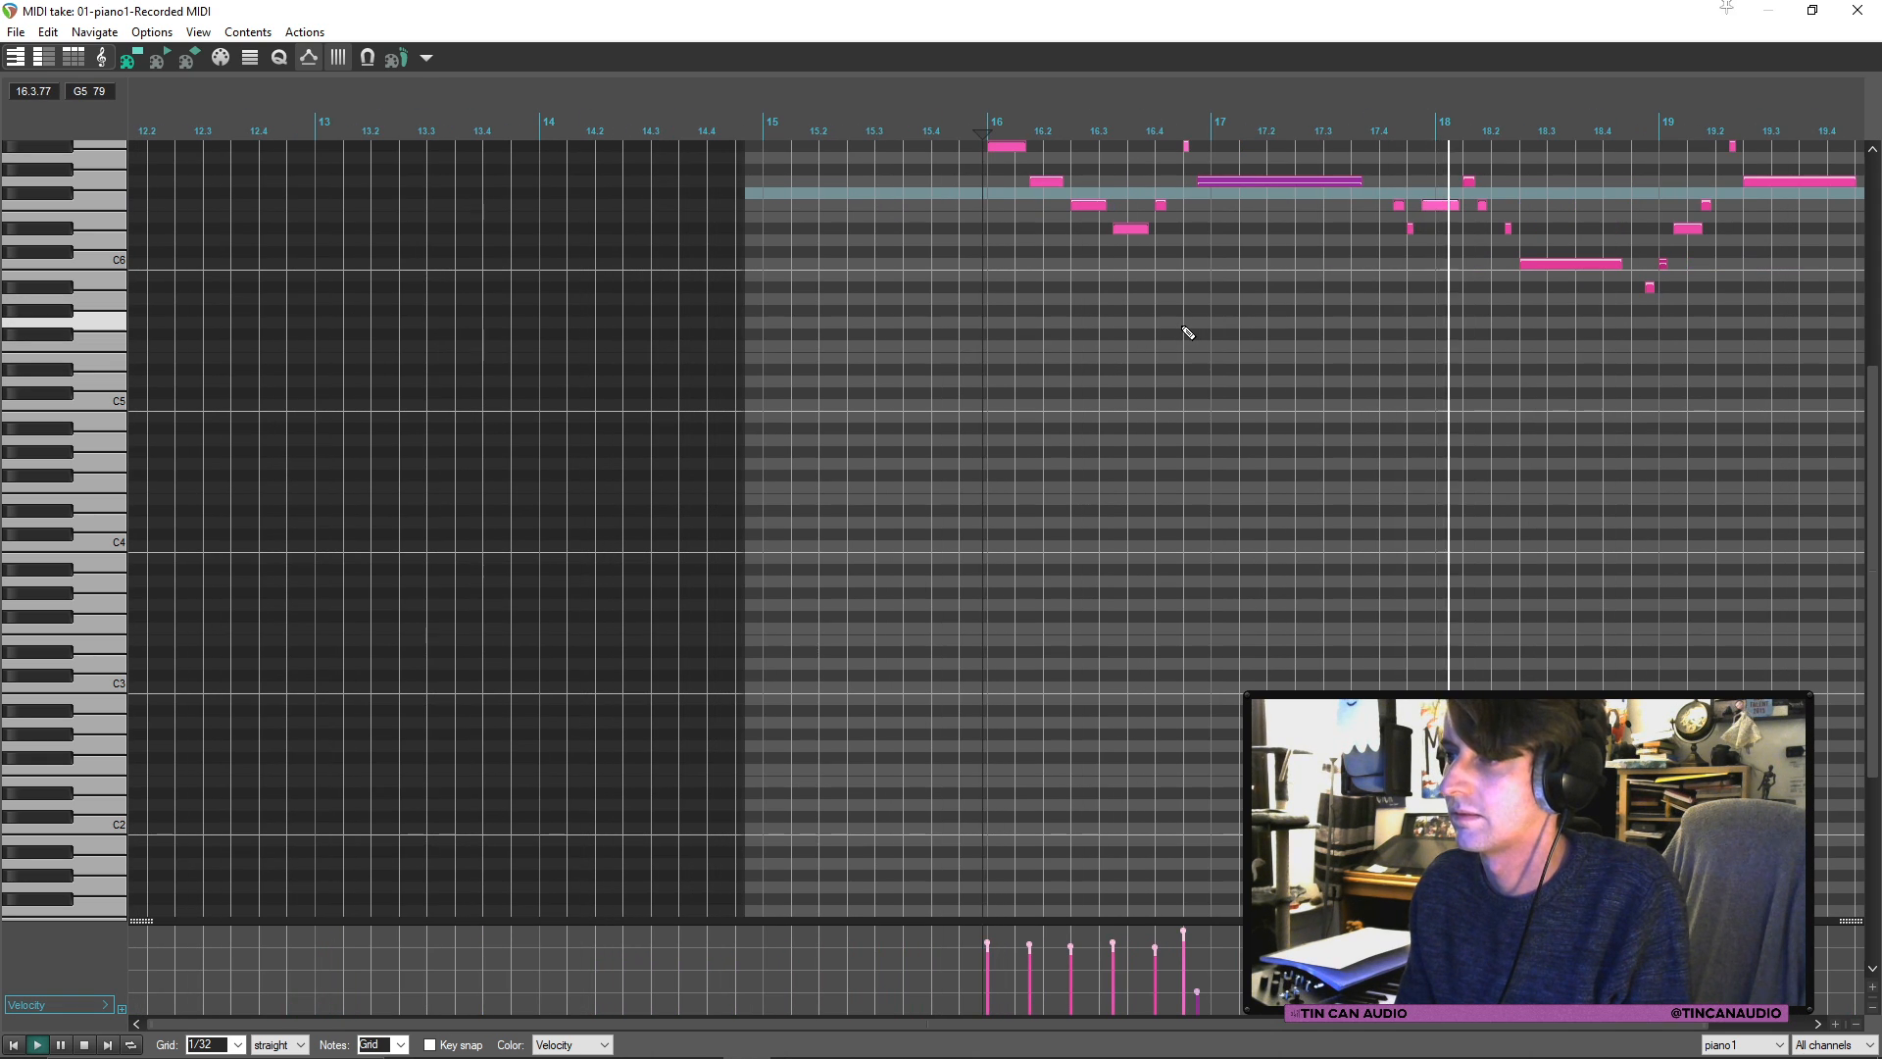
scroll(1408, 236, "down", 1)
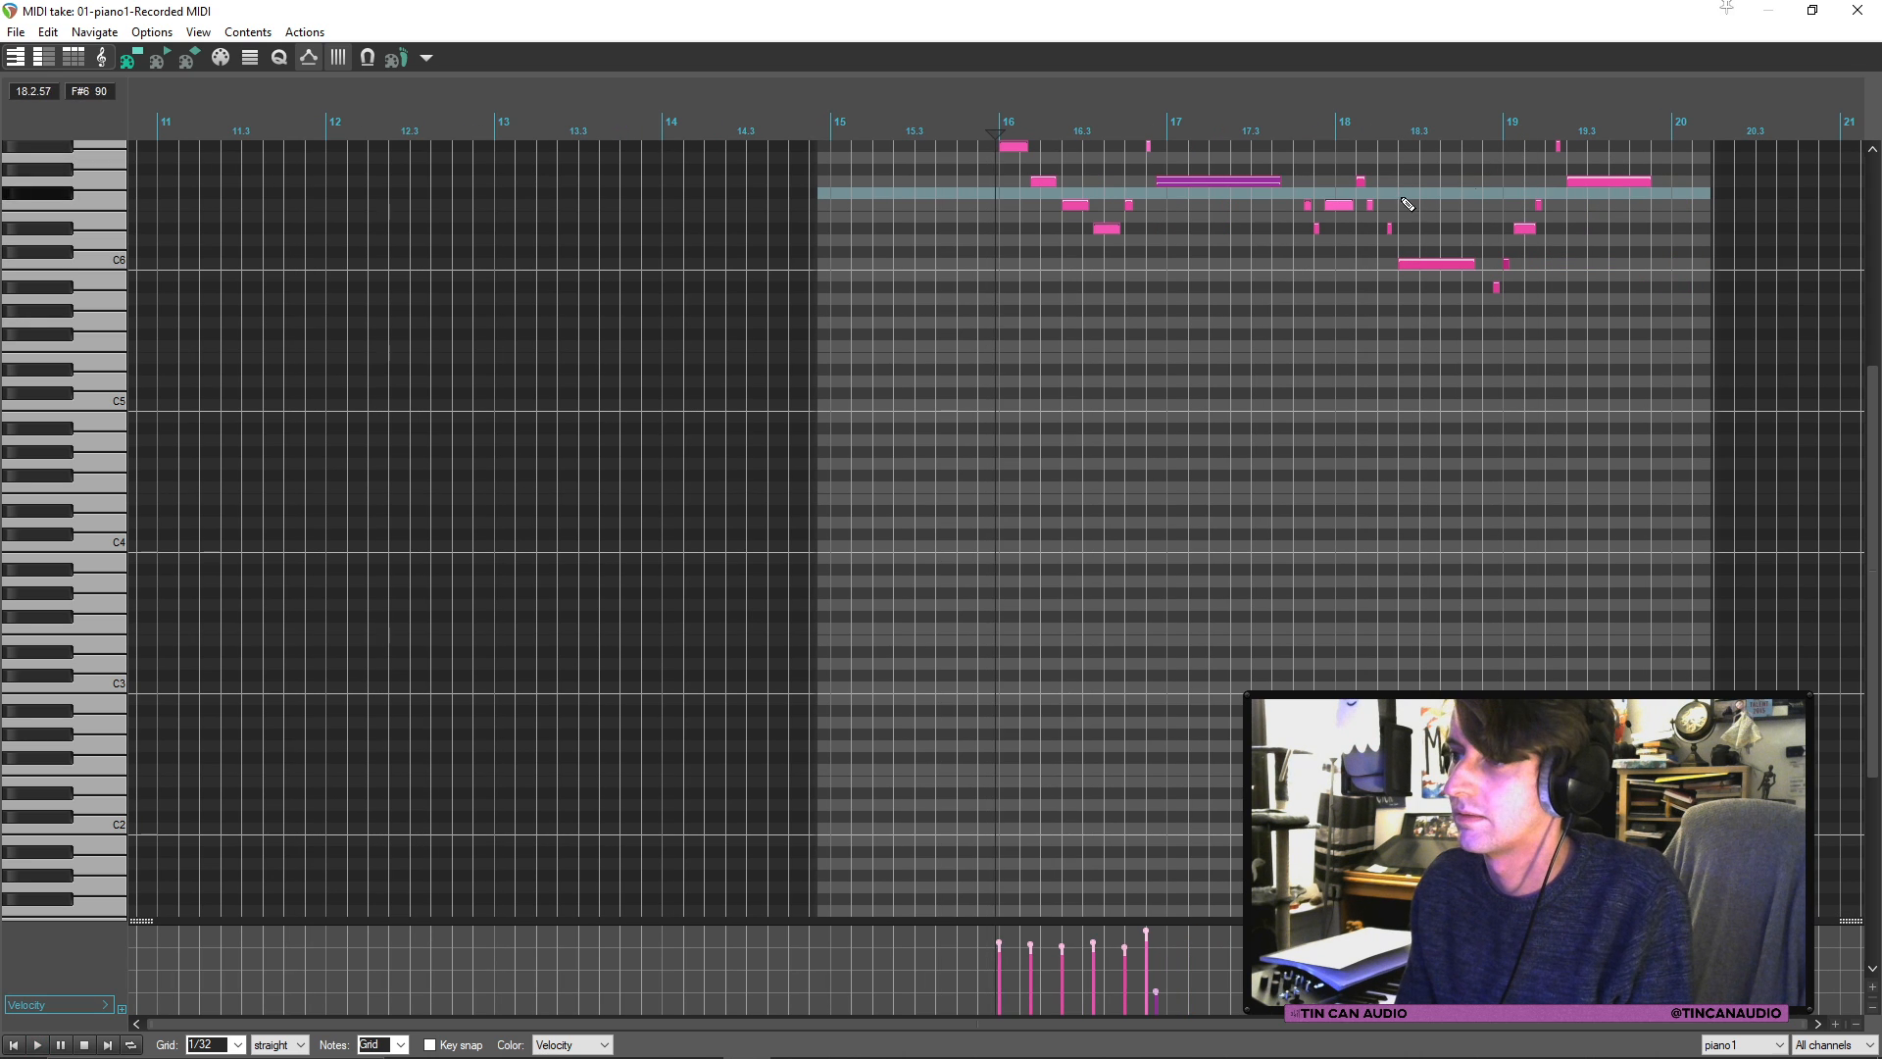
left_click(1857, 10)
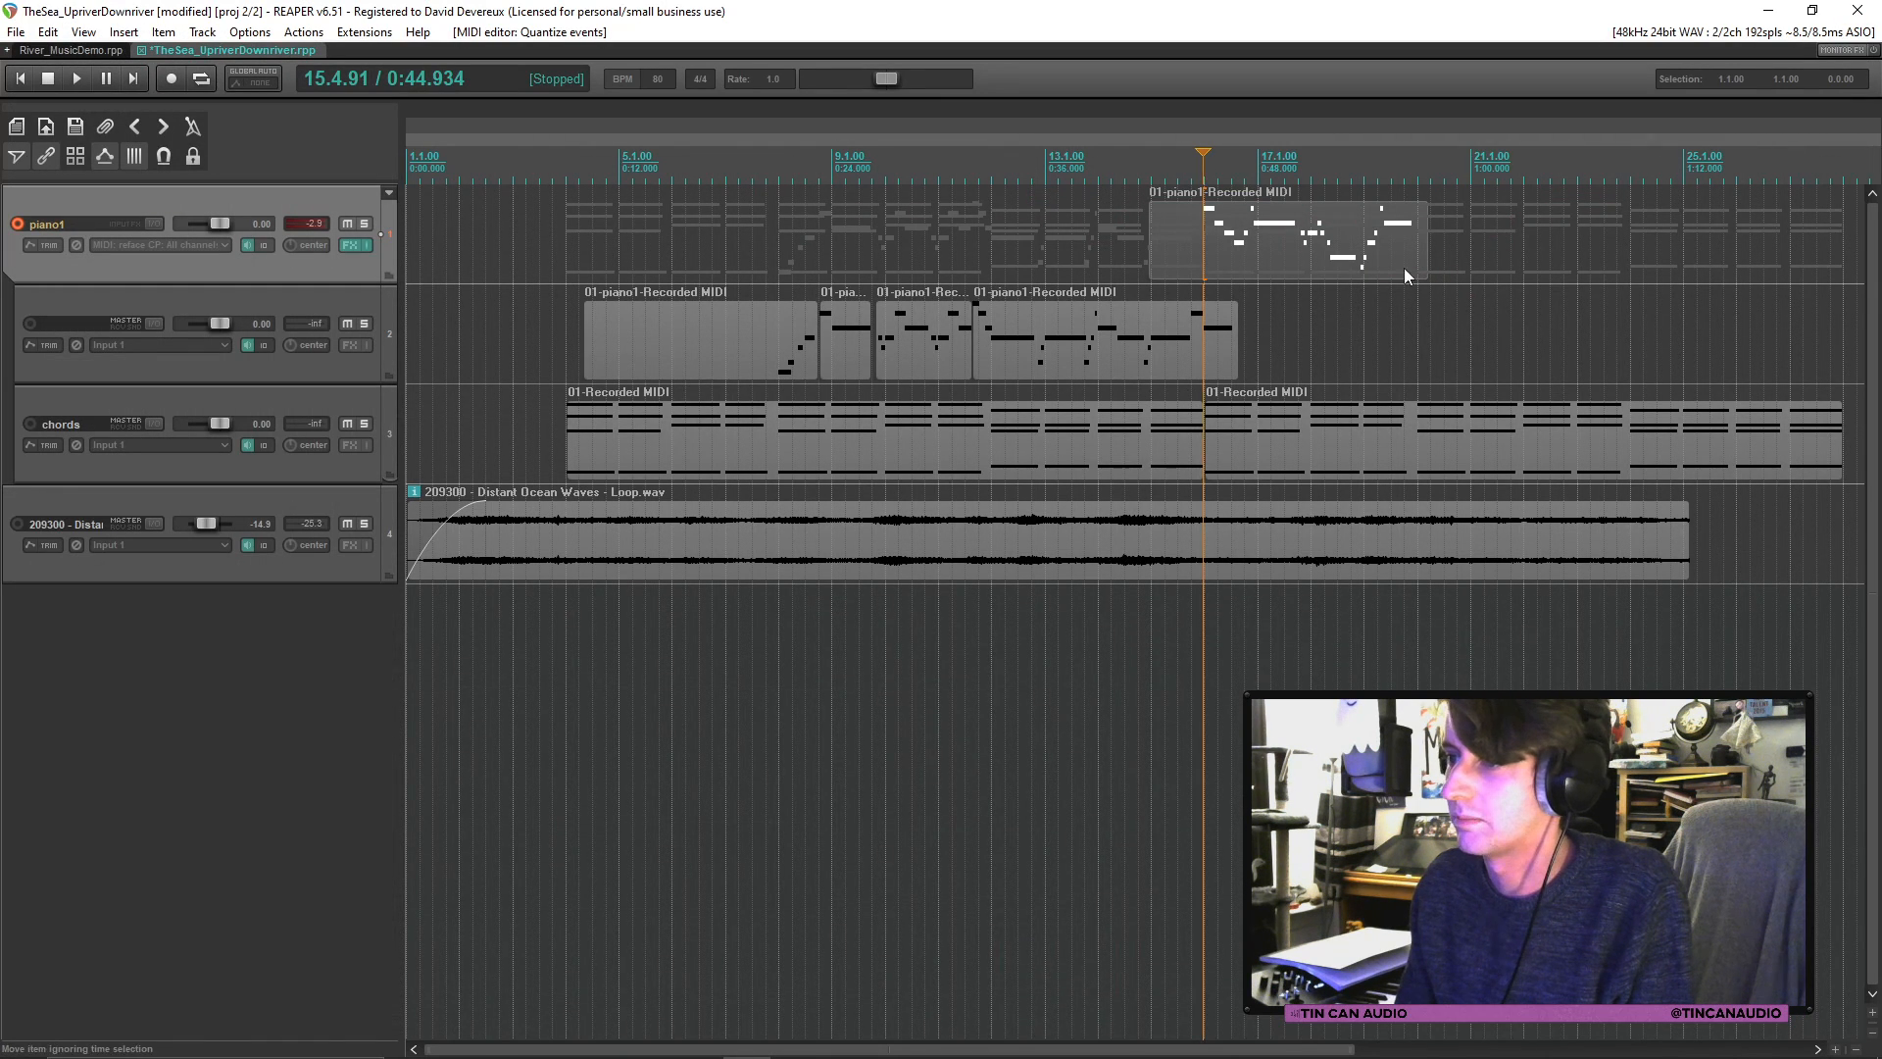
Step: Trim the new take to run from bar 16 to bar 18 and shorten the last melody piece to end at bar 16
left_click_drag(1426, 265, 1303, 246)
left_click(1163, 268)
key("space")
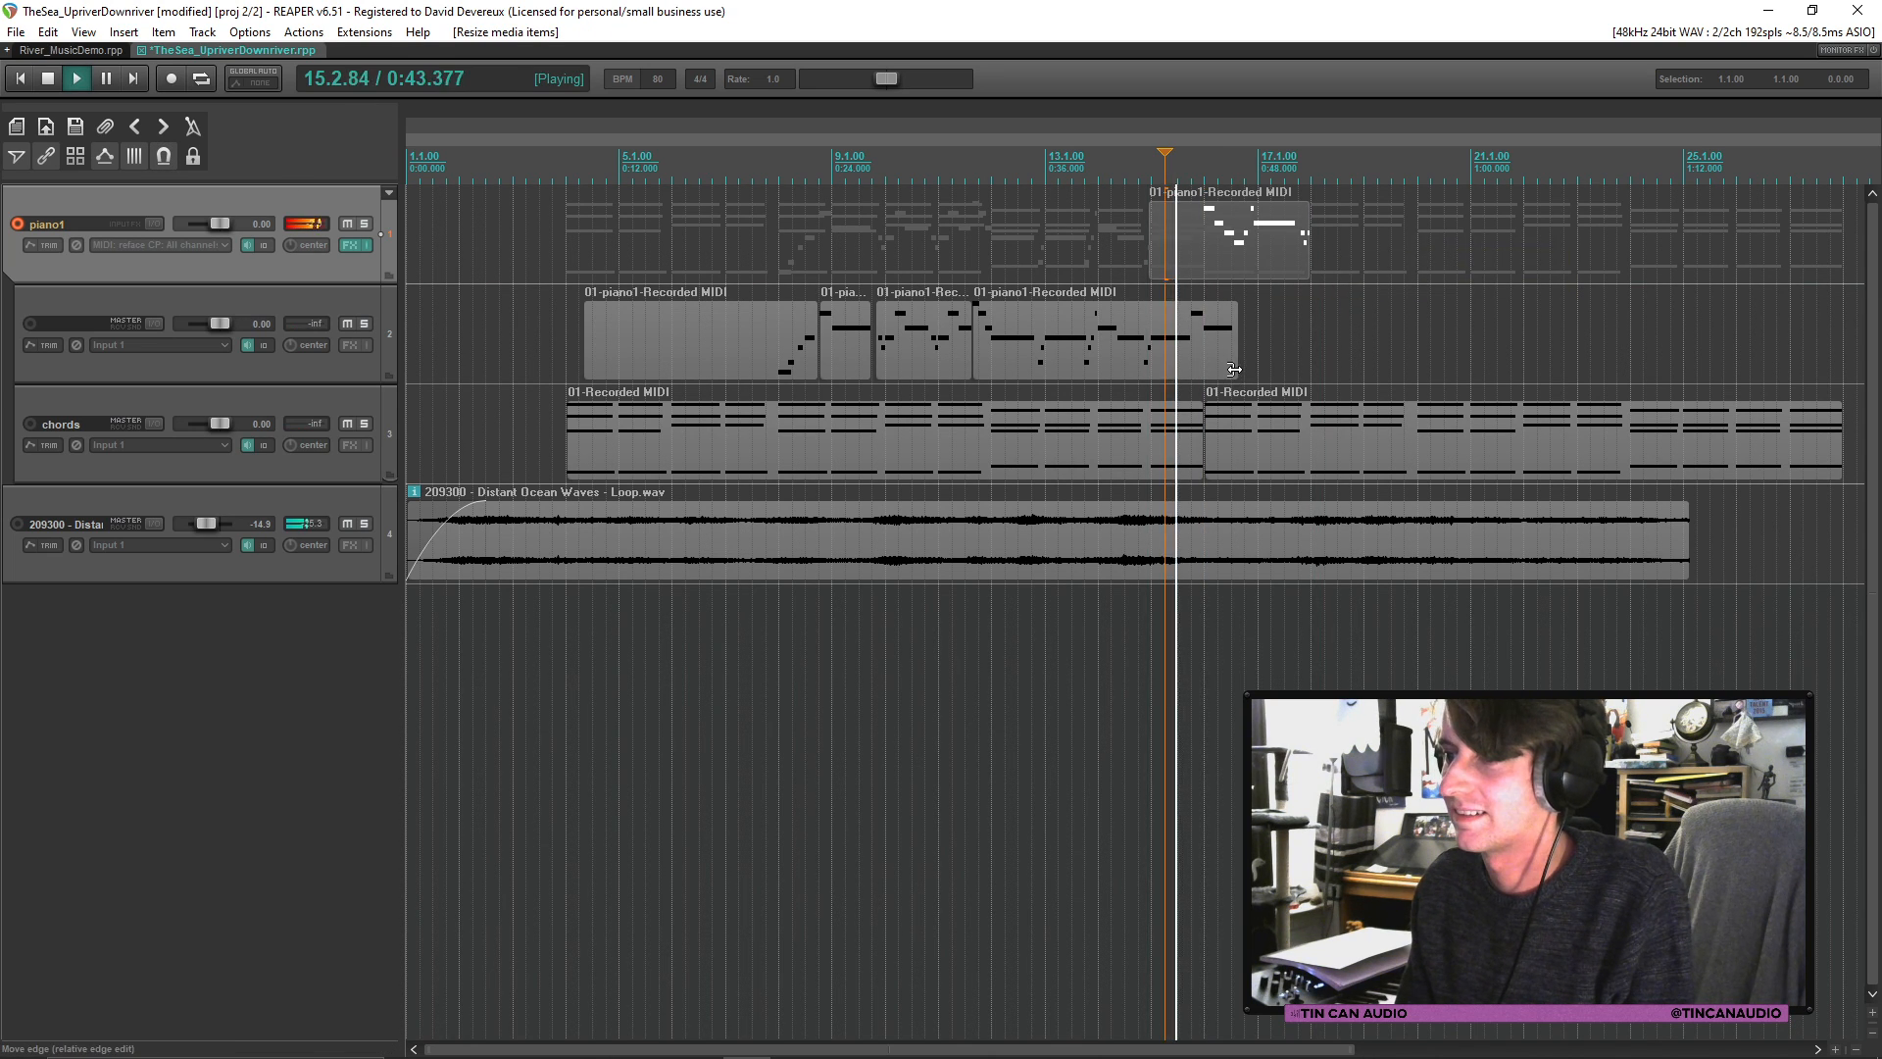
left_click_drag(1233, 368, 1202, 364)
left_click_drag(1149, 233, 1207, 241)
Step: Move the trimmed take onto the child track after the last melody piece and trim its end to 17.4.00
left_click_drag(1233, 247, 1235, 300)
key("space")
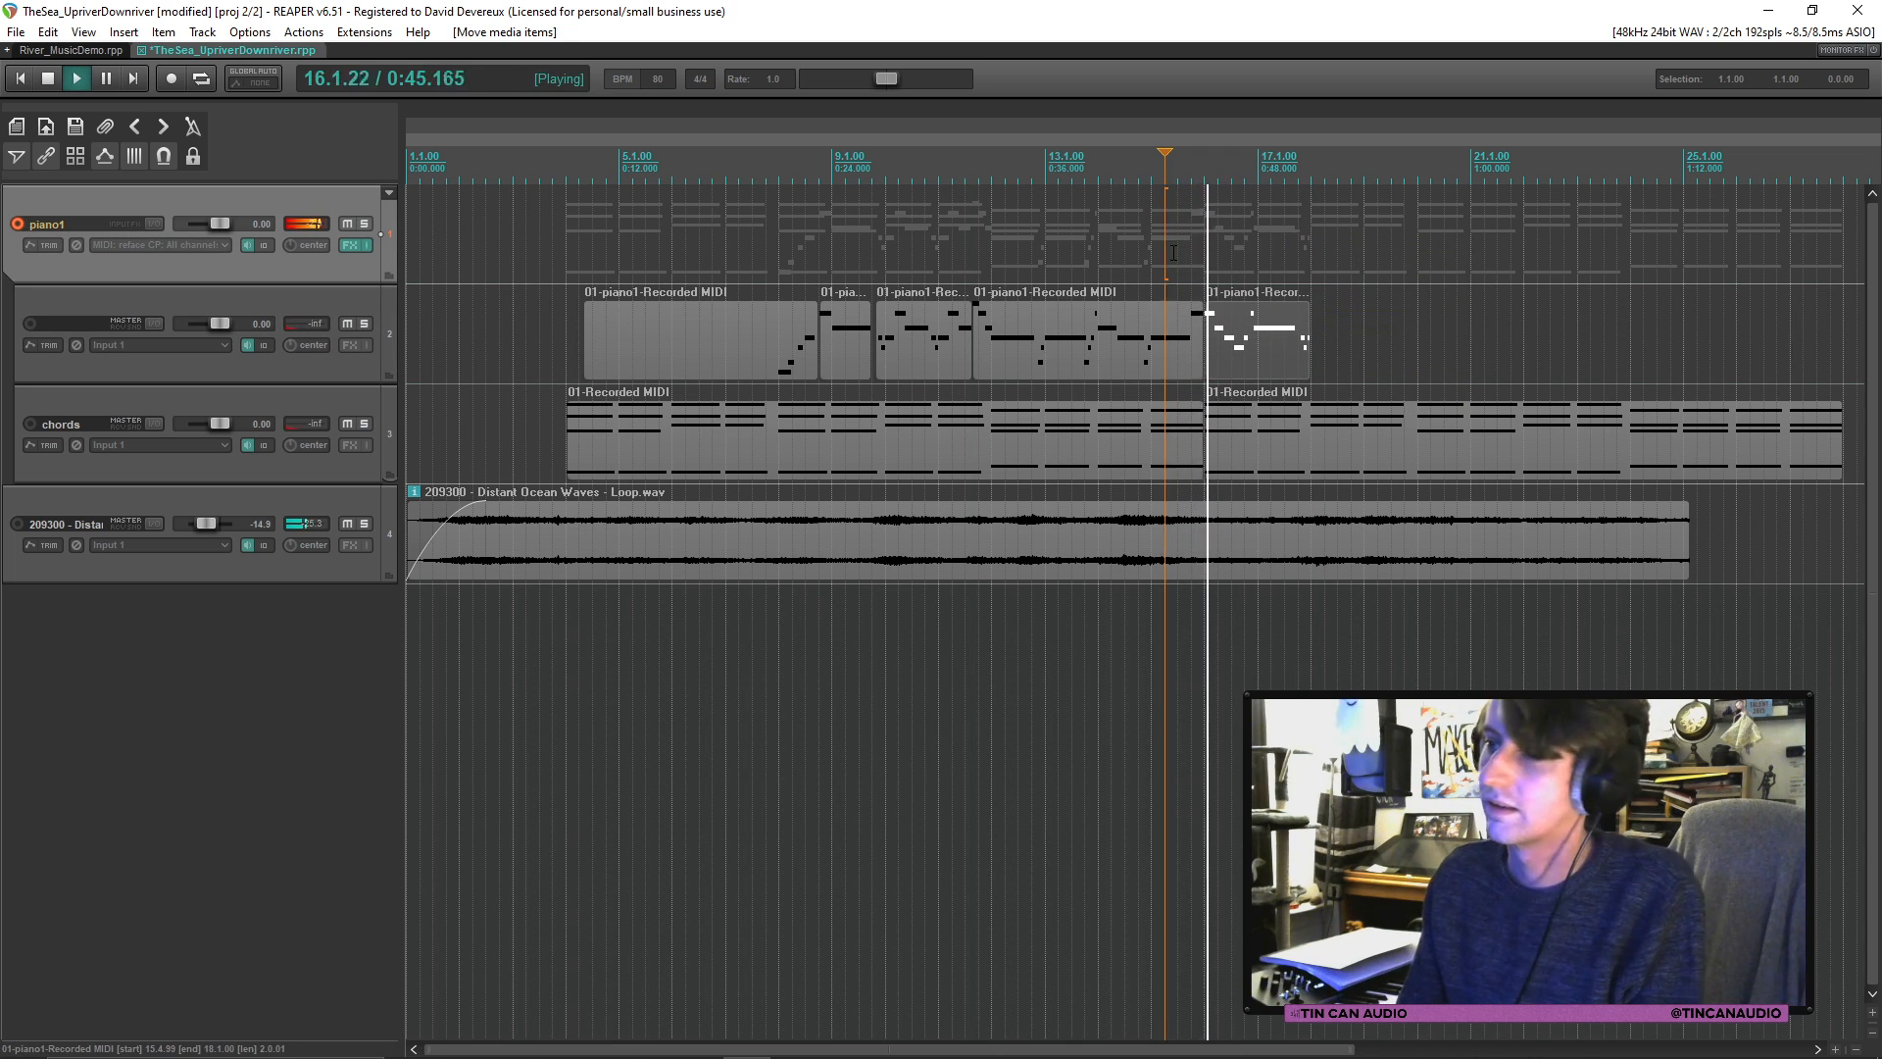
left_click(1207, 314)
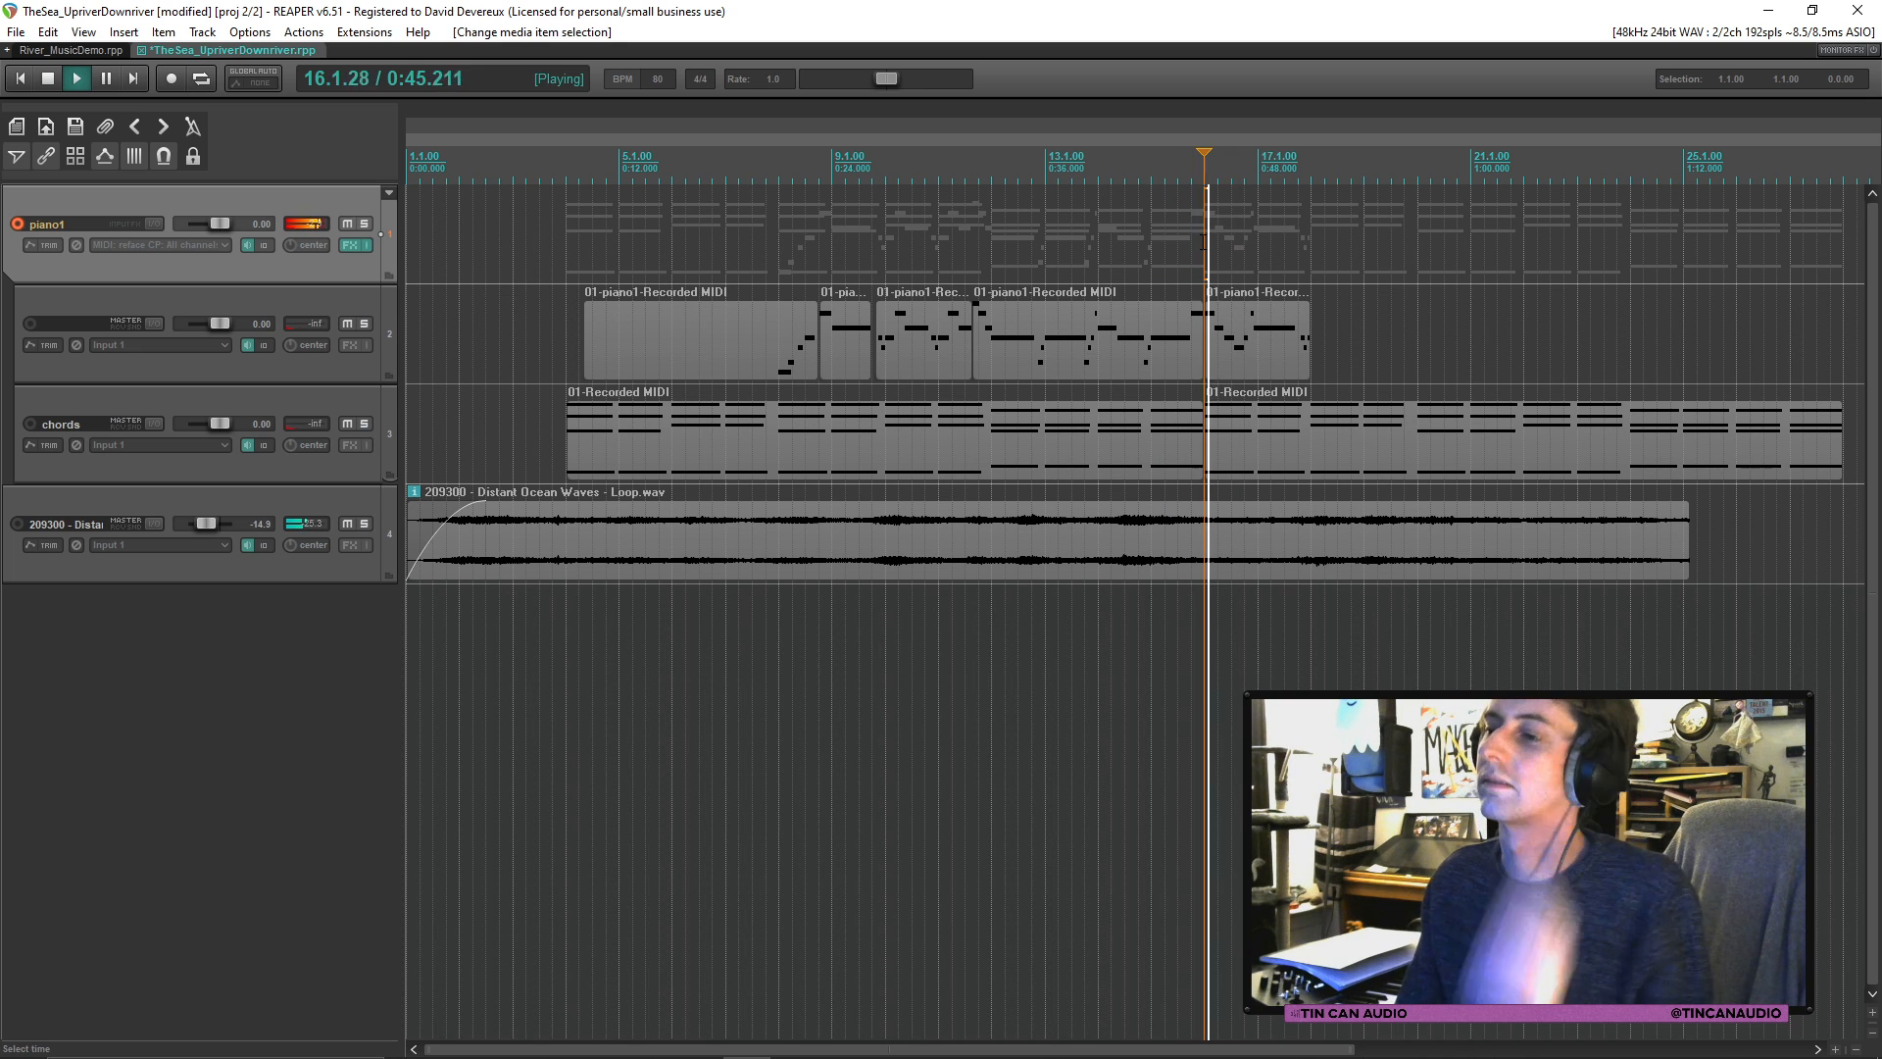
left_click_drag(1309, 351, 1299, 355)
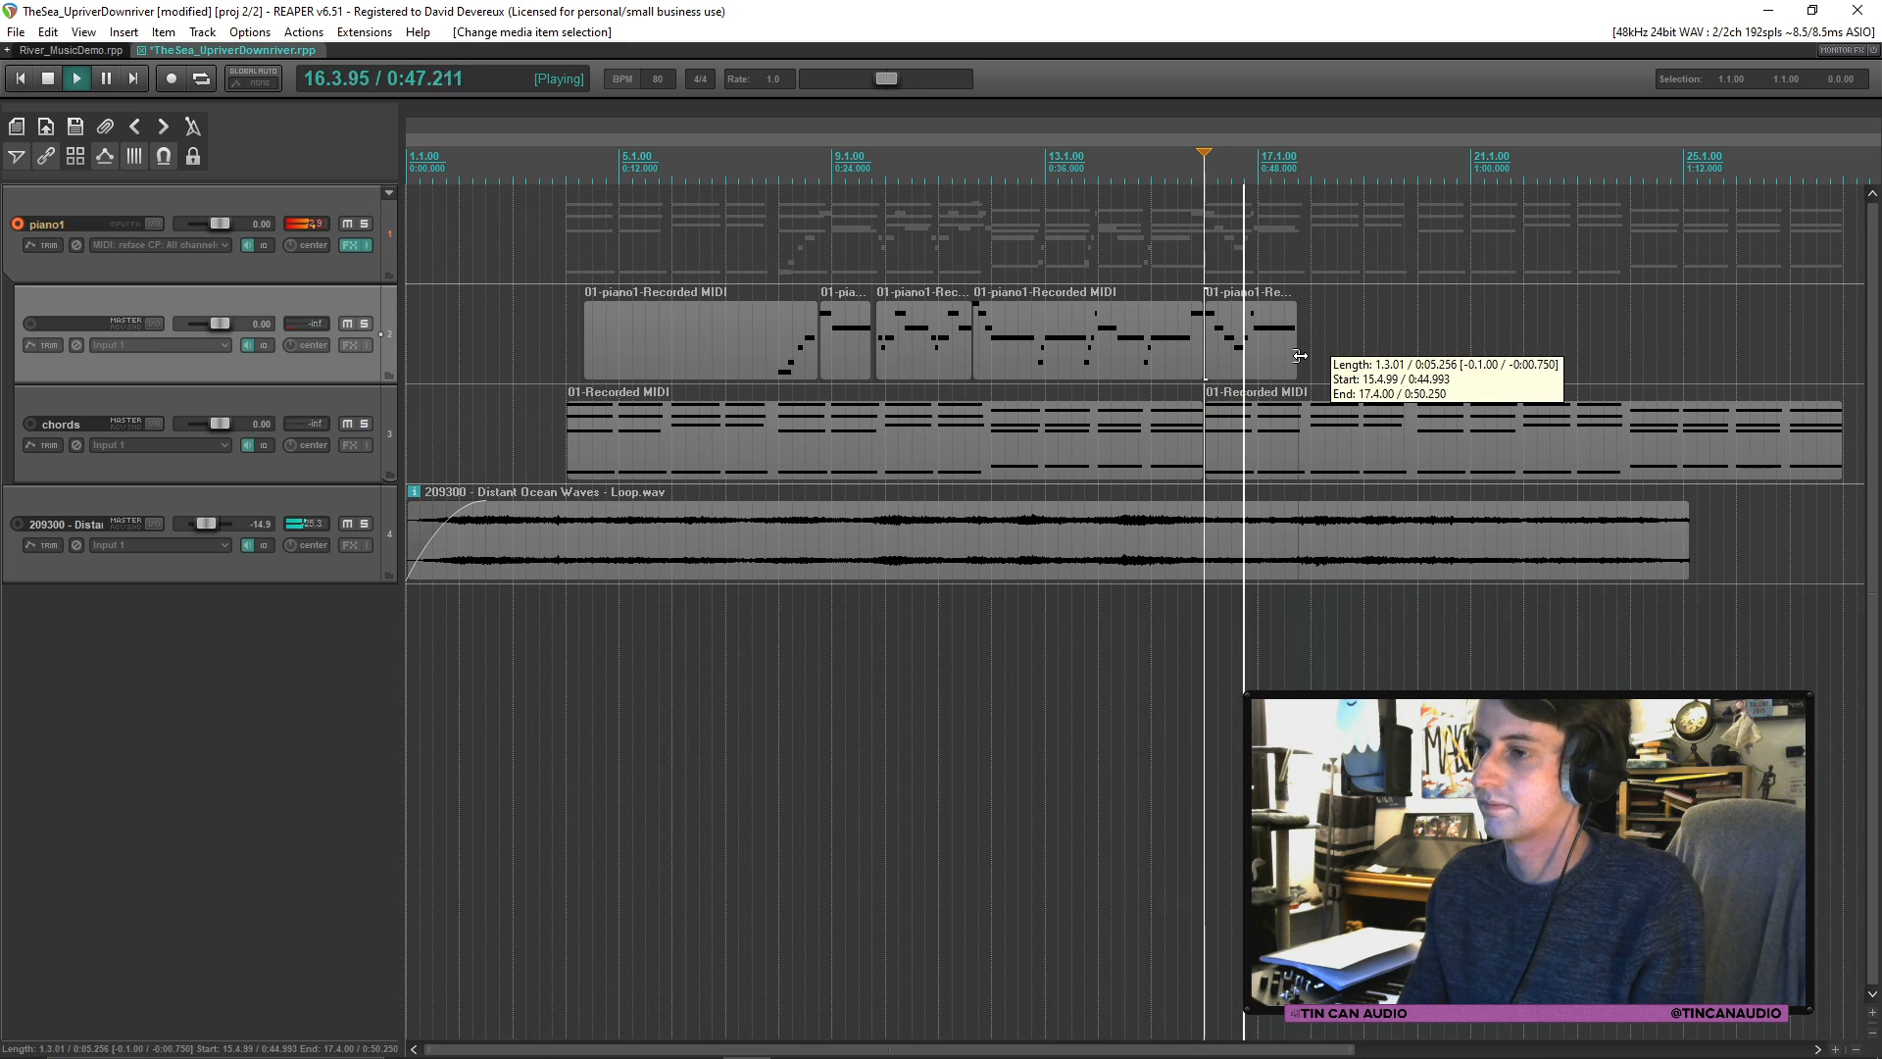
Step: Try recording the next melody phrase on piano1 from bar 17 and discard the take
key("ctrl+r")
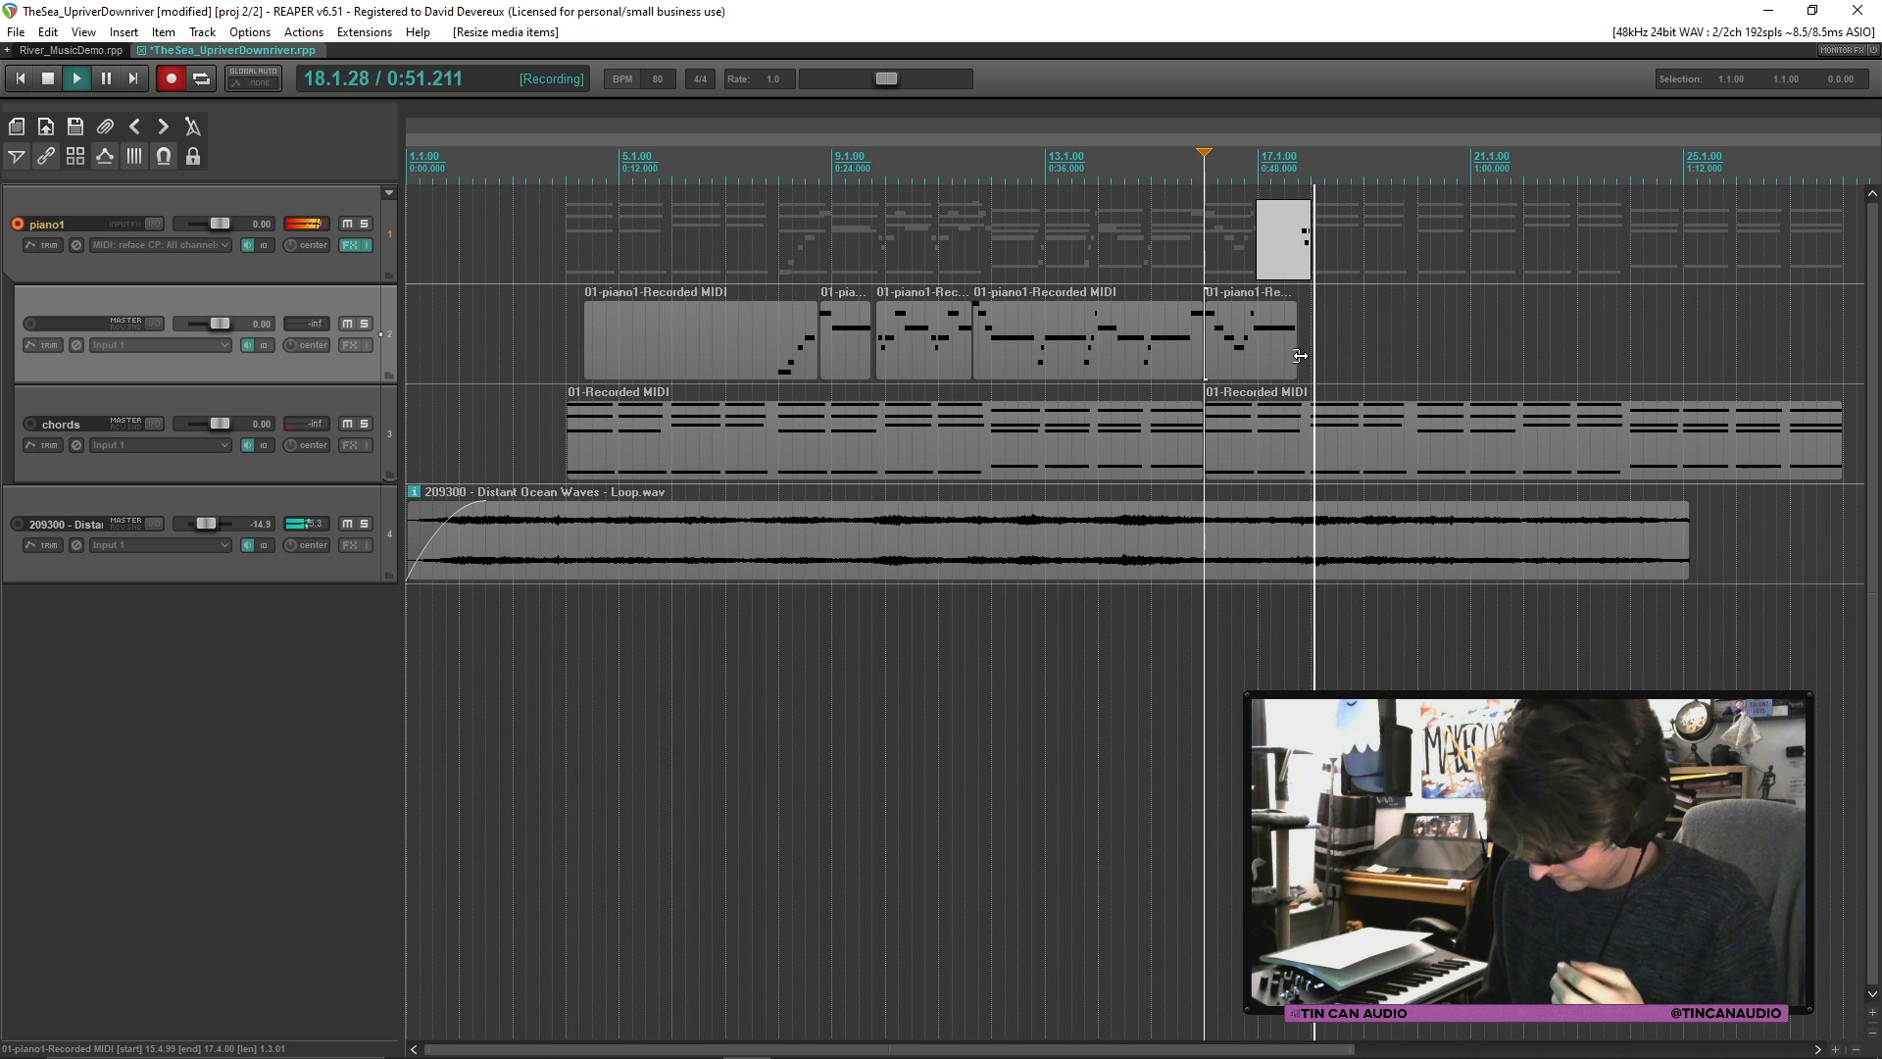
key("space")
left_click(1135, 641)
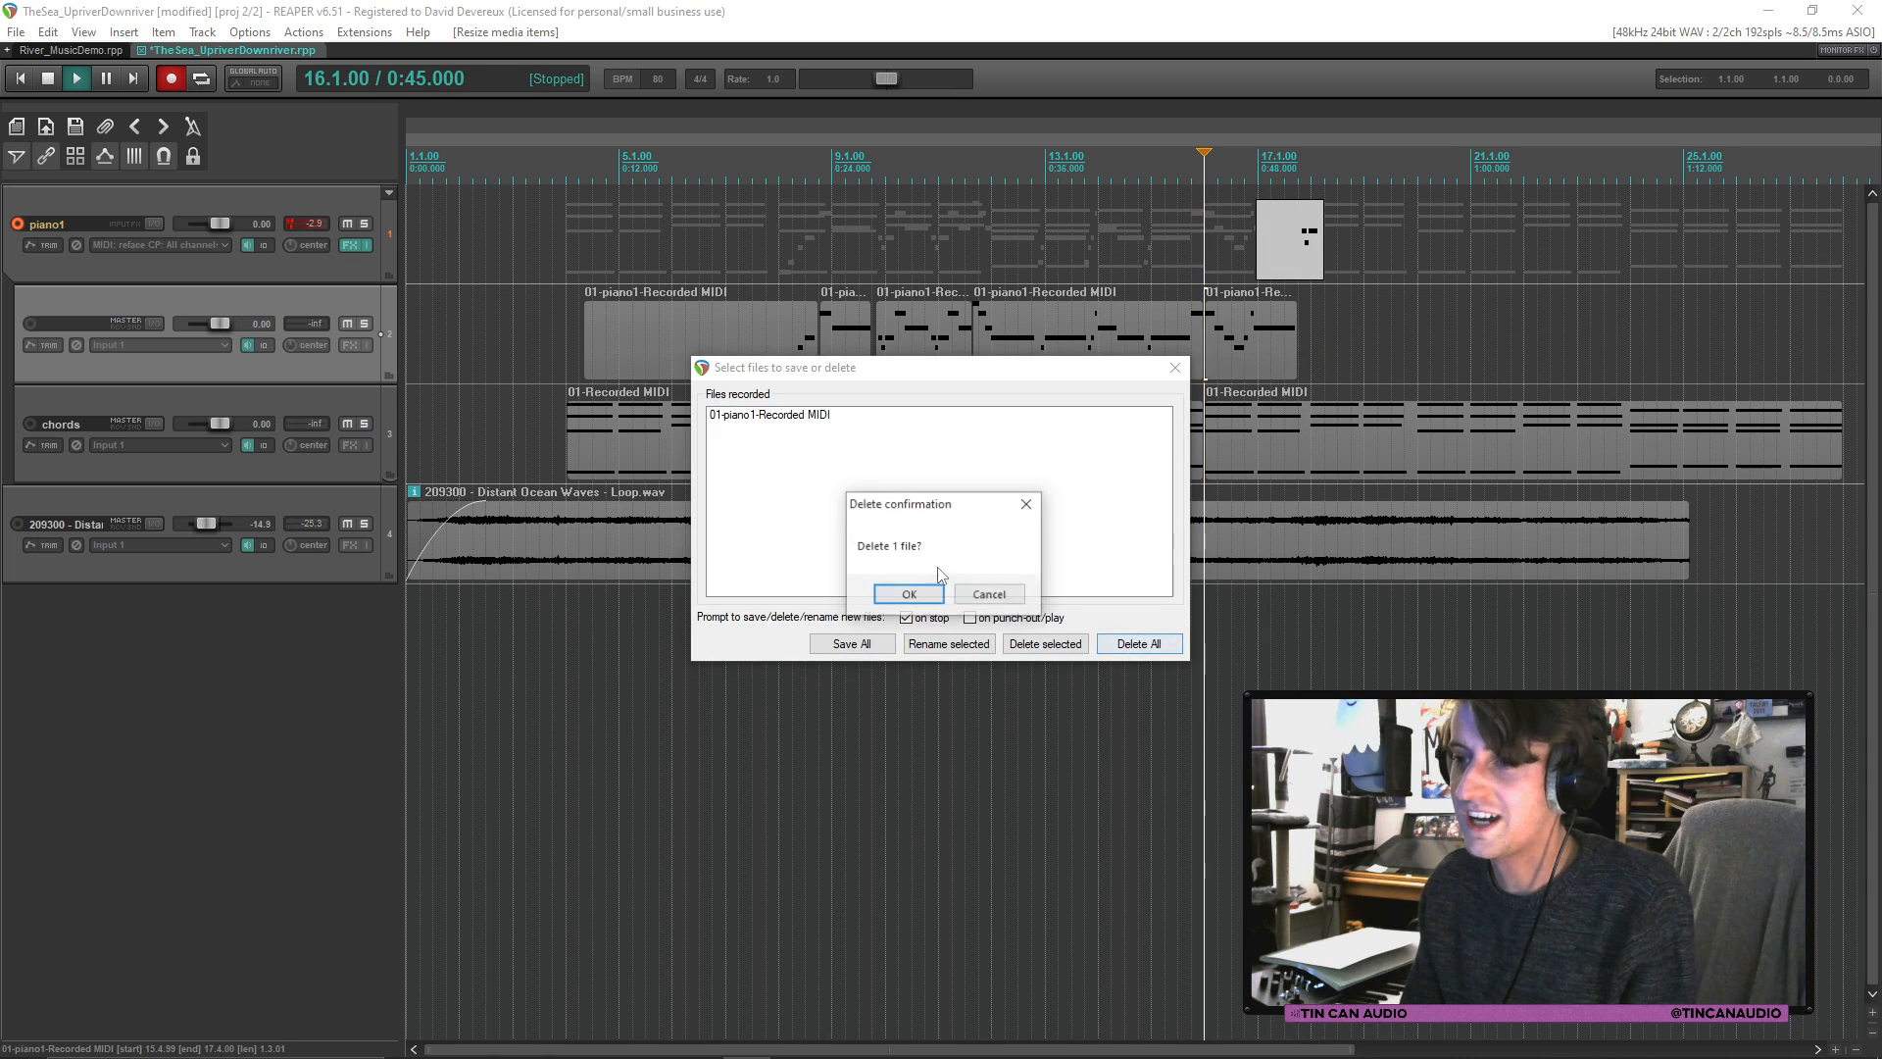
left_click(913, 592)
Step: Enable the metronome, record the next melody phrase on piano1 from bar 16 to just past bar 20, and save the take
left_click(196, 125)
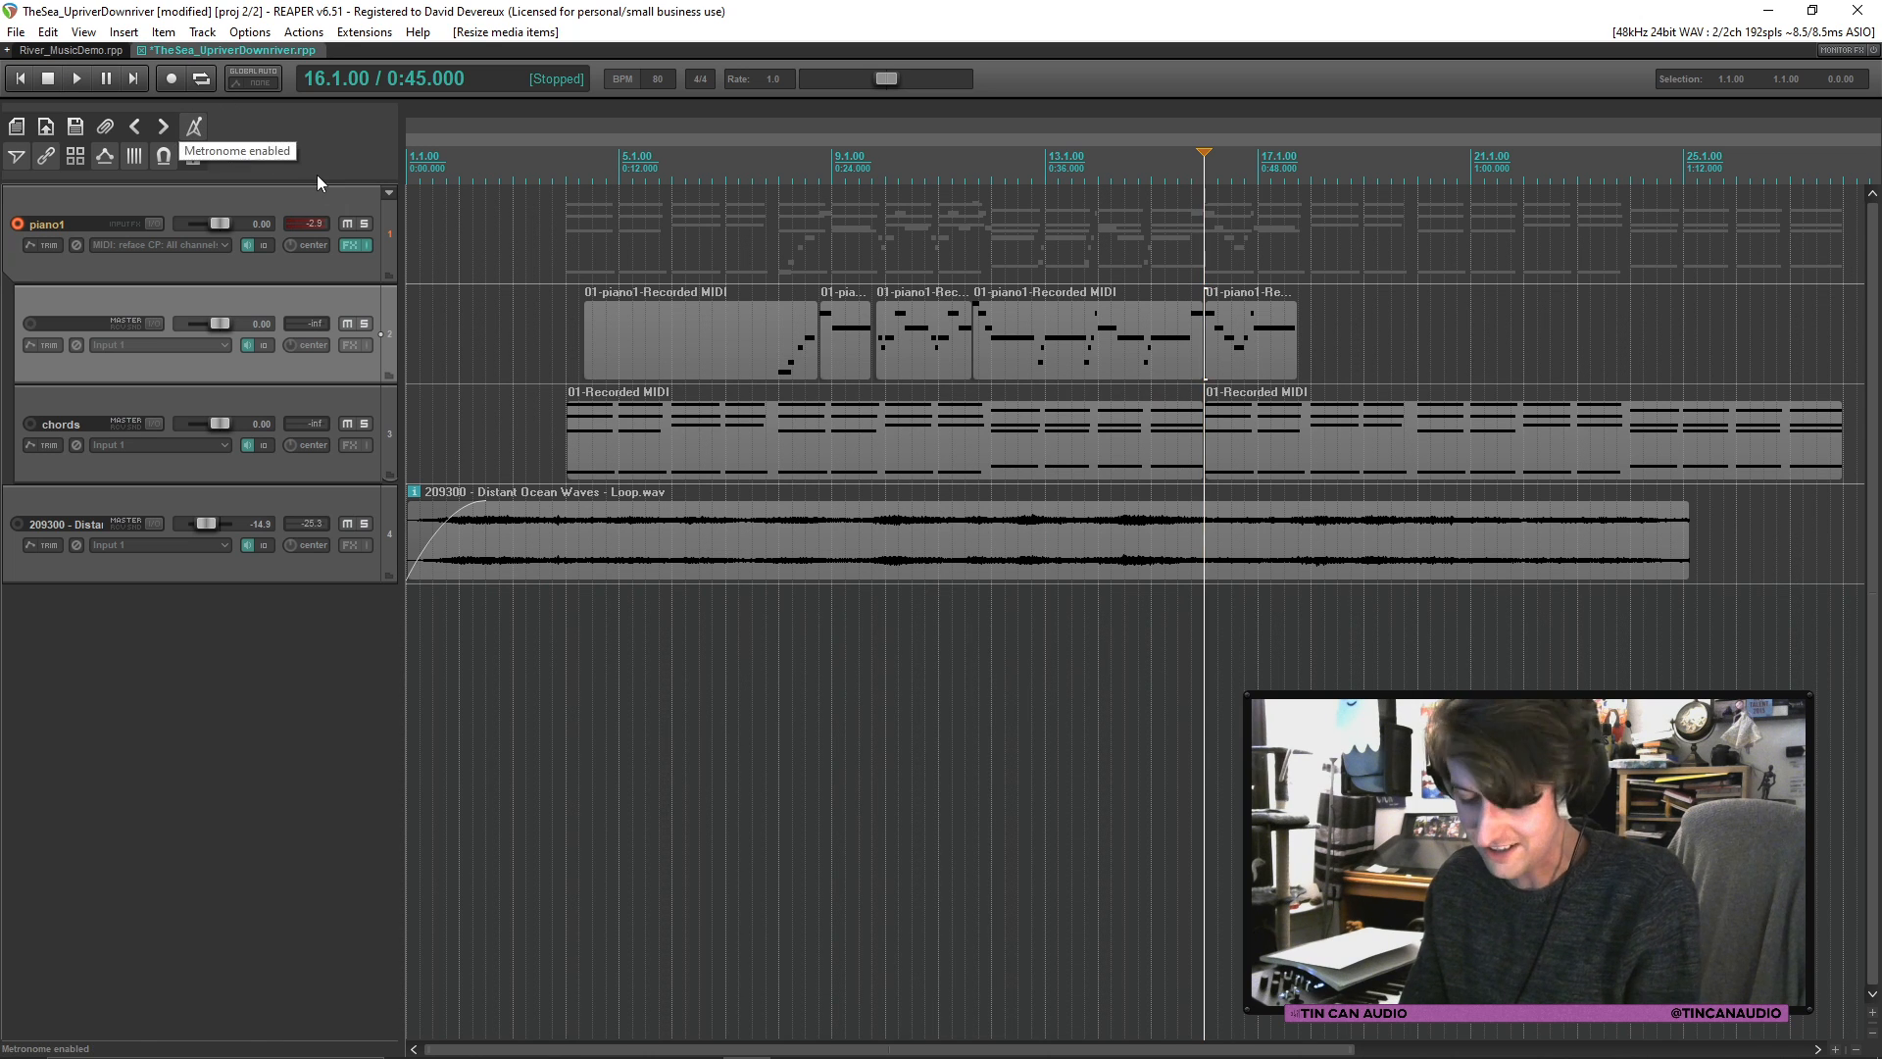
key("ctrl+r")
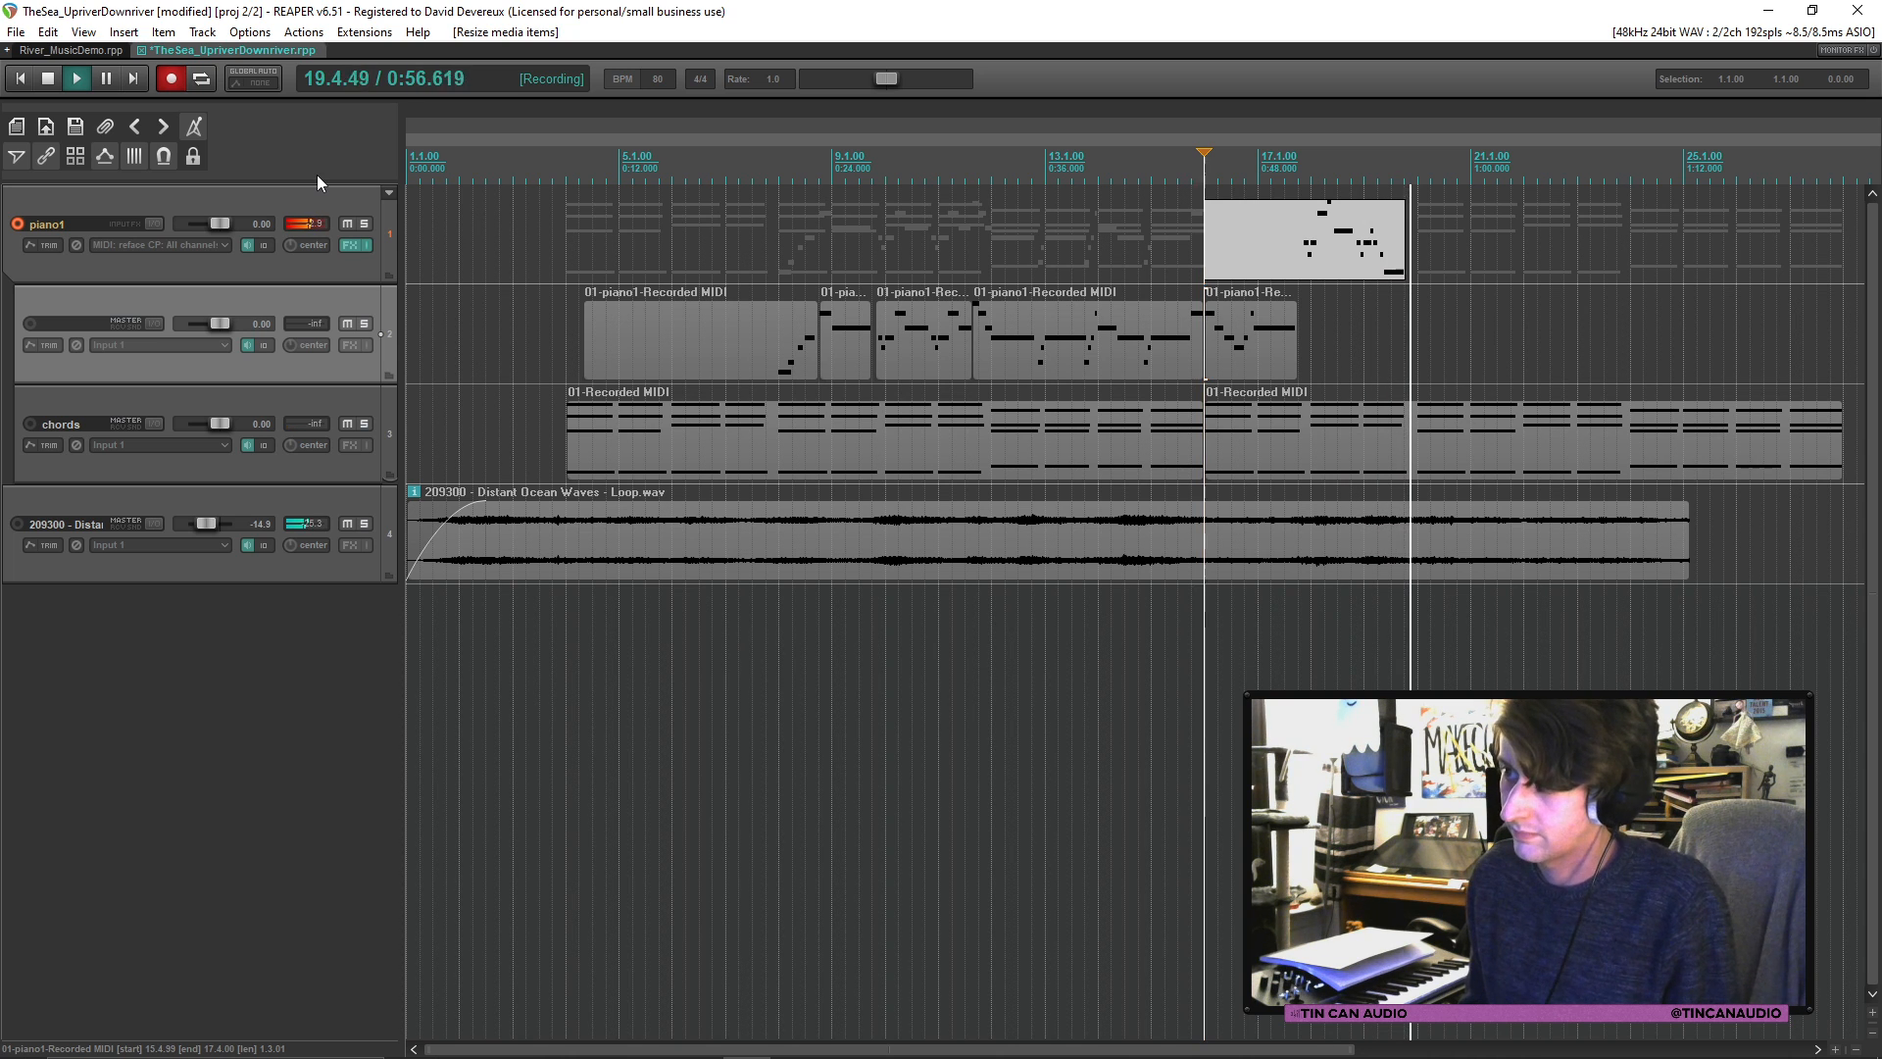
key("space")
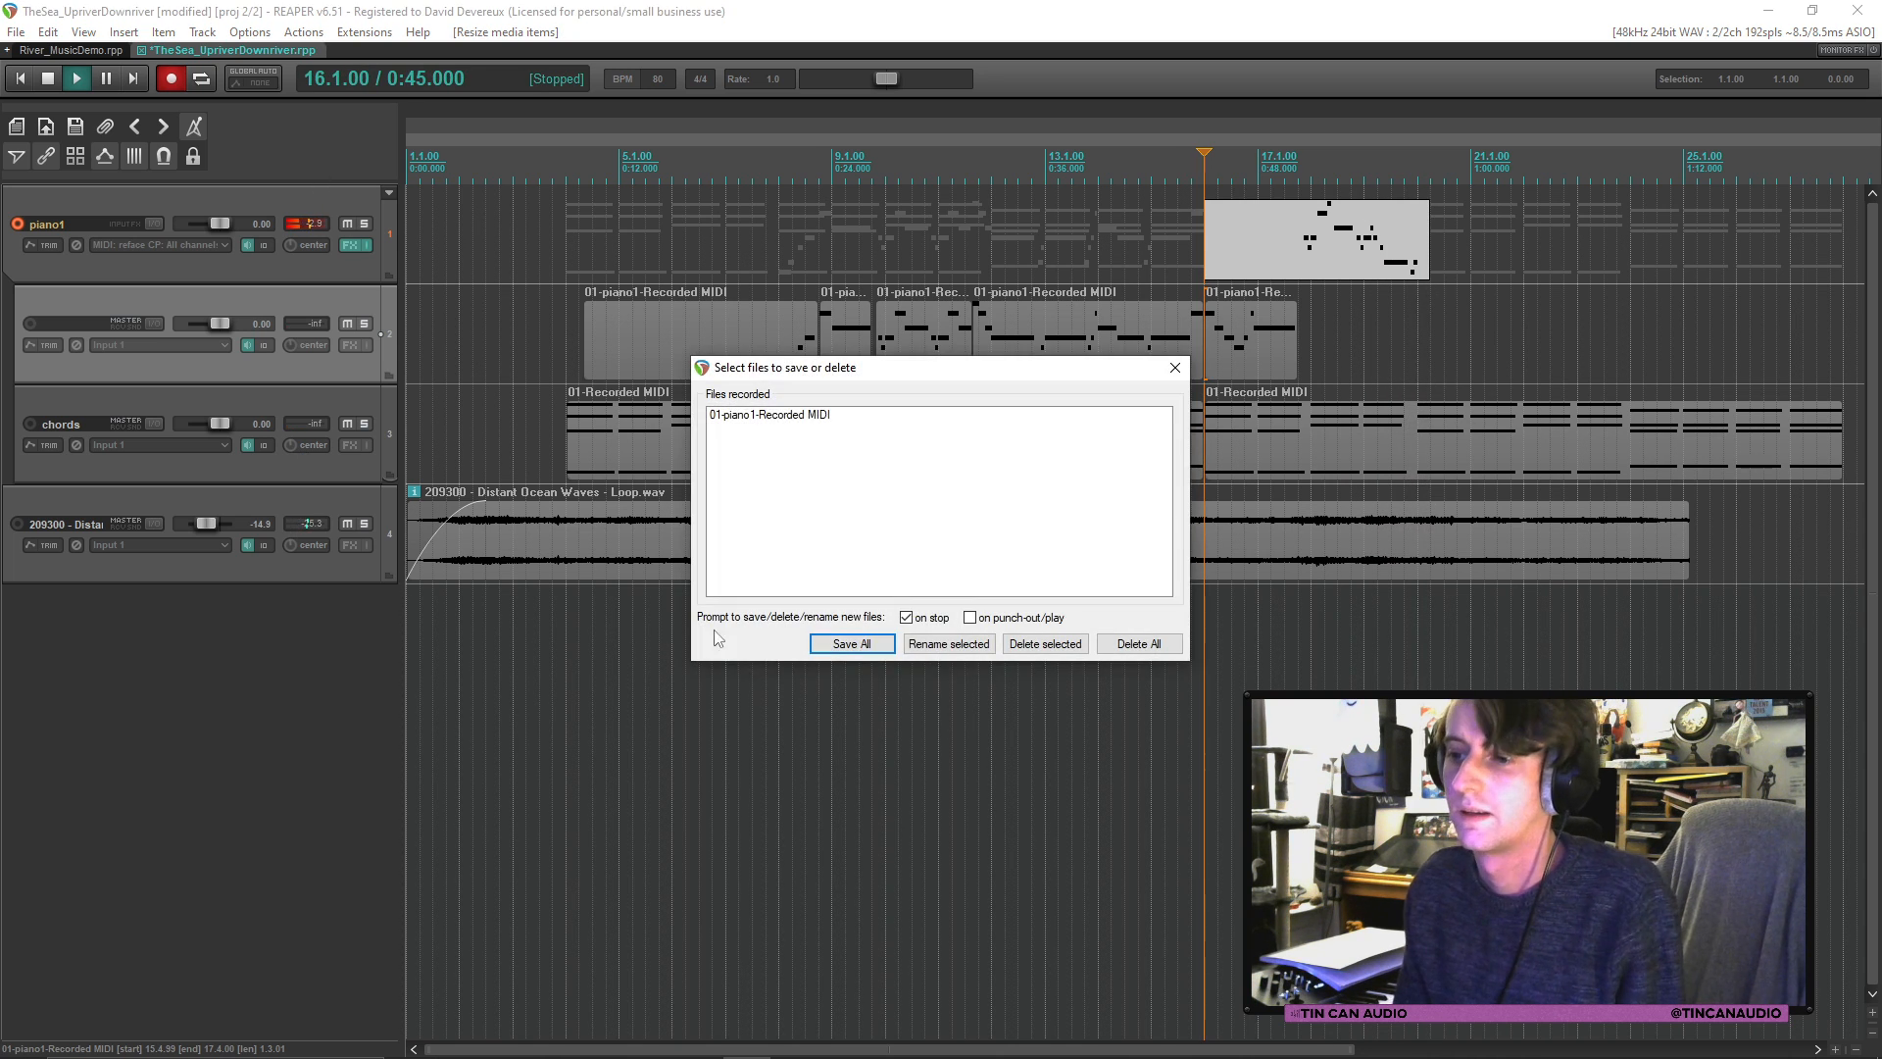
key("Return")
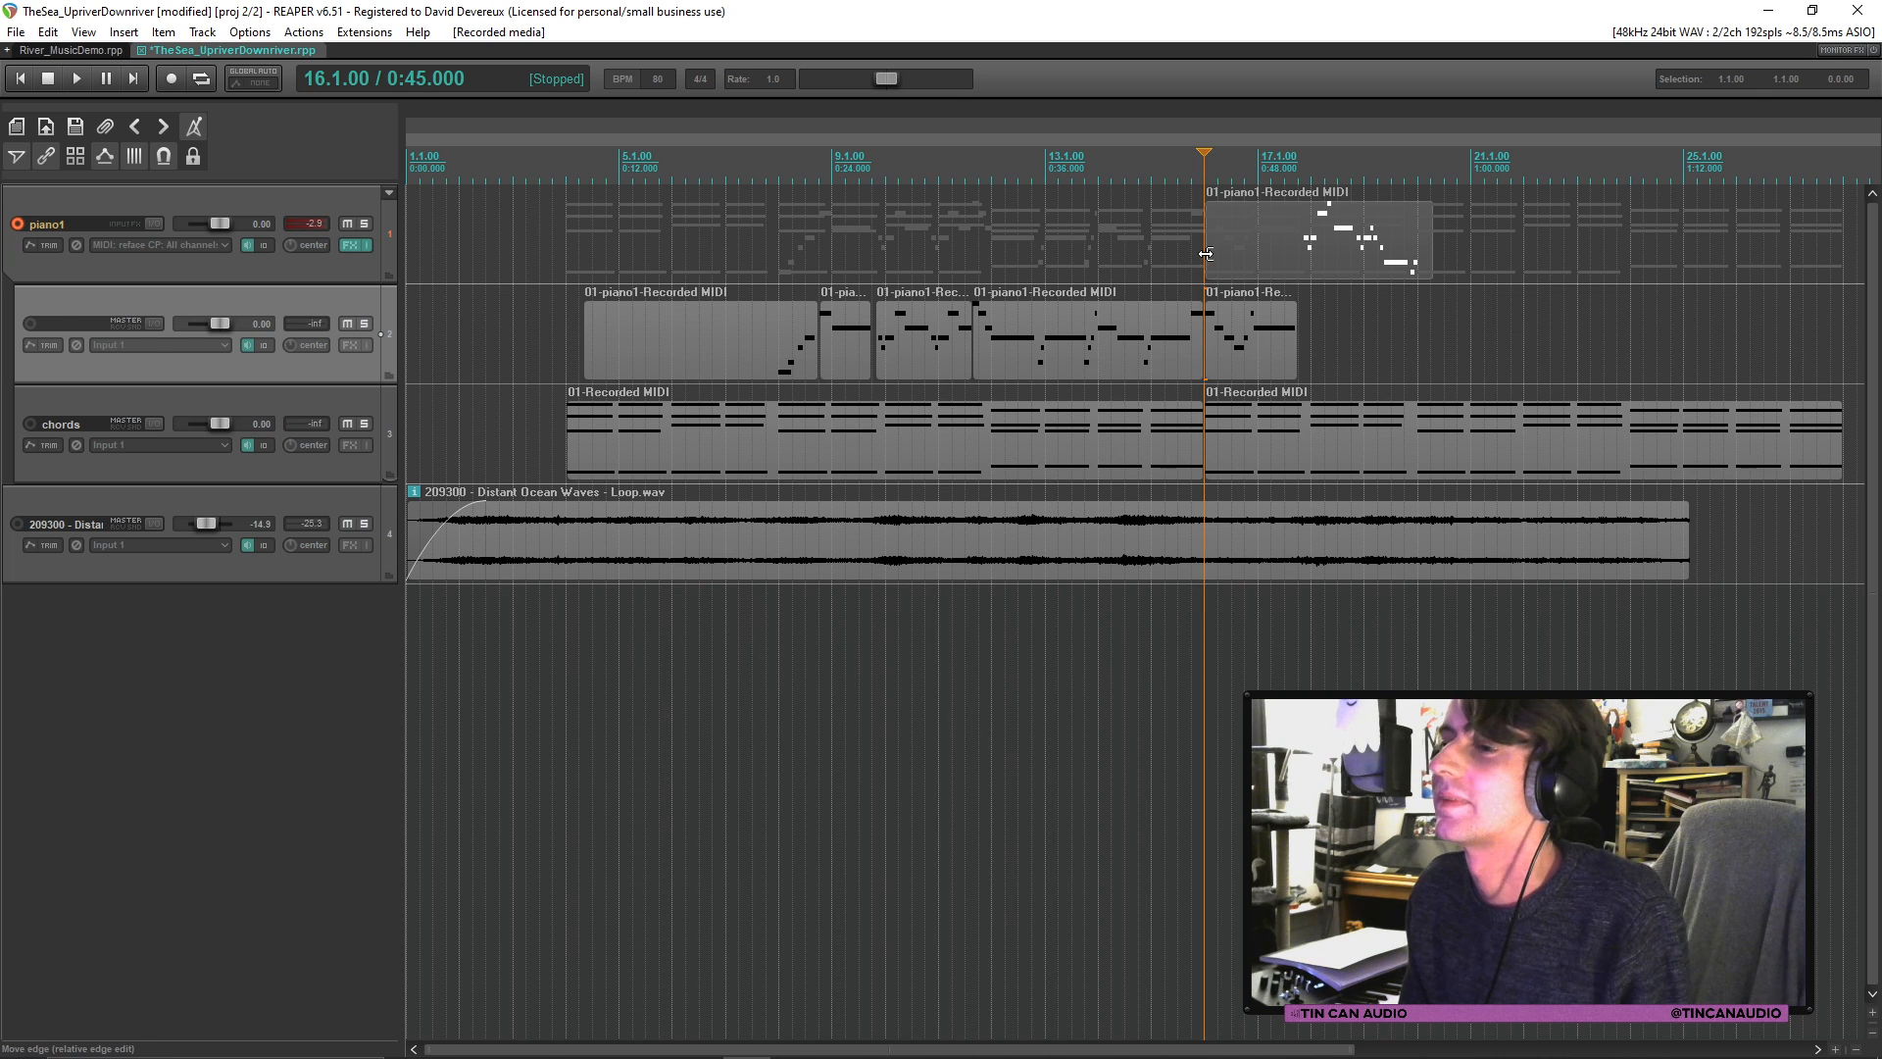
Step: Trim the new take's start to 17.4.00 and the first melody piece's start to bar 8
left_click_drag(1205, 254, 1300, 255)
left_click(1285, 245)
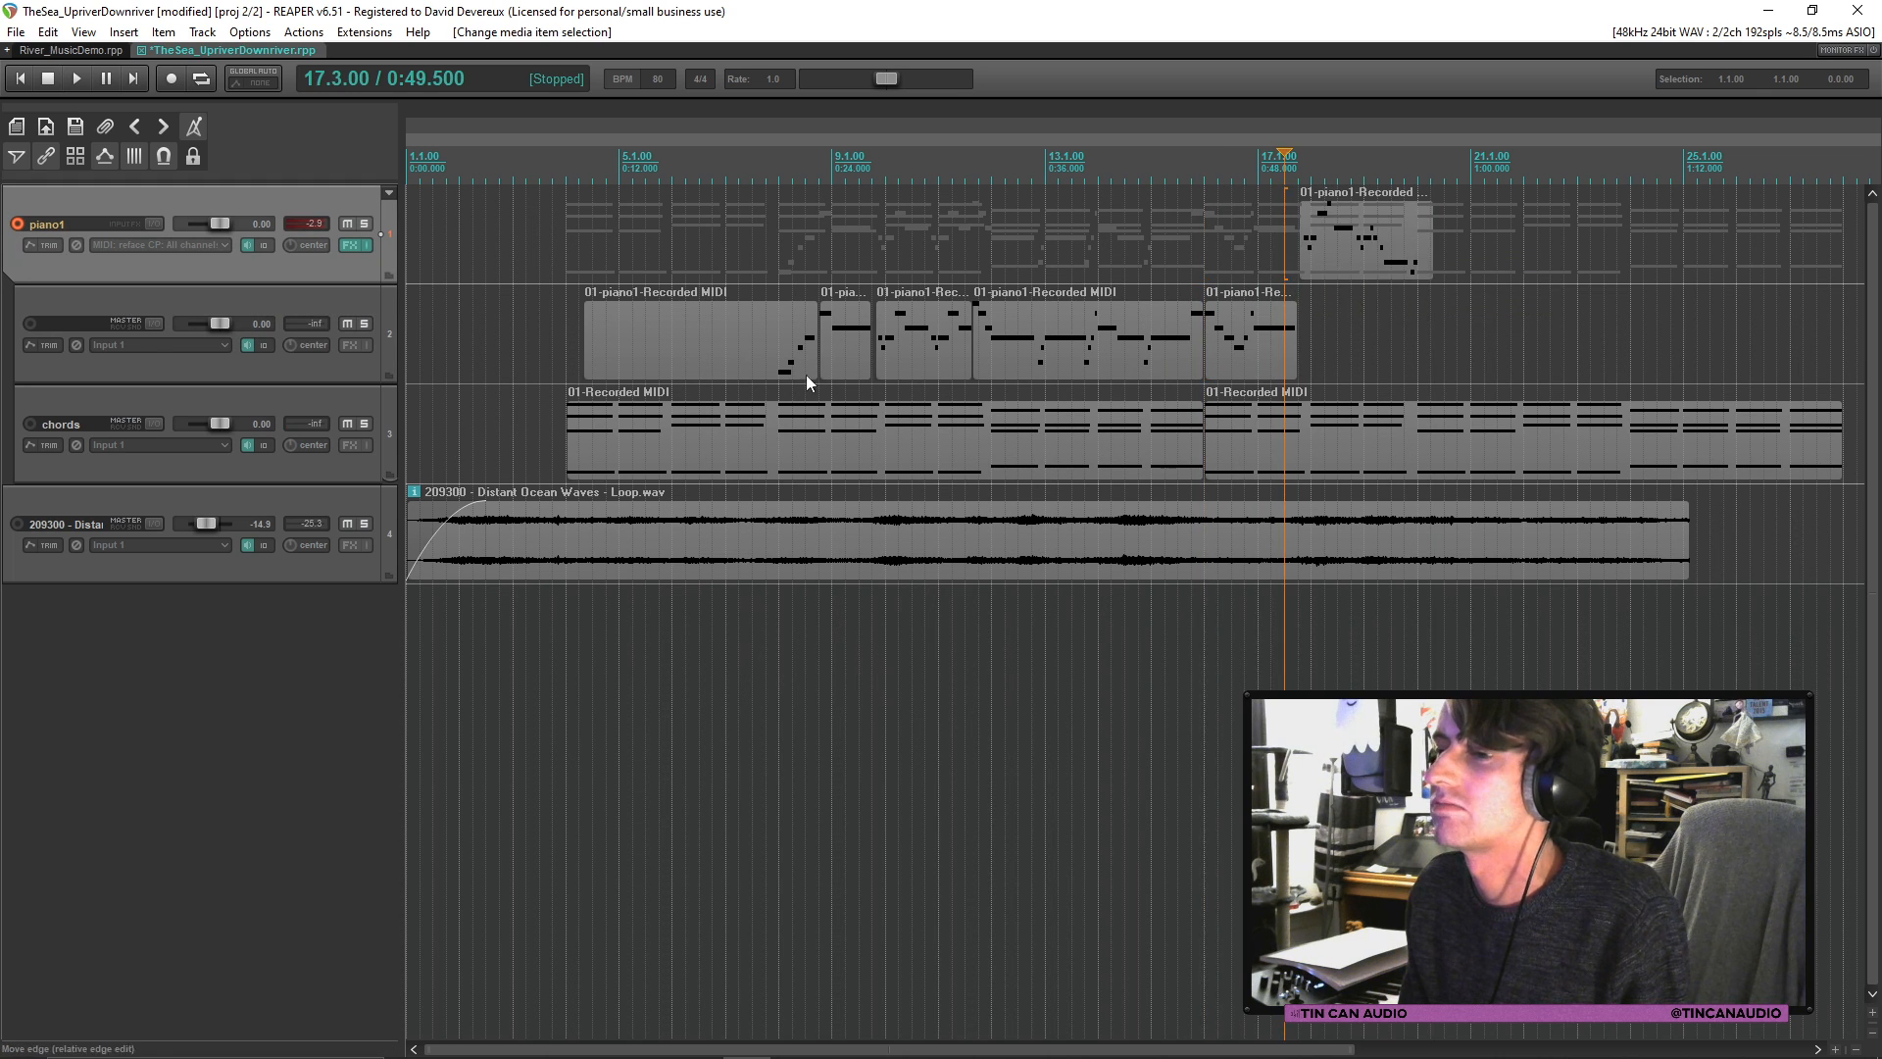
left_click_drag(585, 355, 780, 375)
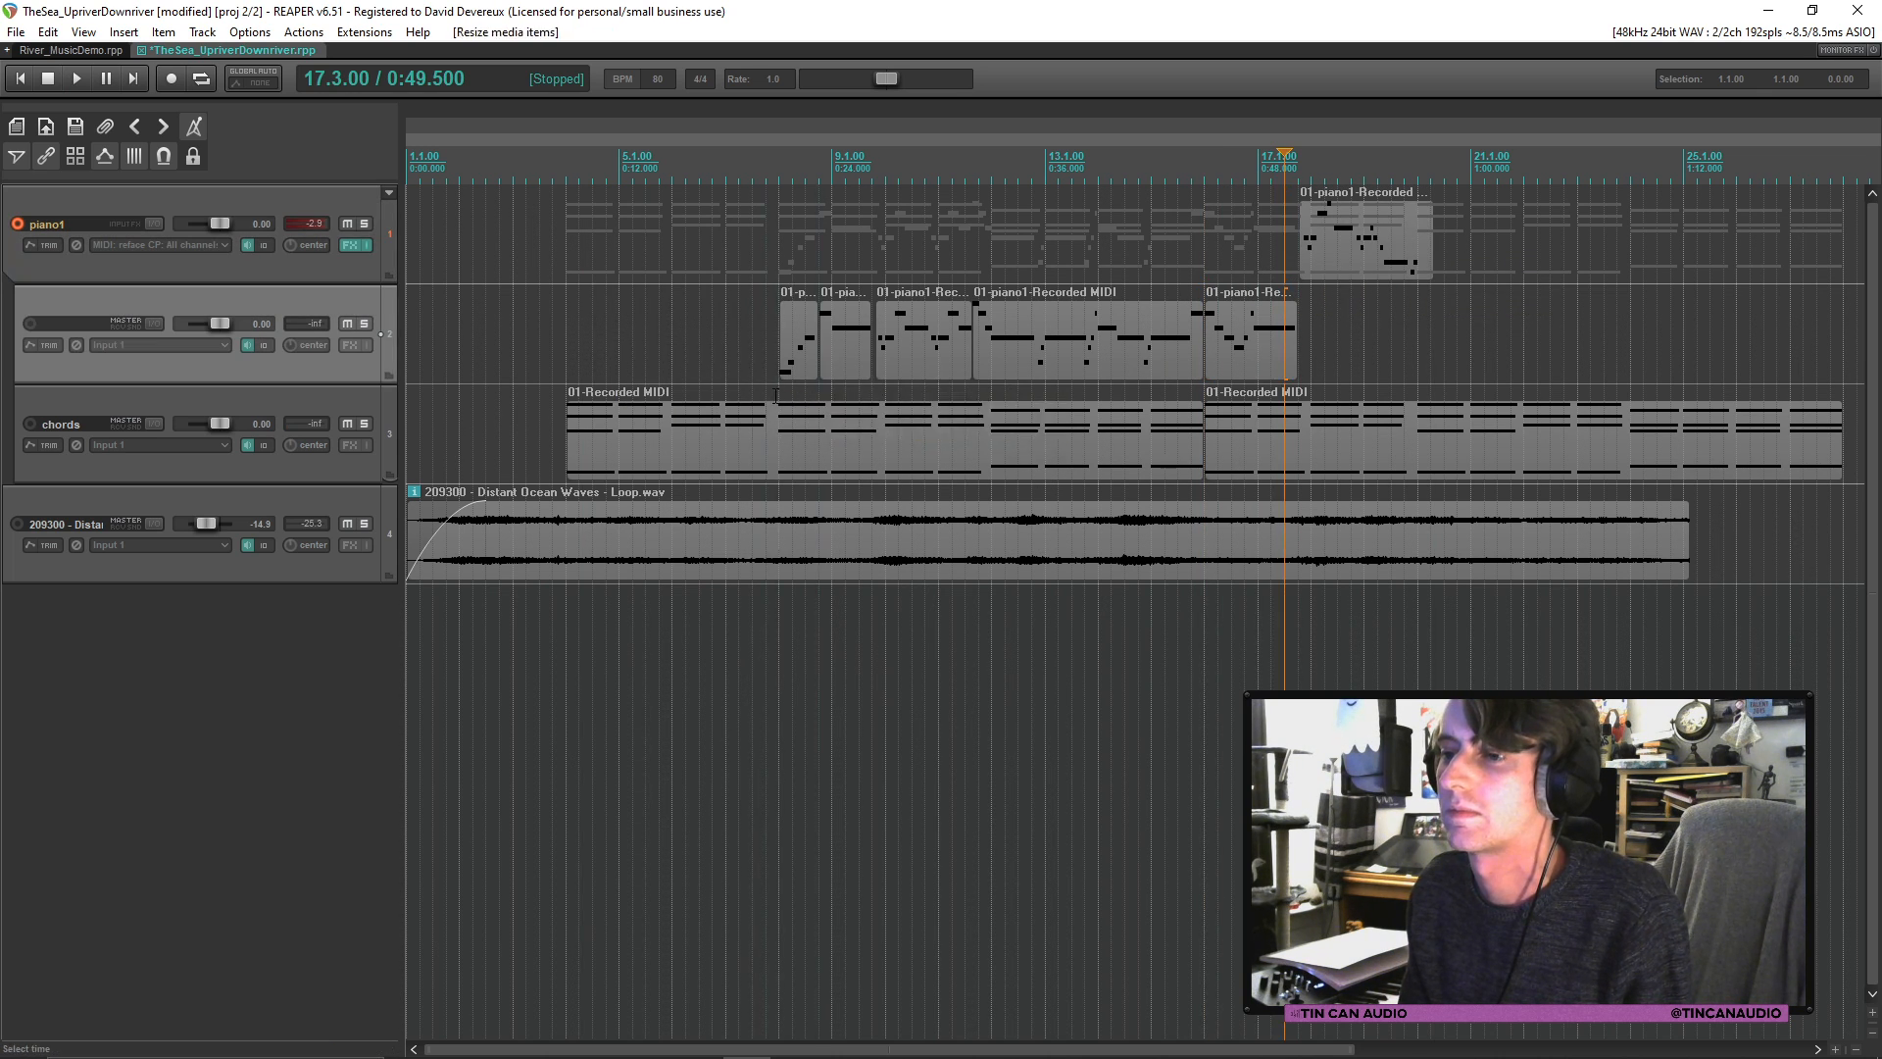
Step: Copy the child track's melody pieces, move the new take in after them and trim its end to bar 20
left_click(784, 359)
left_click(1244, 347, "shift")
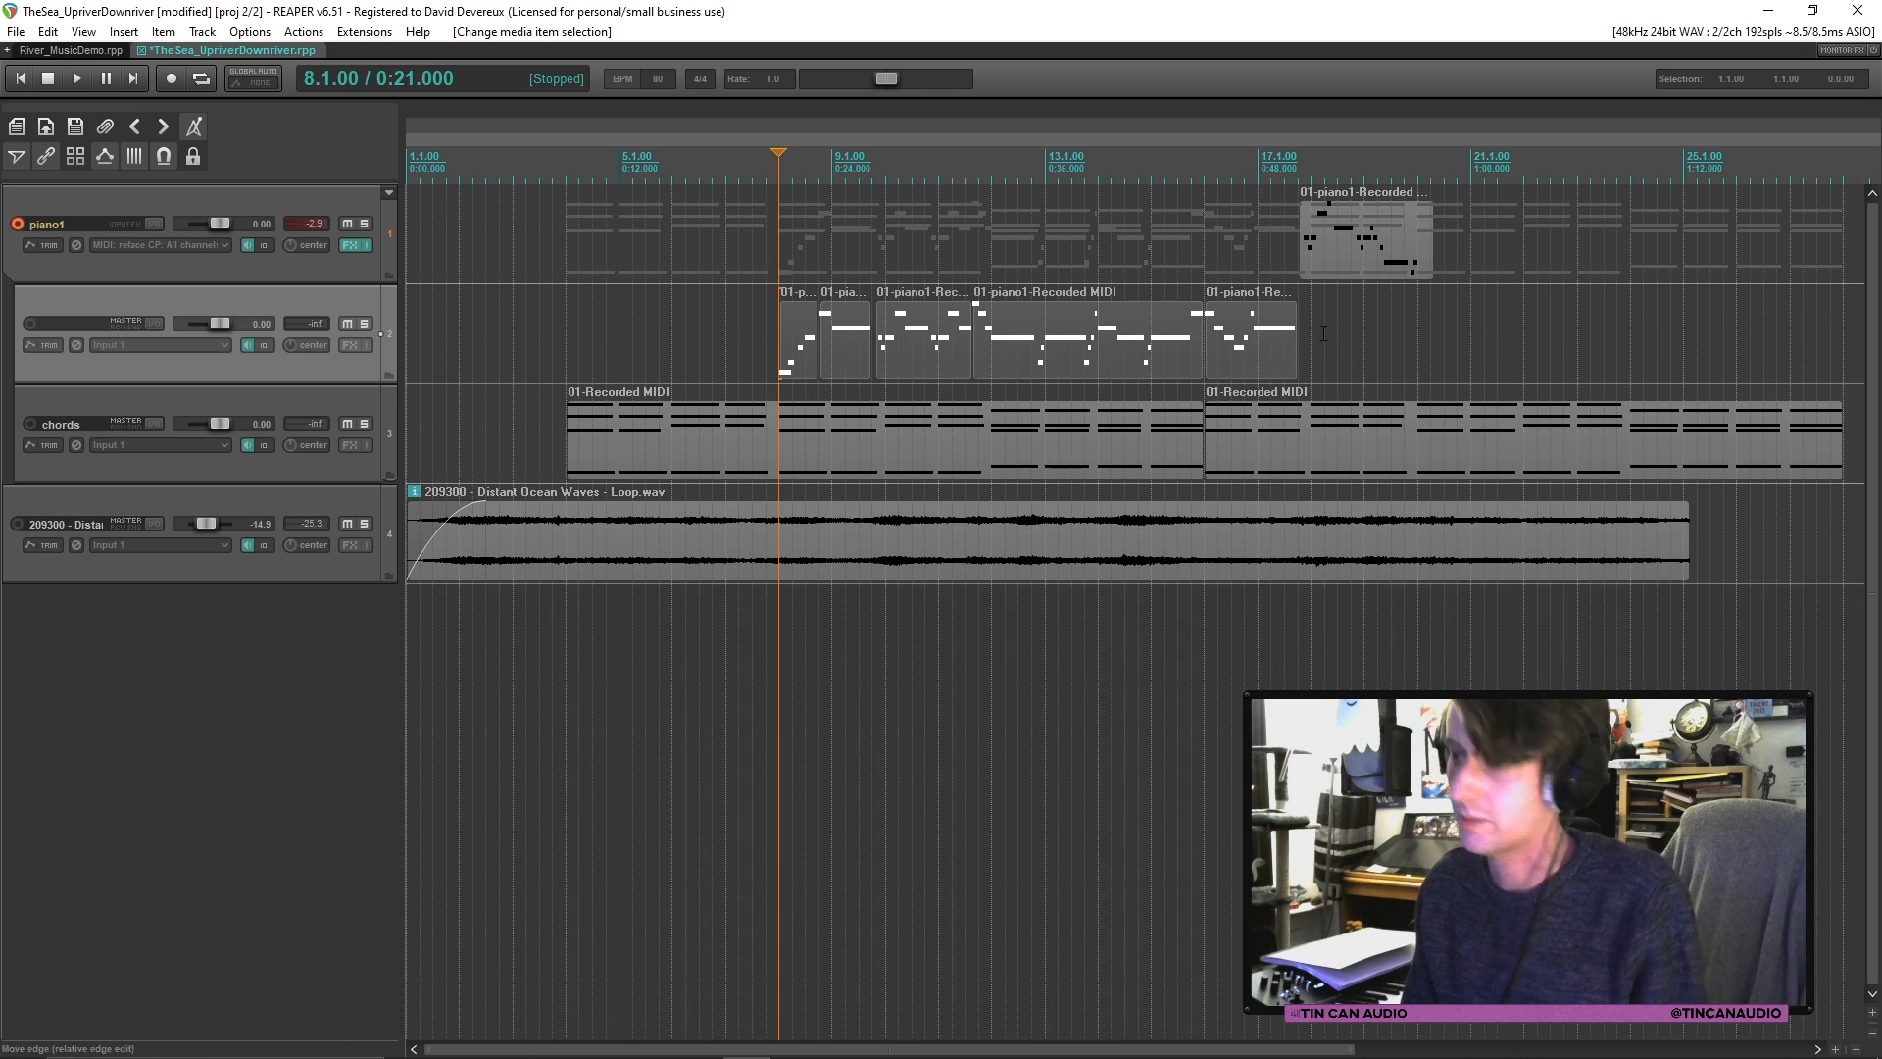
left_click(1346, 255)
left_click_drag(1347, 253, 1416, 366)
left_click(1257, 328)
key("space")
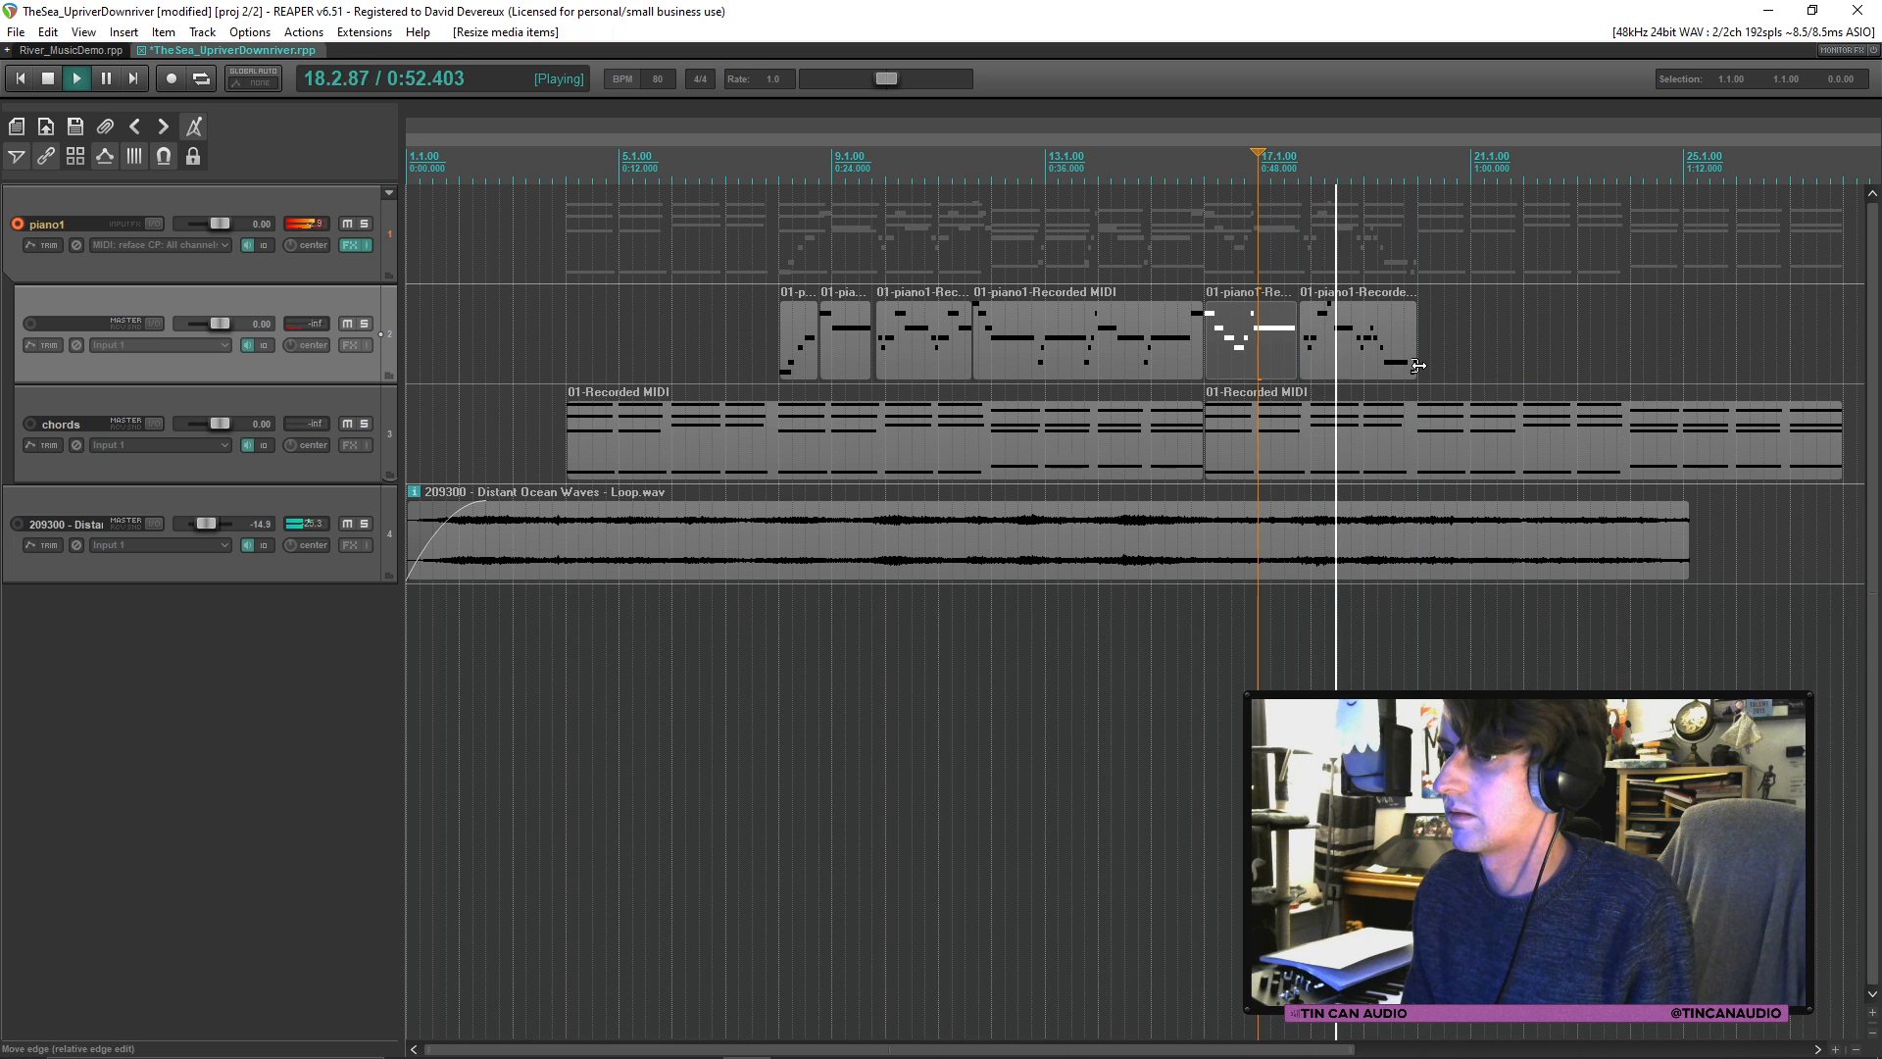
Step: Try repeating the melody by pasting the copied pieces from bar 20, and delete the pasted copies
left_click(1418, 365)
key("ctrl+v")
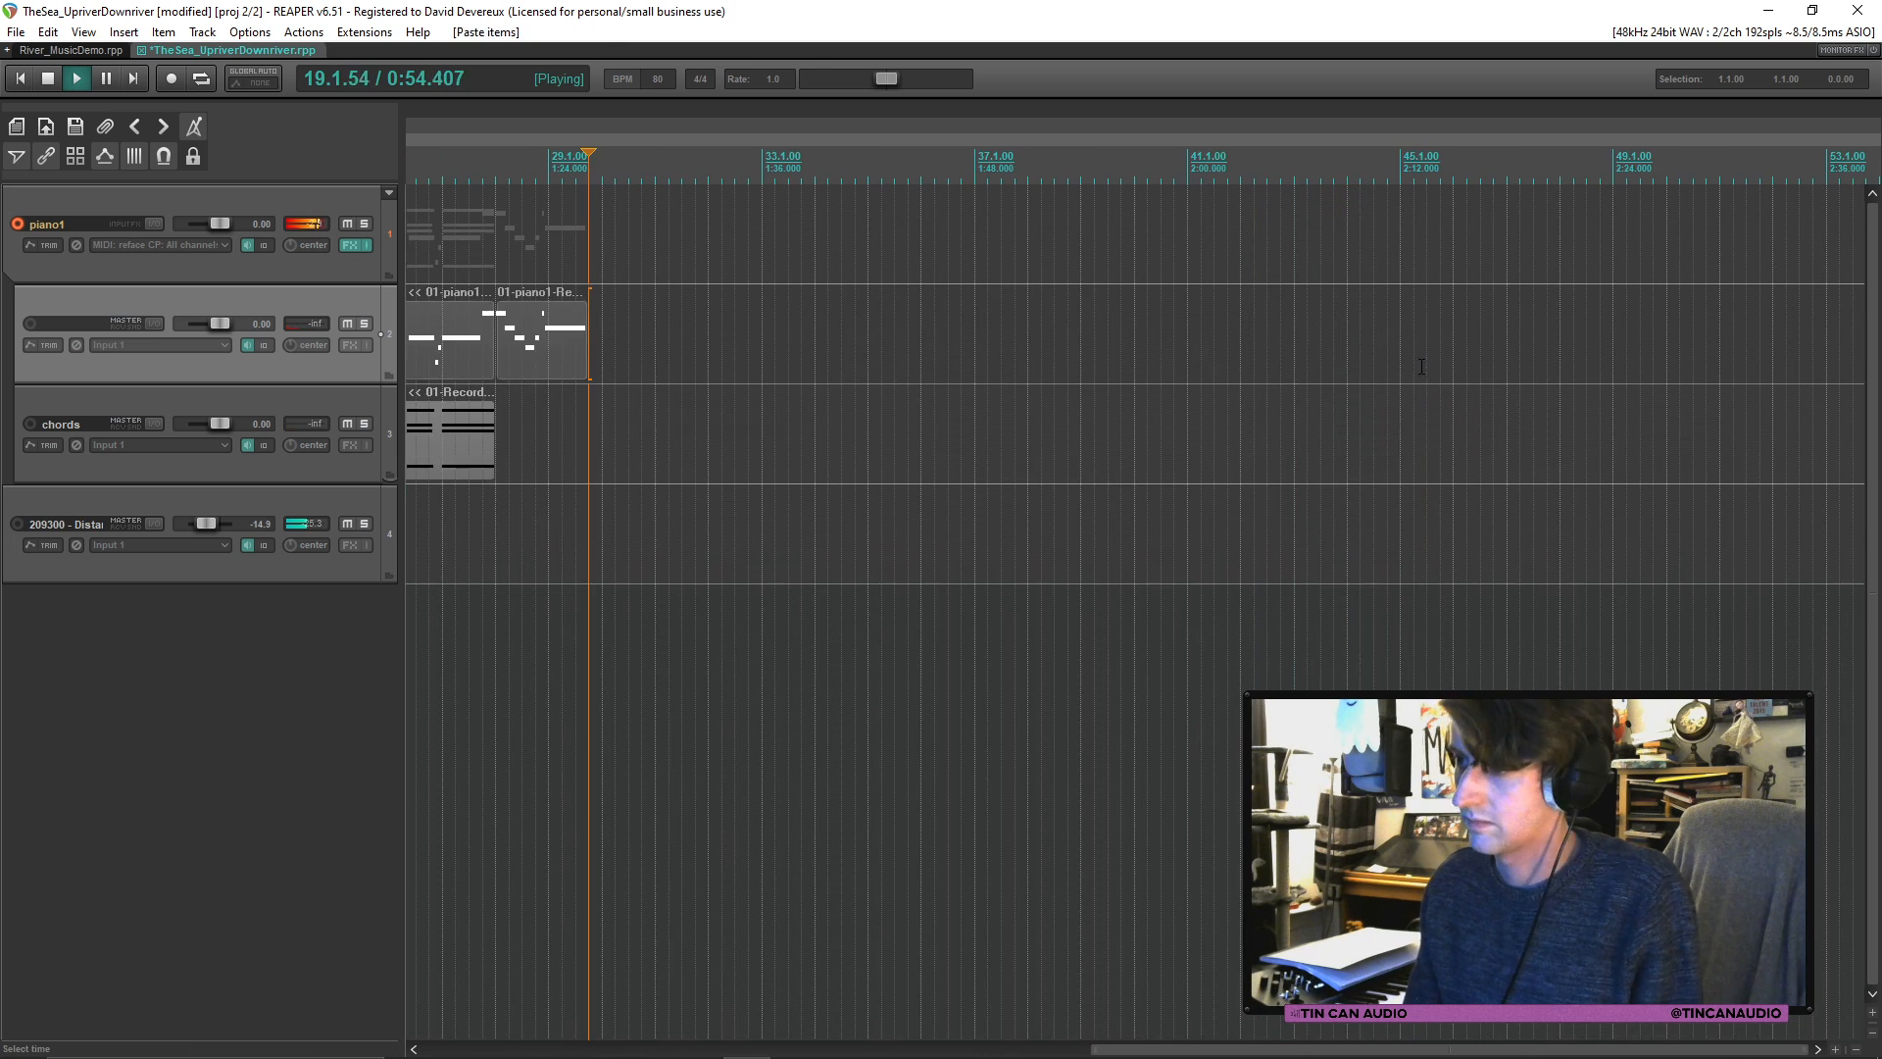
scroll(1418, 366, "down", 3)
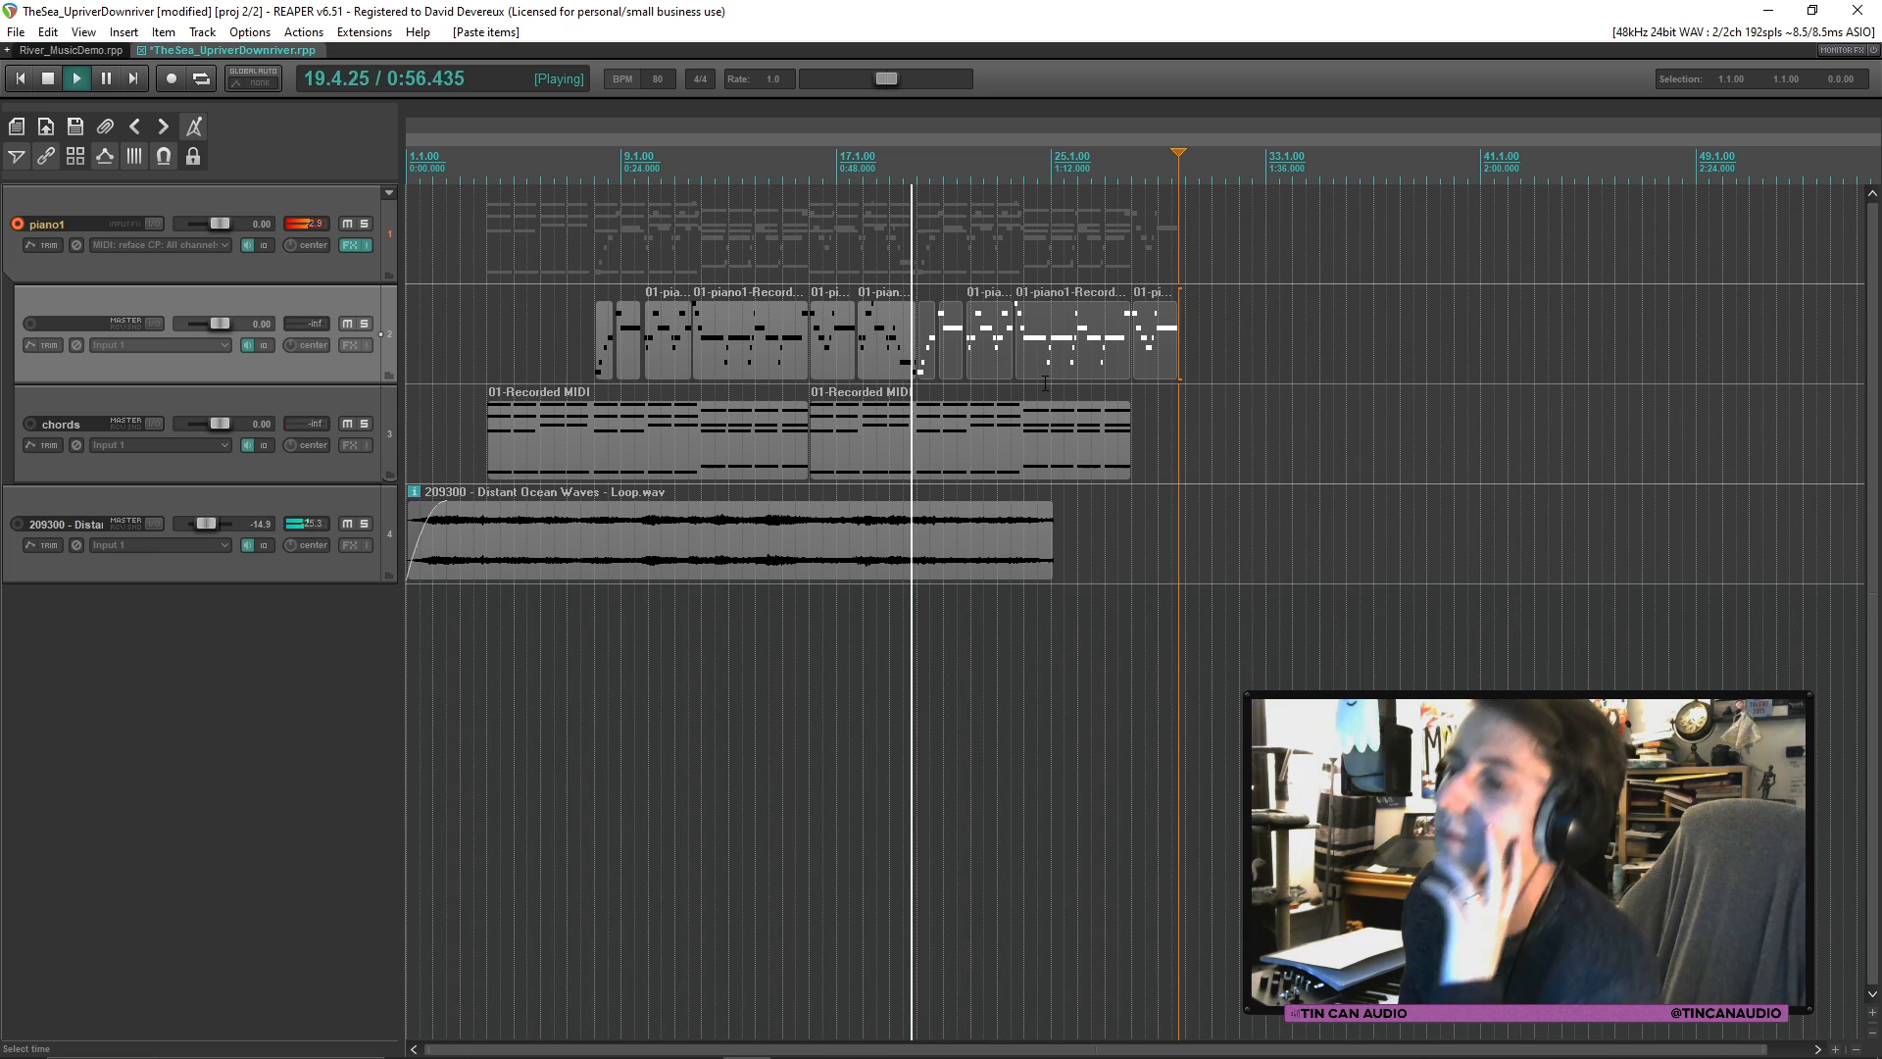
scroll(1049, 377, "up", 3)
scroll(1057, 365, "down", 2)
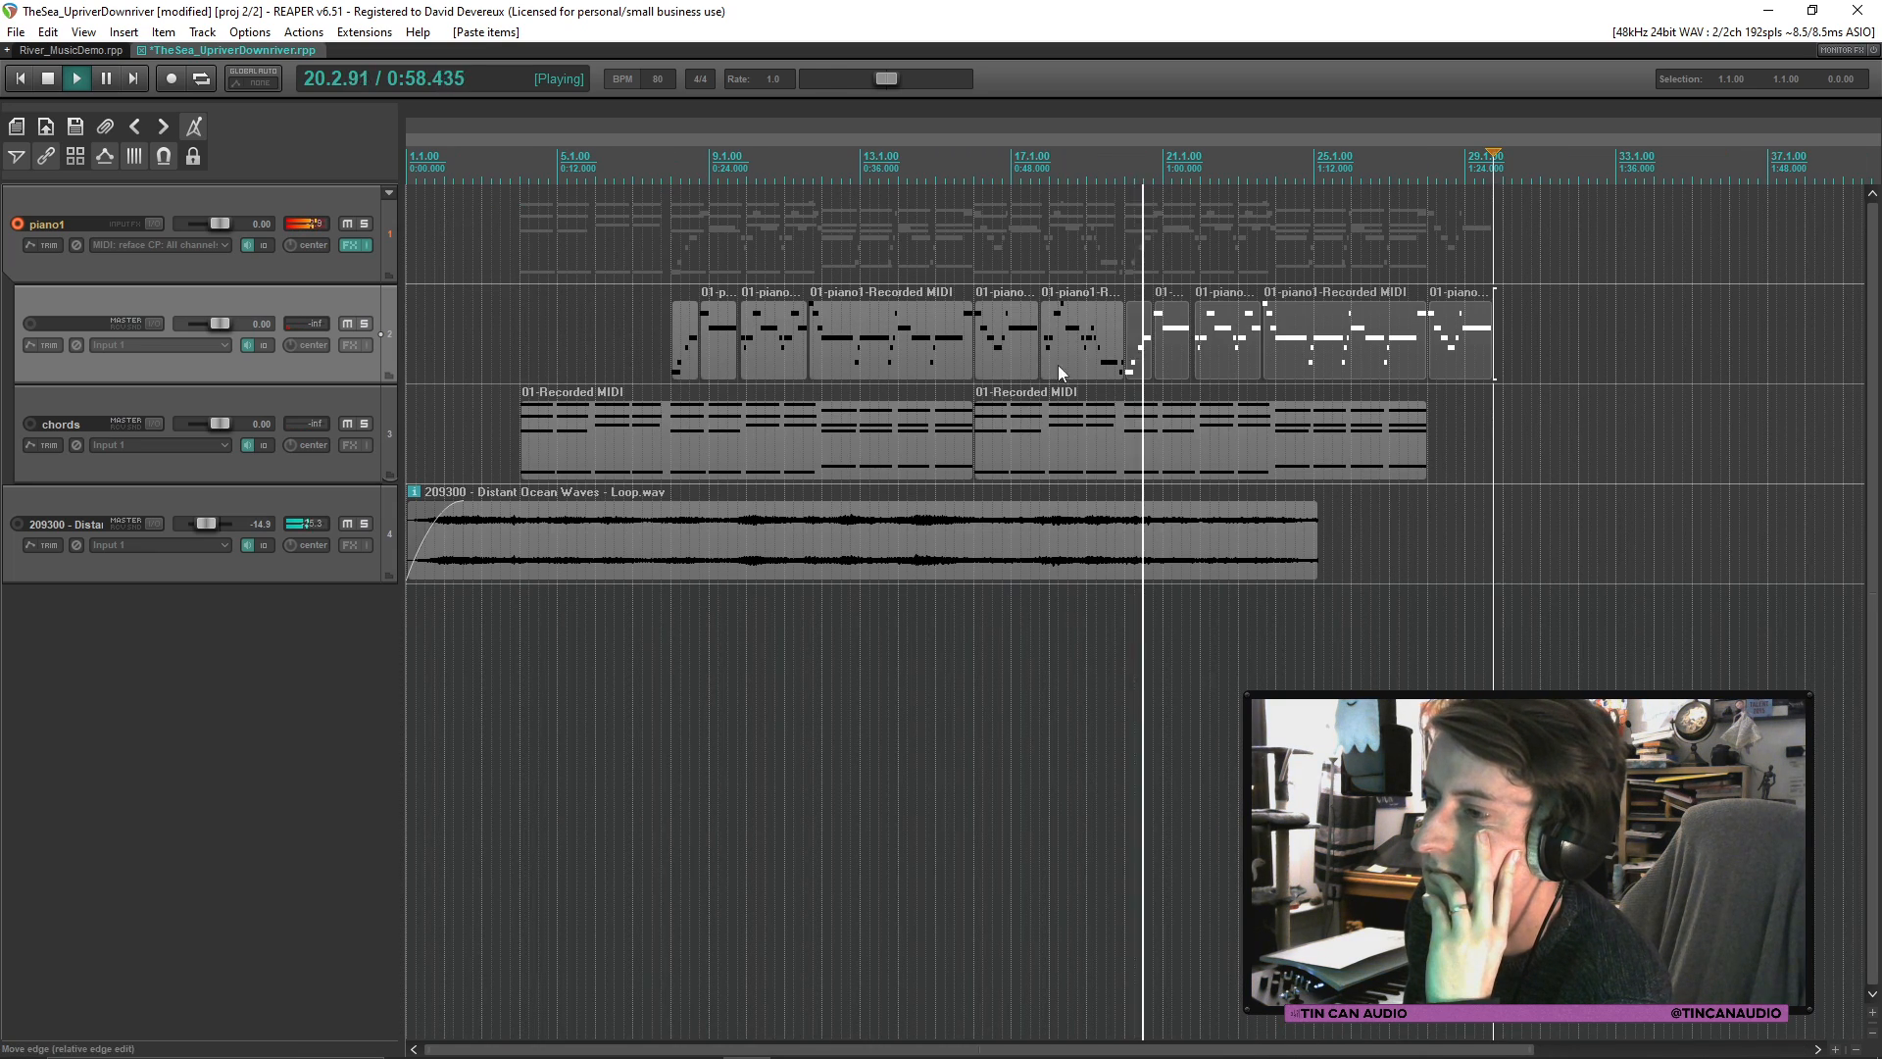
left_click(1134, 364)
scroll(1134, 363, "up", 4)
scroll(1134, 363, "down", 3)
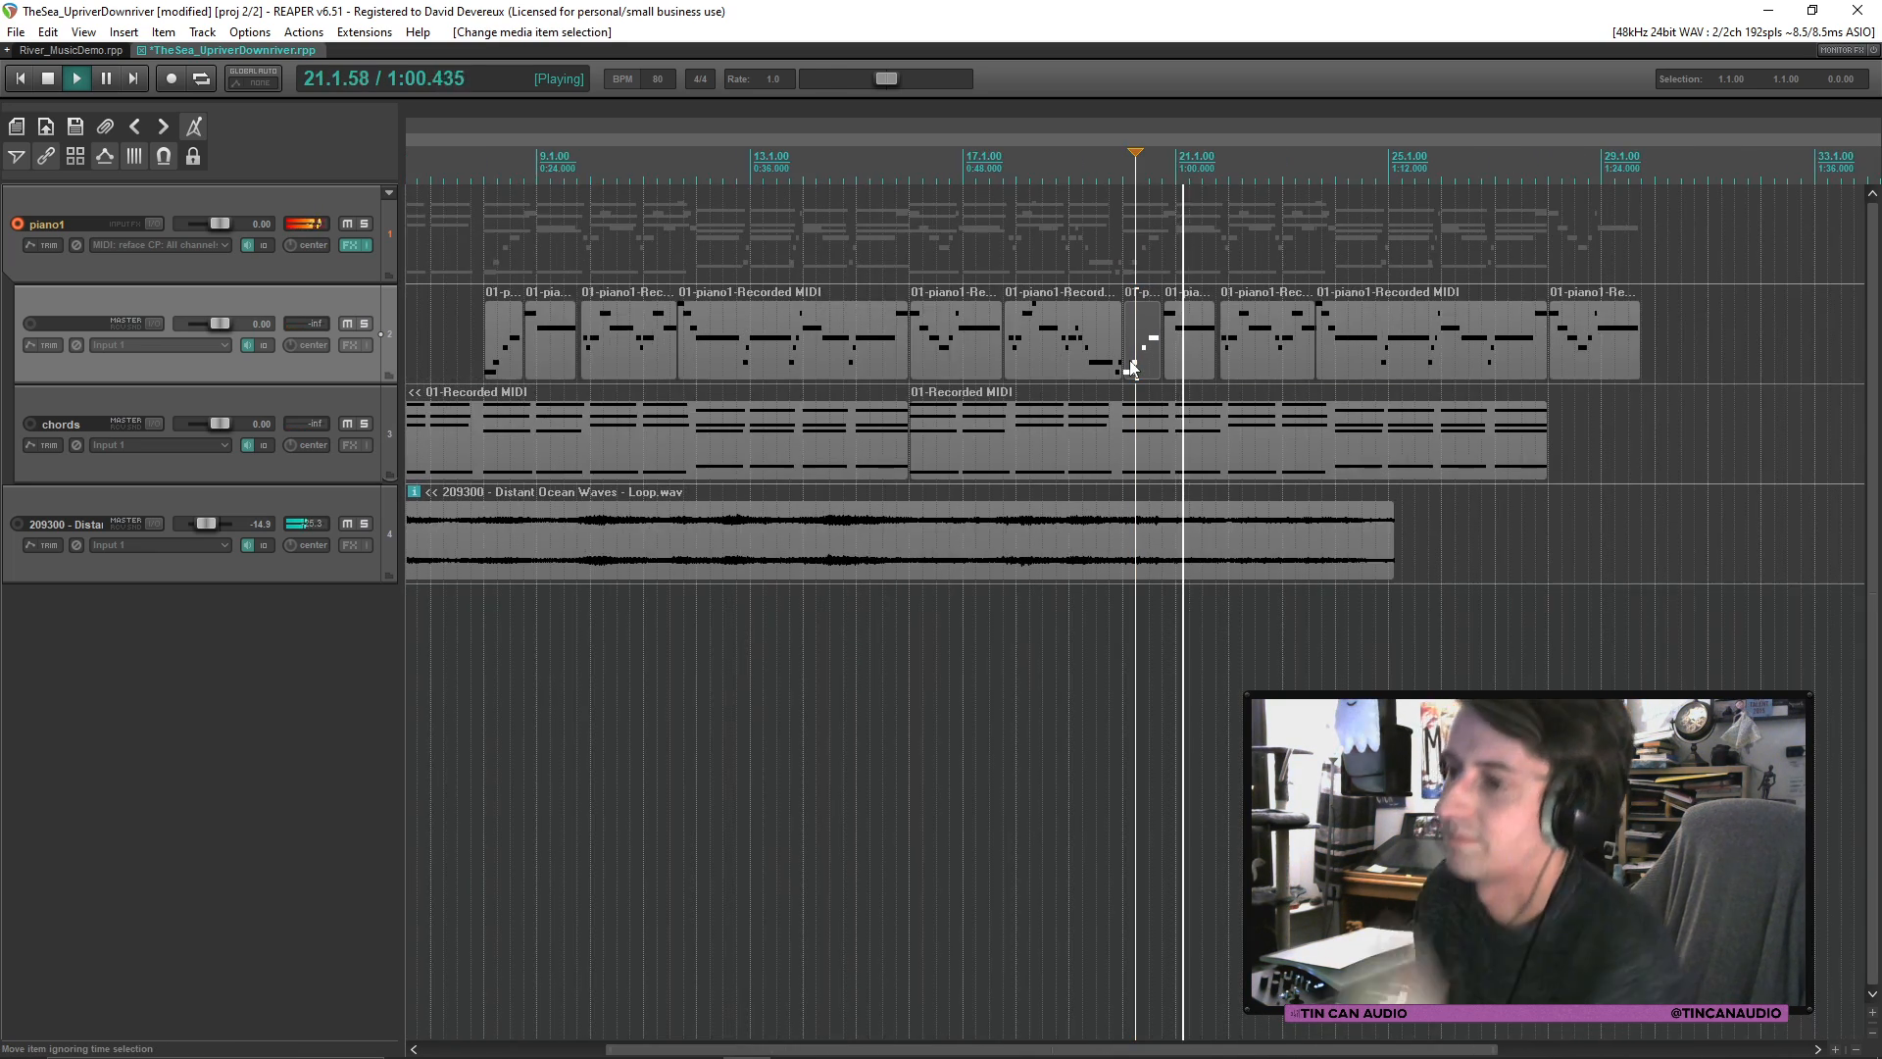
left_click_drag(1135, 364, 1139, 362)
left_click(1601, 315, "shift")
key("space")
key("Delete")
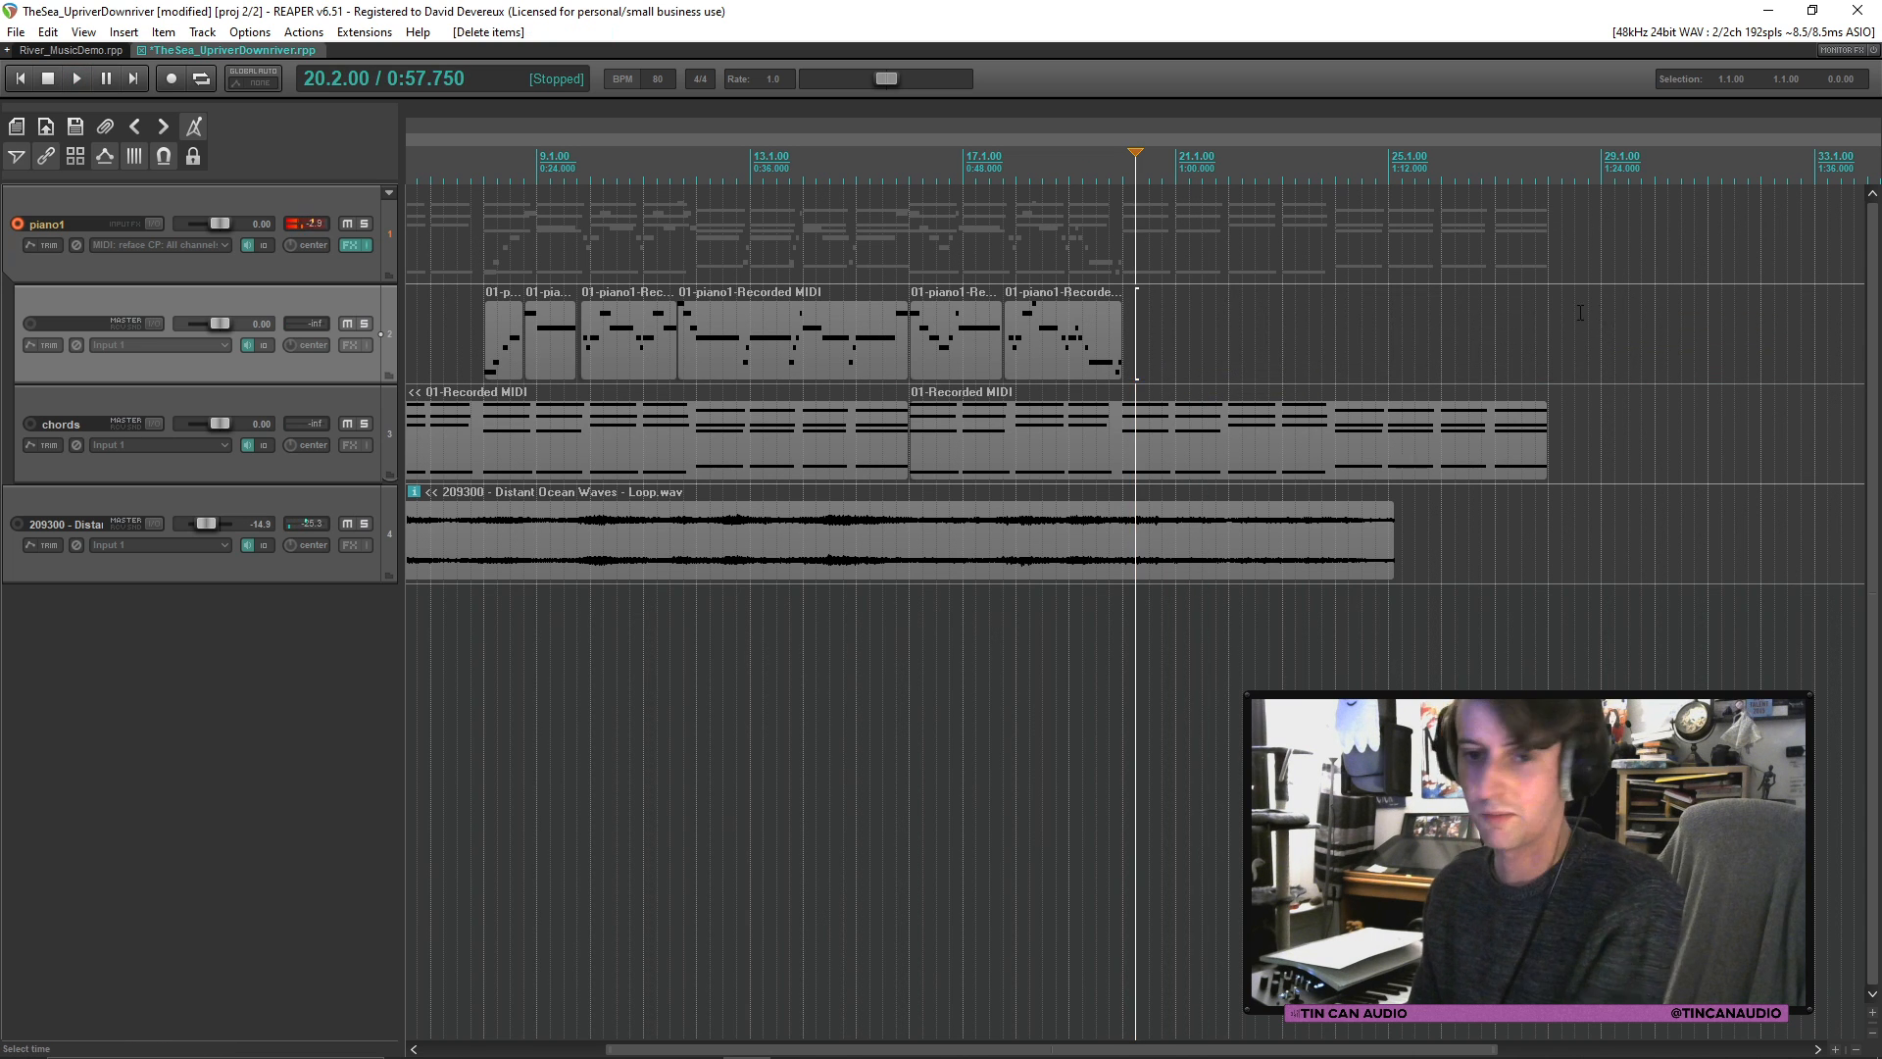
Step: Play the arrangement from near its beginning and save the project
scroll(1037, 369, "down", 2)
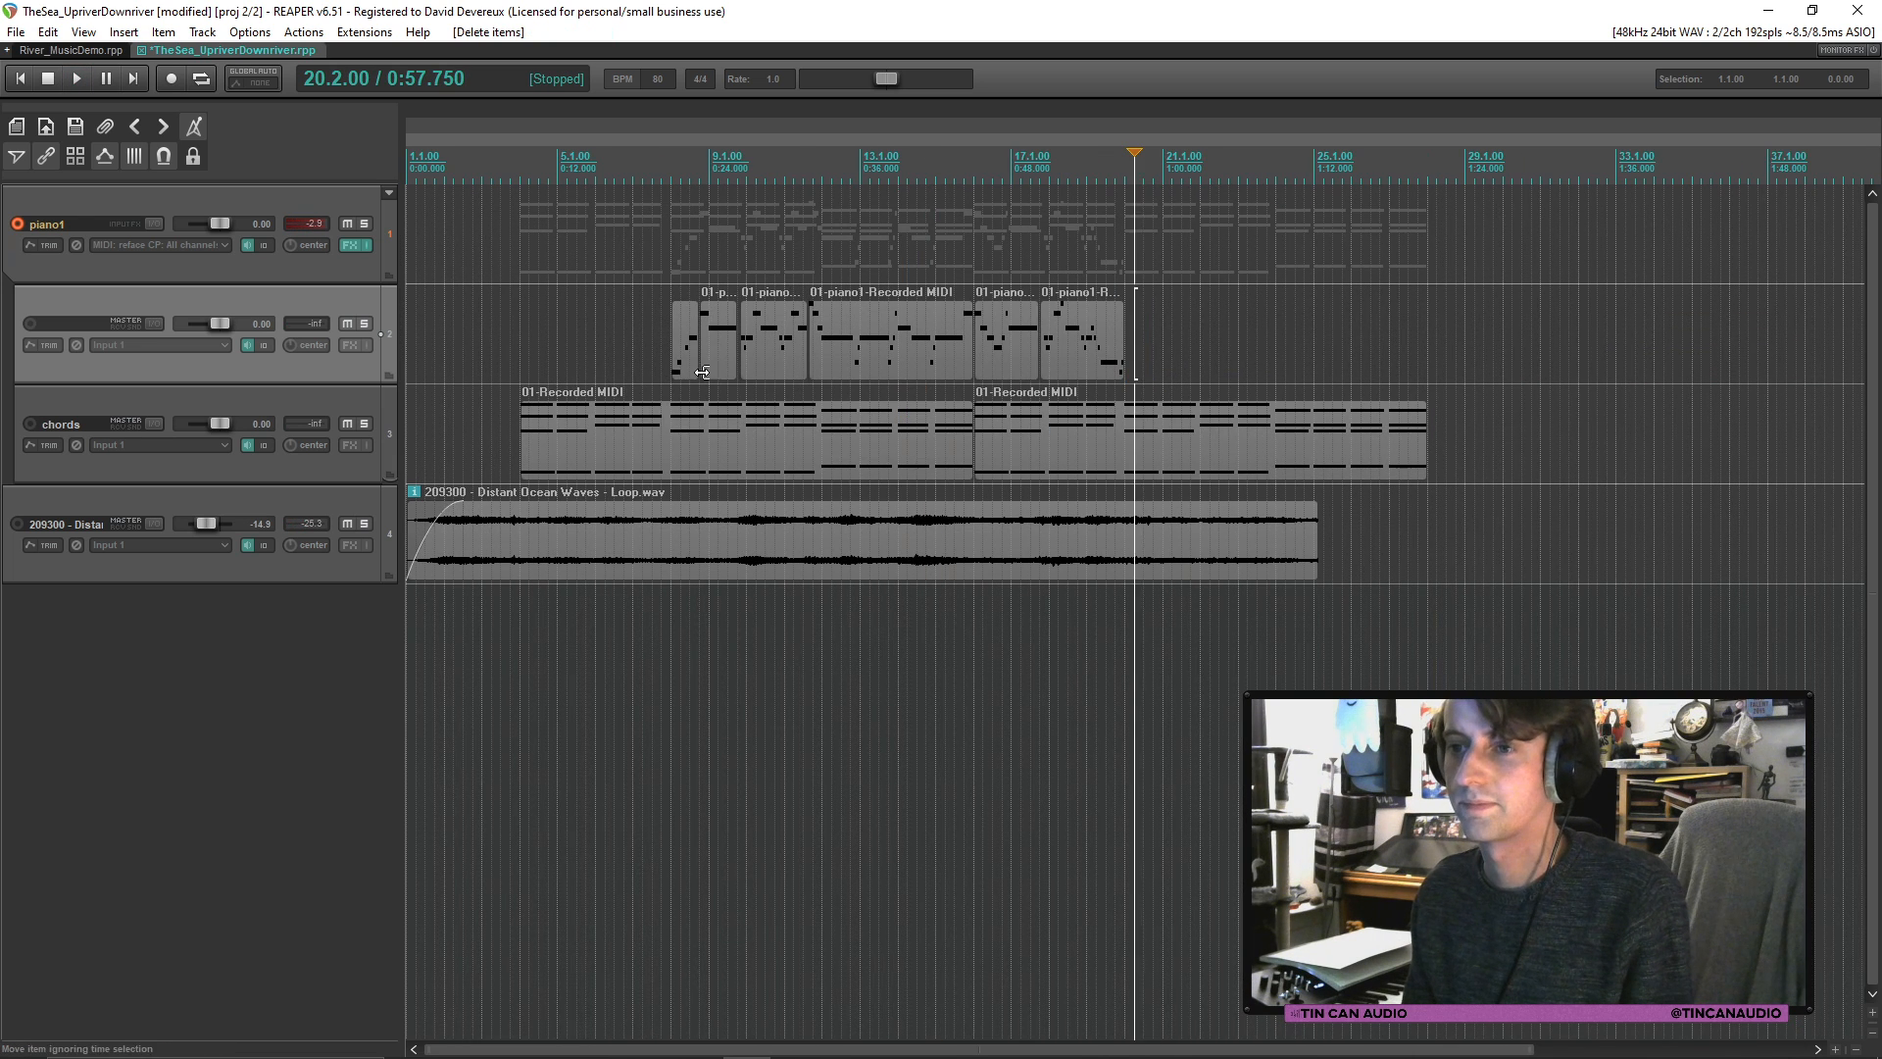
left_click(452, 336)
key("ctrl+s")
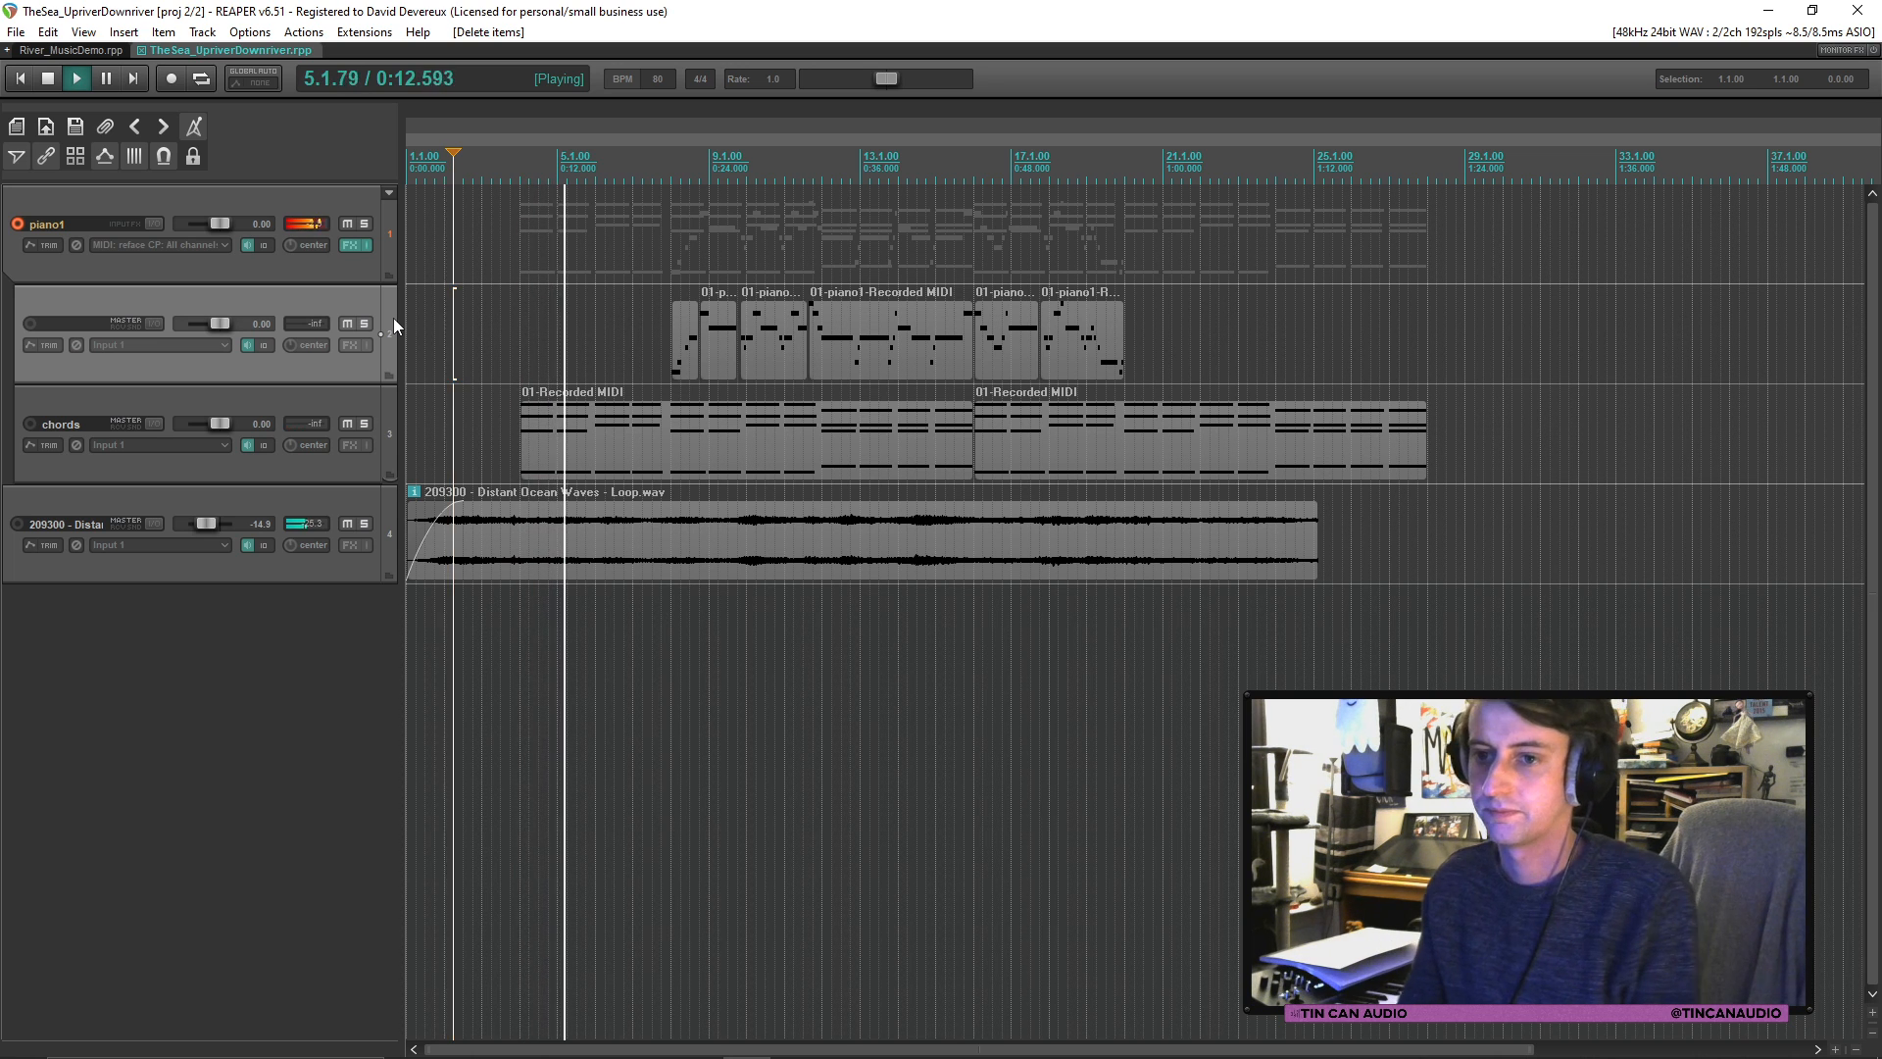
Step: Add a new track below chords and load the Electric200 Stereo (Waves) instrument on it
left_click(284, 465)
key("ctrl+t")
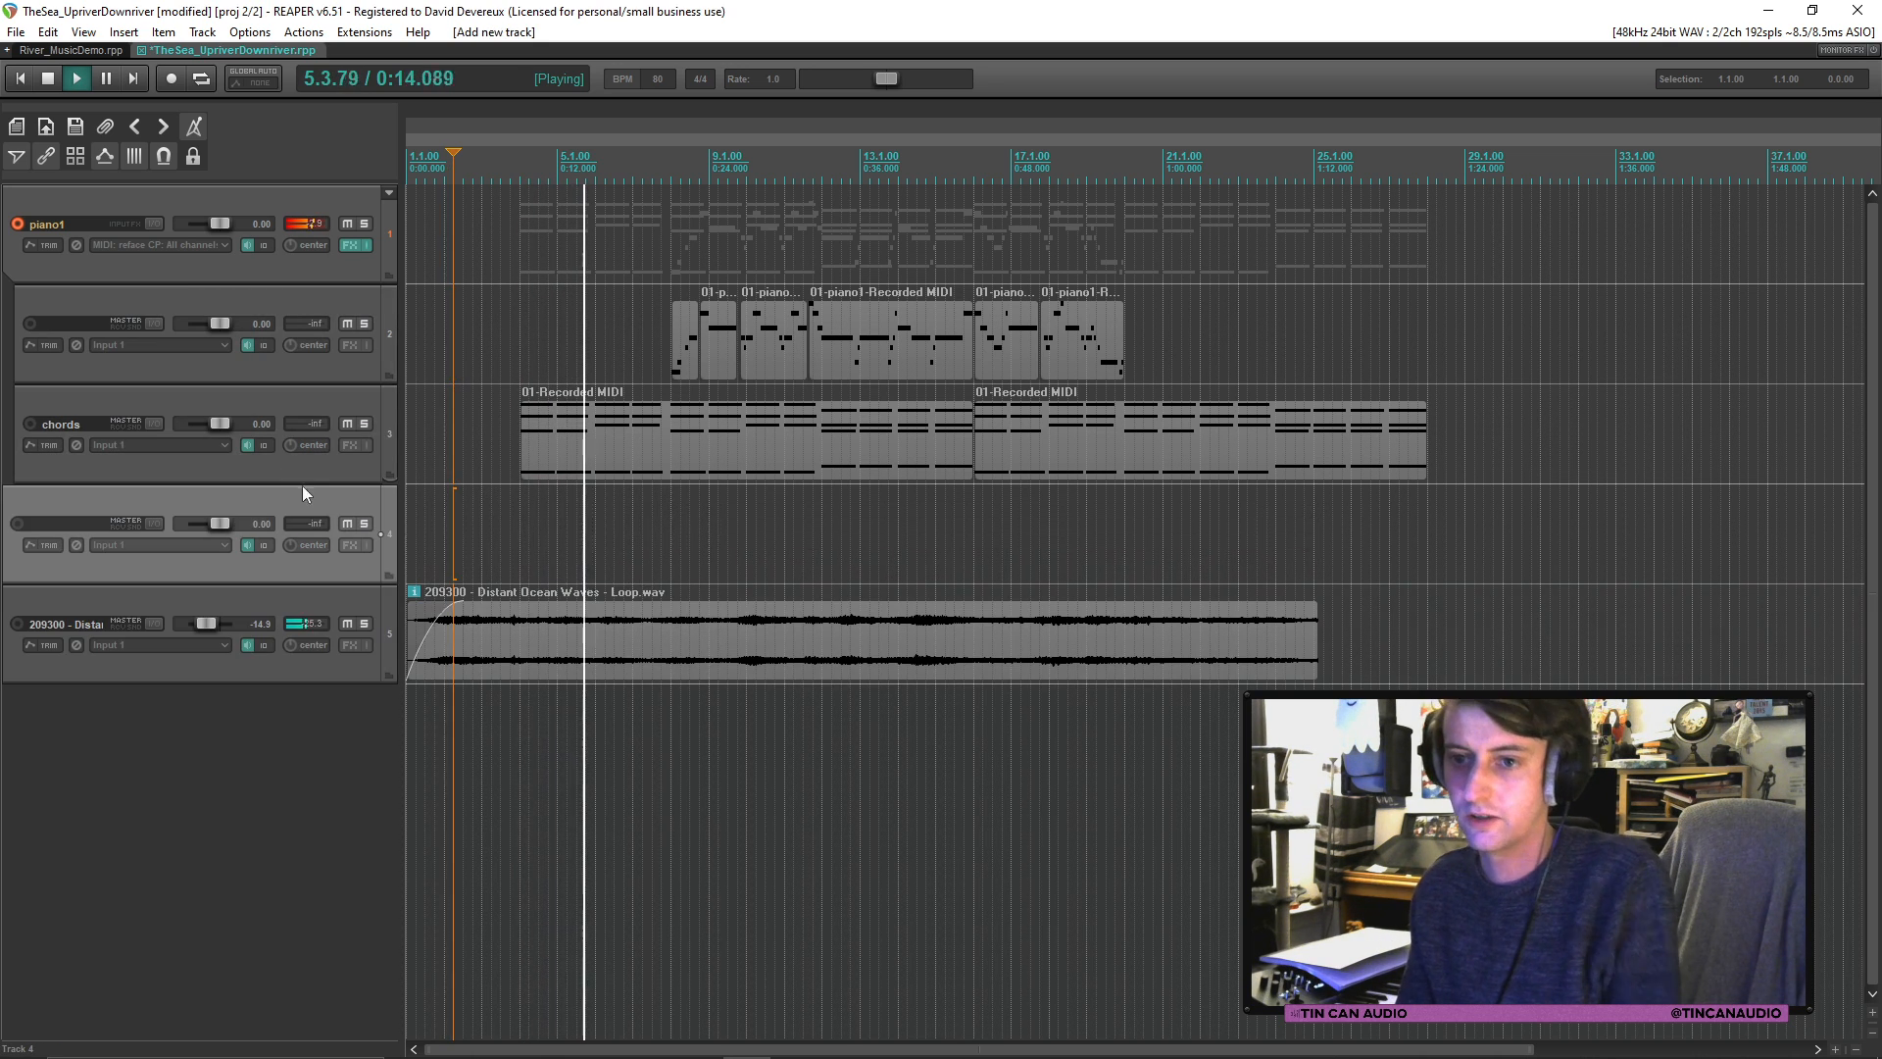
left_click(355, 546)
type("electric")
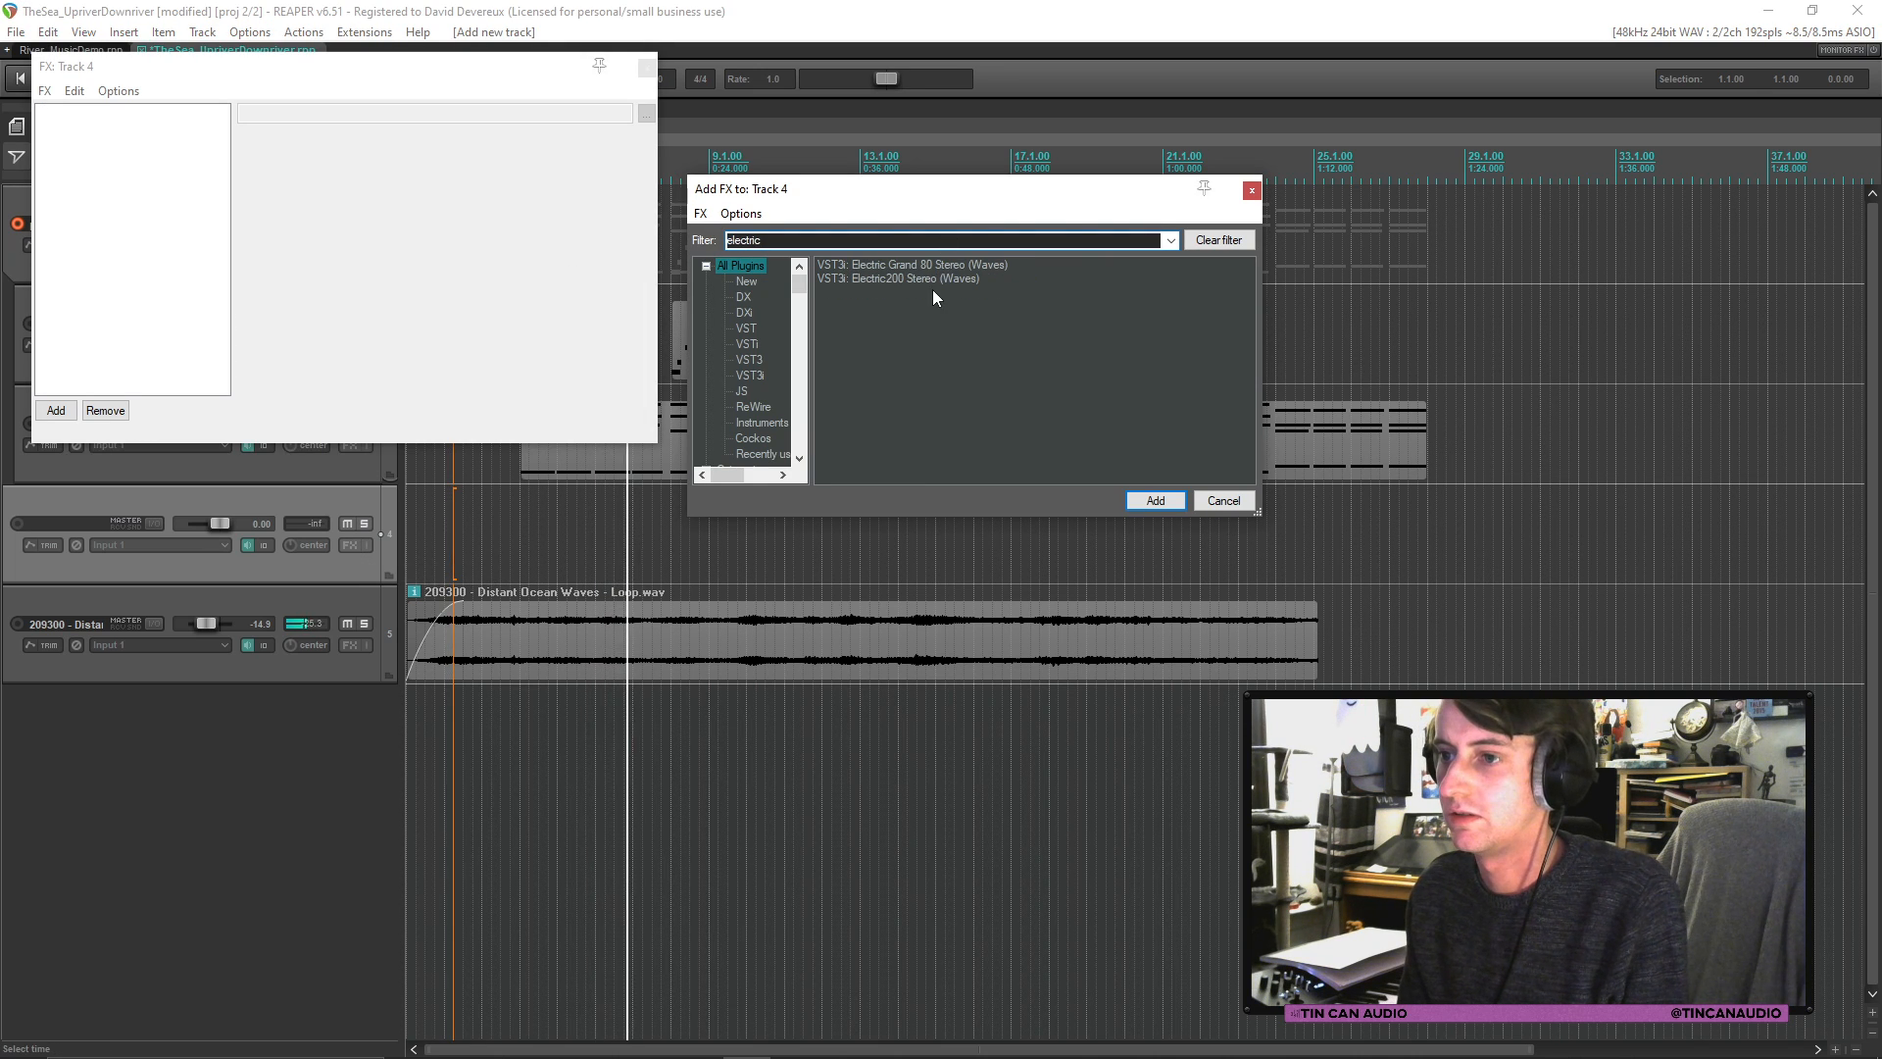
left_click(931, 278)
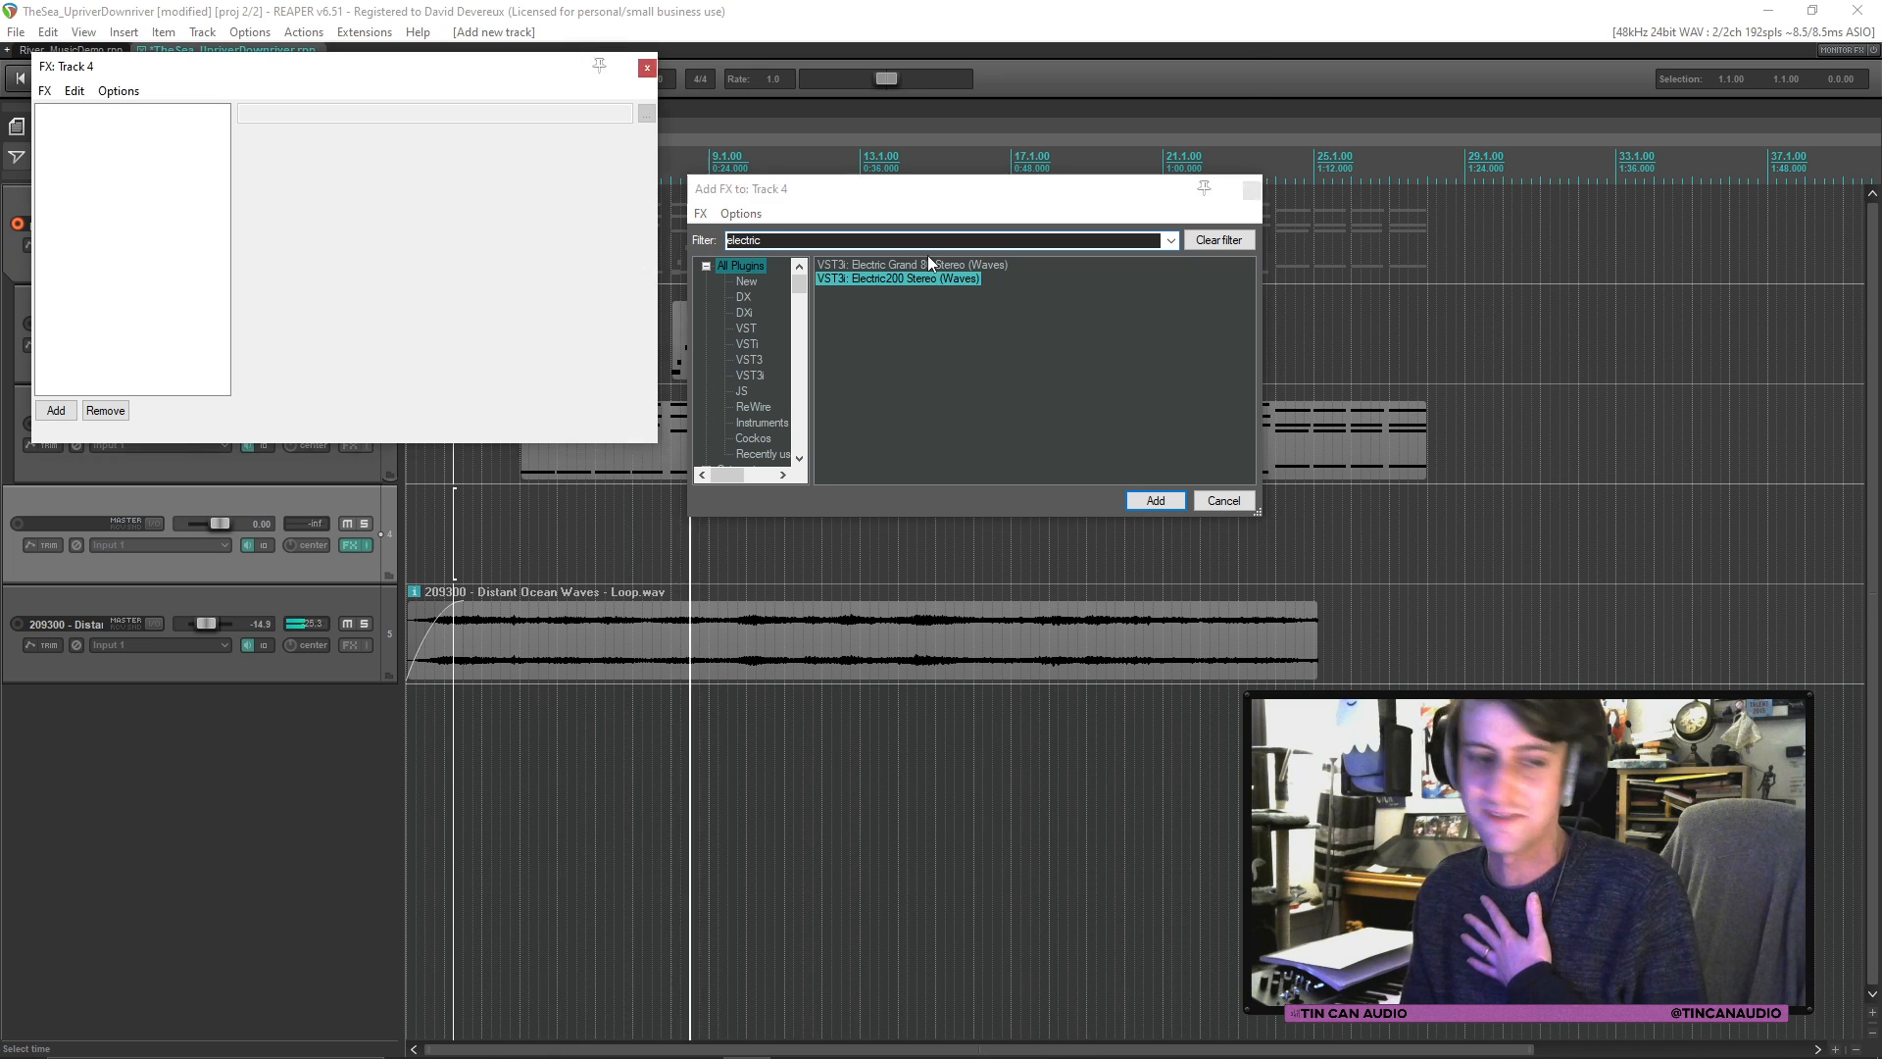
key("Return")
Step: Load the Warm factory preset Choked Up in Electric200 and close the track's effects
left_click(1124, 164)
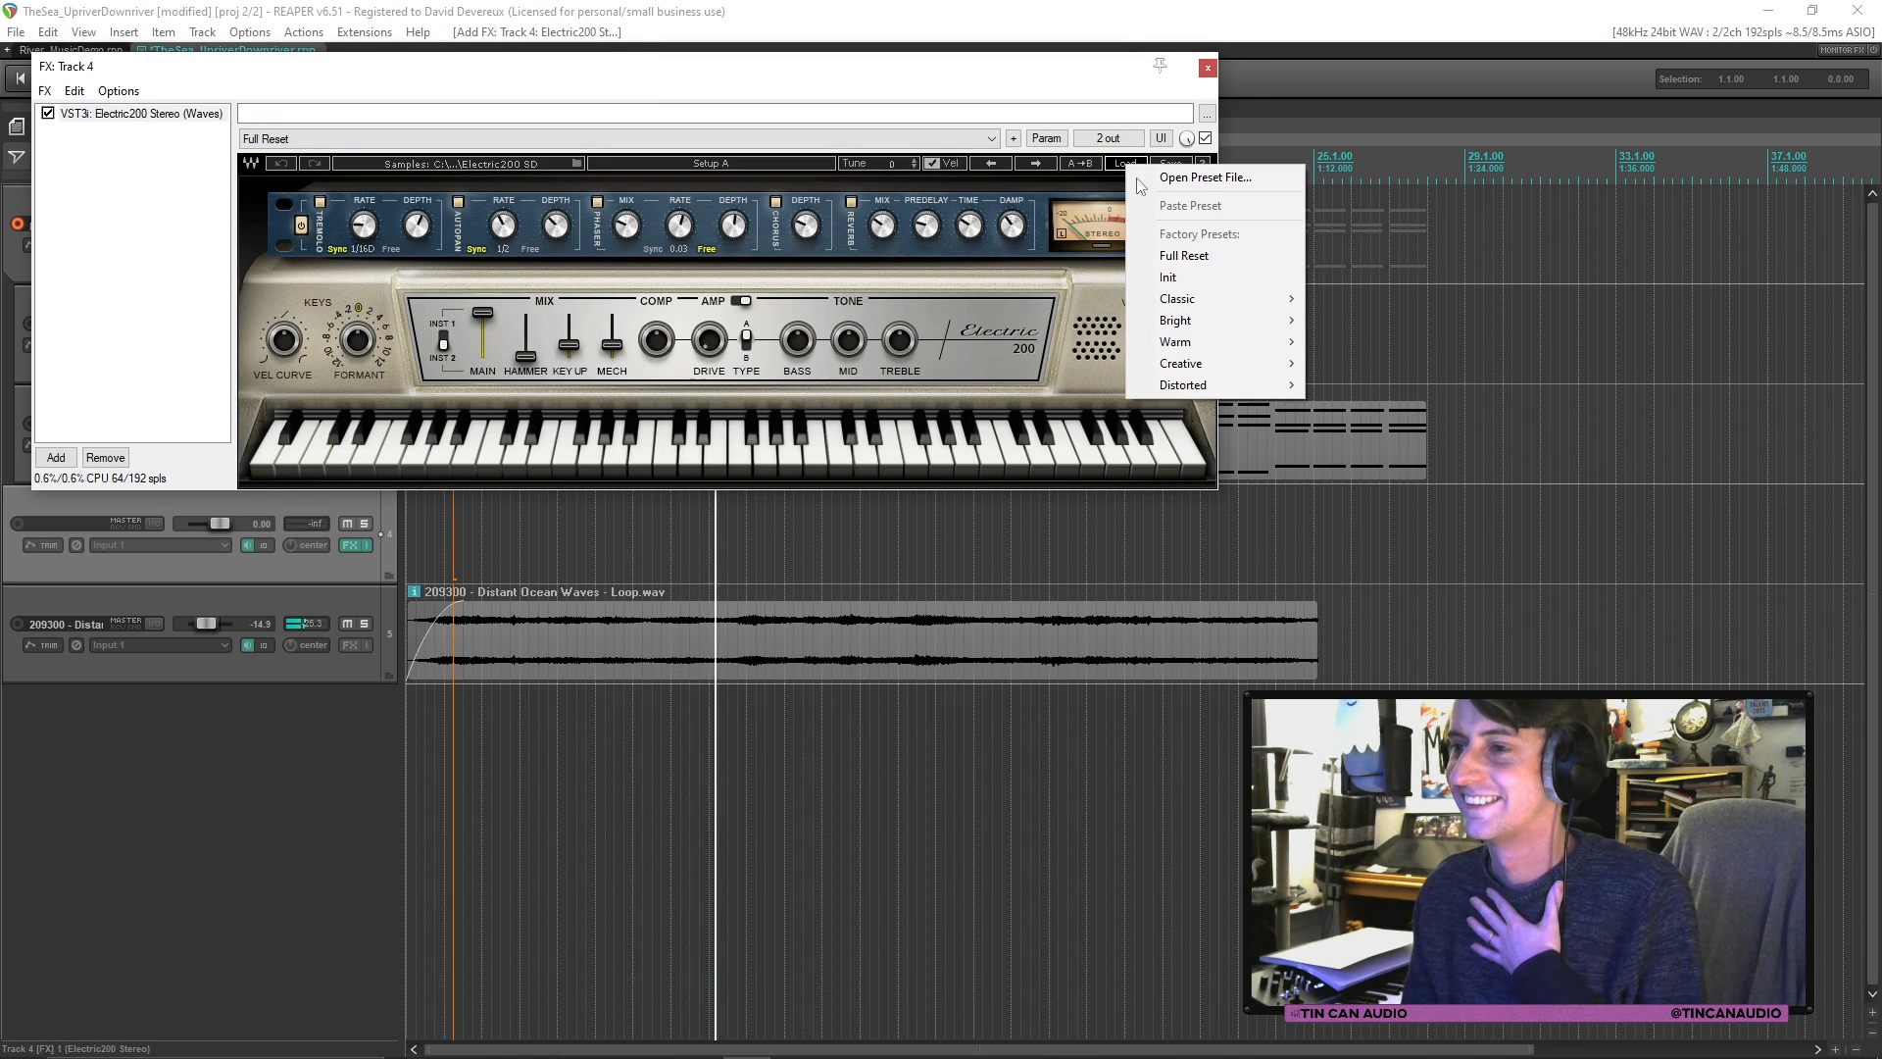
mouse_move(1237, 338)
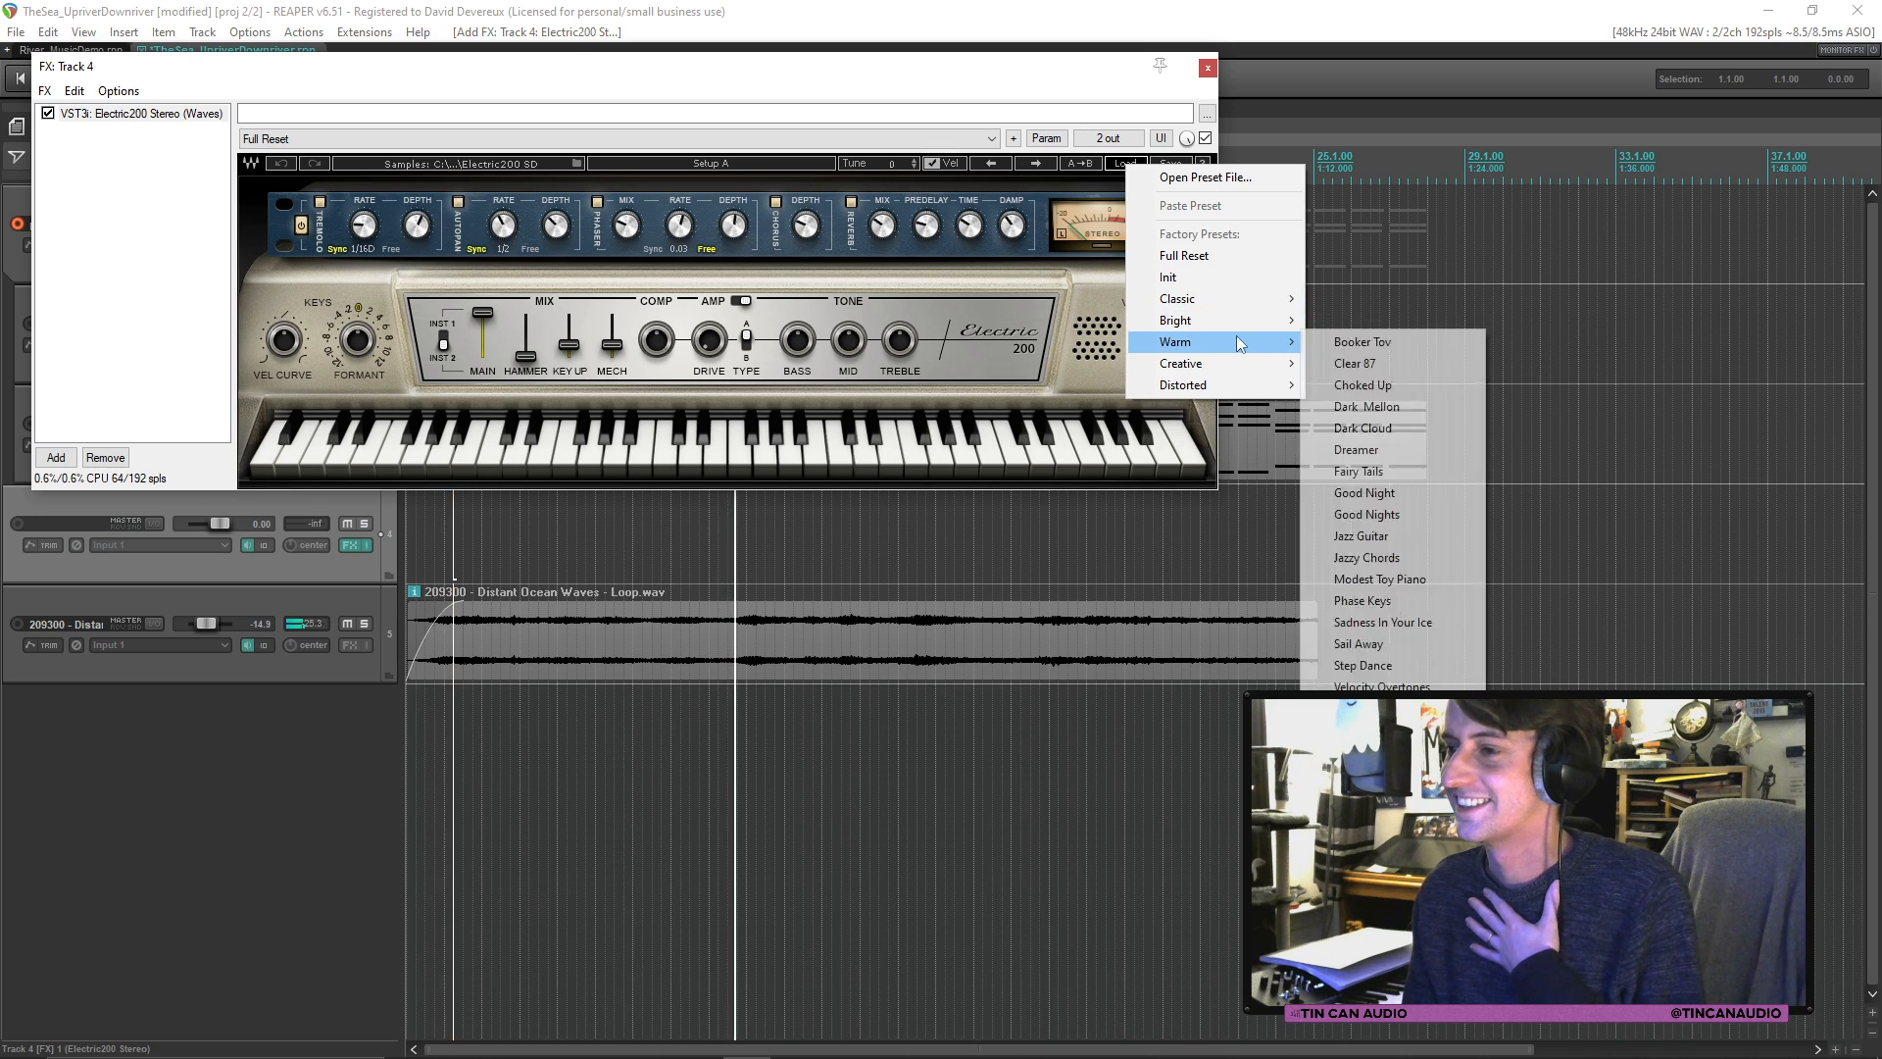
left_click(1368, 384)
left_click(1207, 68)
Step: Stop playback and copy both chords items onto the new Electric200 track, starting at bar 4
left_click(610, 449)
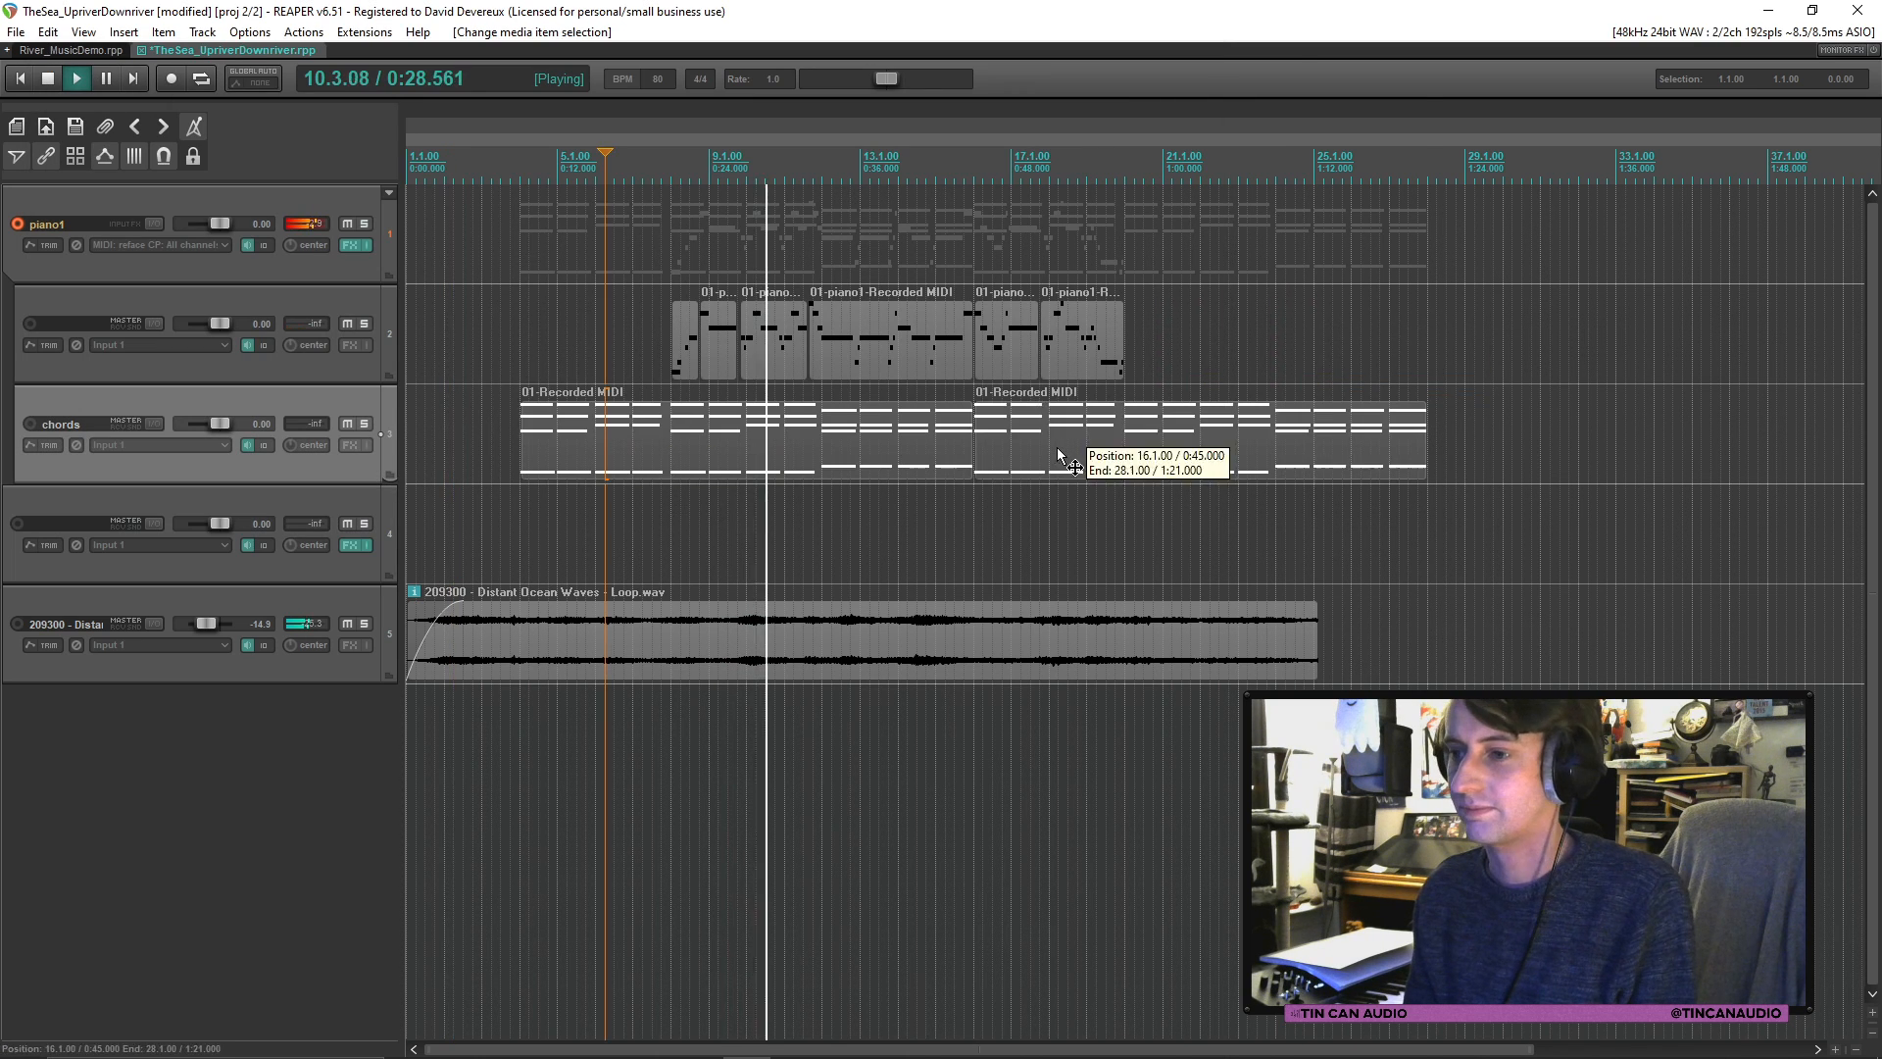
key("space")
left_click(535, 468)
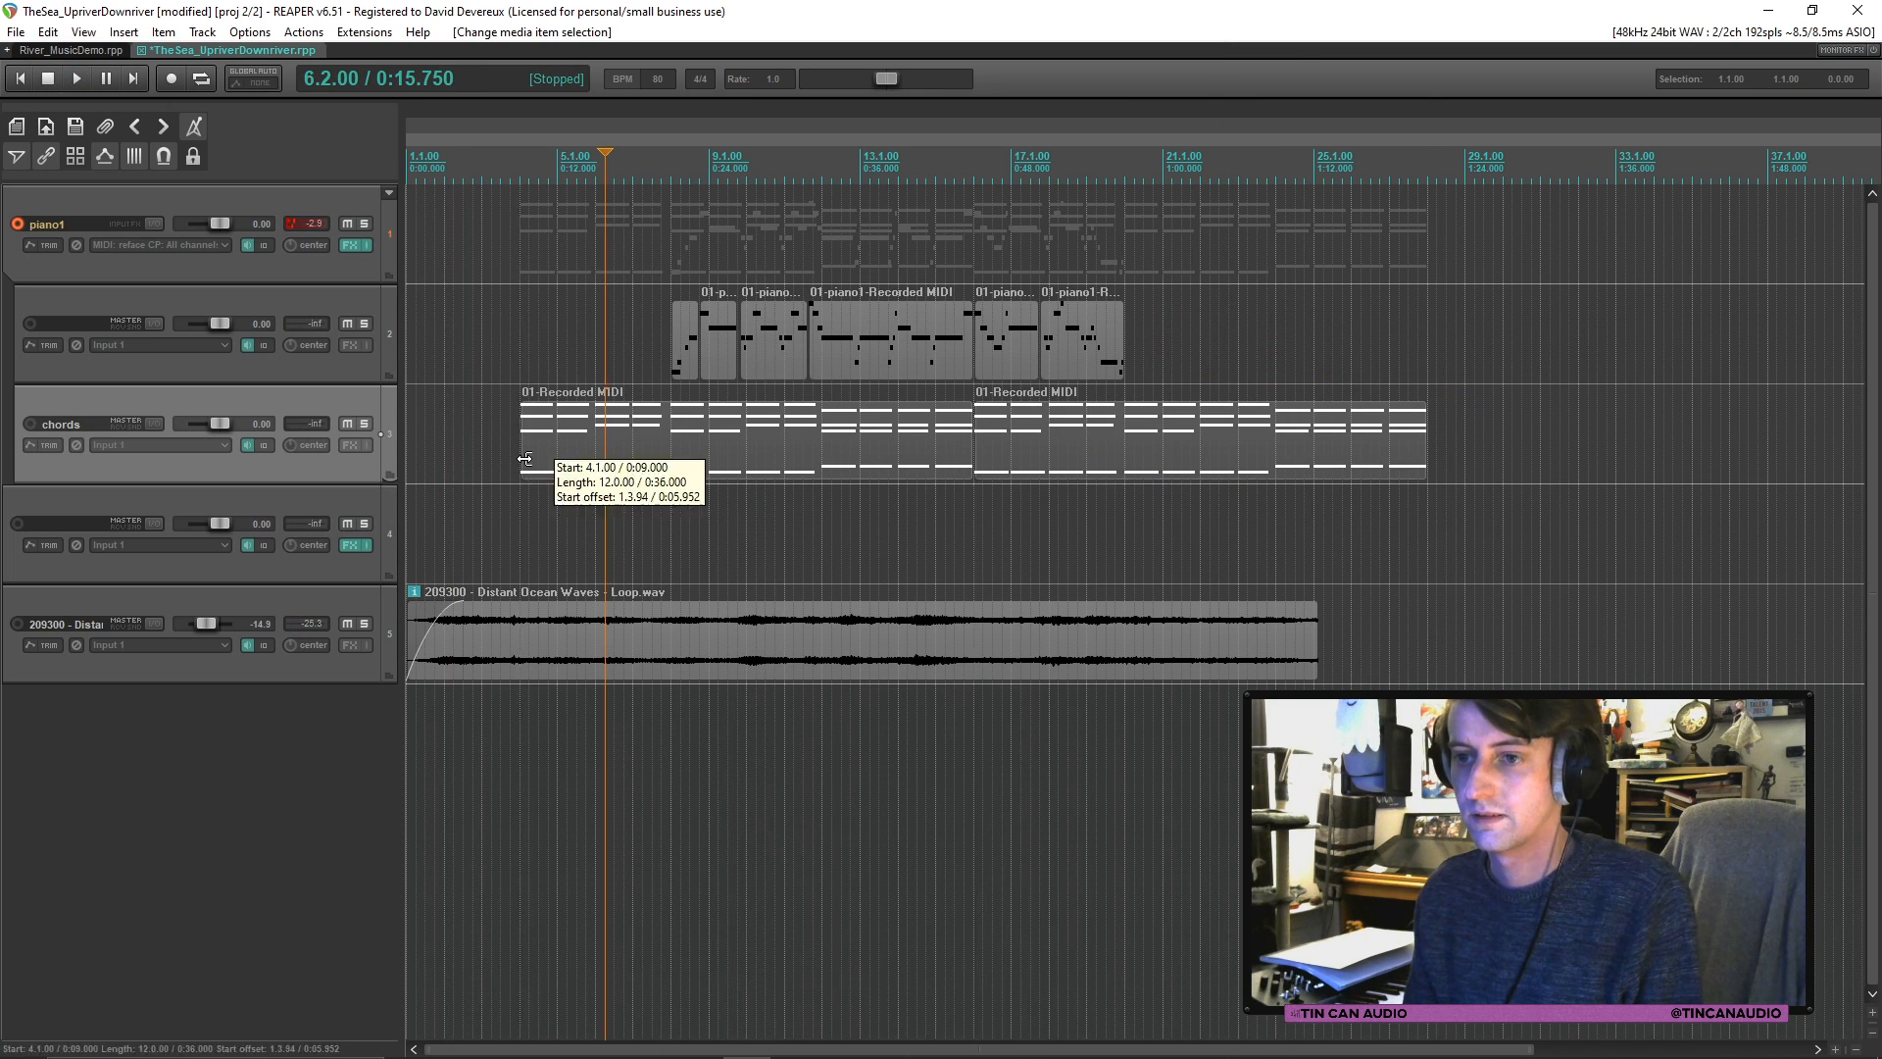
left_click(522, 545)
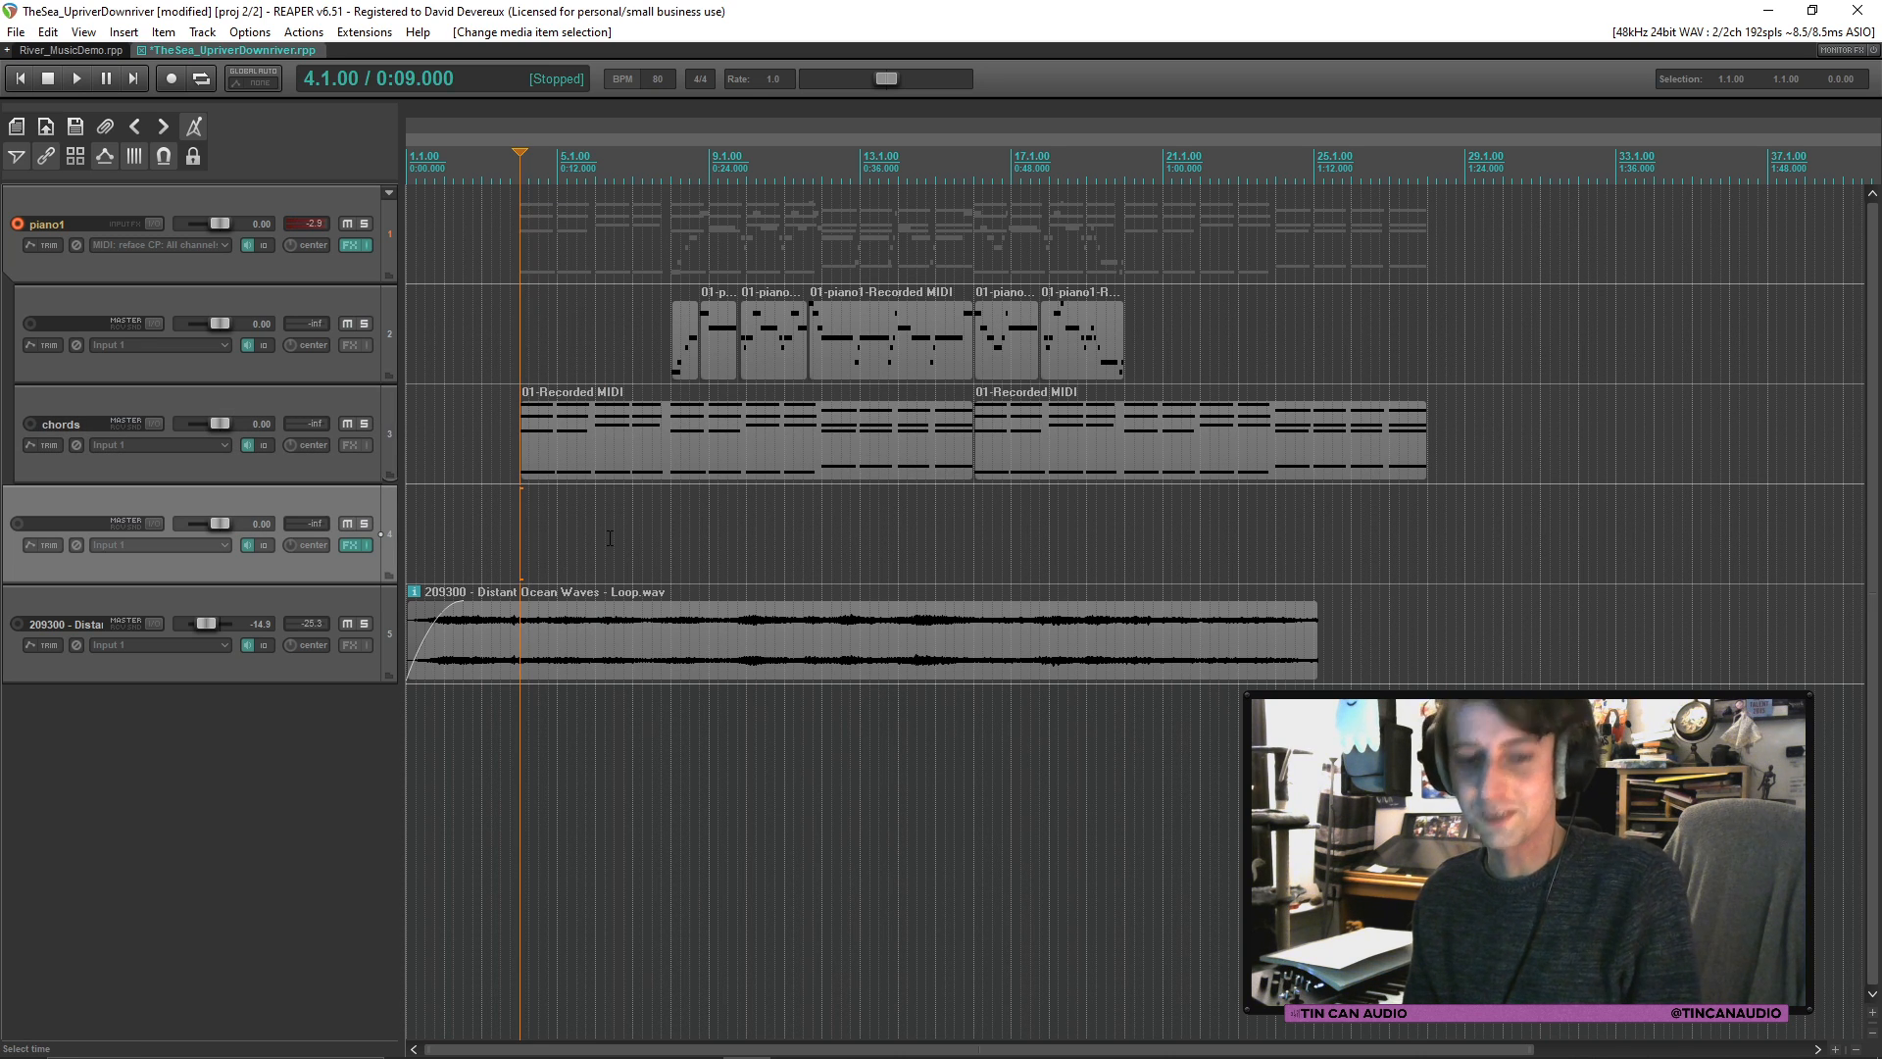
key("ctrl+v")
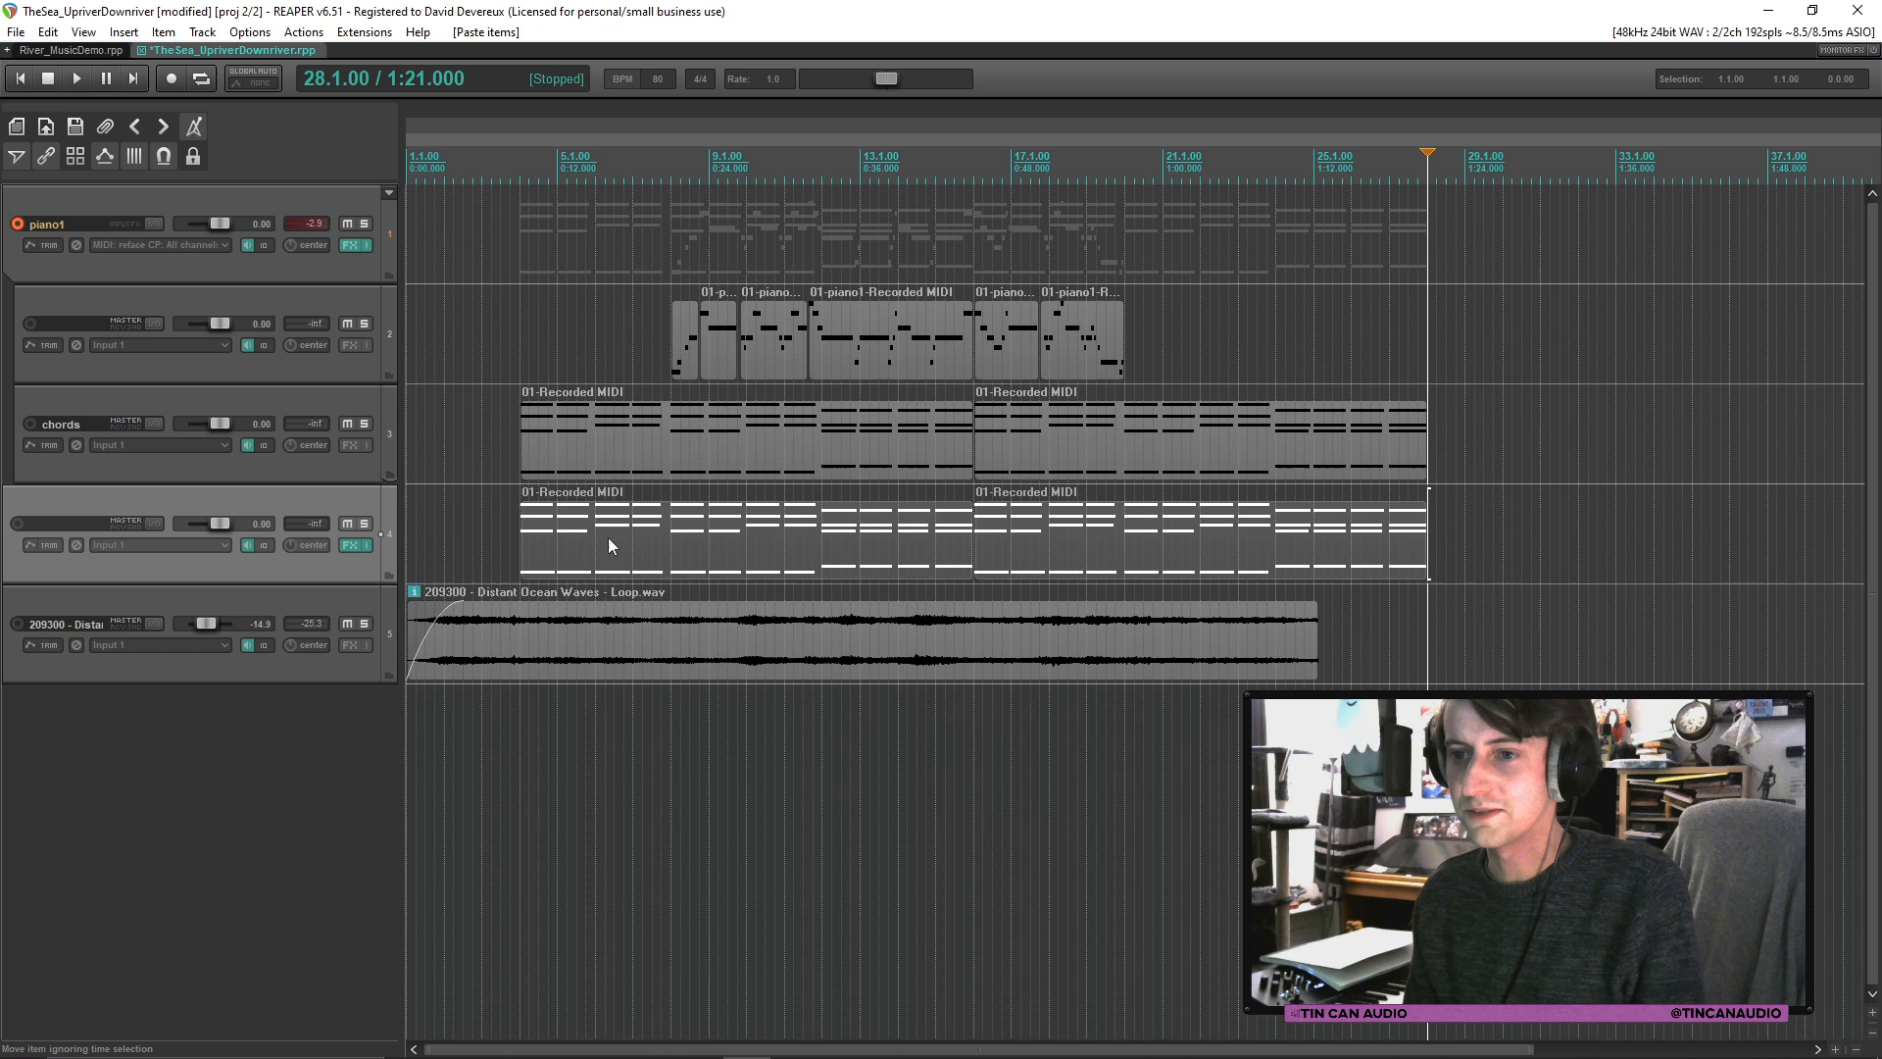
Step: Play the project from the start and name the Electric200 track wurli
left_click(549, 460)
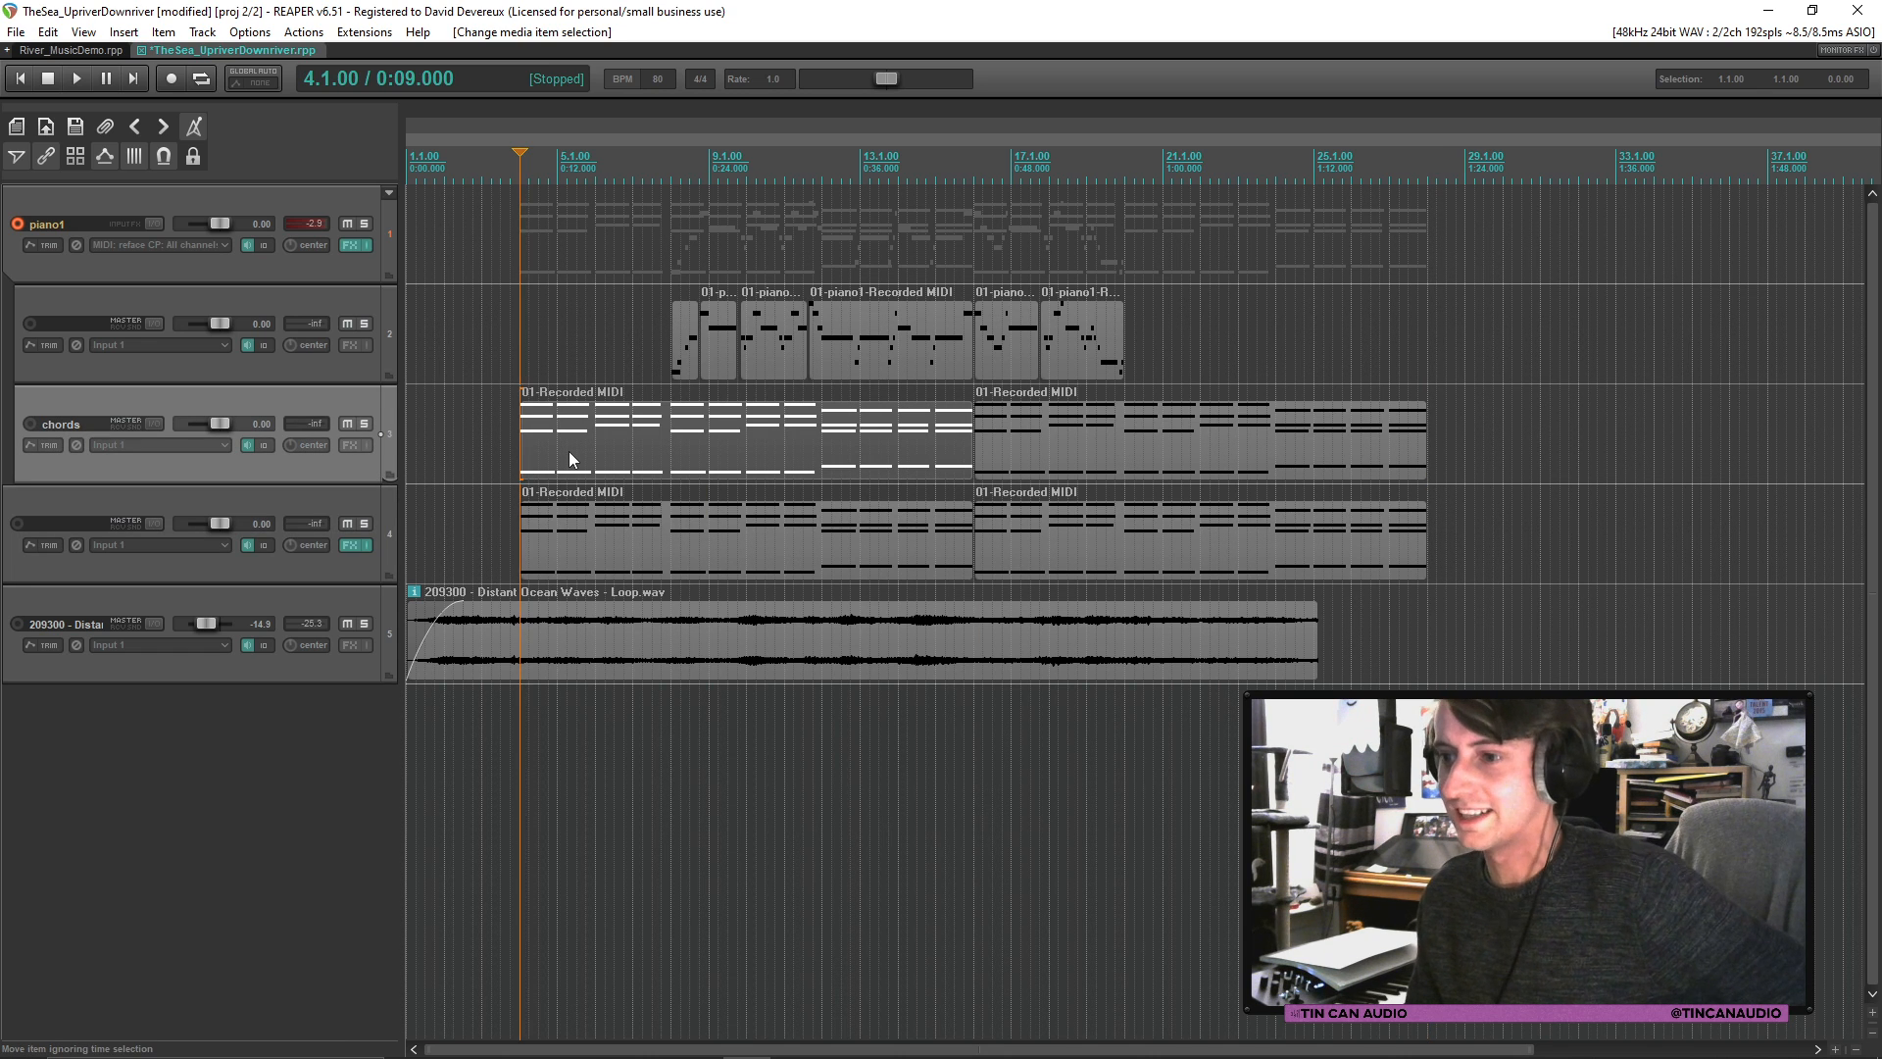
left_click(46, 86)
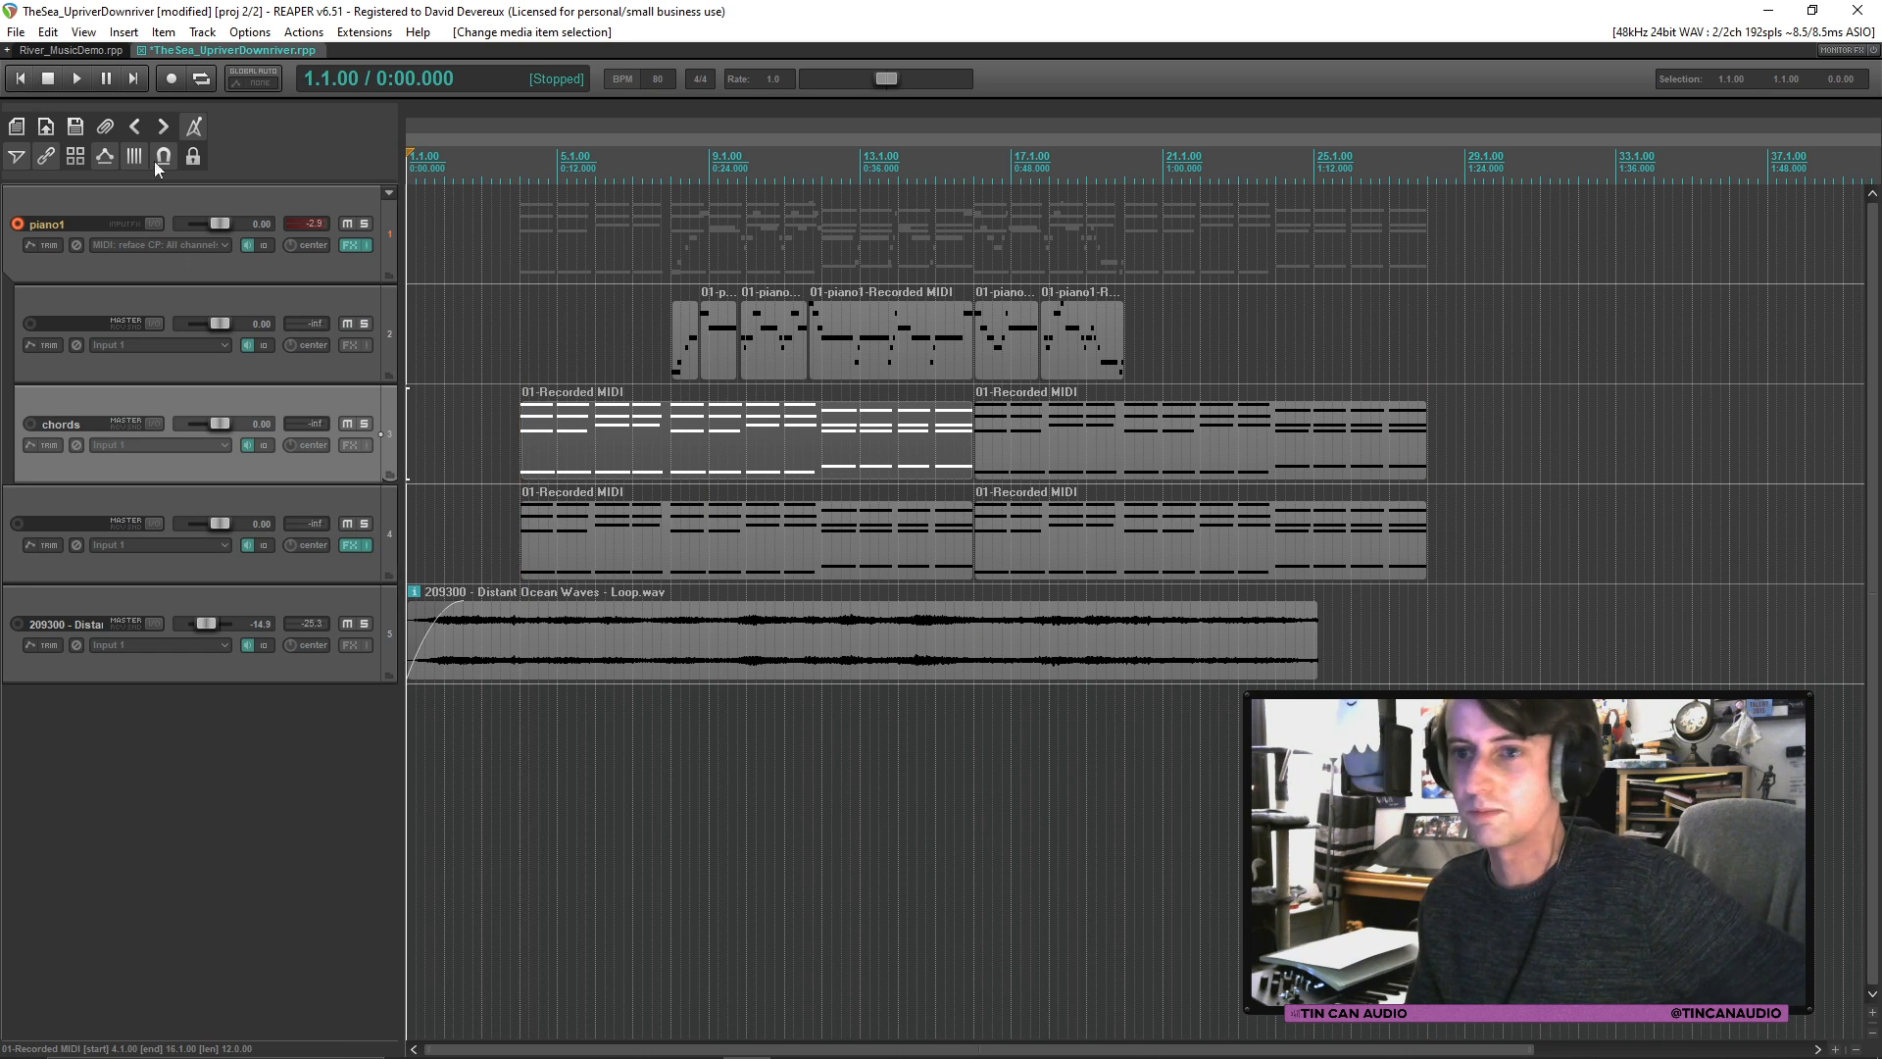
key("space")
double_click(74, 522)
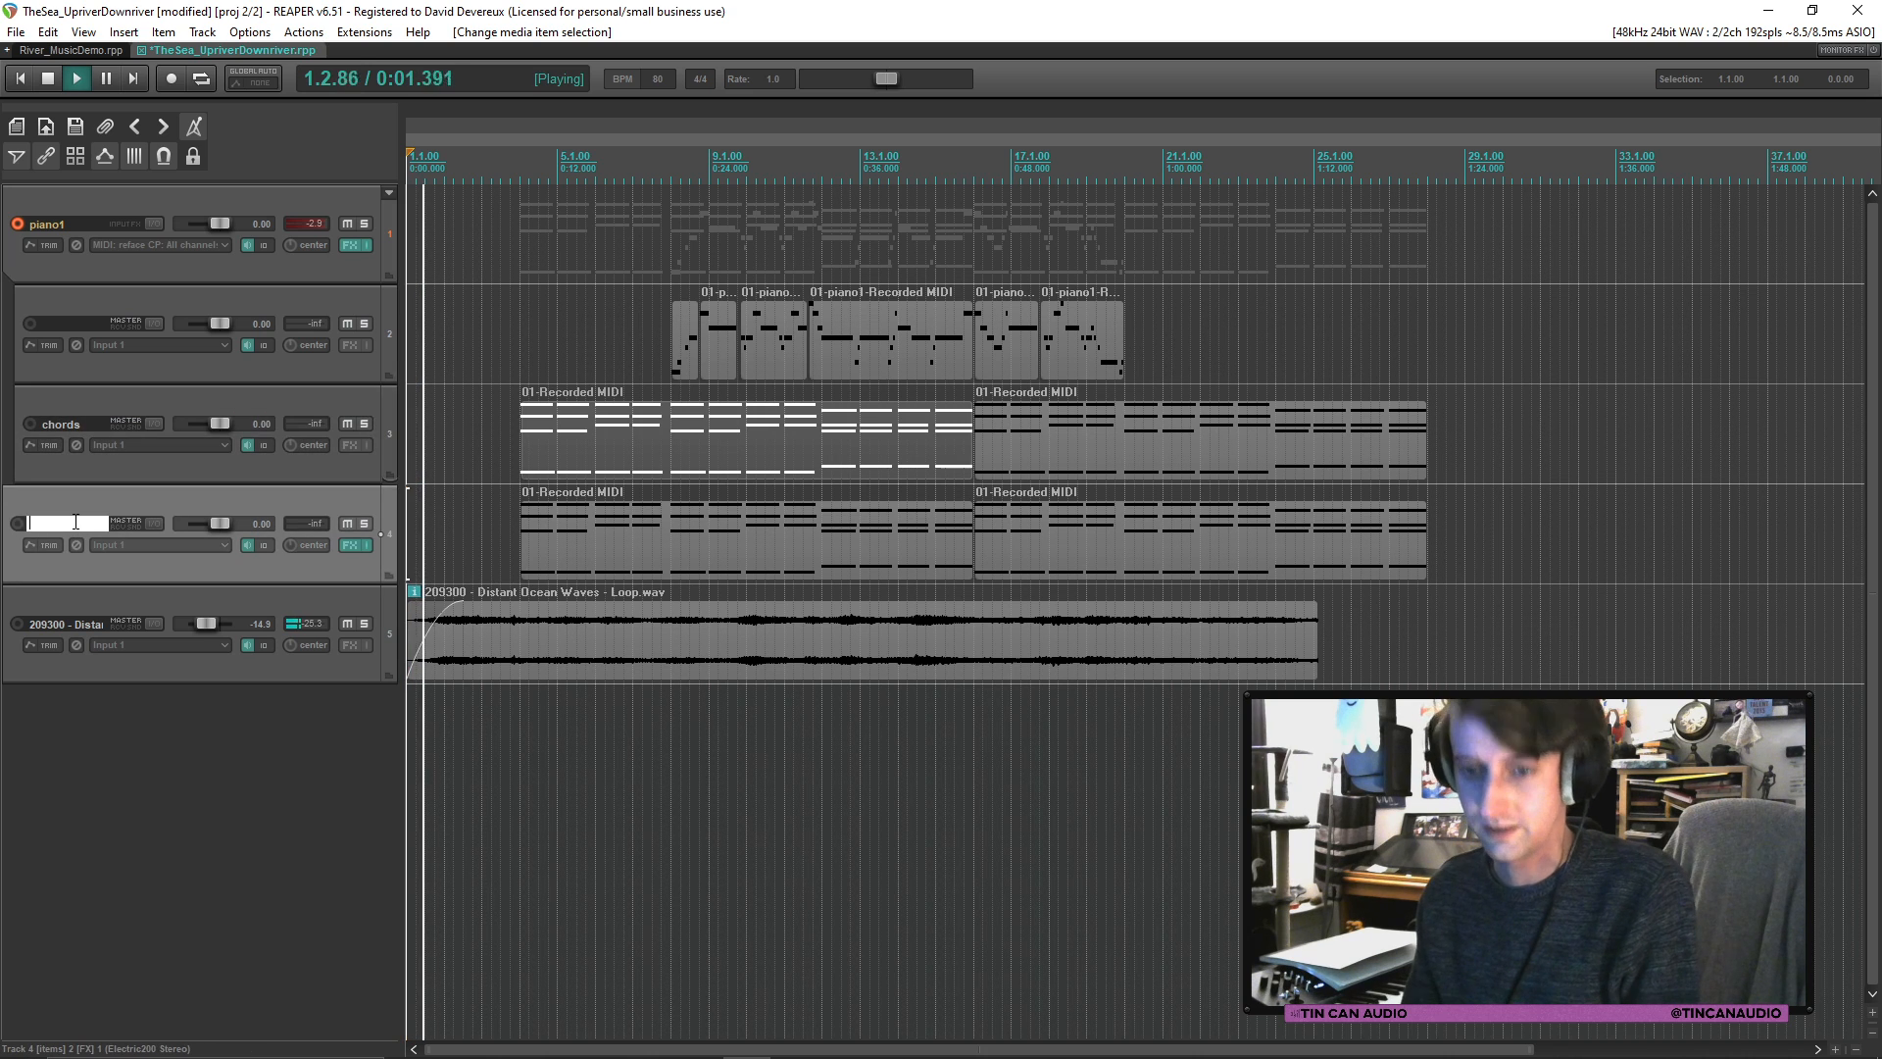
type("wurli")
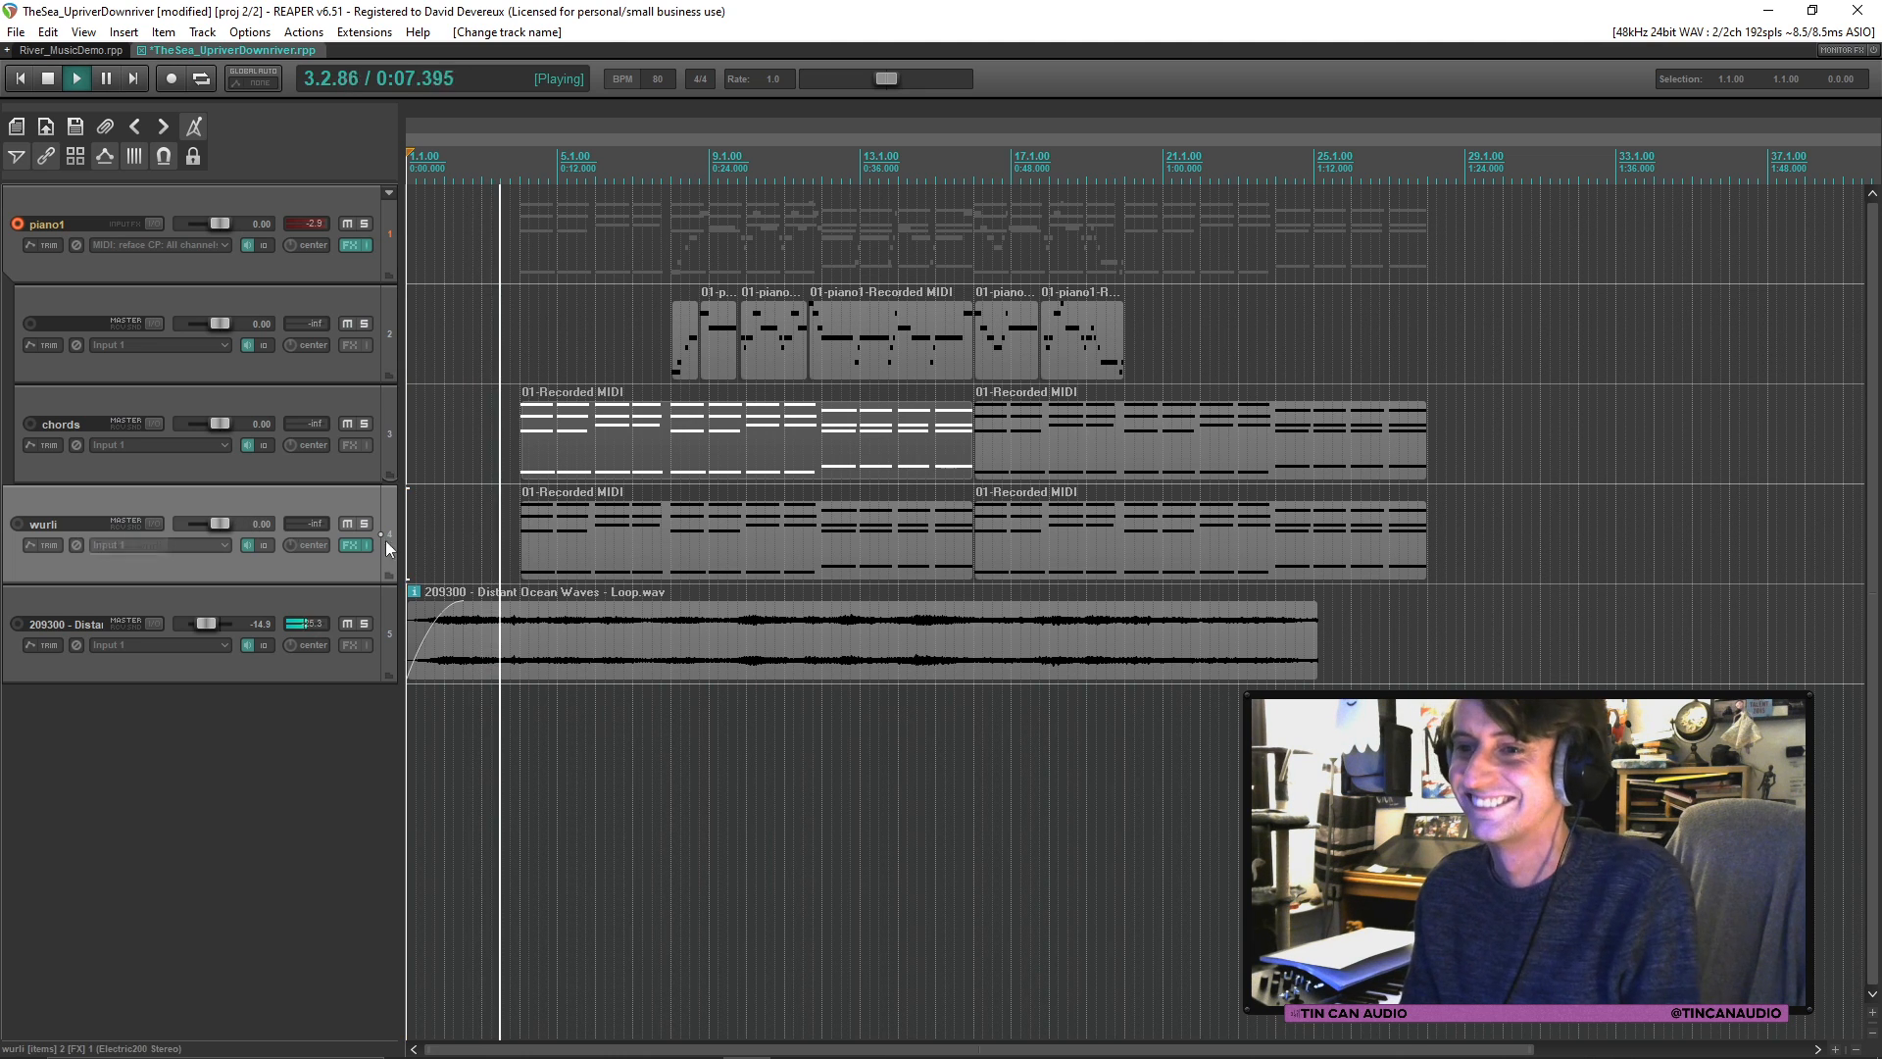
Step: Lower the wurli track's volume by a few dB, switch off the metronome and save the project
left_click(624, 541)
left_click_drag(225, 522, 218, 521)
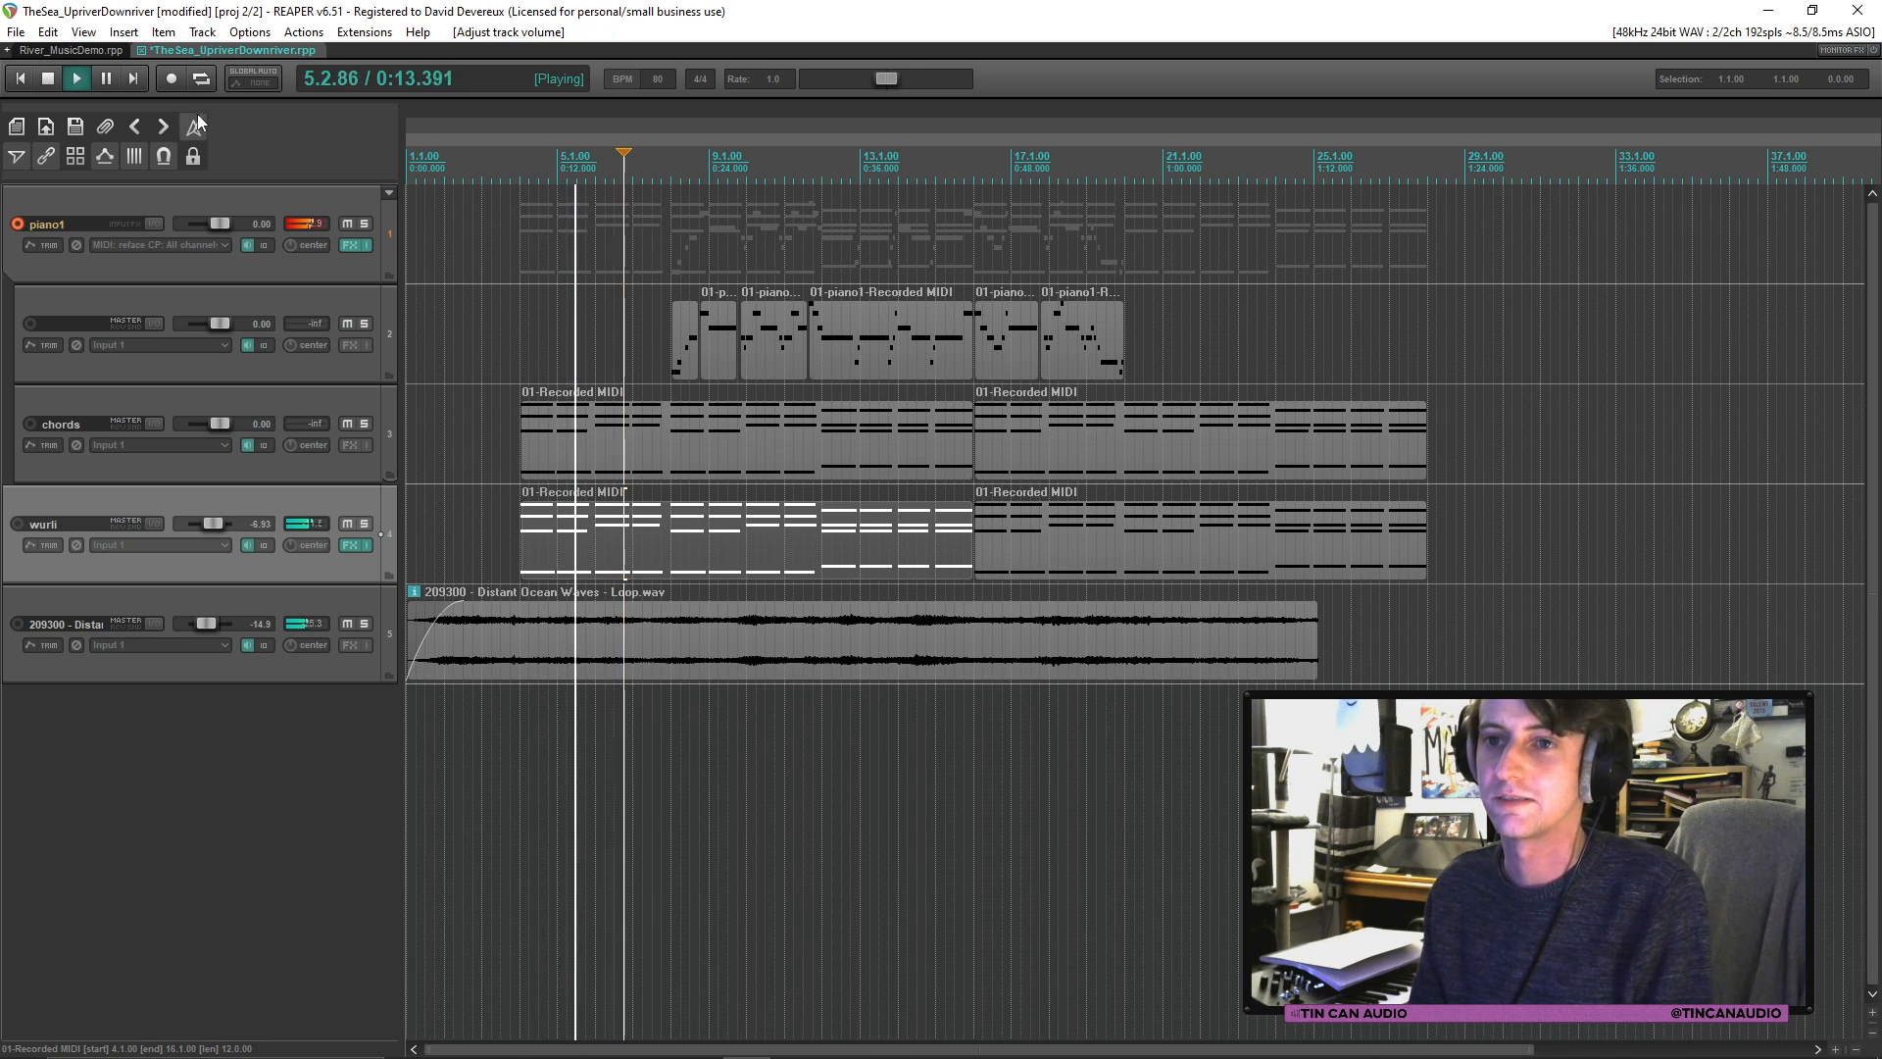
key("ctrl+s")
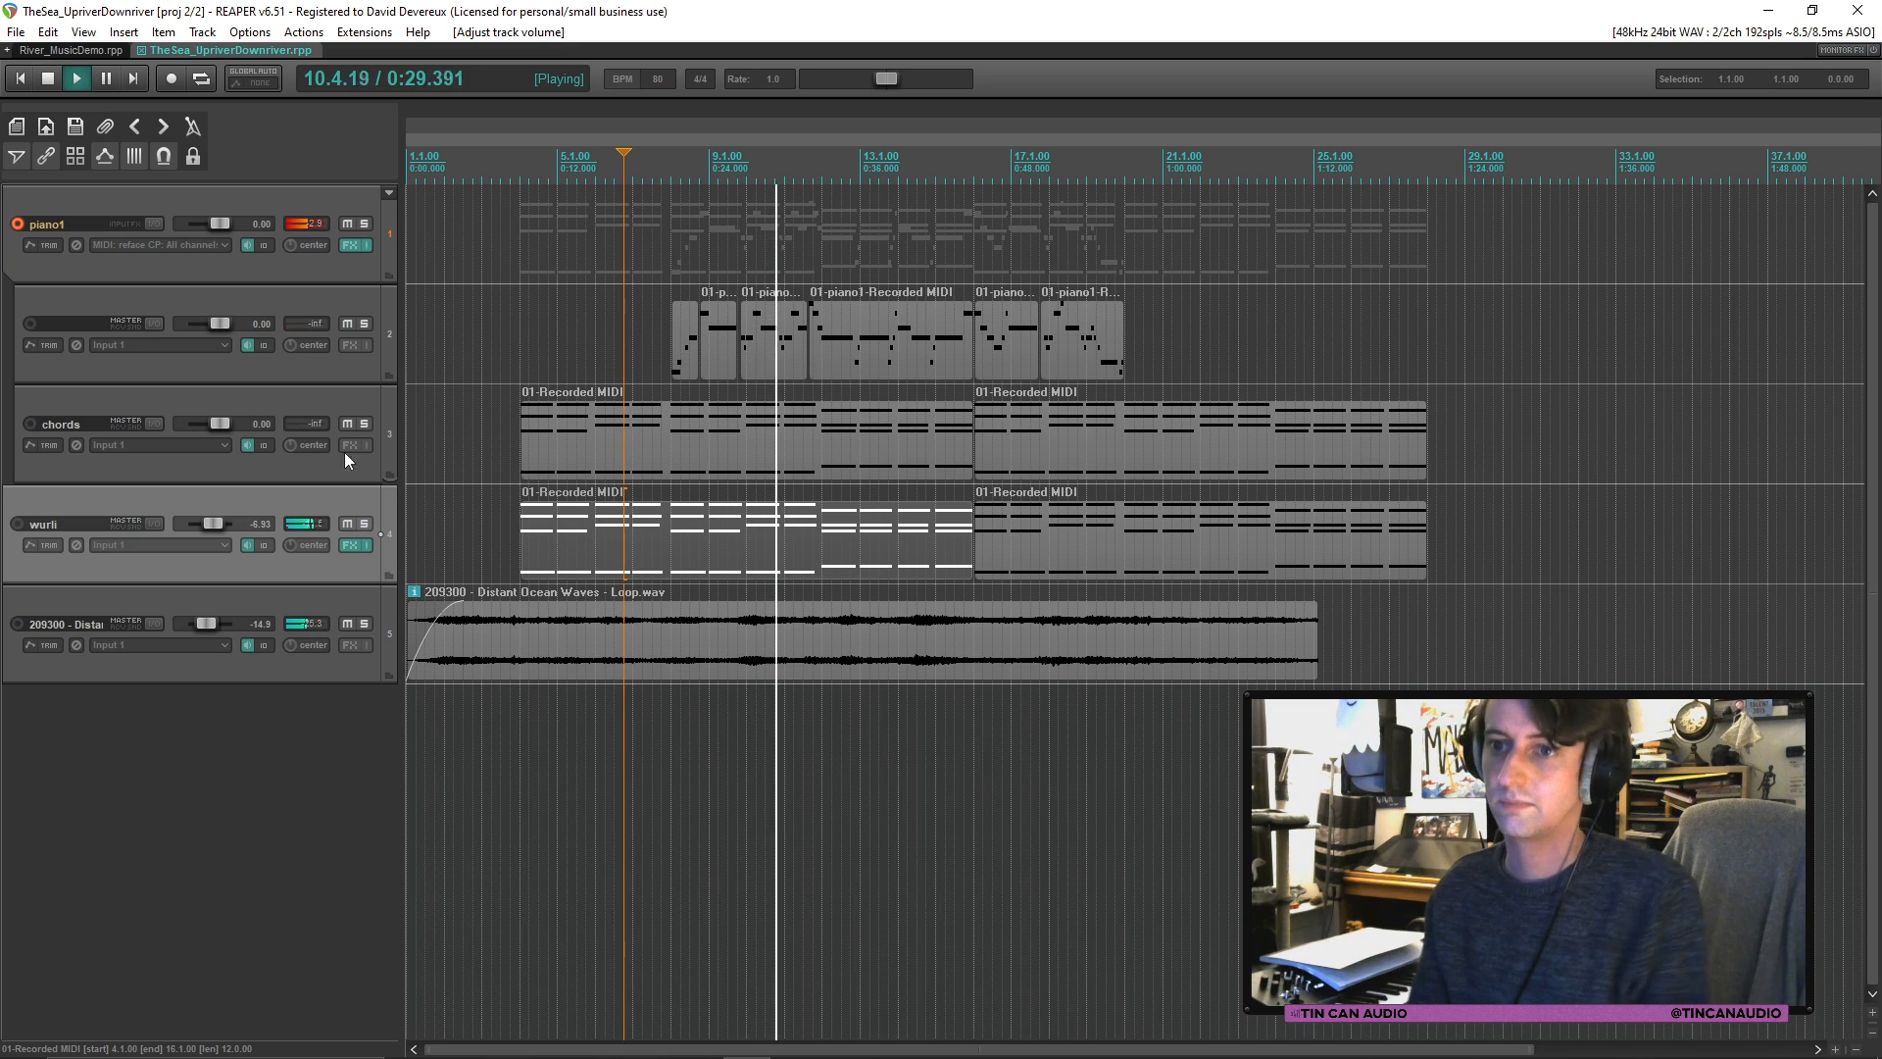
Step: Add the JS: Delay w/Tempo Ping-Pong effect to piano1 after Felt Piano, listen to it and stop playback
left_click(350, 245)
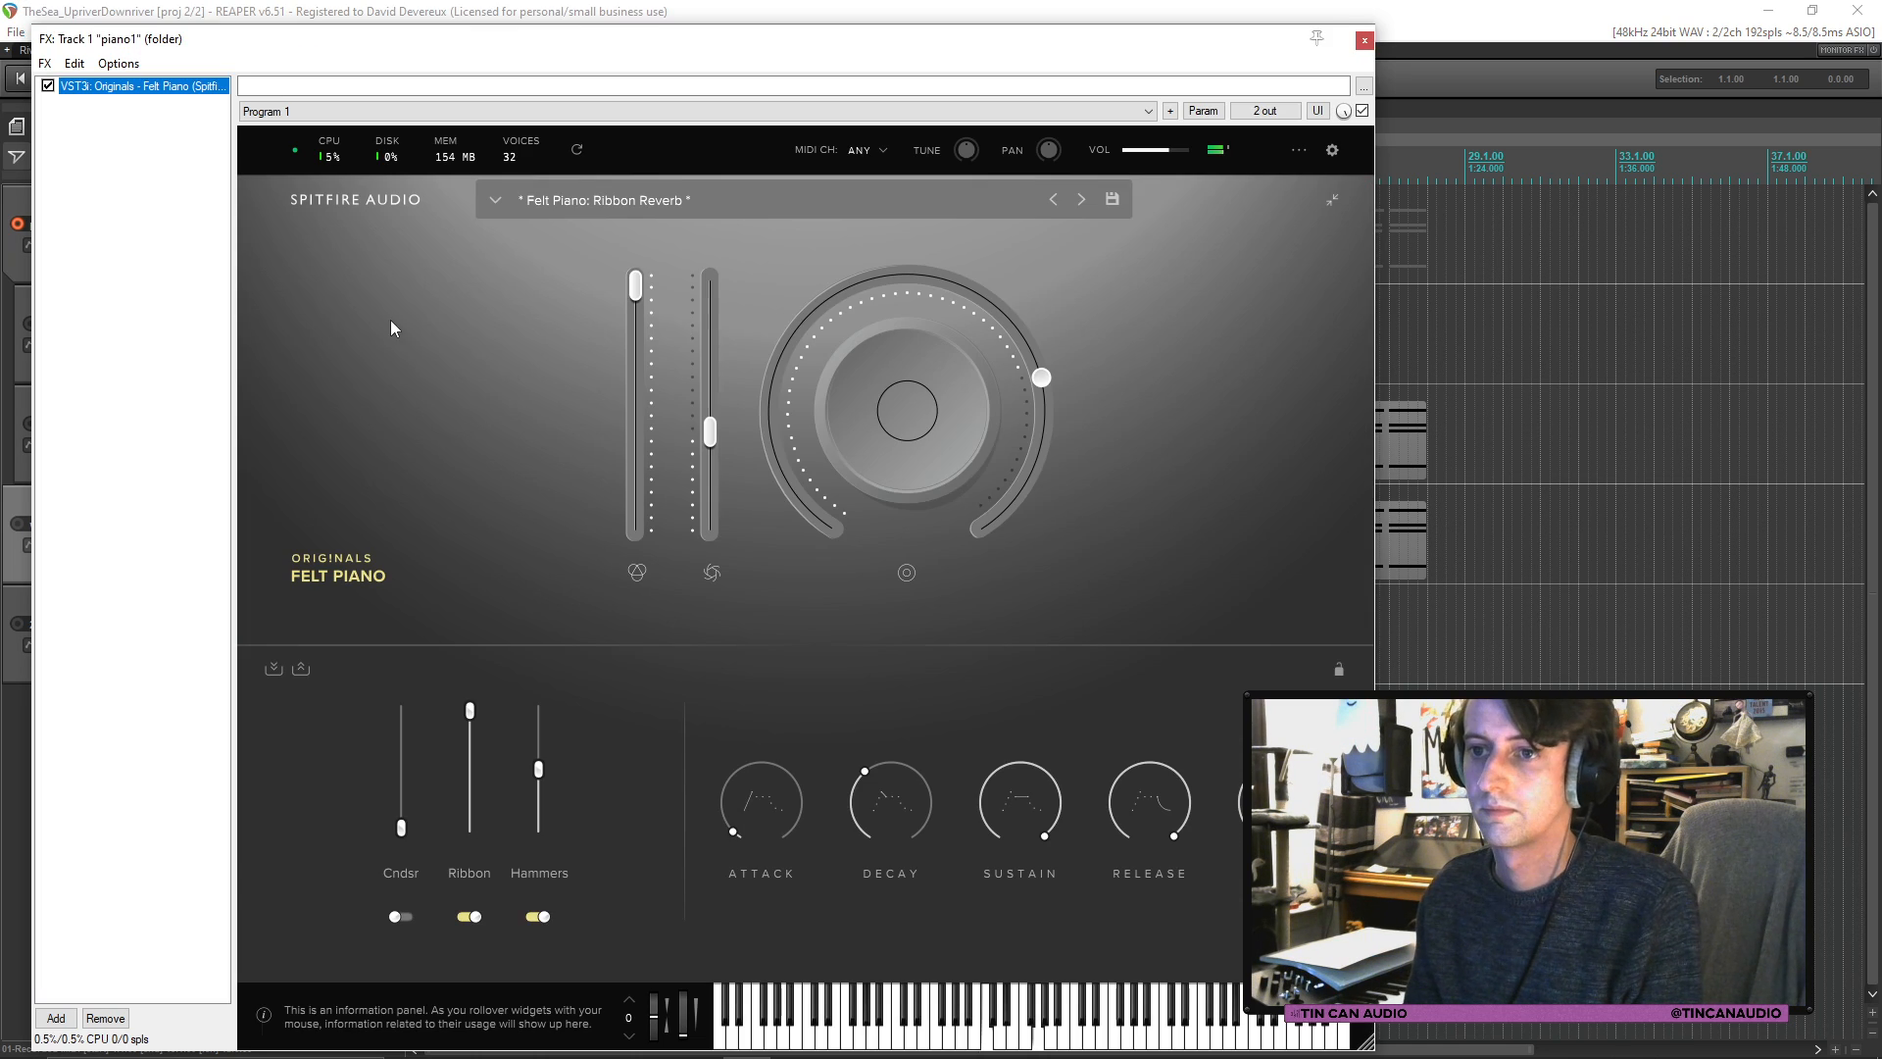
left_click(55, 1019)
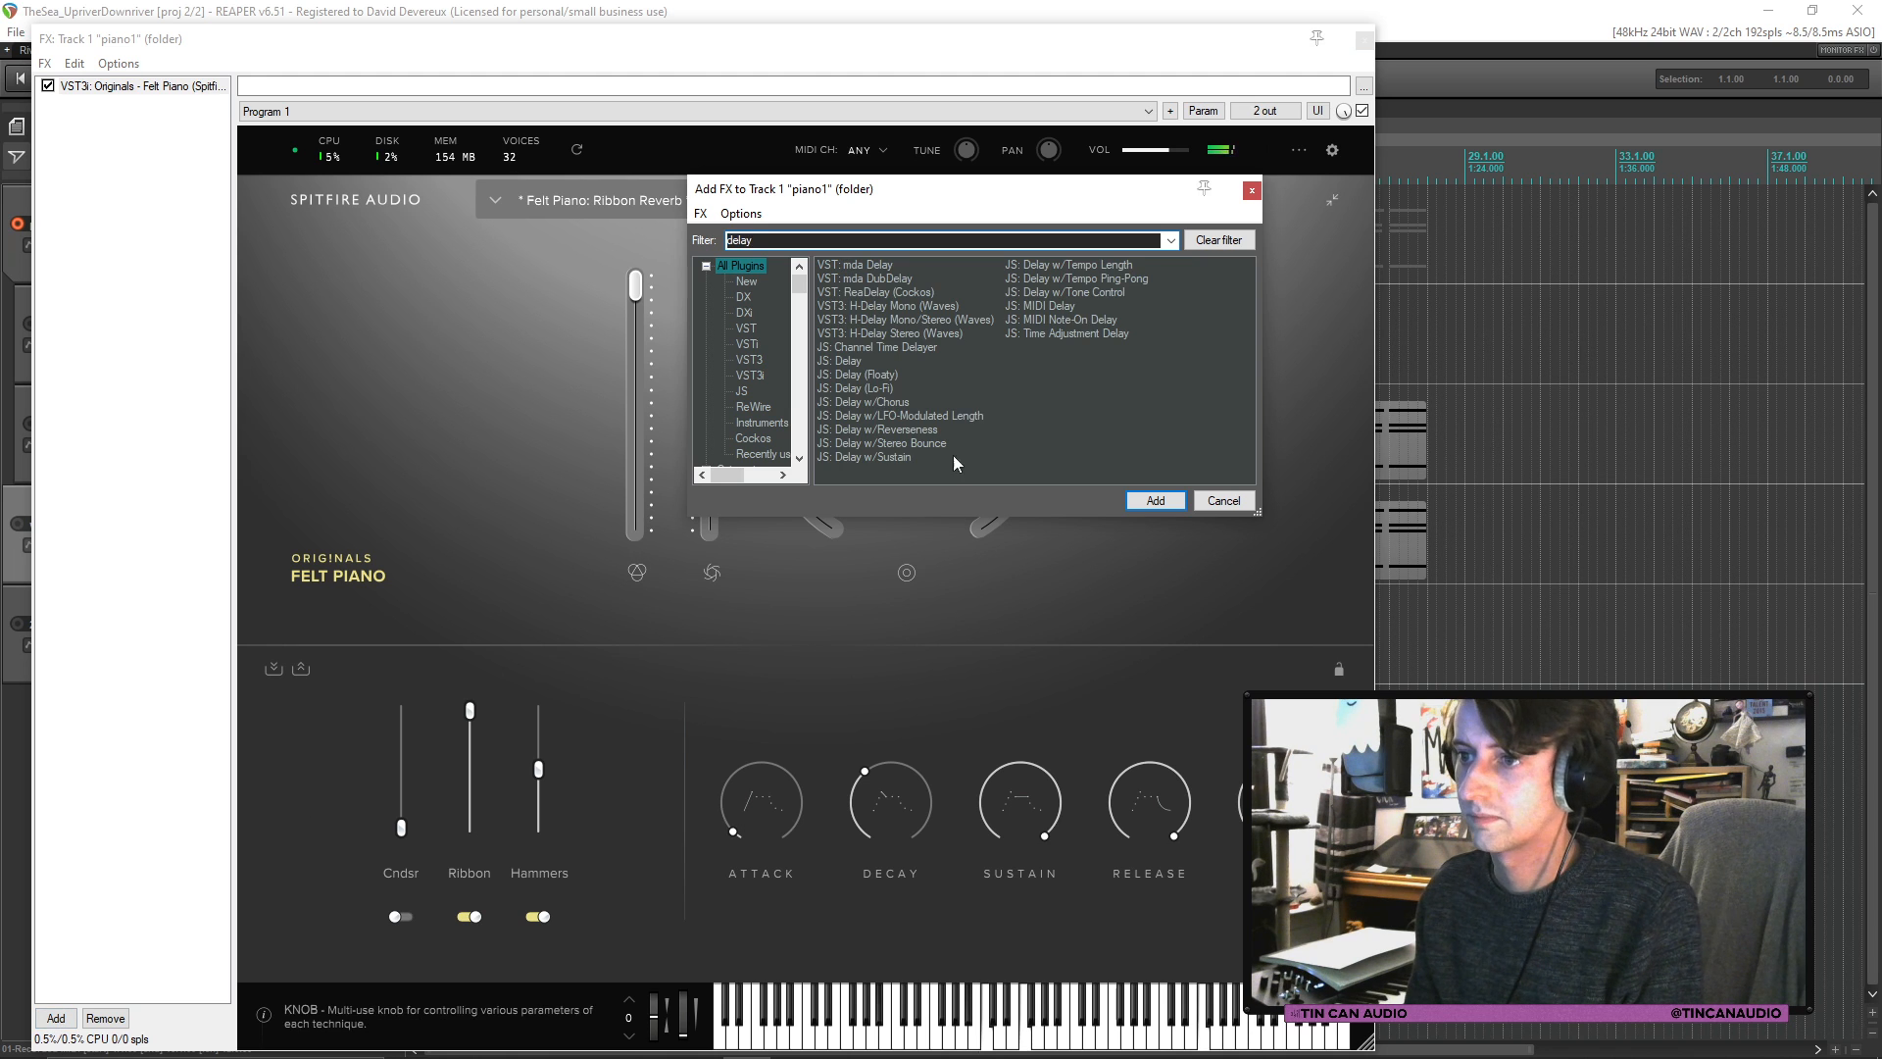
double_click(1091, 277)
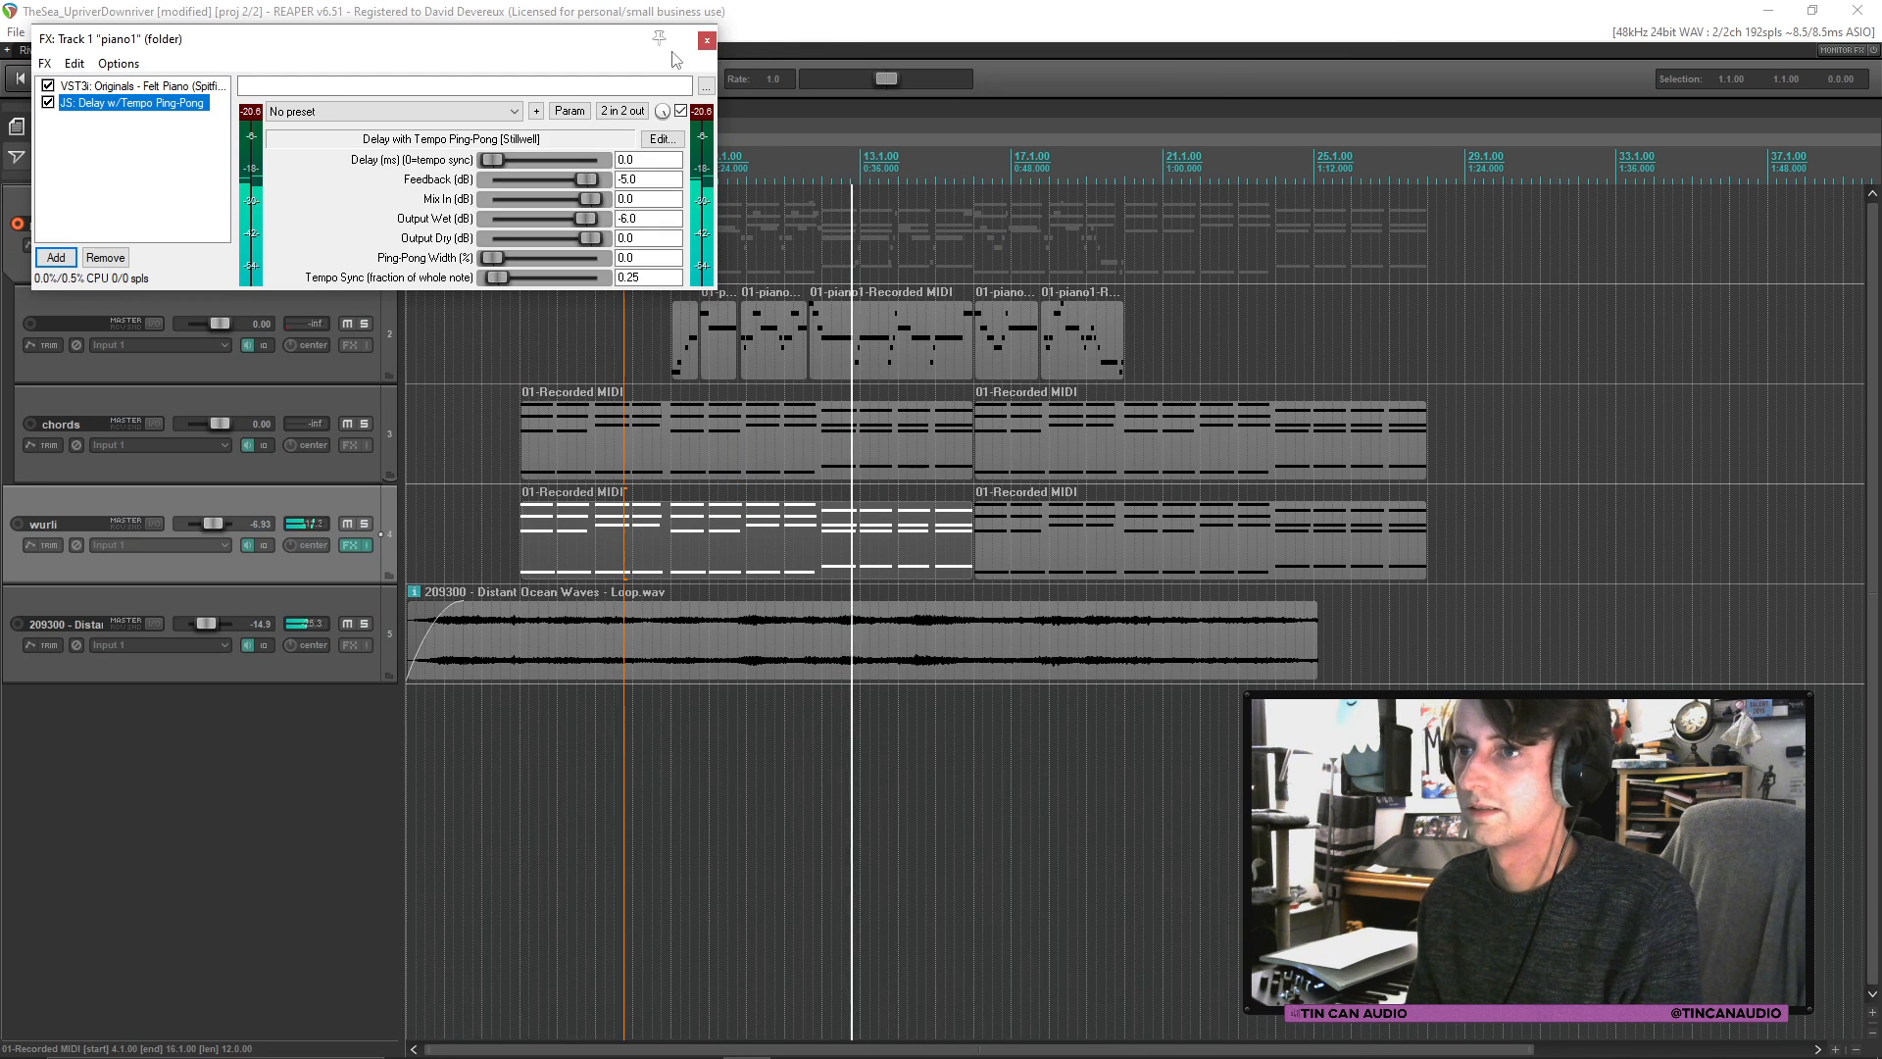
left_click(707, 41)
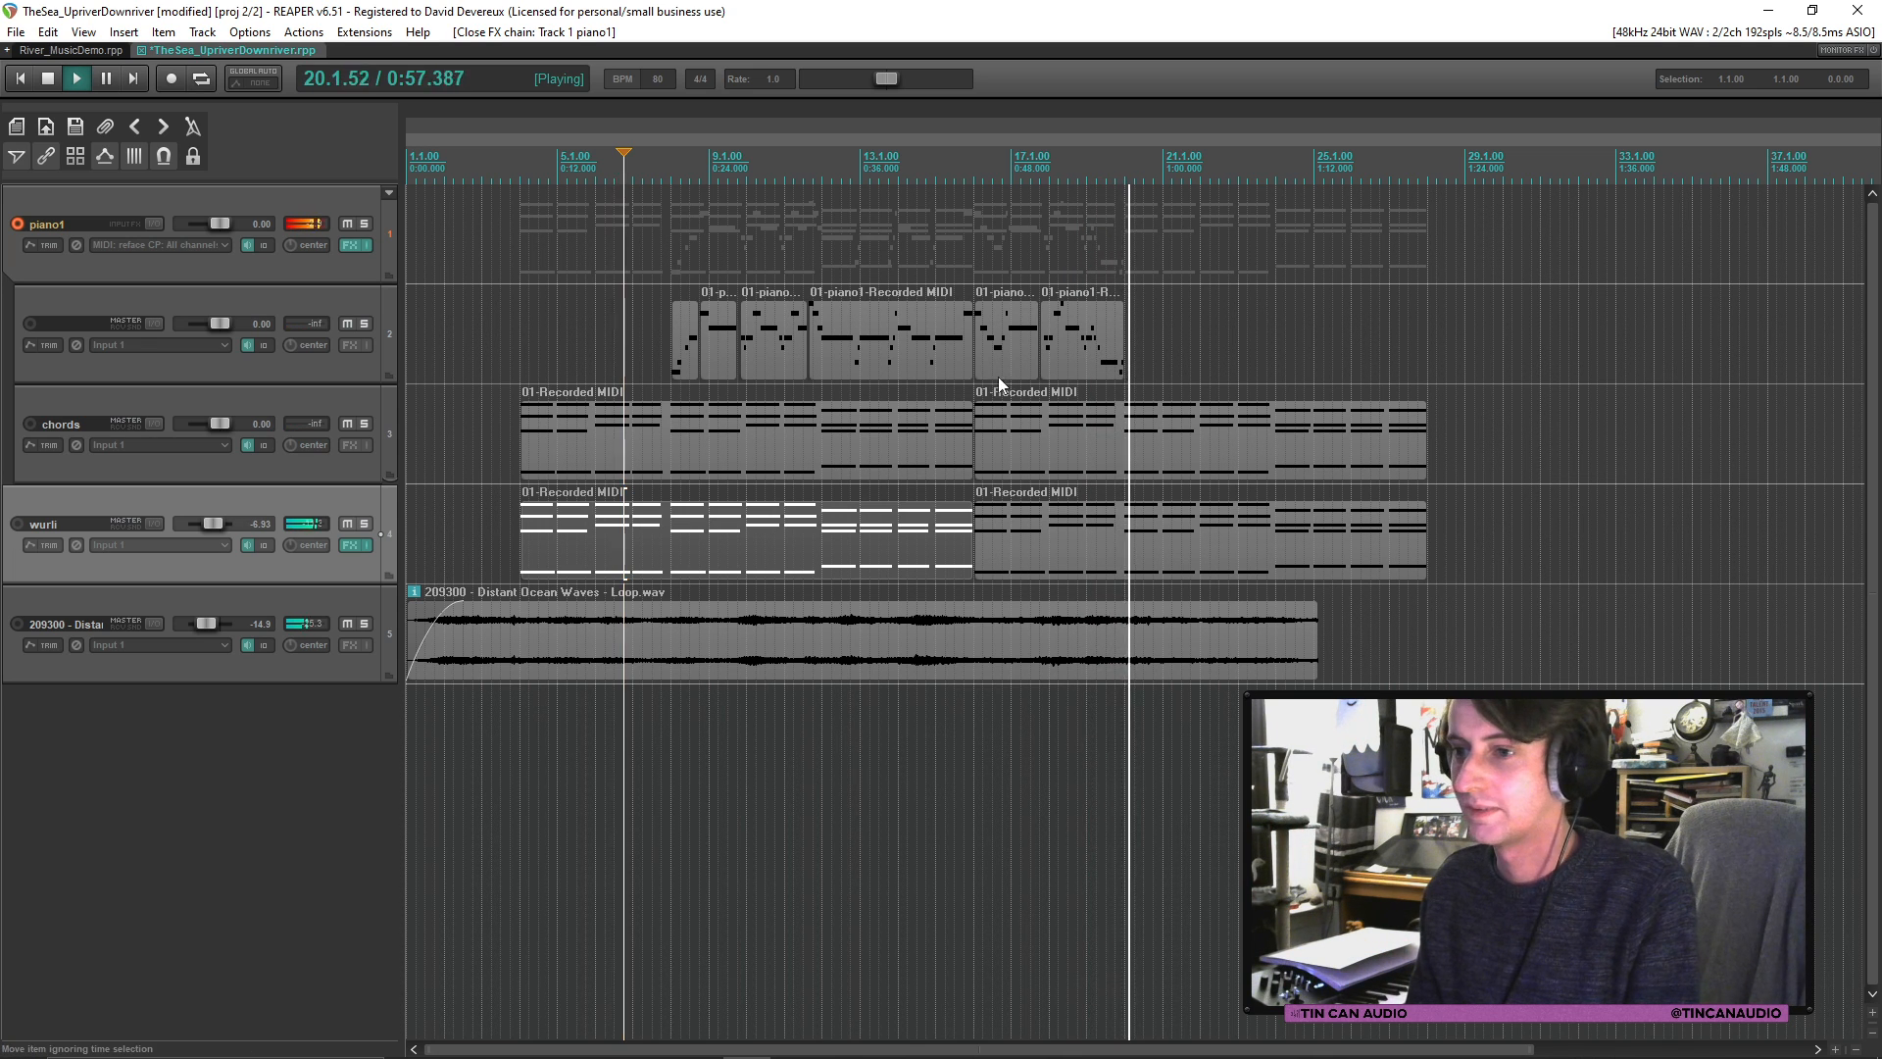
key("space")
Step: Save the project with the cursor at its start, and select the first chords item at bar 4
key("alt+Tab")
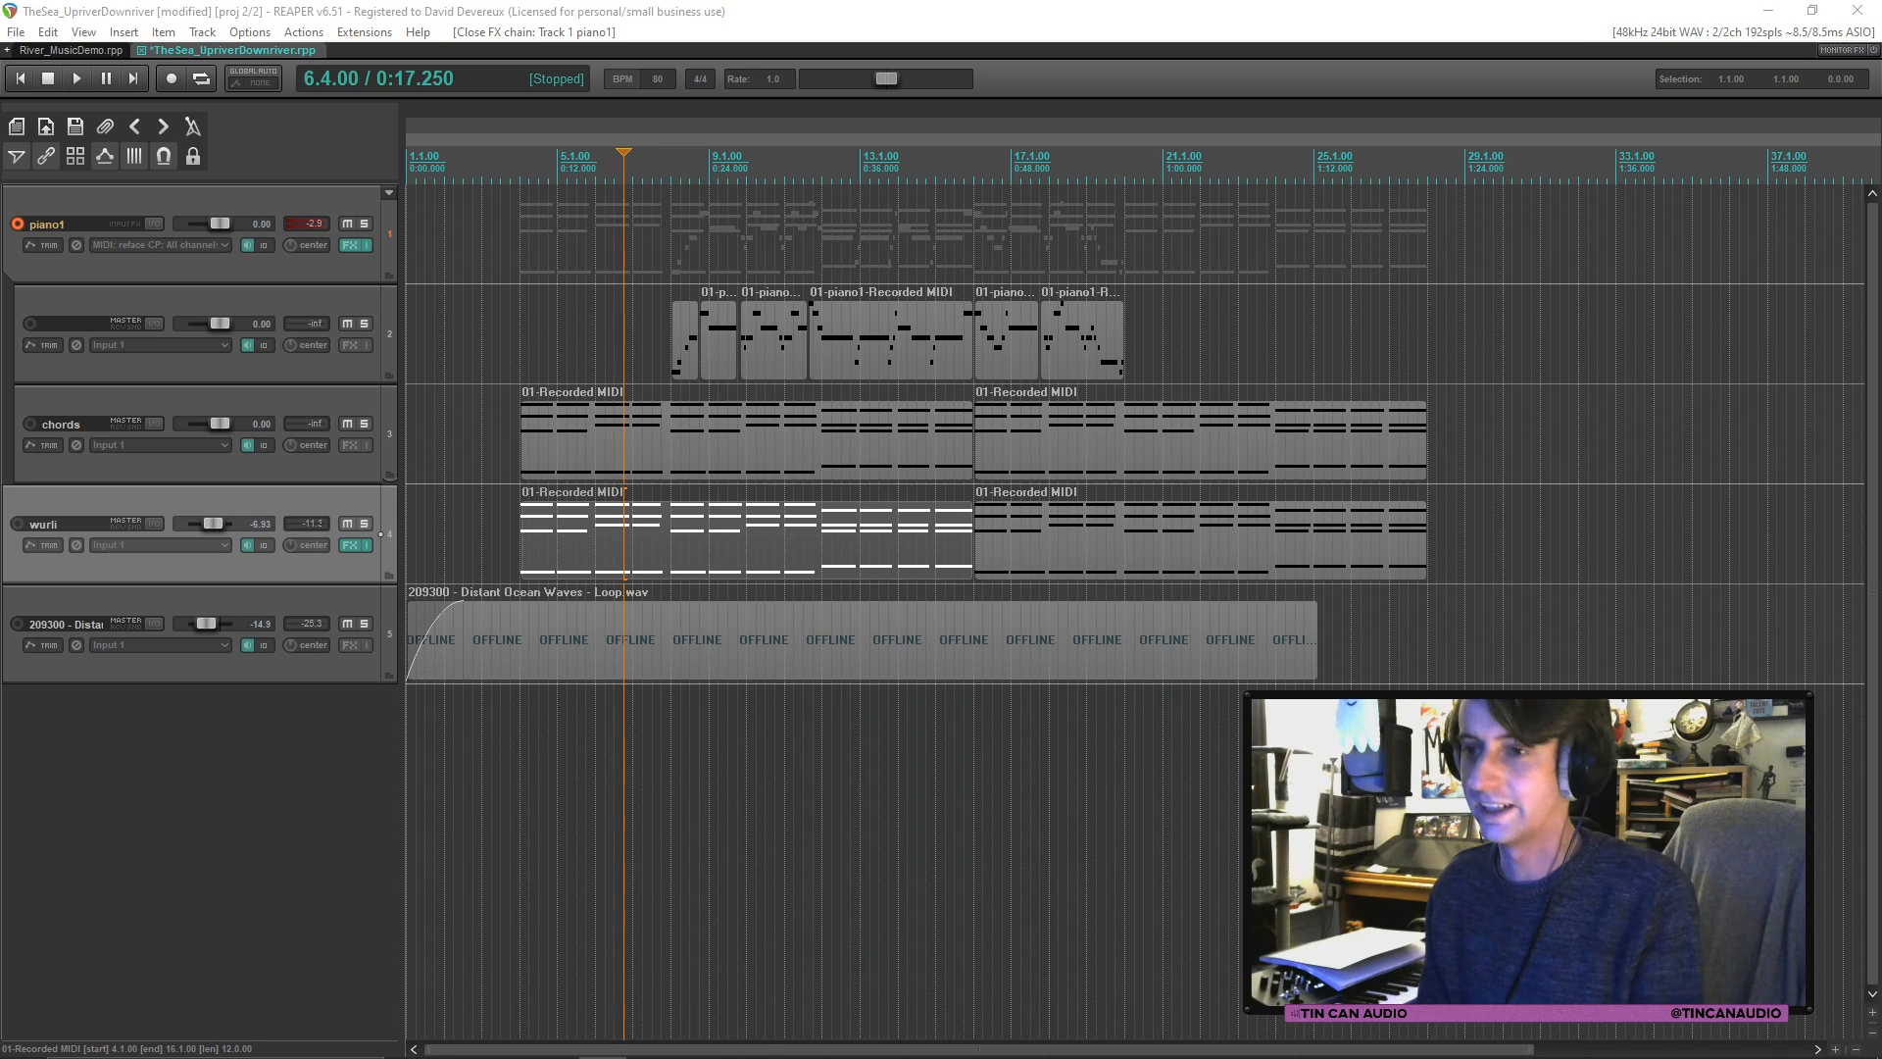
left_click(526, 455)
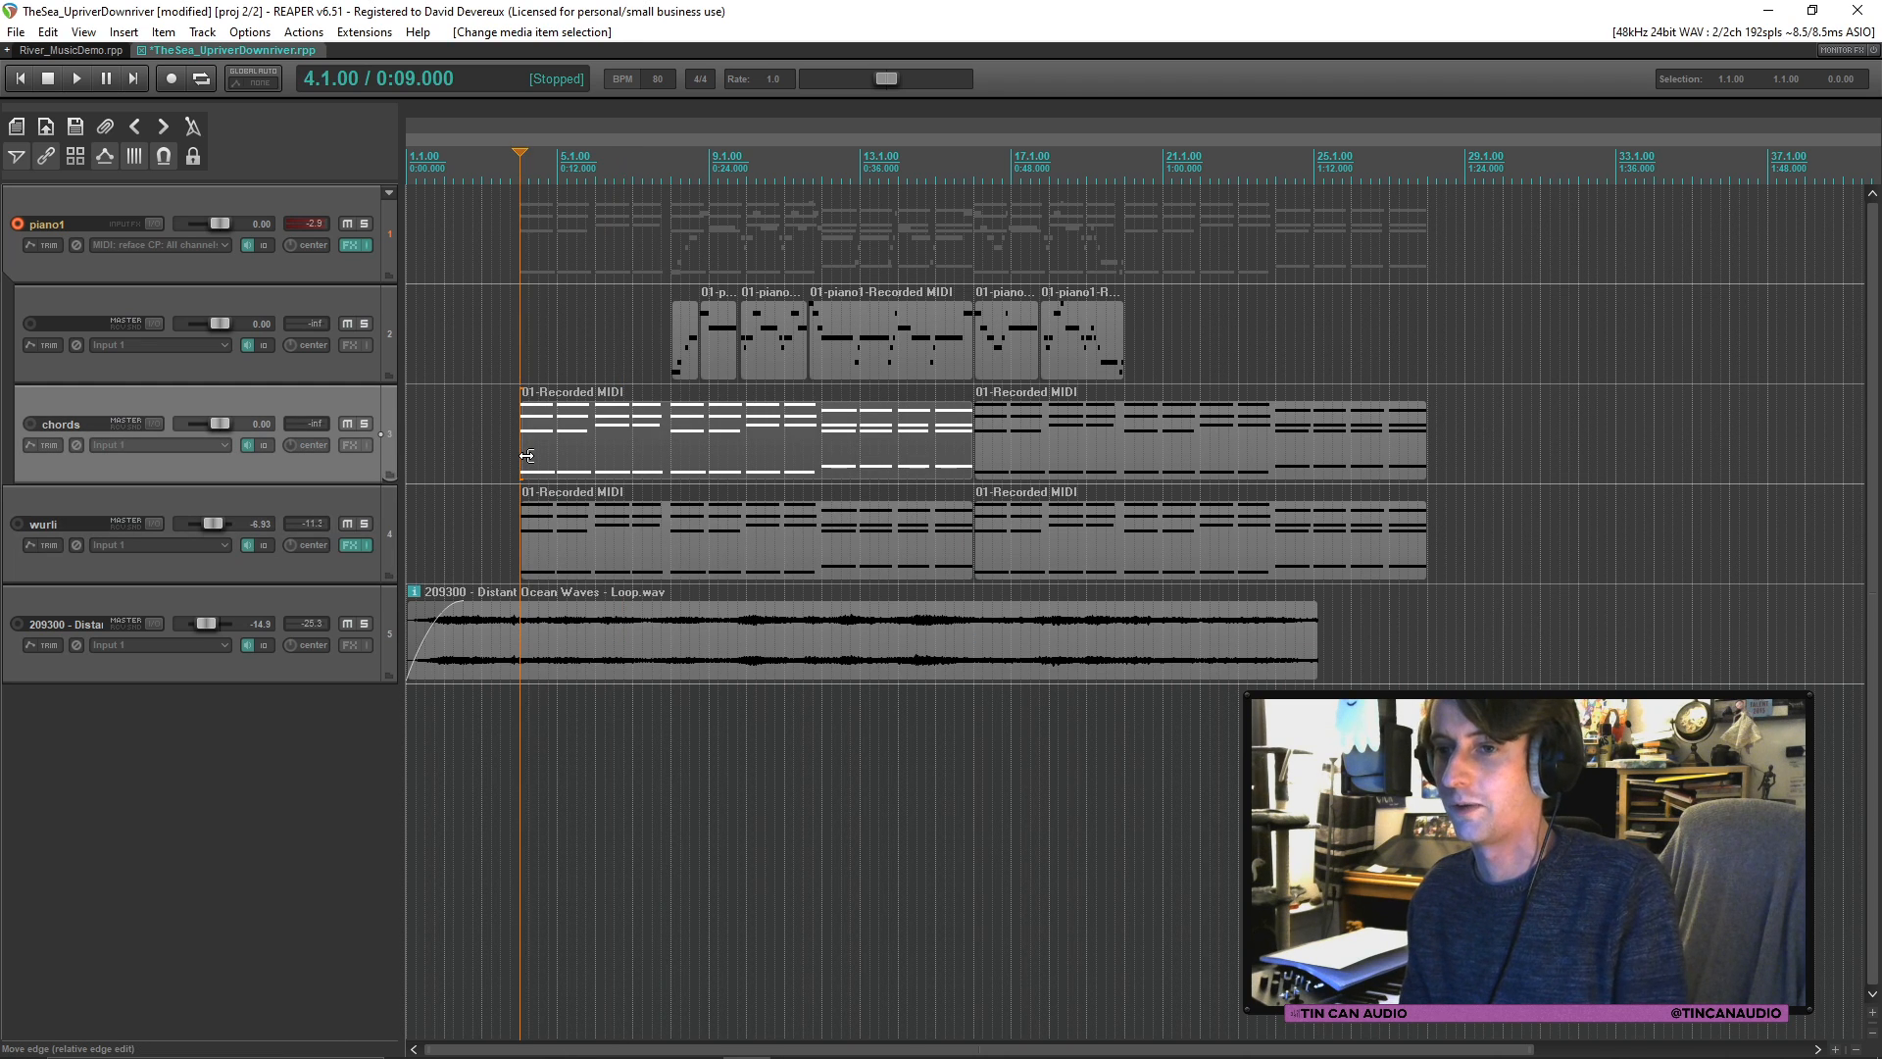
left_click(526, 454)
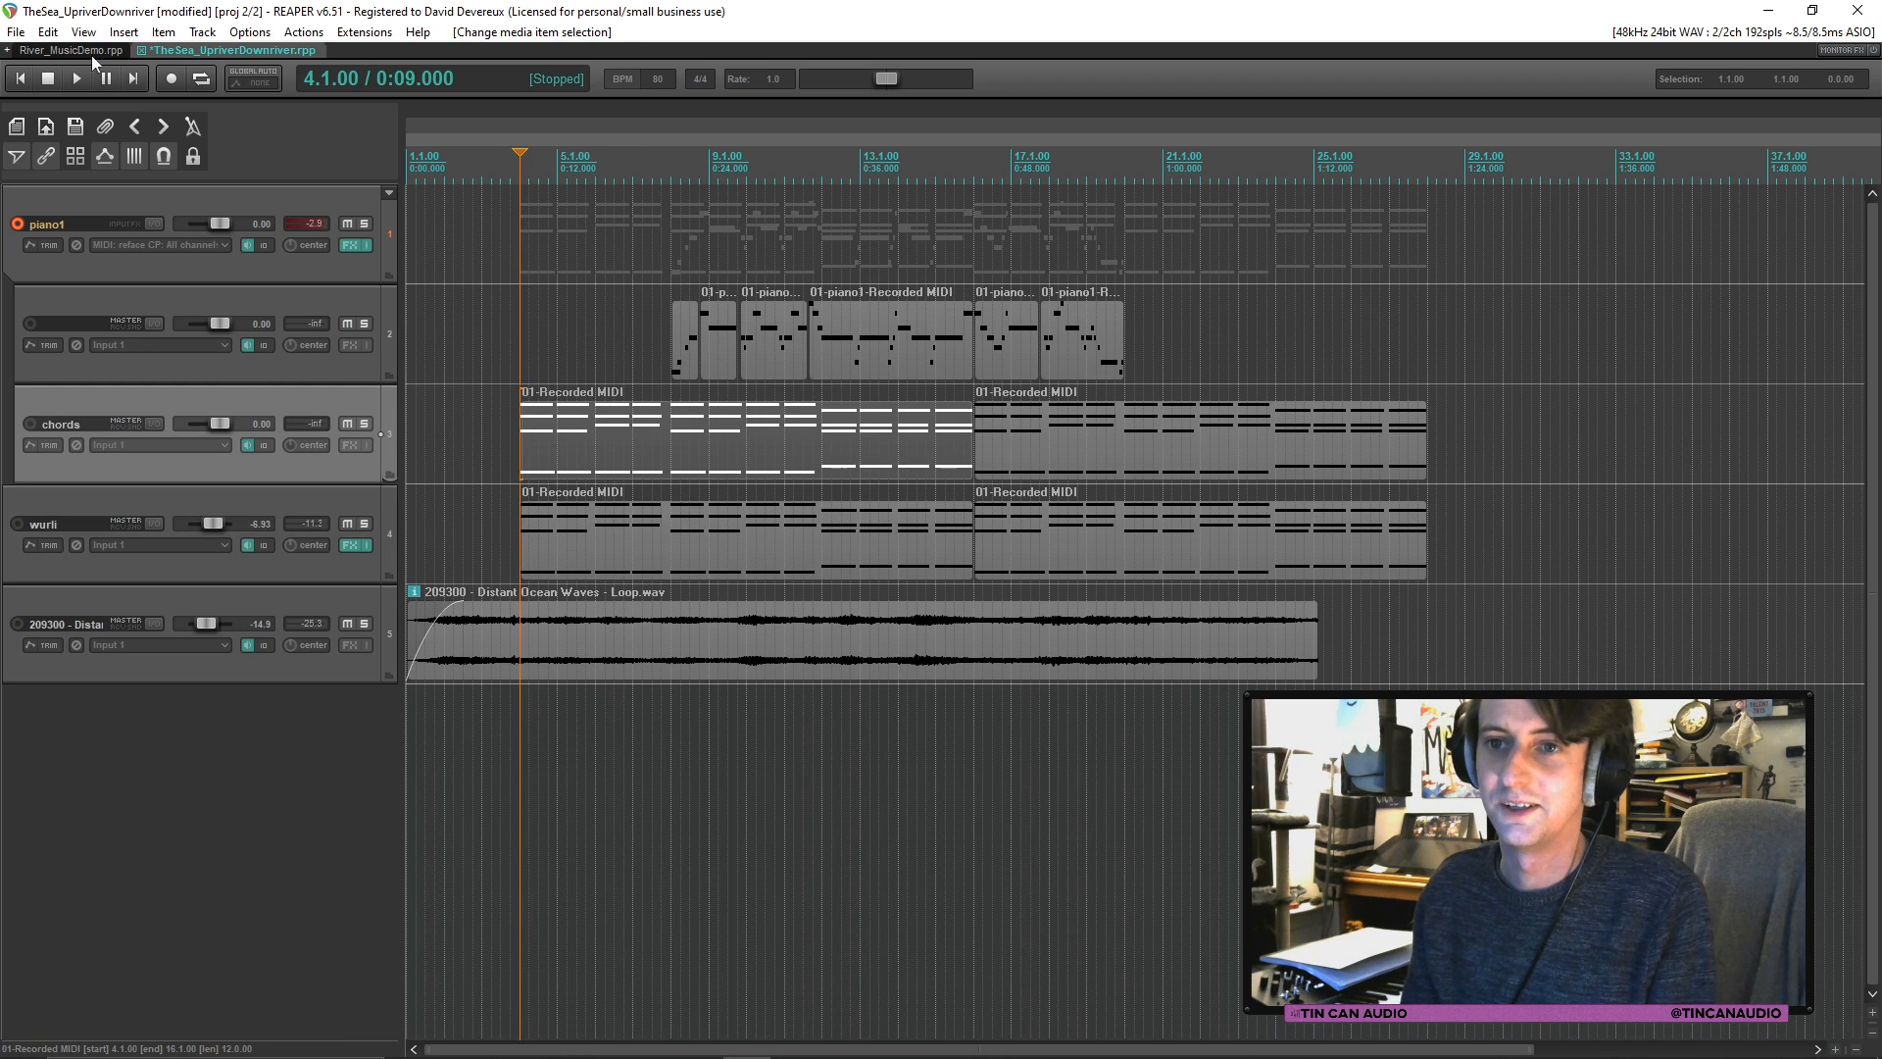
left_click(19, 80)
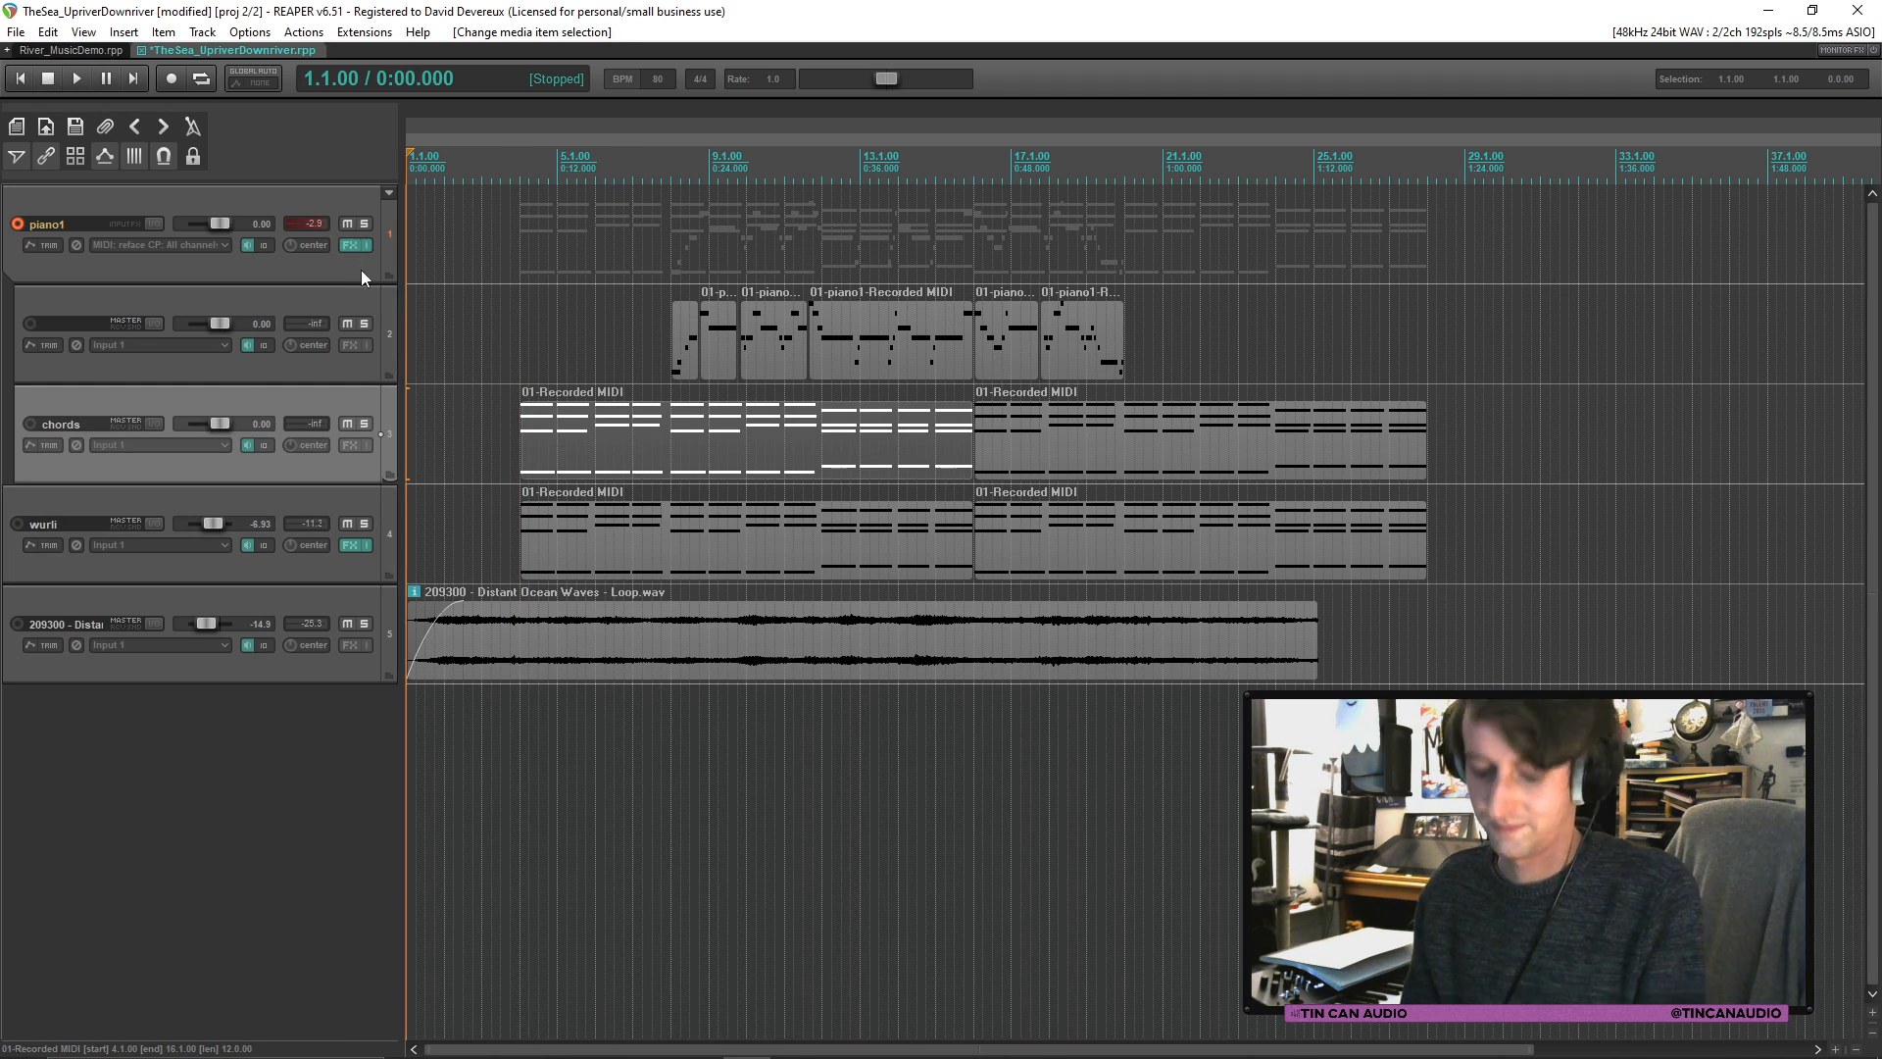
key("ctrl+s")
left_click(524, 449)
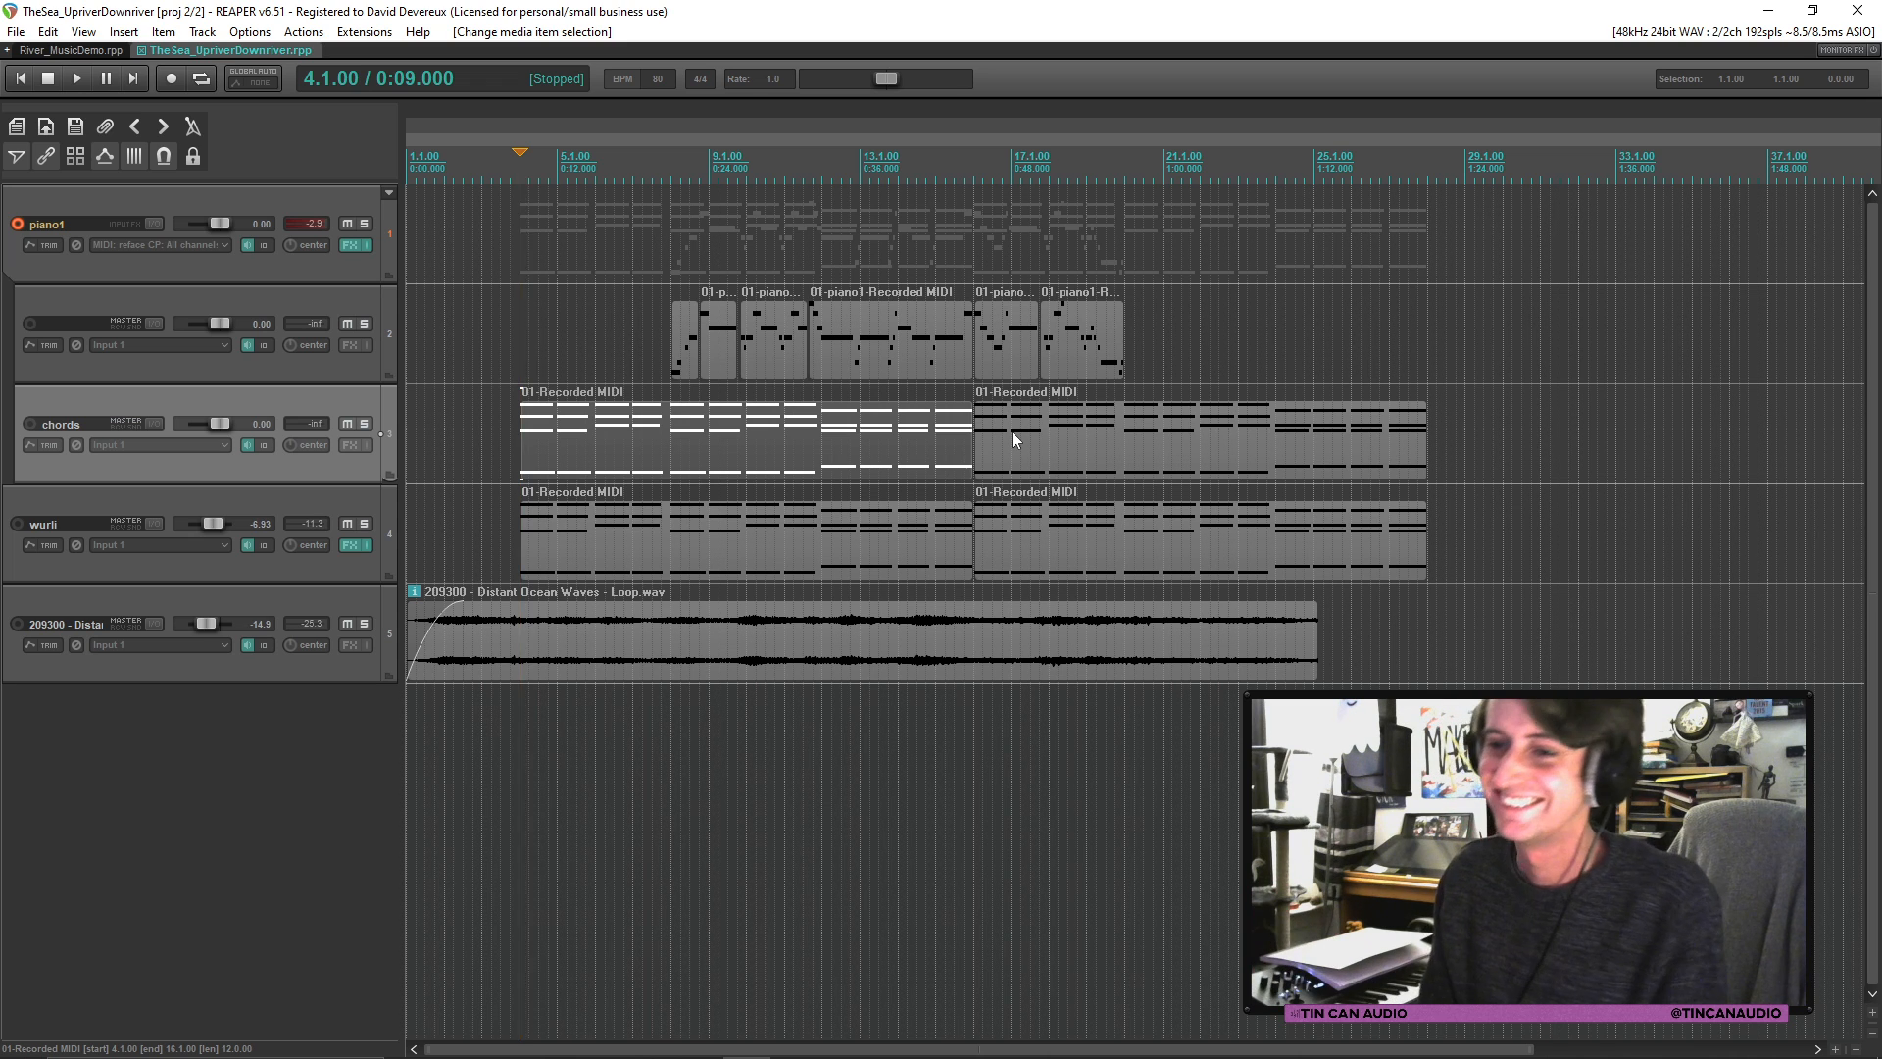
Step: Save the project, play it from 3.2.00 with the wurli track briefly soloed, and stop playback
left_click(492, 463)
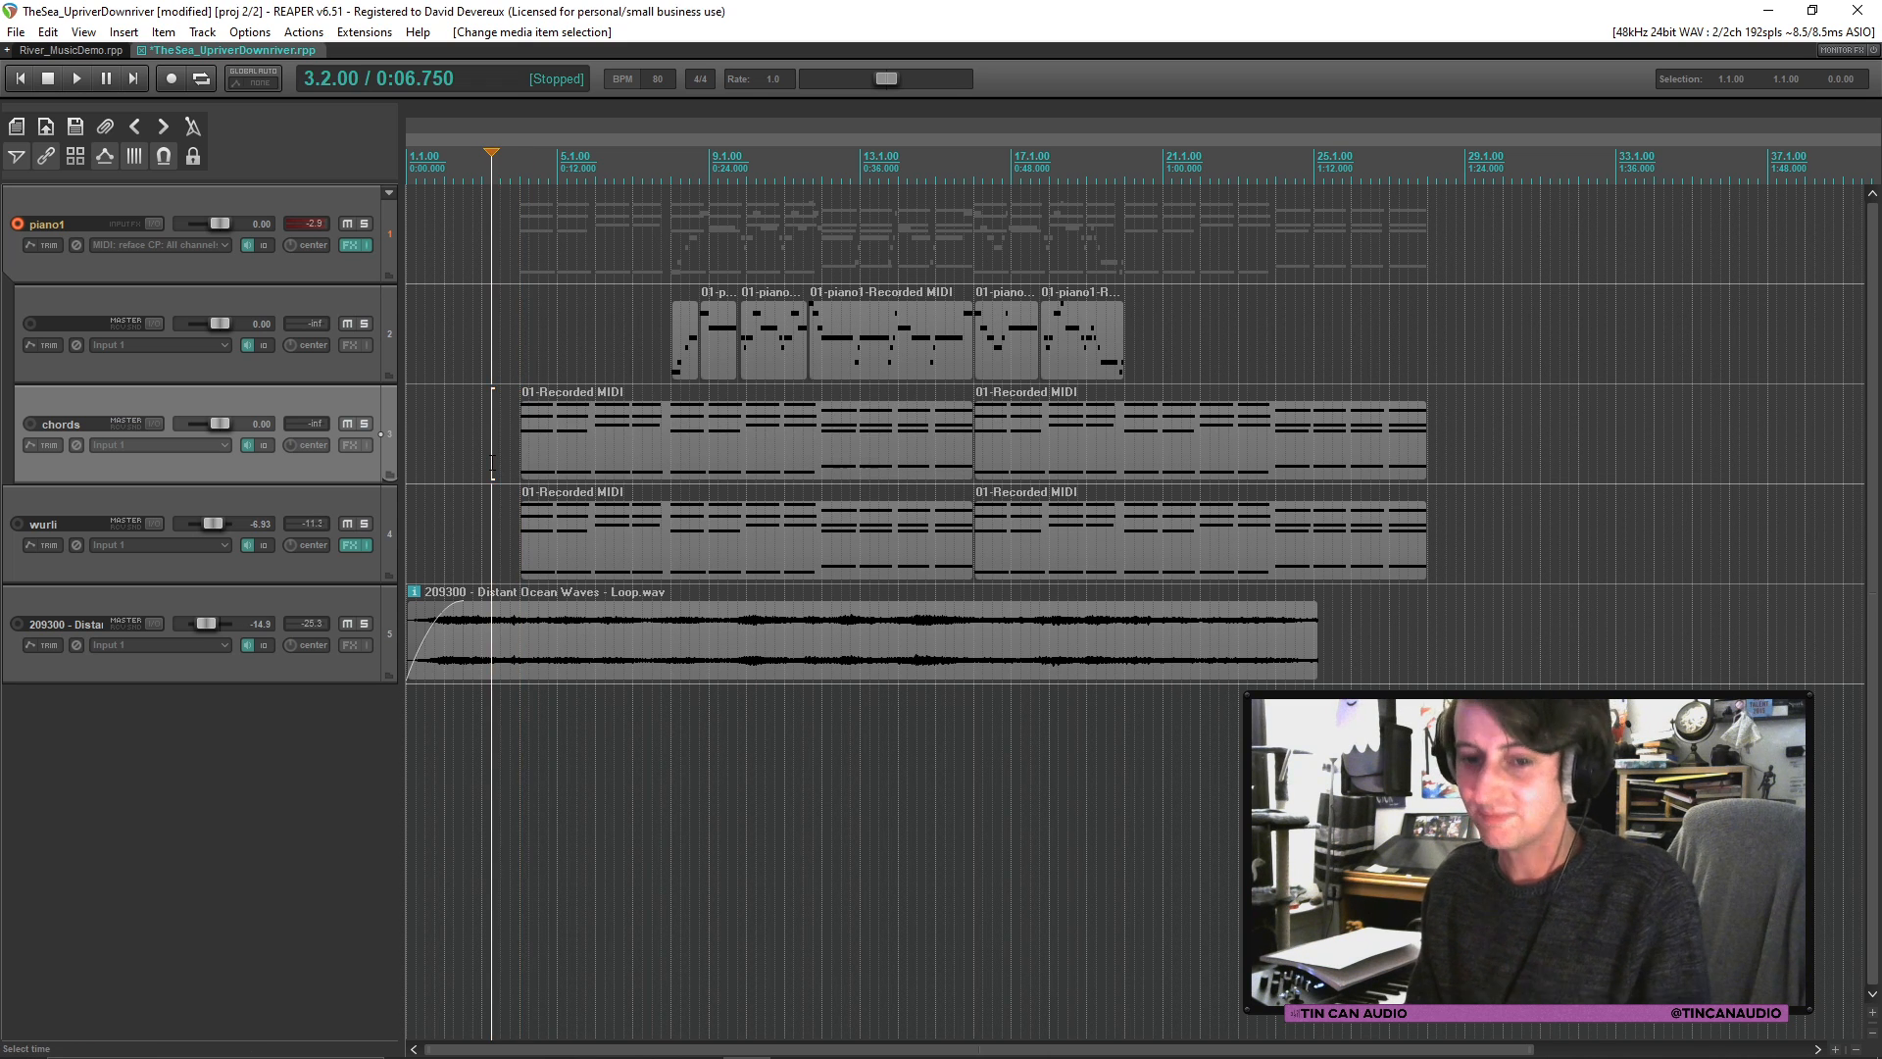
key("ctrl+s")
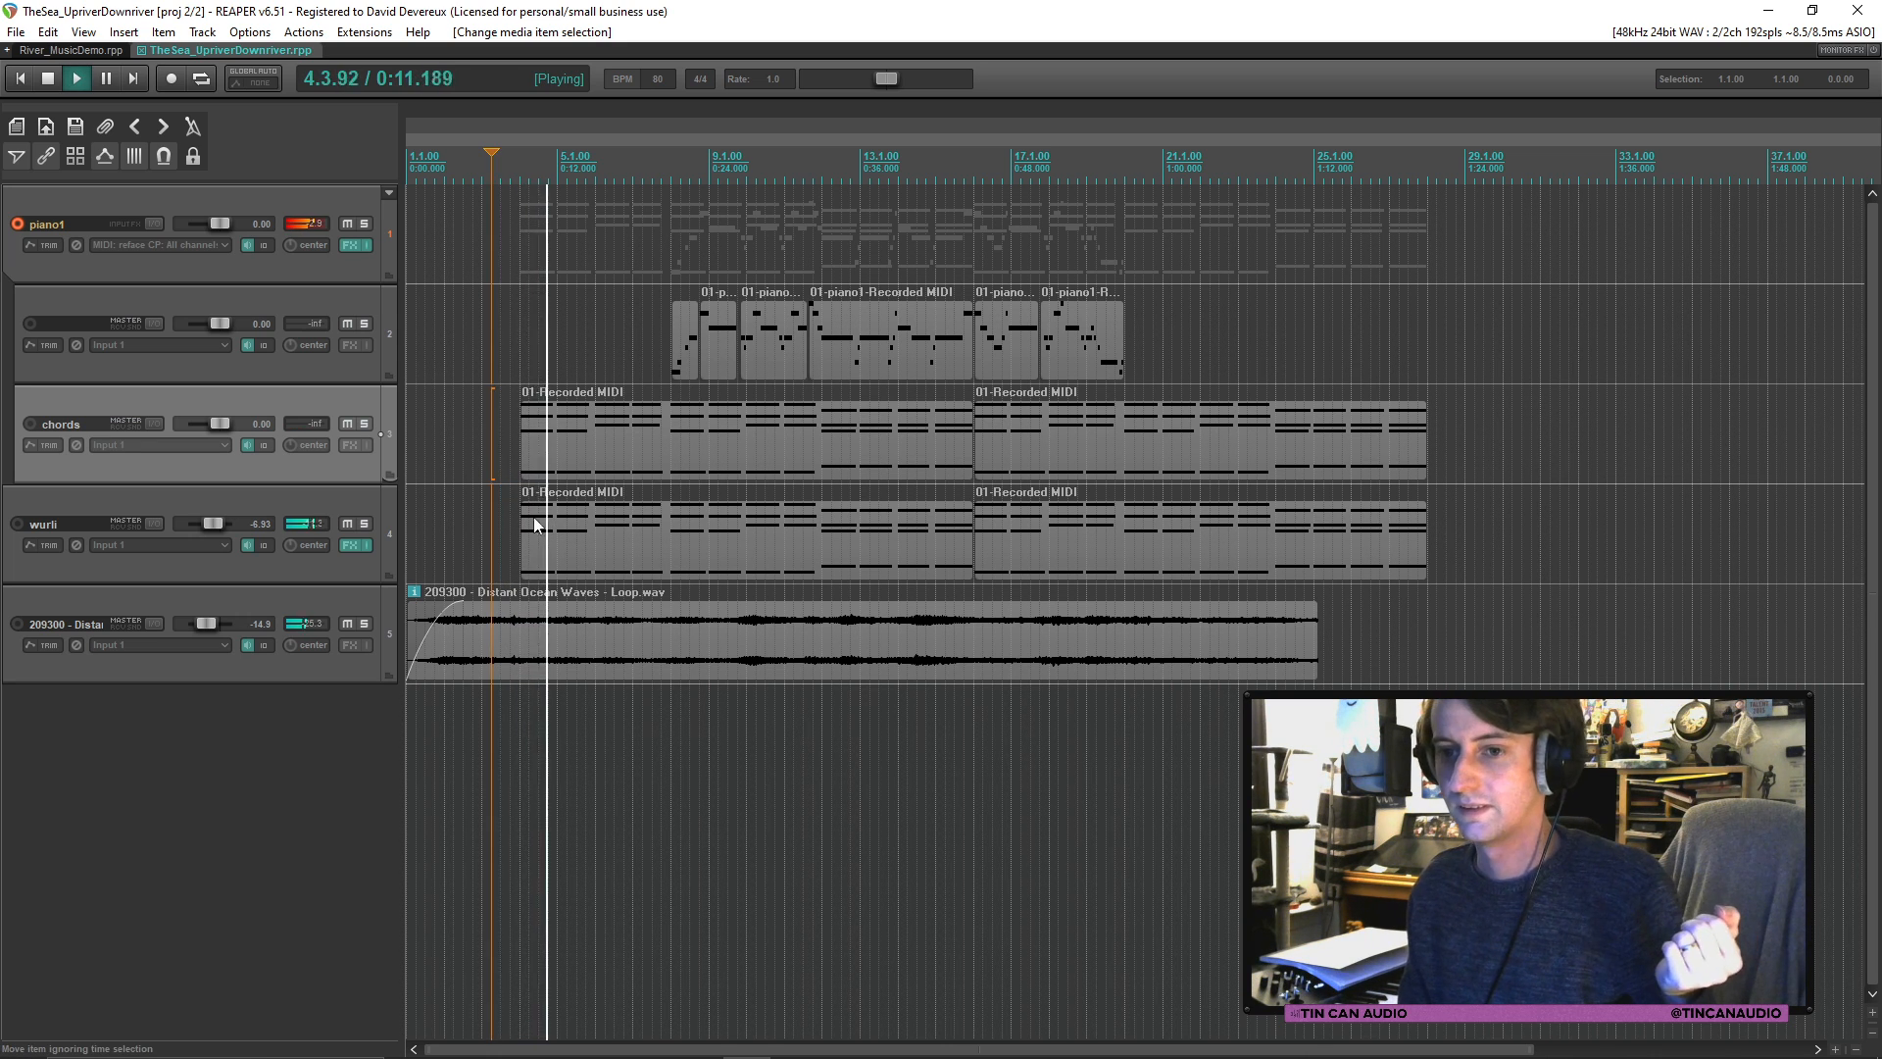
left_click(363, 526)
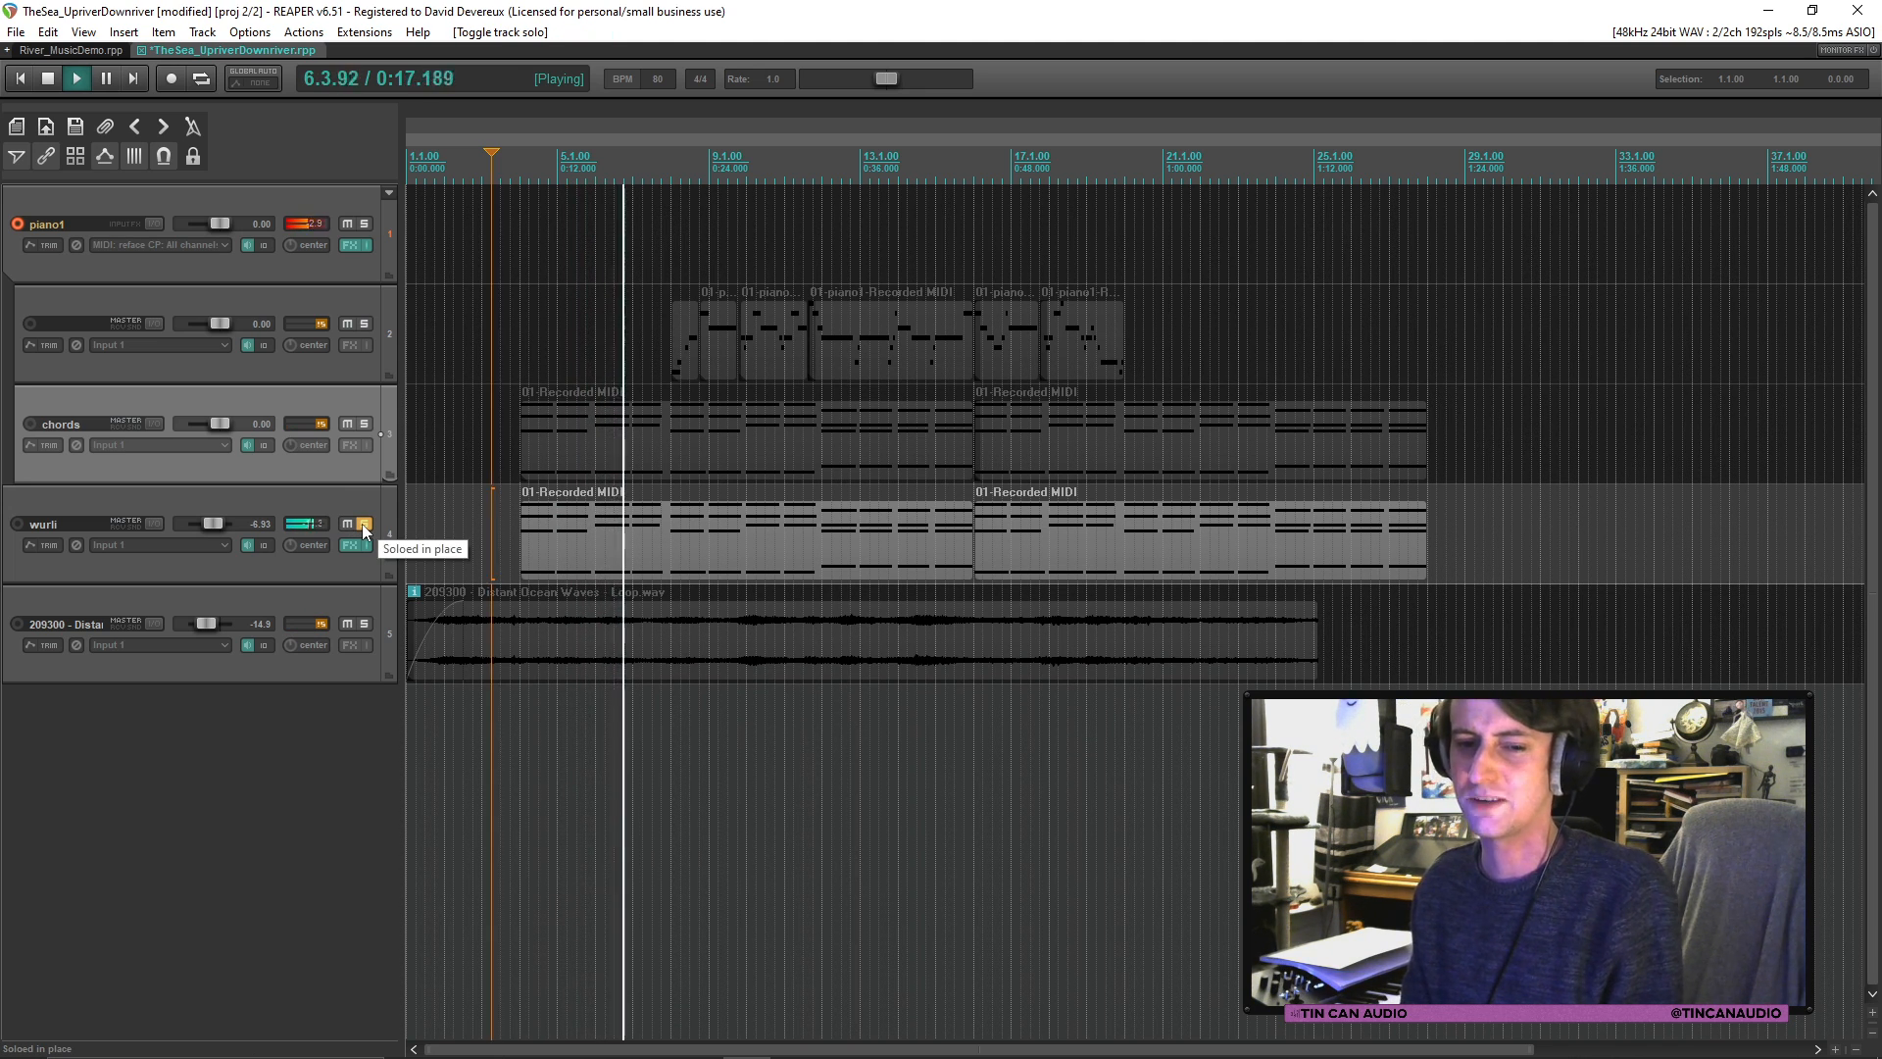
left_click(364, 525)
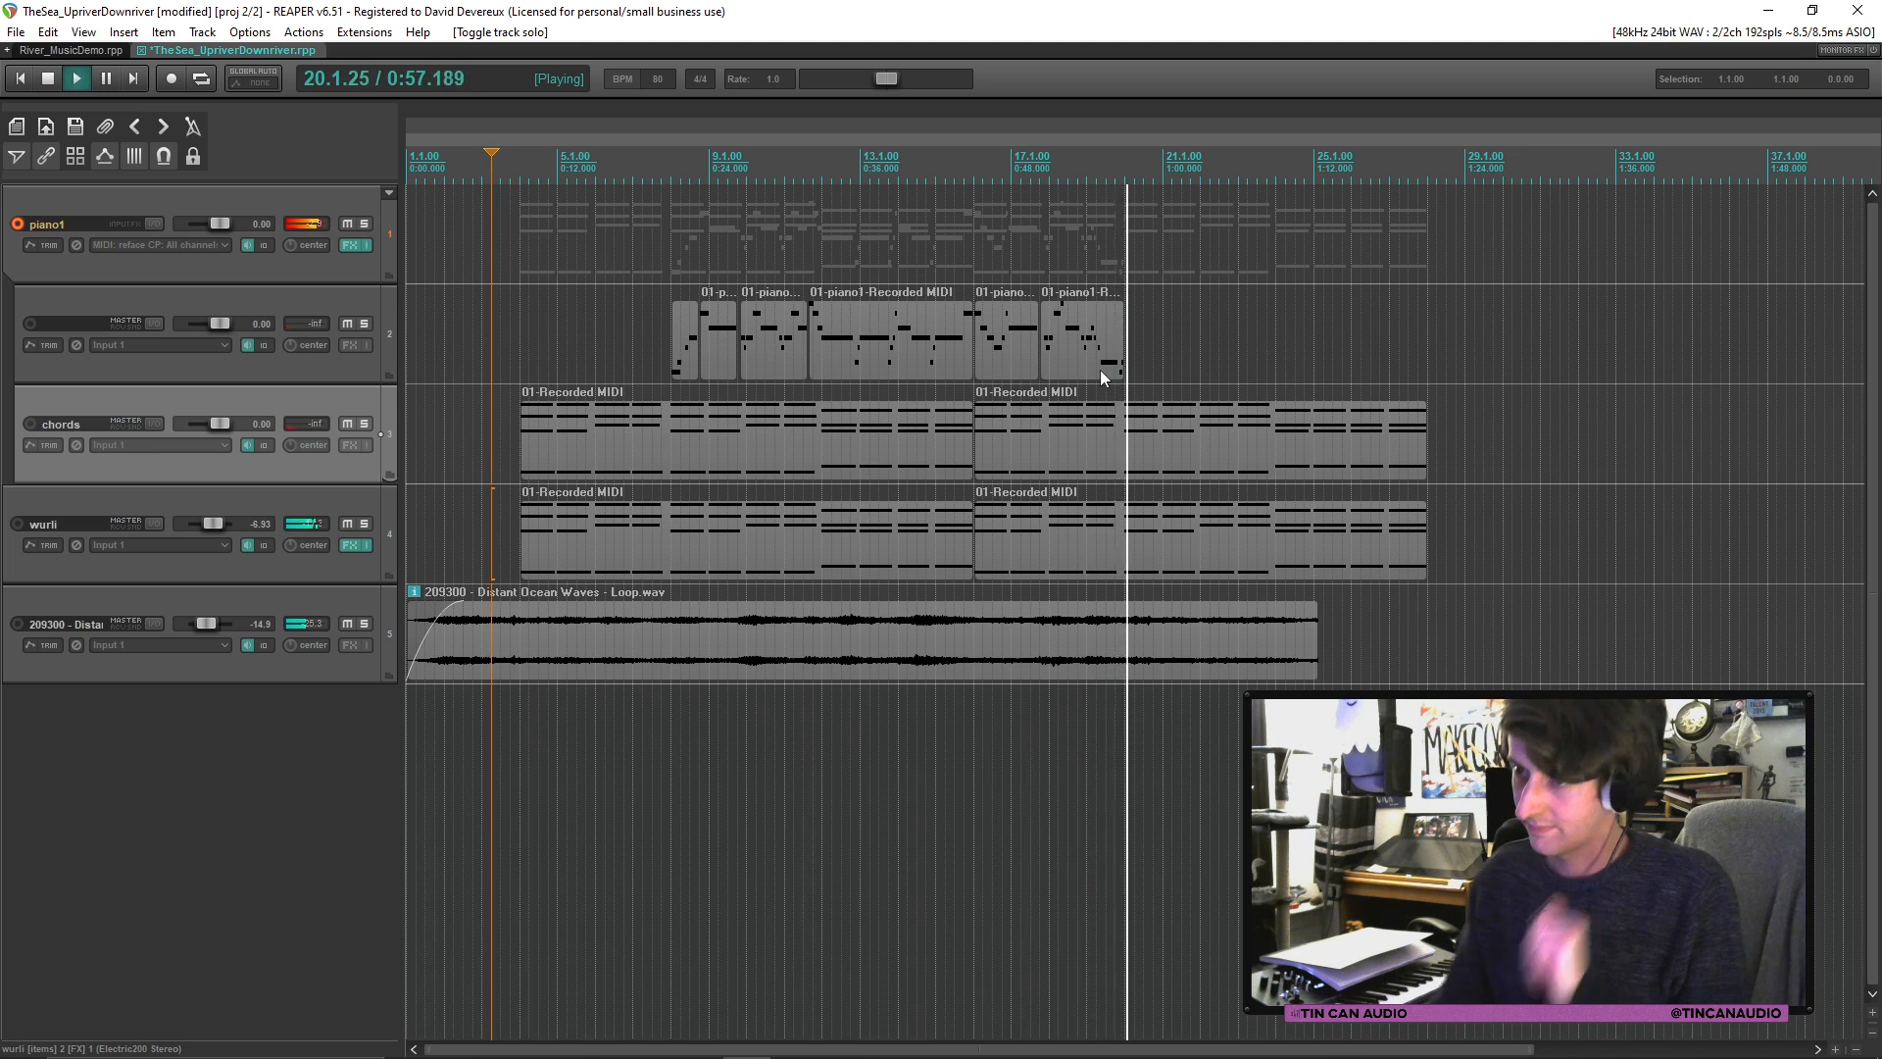
key("space")
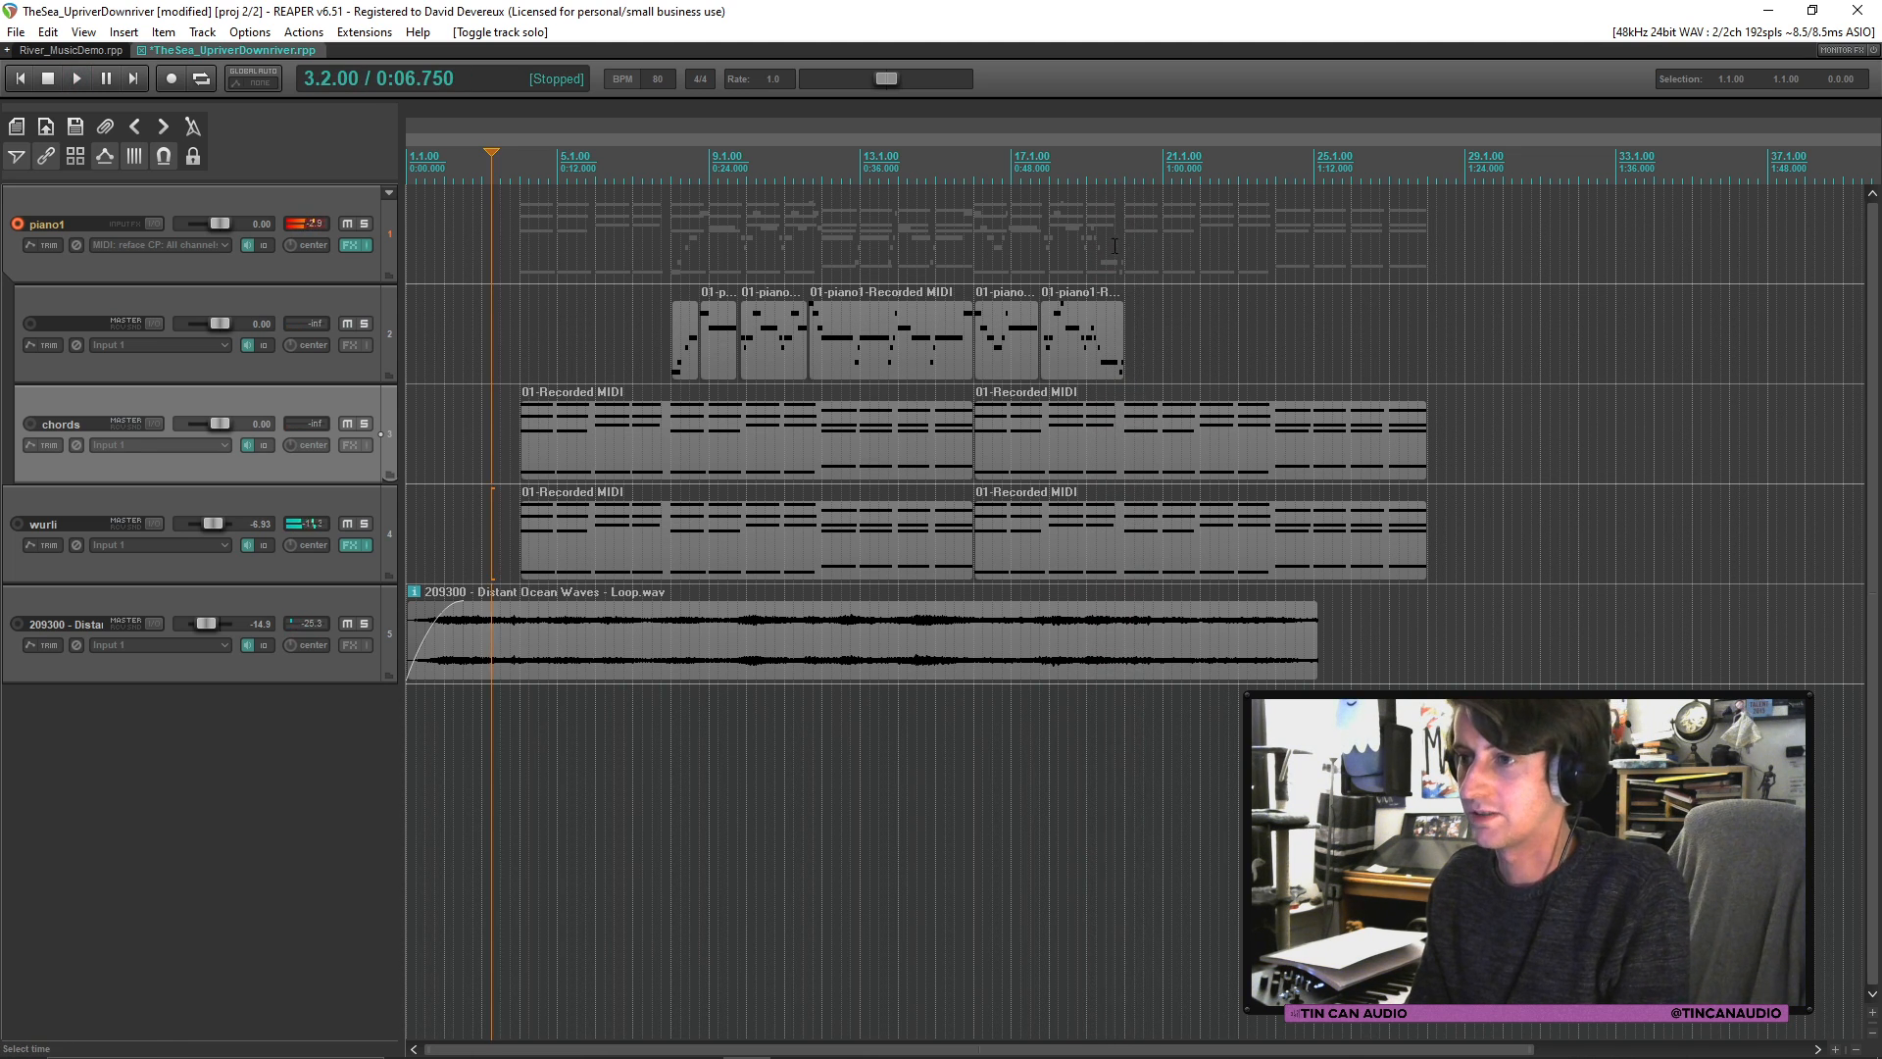
Step: Switch on the metronome and rehearse the next piano1 phrase twice over playback from 18.4.00
left_click(1082, 248)
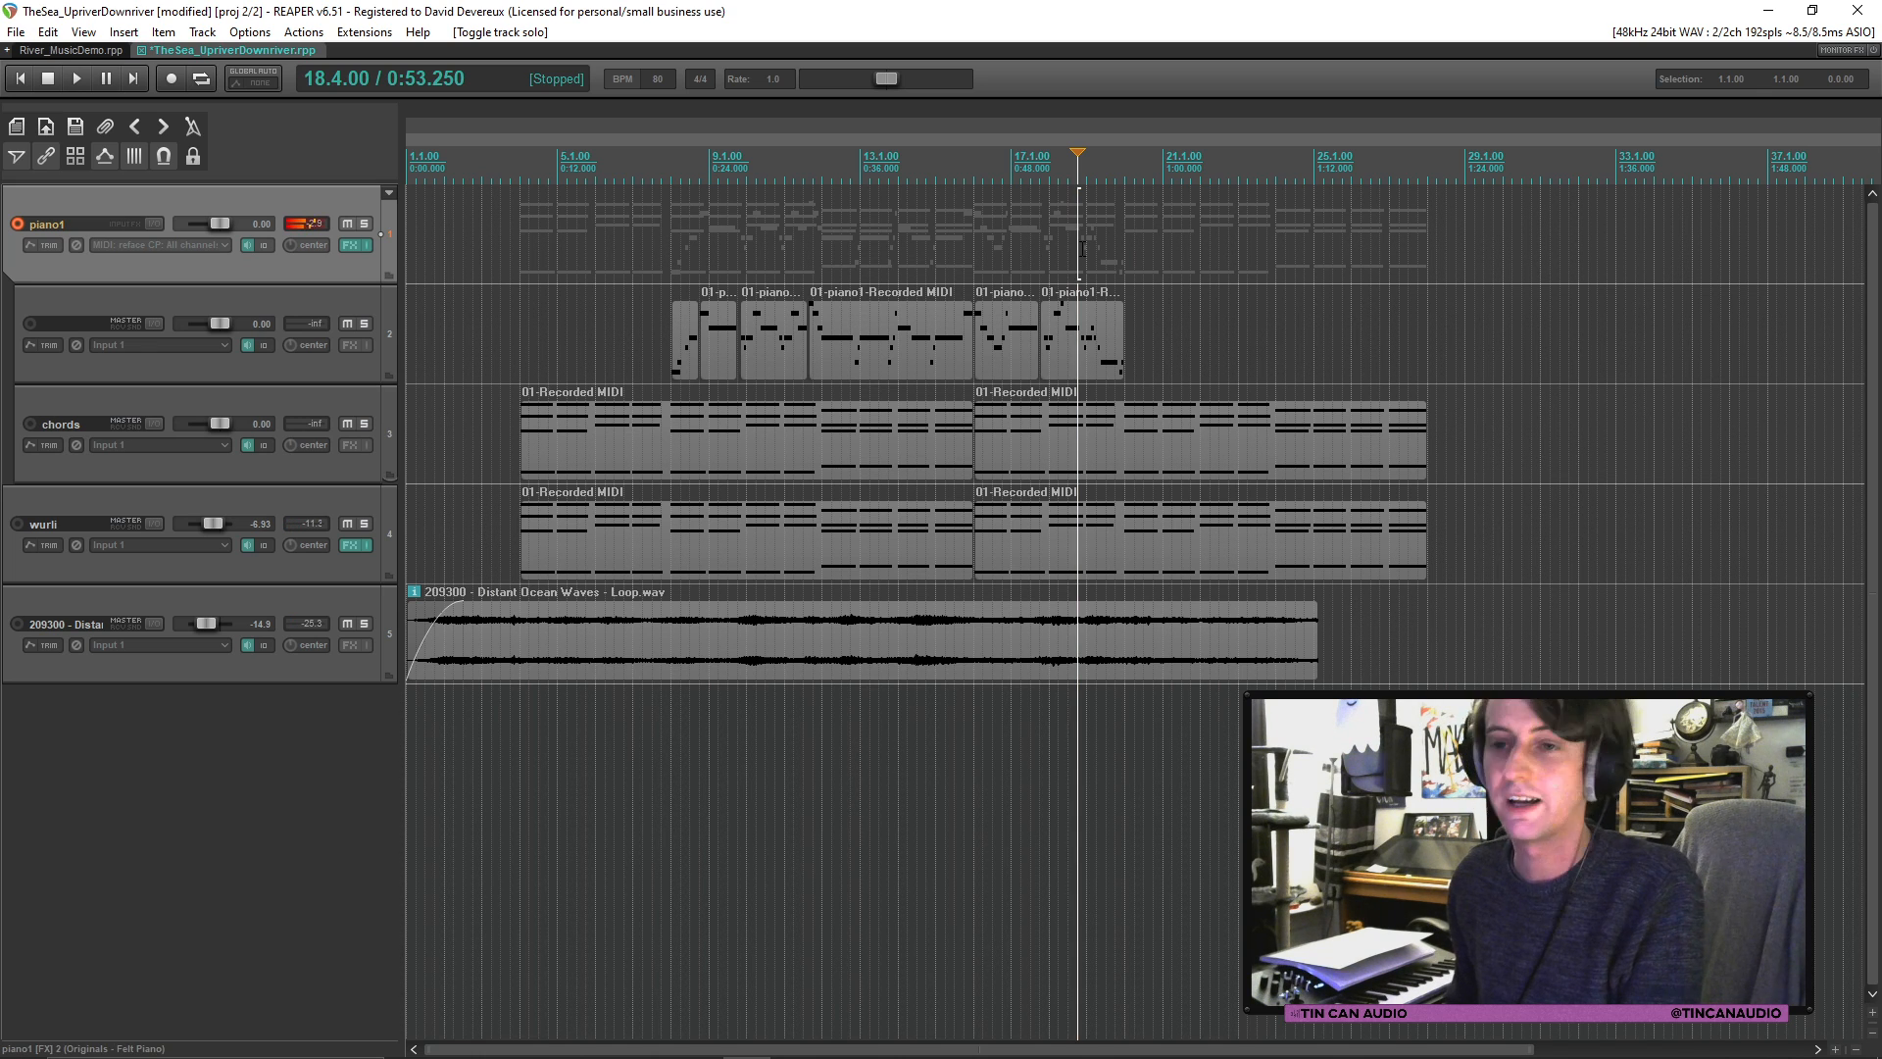
left_click(195, 127)
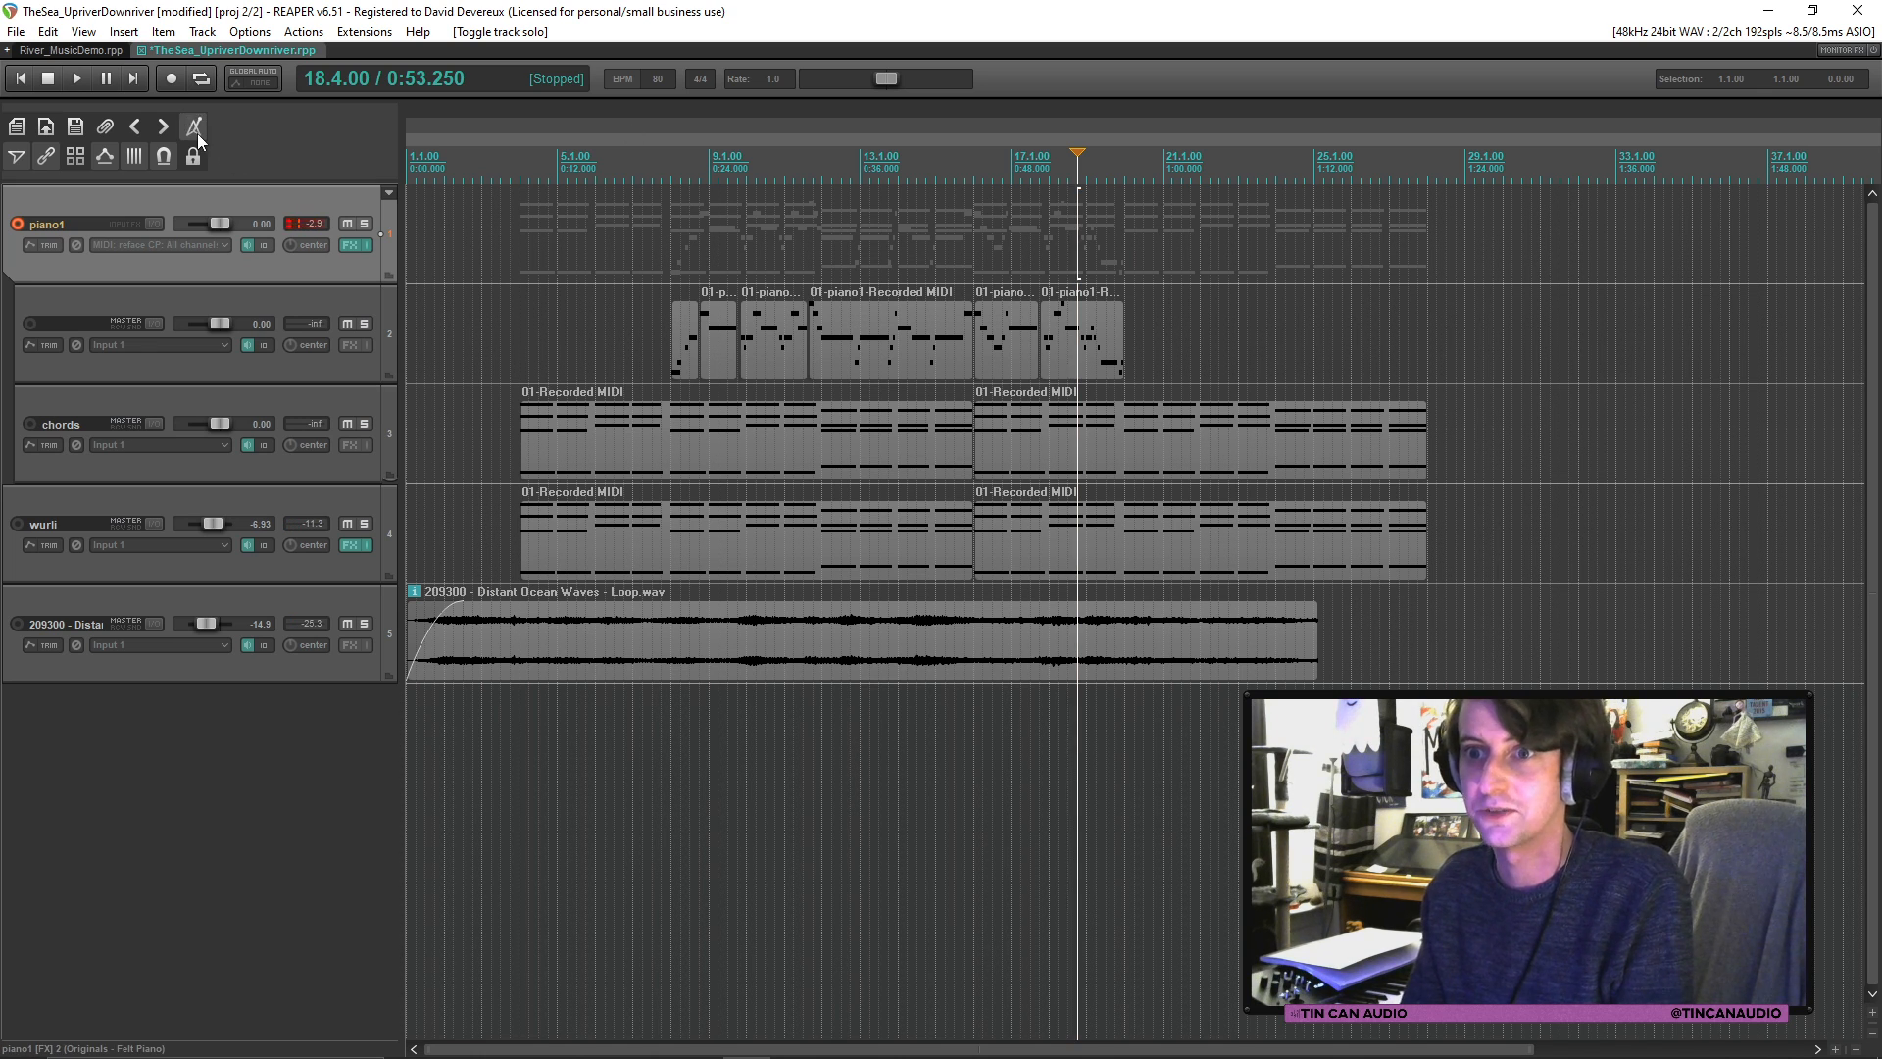
key("space")
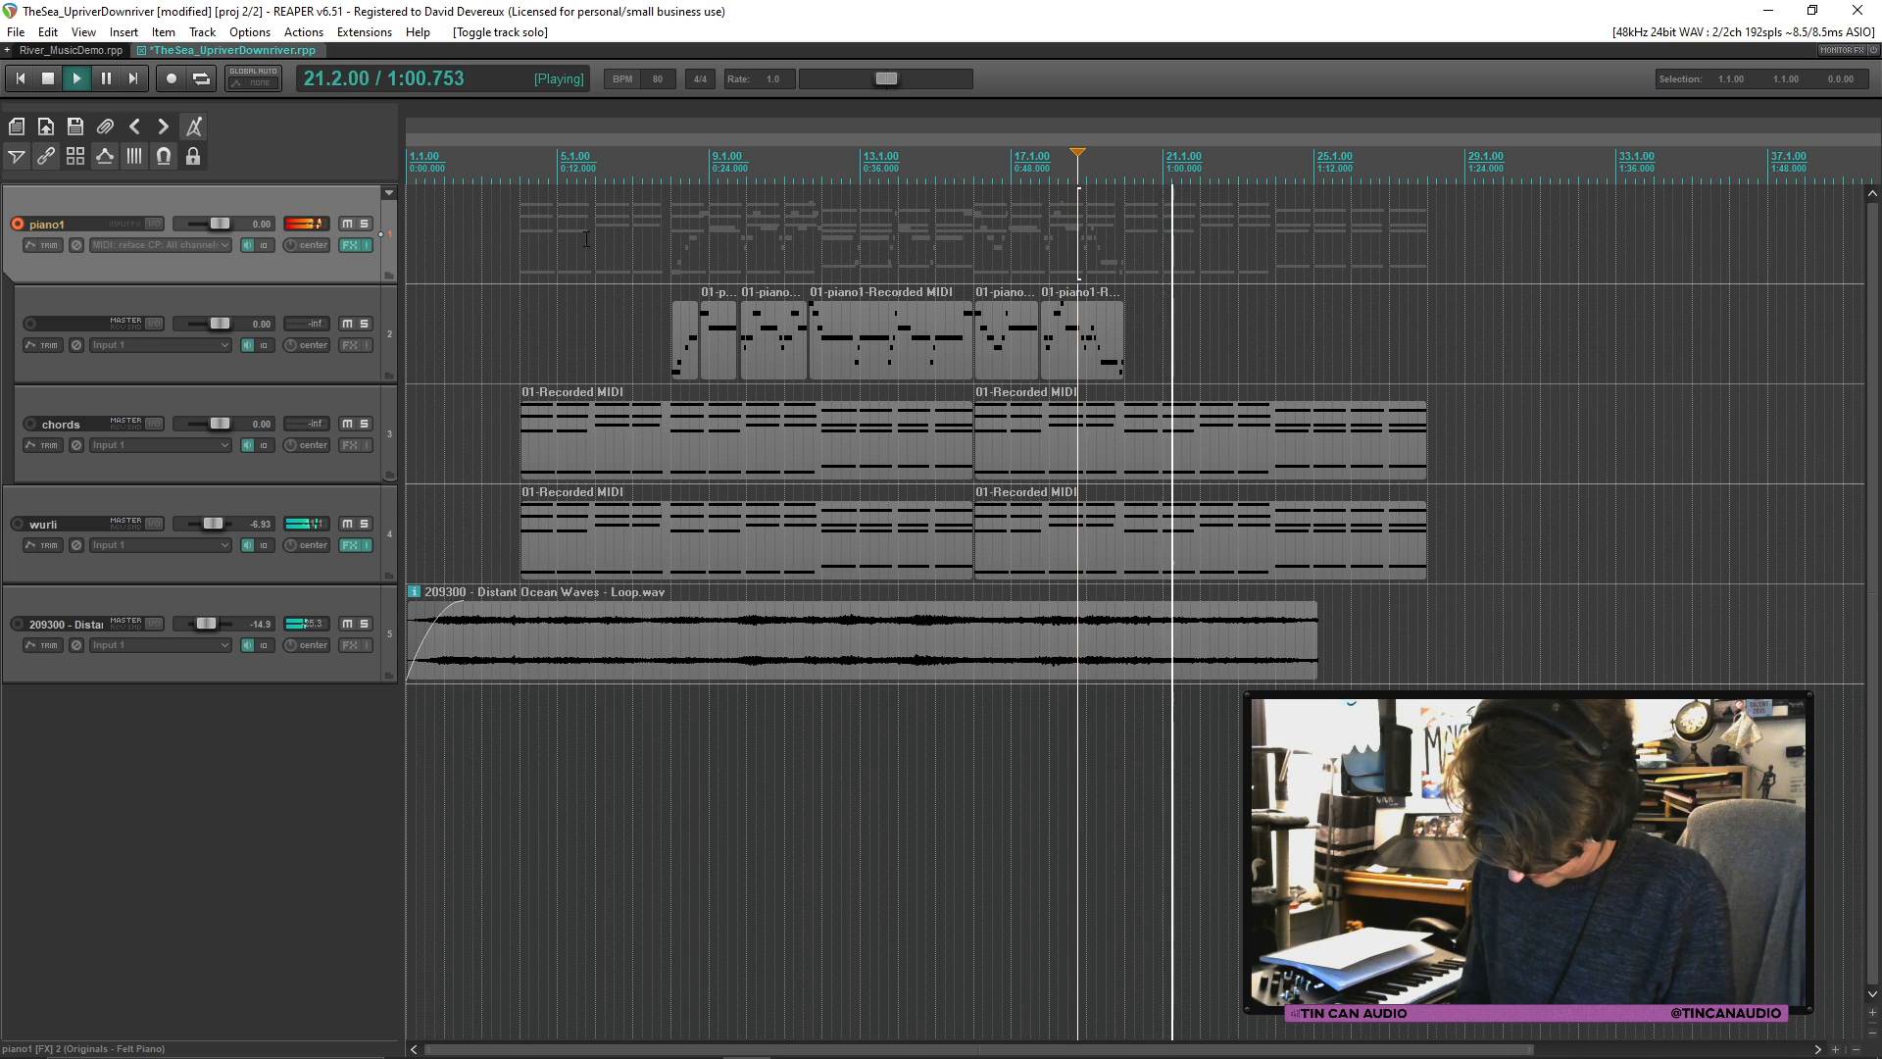
key("space")
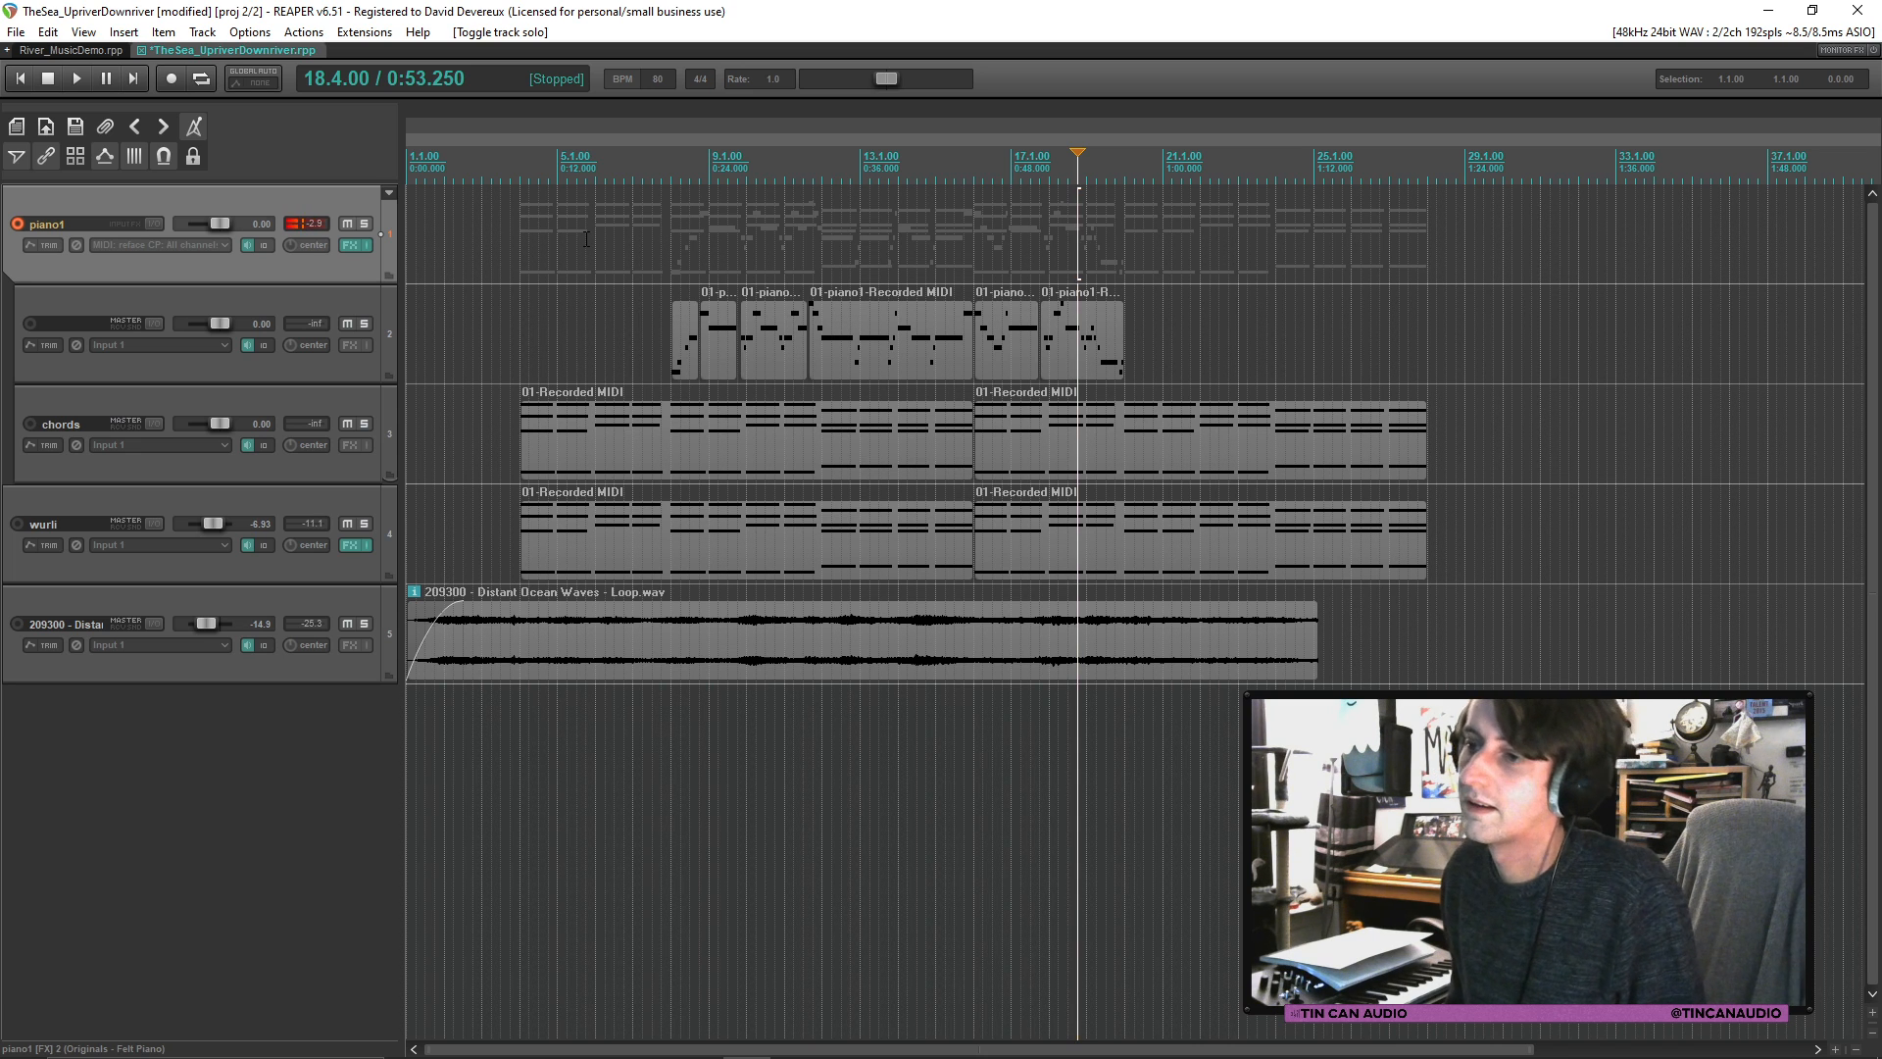
key("space")
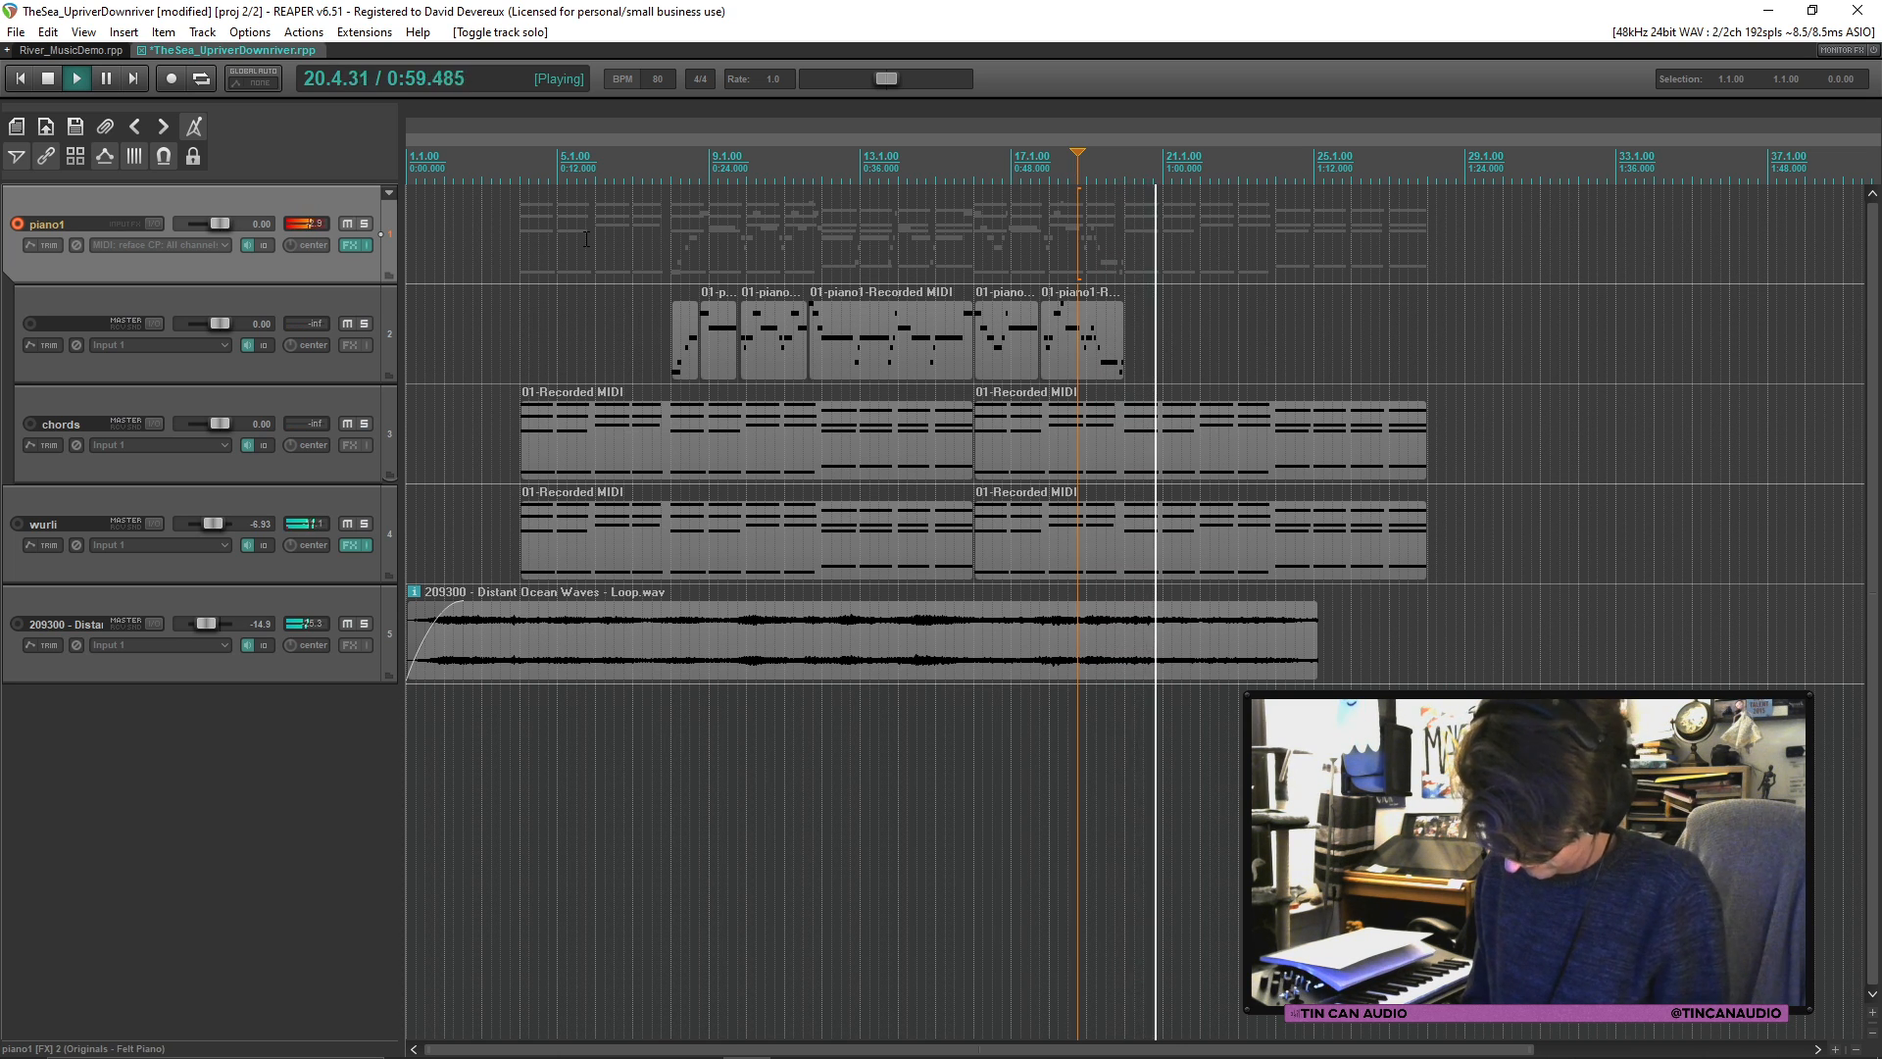
key("space")
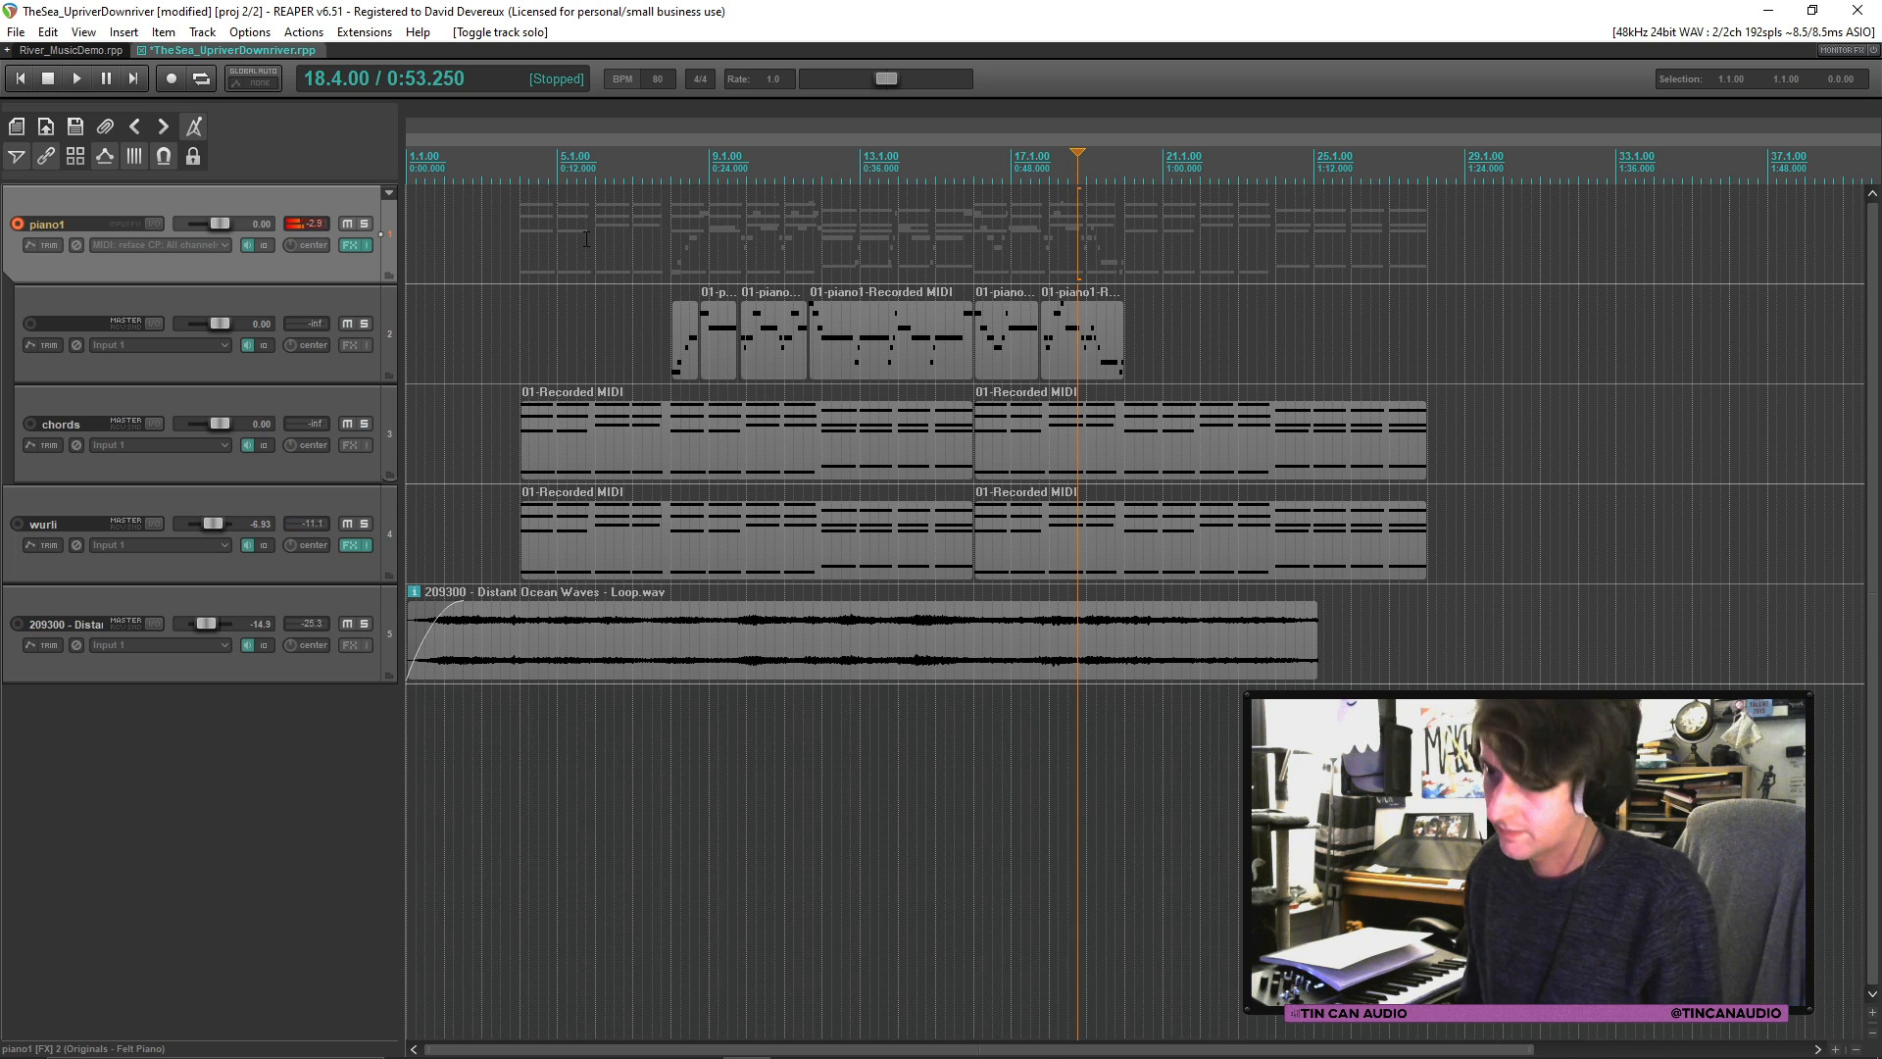
Step: Try recording a piano1 melody take from 18.4.00 and delete the recorded file
key("ctrl+r")
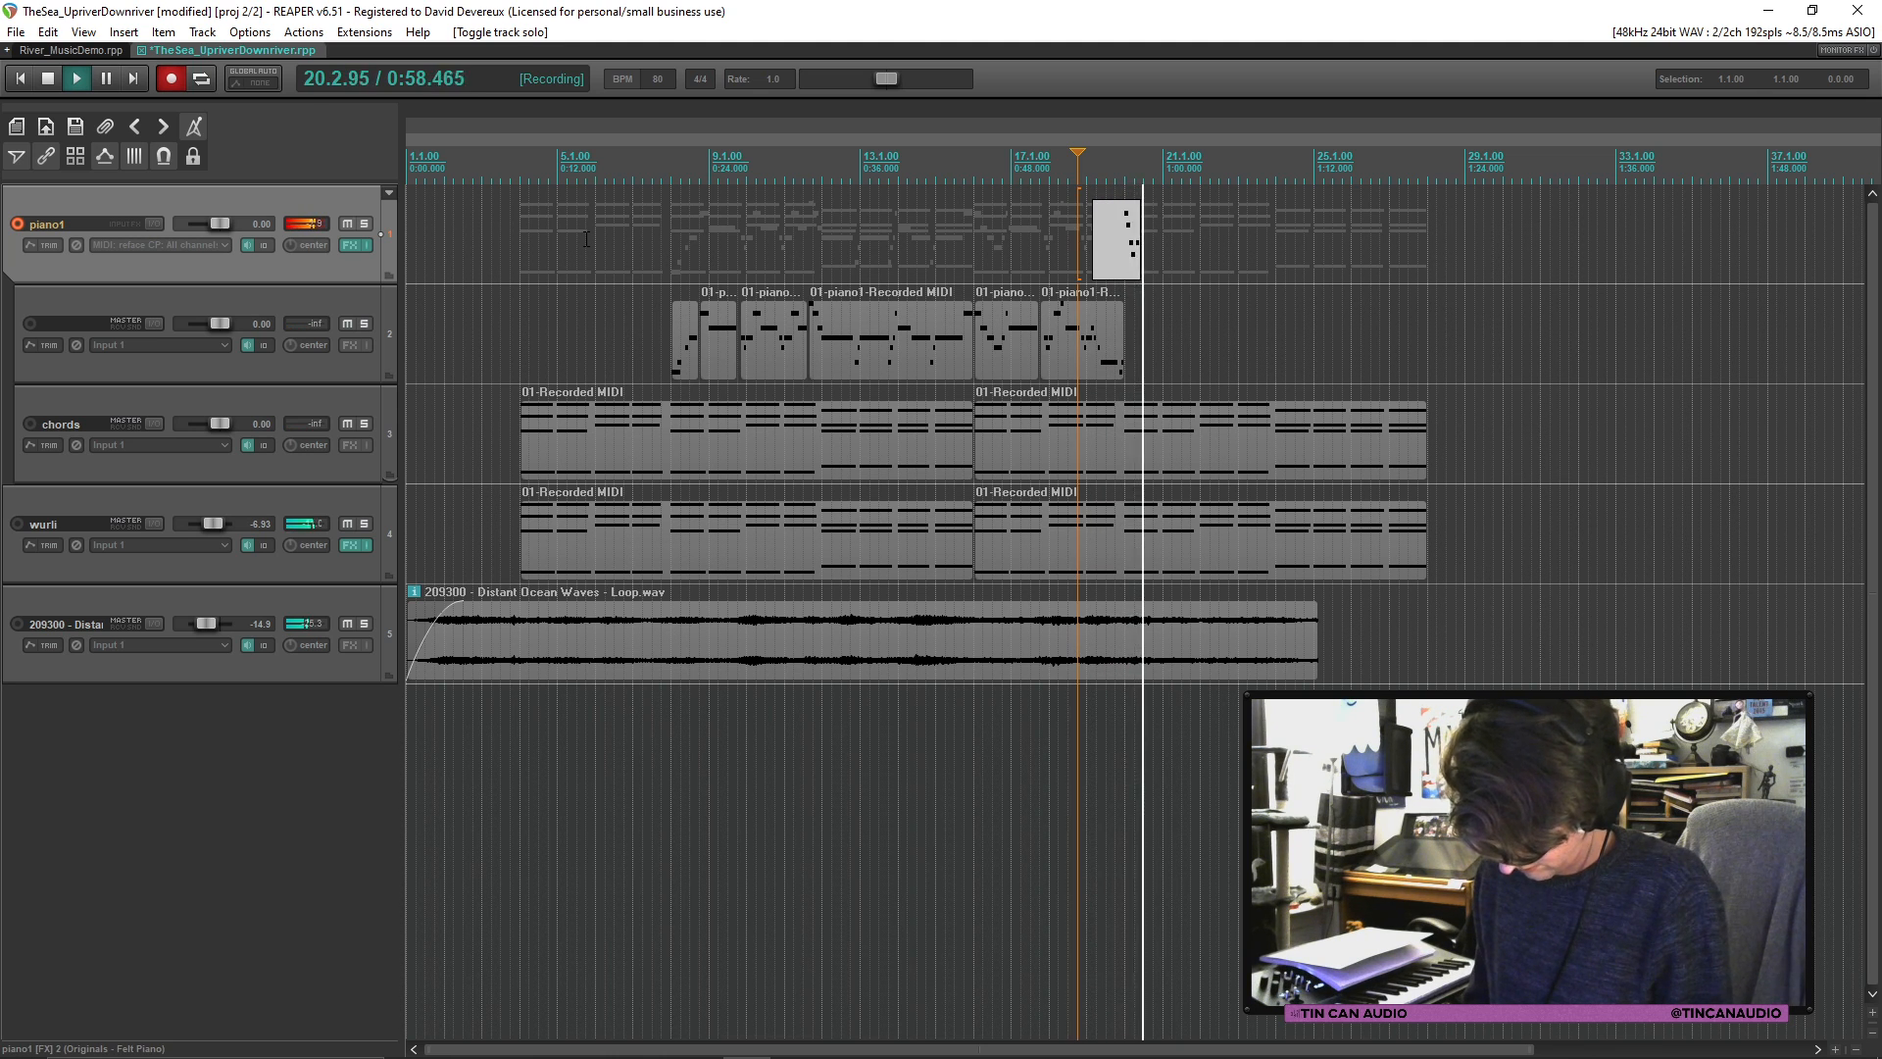
key("space")
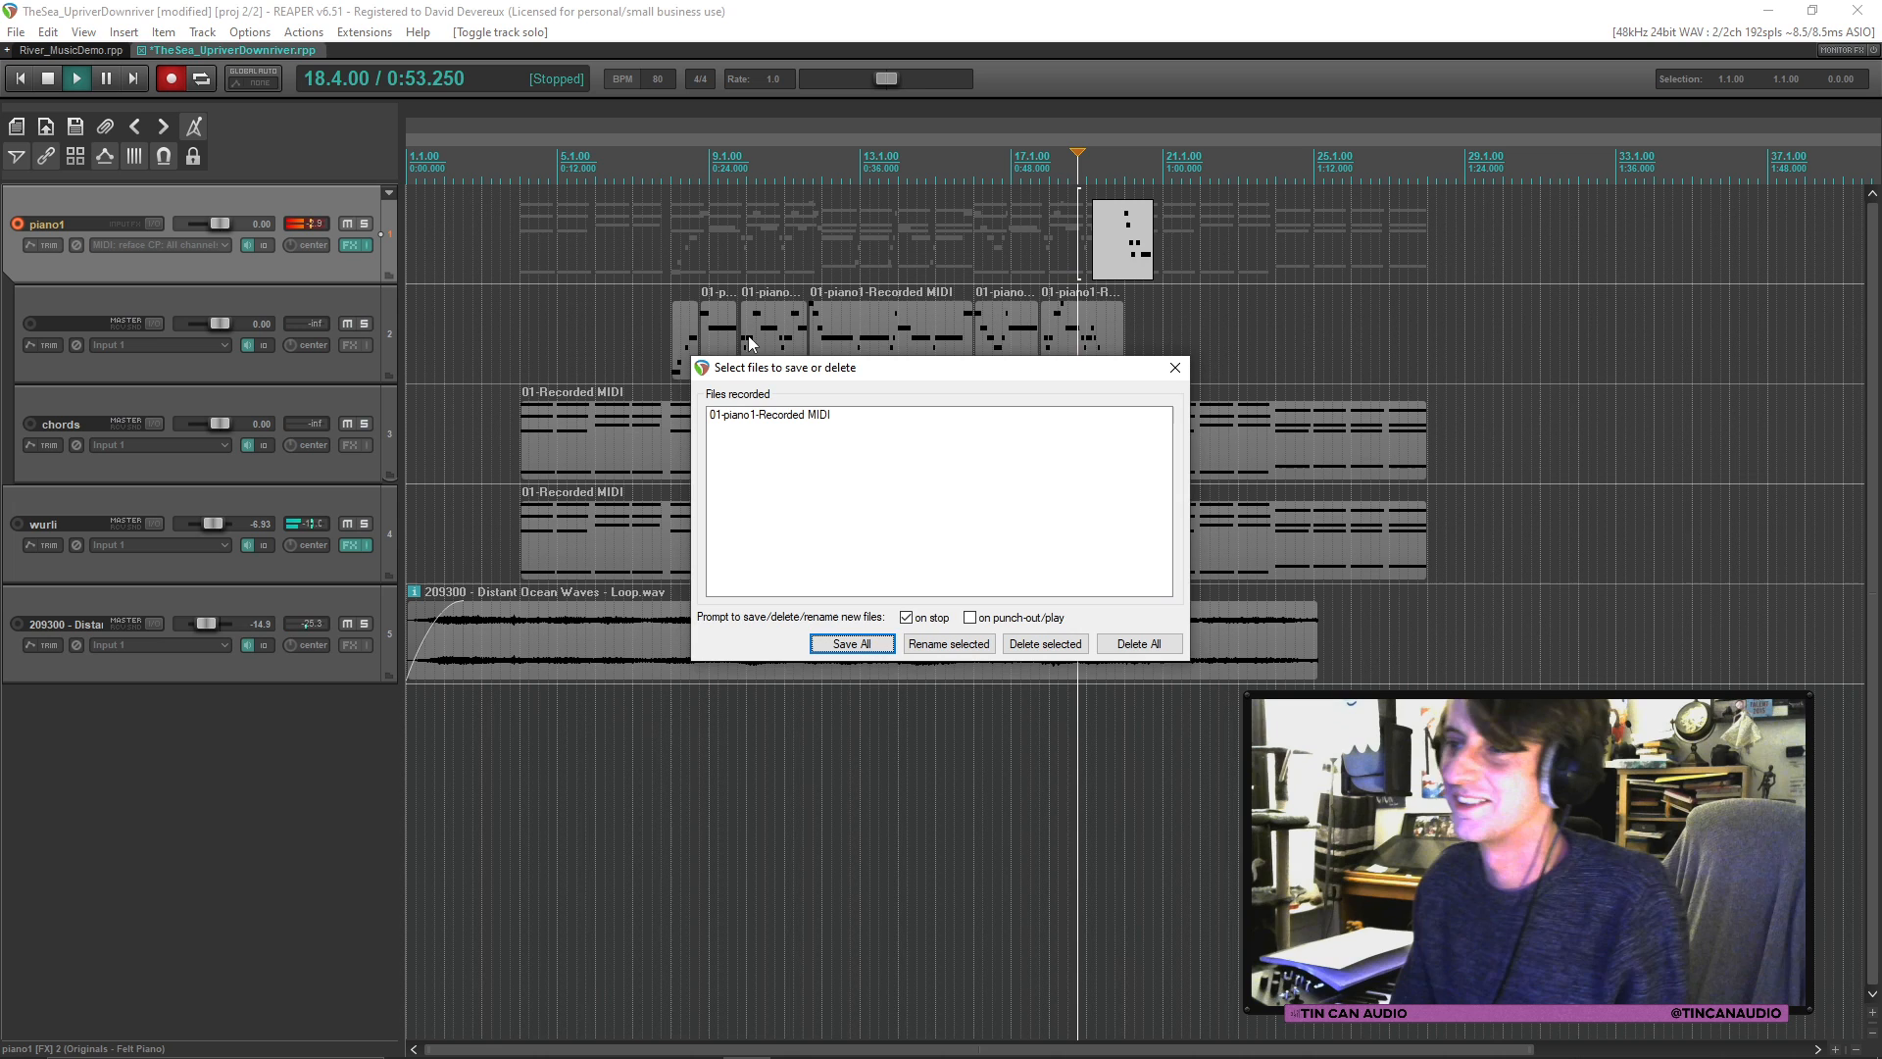
left_click(1140, 645)
left_click(929, 604)
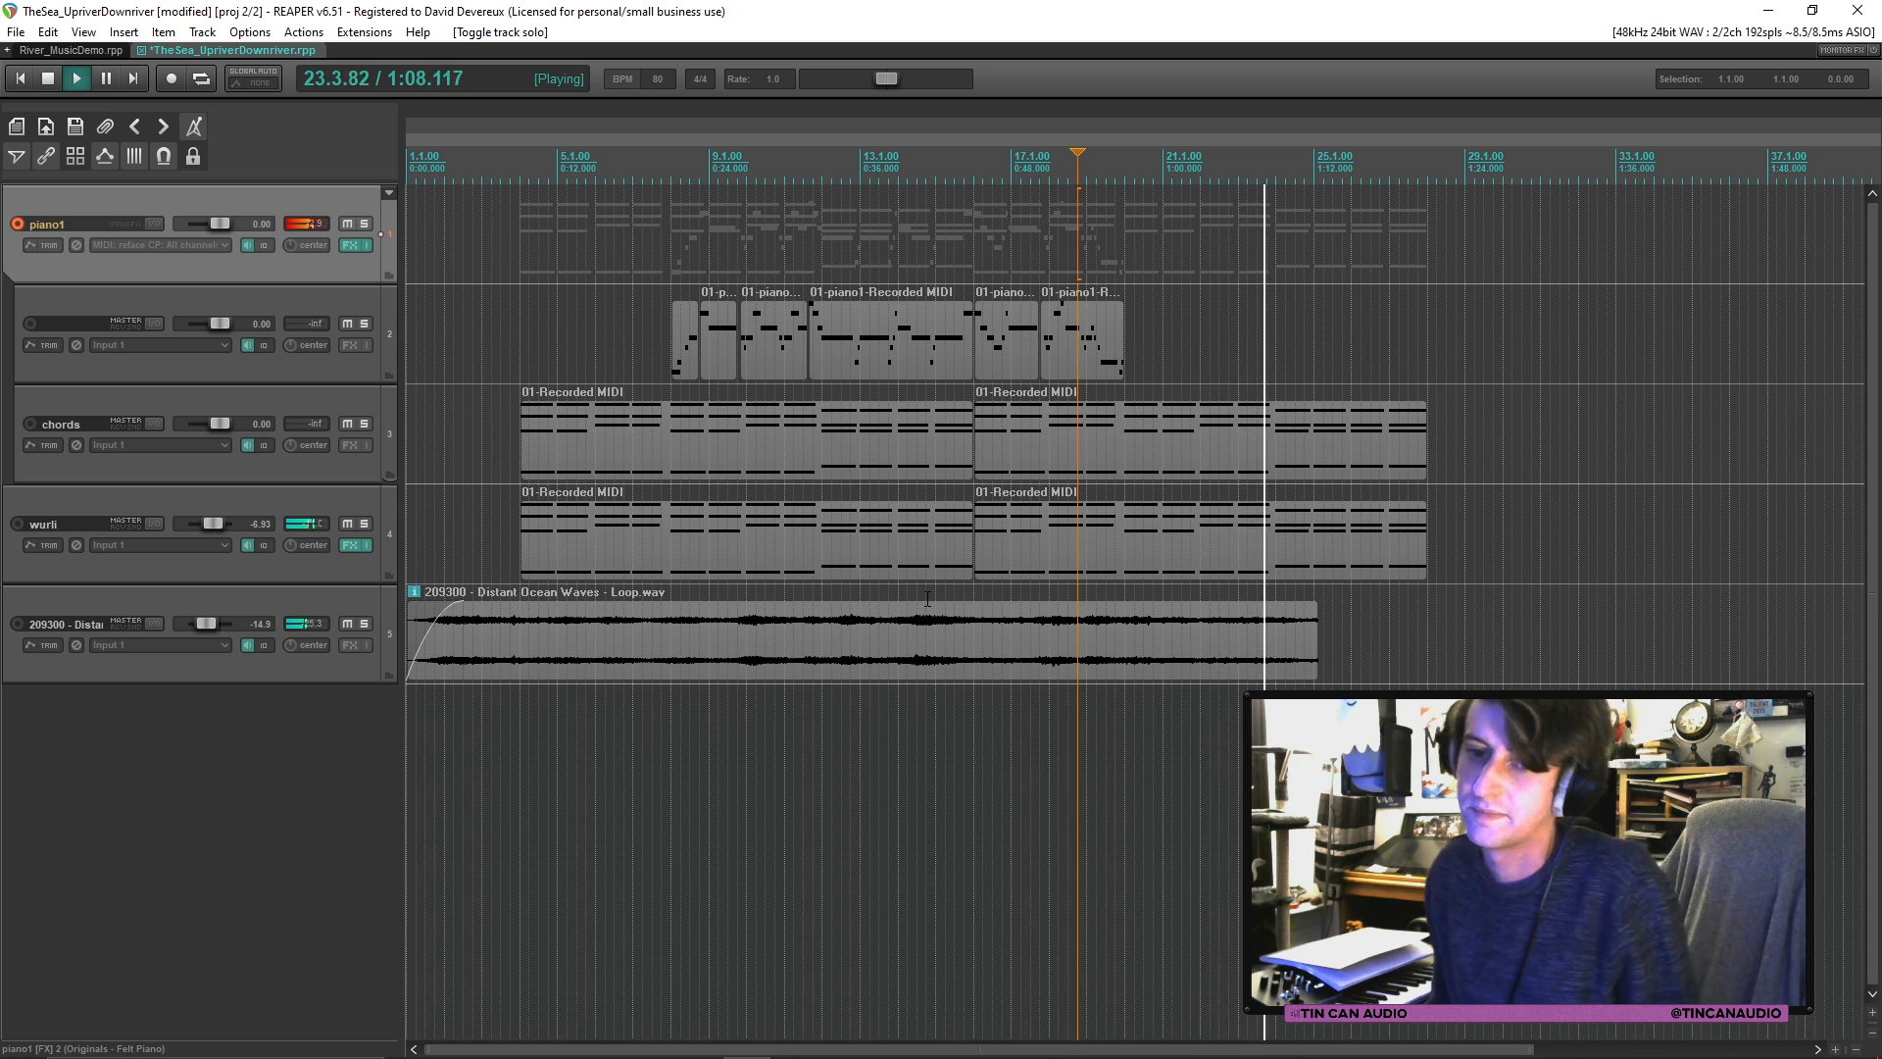
Step: Split the second chords and wurli items at bar 20, remove the middle four bars and start the closing phrase at bar 20
left_click(1049, 360)
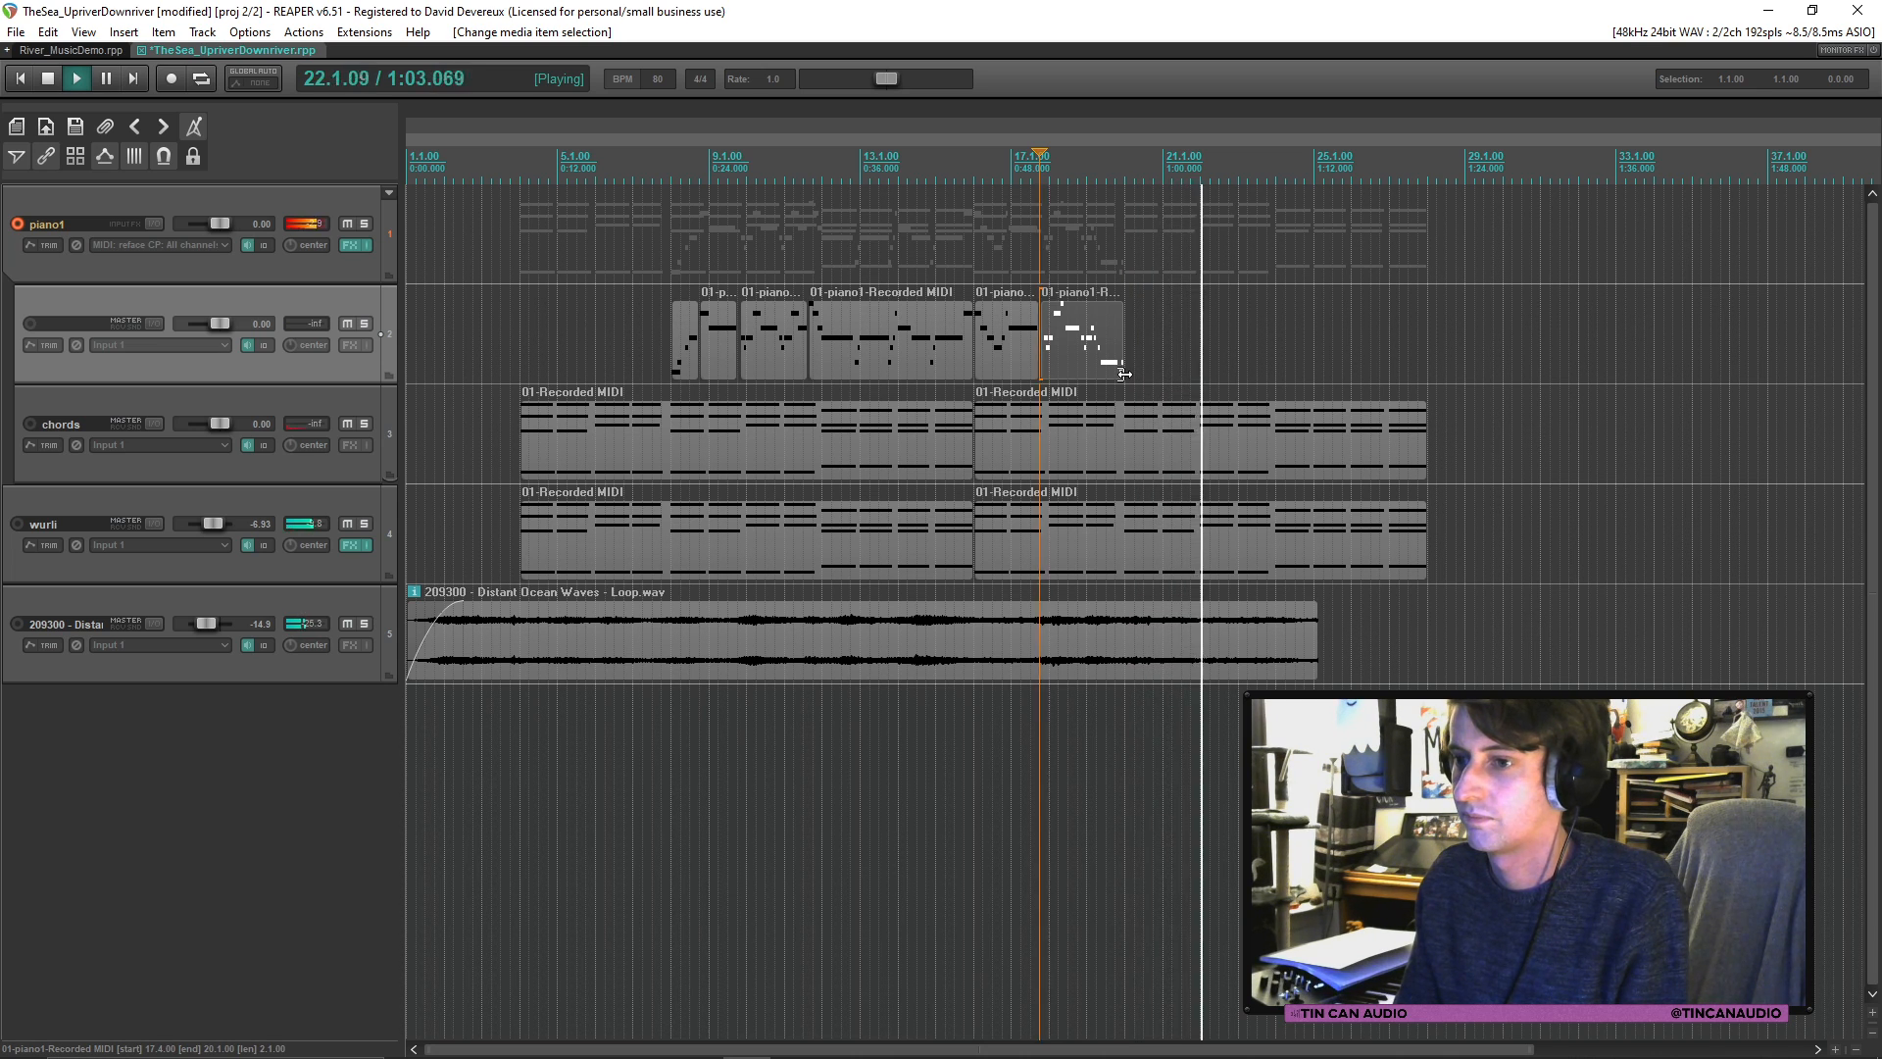
key("space")
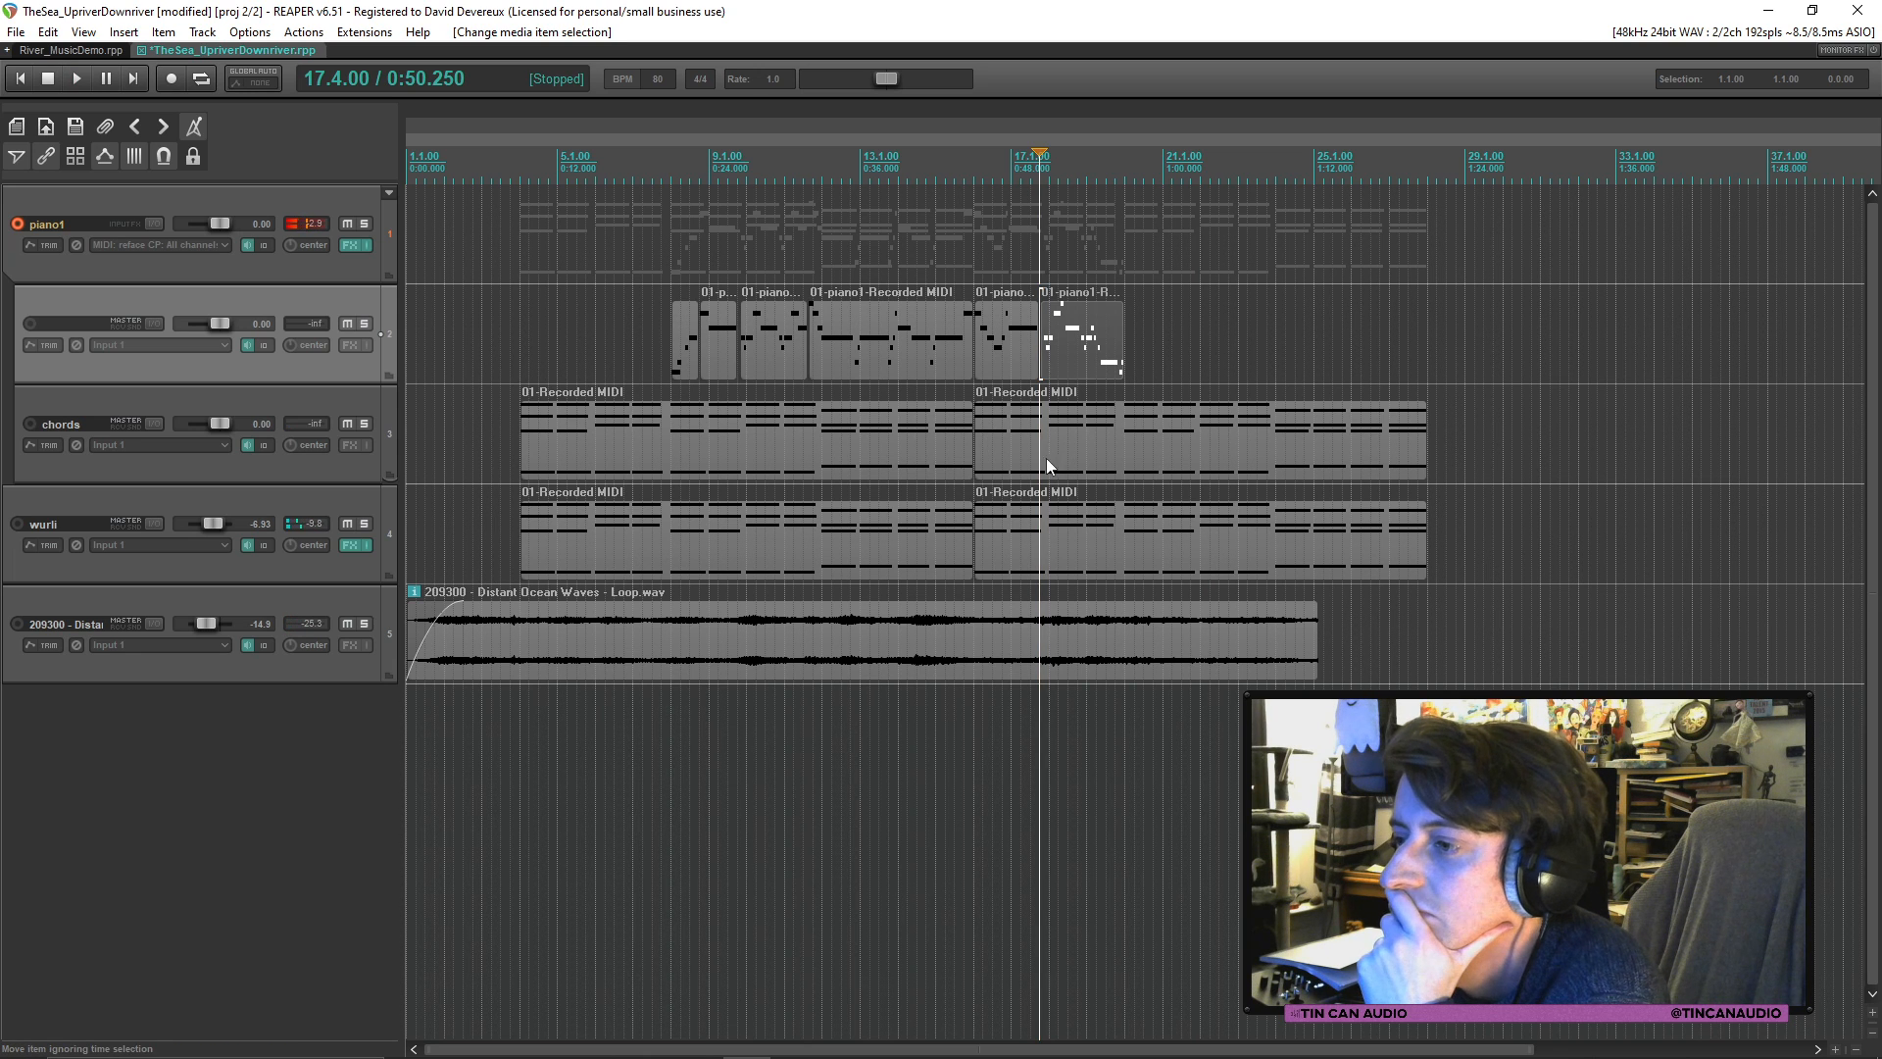
left_click(1125, 461)
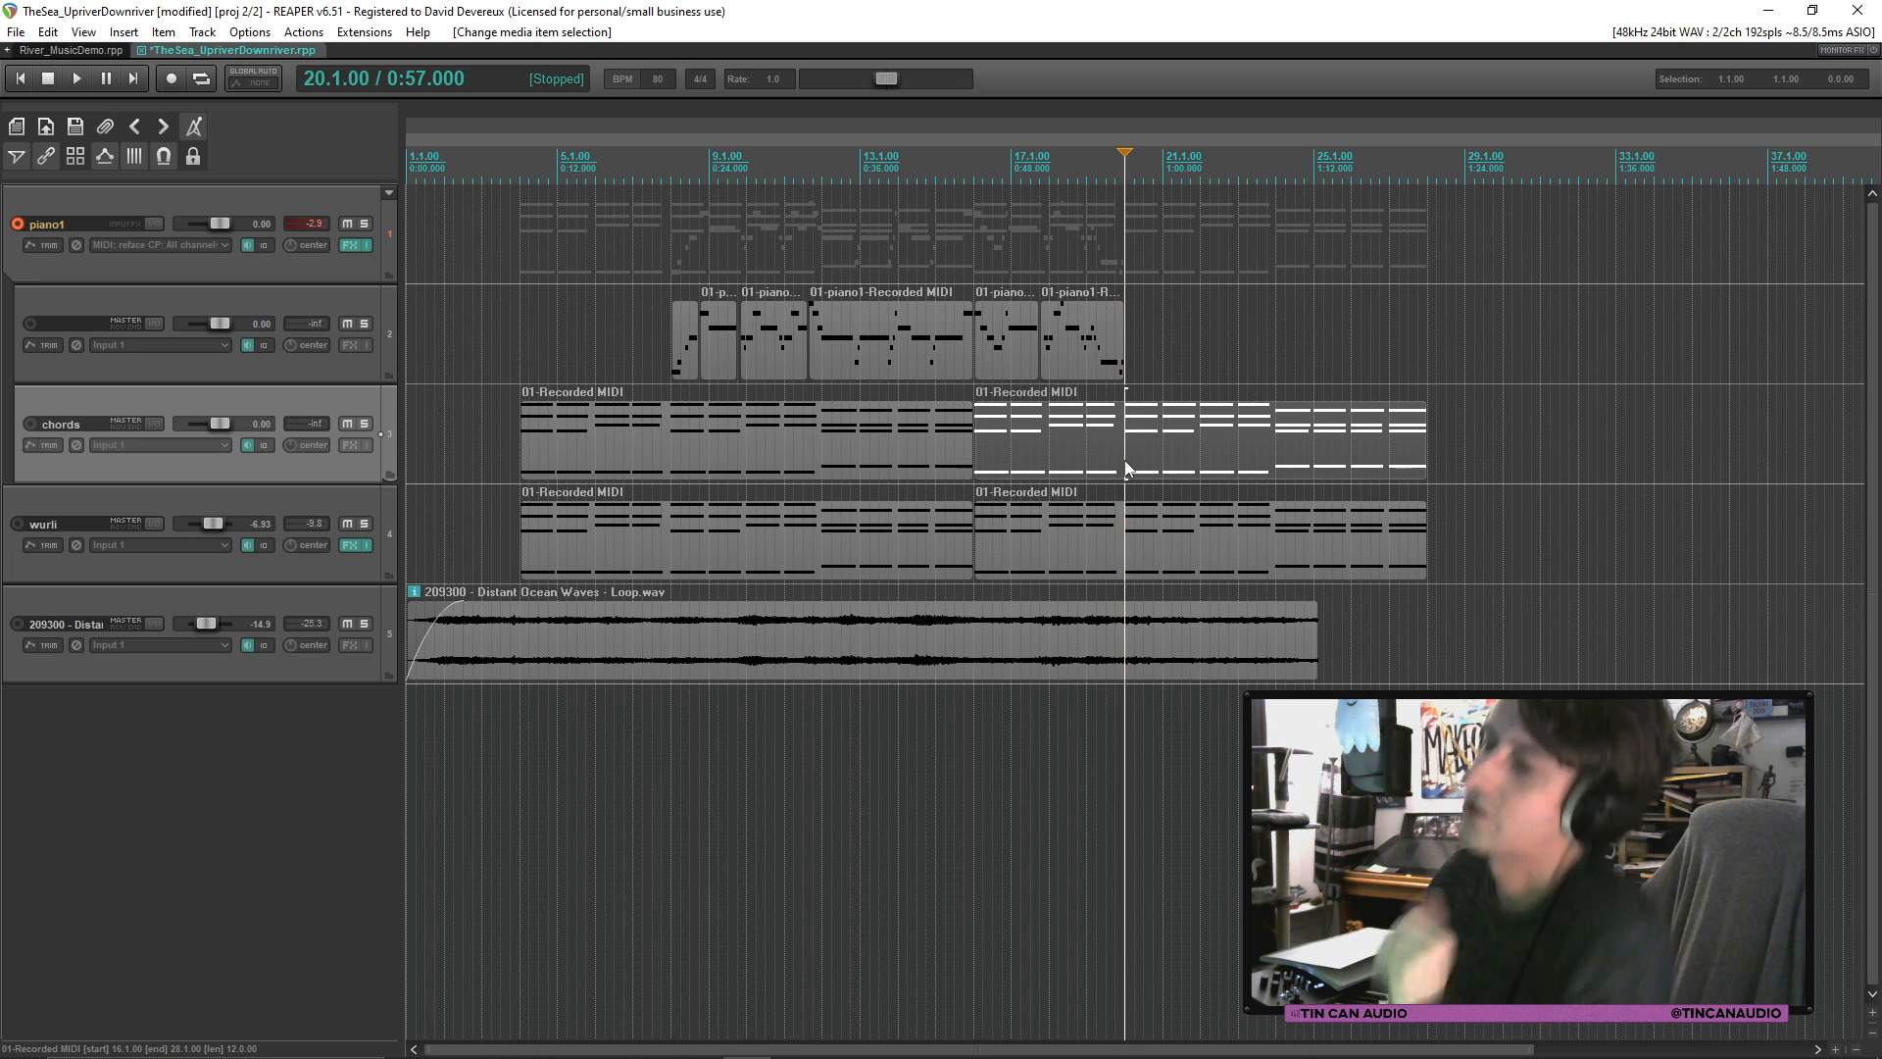
left_click(1126, 538, "ctrl")
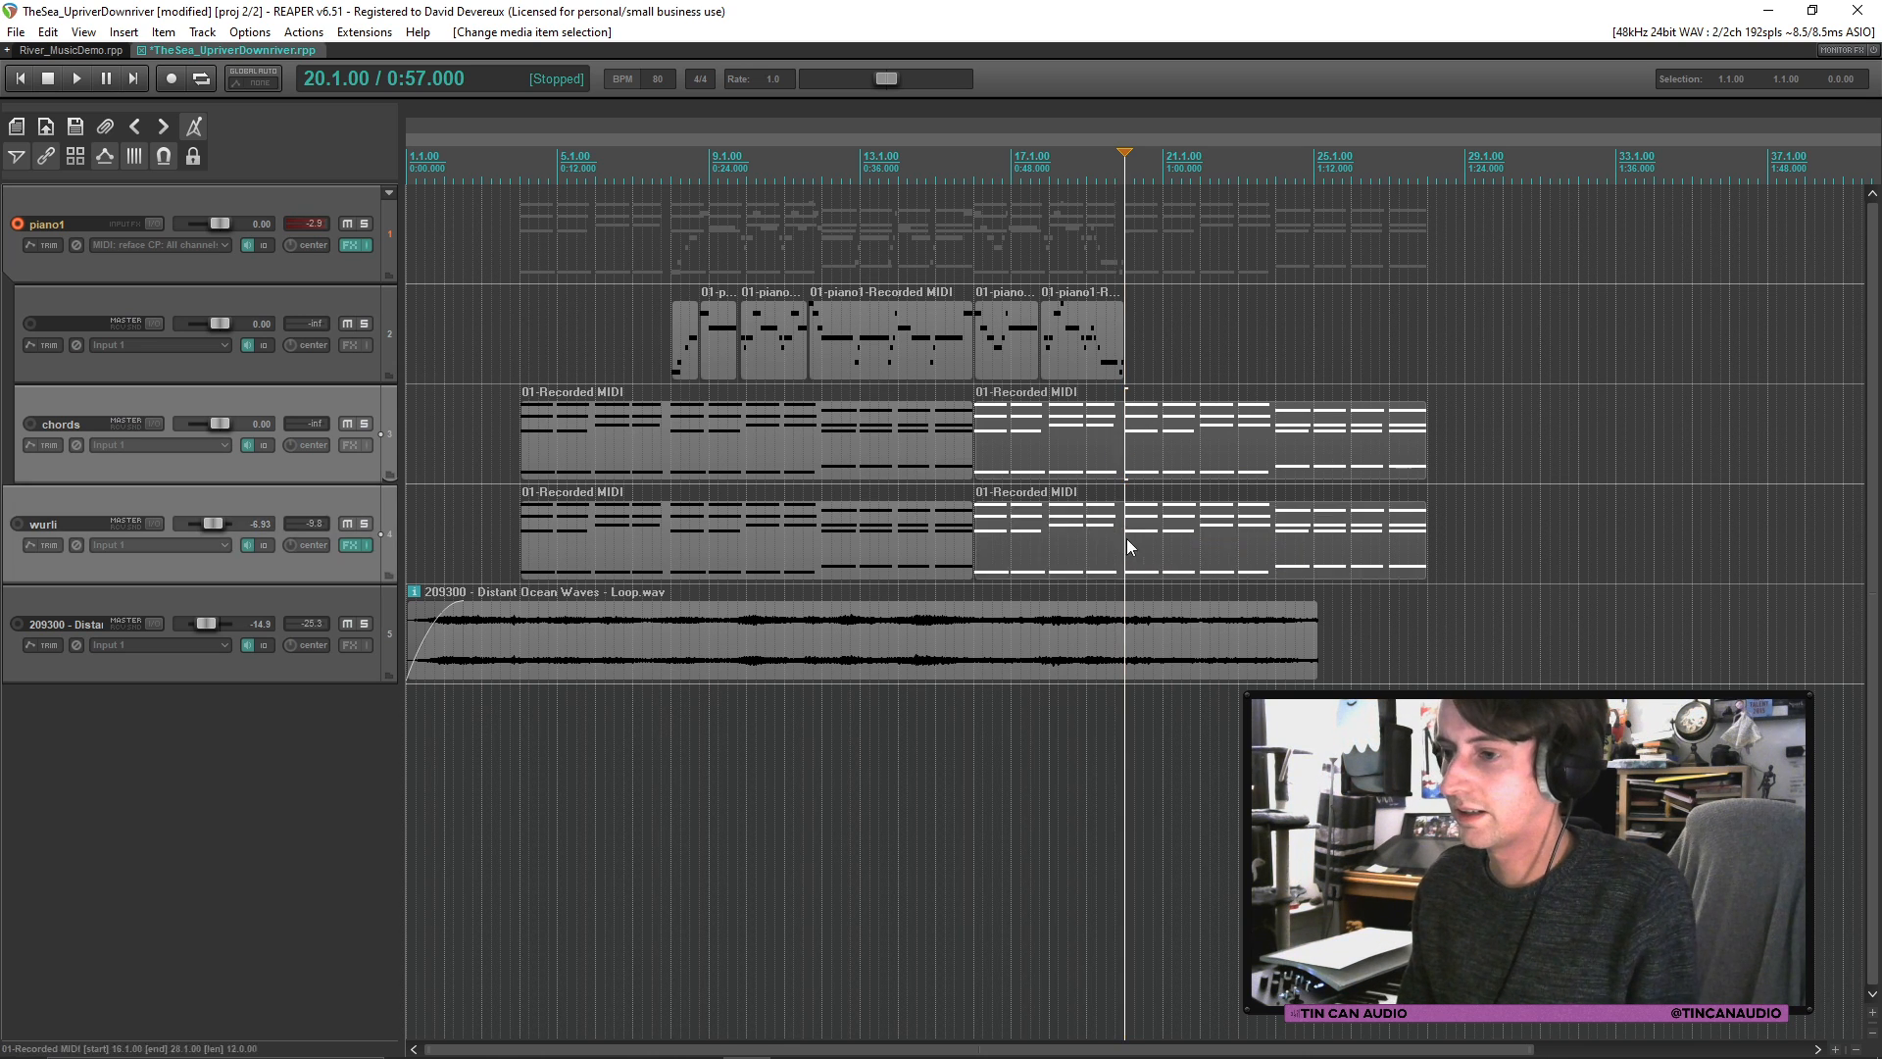
key("s")
mouse_move(1141, 461)
left_mouse_down()
mouse_move(1314, 460)
mouse_move(1162, 461)
left_mouse_up()
Step: Save the project, play the shortened section from 18.3.00, and replay the melody from bar 8
left_click(1063, 431)
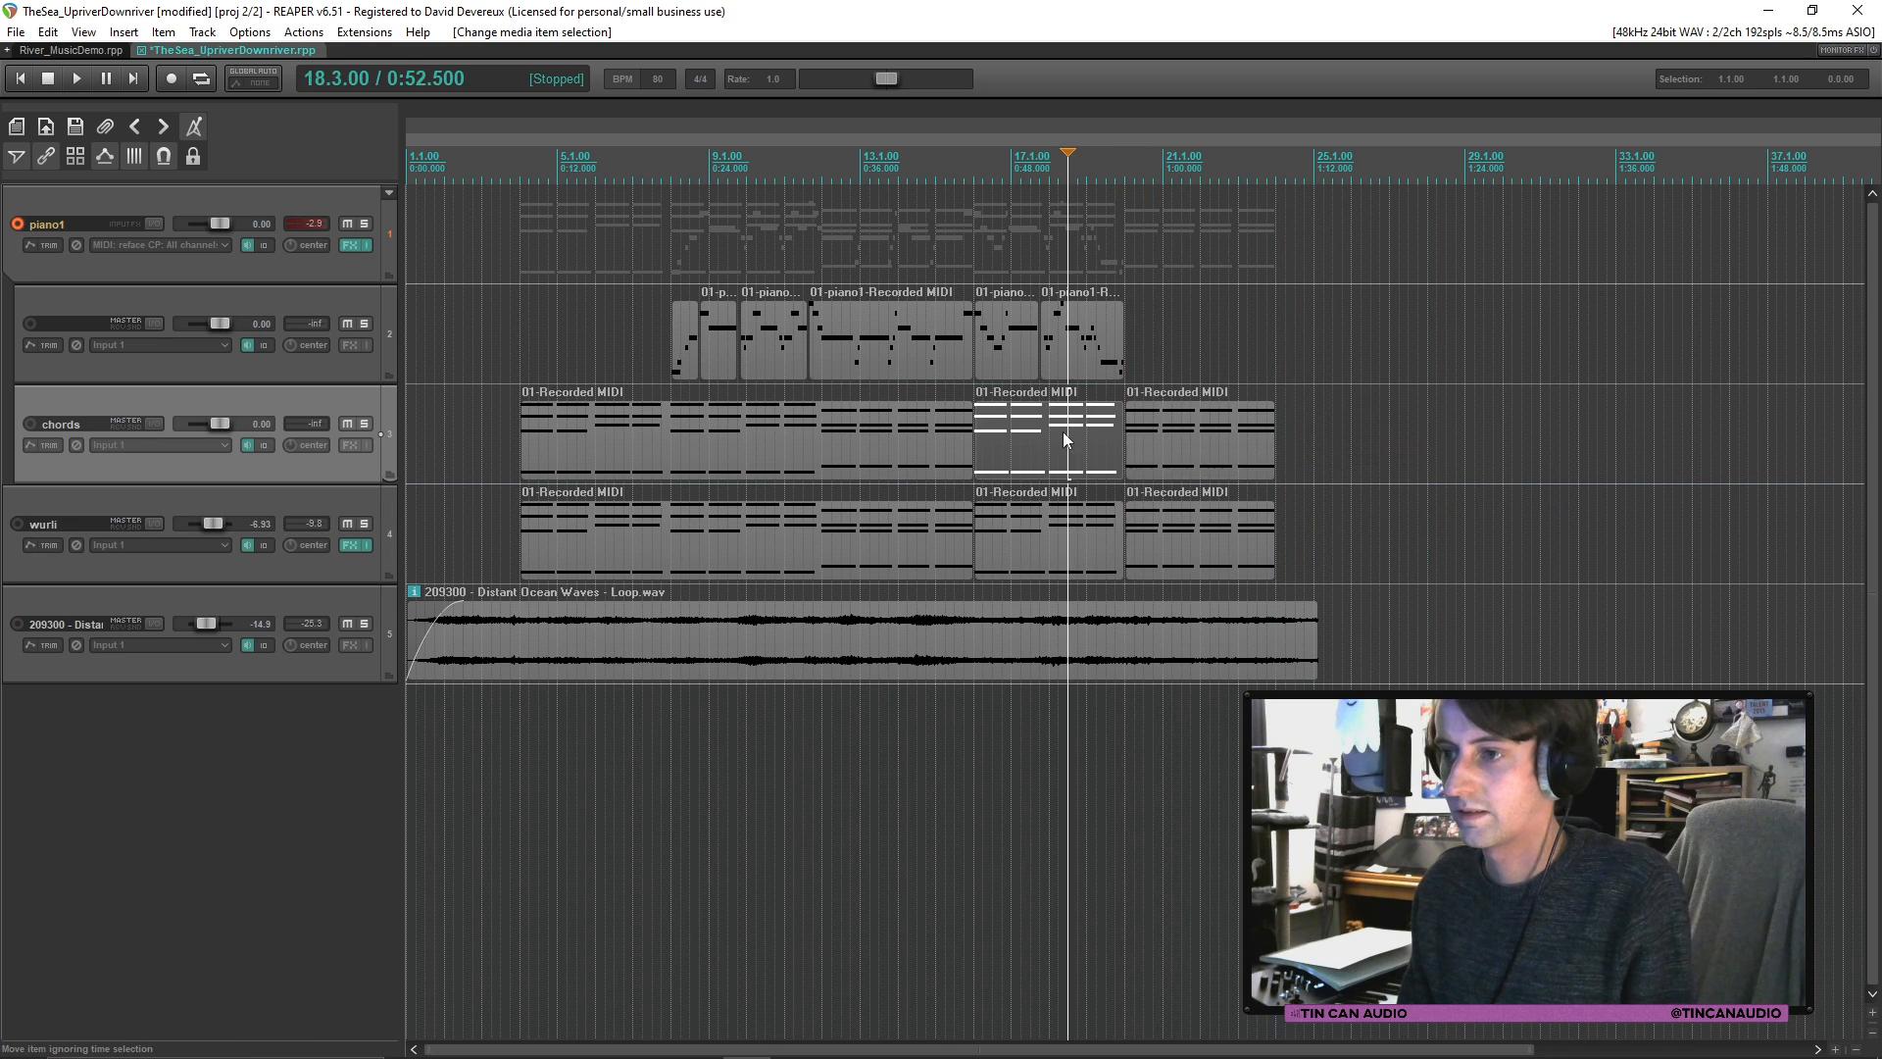
key("space")
key("space")
key("ctrl+s")
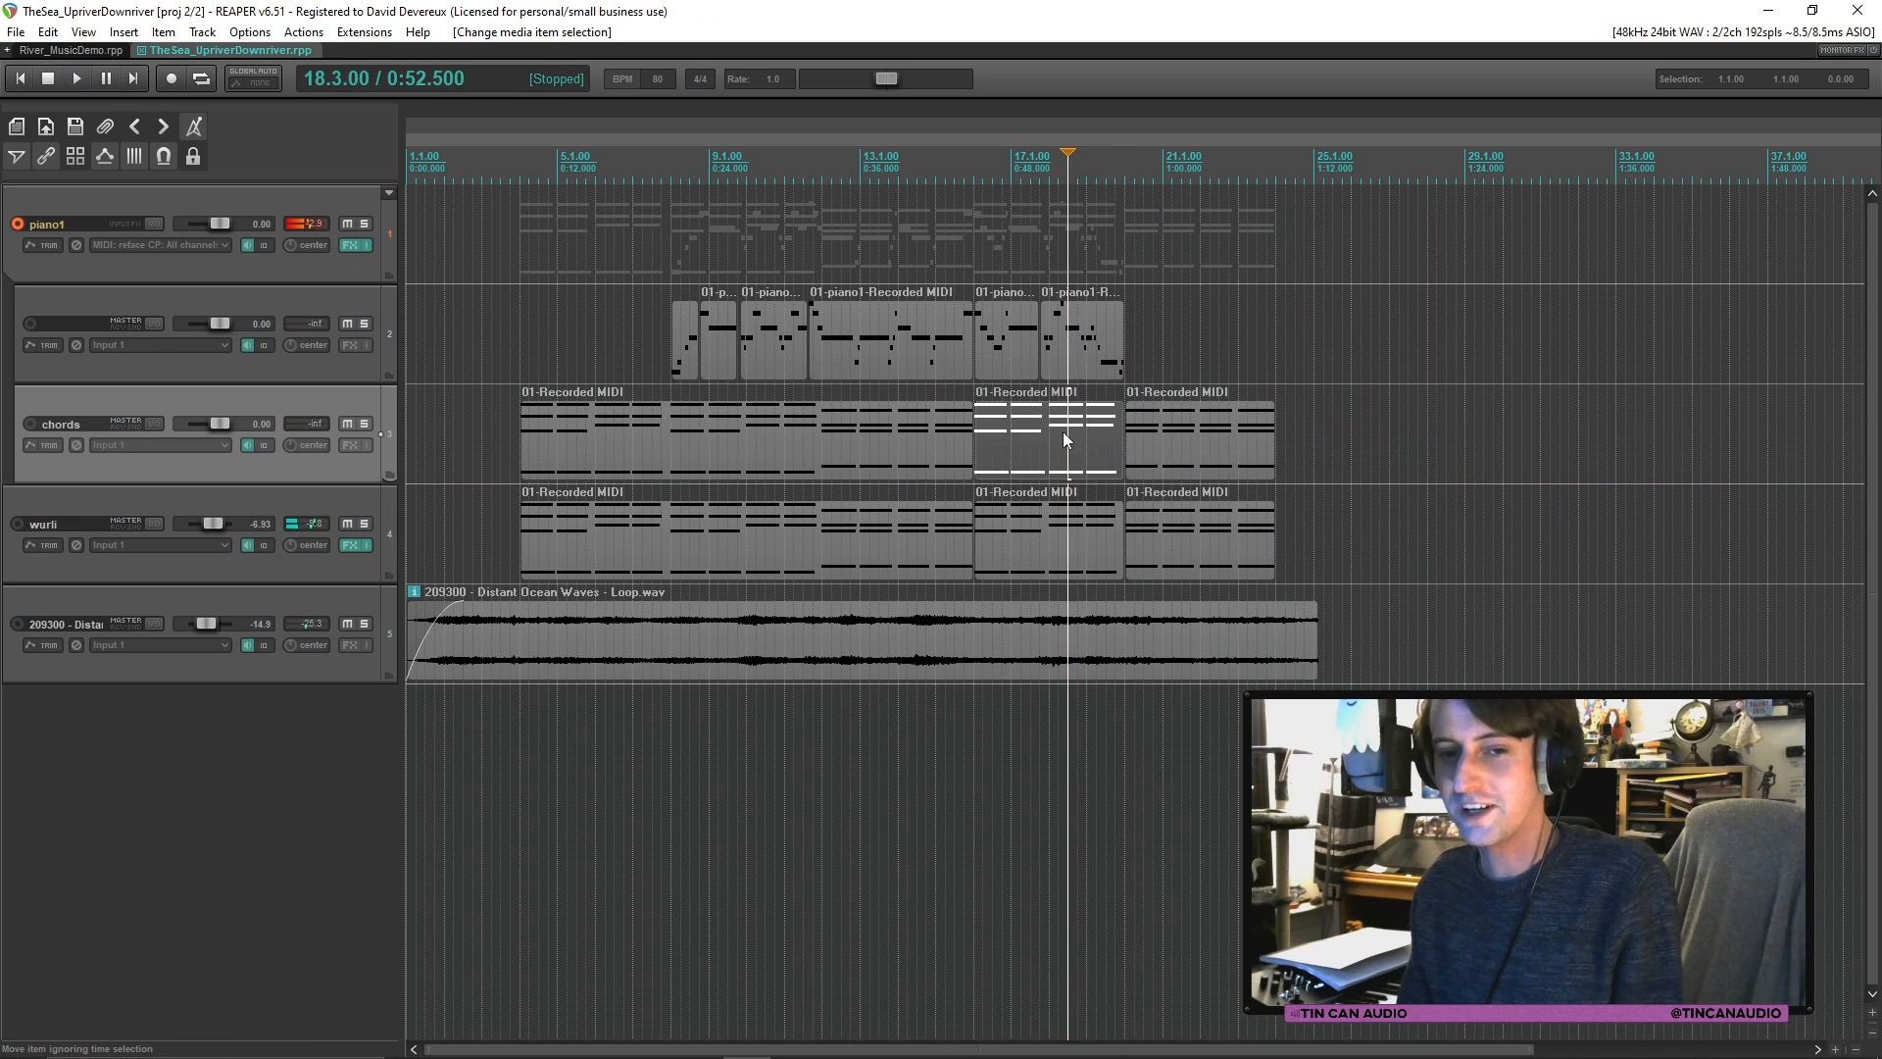
key("space")
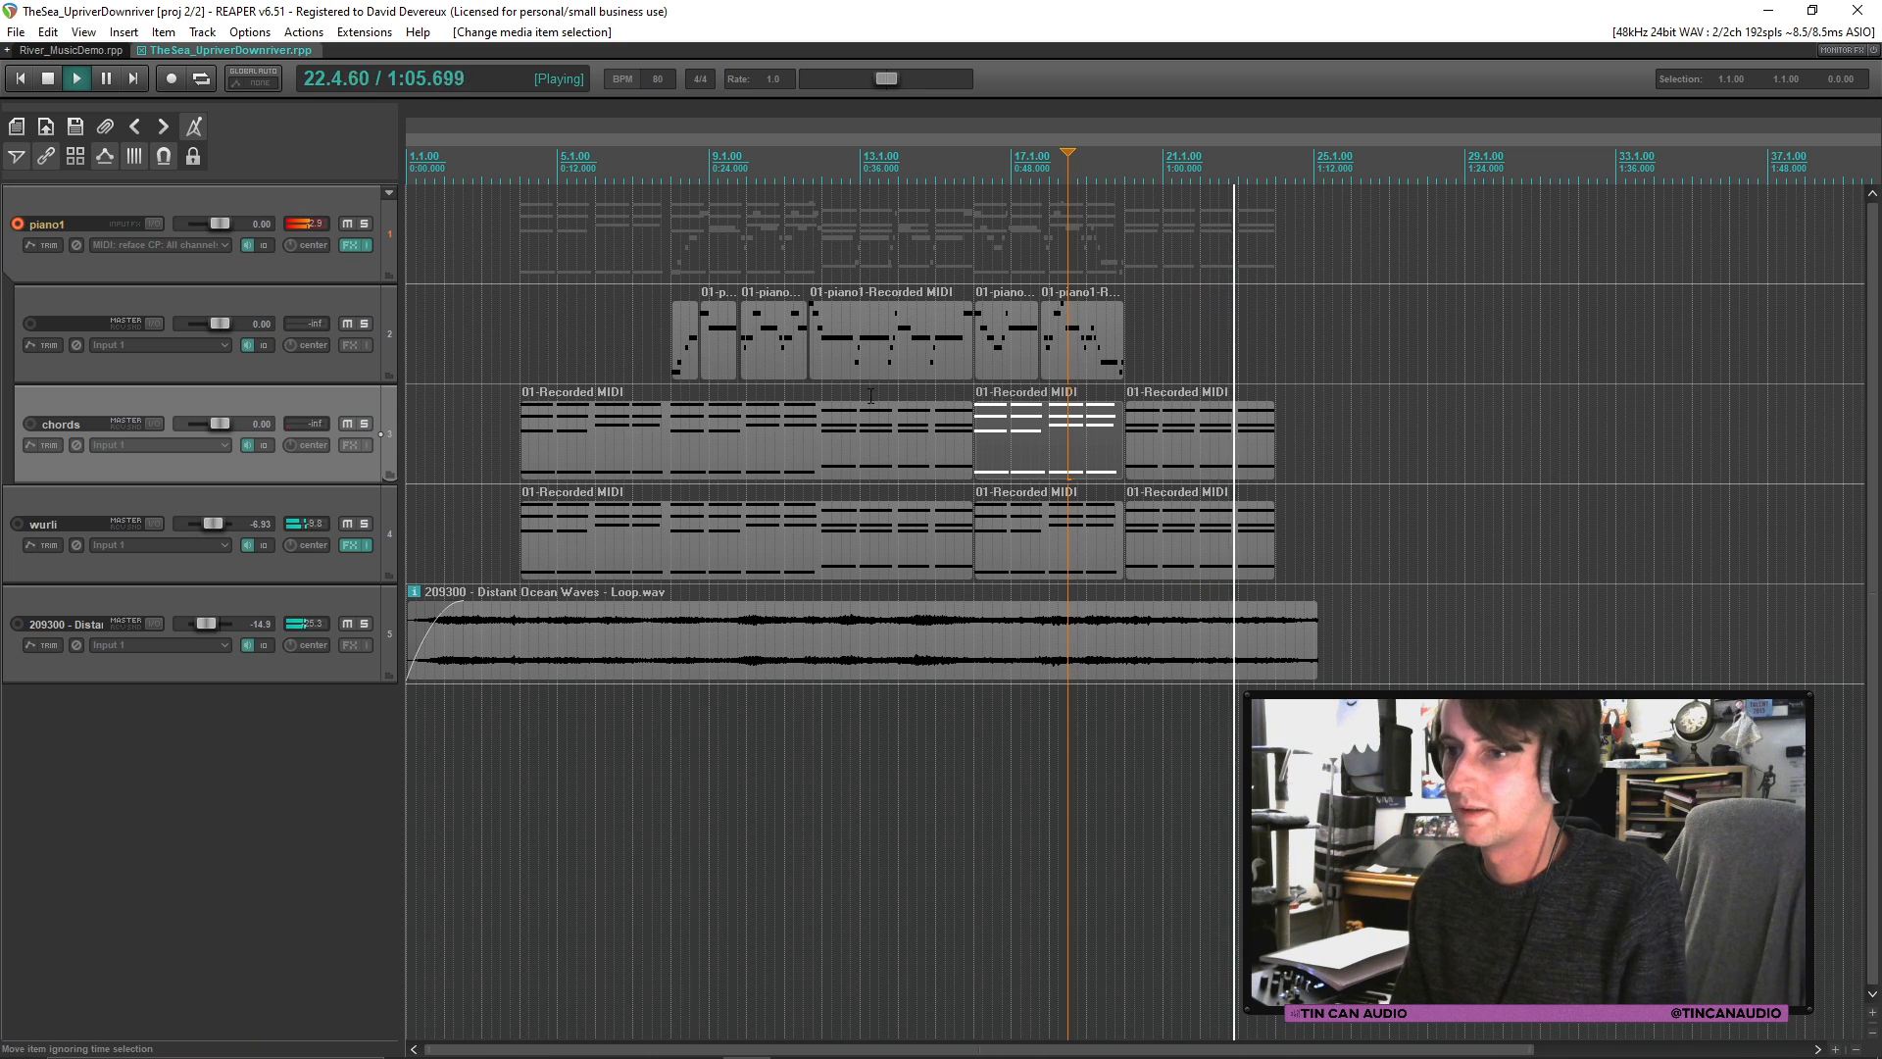
left_click(669, 370)
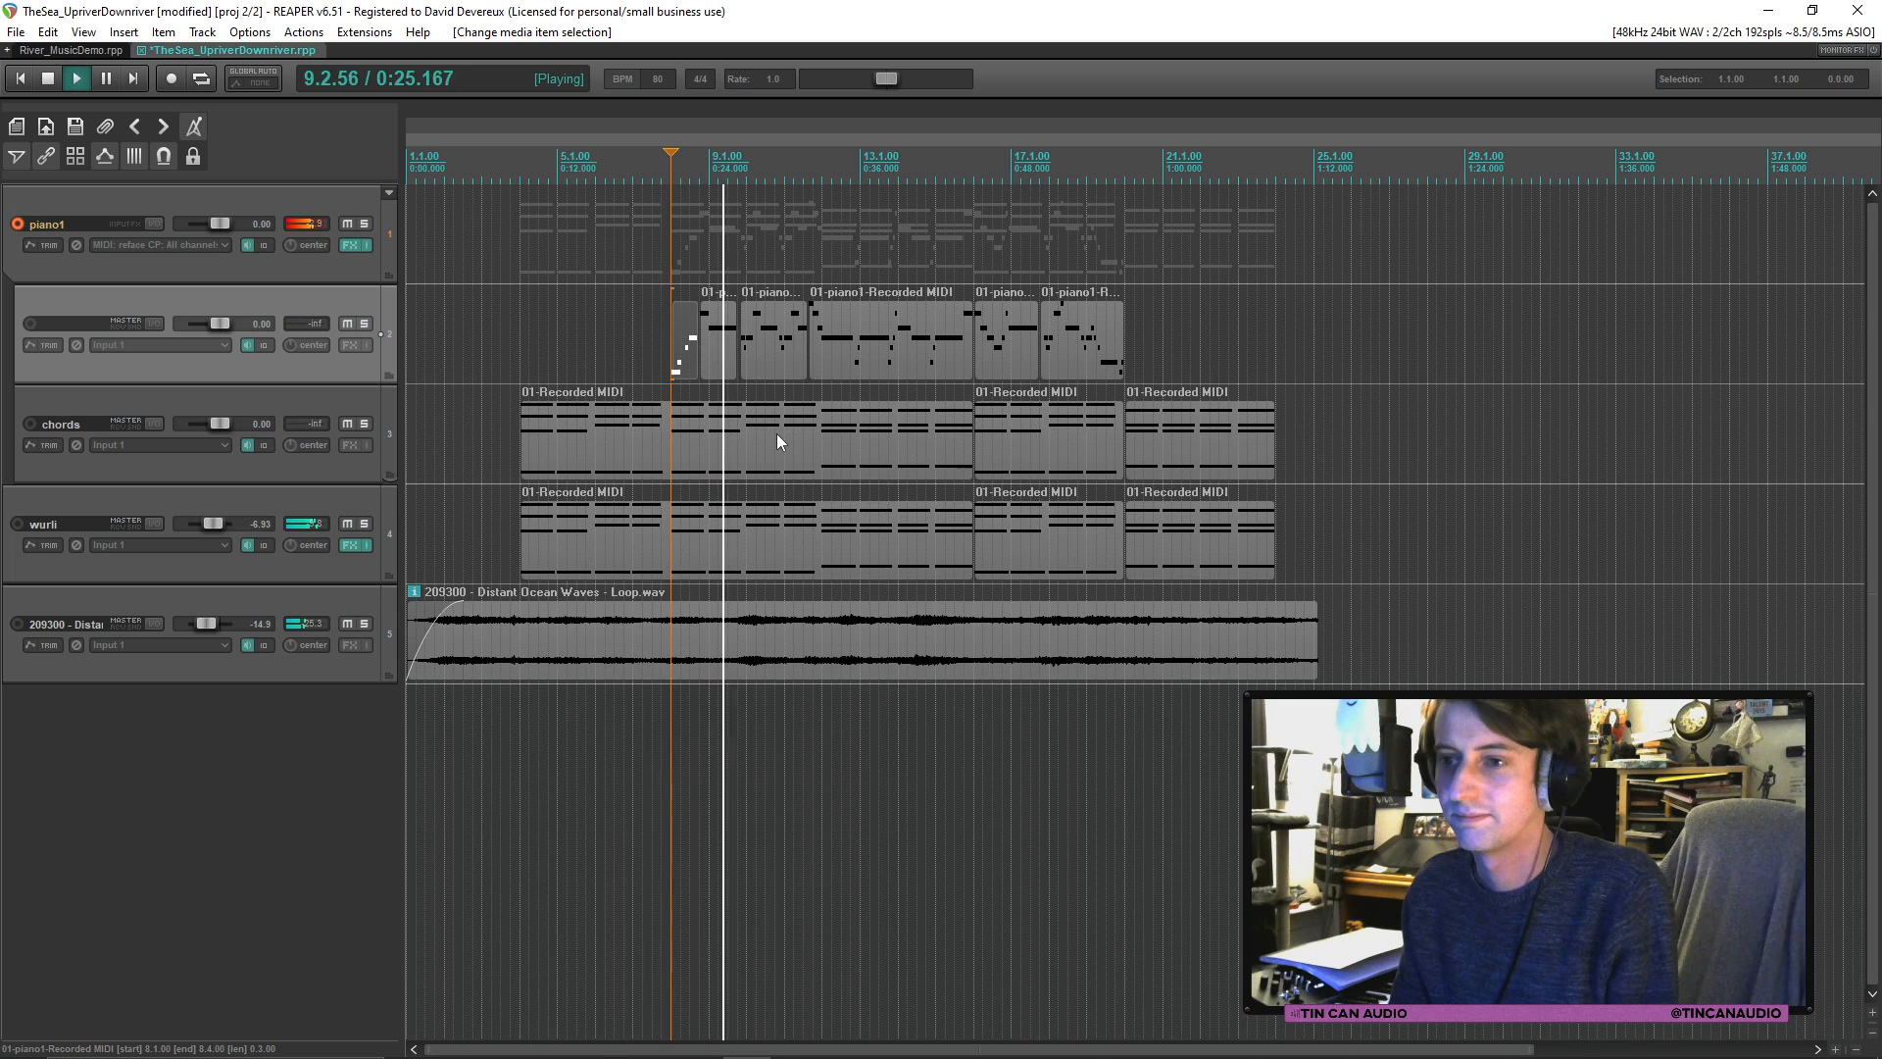
key("space")
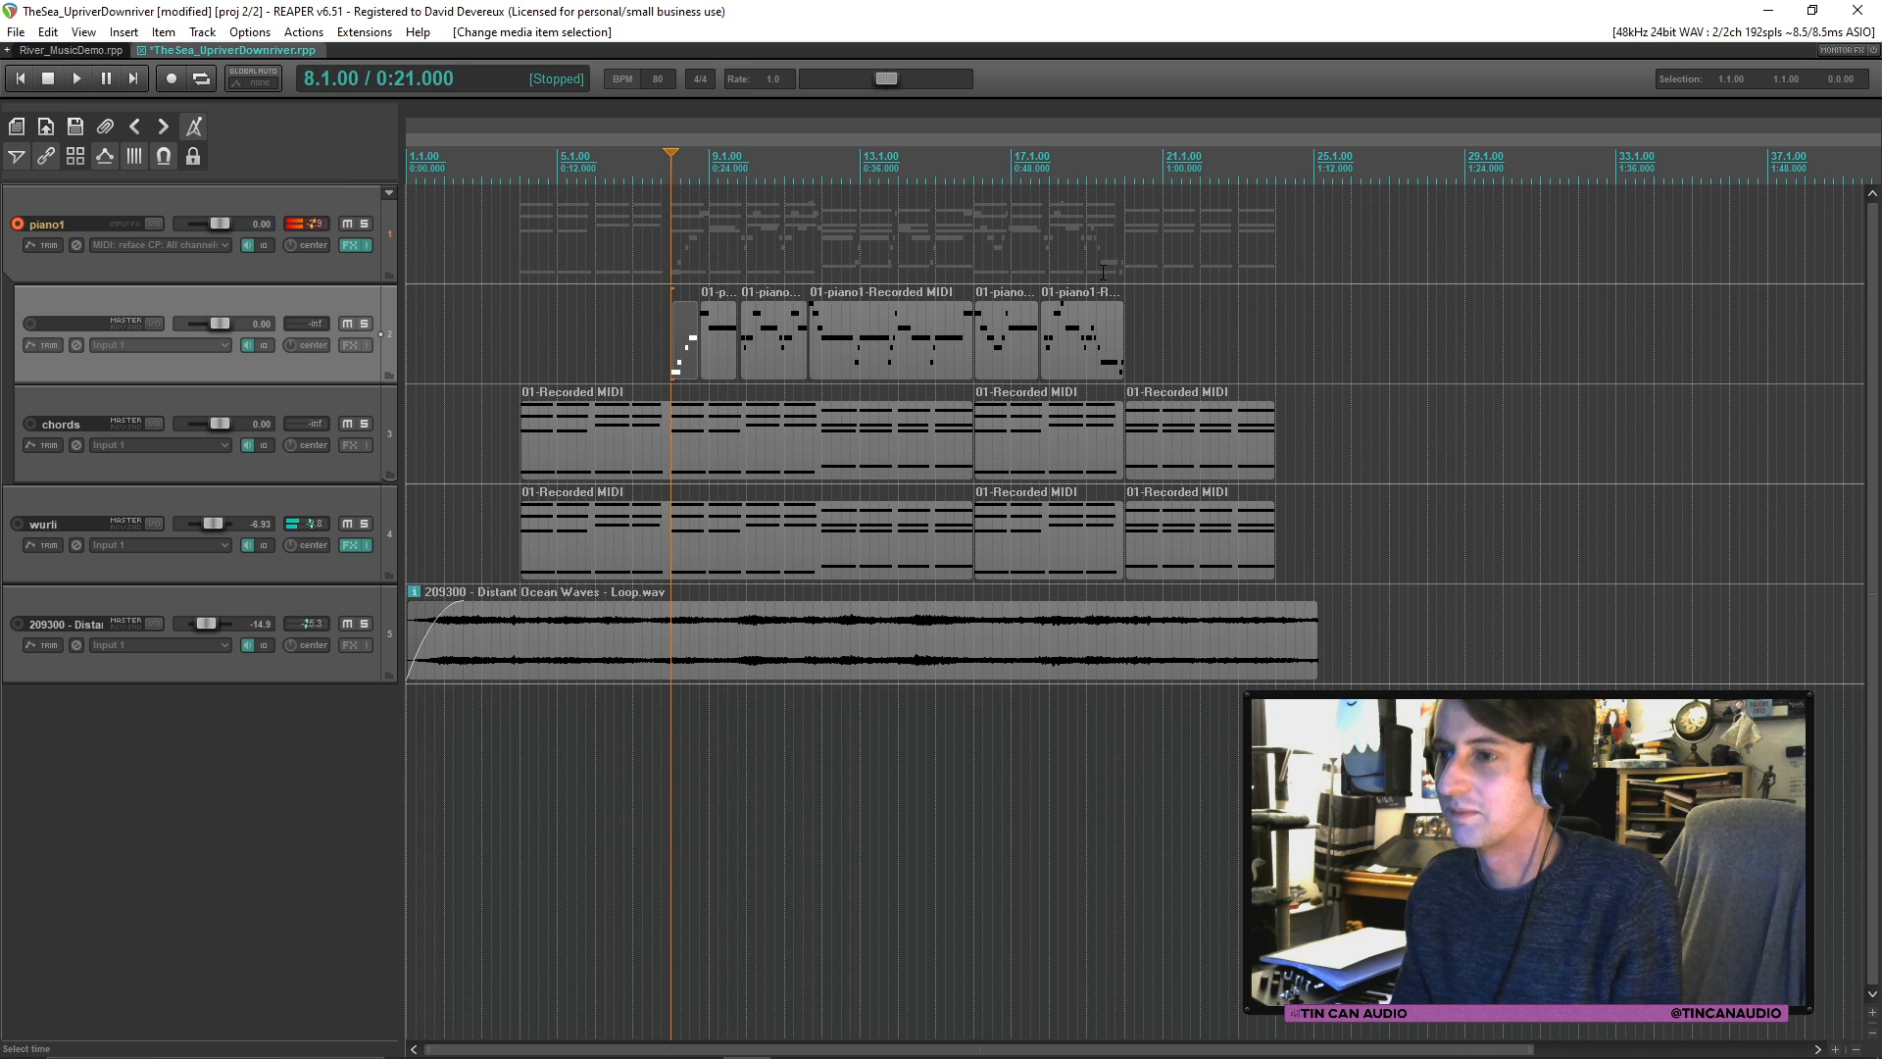
Step: Try recording a short piano1 take from 19.2.00 and delete the recorded file
left_click(1096, 263)
key("ctrl+r")
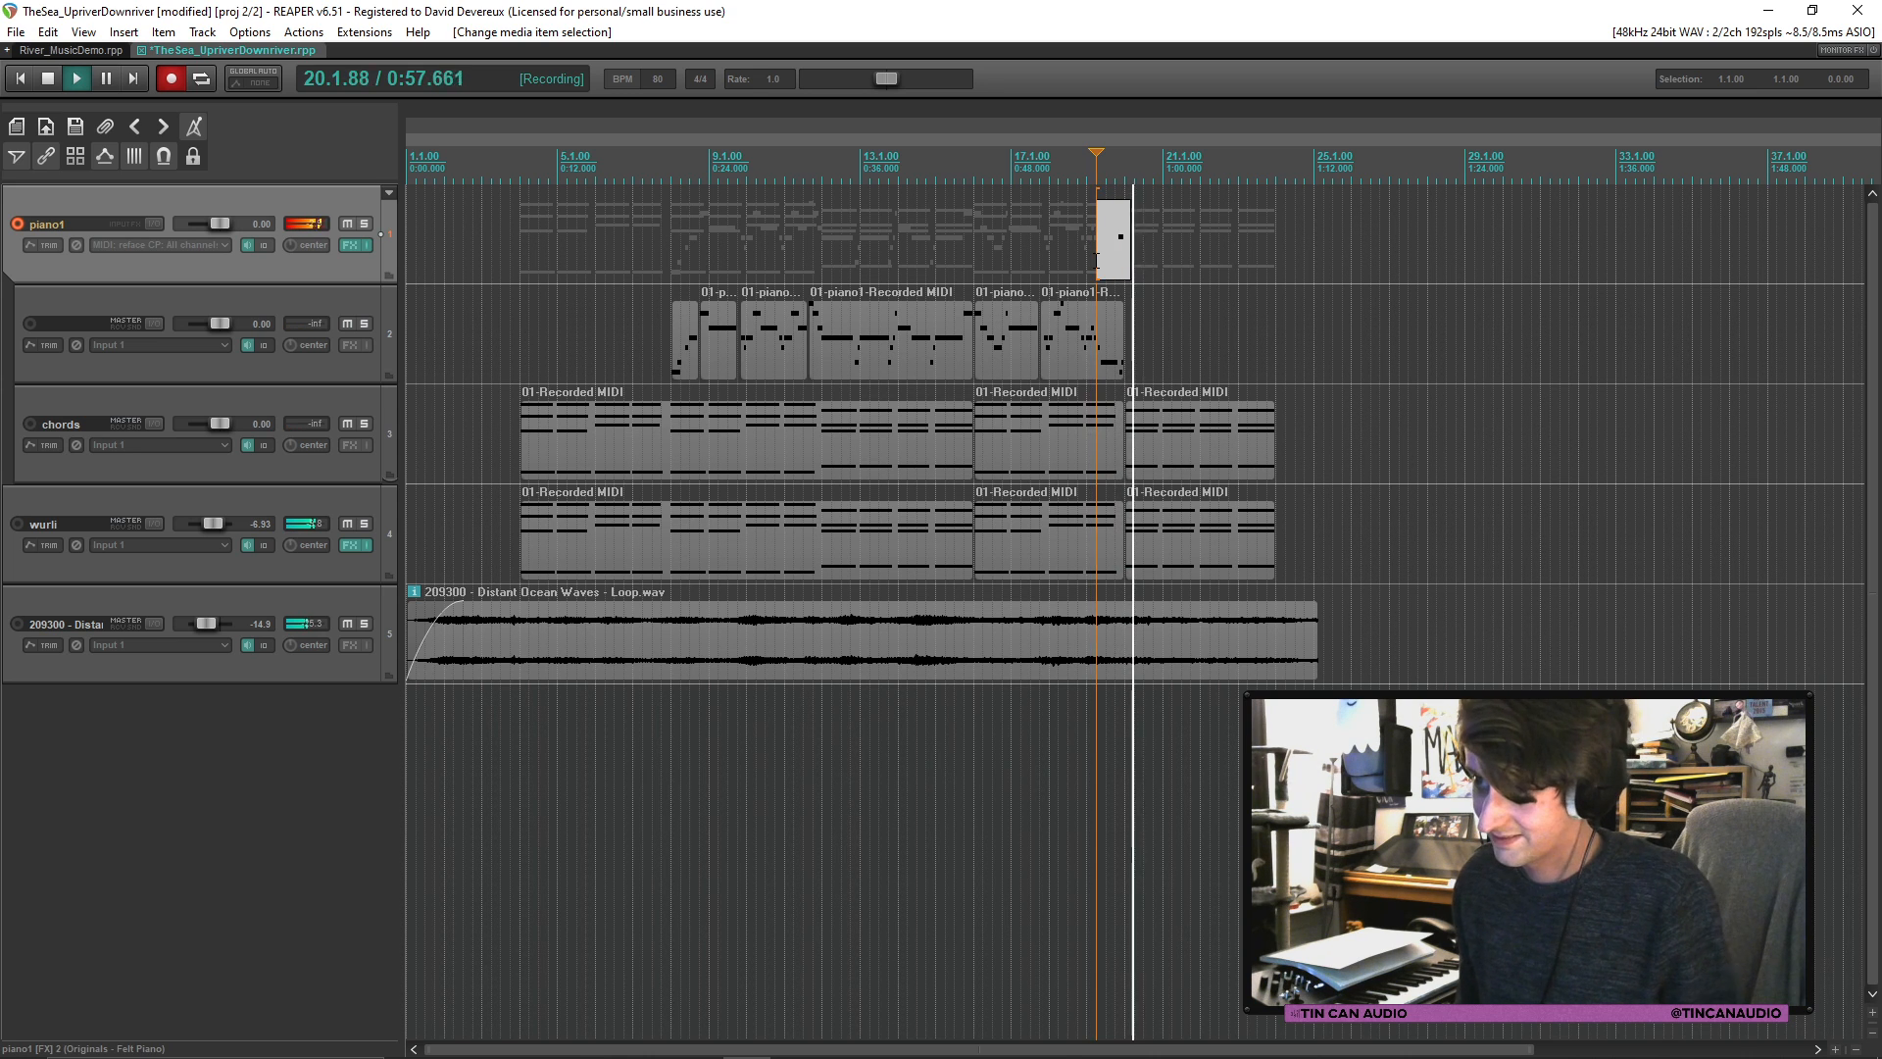
key("space")
left_click(1127, 645)
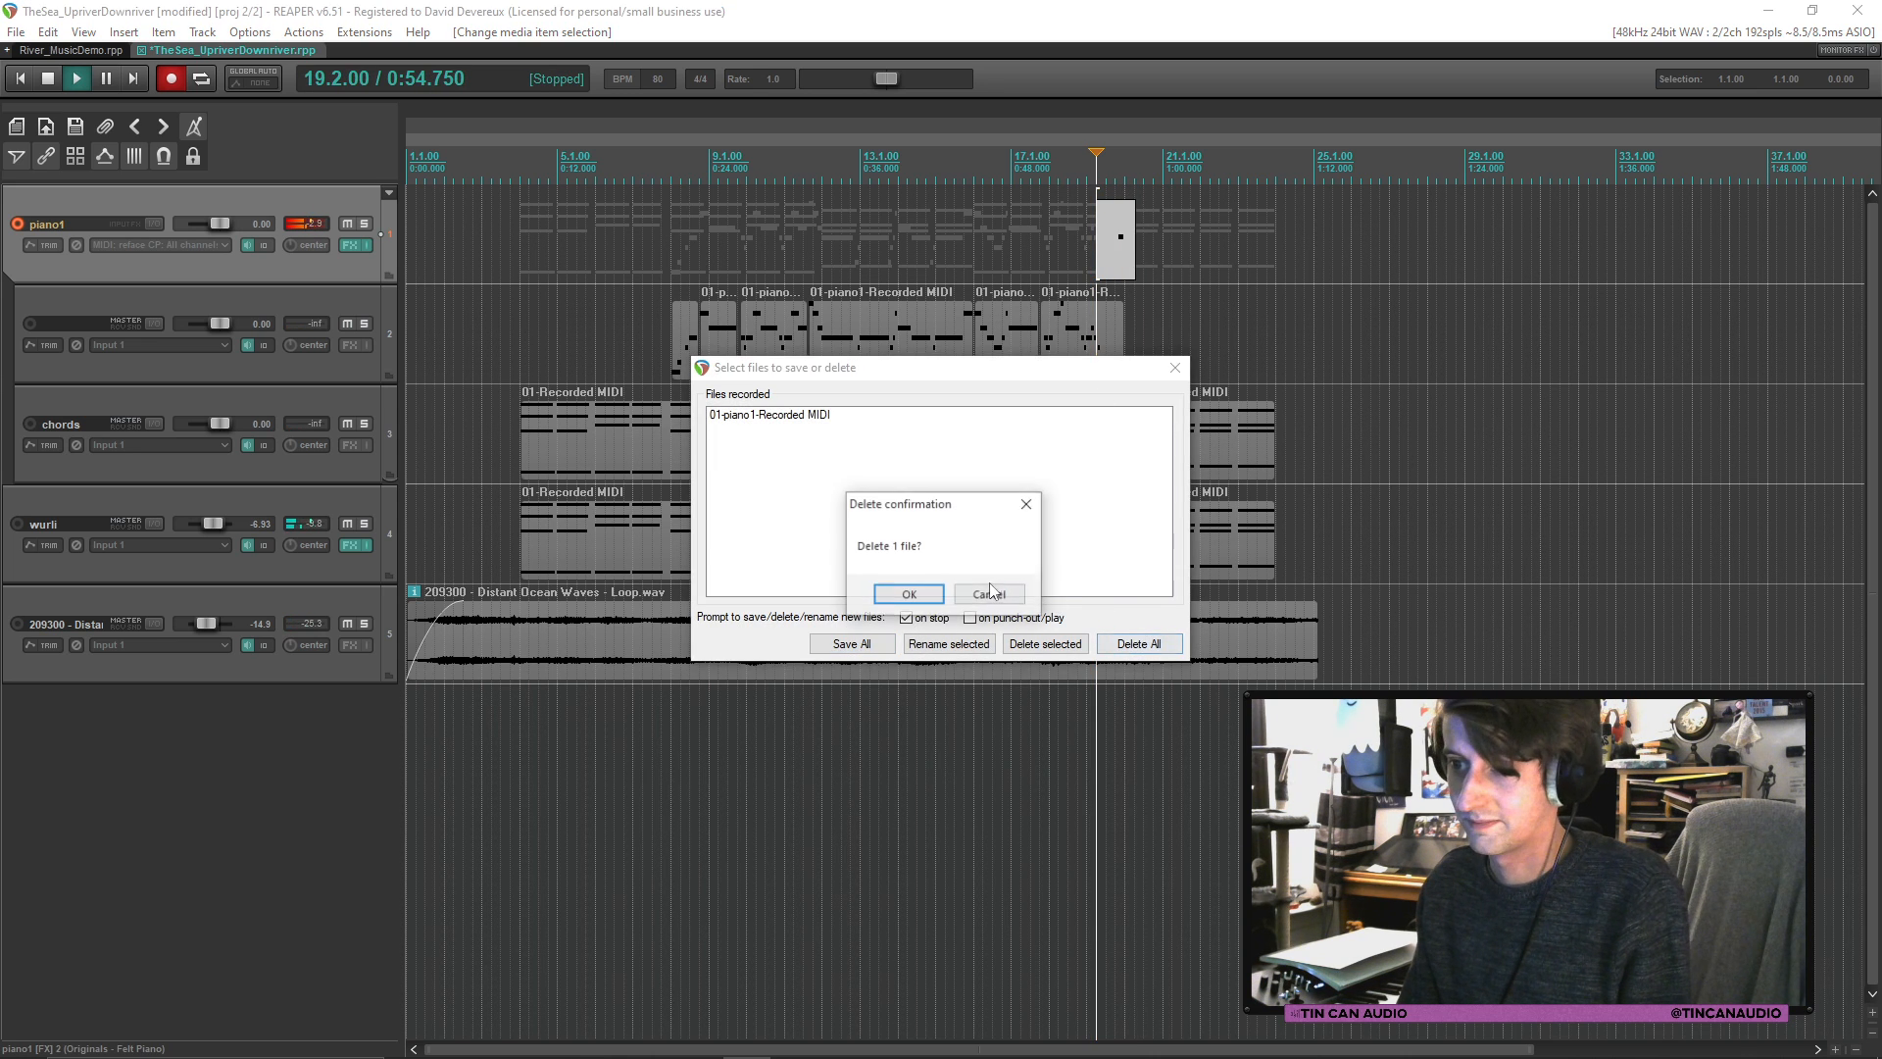
left_click(910, 596)
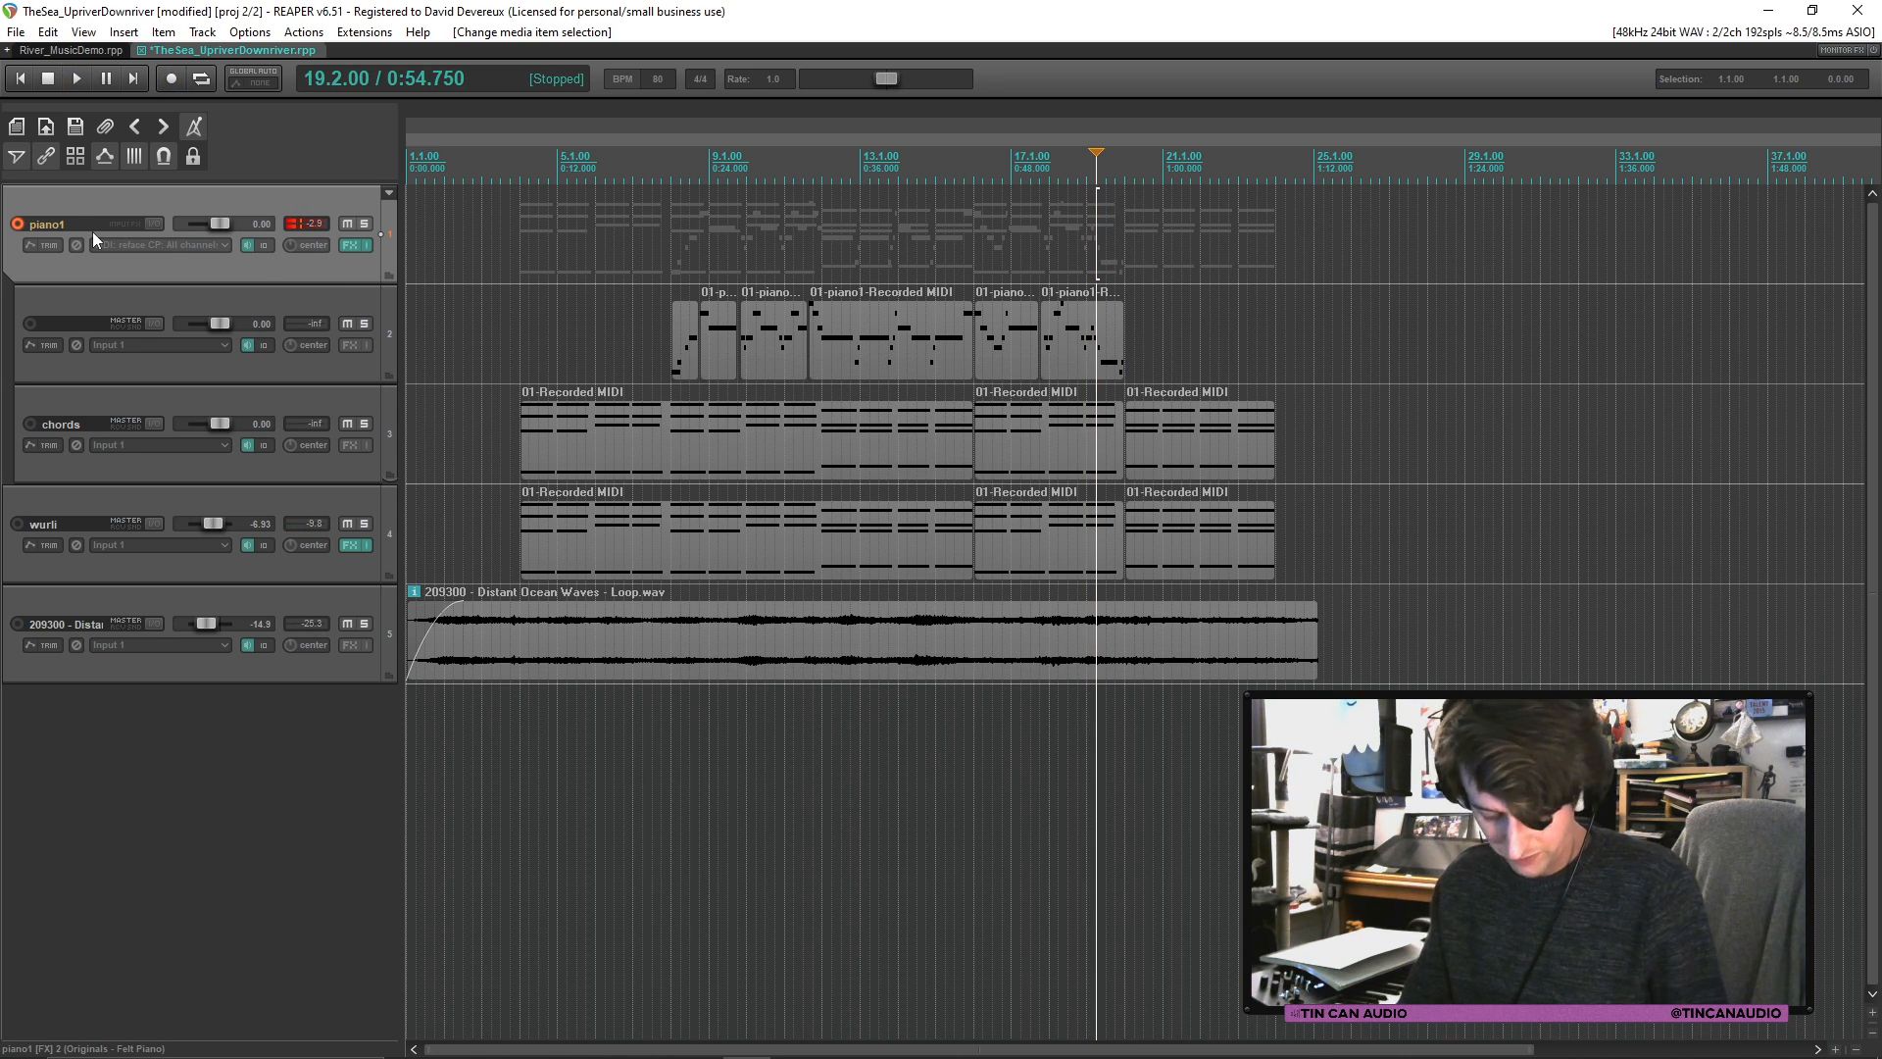
Step: Record a piano1 melody phrase from 19.2.00 up to about bar 24 and keep the take
key("ctrl+r")
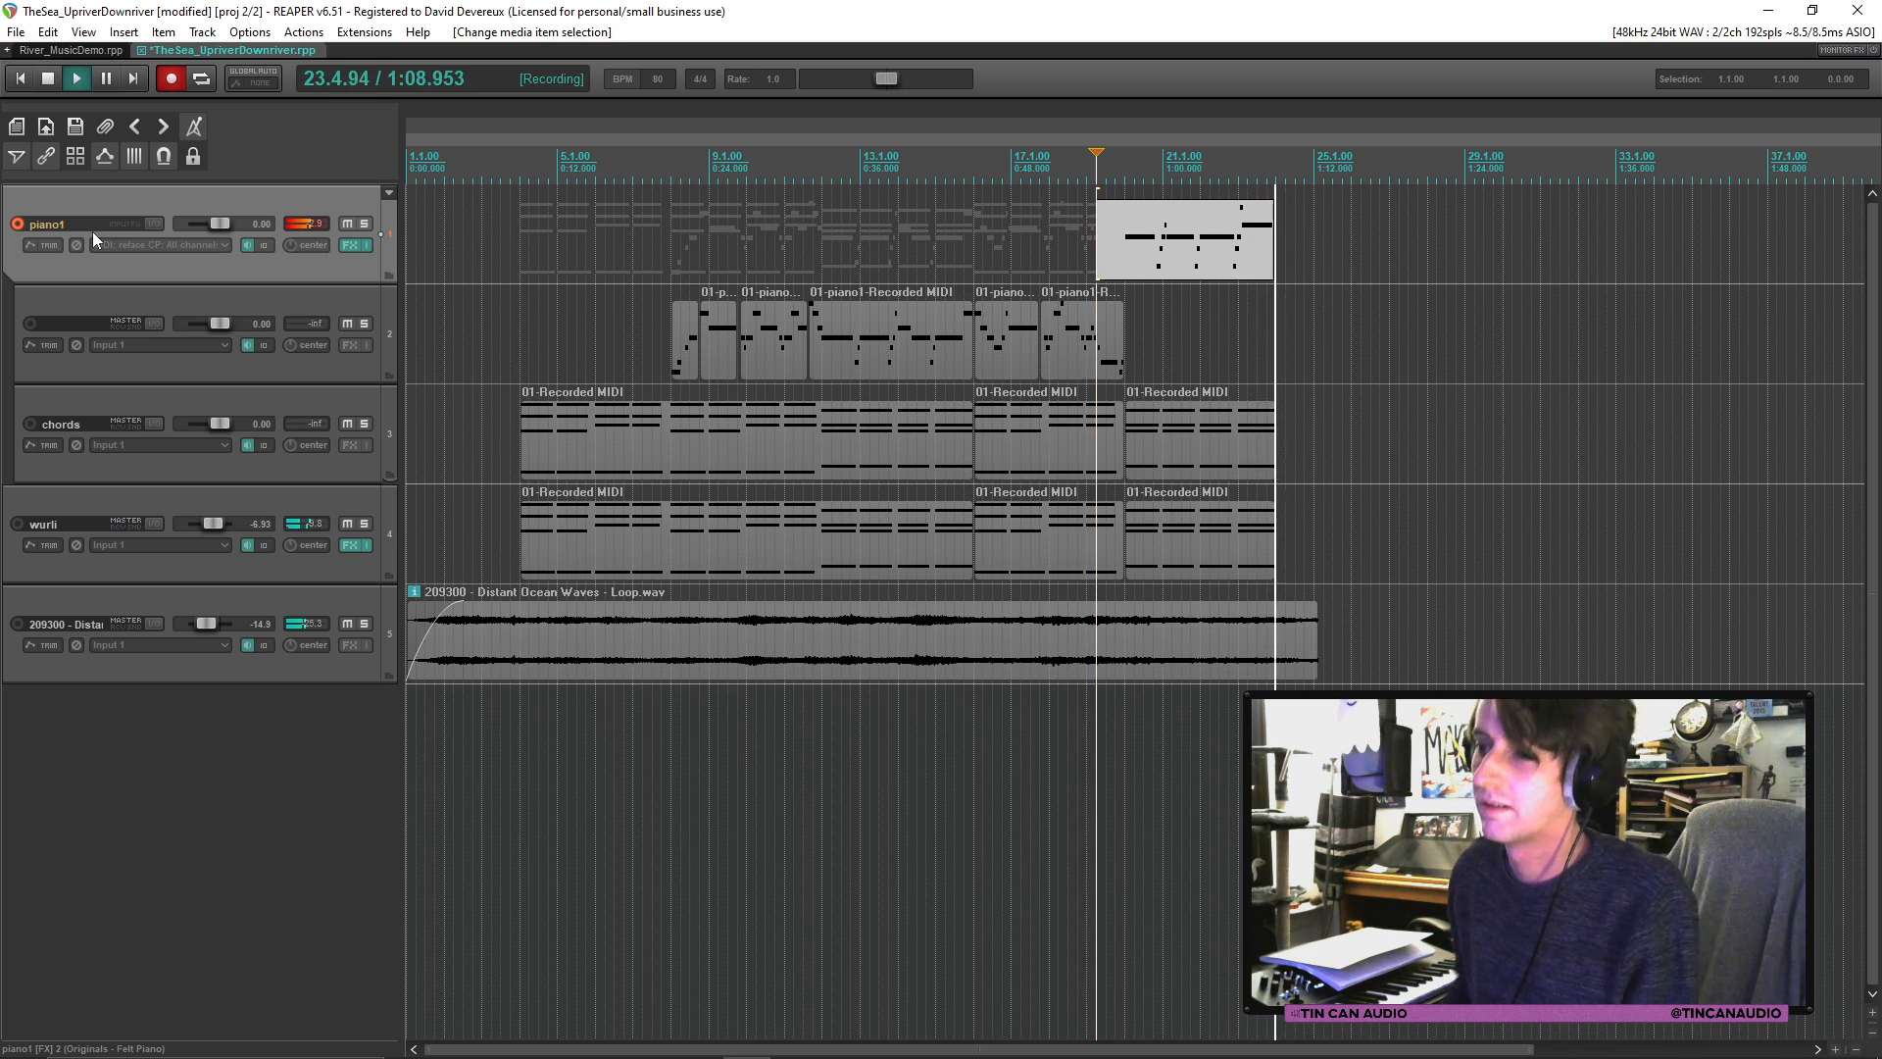
key("space")
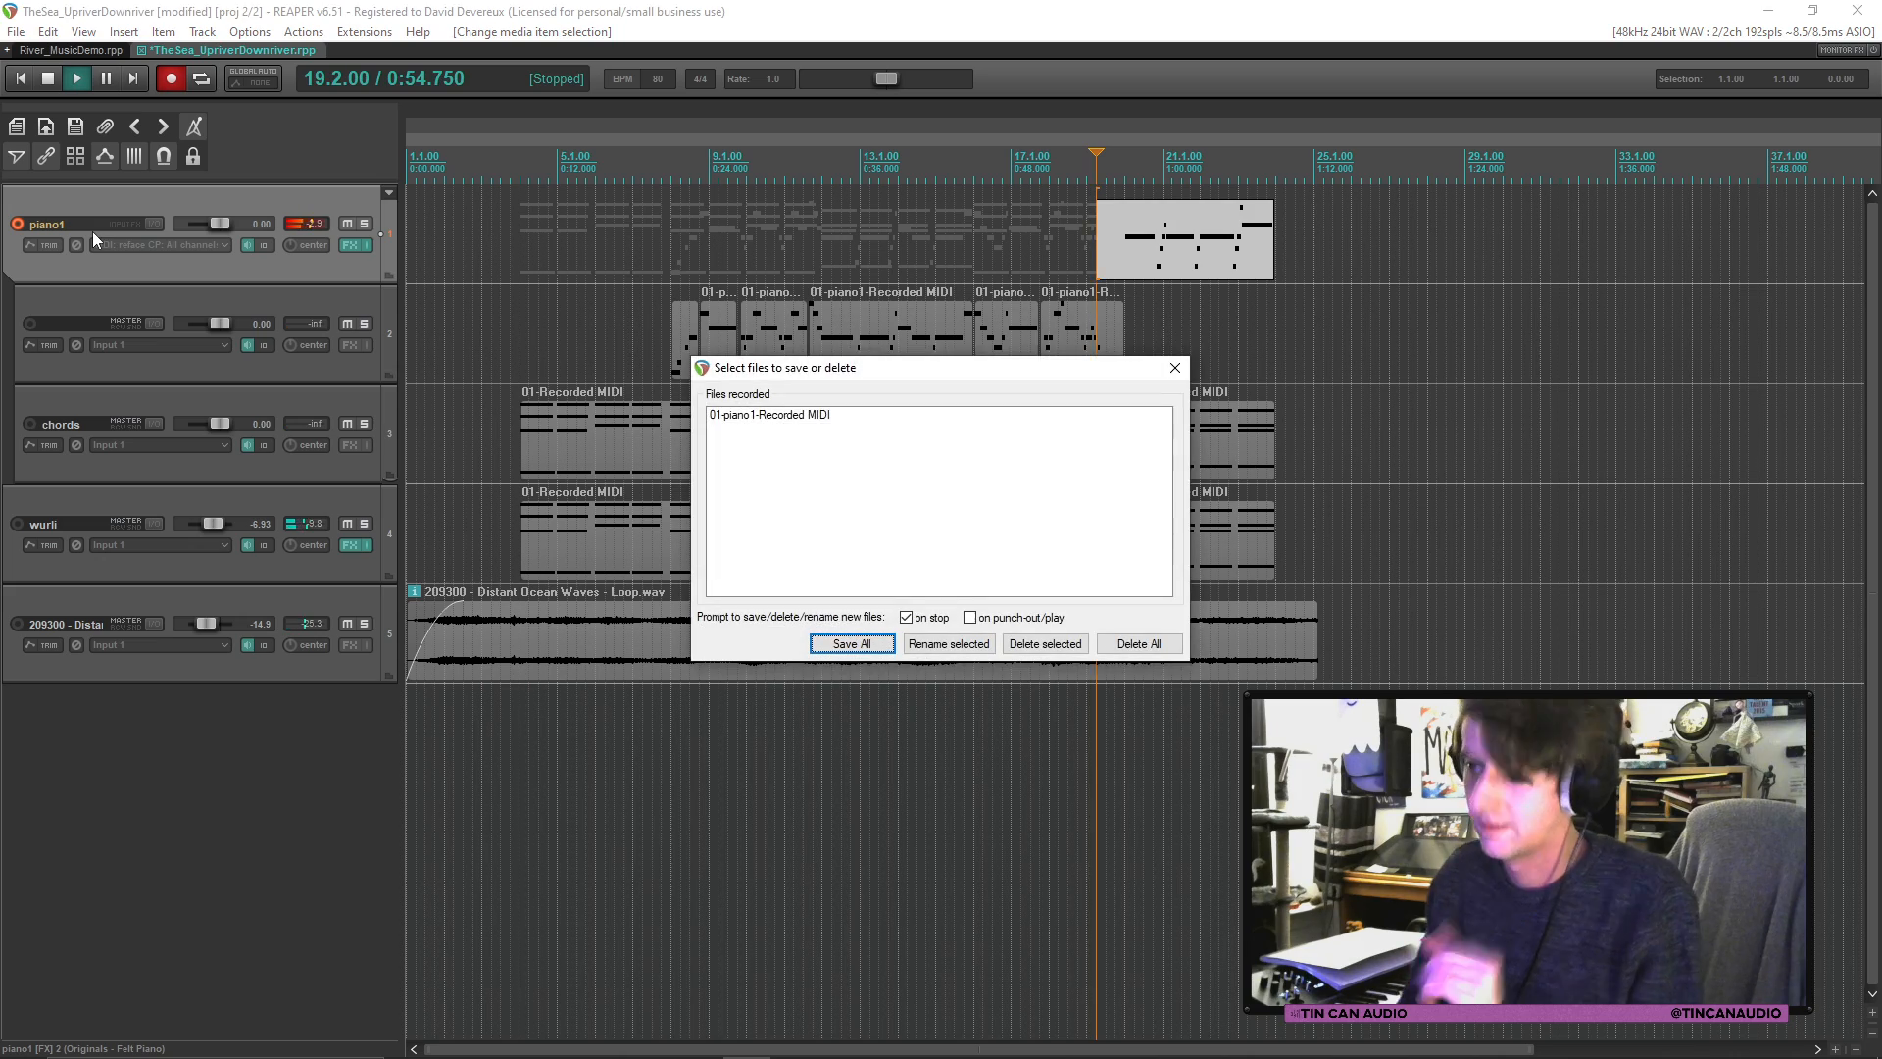
left_click(849, 644)
Step: Quantize all note positions in the new piano1 take to a straight 1/16 grid at 100% strength
double_click(1161, 208)
key("q")
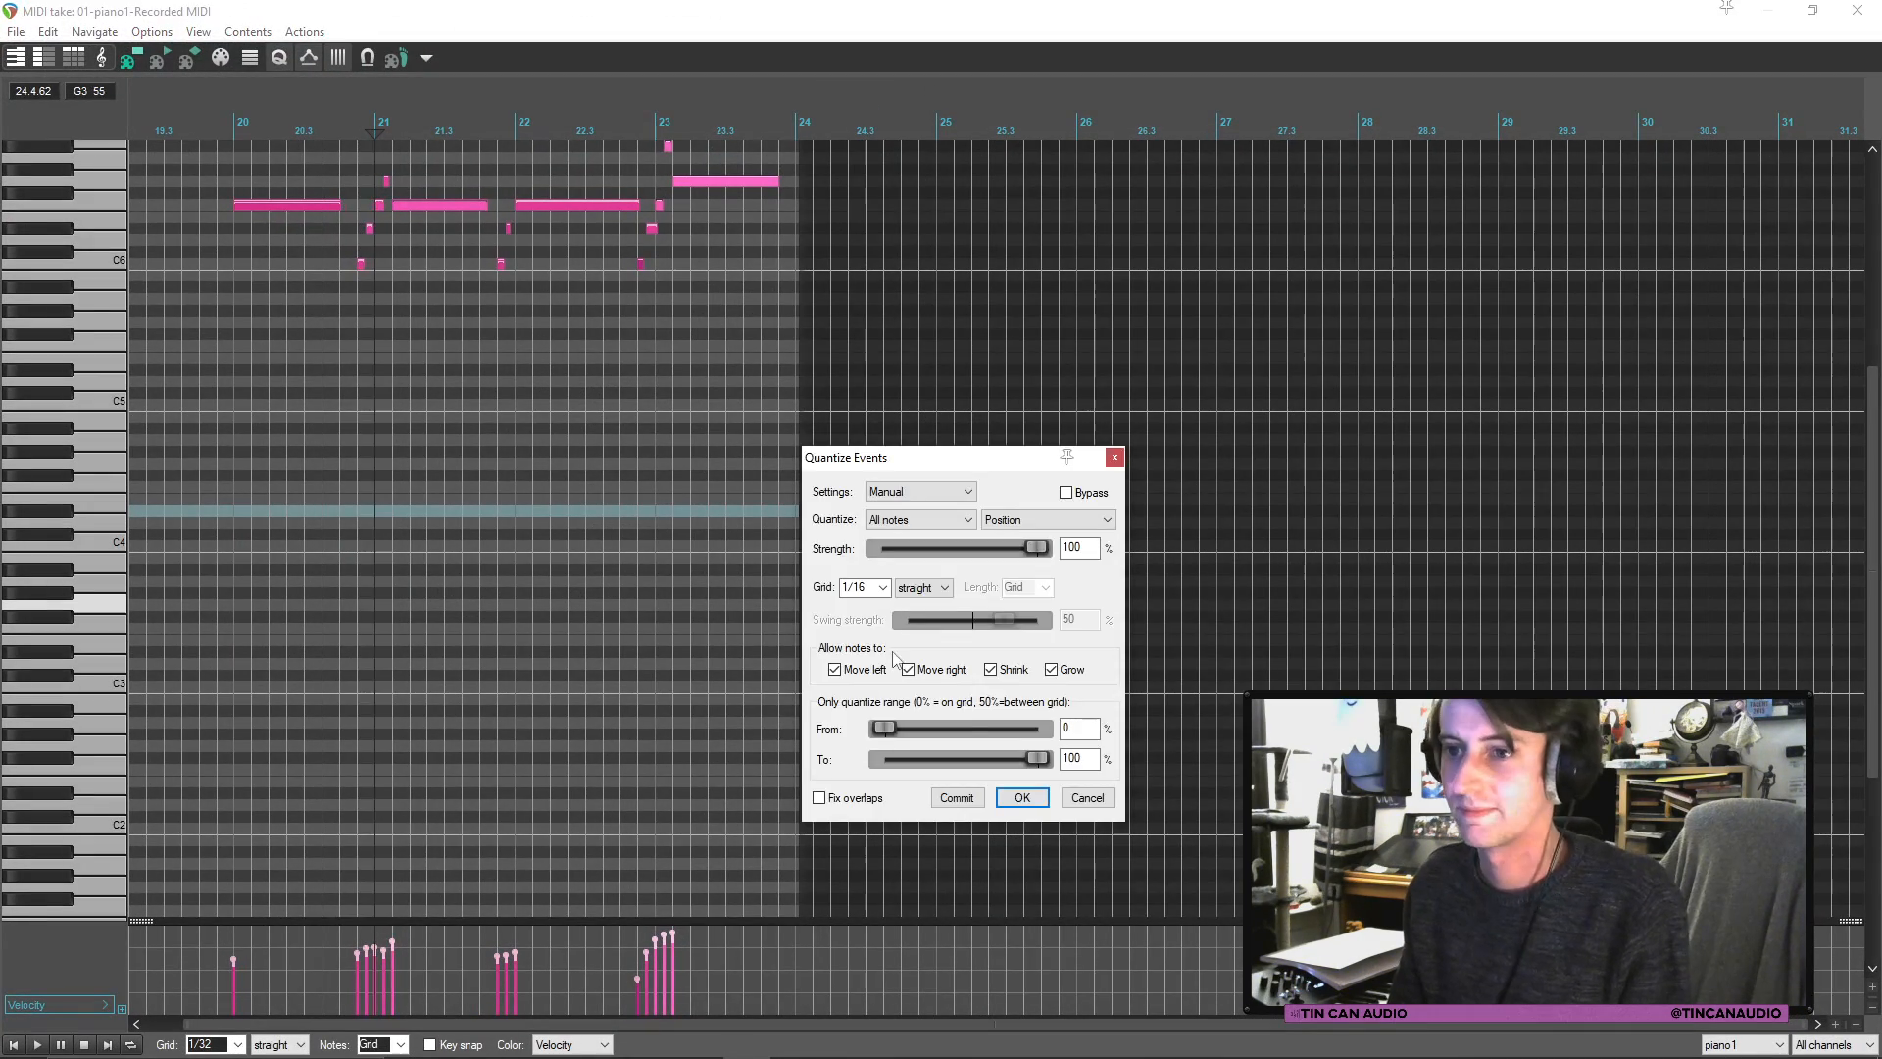
left_click(1021, 797)
key("Escape")
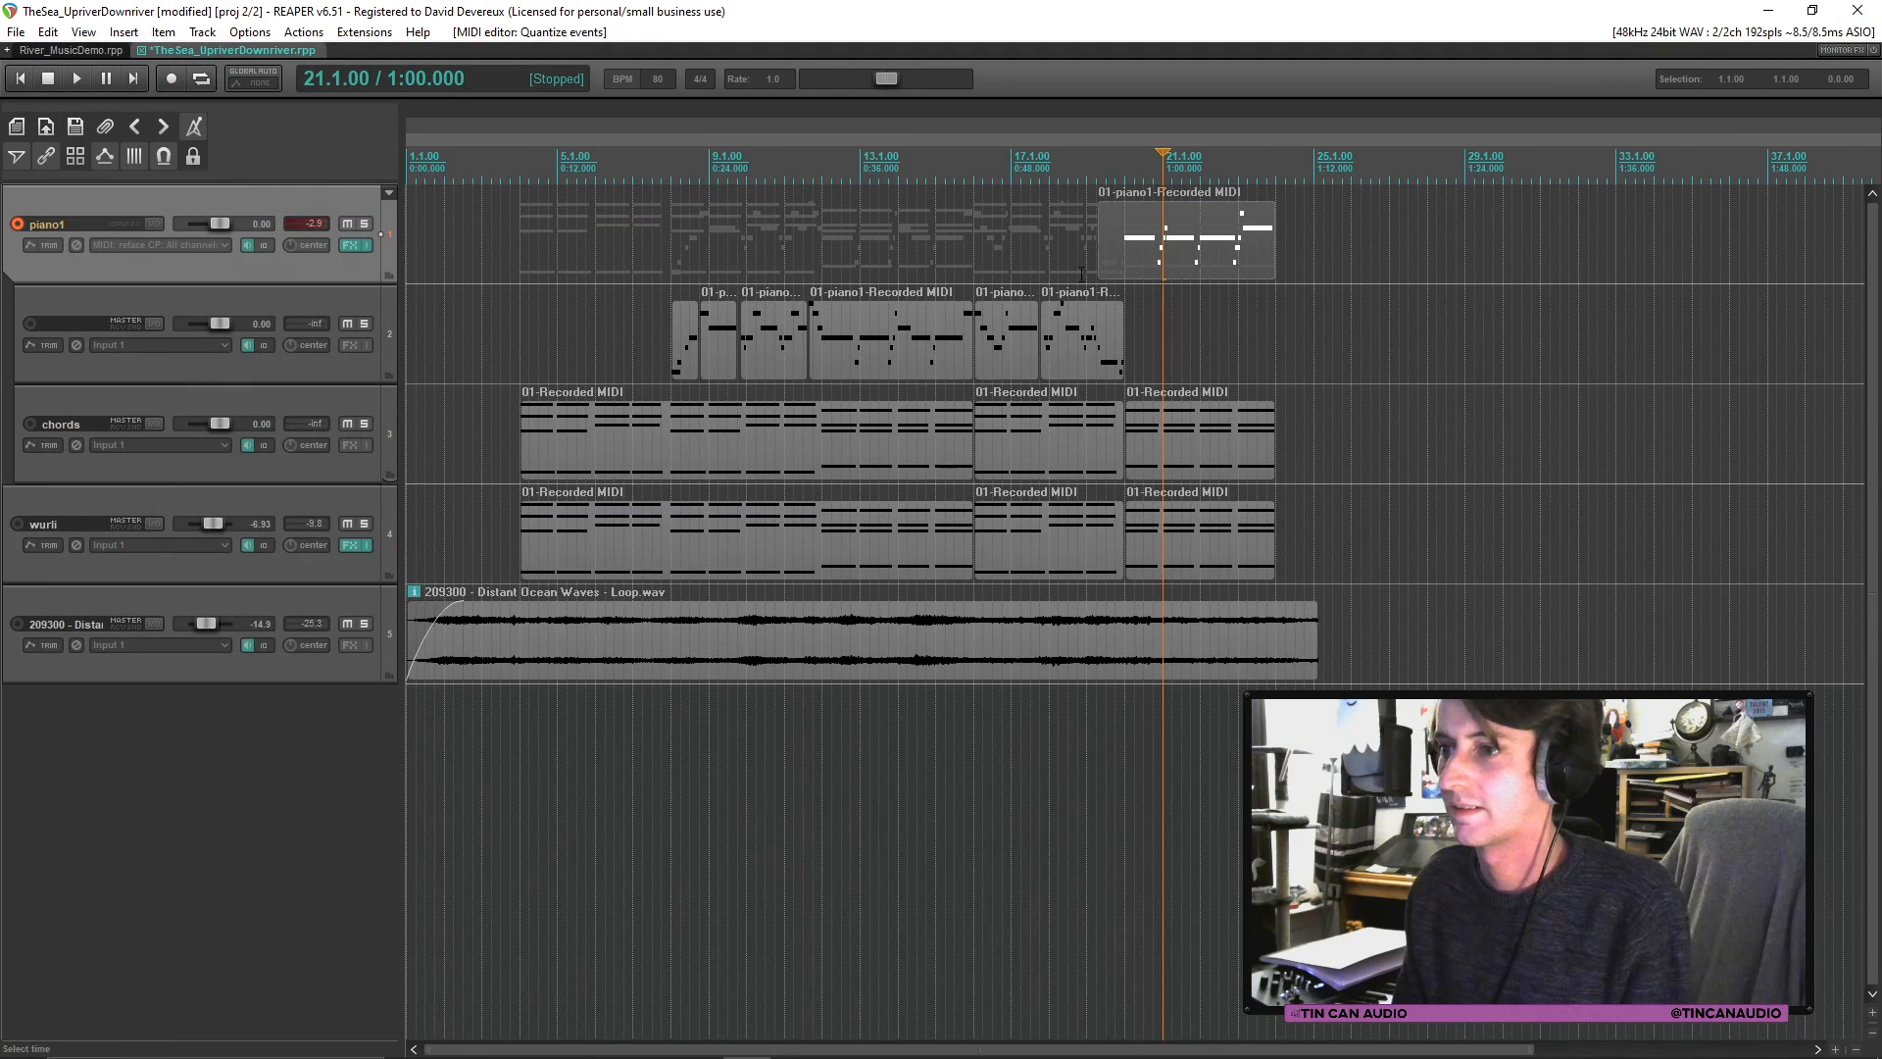
Step: Place the new take on the unnamed melody track starting at bar 20, and play it from bar 19
left_click_drag(1102, 273, 1168, 298)
left_click(1108, 264)
key("space")
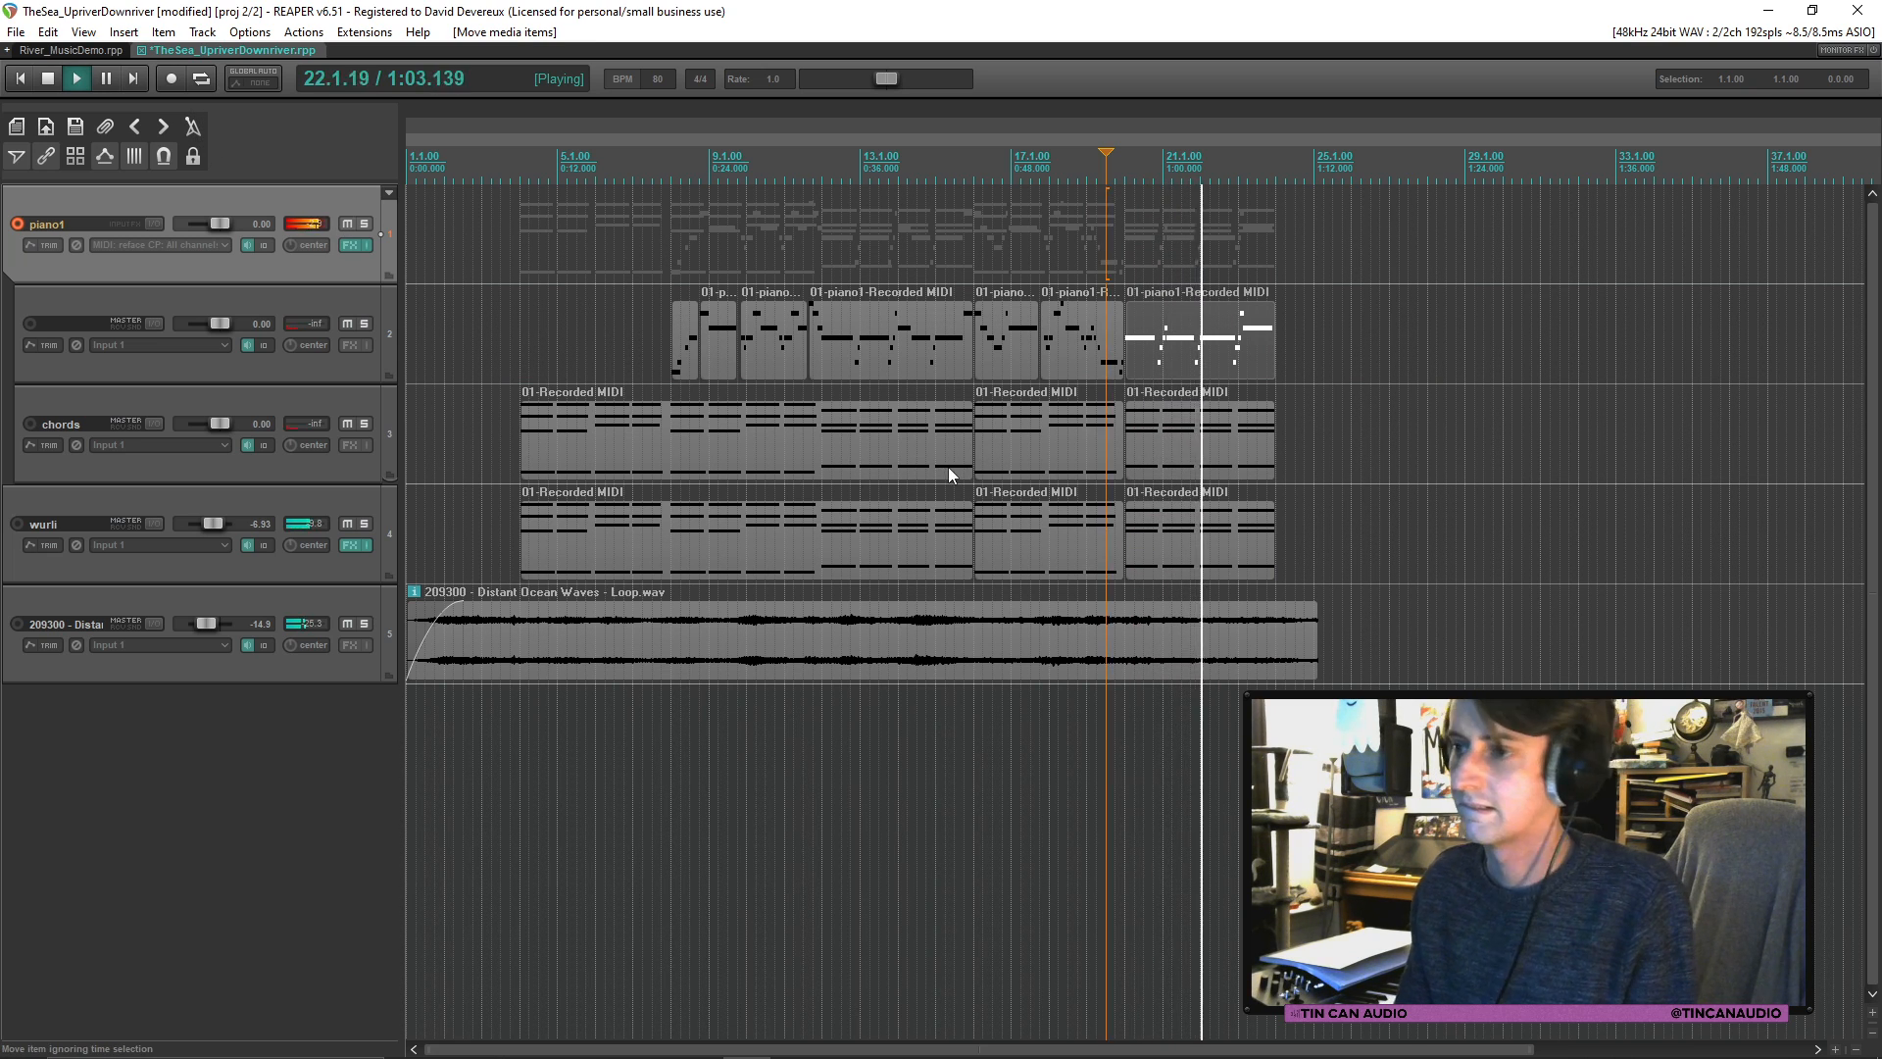
Step: Split the first chords and wurli items at 8.1.00, where the melody begins
left_click(631, 447)
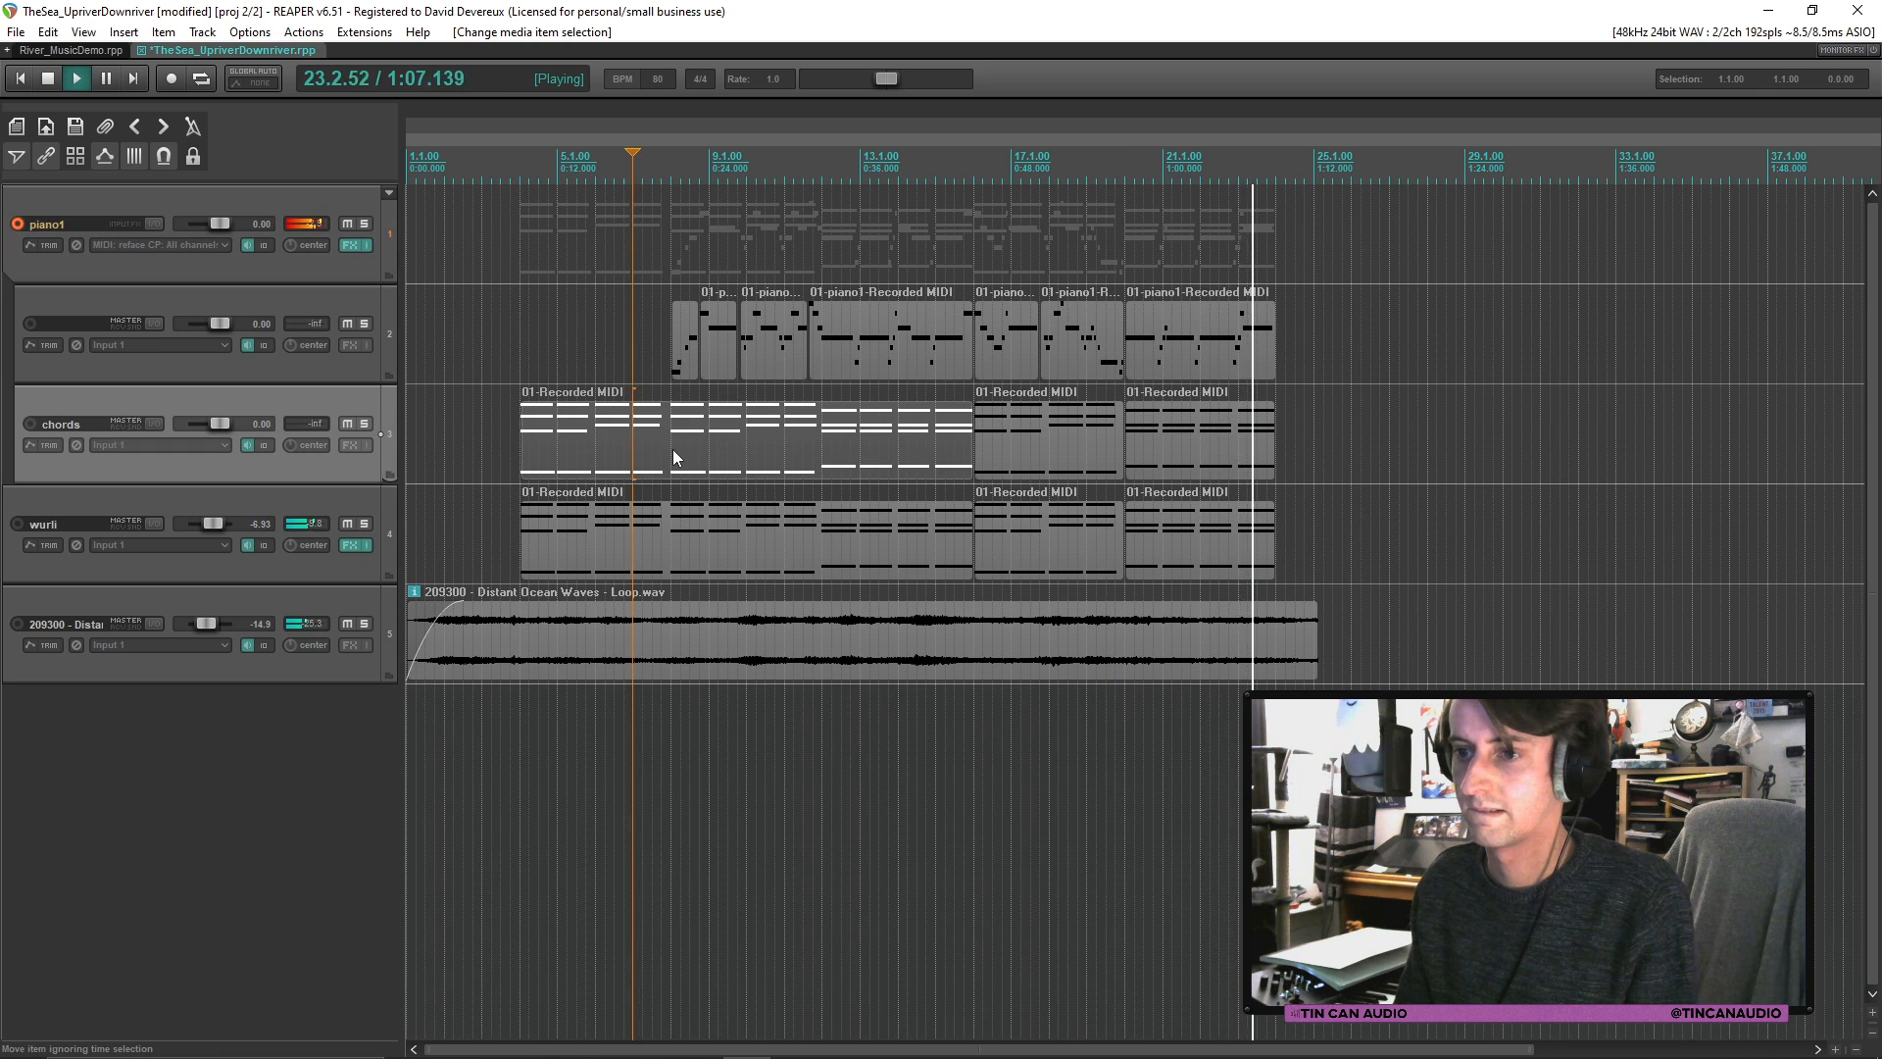
left_click(676, 551, "ctrl")
key("s")
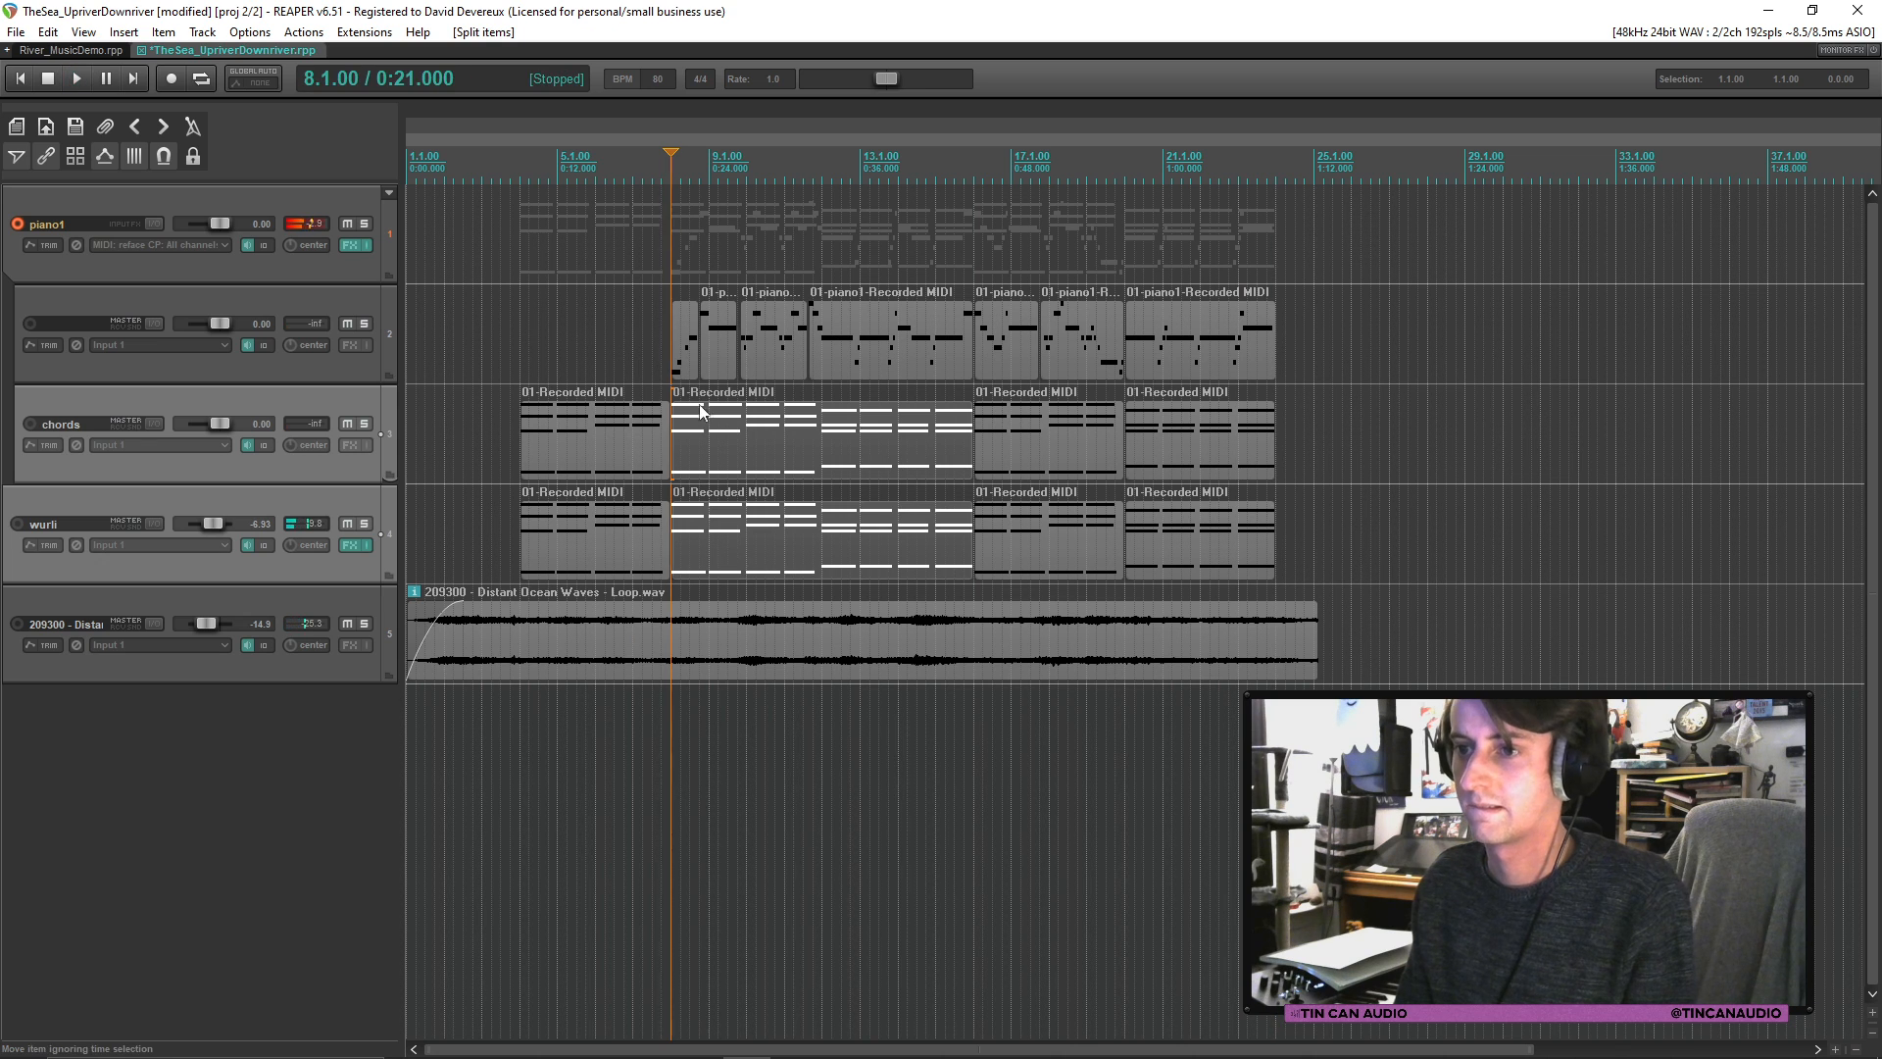
Step: Trim the last melody item to end at 24.1.00 and paste copies of the bar 8–24 melody, chords and wurli items there
left_click_drag(686, 357, 1229, 545)
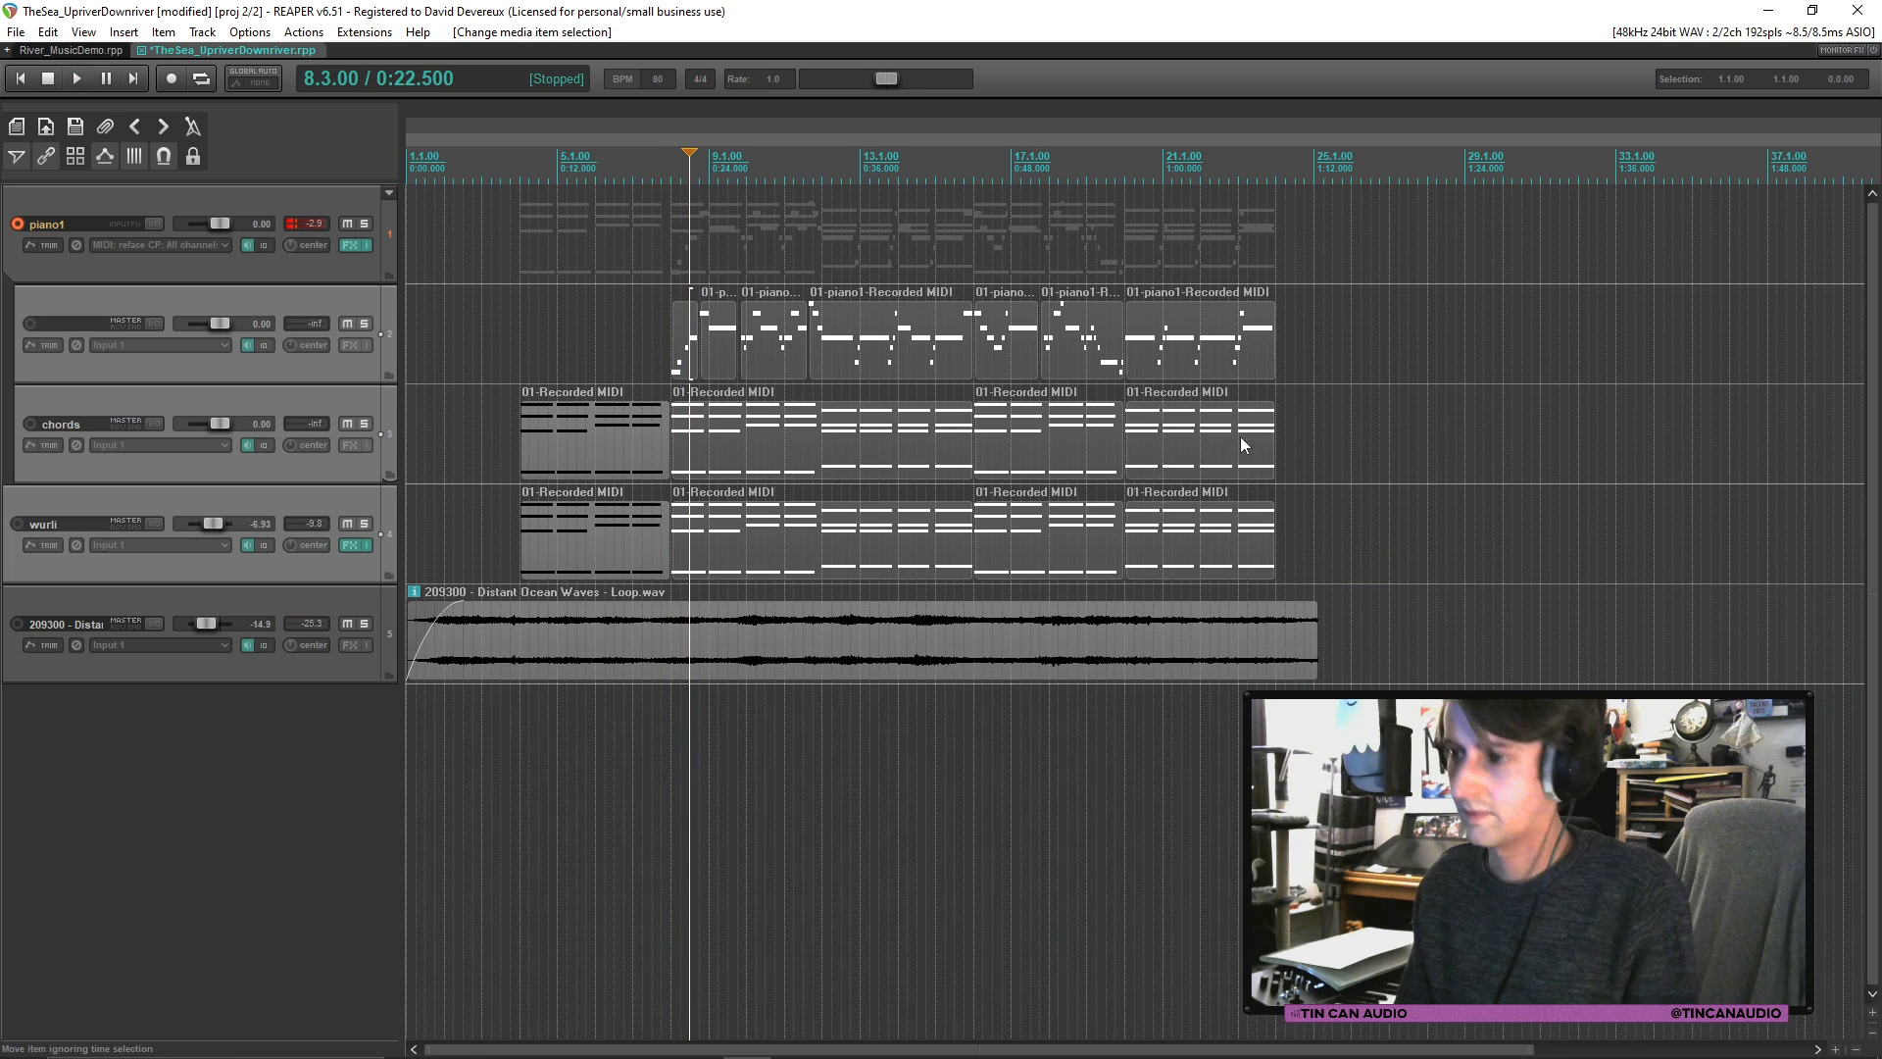
left_click(1277, 356)
scroll(1277, 365, "up", 6)
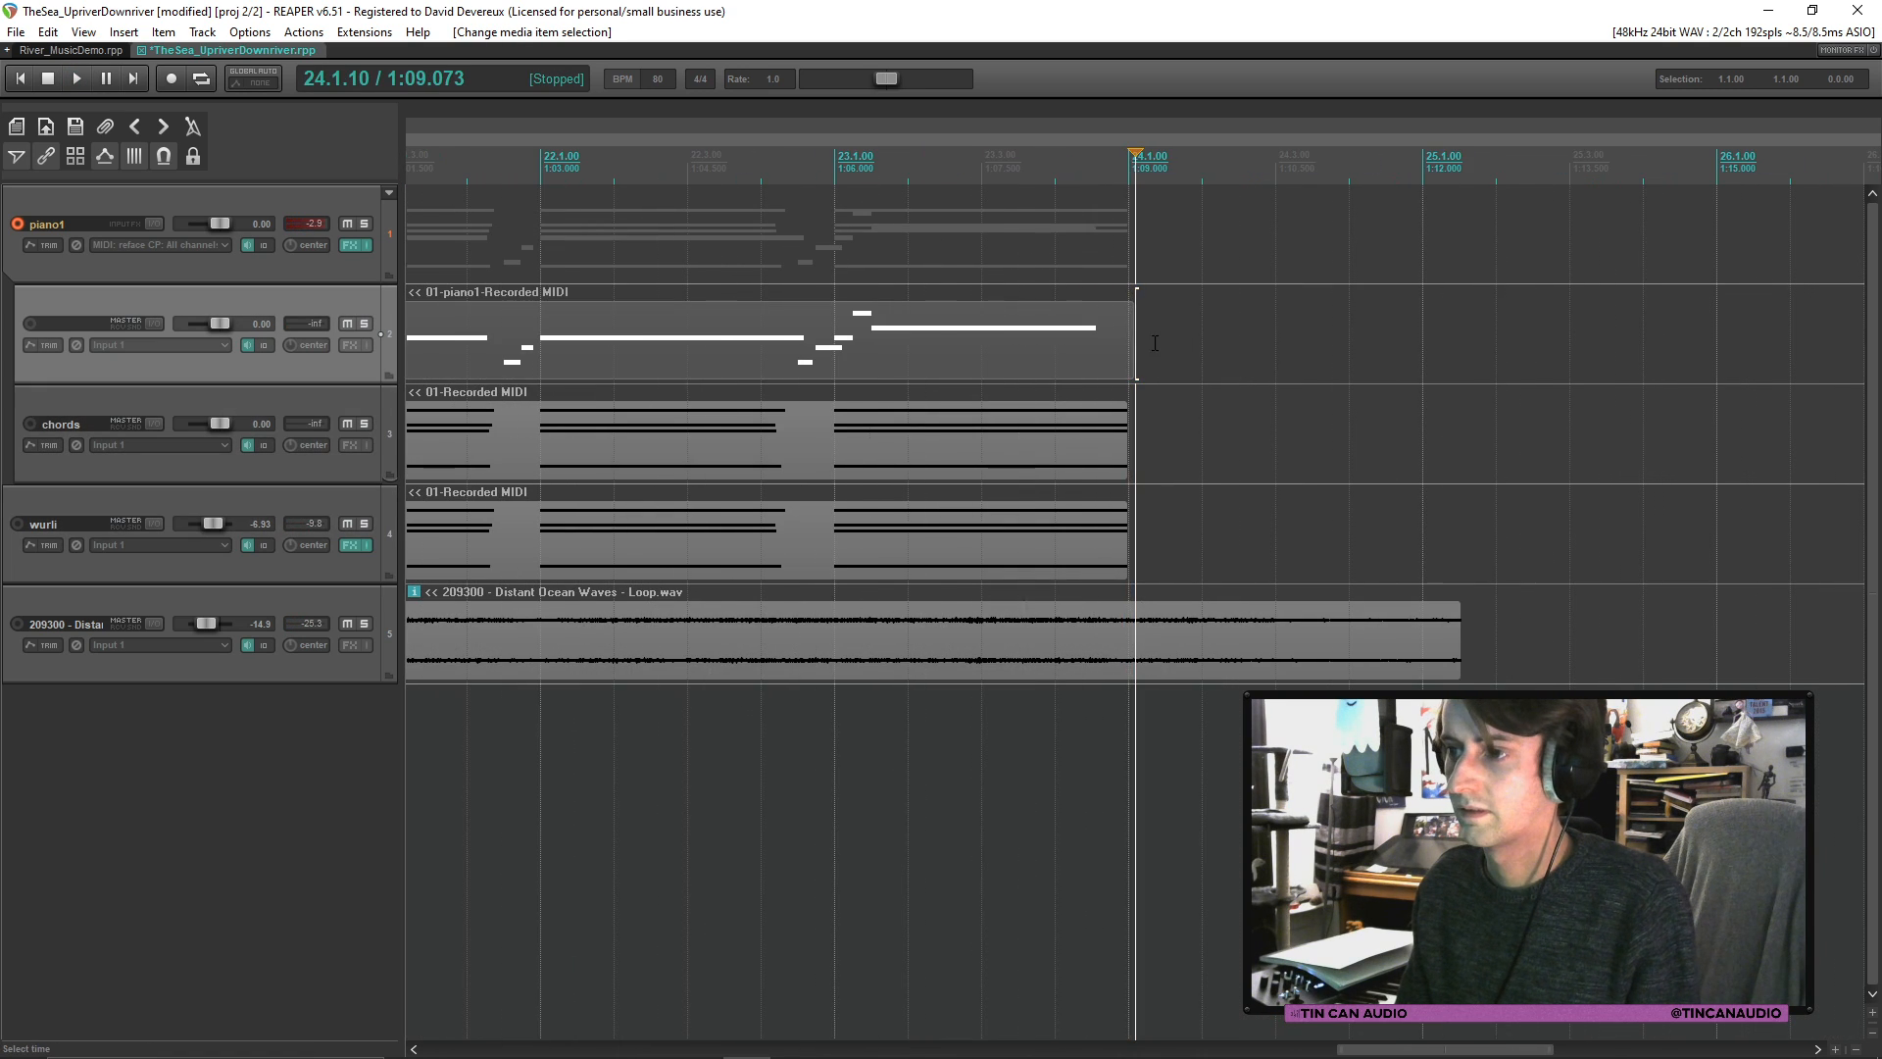
left_click_drag(1135, 345, 1129, 347)
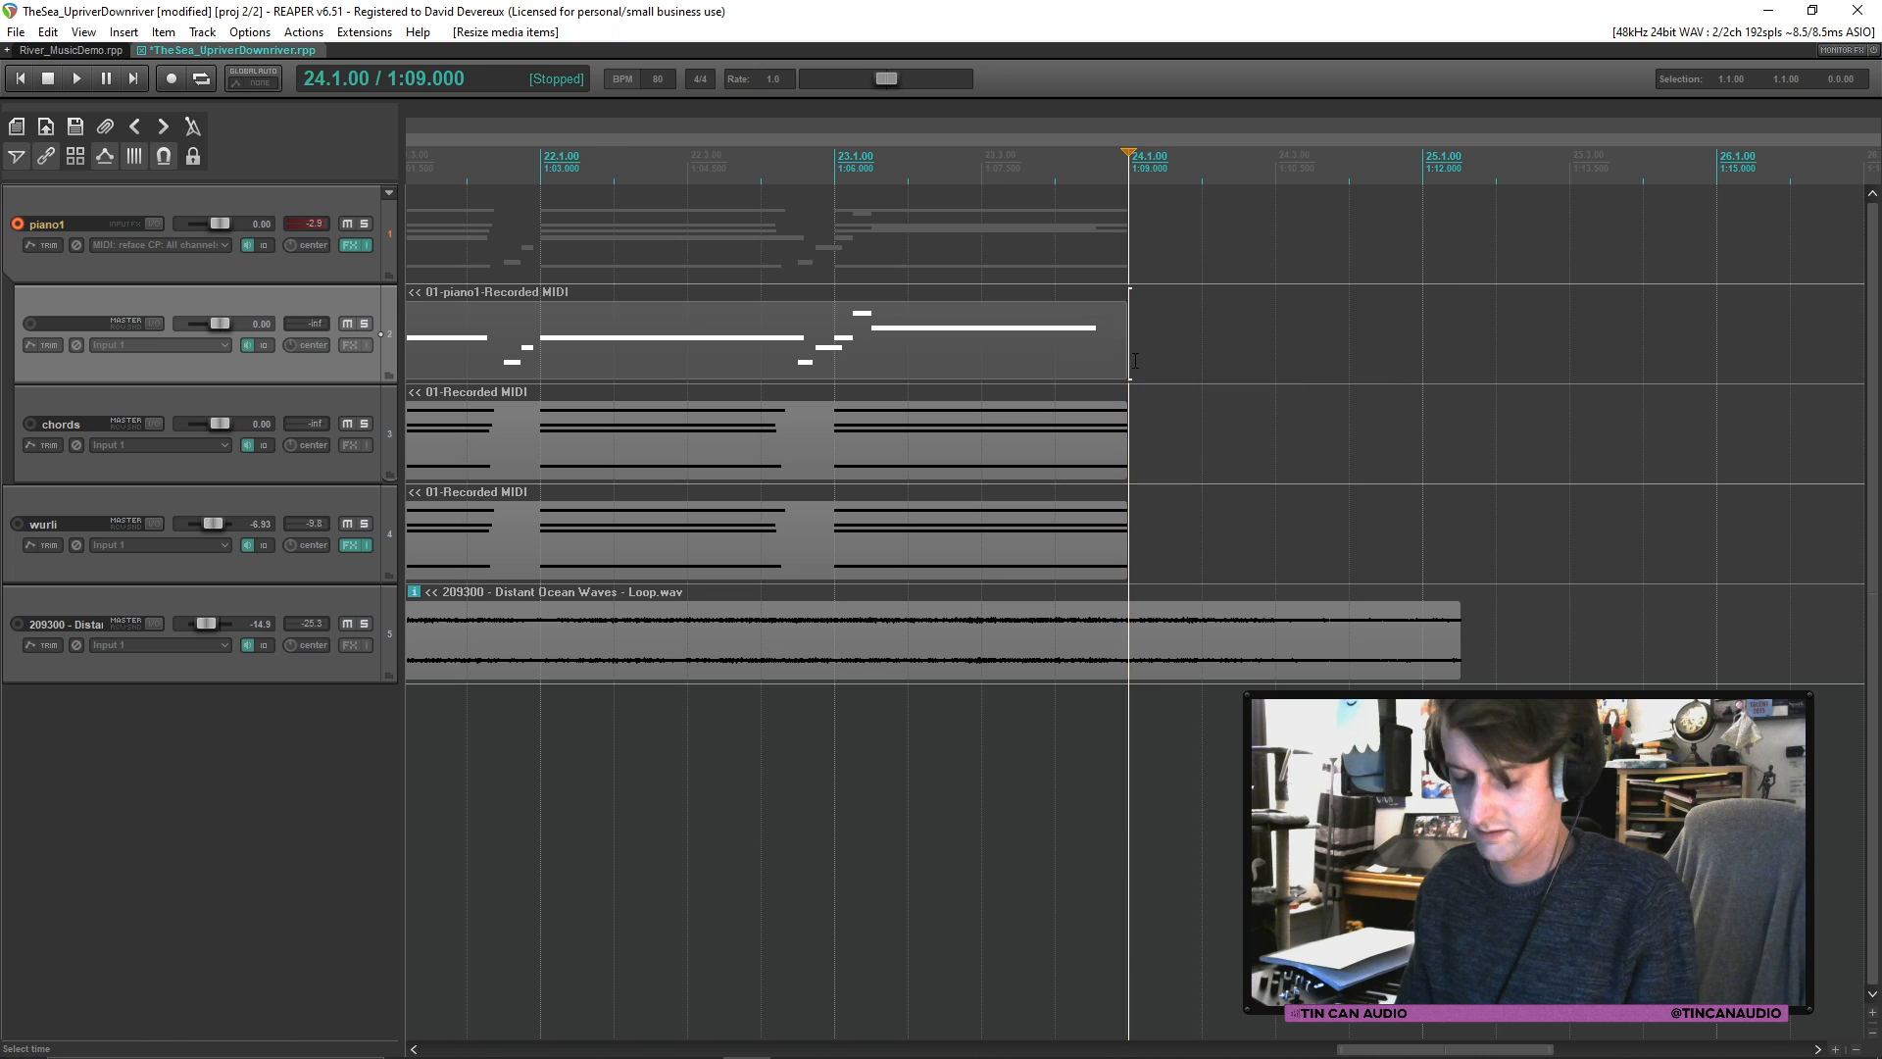
key("ctrl+v")
scroll(1135, 361, "down", 8)
left_click(1018, 334)
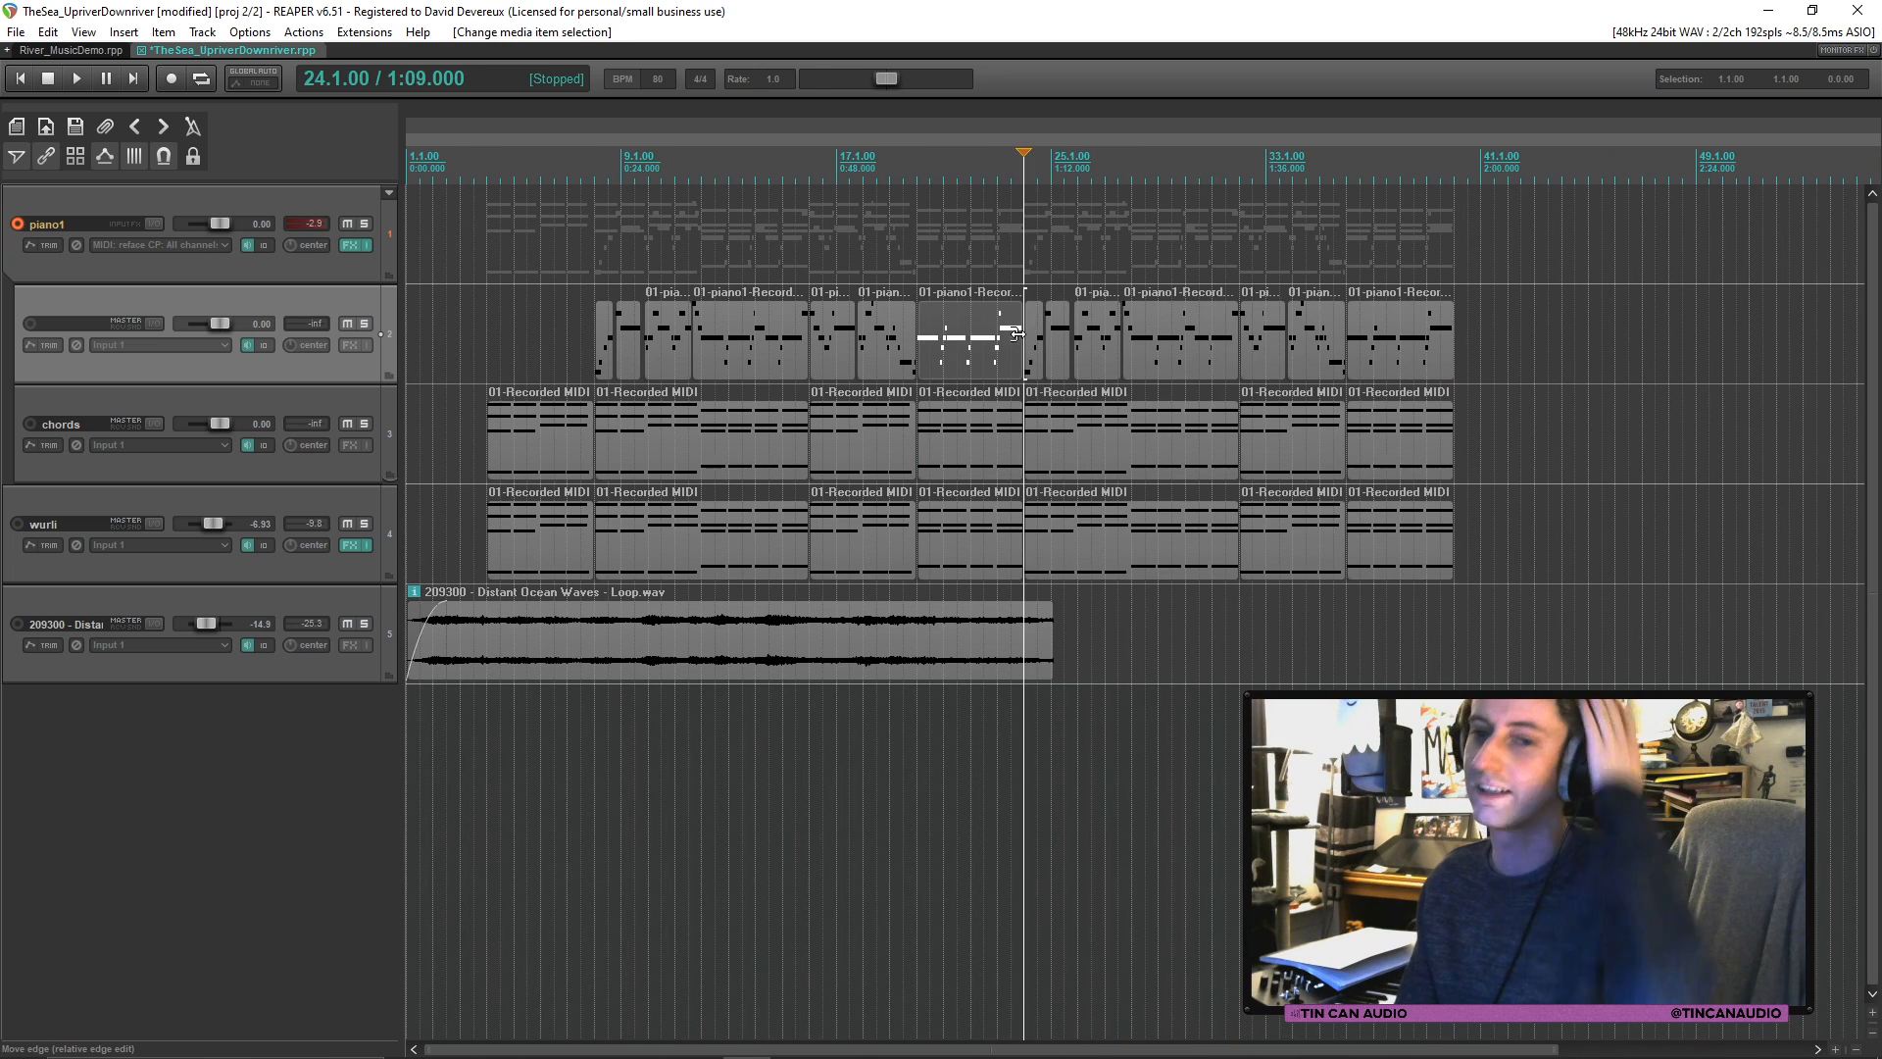
key("space")
scroll(1084, 408, "up", 2)
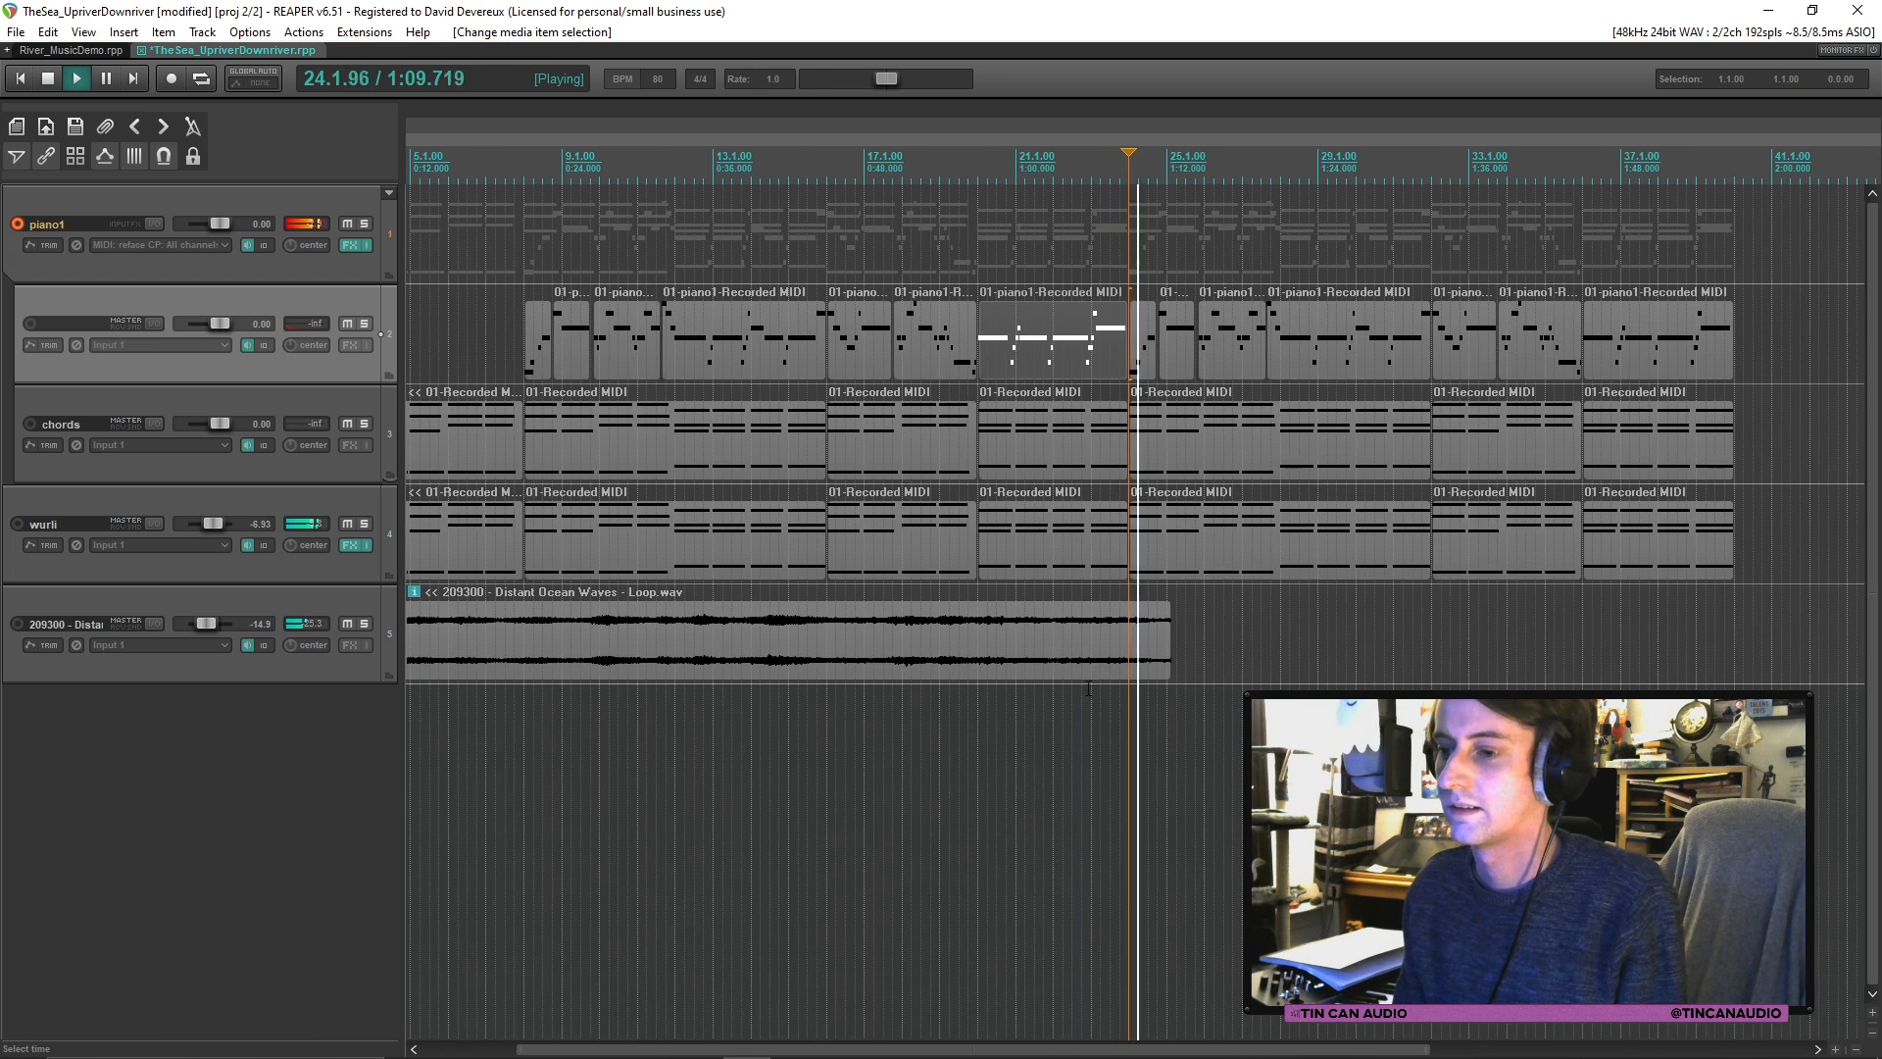
Step: Duplicate the Distant Ocean Waves loop after the original, overlapping its end so that the copy starts around bar 24
left_click(1160, 647)
key("space")
scroll(1157, 647, "down", 3)
left_click(837, 656)
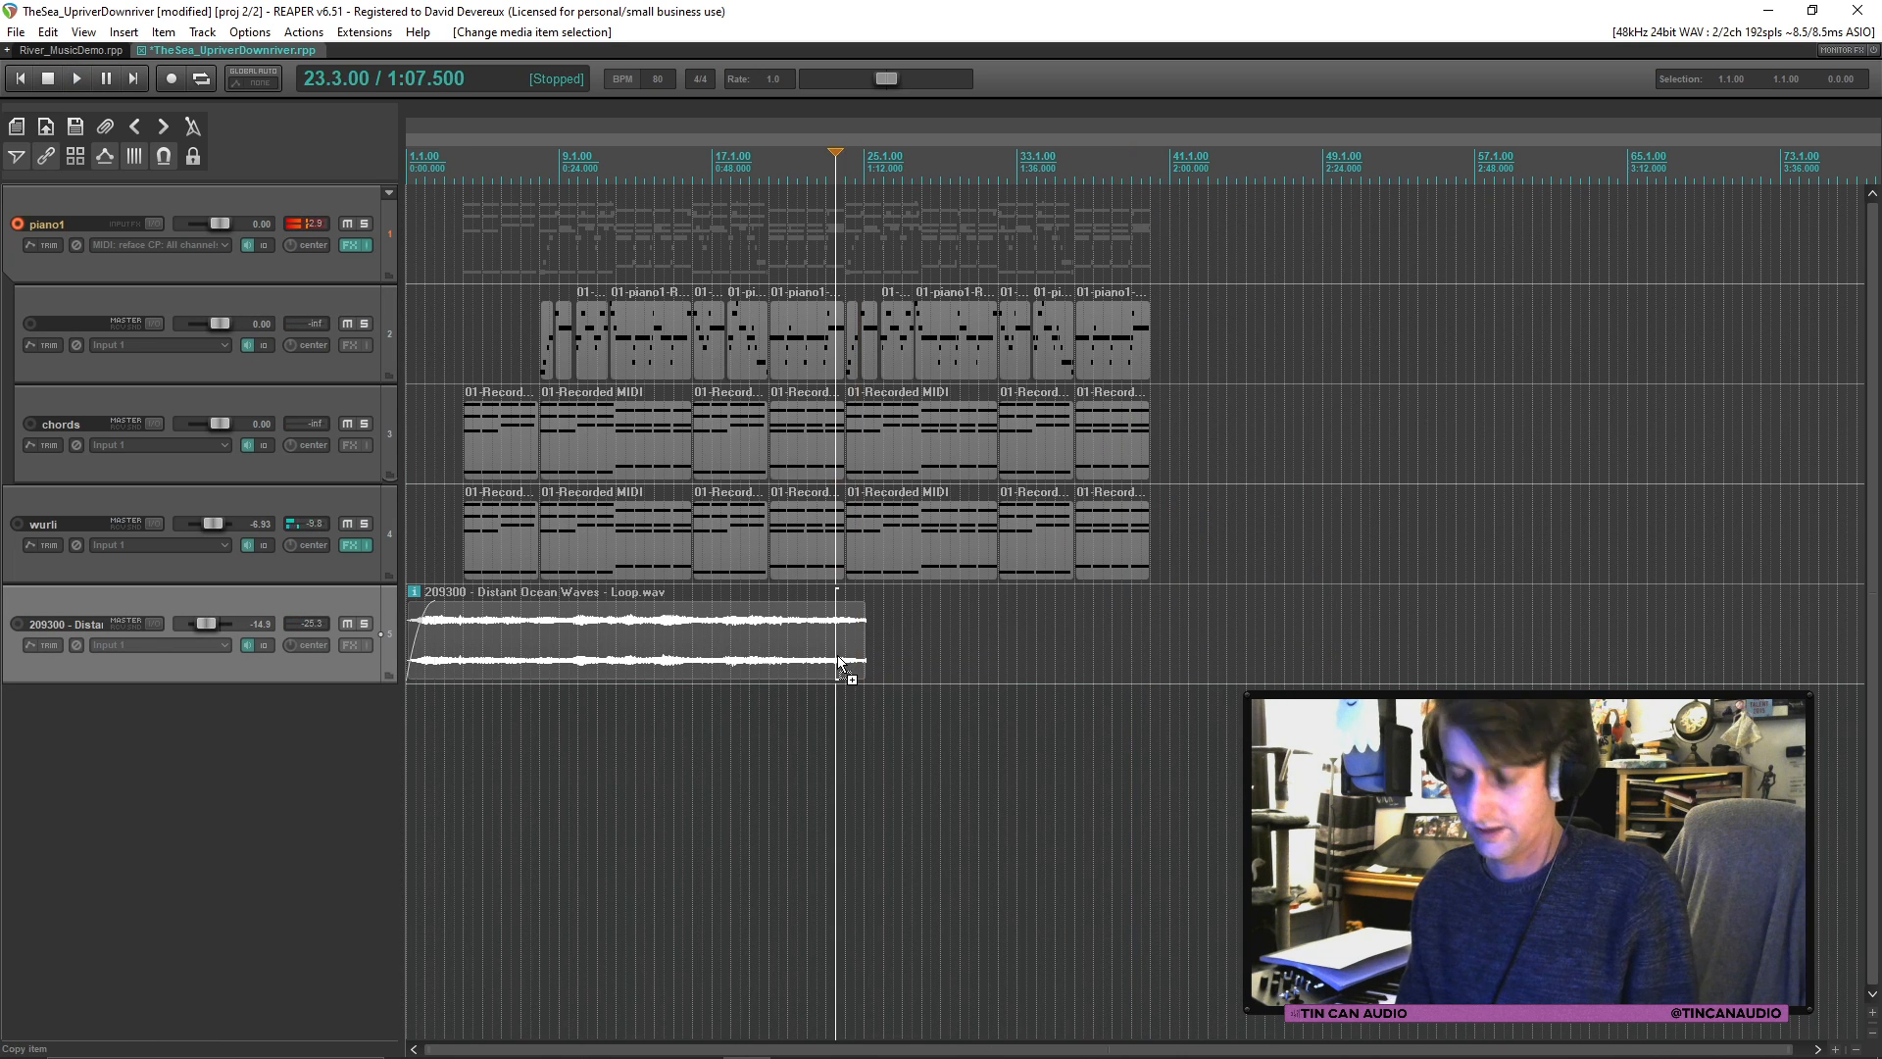
key("ctrl+c")
left_click(865, 658)
key("ctrl+v")
left_click_drag(920, 646, 885, 639)
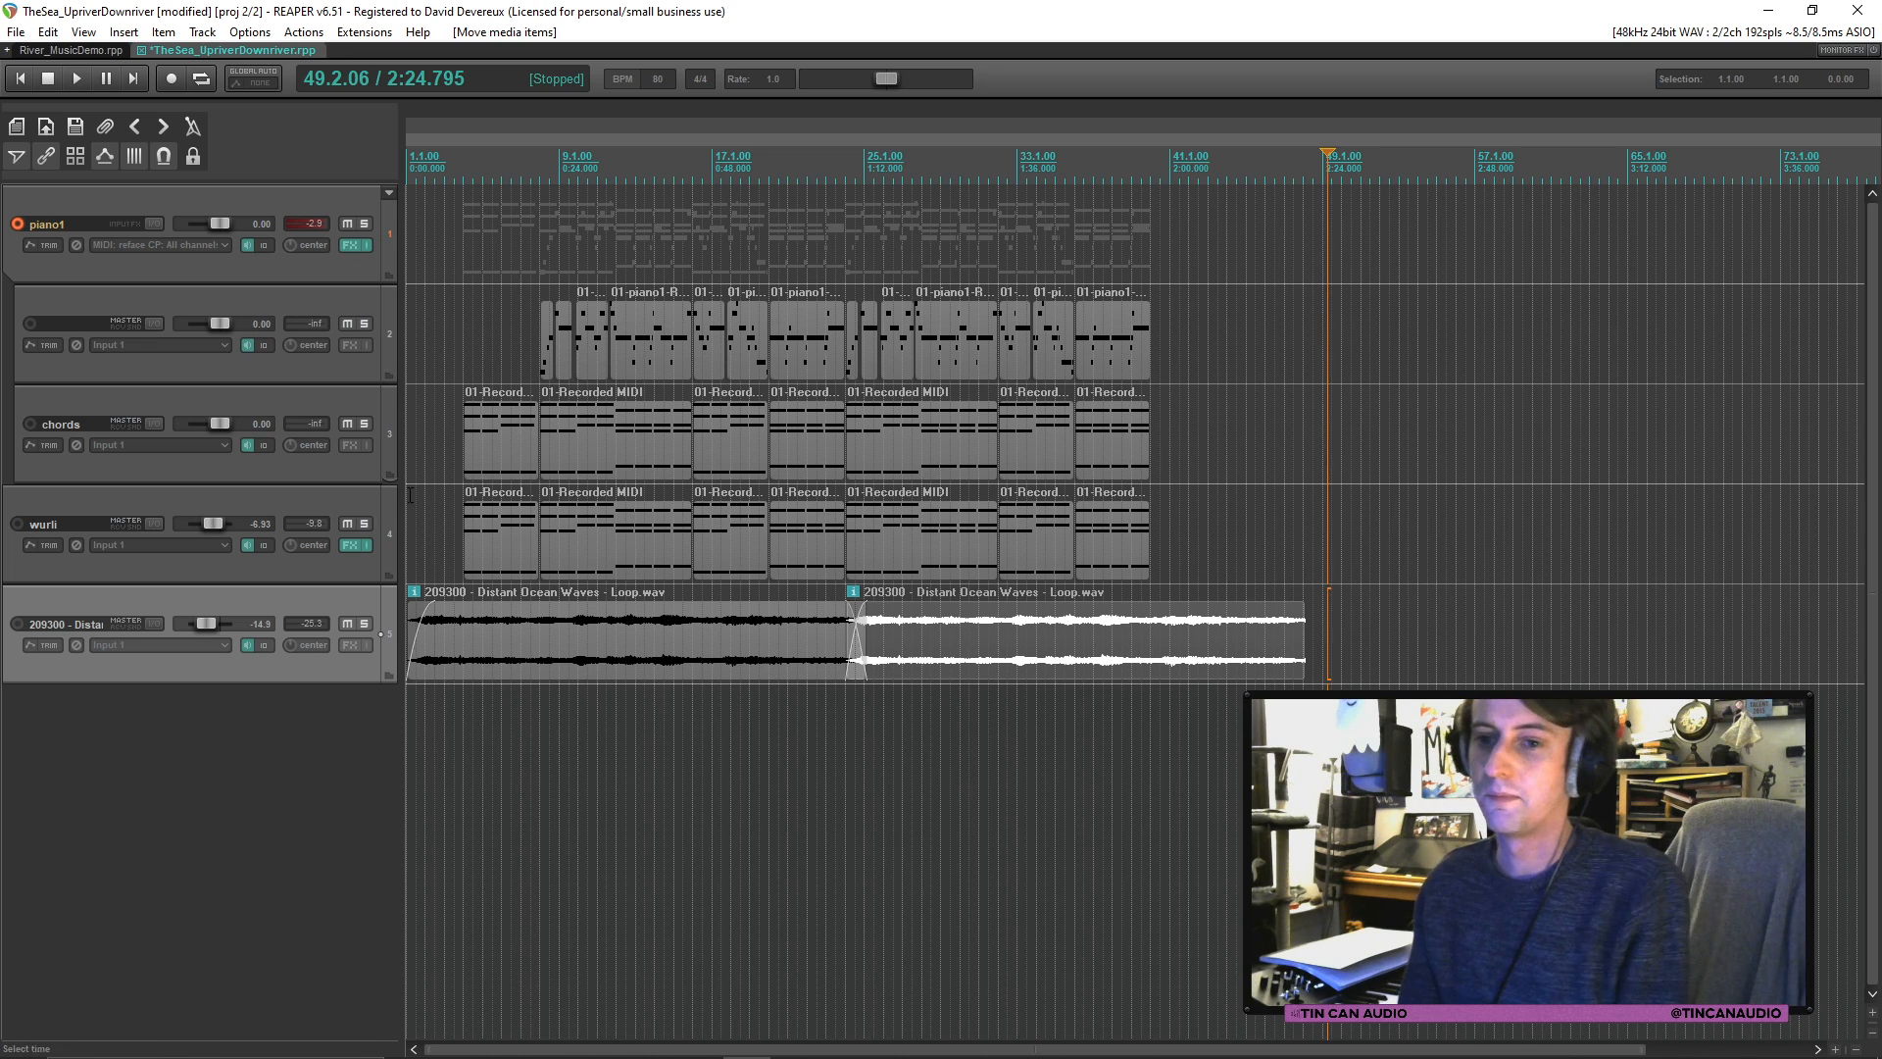
Step: Add a new track, place it between wurli and the ocean waves track, and nest it inside wurli as a child
key("ctrl+t")
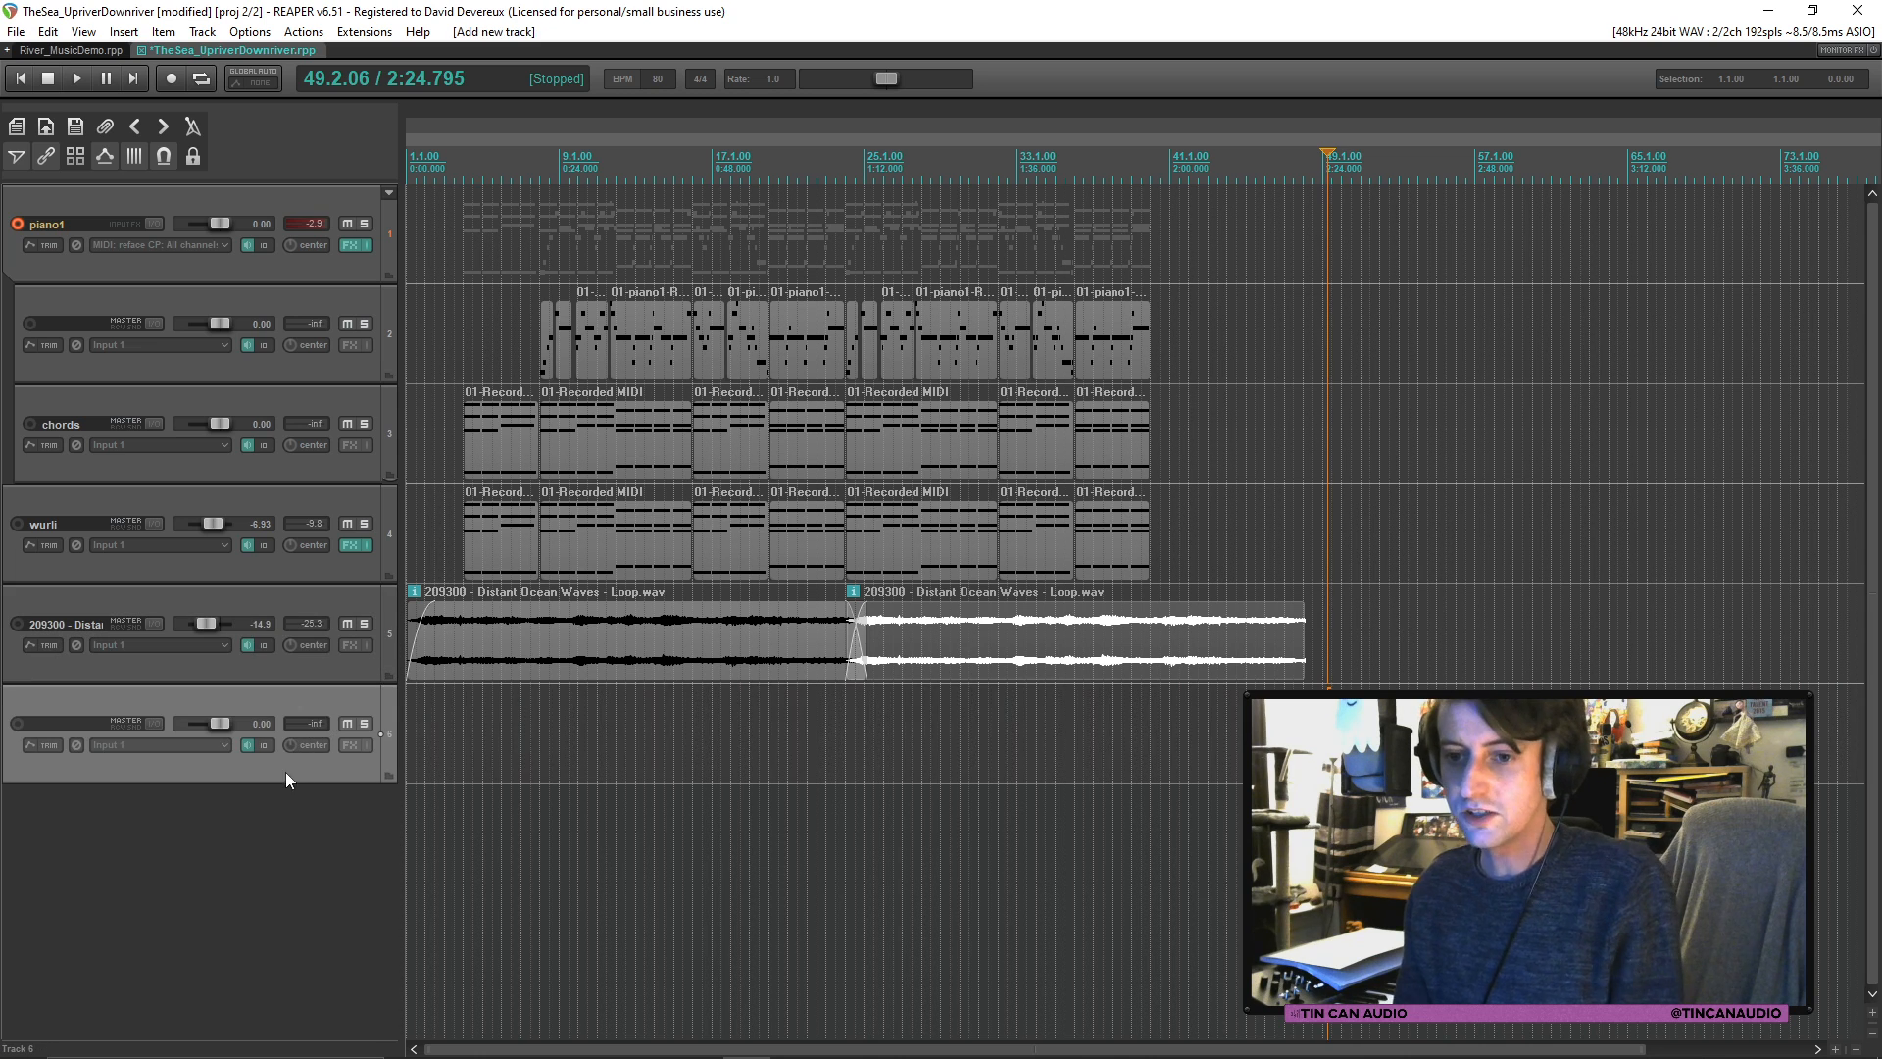
left_click_drag(286, 772, 263, 578)
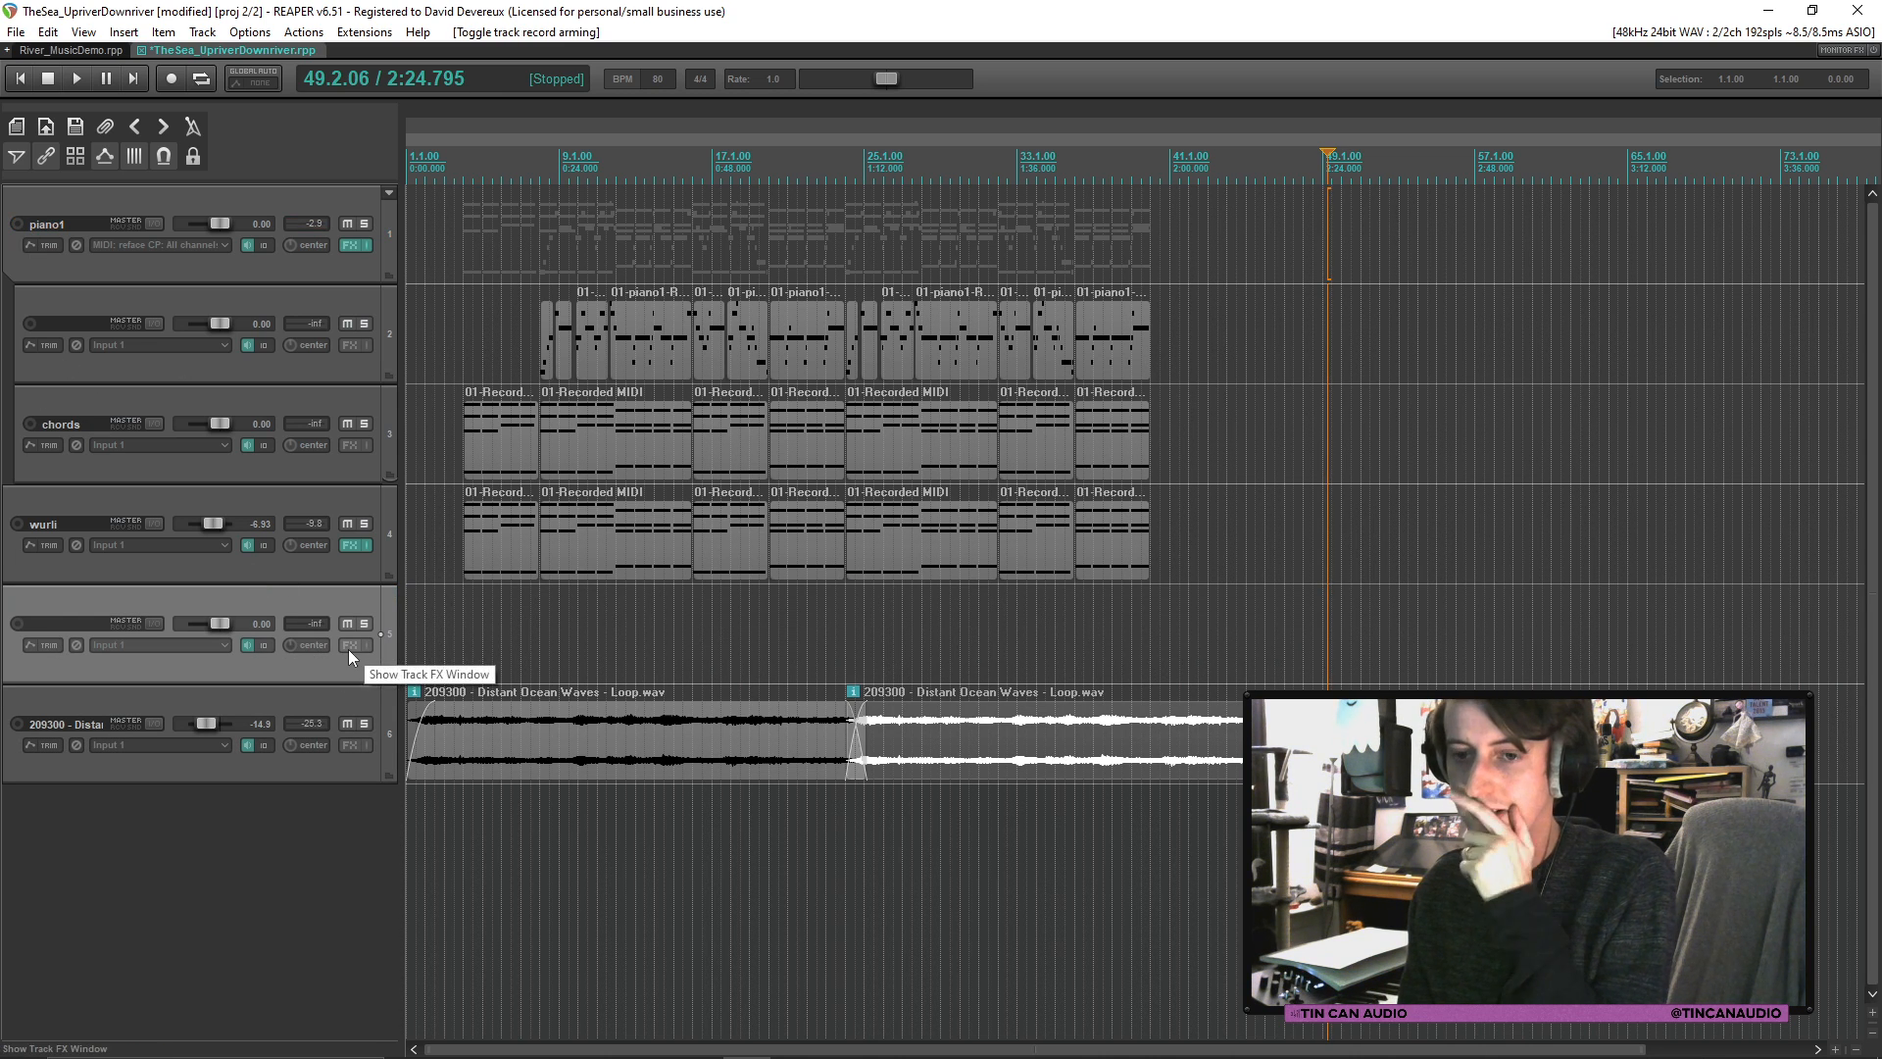
left_click(322, 572)
left_click_drag(324, 676, 356, 520)
Step: Move all the MIDI items from the wurli track down to its new child track at the same timeline positions
left_click(492, 555)
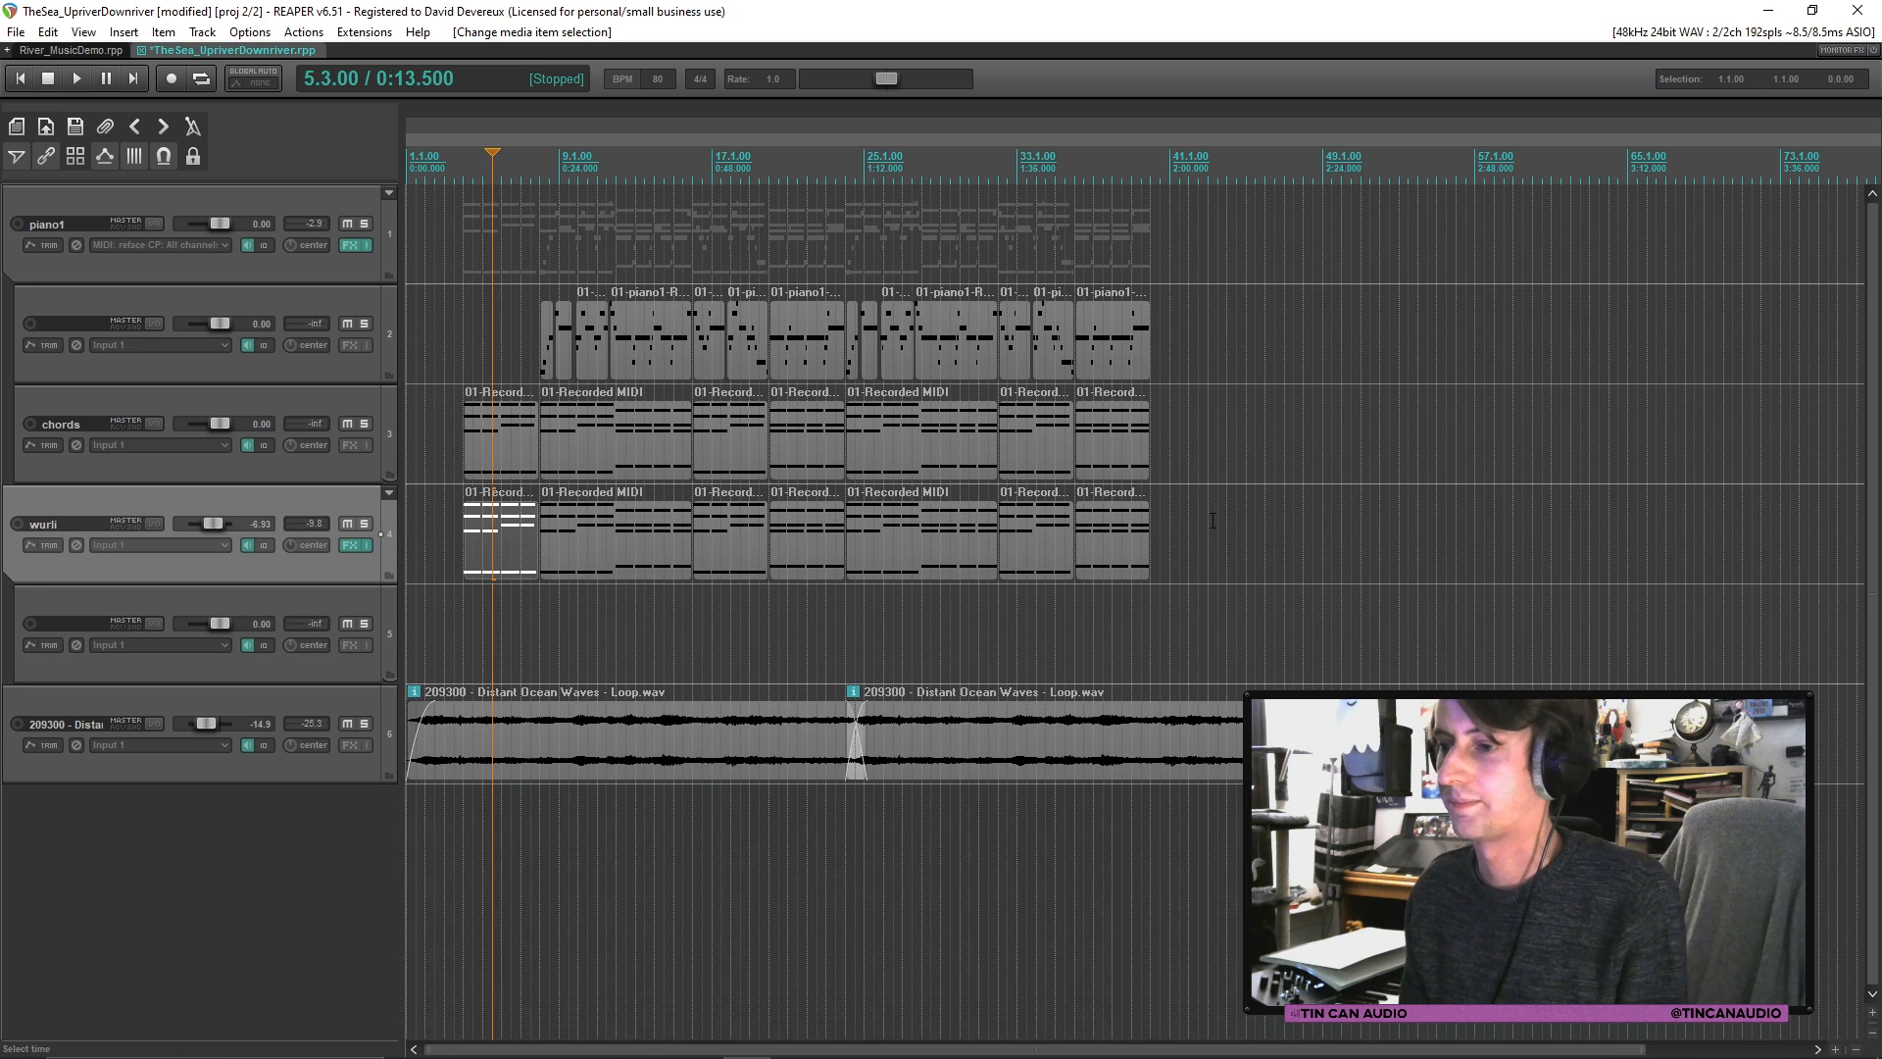
left_click(1137, 541, "shift")
left_click_drag(495, 554, 497, 651)
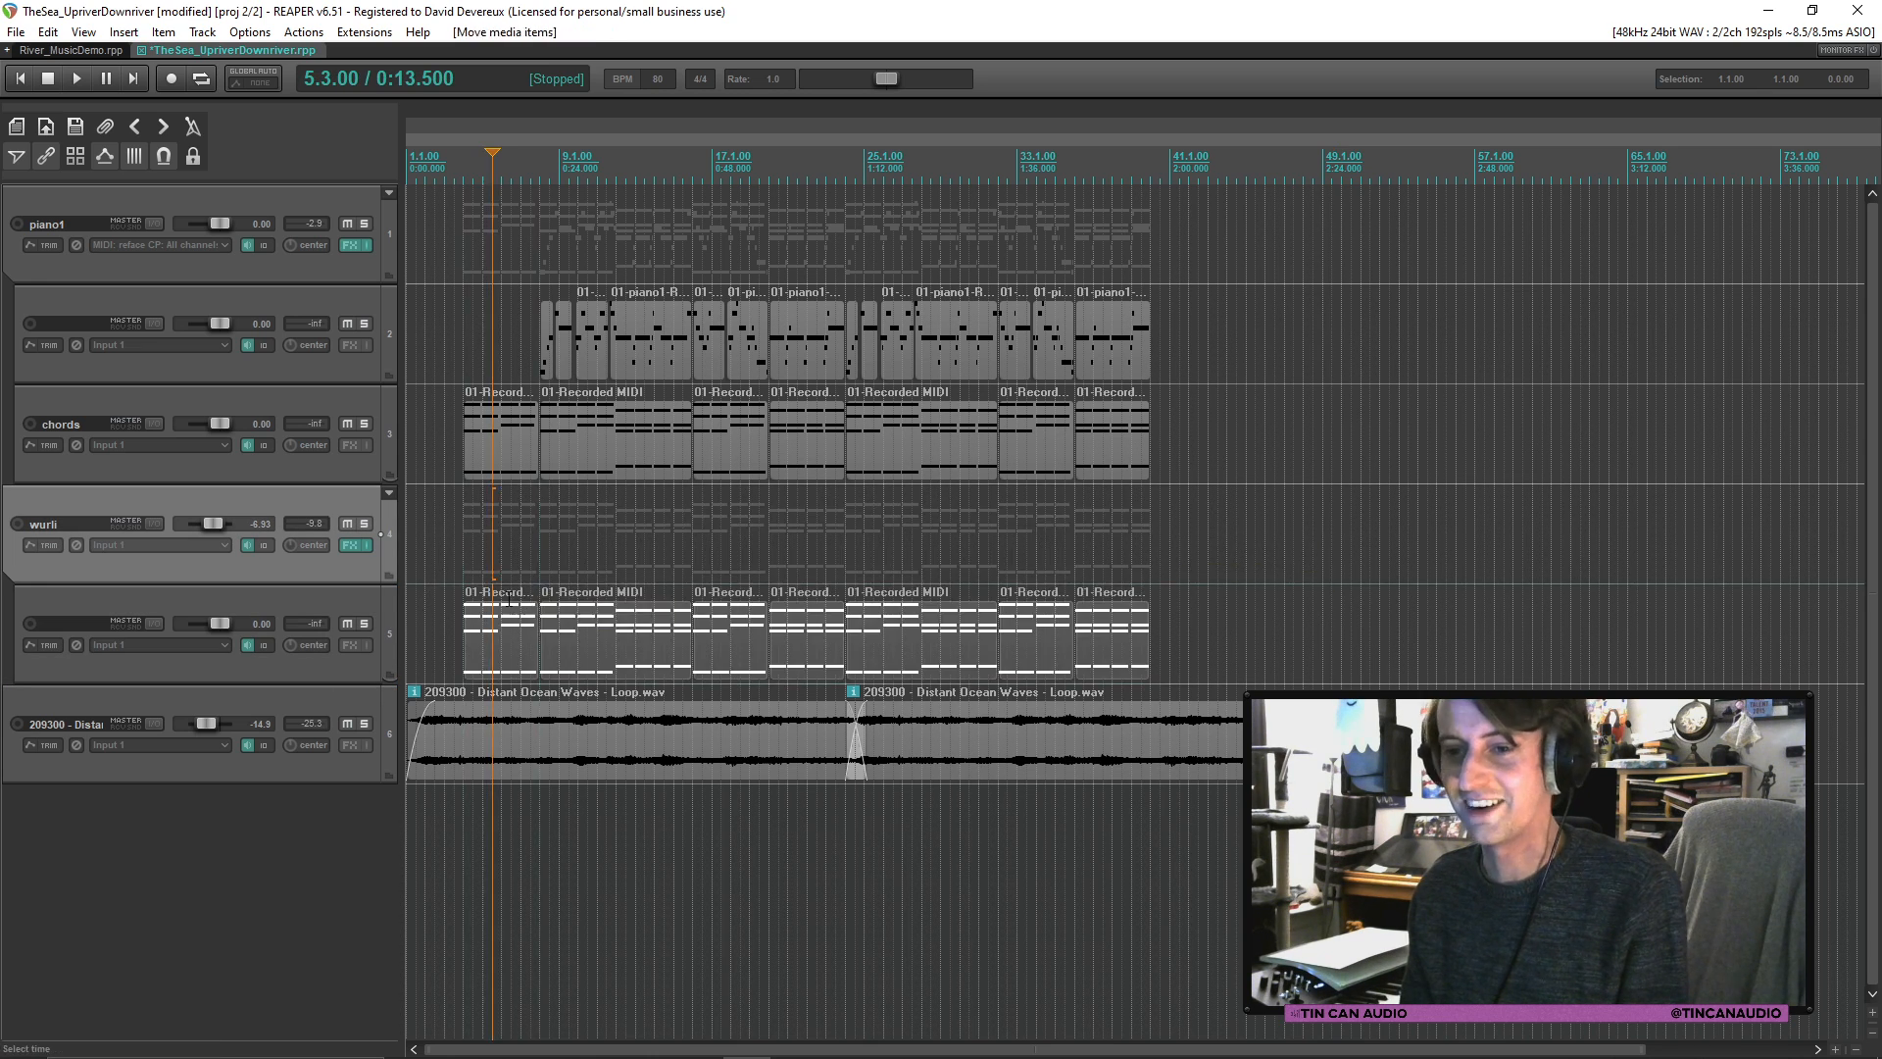
Step: Save the project, and name the unnamed child tracks melody under piano1 and chords under wurli
left_click(544, 367)
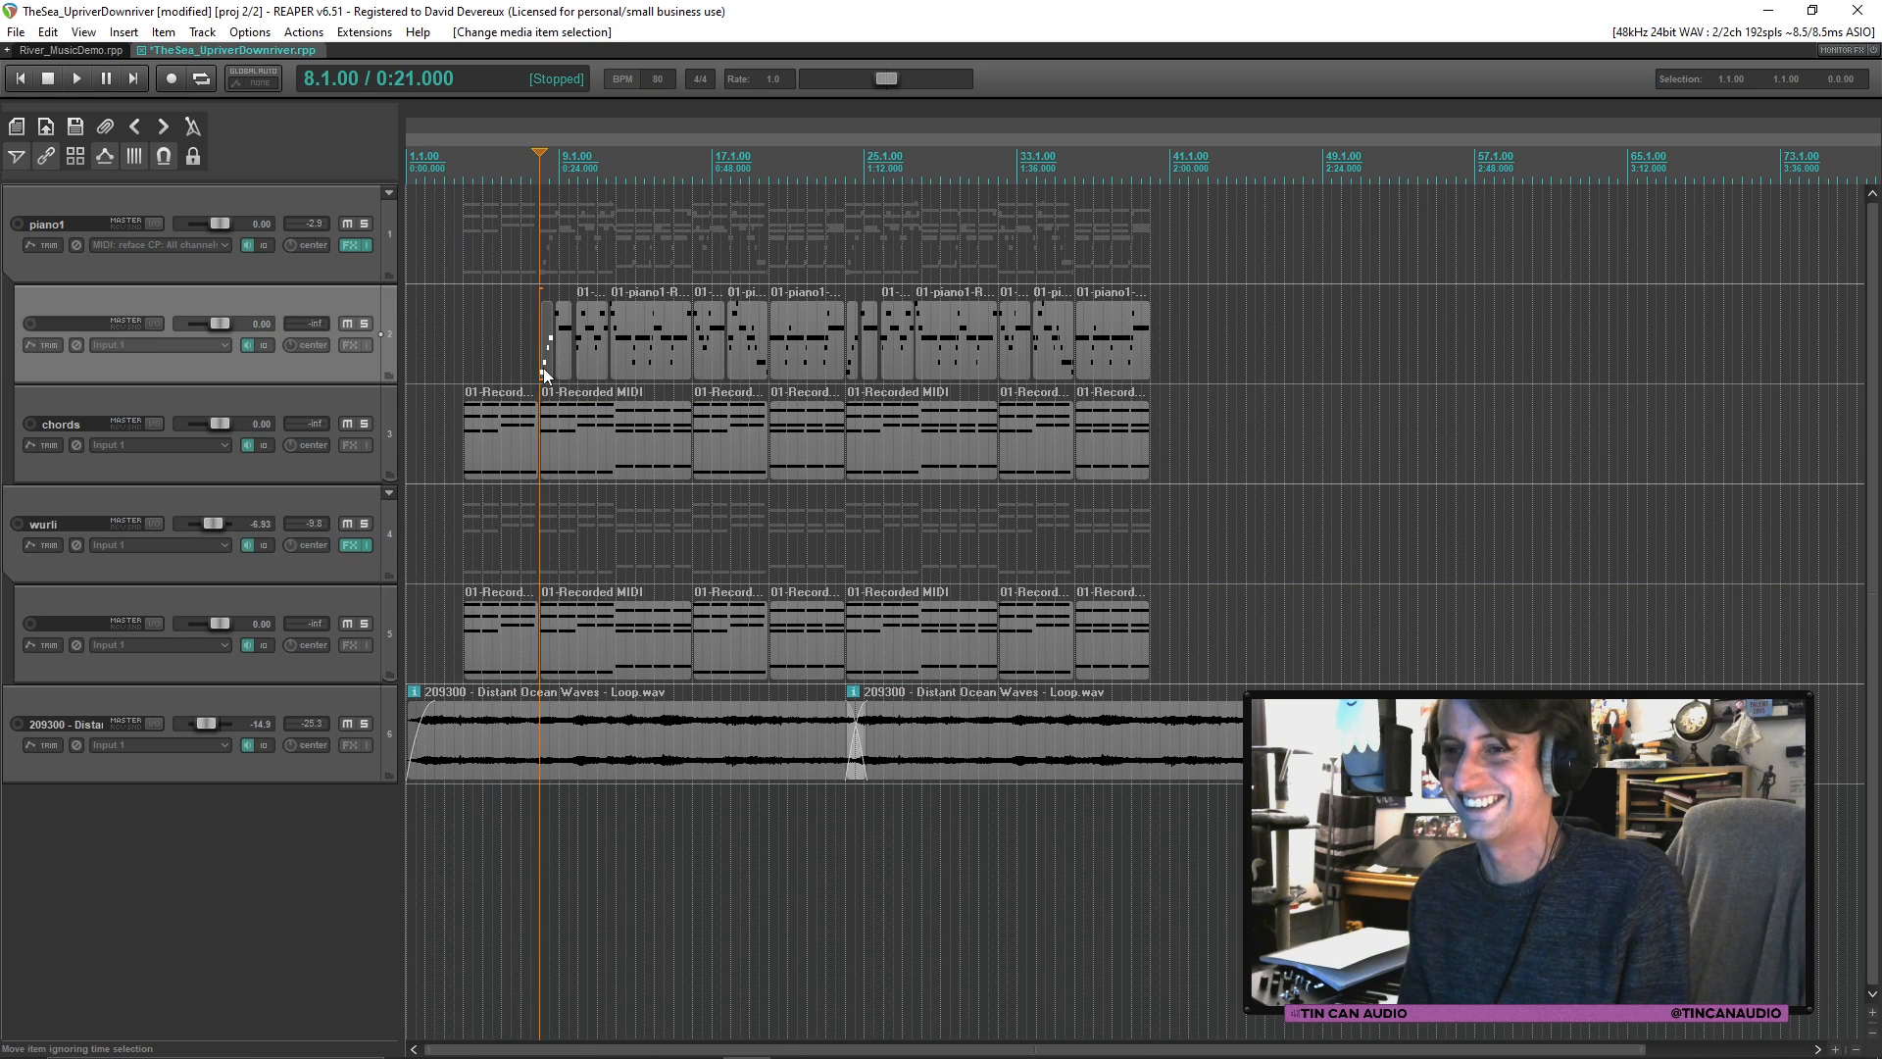
key("ctrl+s")
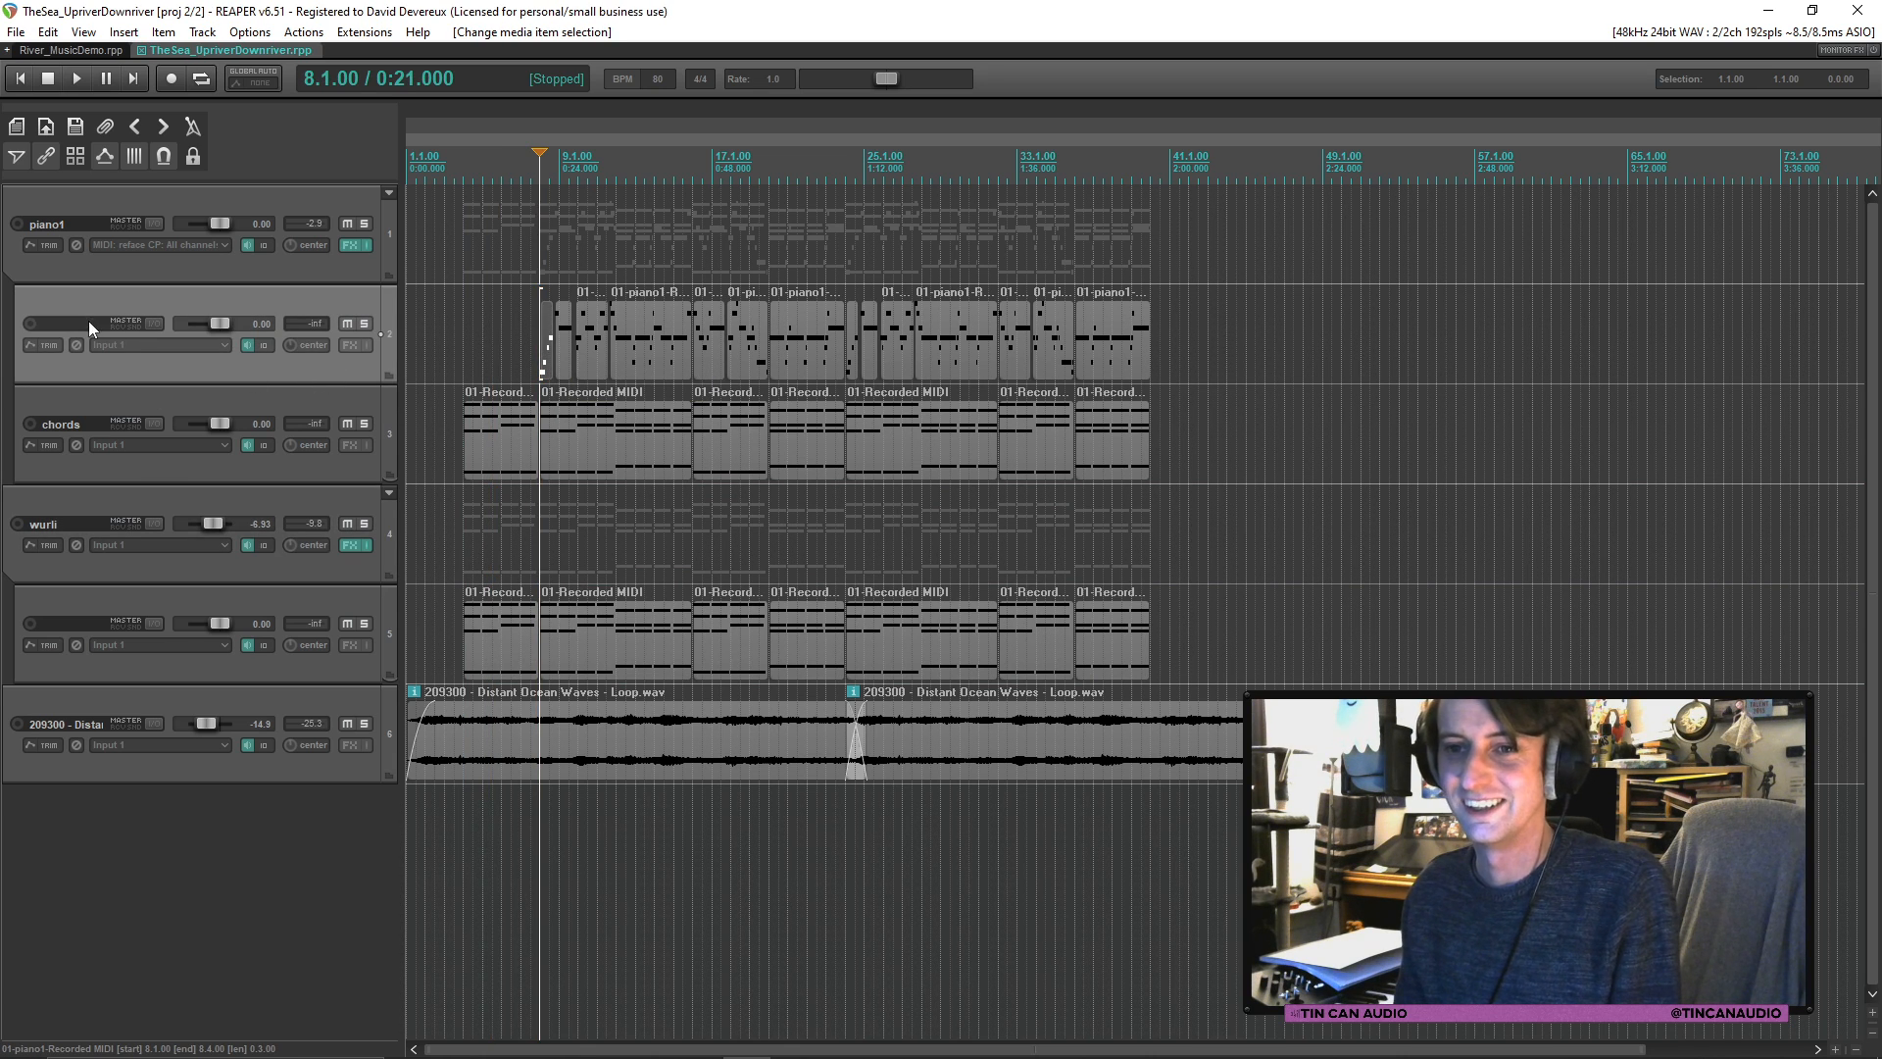
type("melod")
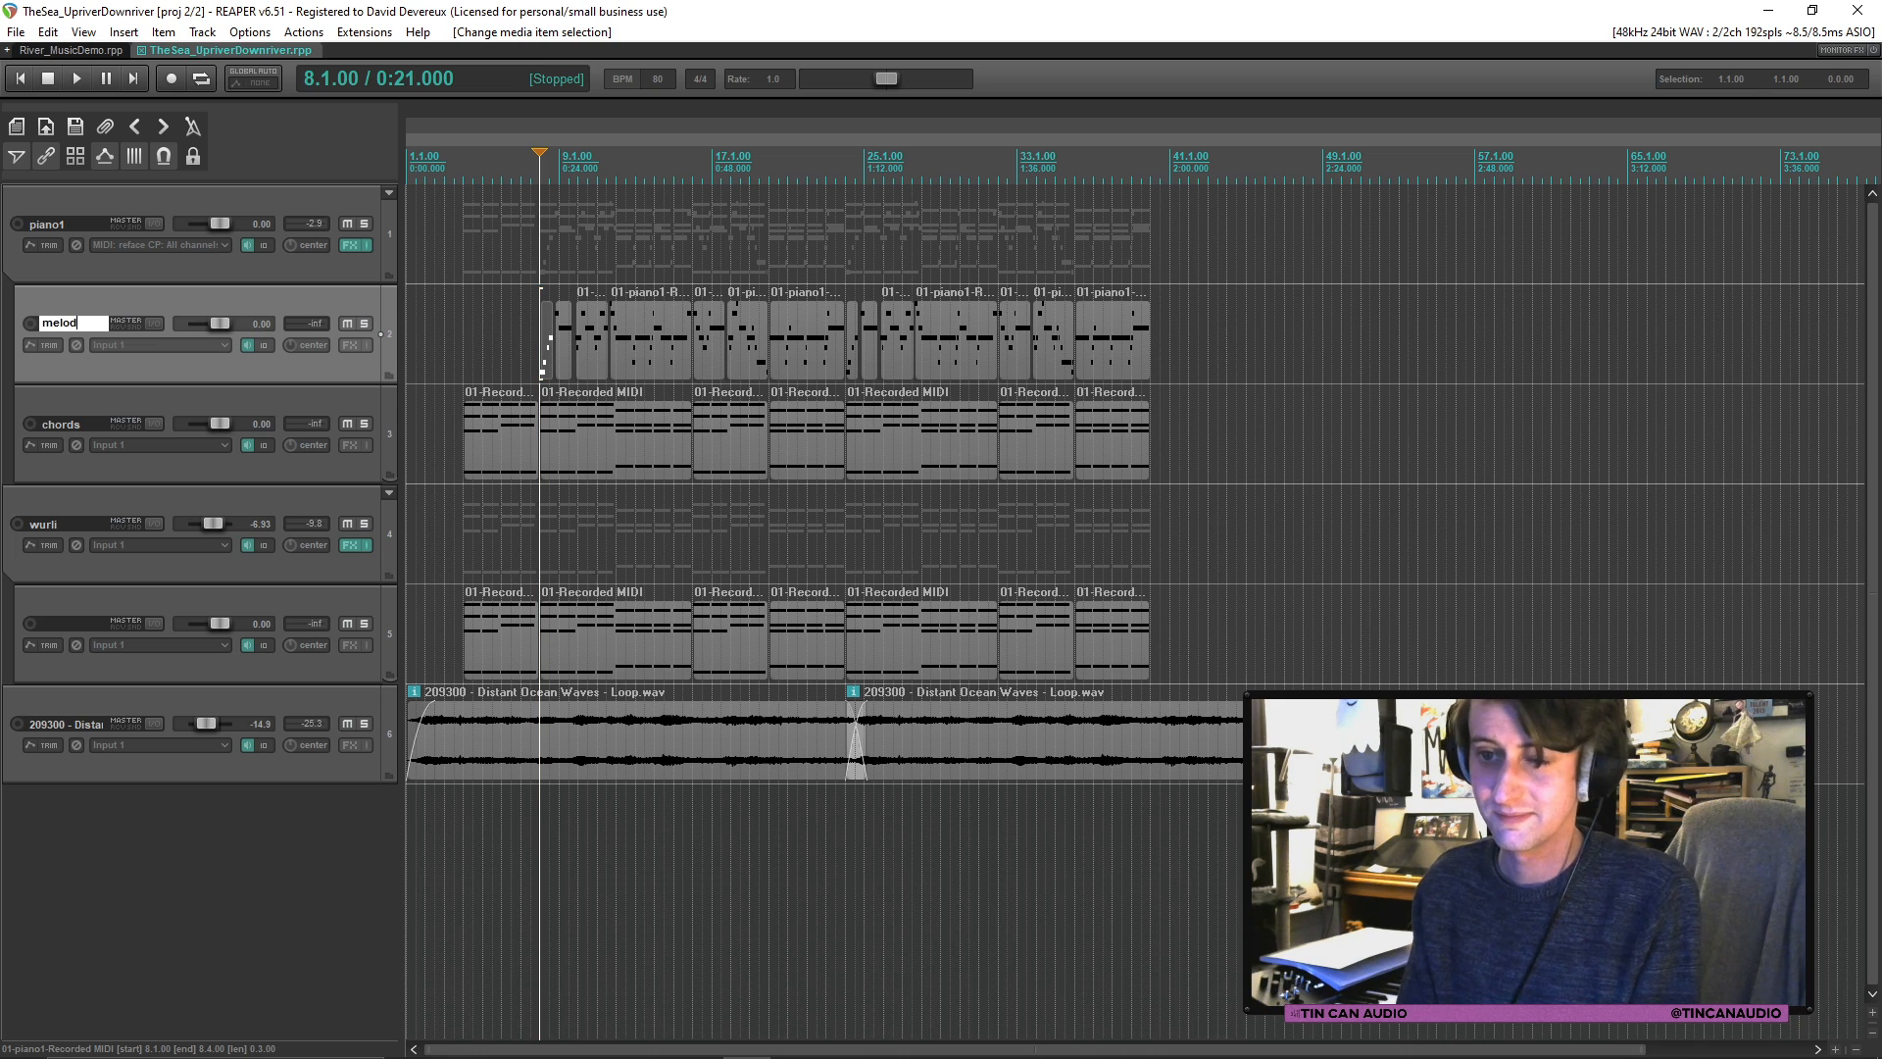
type("y")
key("Return")
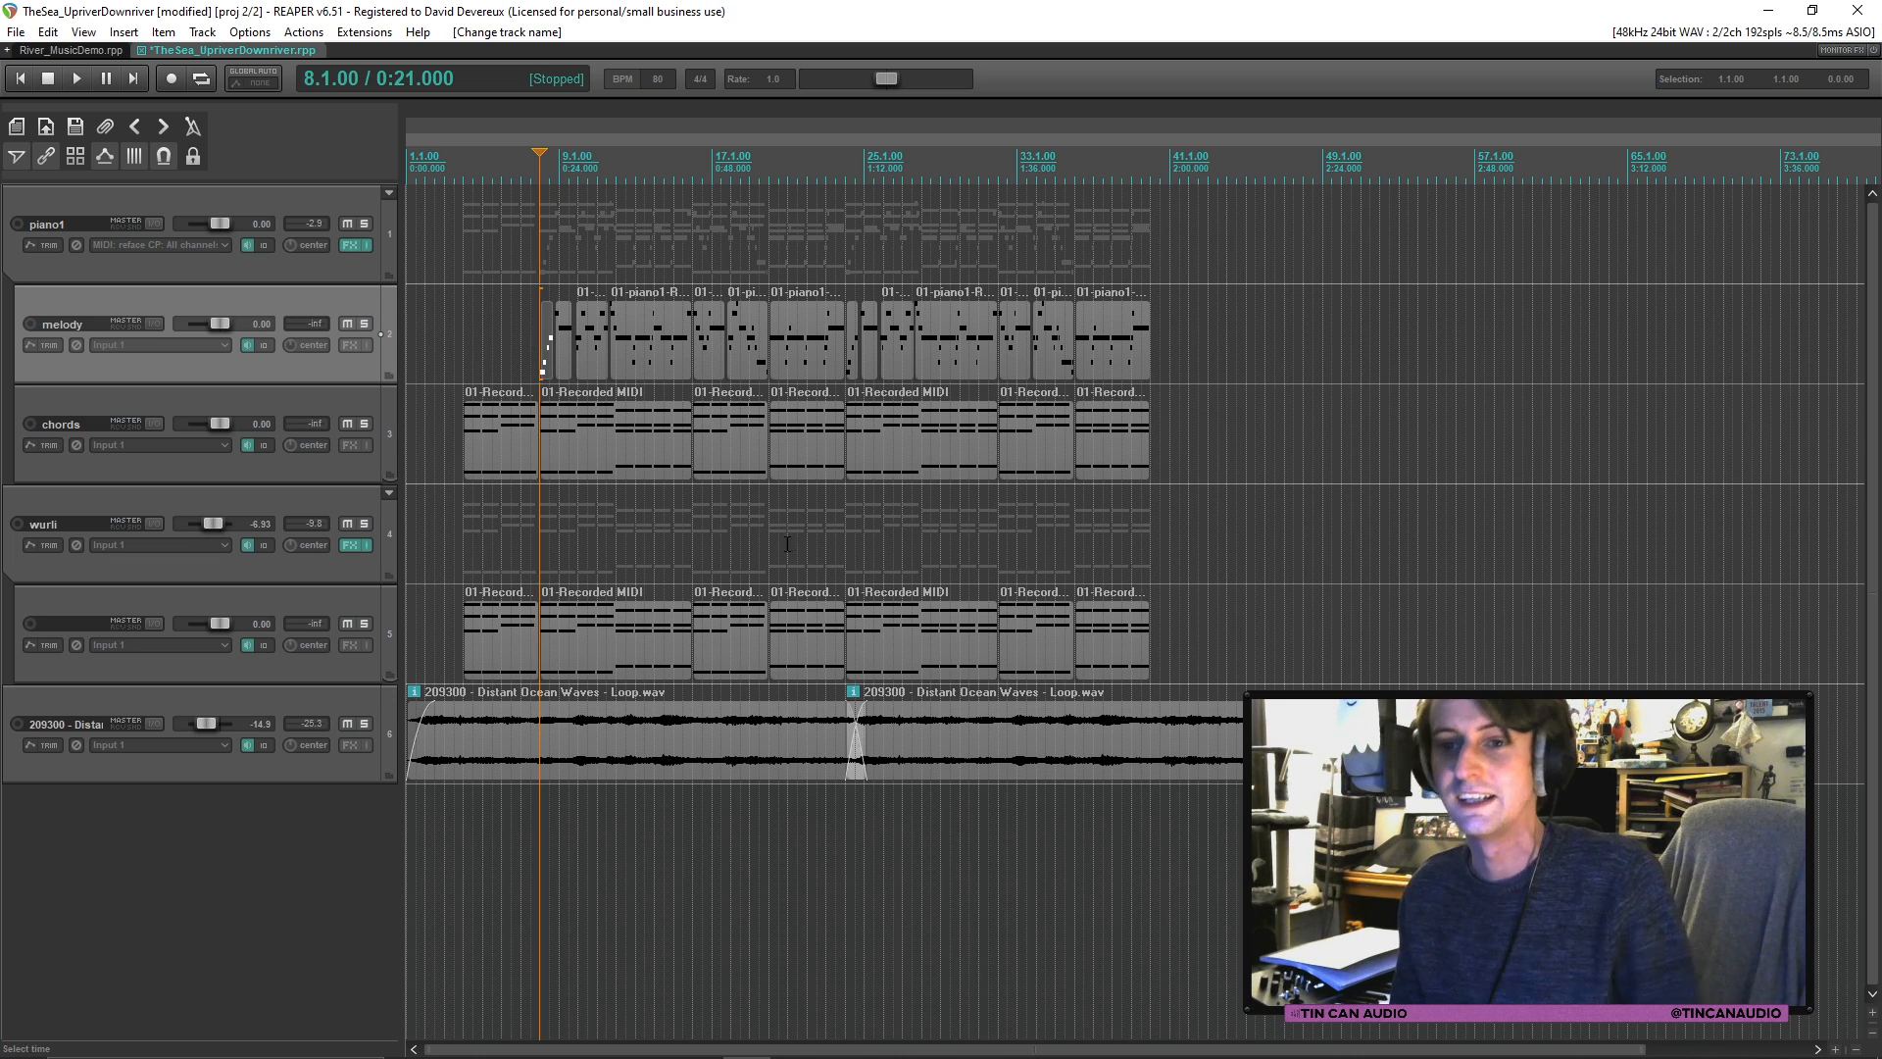
double_click(59, 619)
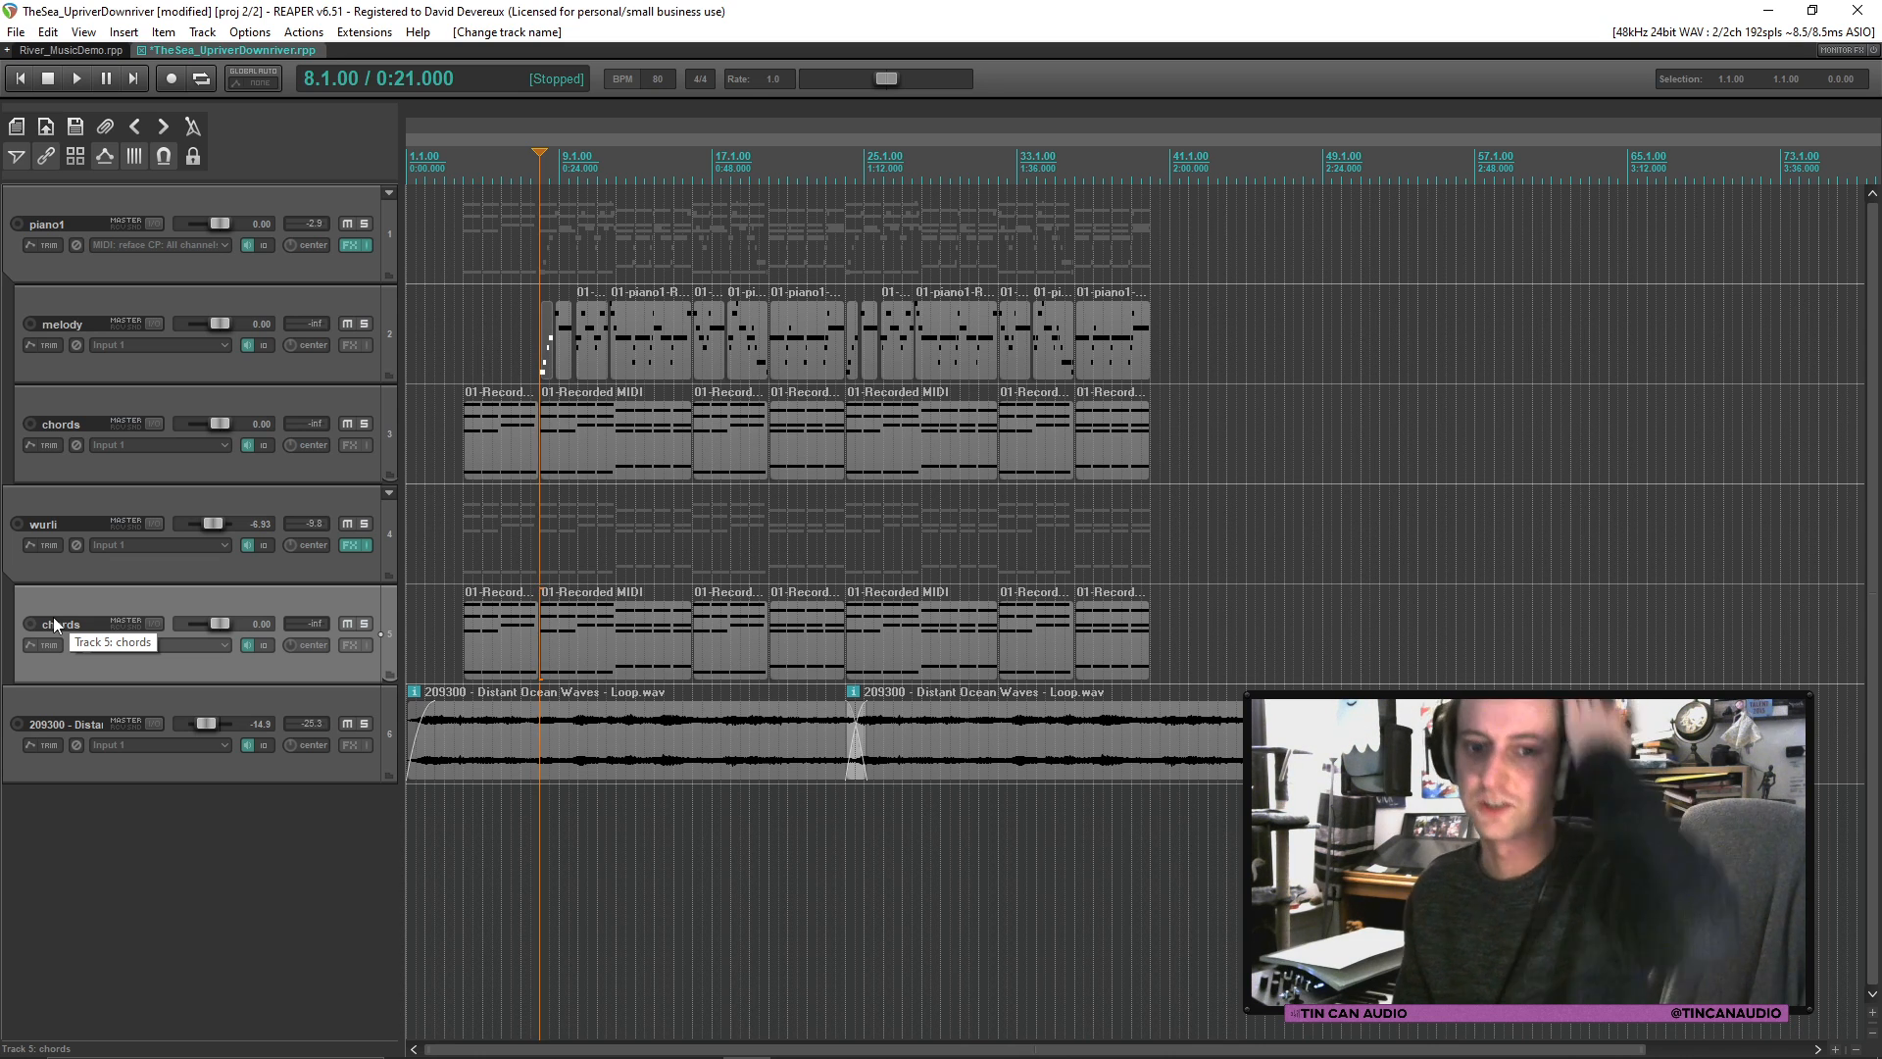
Step: Set the wurli track's record input to MIDI from the reface CP on all channels
left_click(115, 549)
mouse_move(190, 601)
mouse_move(357, 601)
left_click(527, 607)
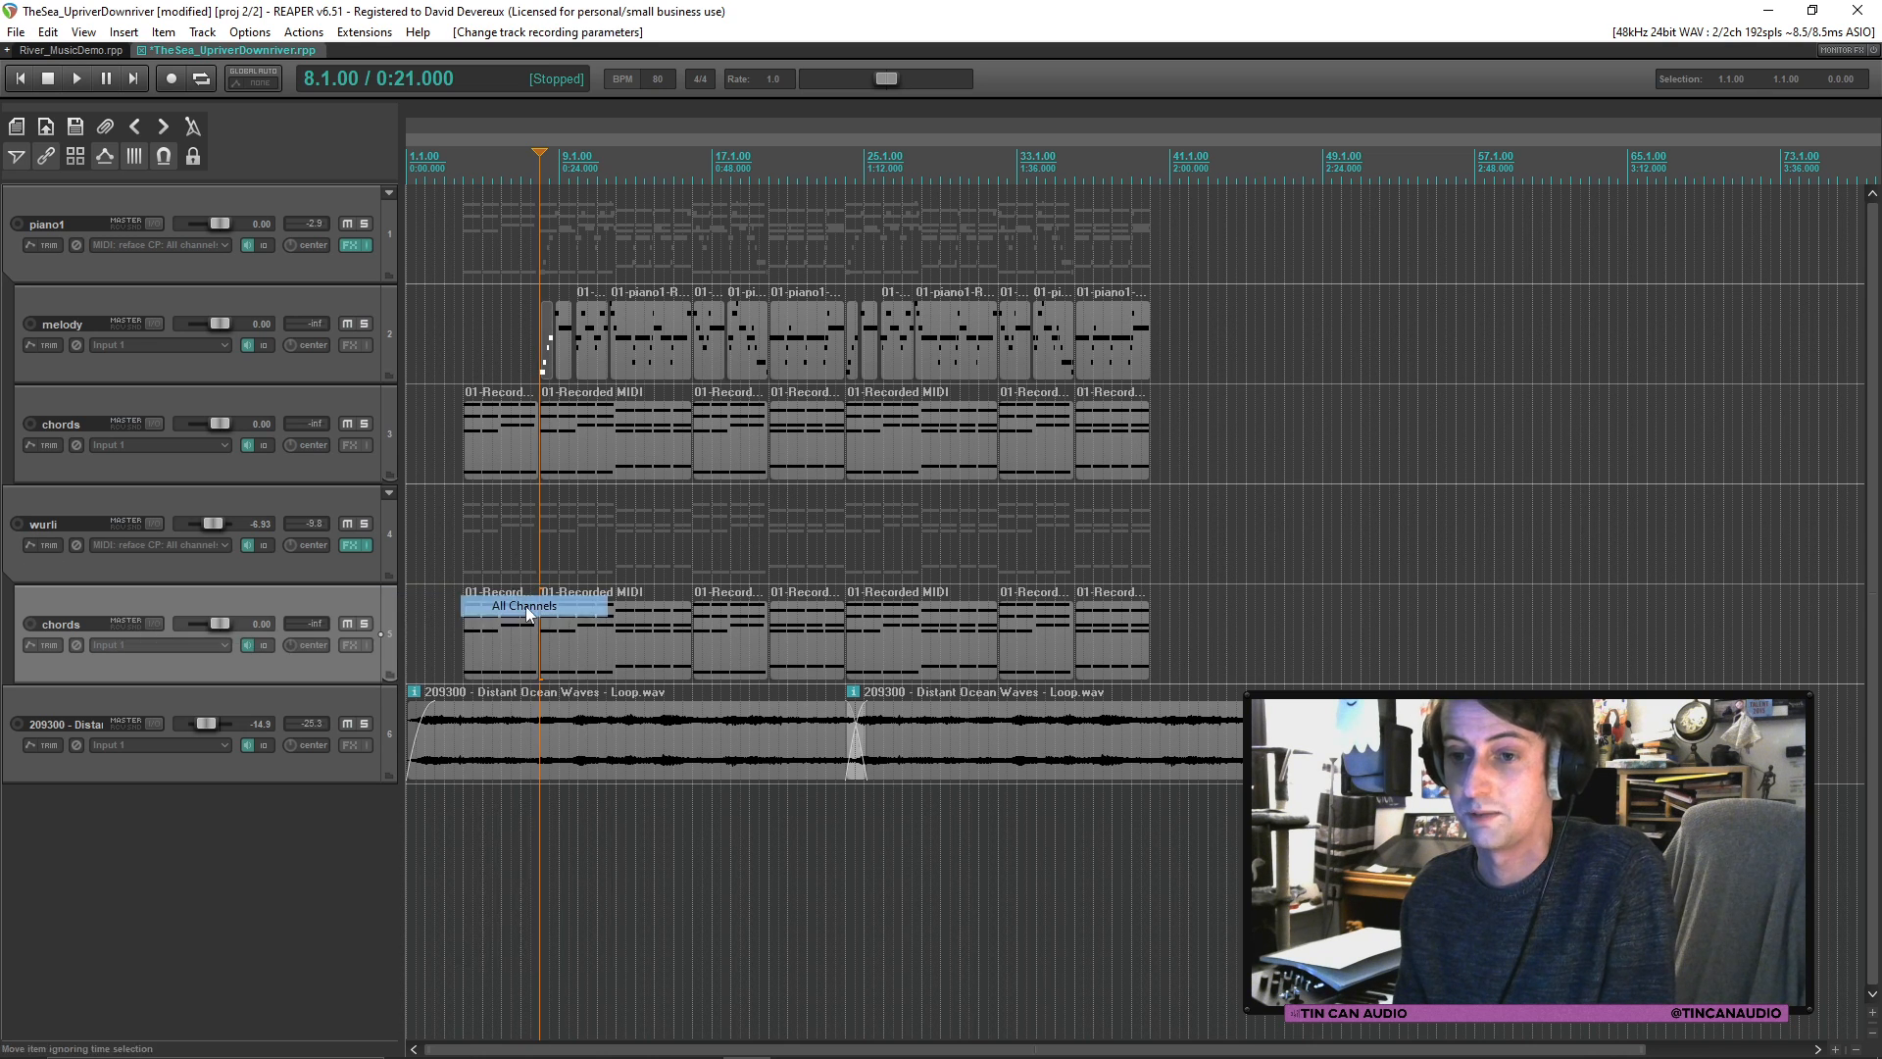
Step: Save the project, play the arrangement from 4.1.00 with wurli armed, and place the edit cursor at 23.1.00
left_click(462, 536)
key("ctrl+s")
key("space")
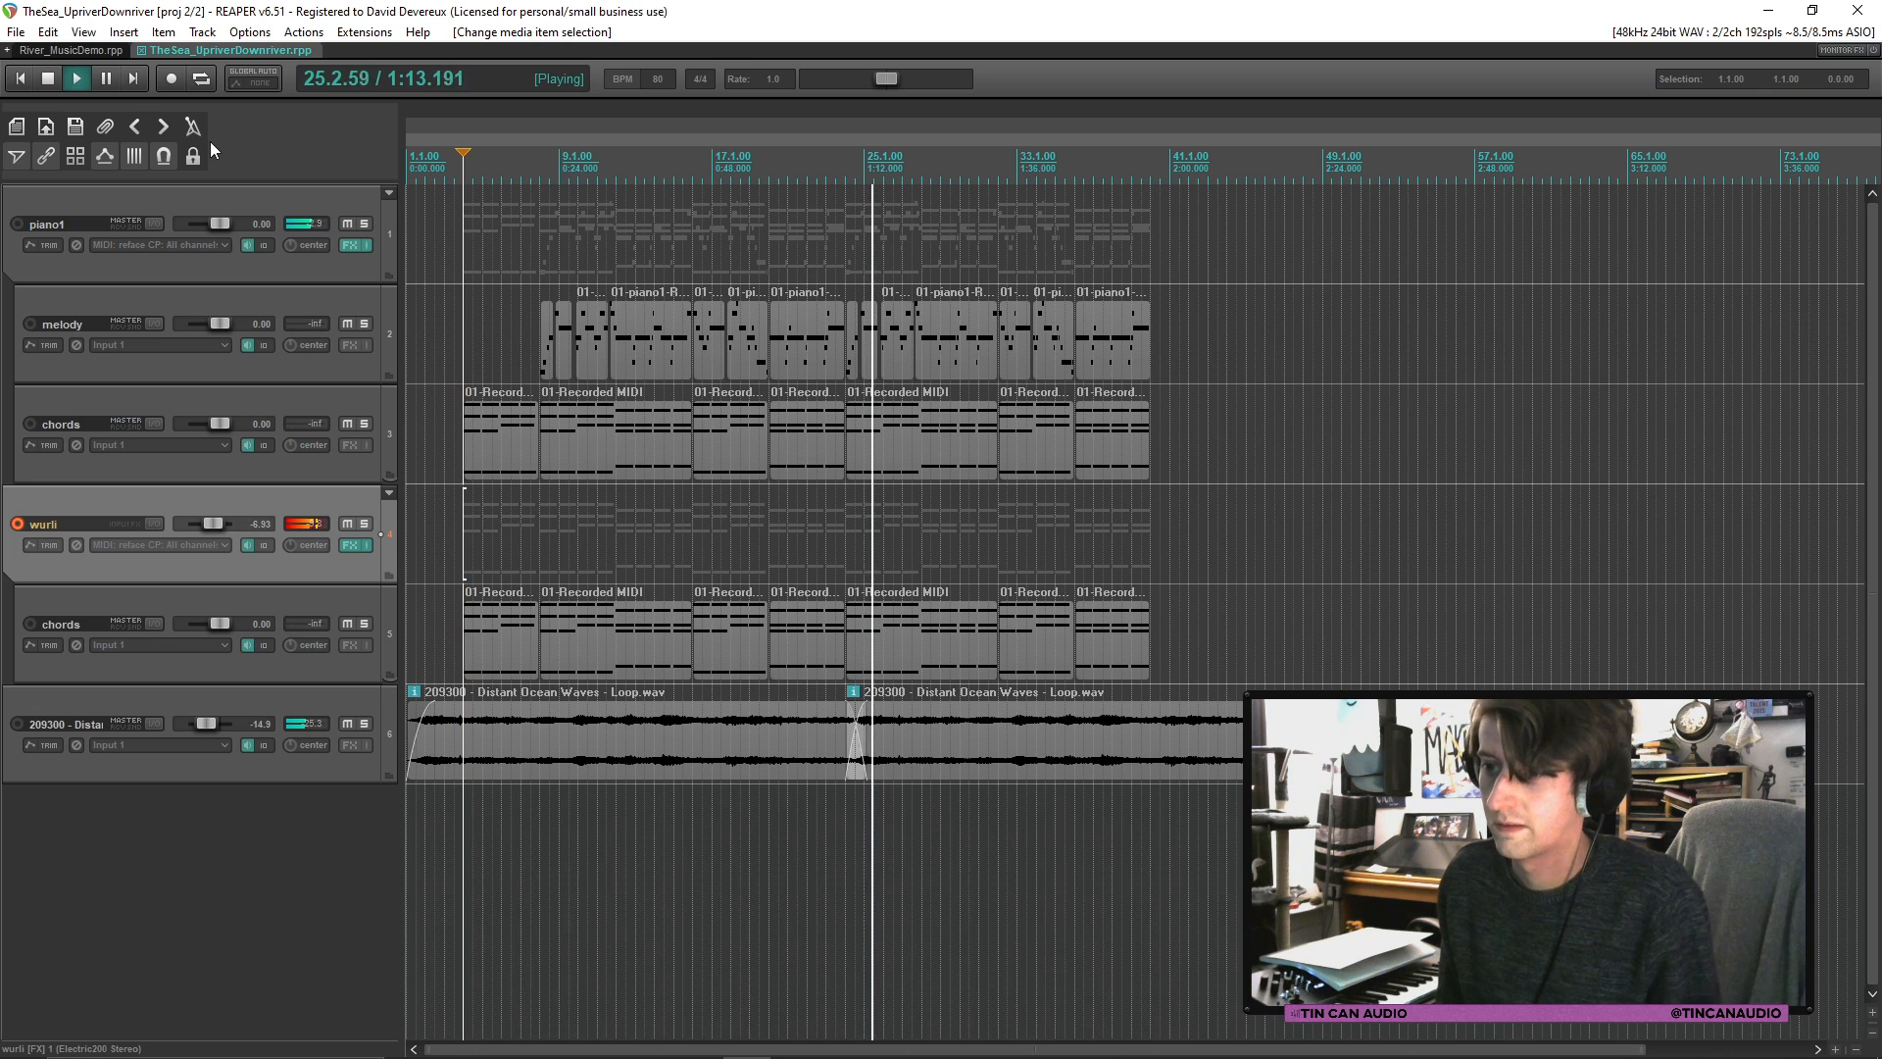
key("space")
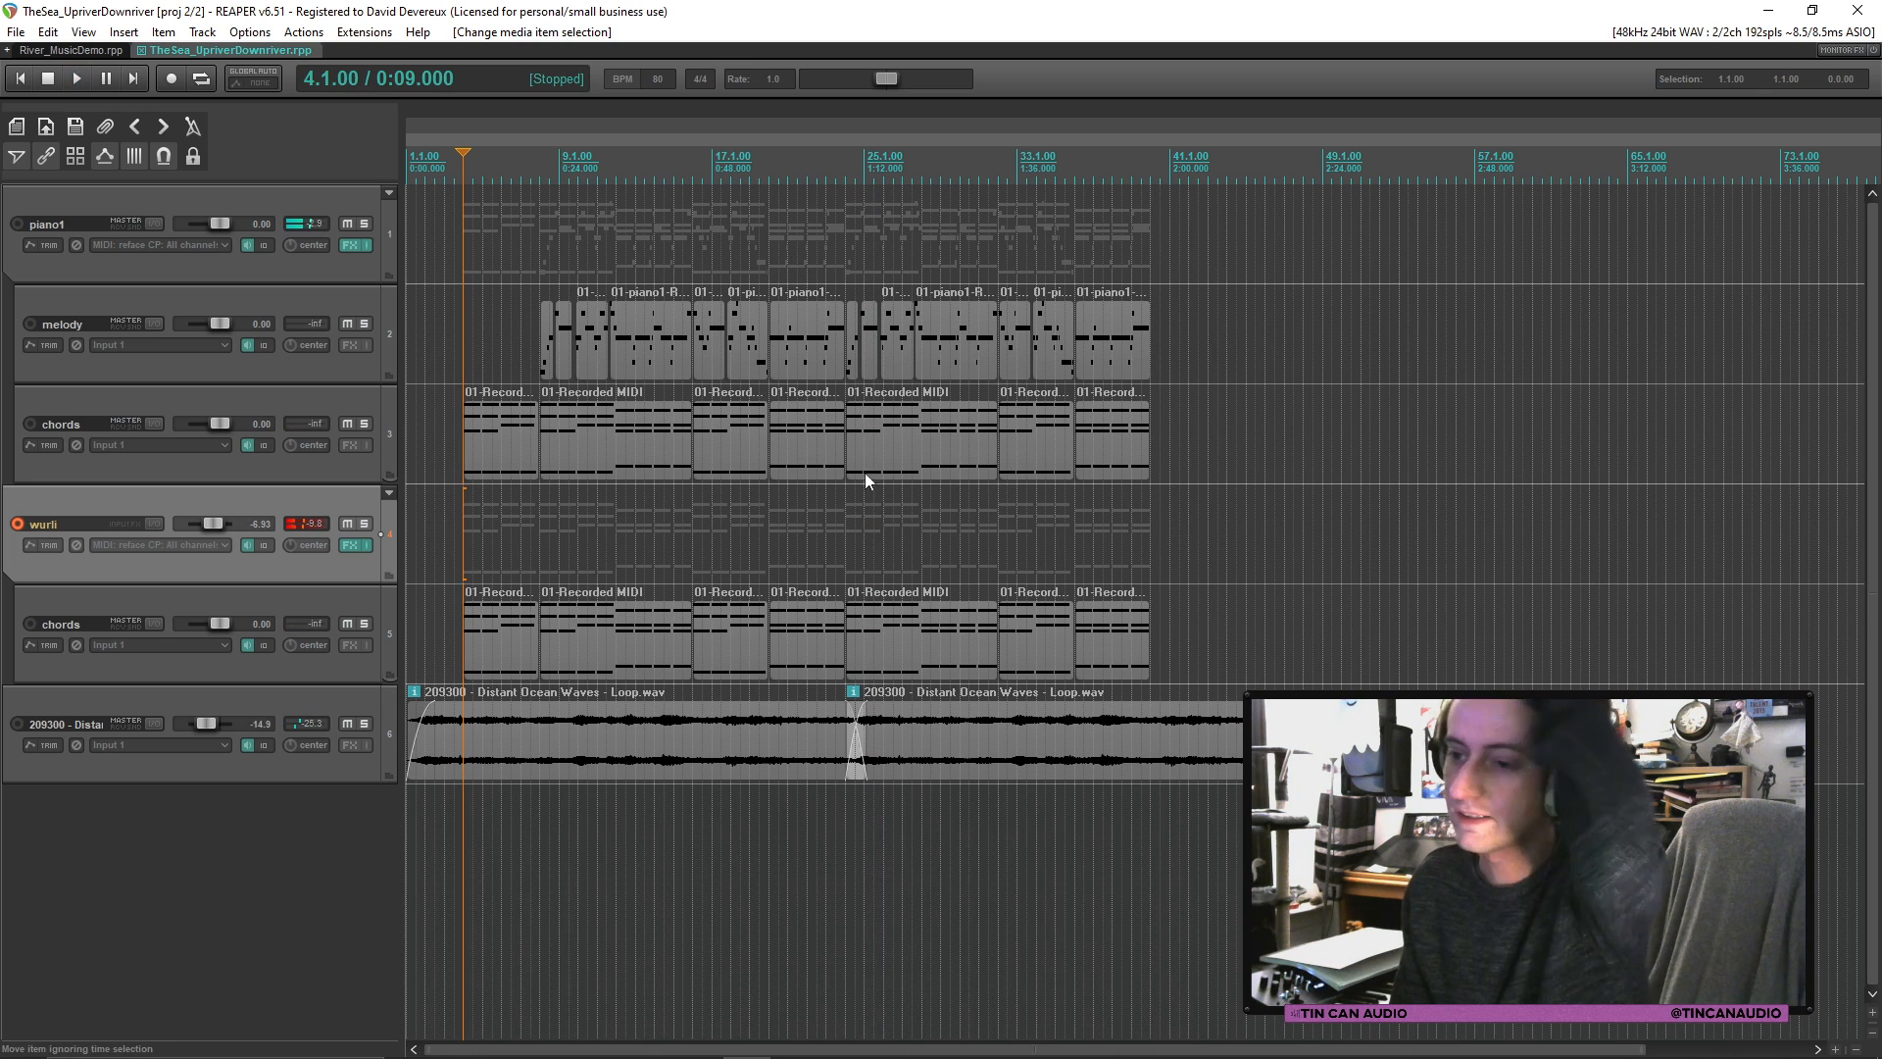
left_click(827, 527)
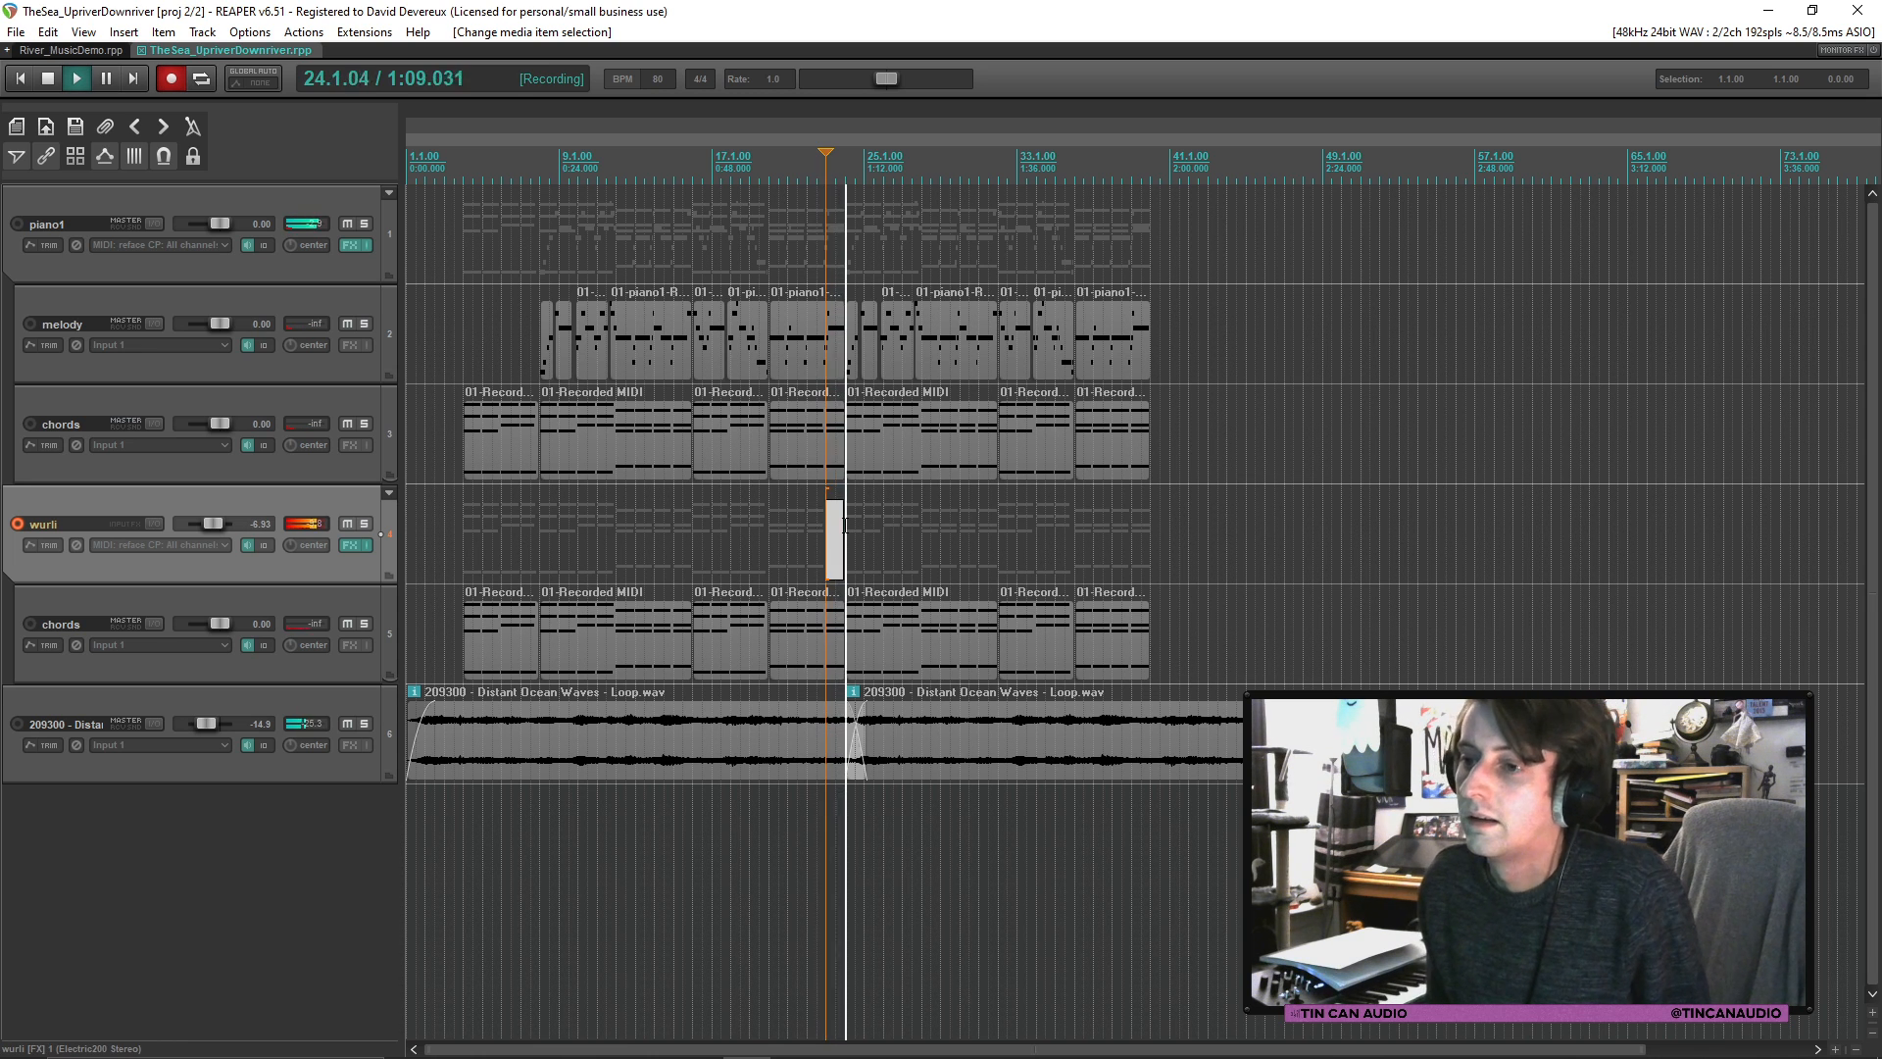
key("space")
left_click(1123, 644)
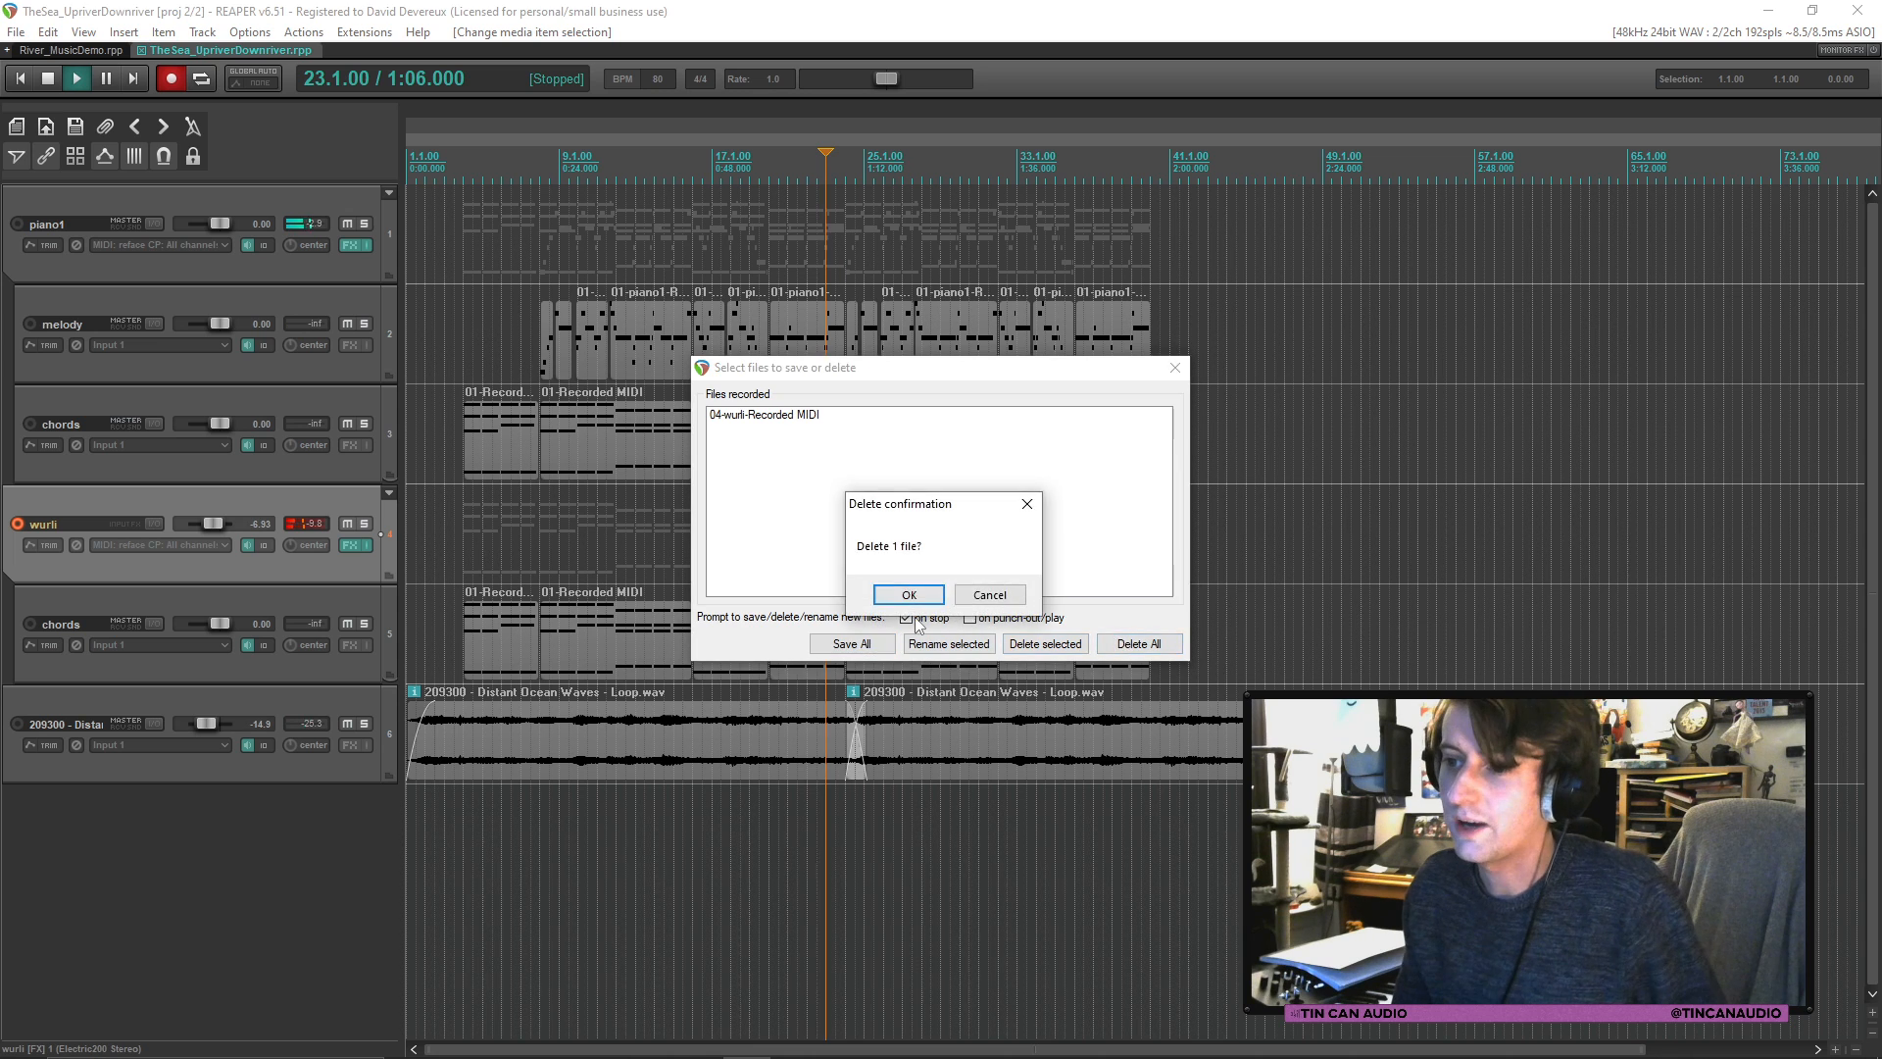
left_click(903, 594)
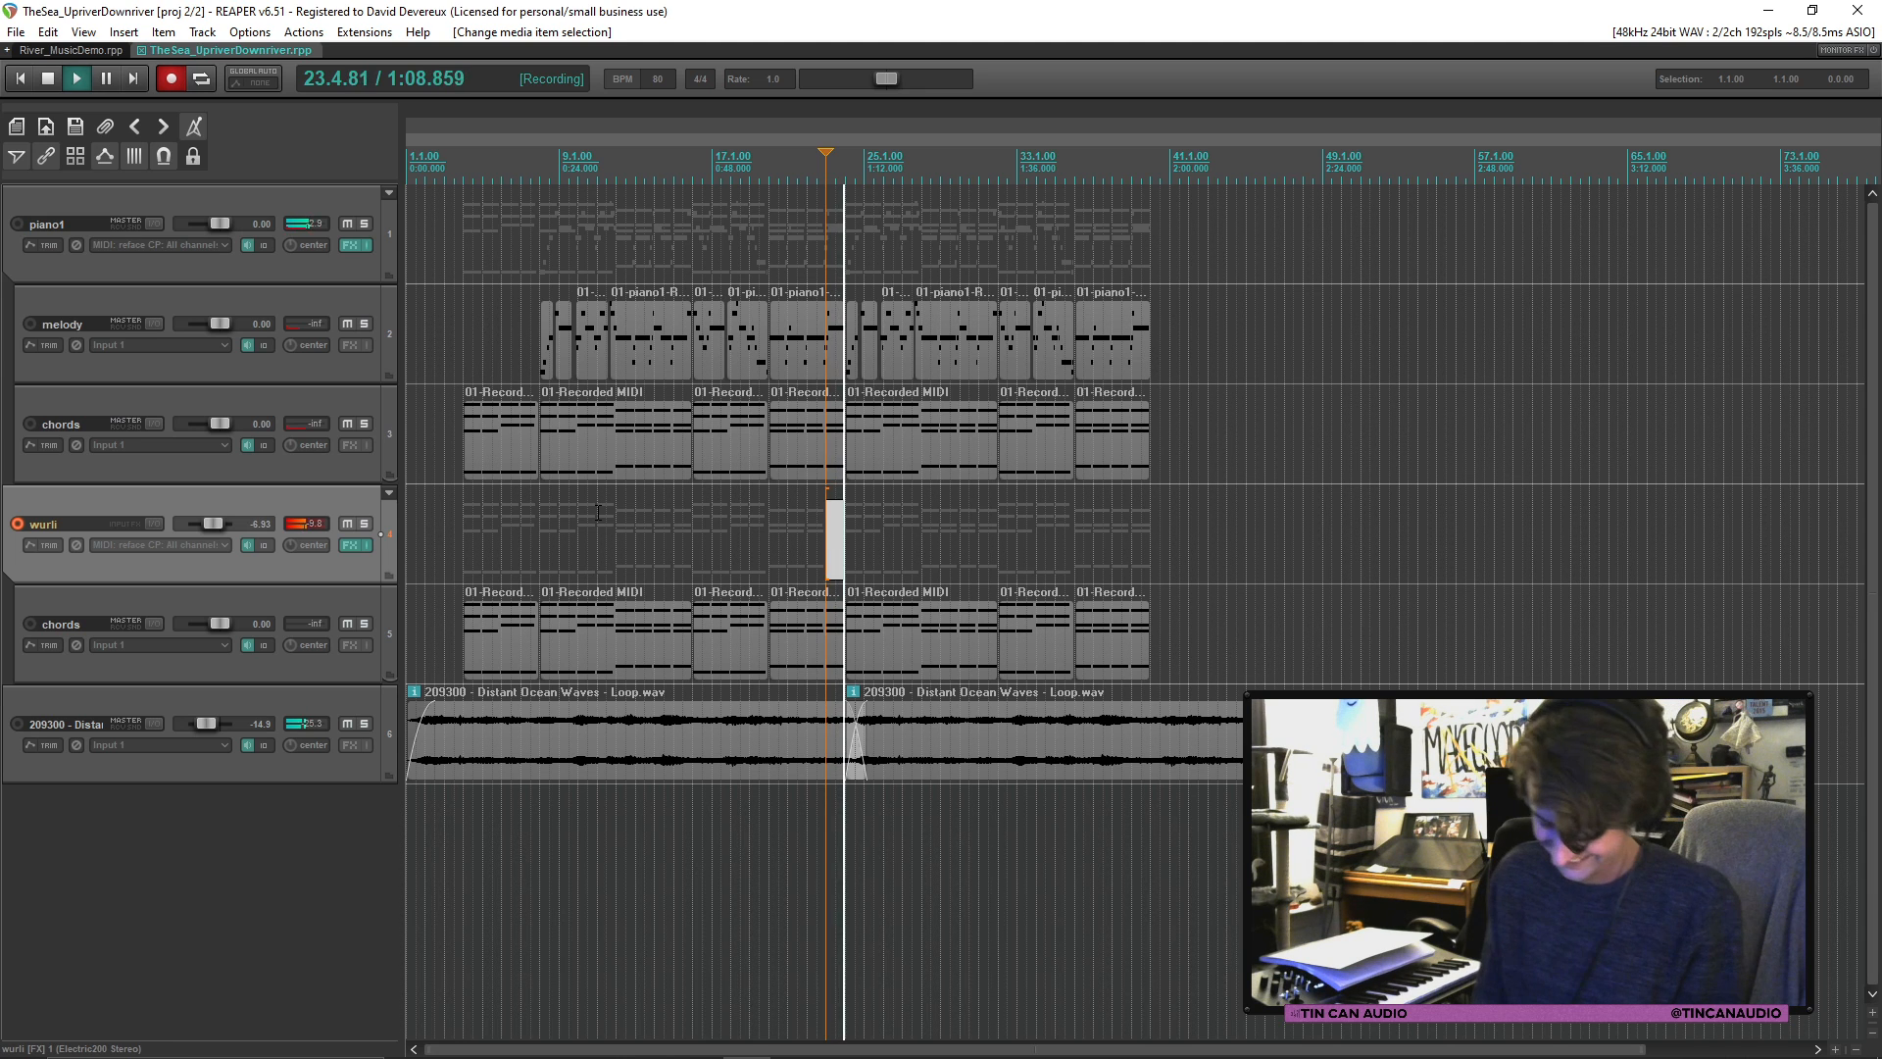
key("space")
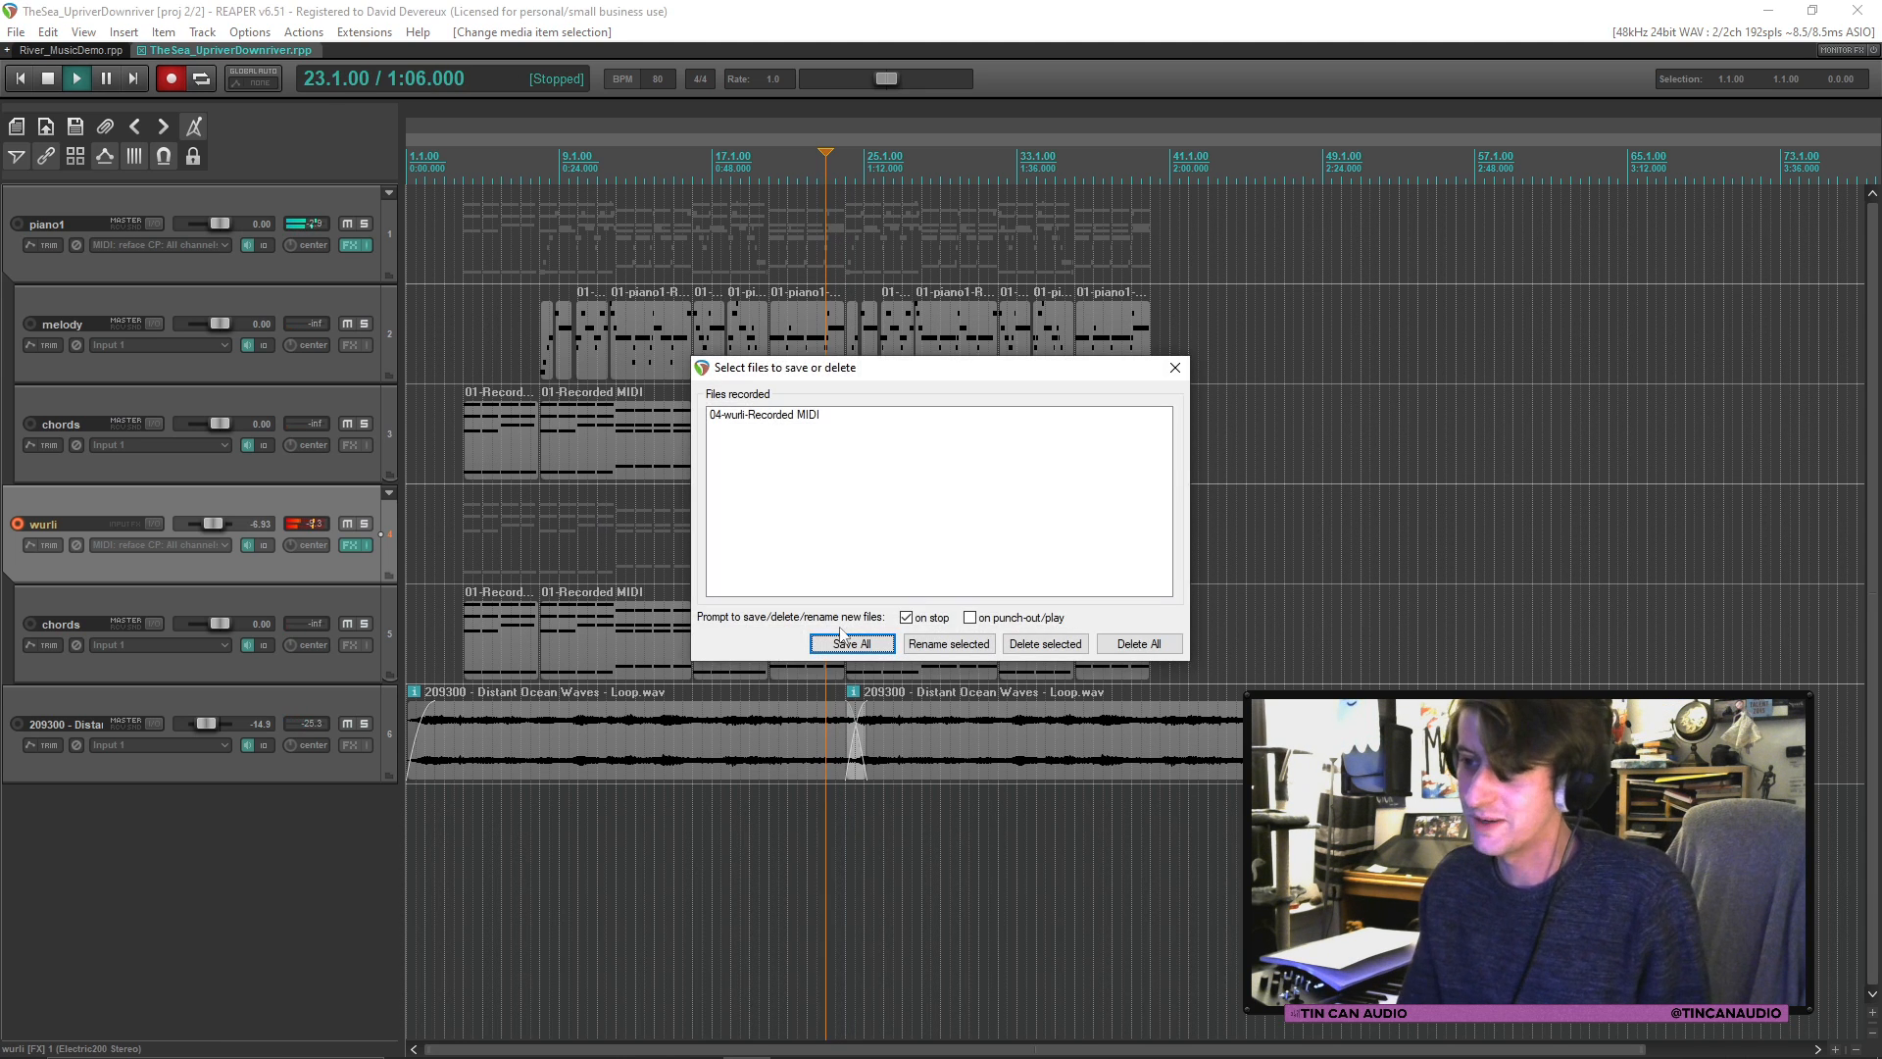
left_click(1137, 644)
left_click(903, 594)
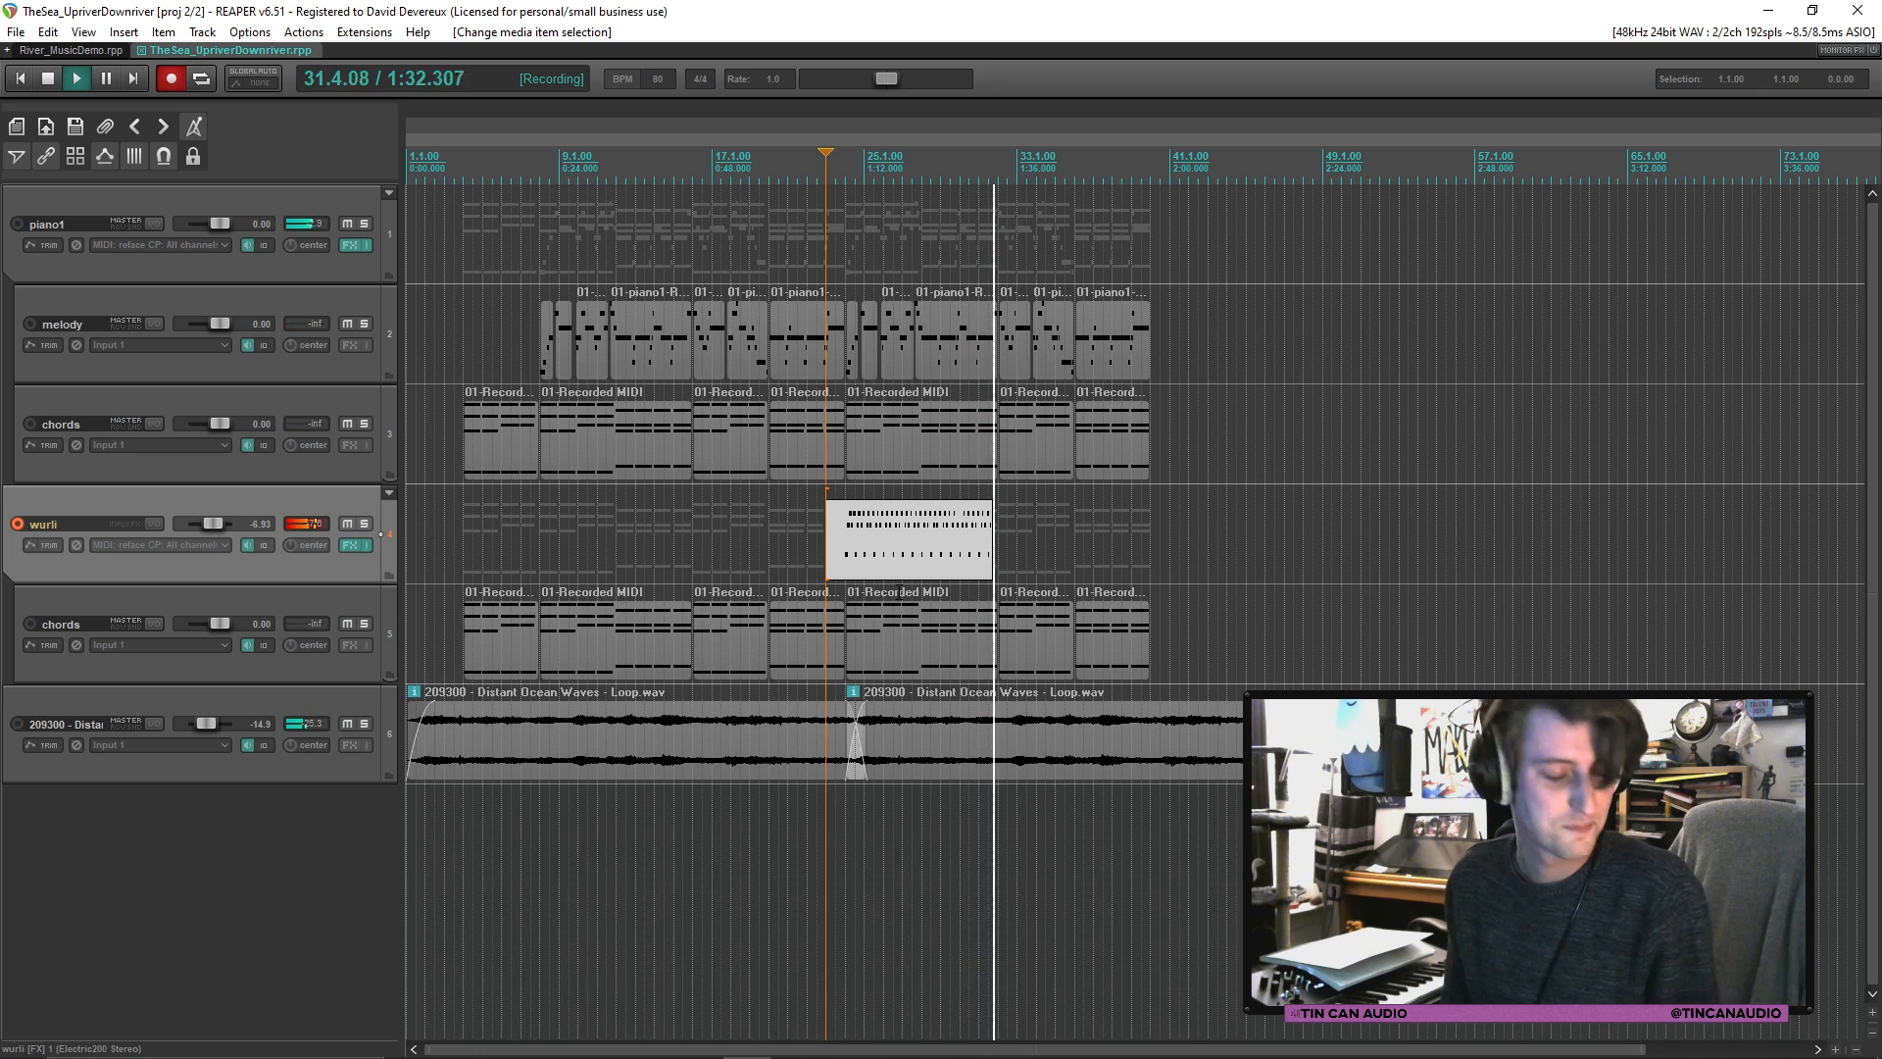
Step: Record a wurli part from 23.1.00 to just past bar 32, keep the take, and quantize all note positions to a straight 1/16 grid at 100% strength
key("space")
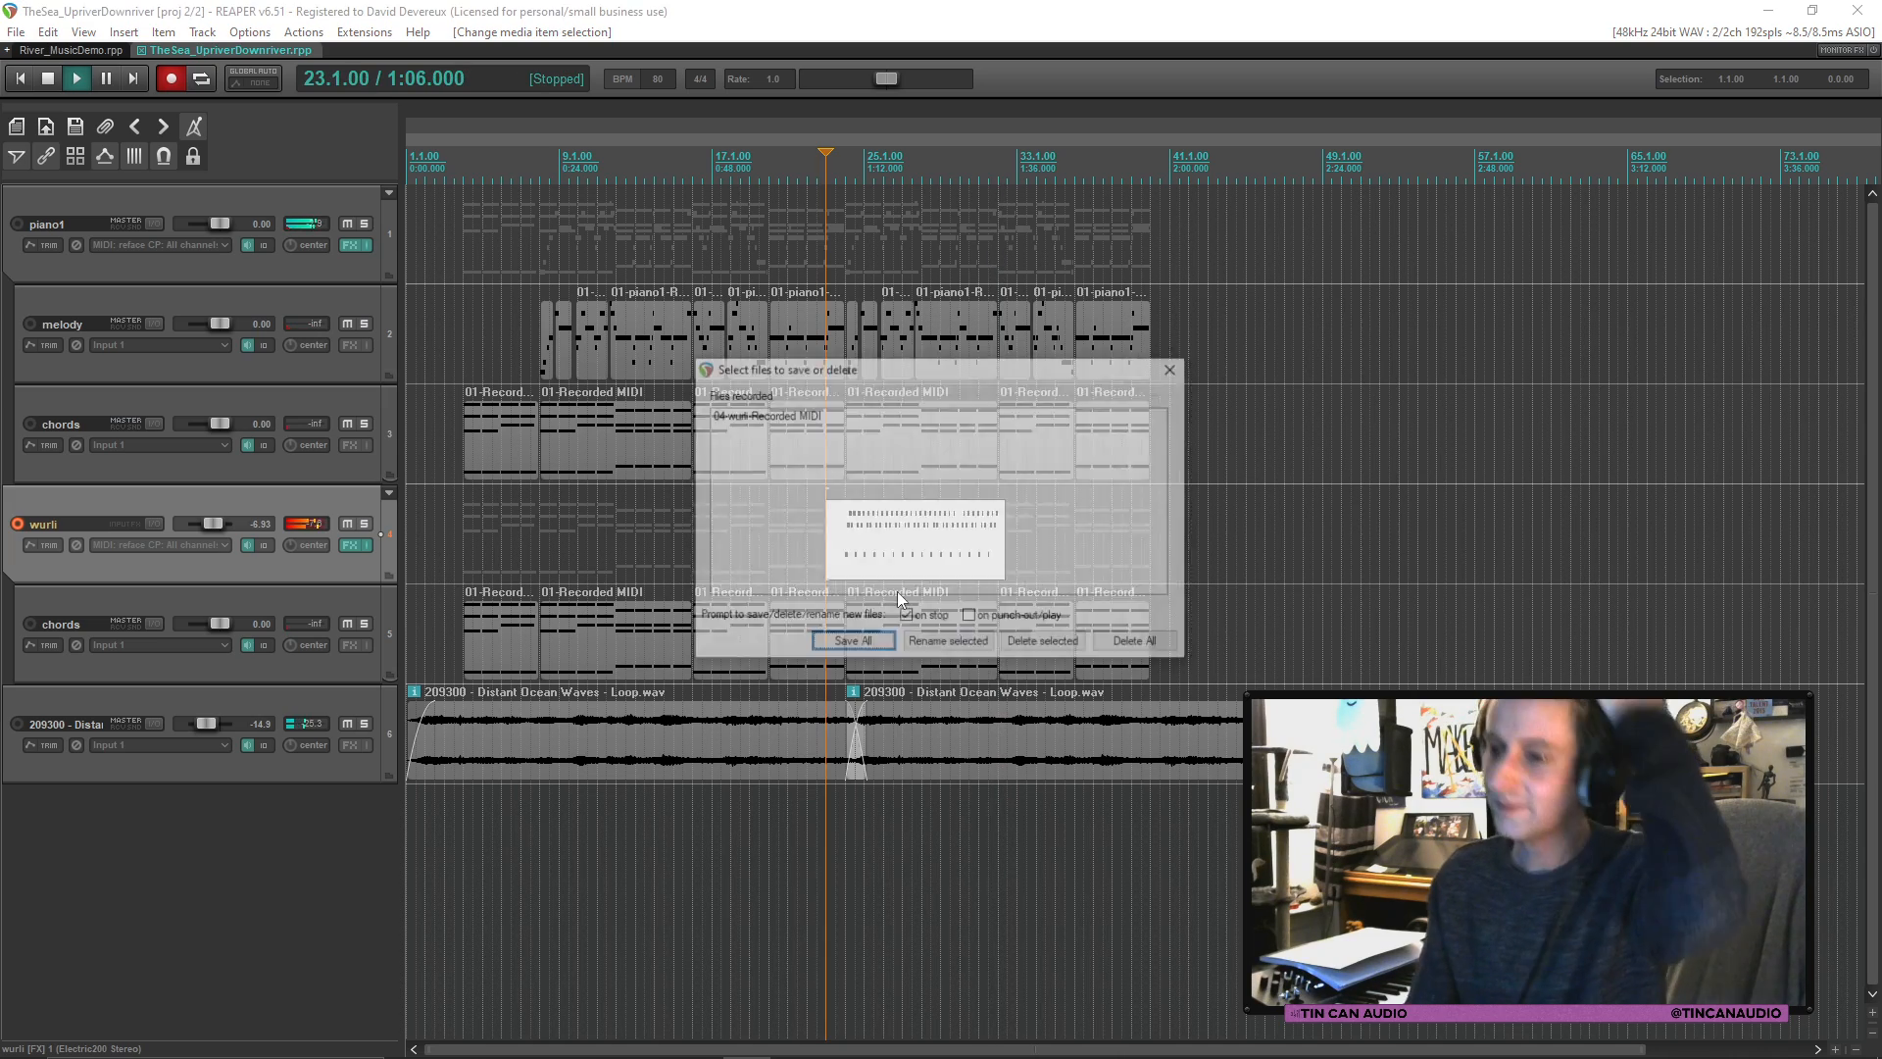
key("Return")
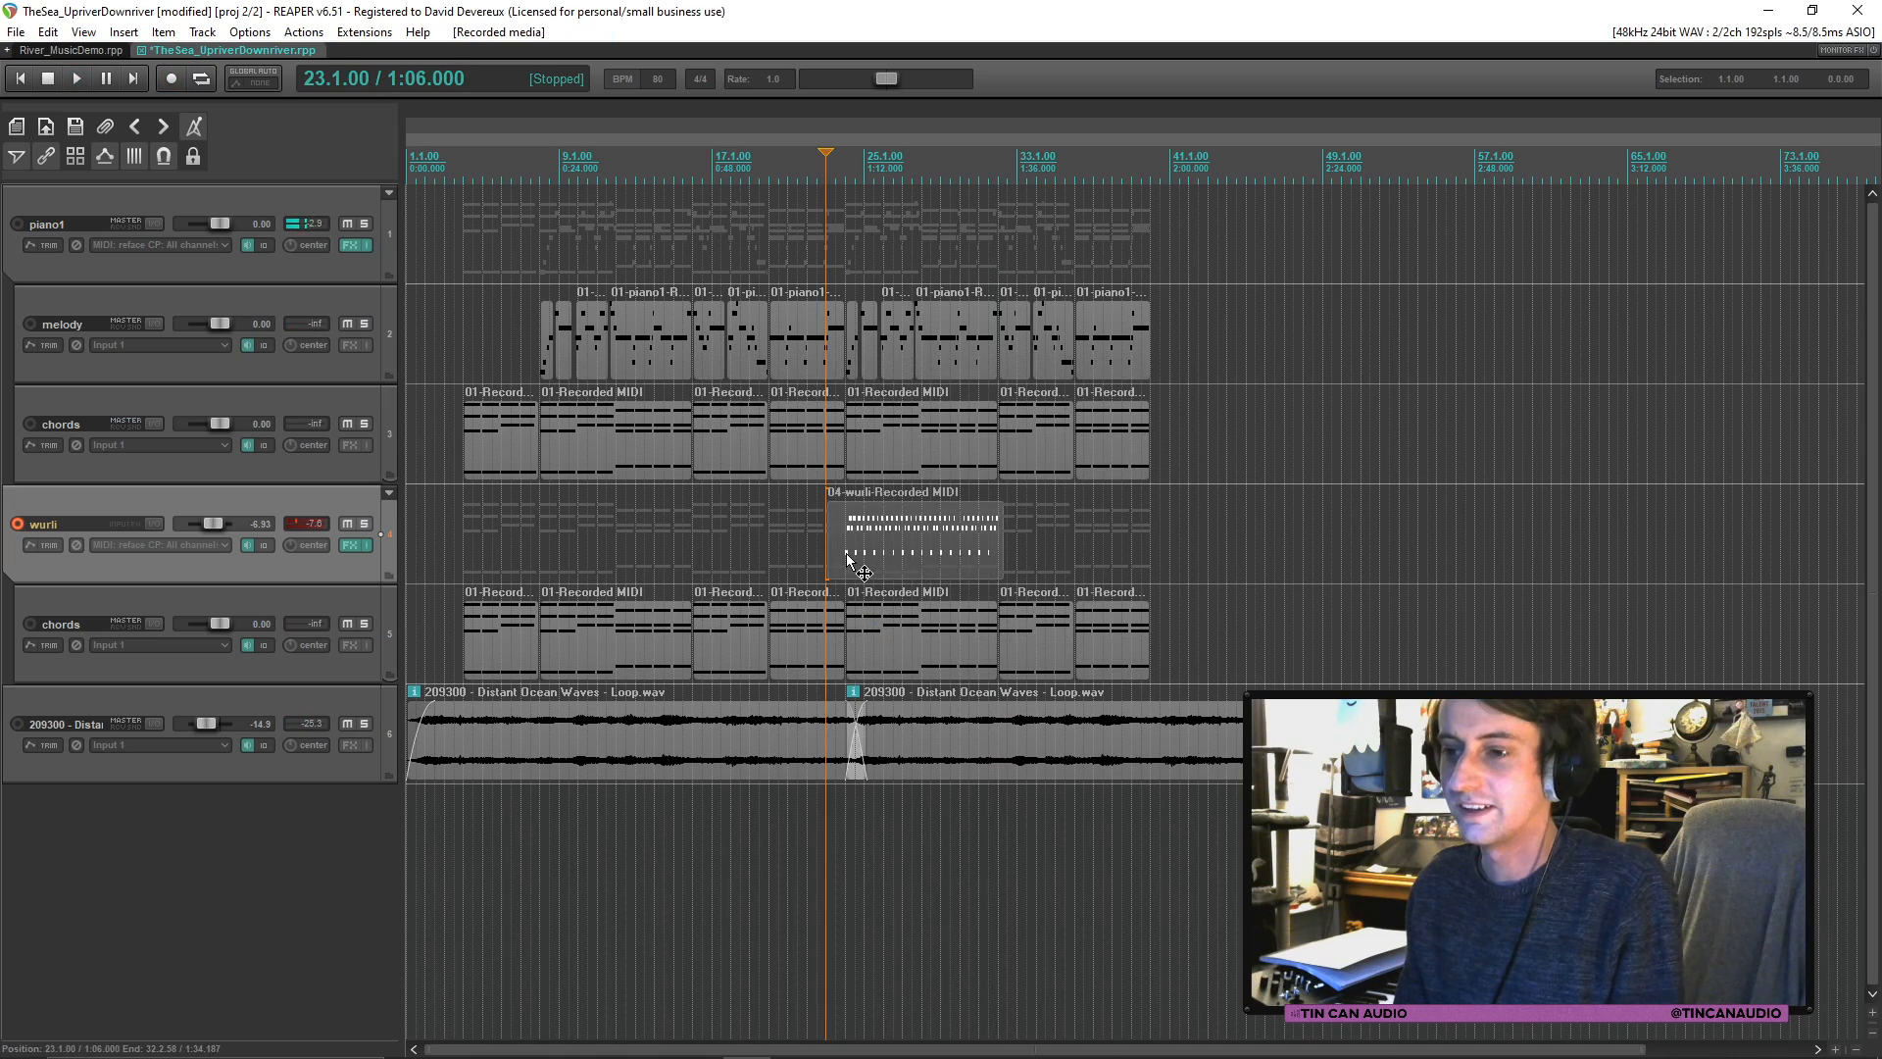
double_click(847, 555)
key("q")
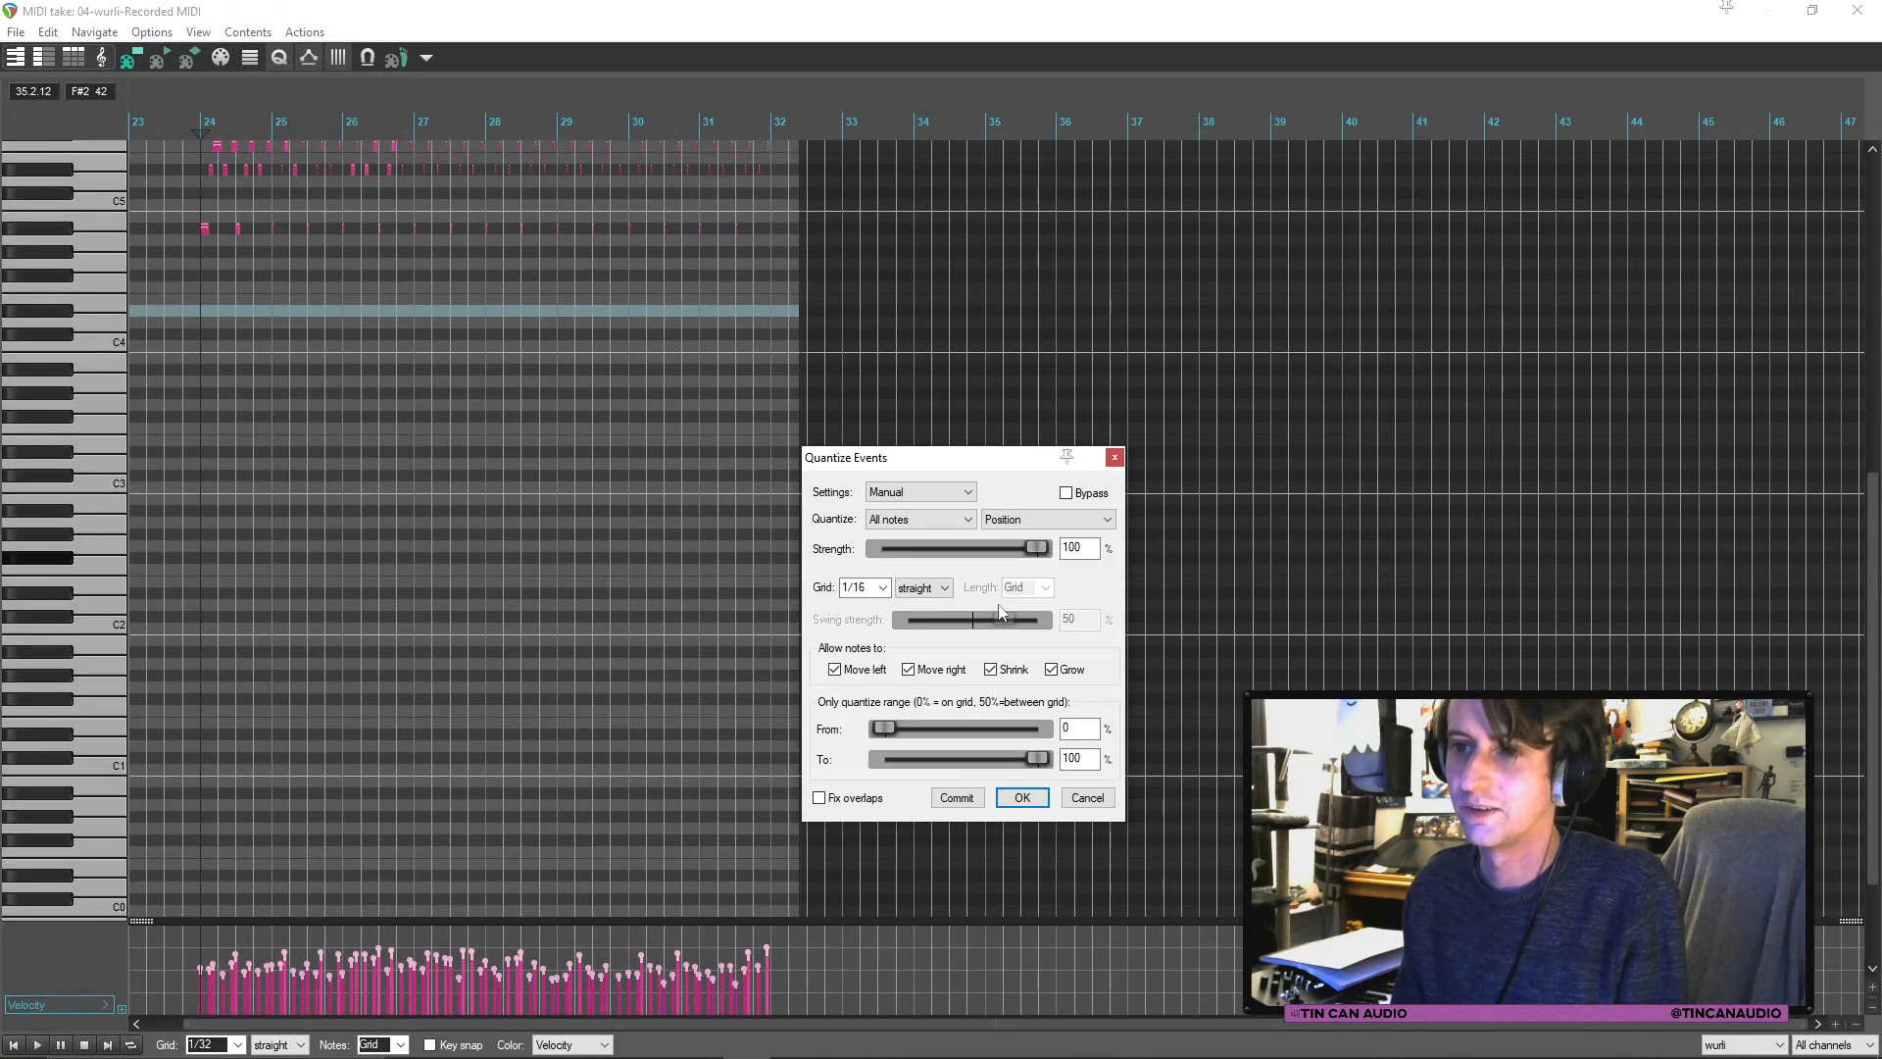
key("space")
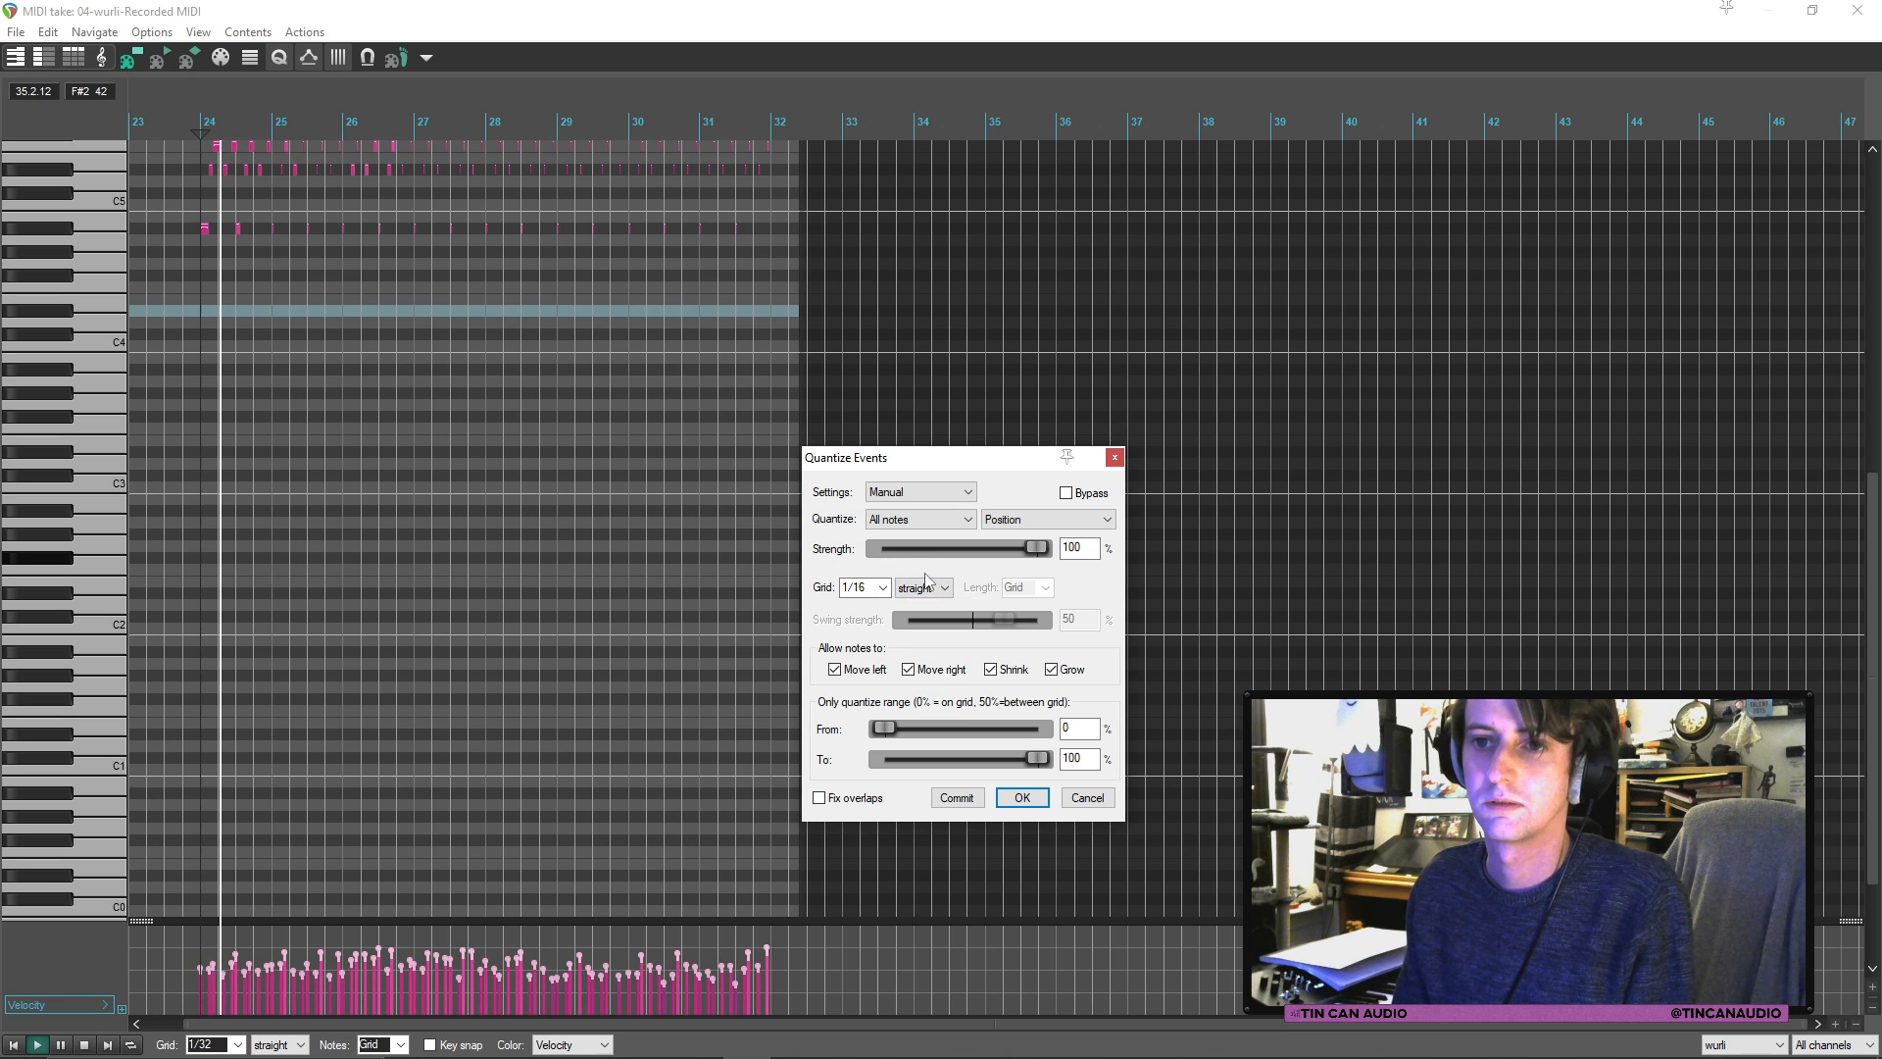
left_click(1024, 798)
left_click(1859, 11)
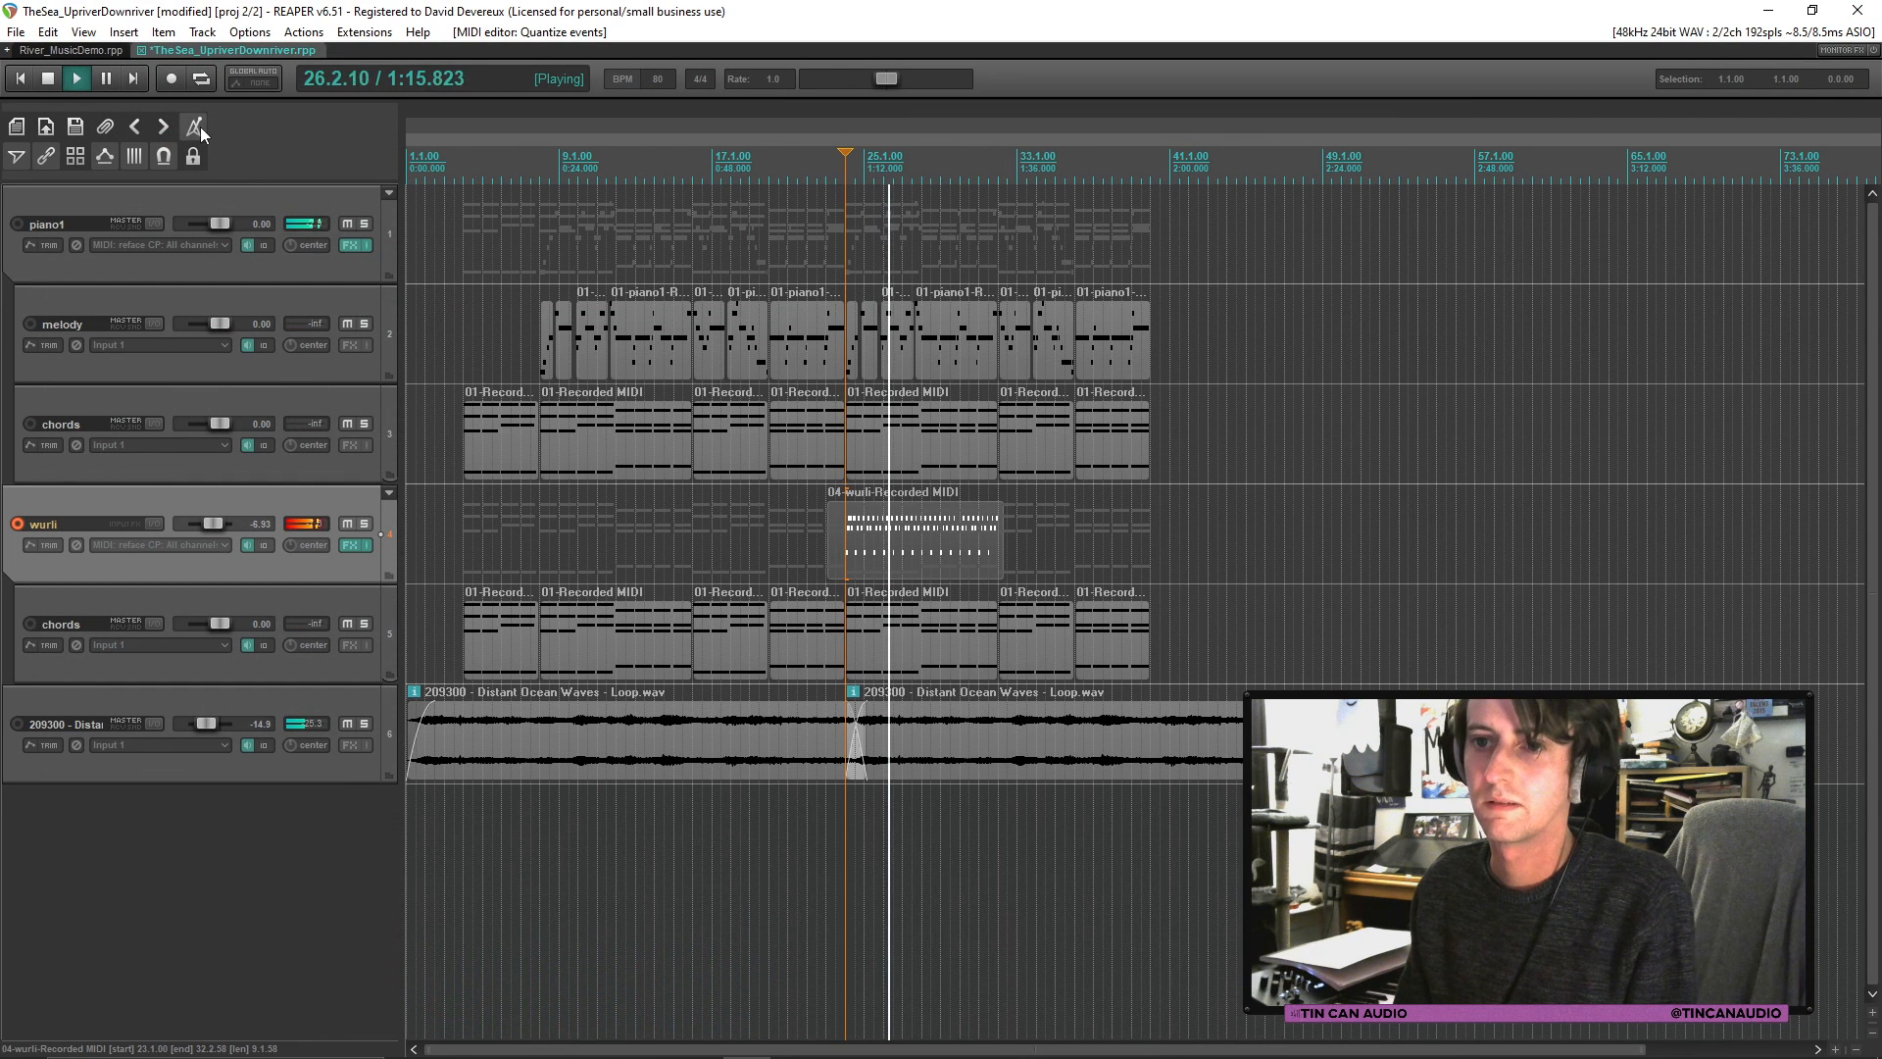
Step: Trim the new wurli item to run from about 24.1.00 to 32.1.00 and disarm the wurli track
left_click_drag(822, 551, 841, 551)
left_click_drag(1005, 558, 997, 555)
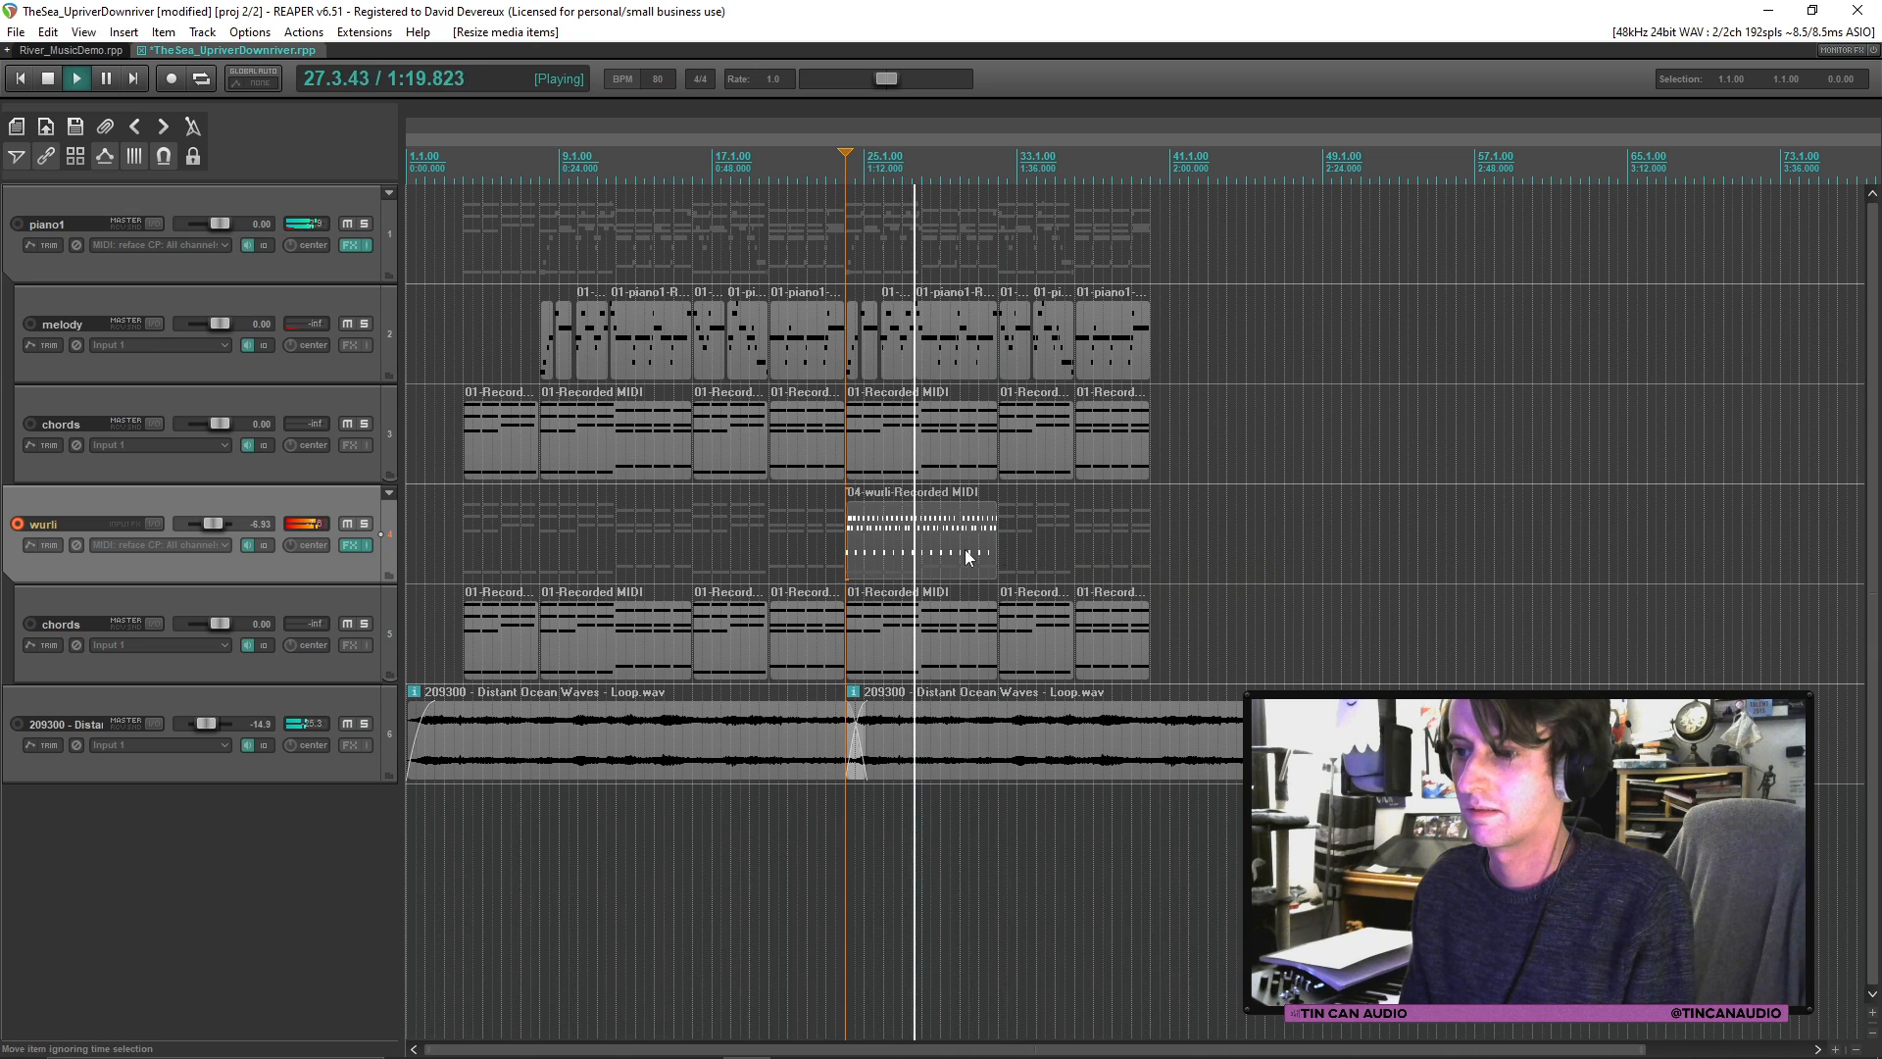
left_click(18, 524)
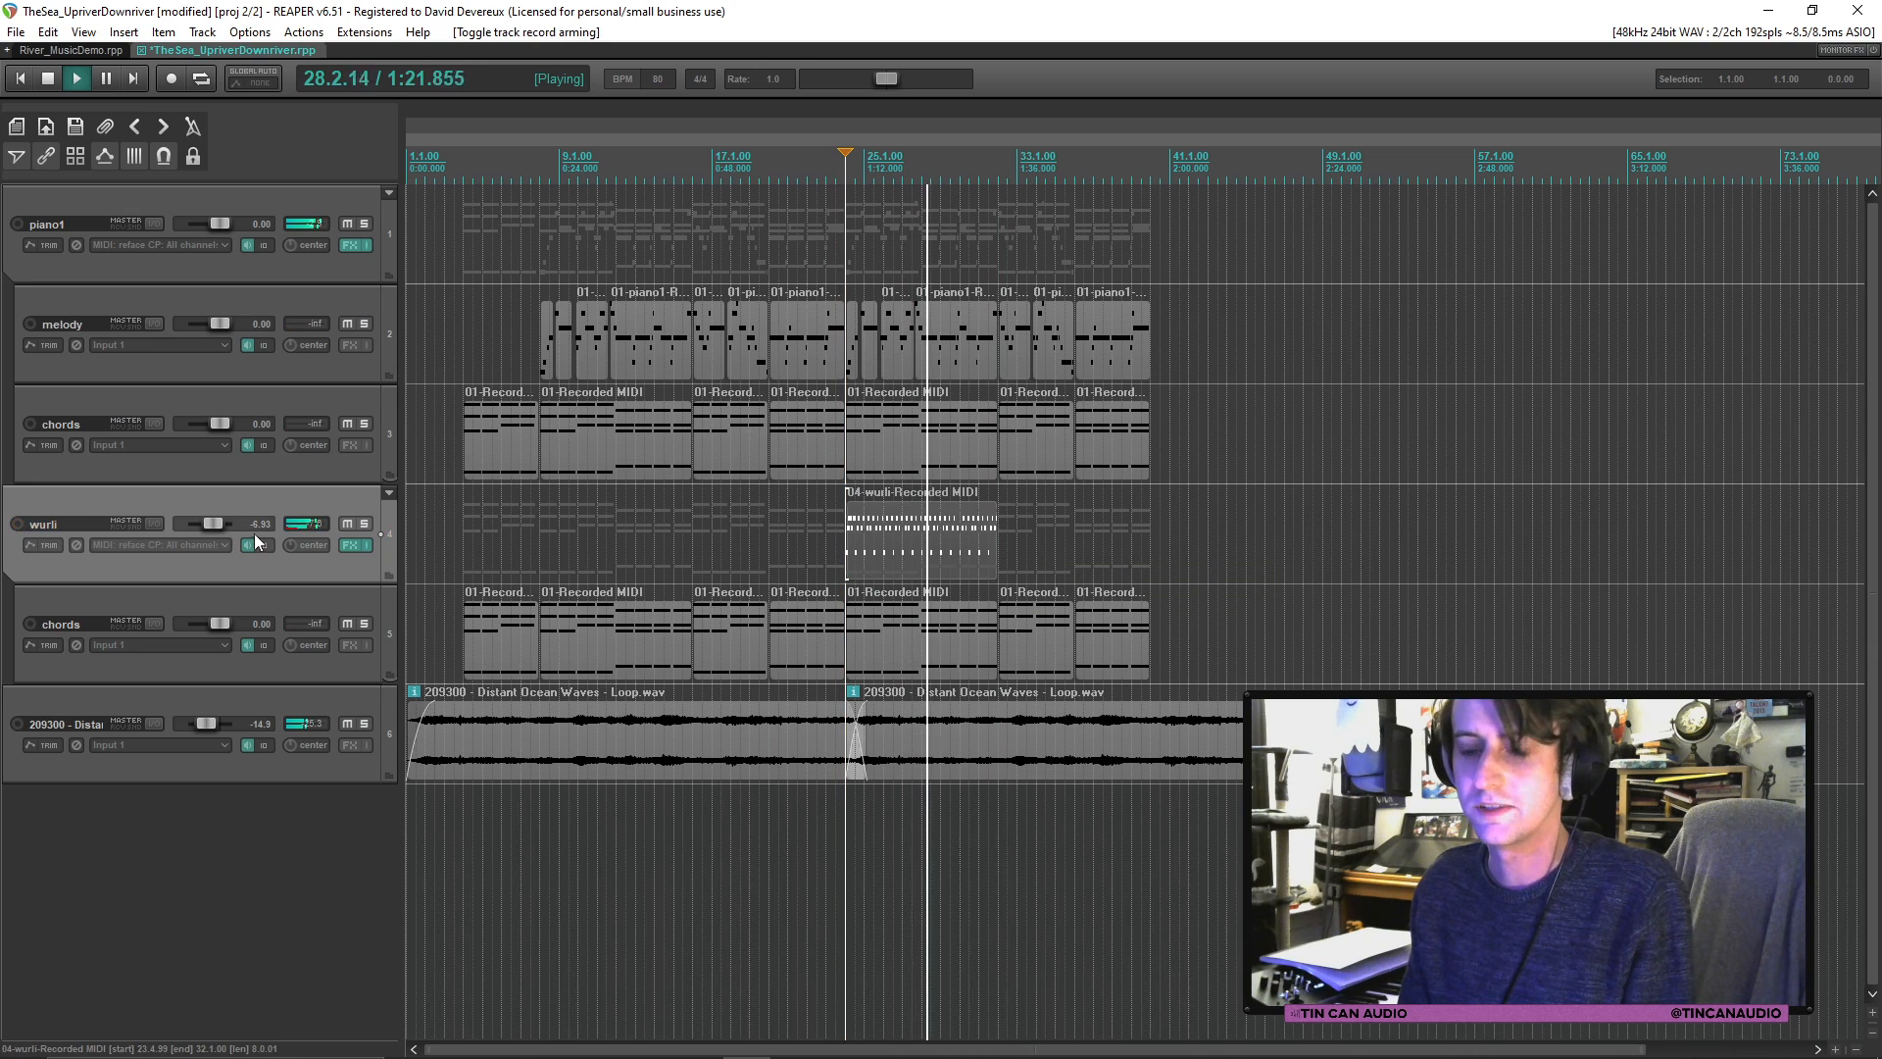
Step: Slightly lower the velocities of all notes in the new wurli take
left_click_drag(869, 537, 871, 537)
double_click(870, 537)
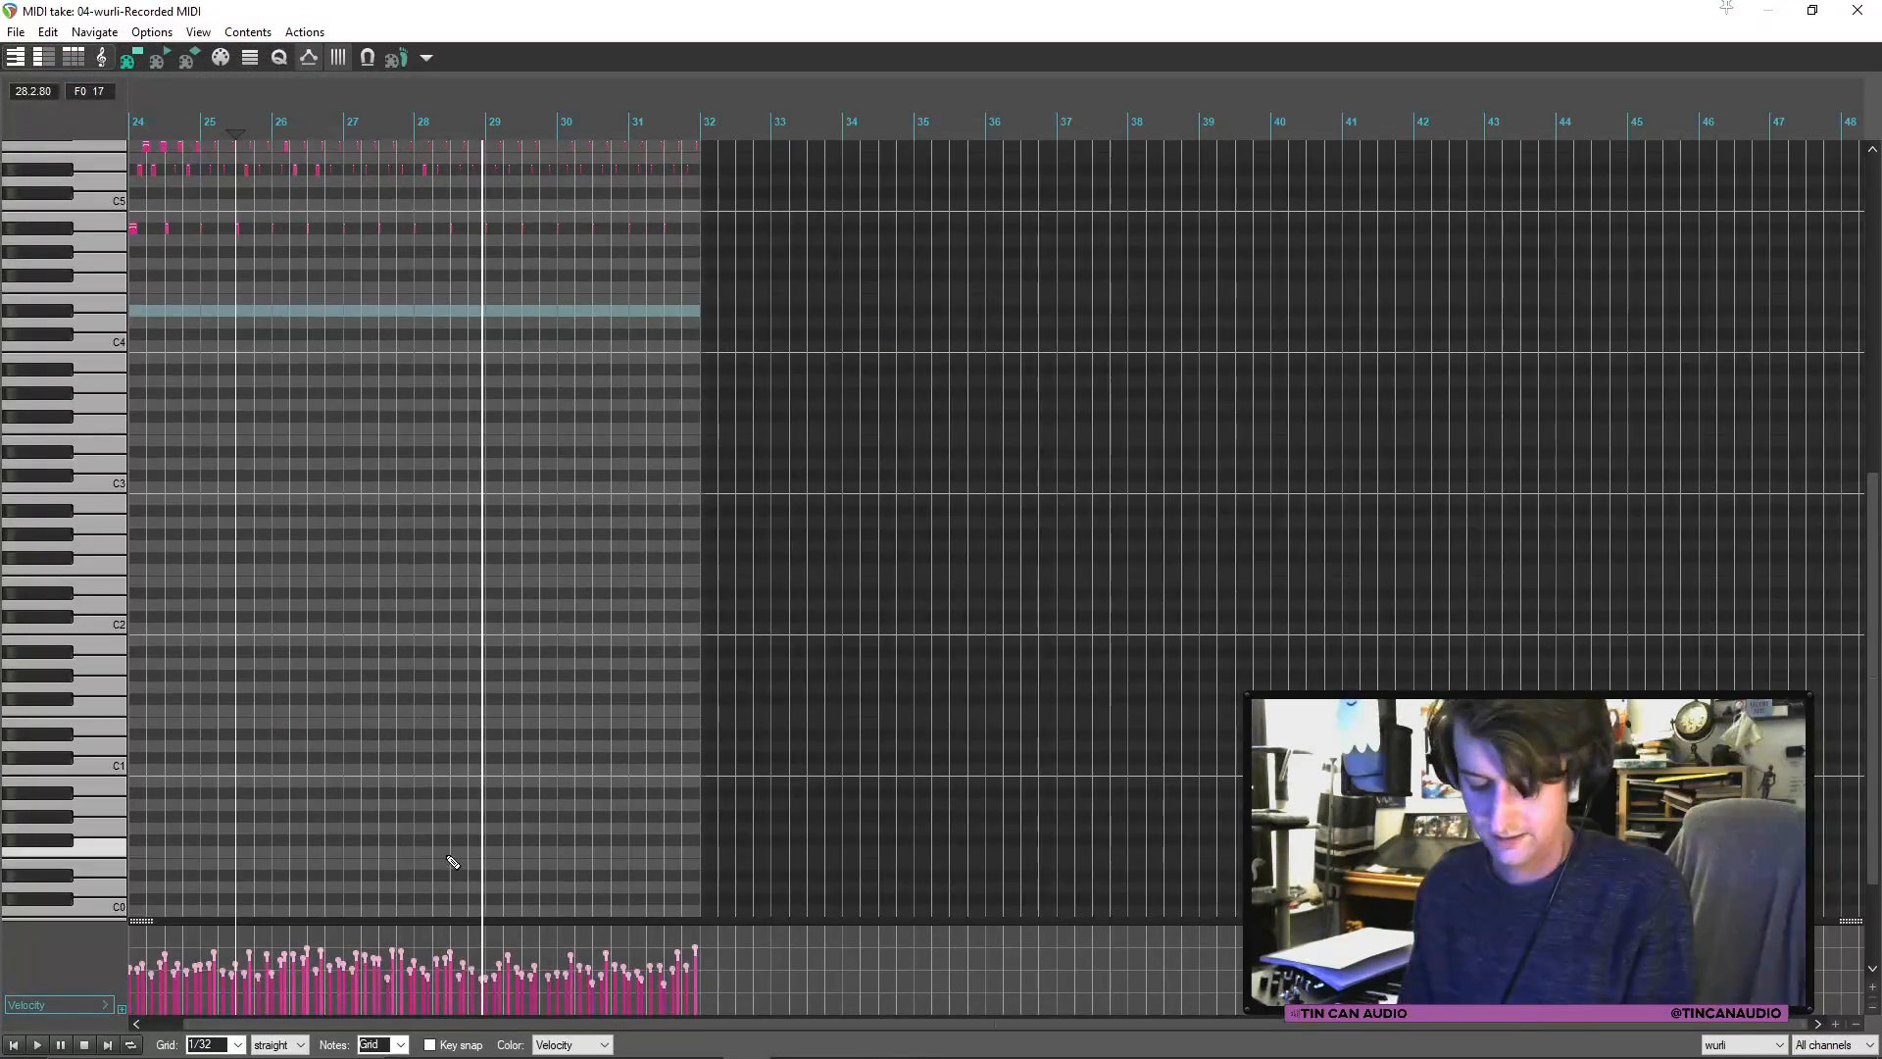
left_click(448, 861)
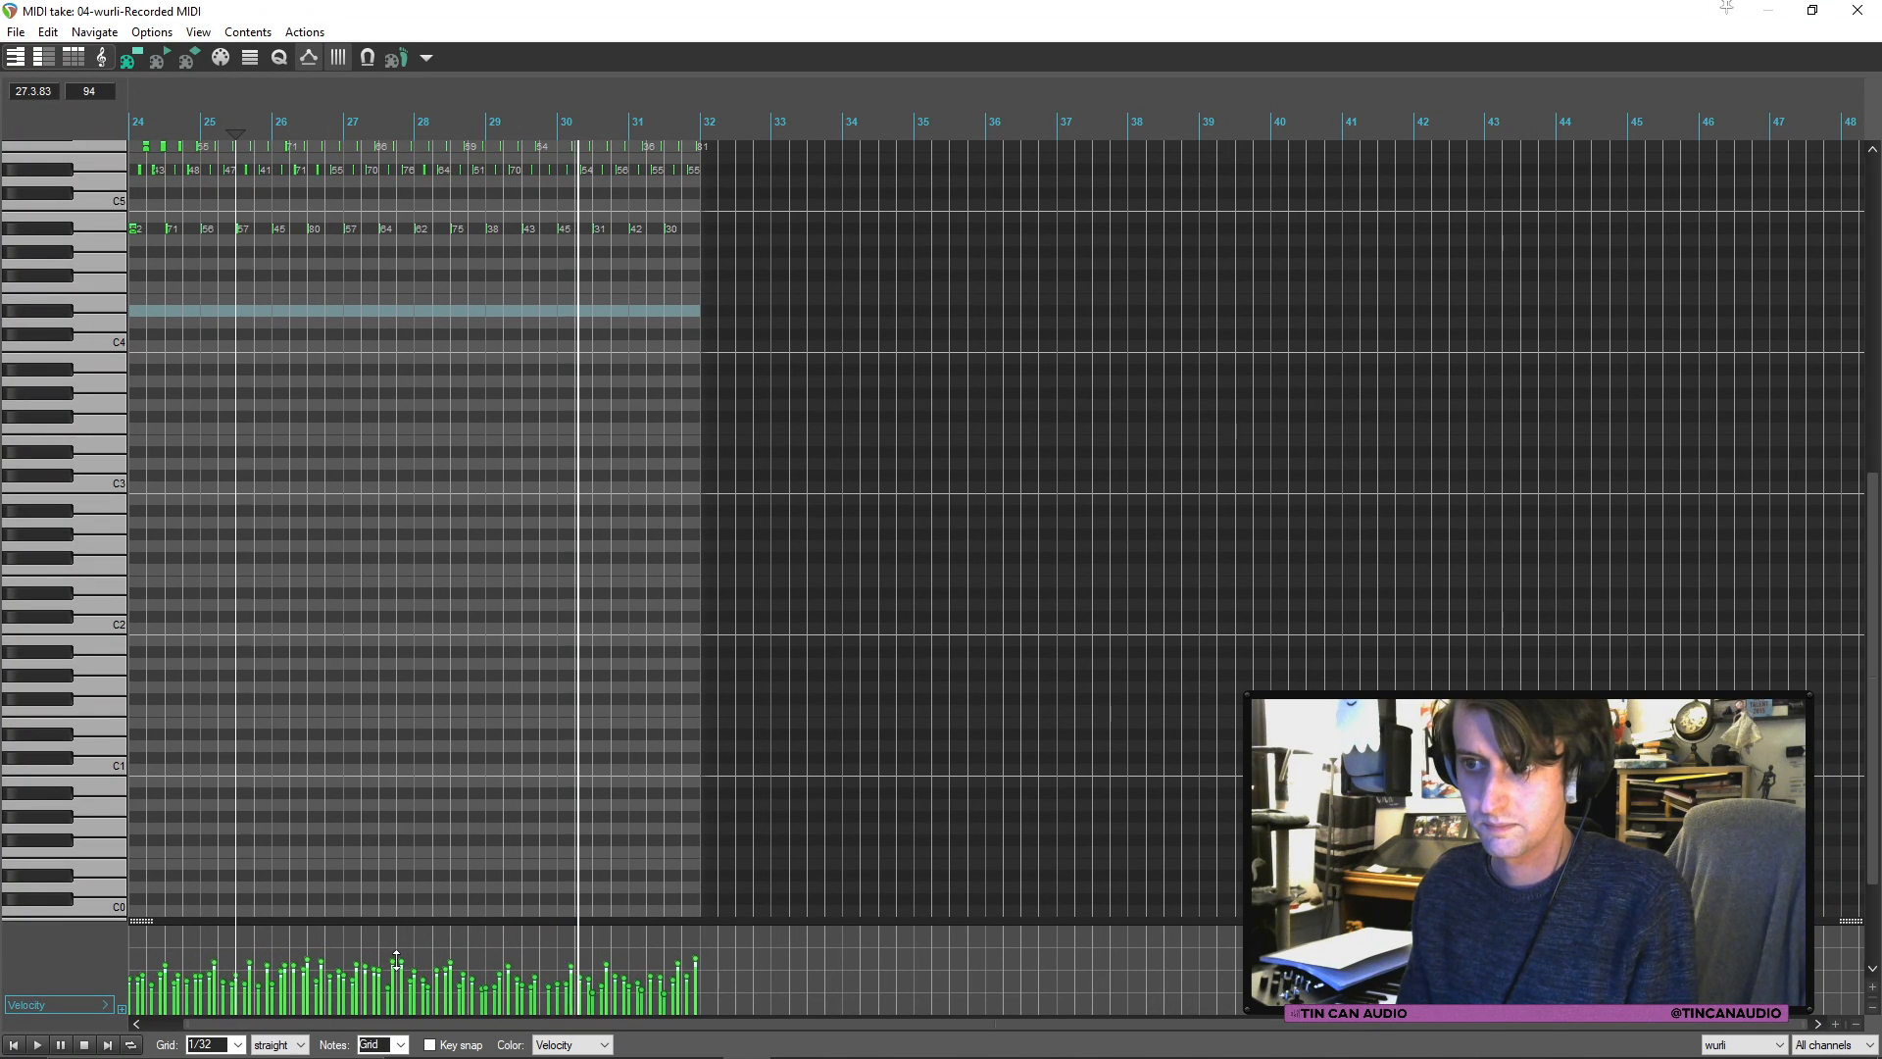
left_click(1856, 10)
Step: Copy the rhythmic wurli item and paste it directly after the original at 32.1.00
left_click(931, 533)
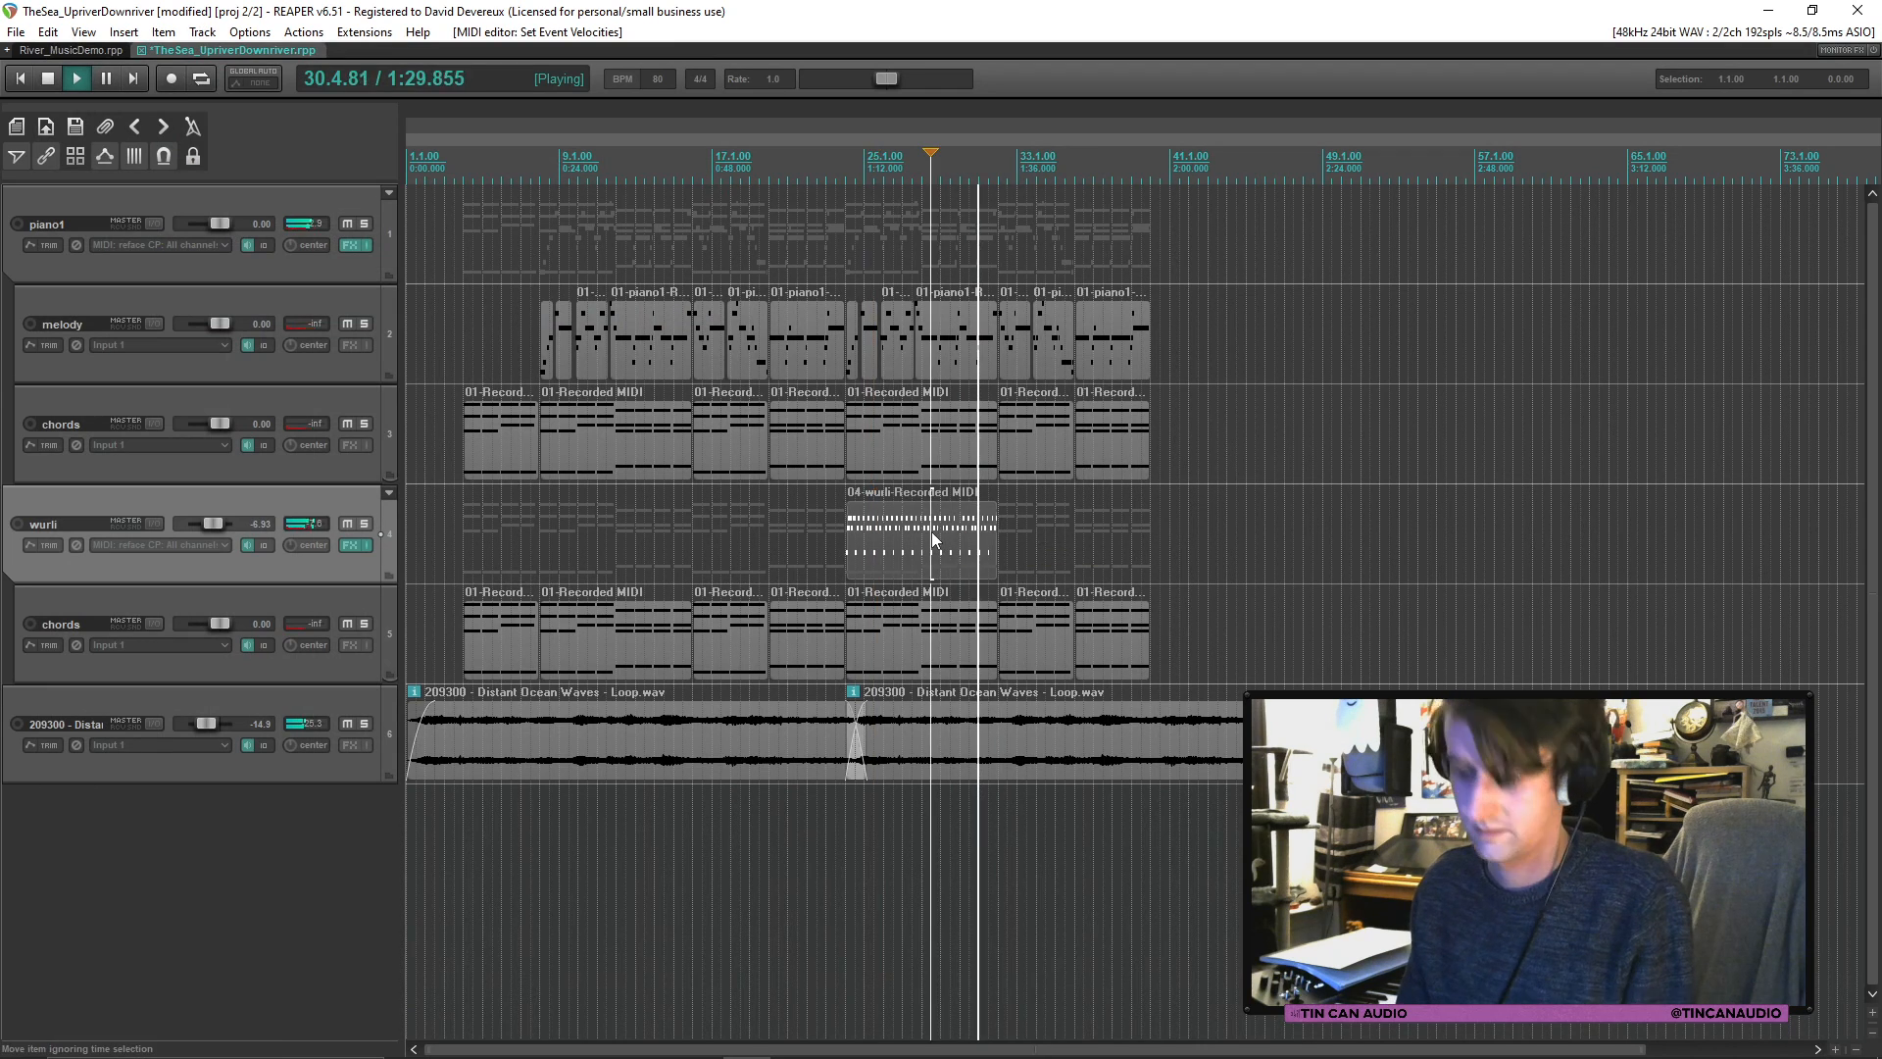
key("ctrl+c")
left_click(999, 554)
key("ctrl+v")
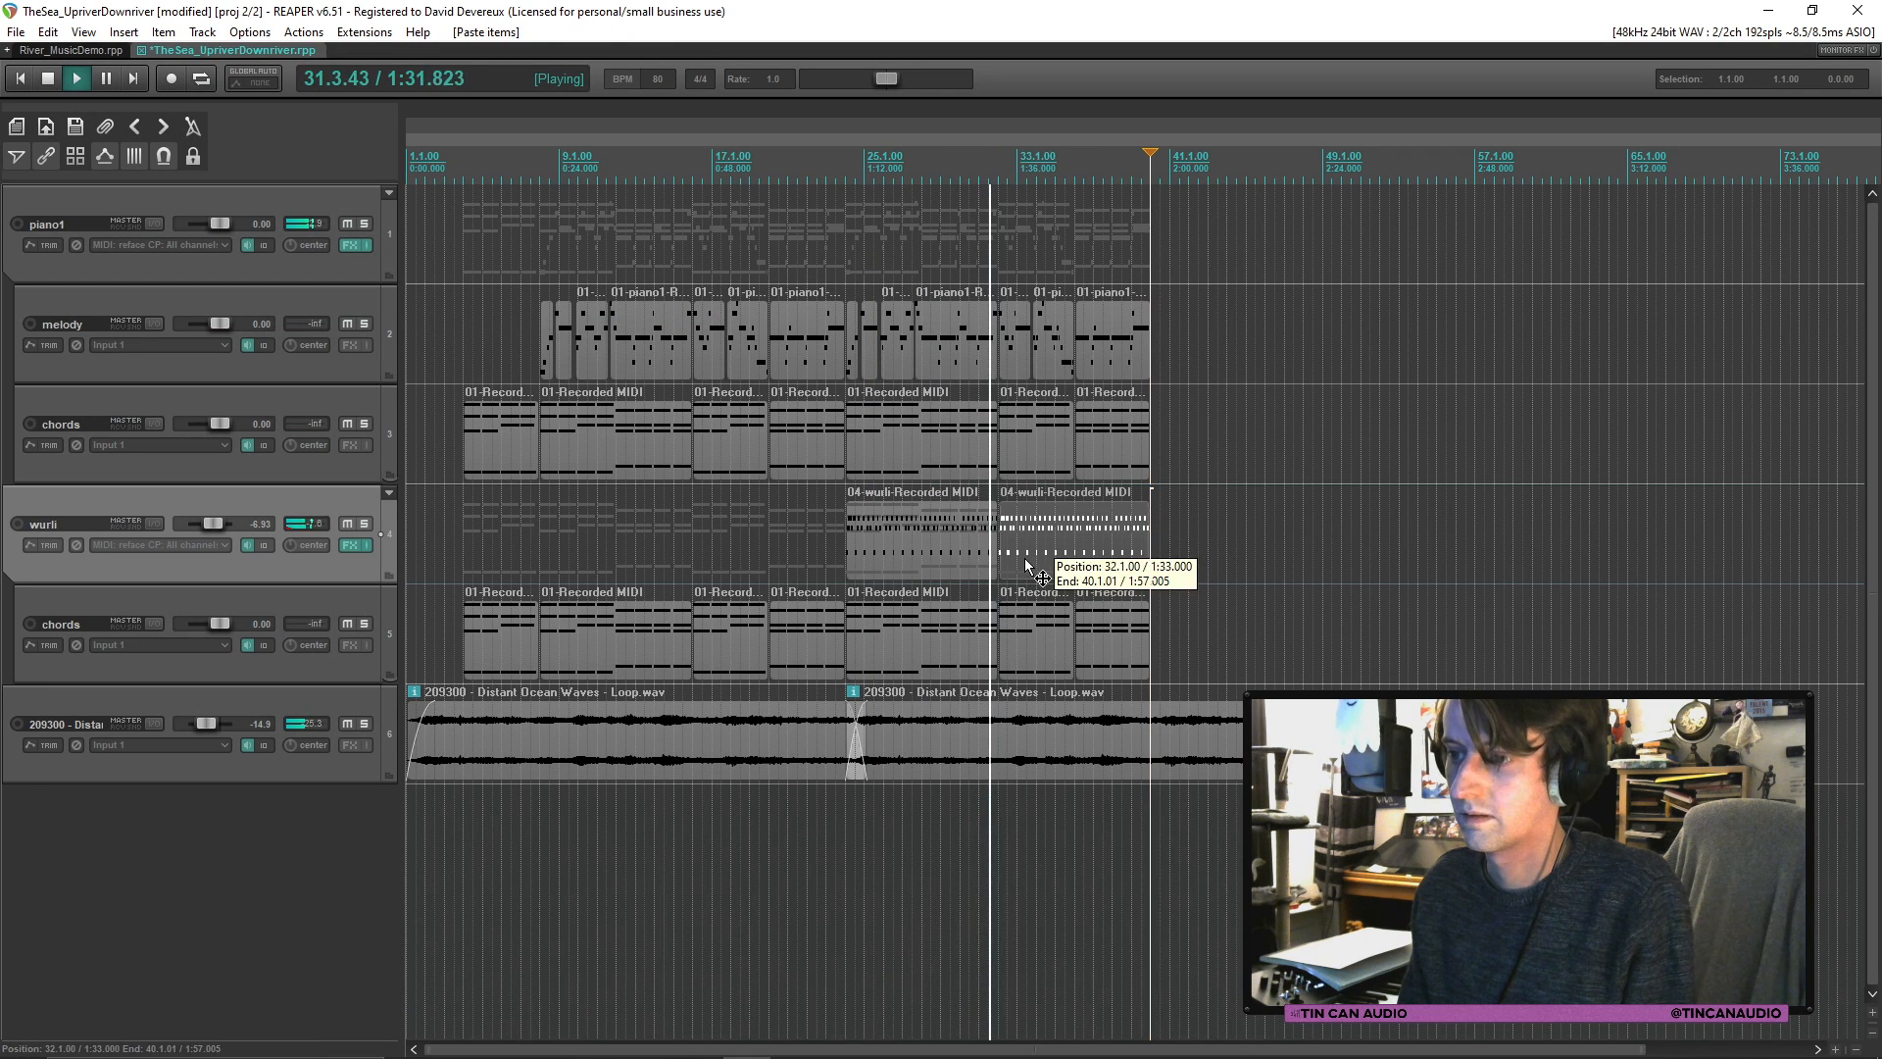
Step: Play through the join between the two rhythmic wurli items at 32.1.00, save the project, and stop playback
left_click(979, 543)
scroll(1348, 543, "up", 5)
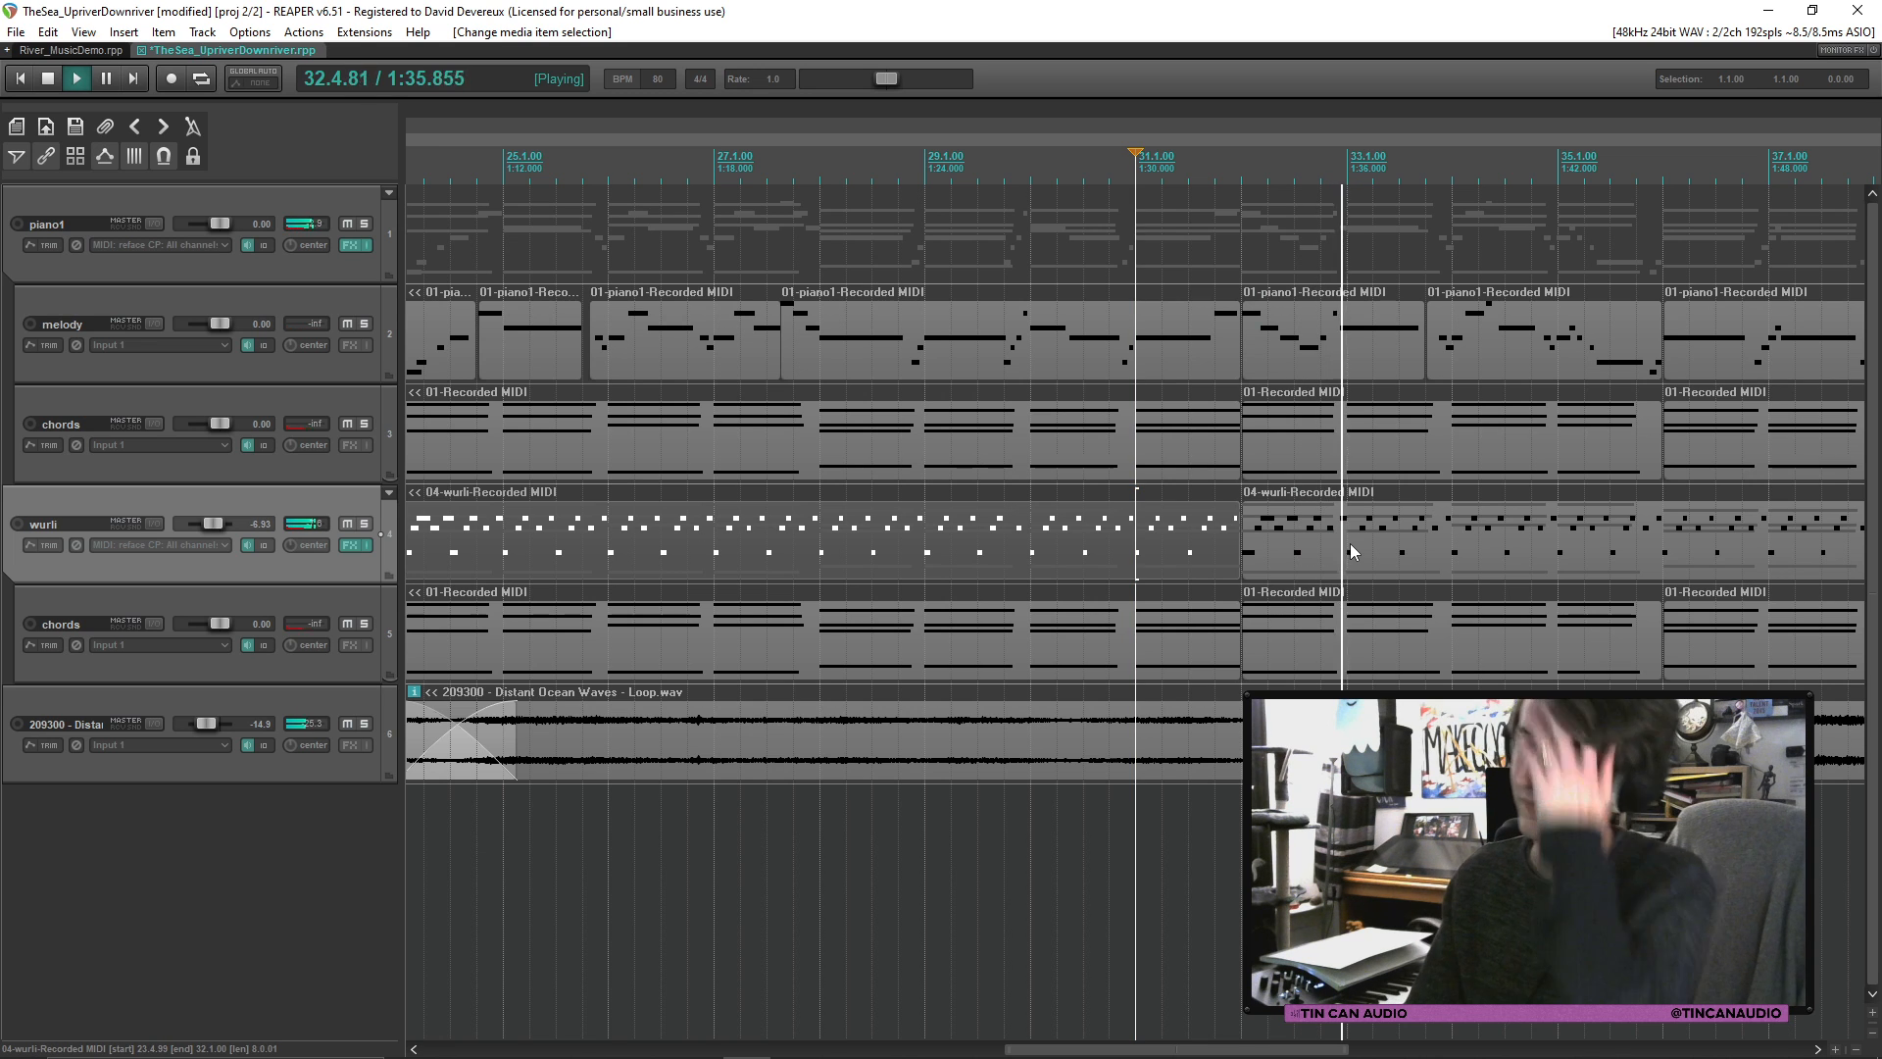
scroll(1337, 549, "down", 5)
left_click(1303, 545)
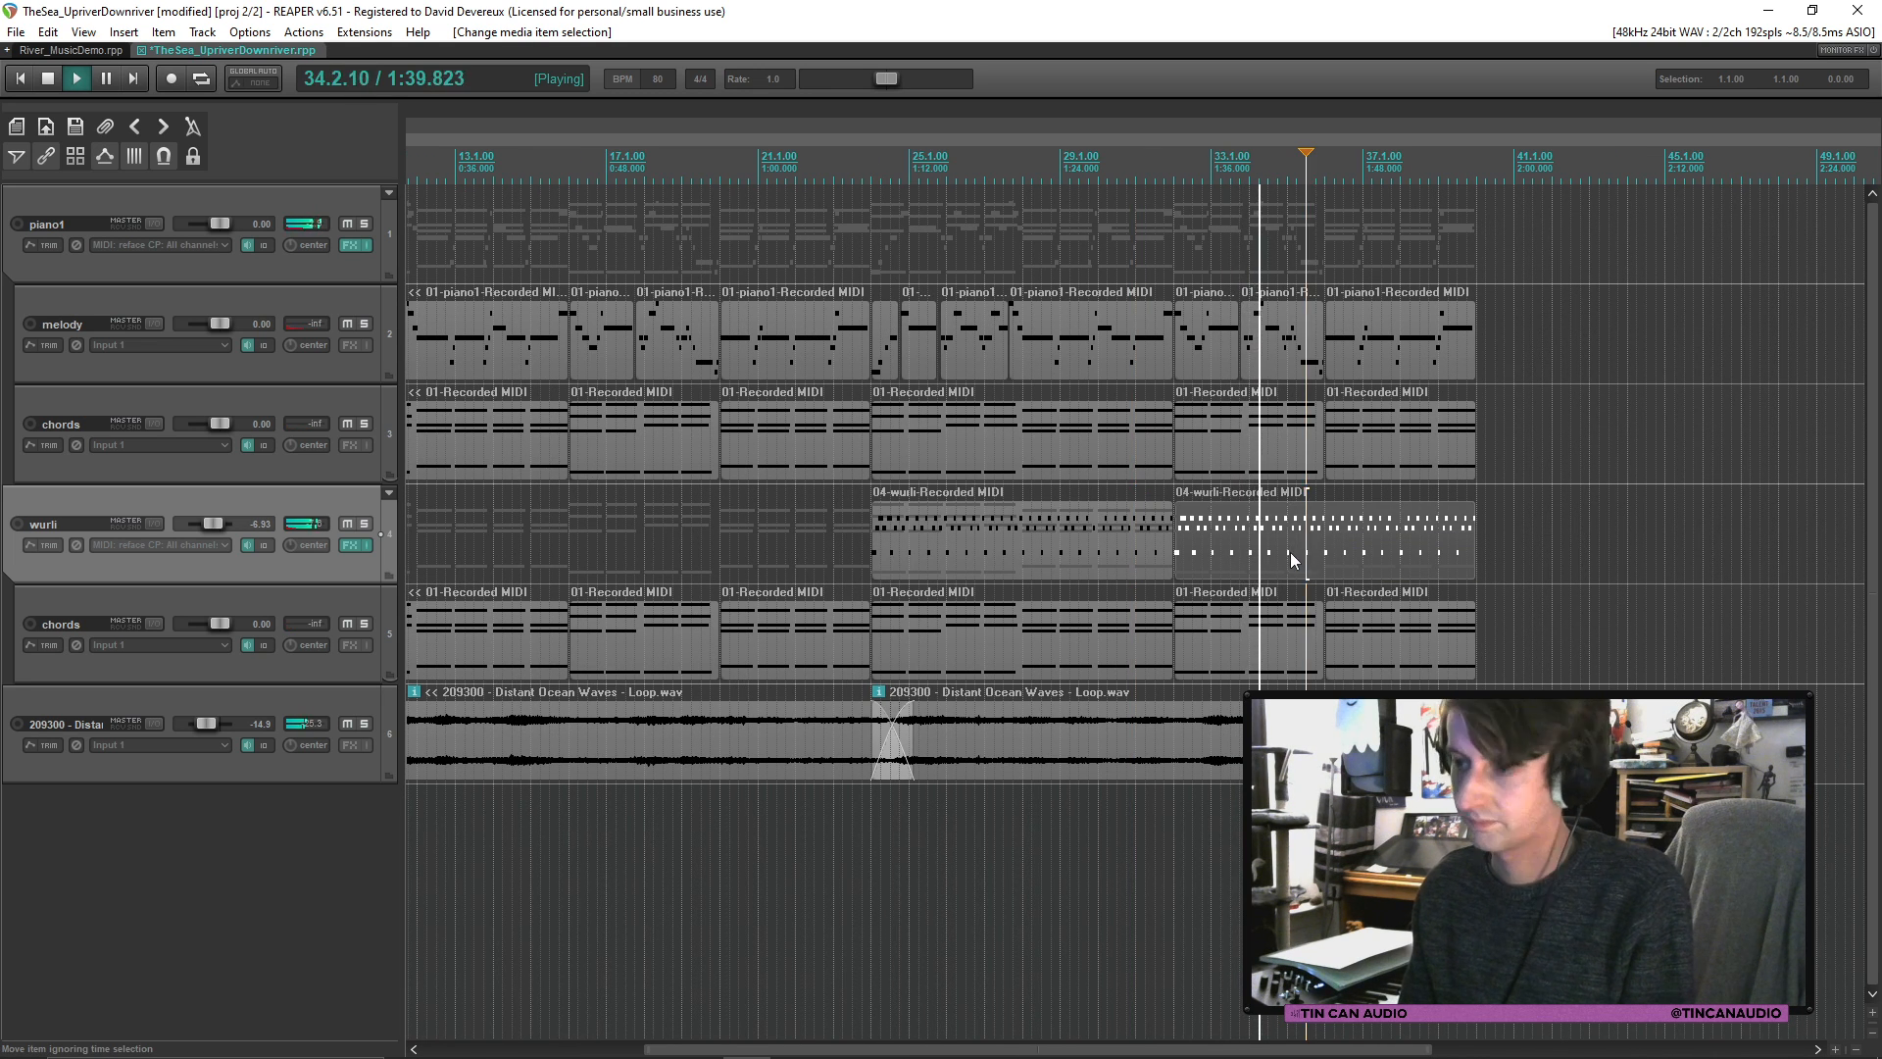
key("ctrl+s")
scroll(1289, 551, "down", 3)
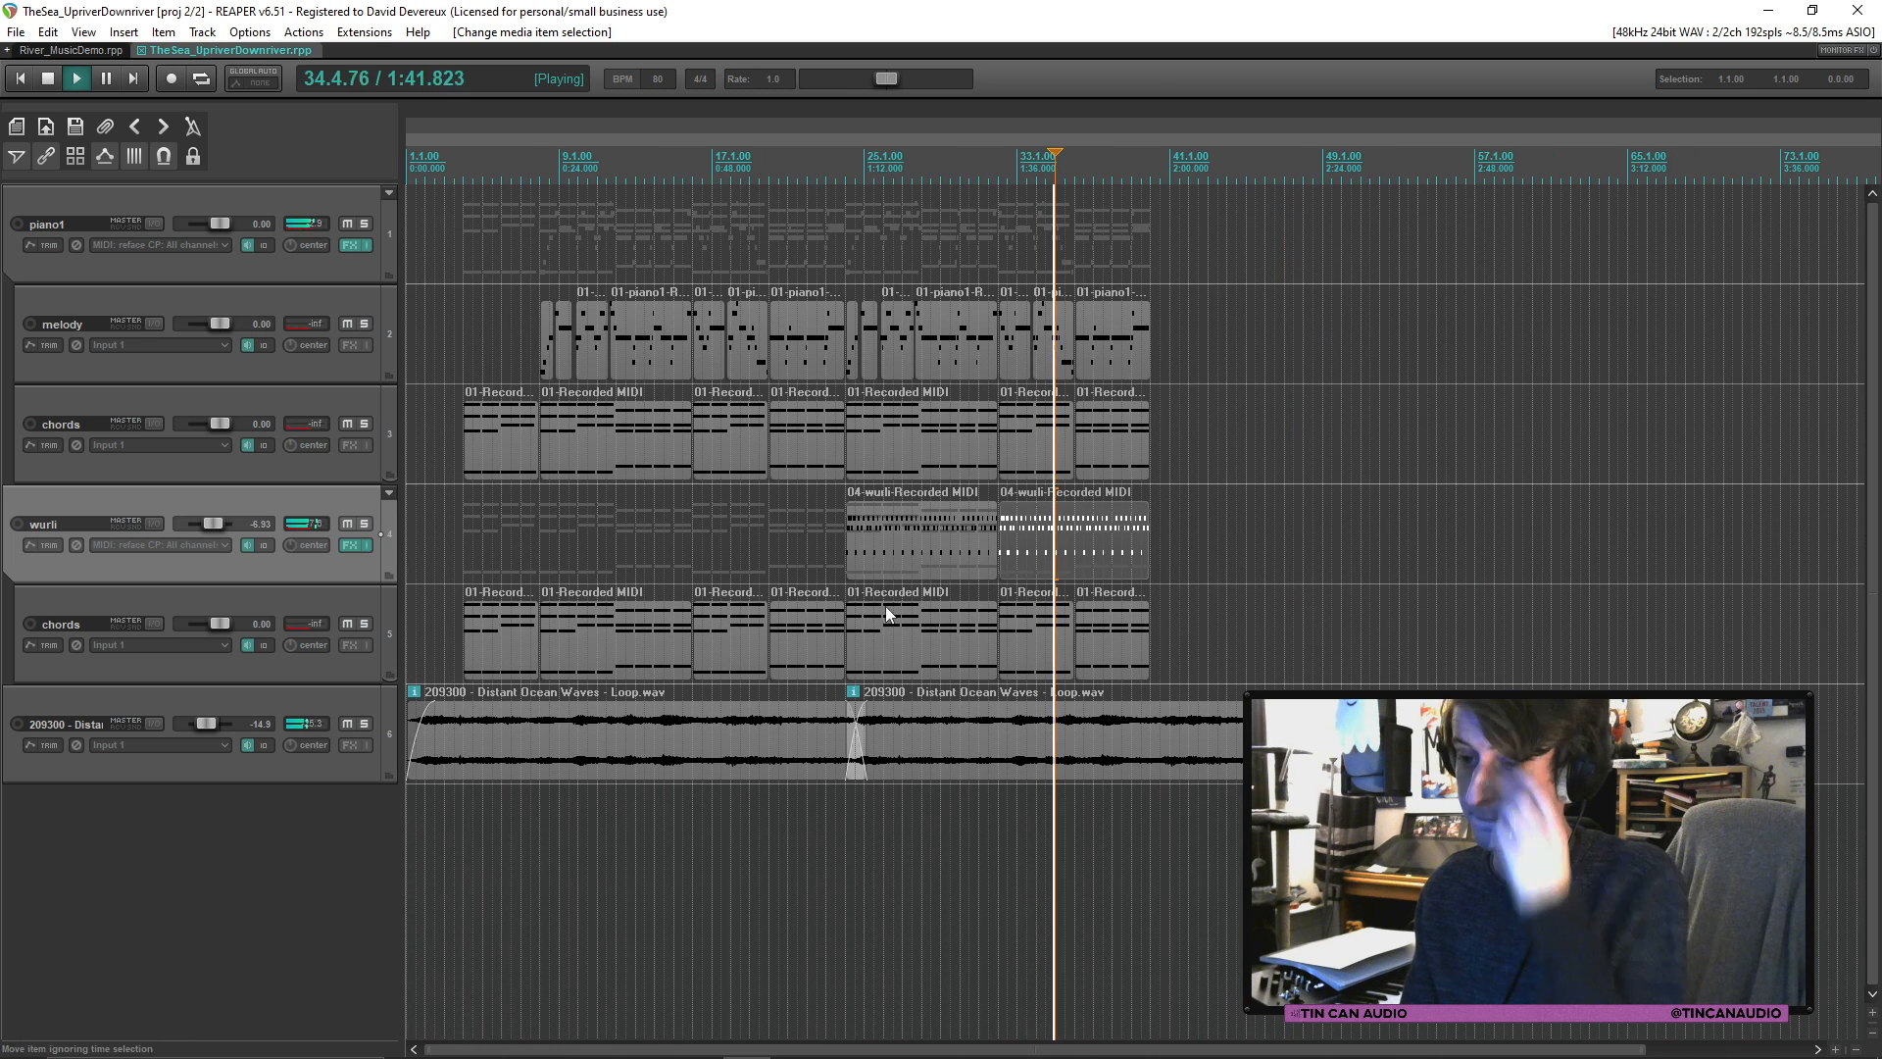
key("space")
Step: Add a new track above the ocean waves track and load the VST3i Originals - Intimate Strings instrument on it
left_click(332, 702)
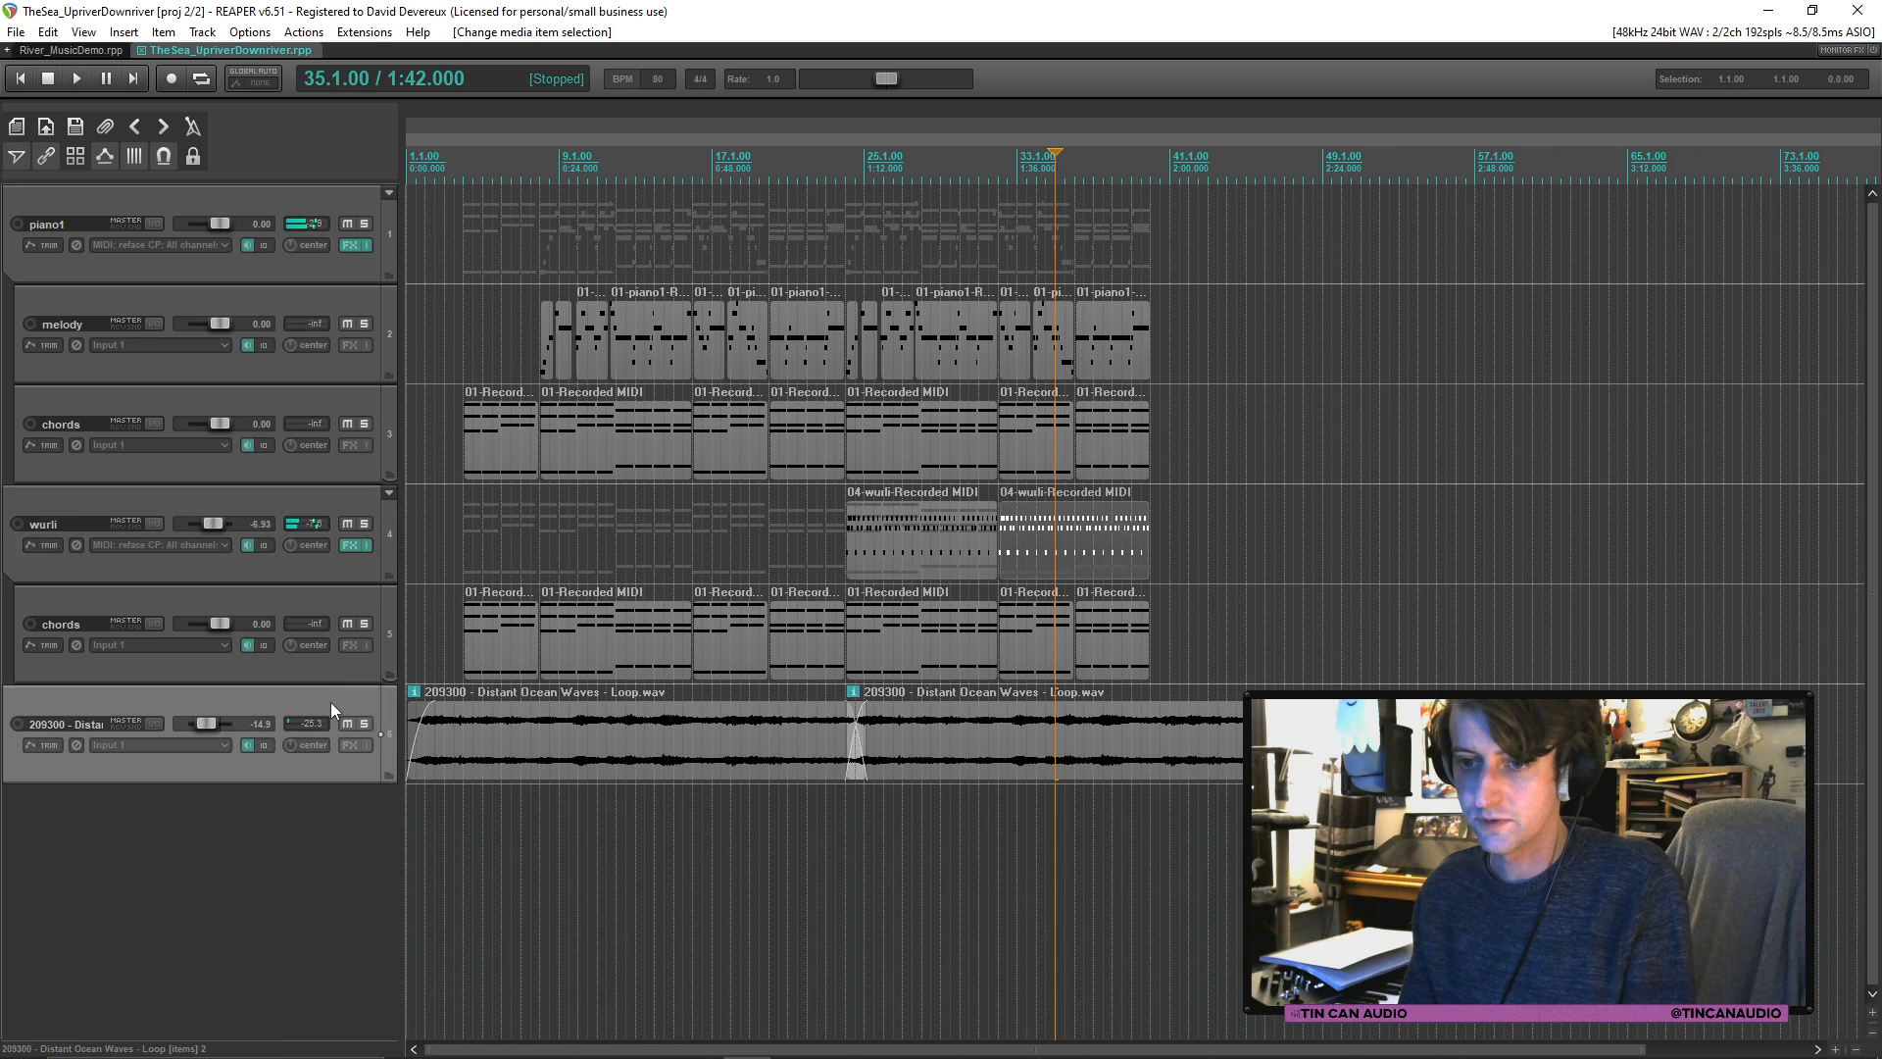
left_click(332, 679)
key("ctrl+t")
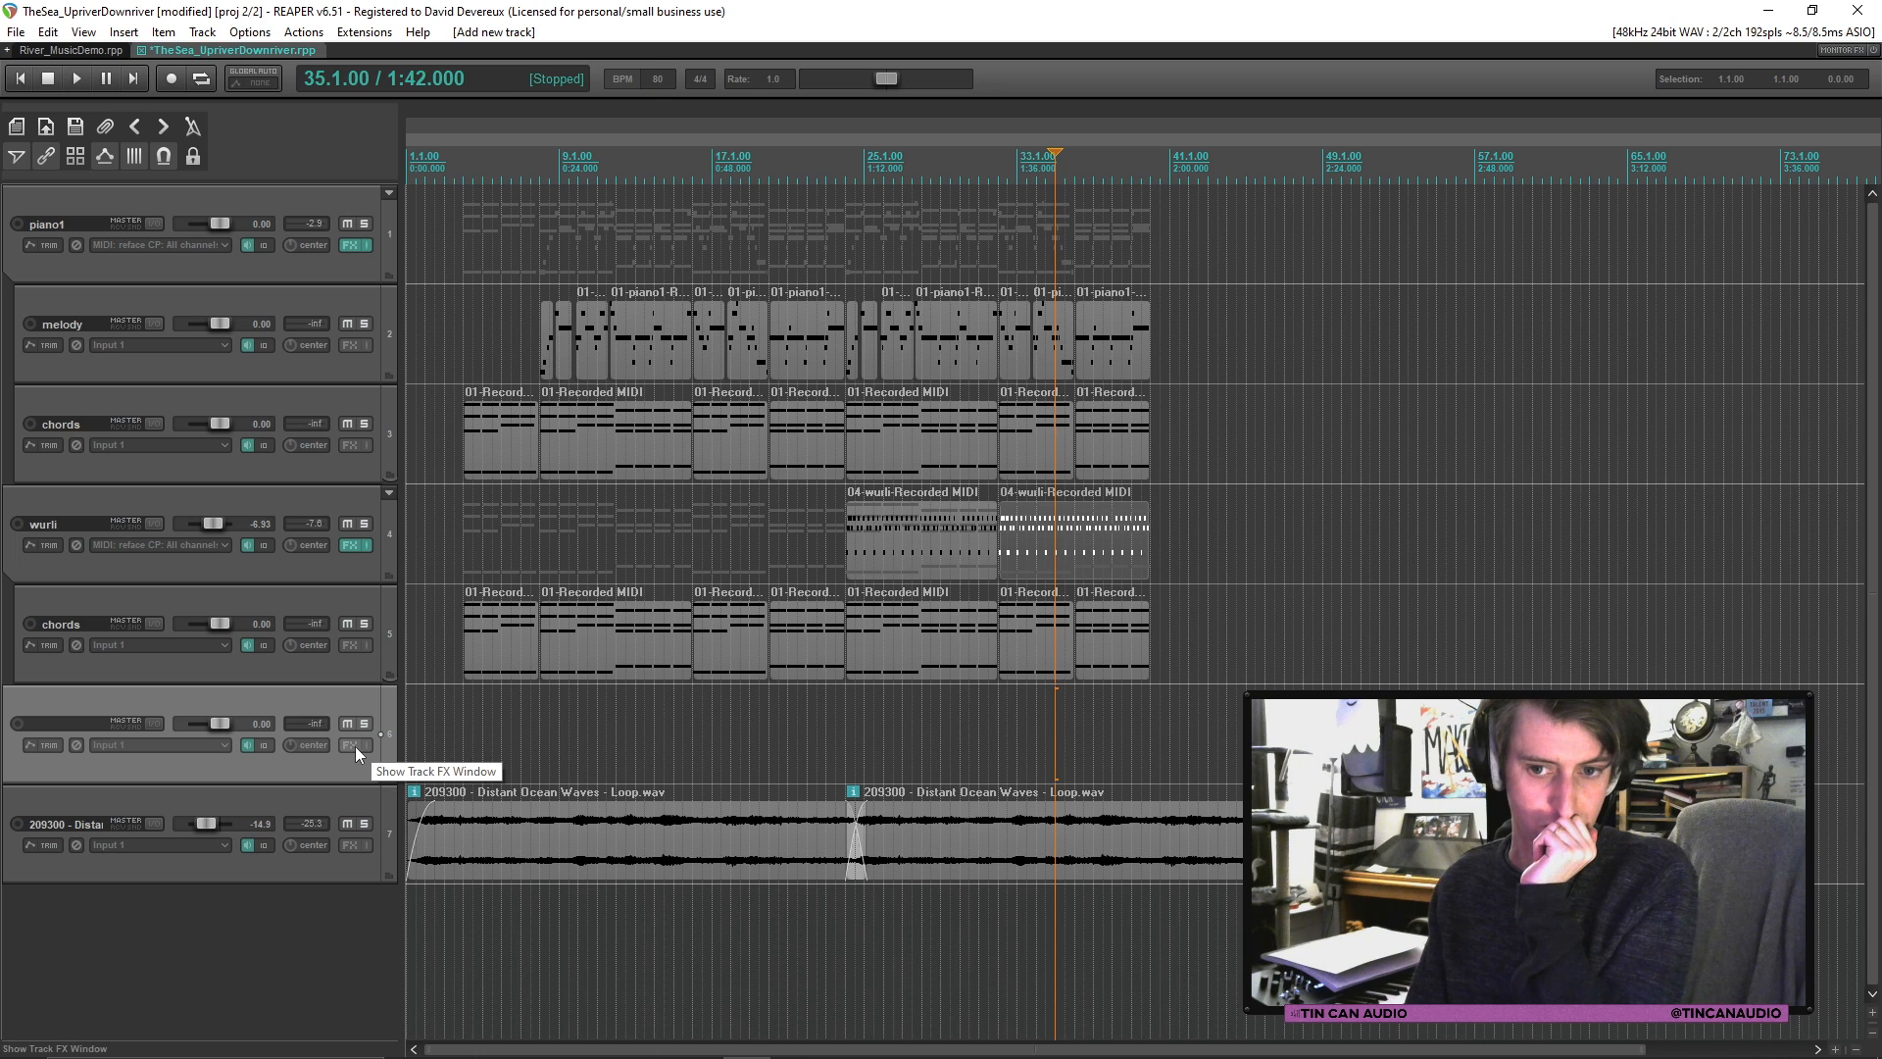
left_click(355, 745)
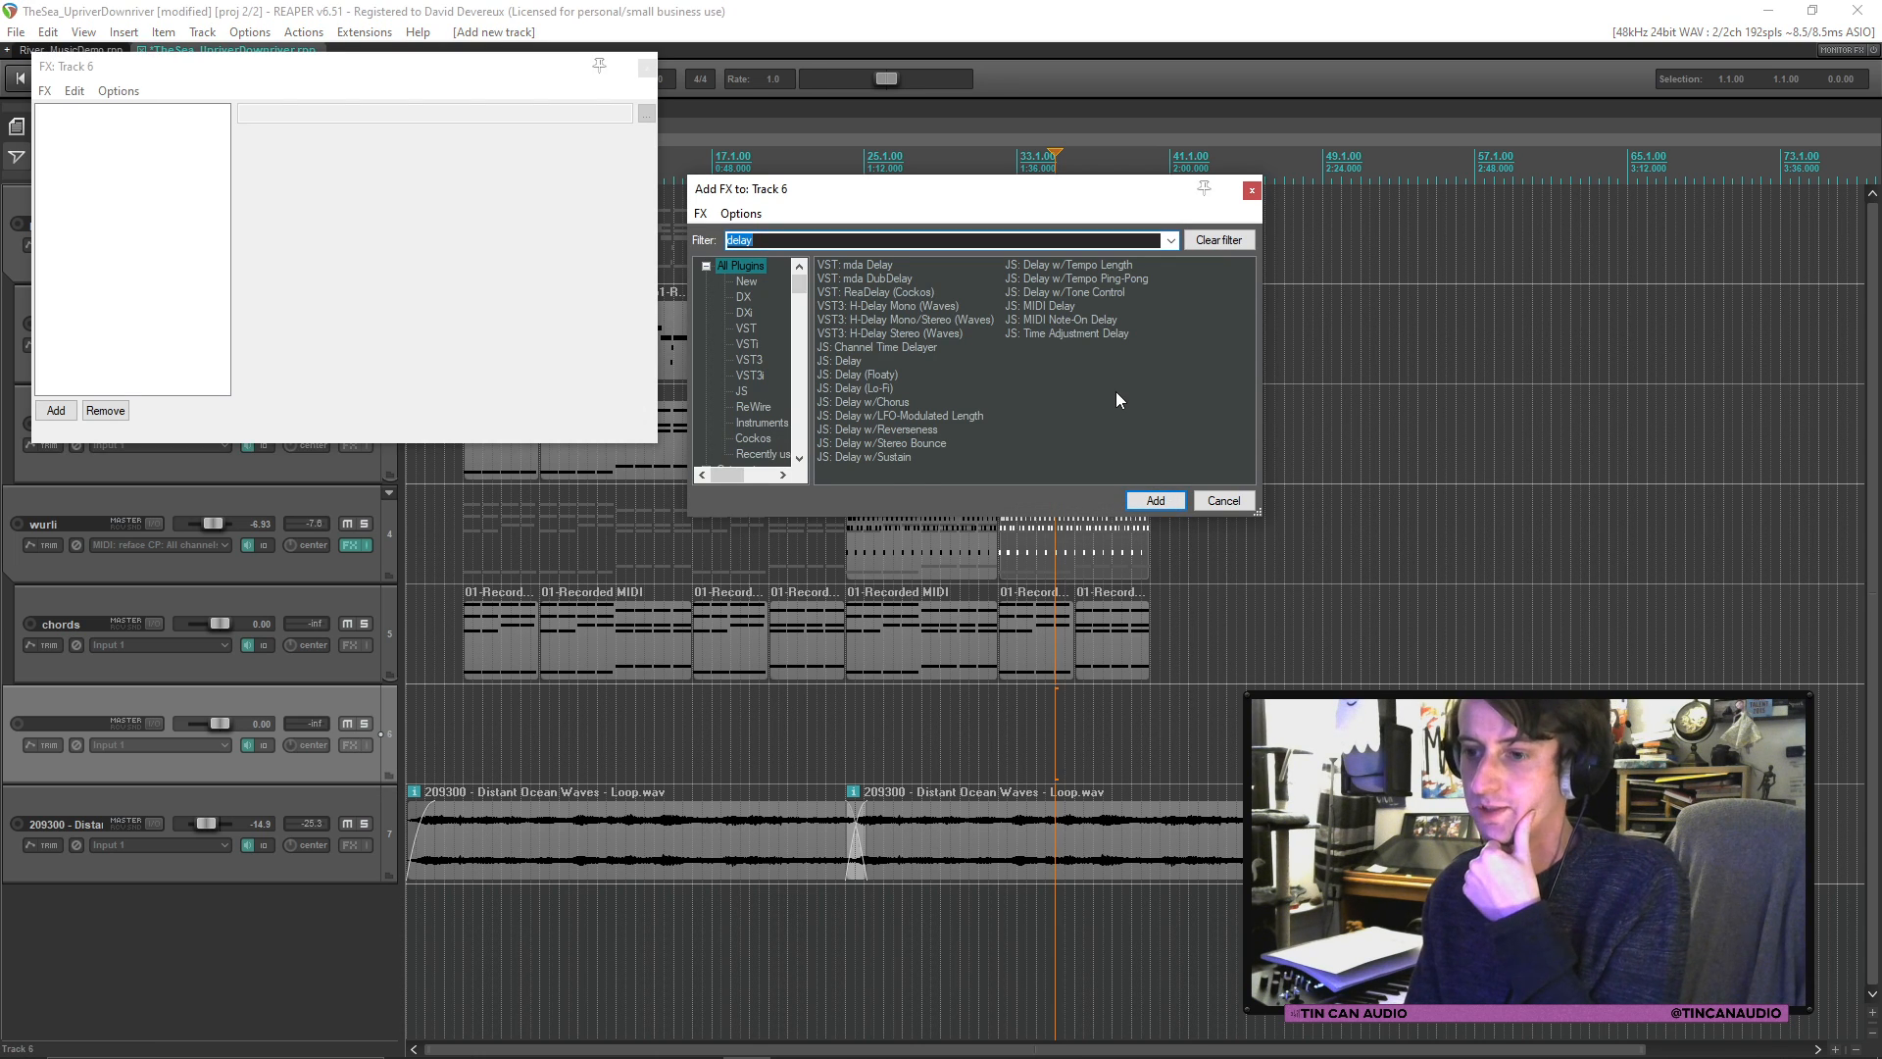
type("int")
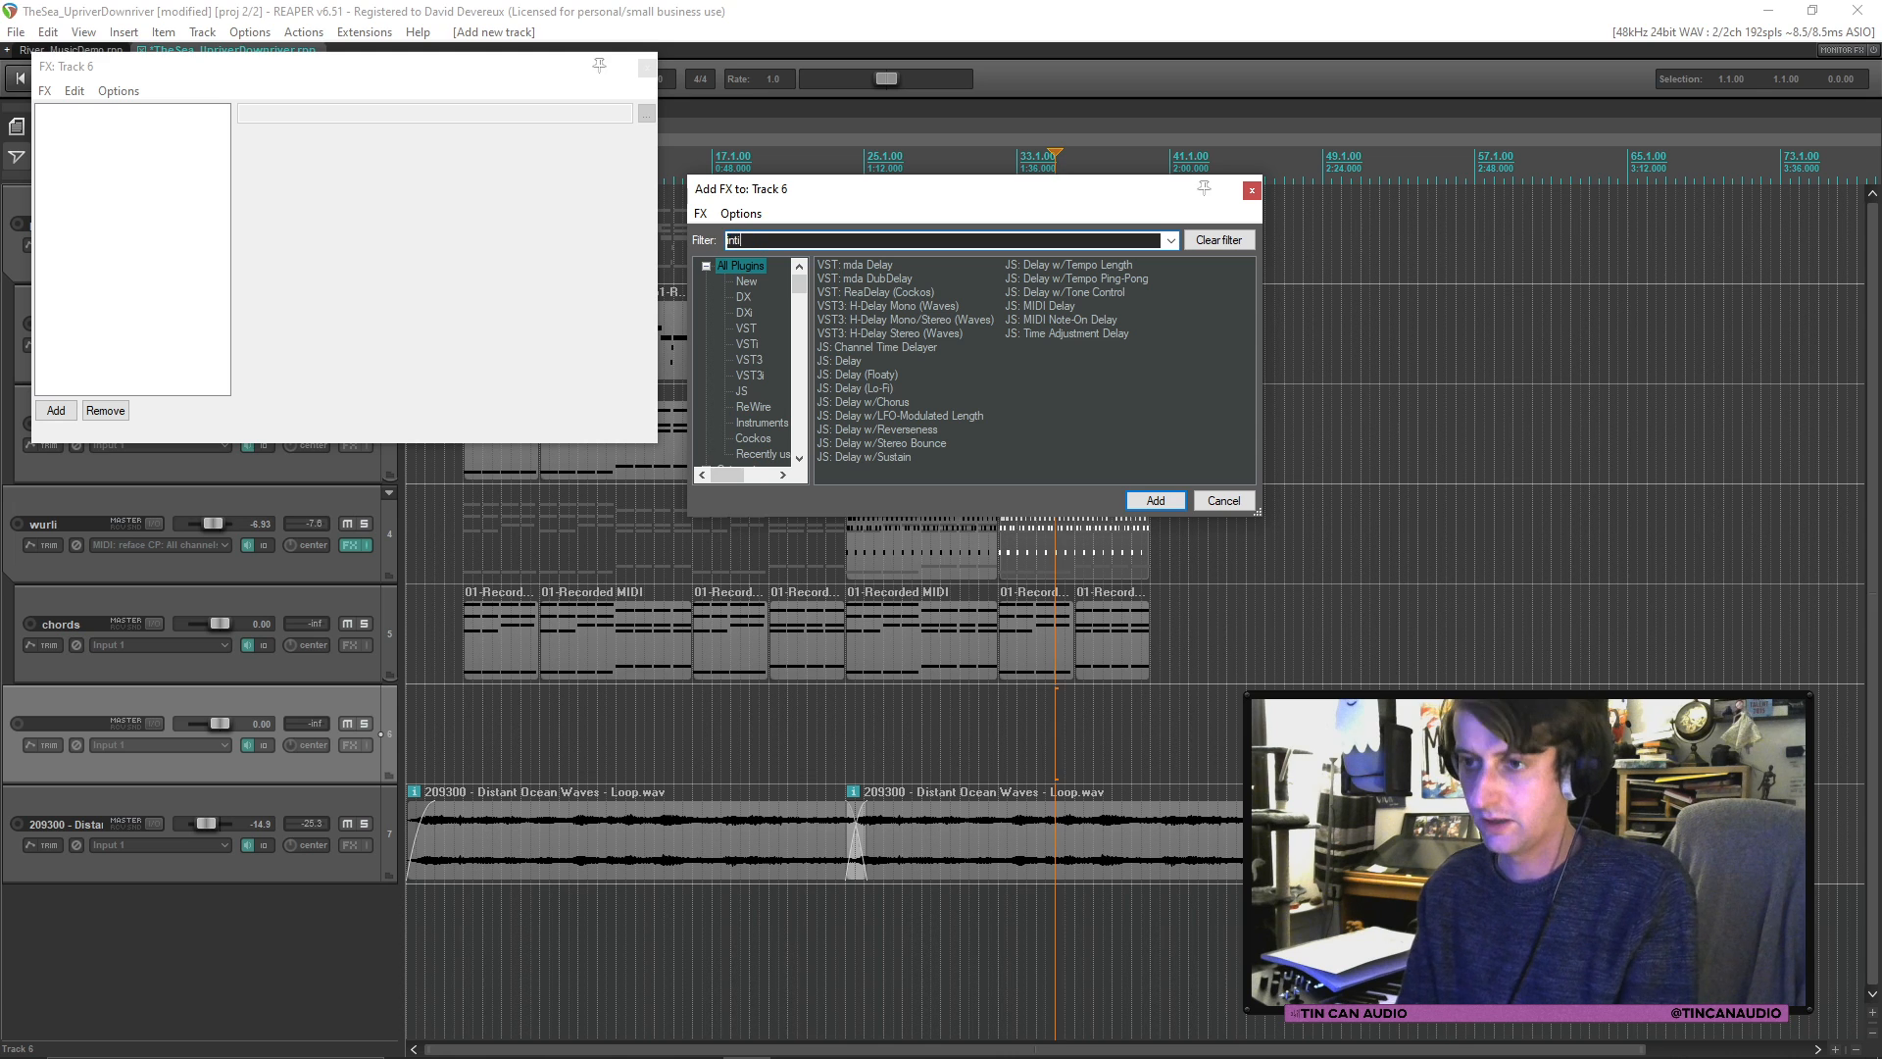
type("imate")
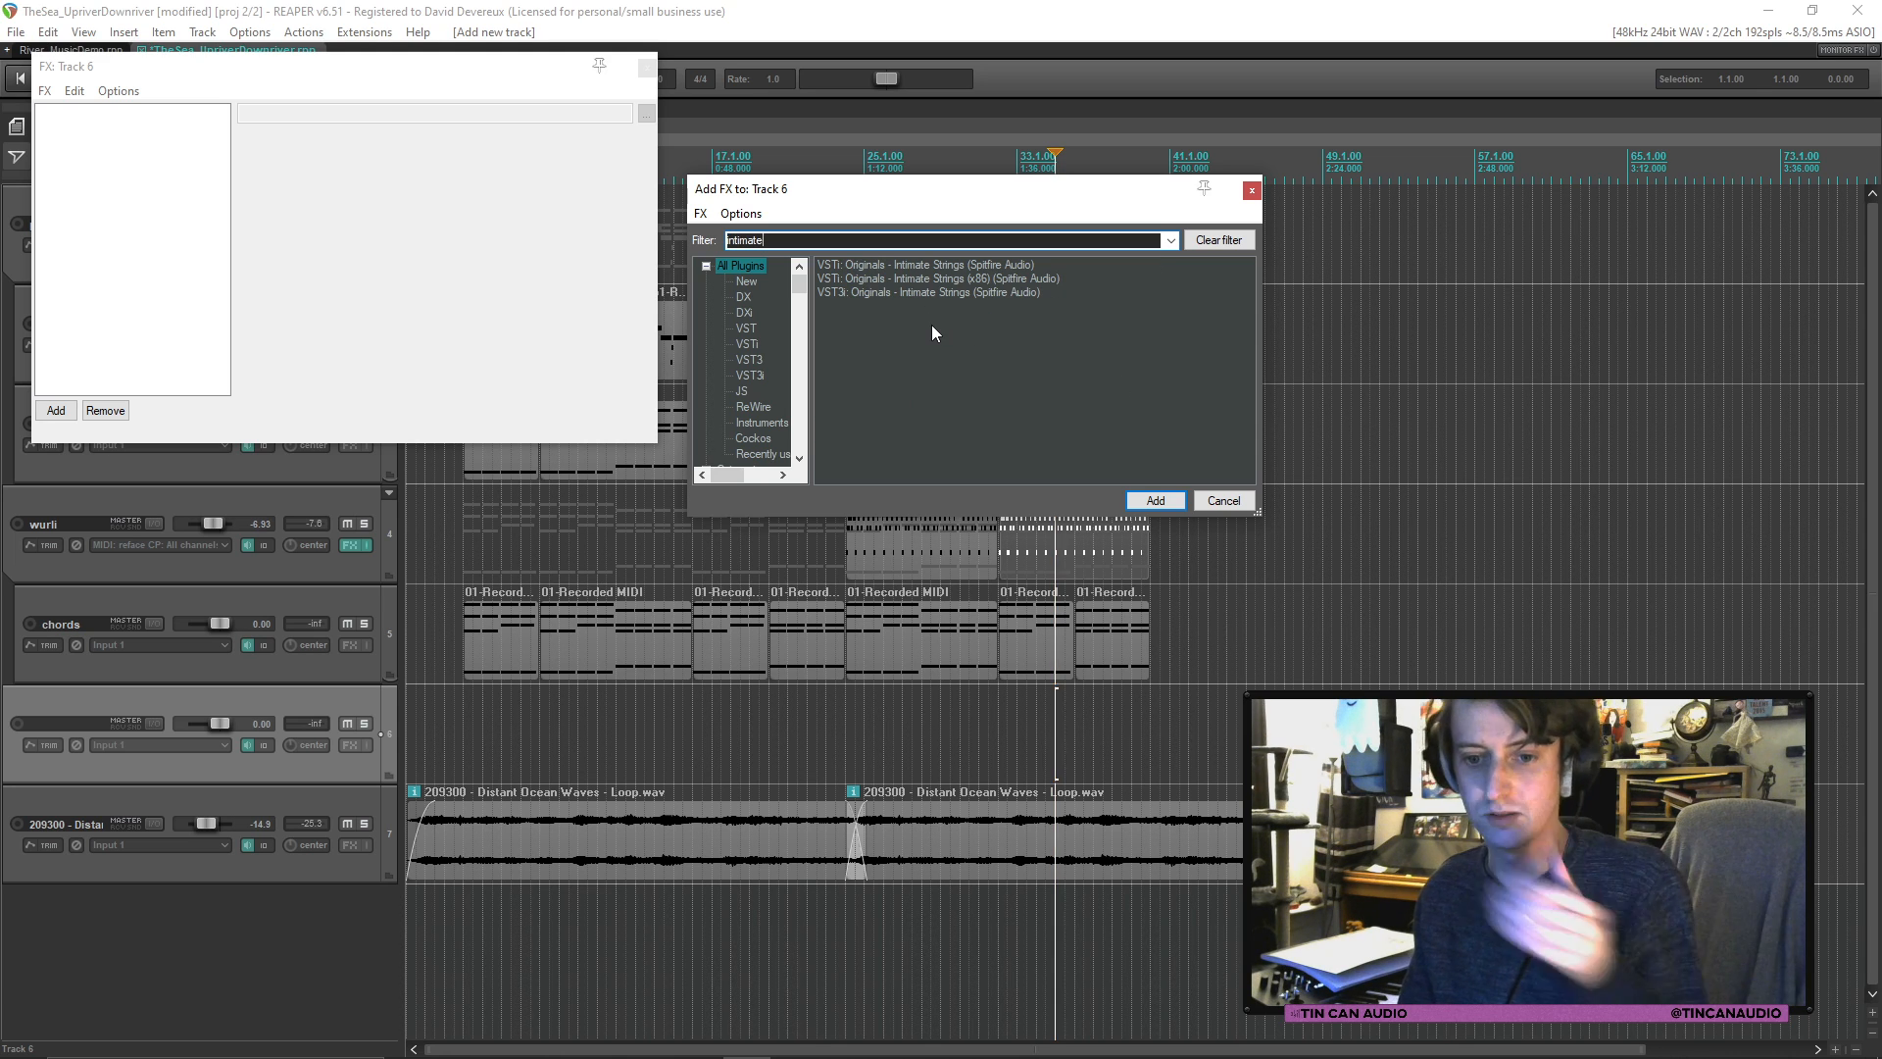
double_click(925, 292)
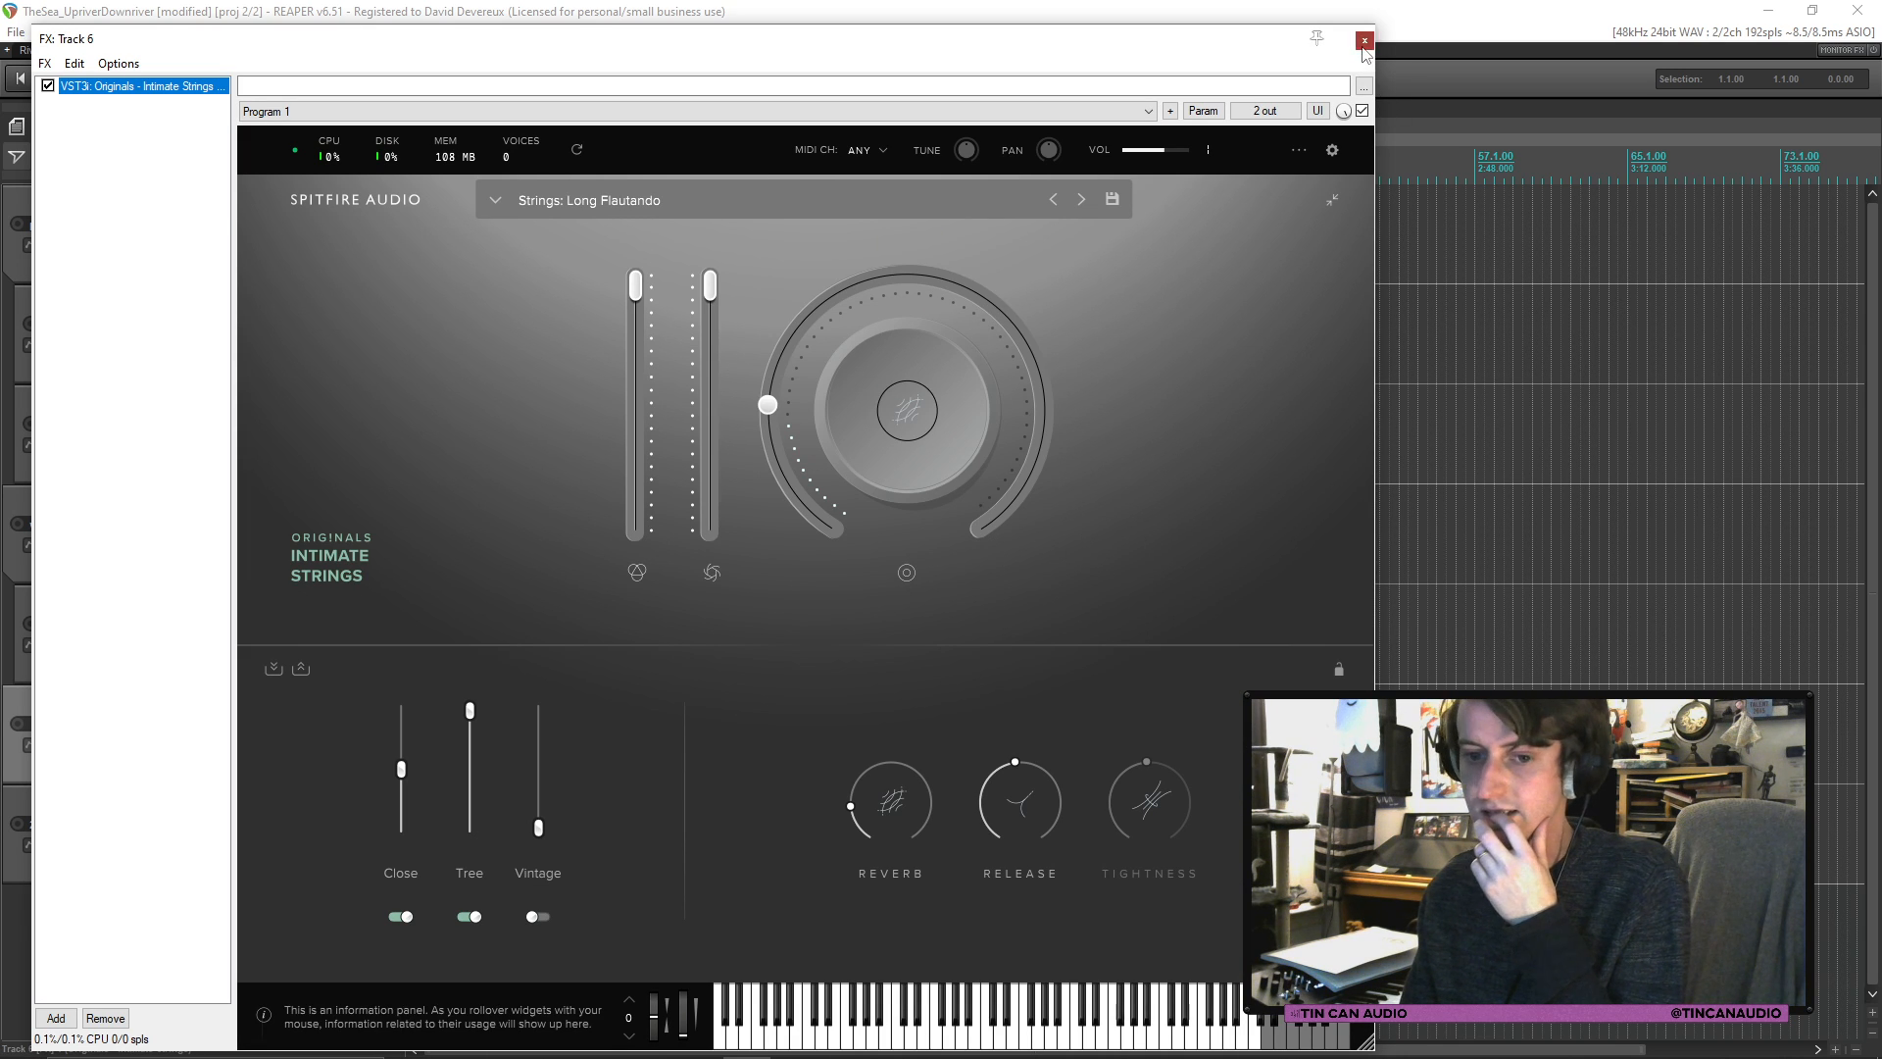
left_click(1363, 41)
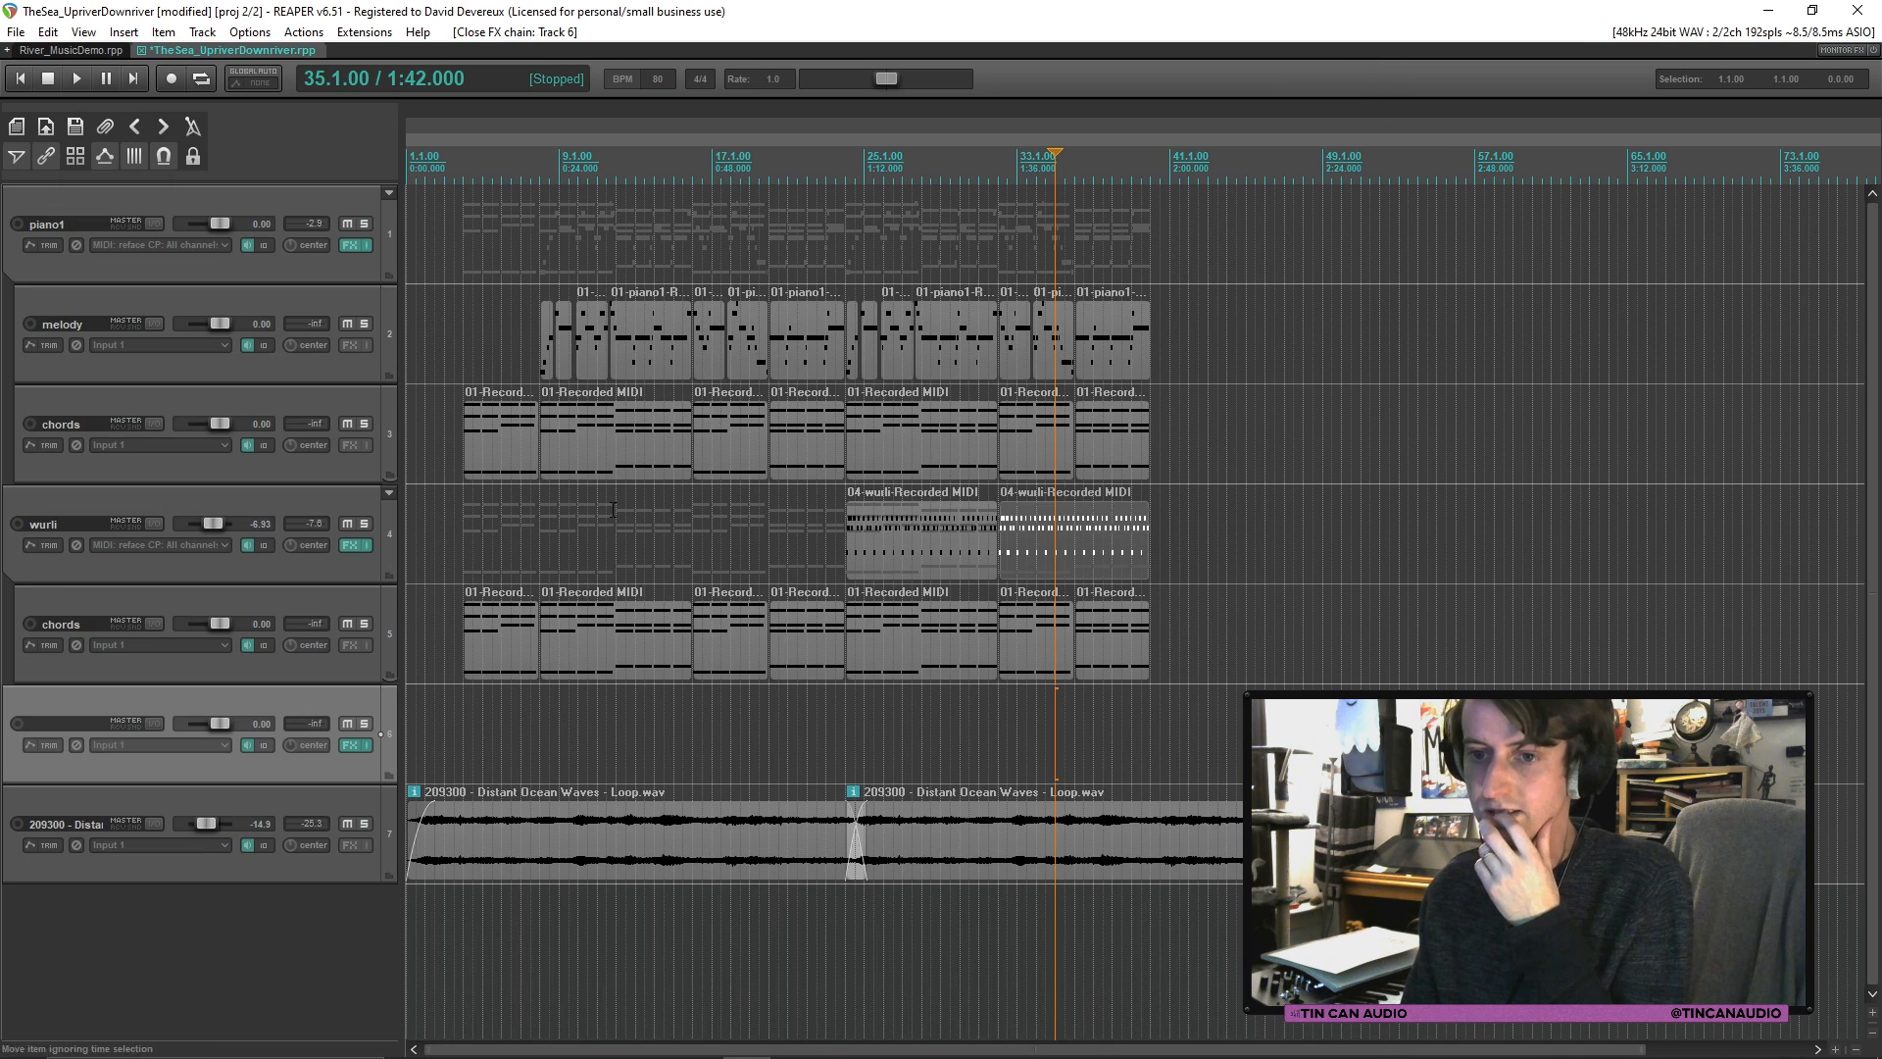
Step: Set the strings track's MIDI input to reface CP on all channels, arm it, and play from 3.1.00
left_click(167, 741)
mouse_move(294, 799)
mouse_move(353, 799)
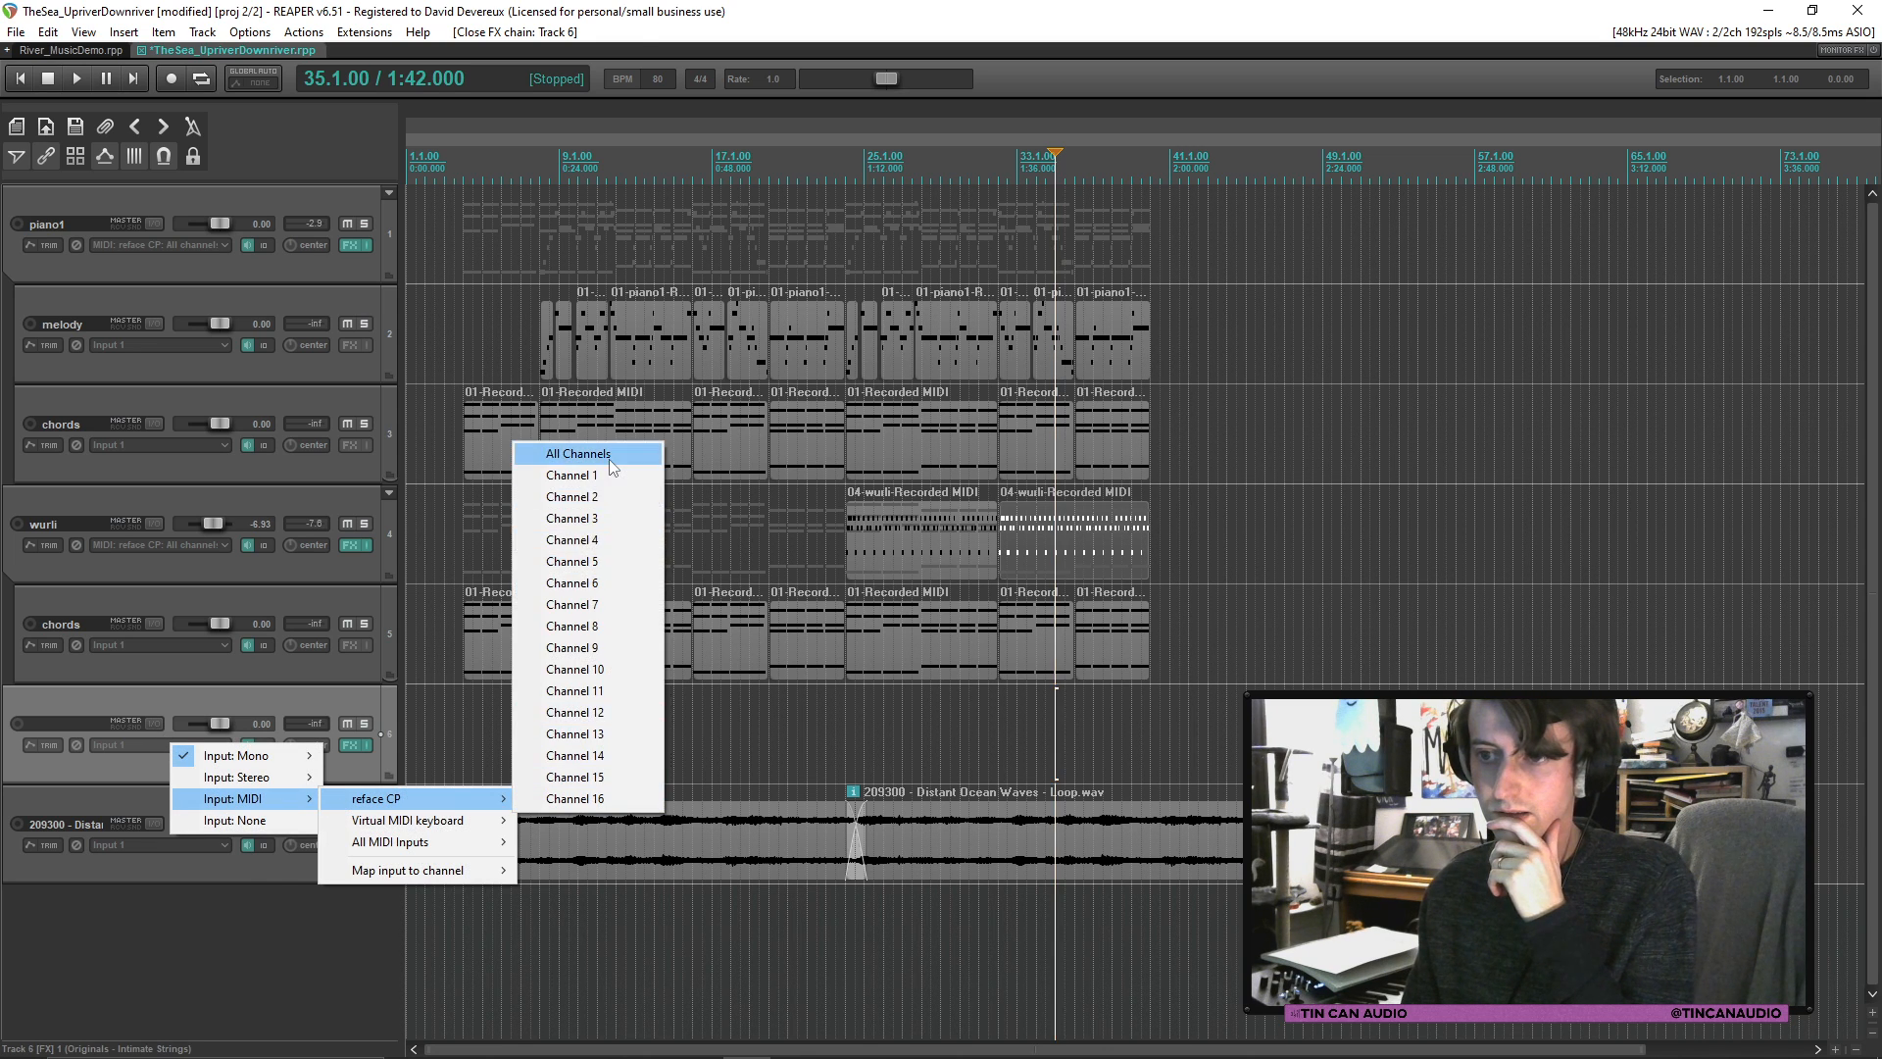
left_click(563, 450)
left_click(17, 723)
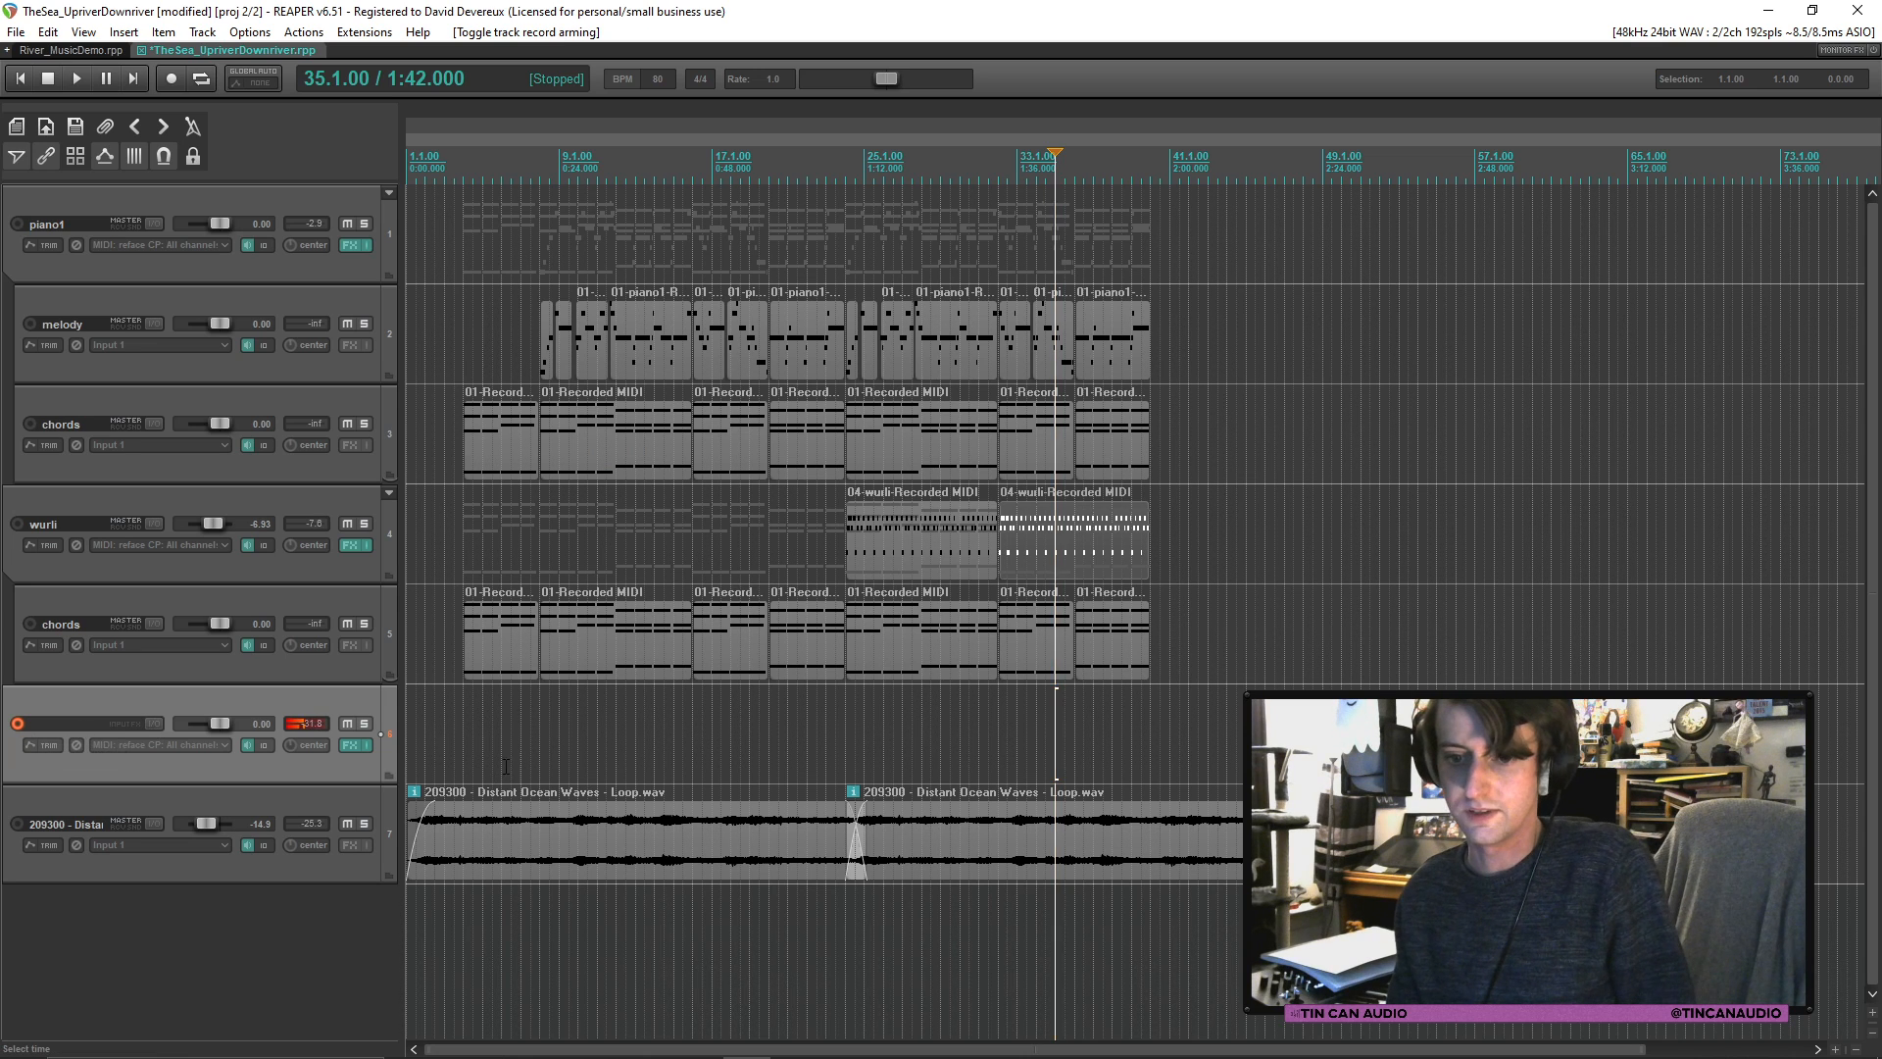
left_click(449, 743)
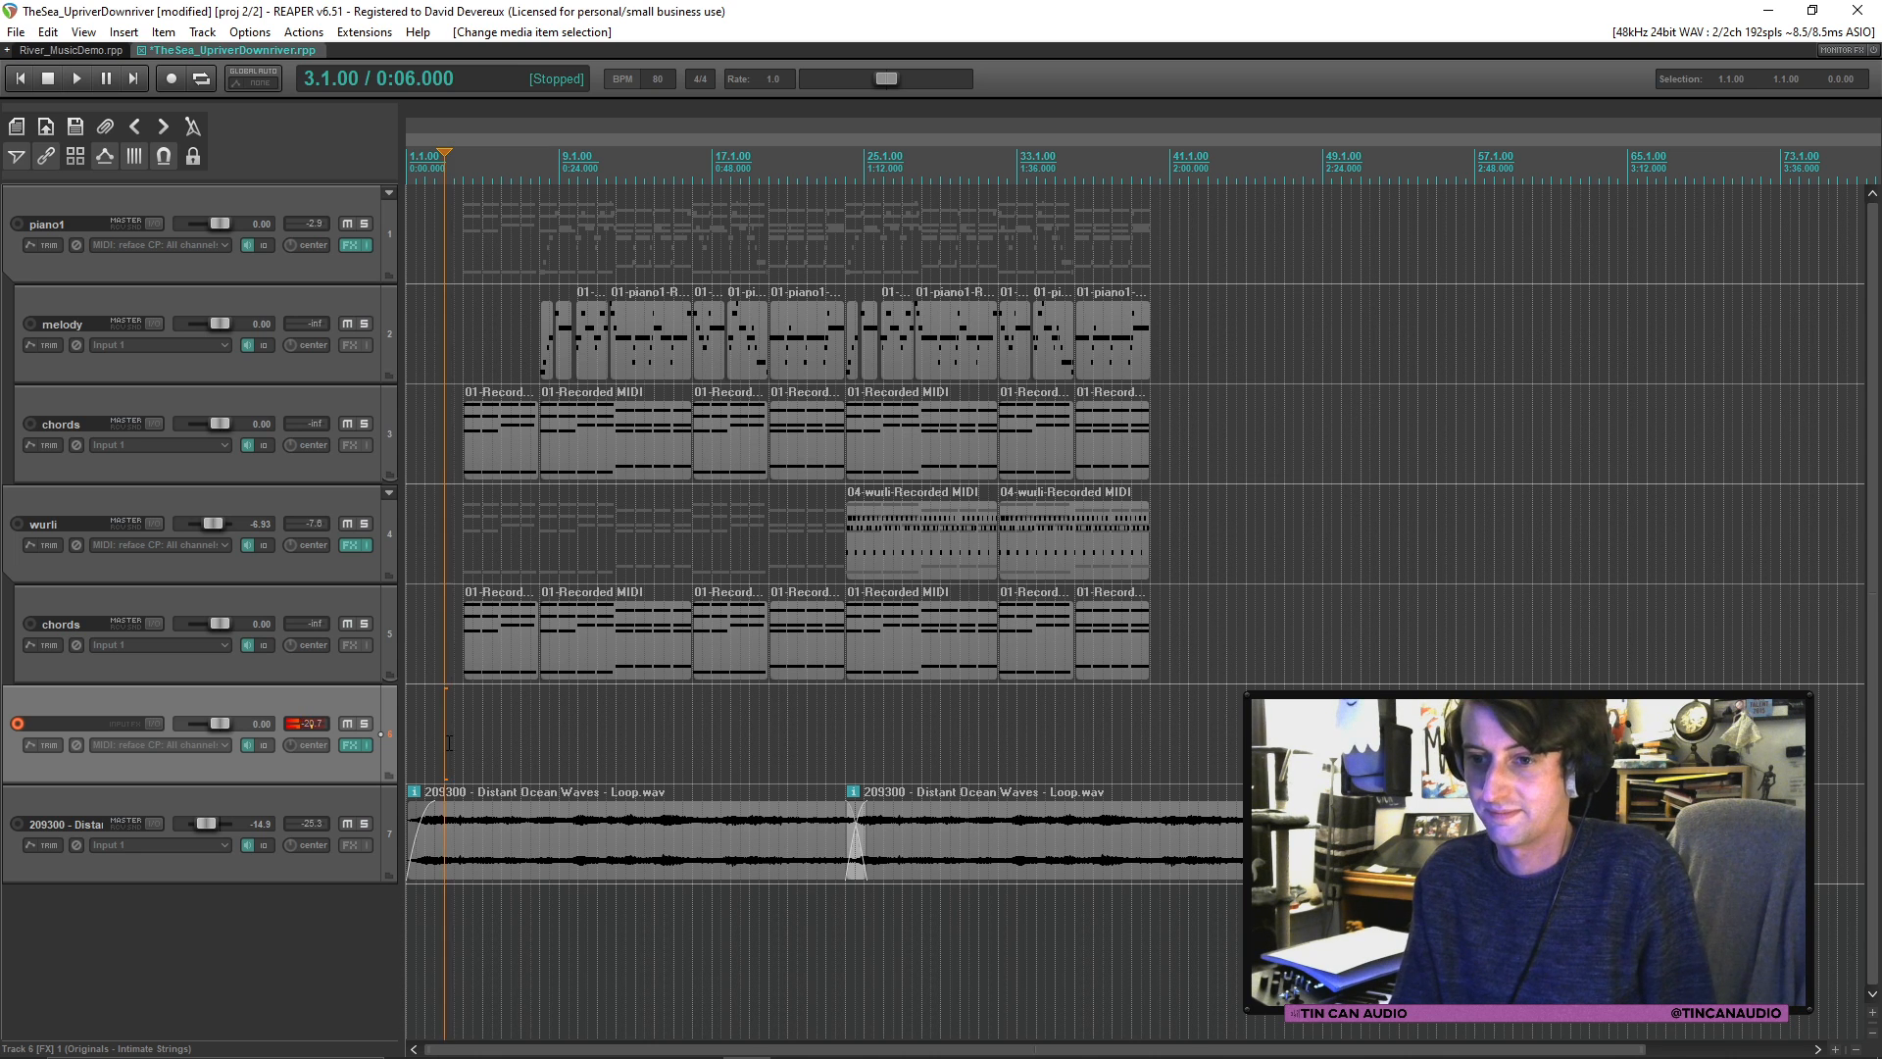
key("space")
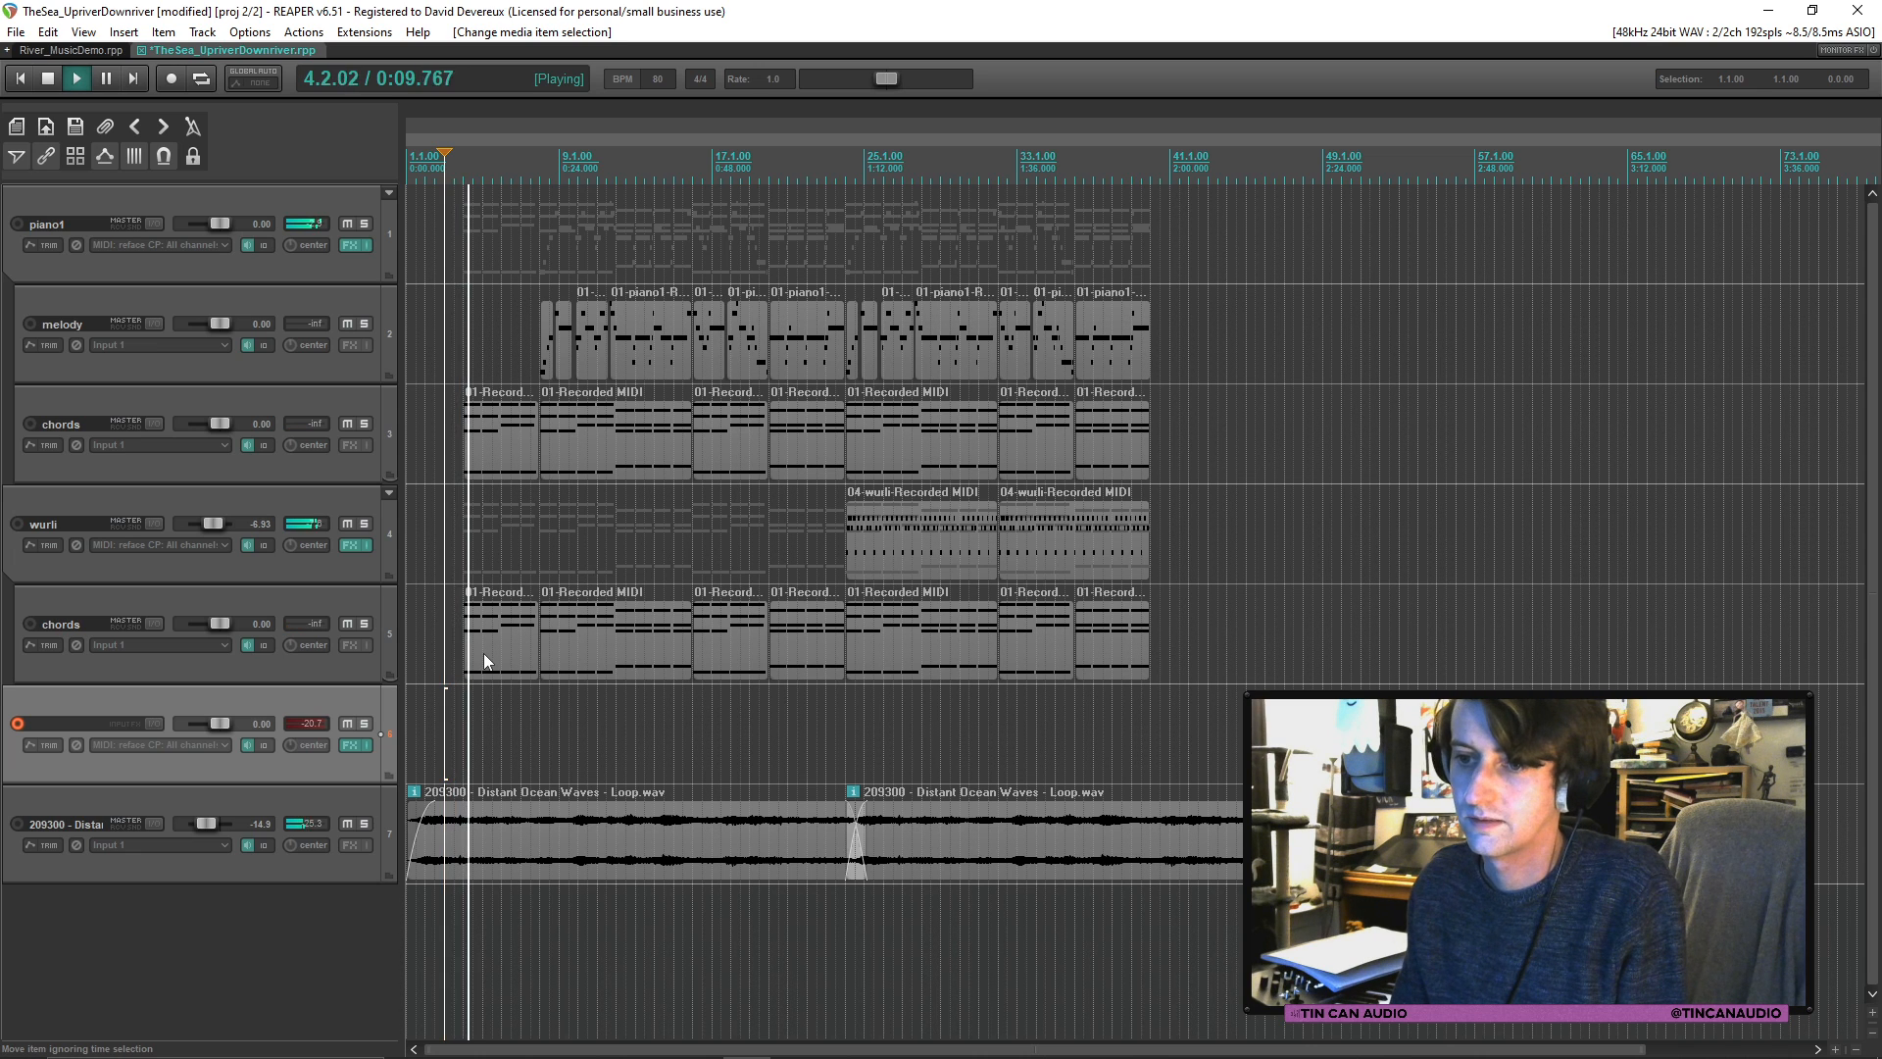
Step: Copy the wurli chords items spanning 24.1.00 to 40.1.00 onto the strings track at 24.1.00 and play from there
left_click(892, 639)
key("space")
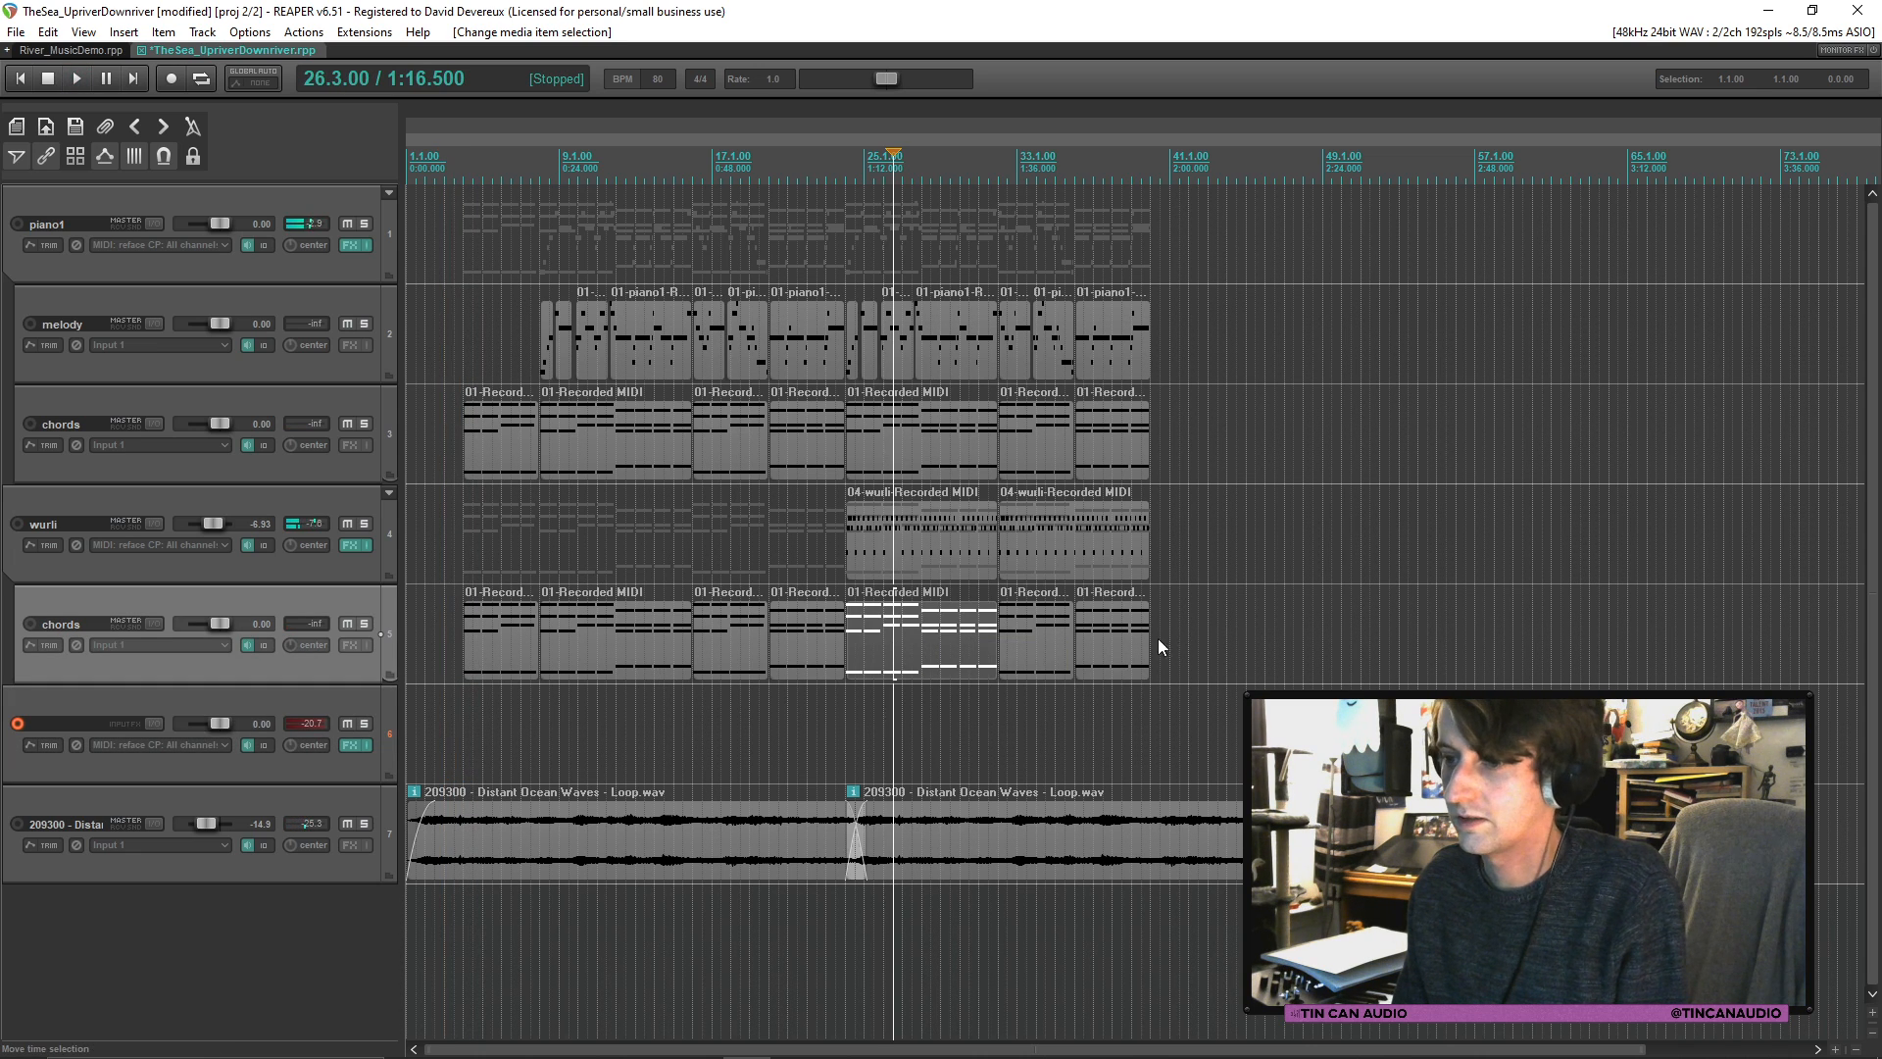
left_click(1131, 645, "shift")
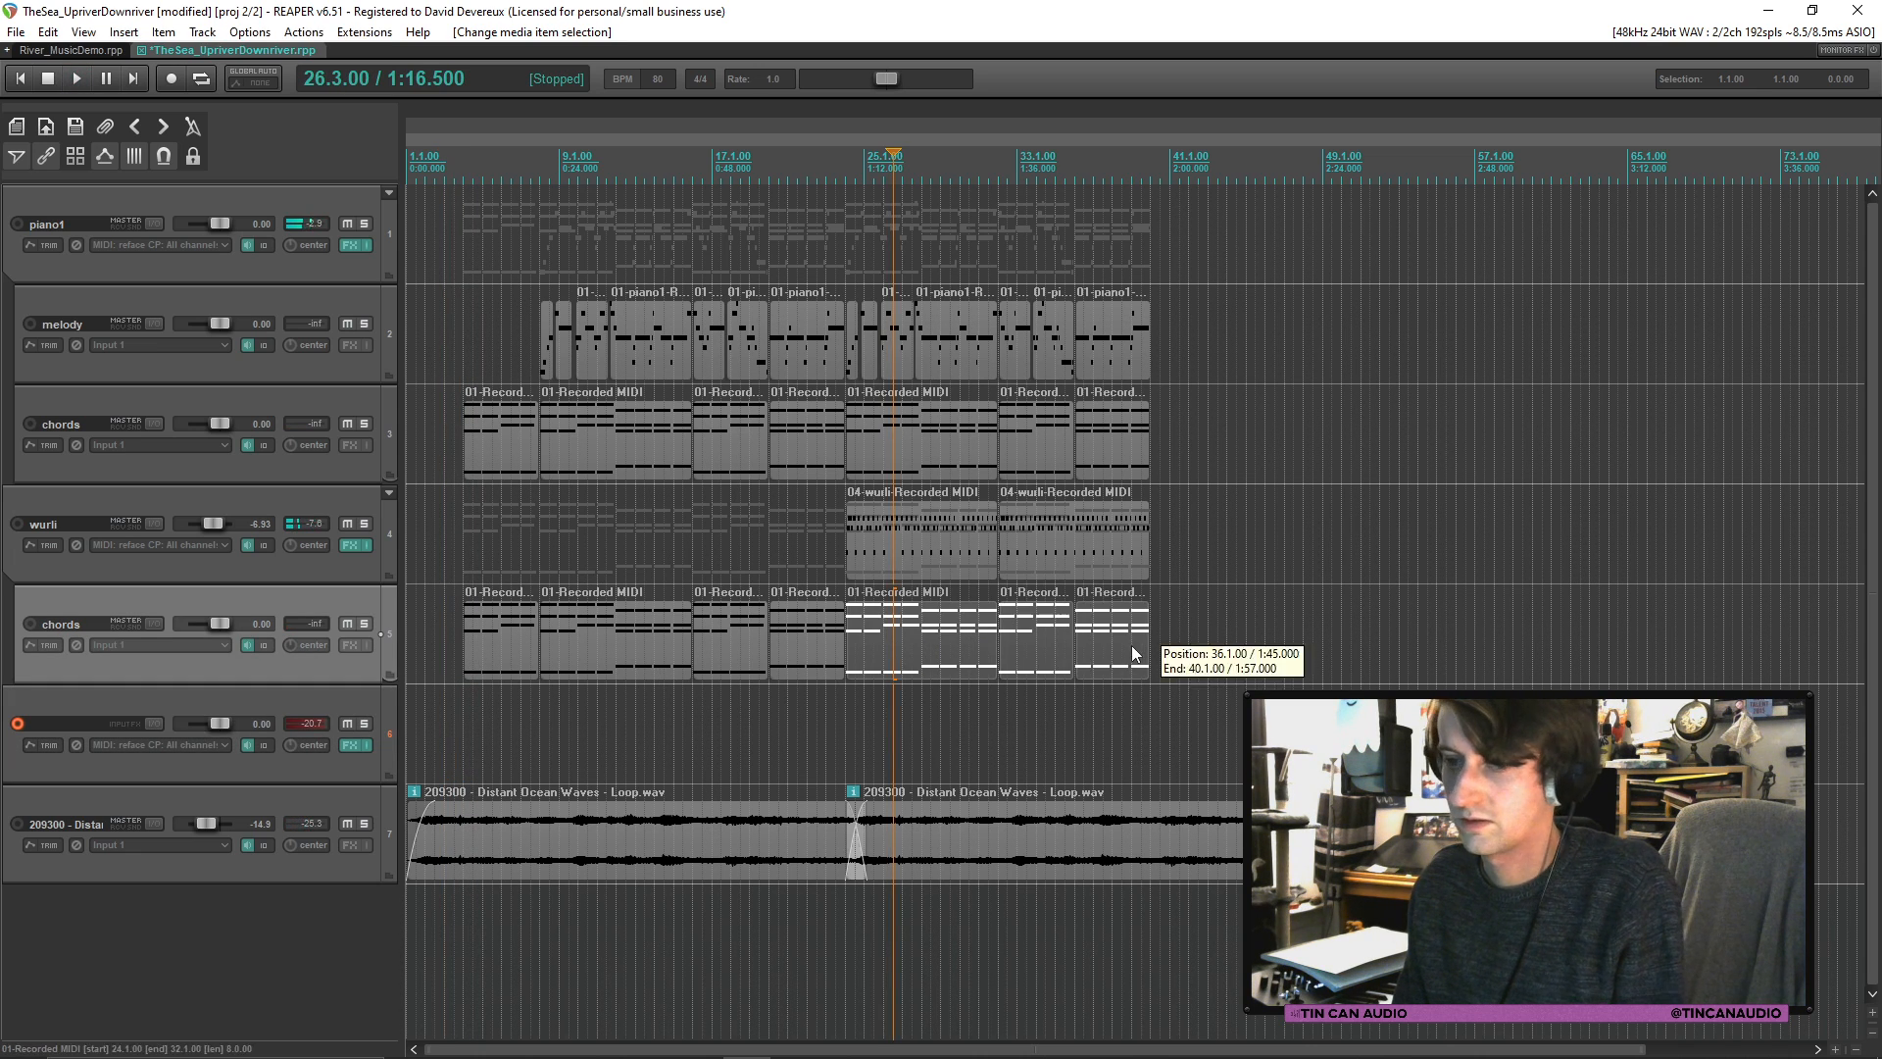
left_click(851, 735)
key("ctrl+v")
left_click(851, 752)
key("space")
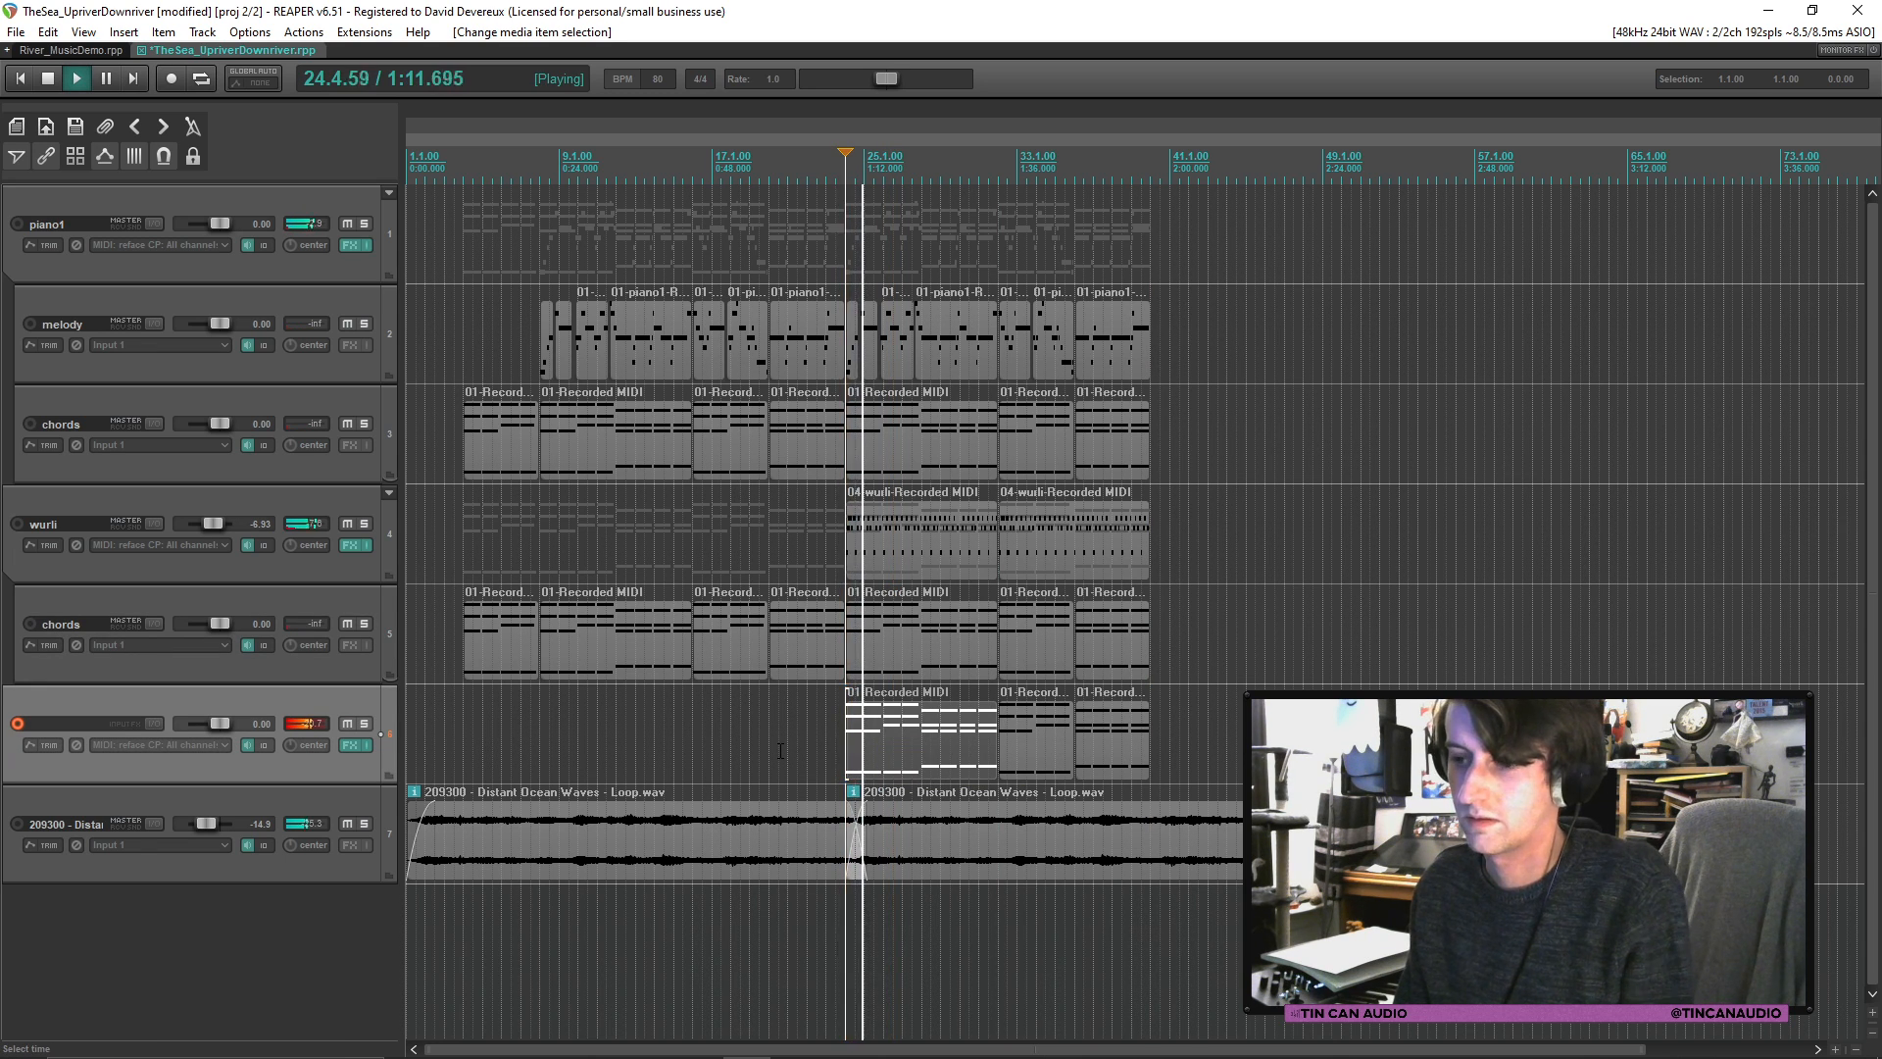
Step: Open the first strings chords item for MIDI editing and delete the four-note chord at bar 25
double_click(870, 755)
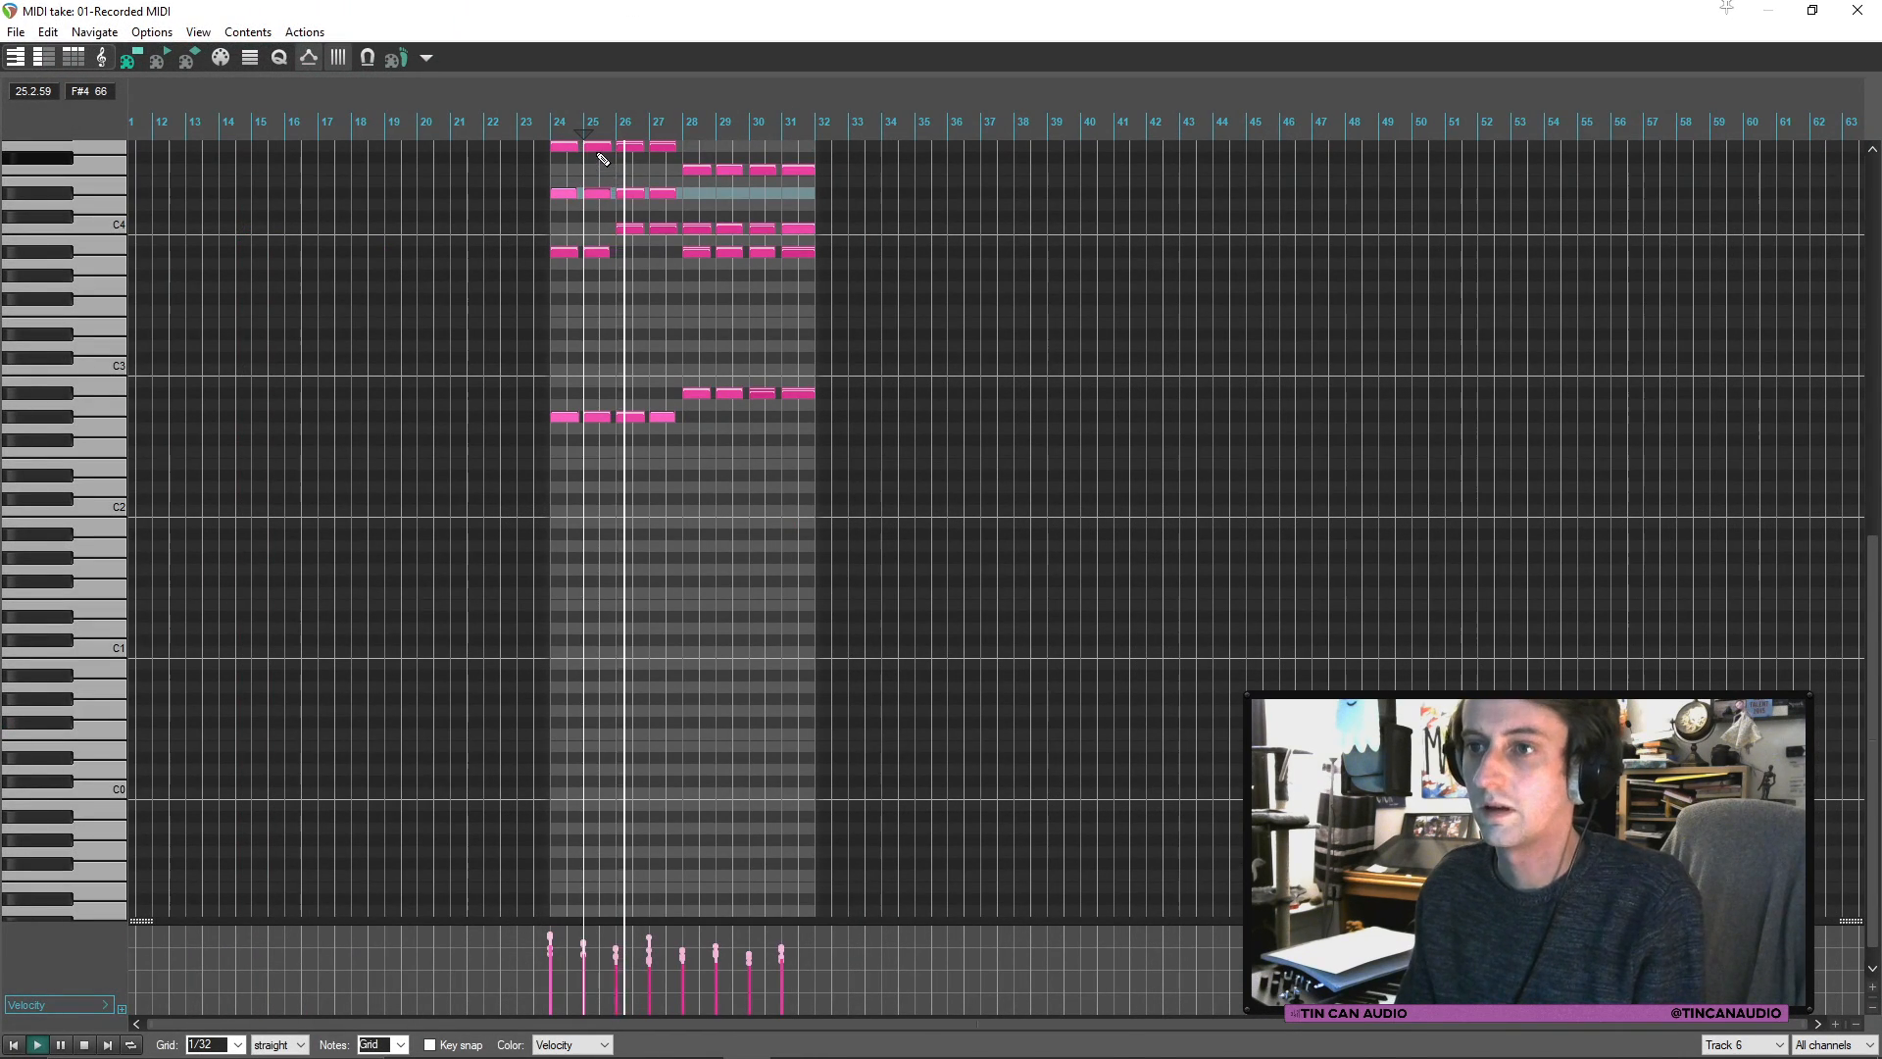
key("space")
left_click(596, 147)
left_click(597, 193, "ctrl")
left_click(599, 252, "ctrl")
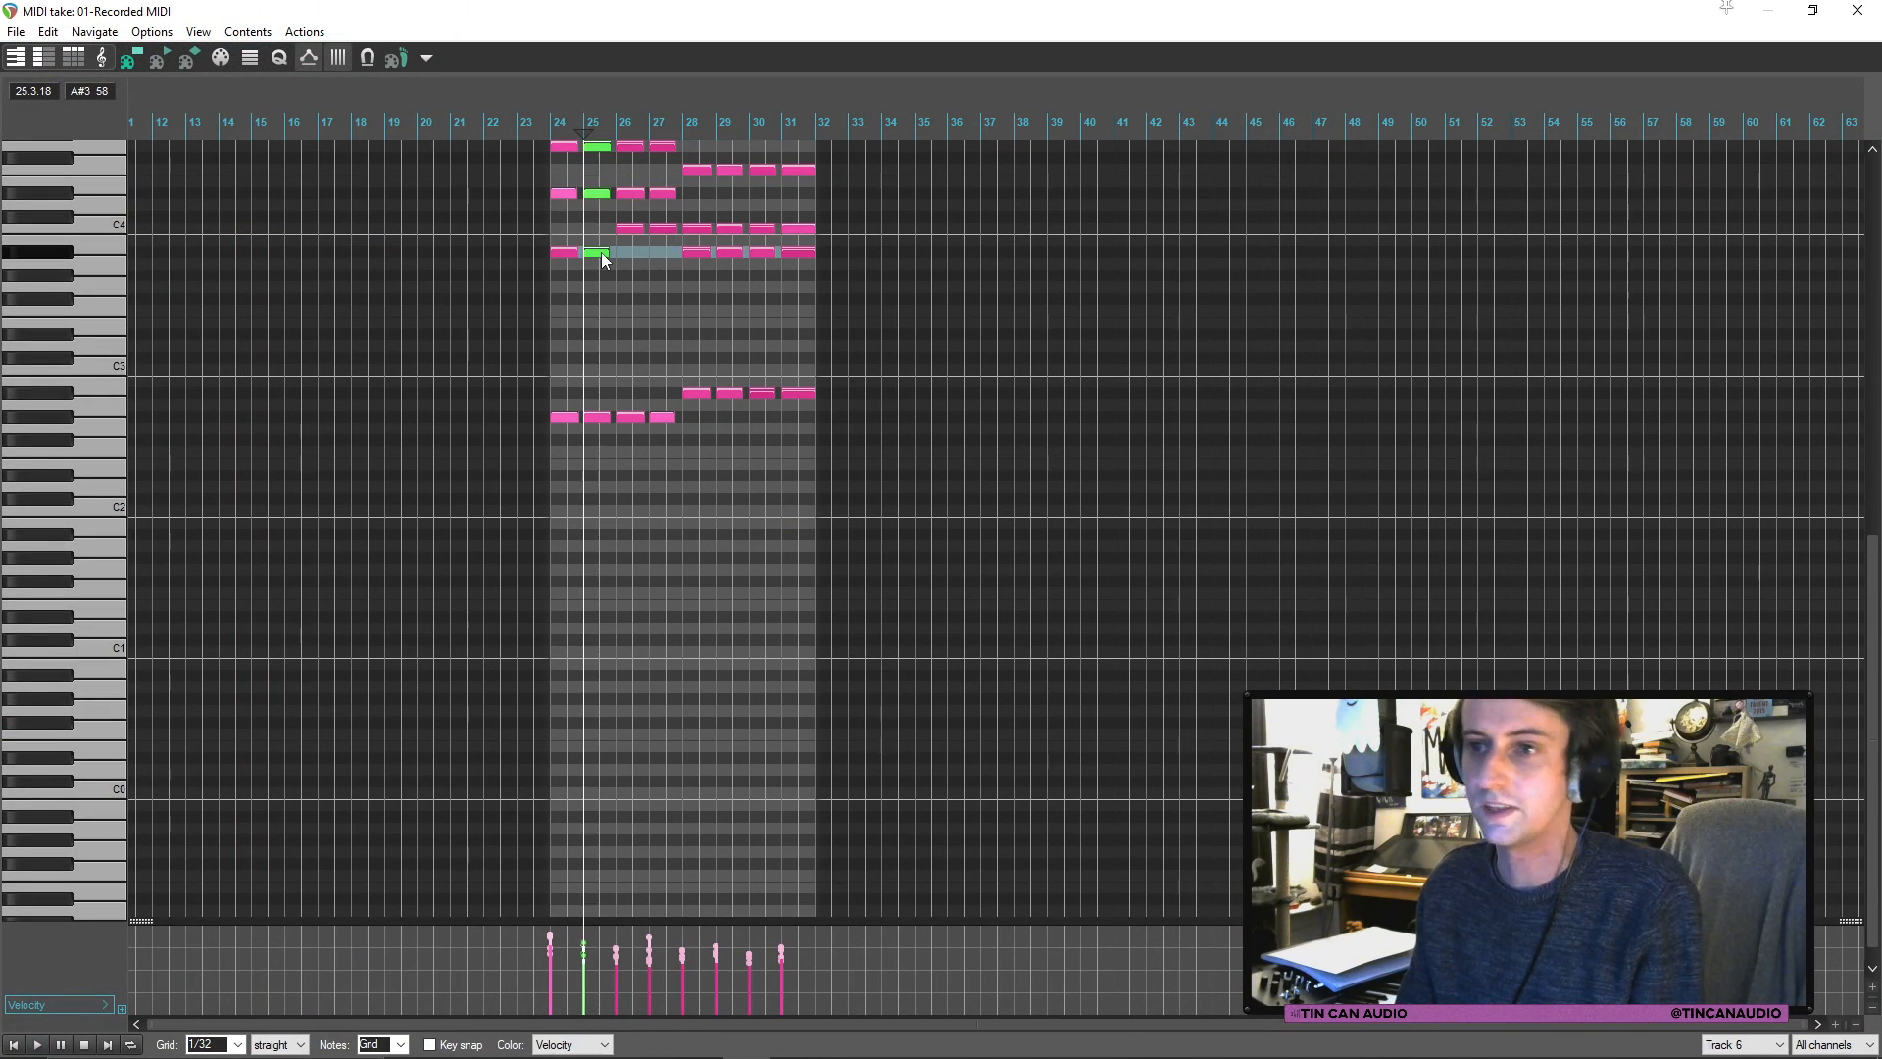
key("Delete")
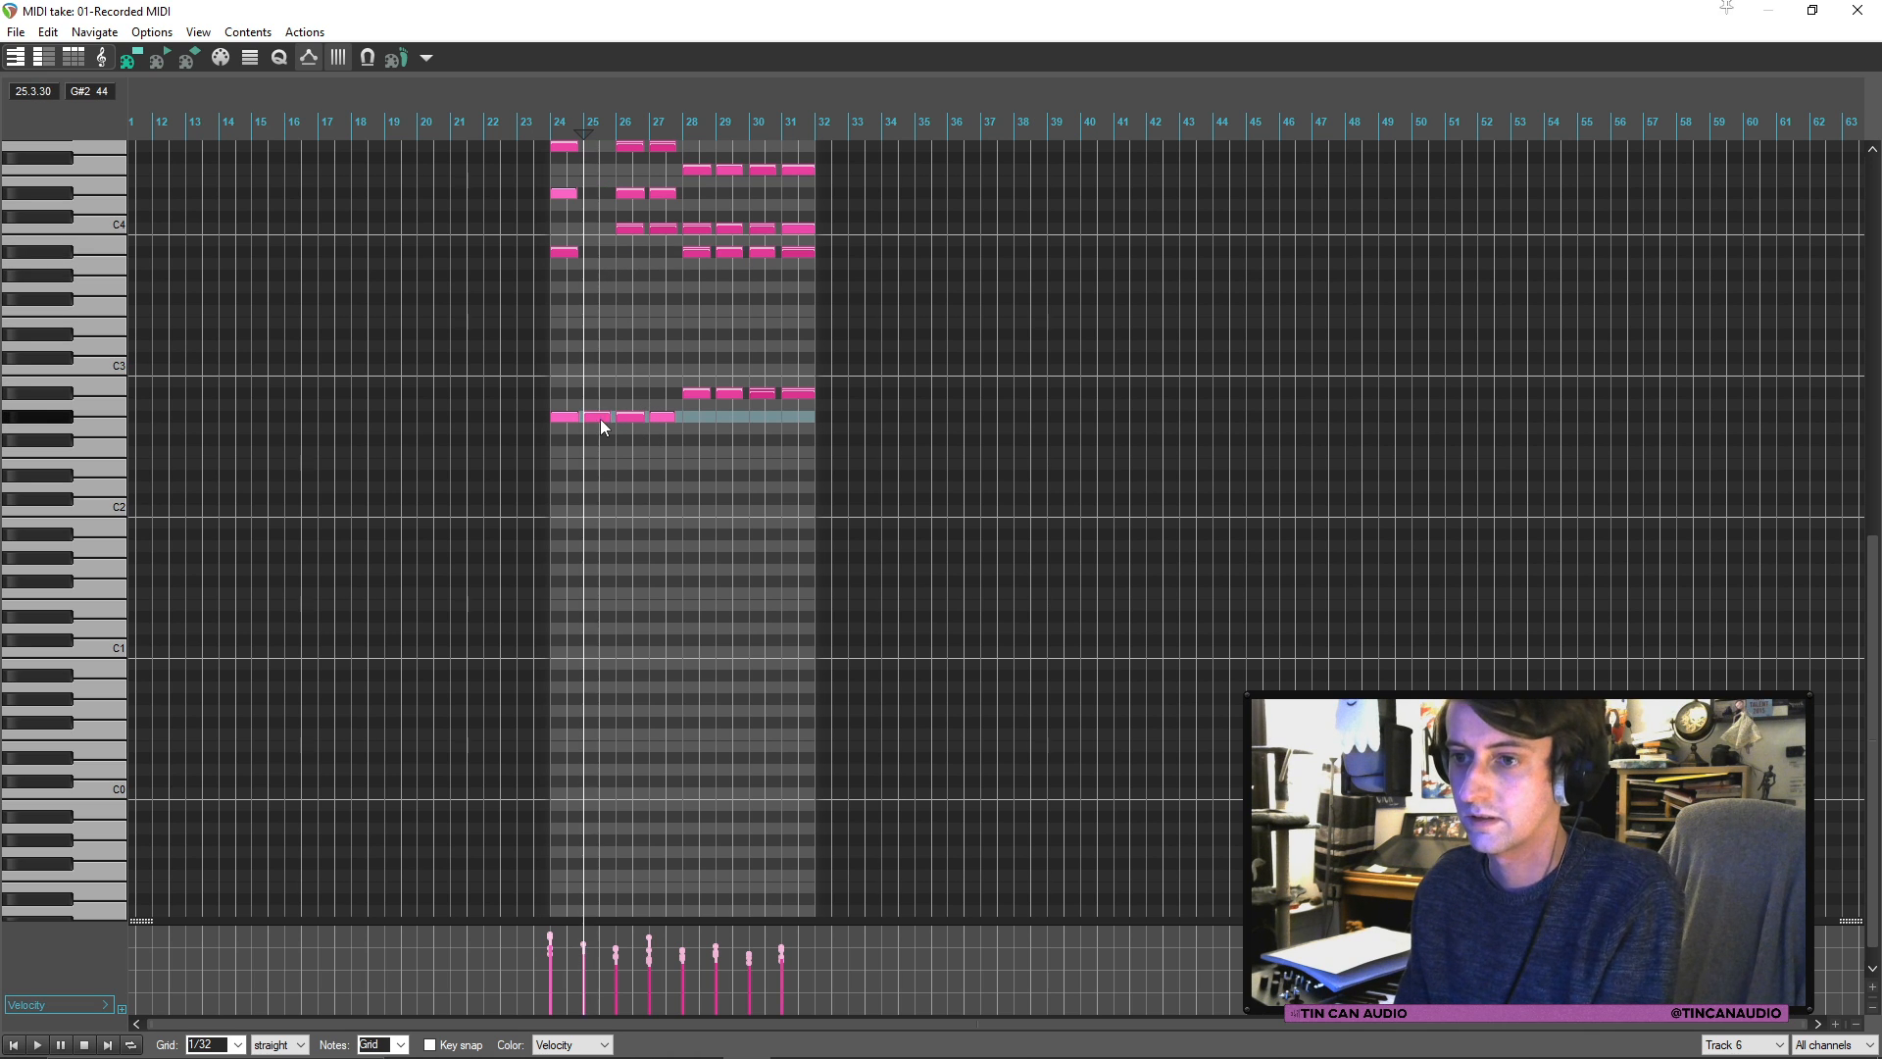
left_click(600, 419)
key("Delete")
Step: Lengthen all four notes of the bar 24 chord so they sustain through bar 25
left_click(563, 147)
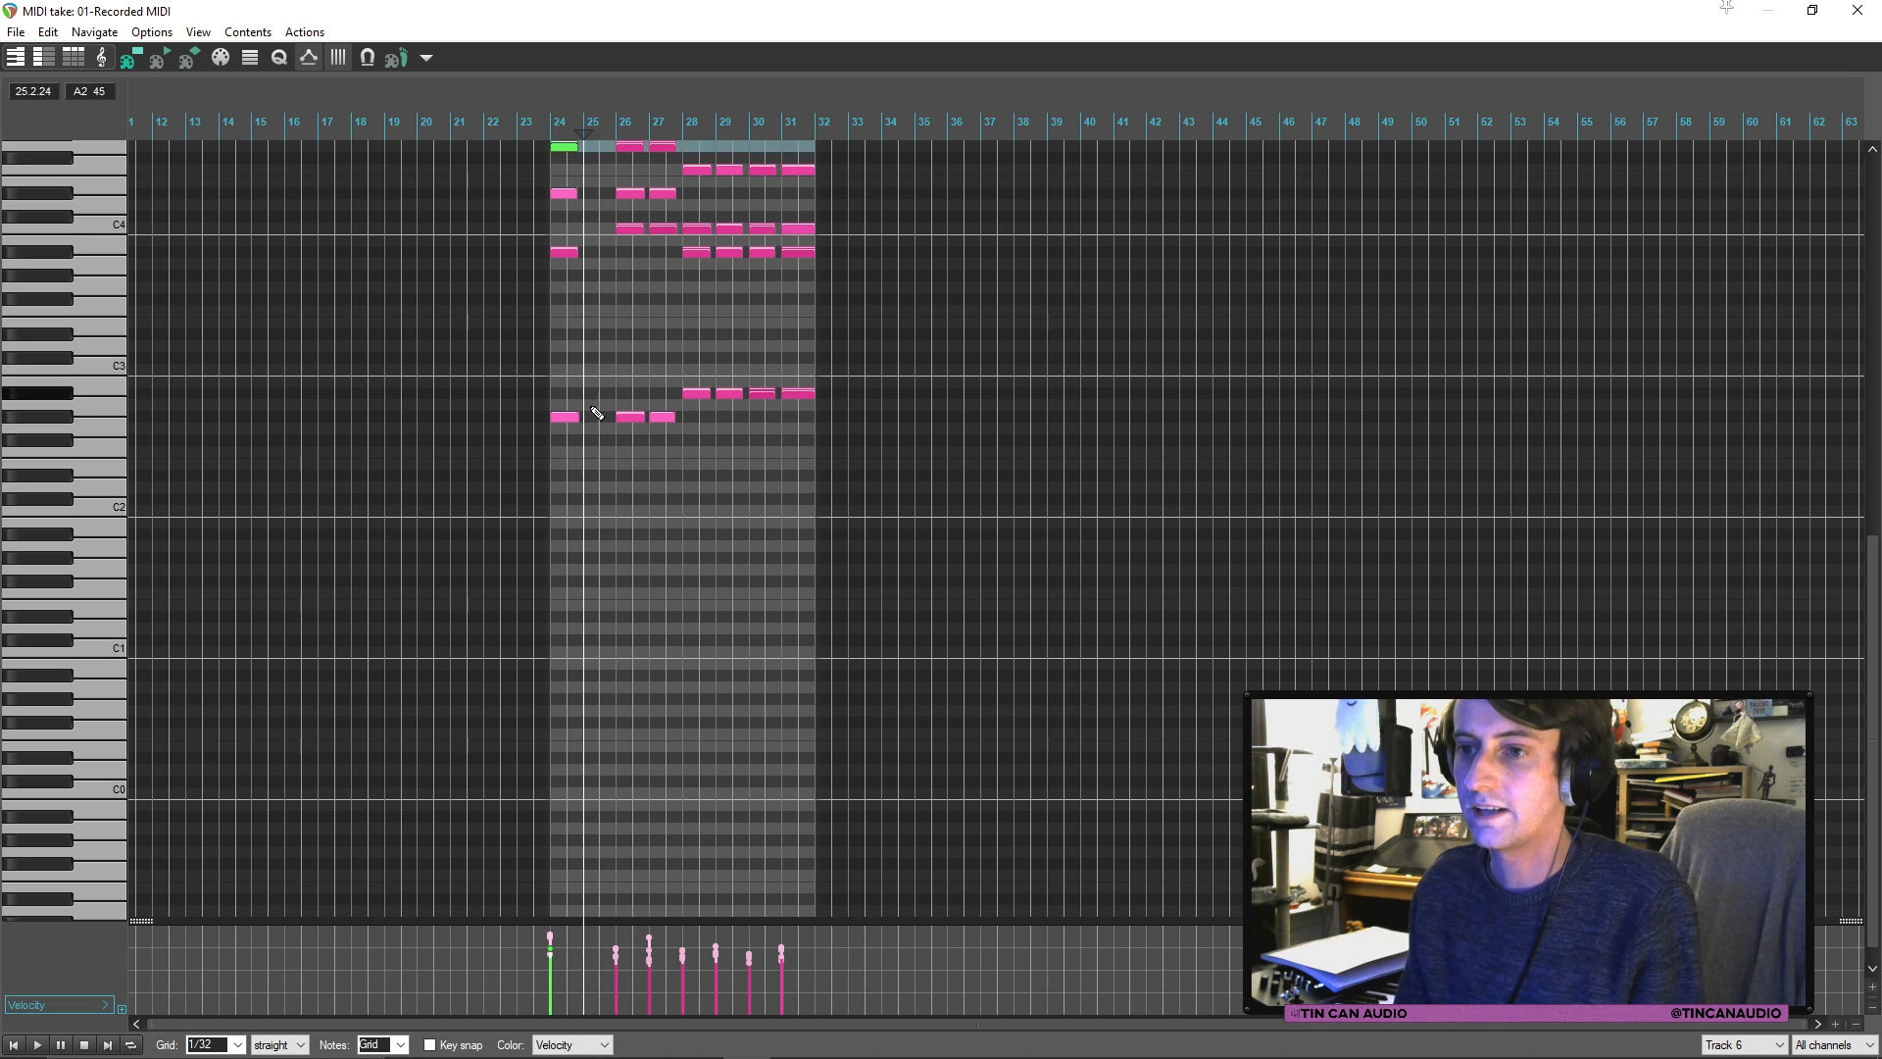
left_click(570, 419, "shift")
left_click_drag(575, 420, 585, 423)
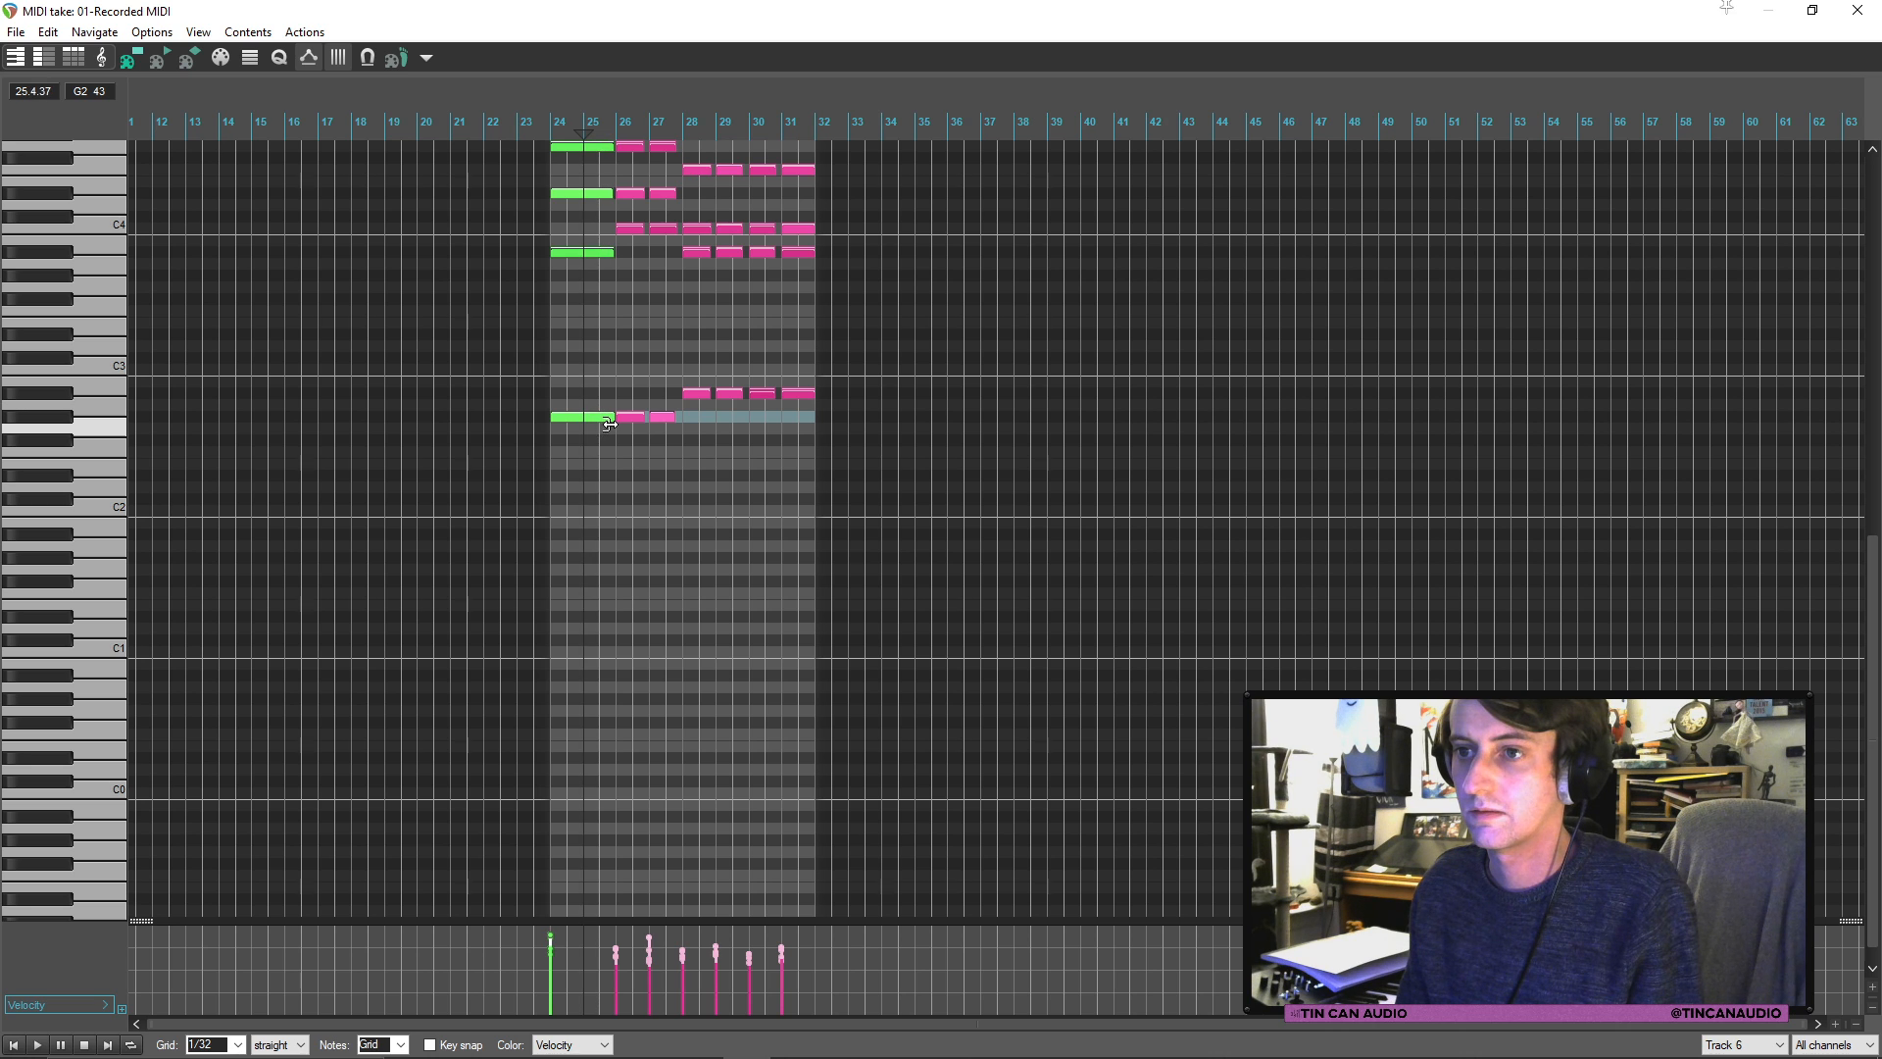
Step: Delete the repeated four-note chord at bar 27 and clear the note selection
left_click(663, 147)
left_click(663, 193, "shift")
left_click(663, 228, "shift")
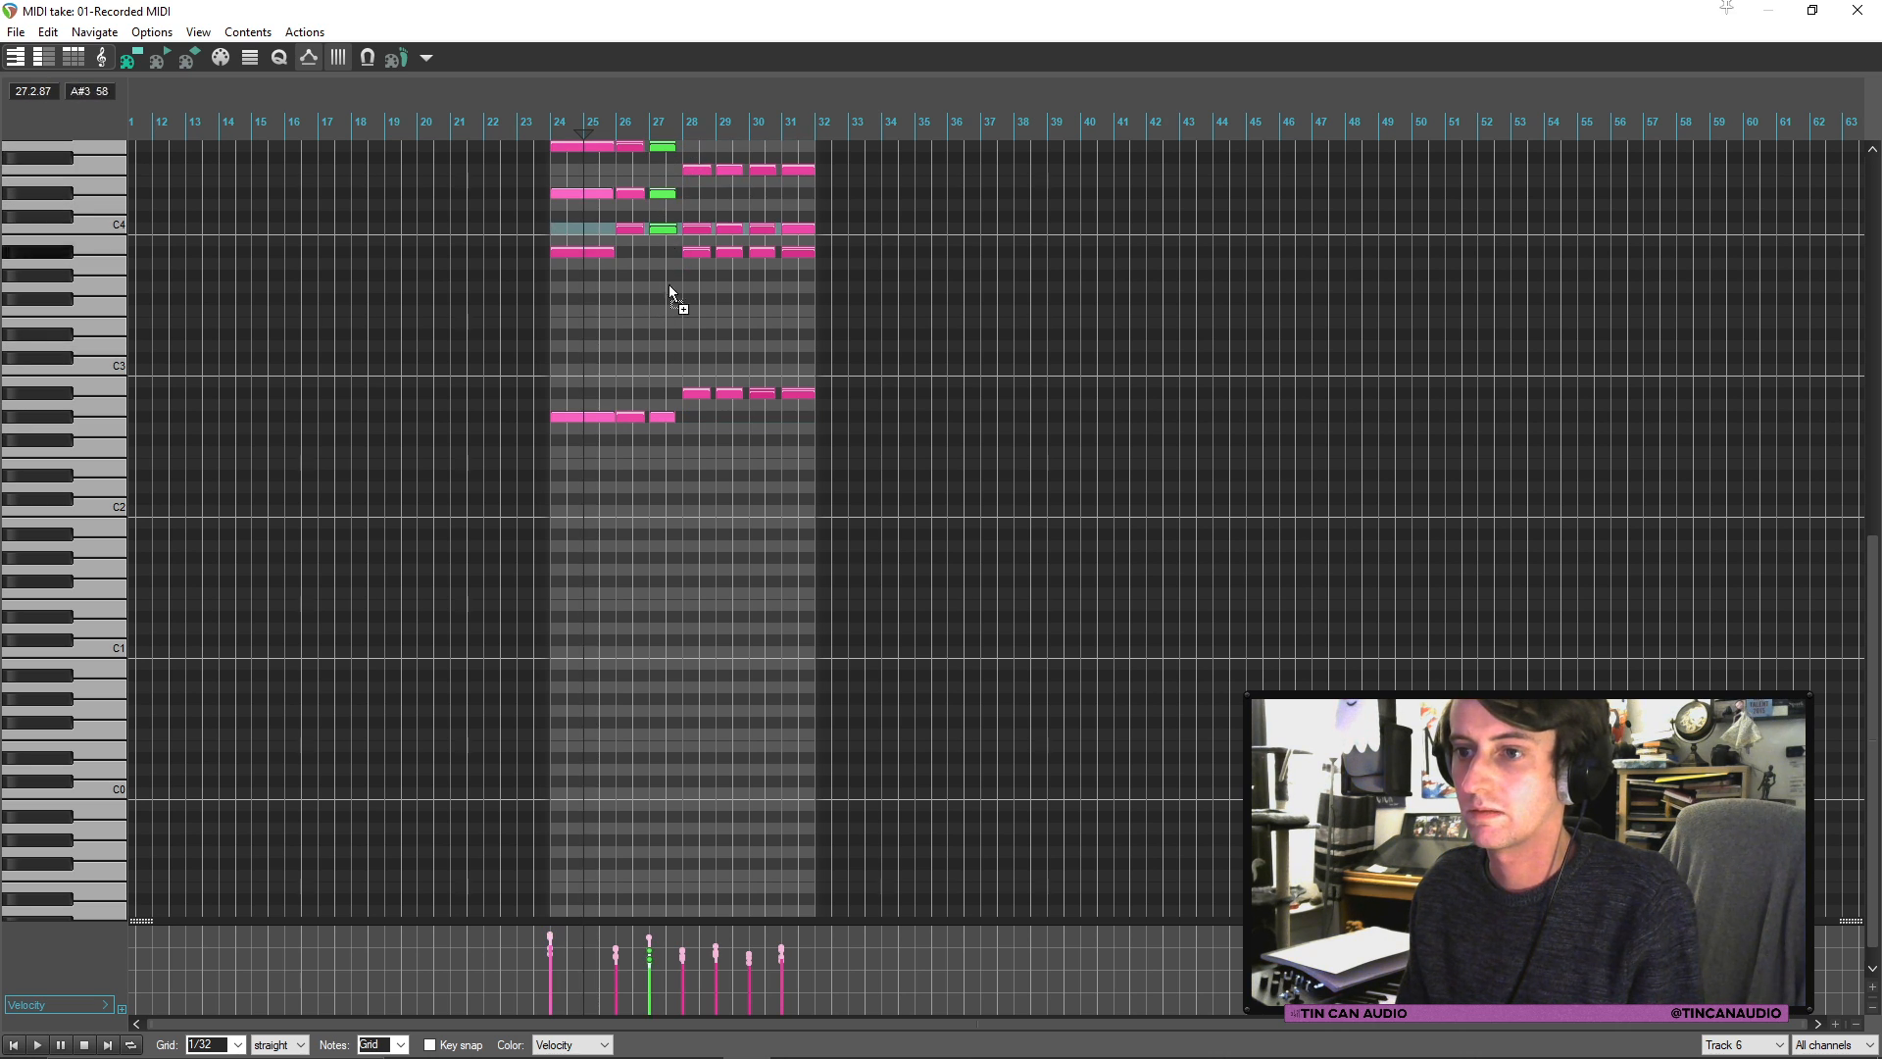
left_click(663, 416, "shift")
key("Delete")
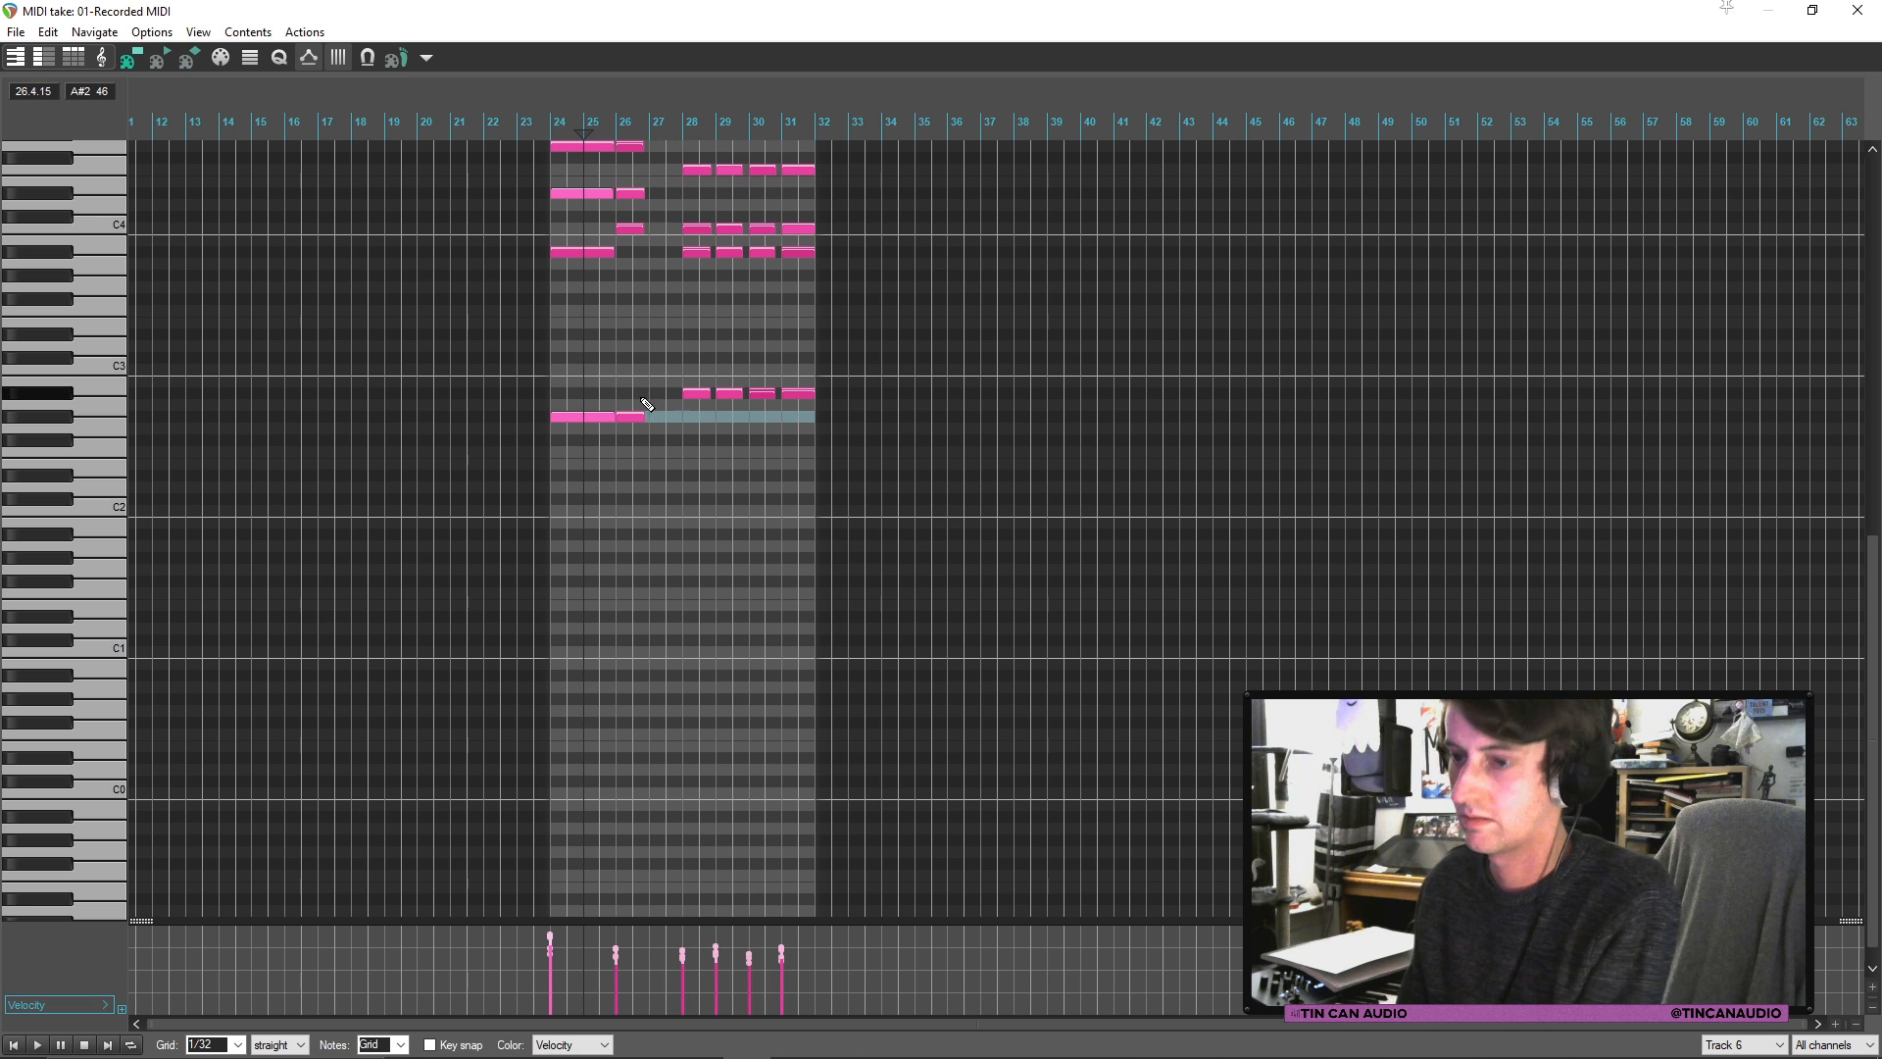
left_click(634, 158)
left_click(630, 146)
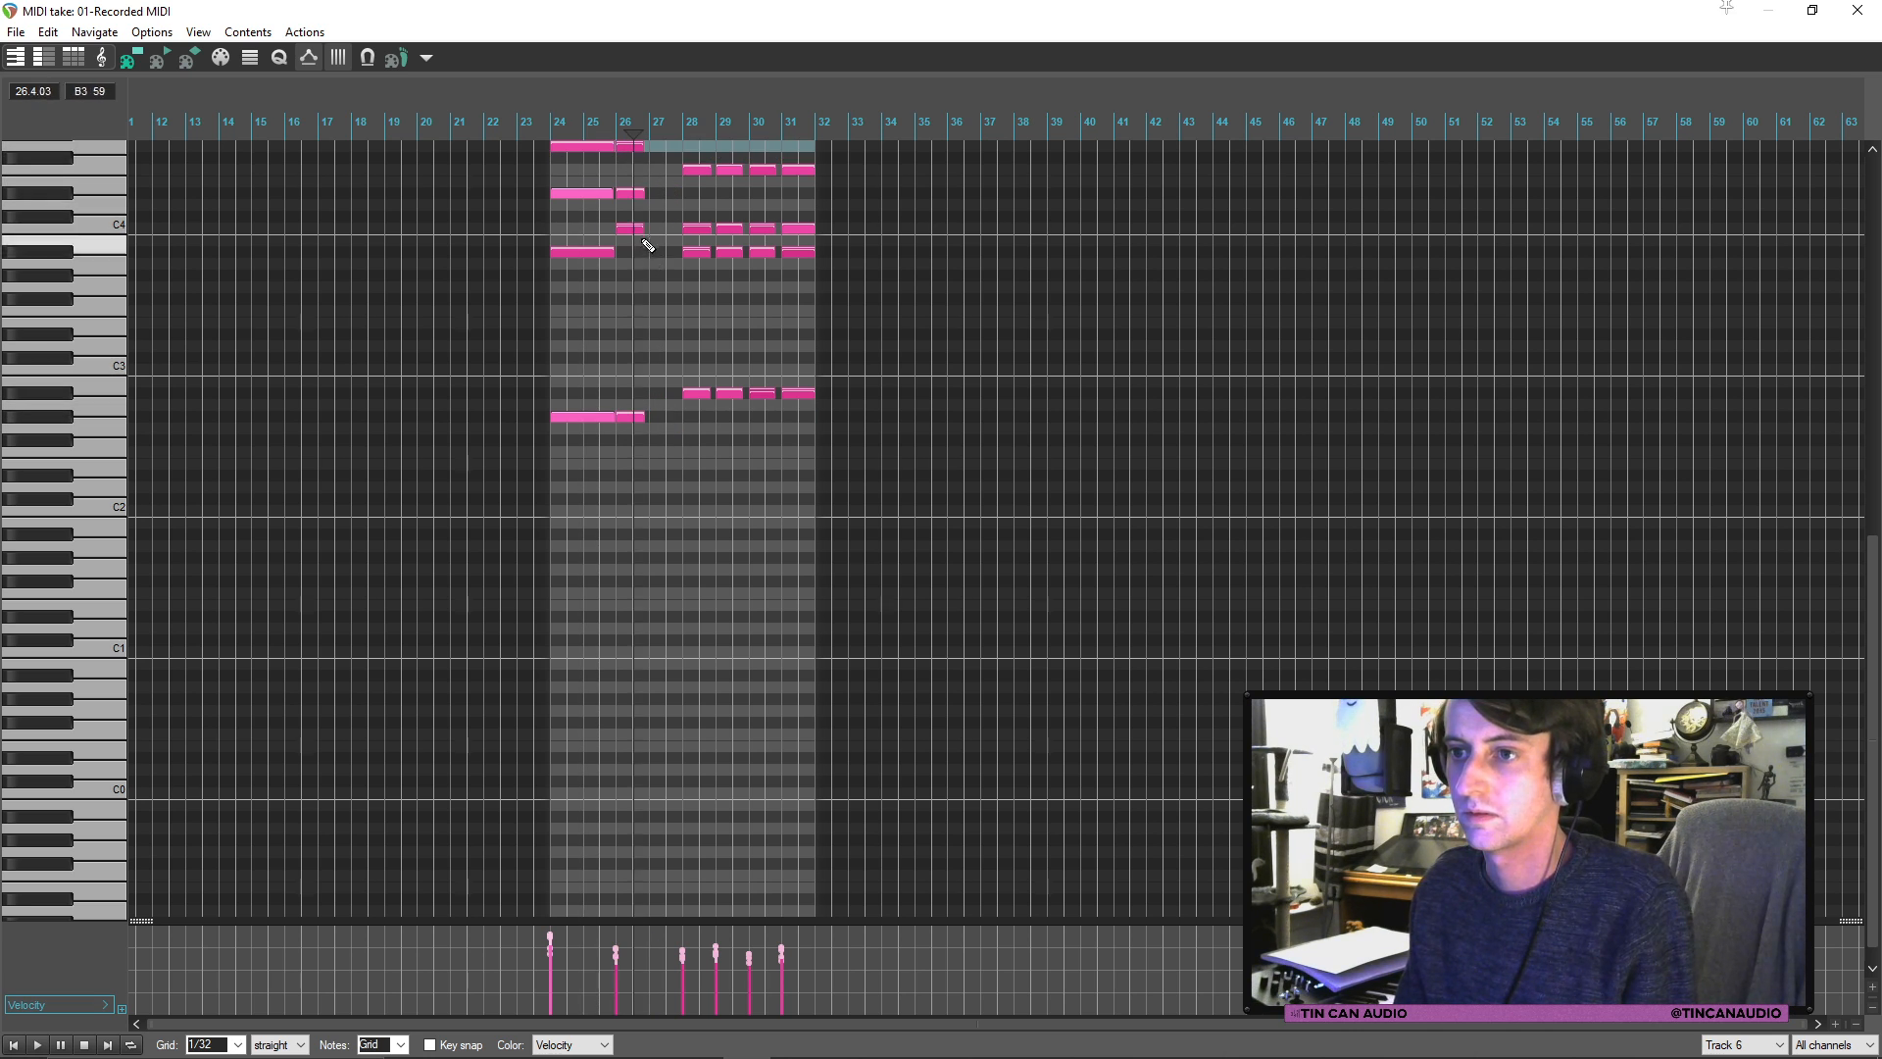
Step: Delete the repeated C4 notes in bars 28 to 31 and extend the bar 26 C4 to nearly bar 32
left_click_drag(643, 229, 677, 229)
left_click(697, 230)
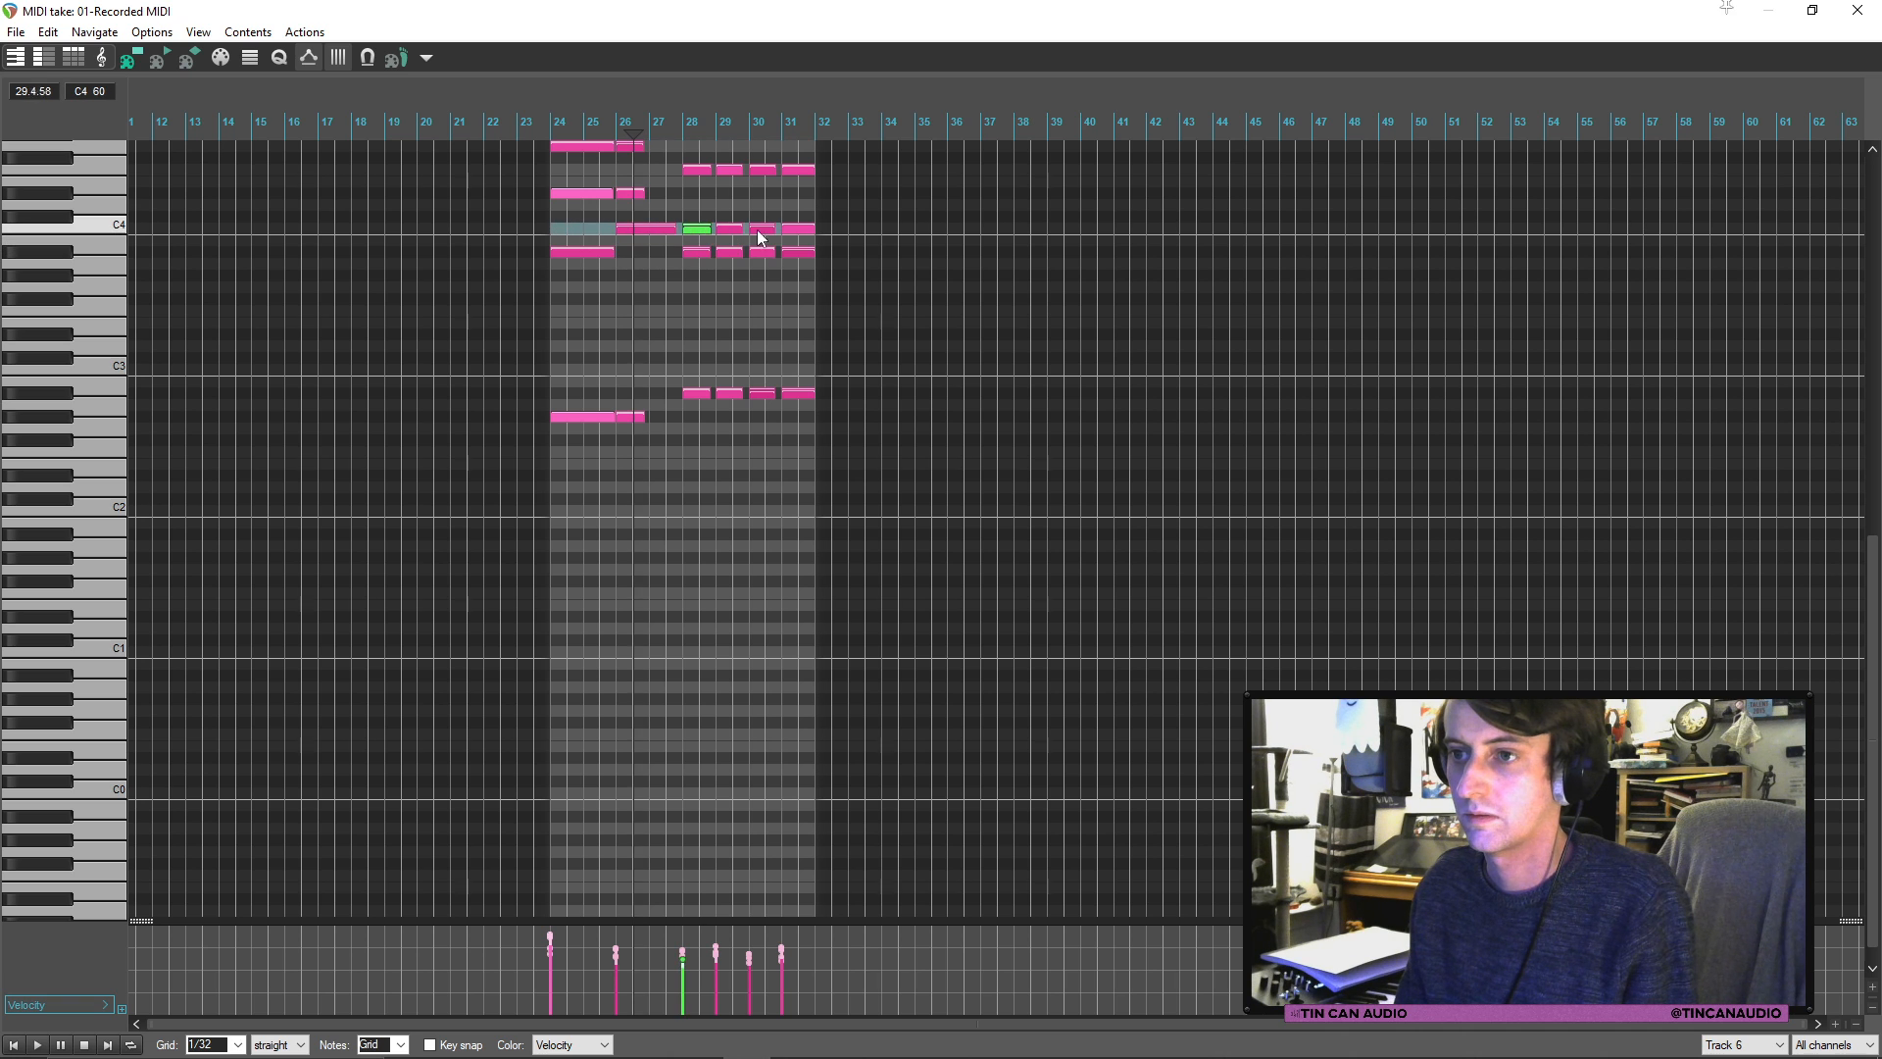
left_click(758, 229, "shift")
left_click(794, 230, "shift")
key("Delete")
left_click_drag(676, 230, 780, 241)
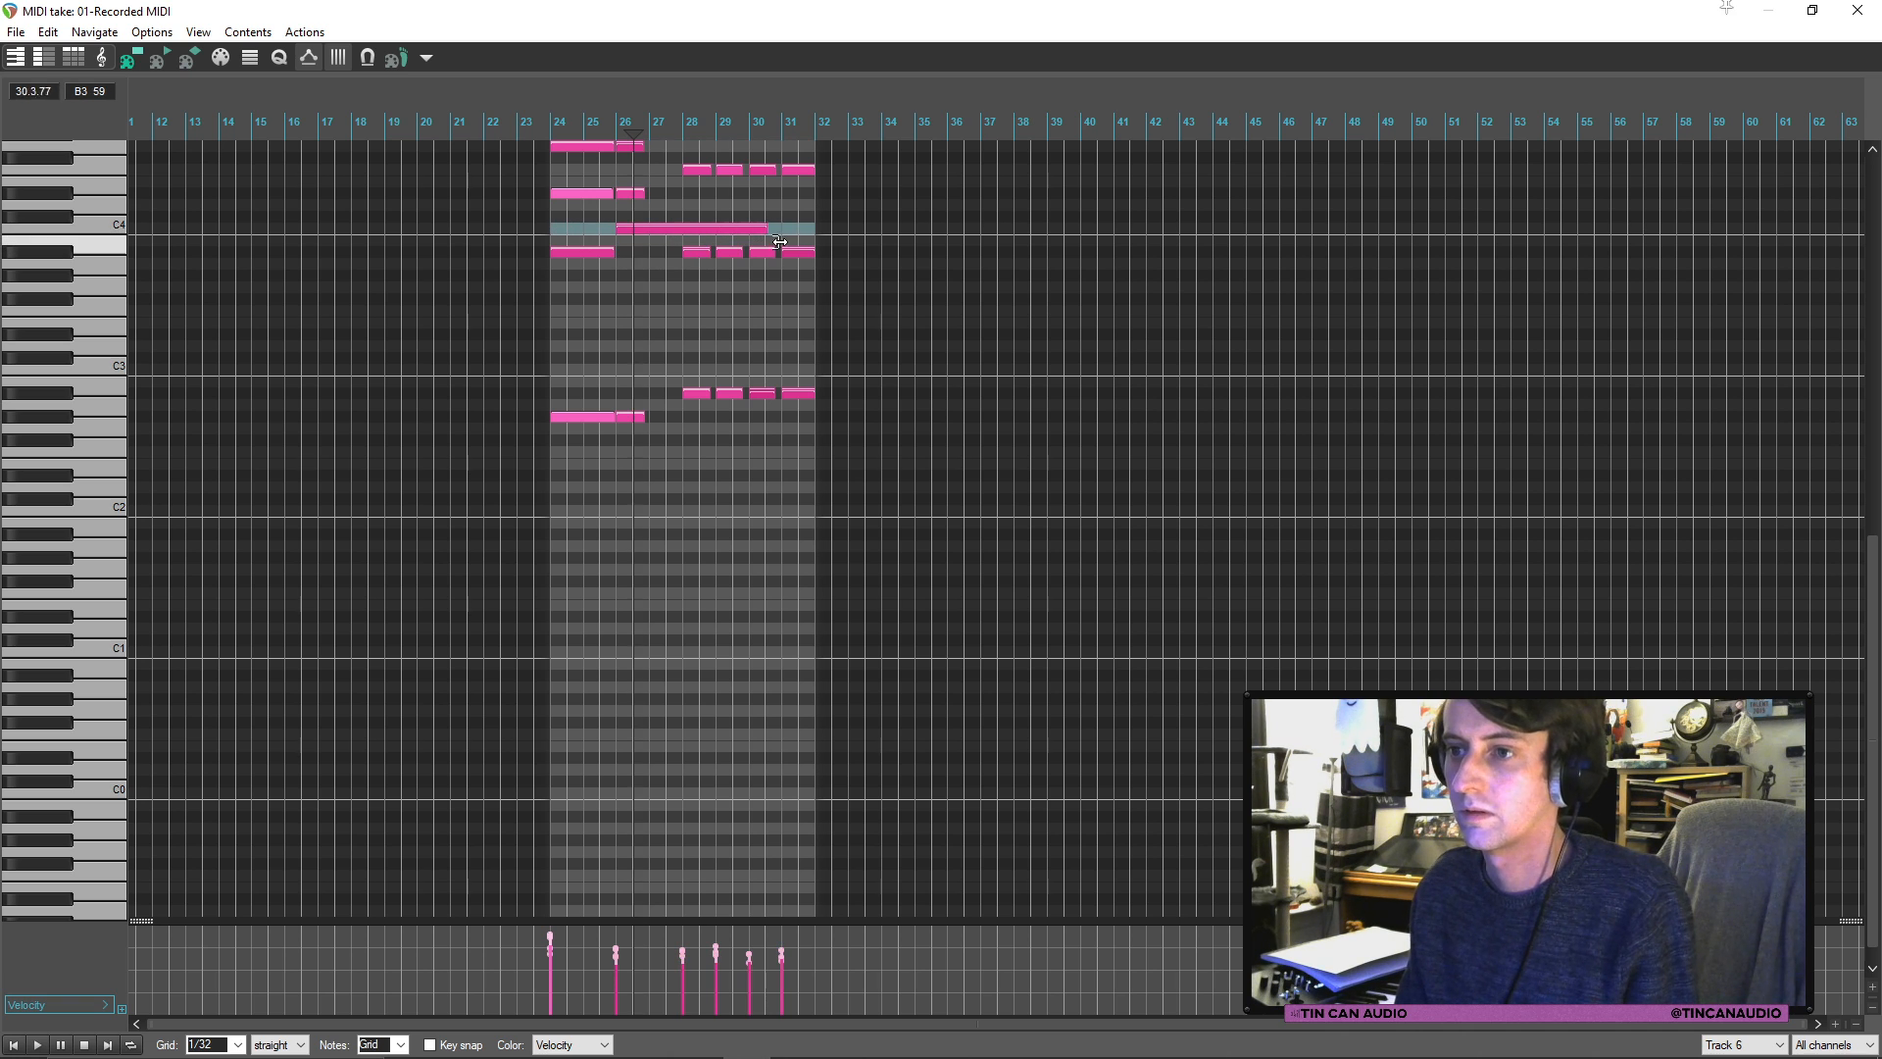
Step: Delete the short G4, D#4 and G#2 notes at bar 26
left_click(637, 194)
left_click(637, 147, "ctrl")
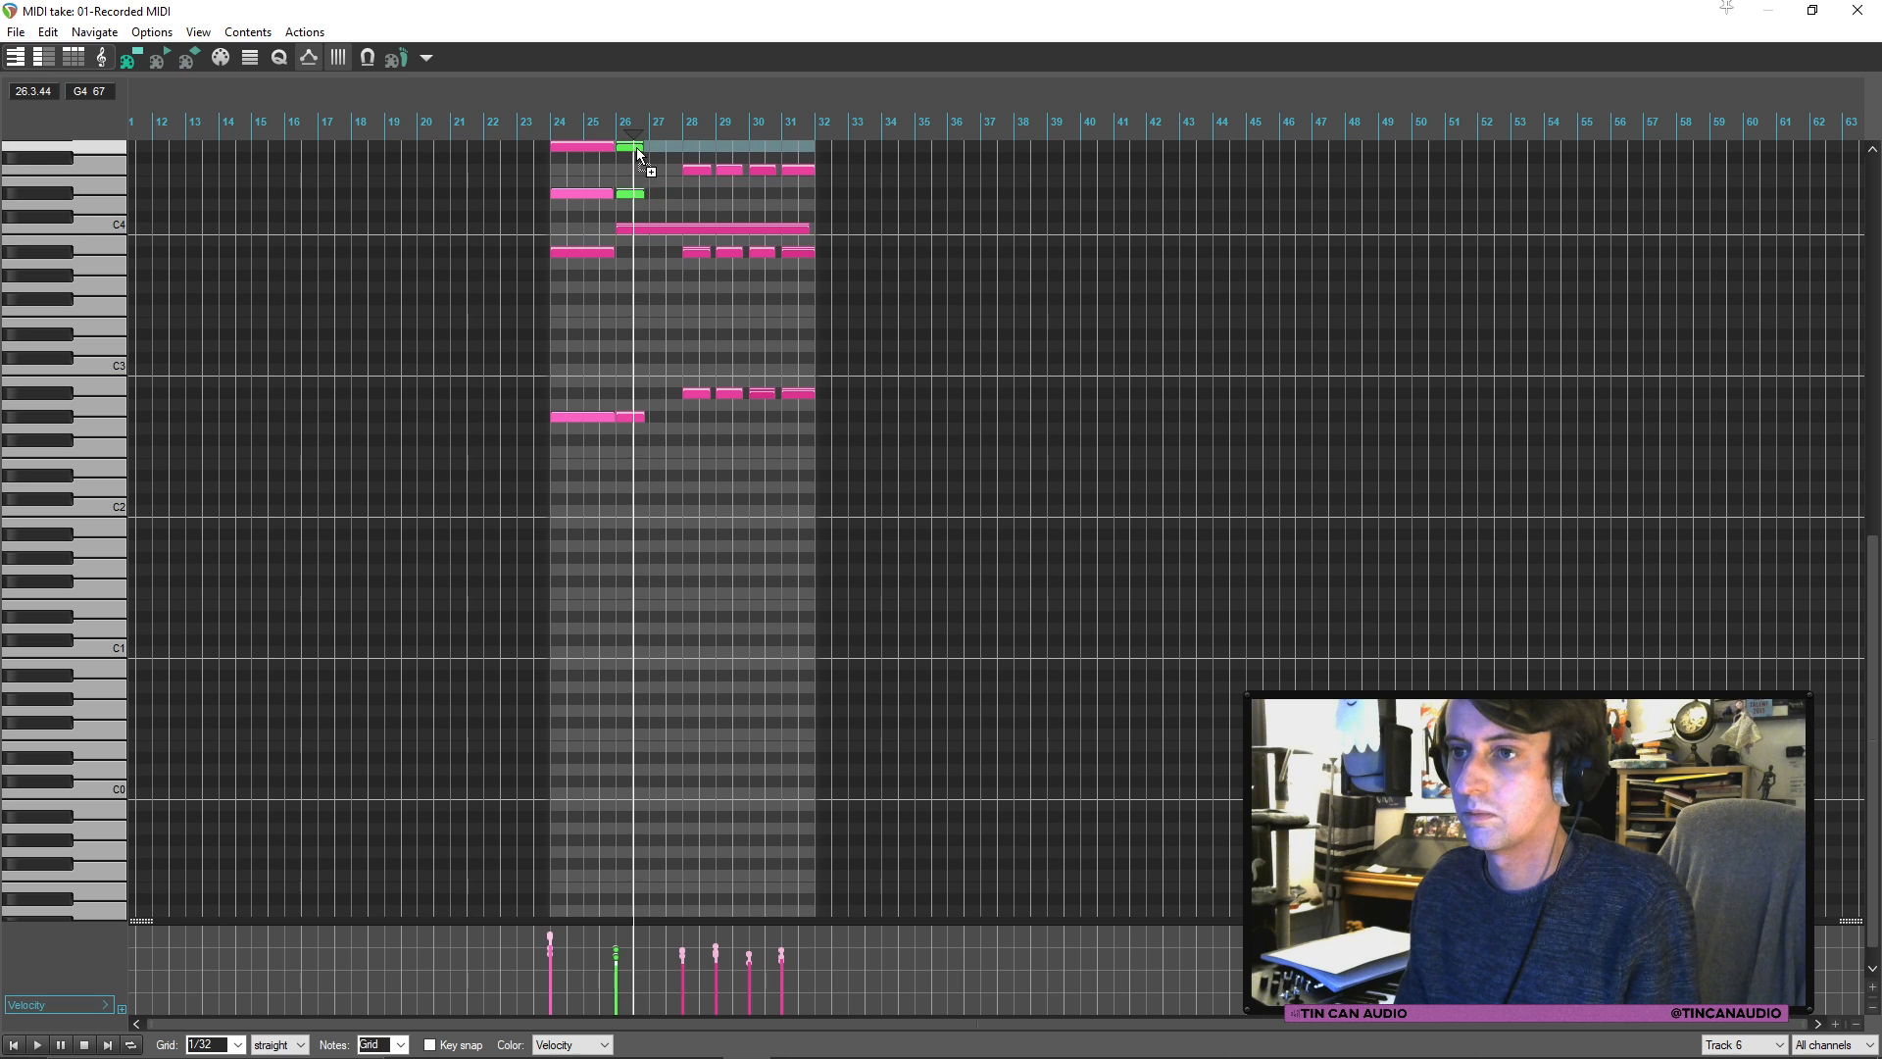
left_click(635, 417, "ctrl")
key("Delete")
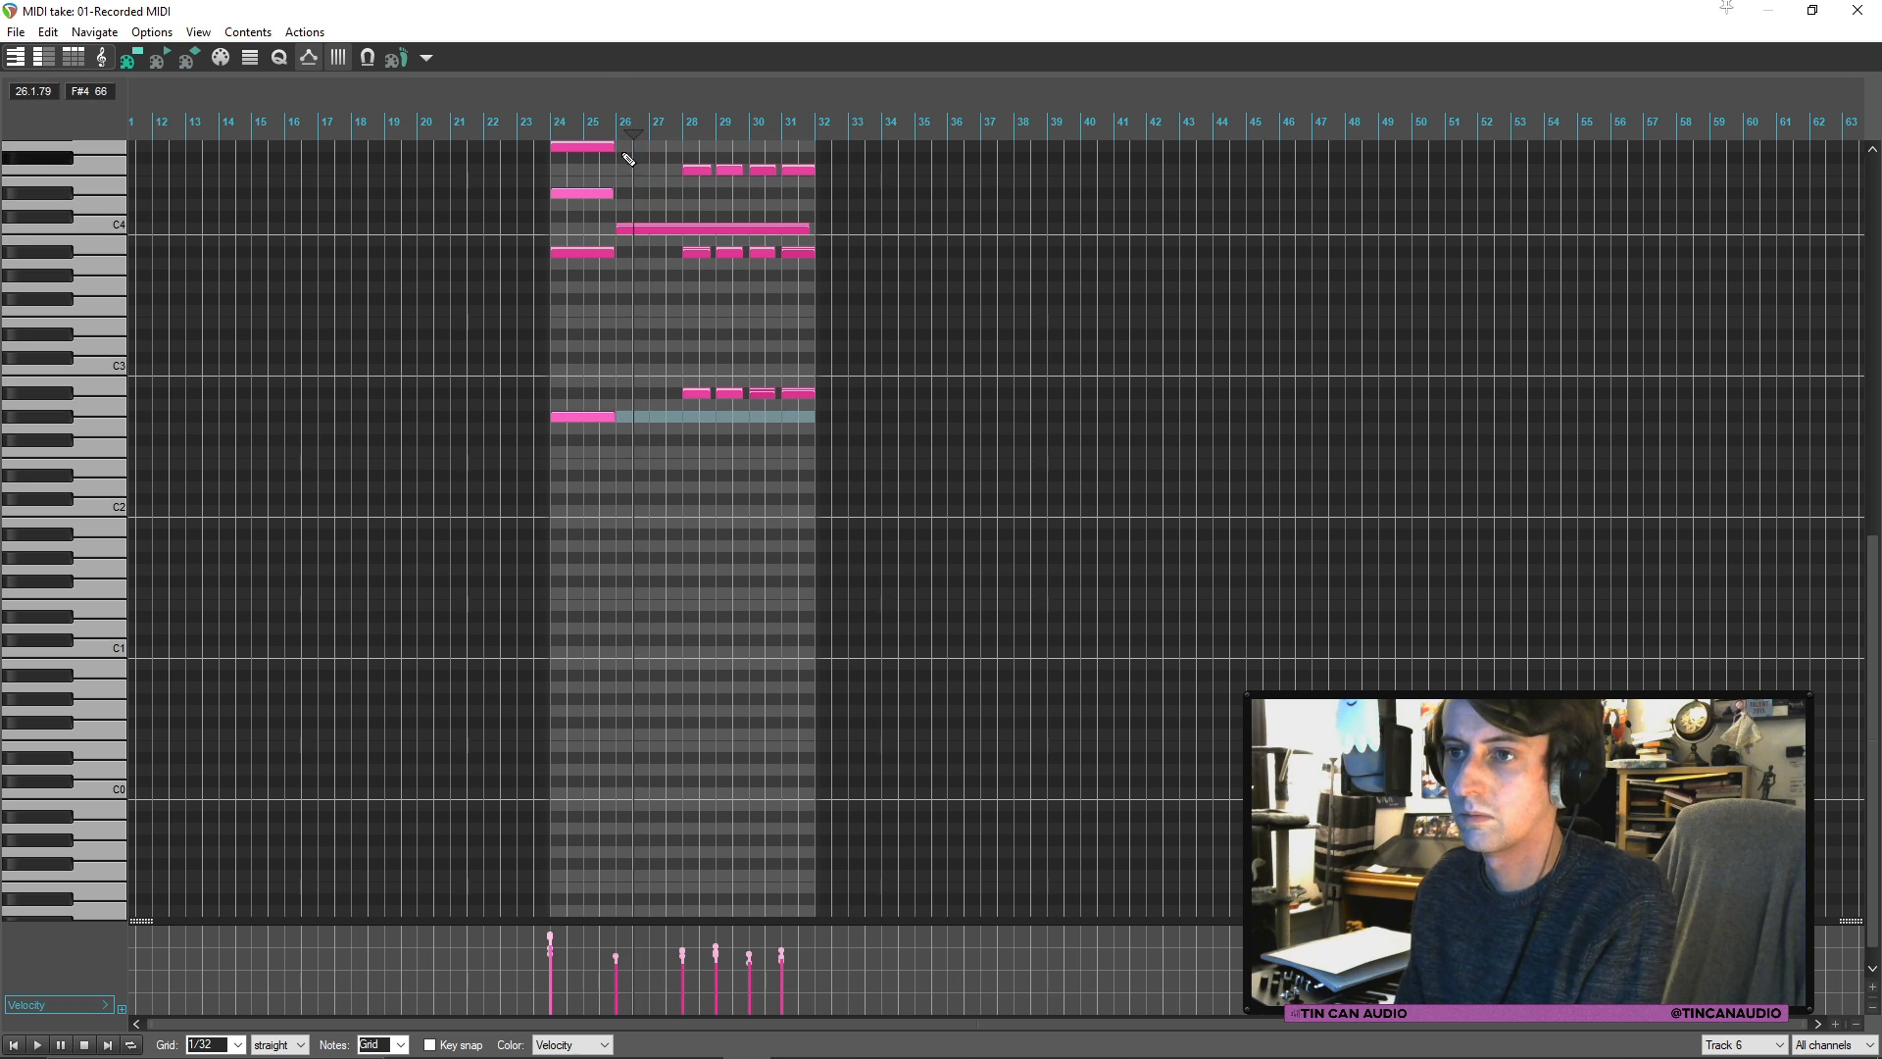
Step: Lengthen the bar 24 G4, D#4 and G#2 notes so they sustain up to bar 28
left_click(601, 146)
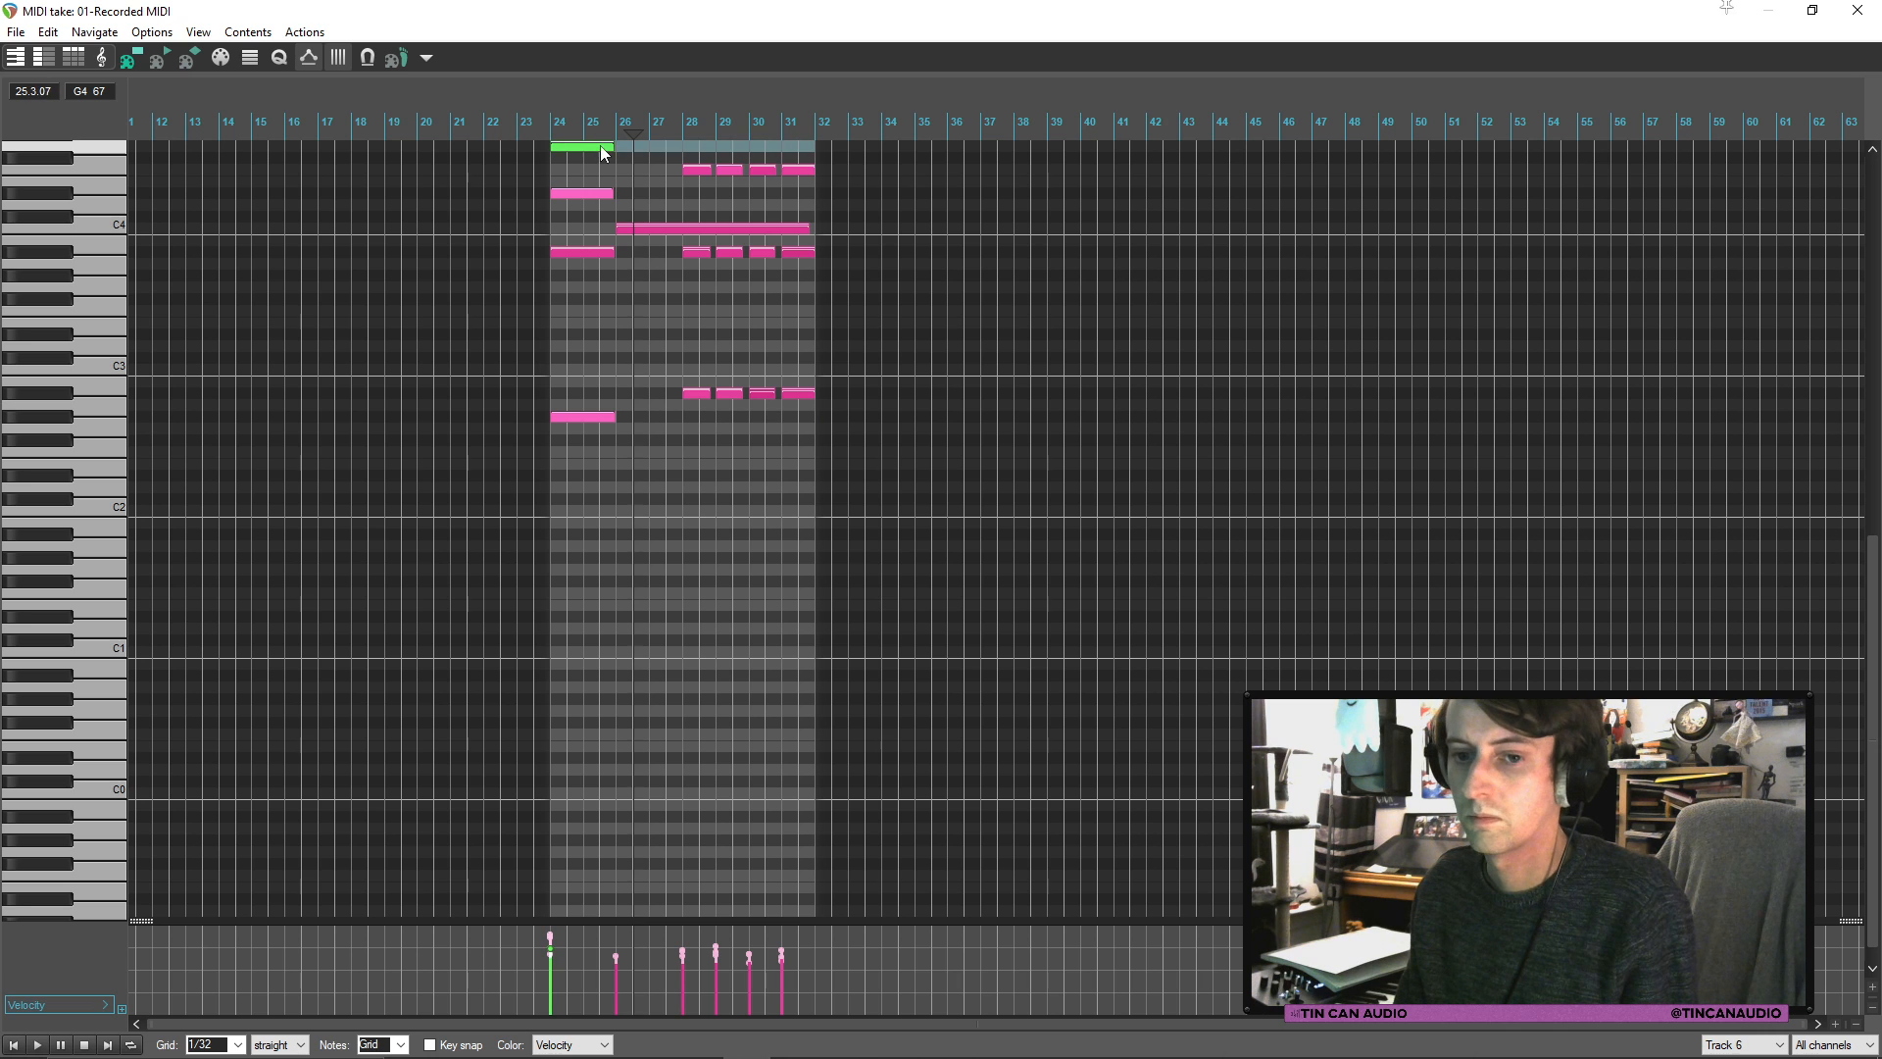
left_click(600, 194, "ctrl")
left_click(604, 415, "ctrl")
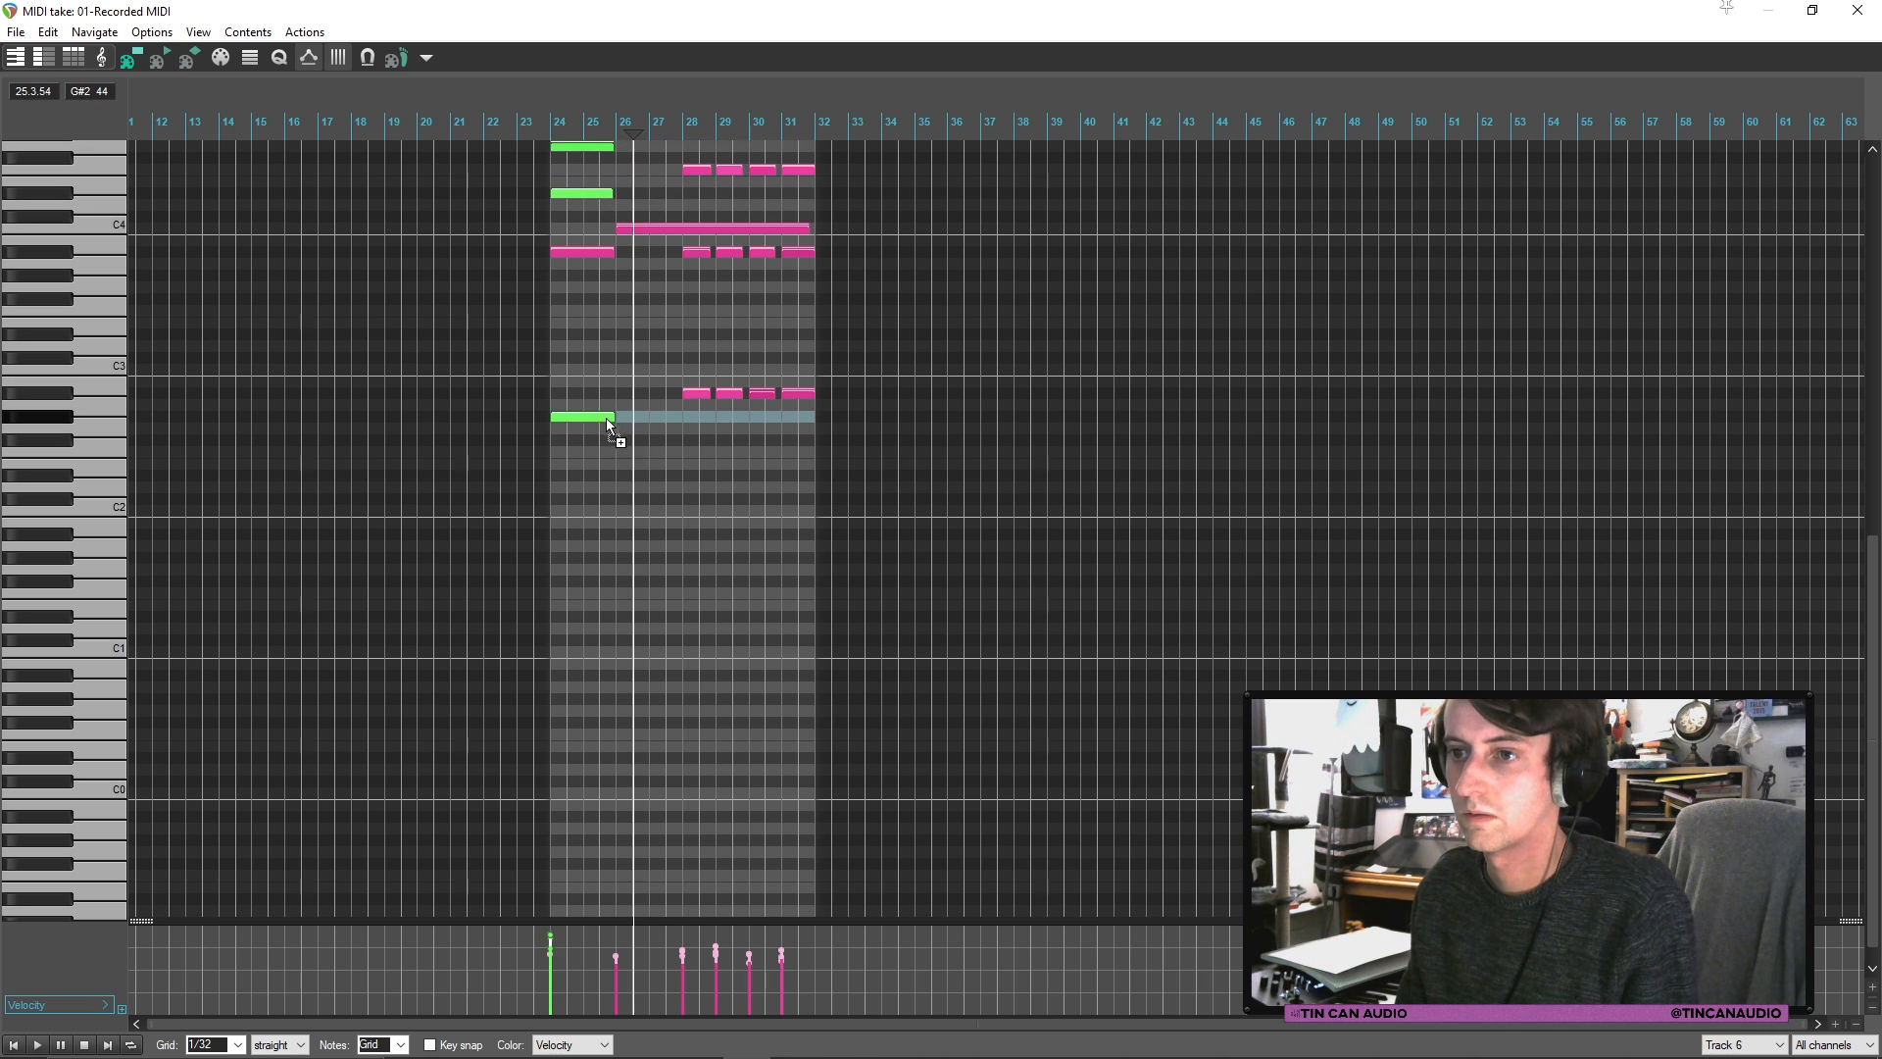
left_click_drag(605, 418, 669, 421)
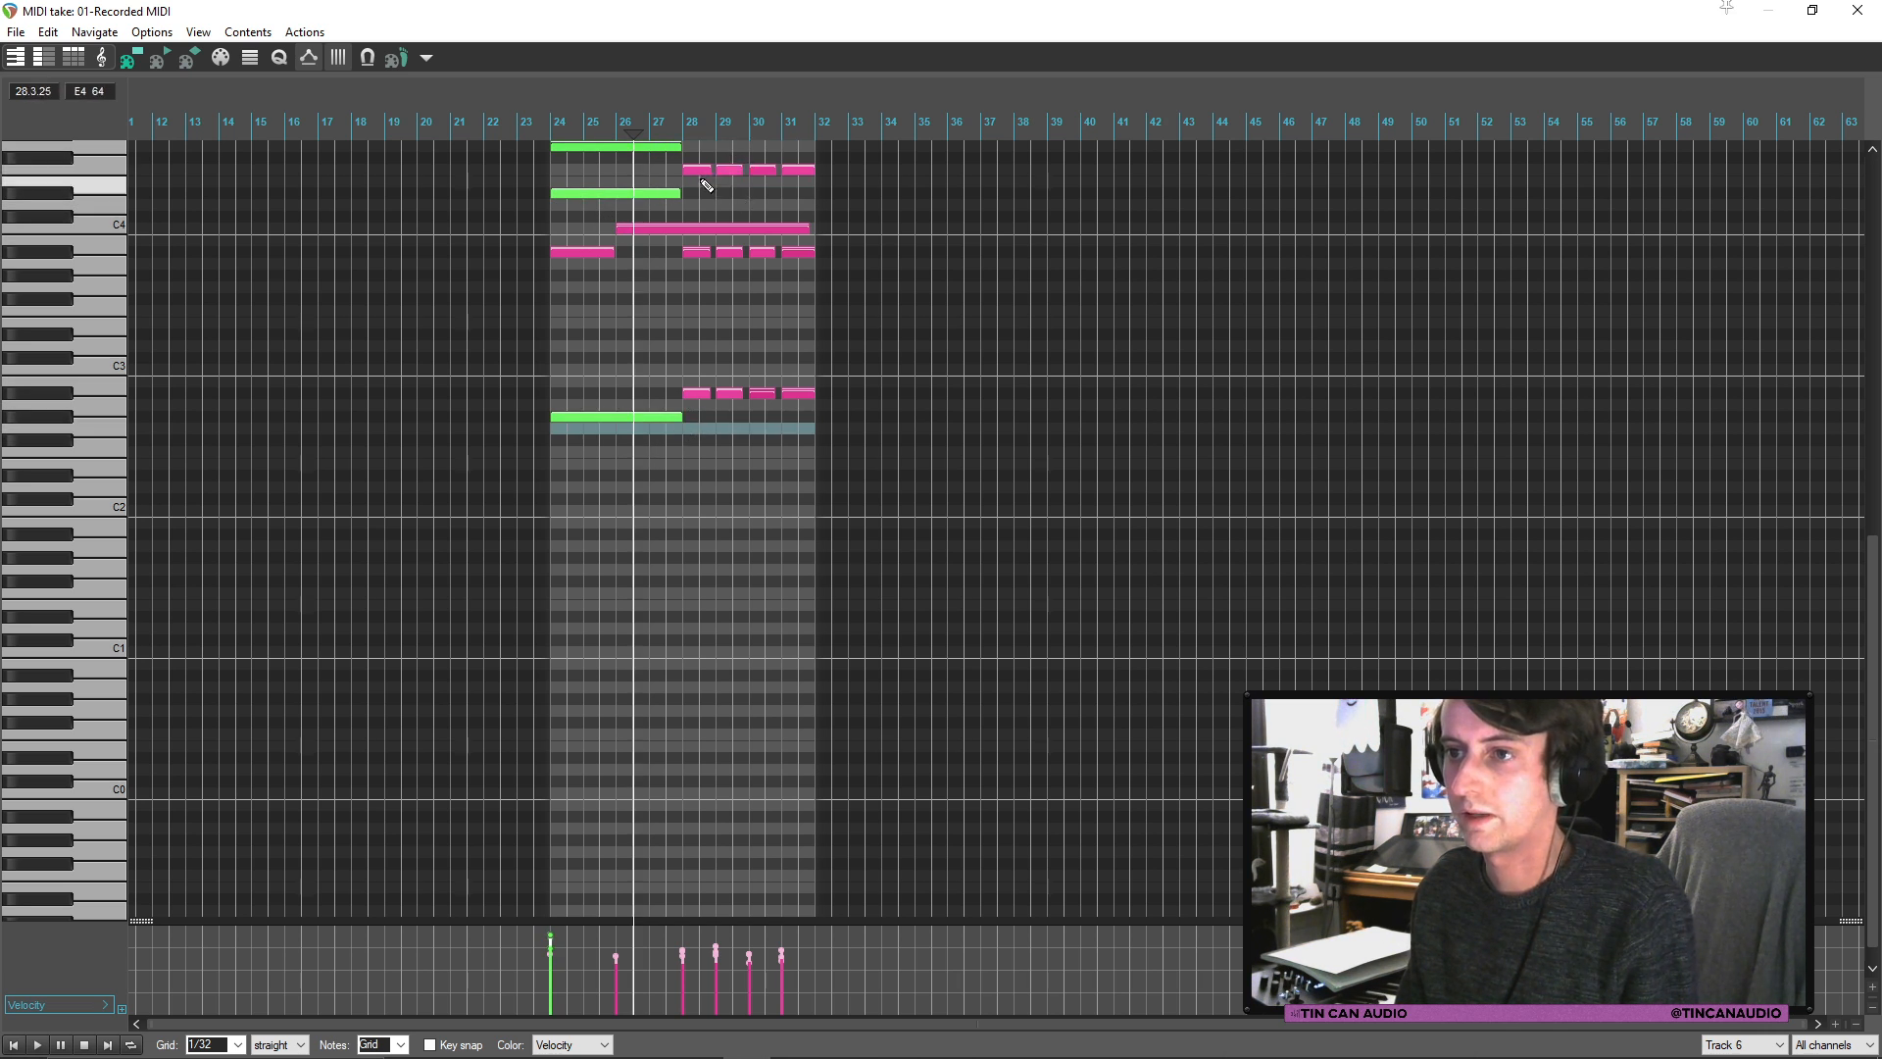
Step: Delete the repeated F4 and A#2 notes in bars 29 to 31, keeping those at bar 28
left_click(730, 171)
left_click(763, 170, "ctrl")
left_click(792, 171, "ctrl")
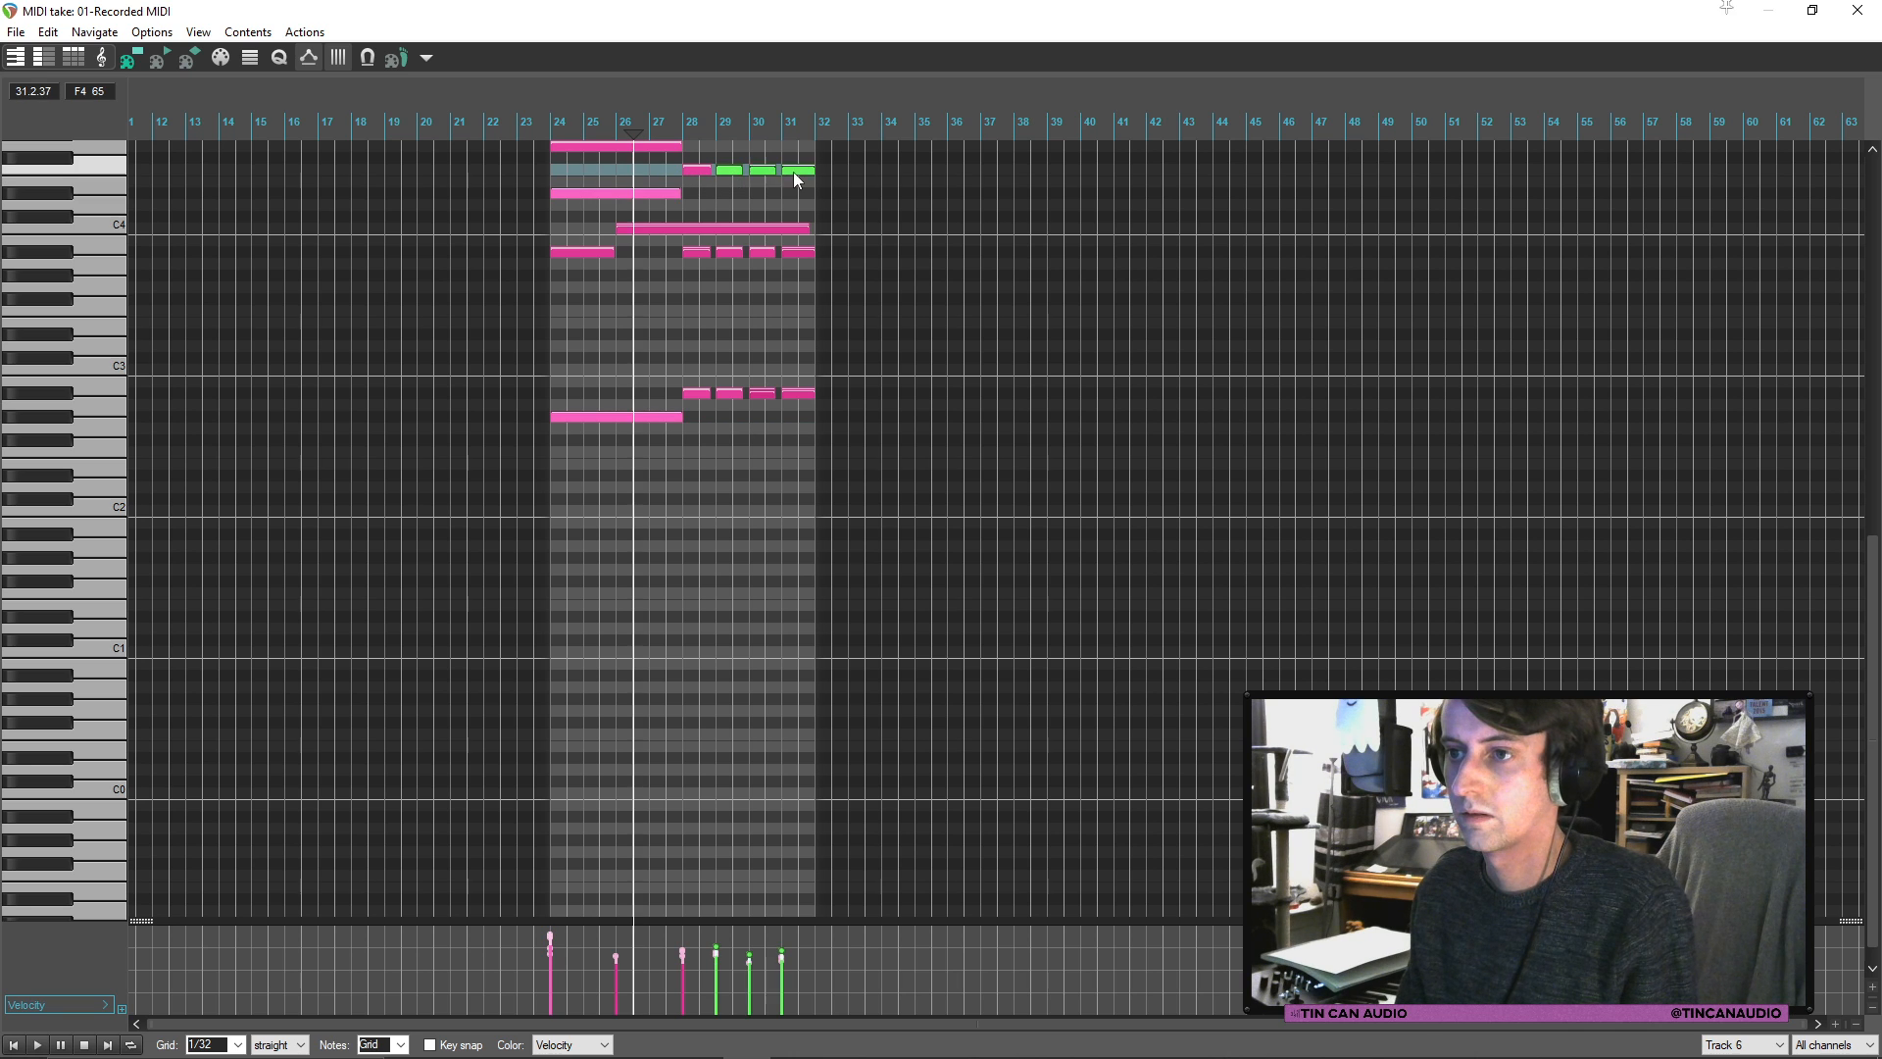
left_click(800, 394, "ctrl")
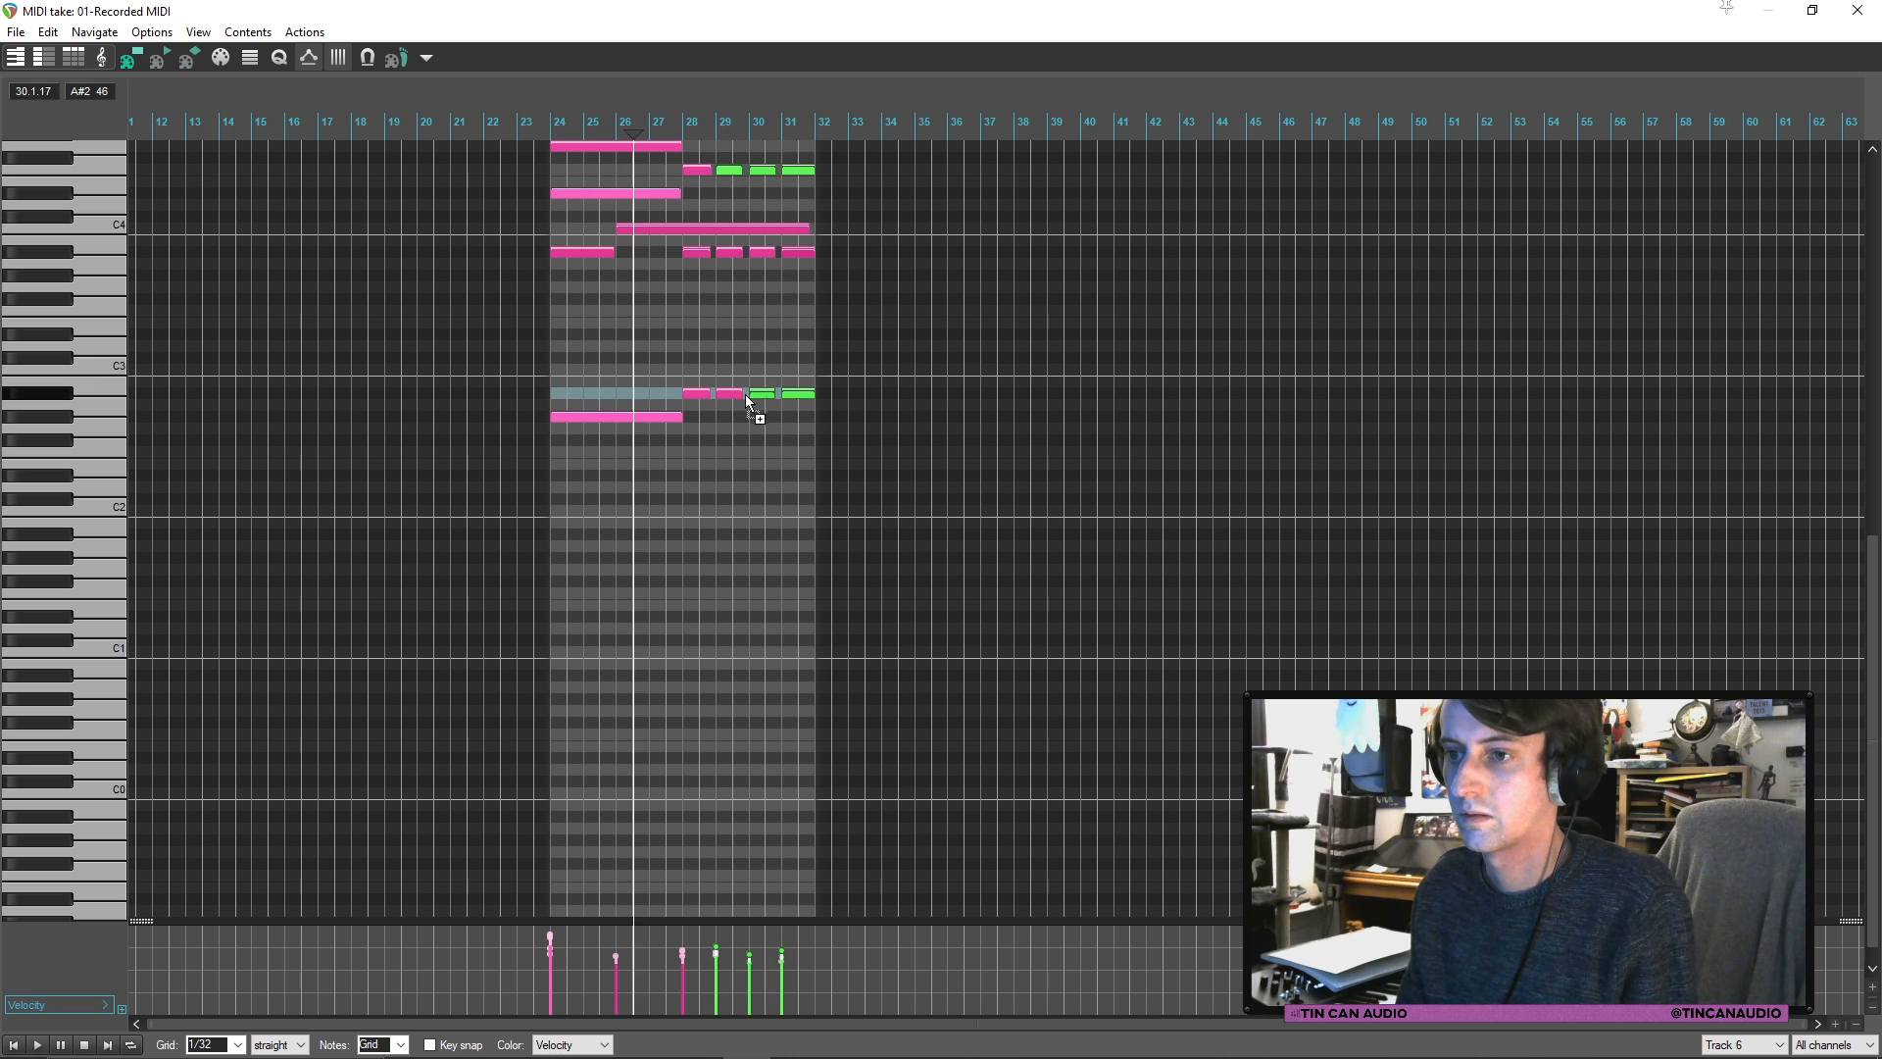
key("Delete")
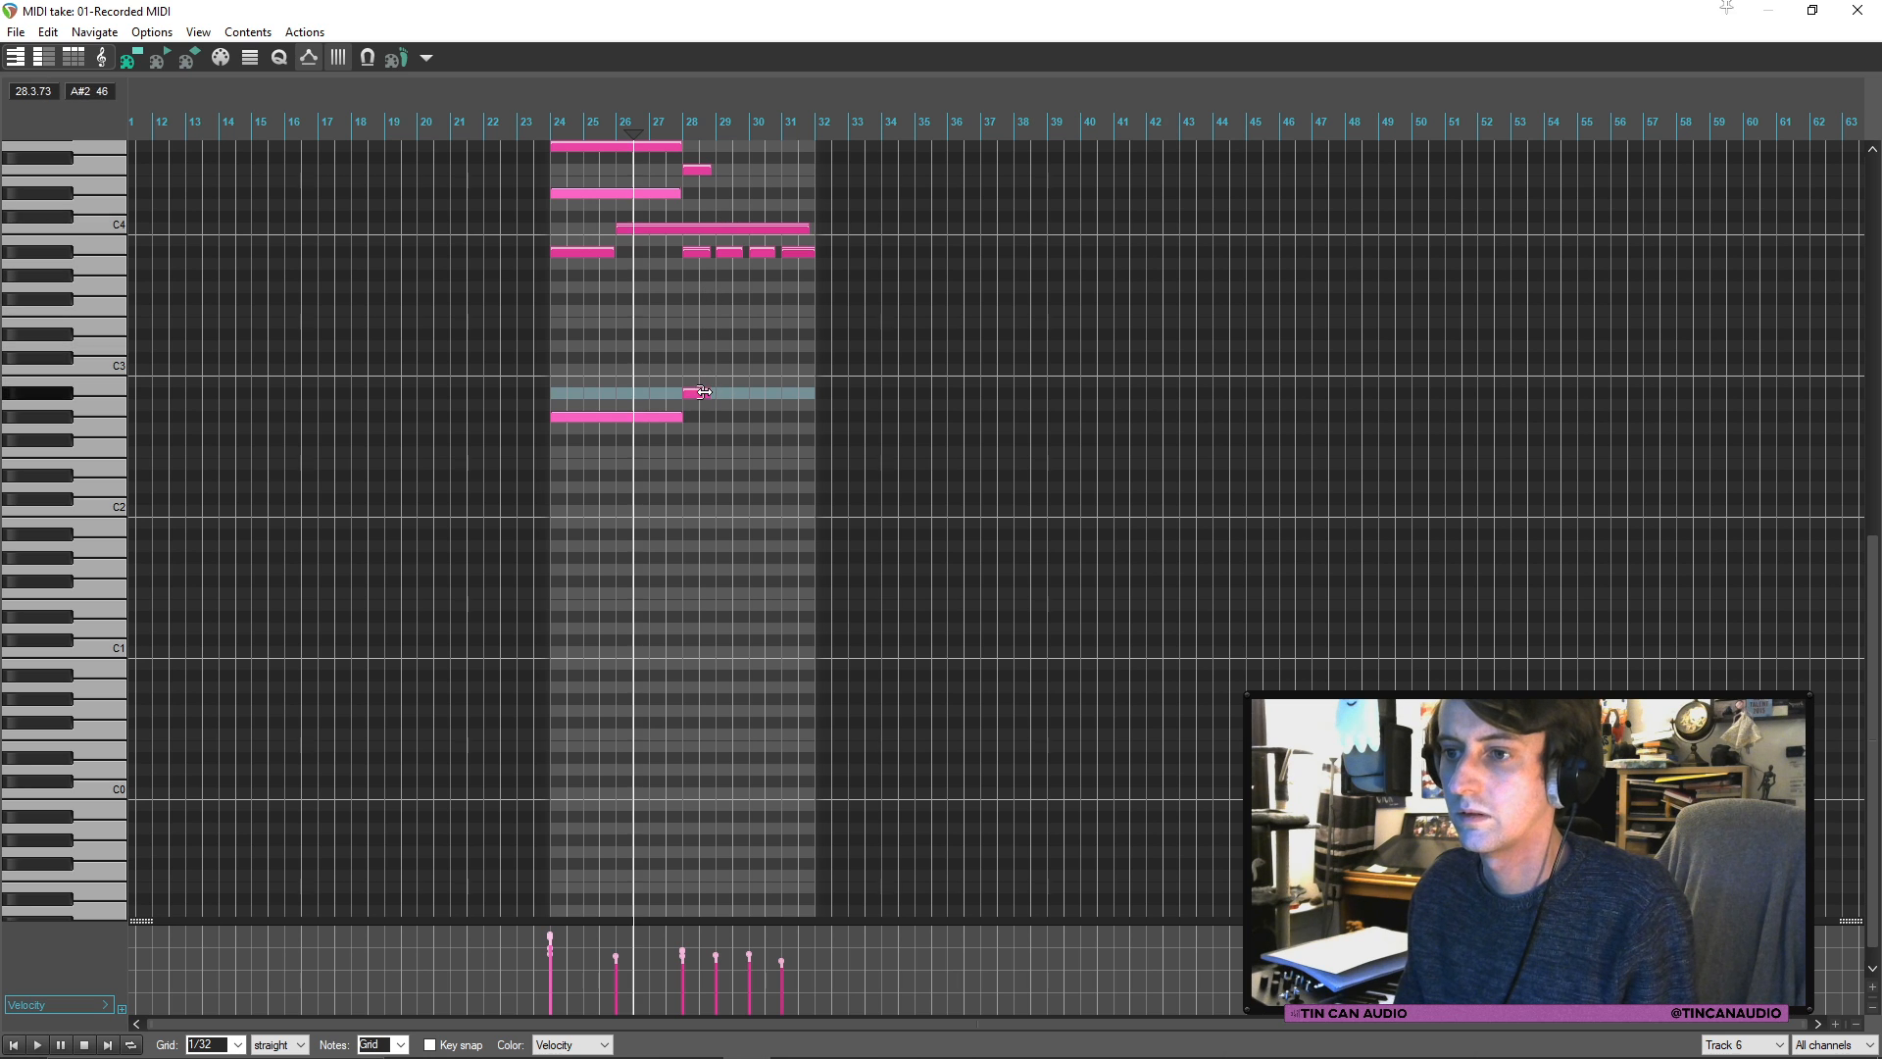
Step: Delete the repeated A#3 notes in bars 29 to 31 and extend the bar 28 F4, A#3 and A#2 notes to nearly bar 32
left_click(730, 252)
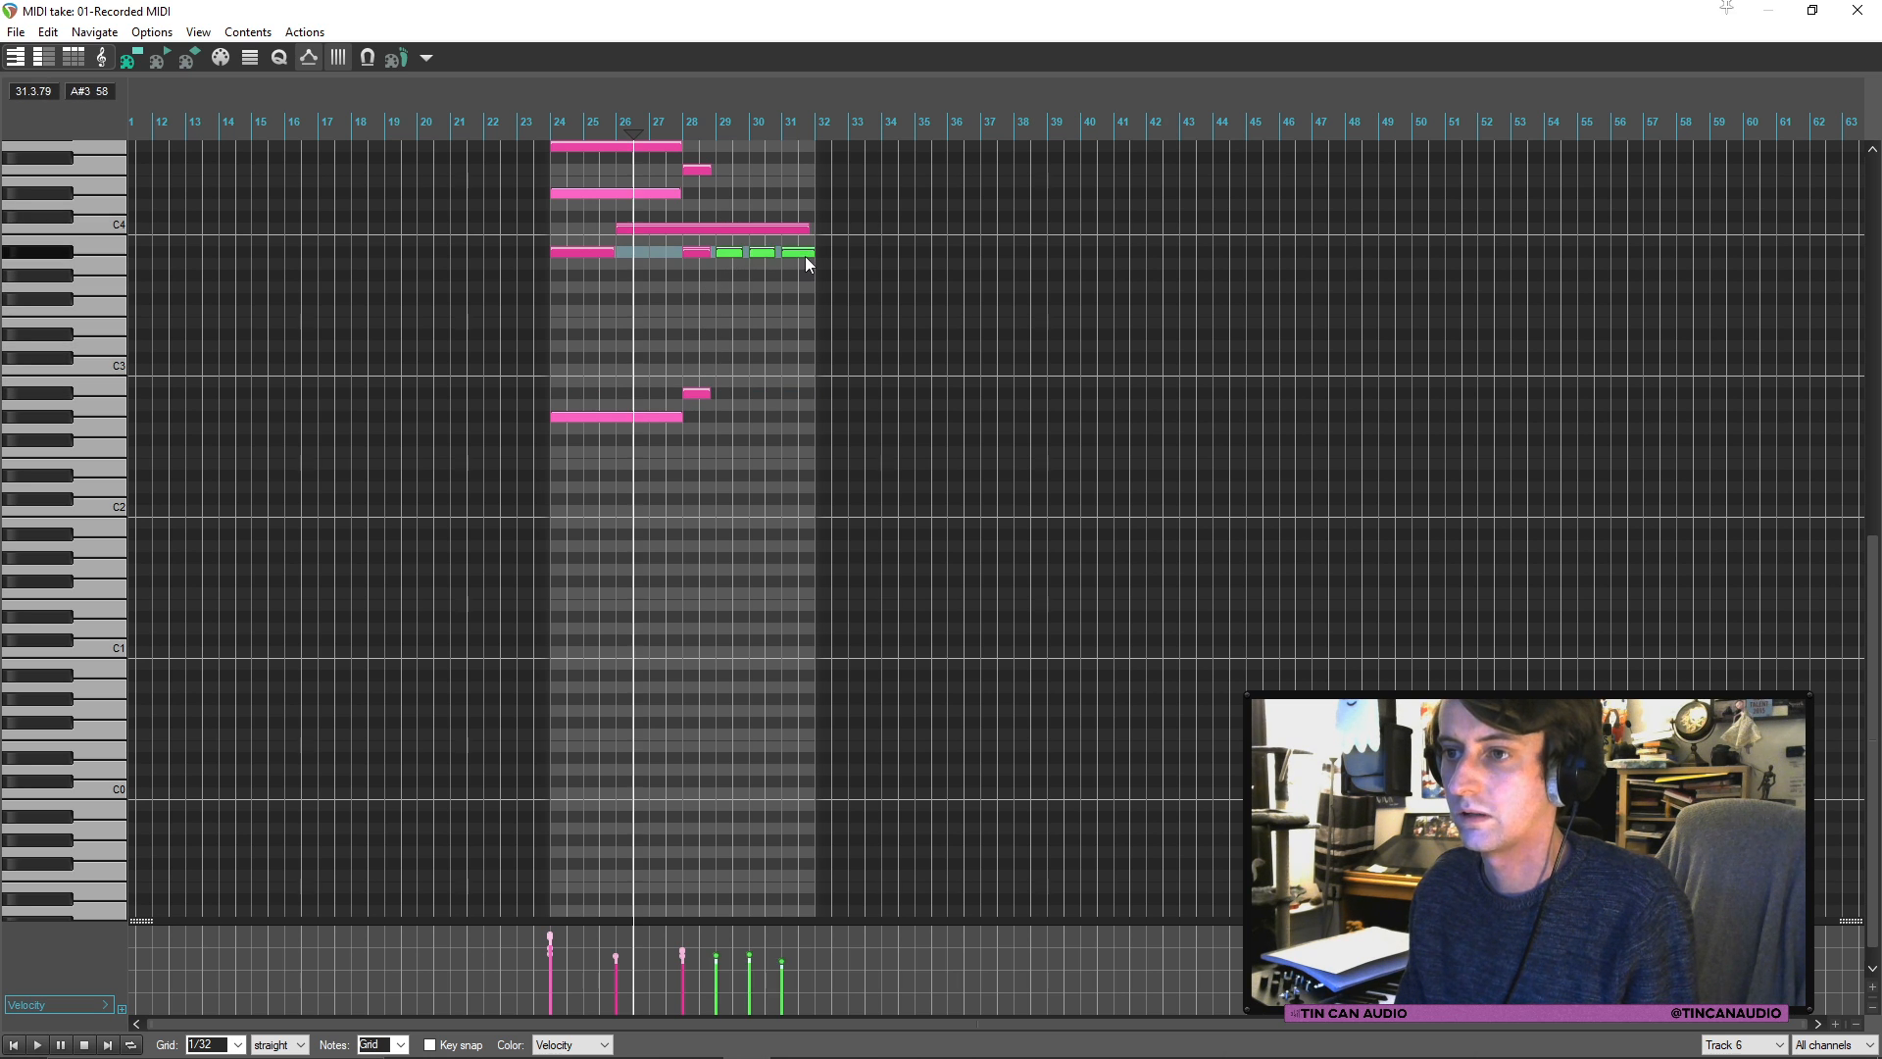
key("Delete")
left_click(694, 171)
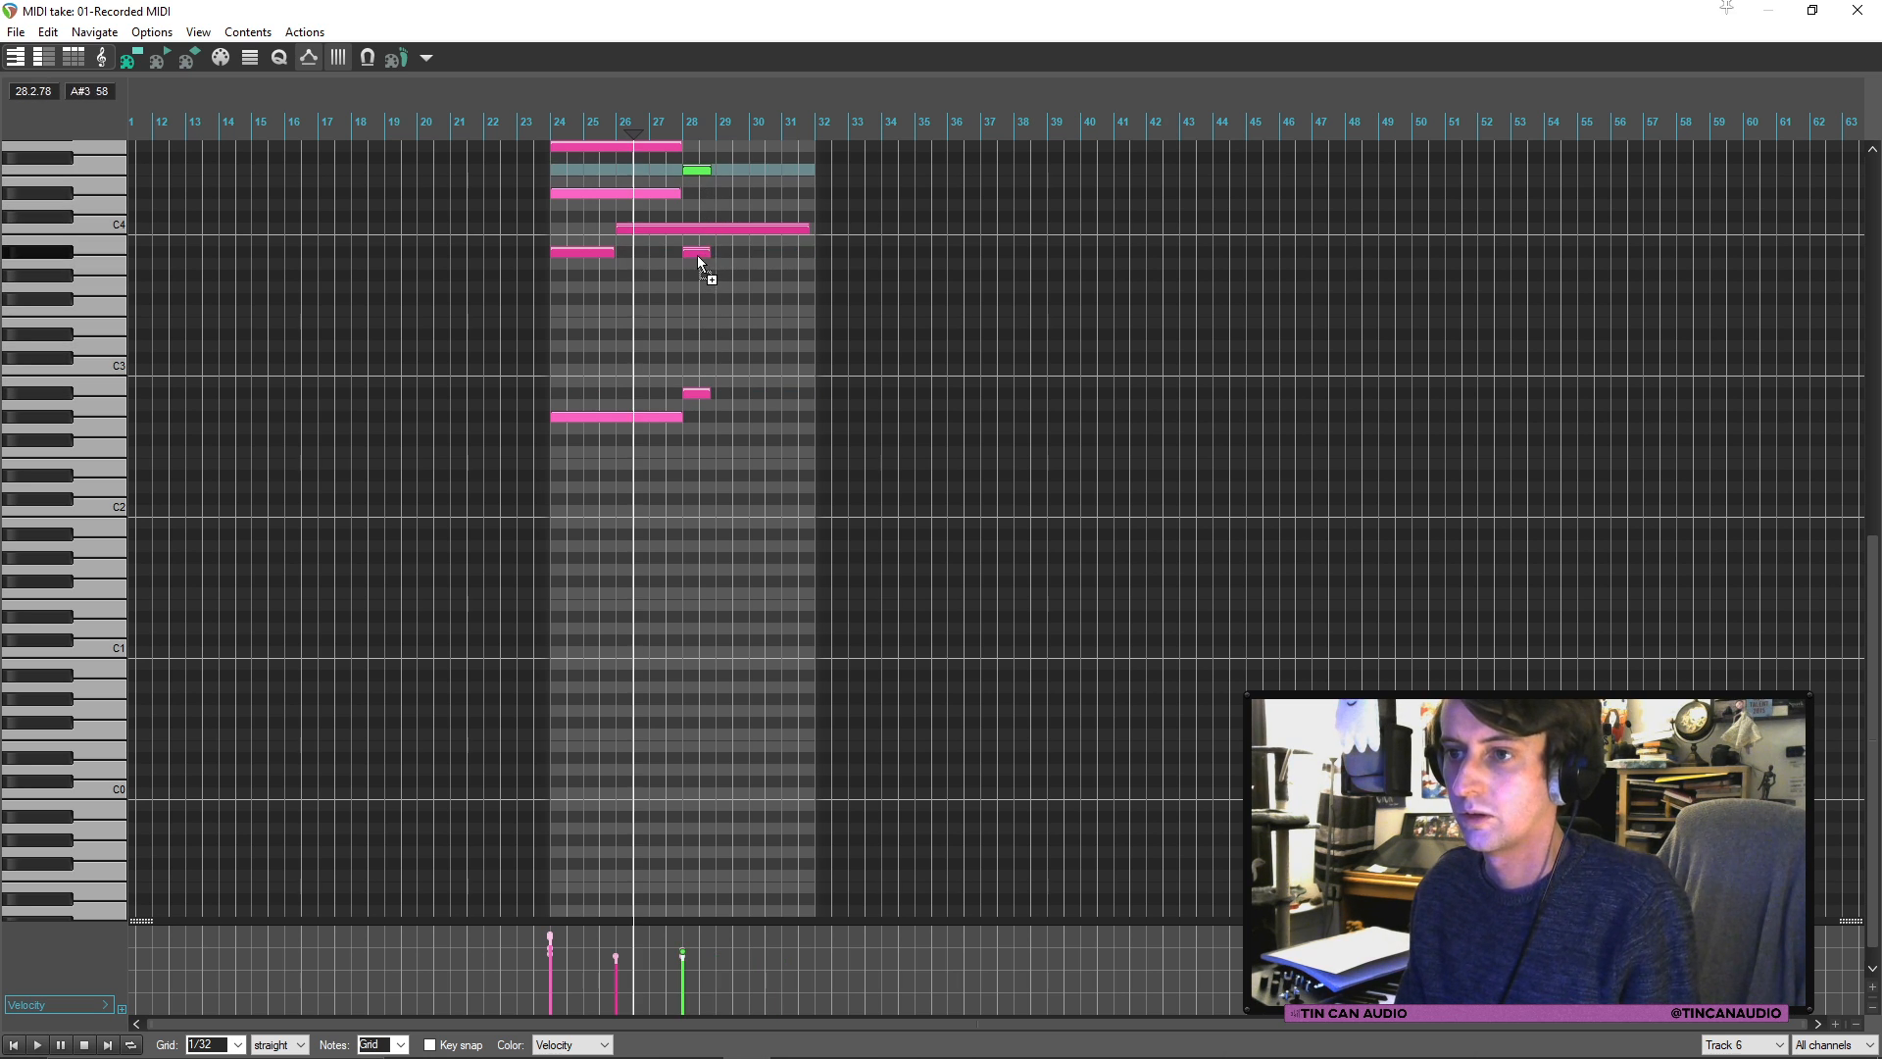
left_click(697, 252, "ctrl")
left_click(697, 393, "ctrl")
left_click_drag(710, 393, 805, 400)
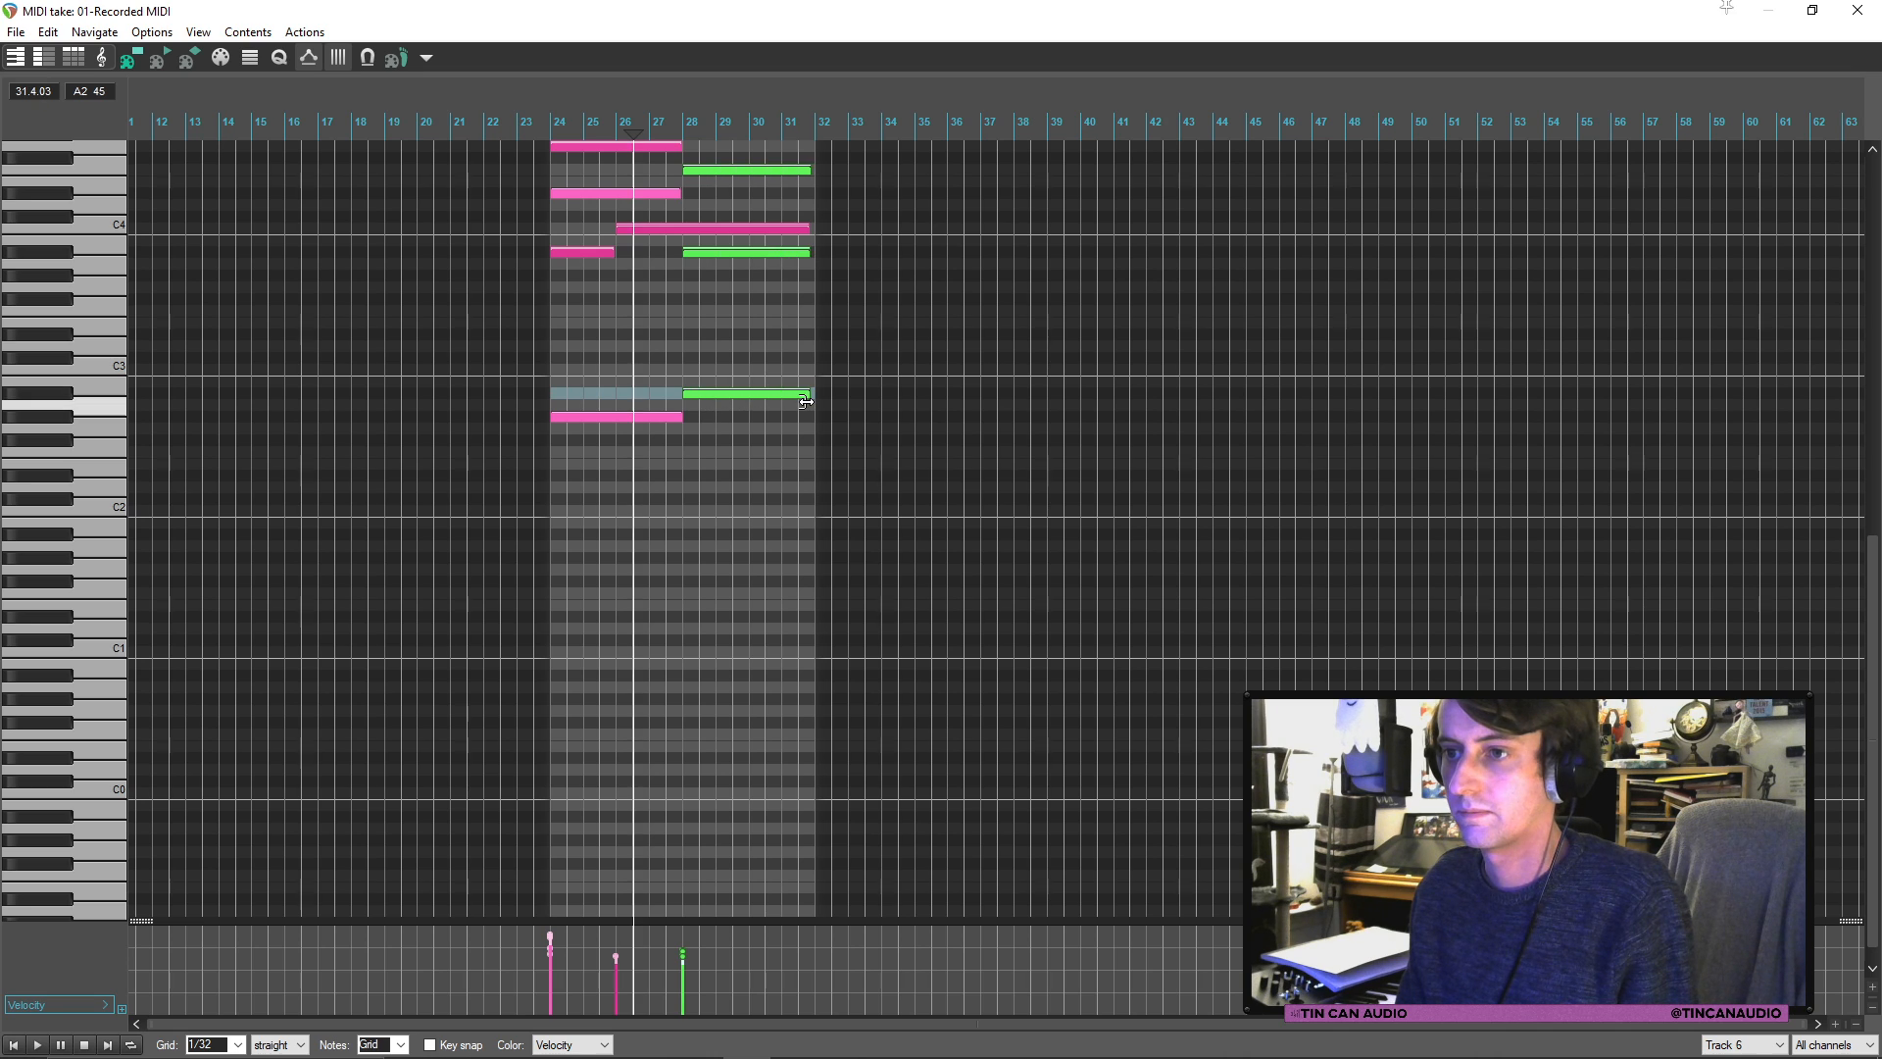
left_click(1859, 10)
Step: Play the arrangement from bar 23 to hear the sustained strings and save the project
left_click(828, 732)
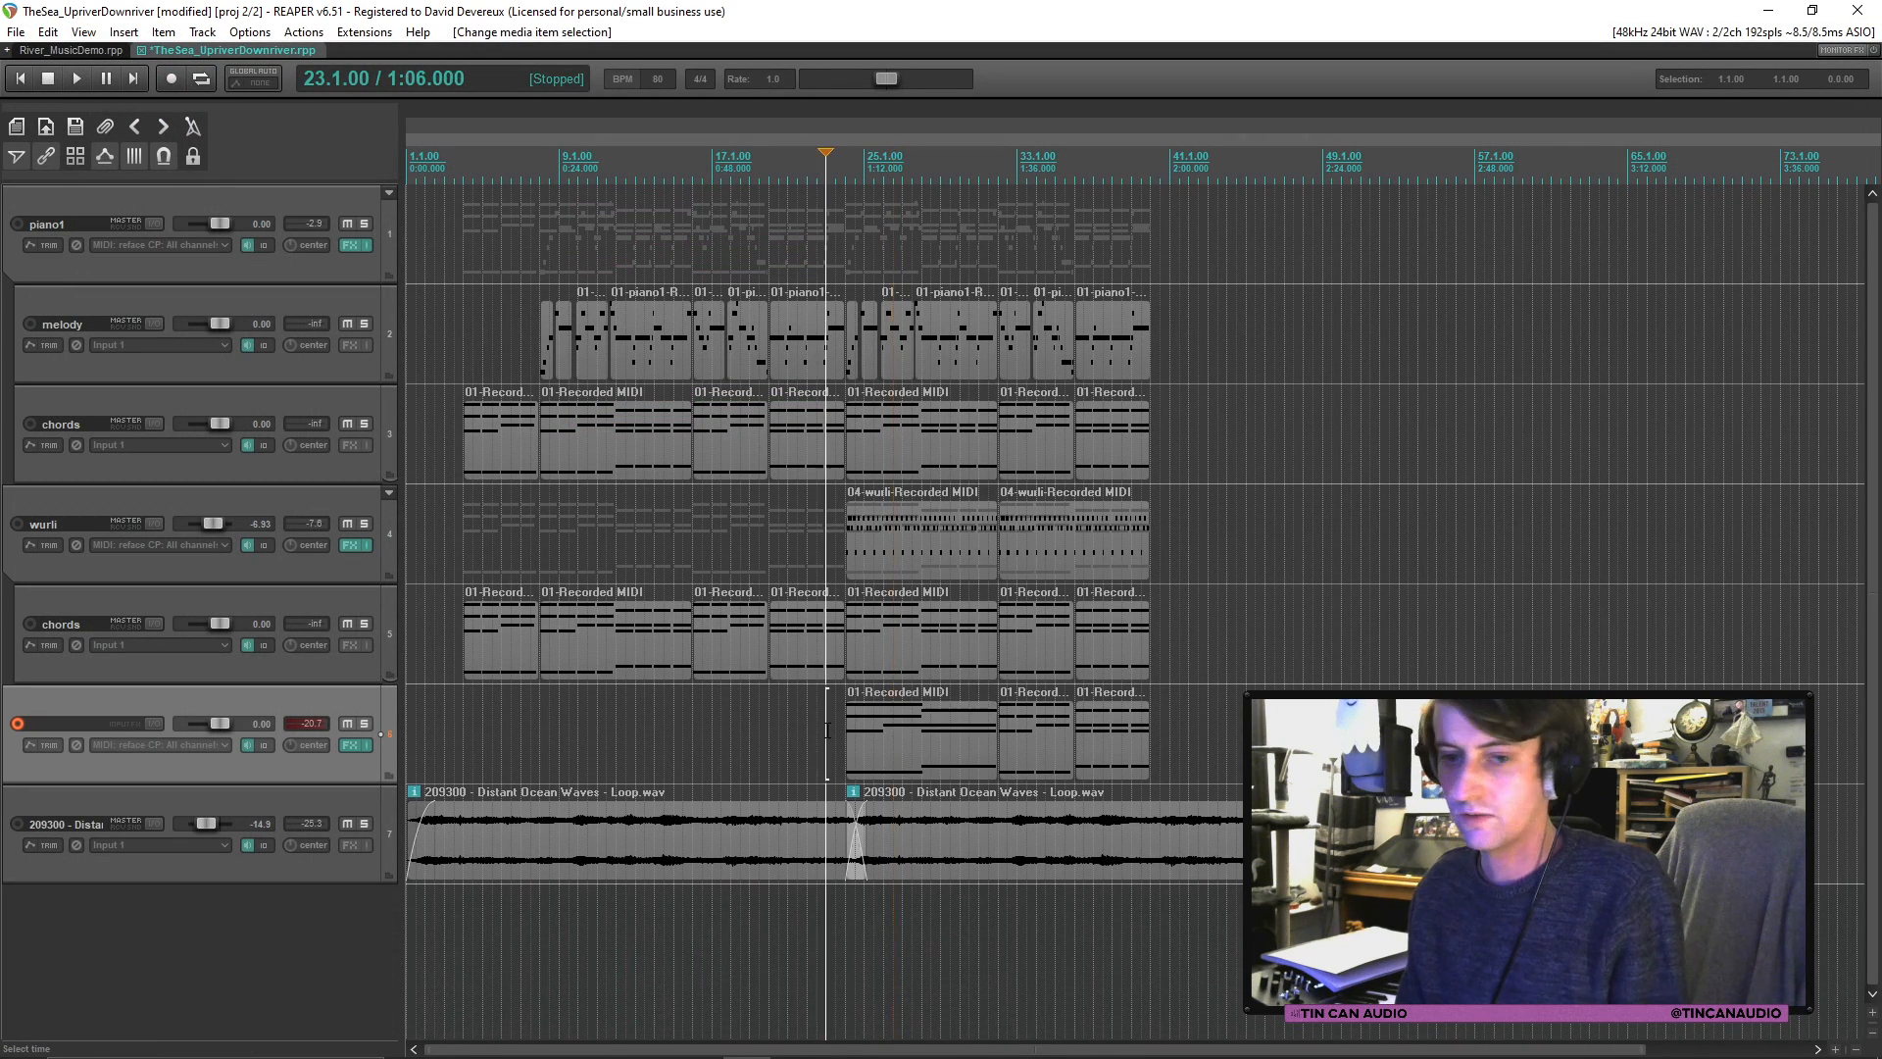
key("space")
key("ctrl+s")
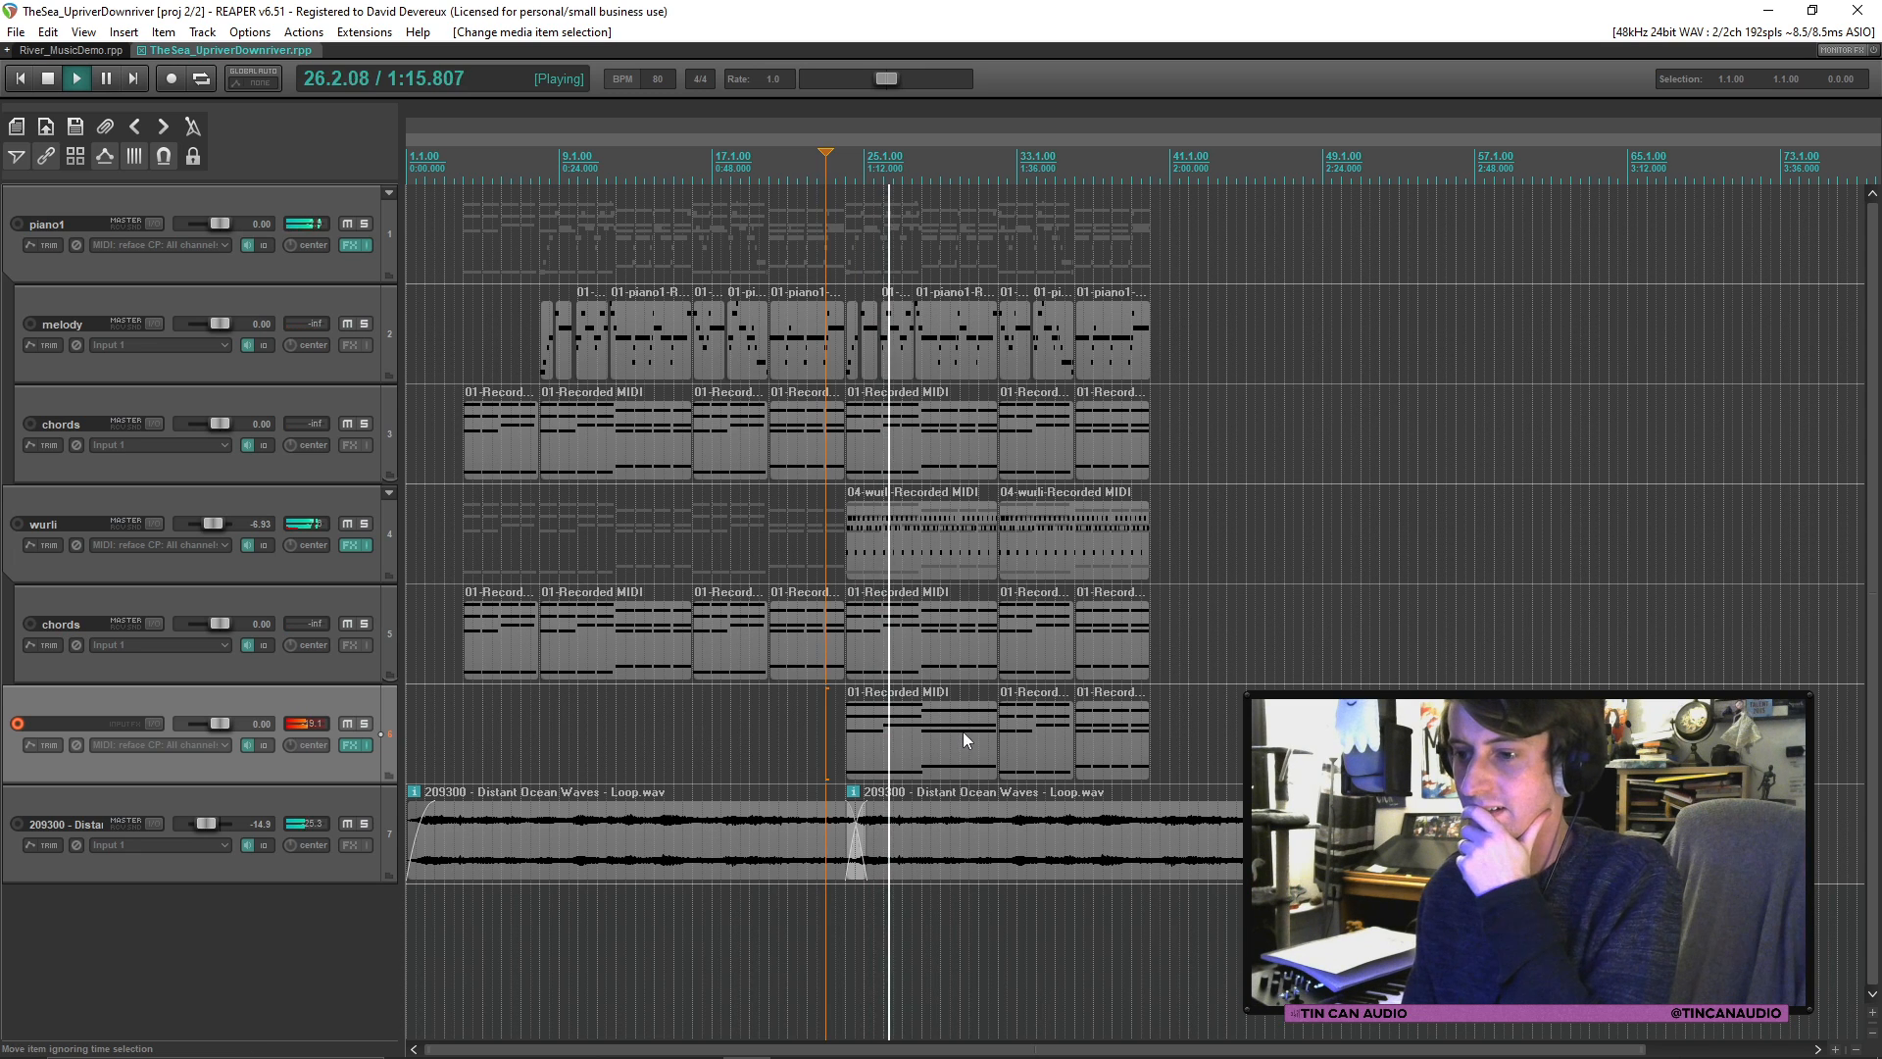
Step: Name the unnamed track above the ocean waves track "stringsection"
double_click(83, 724)
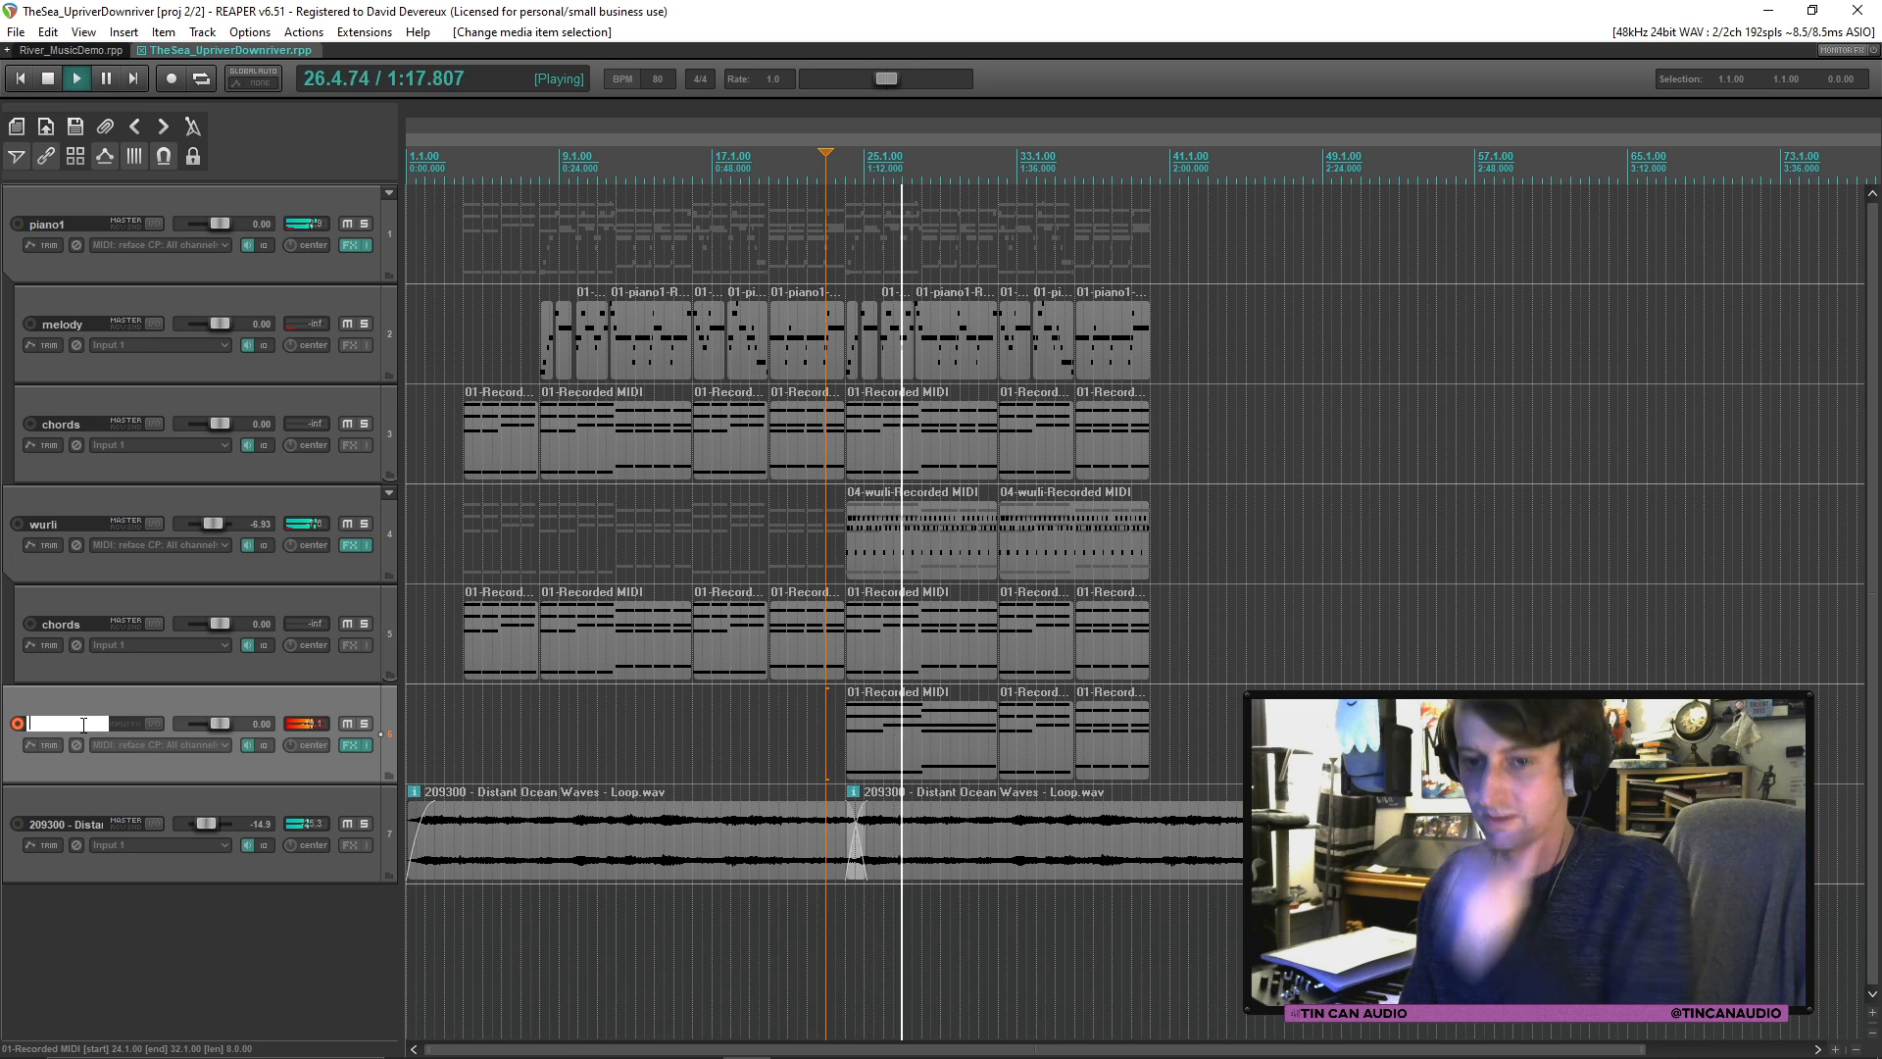
type("strings")
key("Return")
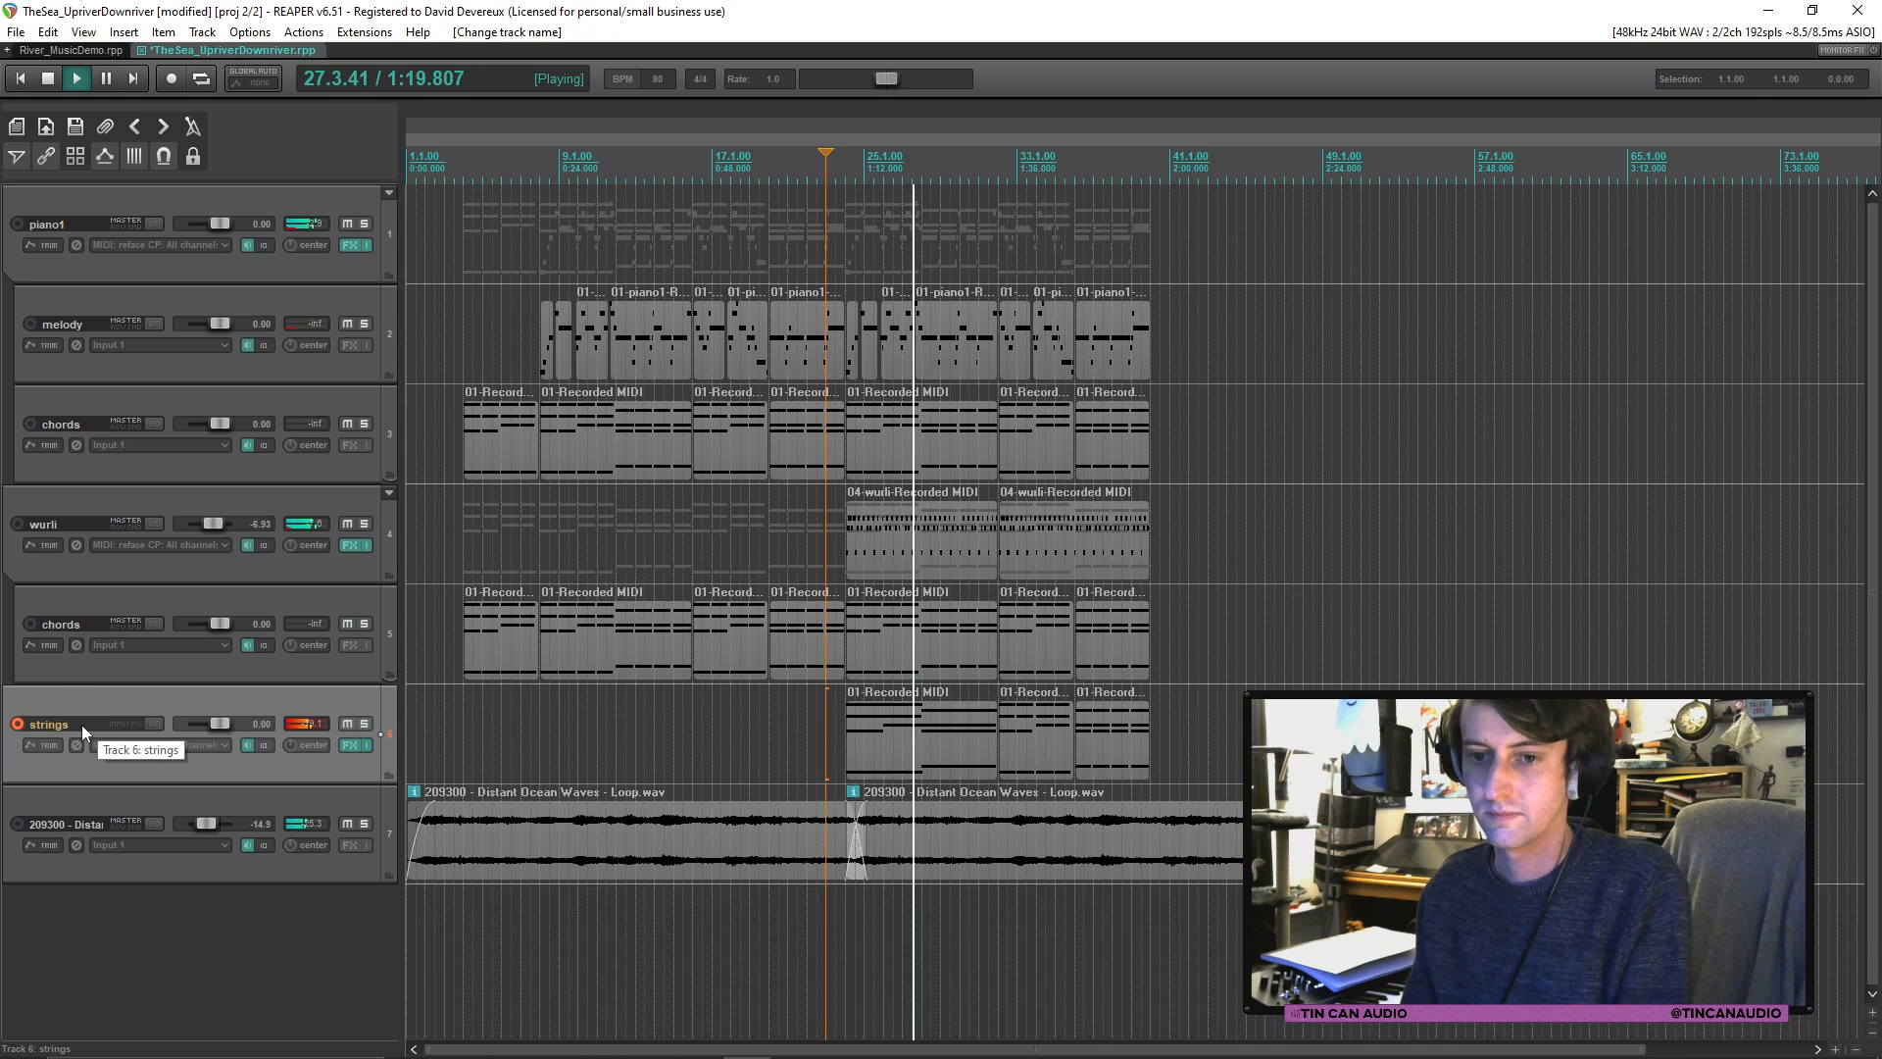
double_click(81, 725)
key("End")
type("section")
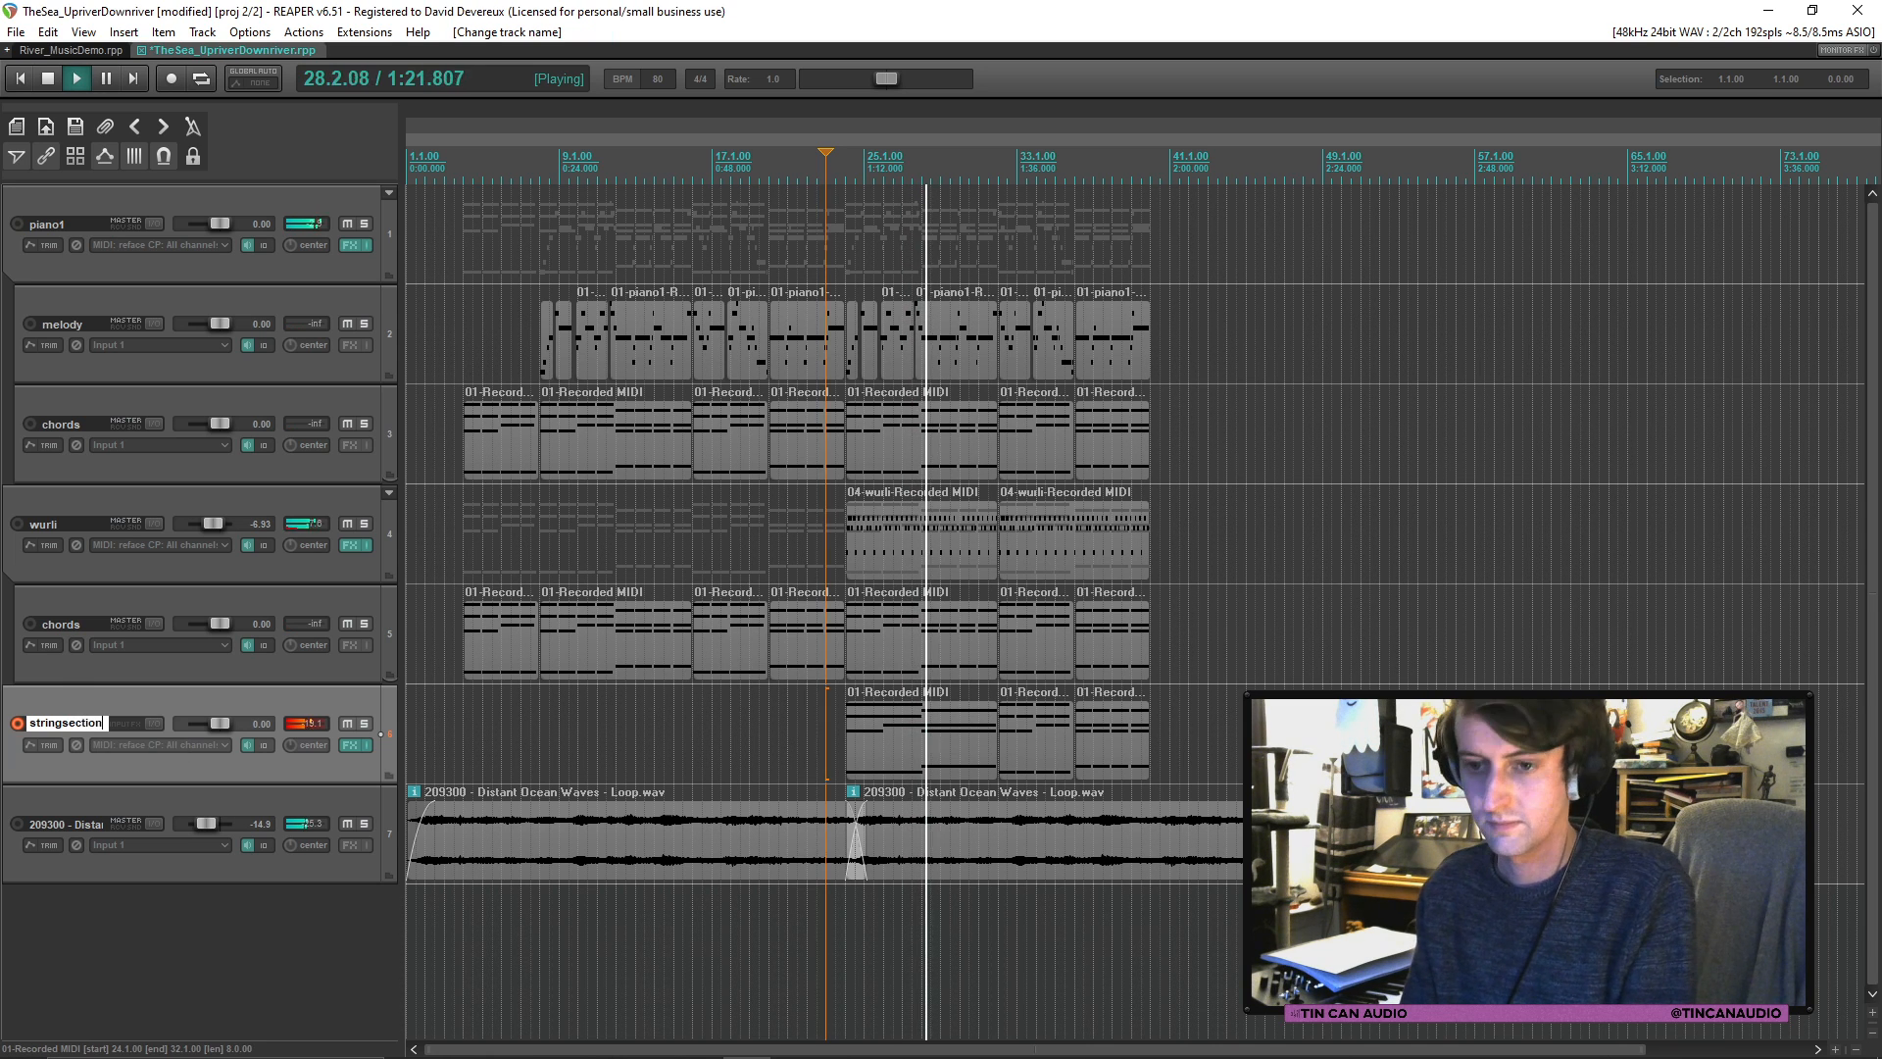
key("Return")
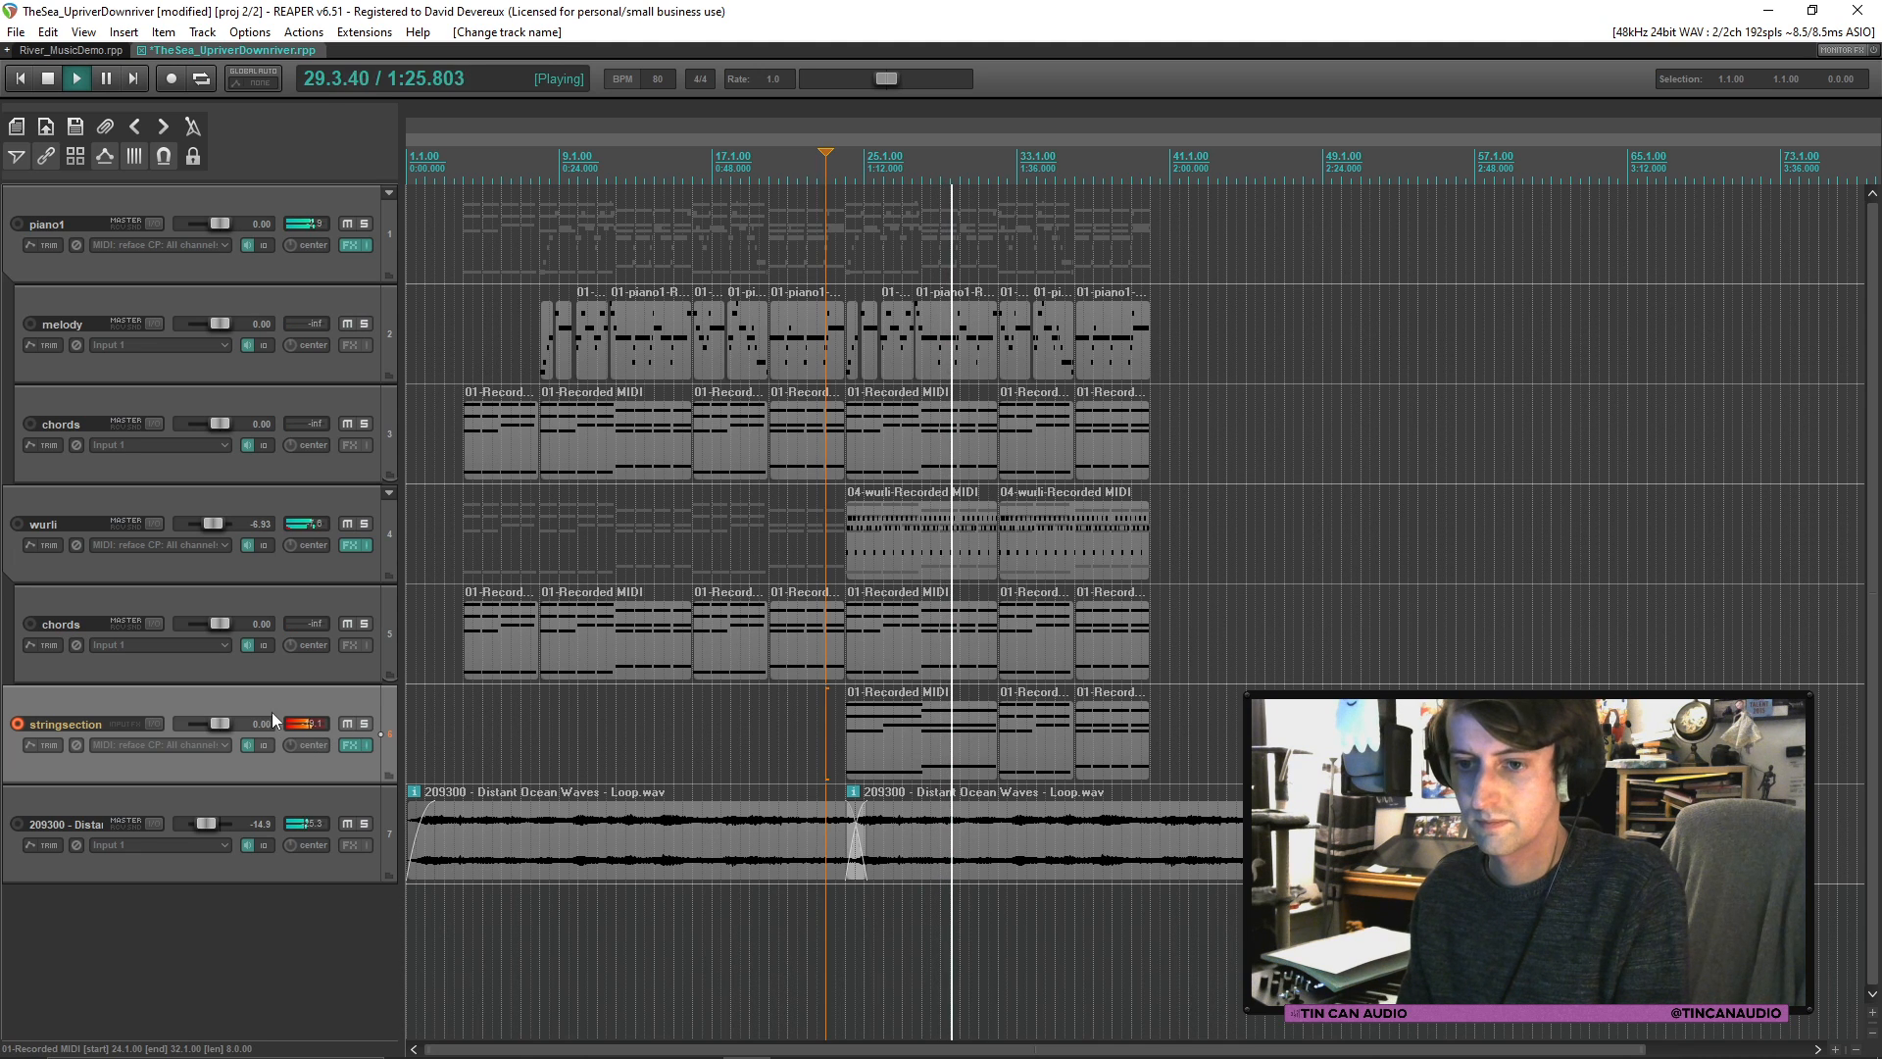
Step: Raise the master volume of the stringsection track's Intimate Strings plugin to 115%
left_click(350, 745)
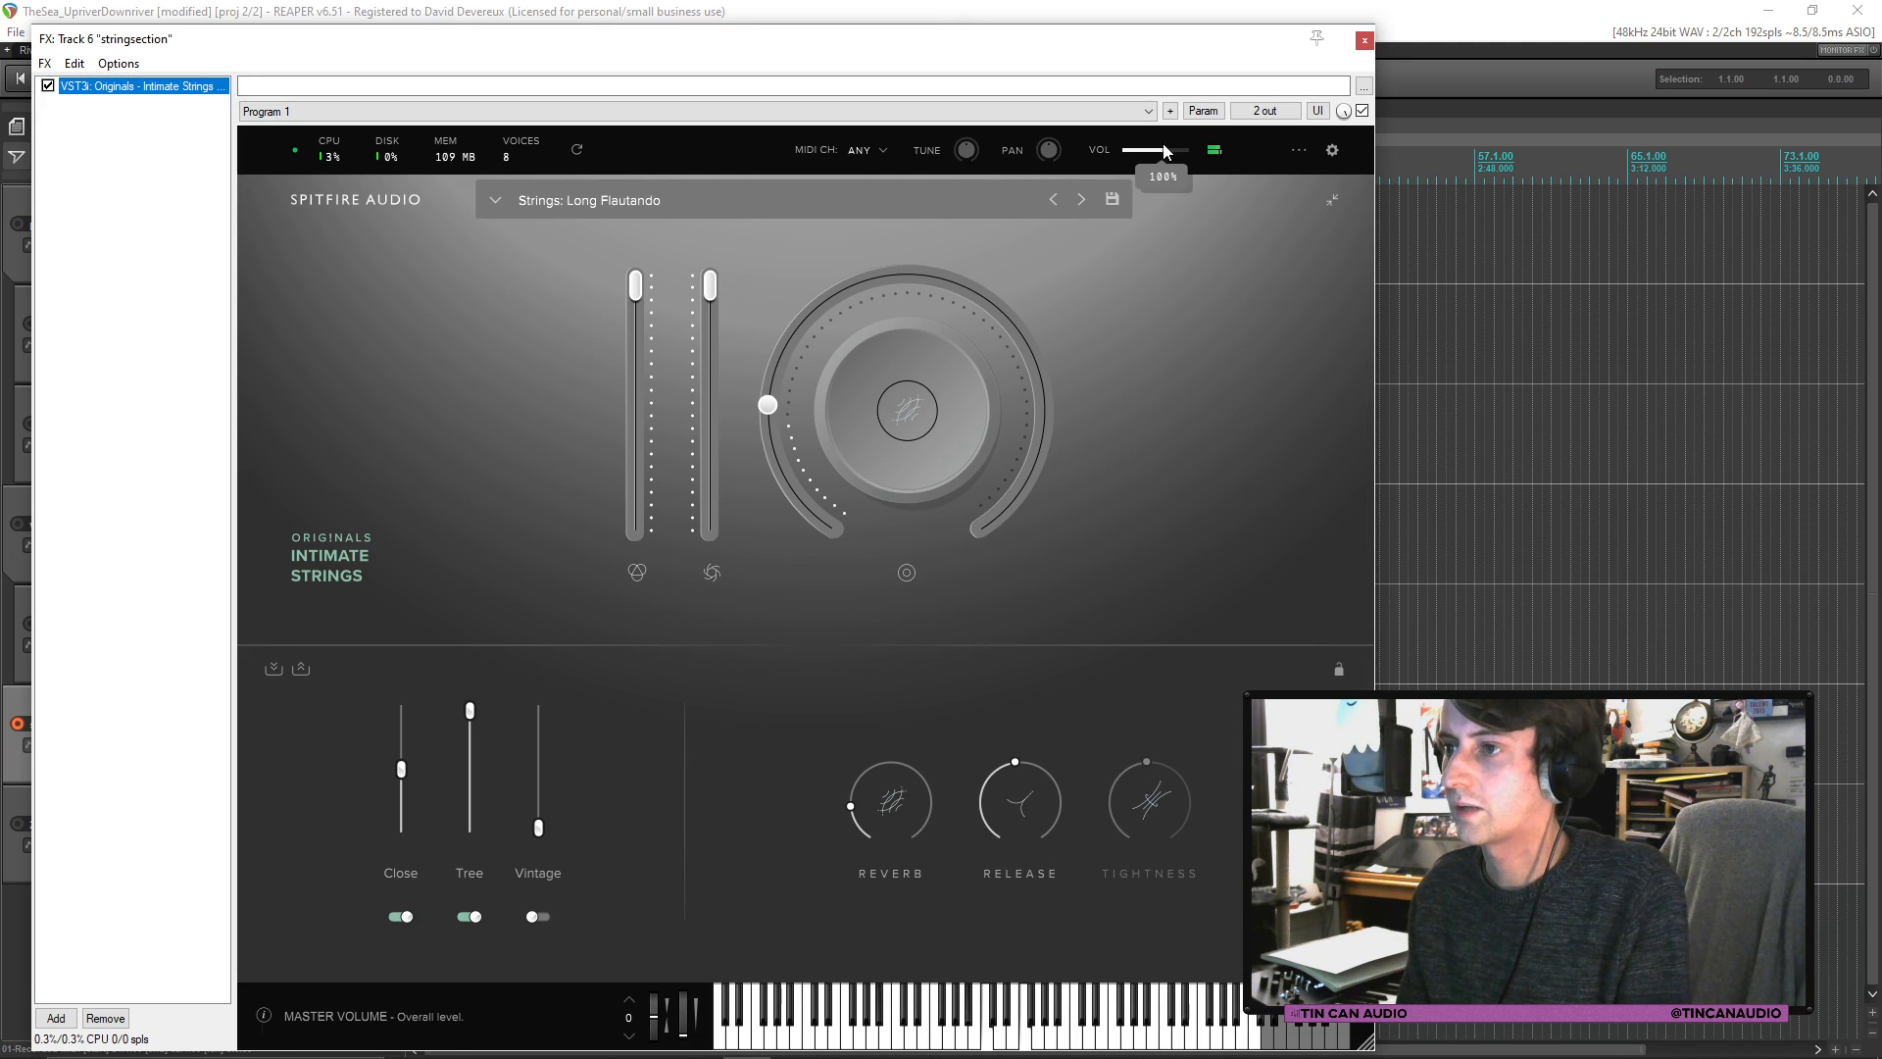
left_click_drag(1165, 149, 1167, 152)
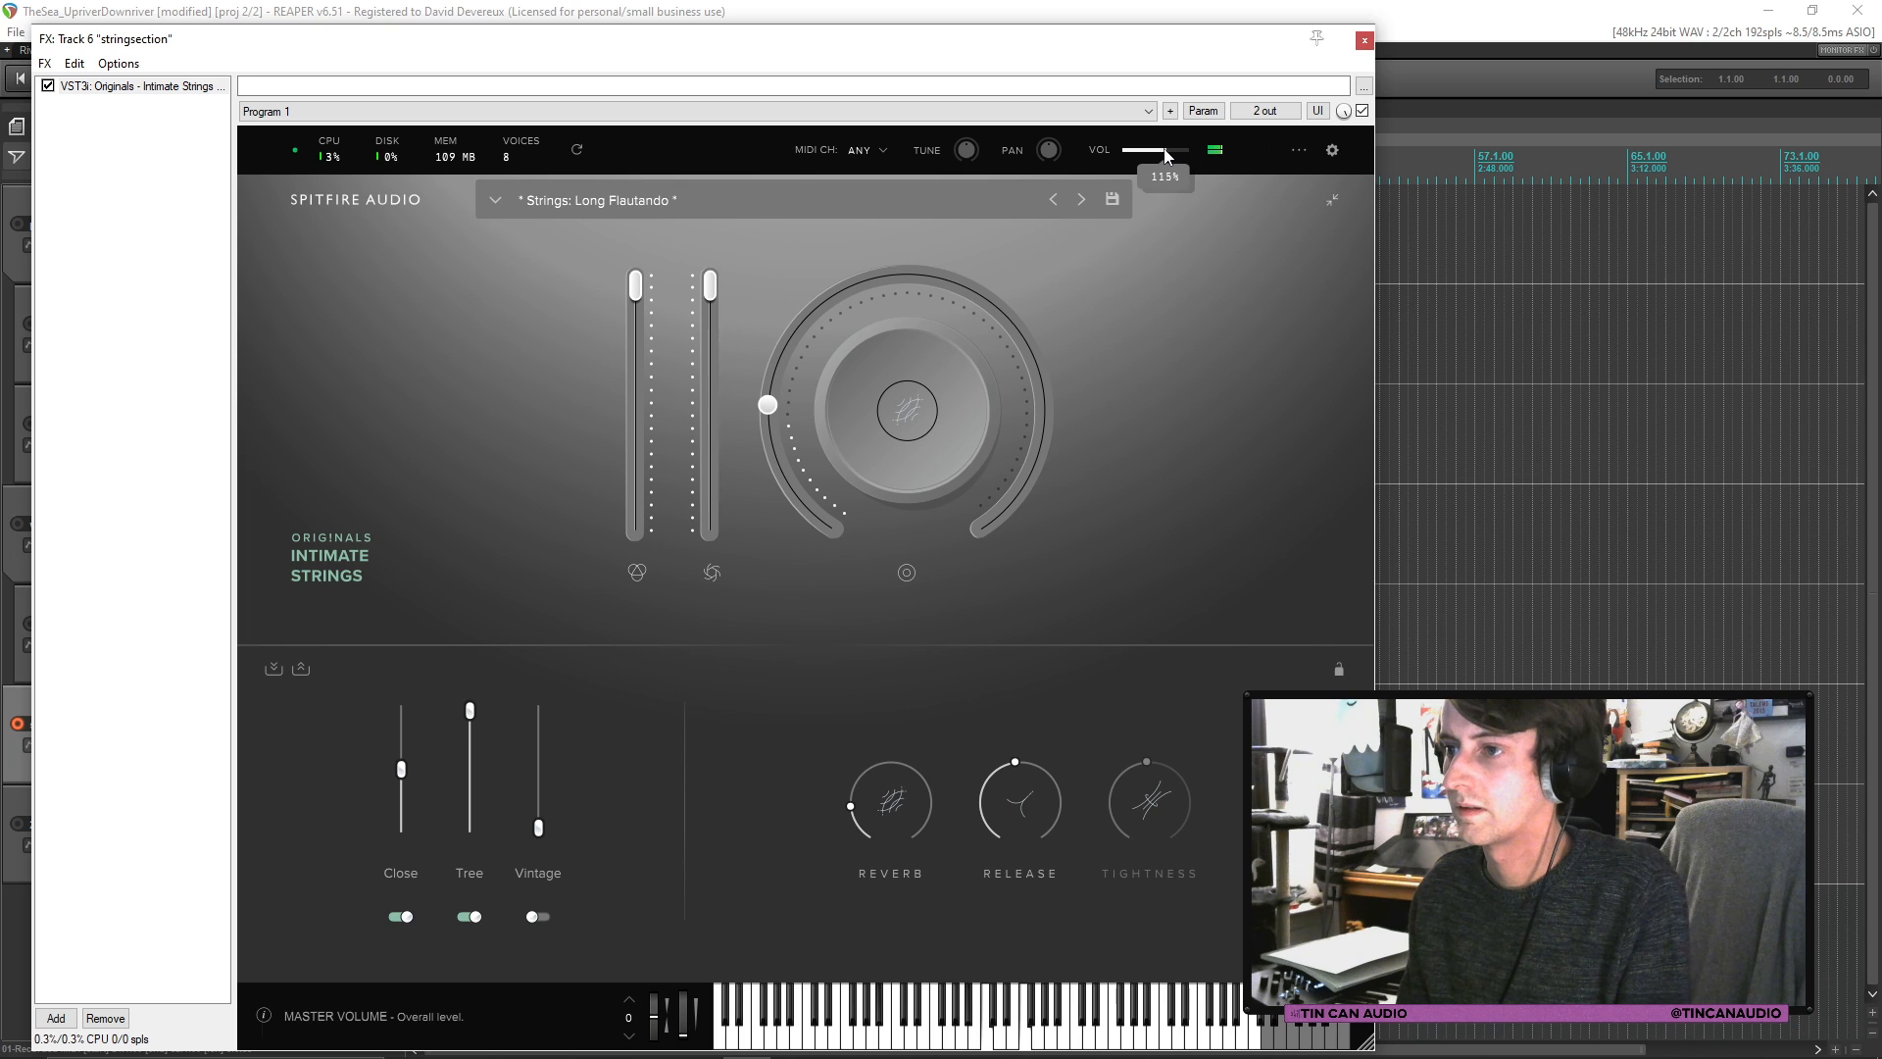
left_click(1364, 41)
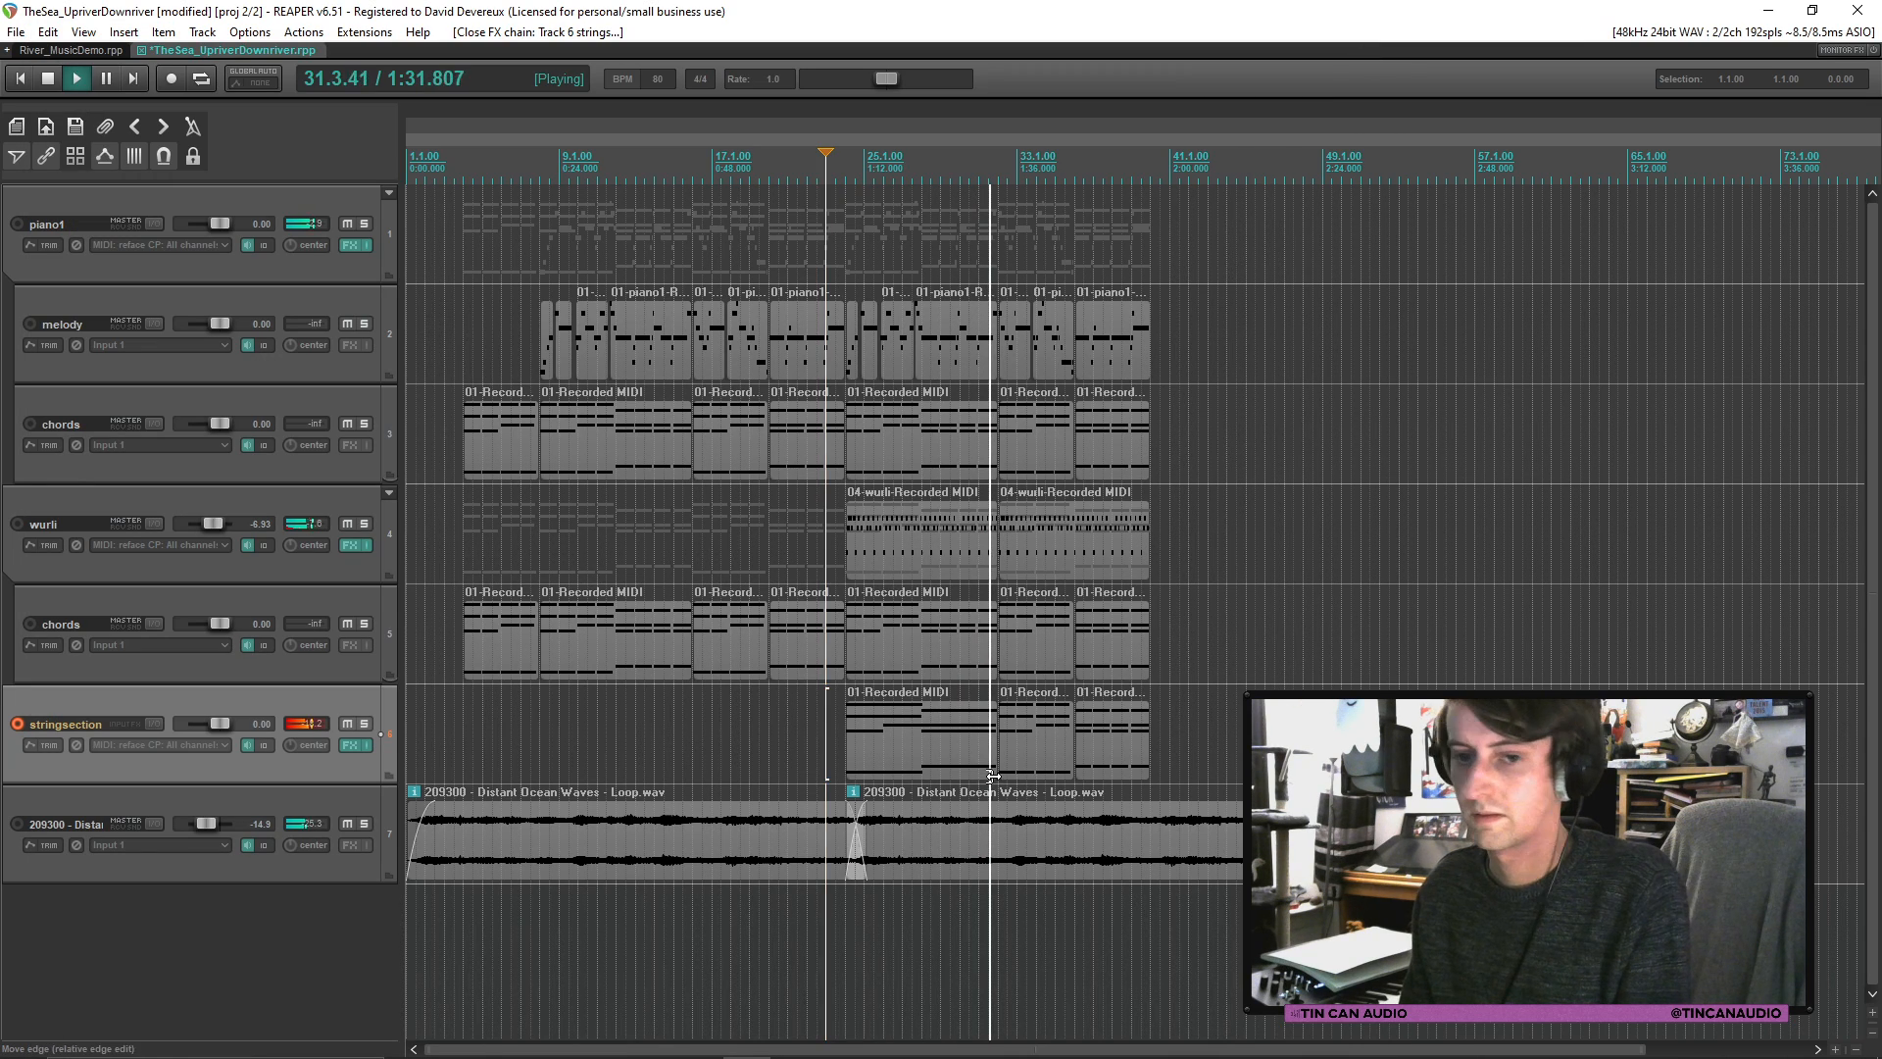
Step: In the second stringsection MIDI item, replace the repeated G4 notes with one note sustained from bar 32 through bar 35
key("space")
left_click(1030, 750)
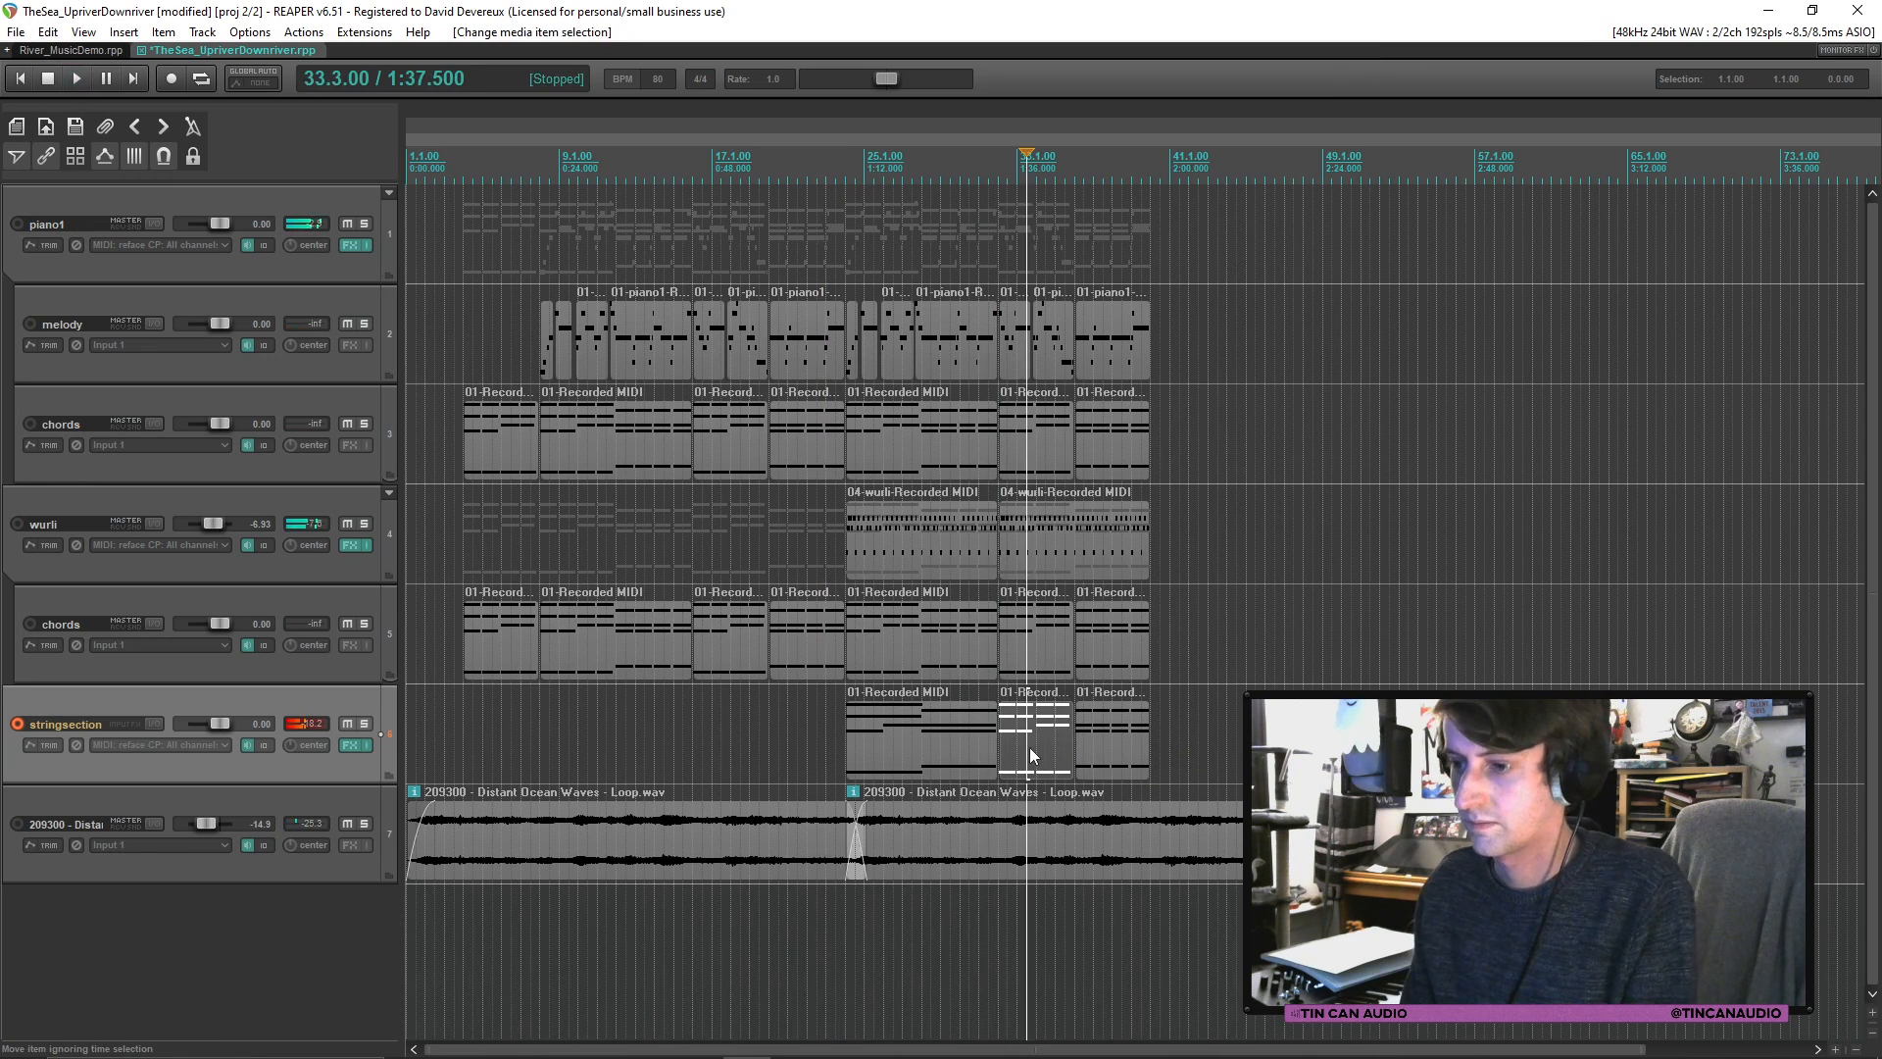
double_click(1029, 747)
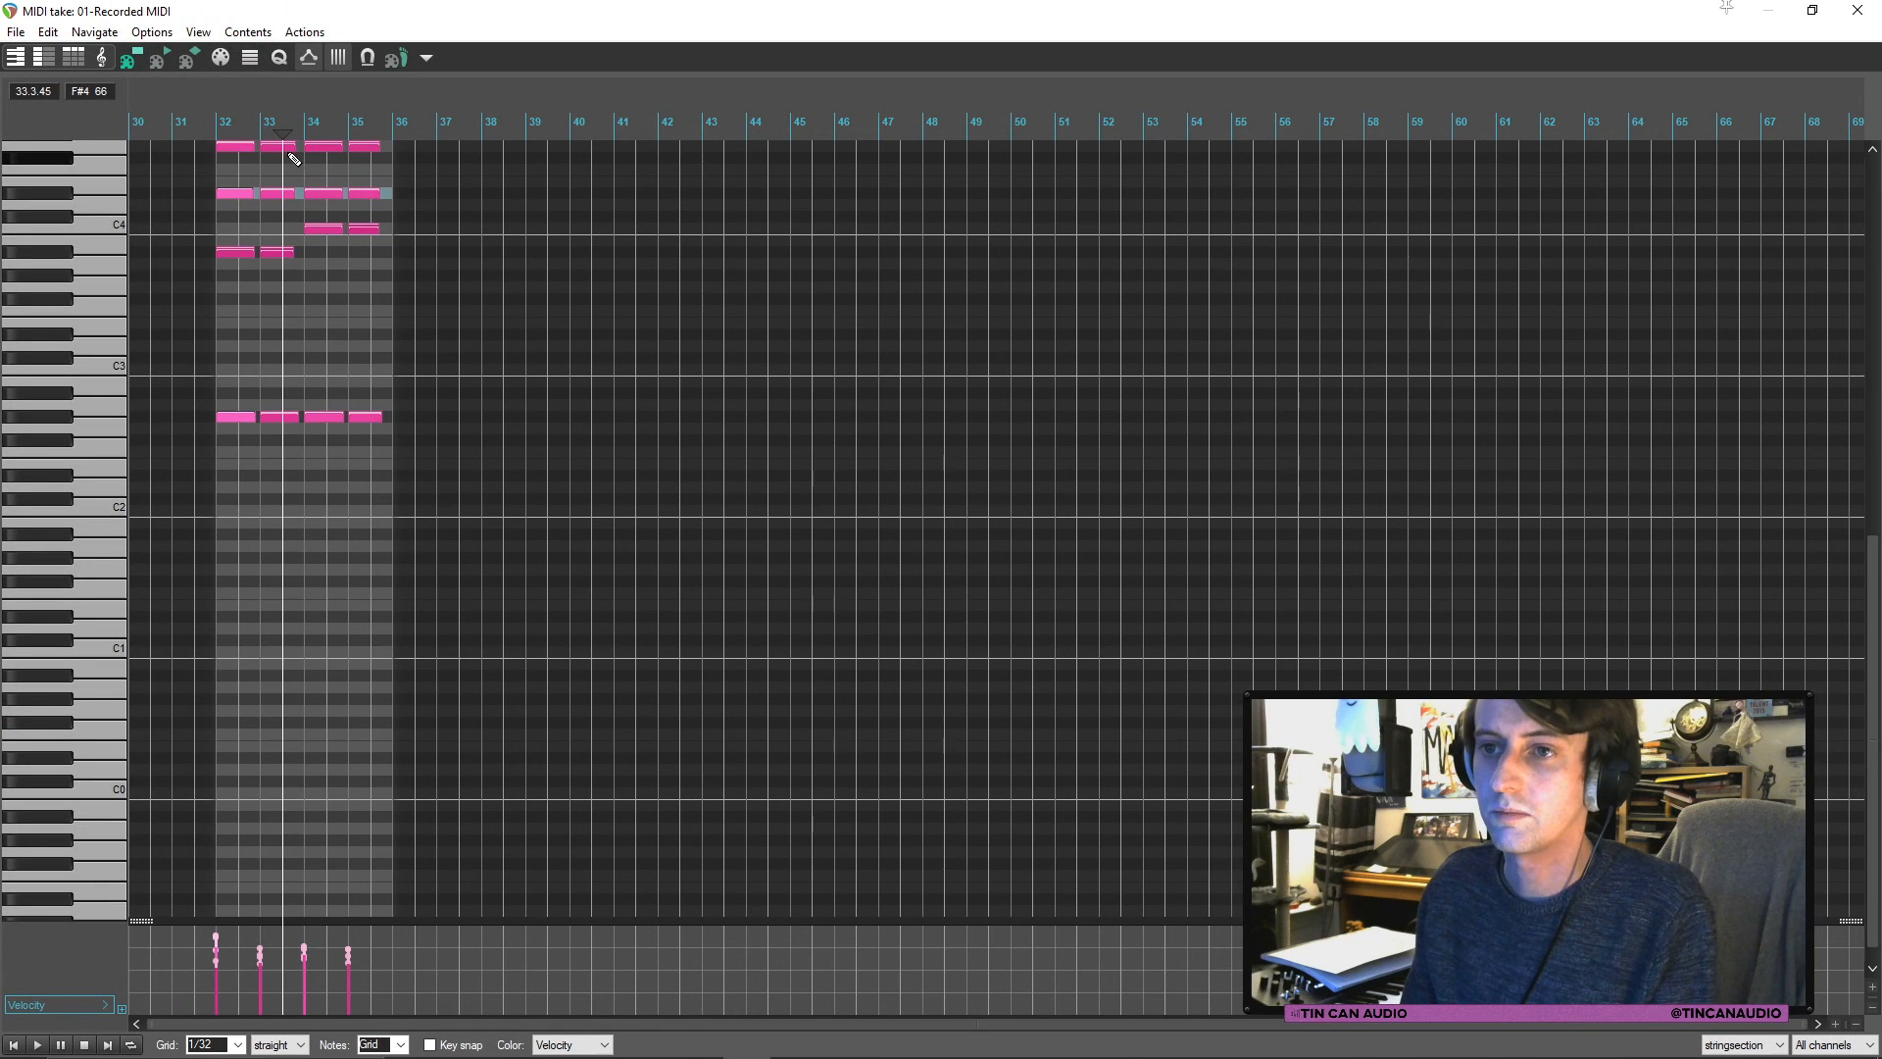
left_click(366, 149)
left_click(271, 149, "shift")
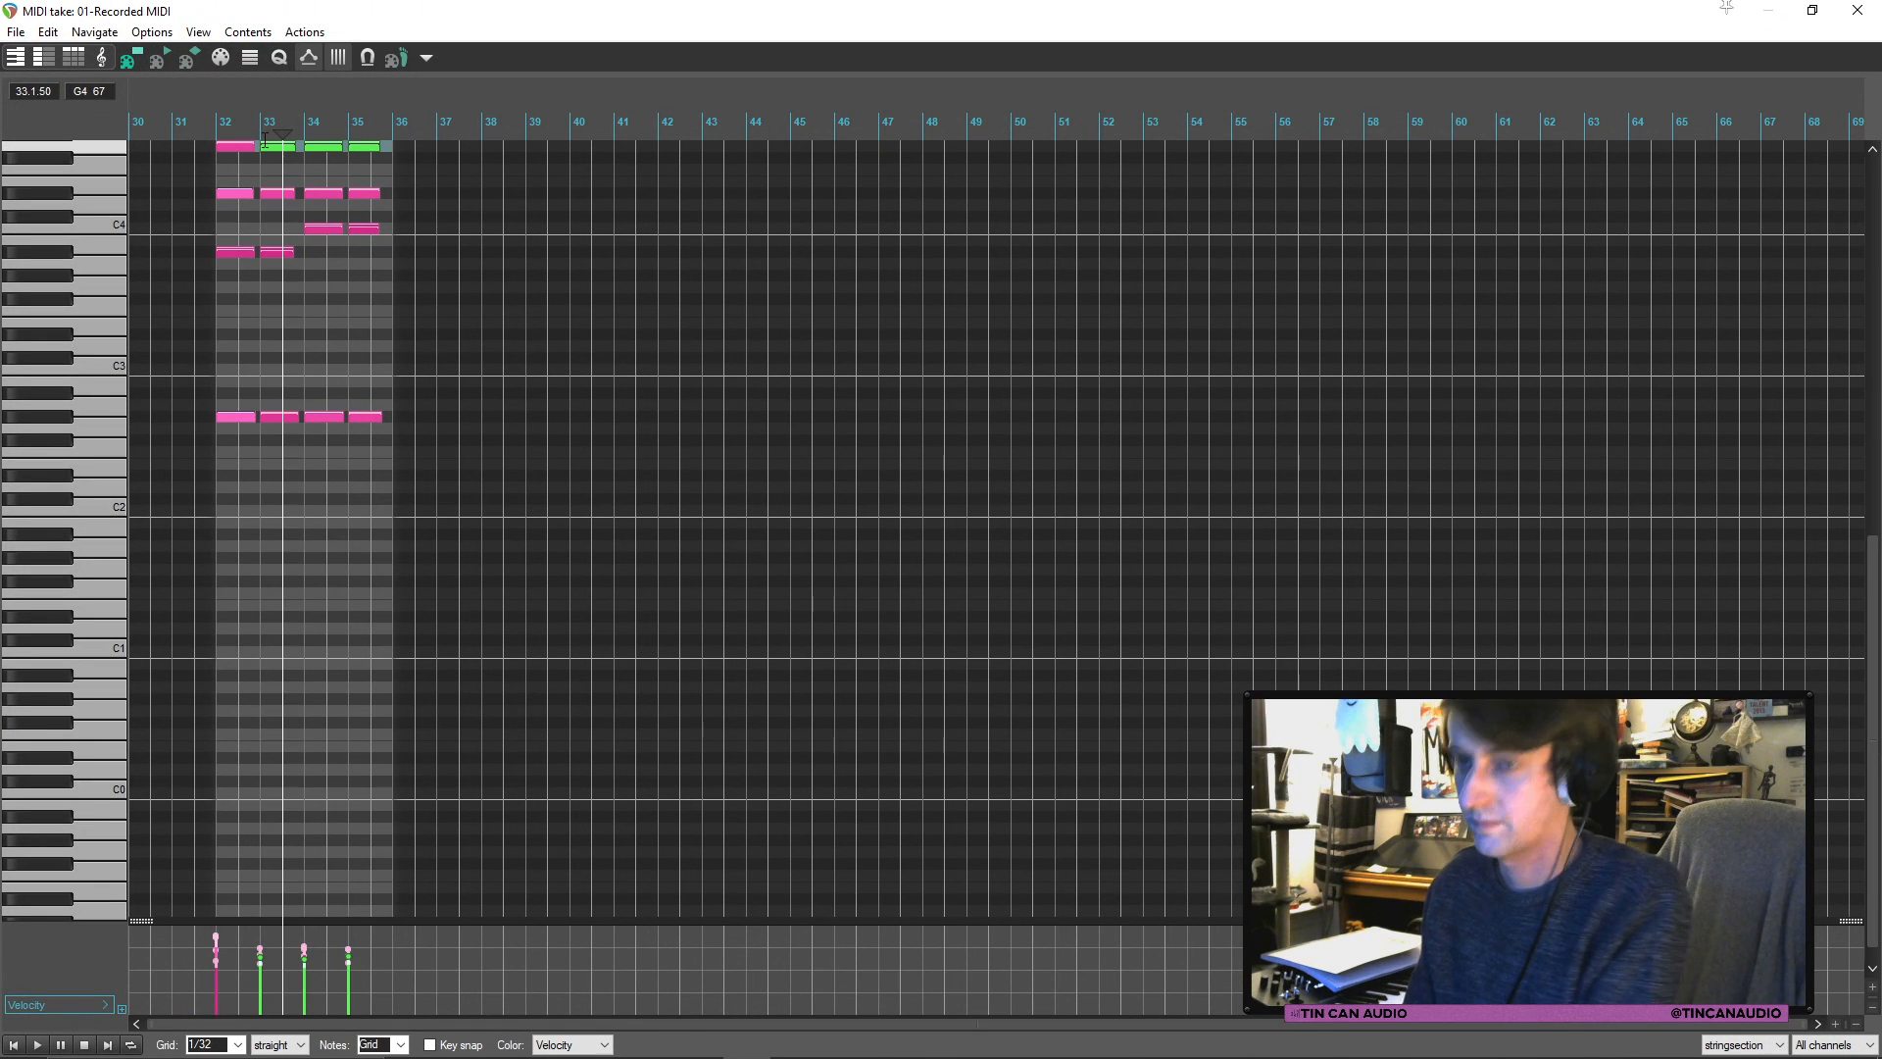
key("Delete")
left_click_drag(254, 148, 308, 155)
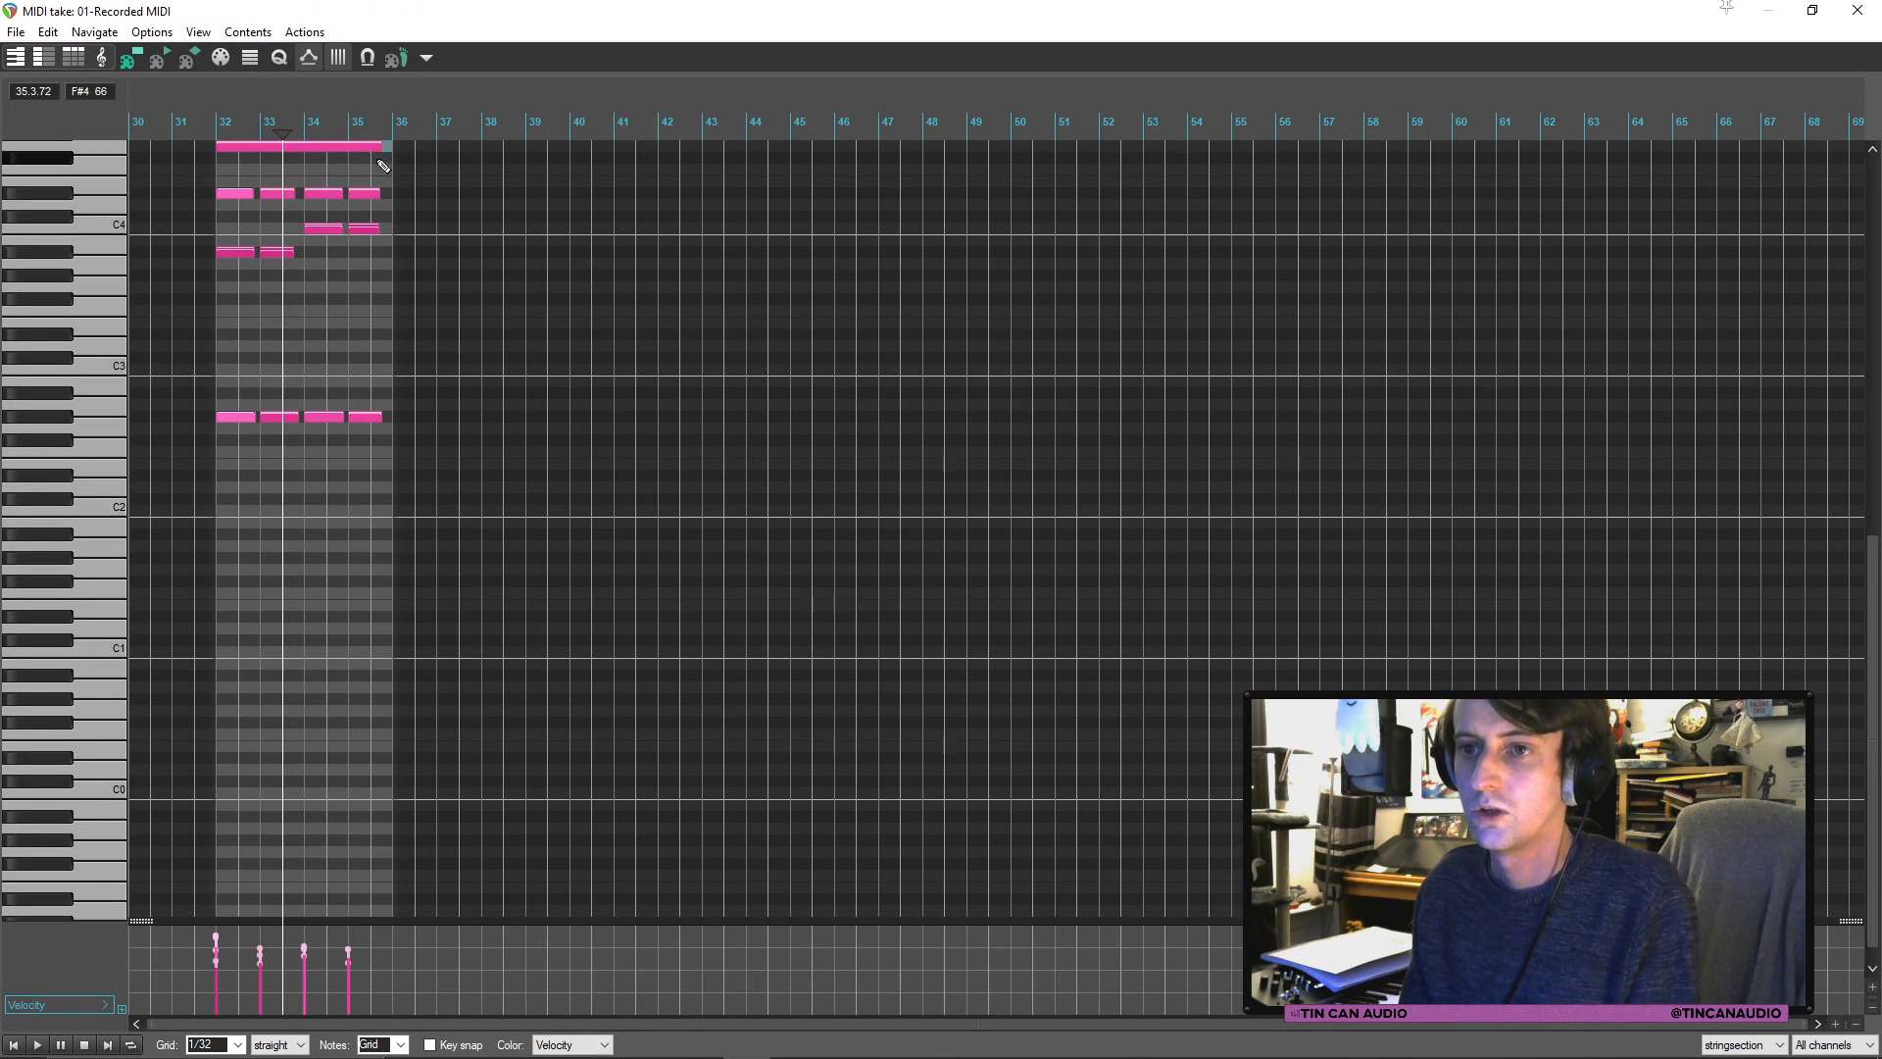
Step: Replace the repeated D#4 and G#2 notes with one note each, sustained from bar 32 through bar 35
left_click(285, 195)
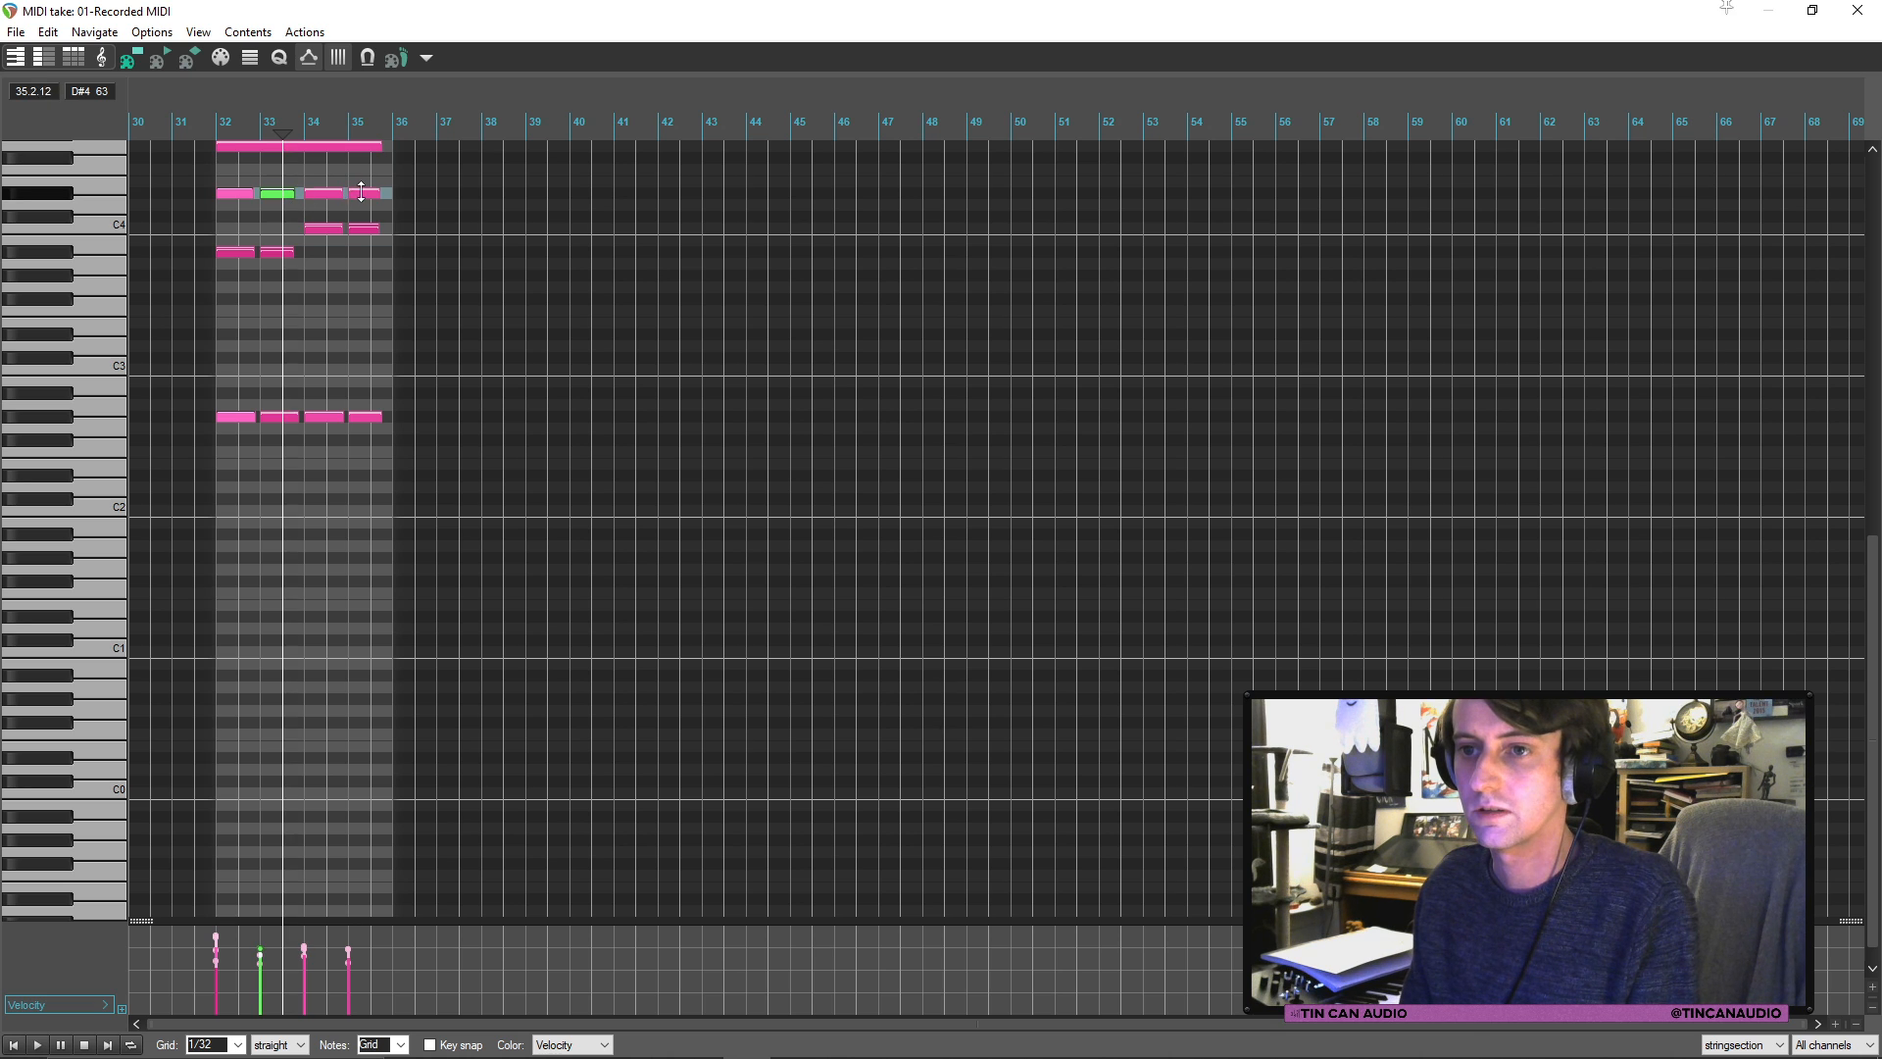
left_click(360, 192, "shift")
key("Delete")
left_click_drag(253, 194, 378, 203)
left_click(282, 418)
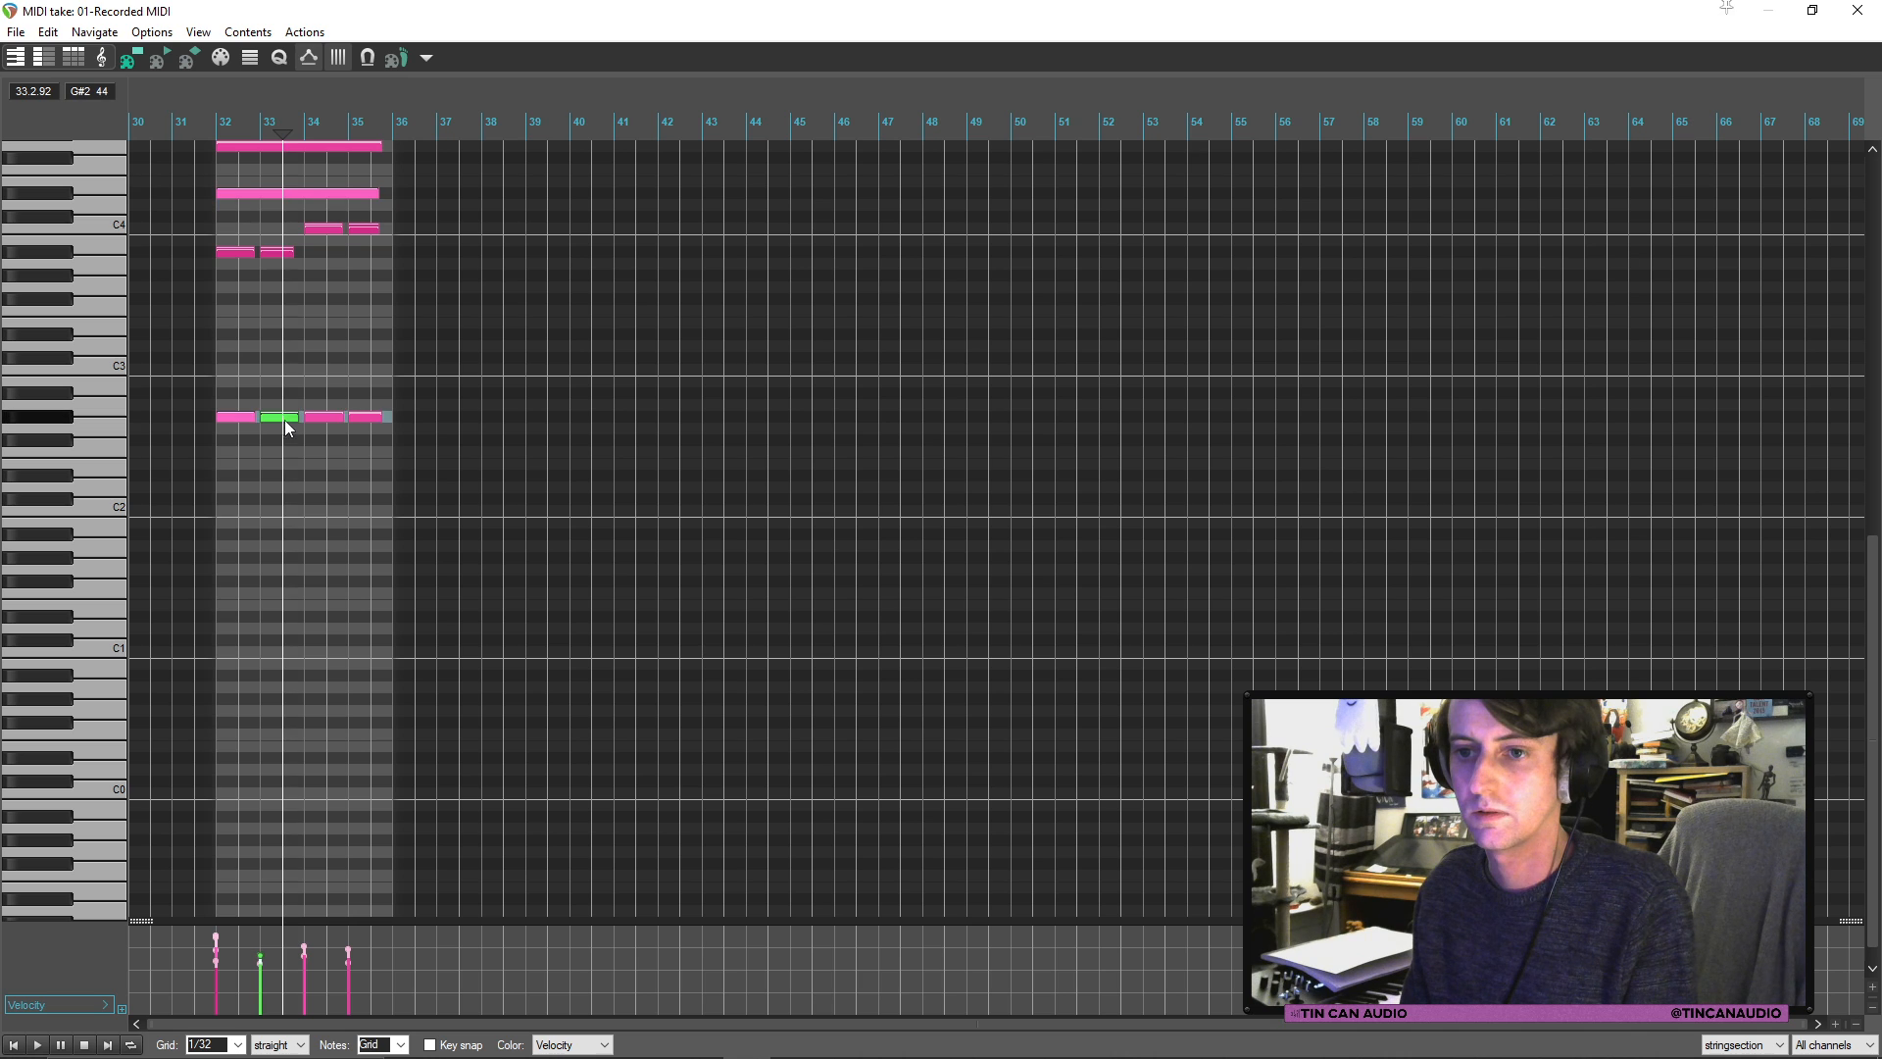
key("Delete")
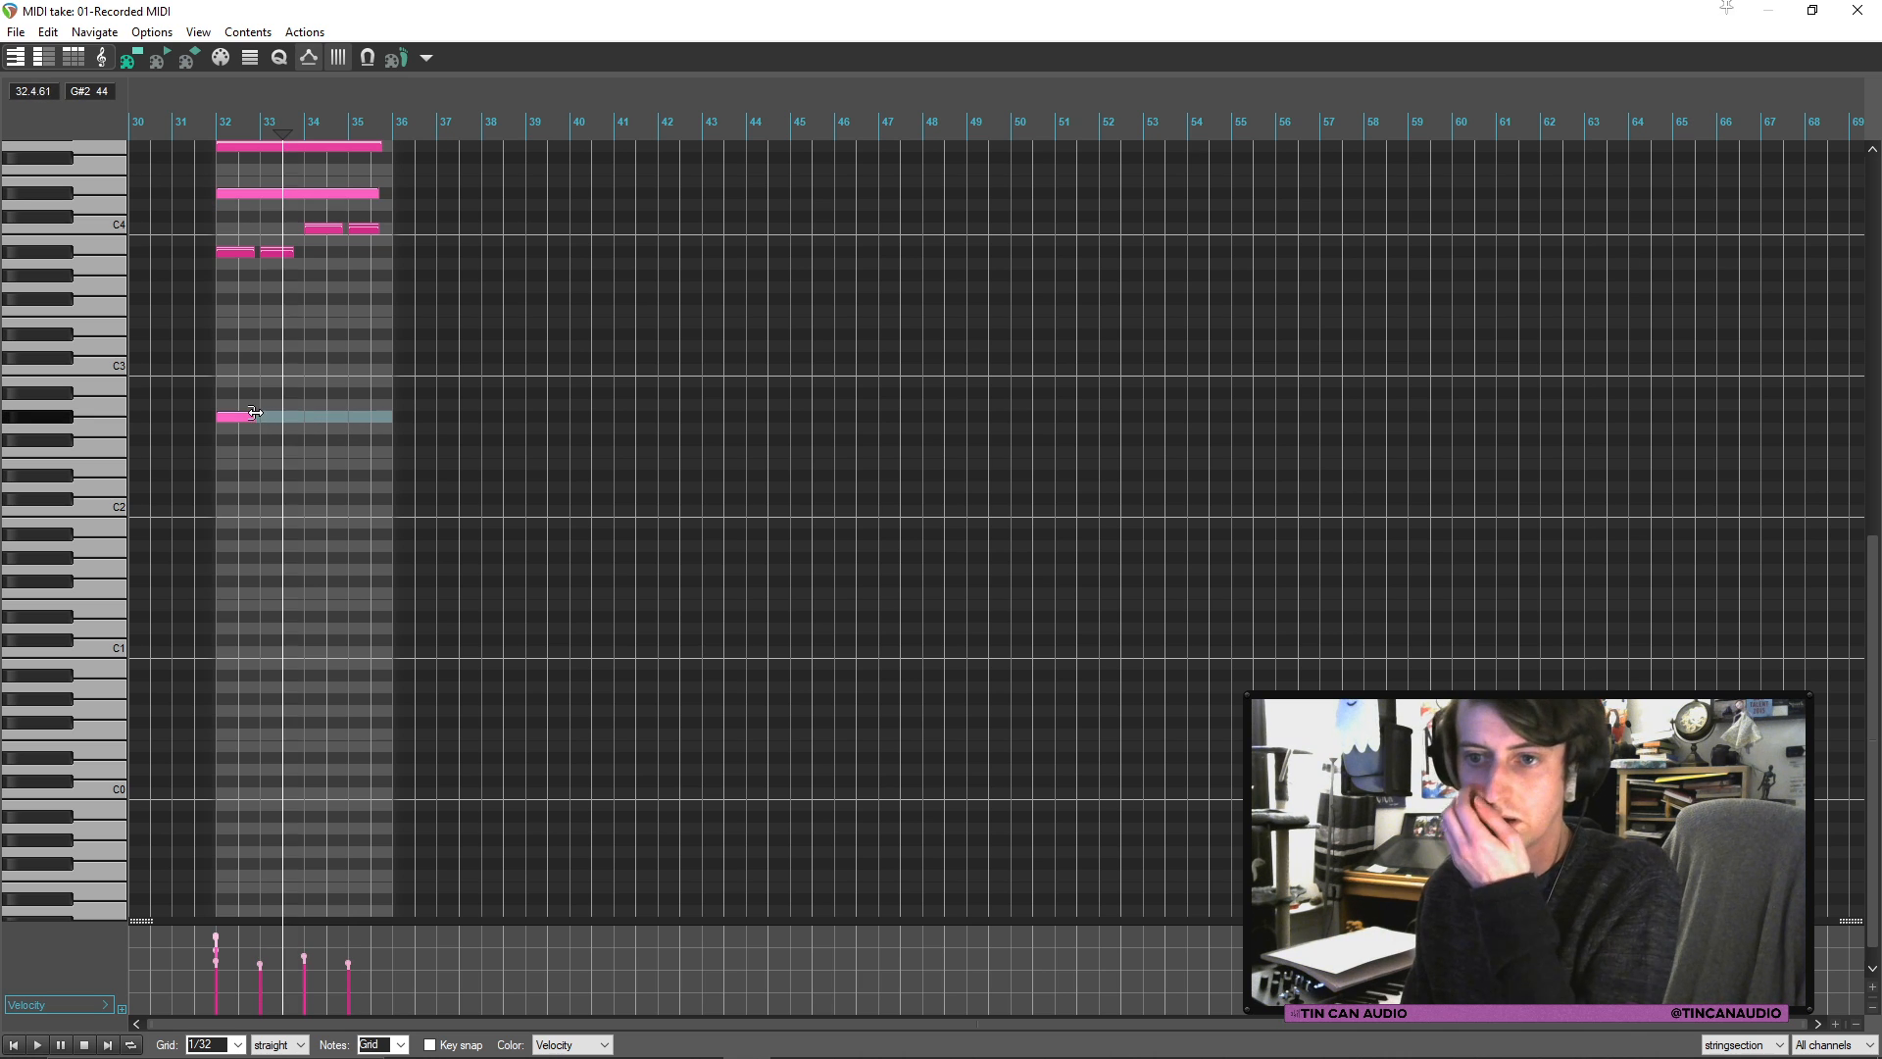
left_click_drag(254, 422, 381, 438)
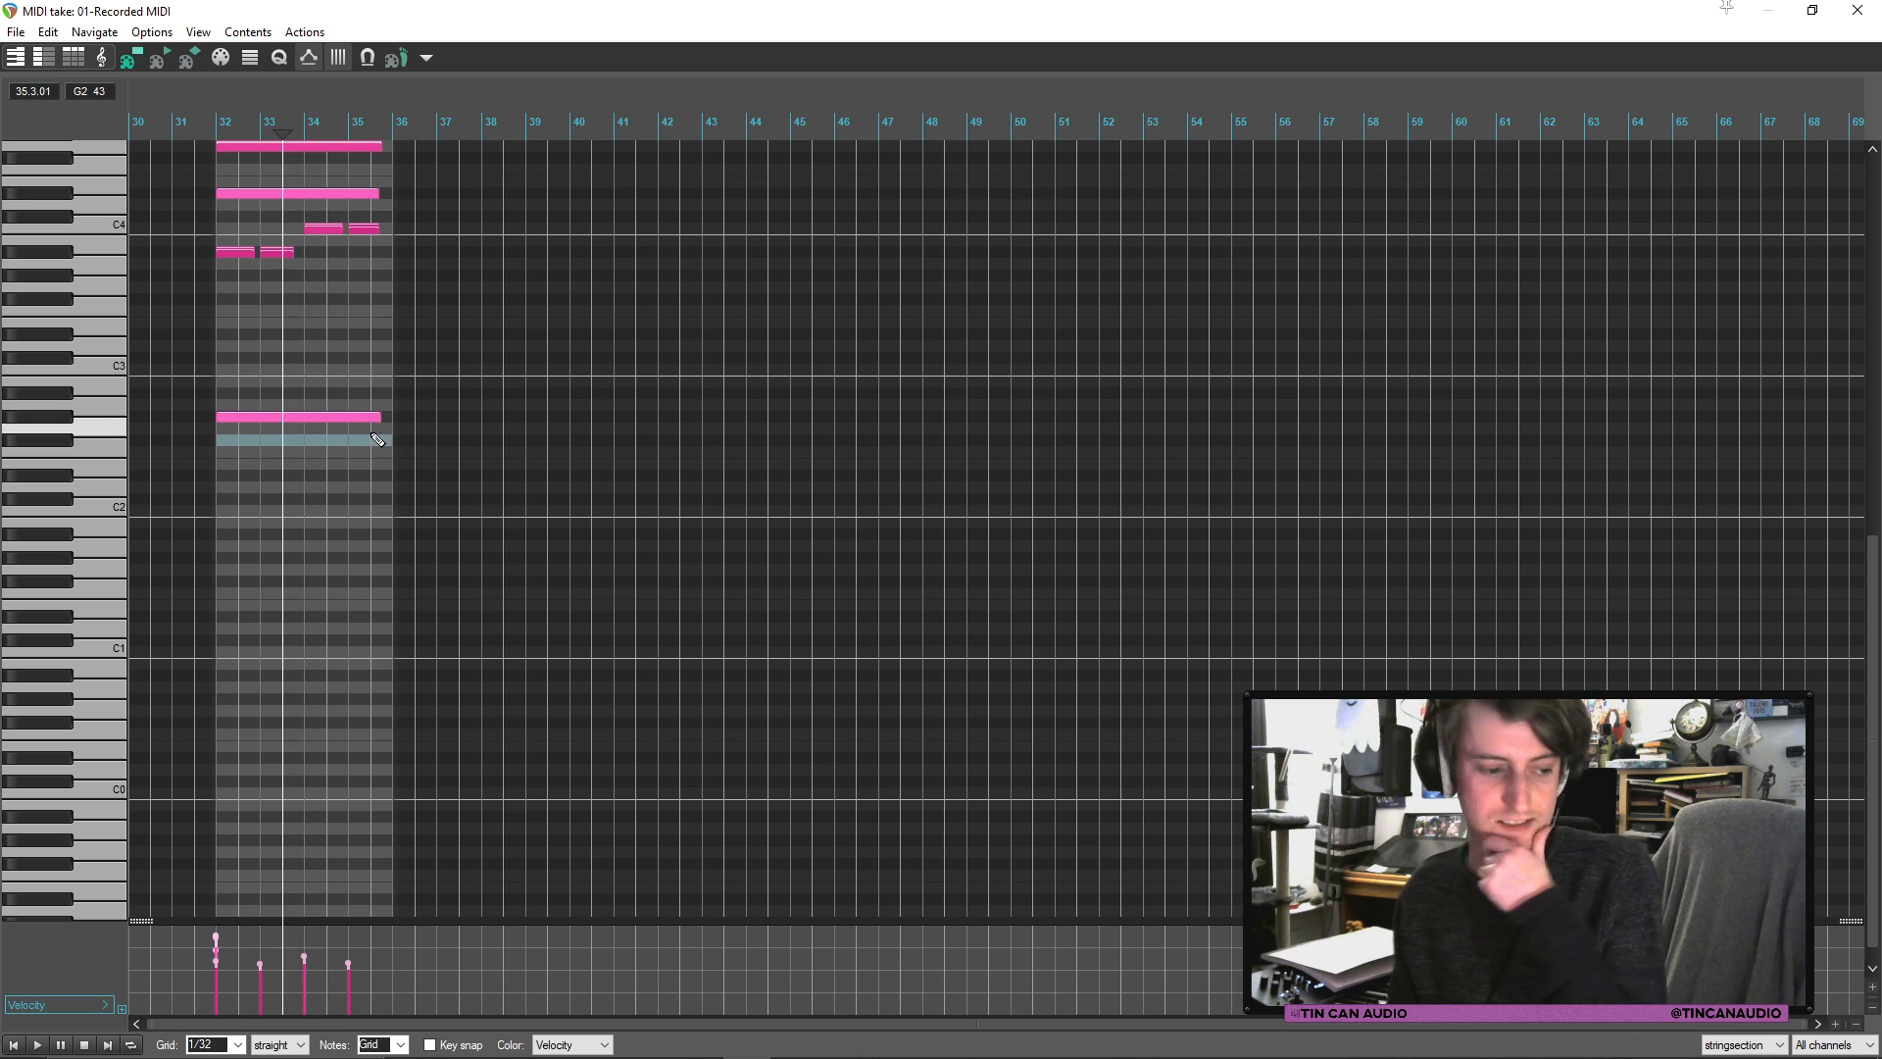
Step: Merge the two A#3 notes and the two C4 notes into one sustained note each, and close the MIDI editor
left_click(235, 253)
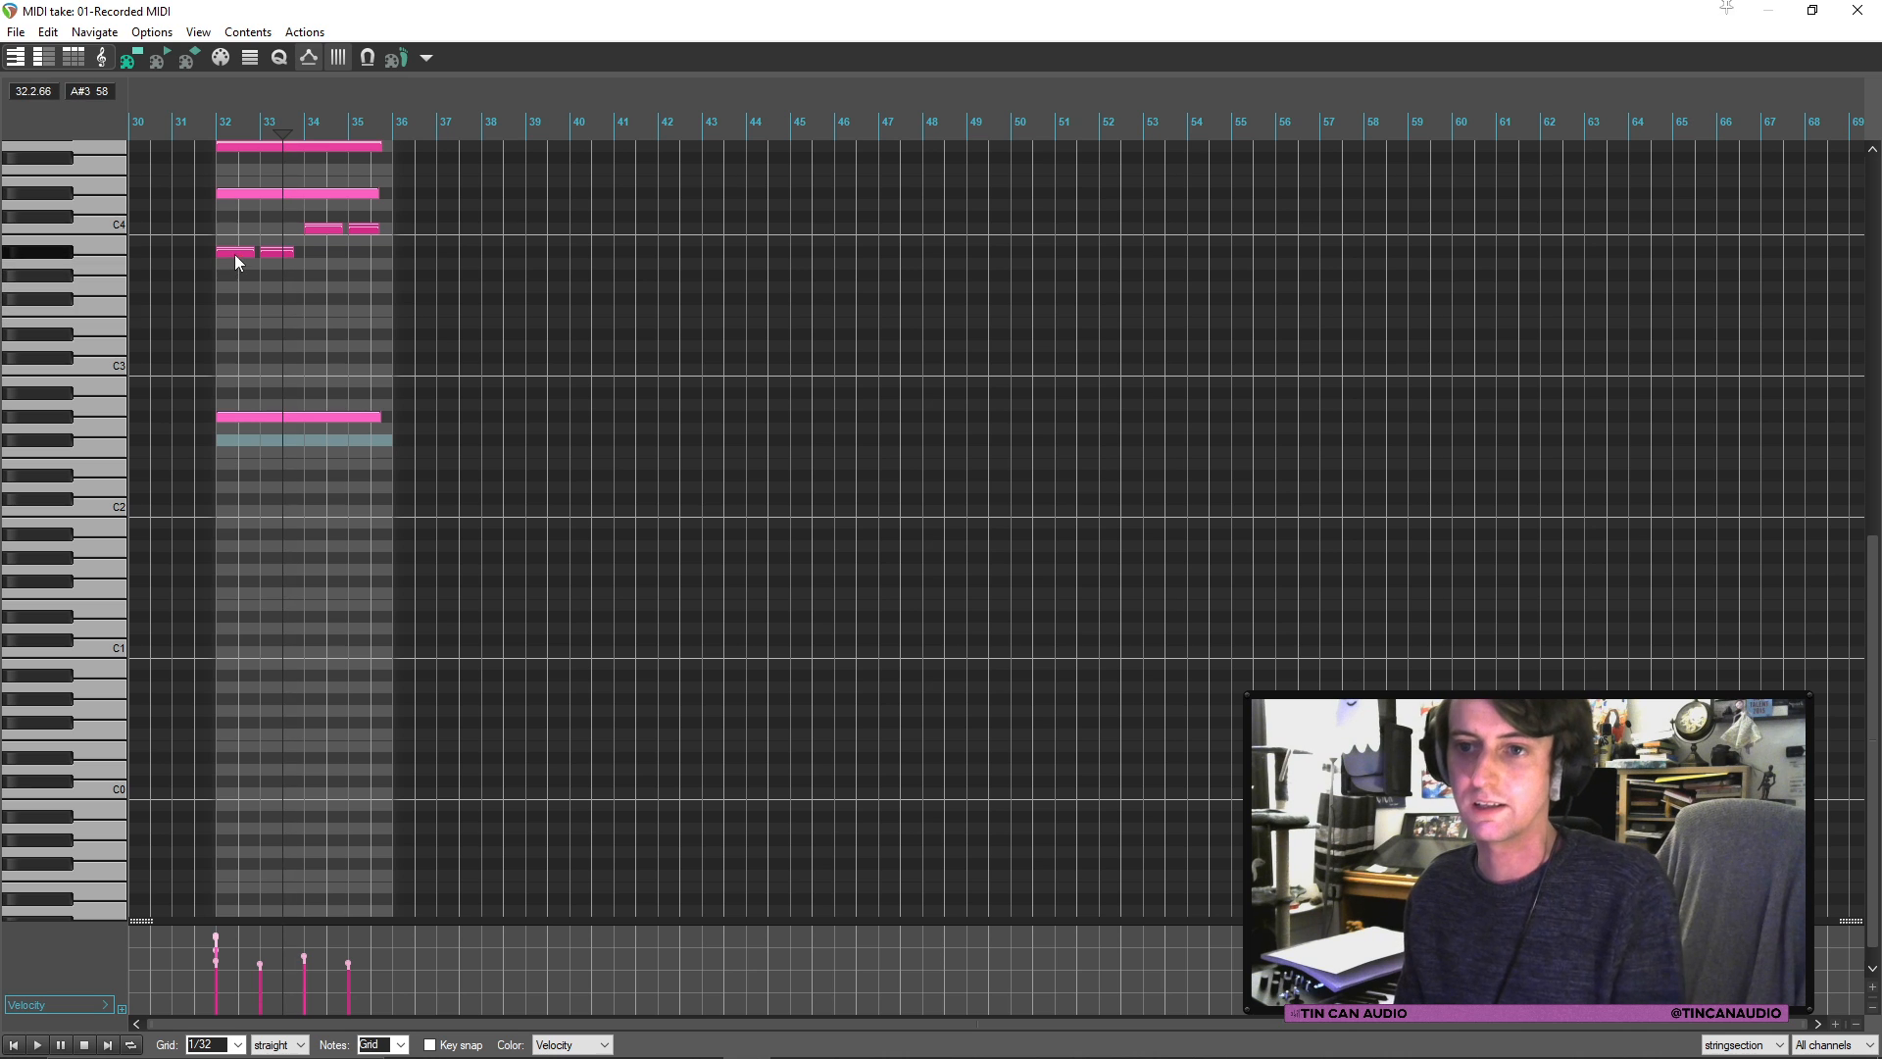
left_click(285, 256)
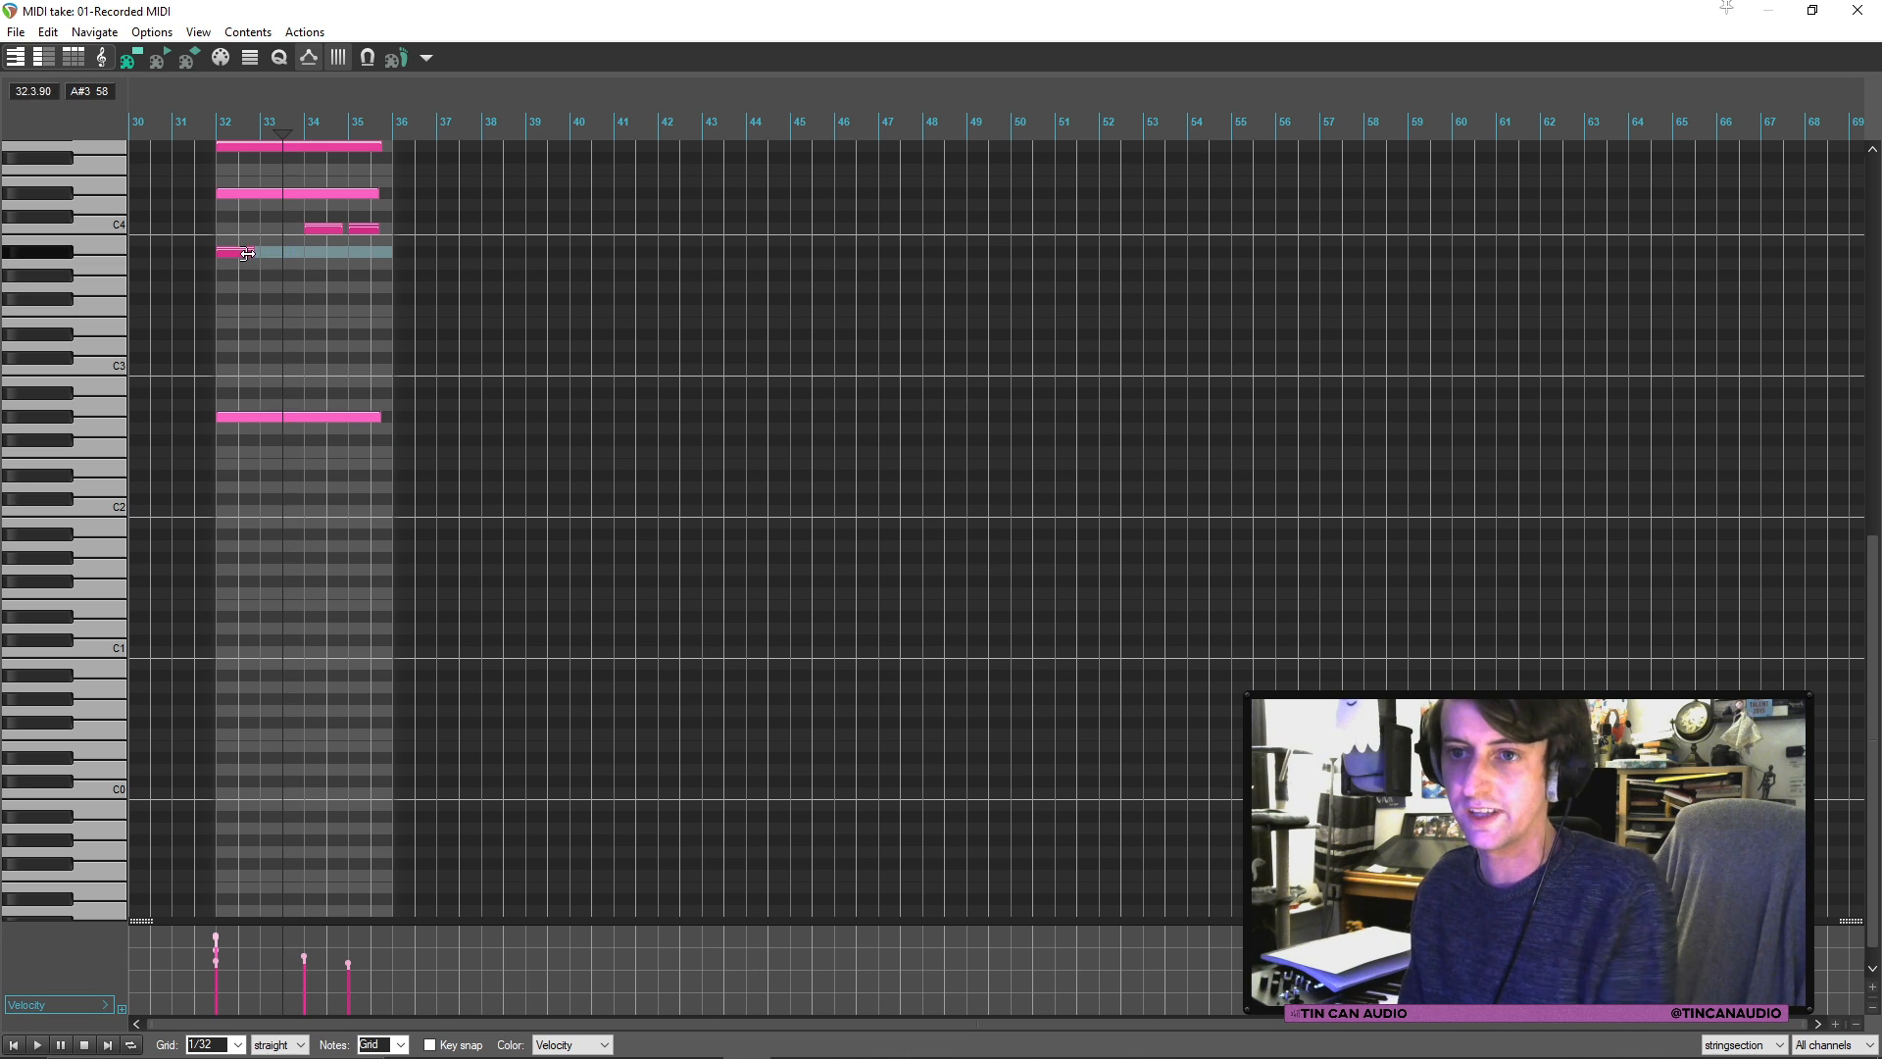
left_click_drag(247, 253, 286, 257)
left_click(322, 229)
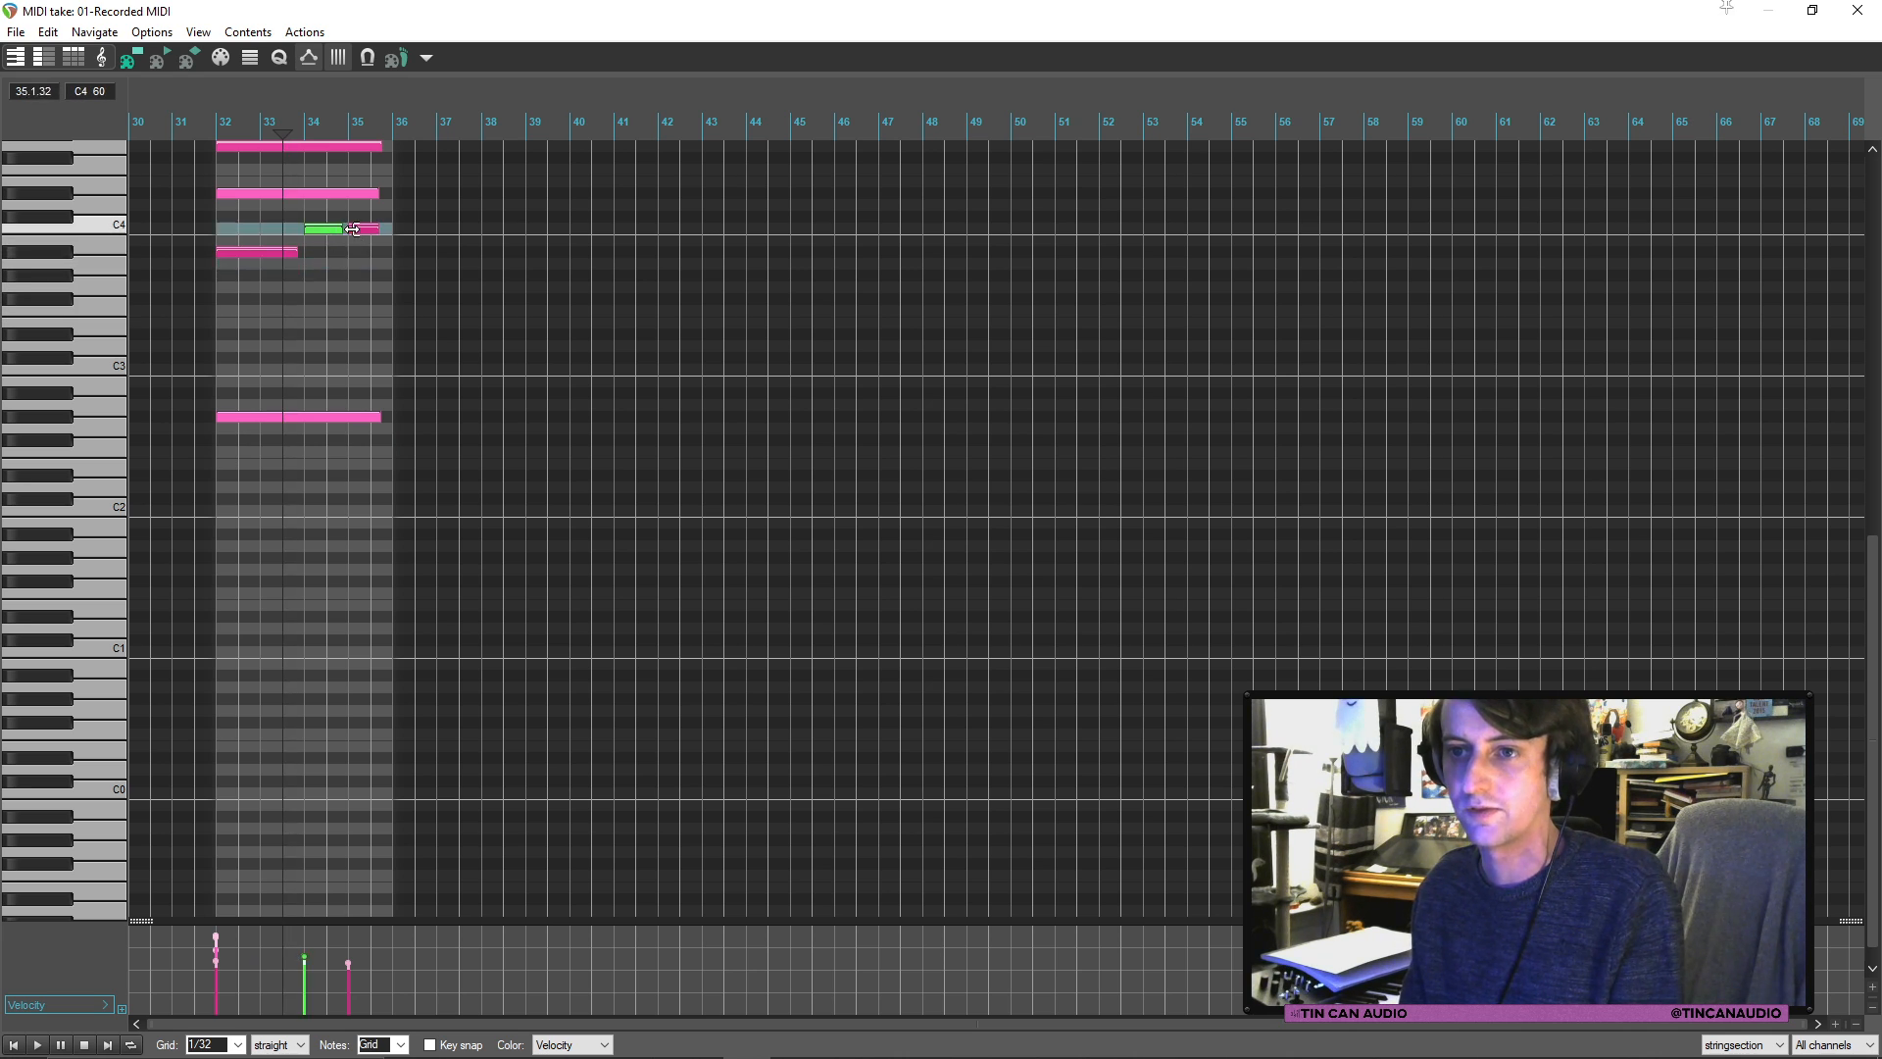
left_click(359, 231)
left_click_drag(338, 227, 379, 231)
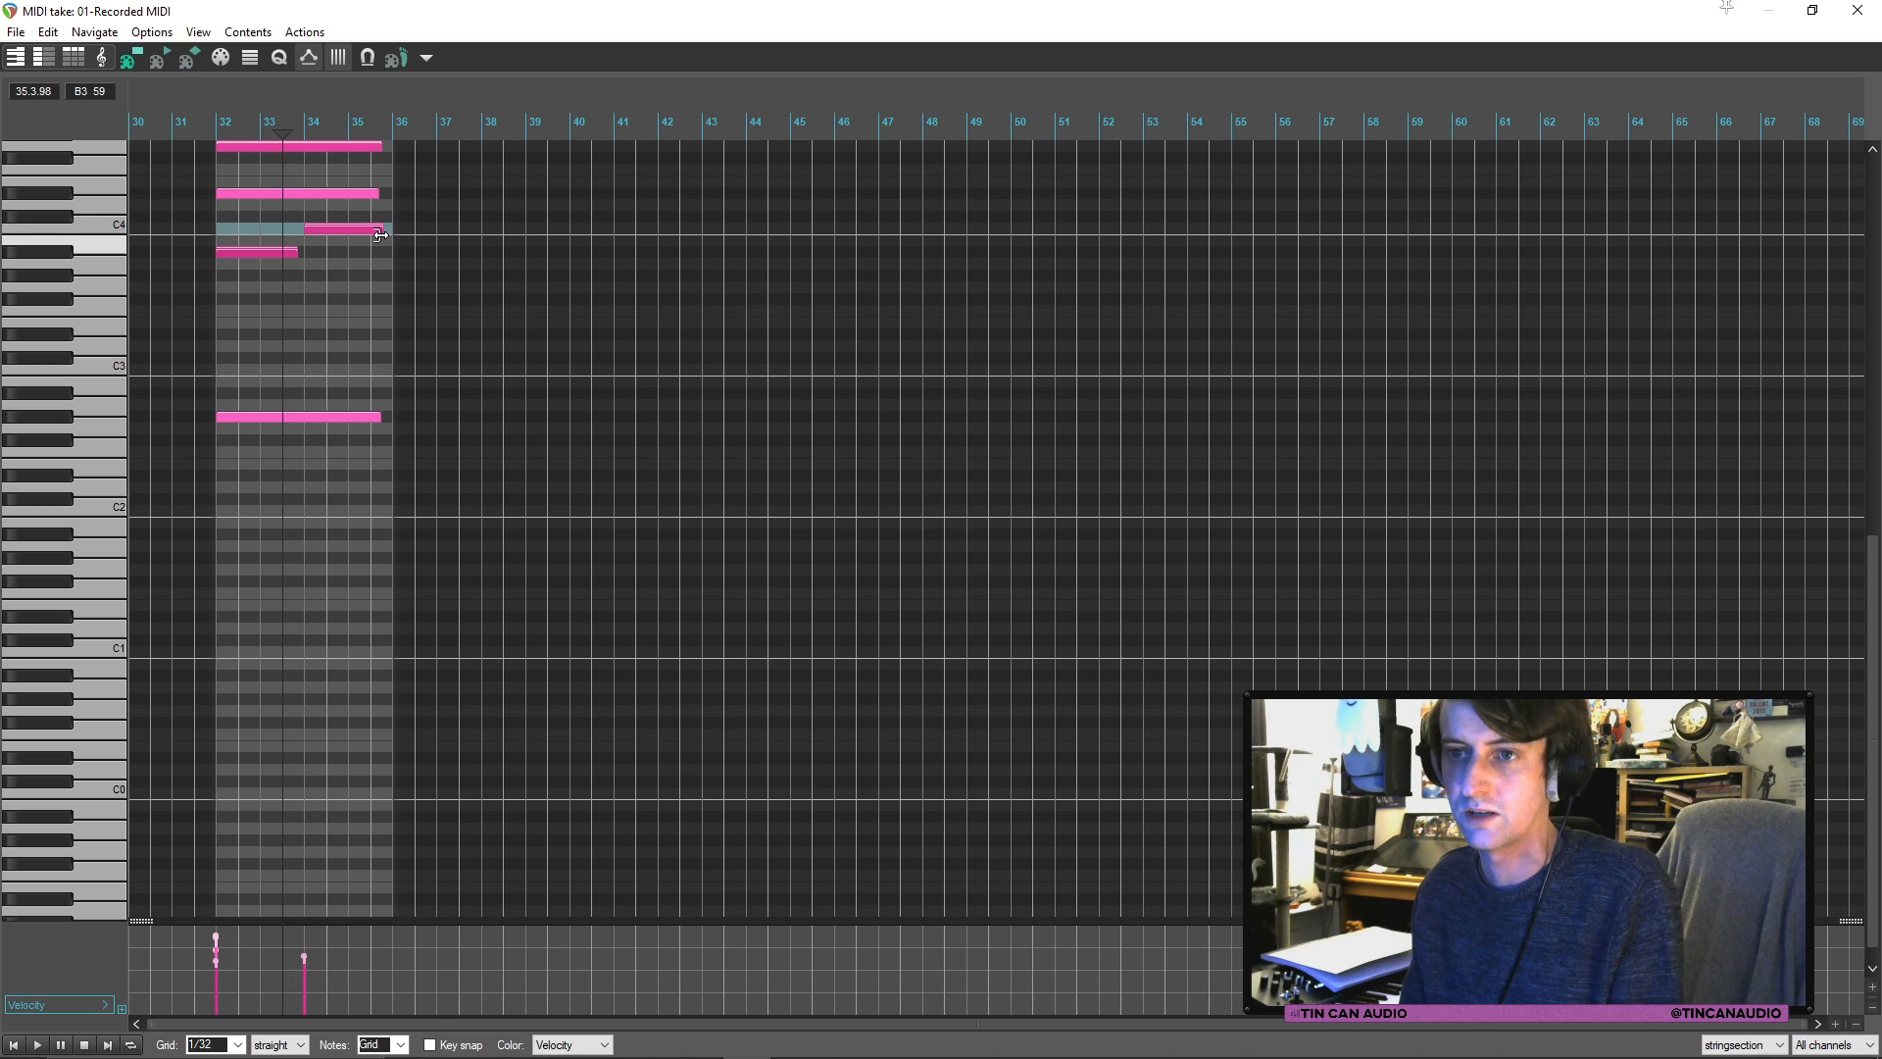
left_click(1856, 10)
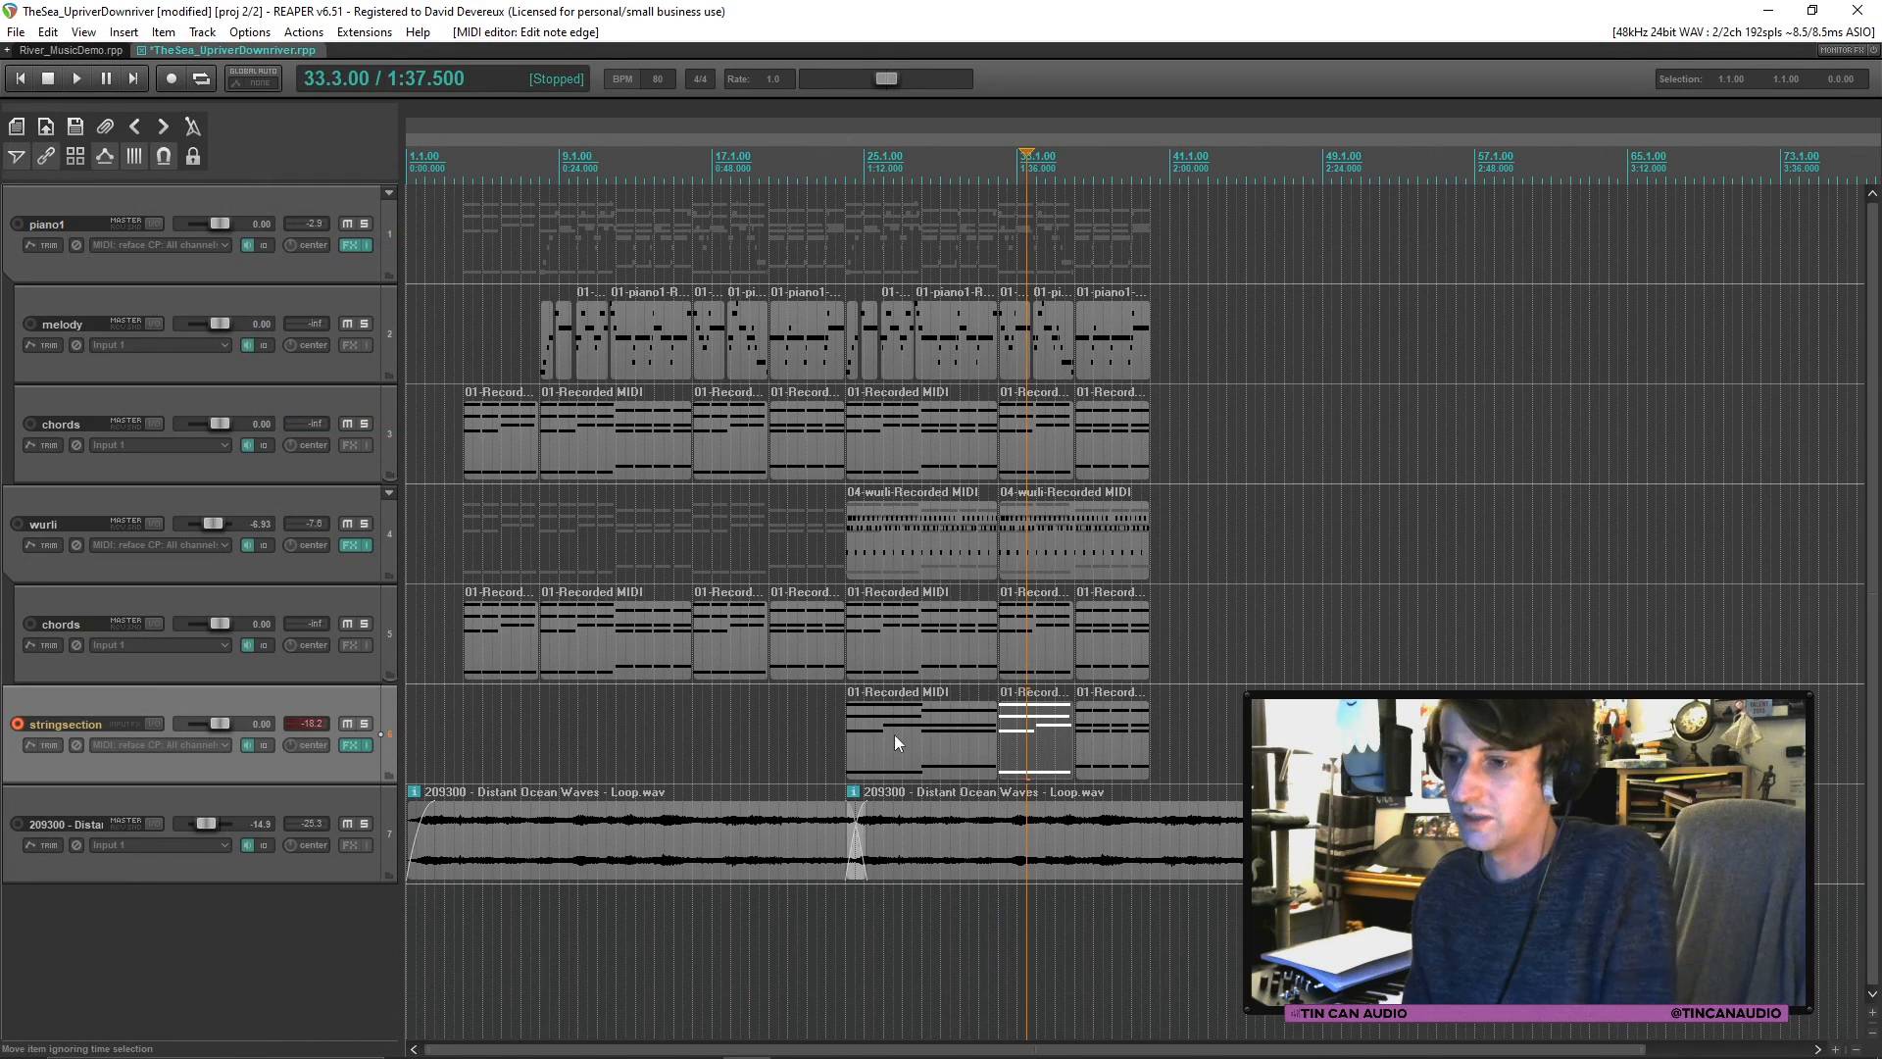
Step: Delete the repeated chords in bars 37 to 39 of the last stringsection MIDI item, keeping only the first chord
key("space")
double_click(1090, 737)
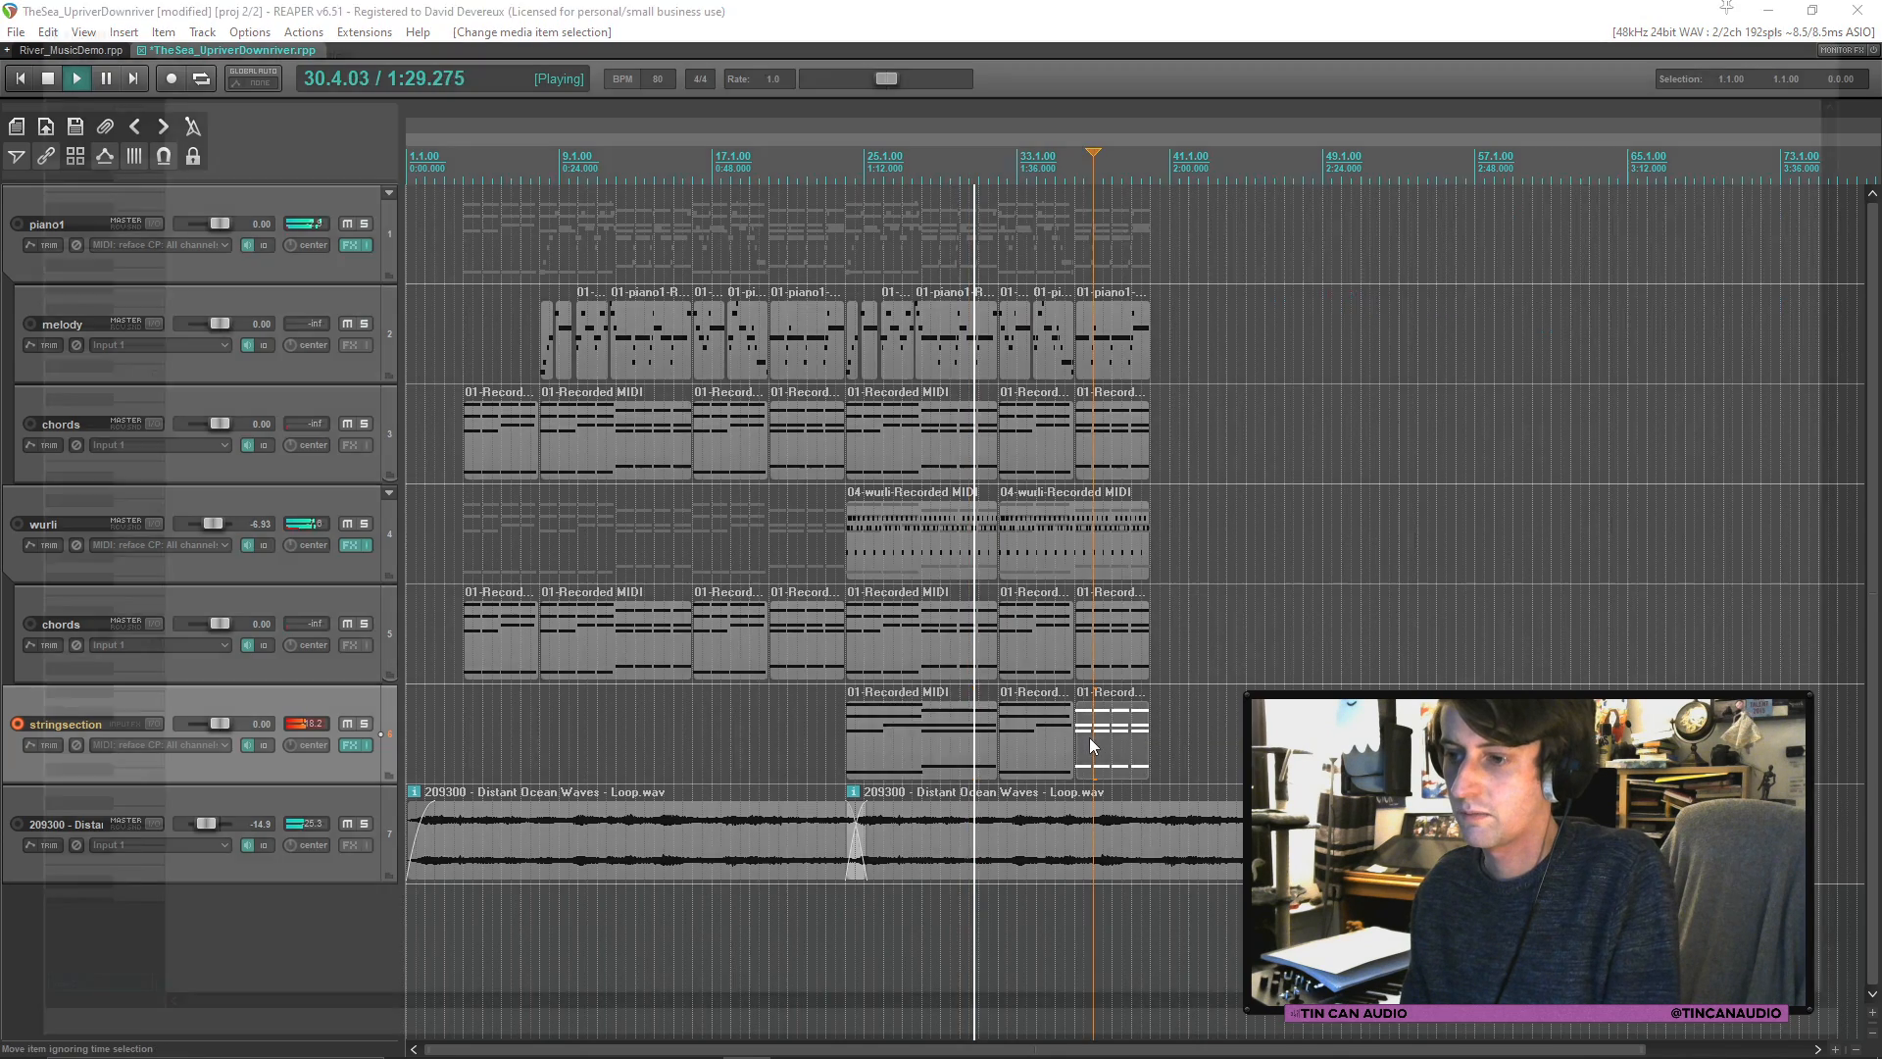
left_click(415, 171)
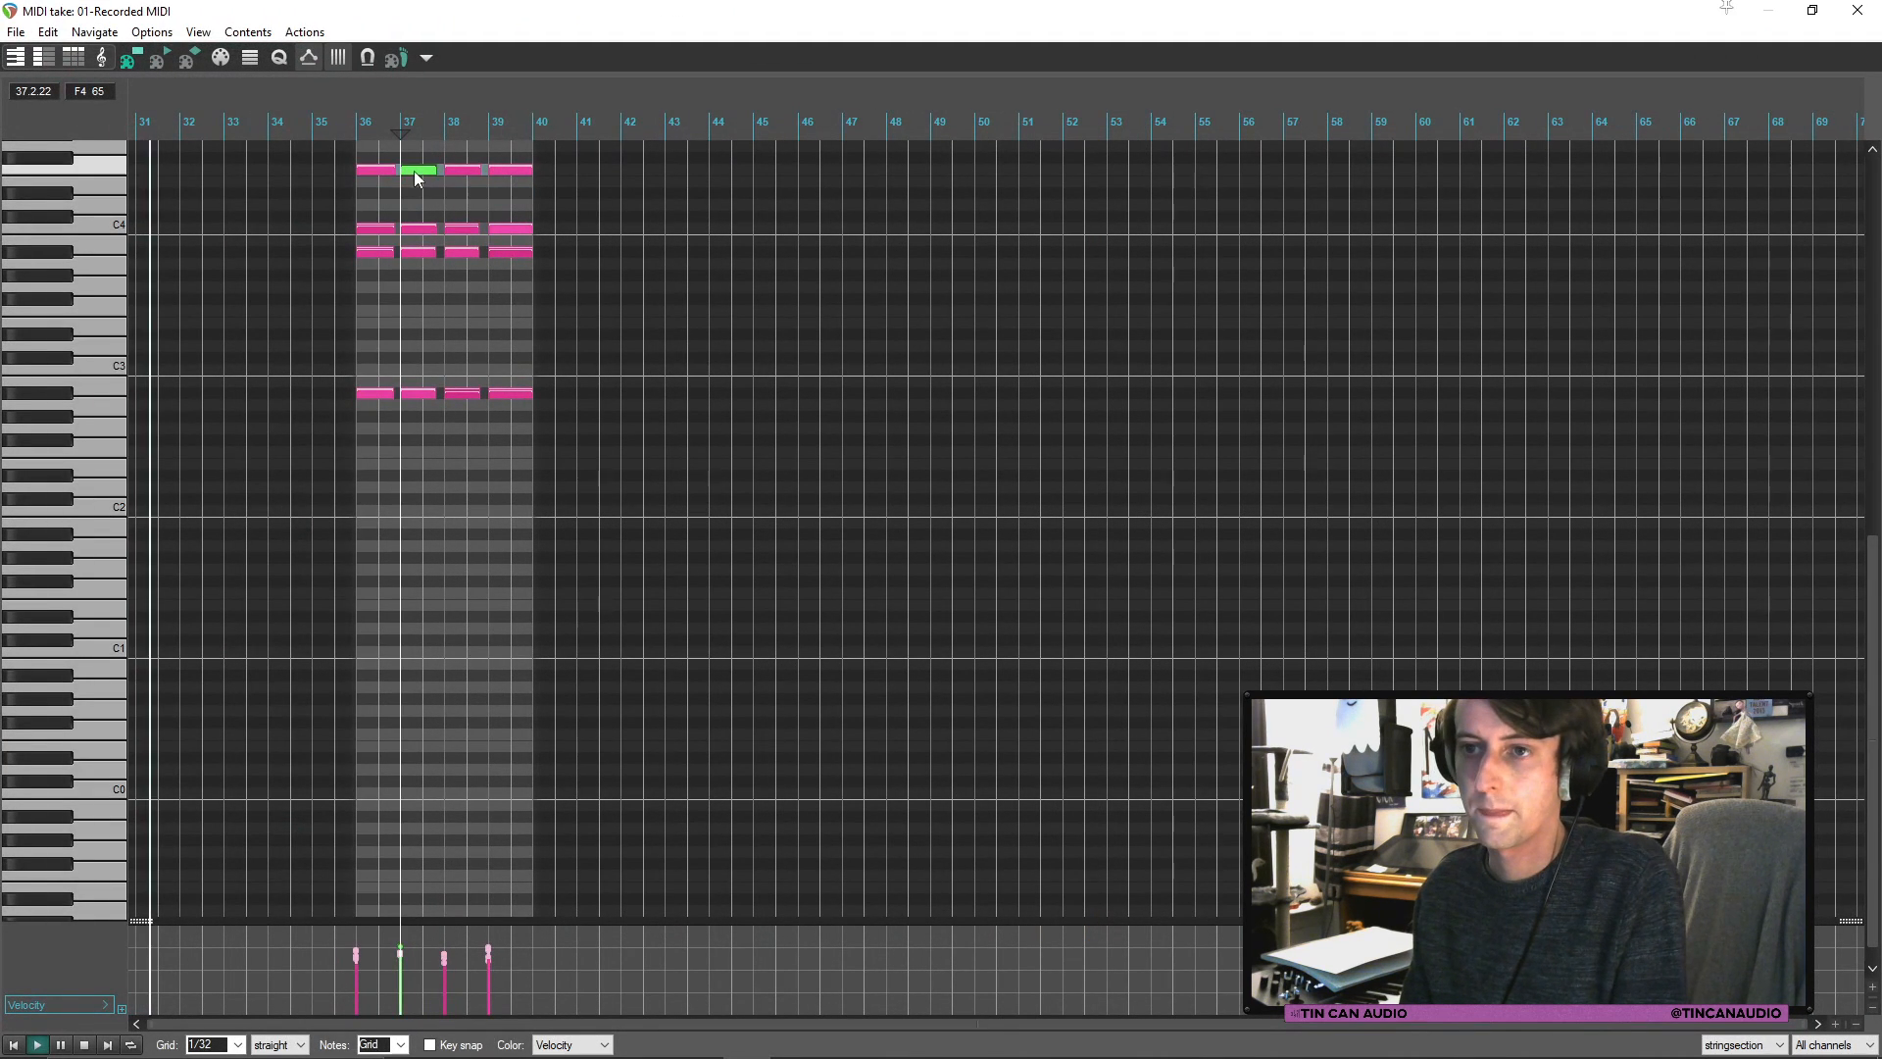
left_click(499, 396, "shift")
key("Delete")
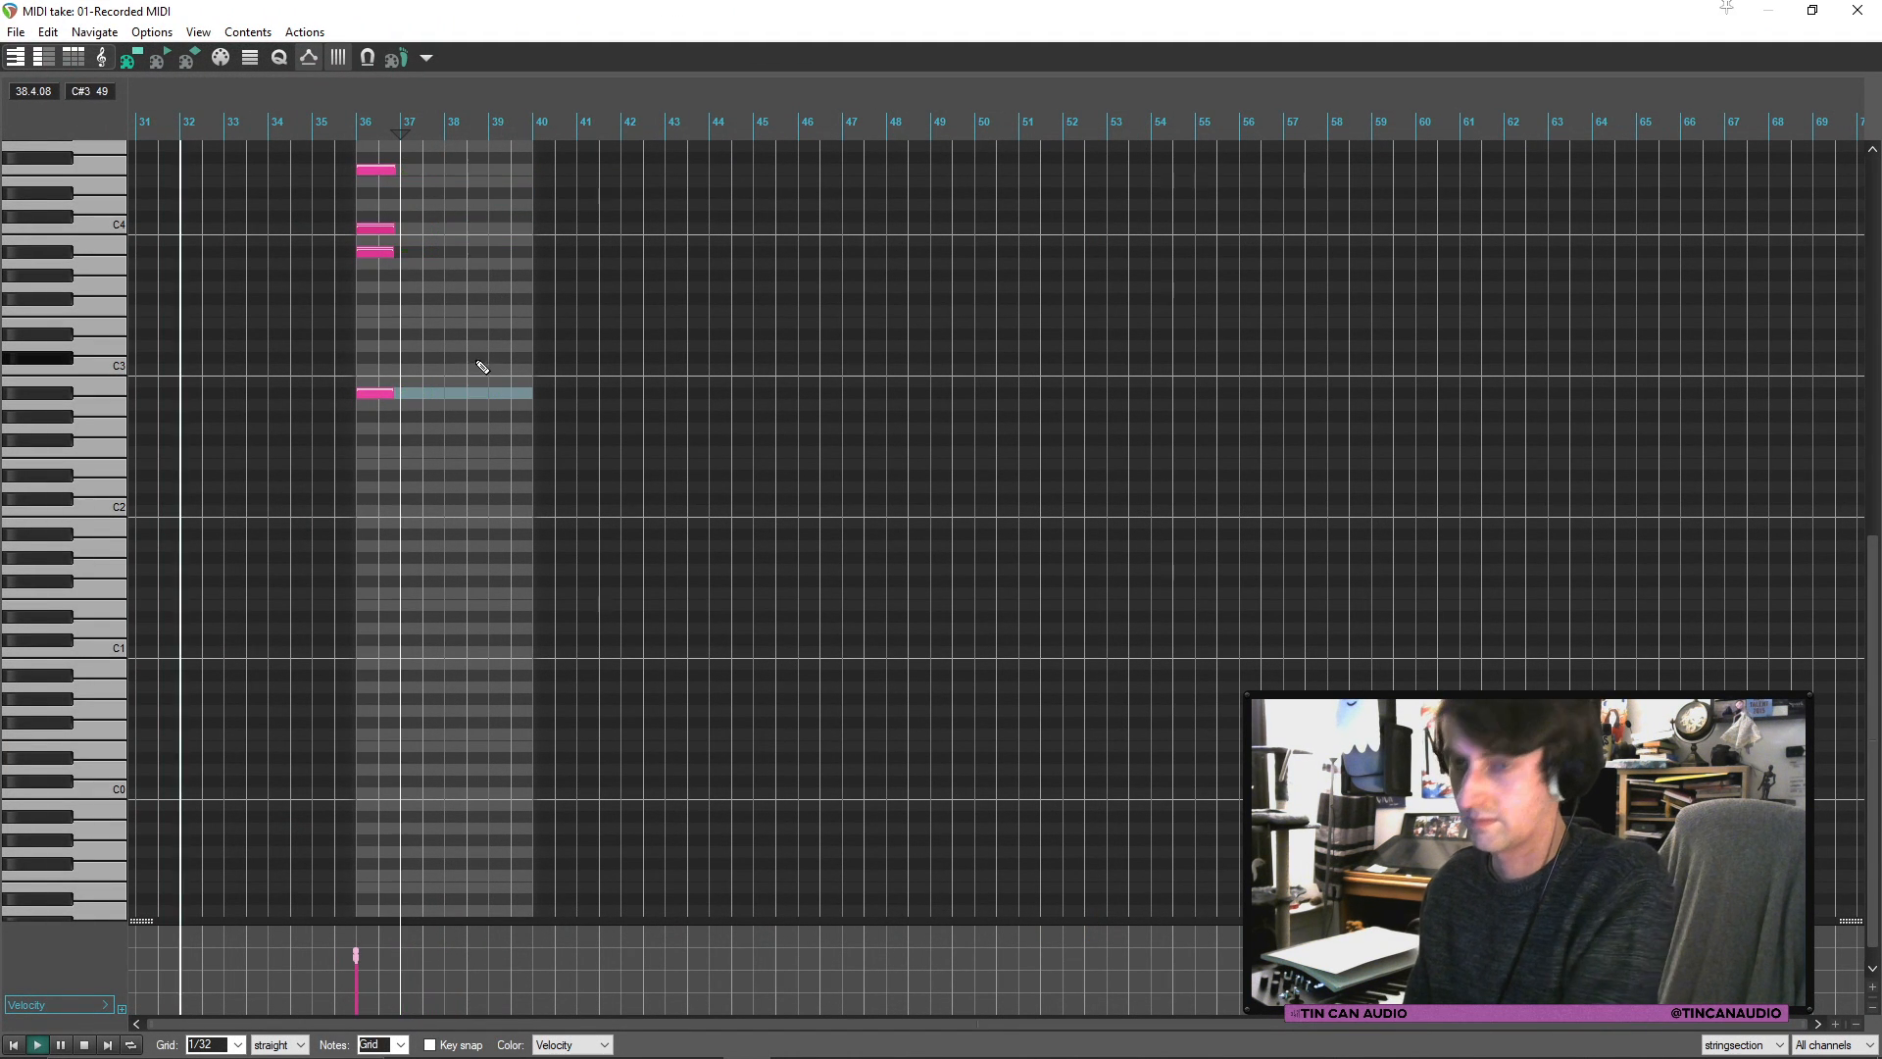
Step: Extend the four remaining chord notes to the end of the item at bar 40 and close the MIDI editor
left_click(385, 178)
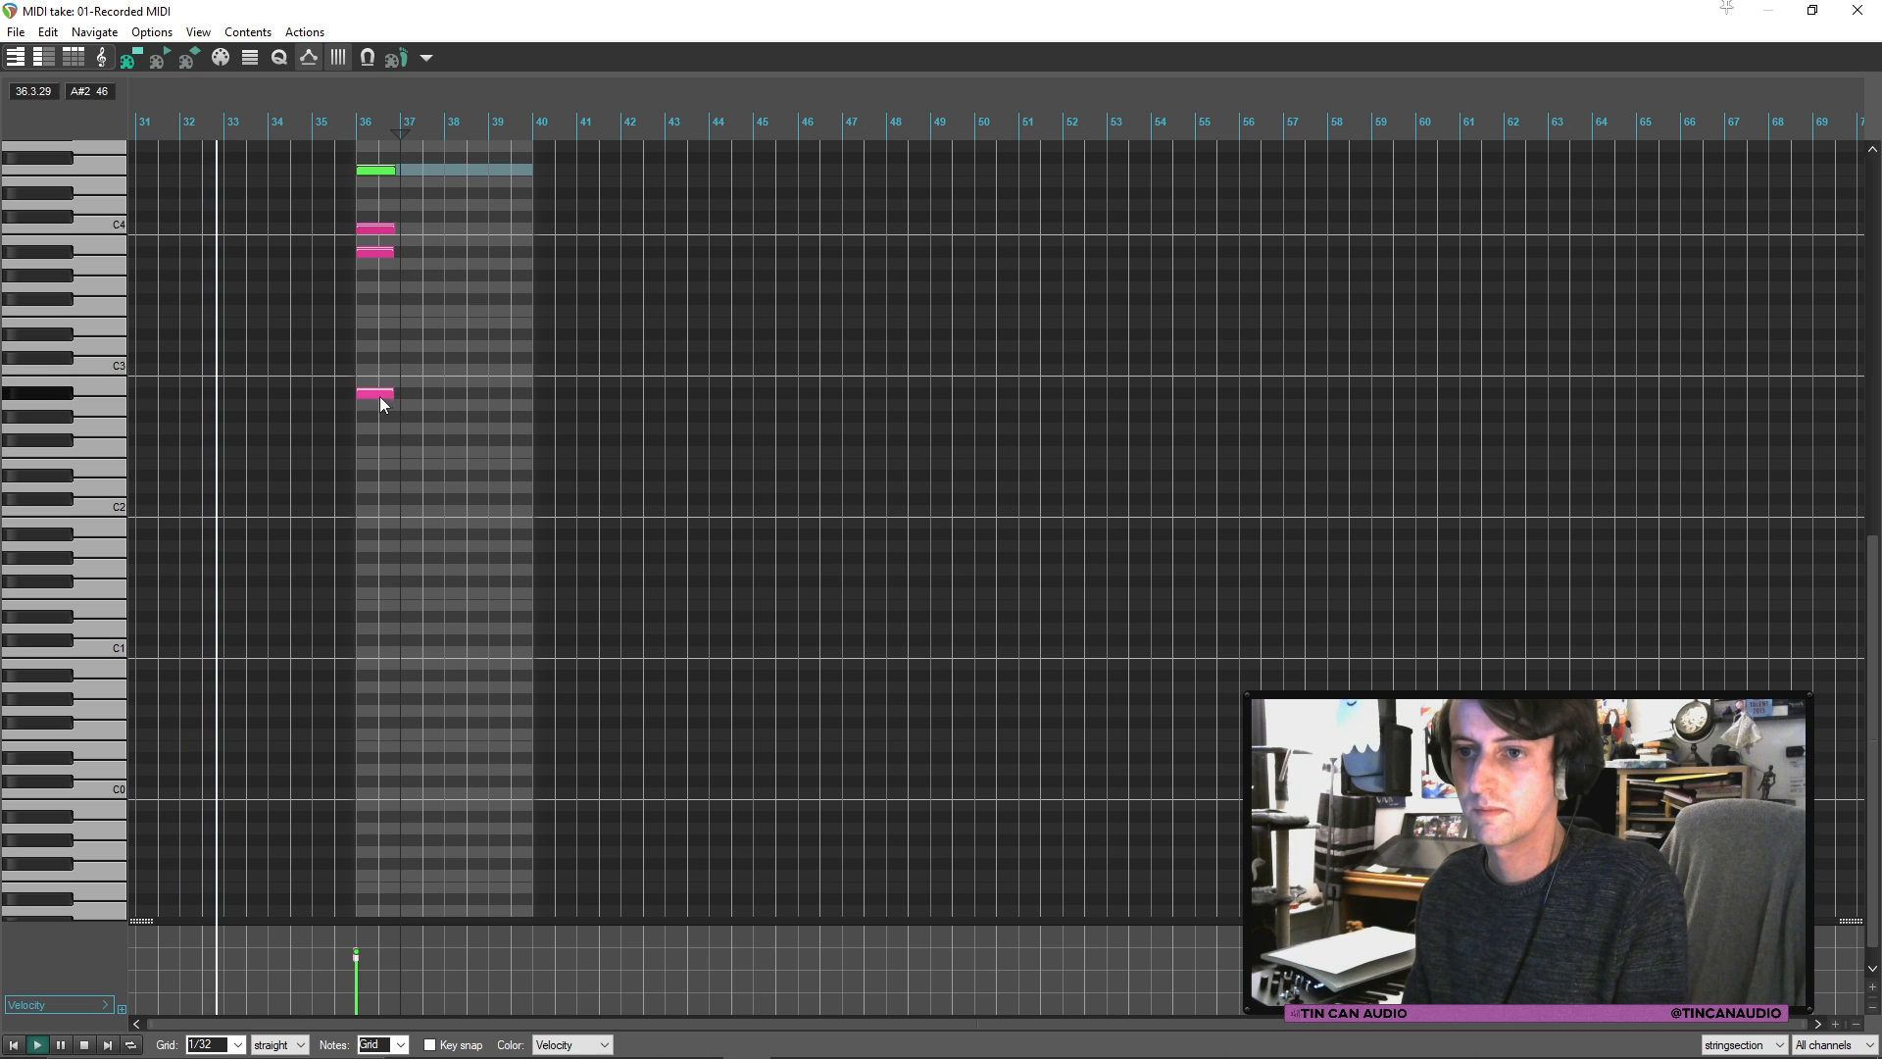
left_click(391, 396, "shift")
left_click_drag(391, 395, 508, 399)
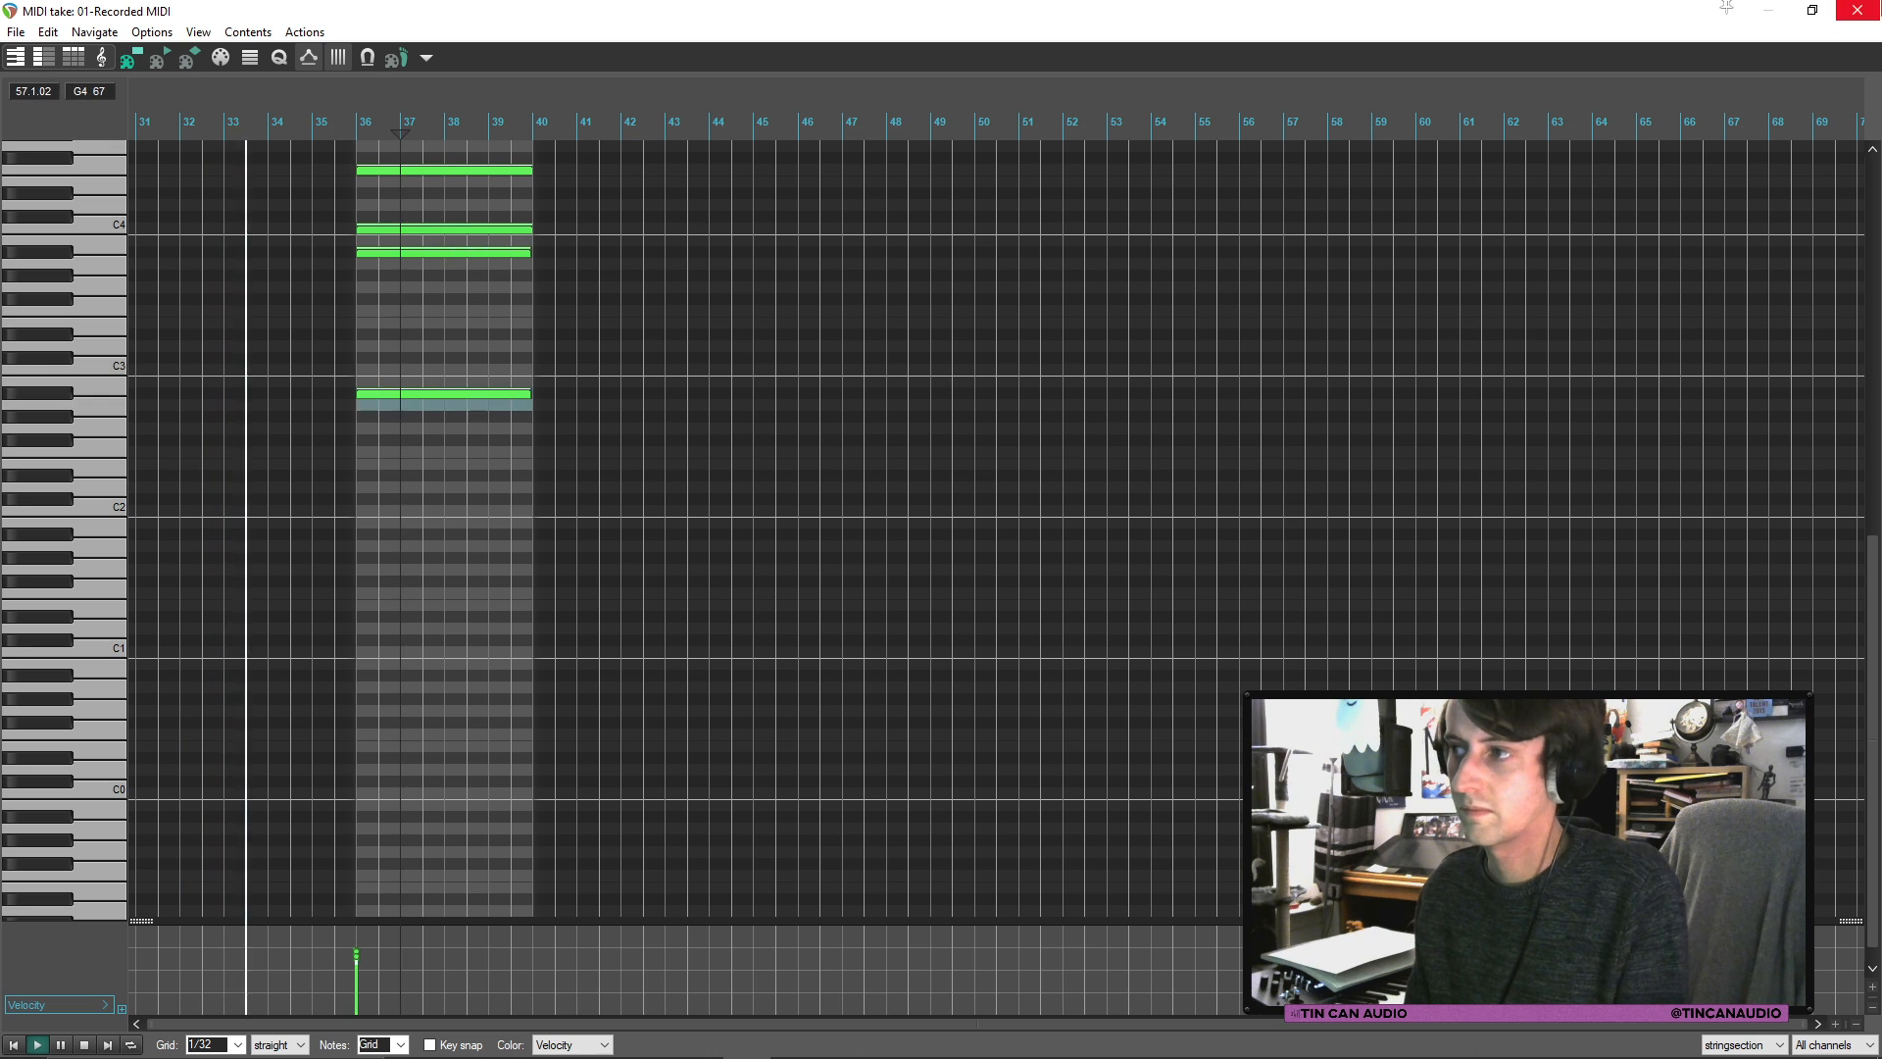
left_click(1856, 10)
Step: Save the project and disarm recording on the stringsection track
left_click(1044, 737)
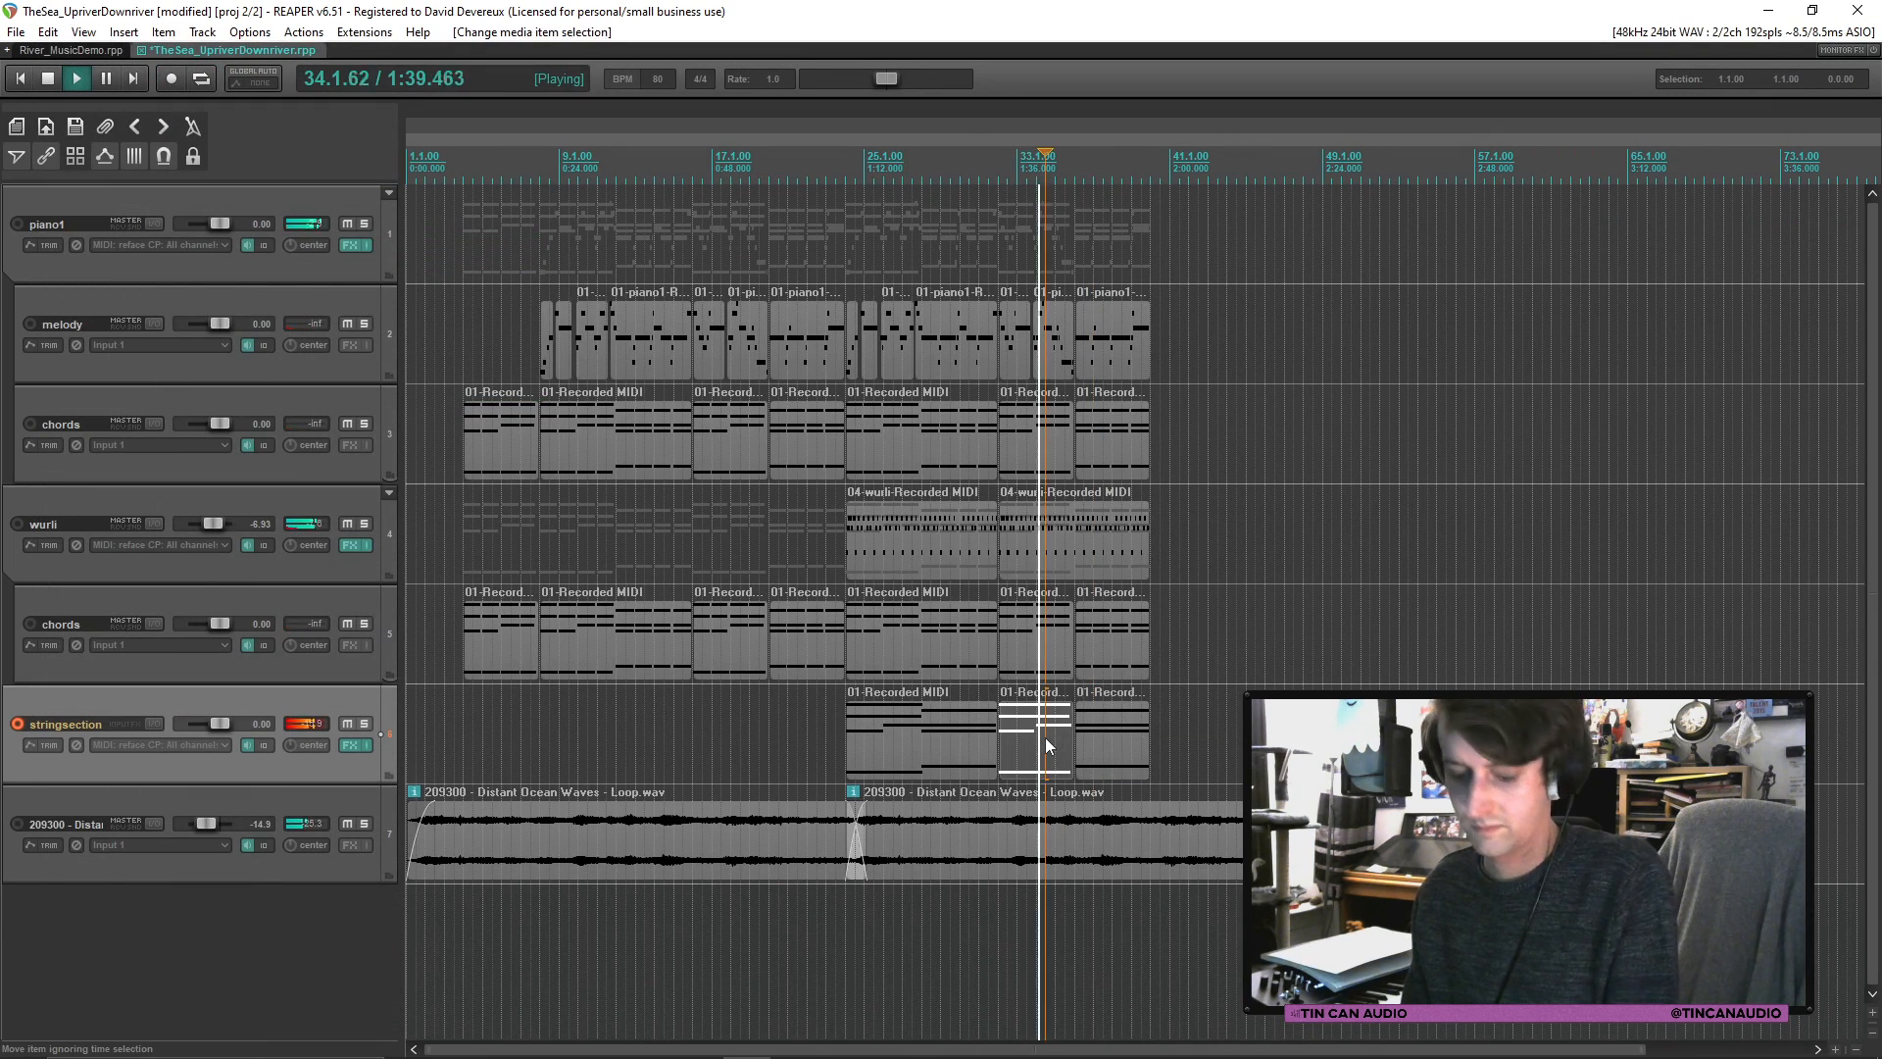
key("ctrl+s")
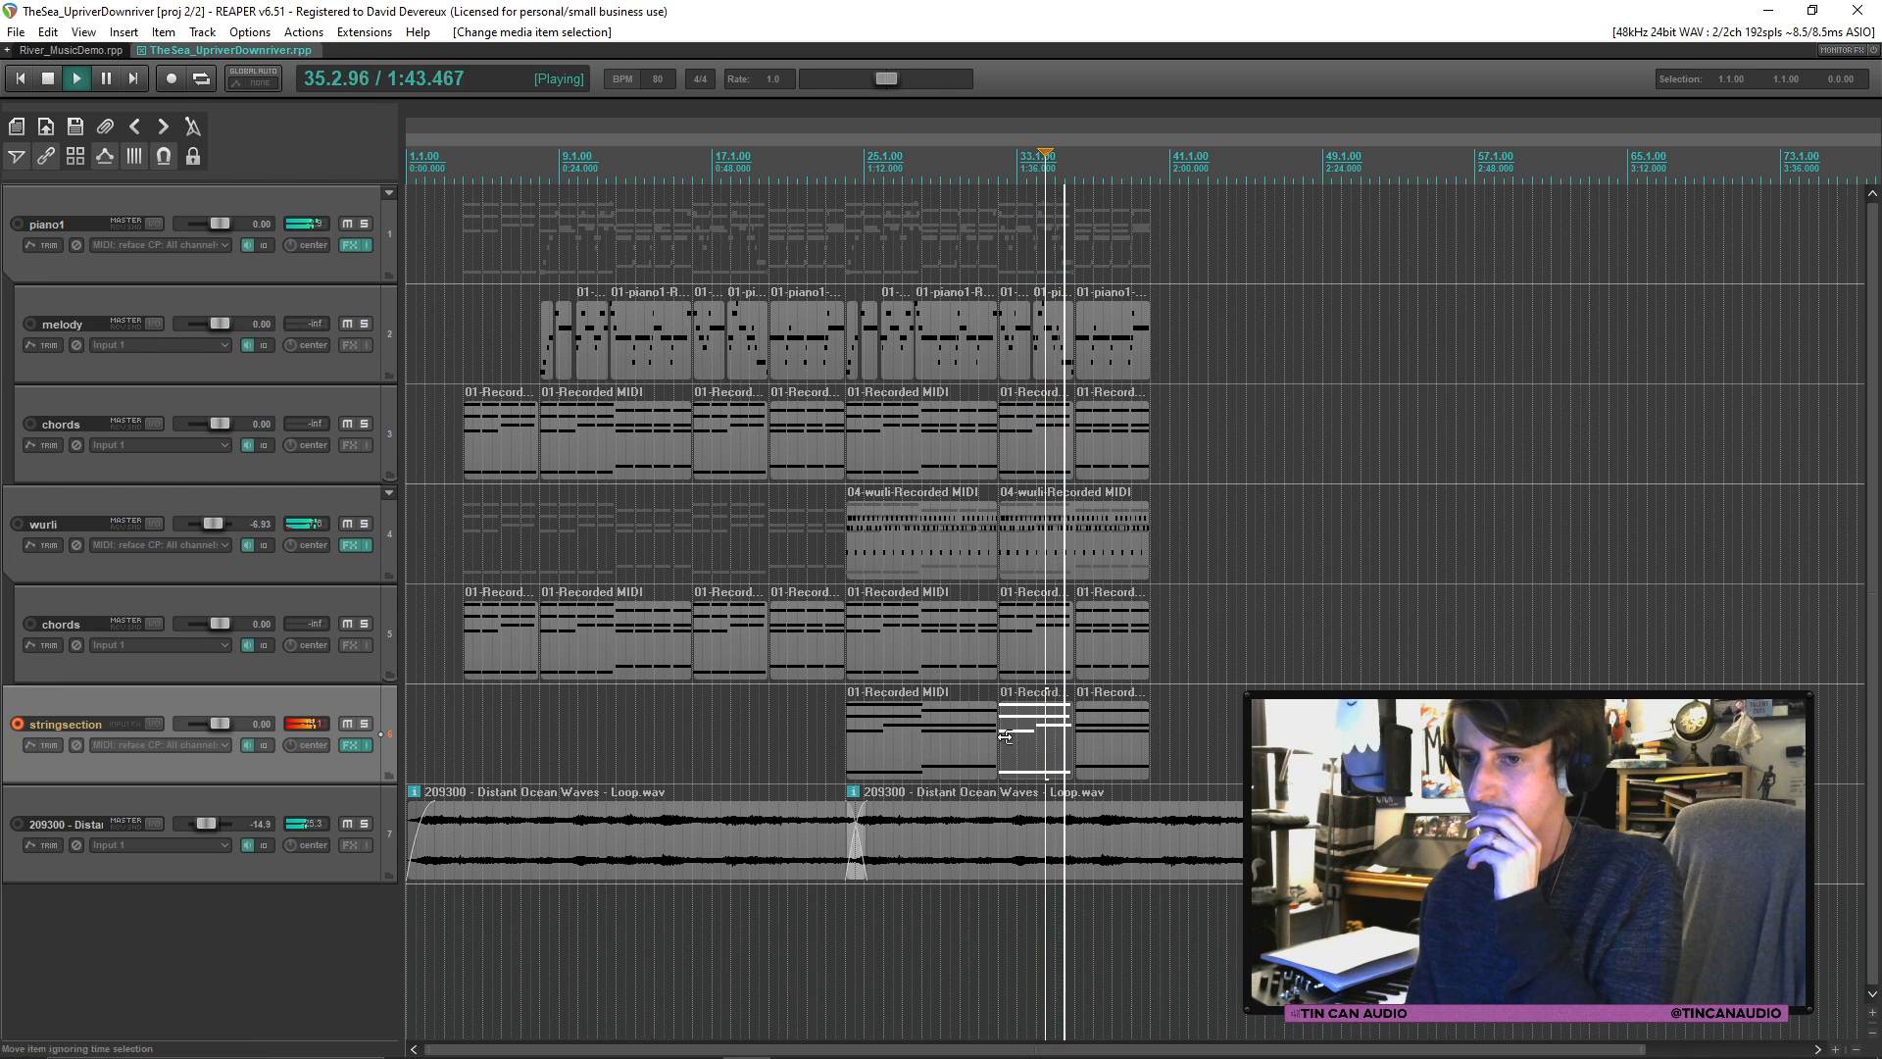
left_click(18, 724)
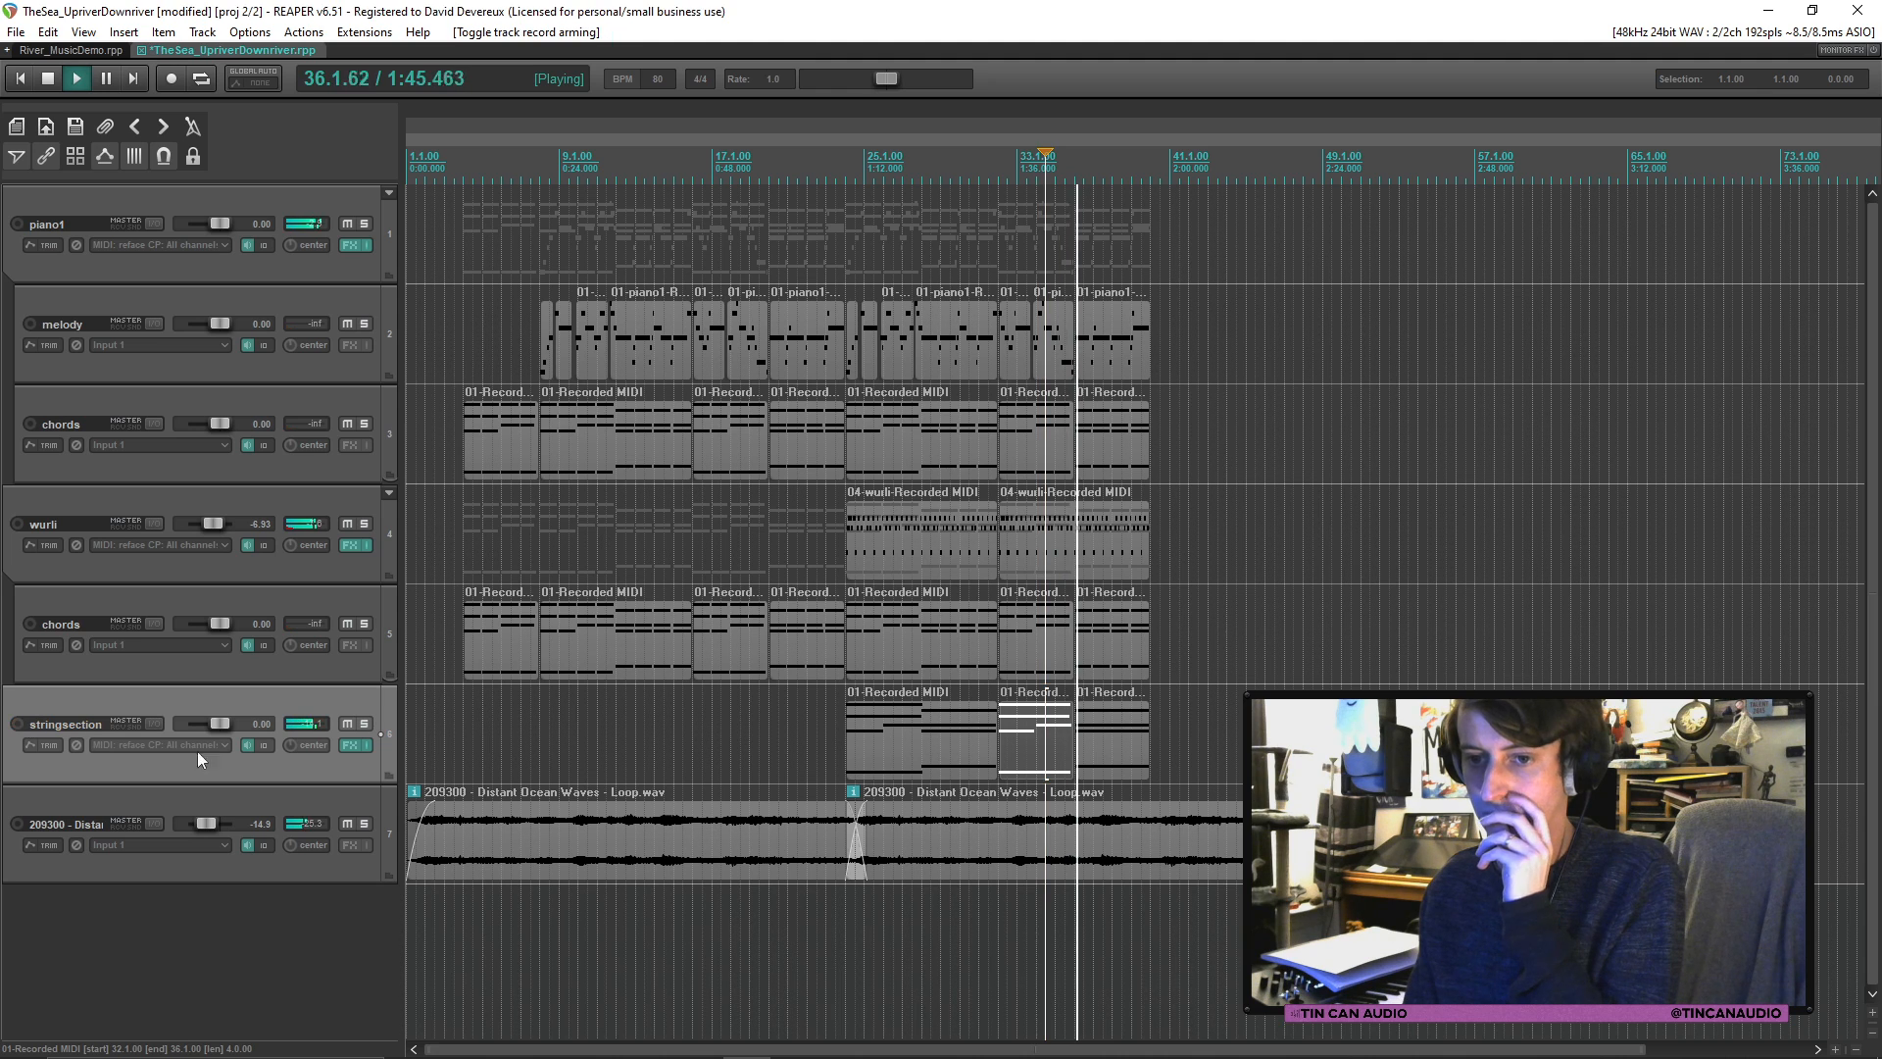
Step: Solo the stringsection track and transpose all notes in its first MIDI item by -12 semitones
left_click(366, 726)
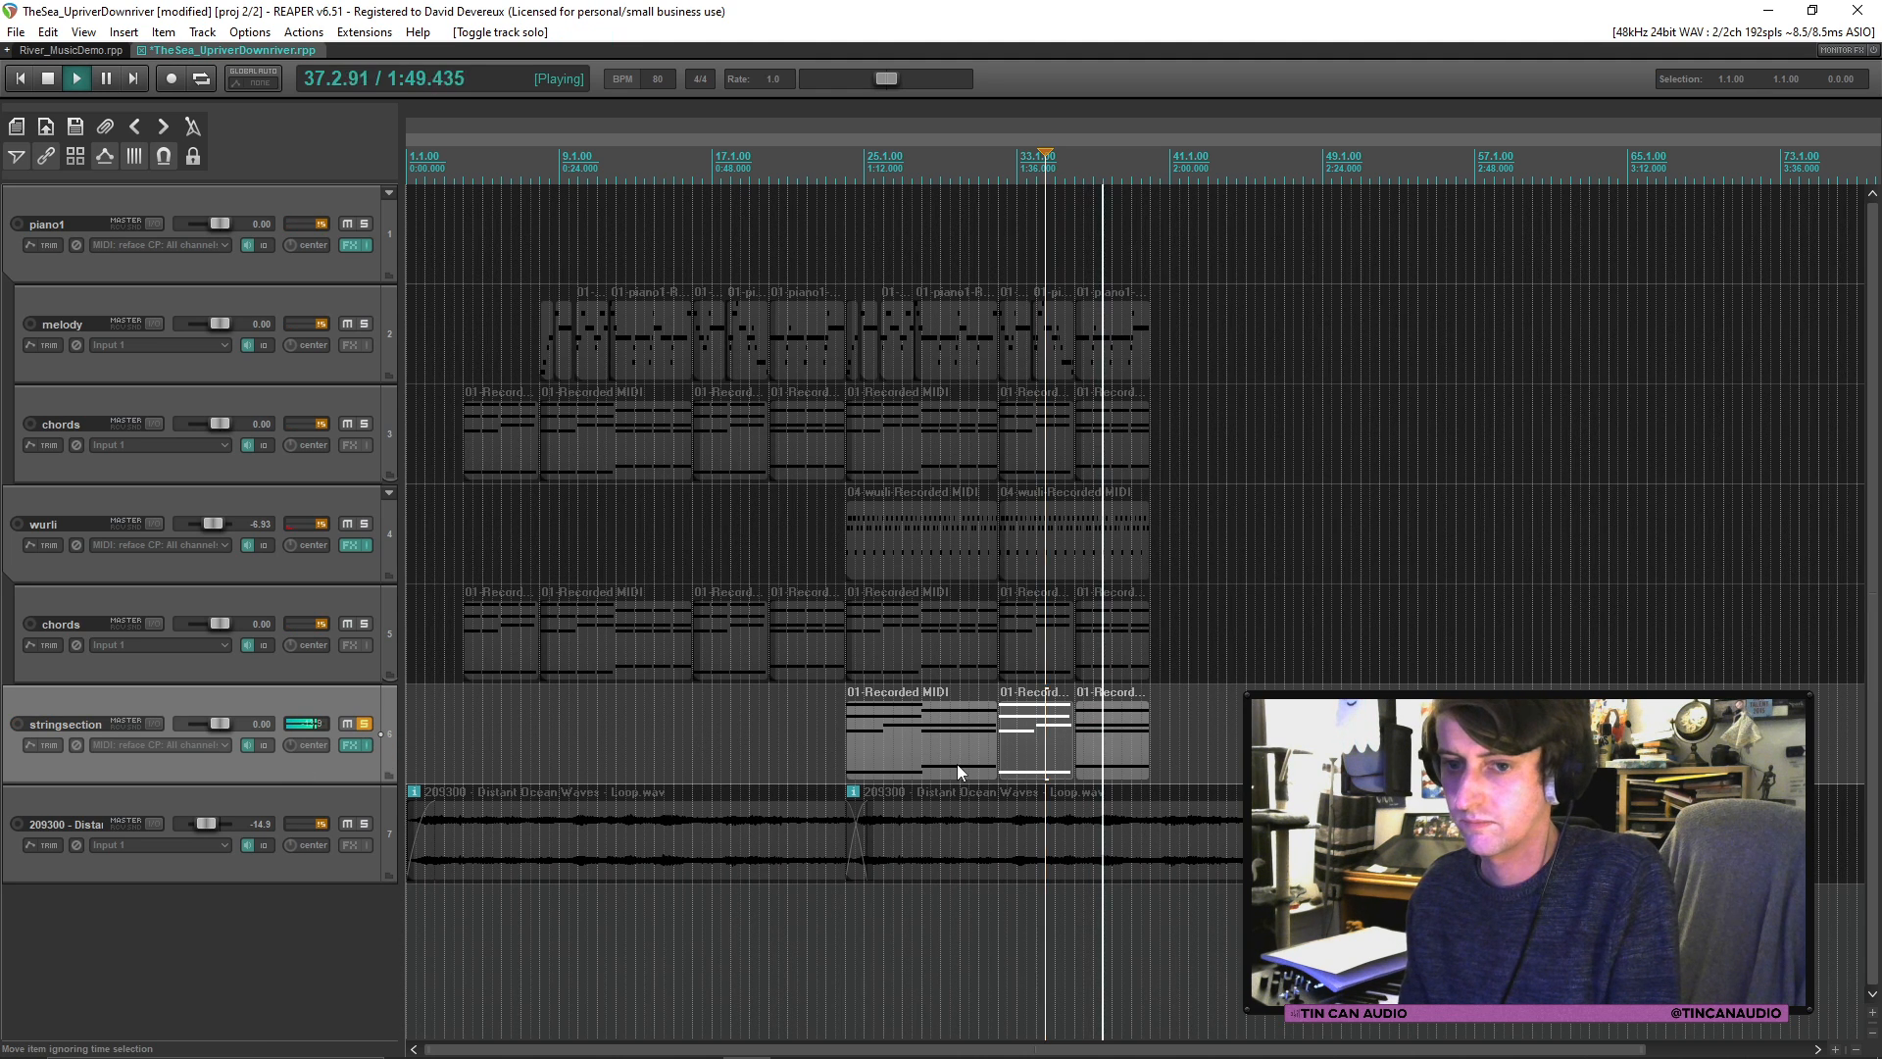
key("space")
double_click(907, 749)
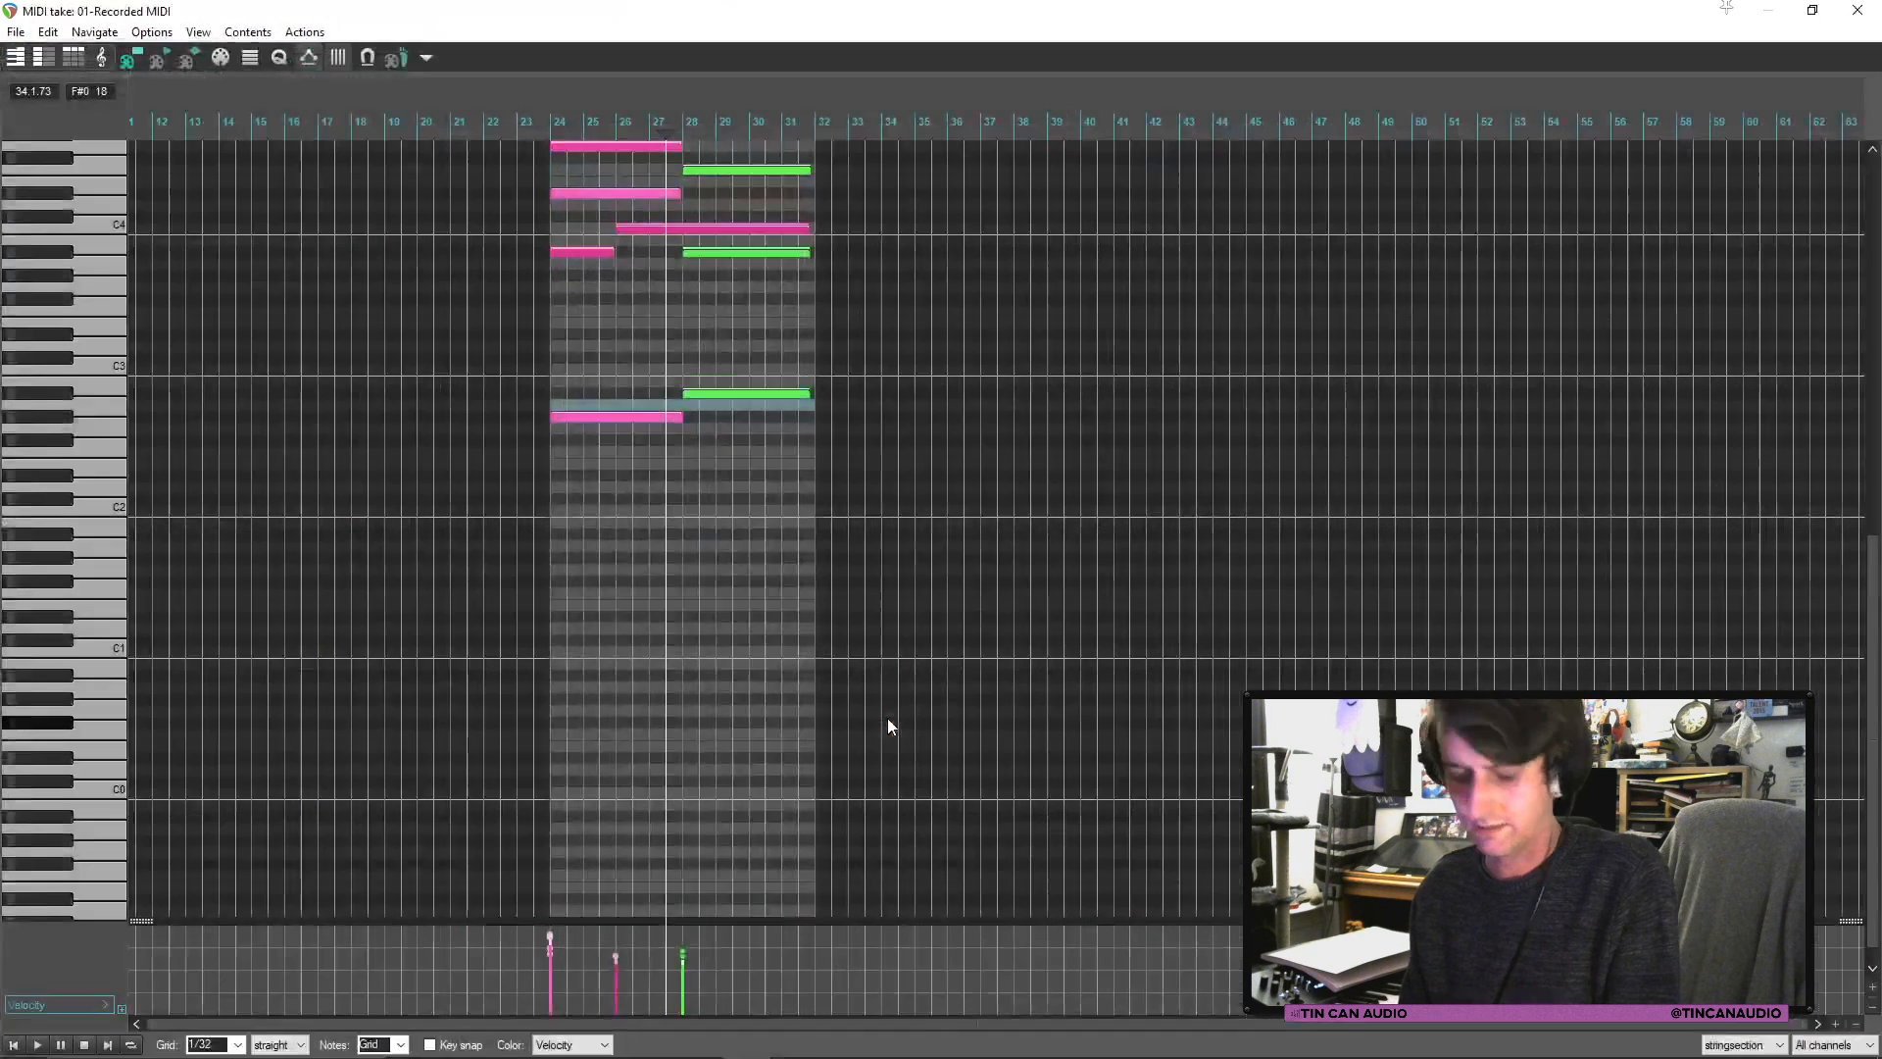
key("ctrl+t")
type("-12")
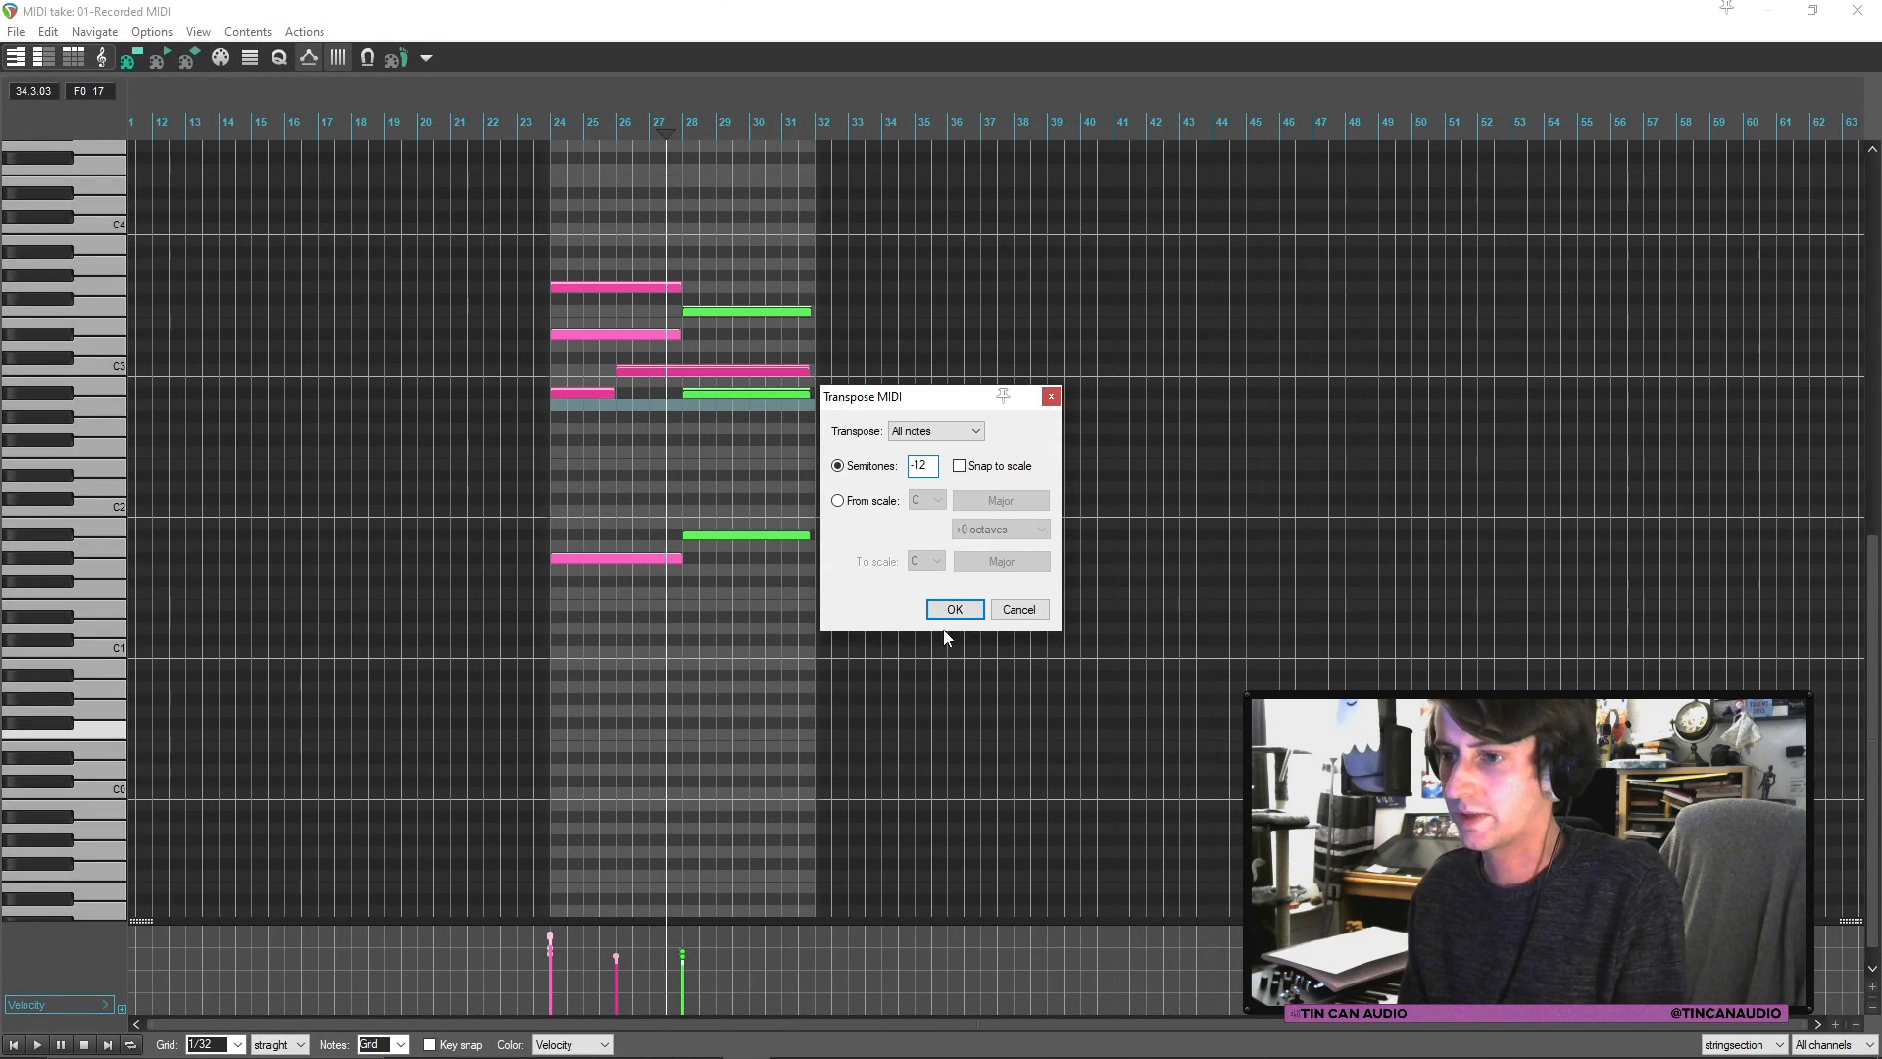
left_click(959, 608)
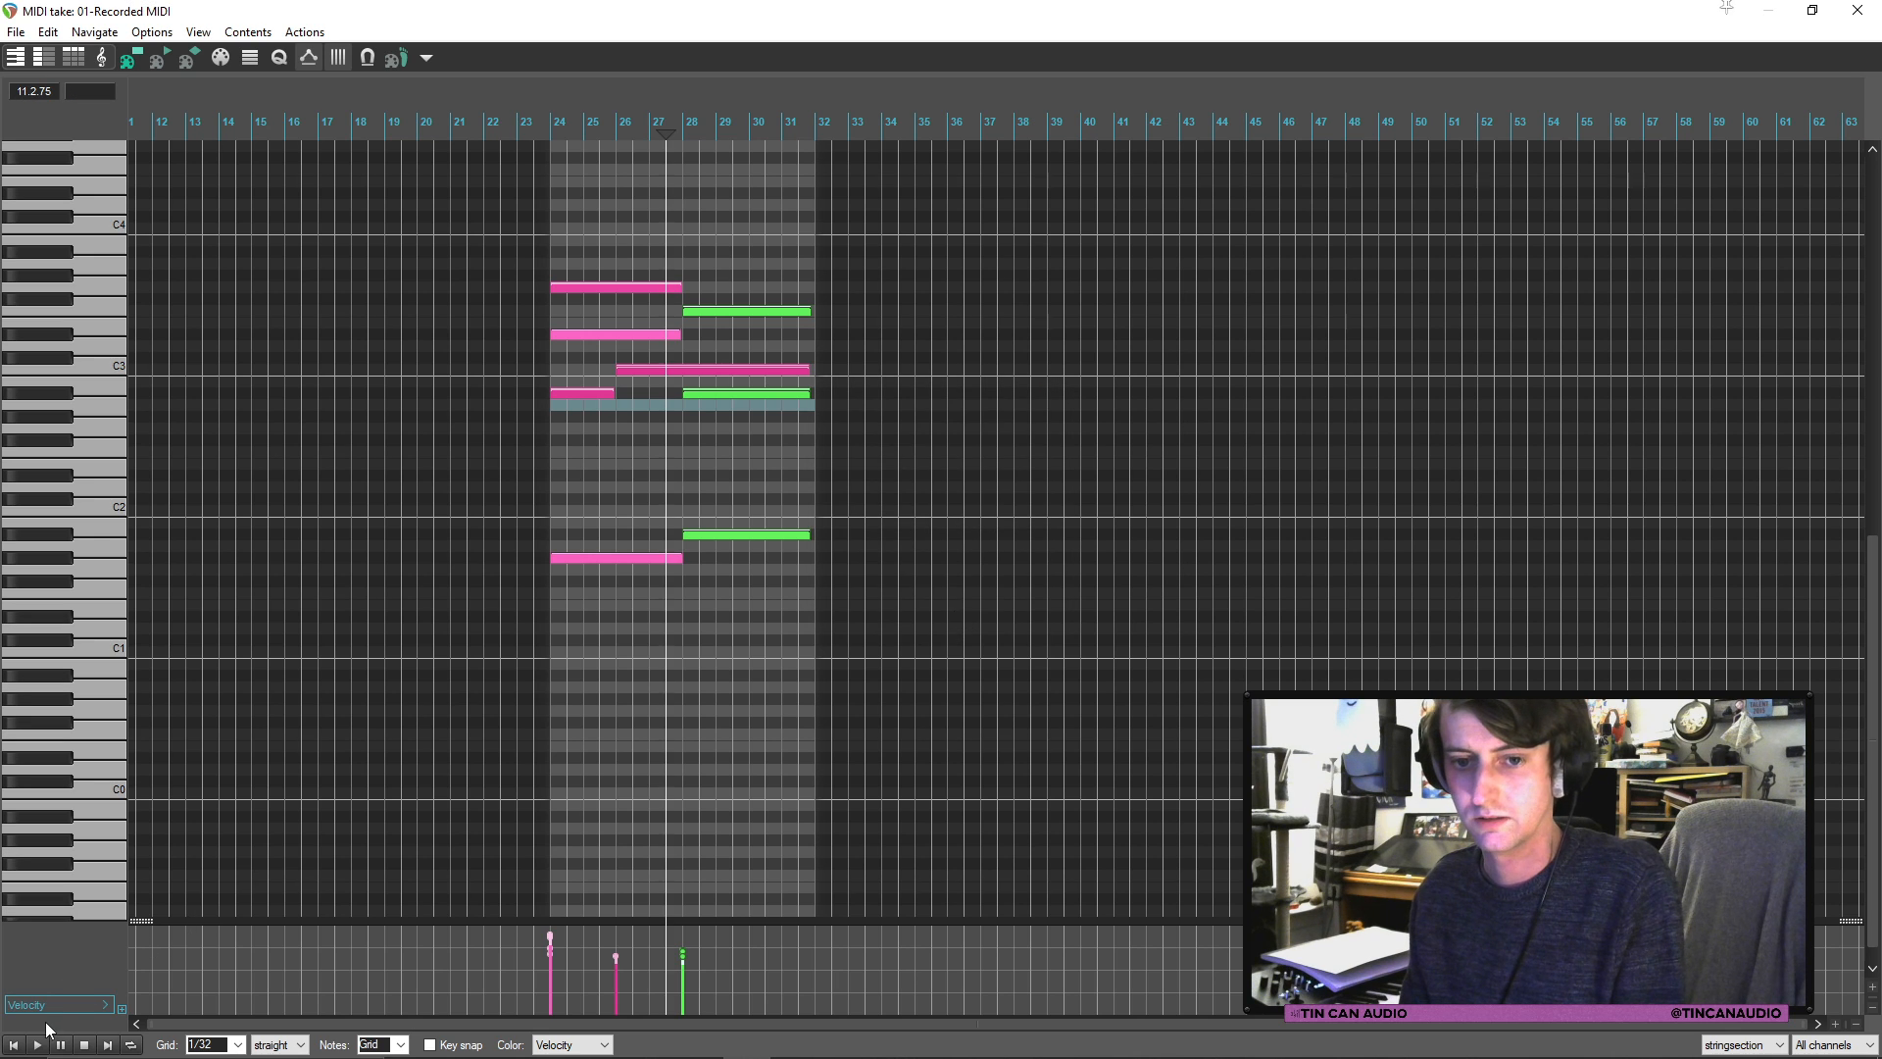
Step: Audition the transposed strings from bar 24, first soloed and again with the full mix
left_click(15, 1045)
key("space")
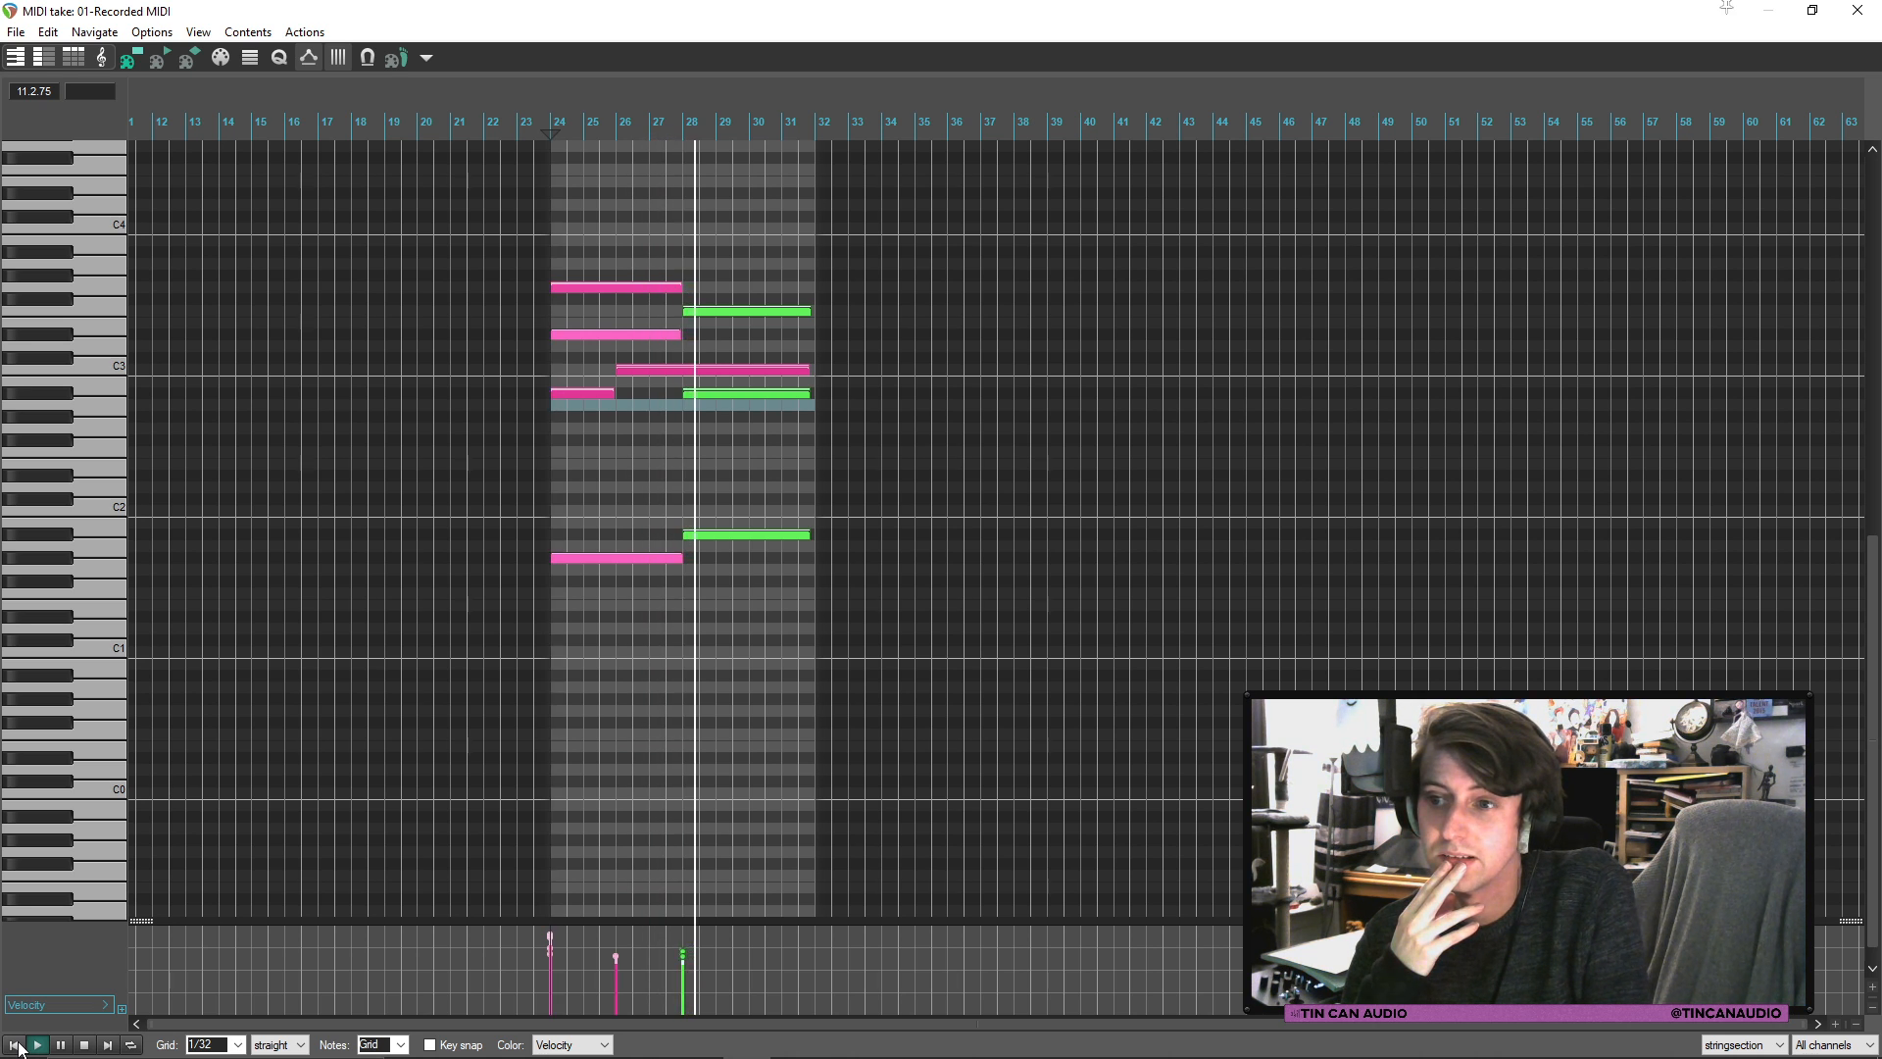
key("space")
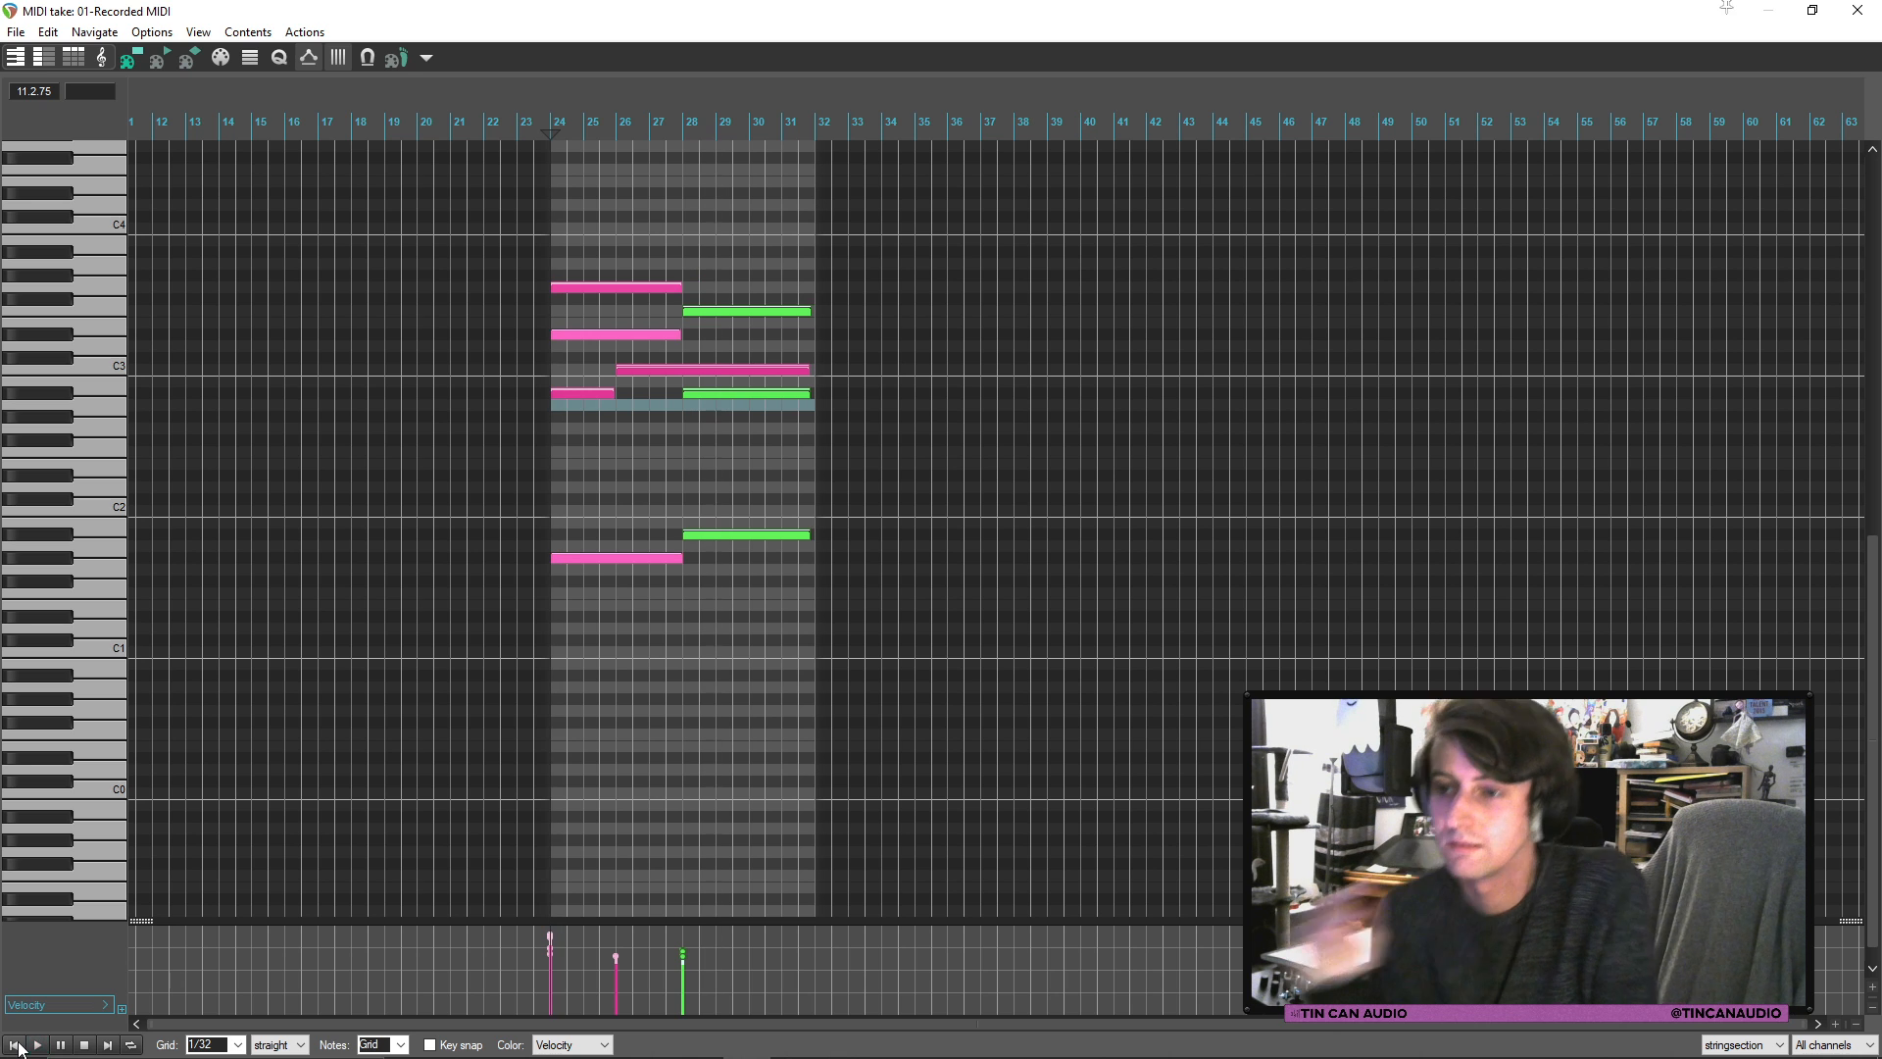
left_click(1859, 9)
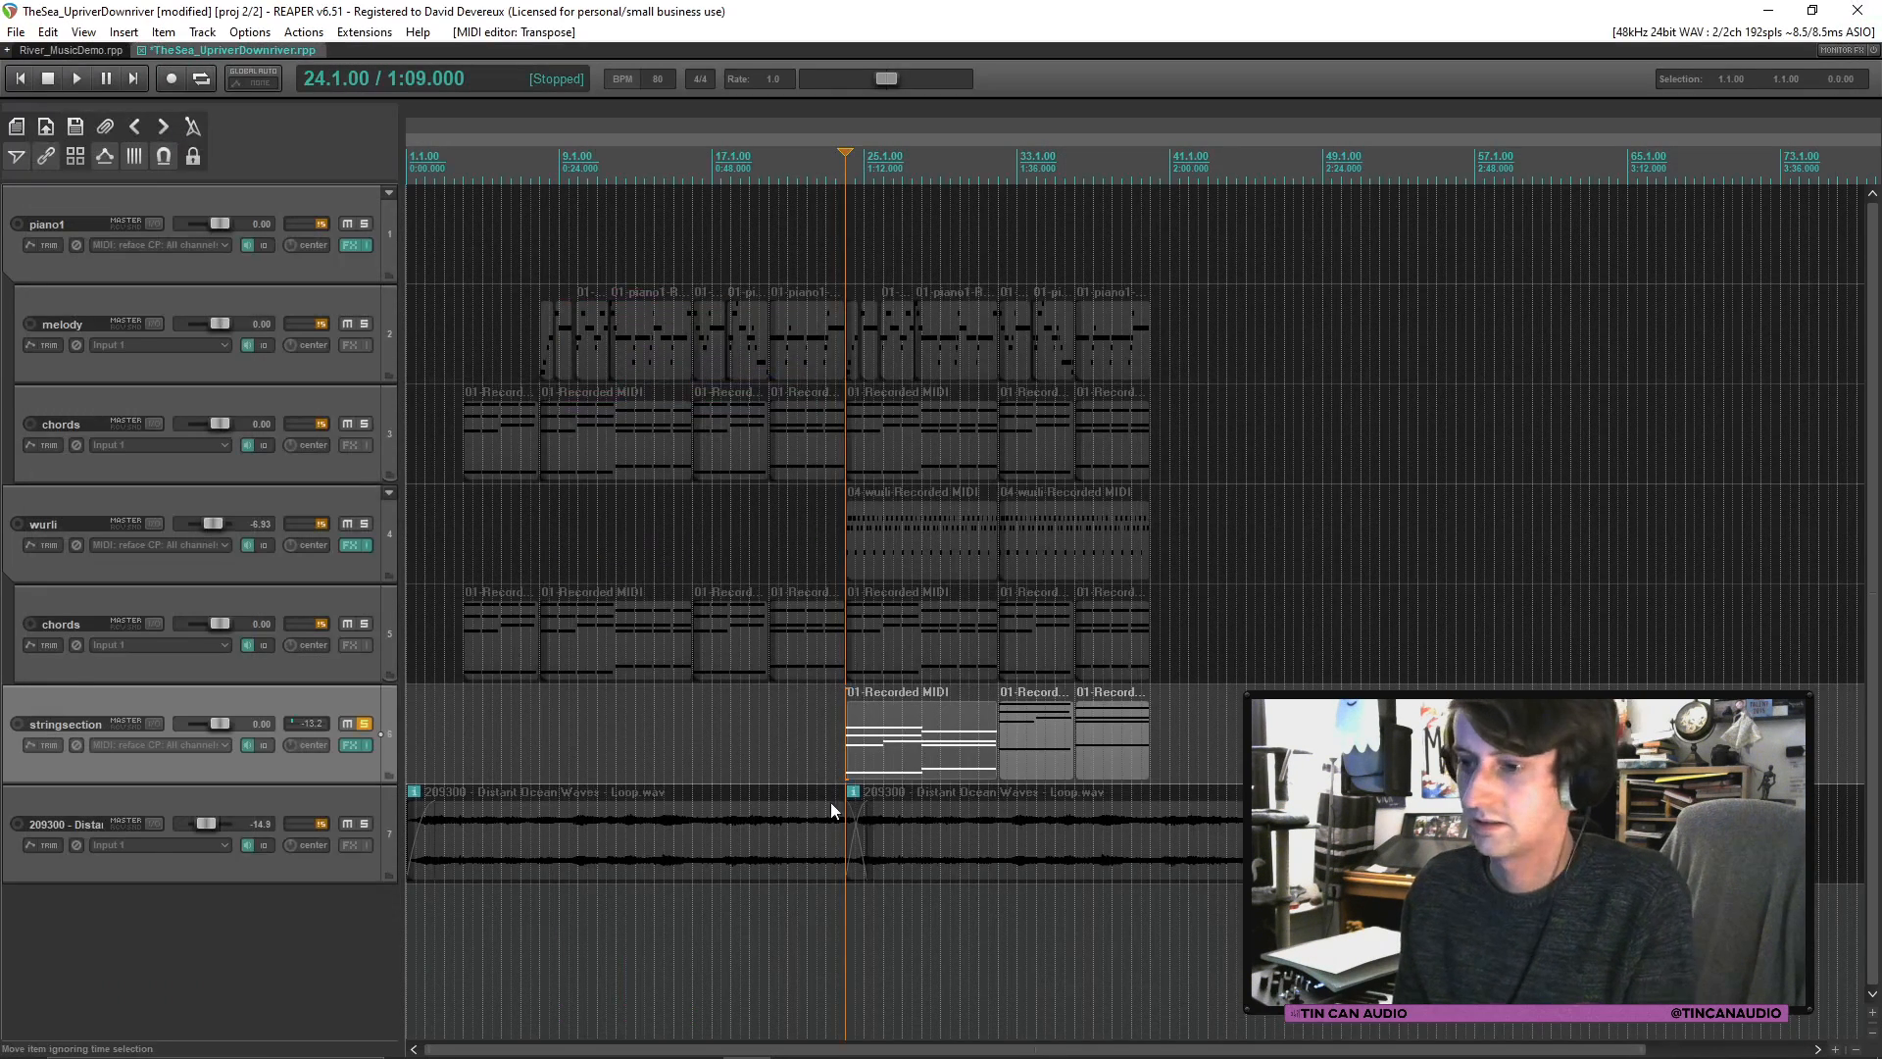
left_click(363, 723)
key("space")
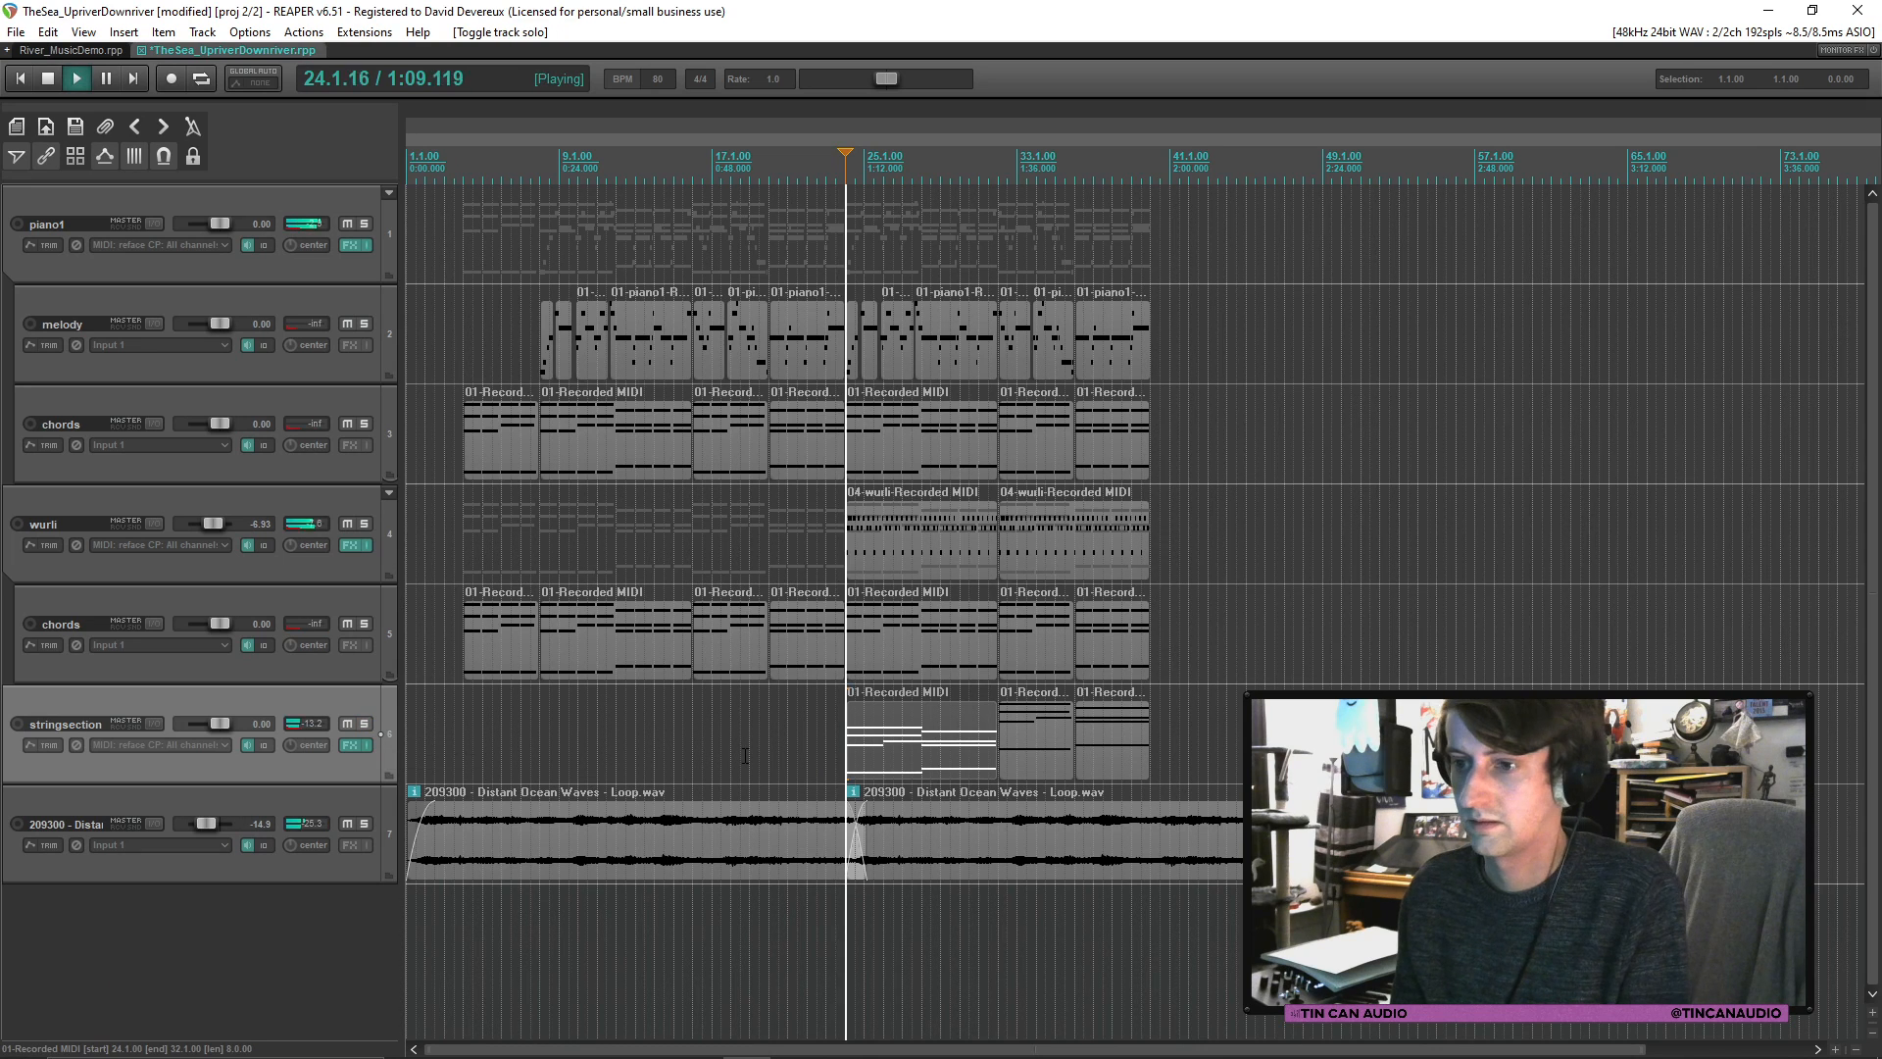
key("space")
Step: Undo the octave transposition of the first stringsection item
left_click(900, 755)
key("ctrl+z")
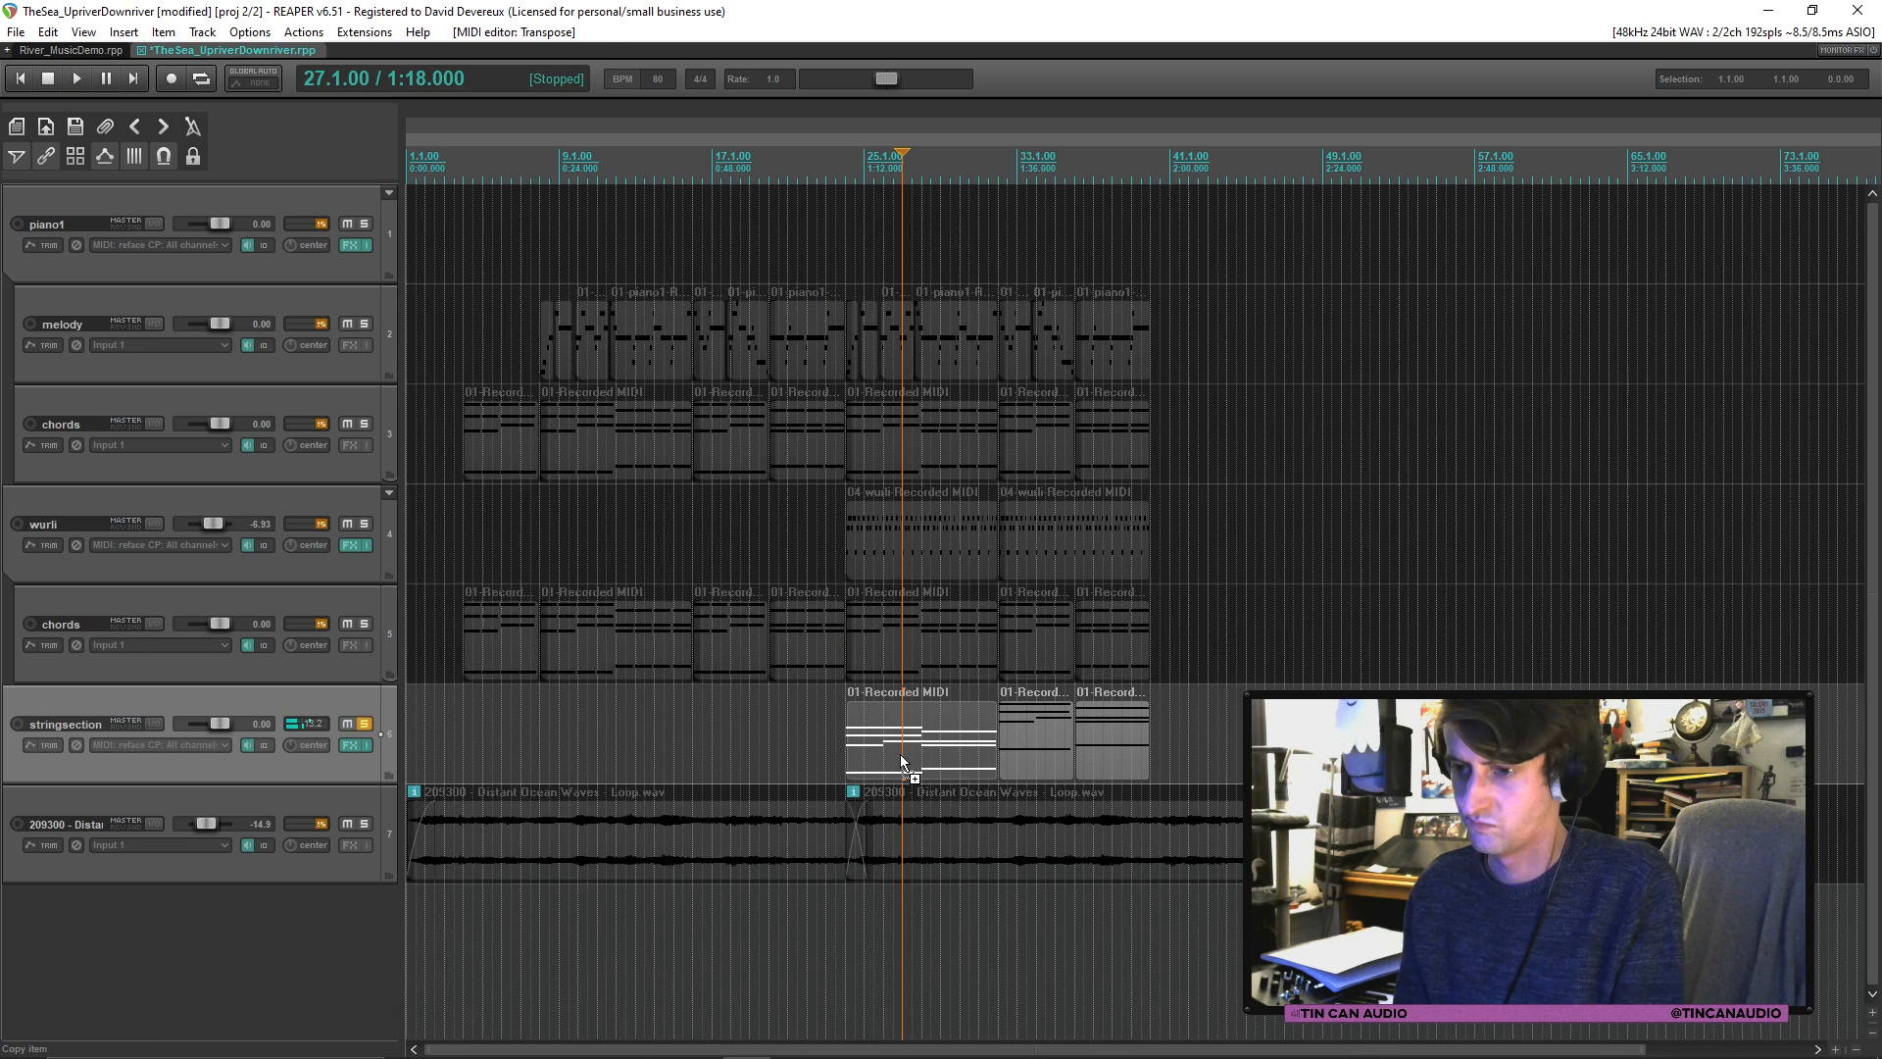
key("ctrl+z")
Step: Unsolo the stringsection track and play the full arrangement from bar 23 to review the strings in context
left_click(836, 753)
left_click(364, 724)
key("space")
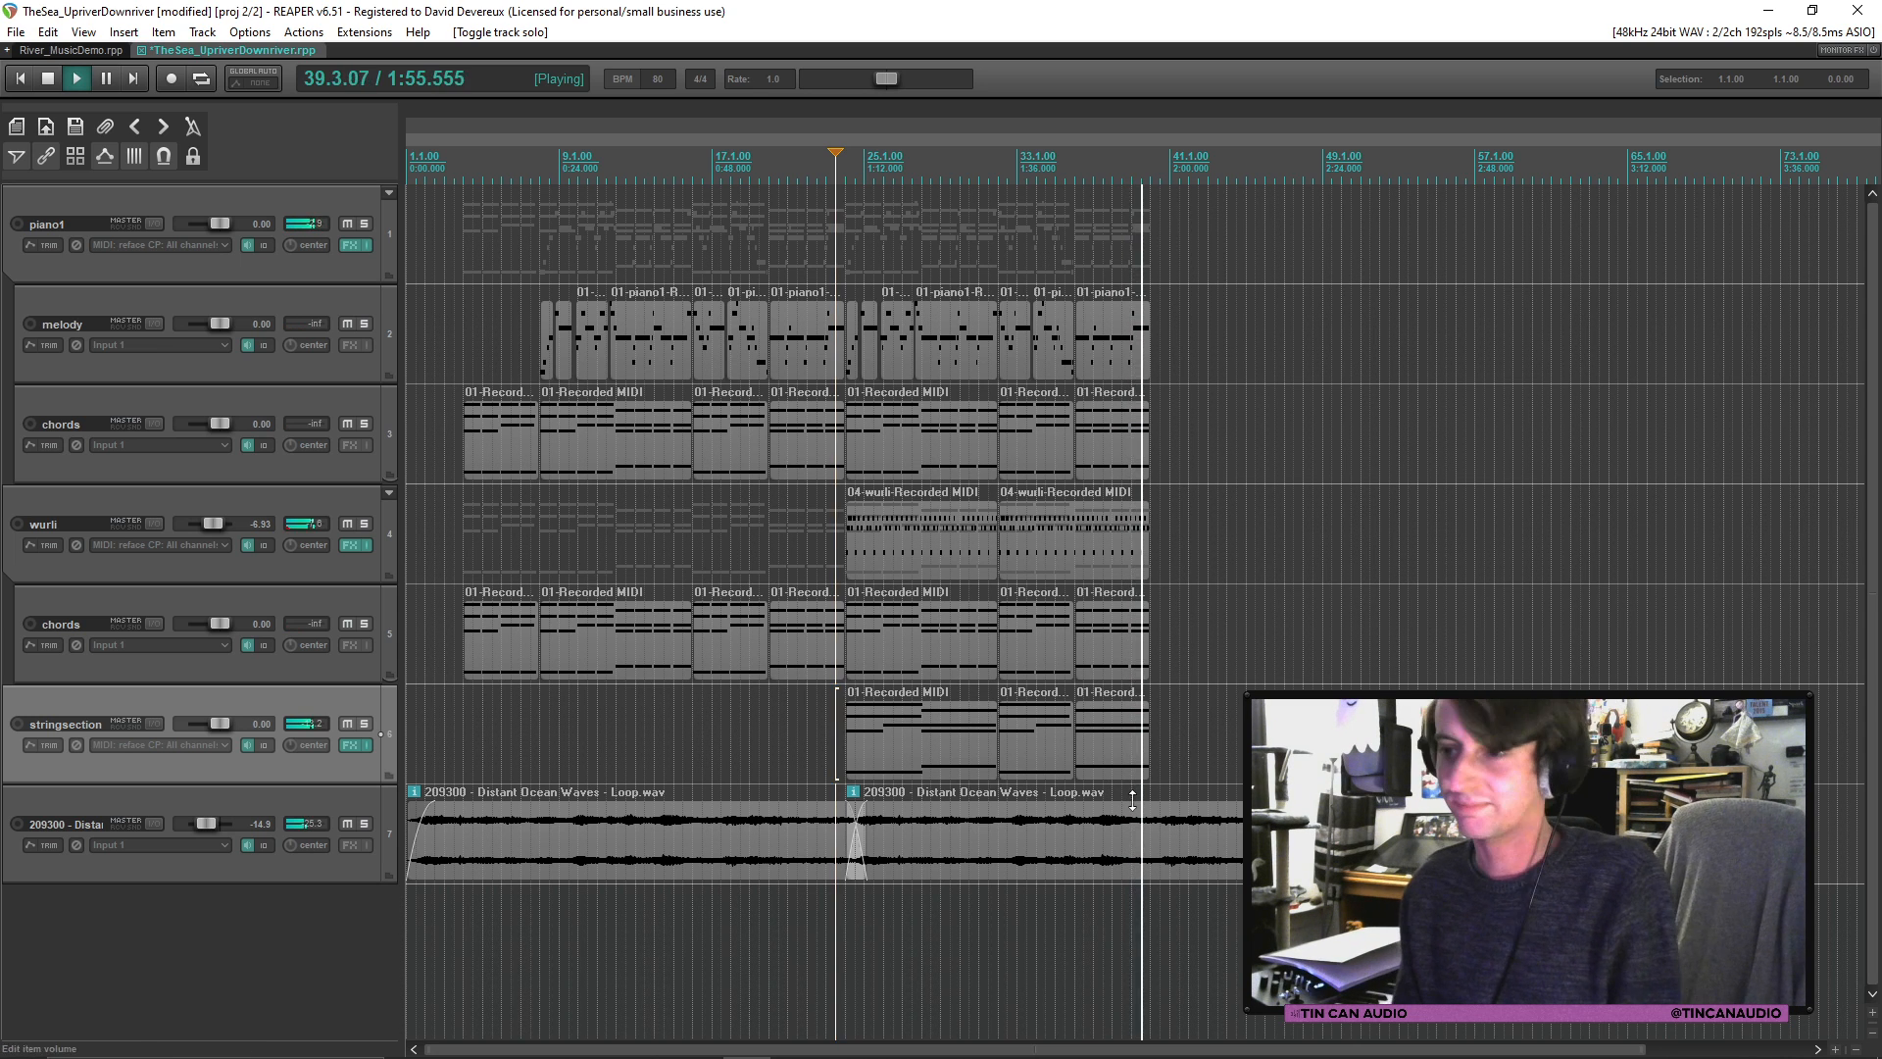
key("space")
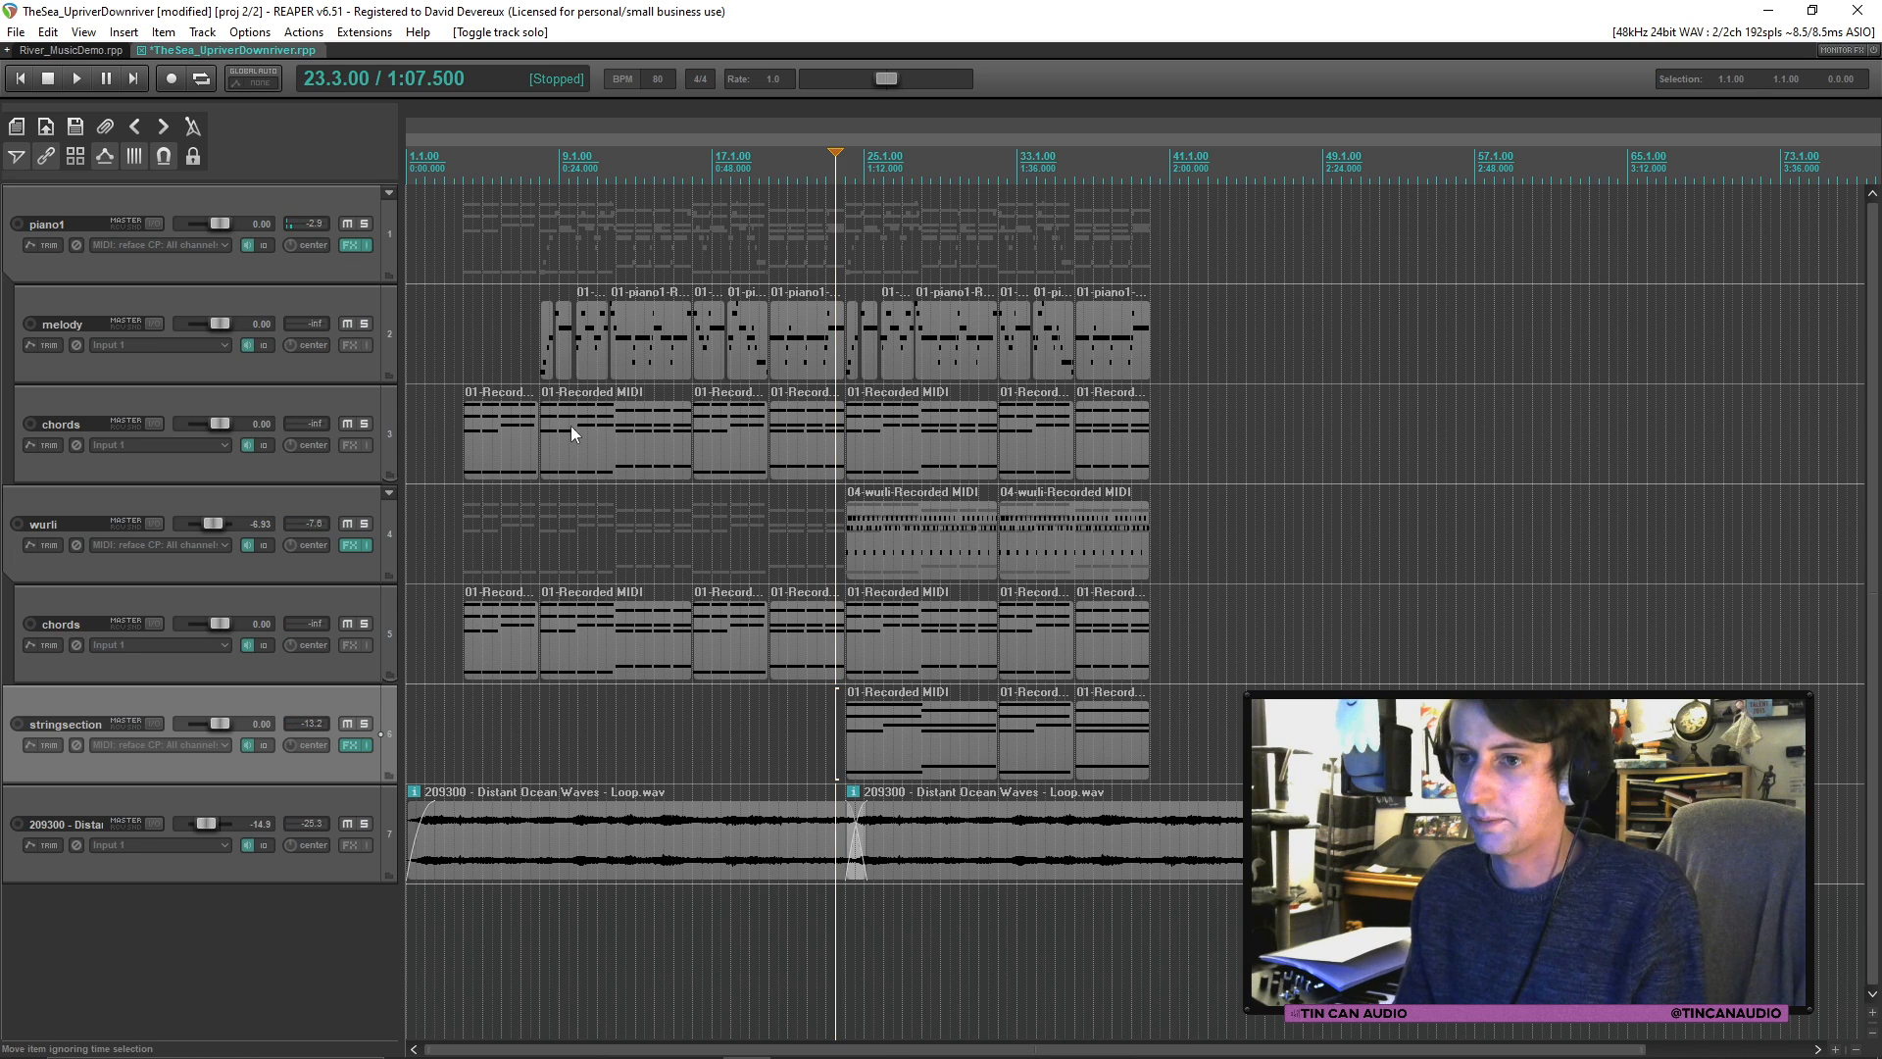
Step: Play the arrangement from bar 4, stop with the edit cursor at bar 28, and save the project
left_click(474, 463)
key("space")
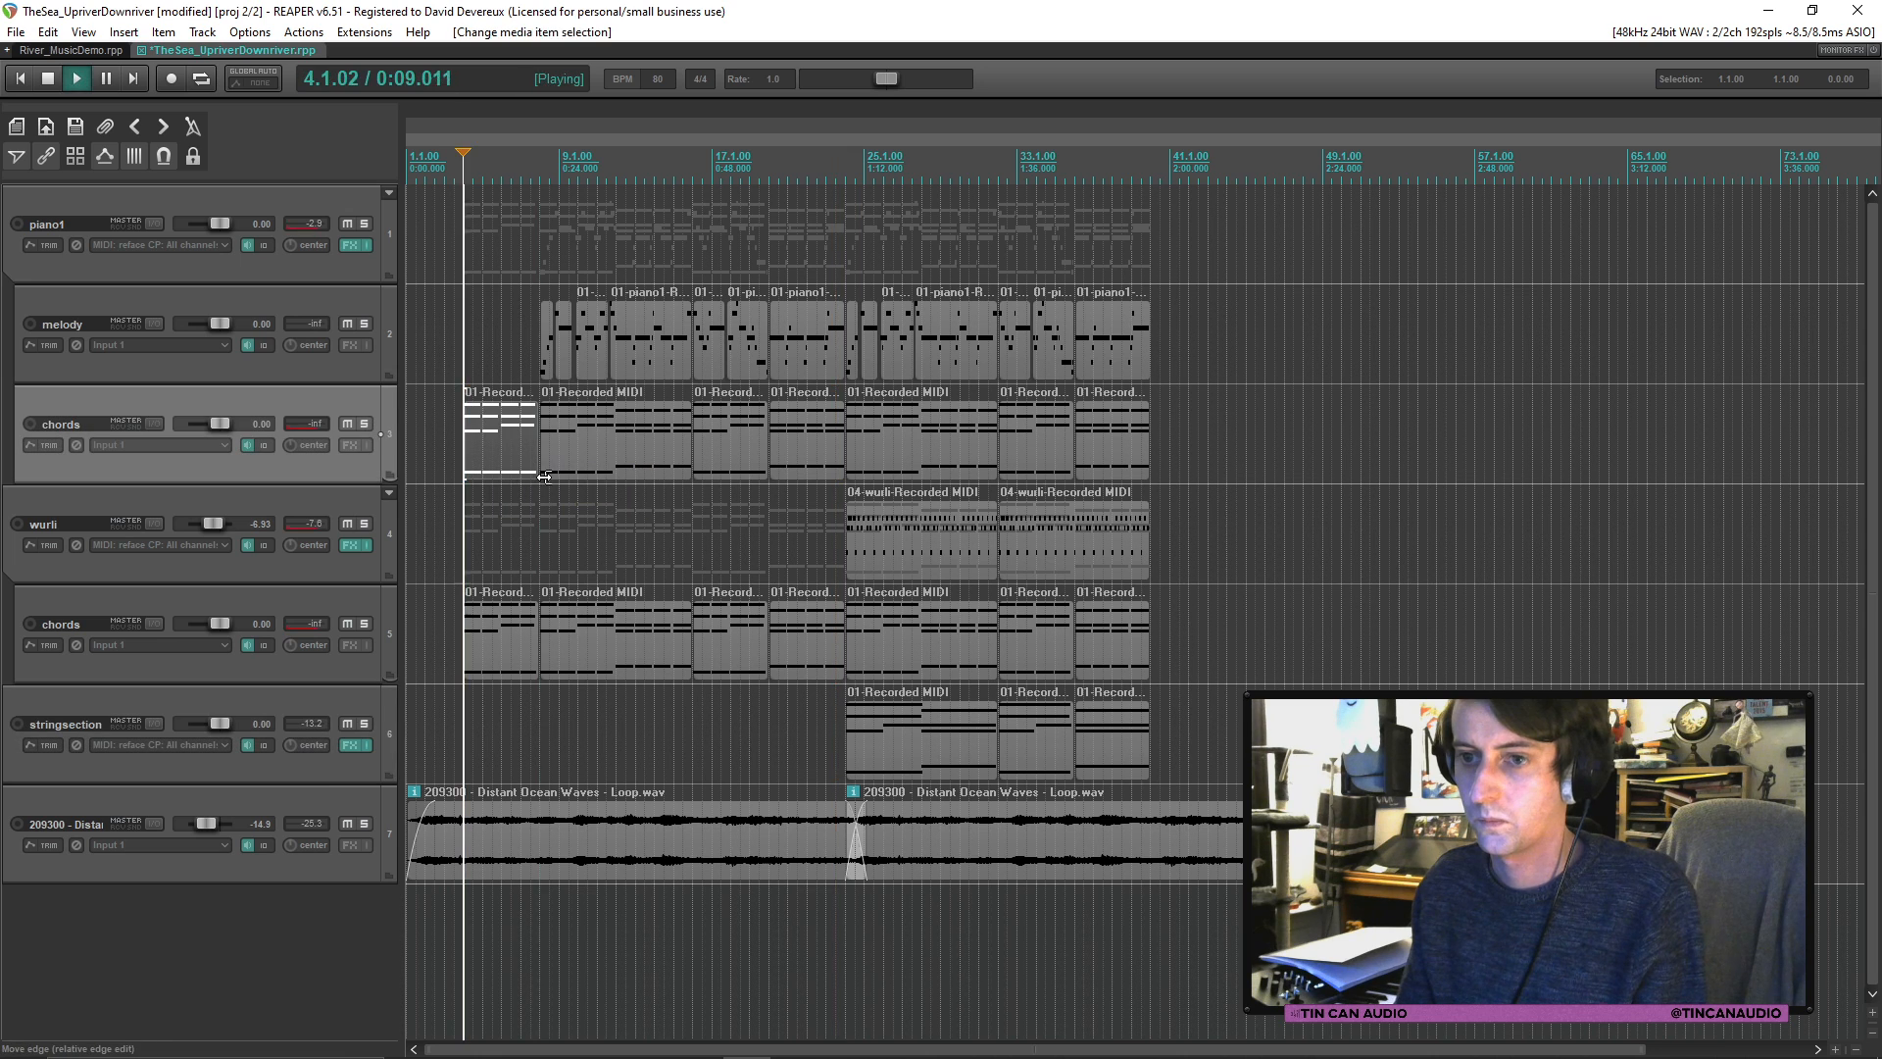
left_click(920, 445)
key("space")
key("ctrl+s")
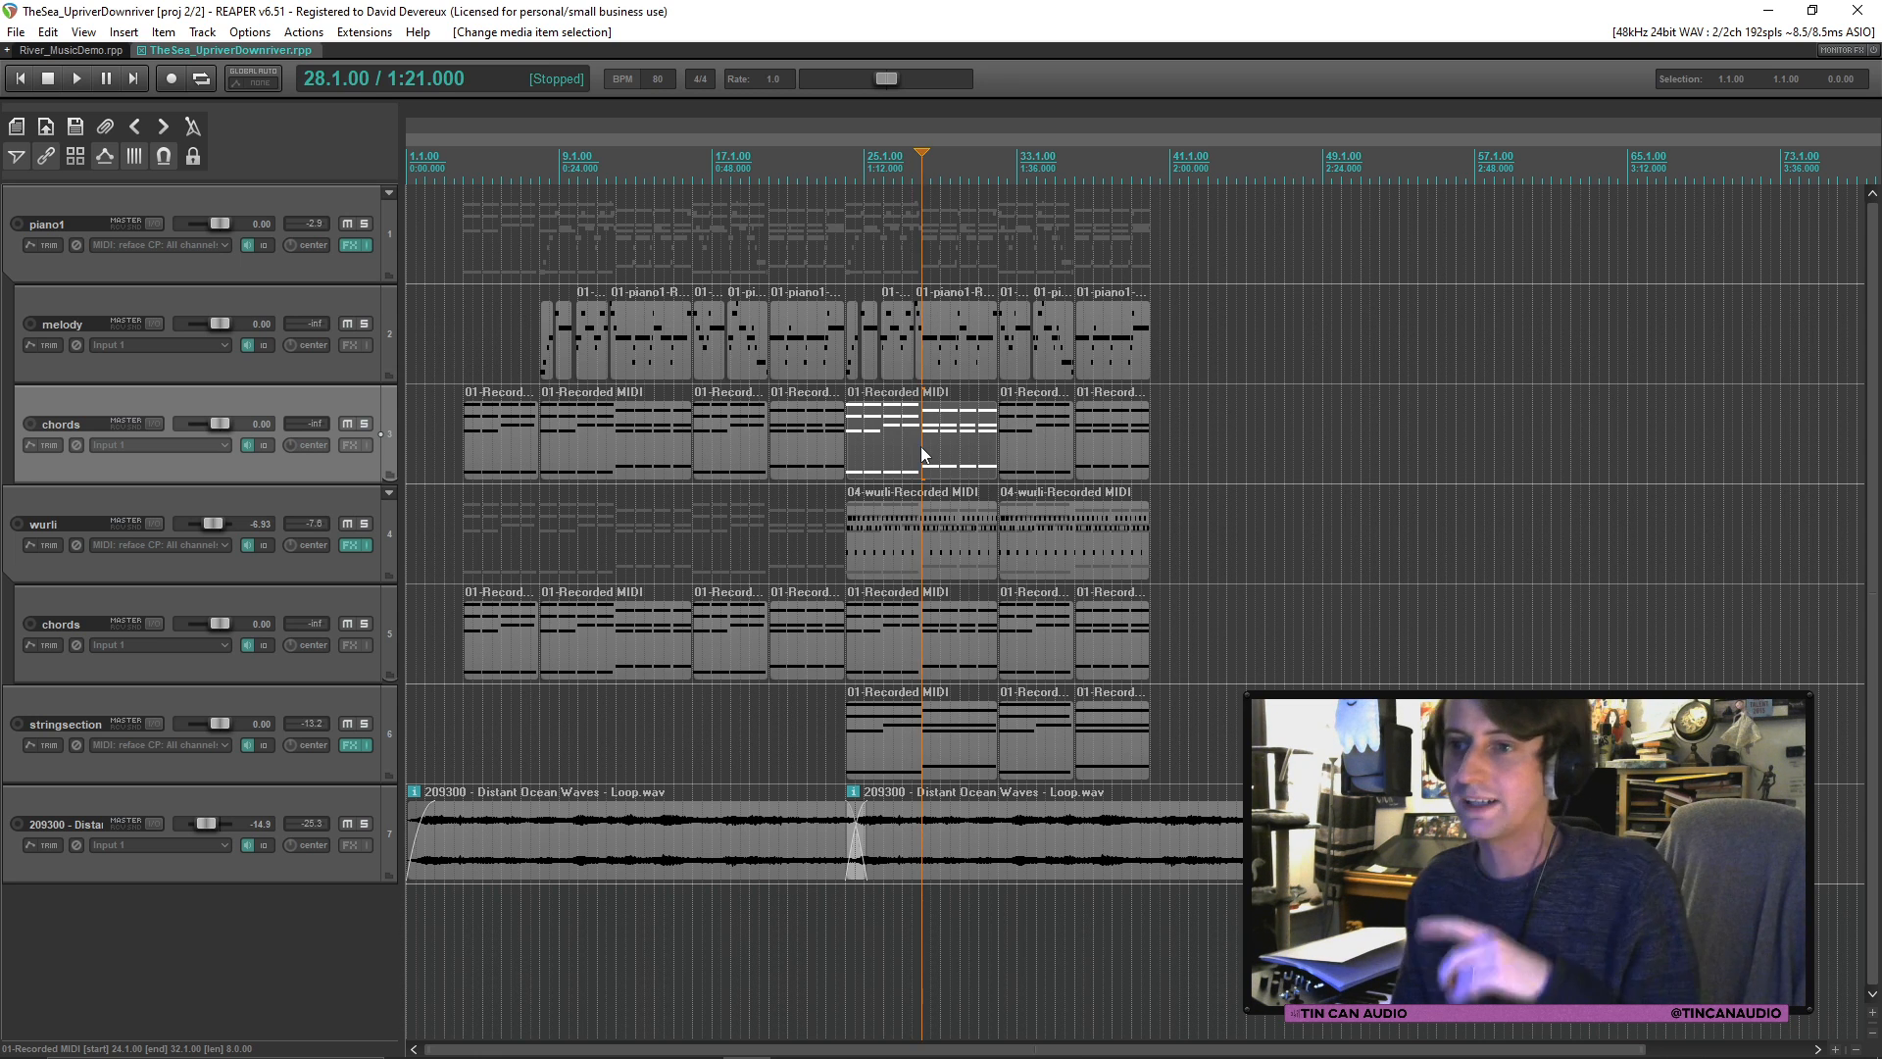
Step: Record-arm the piano1 track and play the end of the arrangement from bar 38
left_click(18, 224)
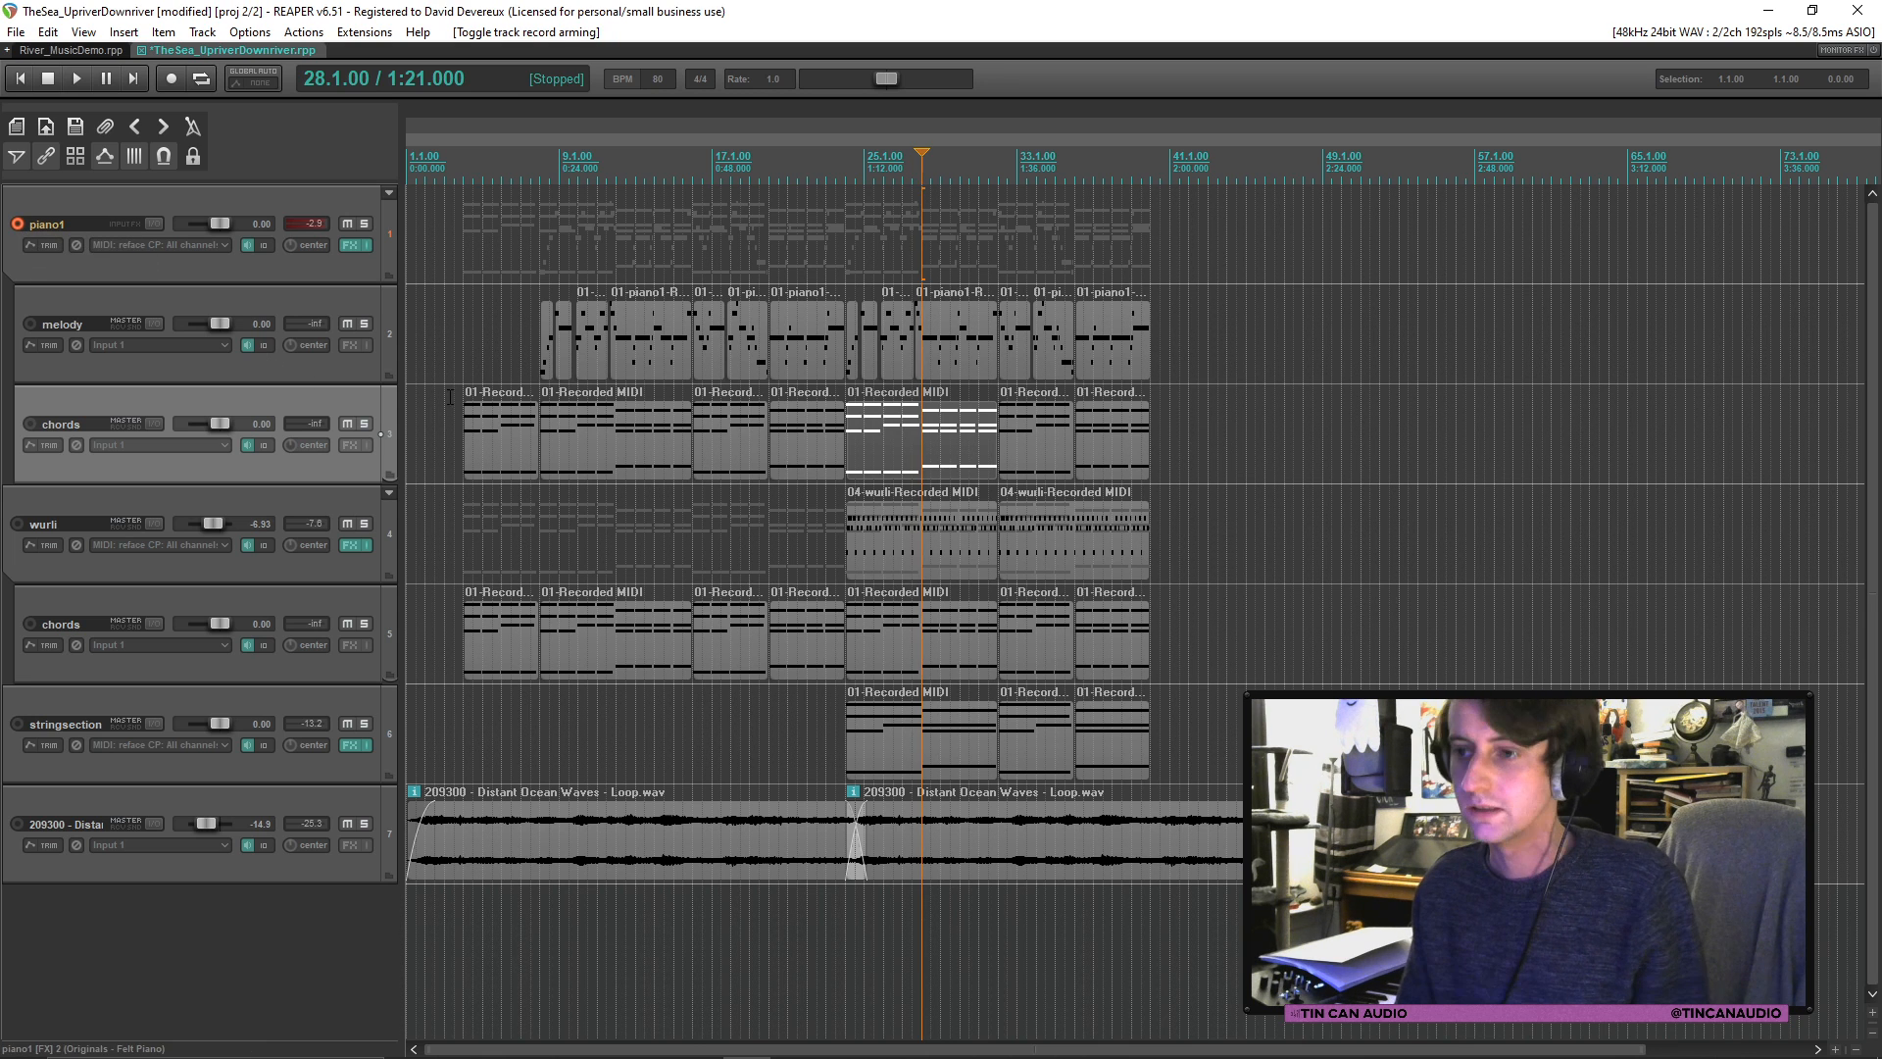
left_click(1115, 459)
key("space")
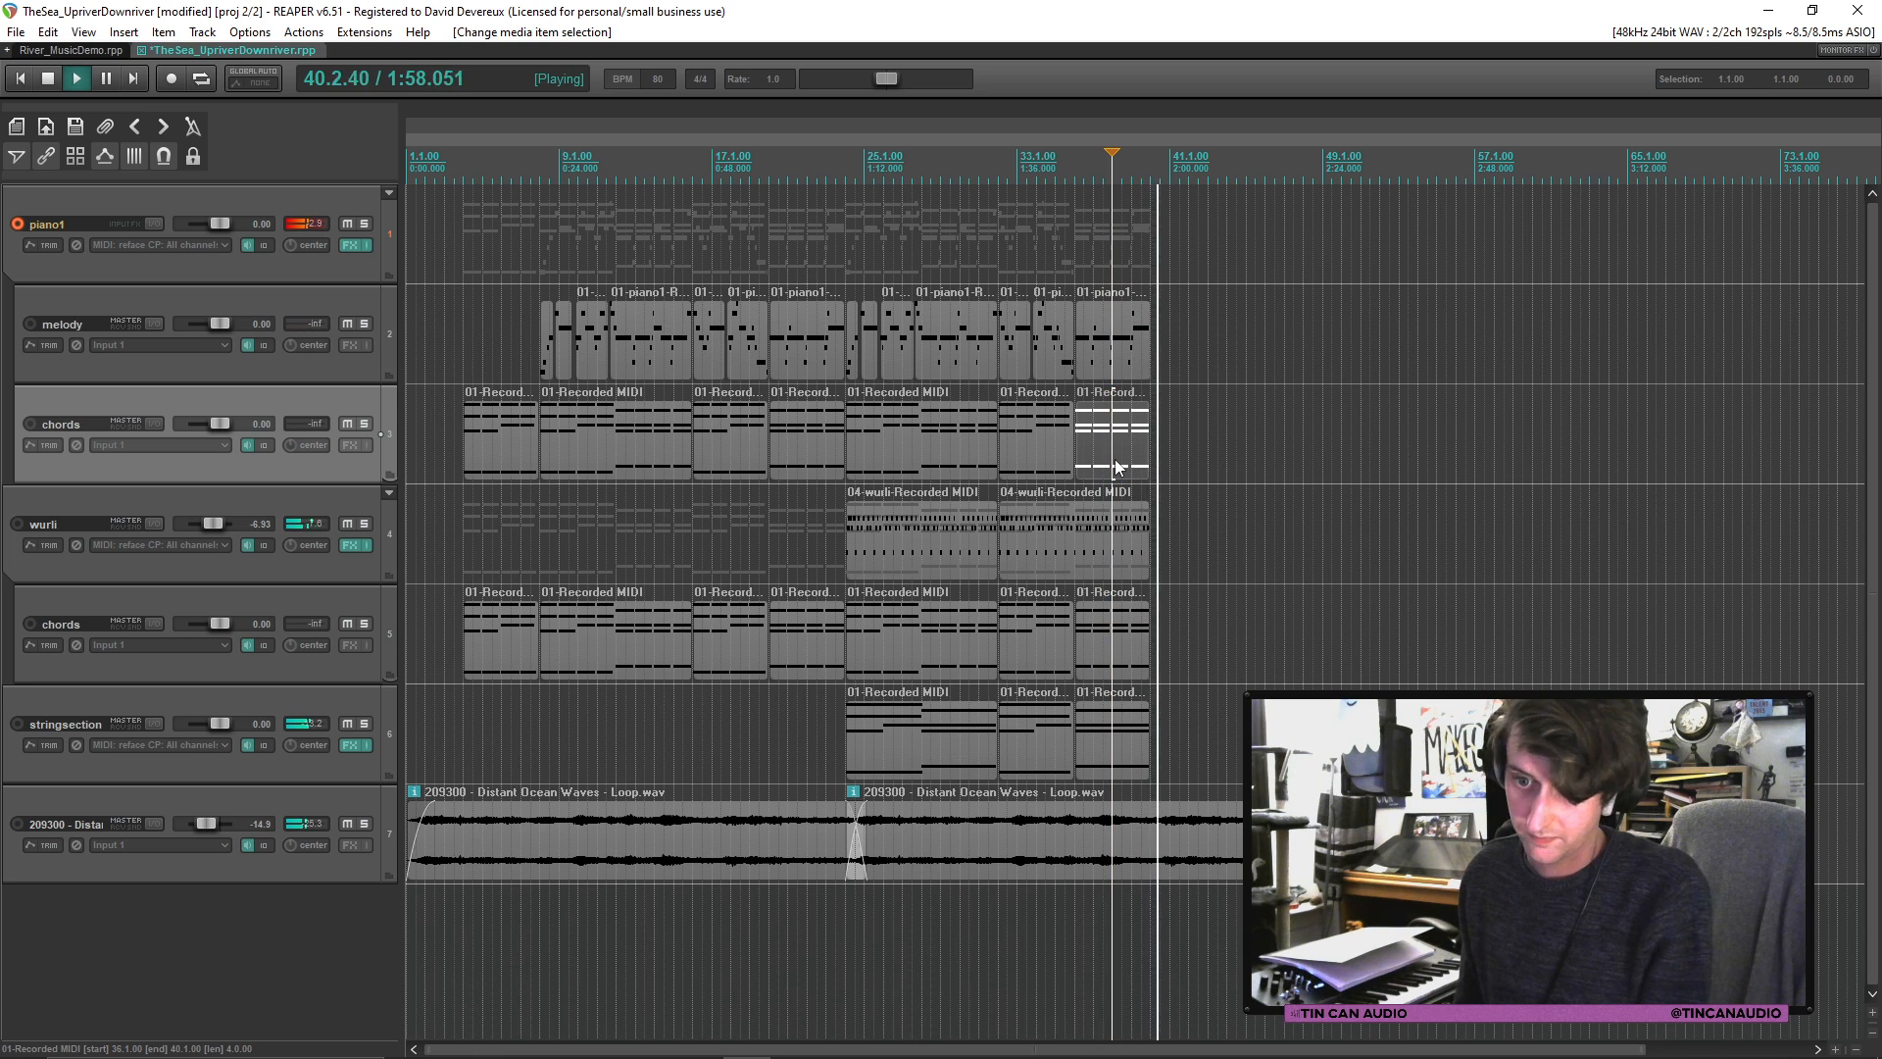
key("space")
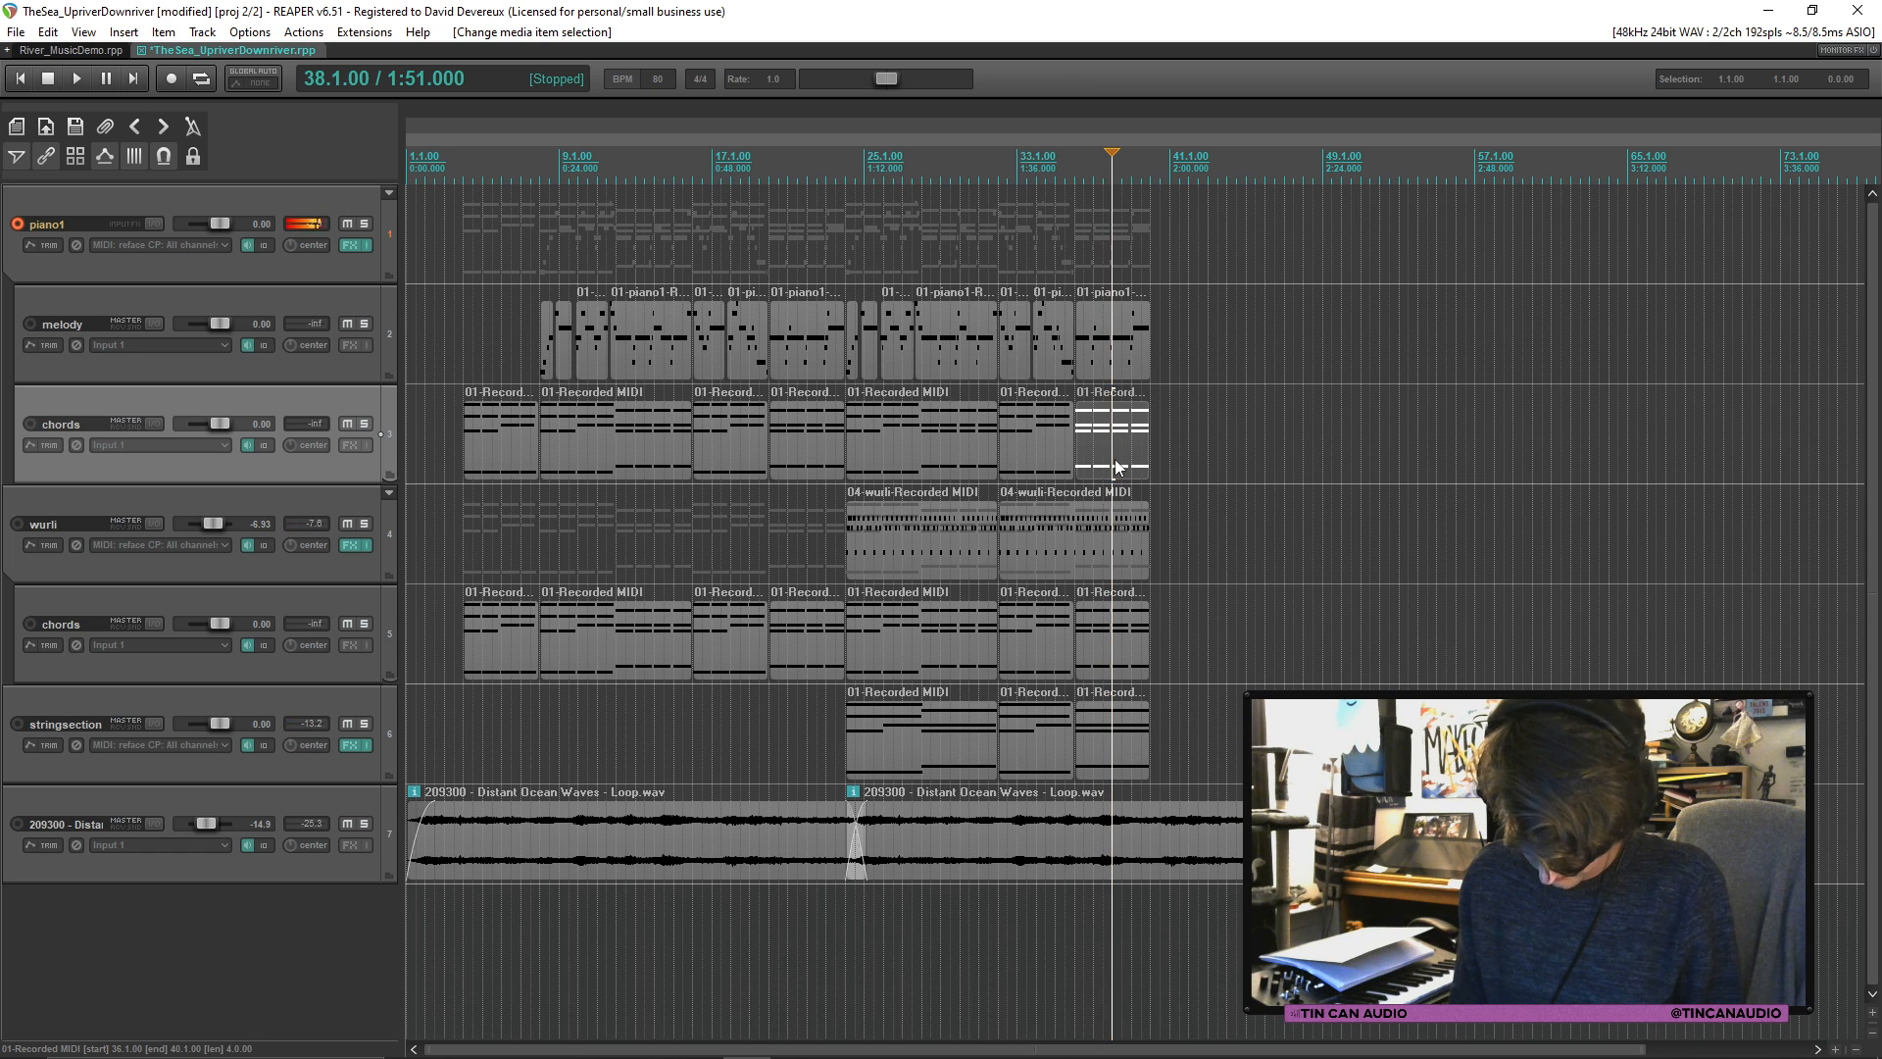
Step: Inspect the notes of the last piano chords item in the MIDI editor, close it, and save the project
double_click(1115, 465)
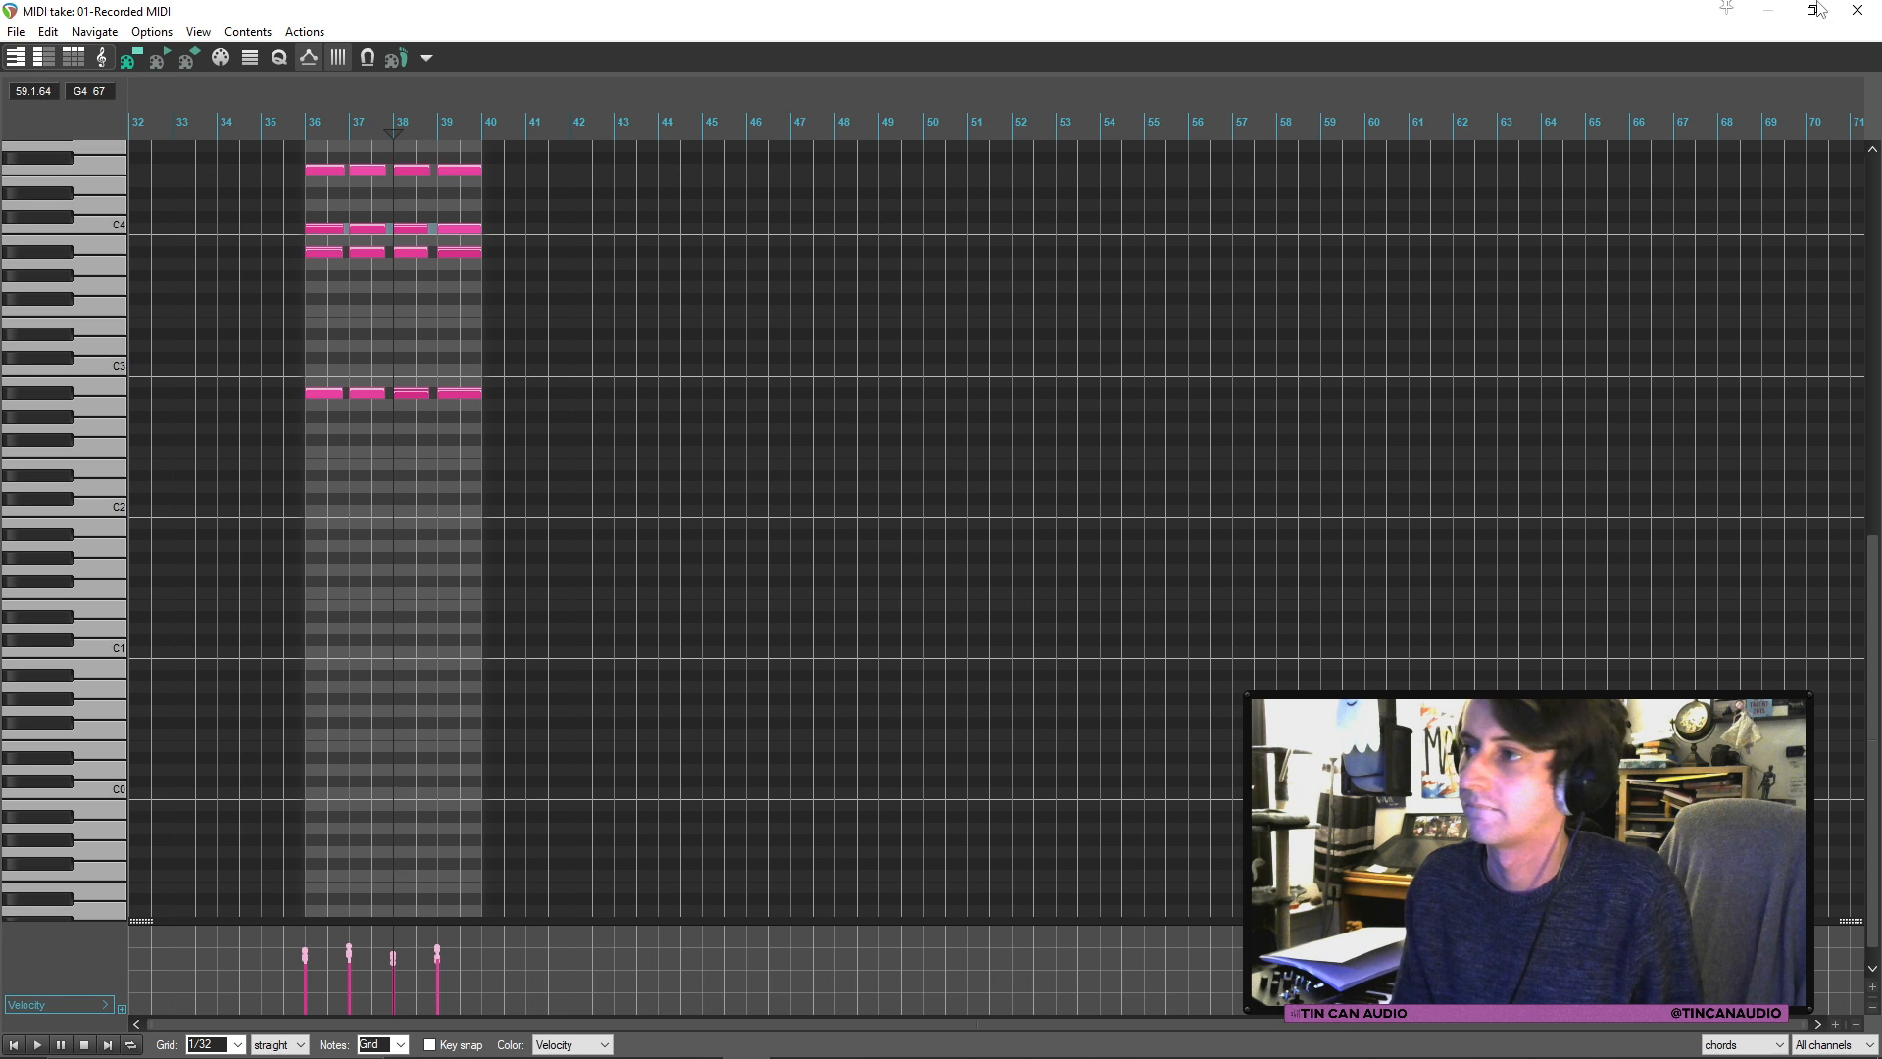
left_click(1857, 9)
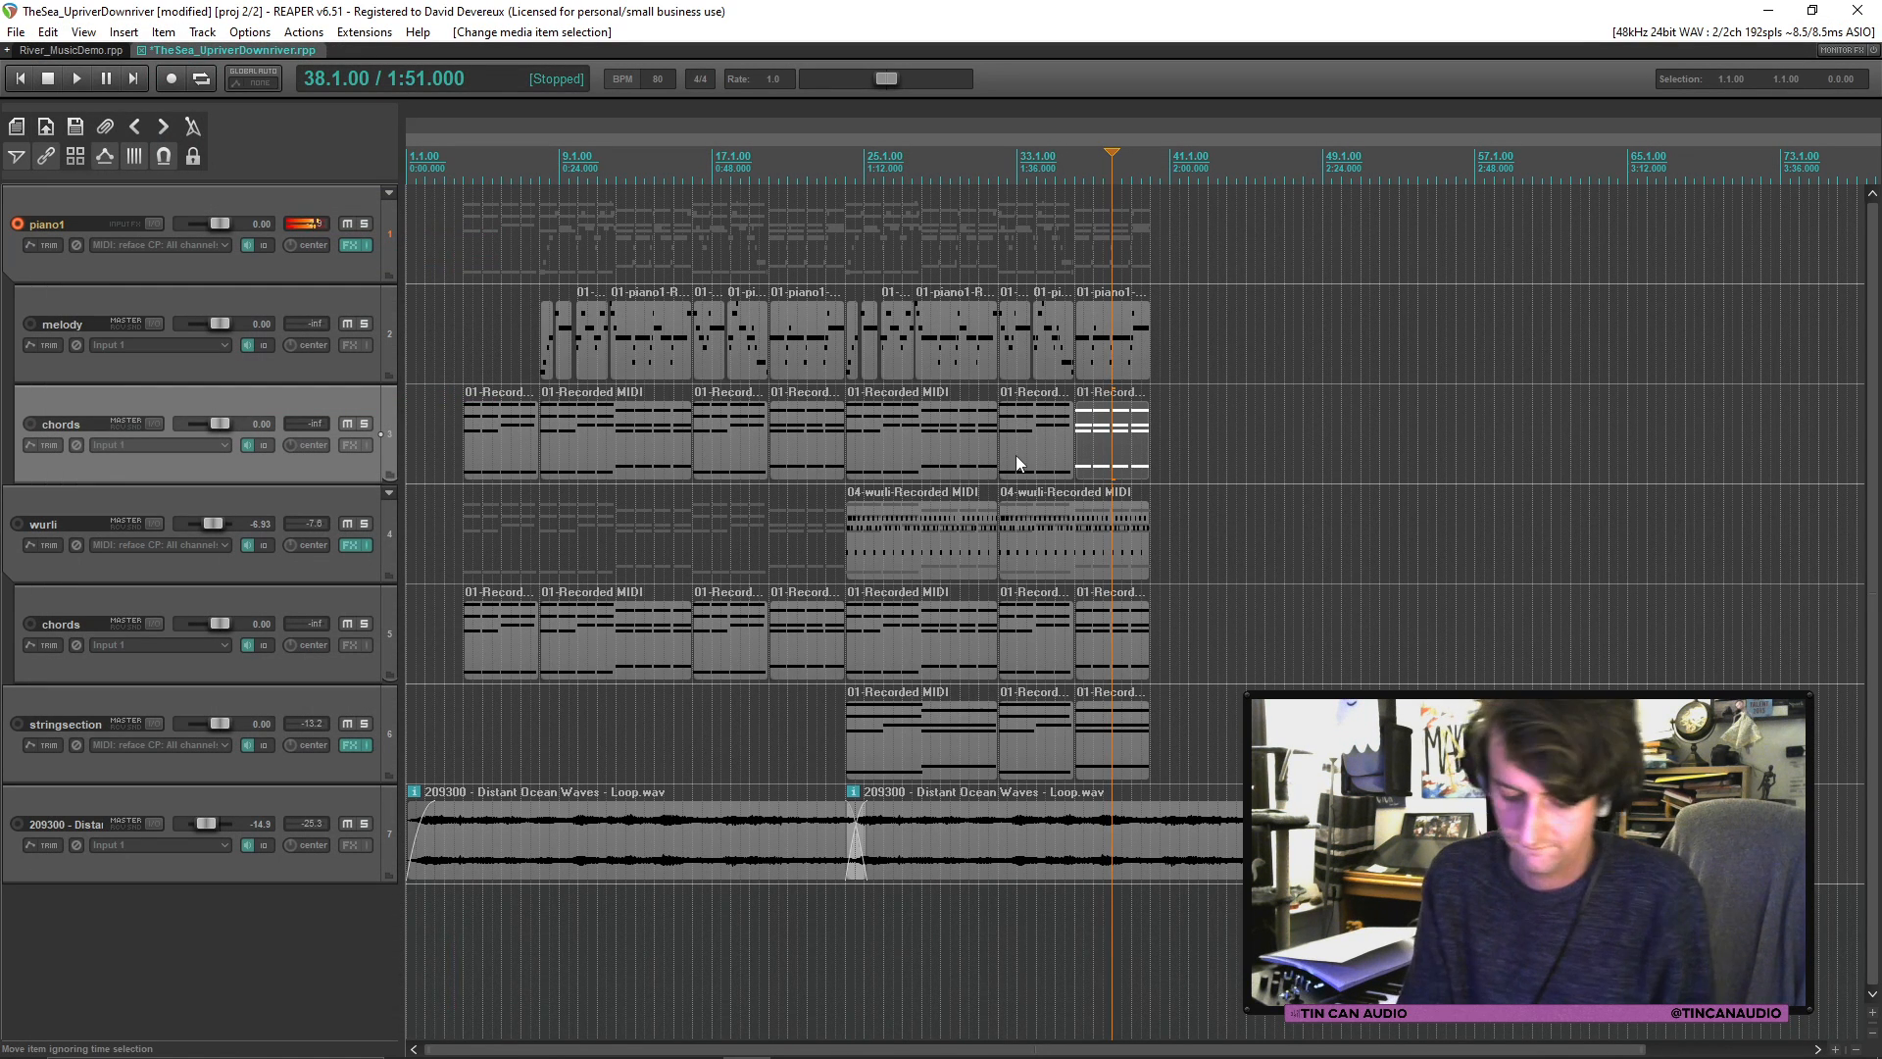
key("ctrl+s")
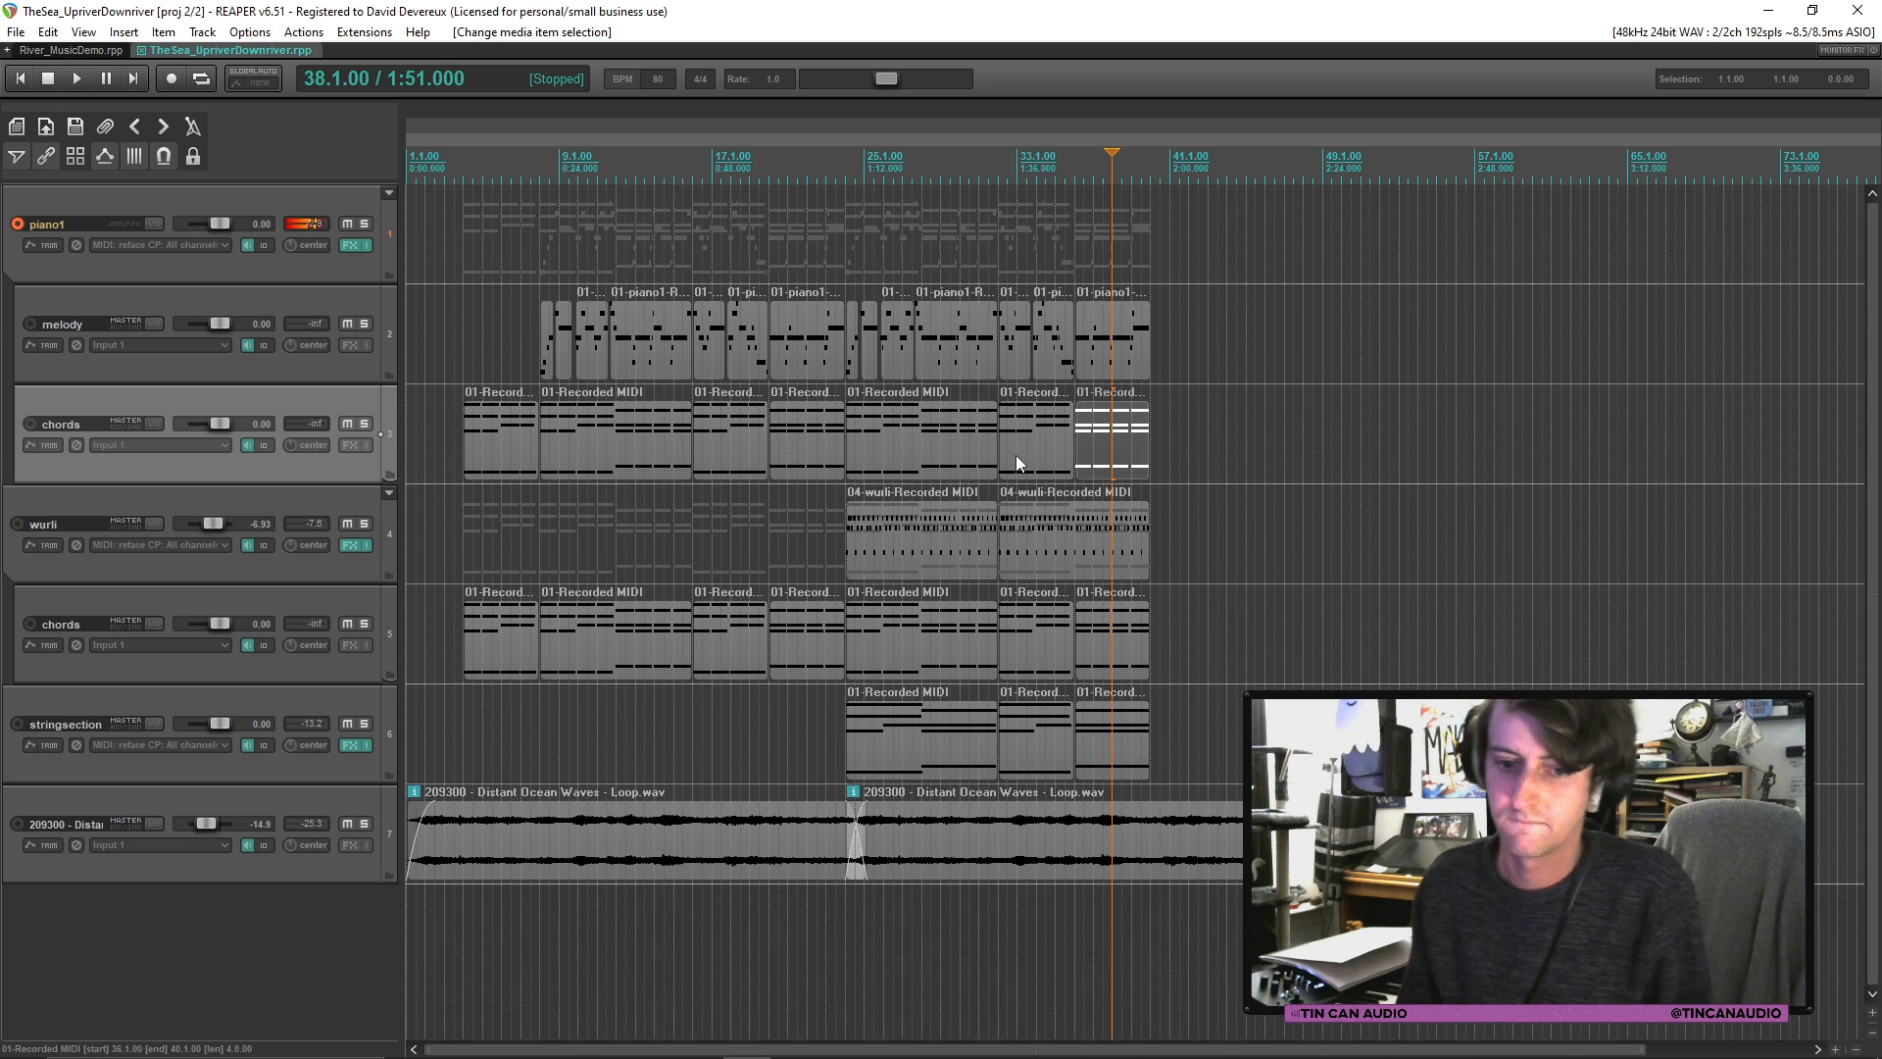
Step: Play the ending from bar 39 to hear the final chord
left_click(1133, 454)
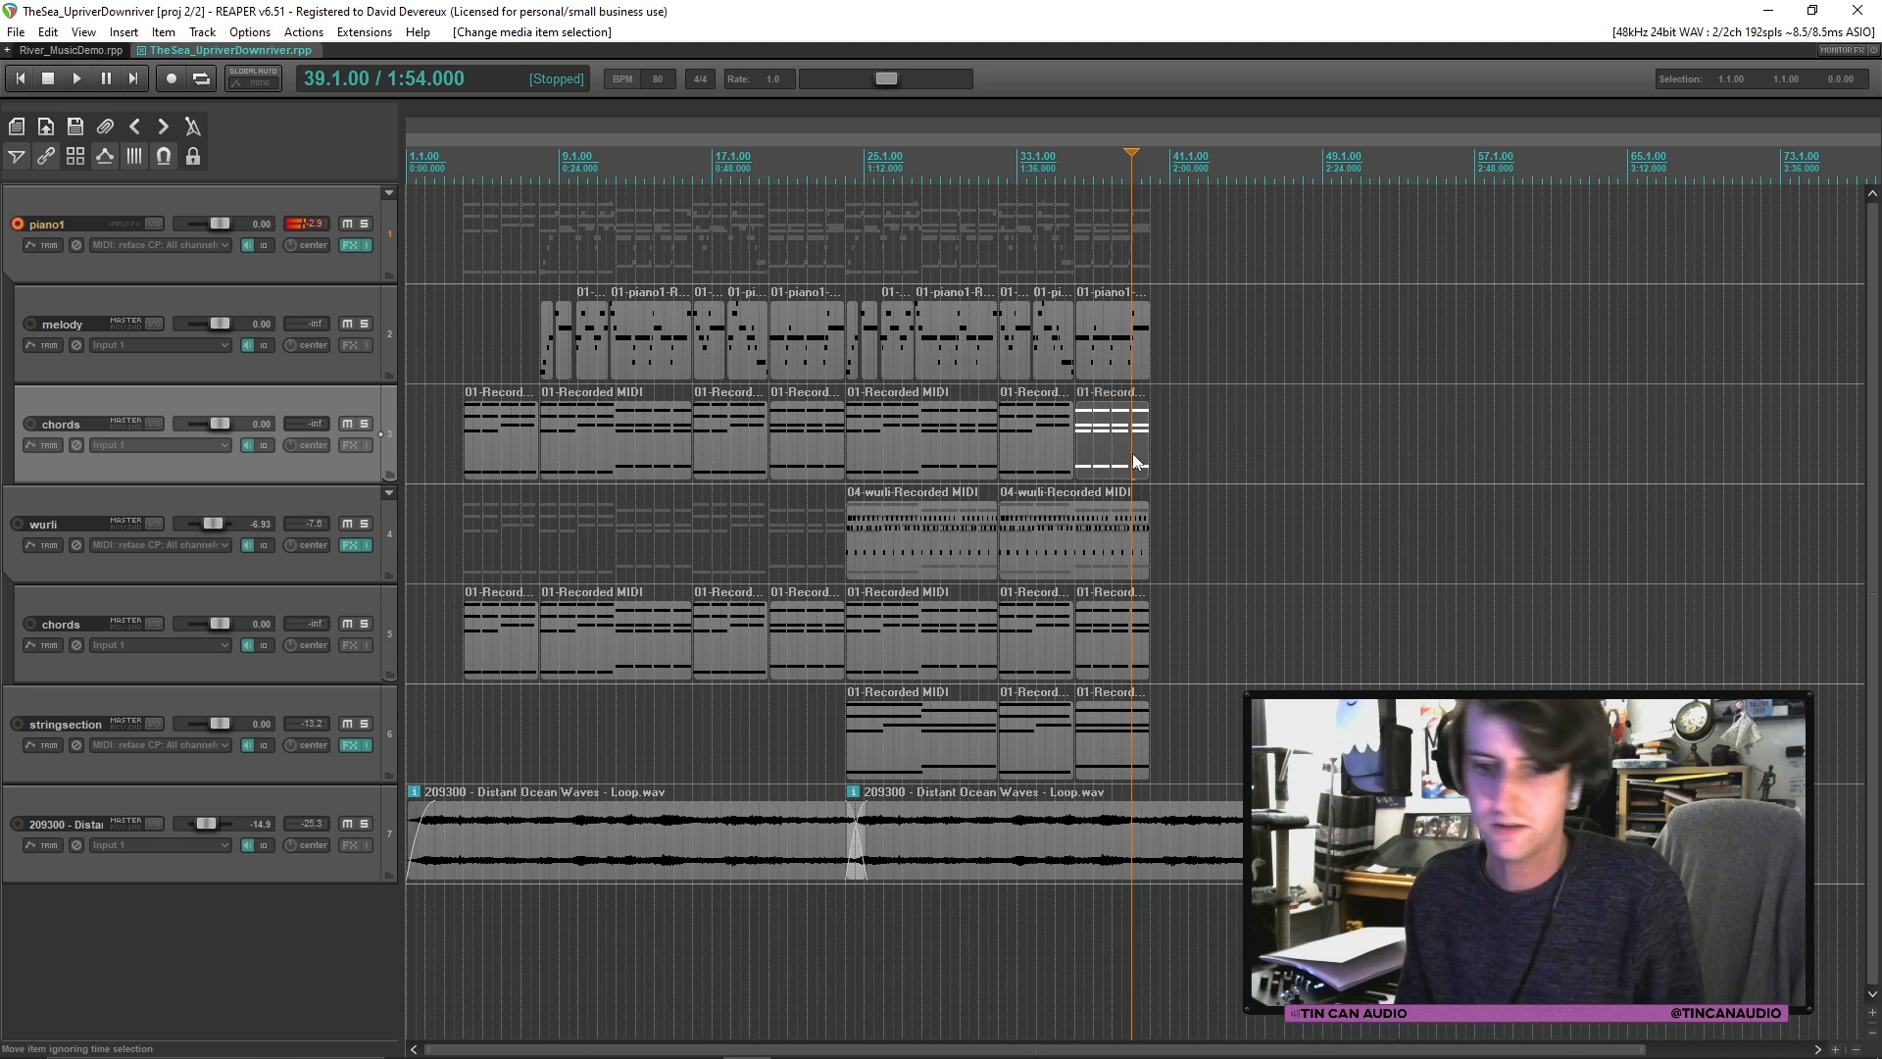
key("space")
key("space")
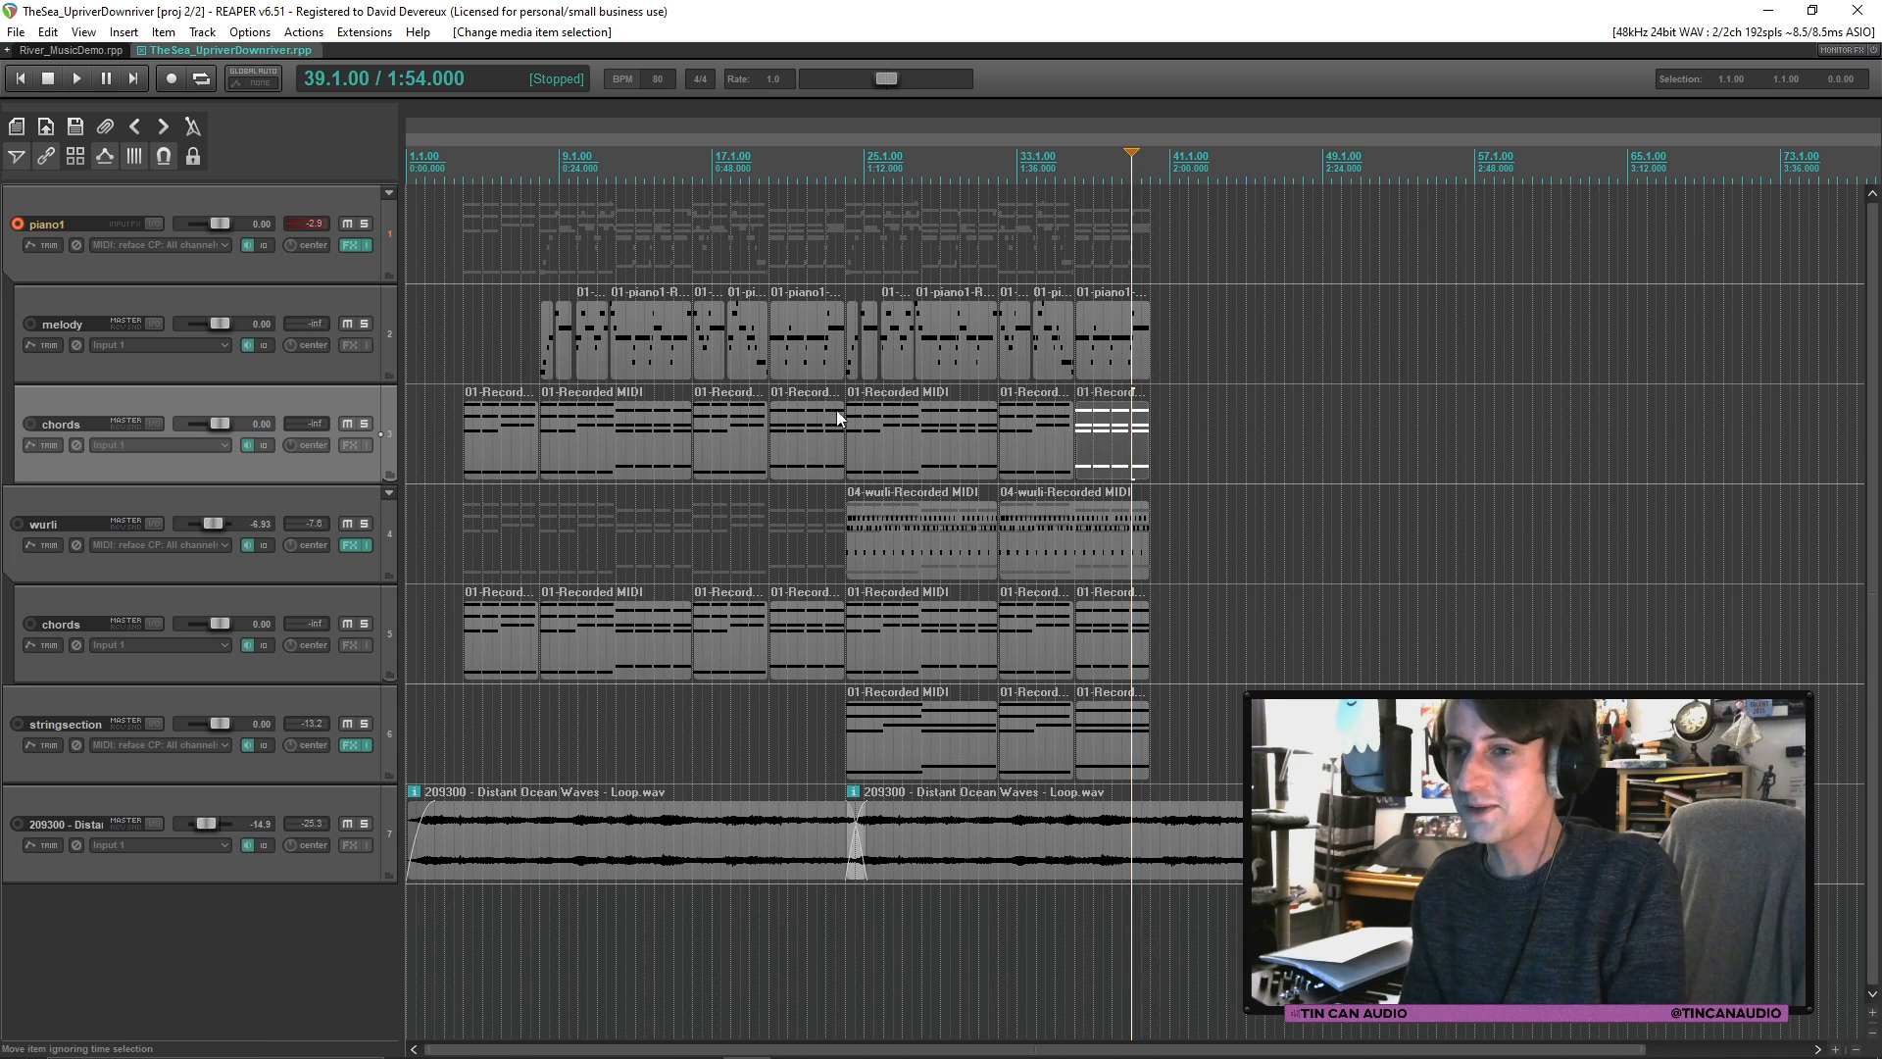
Step: Play the full arrangement from the project start and save the project
left_click(475, 442)
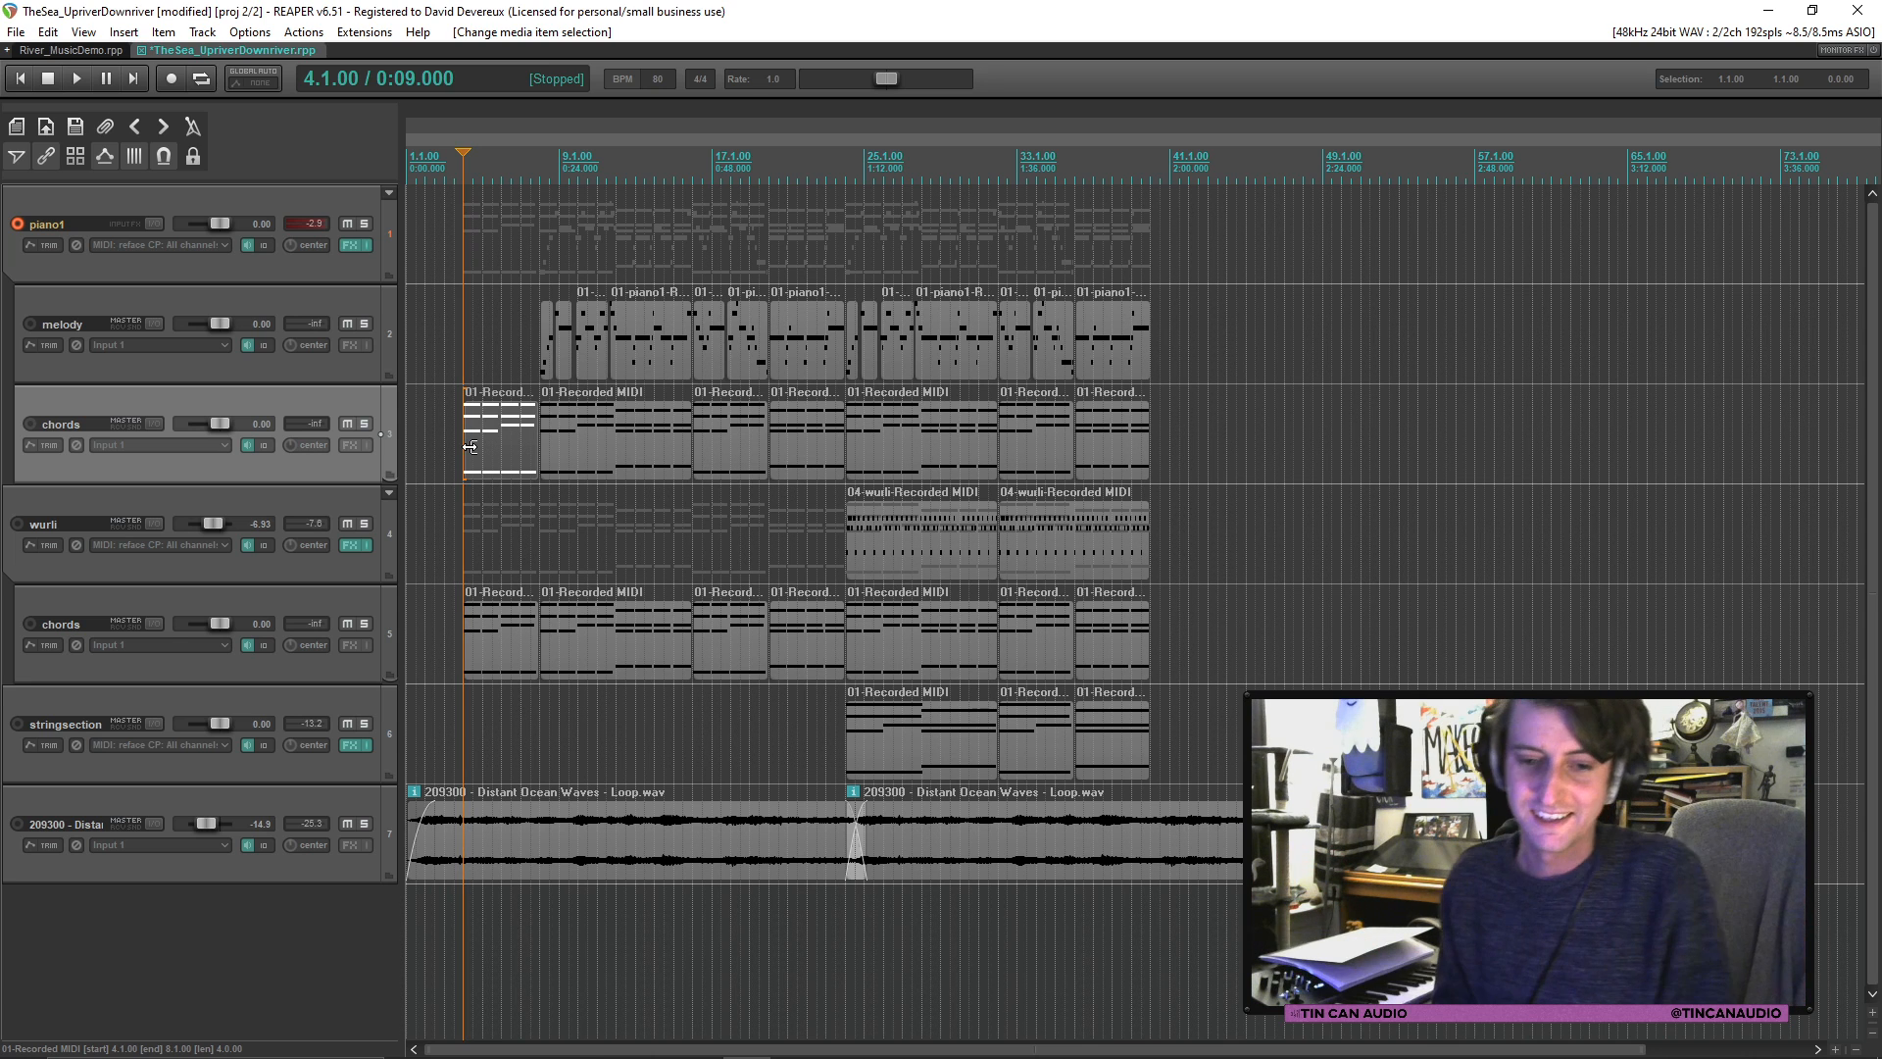
left_click(1089, 372)
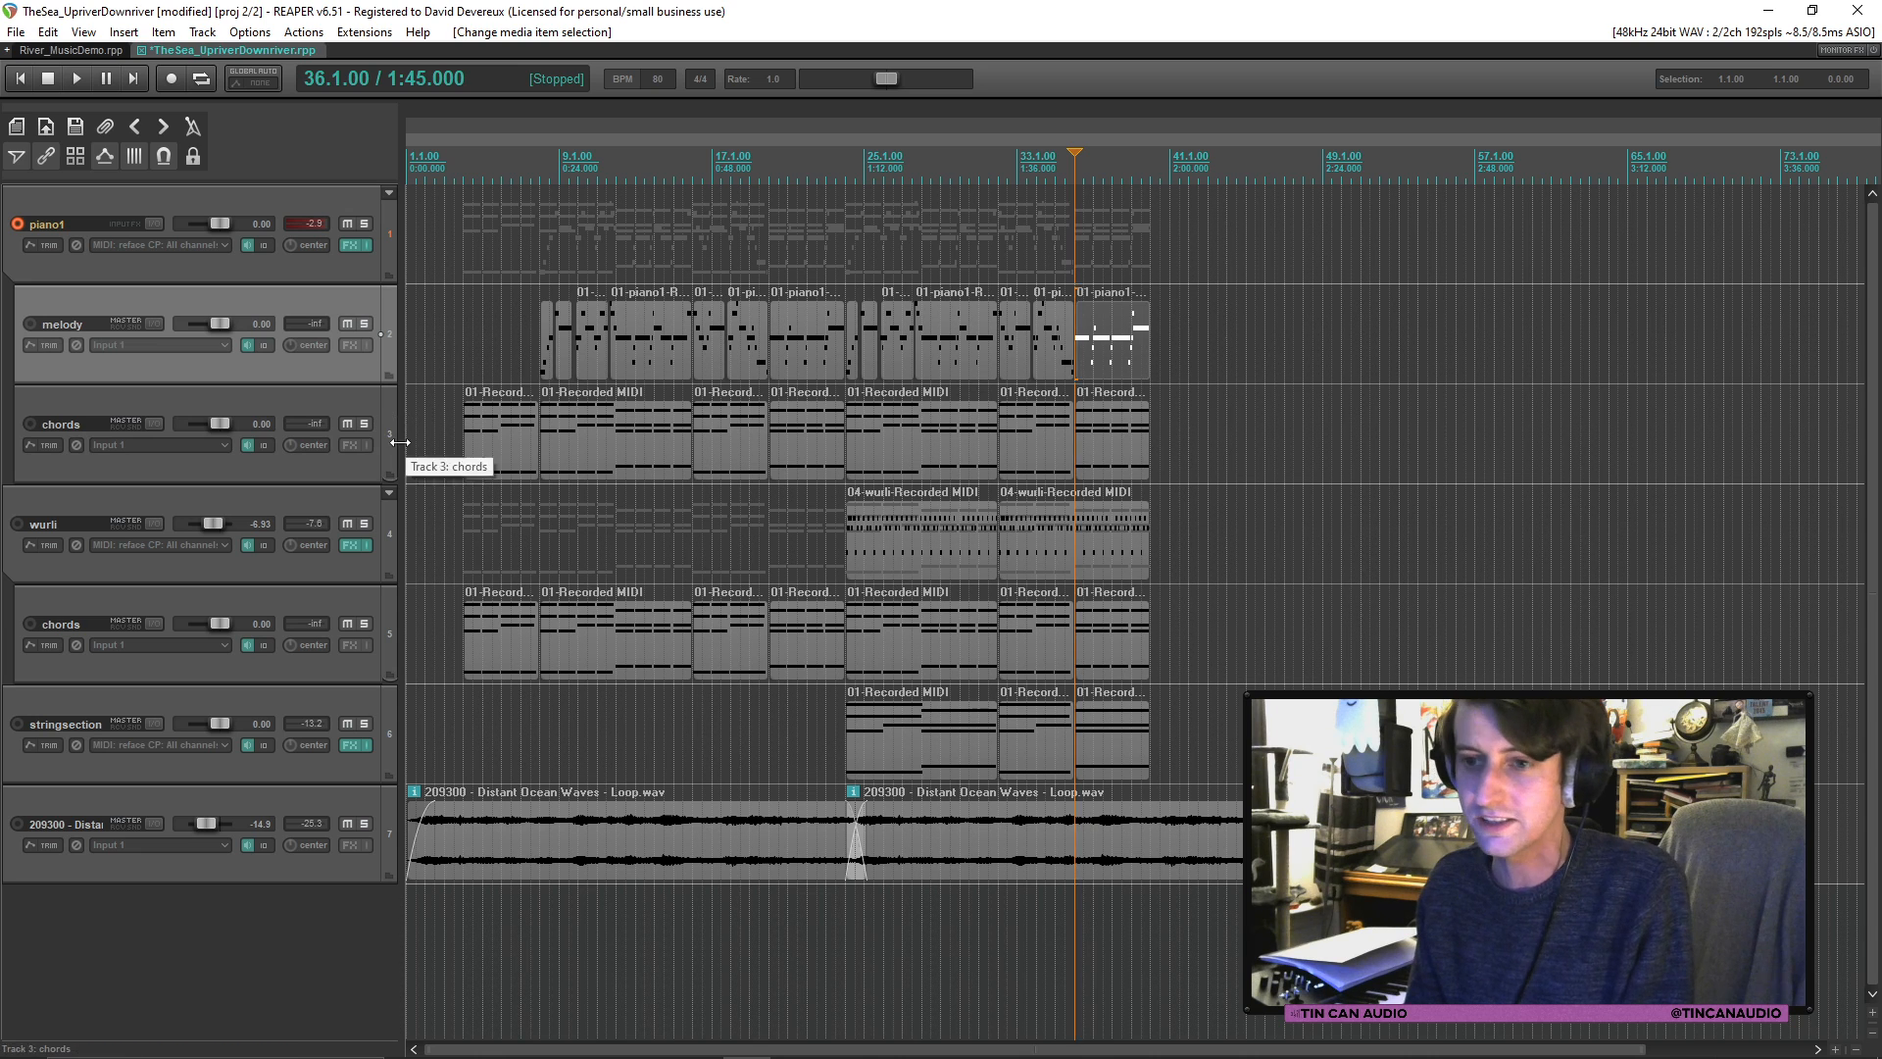
left_click(451, 442)
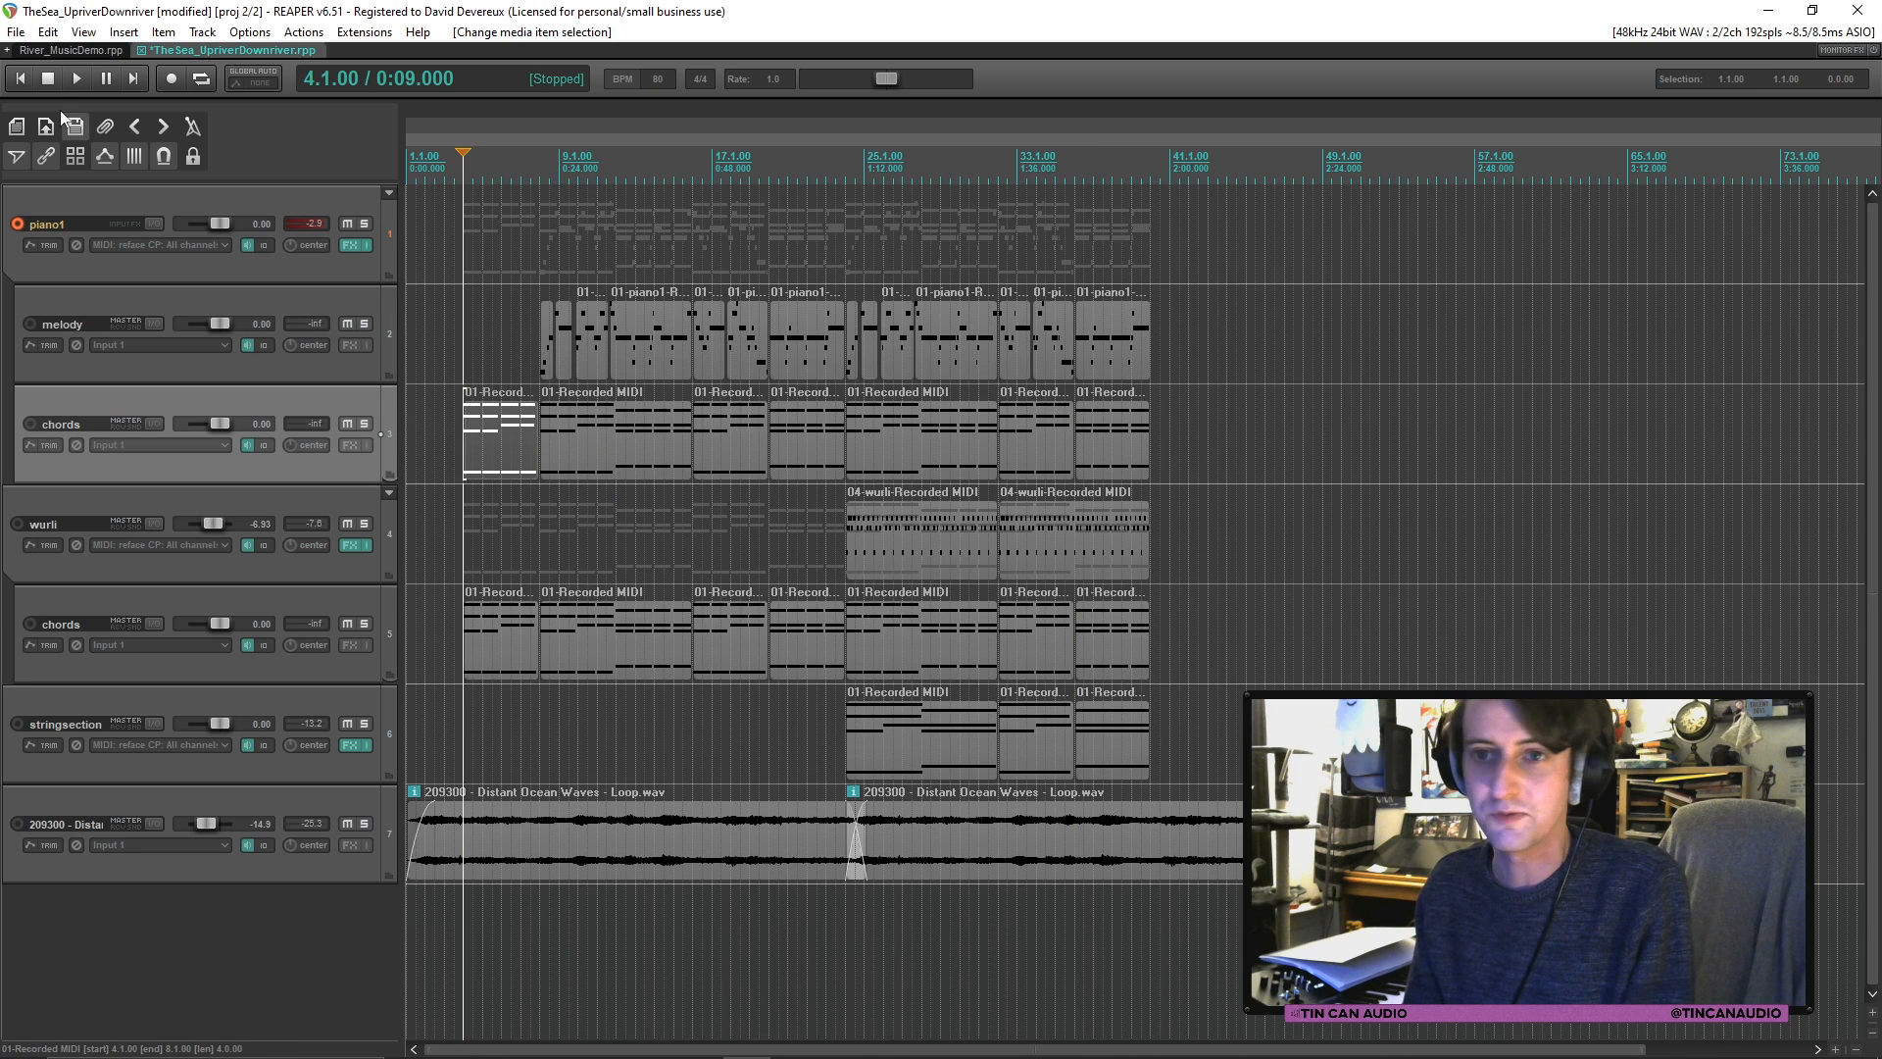
left_click(21, 80)
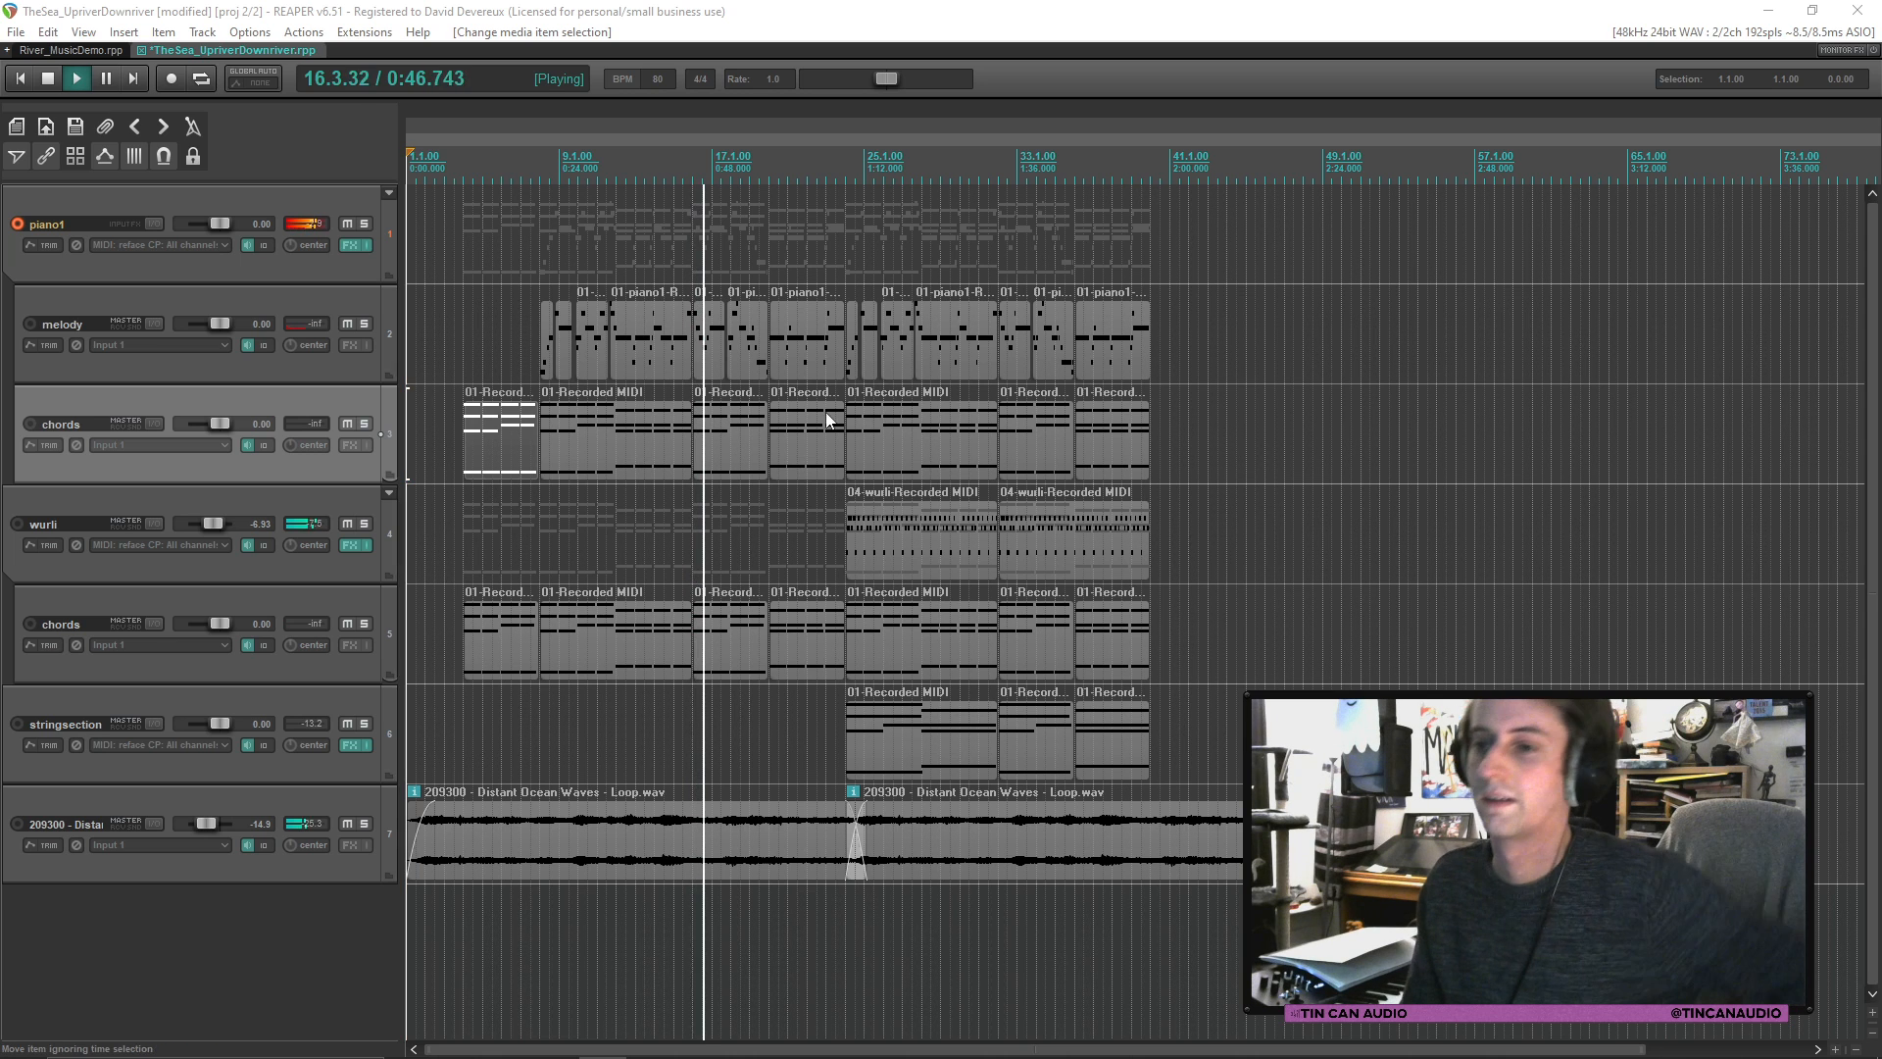
left_click(700, 349)
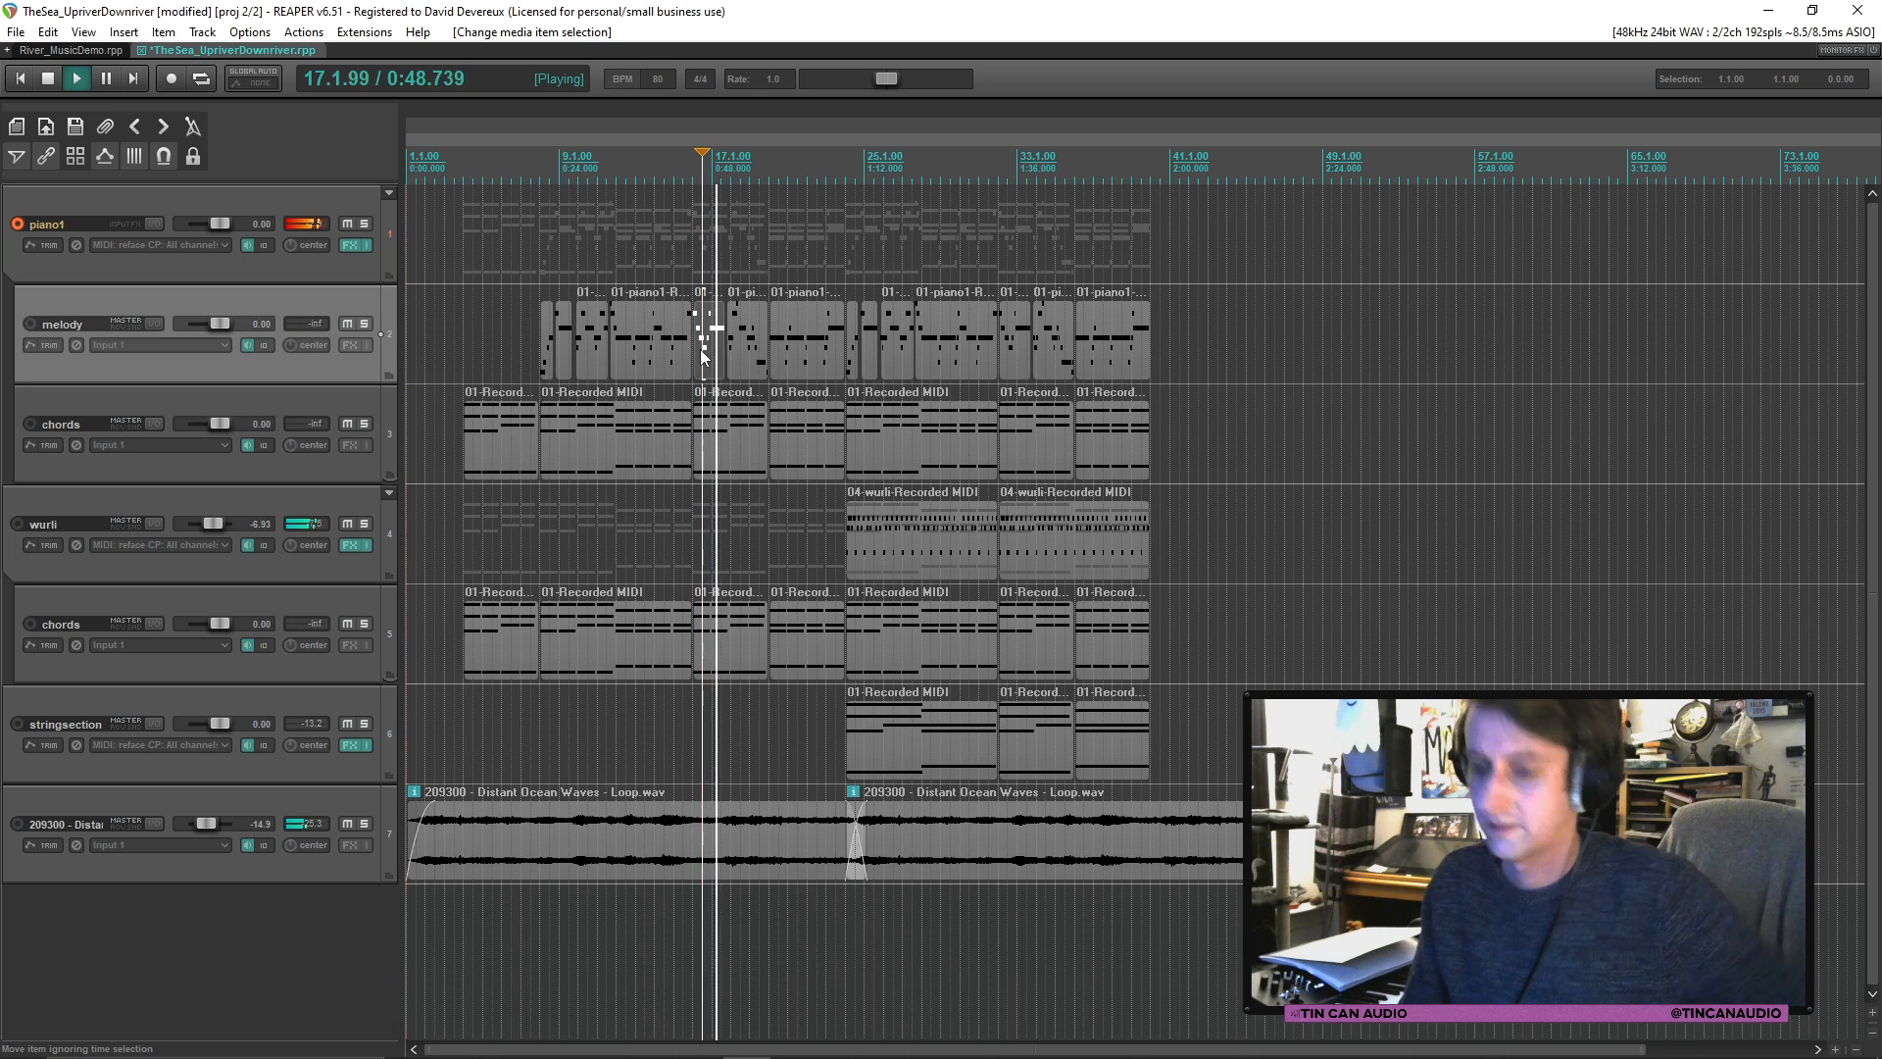
key("ctrl+s")
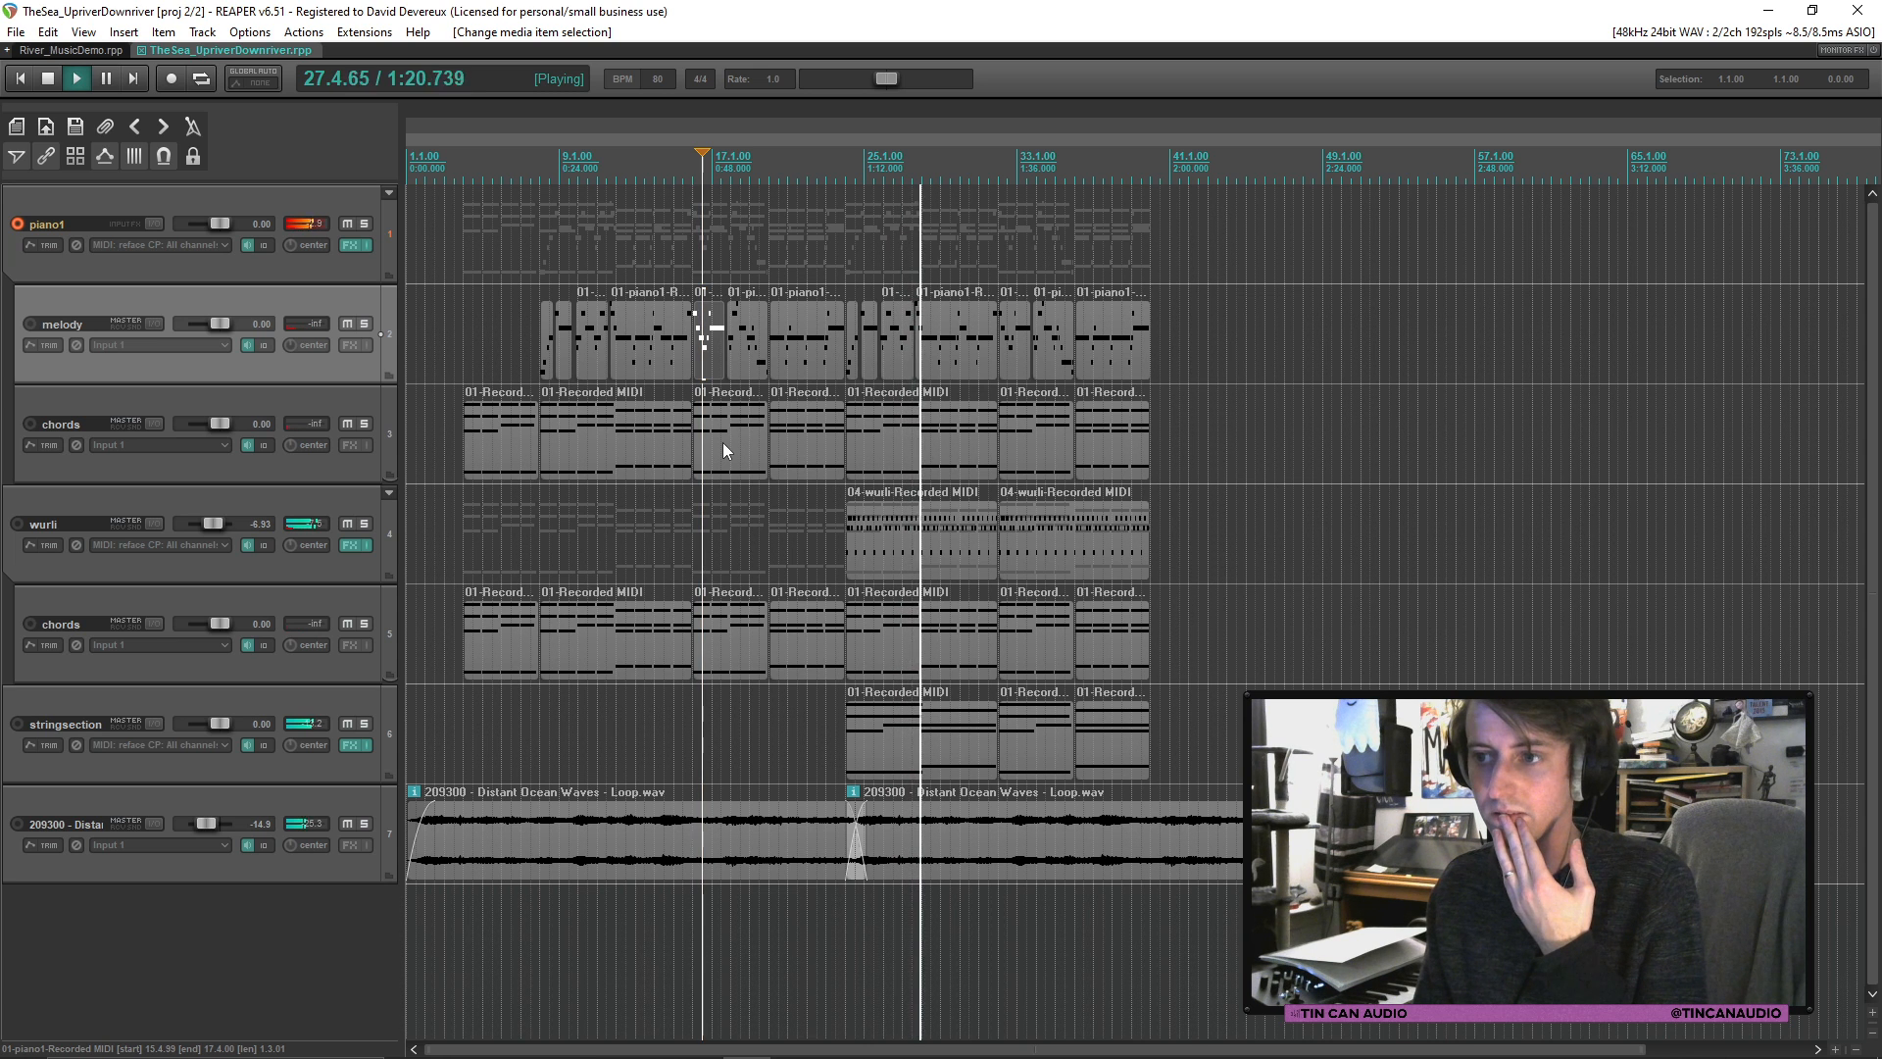
Step: Insert a new track below stringsection and add the VST3i LABS (Spitfire Audio) instrument to it
scroll(1438, 539, "up", 4)
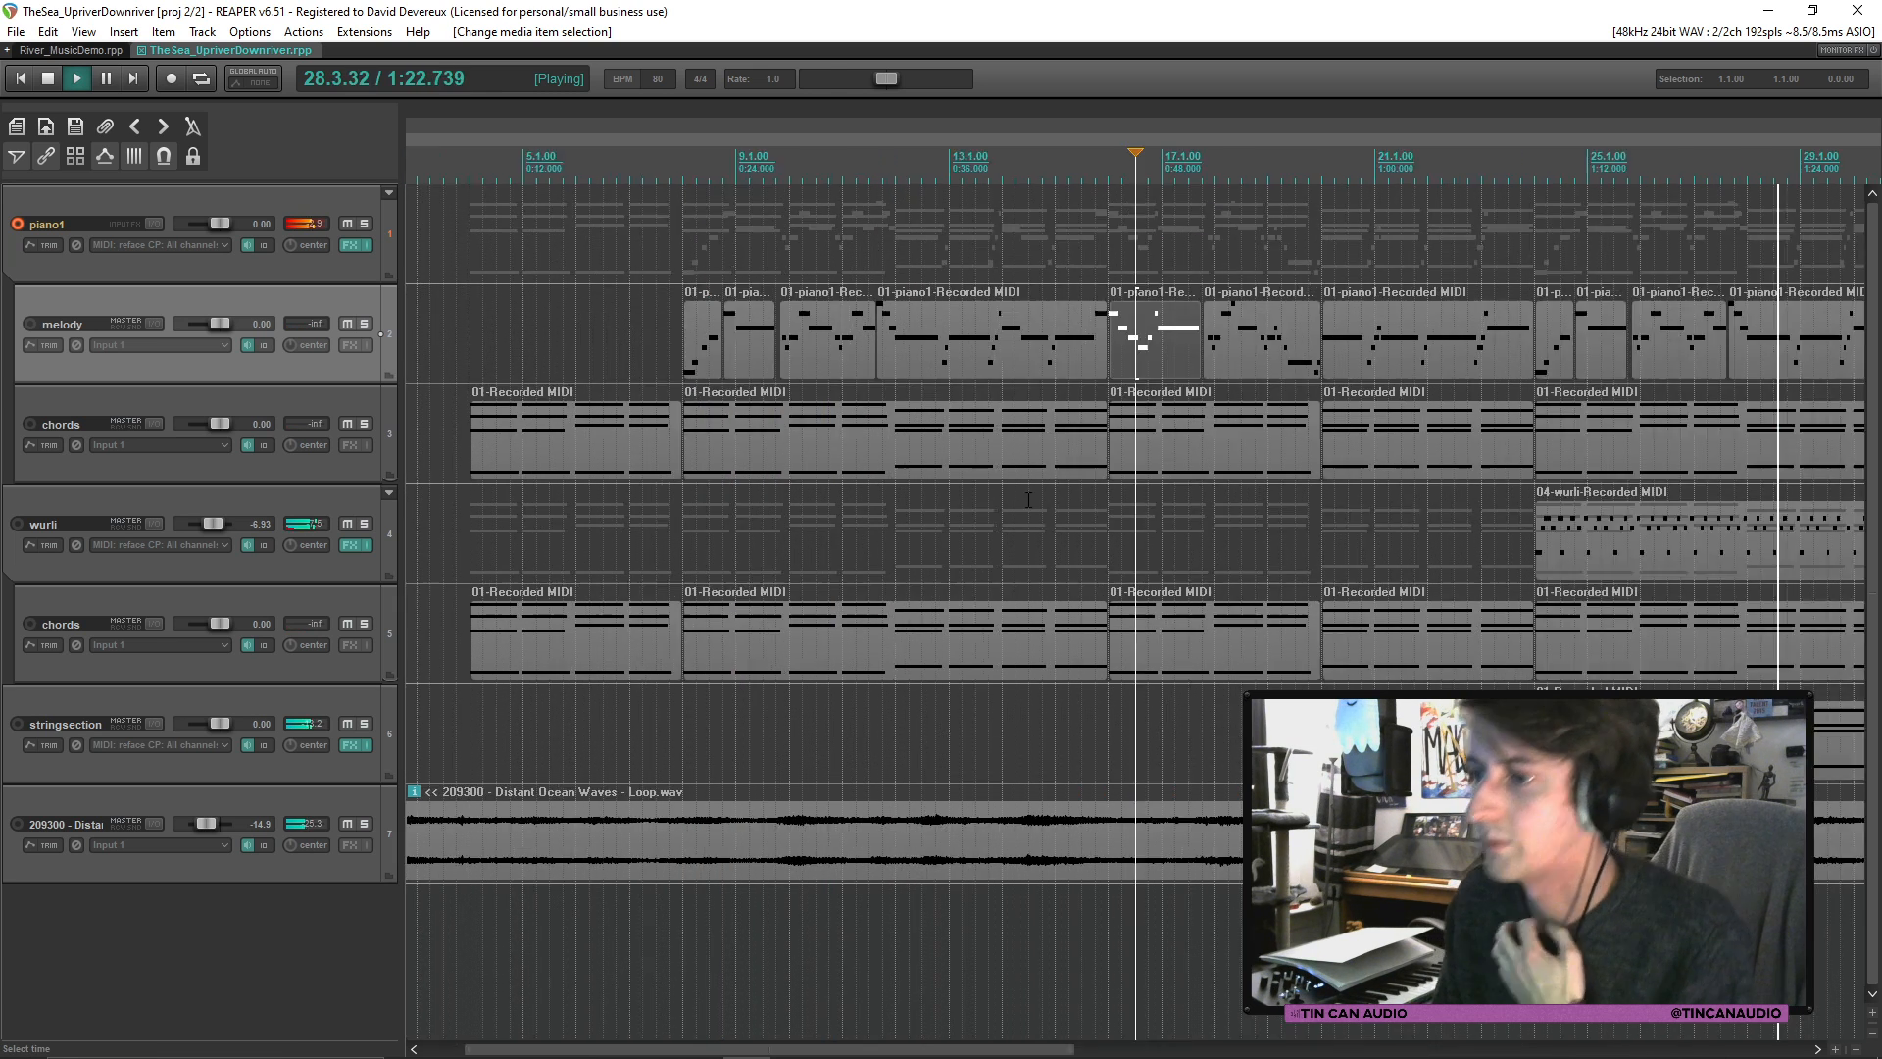
scroll(1438, 539, "down", 2)
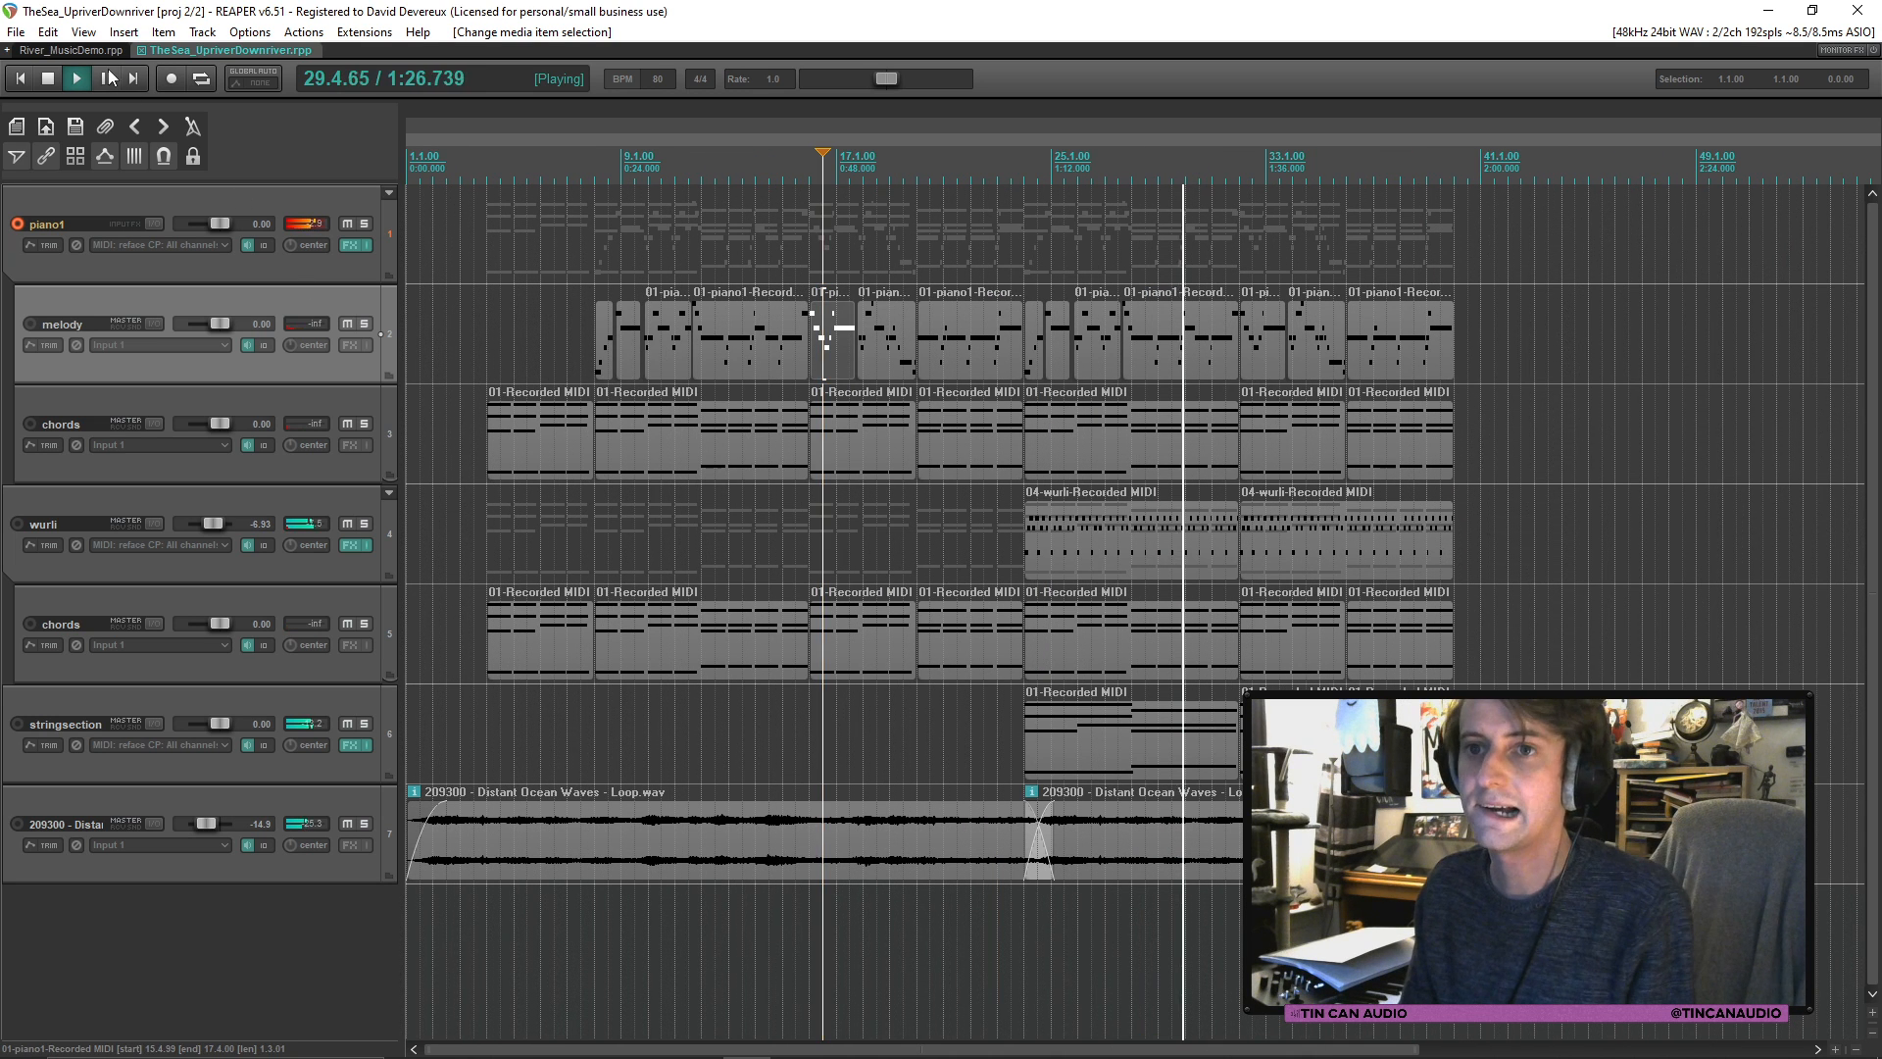
left_click(325, 772)
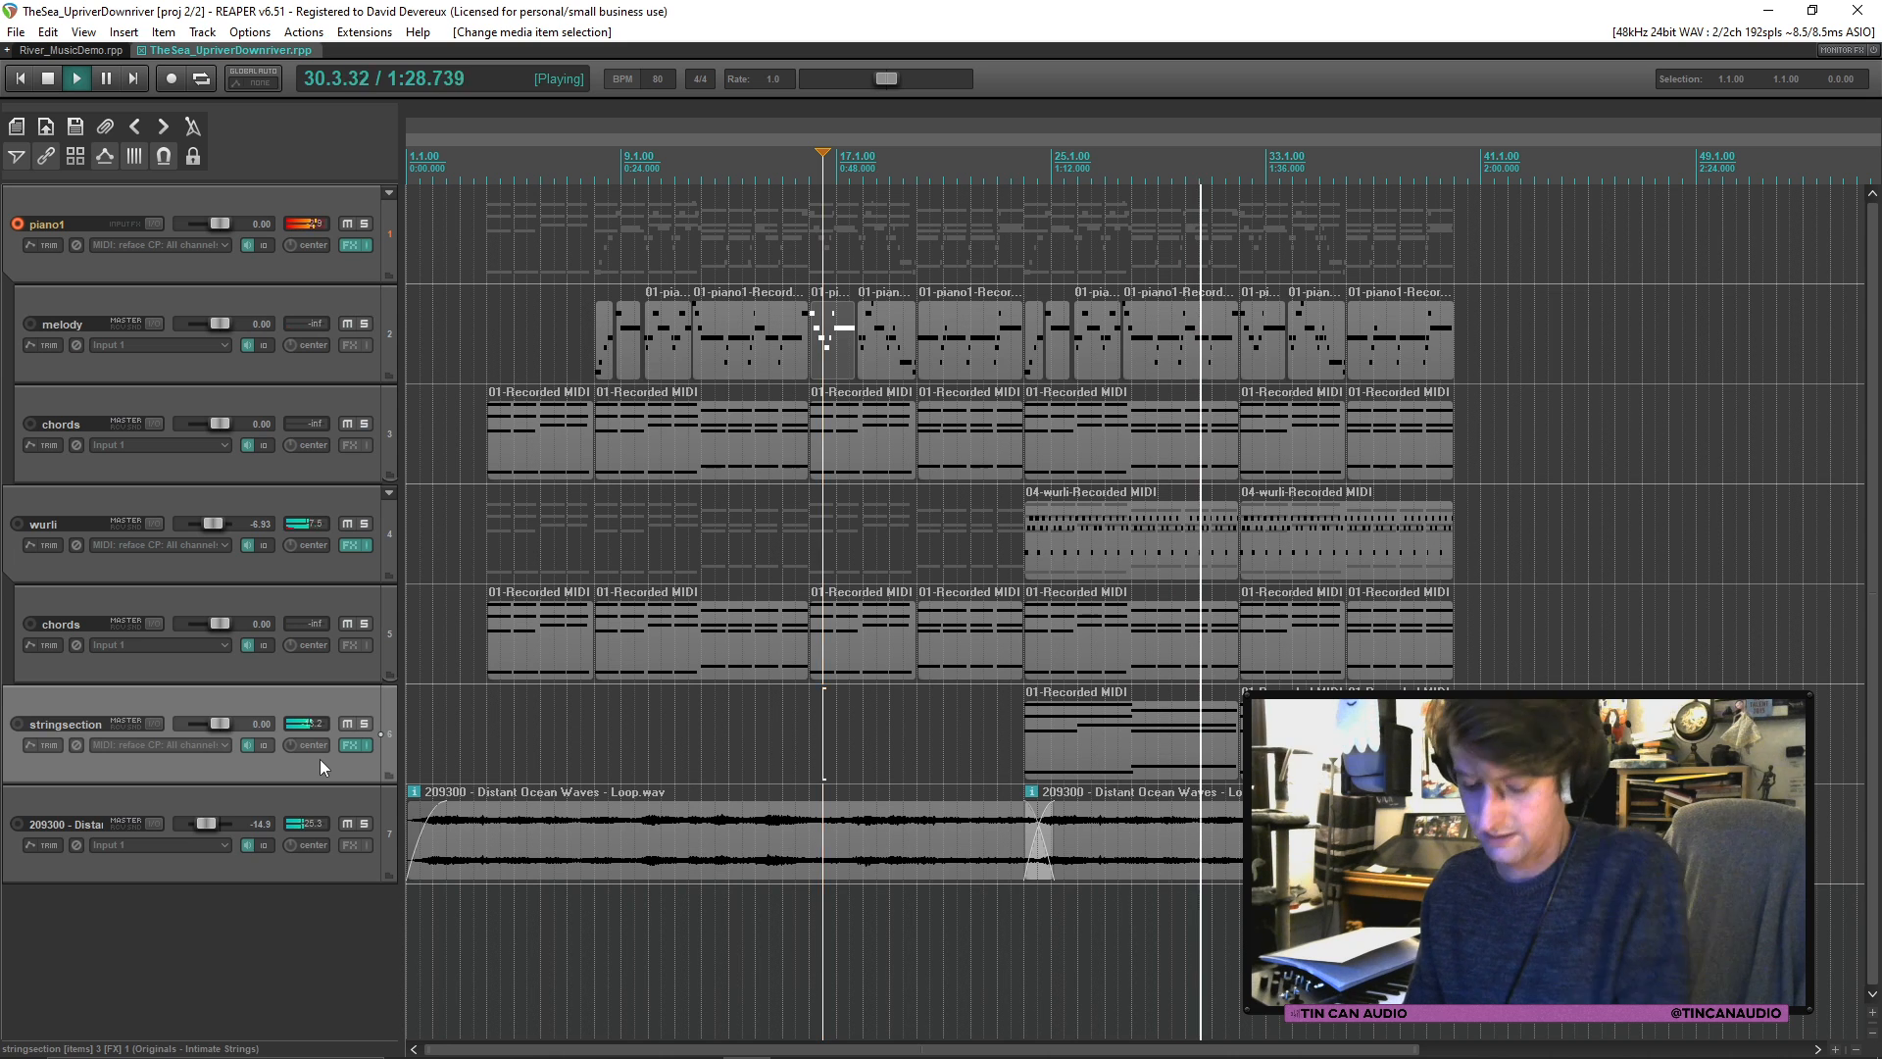
key("ctrl+t")
left_click(353, 845)
type("ab")
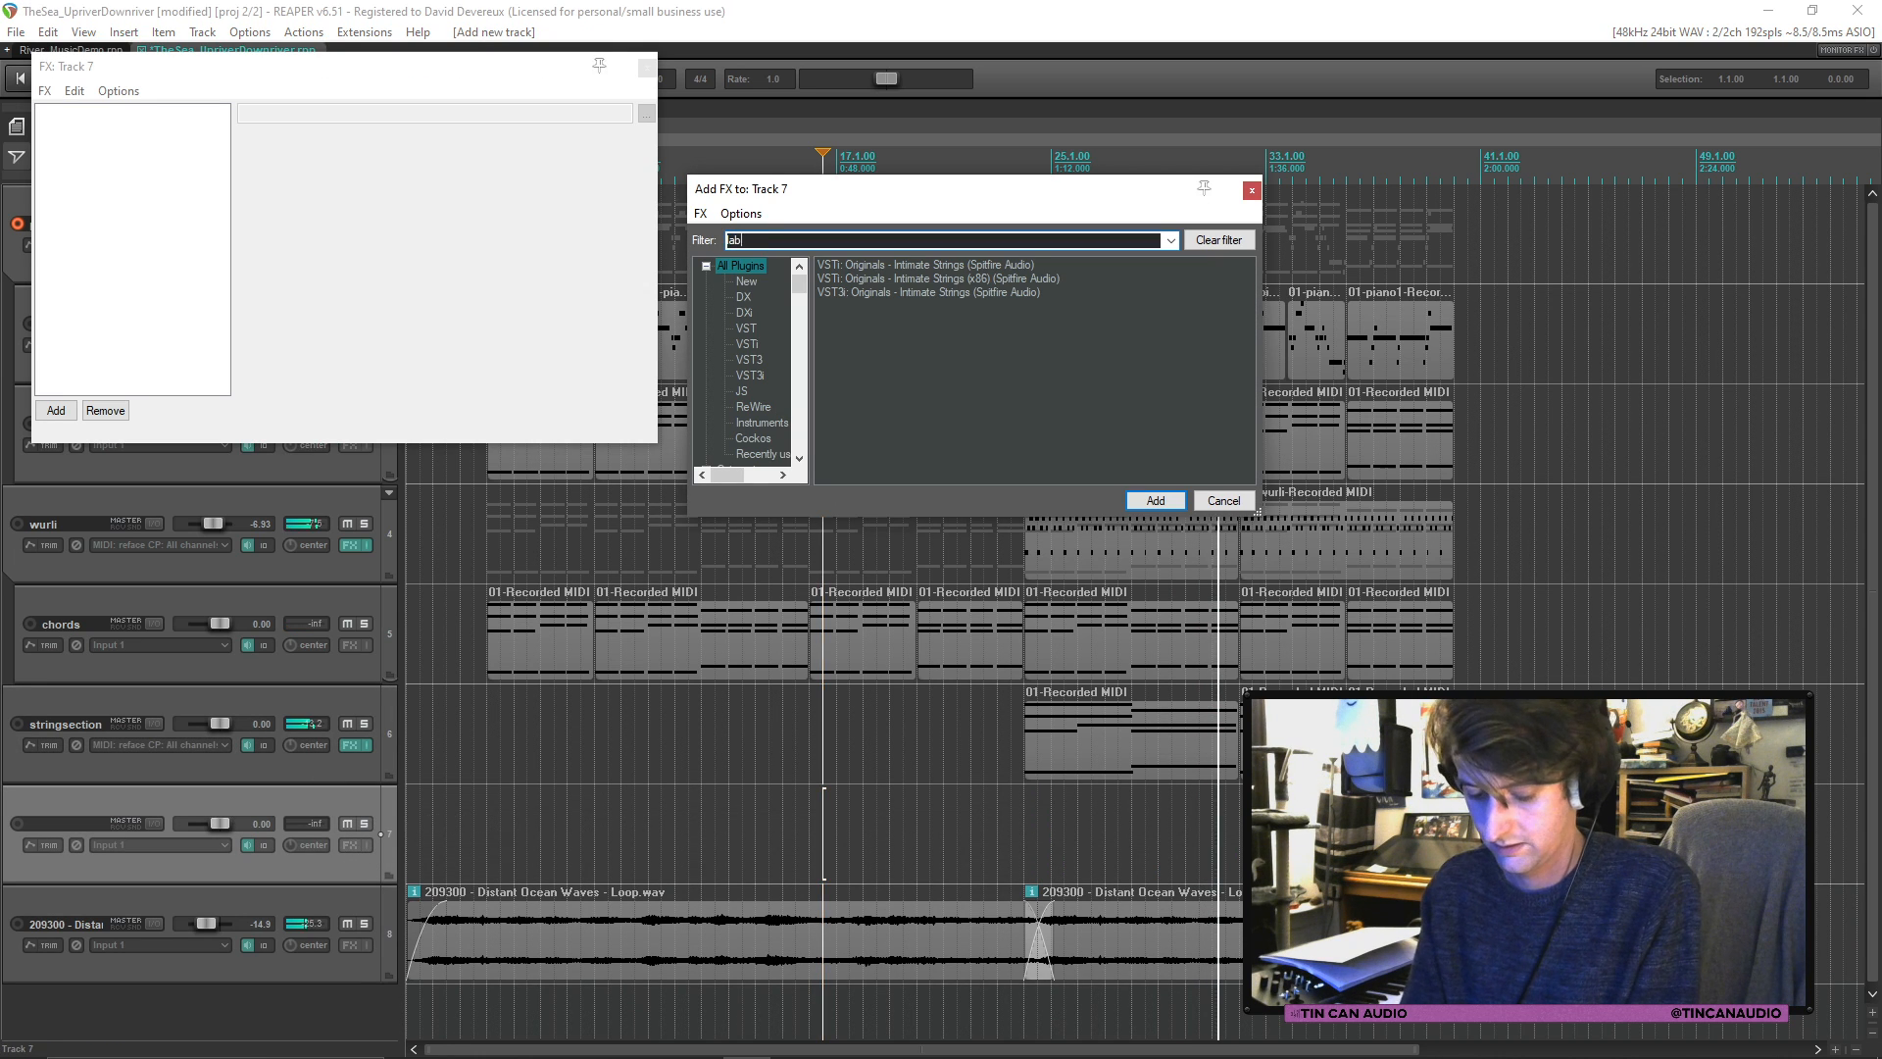
type("s")
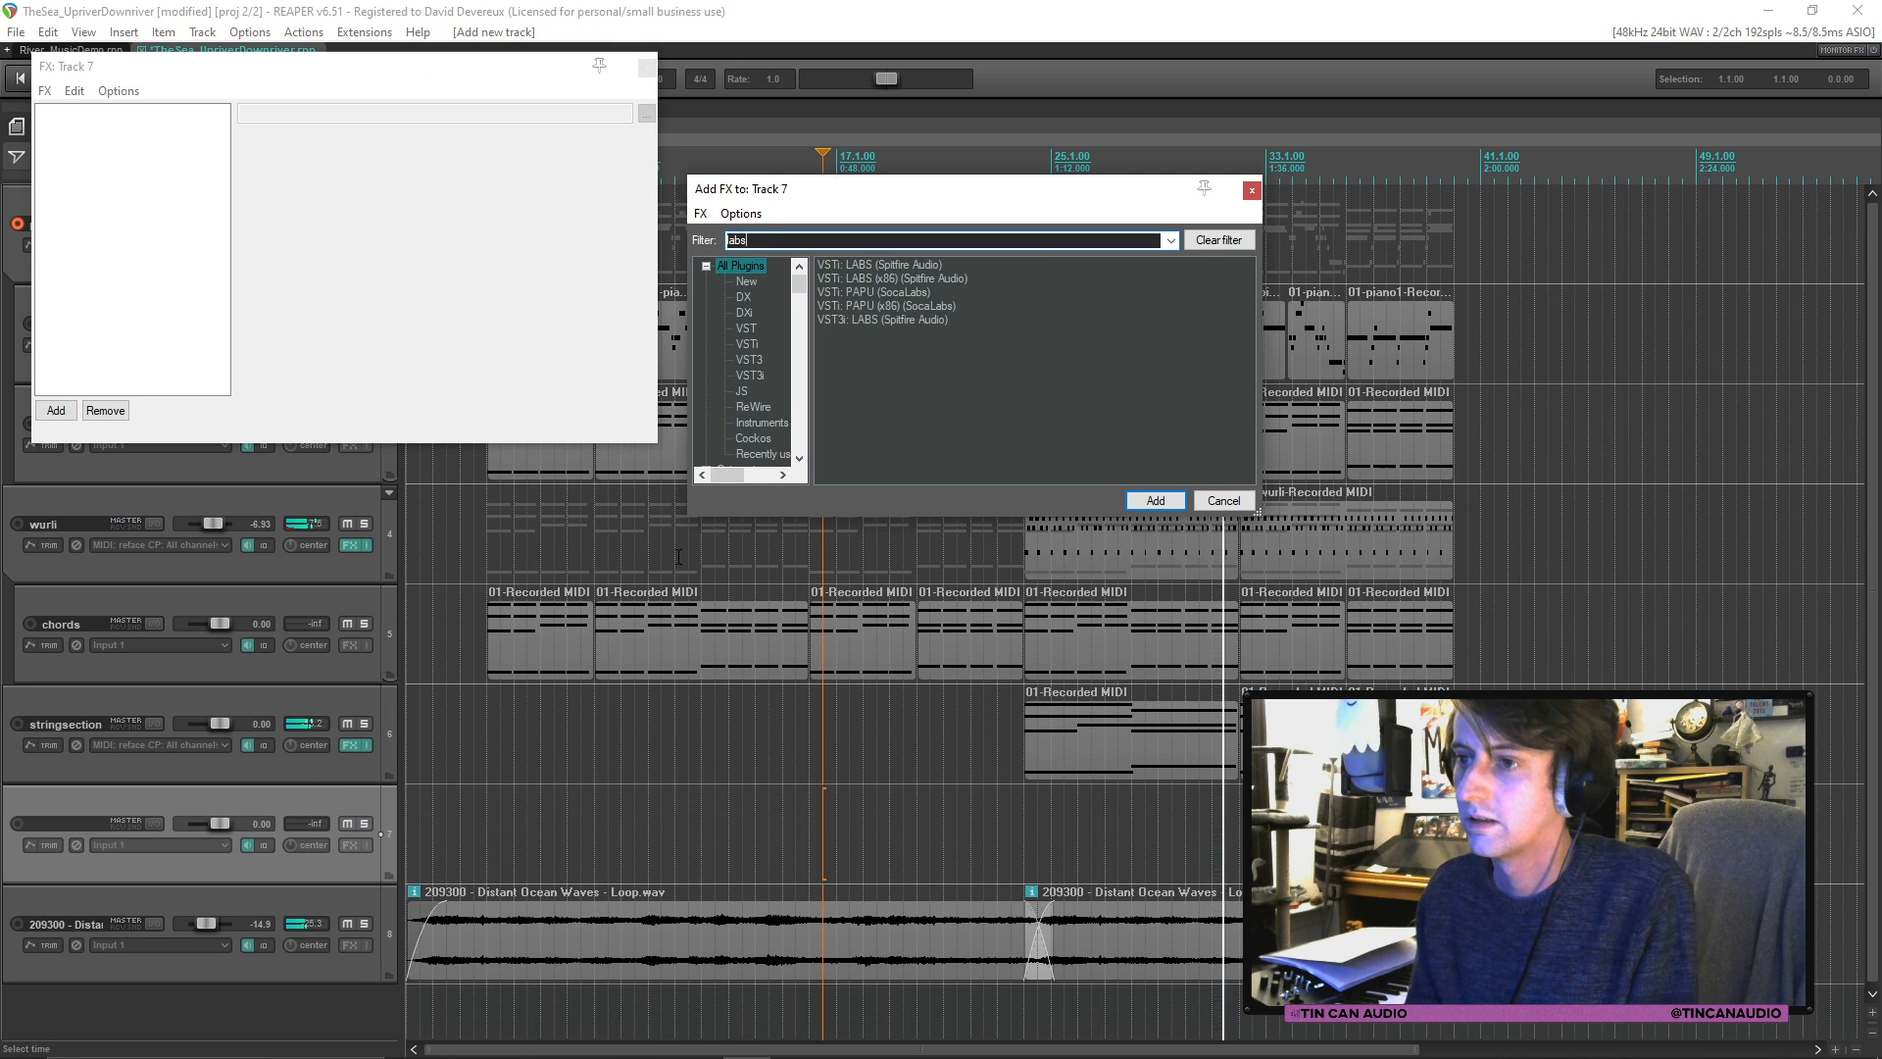
double_click(885, 319)
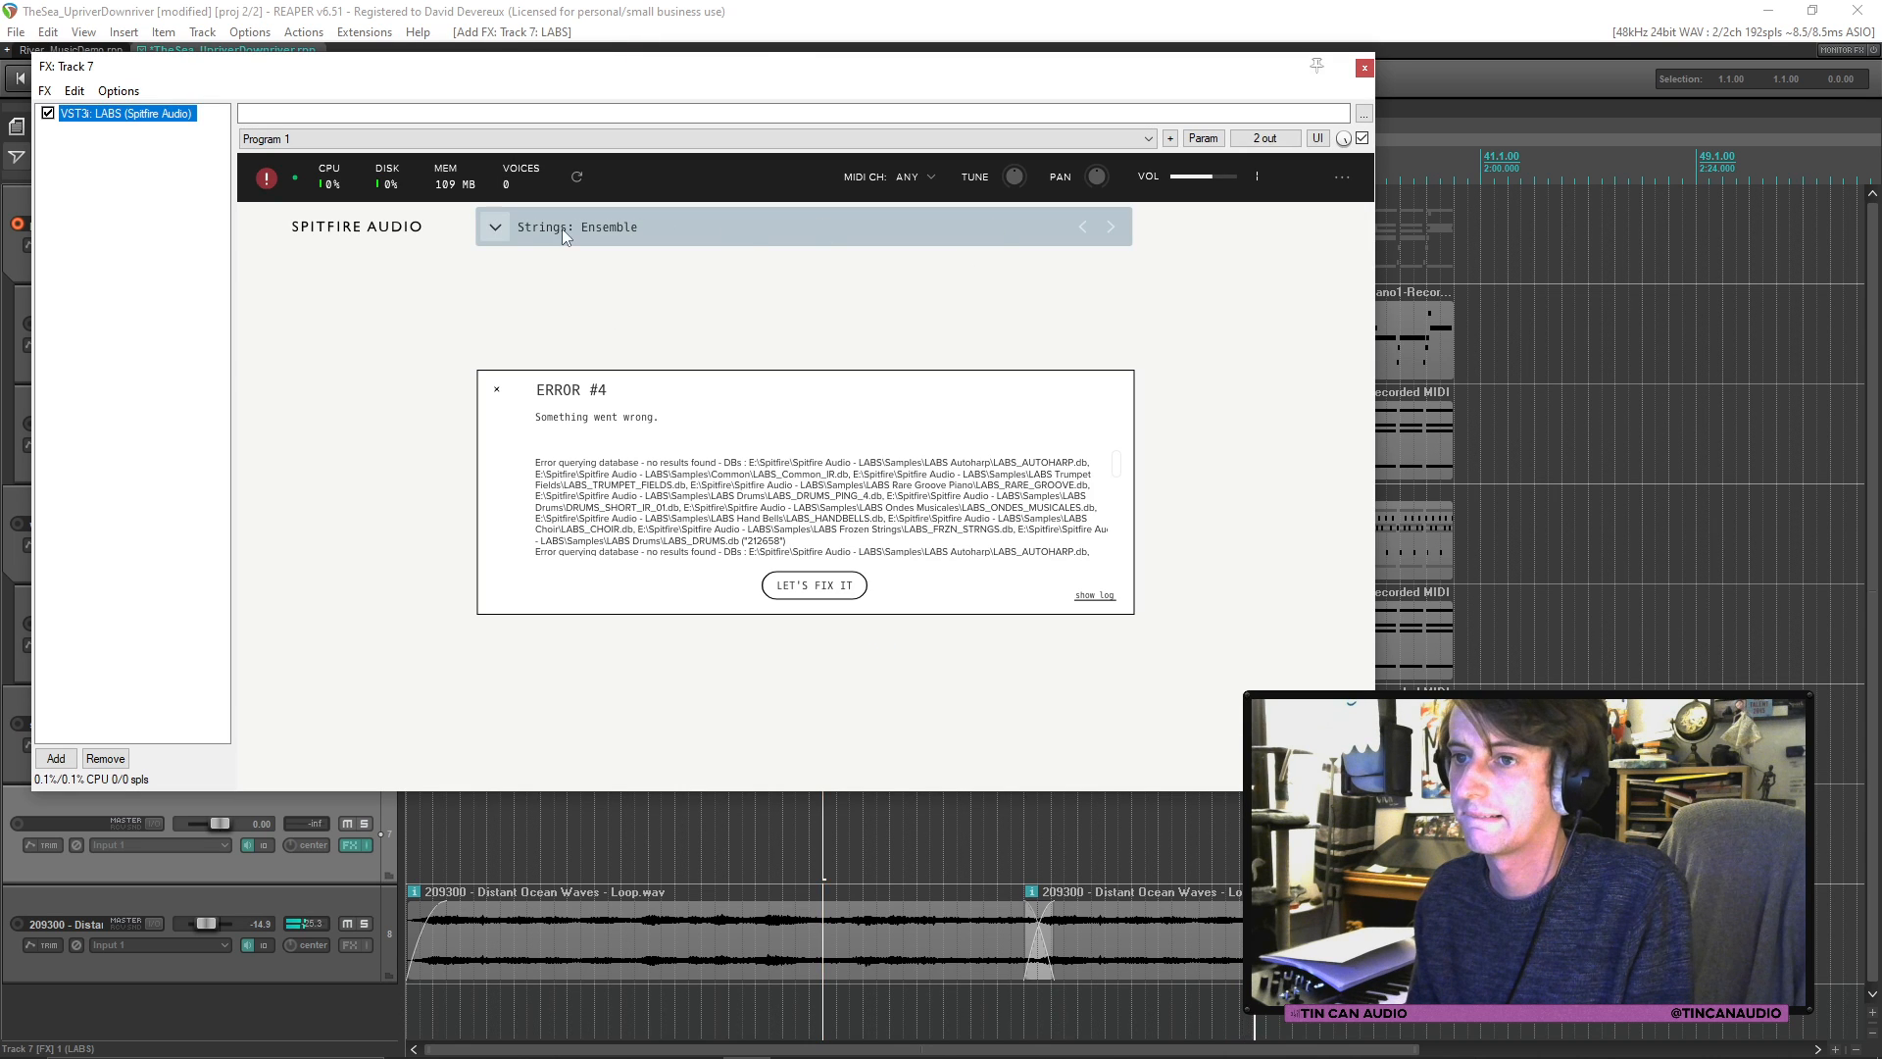
Step: Dismiss the LABS error, load the Ondes Musicales: Octave Echoes preset, and close the track's effects window
left_click(493, 231)
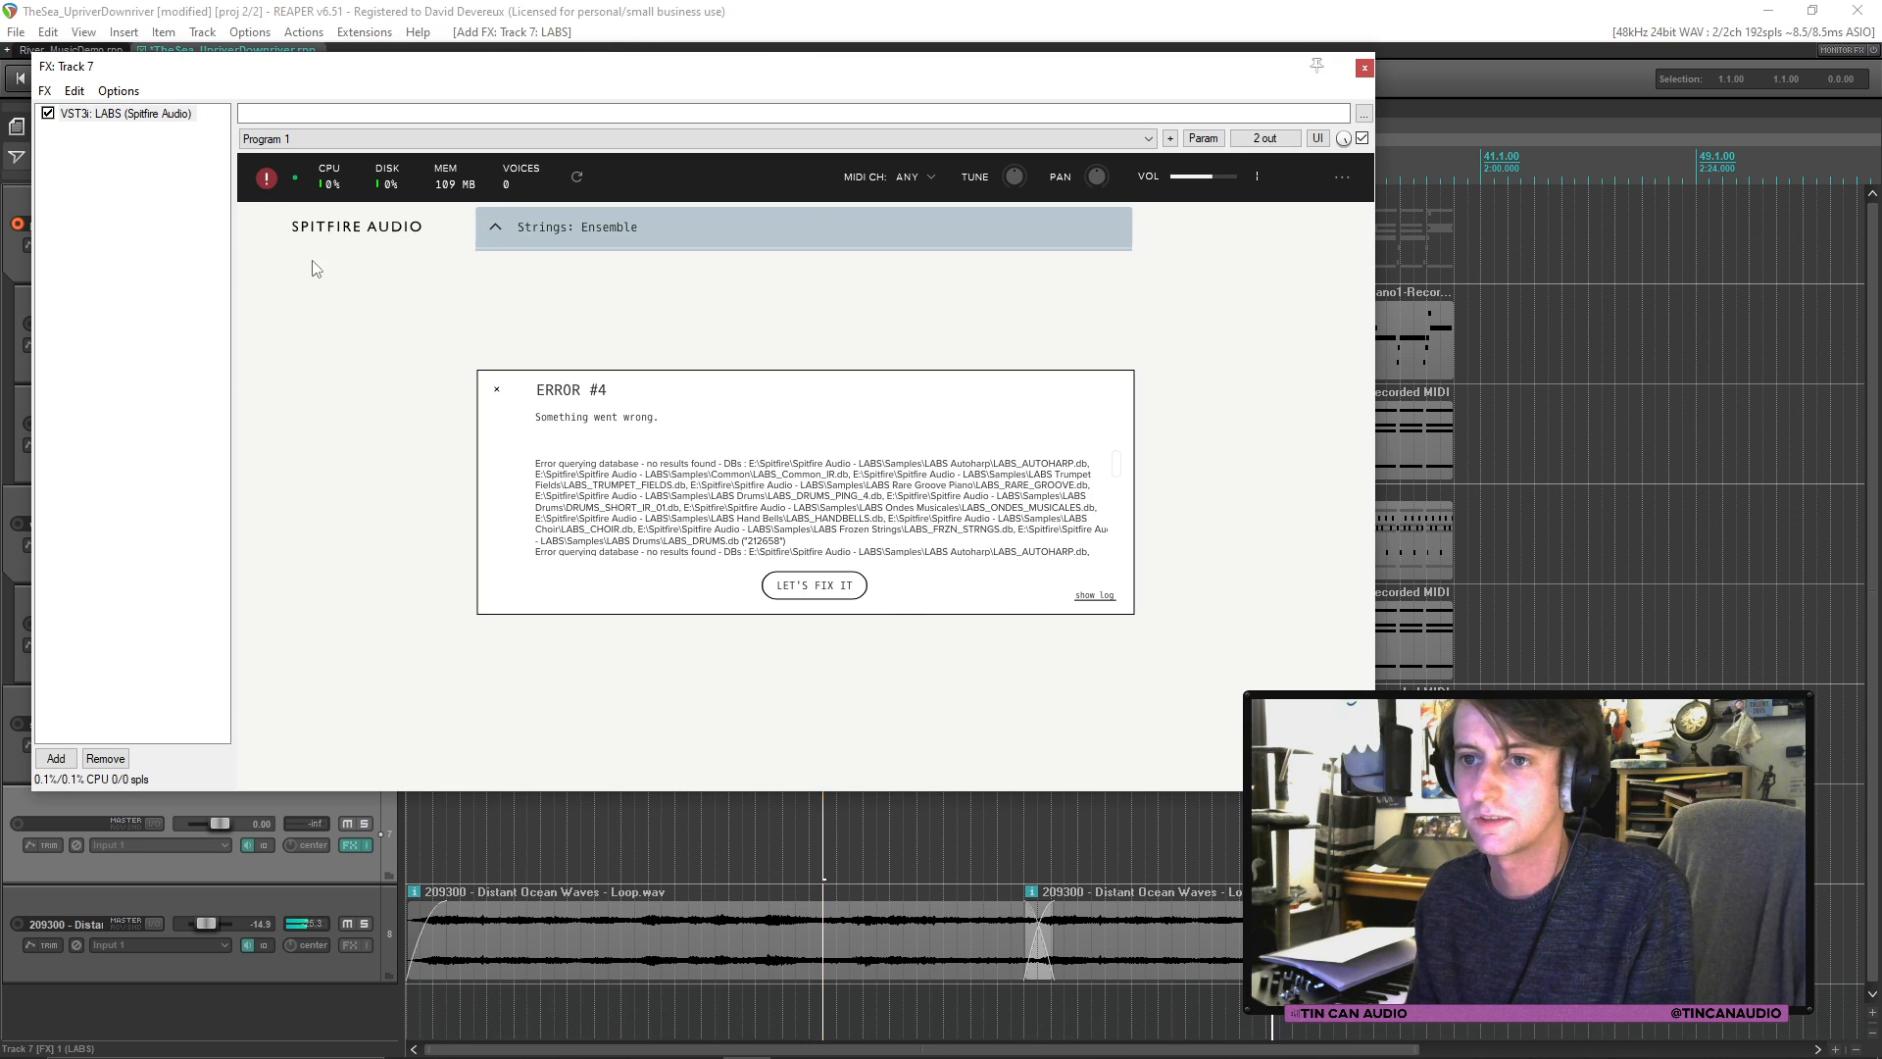
left_click(264, 179)
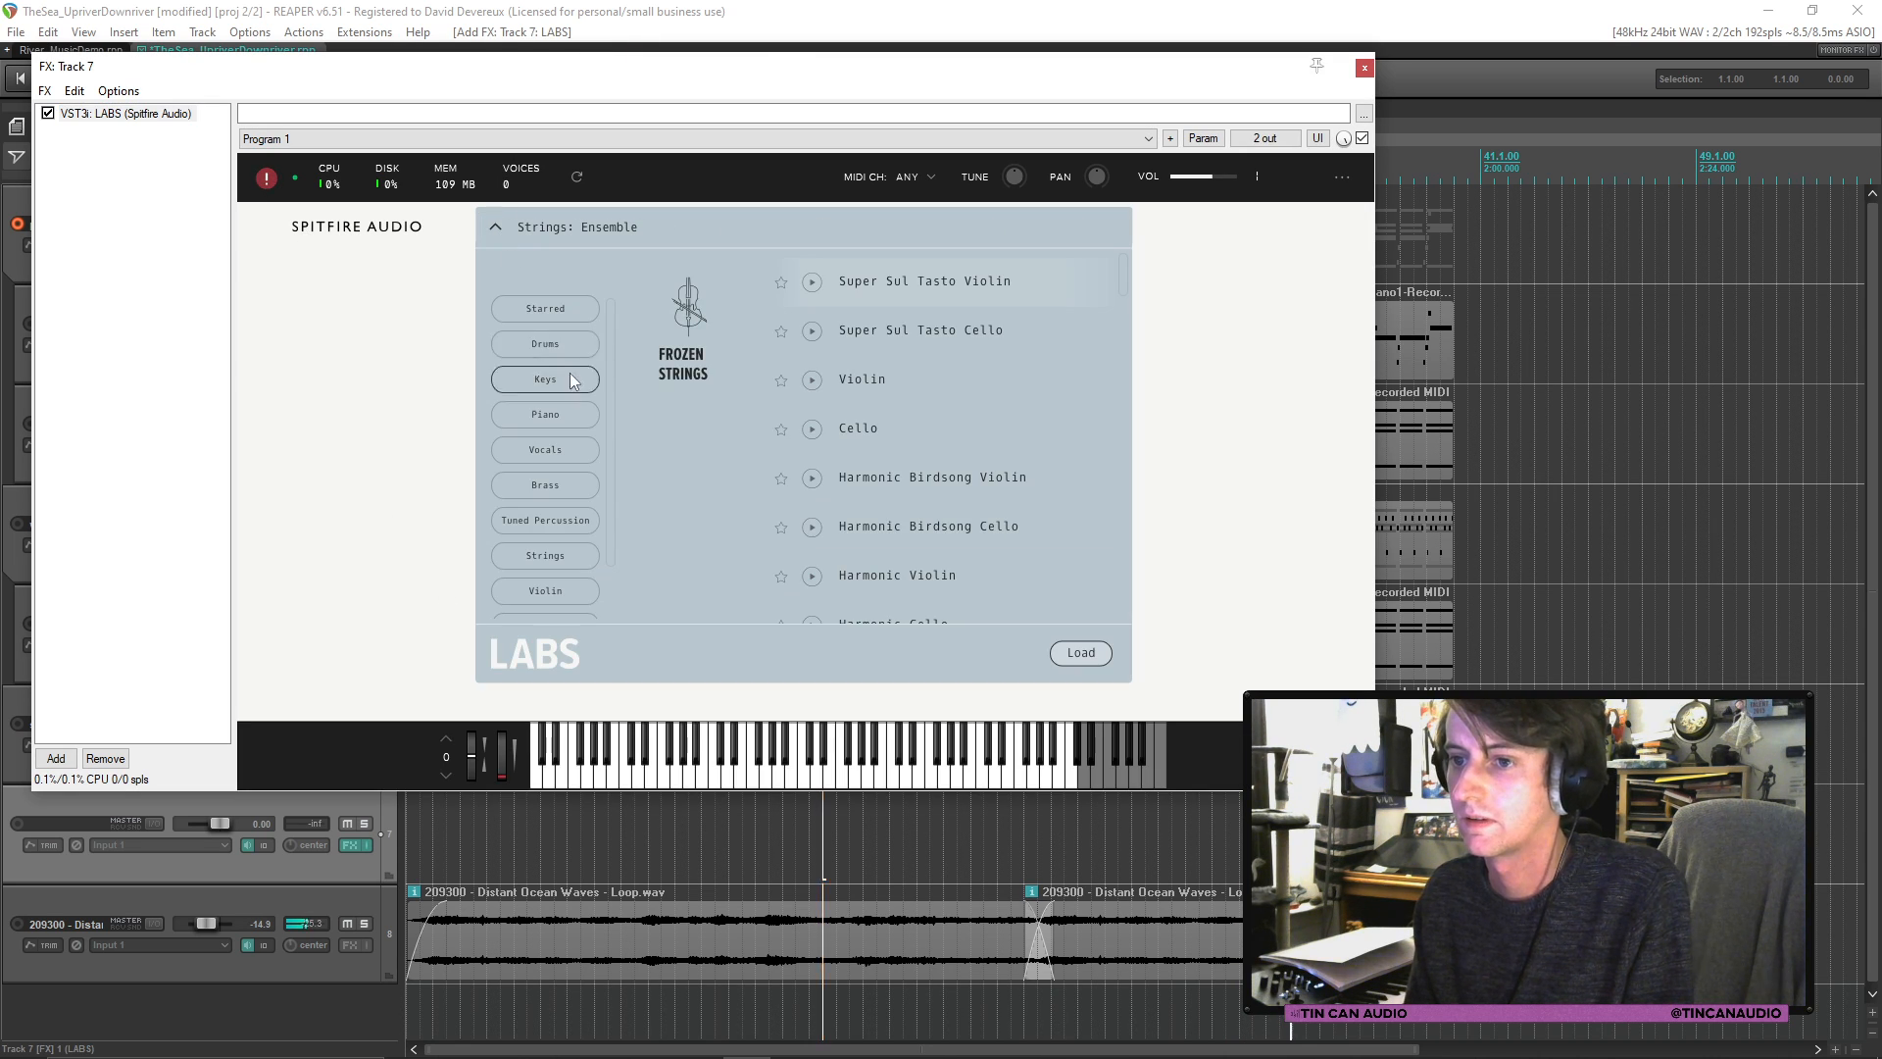
scroll(576, 447, "down", 2)
scroll(797, 456, "down", 10)
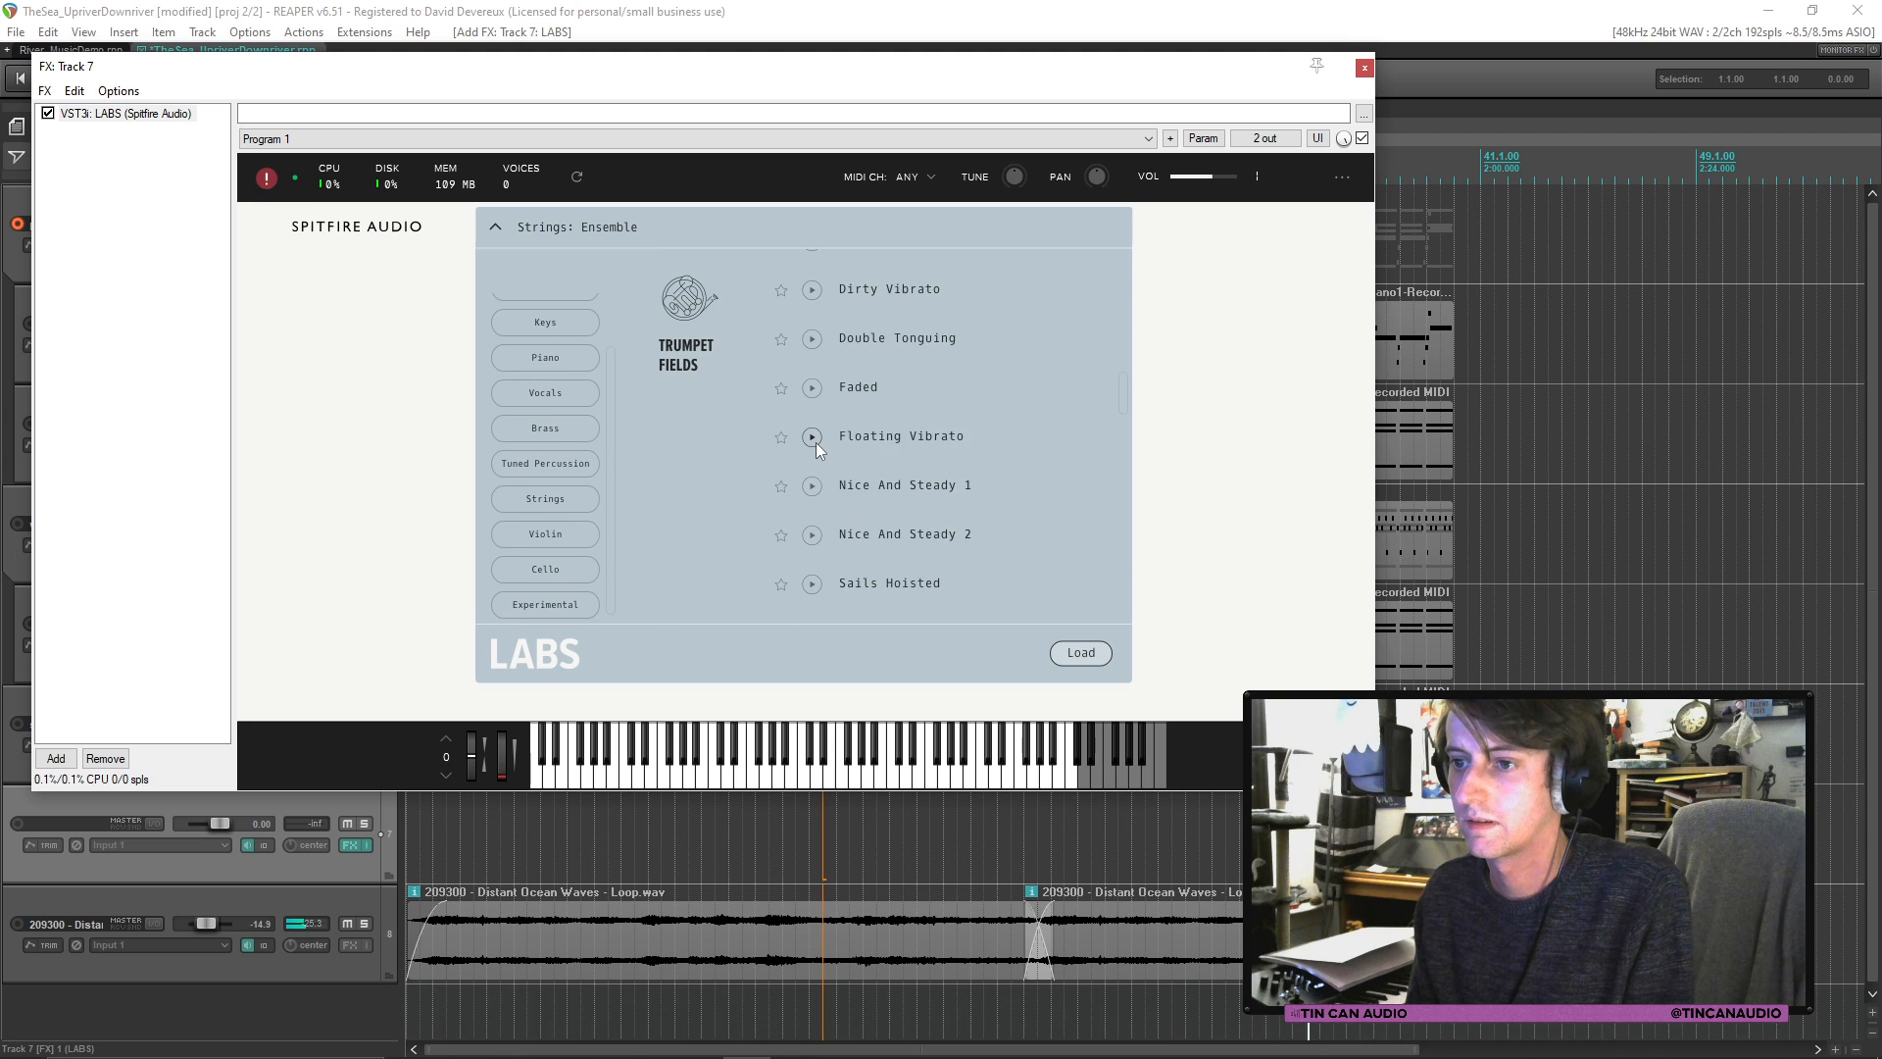
scroll(815, 443, "down", 10)
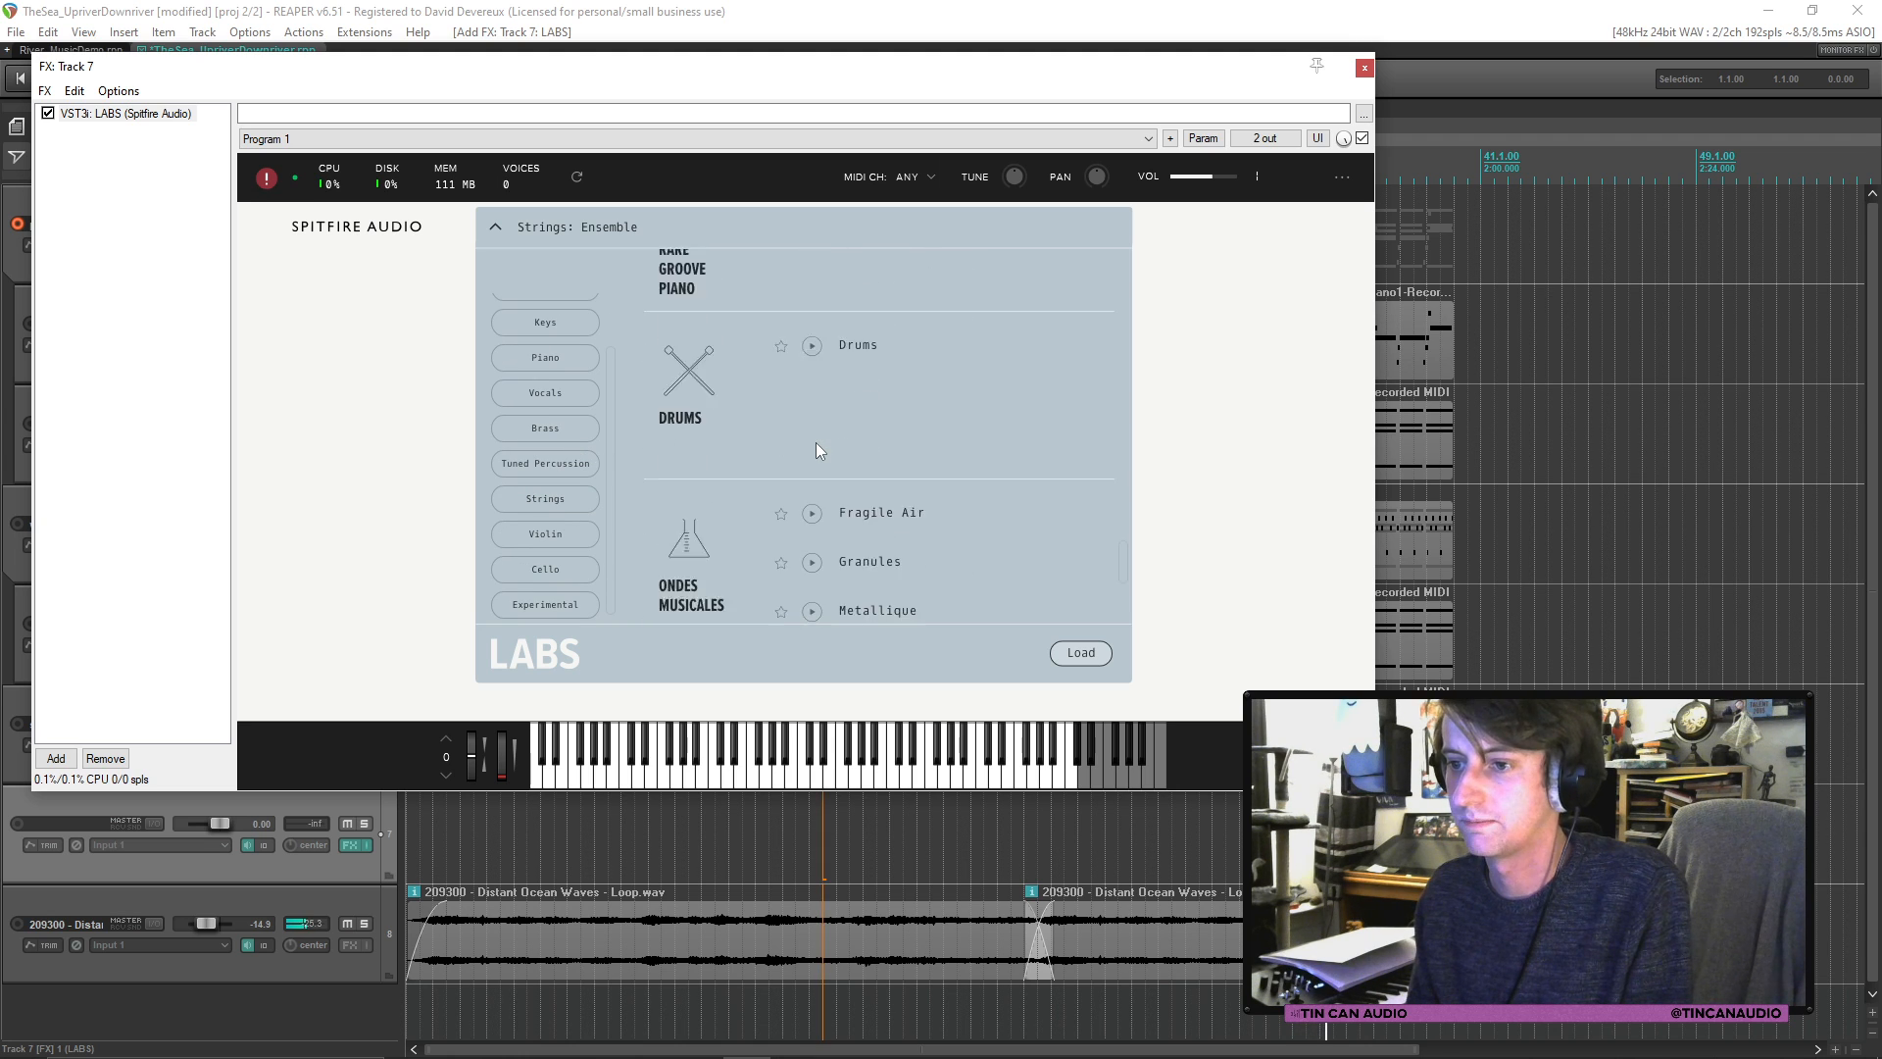
scroll(816, 443, "down", 3)
scroll(828, 443, "up", 2)
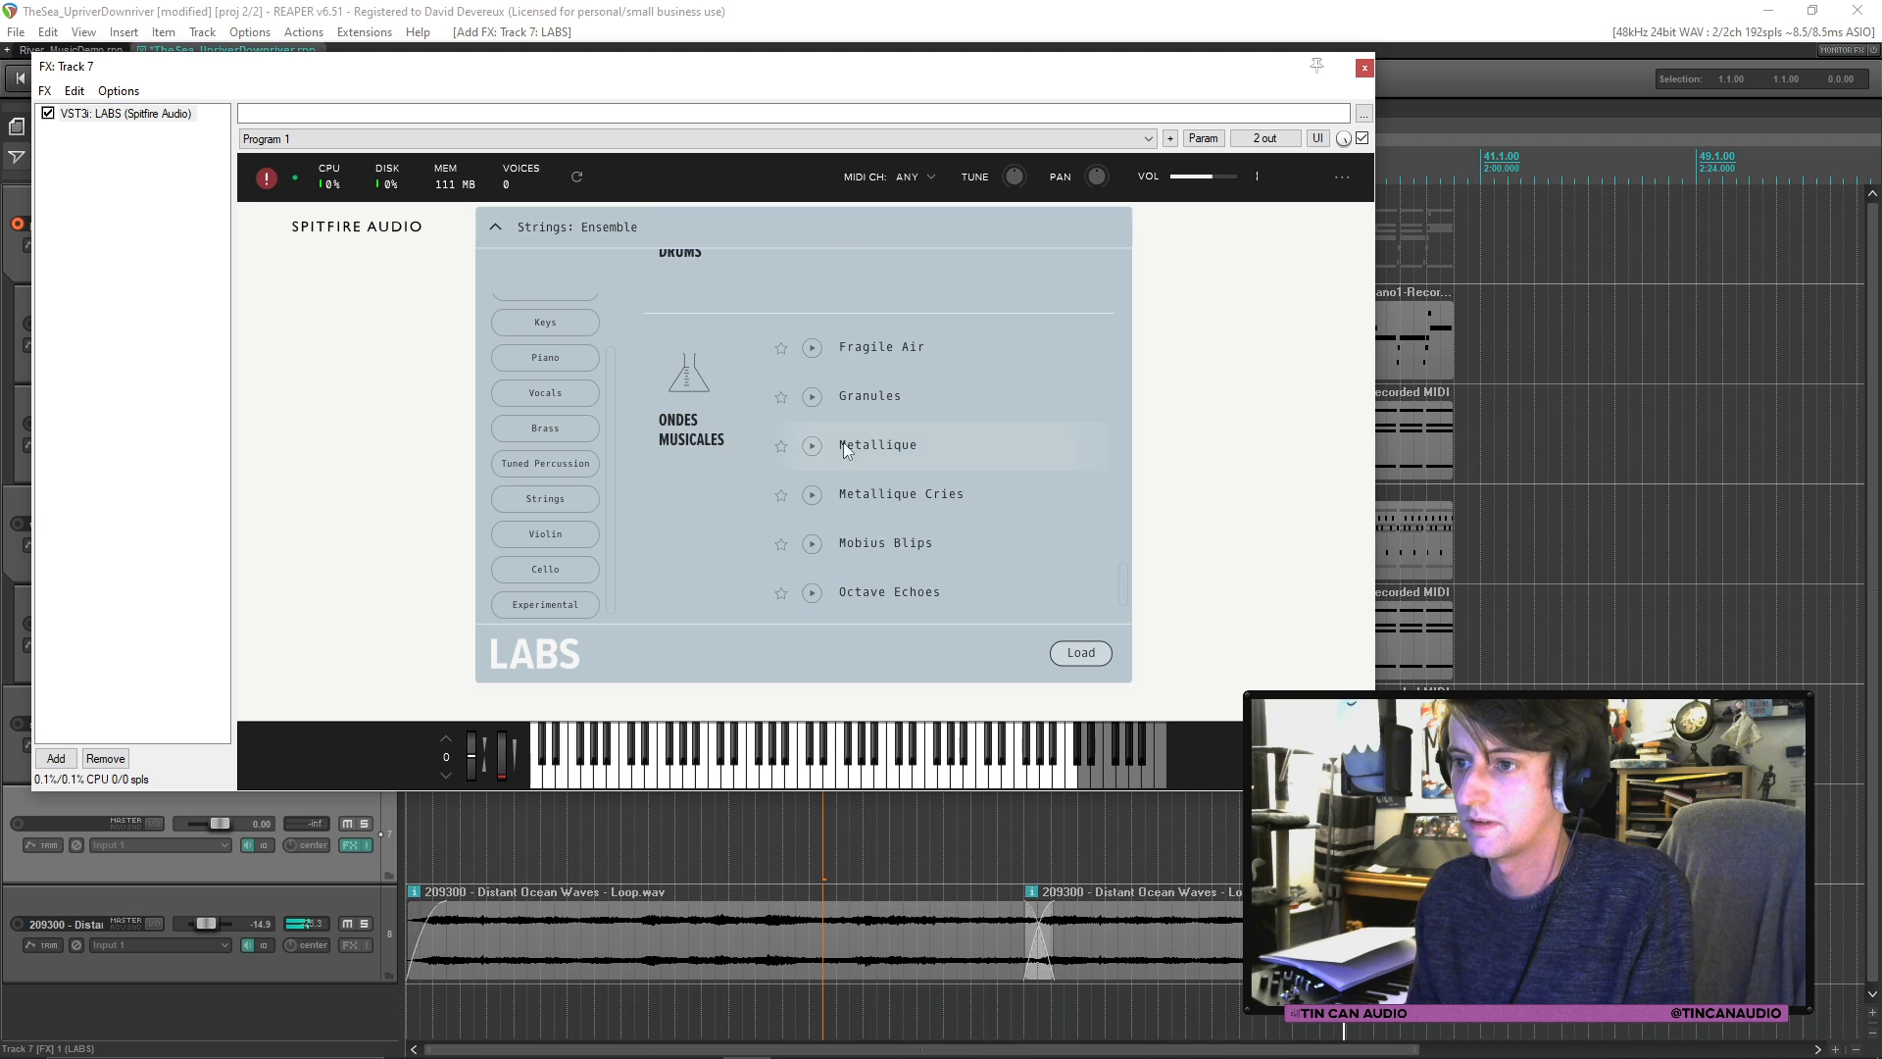
scroll(870, 455, "down", 1)
double_click(916, 500)
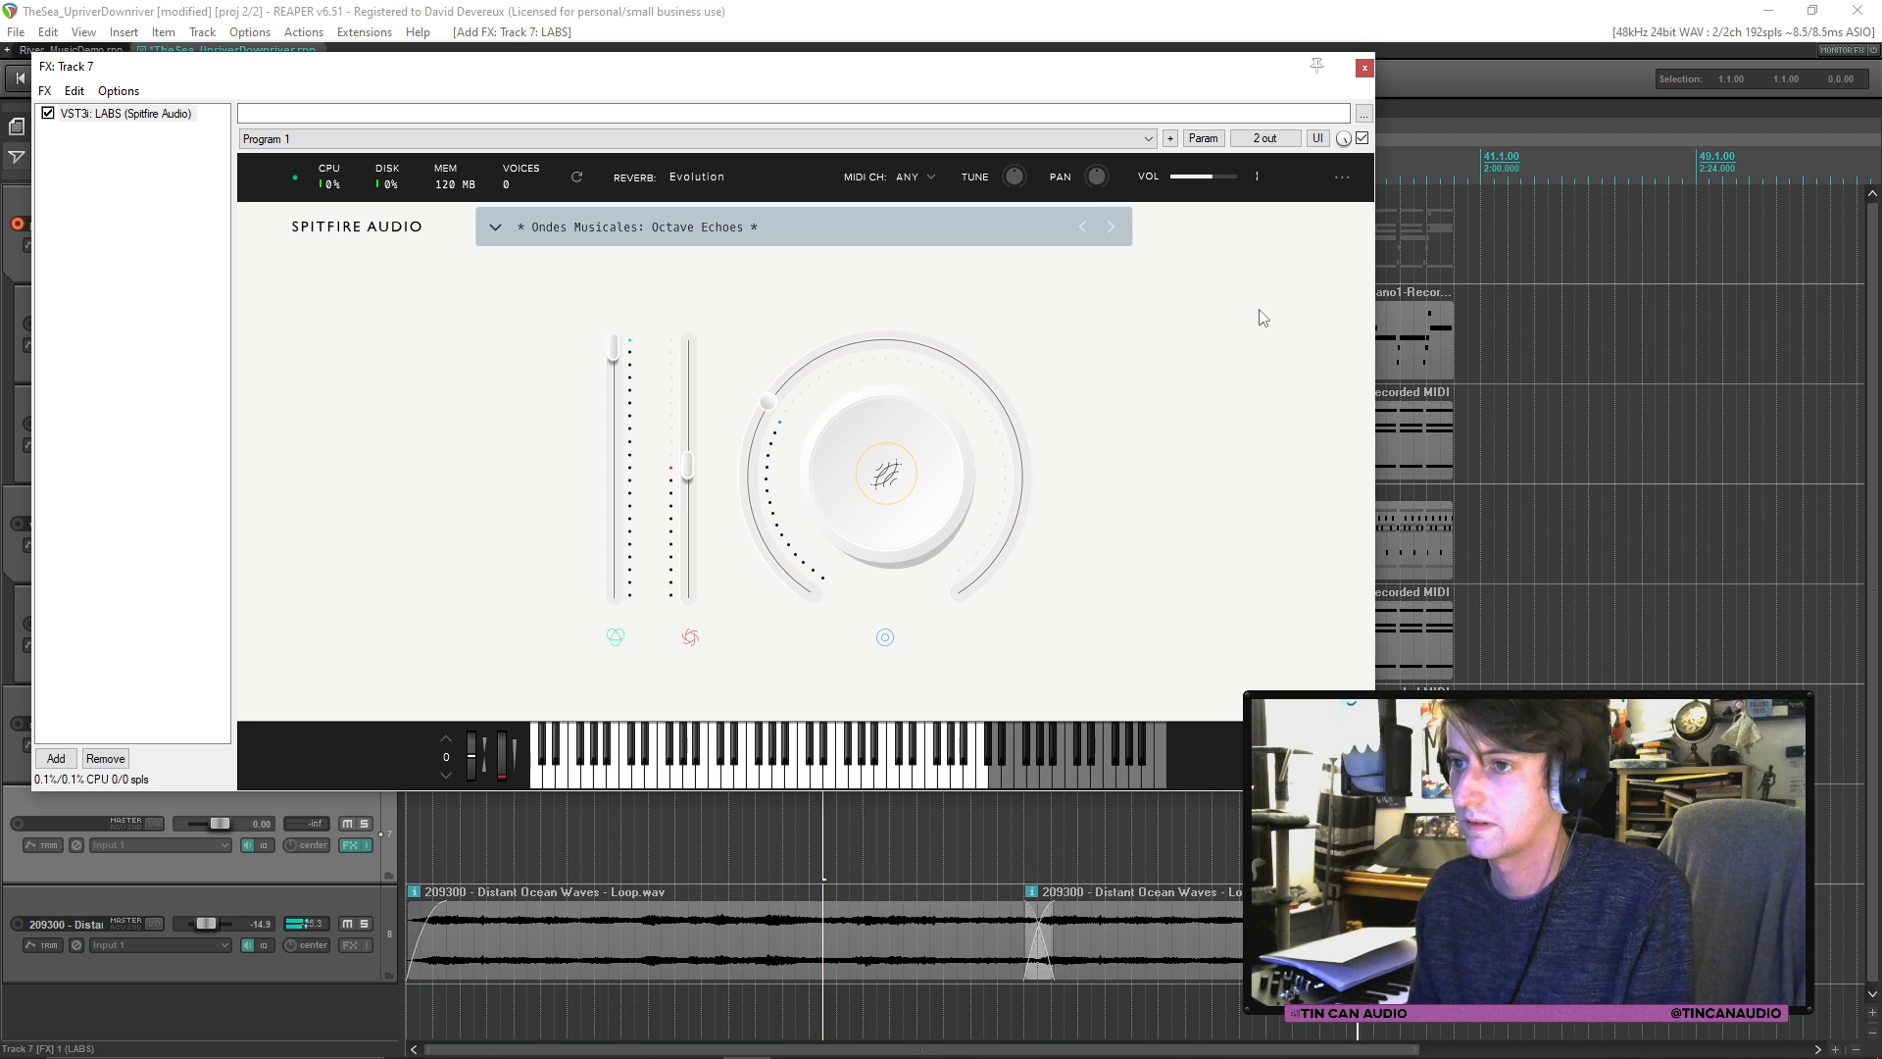
left_click(1364, 68)
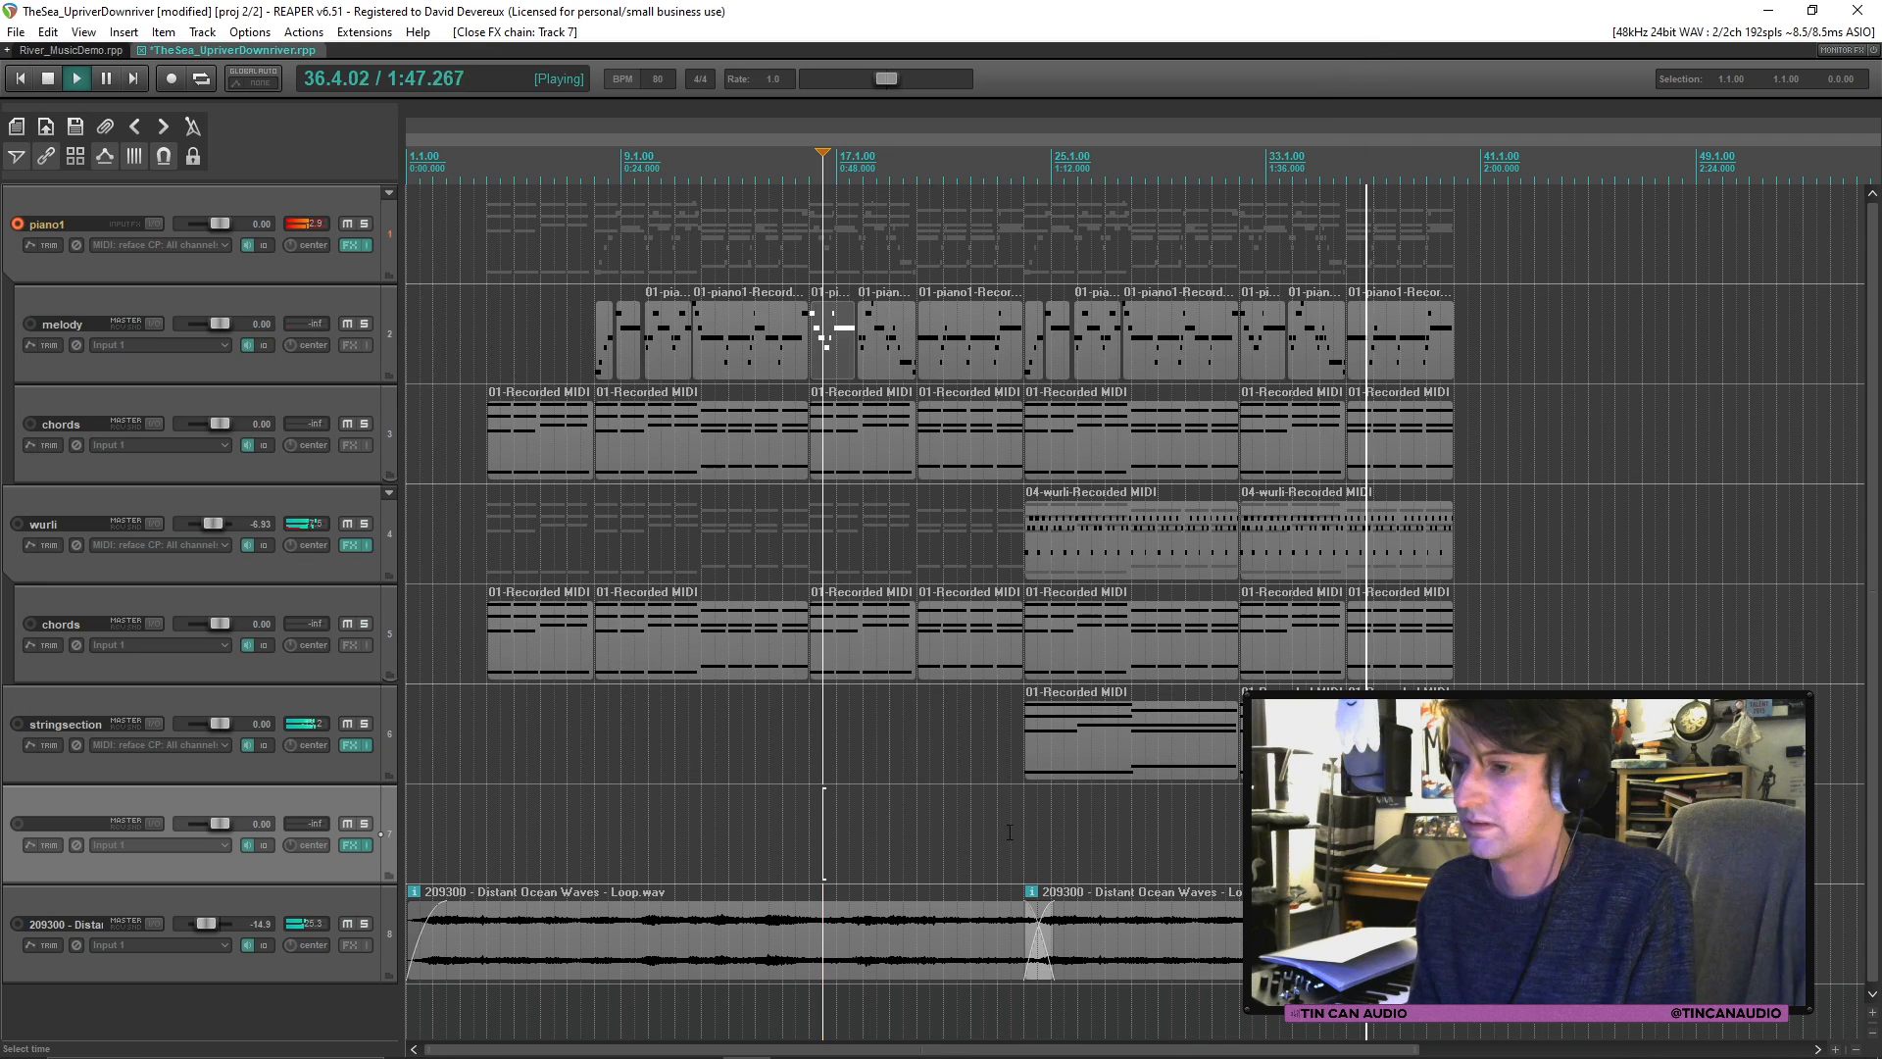
Step: Copy the melody items from bar 24 to the end onto the new LABS track, starting at bar 24
left_click(1031, 358)
left_click(1390, 343, "shift")
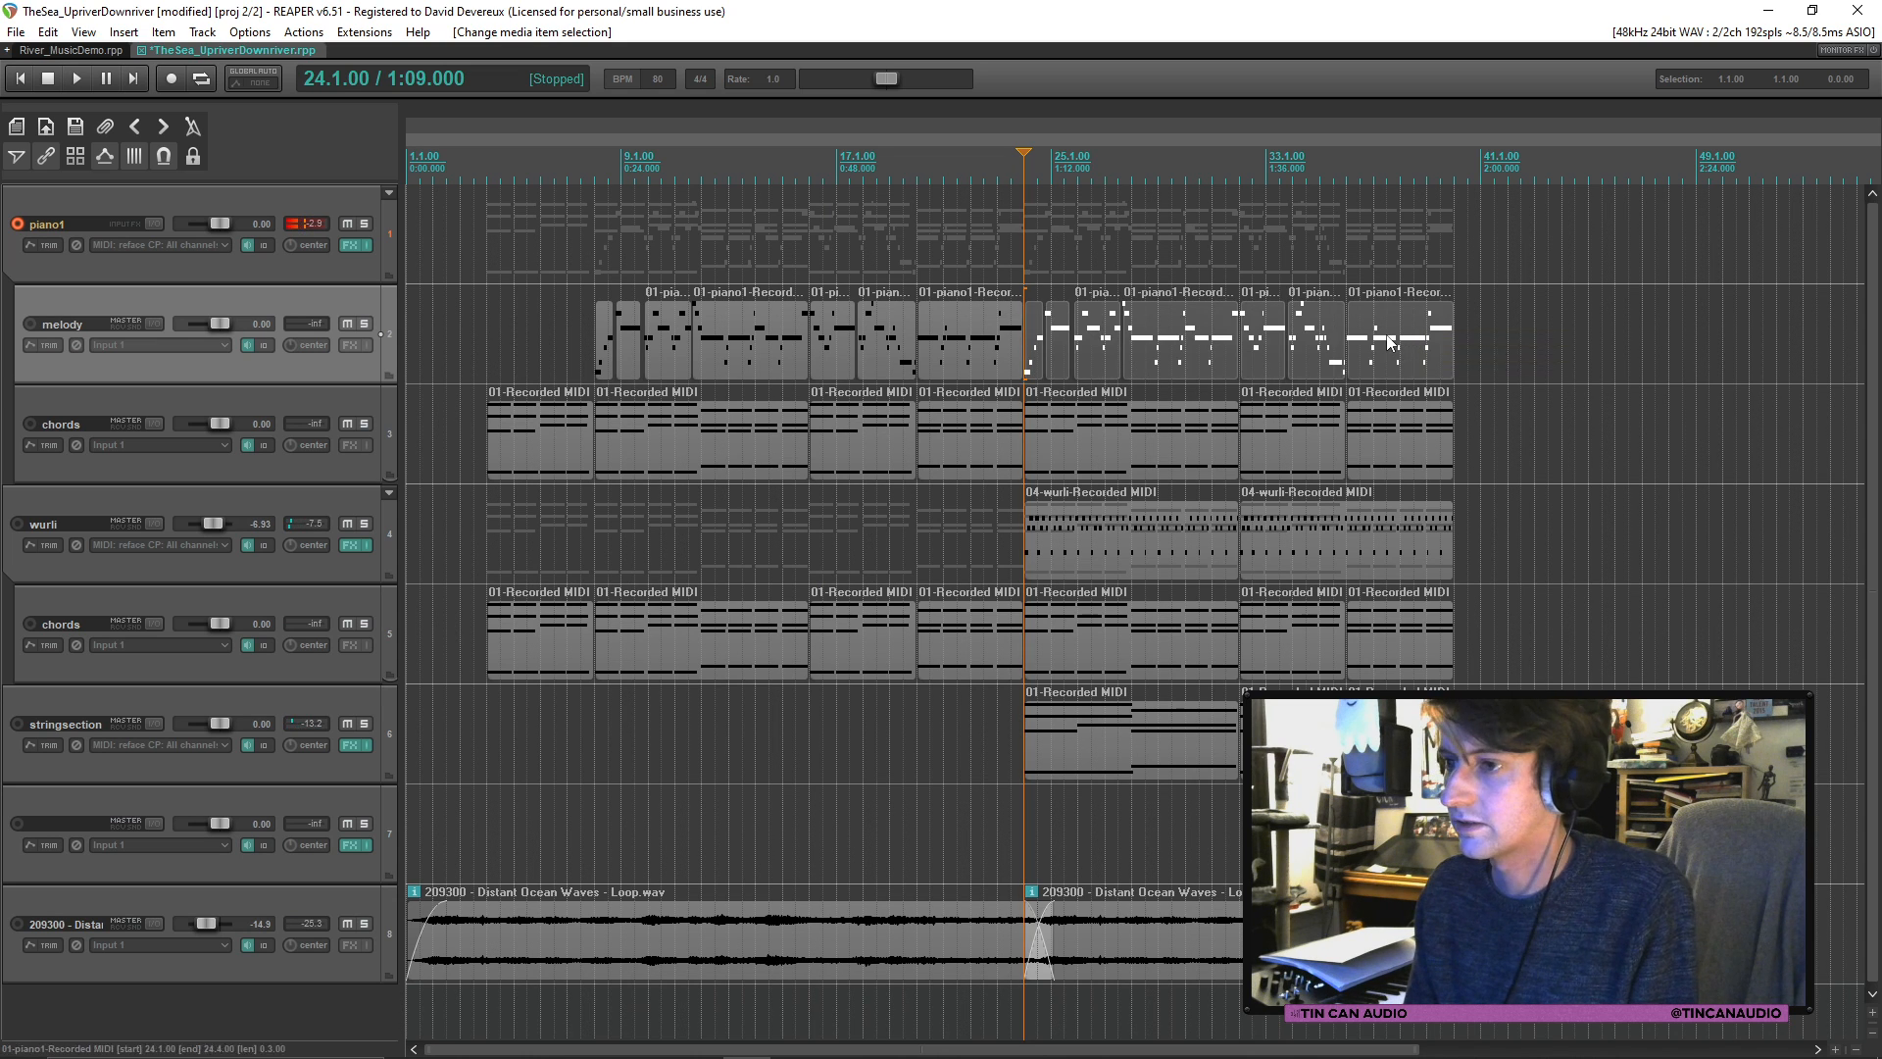
left_click(1026, 841)
key("ctrl+v")
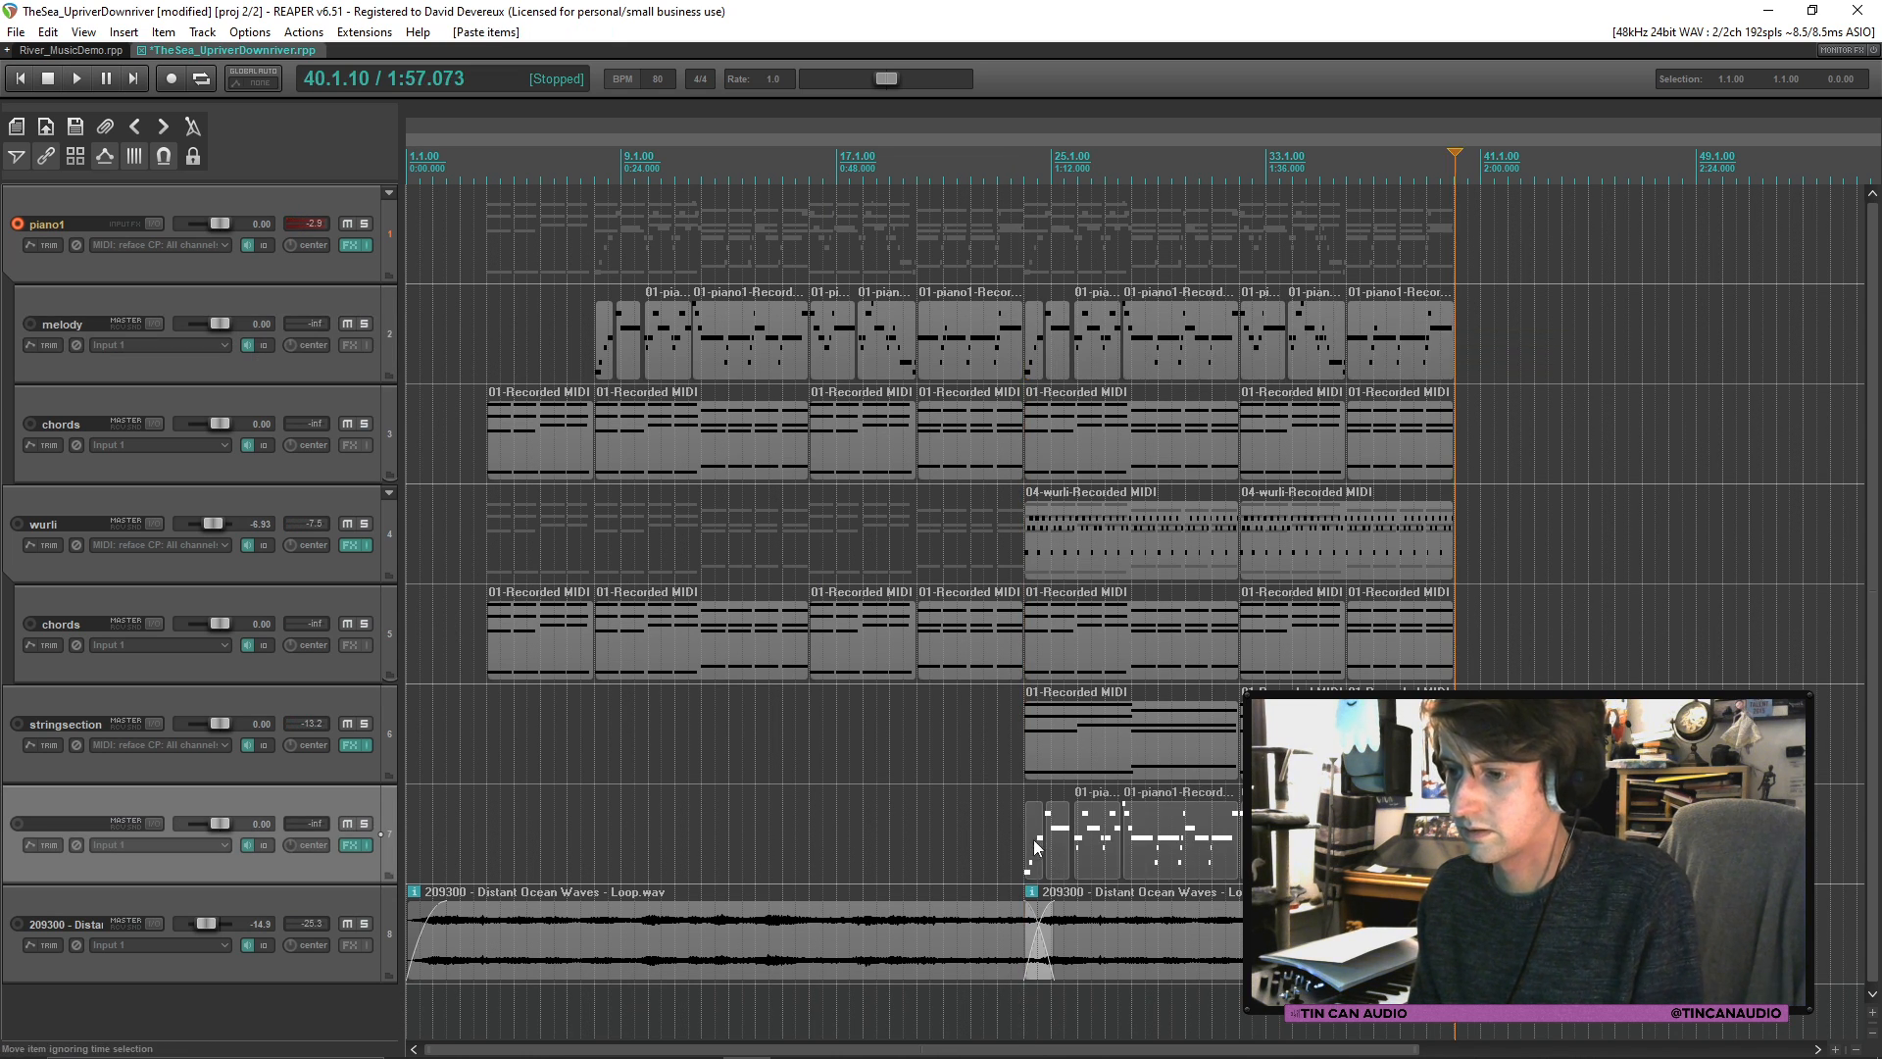
Step: Play from bar 24 and lower the new LABS track's volume to -11.3 dB
left_click(1032, 843)
key("space")
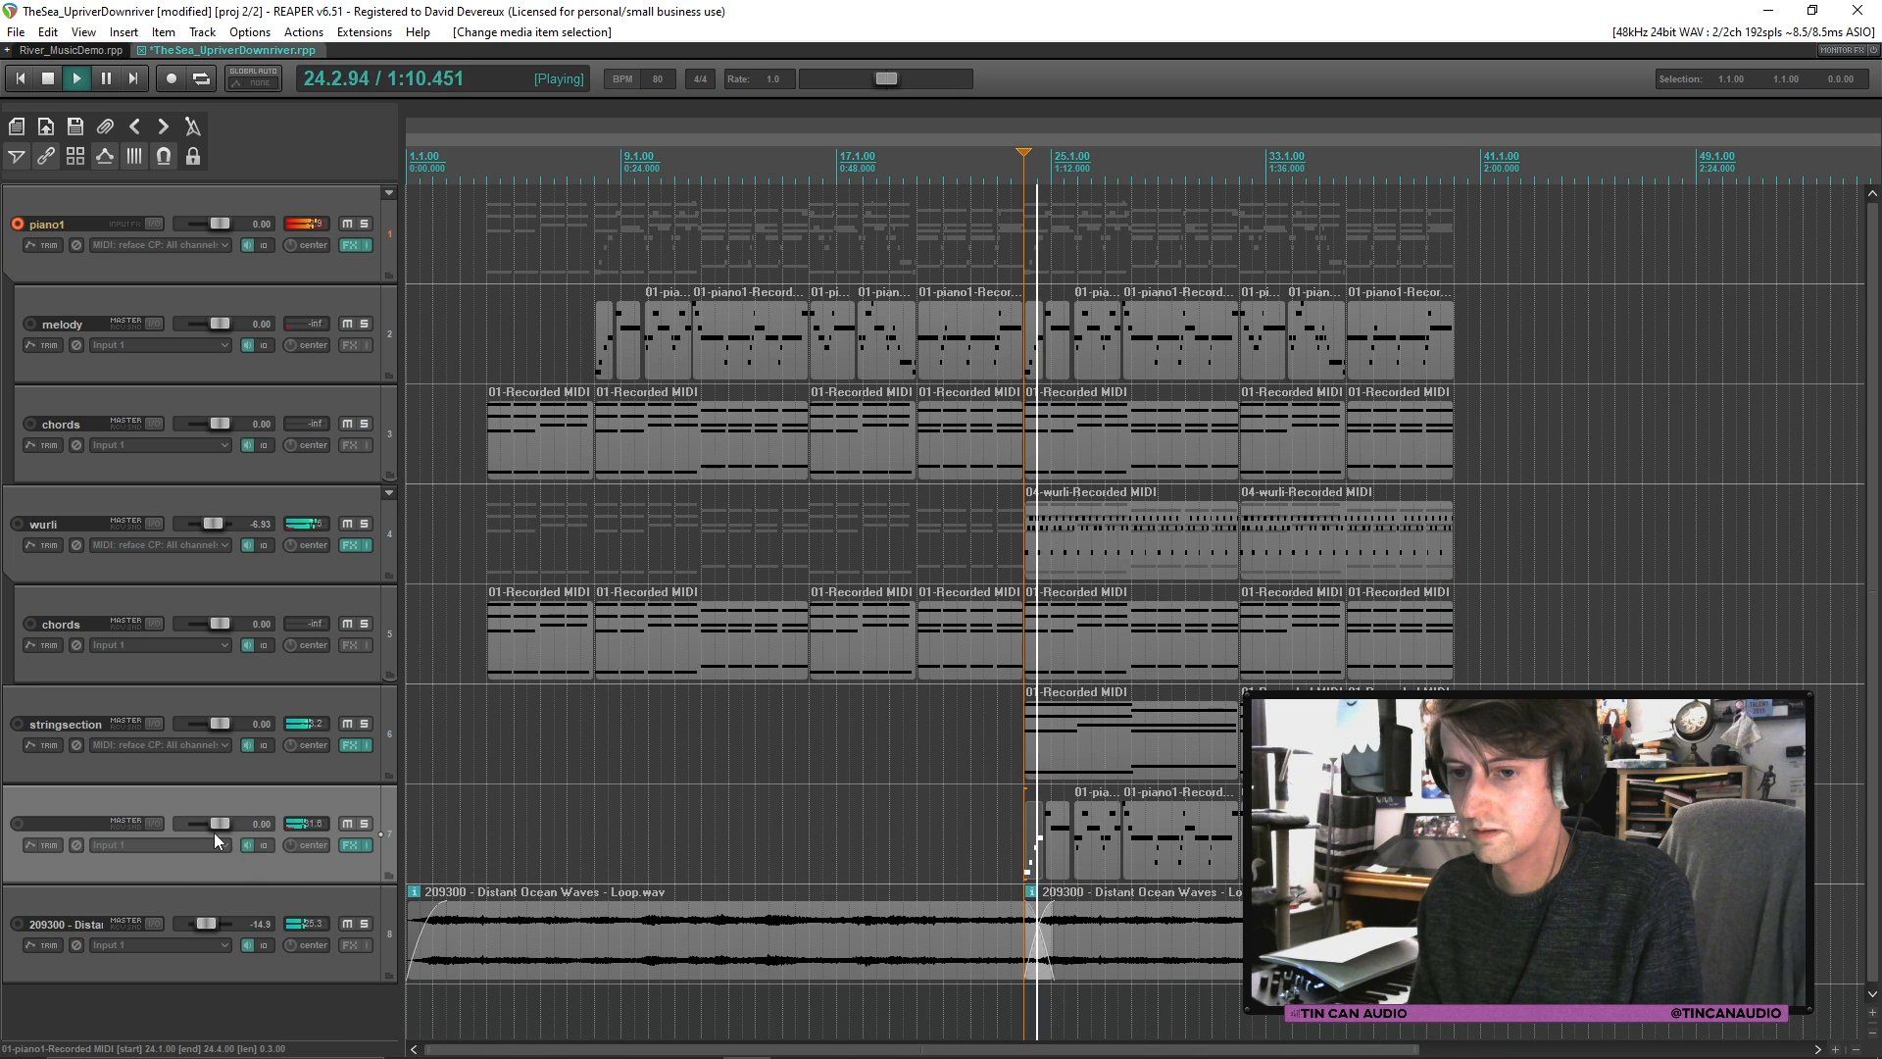
left_click_drag(215, 827, 205, 827)
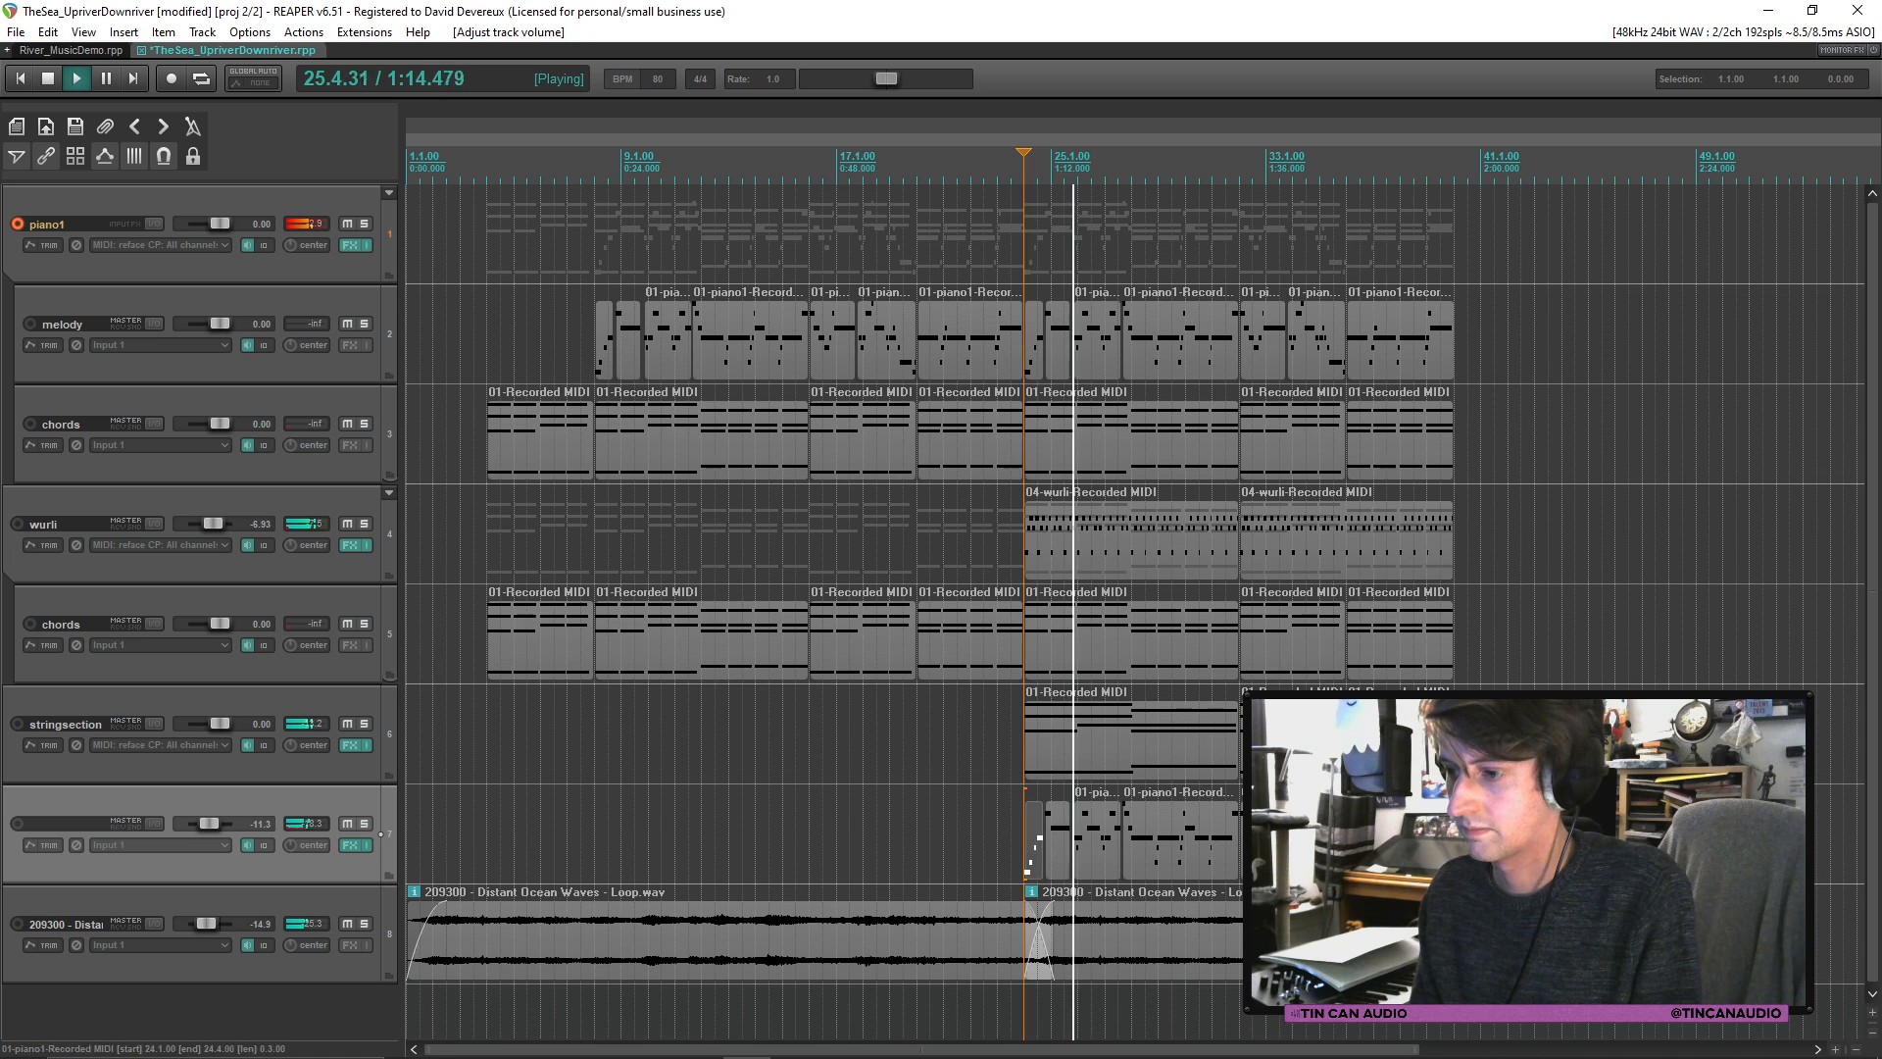
Step: Glue all the pasted melody items on the LABS track into a single item
left_click(1377, 829, "shift")
right_click(1377, 829)
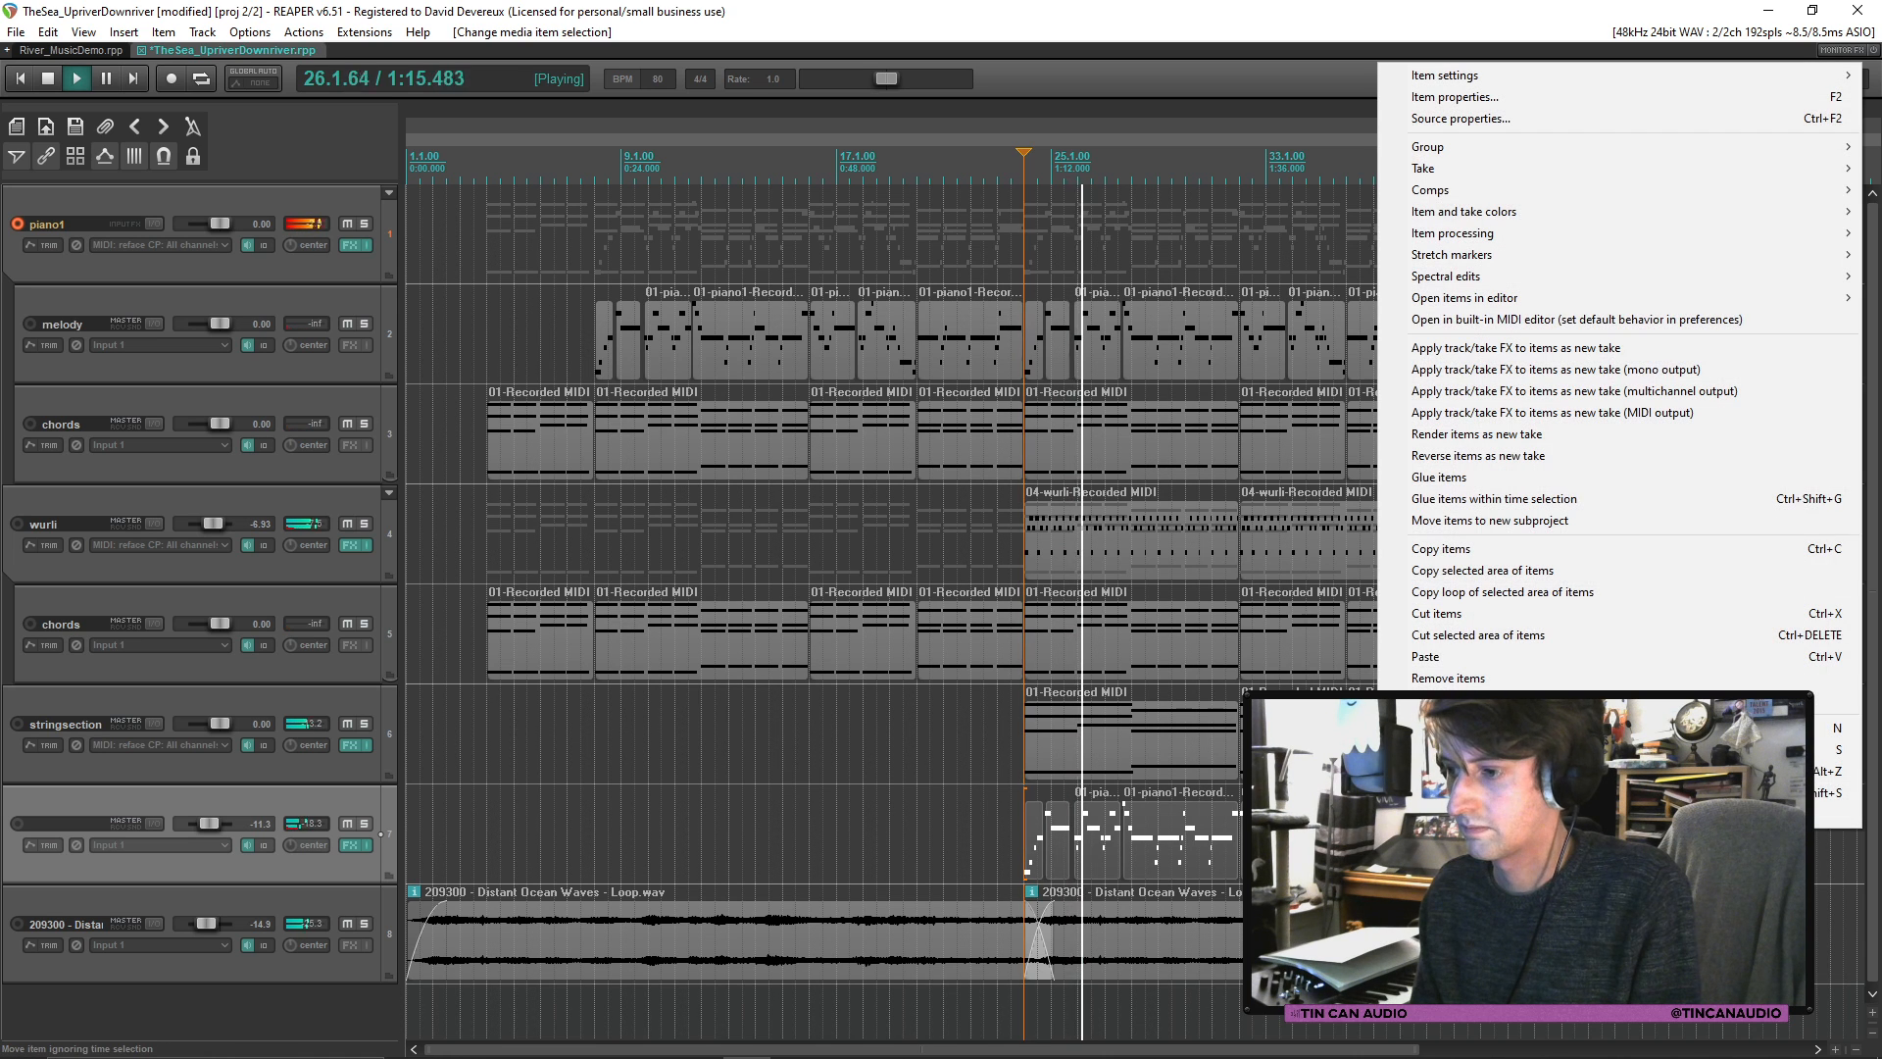
left_click(1441, 478)
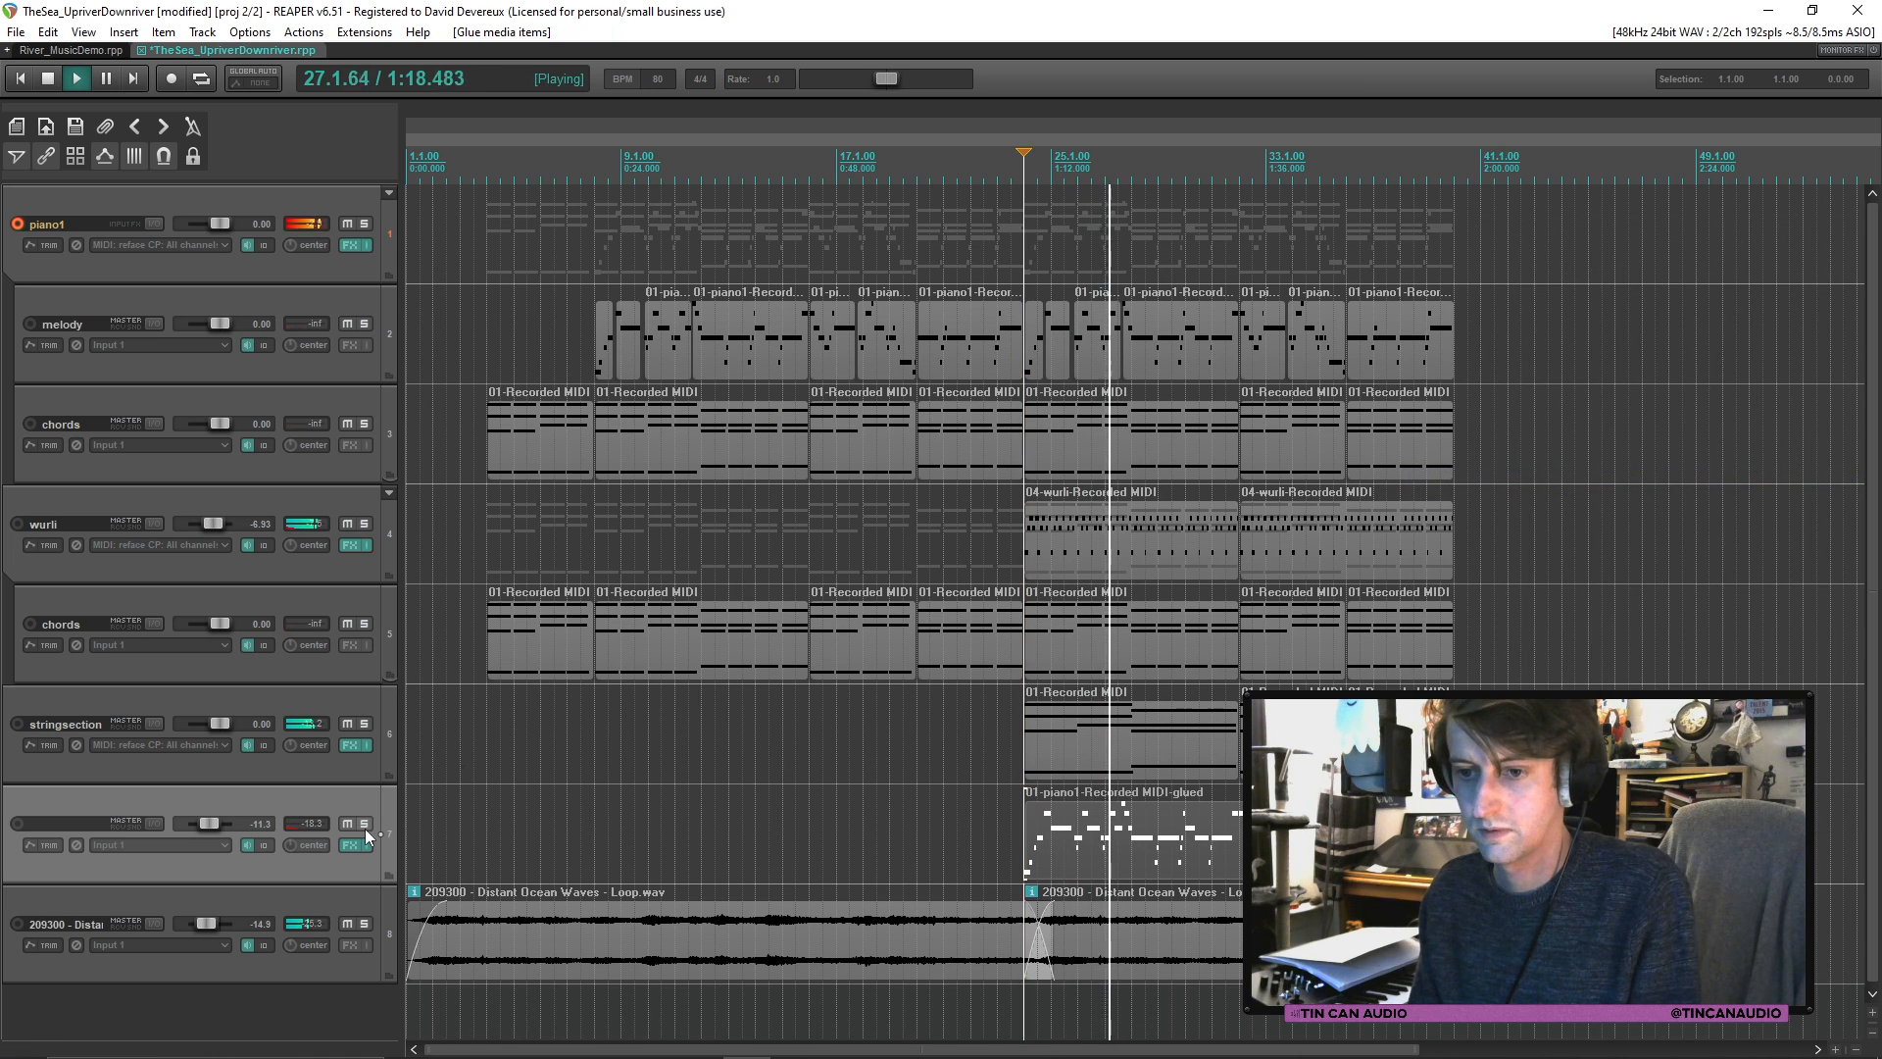
Step: Transpose all notes in the glued melody item on the LABS track by -12 semitones and close the MIDI editor
key("space")
double_click(1057, 833)
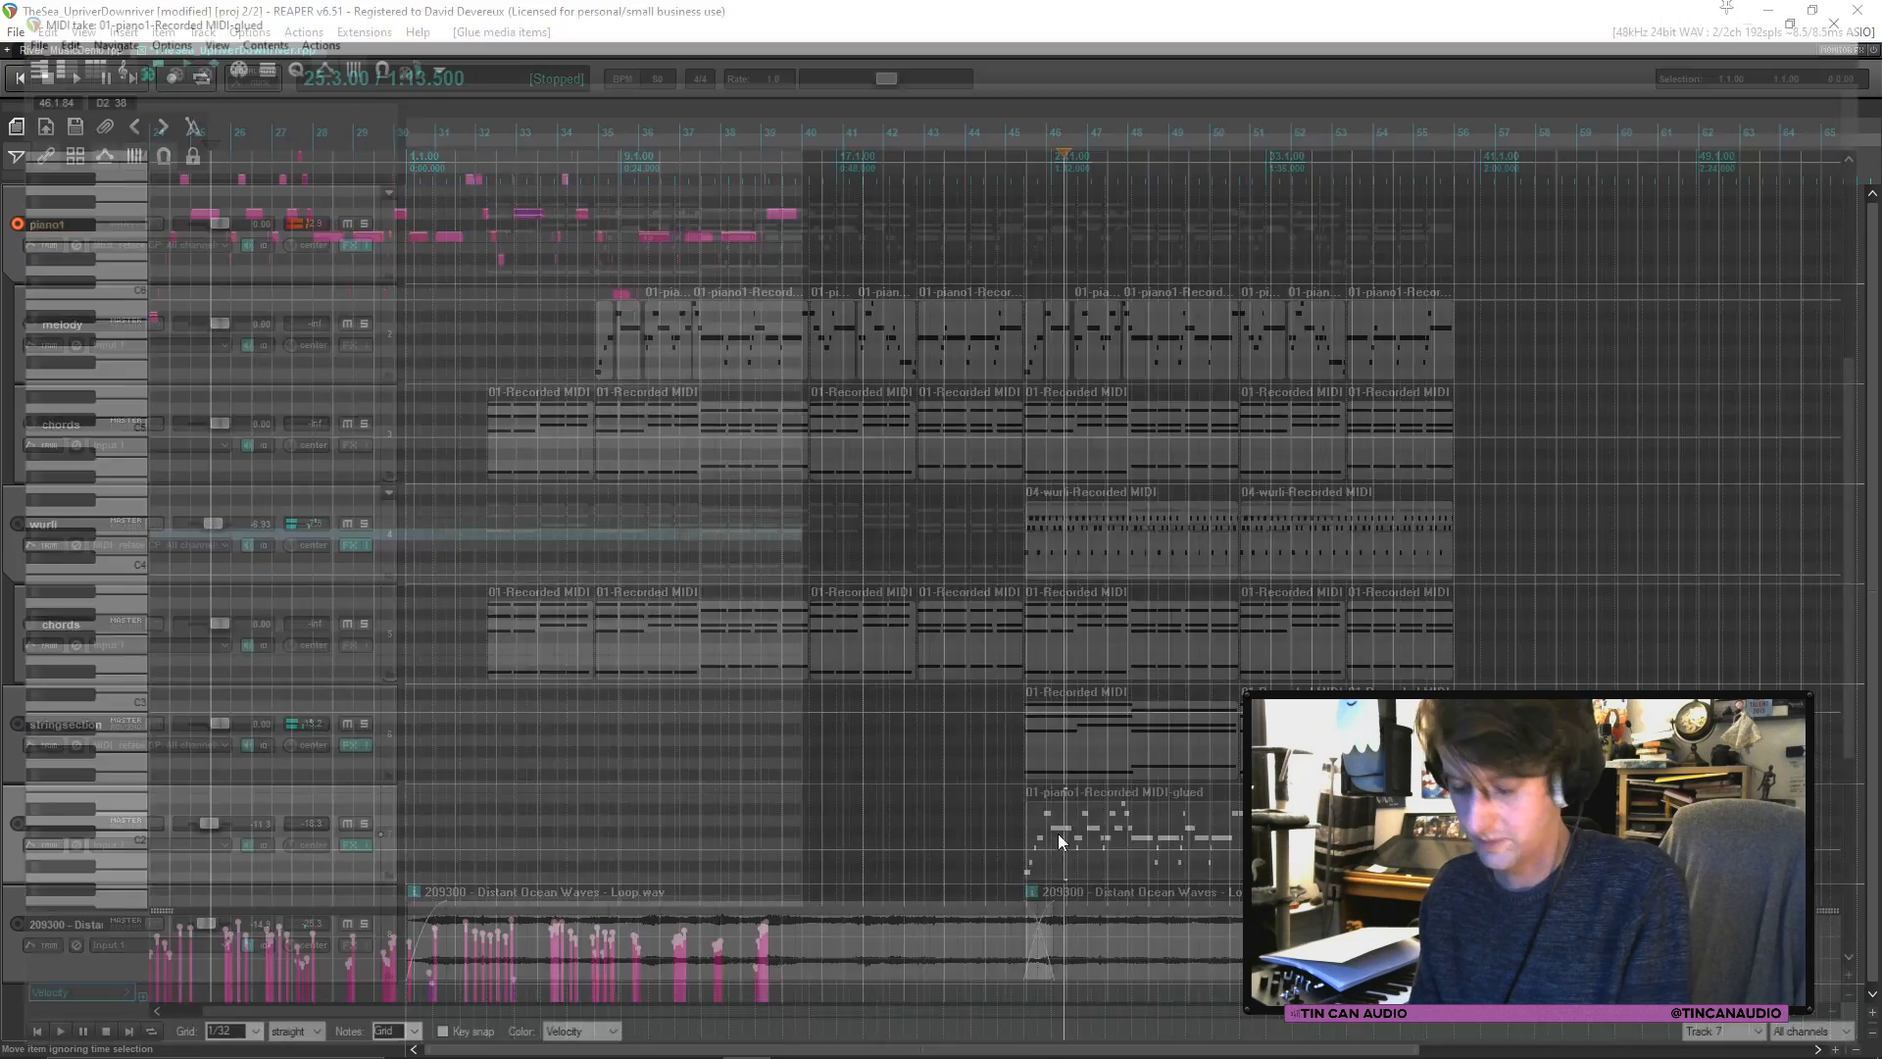
type("t-12")
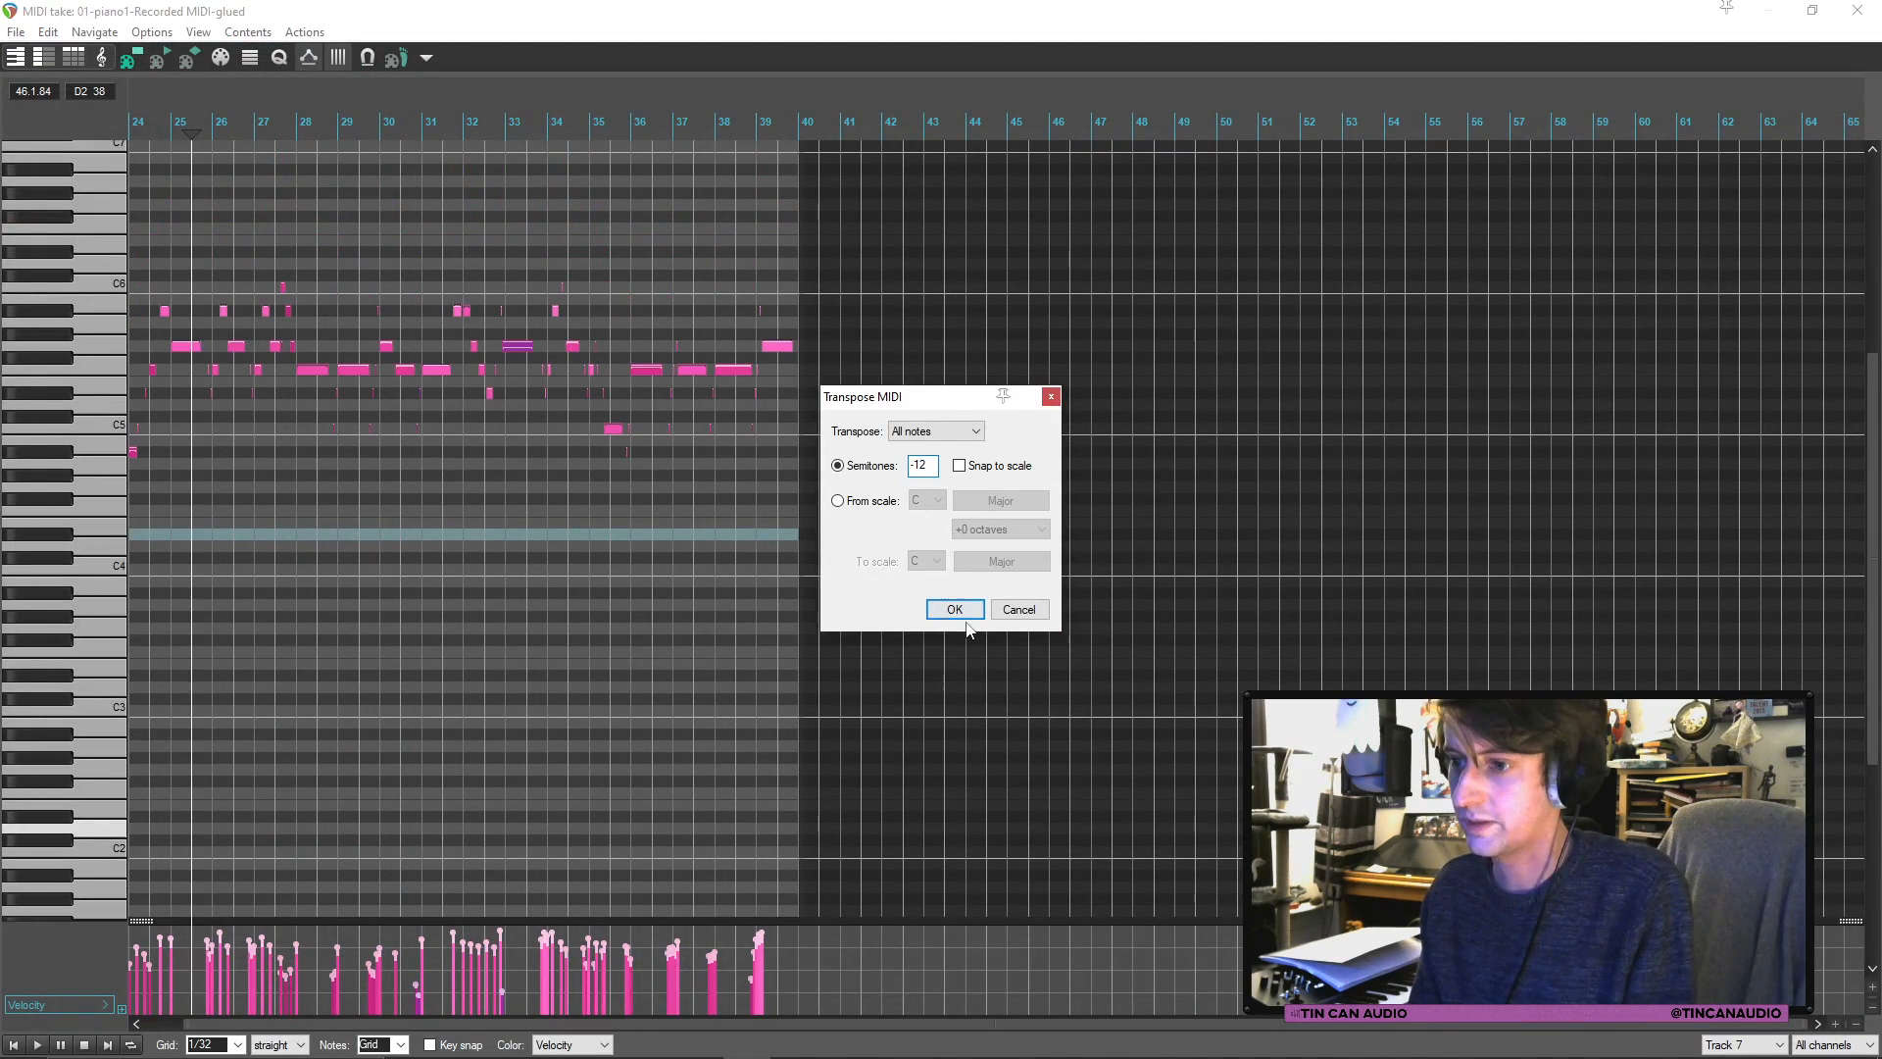
left_click(954, 609)
left_click(1874, 8)
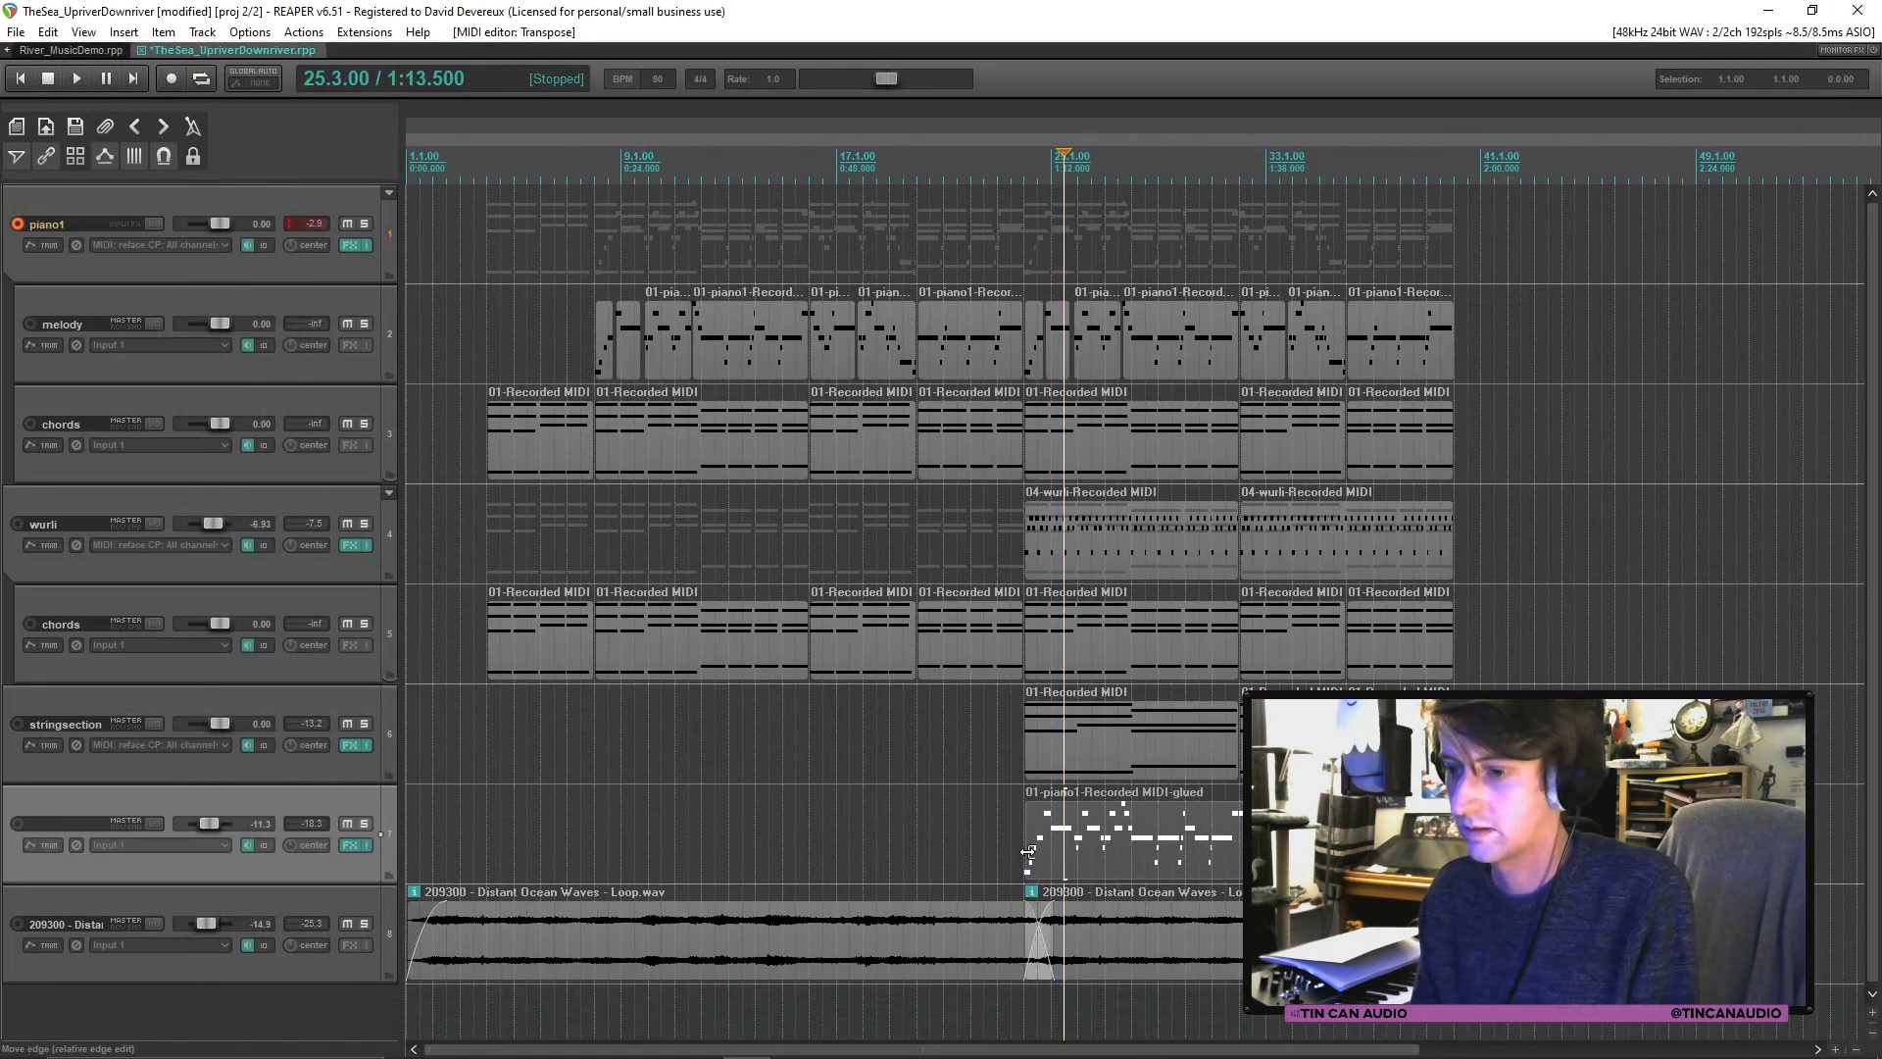
Step: Lower the LABS track's volume to -16.3 dB during playback from bar 24 and name the track ondes
left_click_drag(204, 823, 191, 820)
scroll(200, 829, "down", 6)
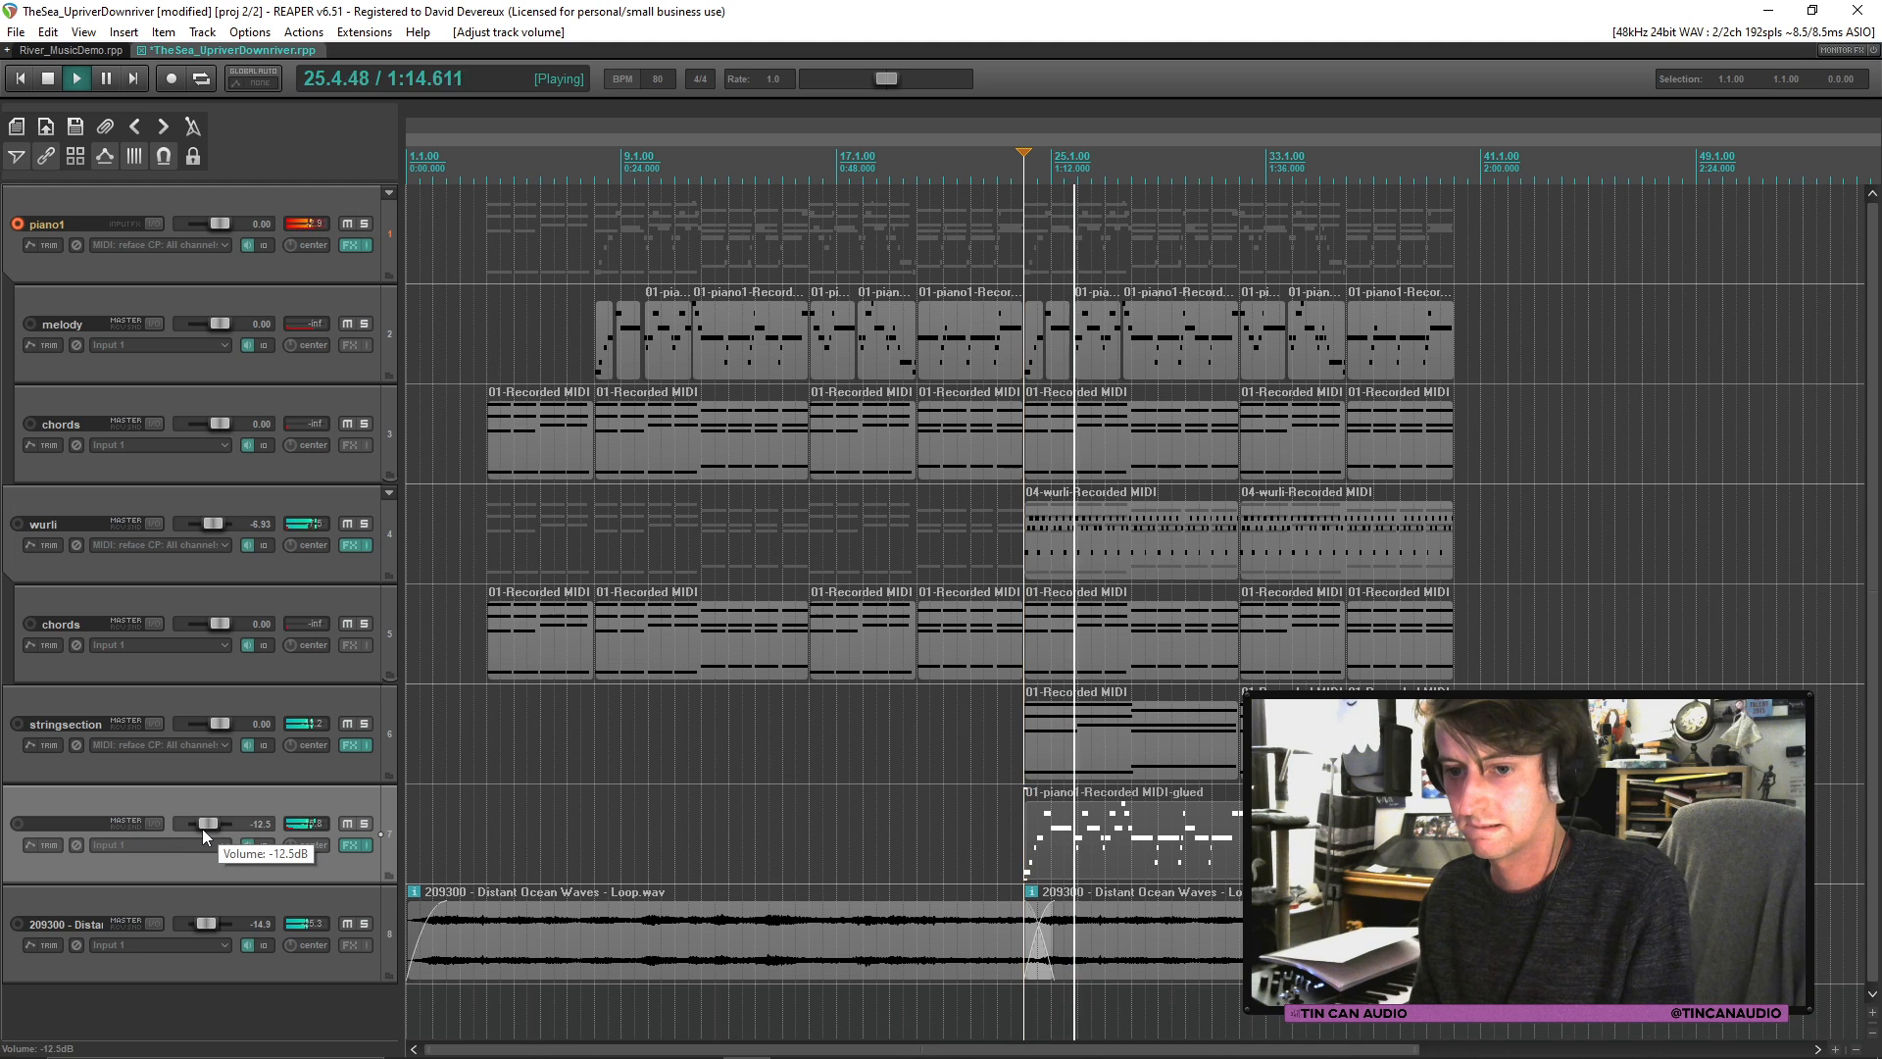
double_click(78, 822)
type("ondes")
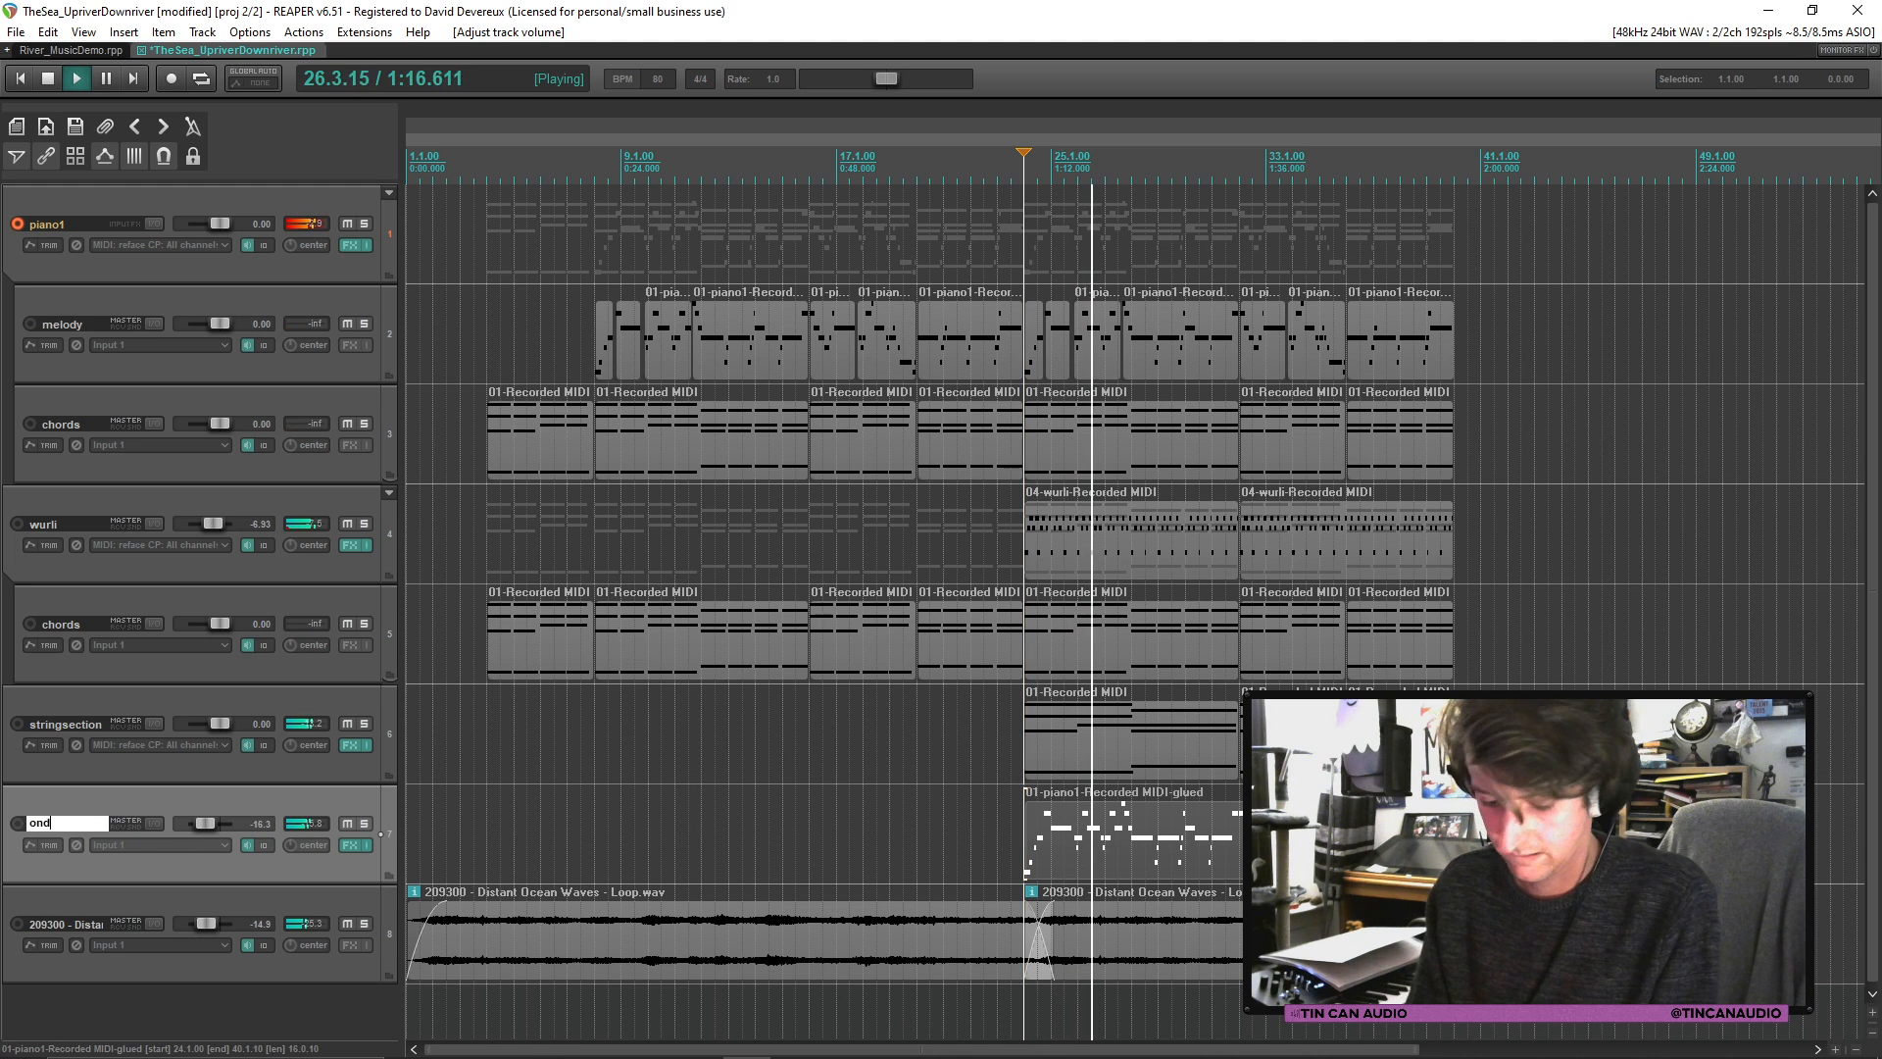
key("Return")
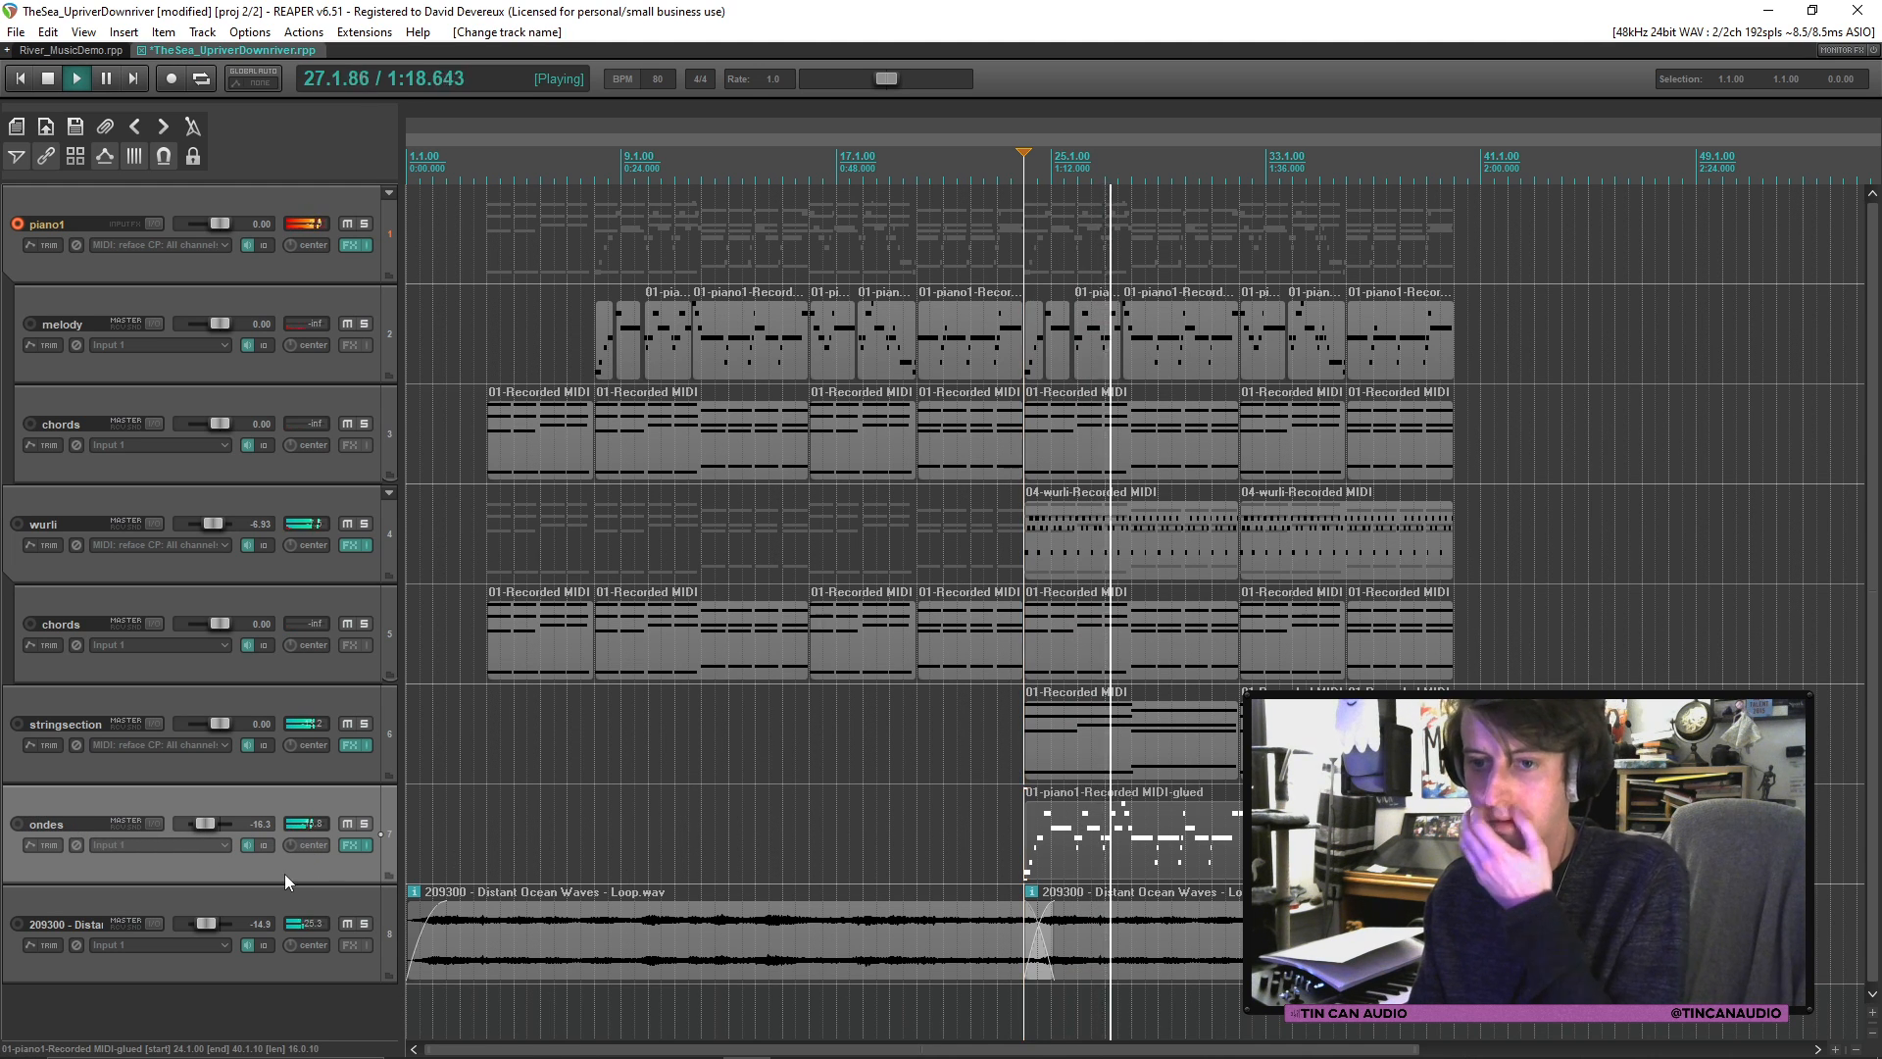
Step: Move the ondes track above stringsection and lower its volume to -22.3 dB, keeping piano1 disarmed while listening
left_click_drag(284, 874, 197, 721)
left_click(18, 223)
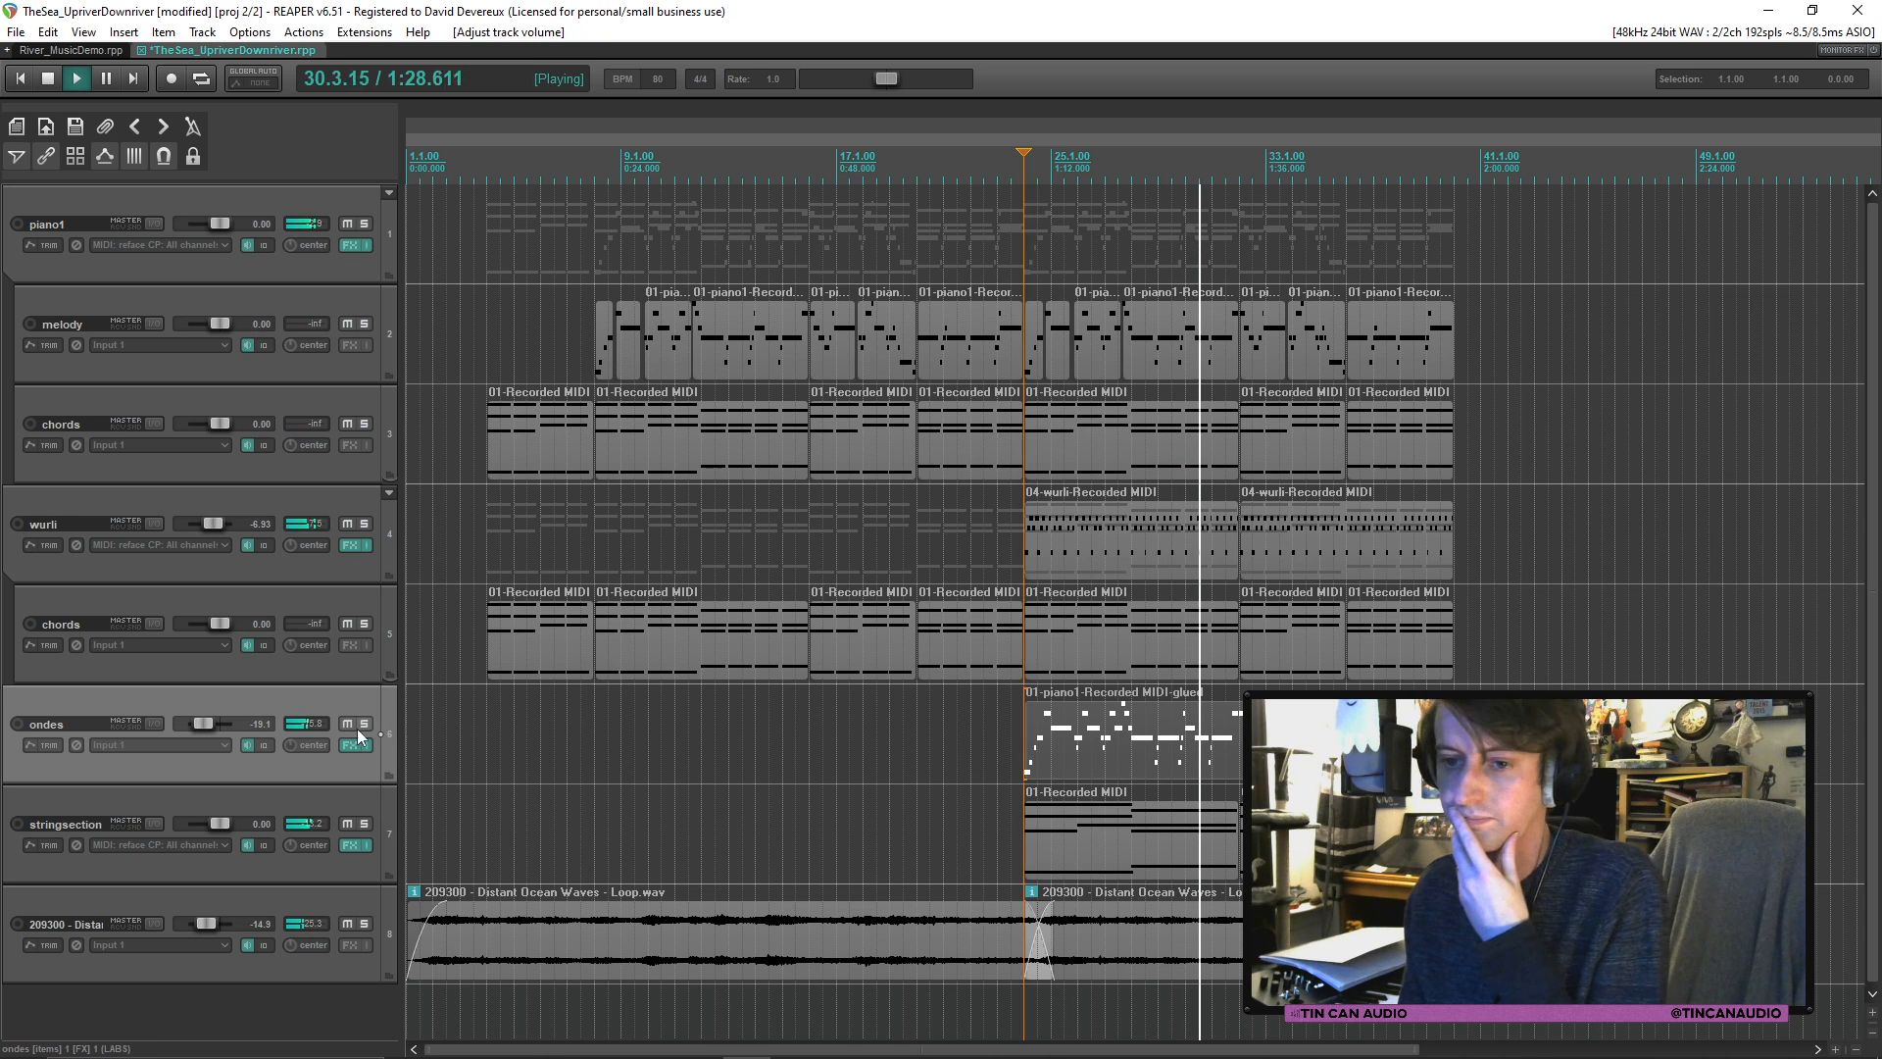
left_click_drag(196, 726, 196, 727)
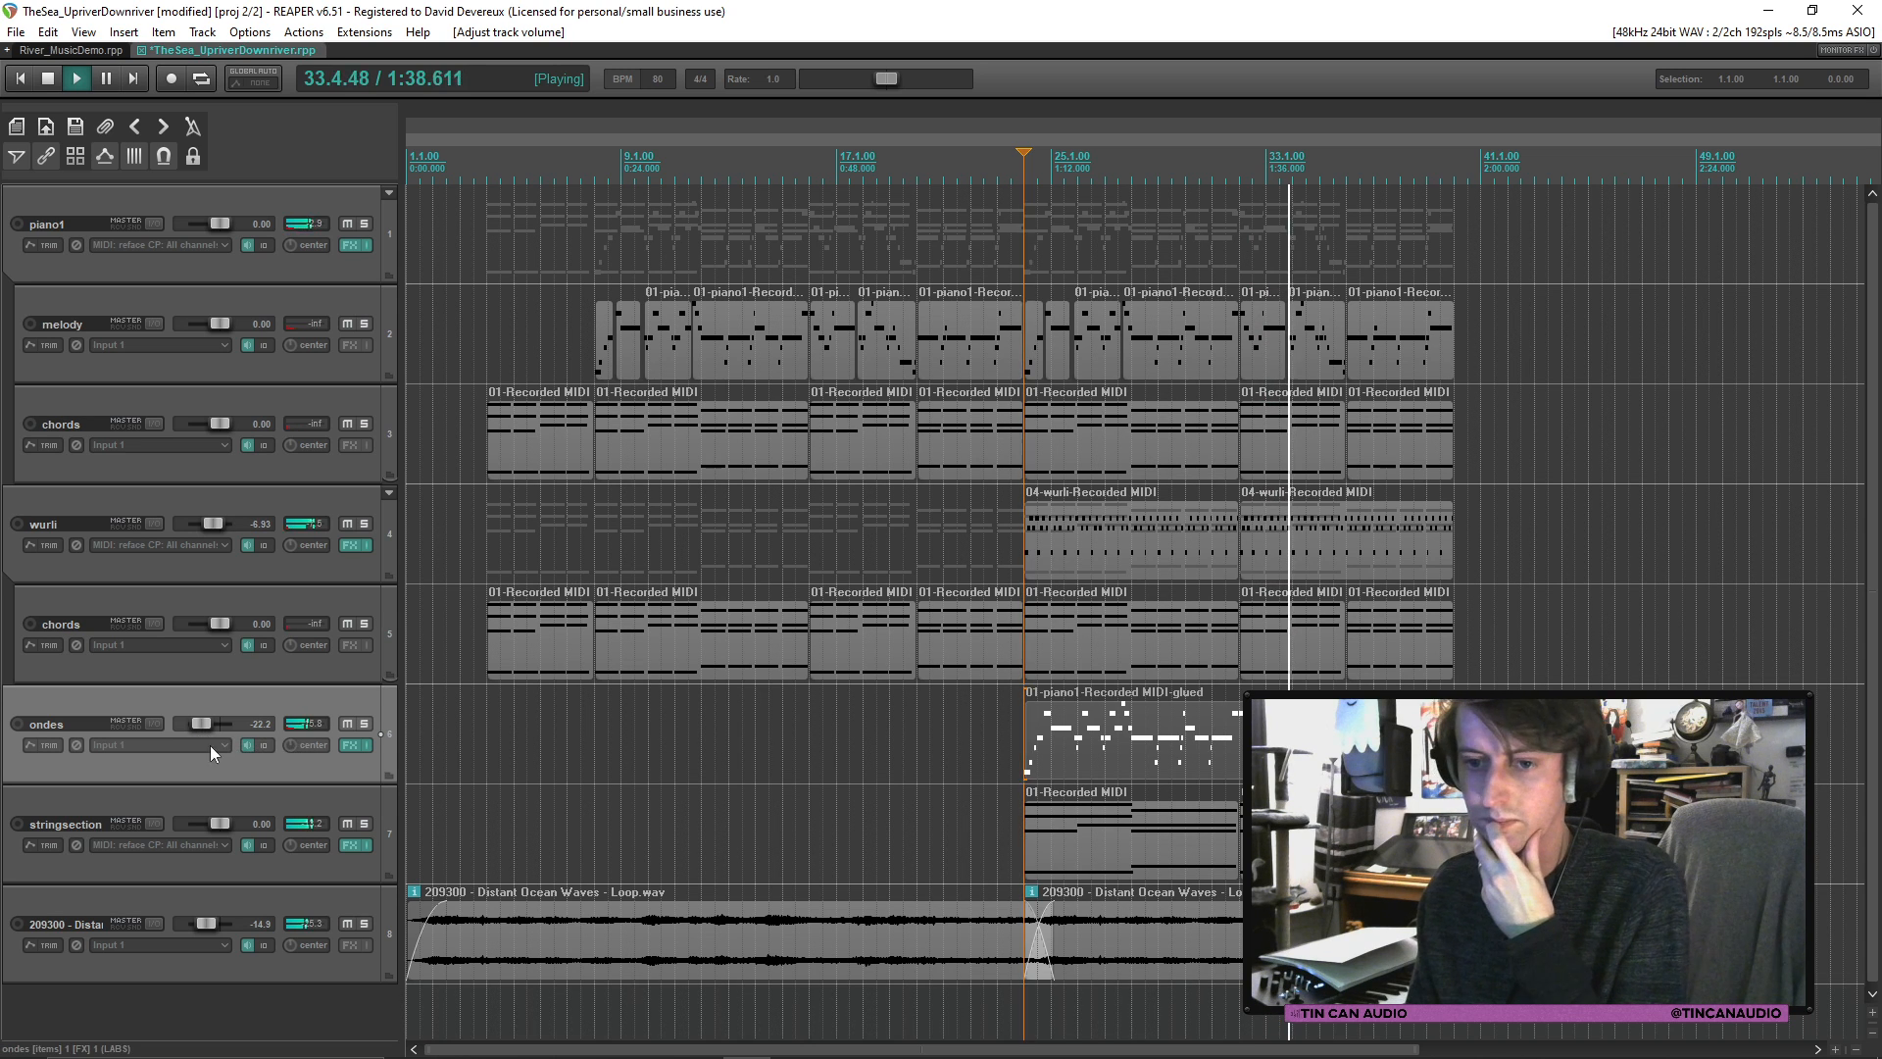
left_click(17, 224)
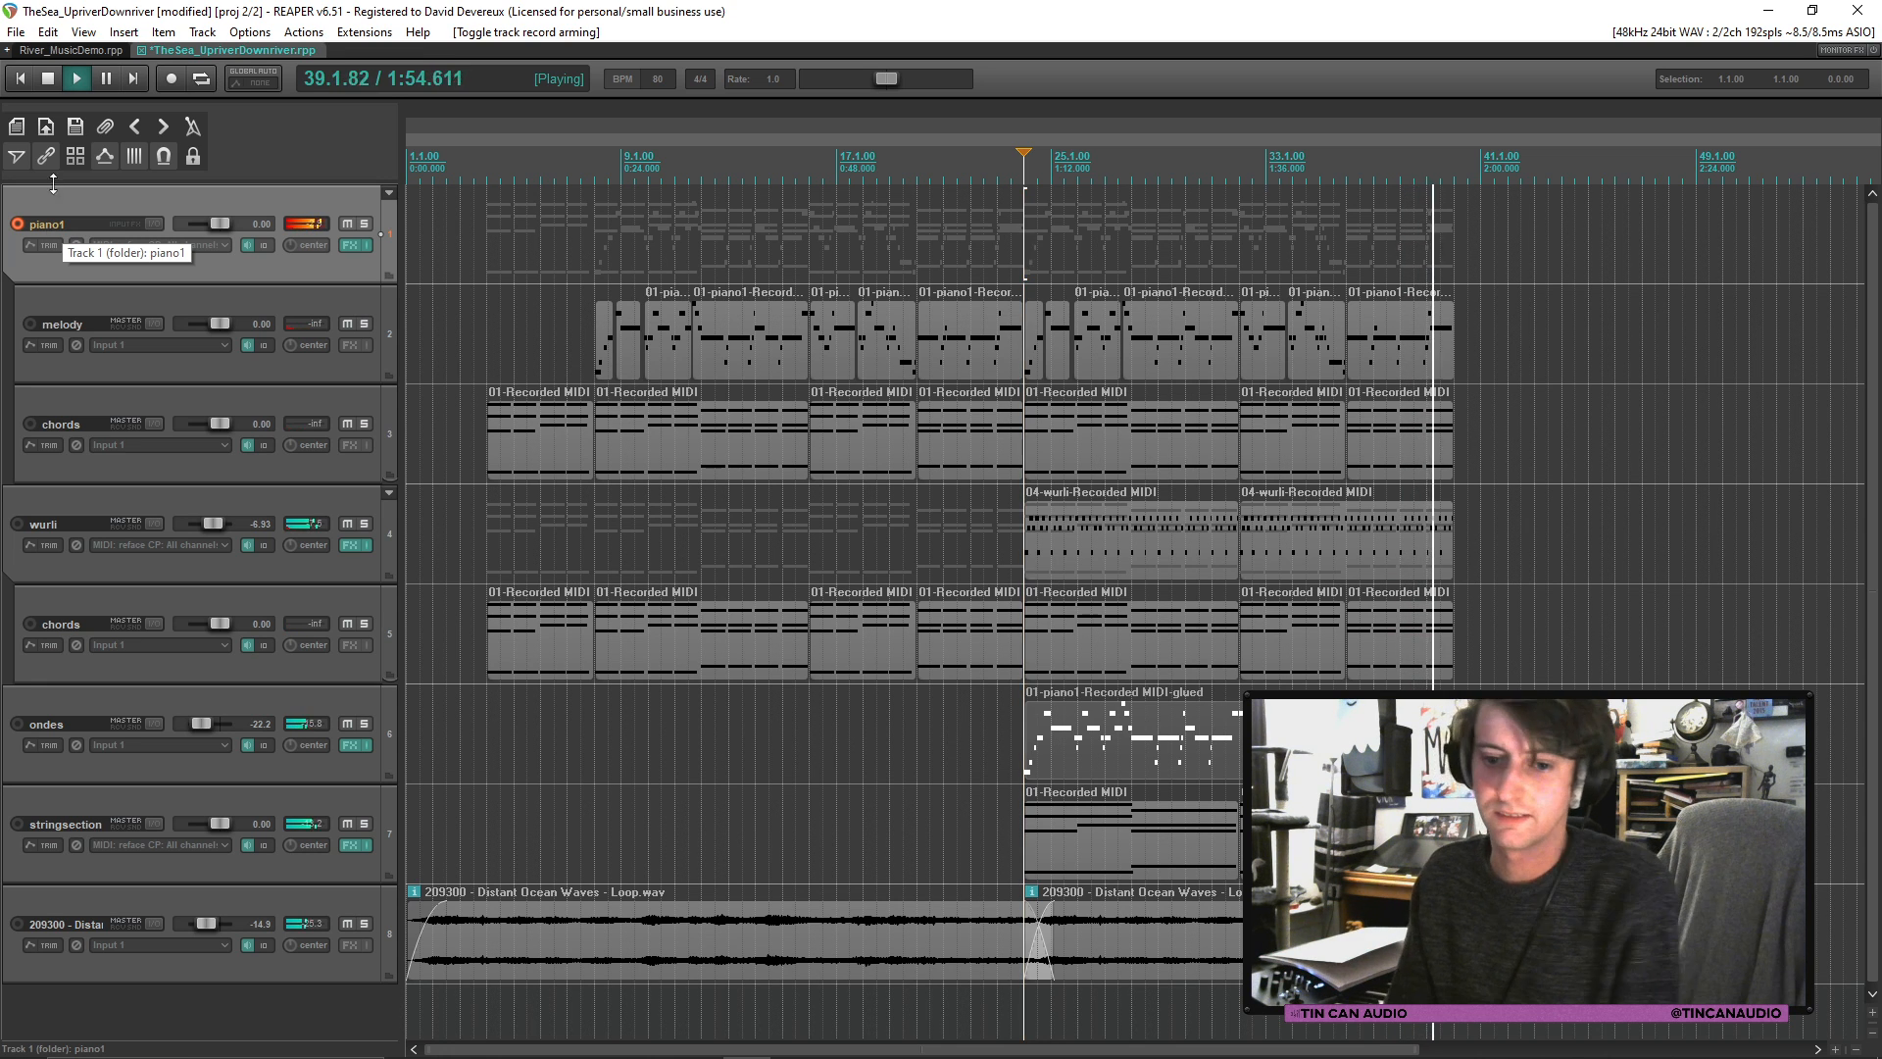
Step: Audition the end of the arrangement around bars 39 and 40 to work out a continuation on piano
left_click(1437, 340)
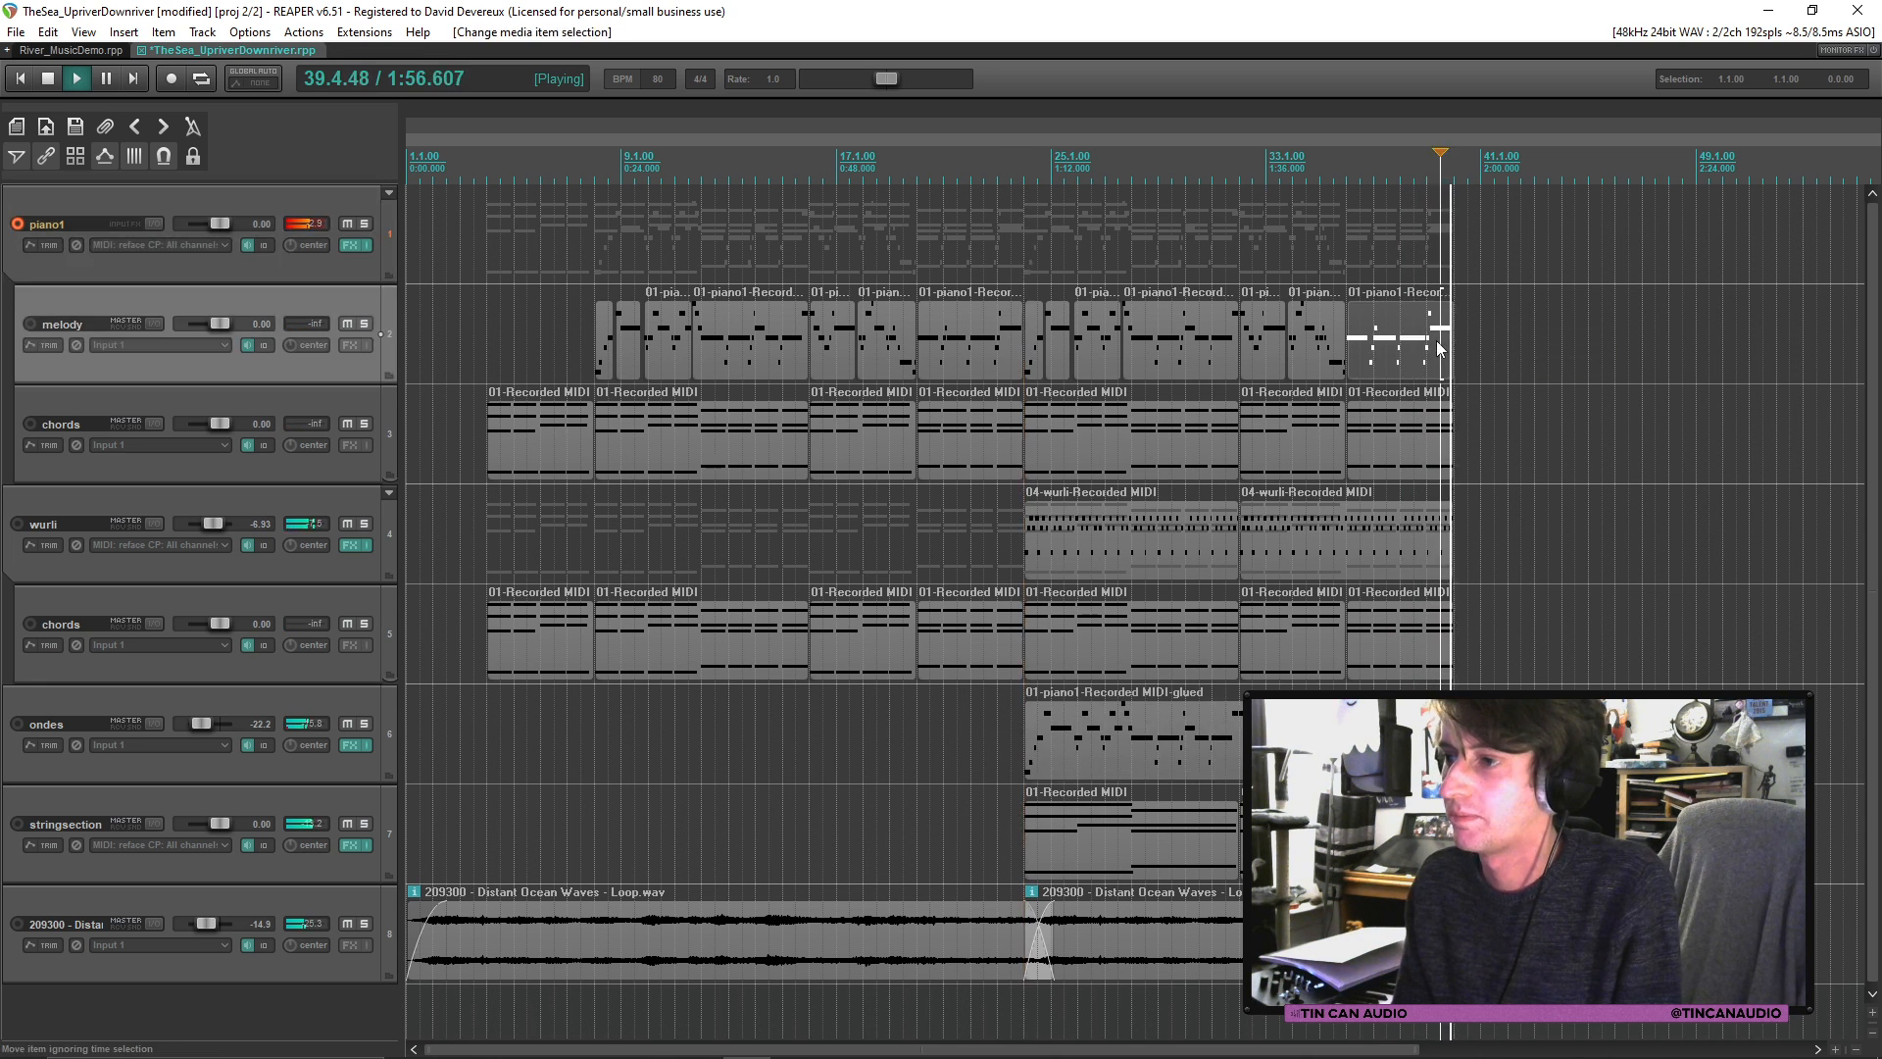
key("space")
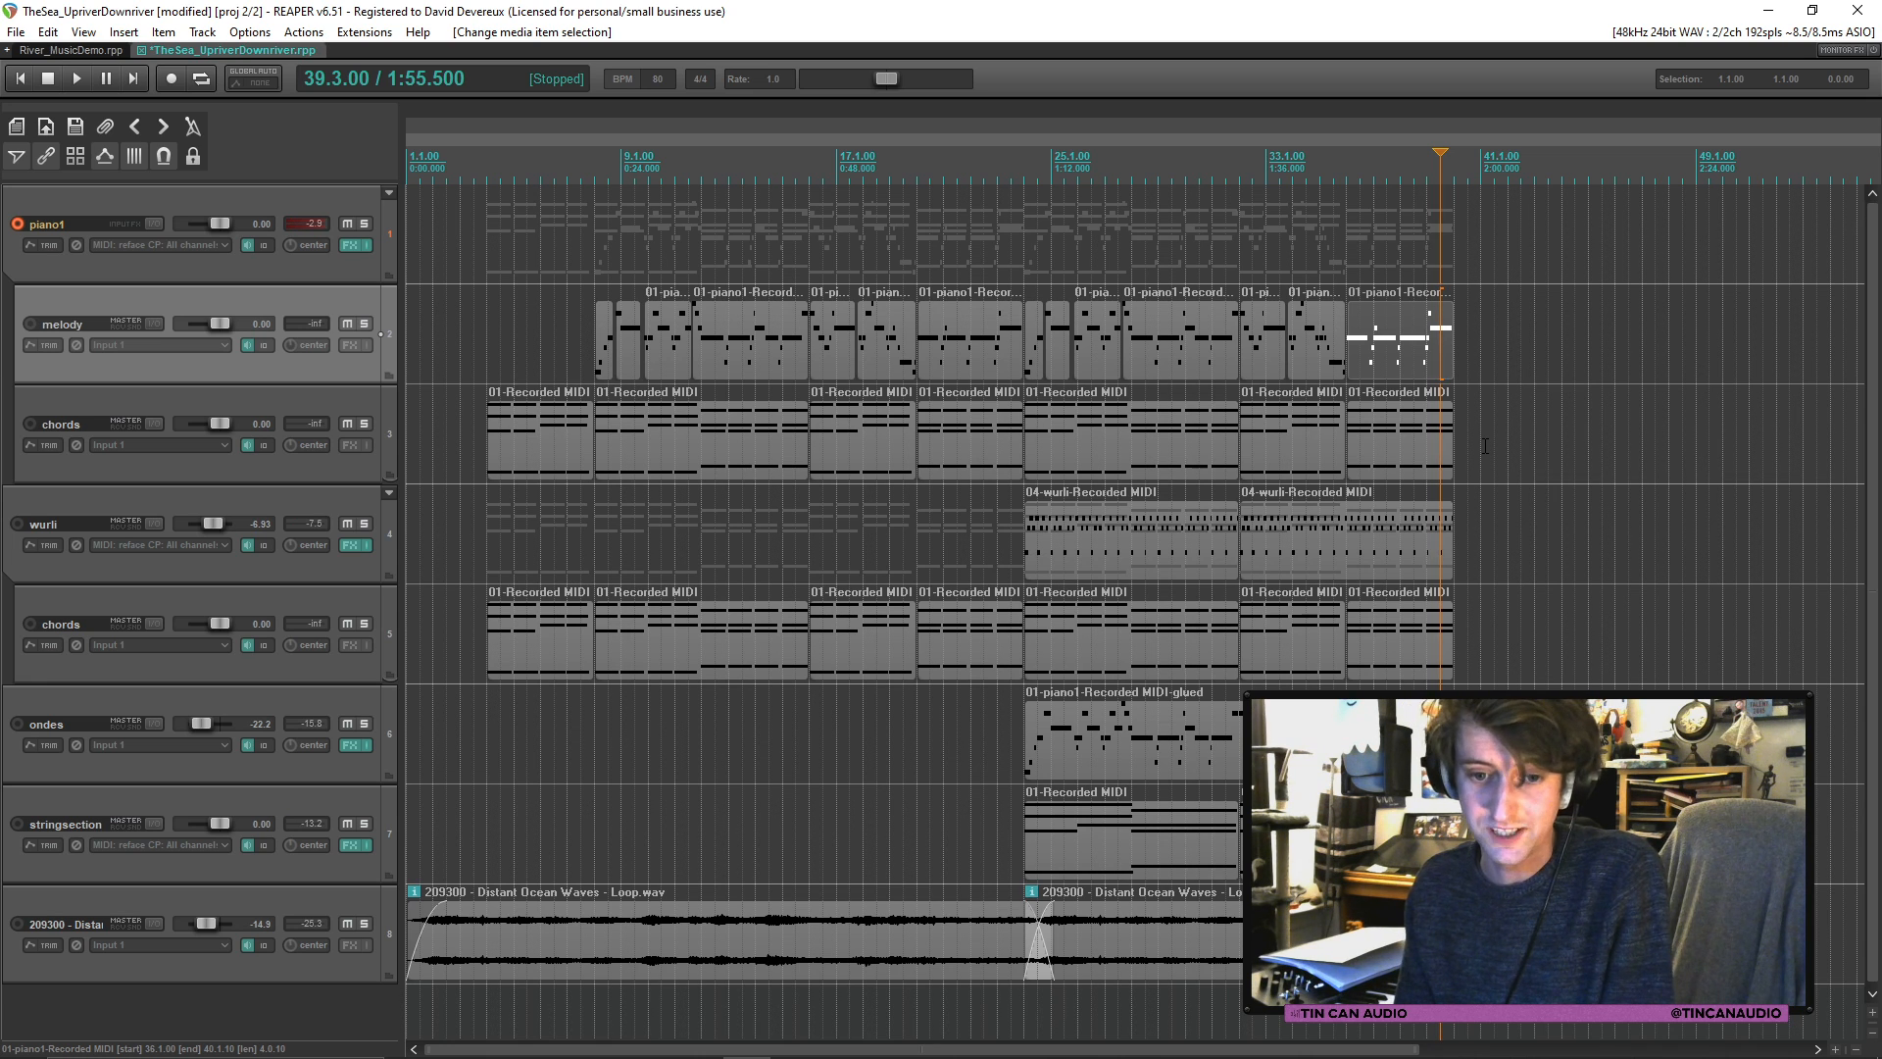
left_click(1426, 361)
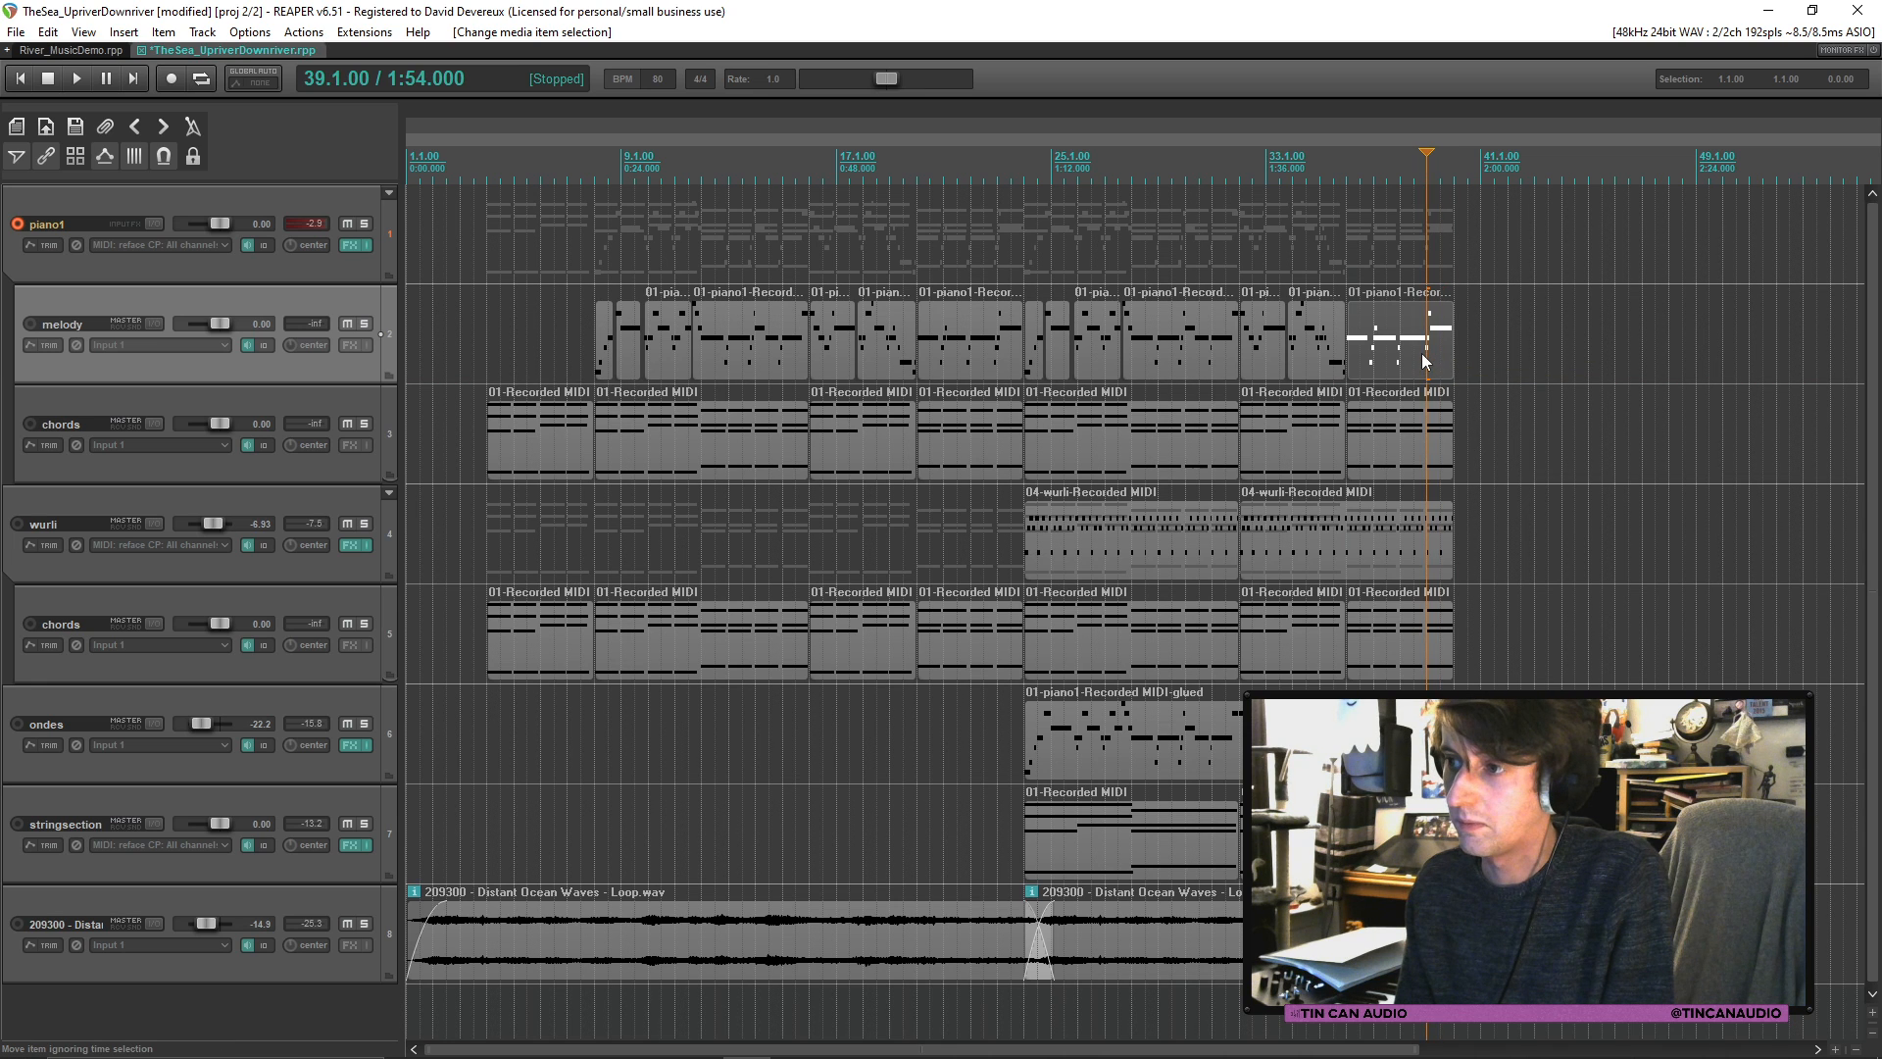
left_click(1448, 361)
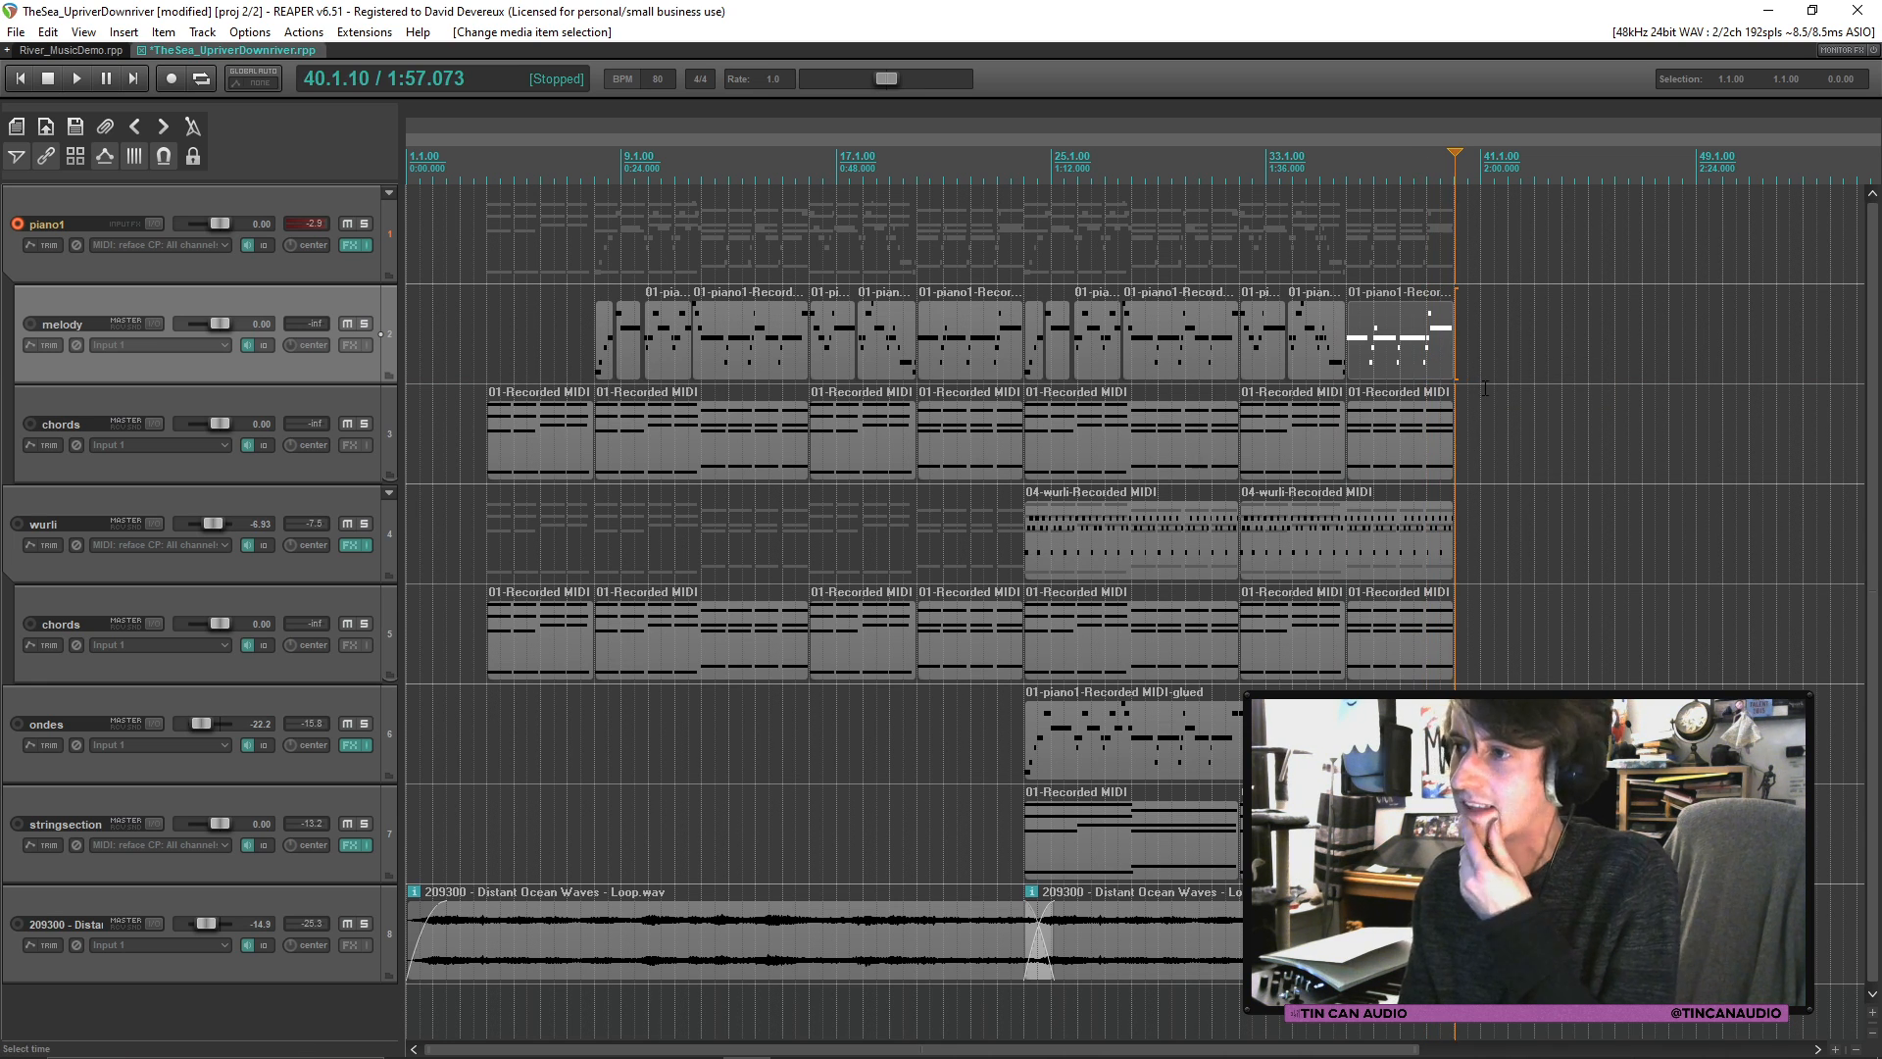
scroll(1479, 367, "down", 2)
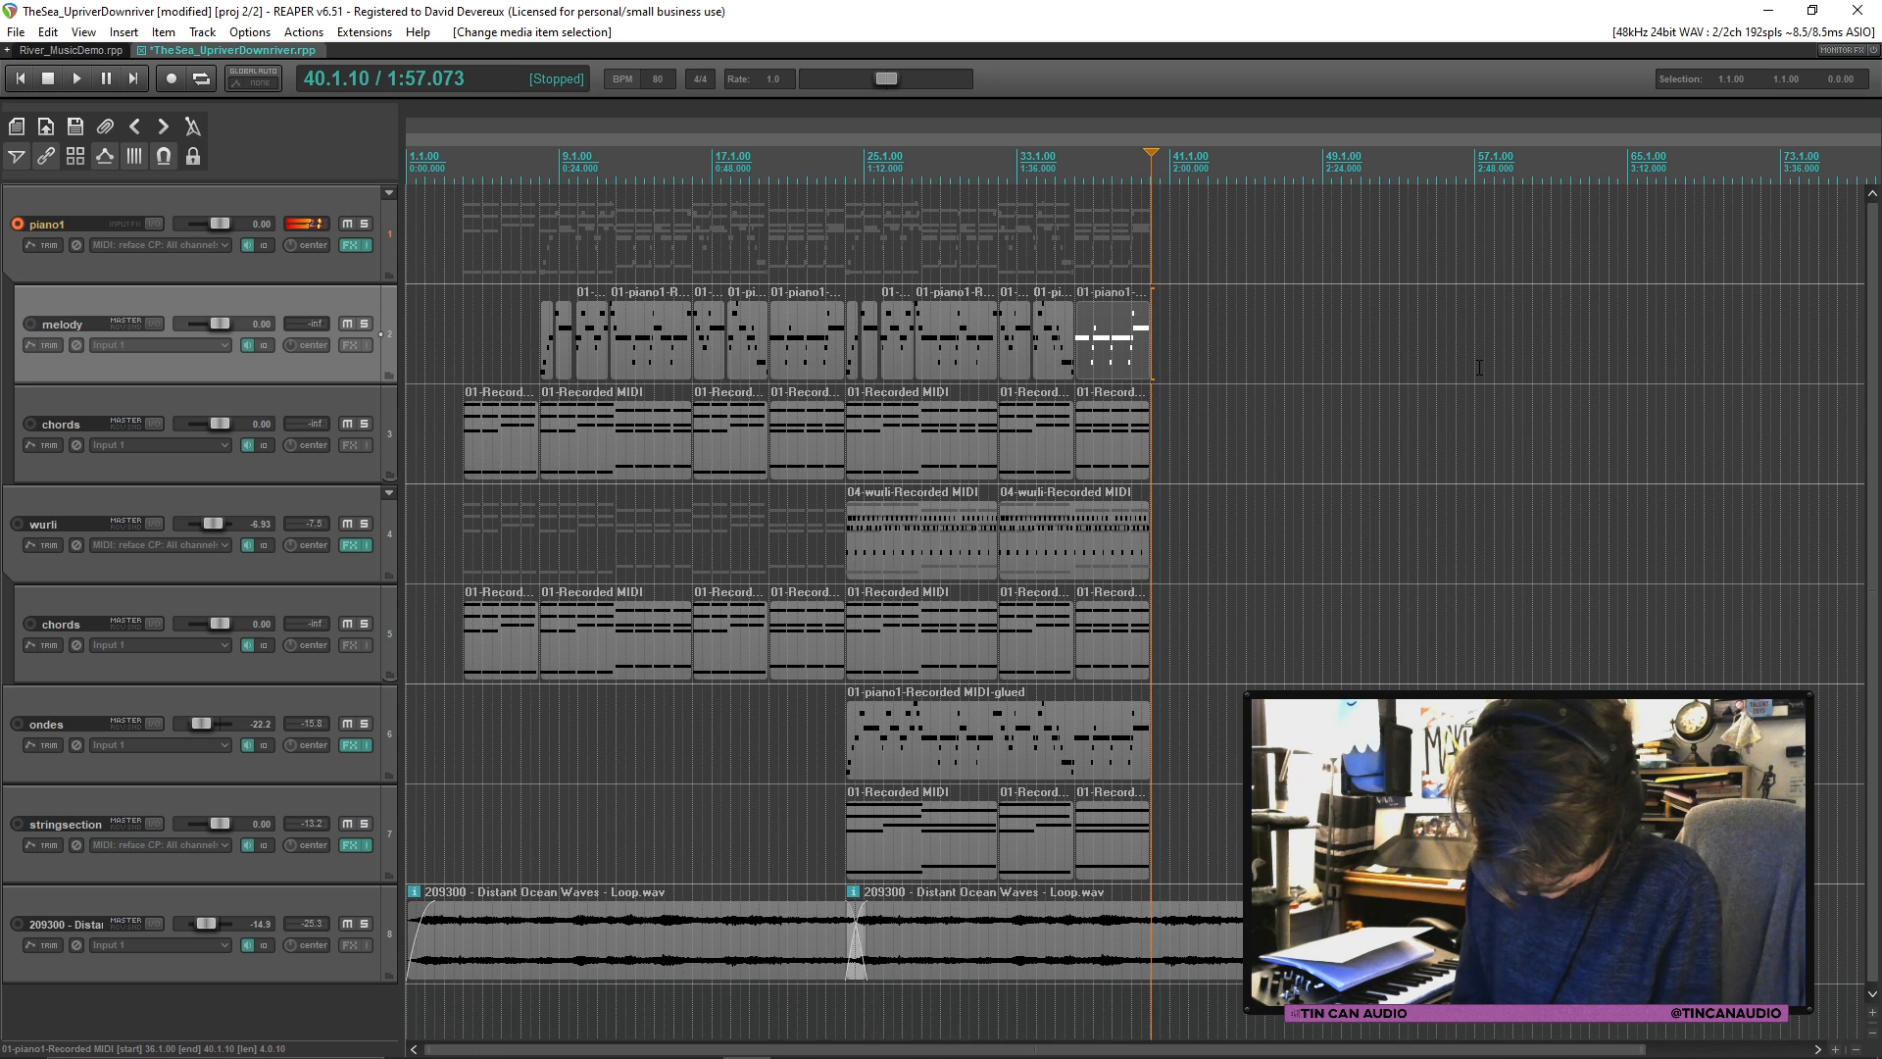
left_click(1127, 426)
key("space")
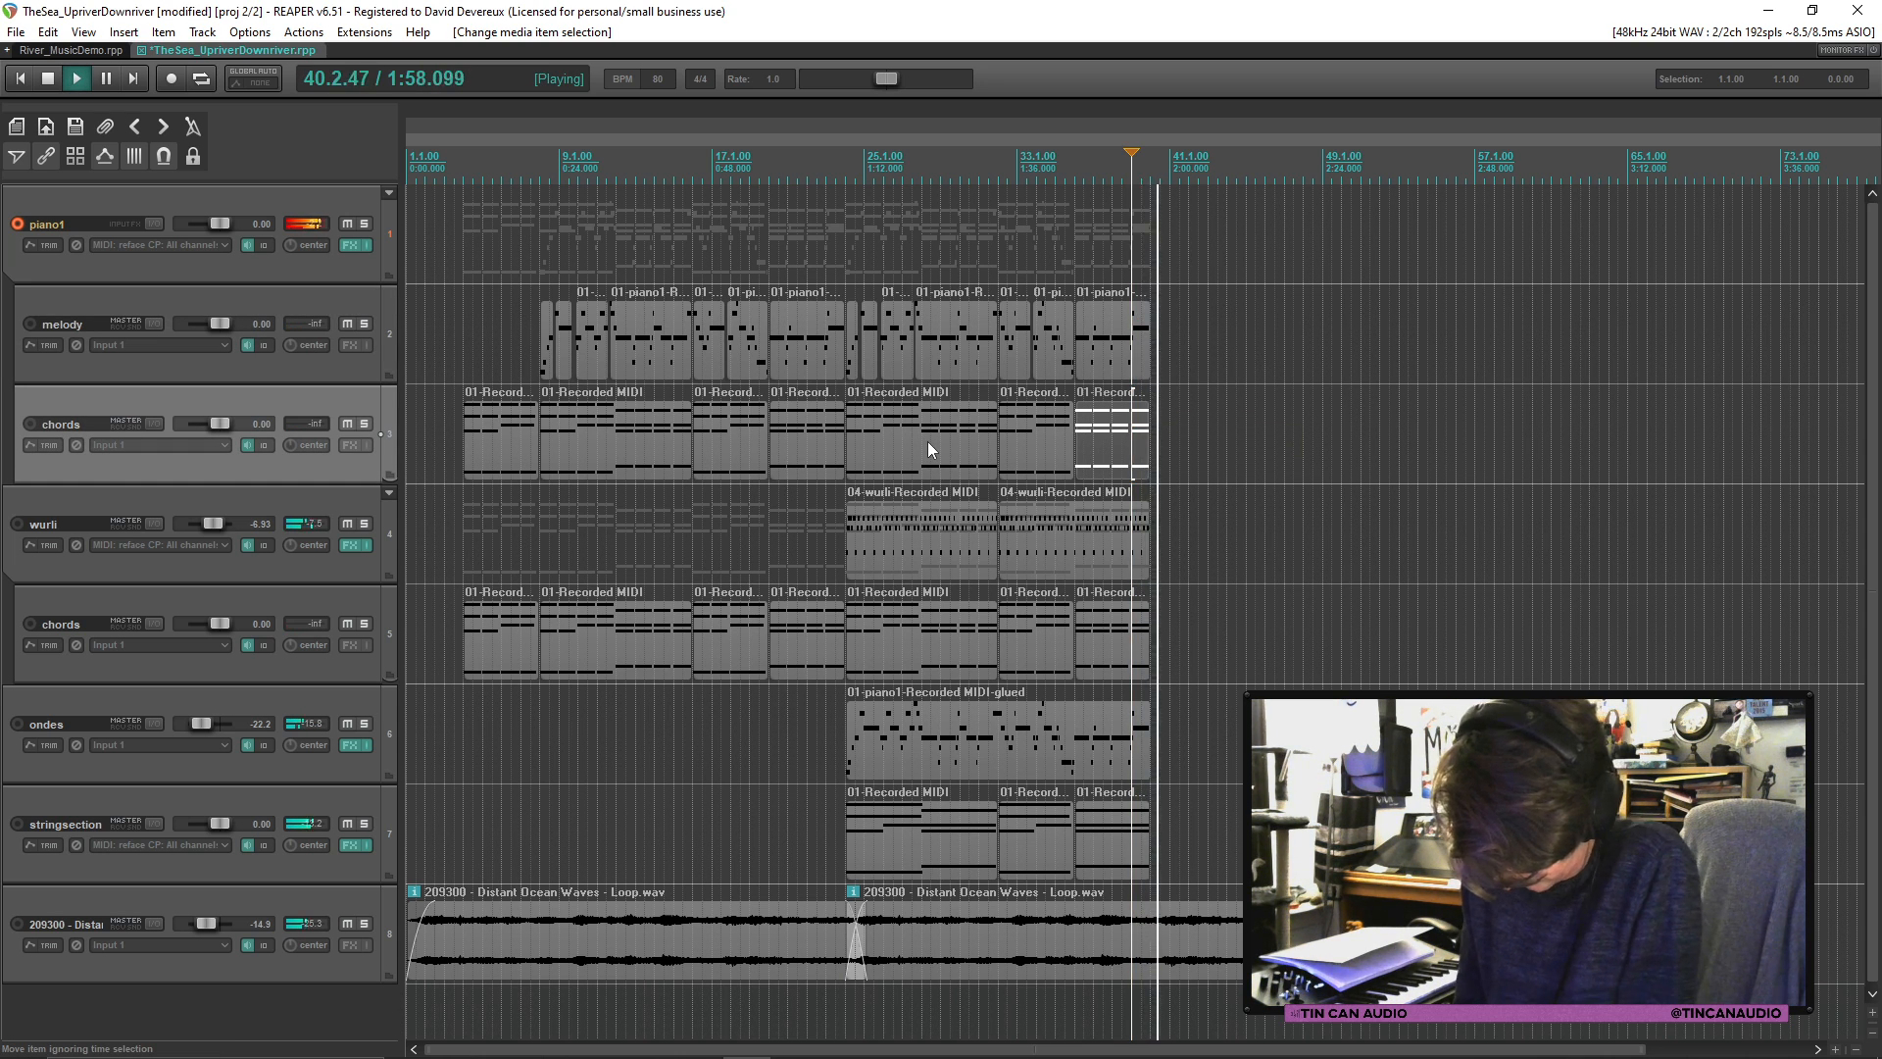
key("space")
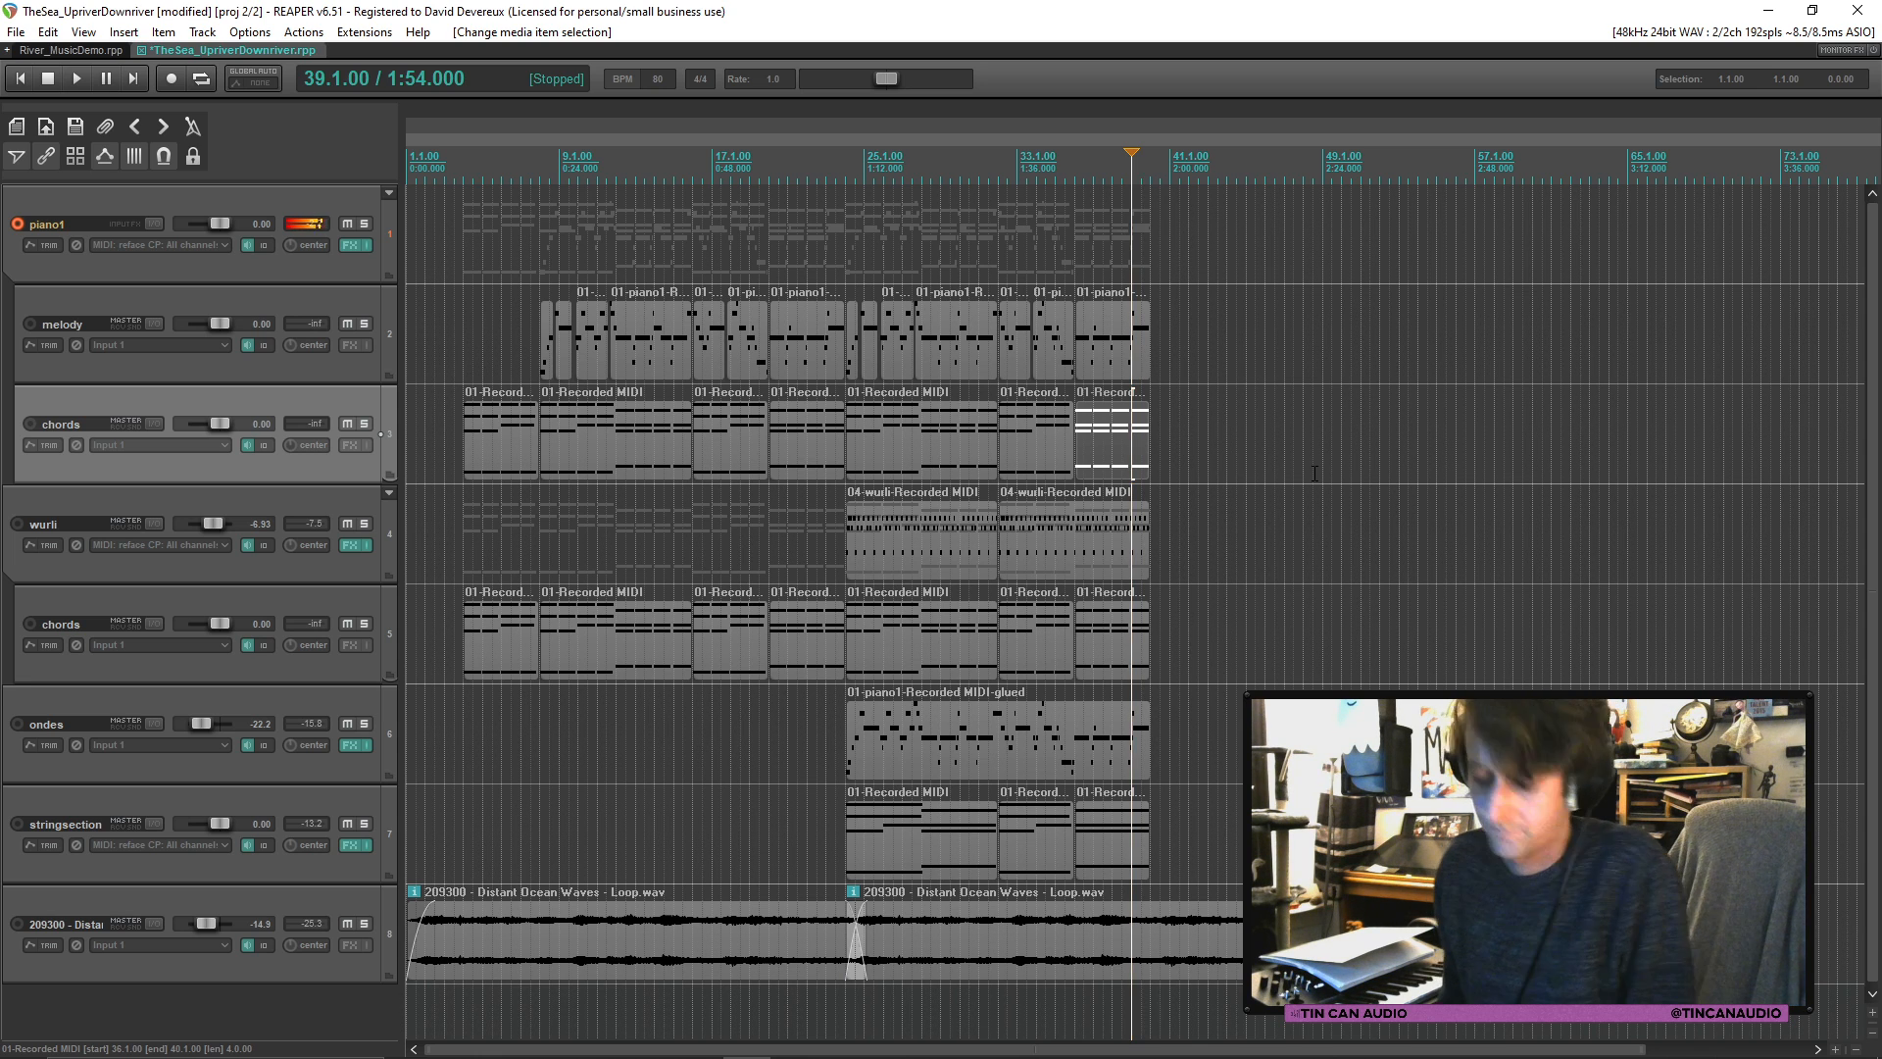
Step: Record a new piano chord passage on the piano1 track from bar 39 with the metronome enabled, and save the take
left_click(1133, 264)
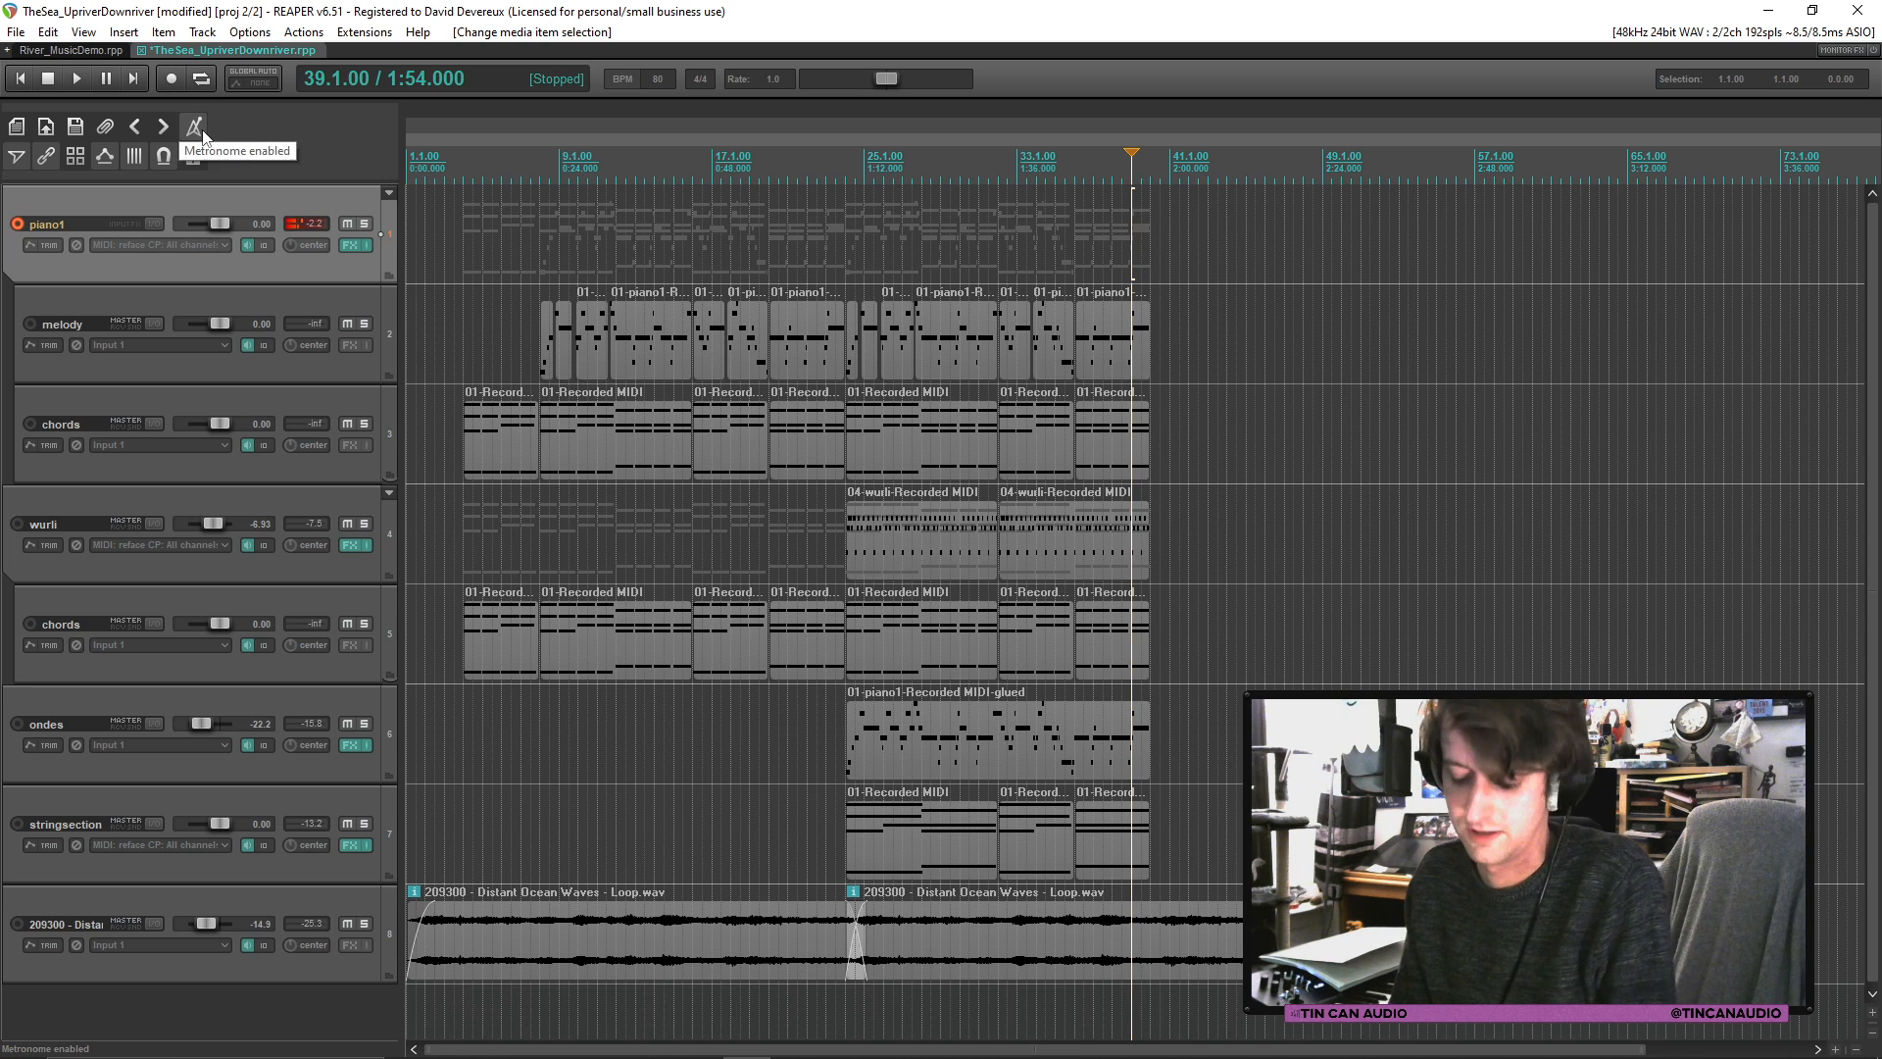
key("ctrl+r")
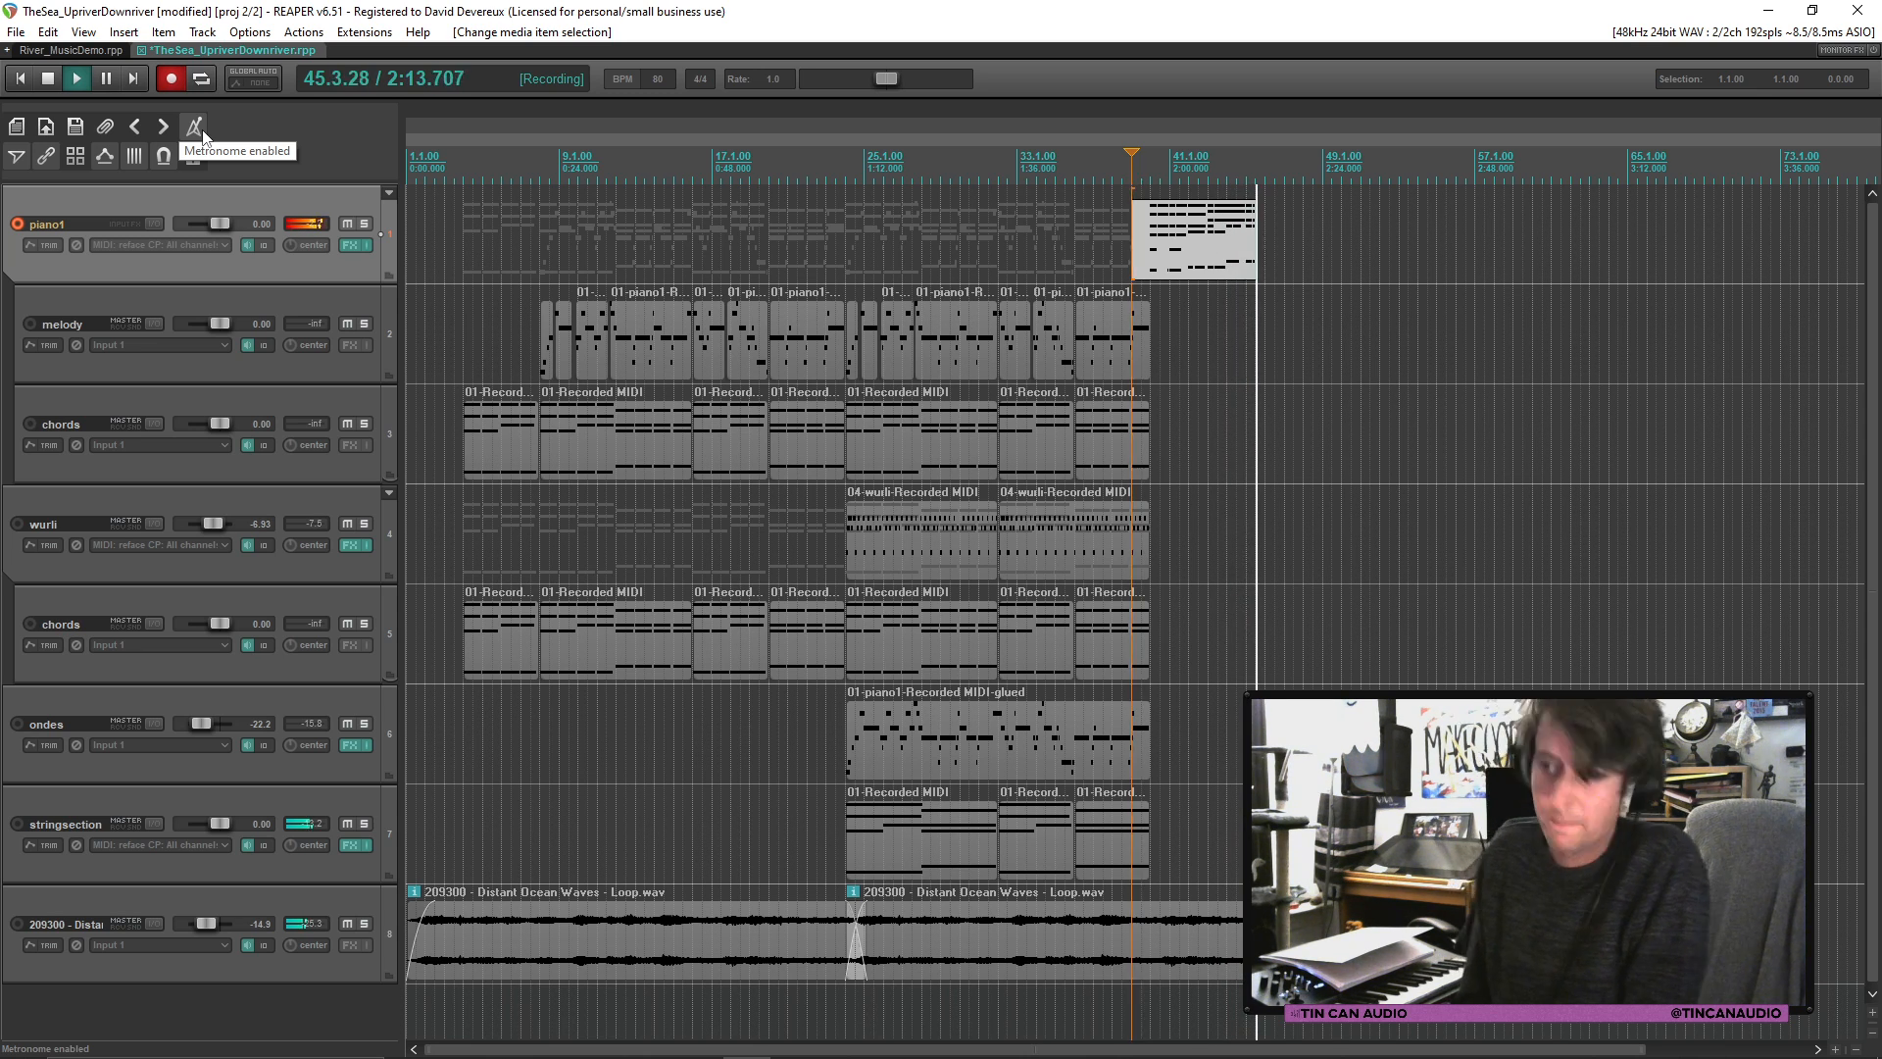
key("space")
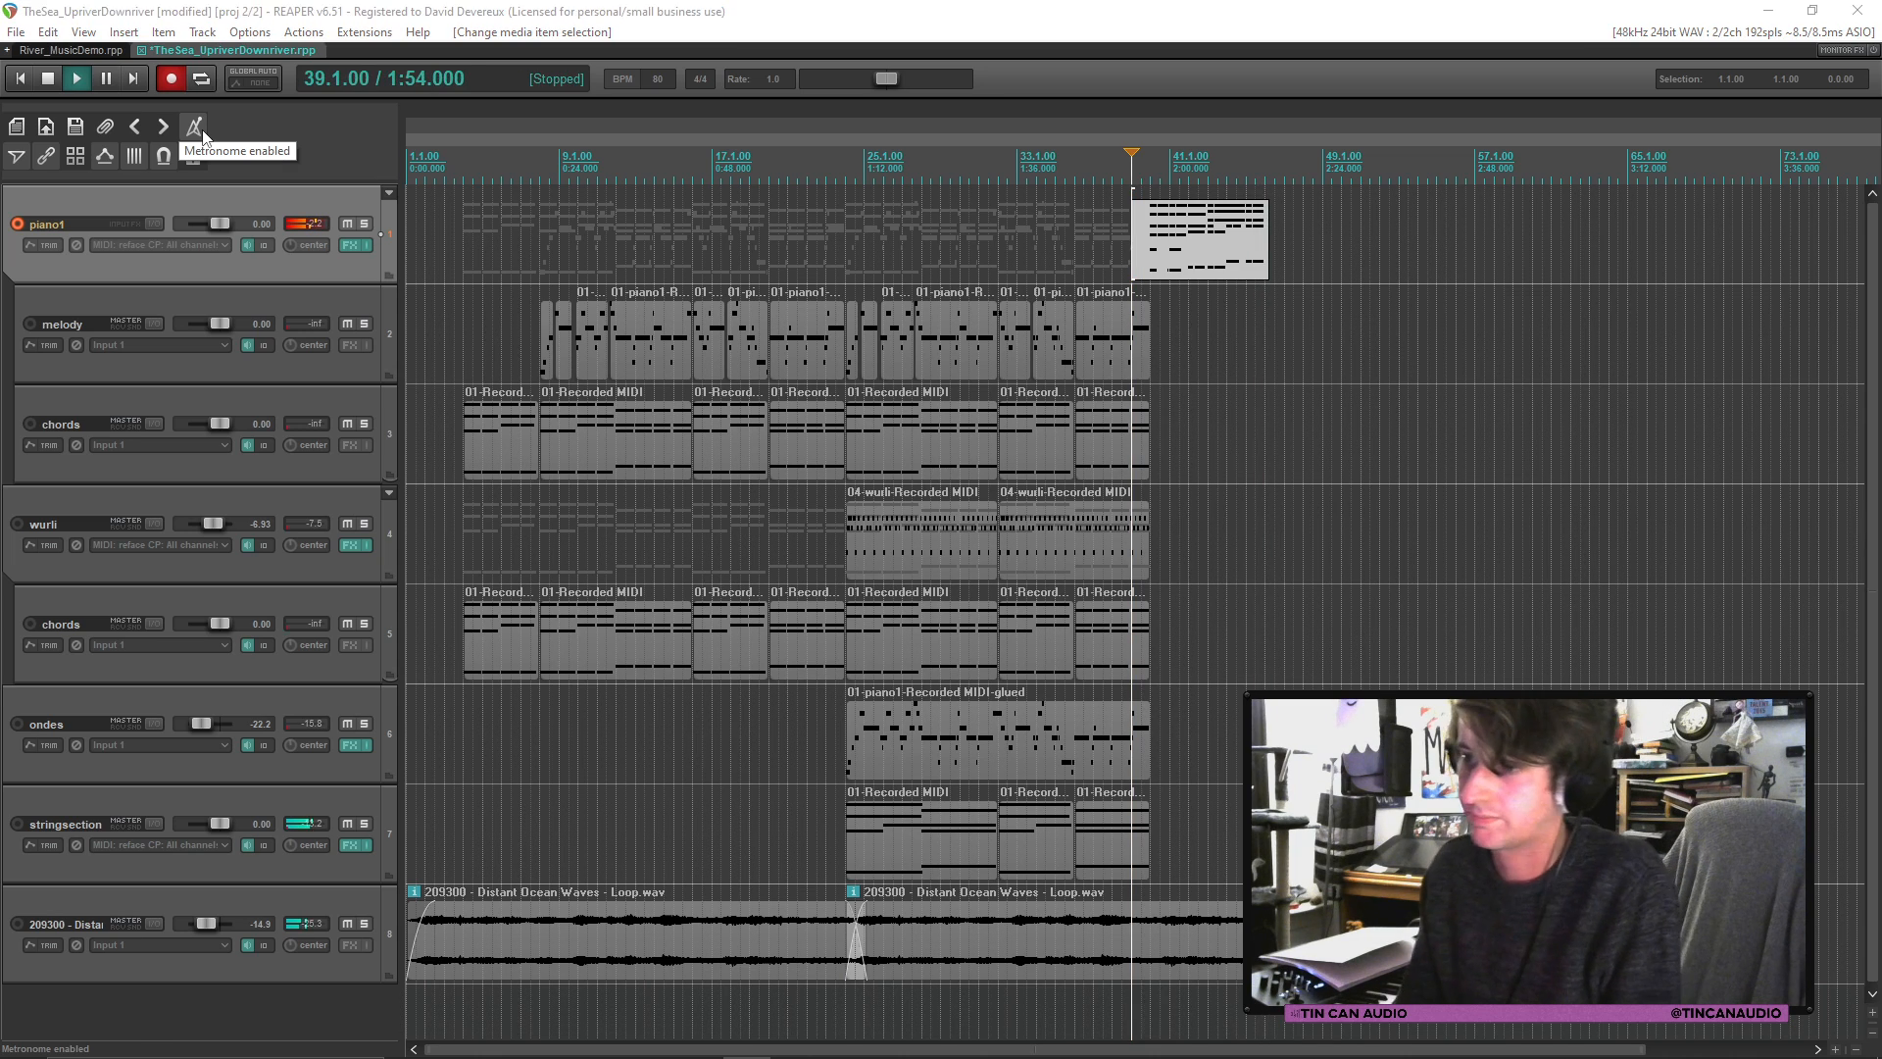
key("Return")
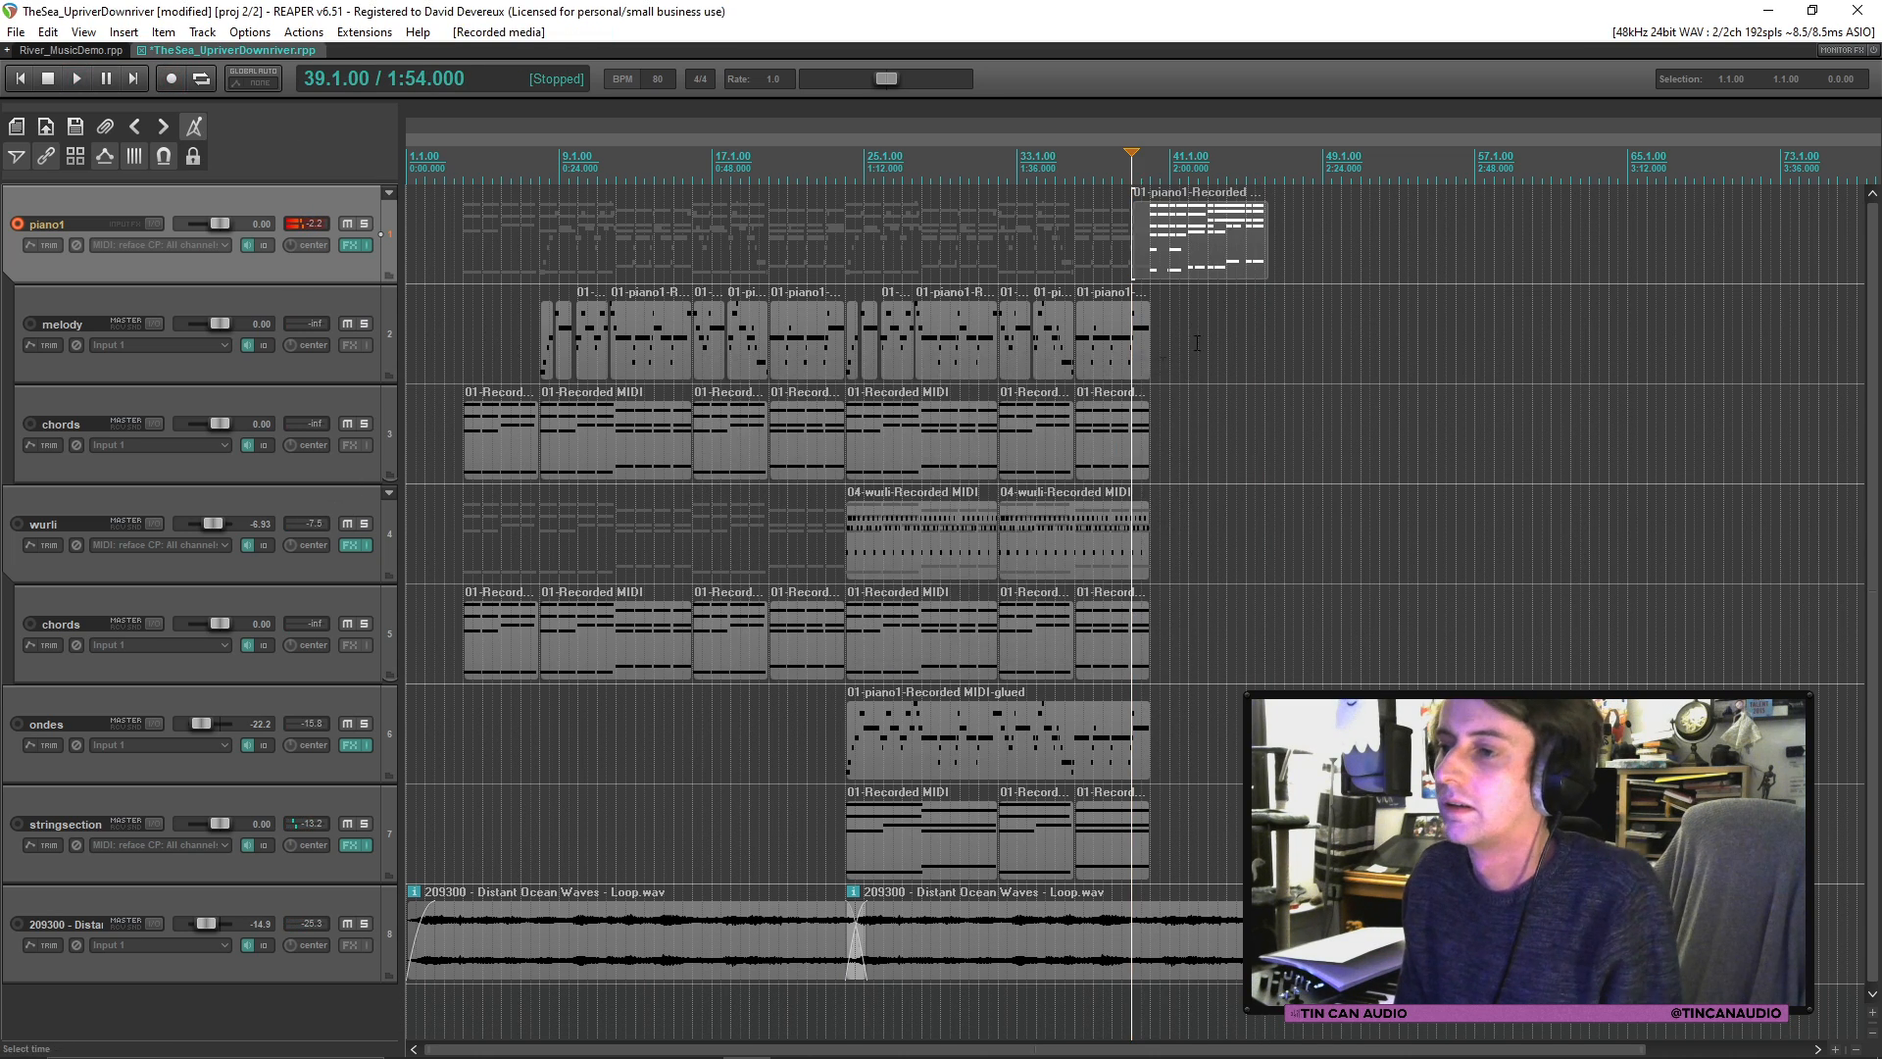
Step: Quantize all note positions in the new piano recording to a straight 1/16 grid at 100% strength
double_click(1197, 262)
key("ctrl+q")
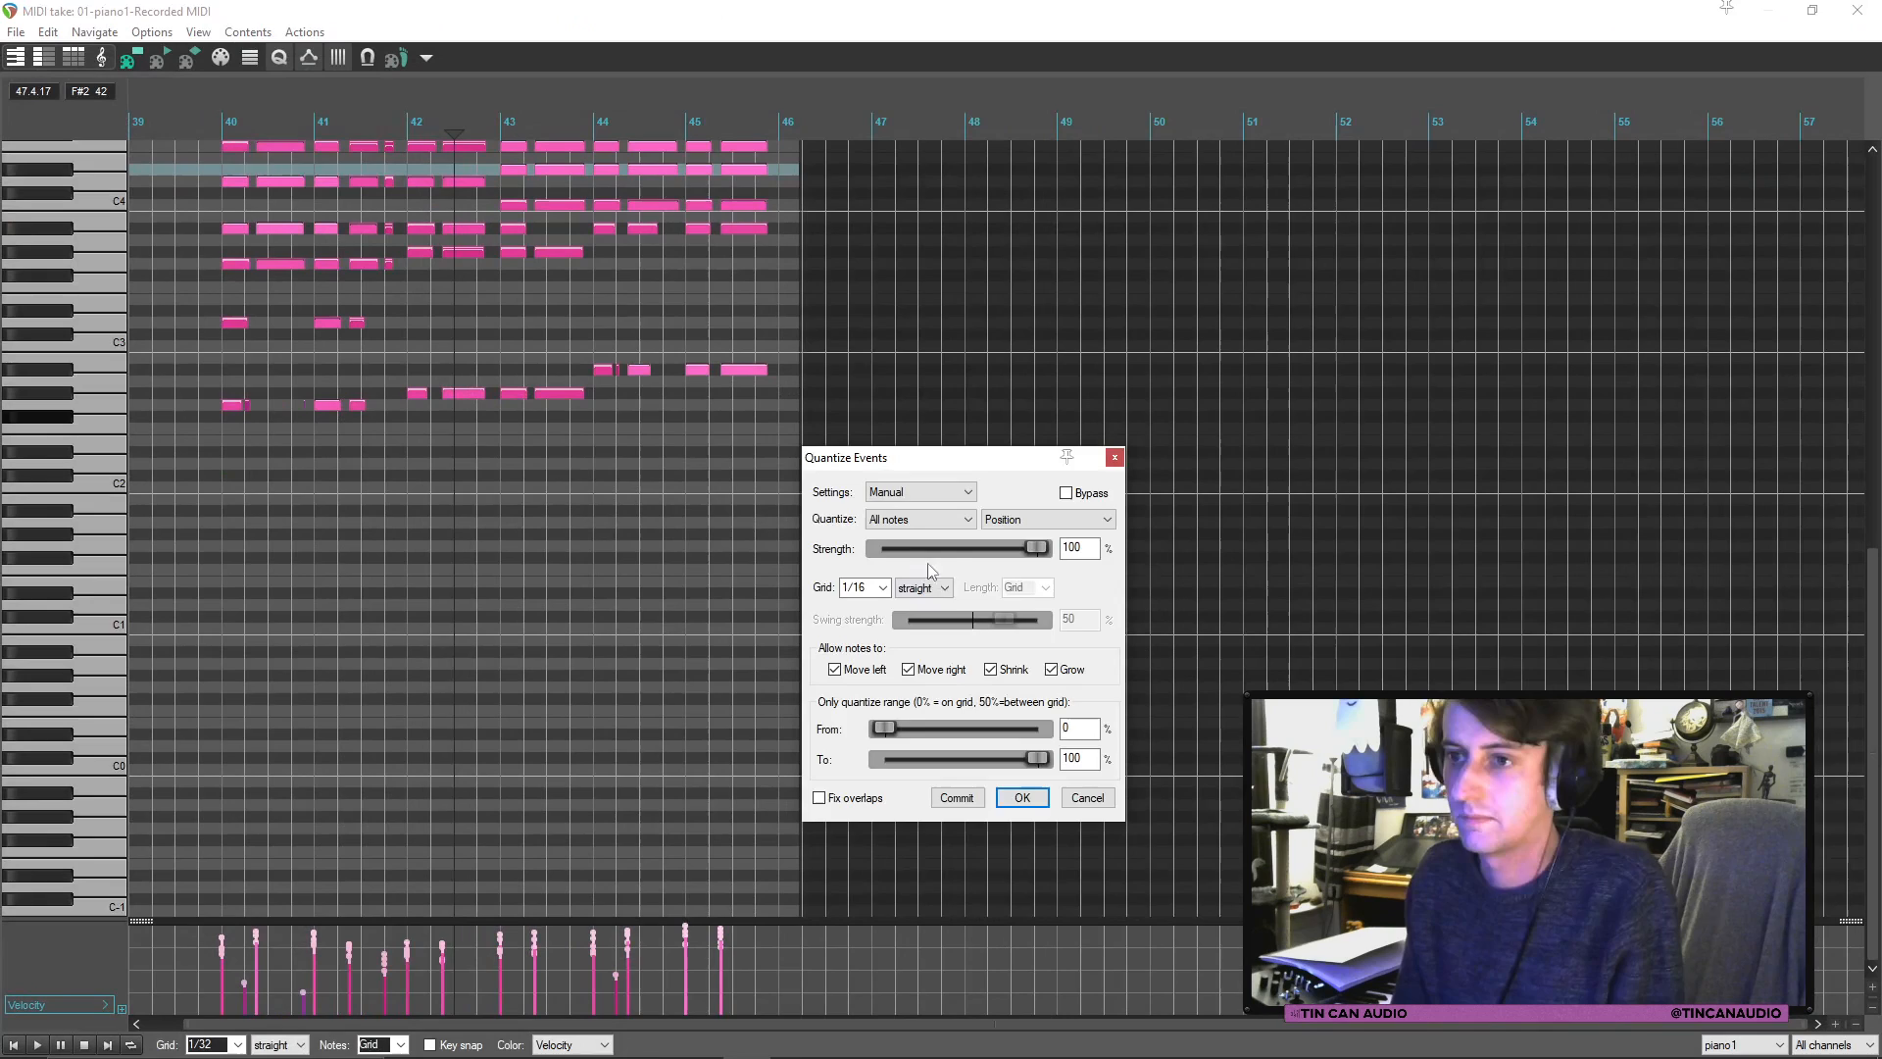
left_click(1021, 802)
left_click(1873, 13)
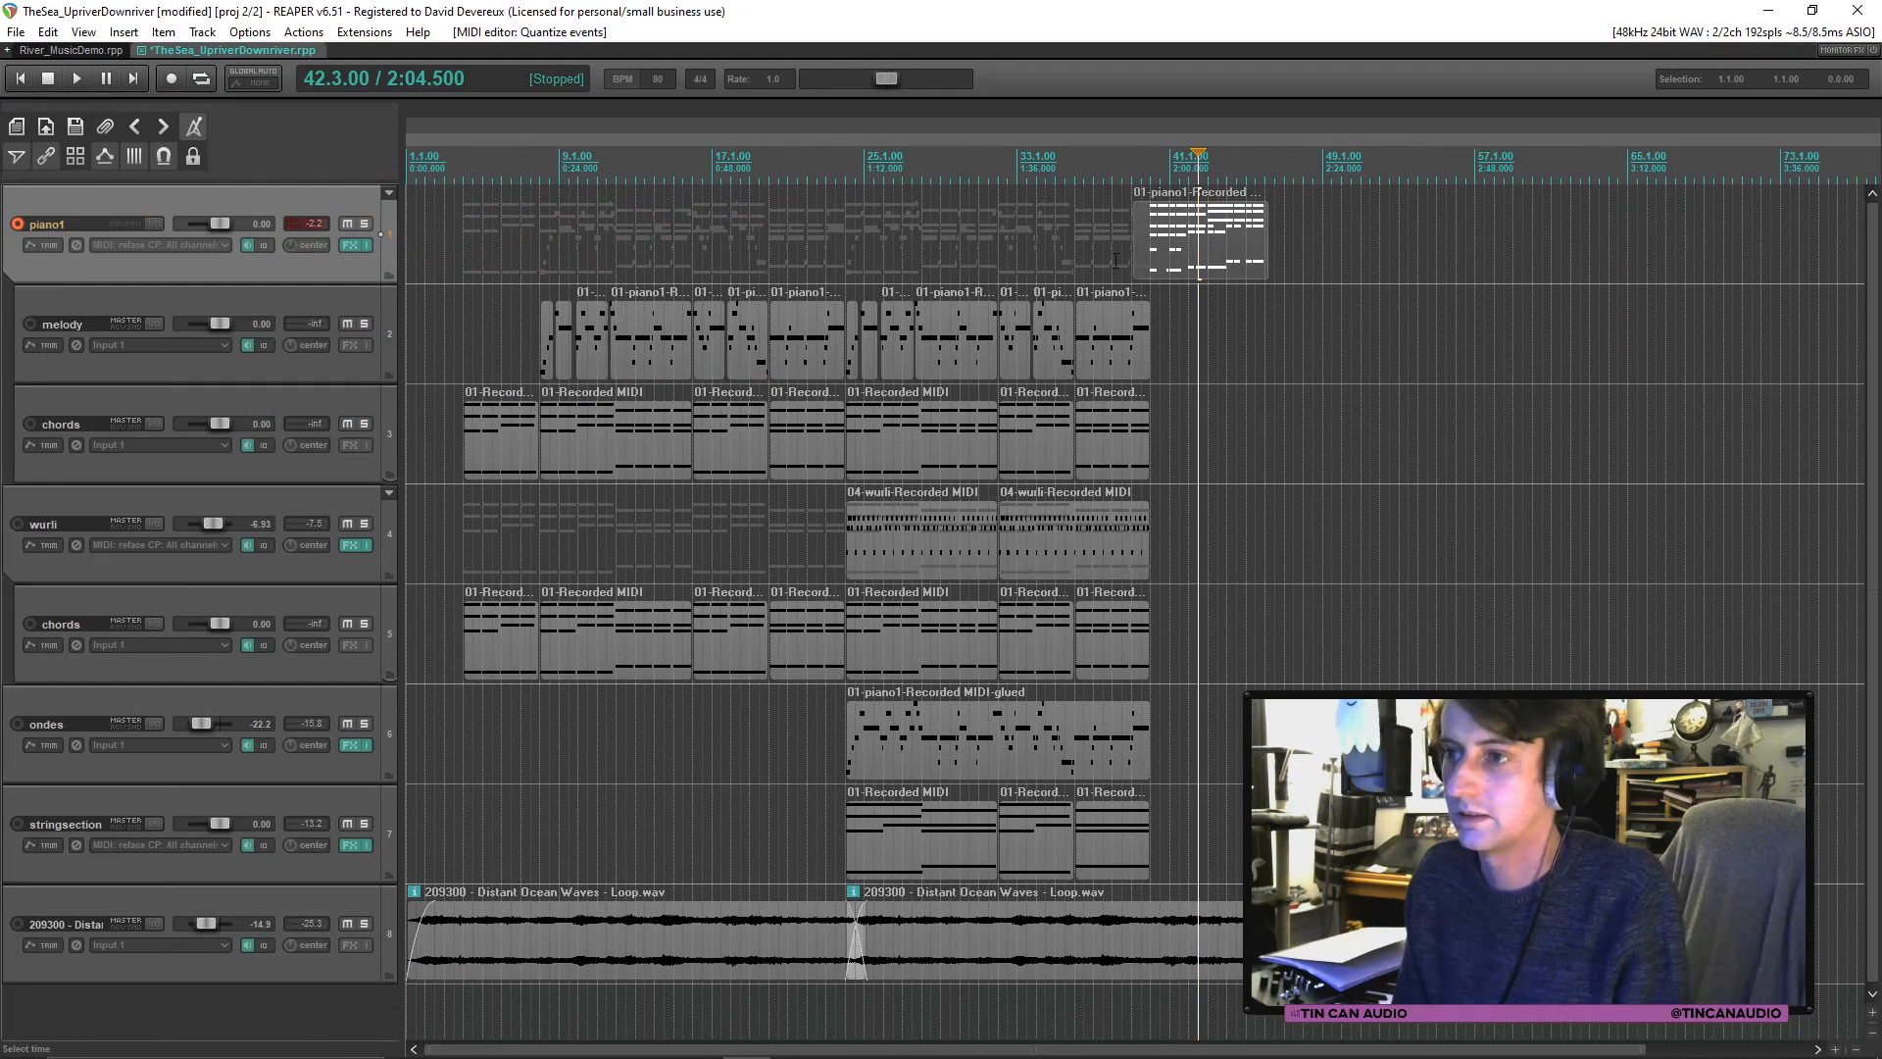
Step: Trim the new piano recording to start at bar 40 and move it onto the chords track under piano1
left_click(1144, 263)
key("space")
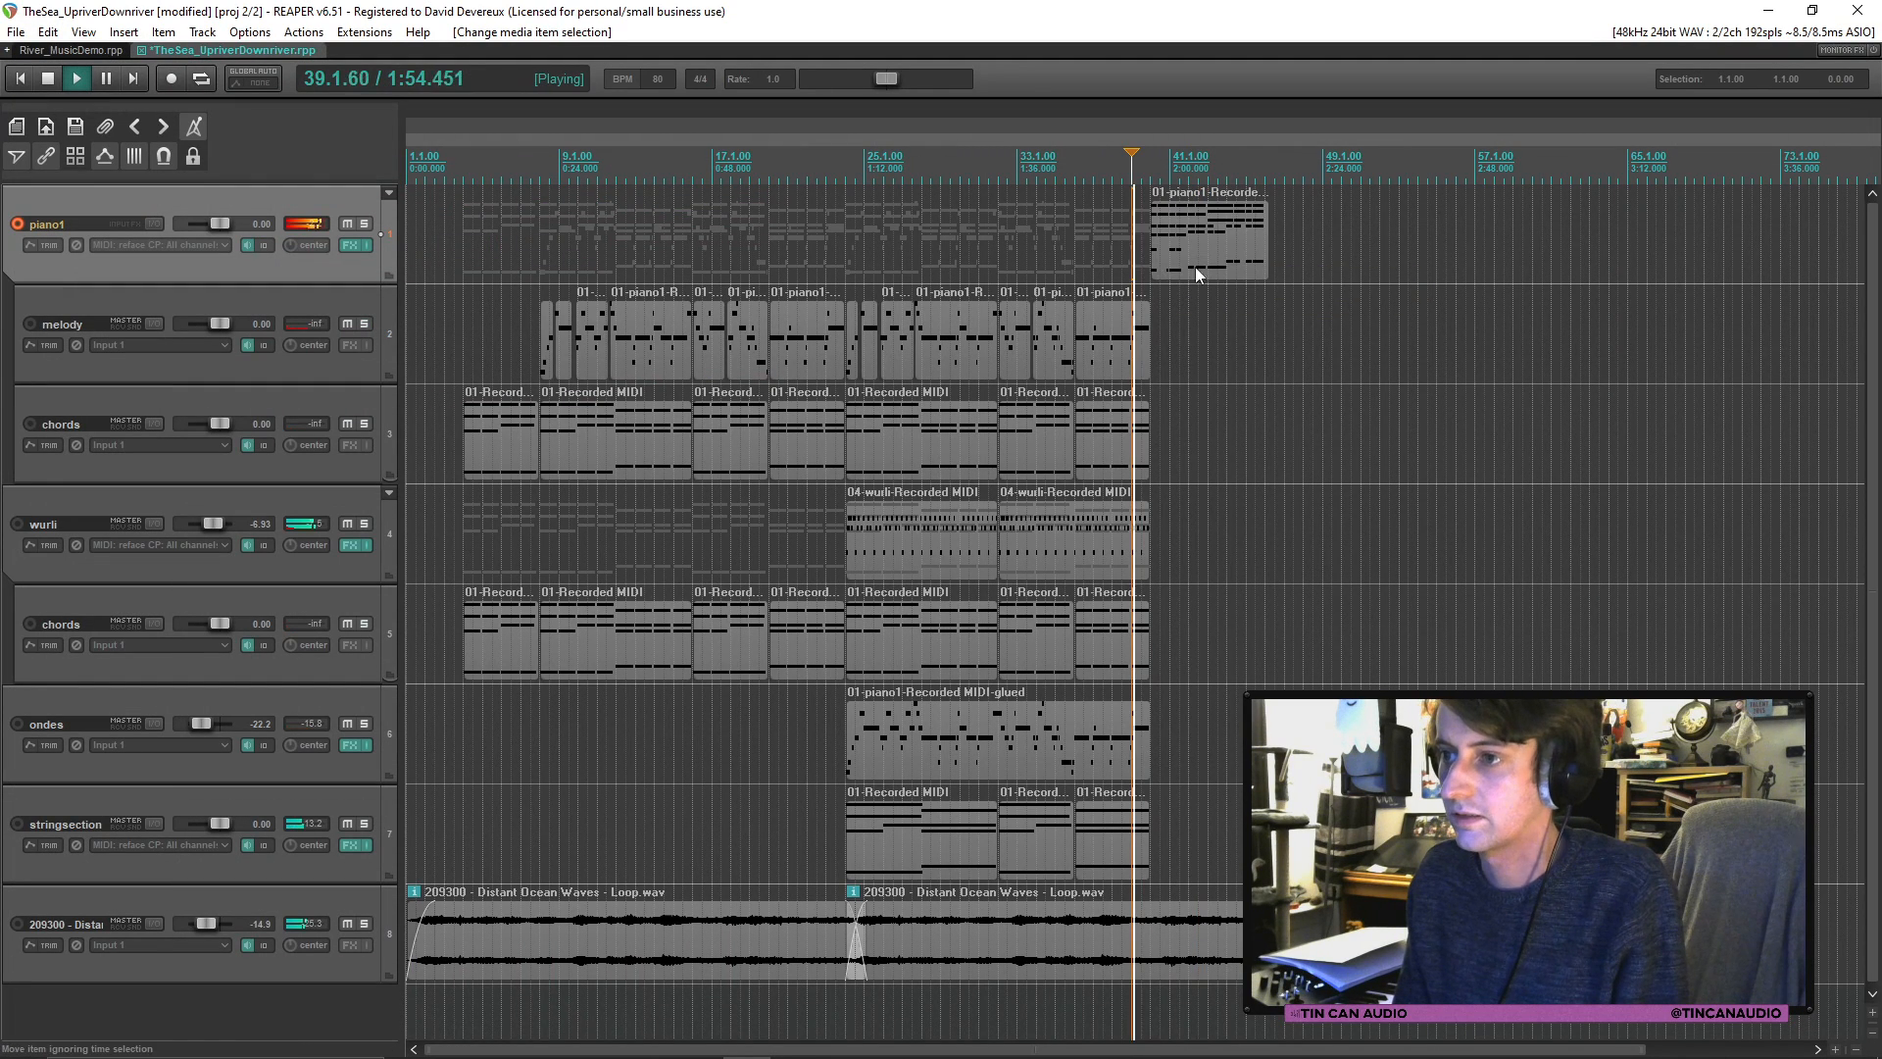
left_click_drag(1196, 267, 1218, 419)
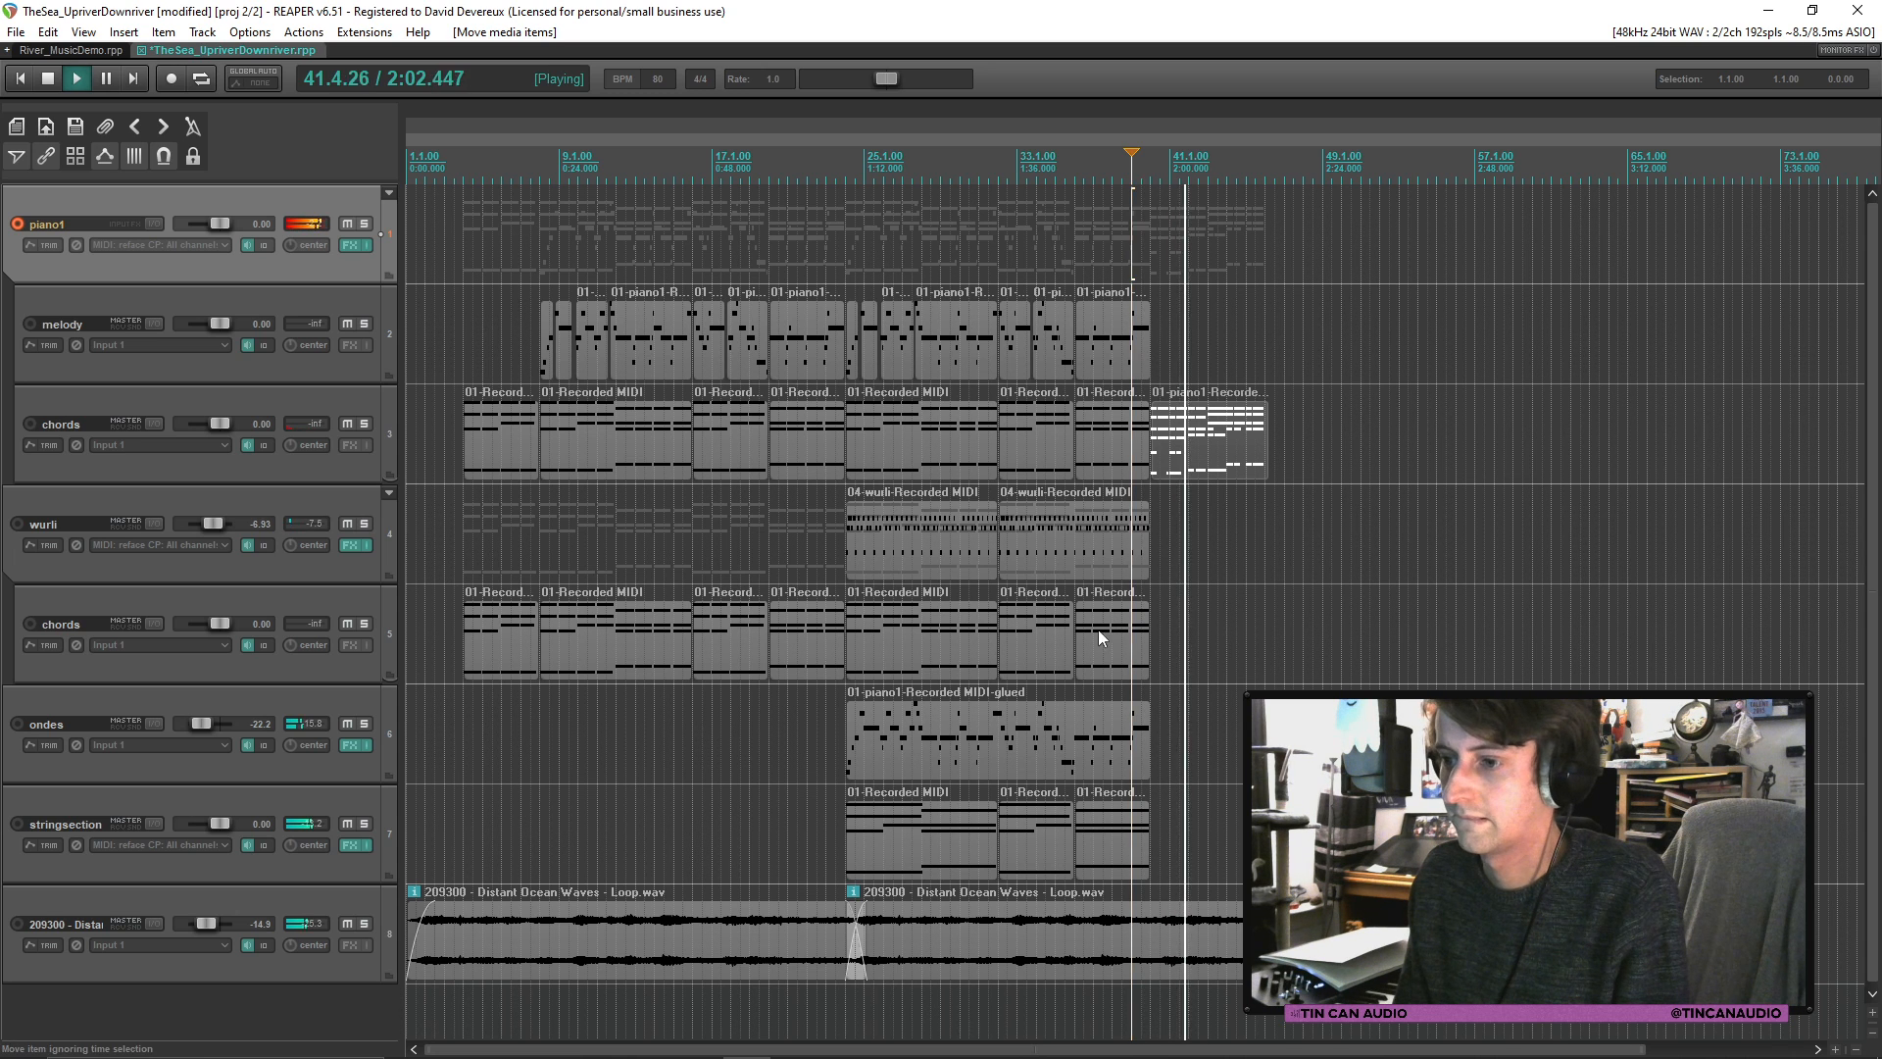
Step: Copy the new chord item onto the chords track under wurli, starting at bar 40
scroll(1171, 460, "up", 4)
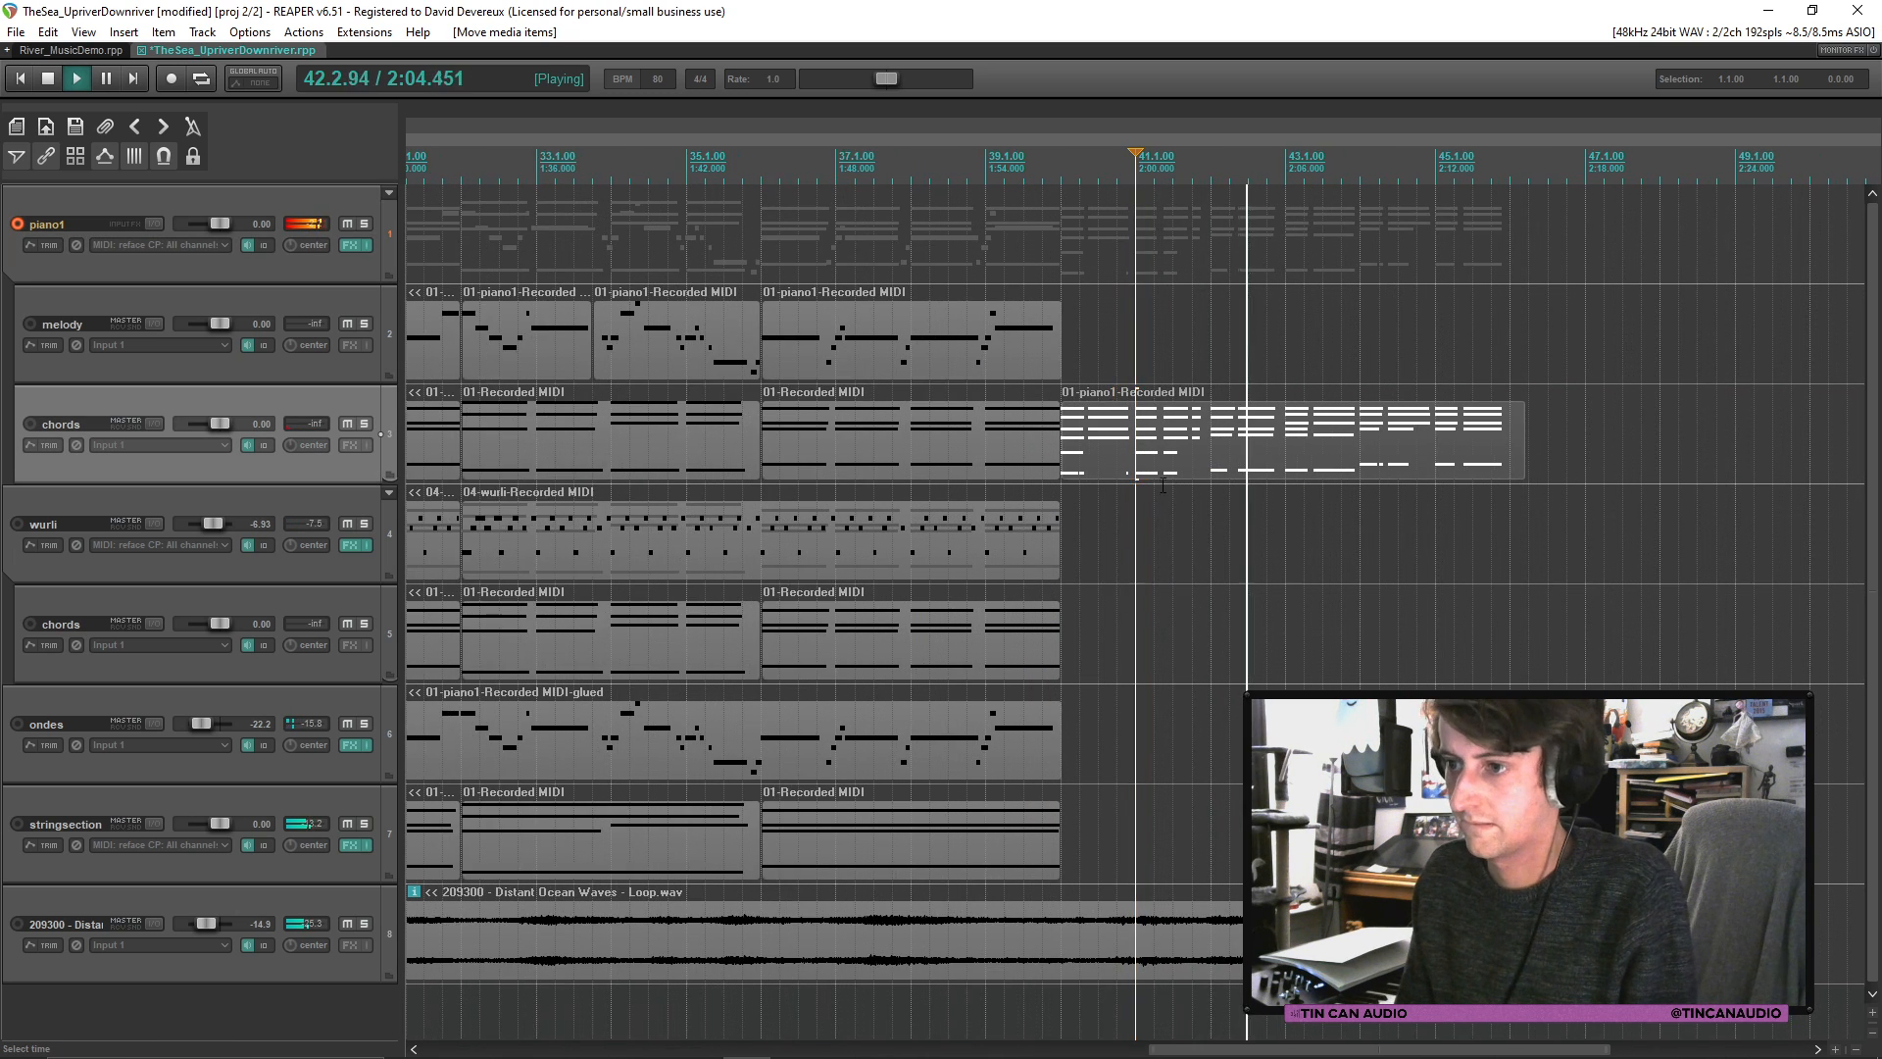
key("space")
left_click(1080, 667)
key("ctrl+v")
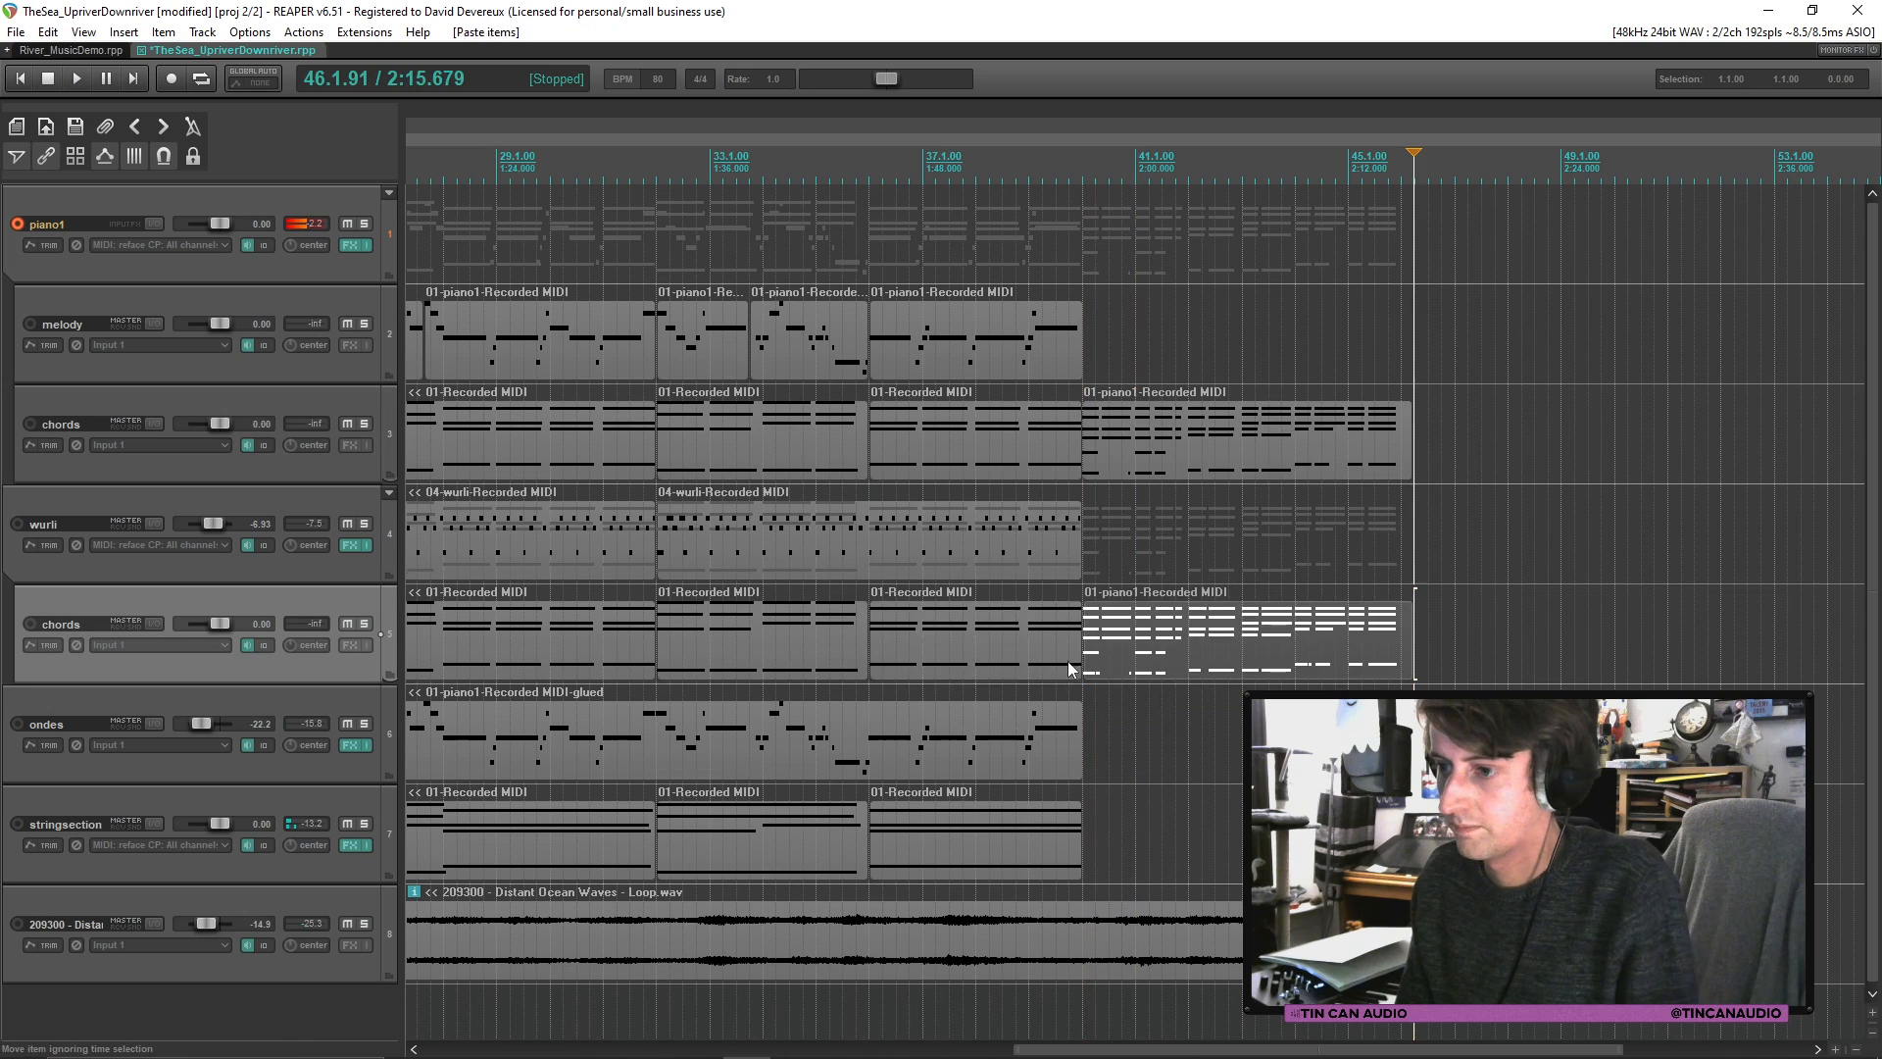
Step: Play from just before bar 40 to check the transition into the new chord section
left_click(1067, 659)
key("space")
scroll(1065, 657, "down", 4)
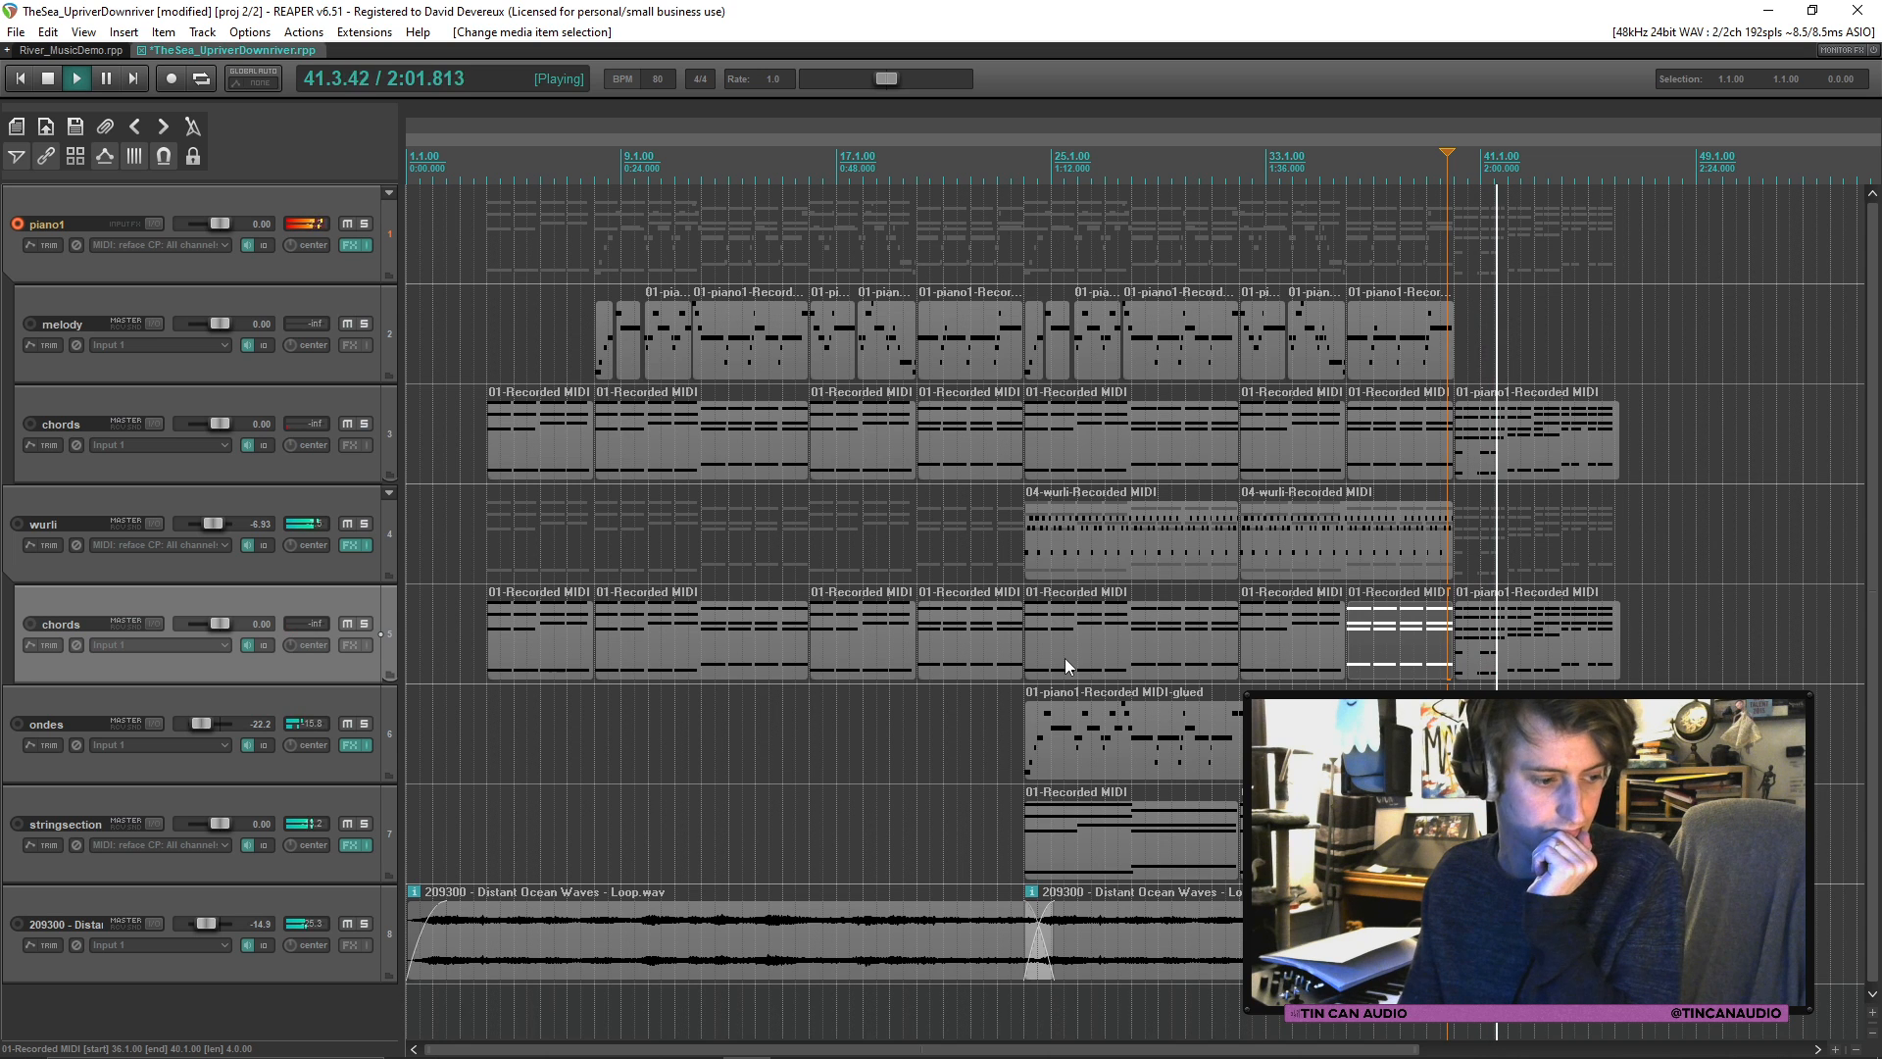
scroll(1226, 543, "down", 2)
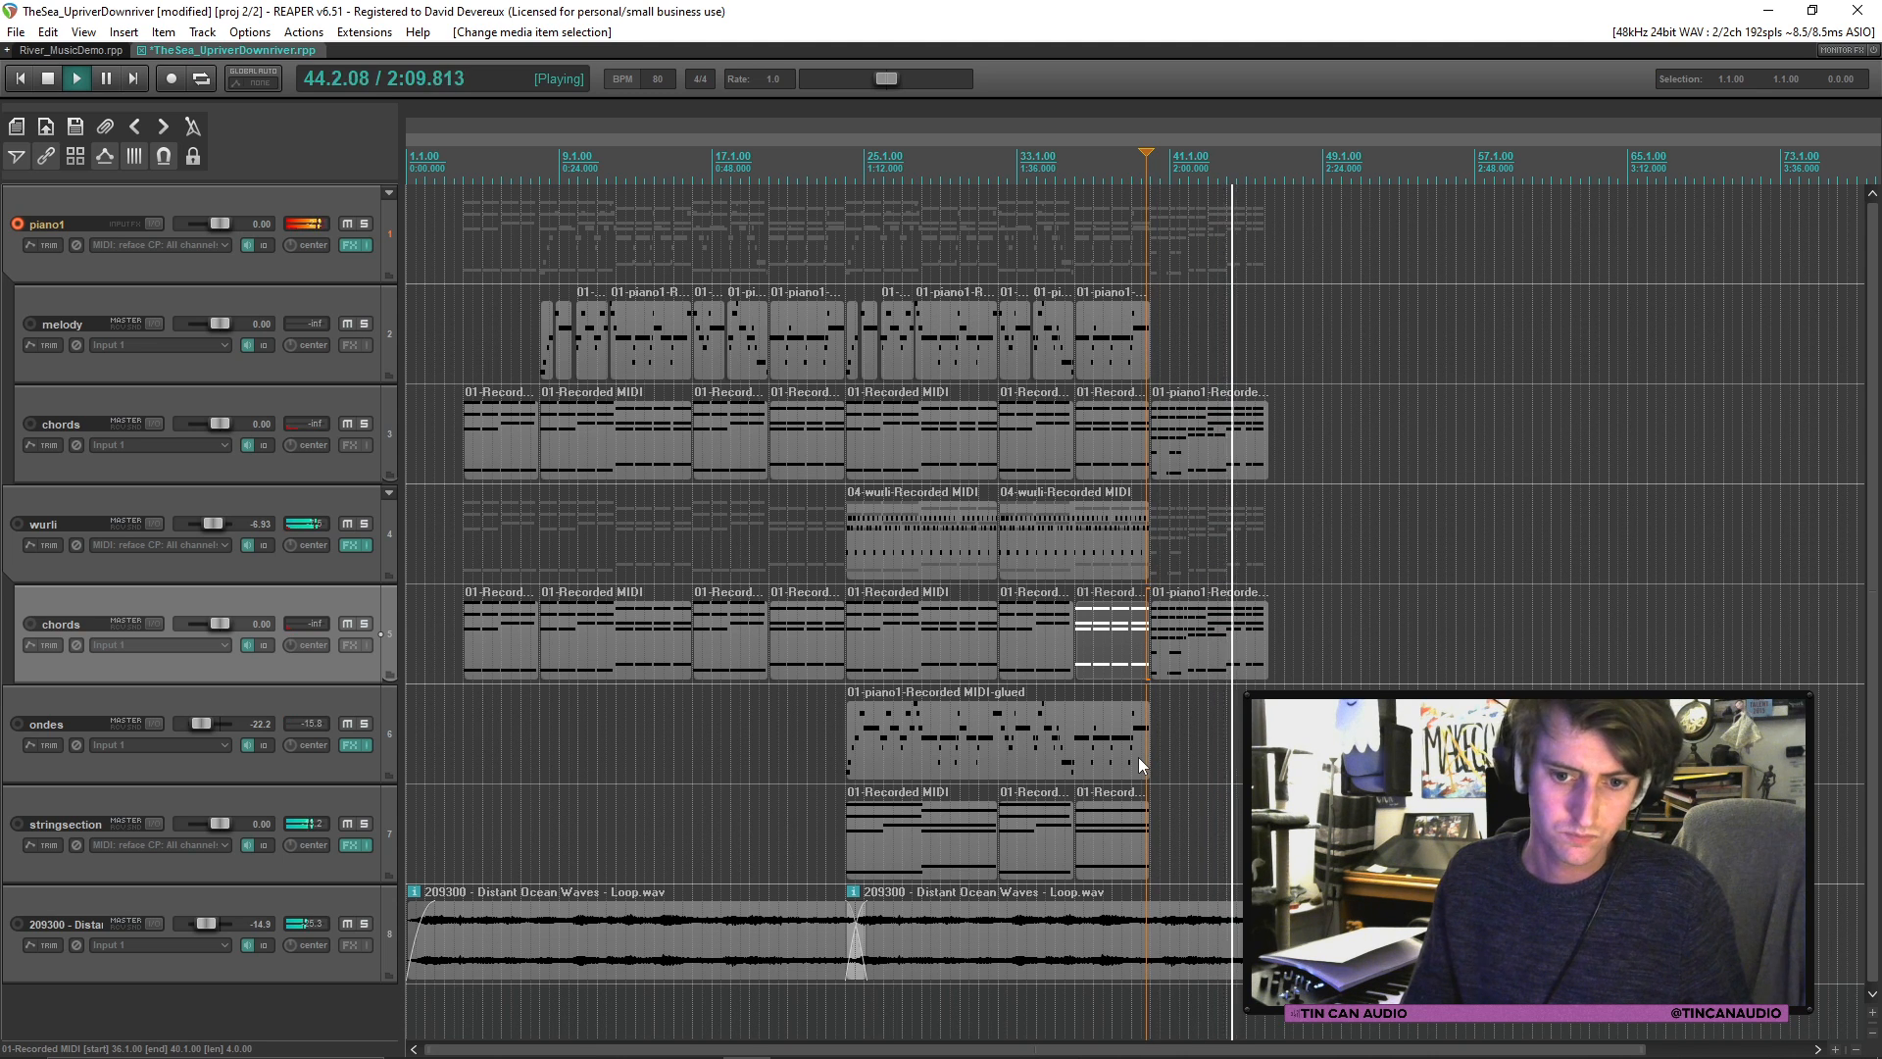
scroll(1249, 666, "up", 3)
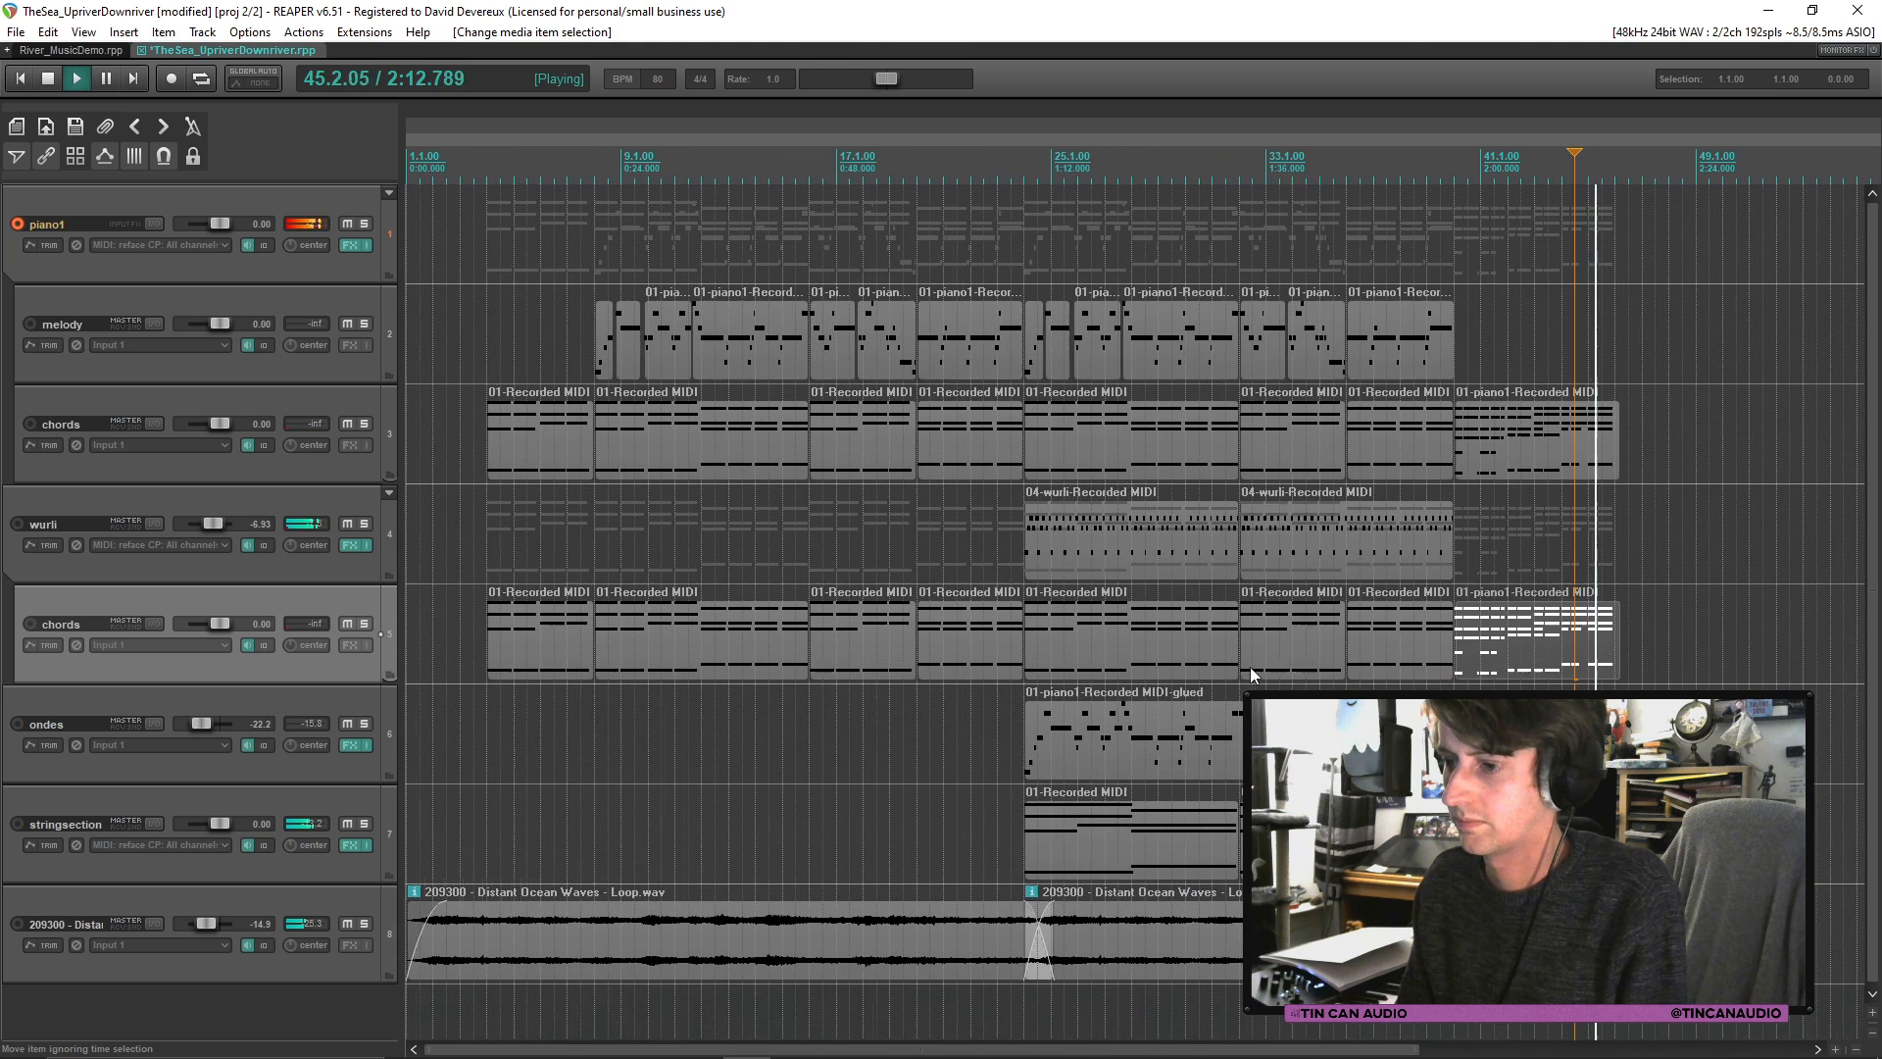
left_click(1449, 653)
key("space")
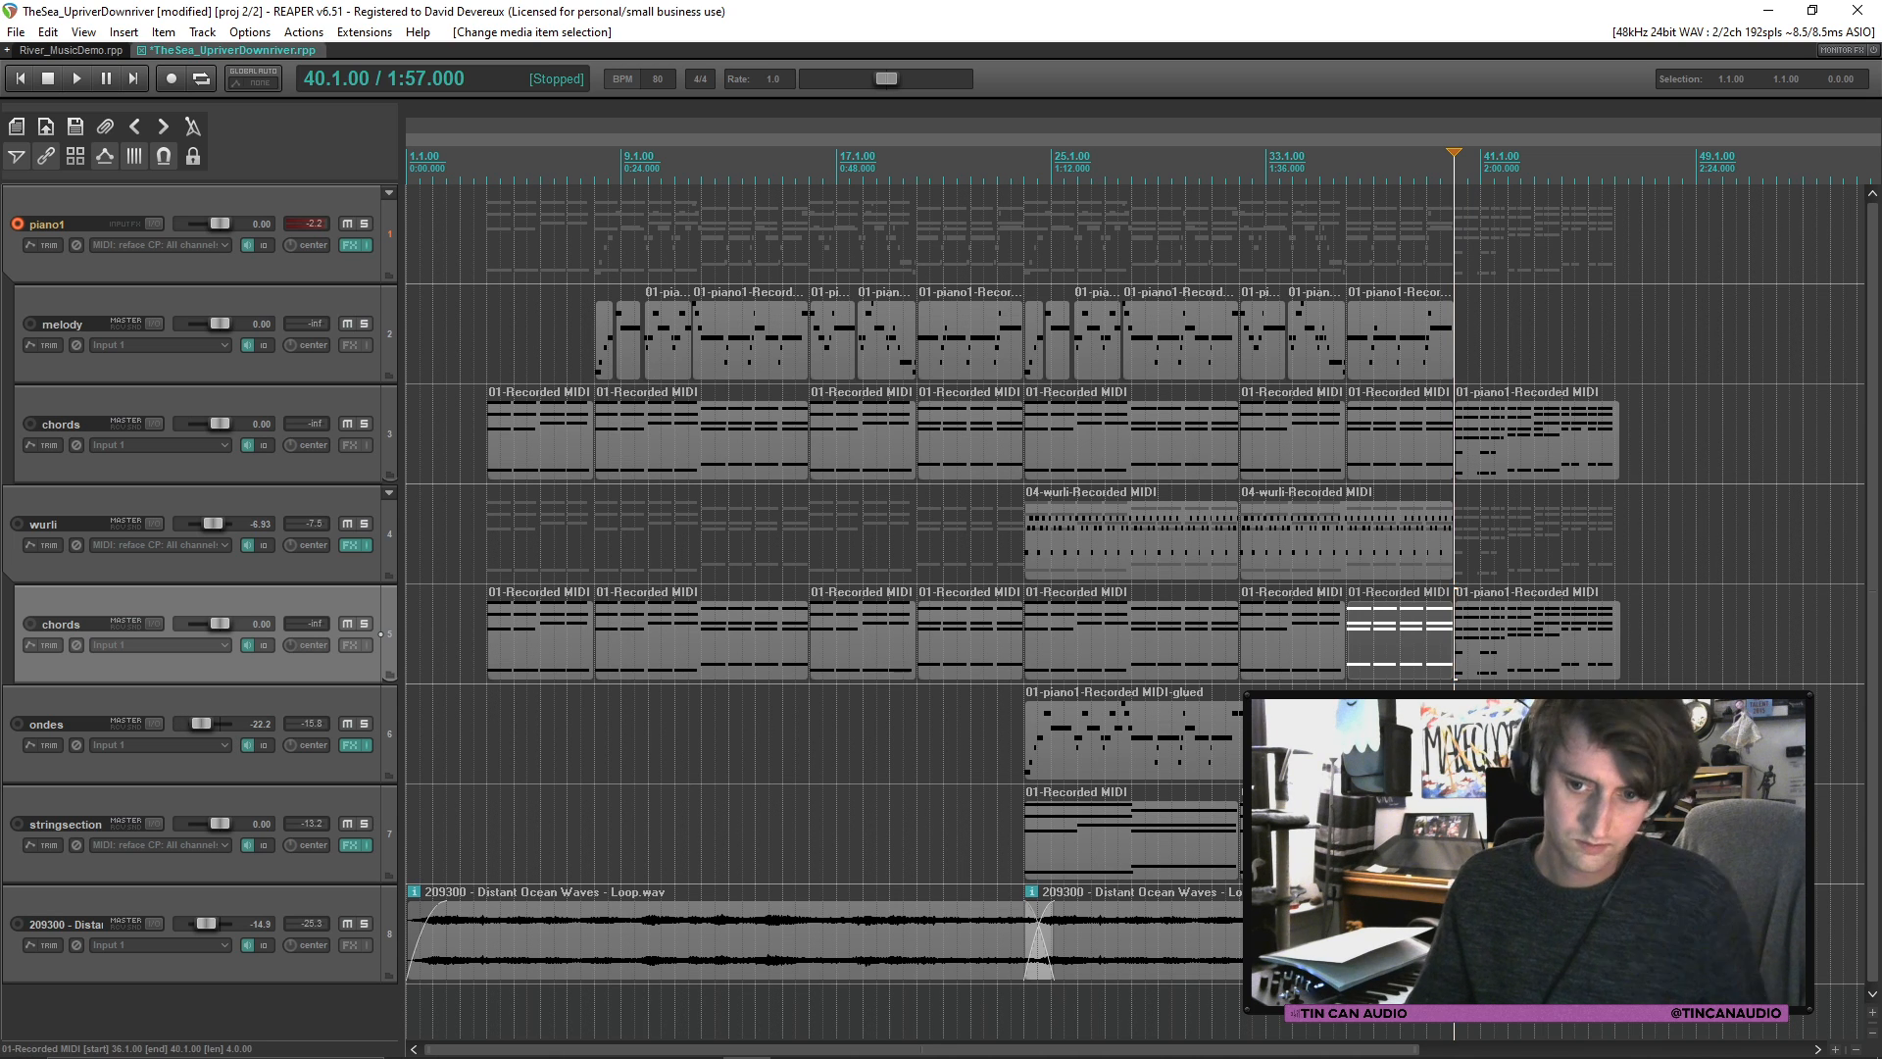
Step: Replay the transition from the last piano chords item before bar 40 and save the project
key("alt+Tab")
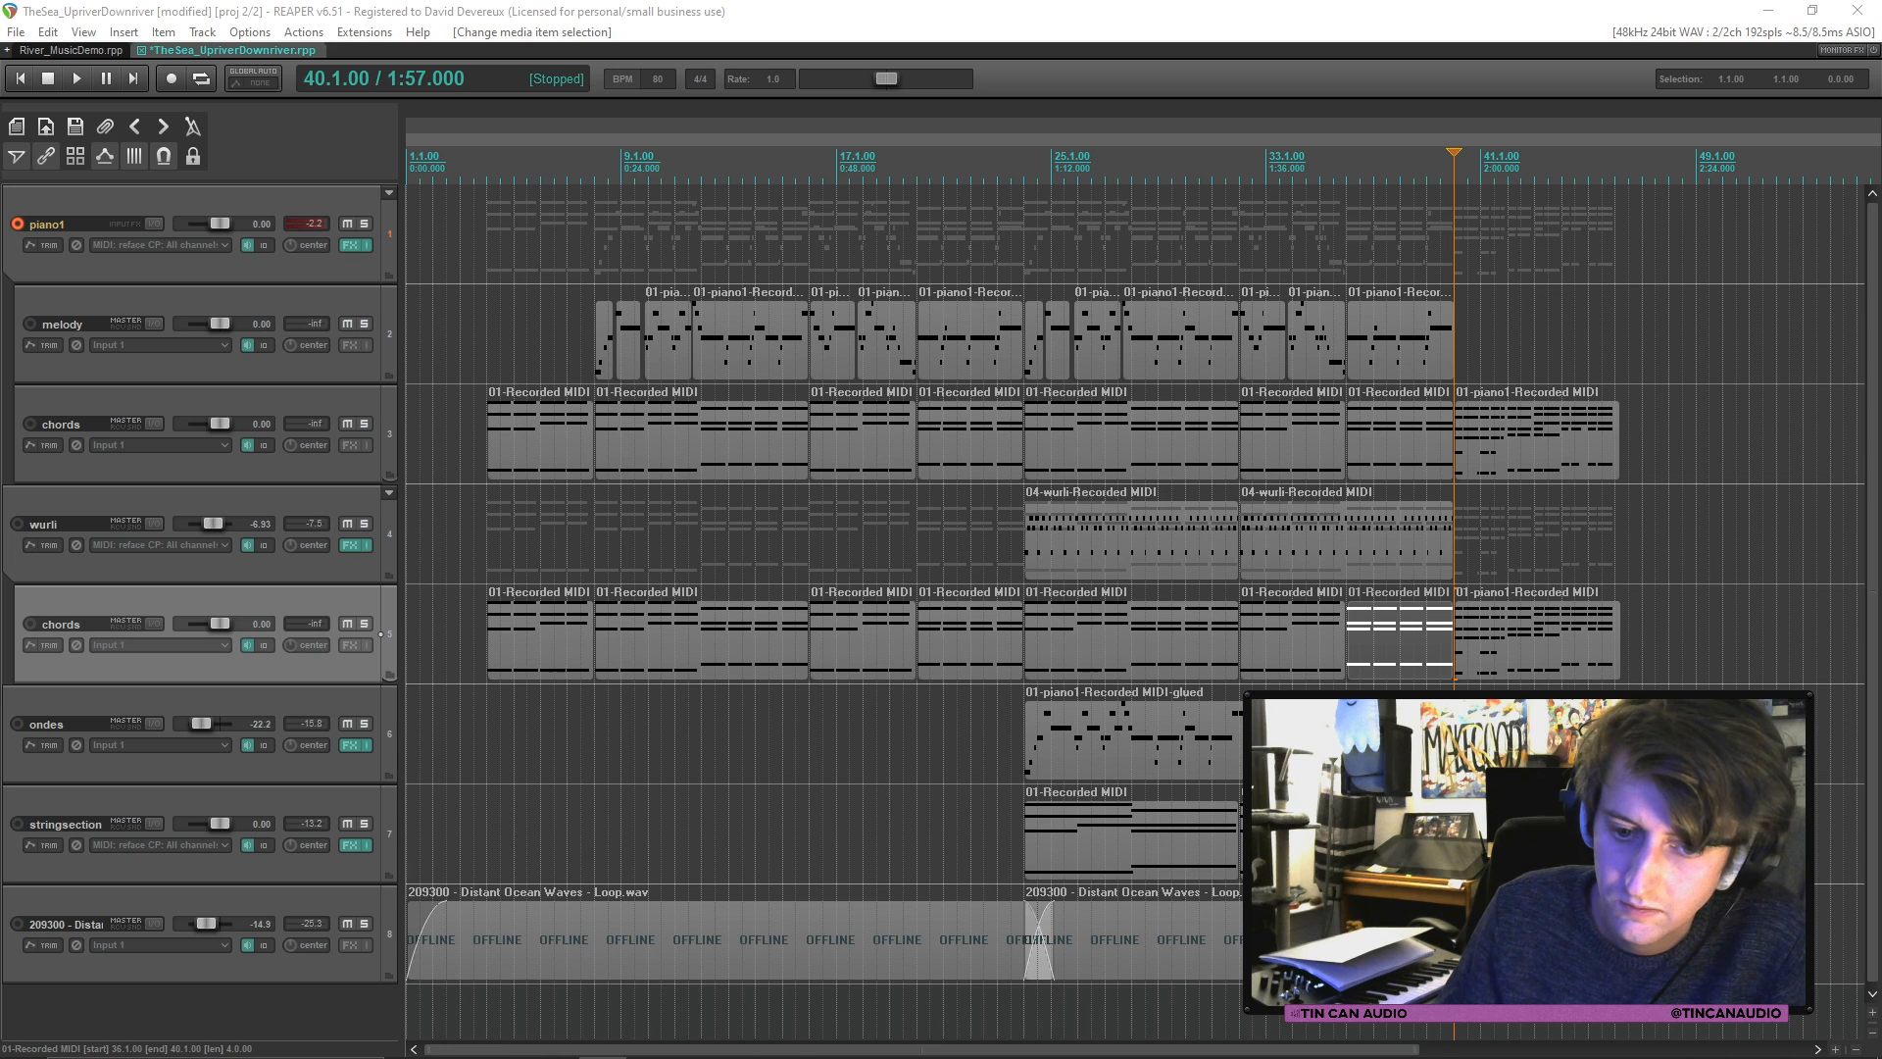
left_click(1433, 432)
key("space")
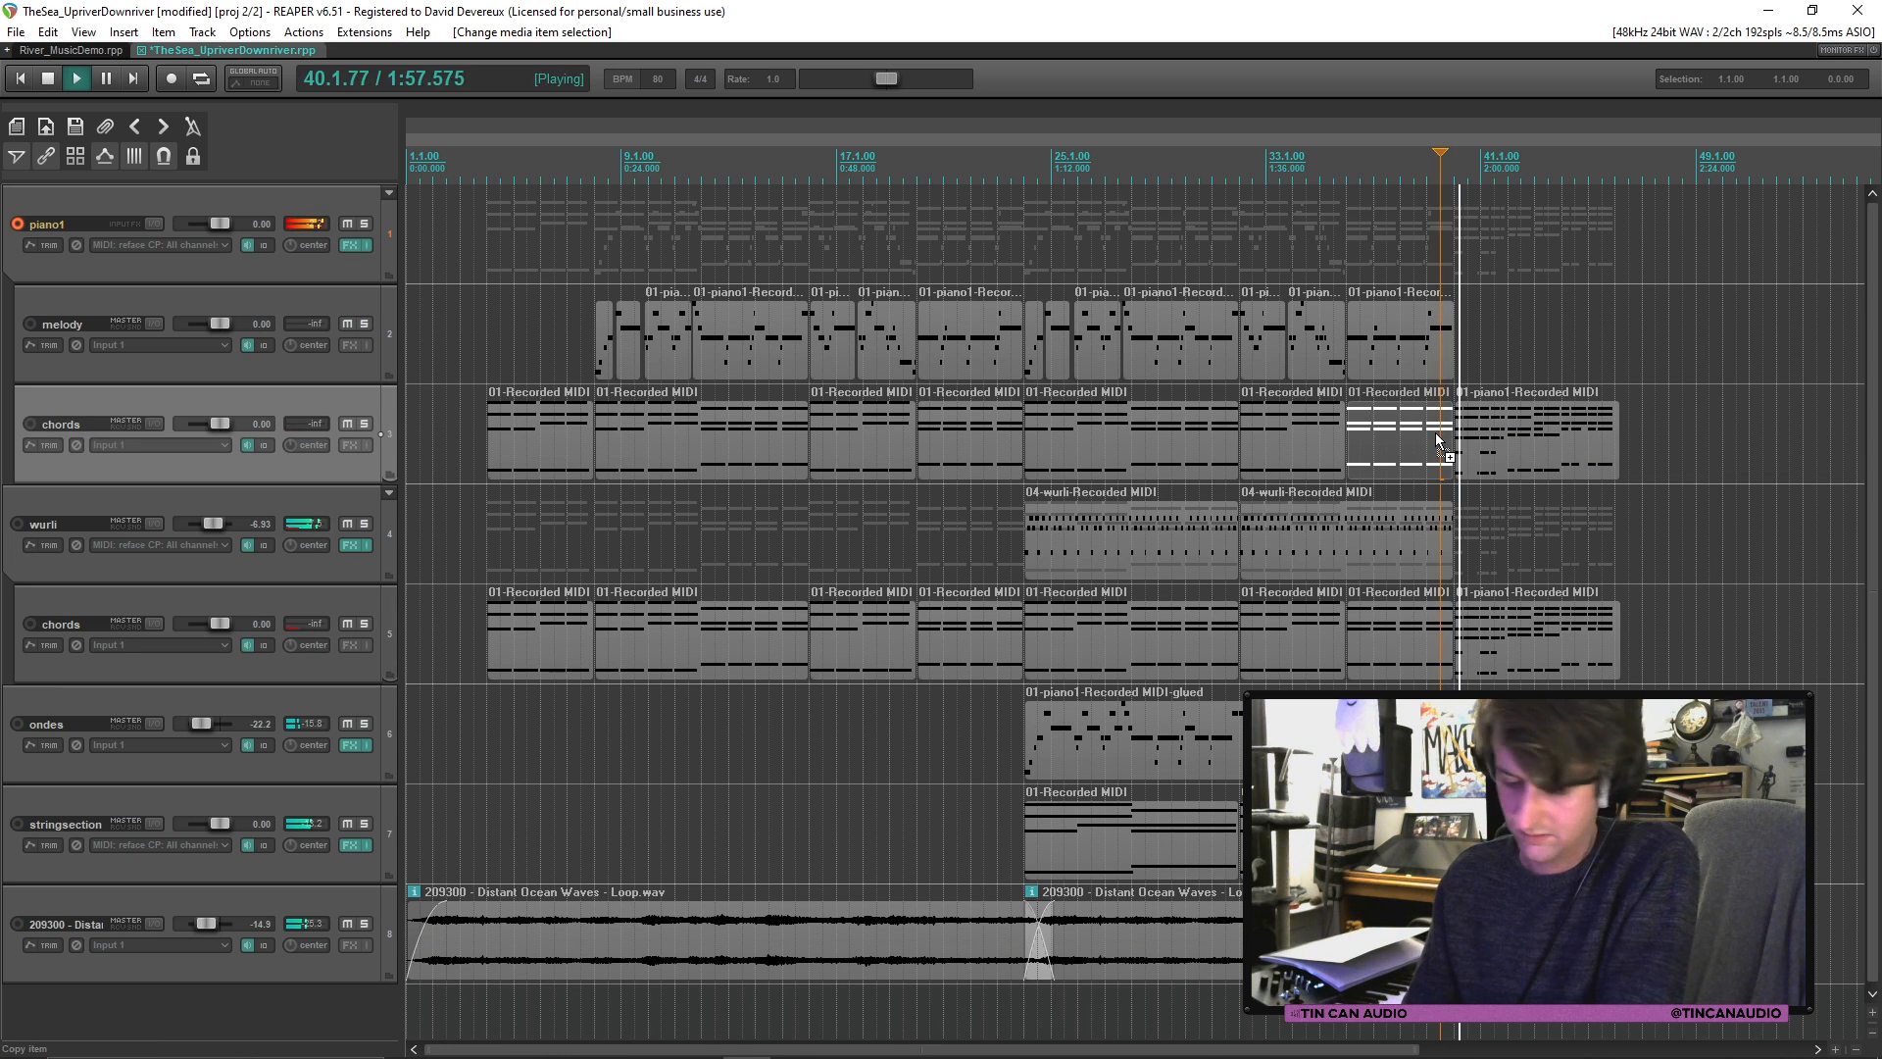
key("ctrl+s")
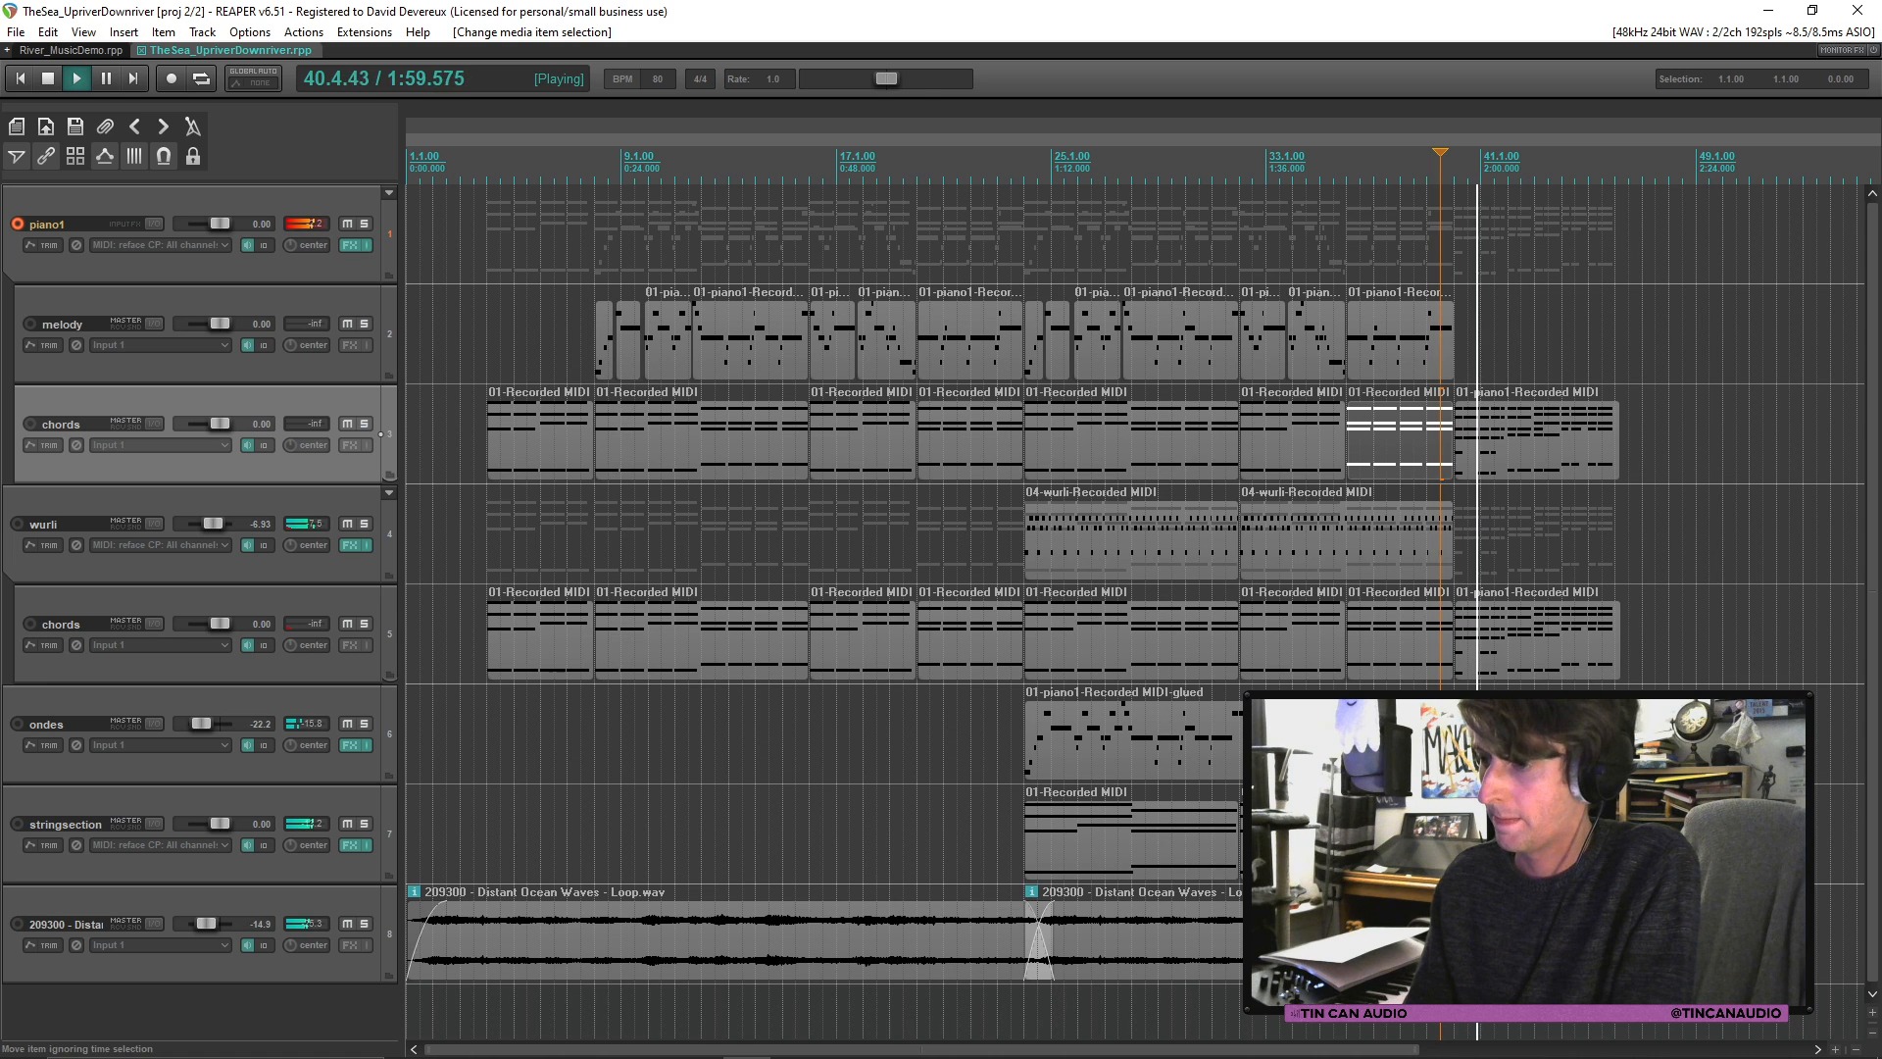
Step: Stop playback, place the edit cursor at bar 40 on the stringsection track, and play the new section from there
left_click(1427, 837)
key("space")
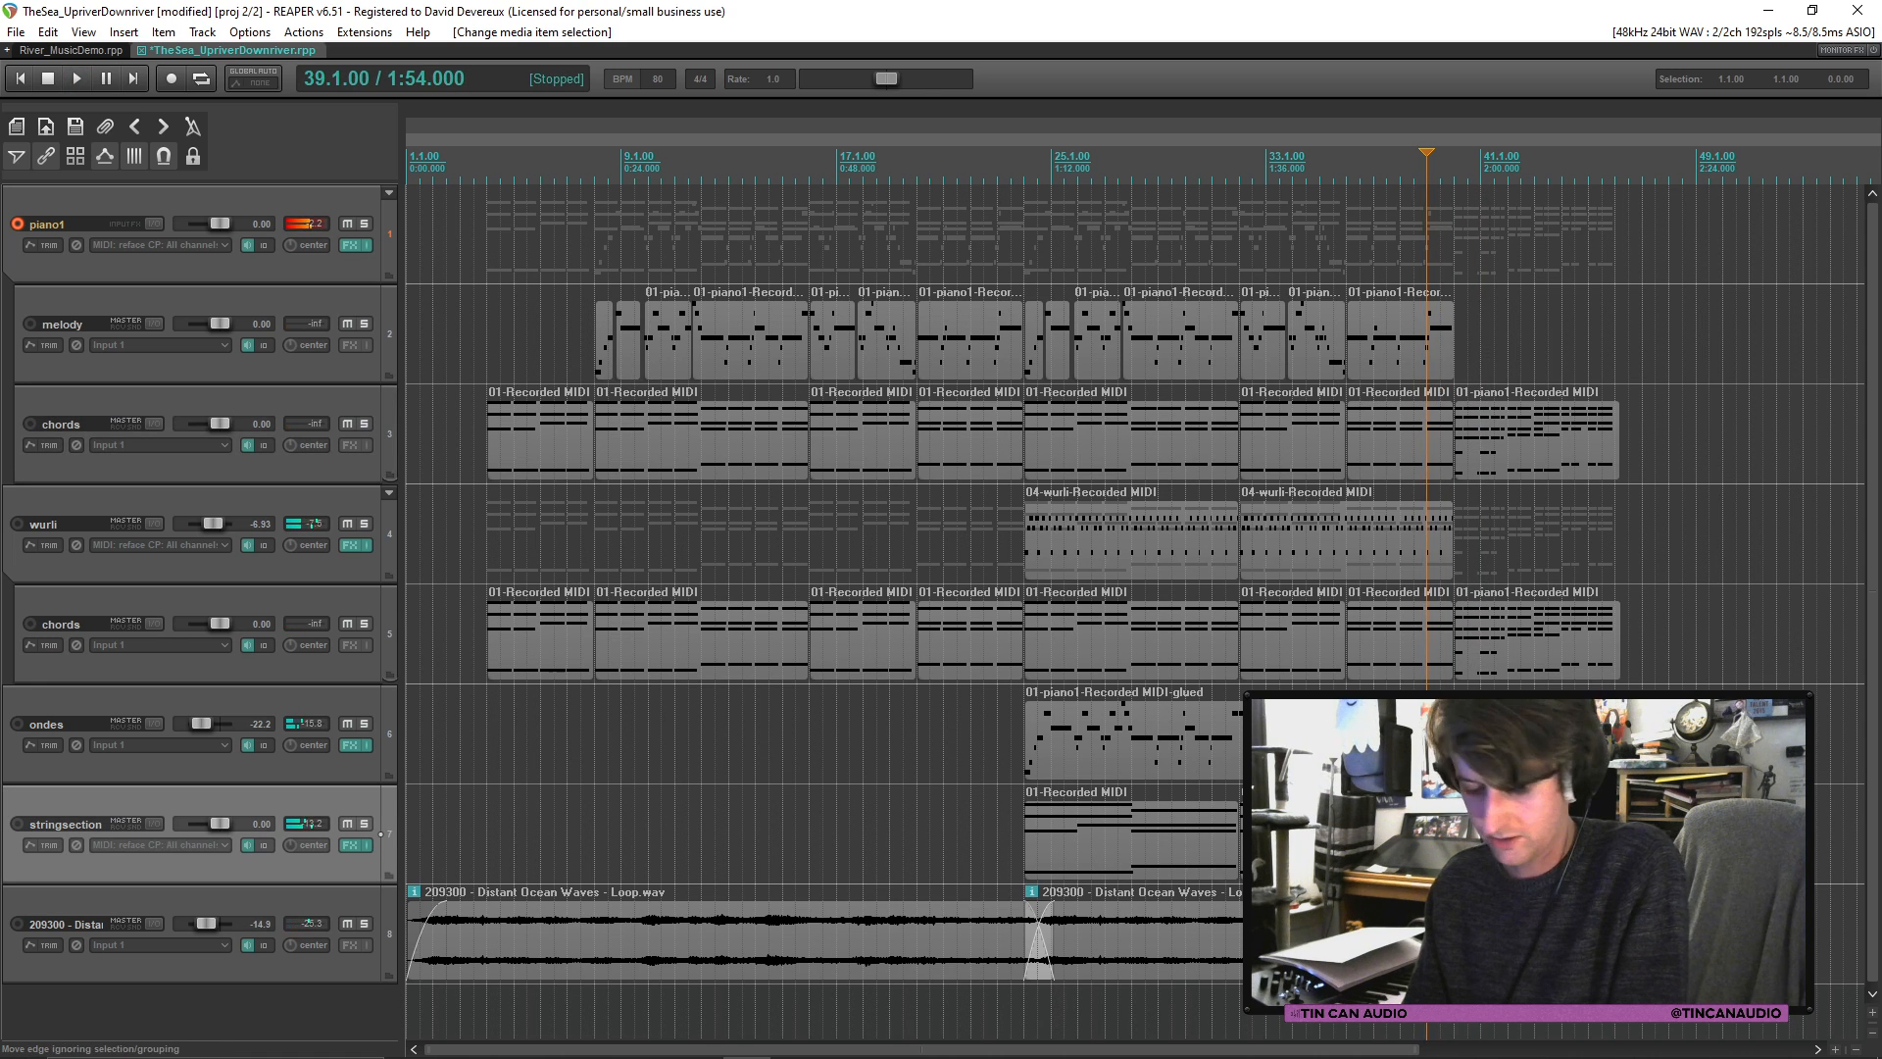
left_click(1454, 837)
left_click(1563, 837)
left_click(1455, 837)
key("space")
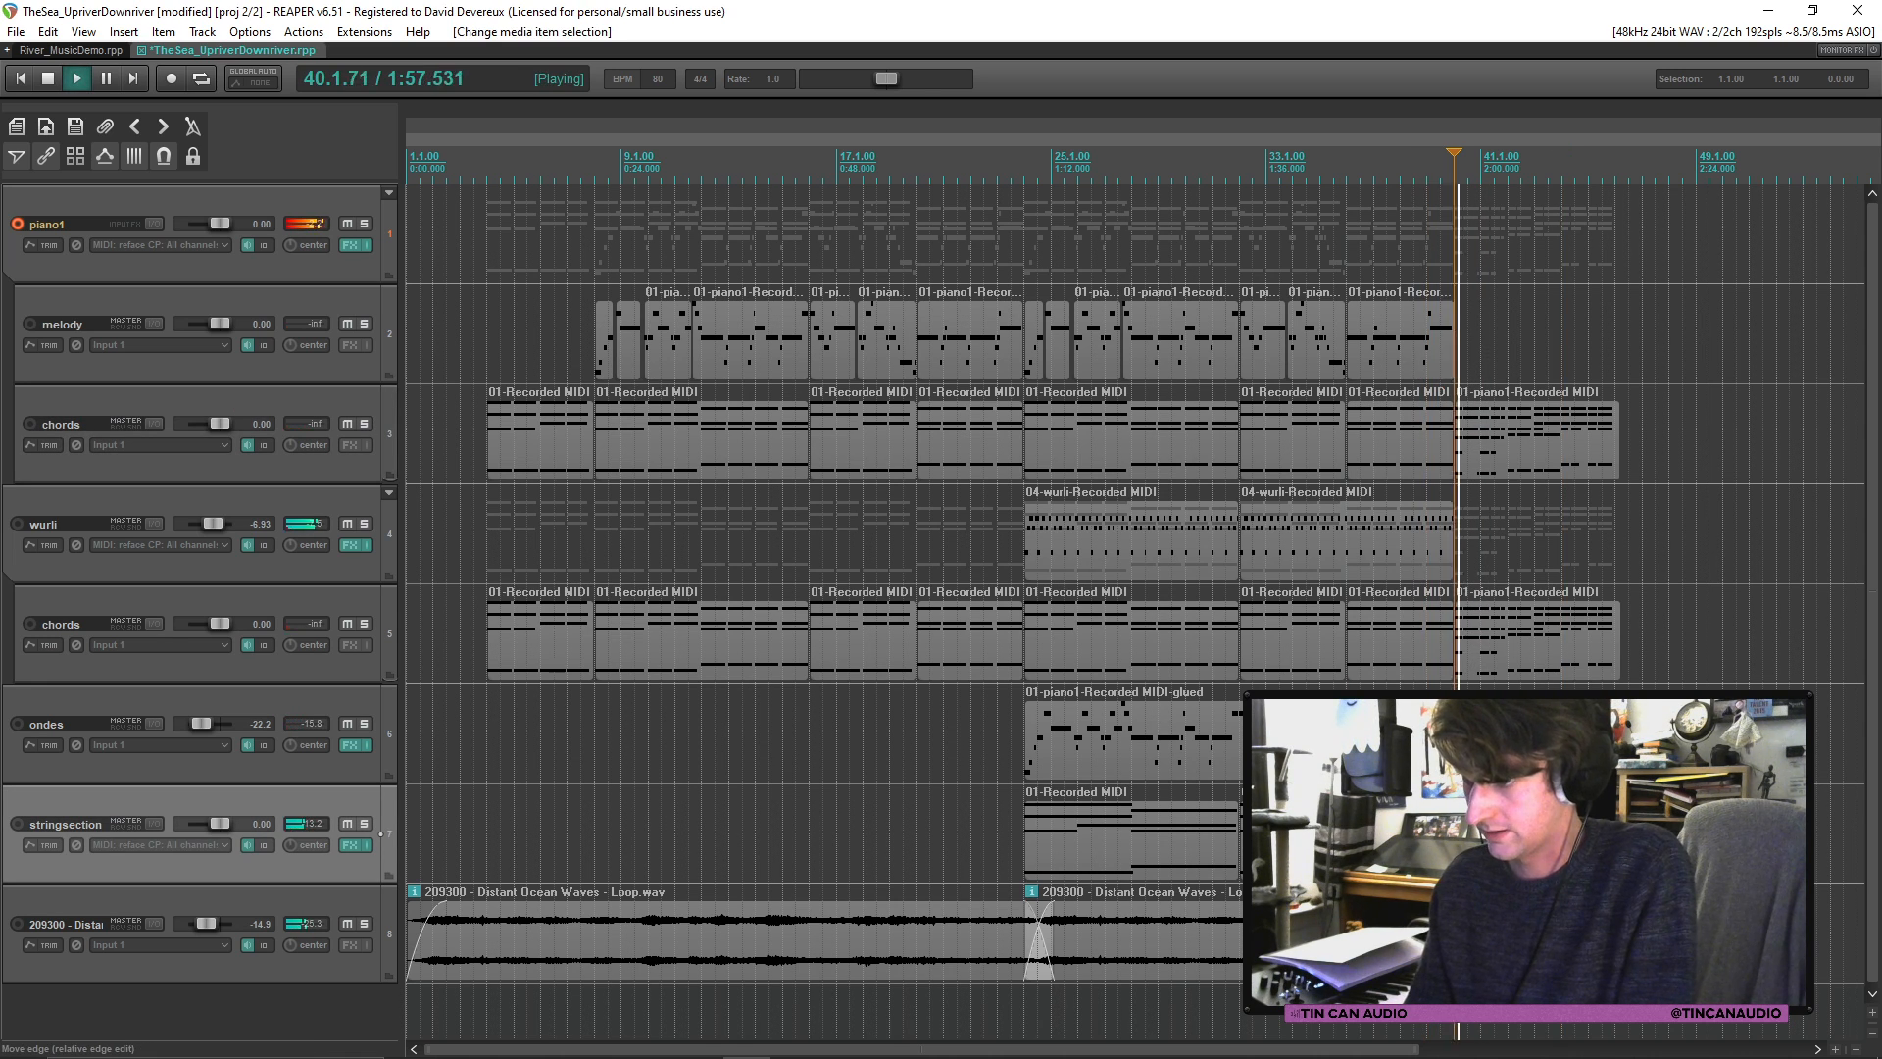
Step: Paste copies of the string item on the stringsection track from bar 40 across the new chord section
left_click(1479, 837)
left_click(1562, 837)
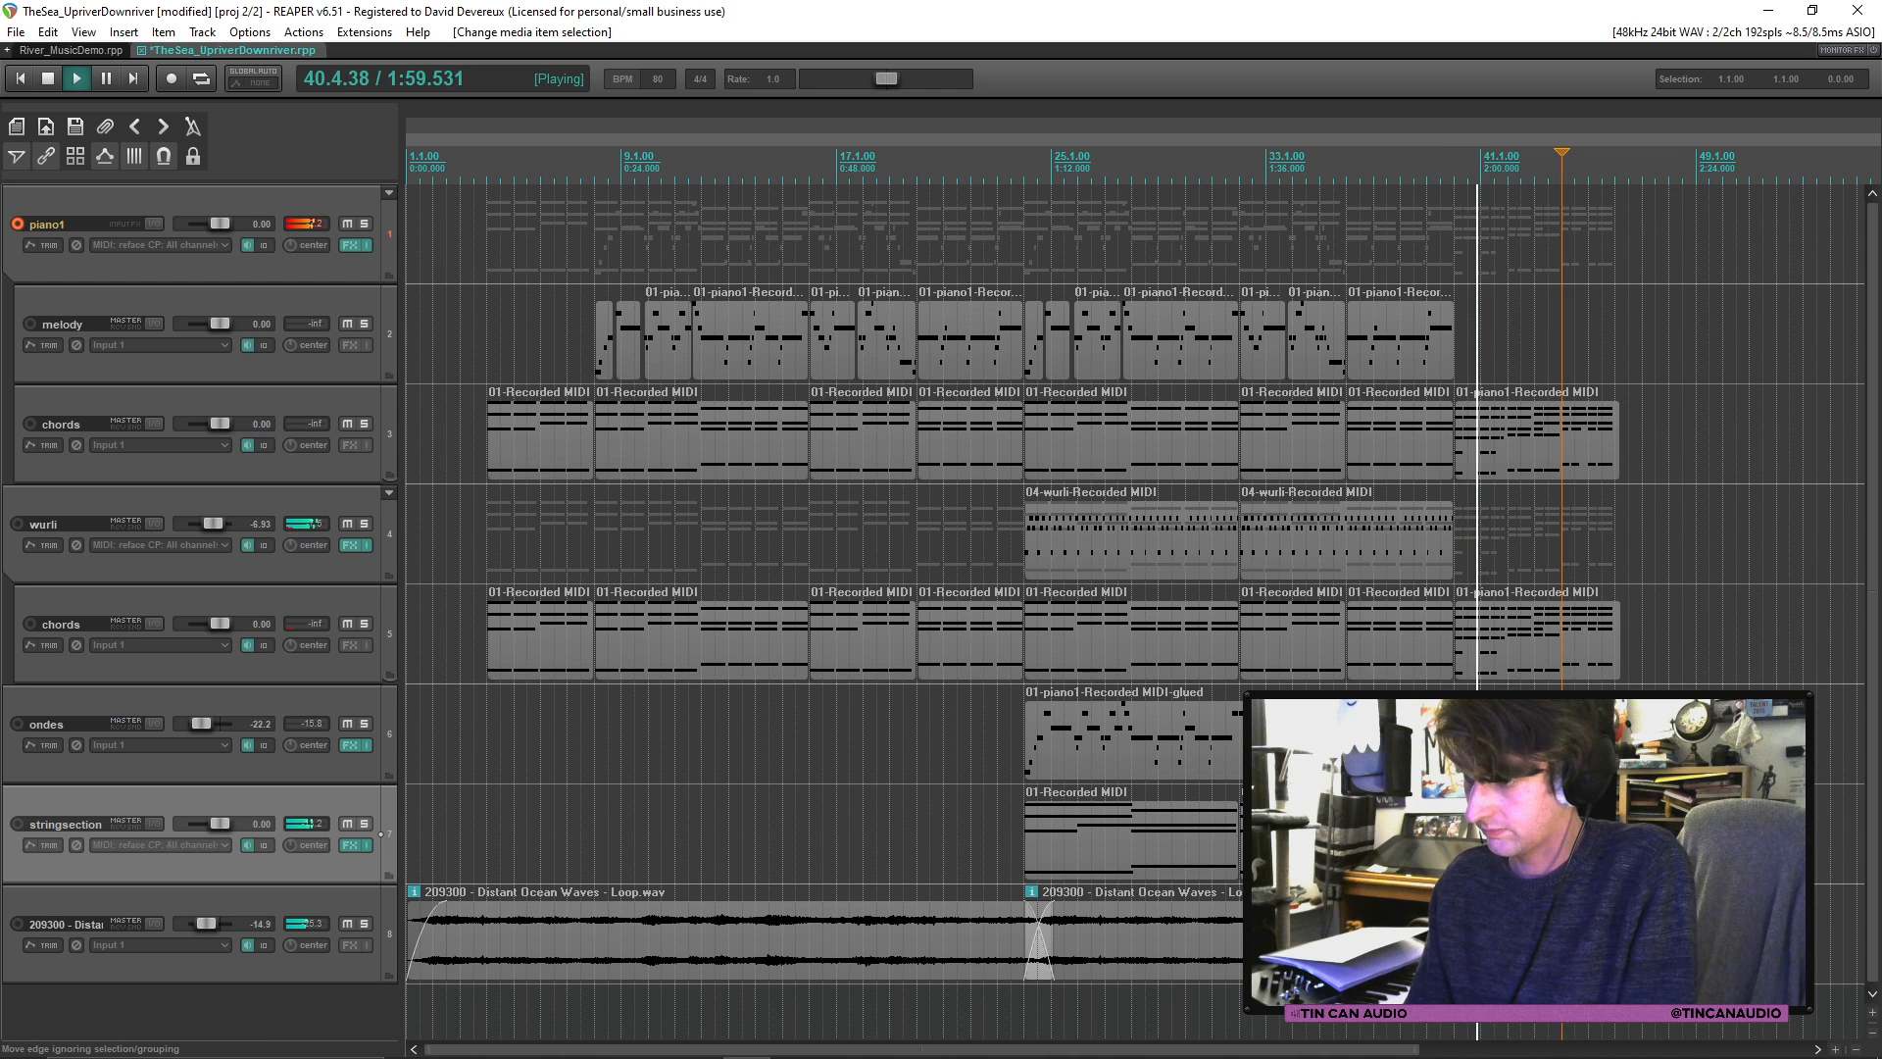
key("ctrl+v")
left_click(1588, 837)
scroll(1588, 837, "down", 1)
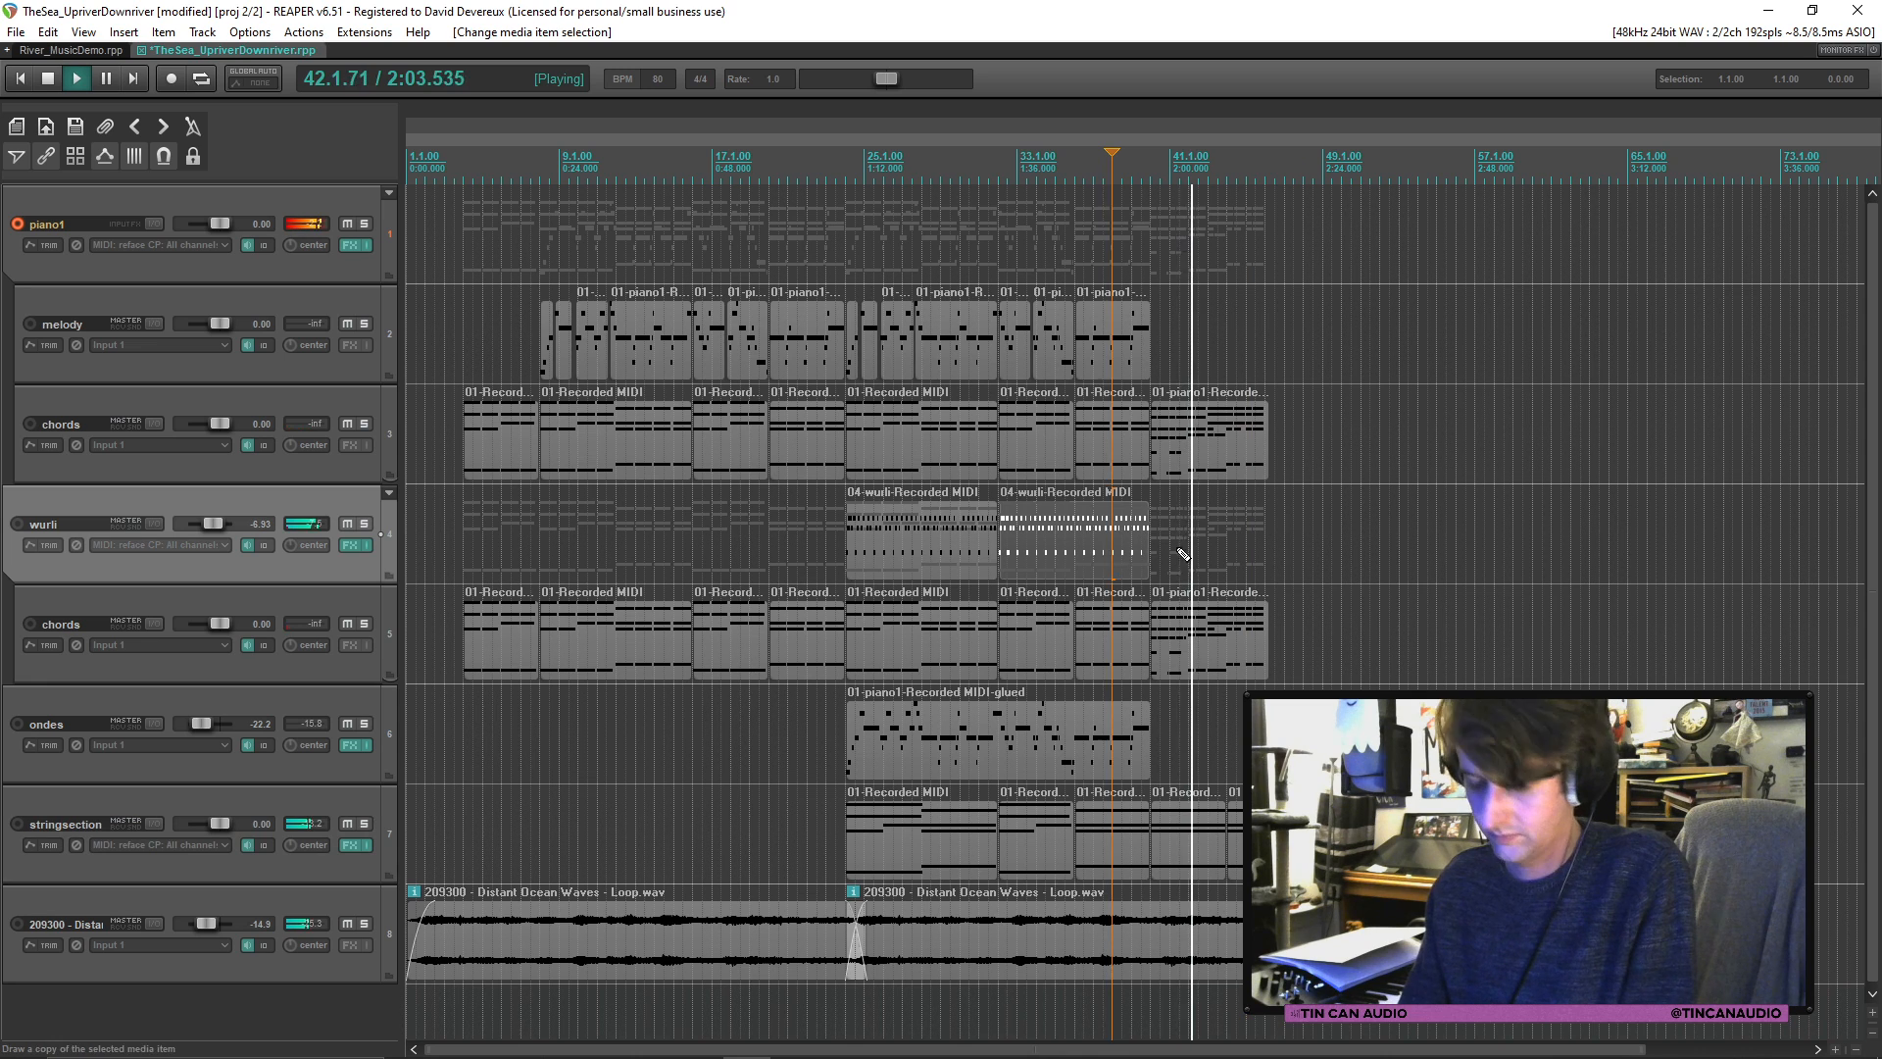
Step: Copy the last wurli item to bar 40 and trim its end to bar 46
left_click(1148, 549)
key("ctrl+v")
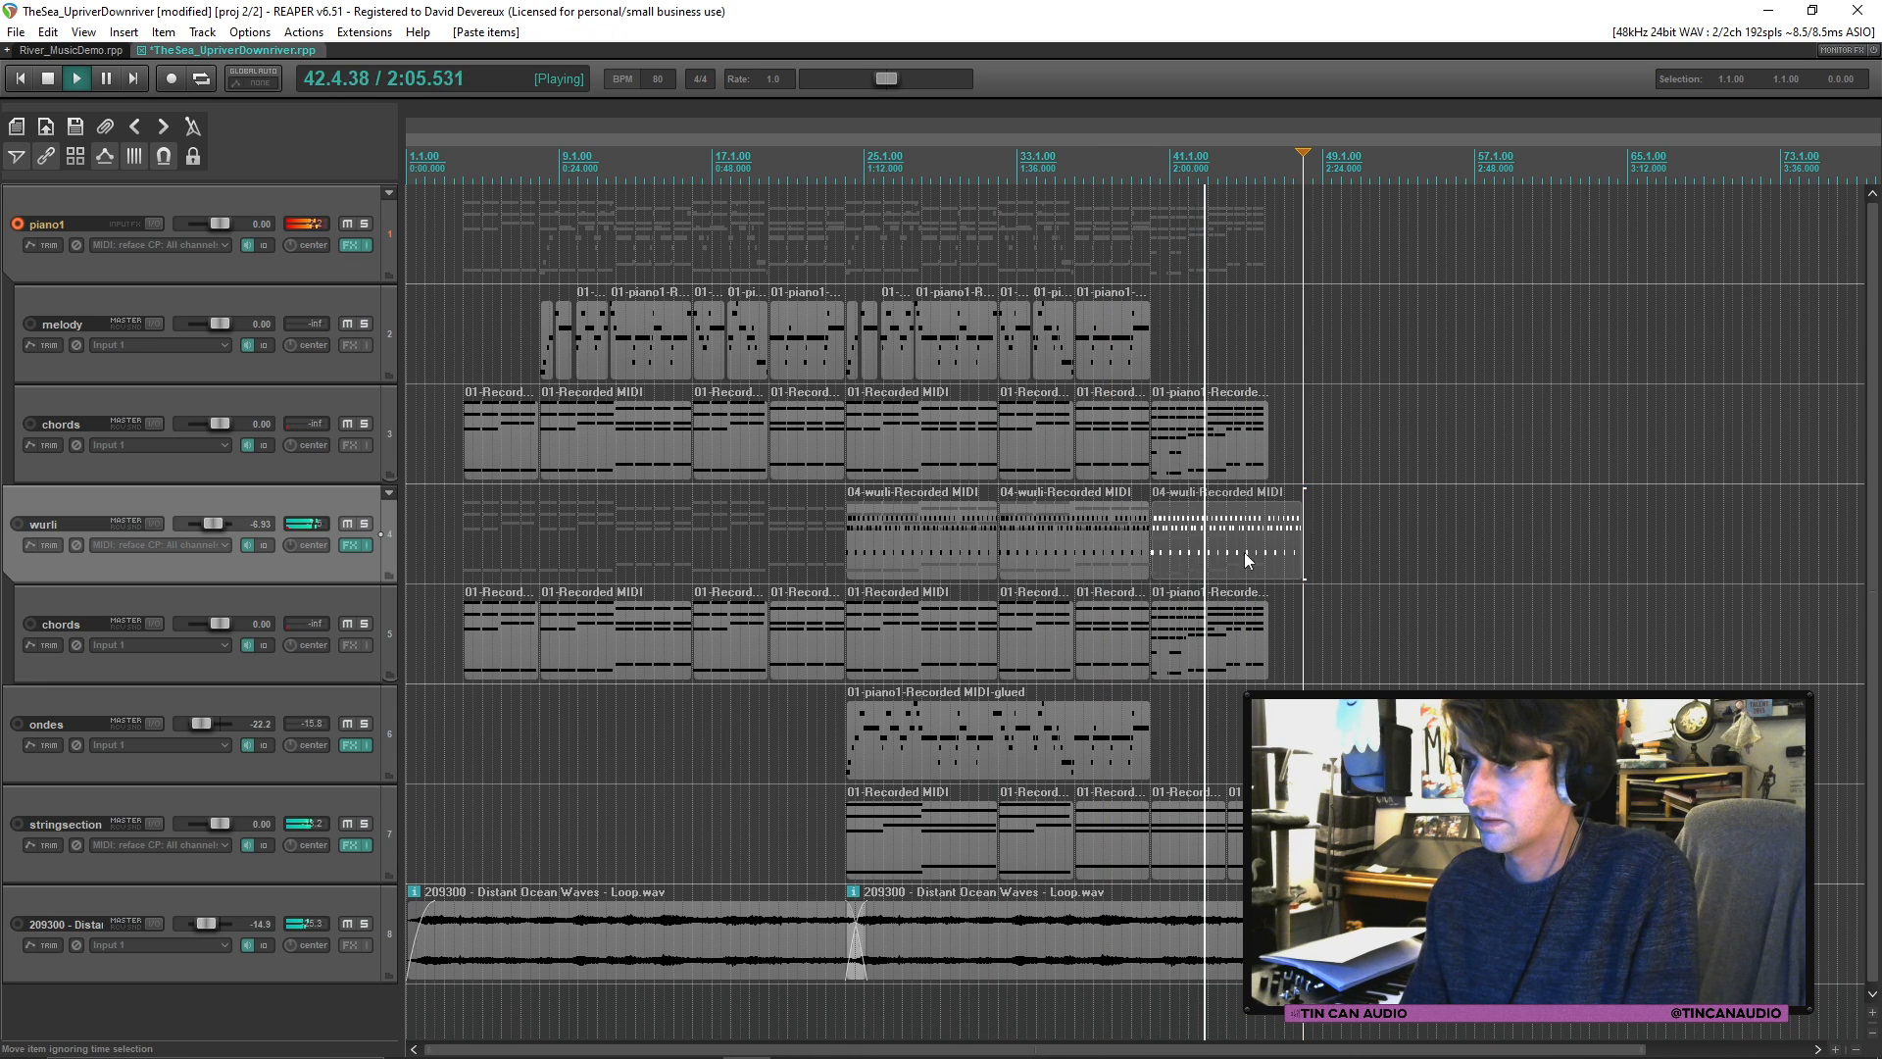
left_click_drag(1300, 555, 1264, 555)
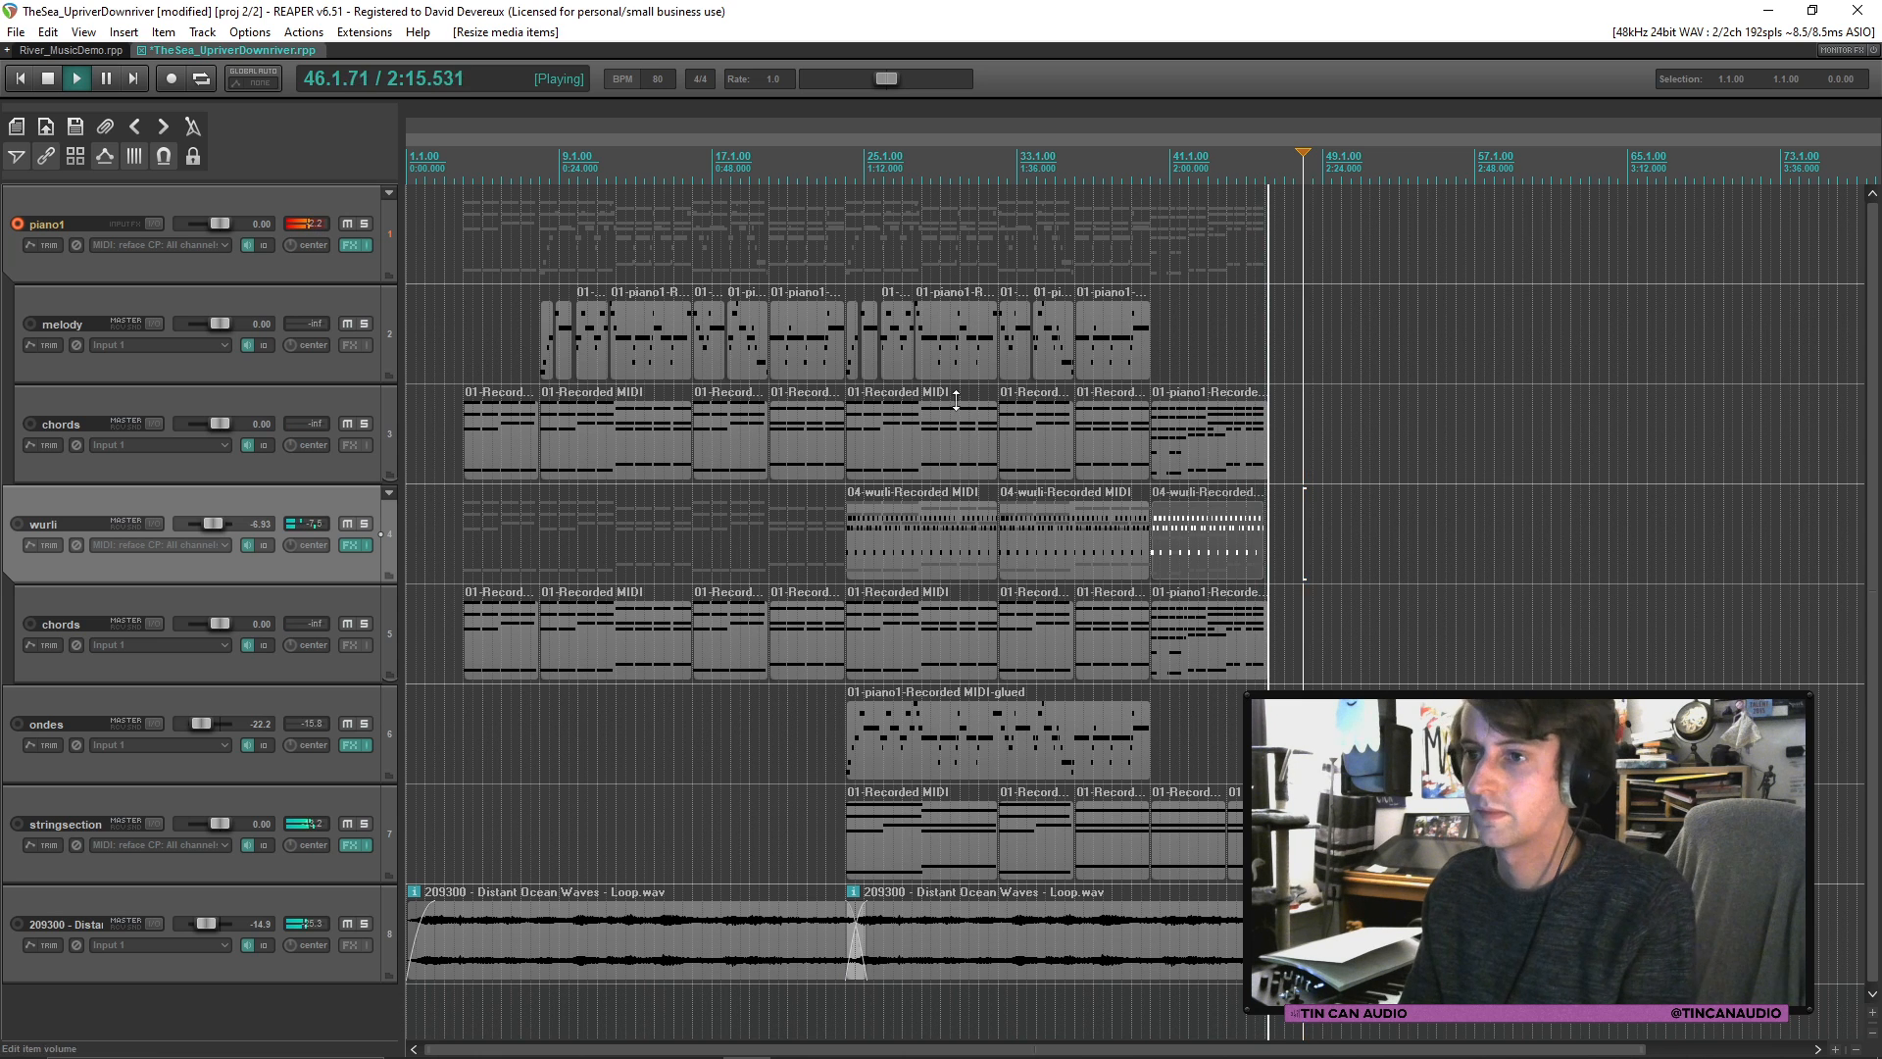
Step: Copy every track's items from bars 24 to 40, including the second ocean waves clip, and paste them at bar 46
key("space")
left_click(854, 371)
left_click(1065, 914)
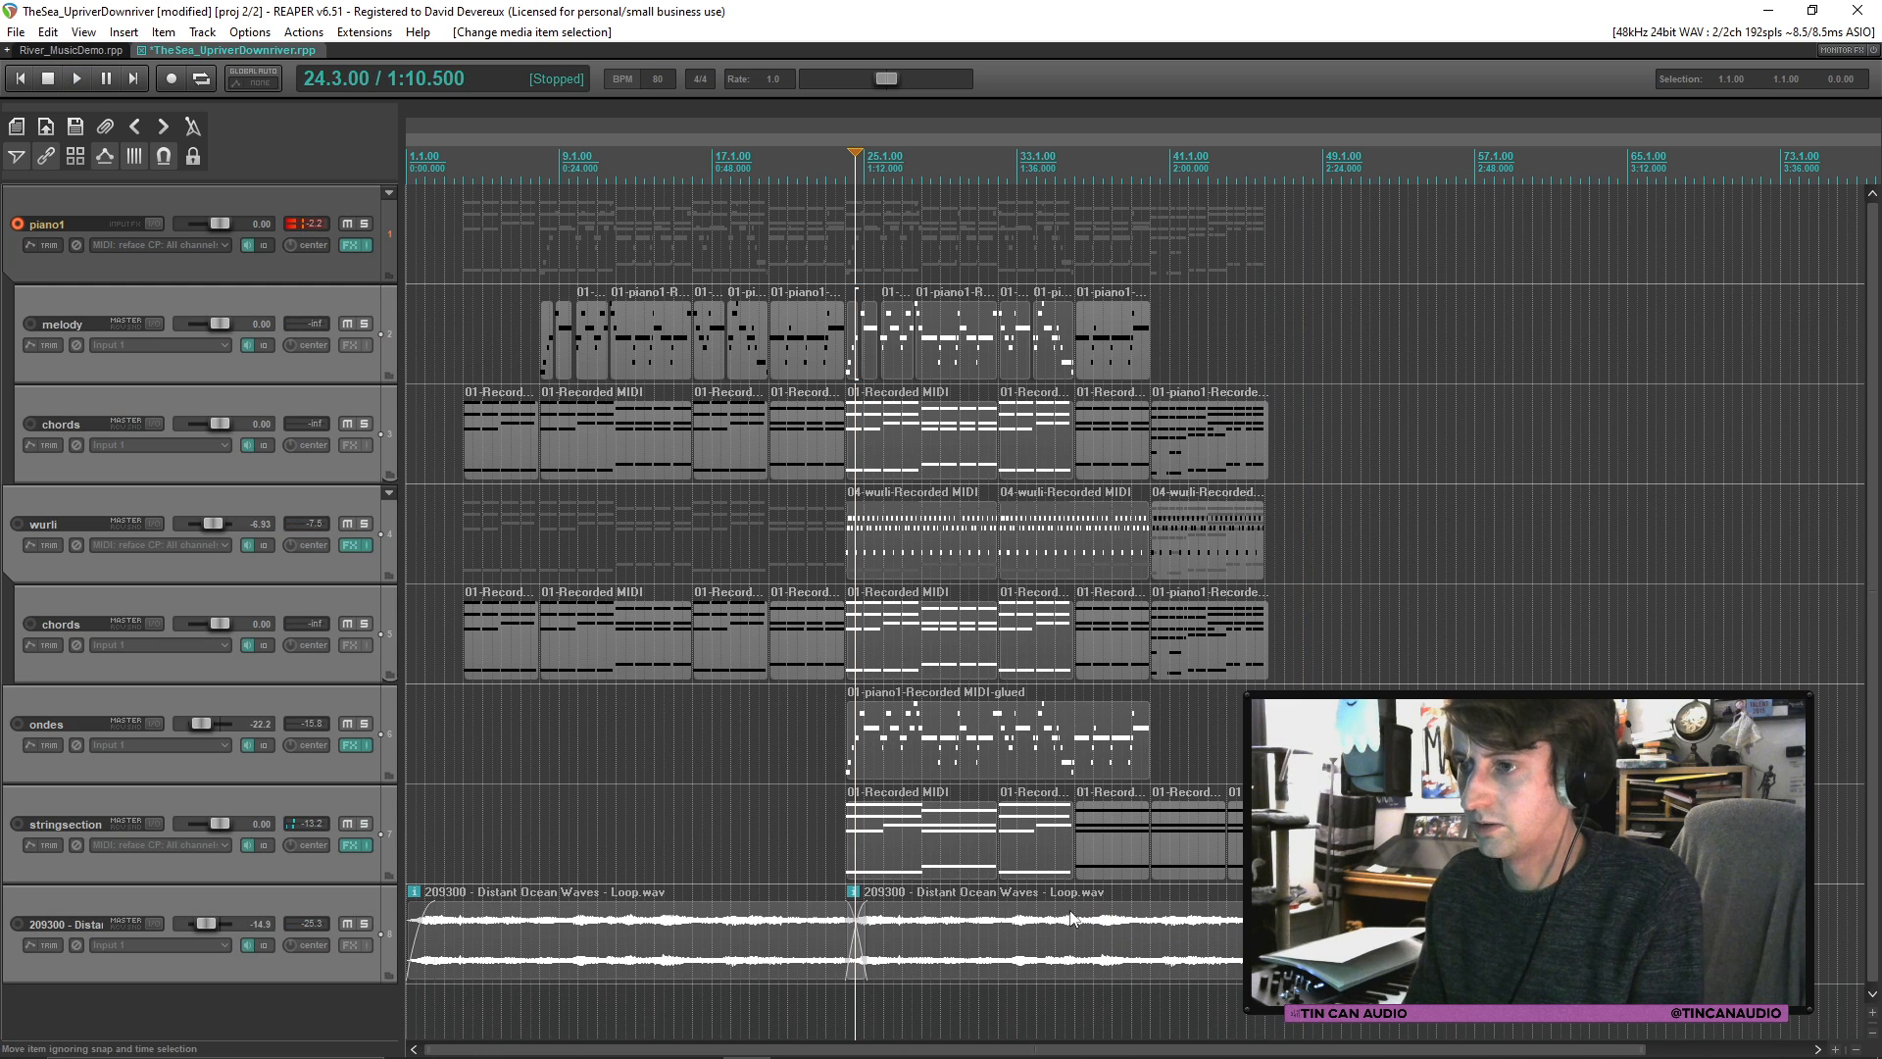
left_click(1107, 349)
left_click(1114, 663, "ctrl")
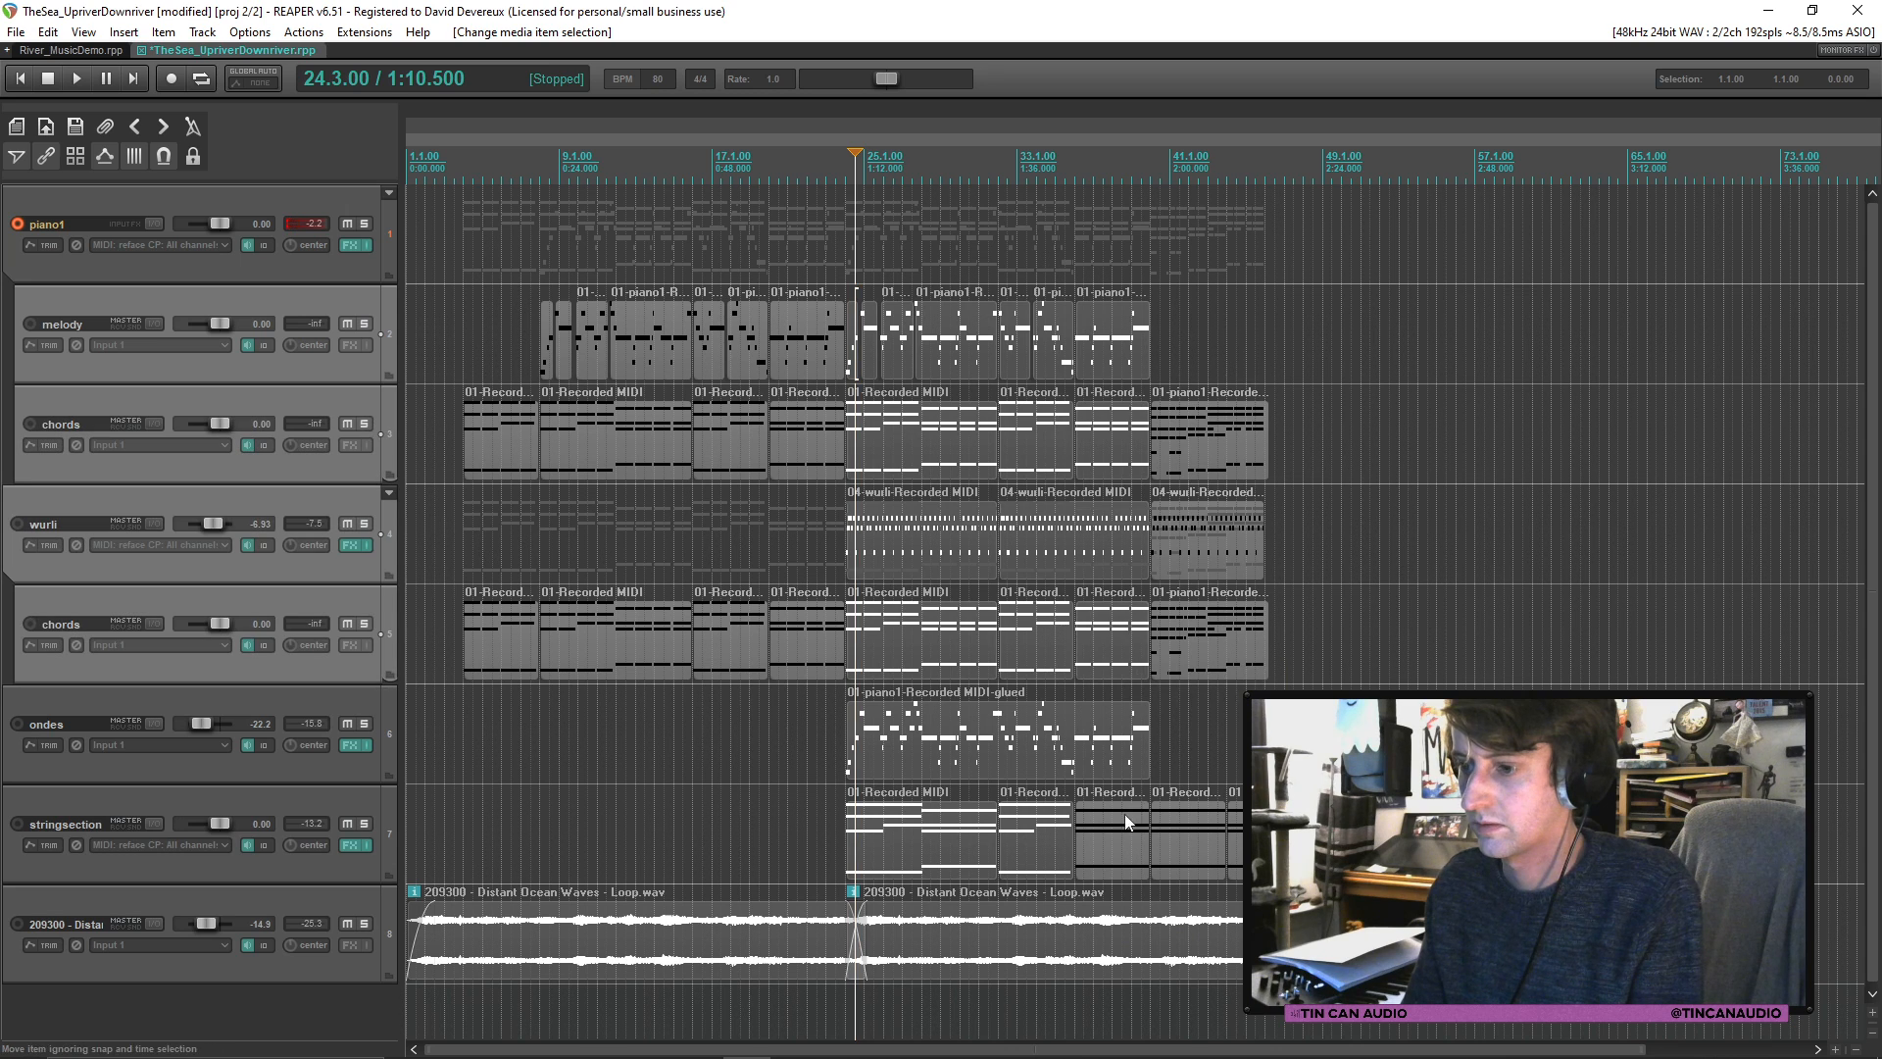
left_click(1108, 835, "ctrl")
left_click(727, 926, "ctrl")
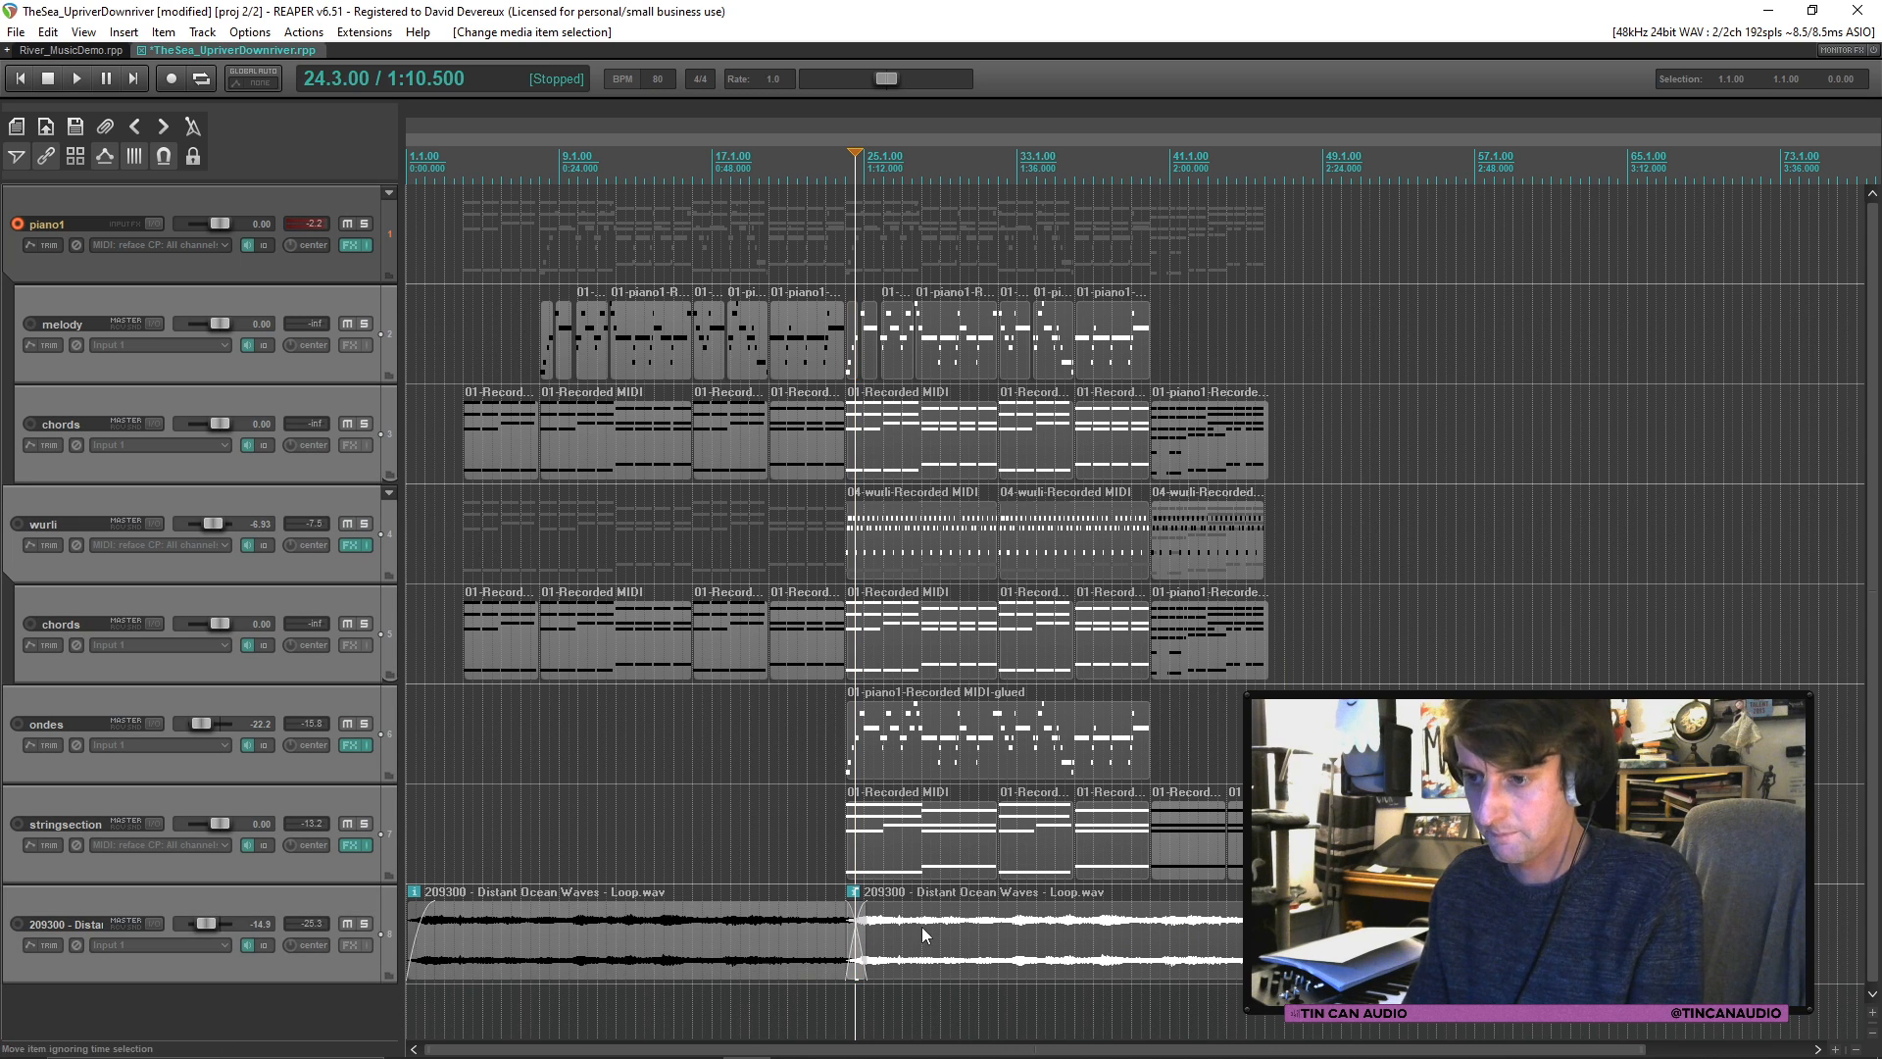
left_click(1266, 345)
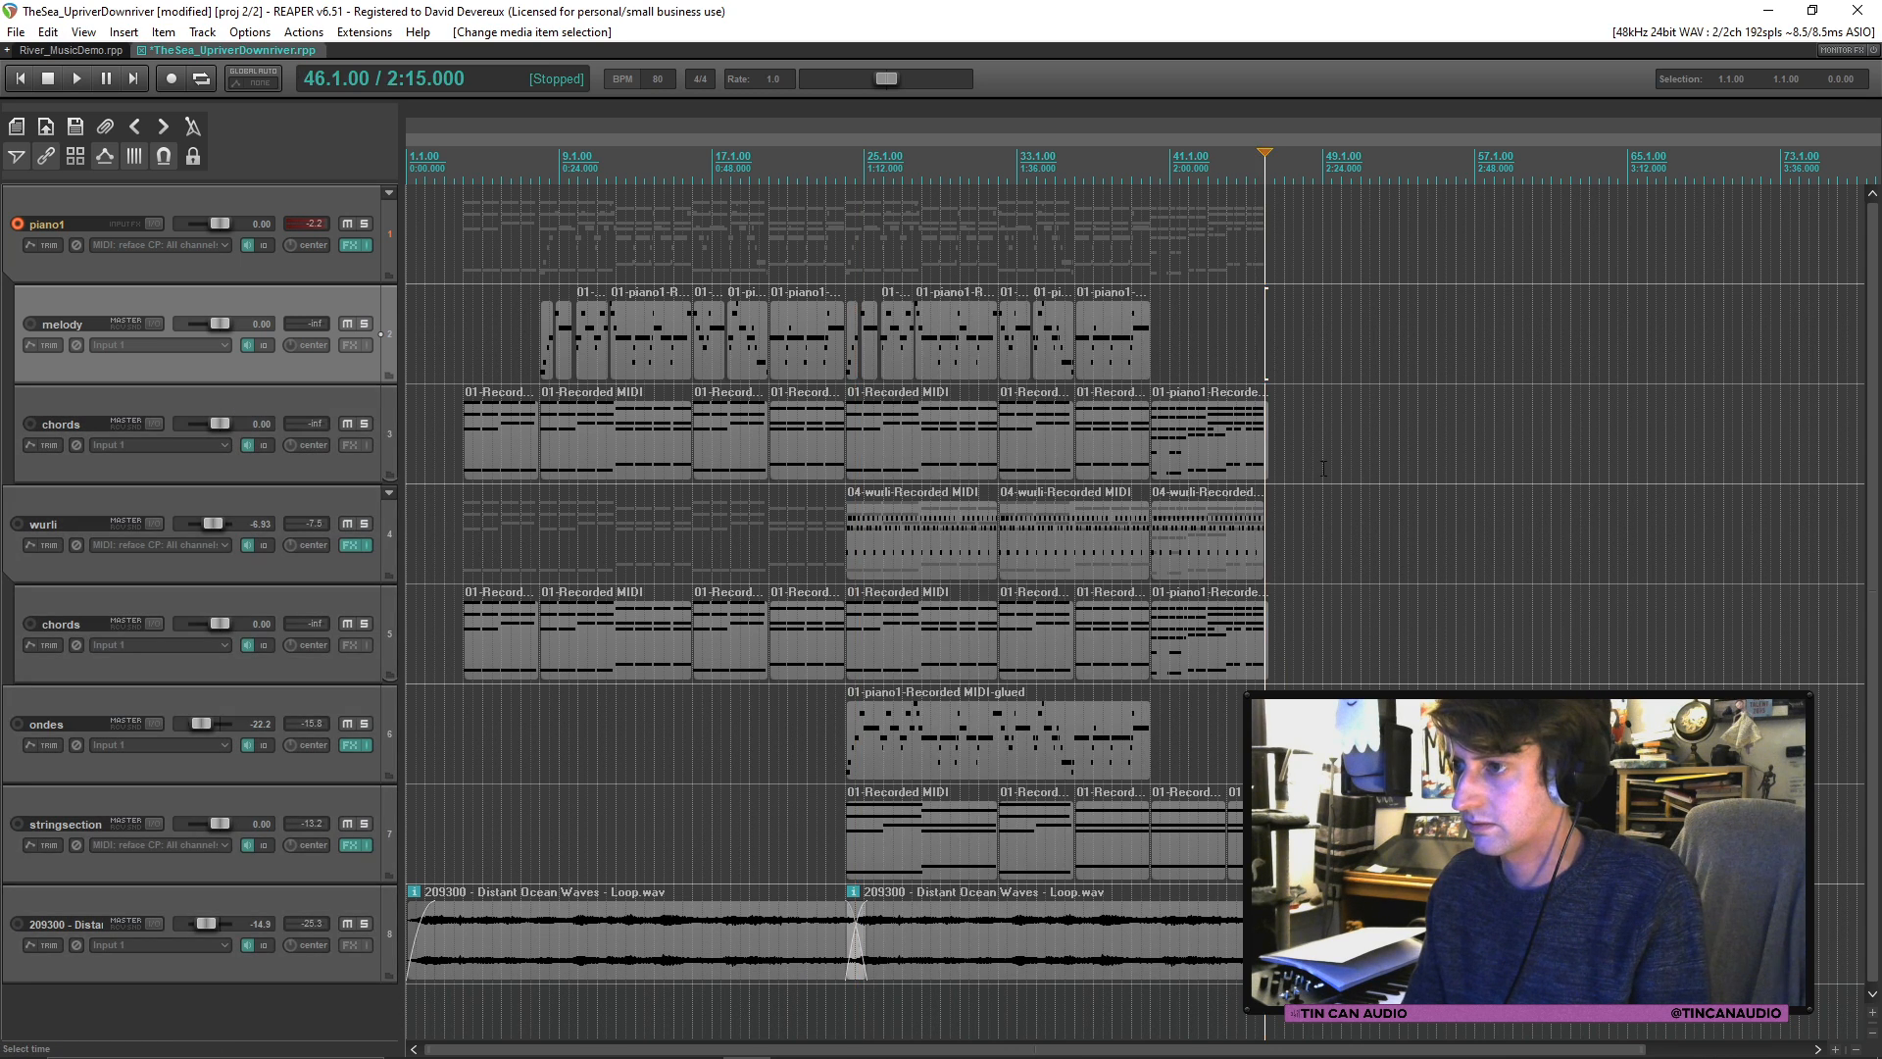
key("ctrl+v")
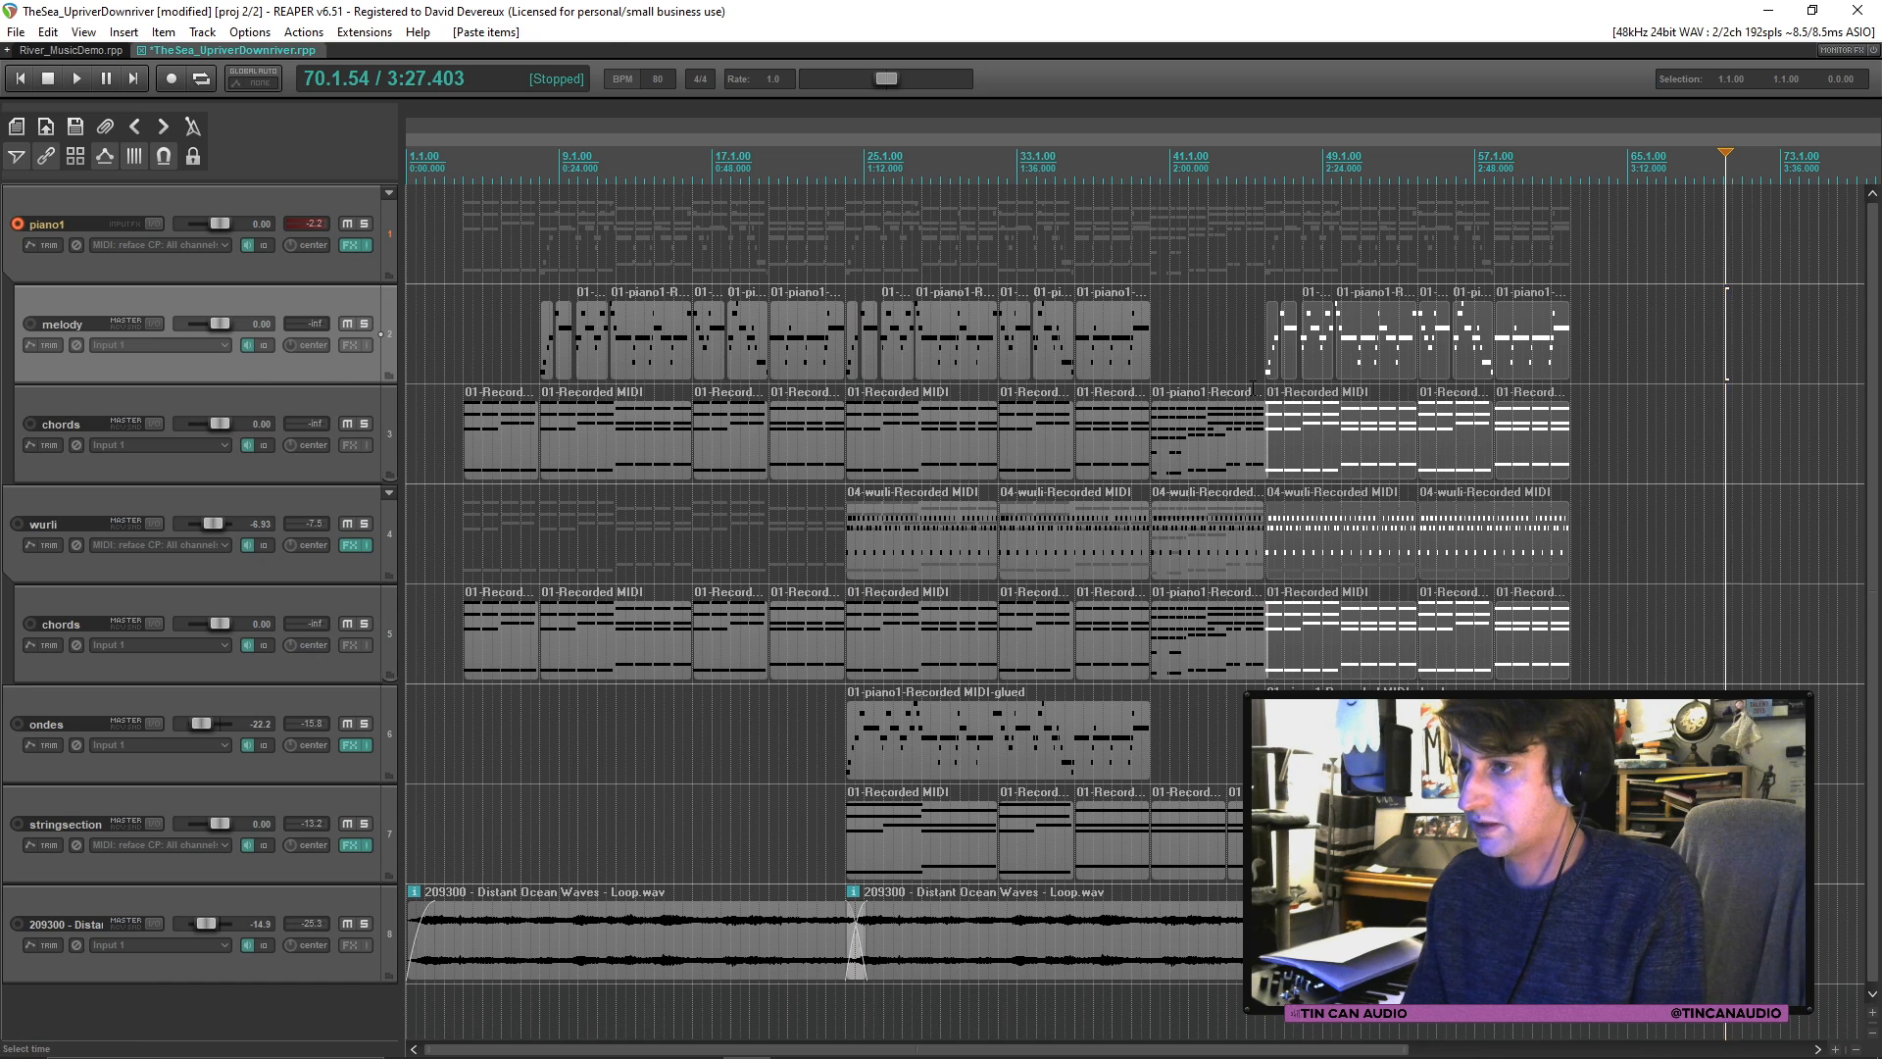
Step: Play from just before bar 46 to check the transition into the pasted section
left_click(1253, 388)
scroll(1286, 449, "up", 5)
key("space")
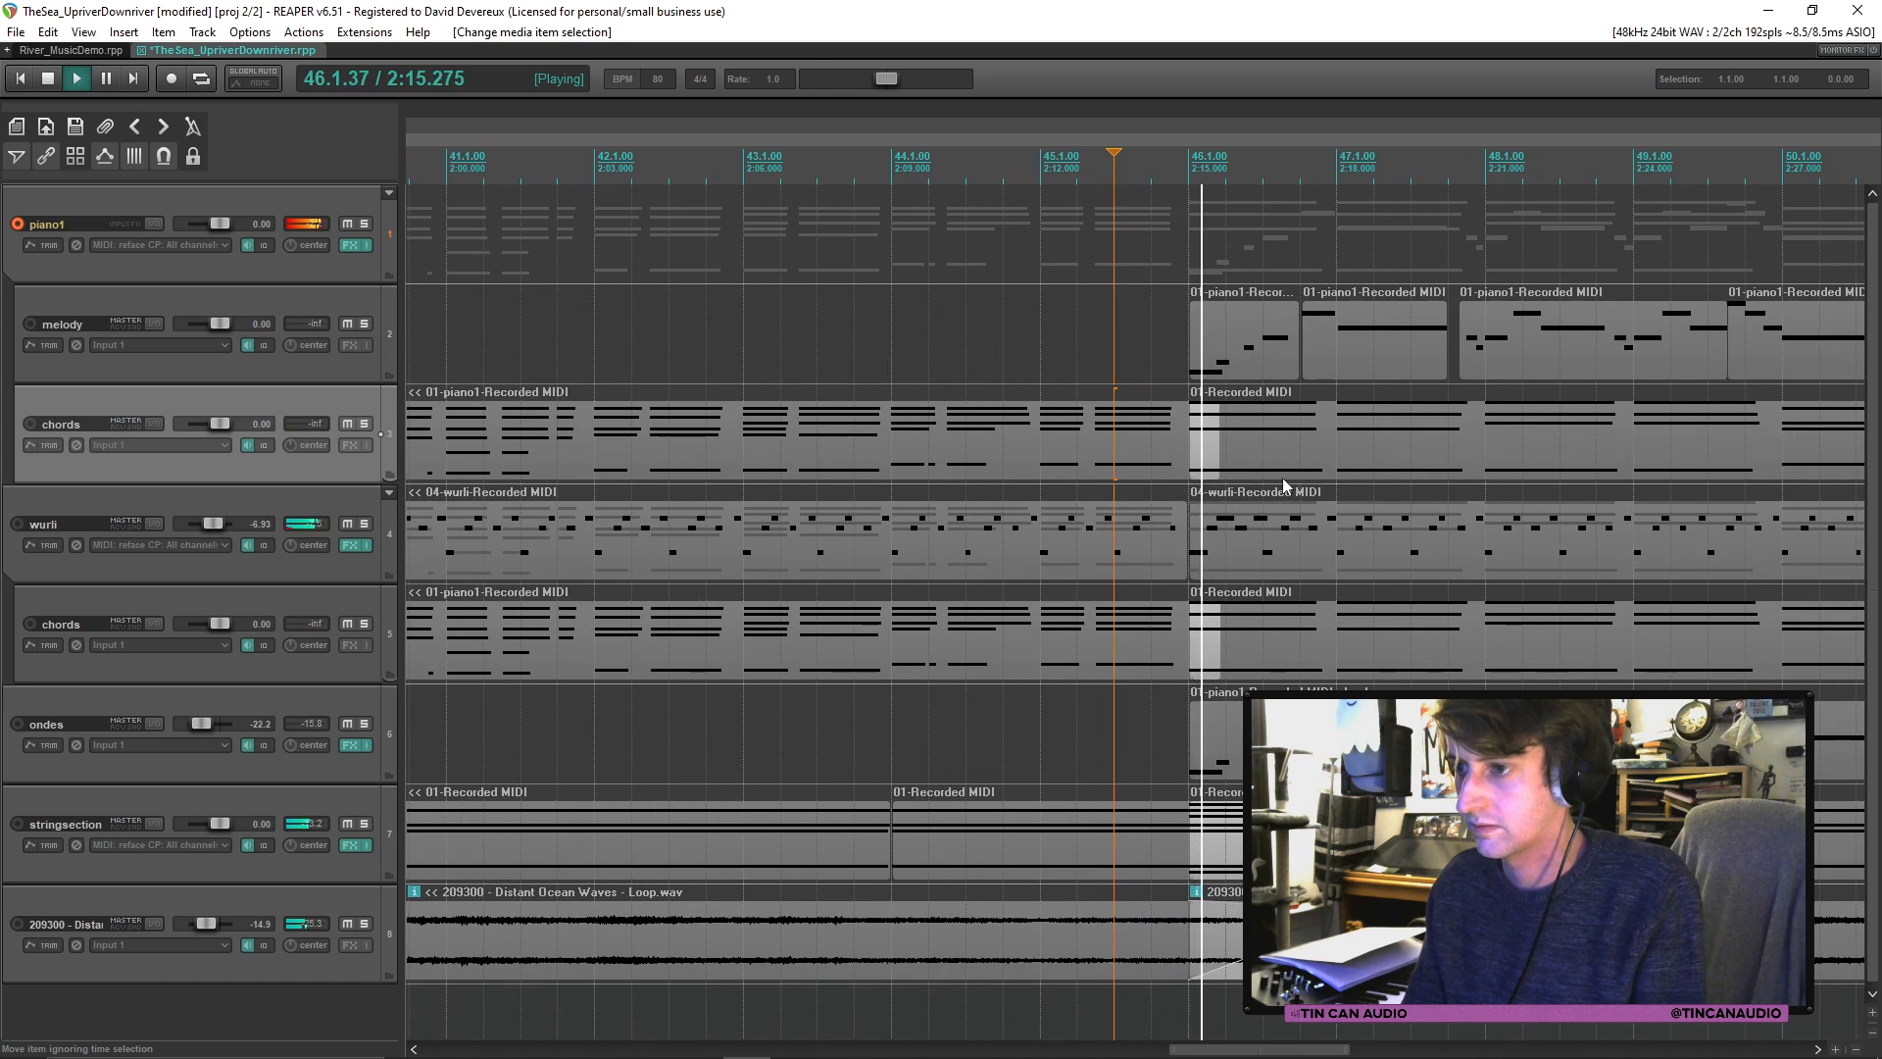
scroll(1267, 479, "down", 6)
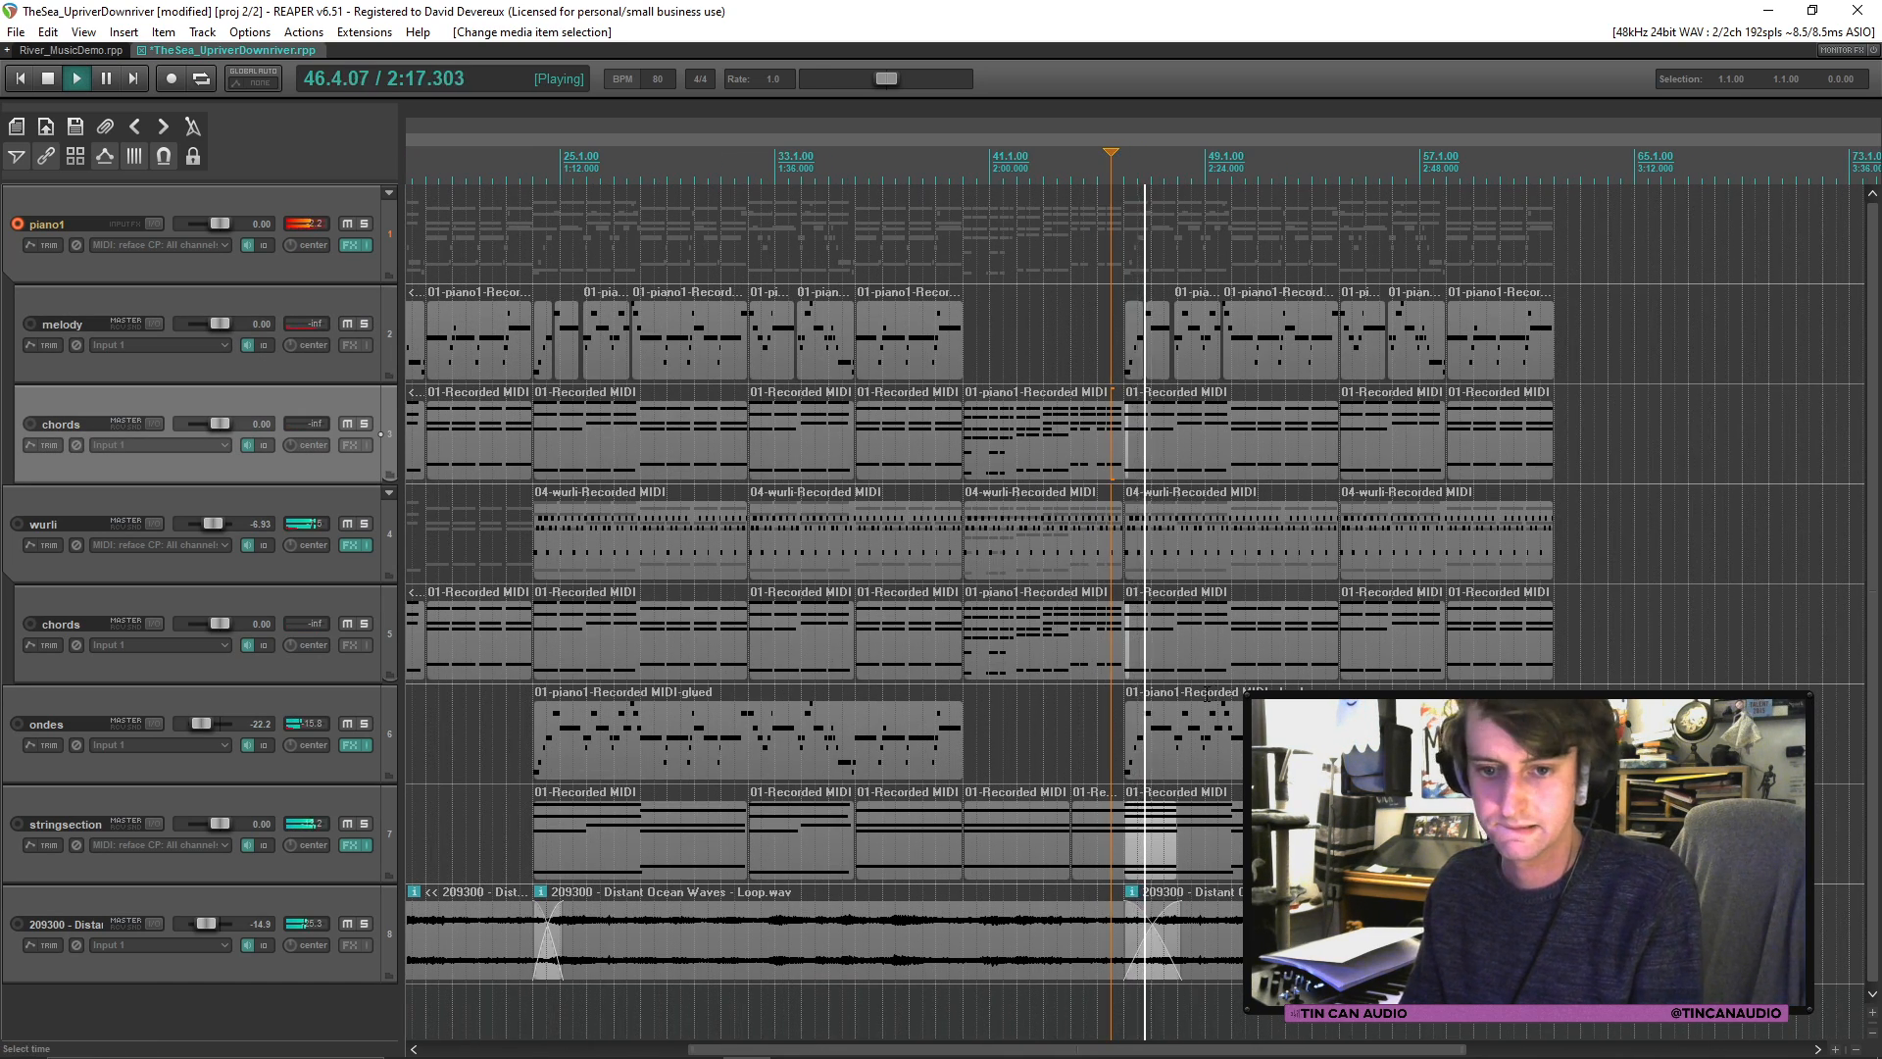
Step: Trim the ends of the stringsection item and both chords items to bar 46 to remove their overlaps
left_click(1139, 859)
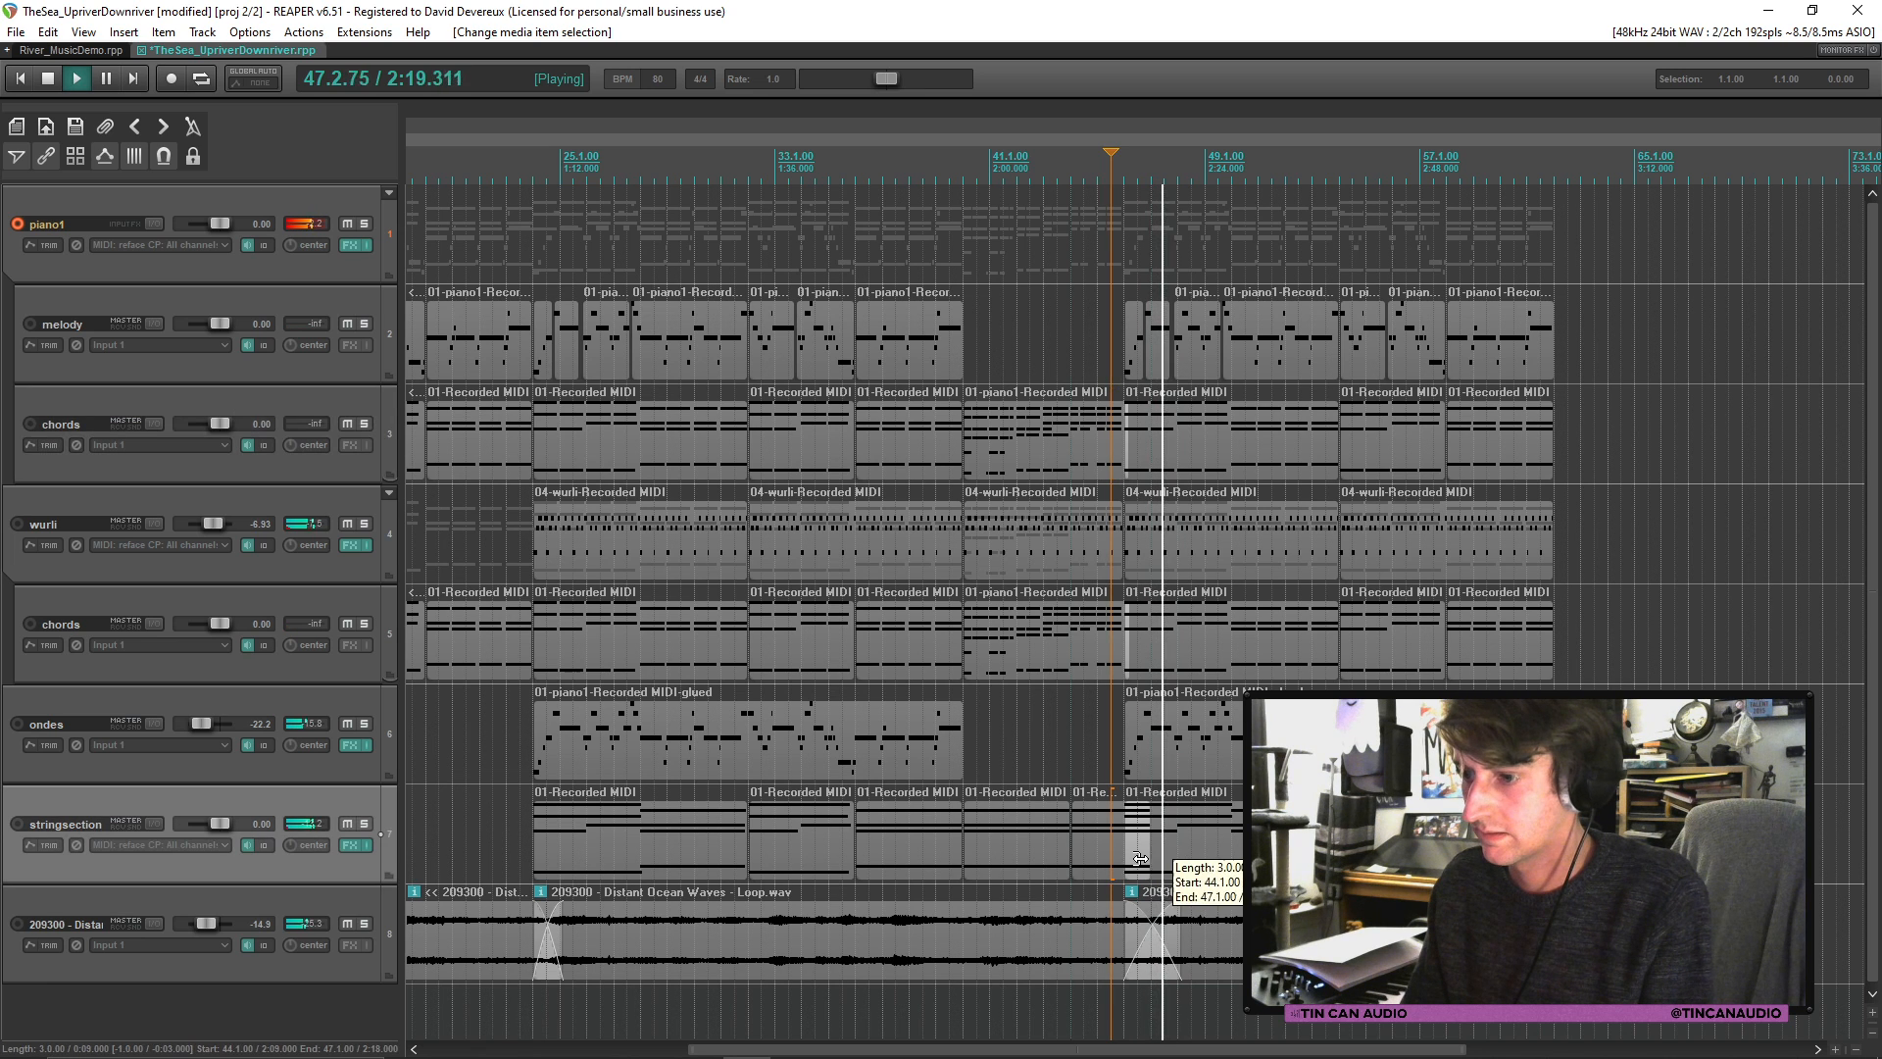
left_click_drag(1140, 859, 1119, 858)
scroll(1213, 739, "up", 1)
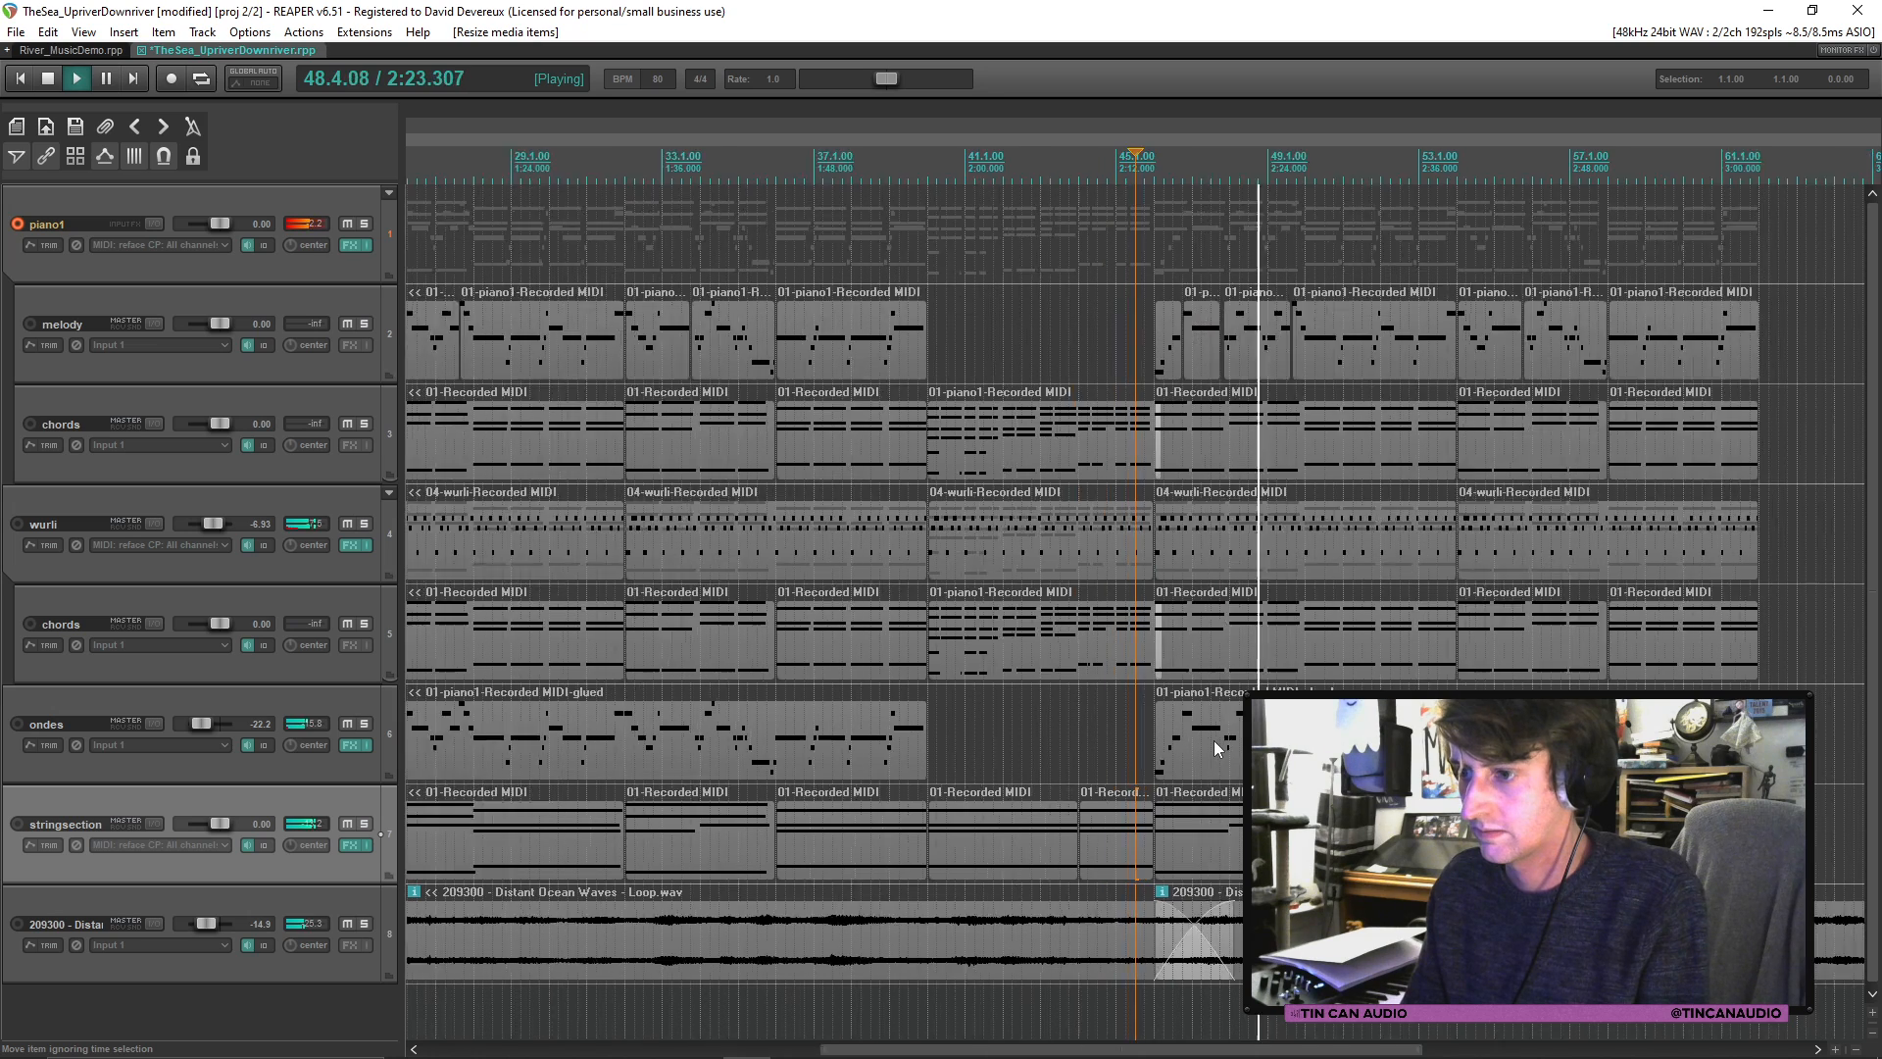
scroll(1214, 739, "up", 3)
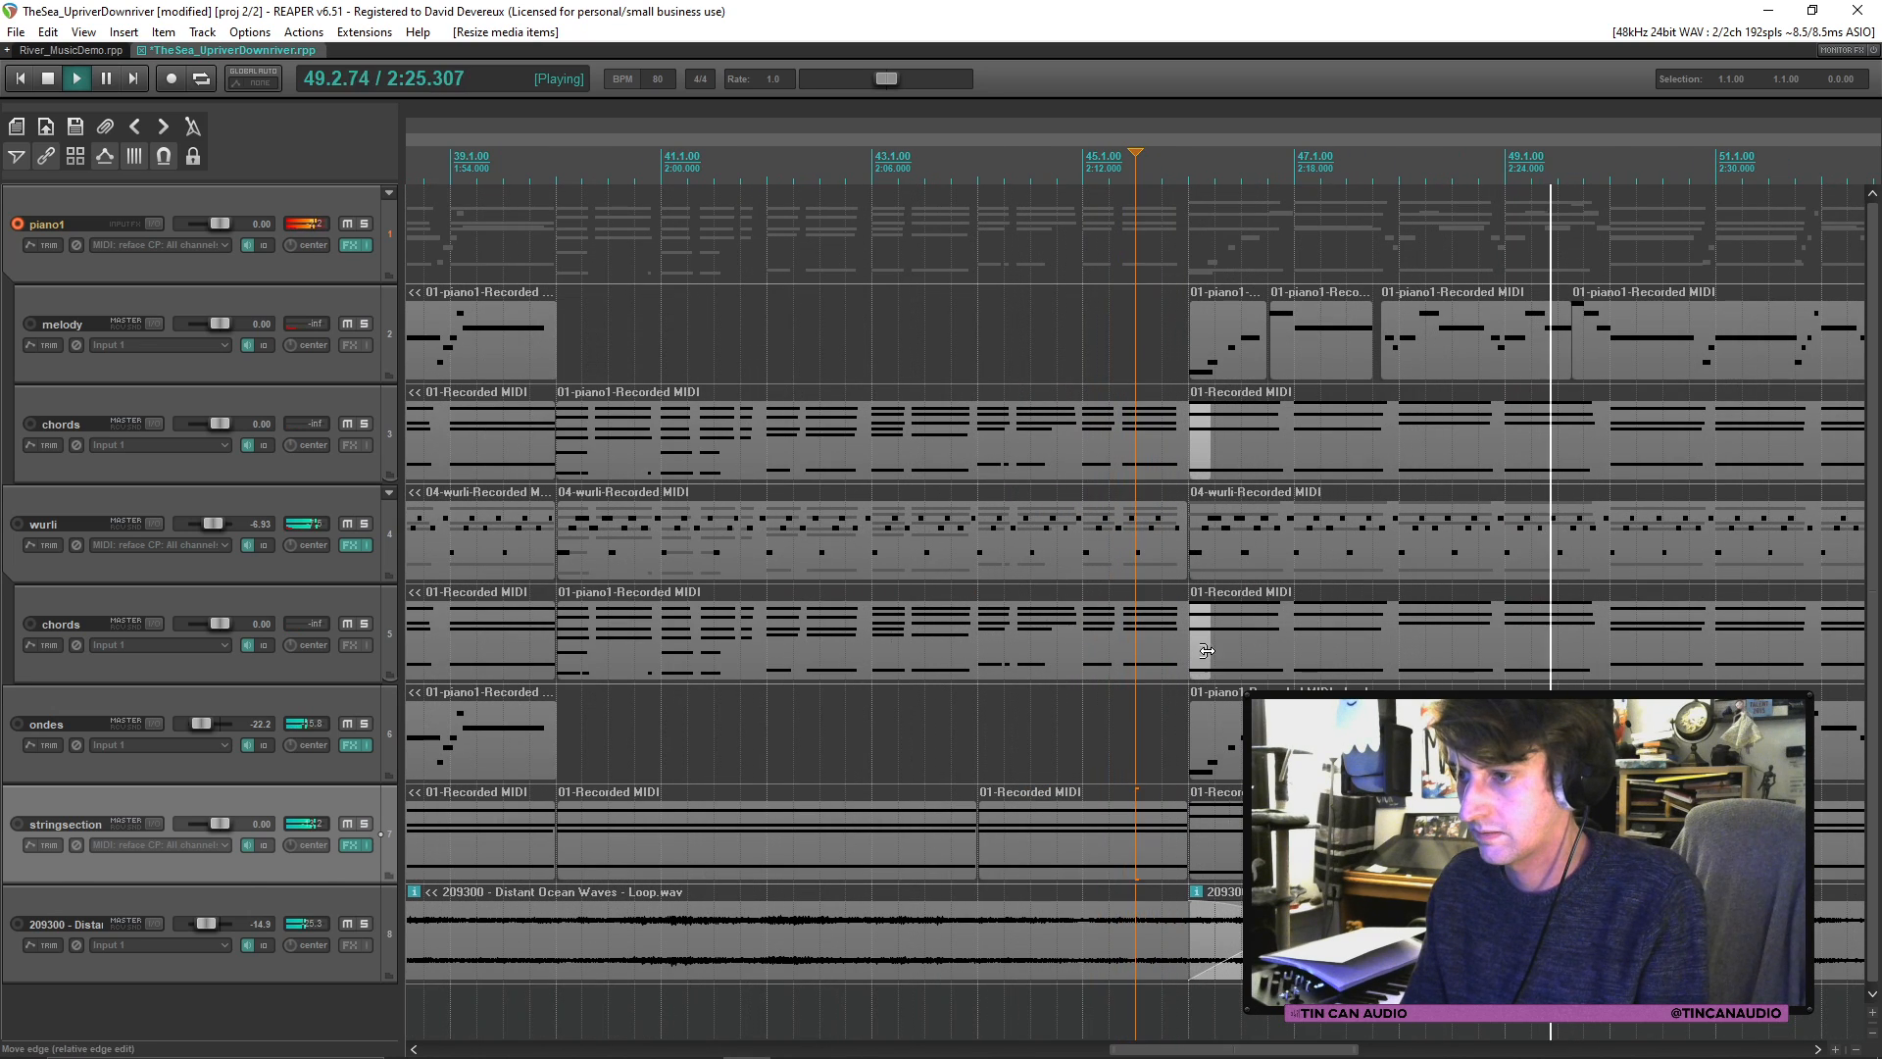
left_click_drag(1207, 650, 1196, 650)
left_click_drag(1208, 441, 1200, 442)
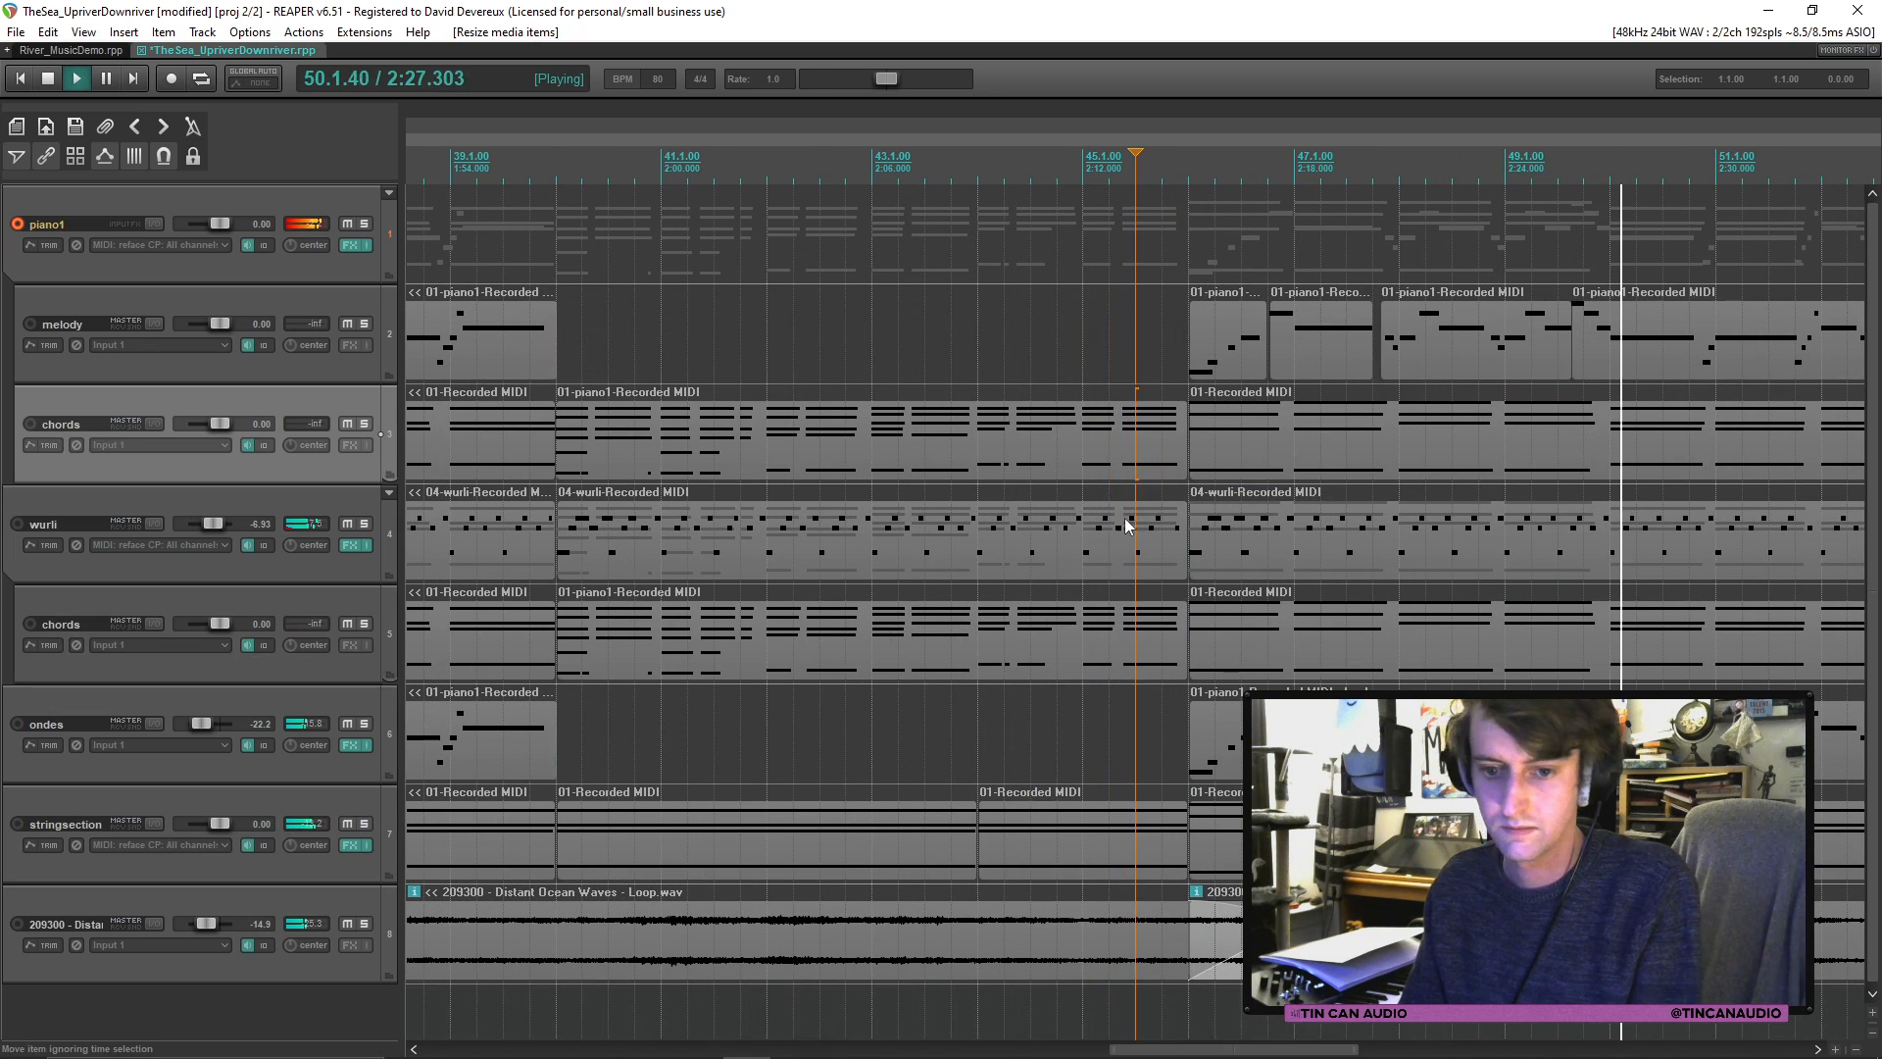
Step: Save the project and listen through the pasted section after bar 46
scroll(1126, 527, "down", 5)
left_click(1131, 431)
key("ctrl+s")
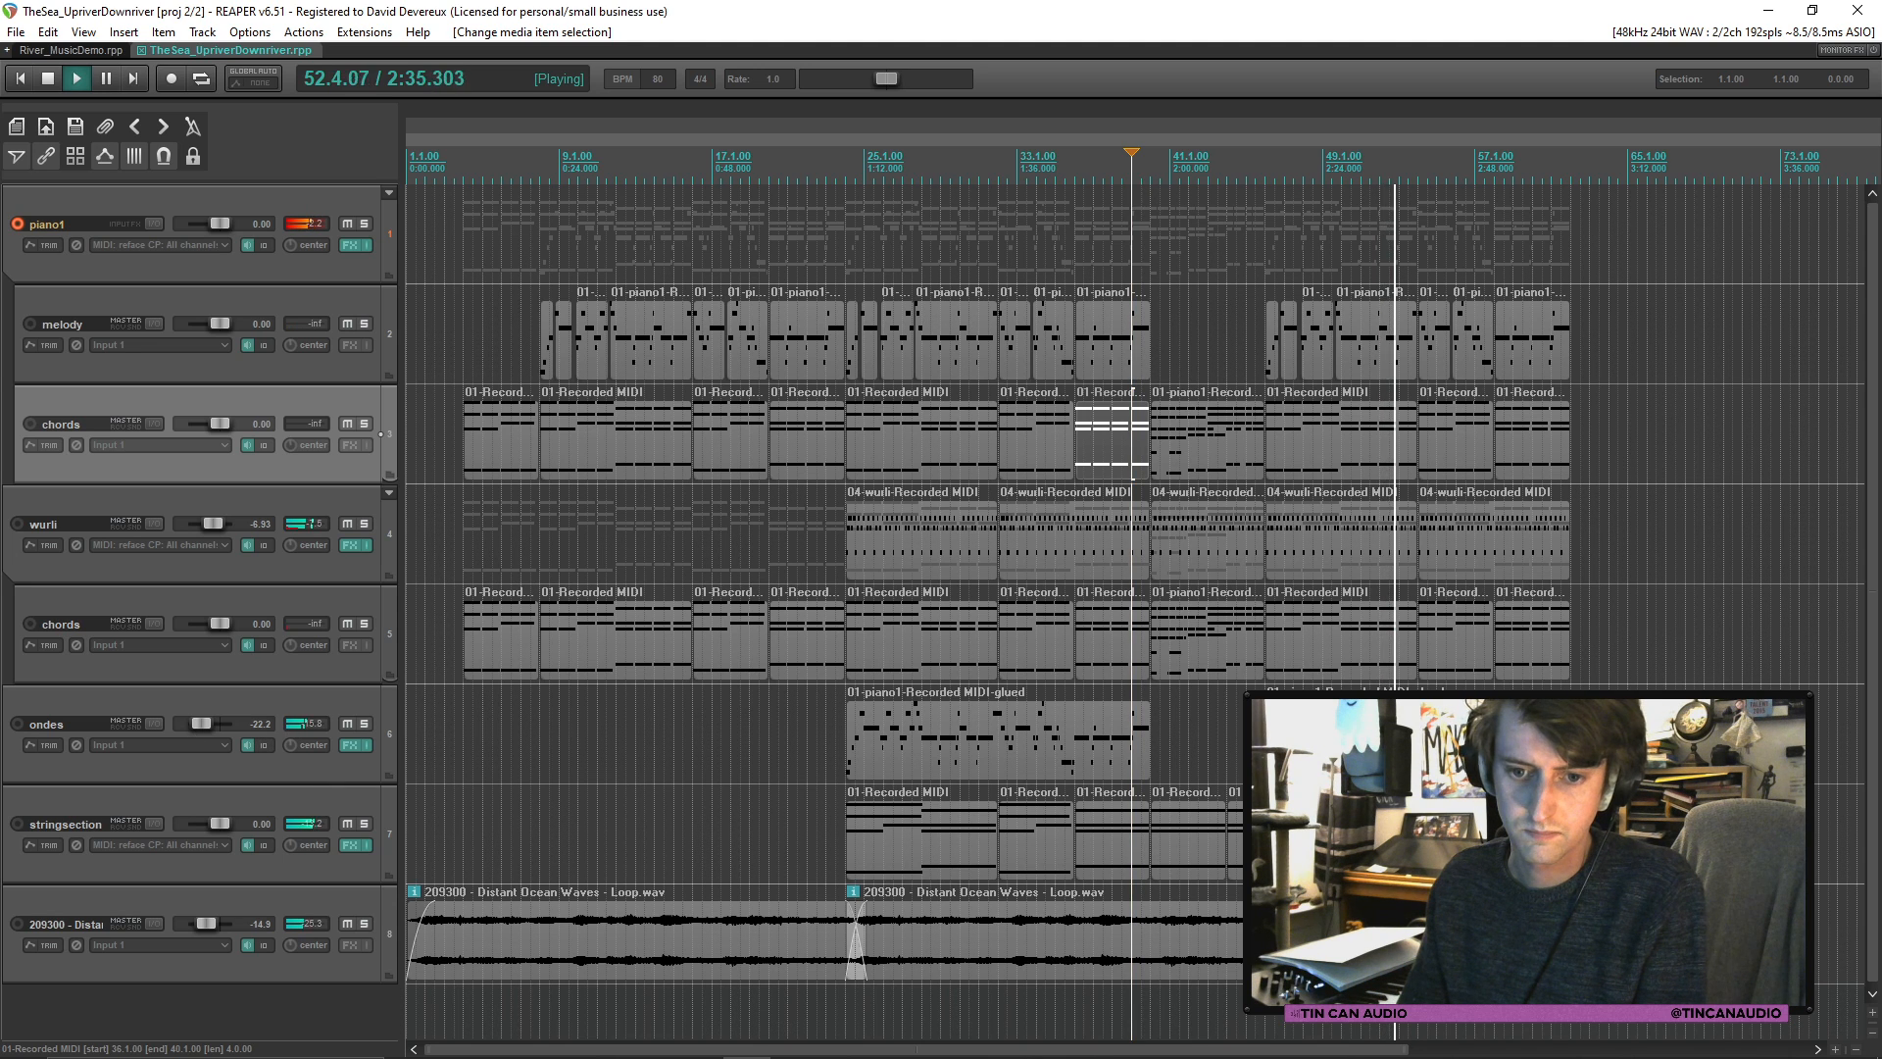
left_click(1355, 573)
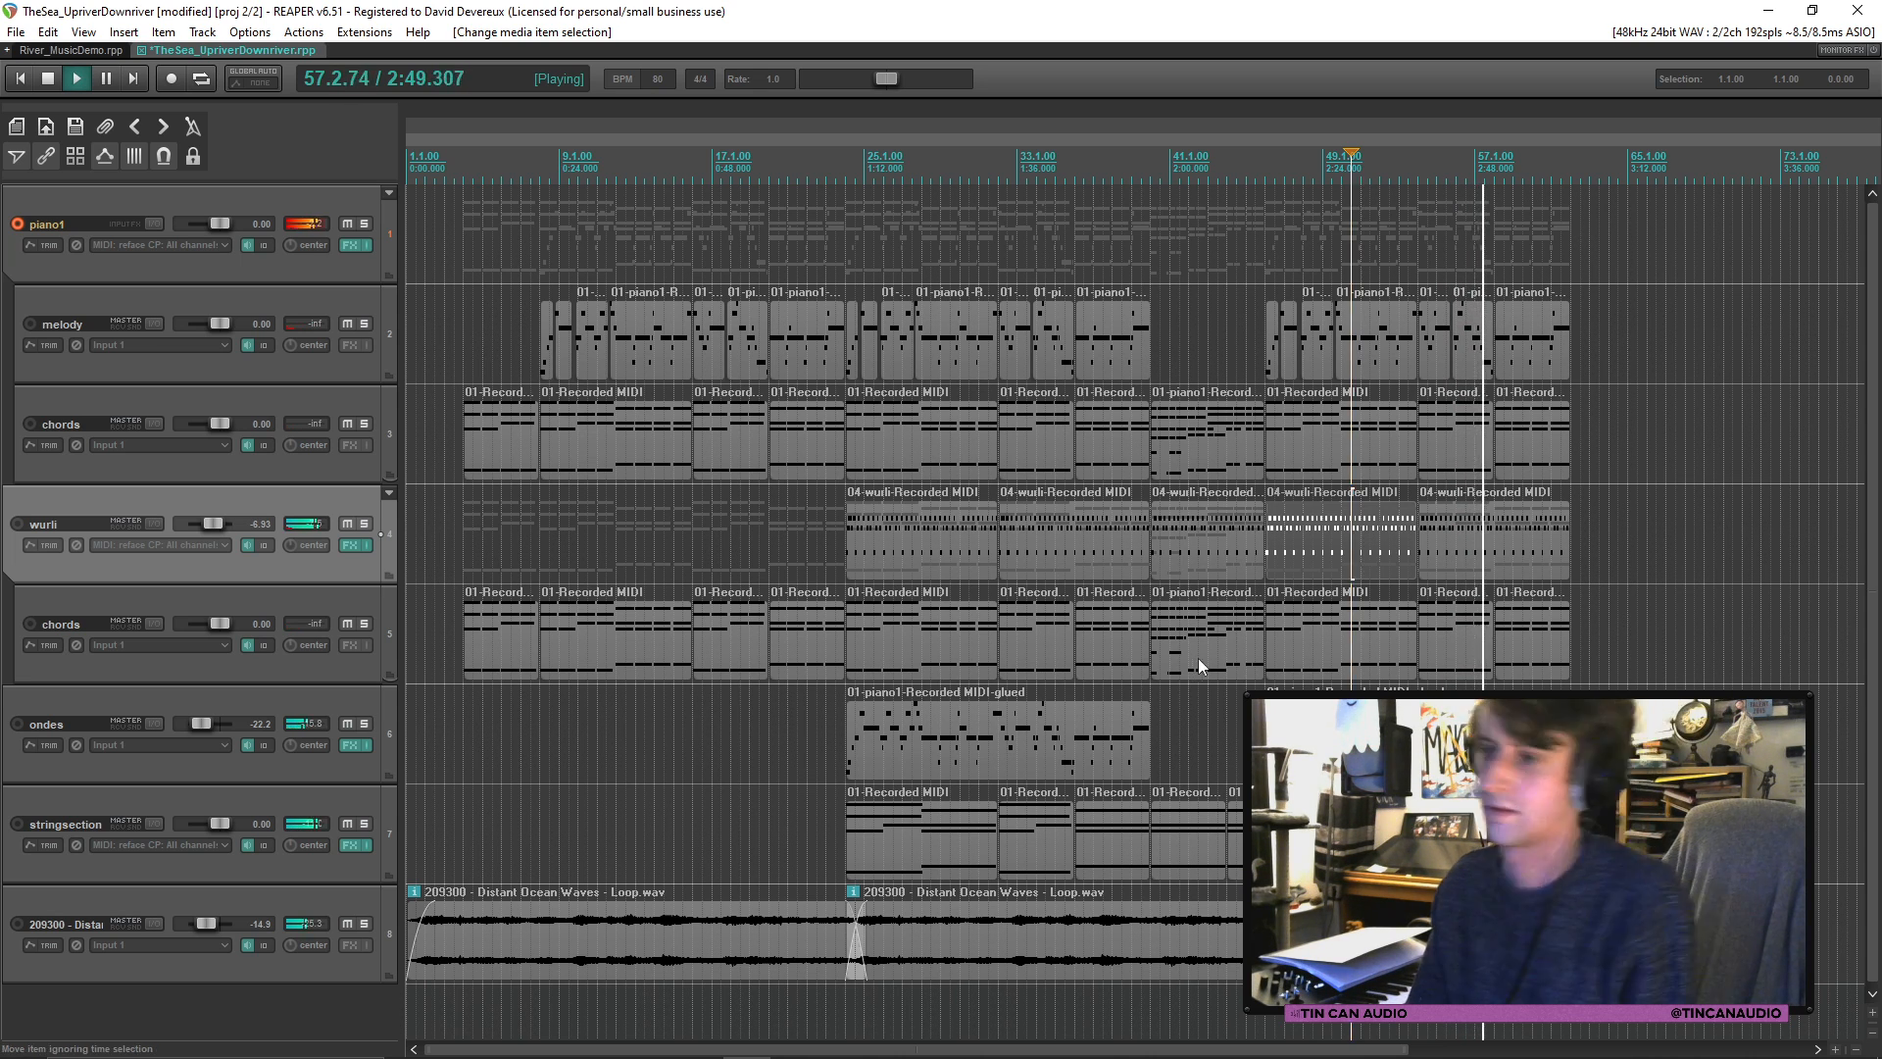
left_click(1496, 562)
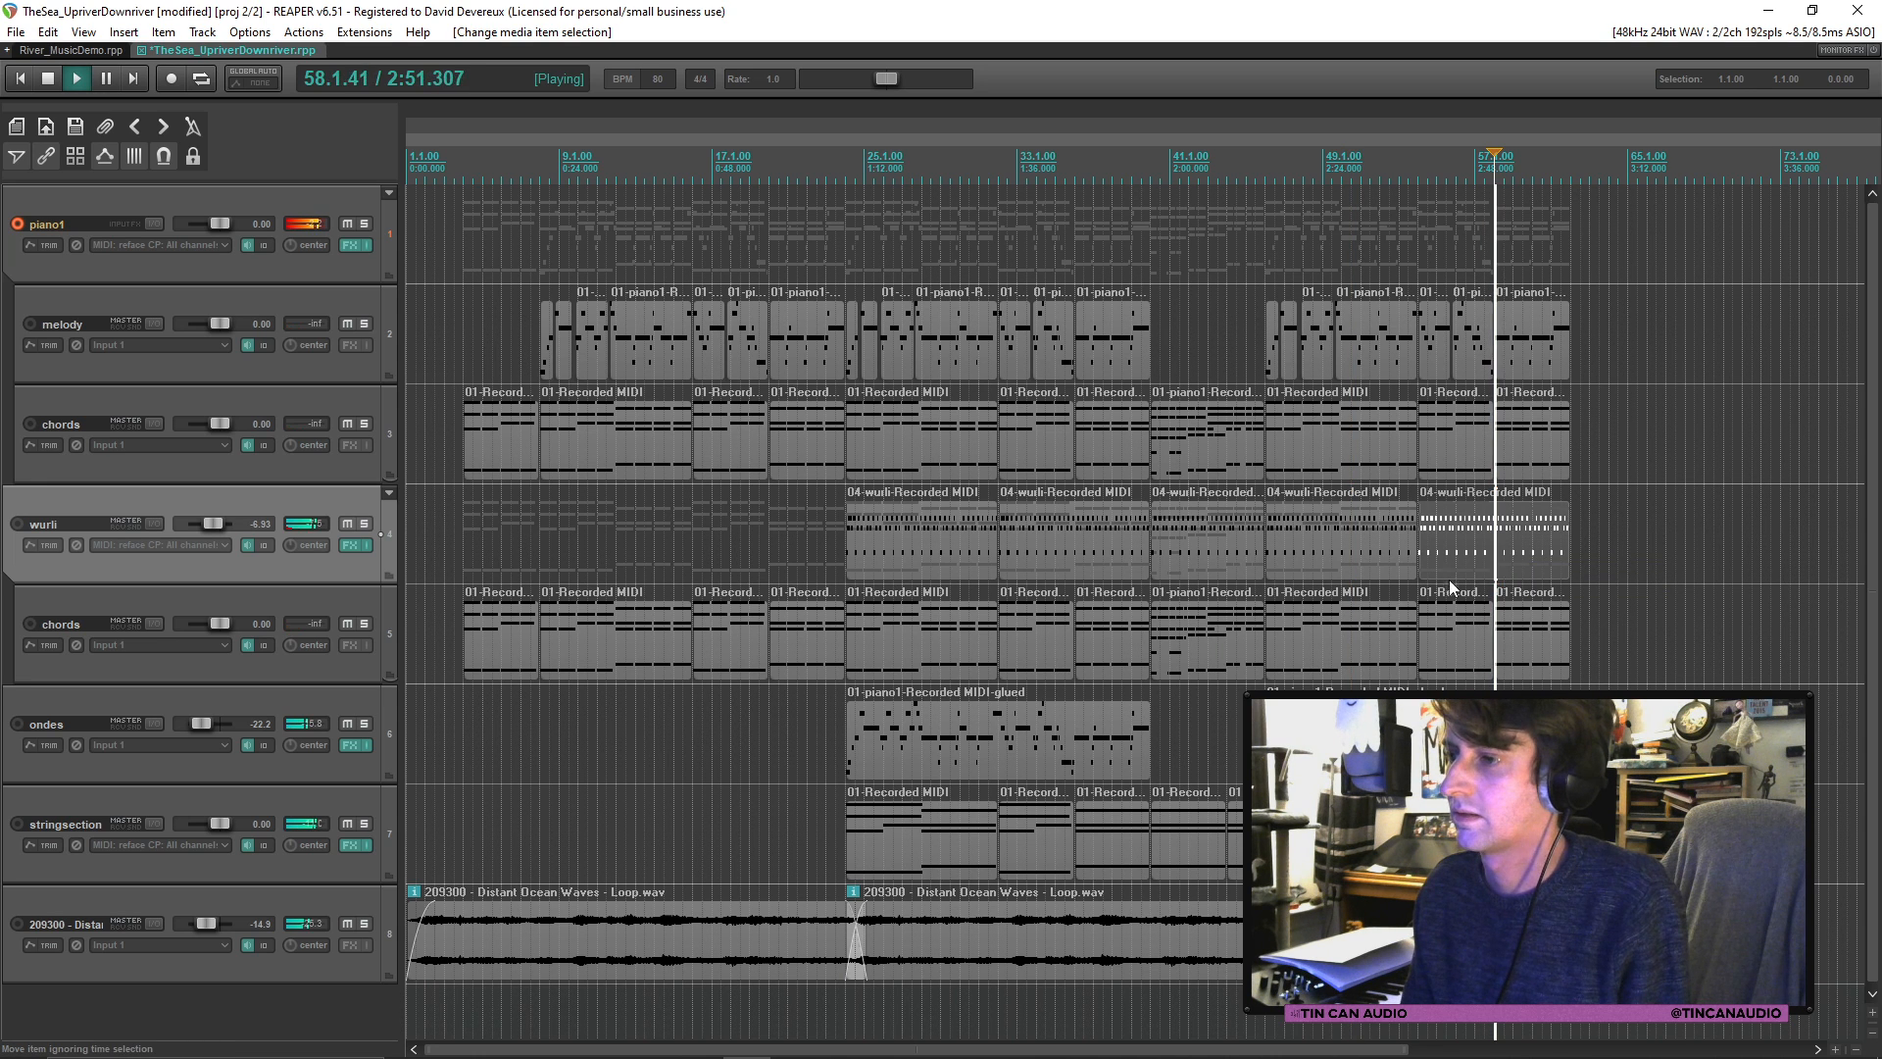
Step: Play the new chord section from bar 40, move the edit cursor back to 38.3.00 and save the project
left_click(1179, 443)
key("space")
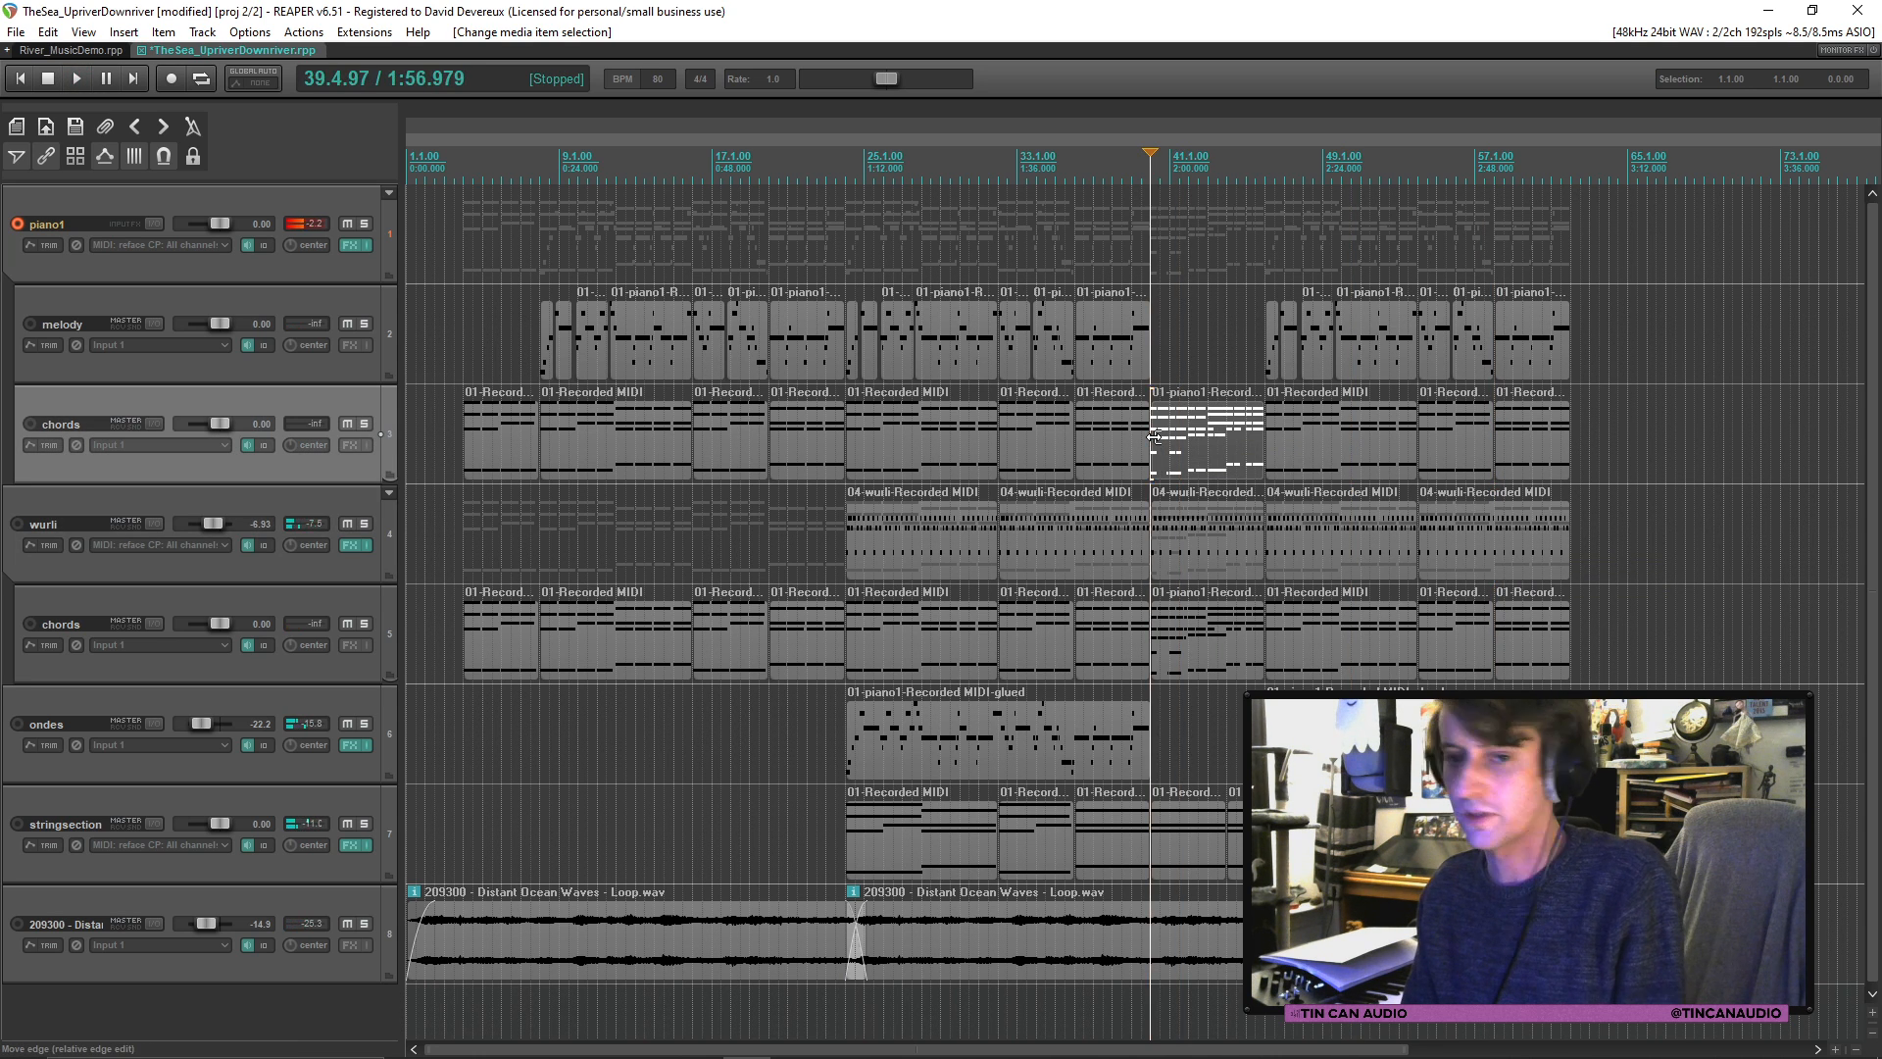
scroll(1181, 454, "up", 3)
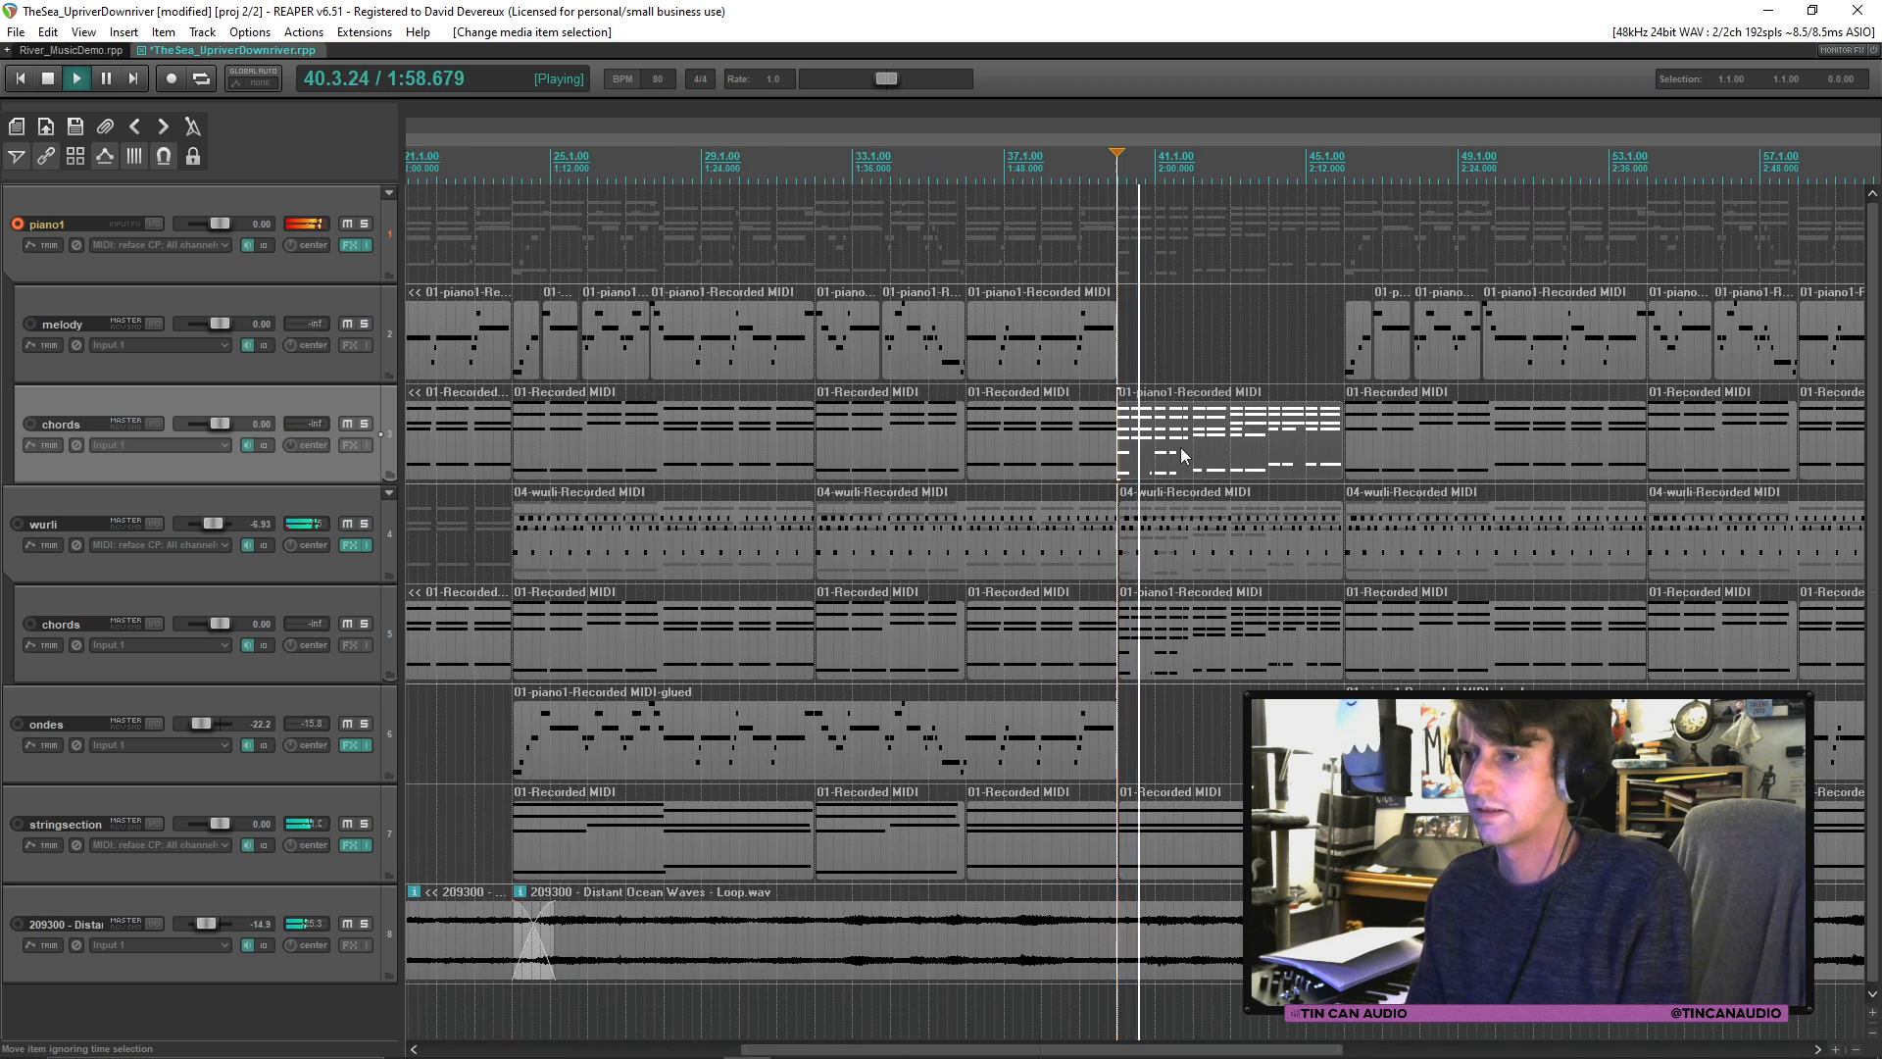
scroll(1180, 447, "down", 2)
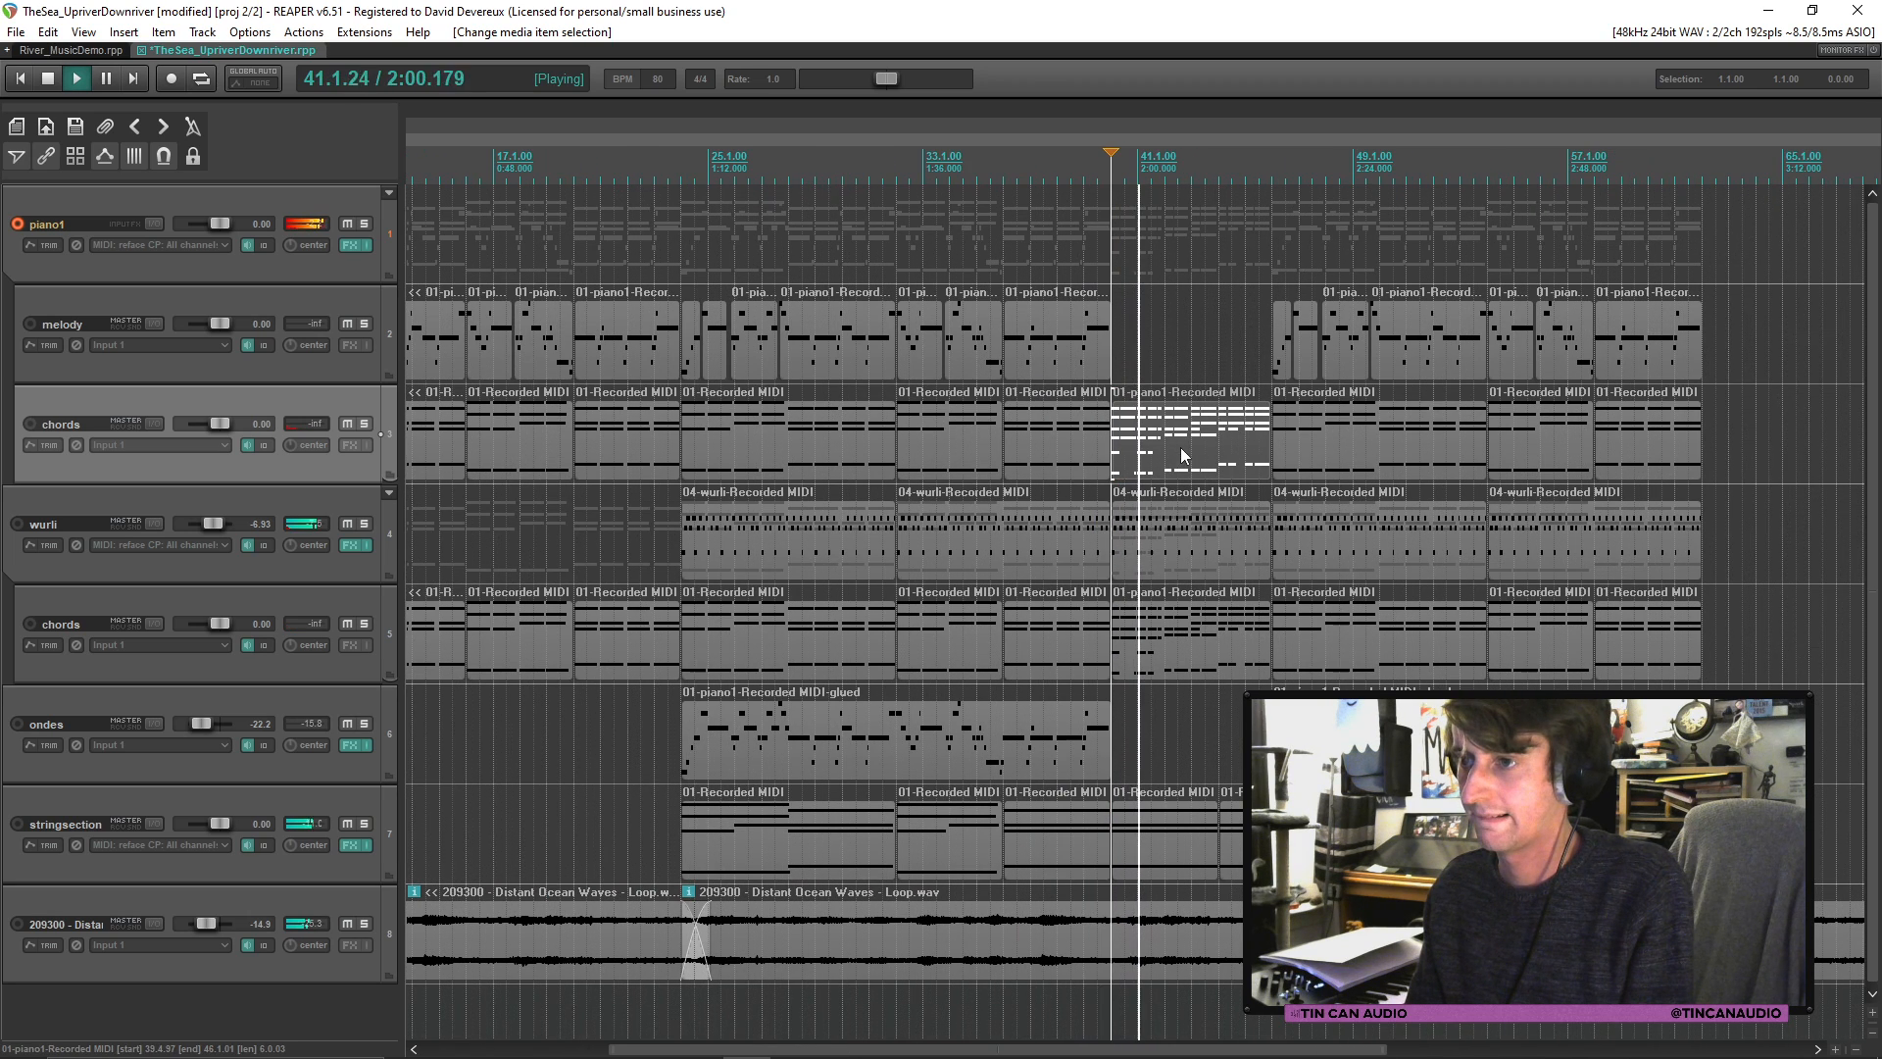
left_click(1074, 391)
key("ctrl+s")
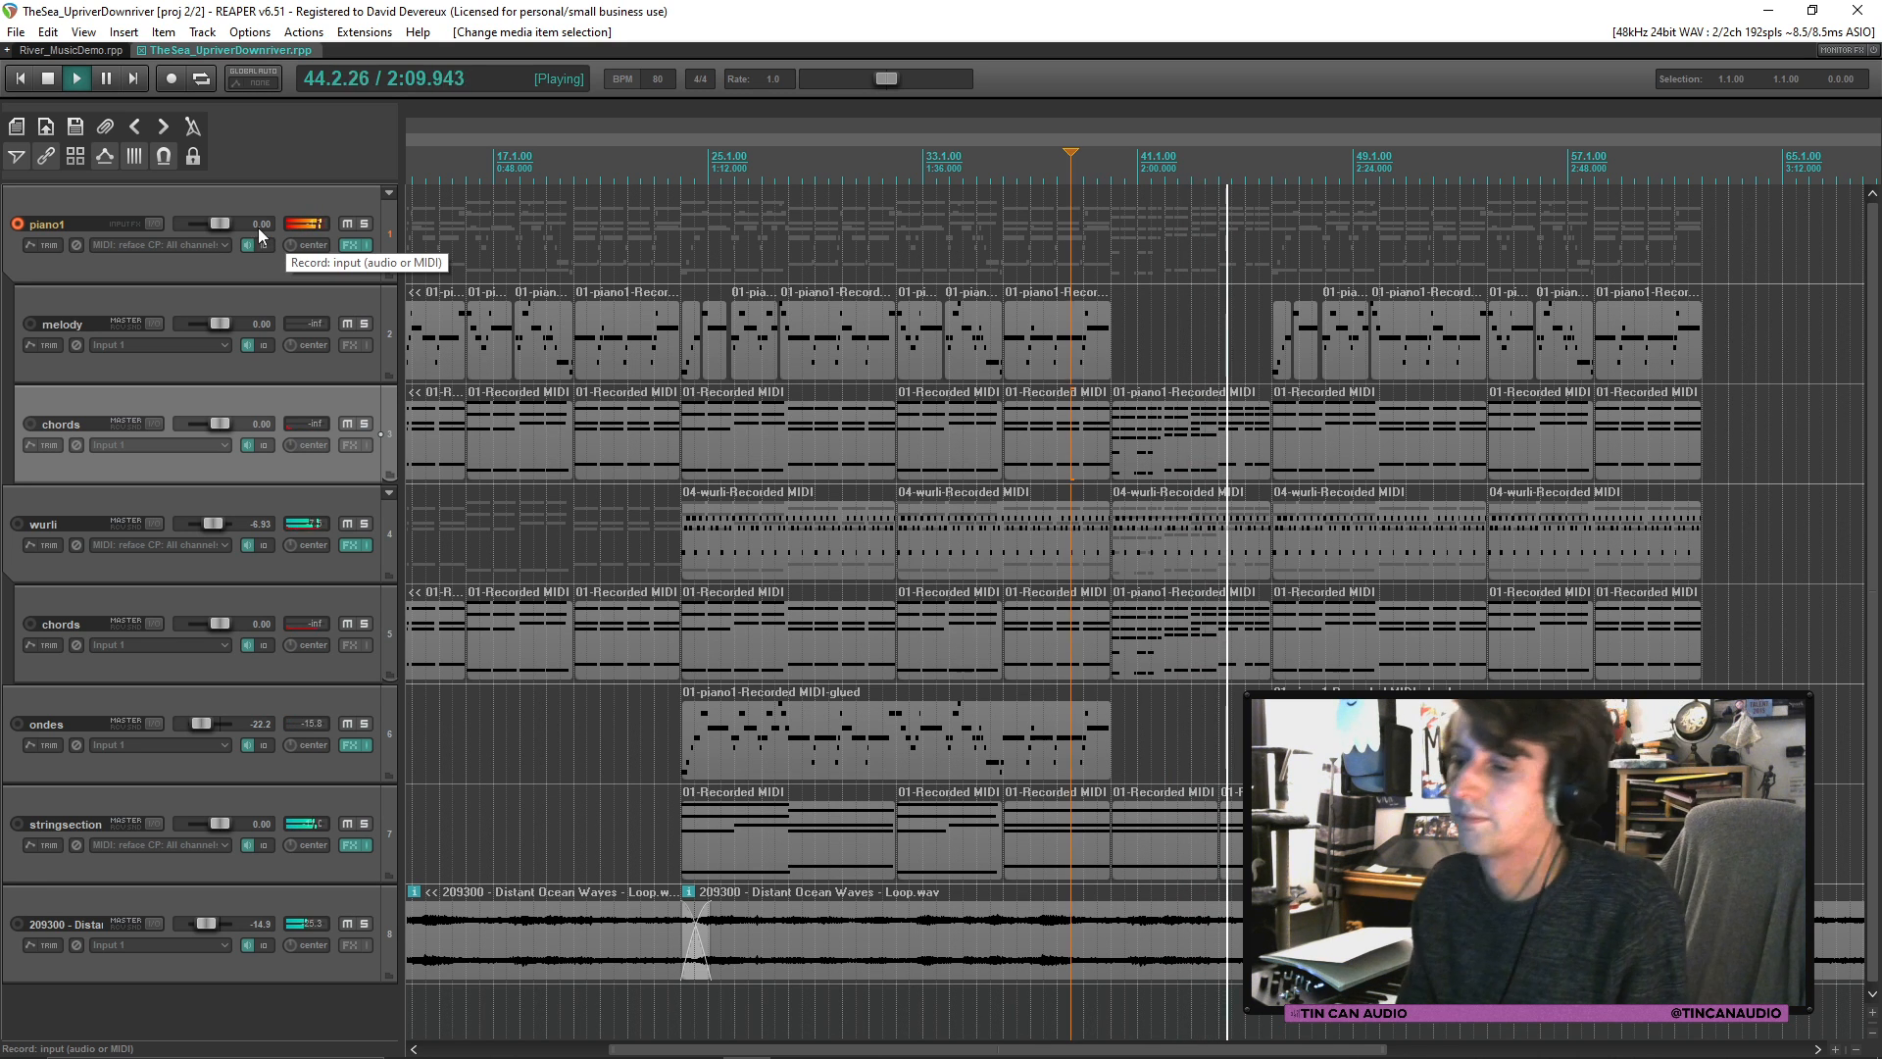
Step: Mute the stringsection track and play the new chord section from 38.3.00 without it
key("space")
left_click(363, 824)
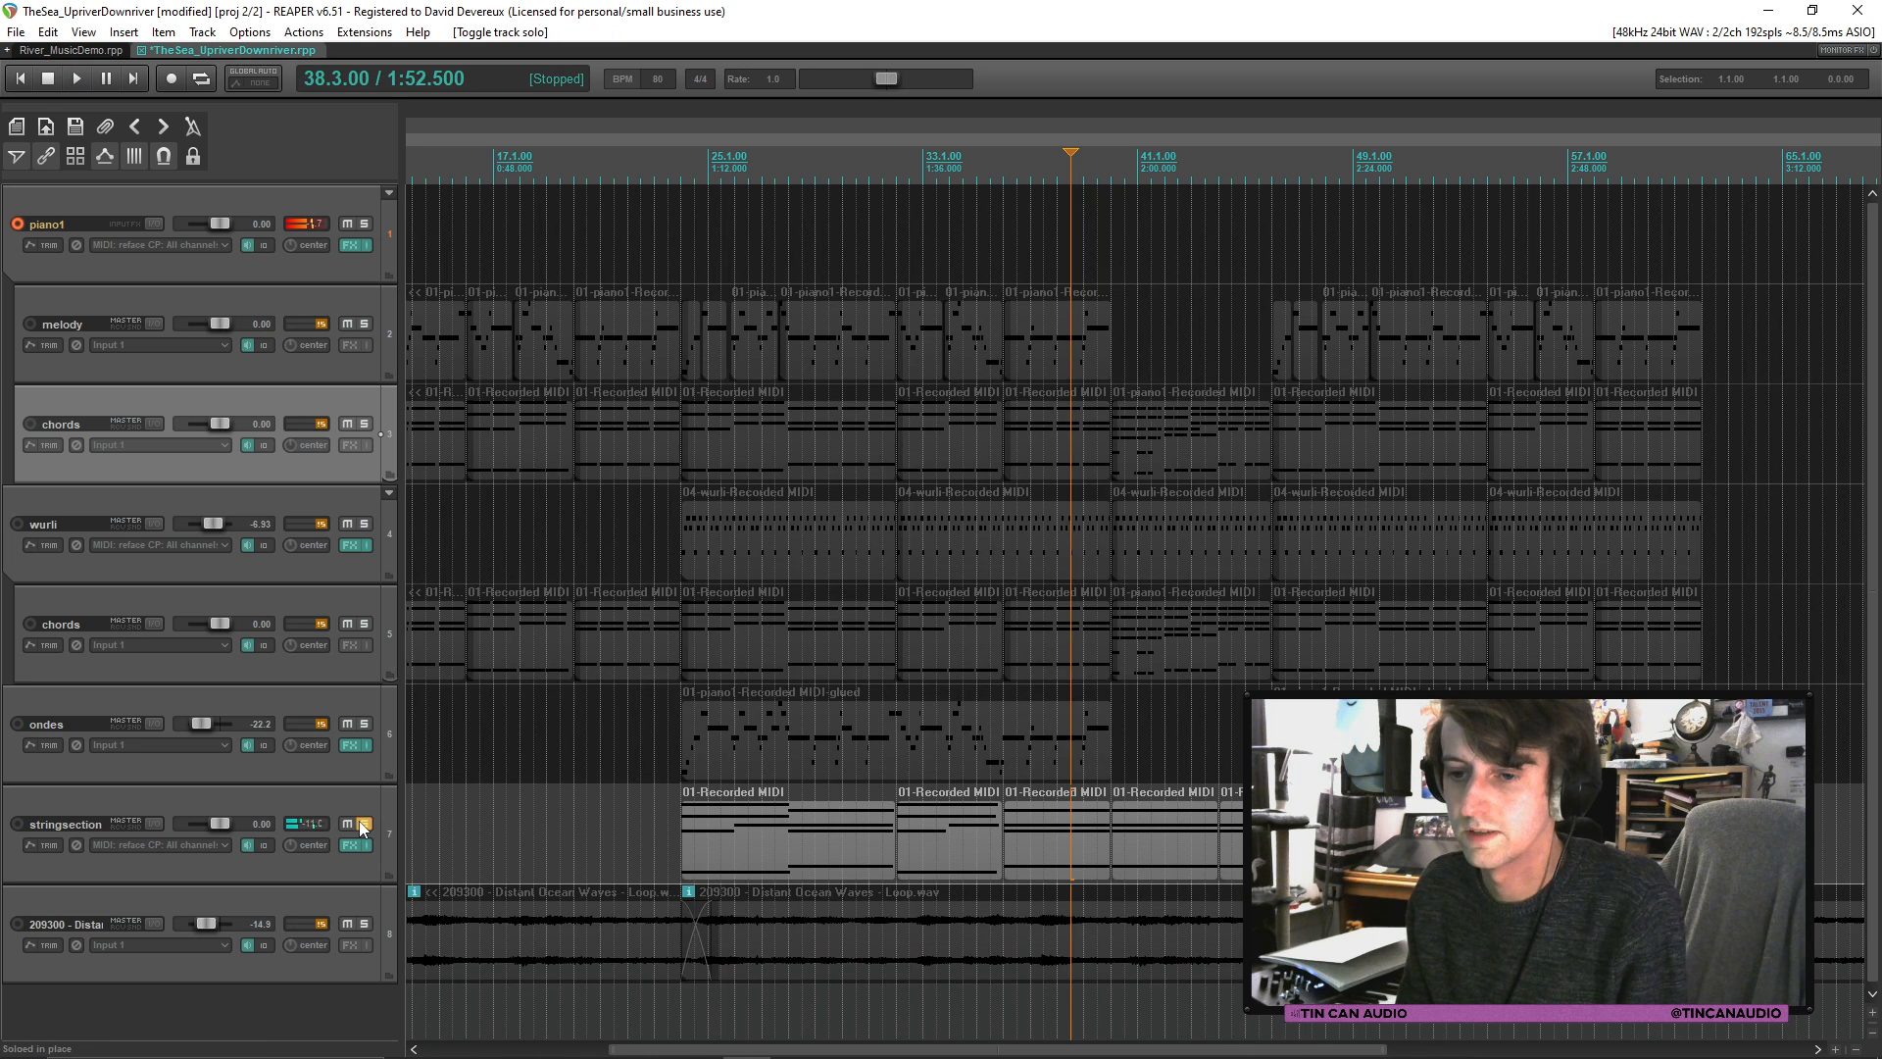
left_click(361, 824)
left_click(347, 823)
key("space")
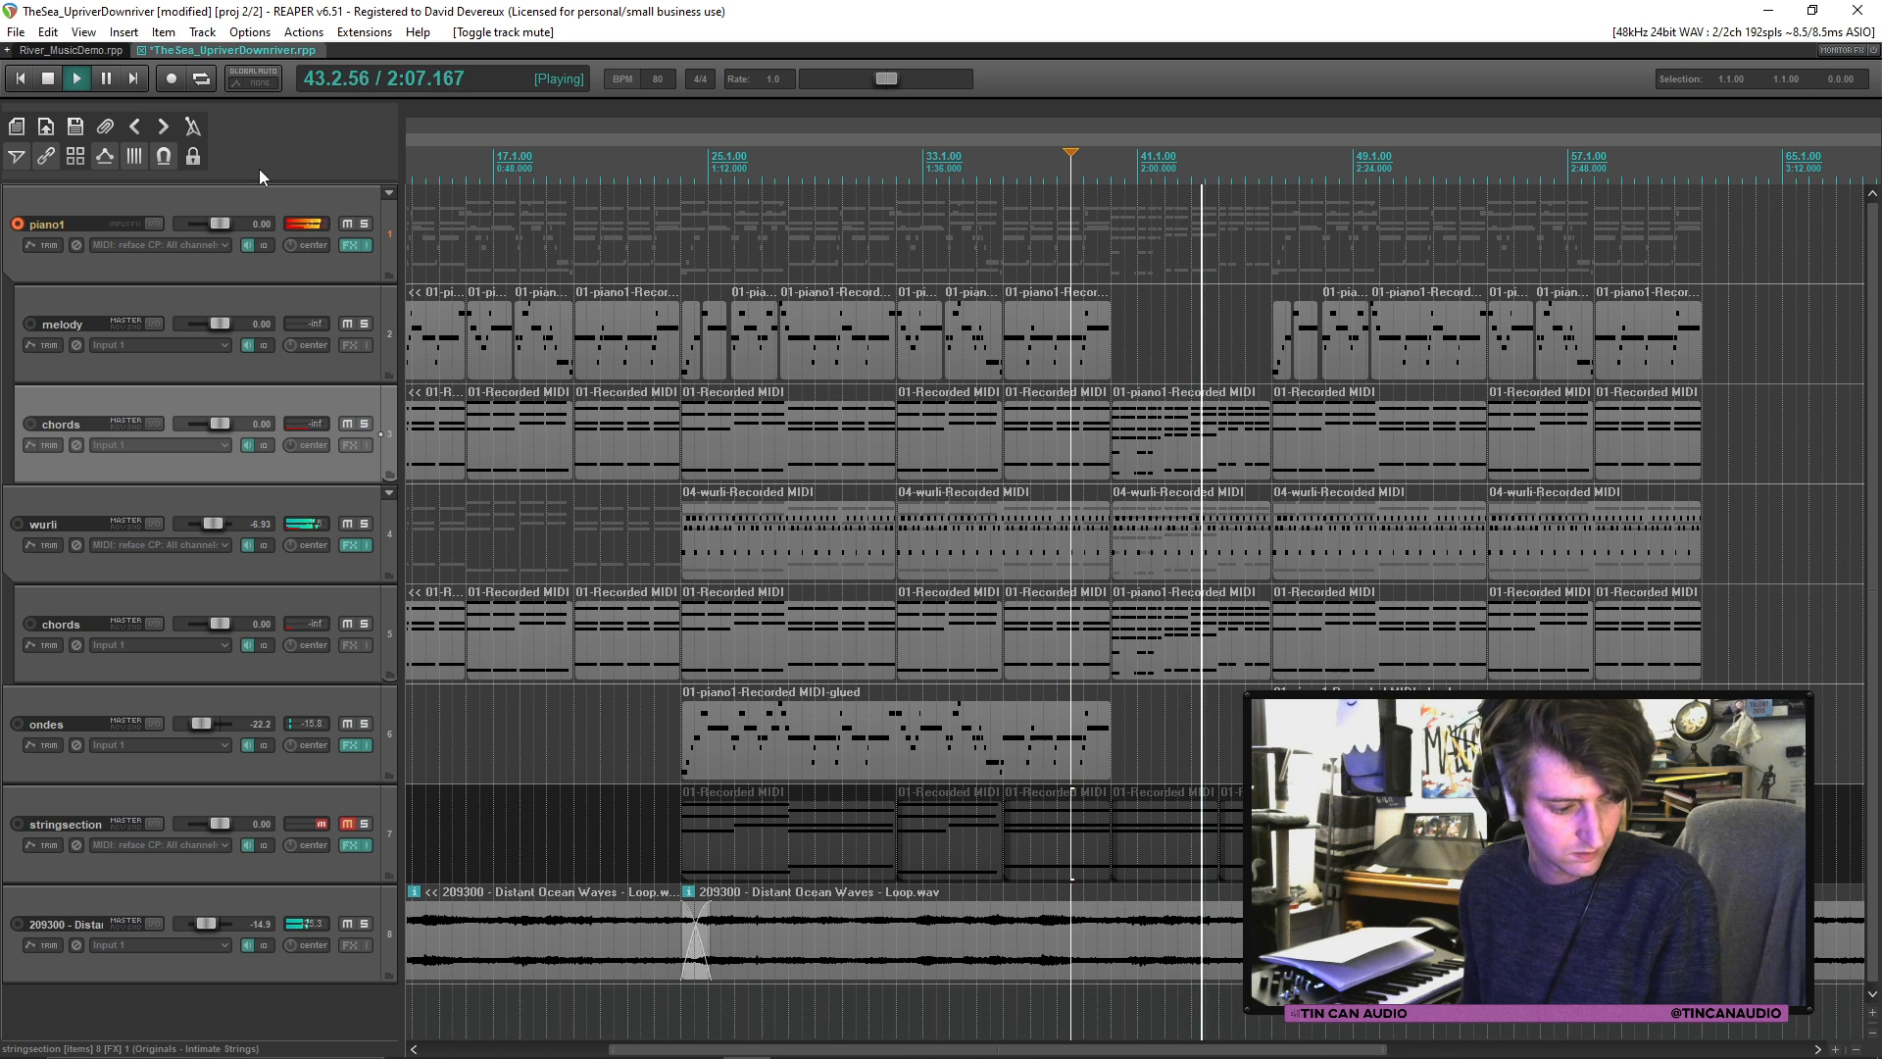
key("space")
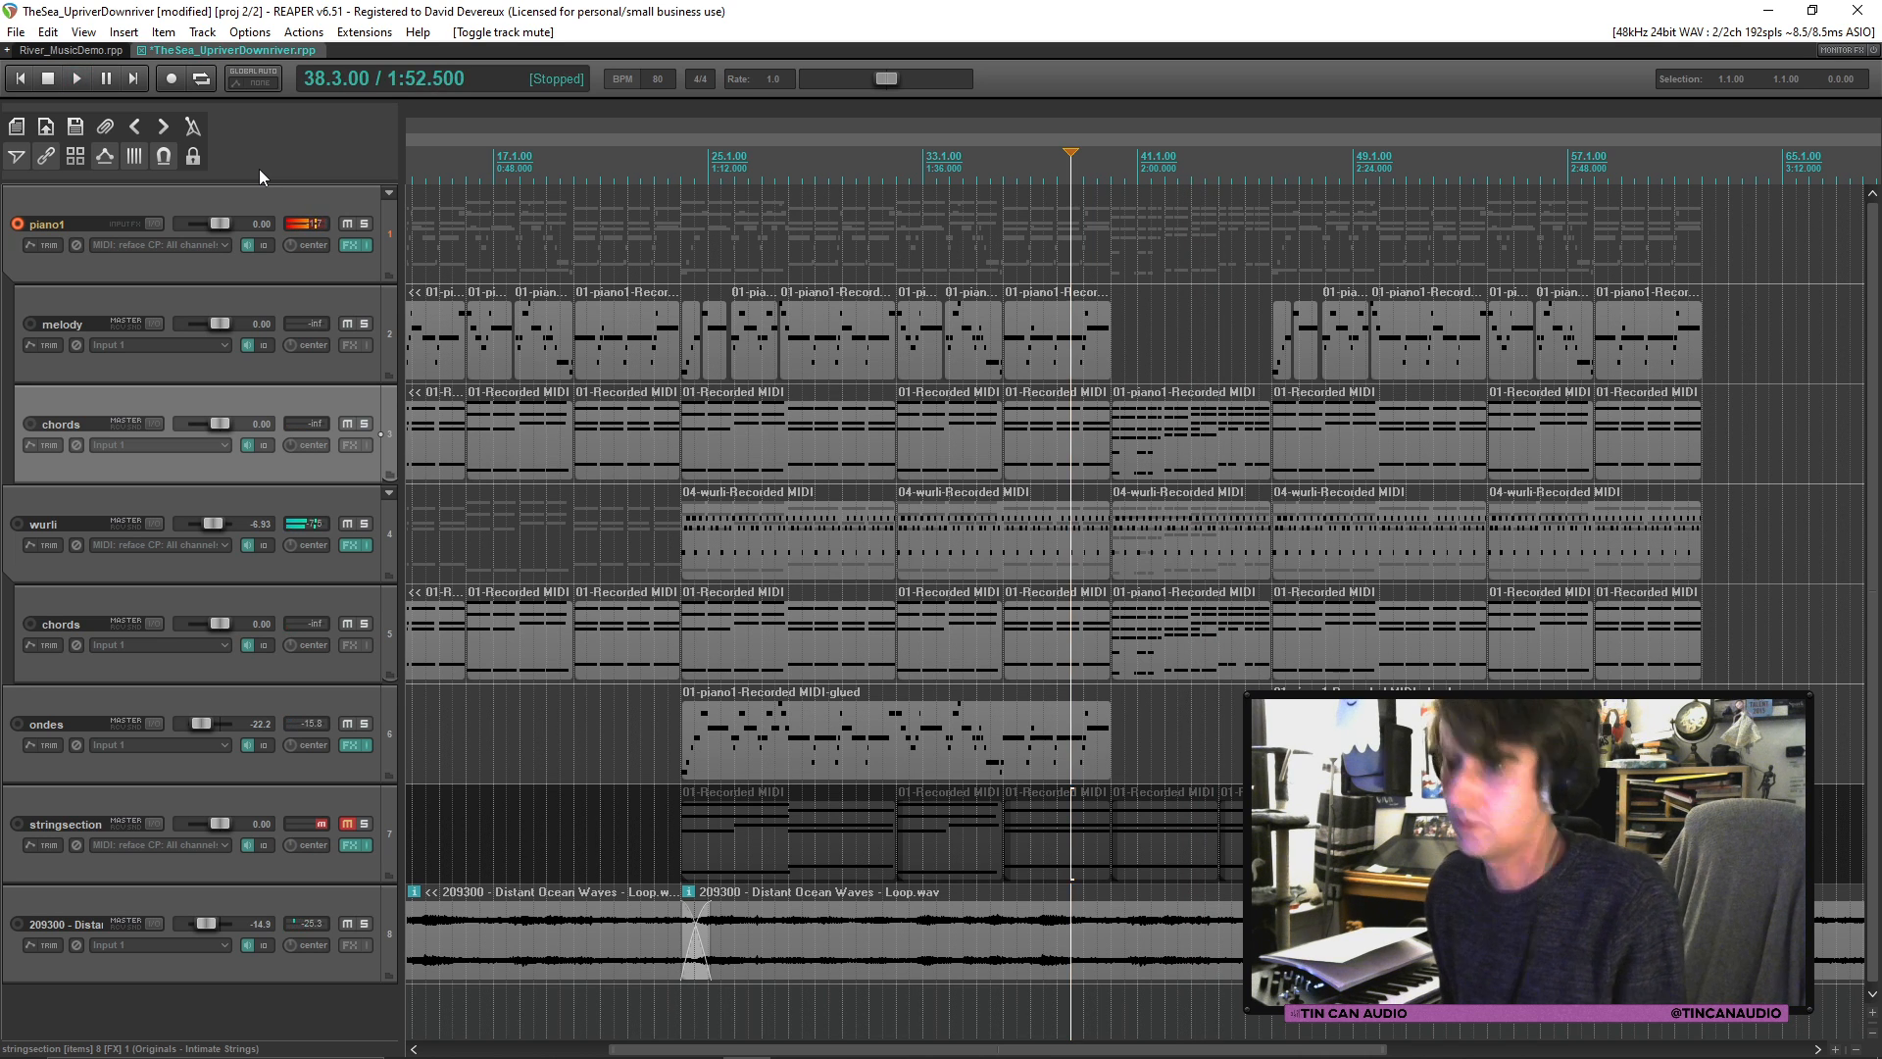
Step: Record a take on the piano1 track from 38.3.00 and discard it
key("ctrl+r")
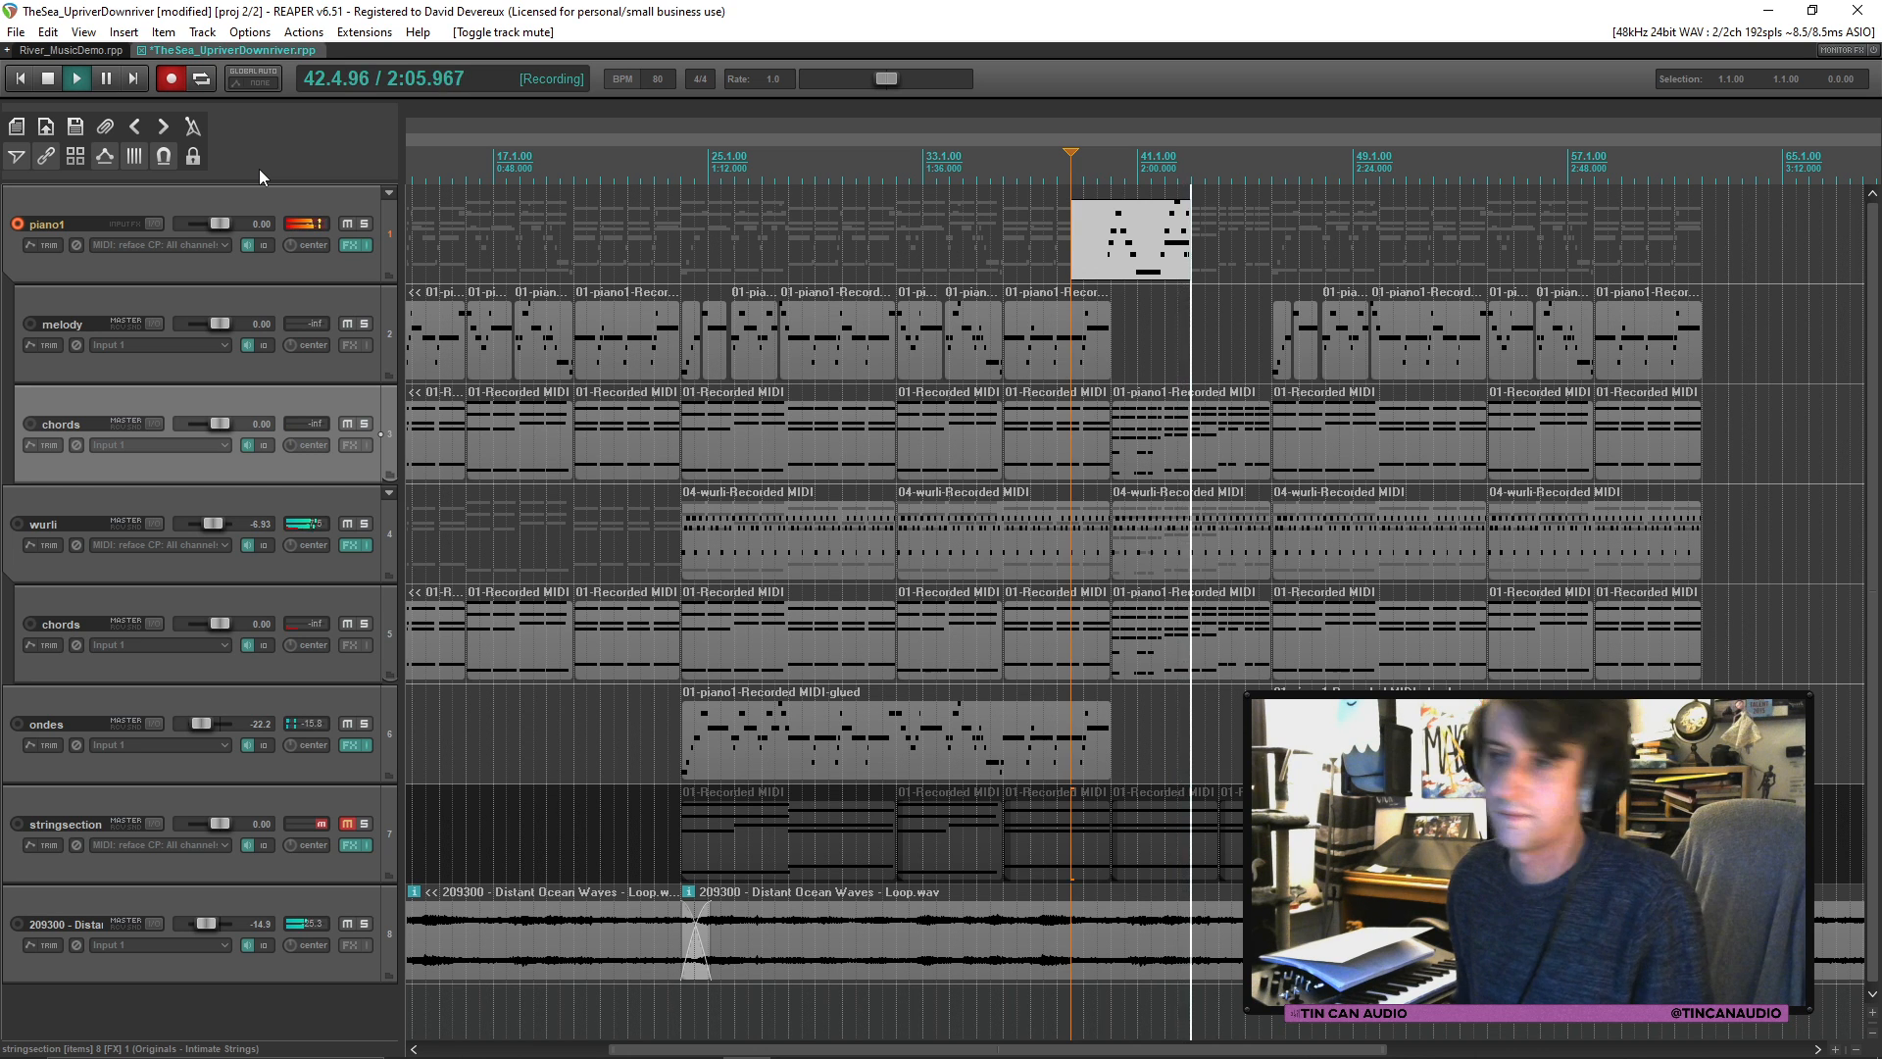
key("space")
left_click(1162, 642)
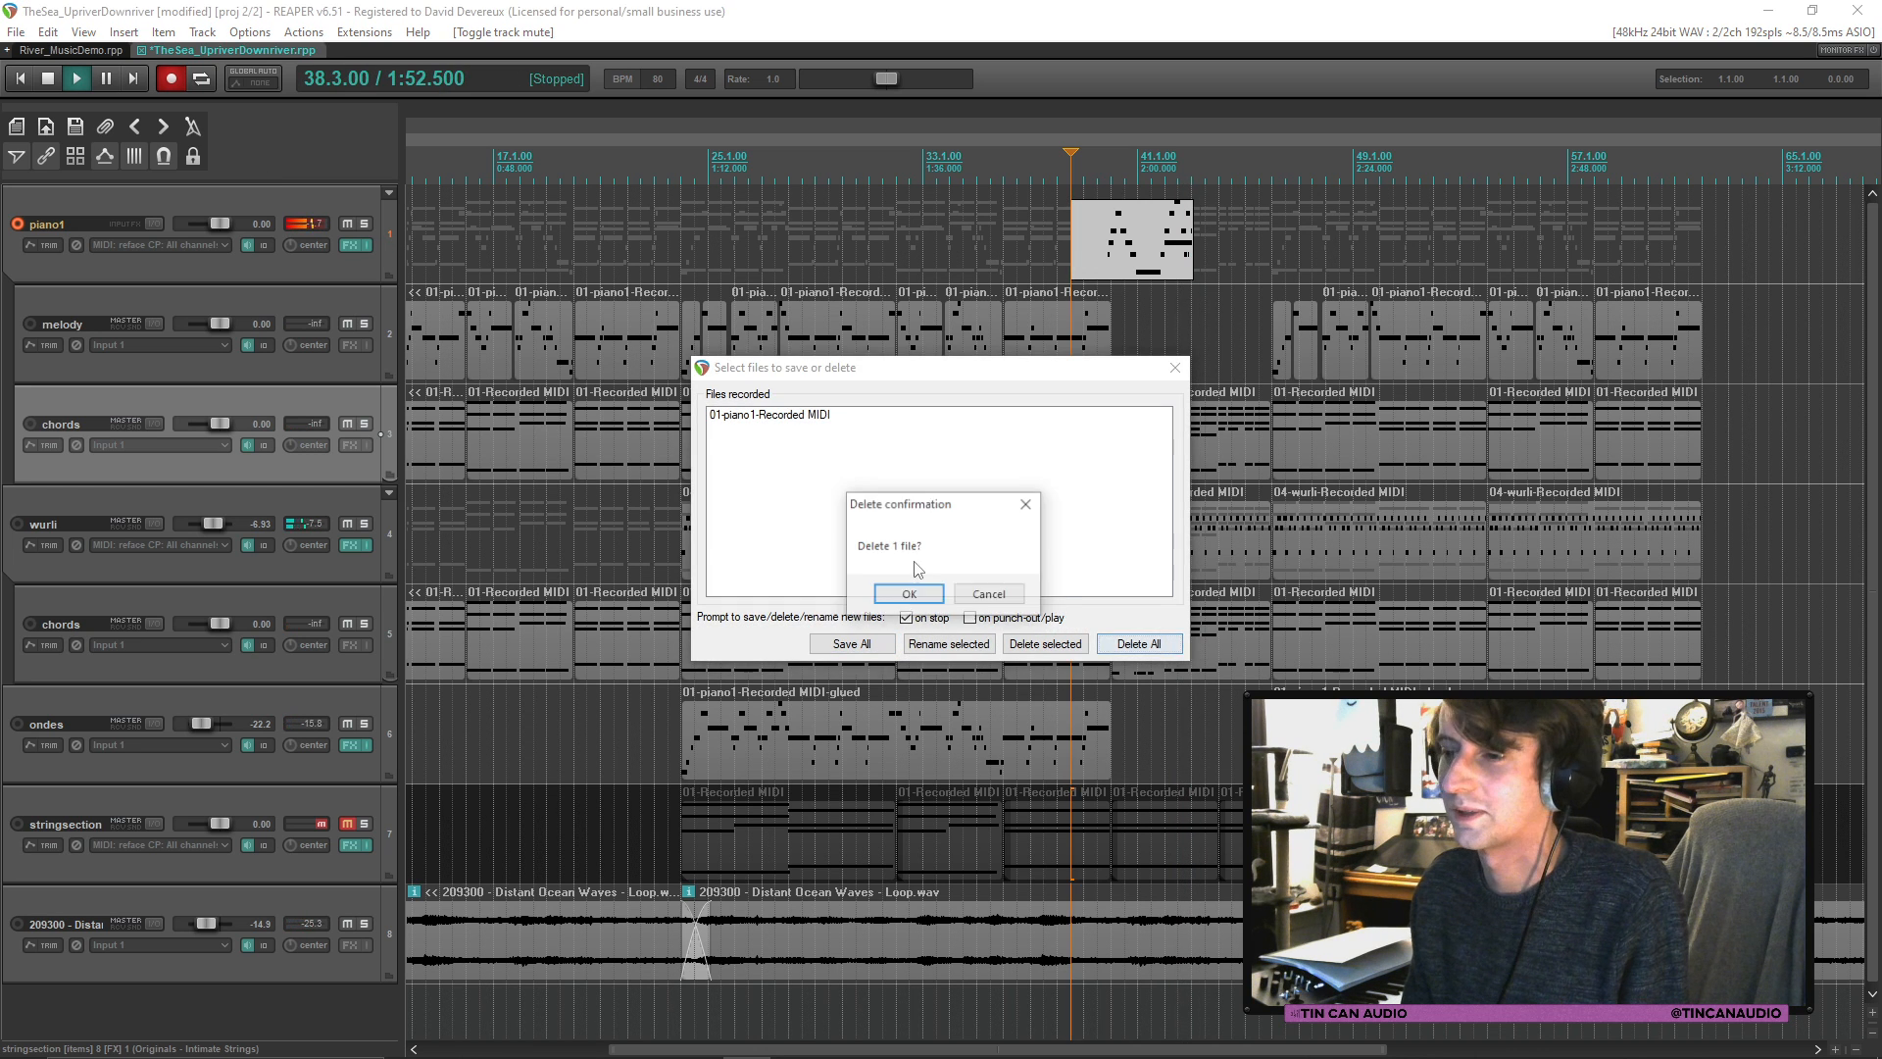
left_click(910, 592)
Step: Play repeatedly from 38.3.00 to rehearse a melody over the new chord section
key("space")
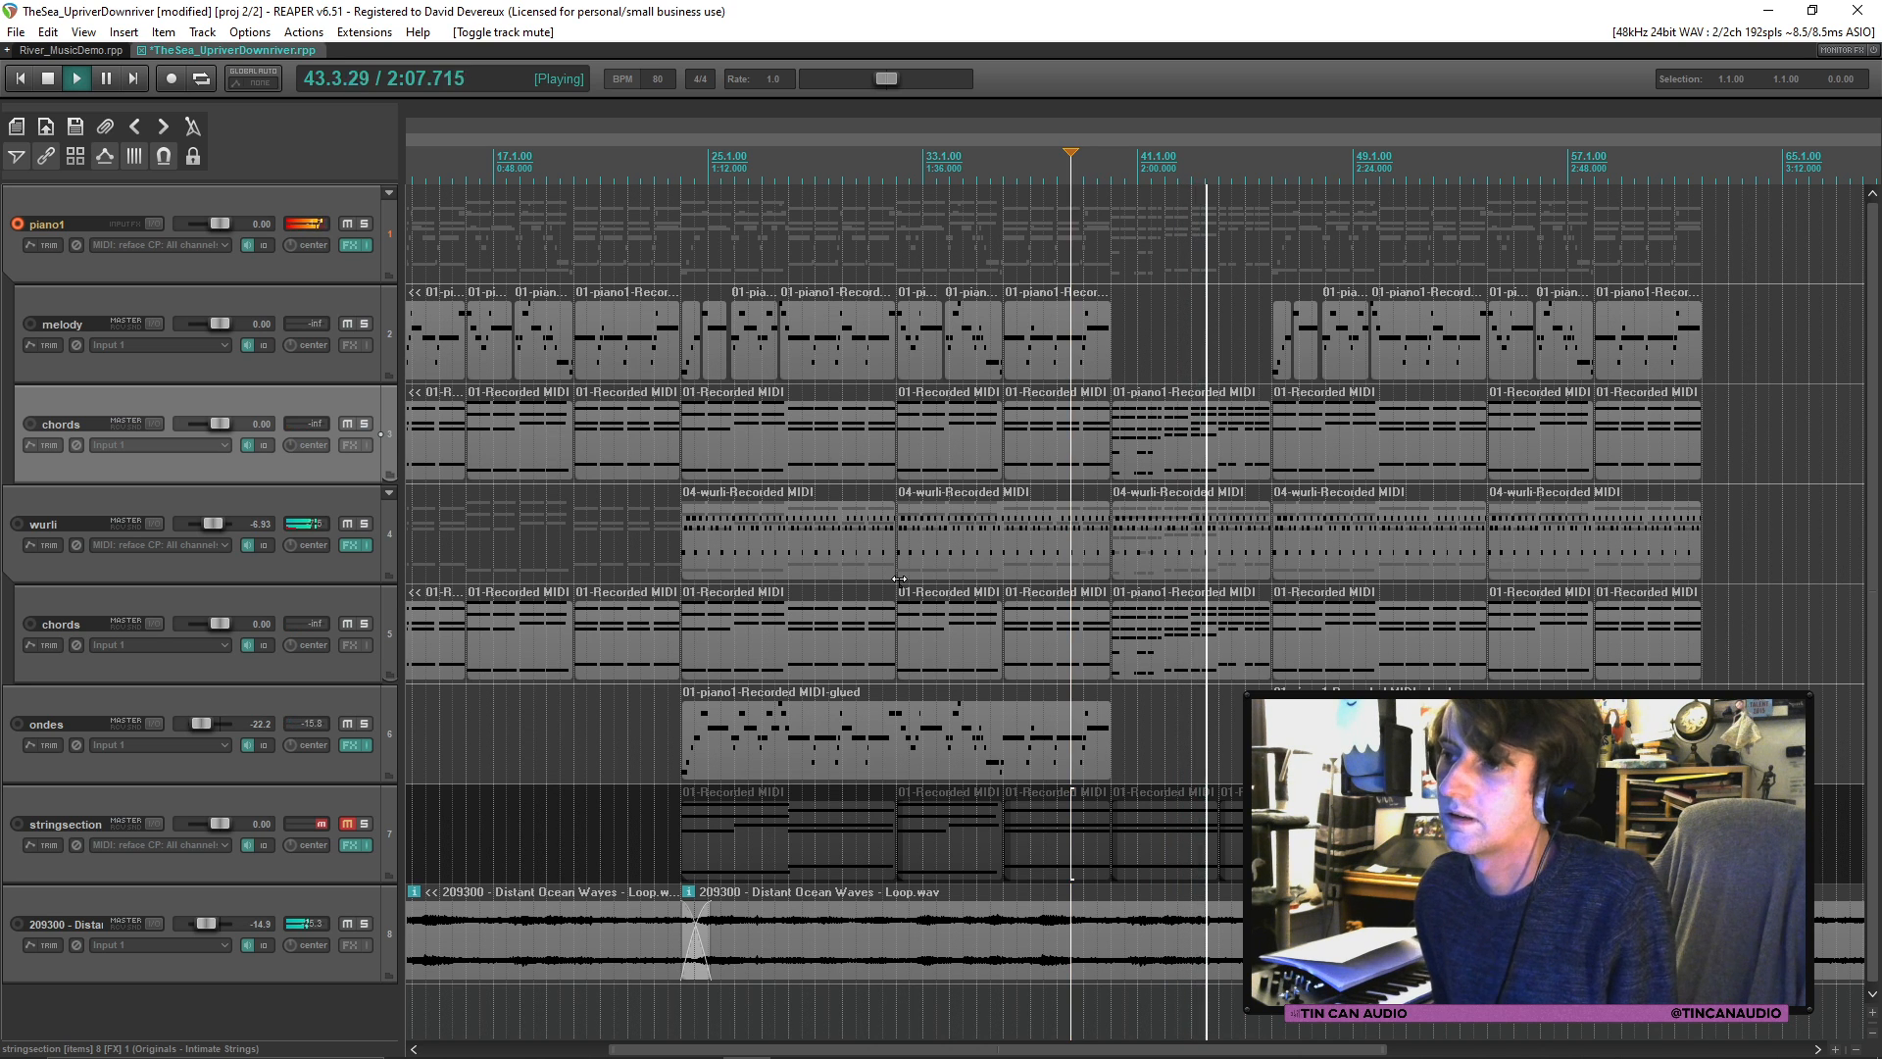
key("space")
key("space")
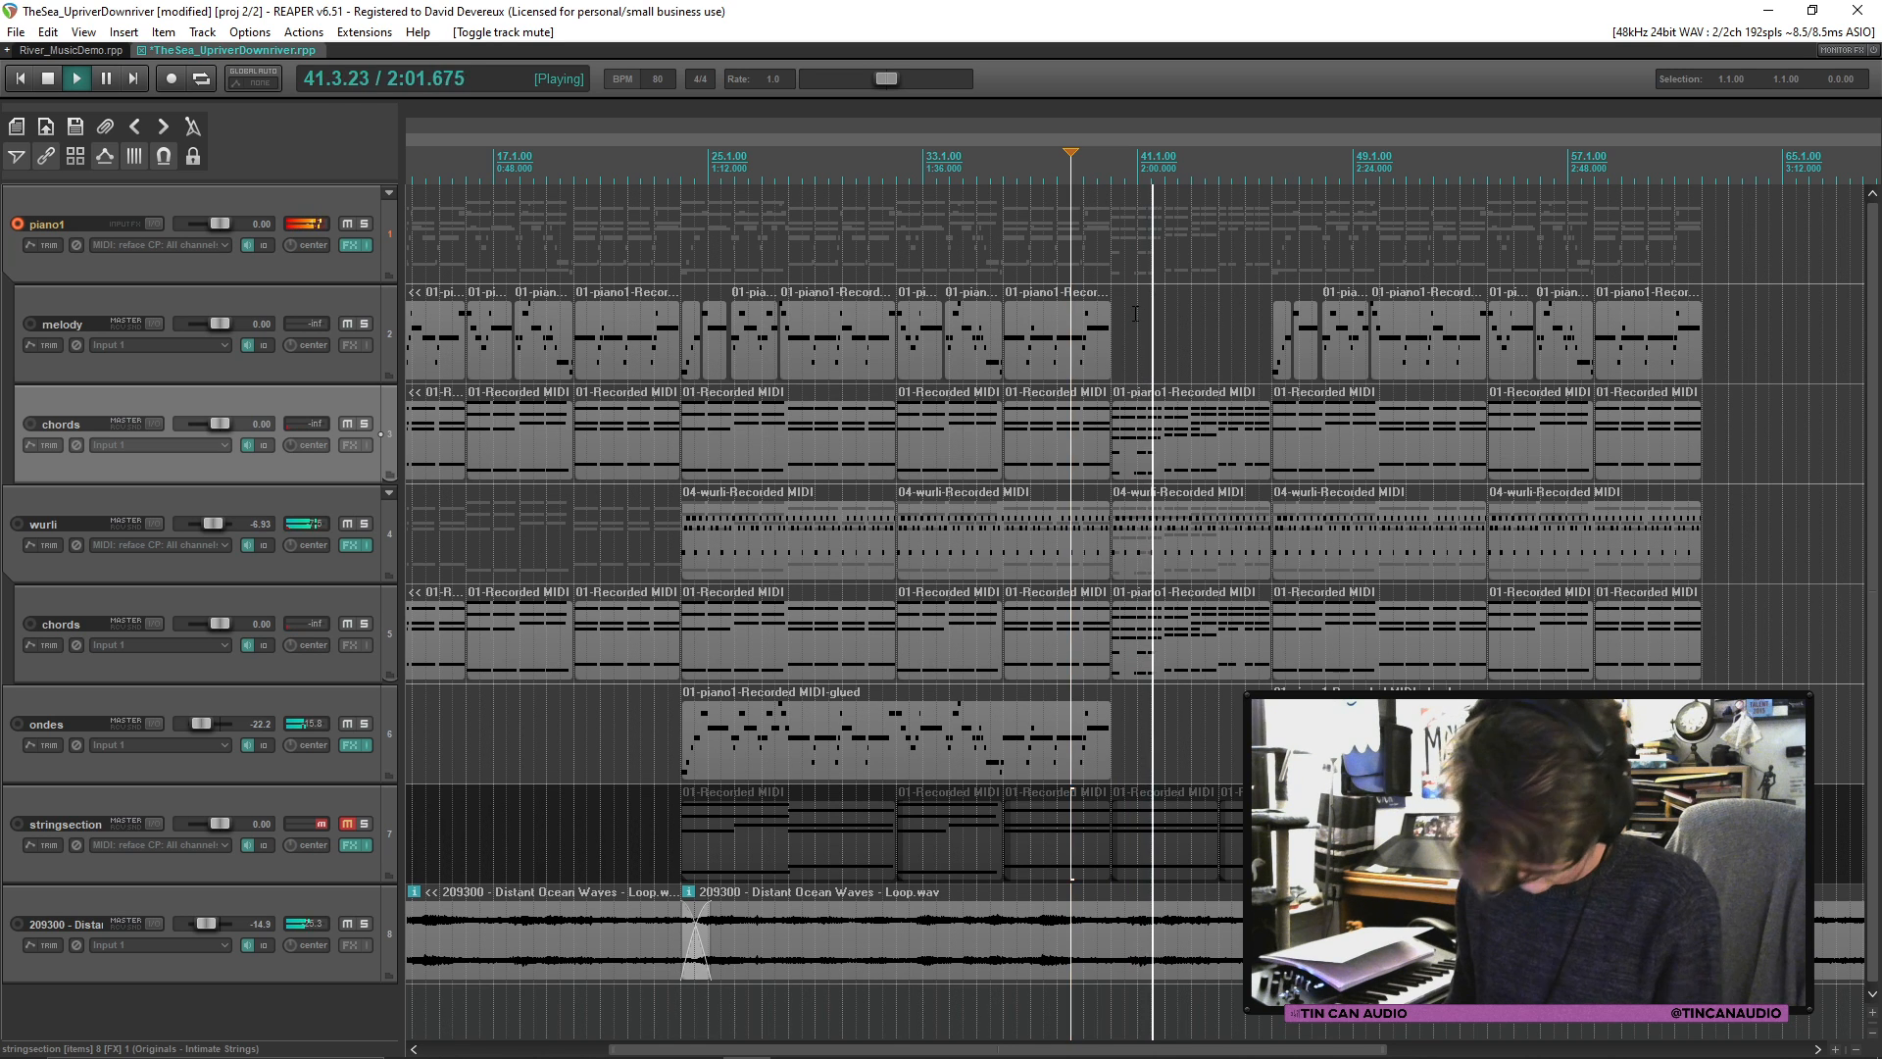
key("space")
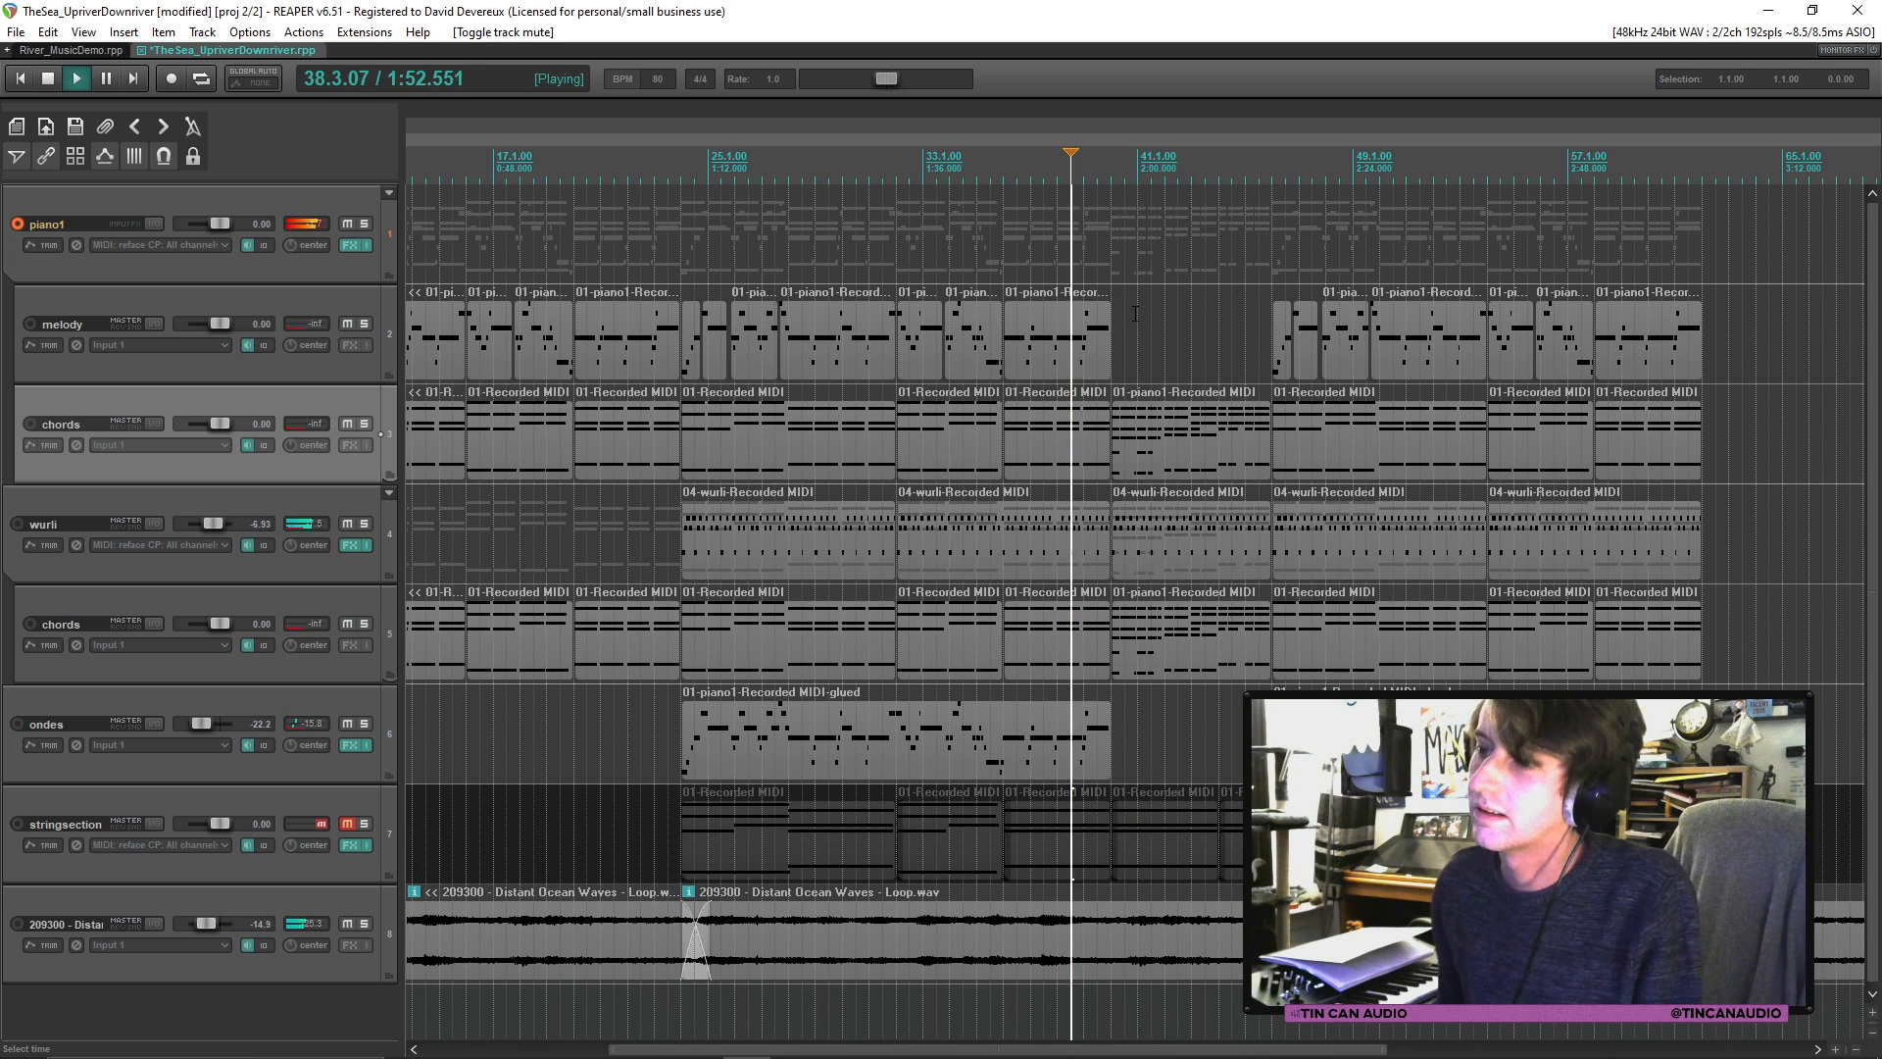
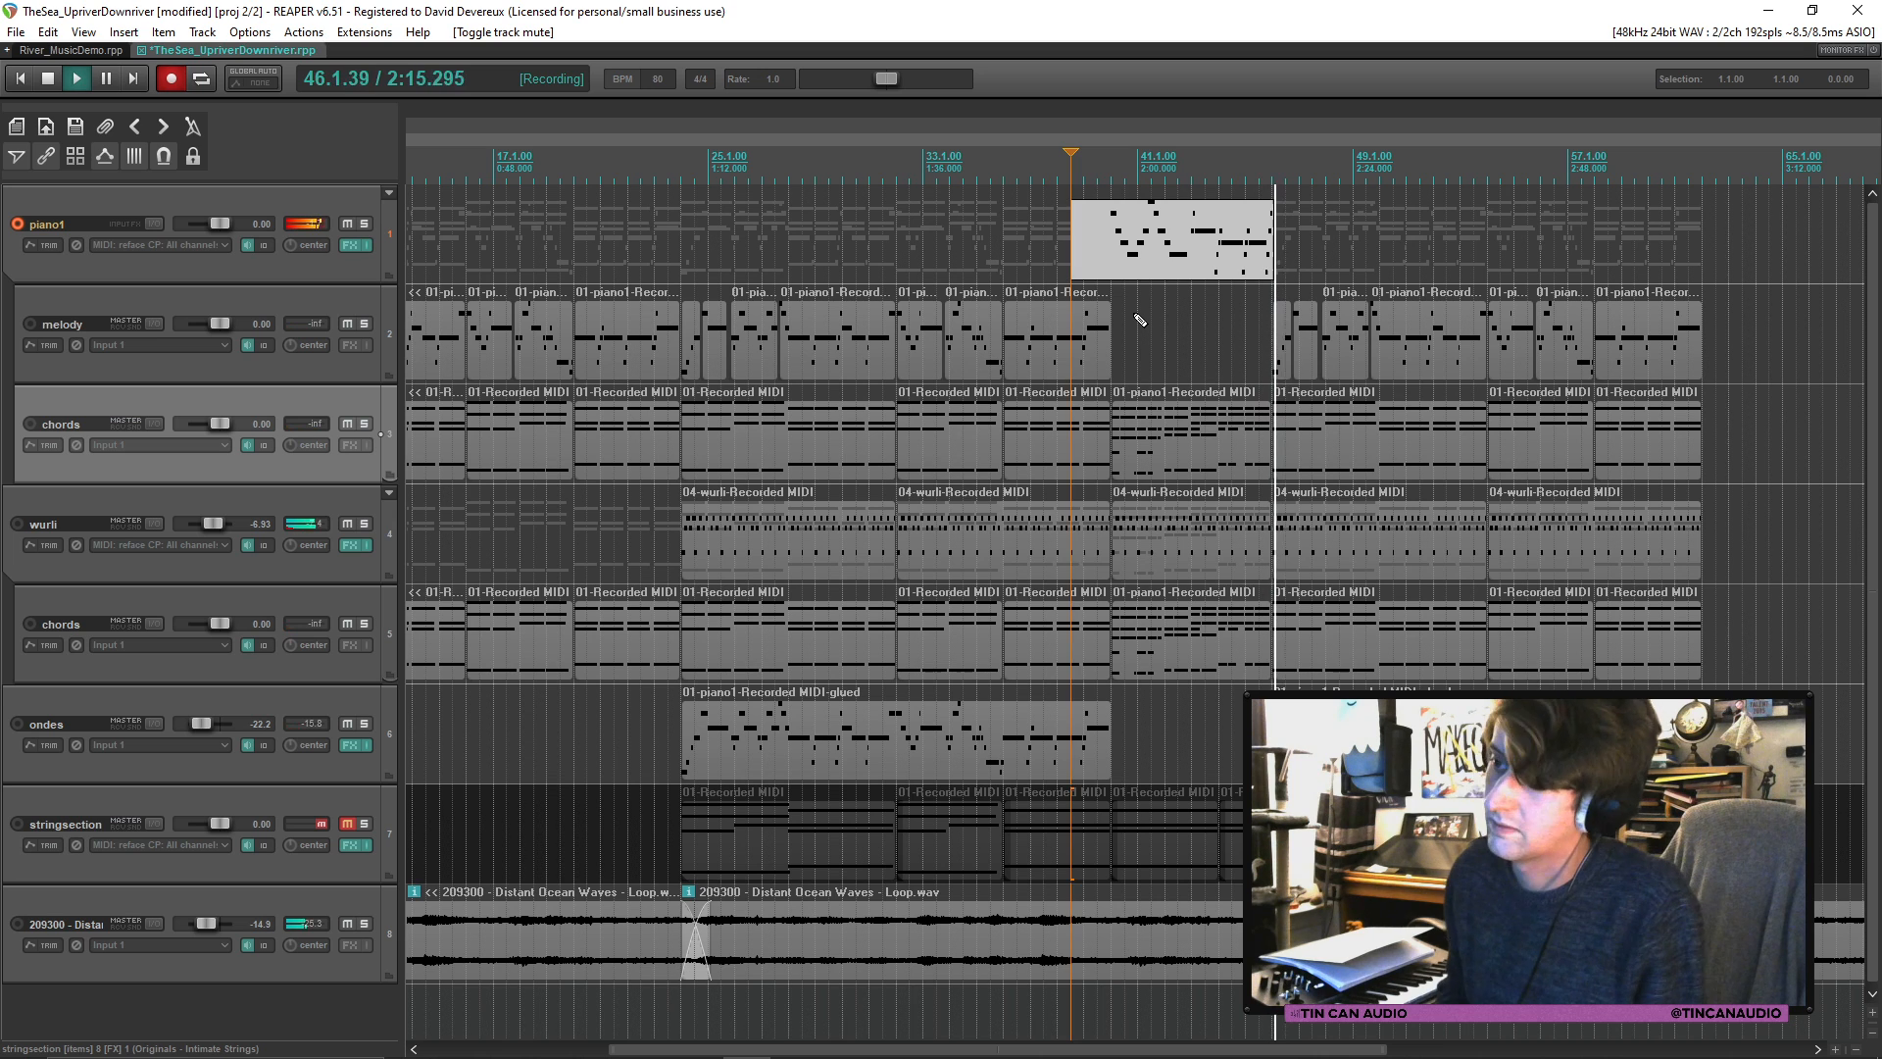
Step: Finish and keep the new melody recording on the piano1 track, and play it from bar 40
key("space")
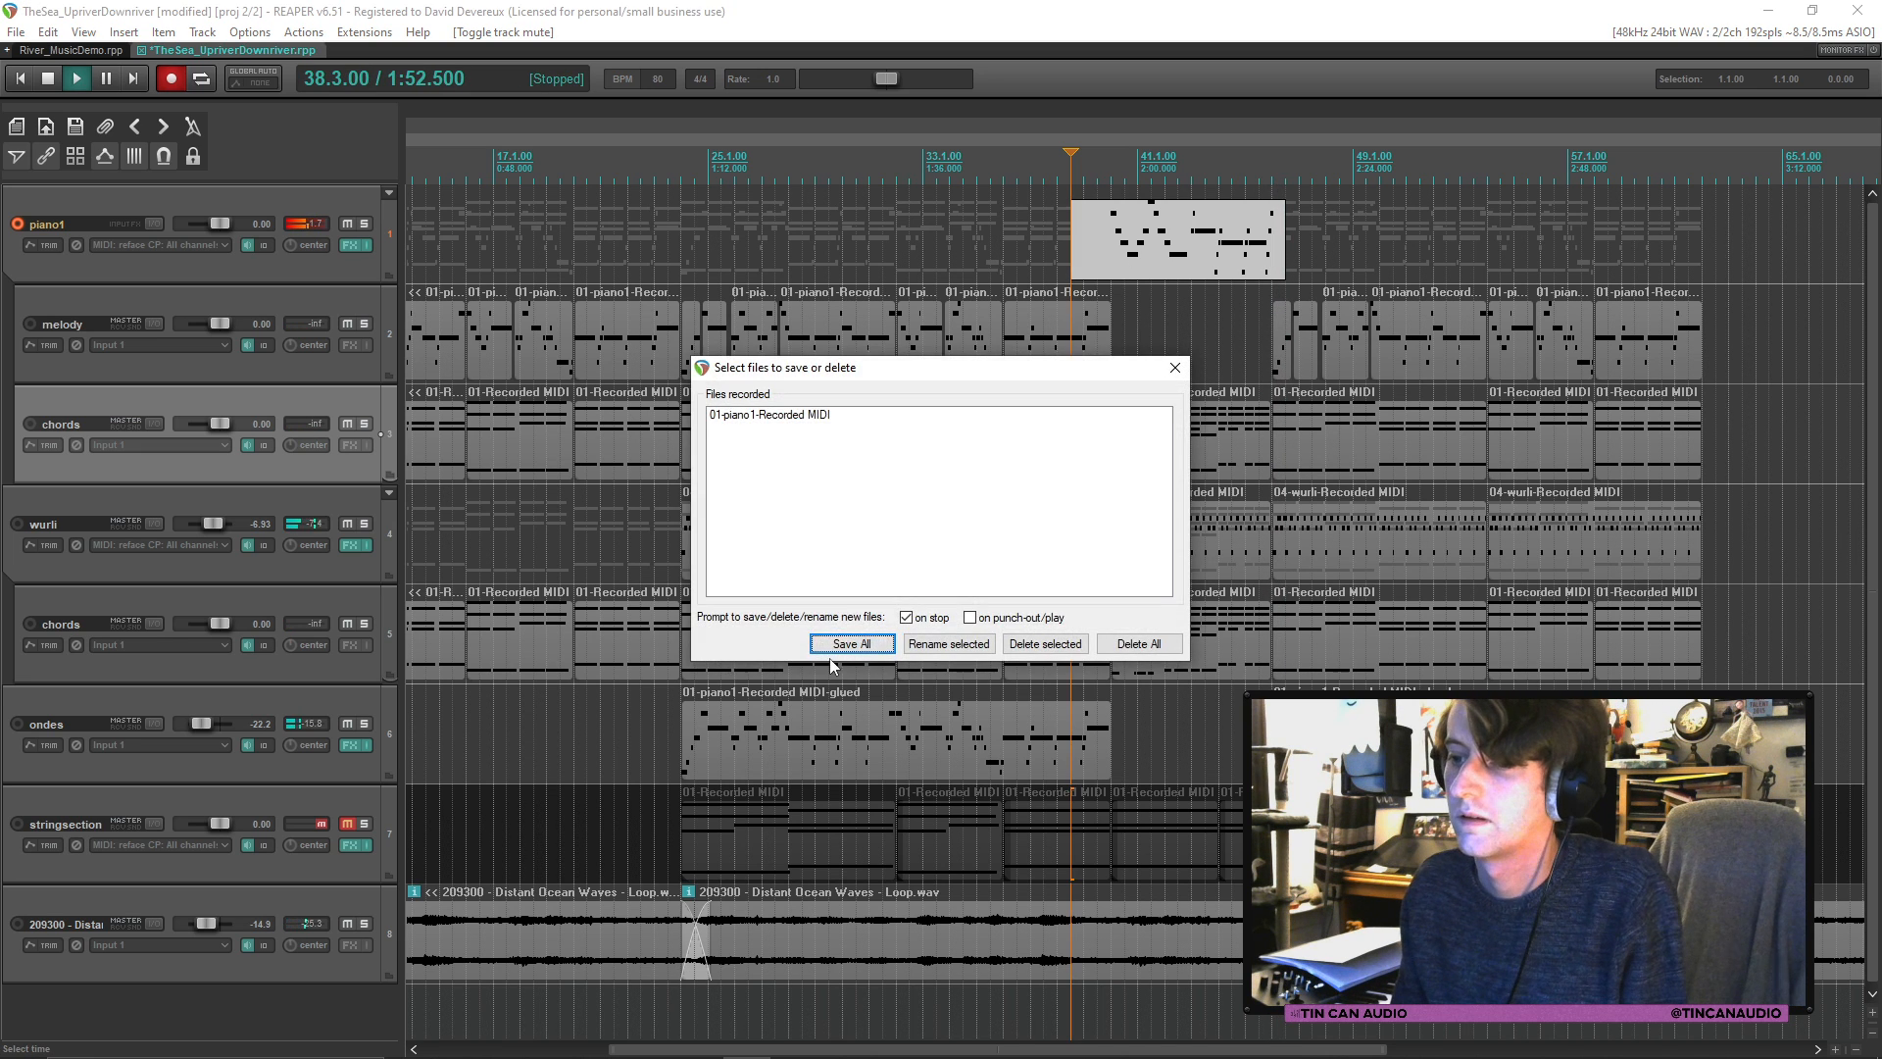
key("Return")
left_click(1111, 262)
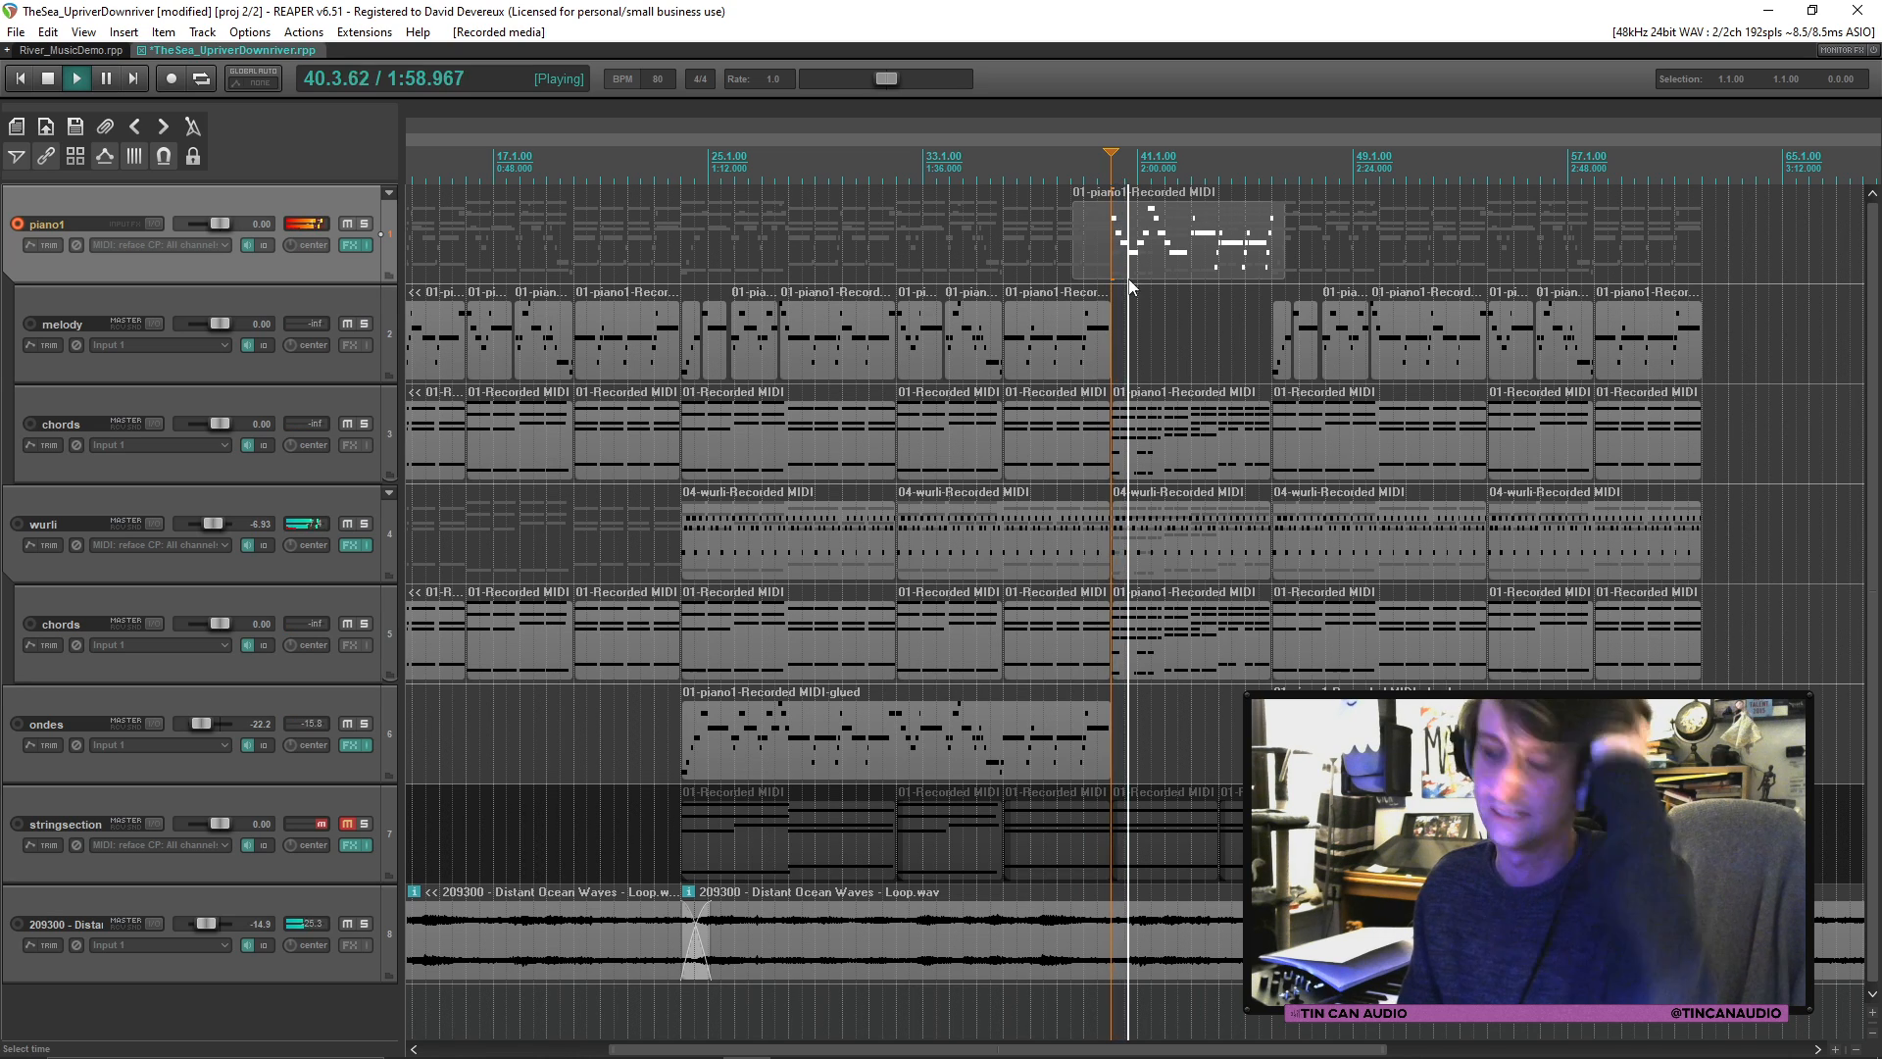
Step: Open the new piano1 take in the MIDI editor and quantize its notes
double_click(1141, 259)
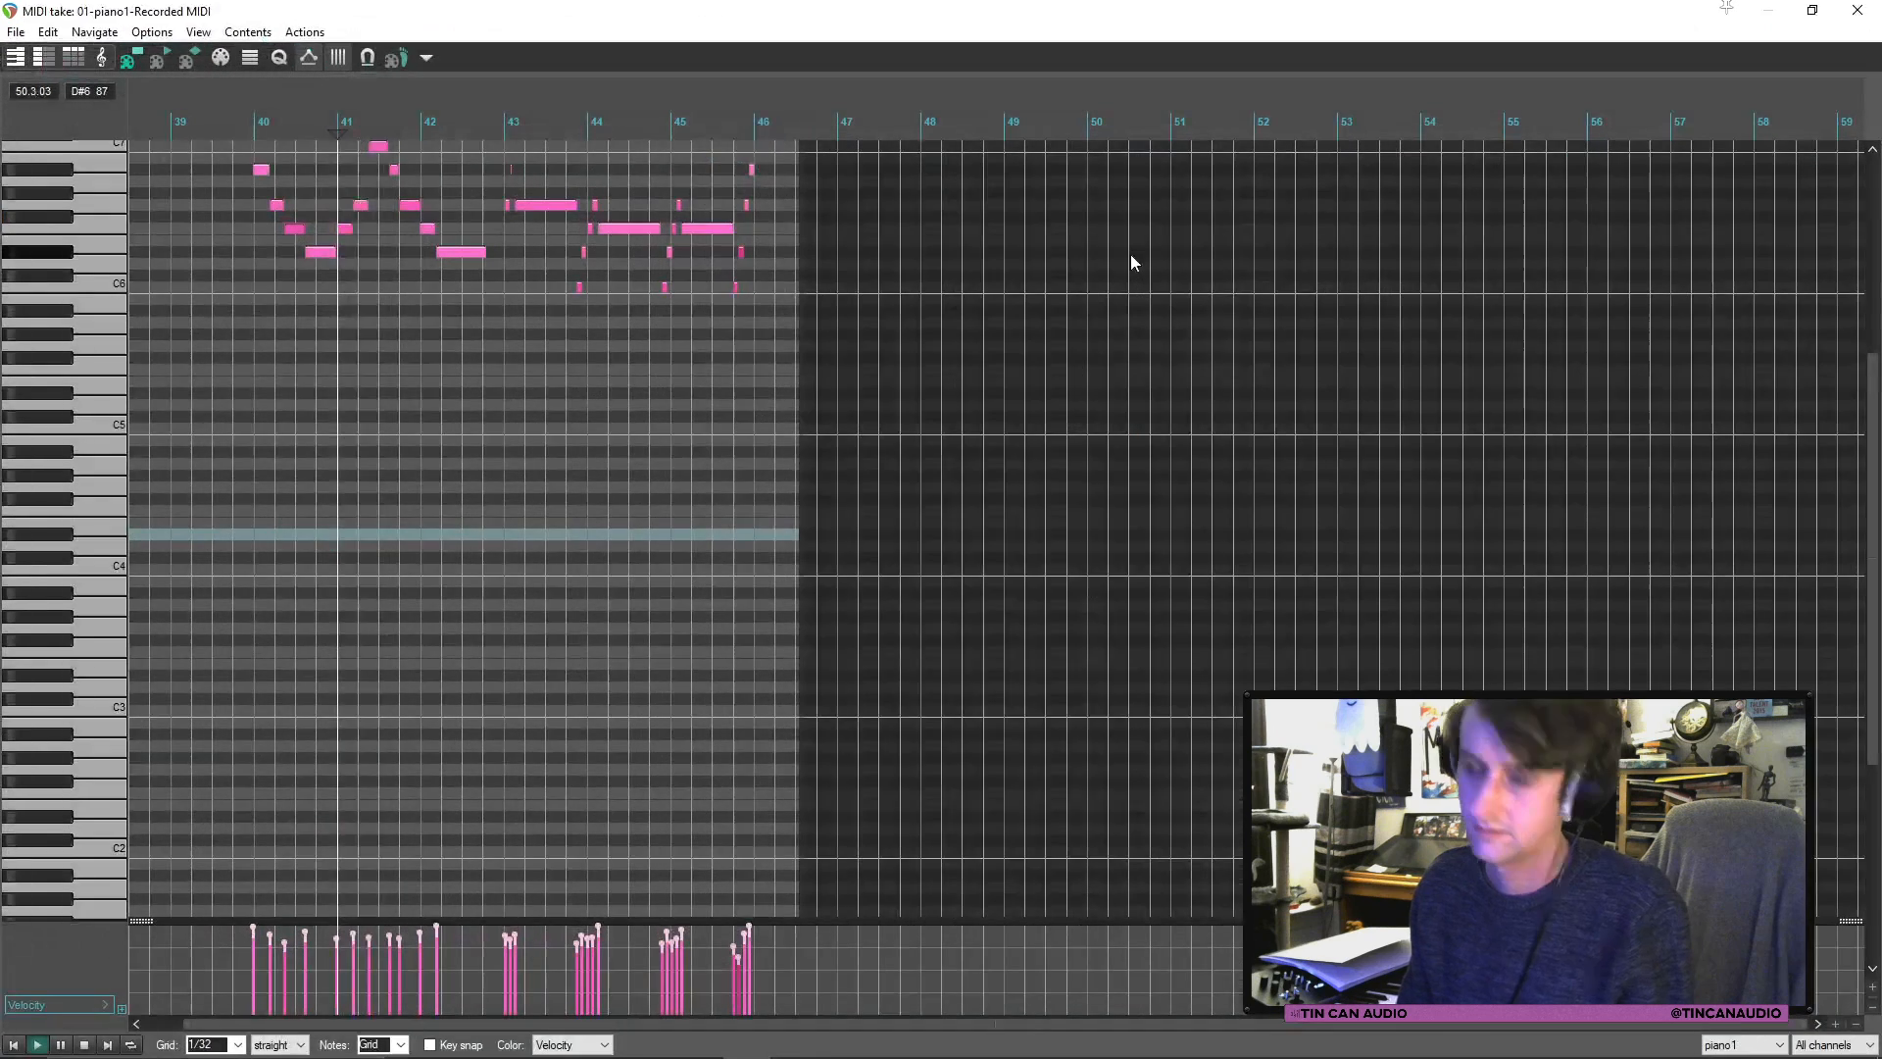
key("q")
left_click(1031, 800)
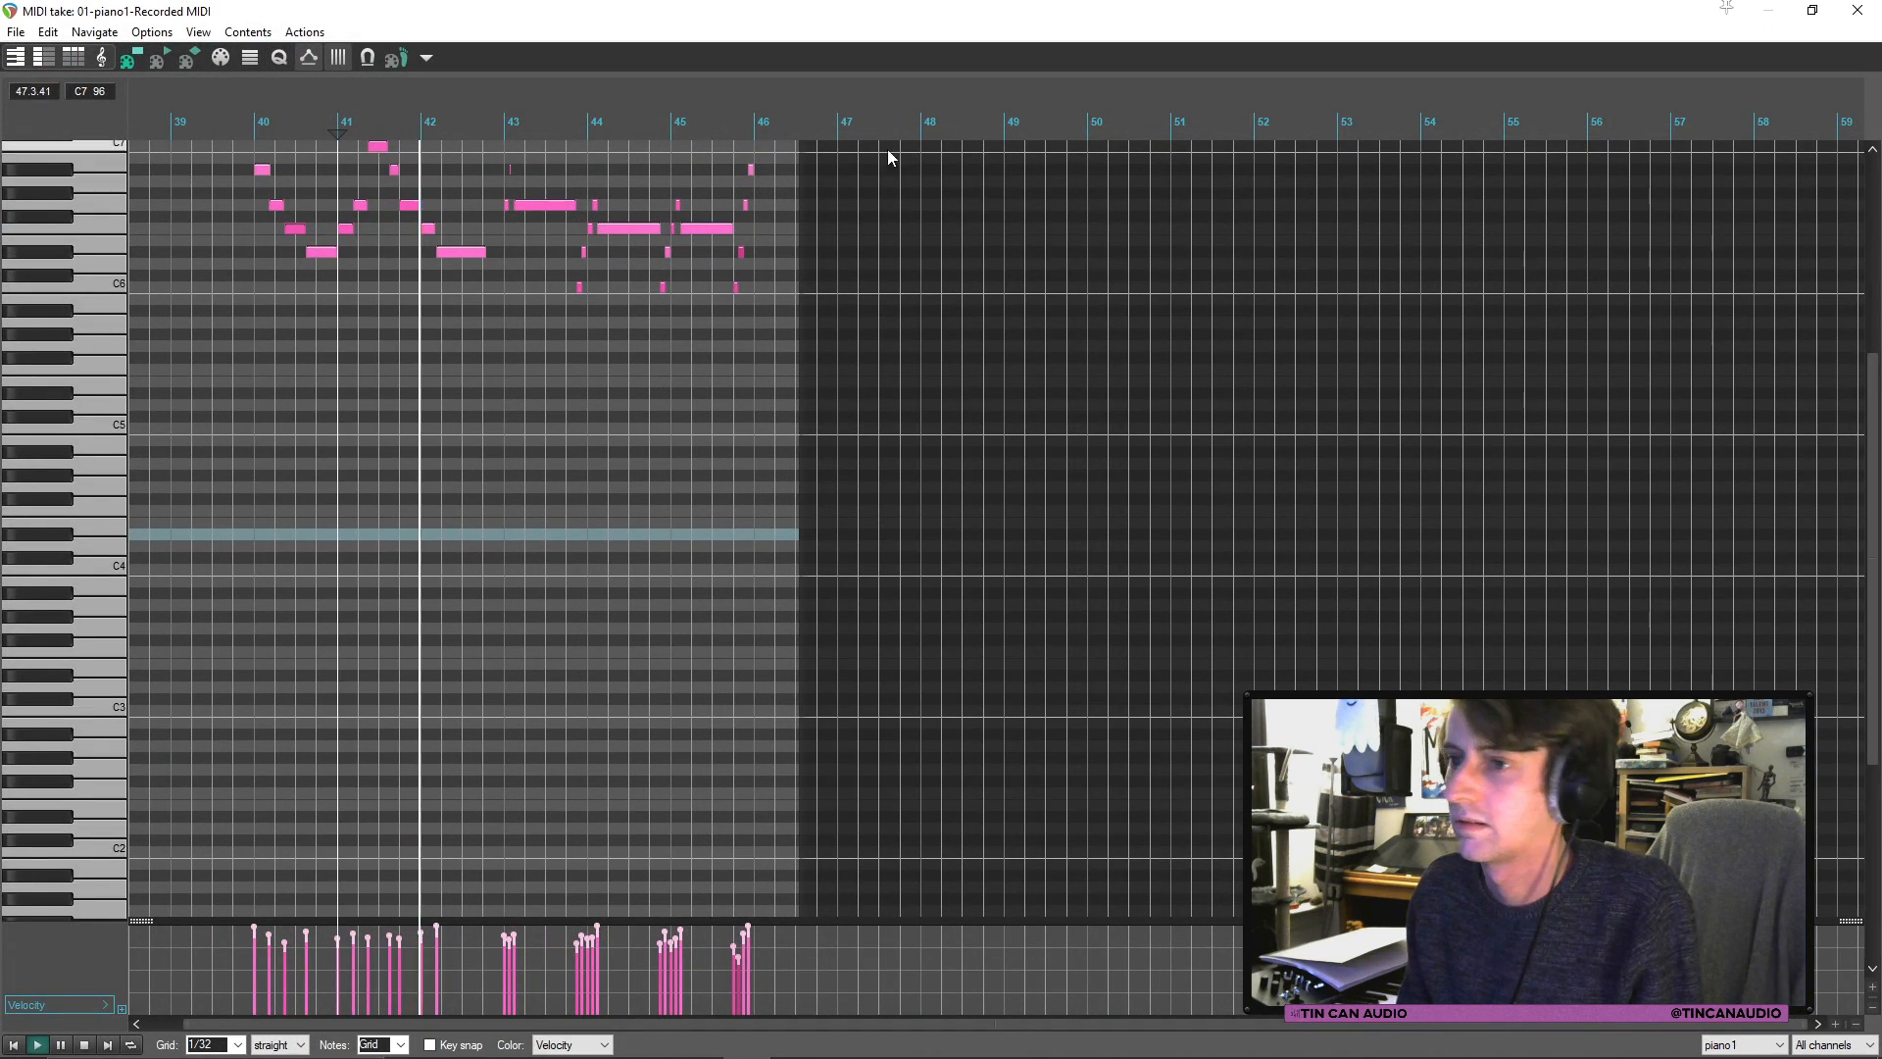
Step: Delete the stray short notes after the last long note at the end of bar 45, keeping that long note
left_click(736, 287)
left_click(751, 171, "shift")
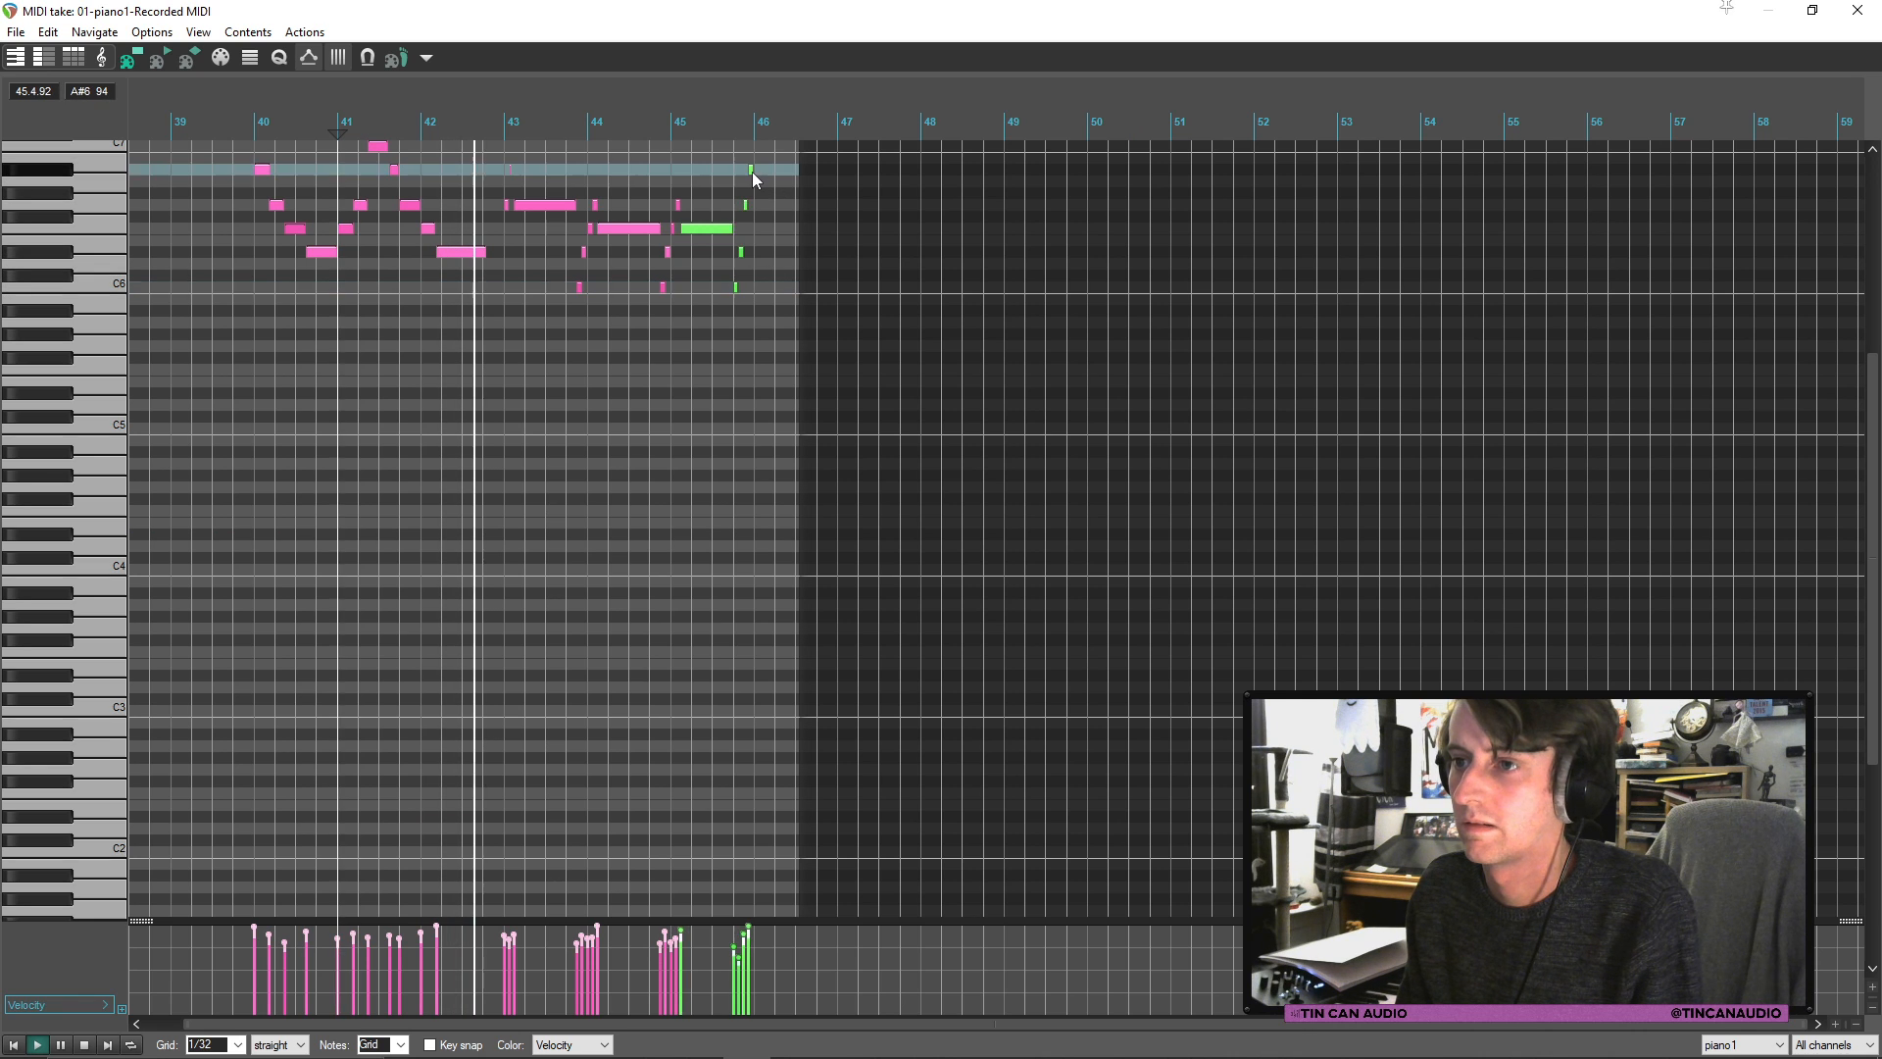
left_click(723, 229, "ctrl")
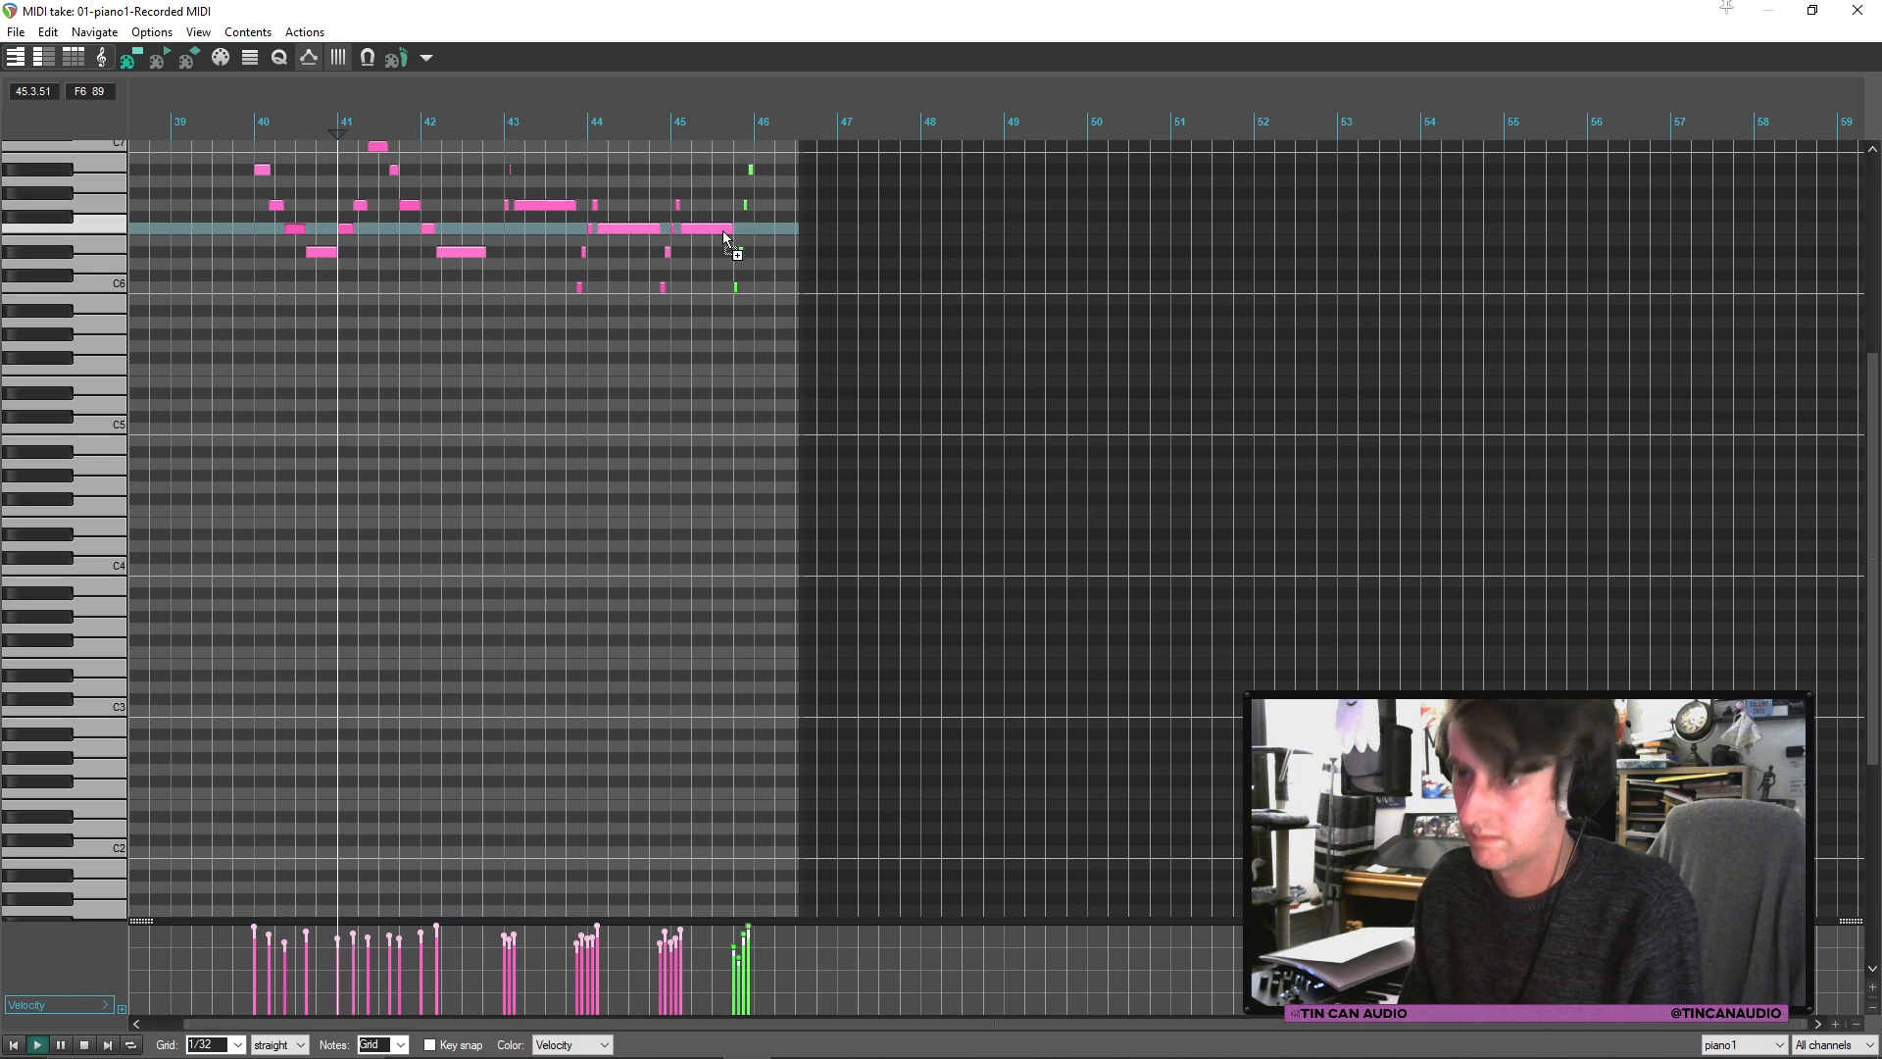
key("Delete")
Step: Play the cleaned-up piano1 melody from just before bar 43, then close the MIDI editor
left_click(495, 193)
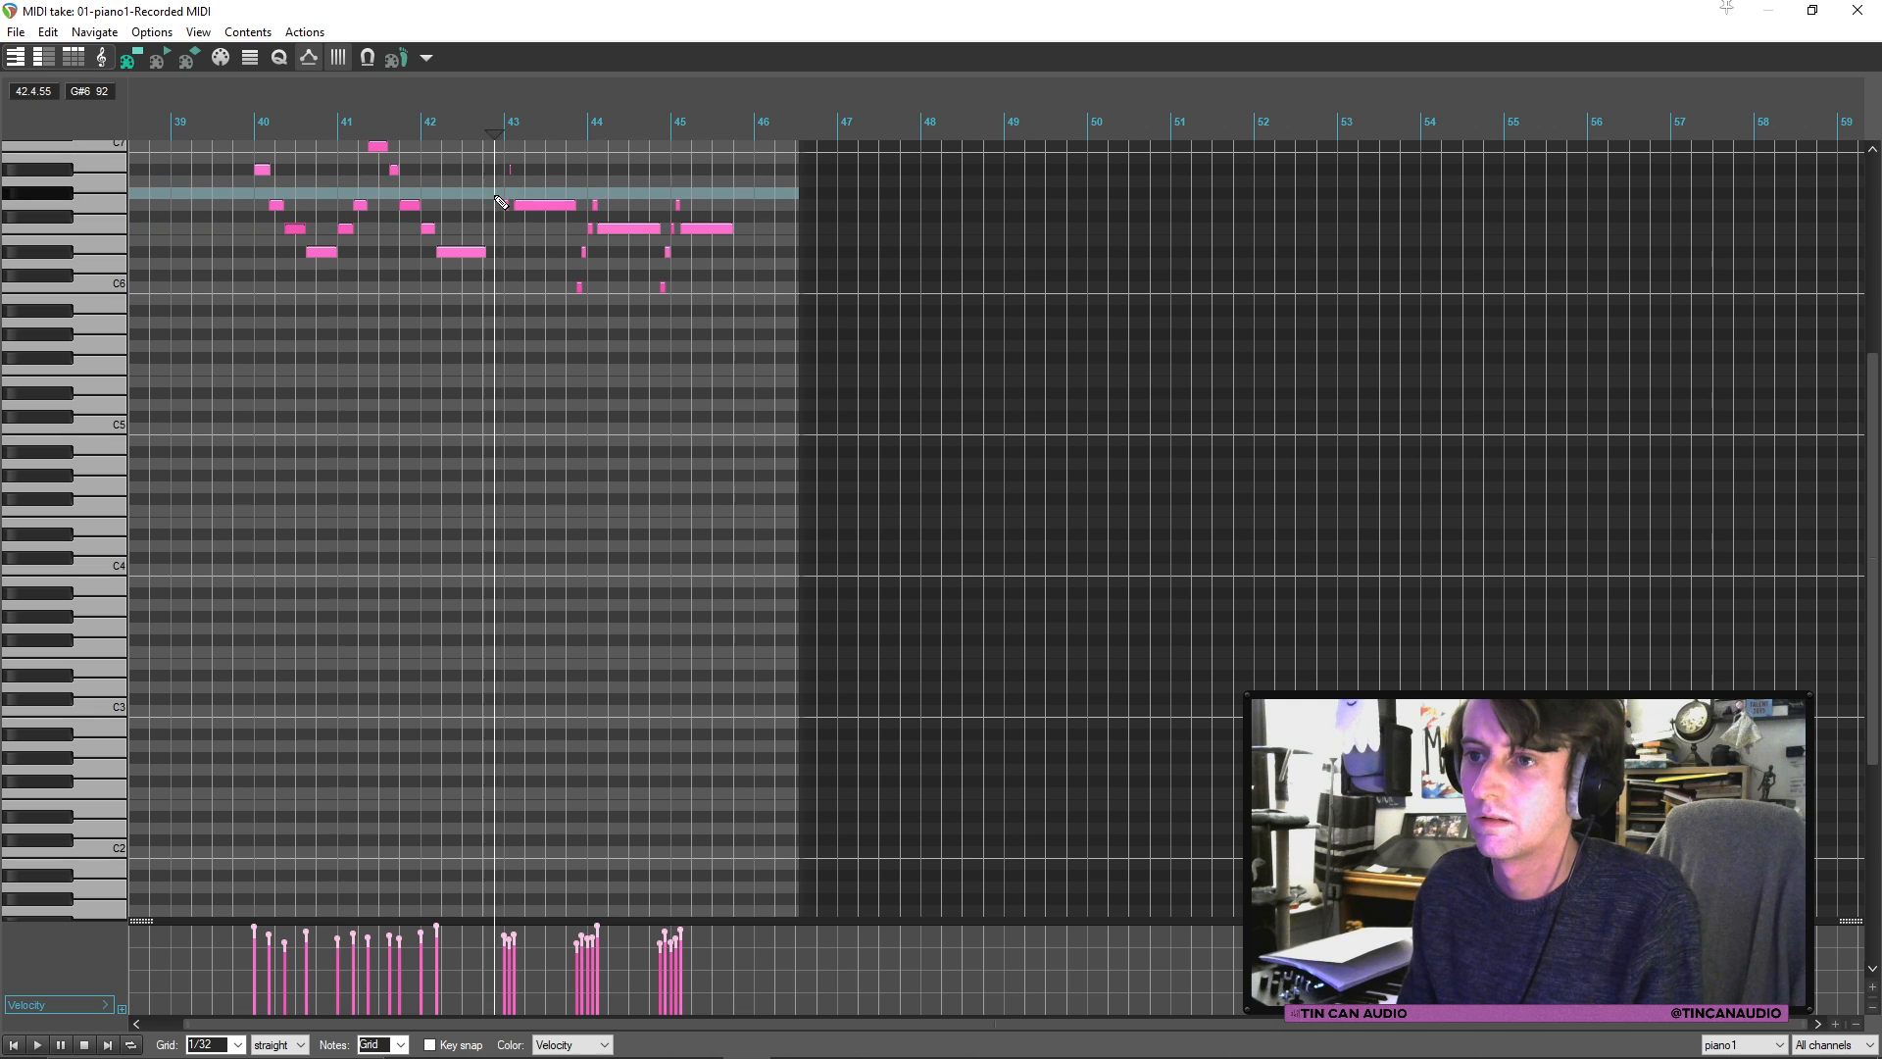
key("space")
scroll(588, 225, "up", 4)
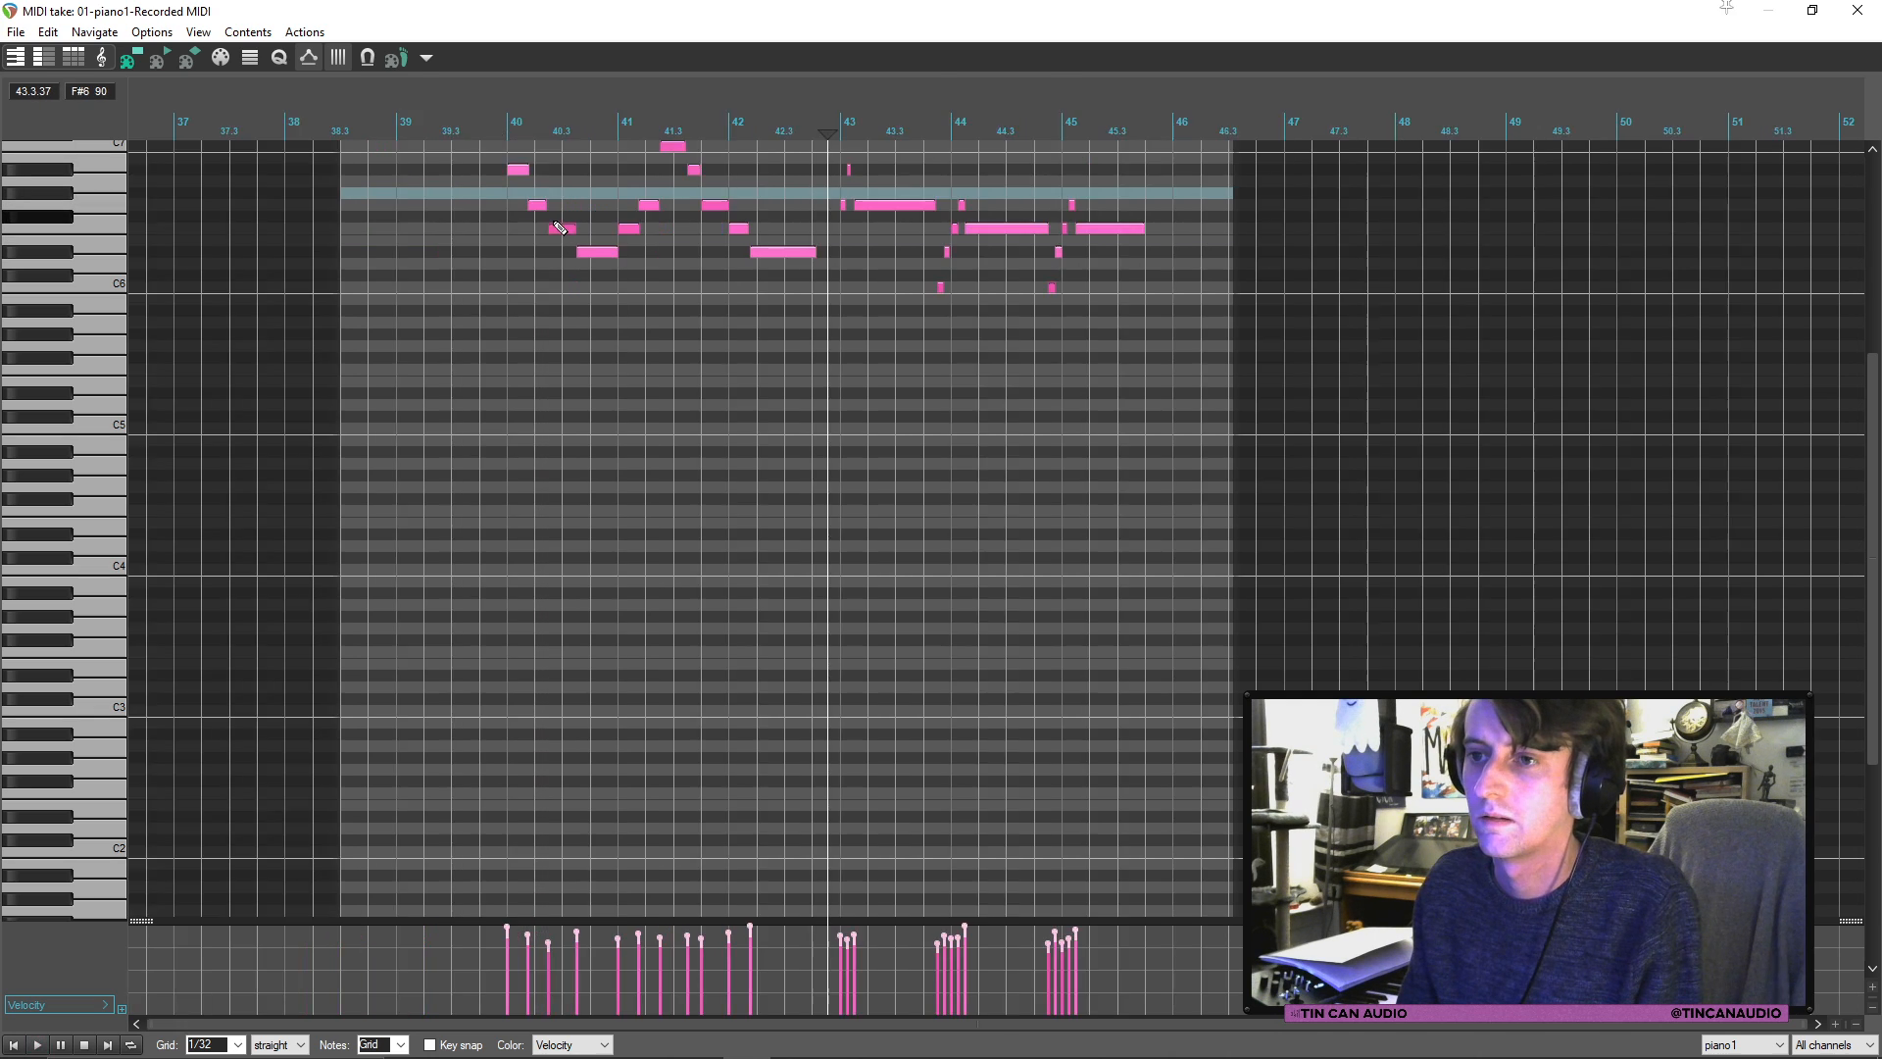
key("space")
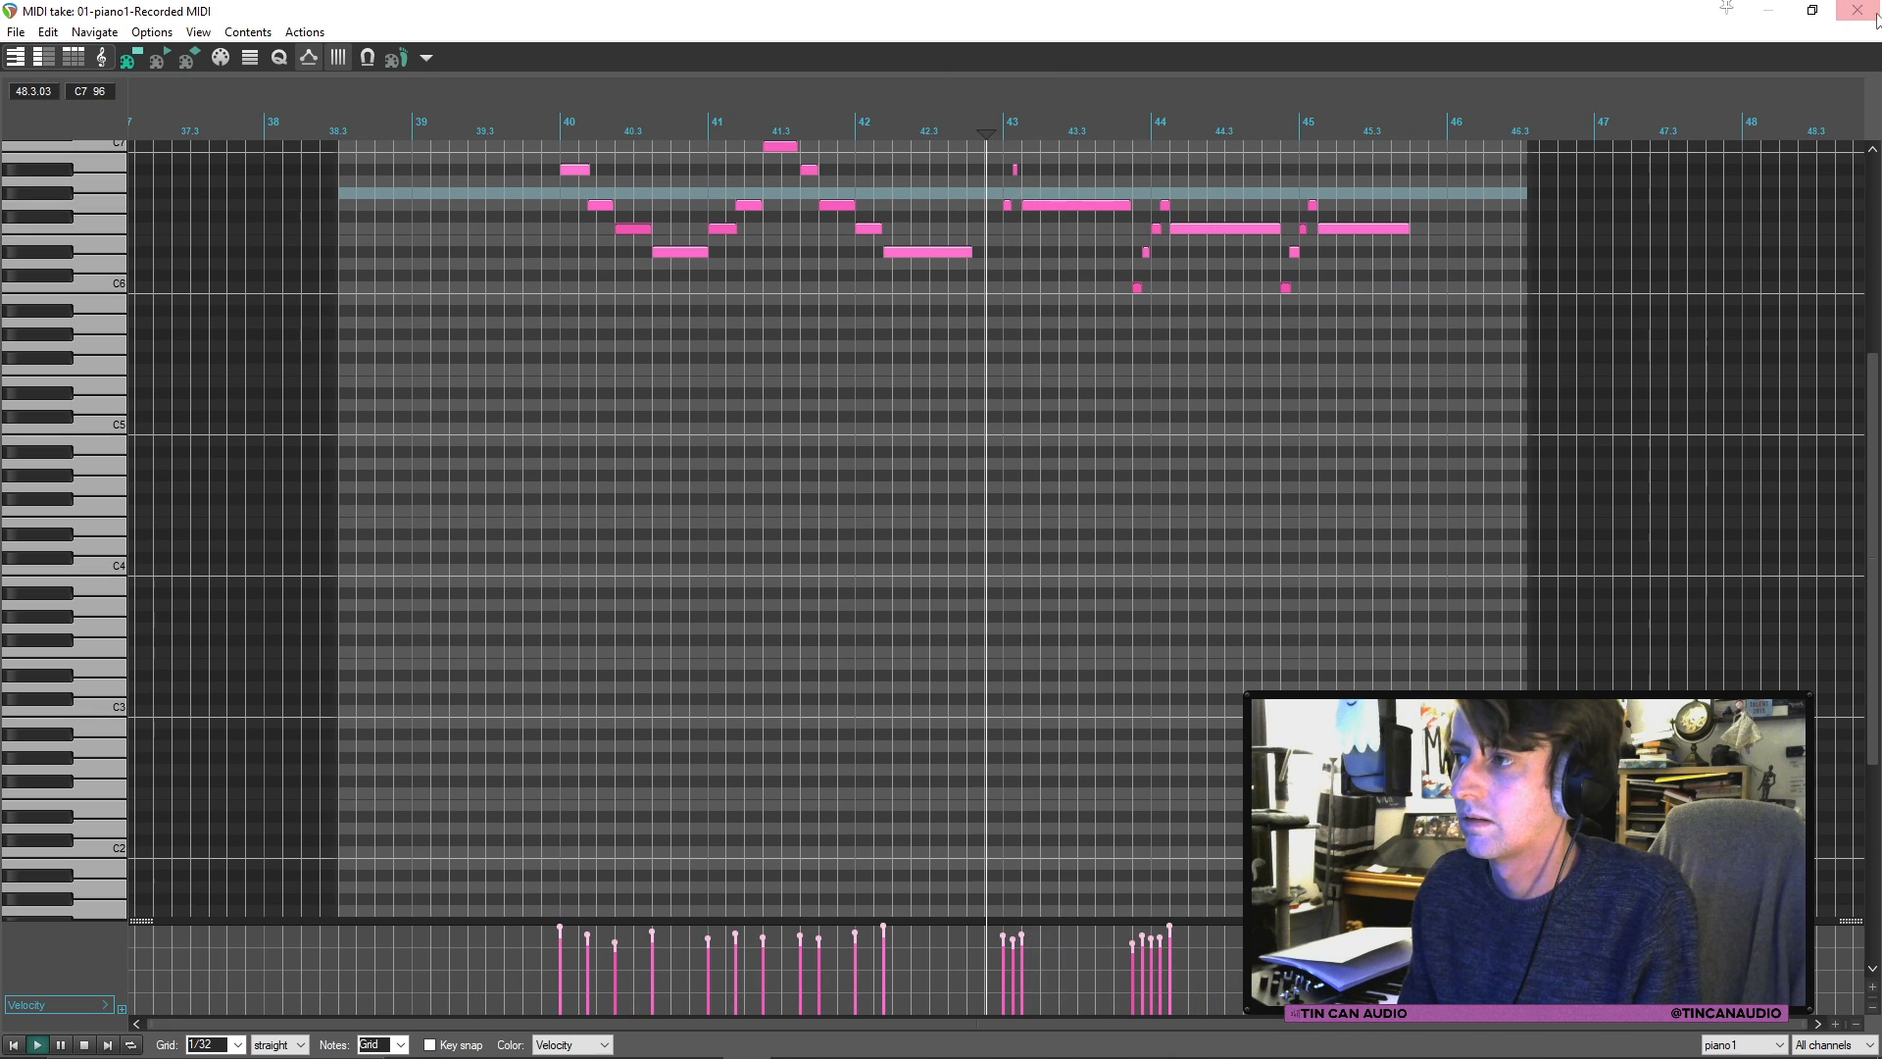
left_click(1857, 10)
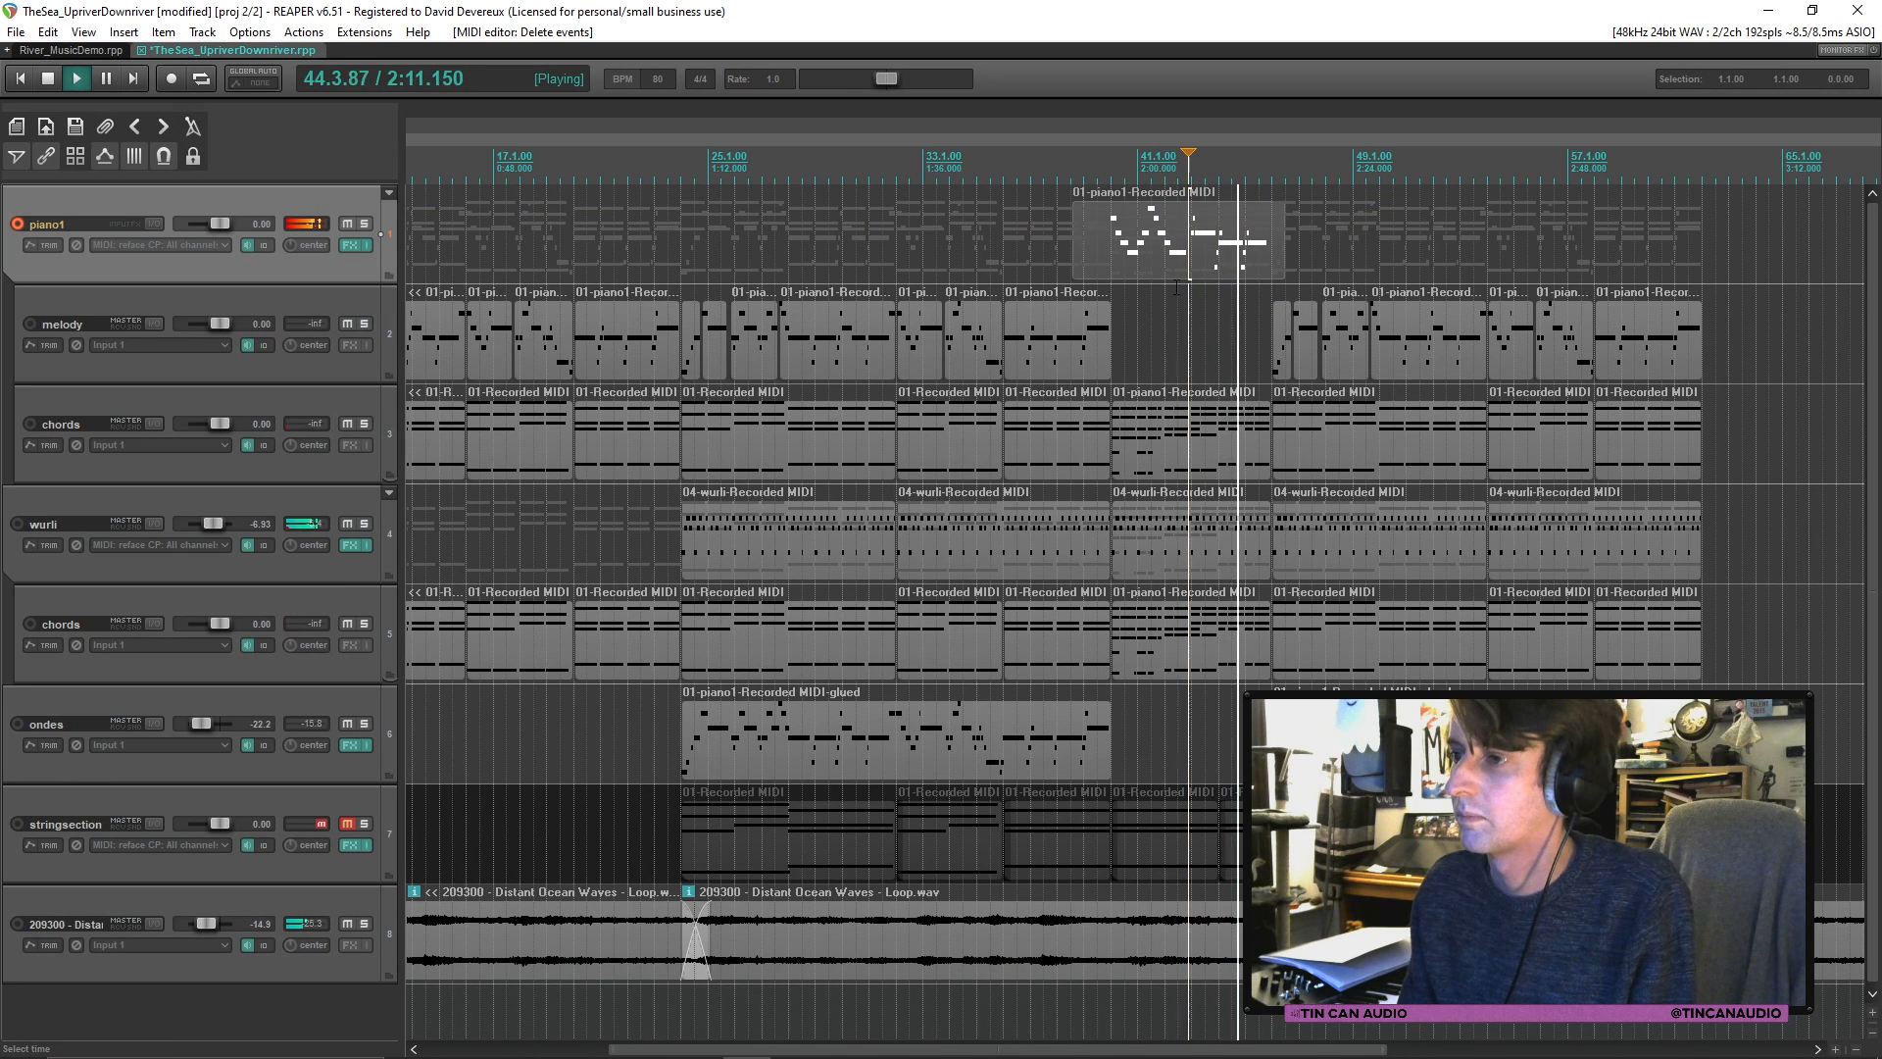
Step: Trim the new piano1 melody item so it spans only the section from bar 40 to bar 46
left_click_drag(1073, 267, 1184, 259)
scroll(1244, 262, "up", 2)
scroll(1080, 409, "down", 2)
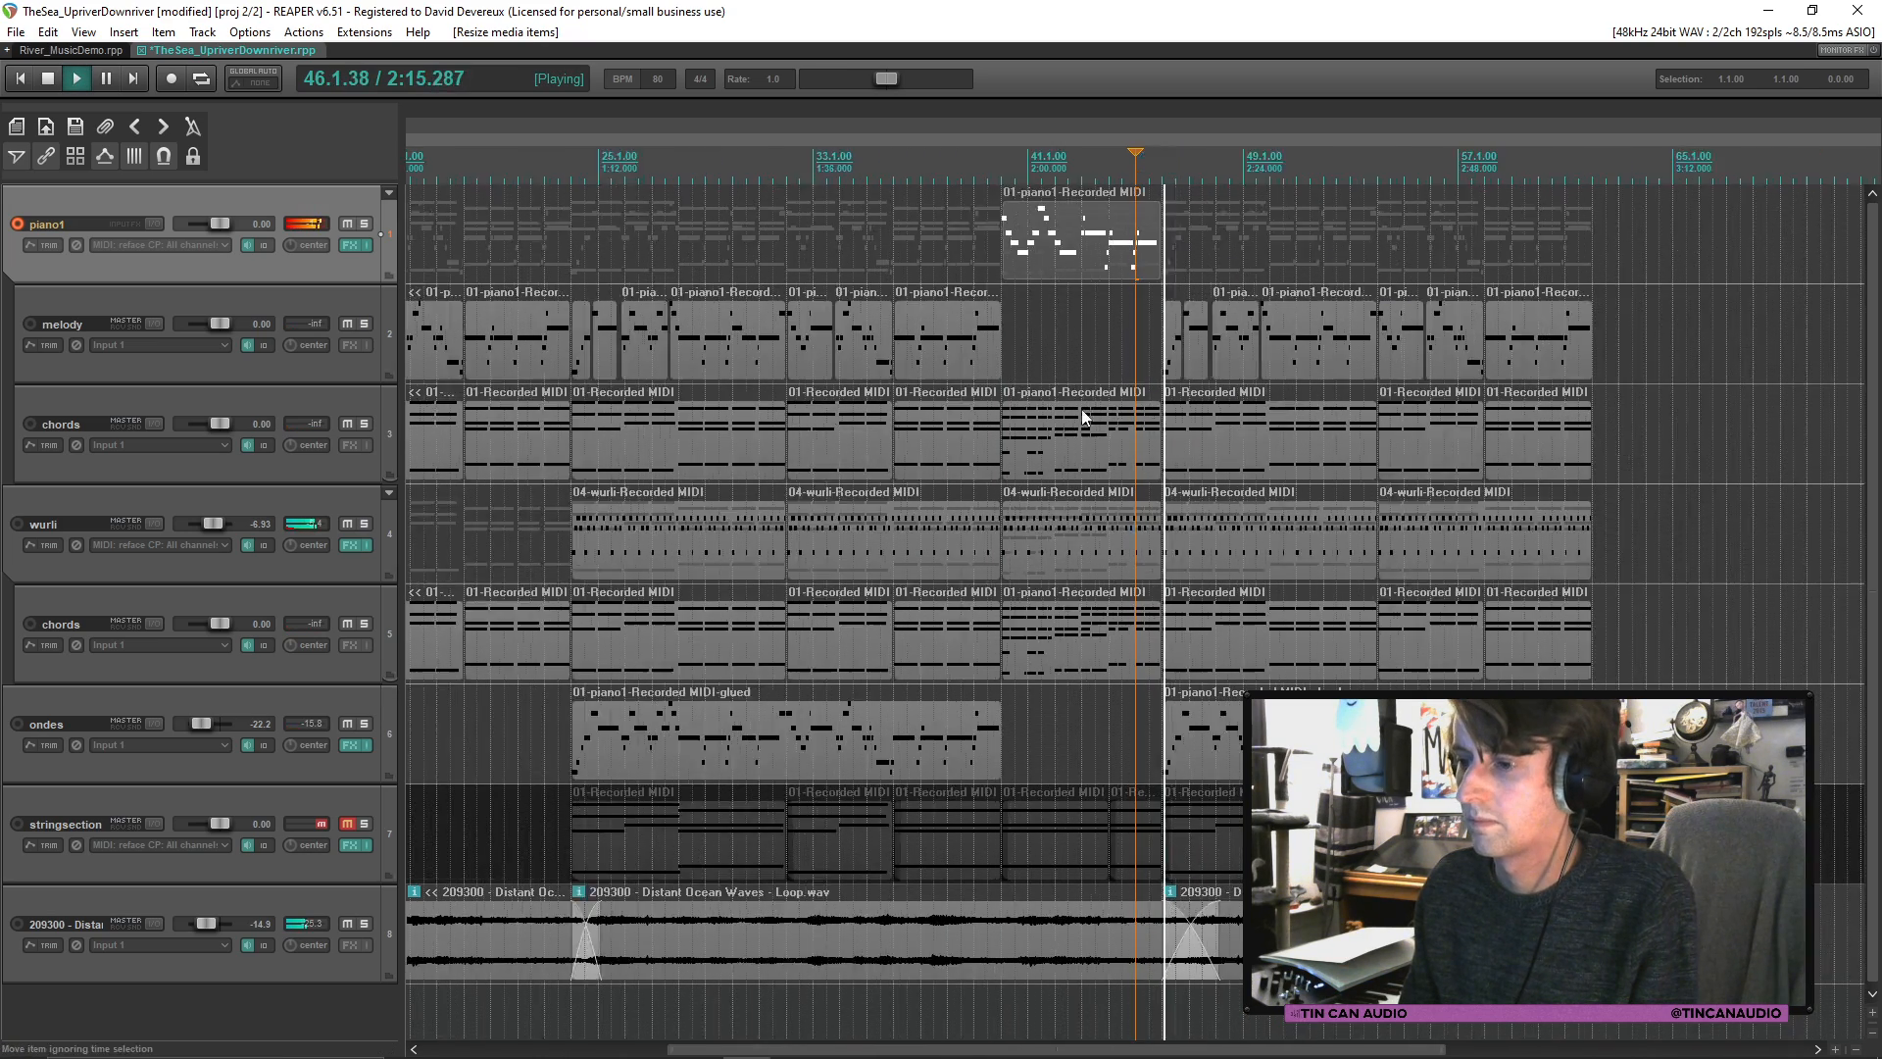
Step: Copy the trimmed piano1 melody item onto the ondes track at bar 40
left_click(1050, 273)
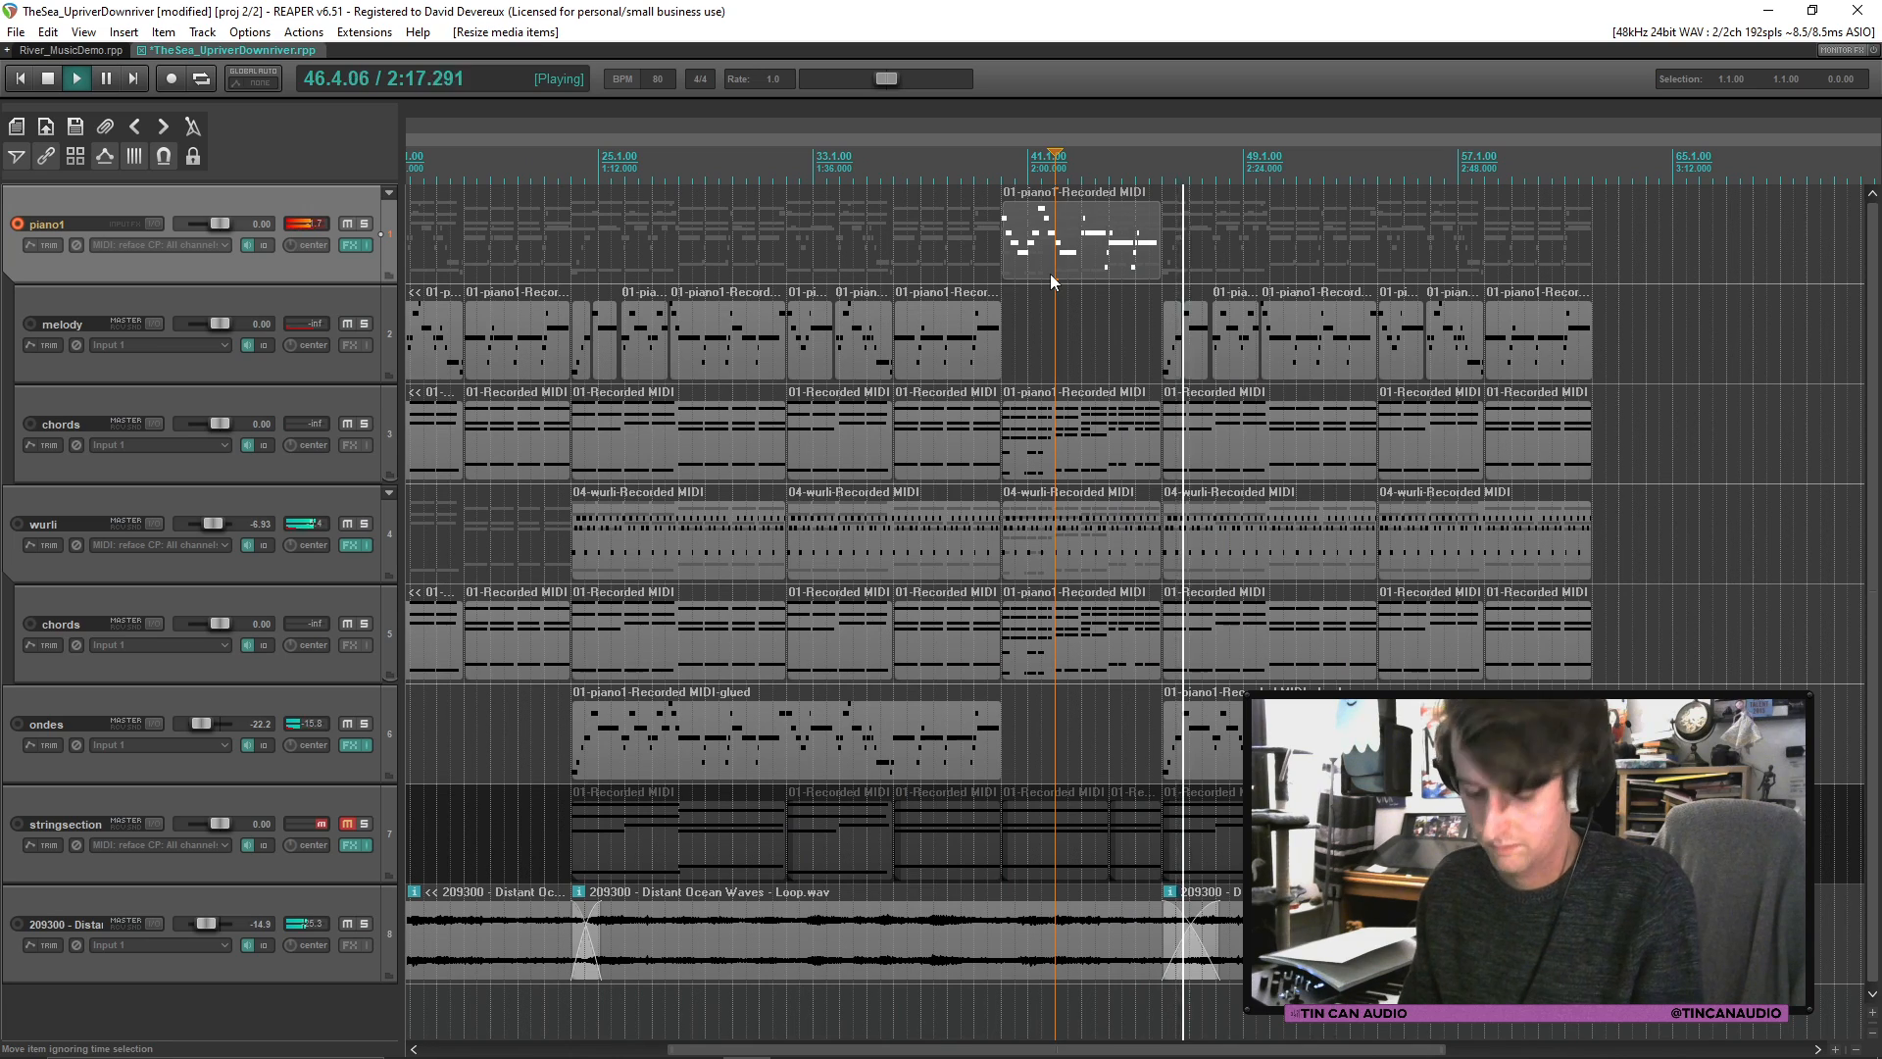
left_click(997, 720)
key("ctrl+v")
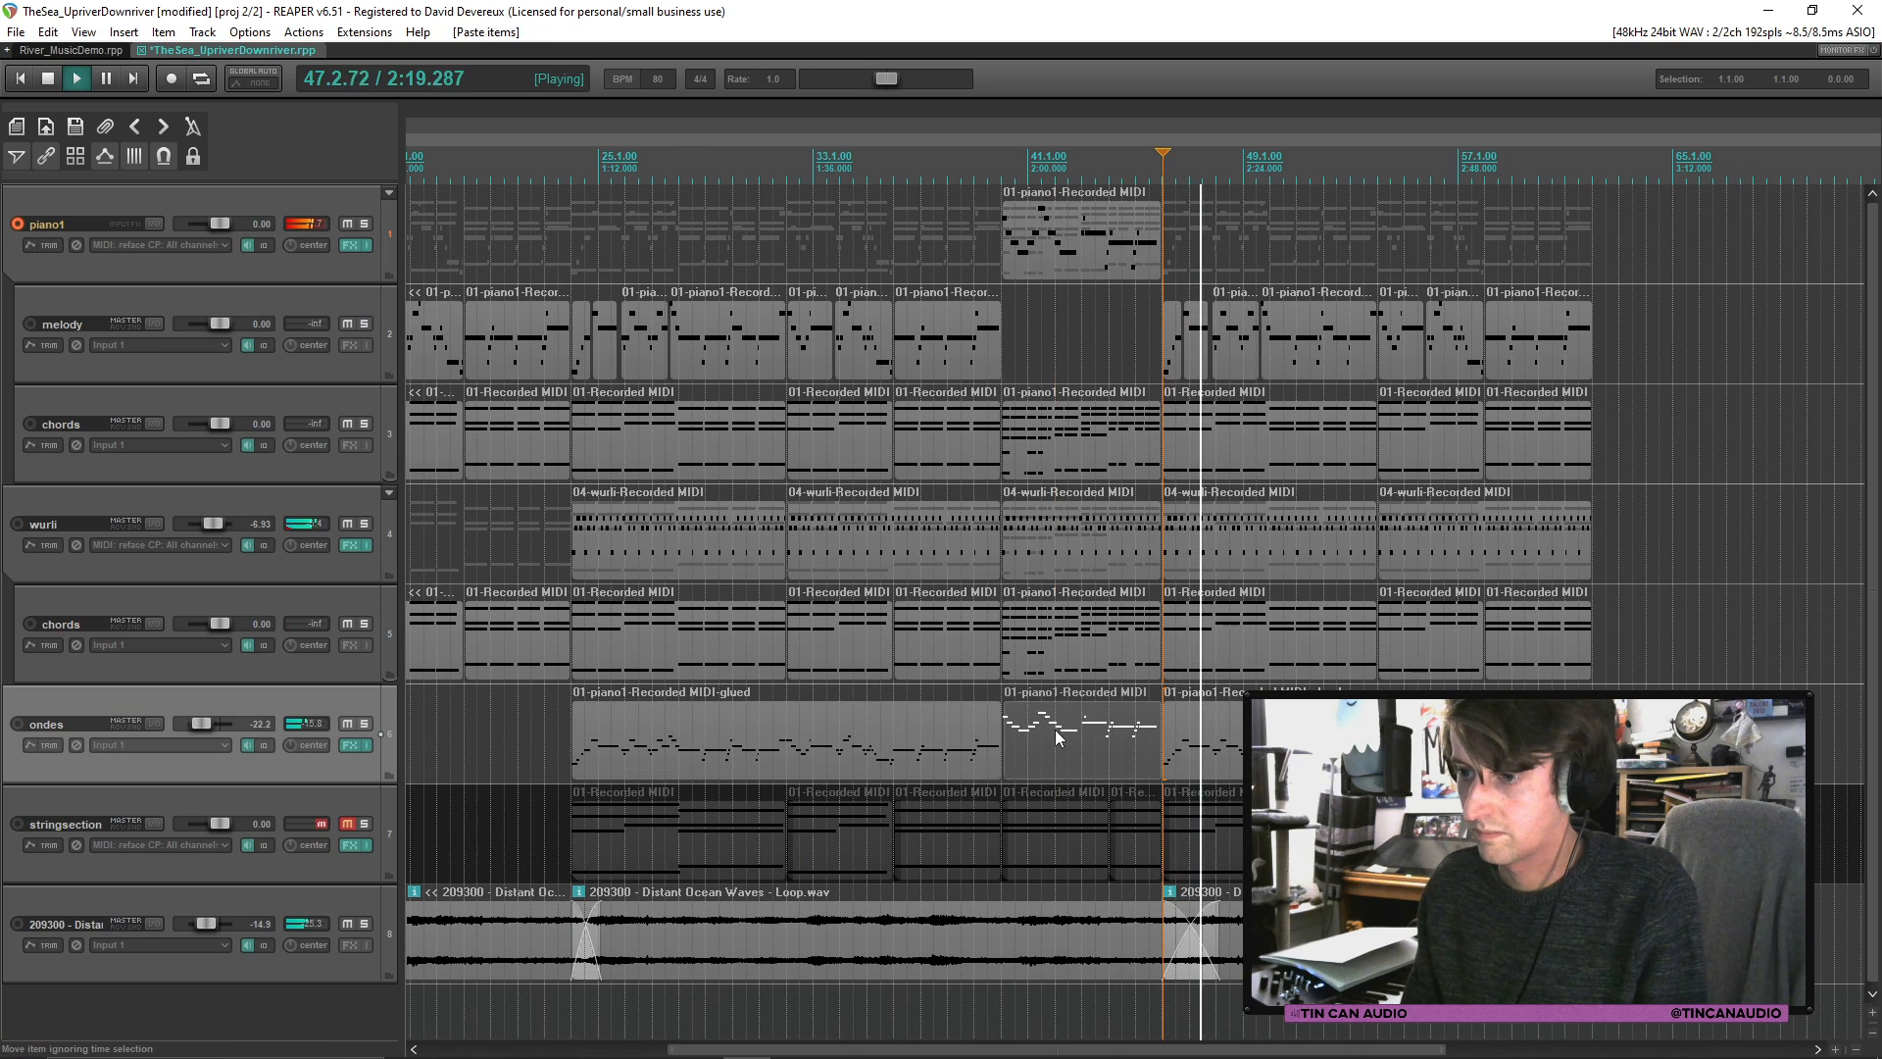
scroll(1051, 740, "up", 2)
left_click_drag(976, 754, 973, 755)
Step: Stop playback and transpose all notes of the copied ondes item by -12 semitones
key("space")
double_click(950, 752)
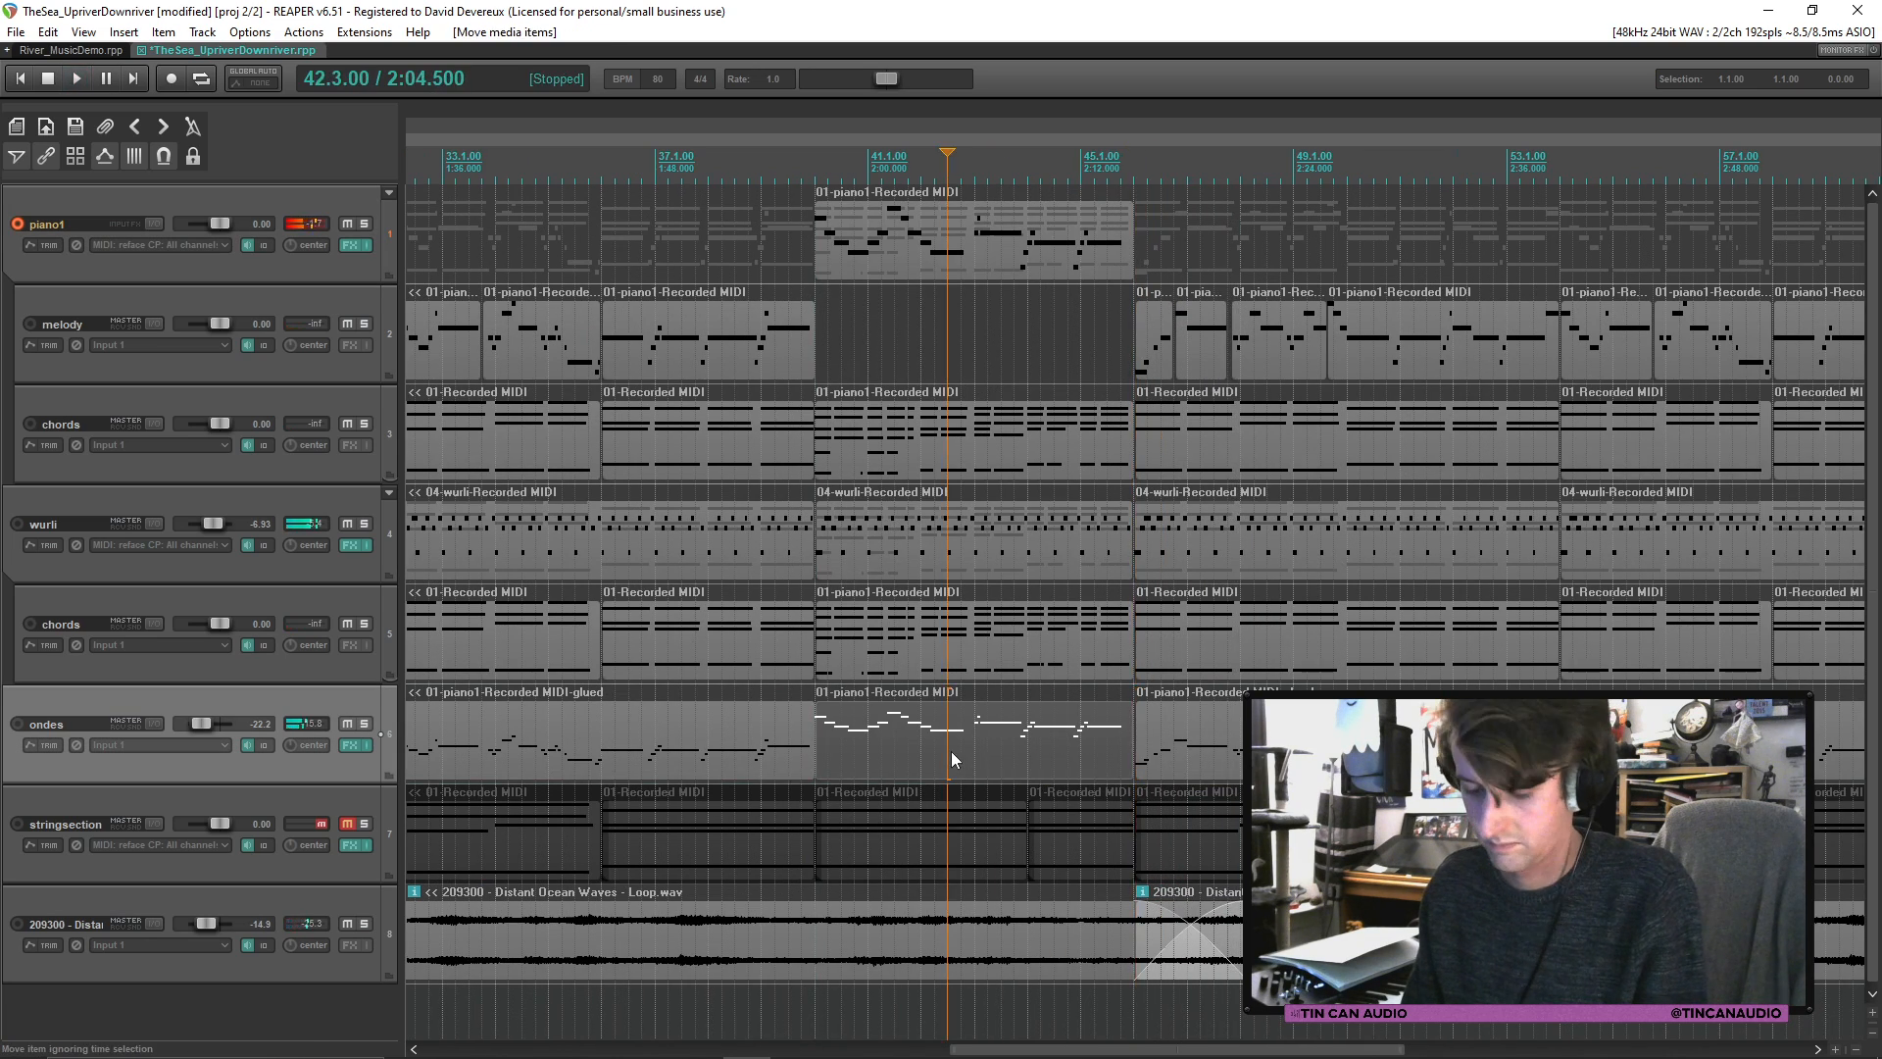
type("n")
type("-12")
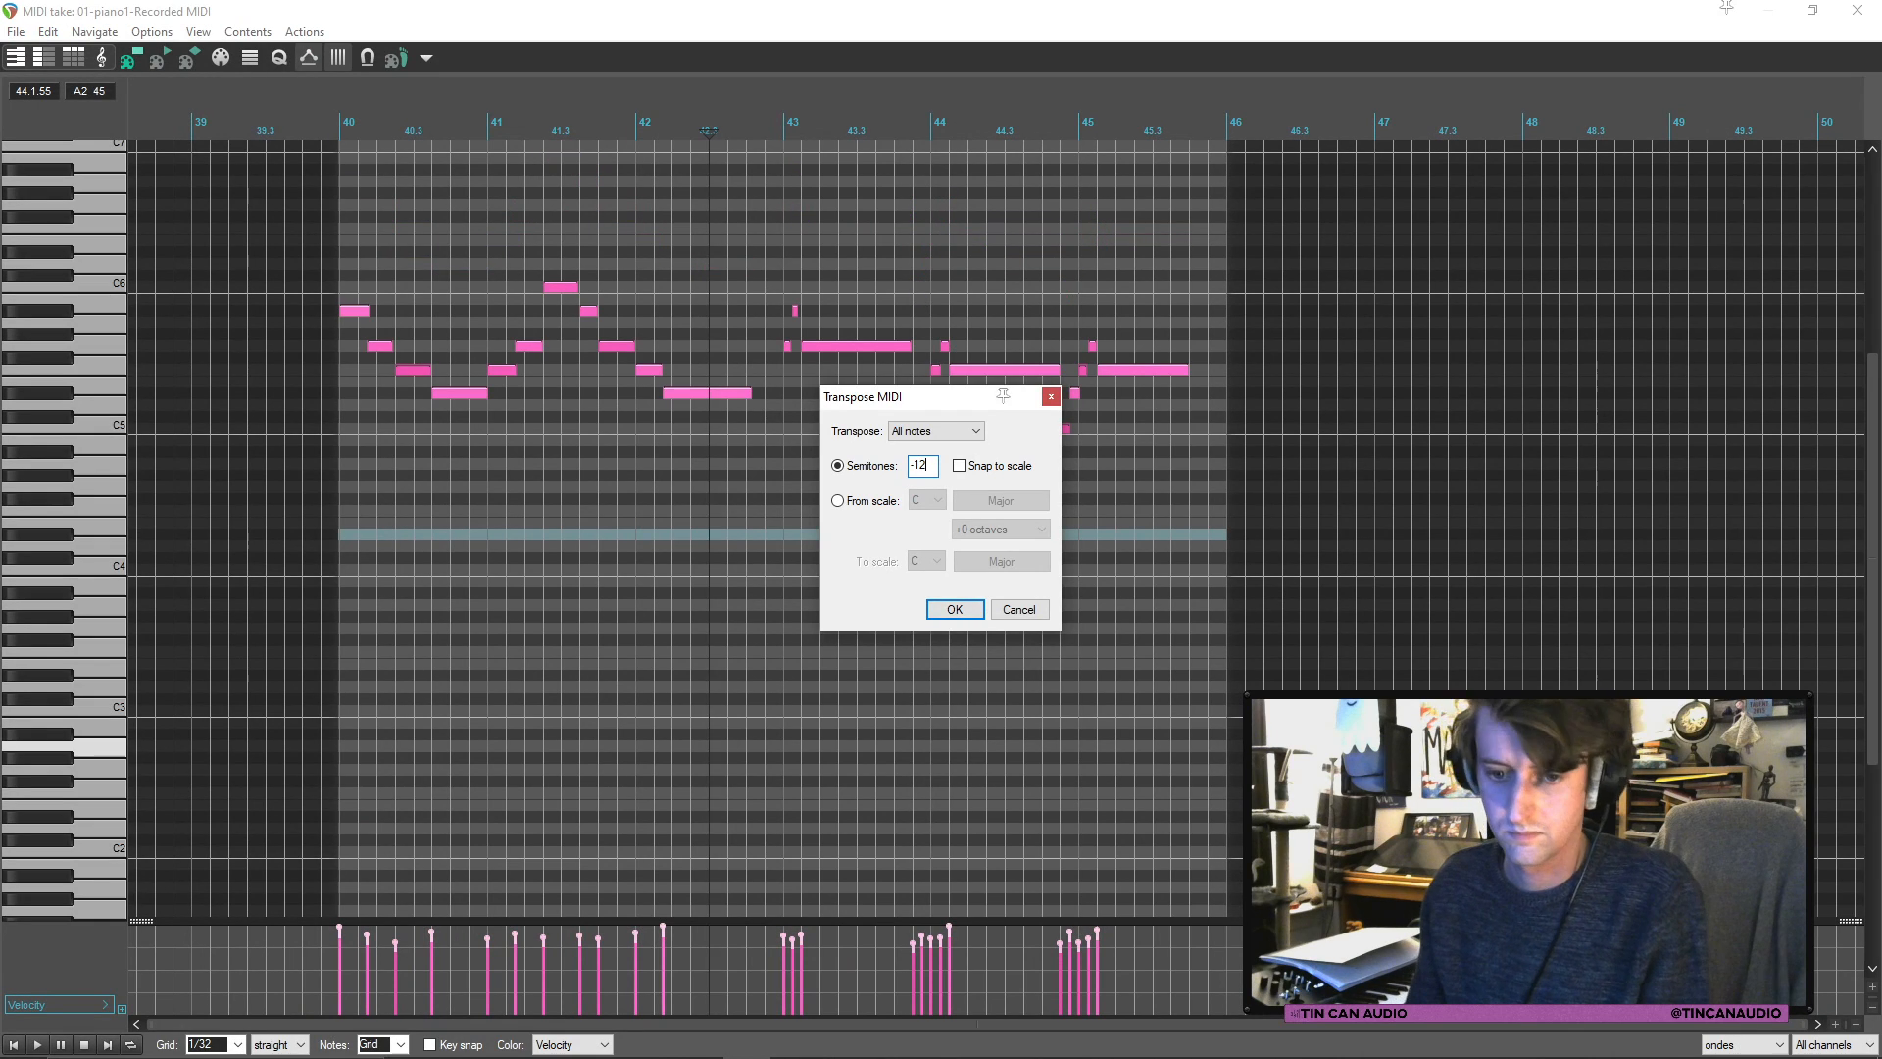
left_click(956, 609)
key("Escape")
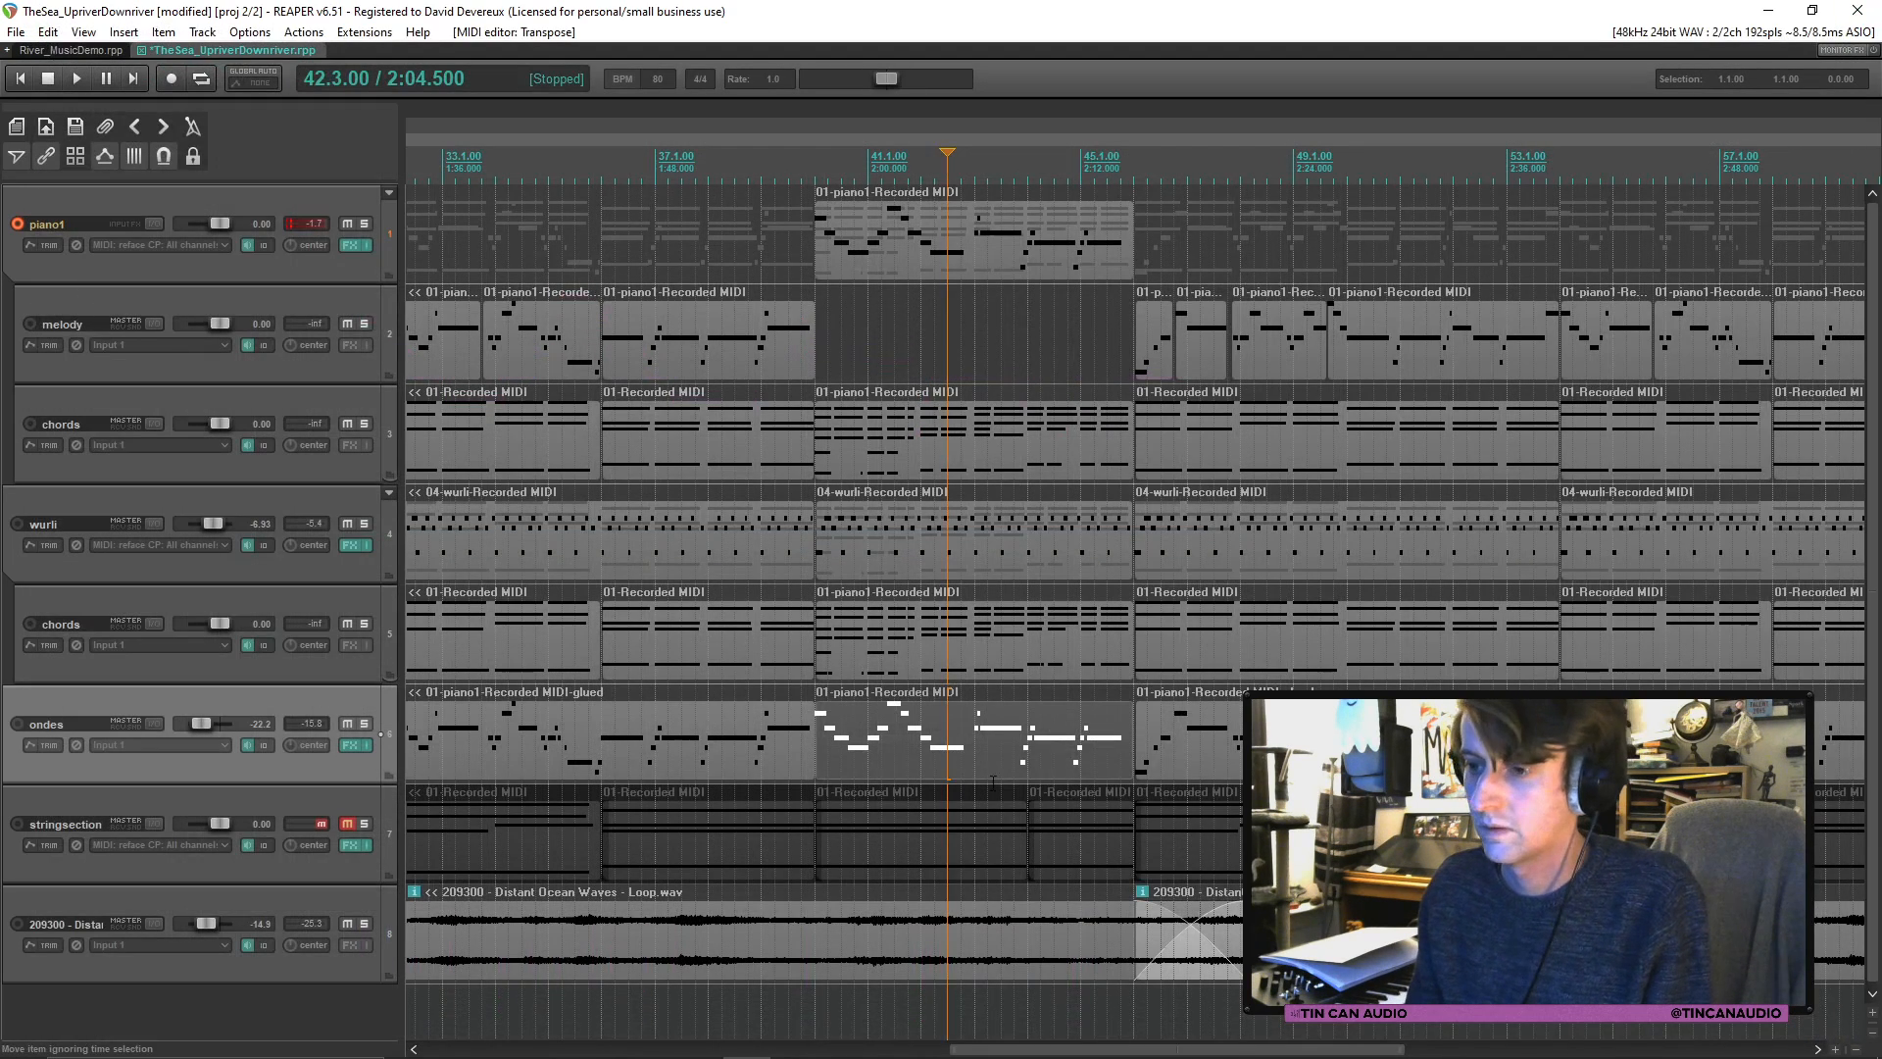
Step: Play the ondes melody from shortly before bar 40 into the new section and save the project
left_click_drag(908, 745, 903, 745)
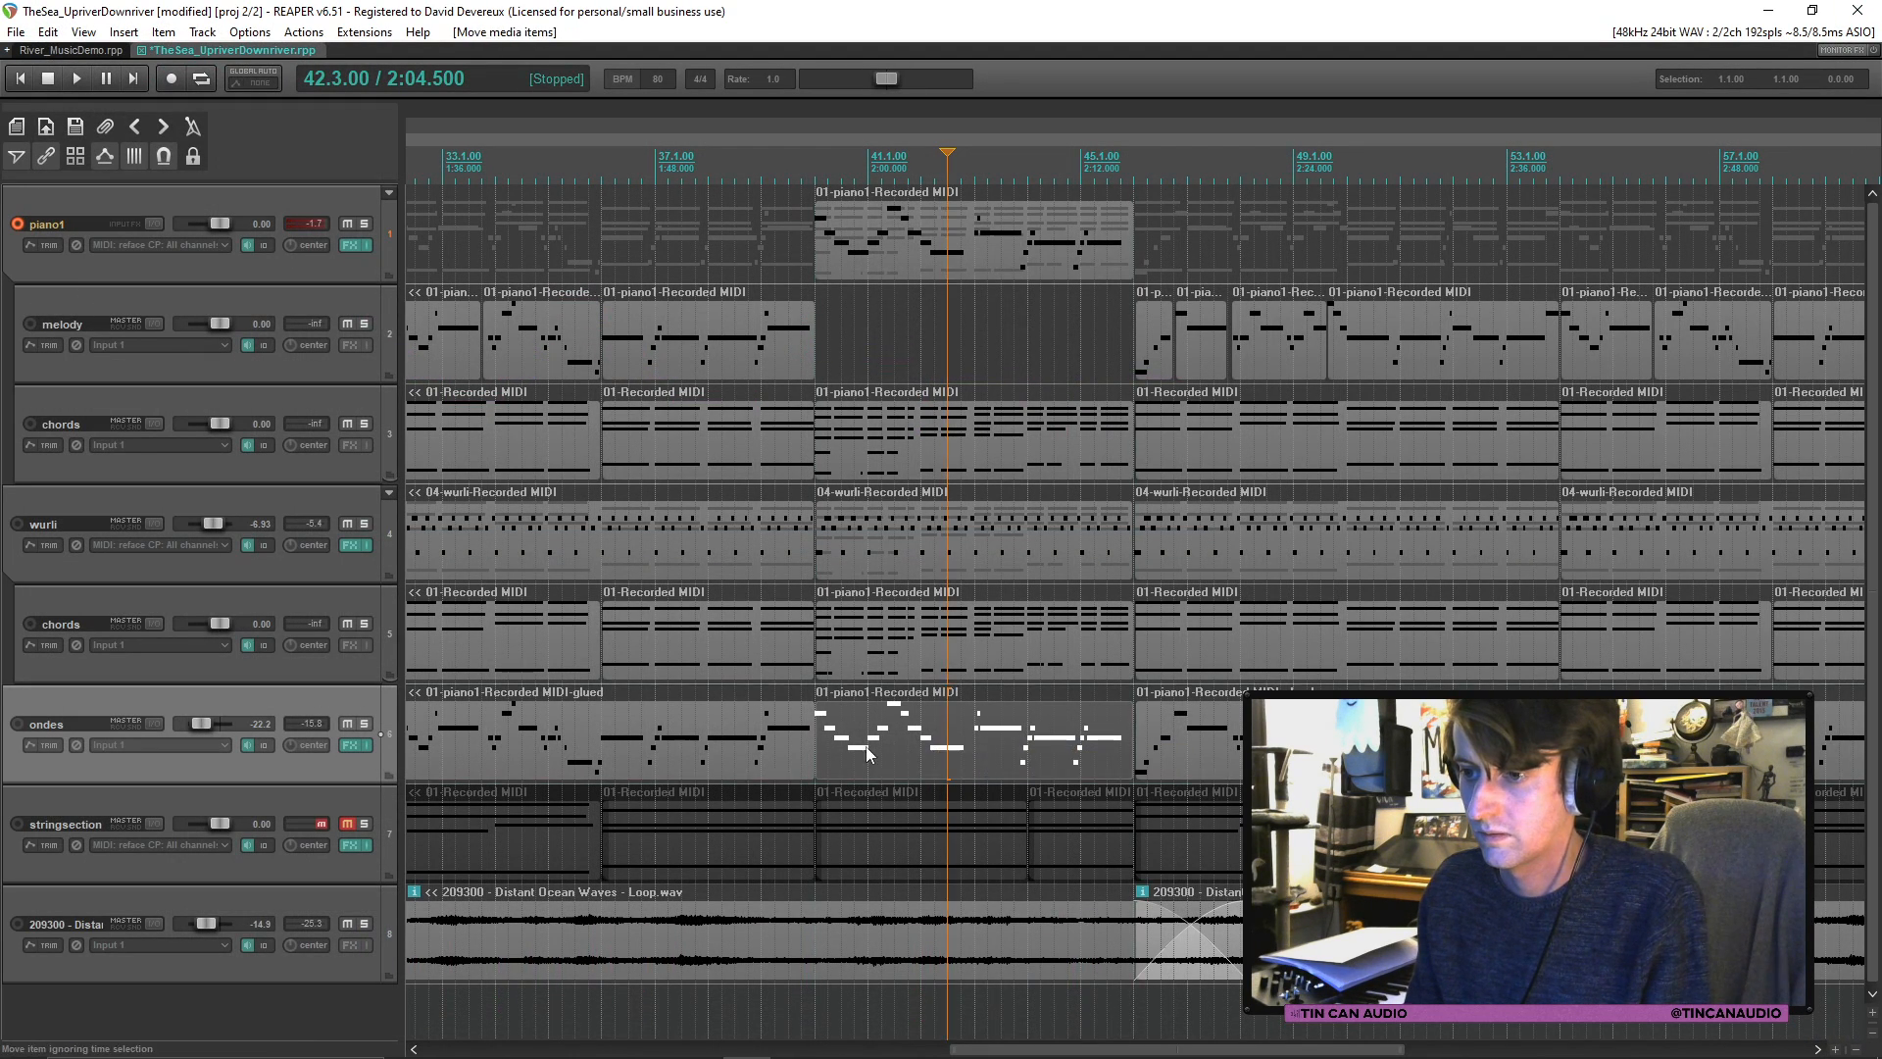
left_click(721, 748)
key("space")
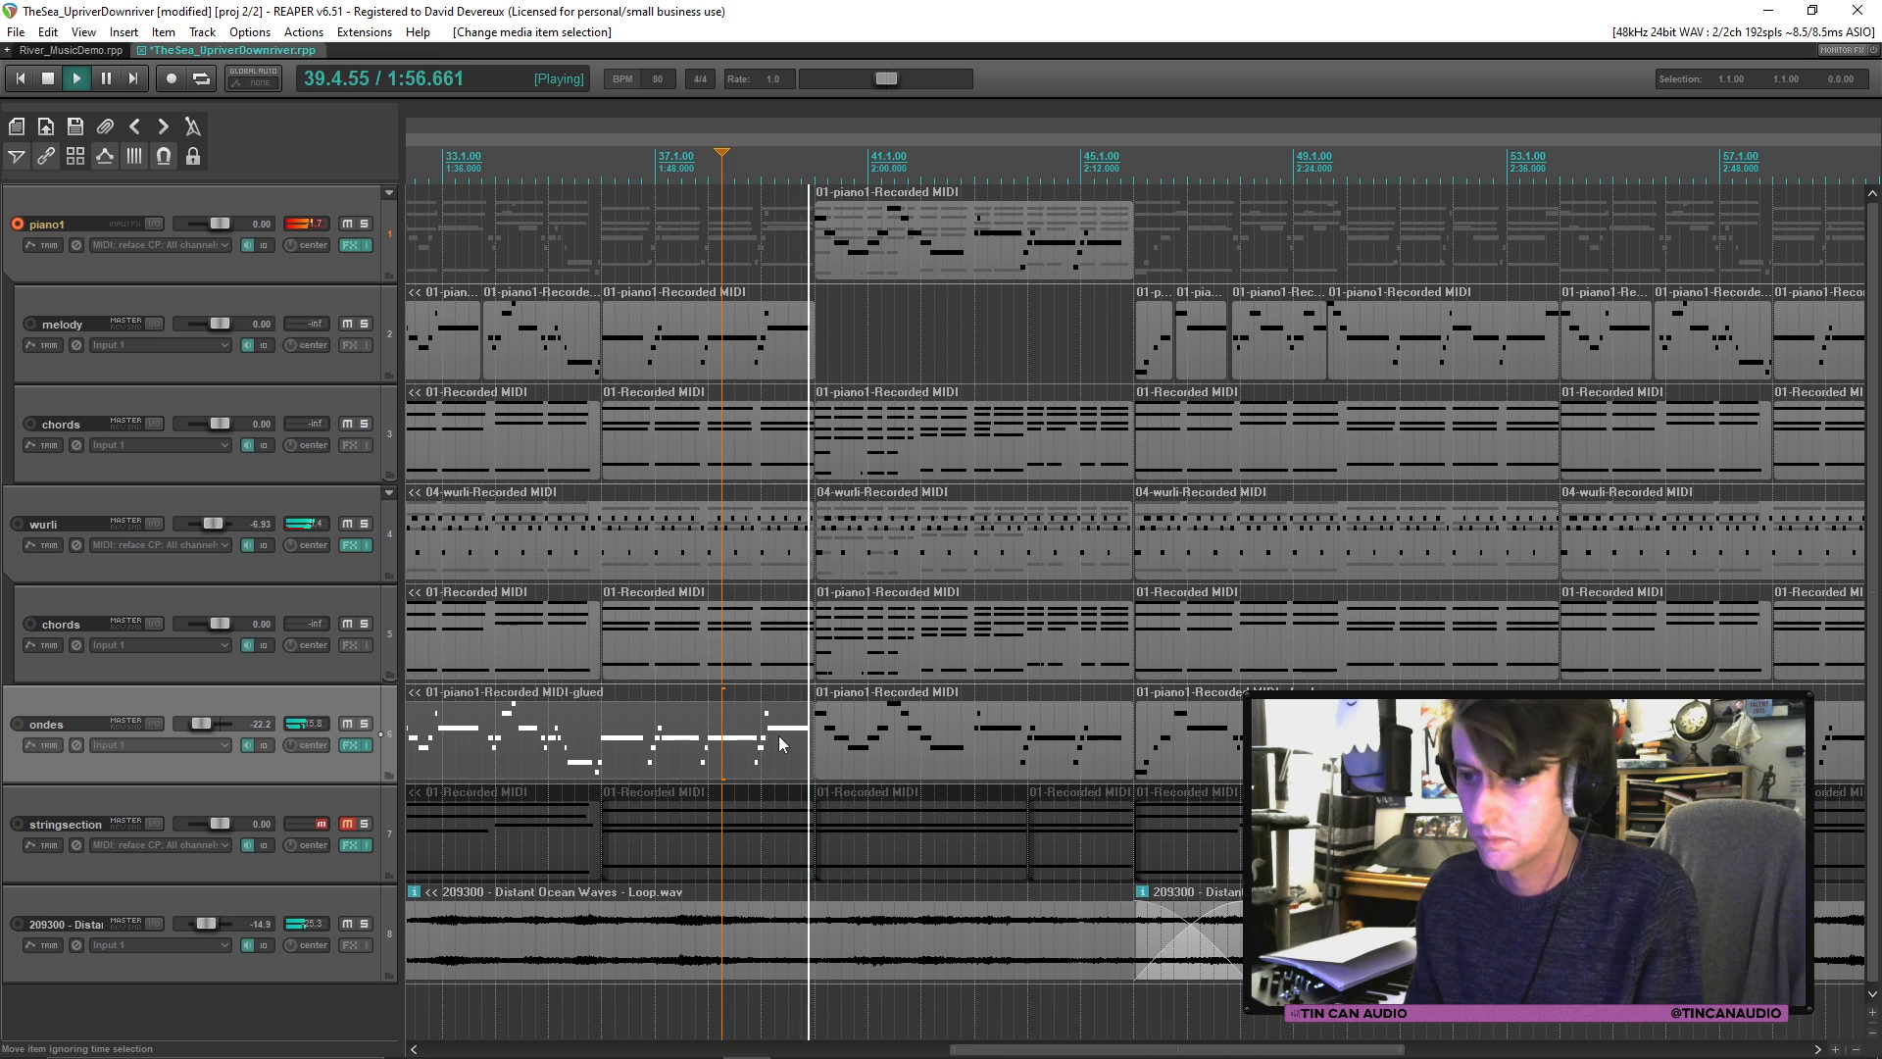
left_click(839, 738)
key("ctrl+s")
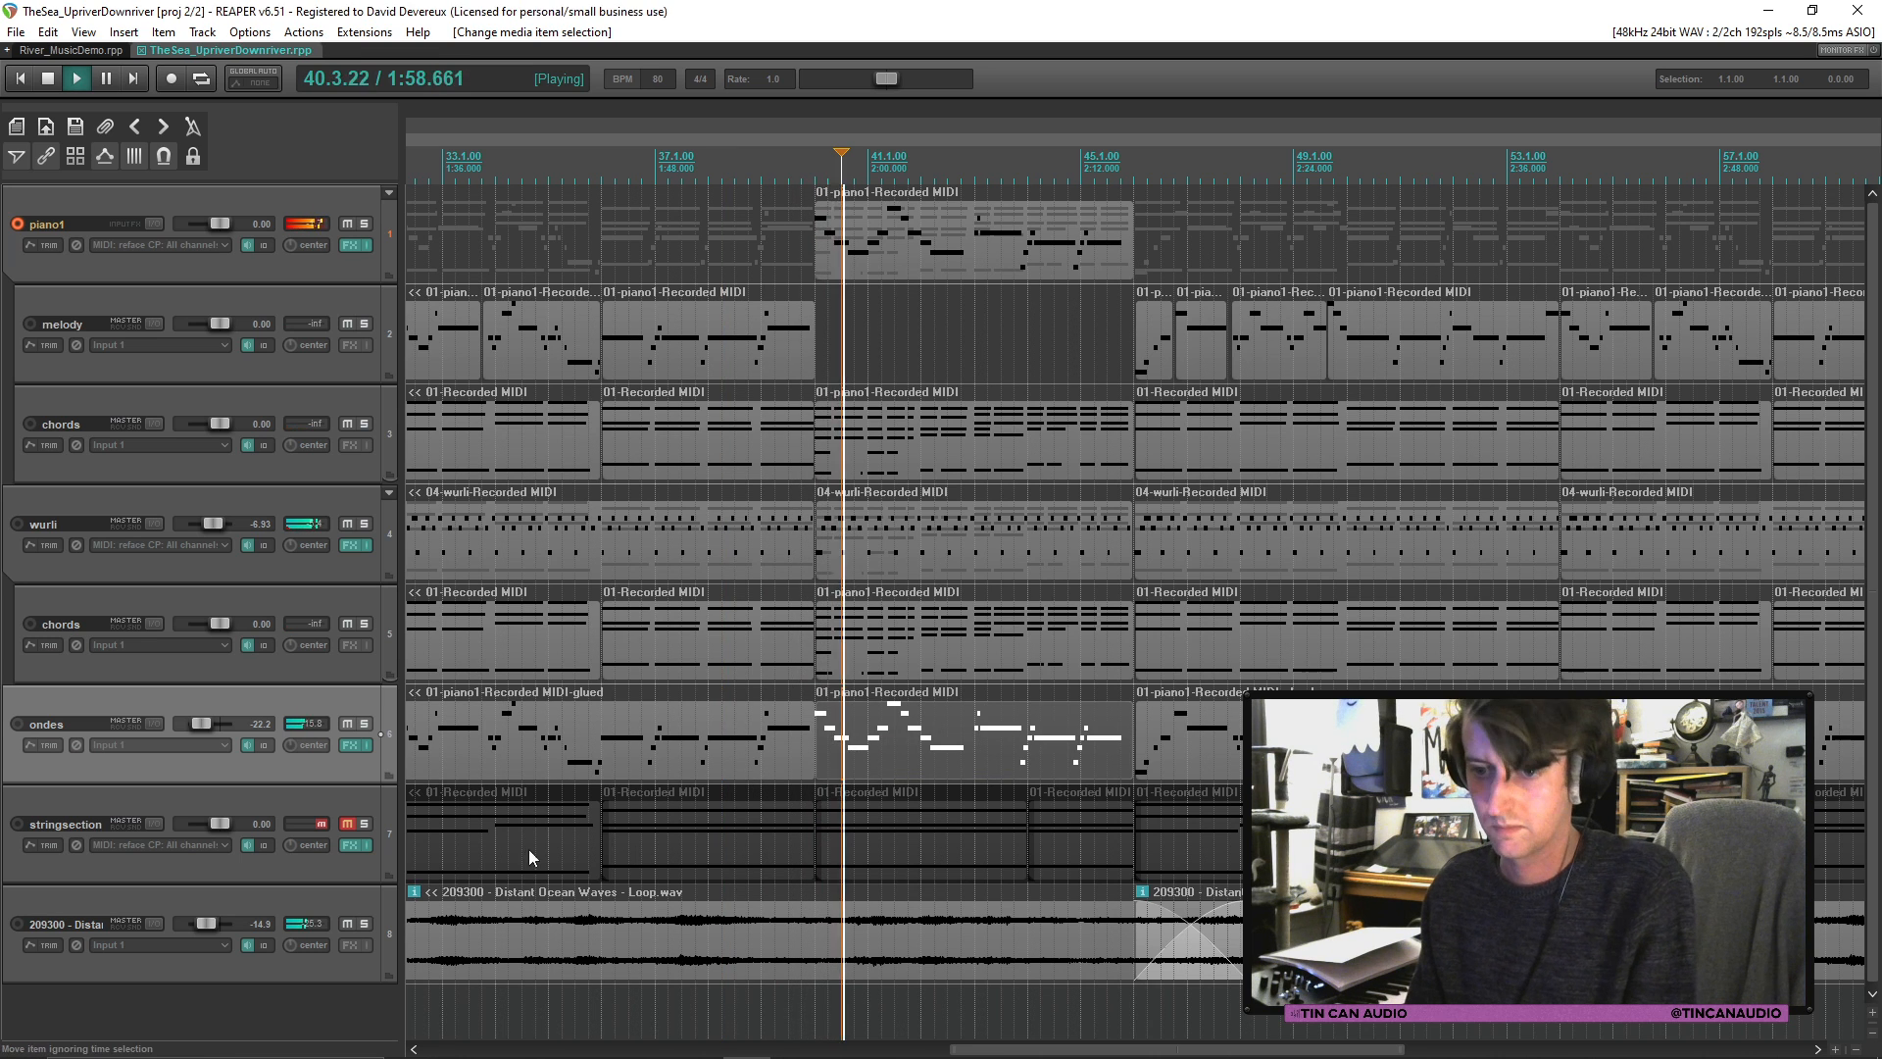
Step: Unmute the stringsection track and listen to the new section with the strings through to bar 46
left_click(349, 822)
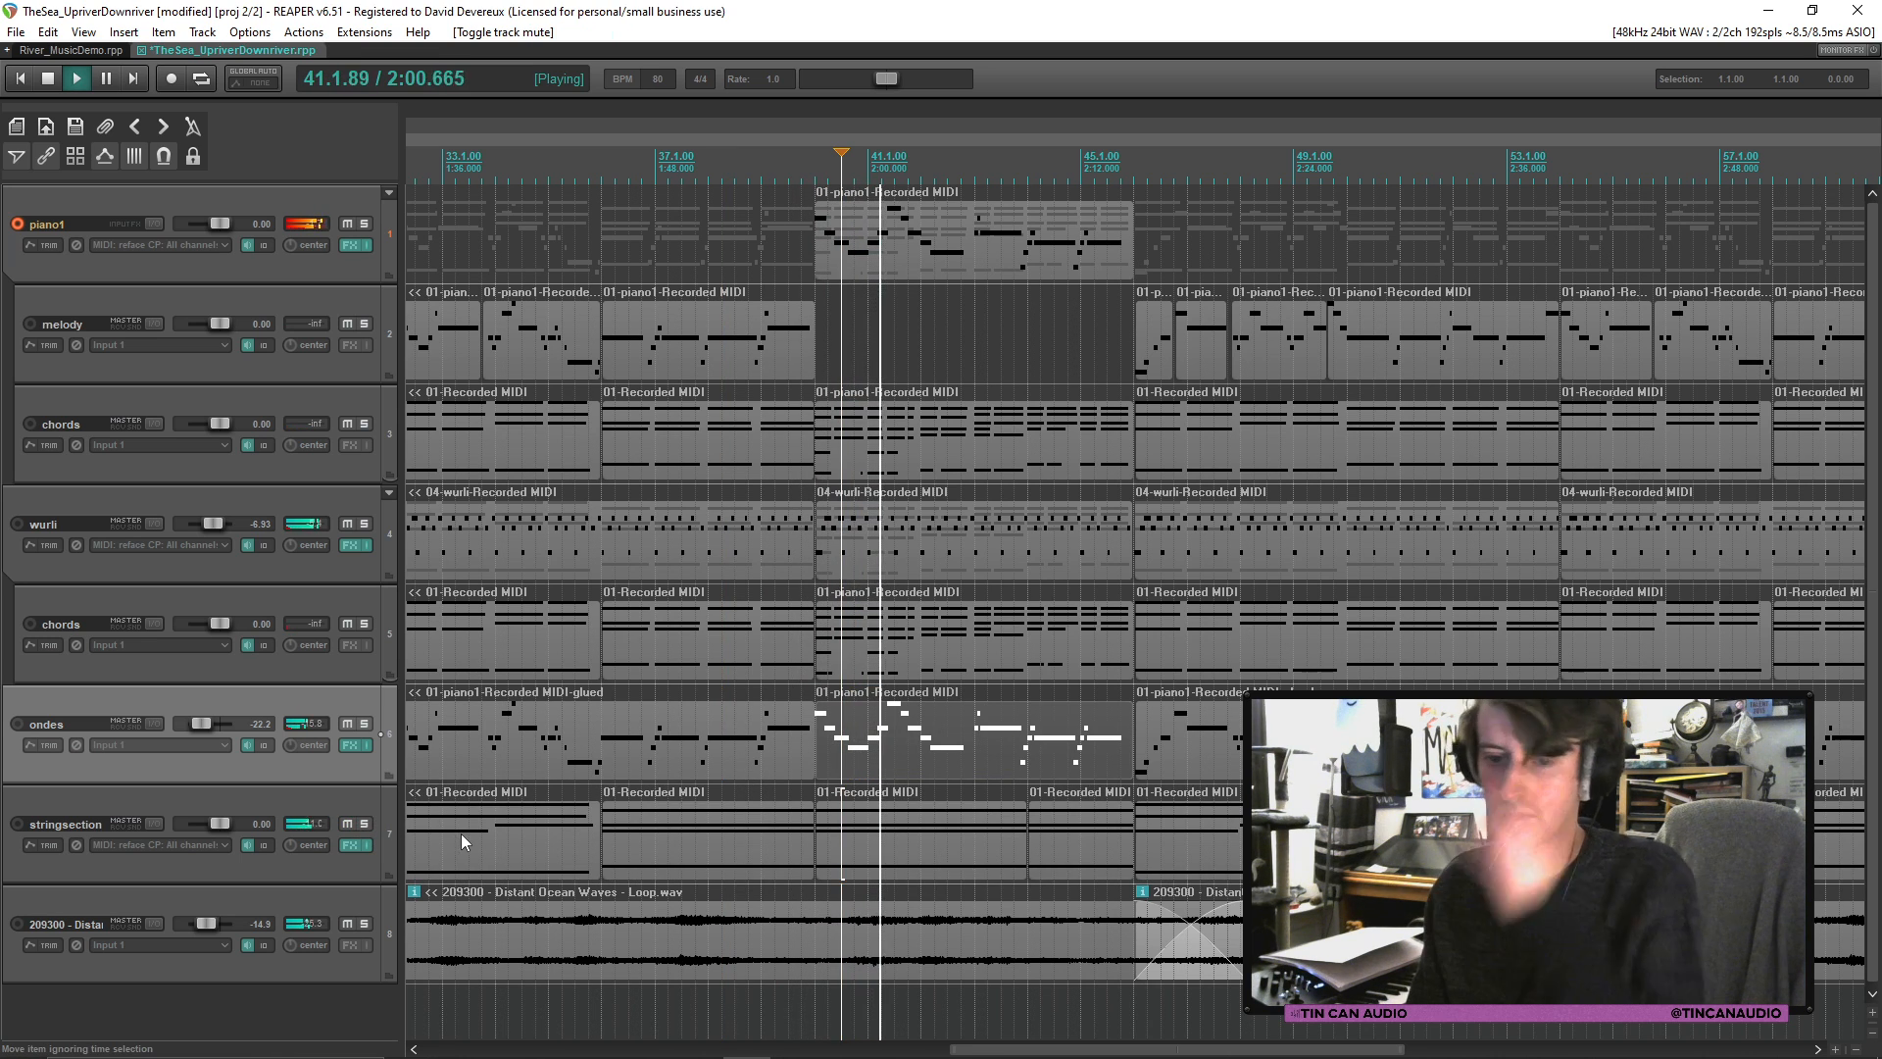
scroll(1012, 770, "down", 2)
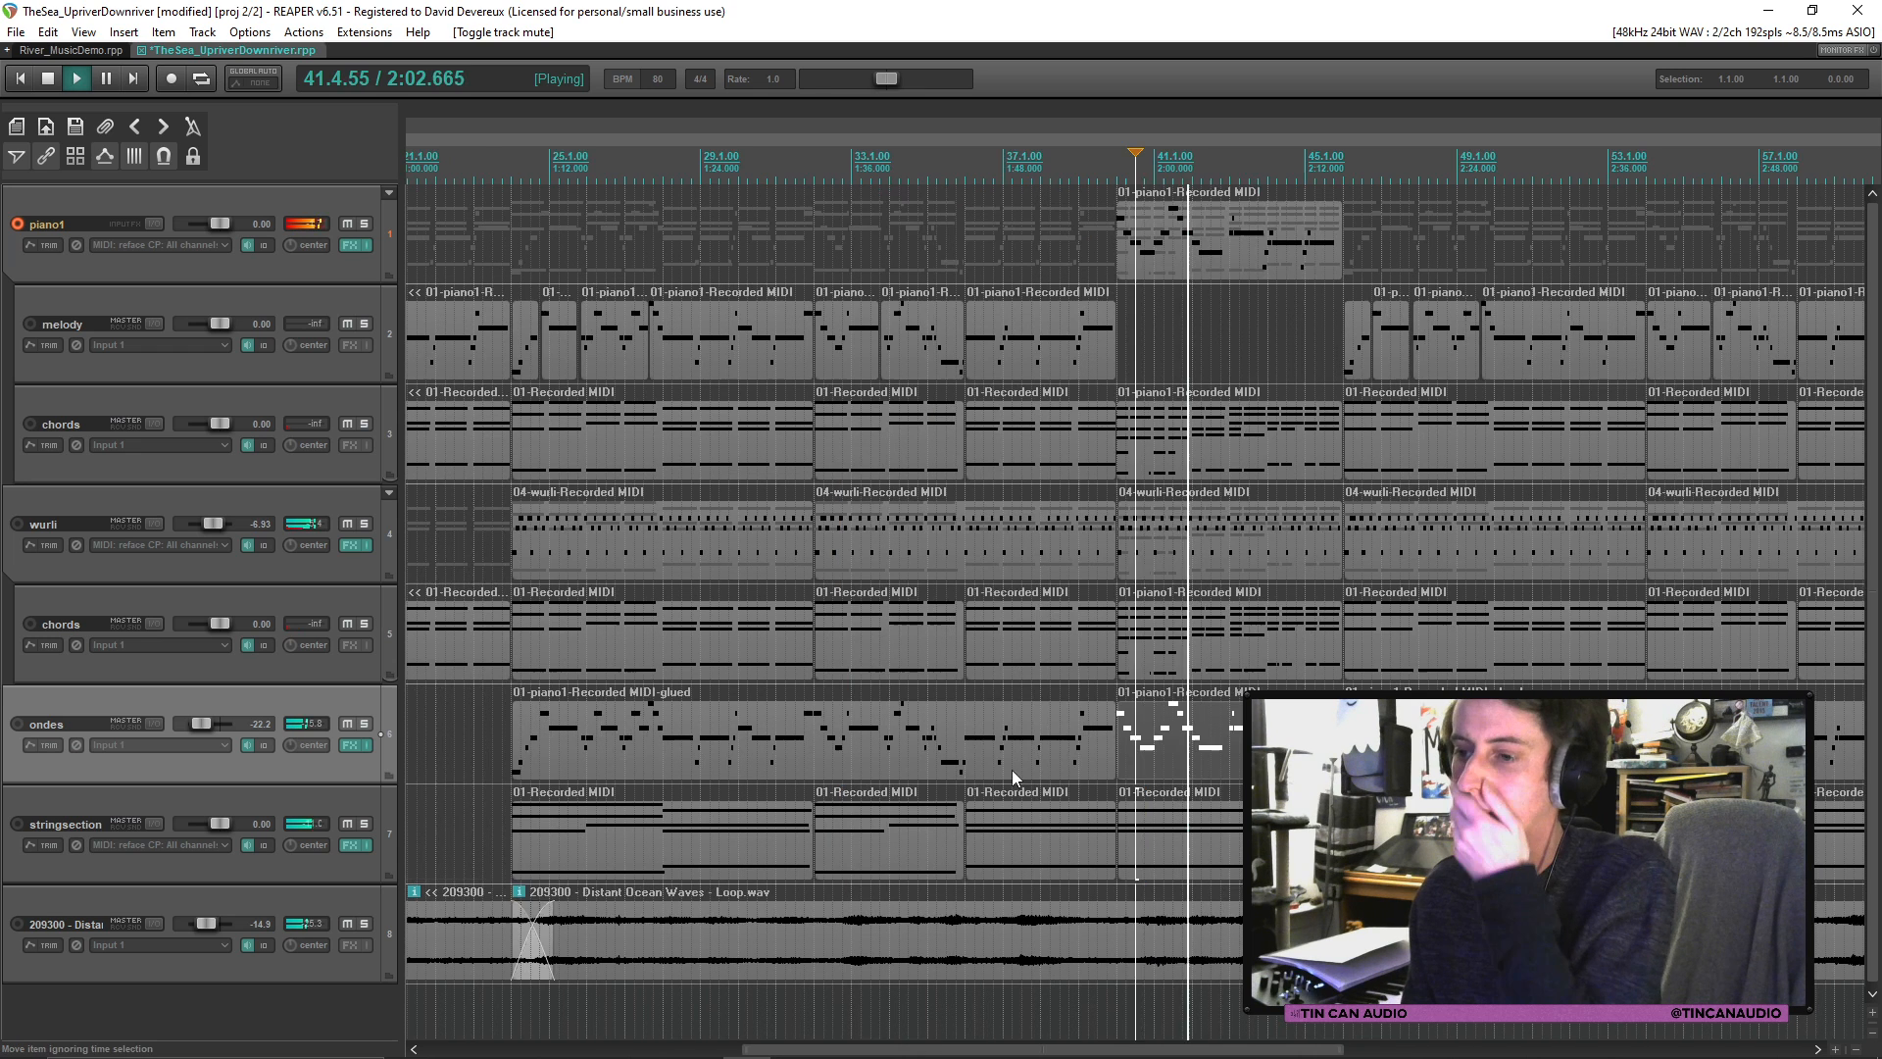
scroll(1107, 757, "down", 1)
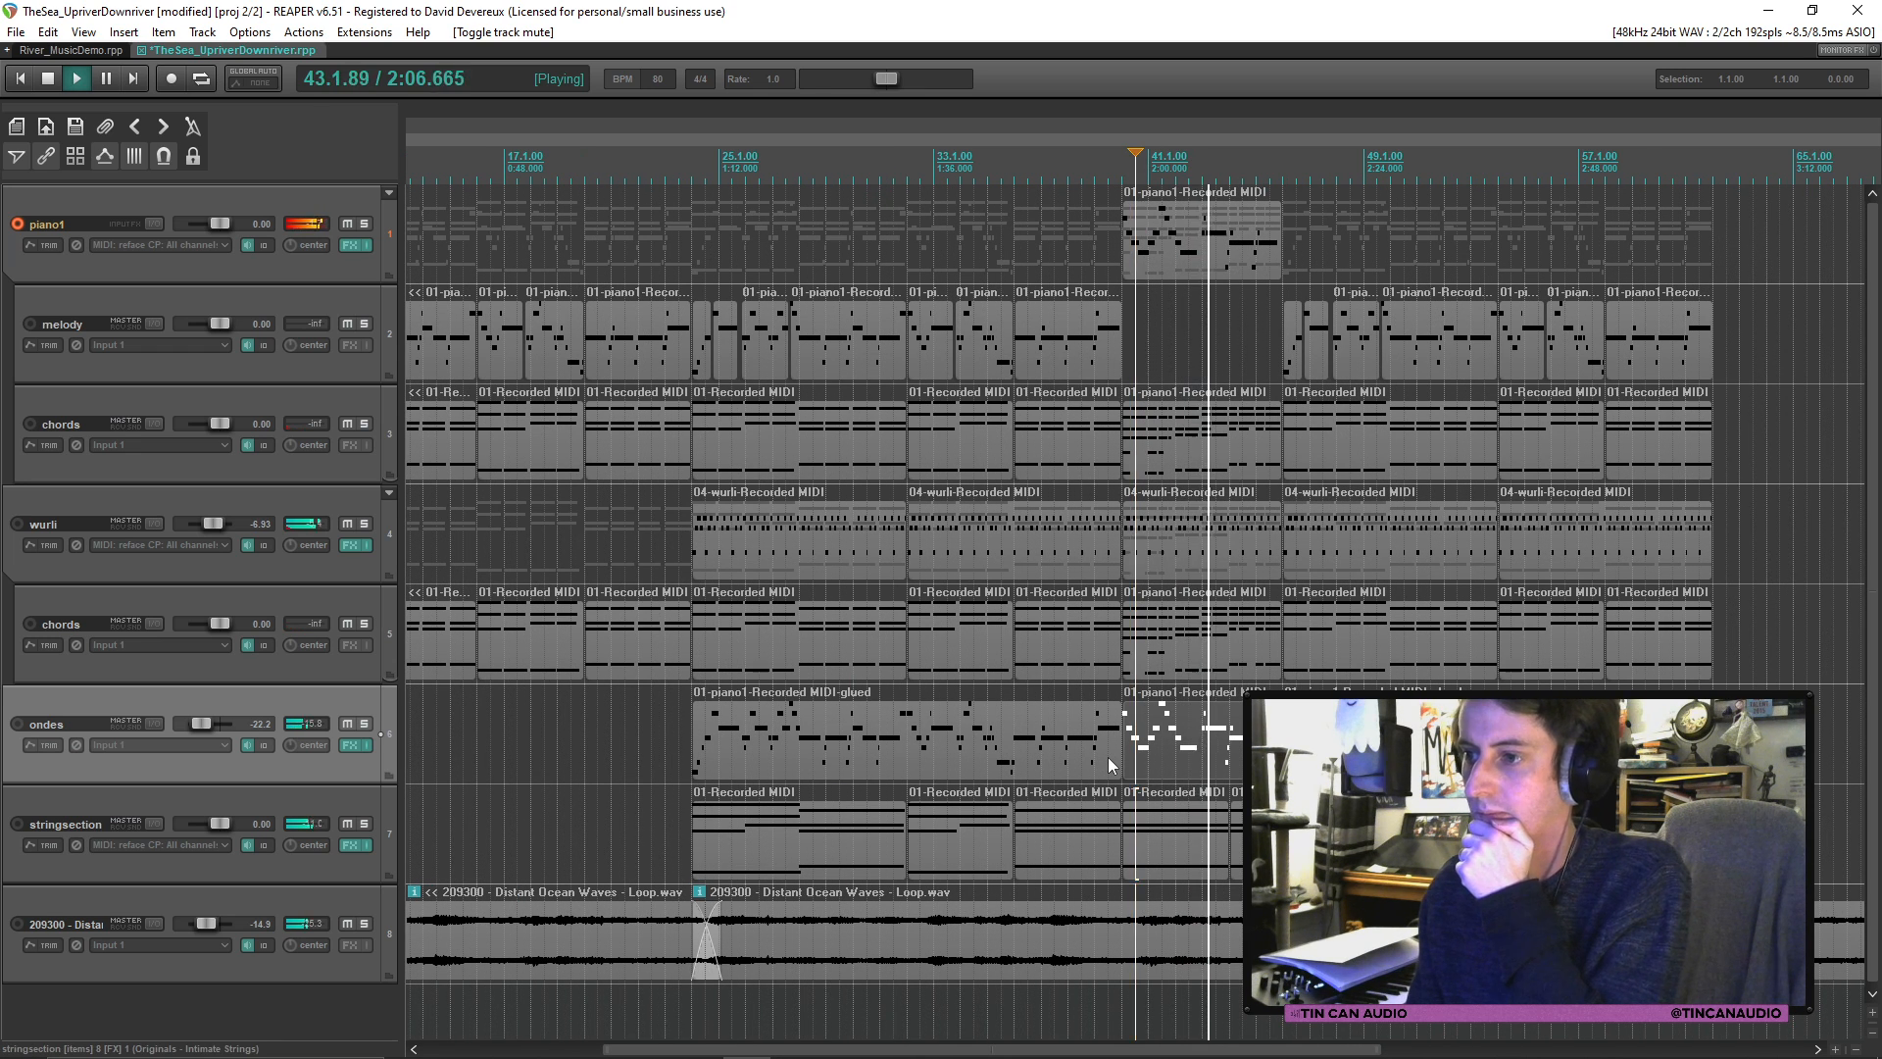
scroll(1108, 756, "down", 1)
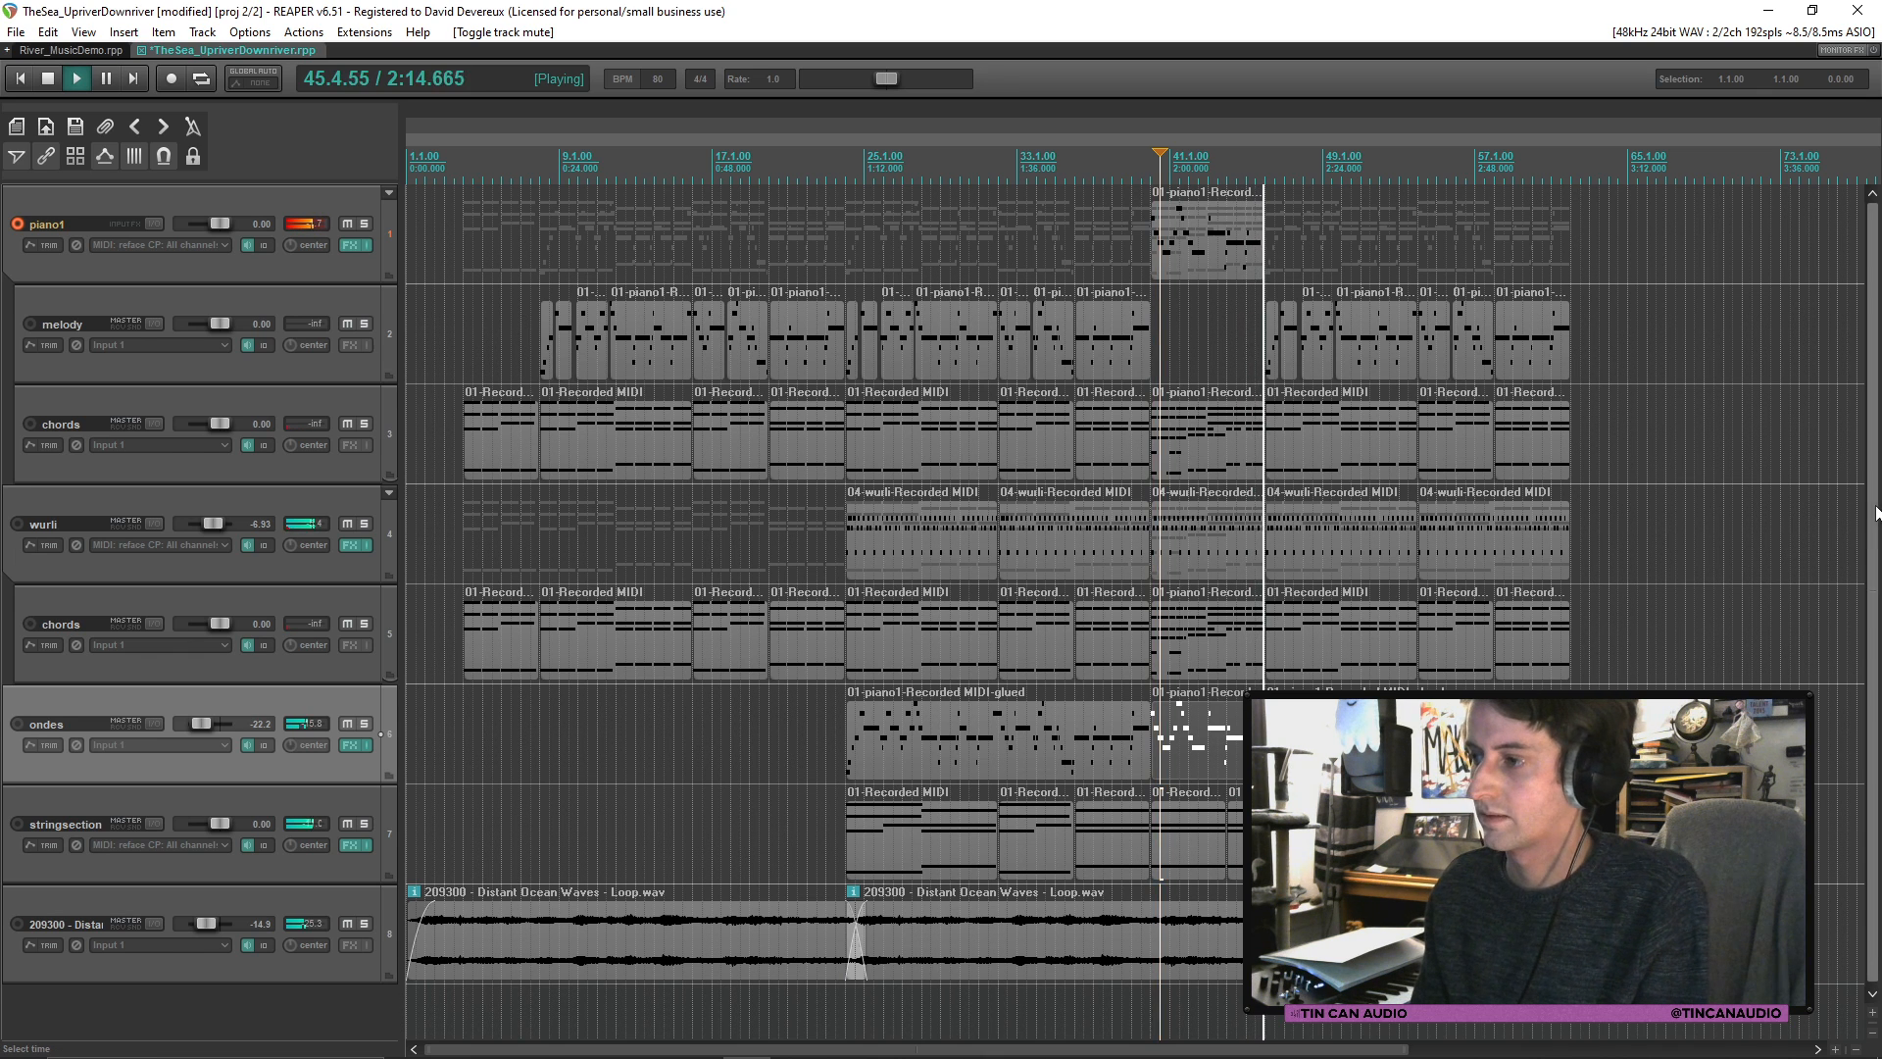
left_click_drag(1876, 513, 1880, 568)
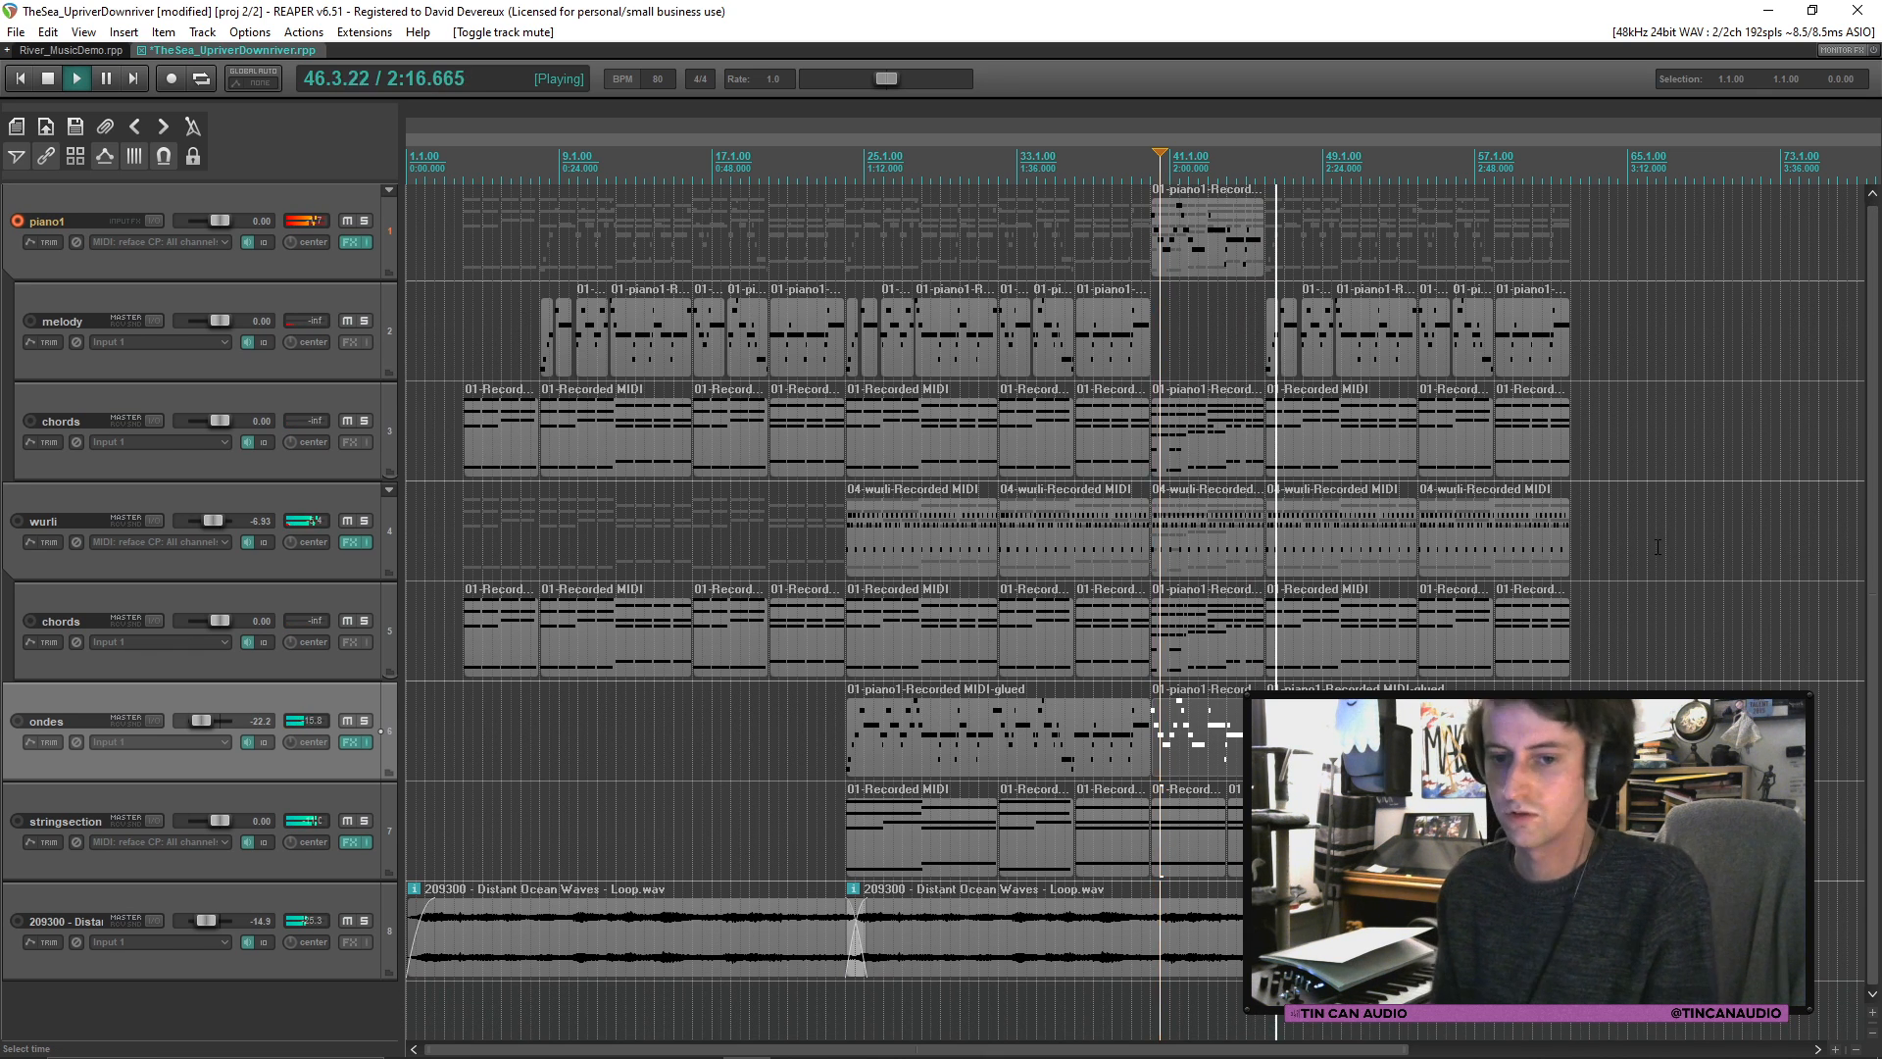
key("space")
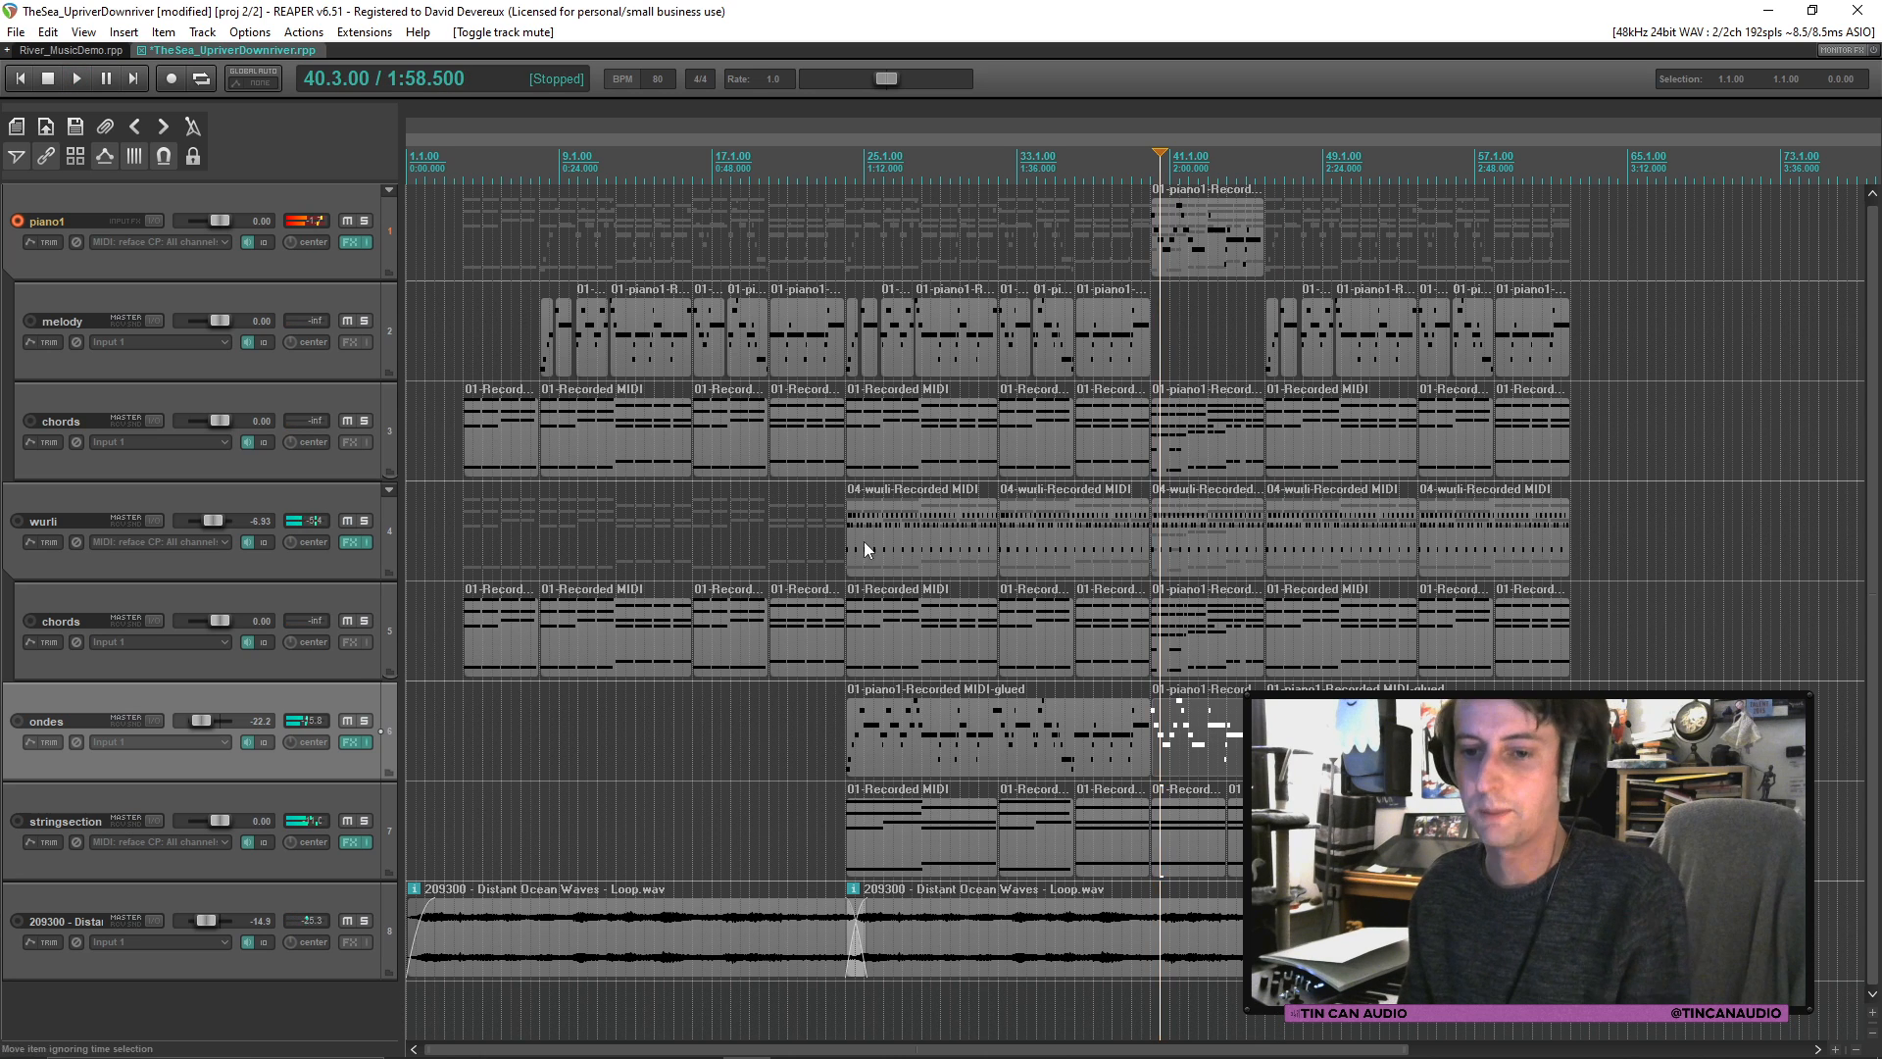
Step: Insert an empty track directly below the stringsection track and save the project
left_click(1145, 749)
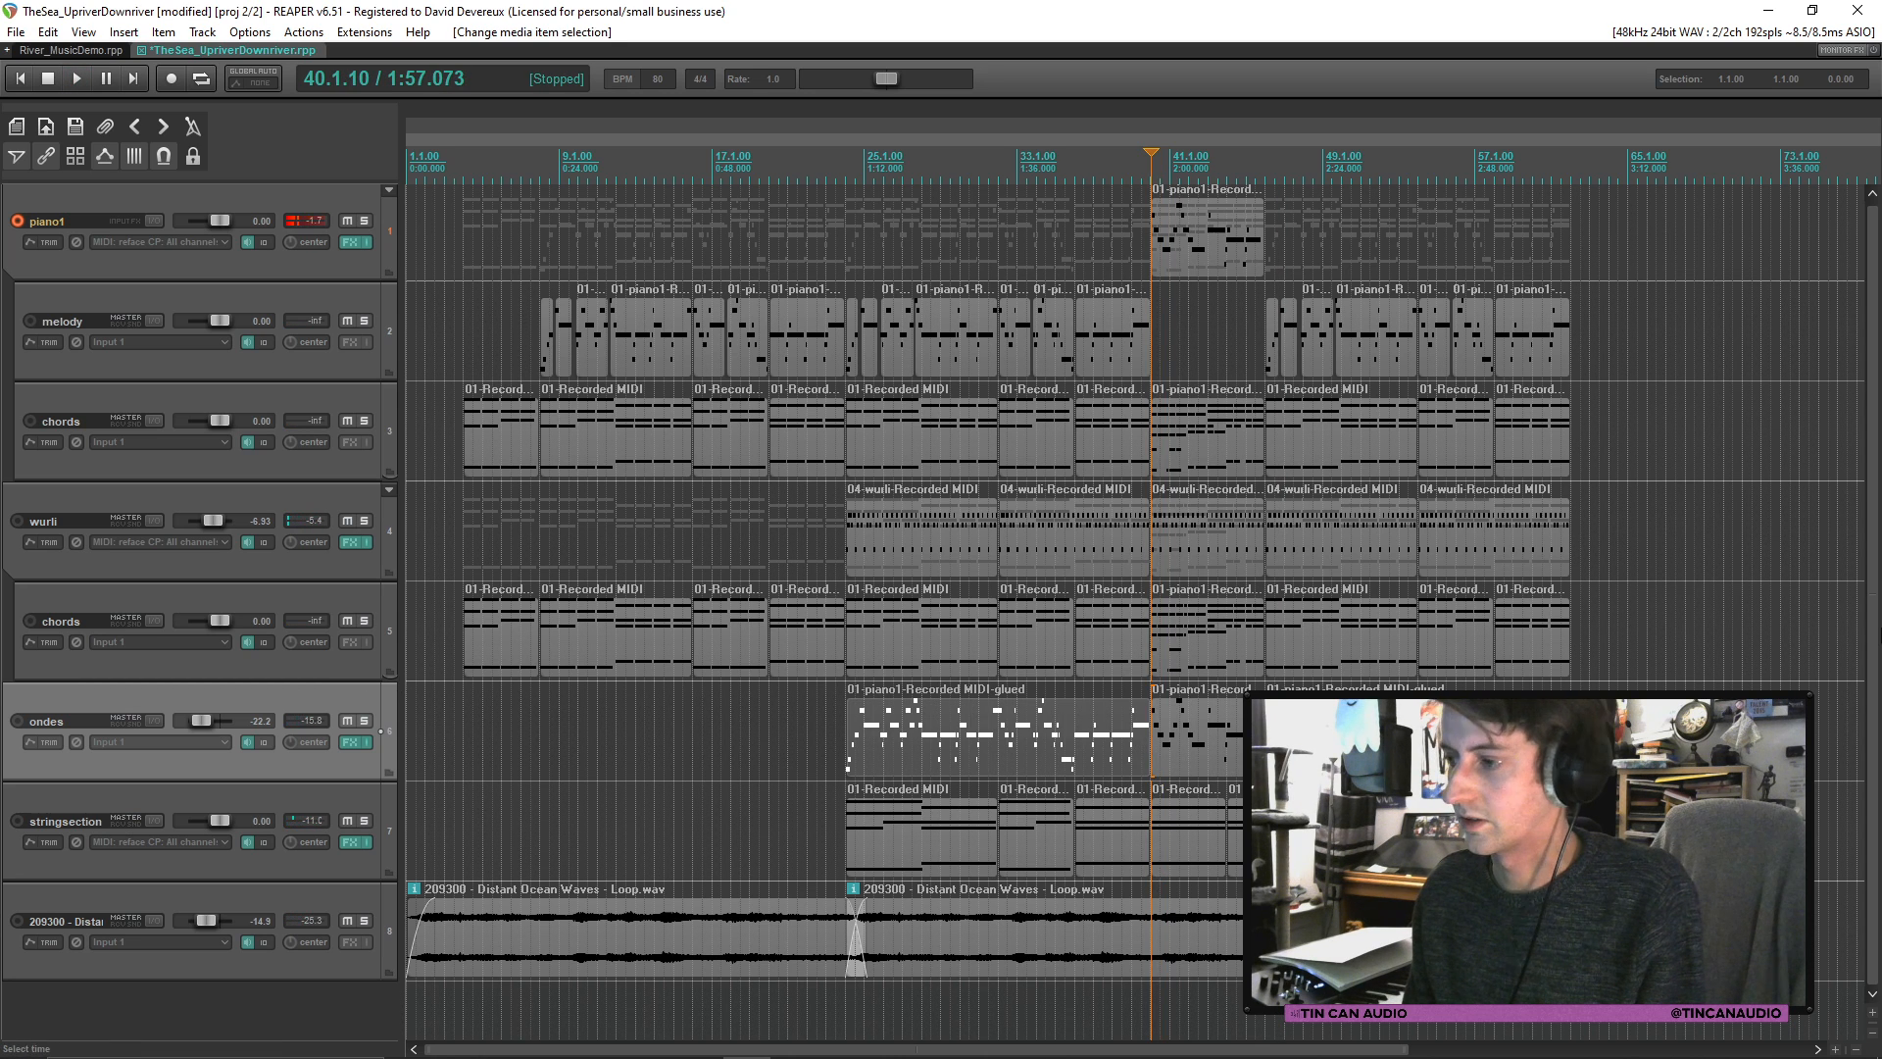
left_click(236, 859)
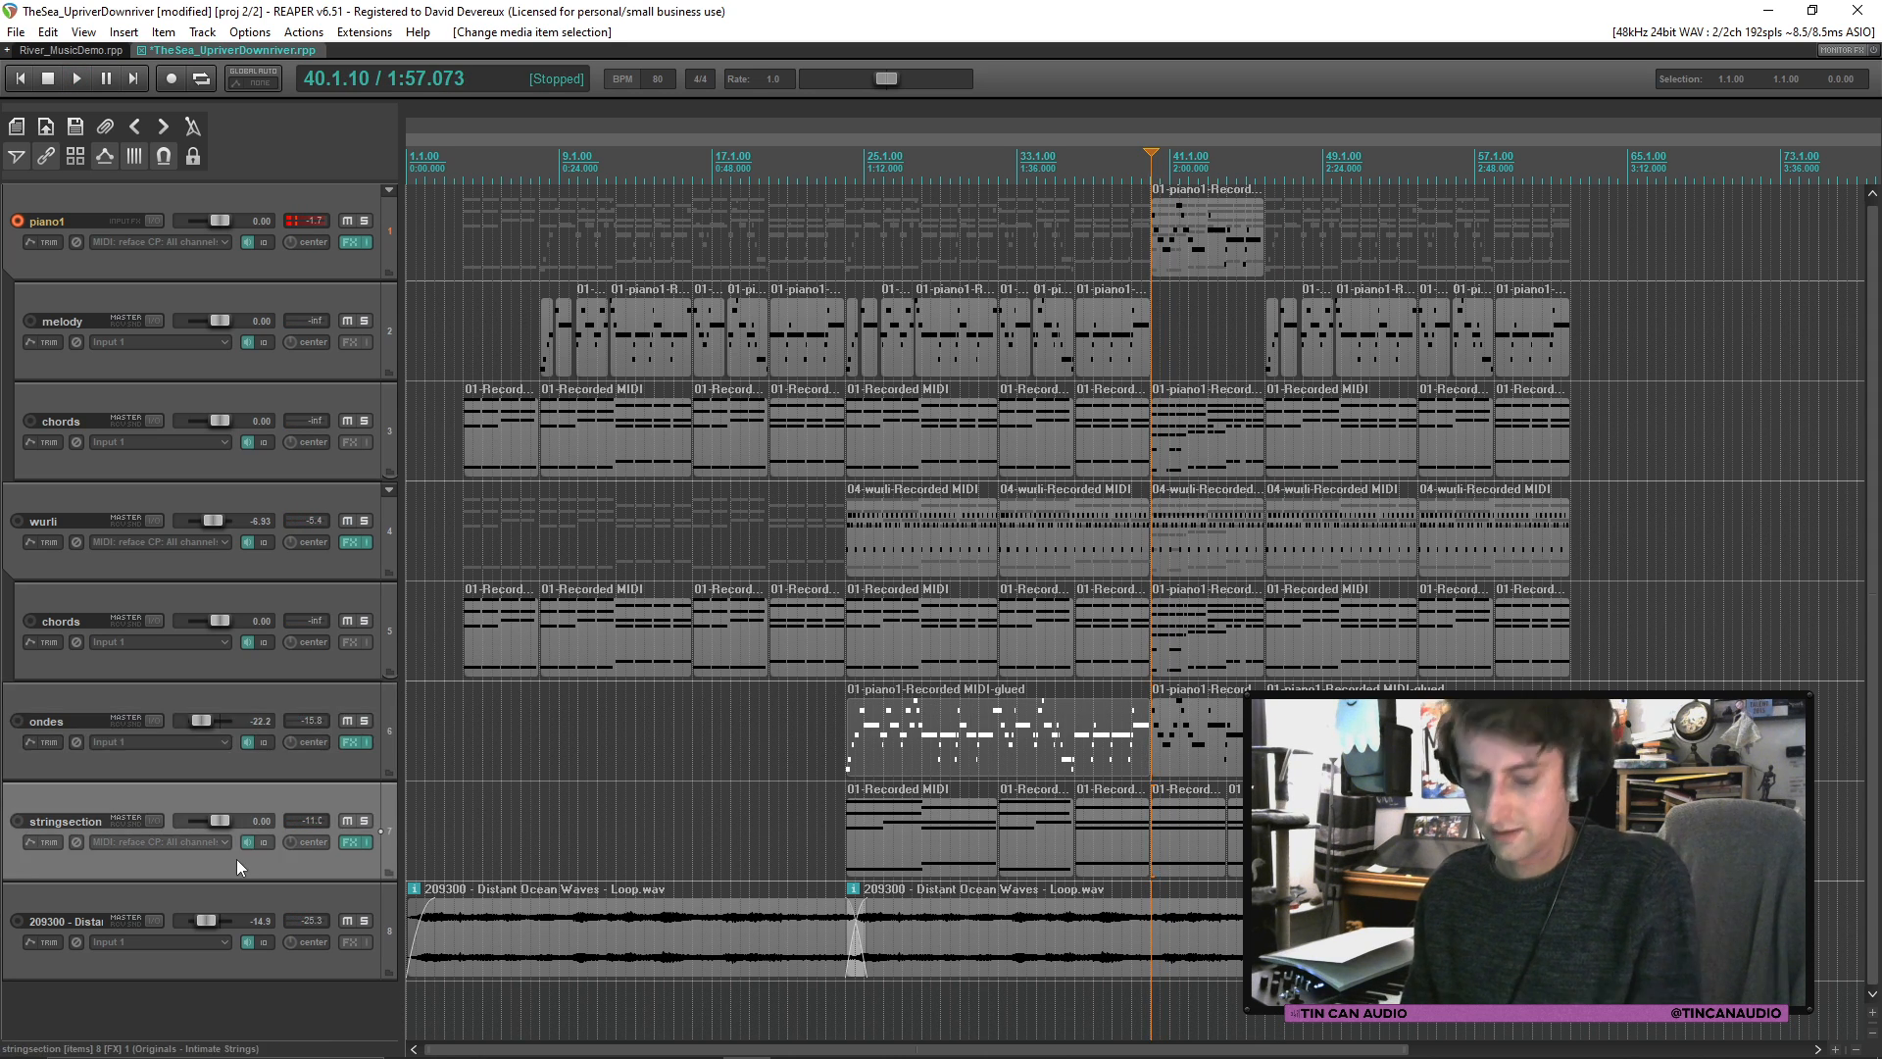
key("ctrl+t")
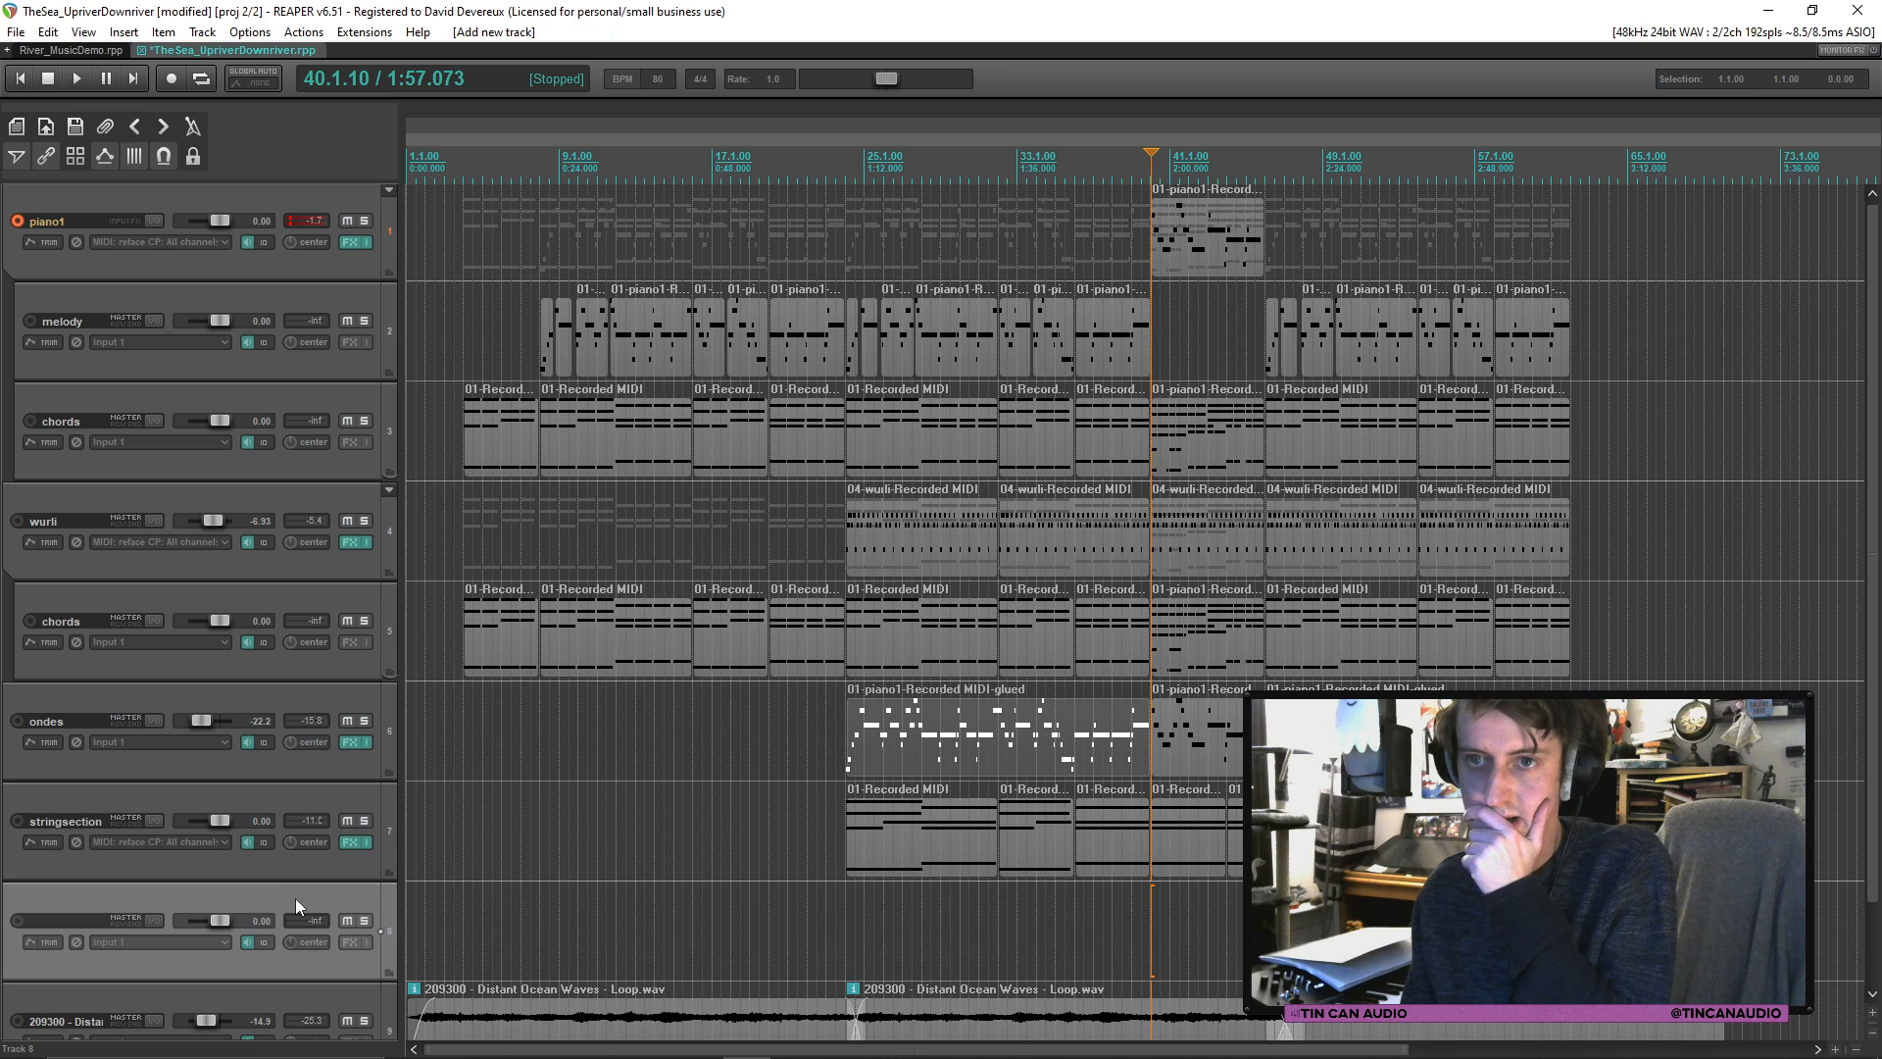
left_click(1015, 761)
key("ctrl+s")
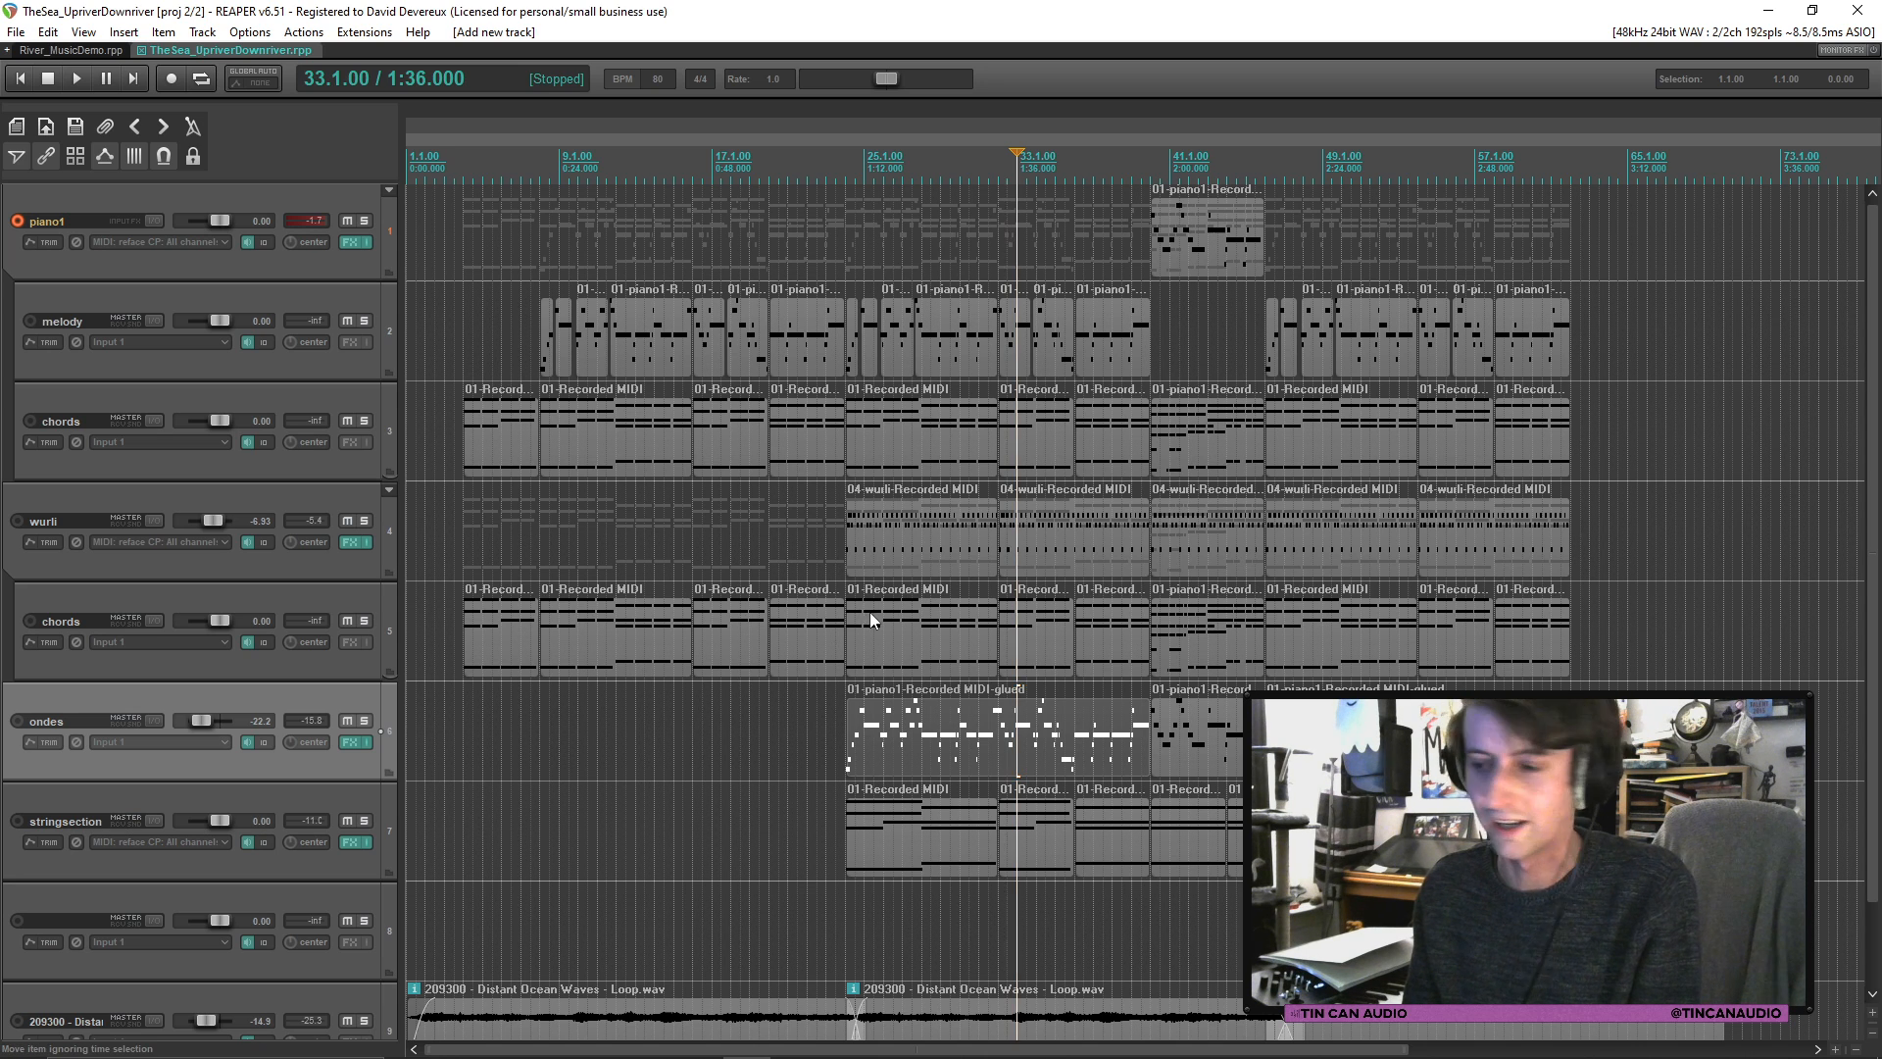
Step: Play the full arrangement from bar 24, select the first glued ondes item and save the project
left_click(846, 628)
key("space")
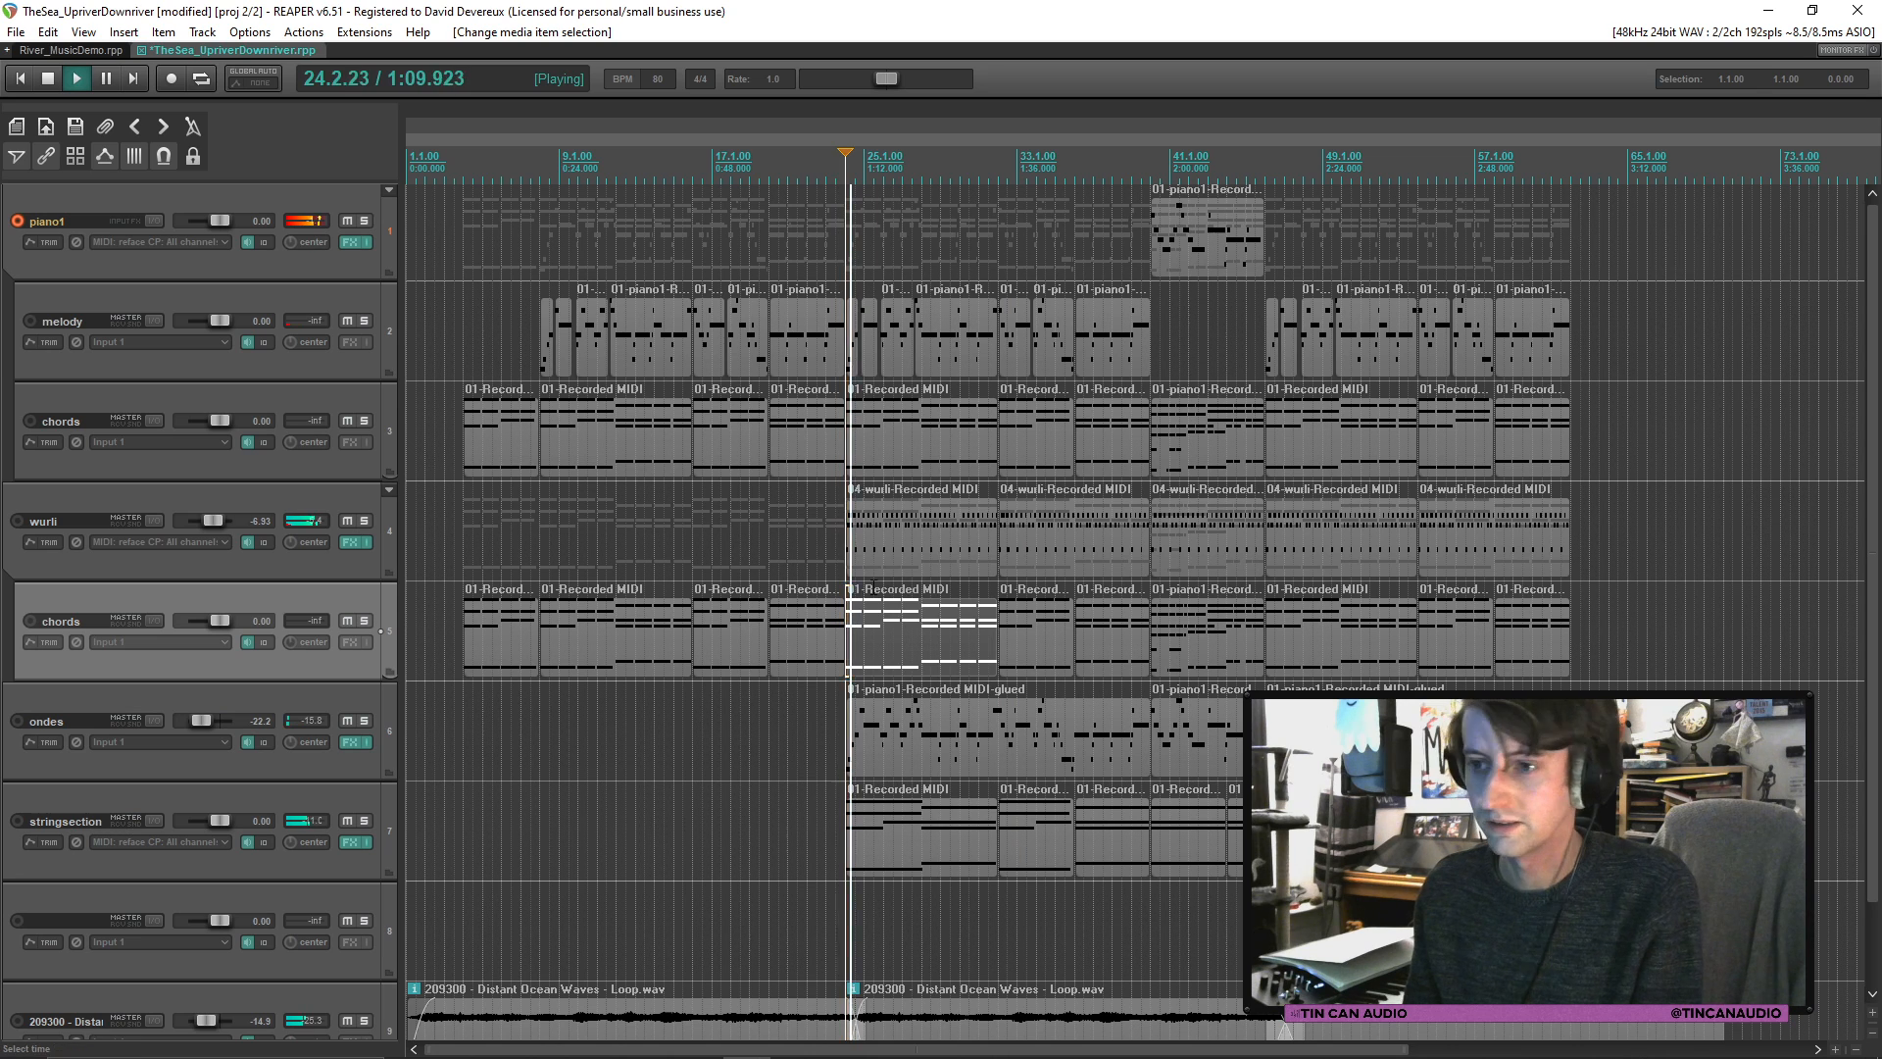
left_click(867, 560)
key("ctrl+s")
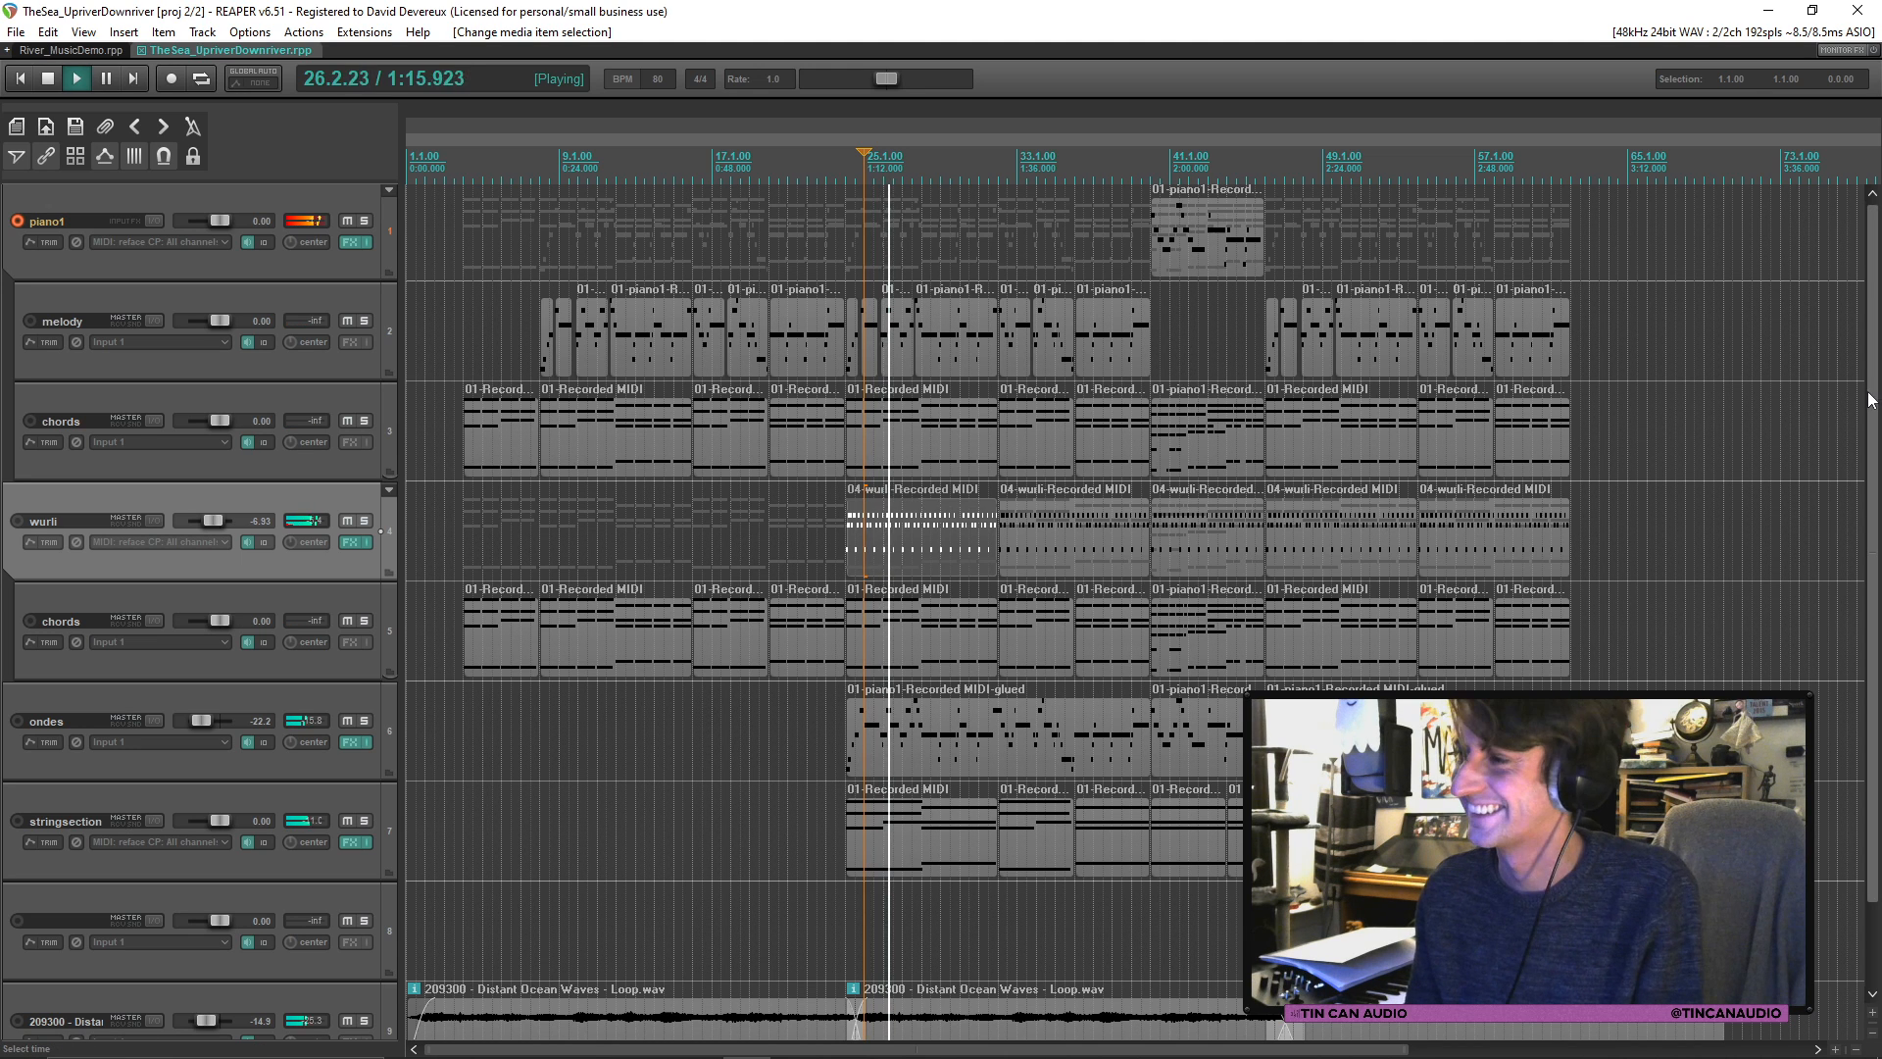
scroll(1870, 400, "down", 1)
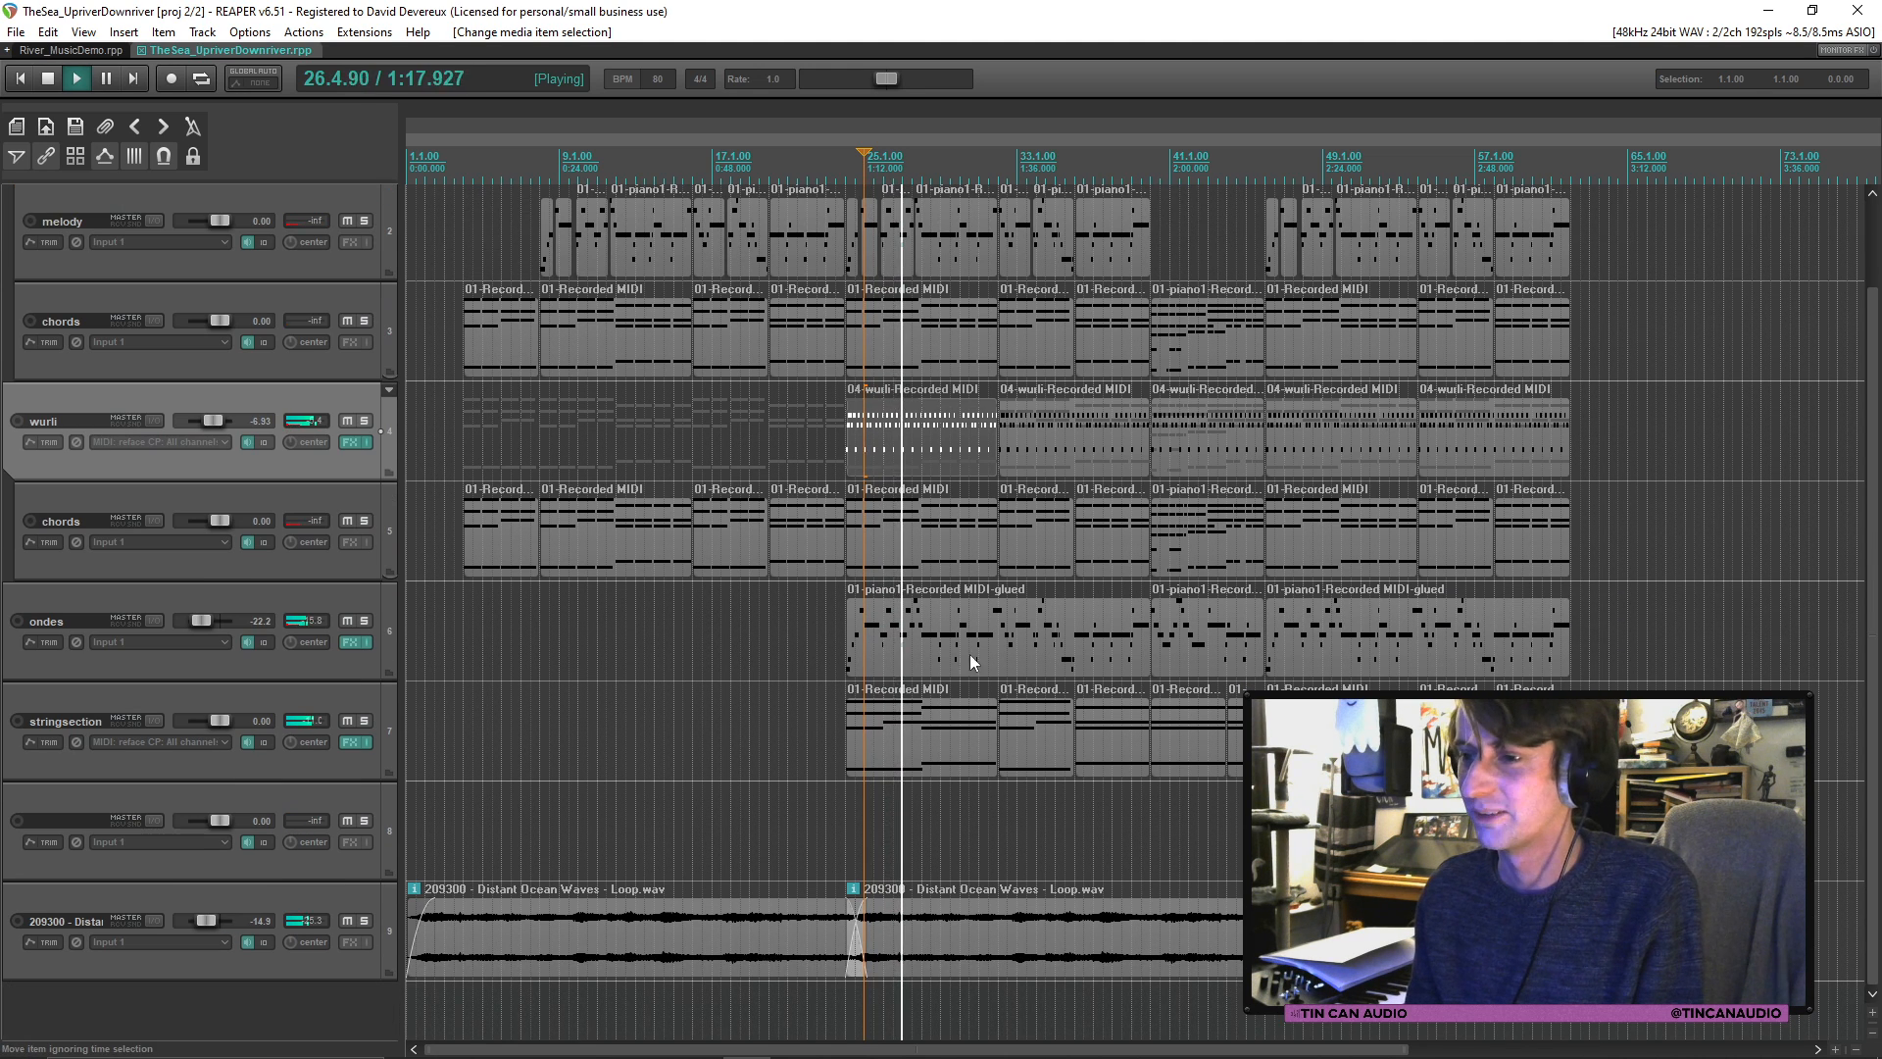
left_click(932, 649)
key("ctrl+s")
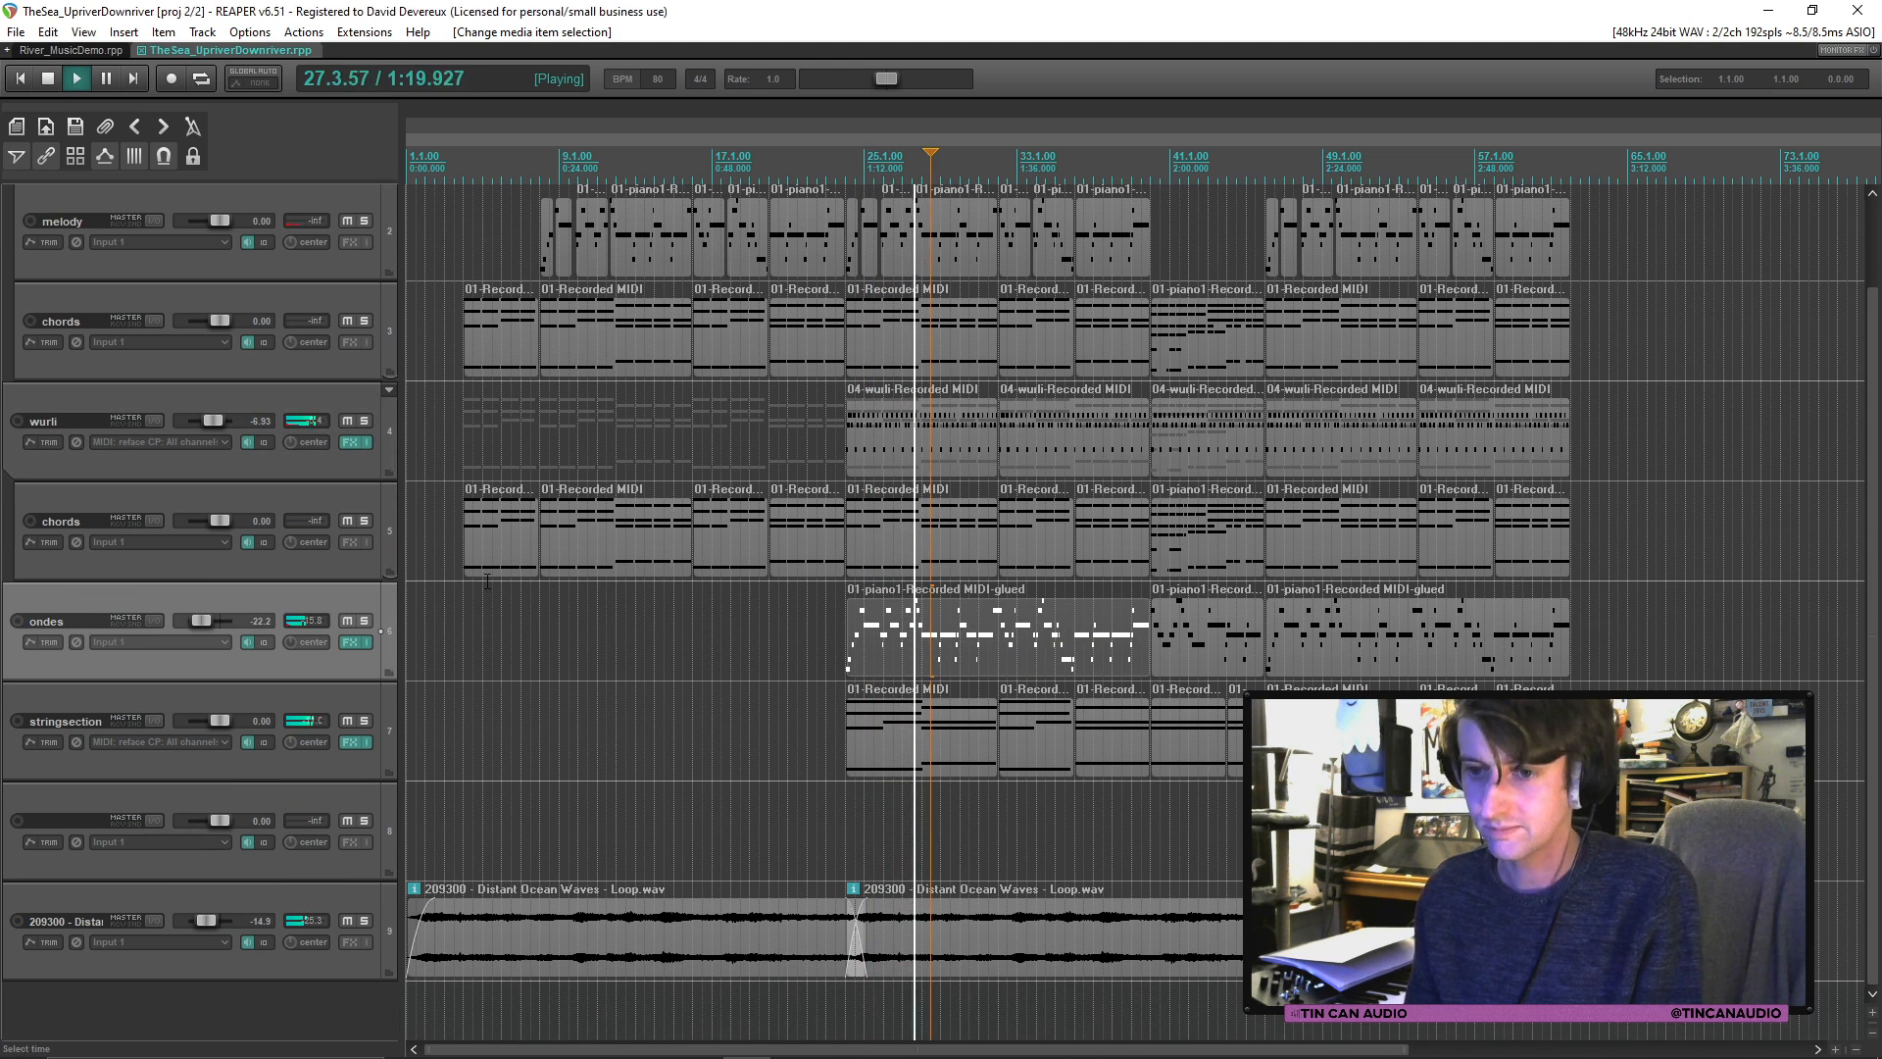
Step: Filter the plugins for "pin" and add JS: Ping Pong Pan after LABS on the ondes track
left_click(355, 644)
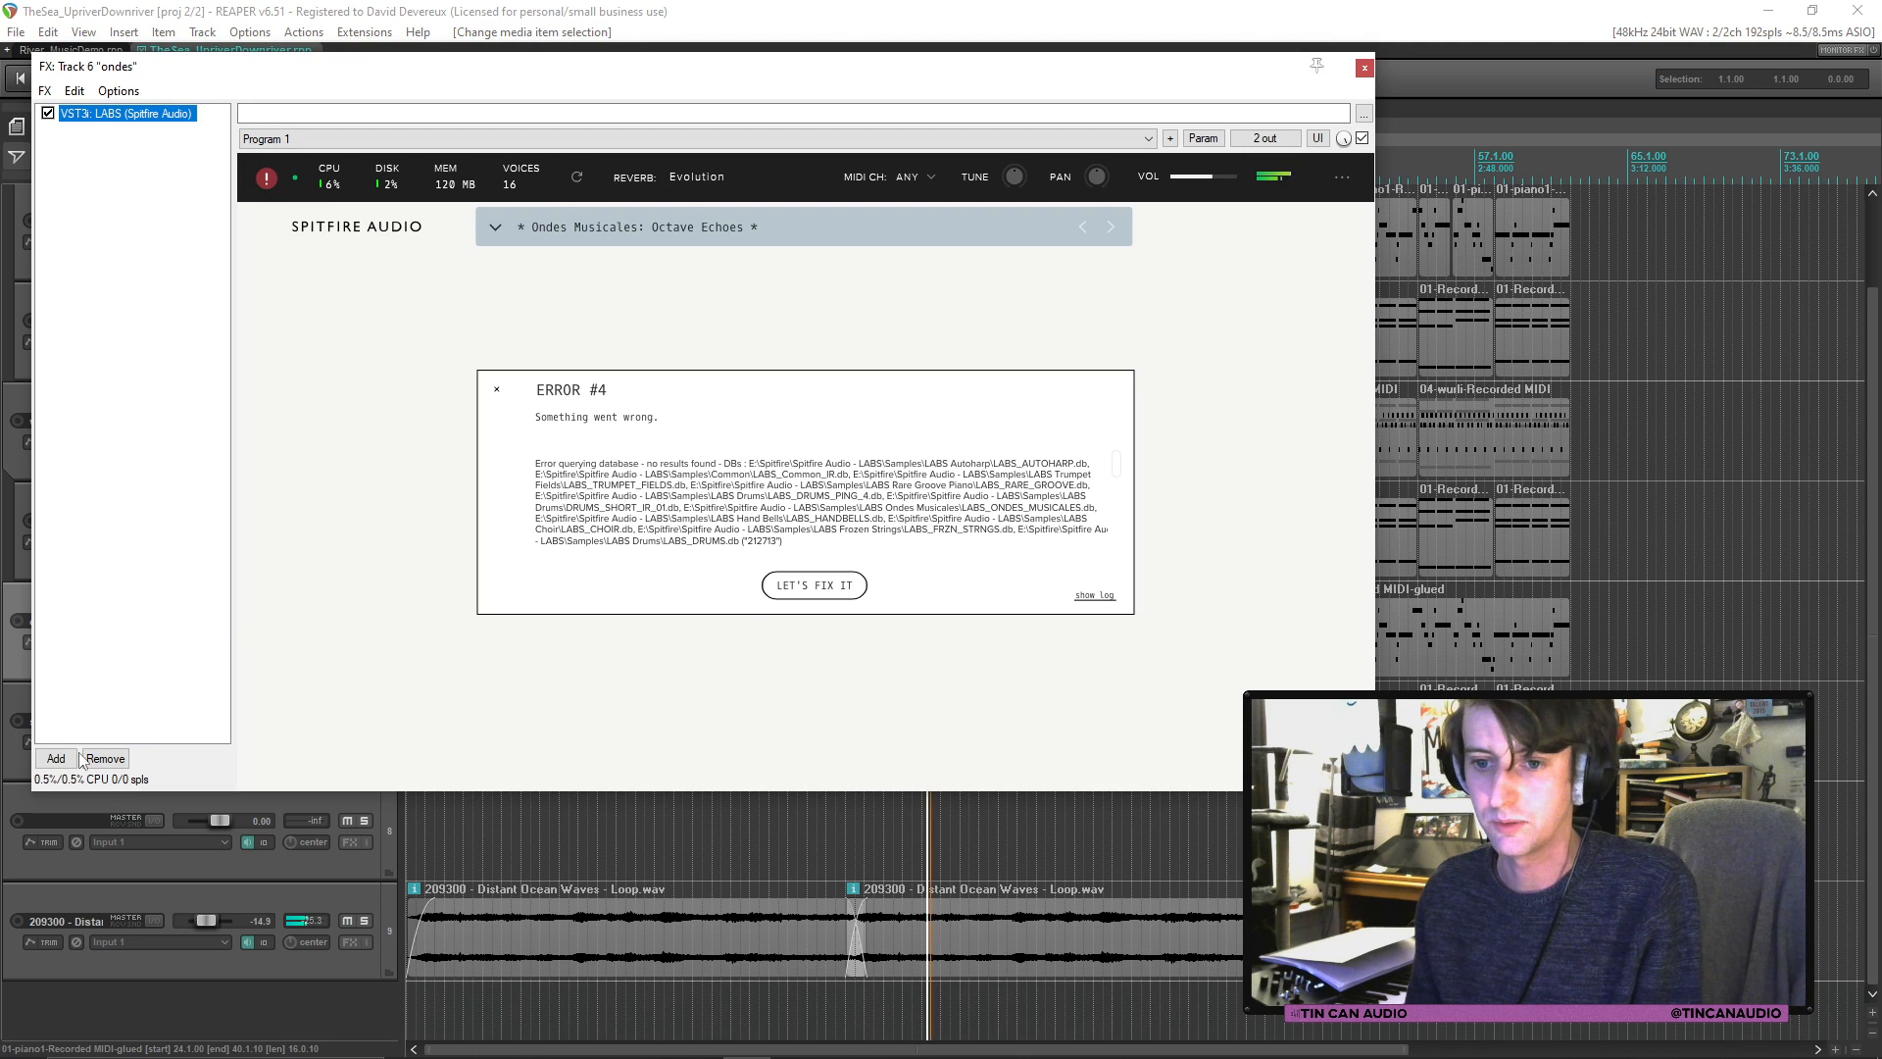
left_click(268, 206)
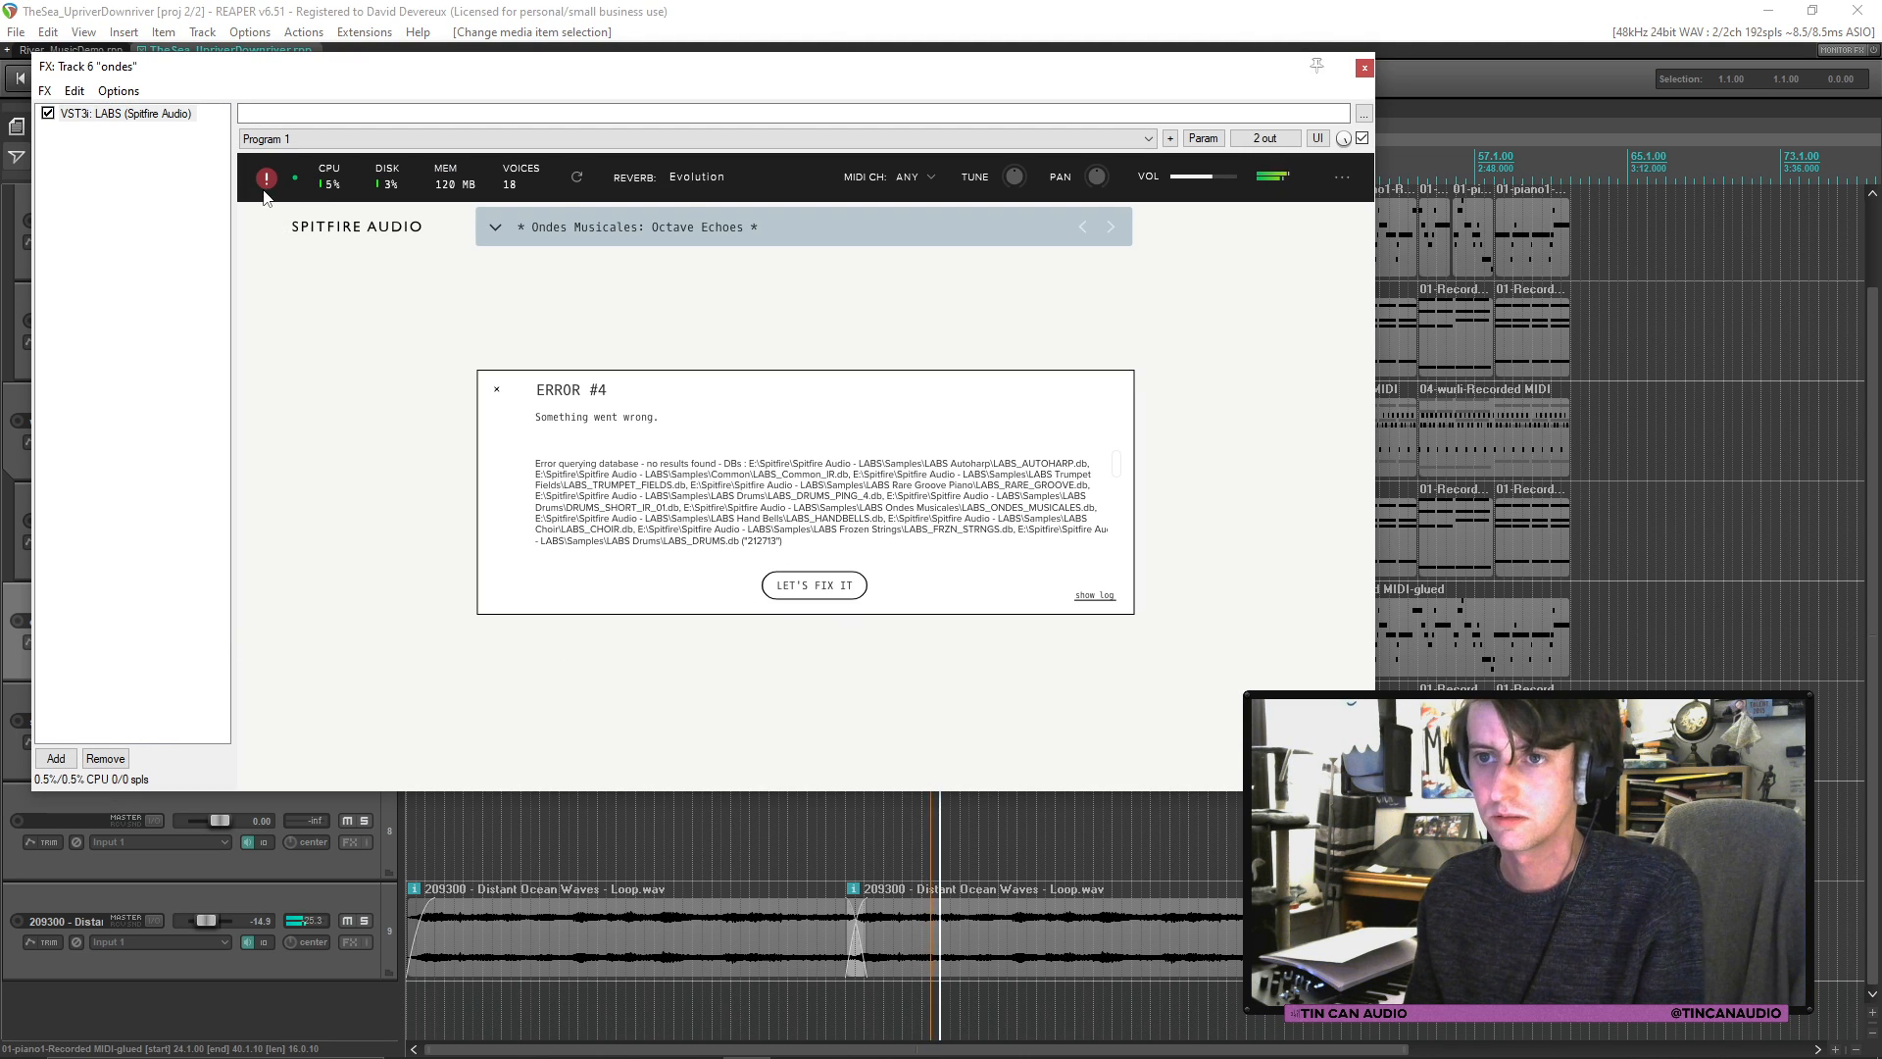
left_click(56, 759)
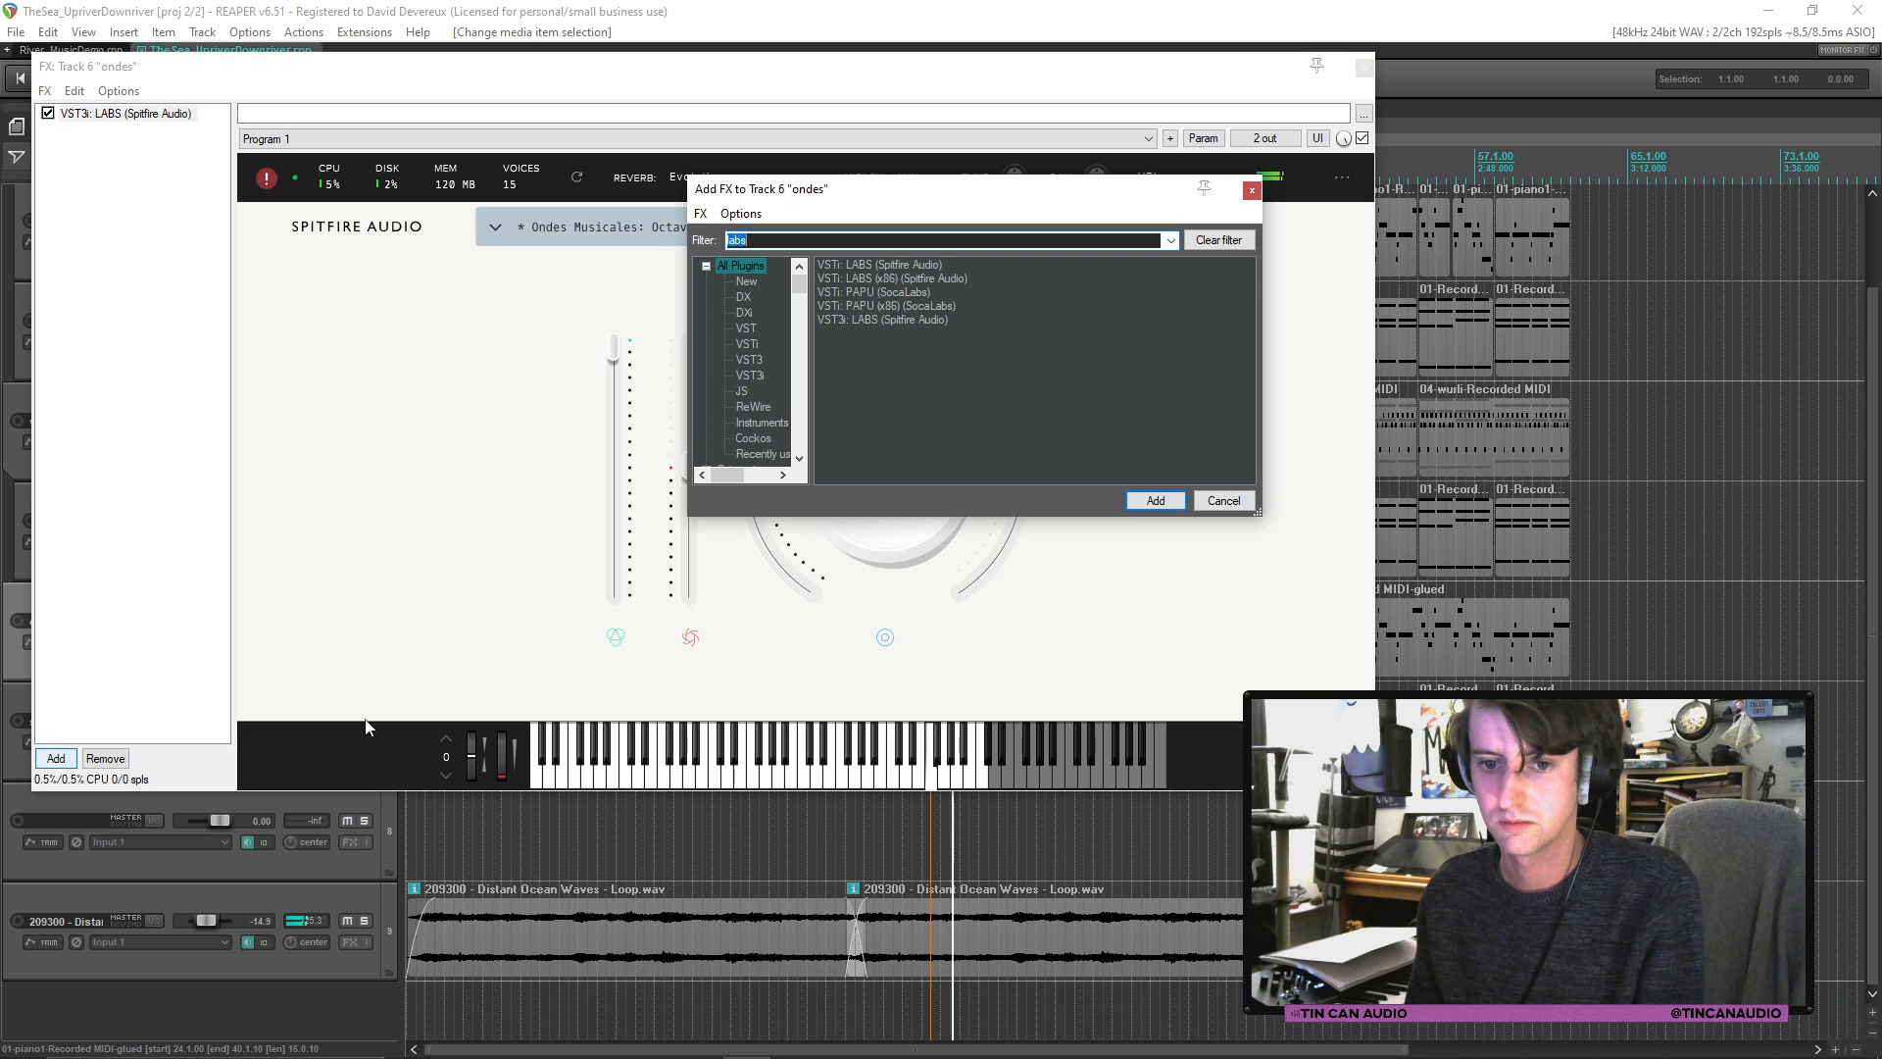
type("p")
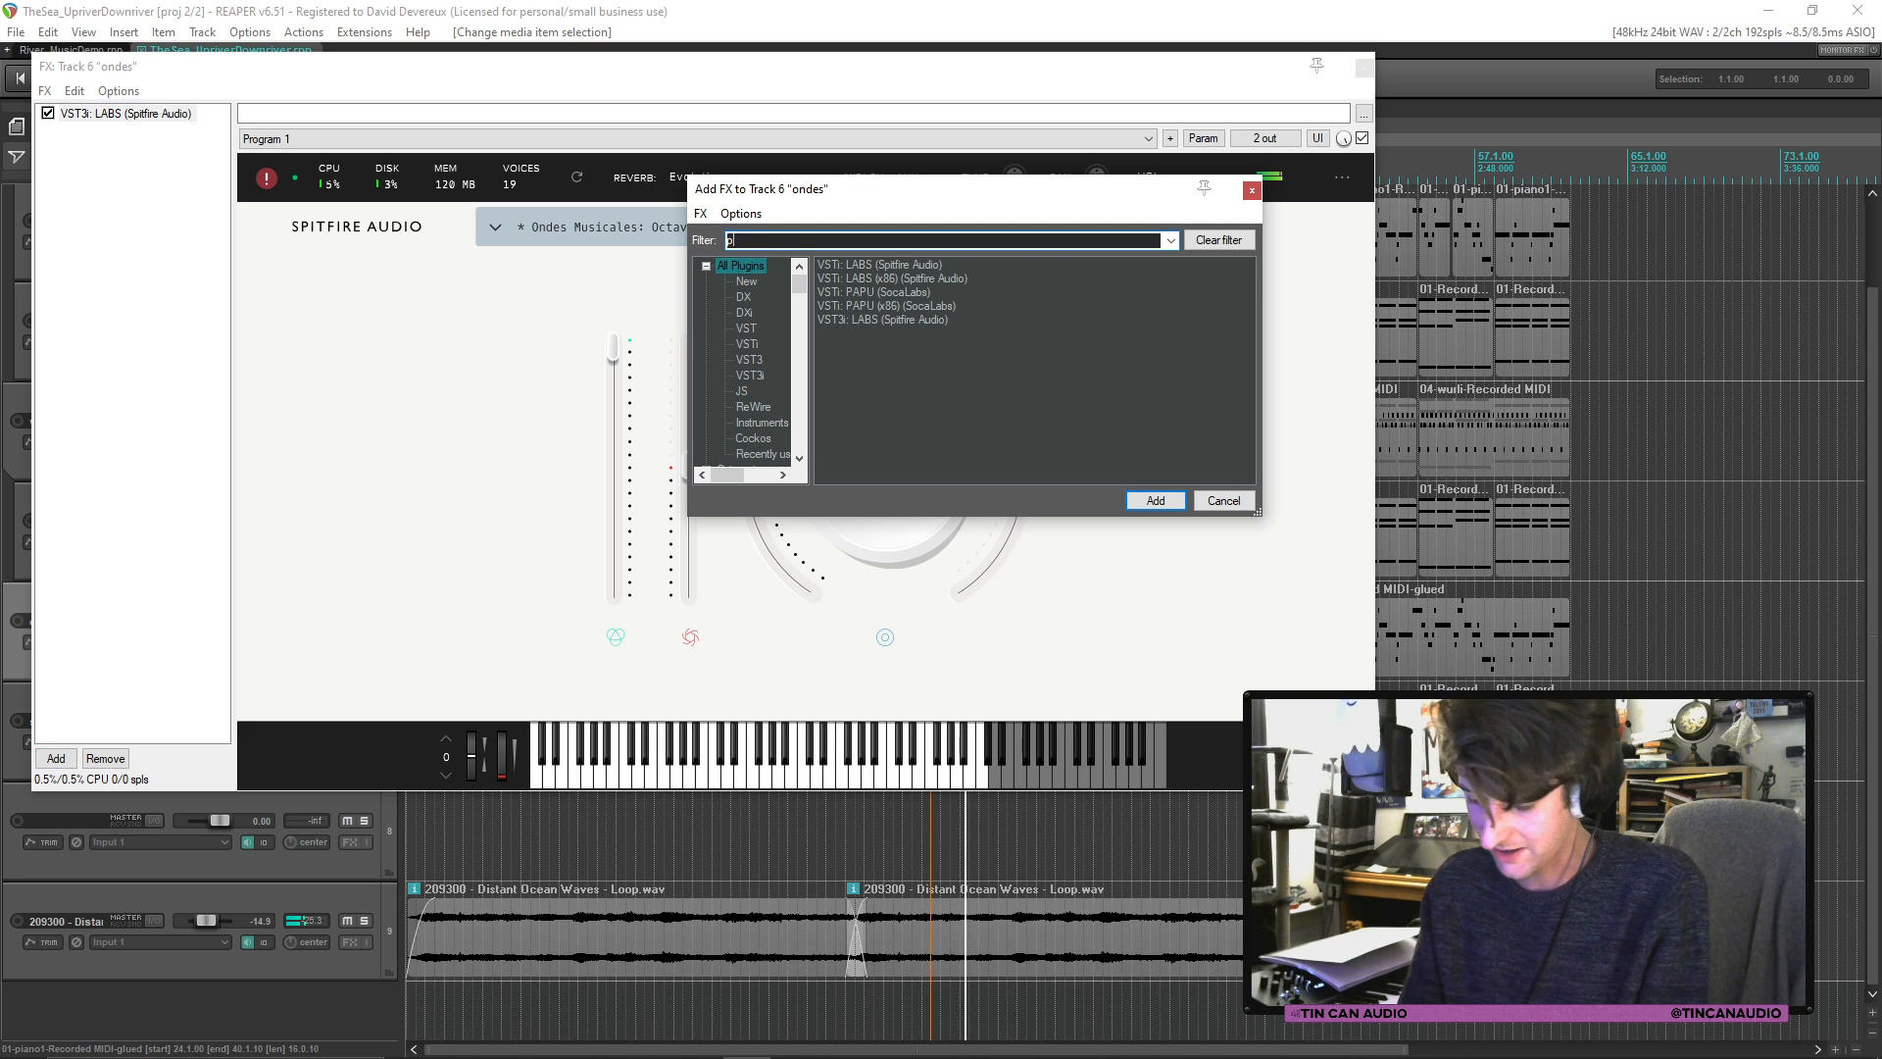
type("in")
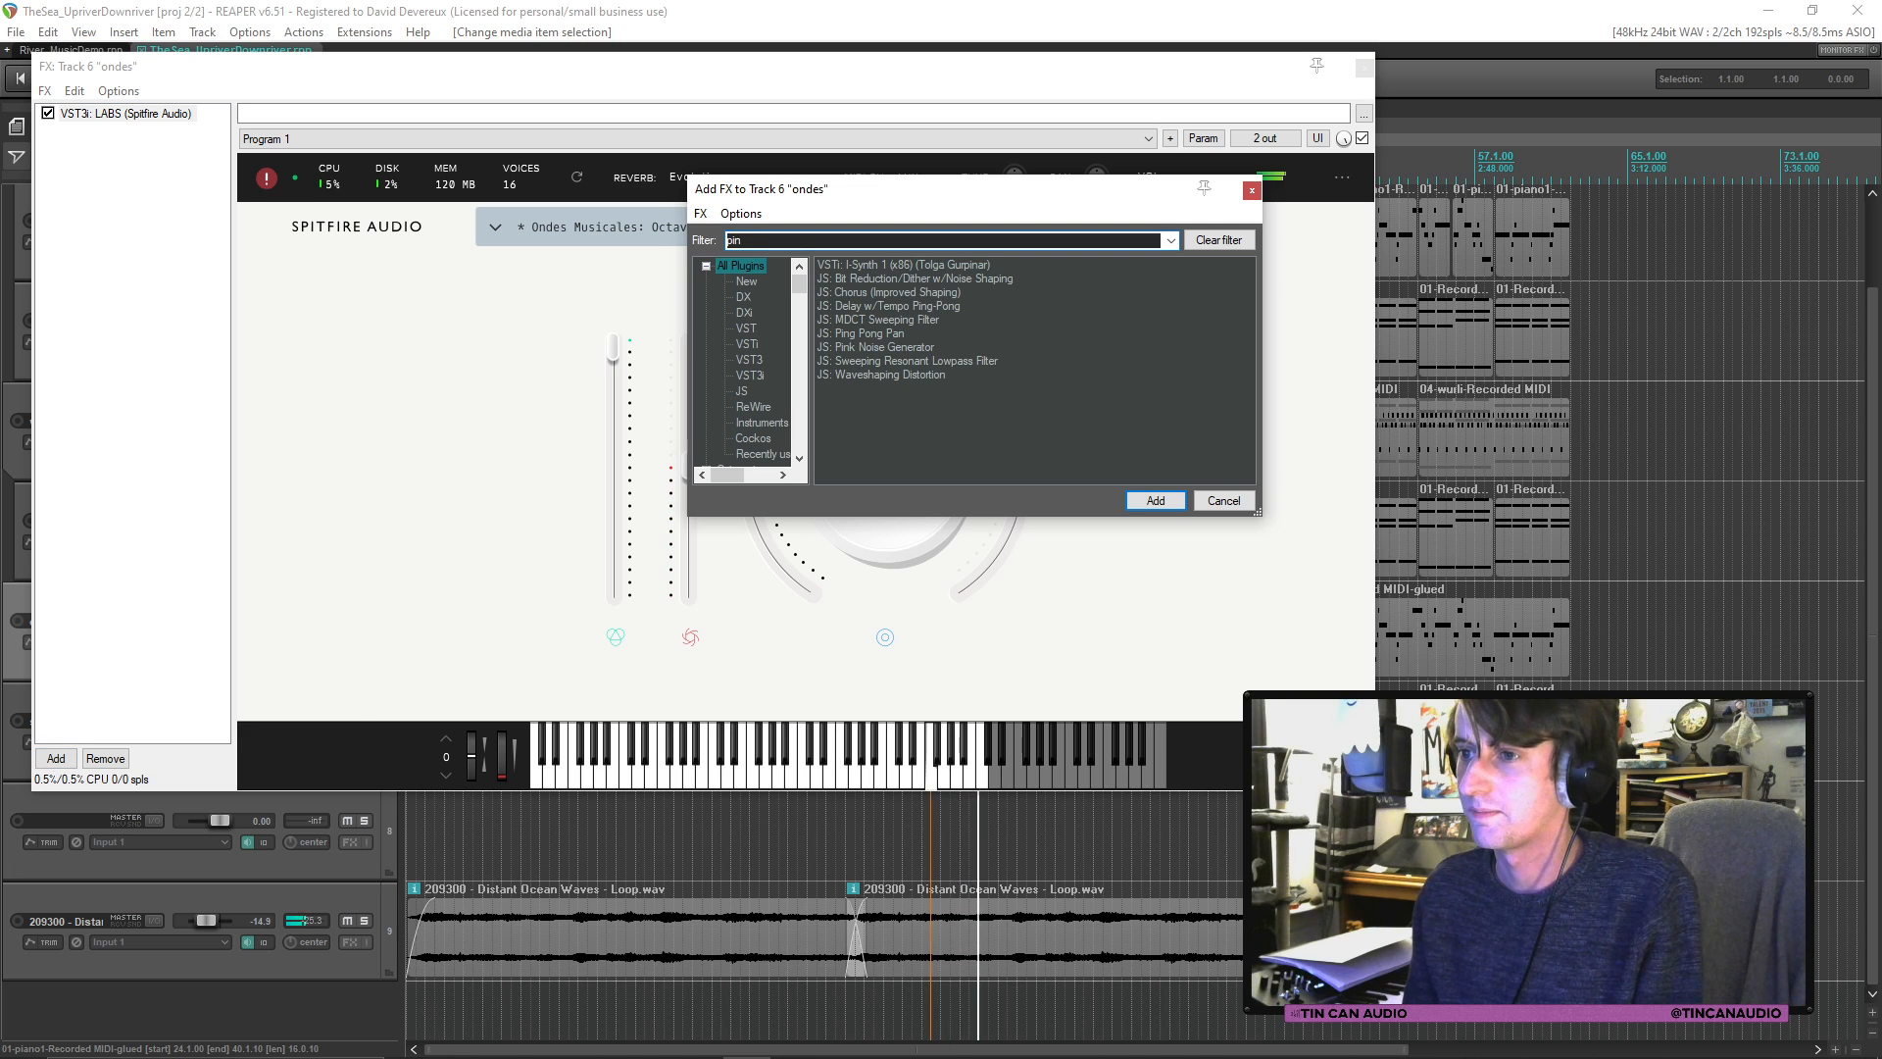
double_click(892, 333)
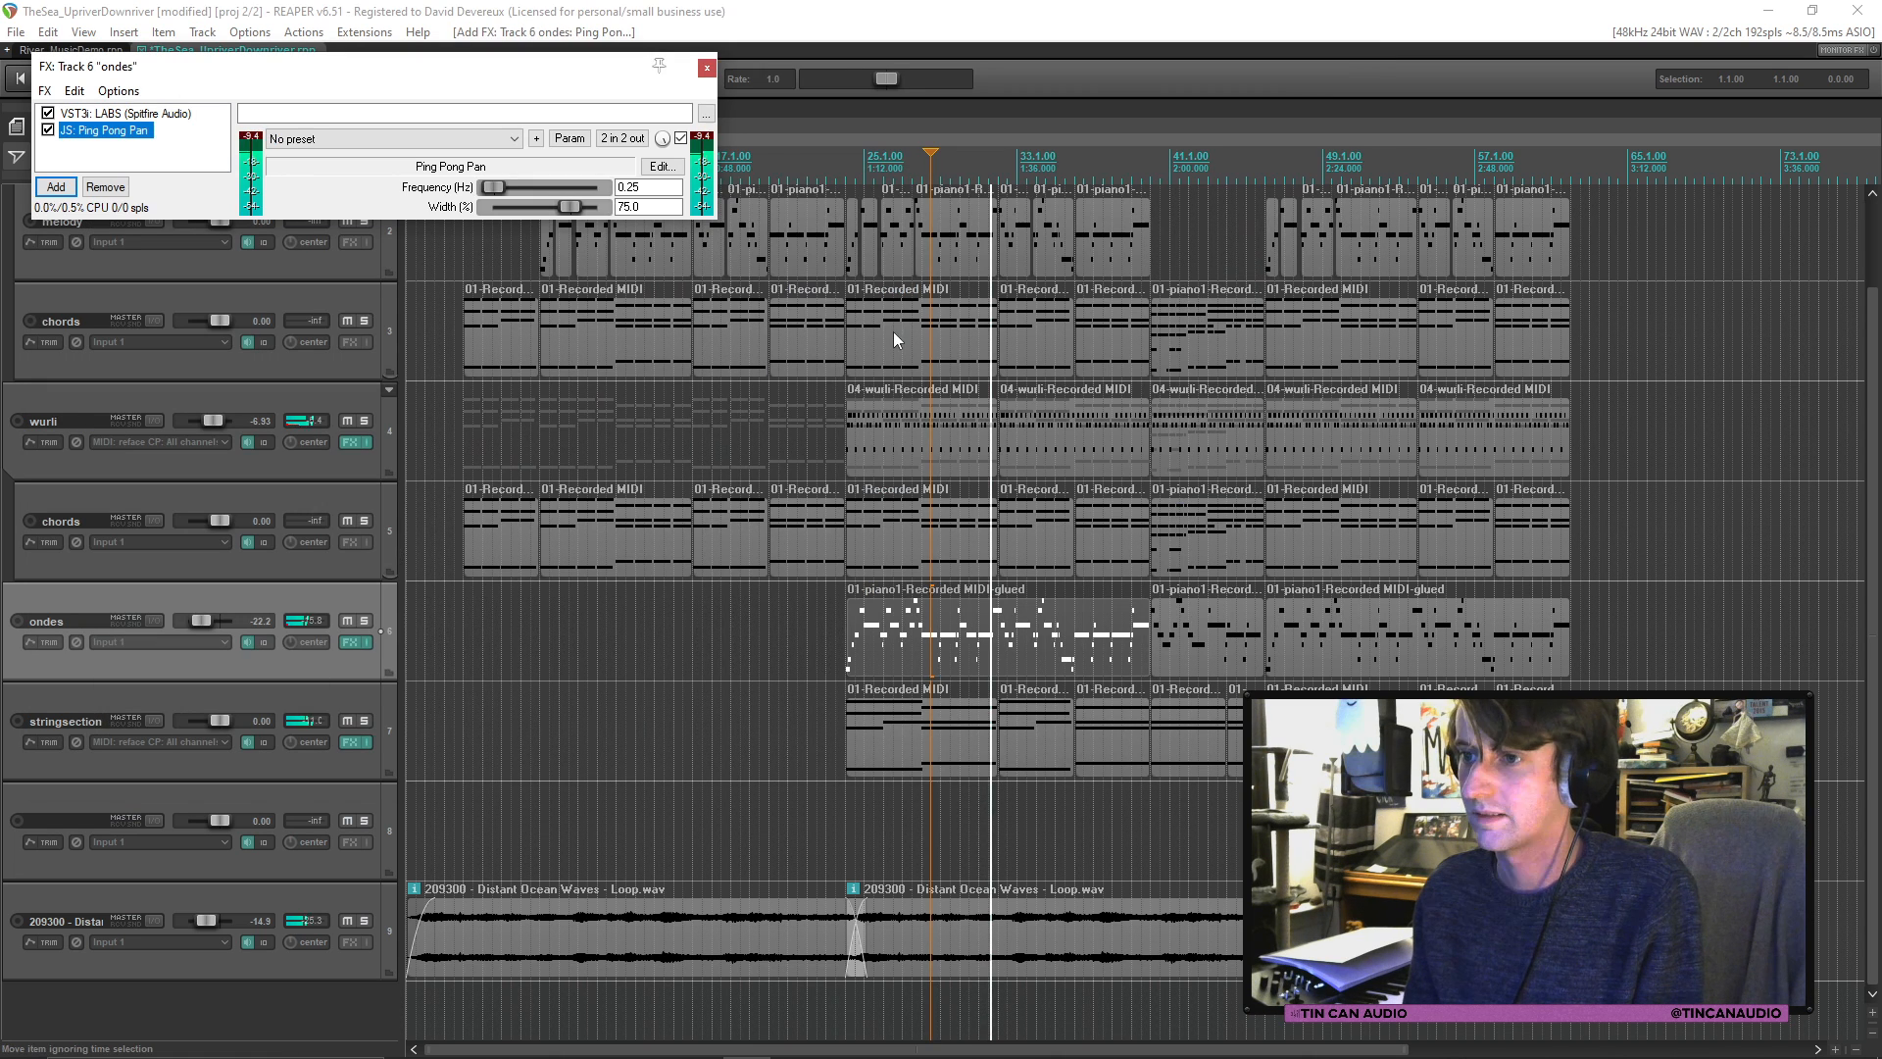
Step: Close the ondes effects window, place the edit cursor at bar 32, save the project and stop playback
left_click(706, 67)
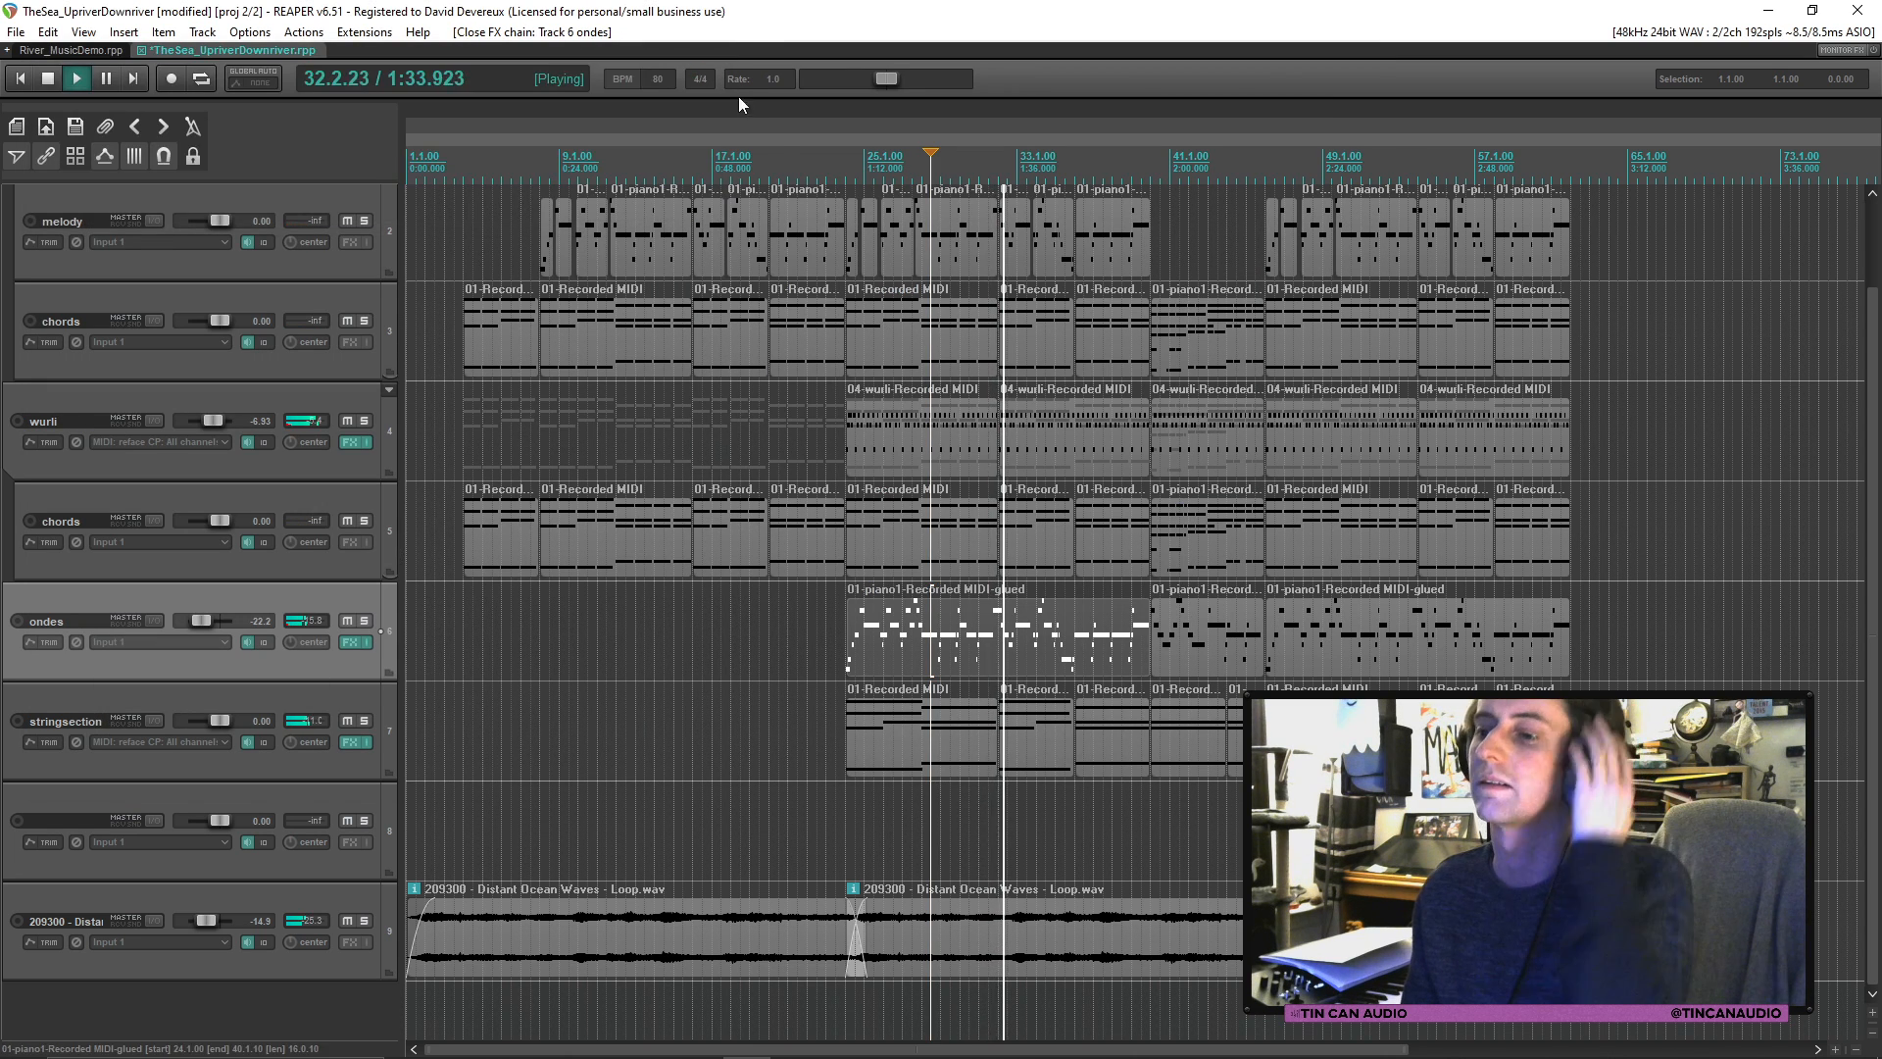
left_click(1008, 632)
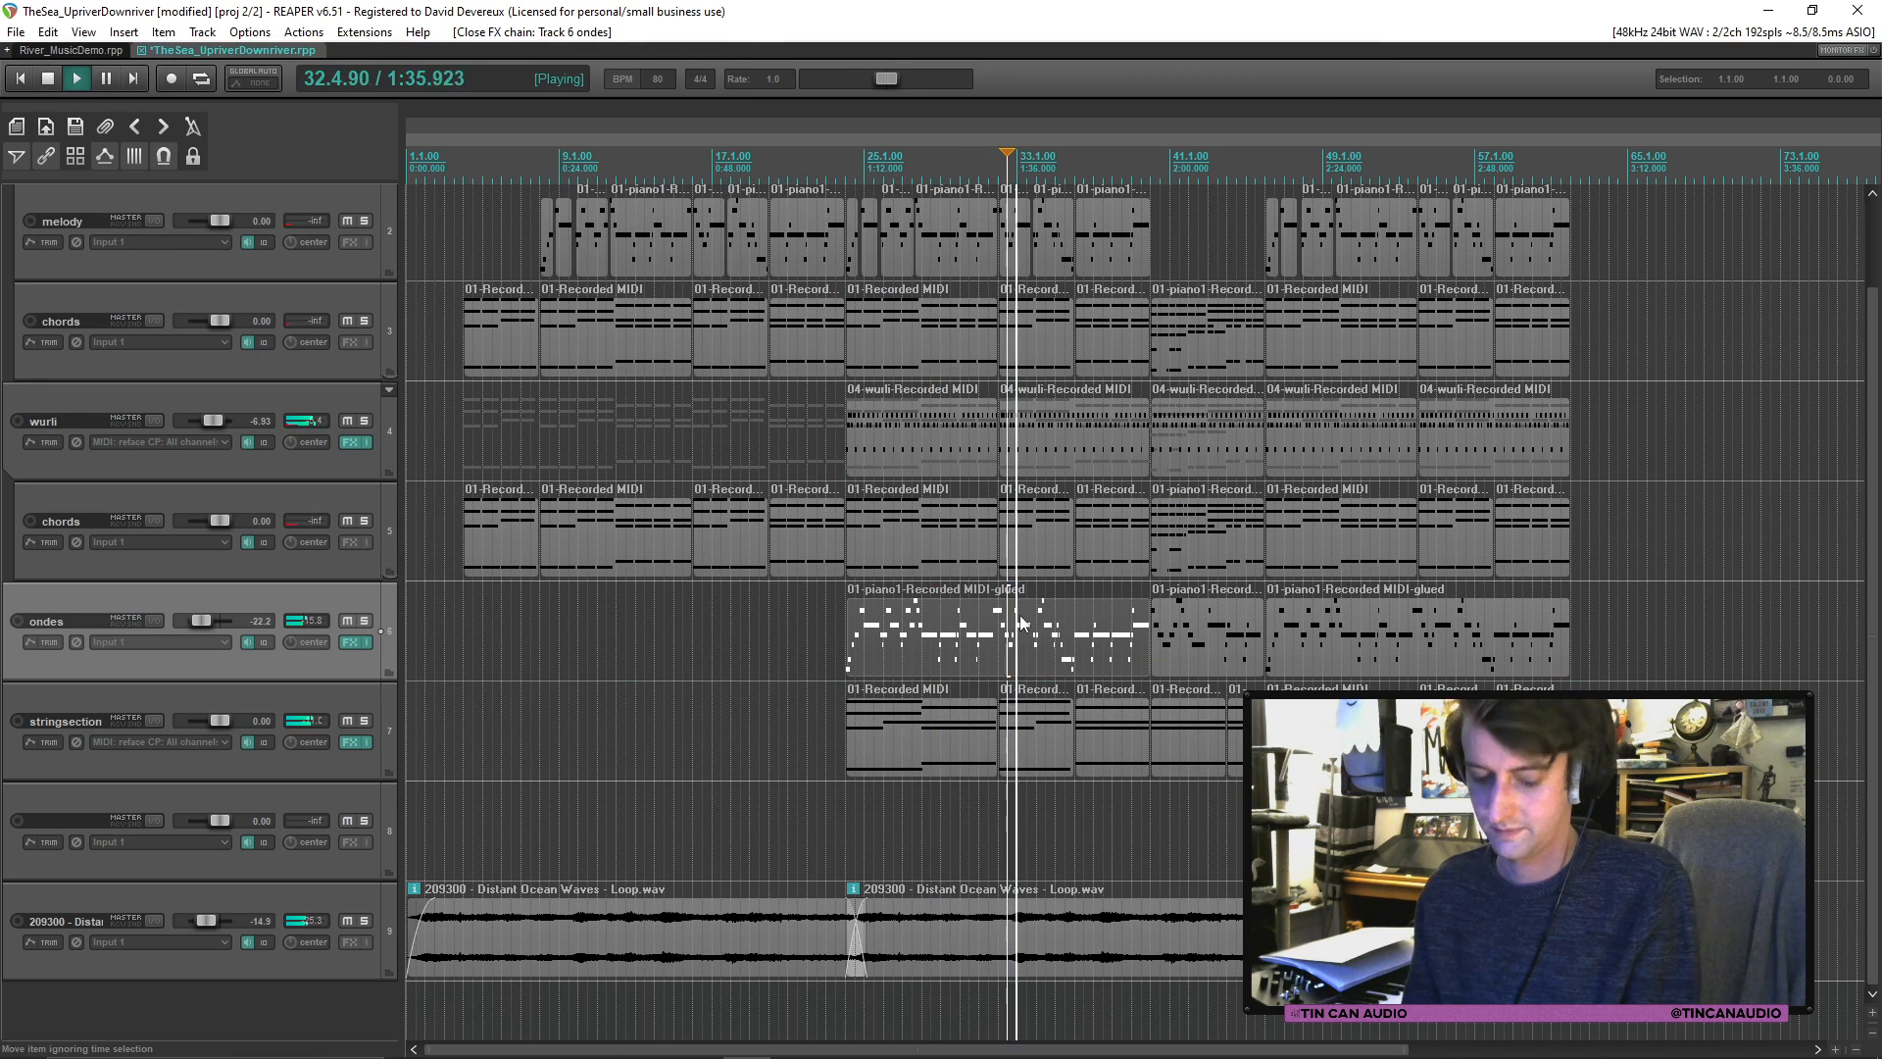
key("ctrl+s")
key("space")
Step: Filter the plugins for "tal", add TAL-BassLine to the empty track 8 and load its "Soft Ba…" preset
left_click(355, 843)
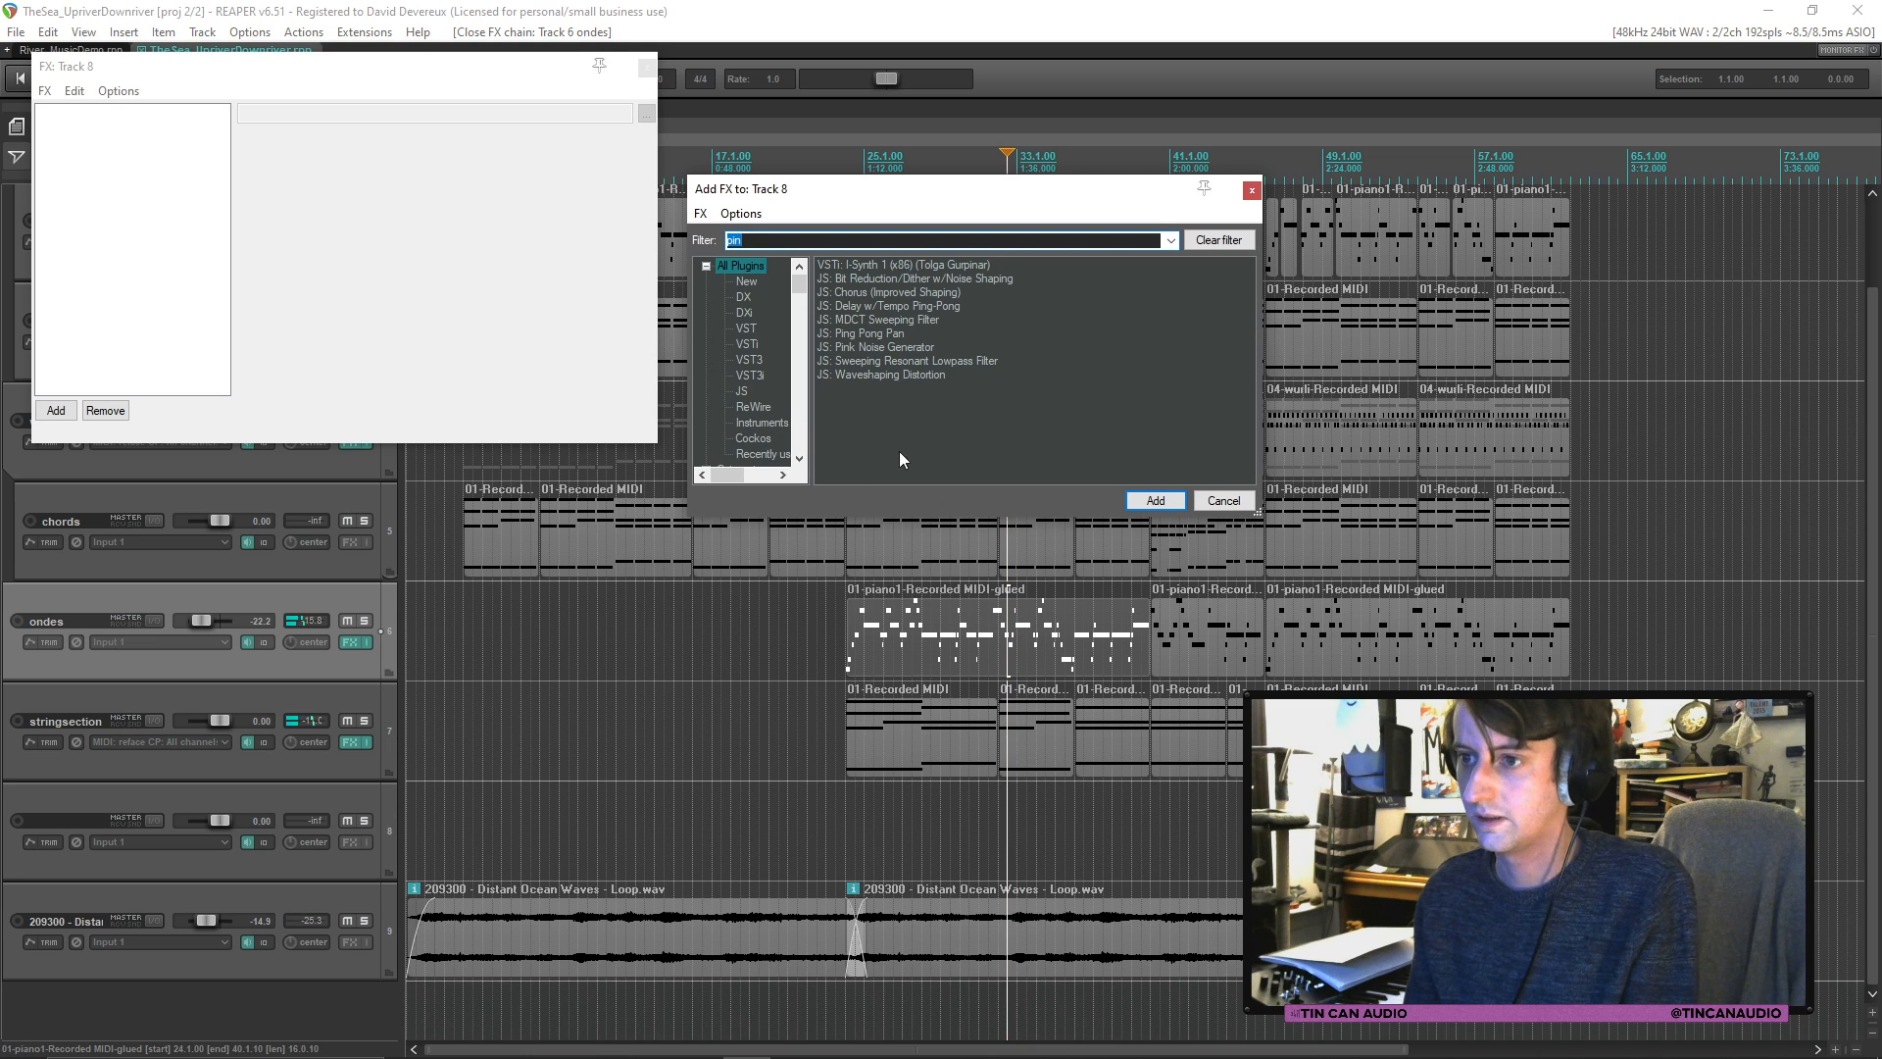
type("tal")
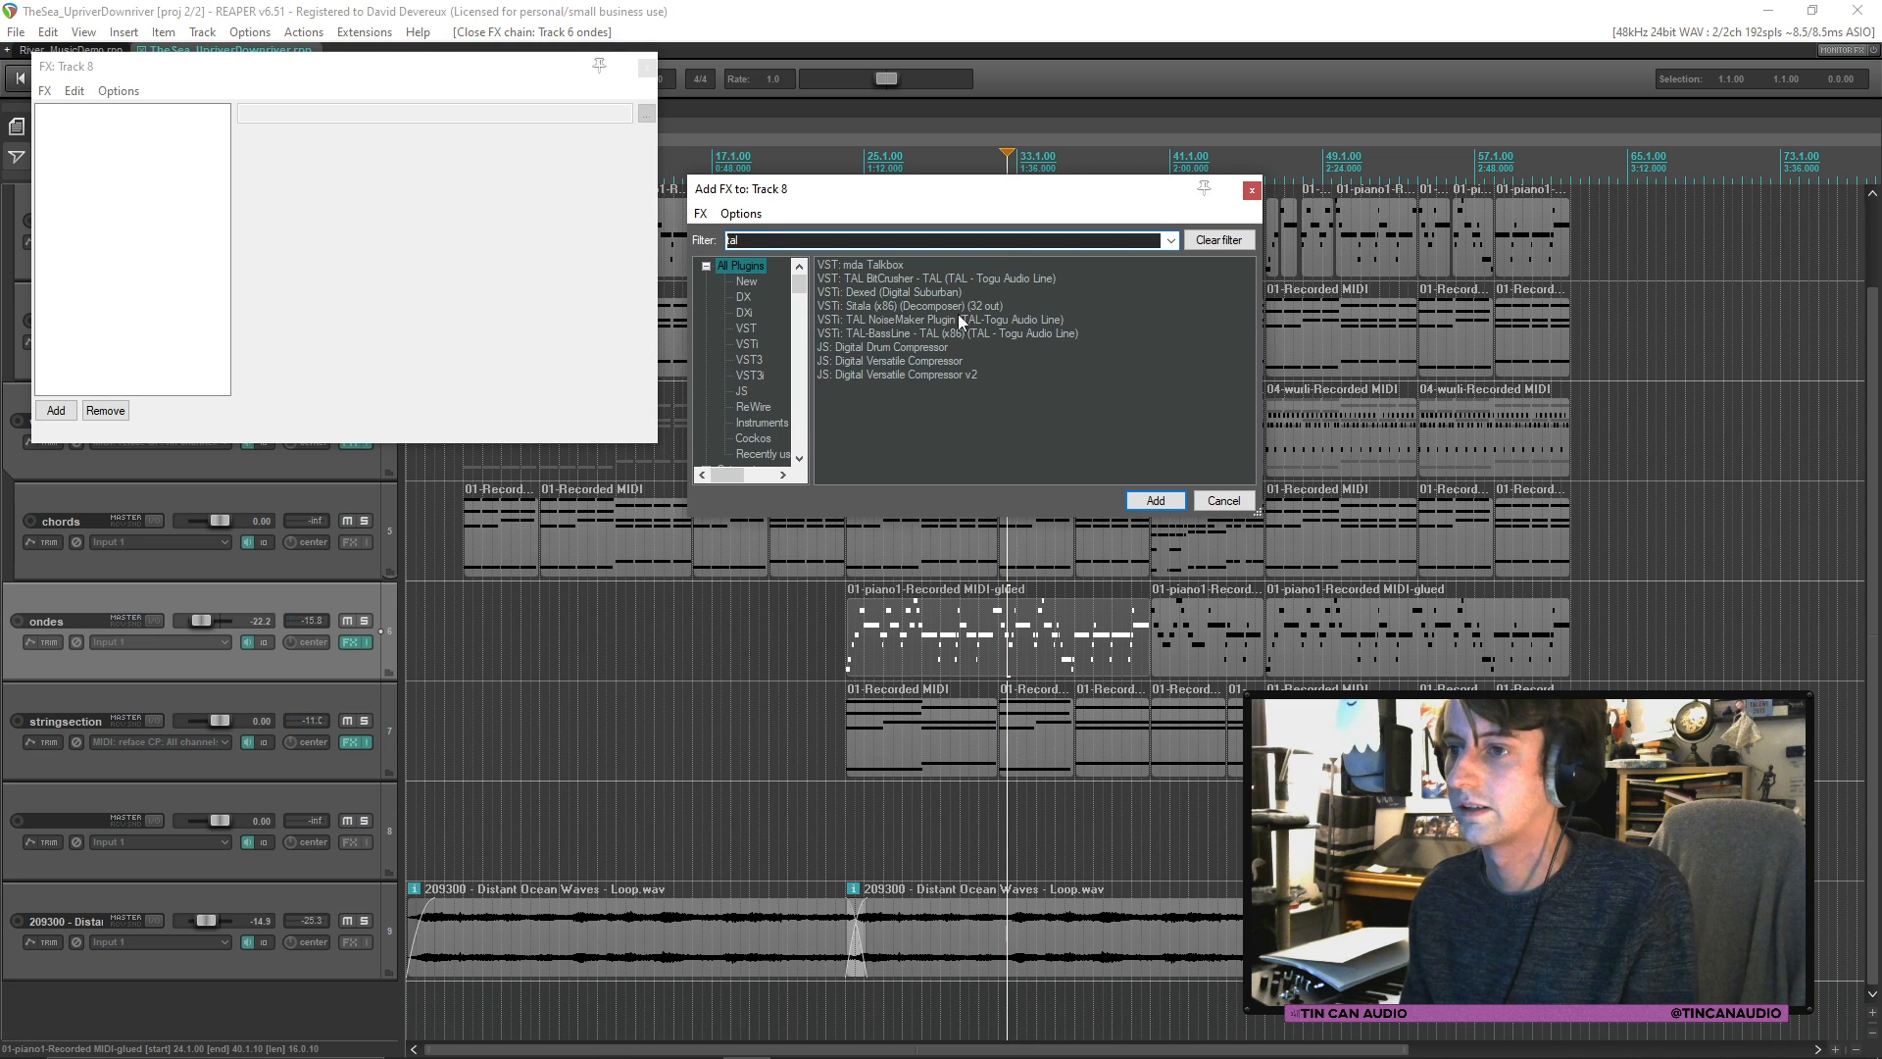
double_click(909, 333)
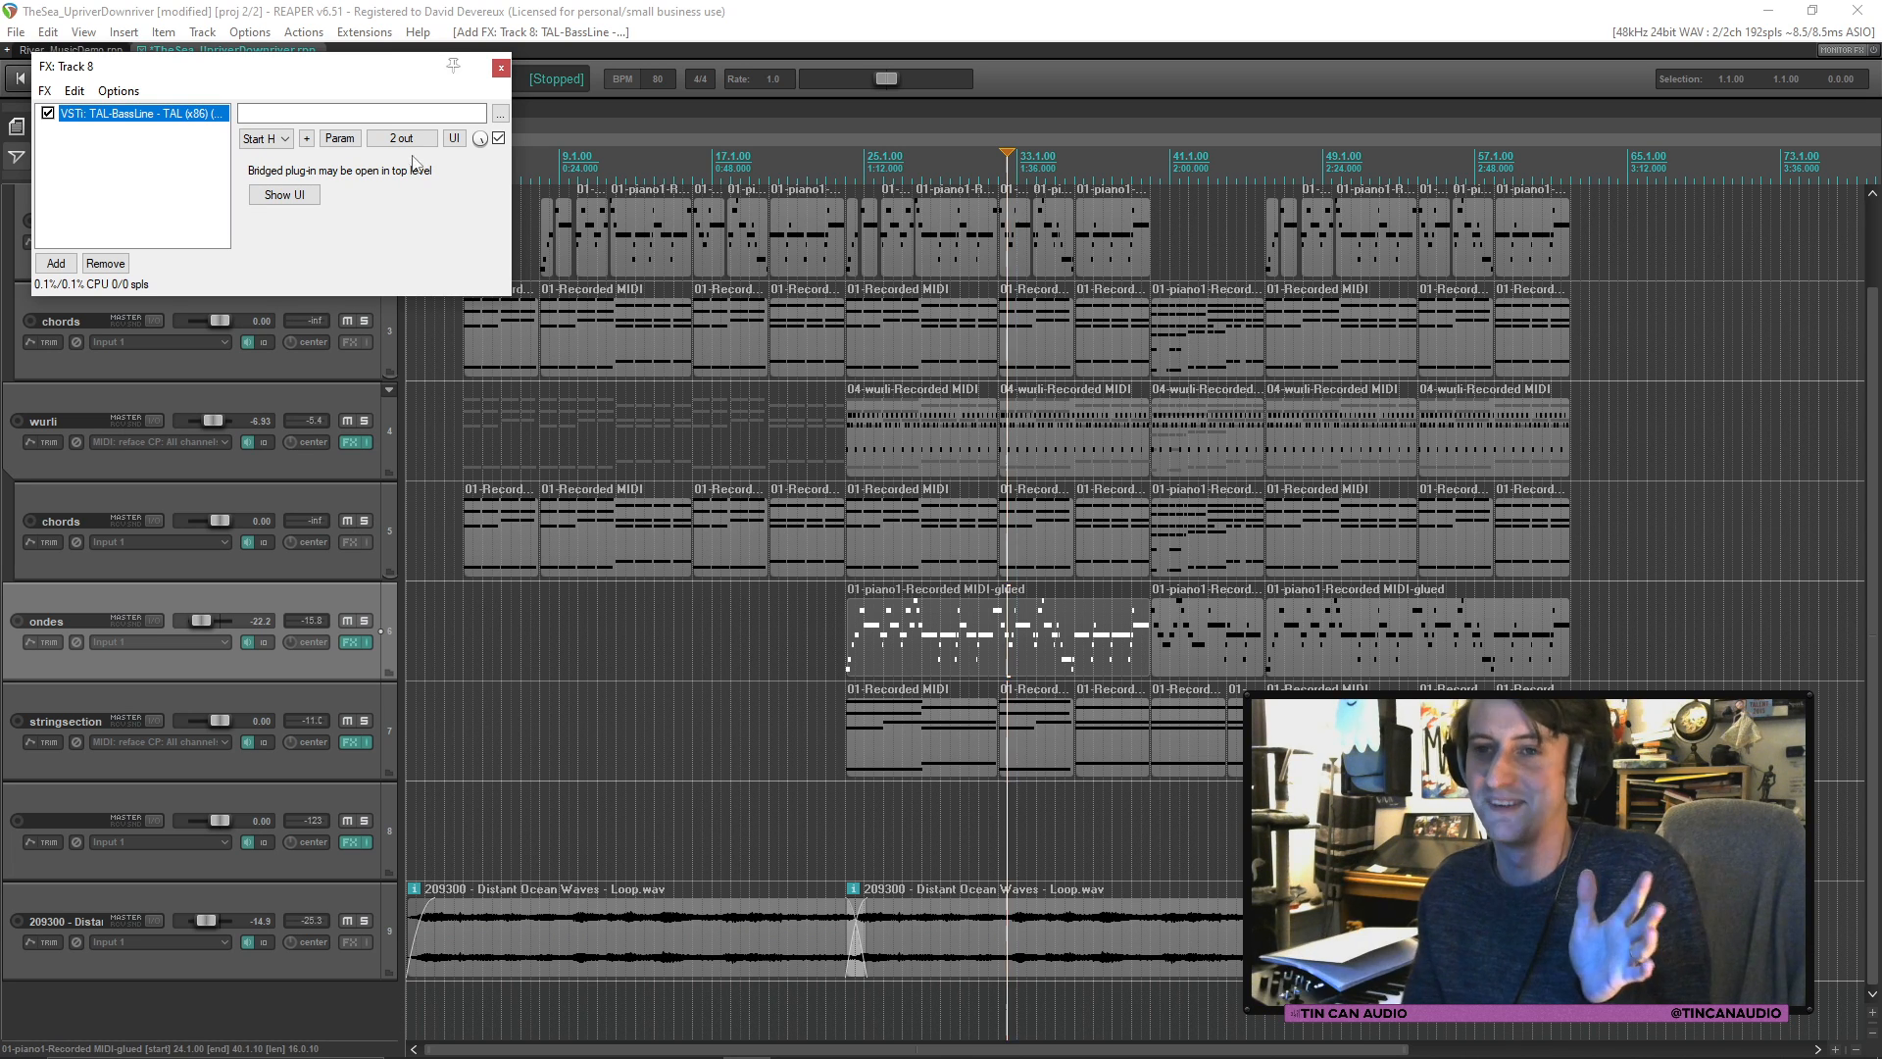
left_click(265, 138)
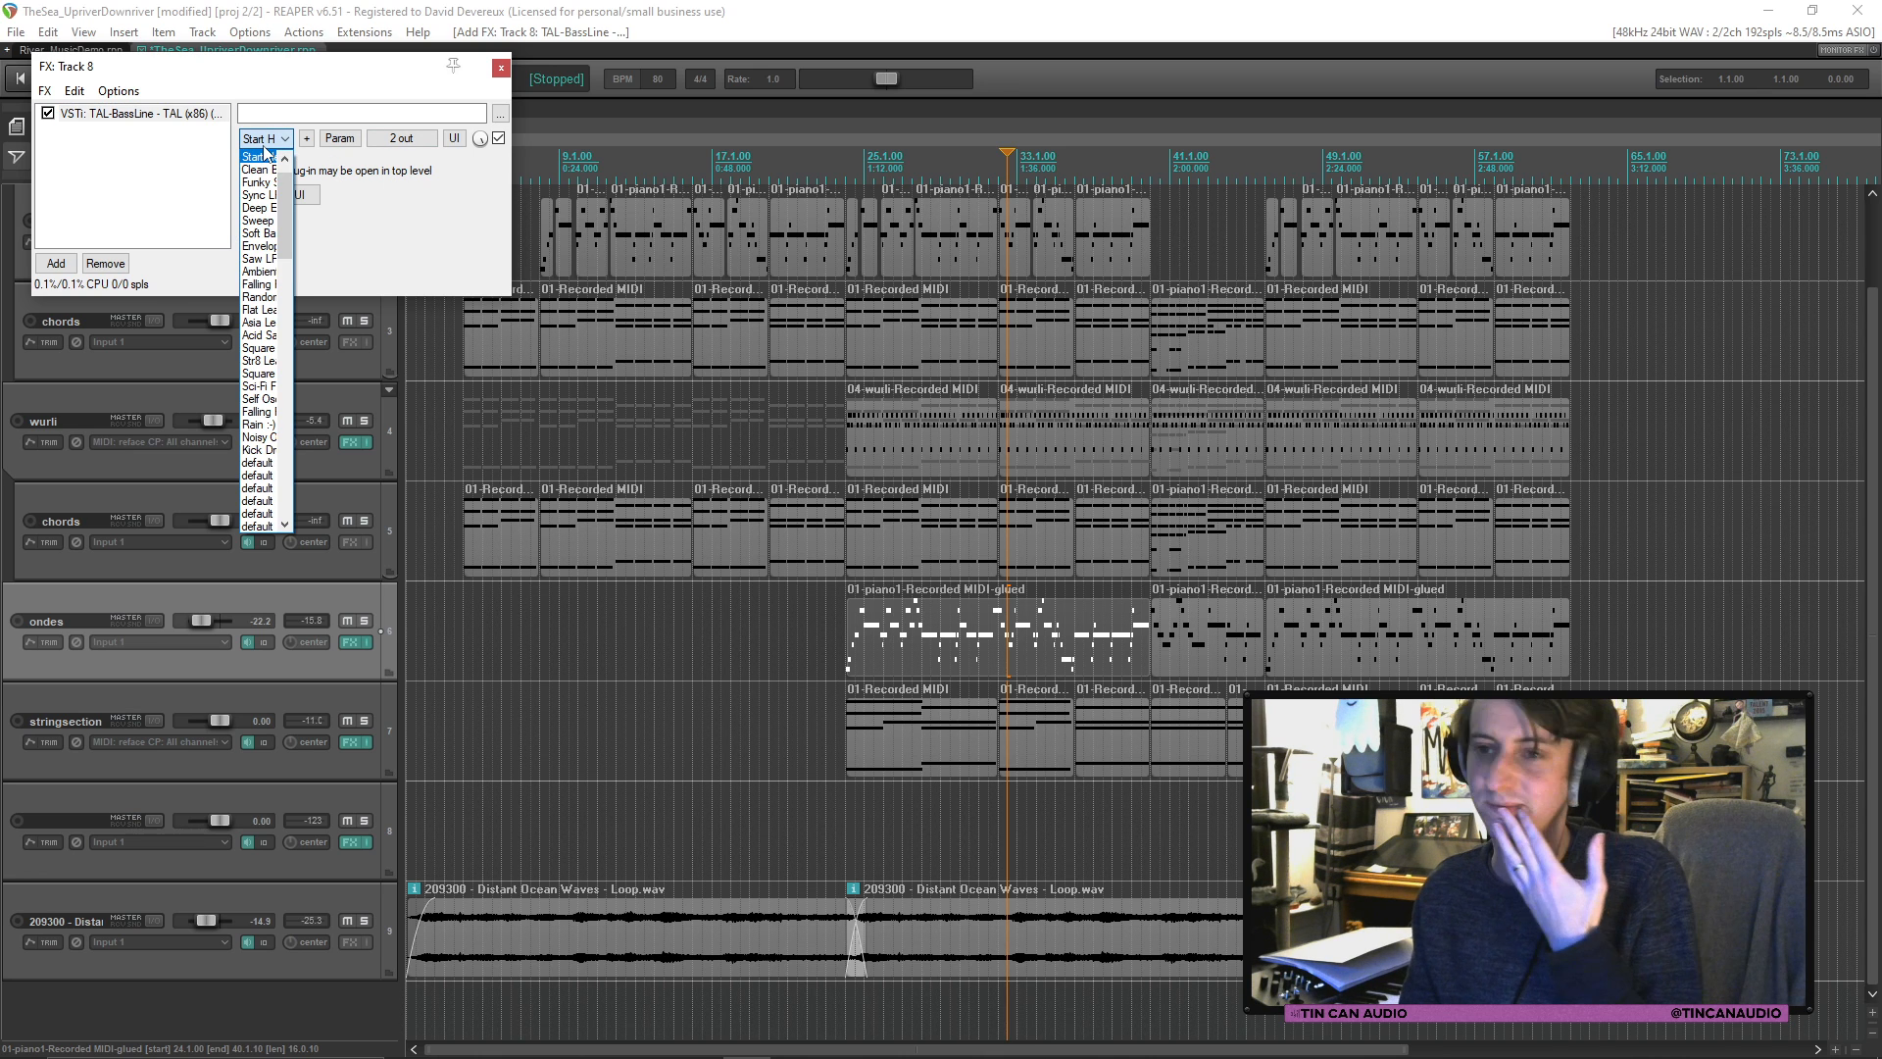
left_click(260, 233)
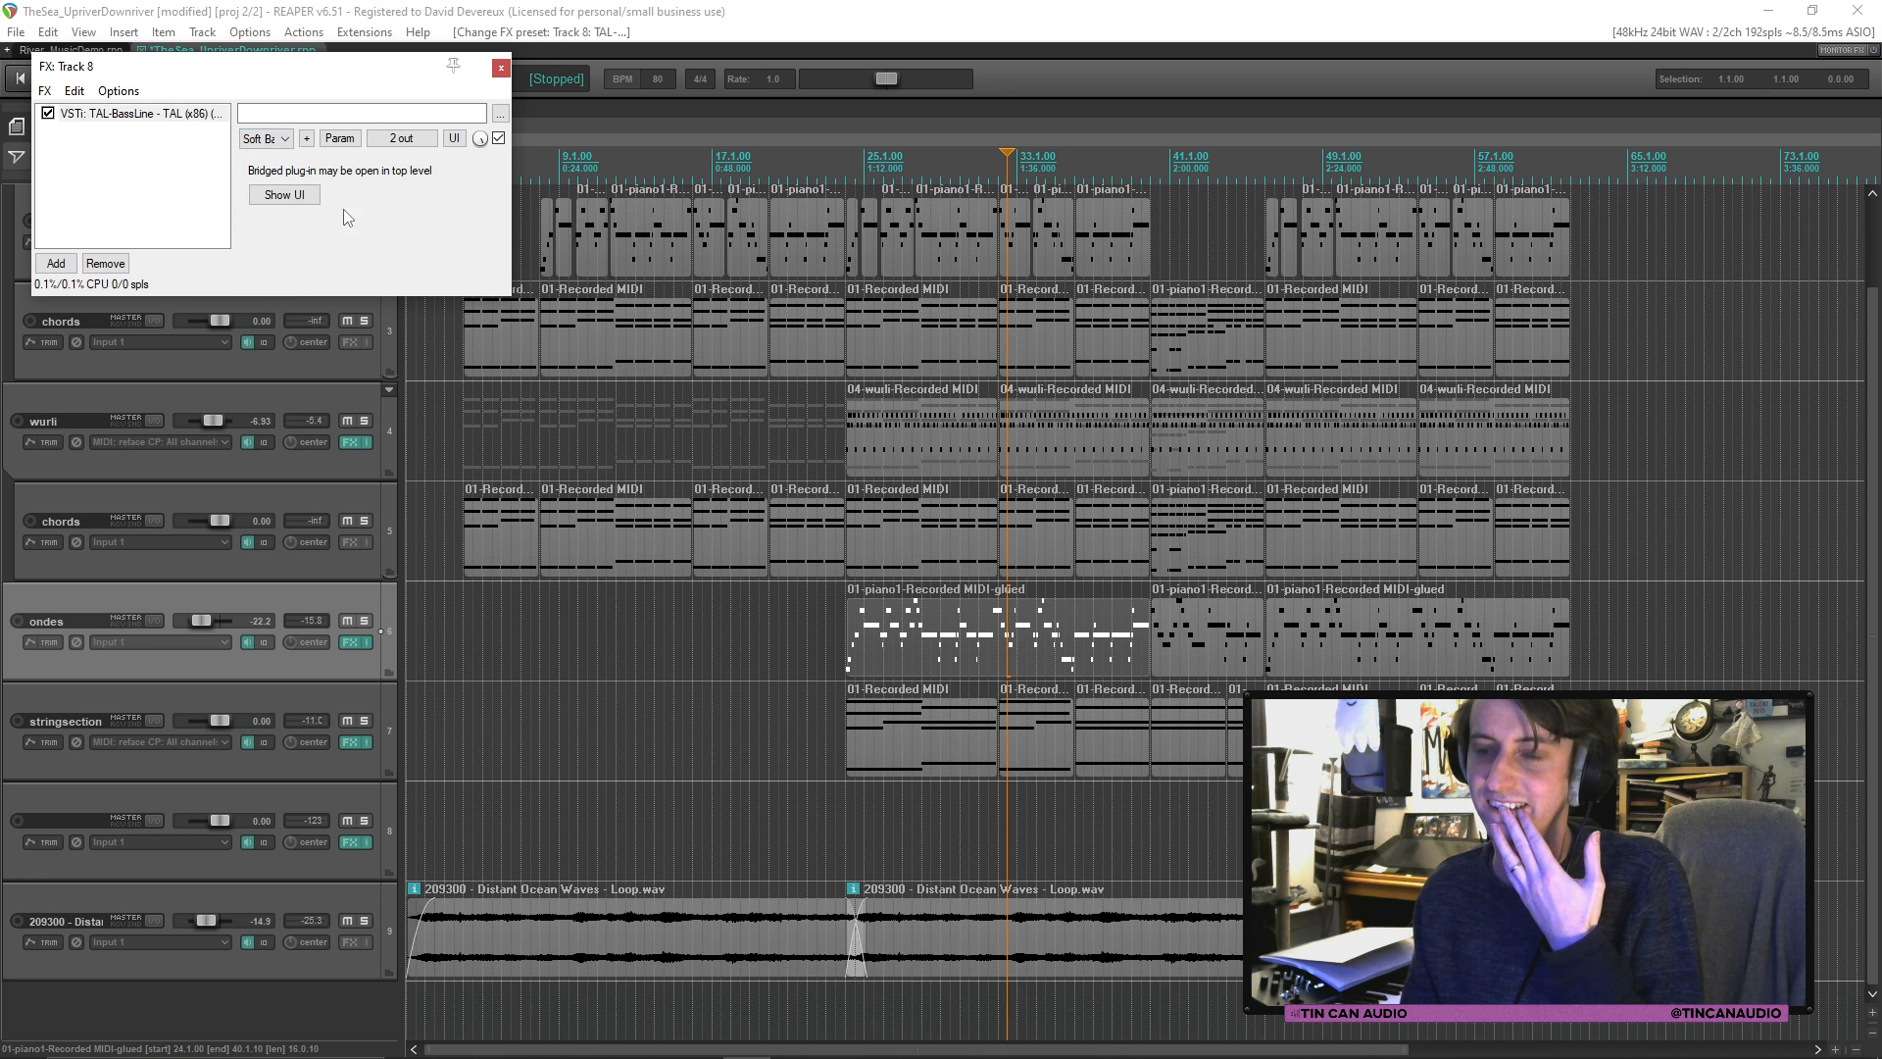
left_click(501, 68)
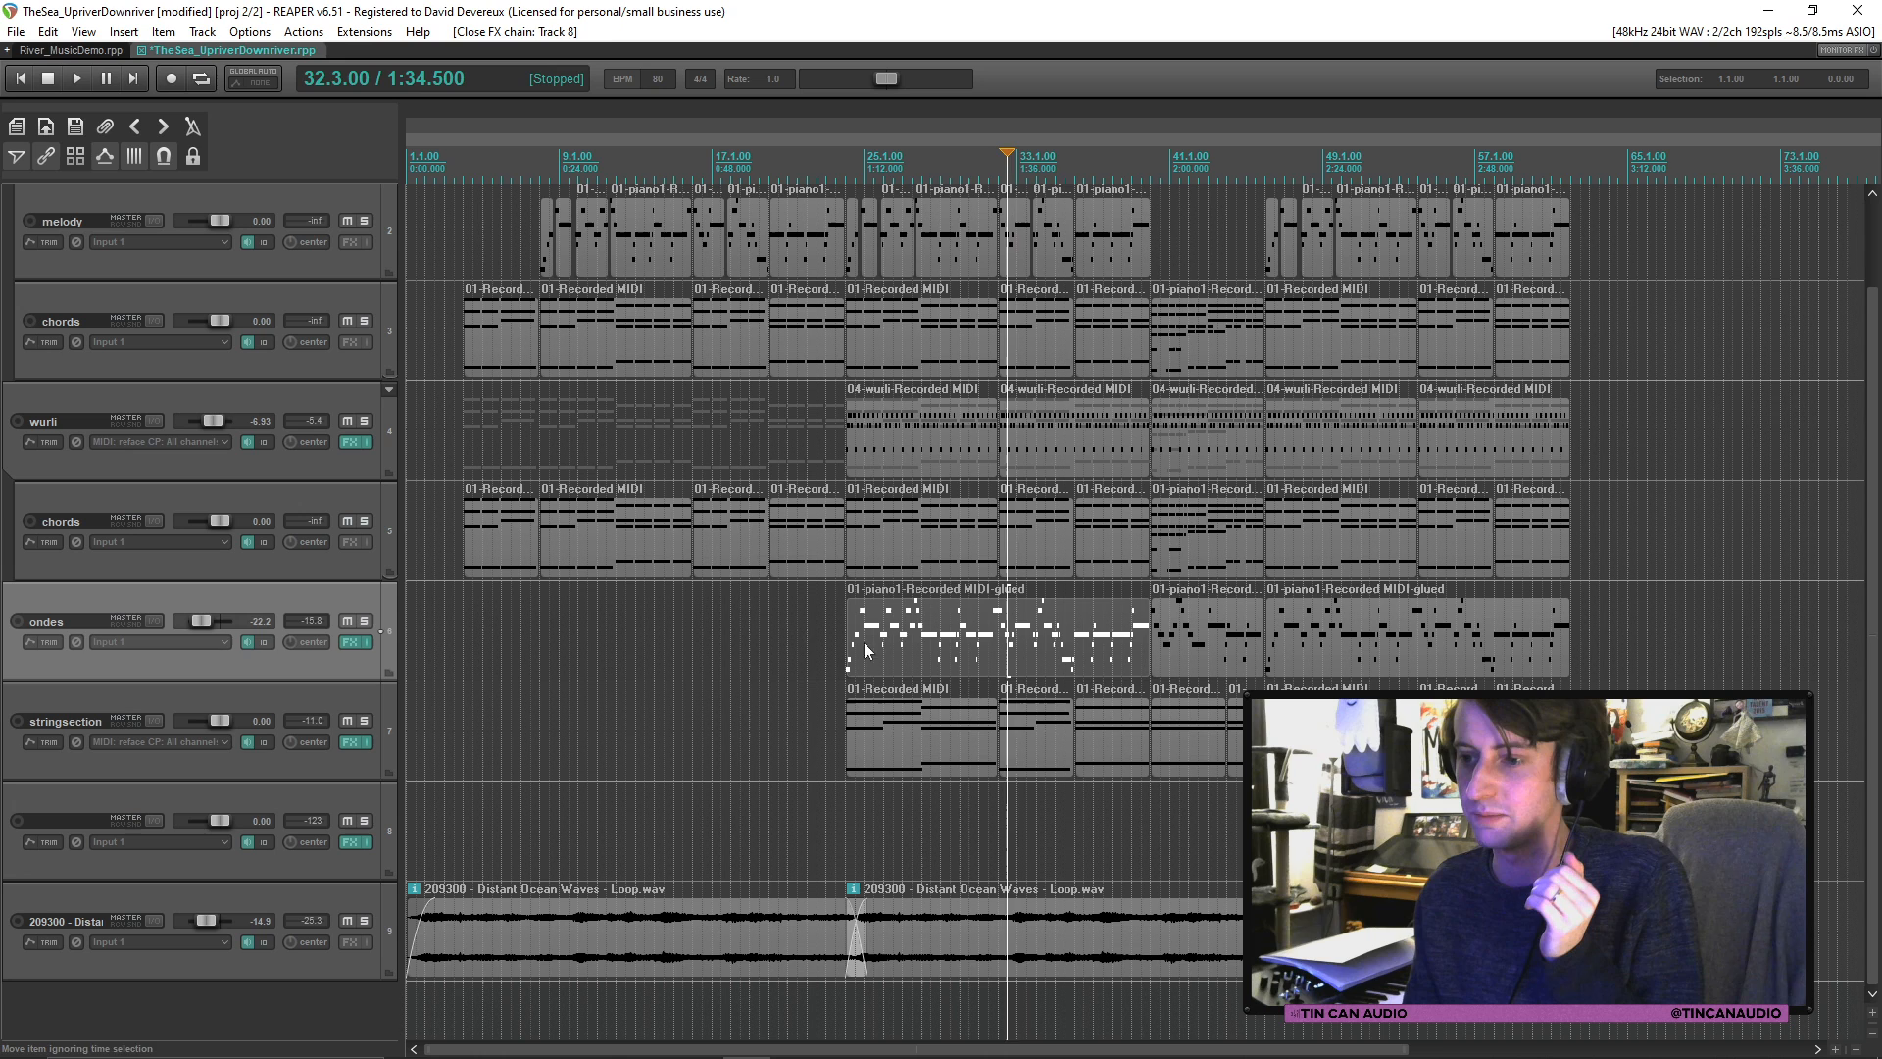
Step: Set track 8's input to reface CP MIDI on all channels, arm it for recording and disarm the piano1 track
left_click(840, 723)
scroll(821, 699, "down", 2)
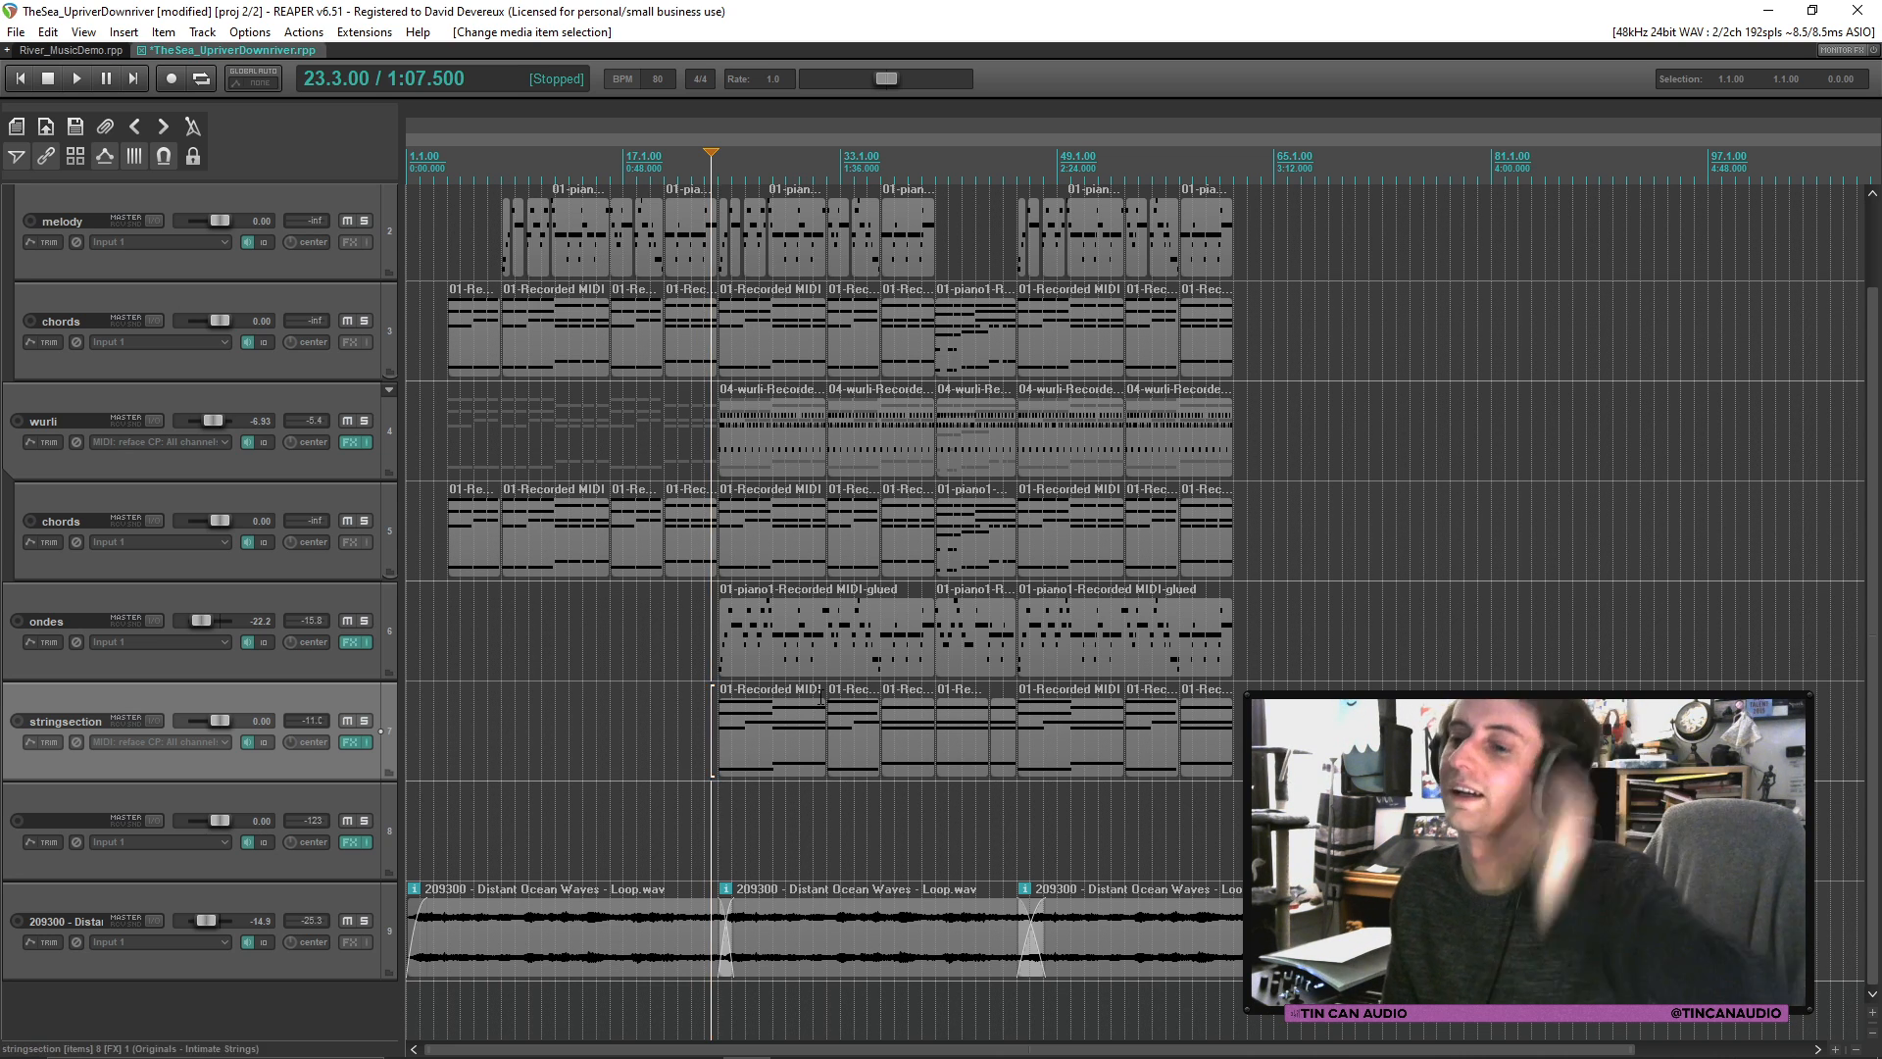
left_click(110, 843)
mouse_move(177, 899)
mouse_move(316, 899)
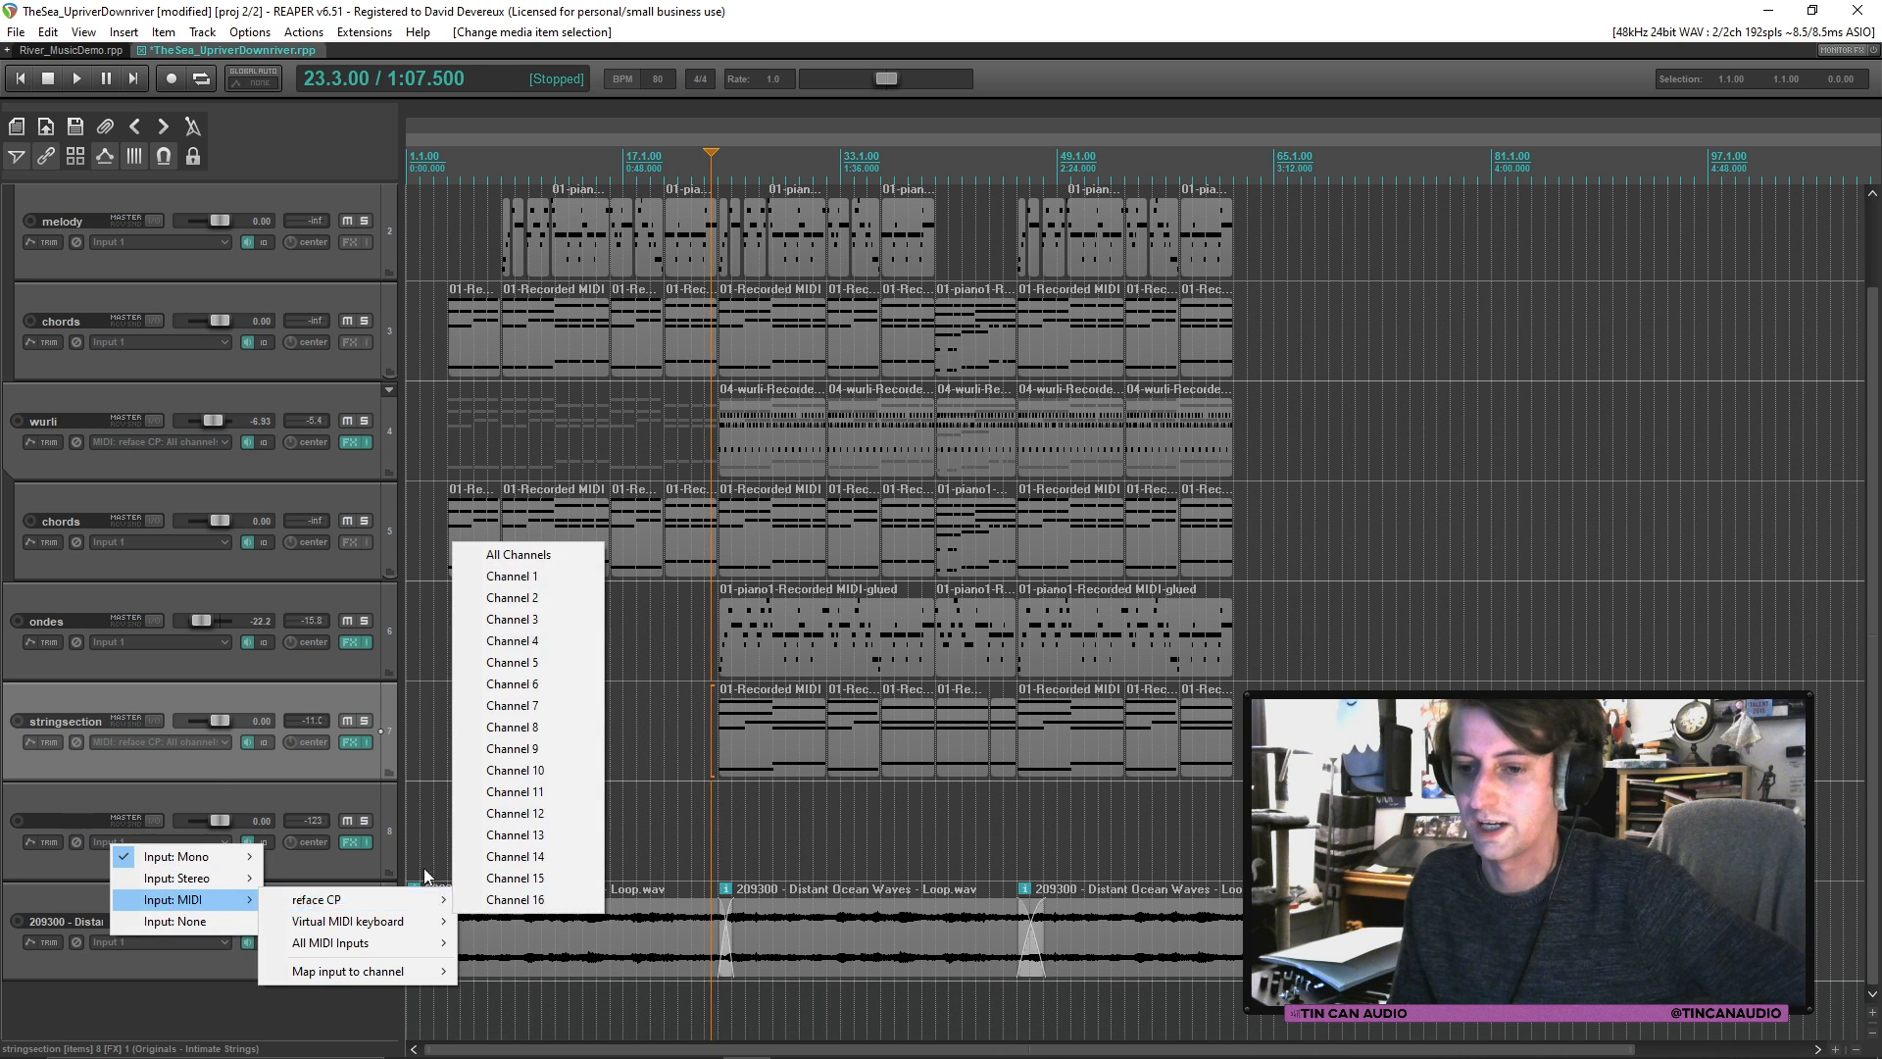
left_click(517, 555)
left_click(21, 821)
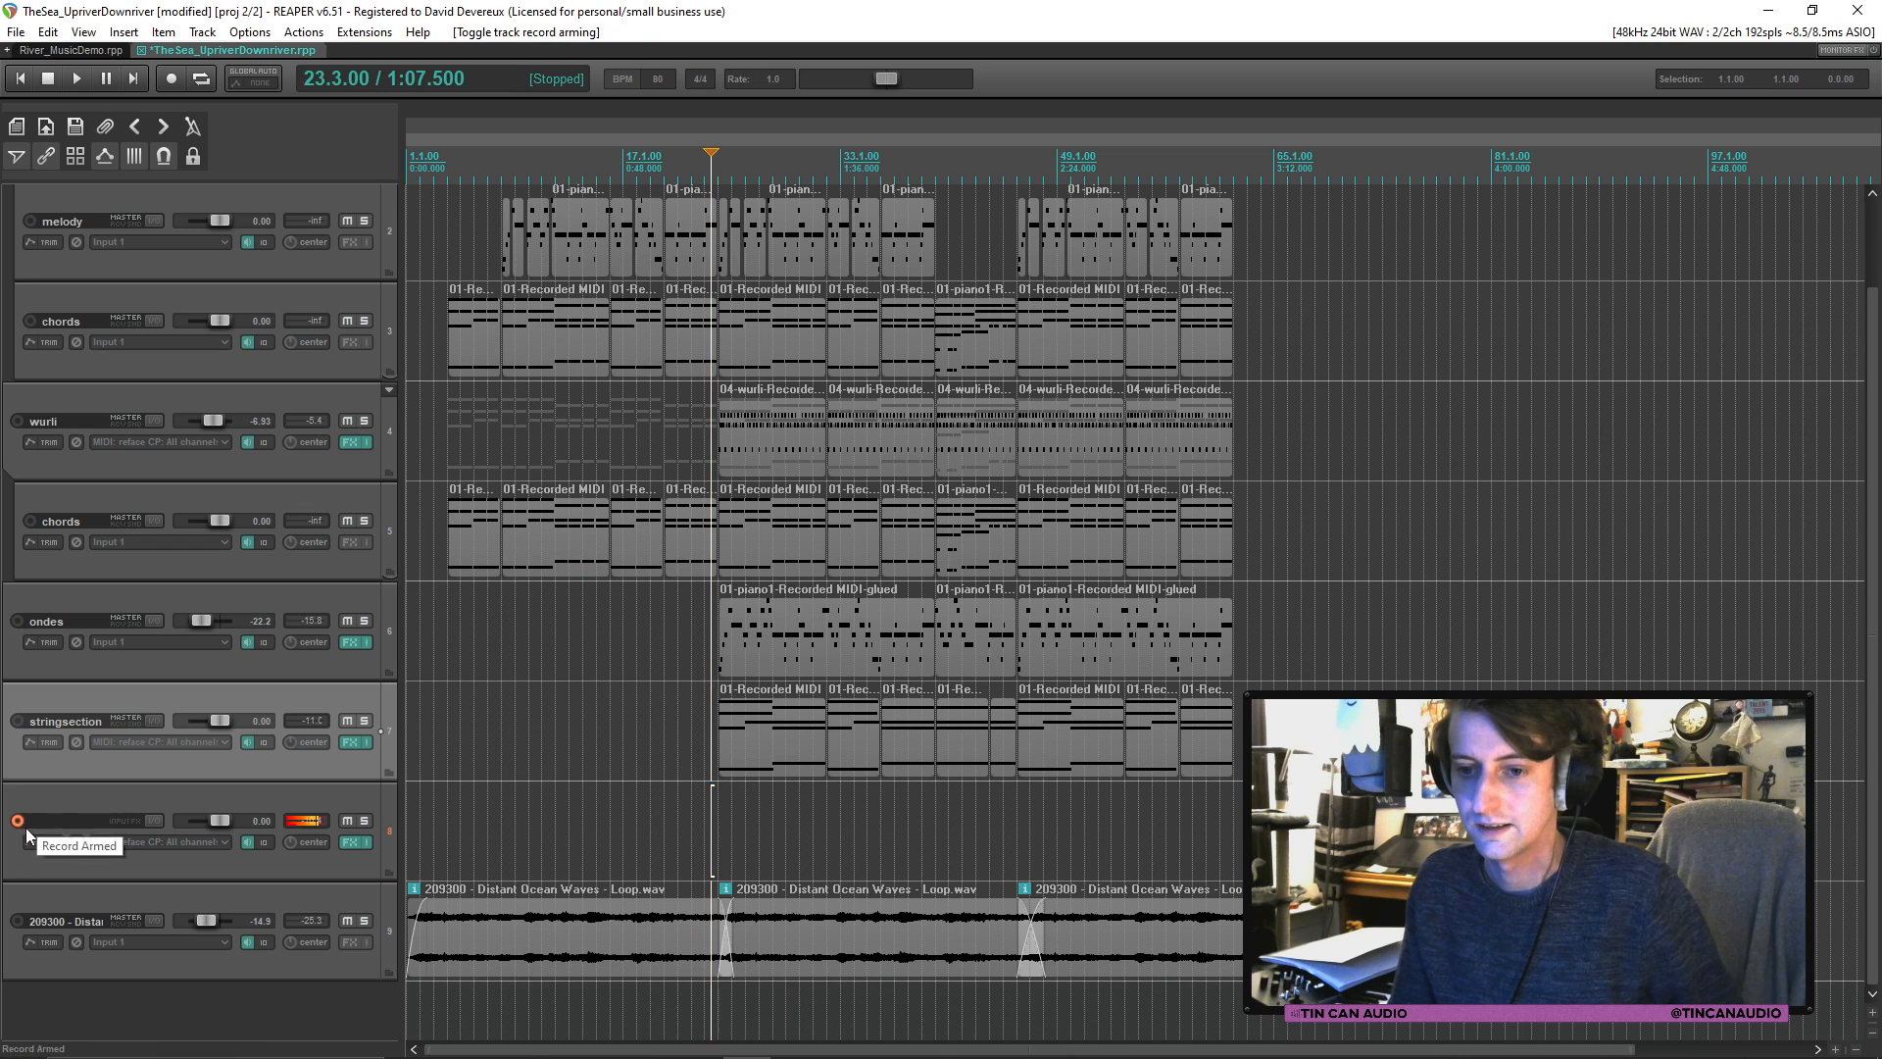
scroll(198, 312, "up", 1)
left_click(18, 224)
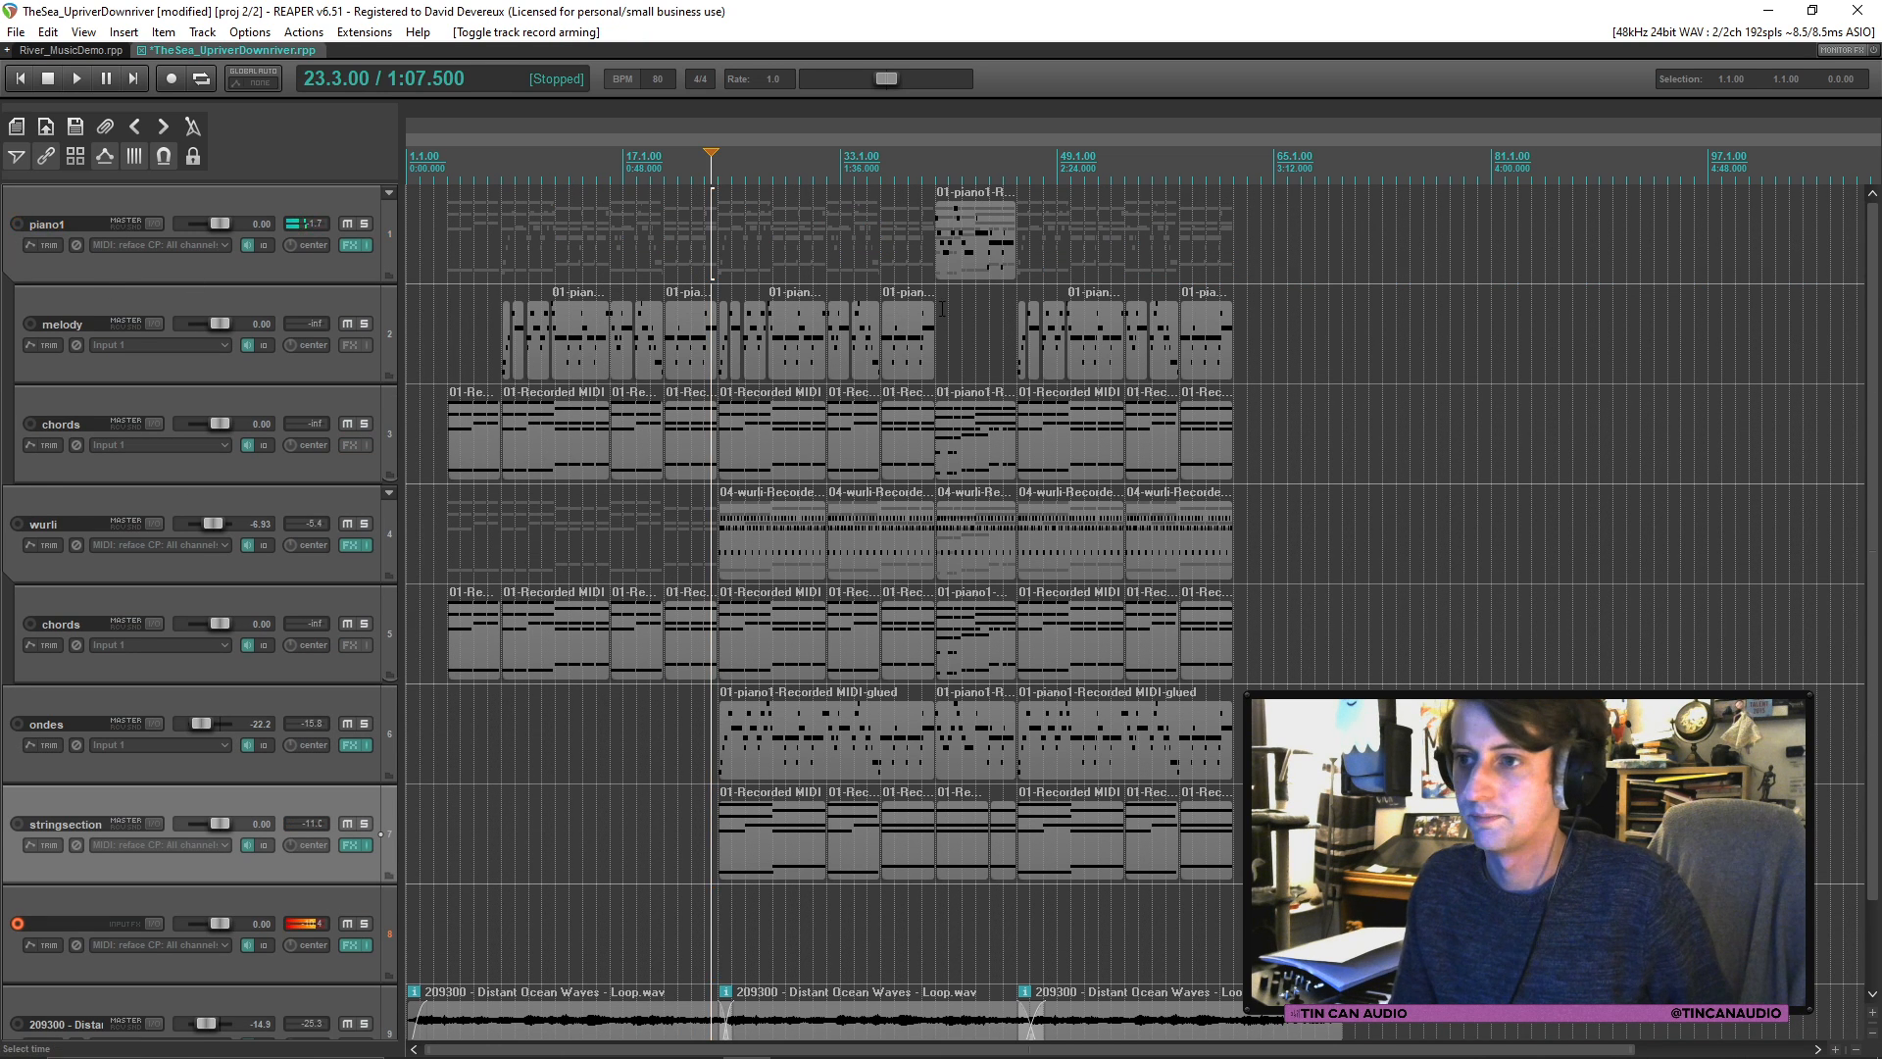
Step: Move the bar 40 item from the piano1 track down to the melody track and play the arrangement from bar 23
left_click_drag(975, 243, 984, 298)
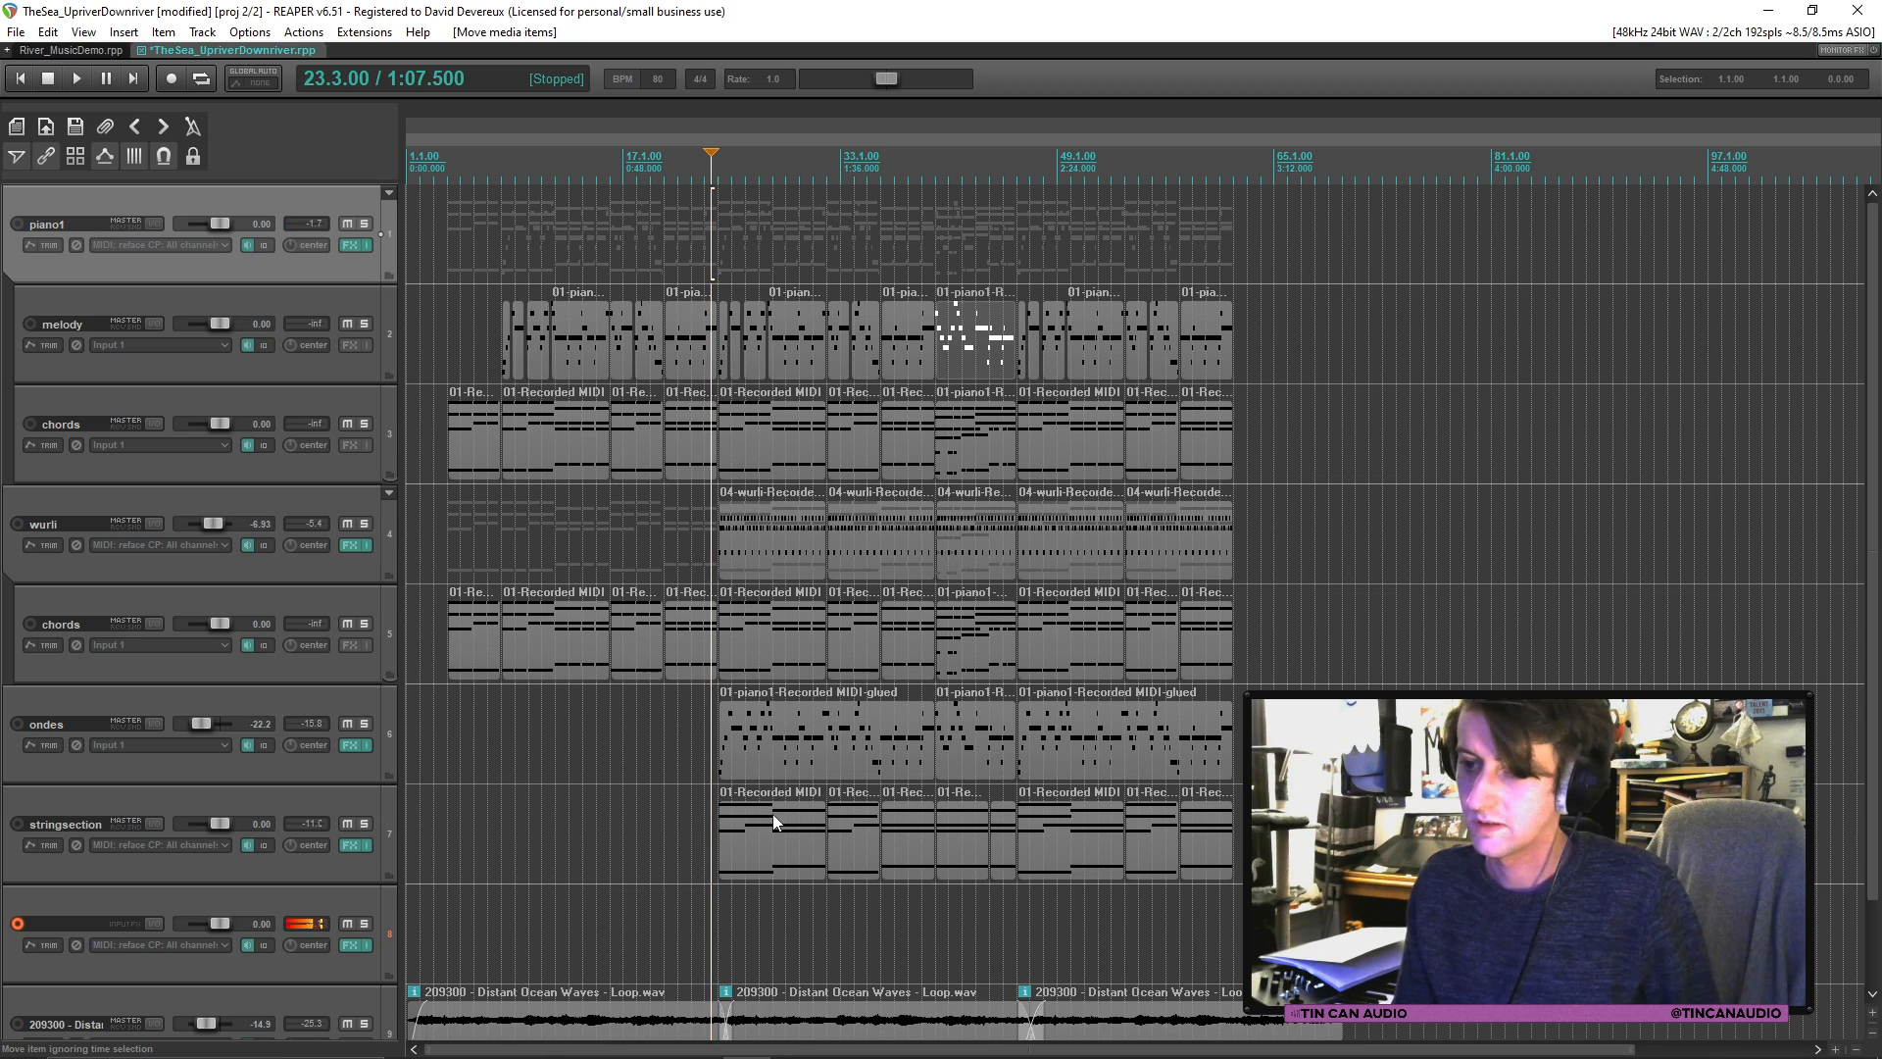
key("space")
scroll(774, 821, "up", 2)
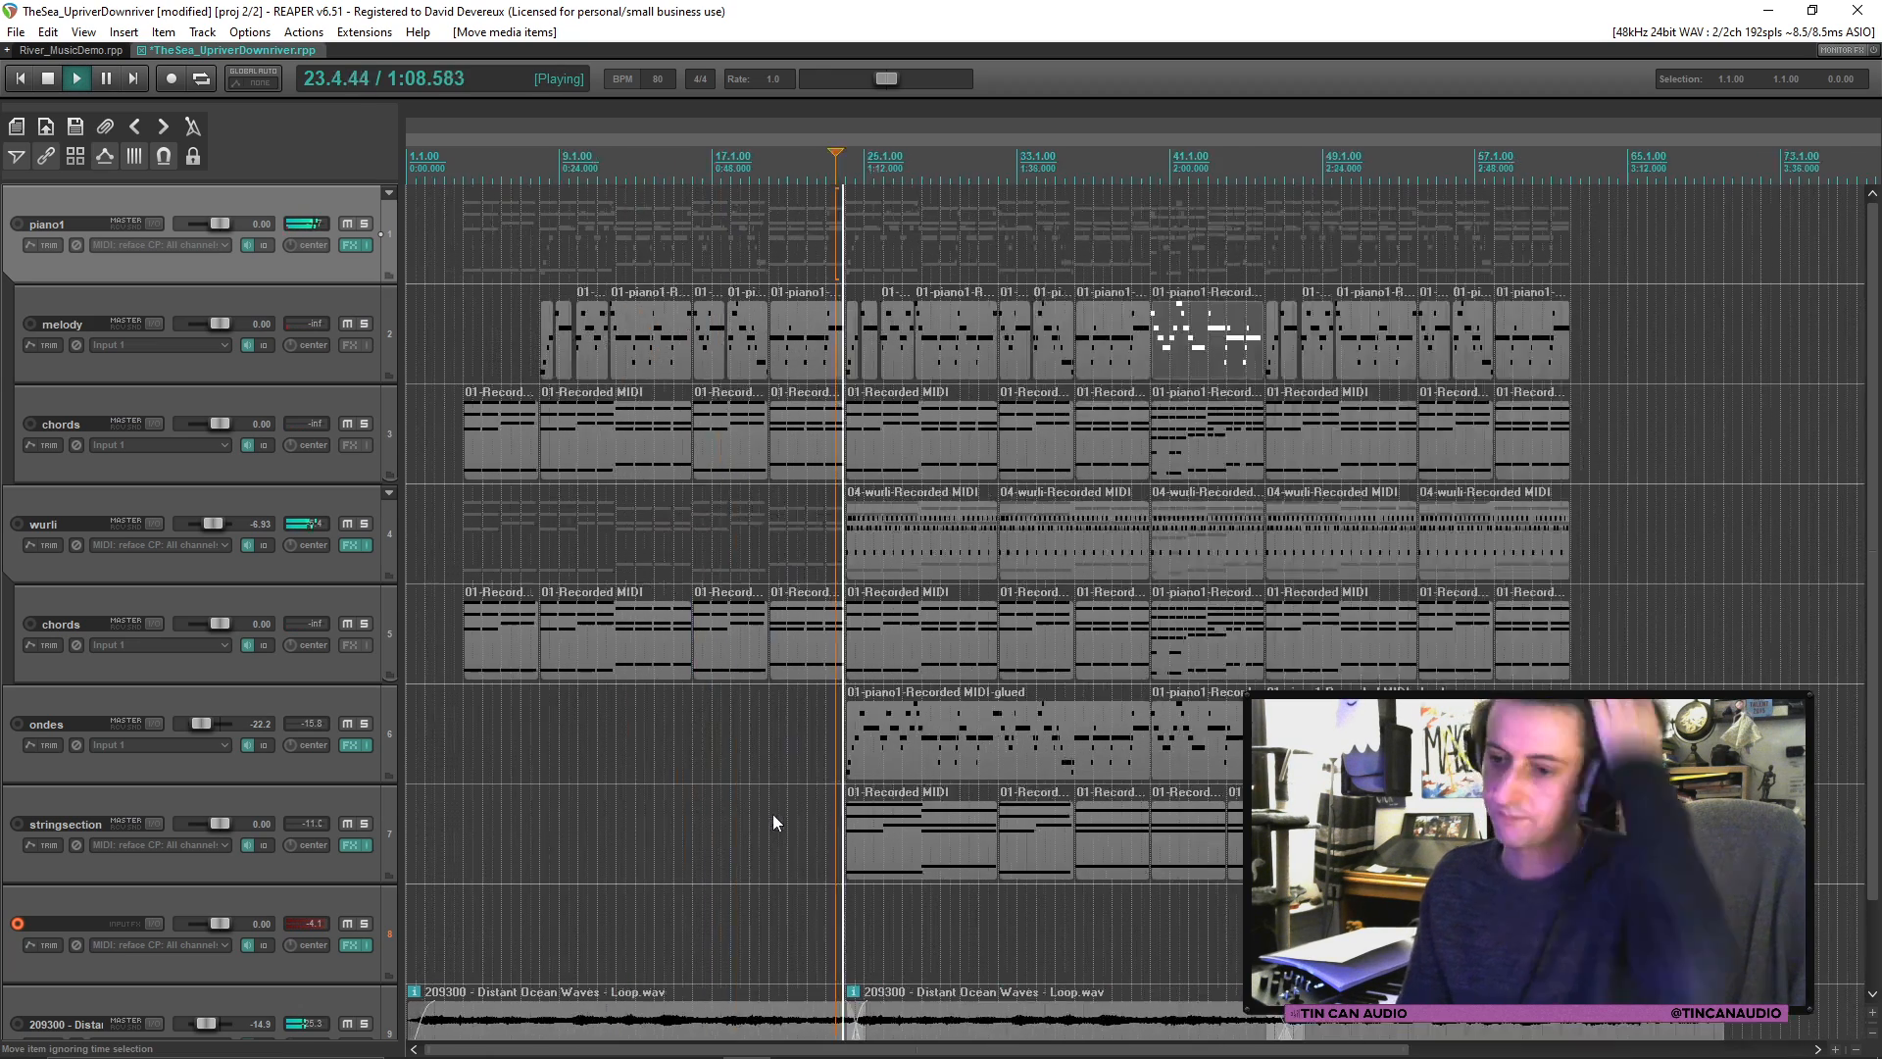
scroll(772, 822, "up", 1)
scroll(926, 804, "down", 1)
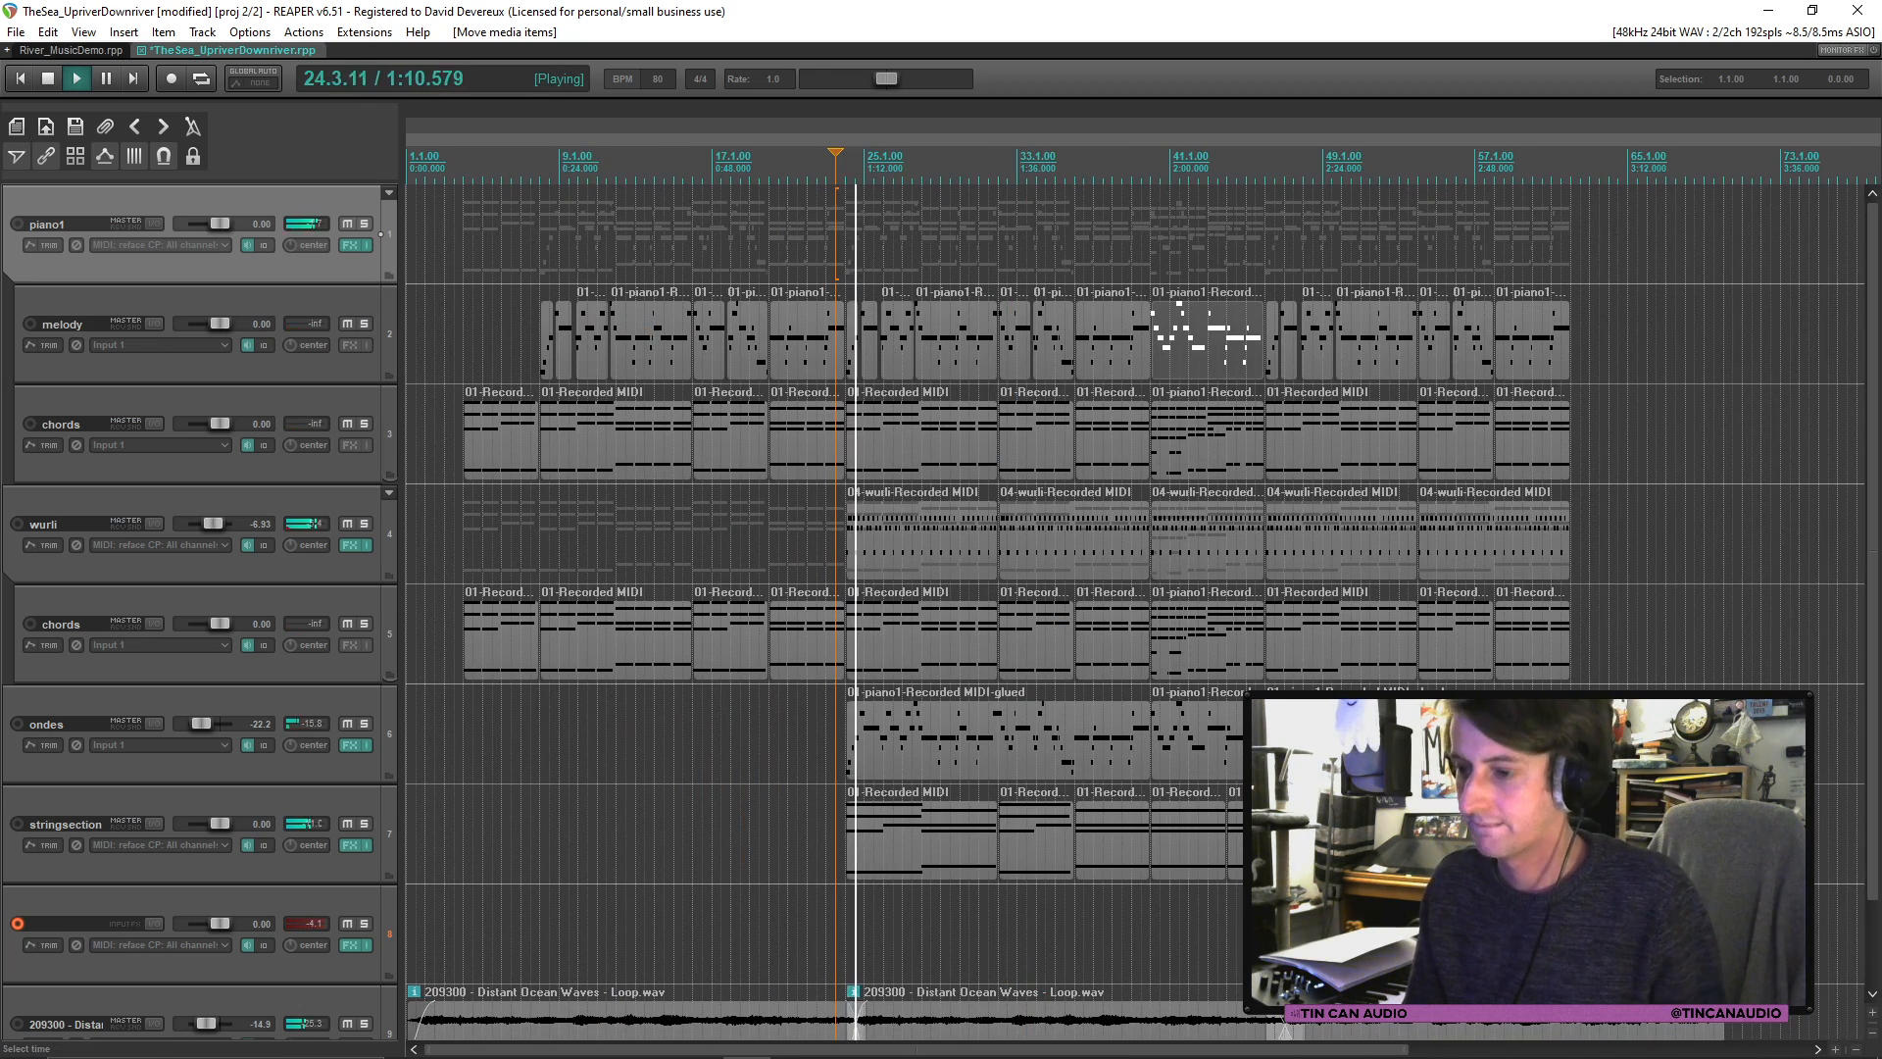
Step: Lower track 8's volume to -4.87 dB, record the bass line from bar 39 to bar 62 and save the take
left_click(1131, 930)
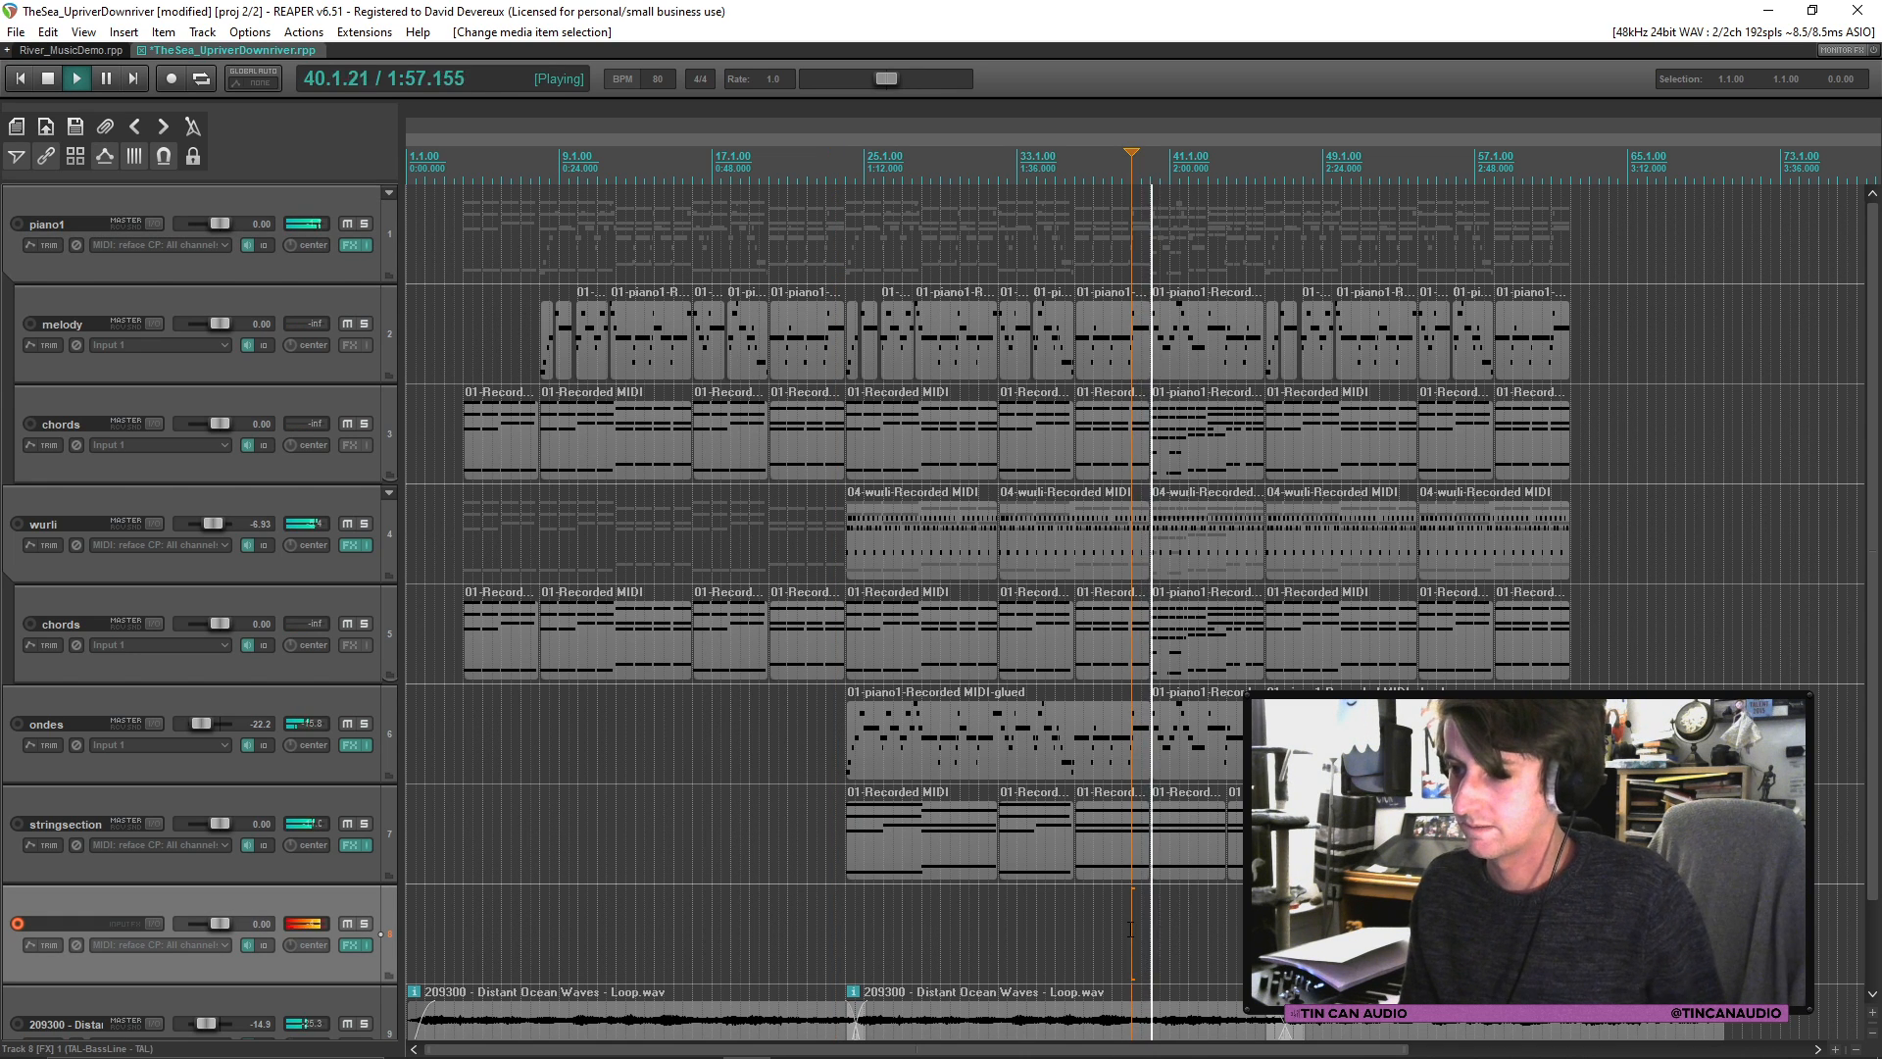
left_click_drag(220, 919, 215, 923)
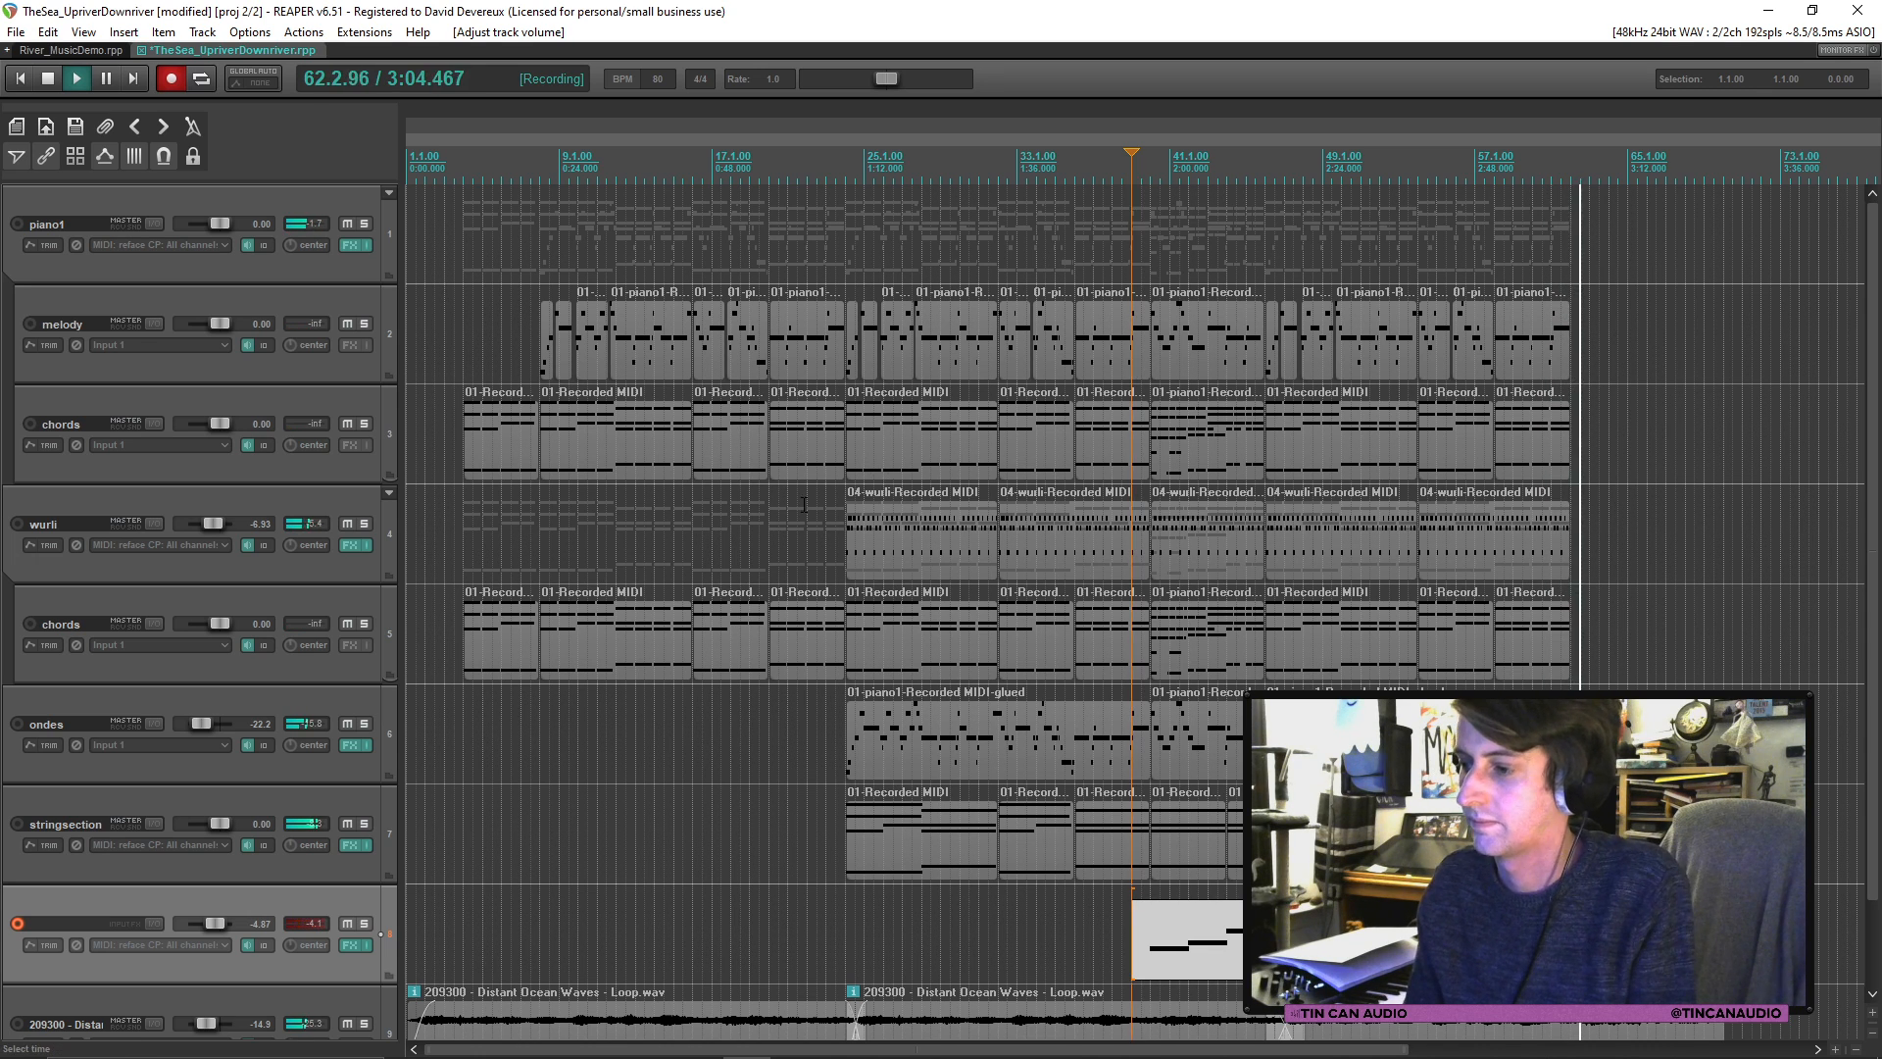
key("space")
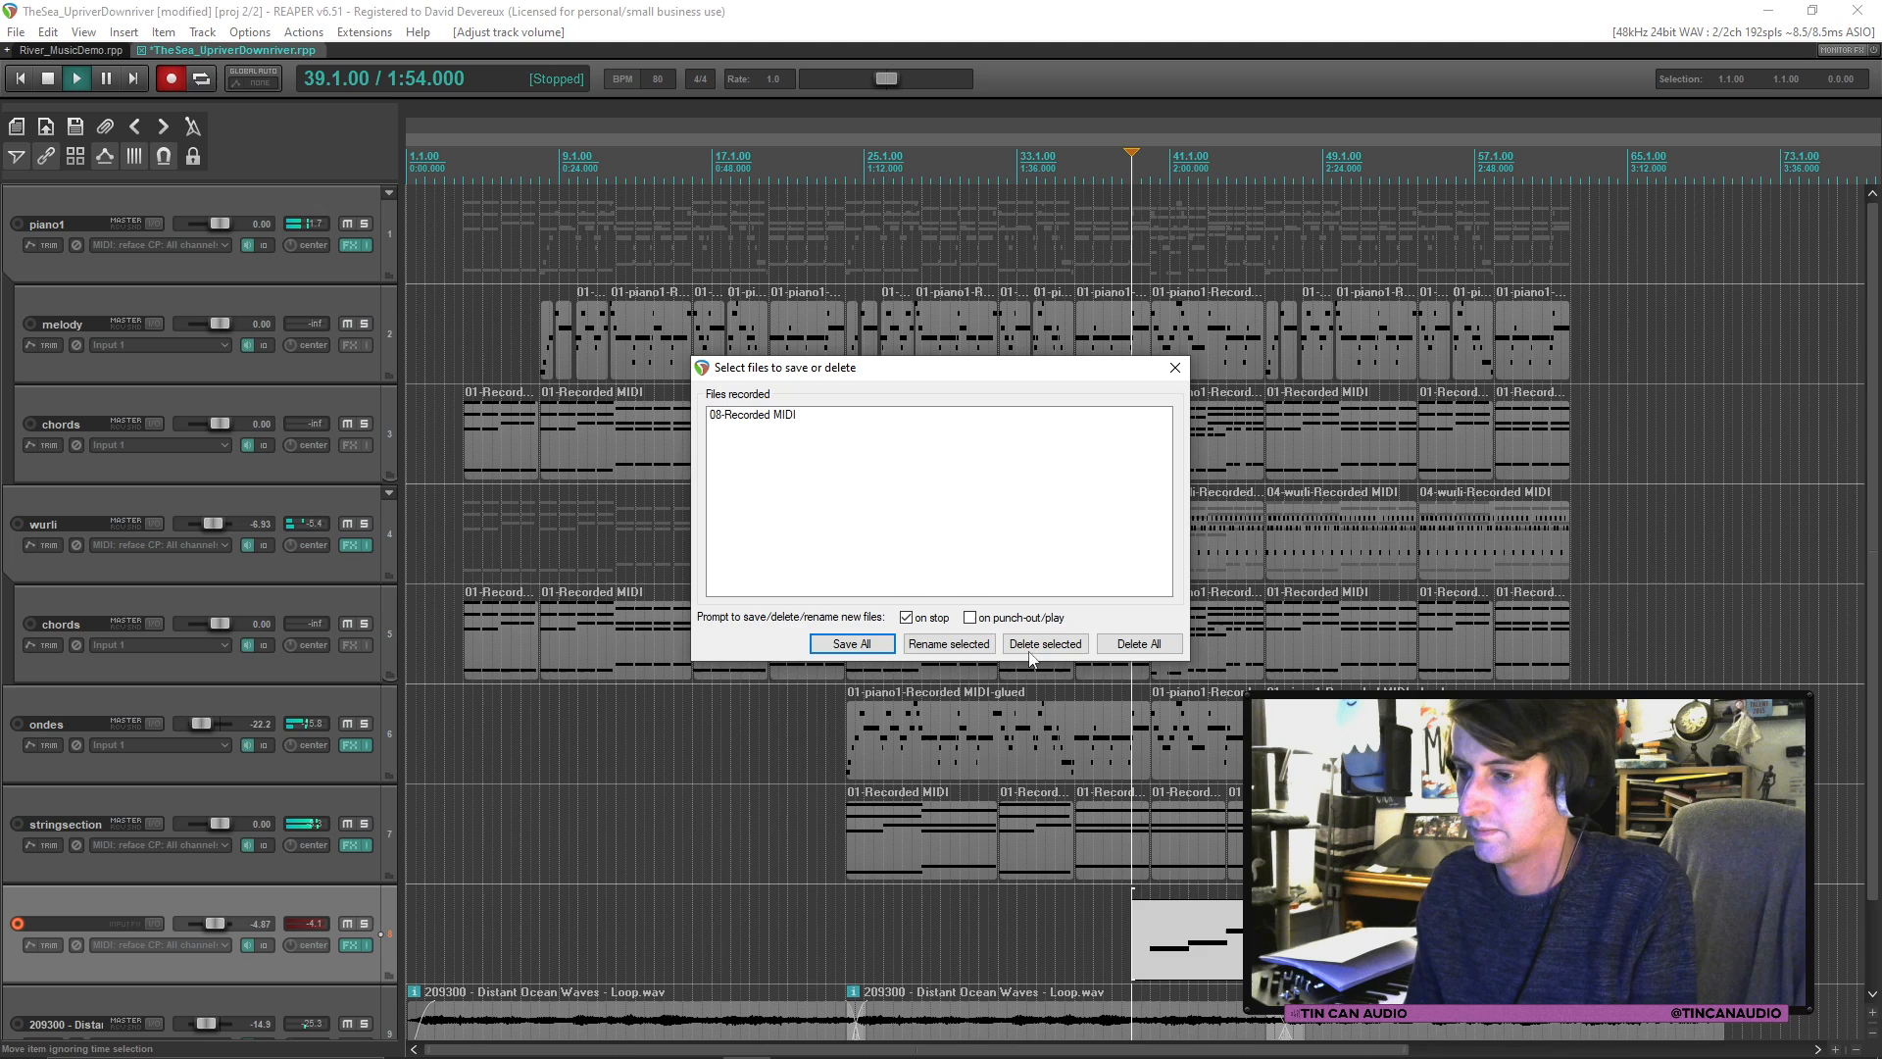
left_click(849, 644)
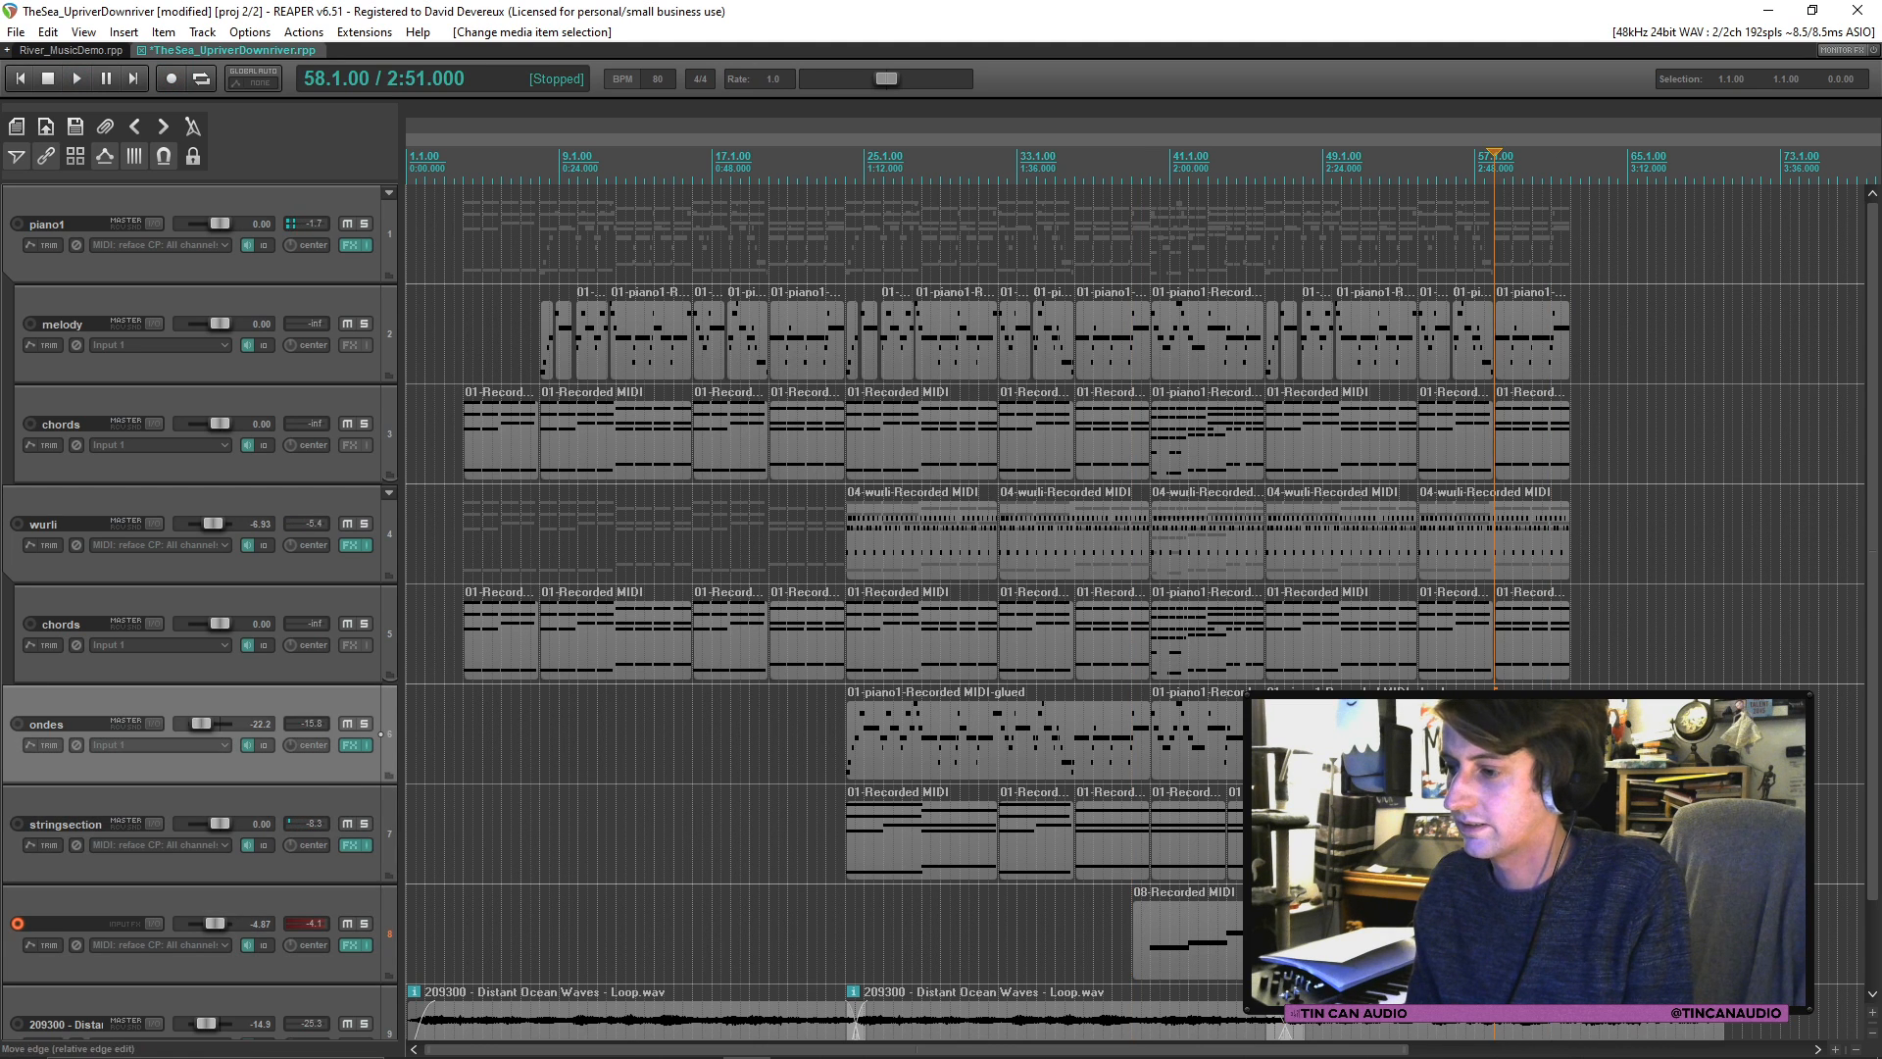
Step: Adjust the start edge of the last stringsection item at bar 58, arm that track and play from there
left_click(380, 834)
left_click_drag(1500, 833, 1494, 834)
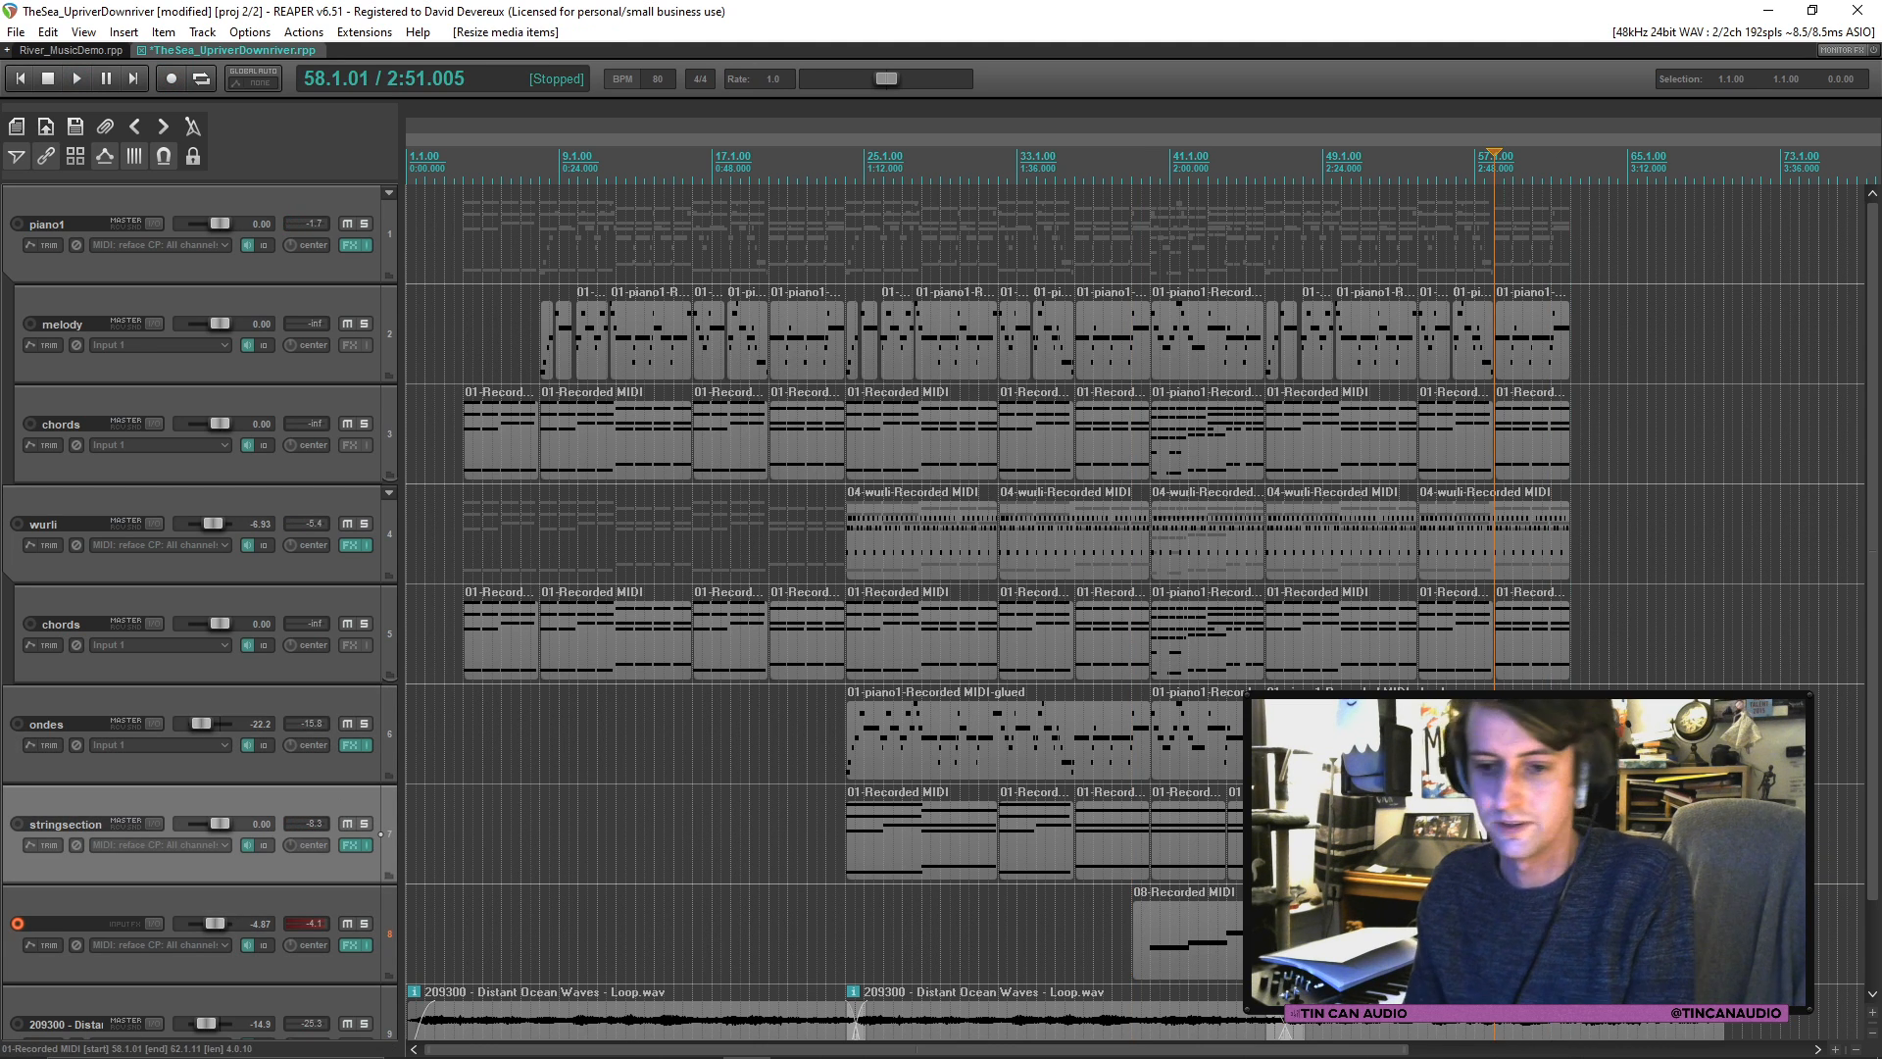
left_click(17, 825)
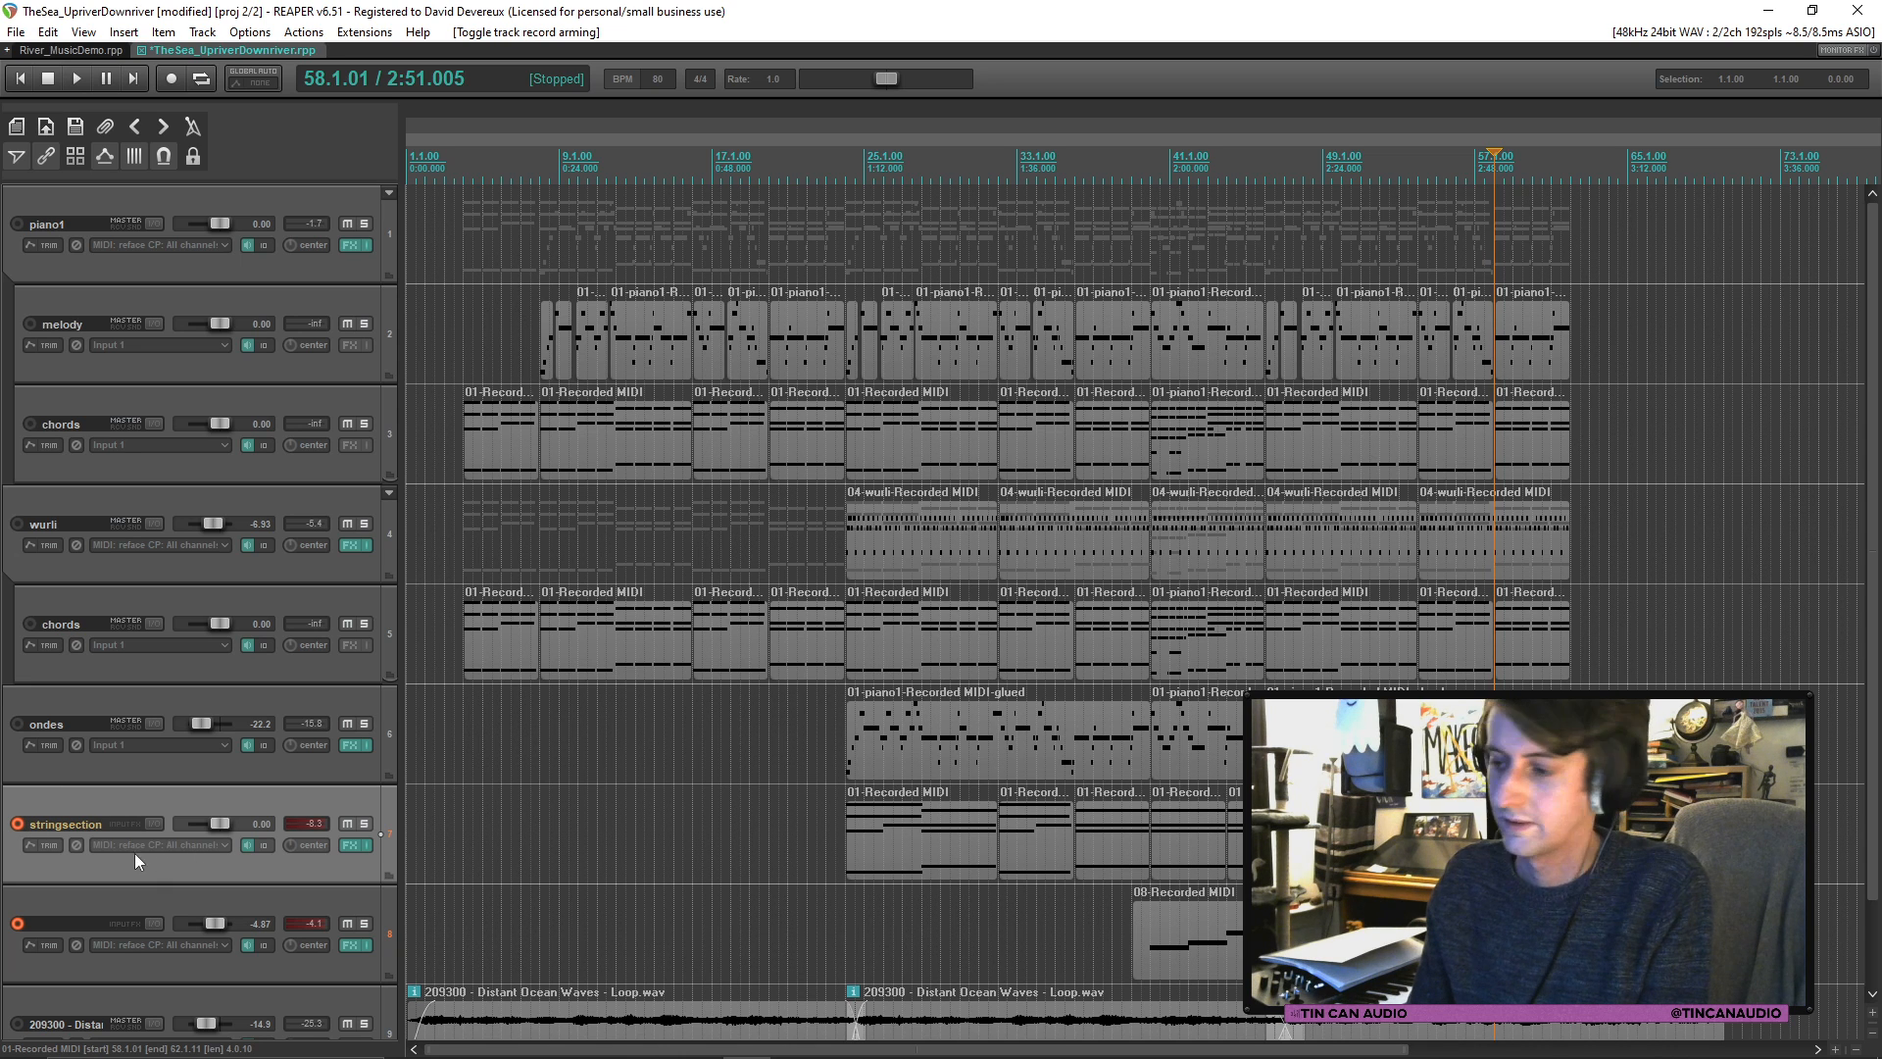
key("space")
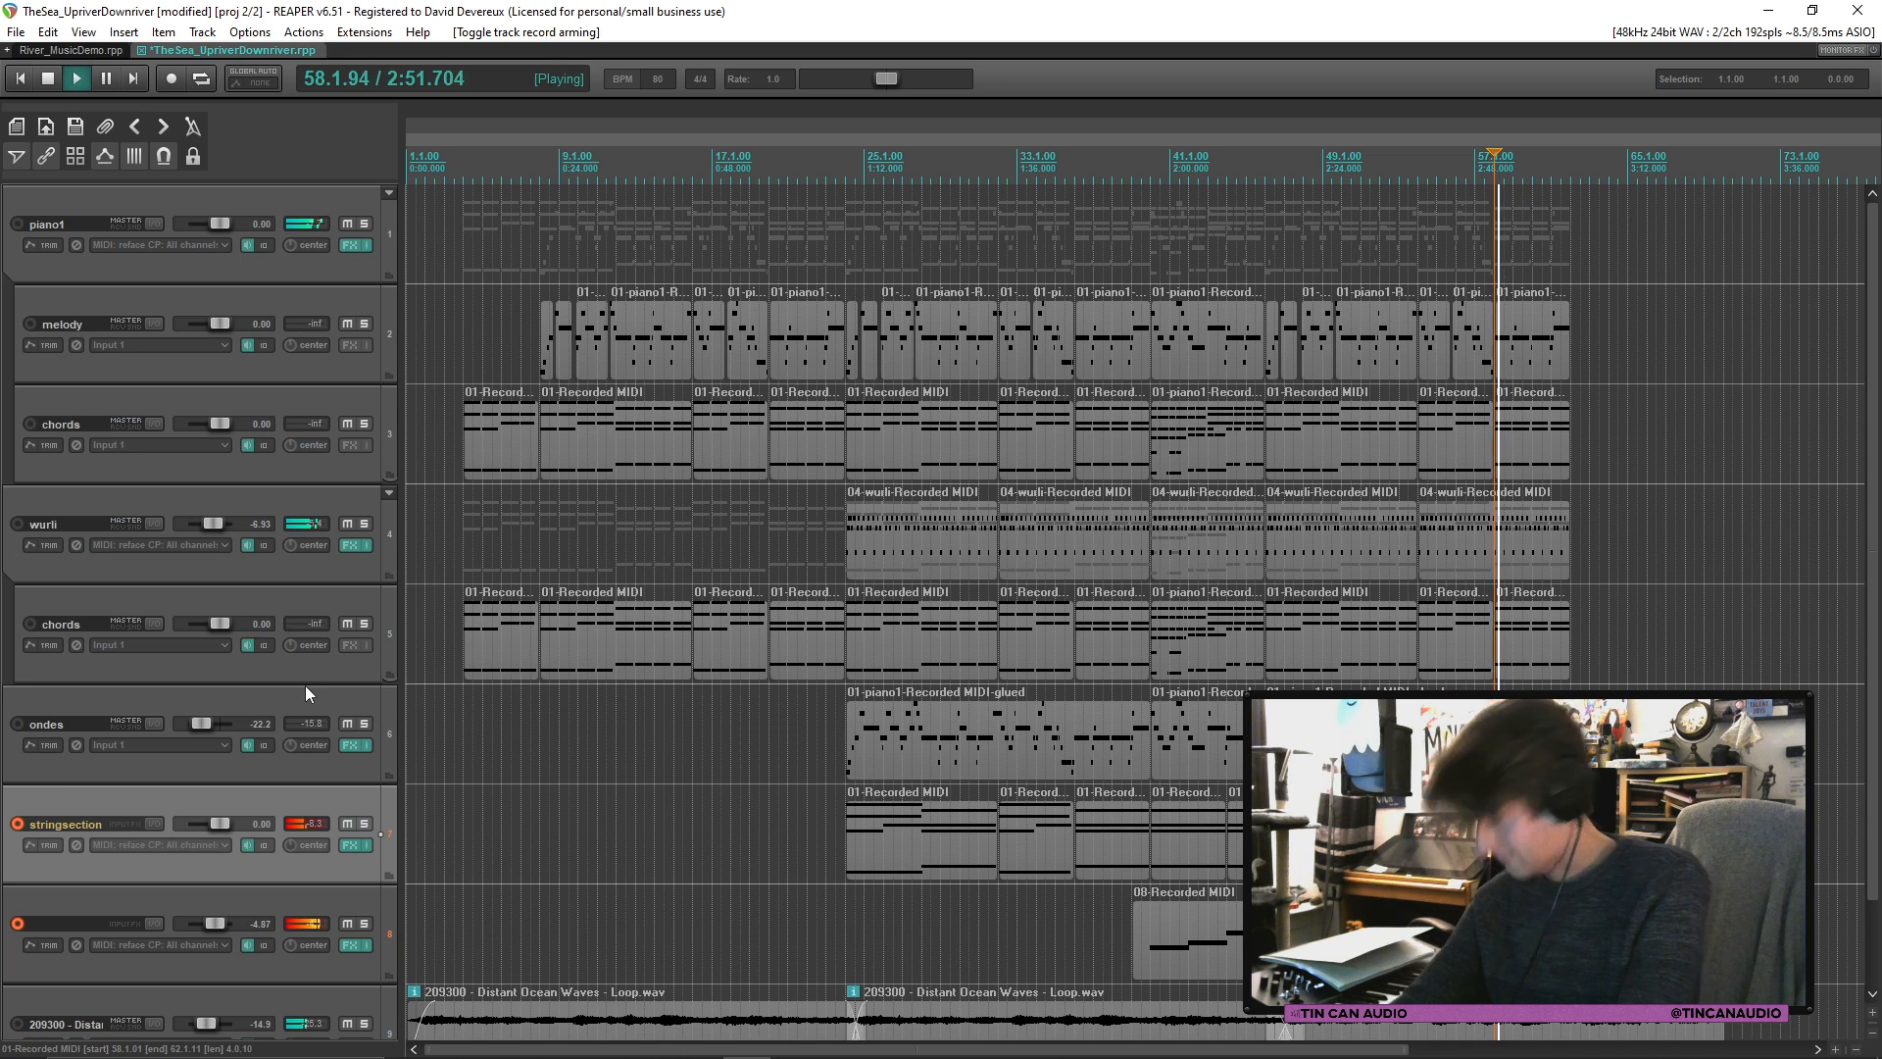
key("space")
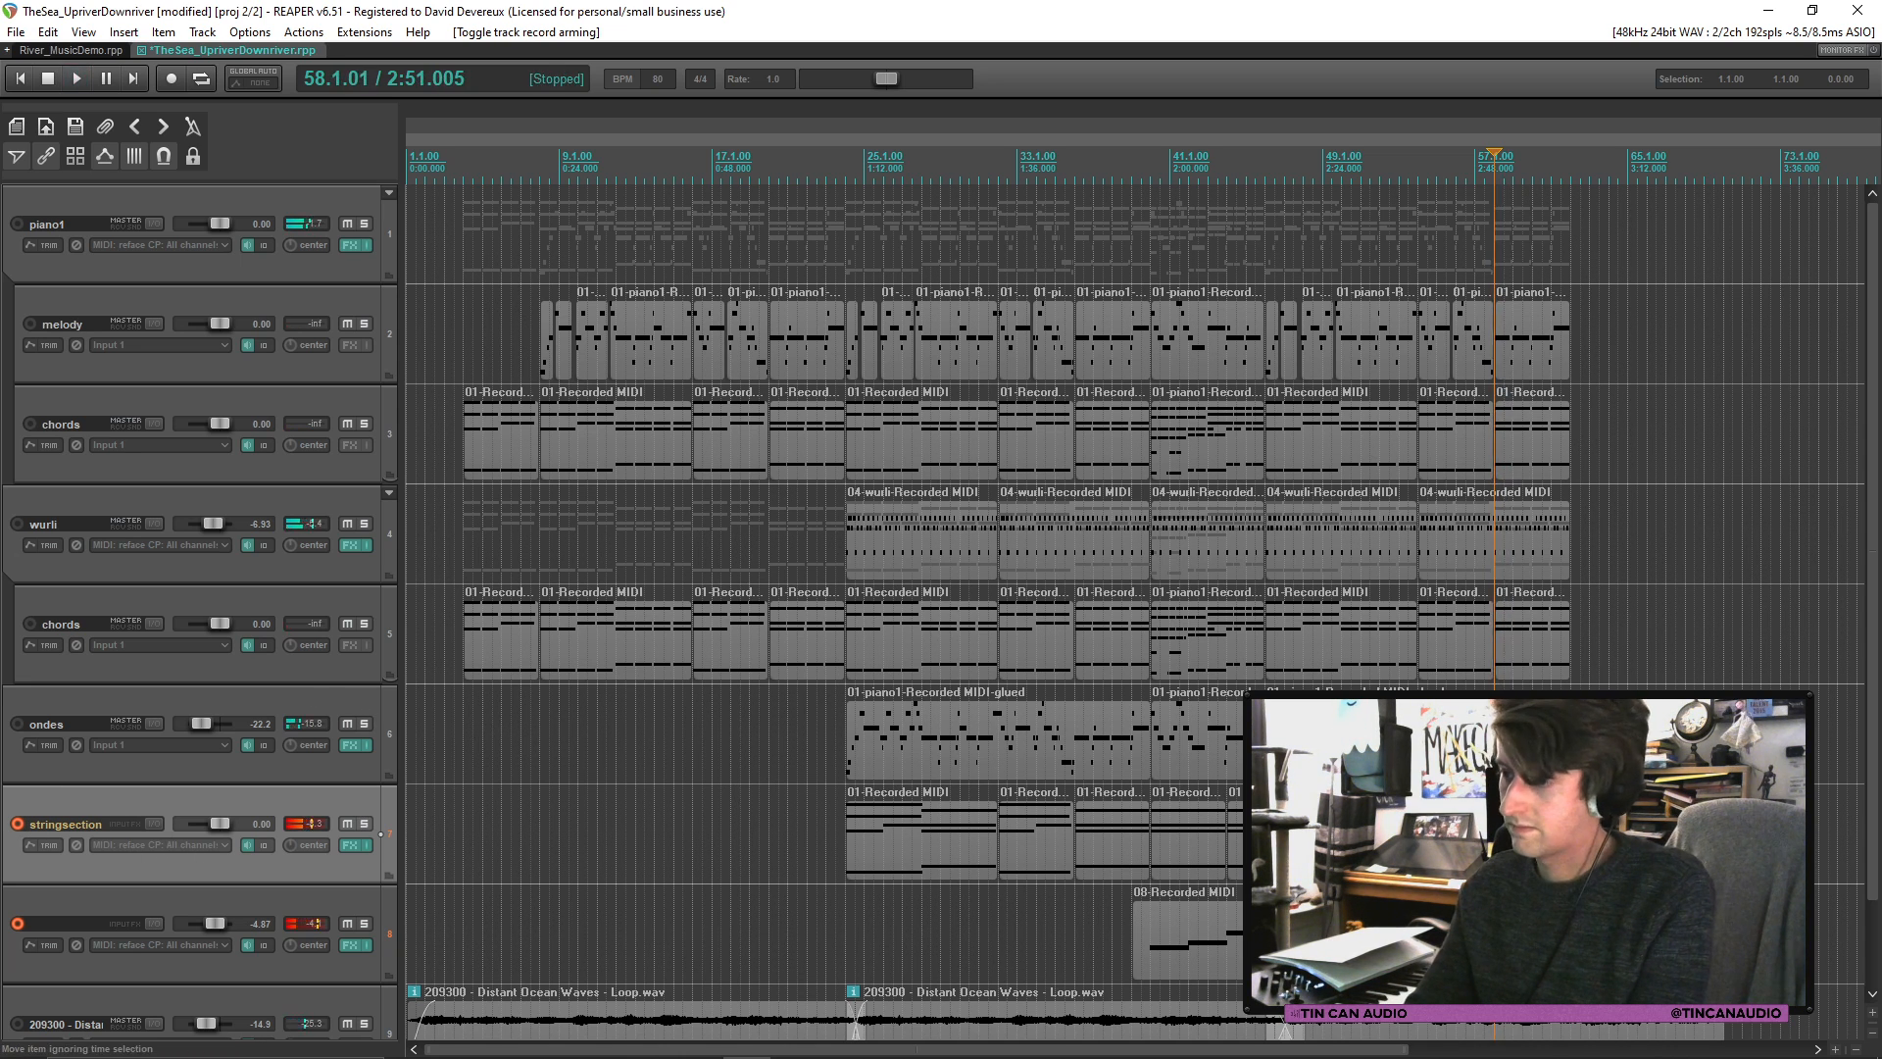
Step: Record a short take on the stringsection track from bar 62 and save the recorded file
left_click(1570, 833)
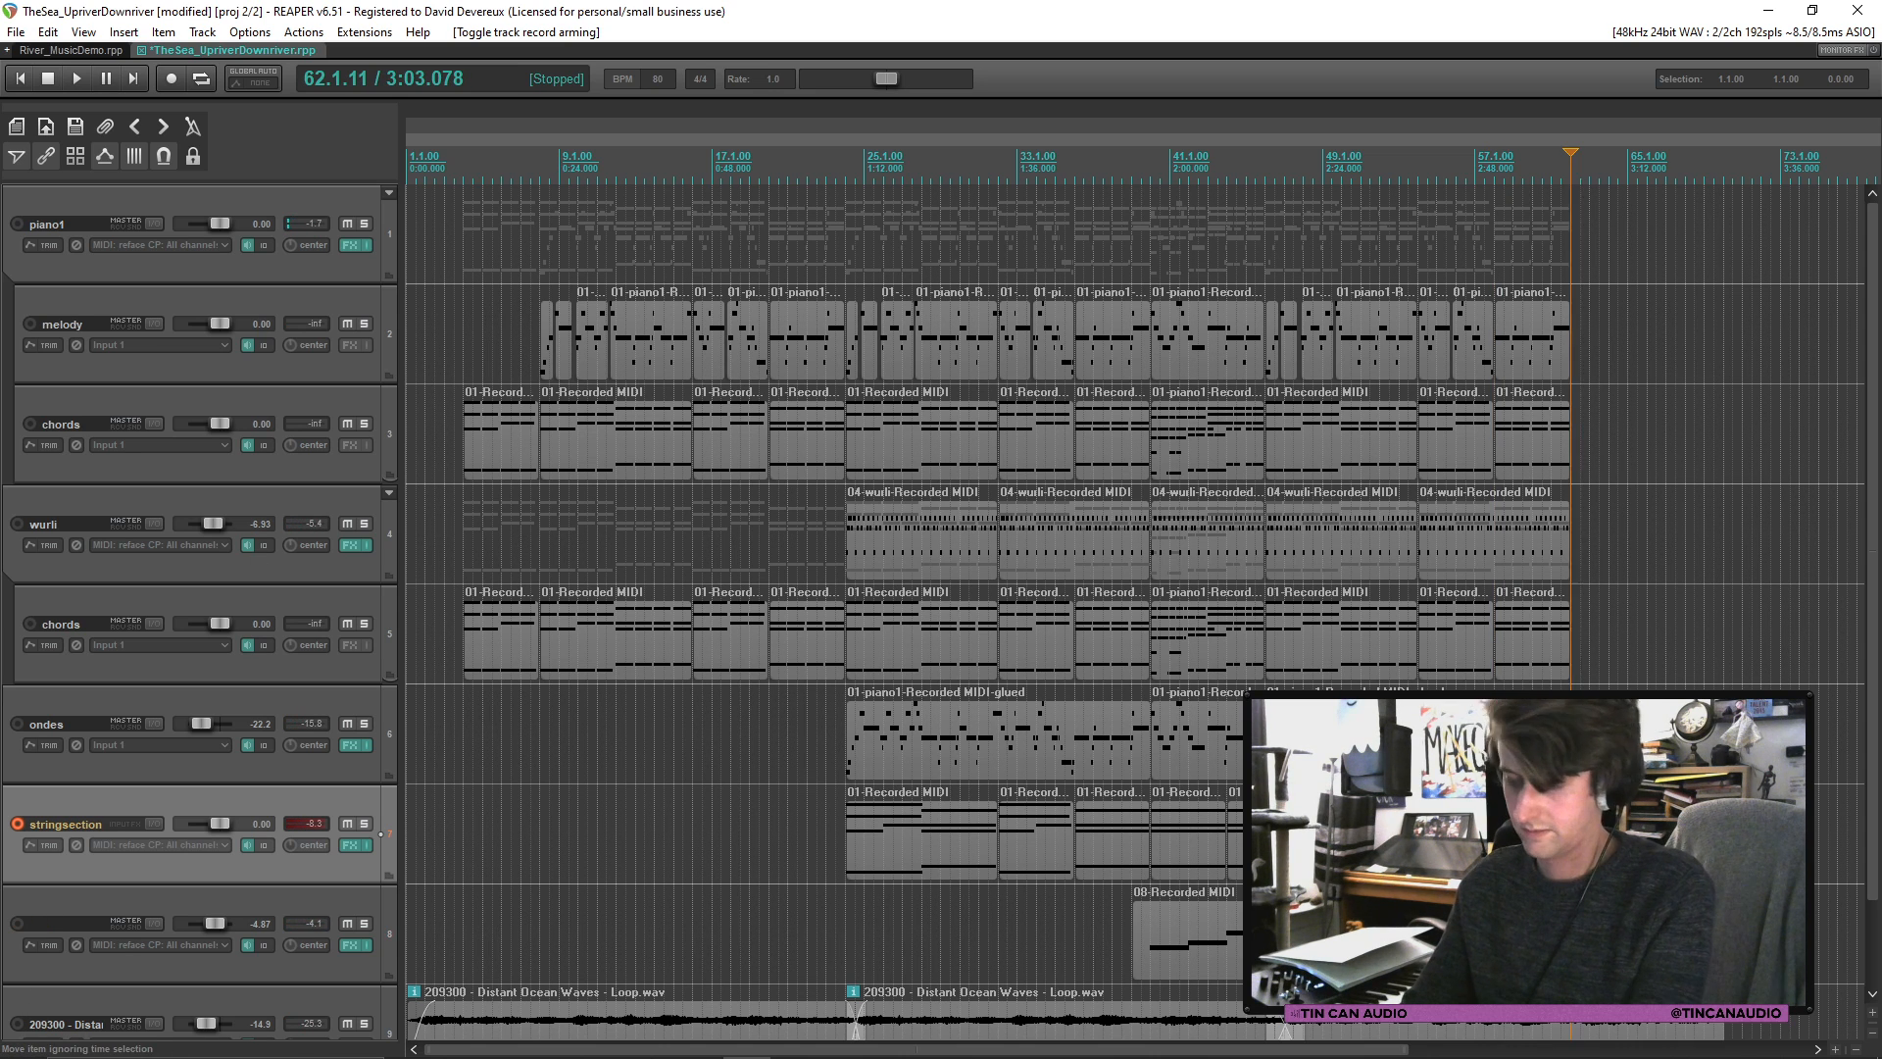
key("ctrl+r")
key("space")
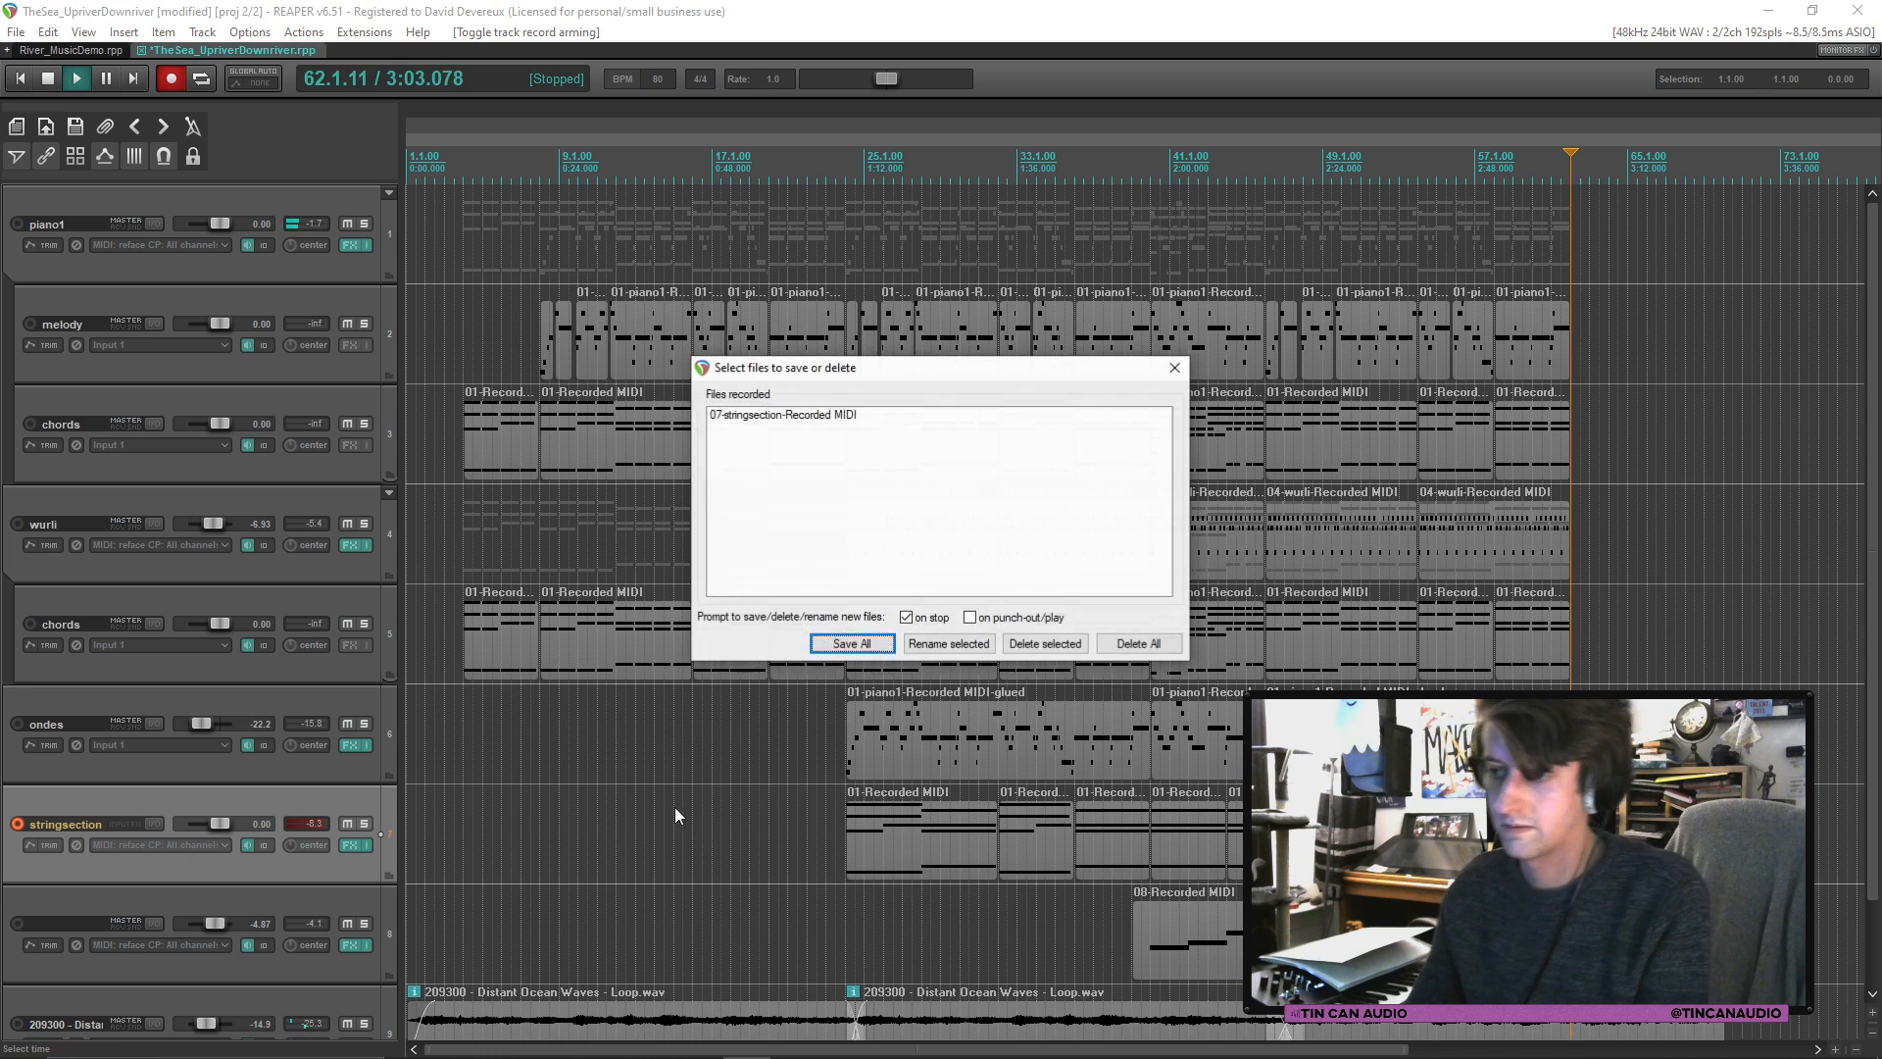
key("Return")
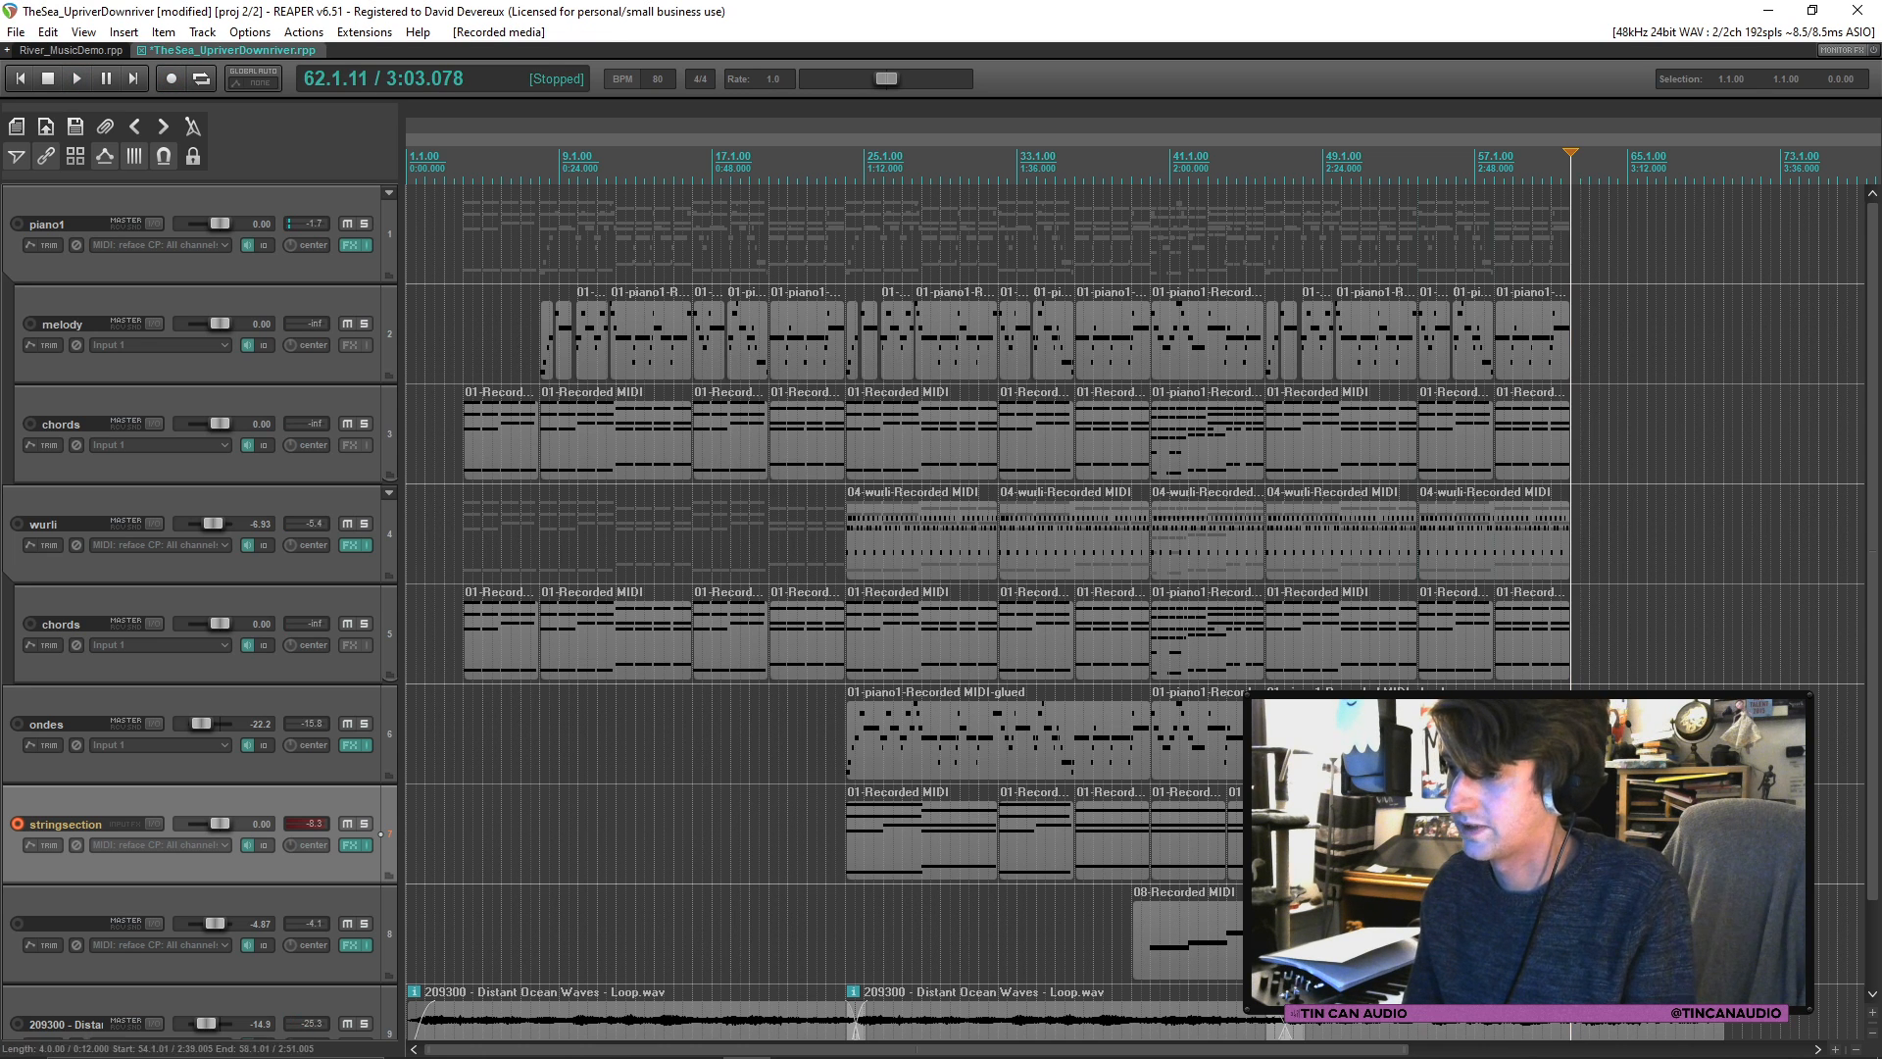
Step: Play from bar 58, disarm the stringsection track and rename track 8 as bass
left_click(1494, 845)
key("space")
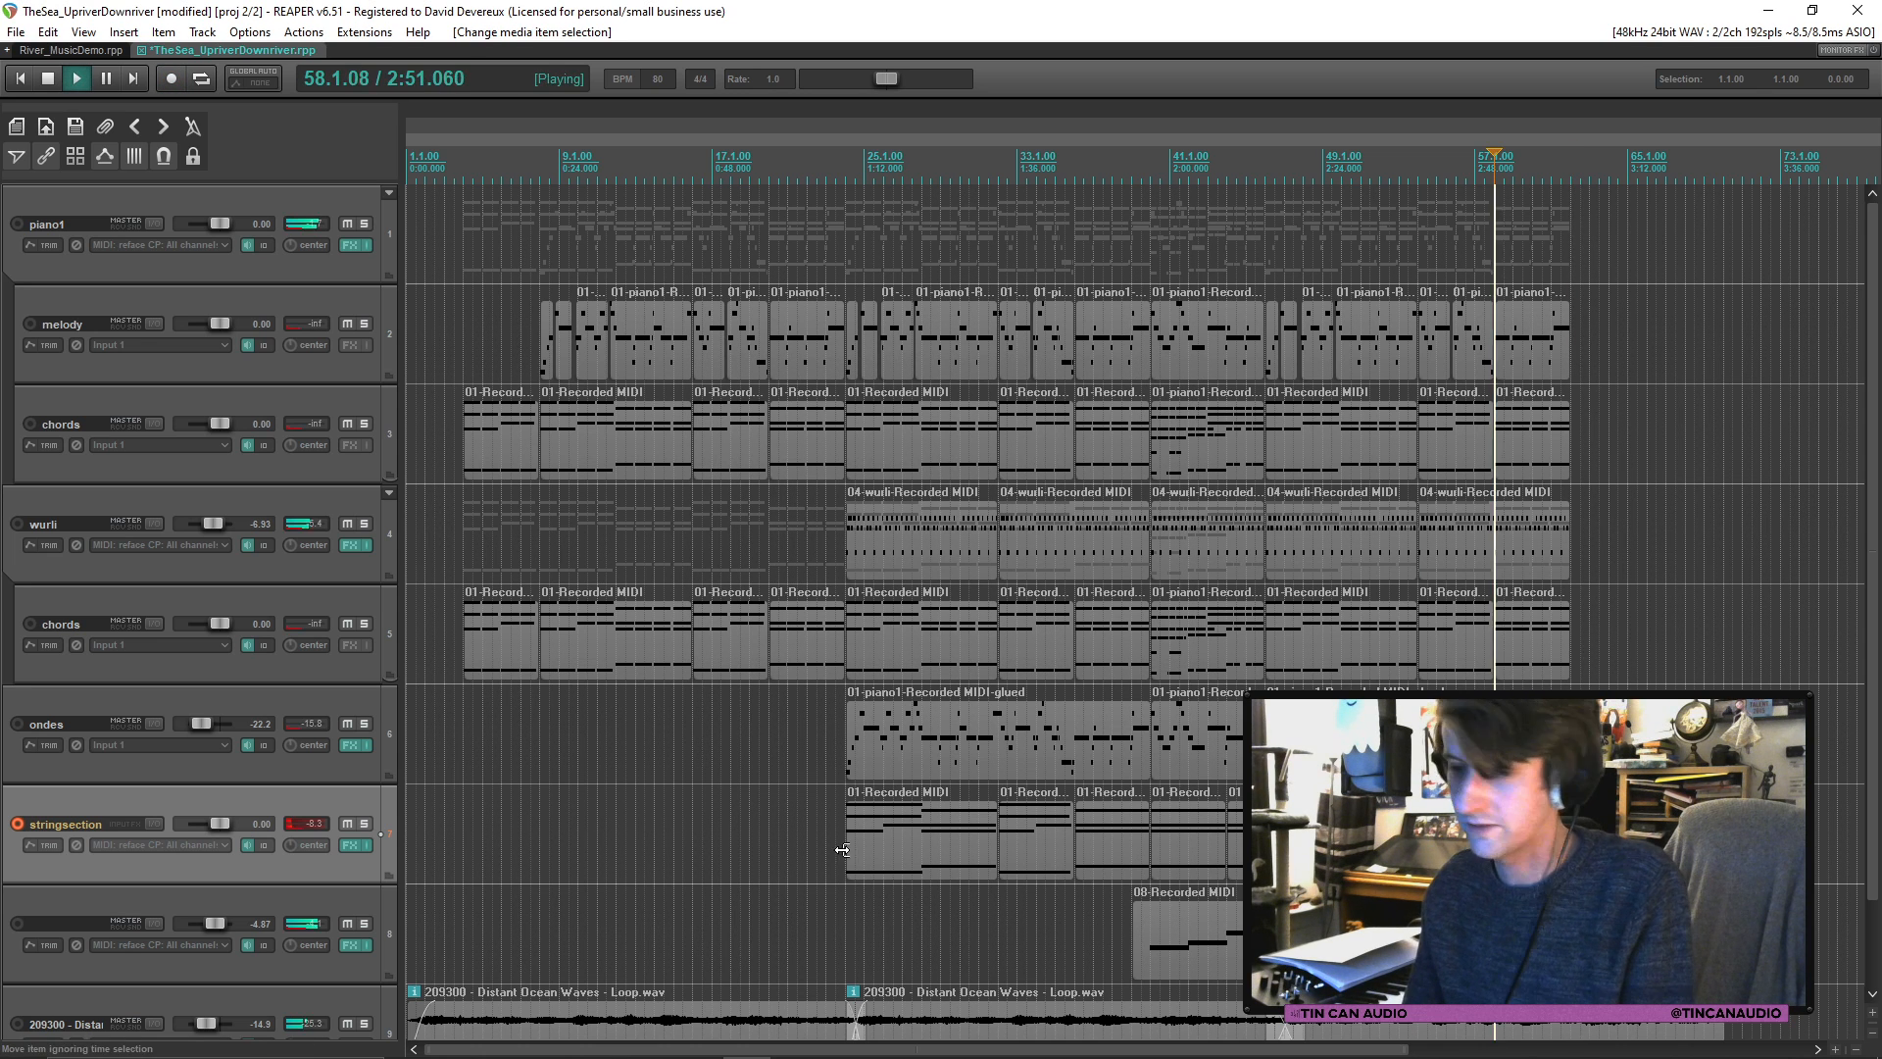
left_click(18, 825)
double_click(86, 923)
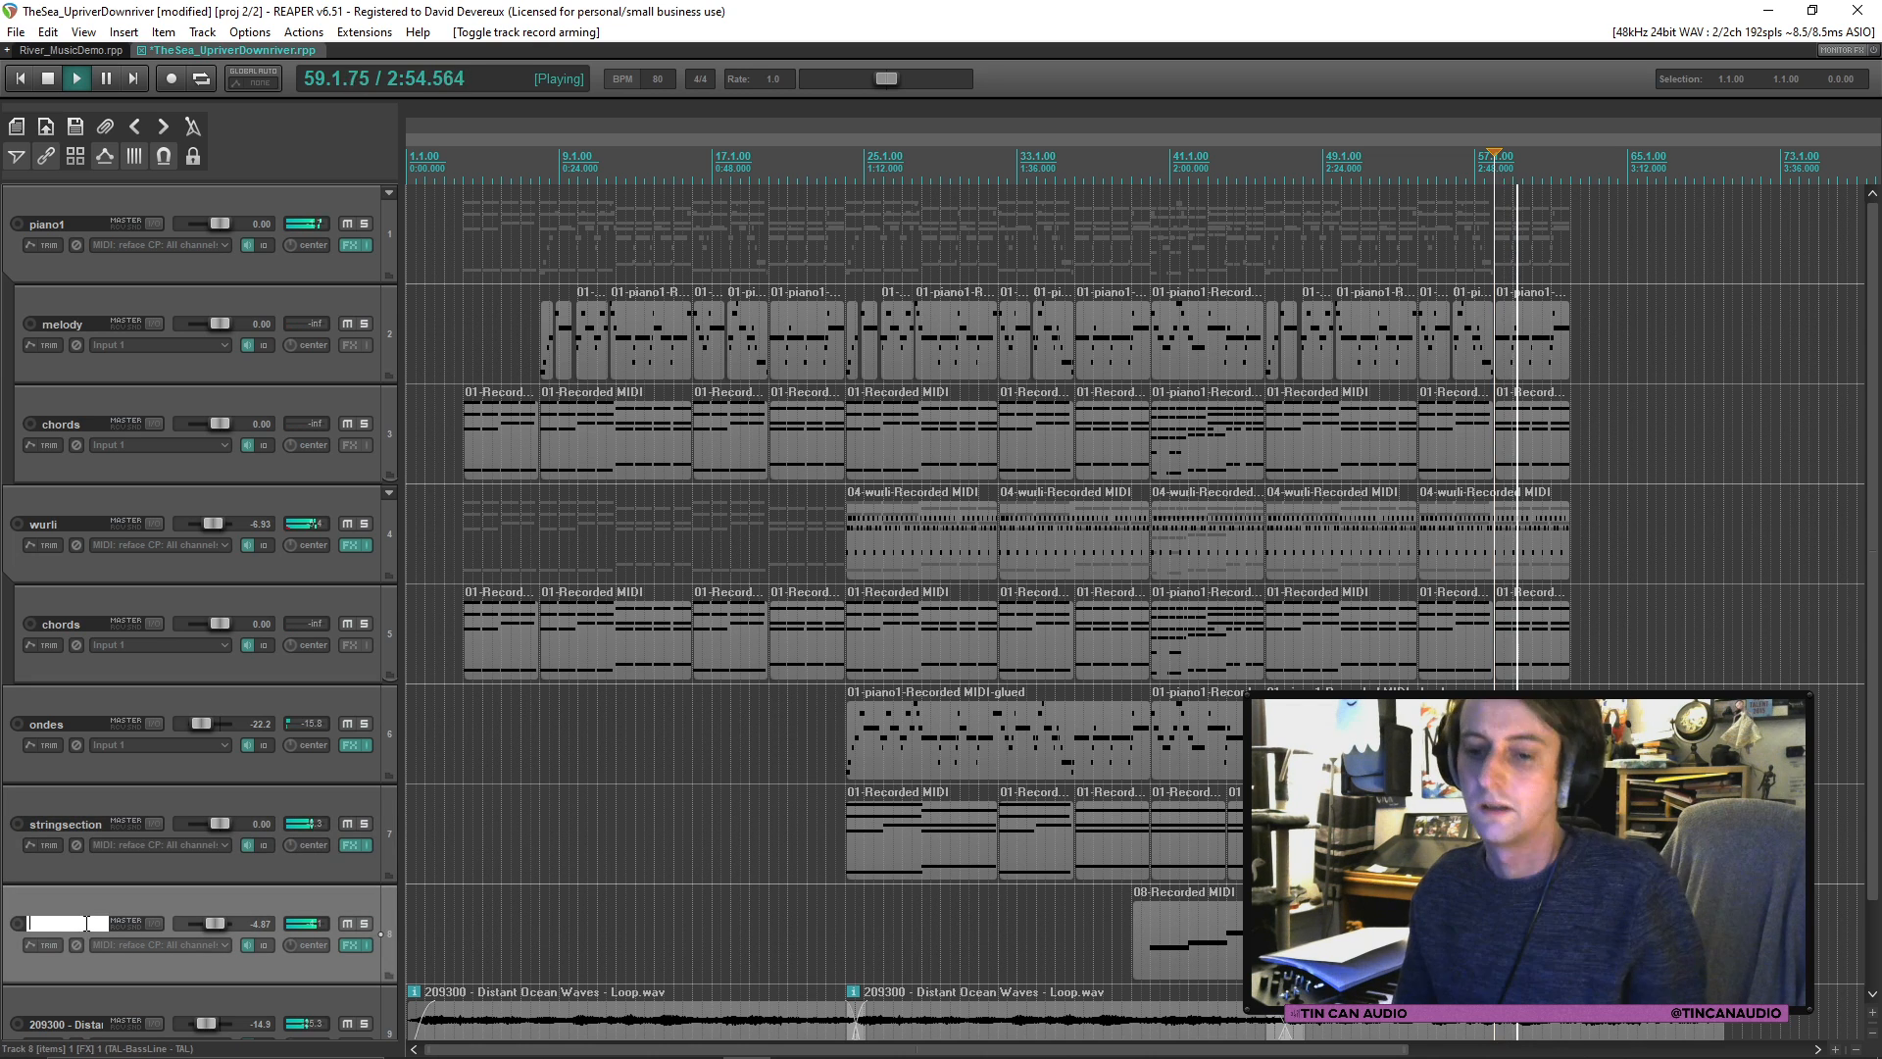
type("bass")
key("Return")
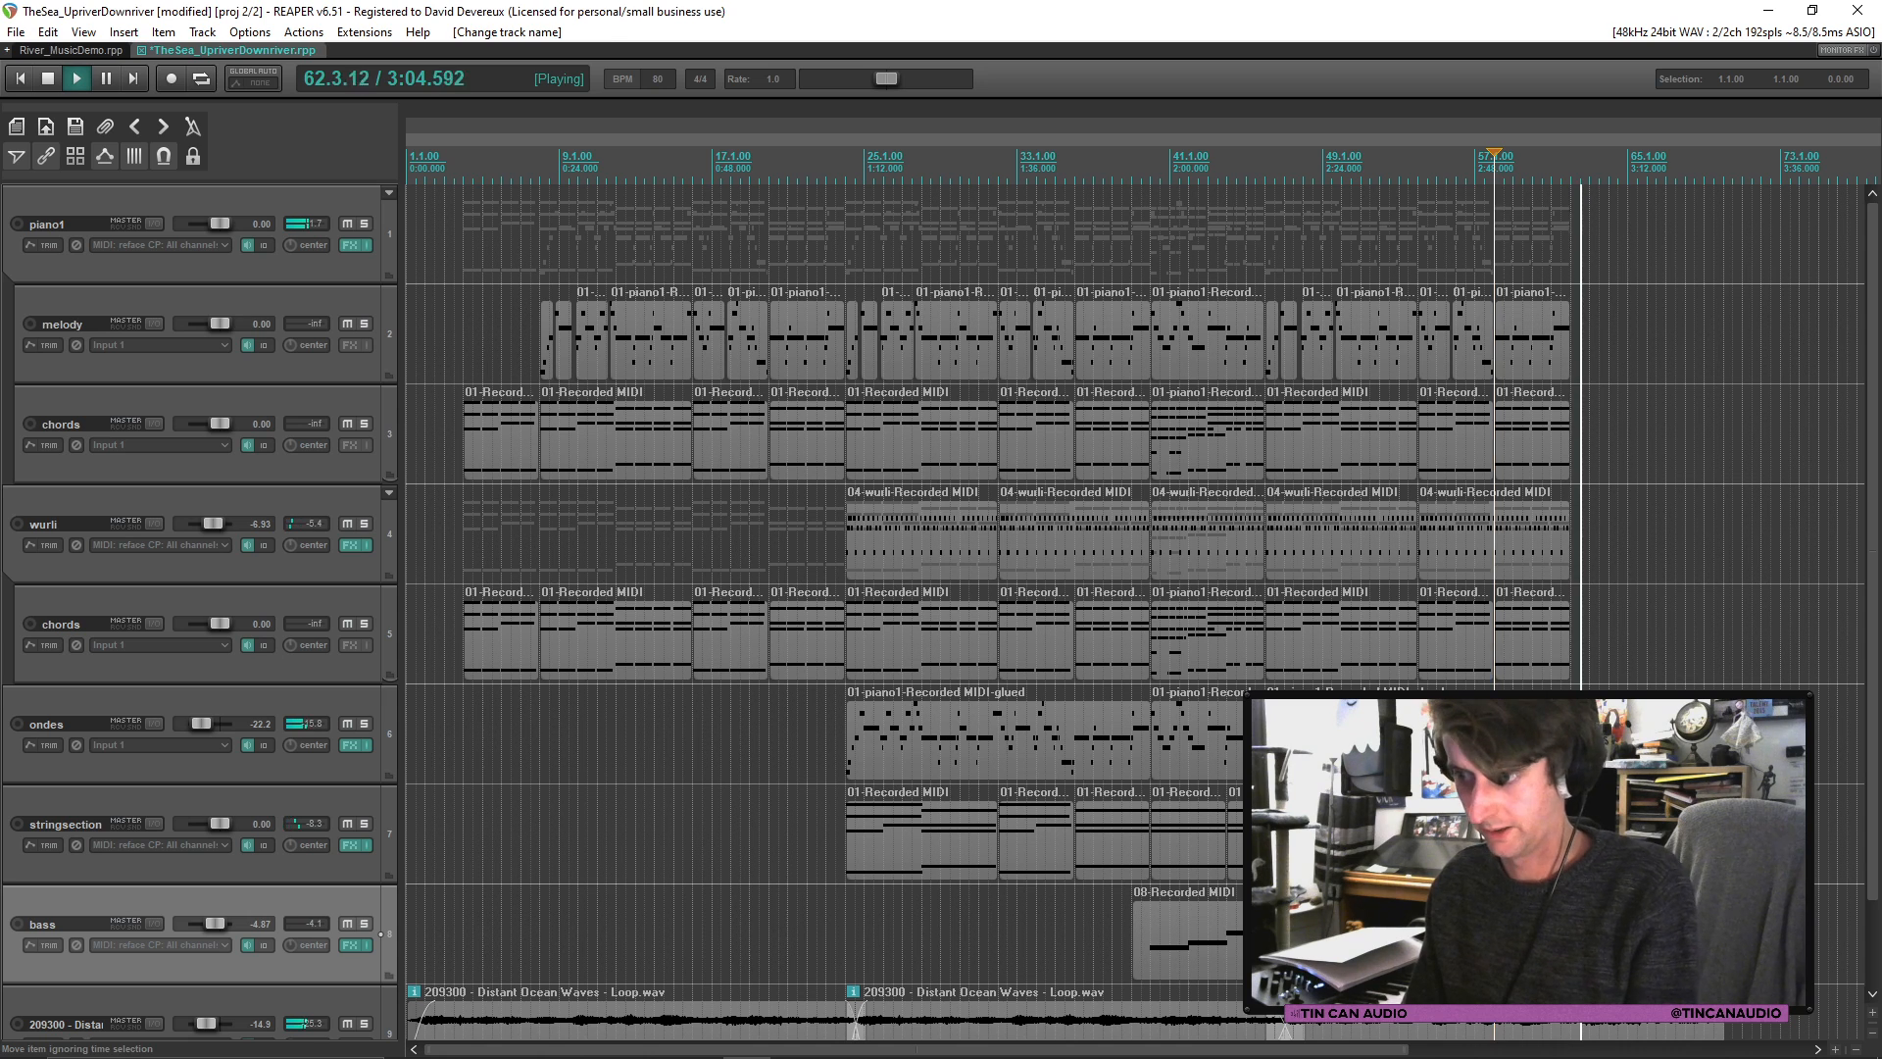
Step: Select the recorded bass item, save the project and stop playback
left_click(1274, 936)
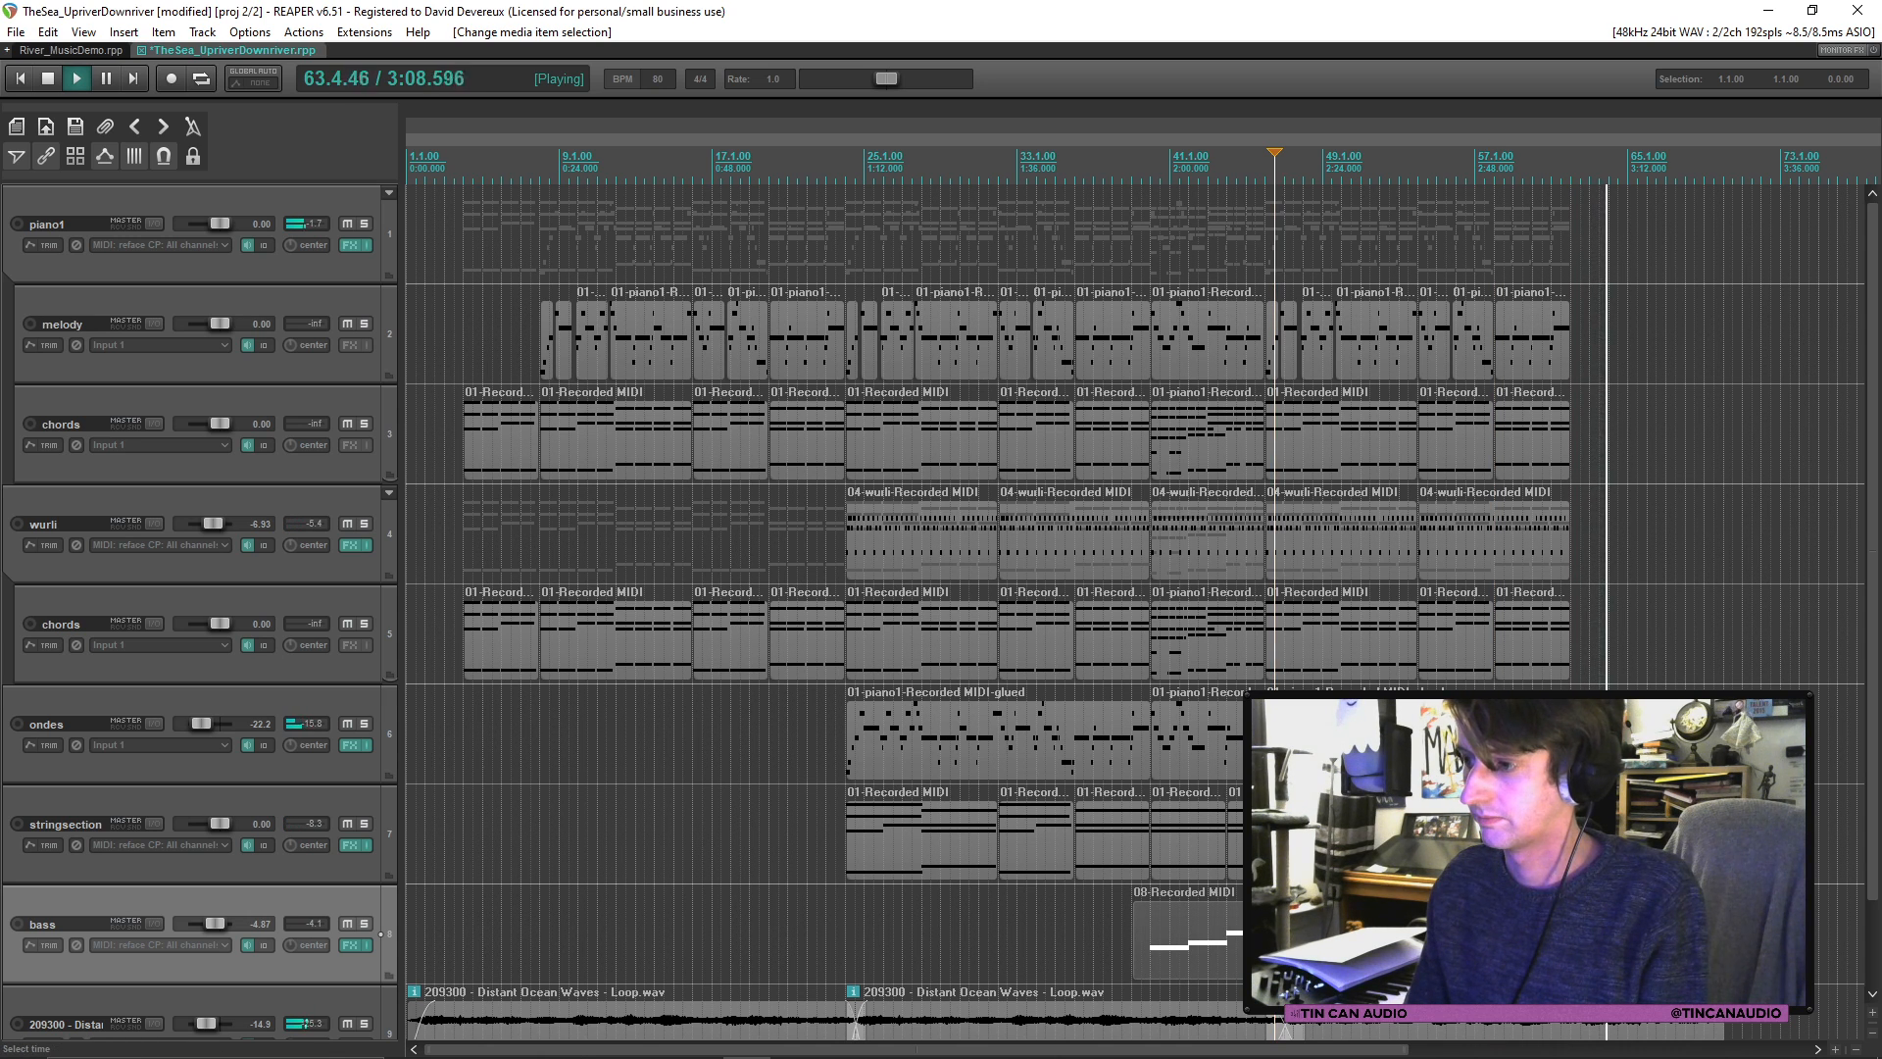
key("ctrl+s")
scroll(1874, 845, "down", 1)
scroll(1666, 764, "down", 2)
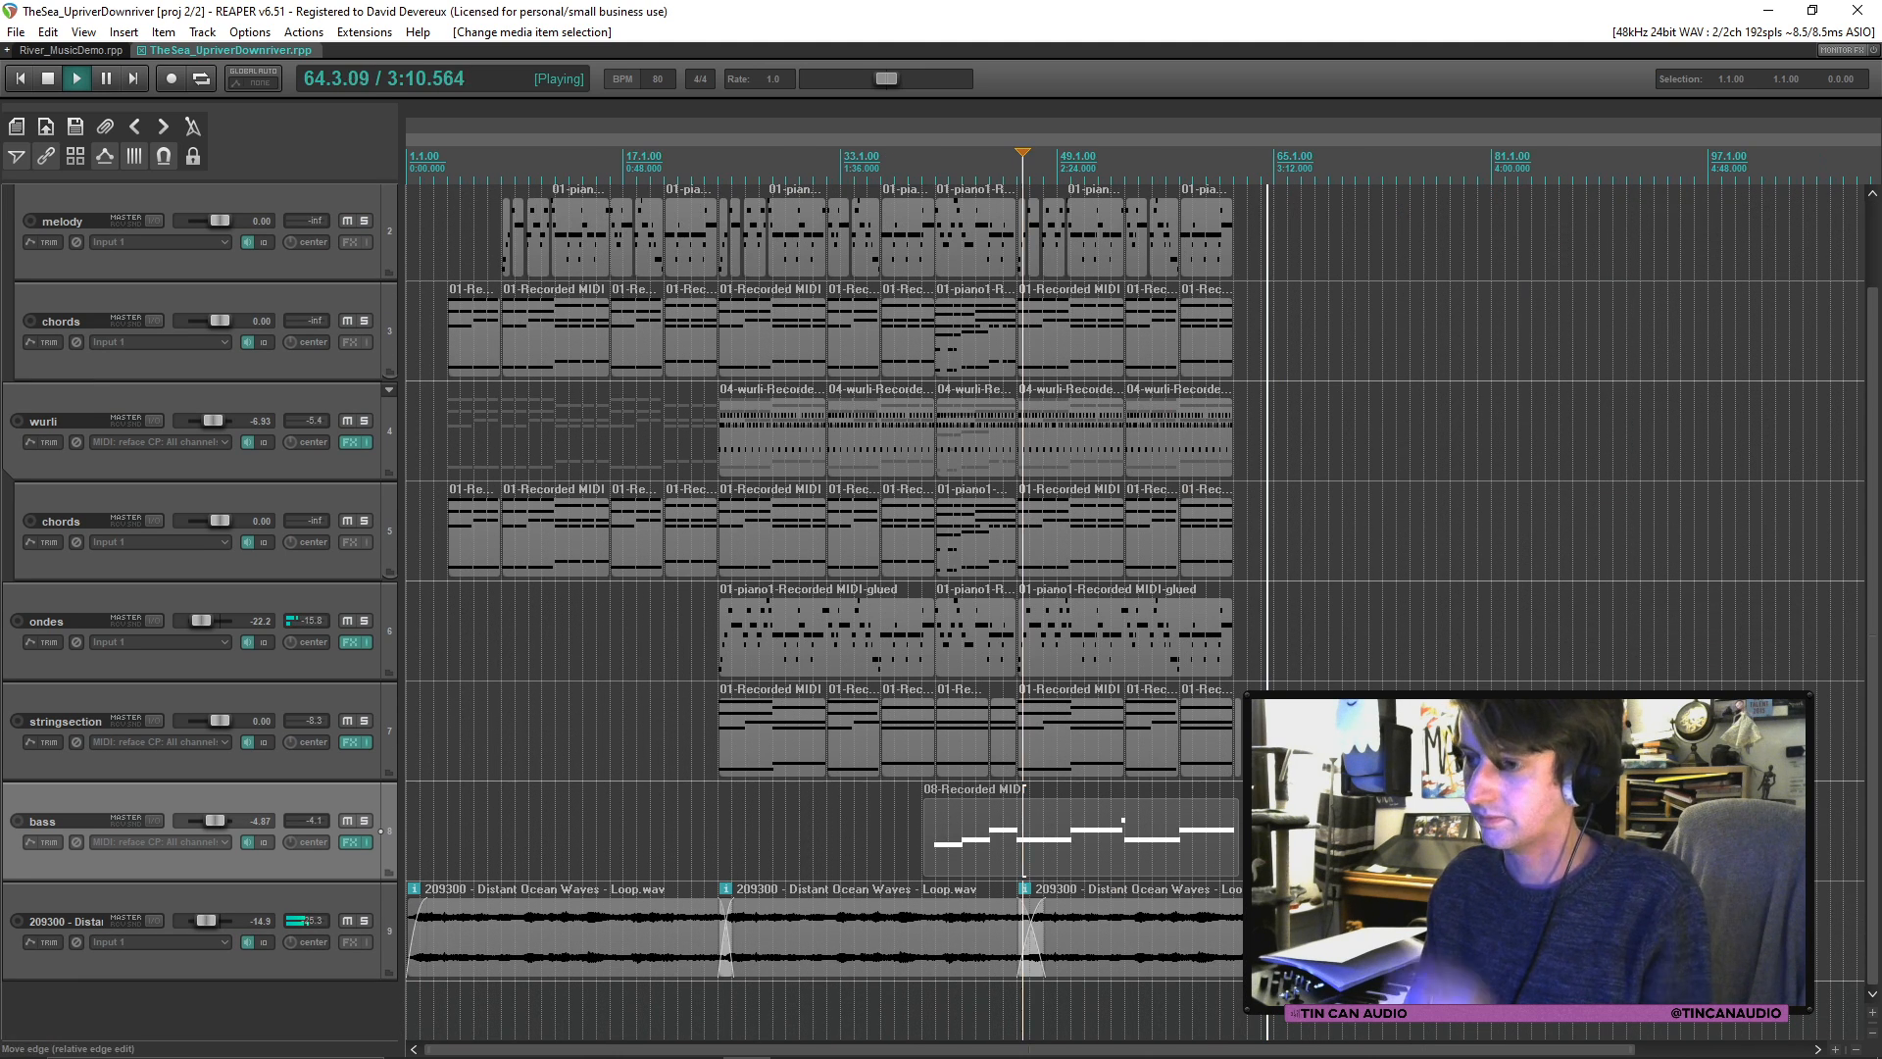
key("space")
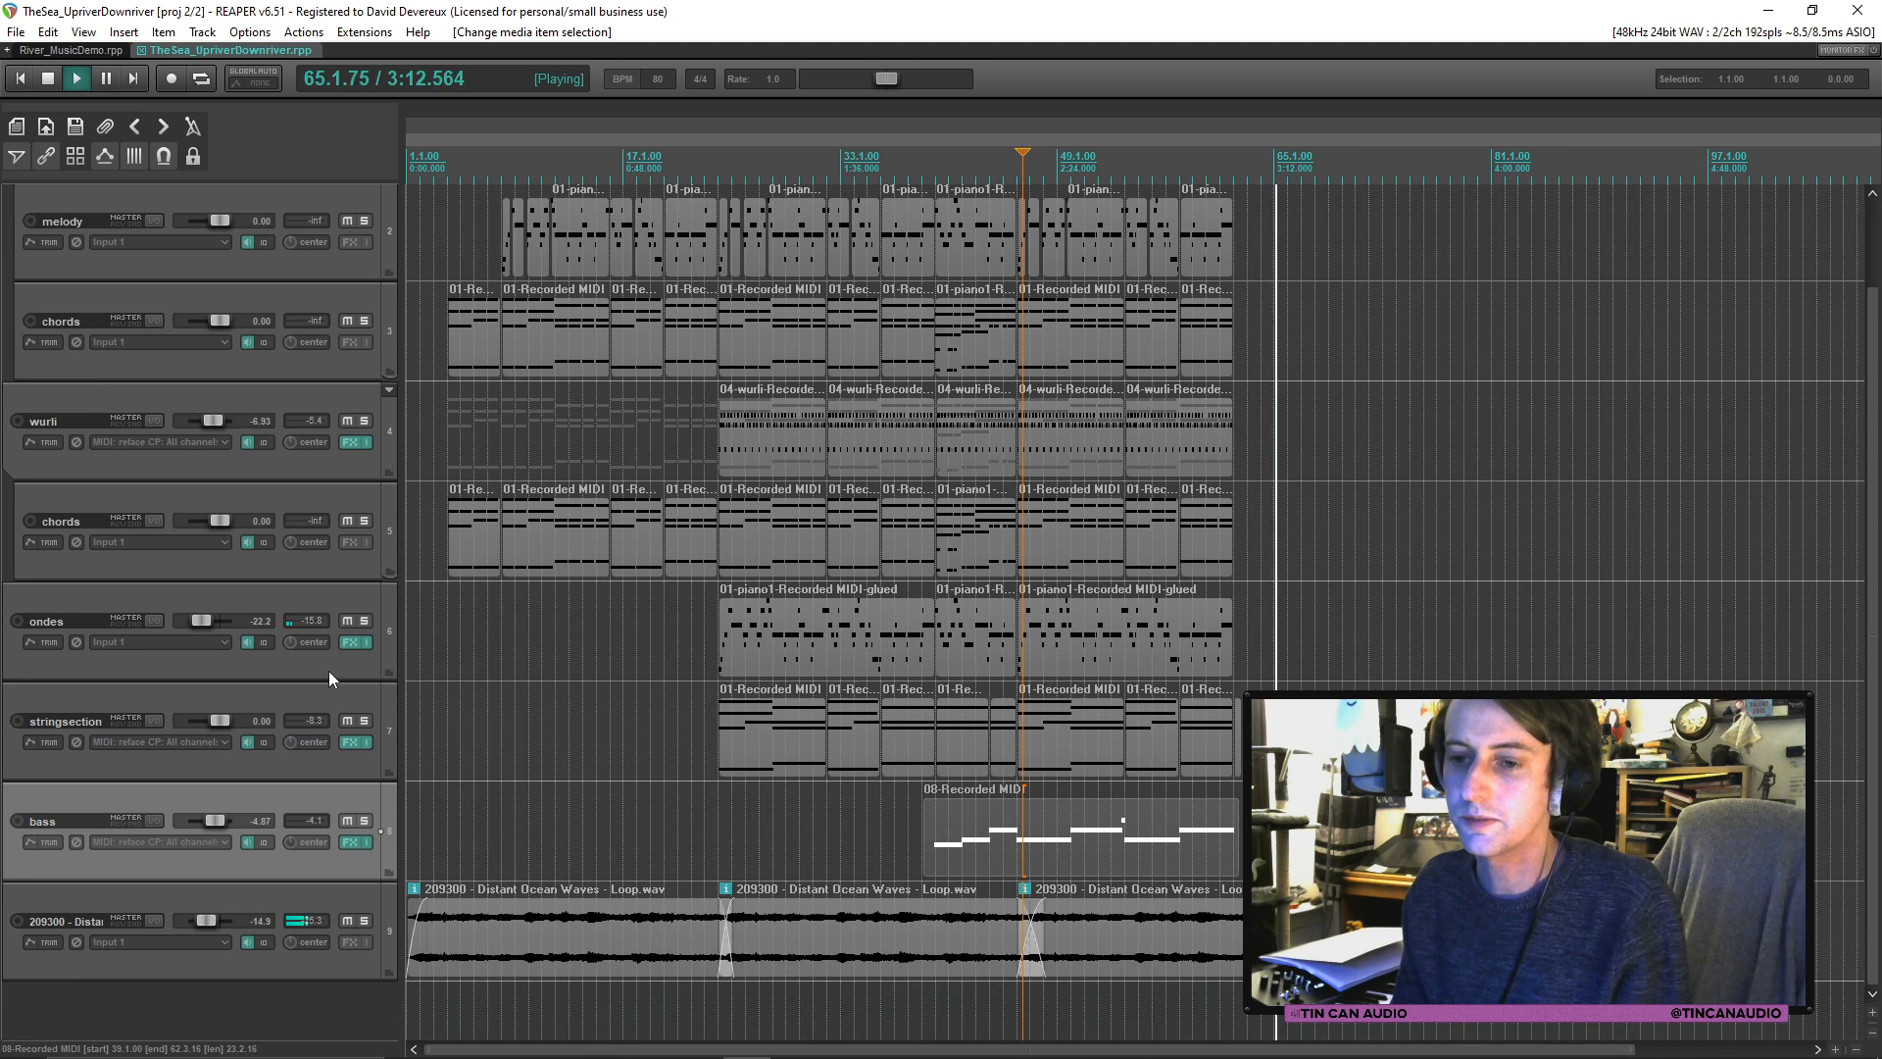
Step: Insert a new track below ondes and load the F-MDRIVE YM2612 synth on it
left_click(327, 670)
key("ctrl+t")
left_click(348, 742)
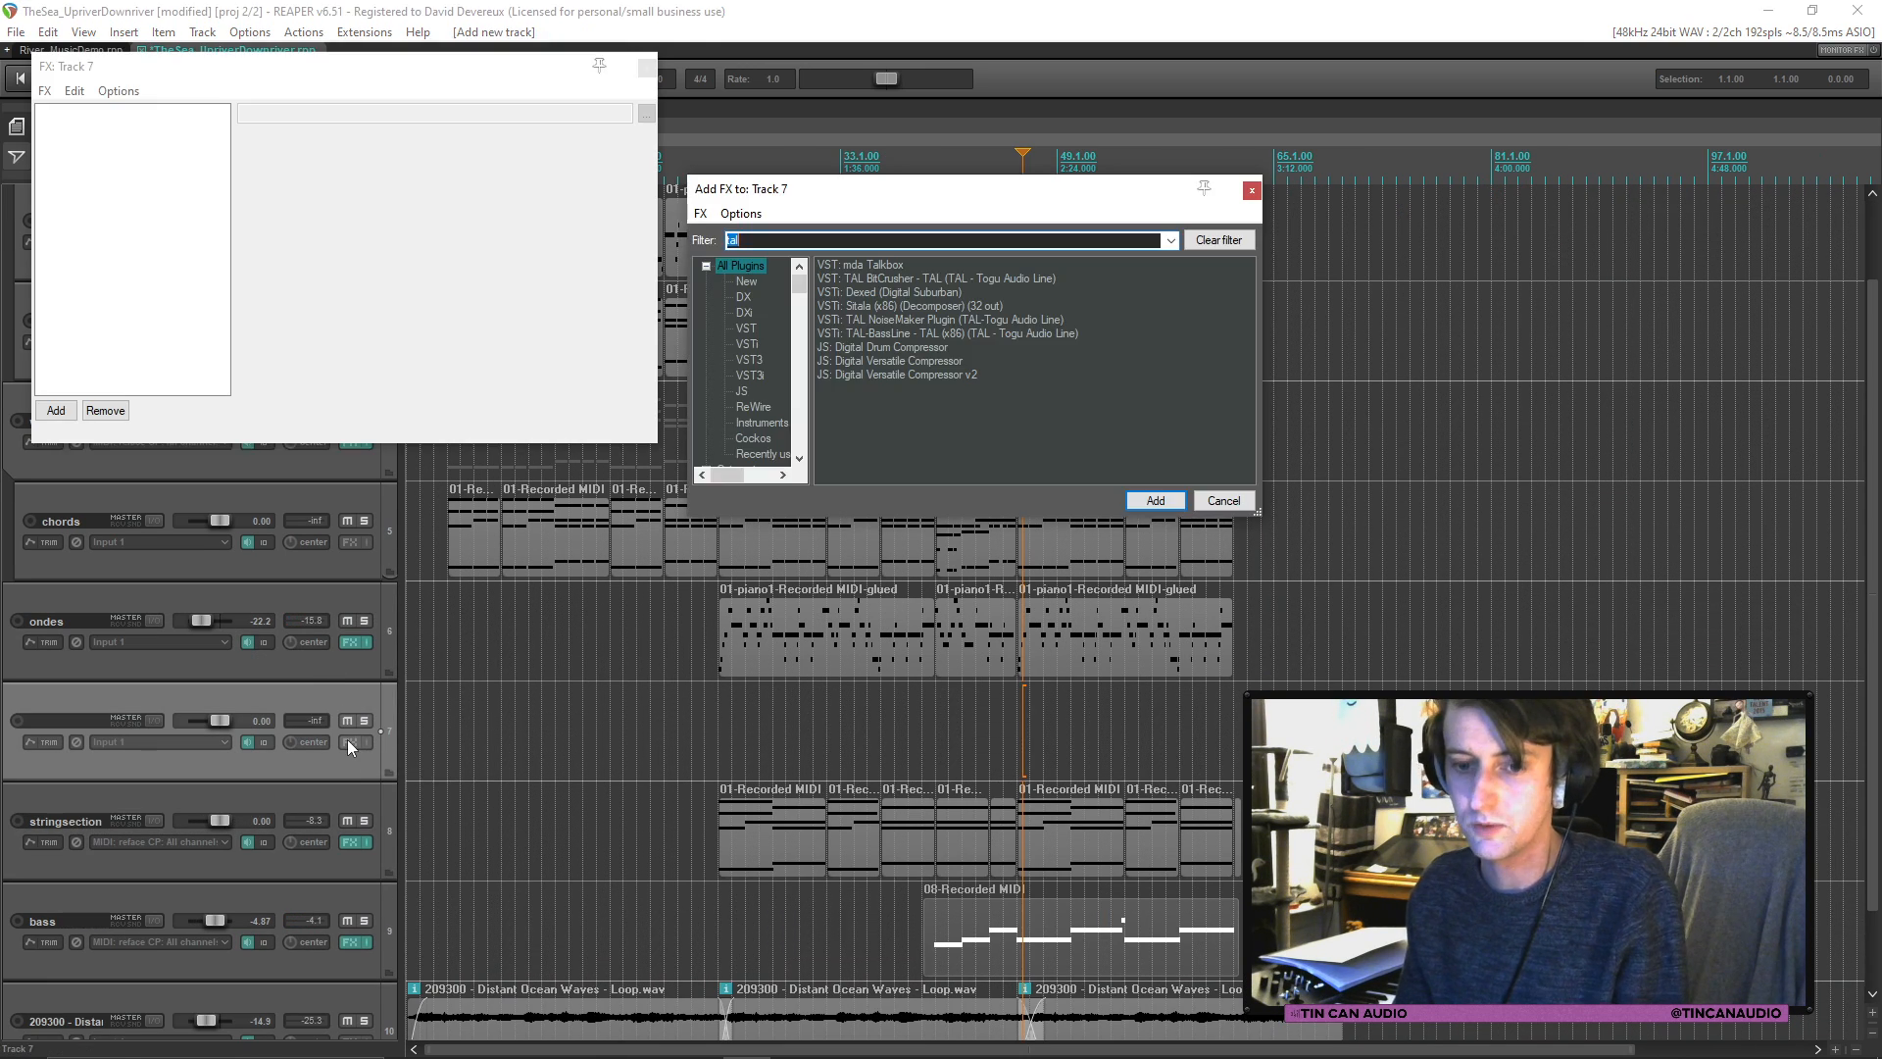
type("f-m")
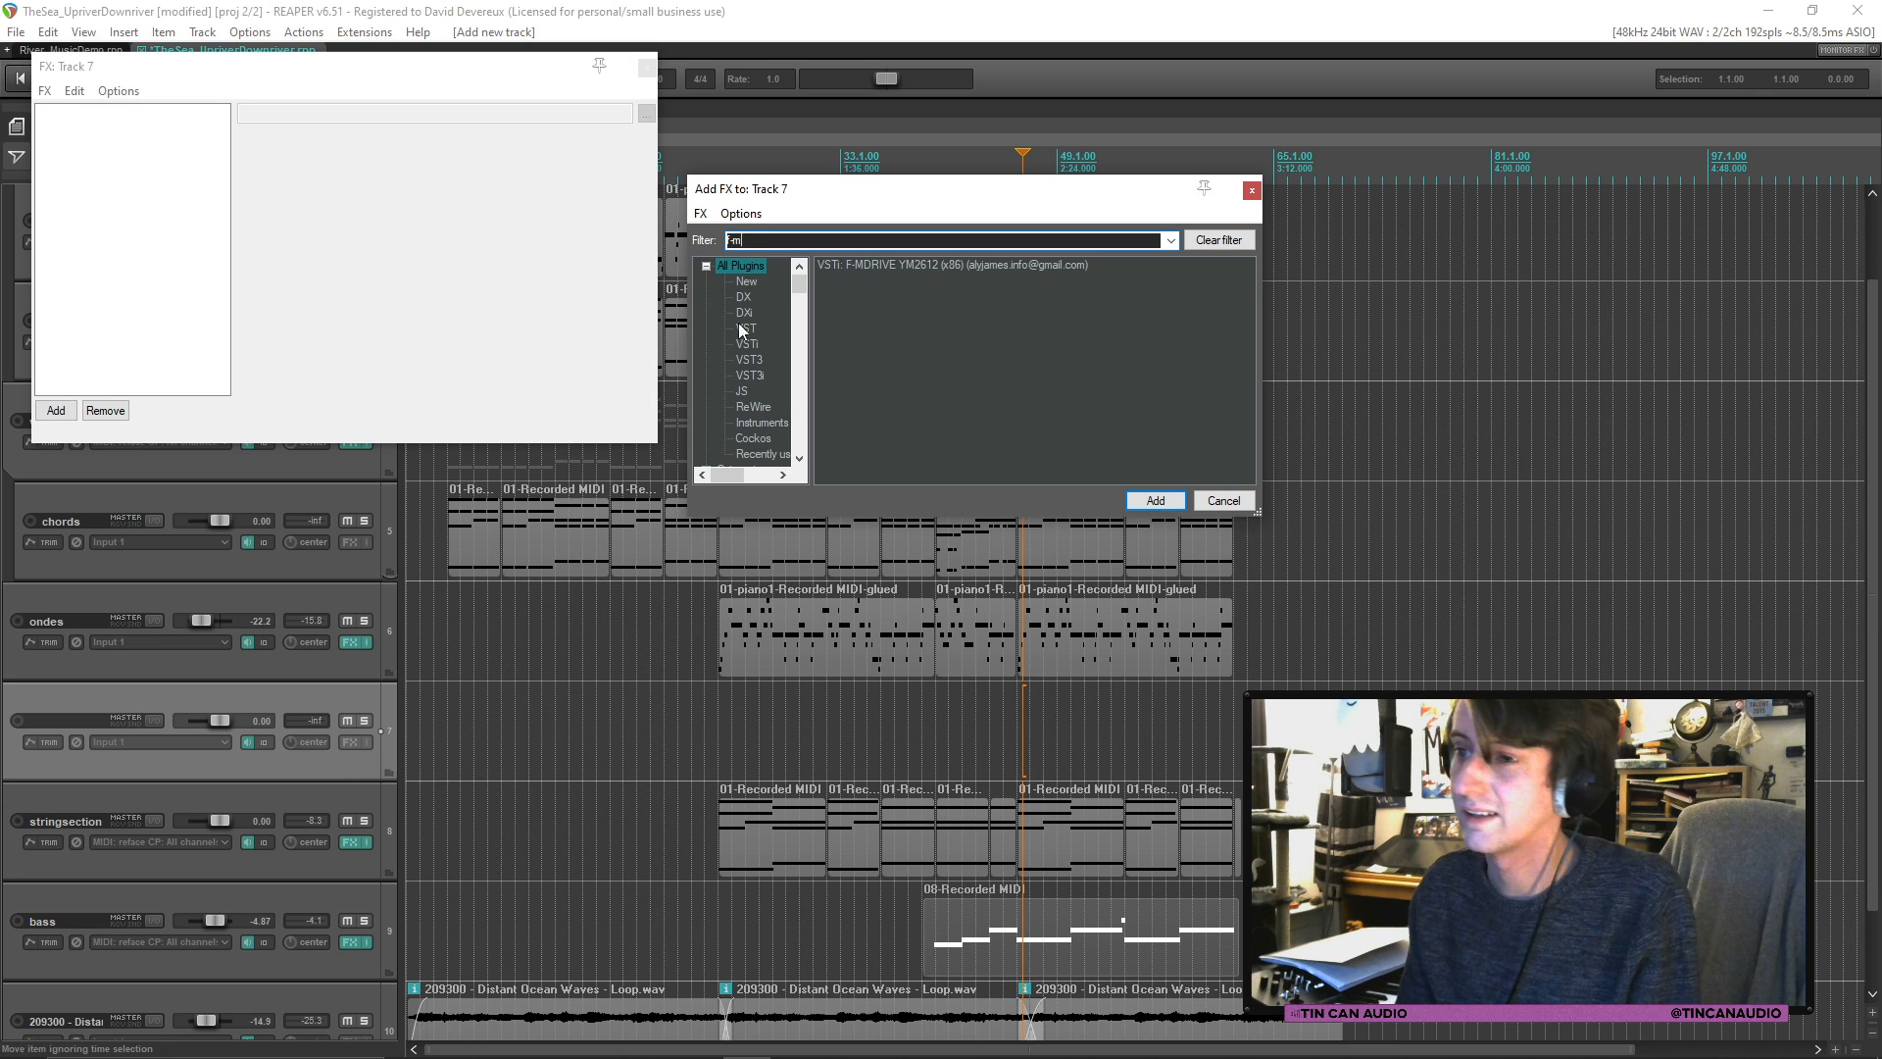
left_click(861, 265)
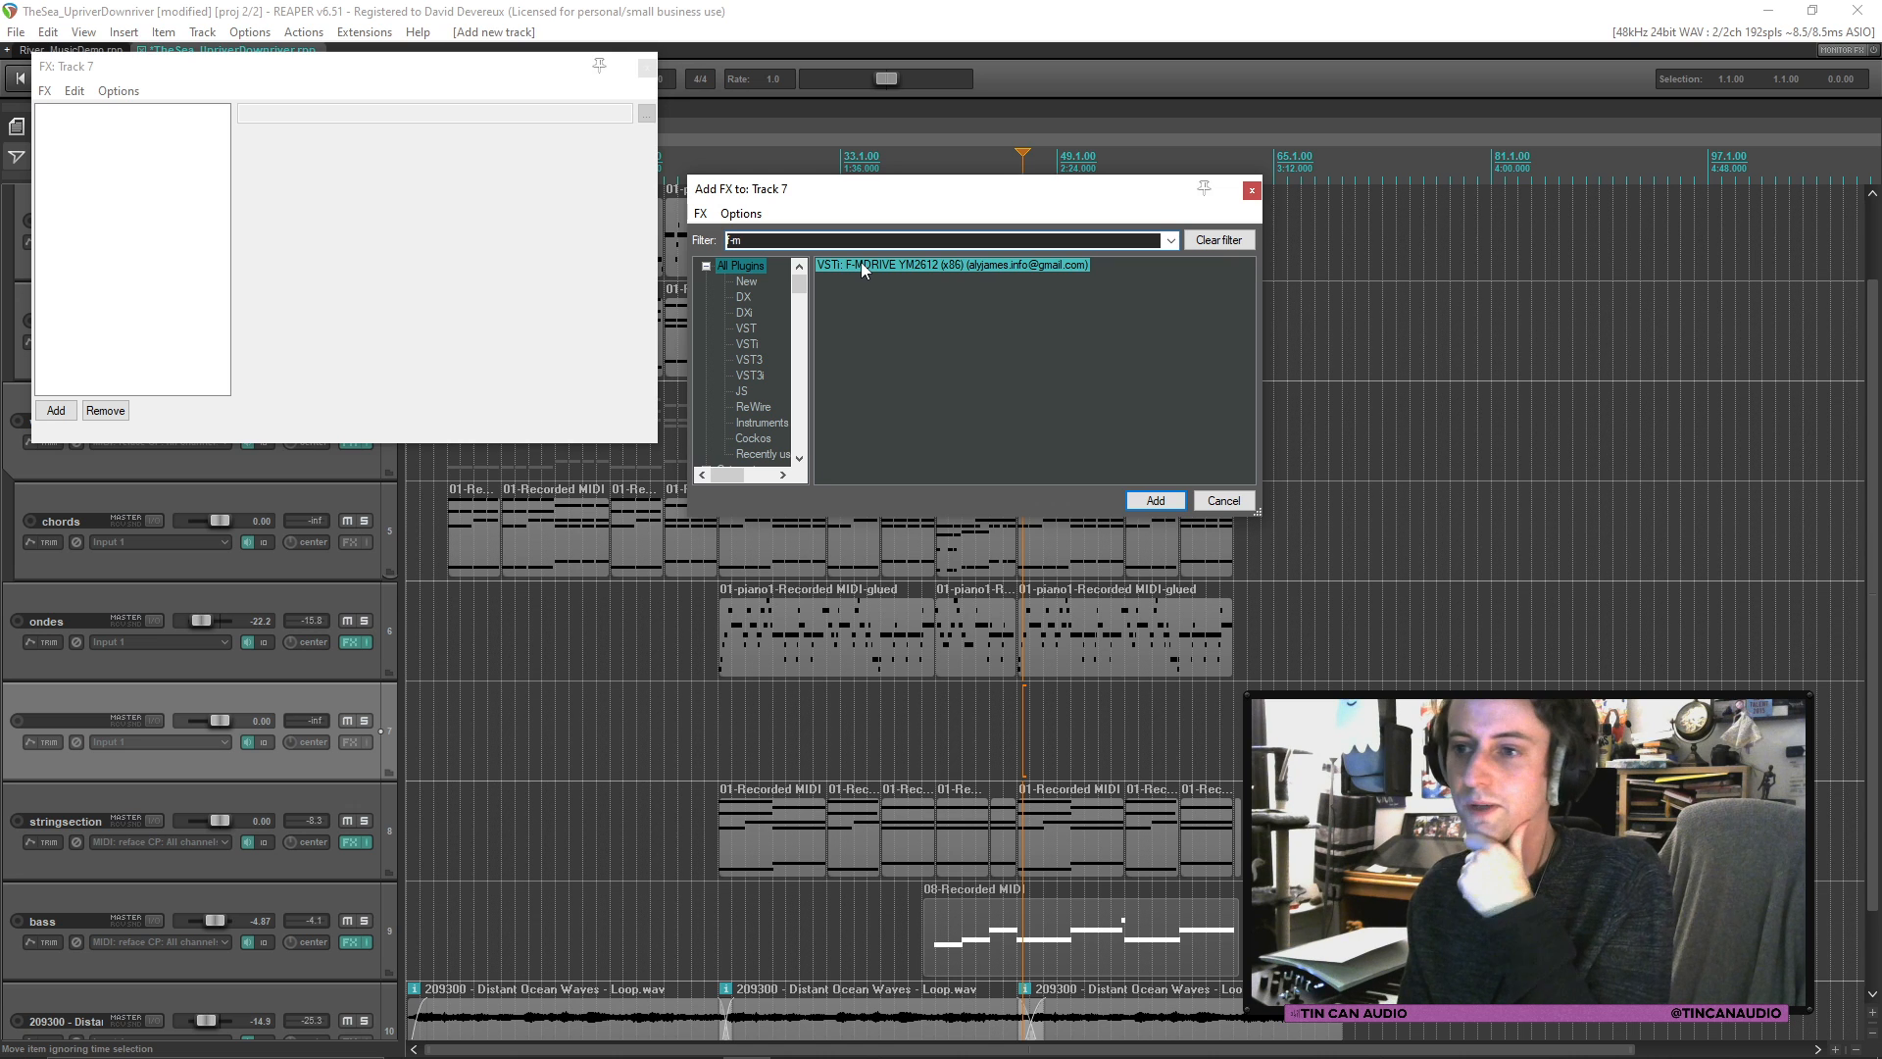
double_click(861, 264)
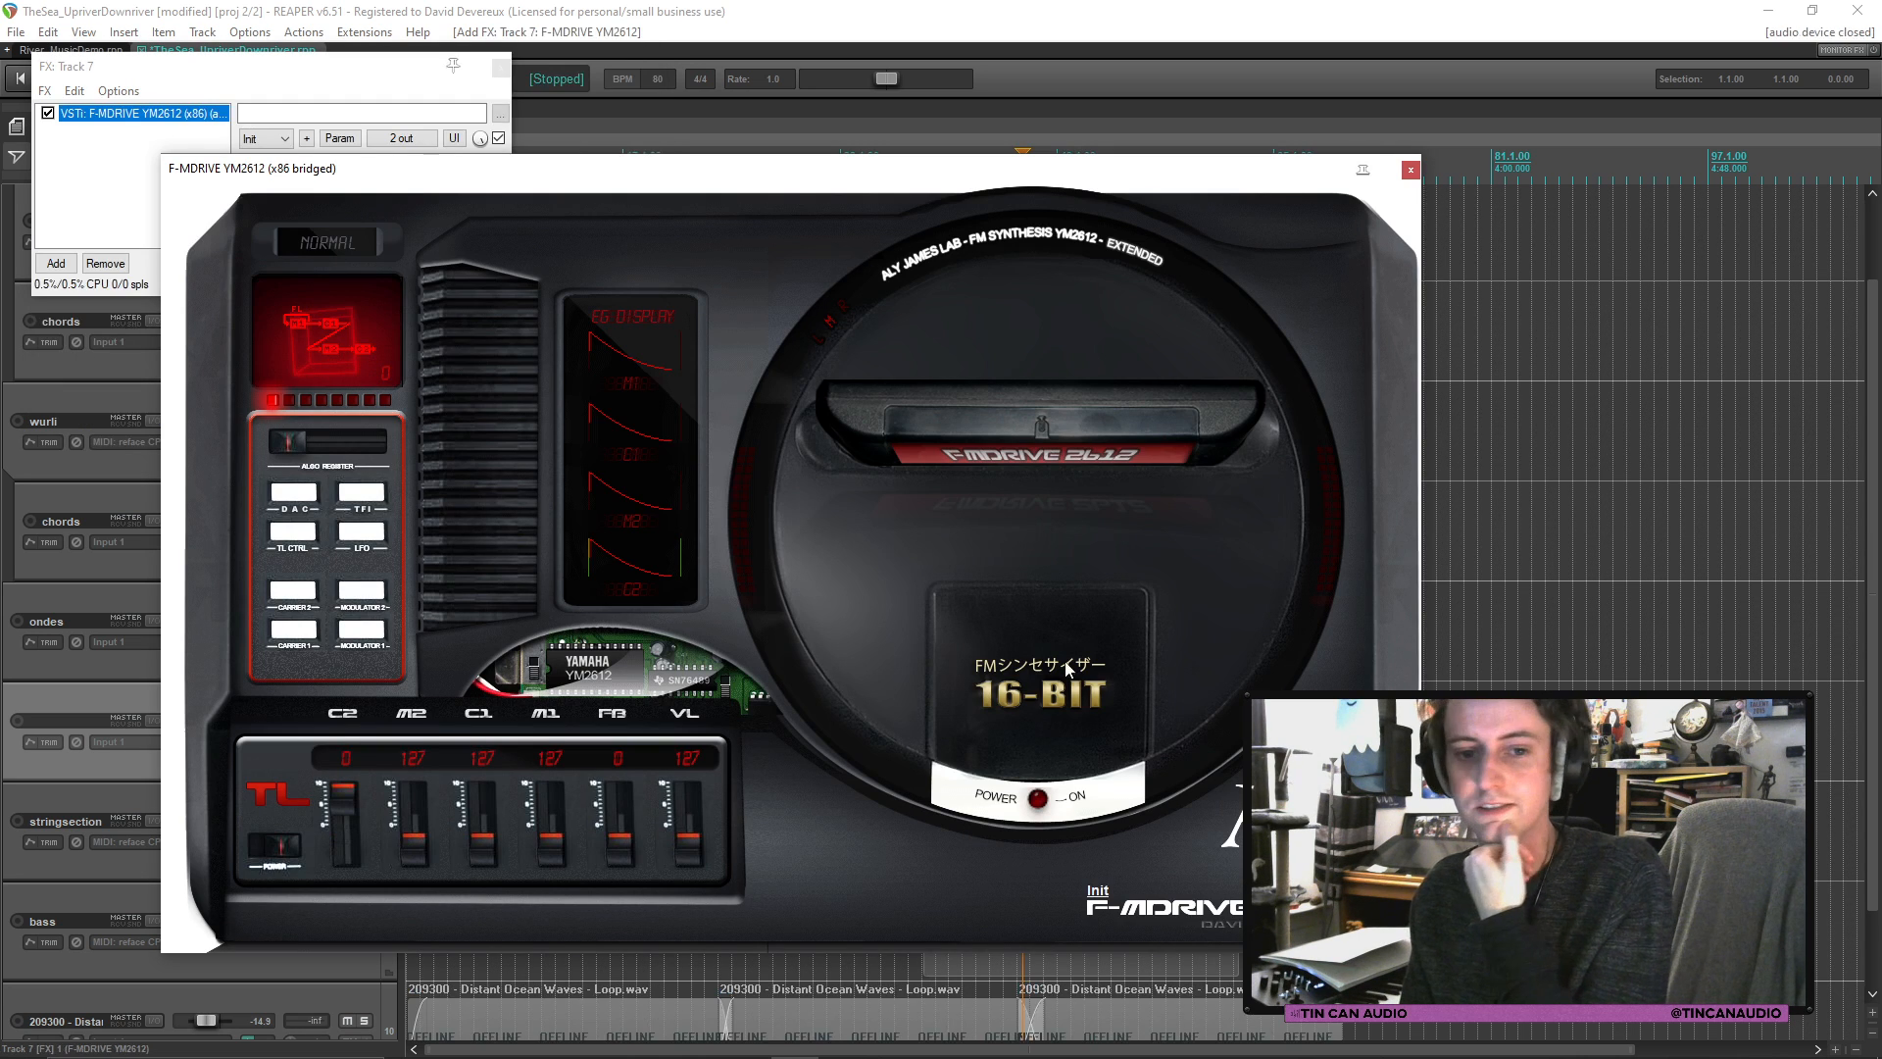
left_click(1409, 169)
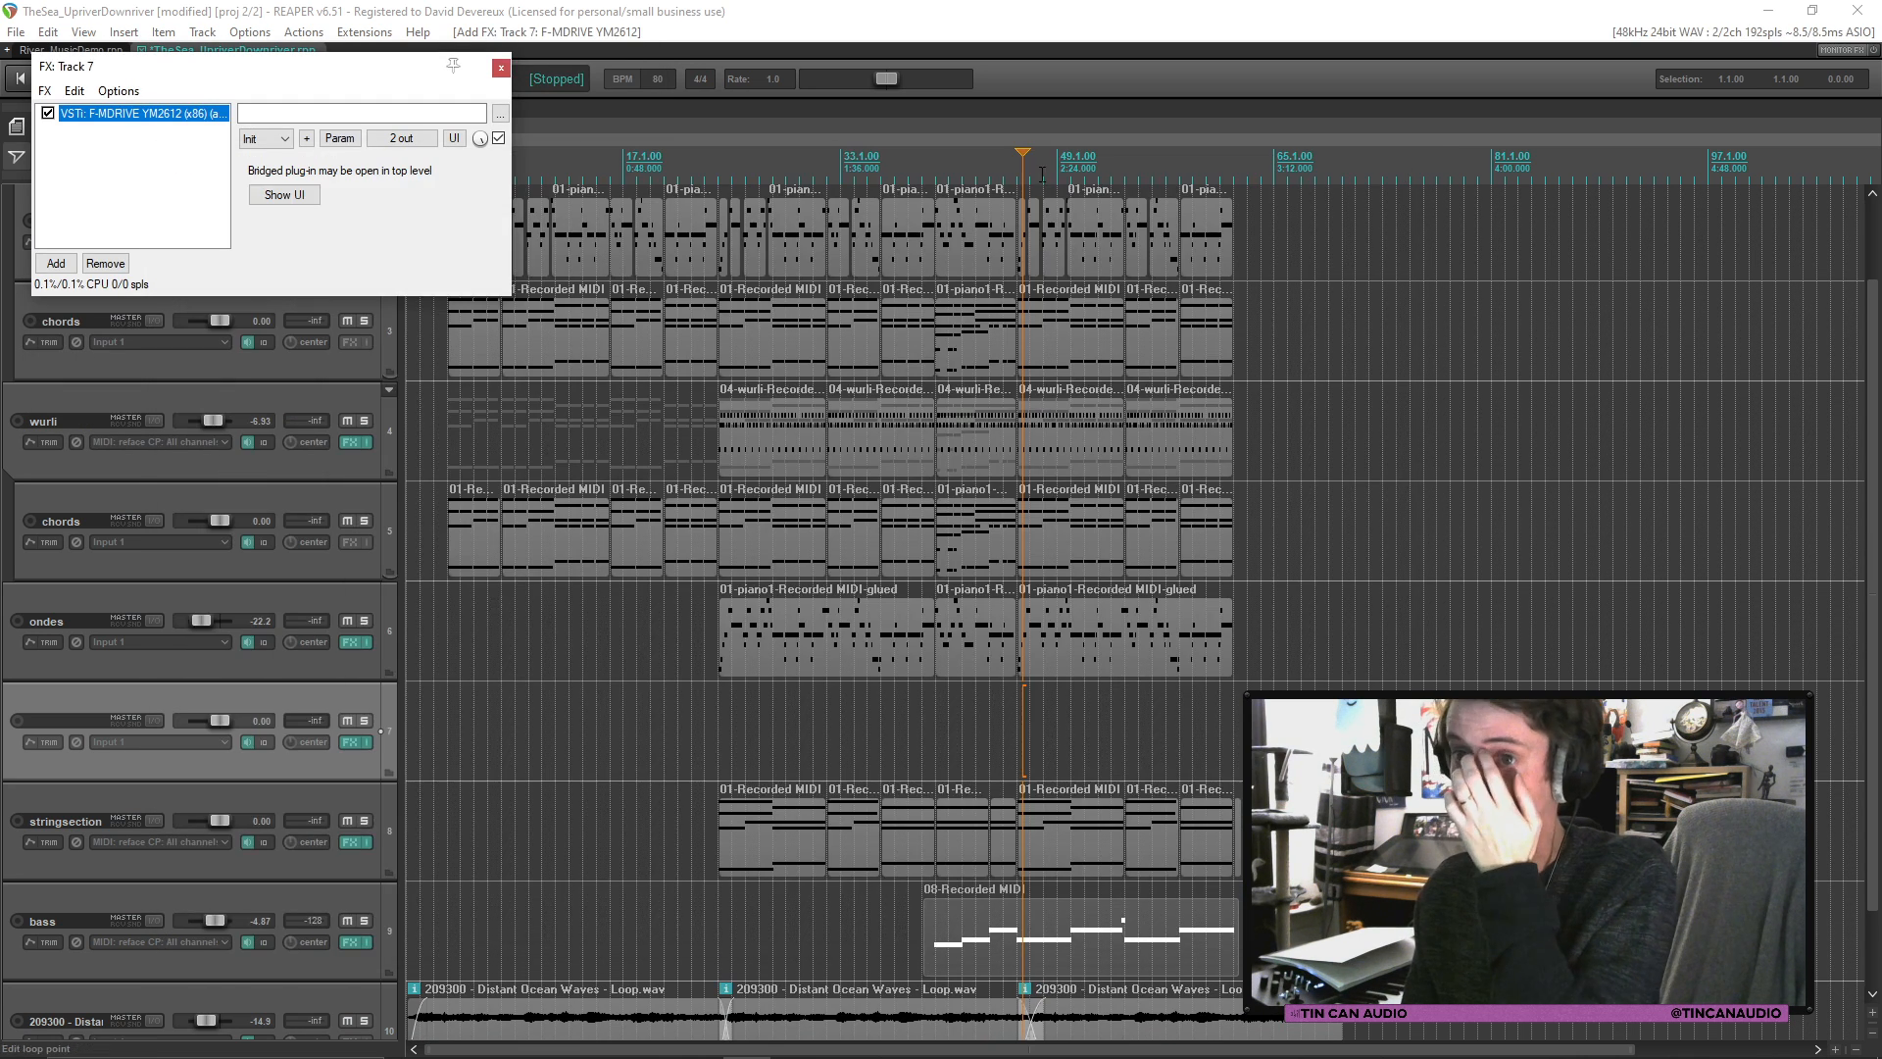
left_click(500, 69)
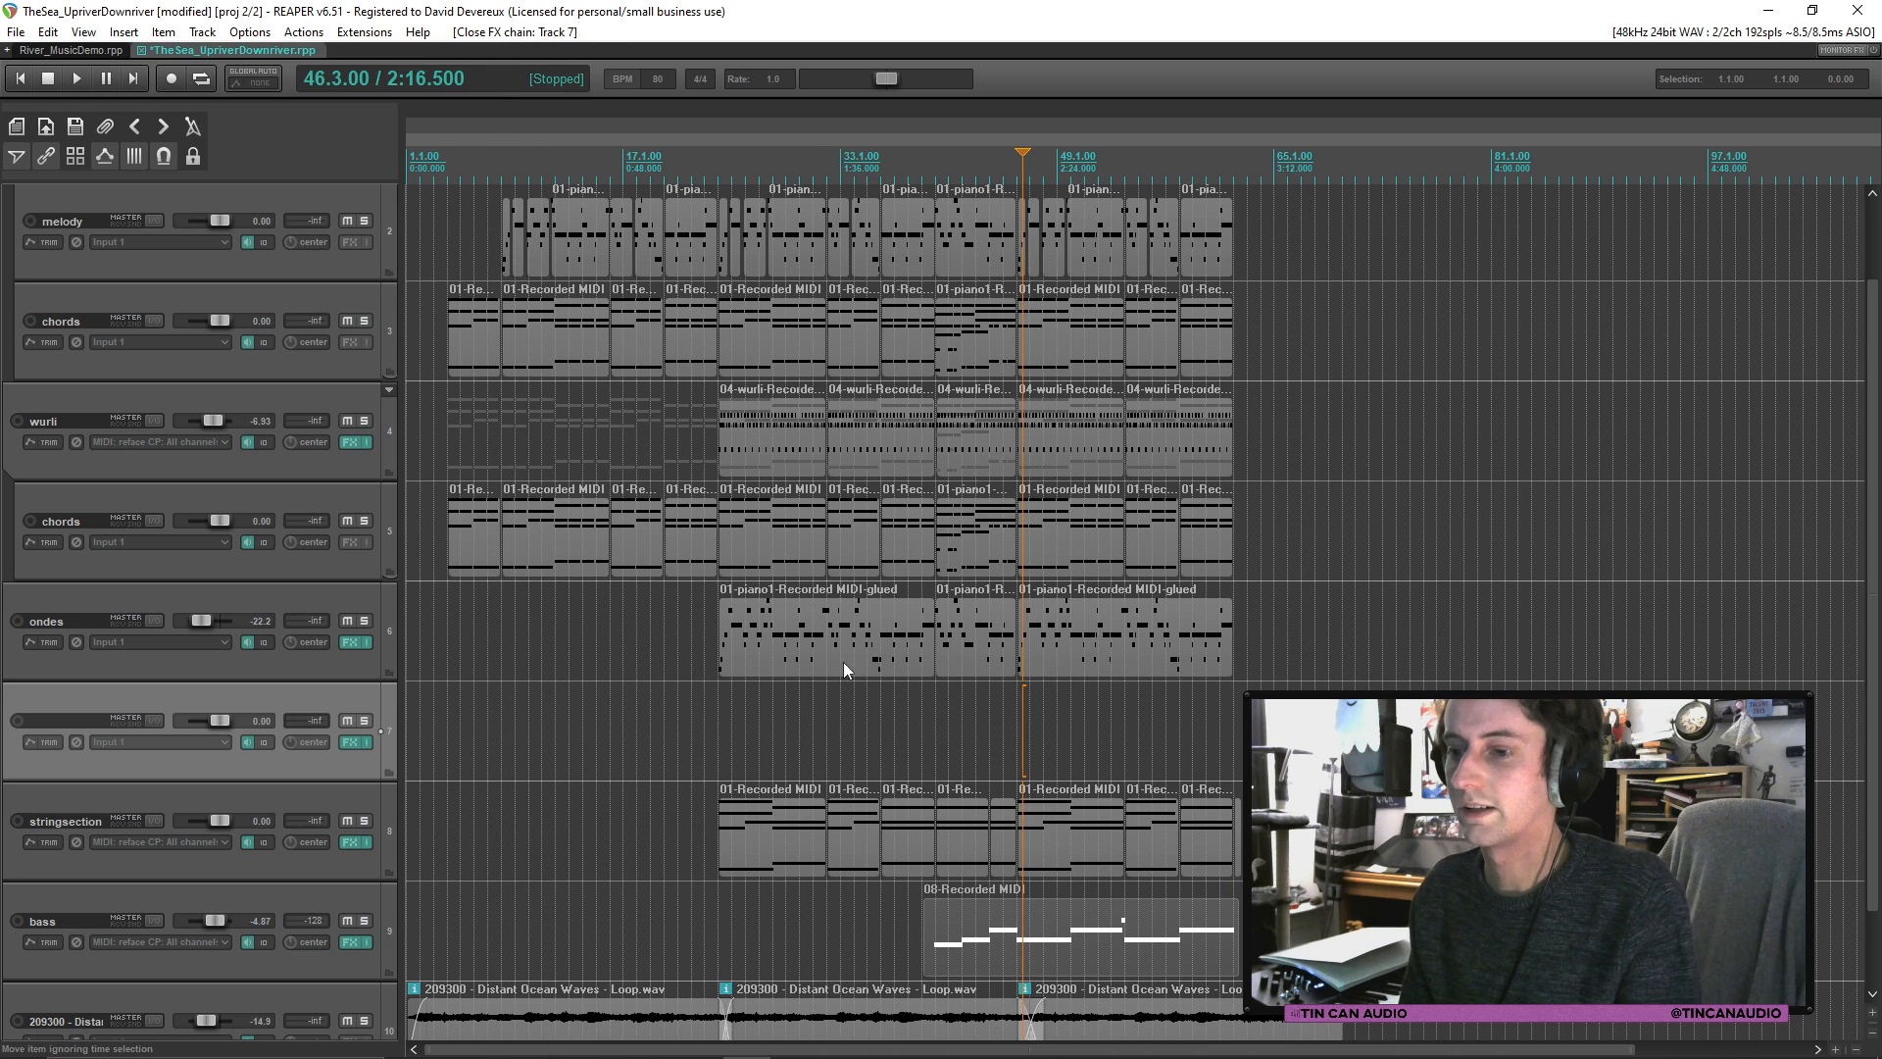
Step: Copy the melody items from bar 24 to the end and paste them onto the new track at bar 24
left_click(815, 660)
left_click(1086, 655, "shift")
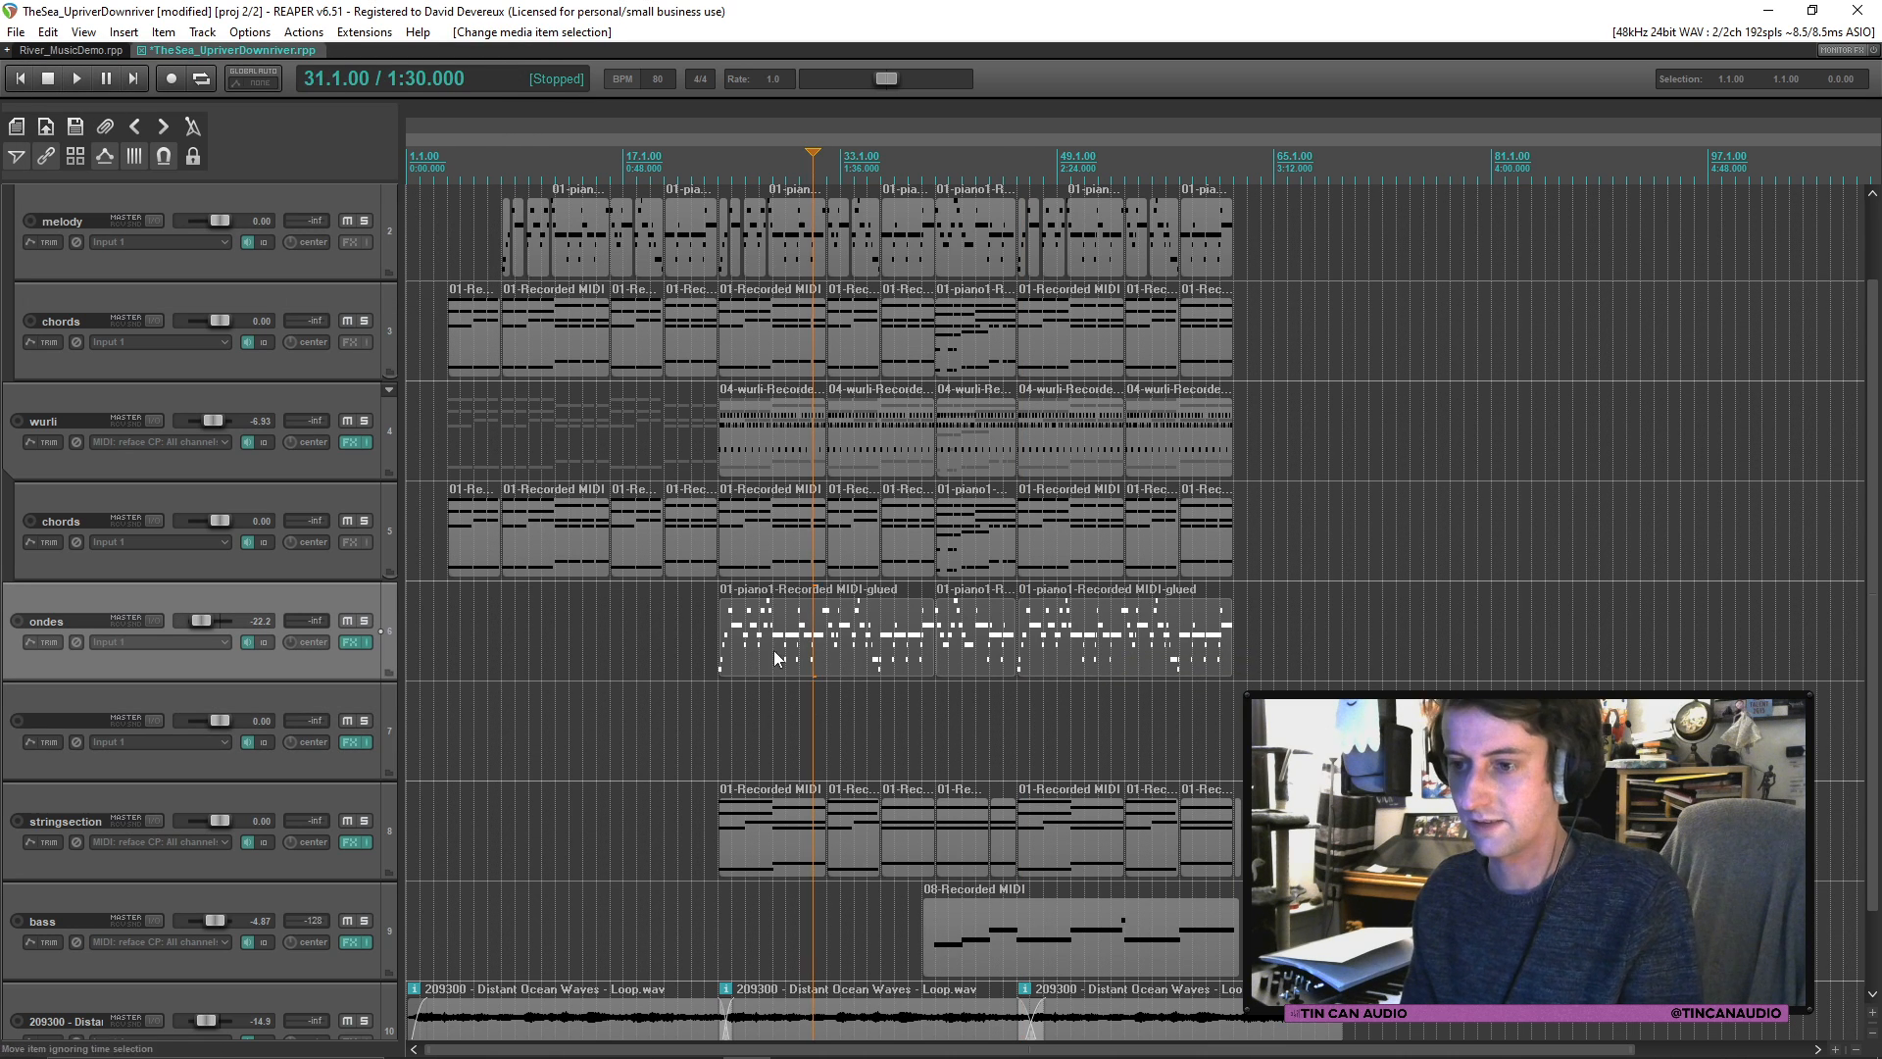
left_click(721, 260)
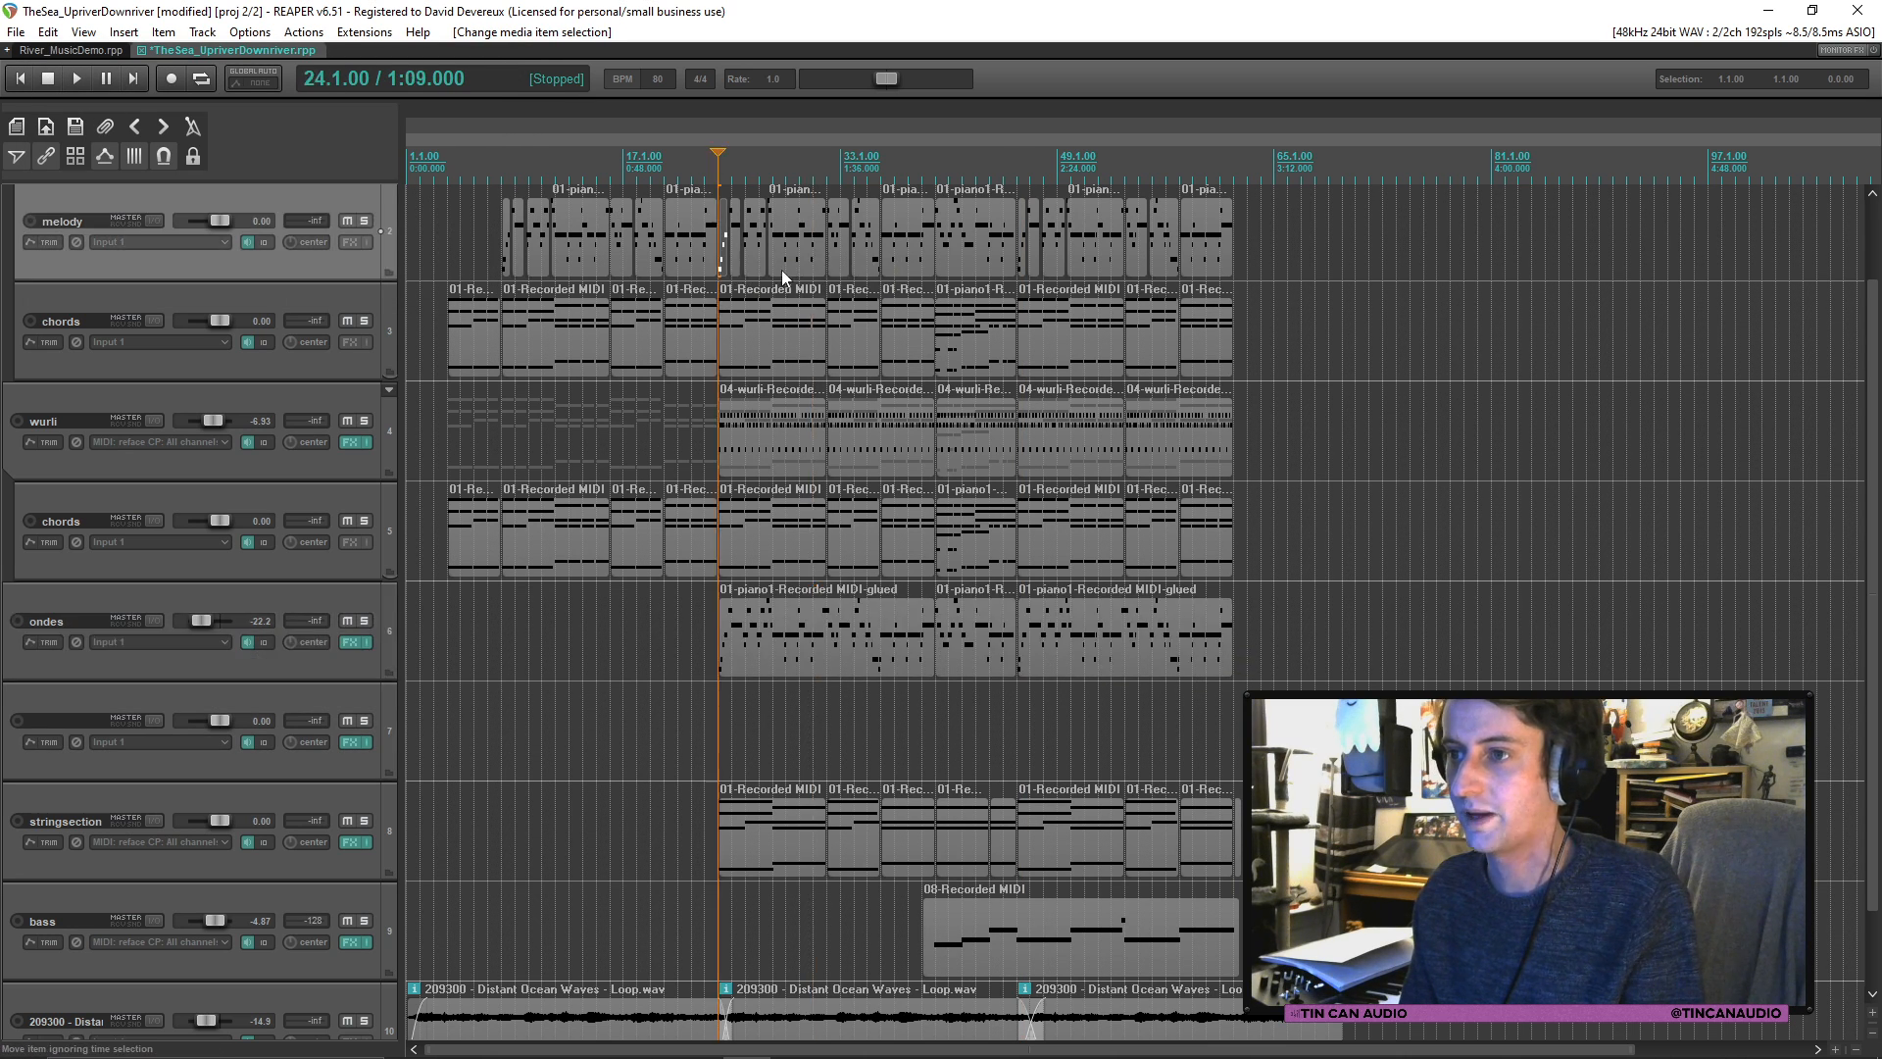
left_click(1214, 261, "shift")
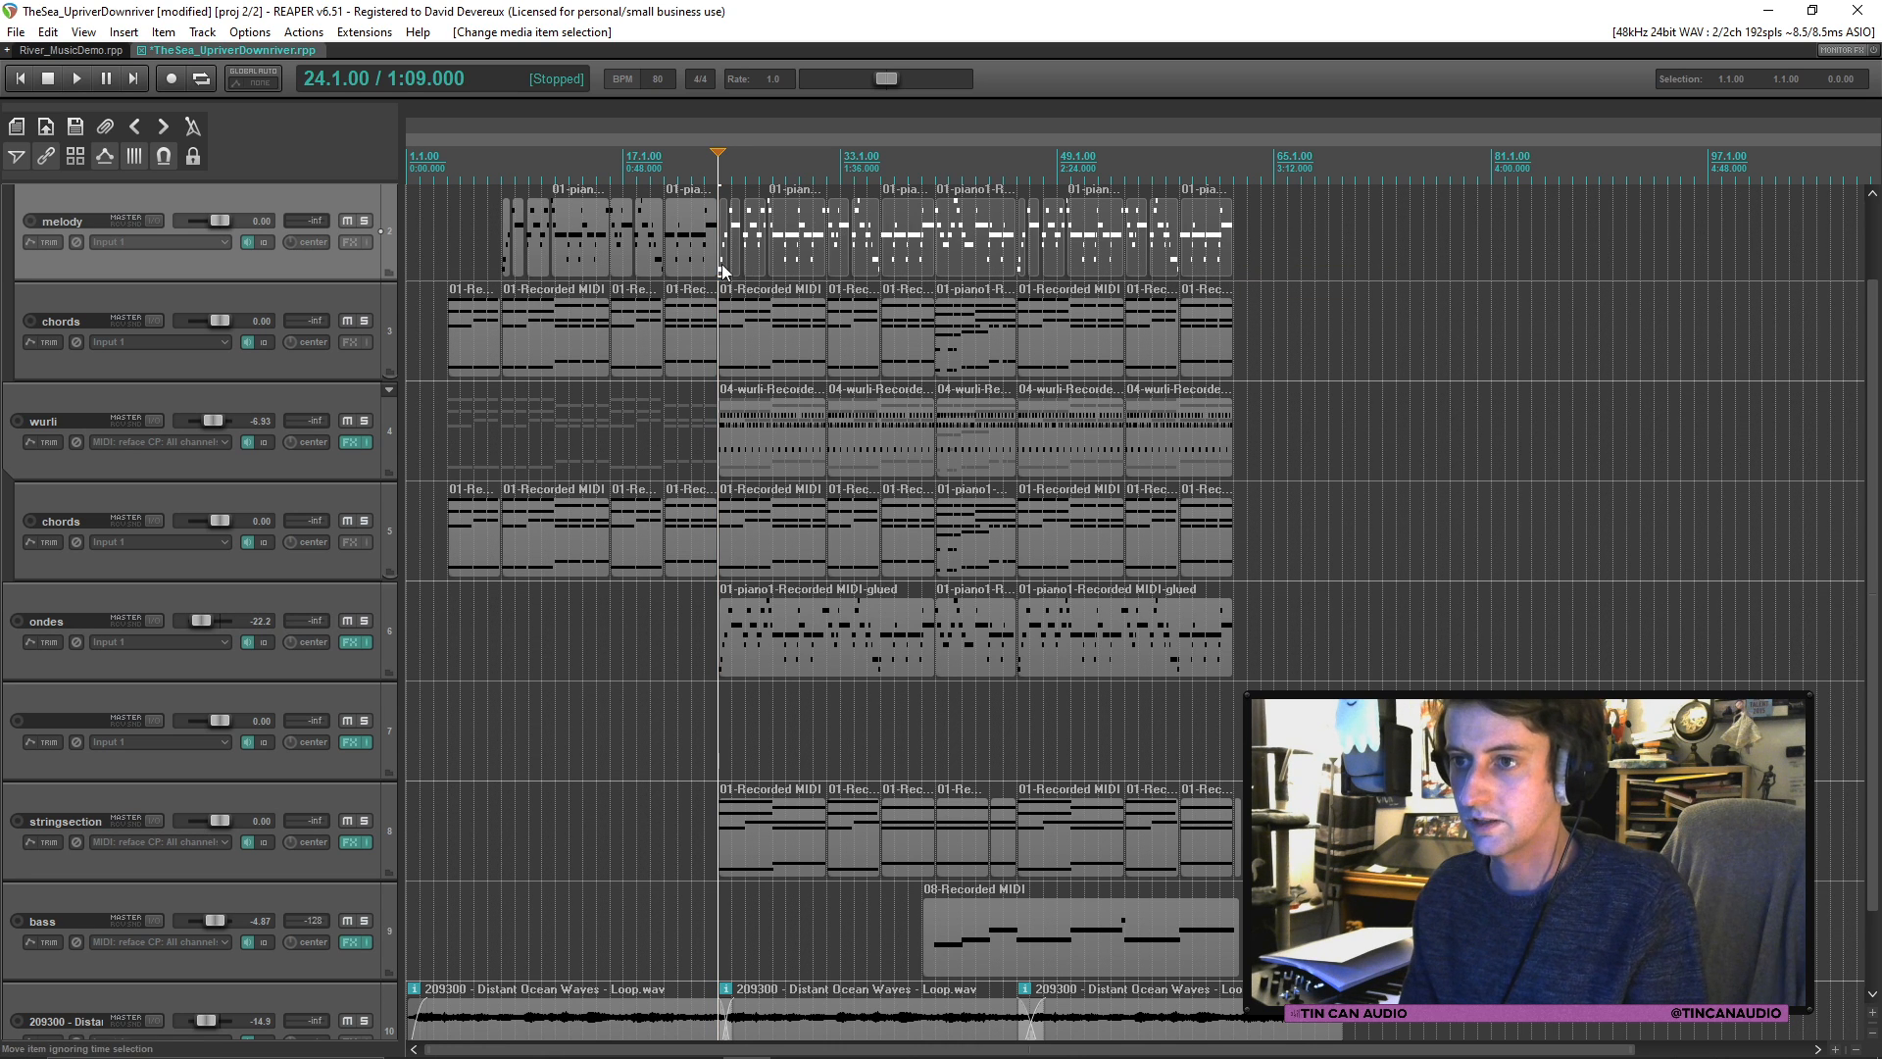
left_click(711, 237)
scroll(854, 647, "up", 3)
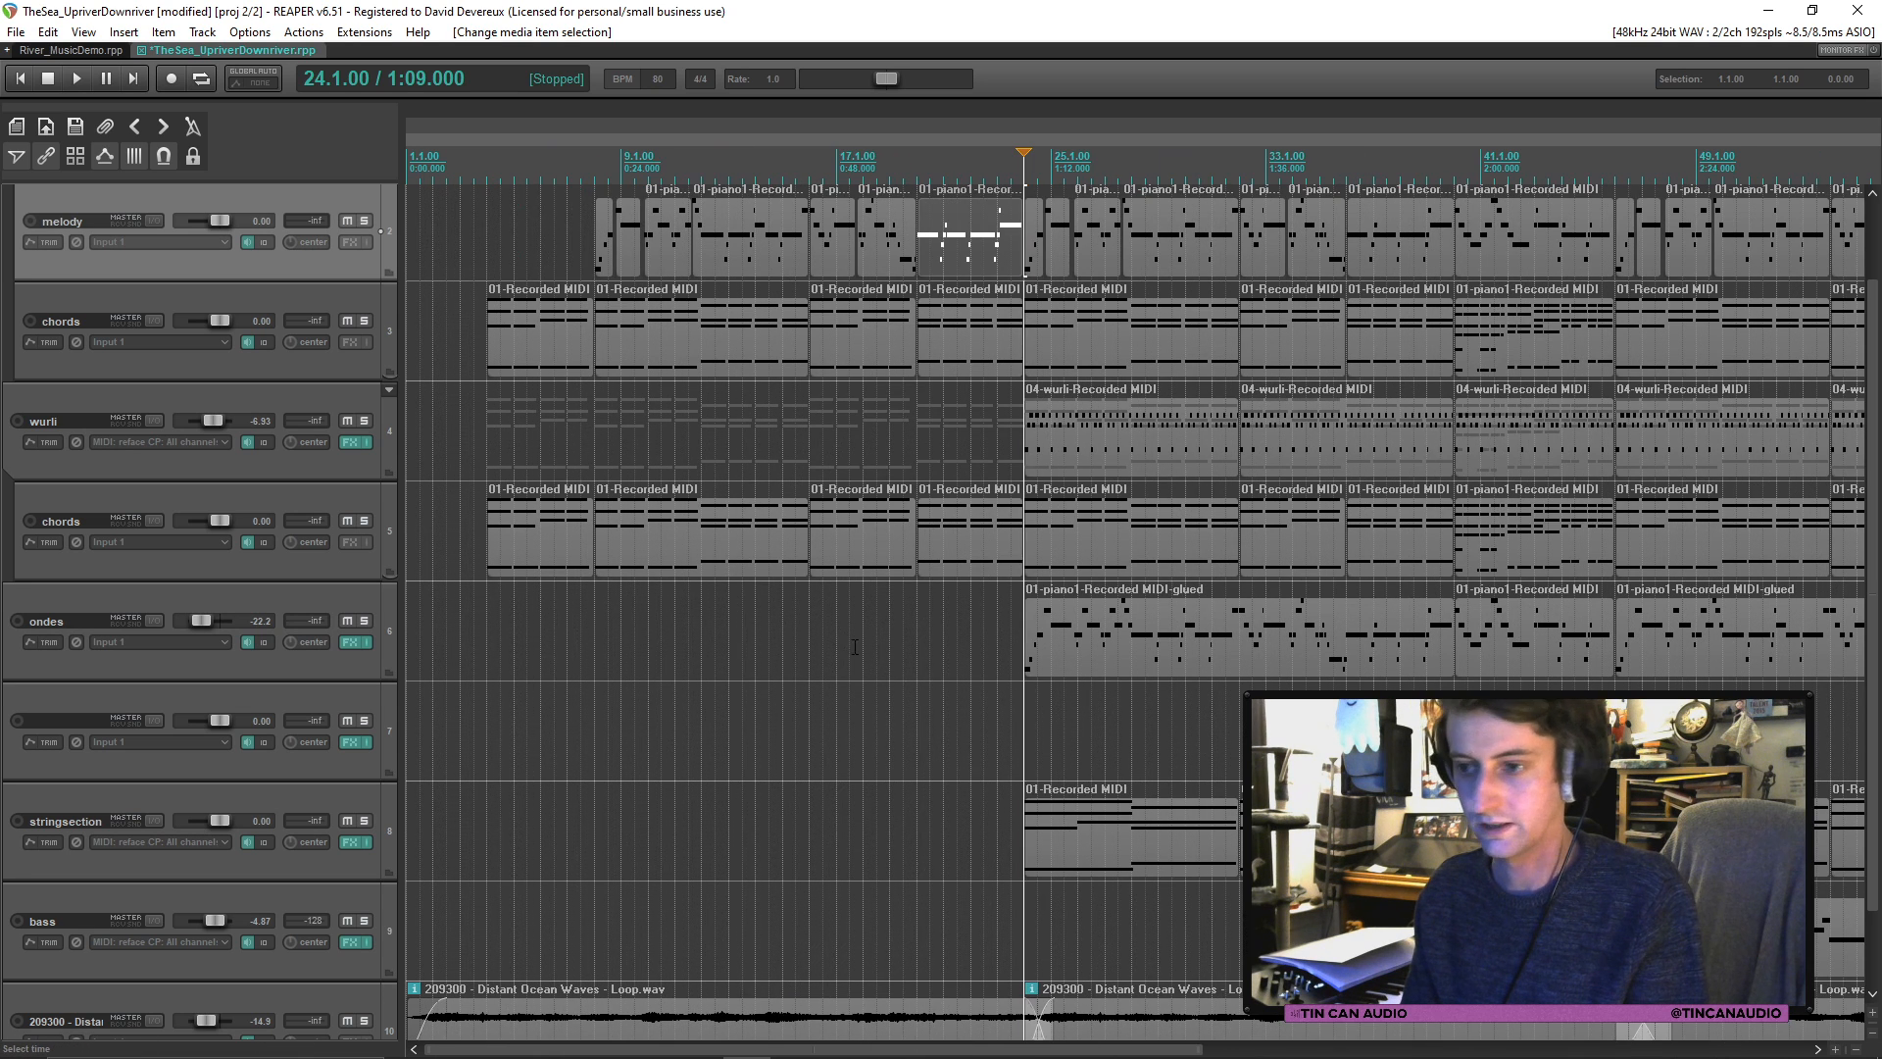
left_click(1023, 747)
key("ctrl+v")
scroll(665, 747, "down", 4)
scroll(665, 747, "up", 1)
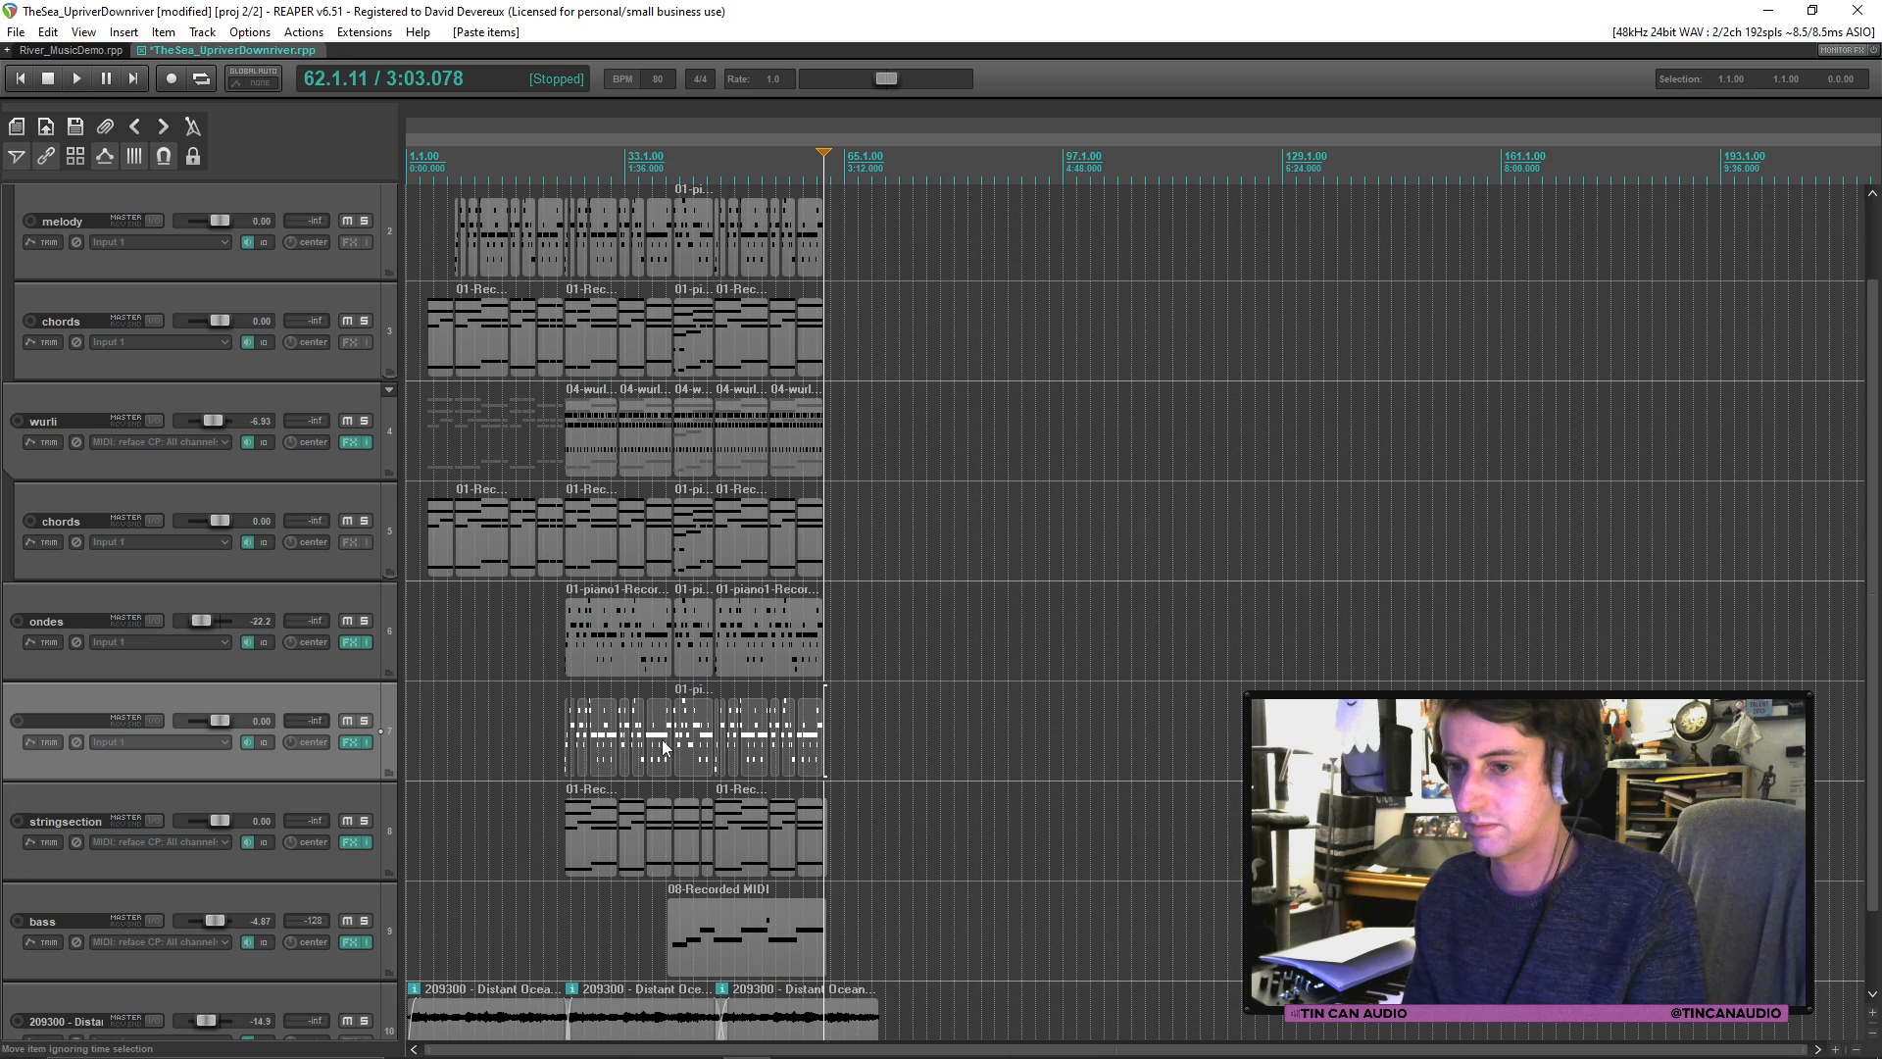
Step: Play from bar 24 and lower the F-MDRIVE track's volume to -11.3 dB
left_click(562, 732)
key("space")
scroll(738, 747, "up", 6)
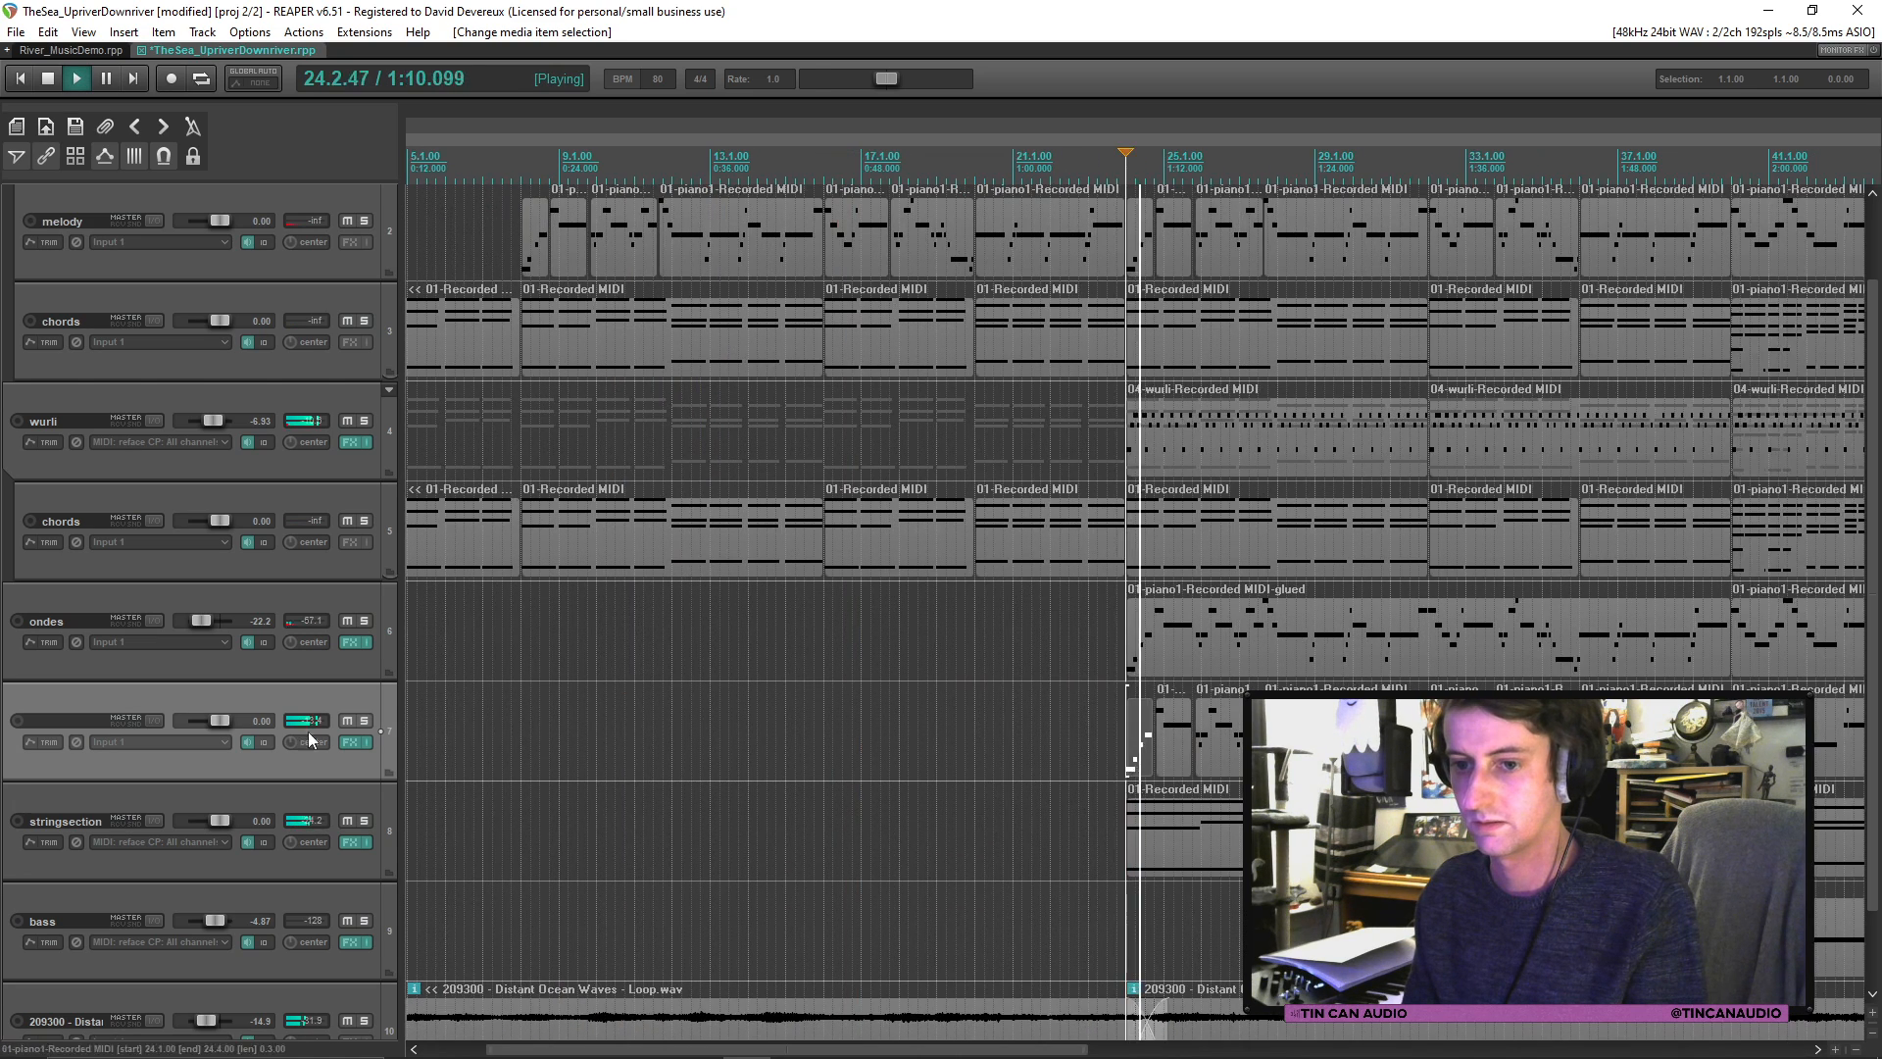
left_click_drag(219, 720, 204, 721)
Step: Delete the F-MDRIVE track's items before bar 40 and restart playback from bar 40
scroll(833, 730, "down", 2)
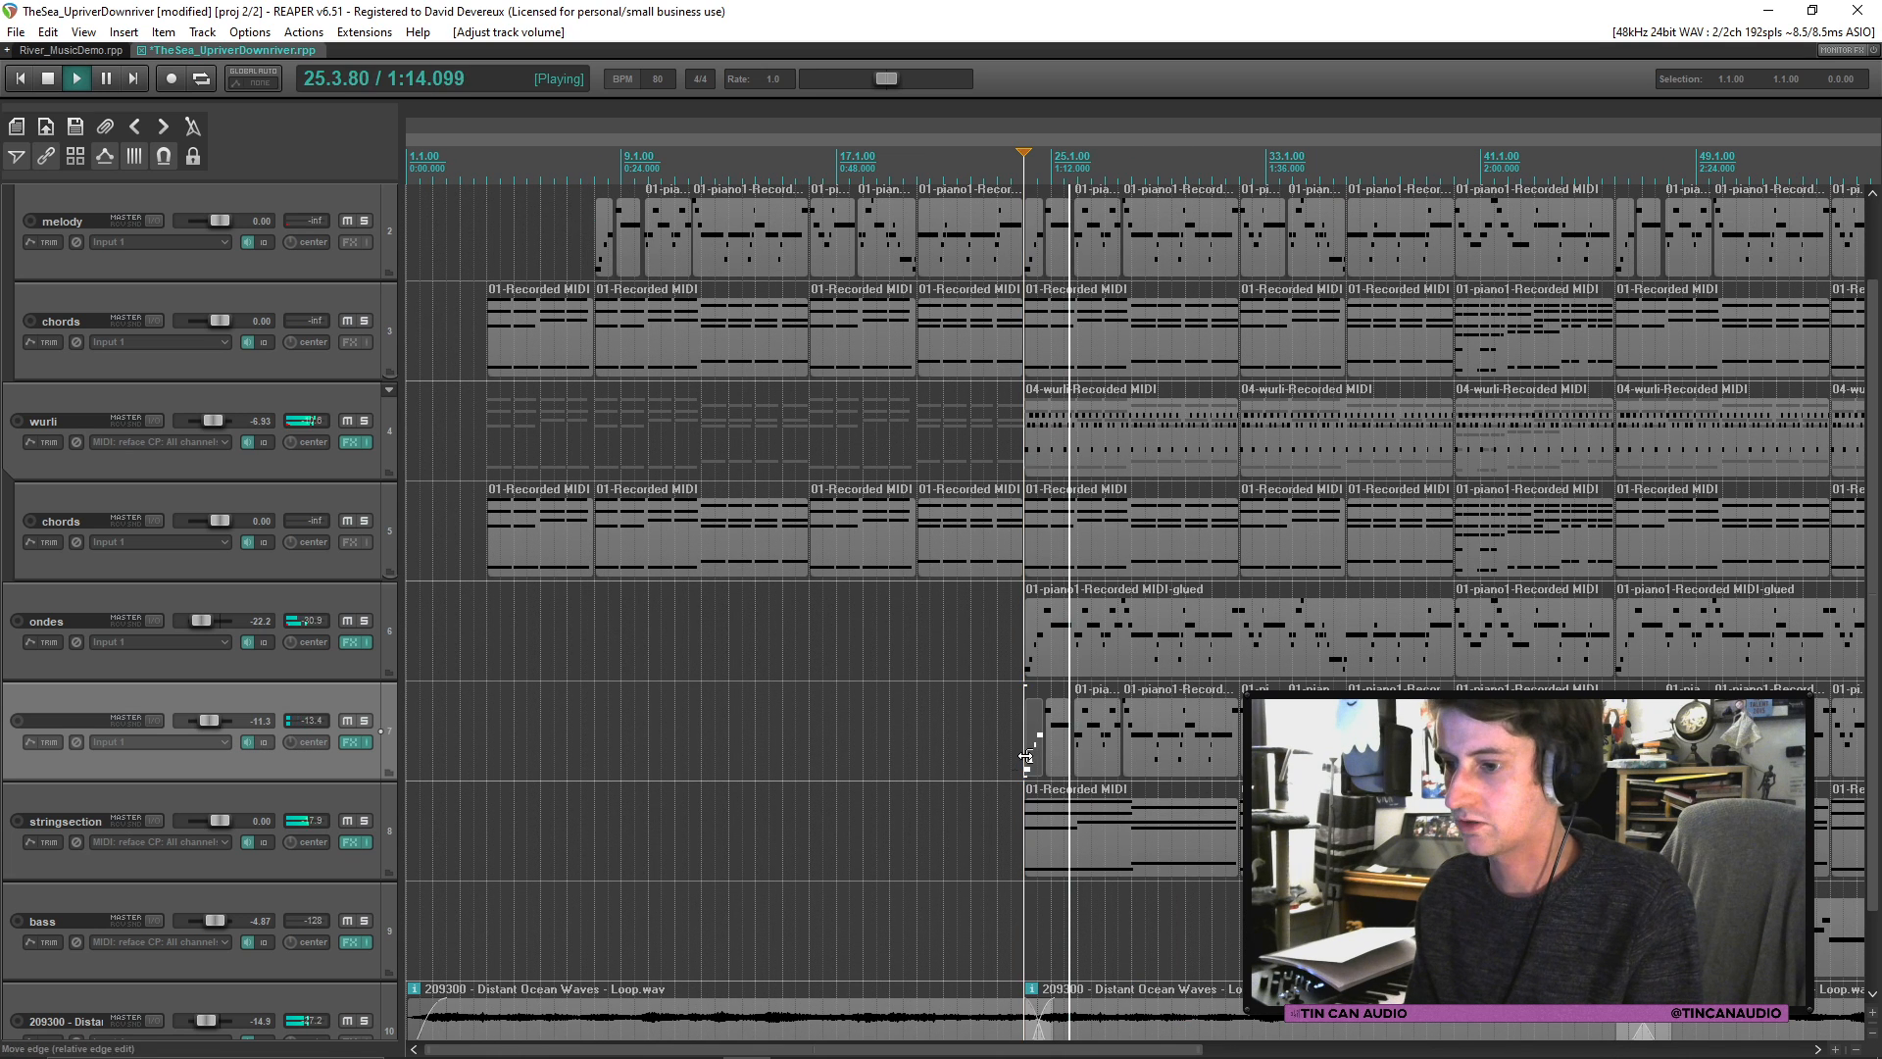
left_click(1402, 735, "shift")
key("Delete")
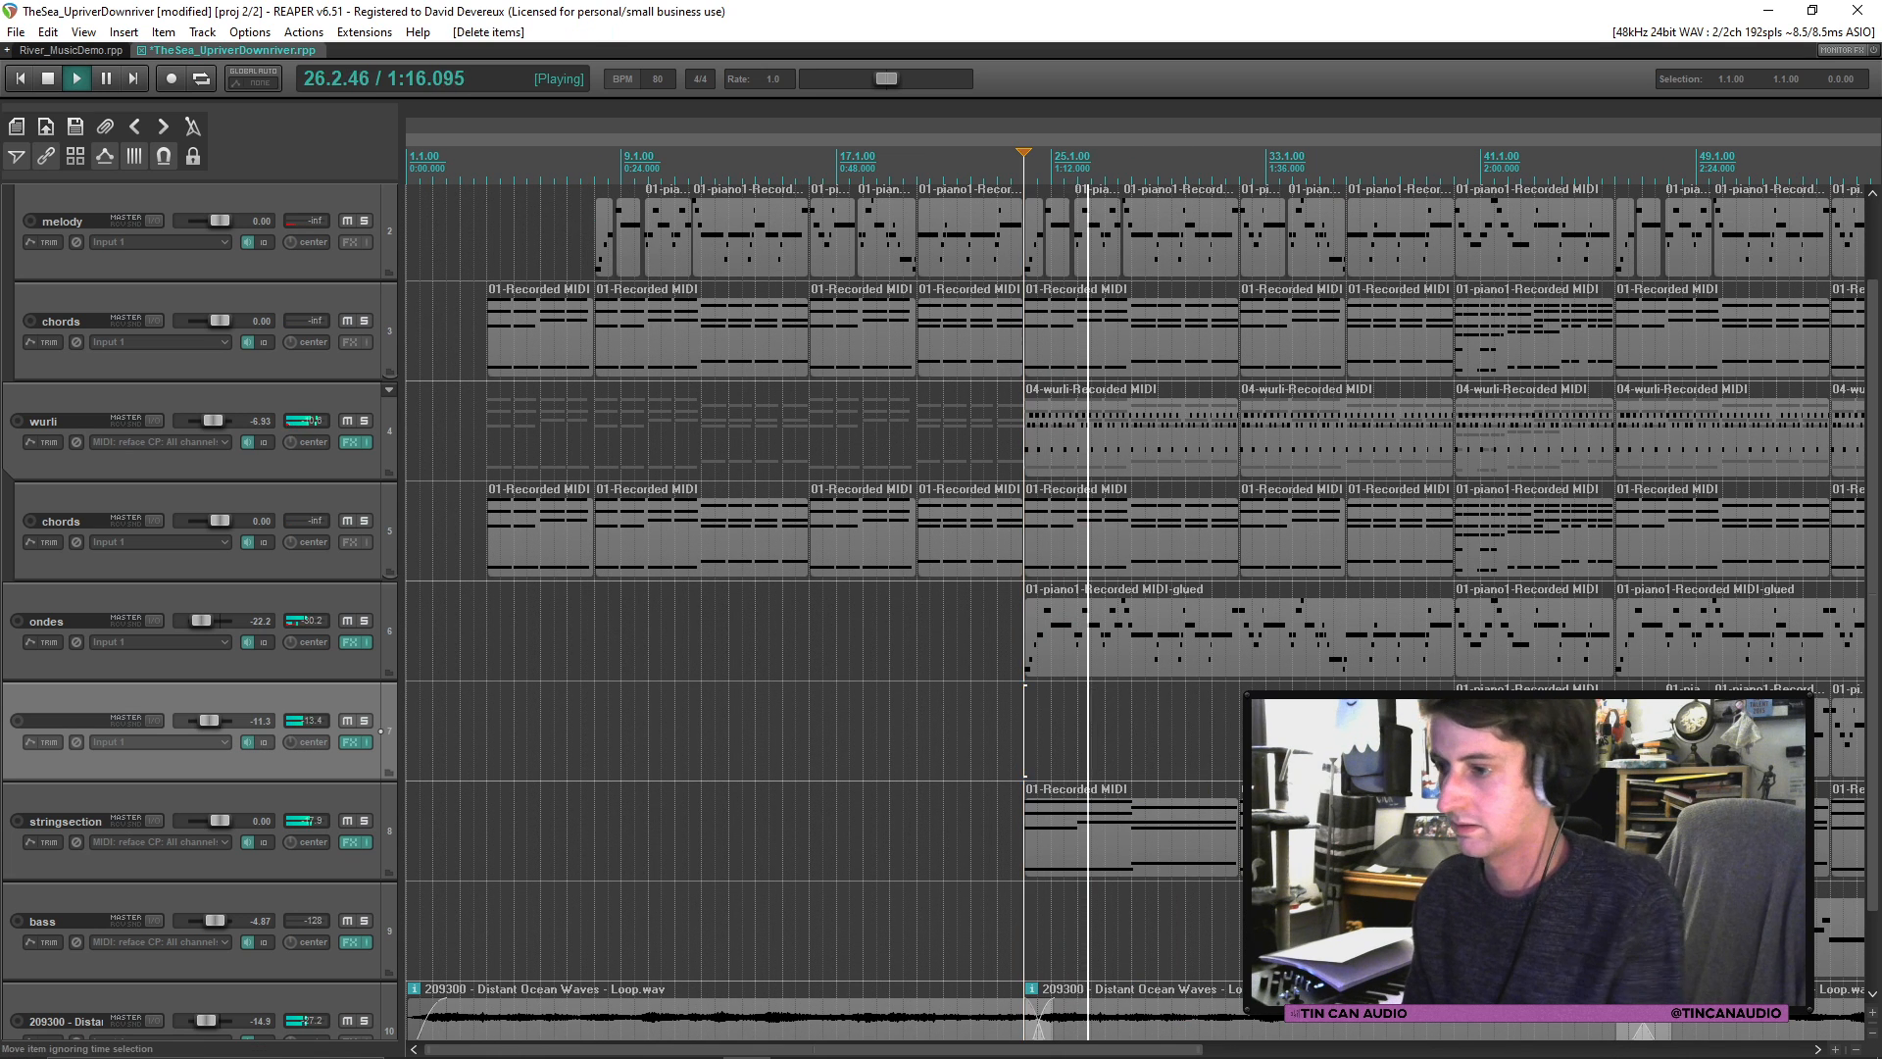
left_click(1458, 735)
key("space")
key("space")
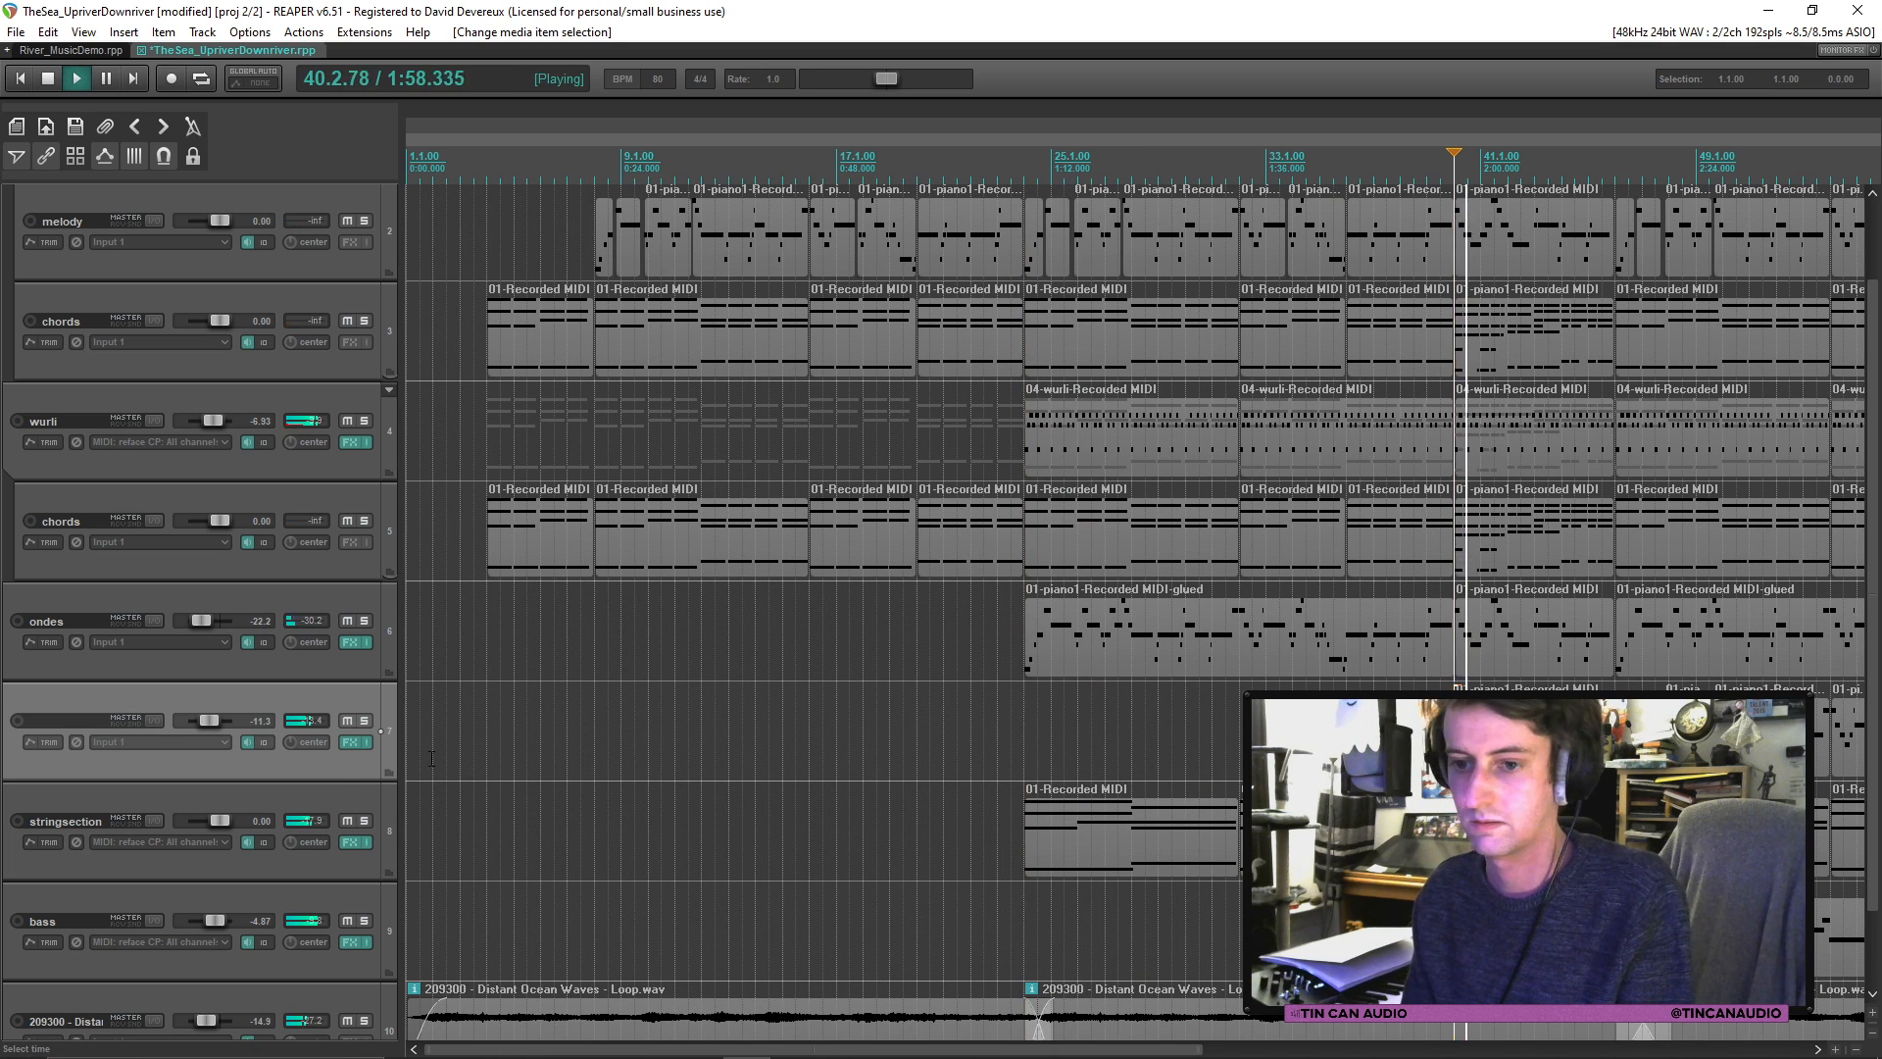
Step: Add the JS Delay w/Tempo Ping-Pong effect after the F-MDRIVE synth on track 7
left_click(356, 742)
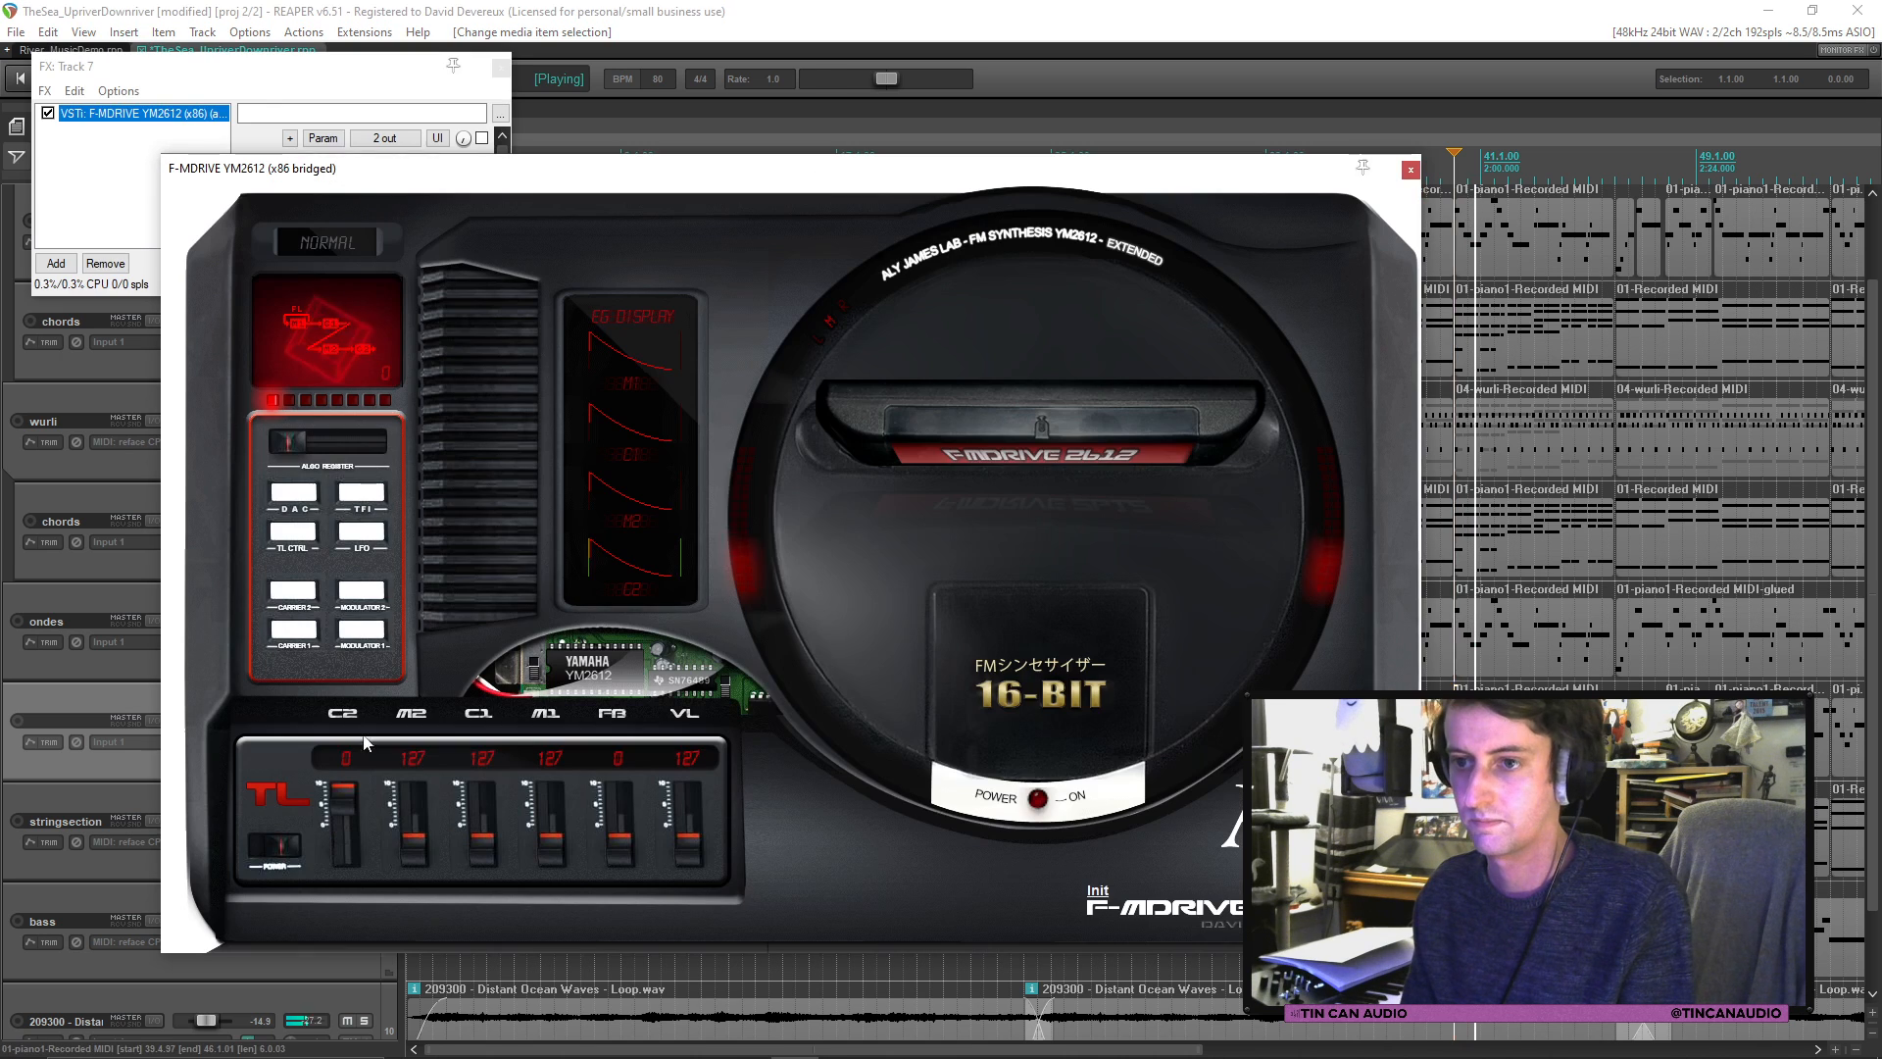
left_click(1411, 170)
left_click(56, 263)
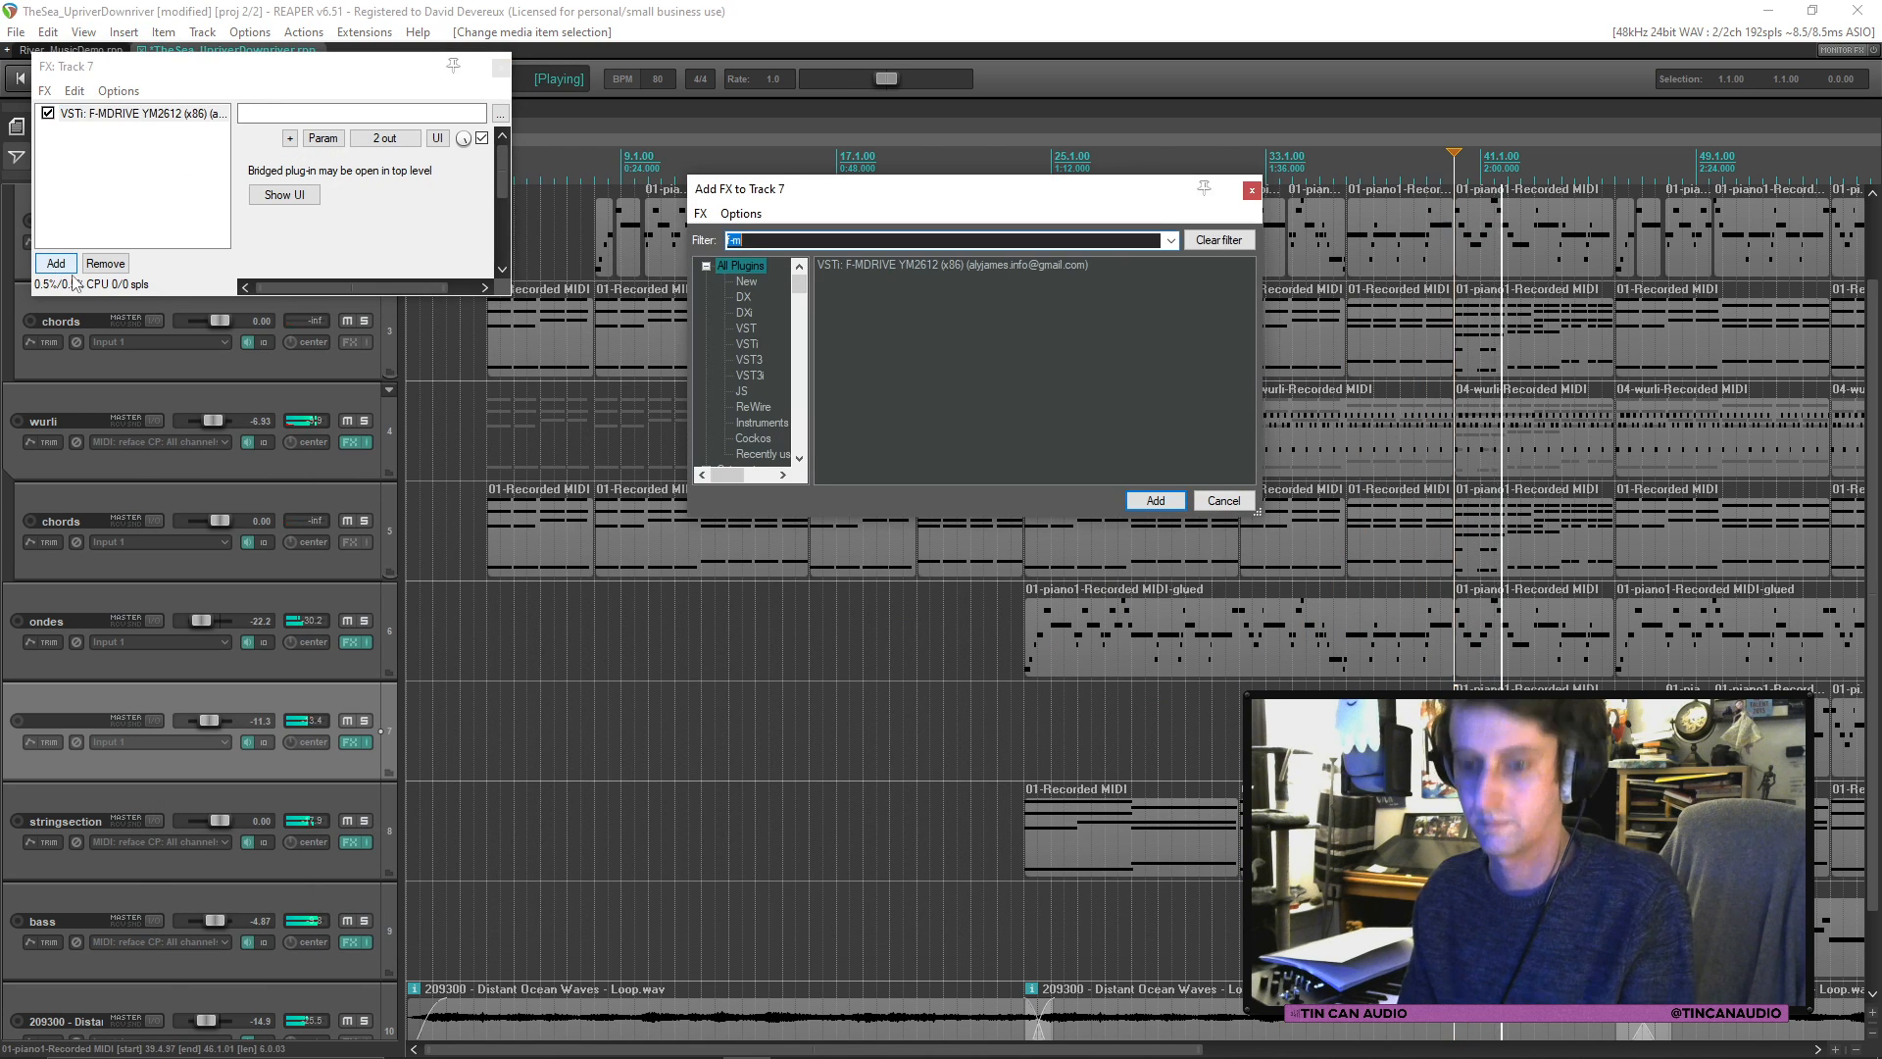
type("delay")
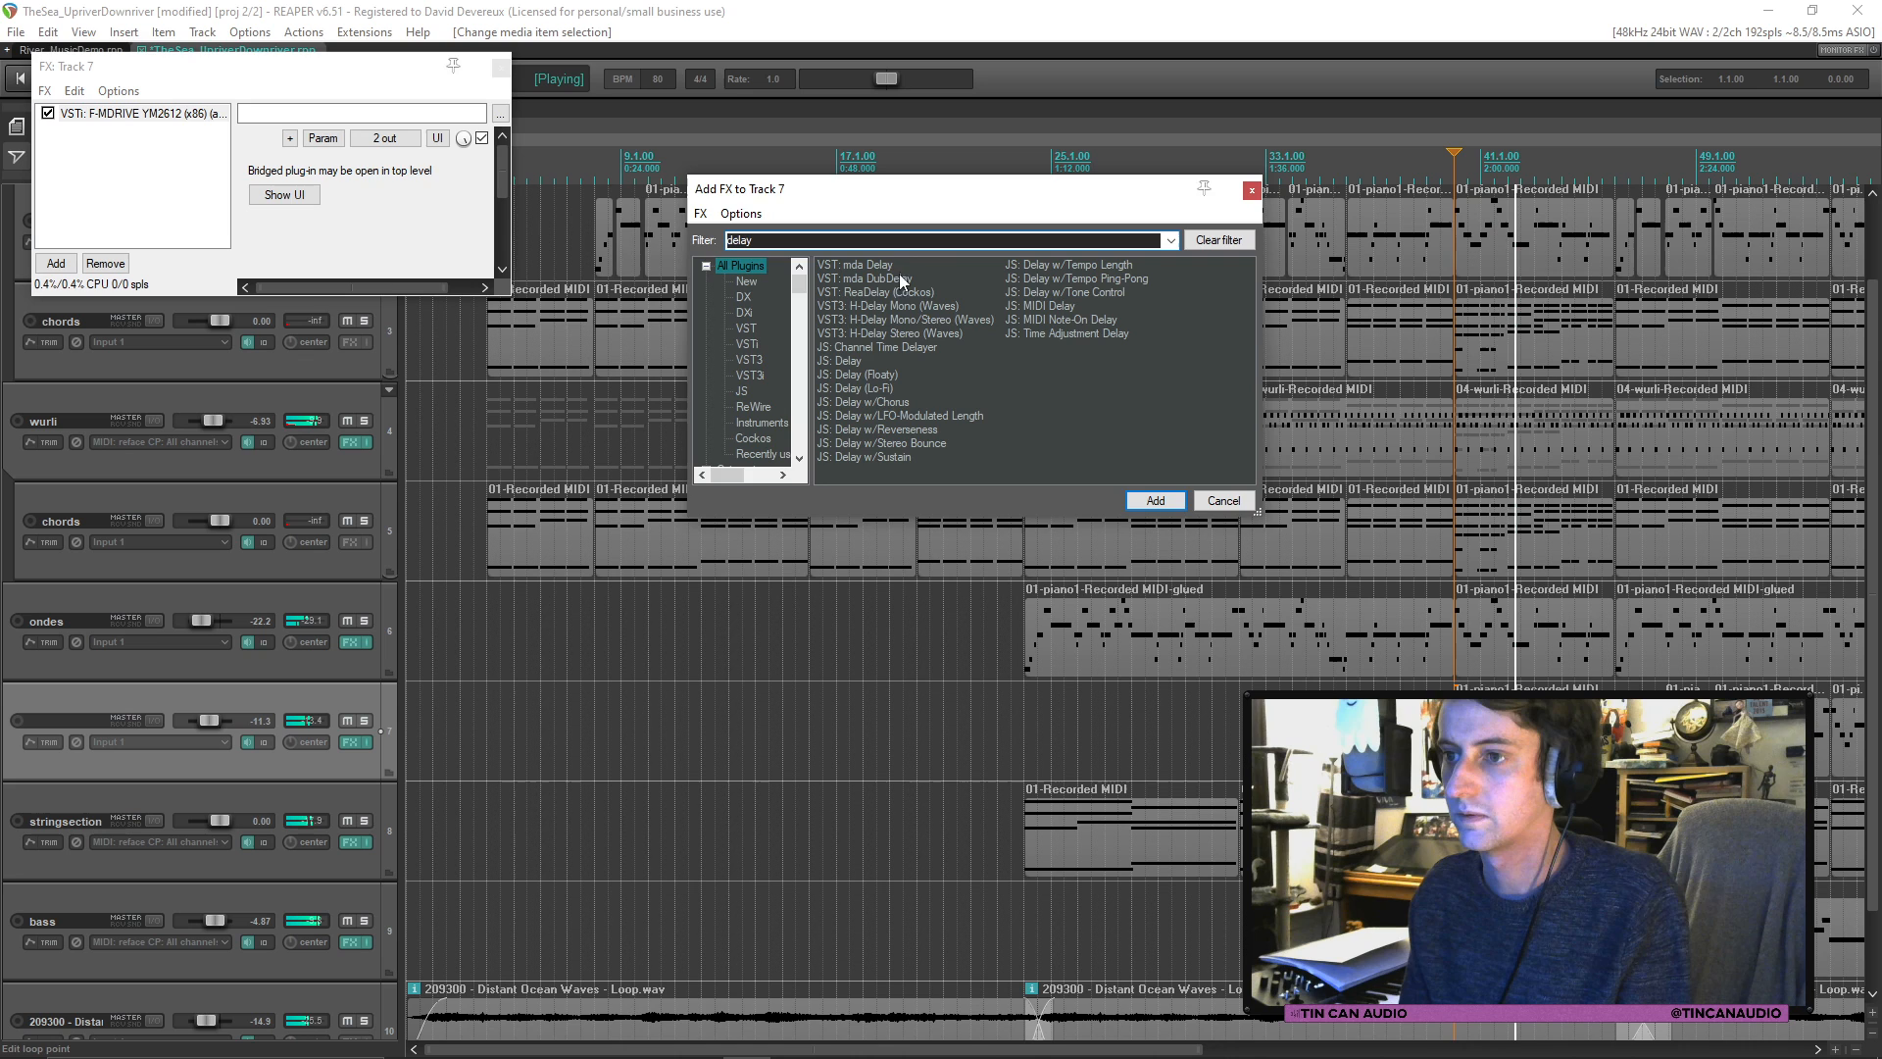
double_click(1044, 280)
key("Escape")
scroll(1260, 502, "down", 3)
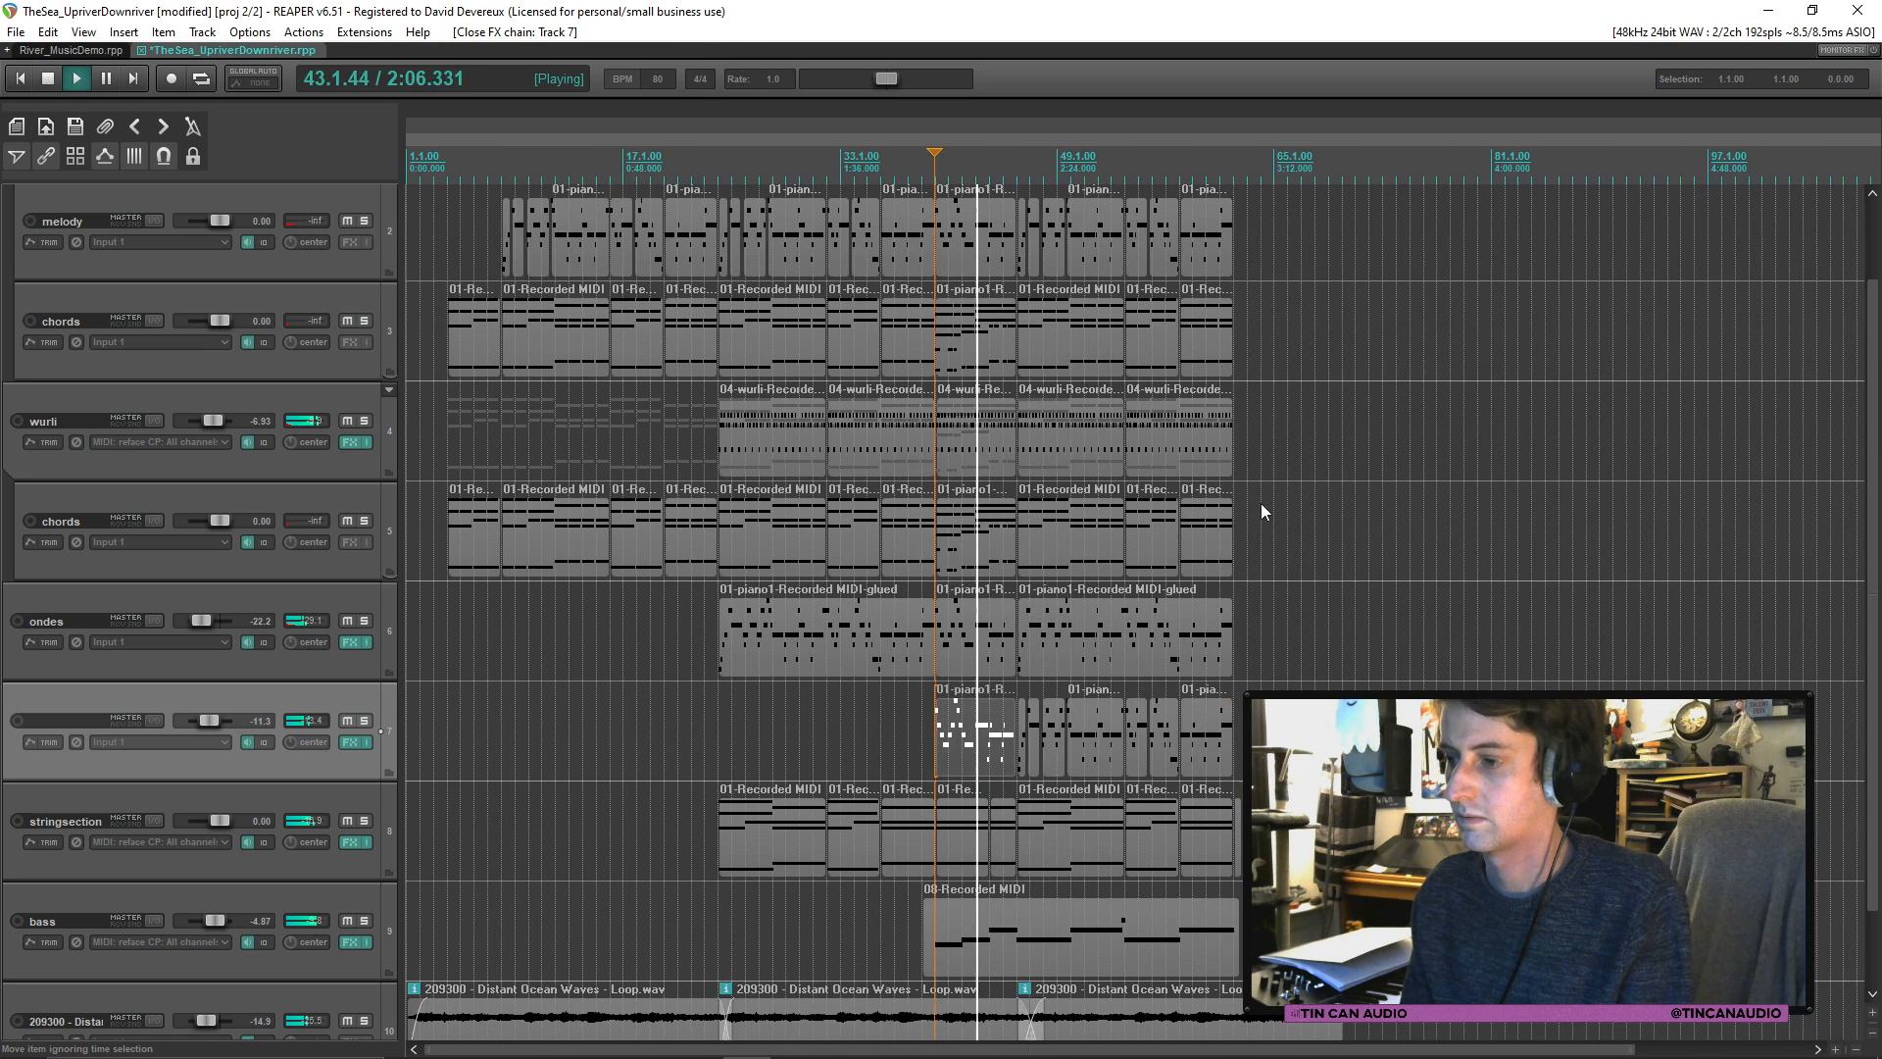
Step: Lower track 7's volume to -16.3 dB and rename the track as bleps
scroll(1261, 502, "up", 3)
left_click_drag(221, 720, 213, 722)
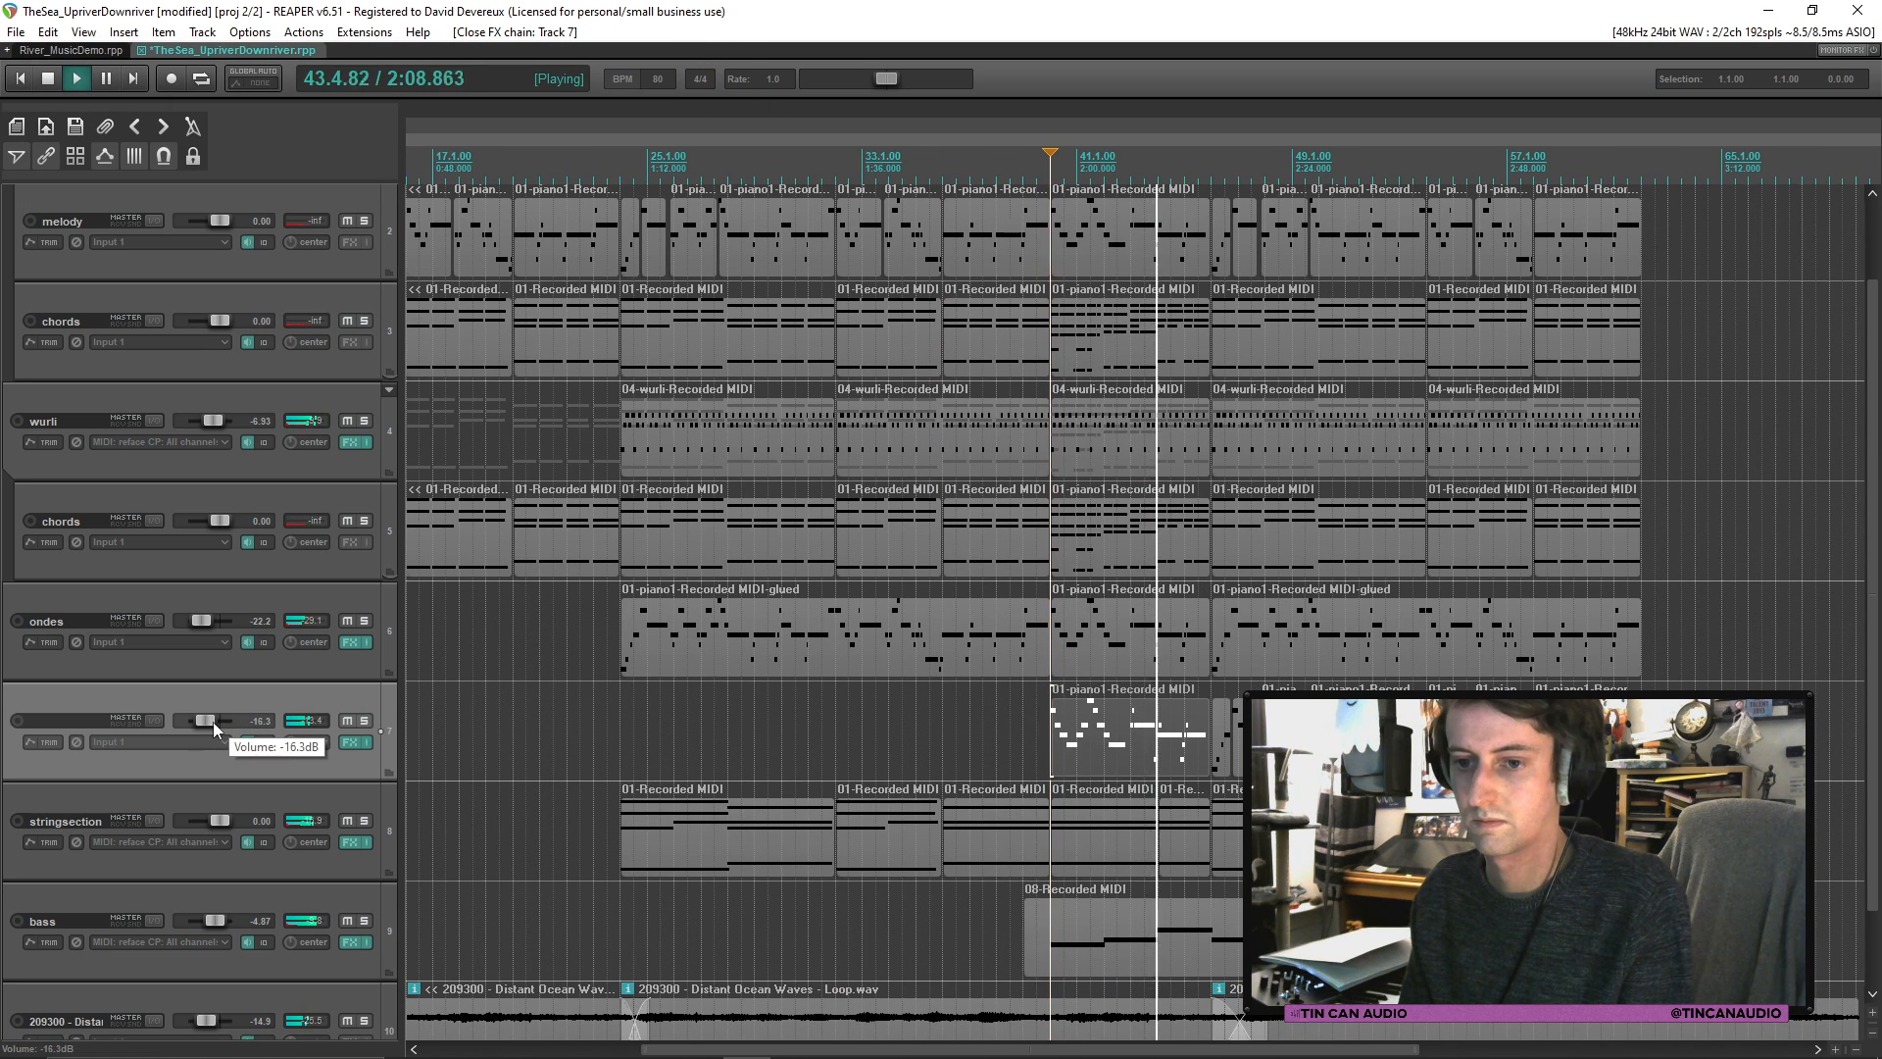
double_click(77, 720)
type("bleps")
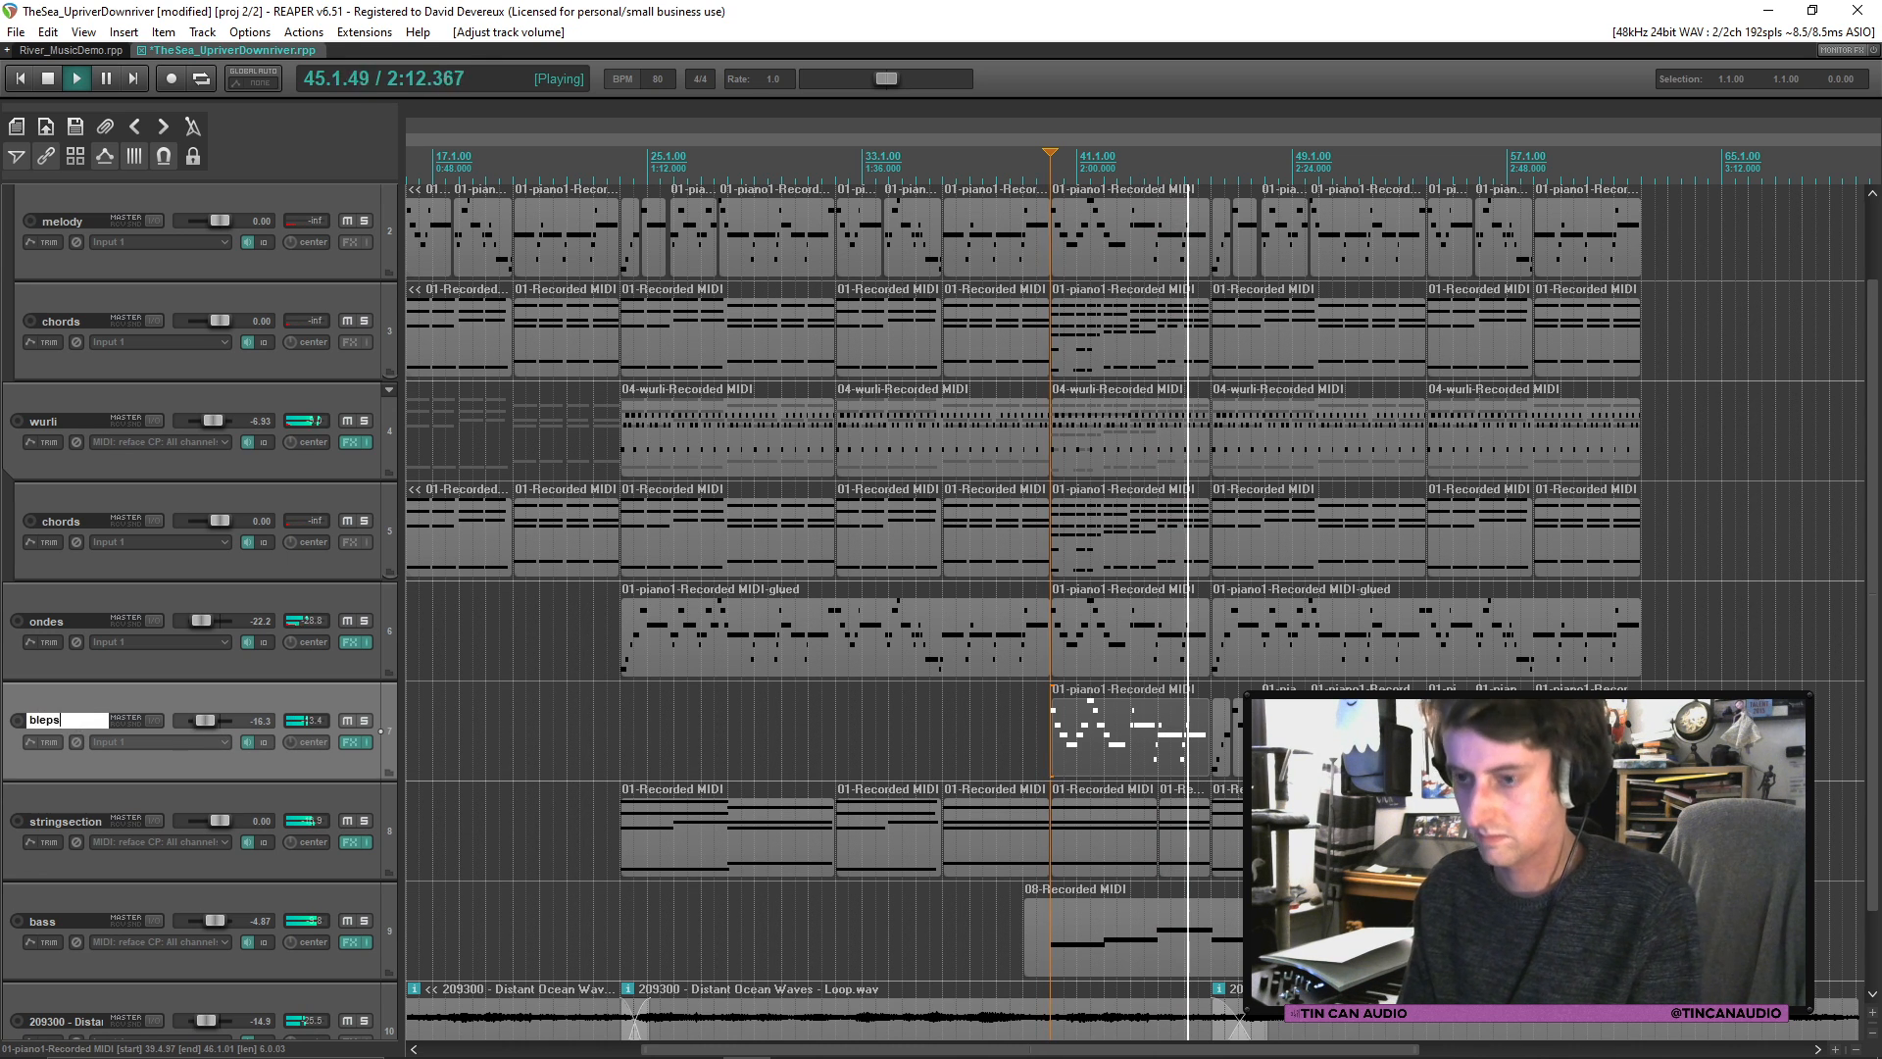
key("Return")
Step: Select the stringsection item that starts at bar 46 and stop playback
left_click(1186, 708)
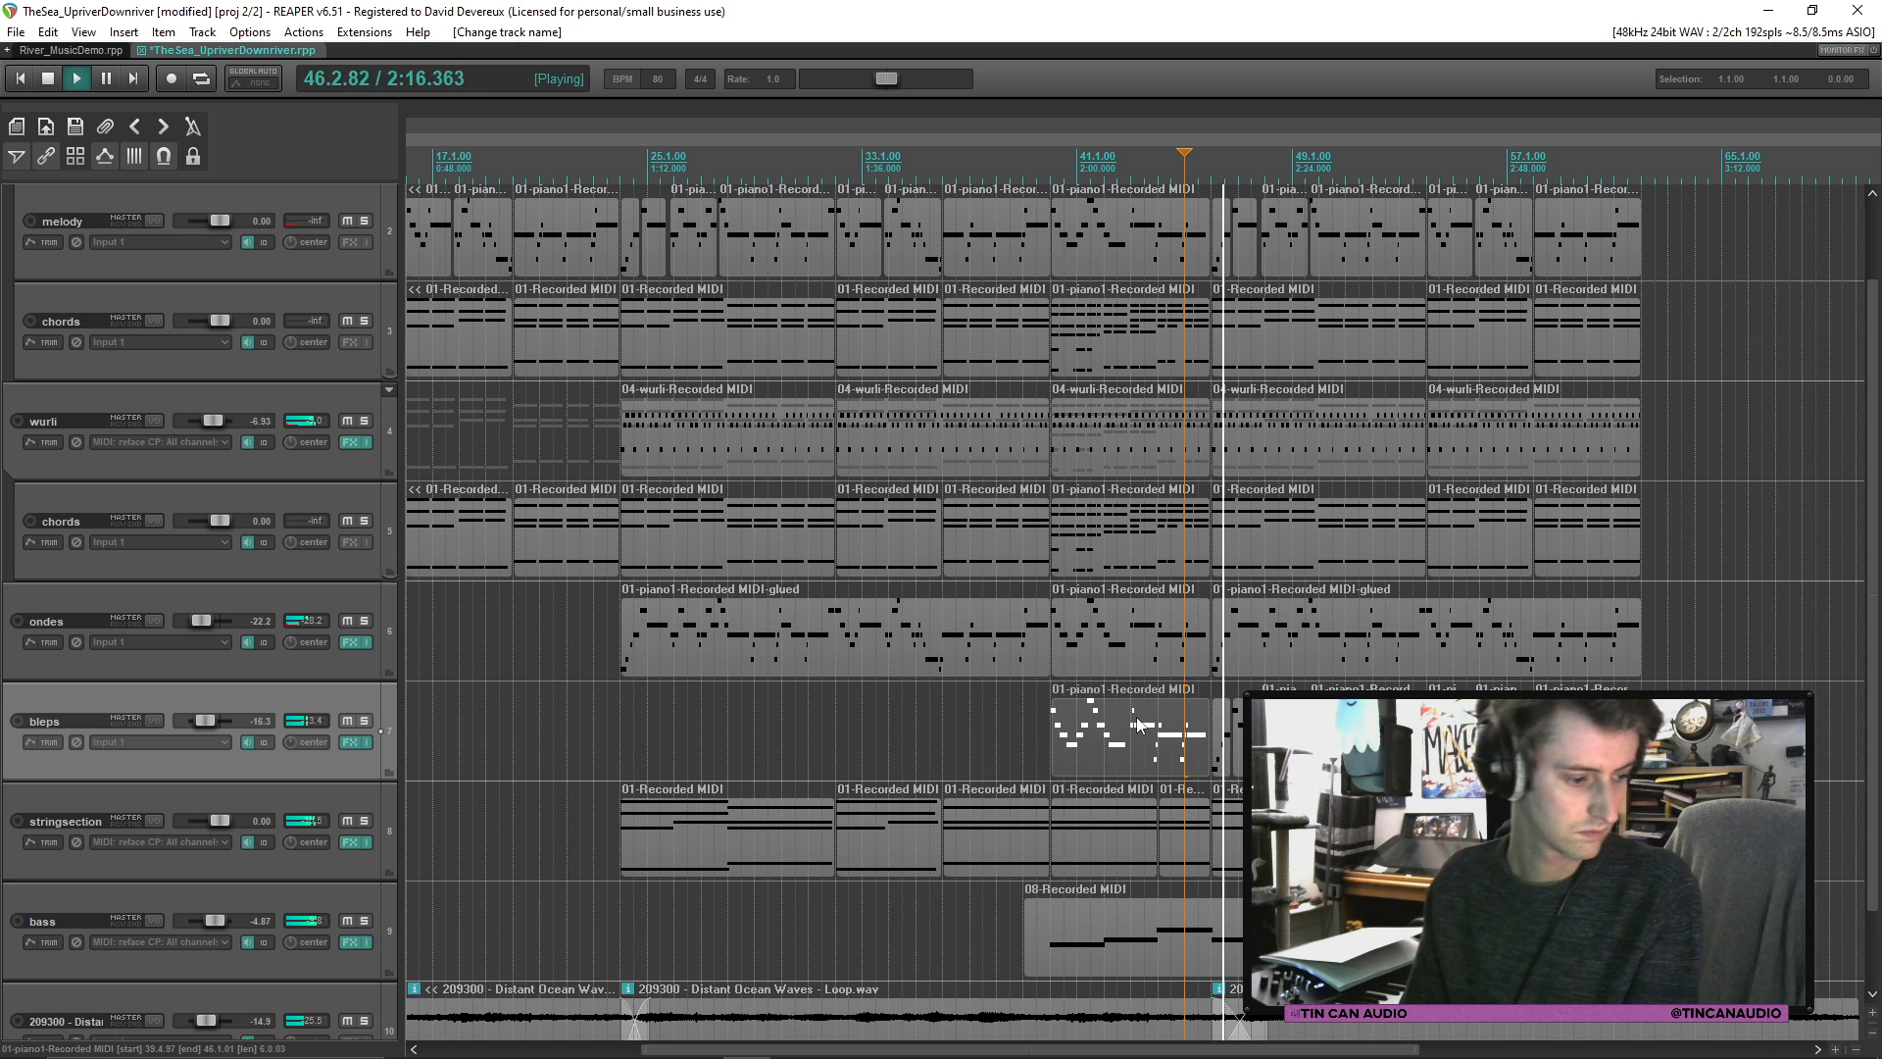
left_click(1305, 833)
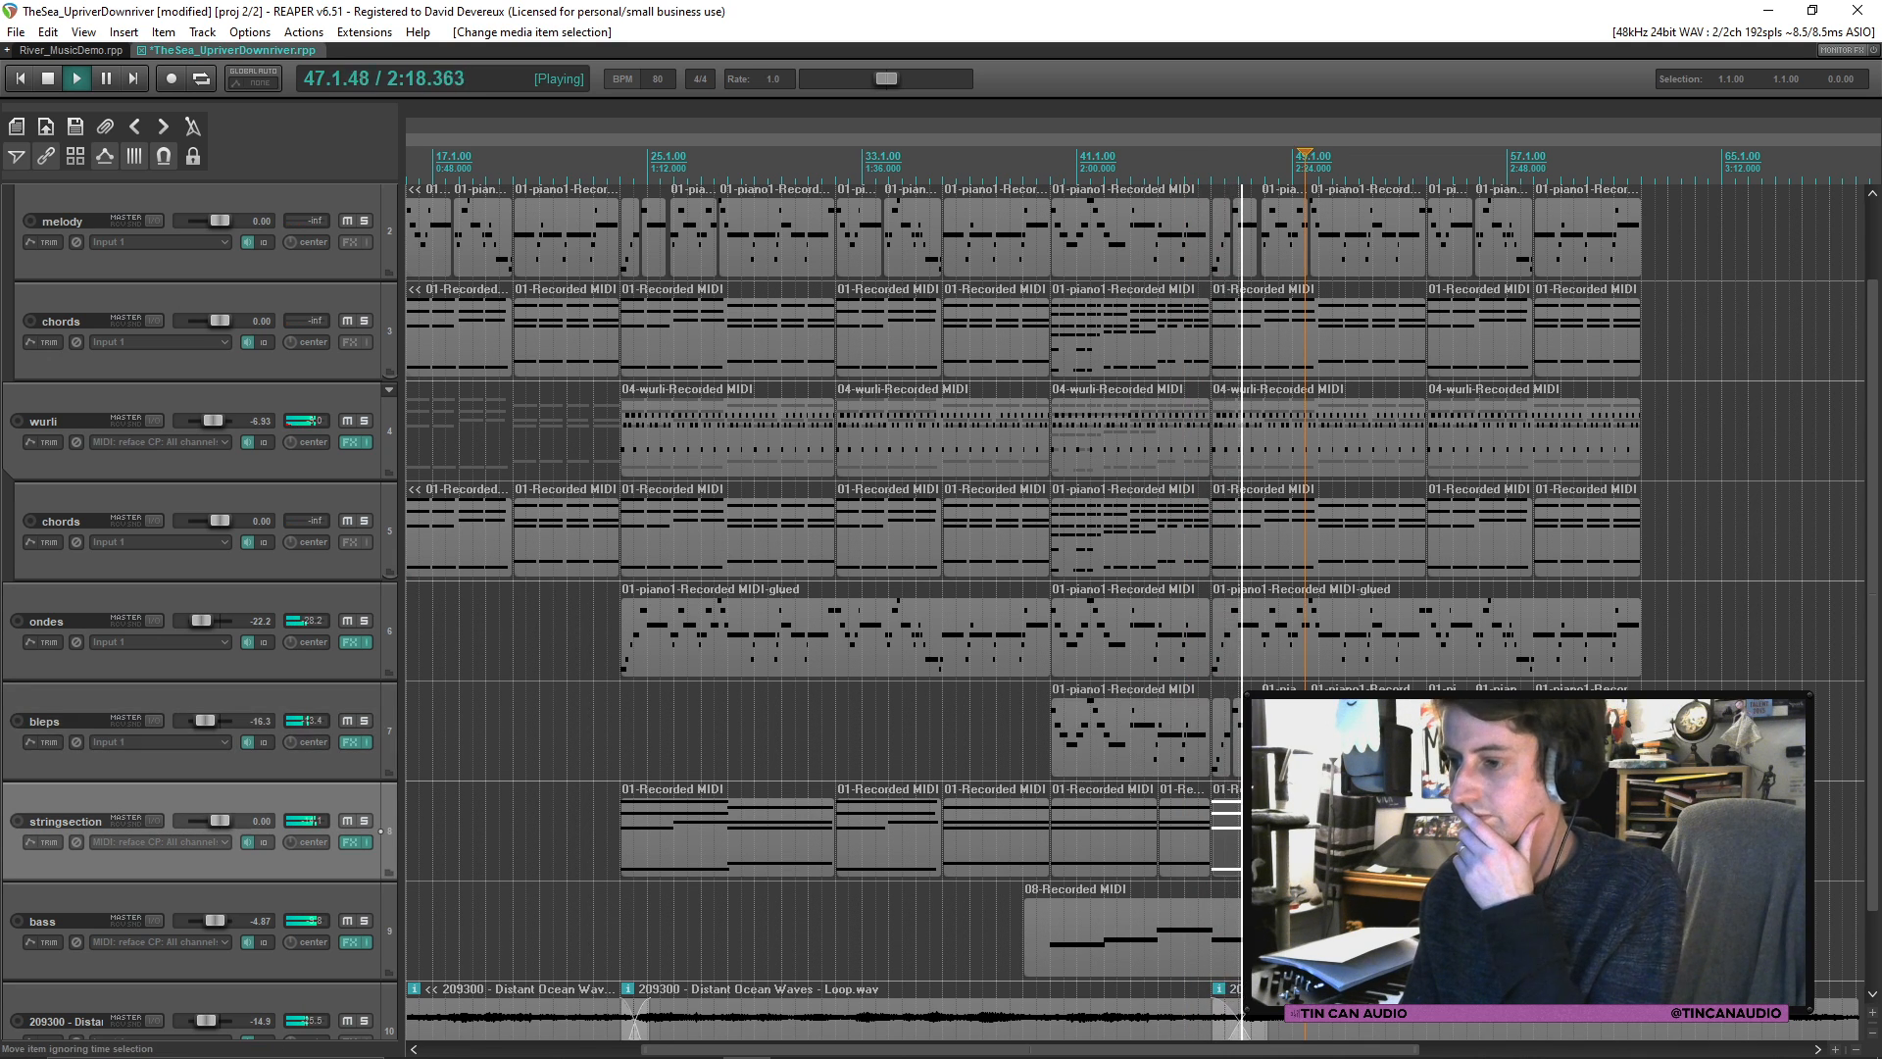
scroll(1306, 833, "down", 2)
left_click_drag(1873, 686, 1873, 762)
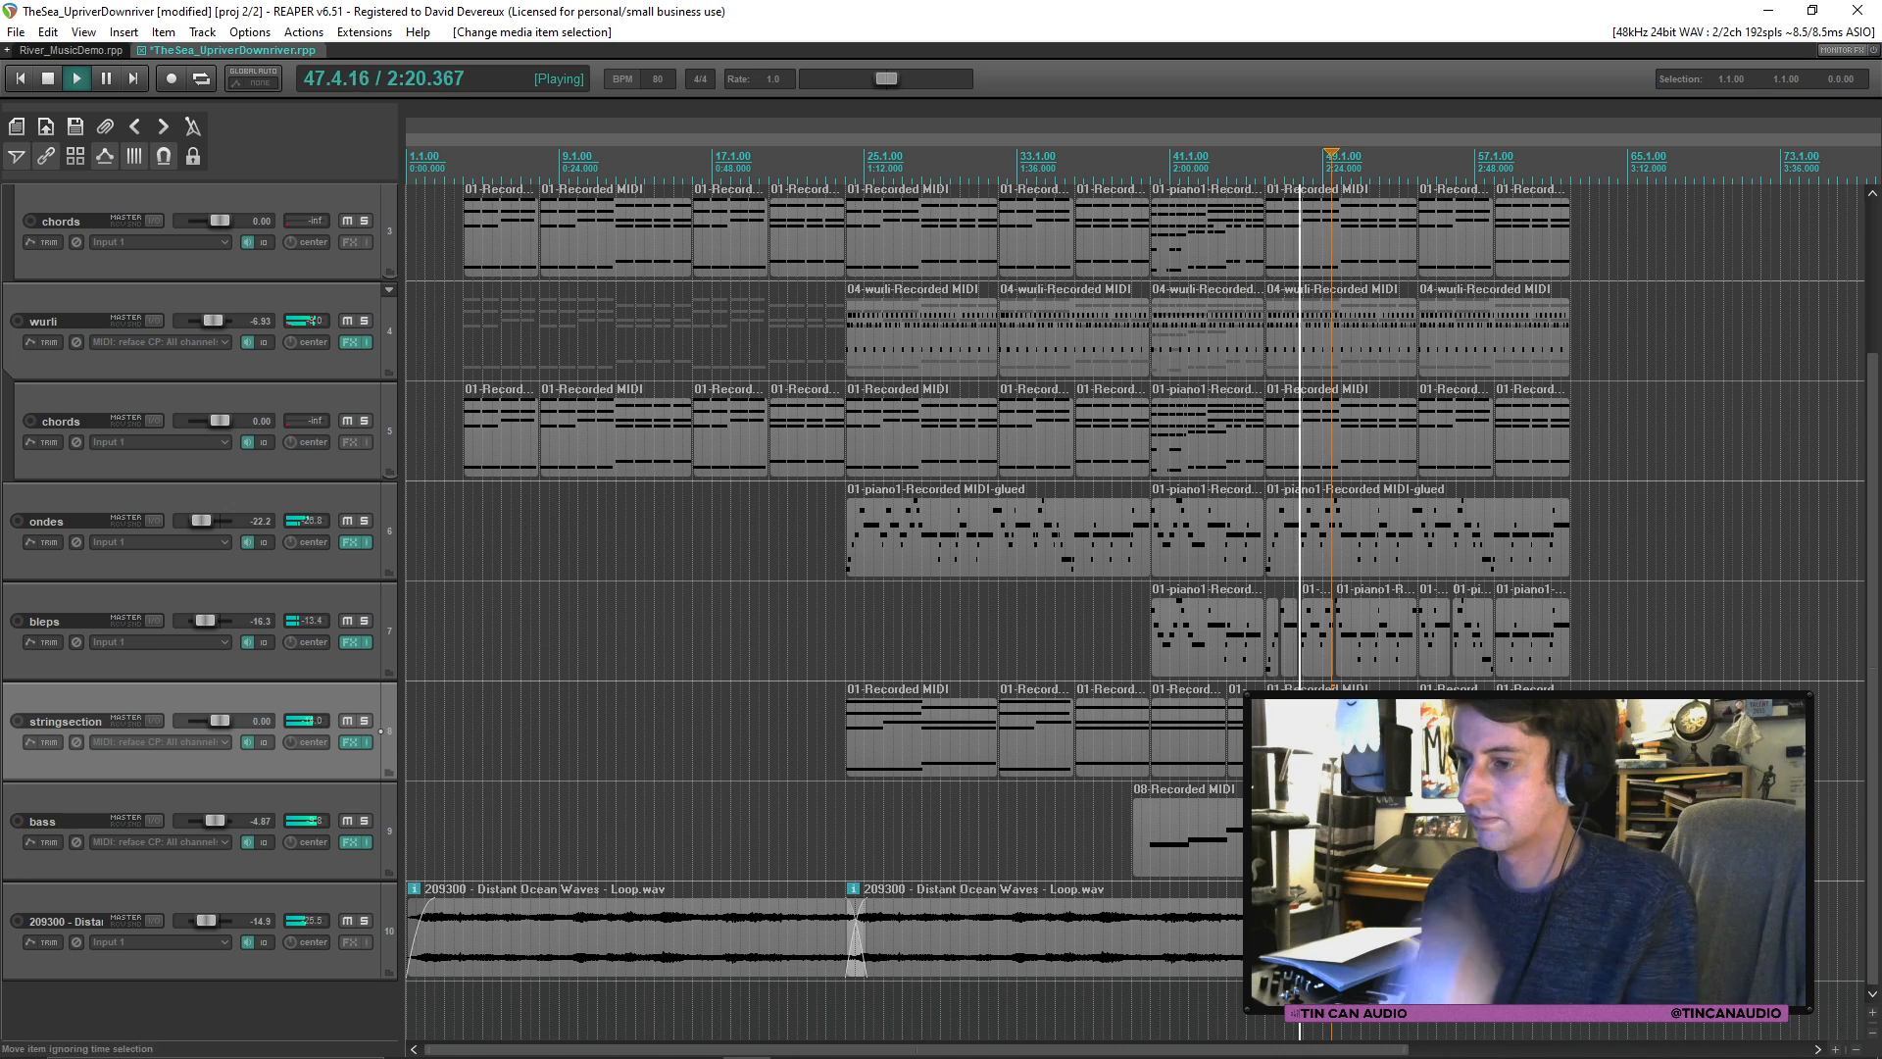
key("space")
Step: Insert a new track below stringsection and load the VST3i Originals - Intimate Strings instrument on it
key("ctrl+t")
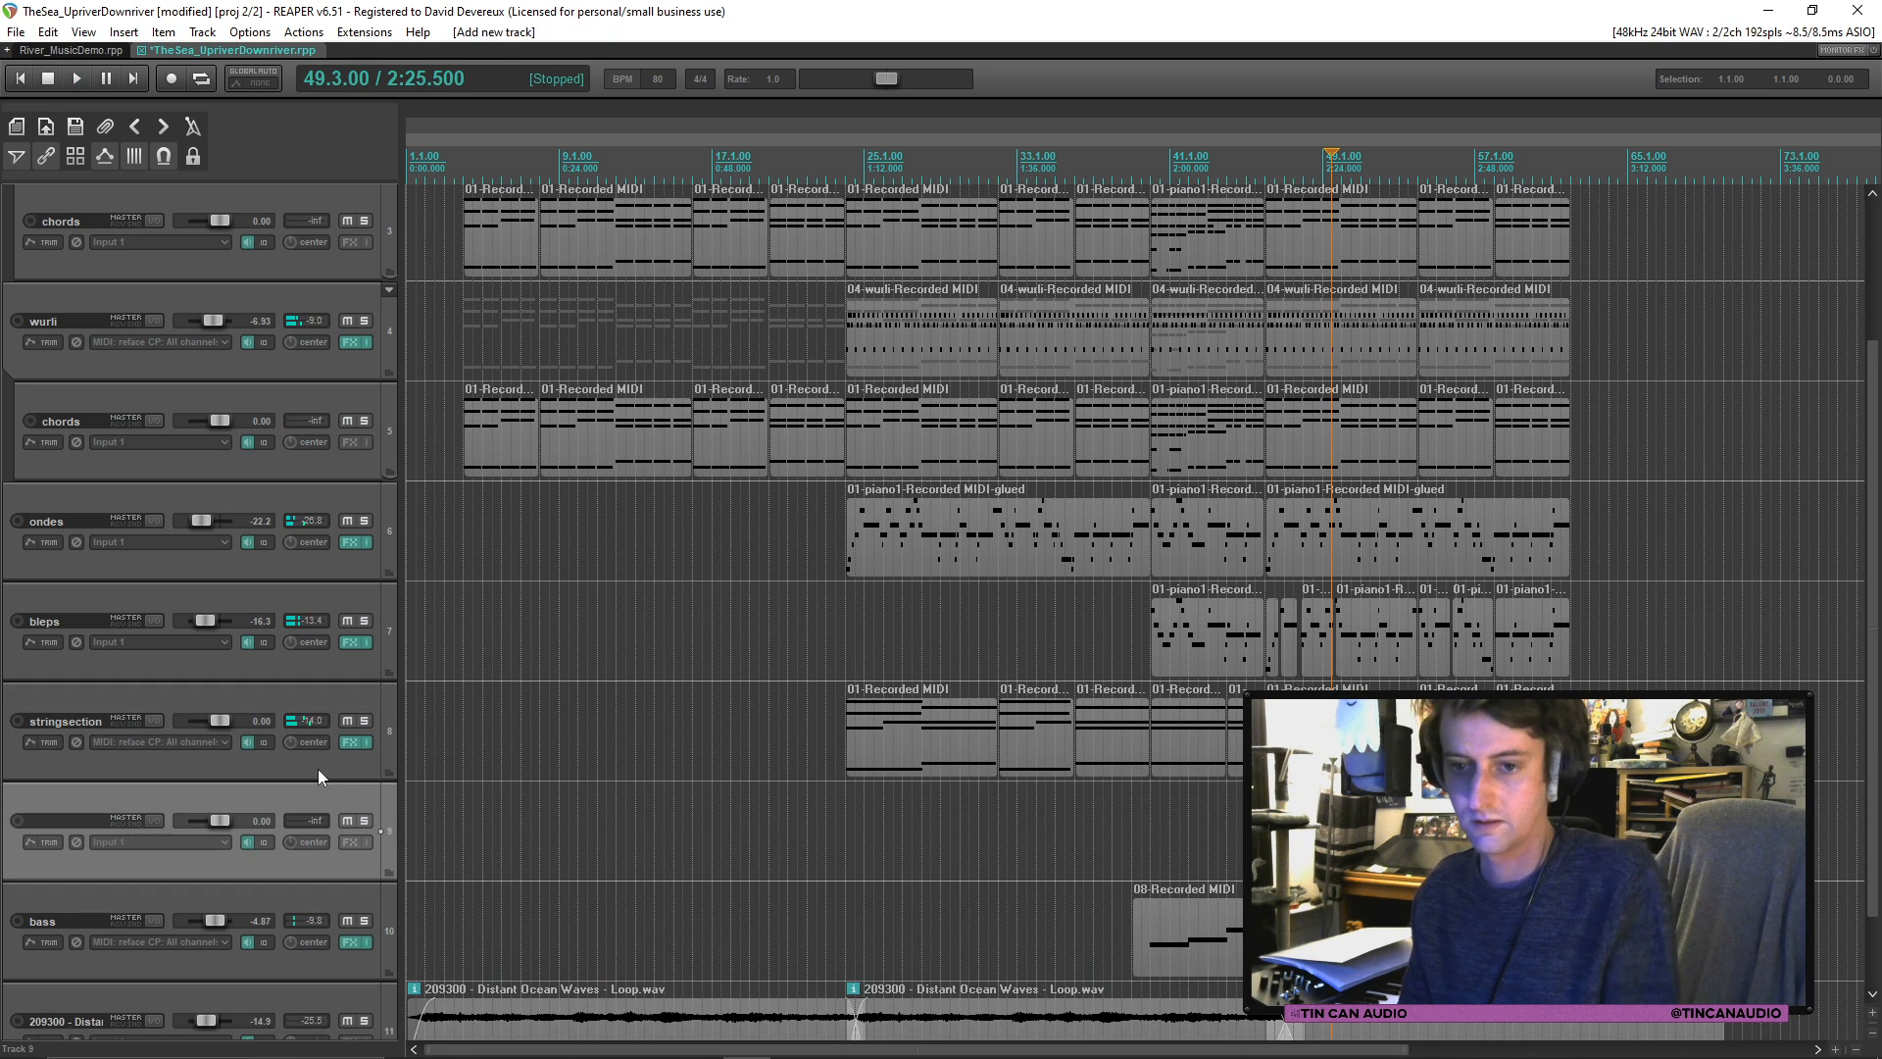
left_click(345, 841)
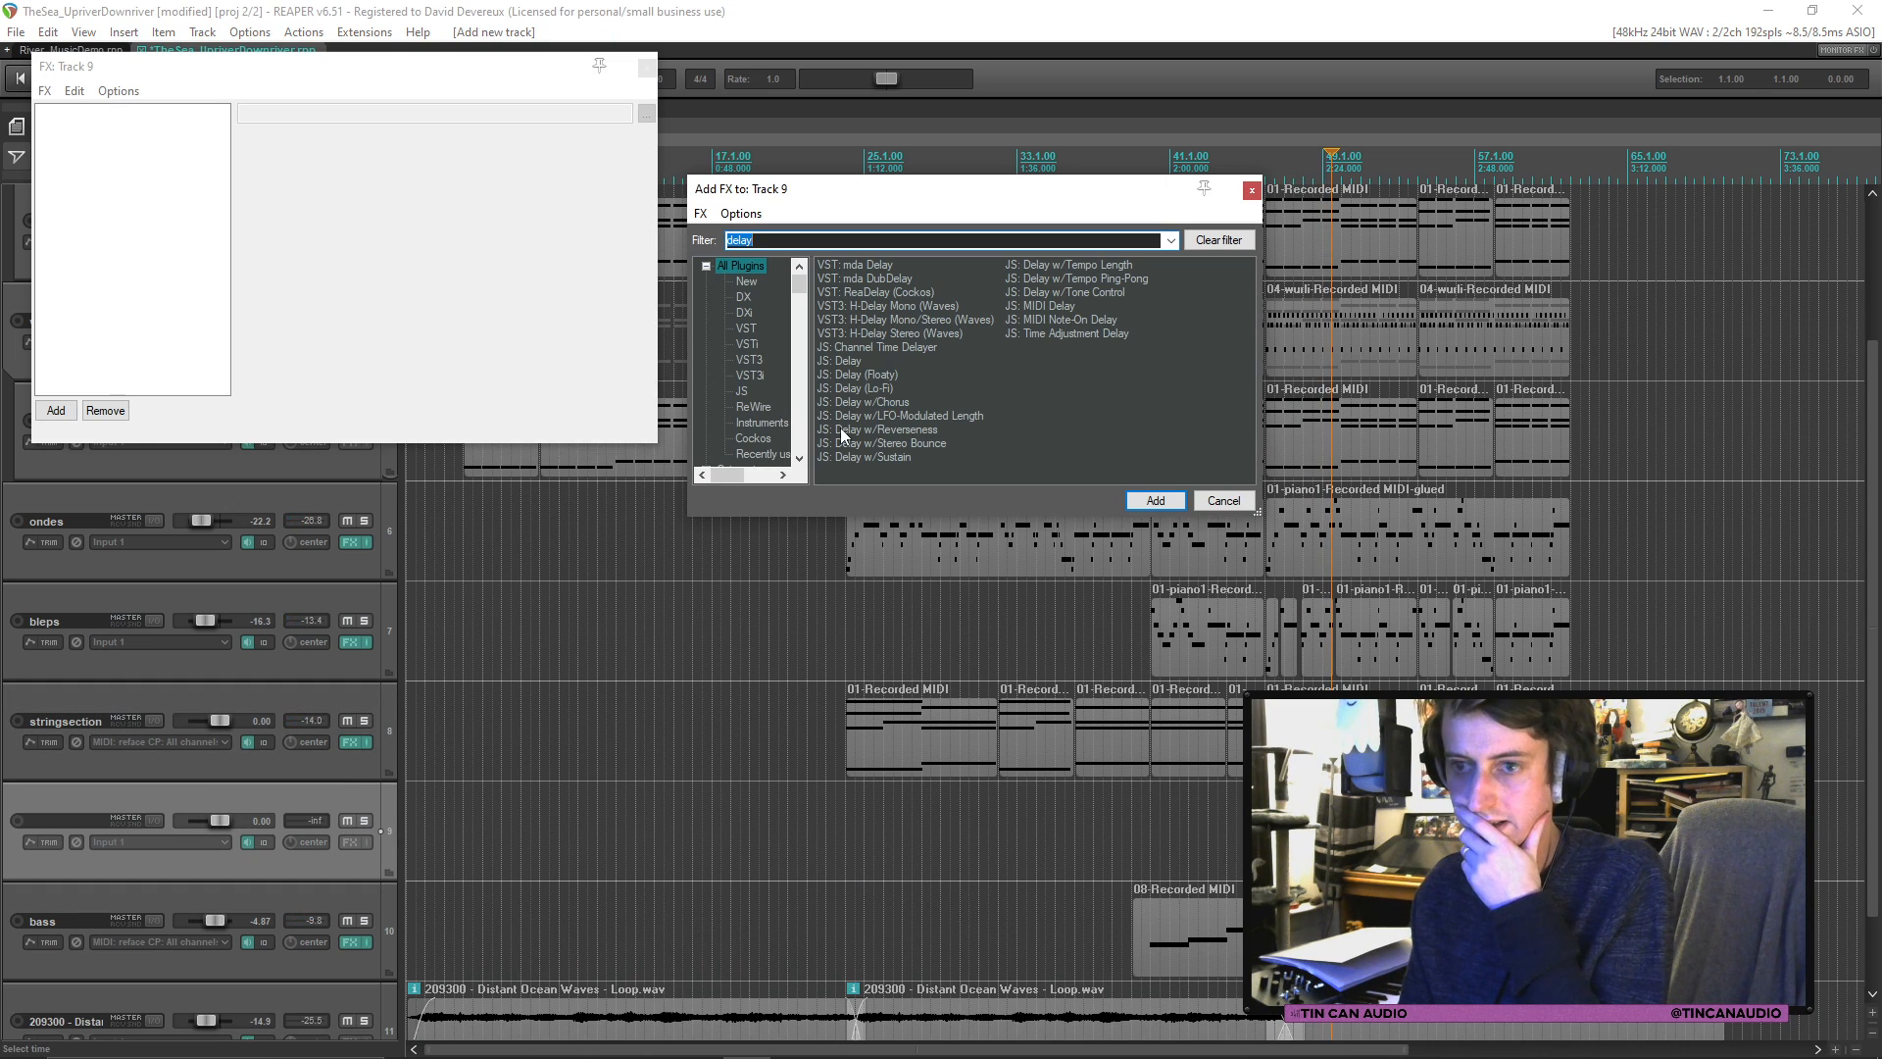
type("ti")
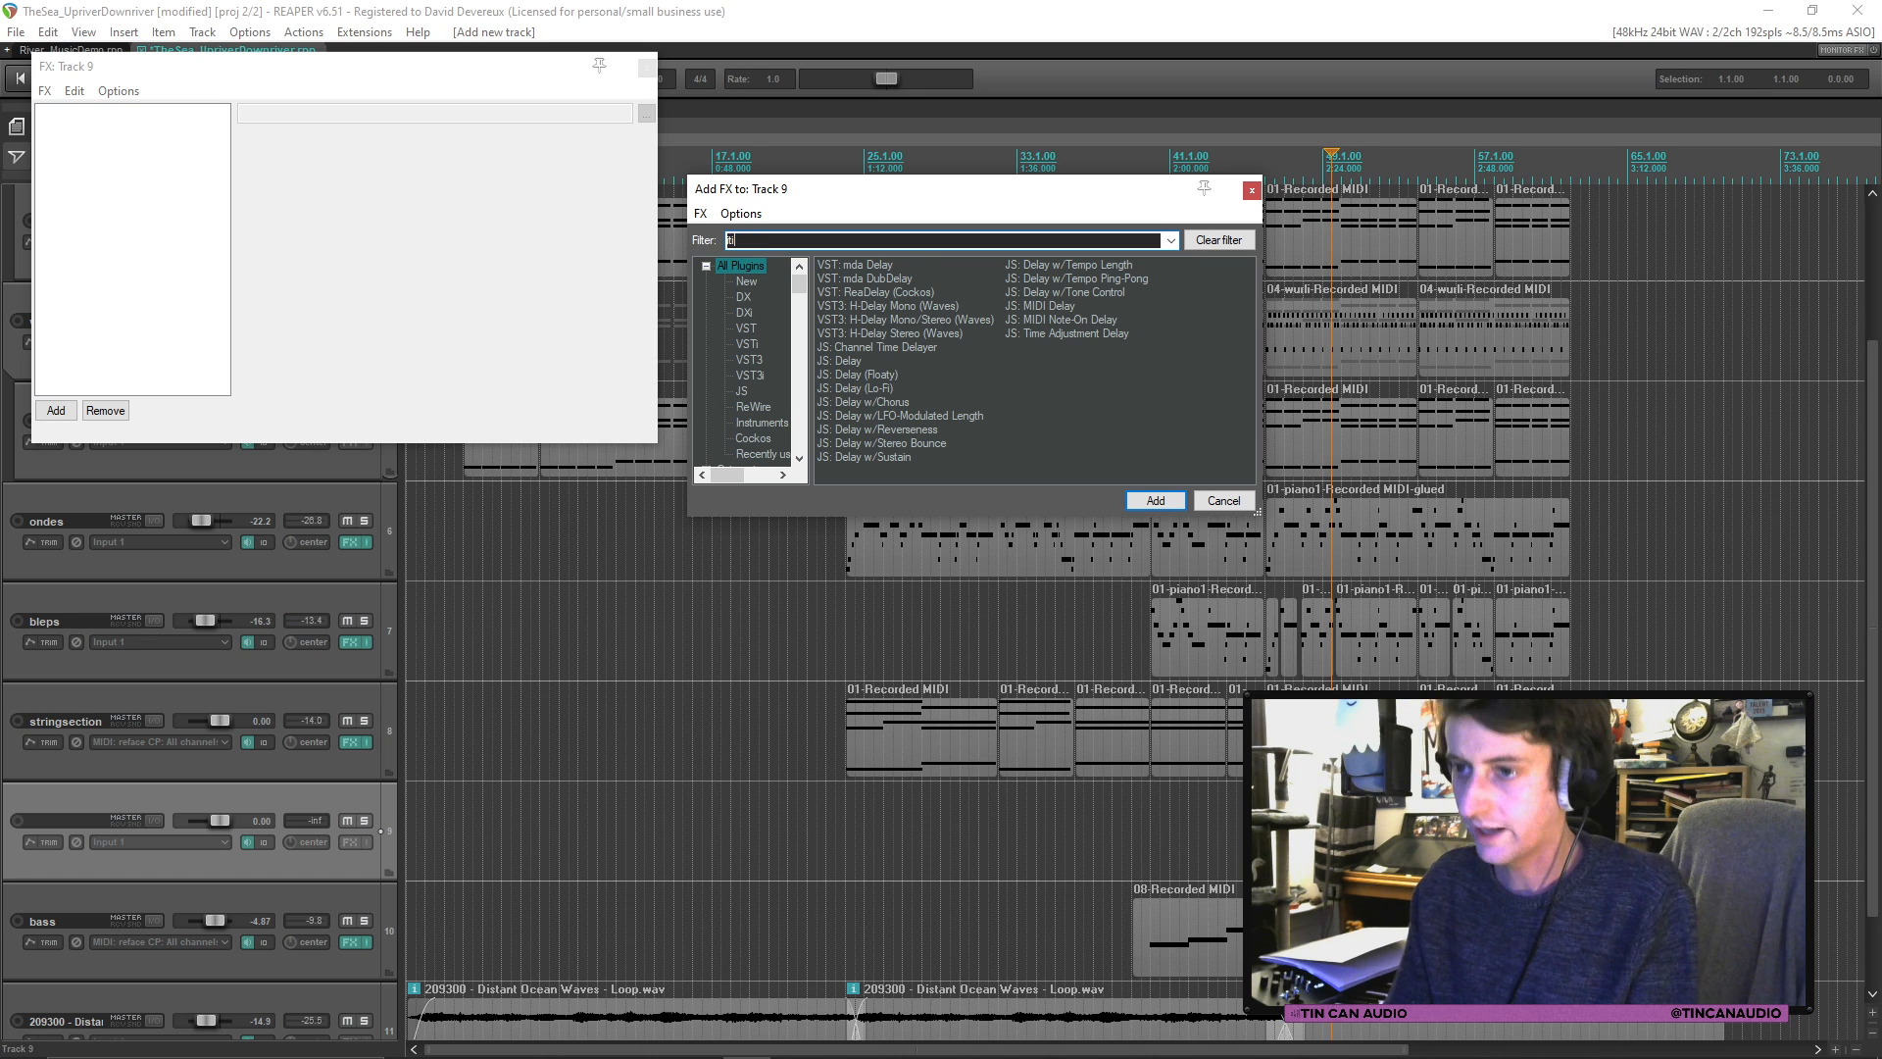
type("m")
type("intima")
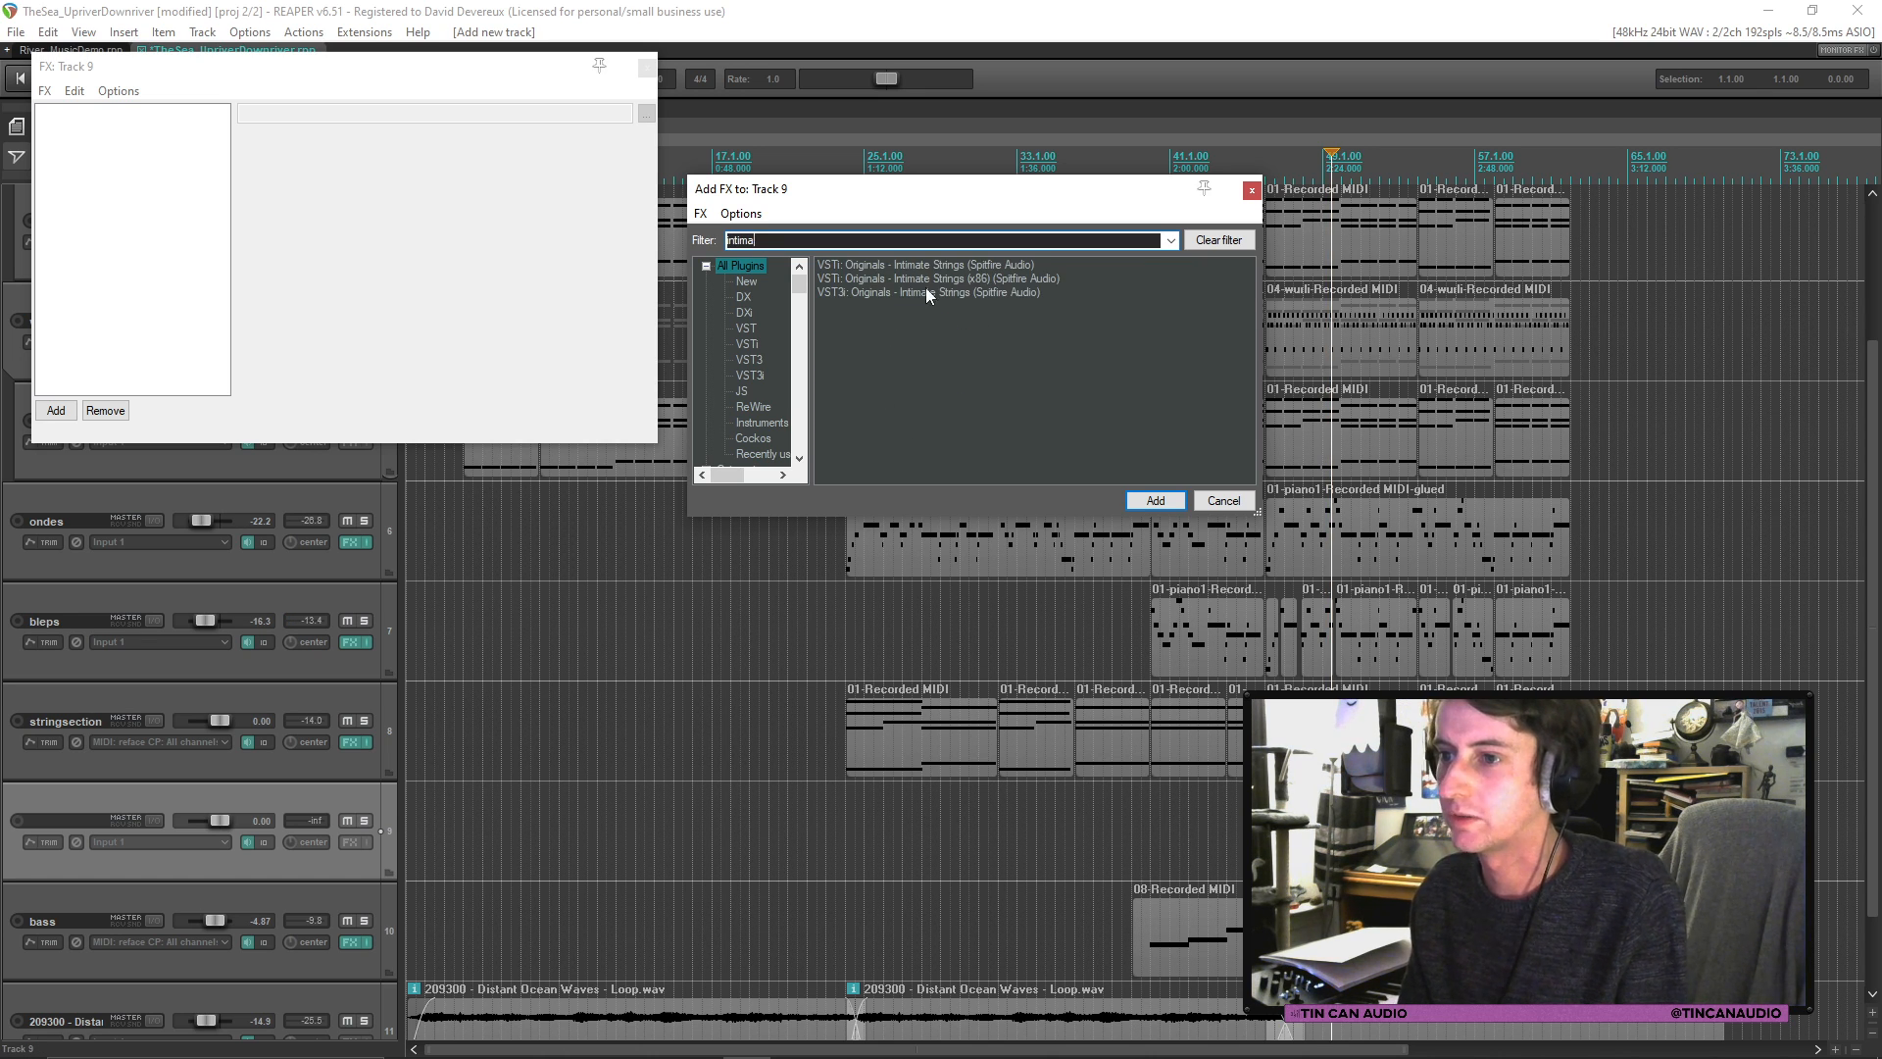
double_click(925, 287)
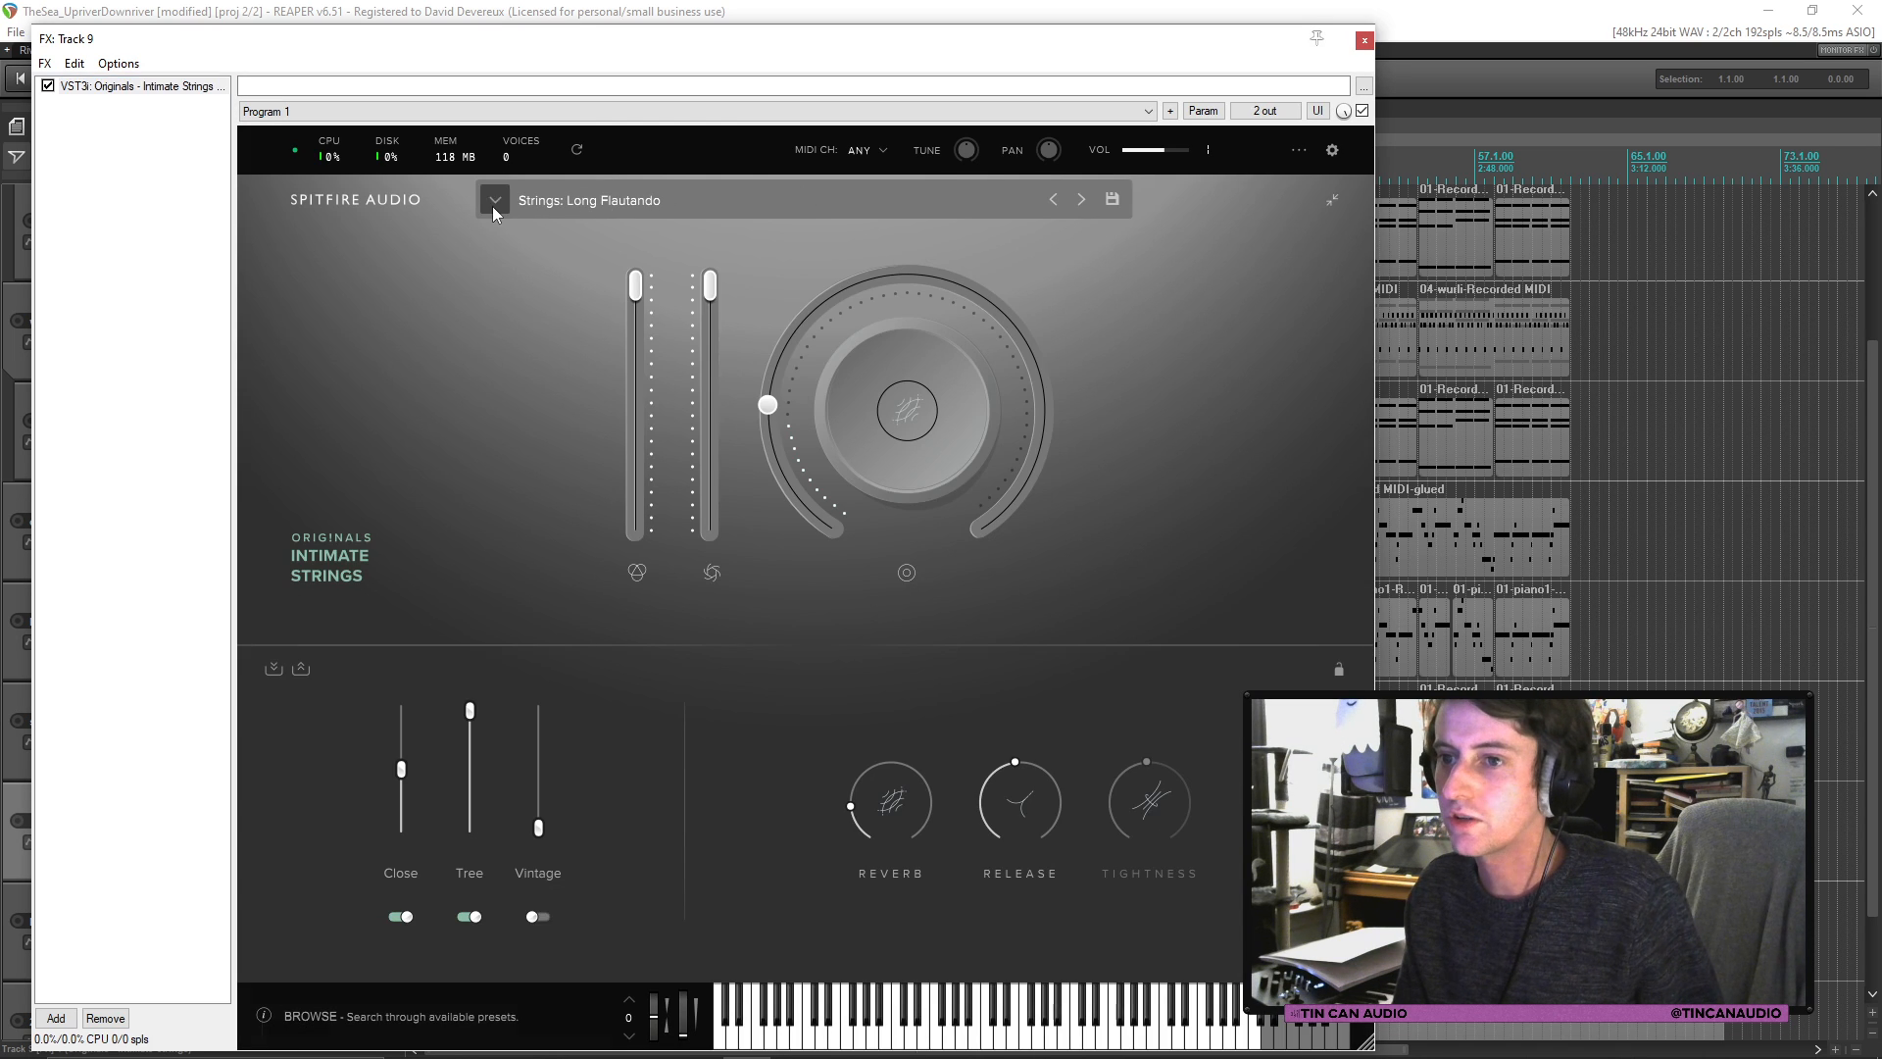
Step: Choose the Strings: Short CS preset in Intimate Strings and close the plug-in window
left_click(494, 203)
left_click(915, 492)
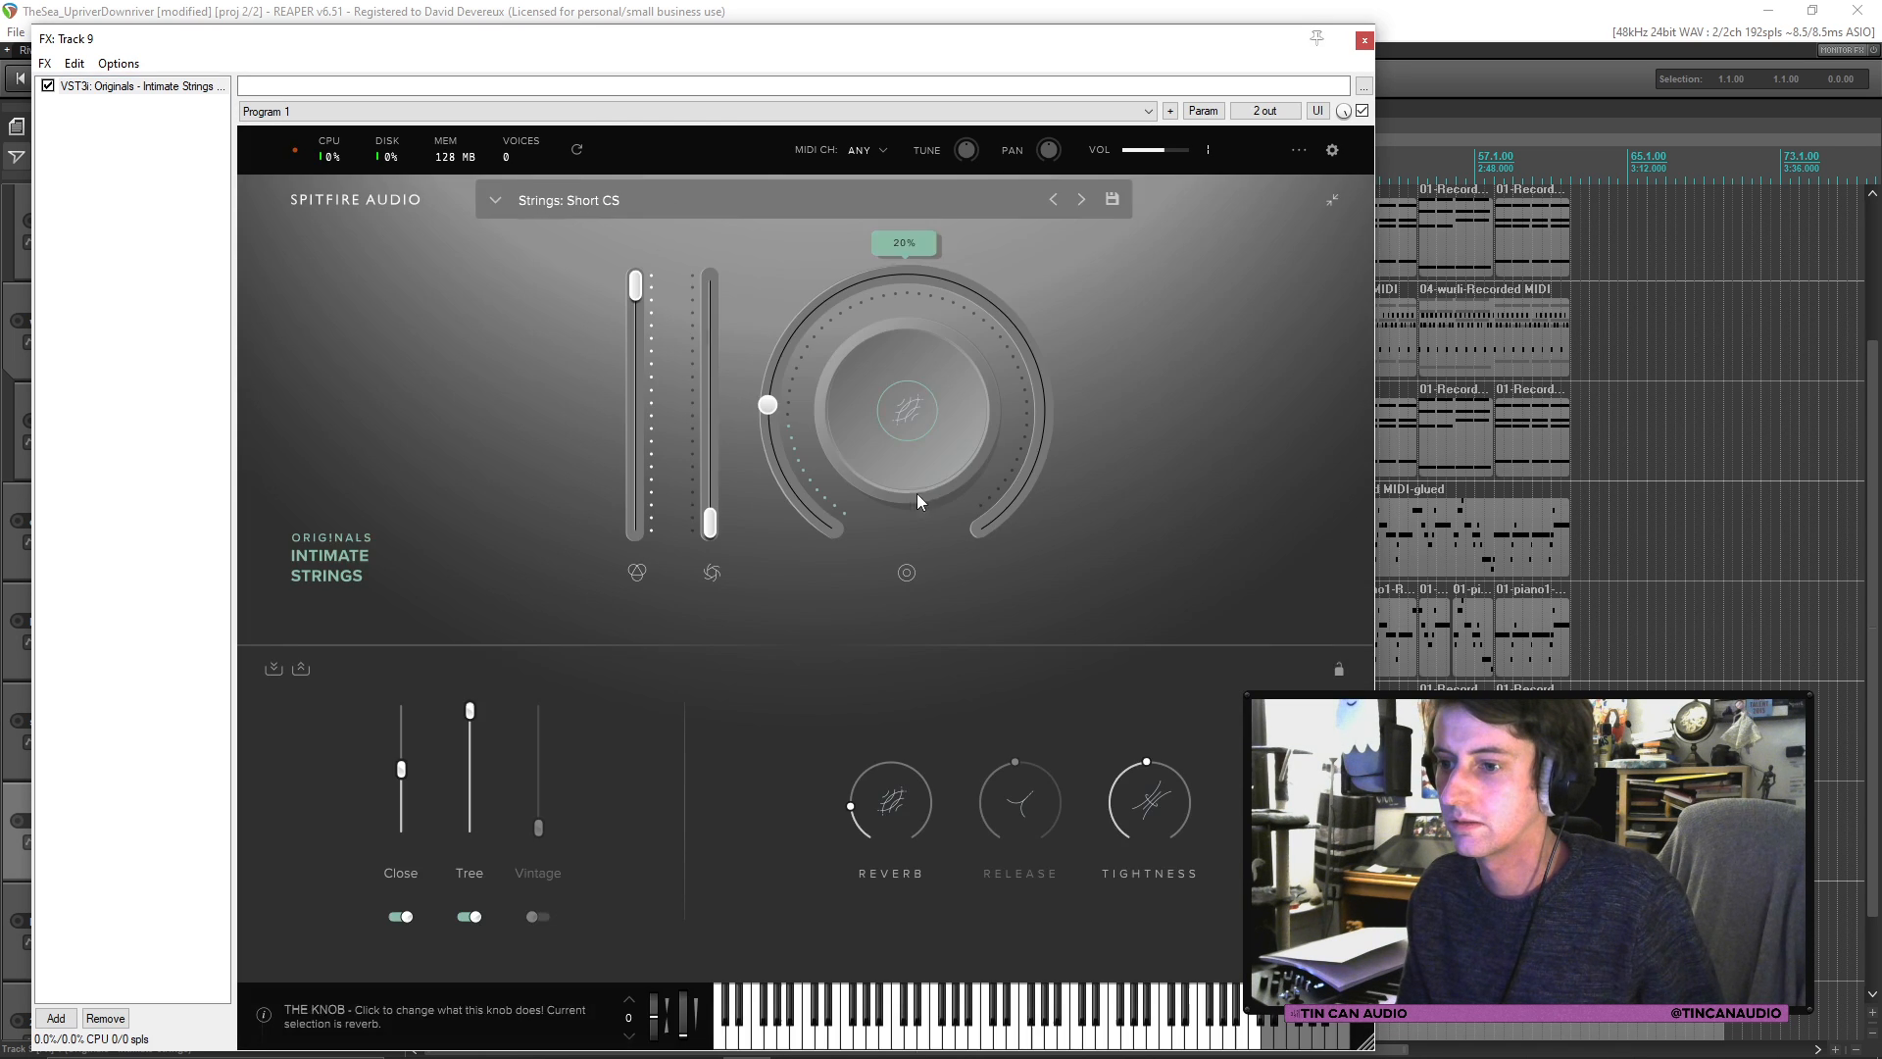
left_click(1364, 39)
Step: Set the Intimate Strings track's input to MIDI from the reface CP on all channels
left_click(178, 838)
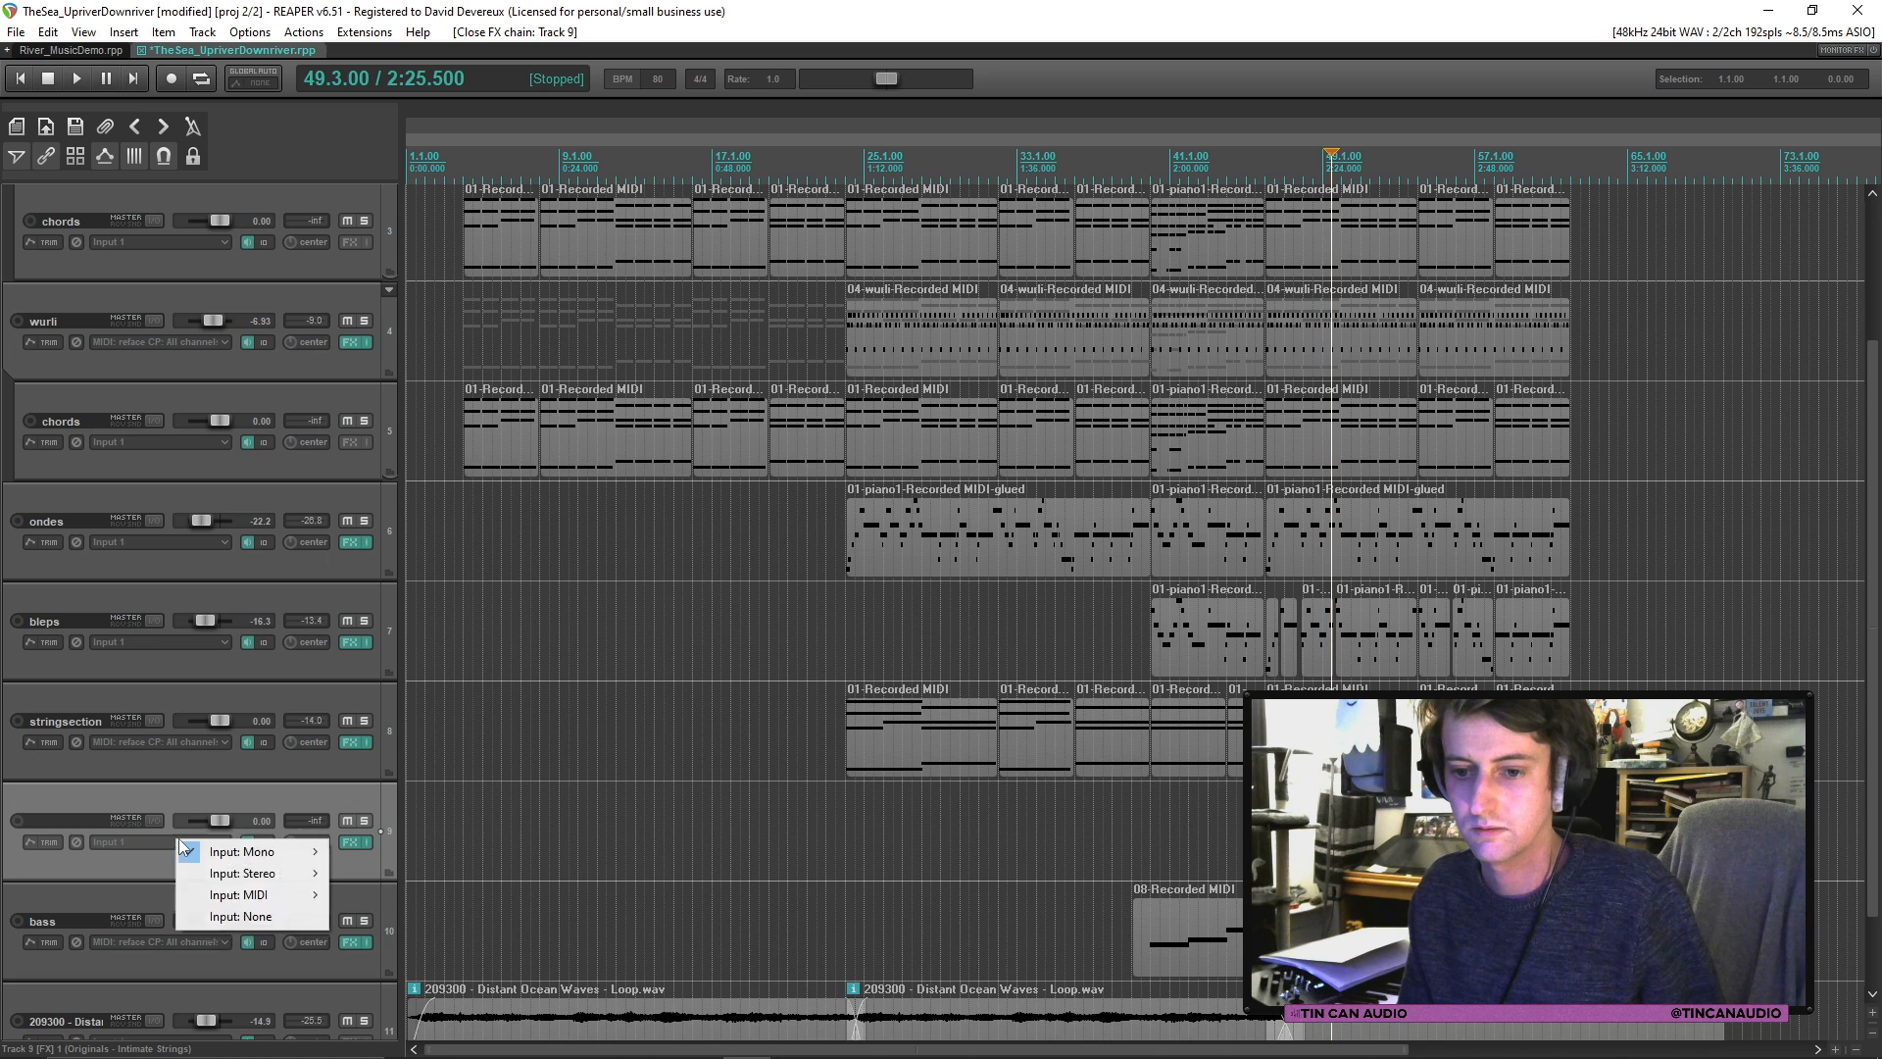
mouse_move(255, 893)
mouse_move(392, 894)
left_click(625, 556)
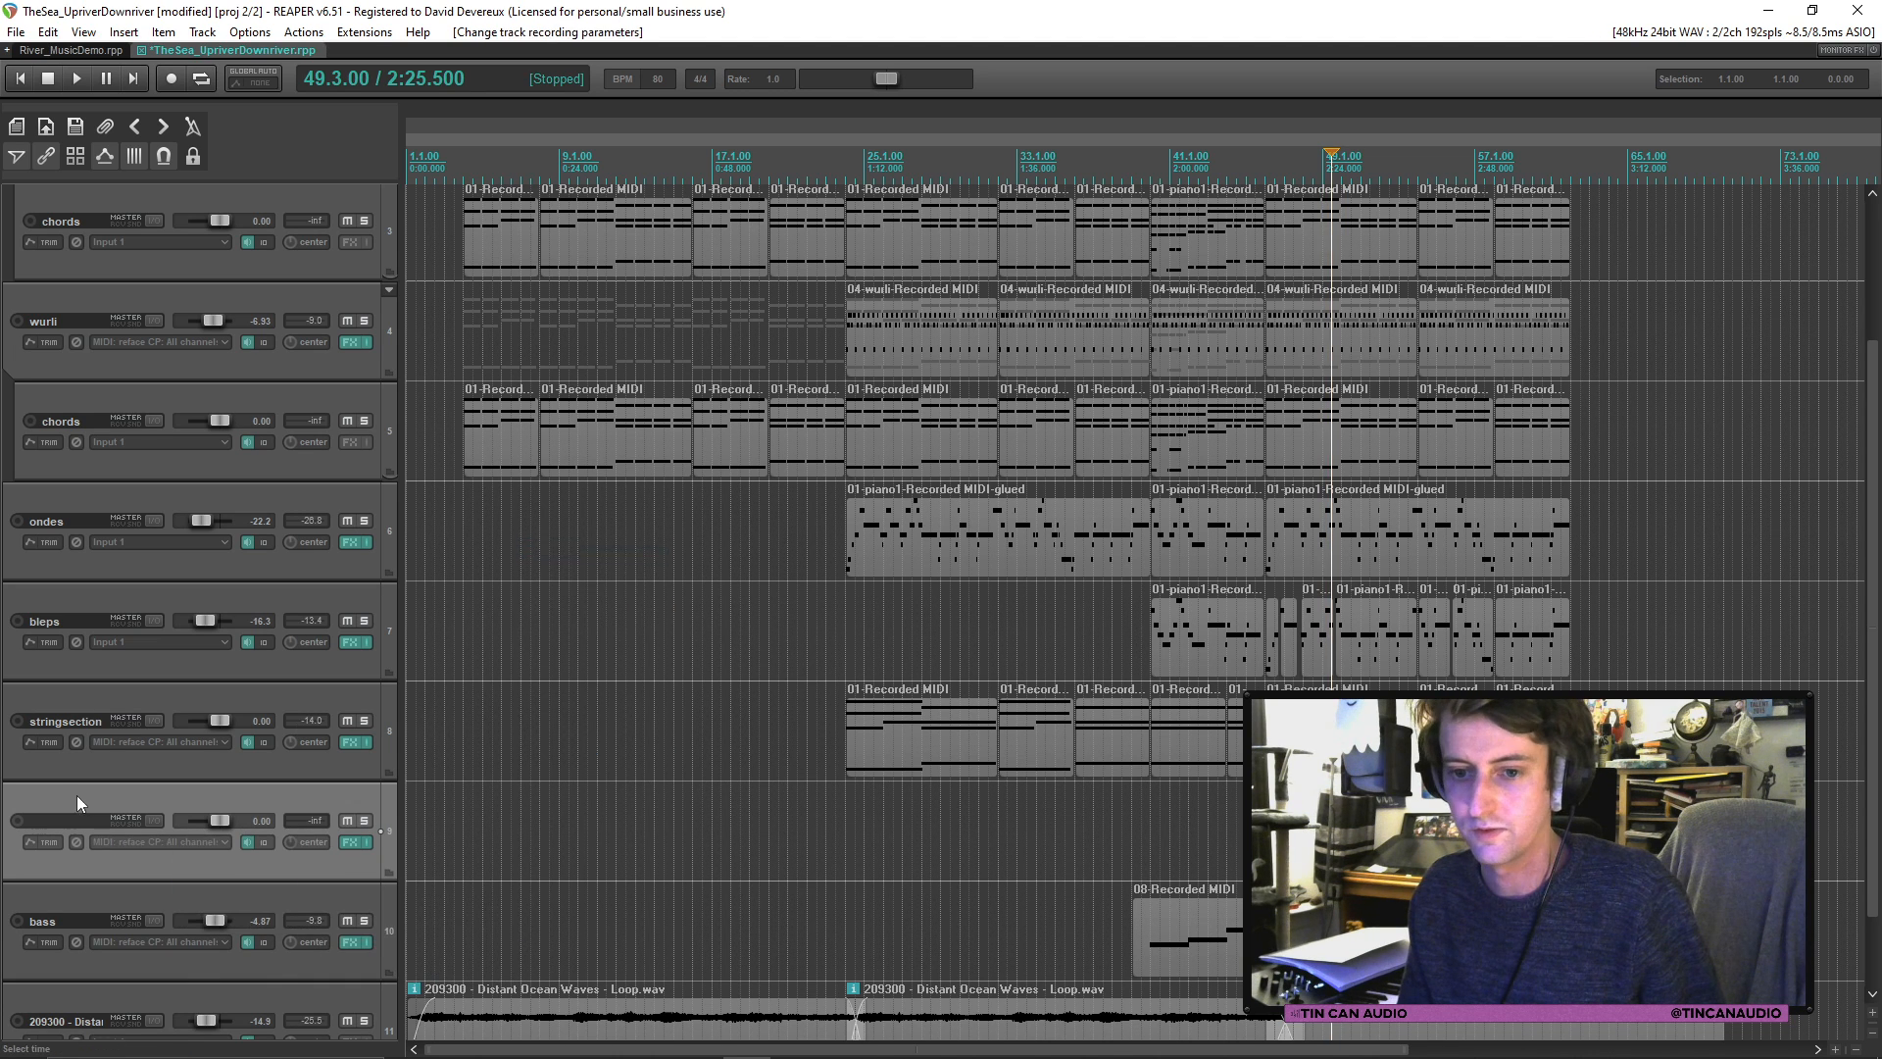
Step: Arm the Intimate Strings track for recording and switch the instrument to the next preset
left_click(17, 820)
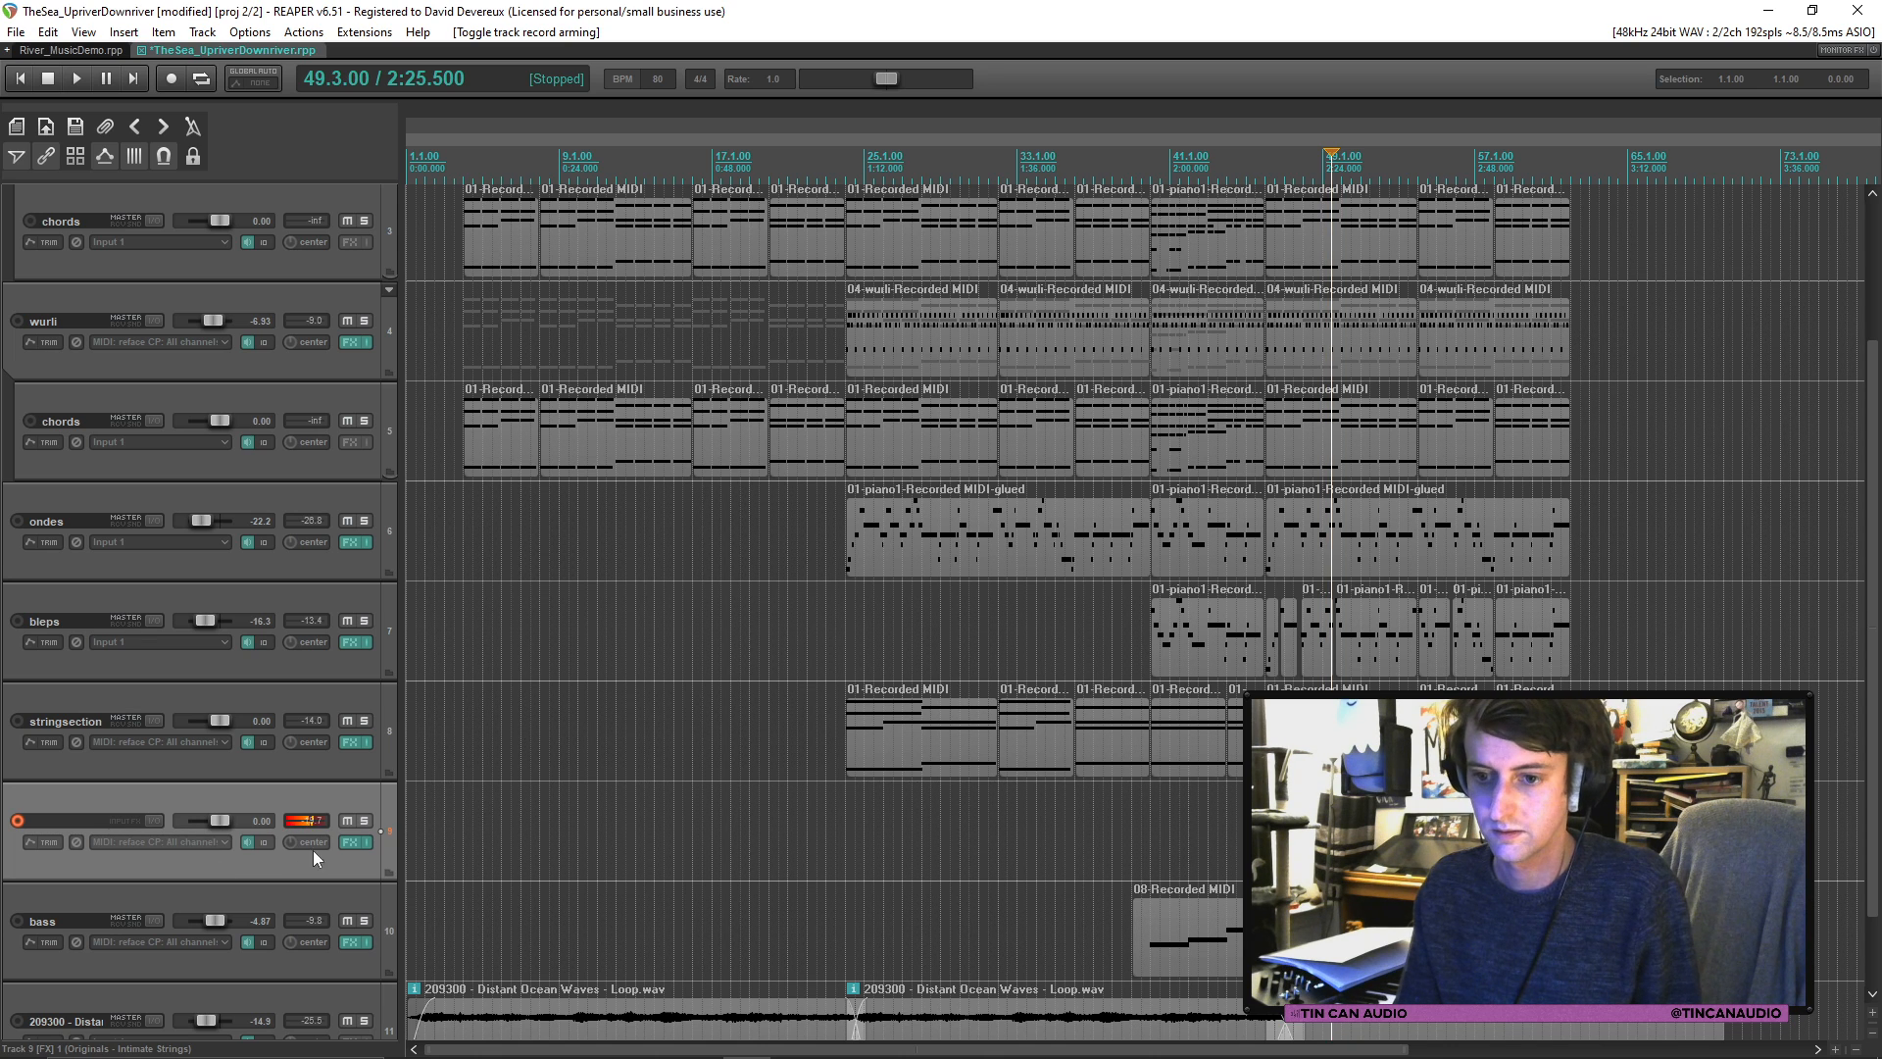
left_click(345, 843)
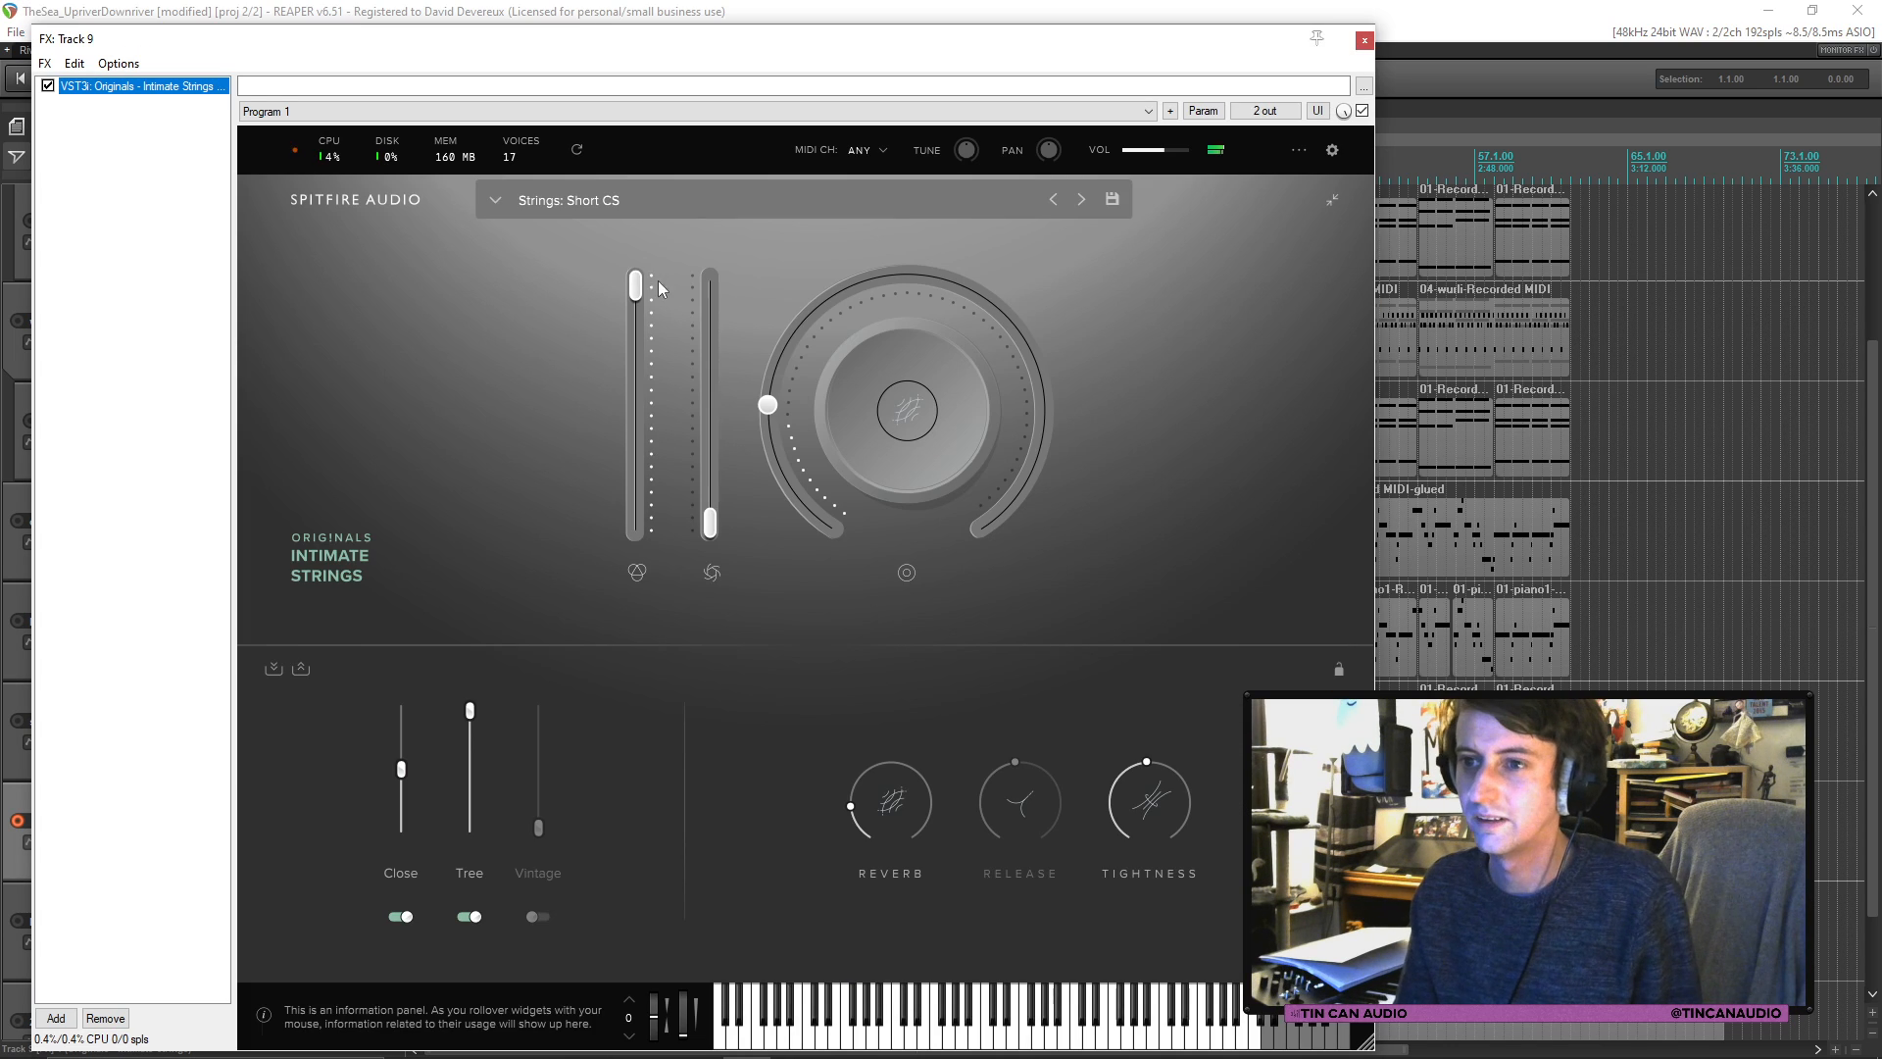
left_click(1081, 200)
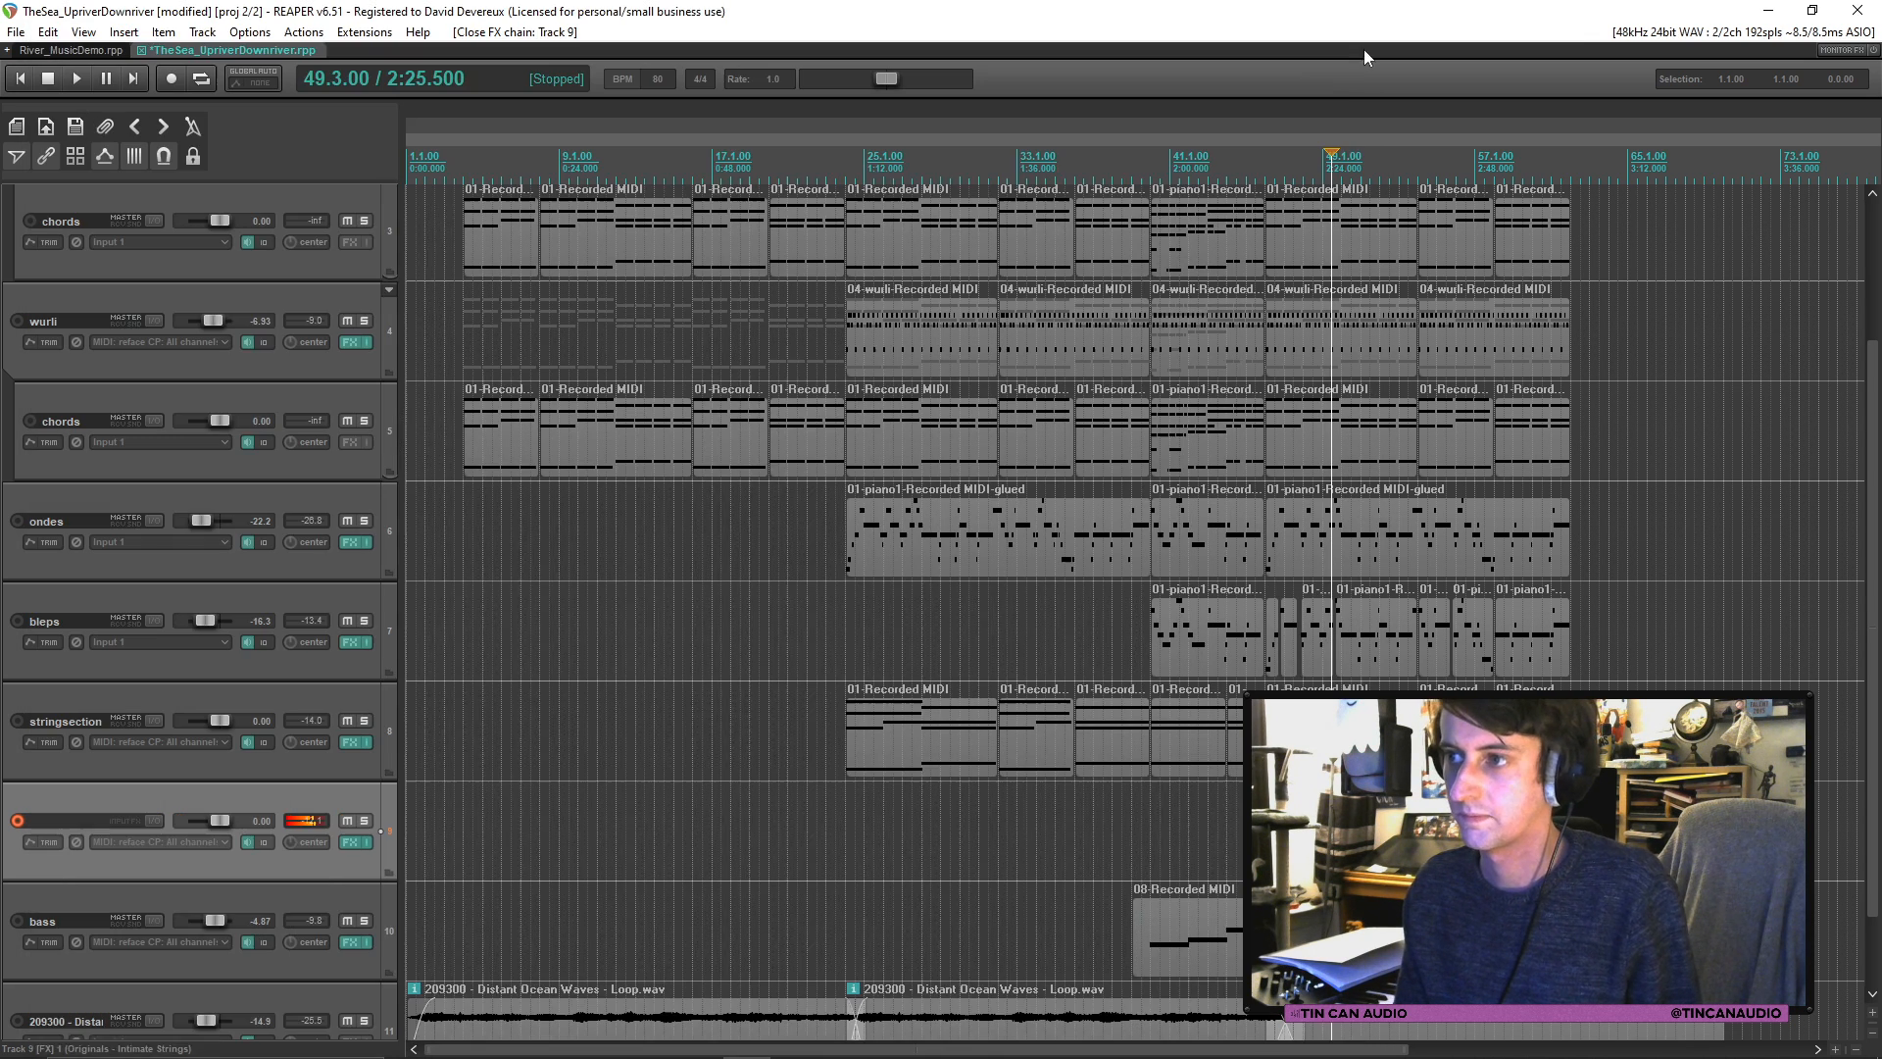
Step: Close the plug-in window and audition the new strings track against the arrangement from around bar 41
left_click(1363, 39)
left_click(1172, 830)
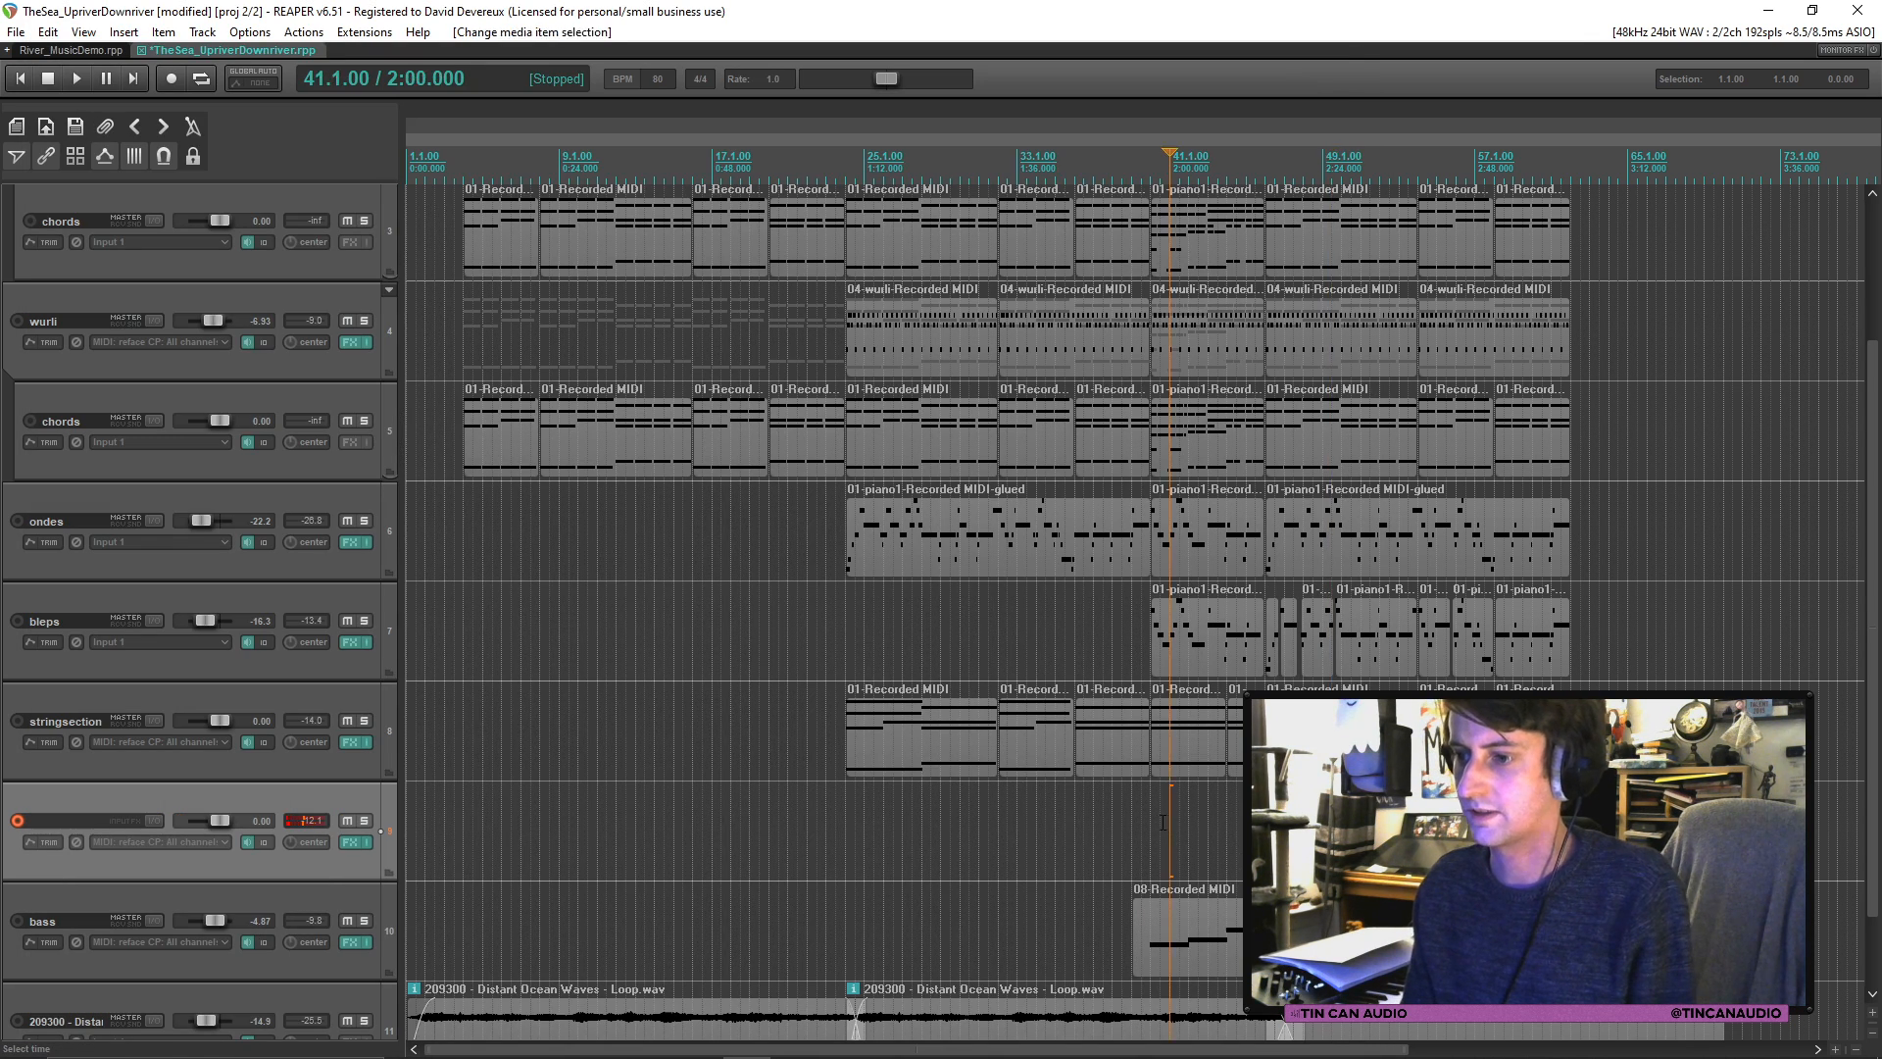
left_click(1143, 828)
key("space")
key("space")
Step: Play the arrangement from around bar 44 and raise the volume of the new strings track to +7.00 dB
left_click(1239, 812)
key("space")
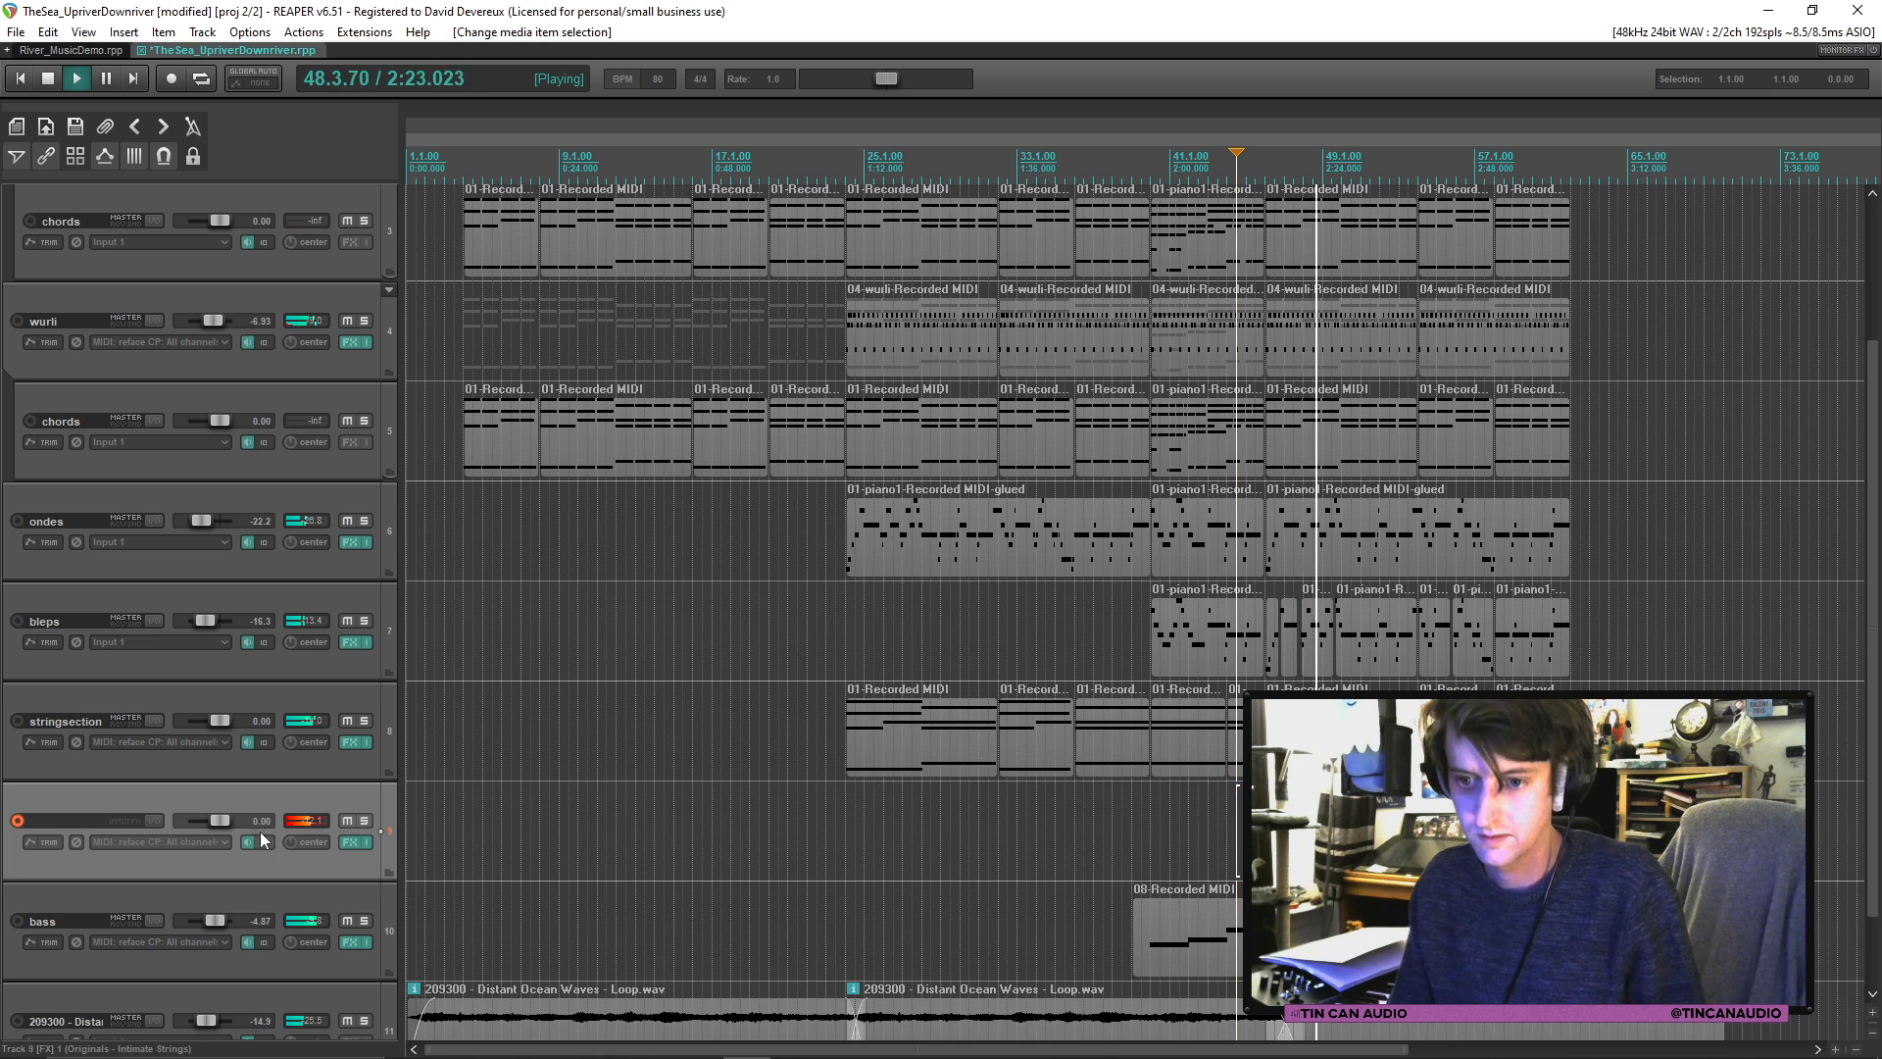
left_click_drag(223, 817, 235, 815)
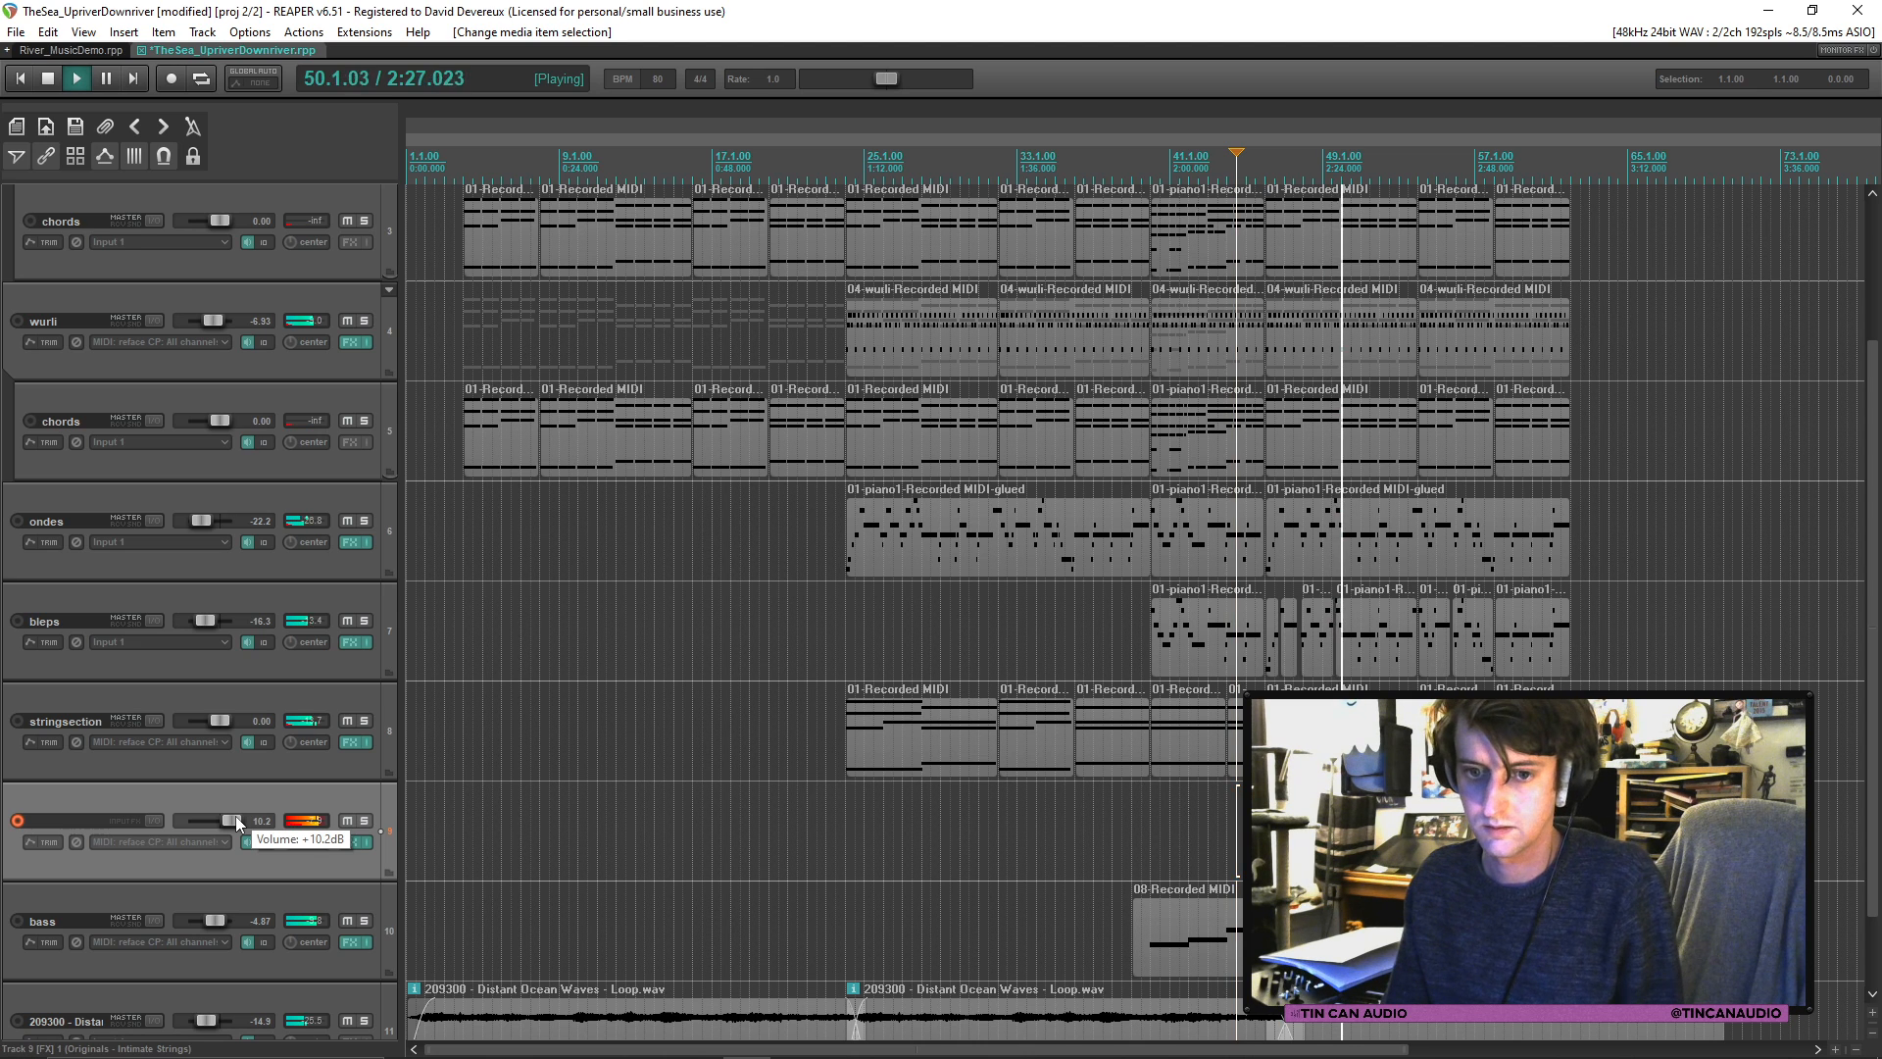
left_click_drag(236, 816, 232, 816)
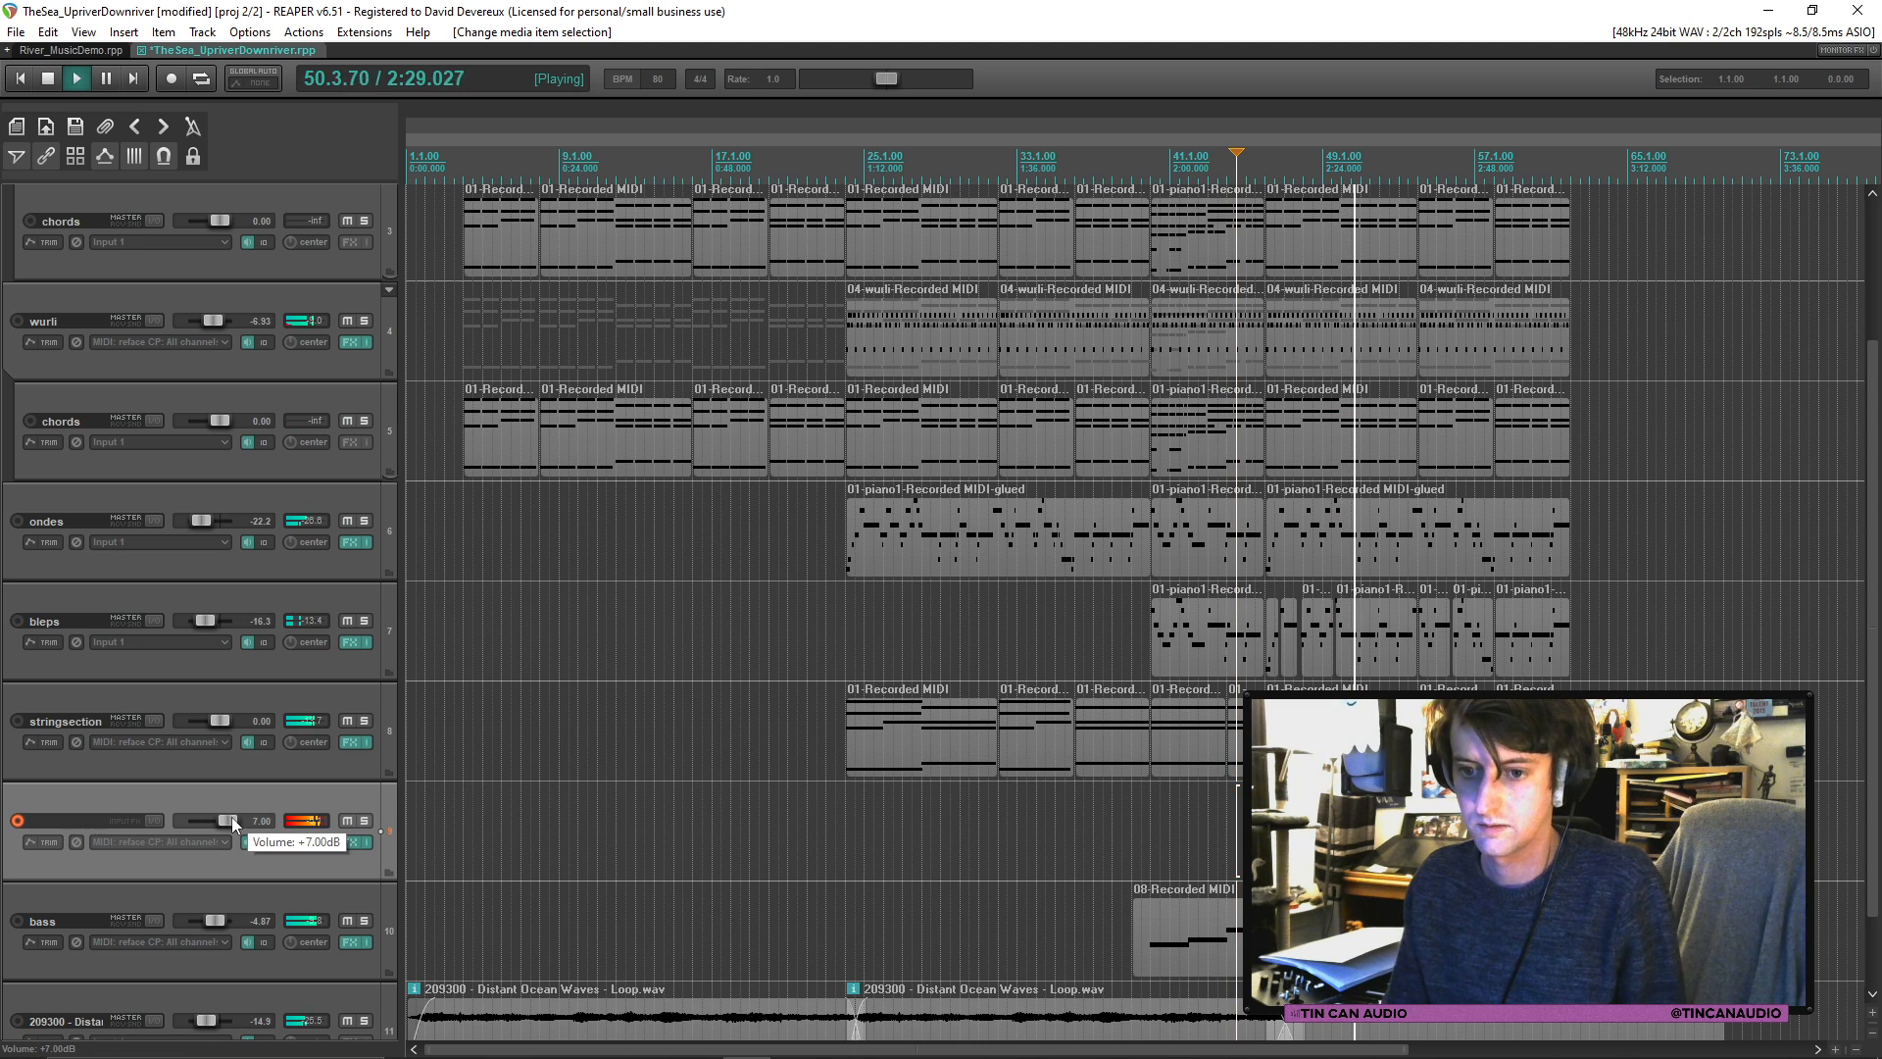
Step: Replace the Intimate Strings instrument on track 9 with VST3i: LABS (Spitfire Audio)
left_click(349, 840)
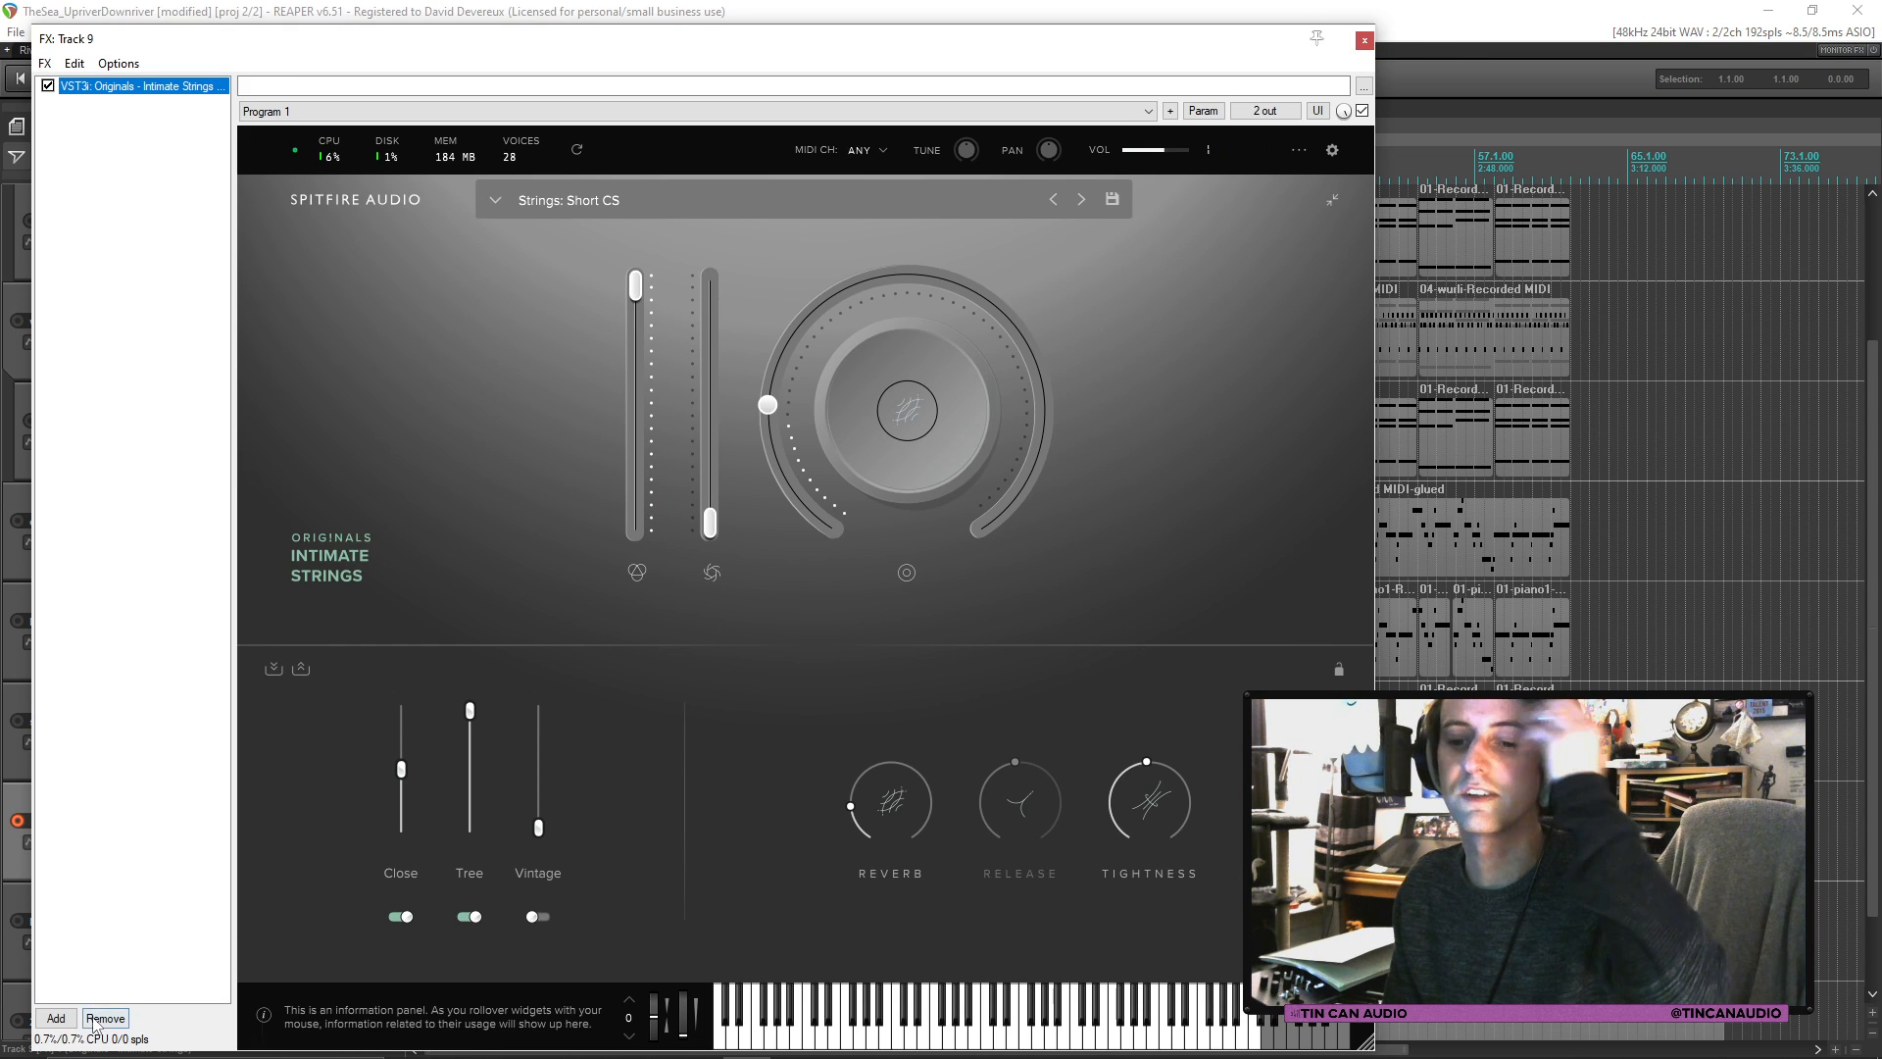
left_click(95, 1019)
left_click(56, 1017)
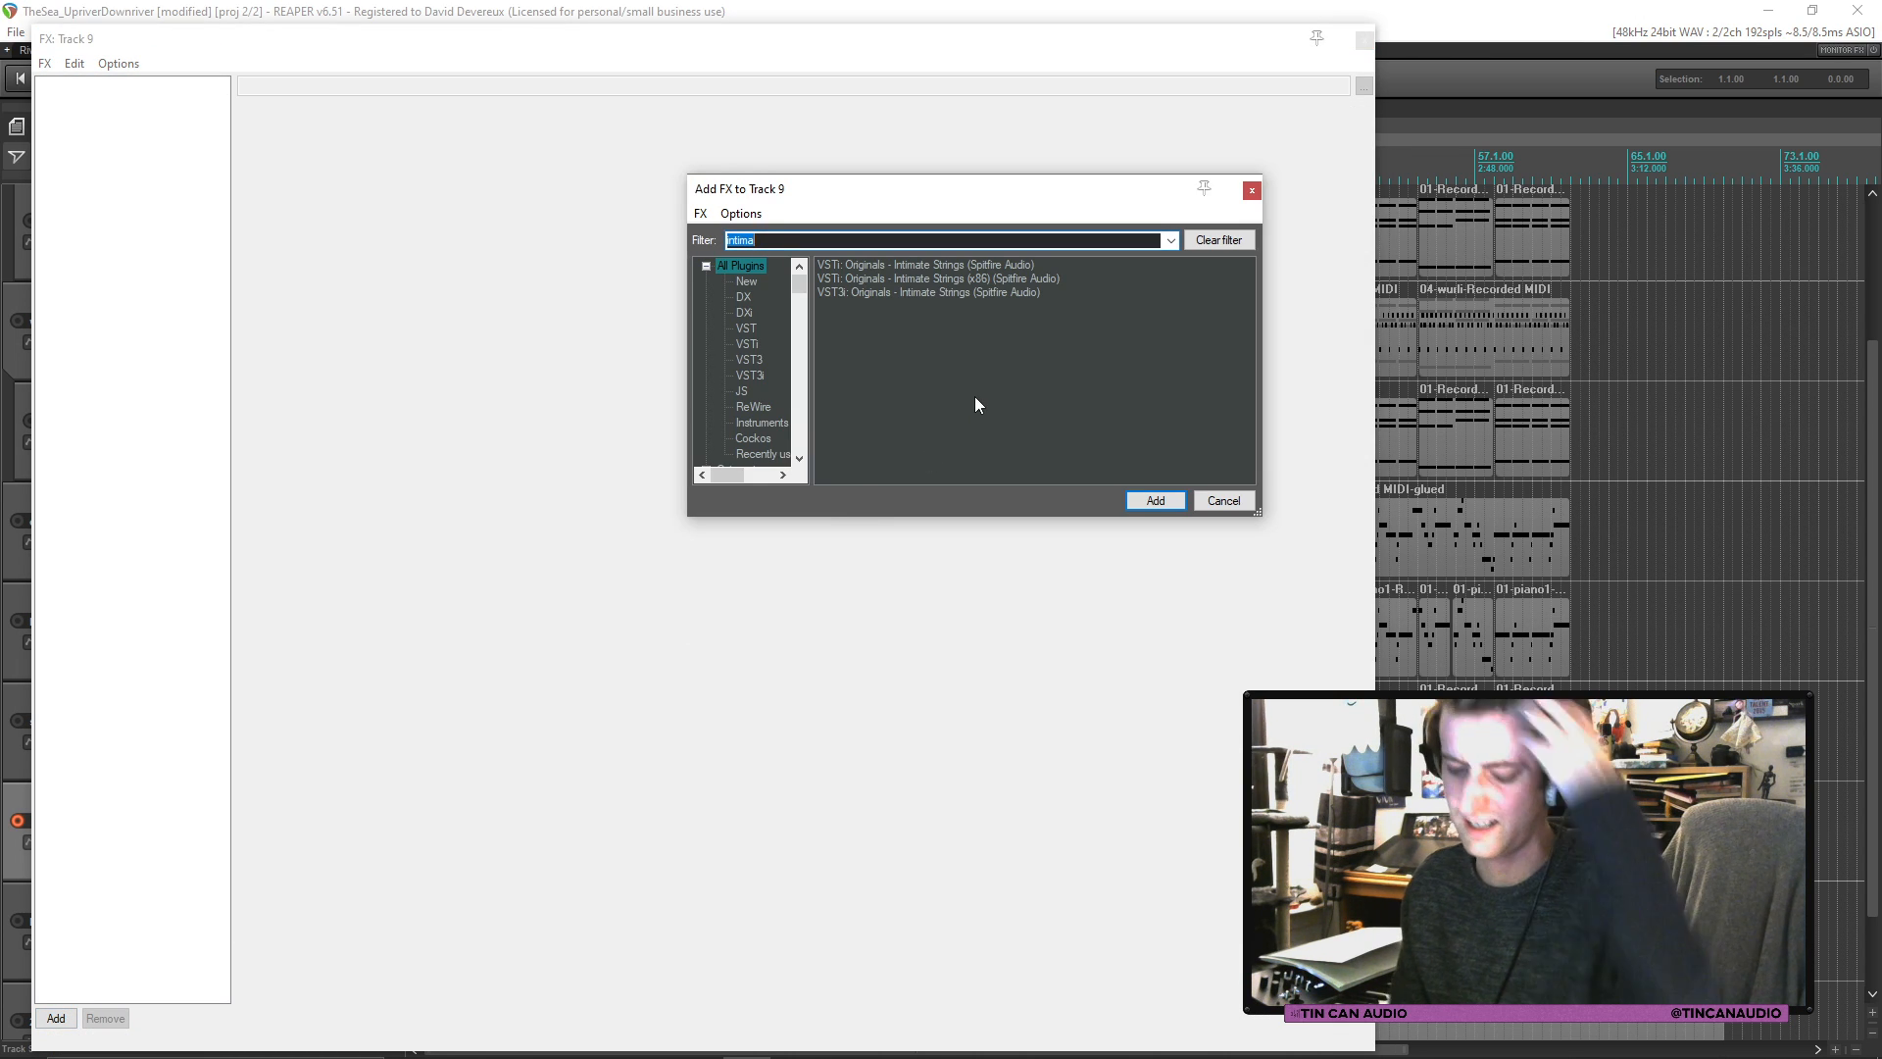
type("abs")
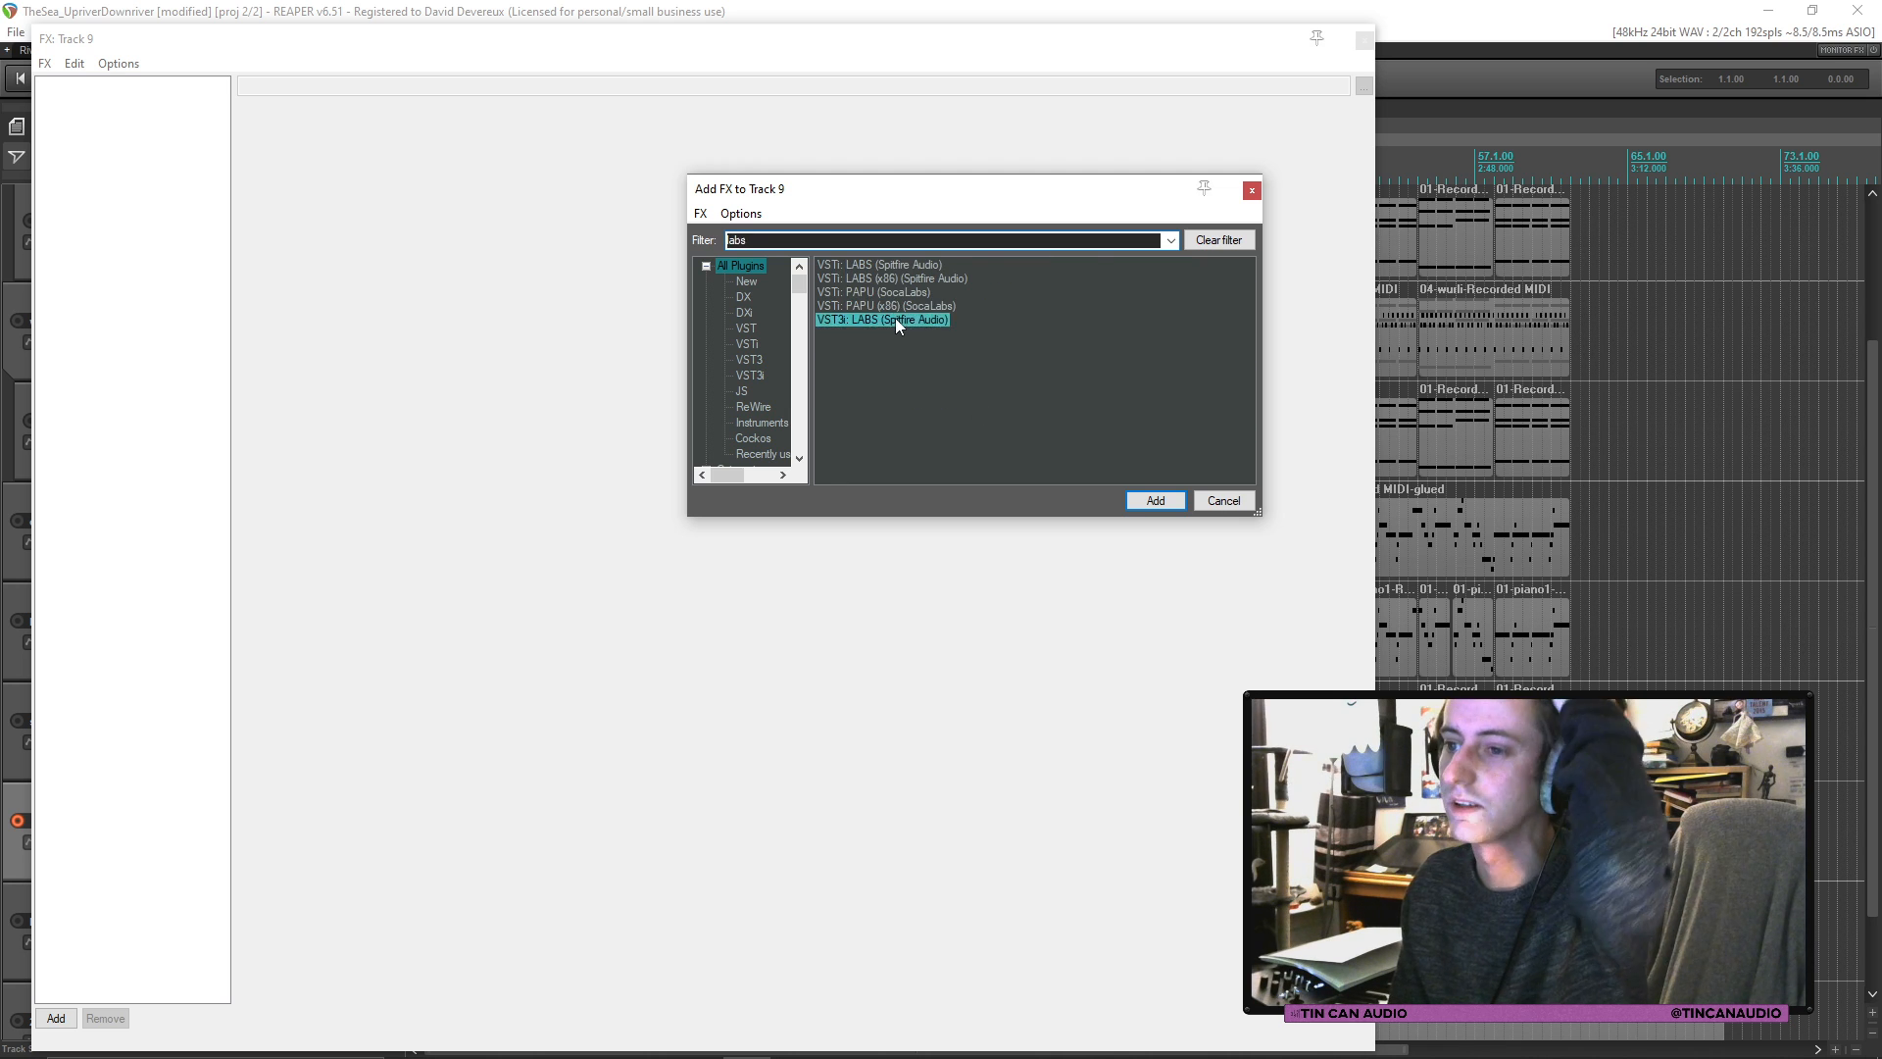
double_click(896, 320)
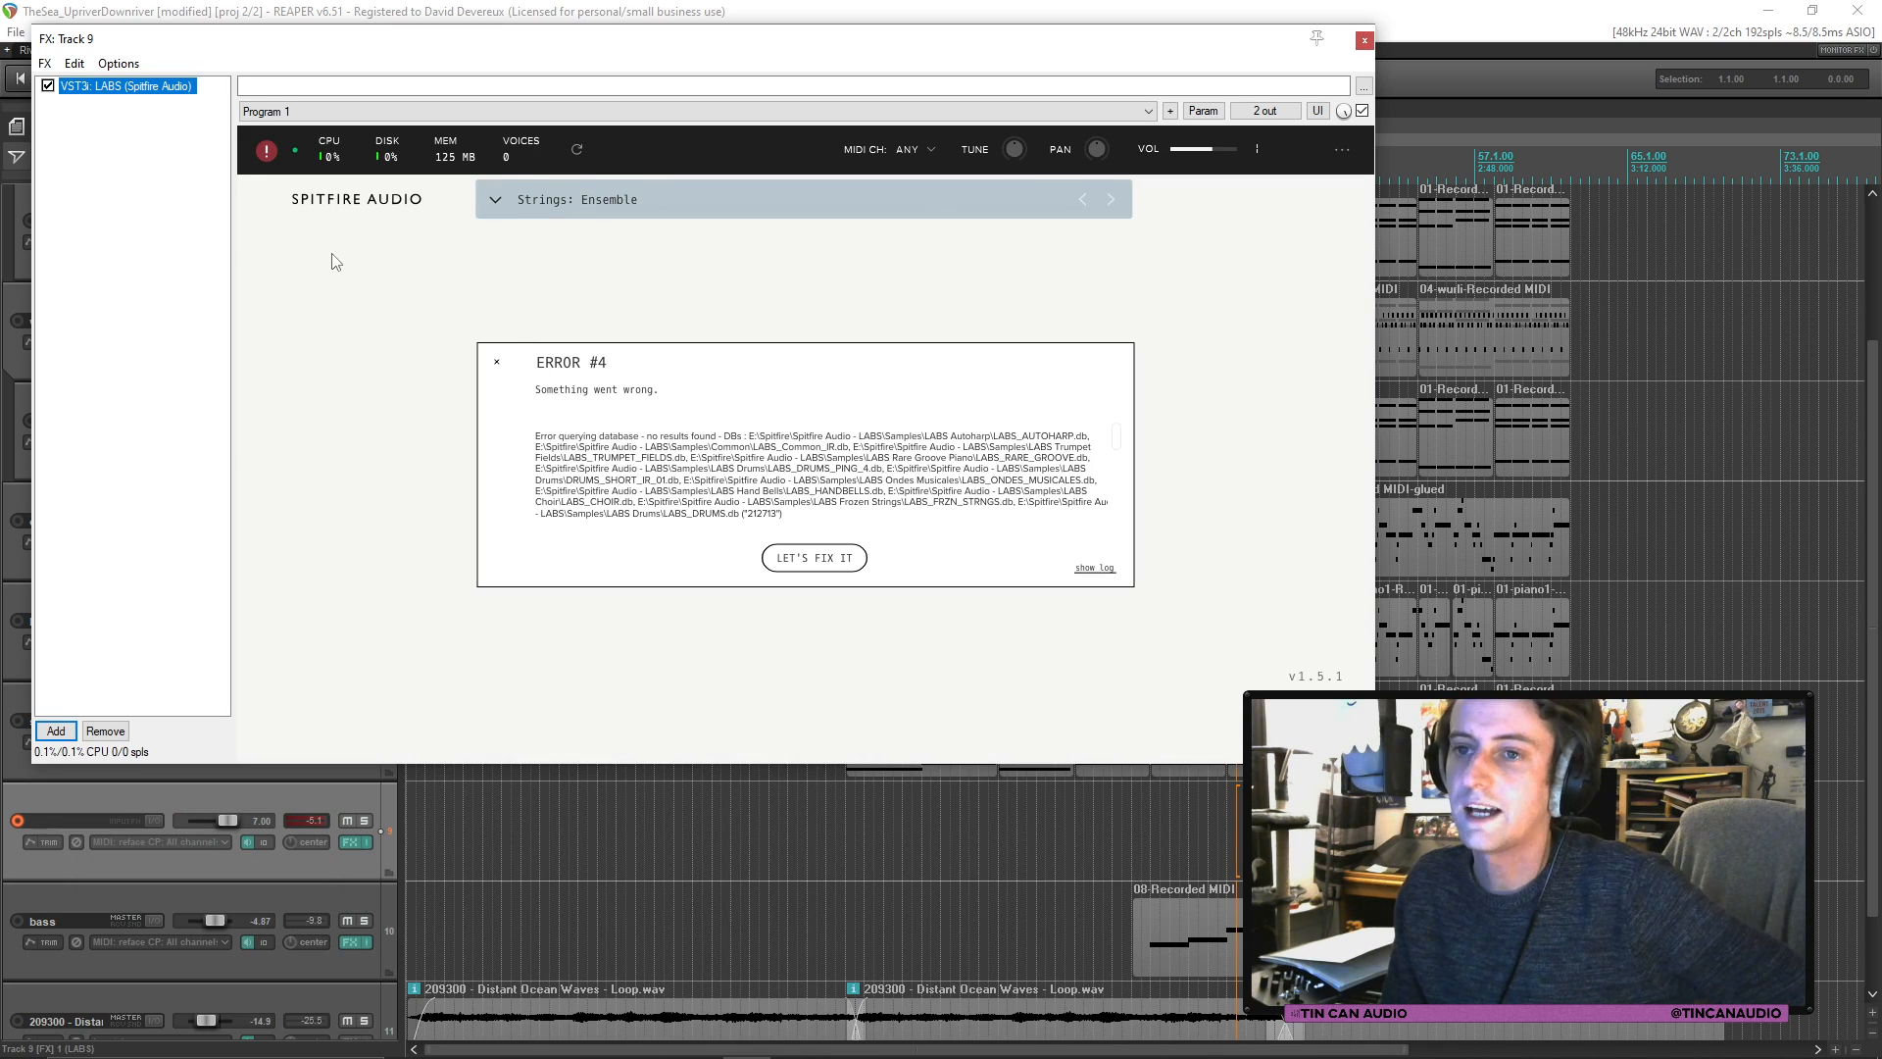
Step: Load the Strings: Short preset in LABS, dismiss the error, and advance to the next preset
left_click(266, 164)
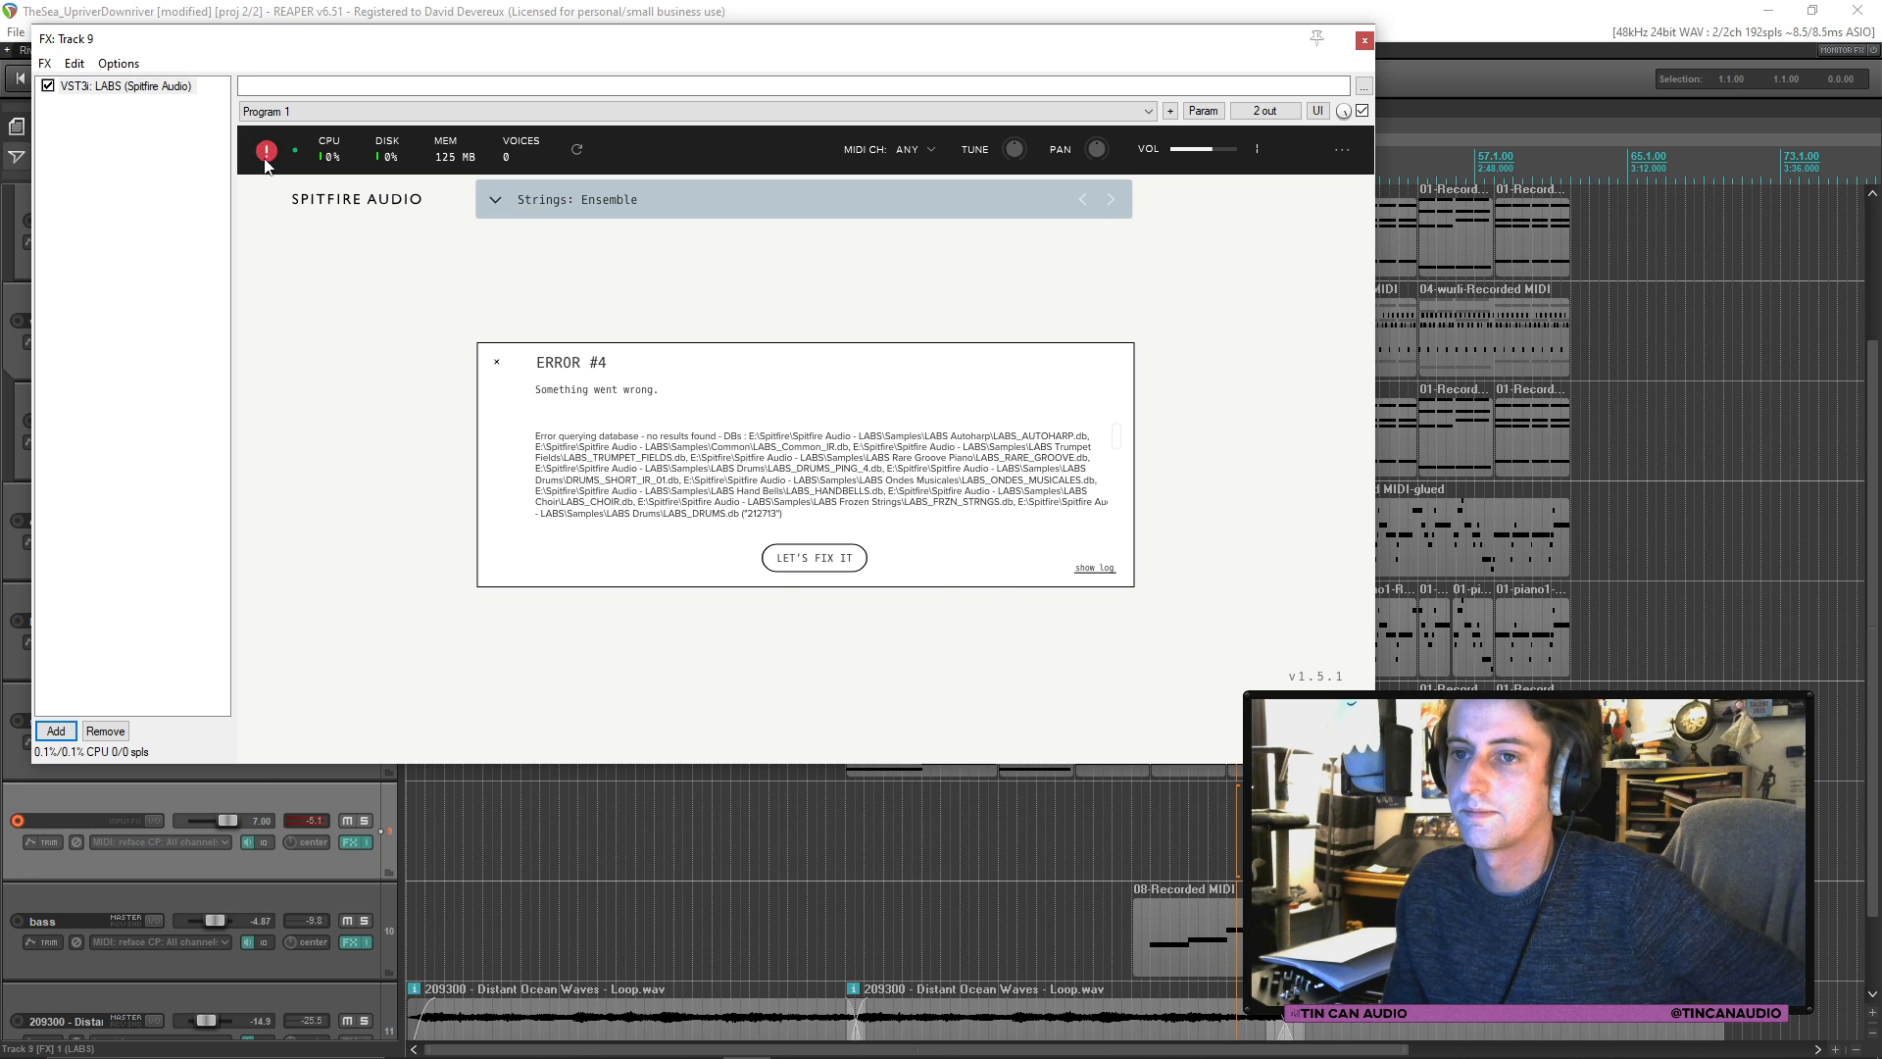
left_click(493, 199)
scroll(970, 323, "down", 10)
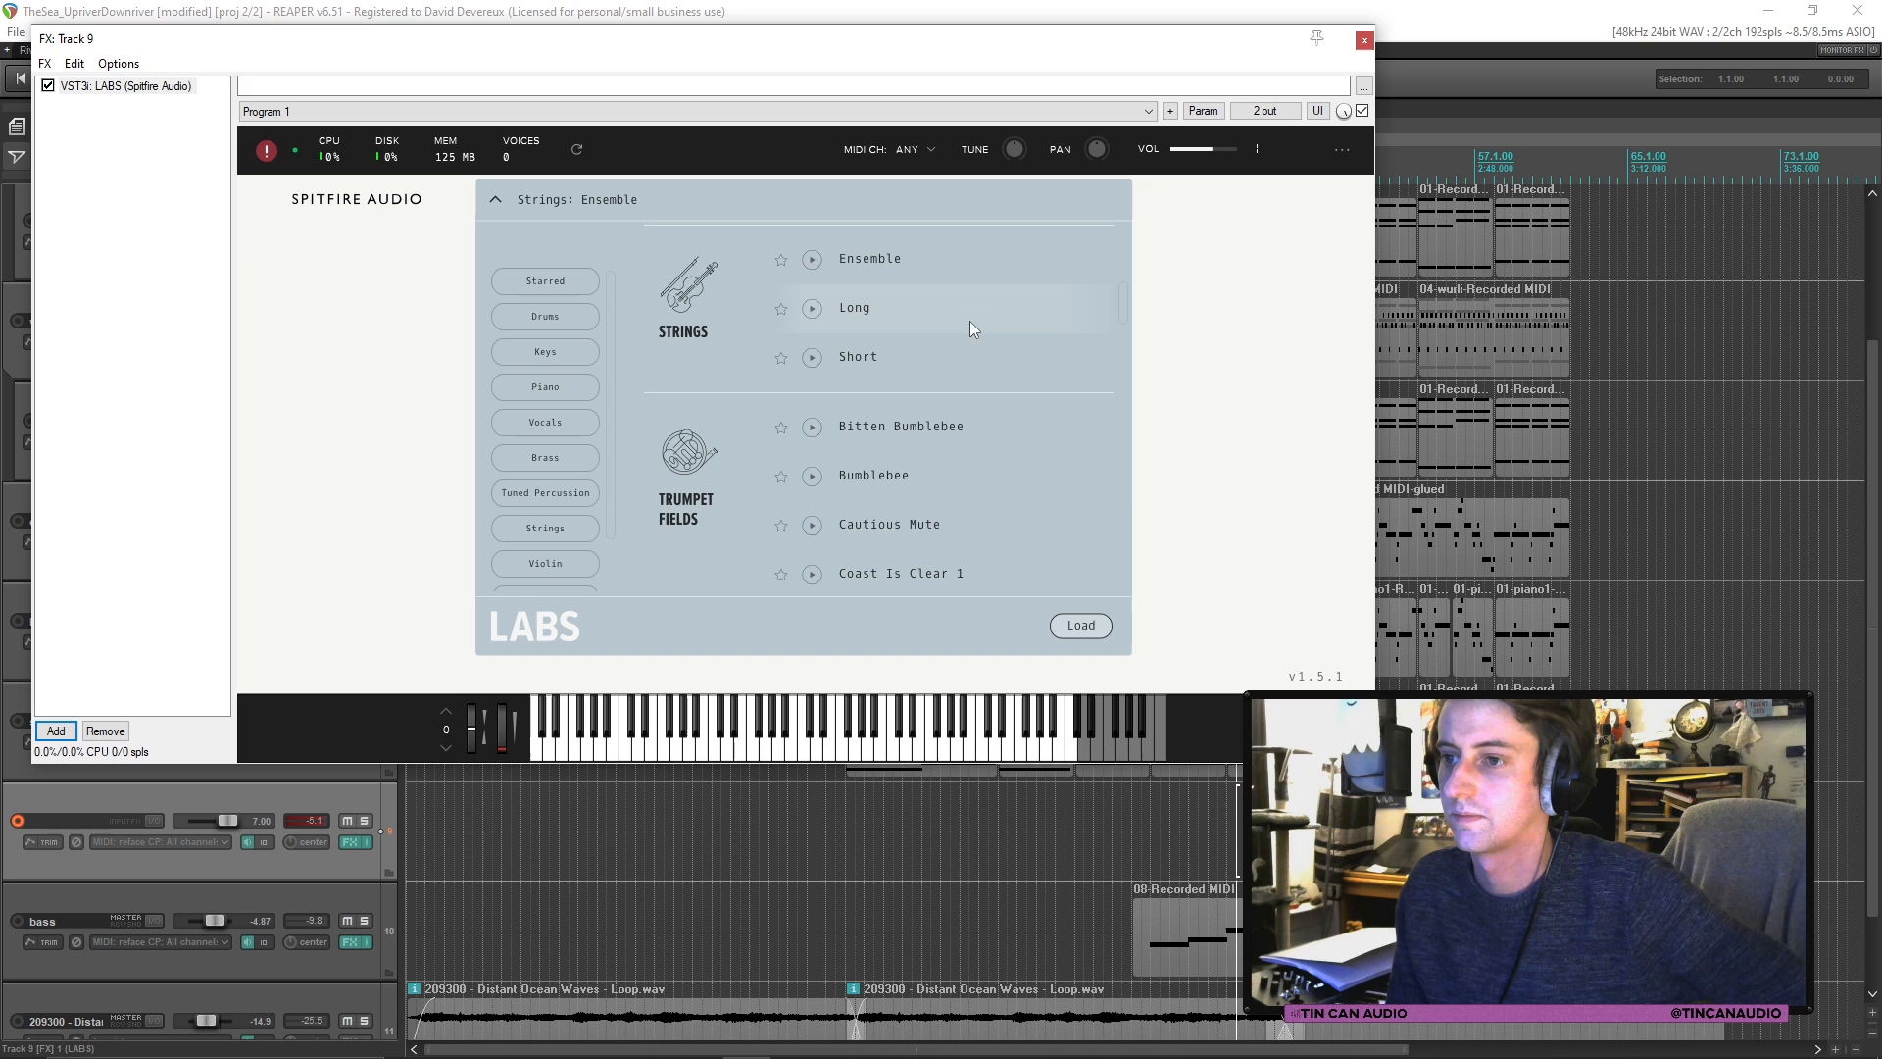
left_click(916, 354)
left_click(819, 557)
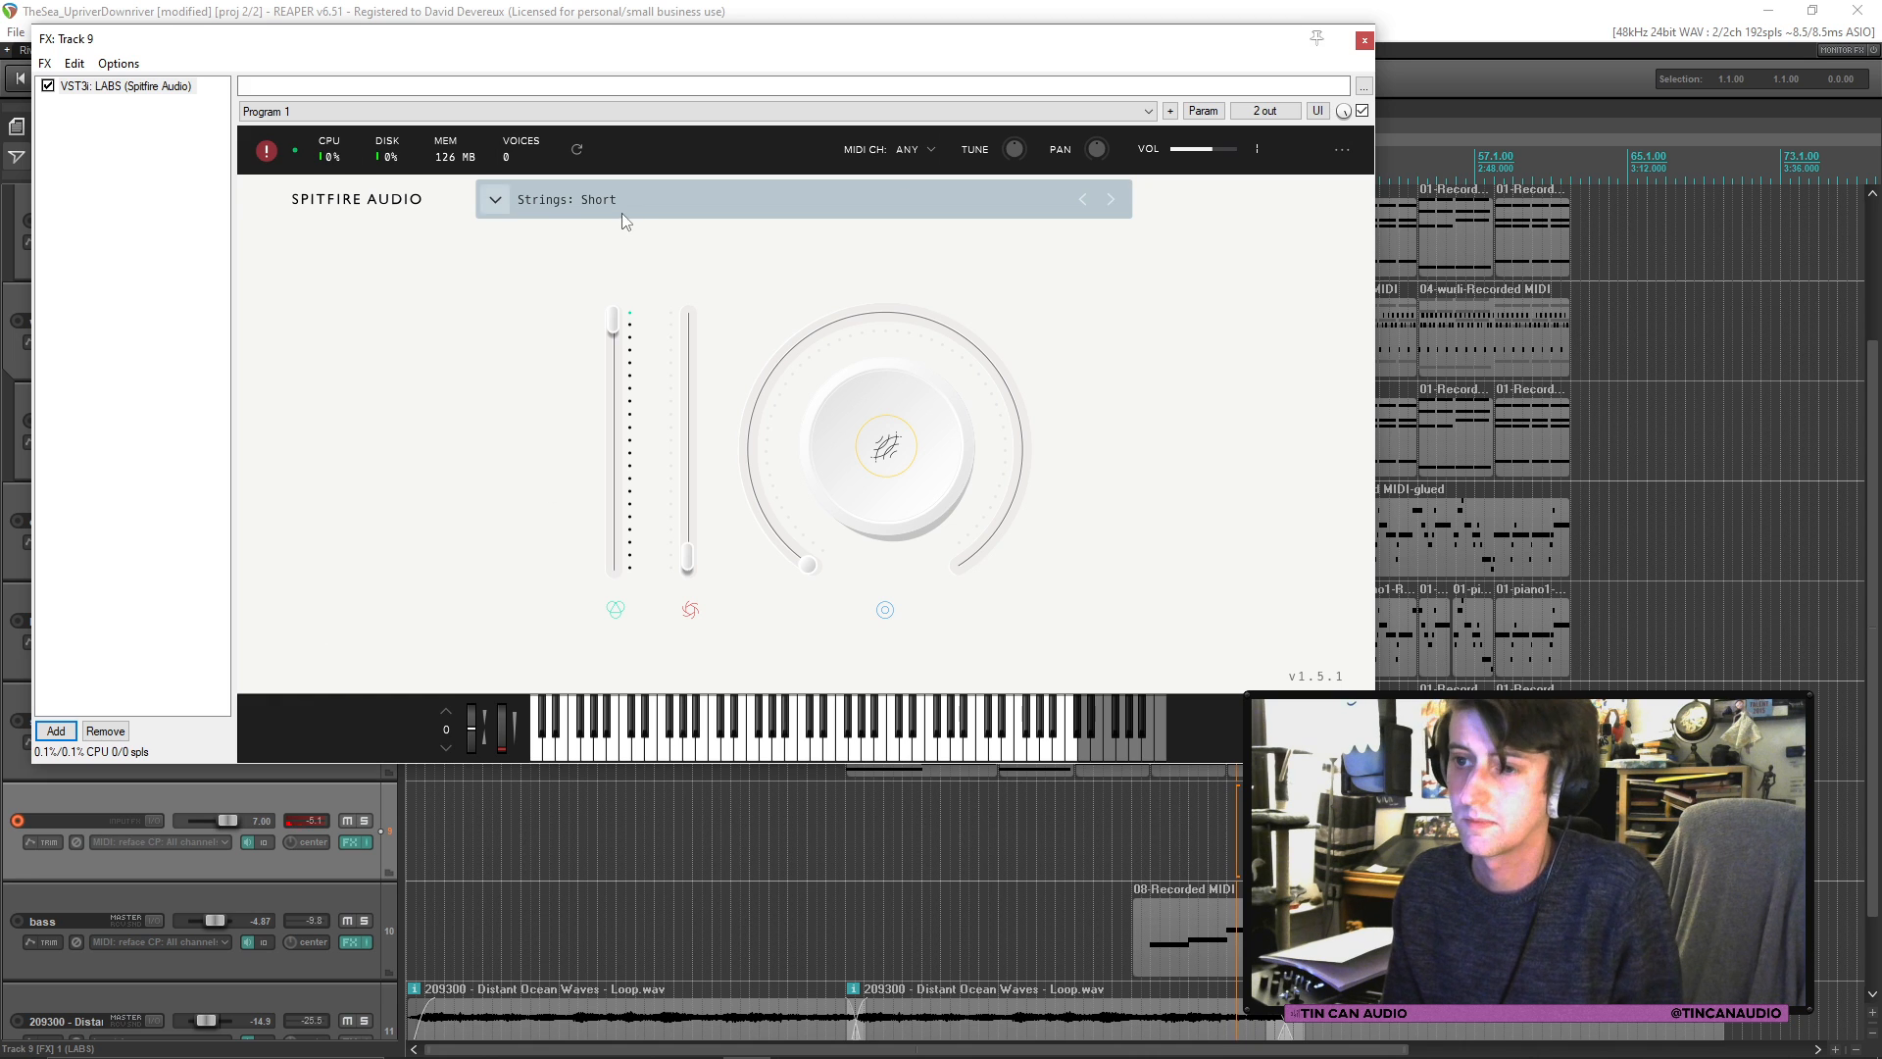
left_click(1109, 200)
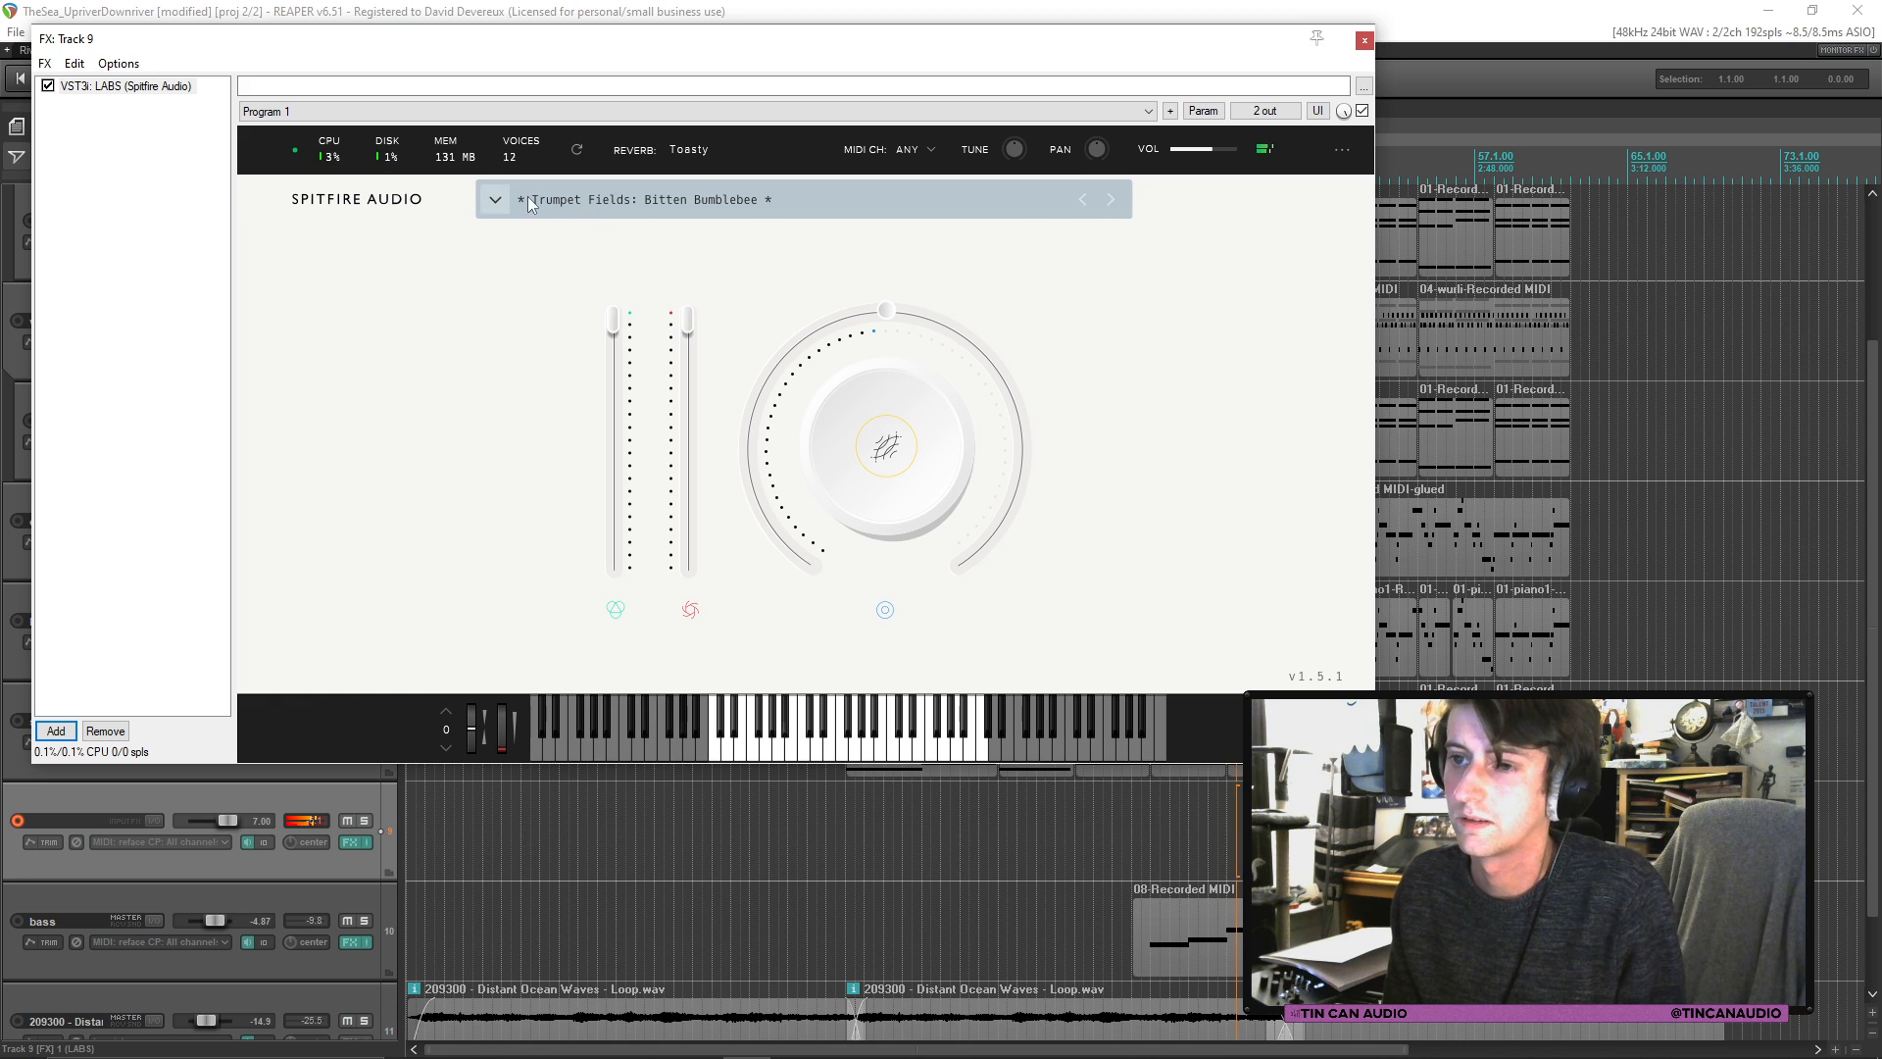
Step: Filter the LABS preset browser by Strings and look through the available string presets
left_click(496, 199)
scroll(764, 390, "down", 8)
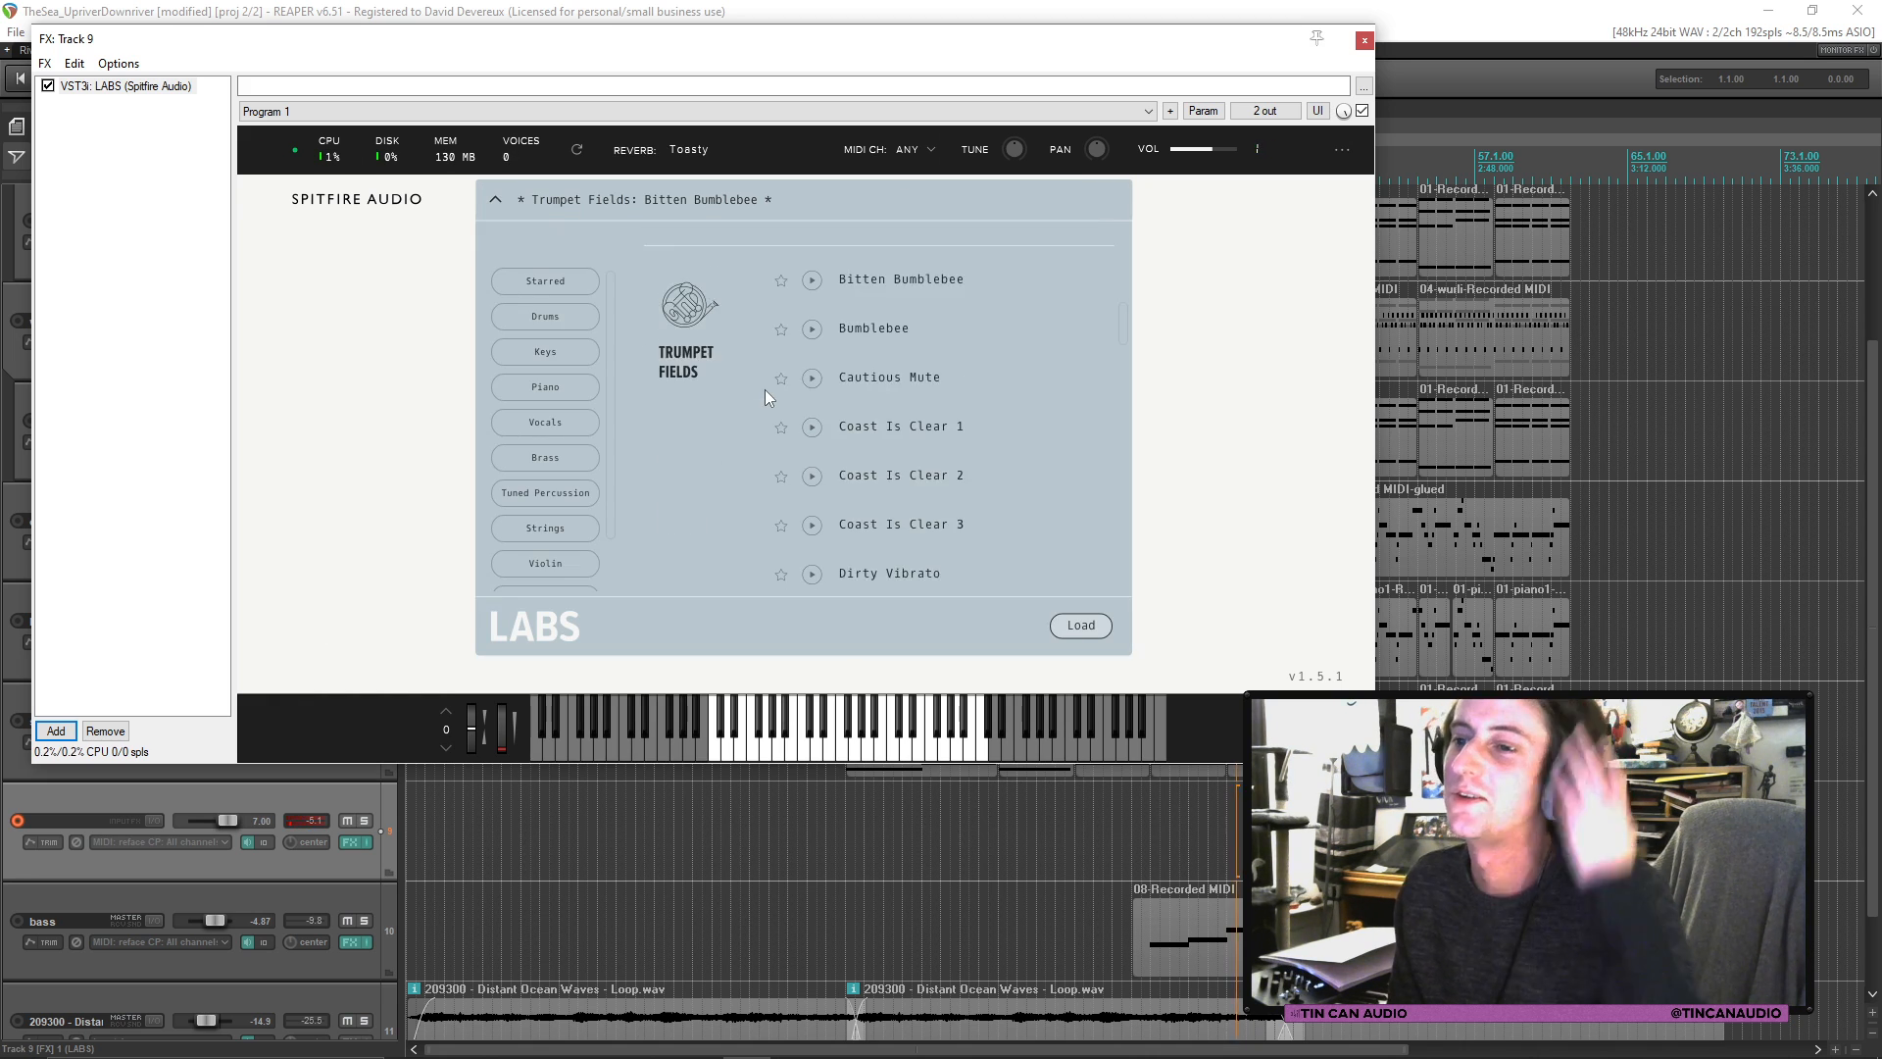
scroll(764, 390, "down", 10)
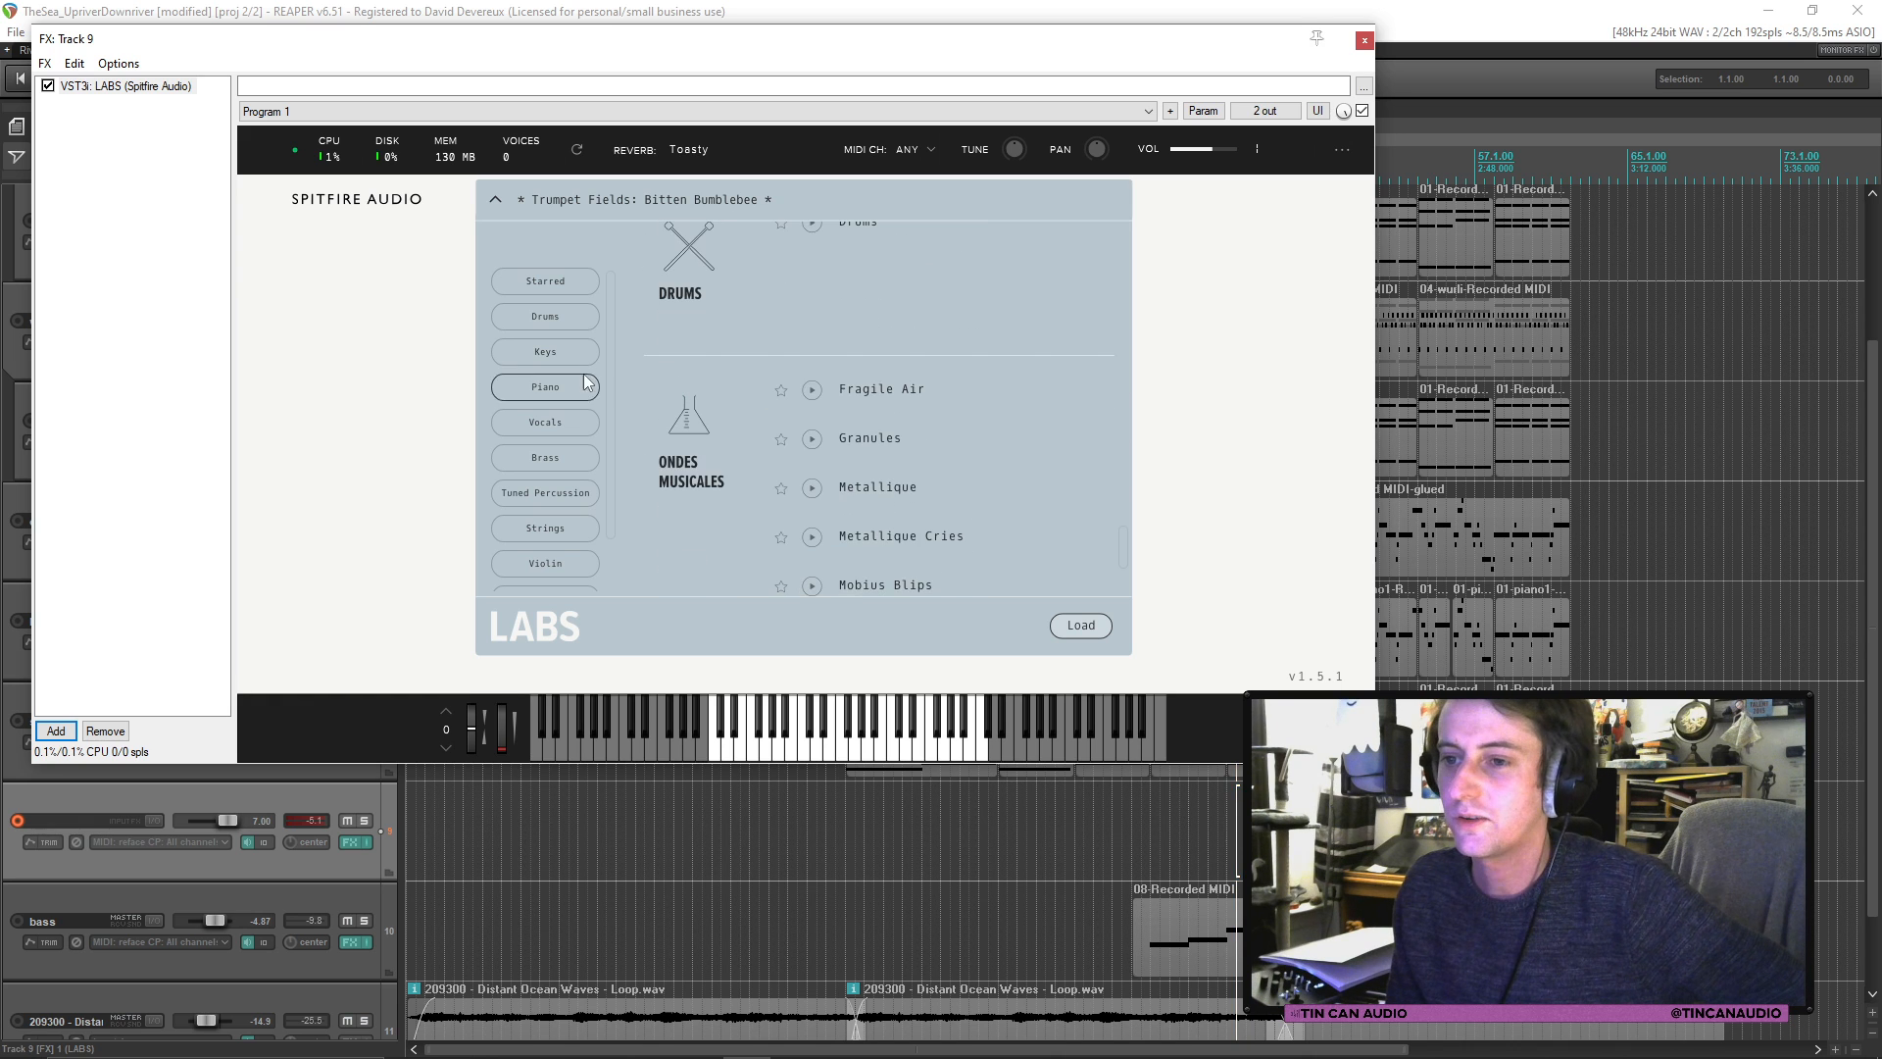
scroll(560, 474, "down", 1)
left_click(561, 486)
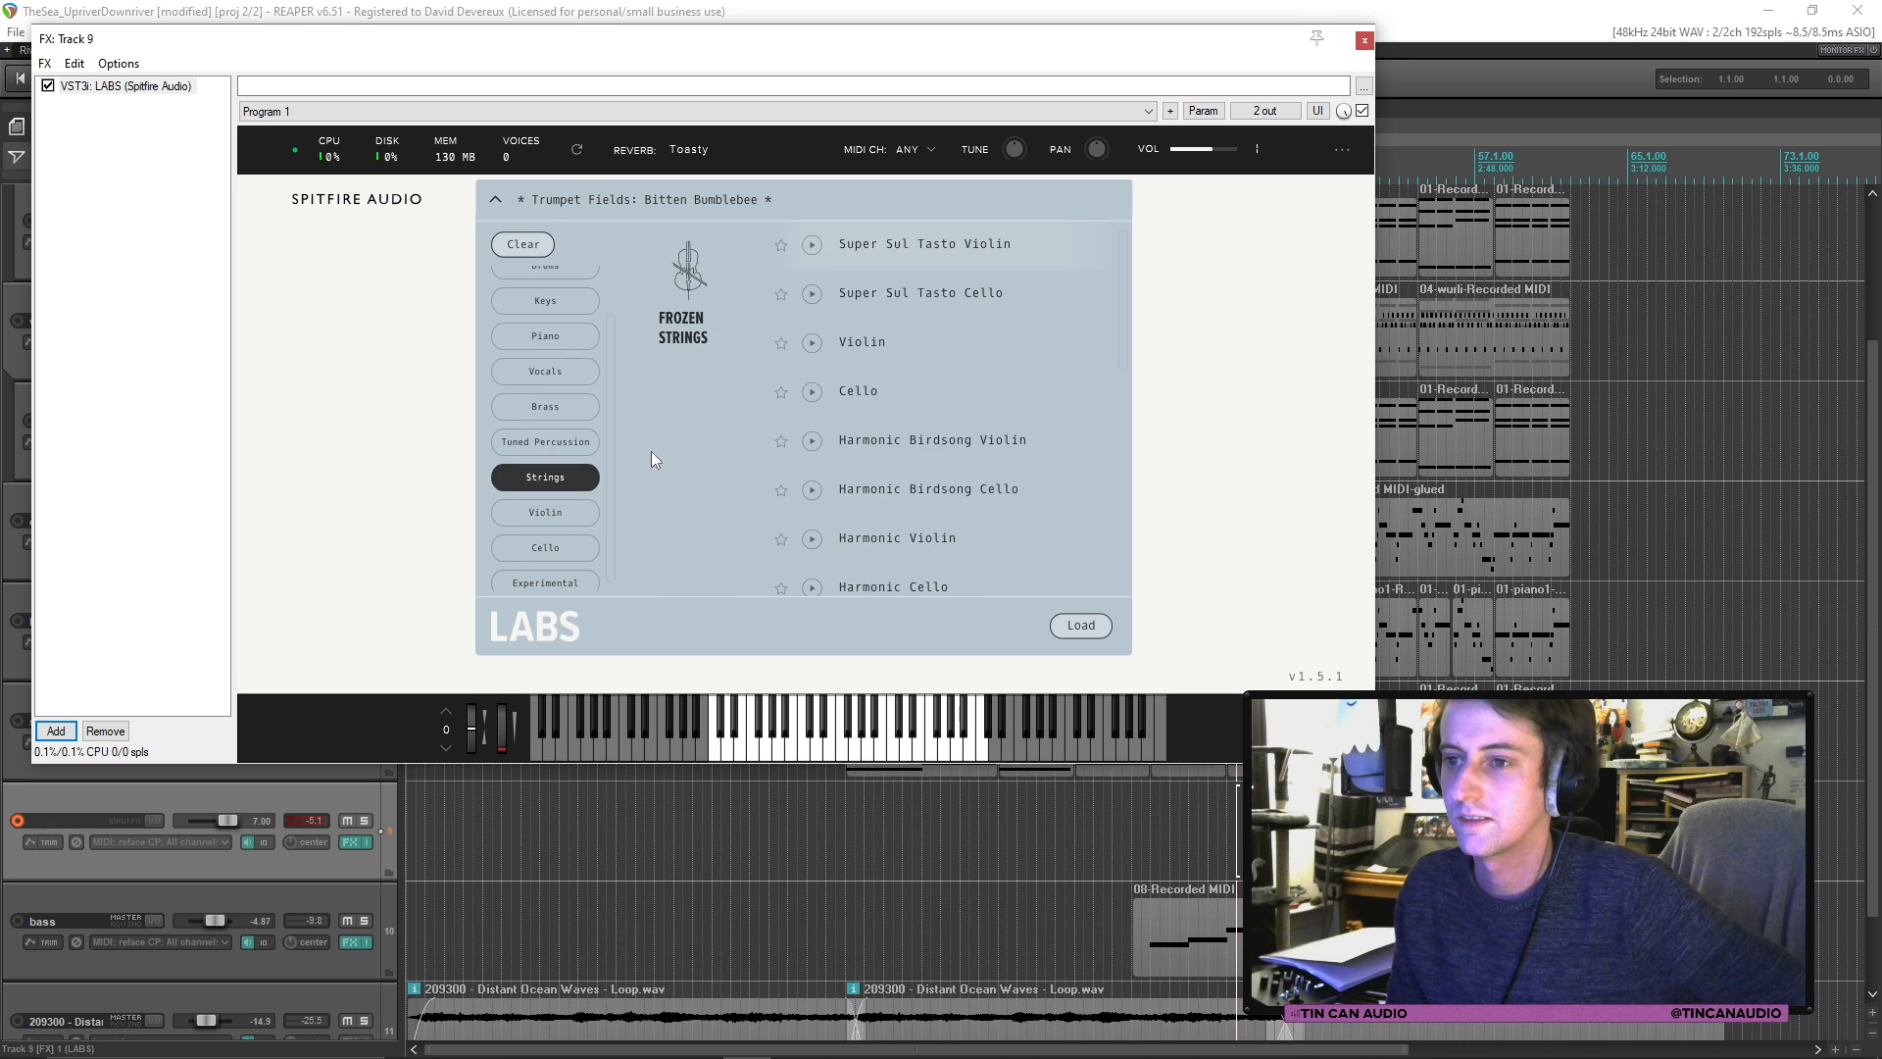
scroll(826, 382, "down", 9)
scroll(826, 380, "up", 2)
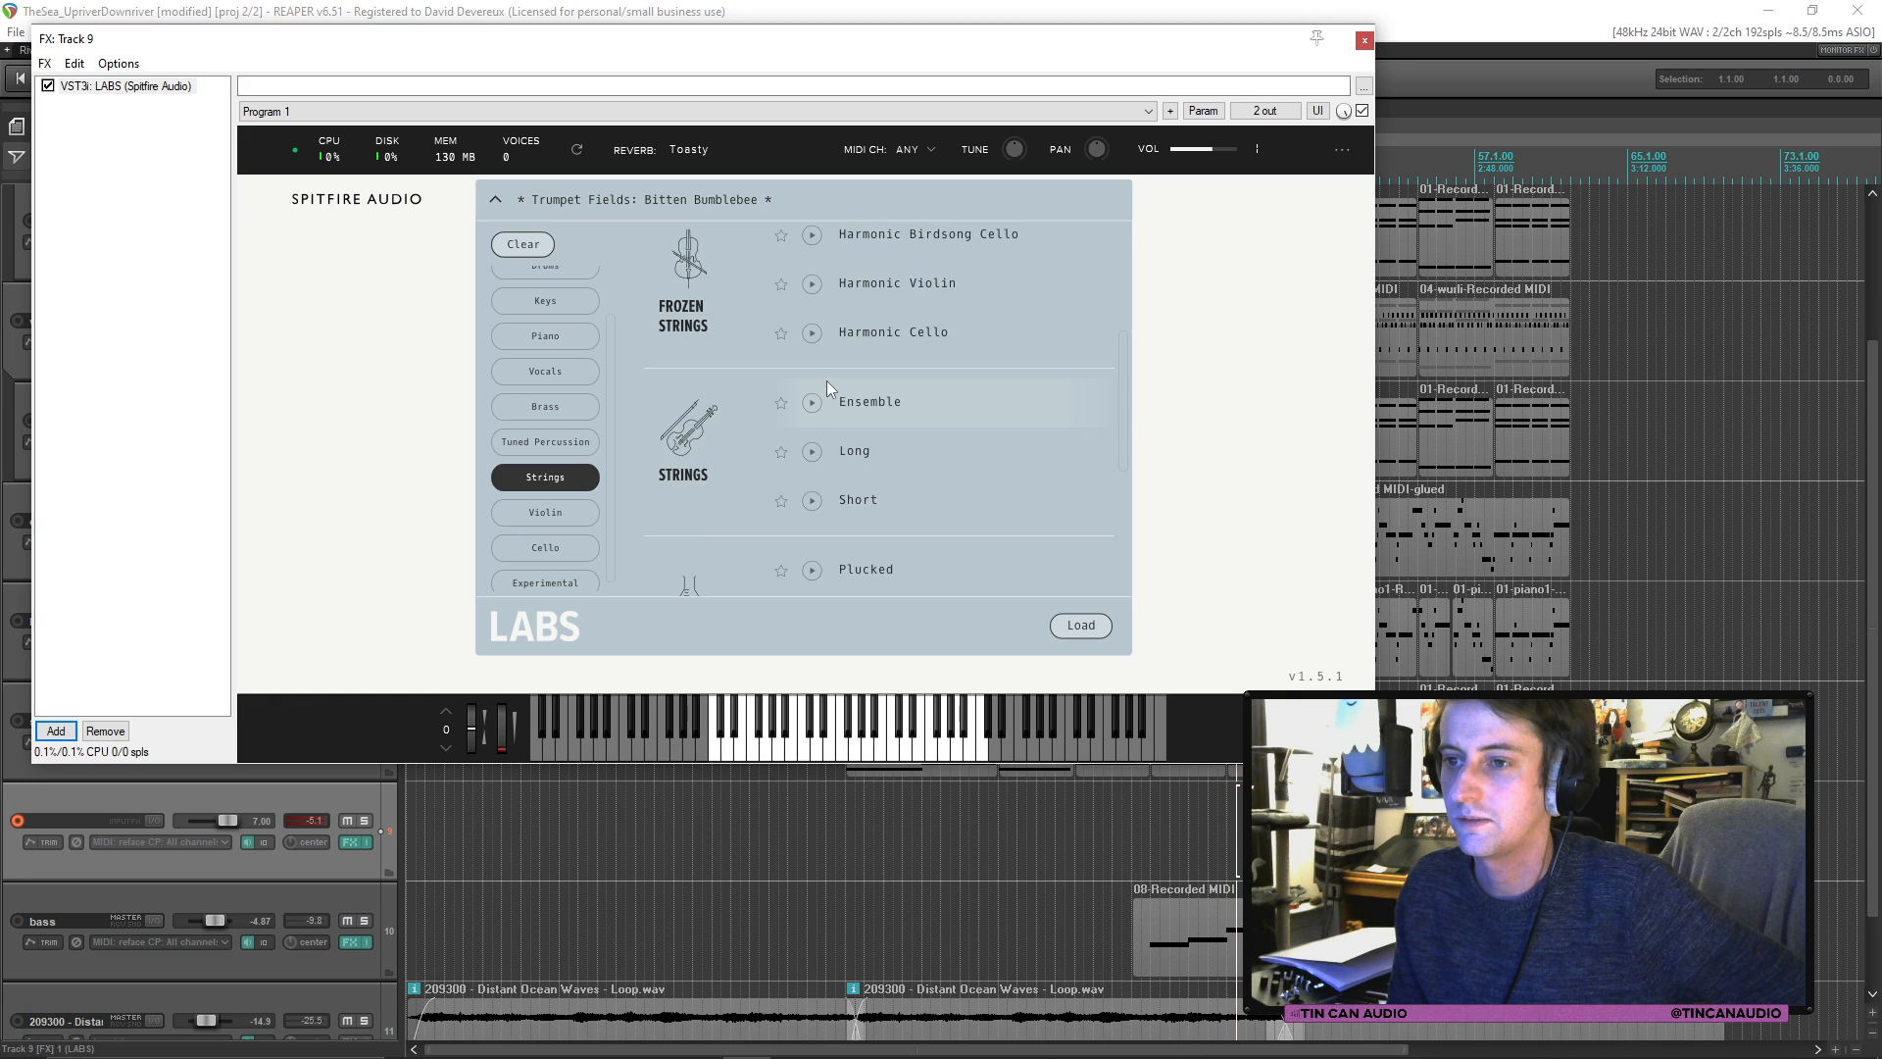
scroll(826, 380, "down", 3)
scroll(826, 380, "up", 3)
scroll(961, 456, "down", 3)
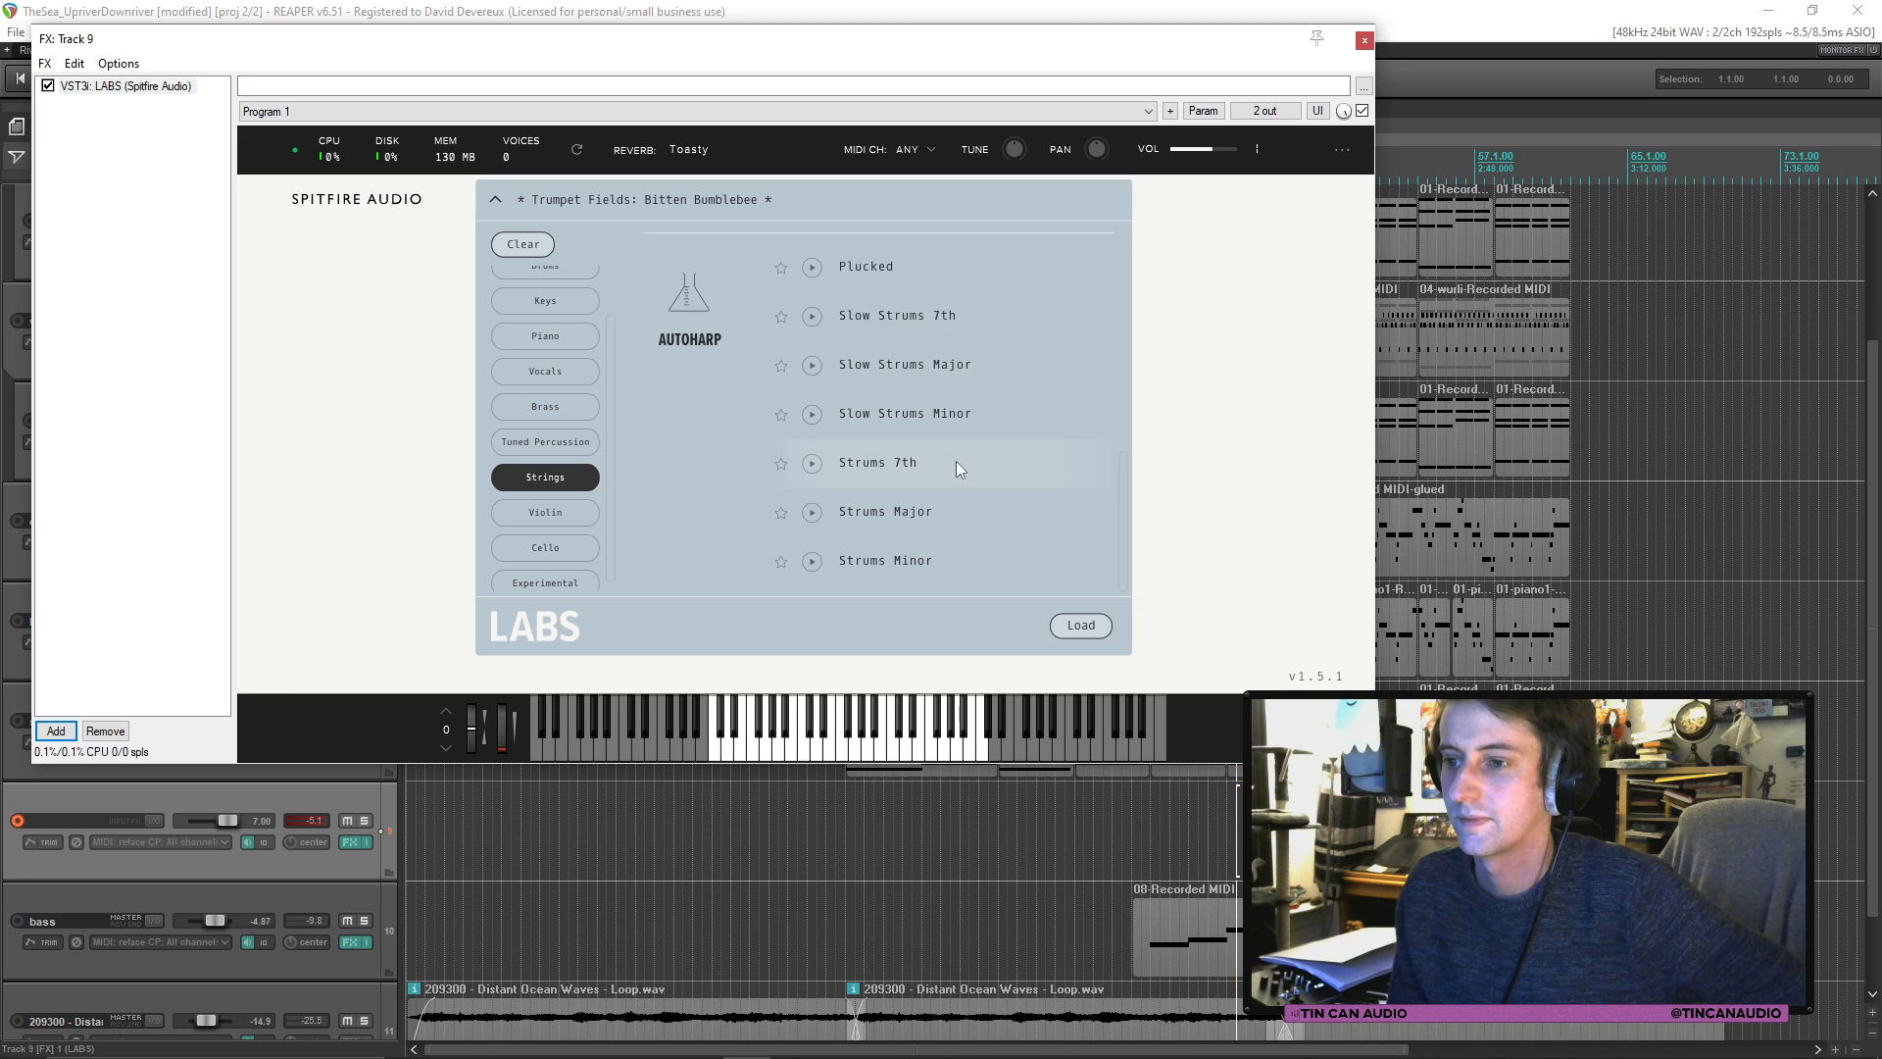
scroll(956, 461, "up", 3)
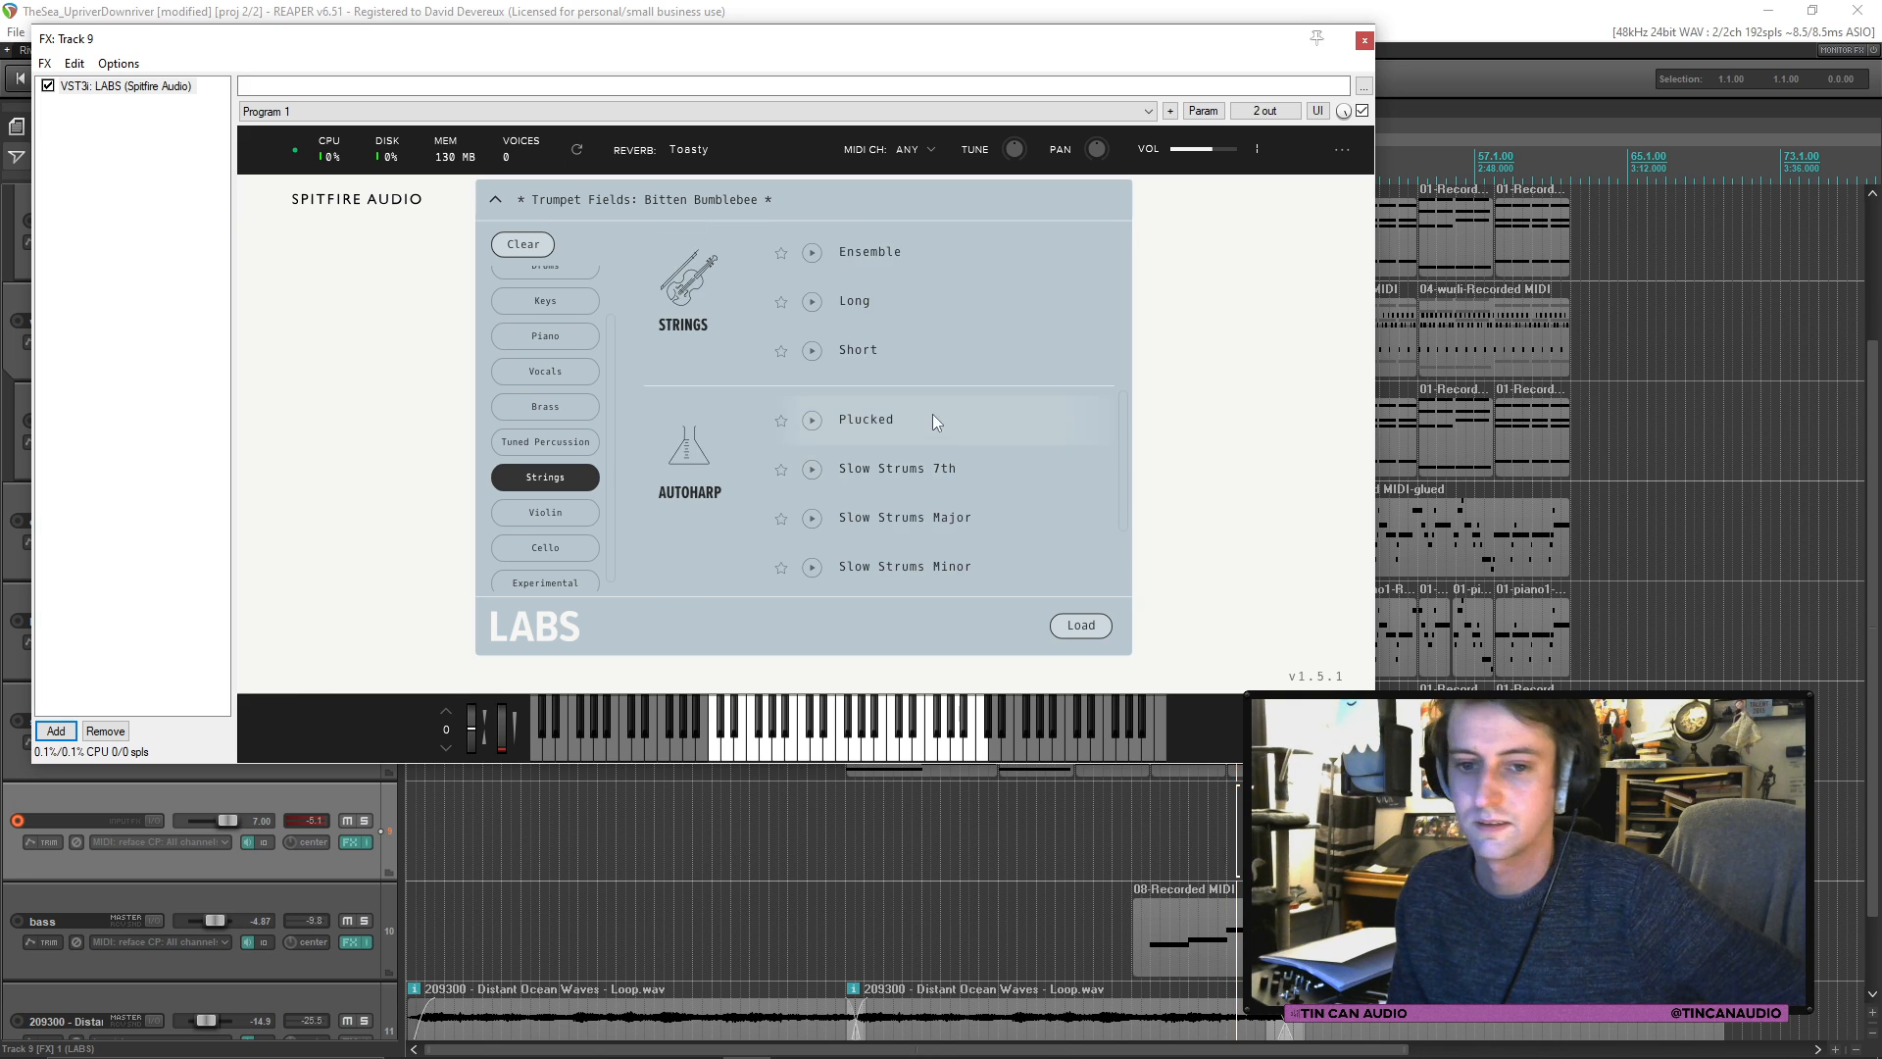
Step: Replace LABS on track 9 with VST3i: HALion Sonic SE (Steinberg Media Technologies)
left_click(105, 731)
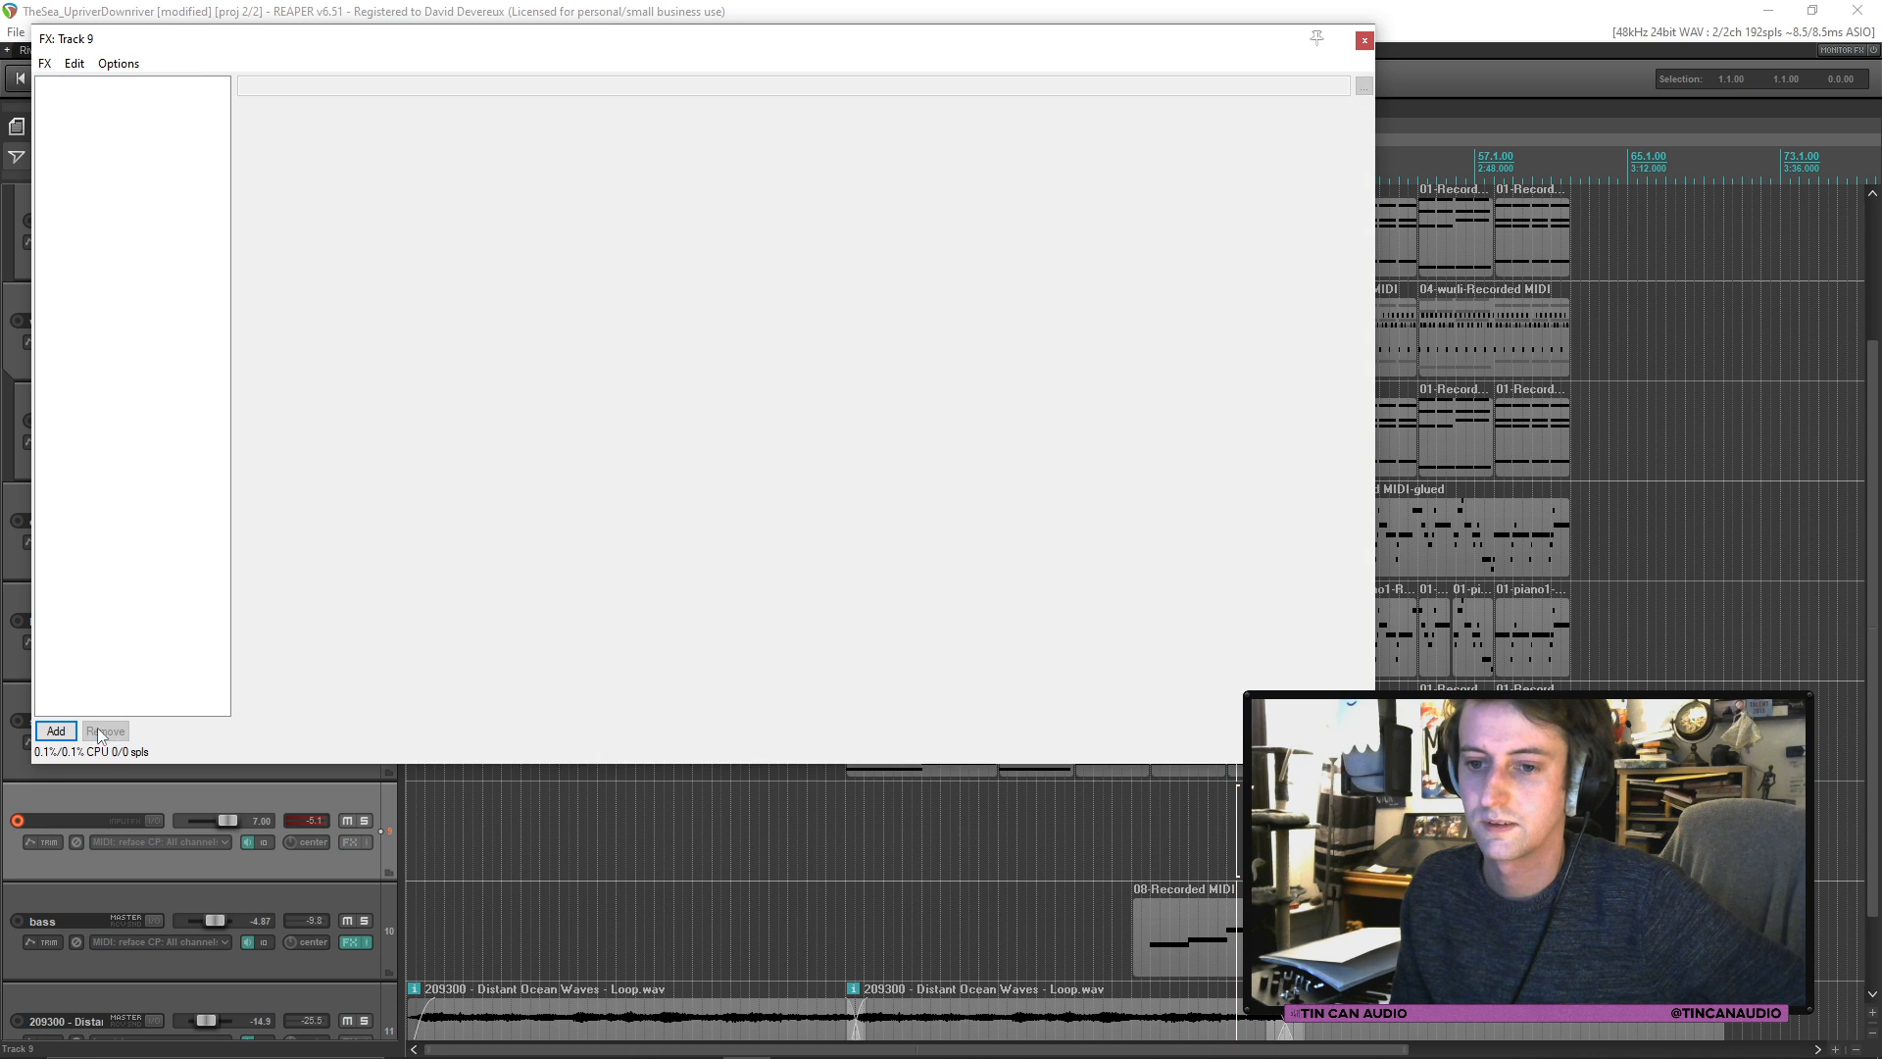
left_click(56, 730)
type("stein")
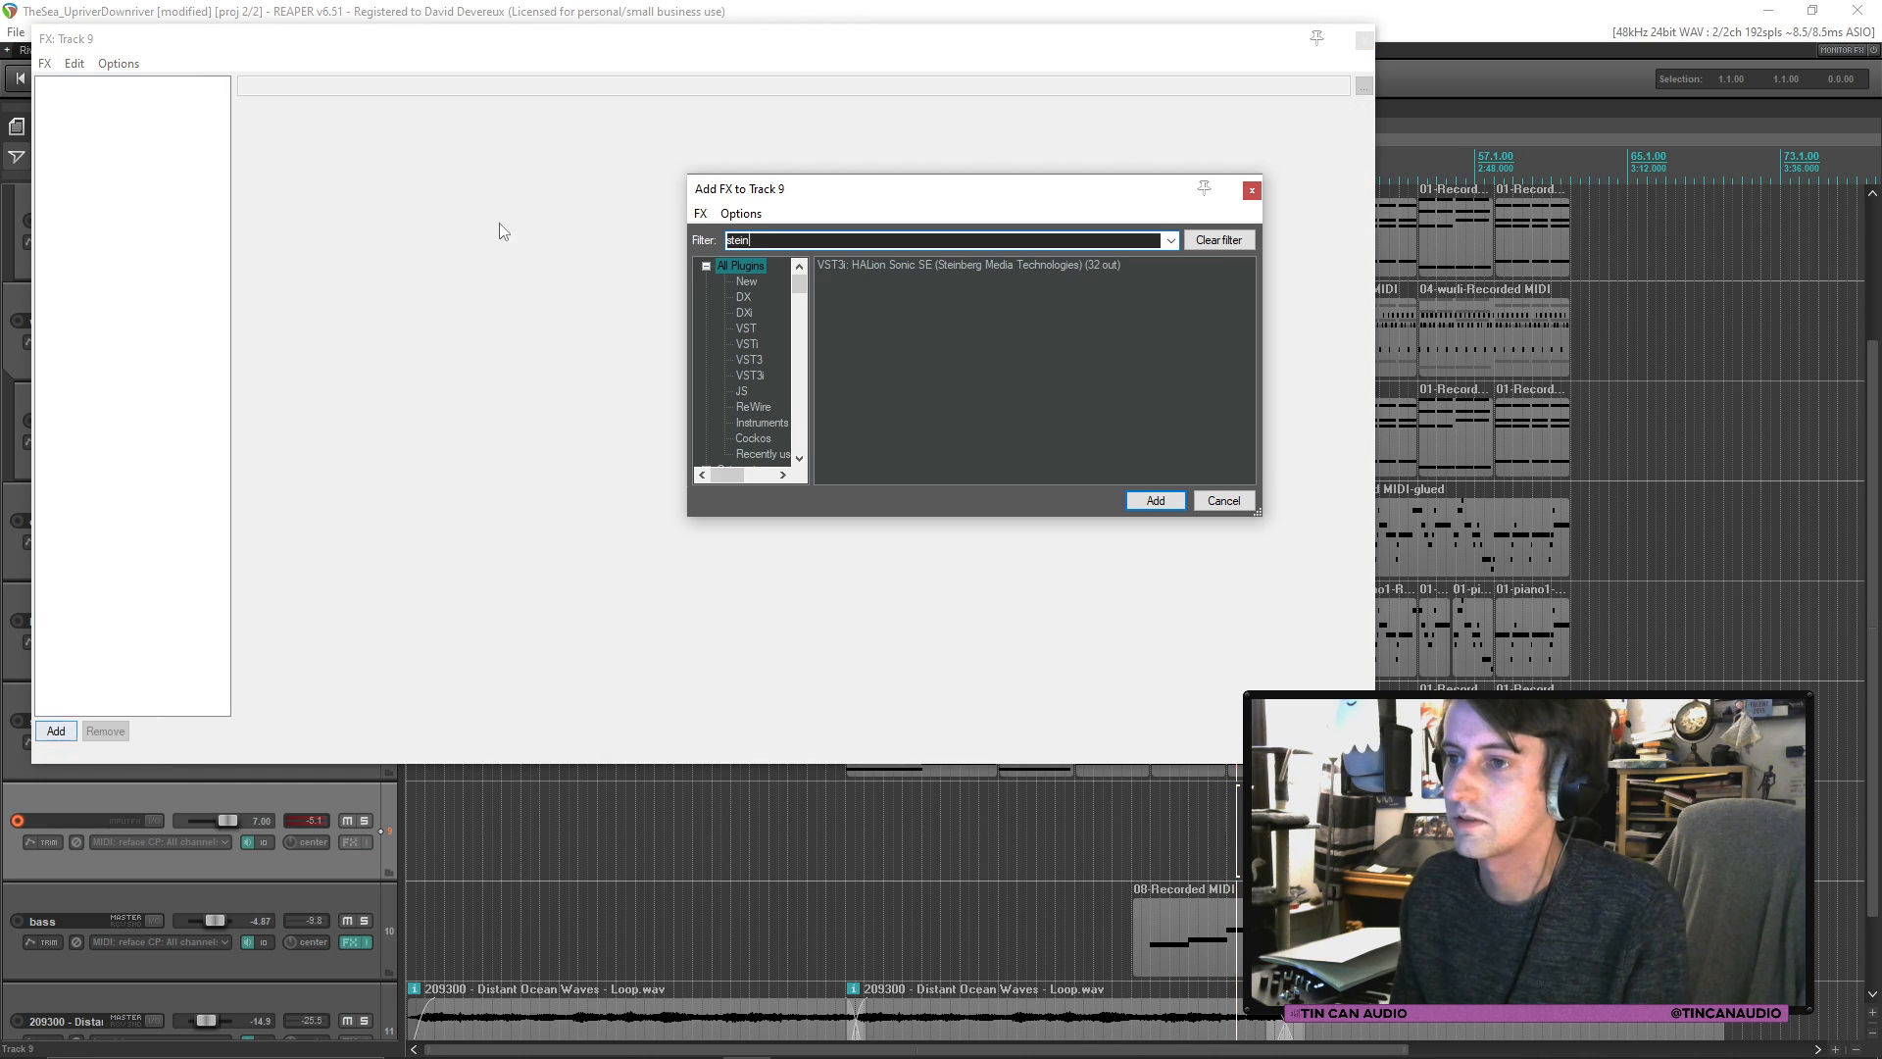
left_click(913, 262)
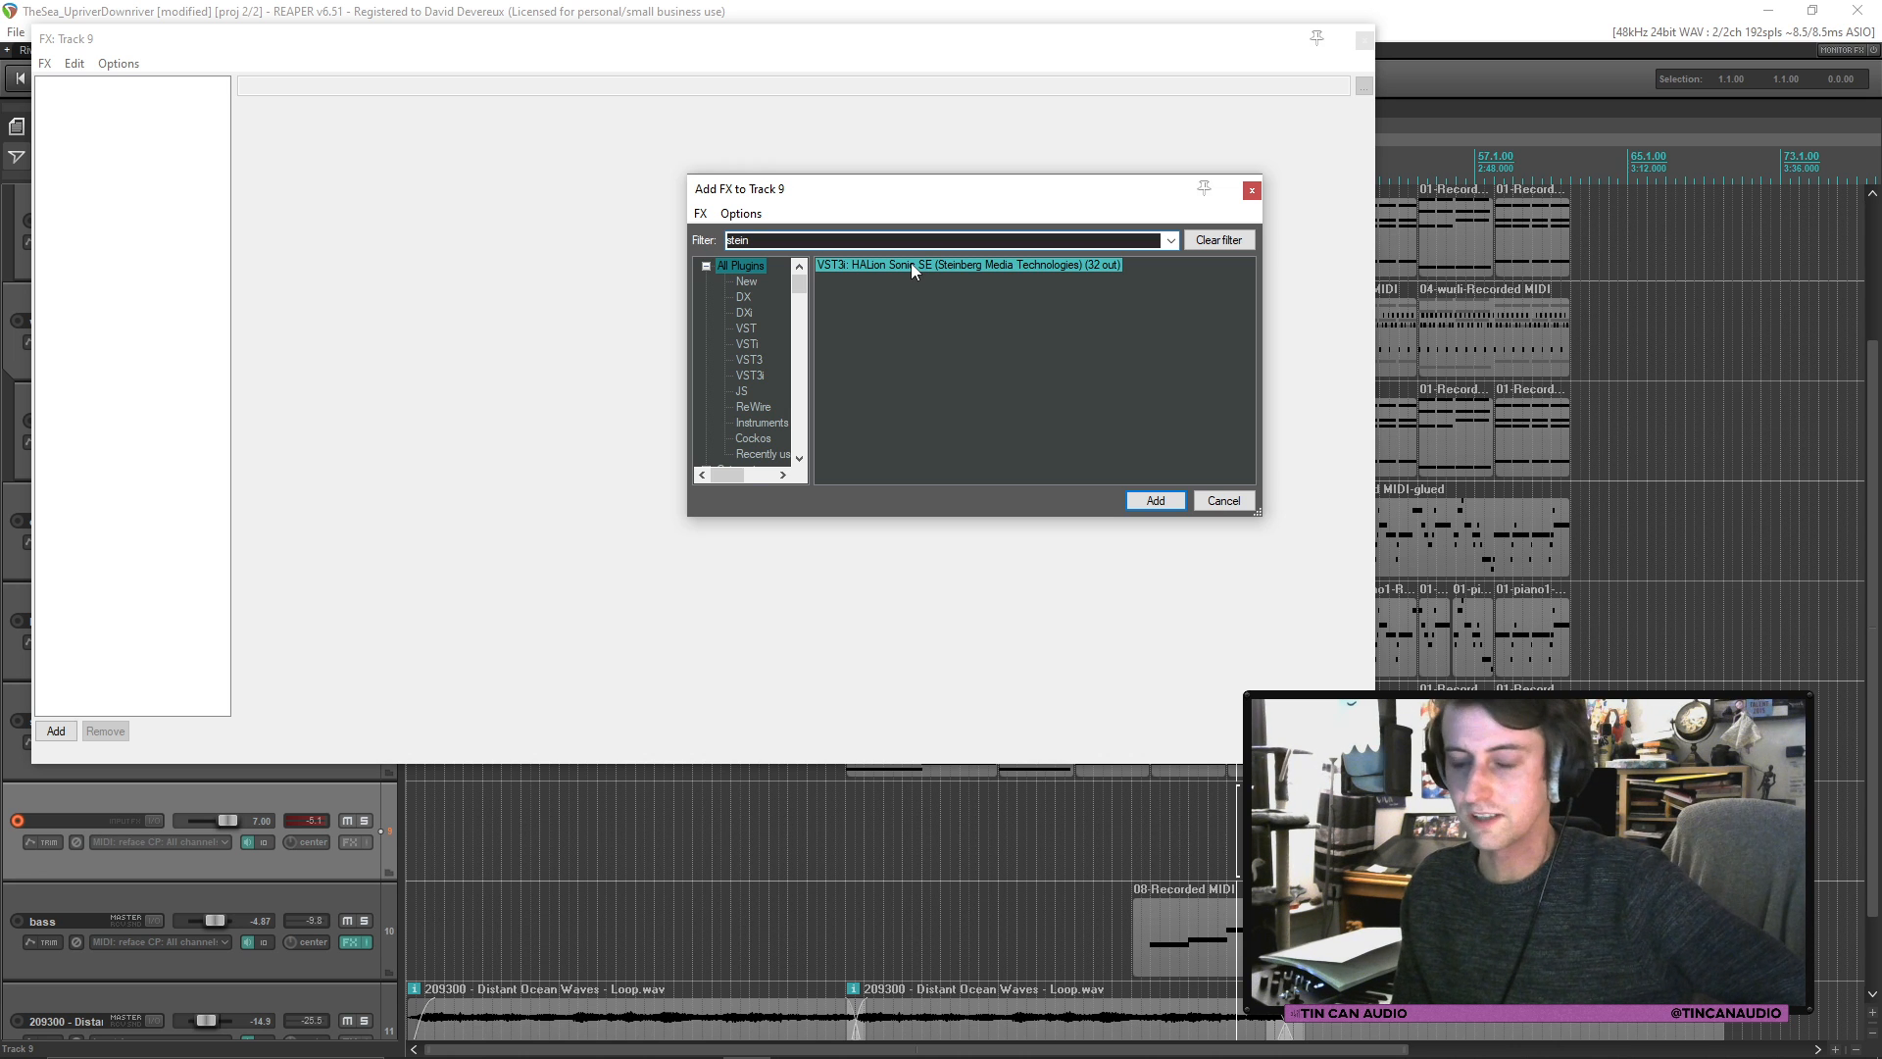
double_click(909, 262)
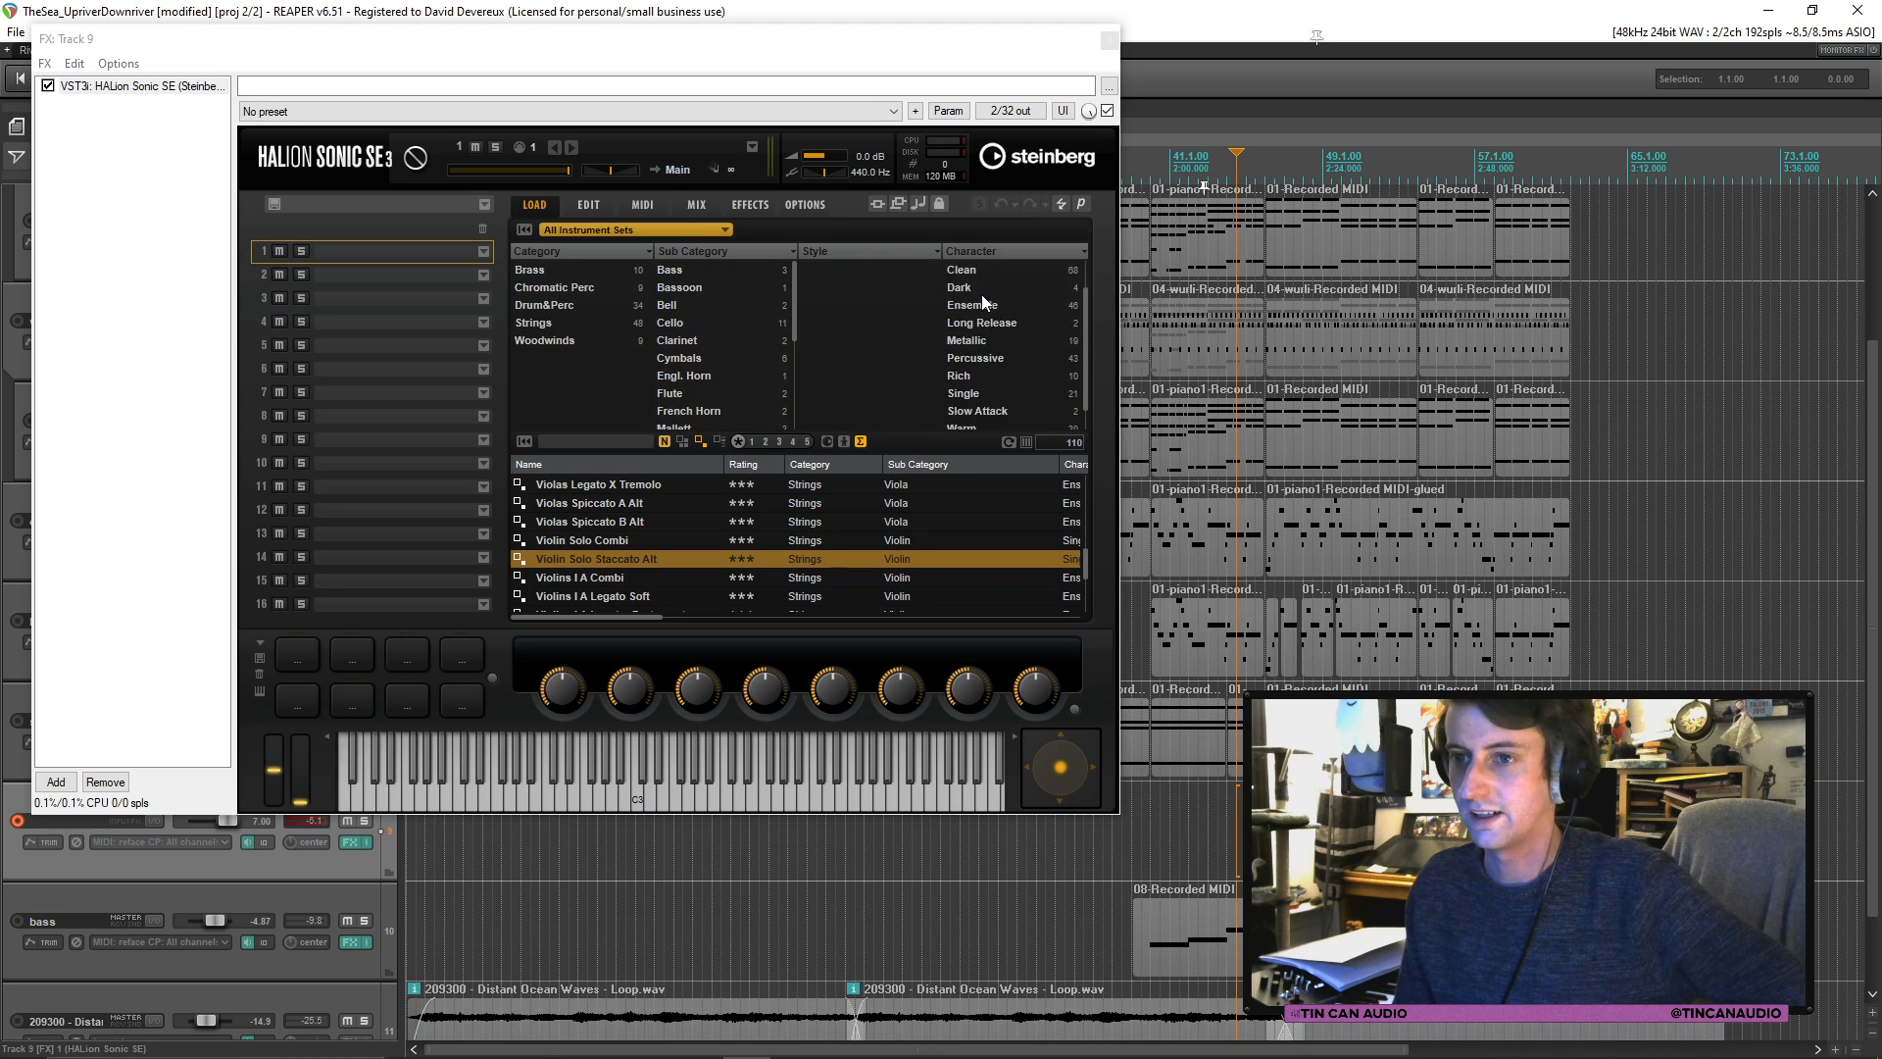
Step: Filter the HALion Sonic SE presets to Strings, Section and load Ensemble Strings Tutti Combi
left_click(533, 323)
left_click(706, 304)
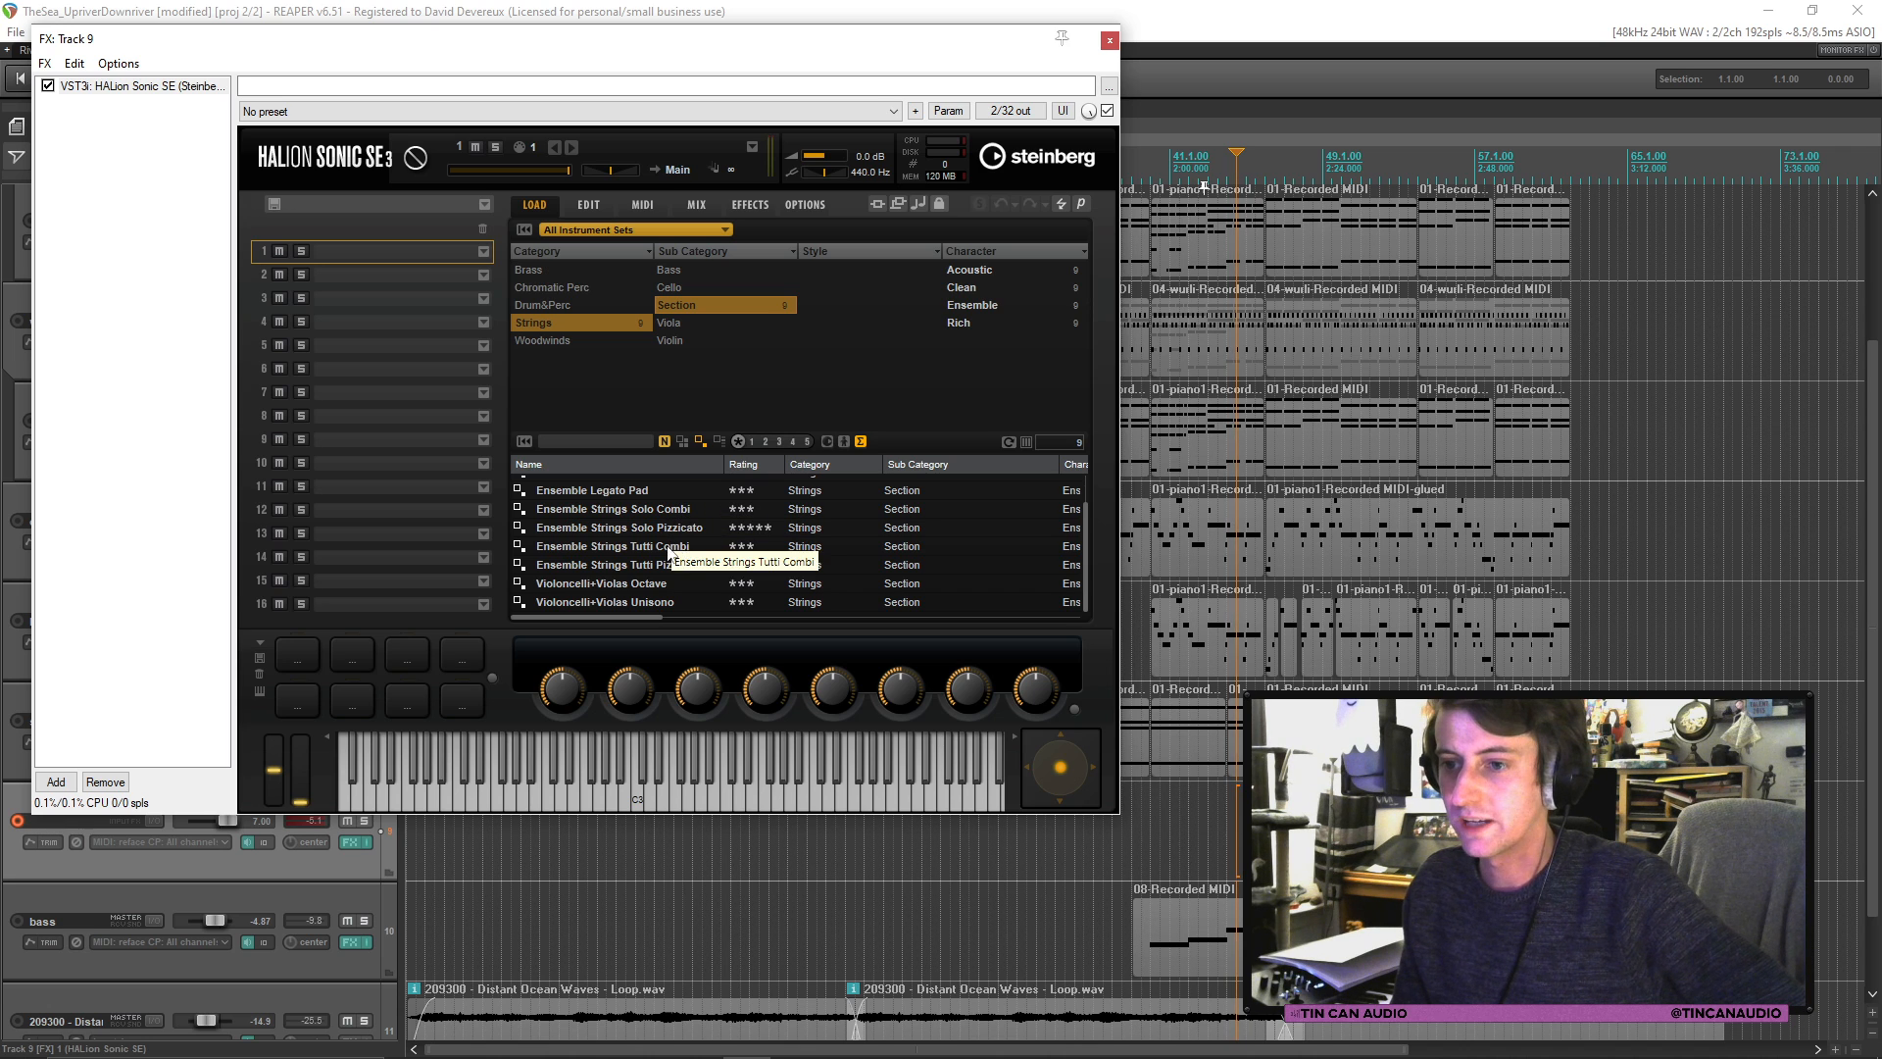
left_click(674, 545)
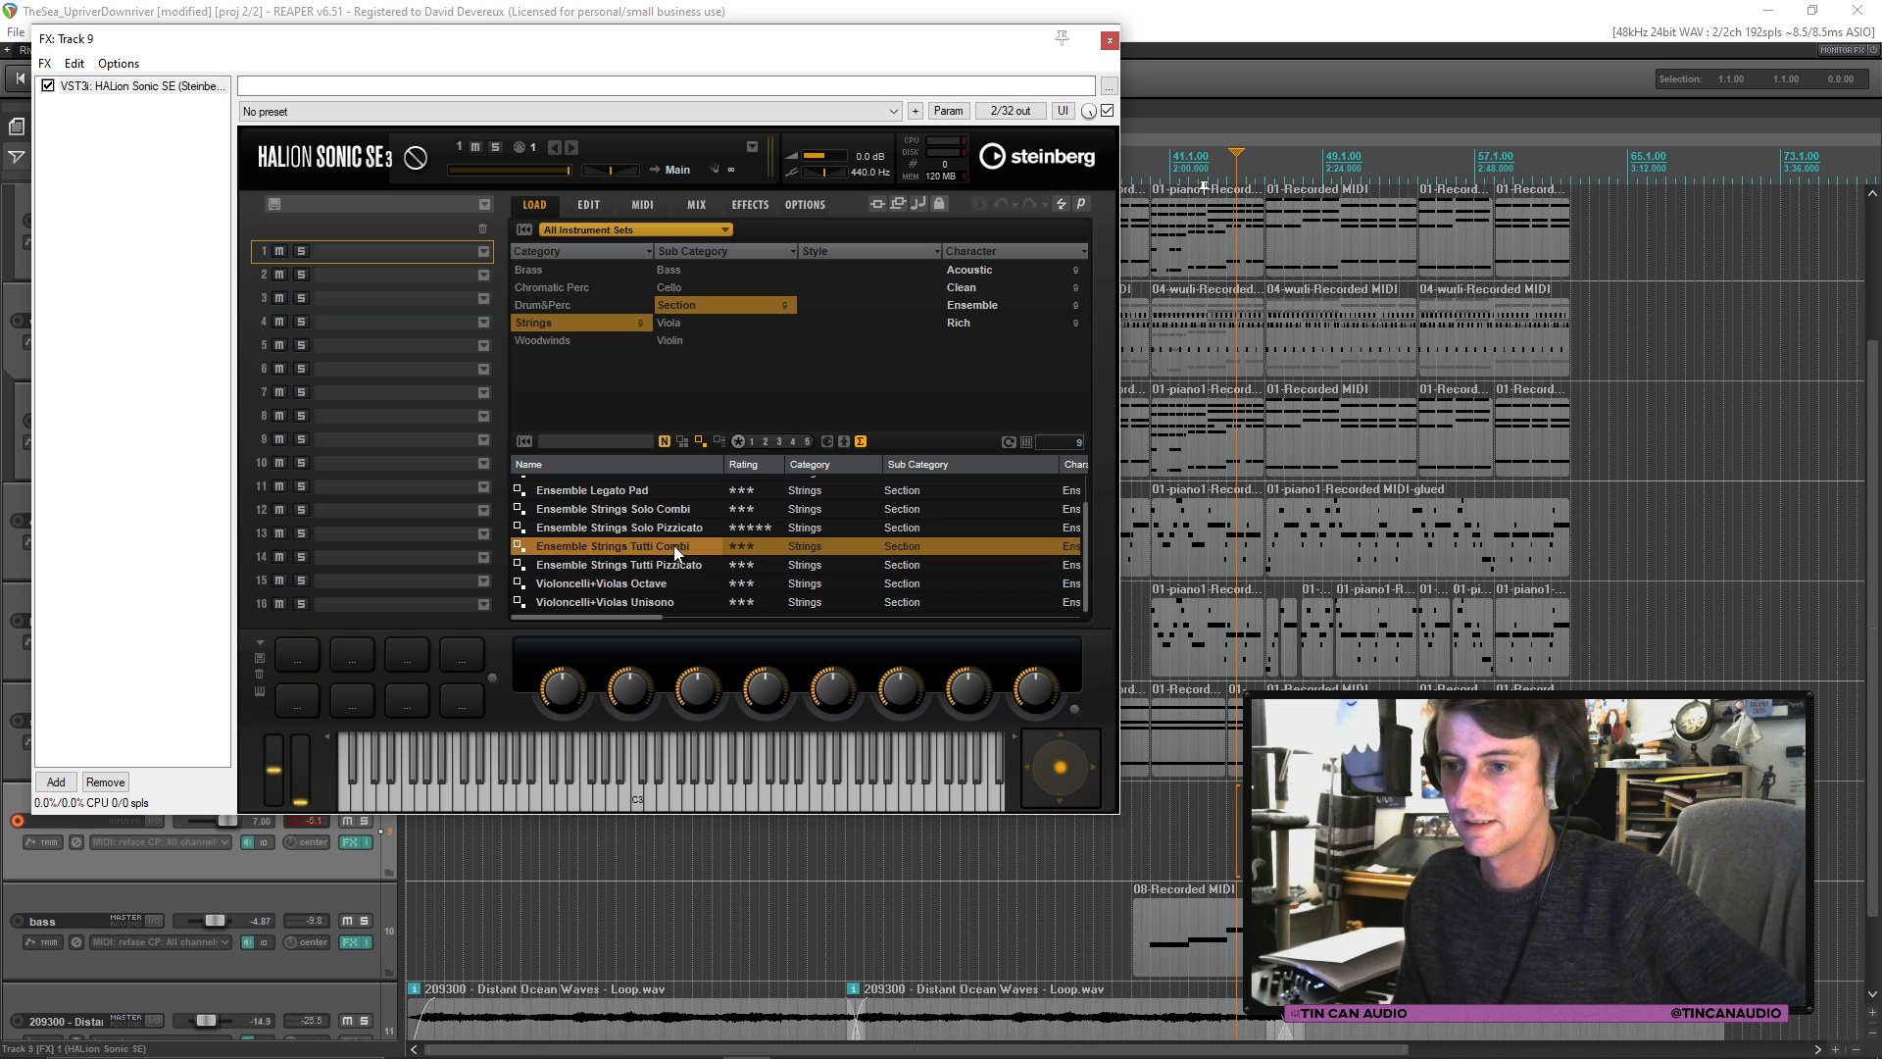
double_click(675, 546)
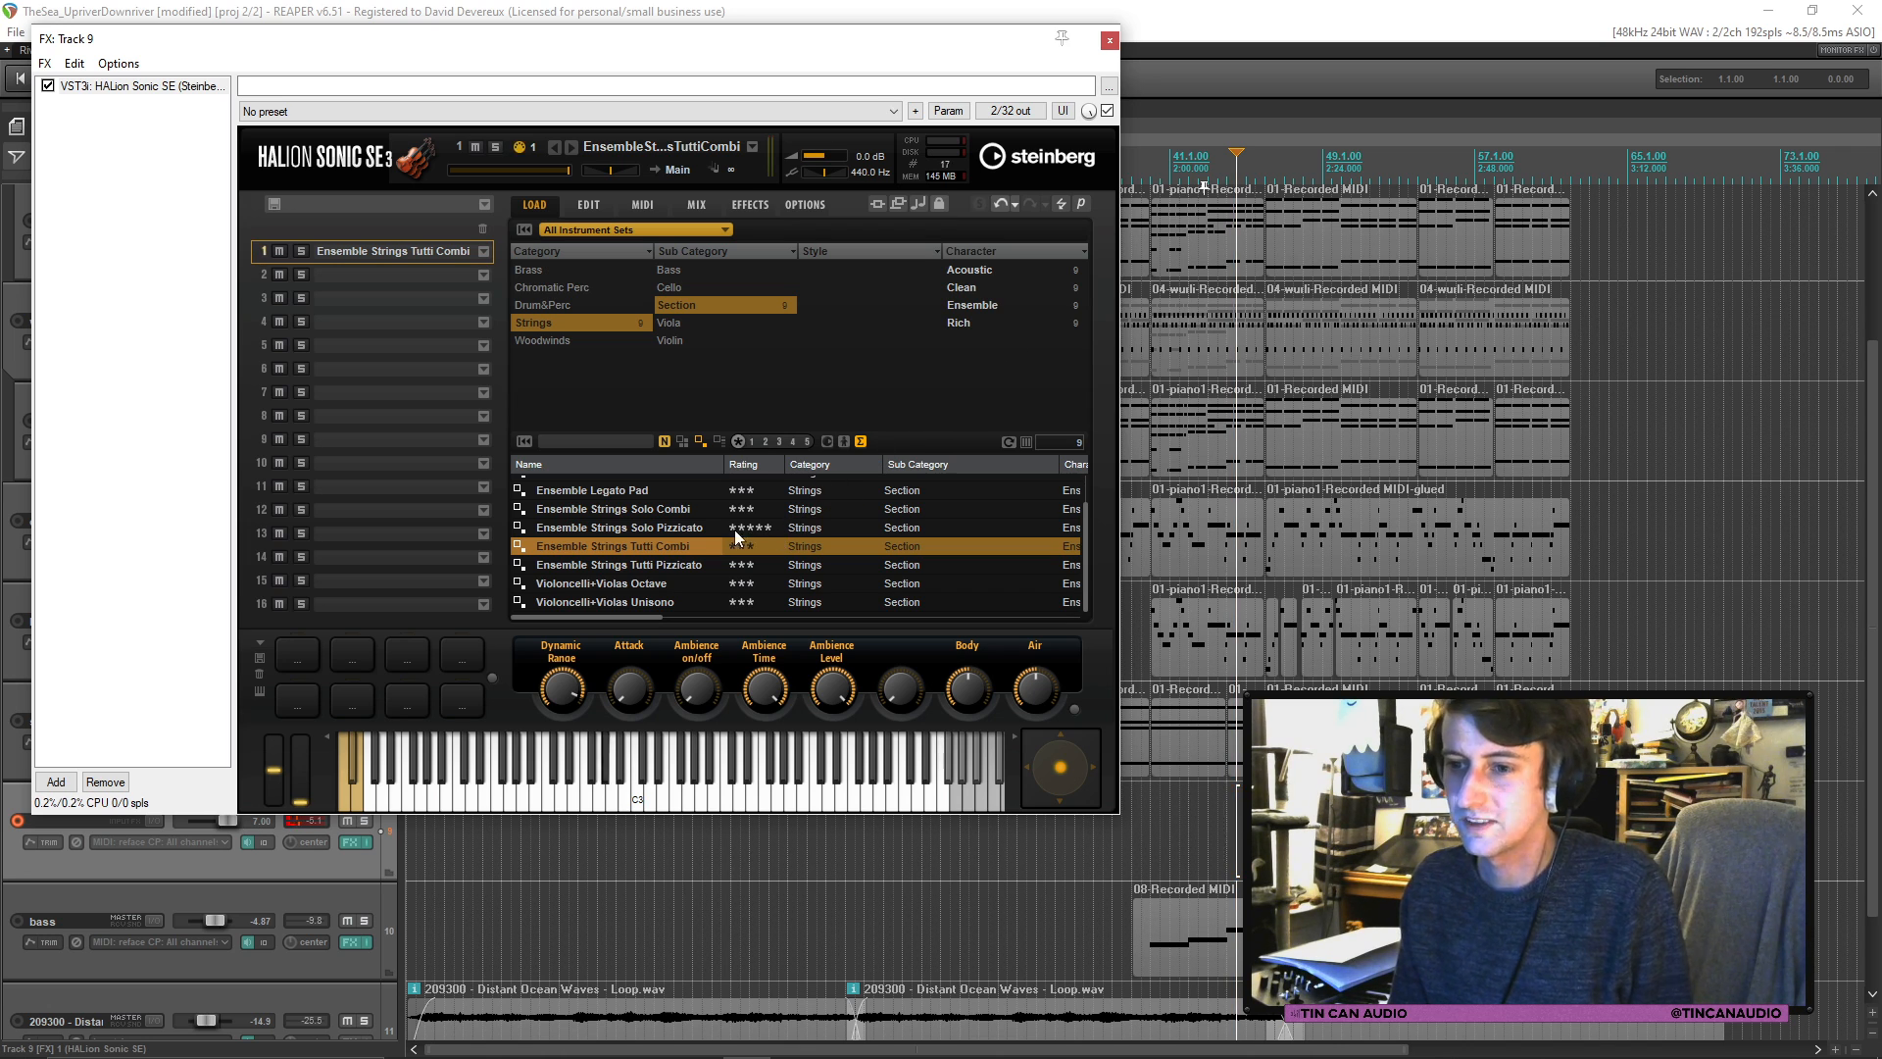
Step: Swap the loaded program for Ensemble Strings Solo Combi
scroll(635, 567, "up", 1)
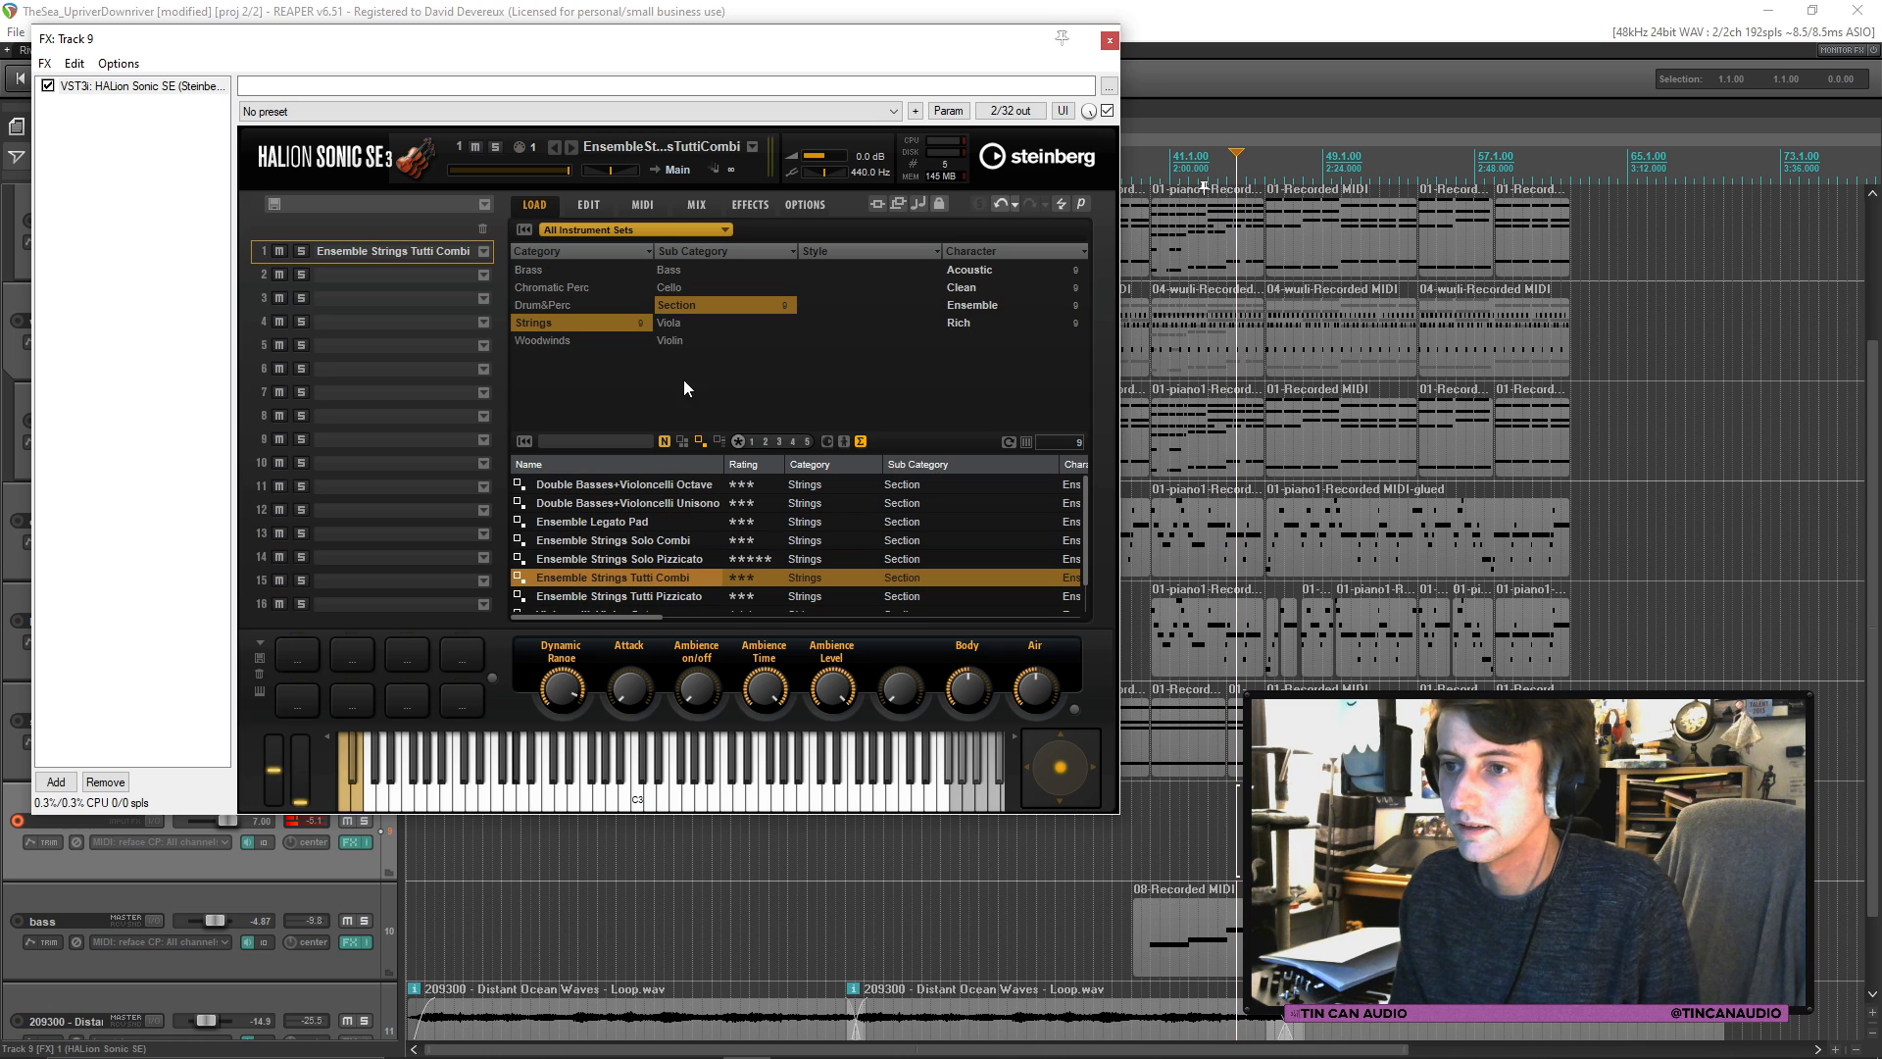
scroll(683, 517, "down", 1)
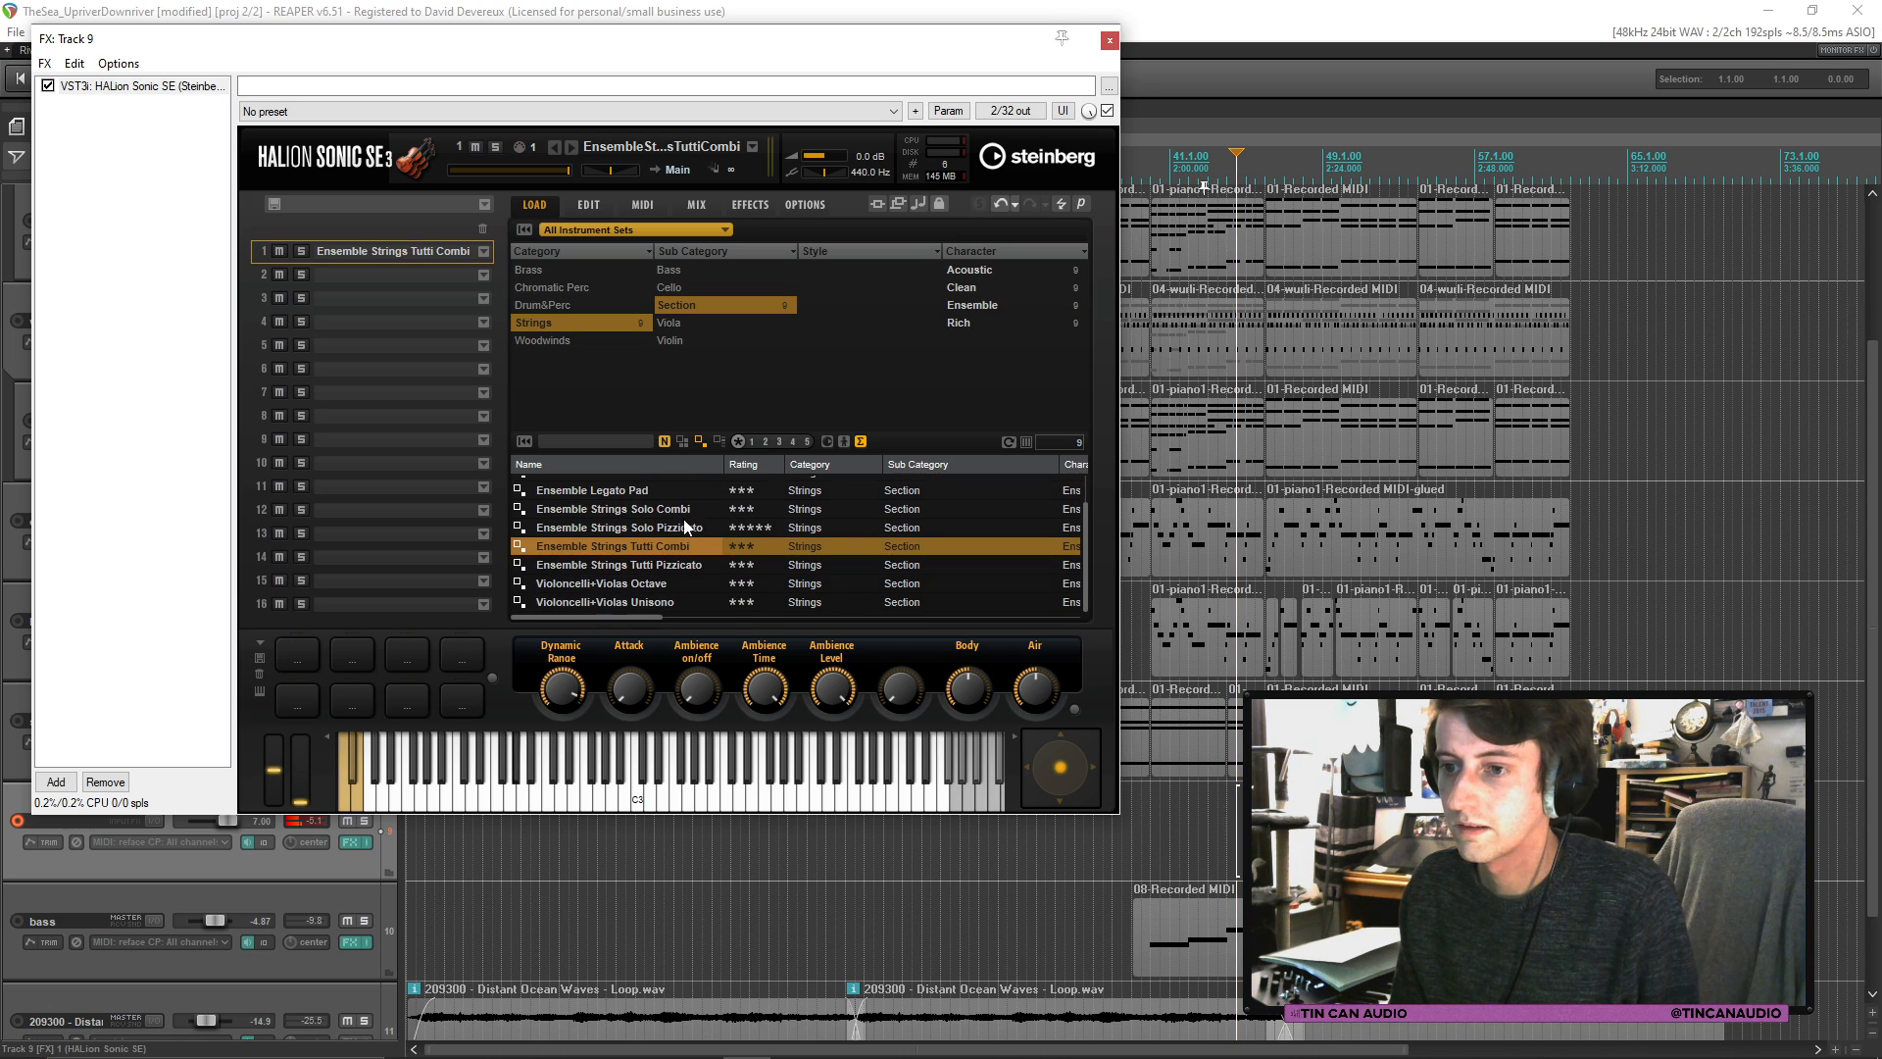
left_click(678, 510)
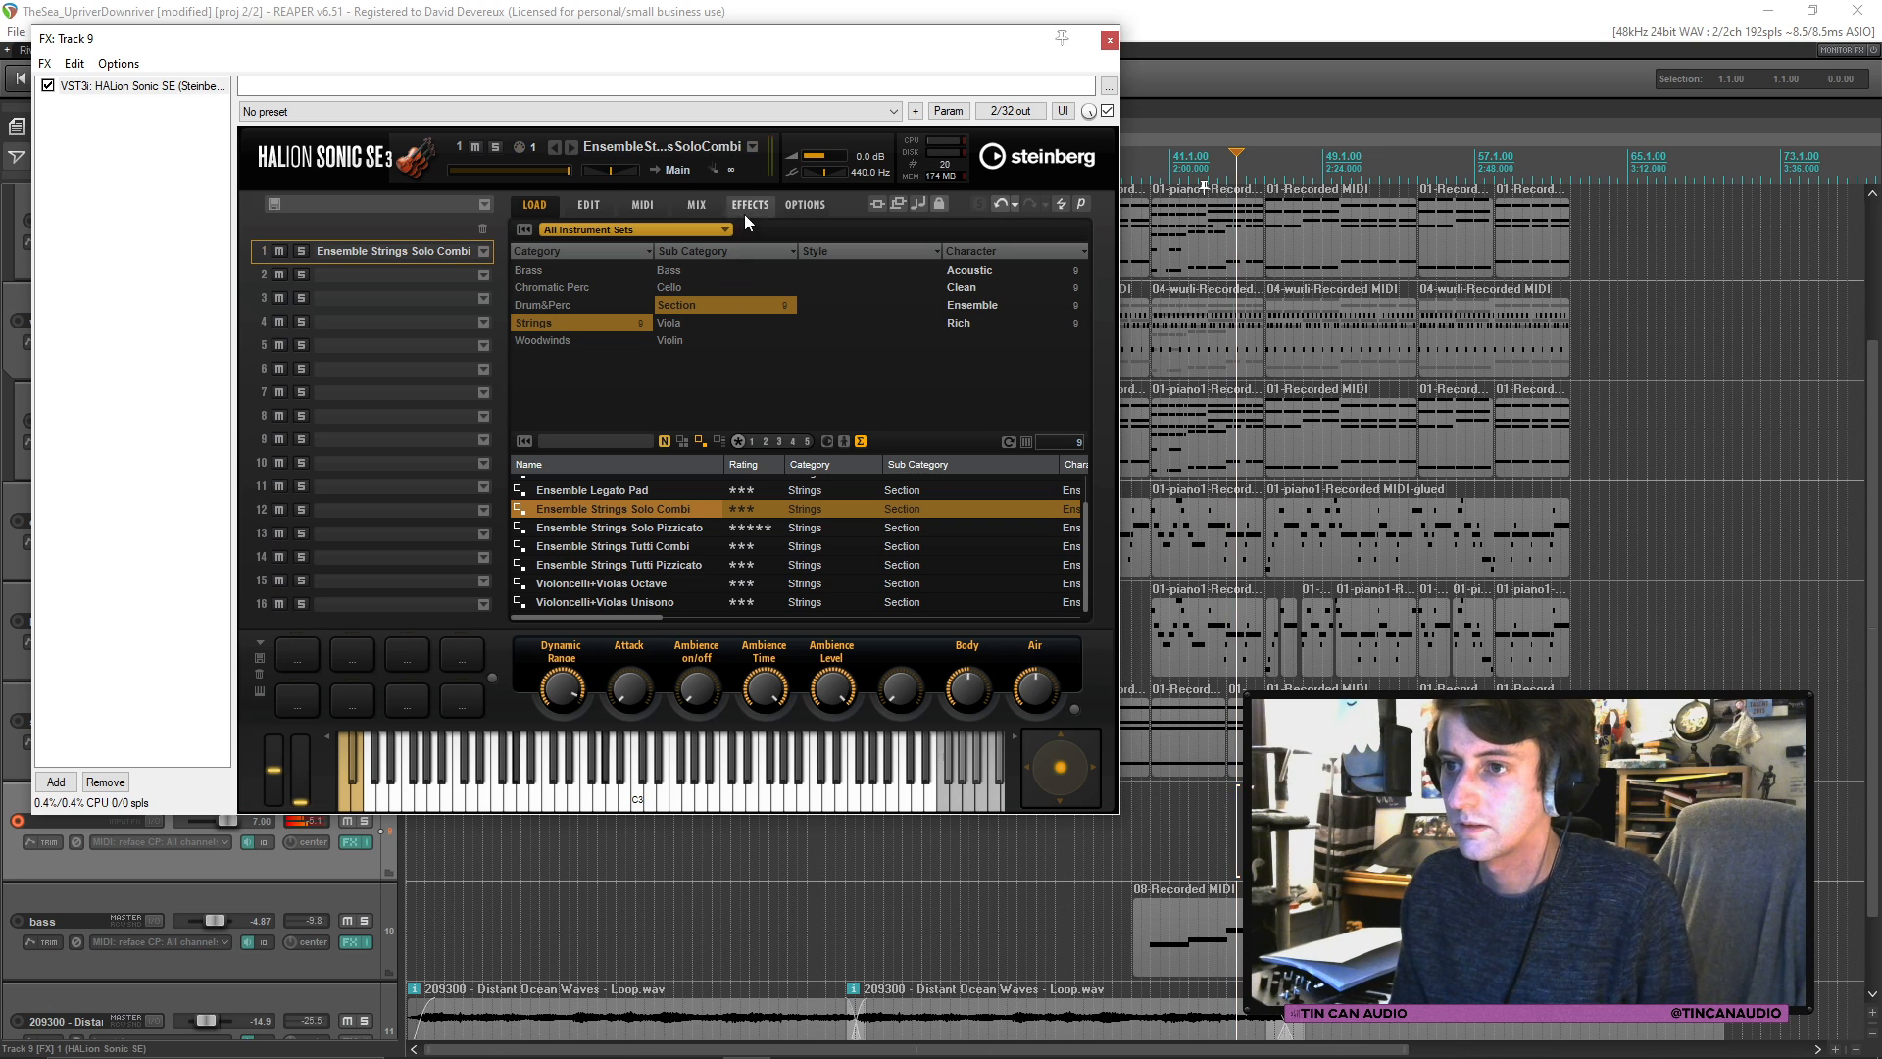
Step: Browse the violin, section and cello string presets and load Violoncello Solo Staccato Alt into slot 1
left_click(697, 320)
left_click(690, 339)
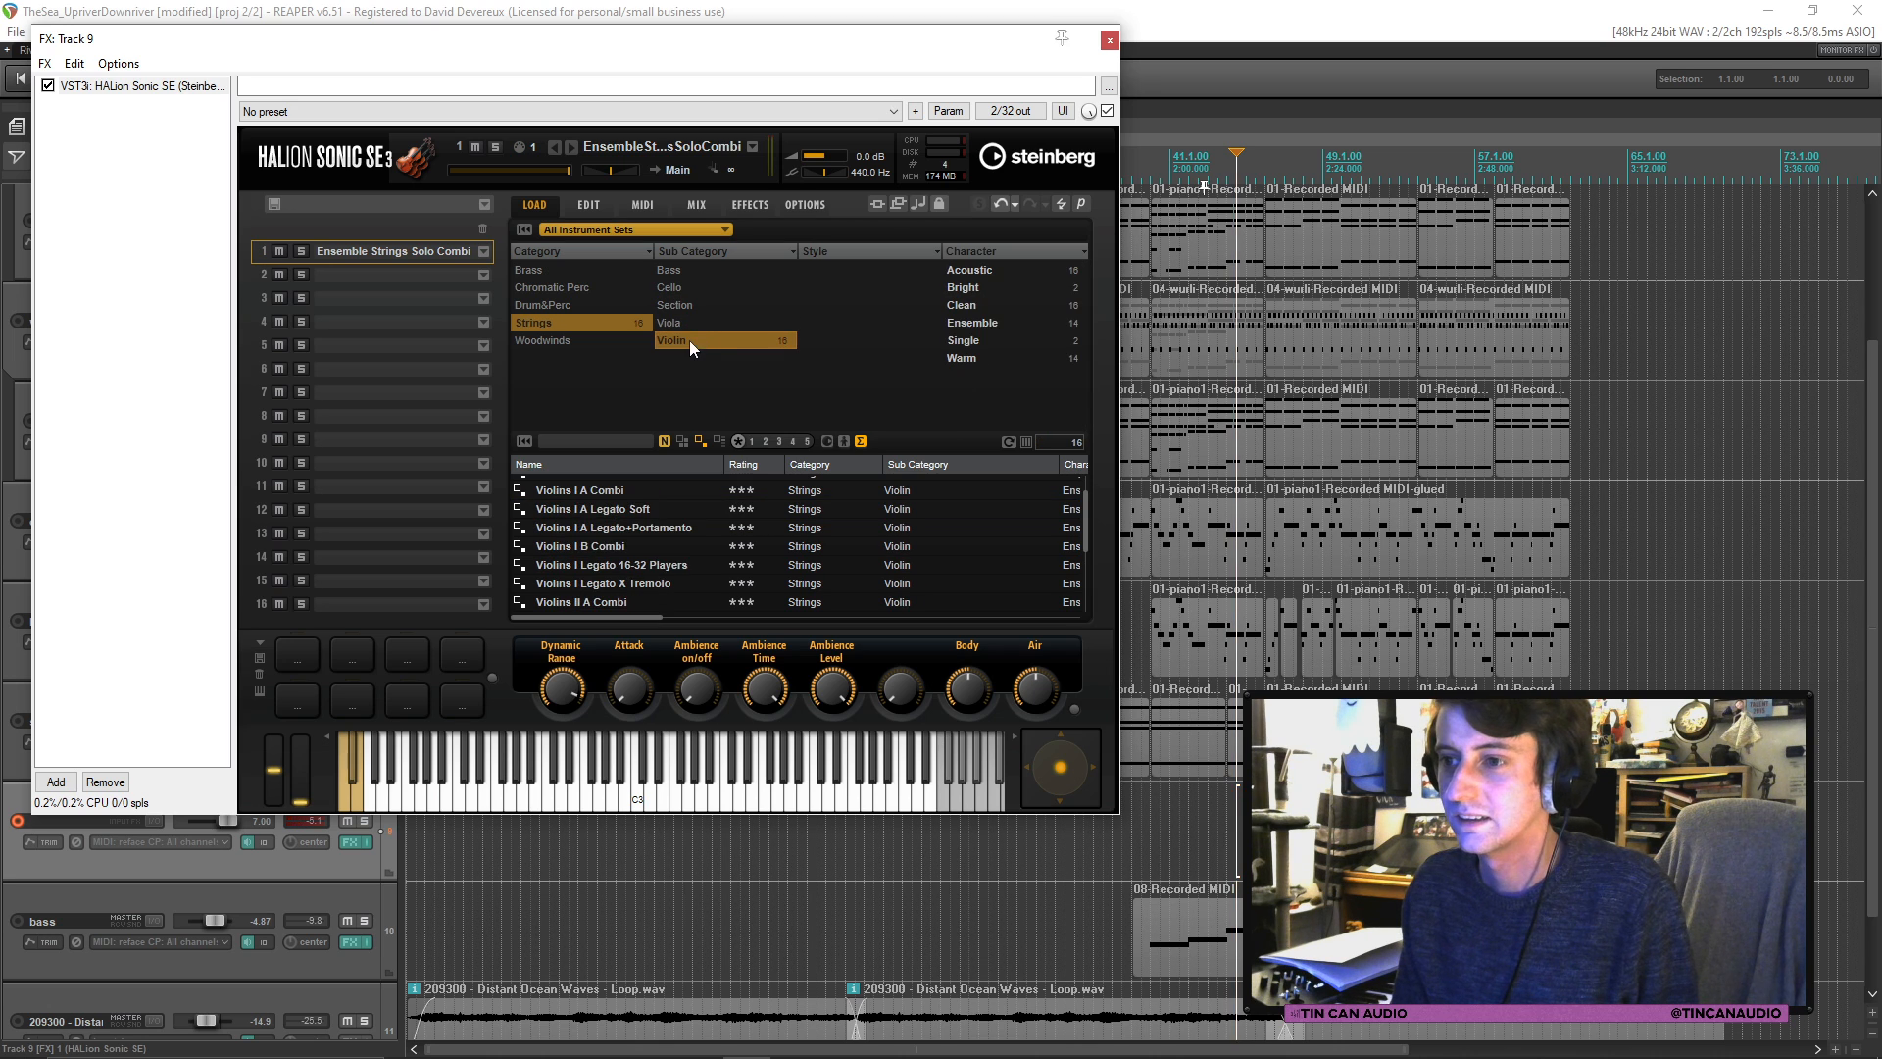
scroll(601, 530, "down", 3)
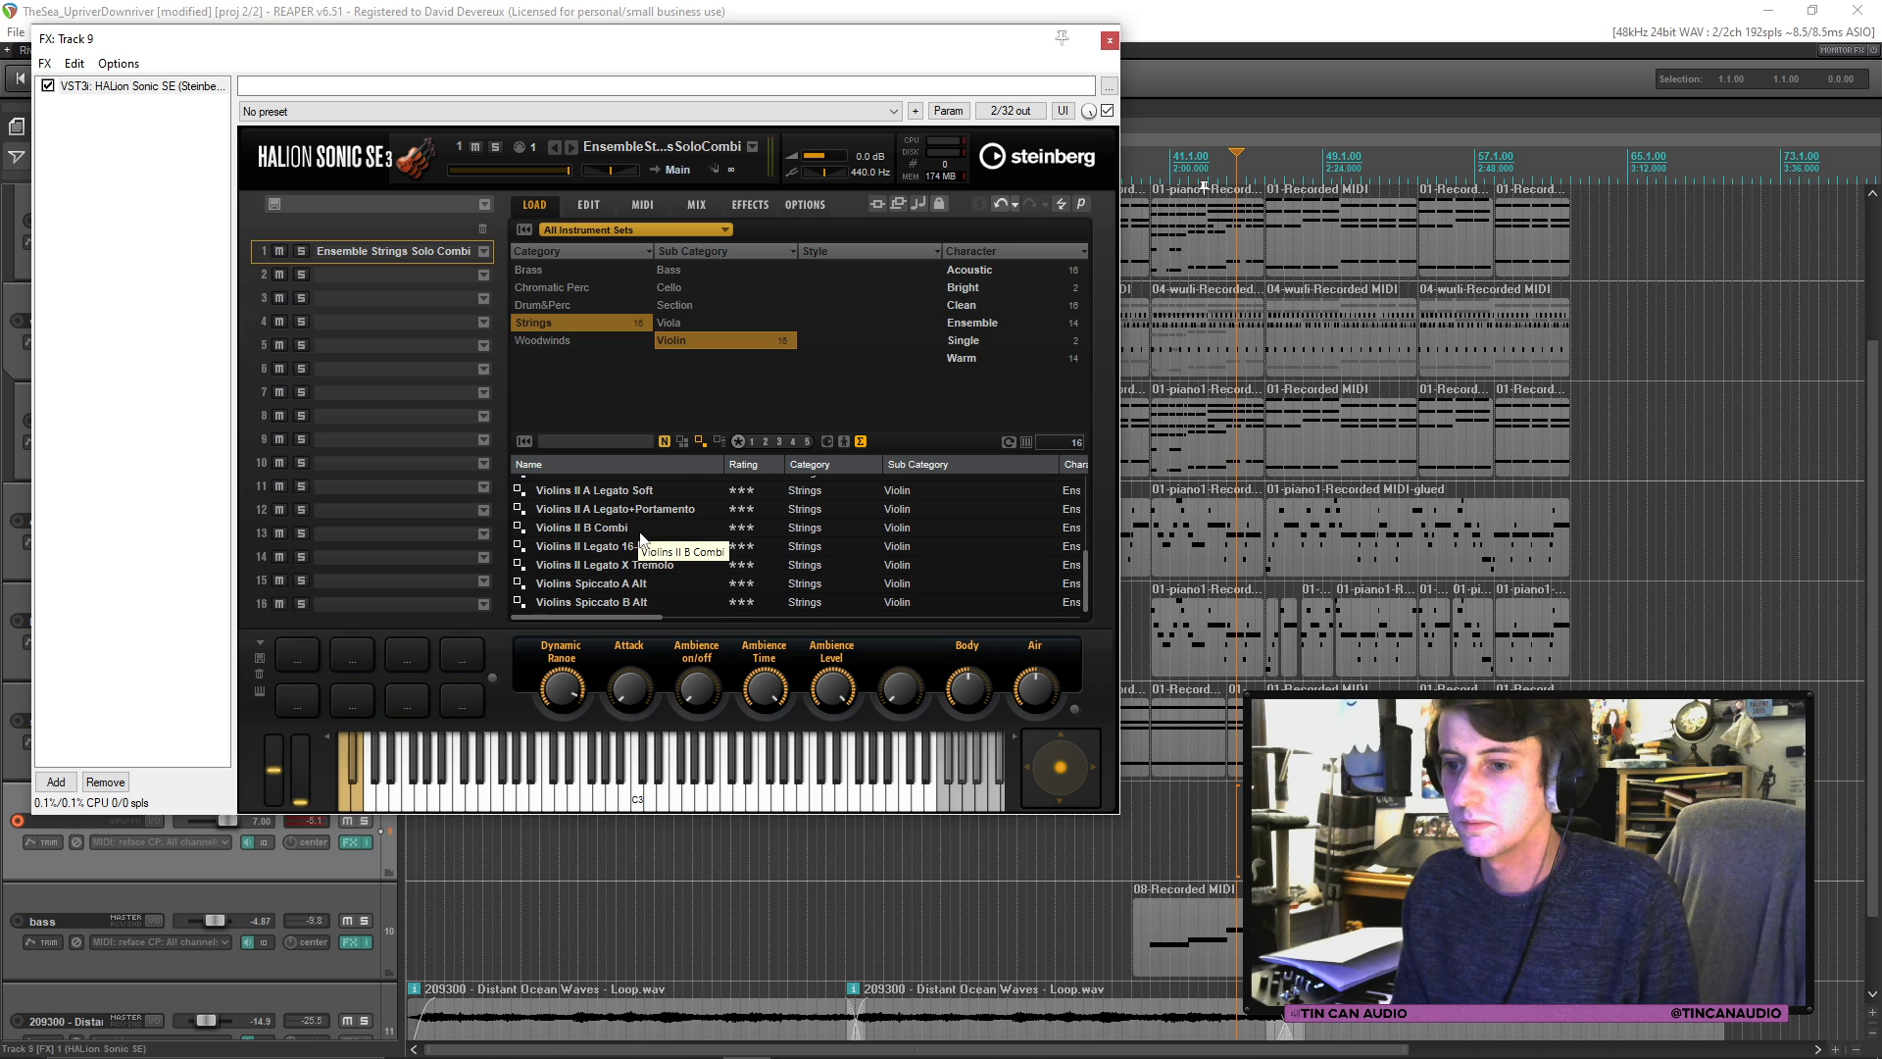
scroll(702, 543, "up", 3)
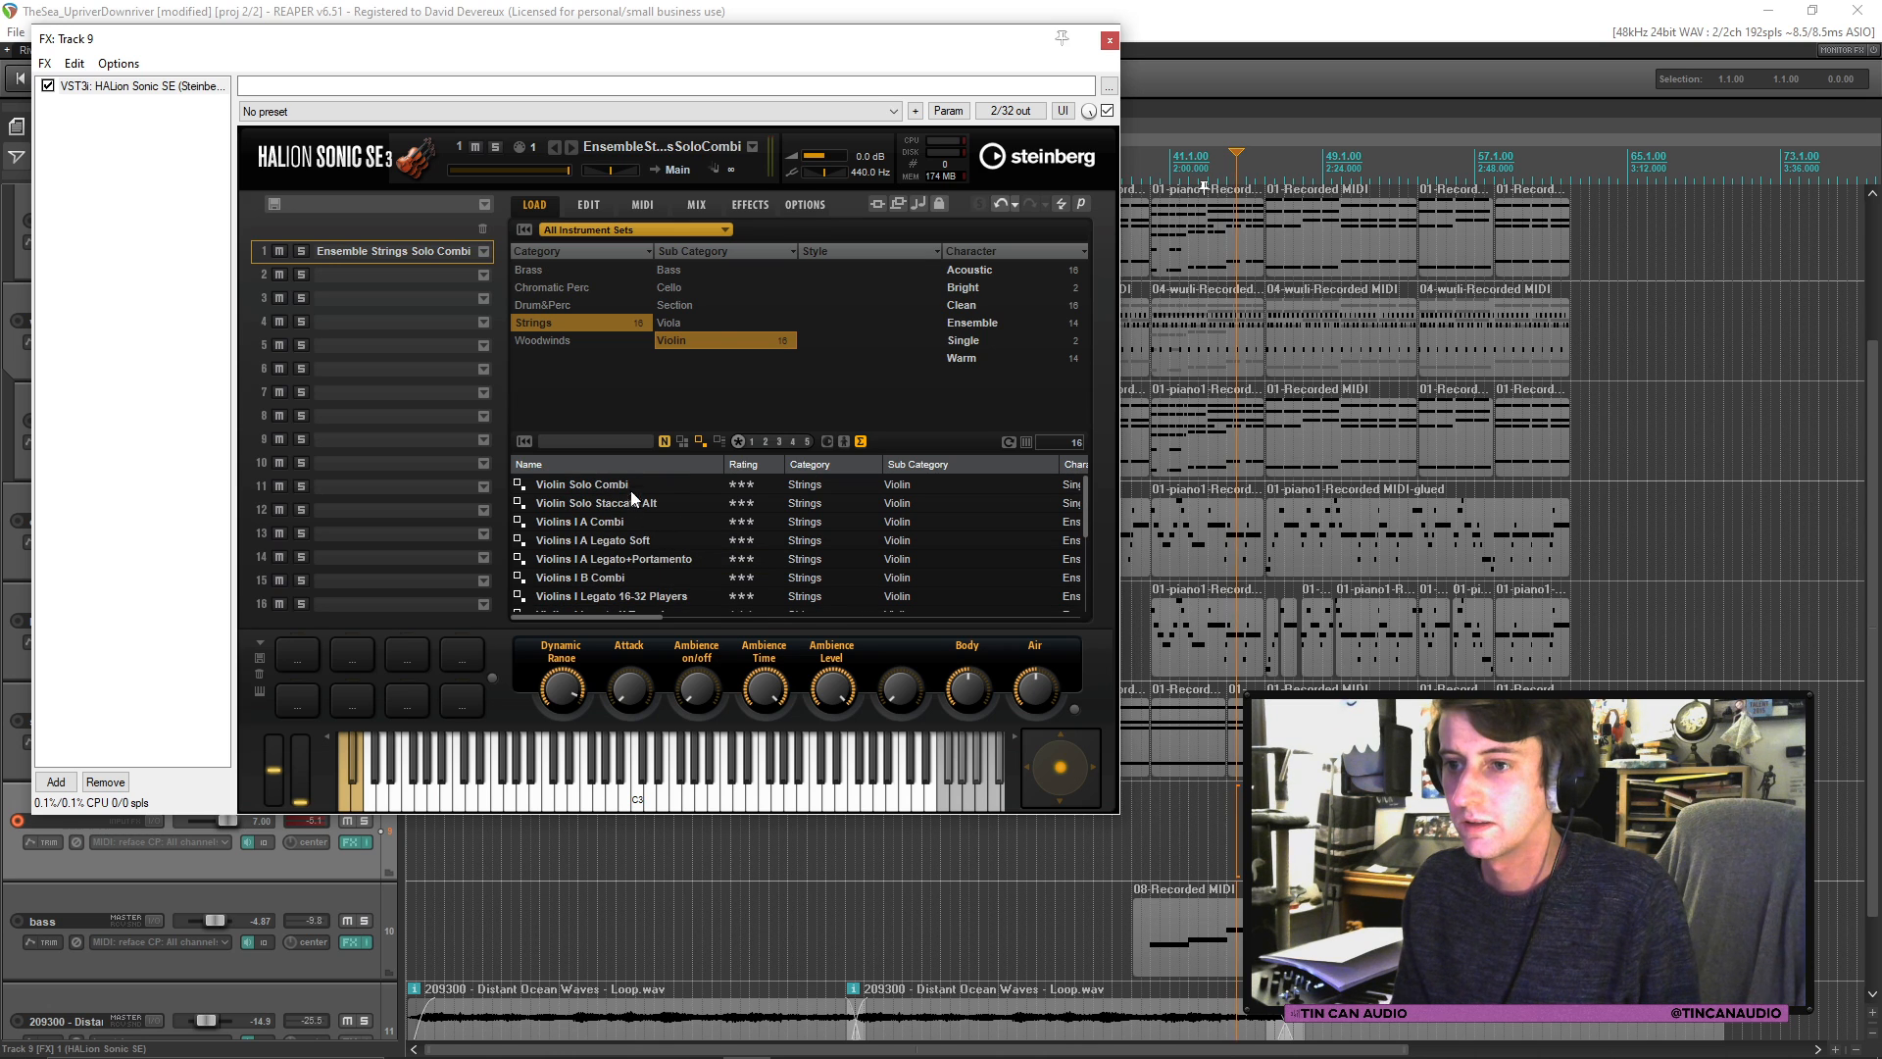
left_click(703, 303)
scroll(645, 525, "down", 2)
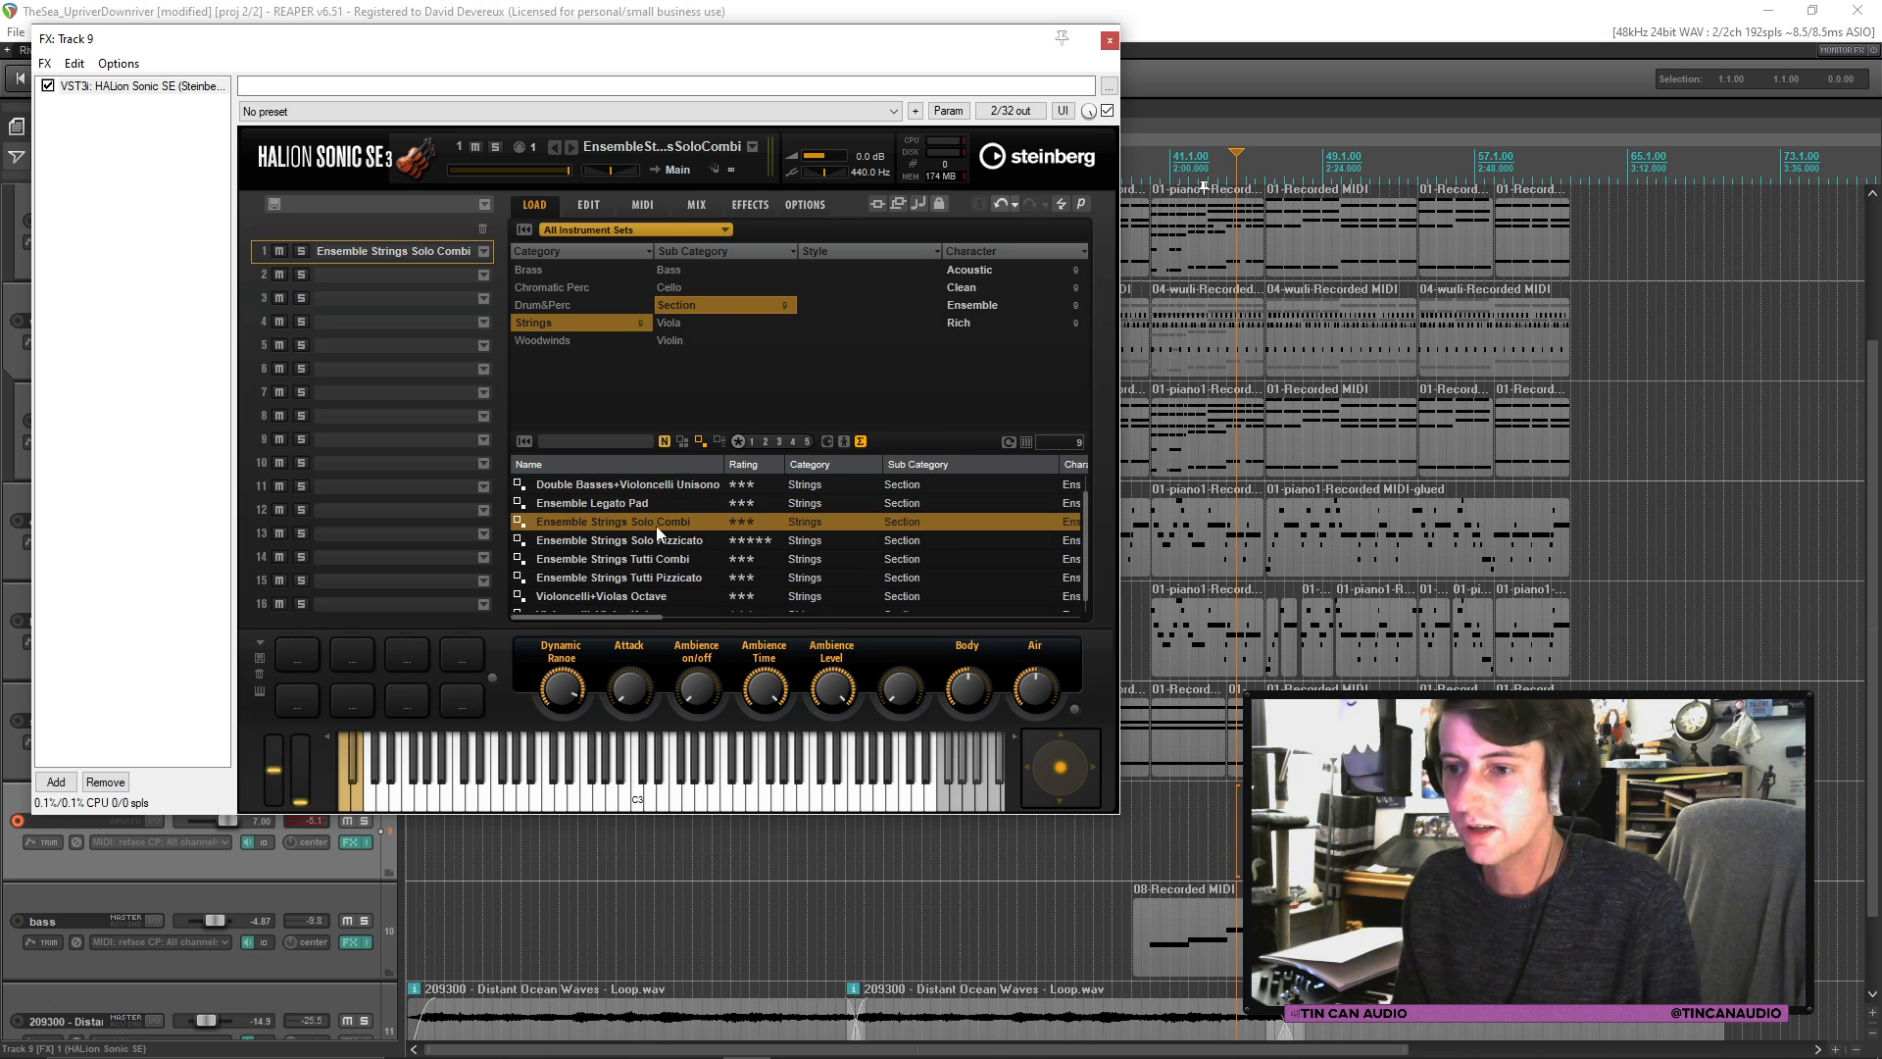
scroll(685, 529, "up", 2)
left_click(706, 288)
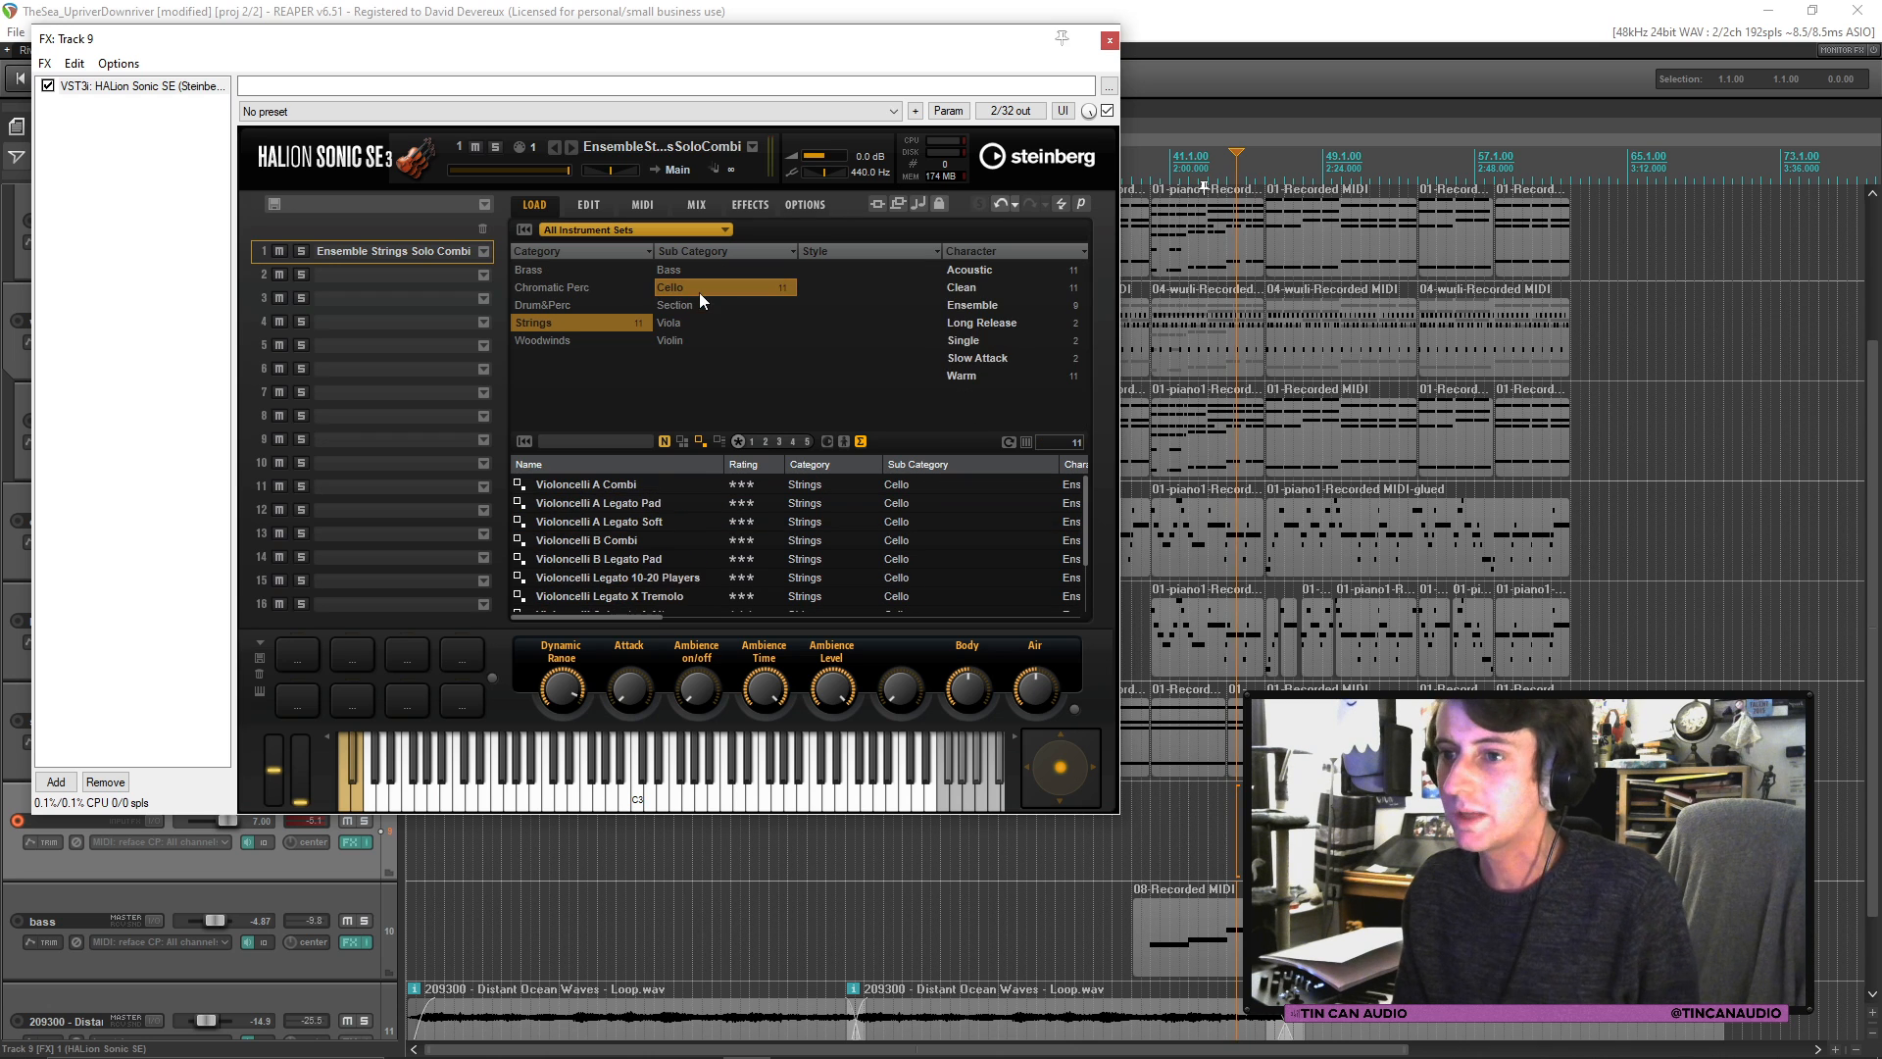
scroll(674, 534, "down", 4)
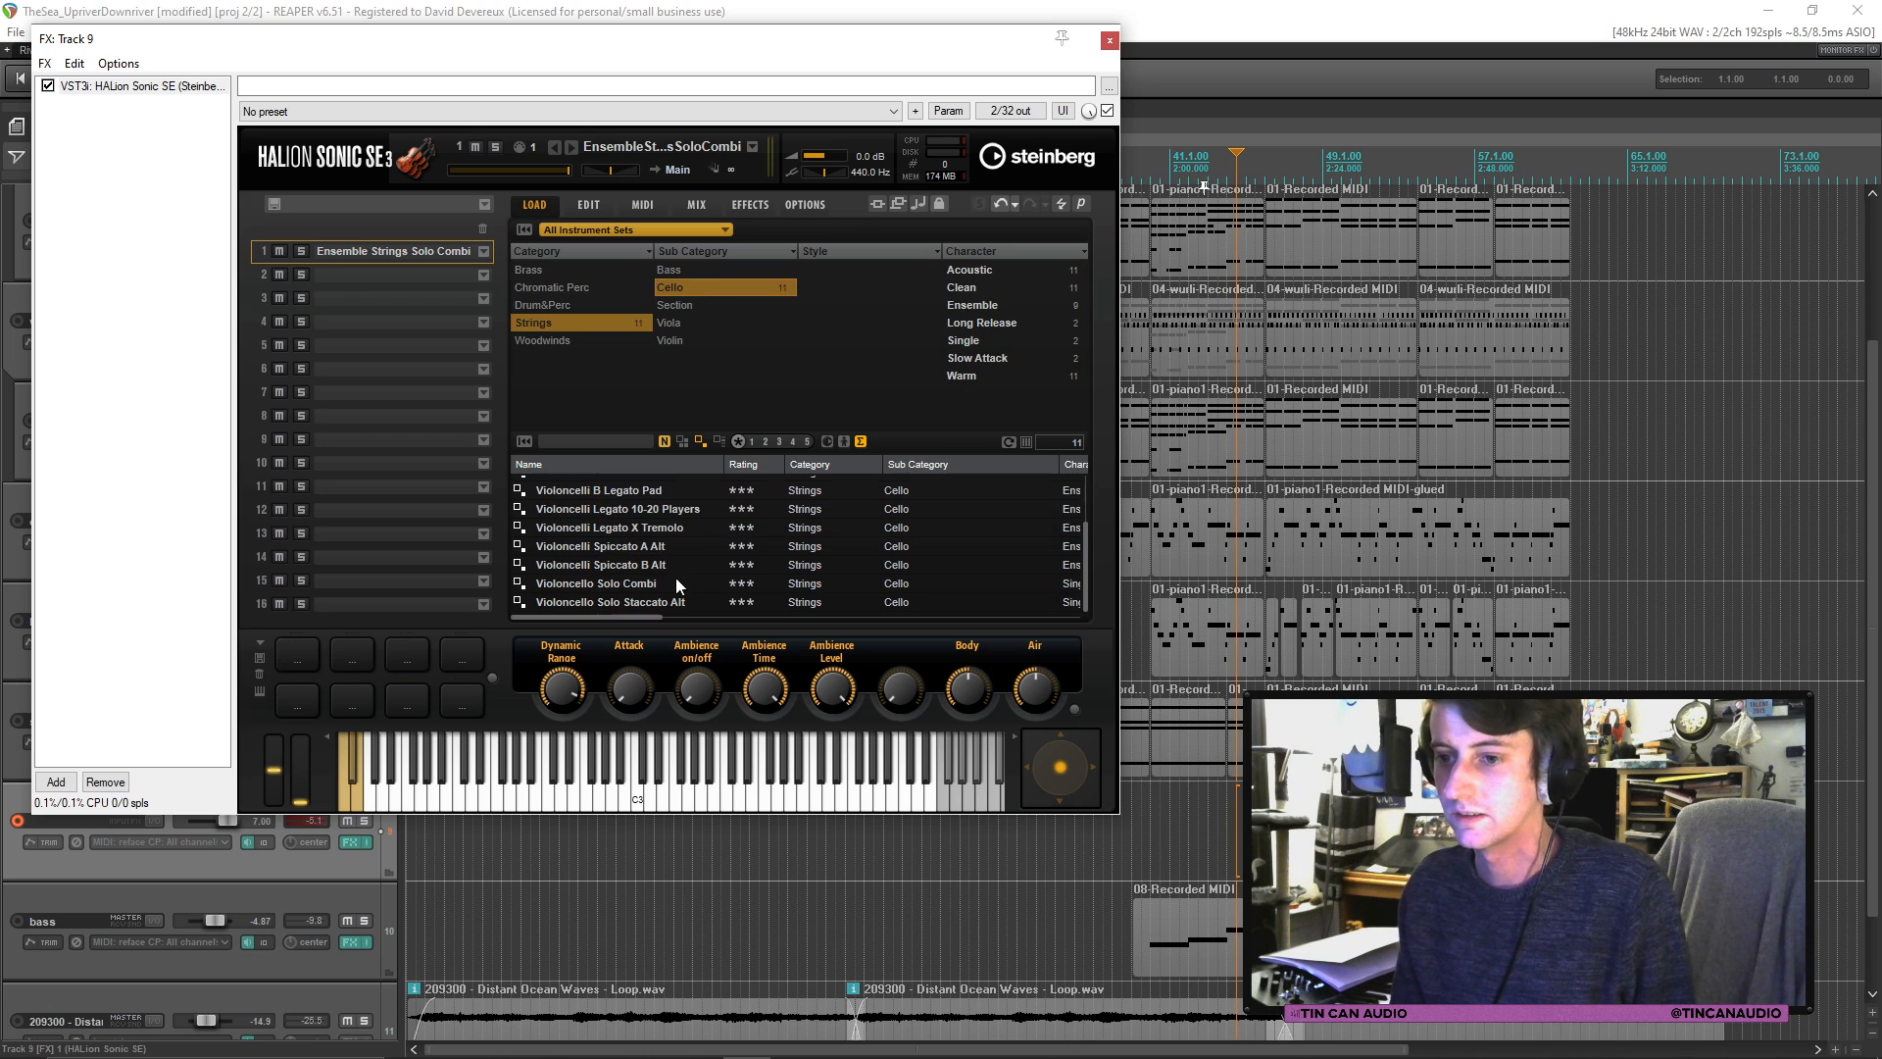
double_click(672, 599)
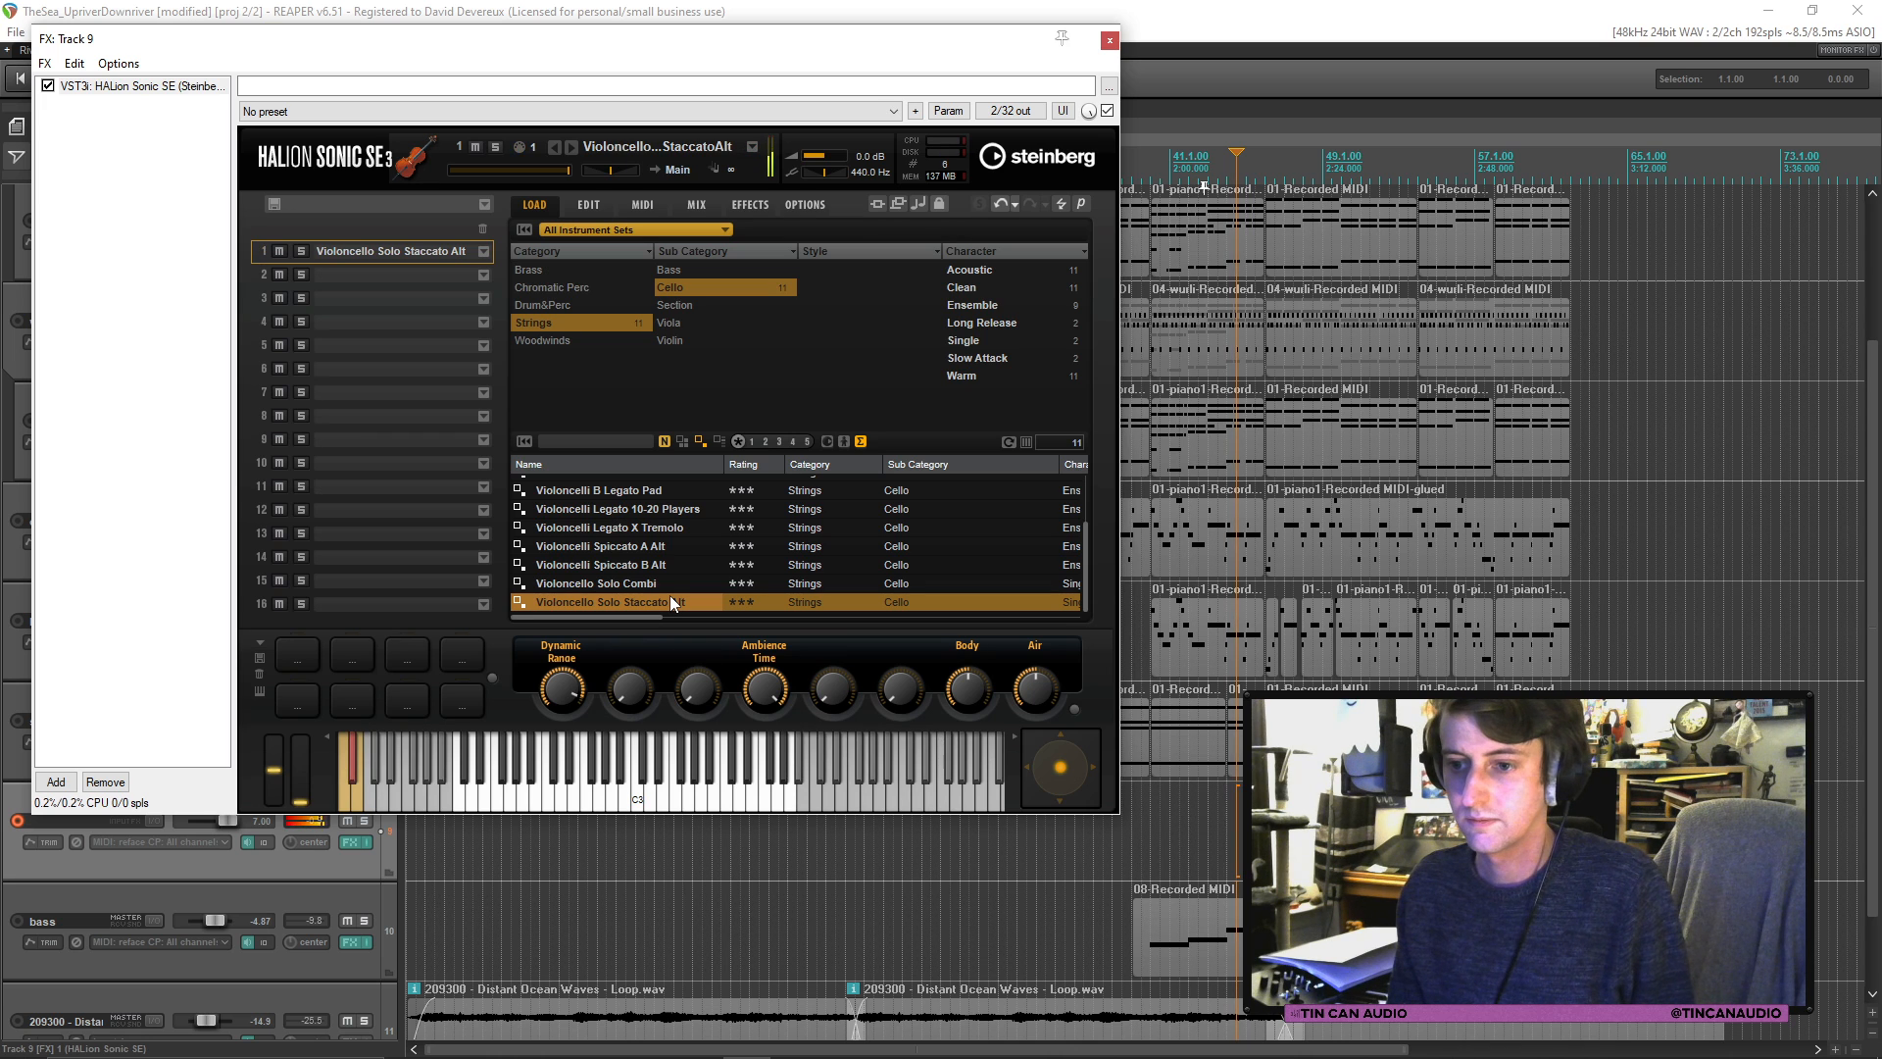
Step: Reset track 9's volume to 0.00 dB and play the arrangement to rehearse the staccato cello over it
left_click(1110, 41)
double_click(233, 821)
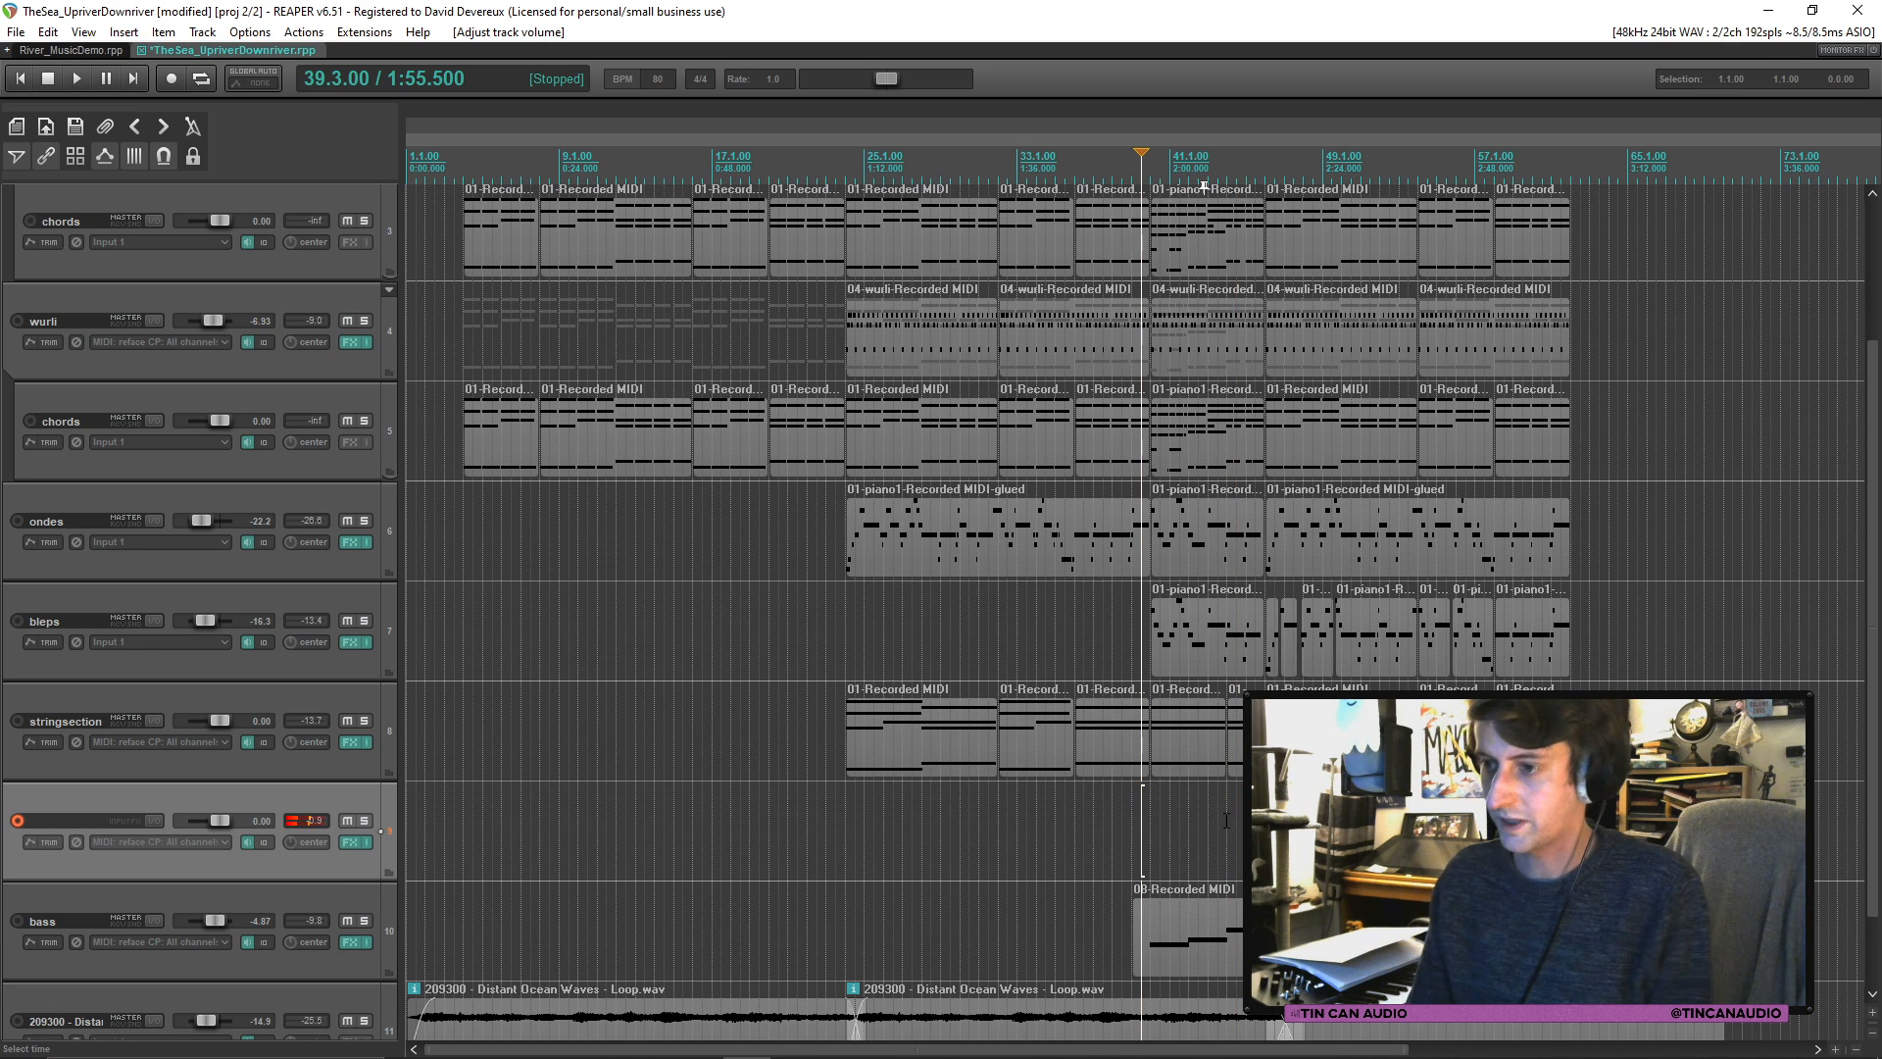
key("space")
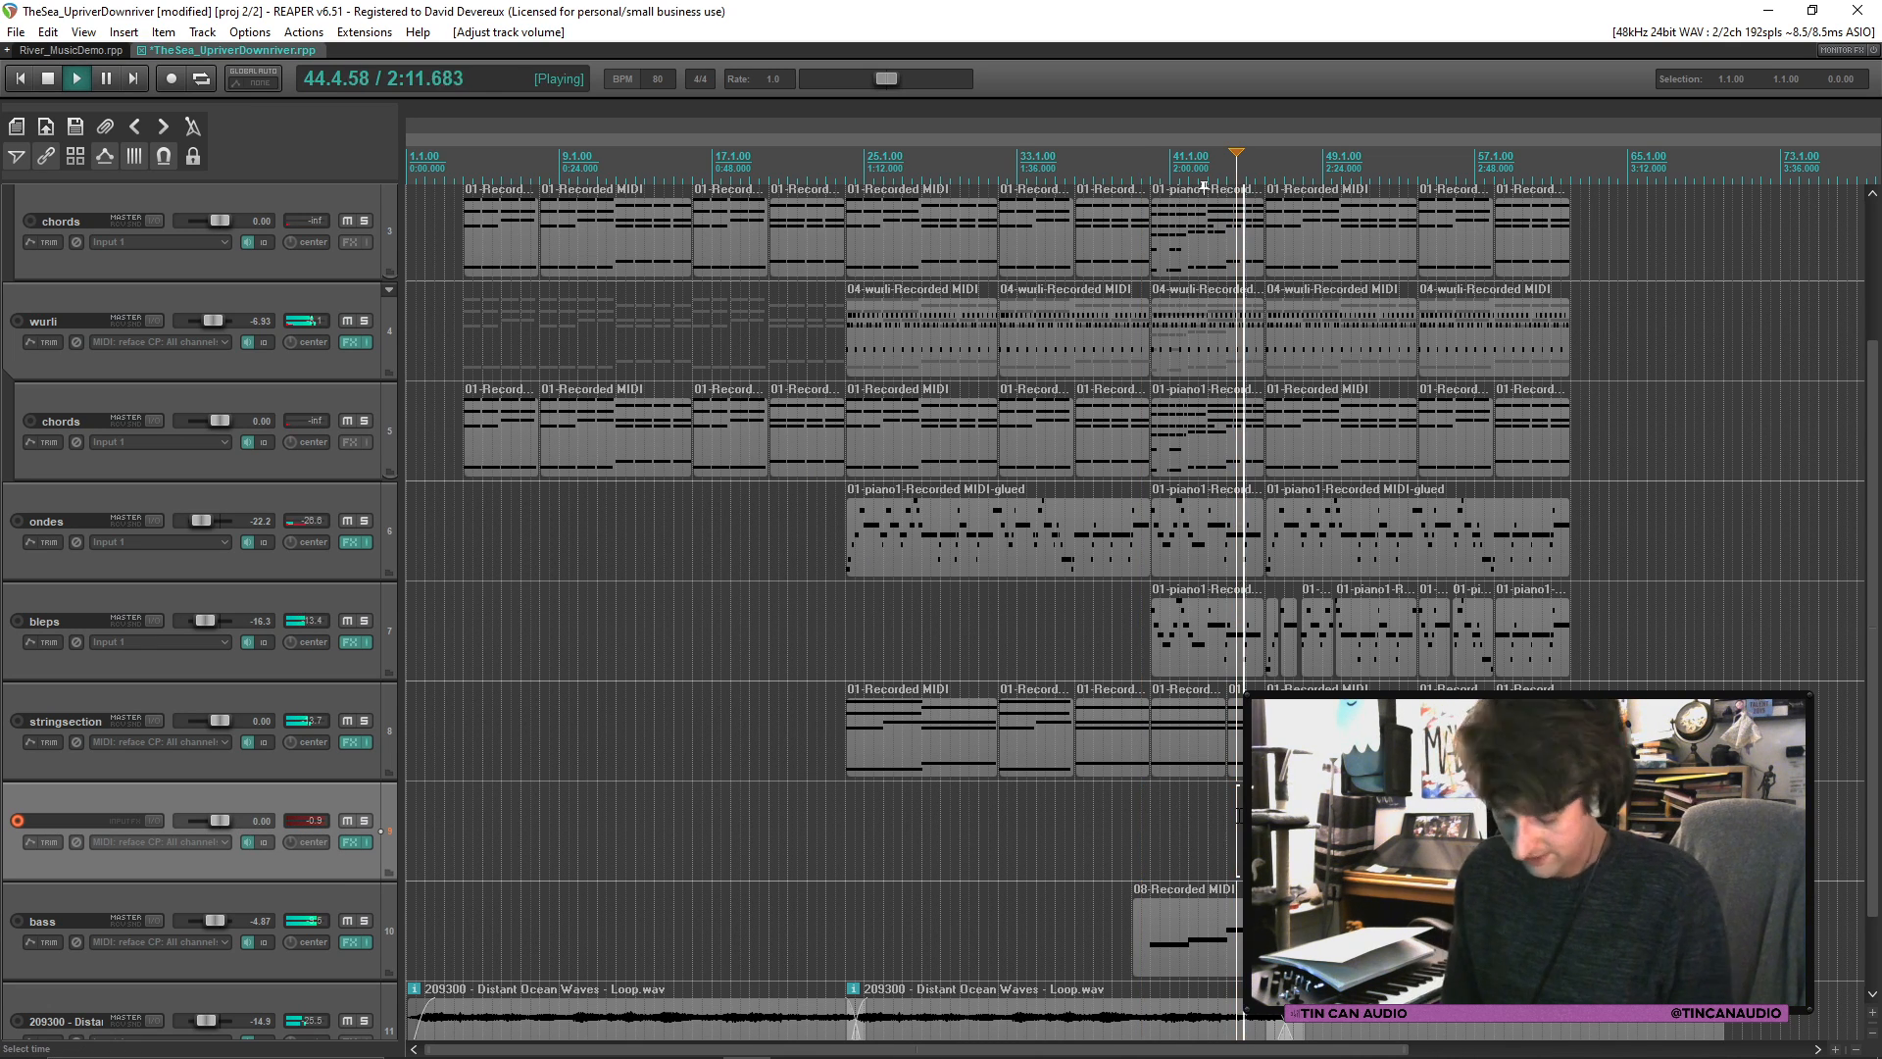
mouse_move(218, 820)
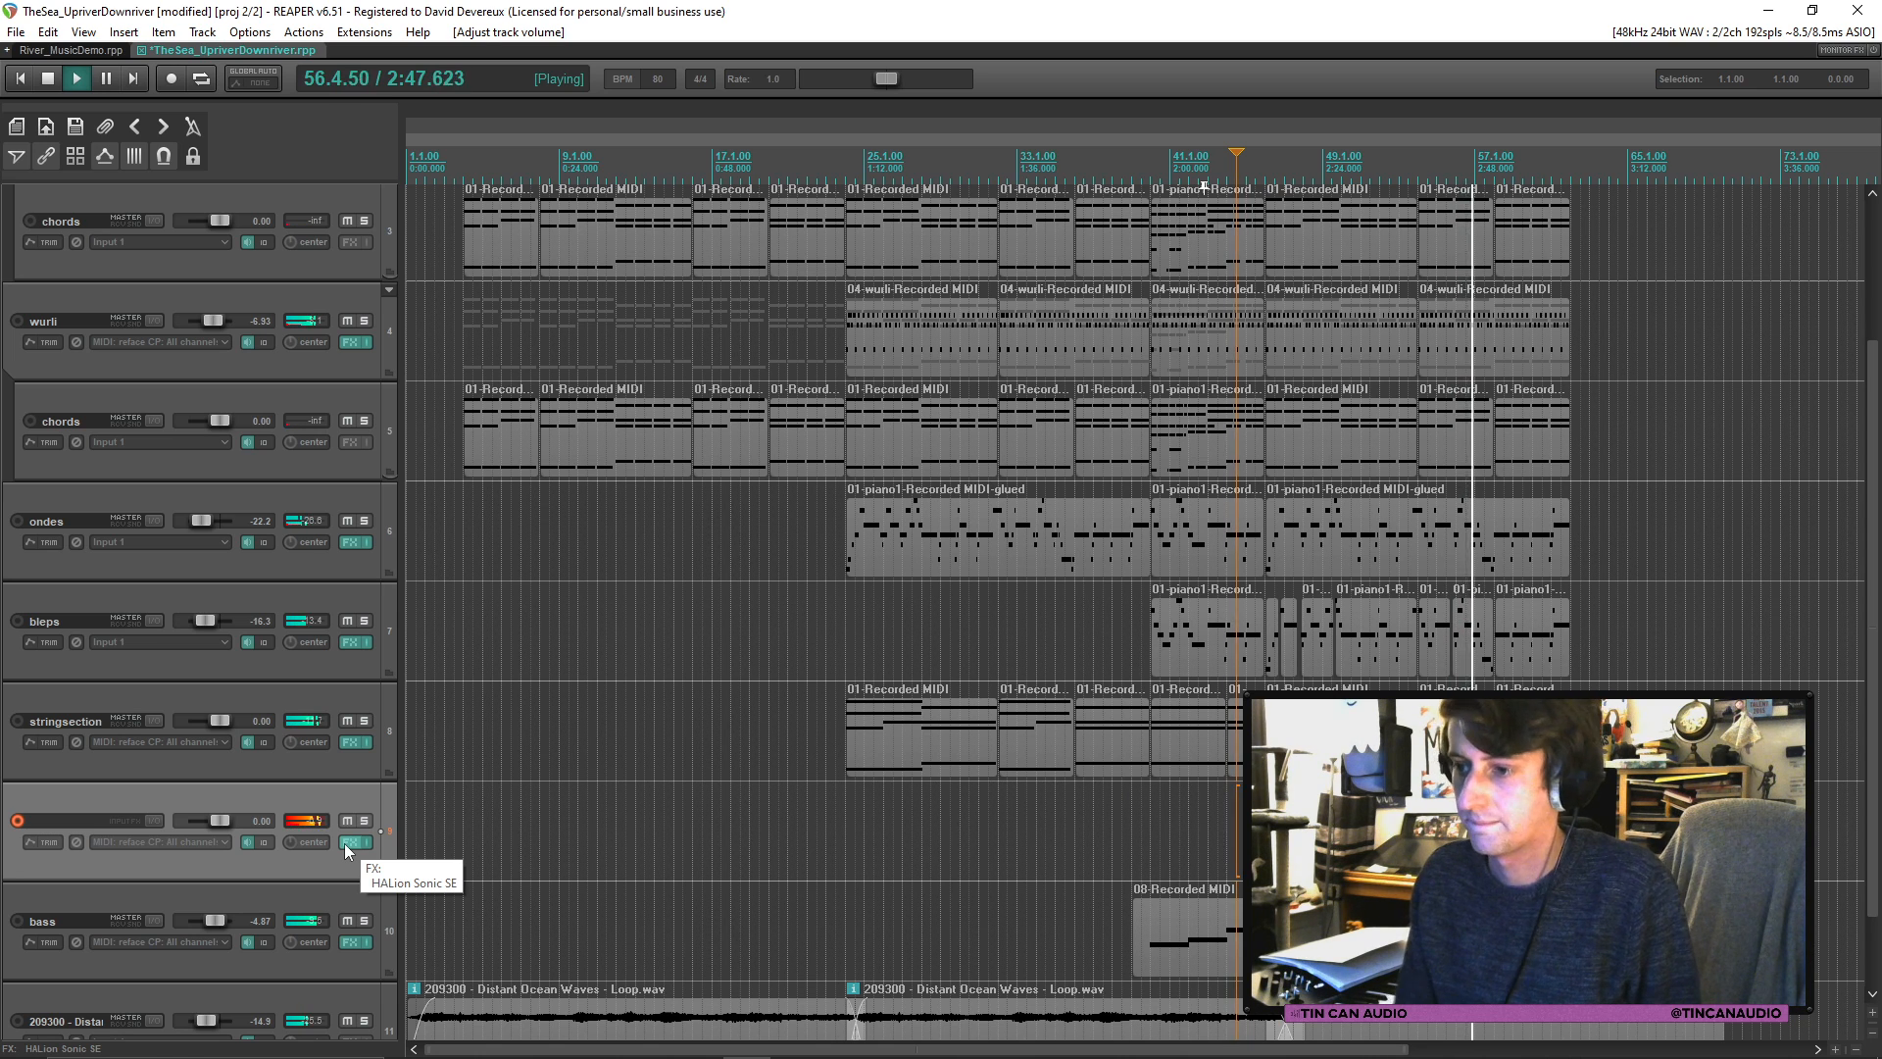
key("space")
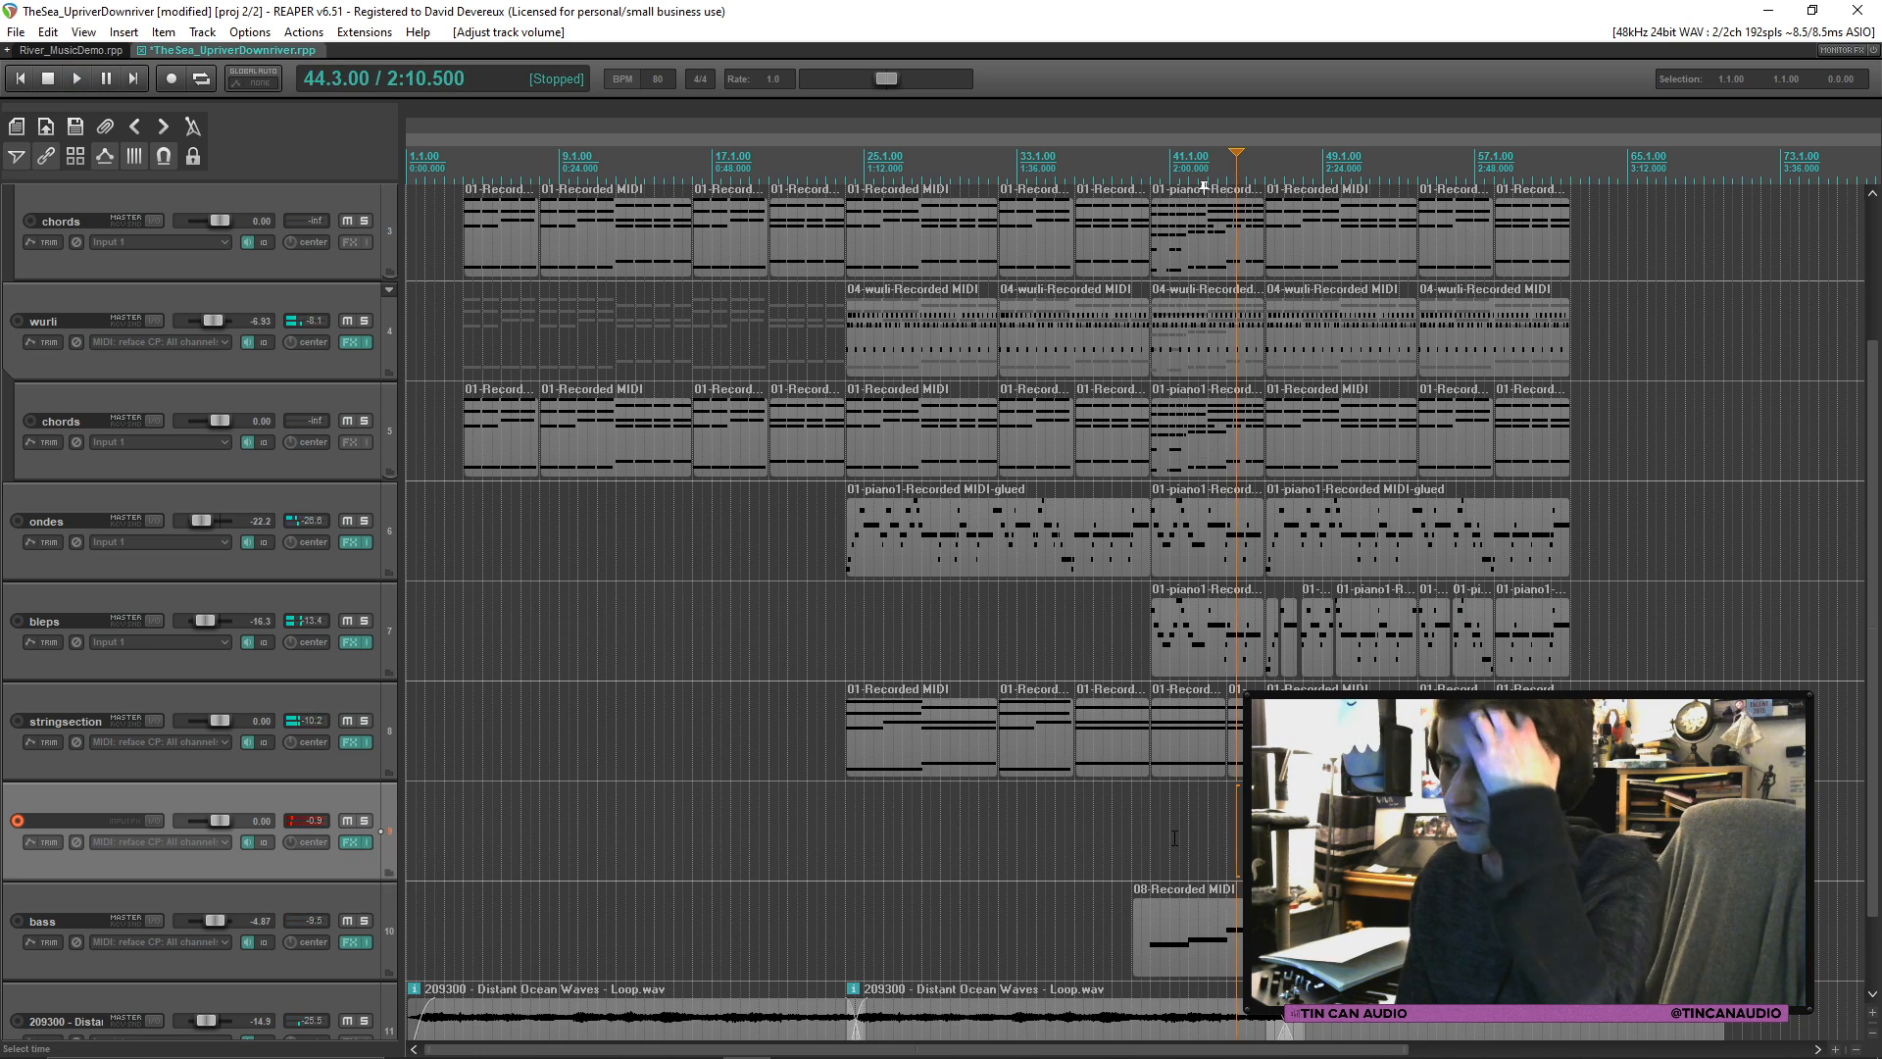
left_click(1147, 833)
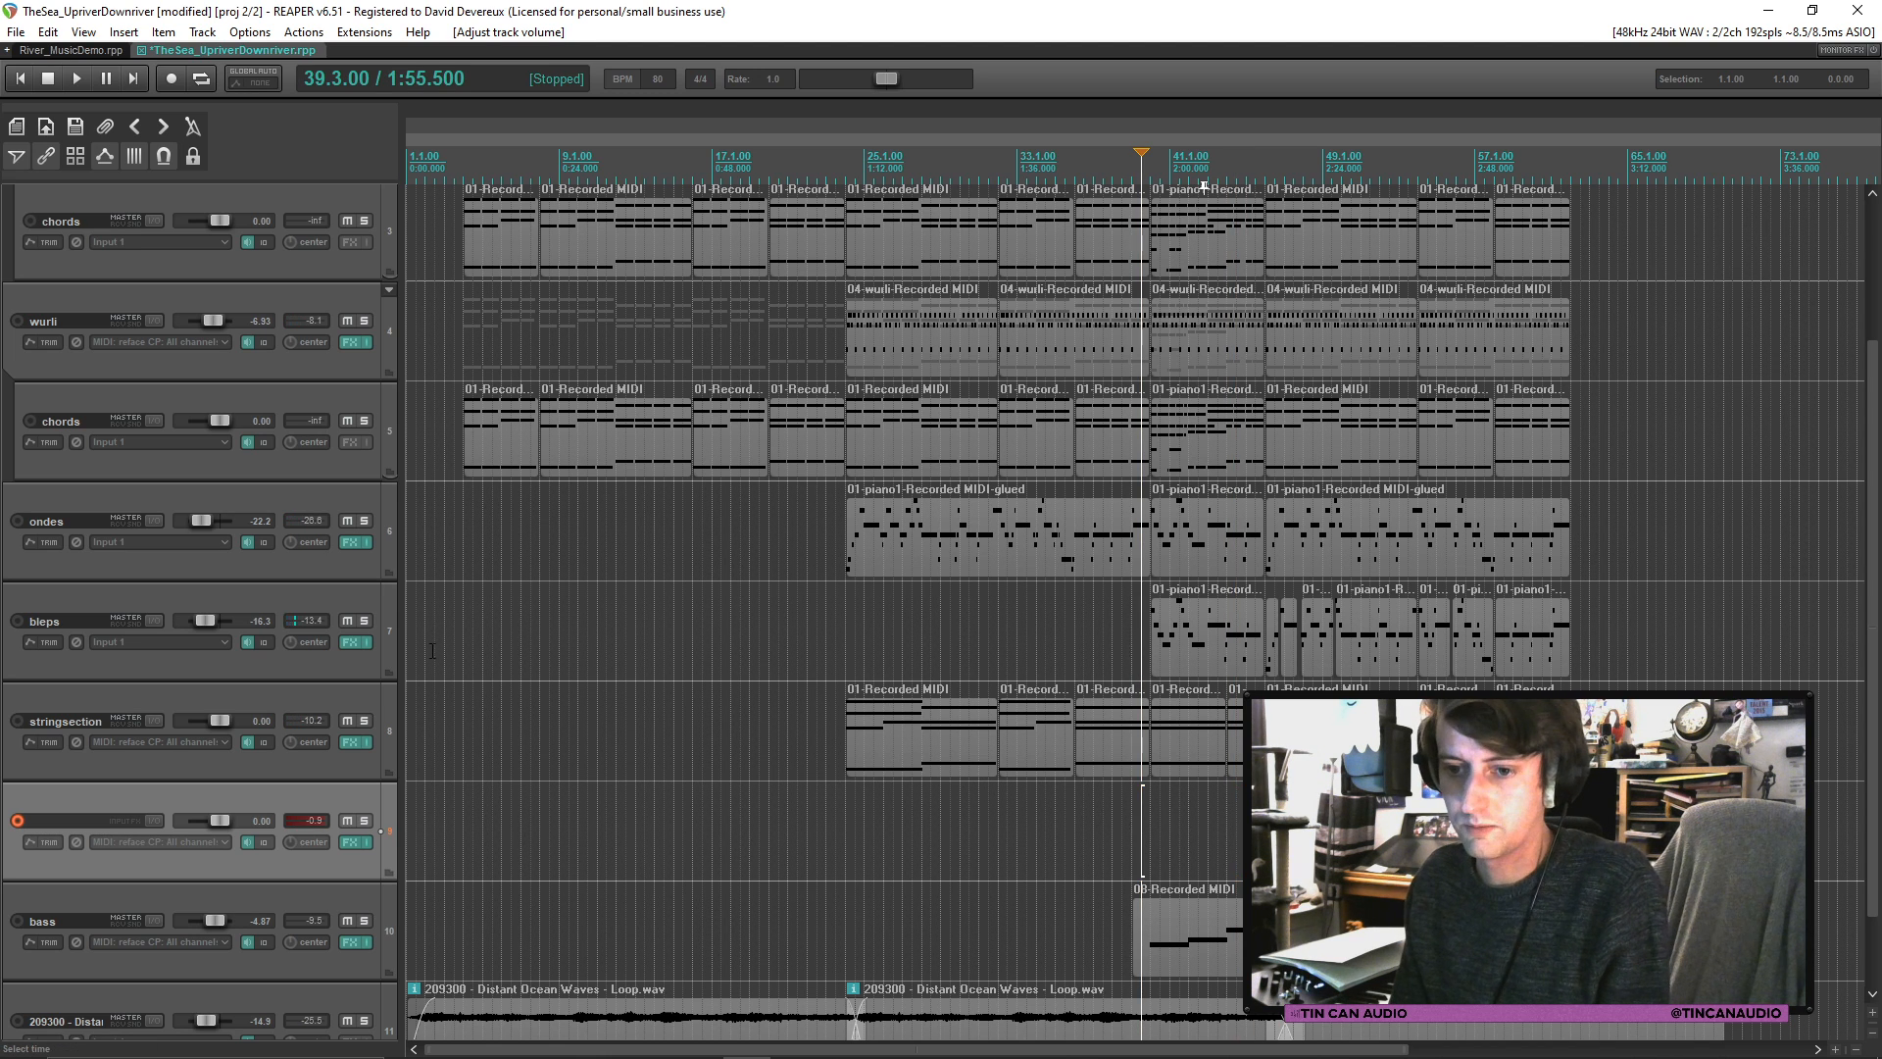
key("ctrl+r")
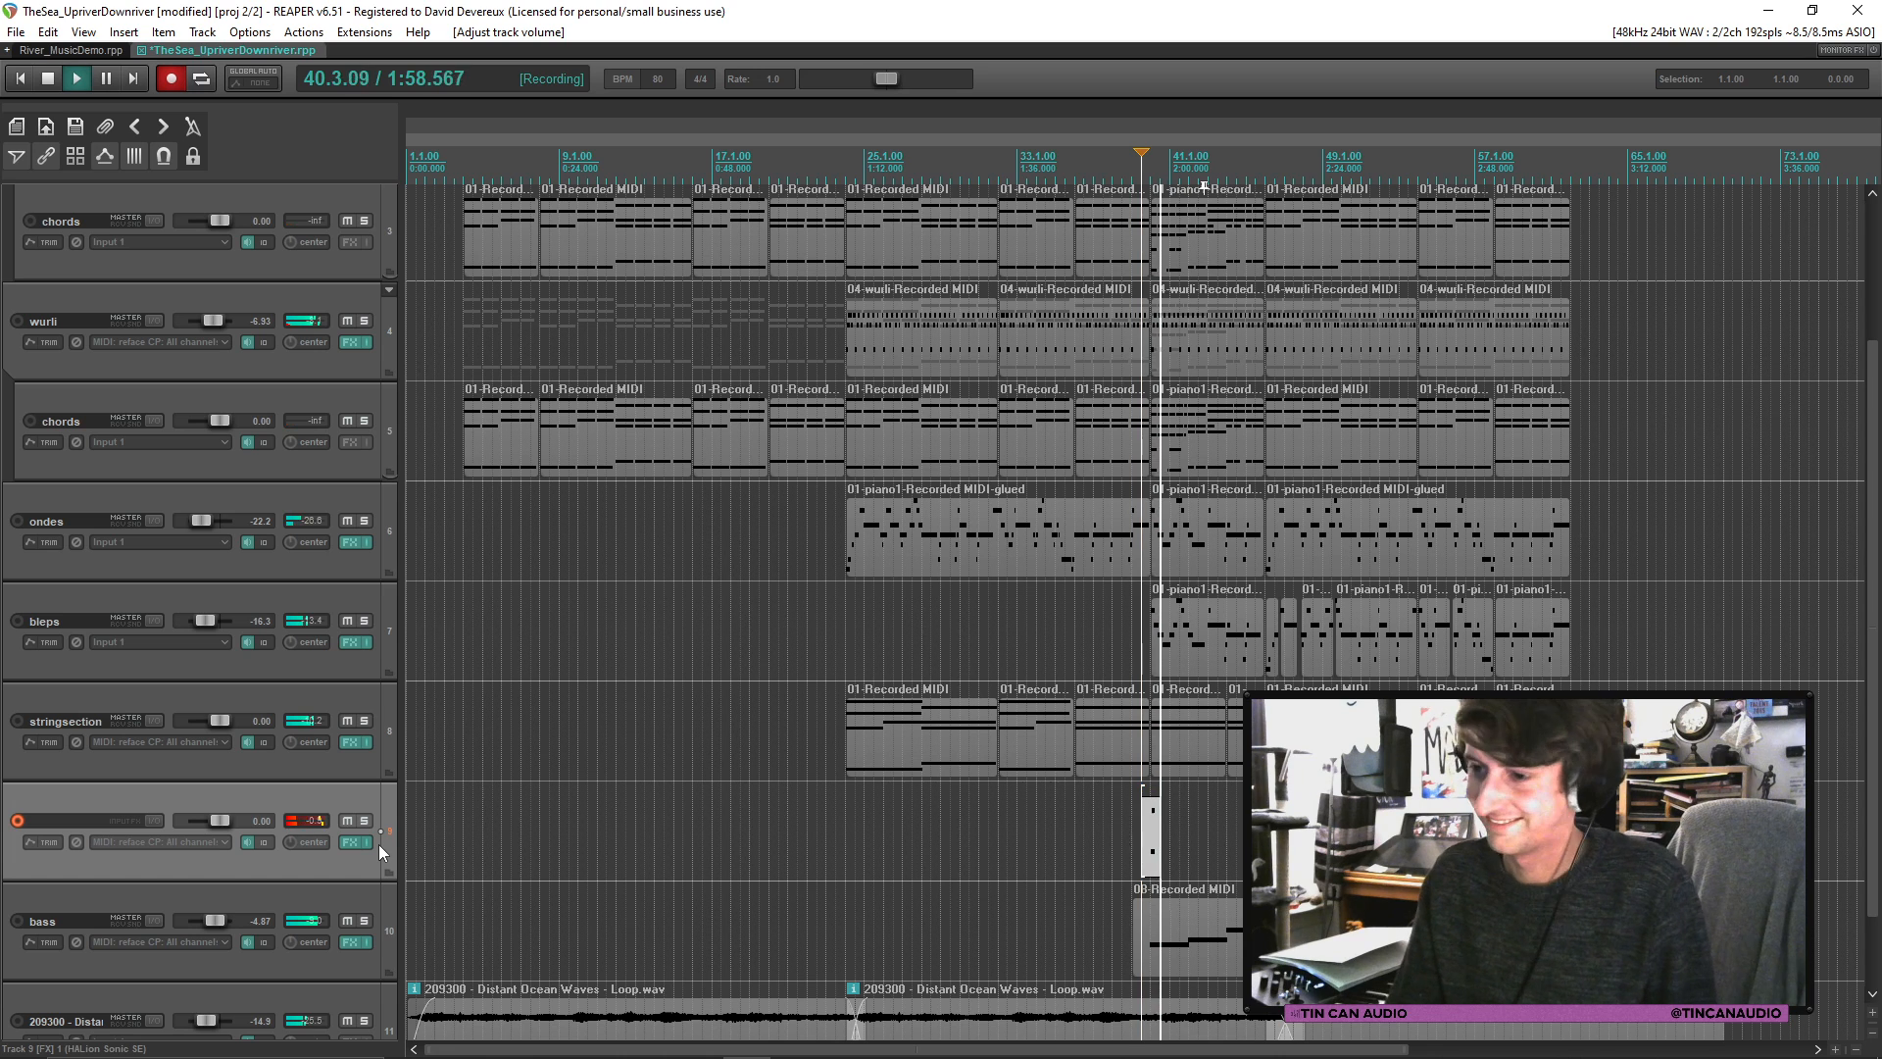
key("space")
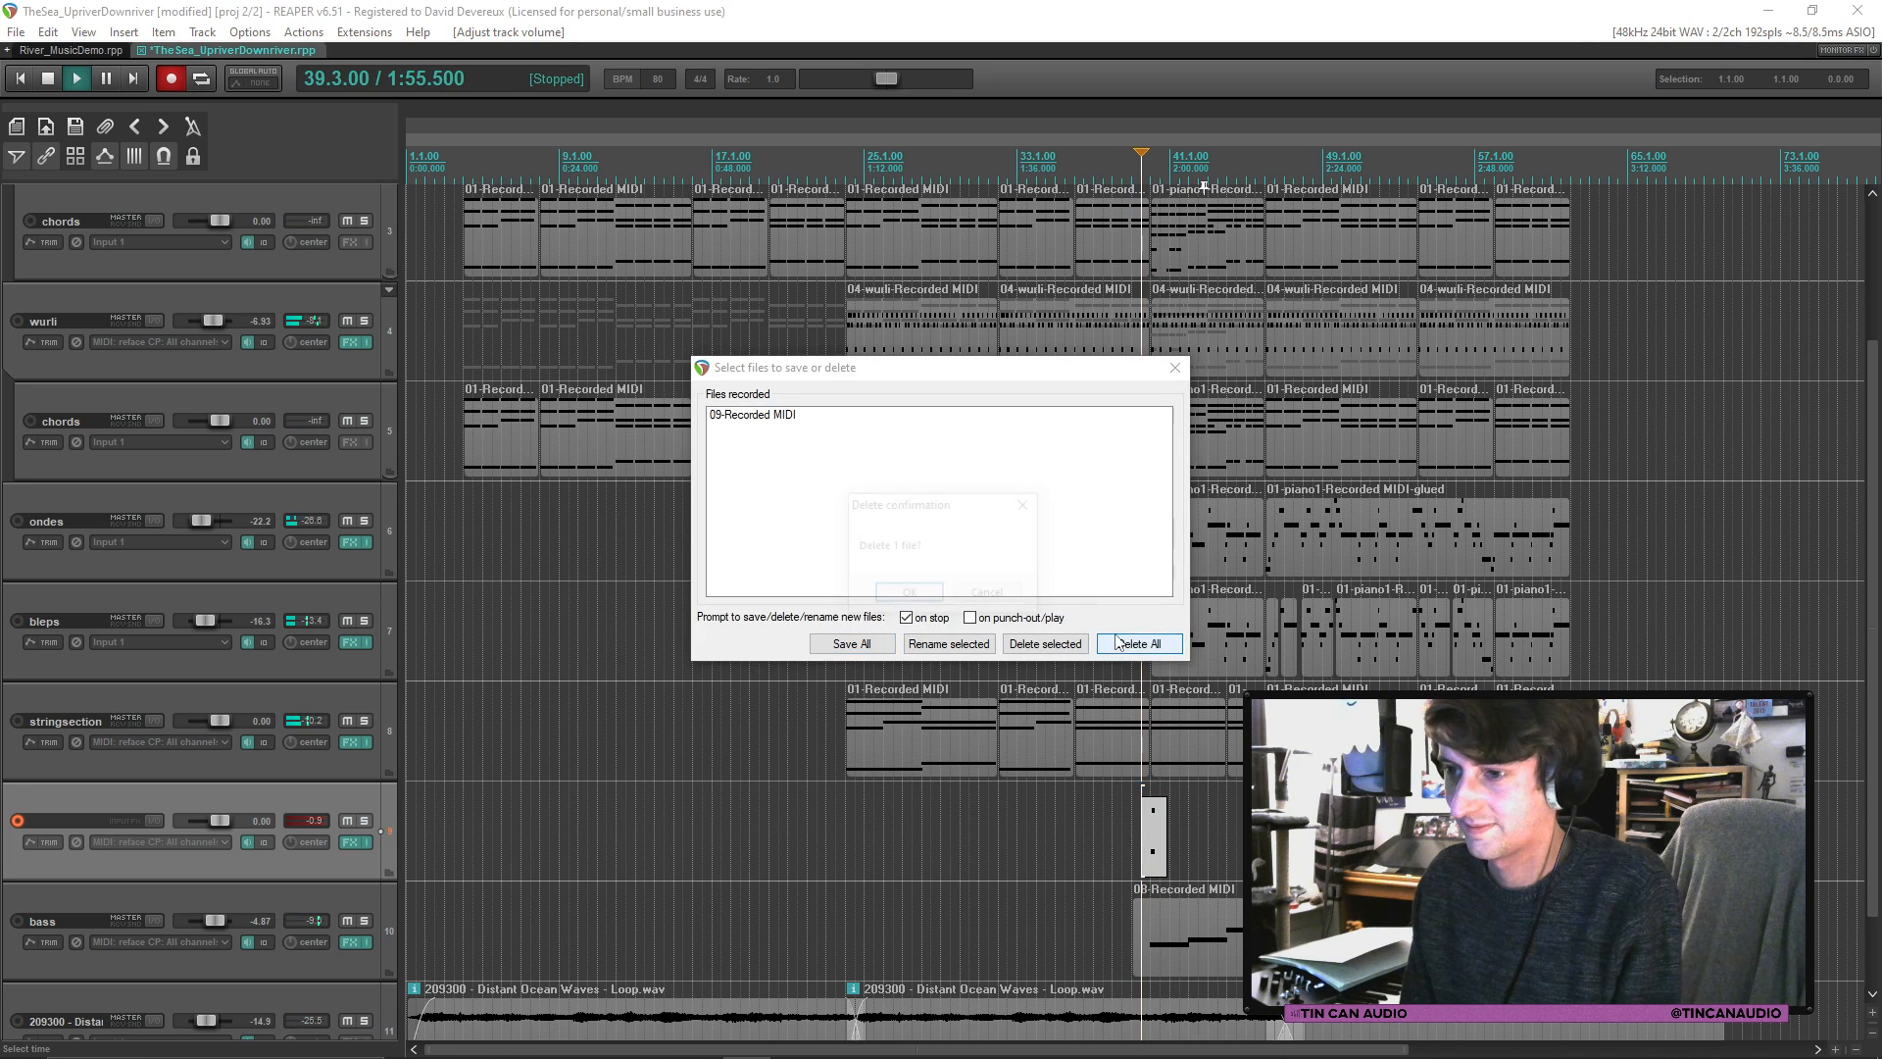
left_click(1137, 644)
left_click(908, 595)
Step: Record a staccato cello part on track 9 from bar 45 and save the take
left_click(1235, 817)
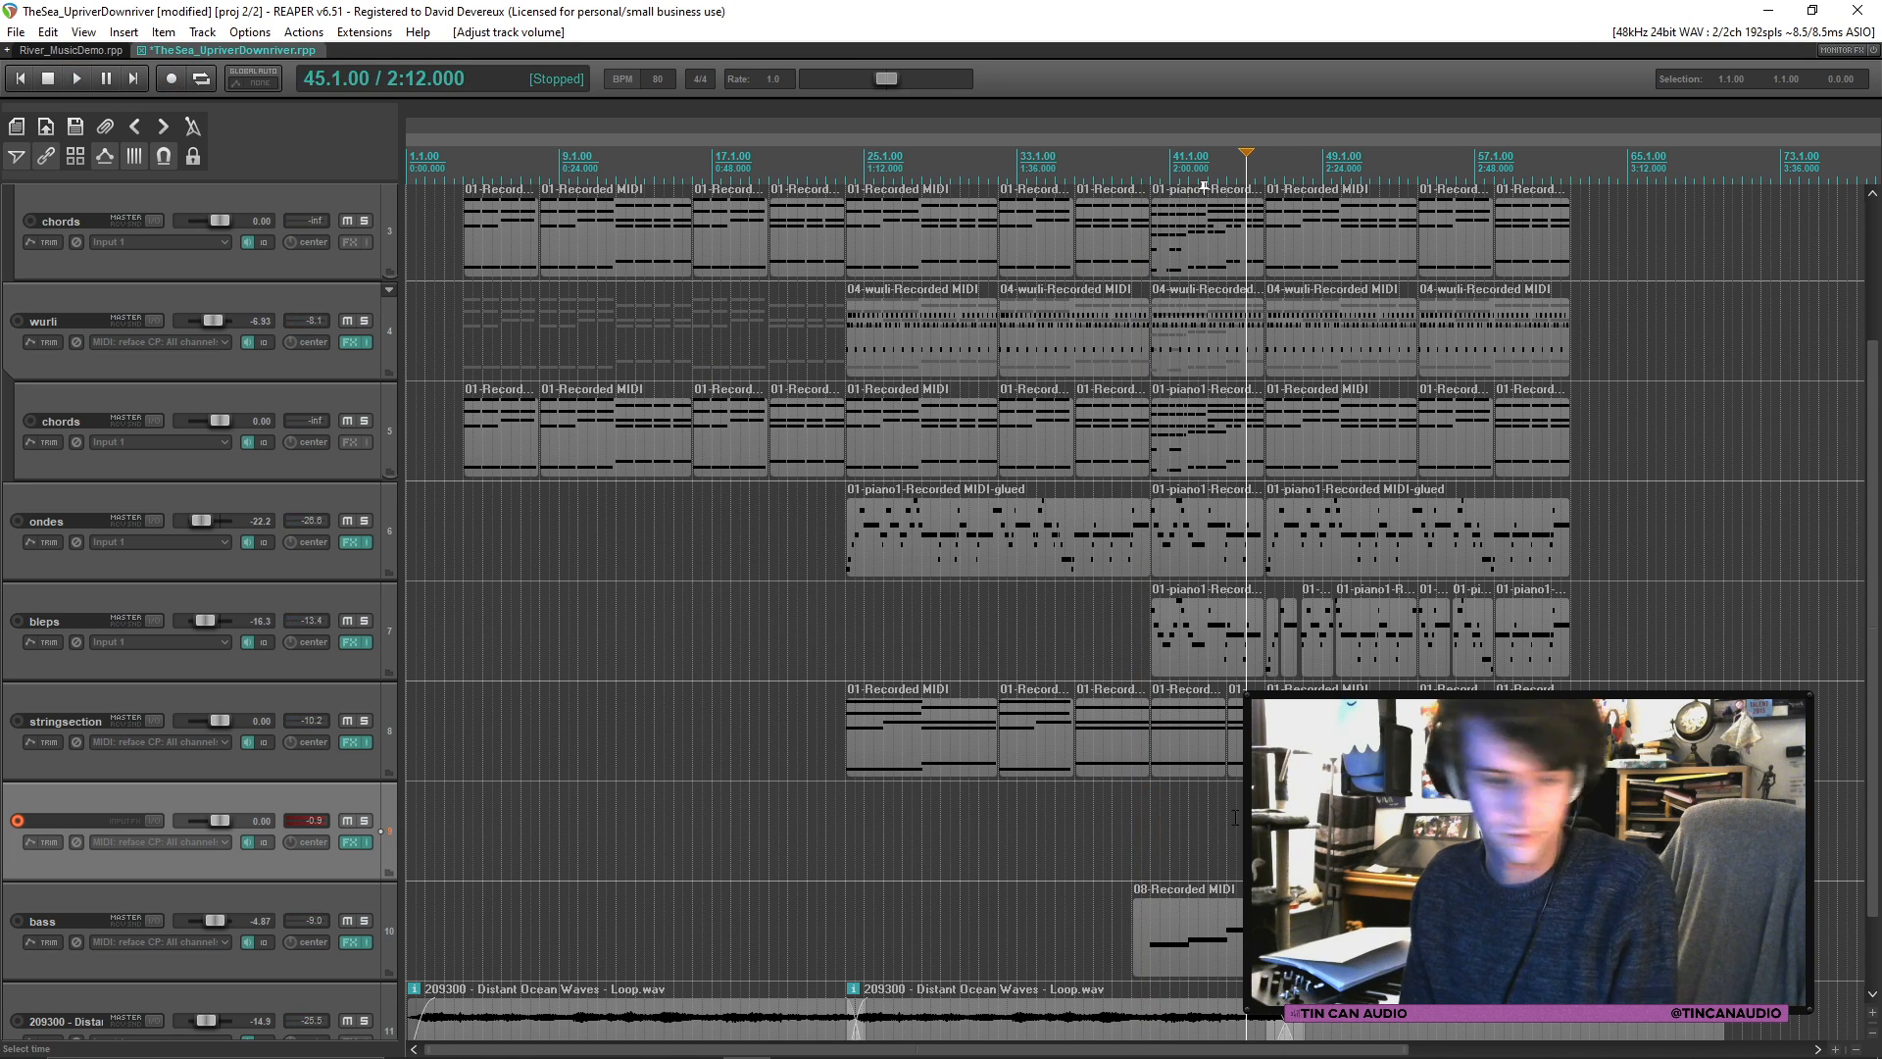
key("ctrl+r")
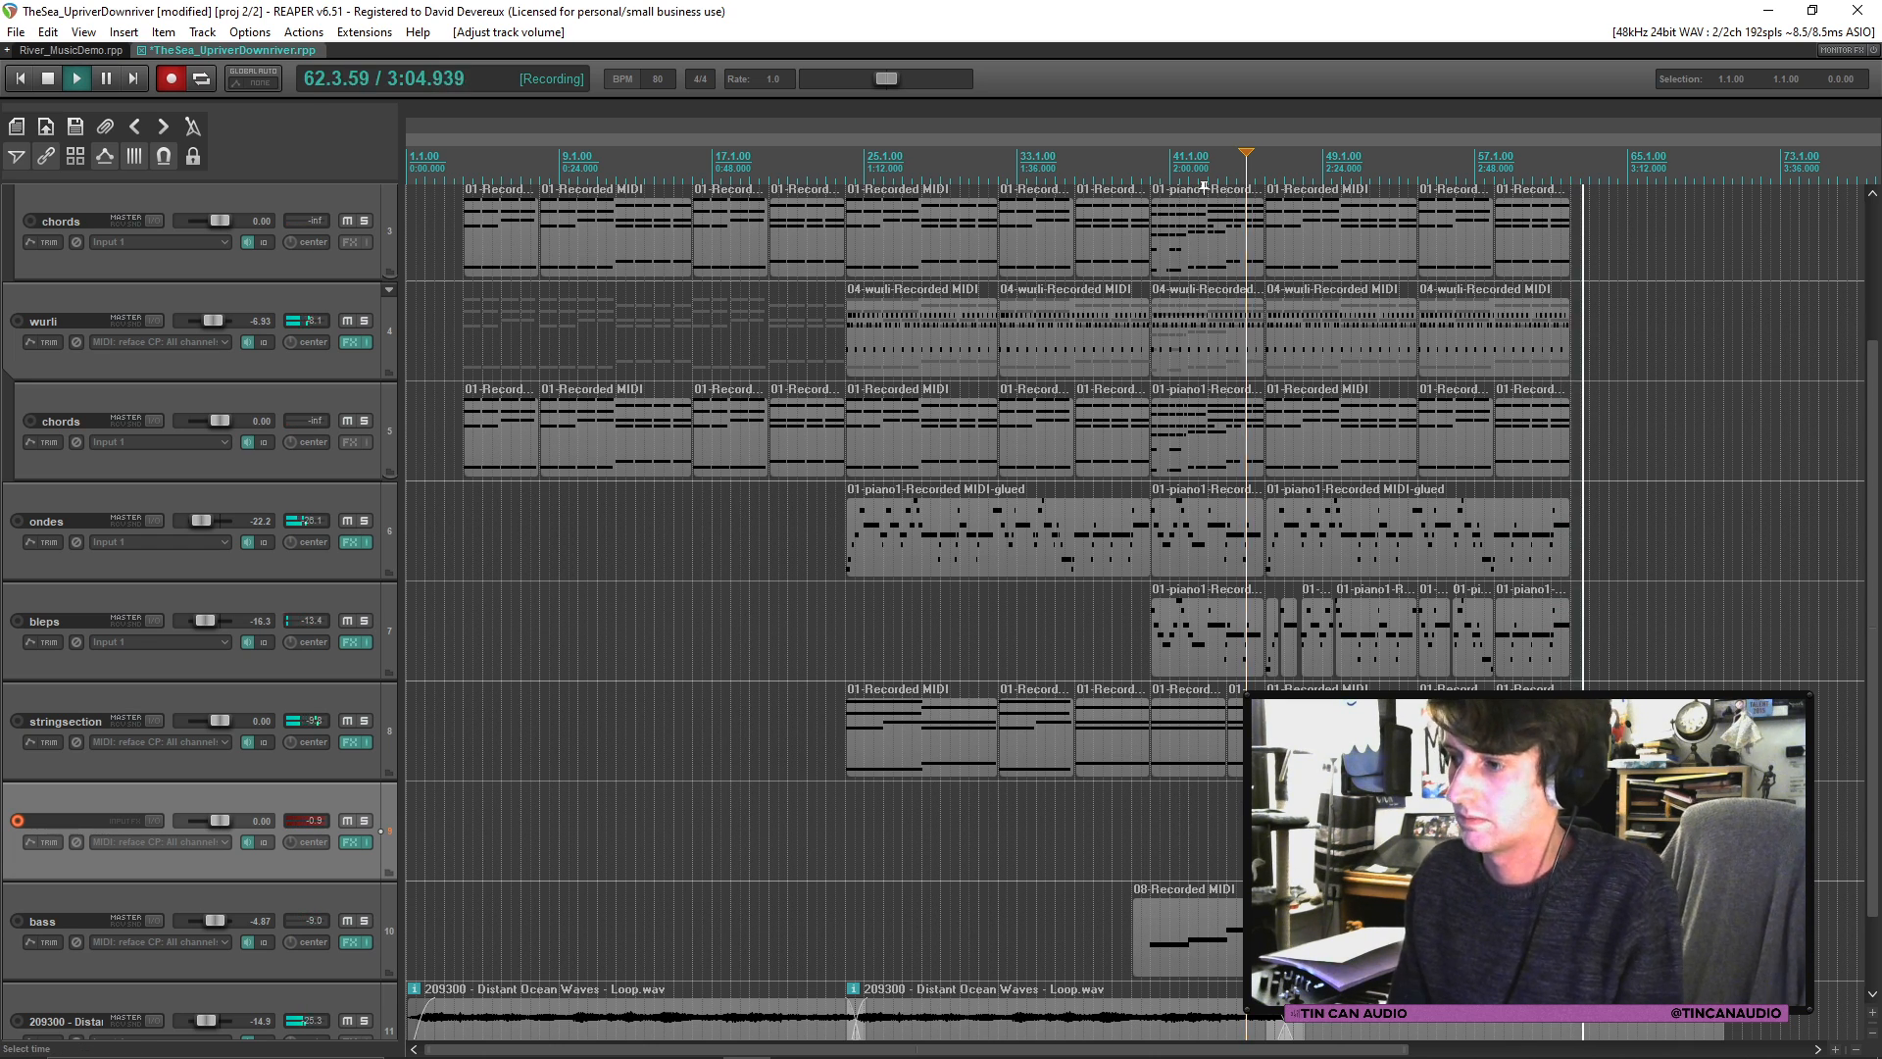
key("space")
key("Return")
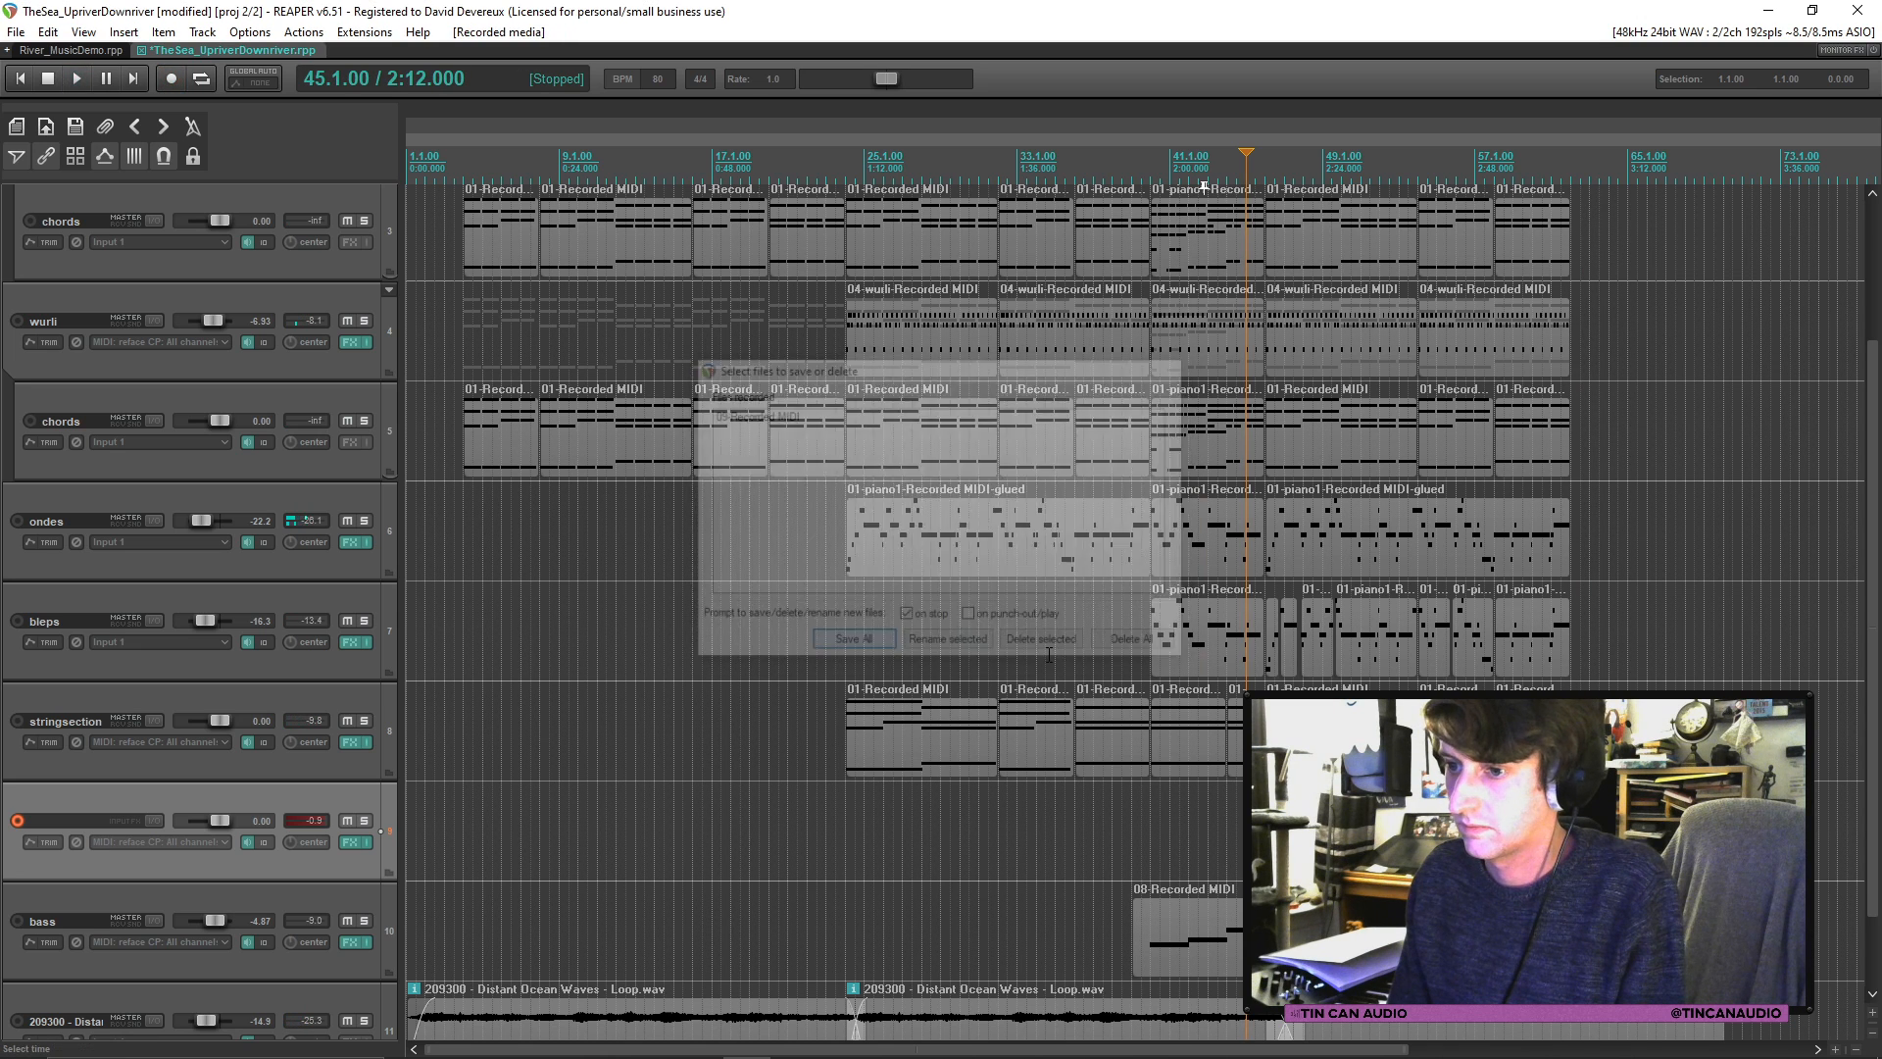
Step: Disarm track 9, set its volume to -4.87 dB and rename it staccato
left_click(636, 762)
key("space")
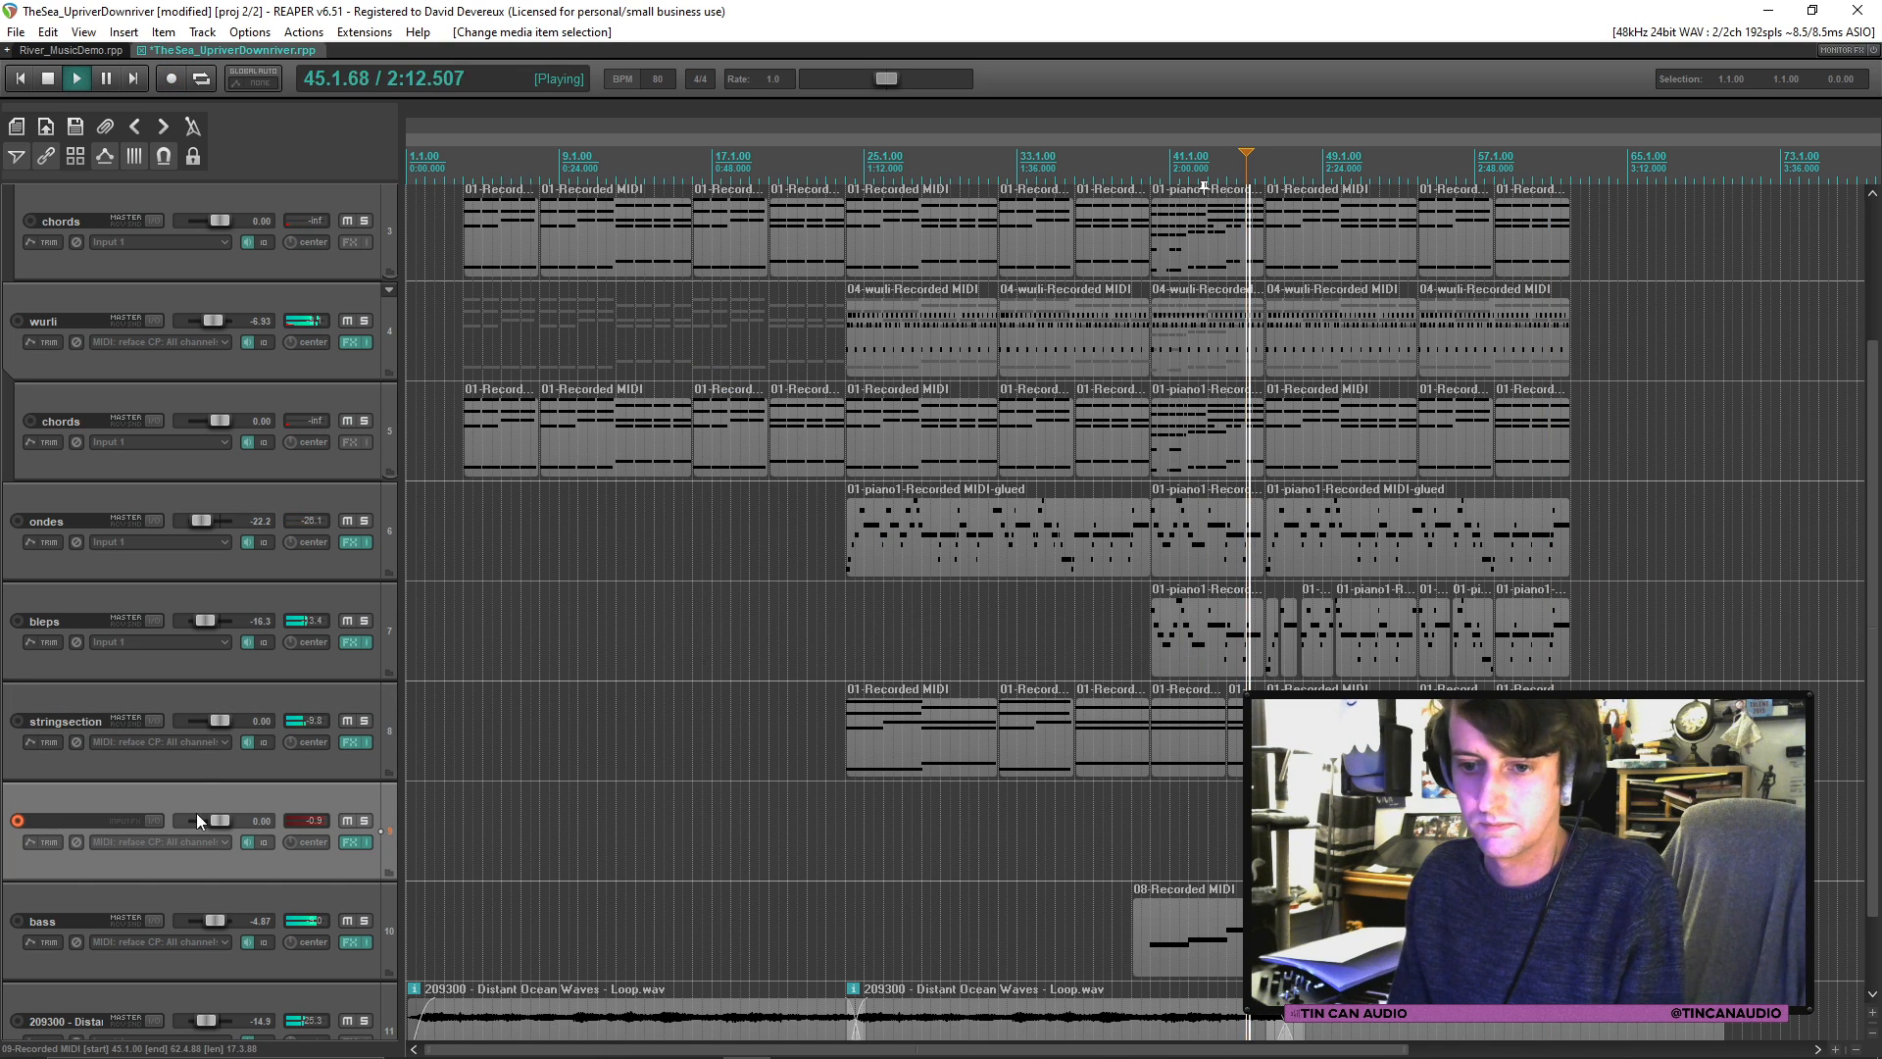
left_click_drag(238, 825, 214, 825)
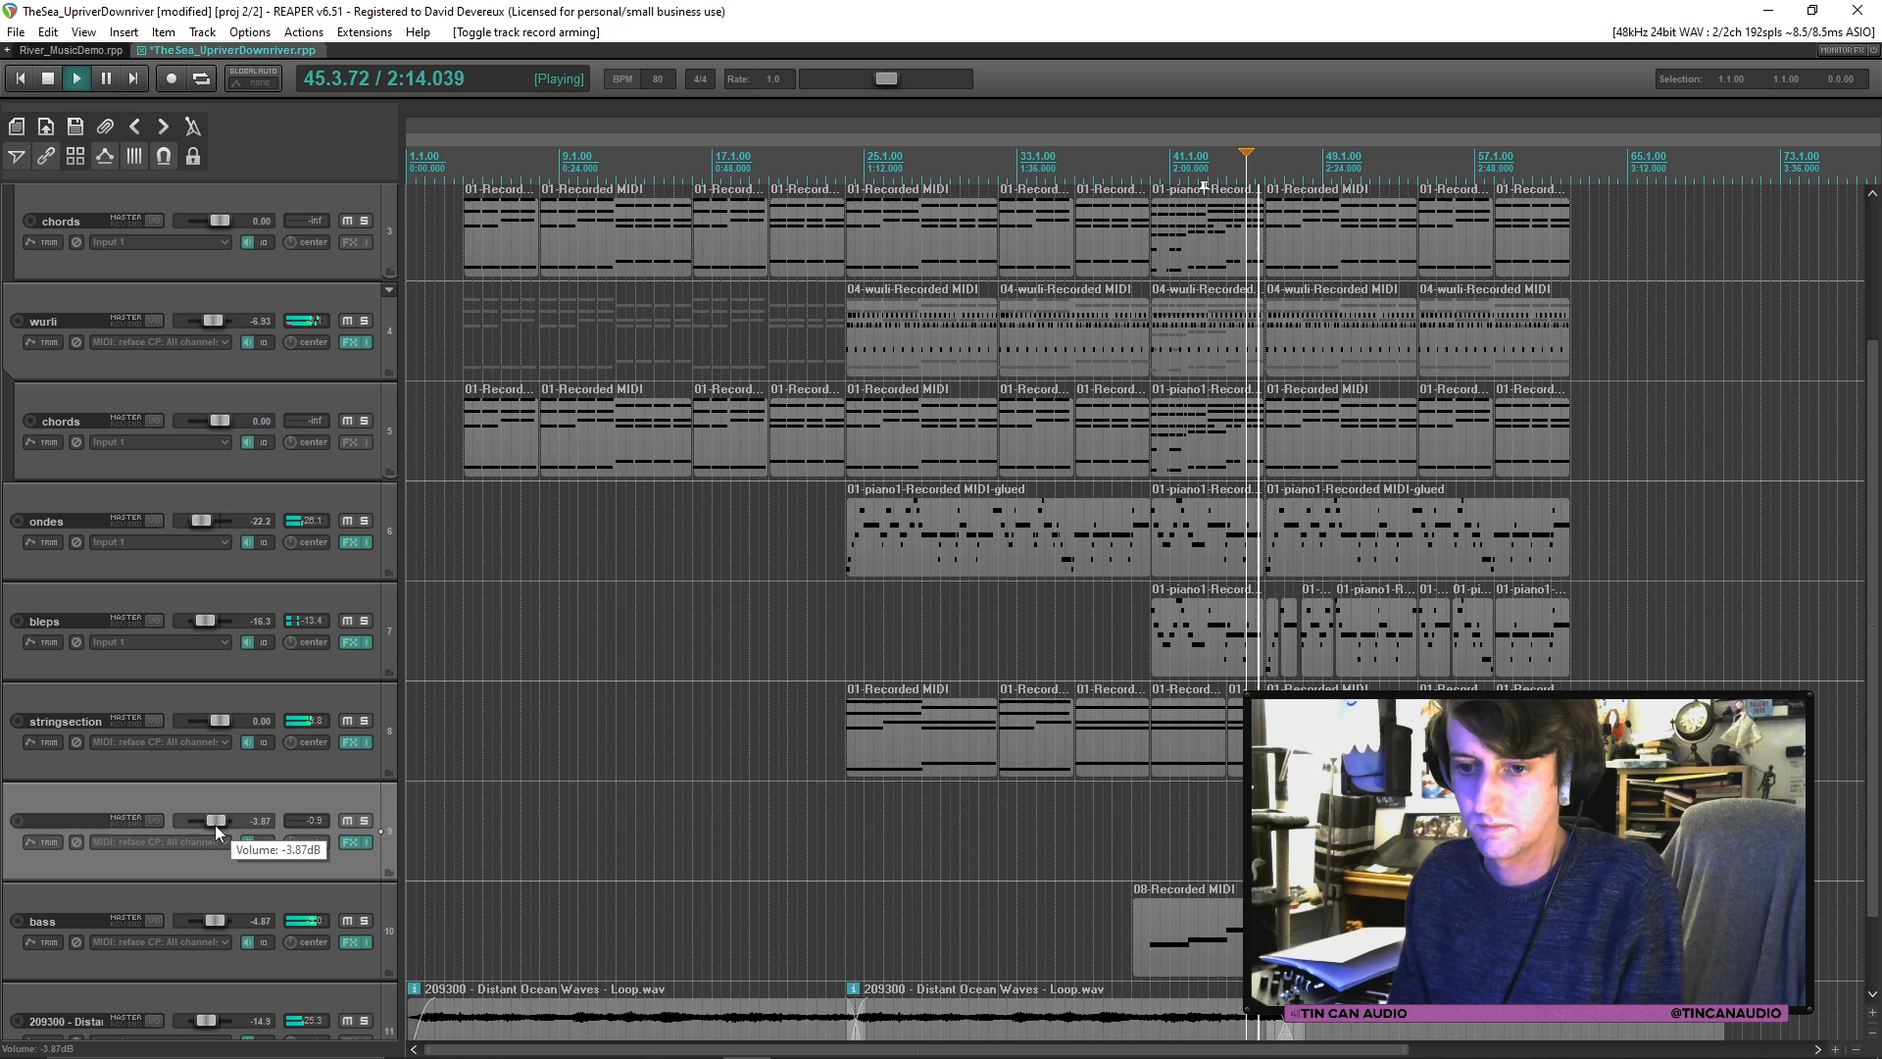
double_click(88, 826)
type("stacc")
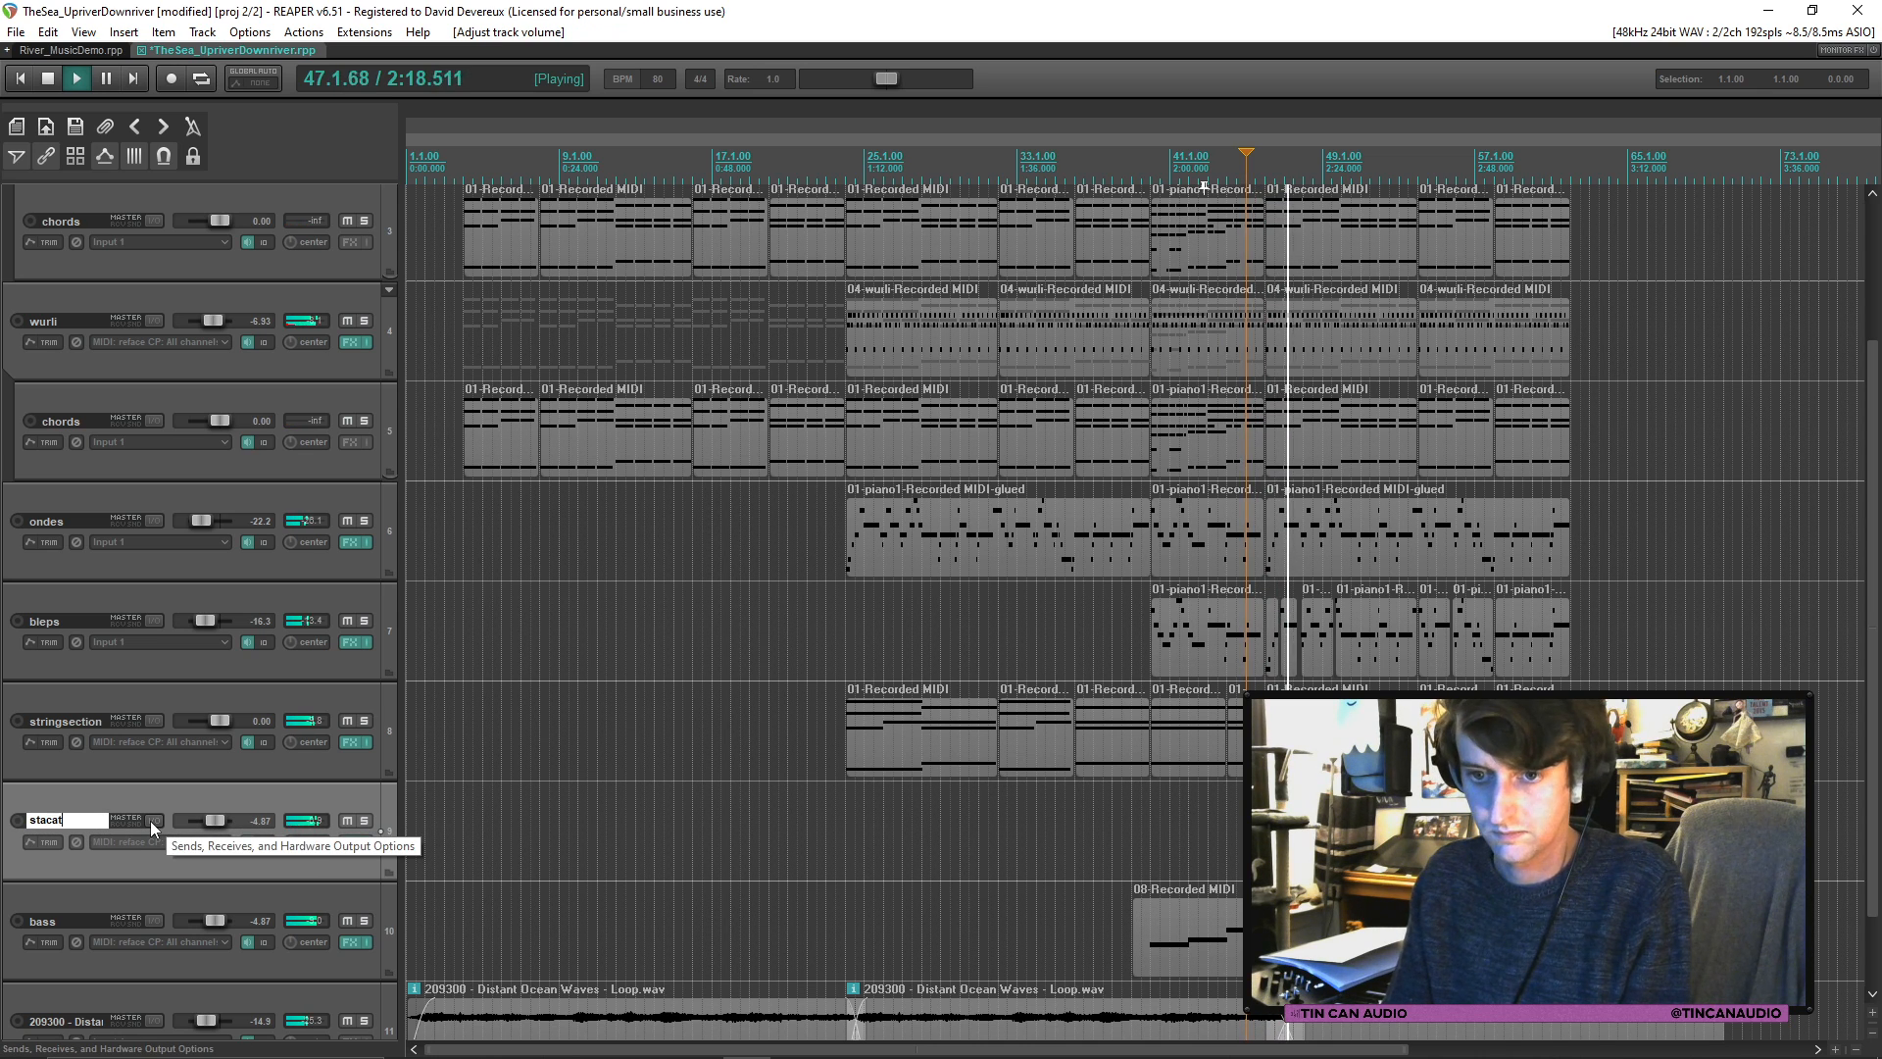
key("BackSpace")
key("BackSpace")
key("BackSpace")
type("cato")
key("Return")
key("space")
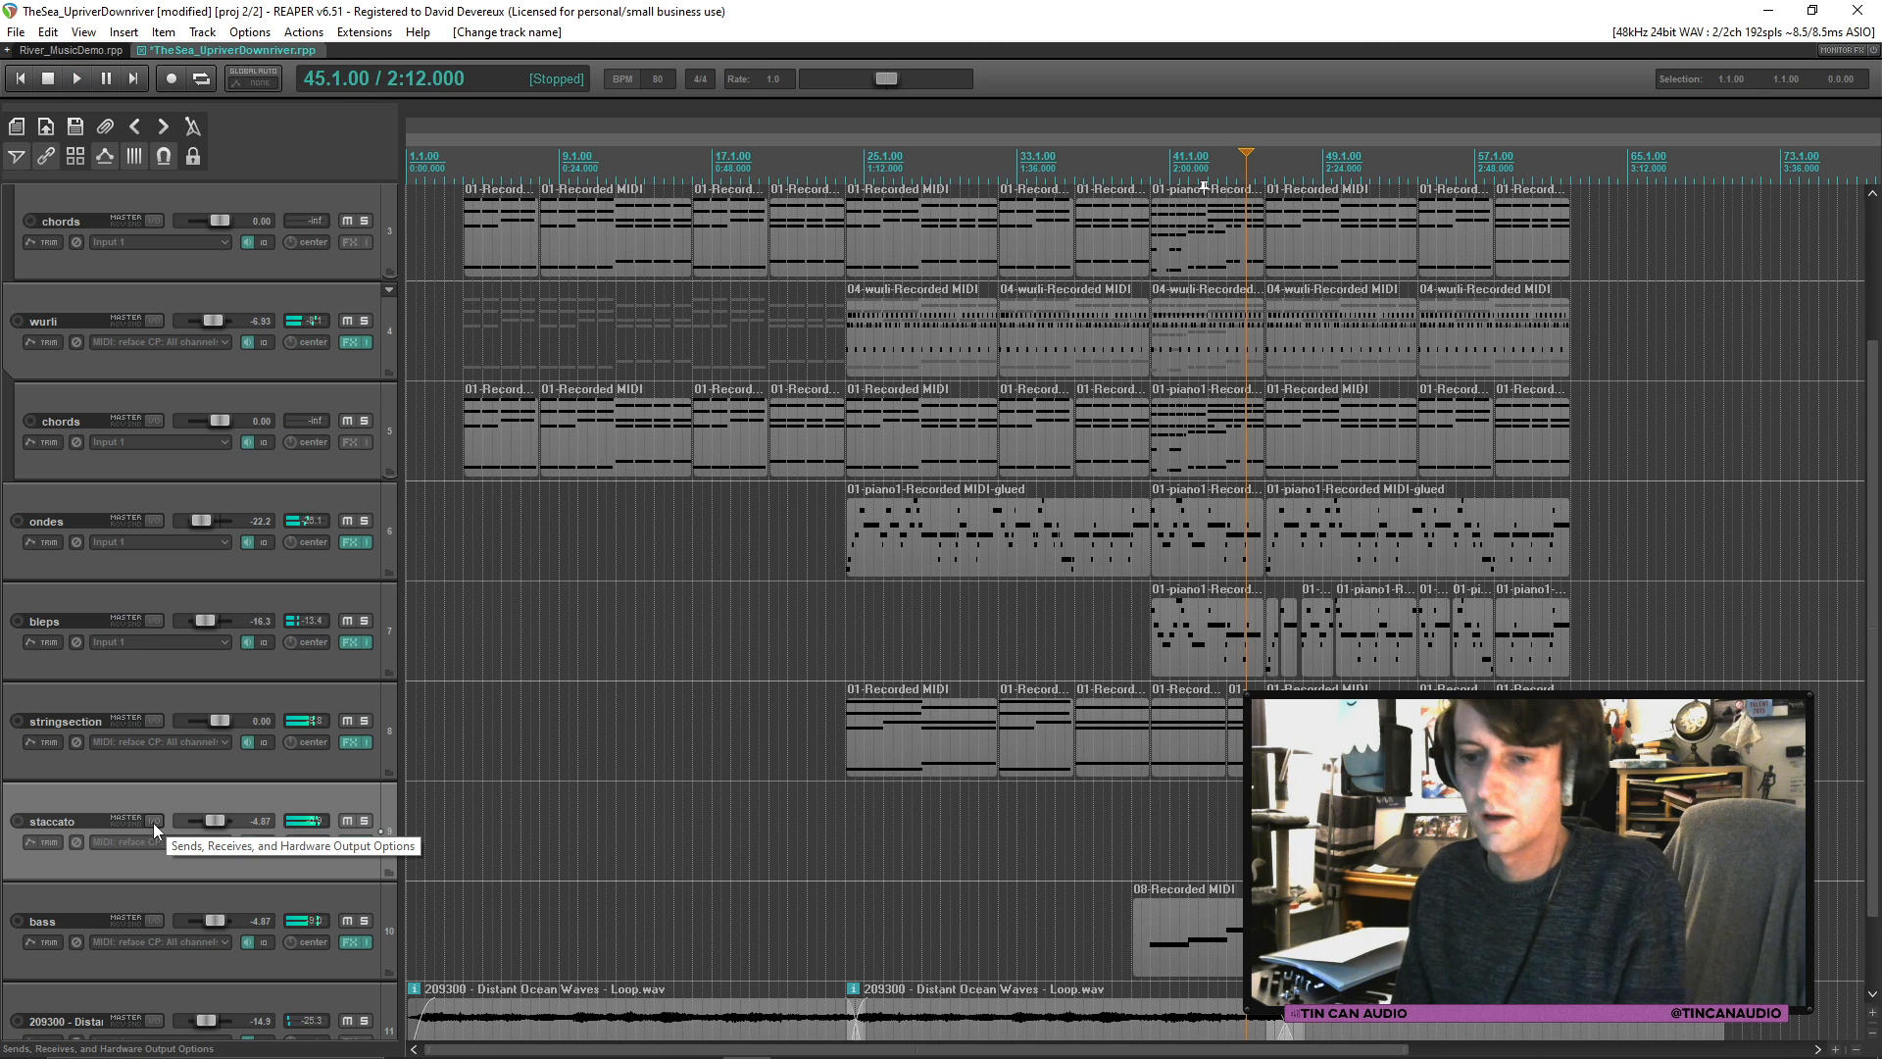
Step: Replace the staccato track's HALion Sonic SE program with the strings preset Violoncelli Spiccato A Alt and play the part back
left_click(345, 845)
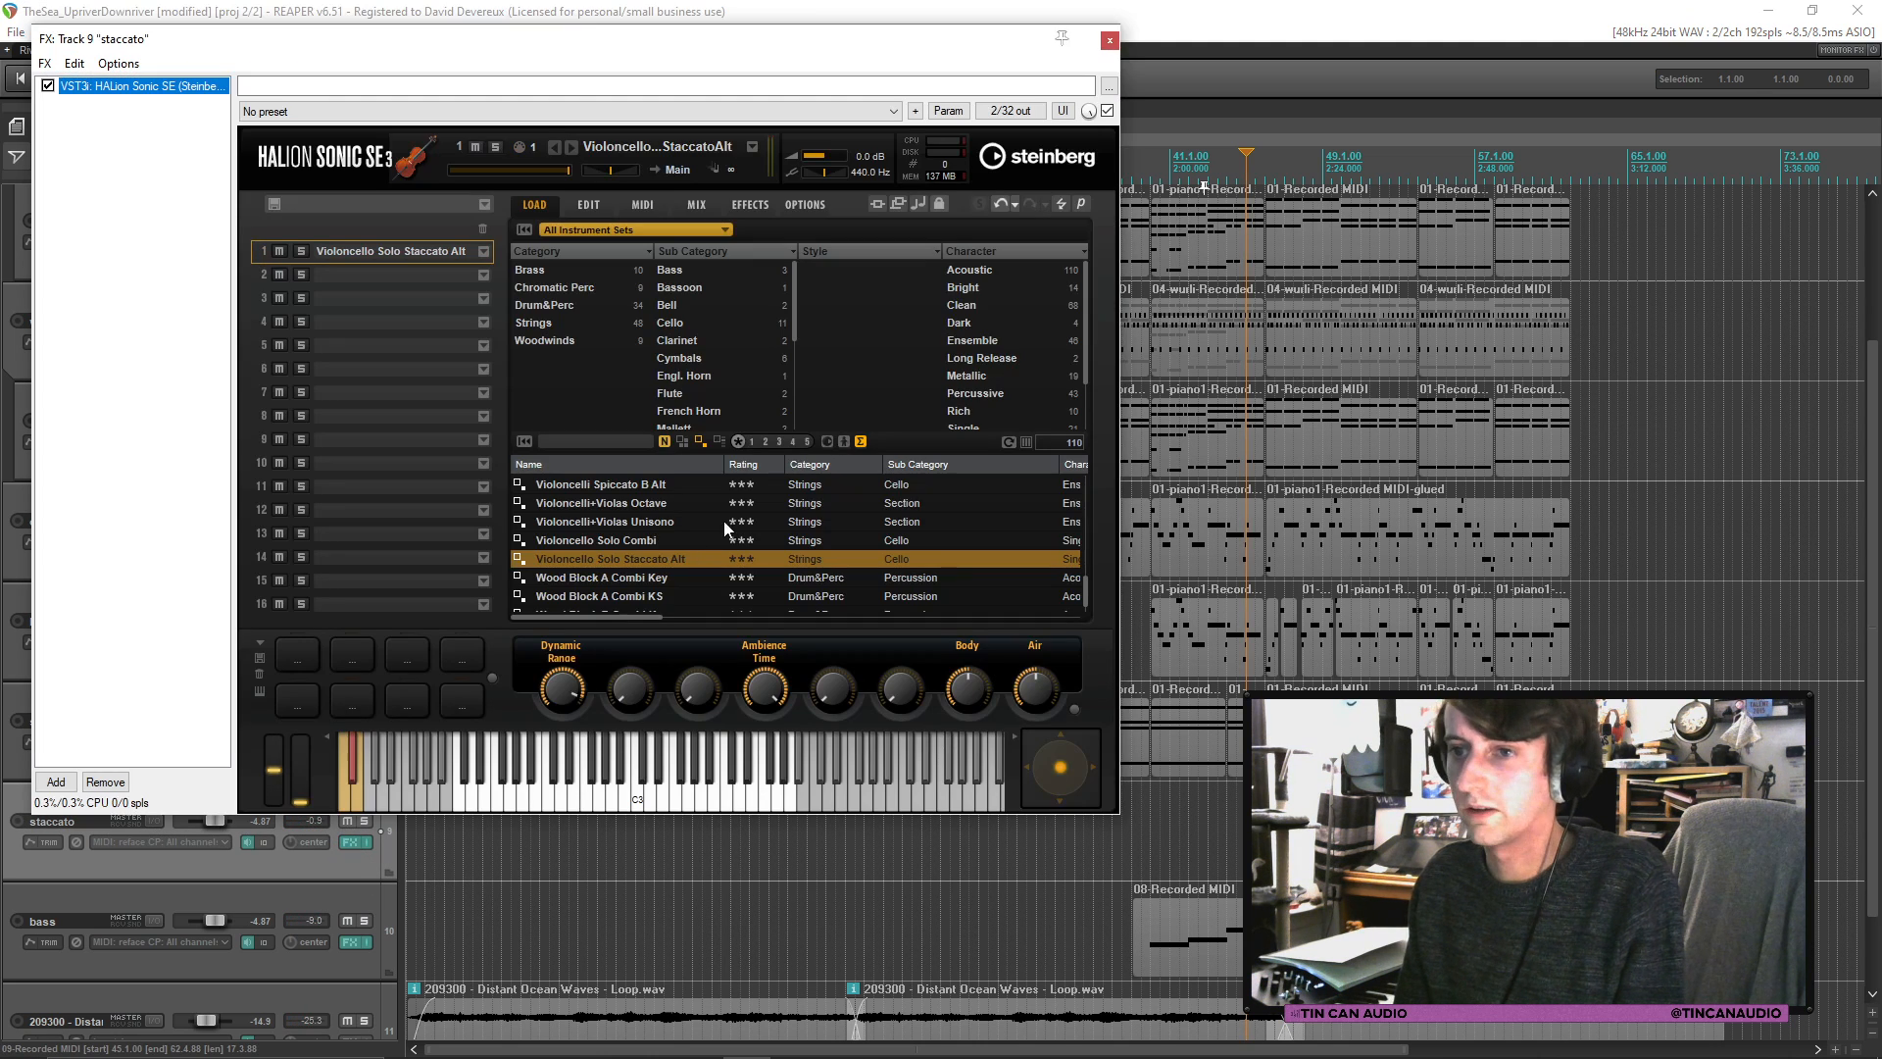
scroll(664, 542, "up", 2)
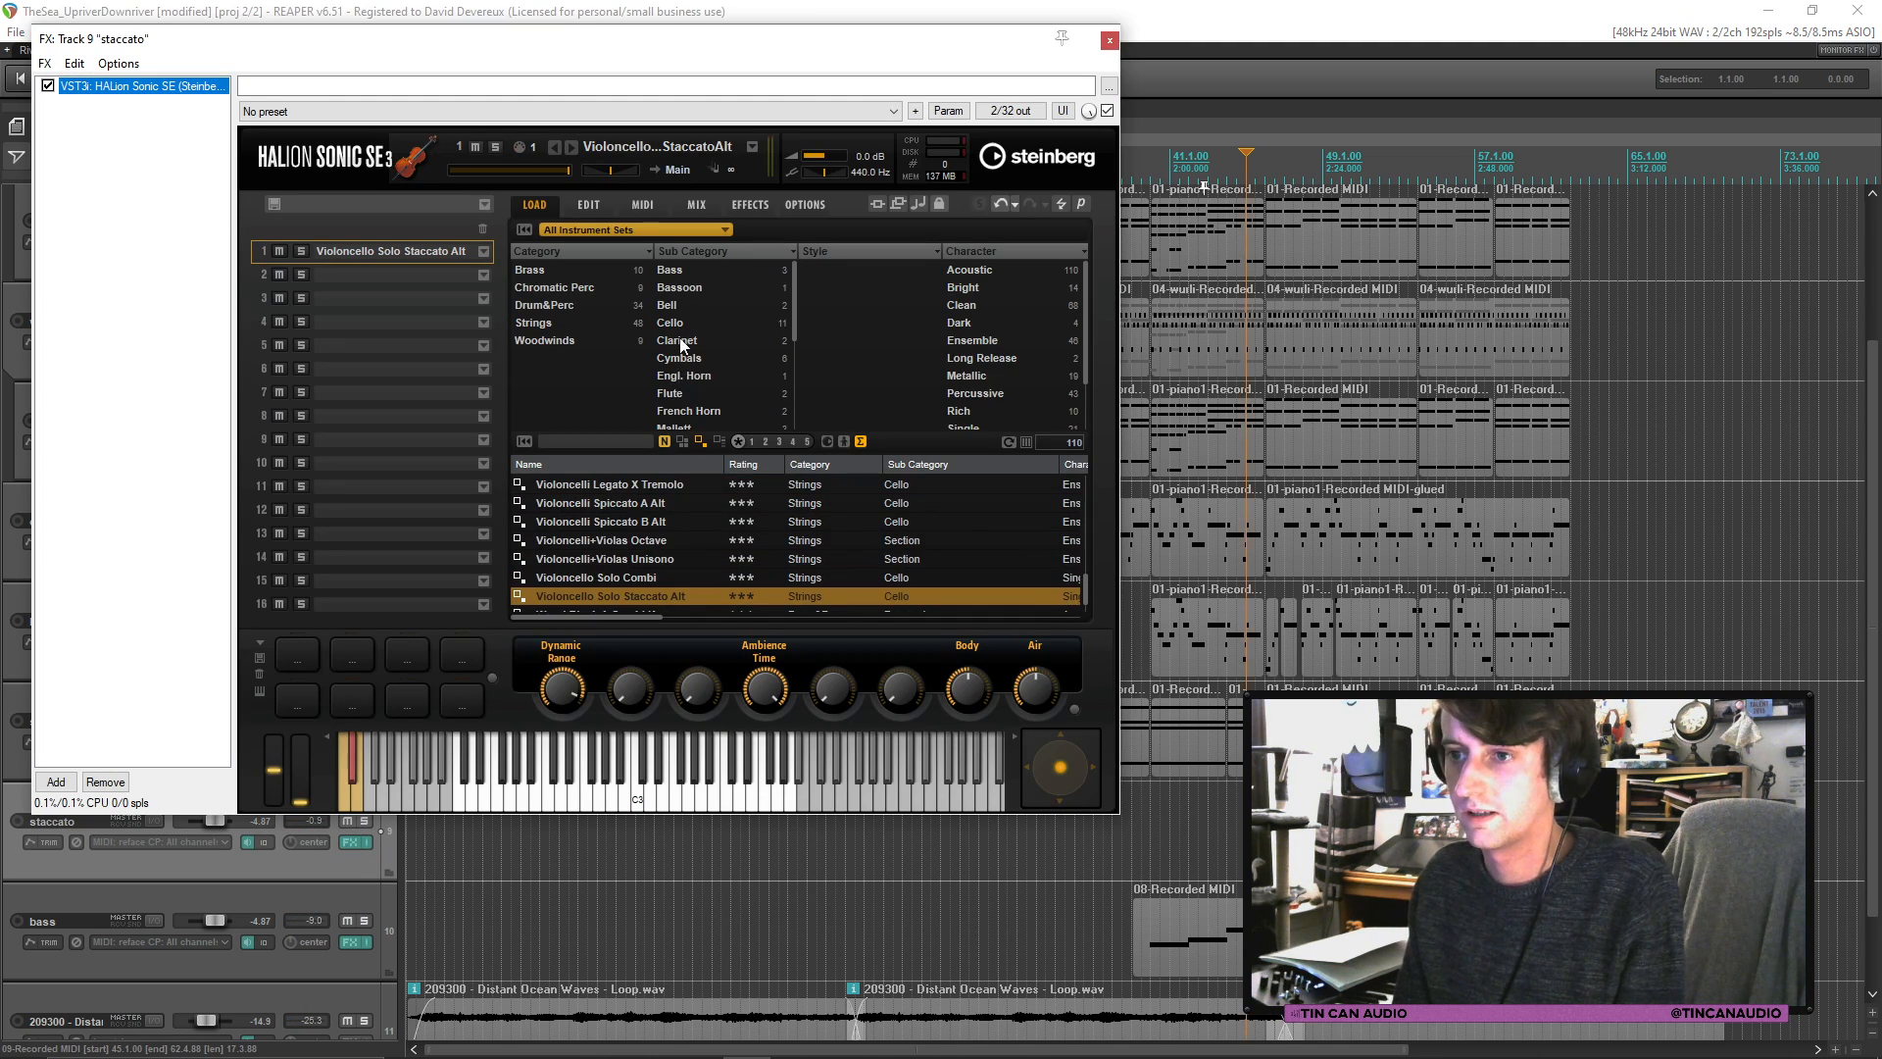
left_click(562, 324)
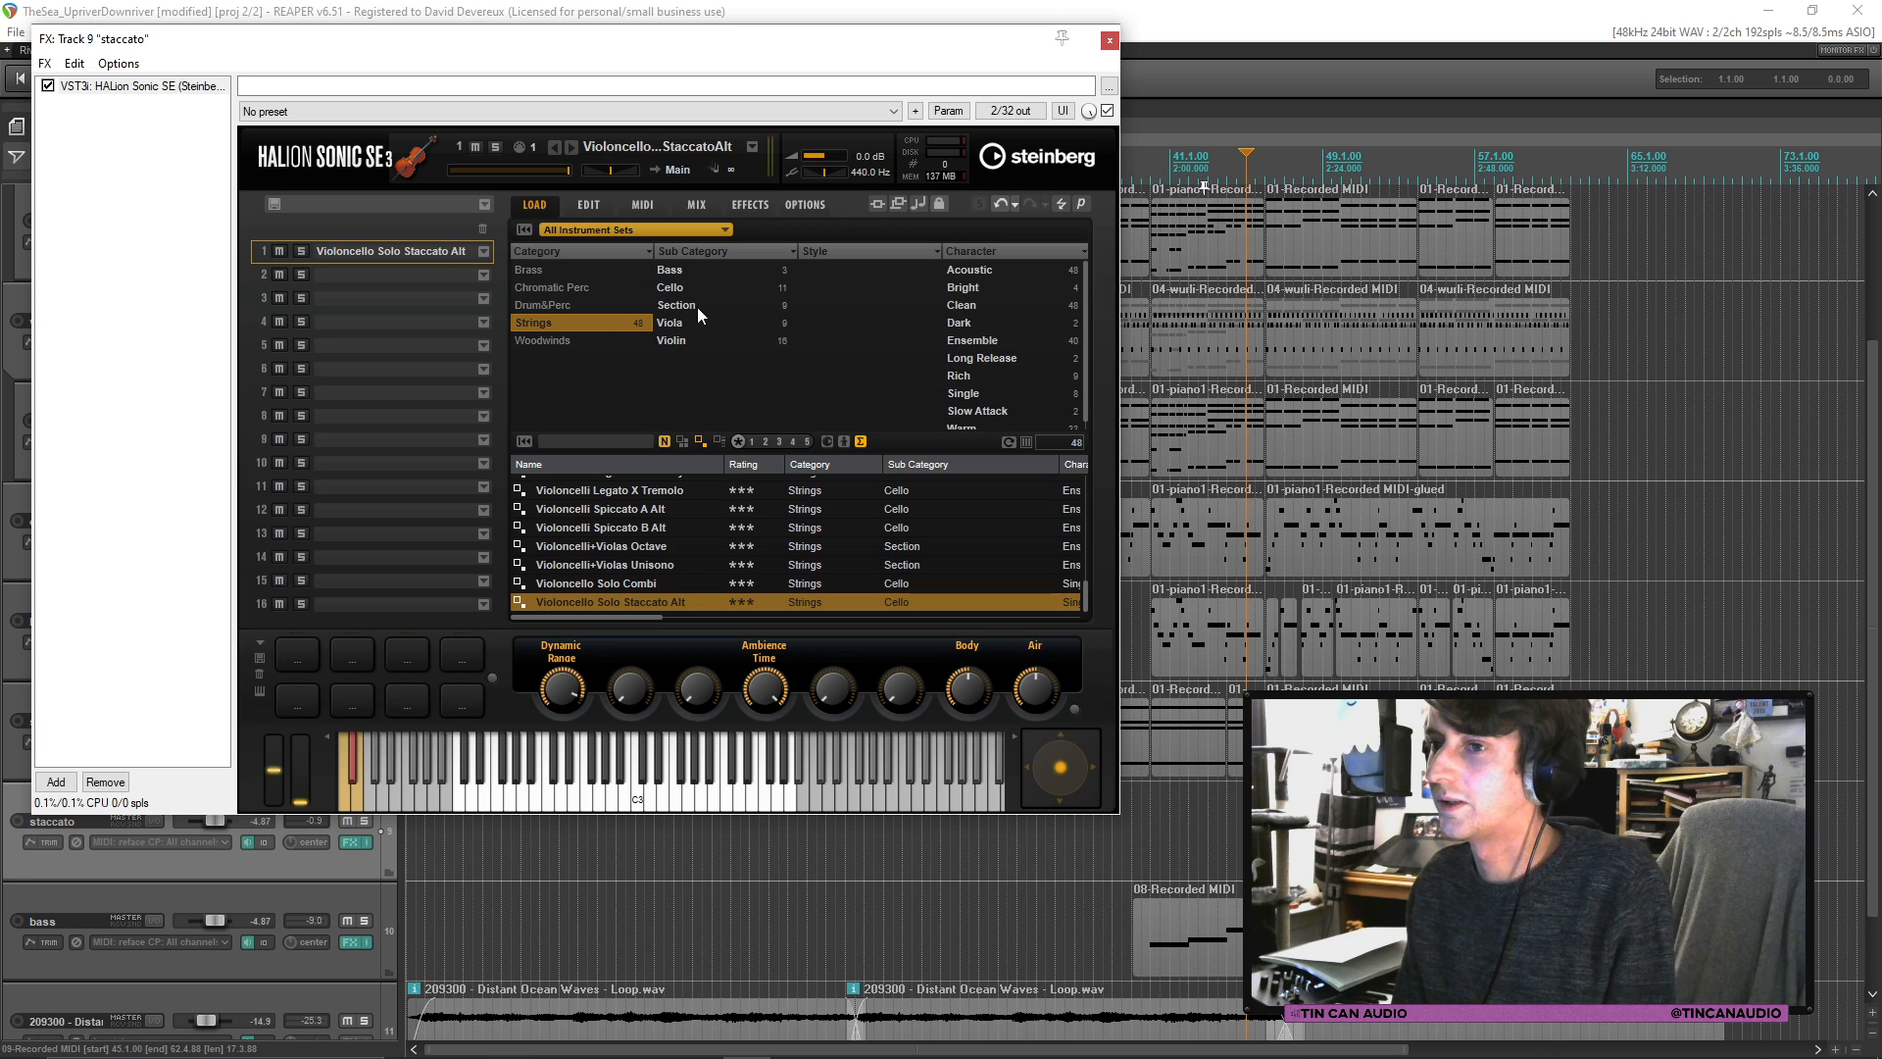
left_click(694, 306)
left_click(693, 308)
scroll(674, 537, "down", 3)
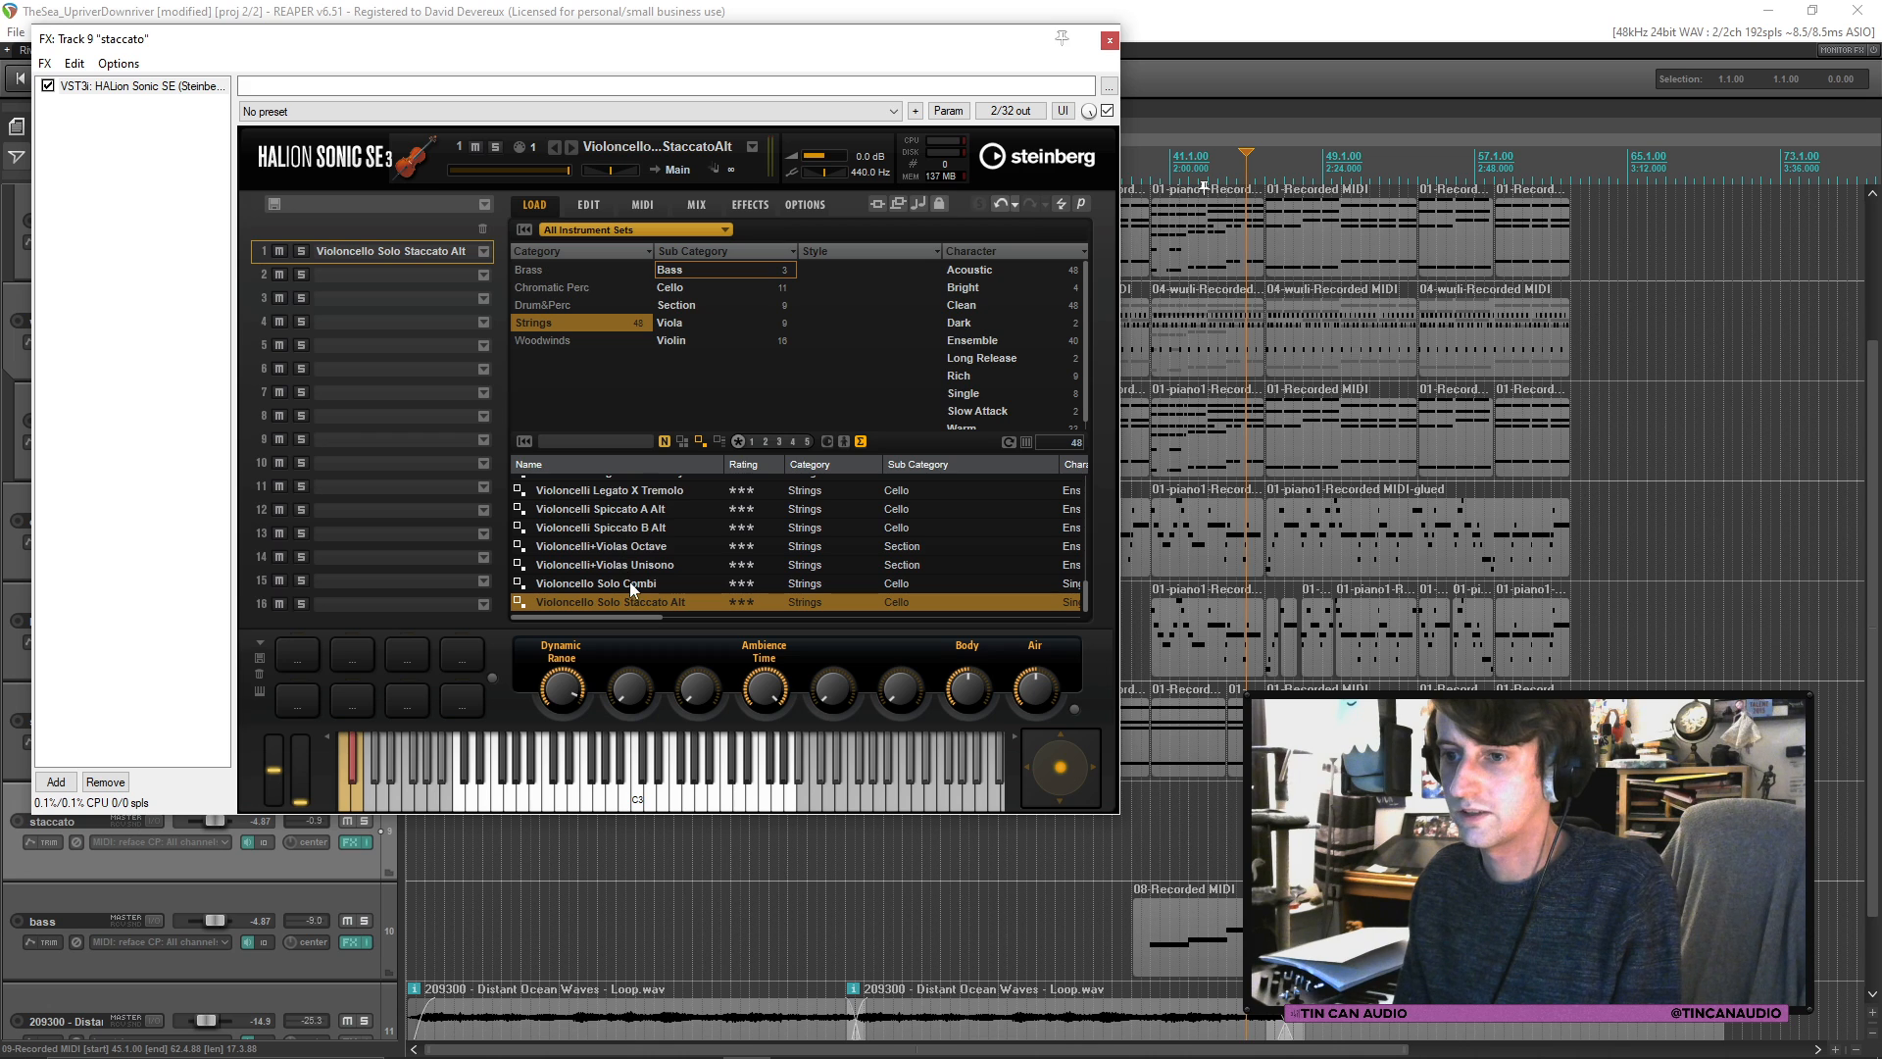
scroll(647, 568, "up", 2)
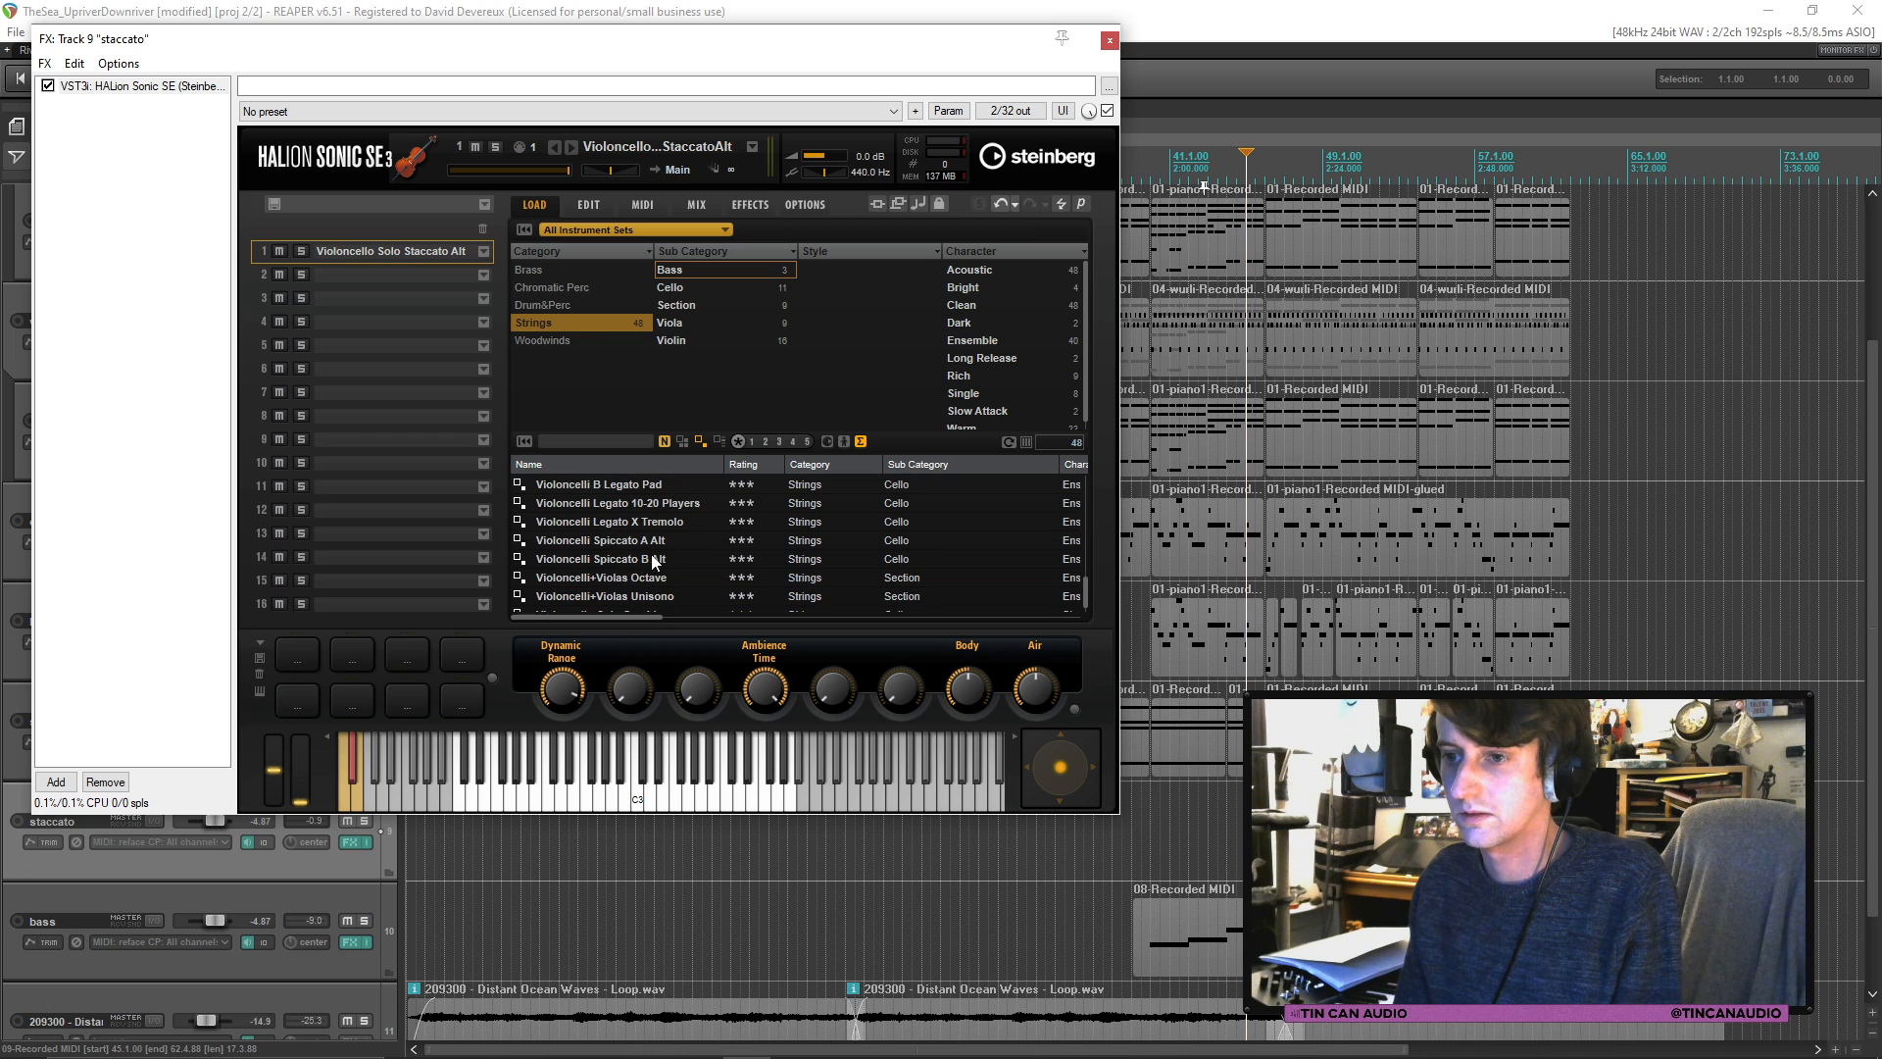
left_click(654, 542)
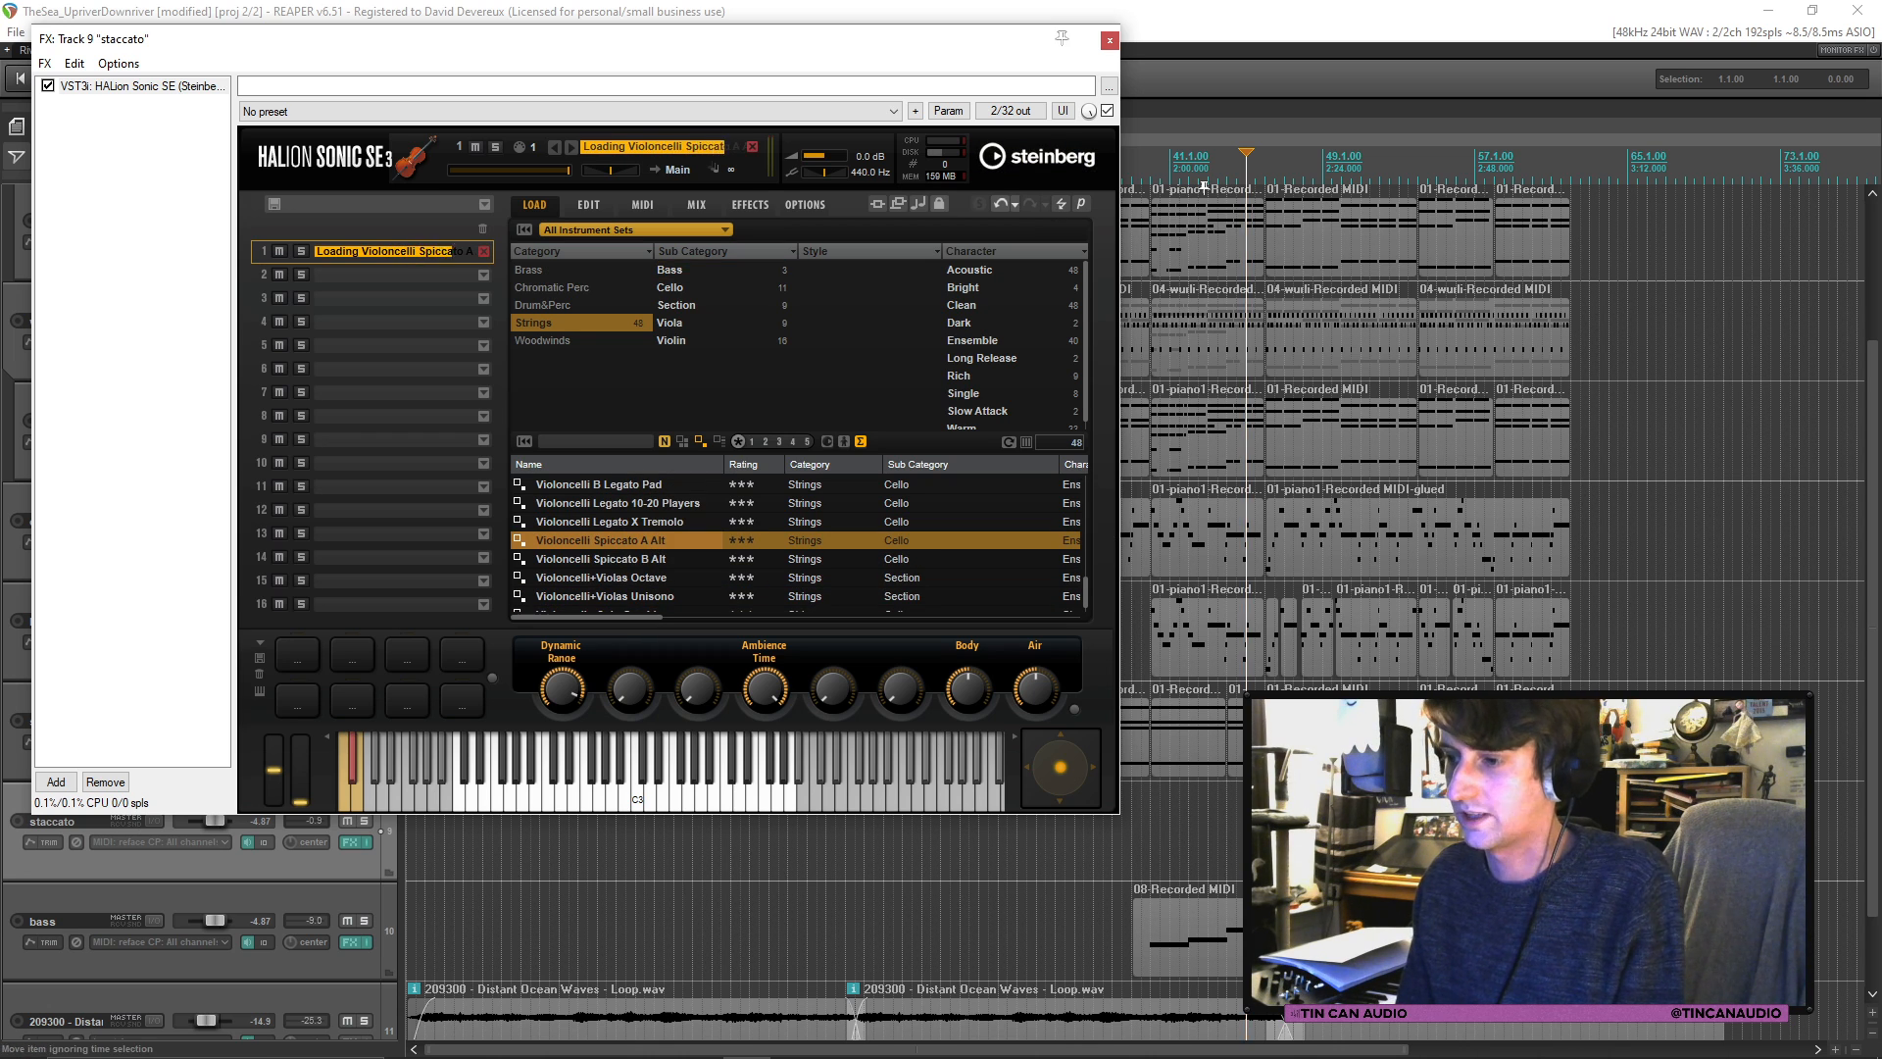
key("space")
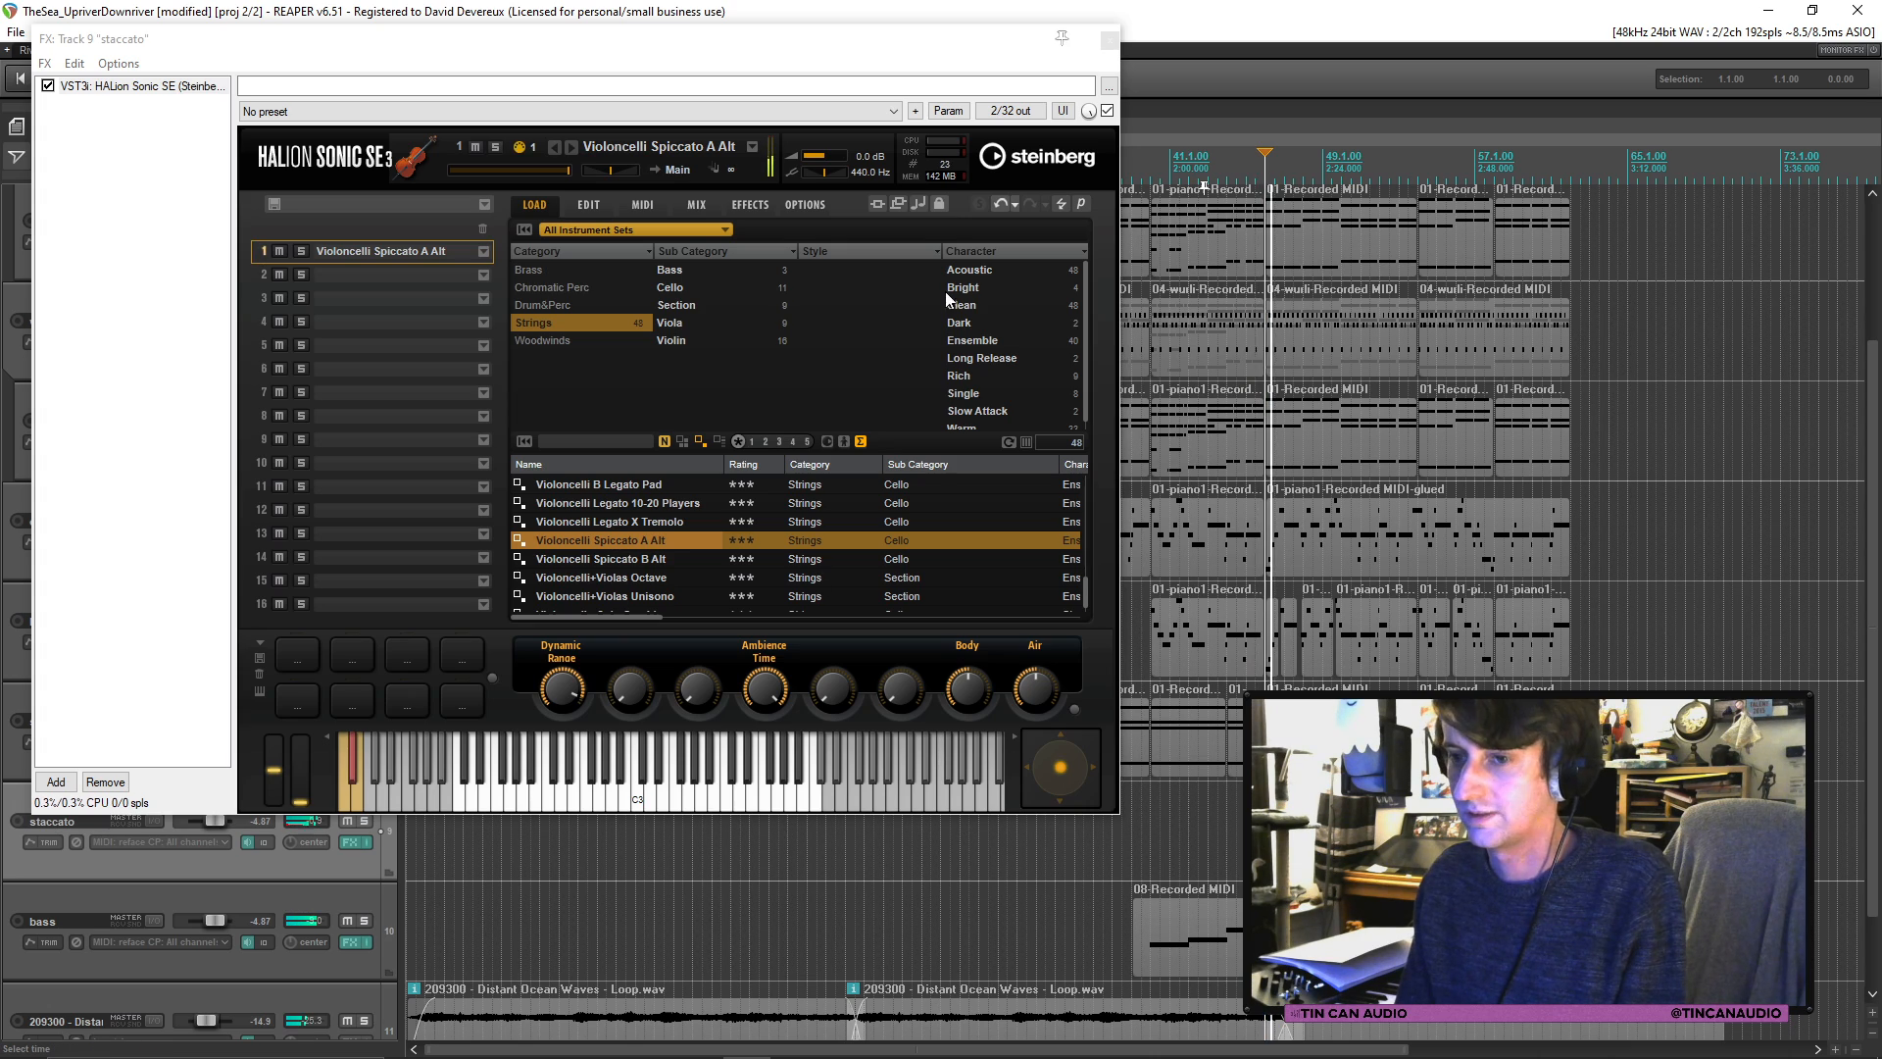
left_click(1109, 40)
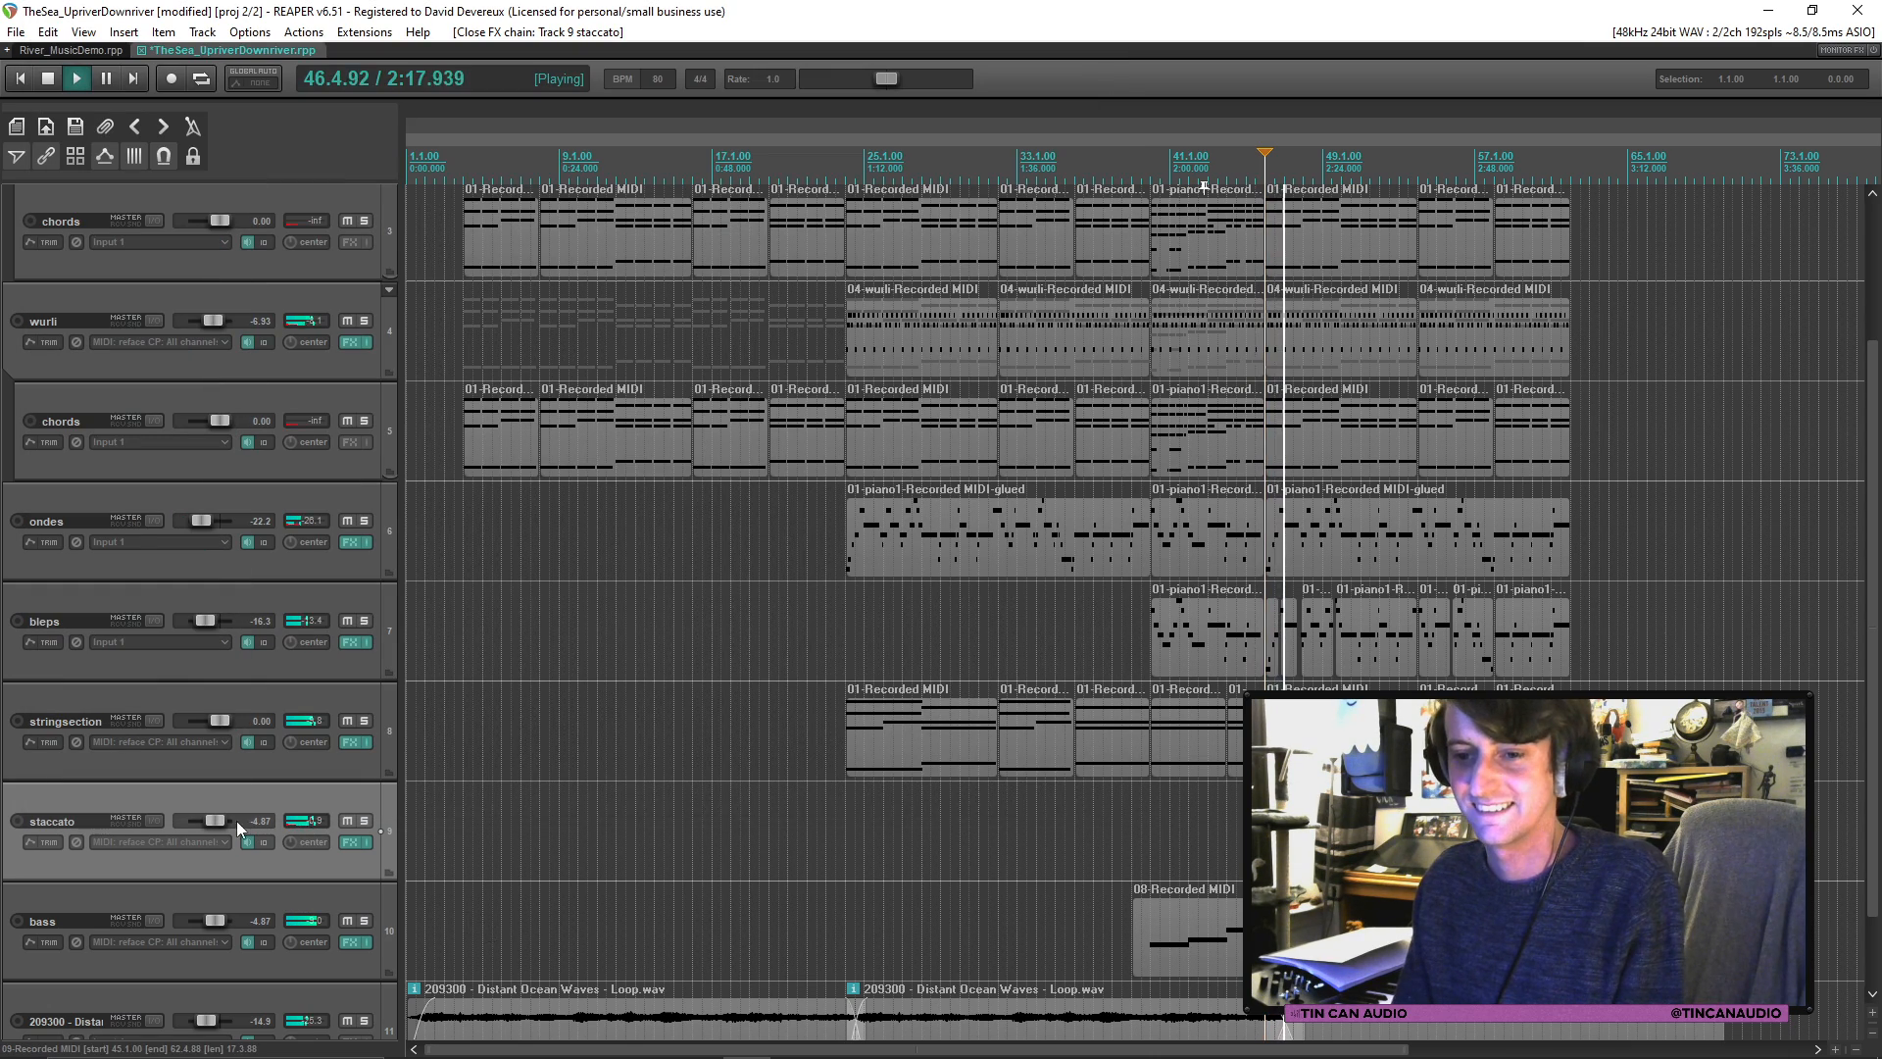
key("space")
Step: Quantize all notes of the staccato take to a straight 1/16 grid at 100% strength and set the track's volume to -3.87 dB
double_click(1341, 833)
key("q")
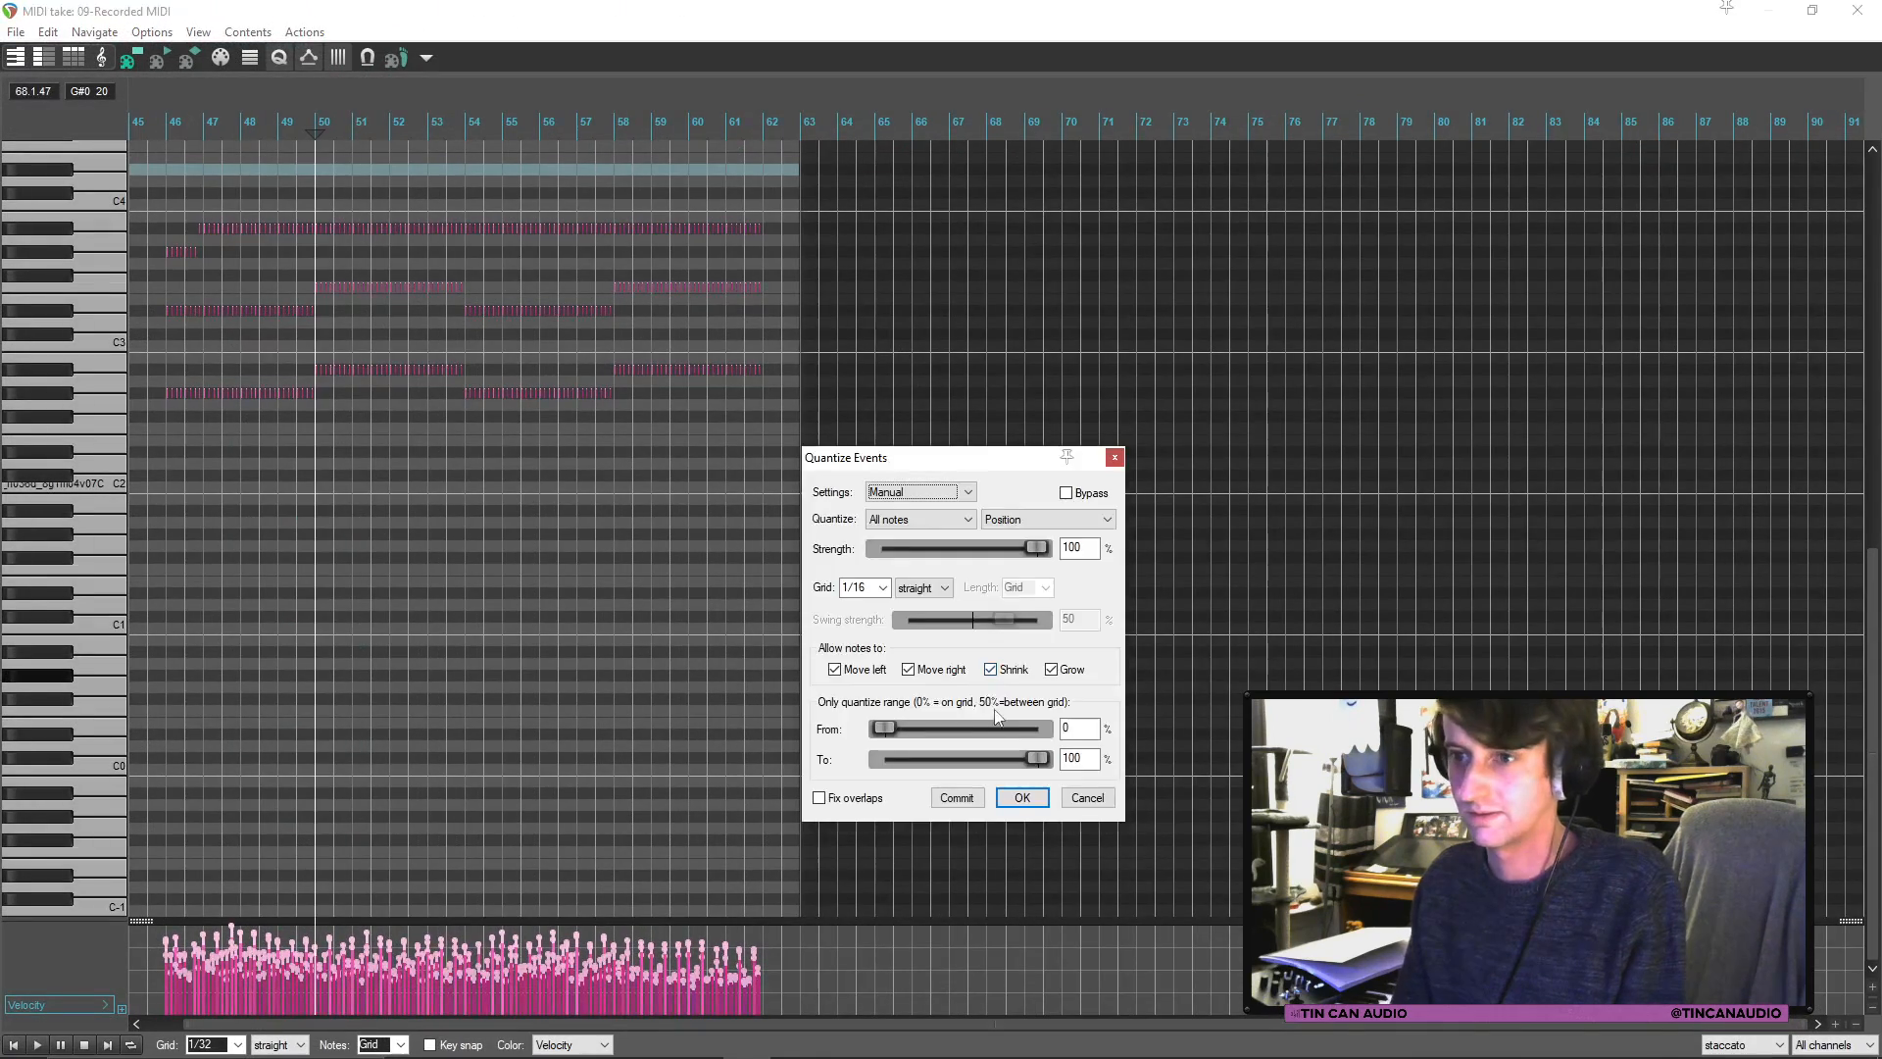
left_click(1021, 797)
left_click(1857, 10)
key("space")
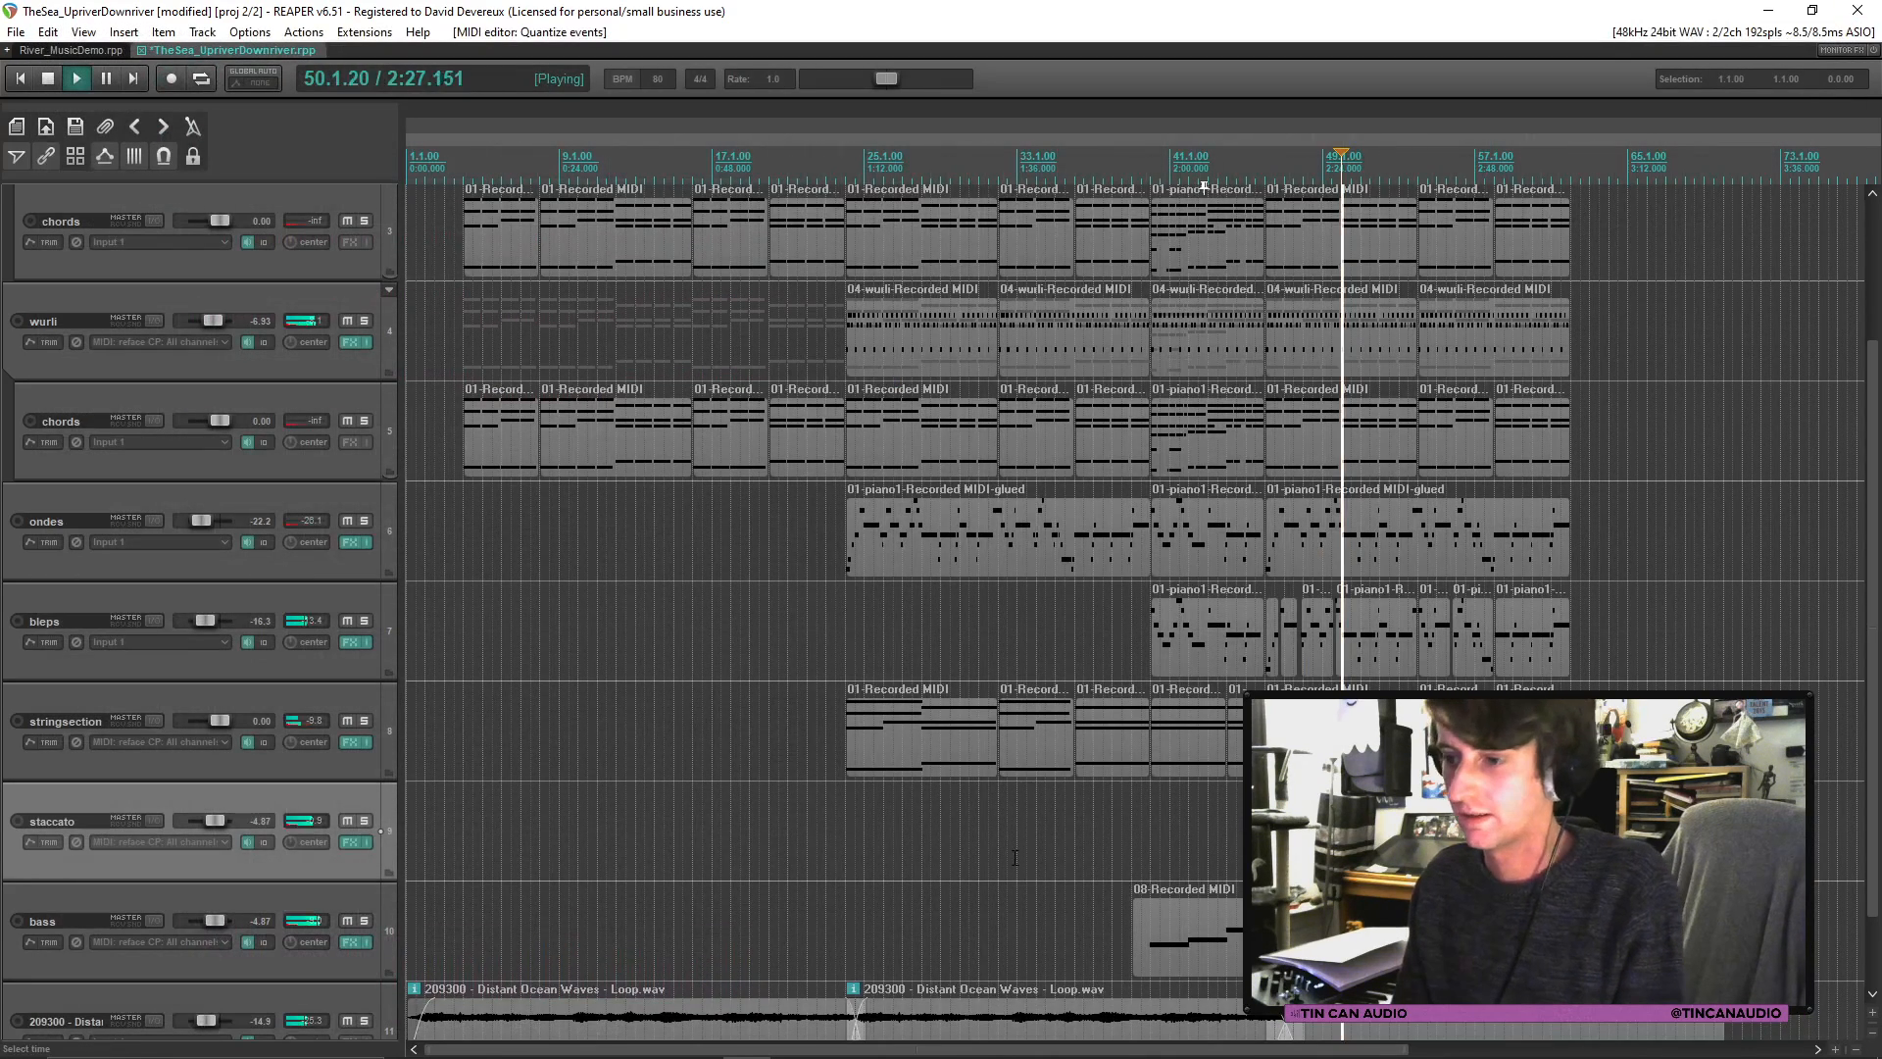
left_click_drag(218, 829, 215, 821)
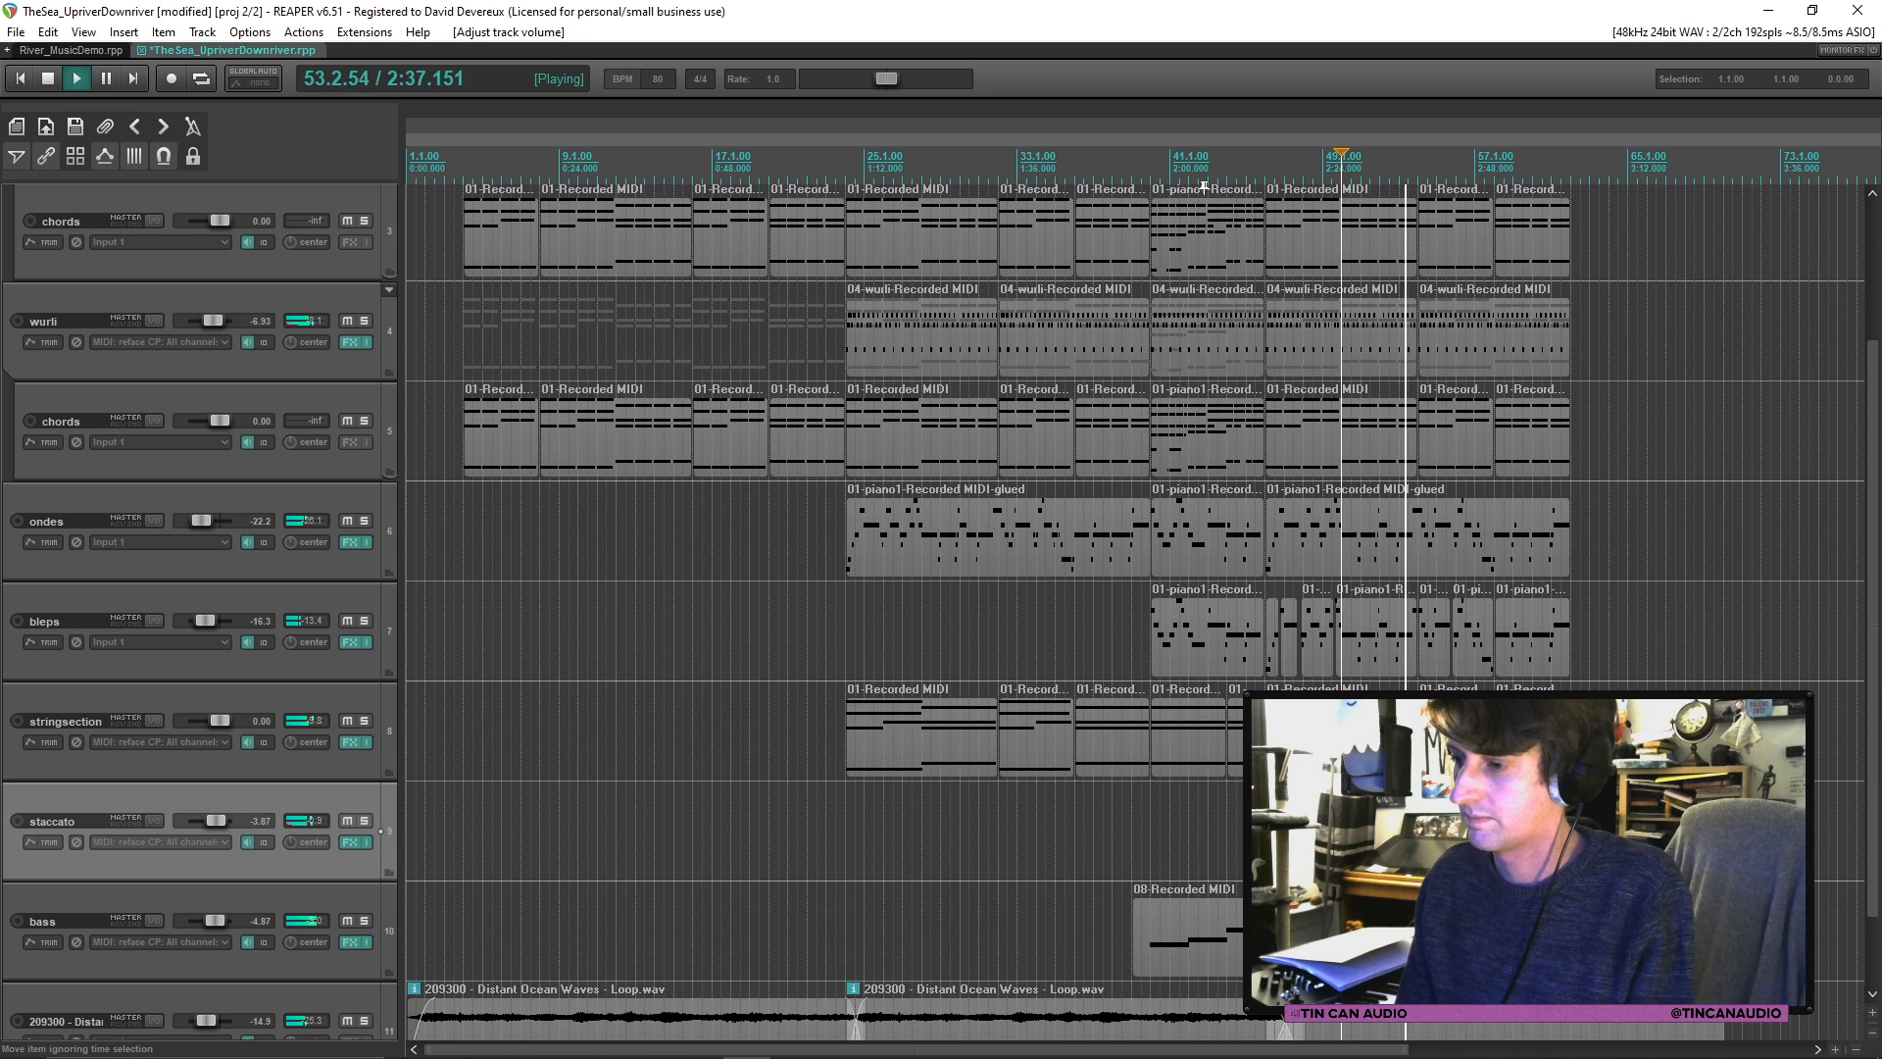
Step: Select the recorded MIDI item on the bass track and split it at bar 50
left_click(381, 930)
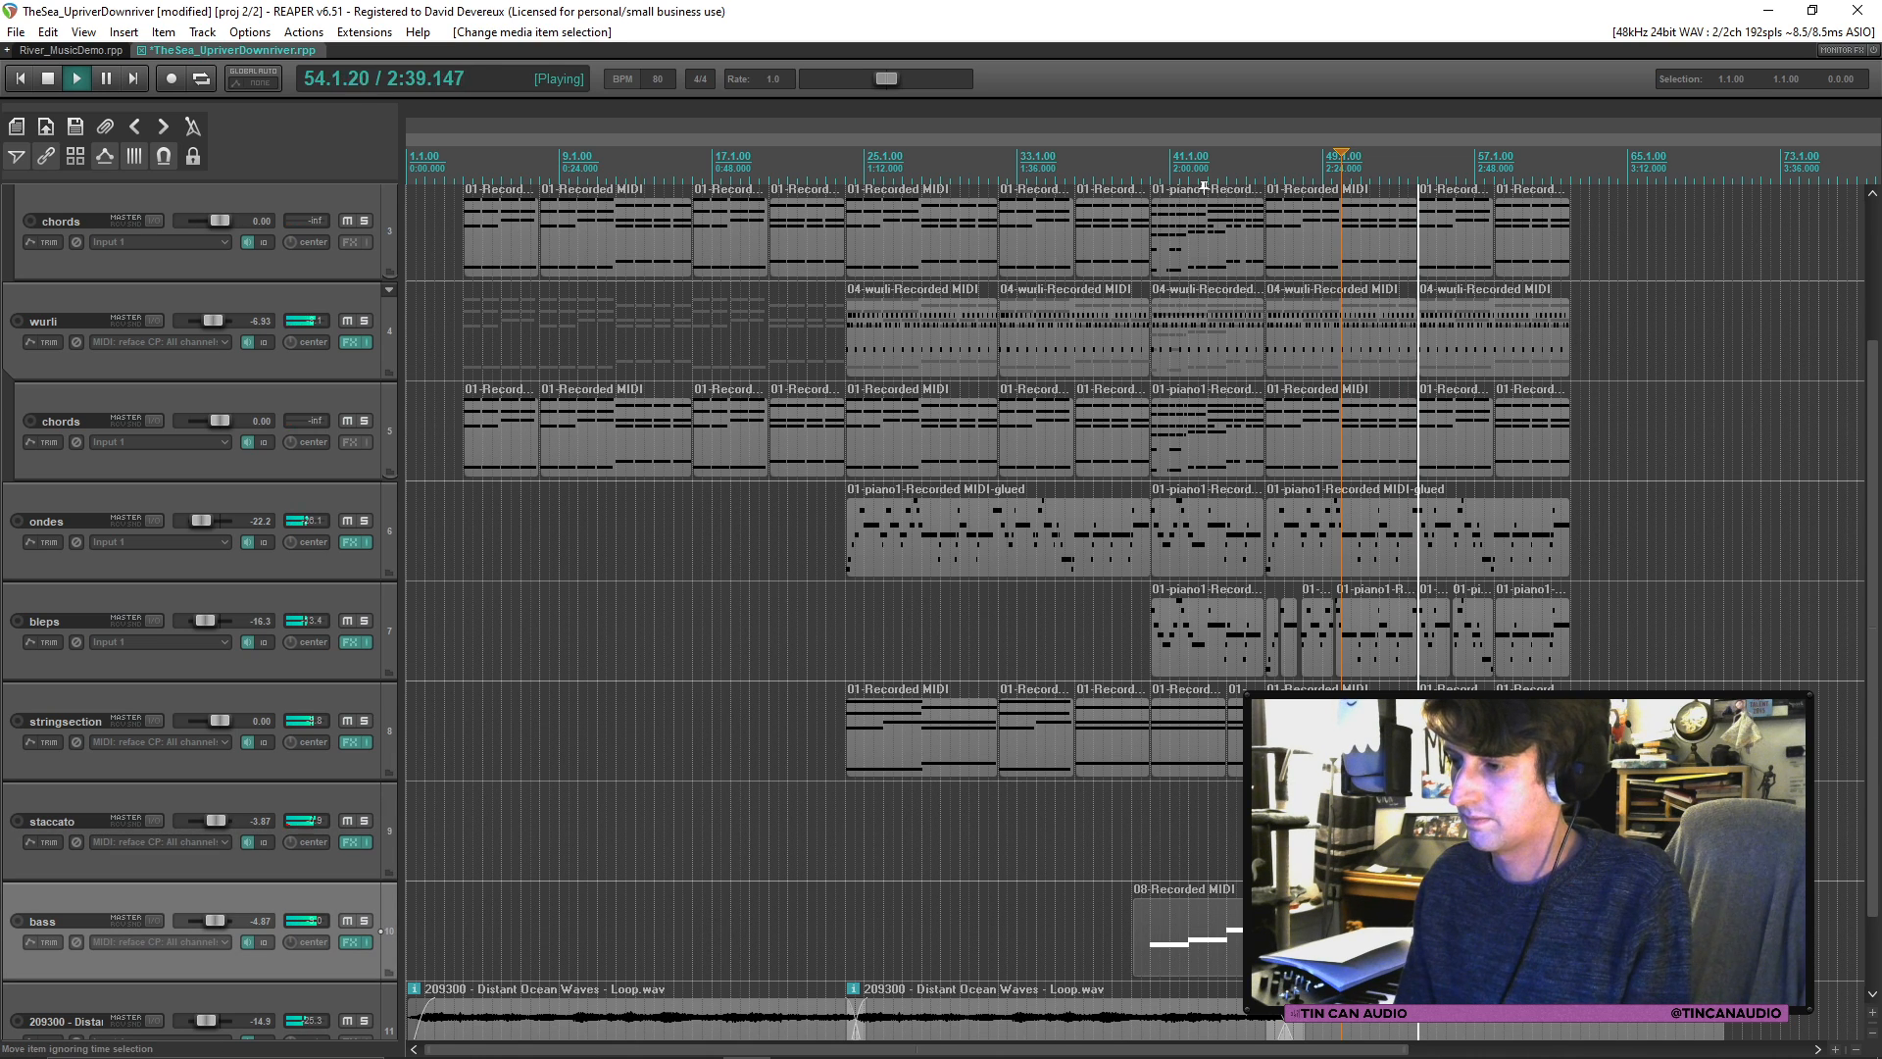
key("space")
key("s")
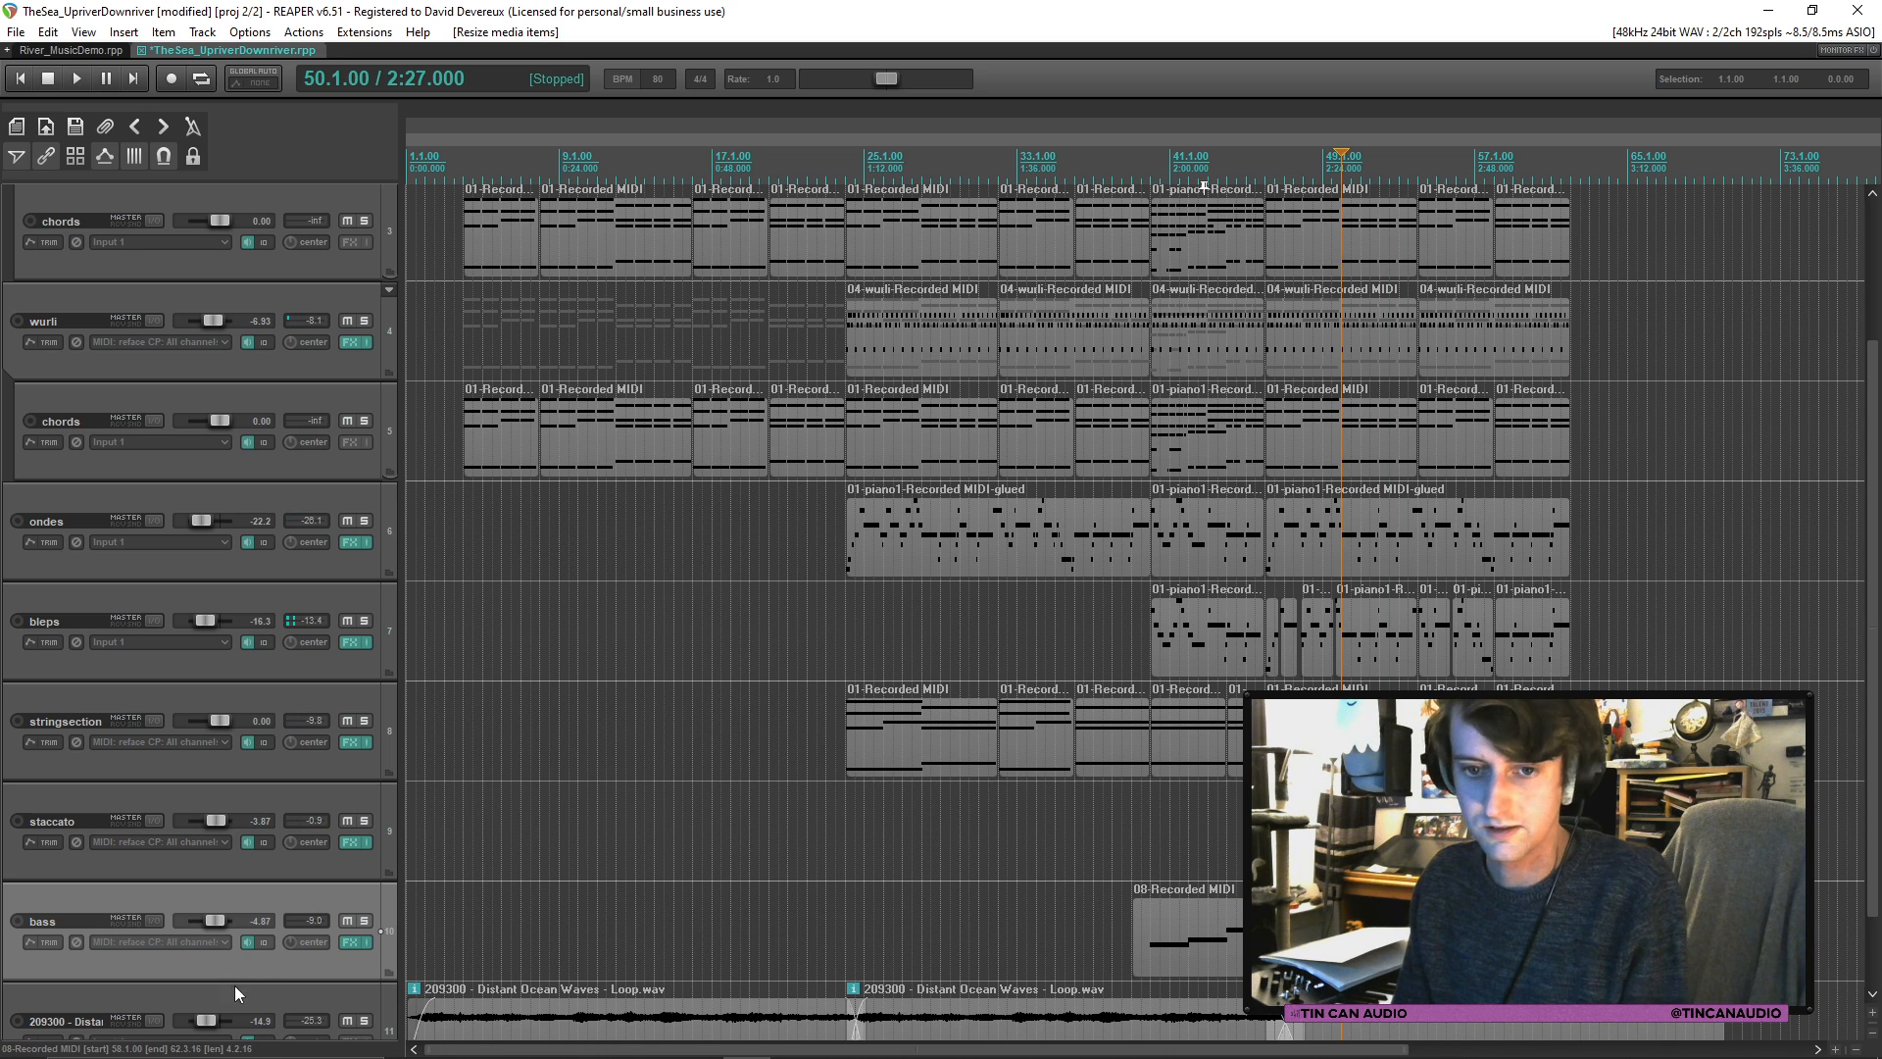
Step: Add a child track under bass and move the bass track's recorded MIDI onto it
key("ctrl+t")
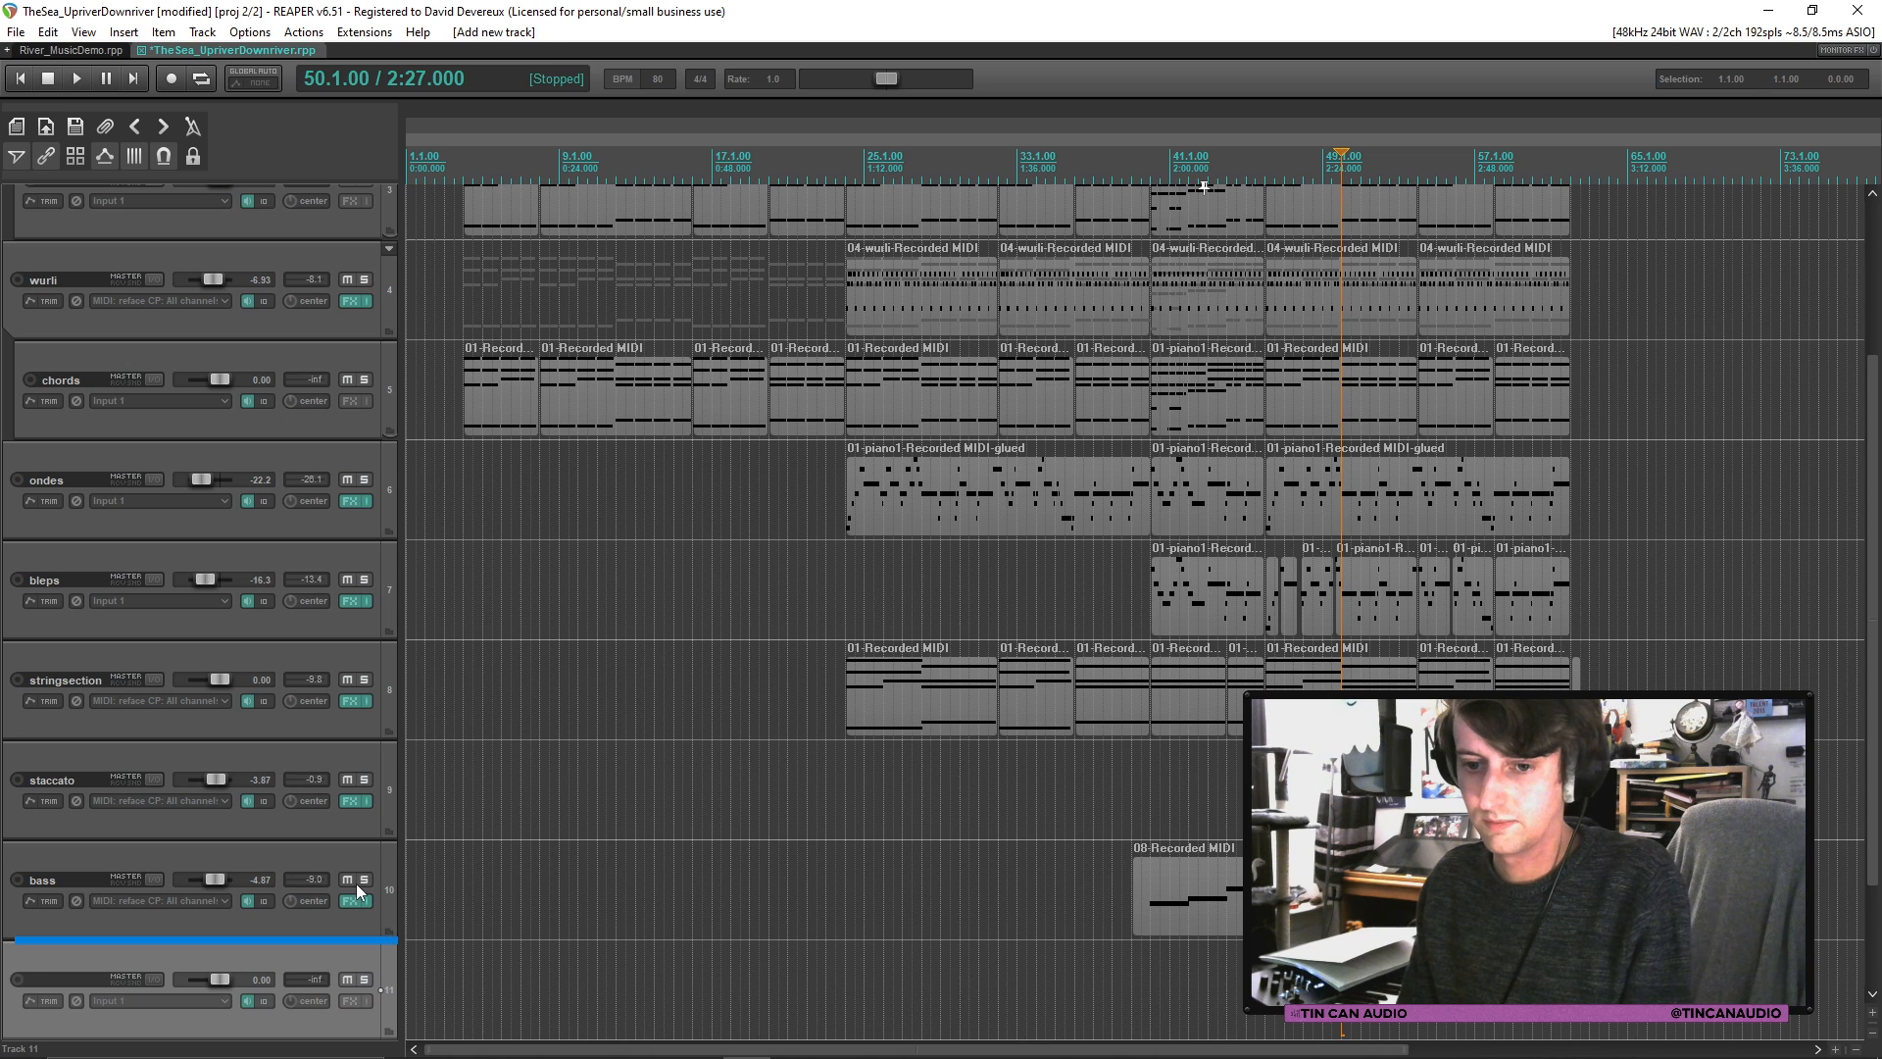
left_click(1237, 897)
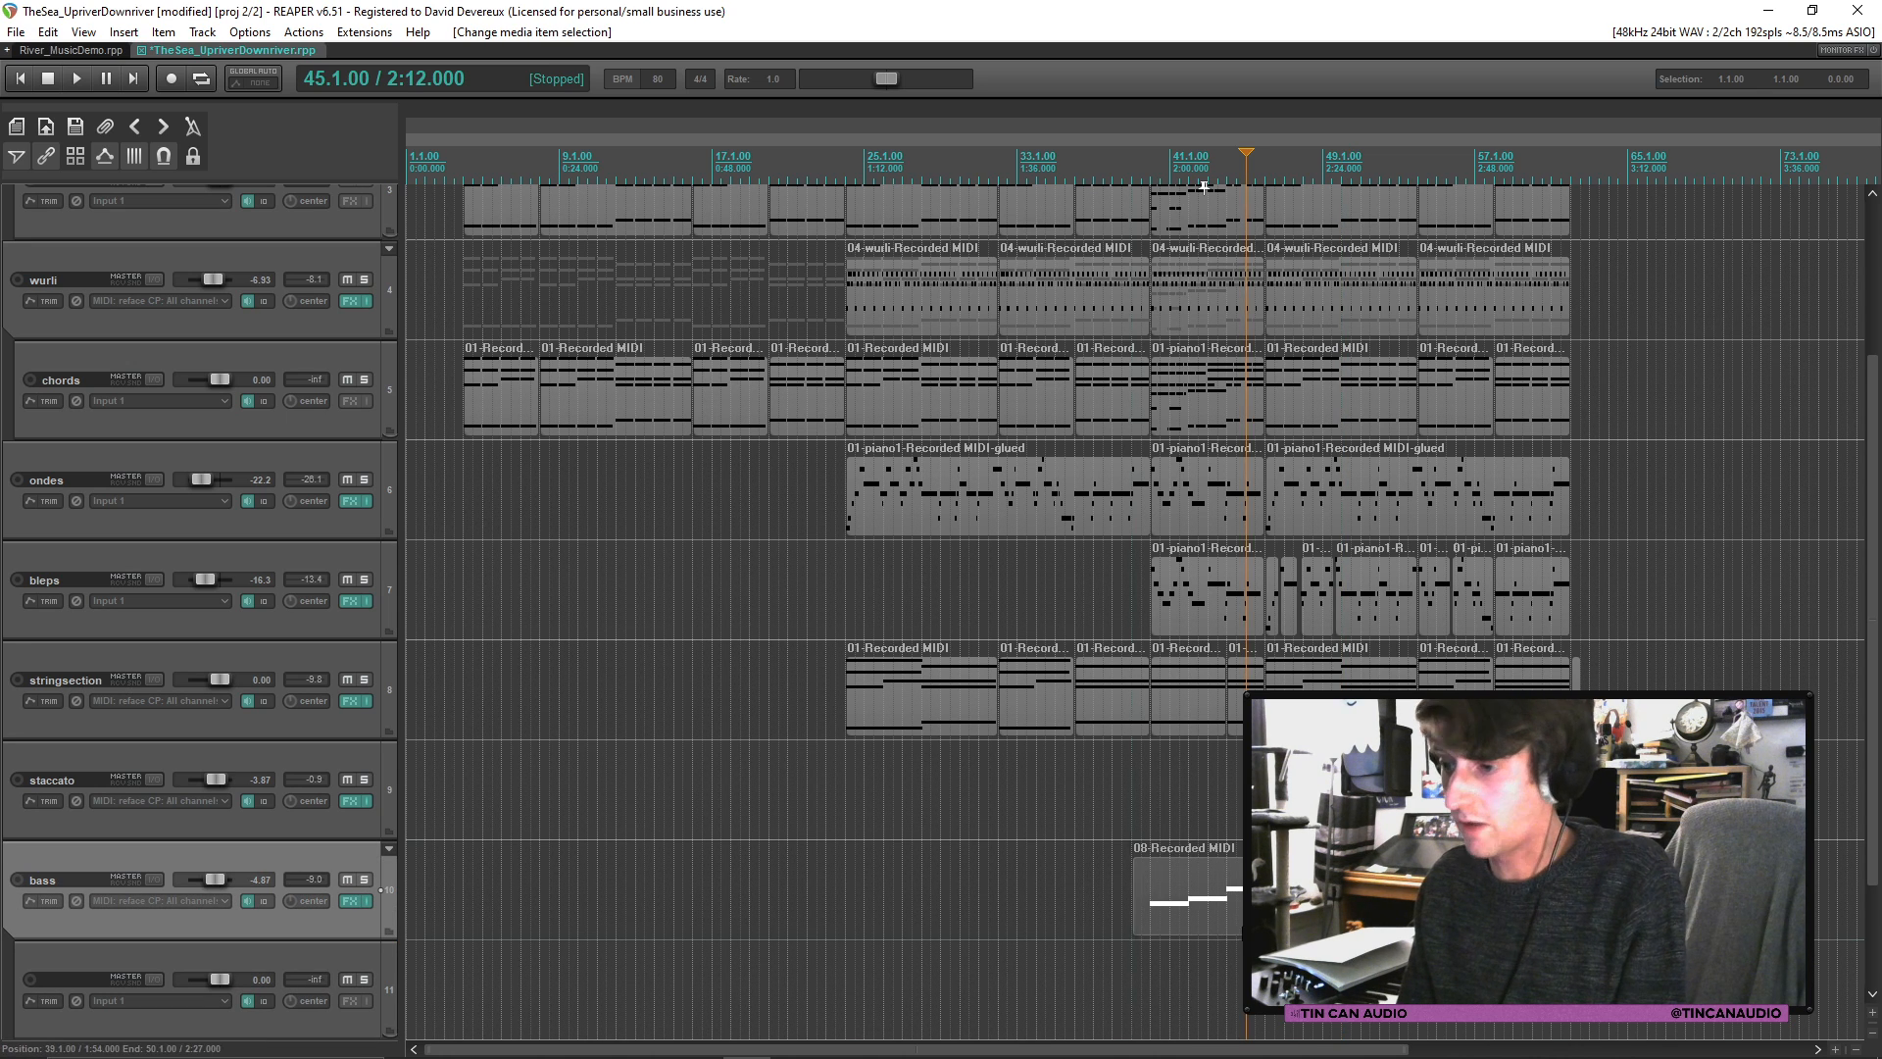
left_click_drag(1237, 897, 1237, 997)
Step: Record-arm the bass folder track and play the arrangement from 48.3.00
left_click(1312, 872)
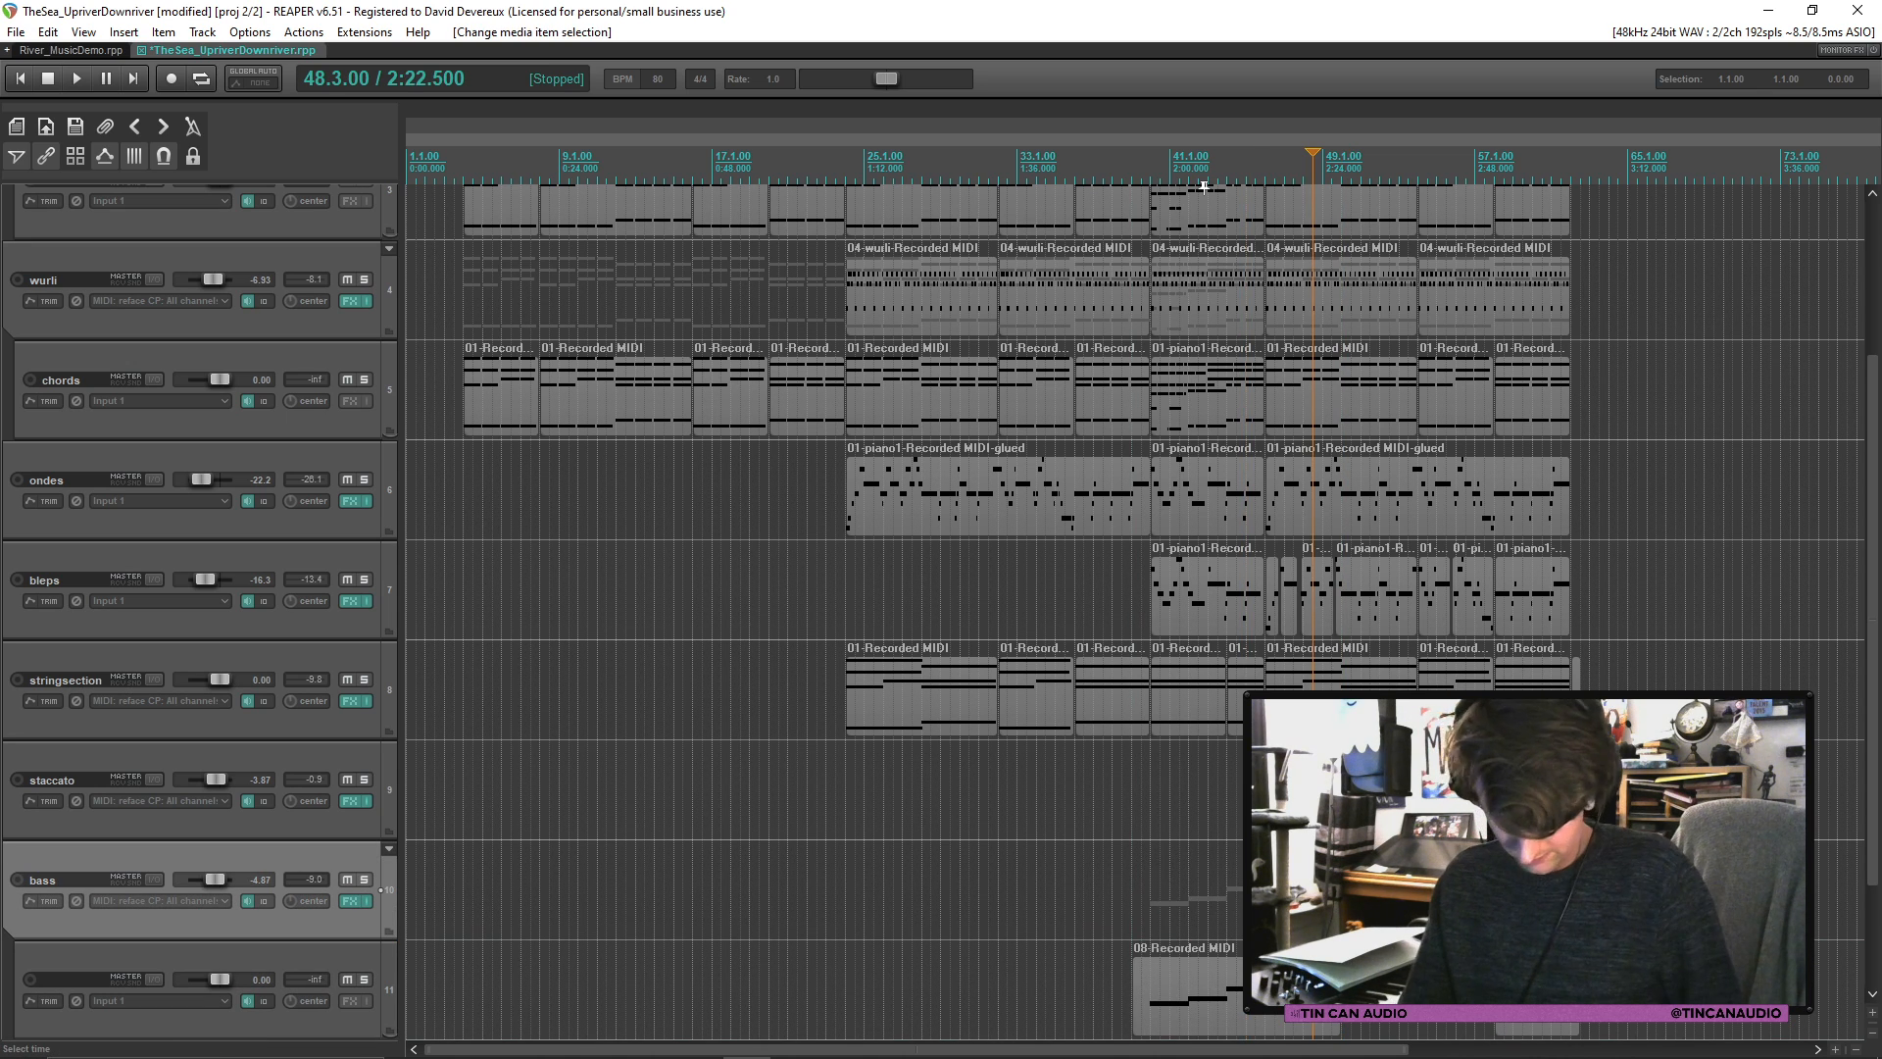
left_click(18, 879)
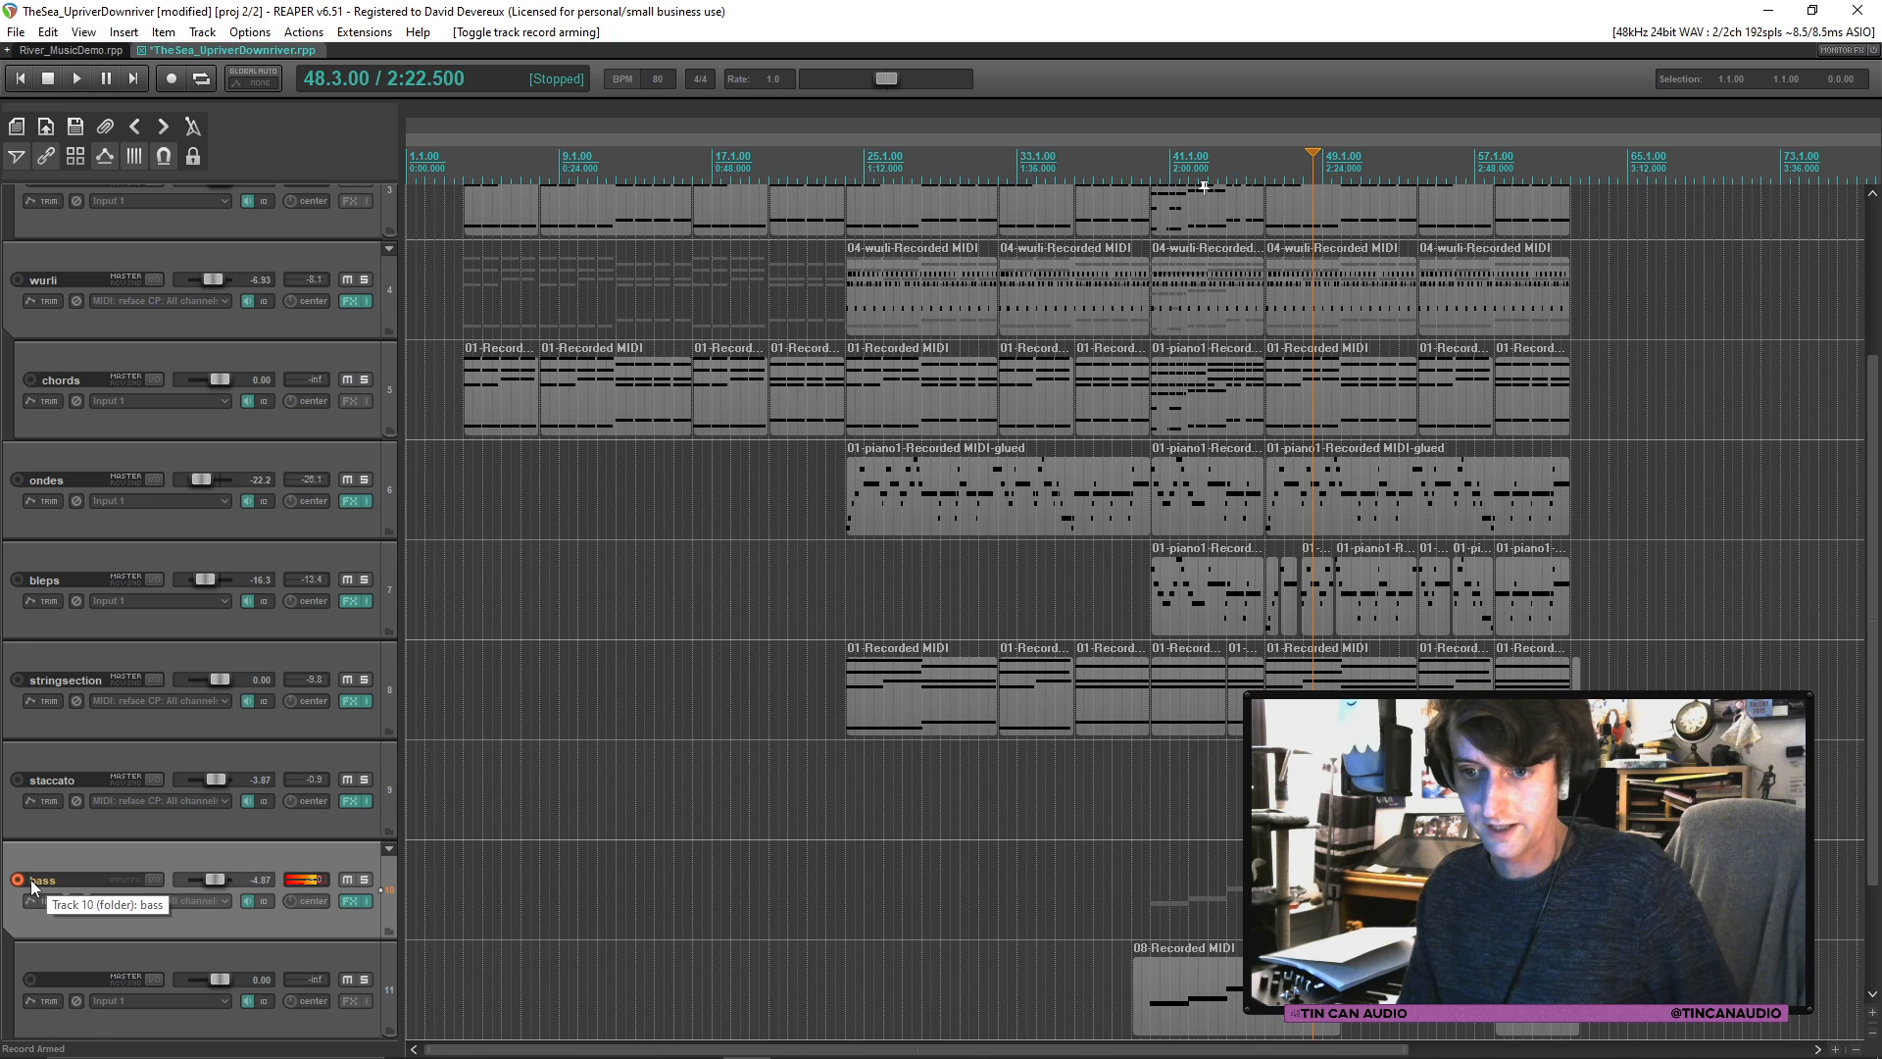
key("space")
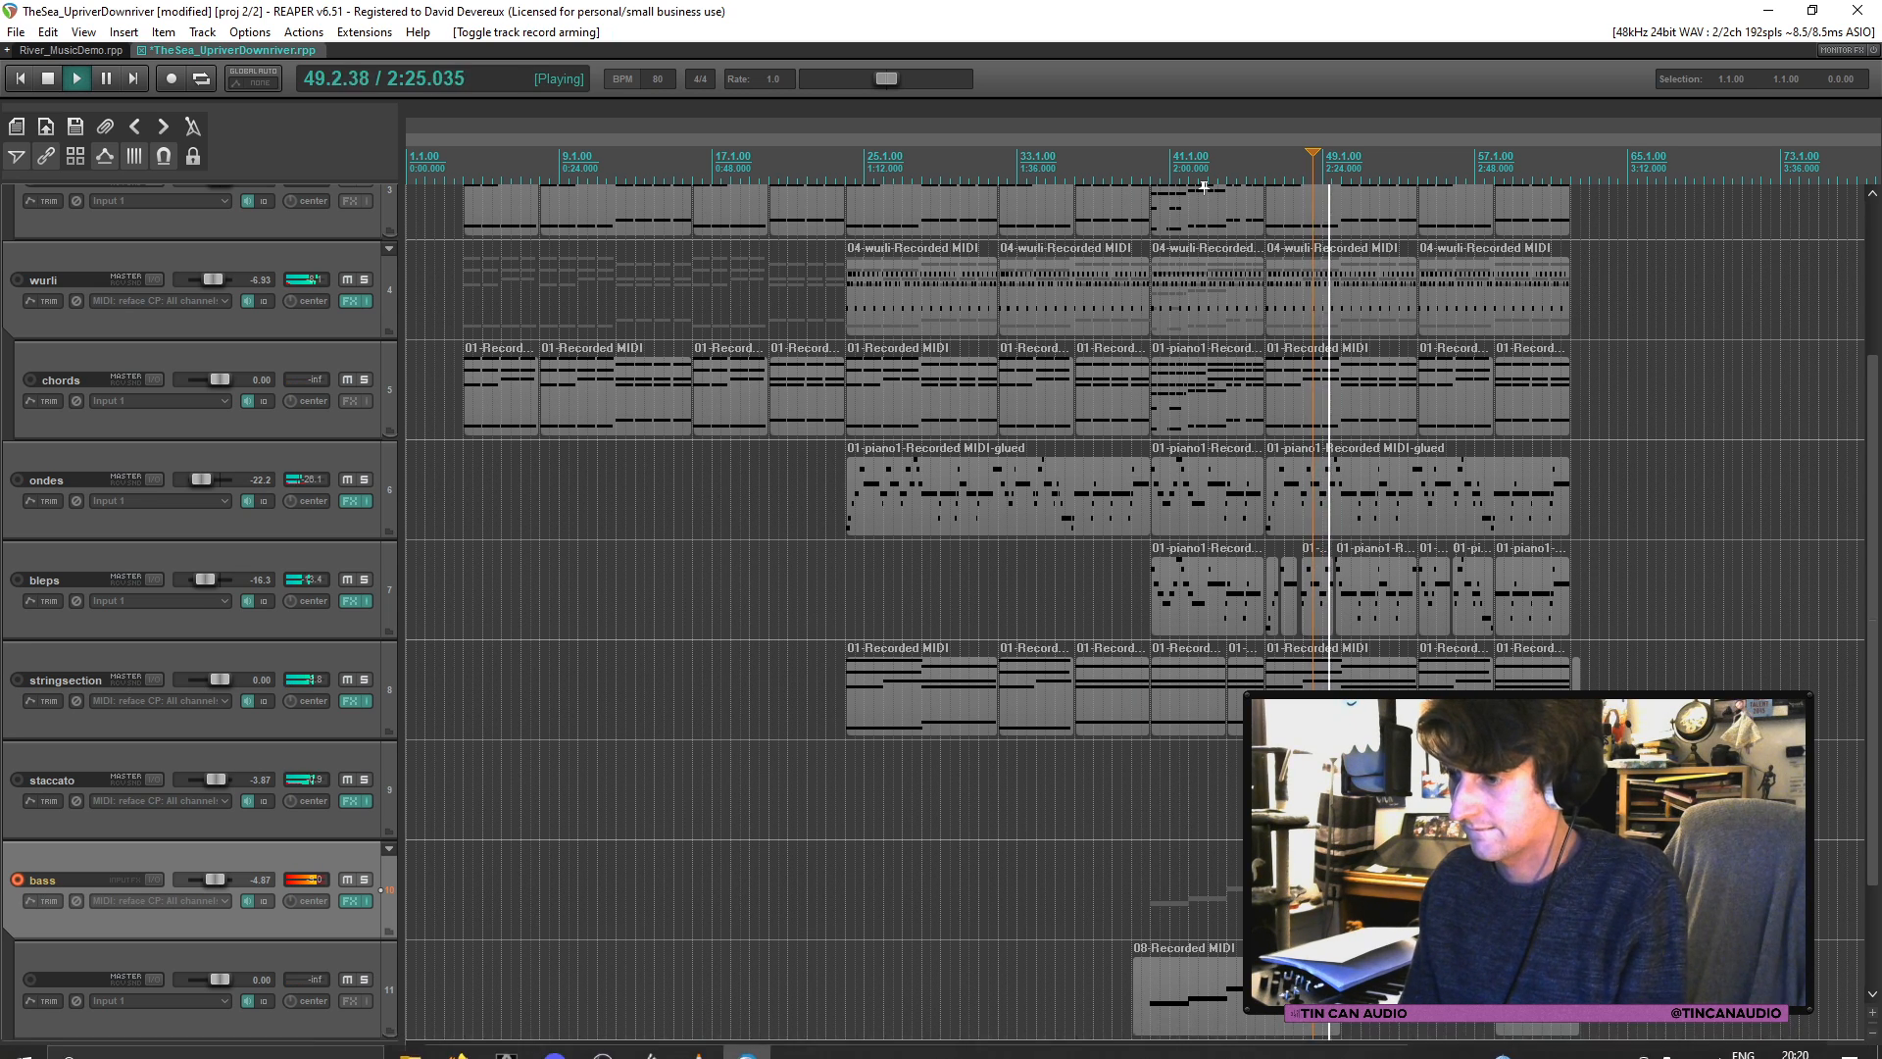
Step: Trim the end of the first bass item back to bar 46 and play from bar 45
left_click_drag(1339, 1000, 1264, 1000)
key("space")
left_click(1247, 890)
key("space")
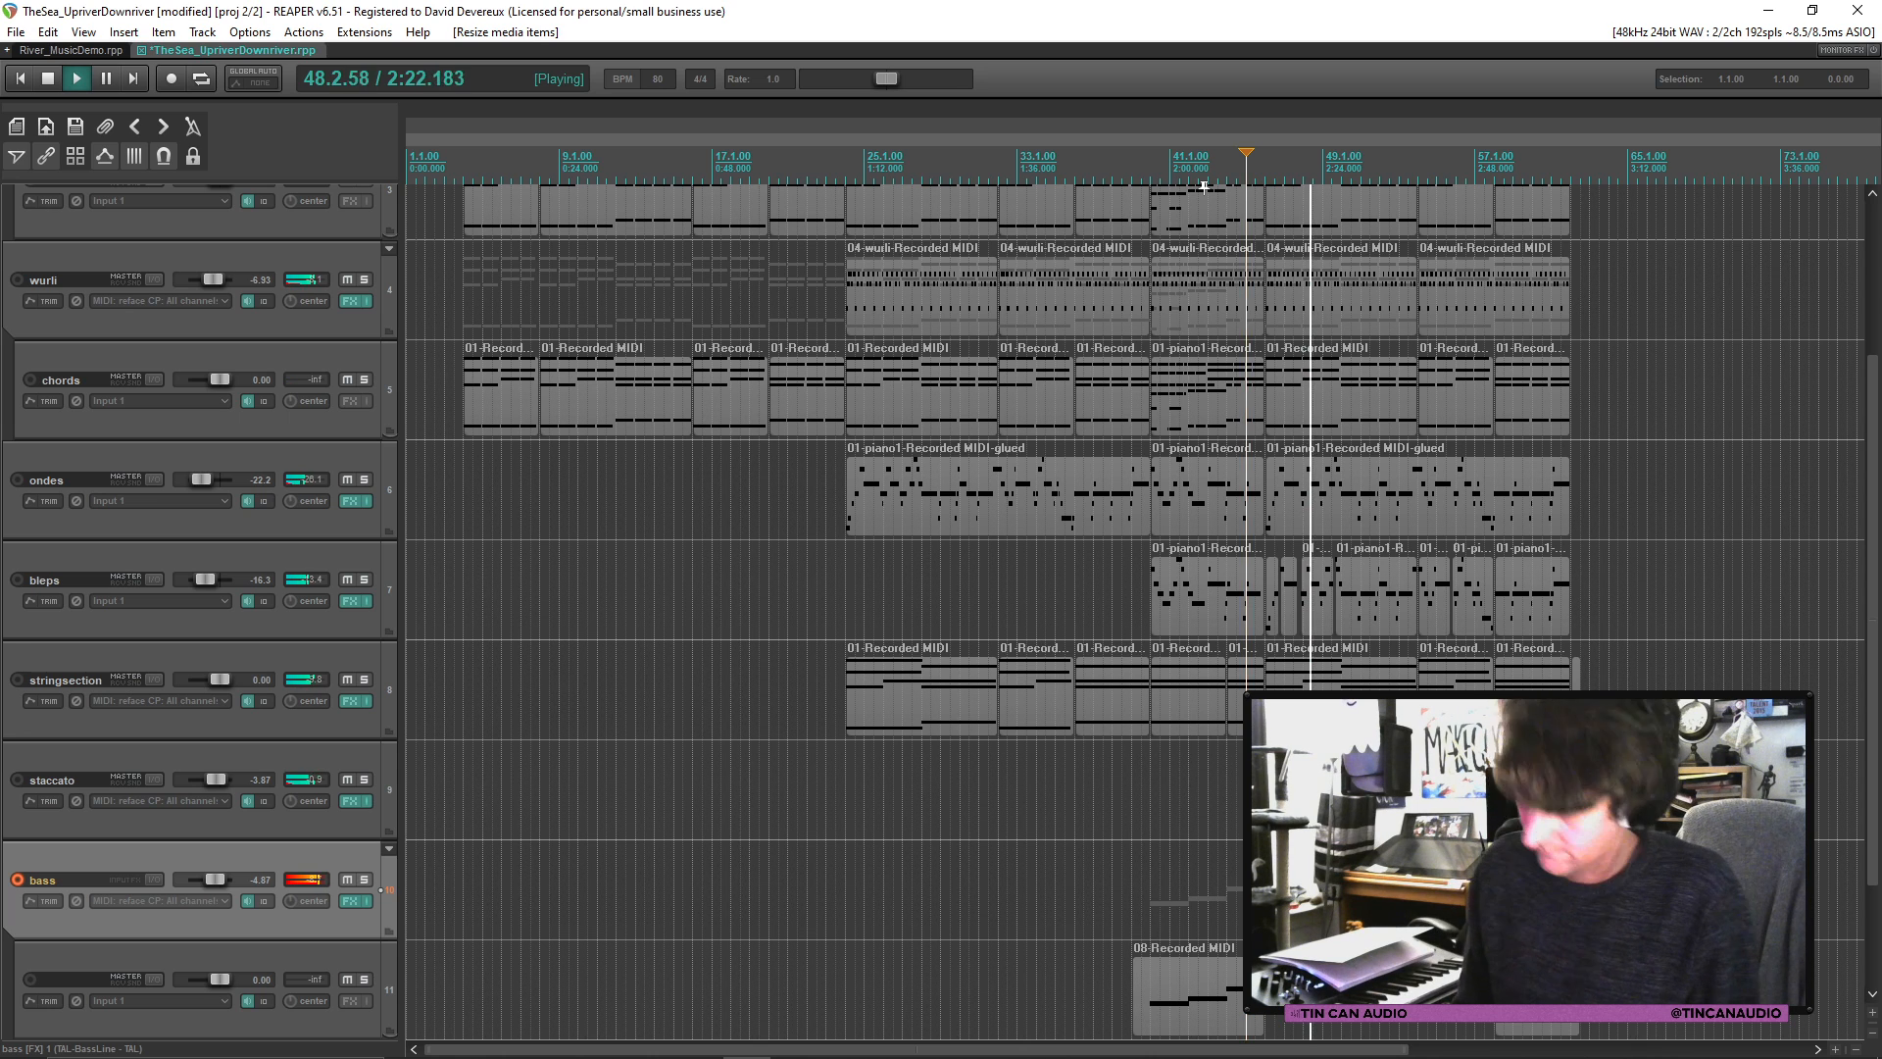
Step: Set the staccato track's volume to 0.00 dB and extend the two bass items so they meet around bar 50
left_click_drag(221, 784, 225, 780)
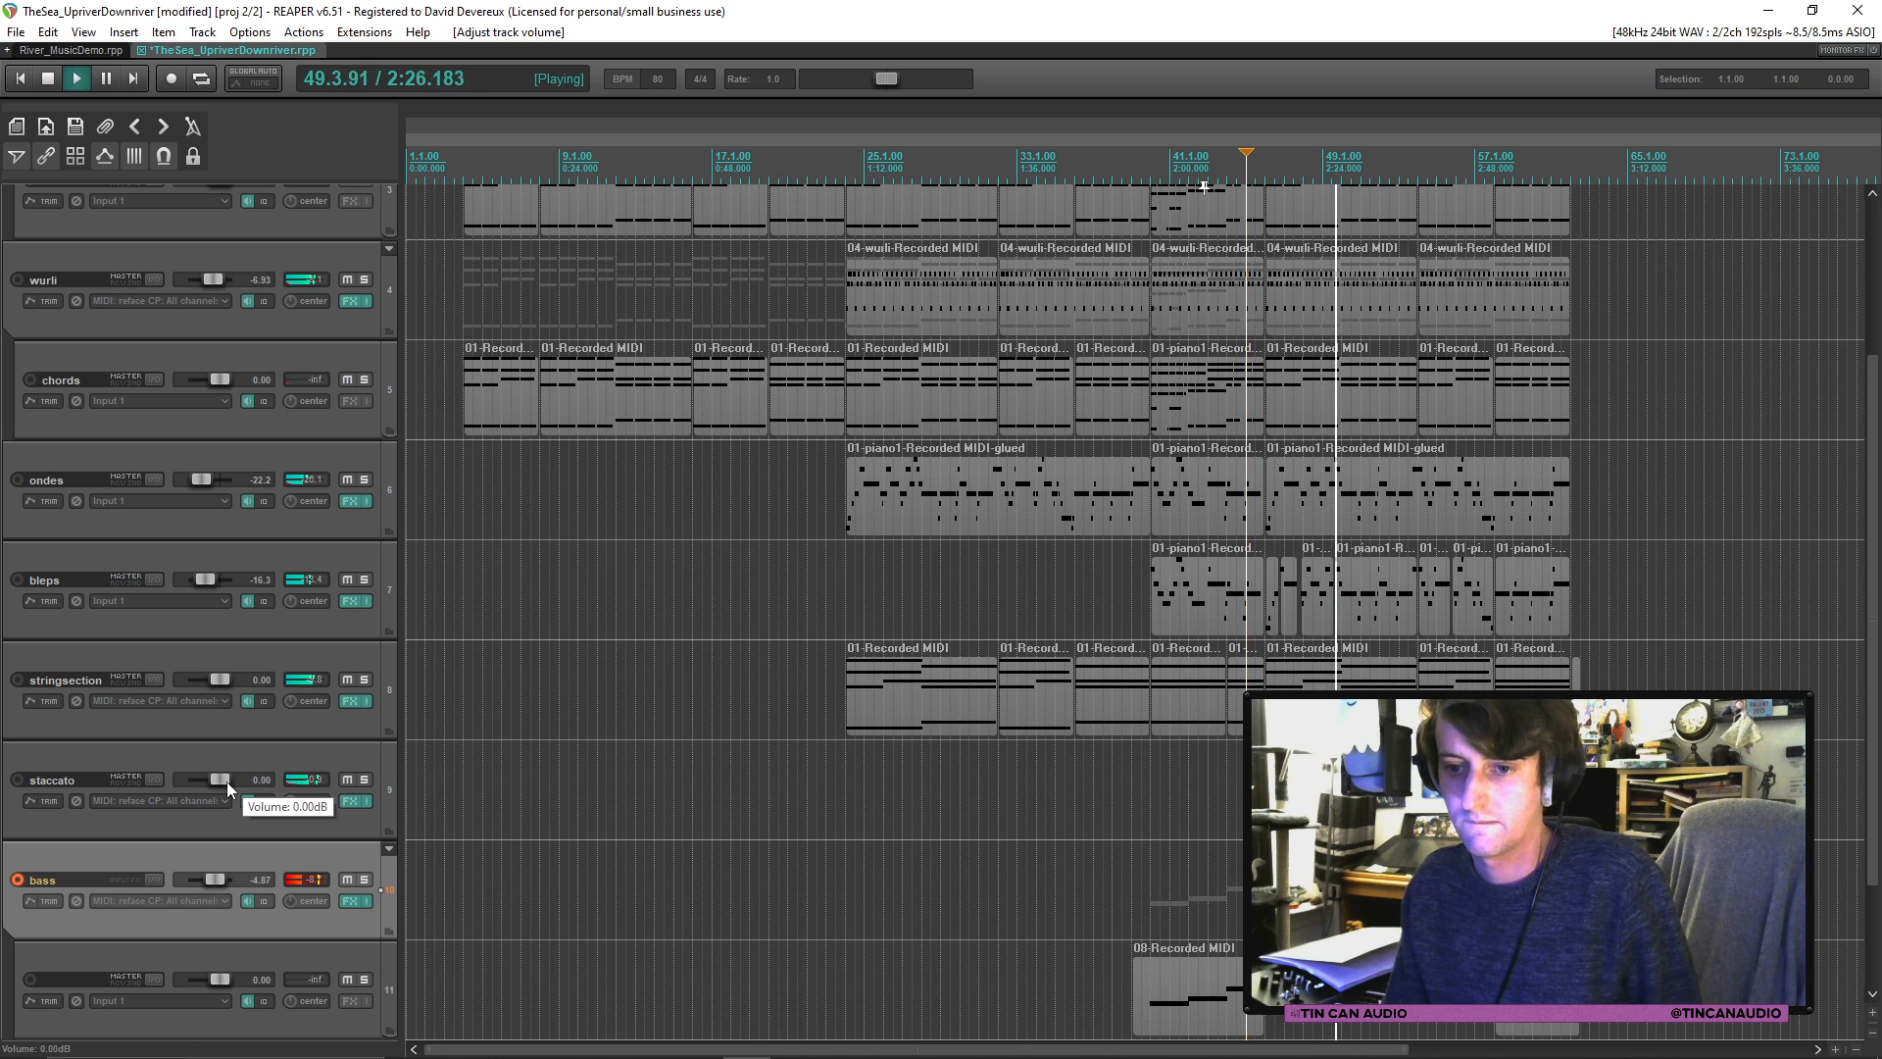
left_click_drag(1262, 992, 1349, 992)
left_click(1389, 992)
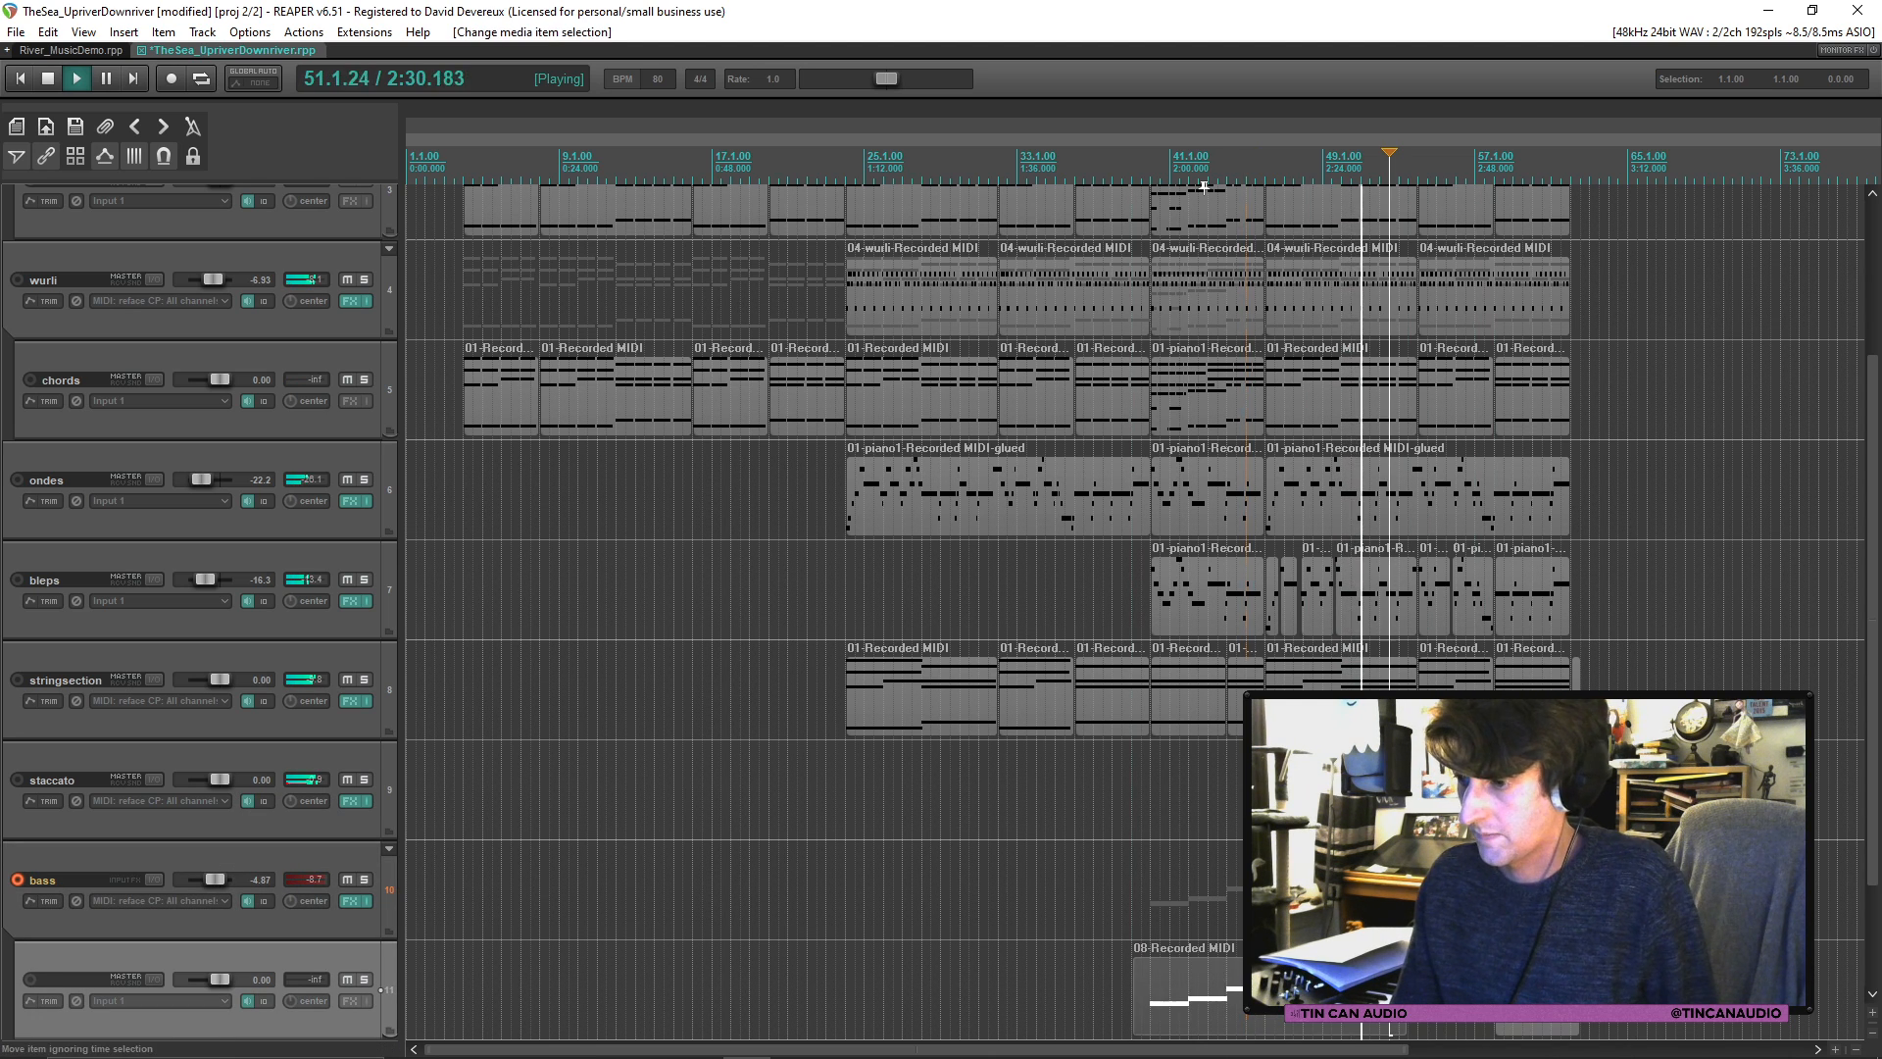
key("space")
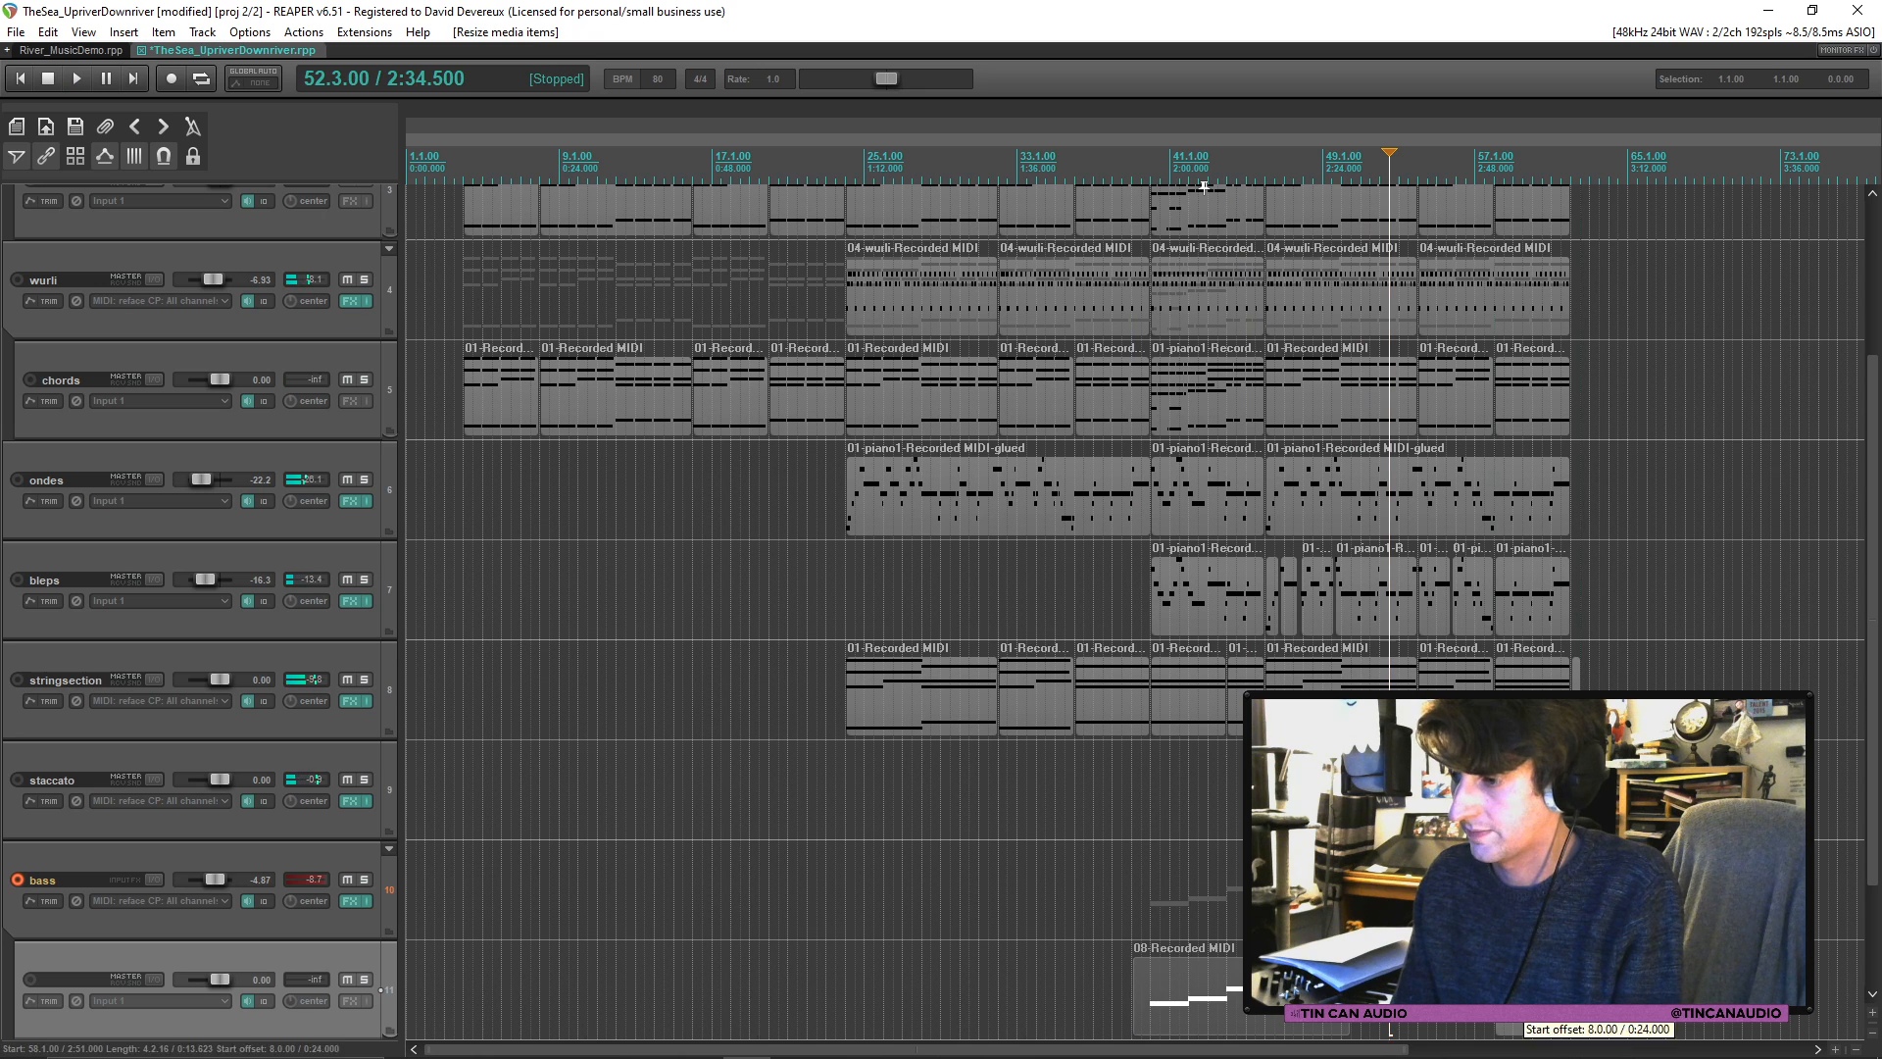
left_click_drag(1496, 992, 1362, 992)
left_click(1294, 992)
key("space")
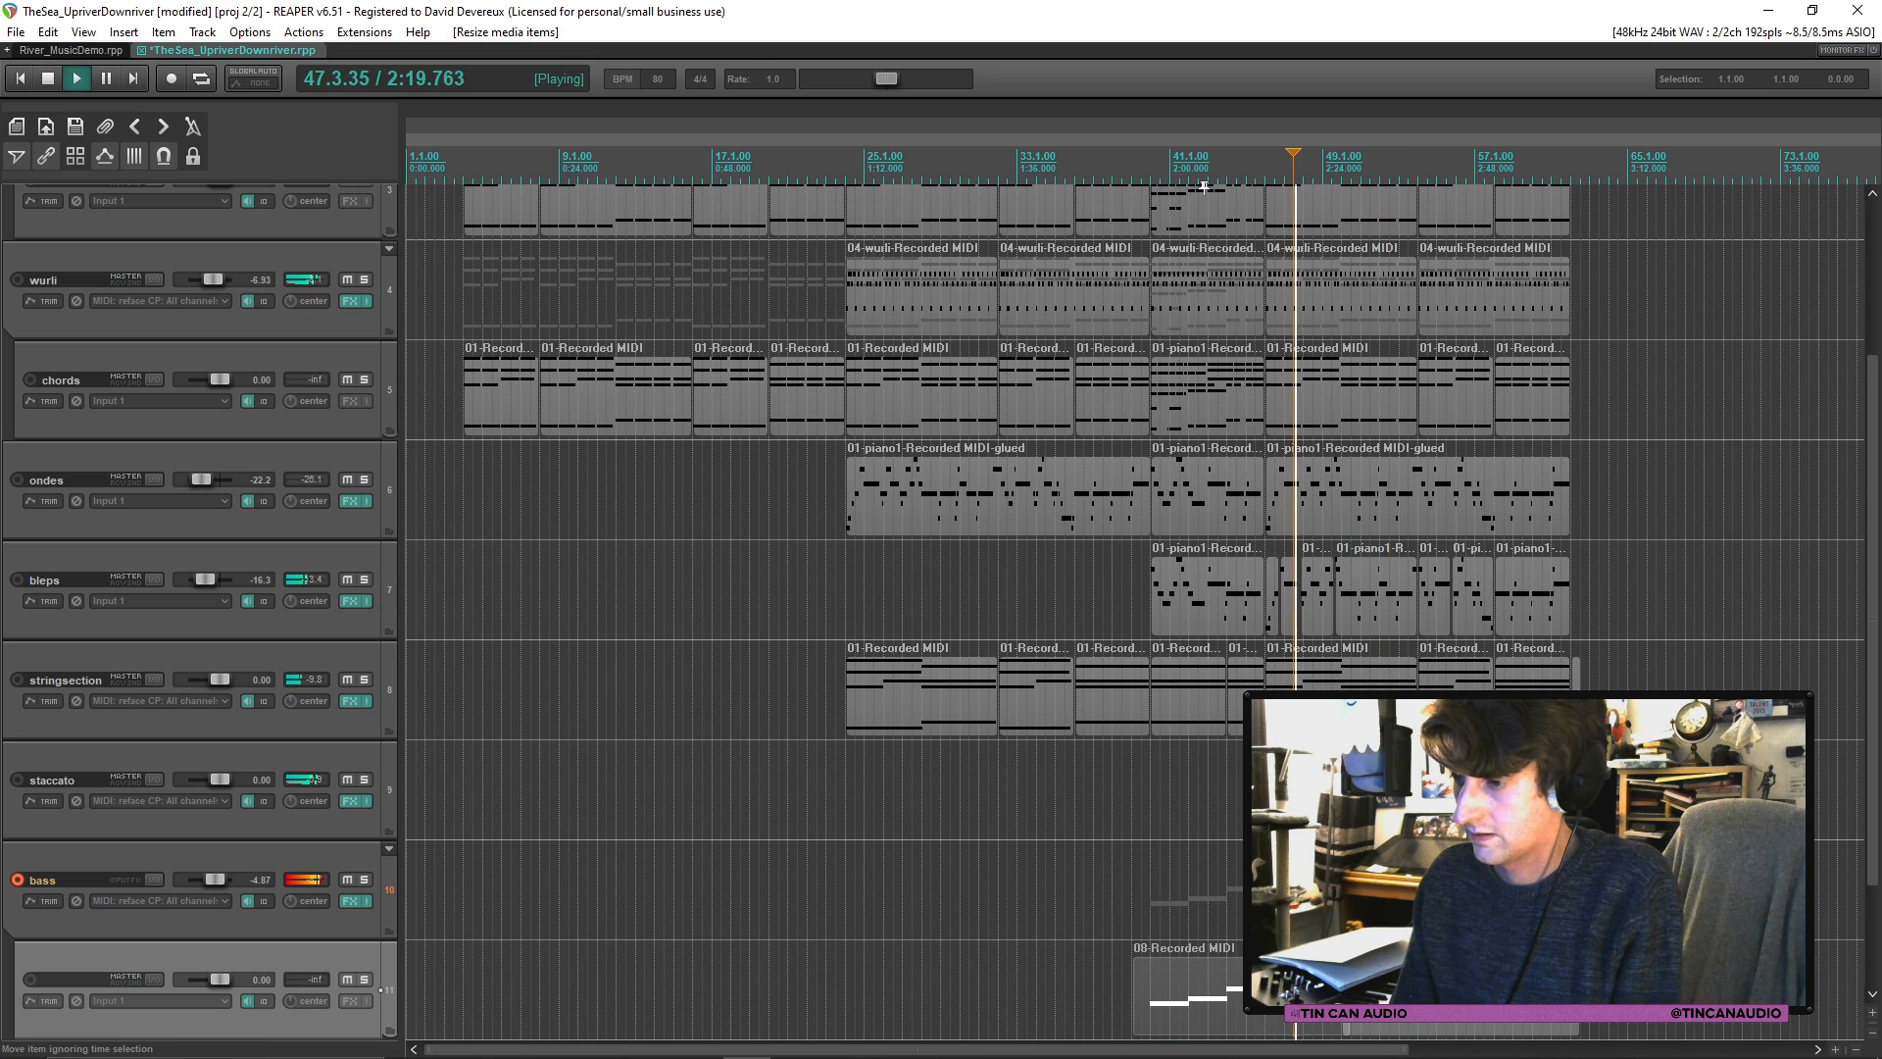
Step: Trim the first bass item's end to bar 50 where the second item begins, and select the staccato recording
left_click(1344, 992)
scroll(1344, 992, "up", 3)
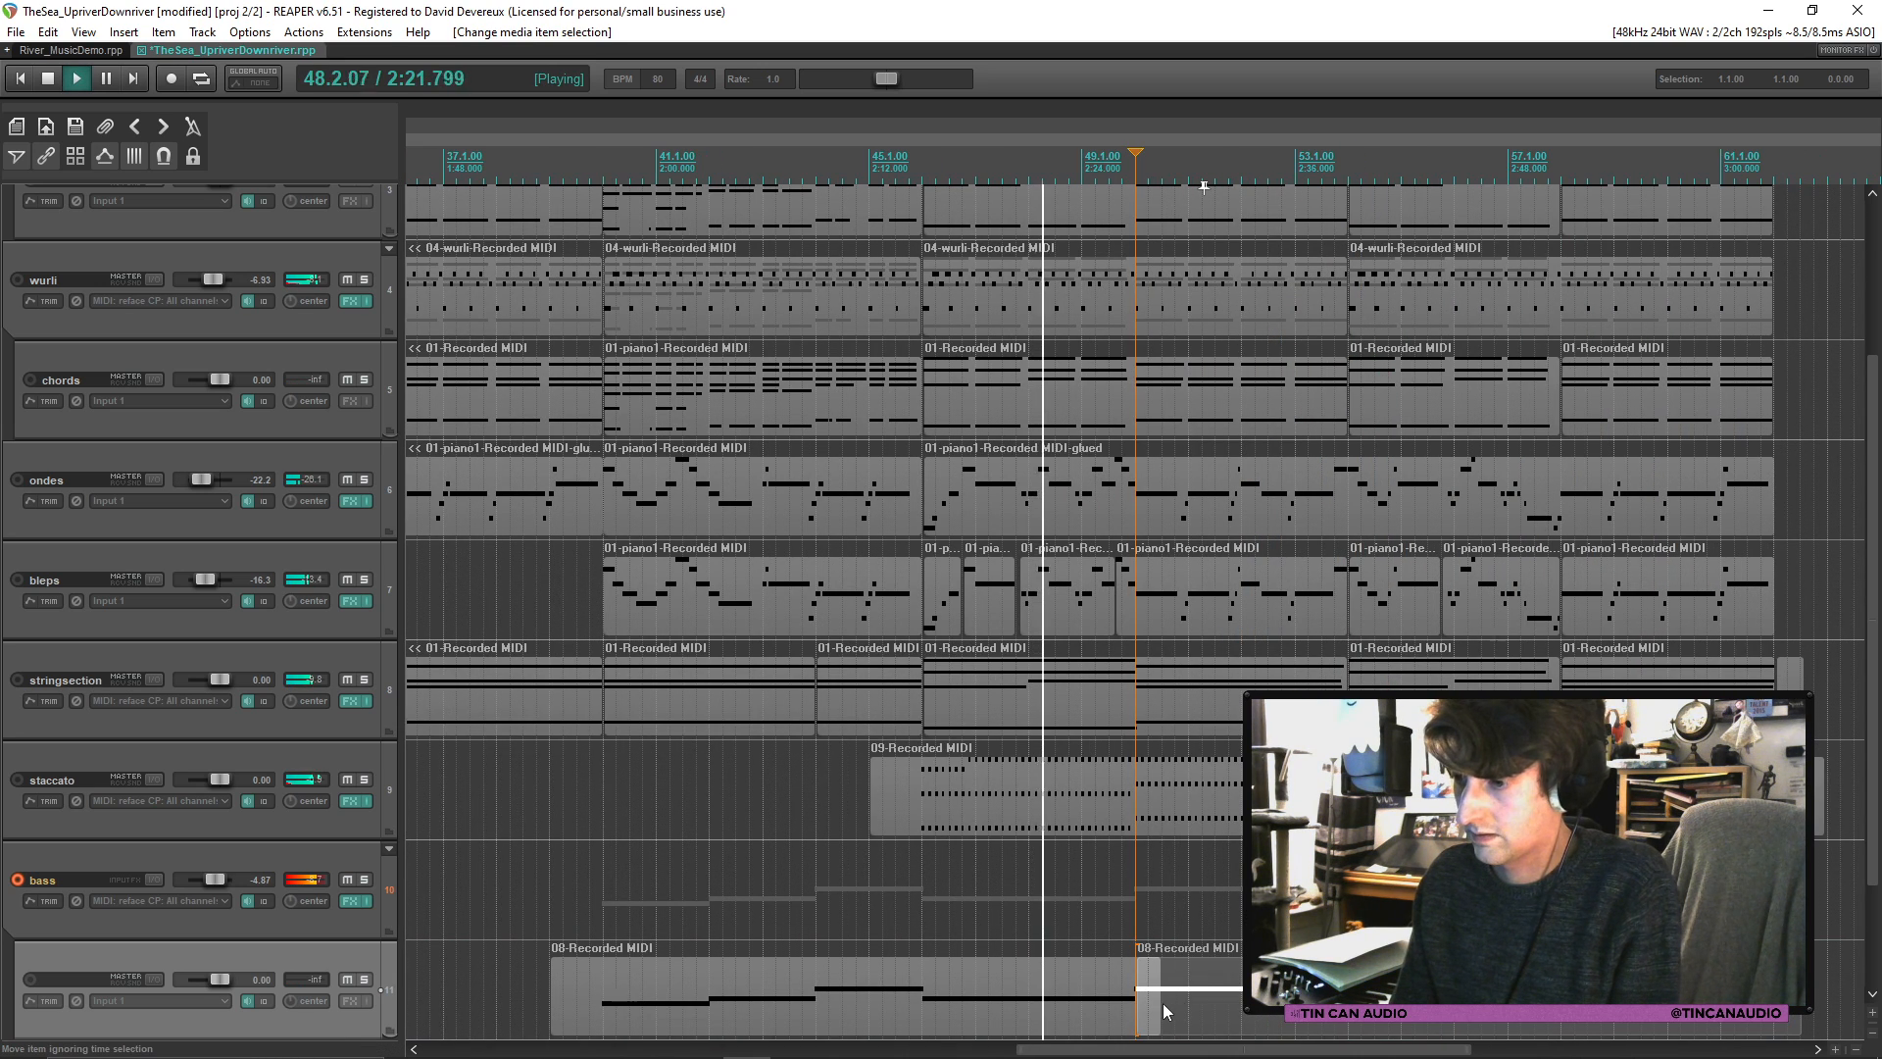
left_click_drag(1160, 1007, 1133, 1008)
left_click(1026, 804)
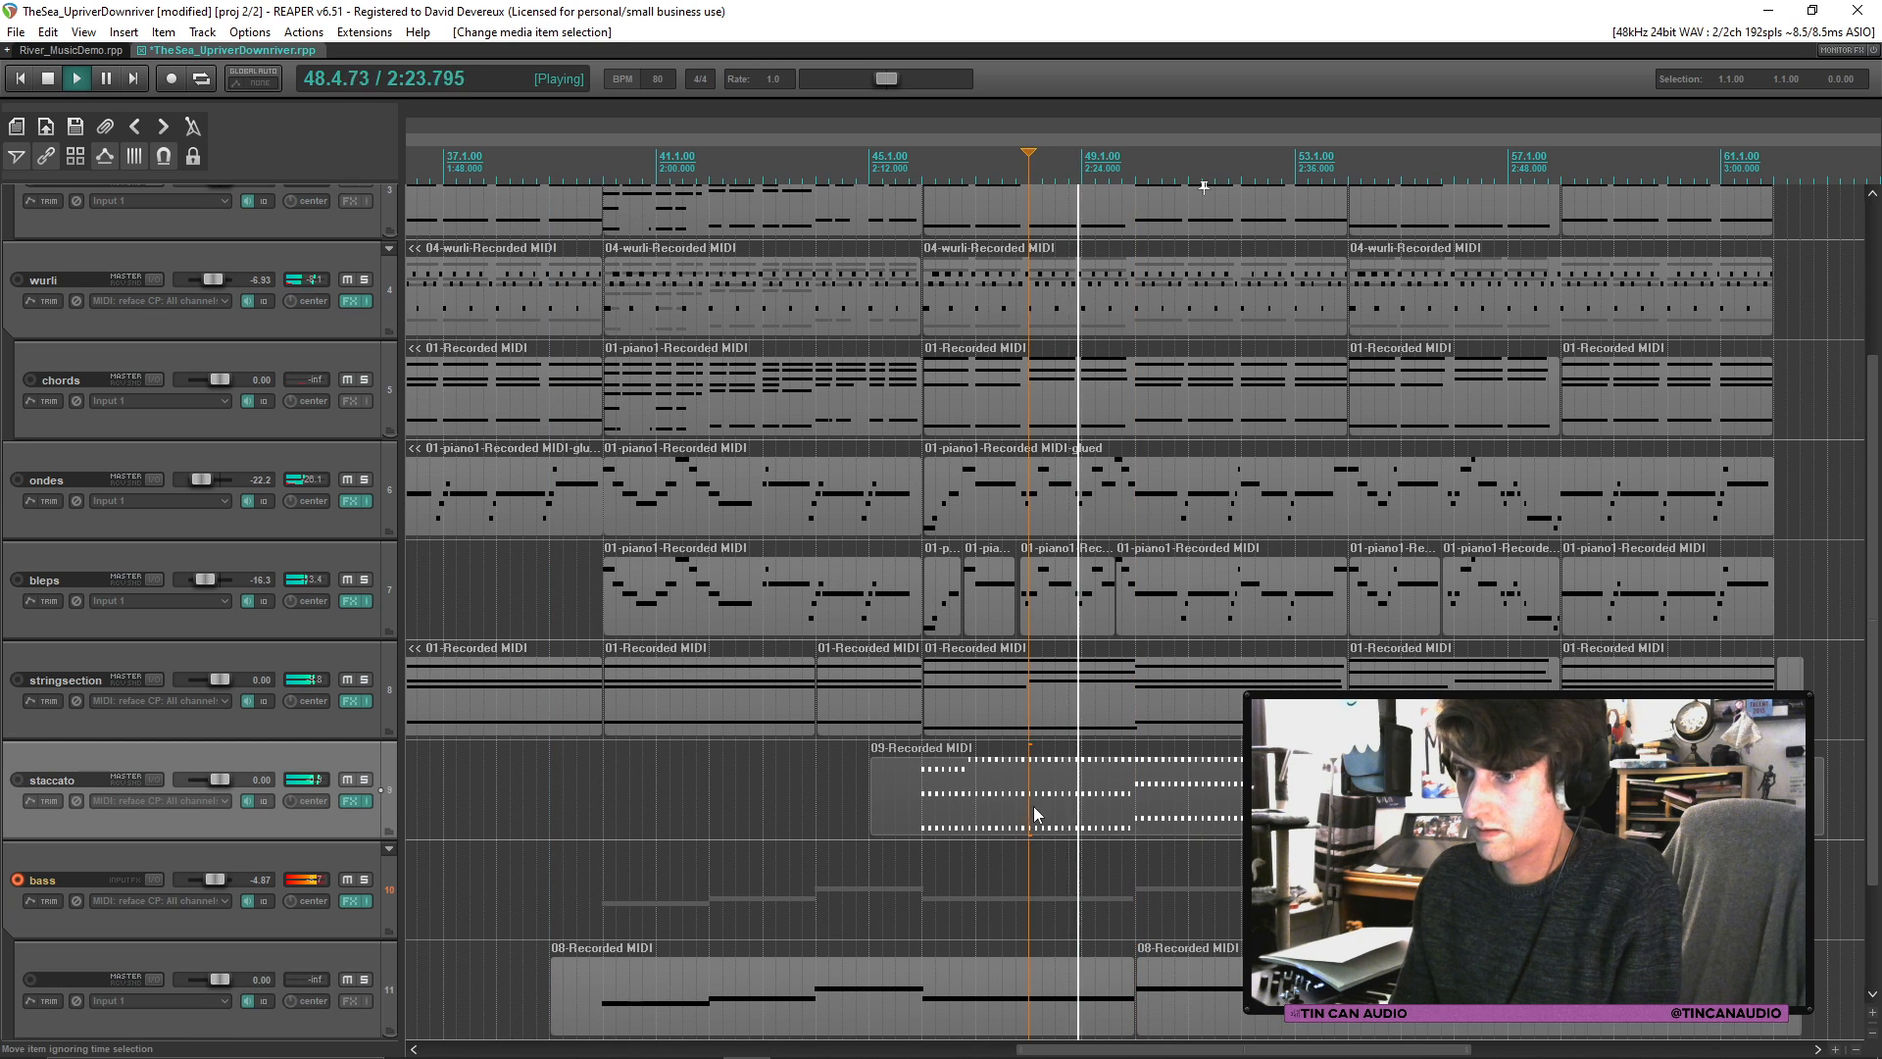
scroll(1026, 809, "down", 2)
scroll(1025, 801, "down", 1)
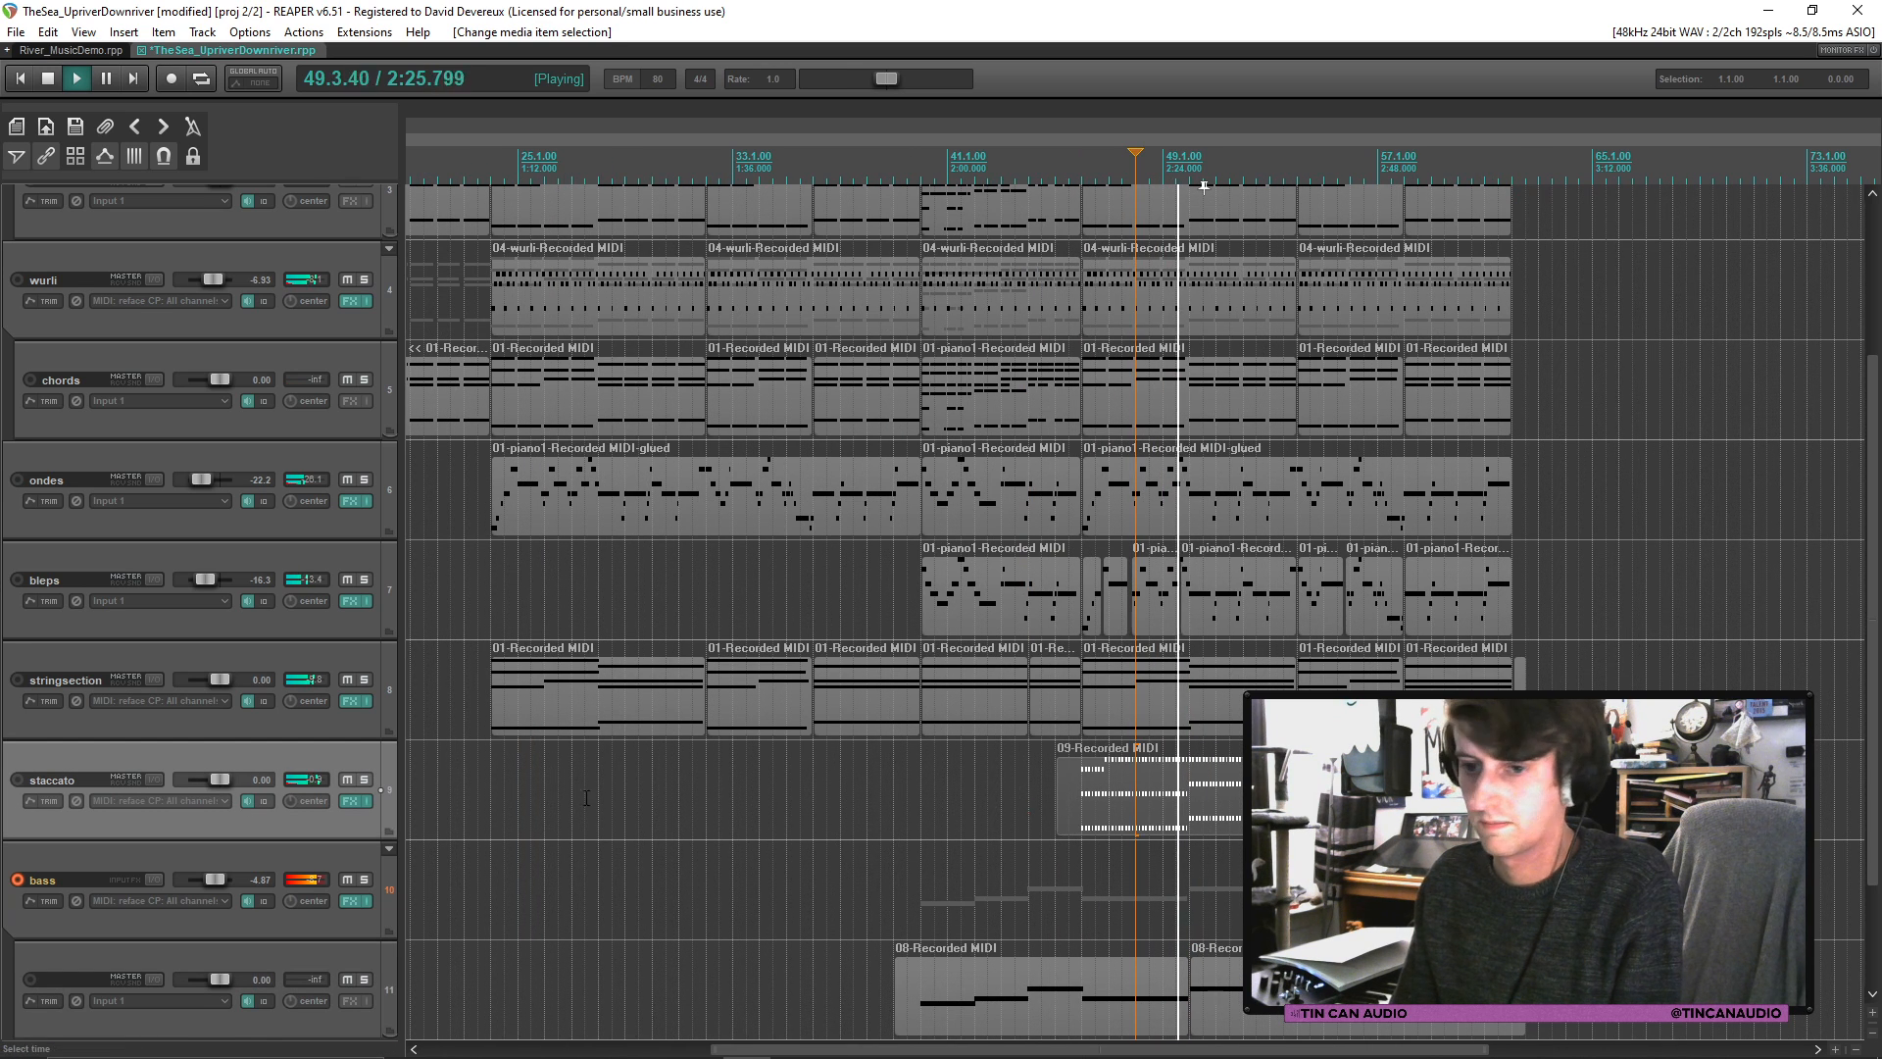
Step: Stop playback and trim the start of the staccato MIDI item to bar 46
key("space")
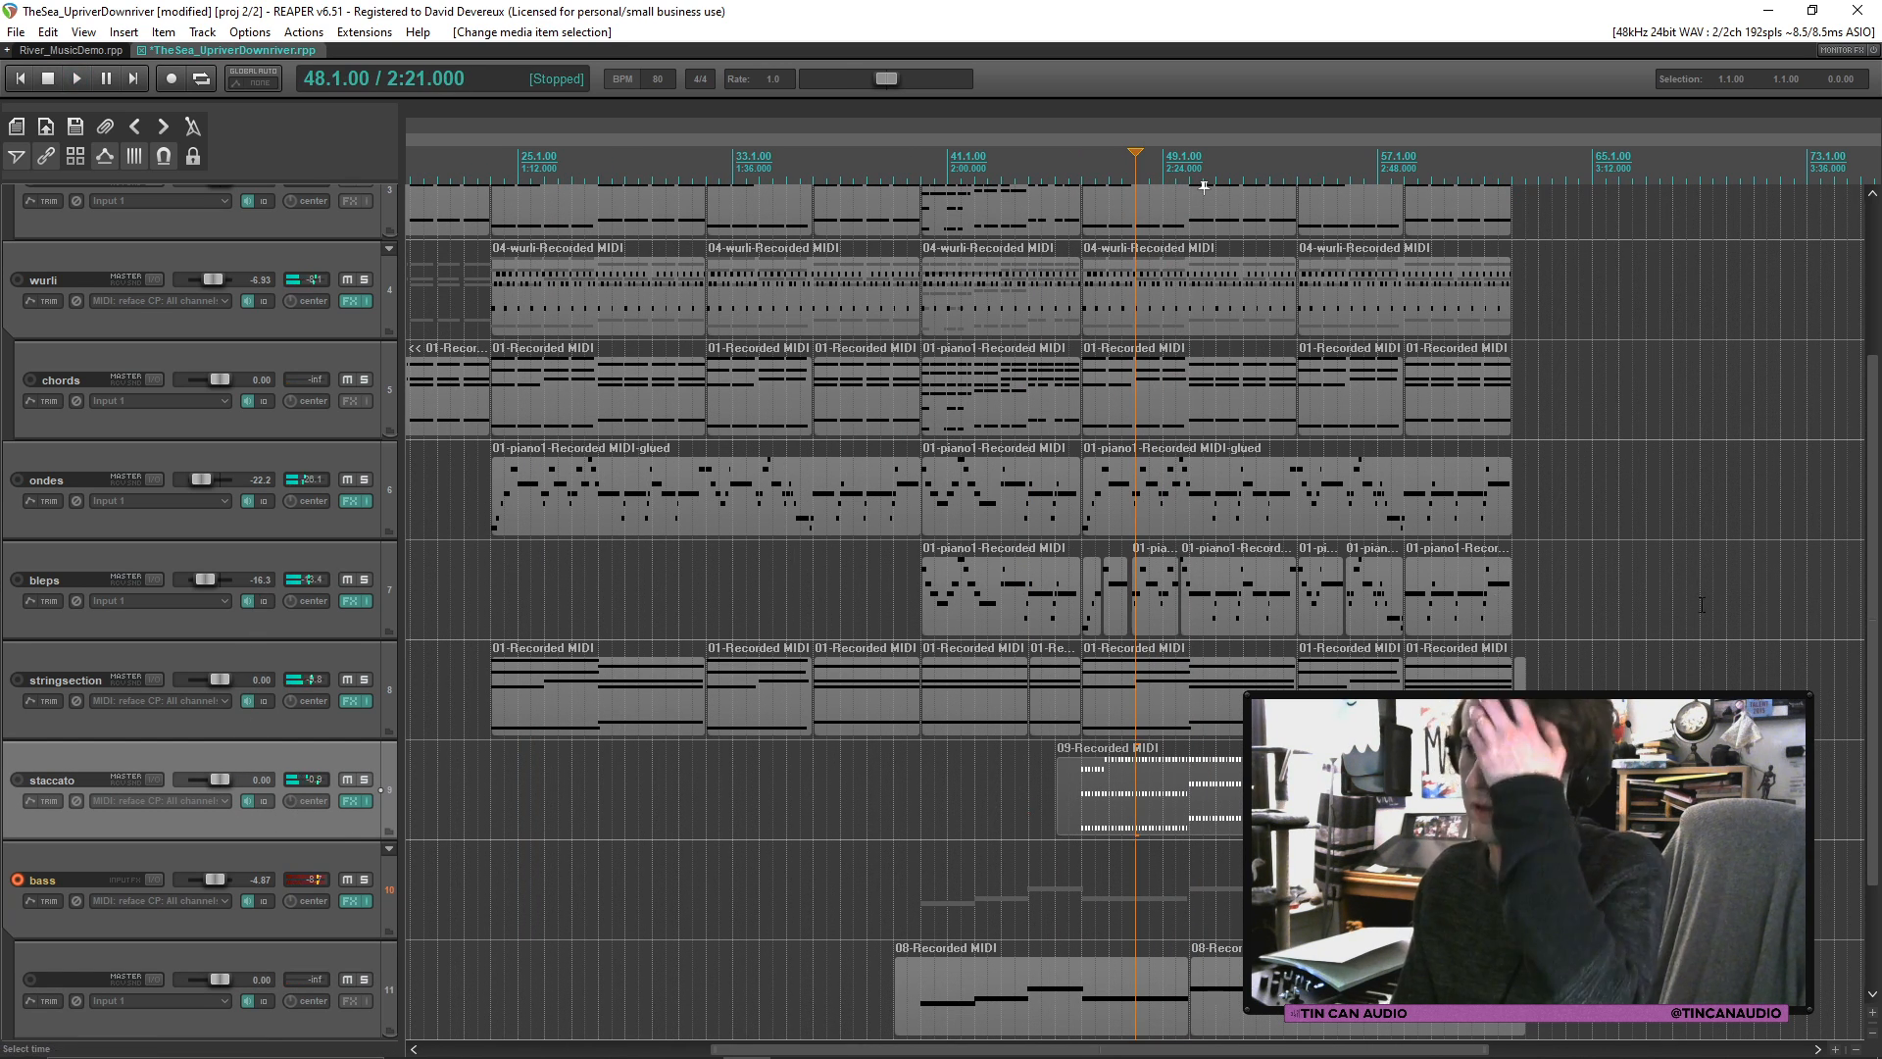
left_click_drag(1870, 523, 1873, 477)
left_click(294, 492)
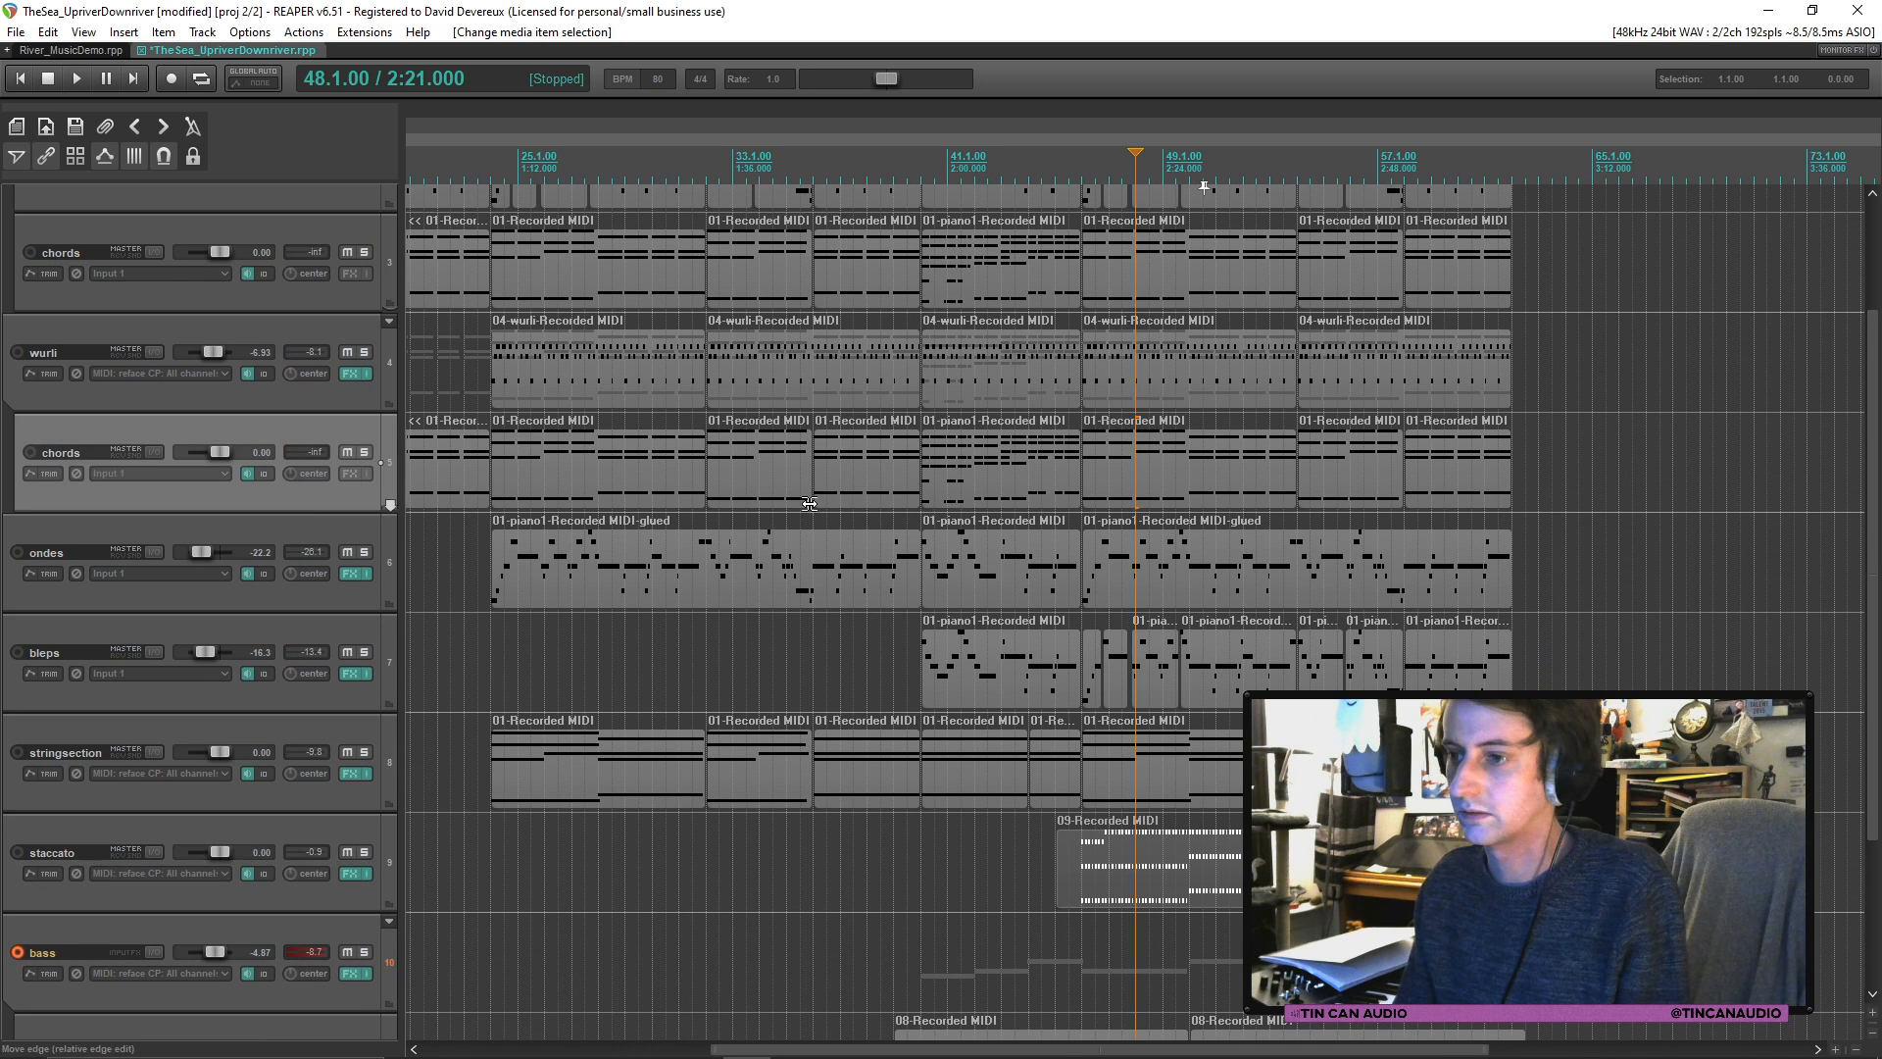
left_click(1168, 475)
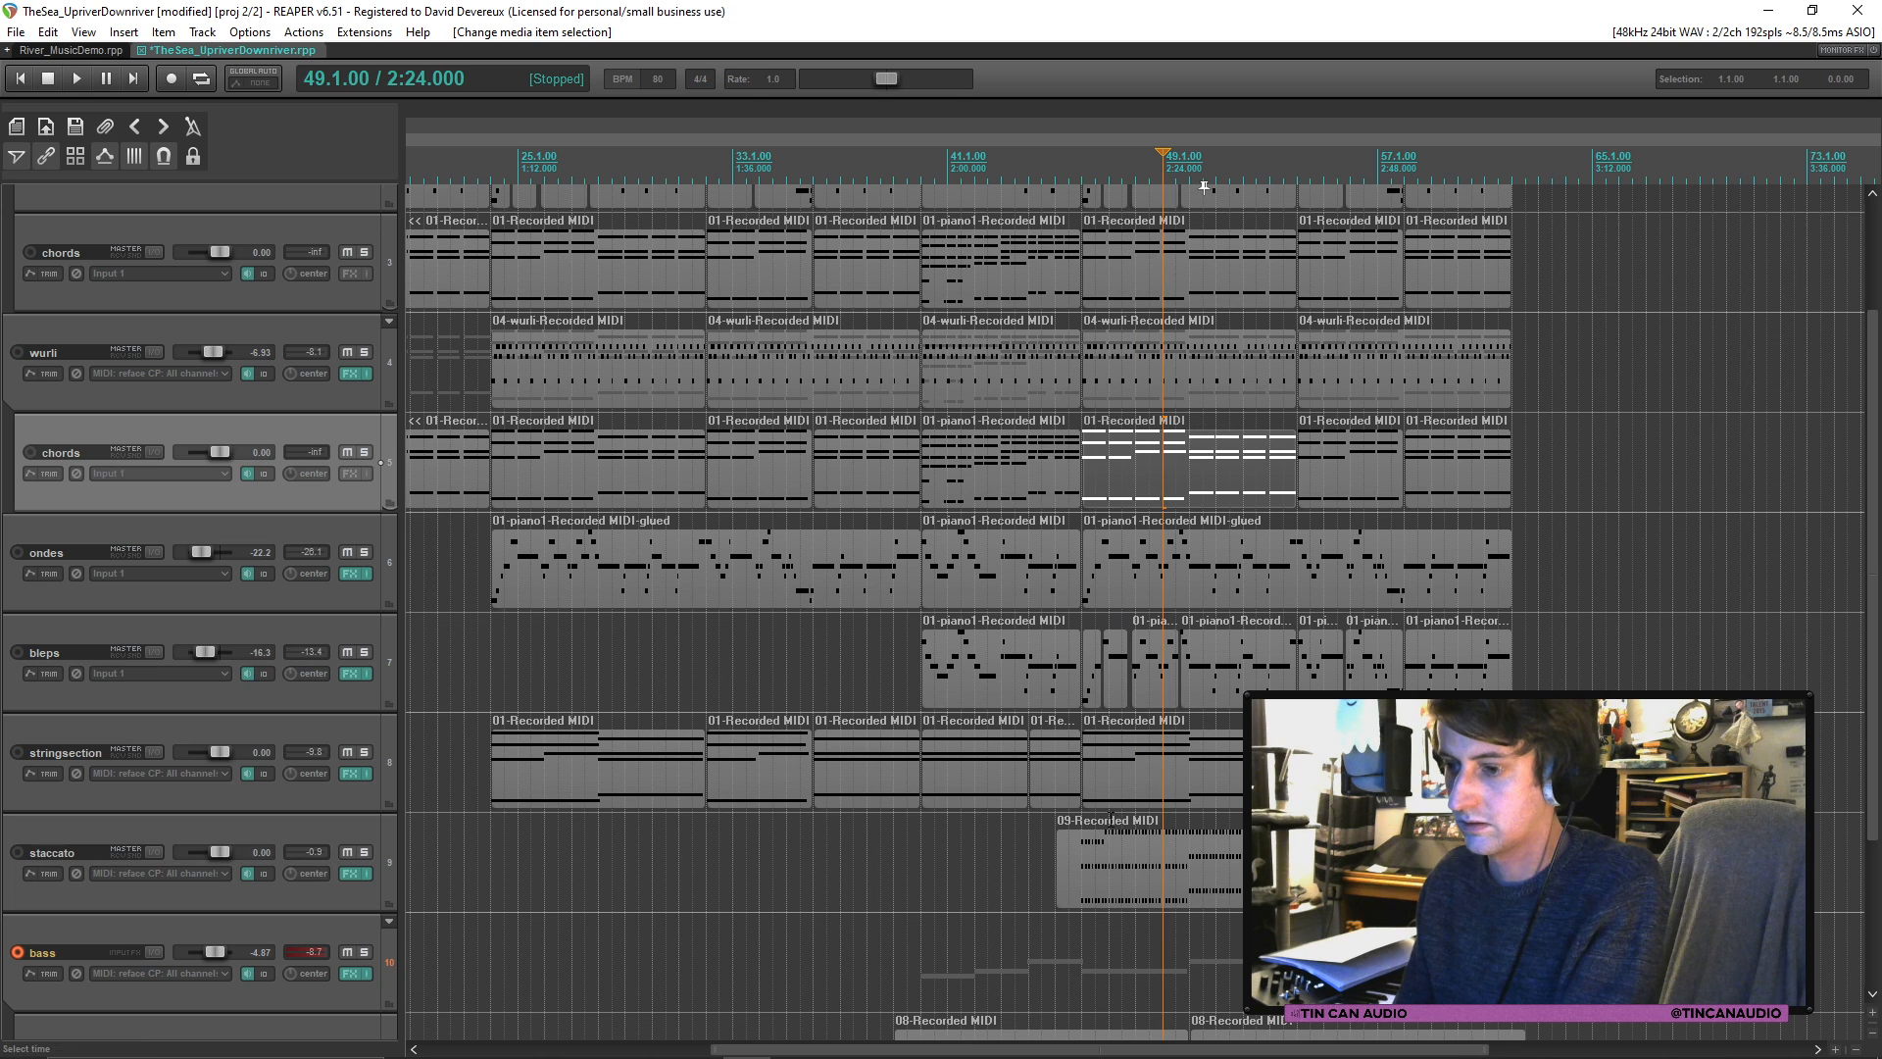
left_click_drag(1063, 874, 1080, 877)
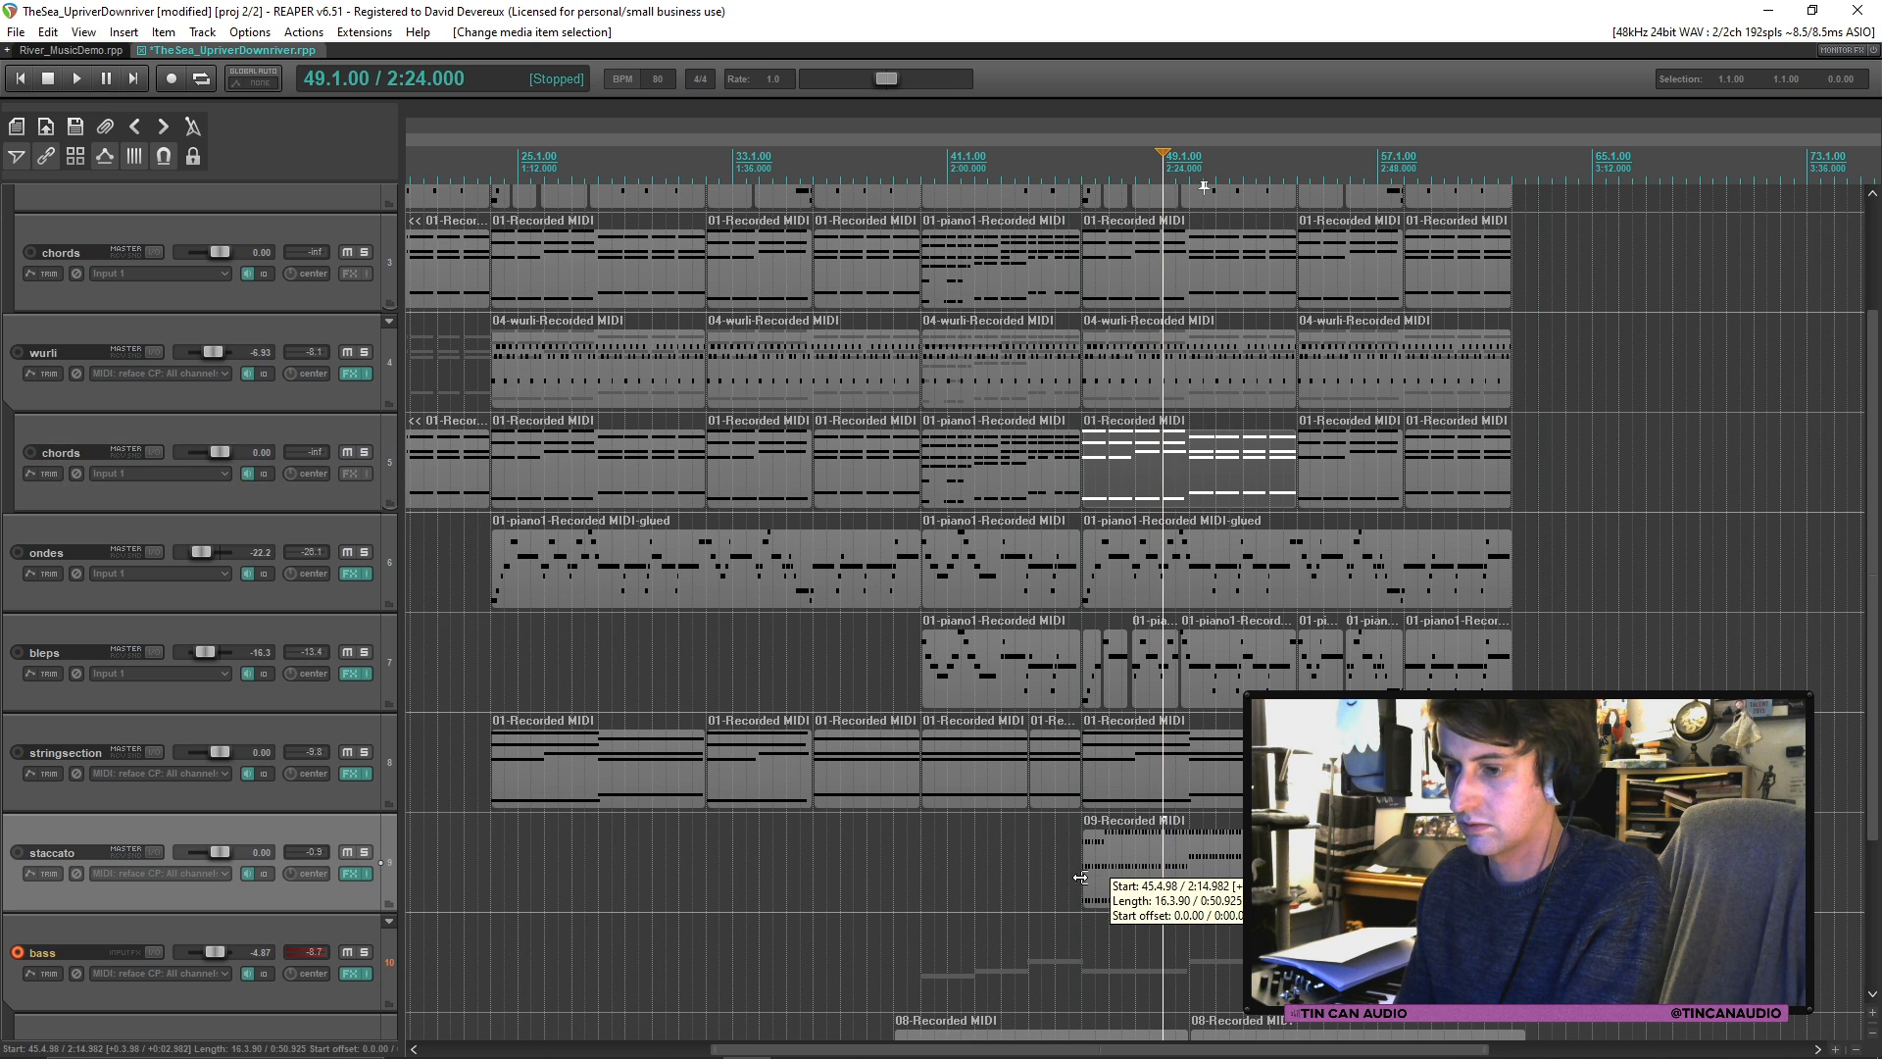
Step: Delete the chords items on the wurli's chords track from bar 46 to the end
left_click(1221, 490)
left_click(1491, 468, "shift")
key("Delete")
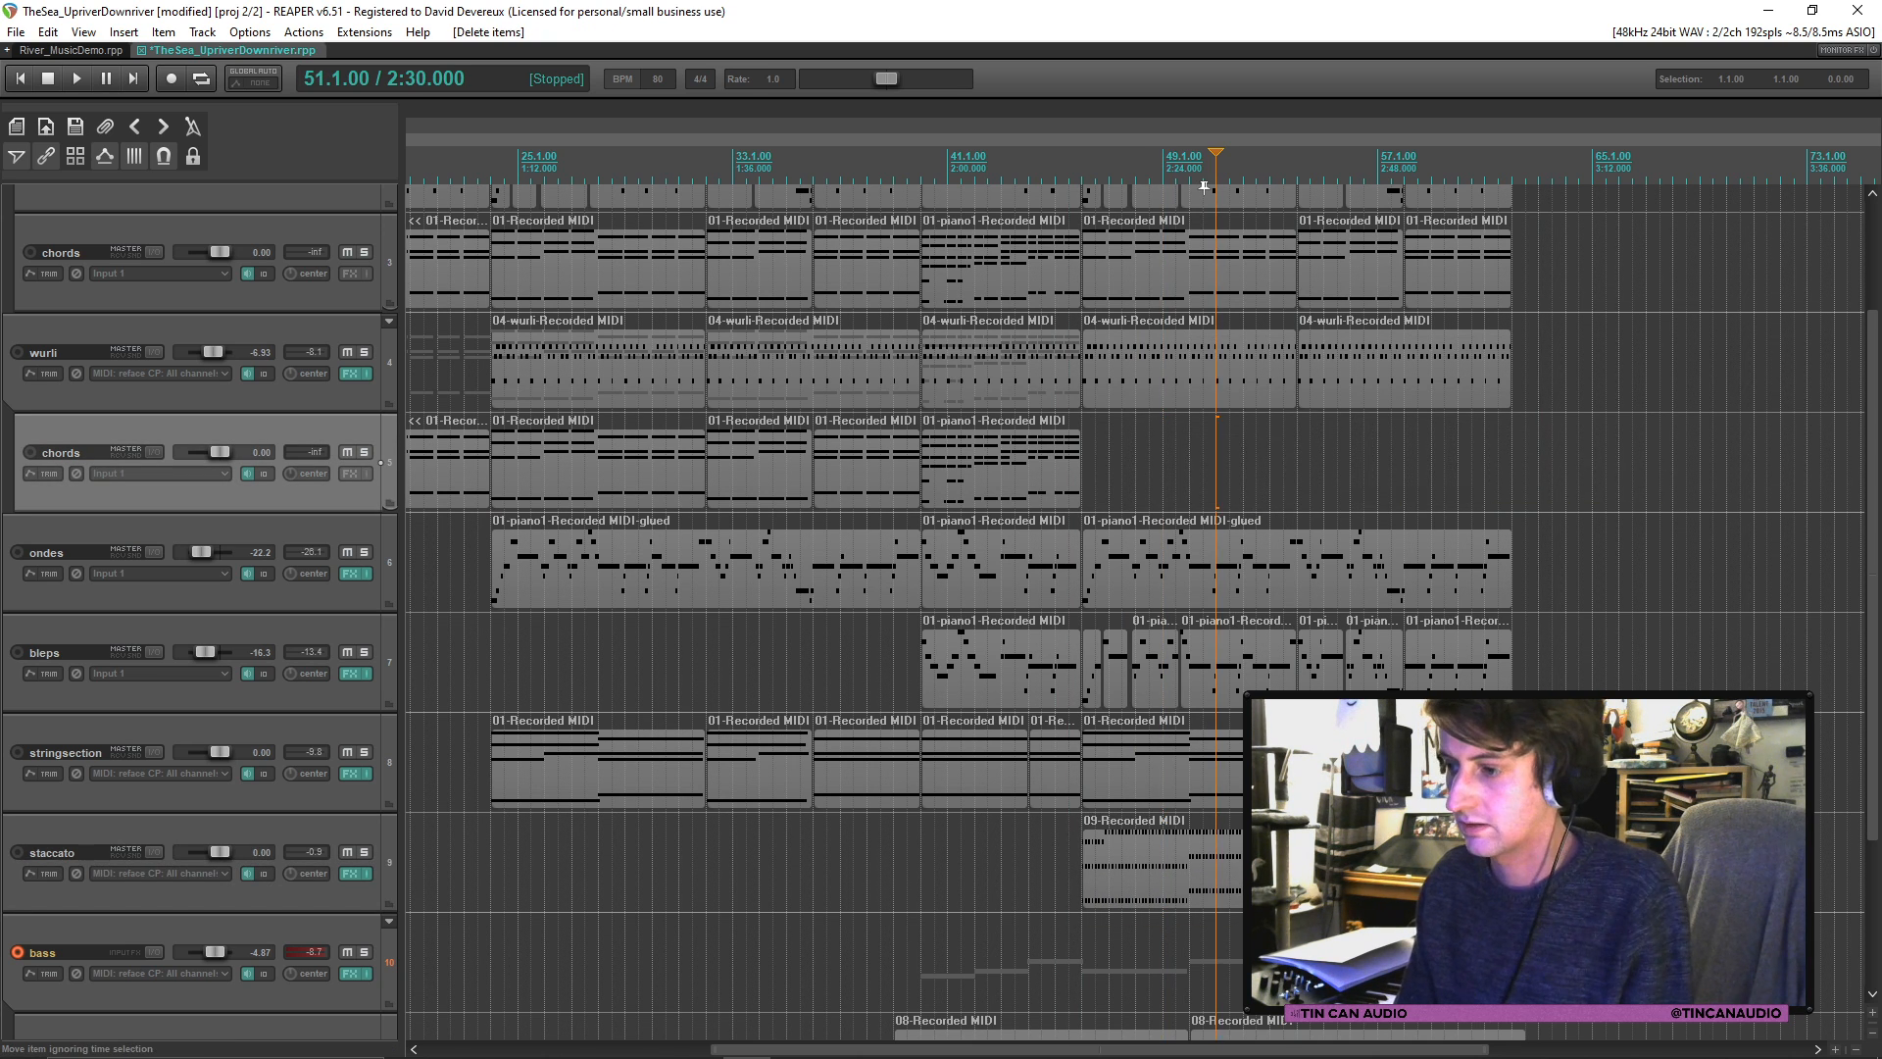
Step: Trim the staccato item's end to bar 62 and copy the item to bar 46 on the wurli's chords track
left_click_drag(1537, 868, 1536, 868)
left_click(1337, 869)
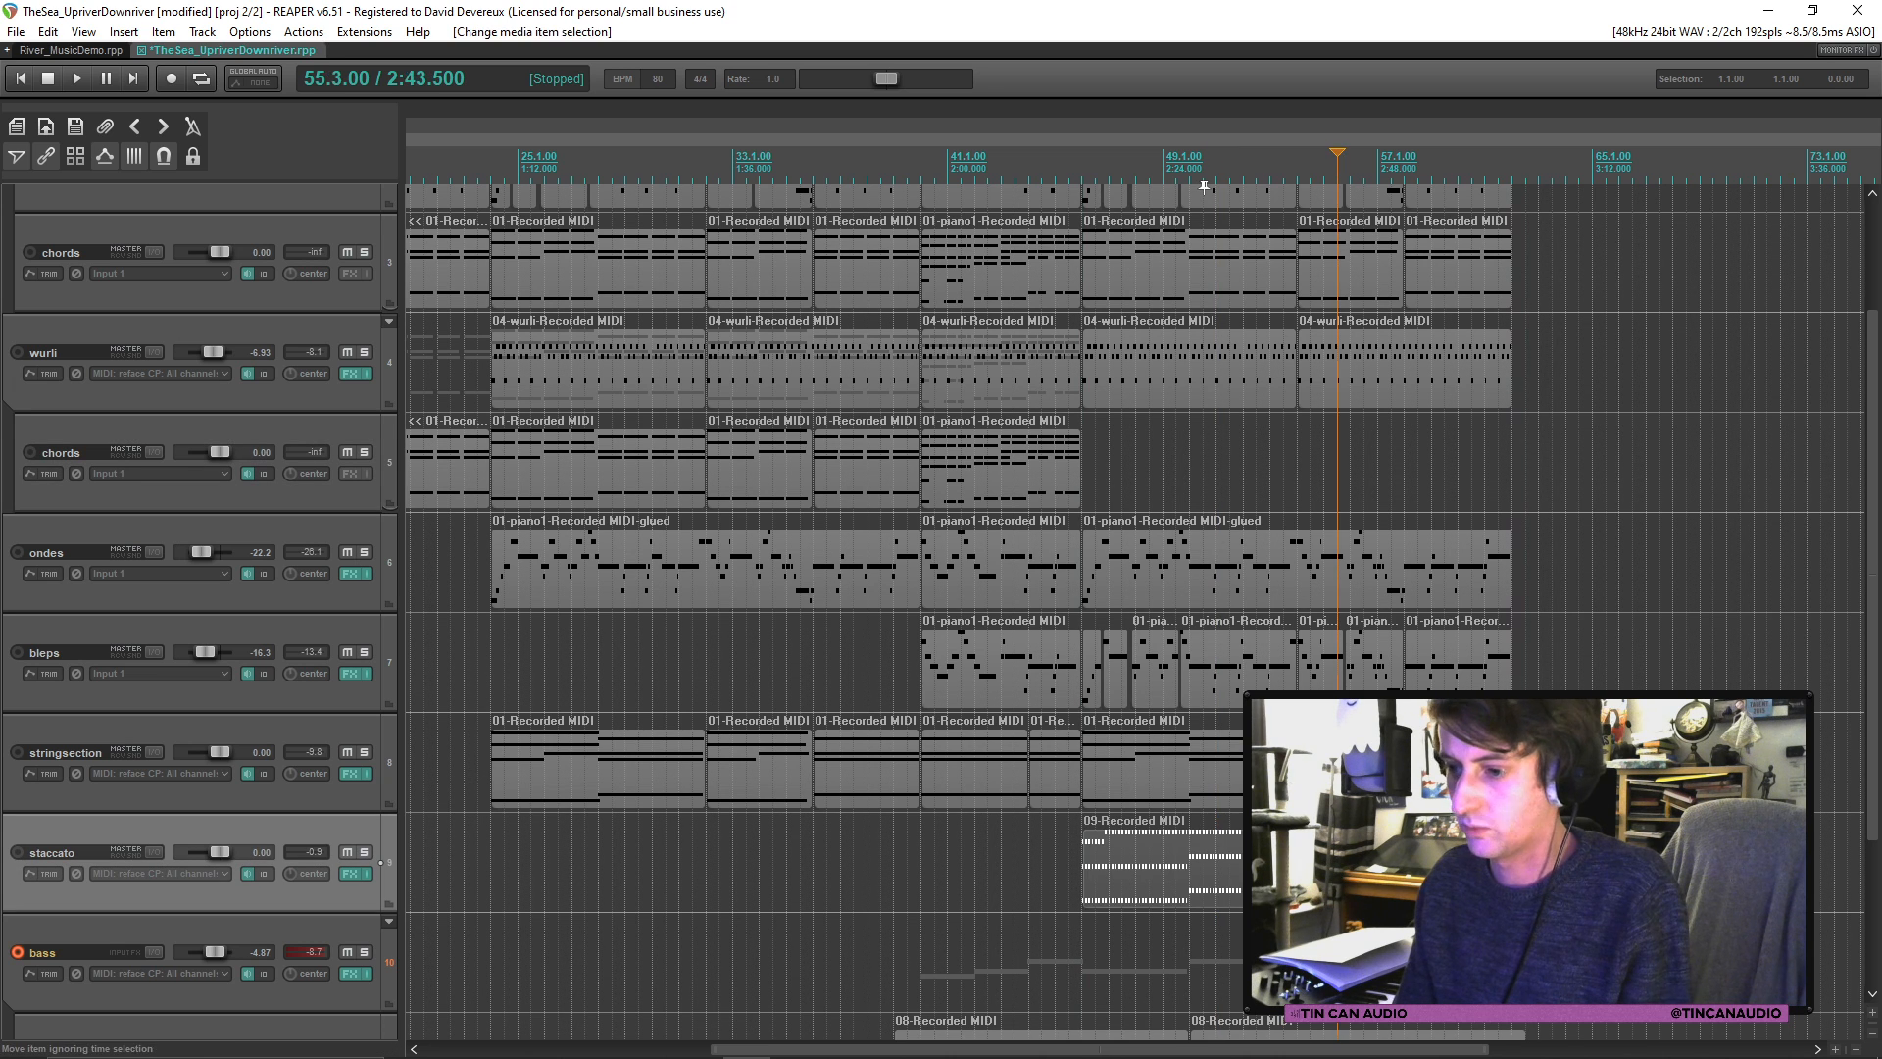
left_click(1079, 501)
key("ctrl+v")
left_click(1079, 500)
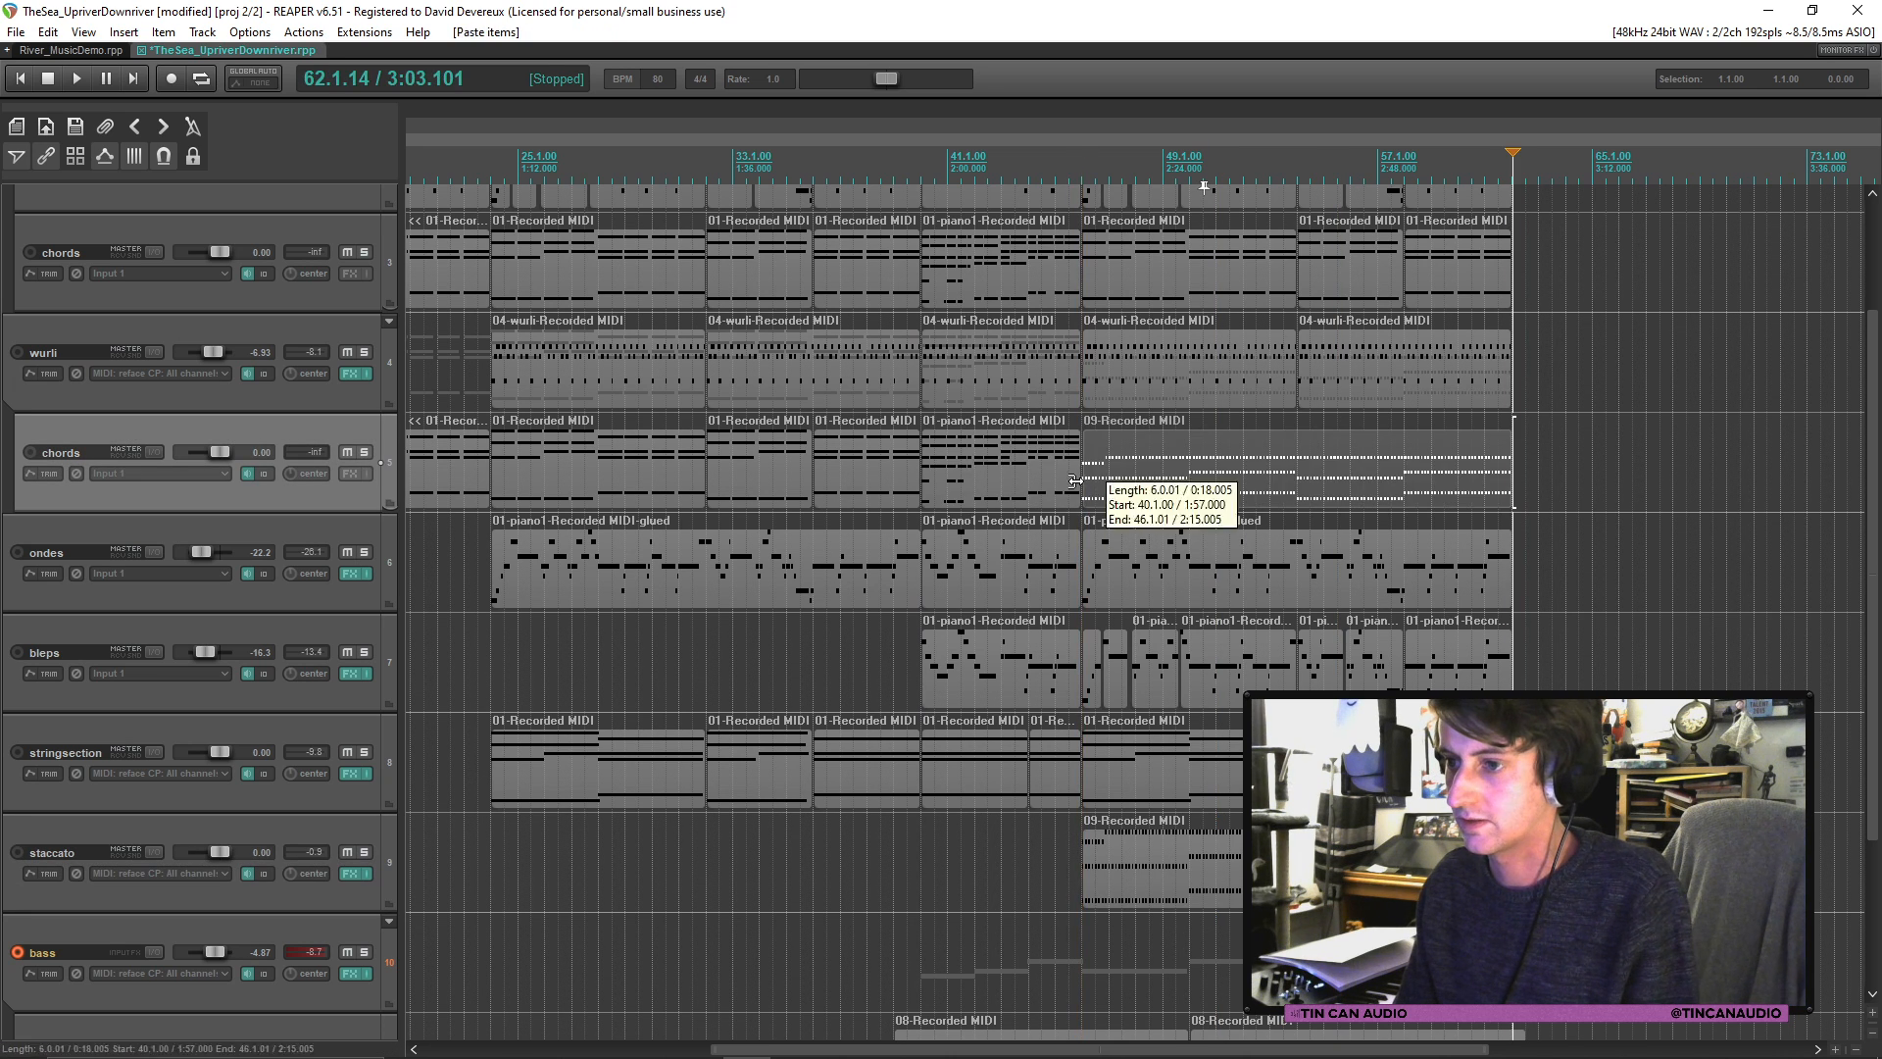
Step: Play the arrangement from bar 46 and briefly solo the wurli track
key("space")
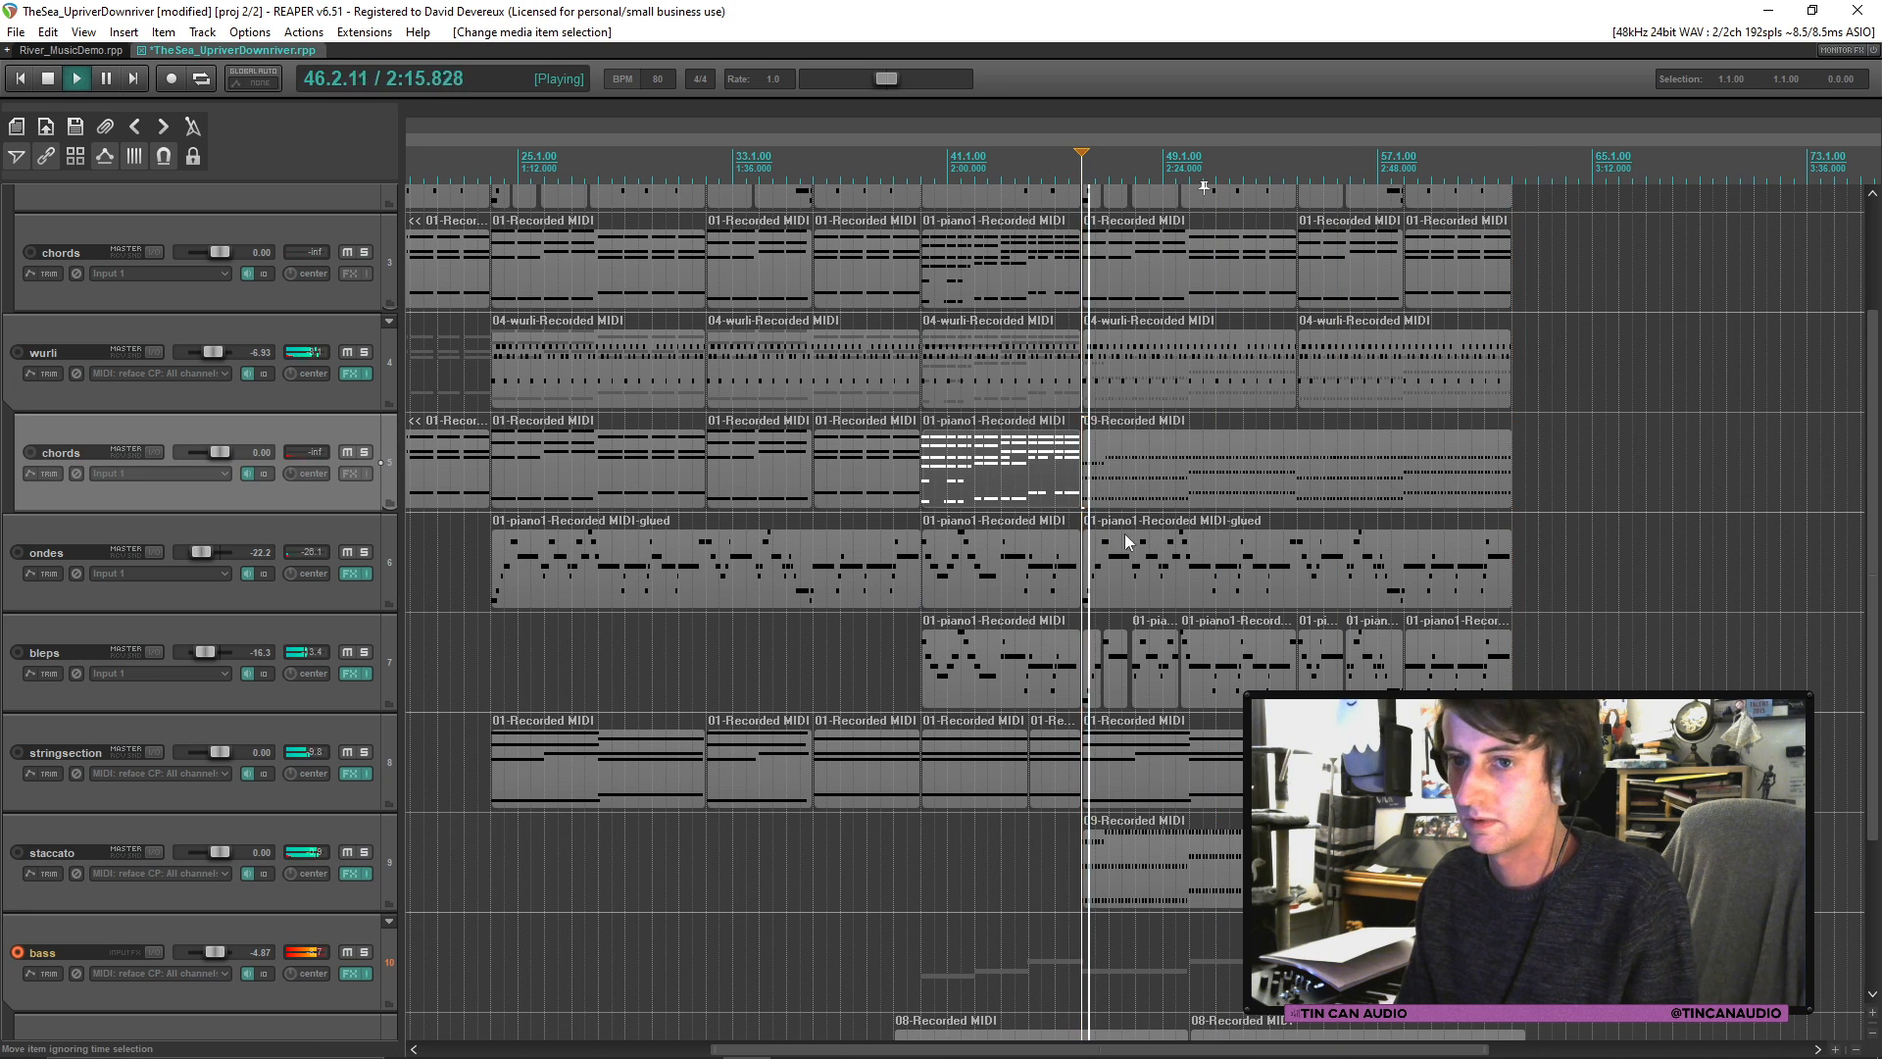
left_click(364, 353)
left_click(364, 352)
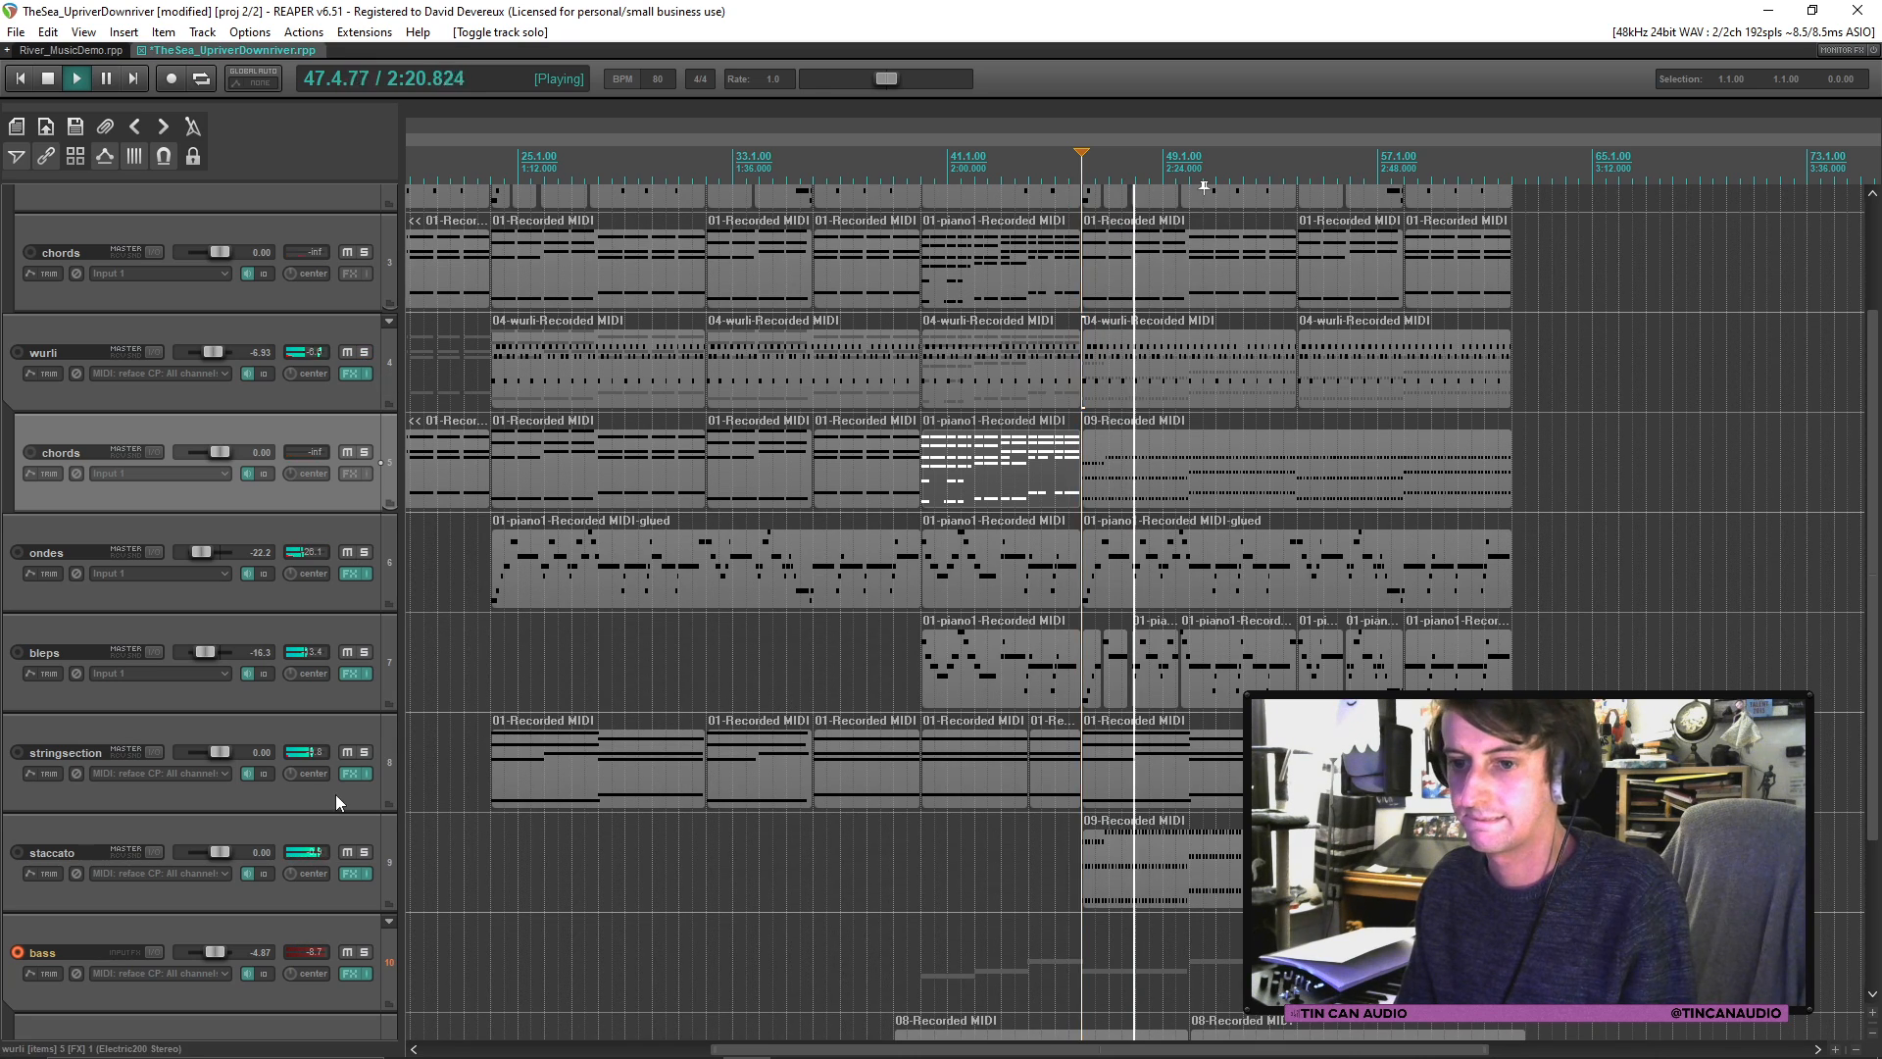
Step: Quantize all notes of the item copied to the wurli's chords track to a straight 1/16 grid at 100% strength
left_click(1104, 490)
double_click(1105, 490)
key("ctrl+q")
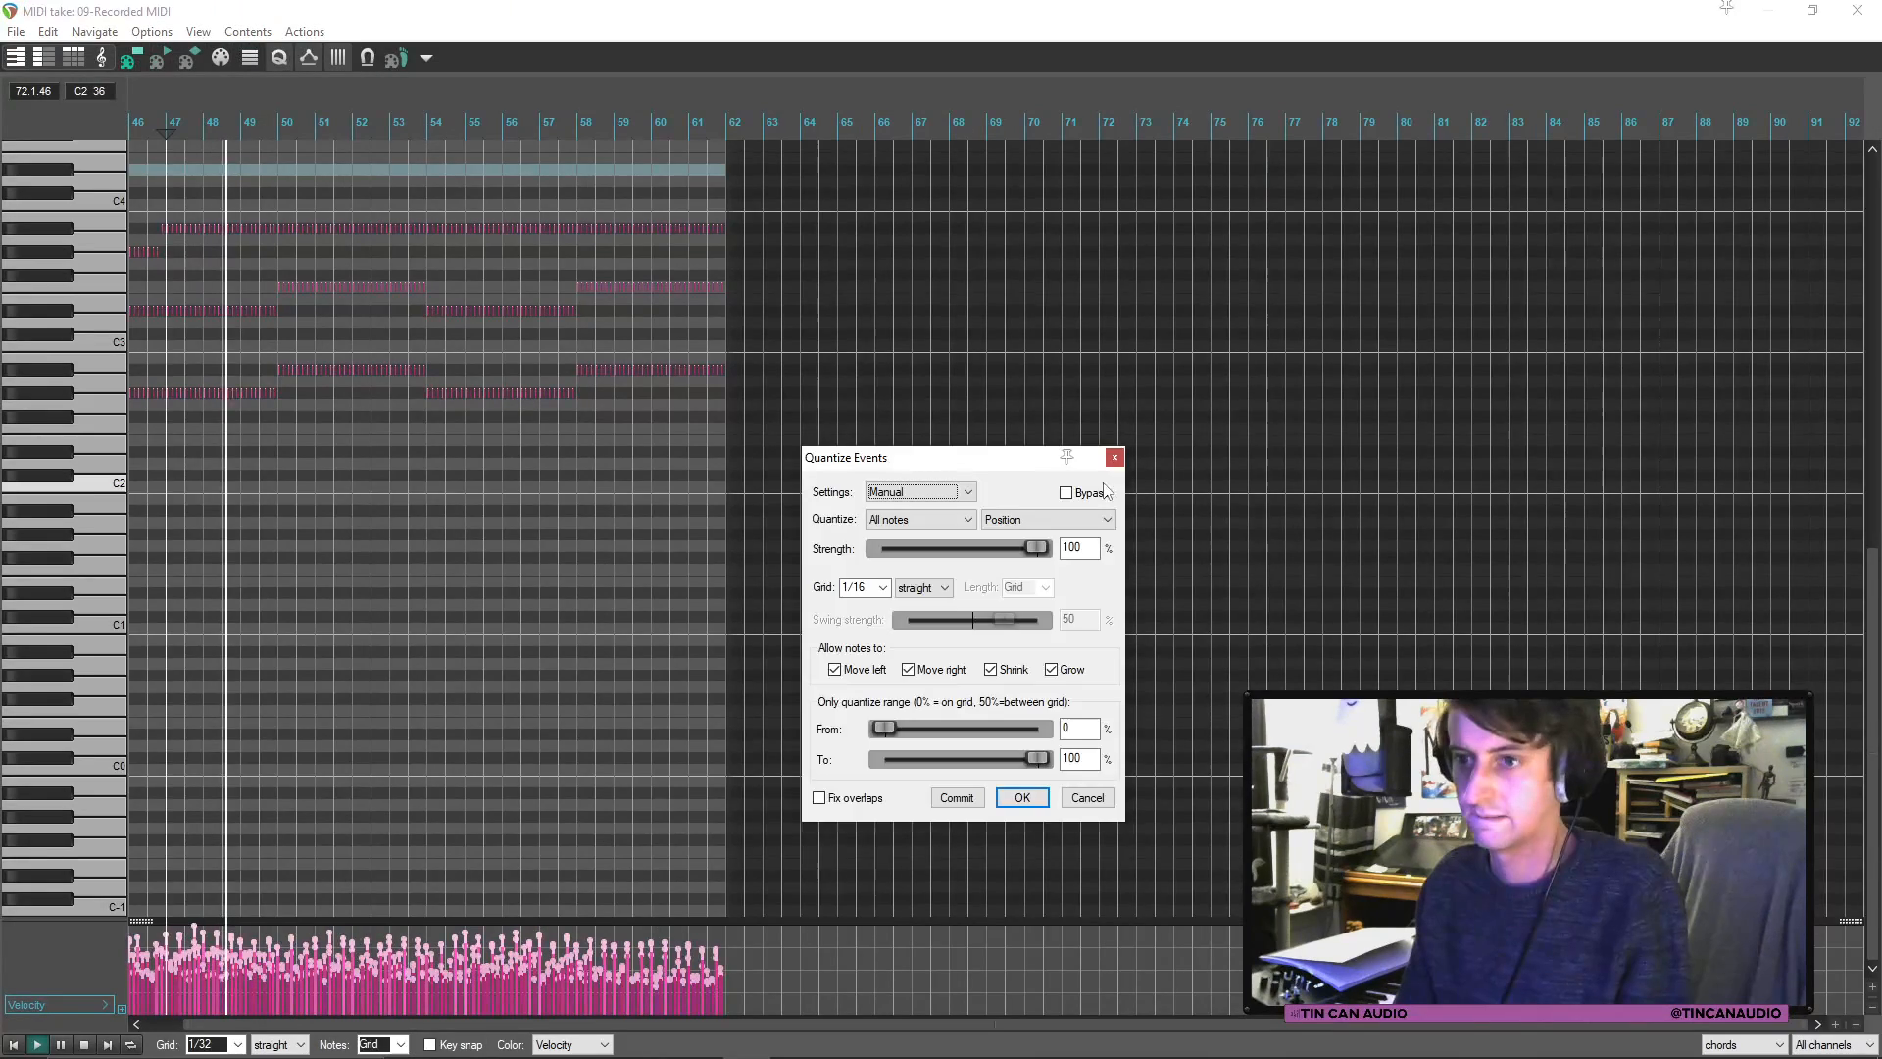
left_click(1022, 796)
left_click(1854, 10)
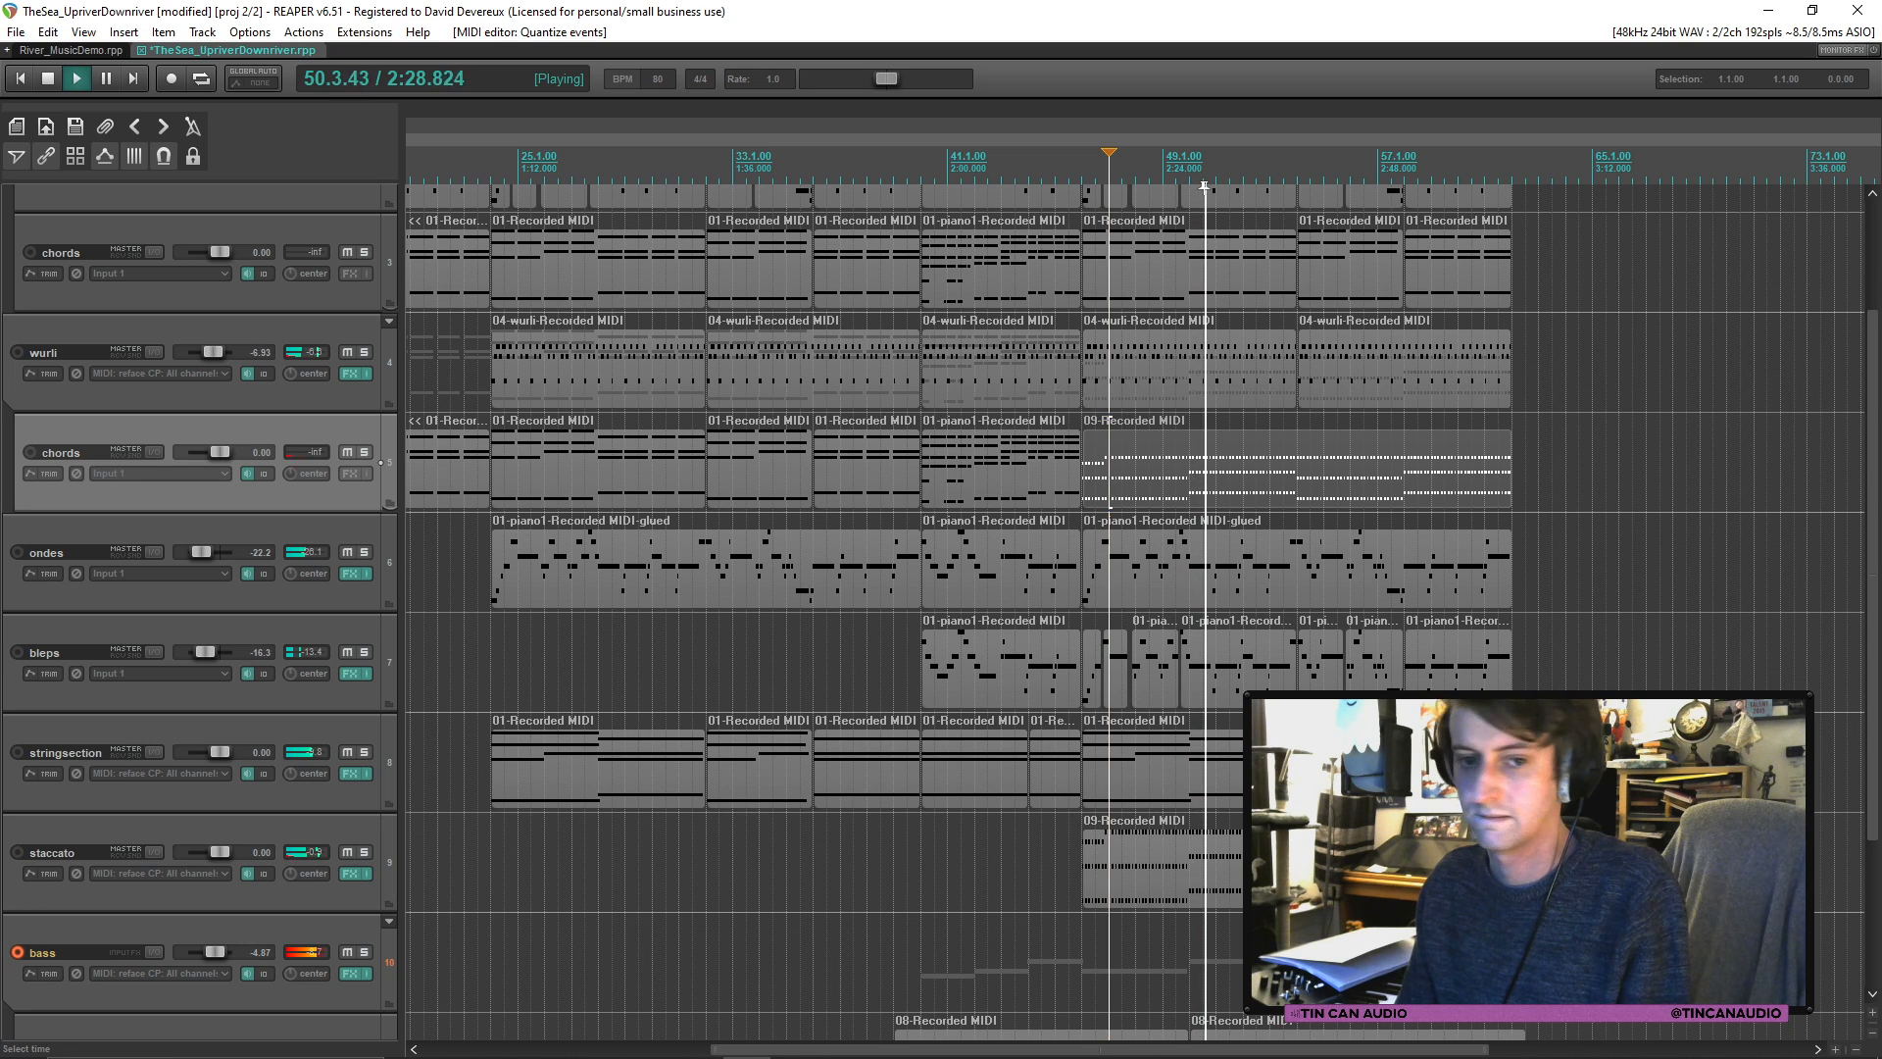
Step: Save the project and disarm recording on the bass track
left_click(1214, 751)
key("ctrl+s")
scroll(225, 826, "down", 3)
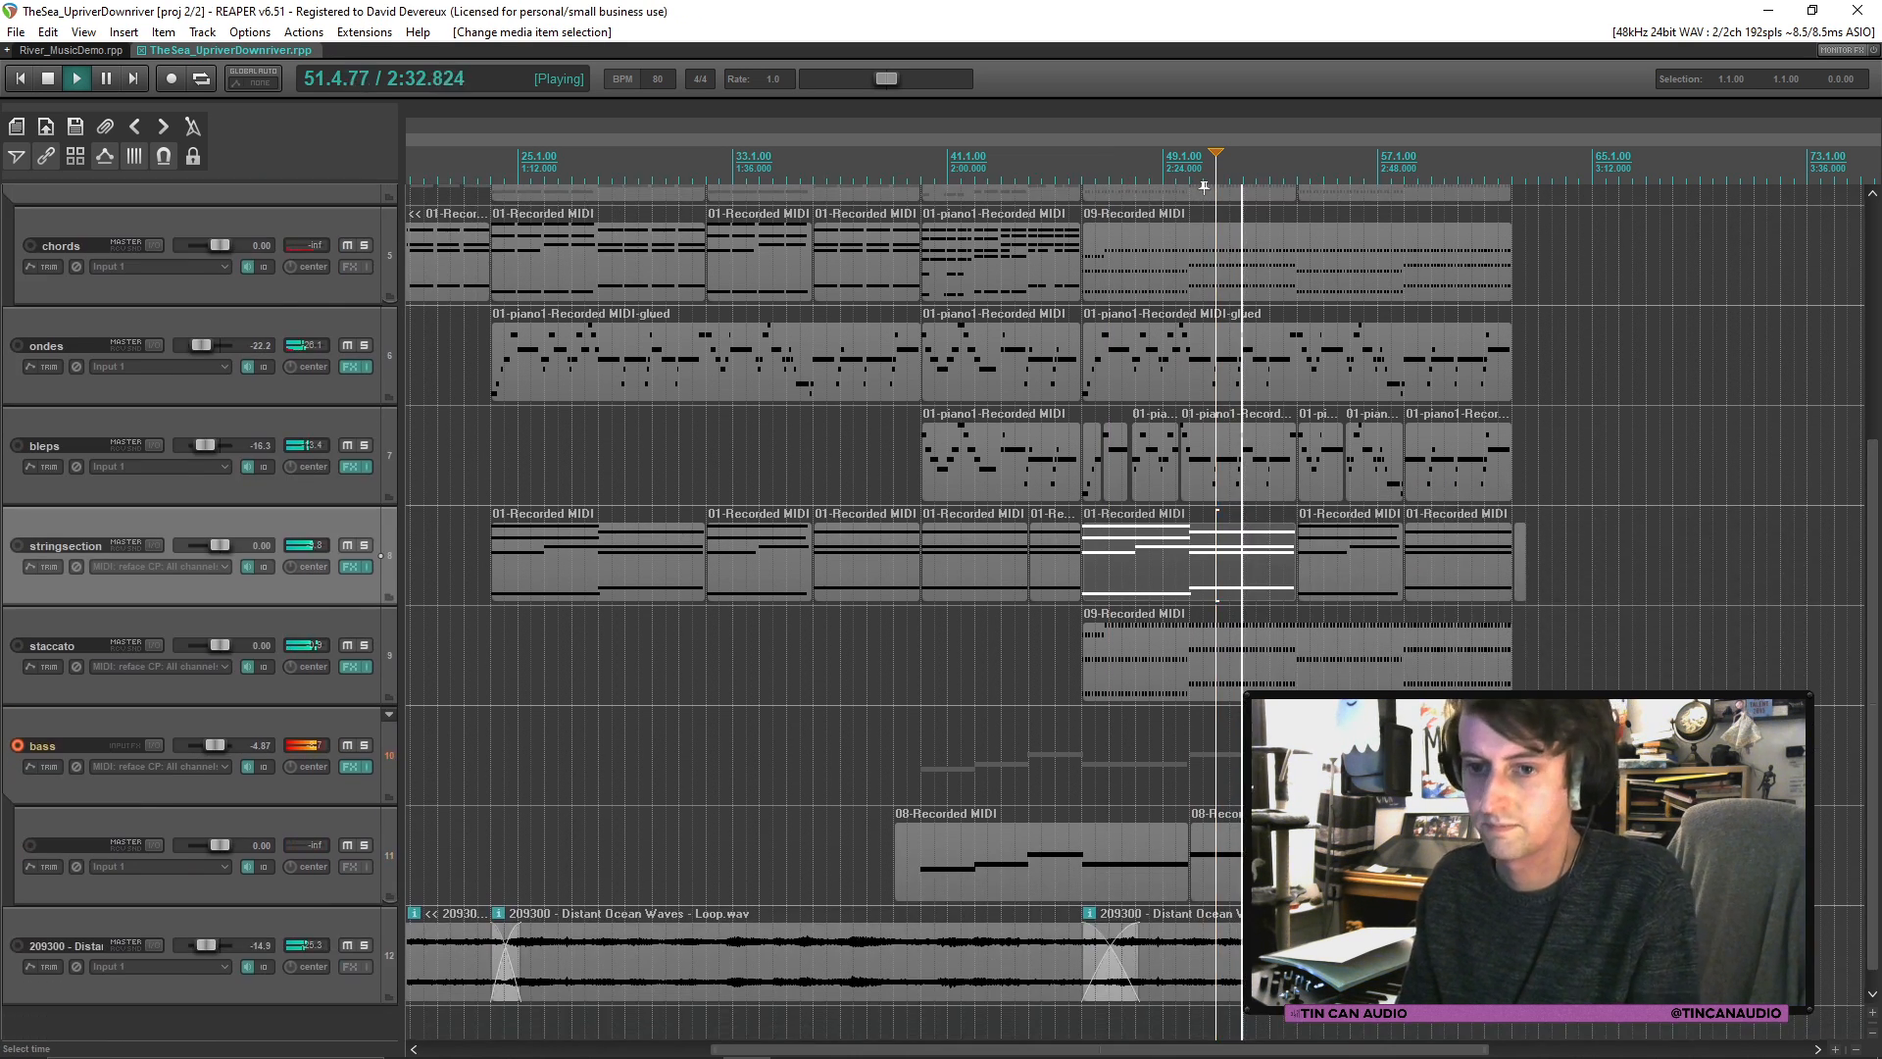
left_click(17, 747)
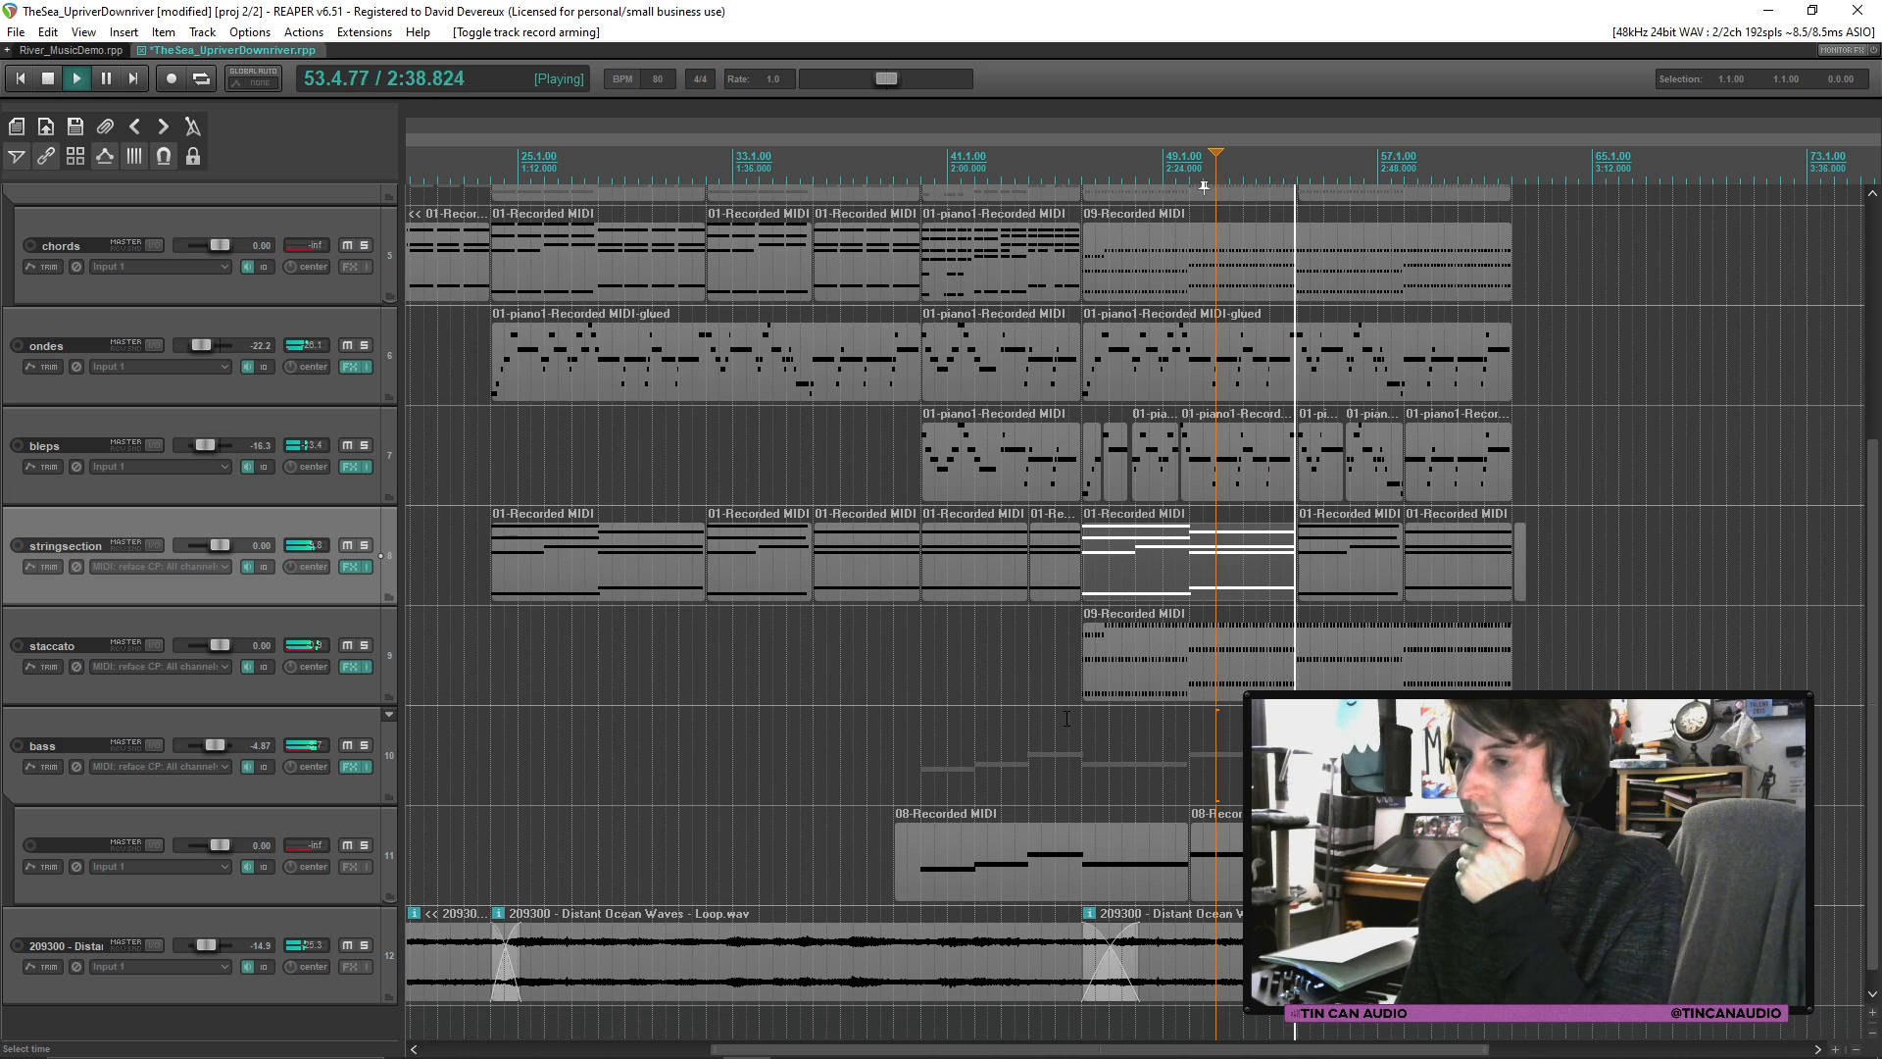
Step: Copy the bars 40 to 46 items of the melody, wurli and both chords tracks to bar 62
scroll(605, 759, "down", 2)
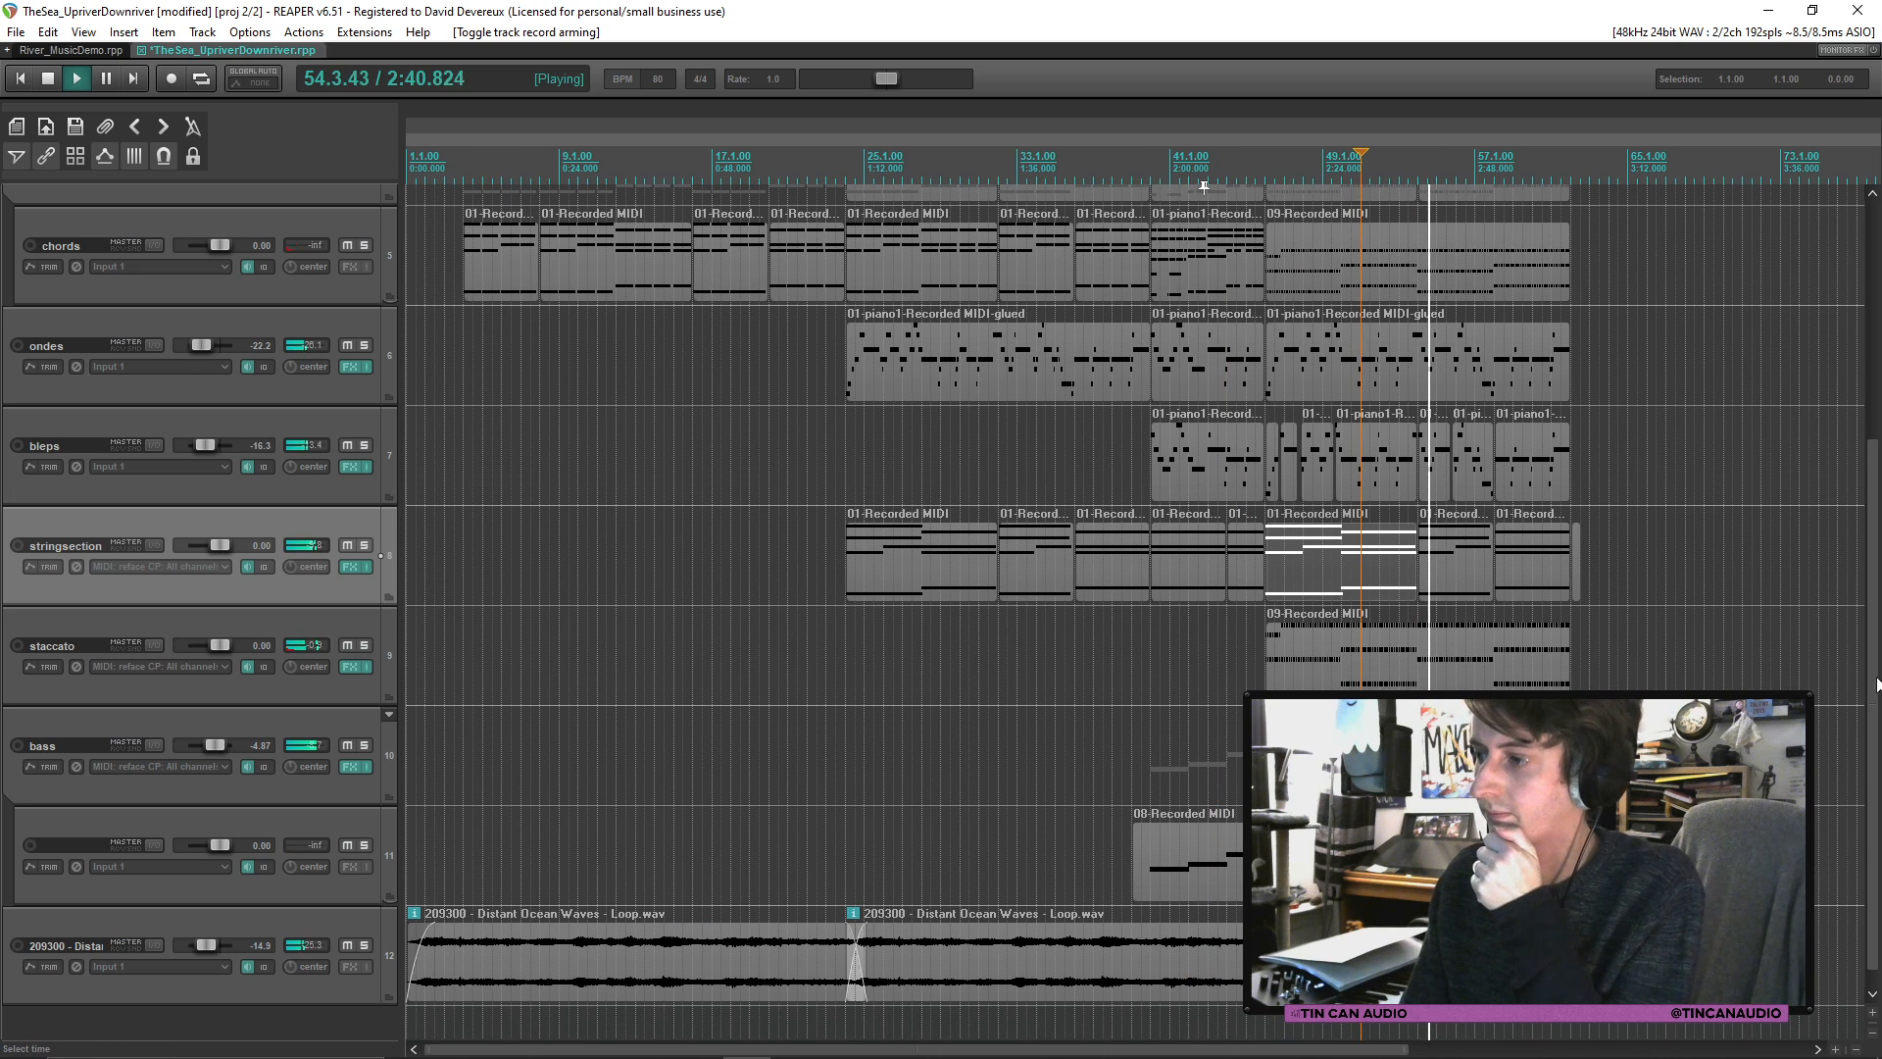
scroll(1855, 565, "up", 2)
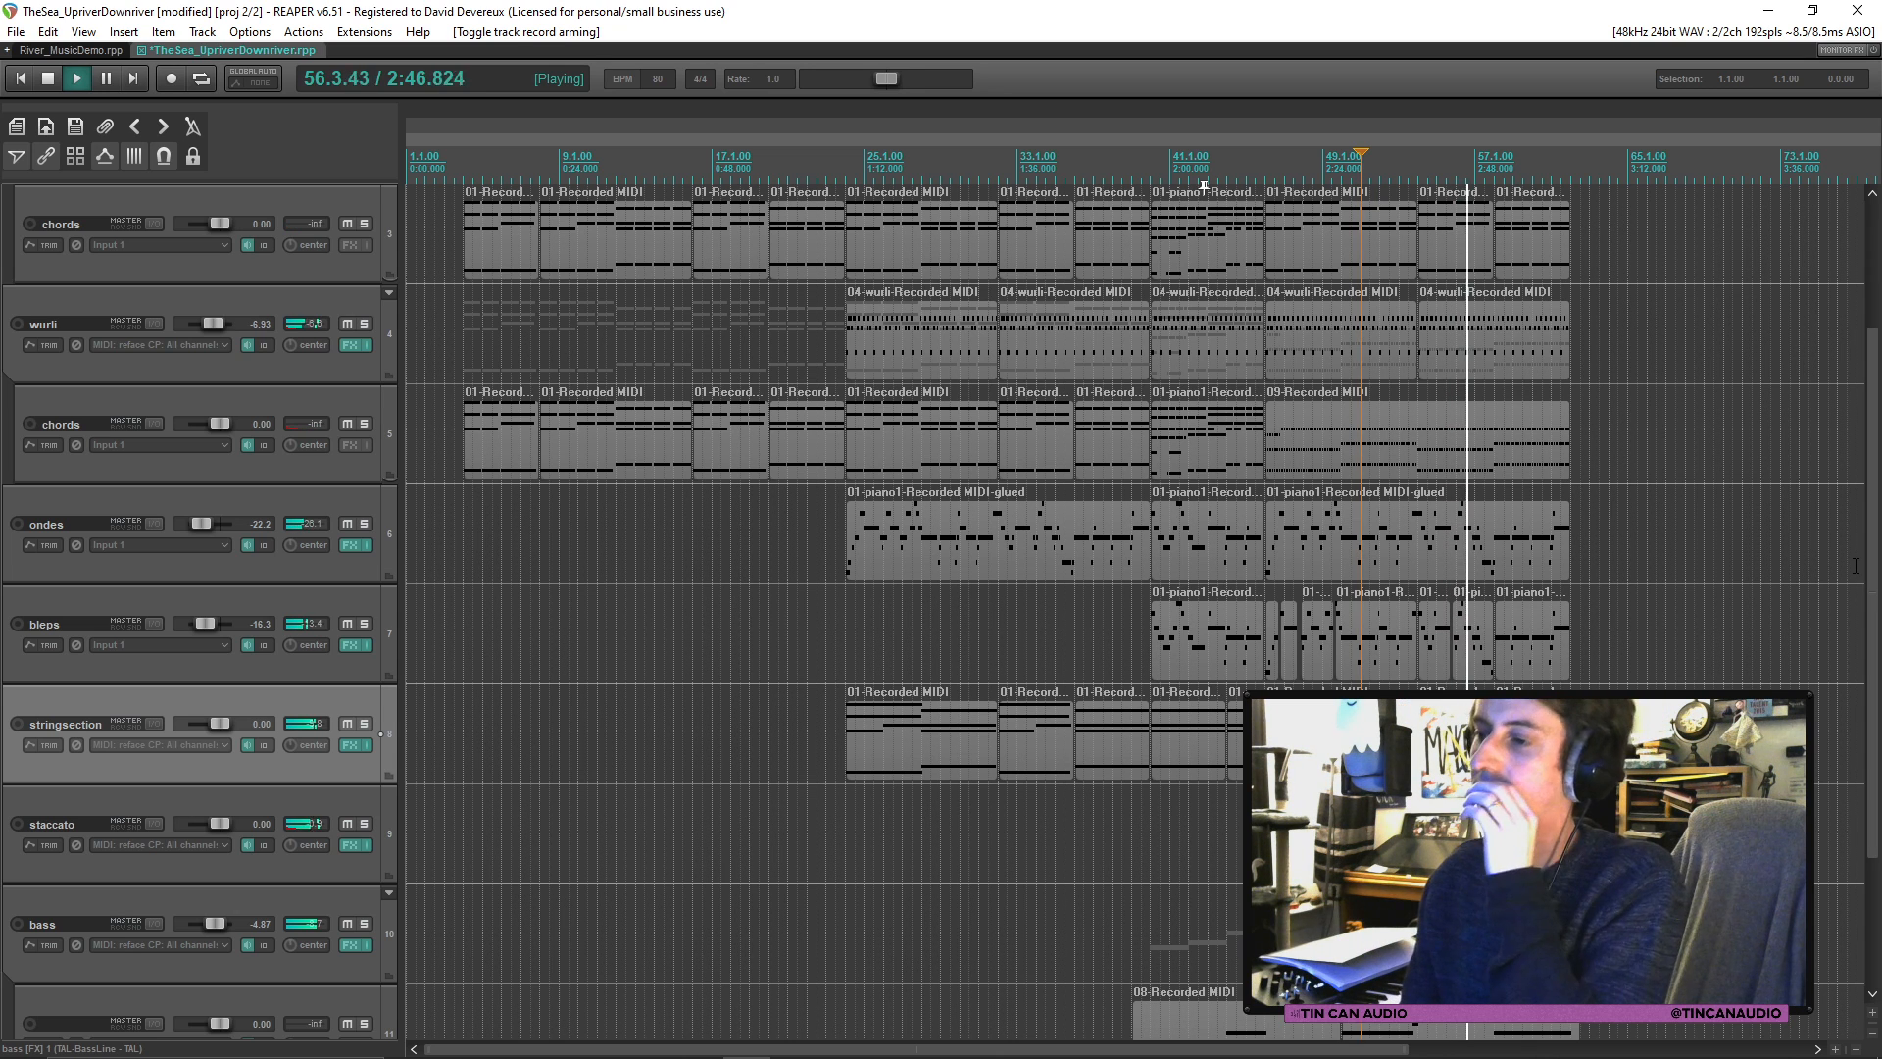
mouse_move(1872, 553)
left_mouse_down()
mouse_move(1873, 440)
mouse_move(1876, 546)
left_mouse_up()
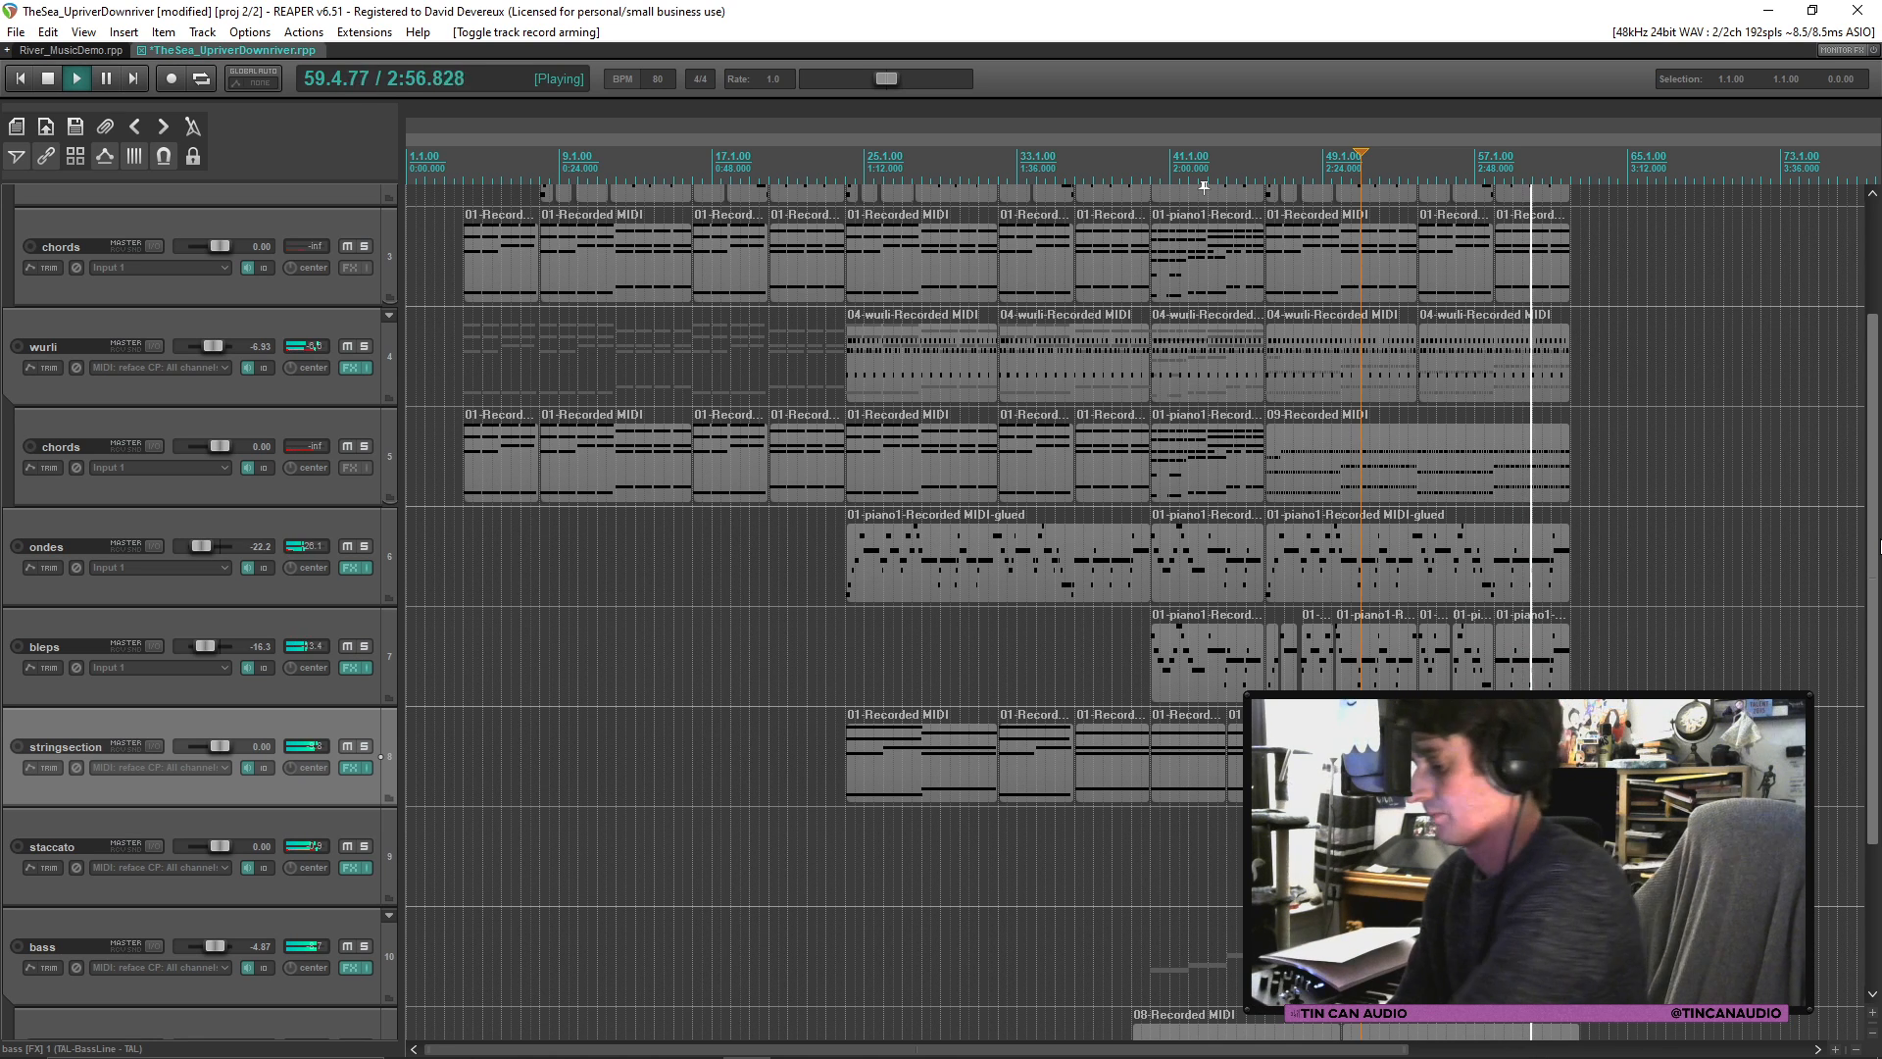
left_click_drag(1880, 546, 1874, 377)
left_click(1542, 849)
left_click(1218, 347)
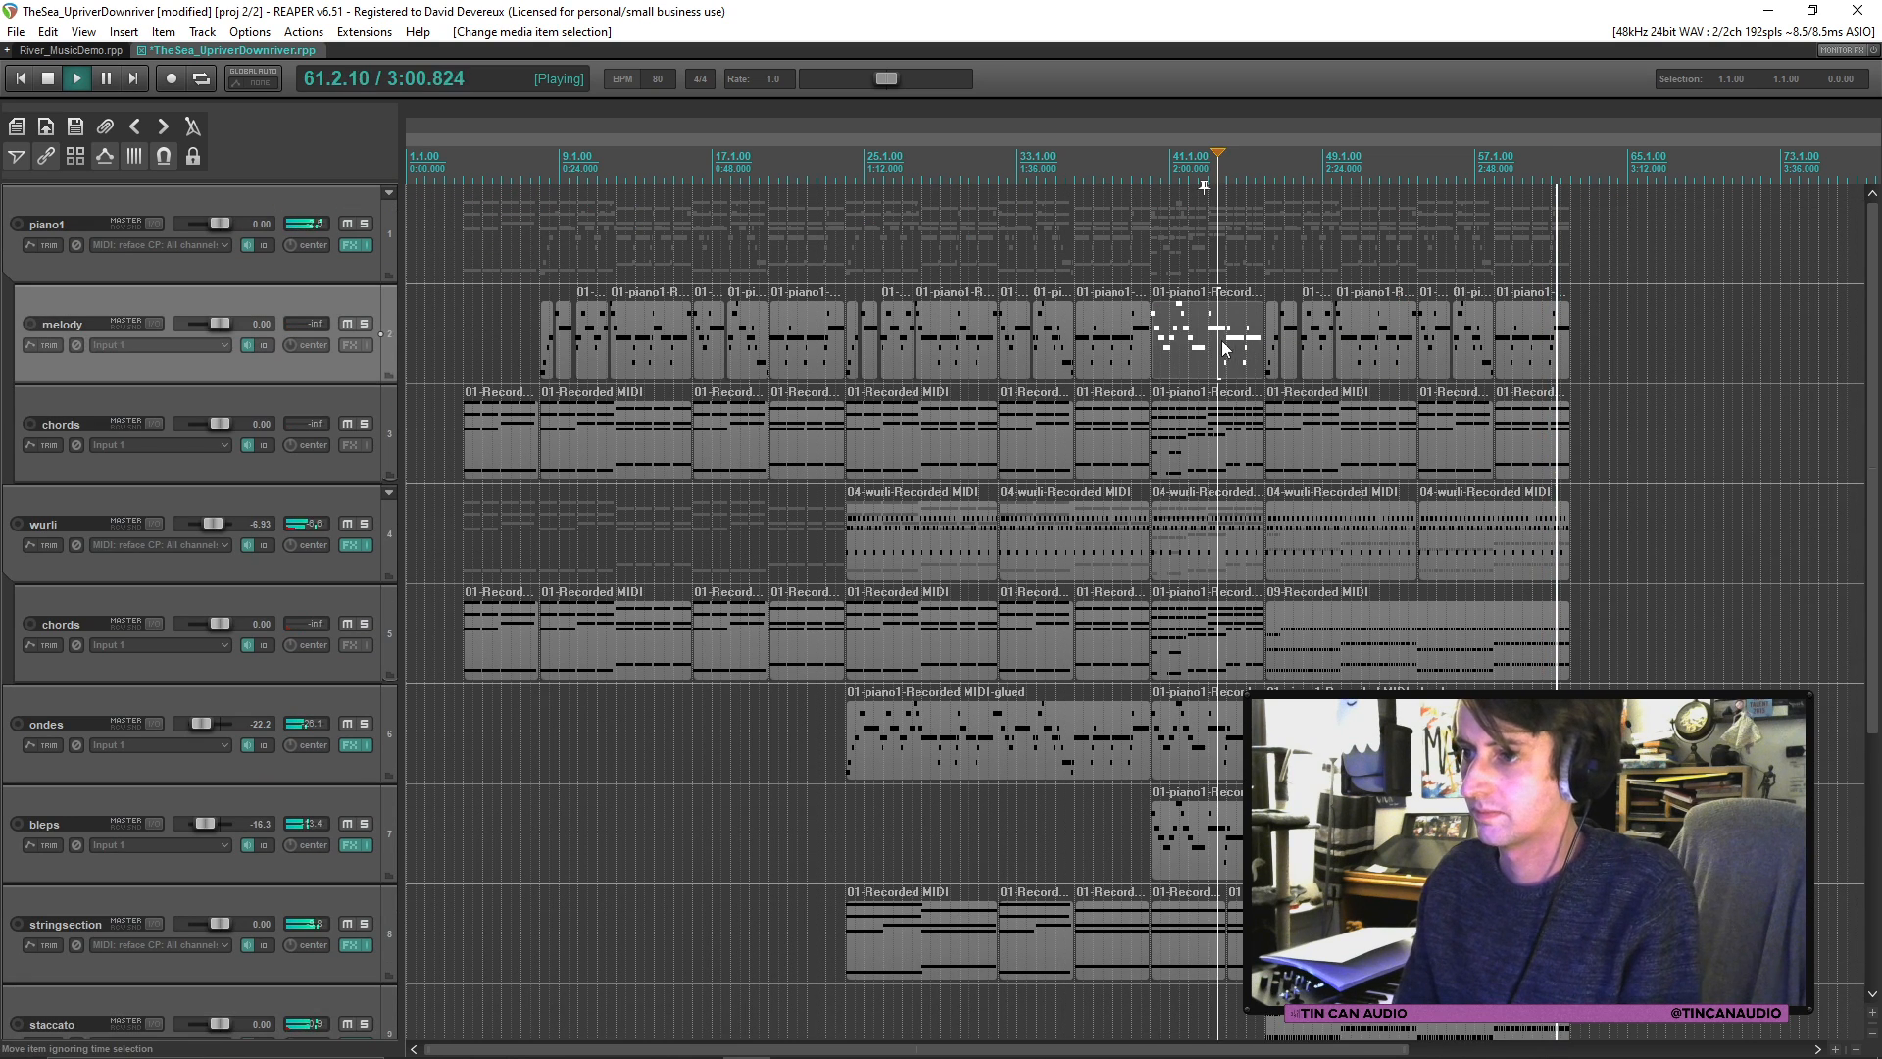
left_click(1220, 556, "shift")
left_click(1221, 623, "shift")
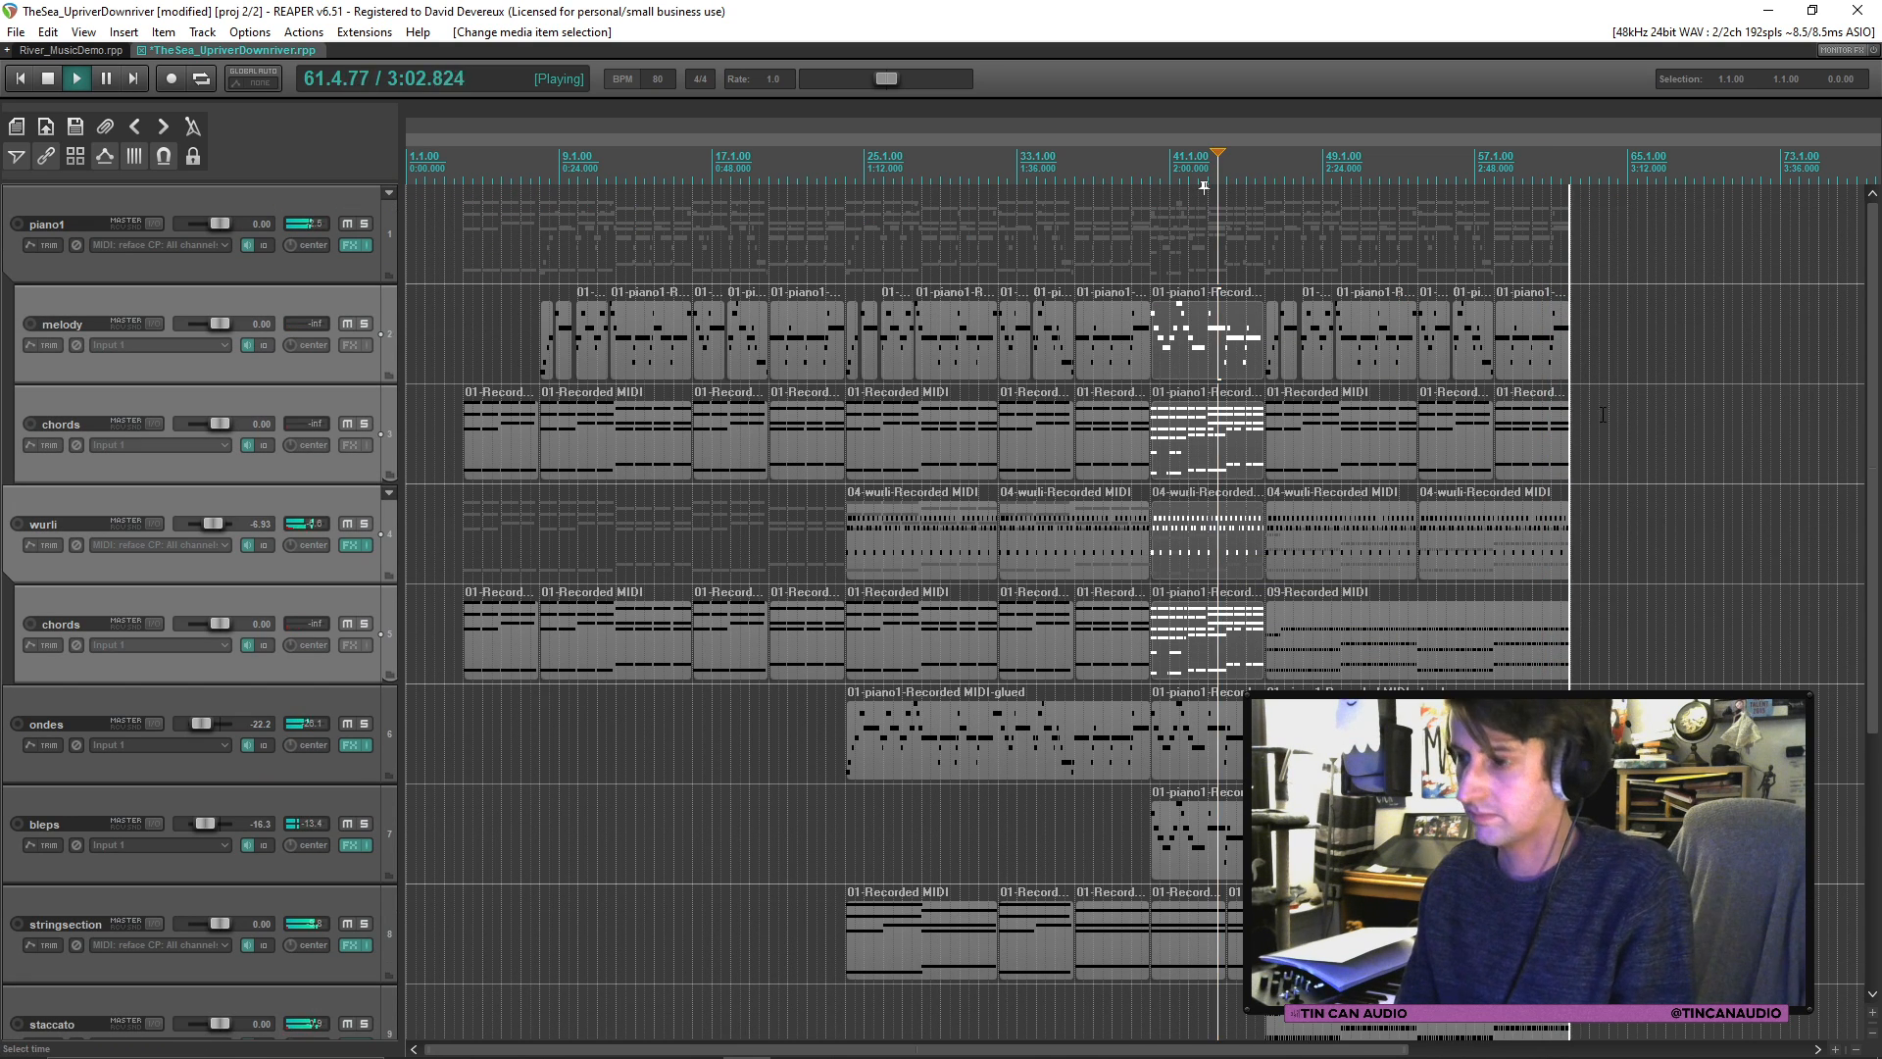
left_click(1570, 363)
key("ctrl+v")
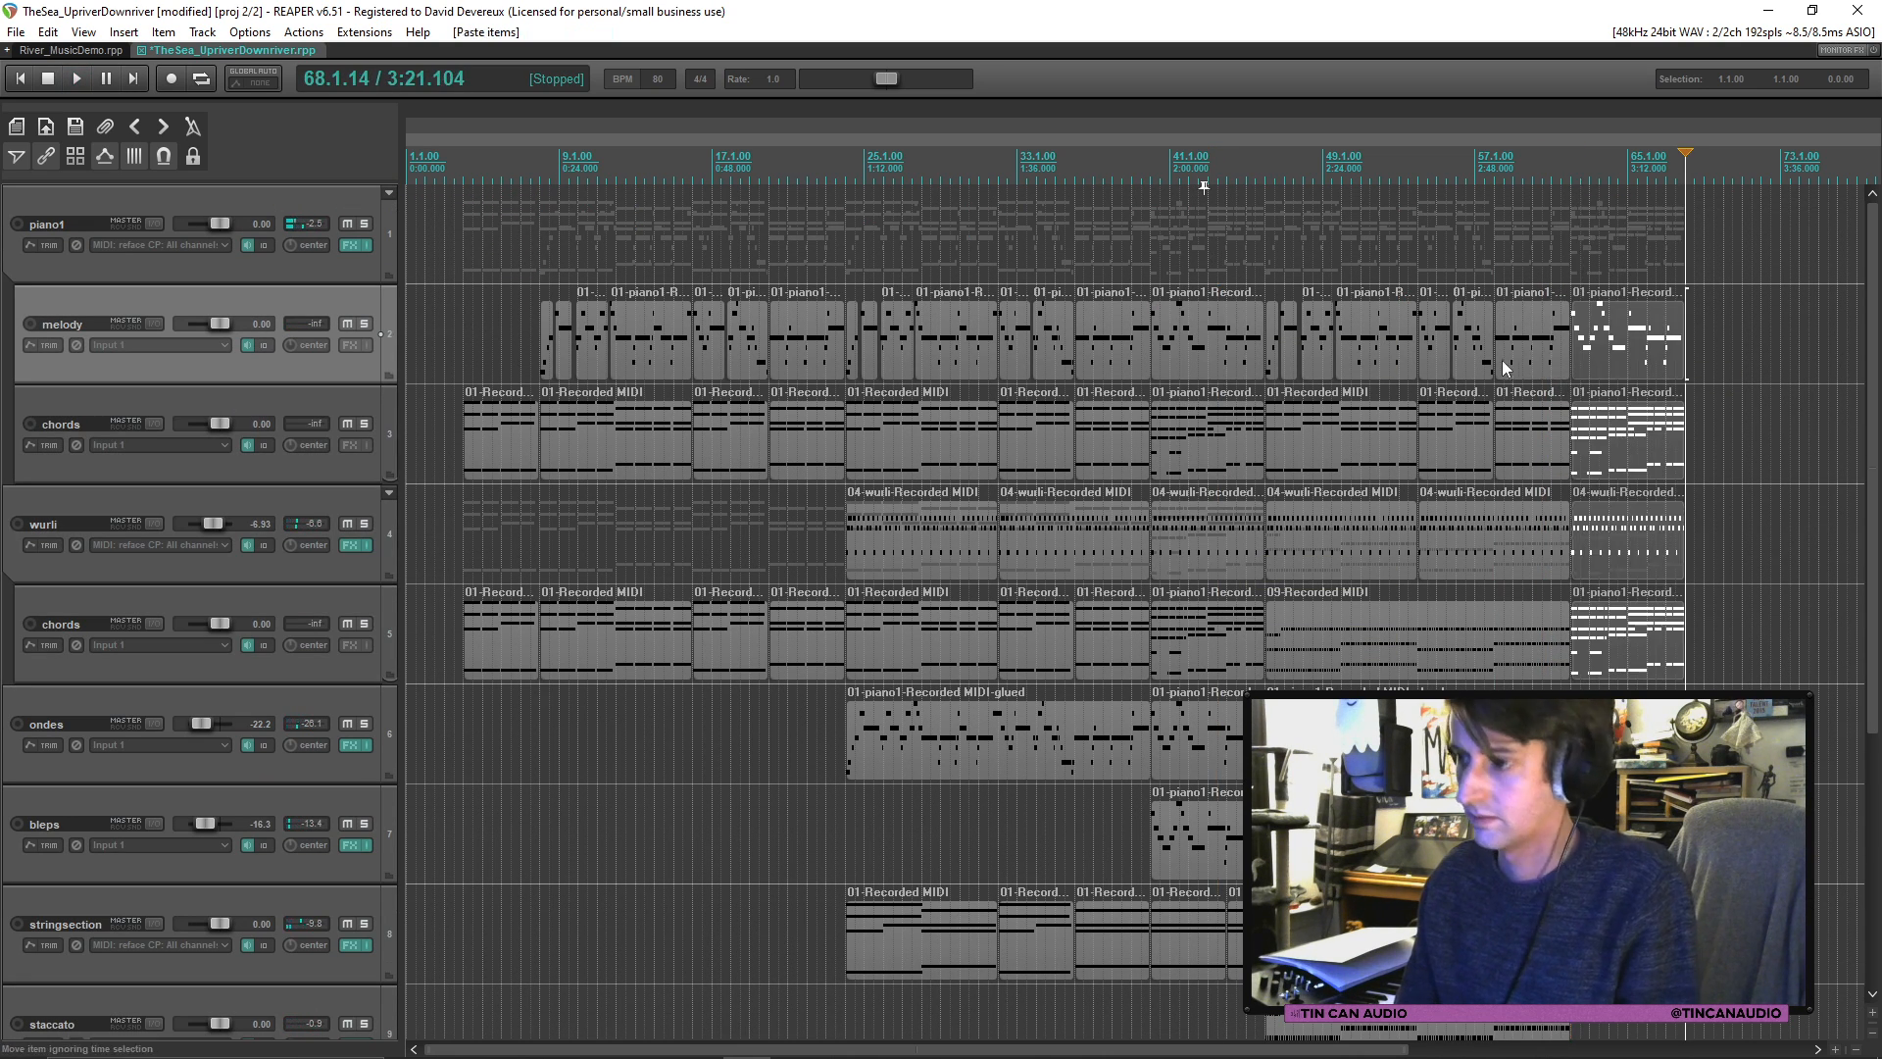
Step: Listen across the join at bar 62 and shift the four pasted items slightly earlier to close the gap
left_click(1551, 341)
key("space")
scroll(1203, 187, "up", 5)
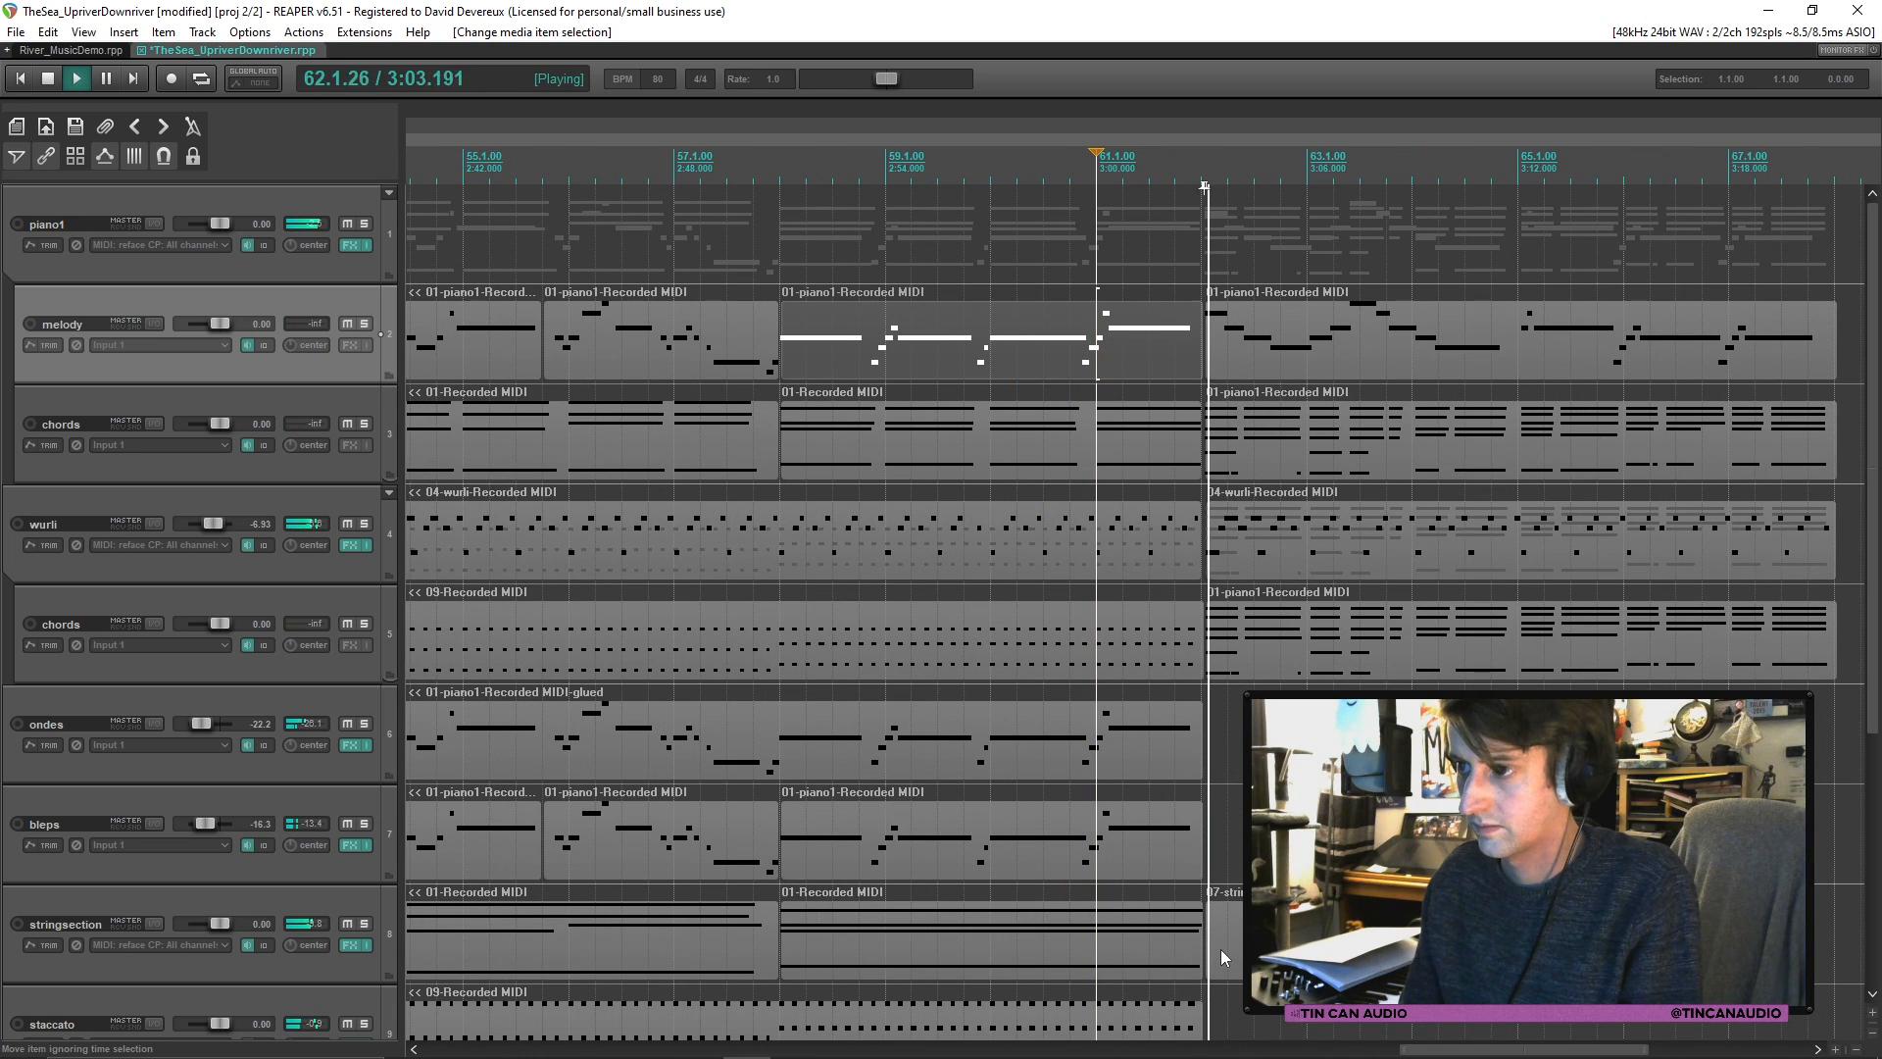
left_click(1275, 645)
left_click(1250, 351, "shift")
left_click_drag(1294, 454, 1282, 453)
key("space")
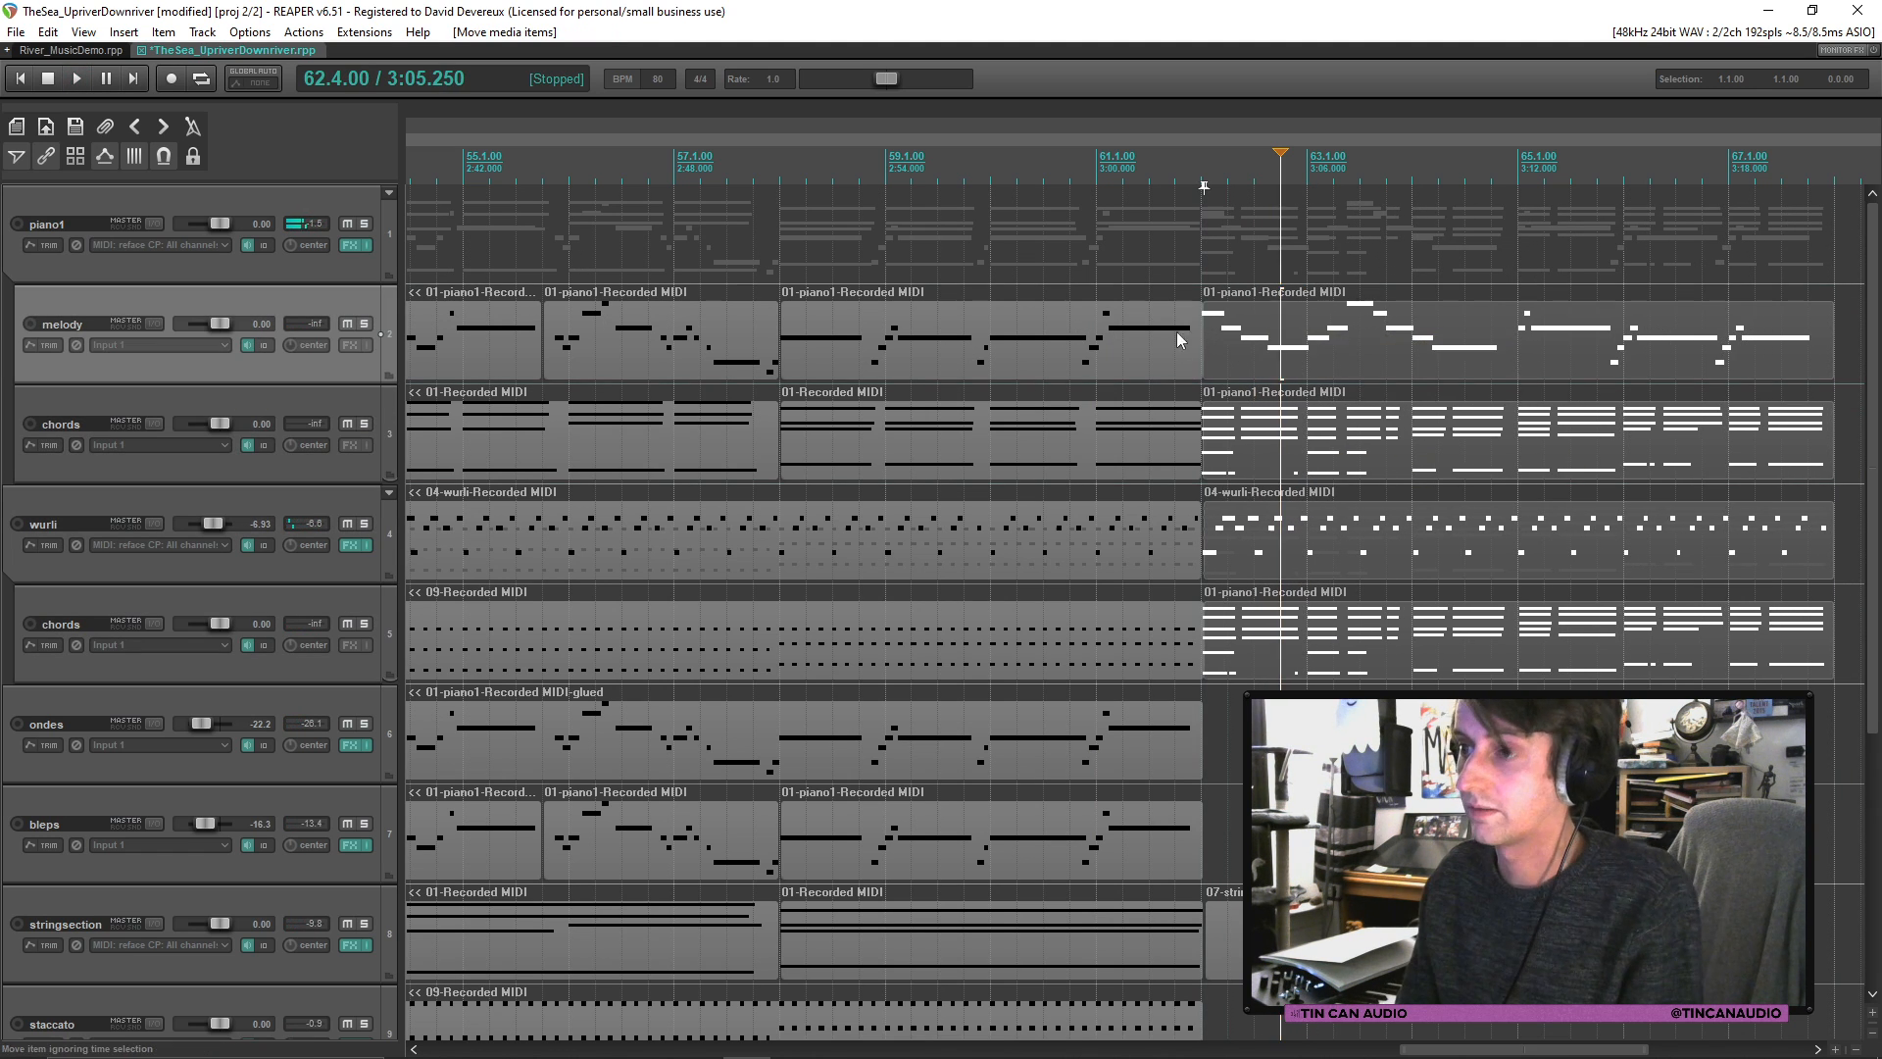
Step: Save the project and play the transition into bar 62
left_click(1141, 338)
key("ctrl+s")
key("space")
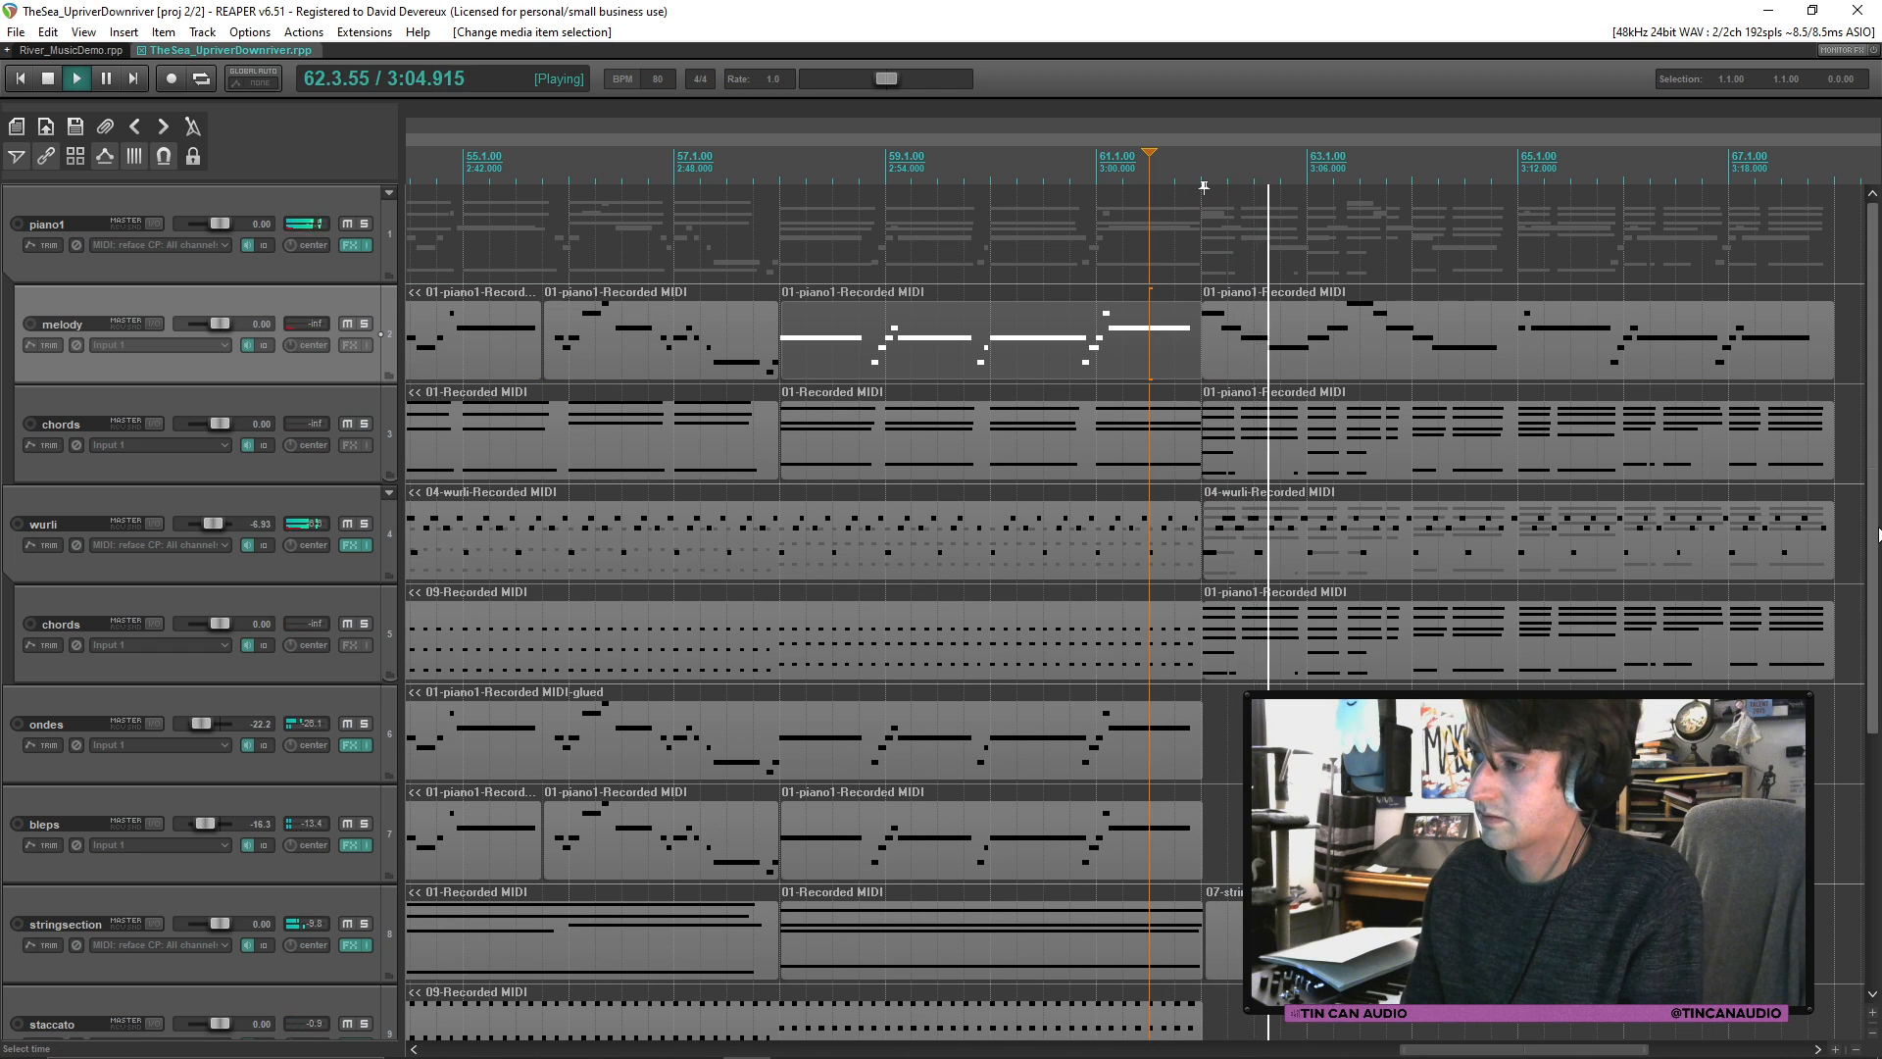
scroll(1196, 762, "down", 3)
scroll(1196, 762, "down", 3)
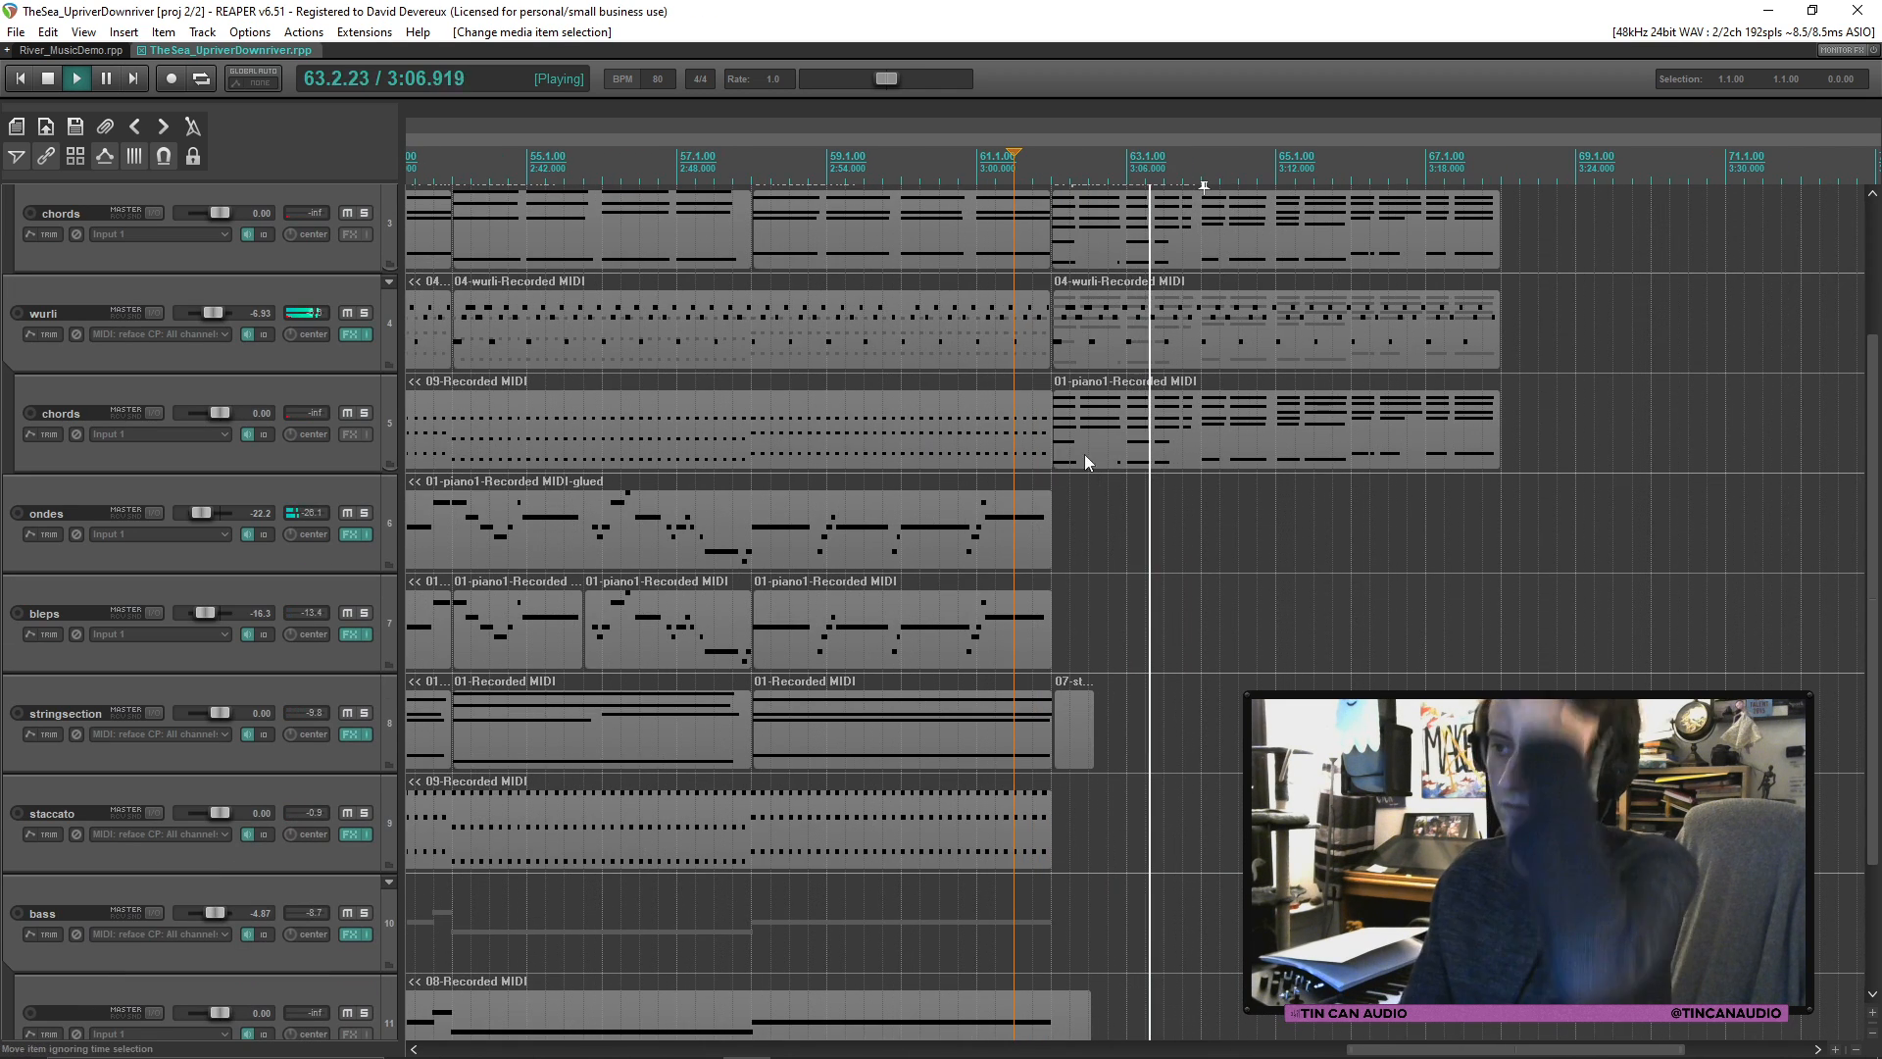
Step: Delete the wurli MIDI item that starts at bar 62 and save the project
left_click(1092, 367)
scroll(1113, 366, "down", 3)
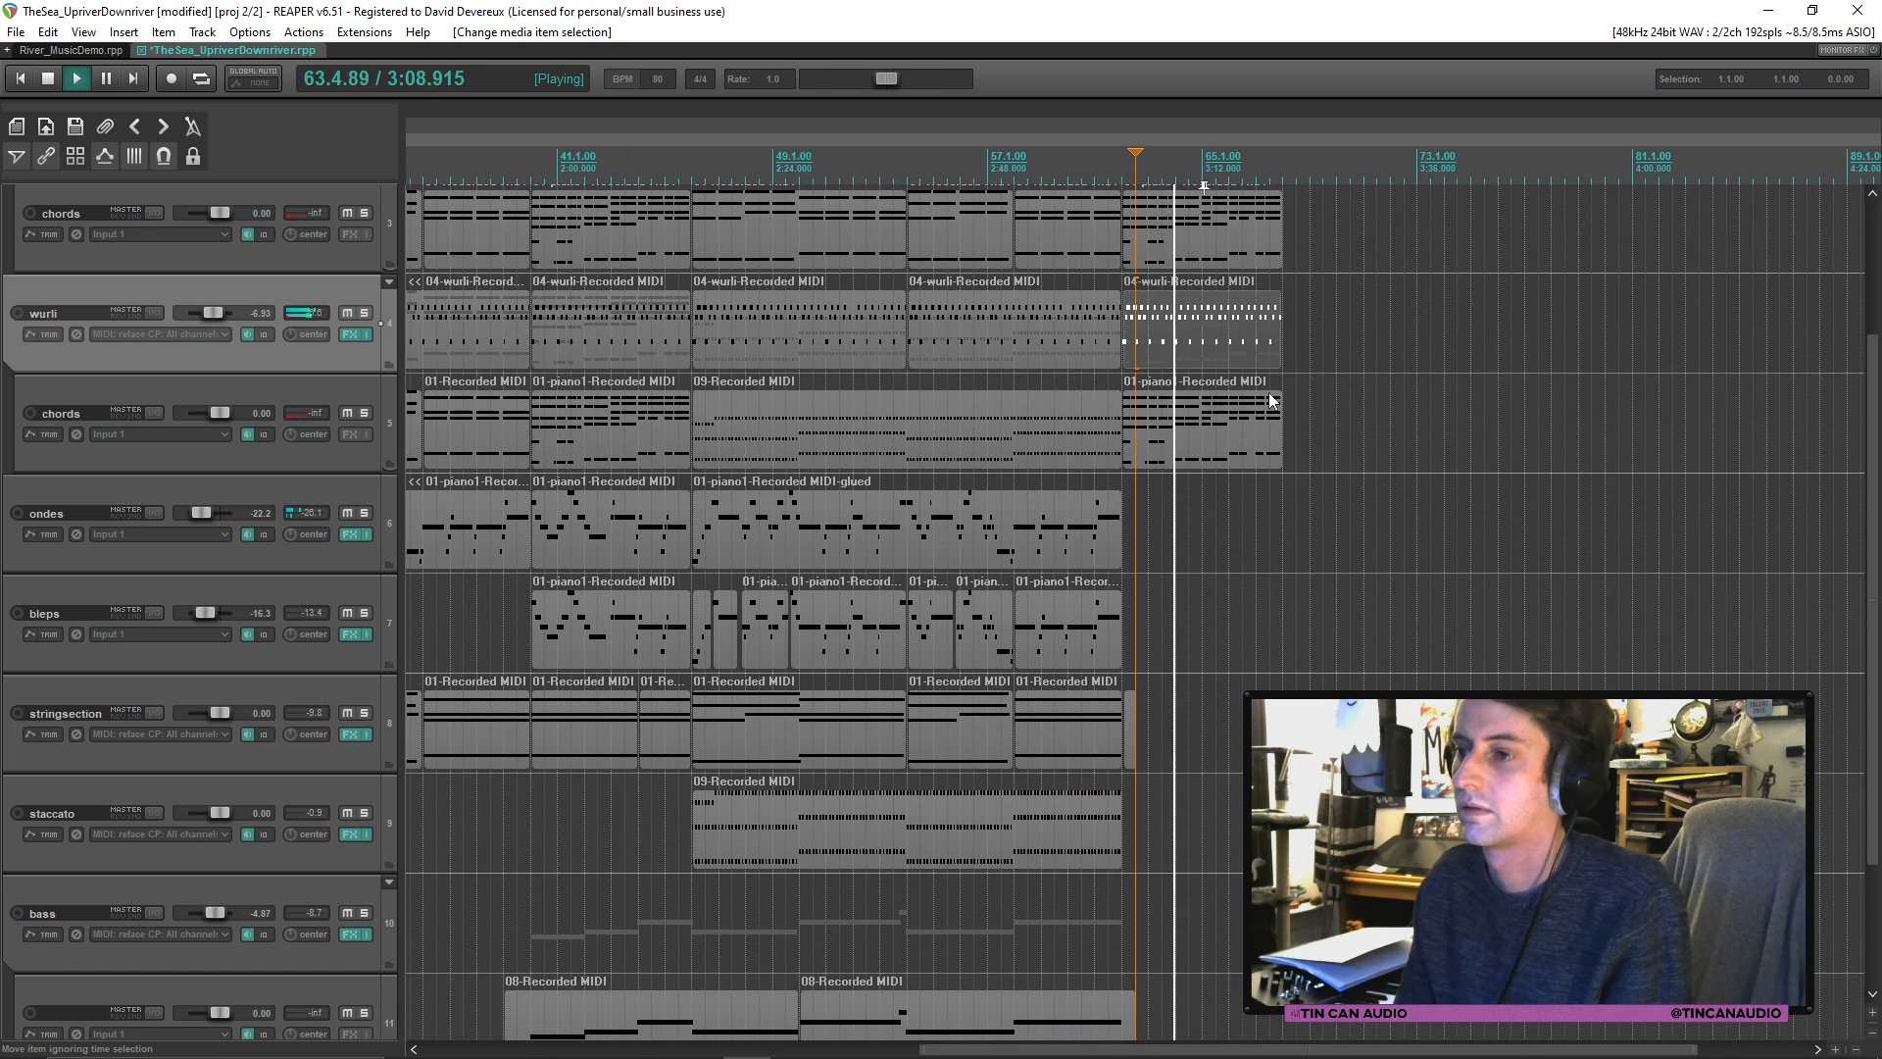
scroll(1214, 566, "up", 3)
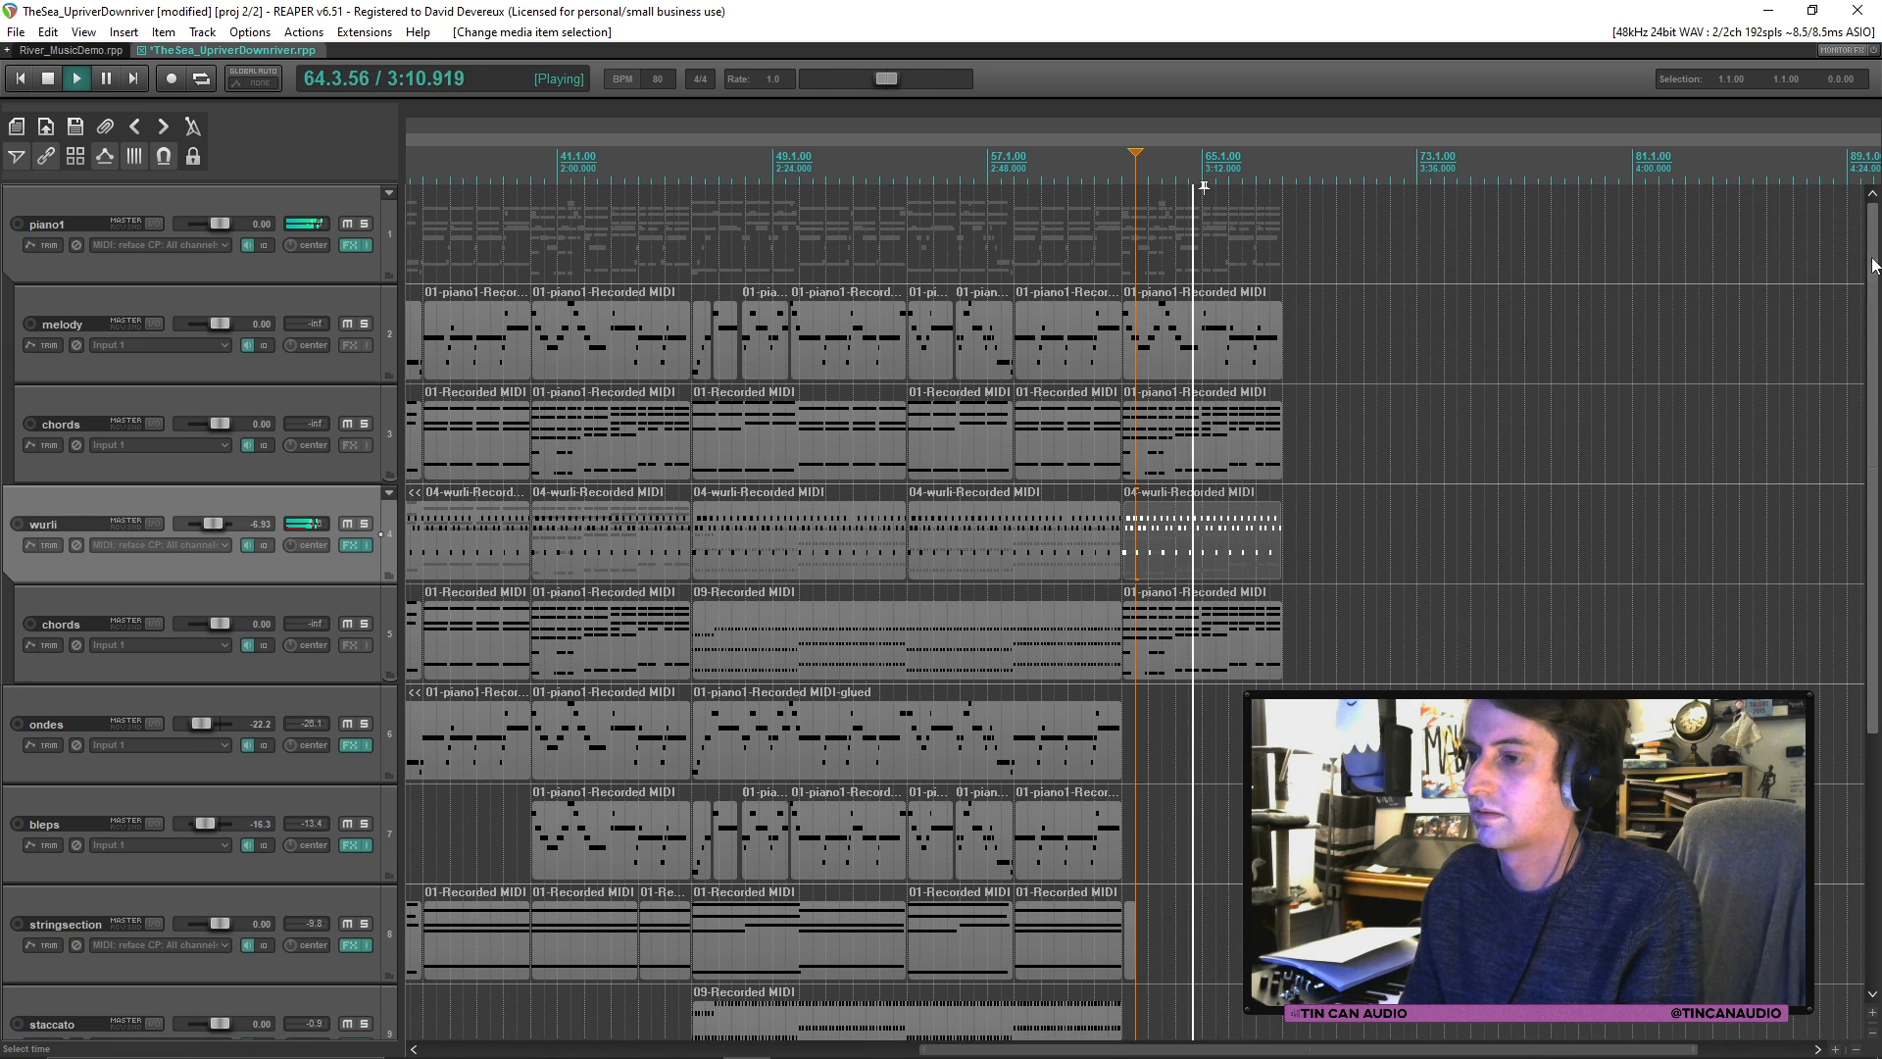
key("Delete")
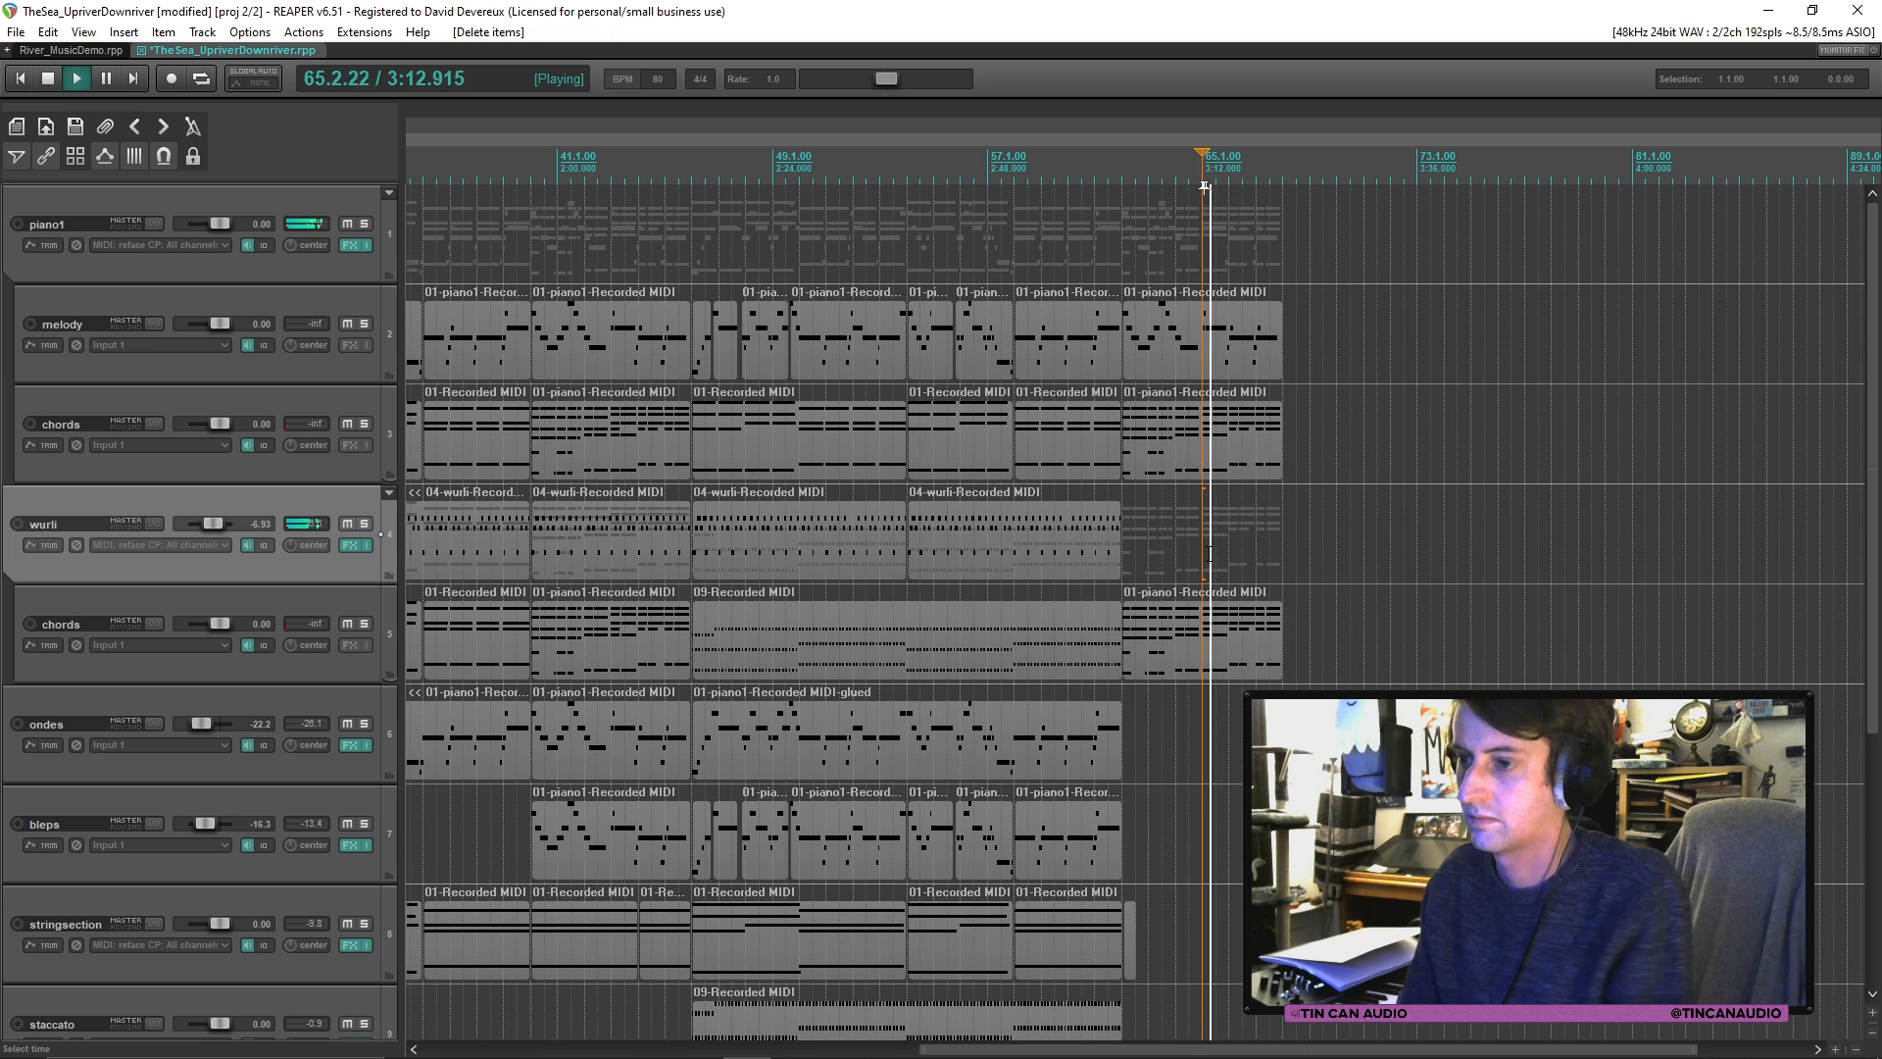
left_click(1249, 461)
key("ctrl+s")
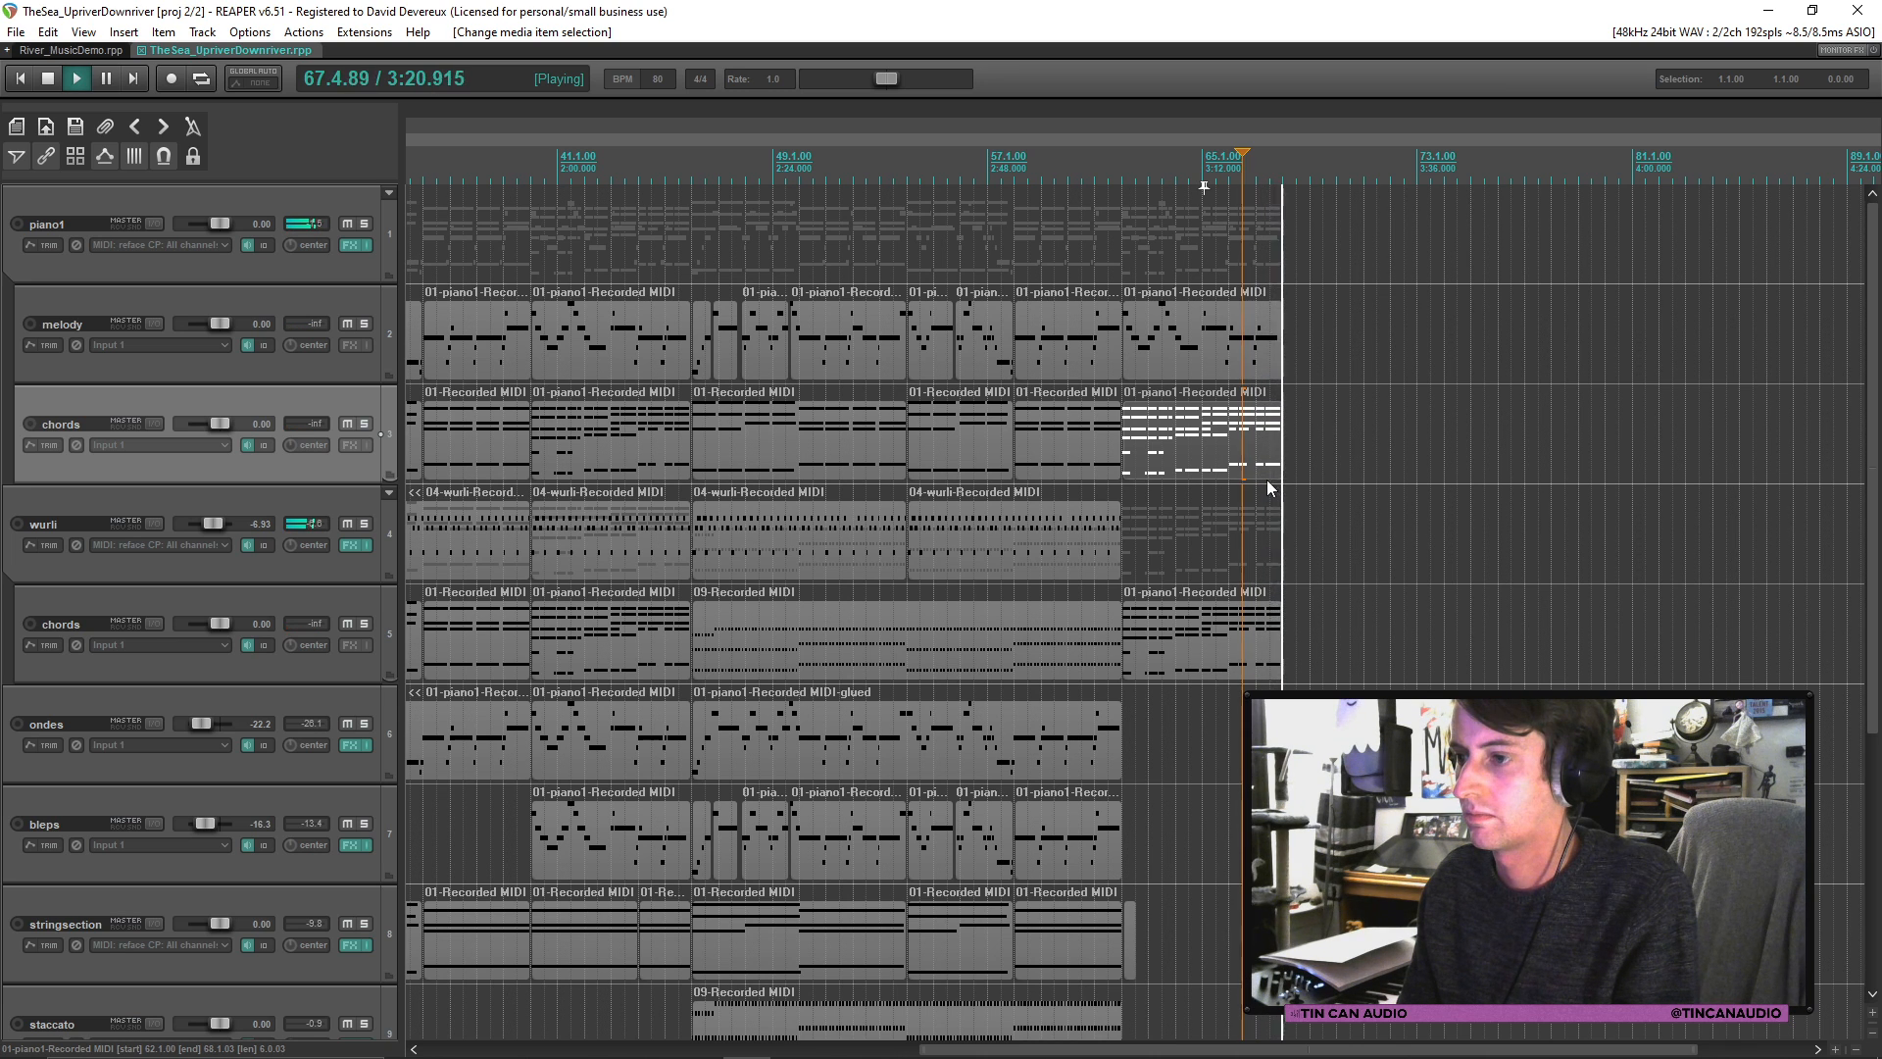
Step: Copy the first item of the piano's chords track to bar 68 on the same track
scroll(1267, 480, "down", 3)
left_click(472, 455)
key("space")
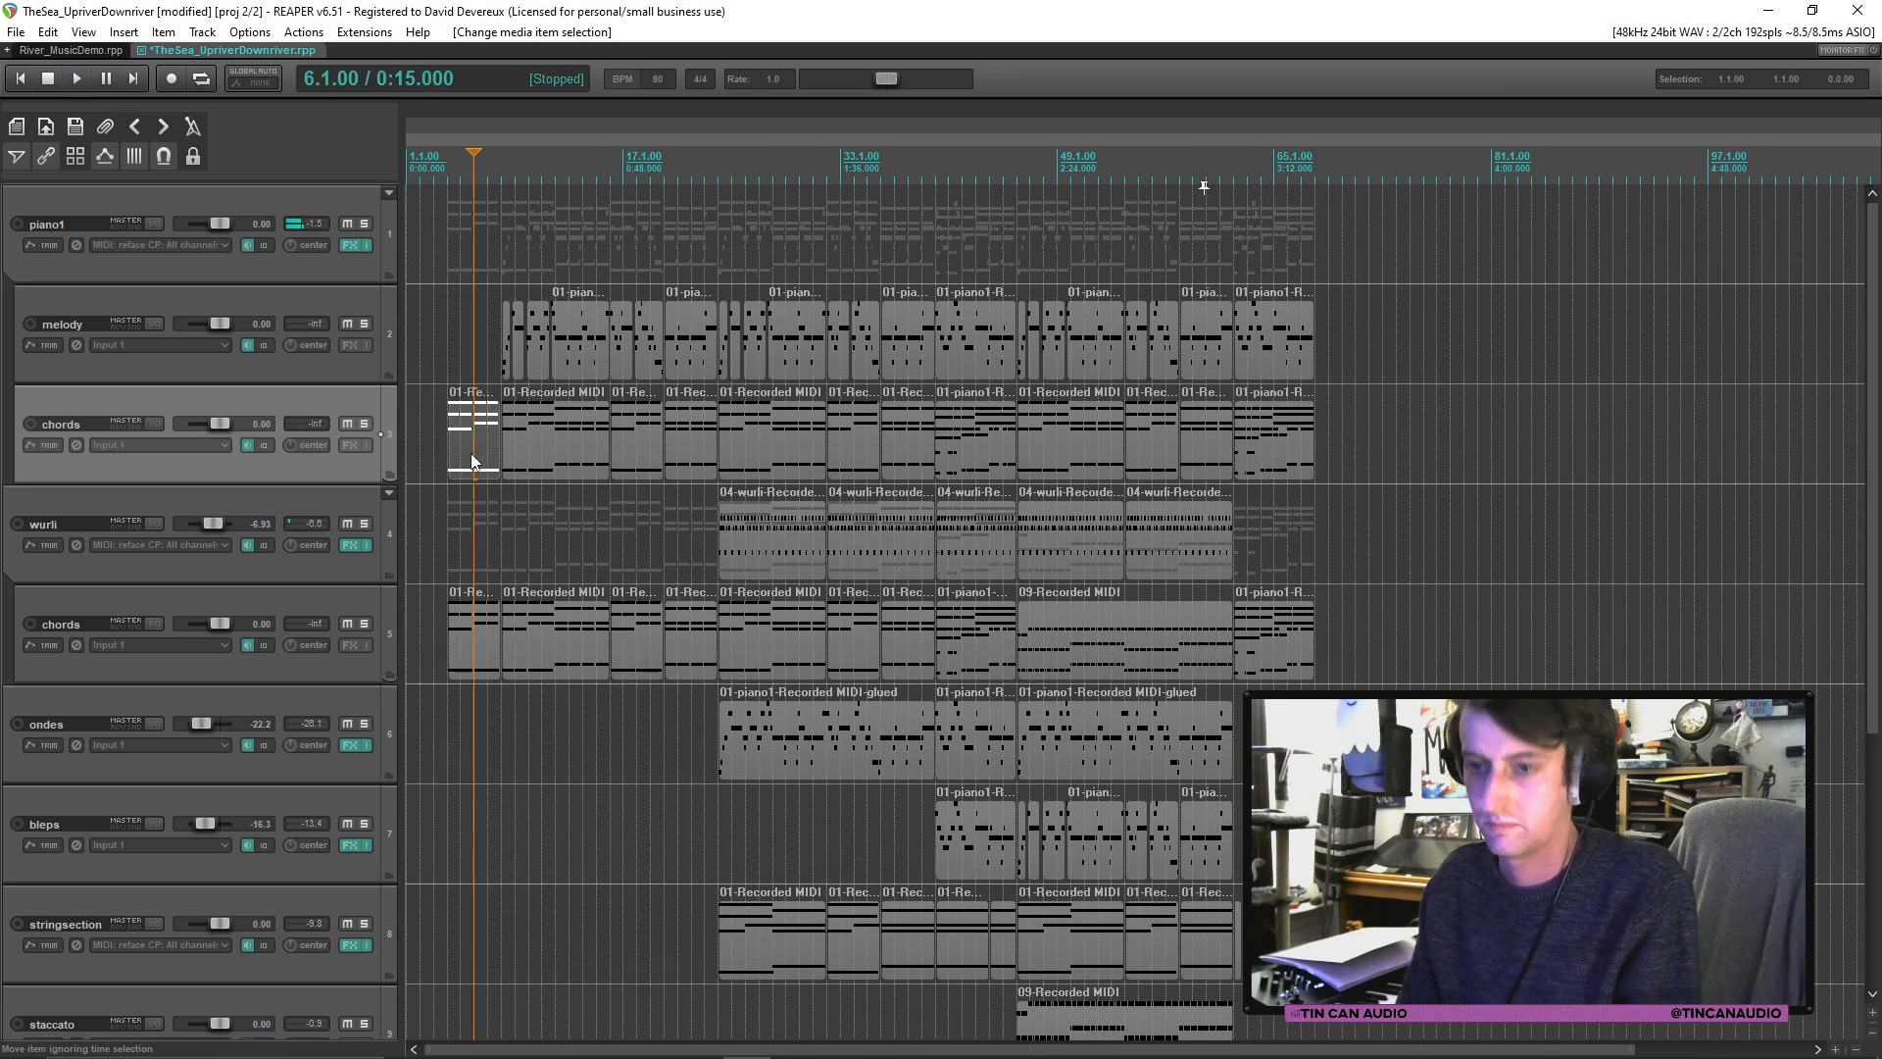
left_click(1312, 445)
key("ctrl+v")
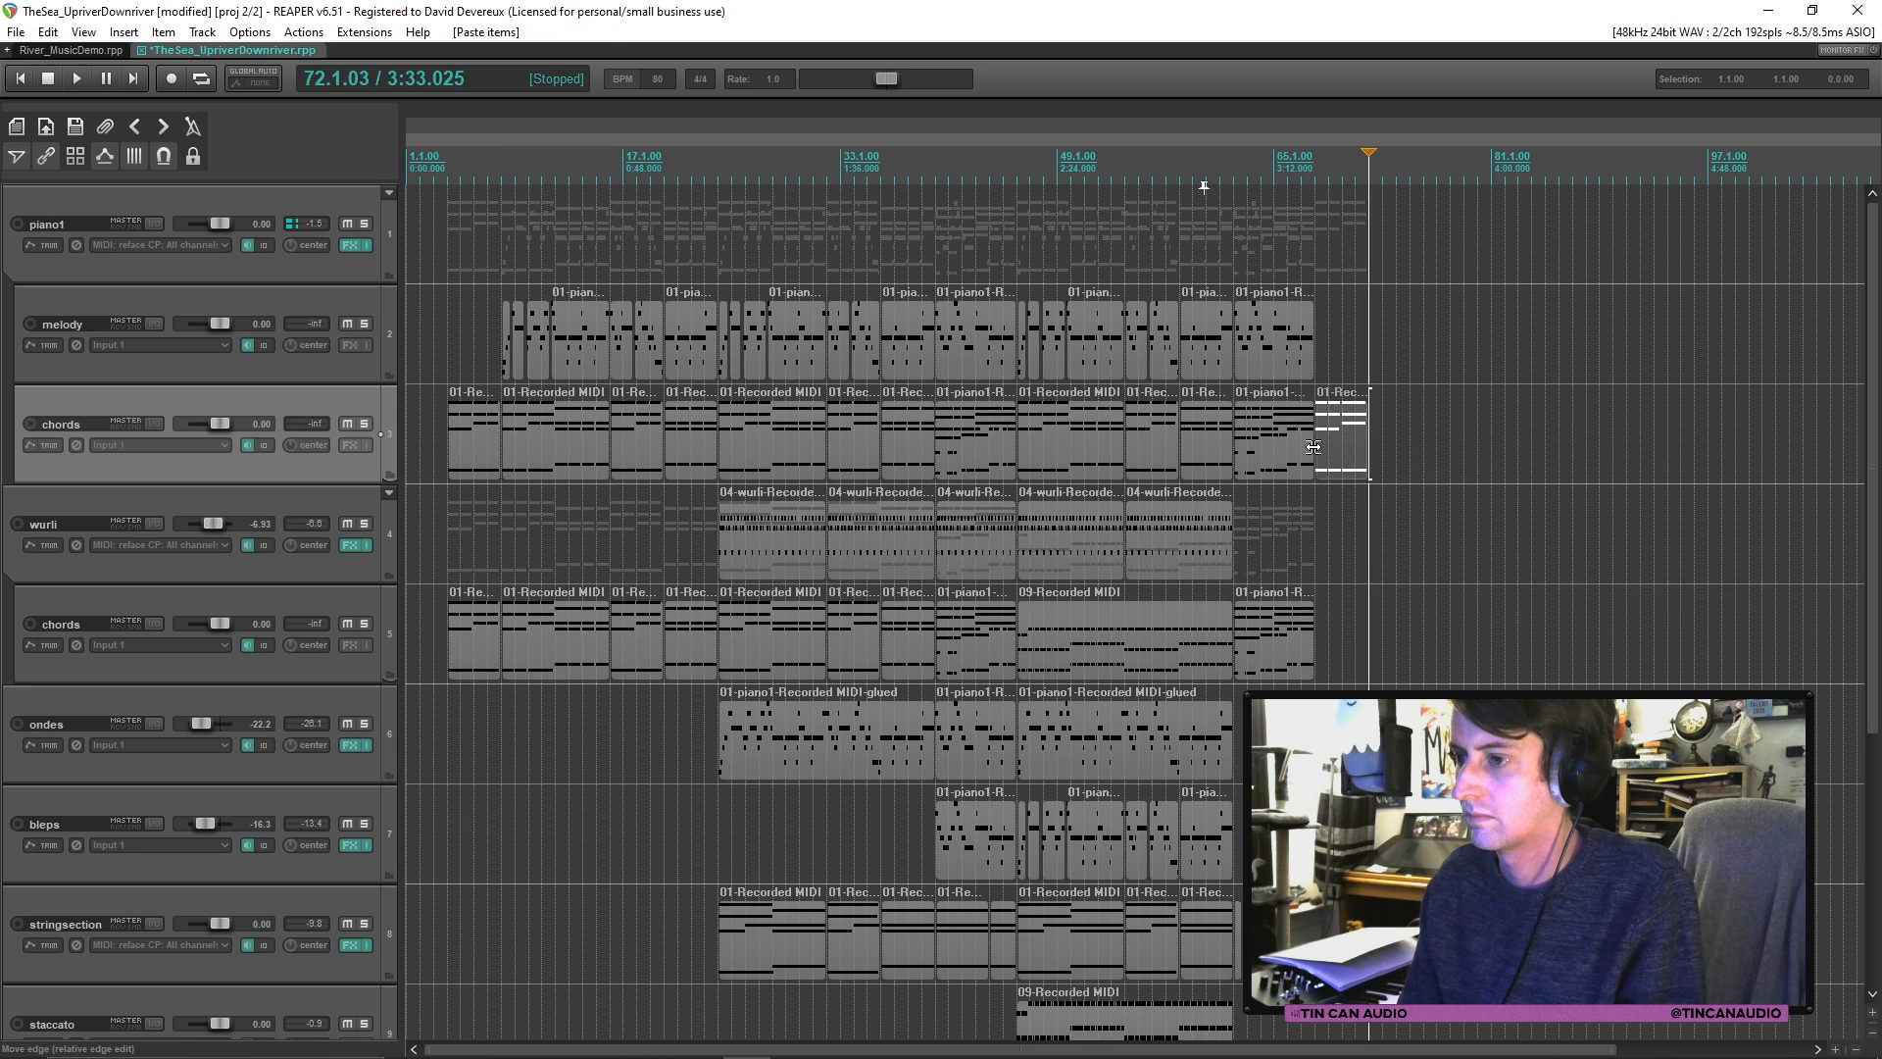
Step: Play the added chords ending from bar 68 and save the project
left_click(1313, 447)
key("space")
scroll(1314, 446, "up", 3)
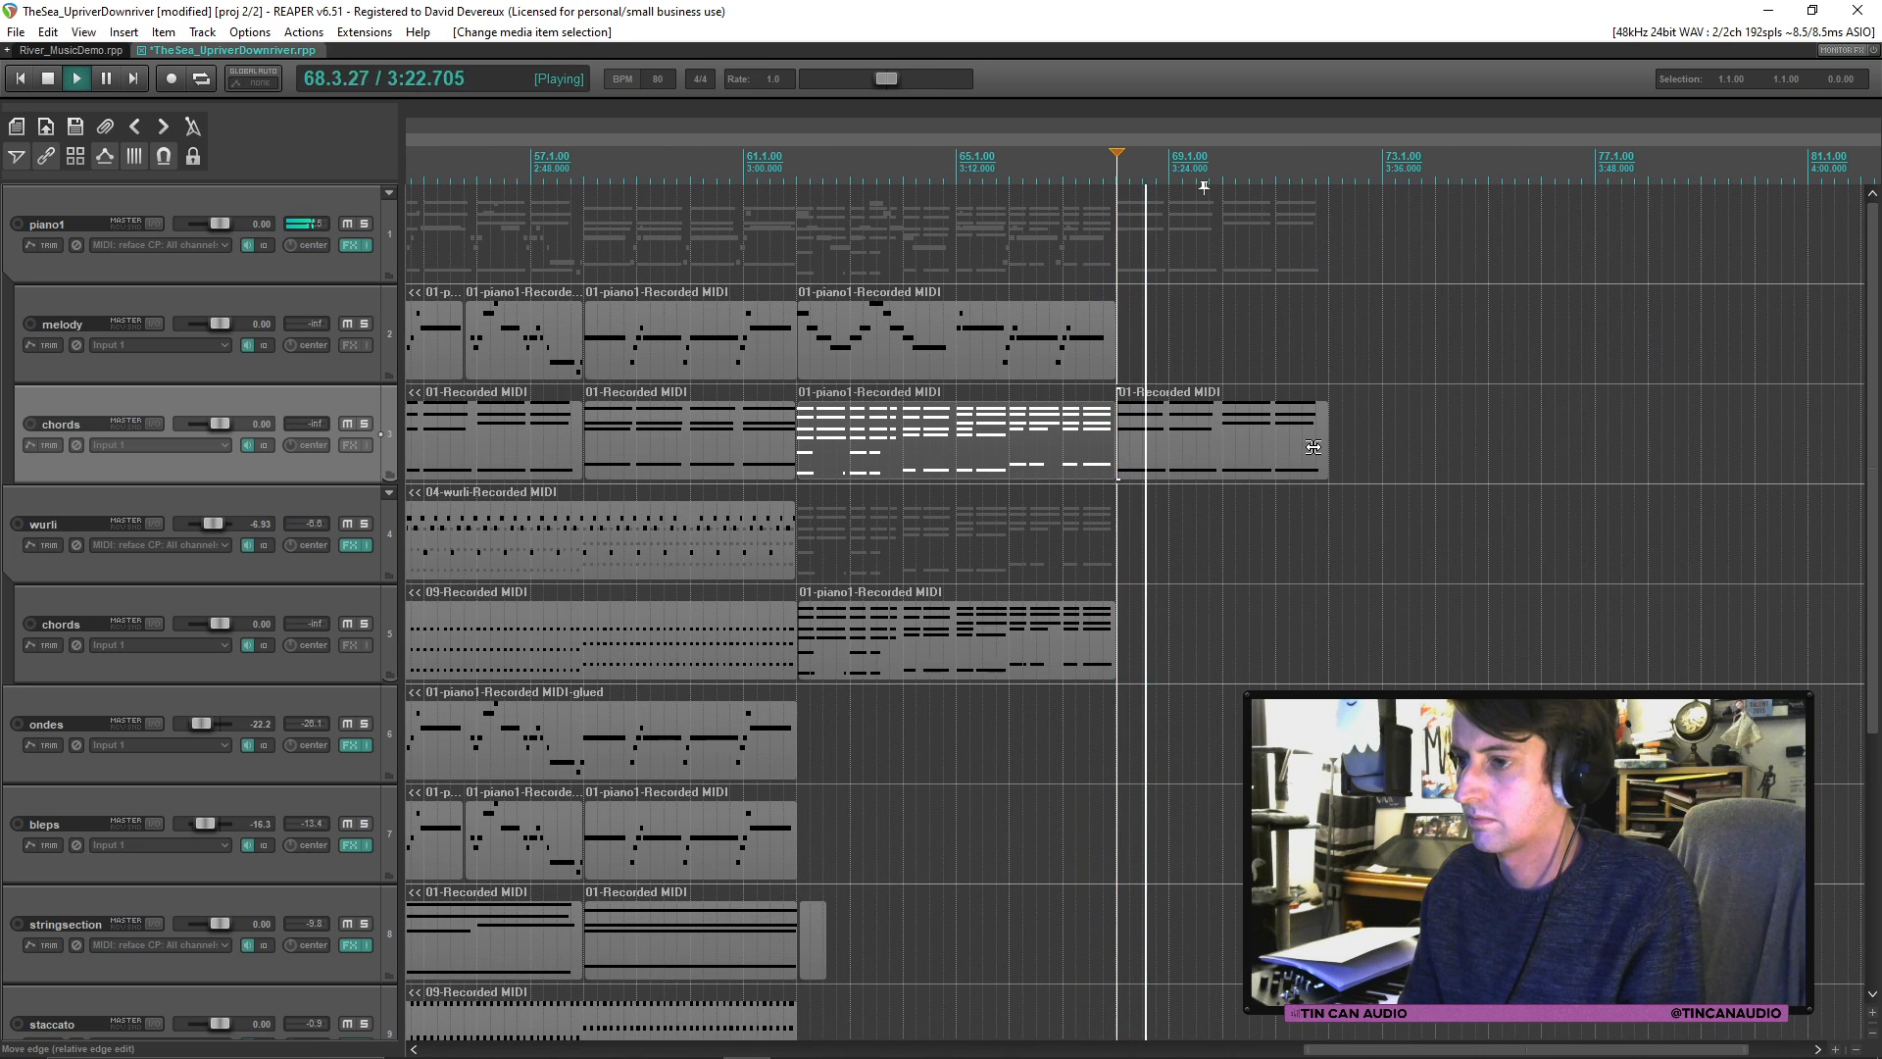
scroll(1111, 457, "down", 2)
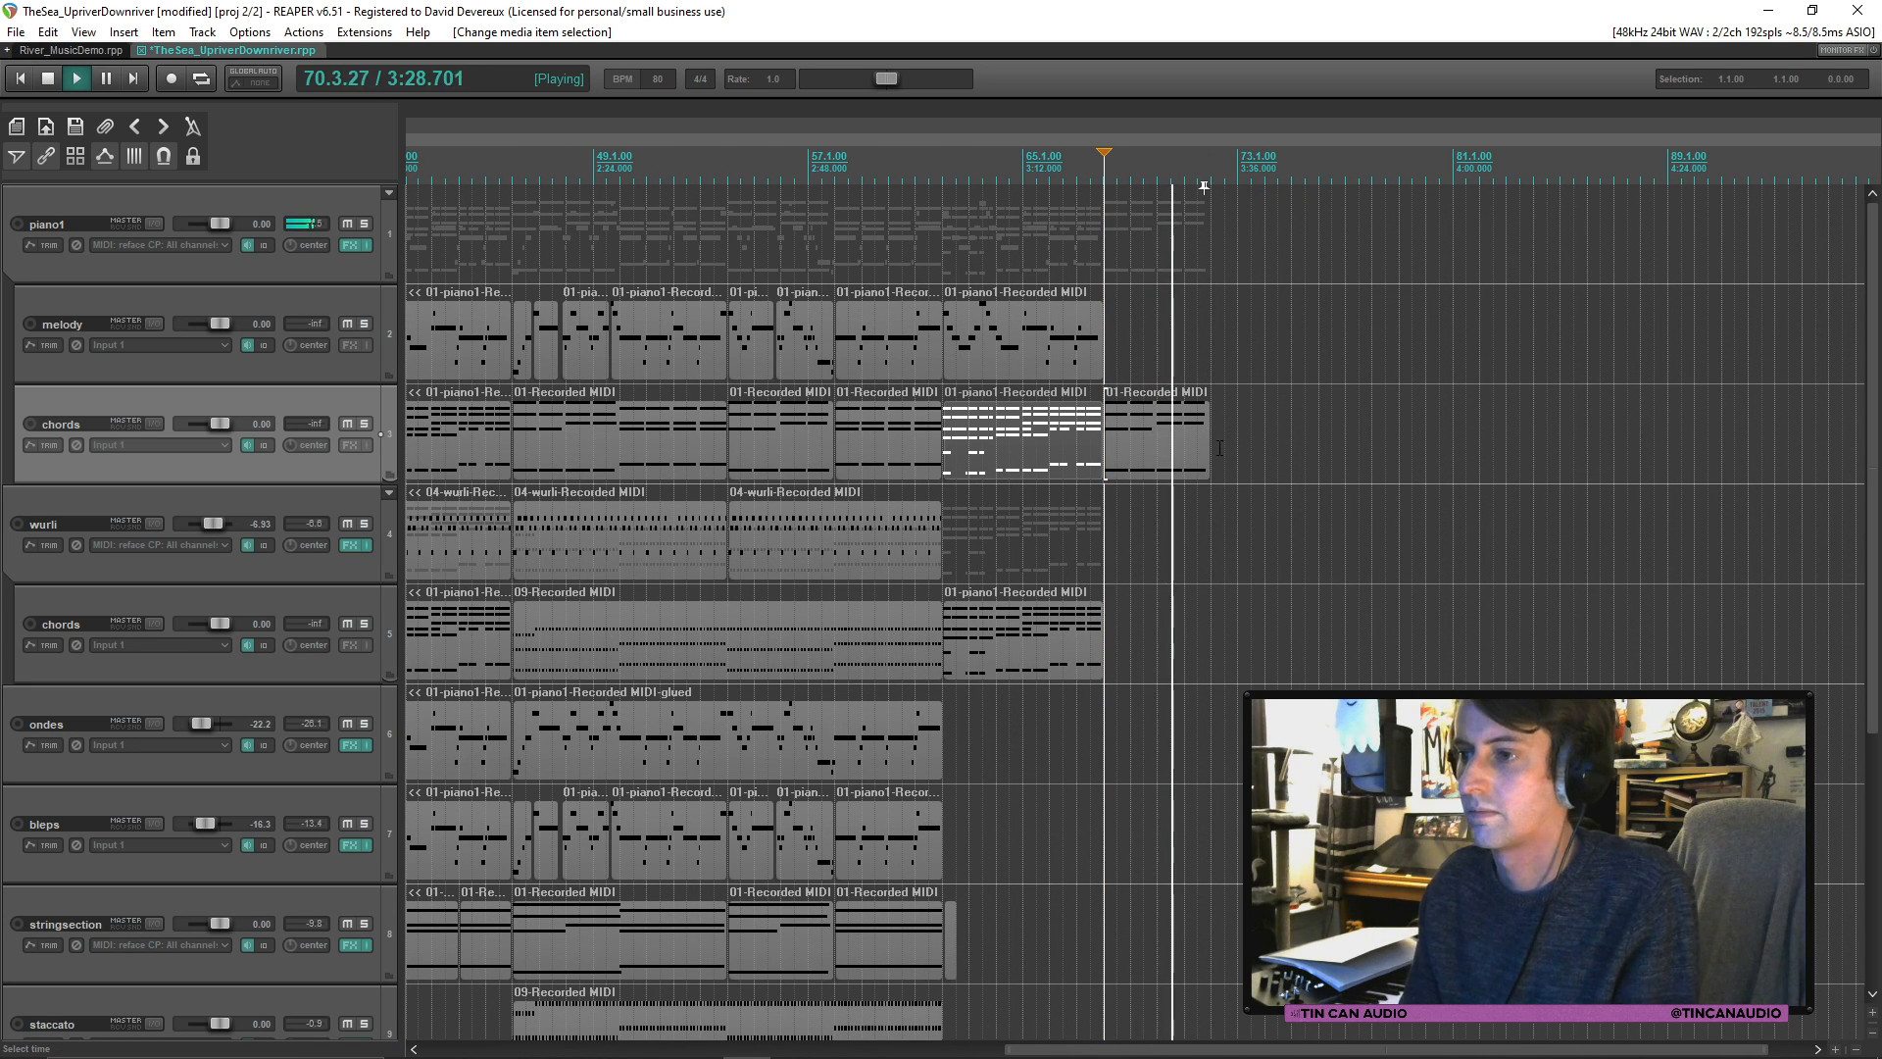
left_click(1178, 445)
key("ctrl+s")
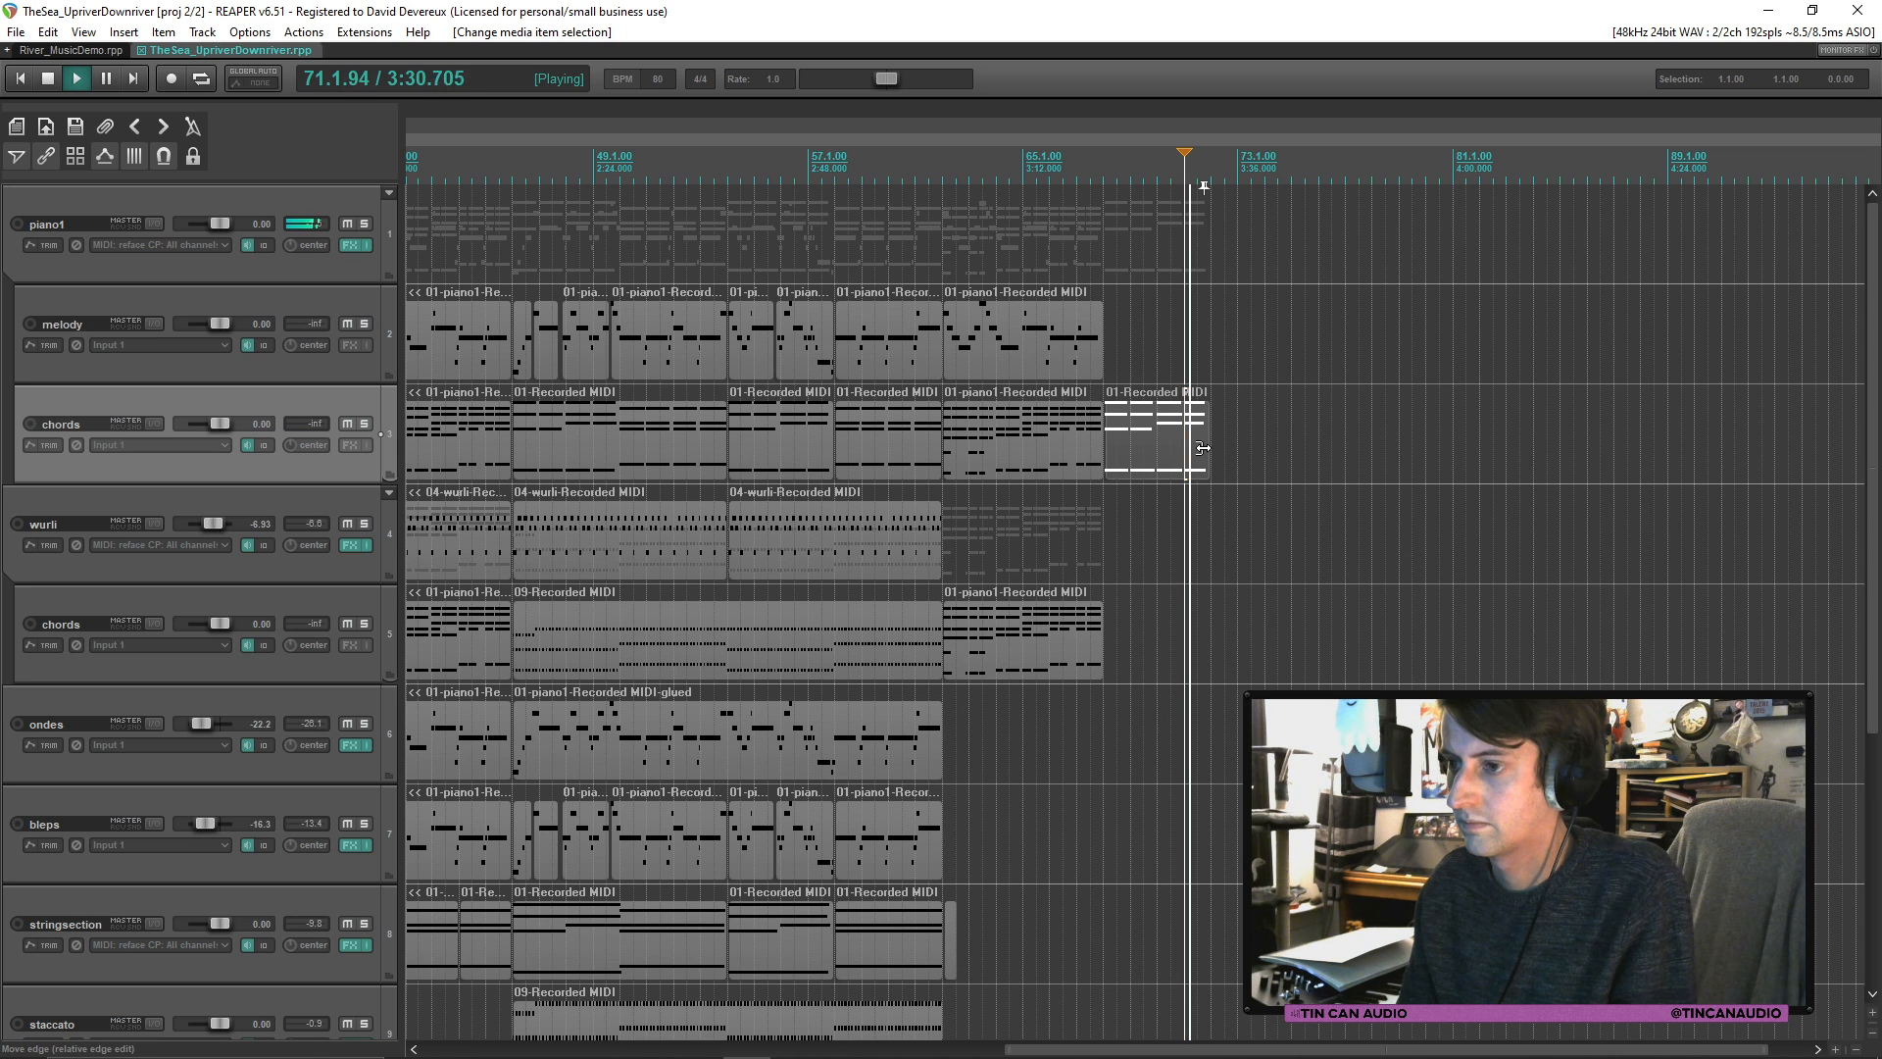
Step: Shorten the last chords item of the piano to end at bar 70 and replay from about bar 65
key("space")
left_click_drag(1206, 449, 1146, 449)
left_click(1041, 447)
key("space")
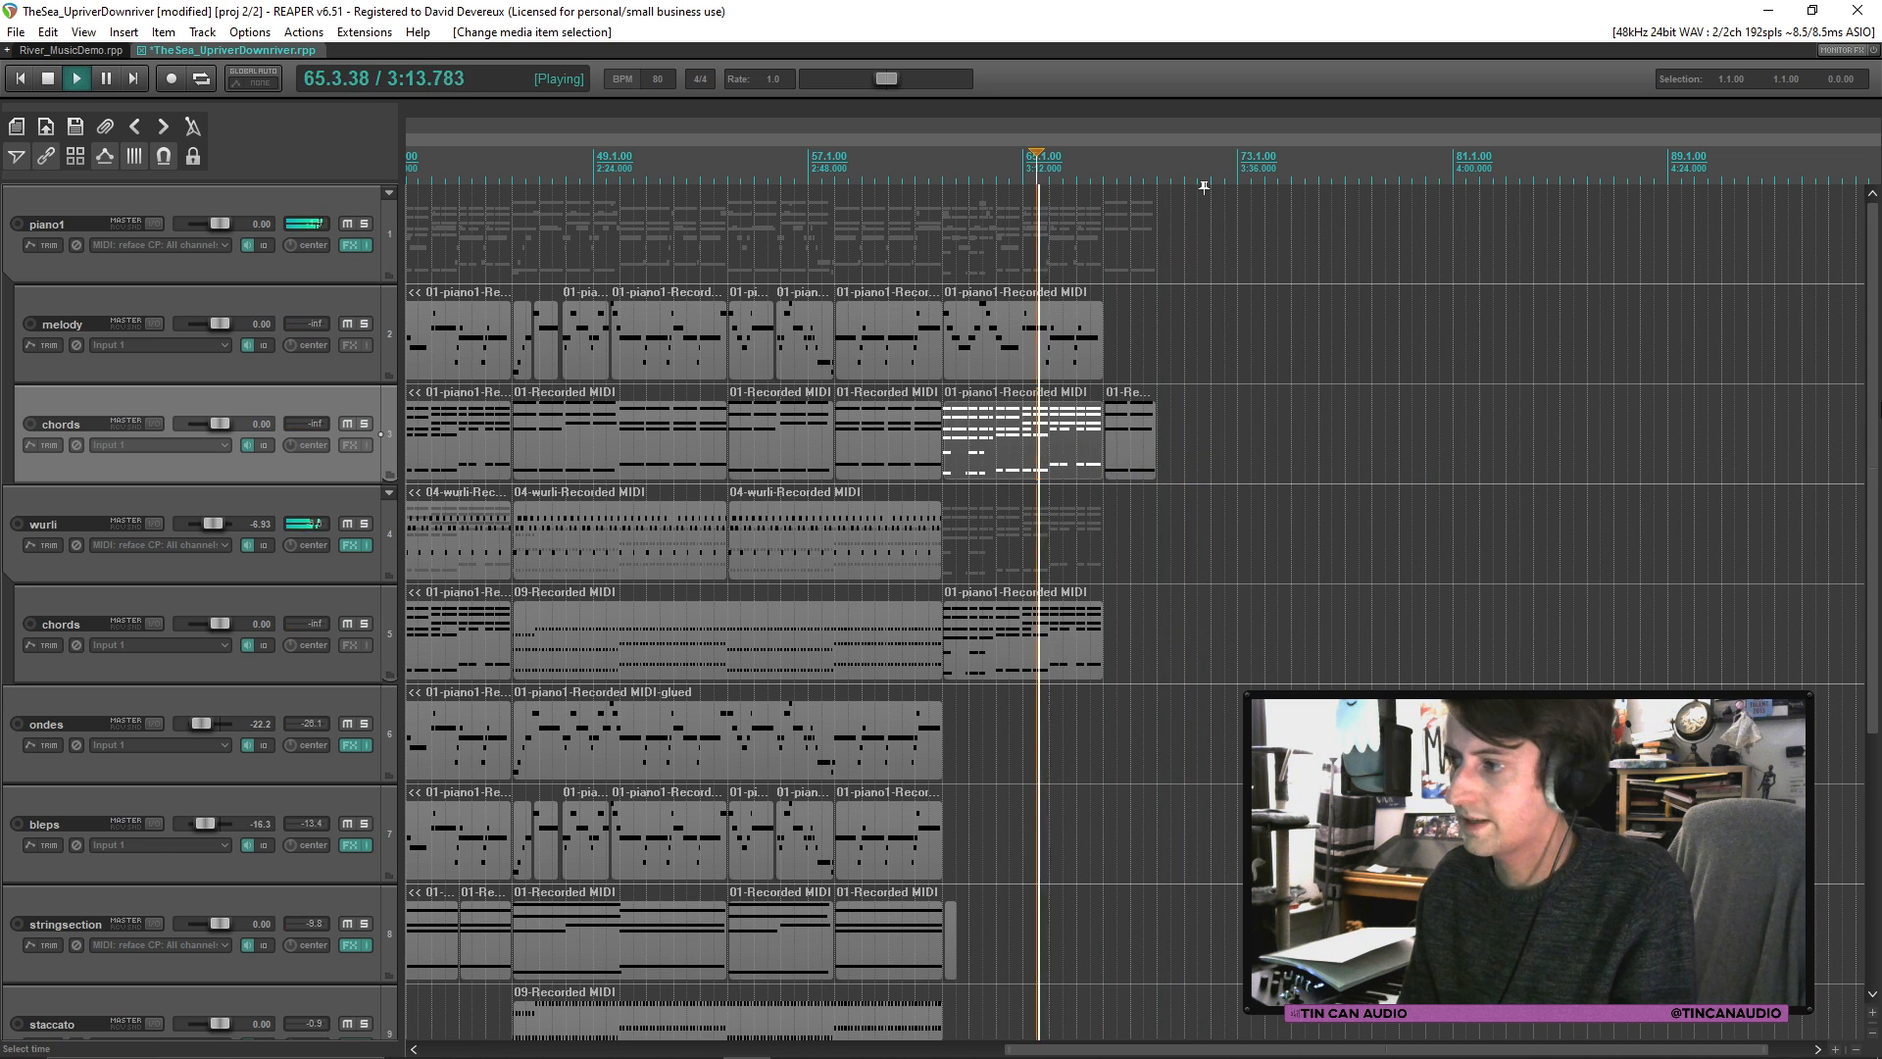
Step: Duplicate the last Distant Ocean Waves loop and overlap the copy with the original's end as a crossfade
left_click_drag(1873, 510, 1873, 764)
left_click(1121, 938)
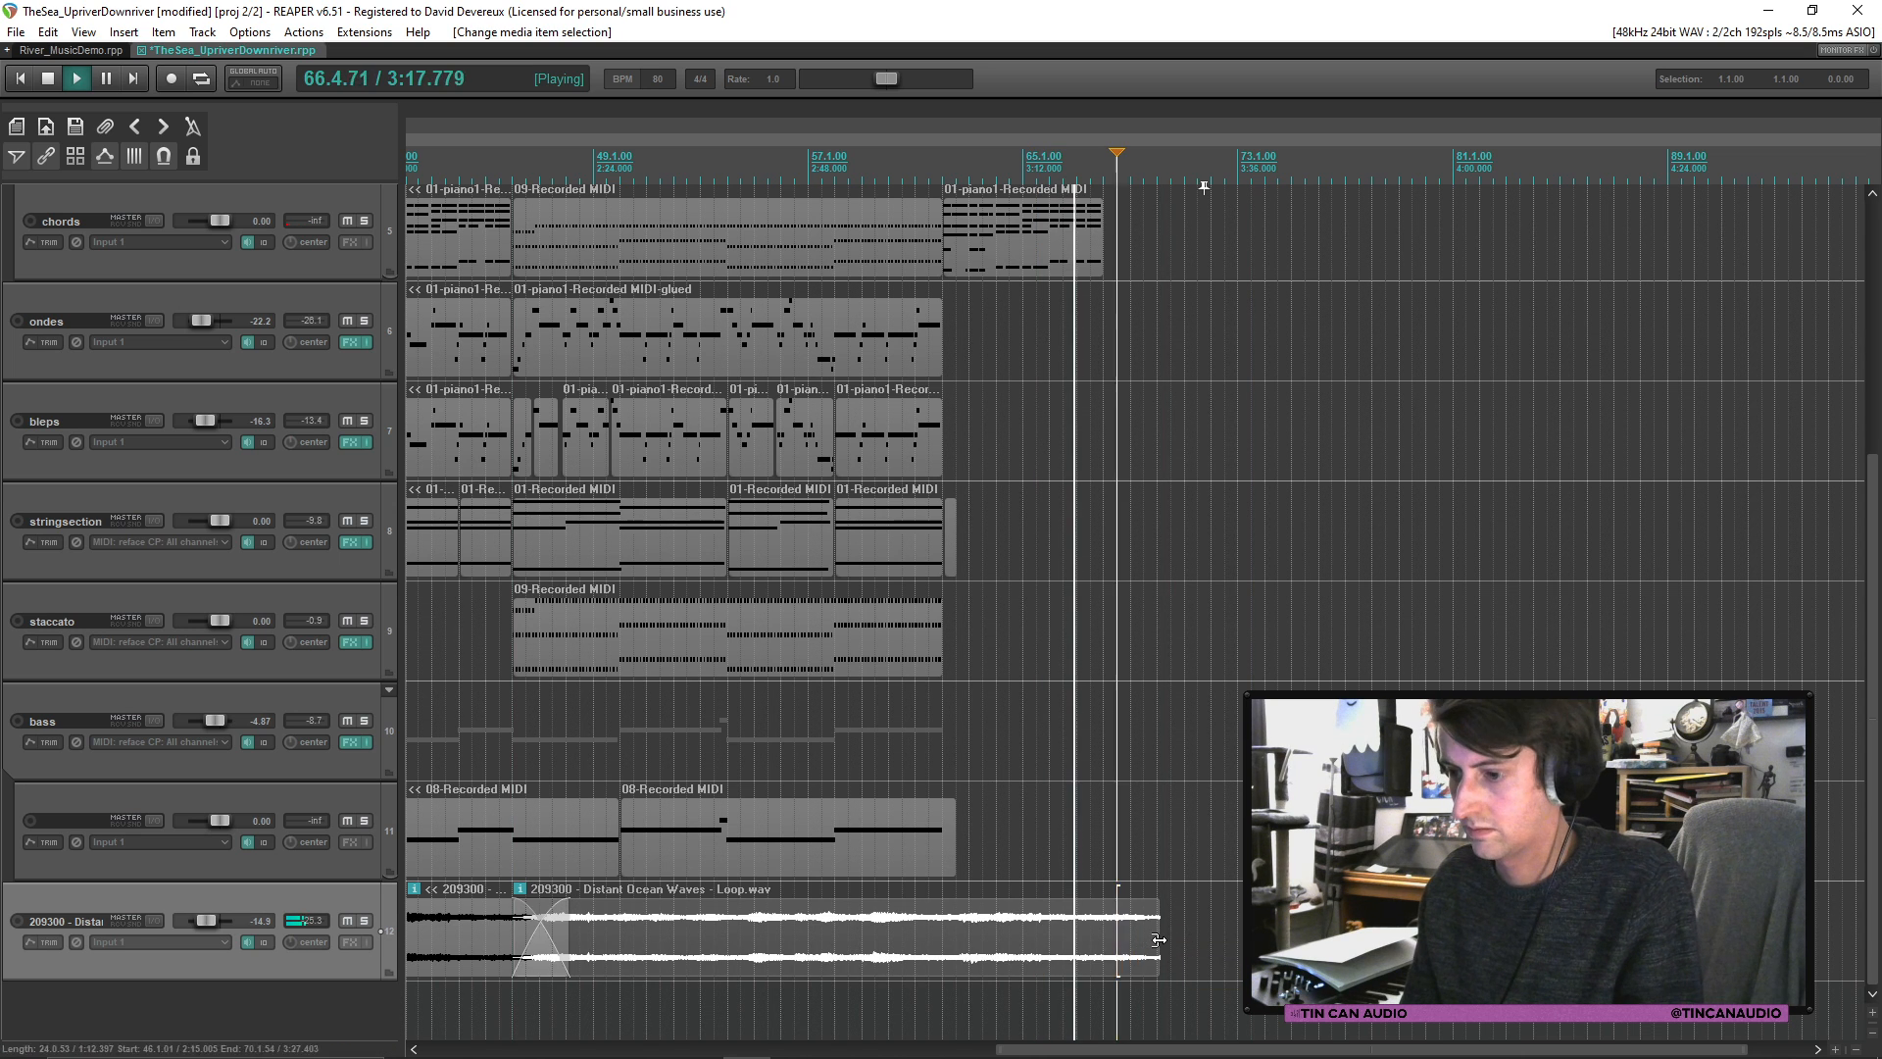
key("ctrl+d")
left_click_drag(1182, 941, 1181, 941)
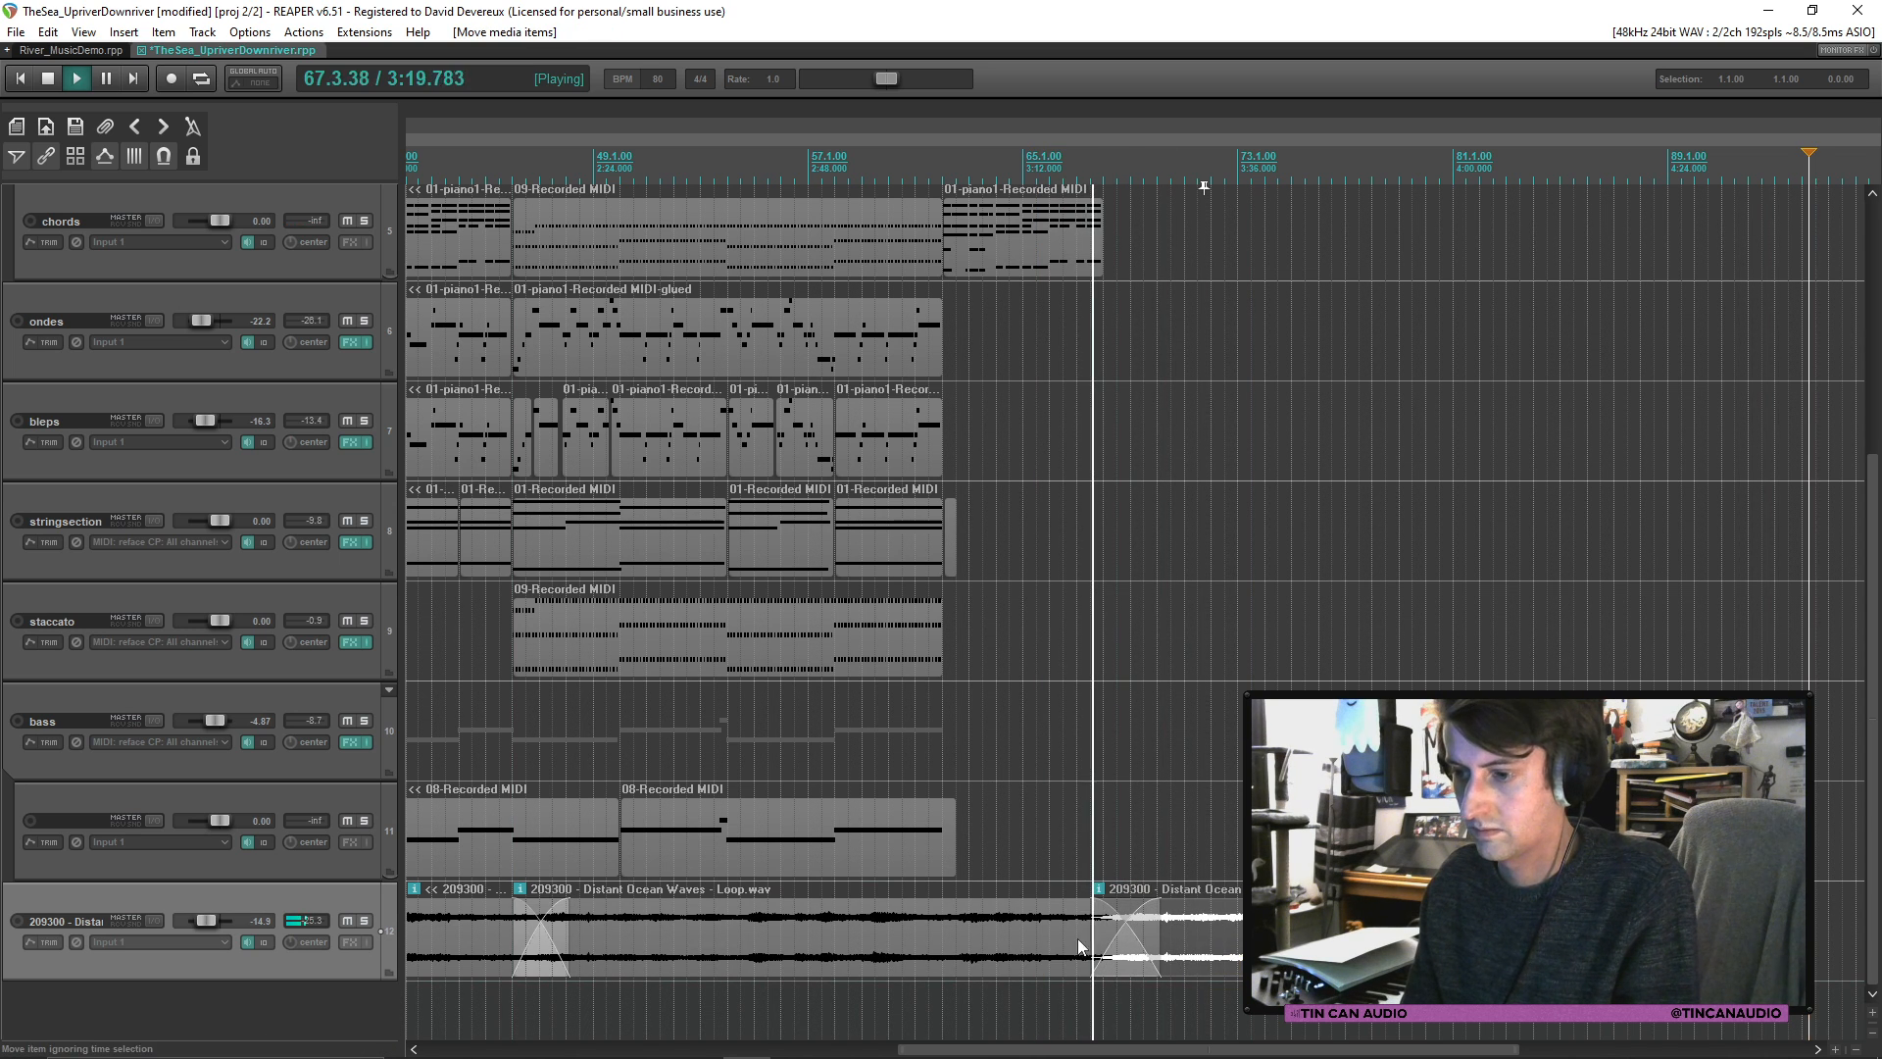
Step: Play through the new crossfade between the last two Distant Ocean Waves loops and save the project
left_click(1108, 940)
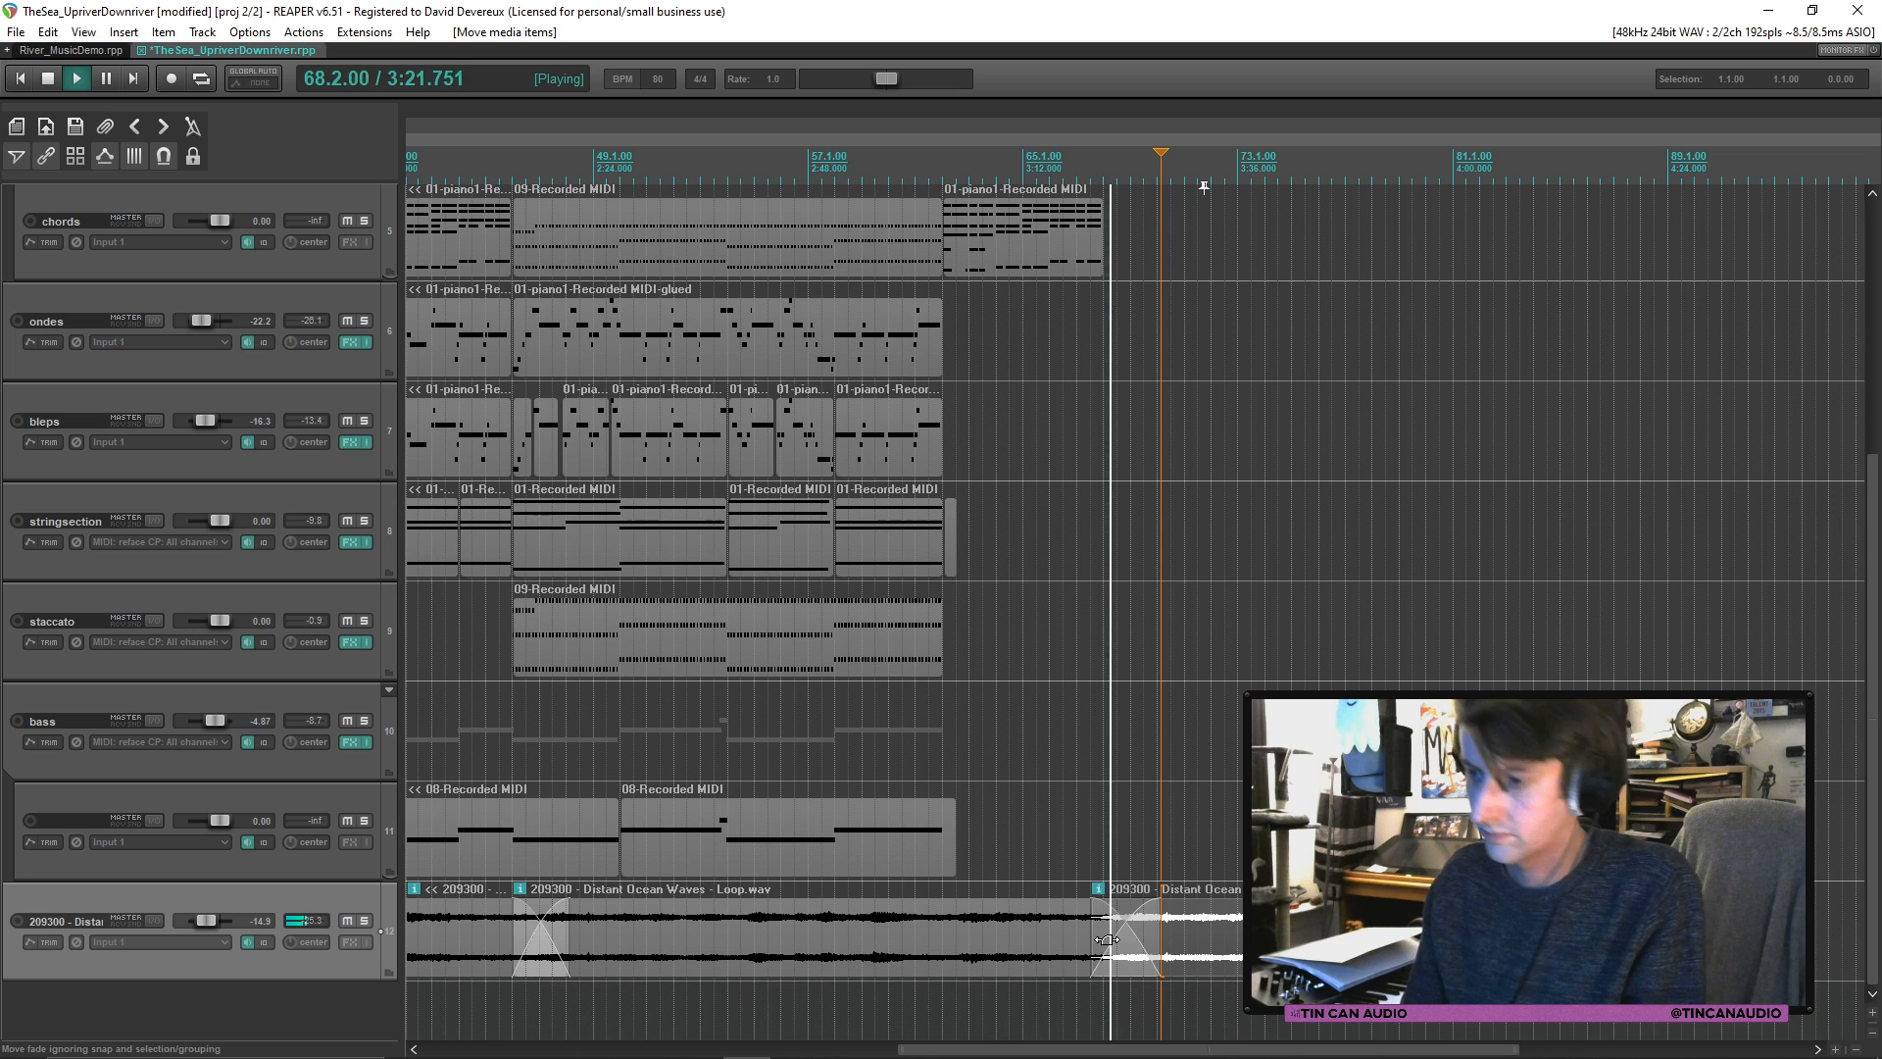
key("ctrl+s")
Step: Split the piano's chords item at bar 60 and copy its second half to bar 70 on the same track
scroll(1179, 456, "up", 5)
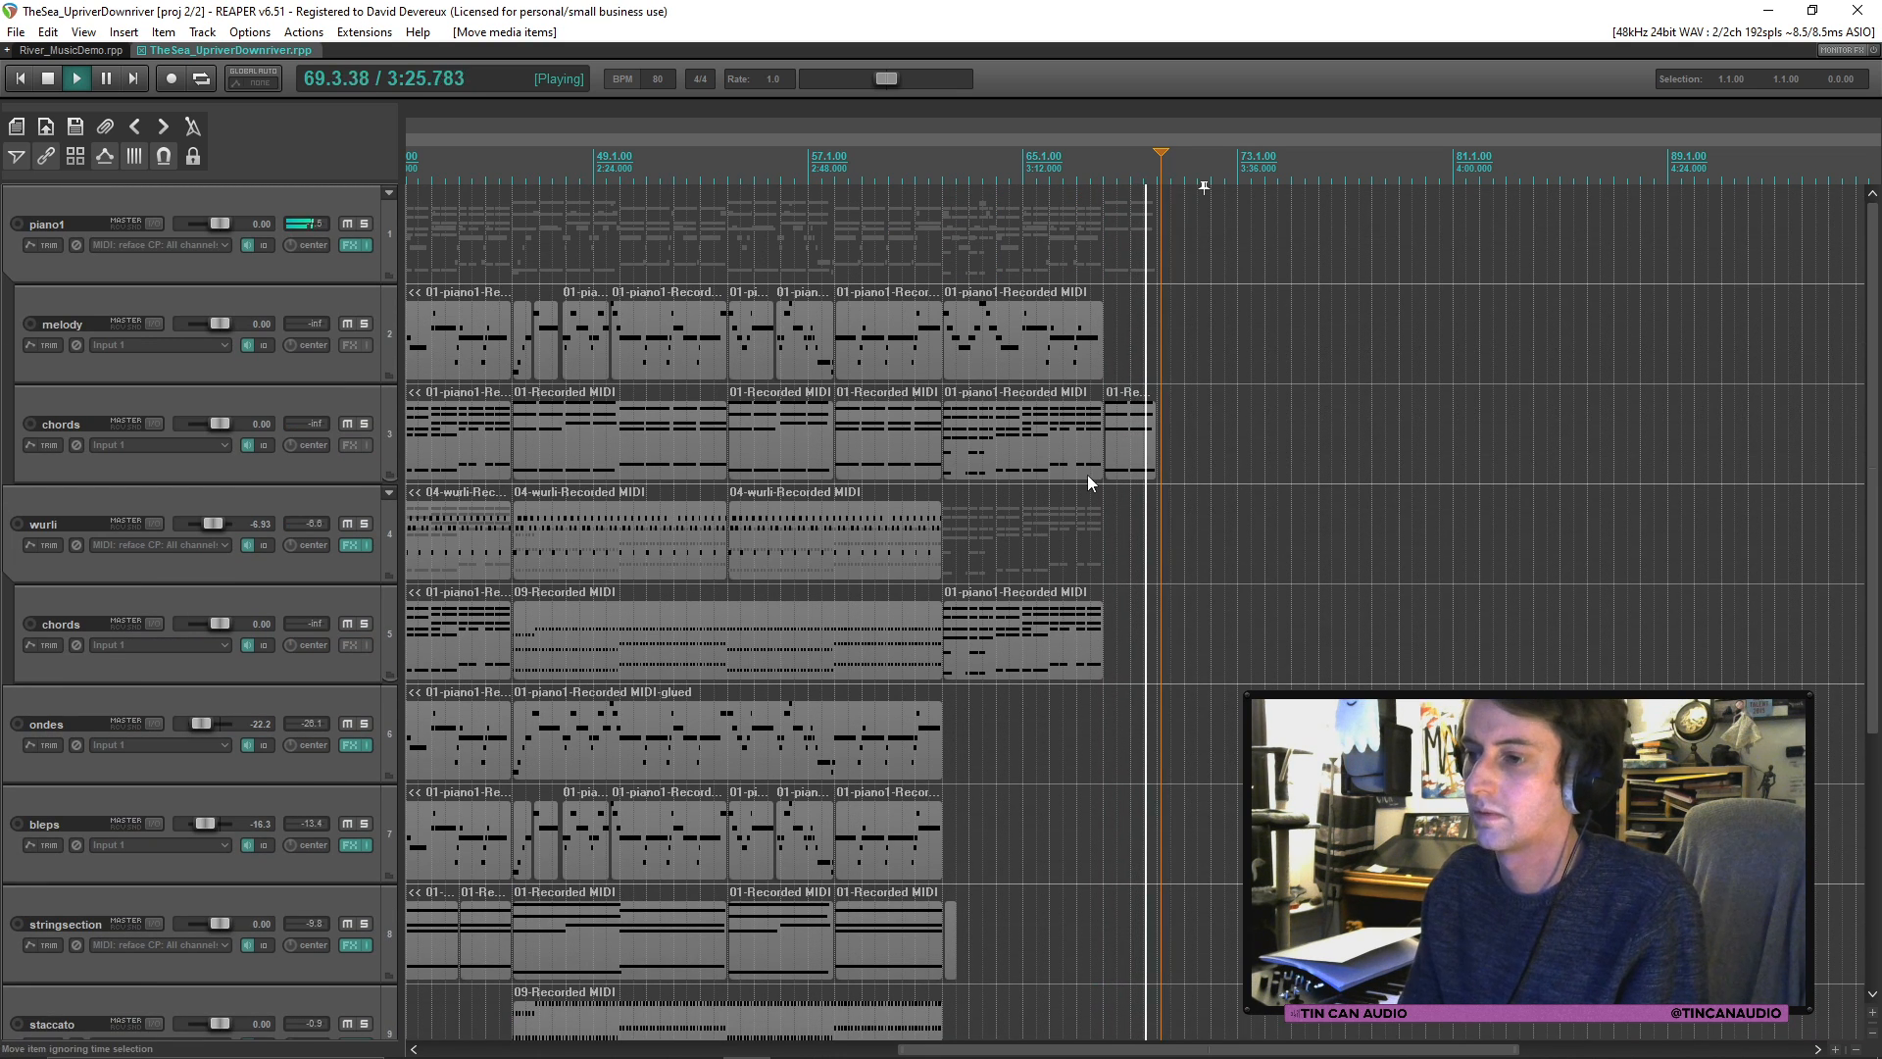
left_click(894, 457)
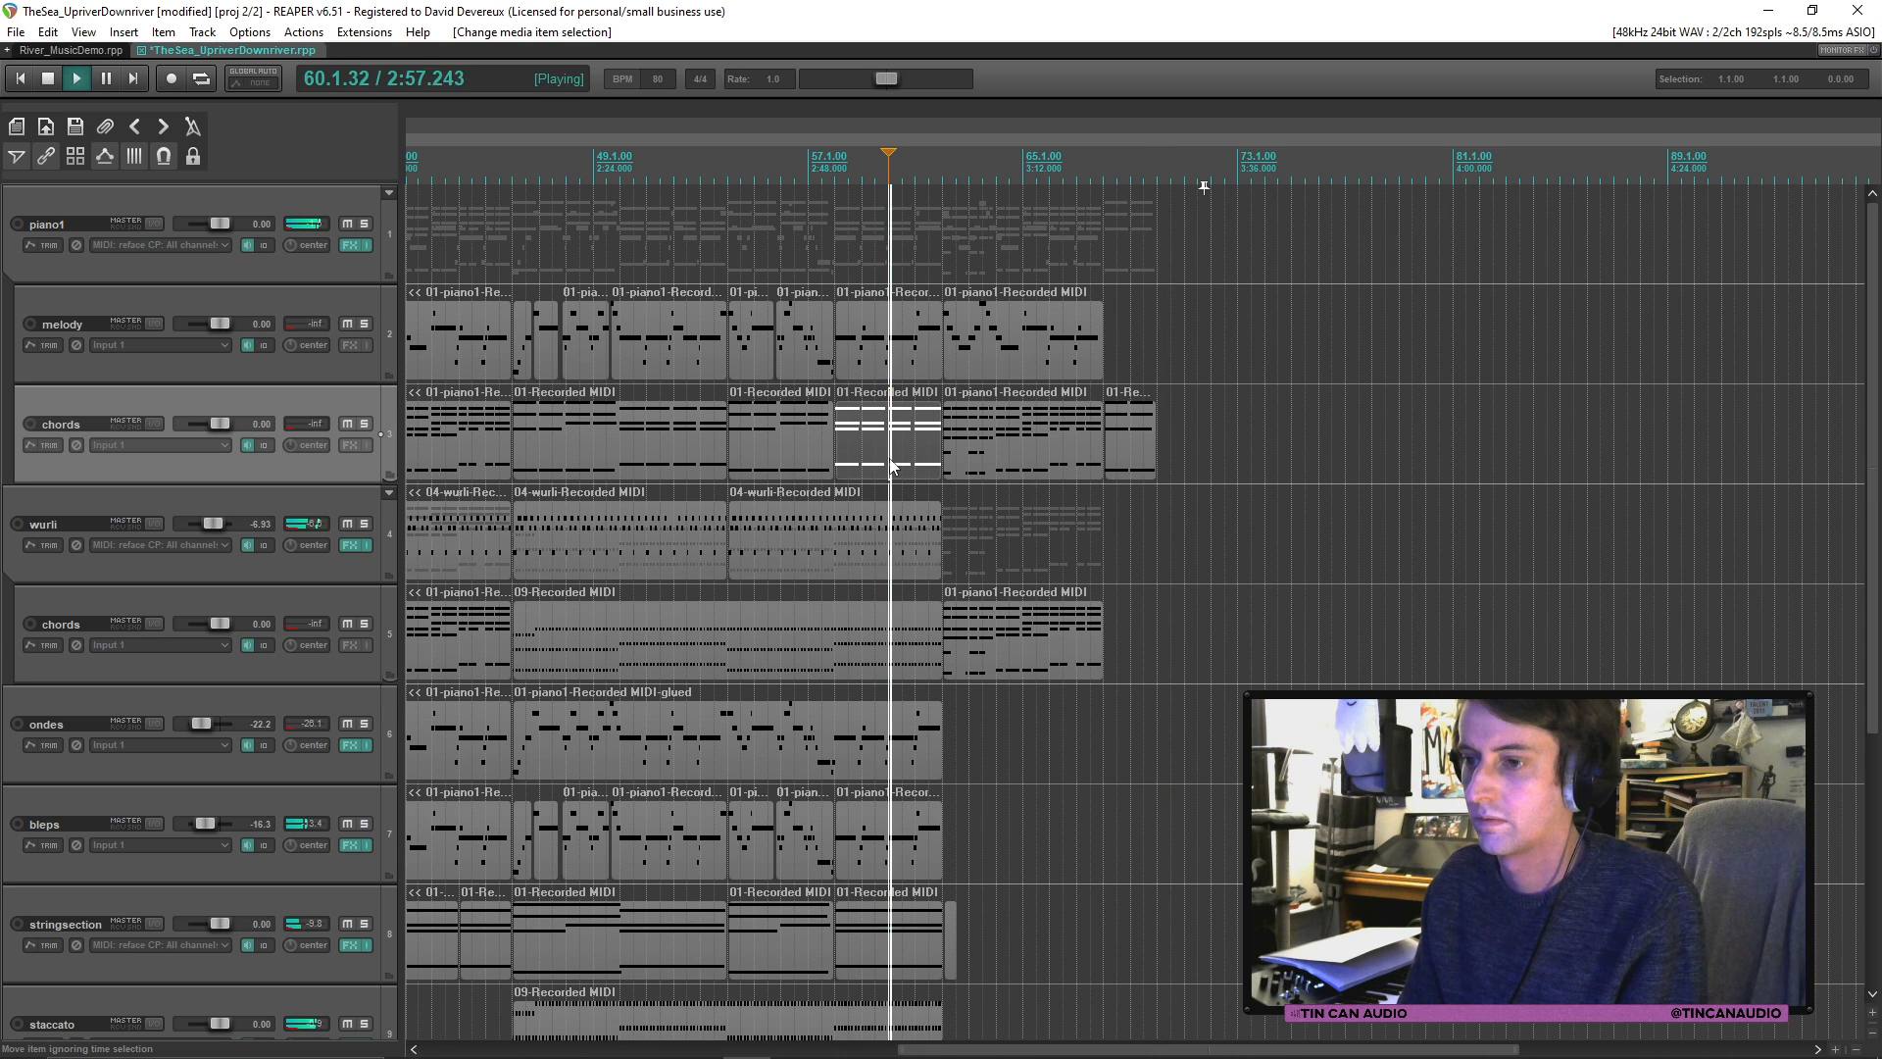
key("space")
key("s")
left_click(910, 457)
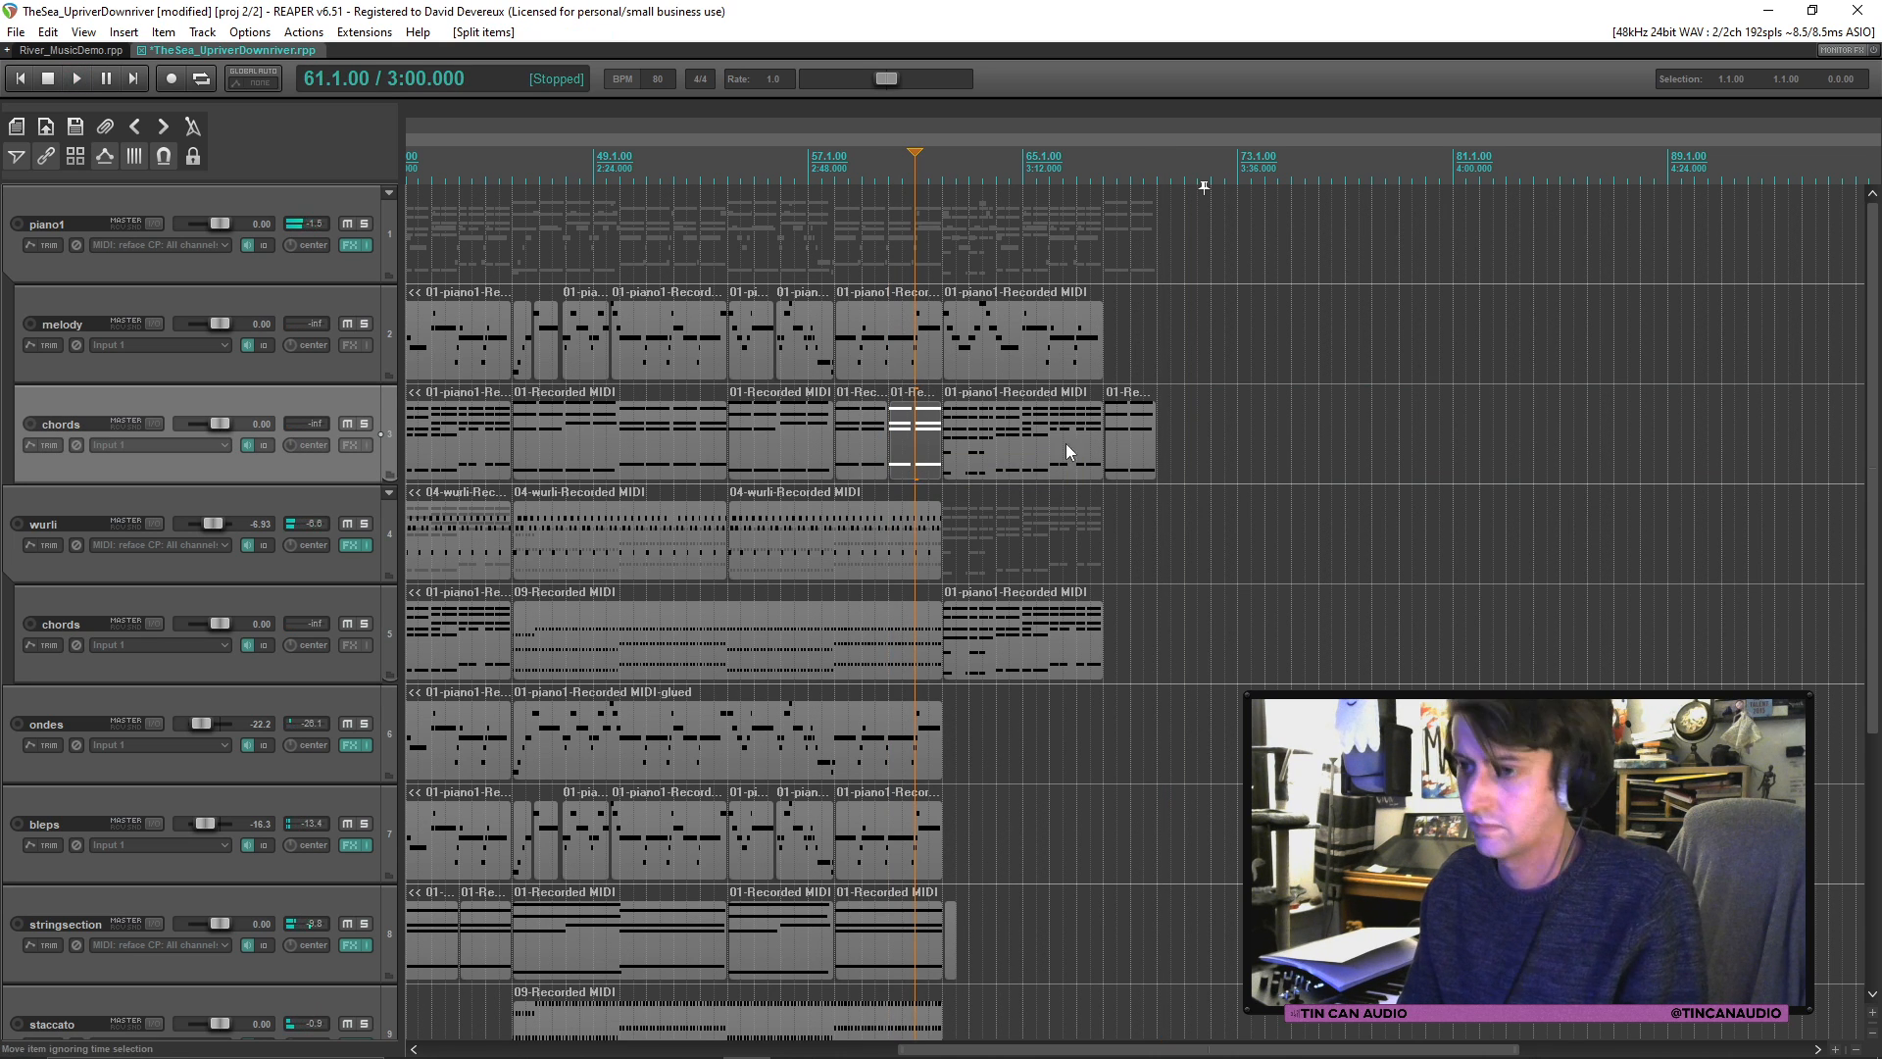
left_click(1146, 443)
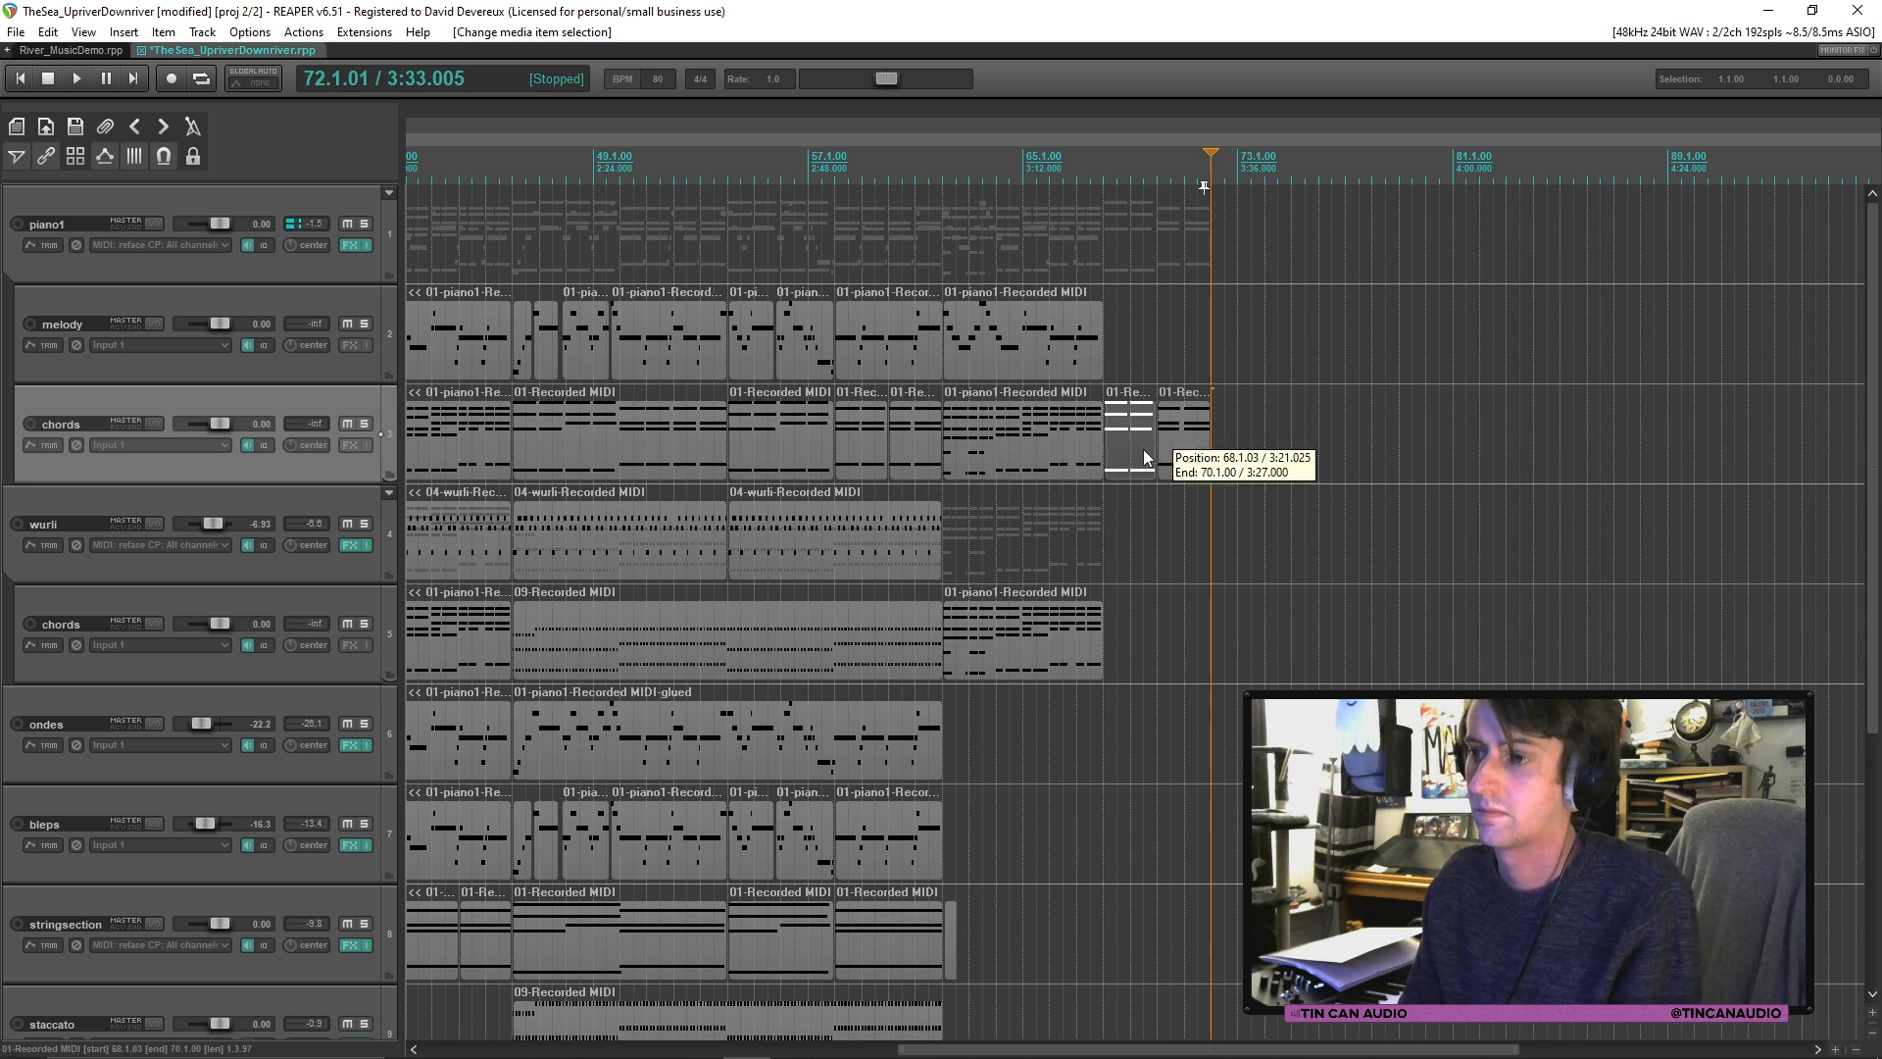
Step: Nudge the copied chords item into line with bar 70 and play the ending from just before it
key("space")
scroll(1276, 457, "up", 3)
left_click_drag(1276, 457, 1262, 457)
scroll(1262, 457, "down", 3)
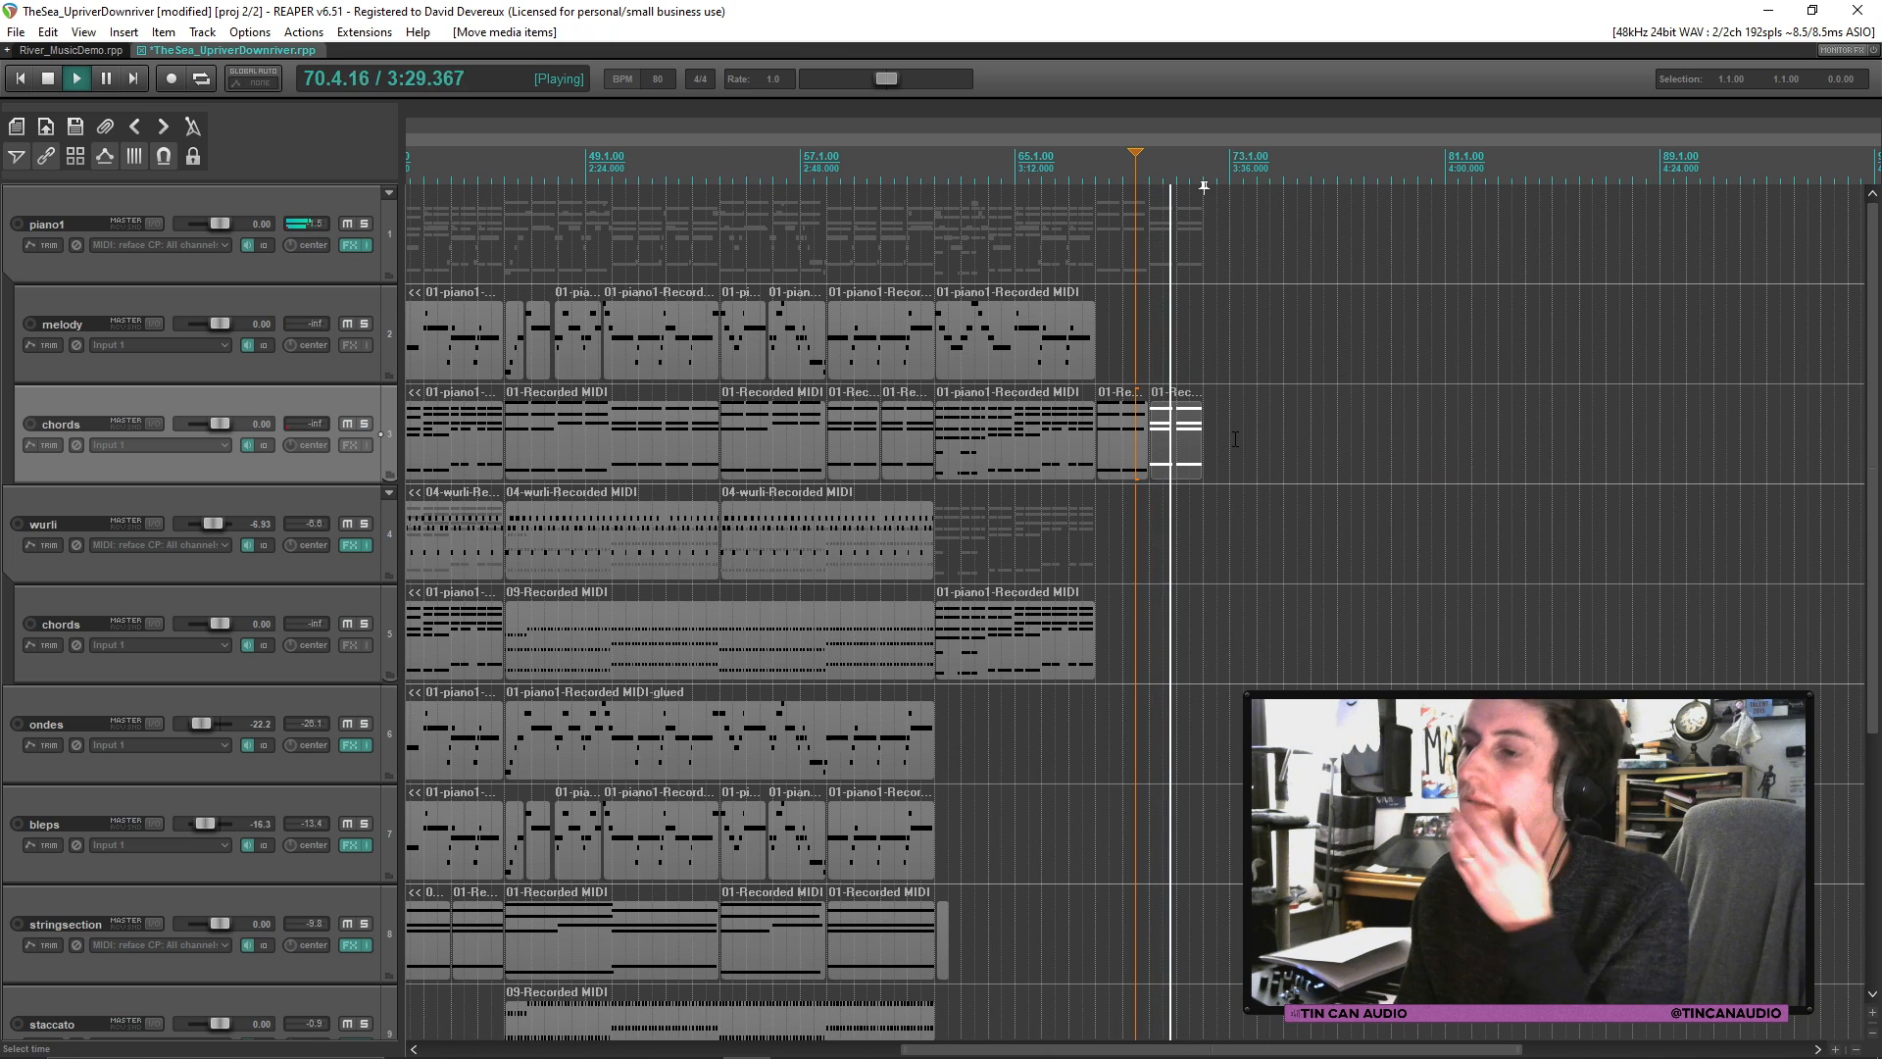
Step: Listen to the extended ending against the ocean loops, stop playback and save the project
scroll(1198, 442, "down", 2)
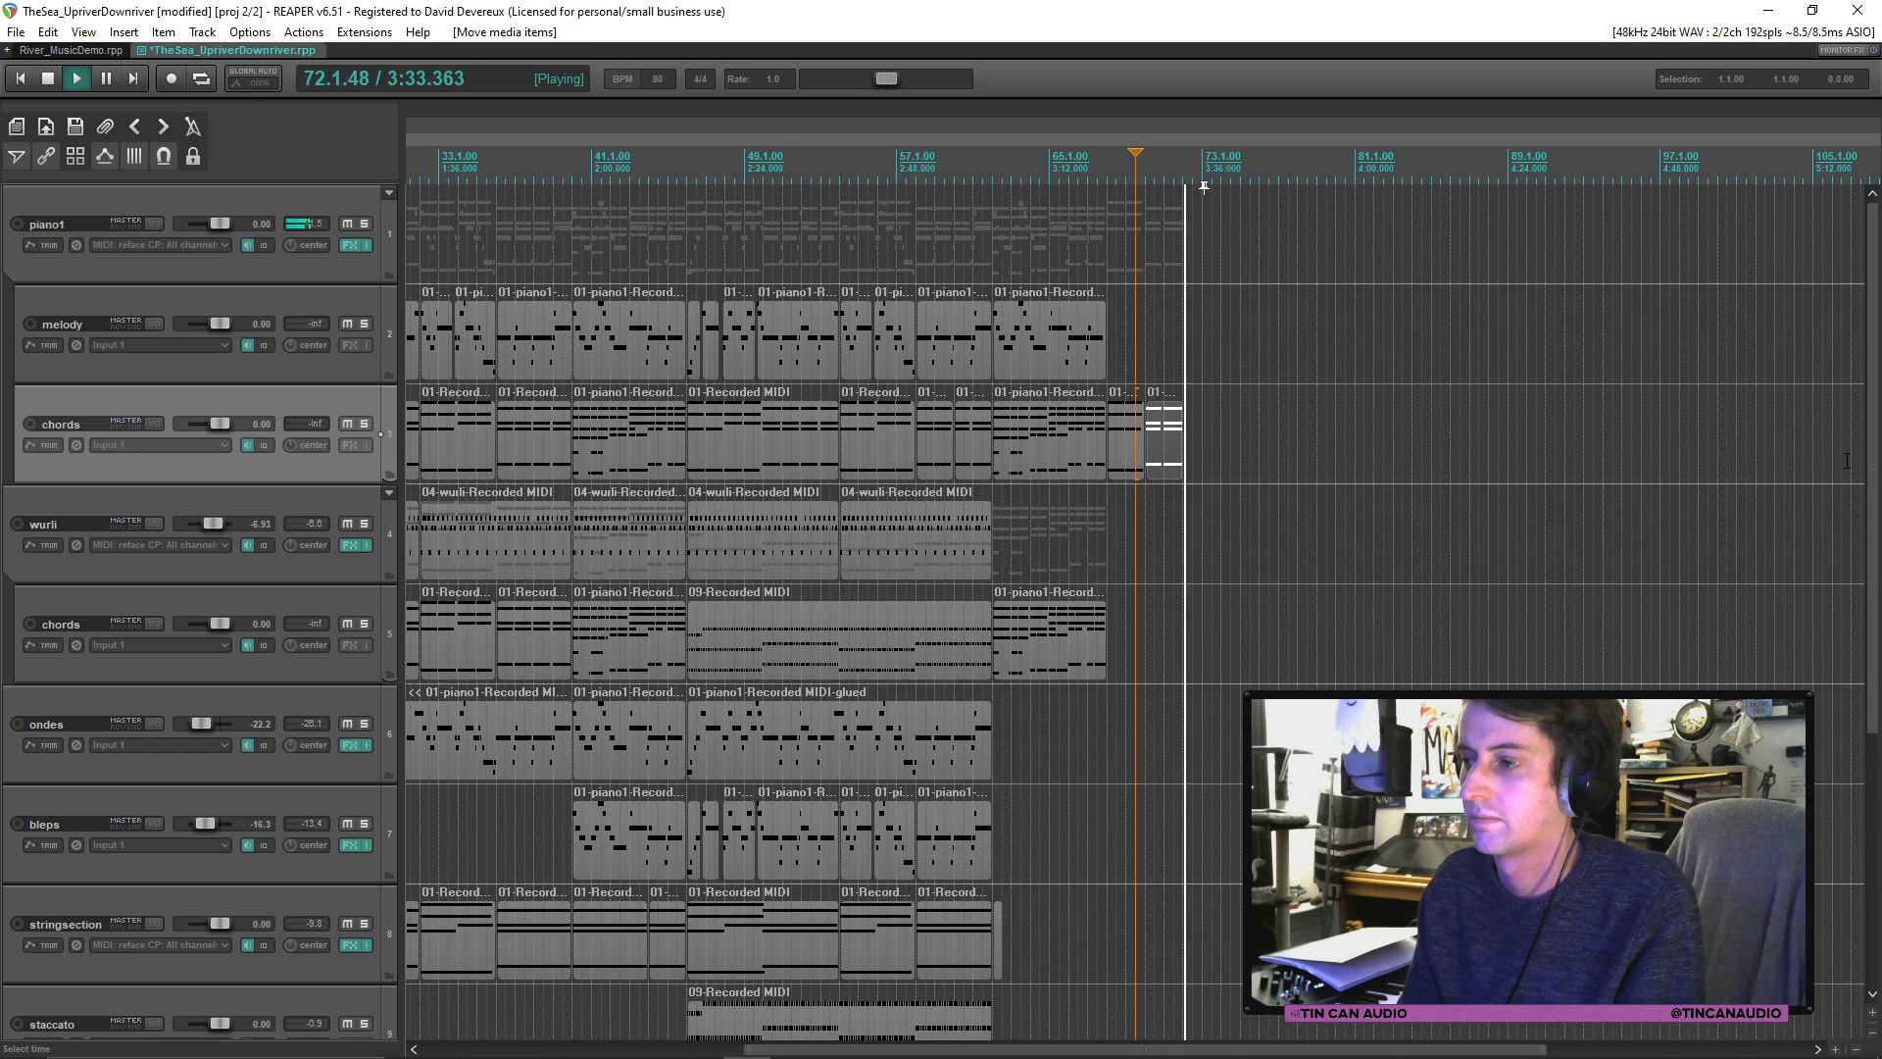
left_click_drag(1872, 469, 1874, 725)
scroll(847, 405, "down", 3)
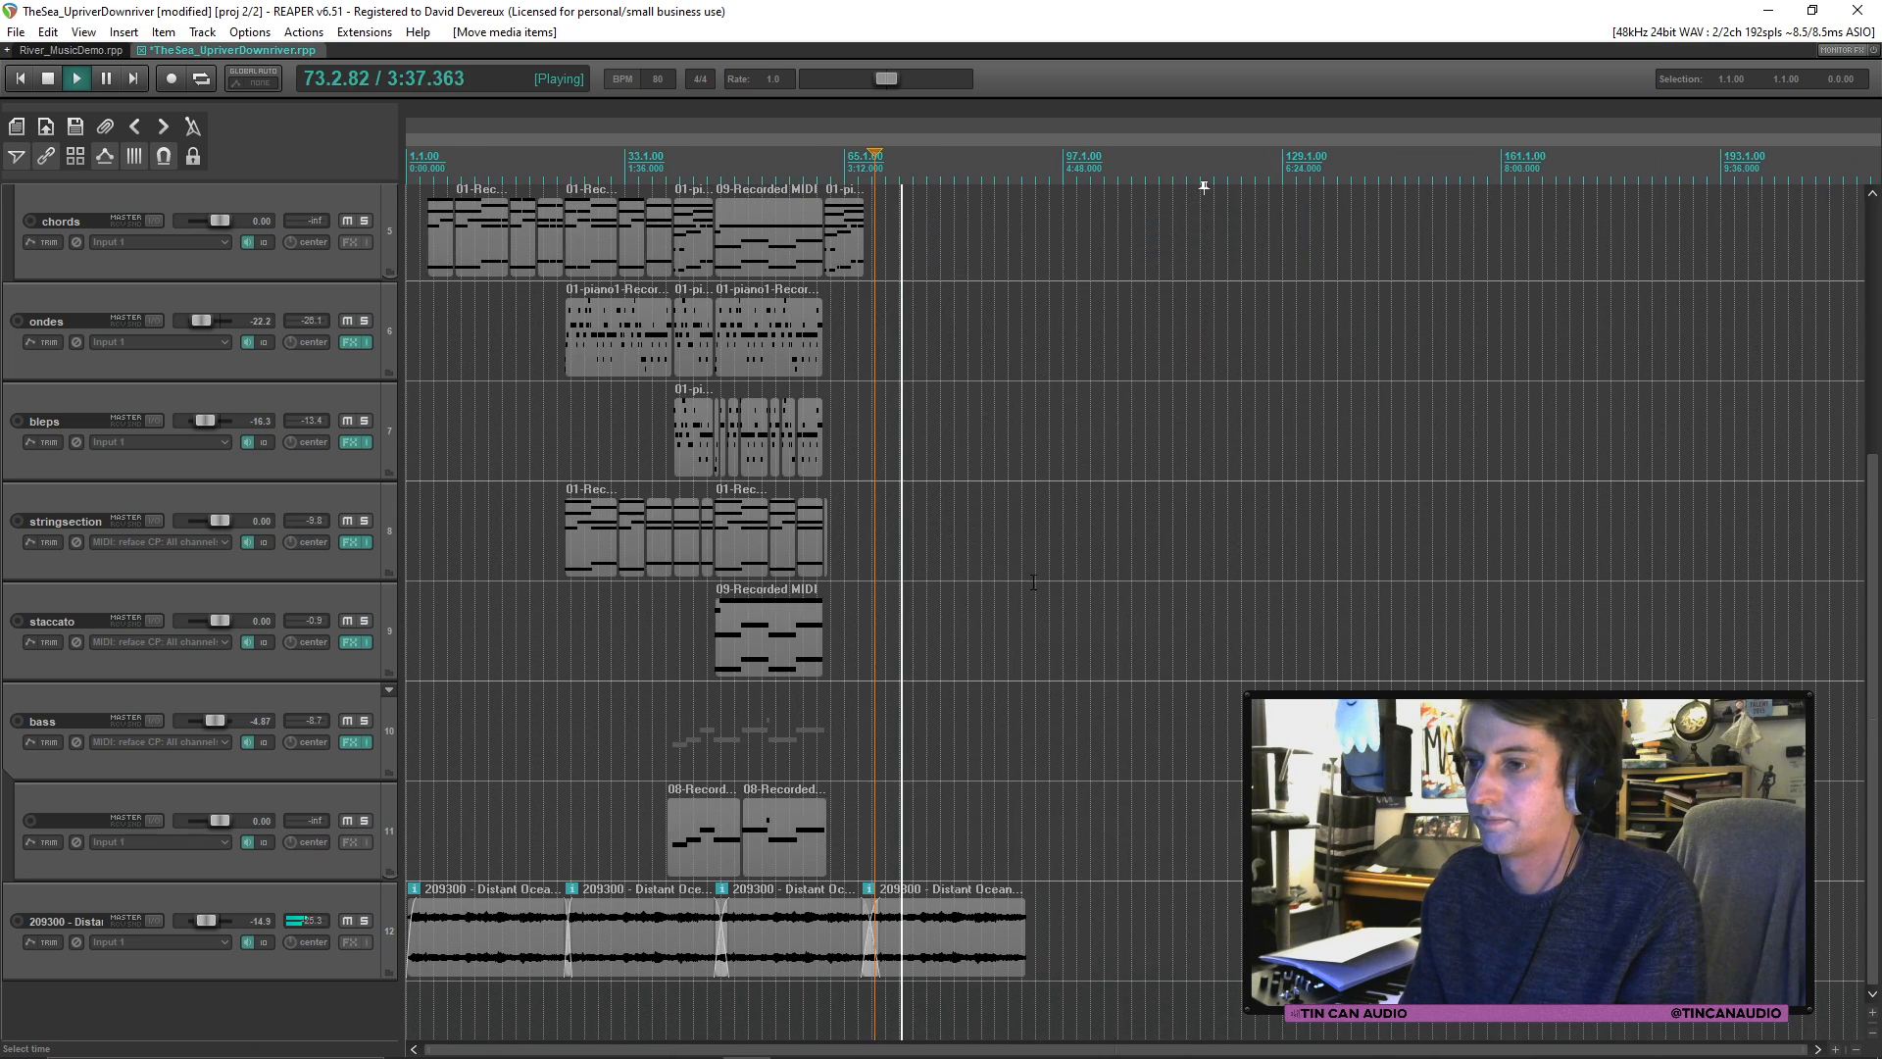
scroll(847, 405, "up", 2)
key("space")
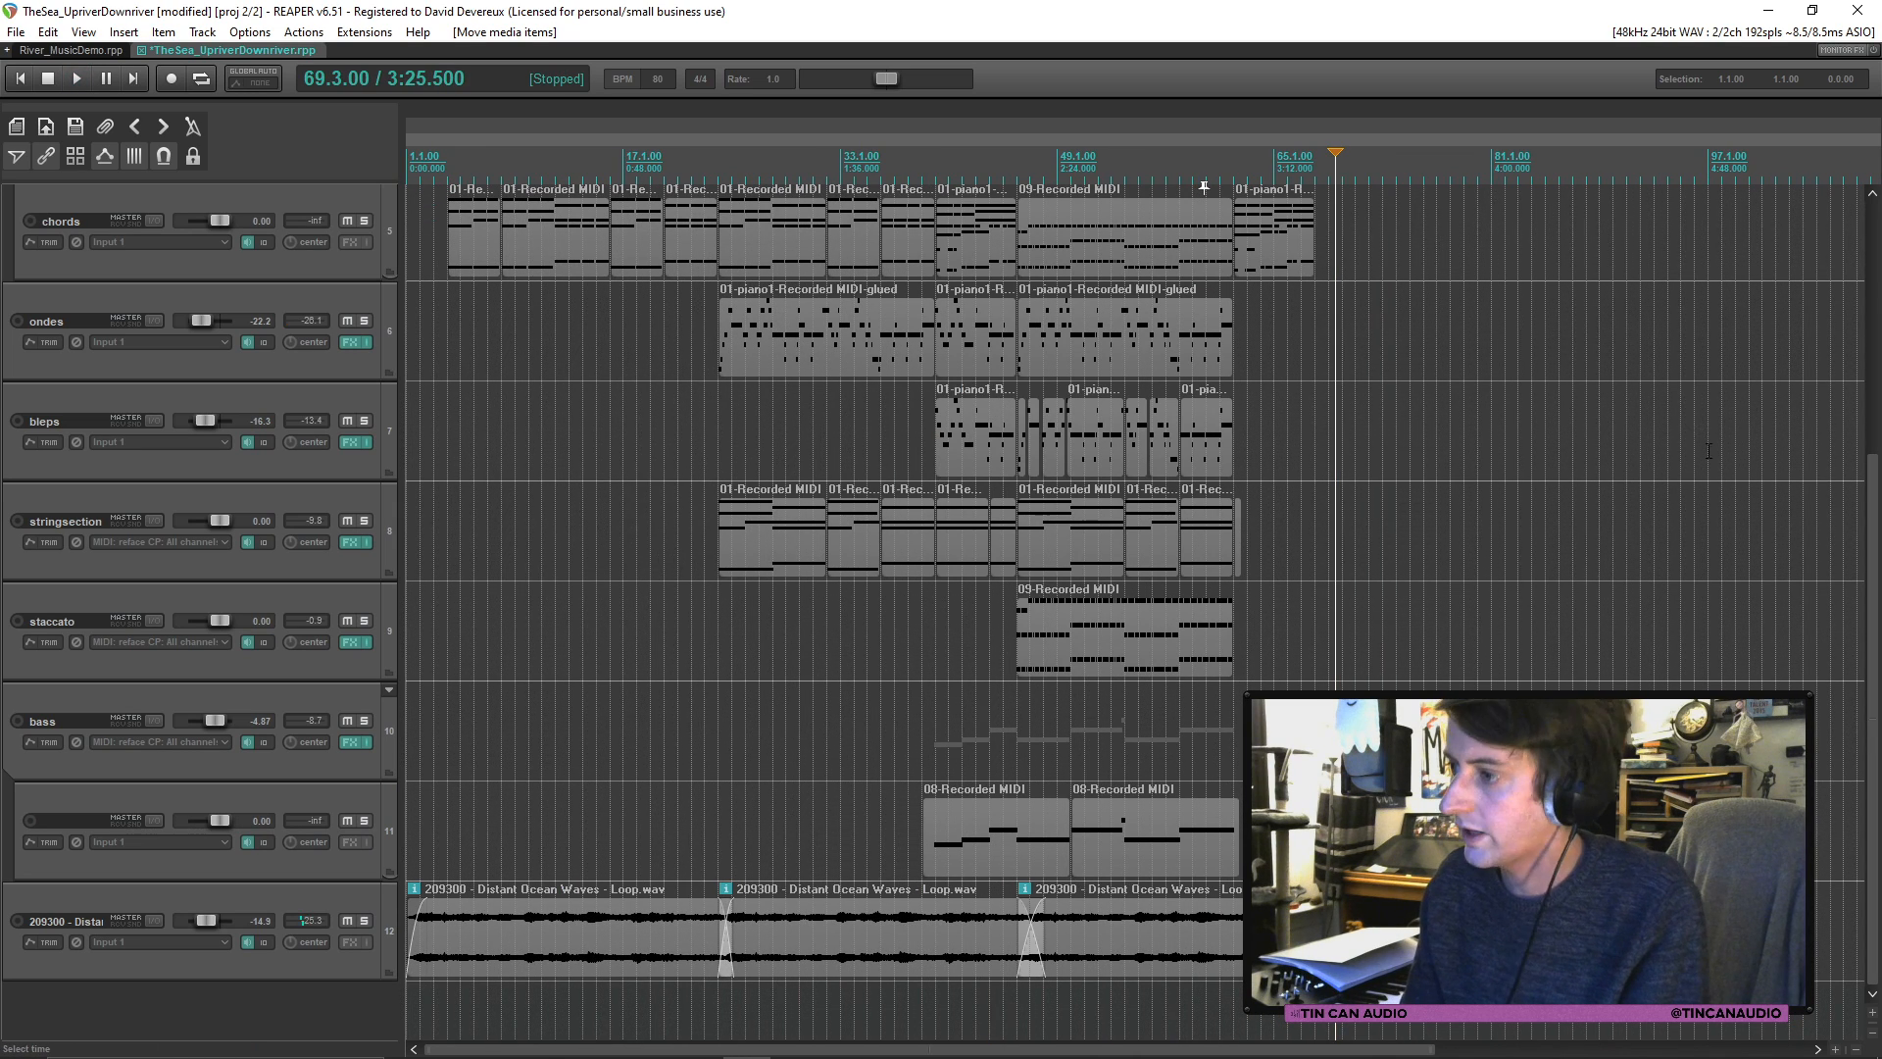
scroll(1507, 343, "up", 5)
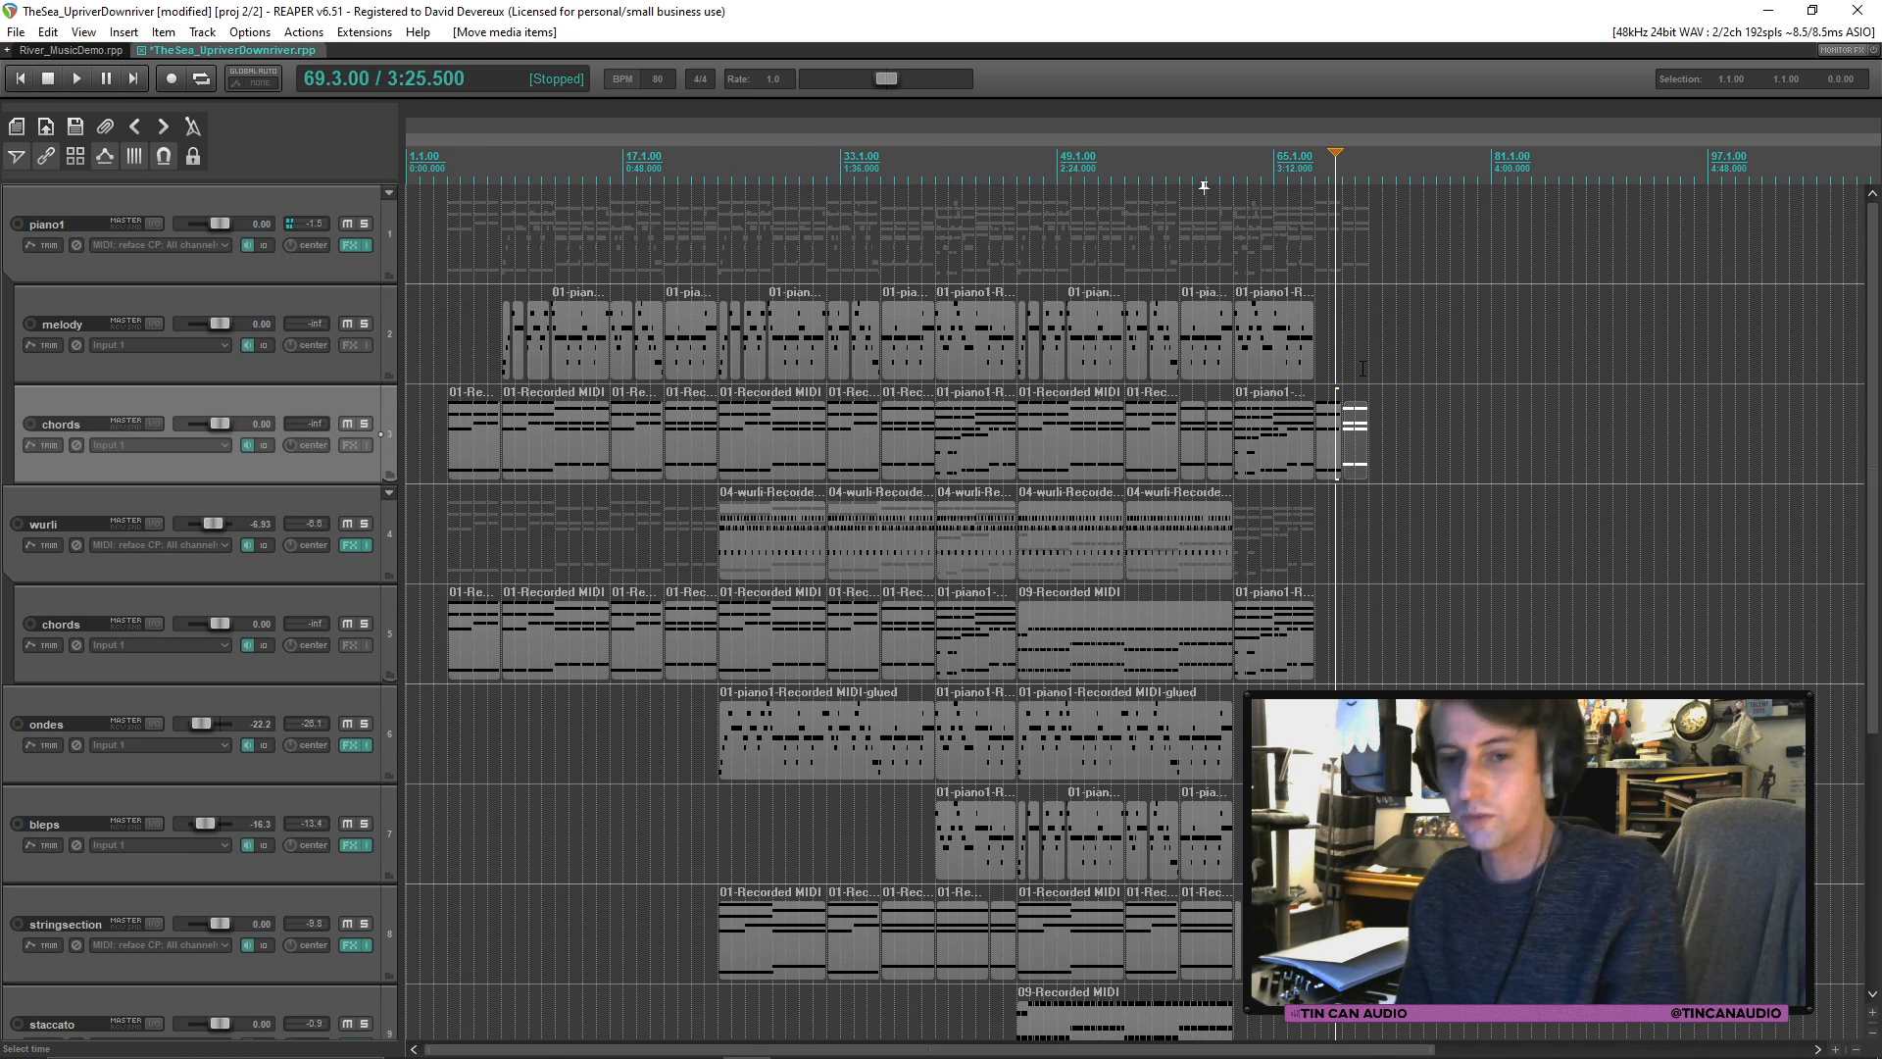
key("ctrl+s")
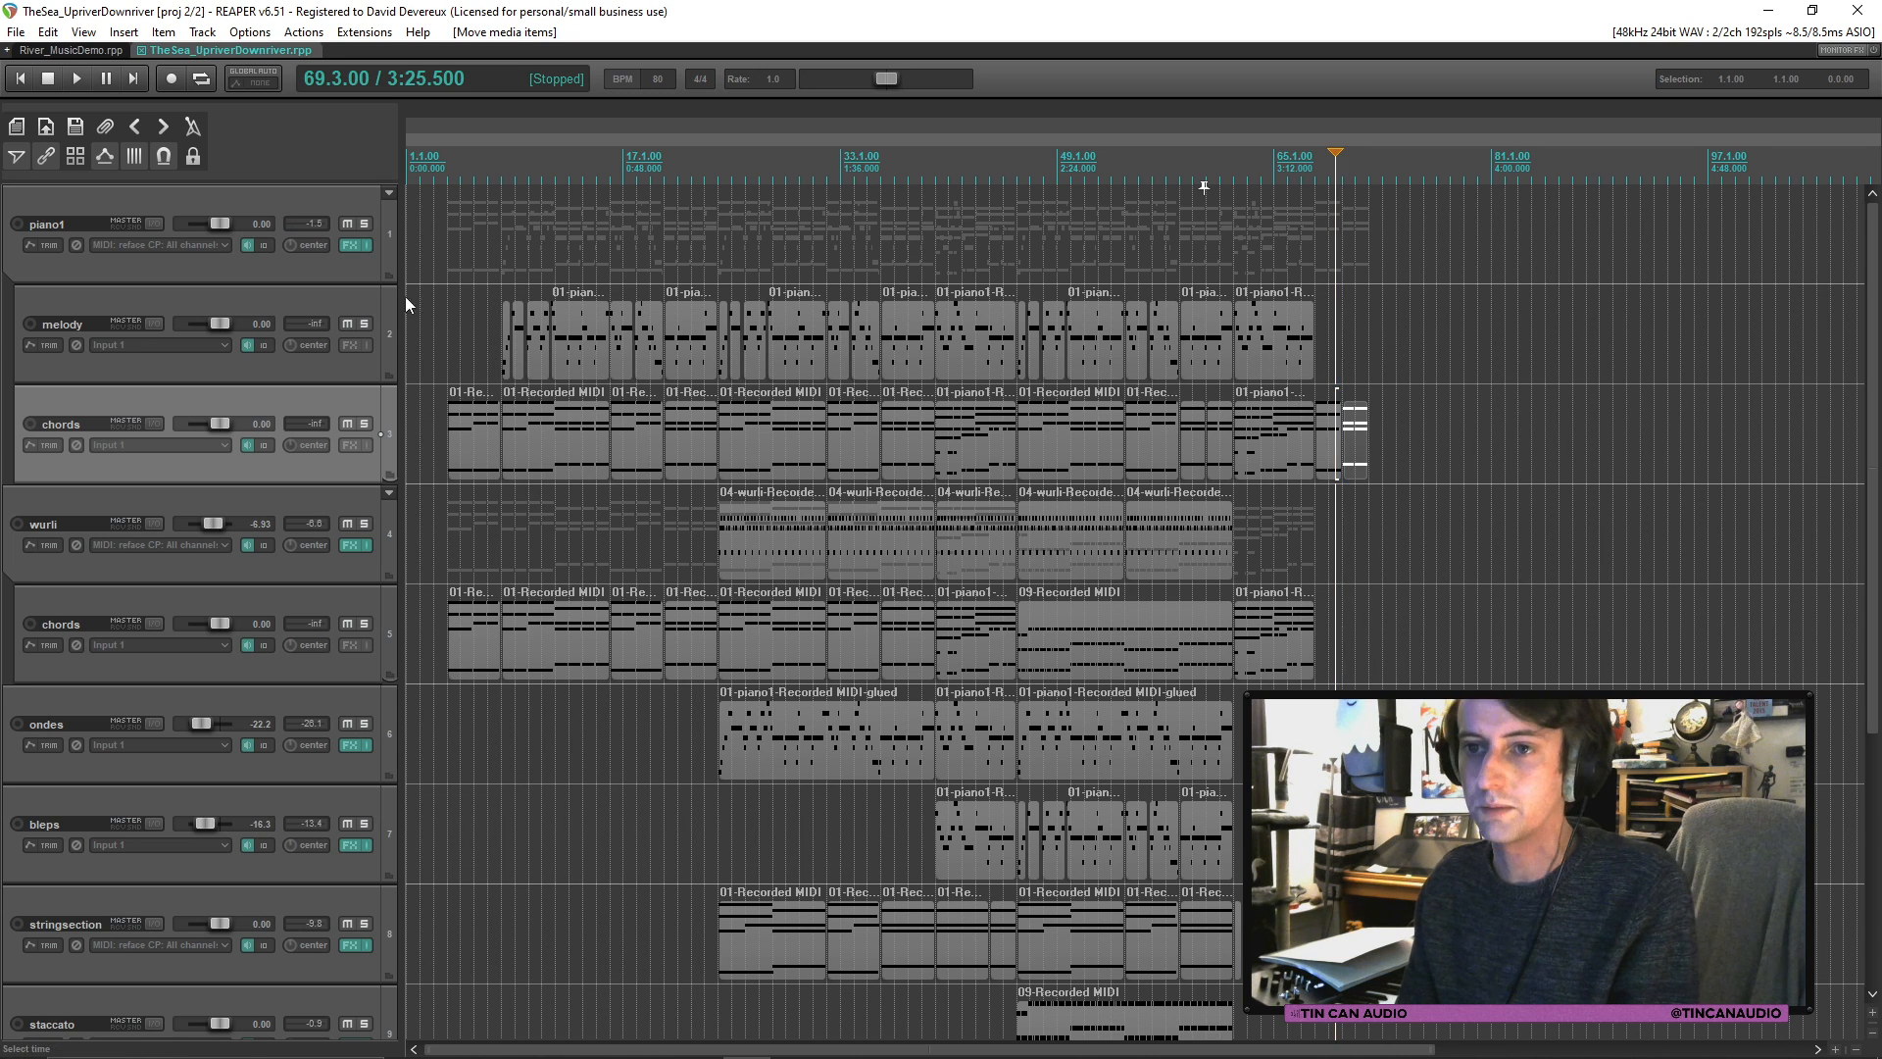
Step: Set the piano1 and wurli tracks, including their melody and chords child tracks, to the custom pink (255, 0, 128)
left_click(327, 269)
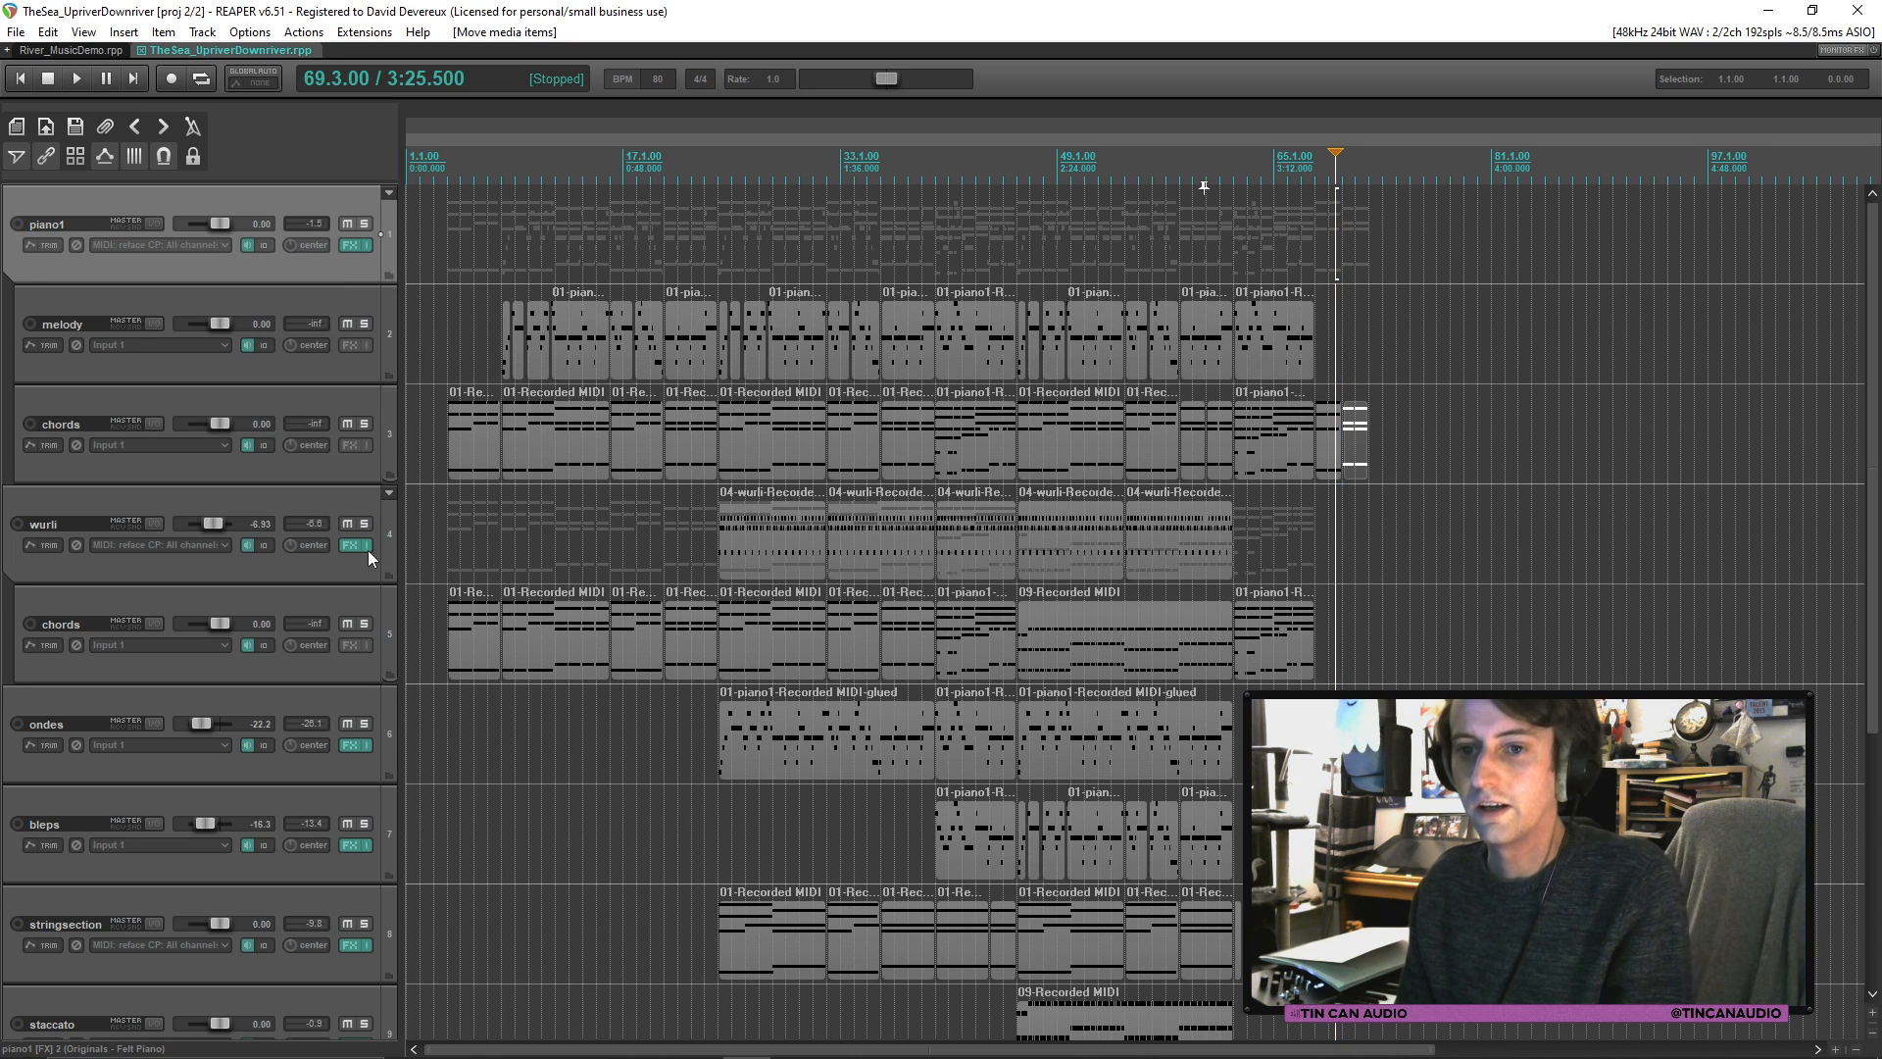
left_click(323, 662, "shift")
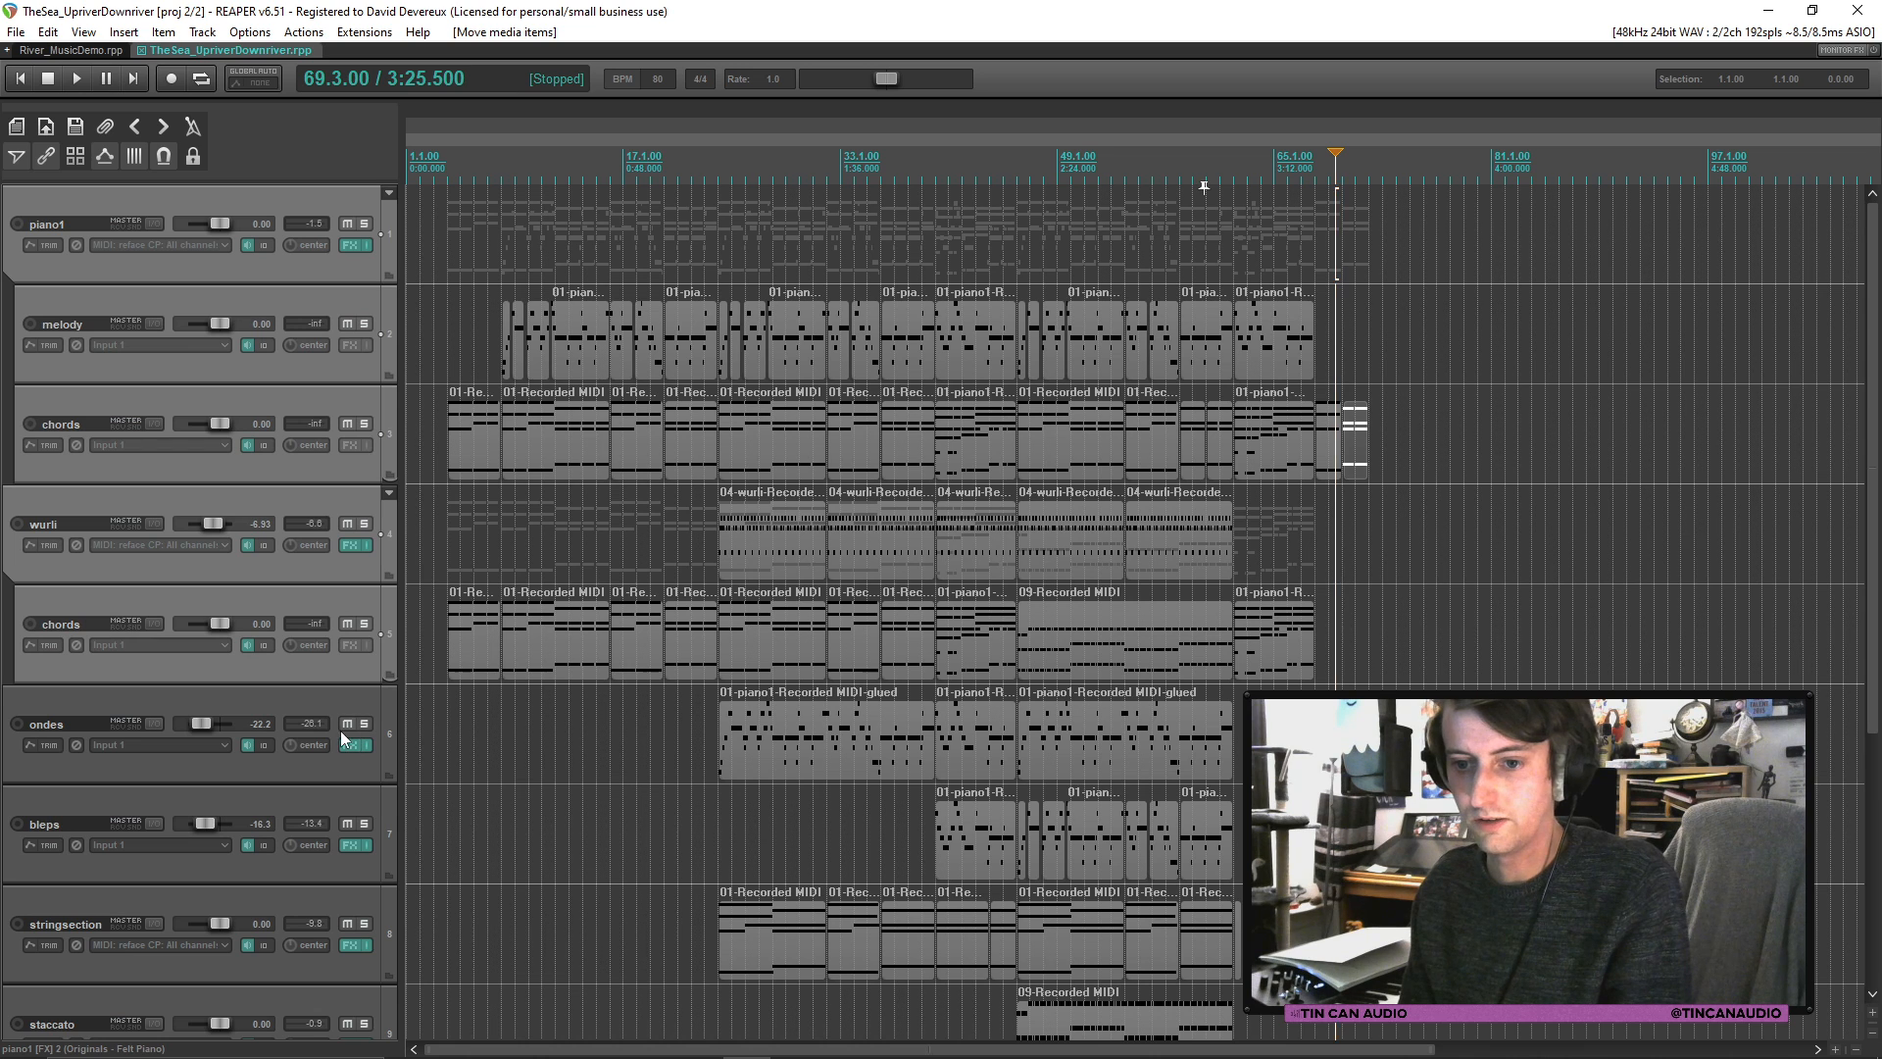
right_click(321, 667)
mouse_move(620, 443)
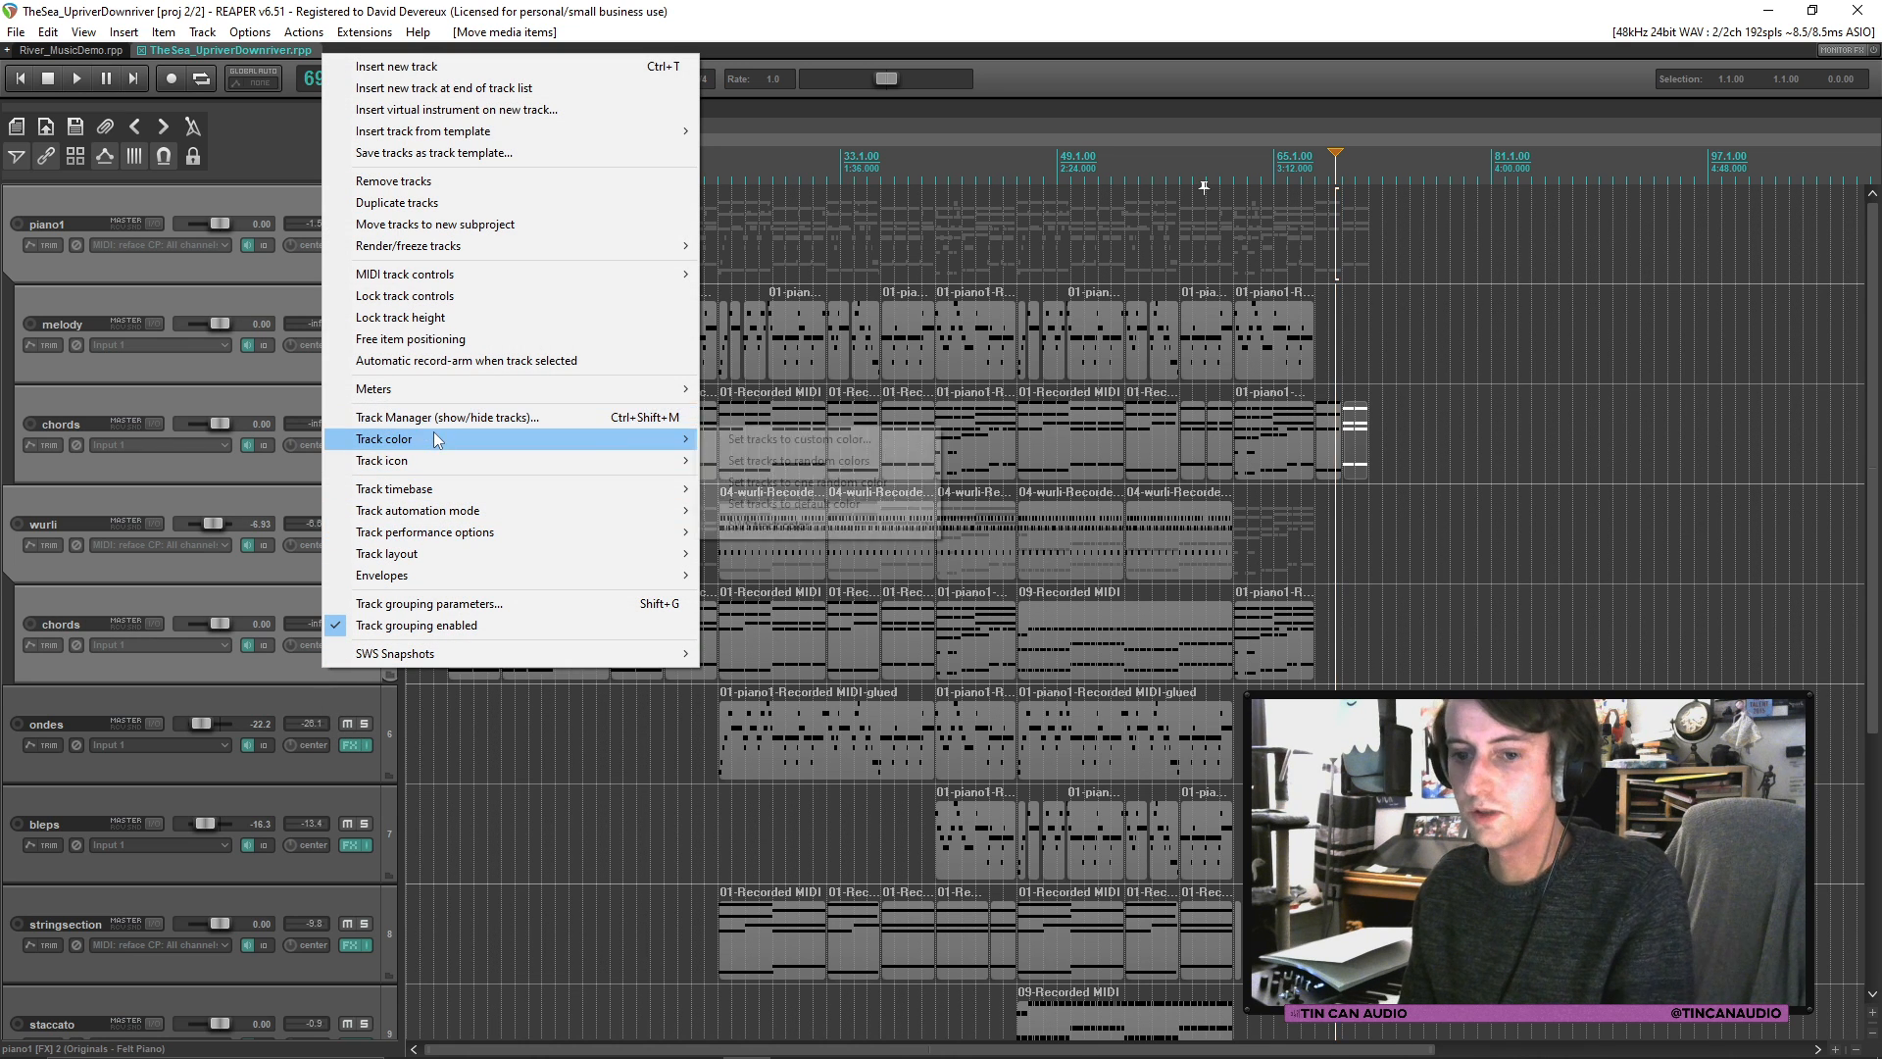
left_click(799, 439)
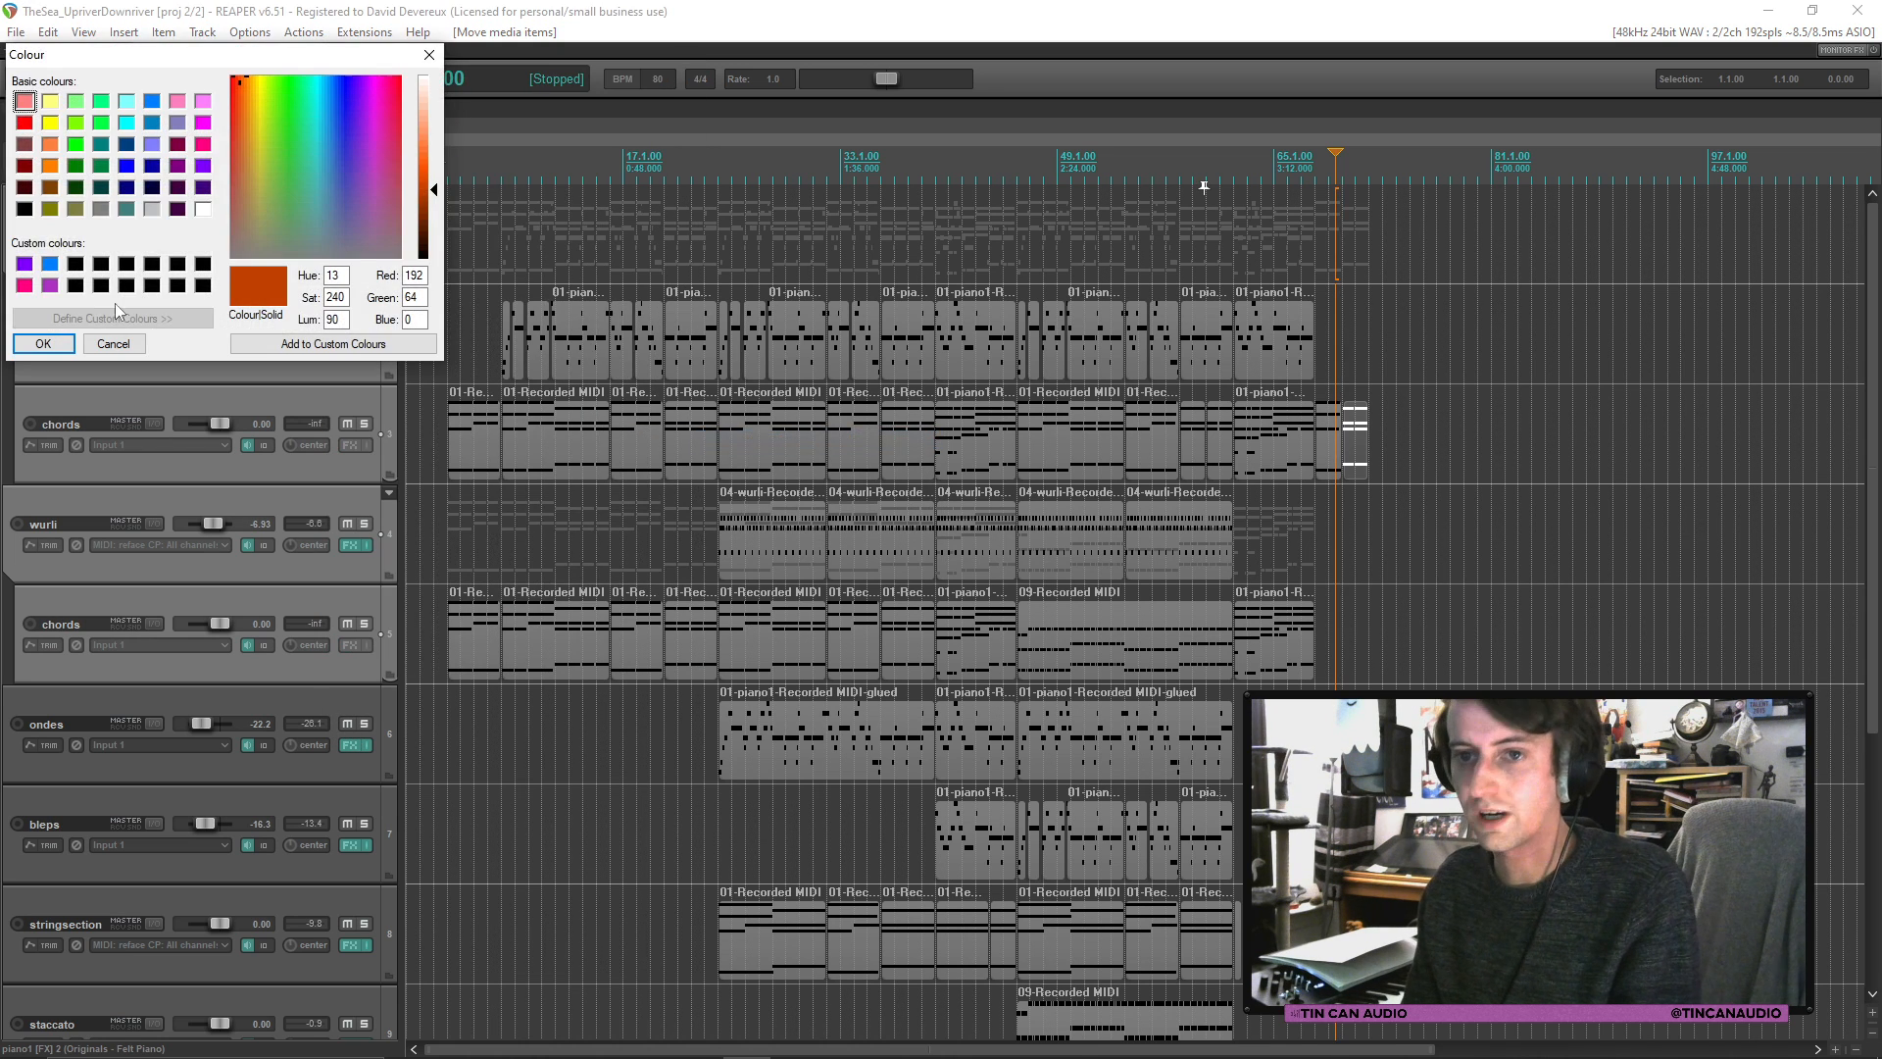
left_click(25, 264)
left_click(24, 286)
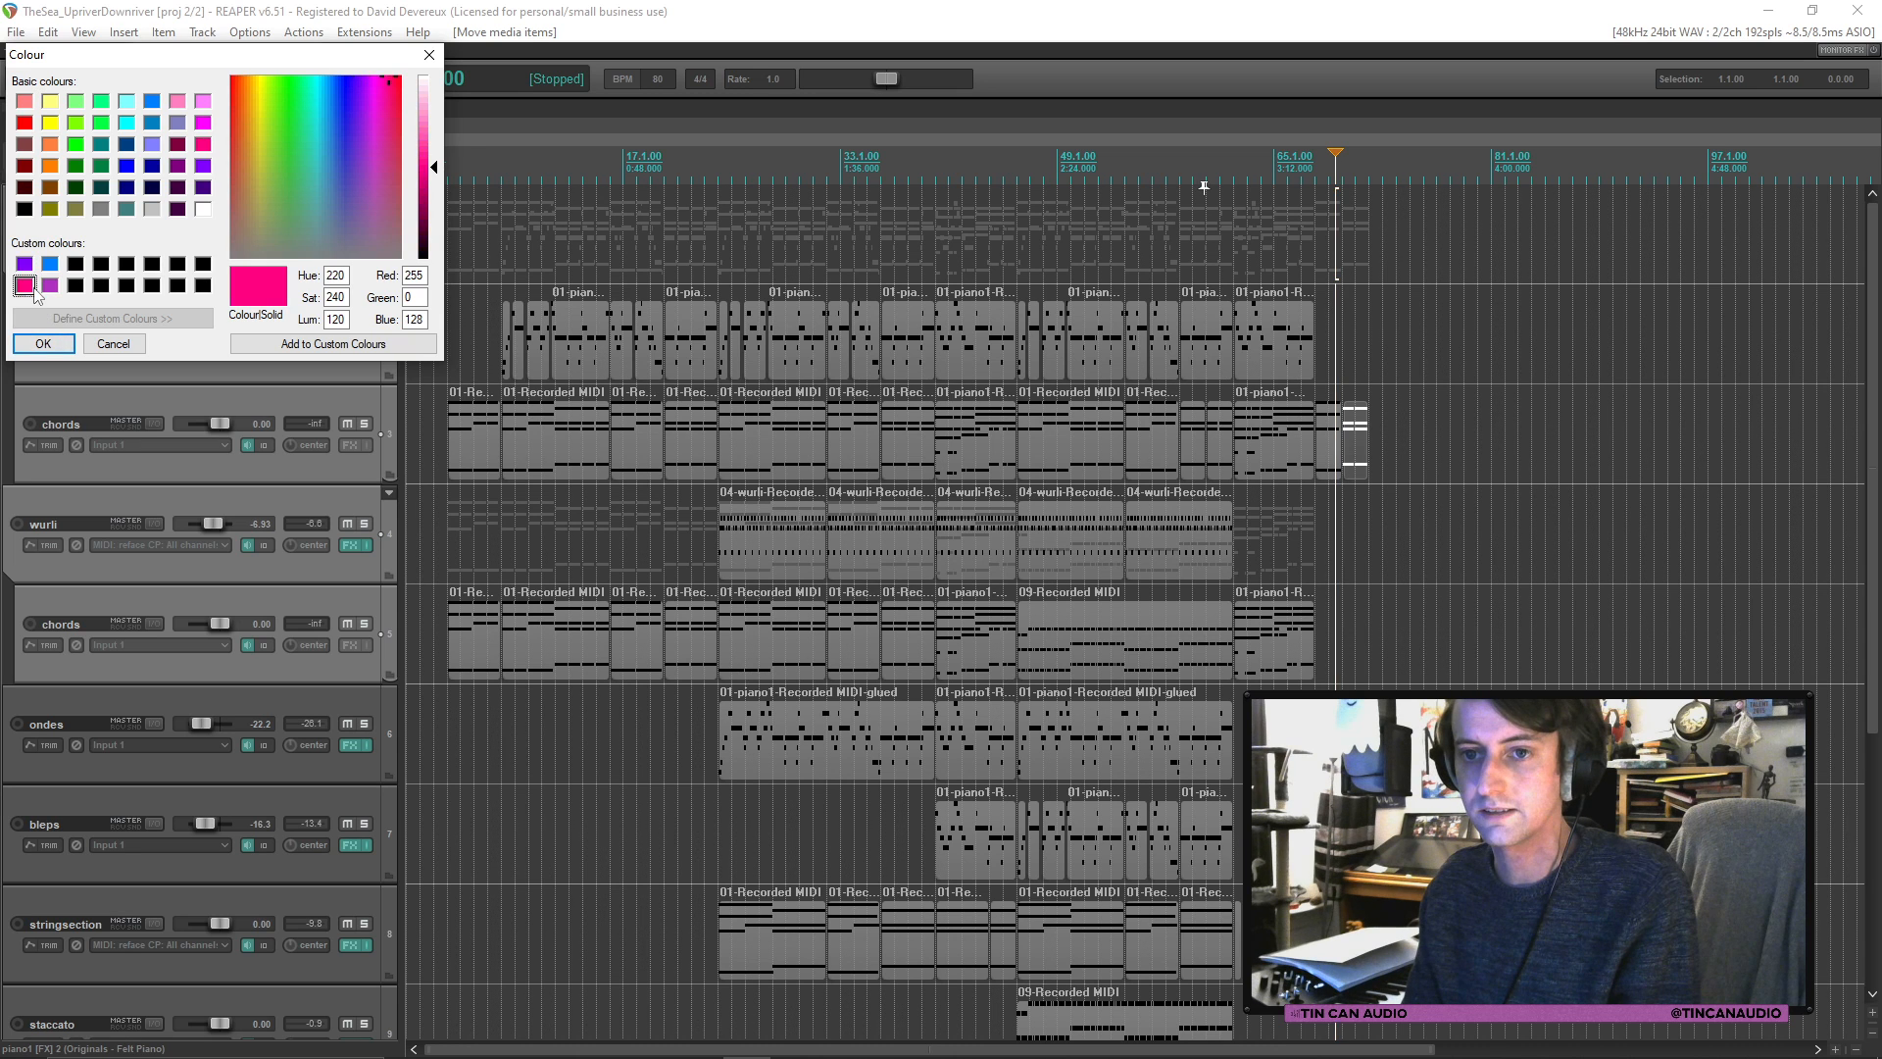
left_click(44, 344)
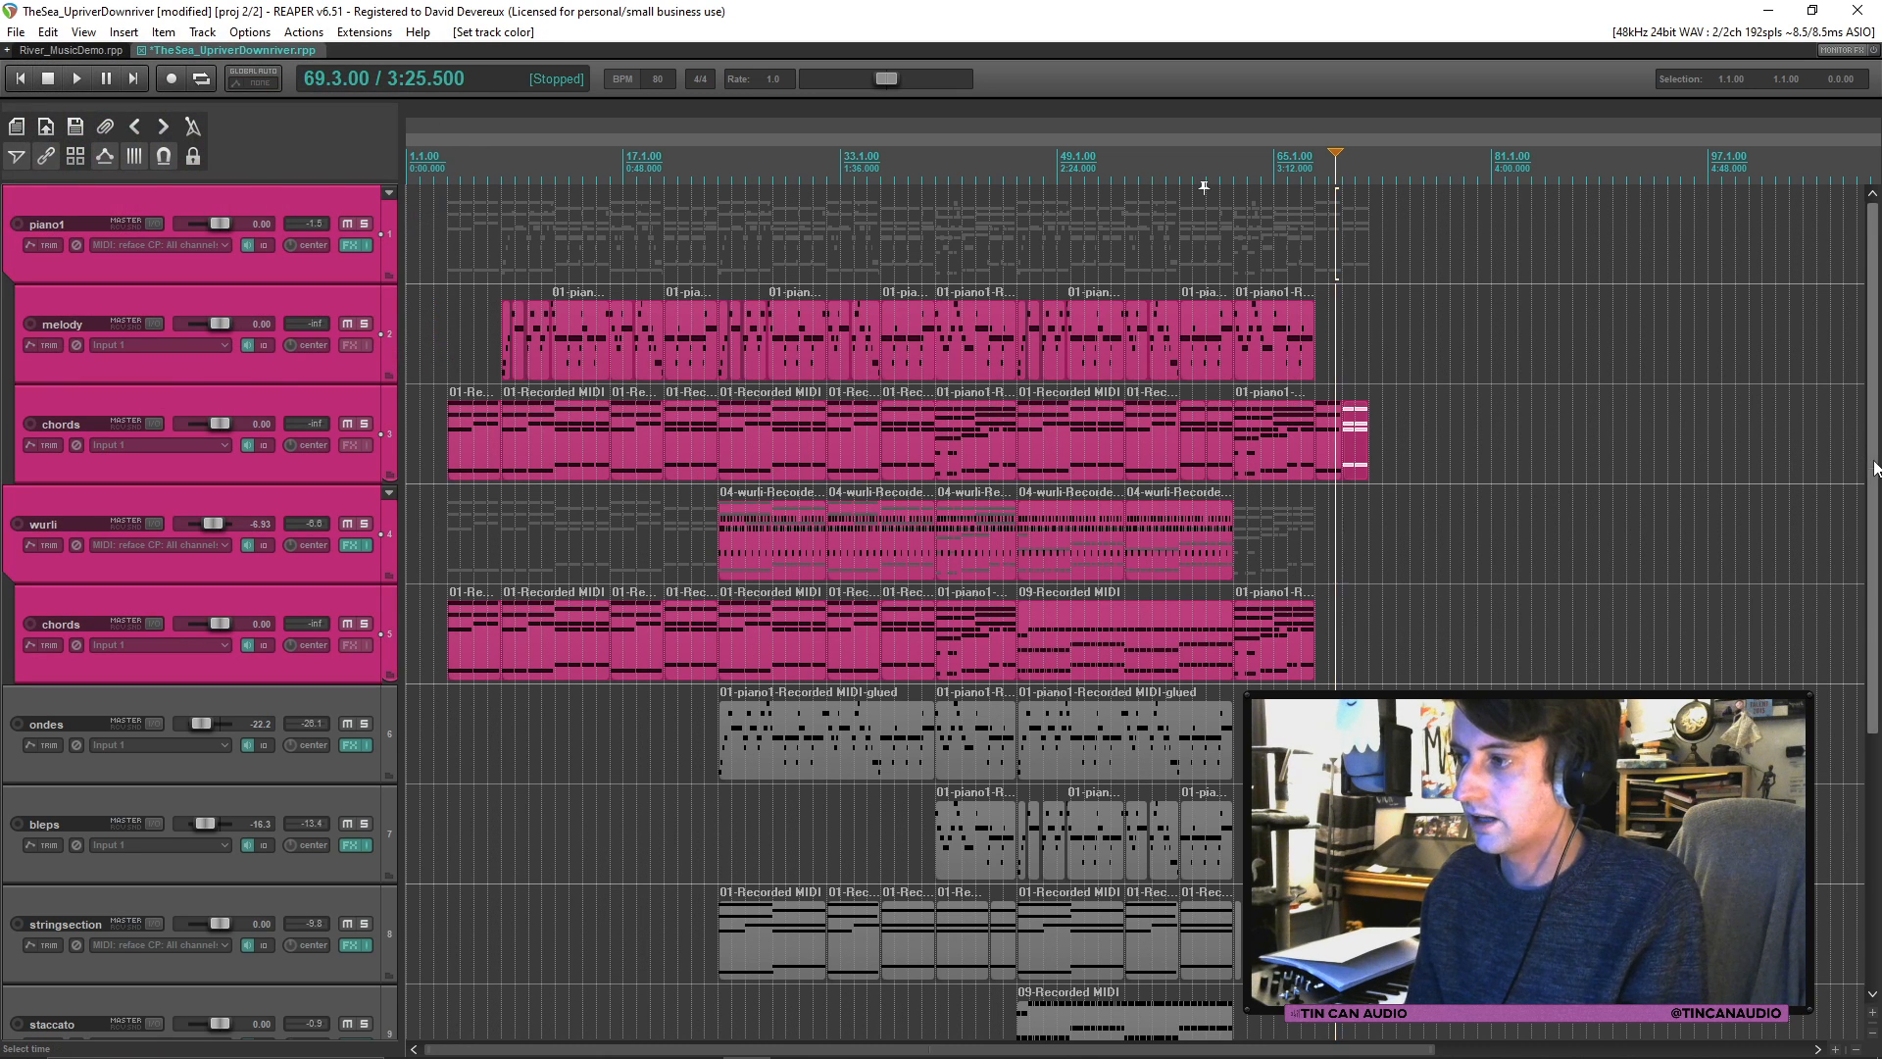
Step: Move both MIDI items from the unnamed child track onto the bass track and remove the emptied track
scroll(1204, 187, "down", 5)
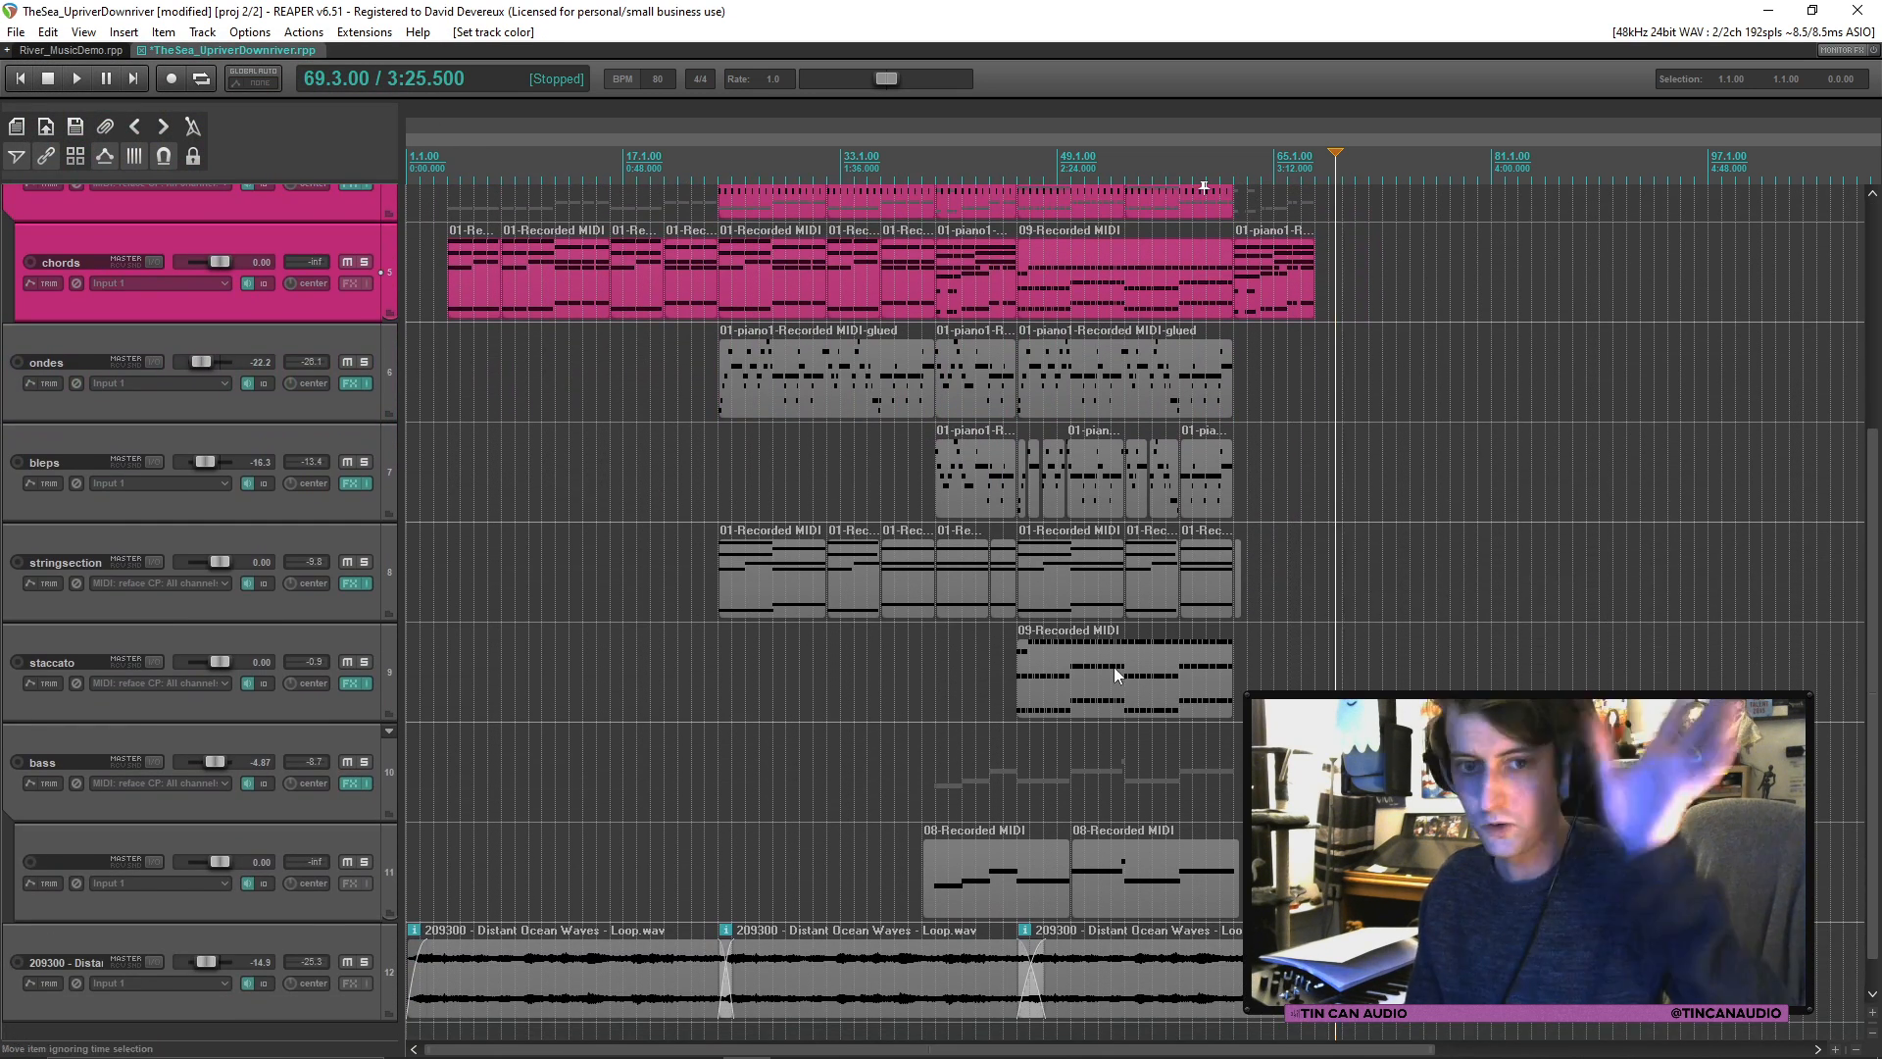
left_click(349, 903)
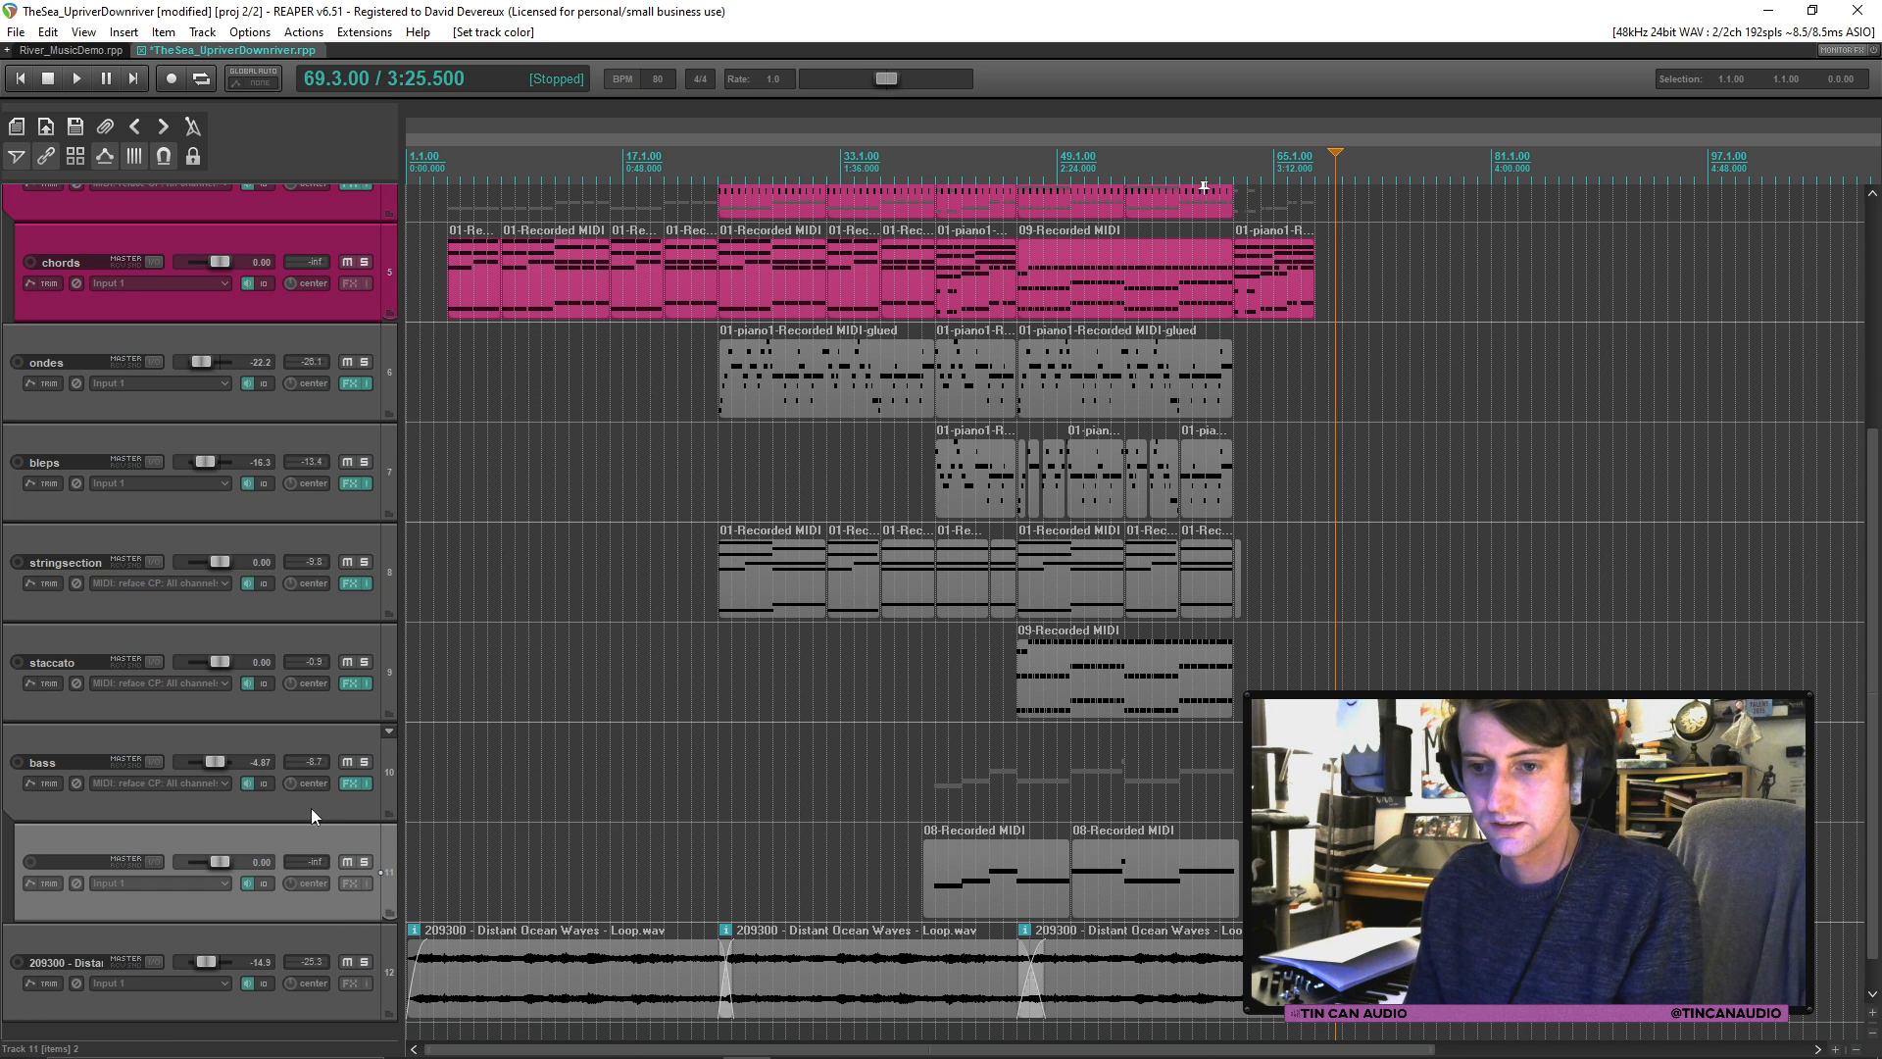
left_click(1043, 880)
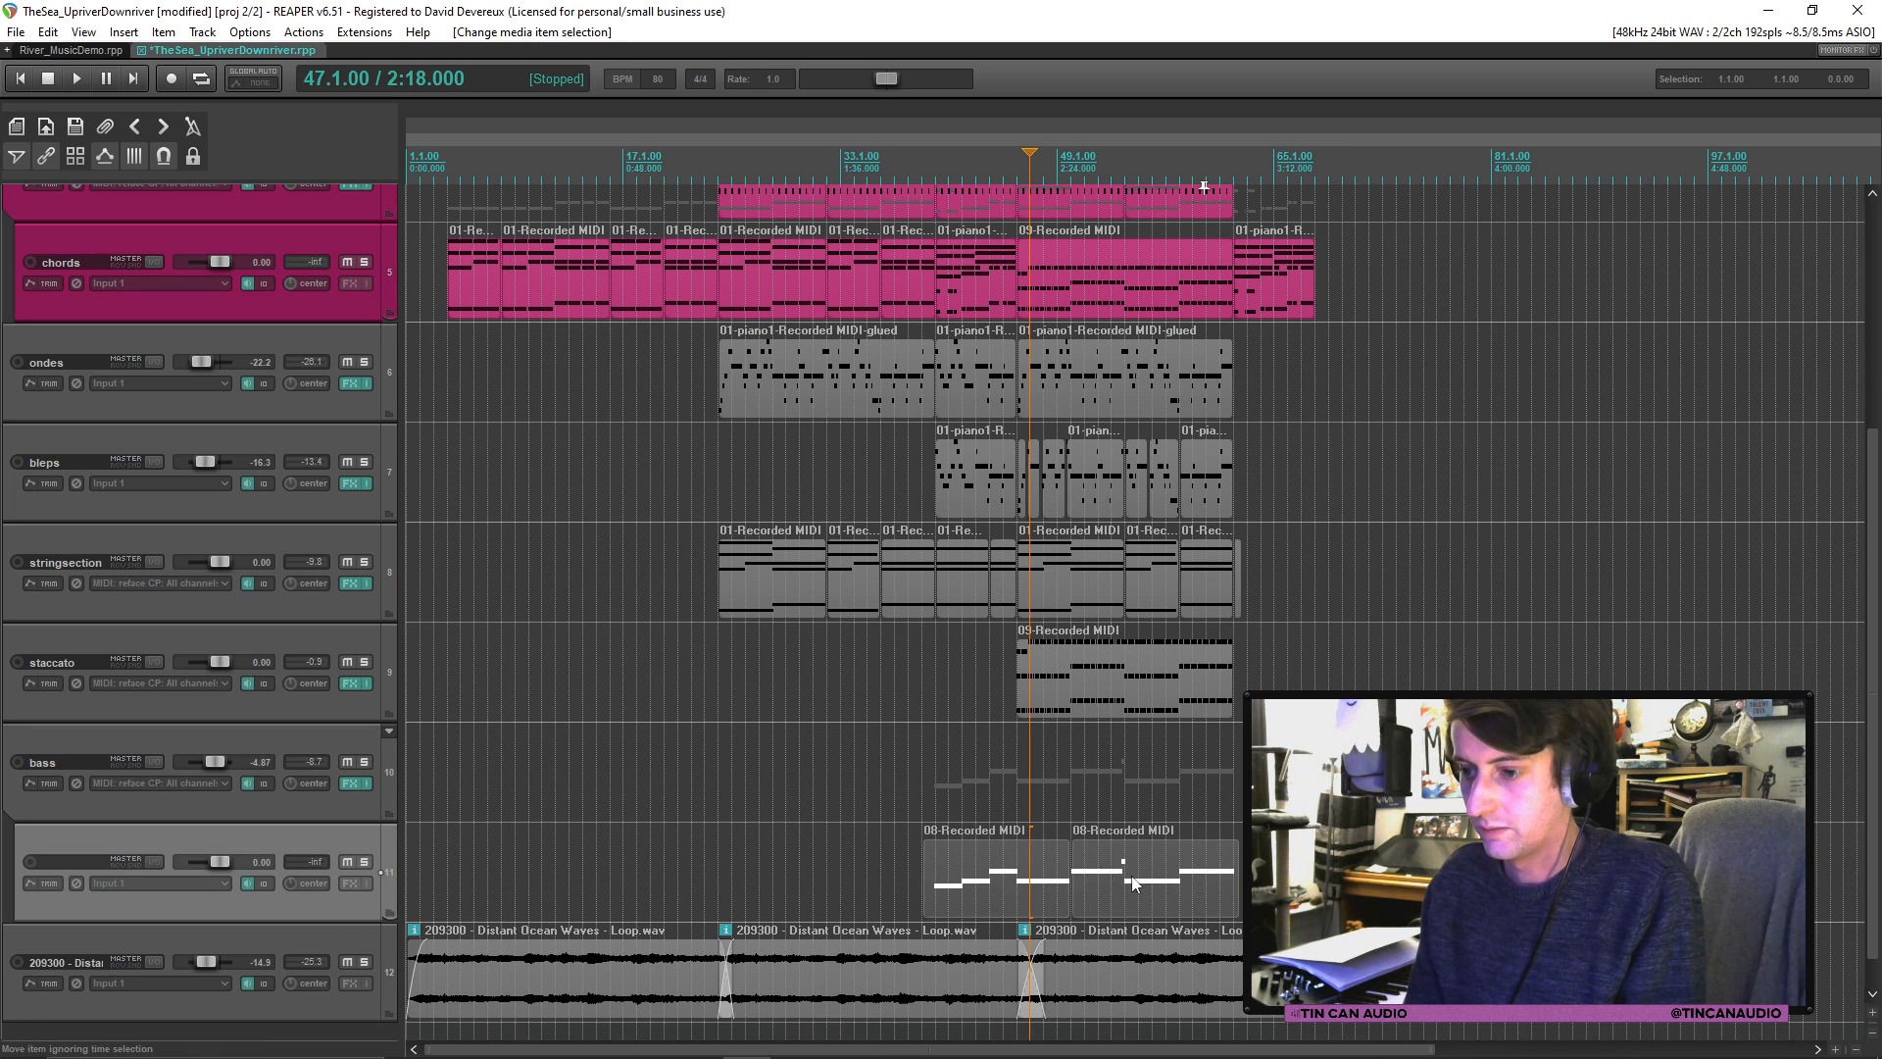
left_click_drag(1134, 882, 1127, 816)
key("Delete")
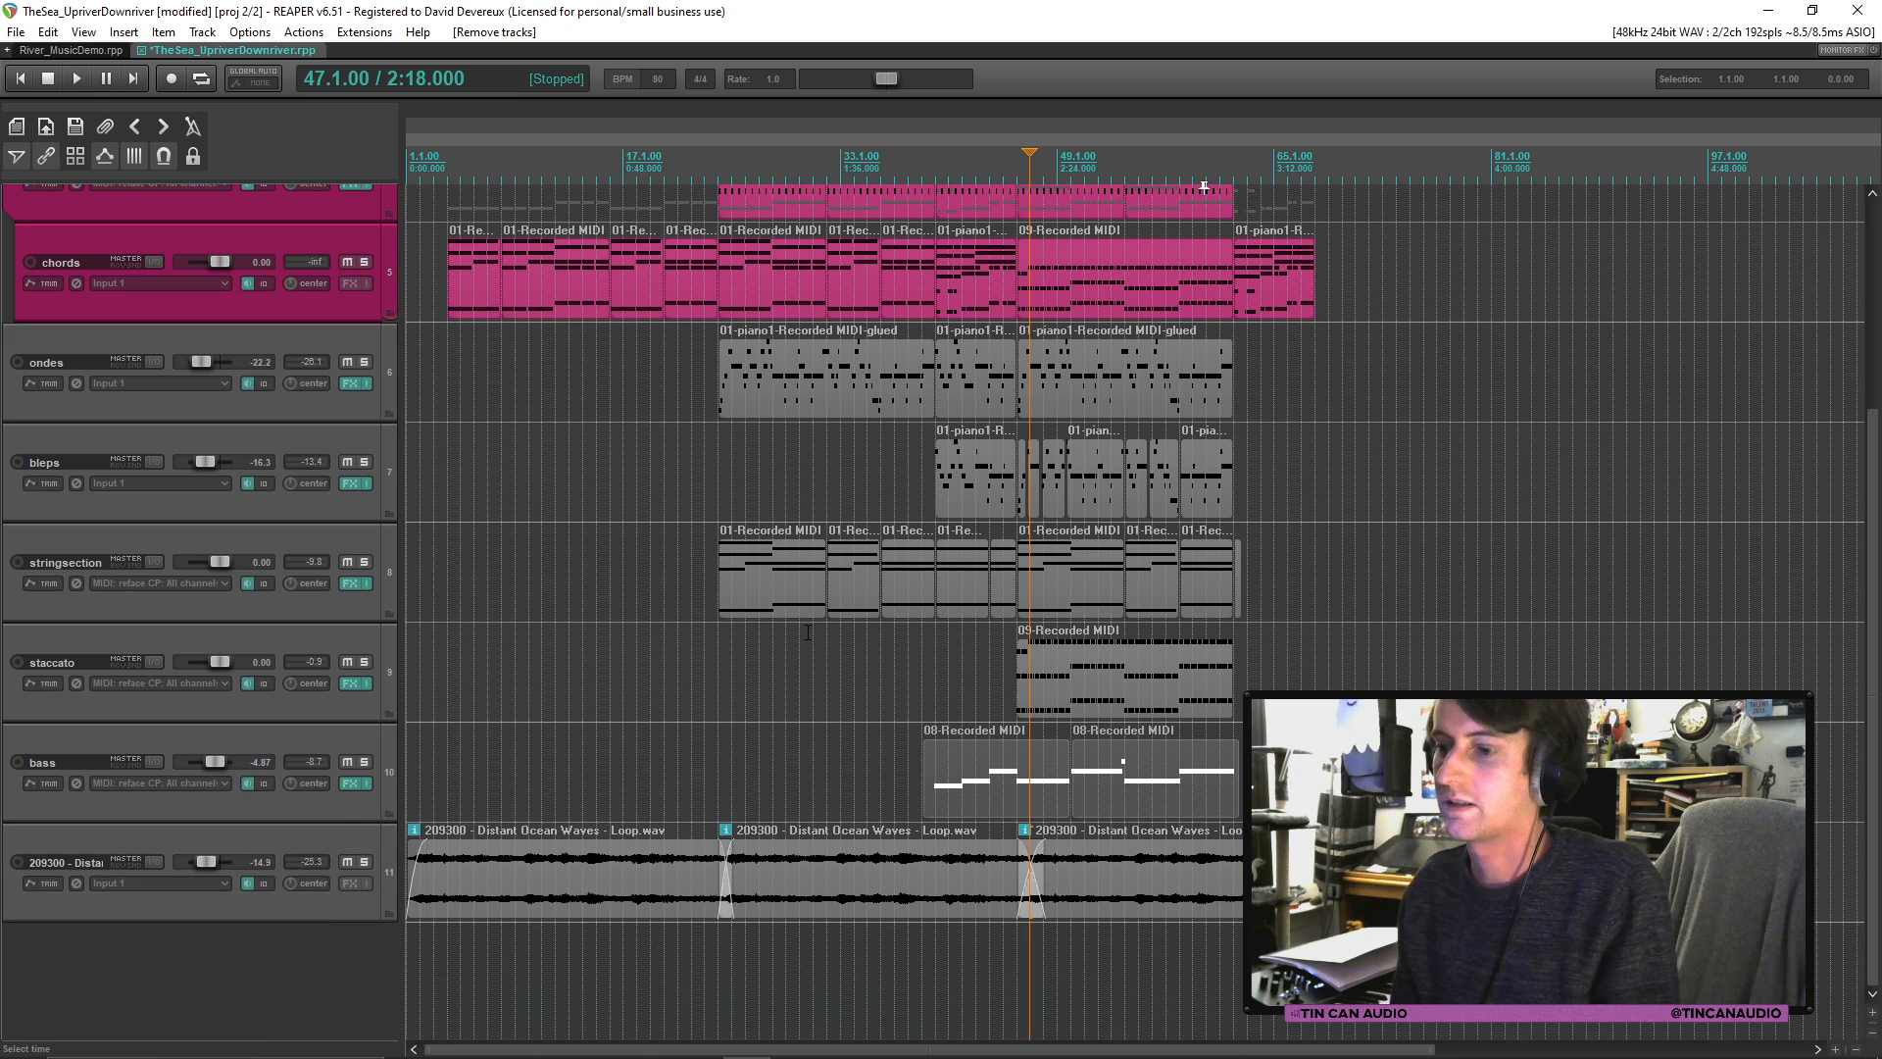
Step: Move the bleps track above ondes, and set the ondes, stringsection, staccato and bass tracks to the custom purple
left_click(1067, 683)
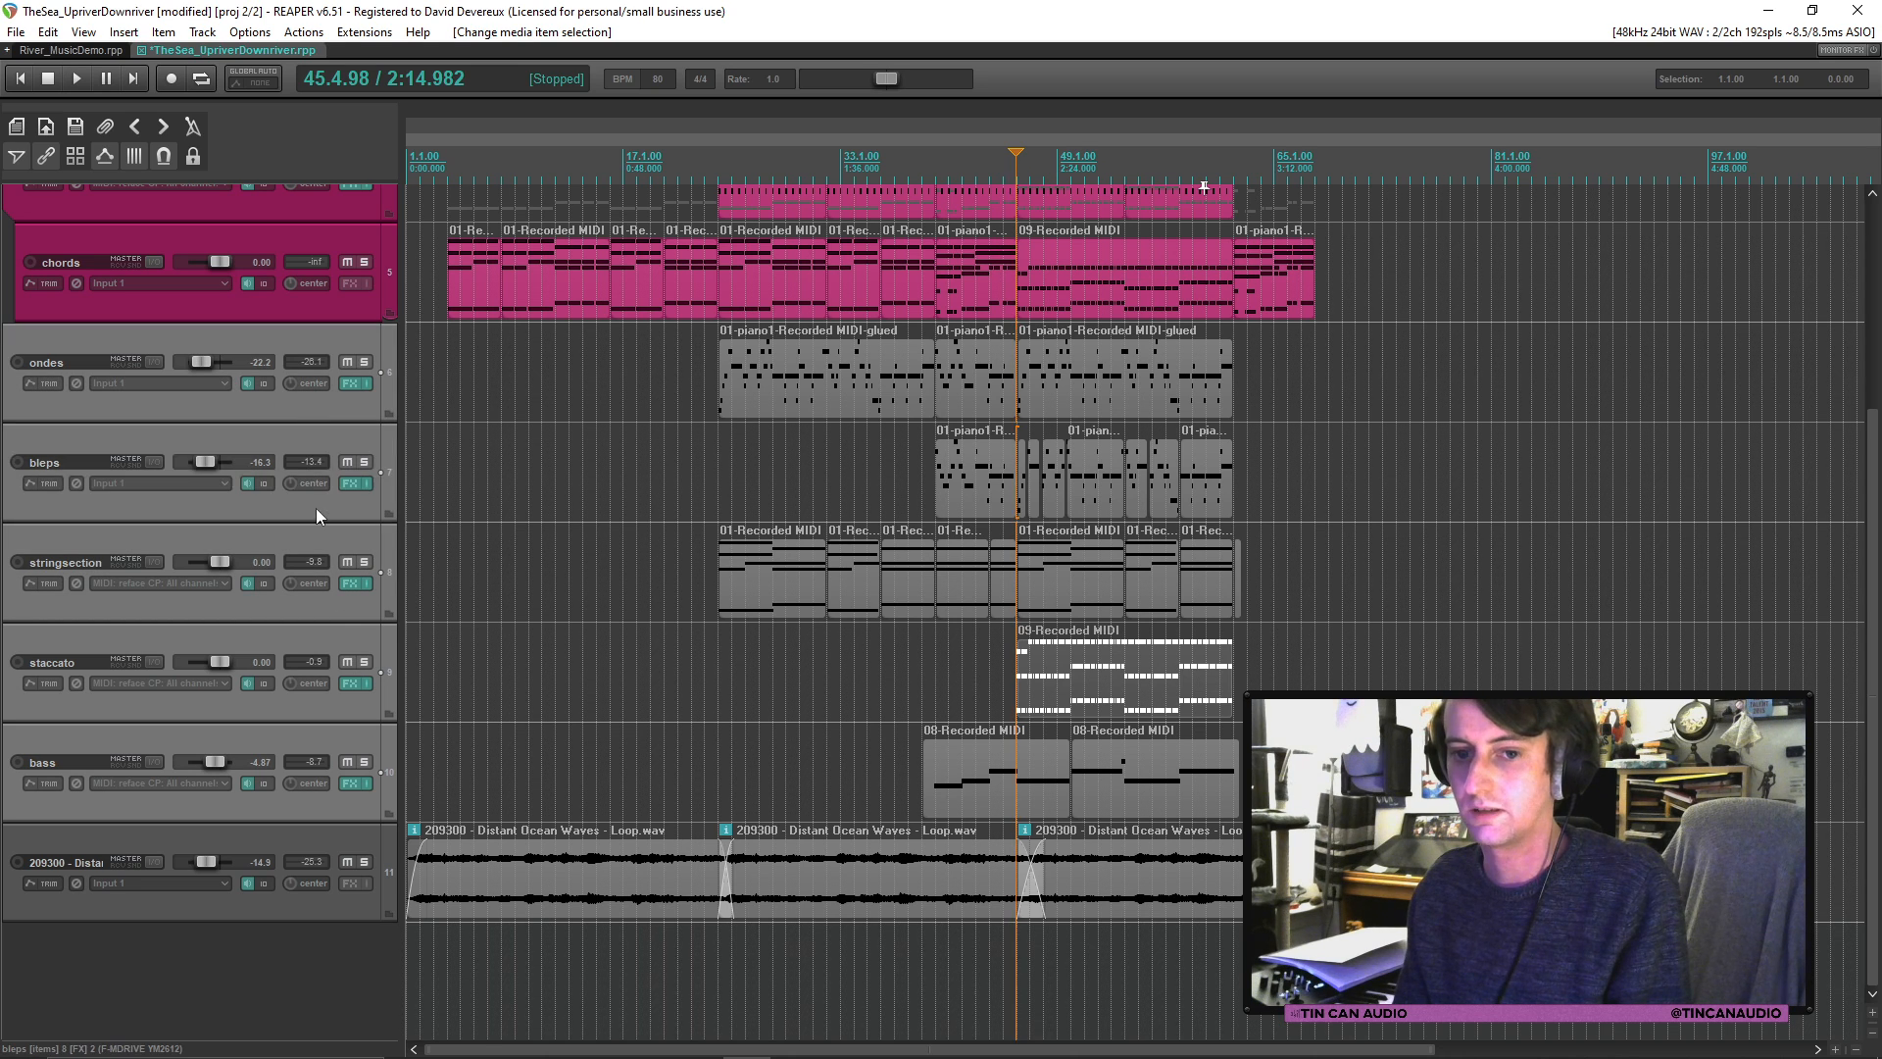
left_click_drag(315, 507, 275, 327)
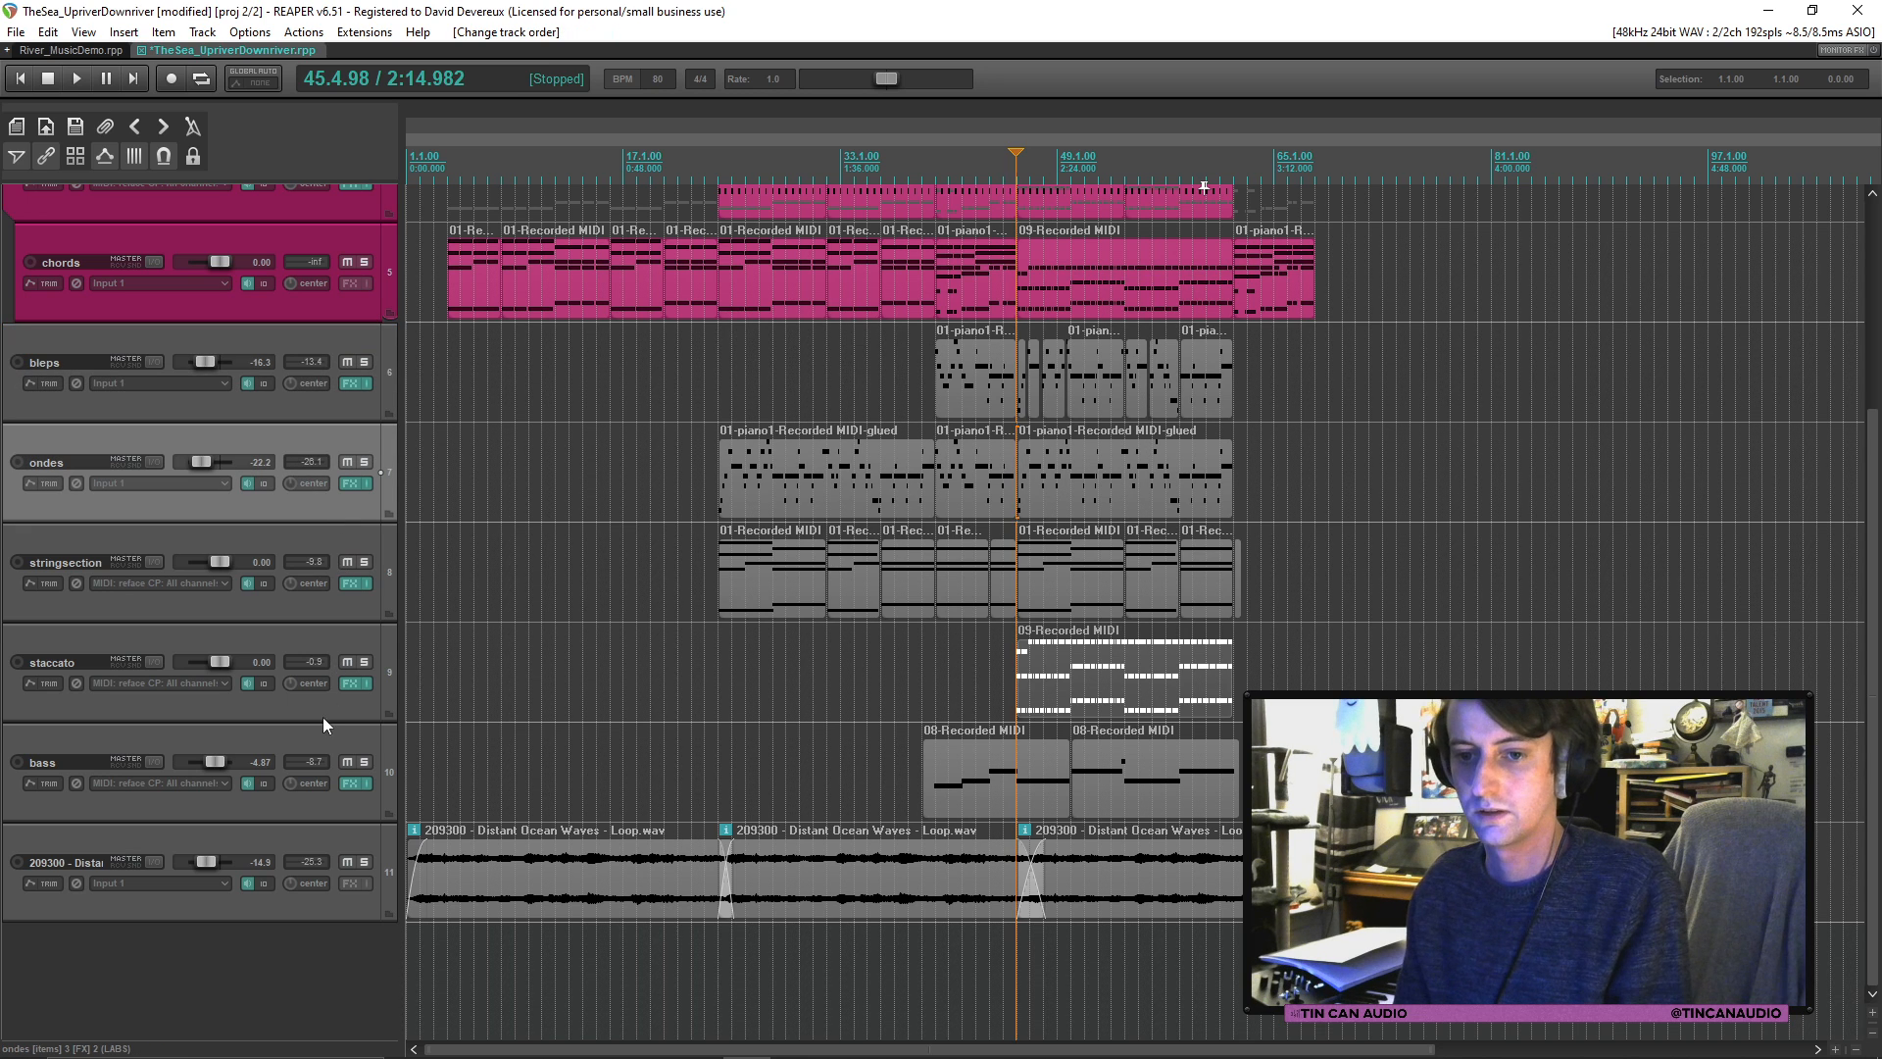
right_click(333, 809)
mouse_move(676, 581)
left_click(747, 581)
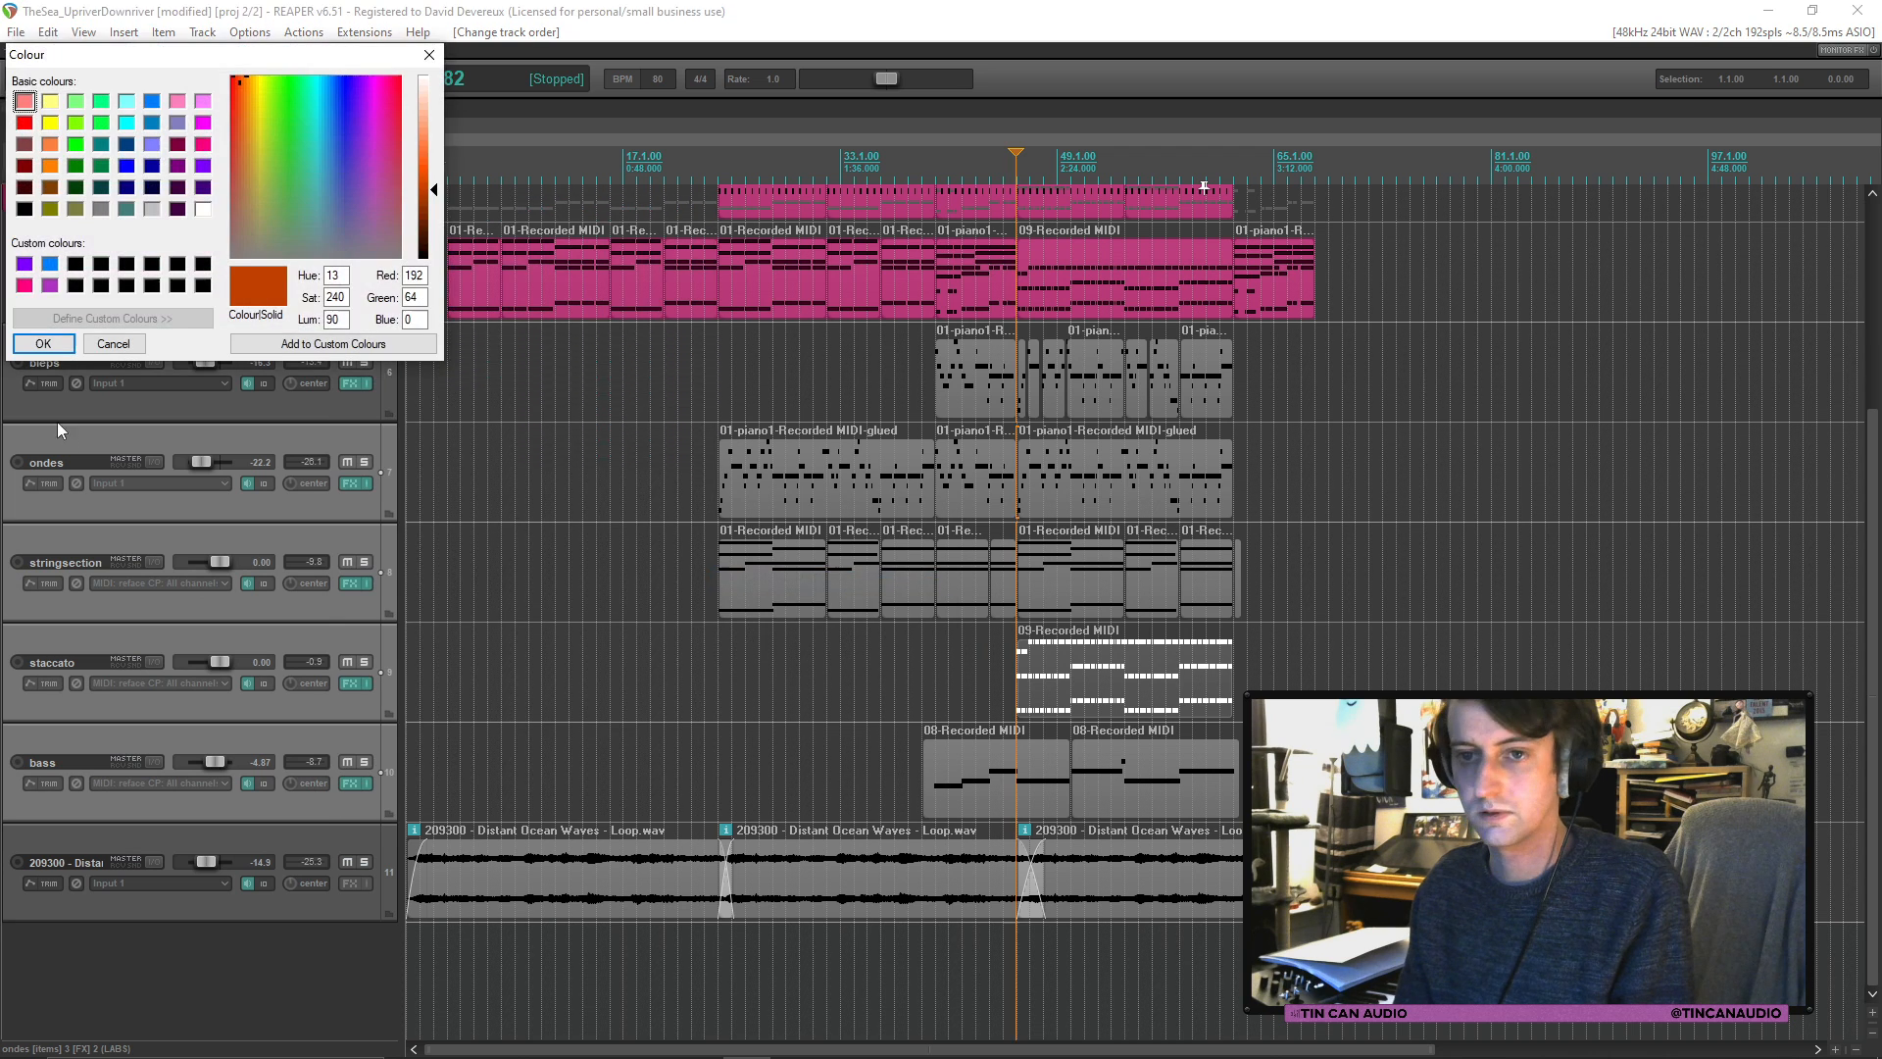
left_click(28, 266)
left_click(43, 344)
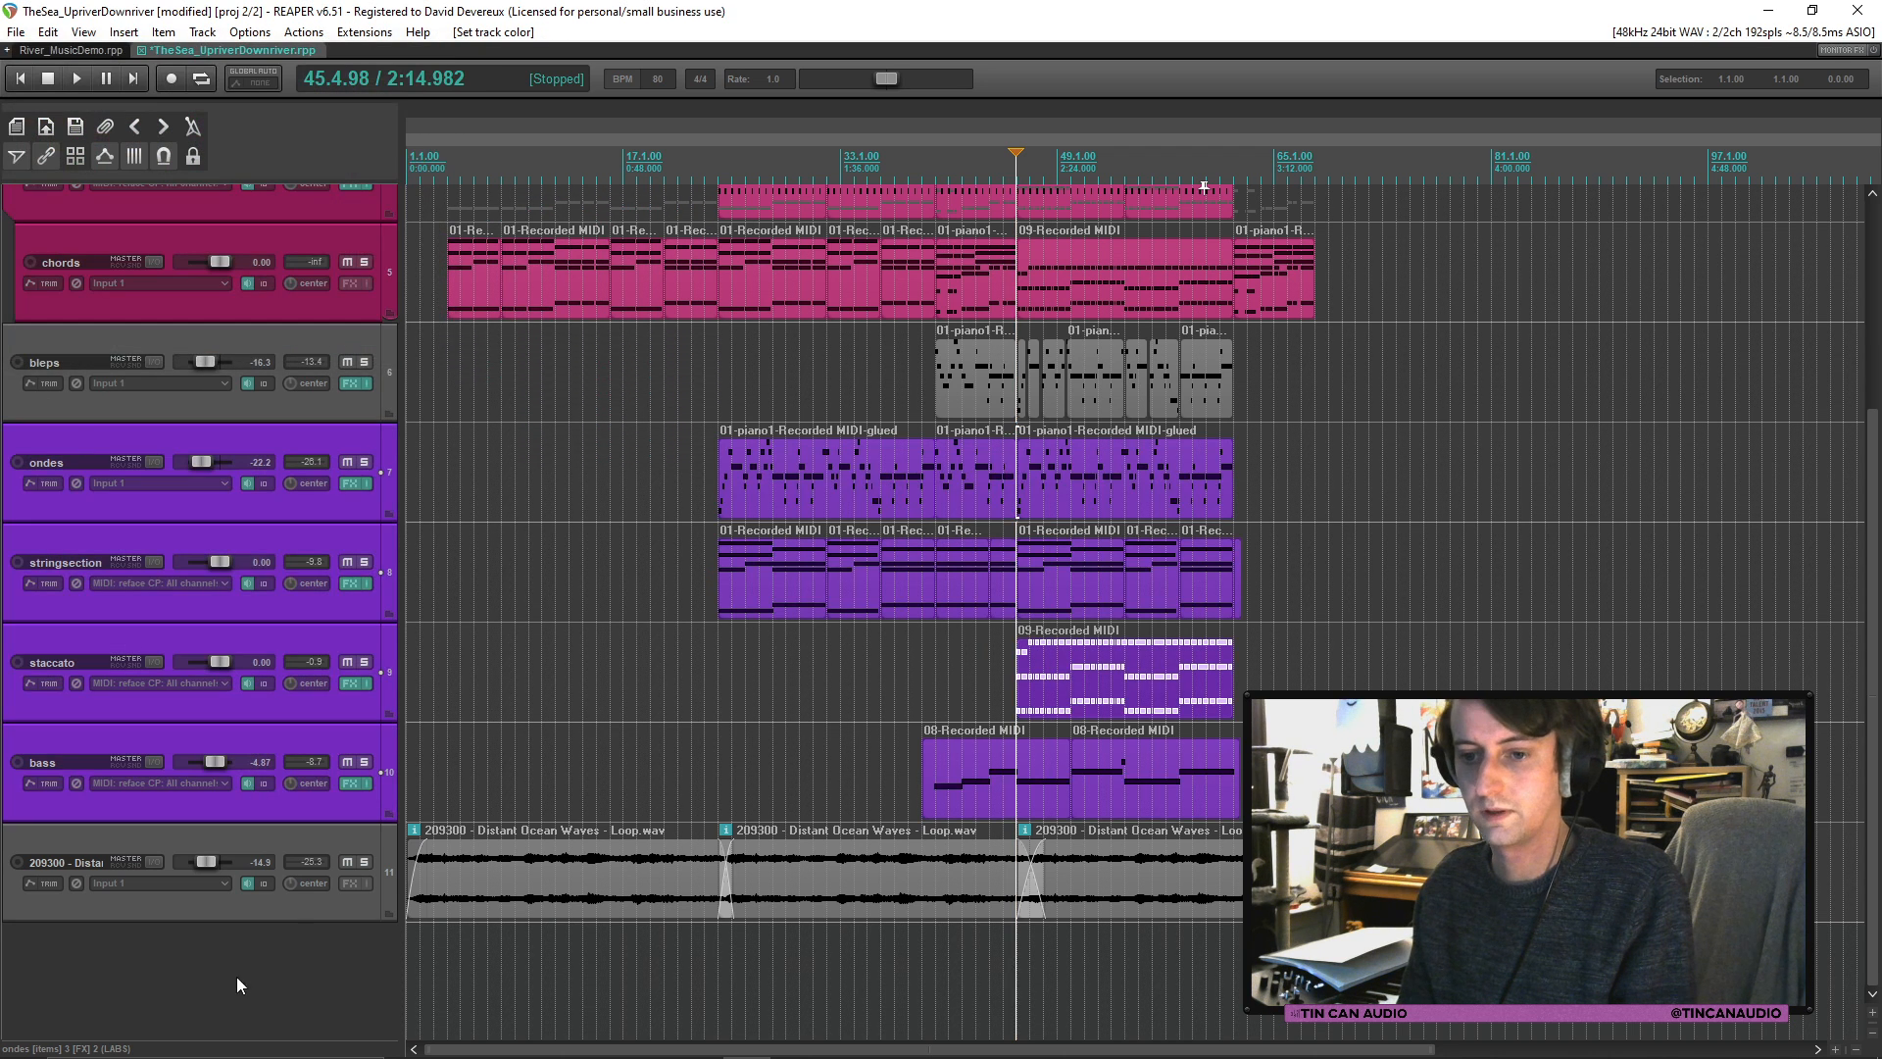
Step: Set the Distant Ocean Waves track to the custom blue colour
right_click(286, 903)
mouse_move(396, 675)
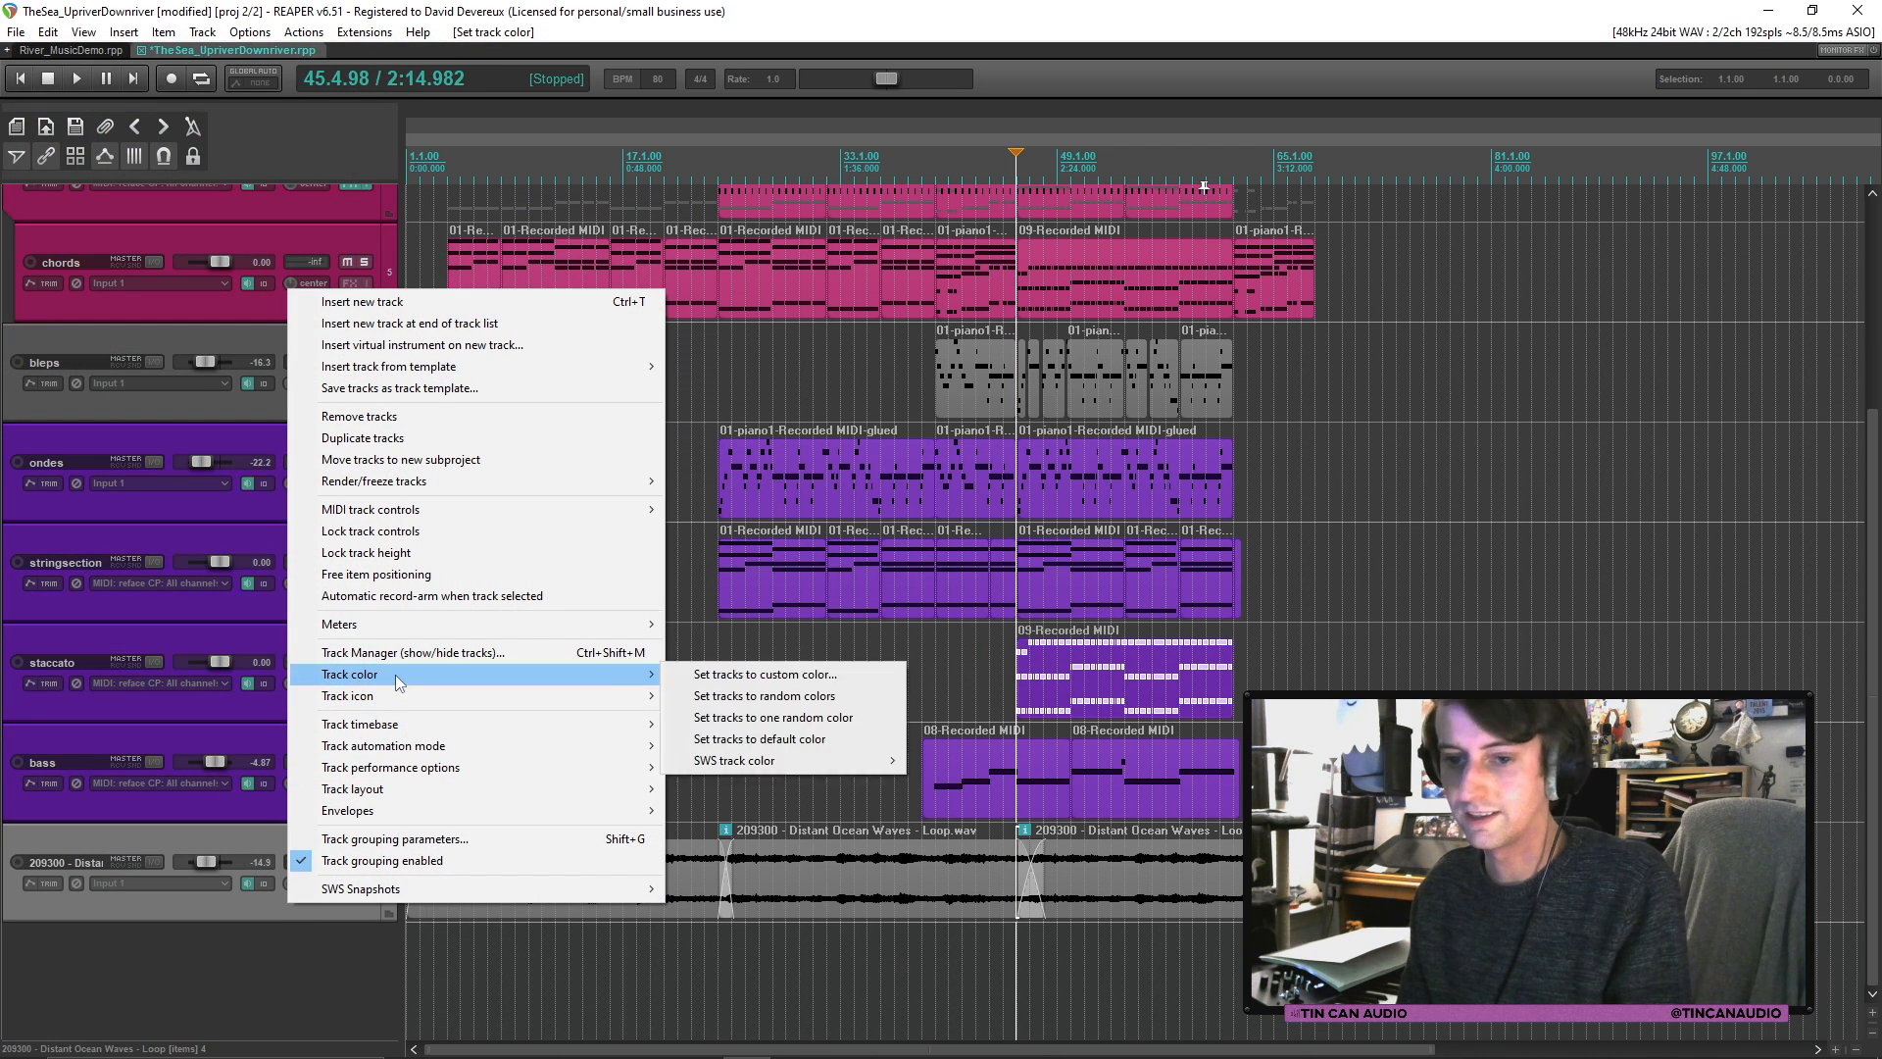
left_click(762, 676)
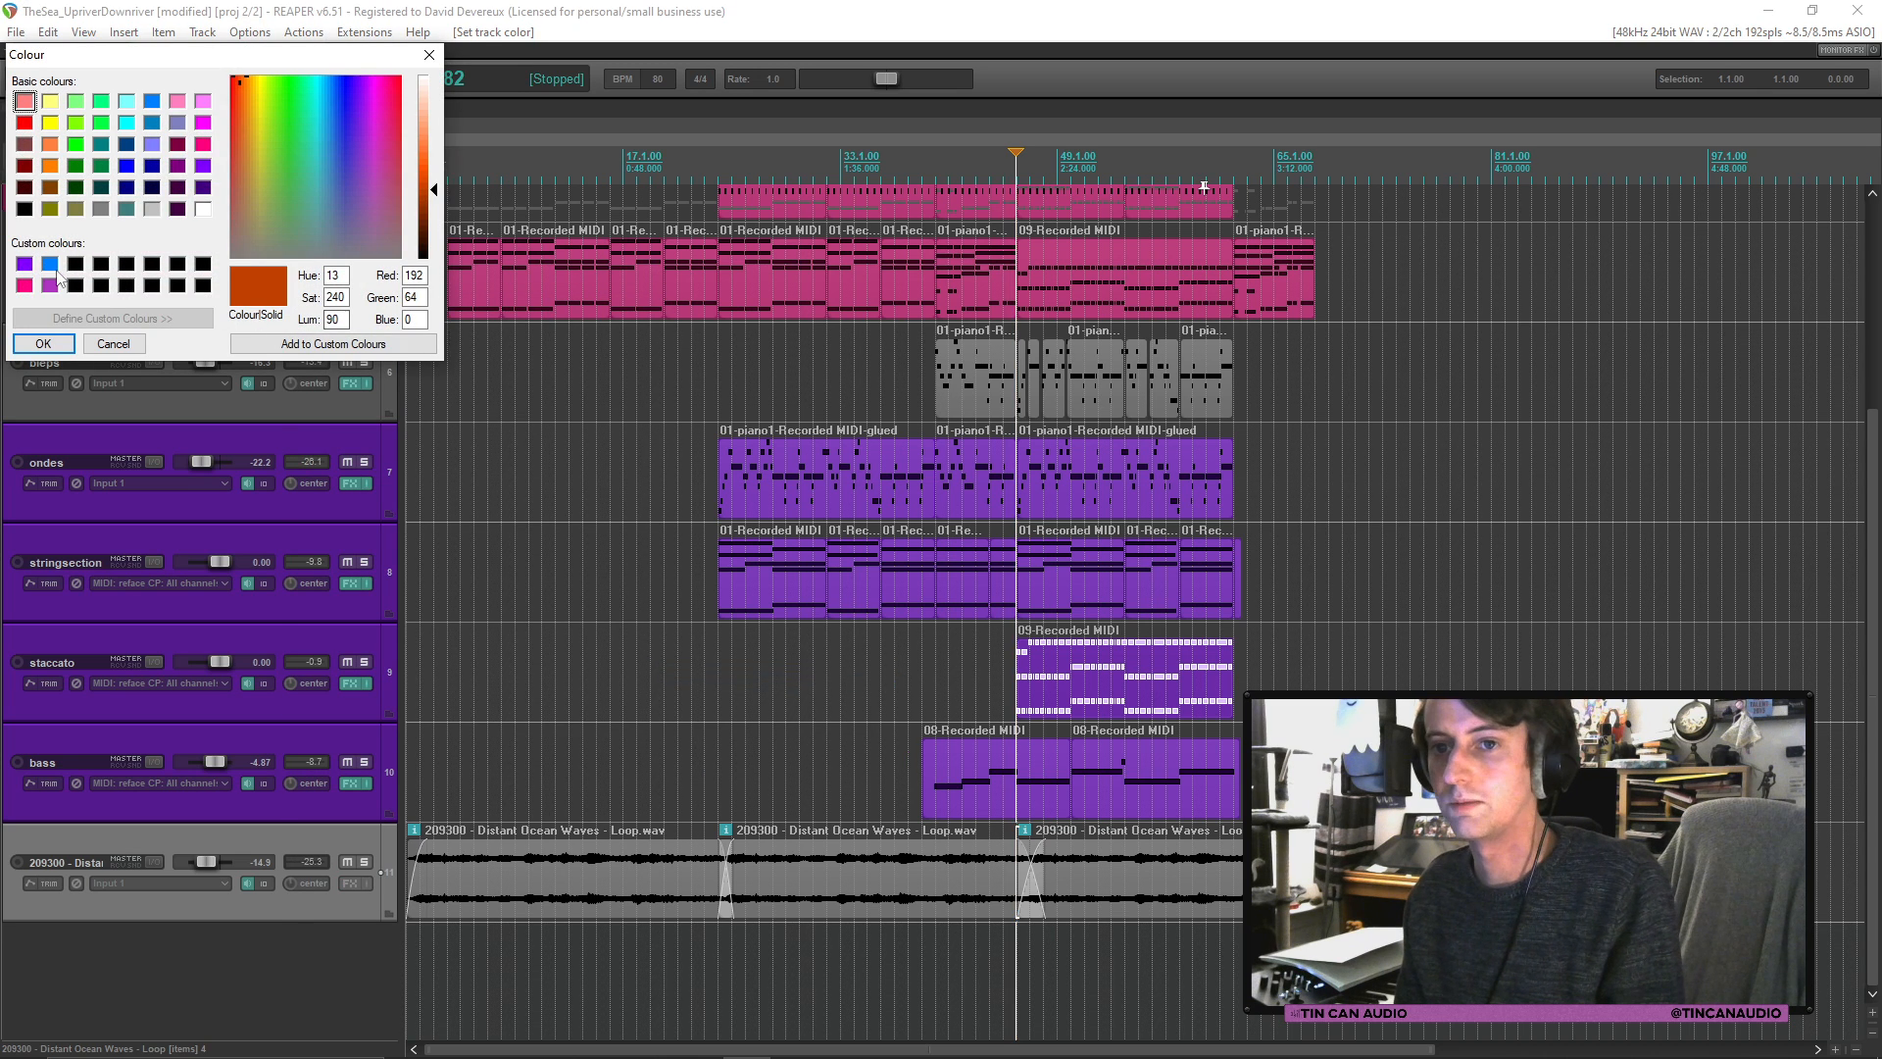
left_click(43, 344)
Step: Set the bleps track to the same custom pink as the piano and wurli tracks
left_click(944, 415)
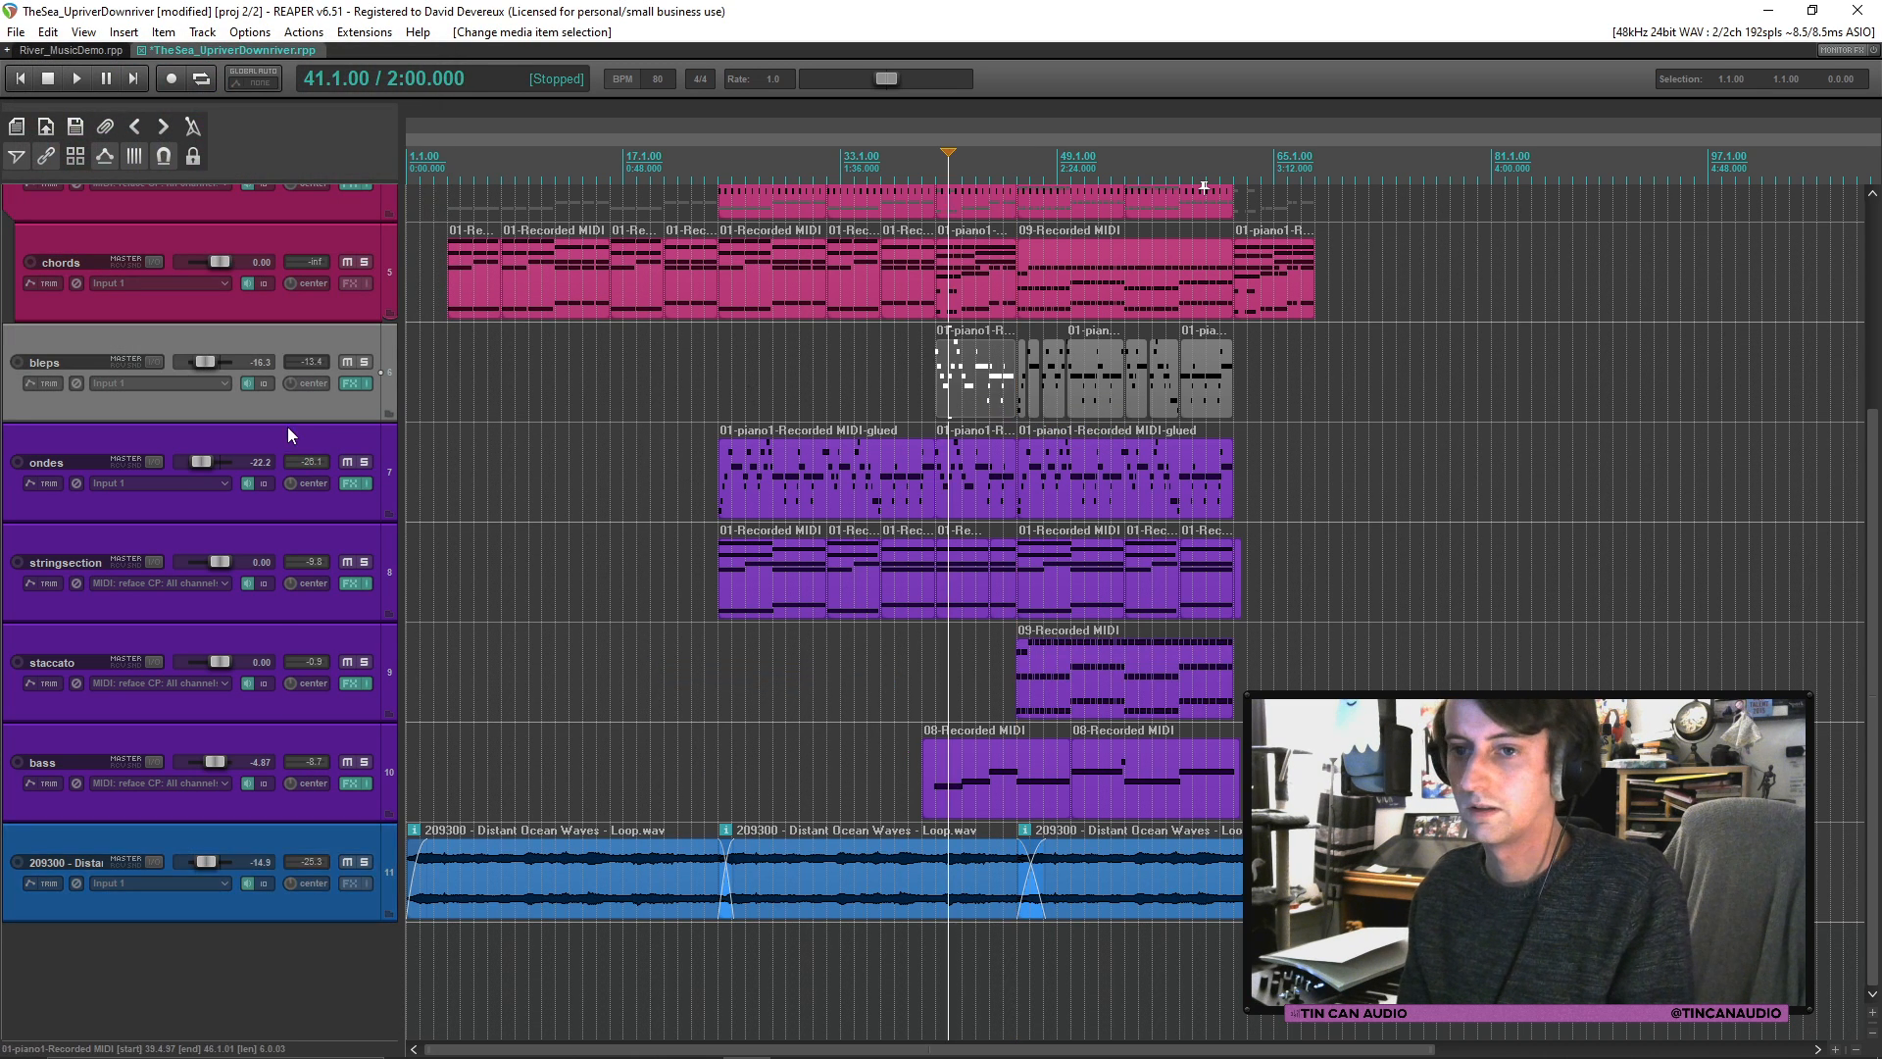
right_click(291, 407)
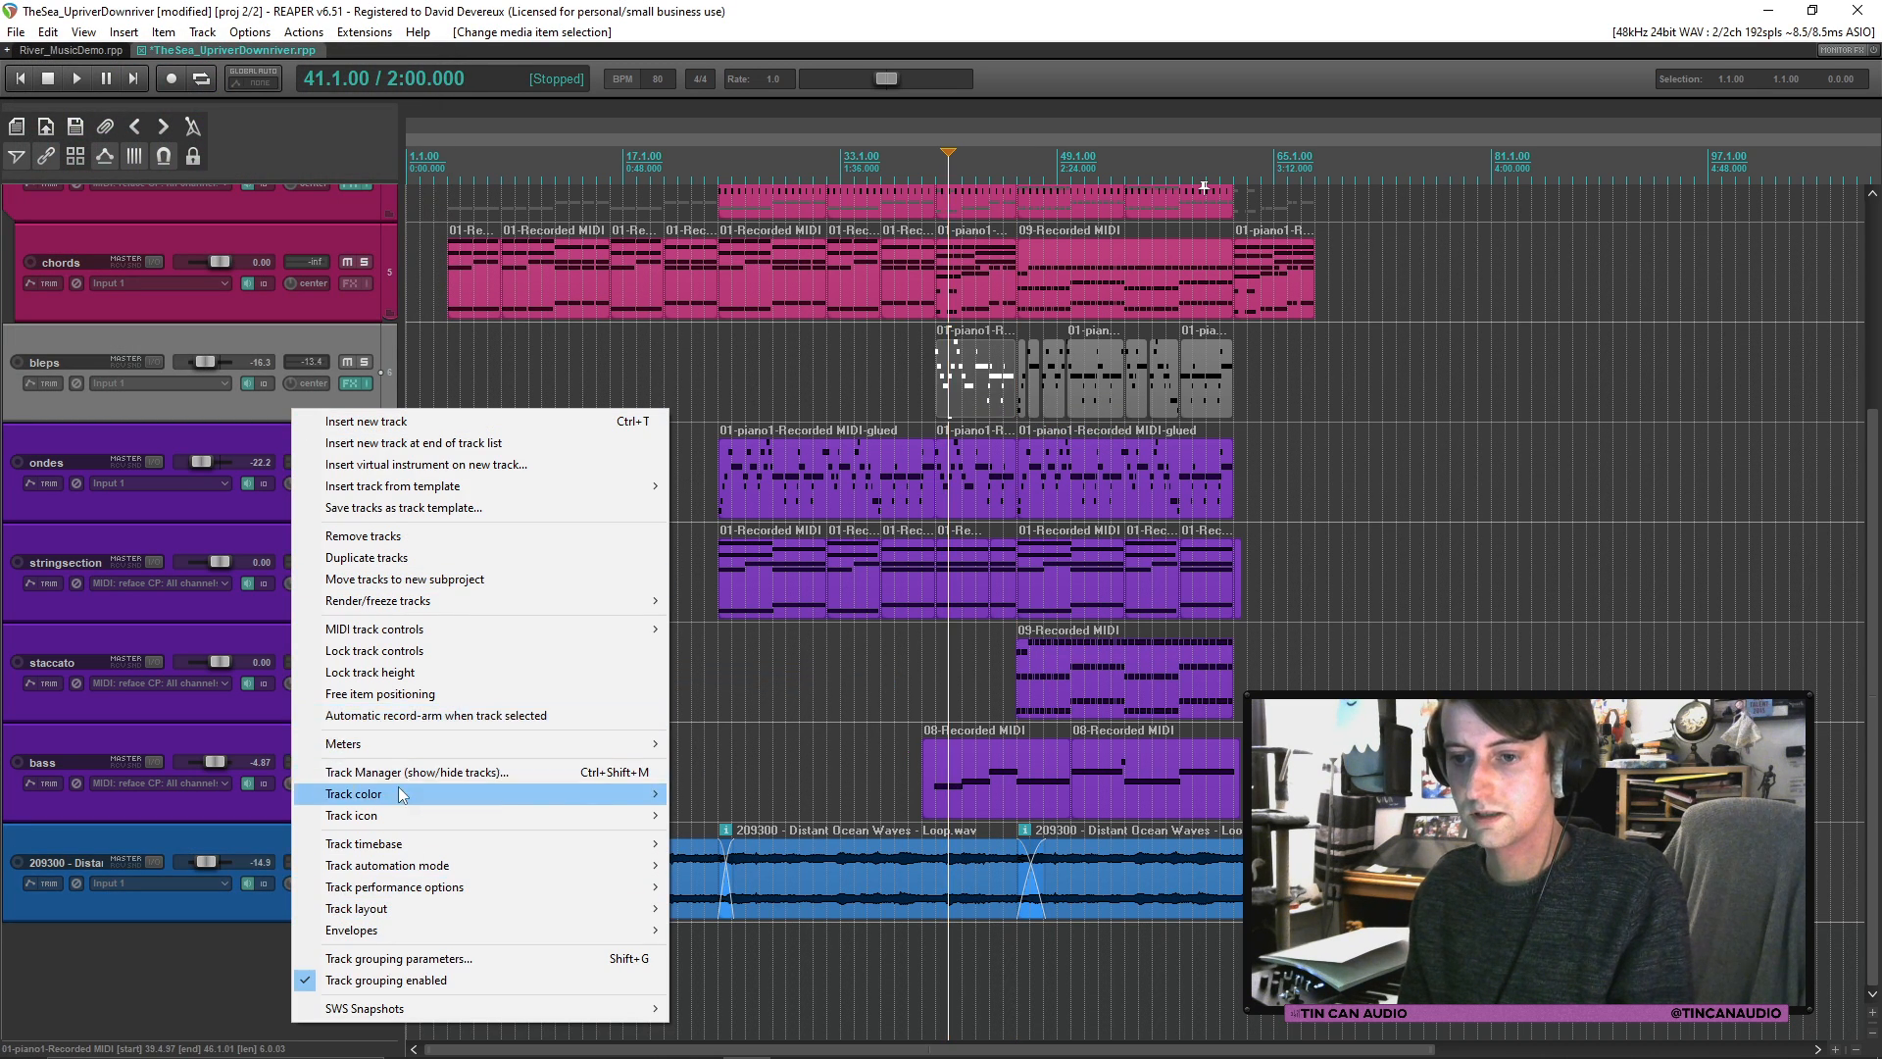
mouse_move(396, 793)
left_click(762, 794)
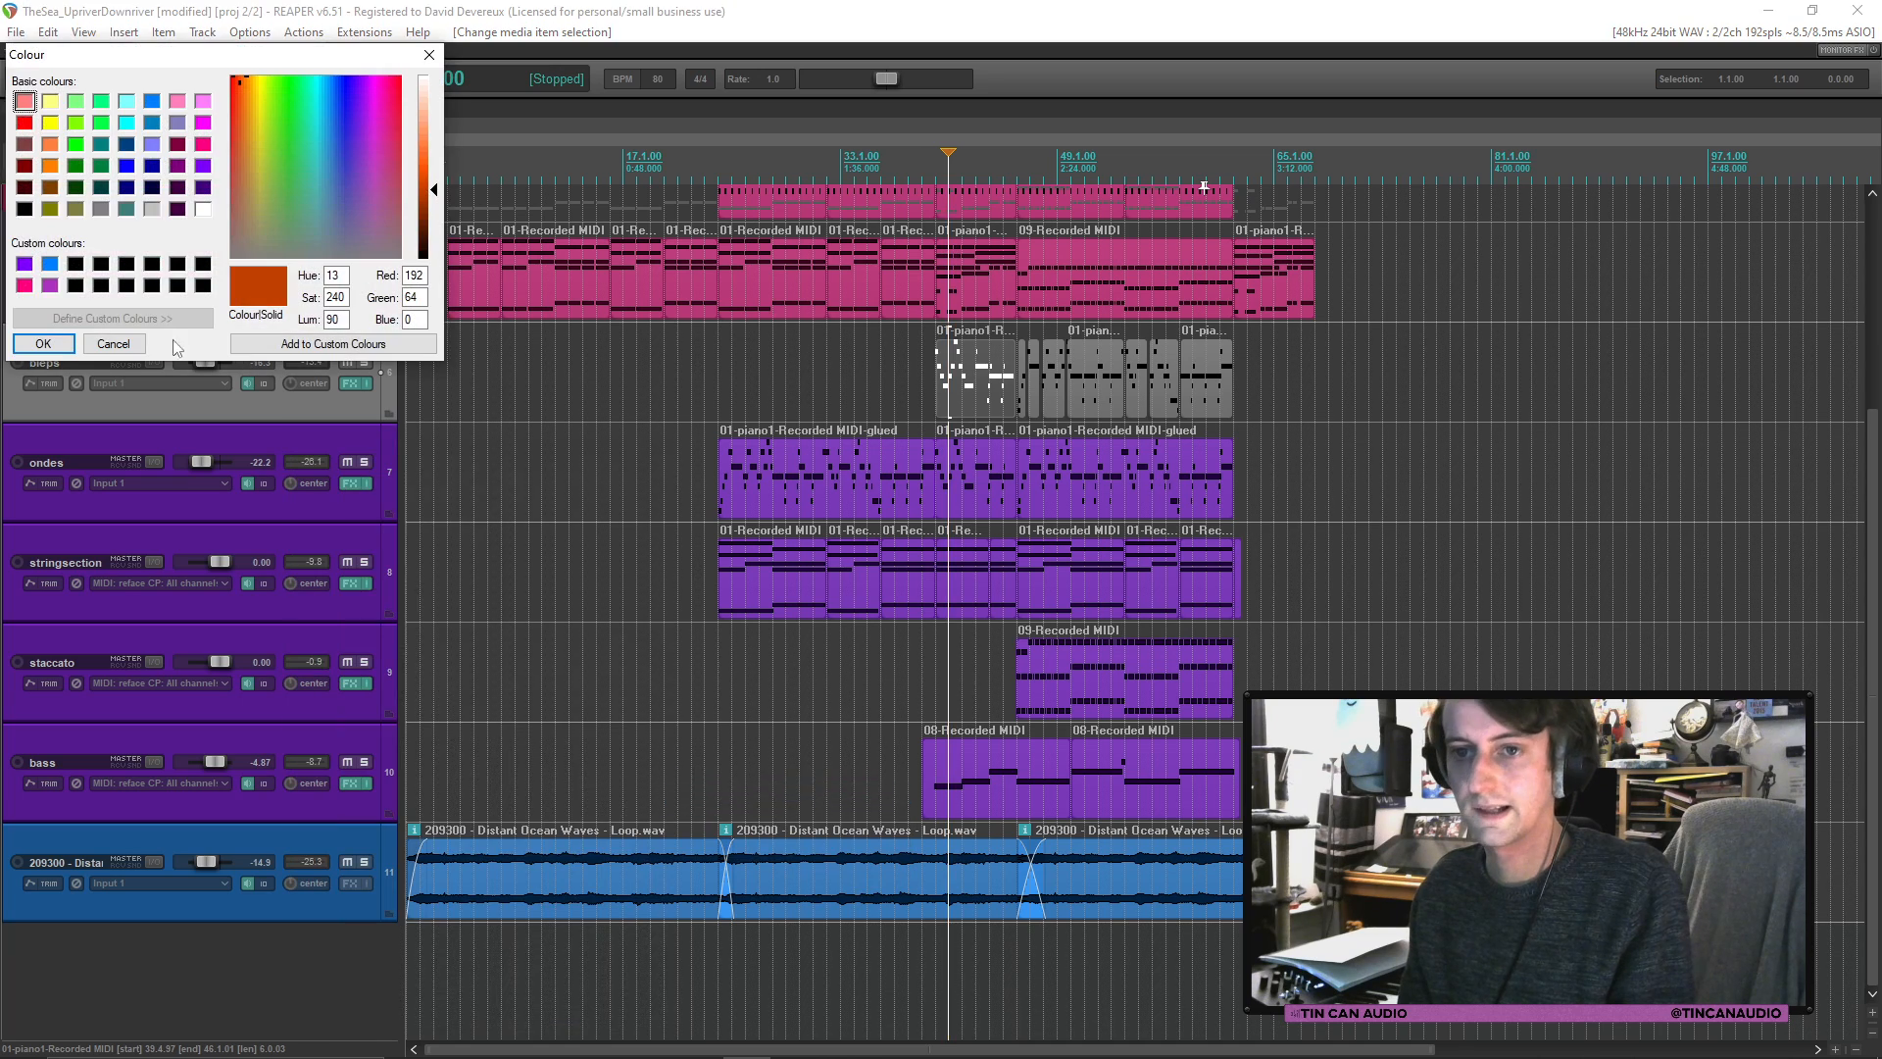
left_click(57, 349)
Step: Save the project and play the whole arrangement from the beginning to review it
scroll(954, 415, "down", 2)
scroll(955, 415, "up", 2)
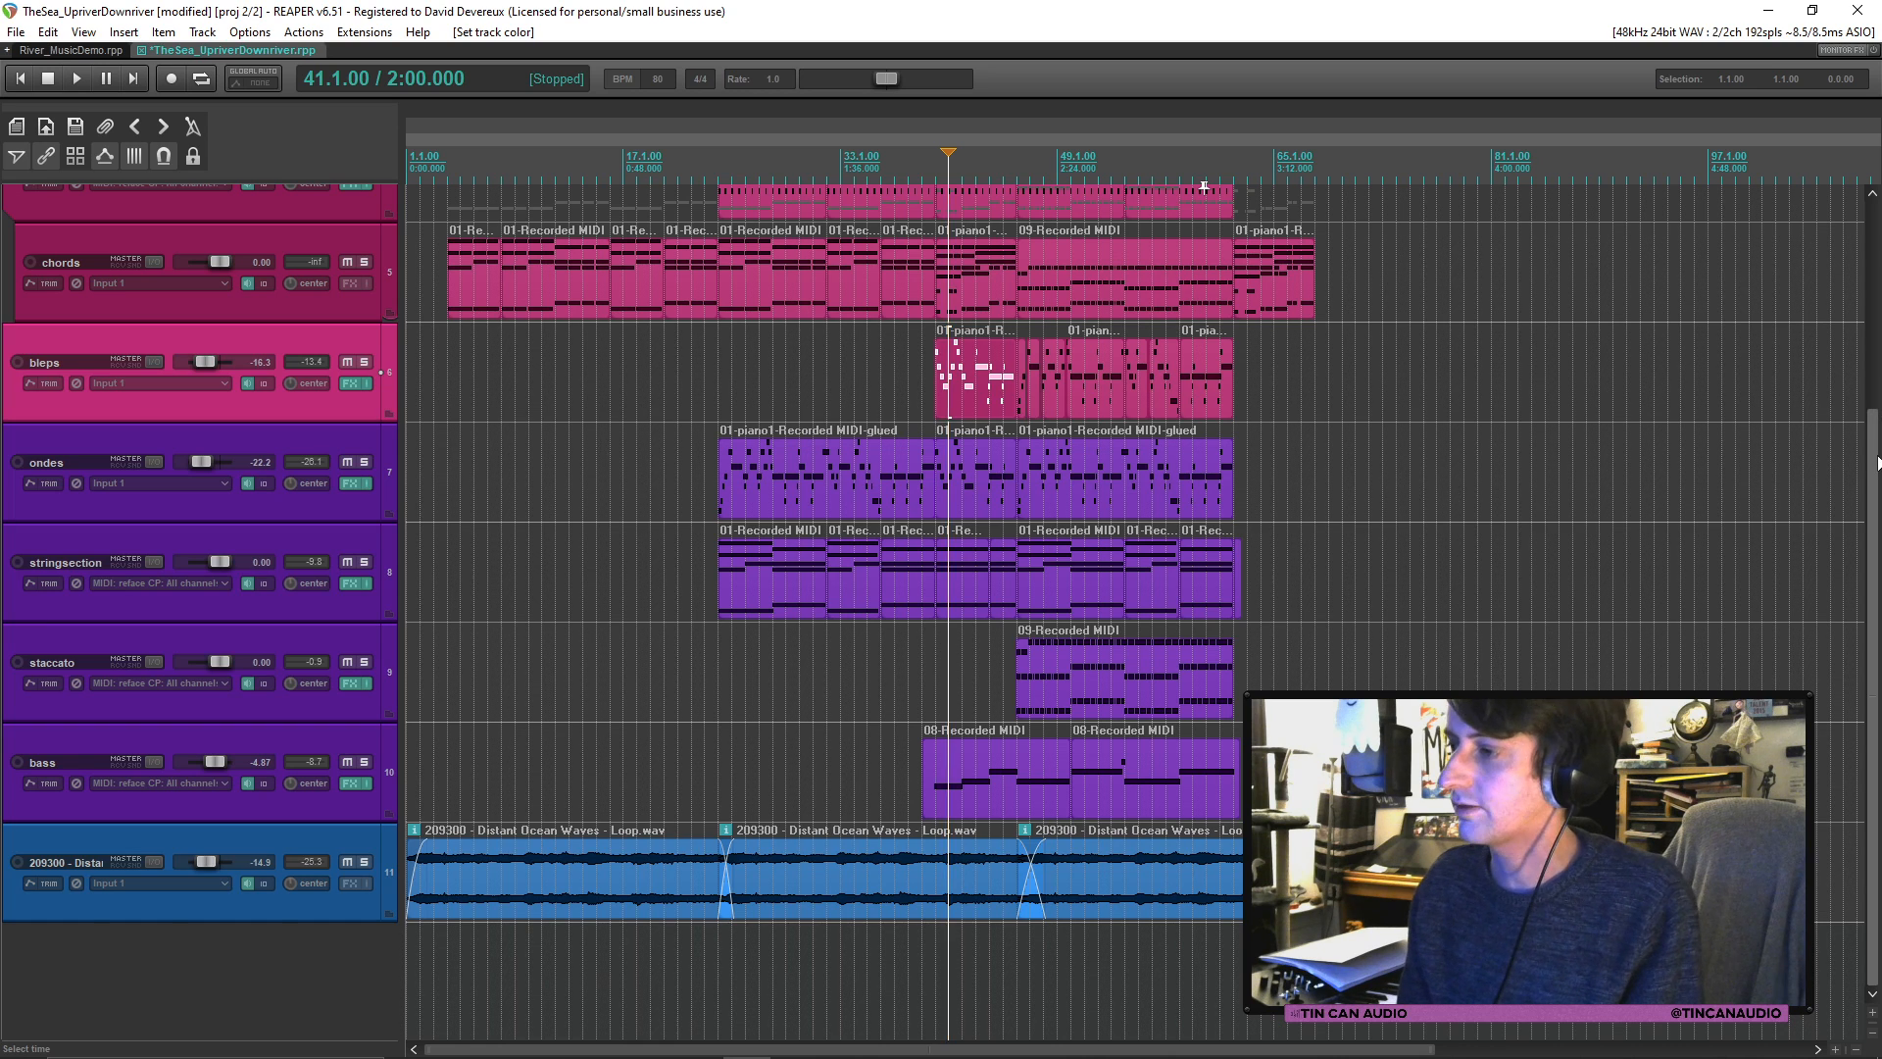
scroll(1876, 460, "up", 3)
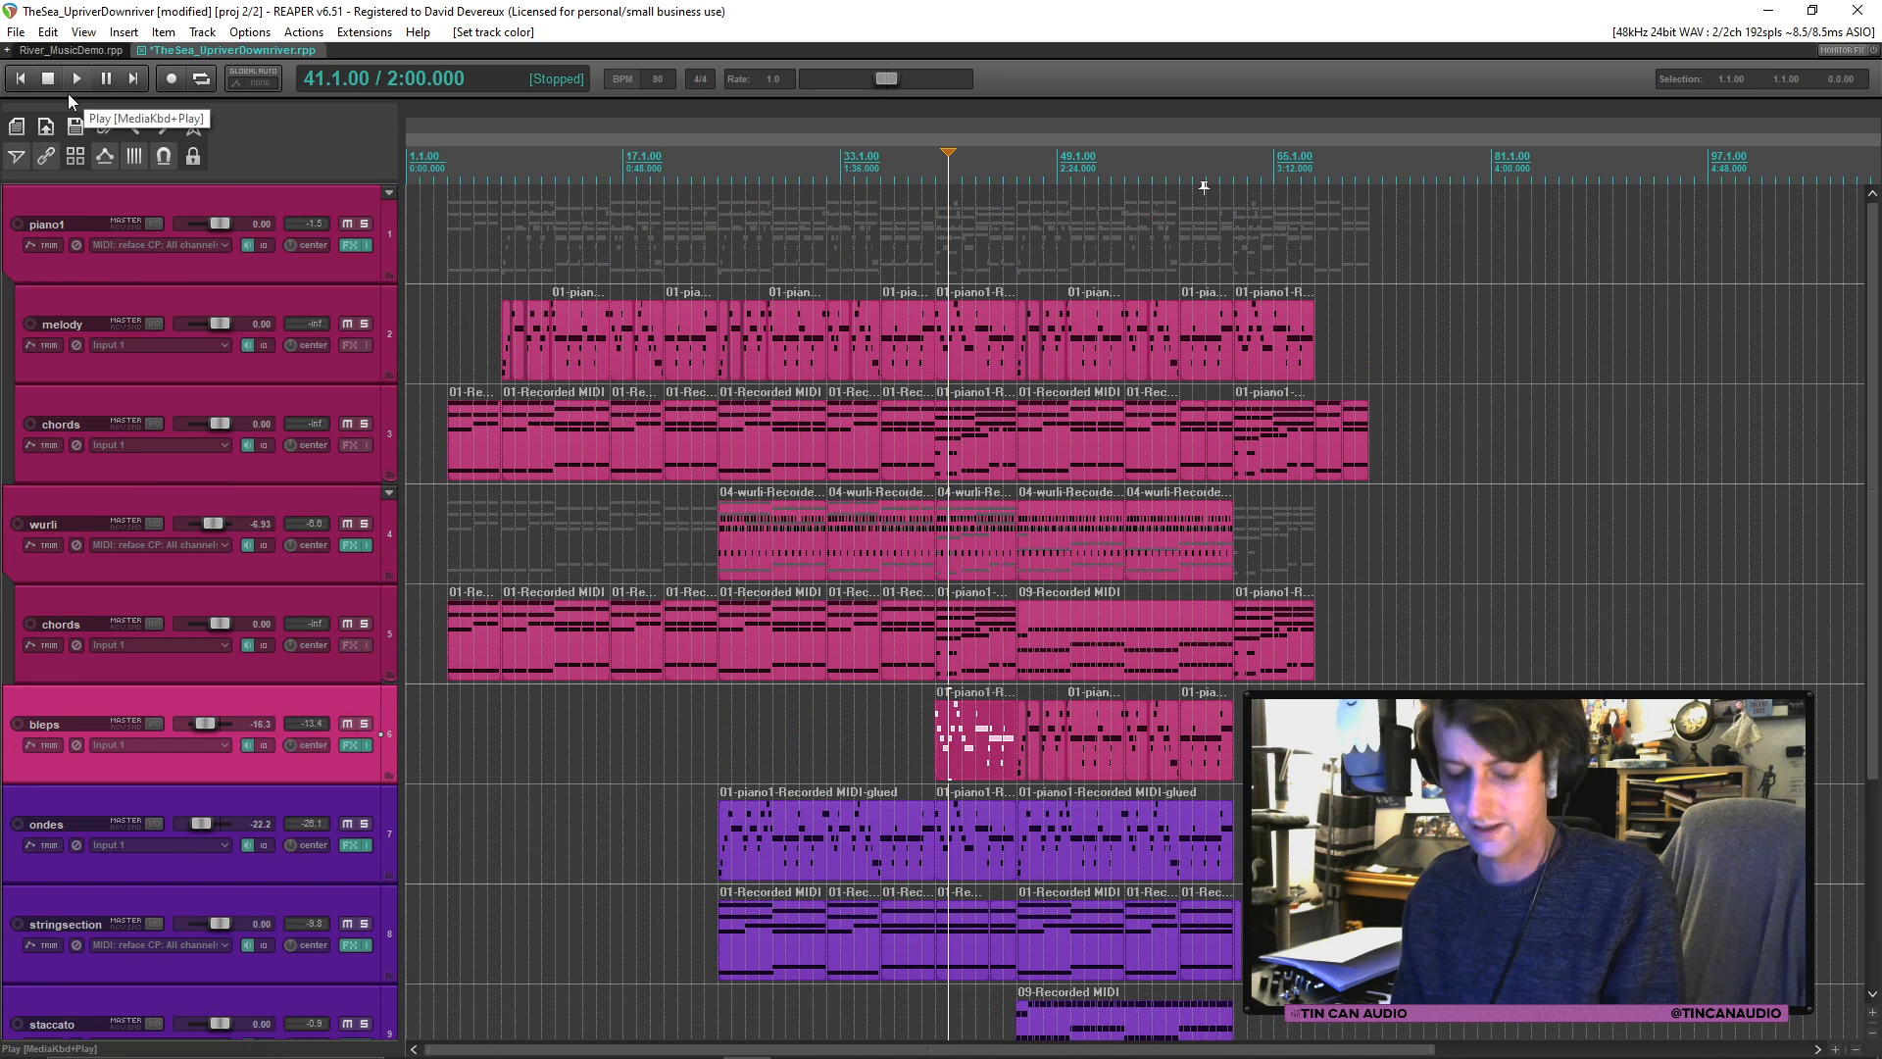
key("ctrl+s")
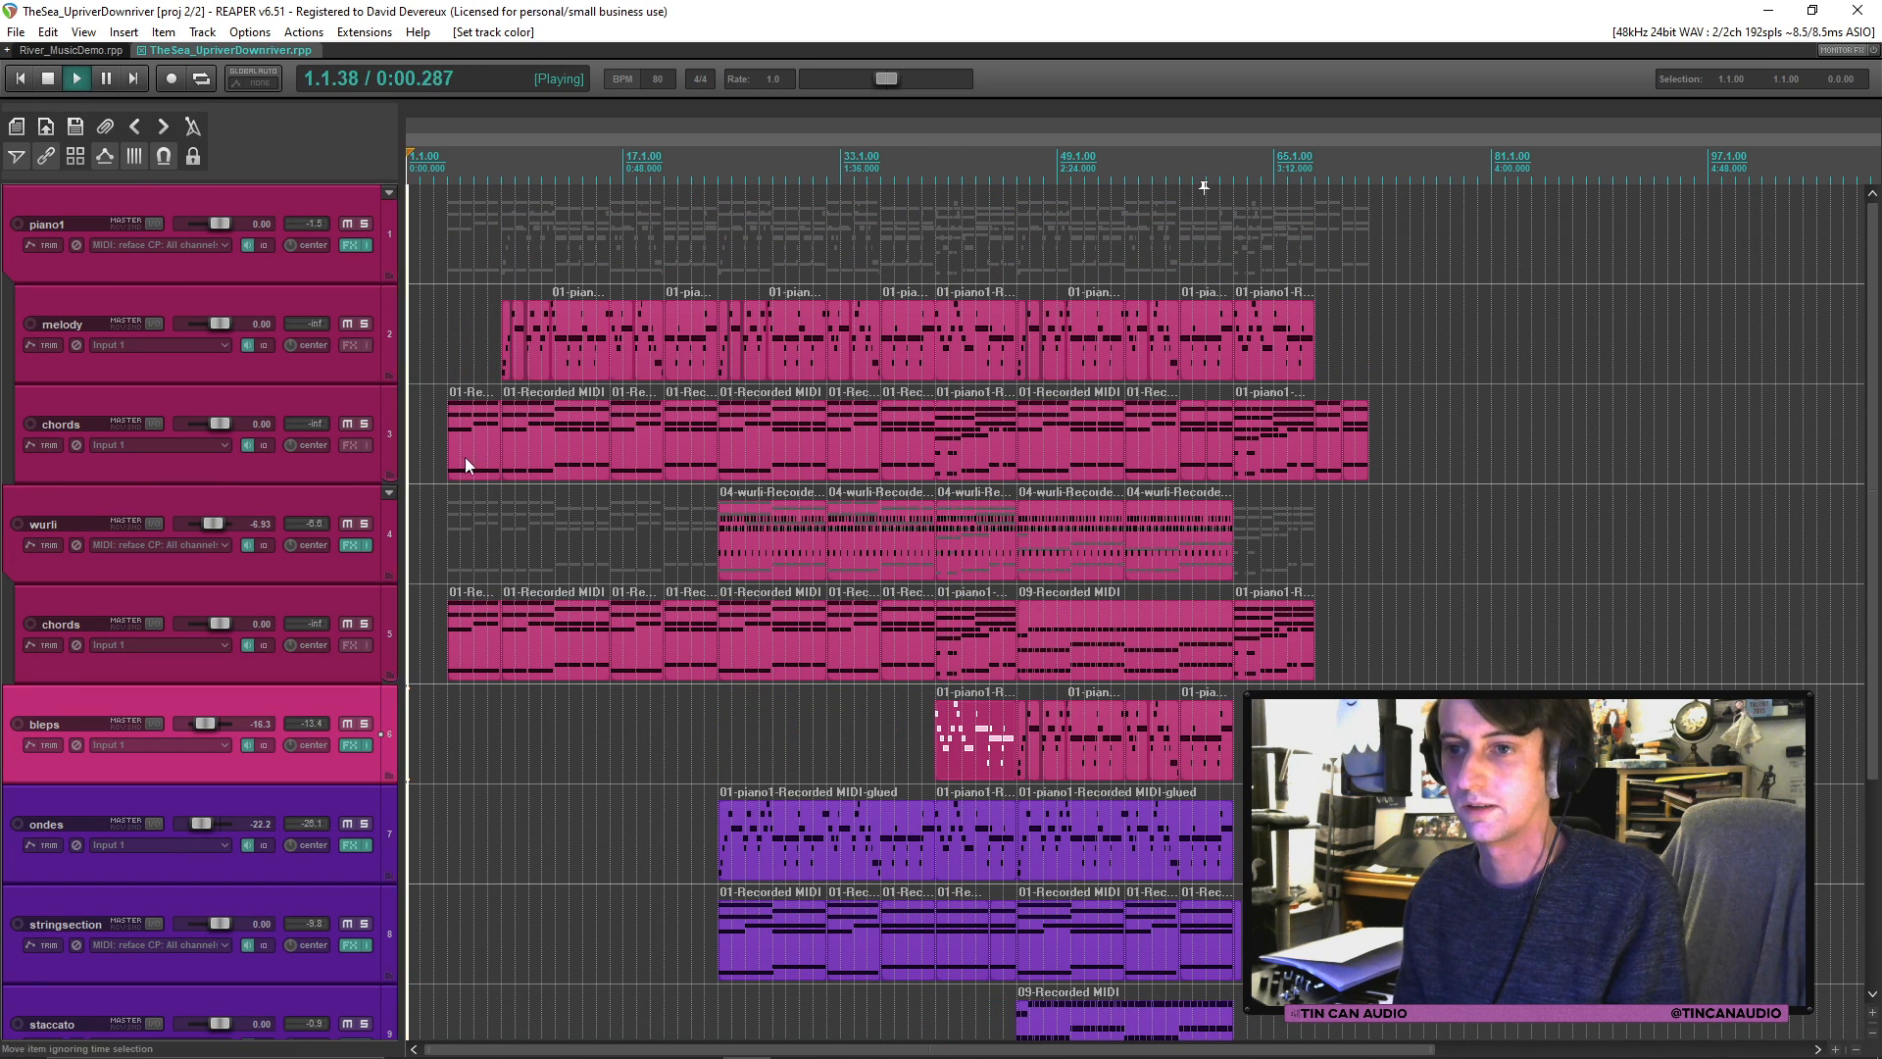
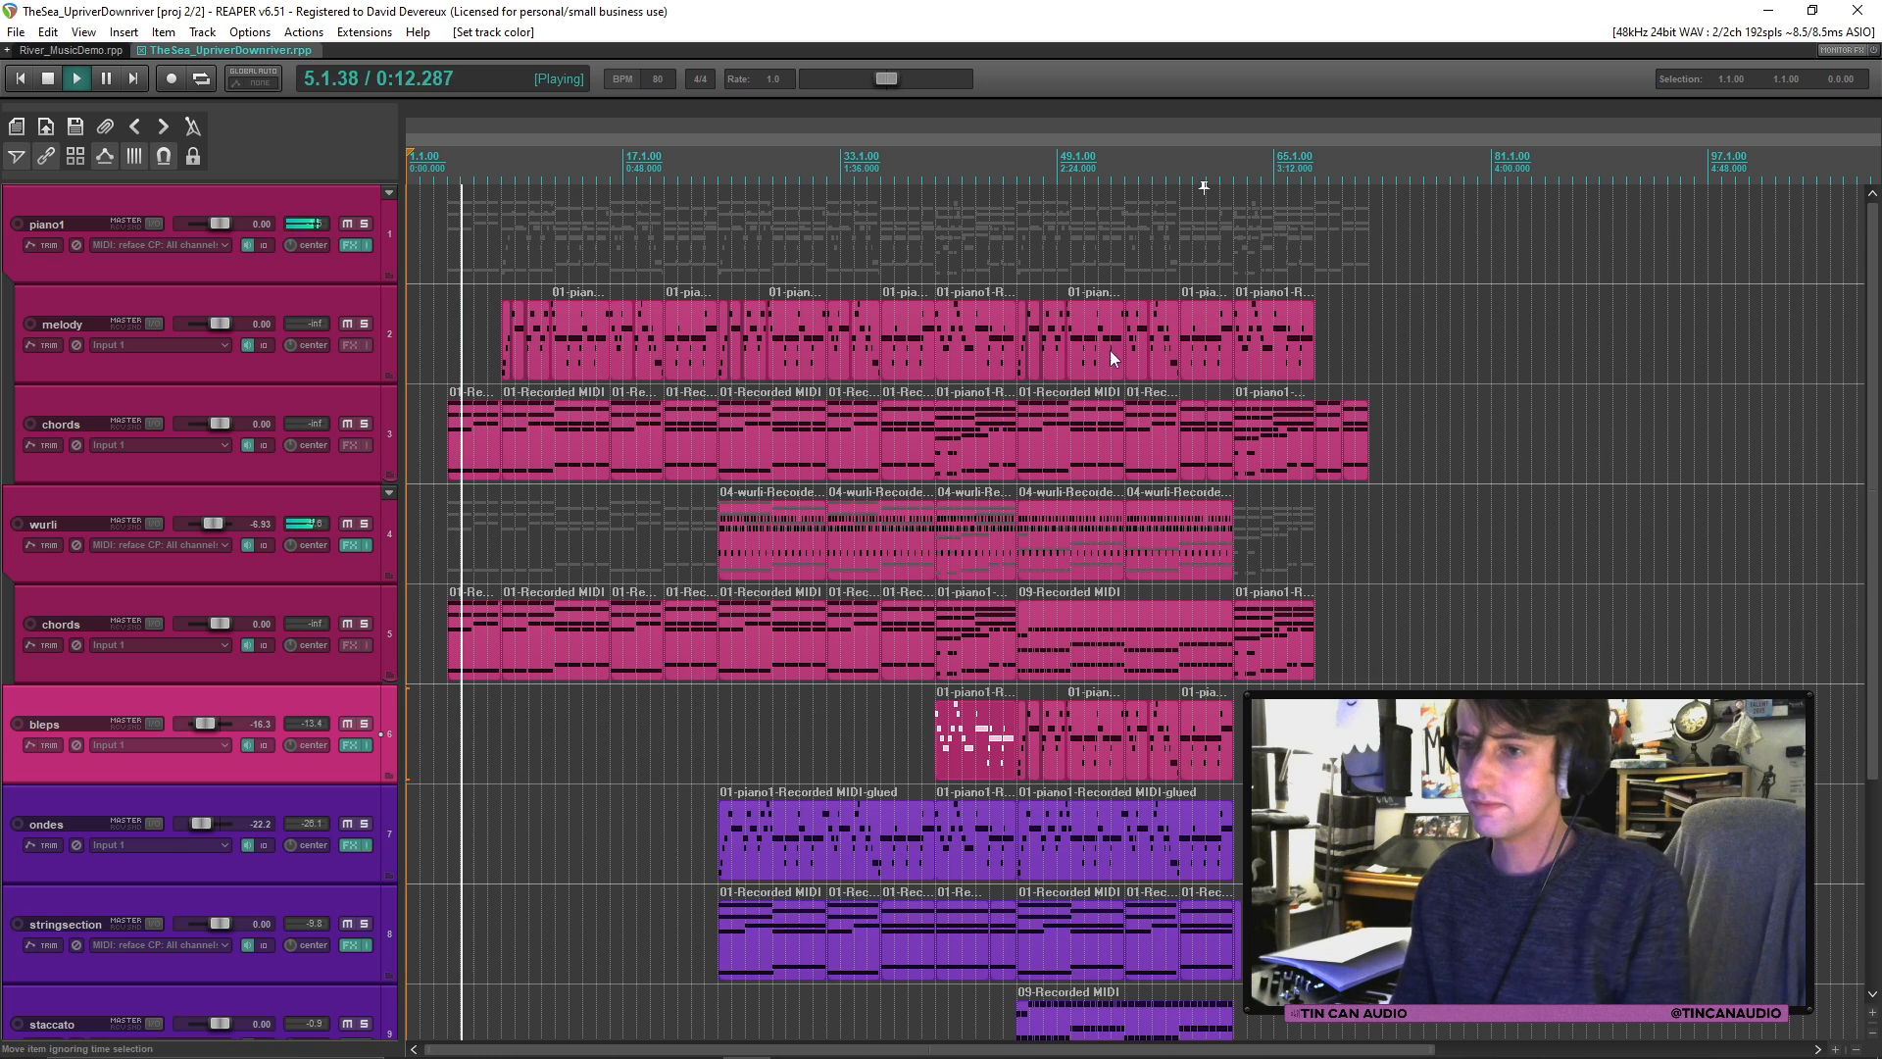
left_click_drag(1877, 487, 1878, 620)
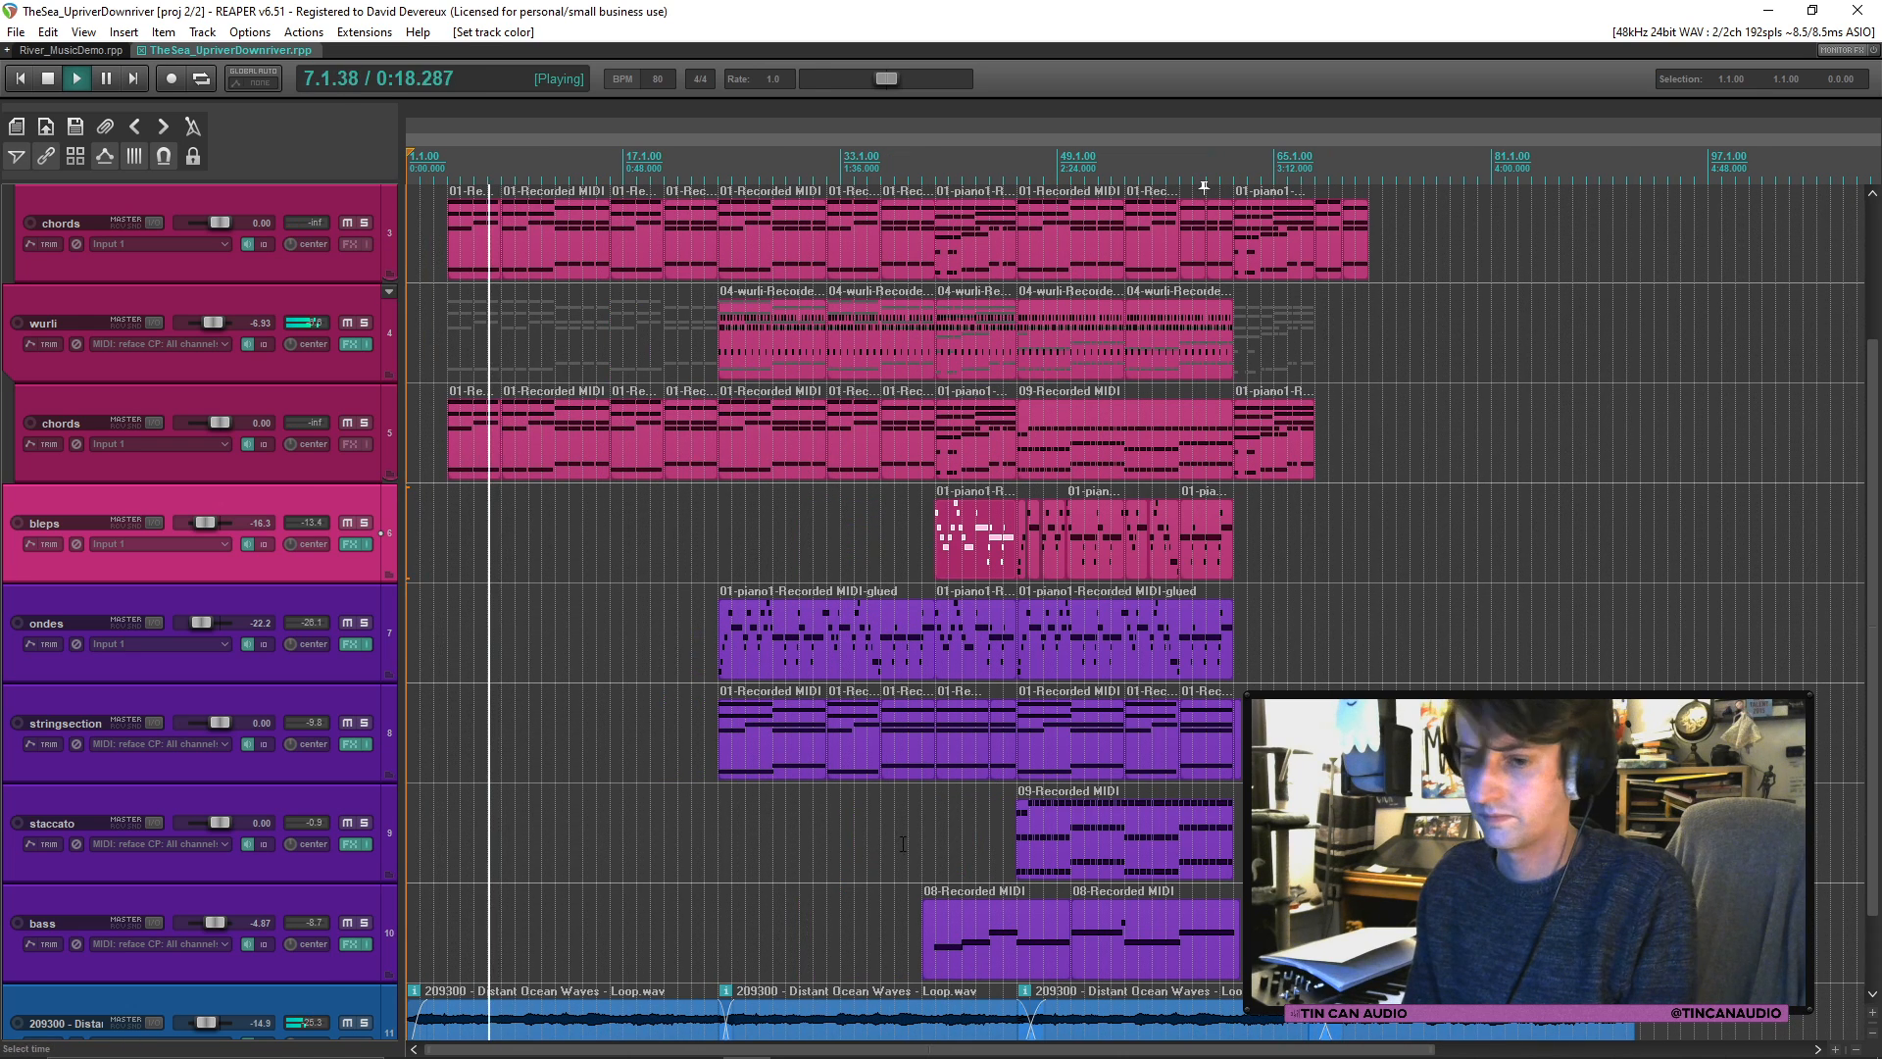
Step: Add a new track below the bass track and load the VST3i sforzando sampler on it
left_click(322, 967)
key("ctrl+t")
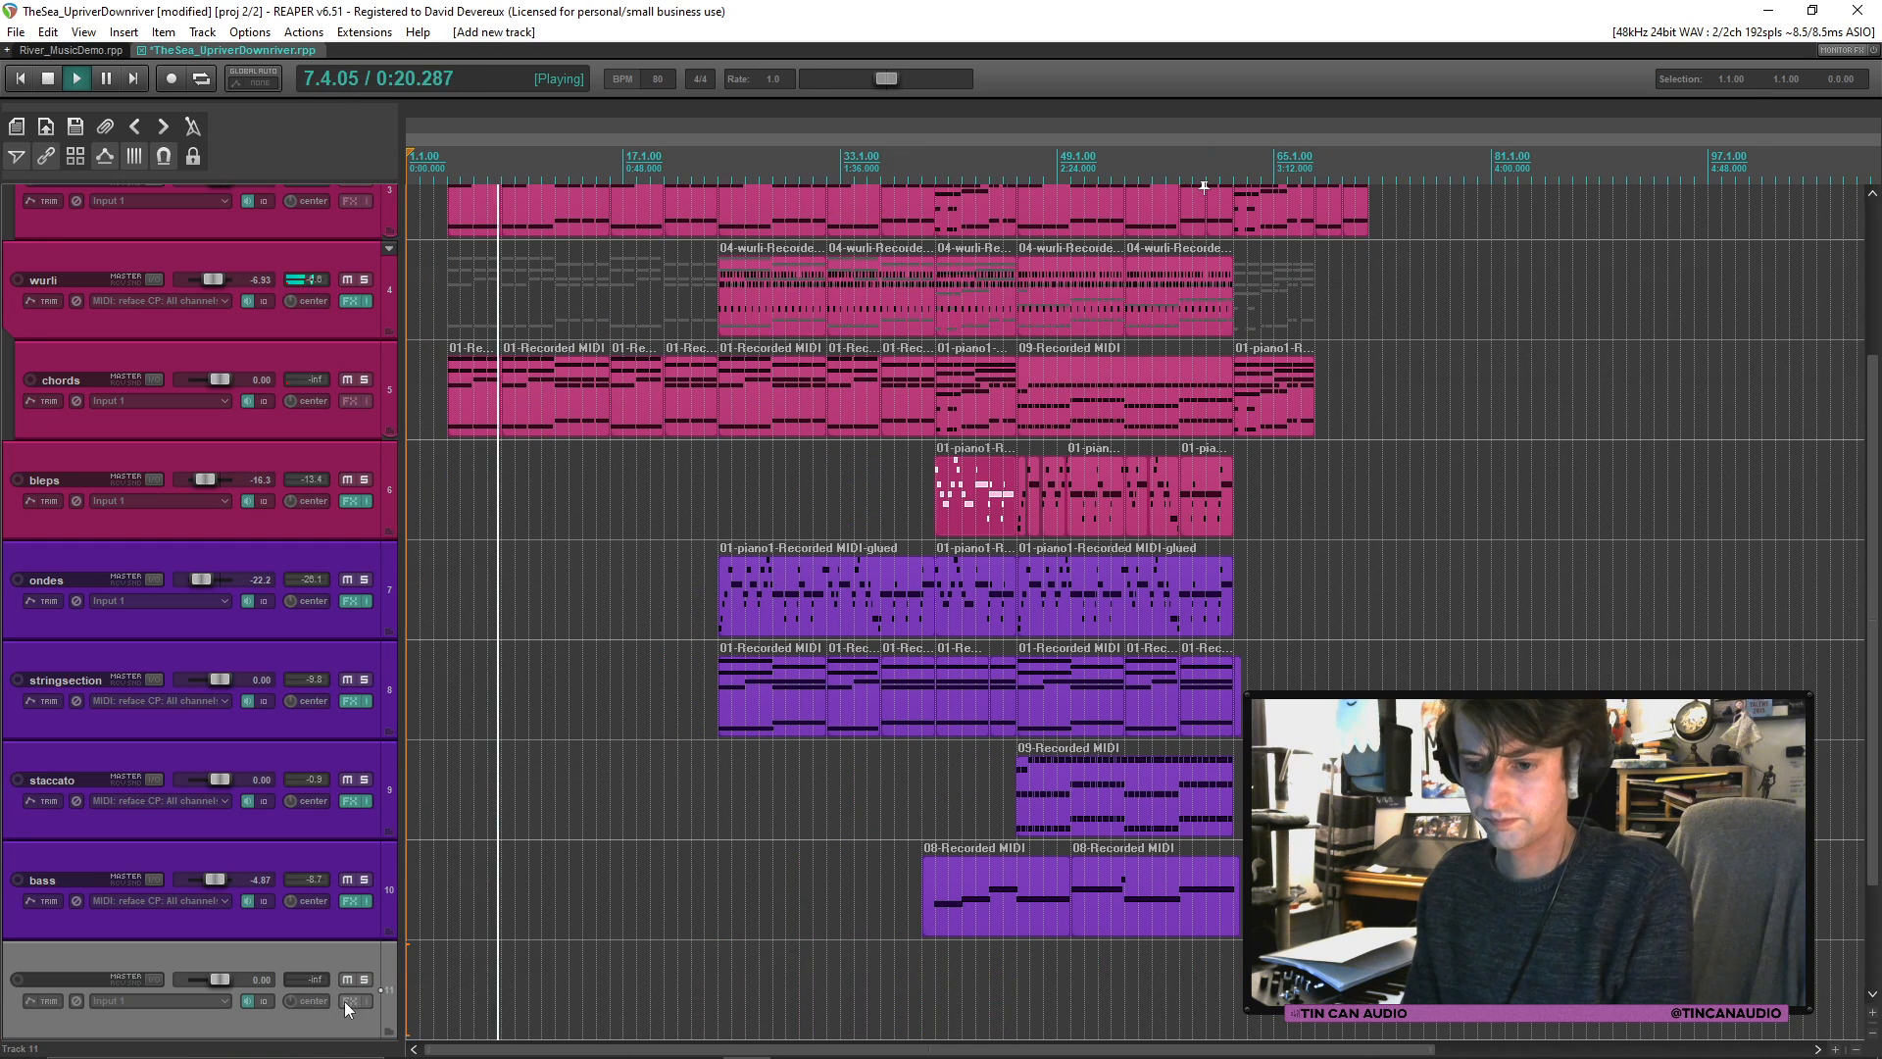
left_click(349, 1001)
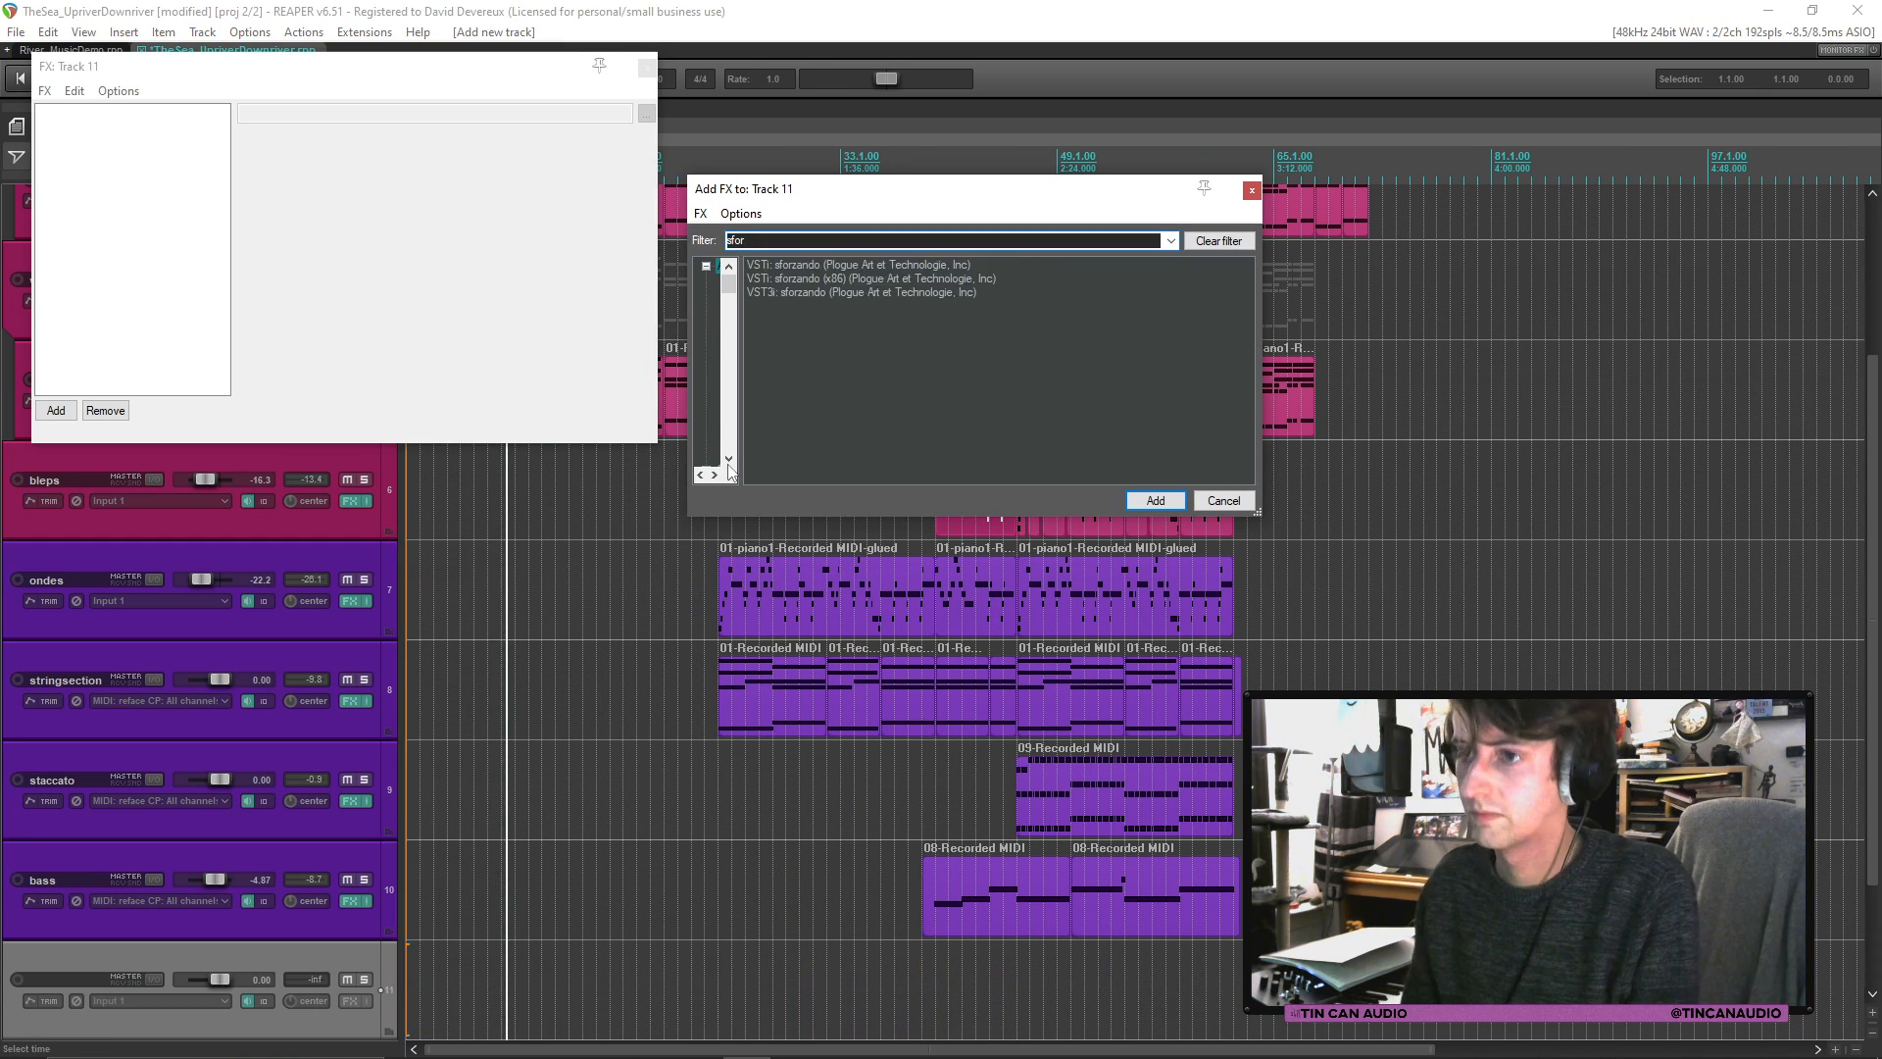
double_click(821, 294)
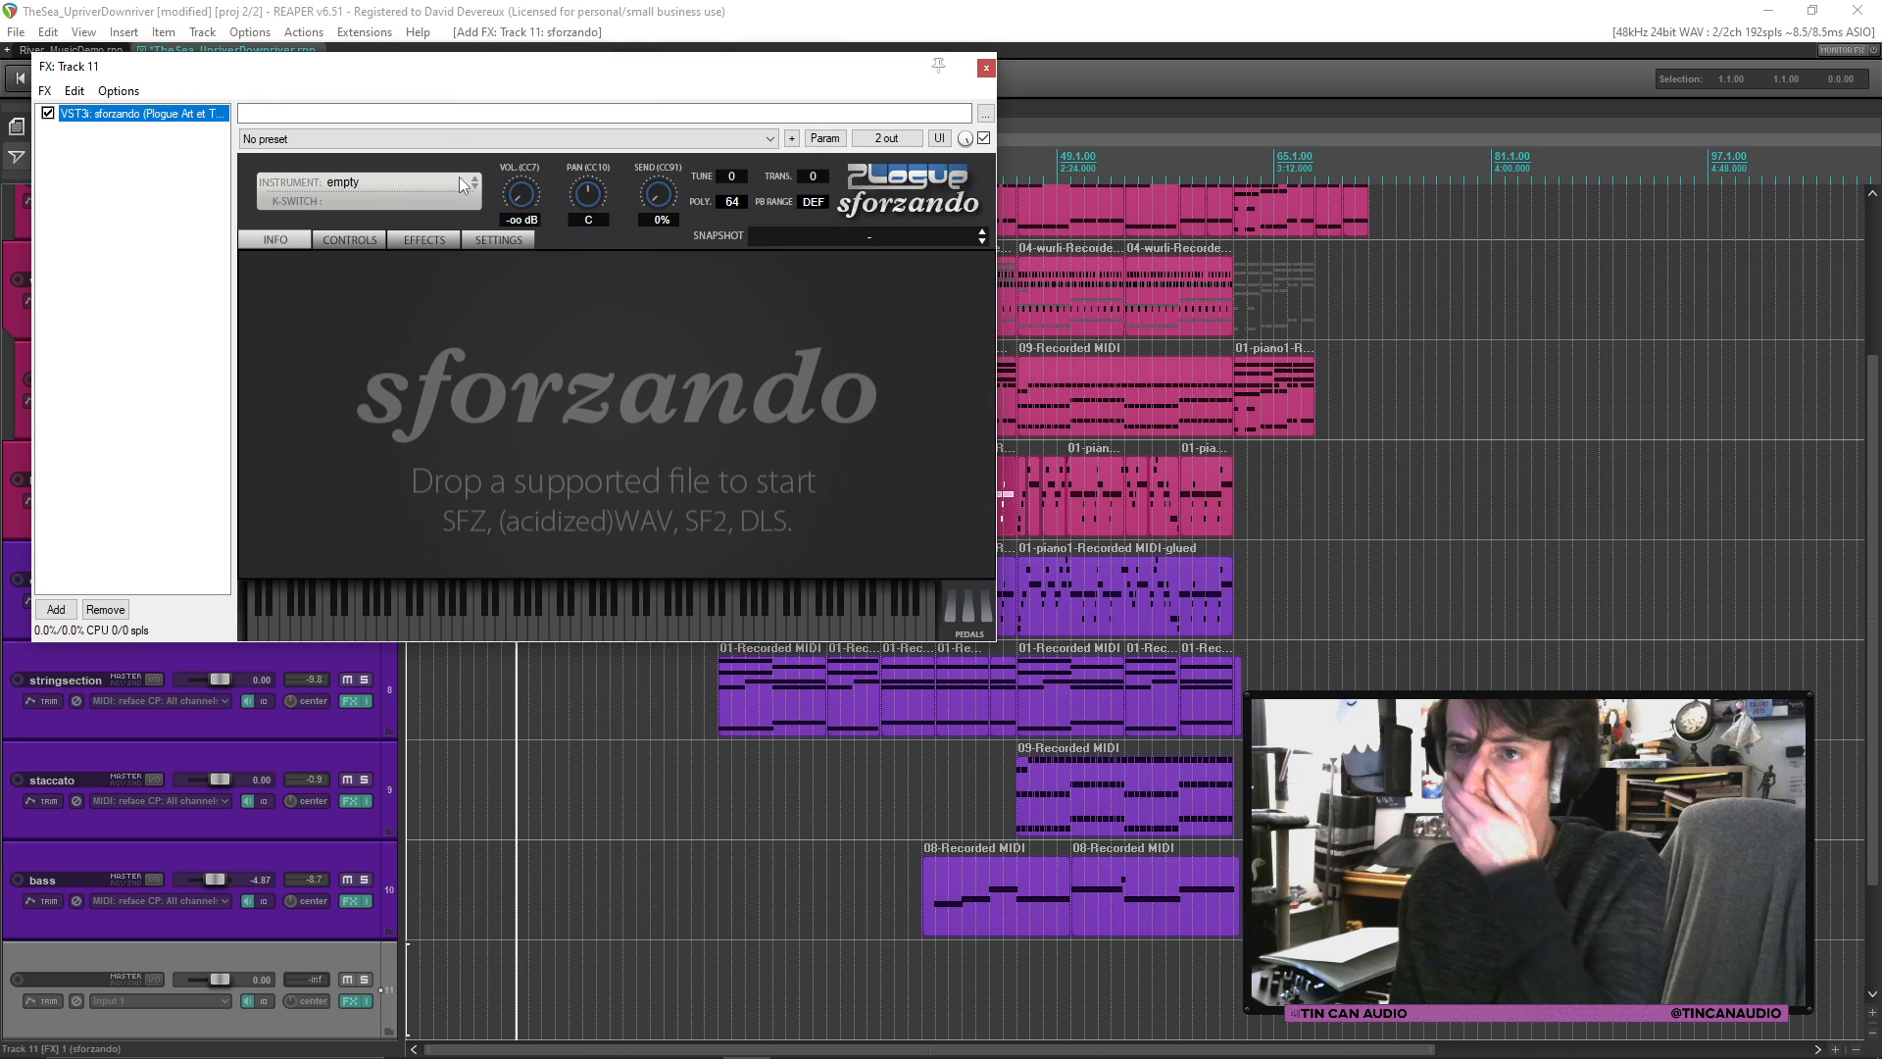
Step: Load the 001_K1 sound from bank 002 of the EarthBound soundfont into sforzando
left_click(433, 182)
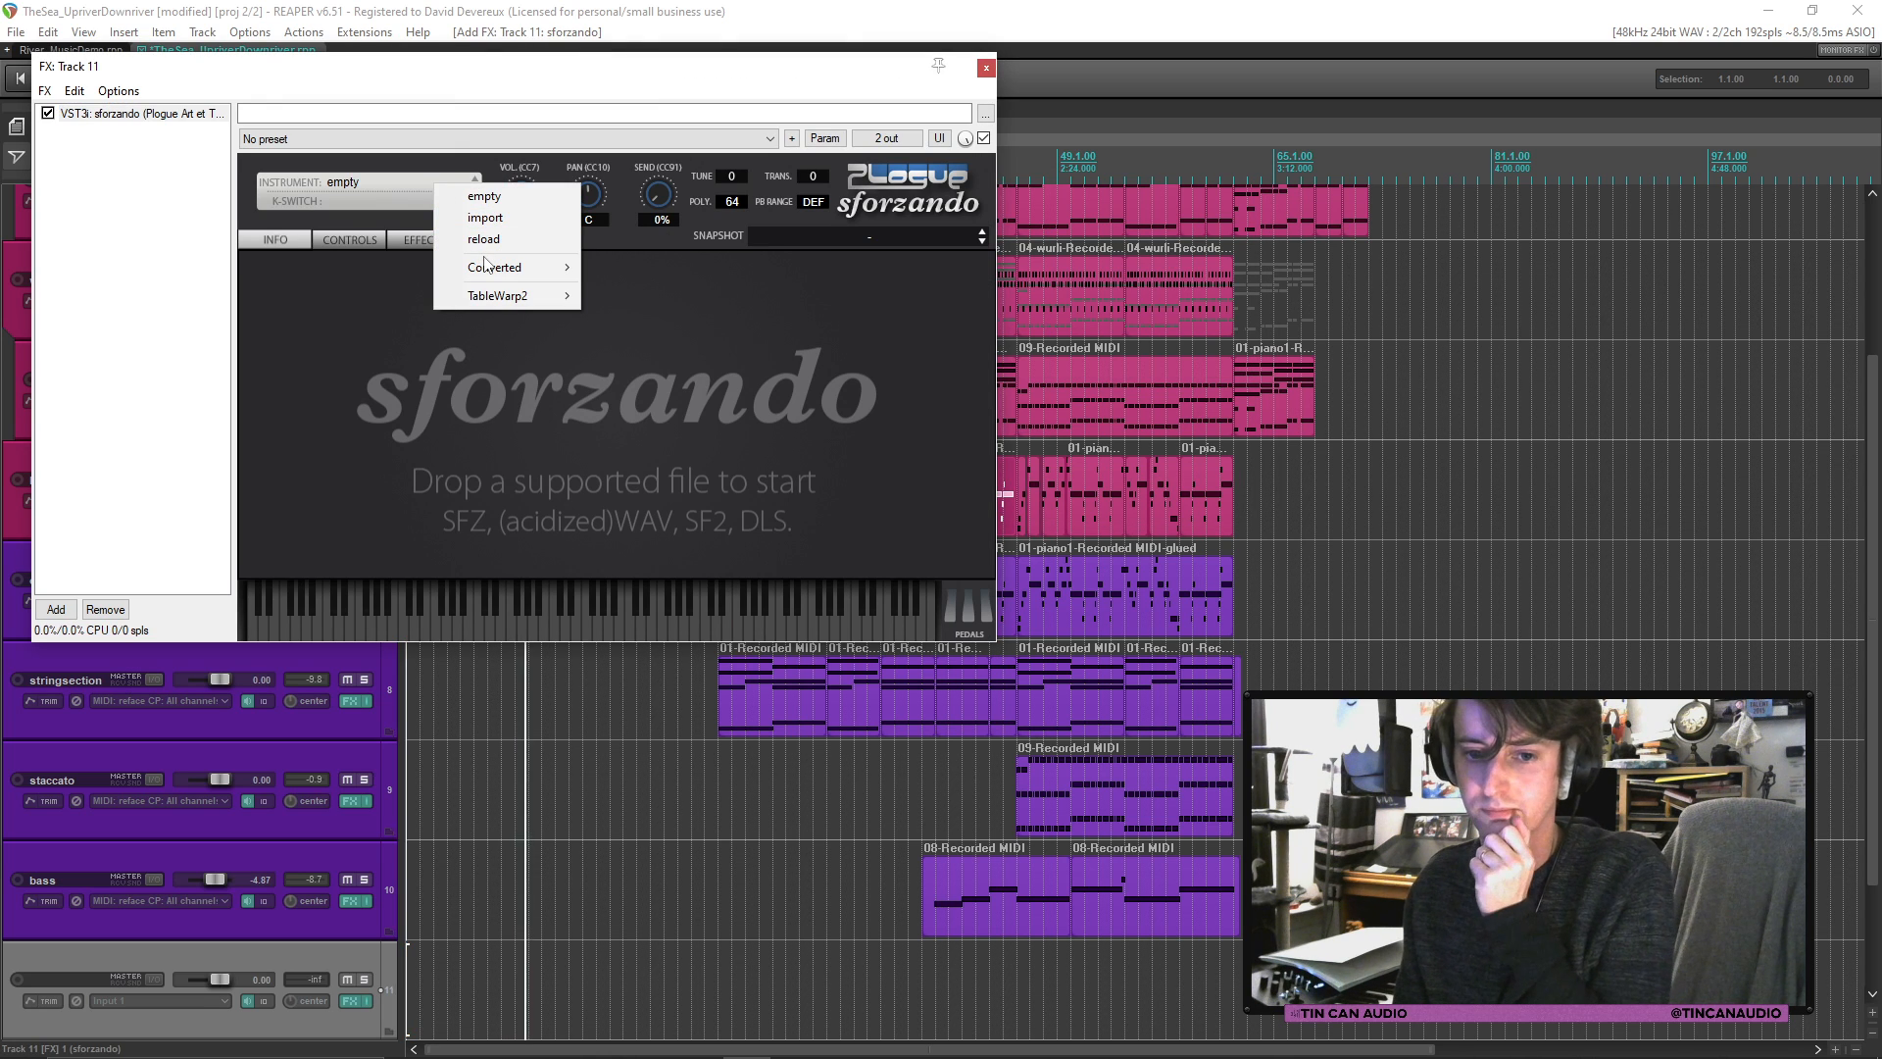
mouse_move(506, 273)
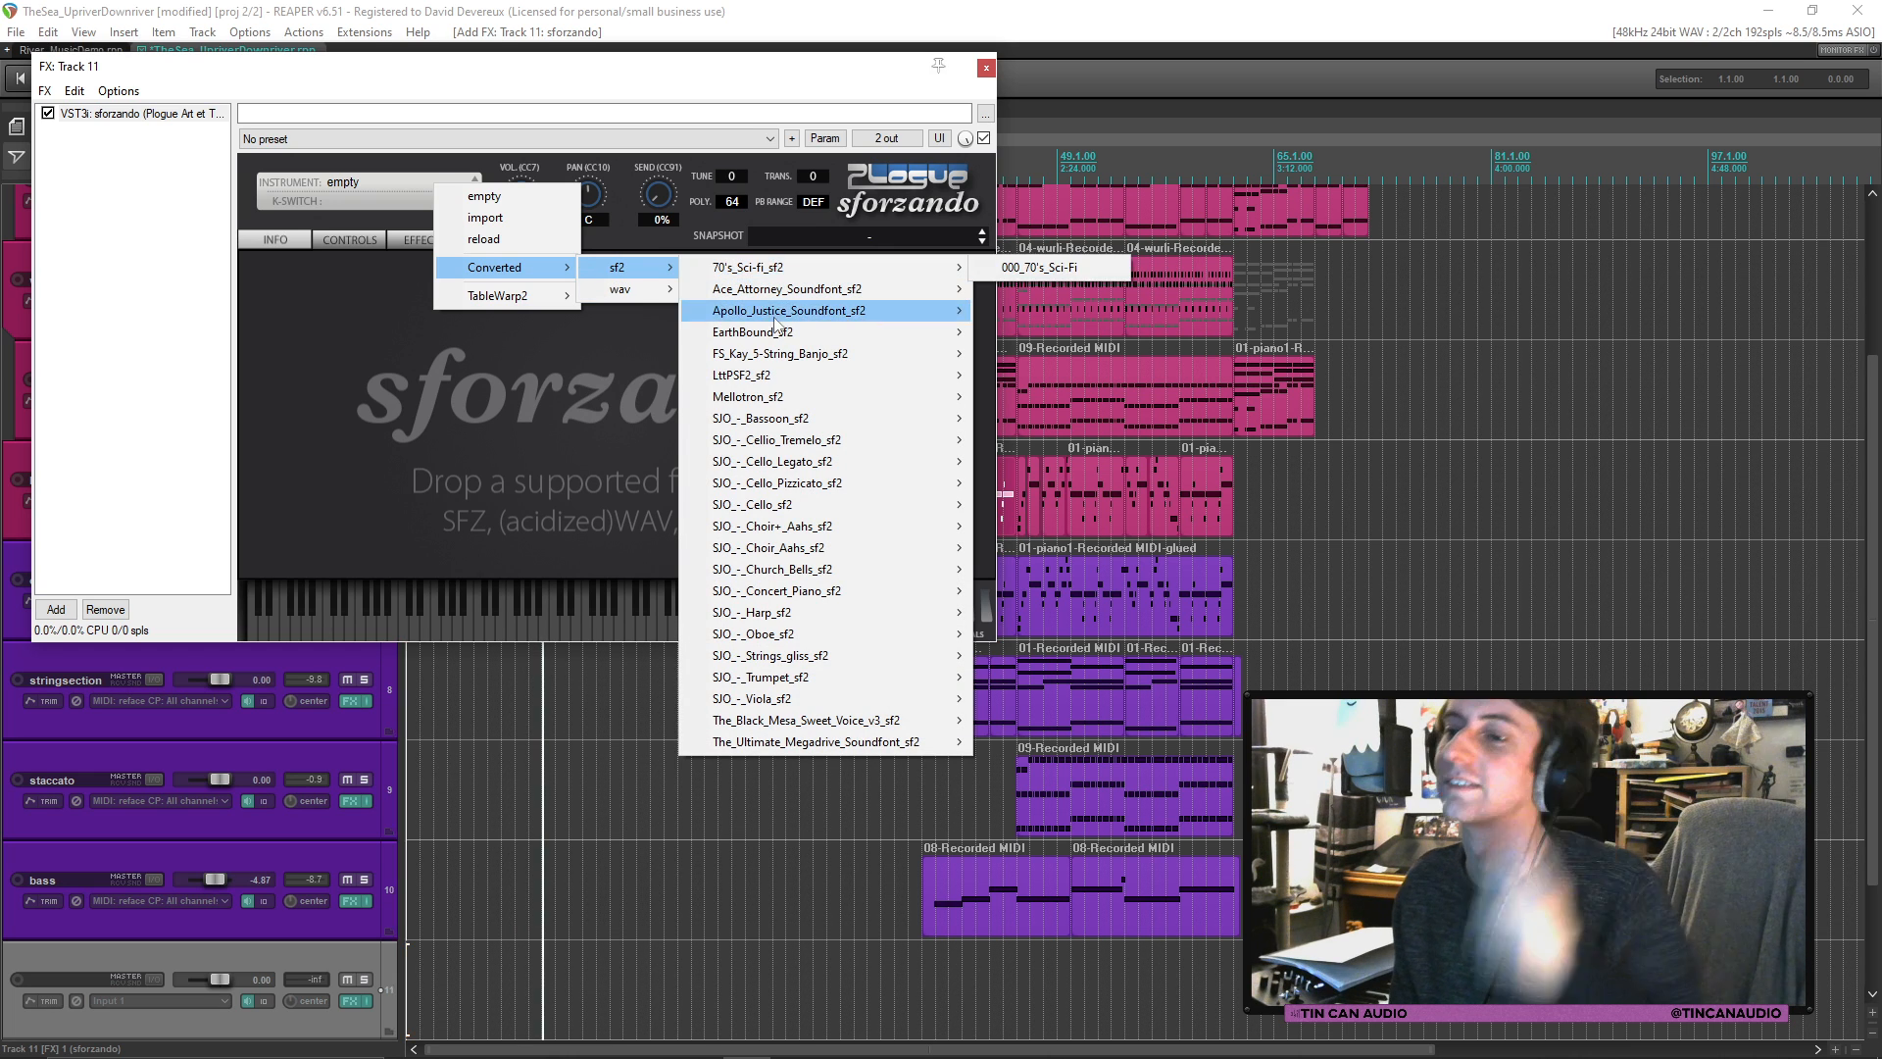
mouse_move(833, 332)
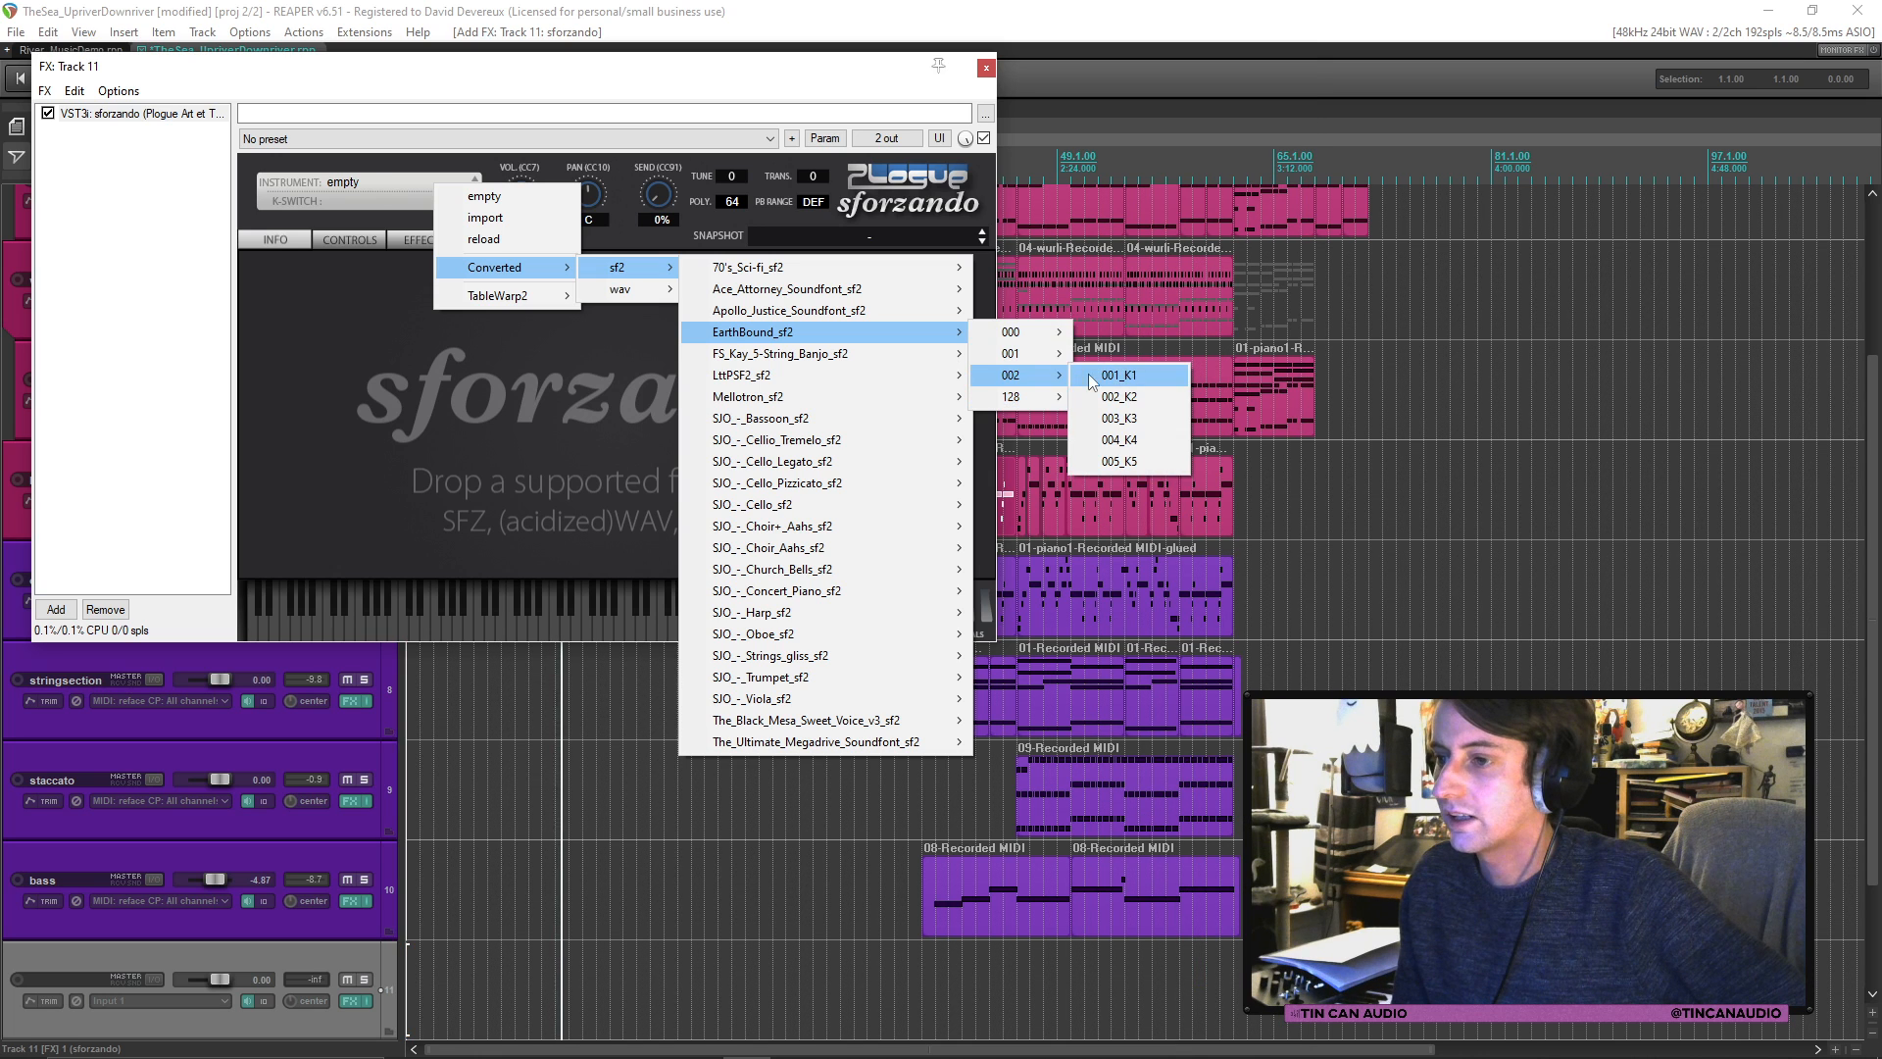
left_click(1090, 377)
left_click(986, 68)
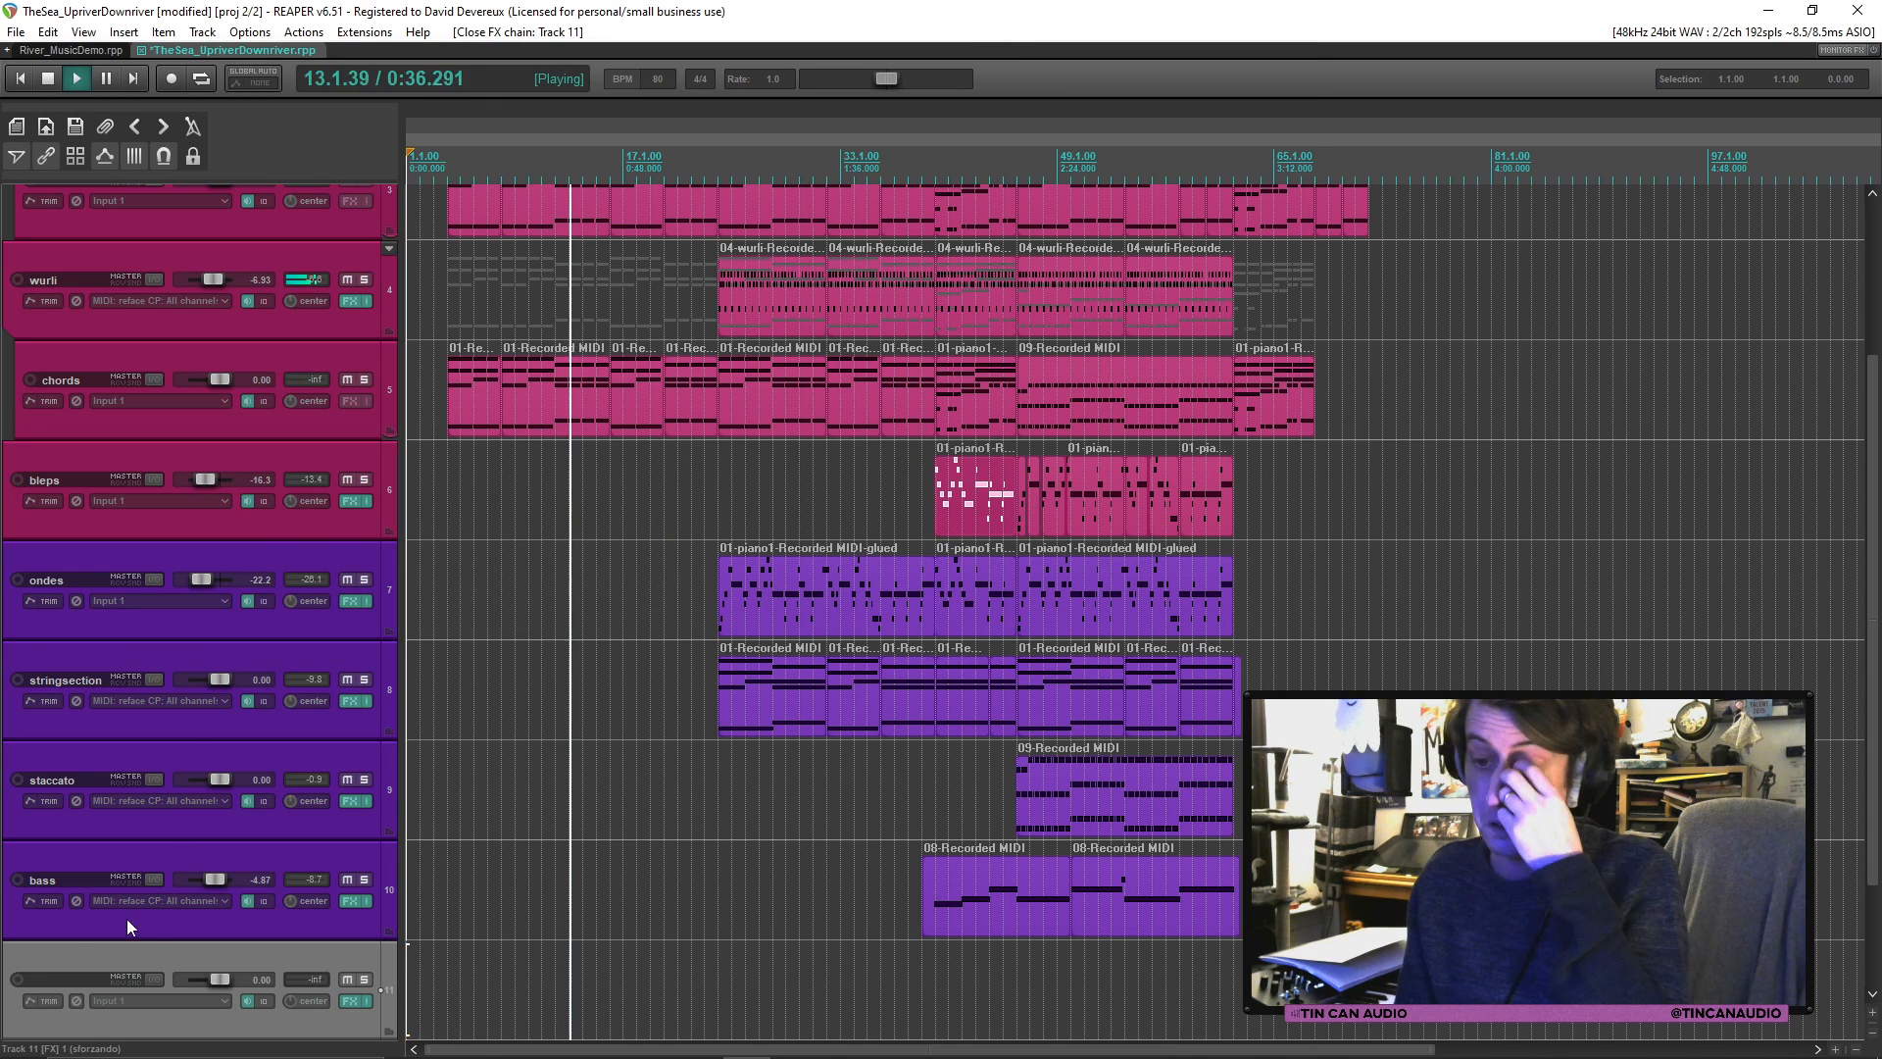
Step: Arm the new track for recording and set its input to MIDI from all channels of the reface CP
left_click(18, 980)
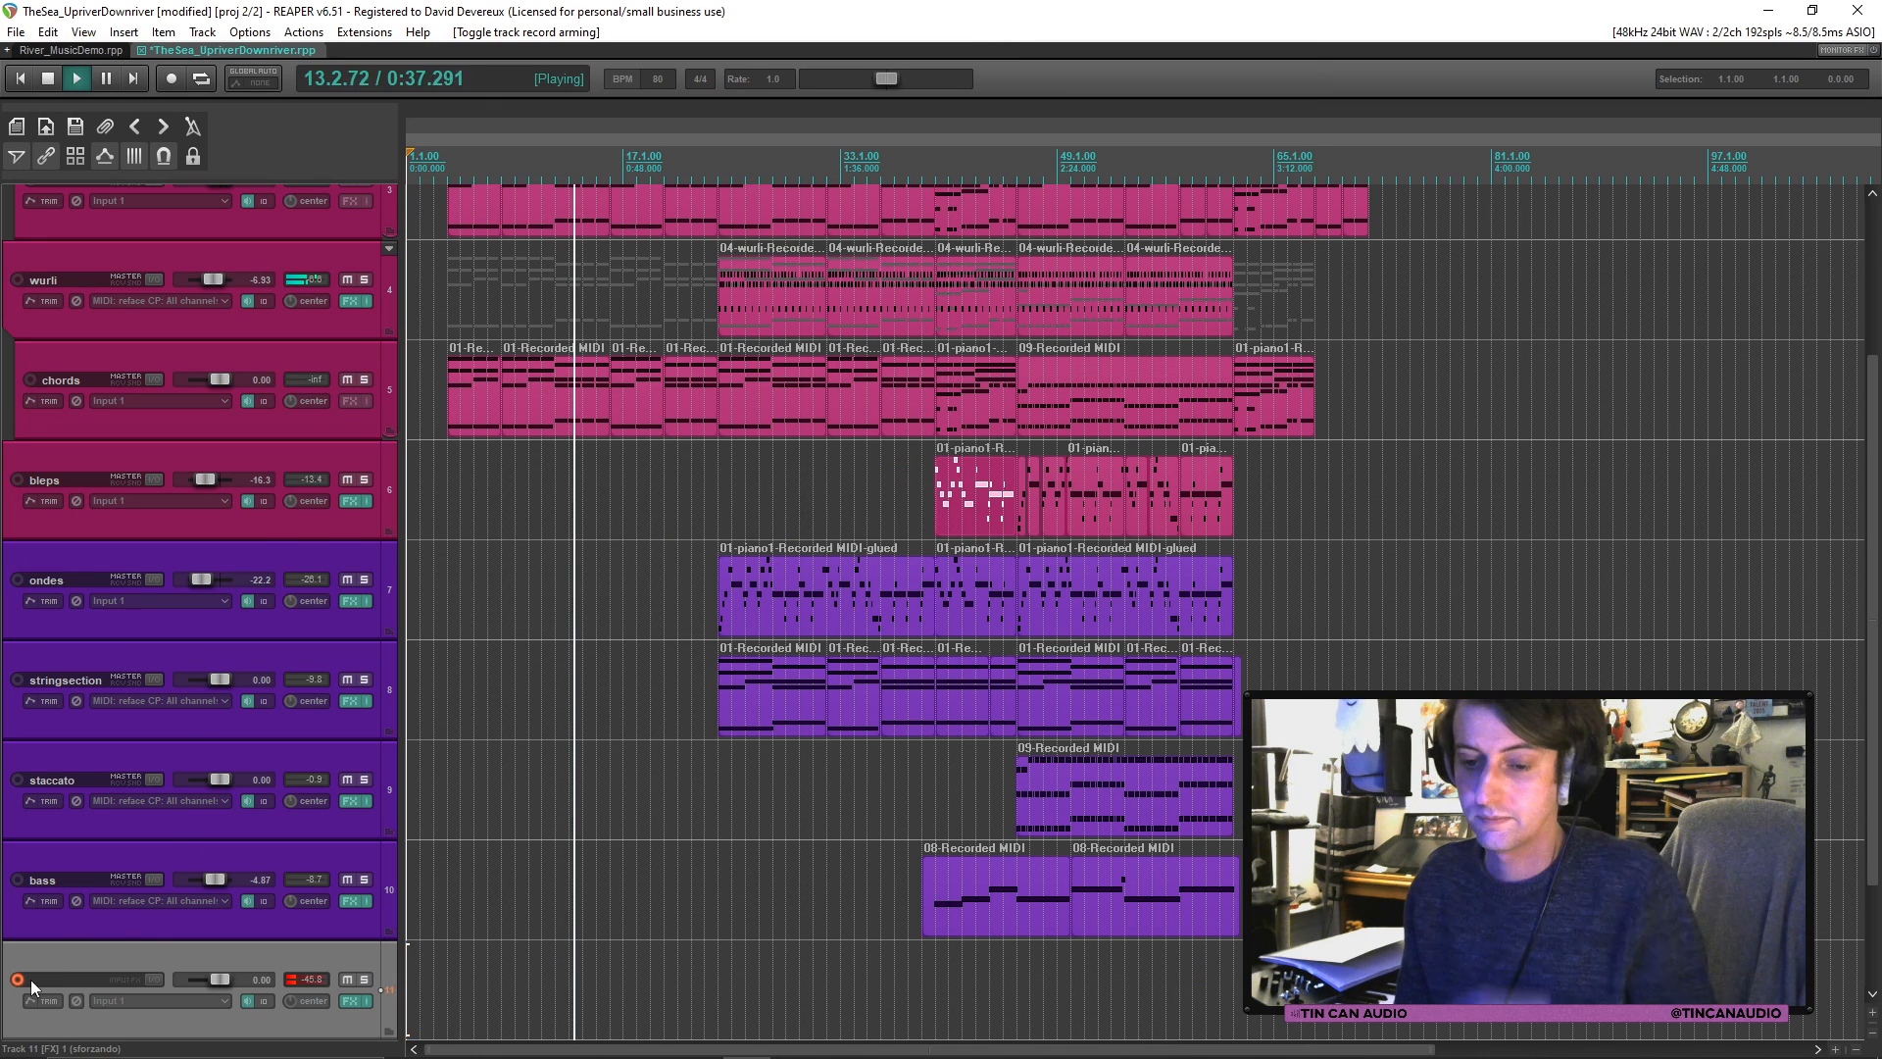
left_click(142, 1001)
mouse_move(212, 971)
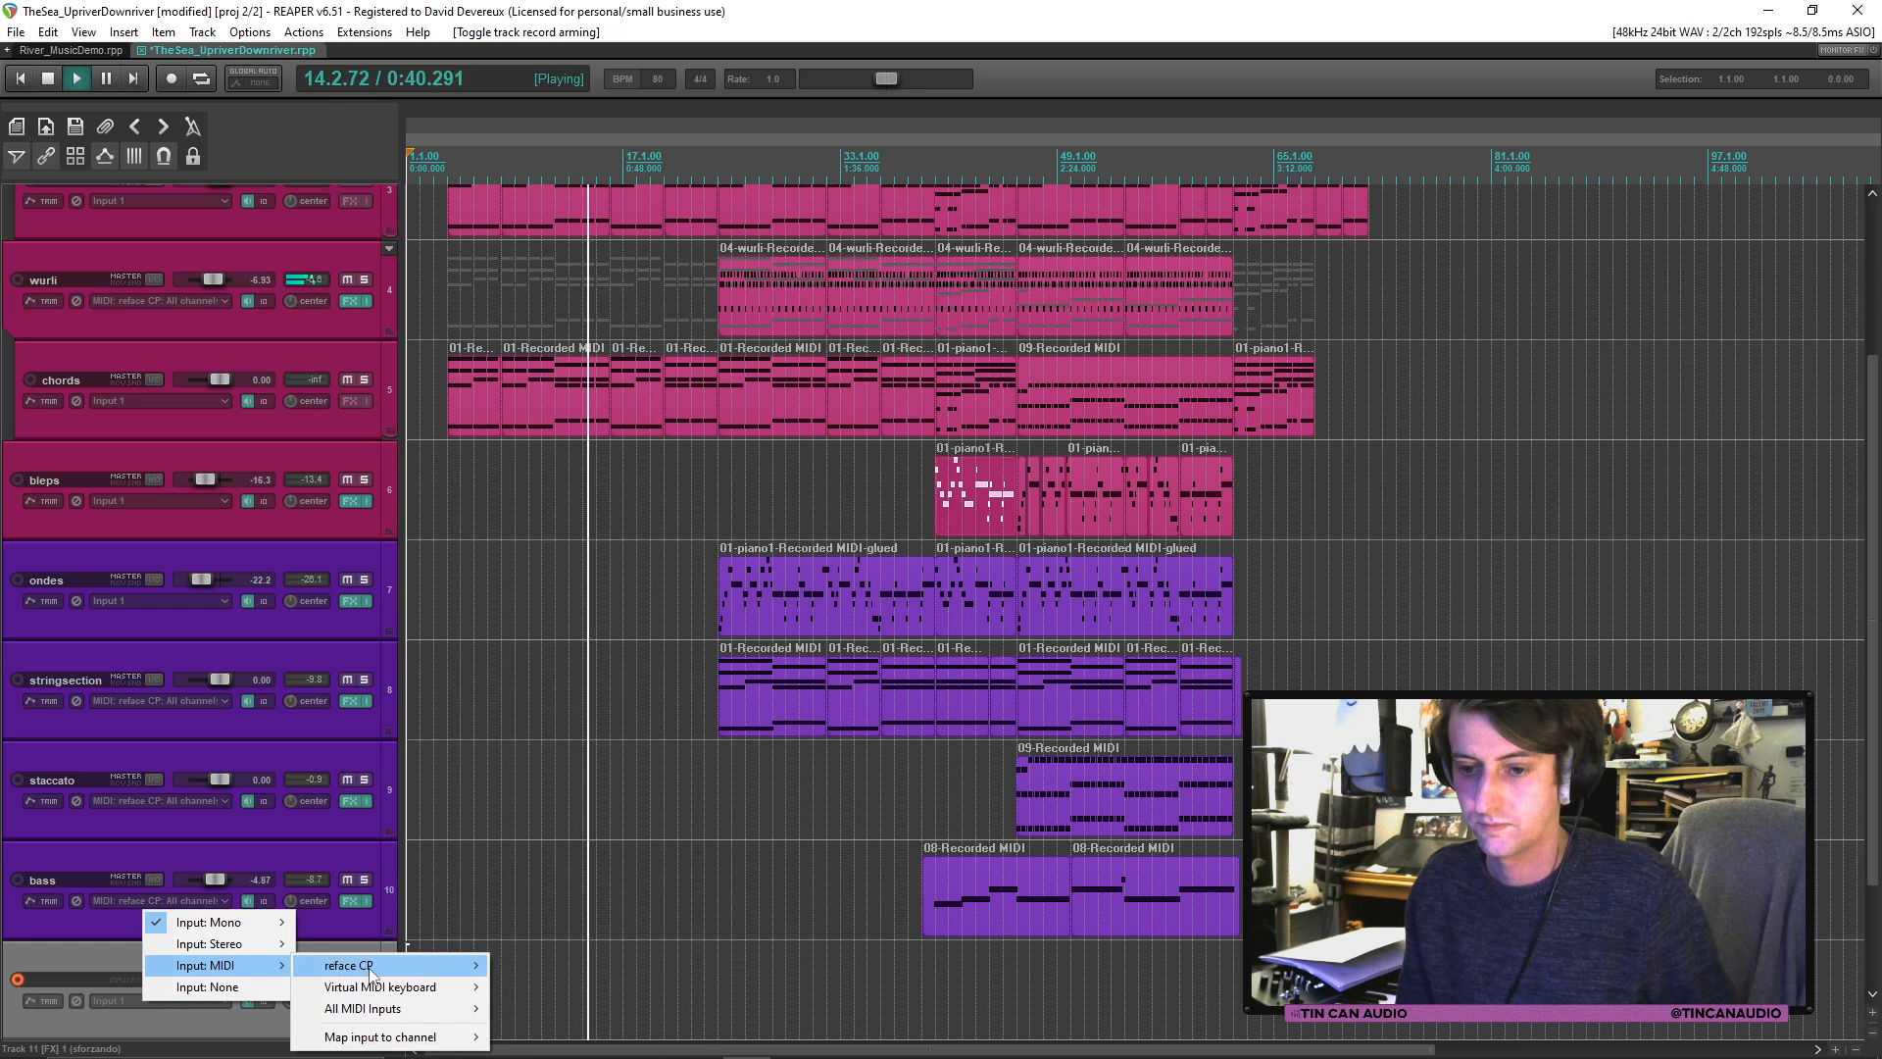
mouse_move(343, 964)
left_click(590, 616)
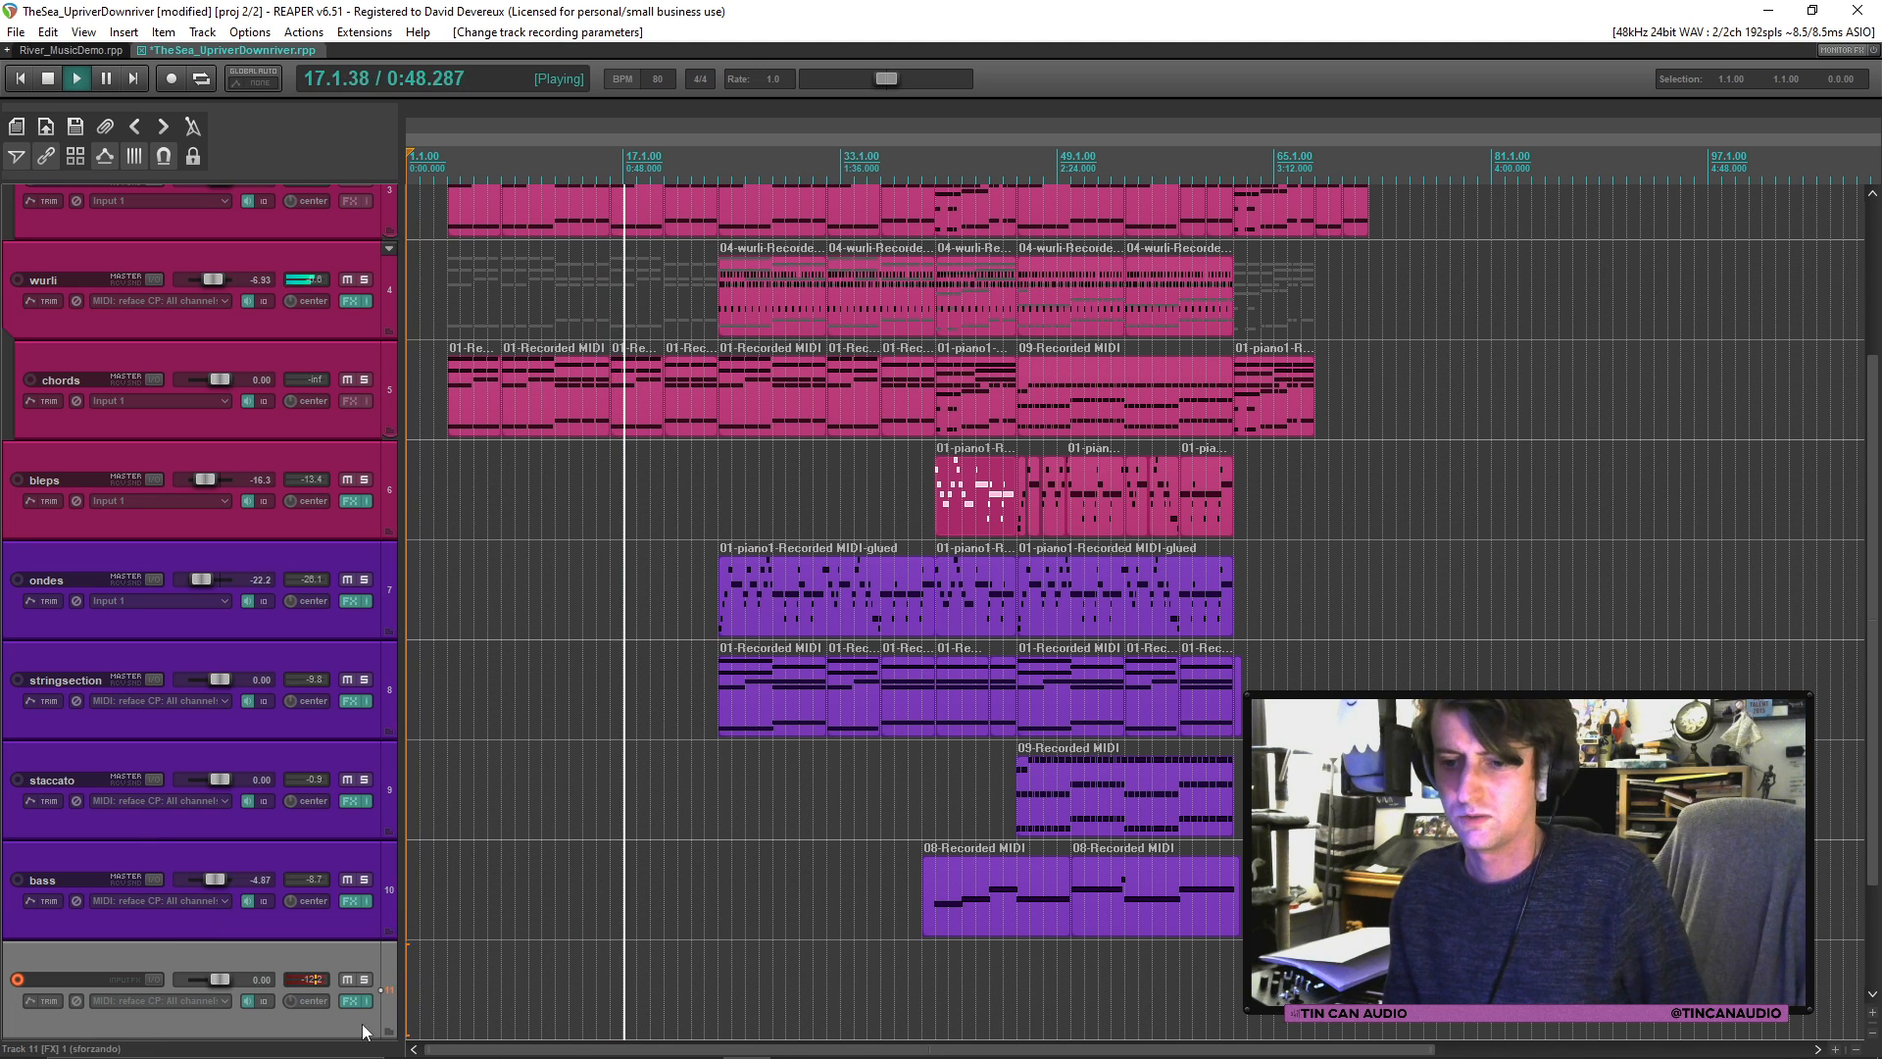
Step: Stop playback and load the 014_Kick_1 sound from bank 128 of the EarthBound soundfont into sforzando
key("space")
left_click(351, 1000)
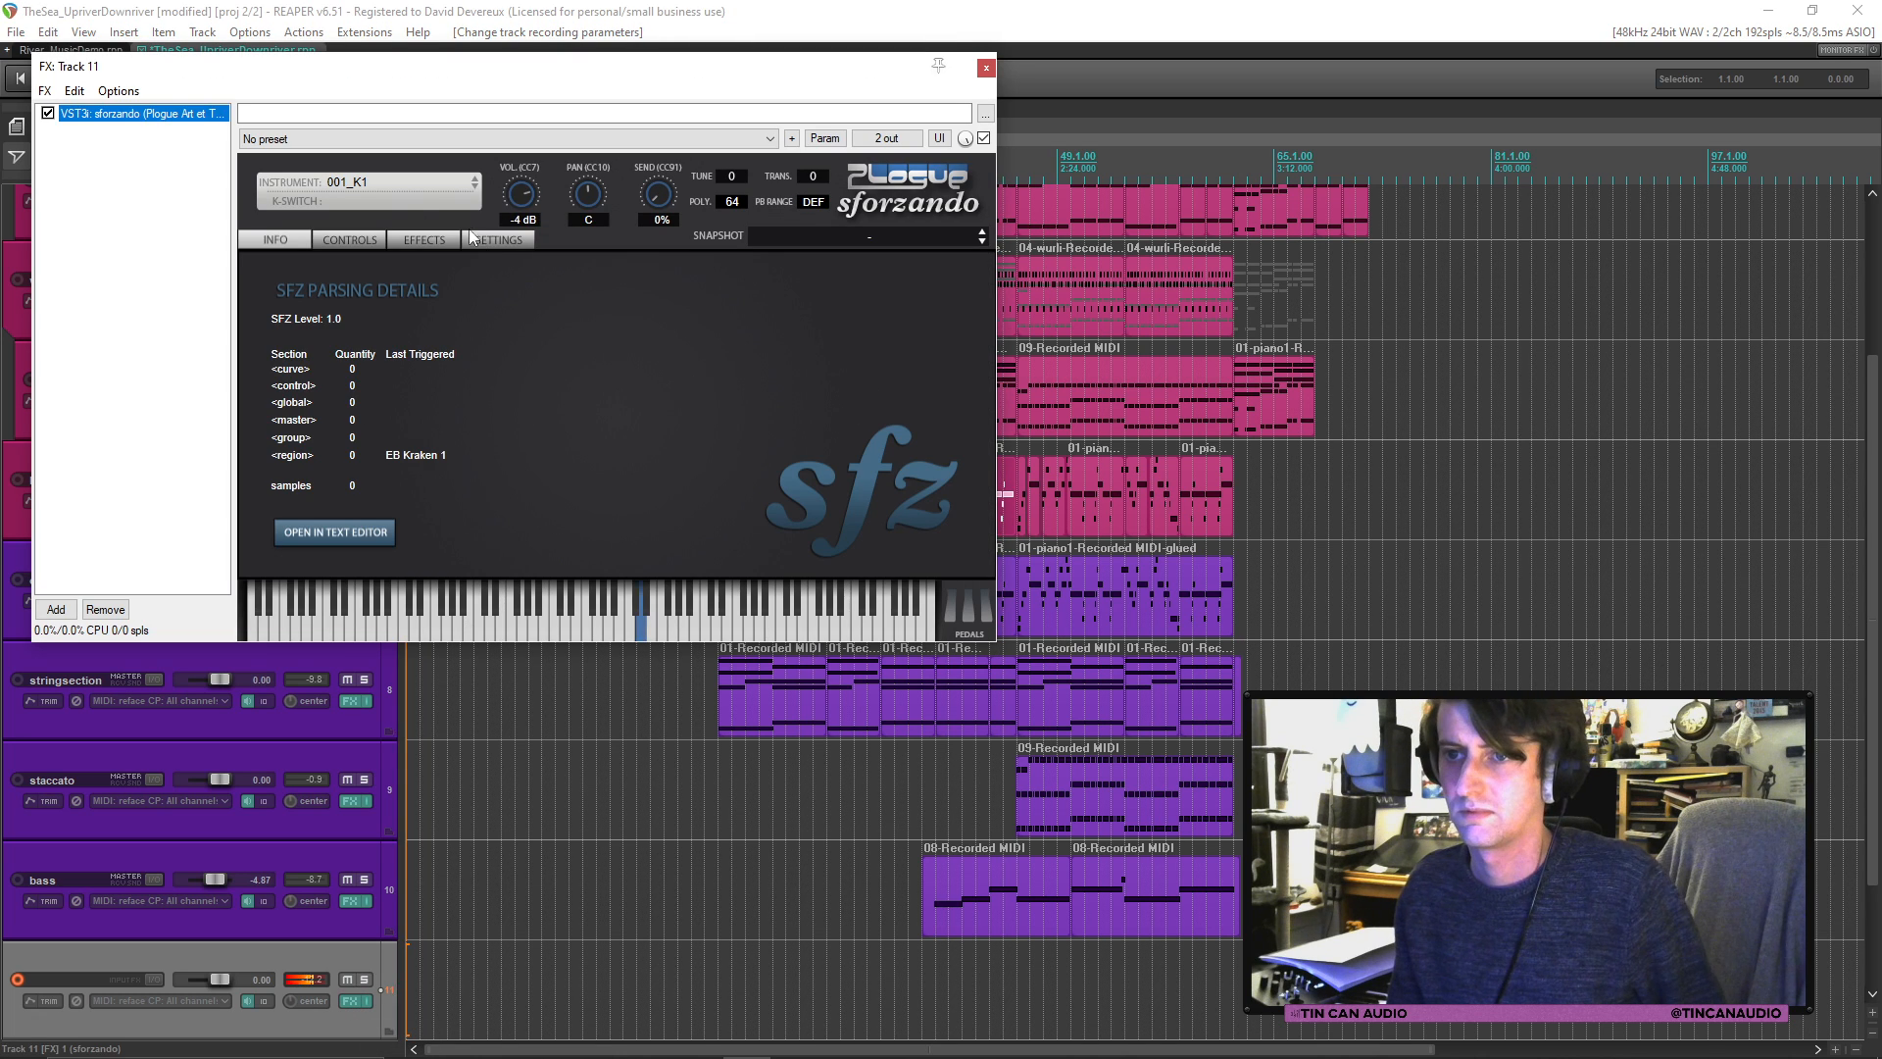
left_click(394, 182)
mouse_move(505, 276)
mouse_move(588, 265)
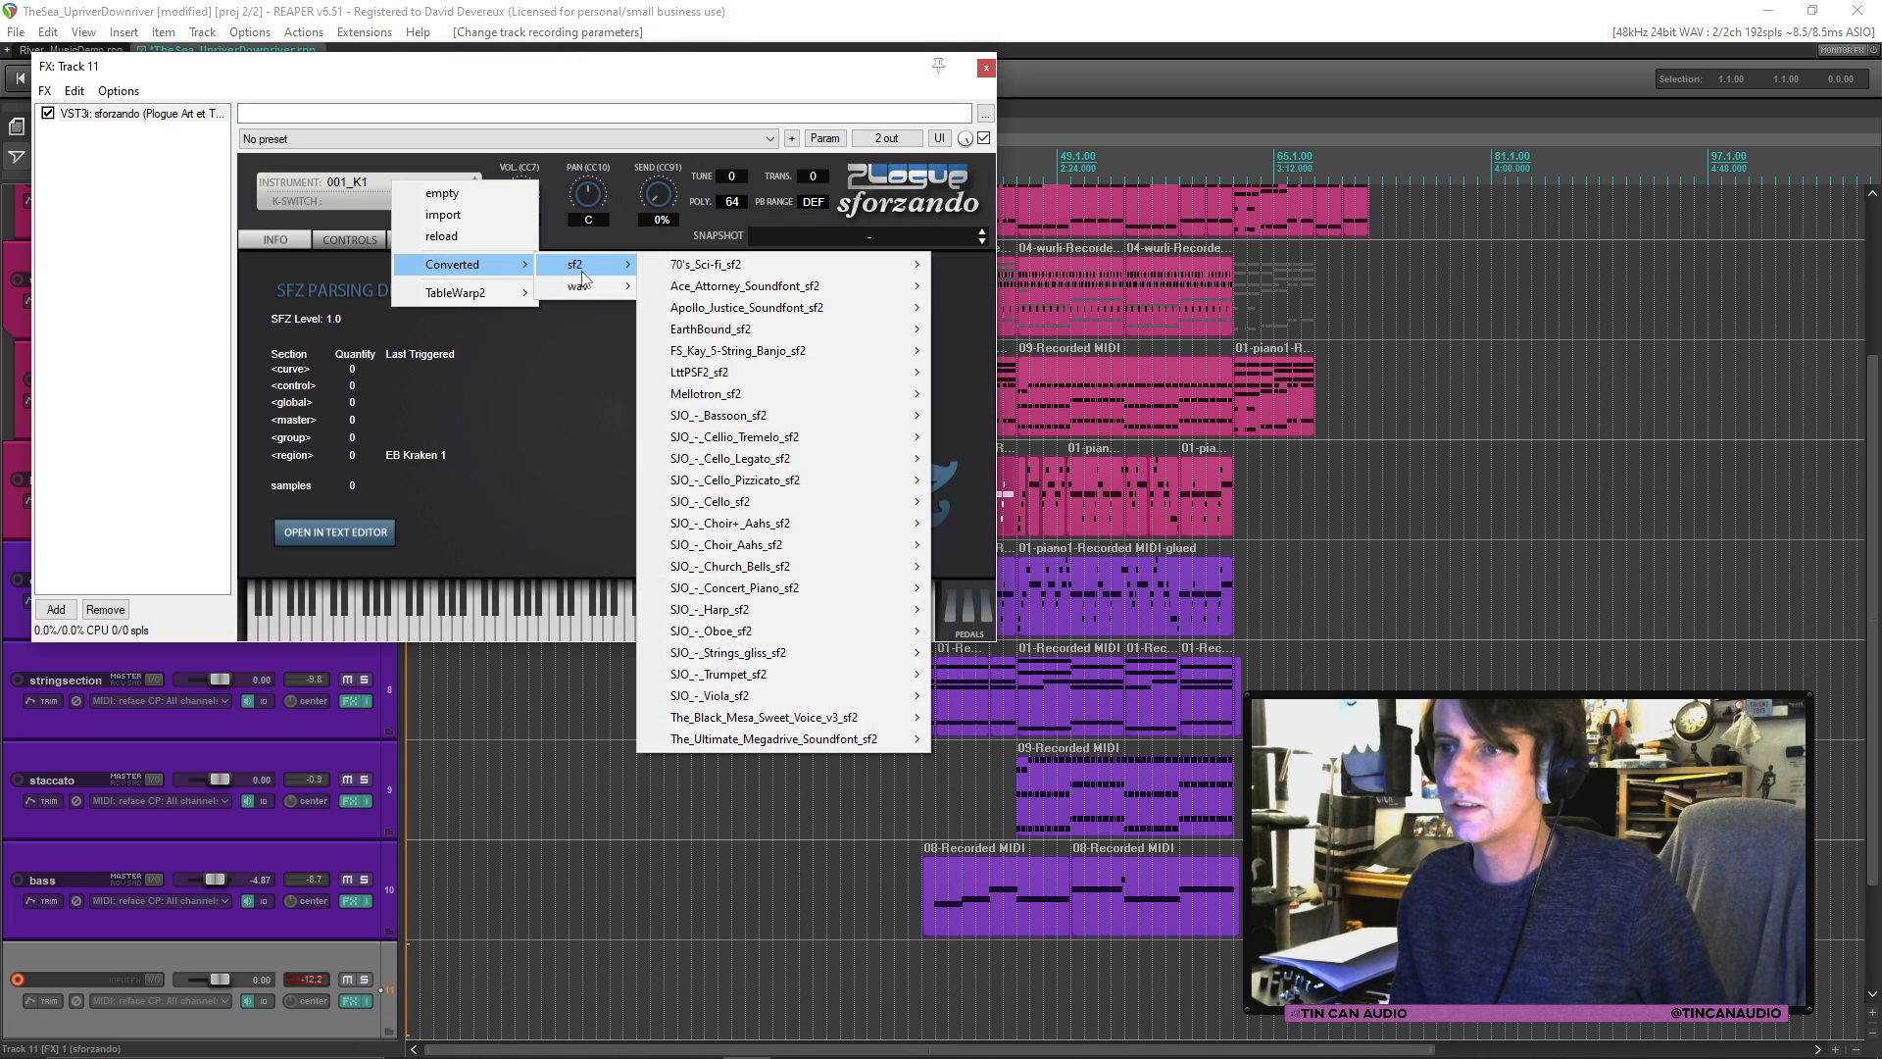
mouse_move(833, 329)
mouse_move(976, 396)
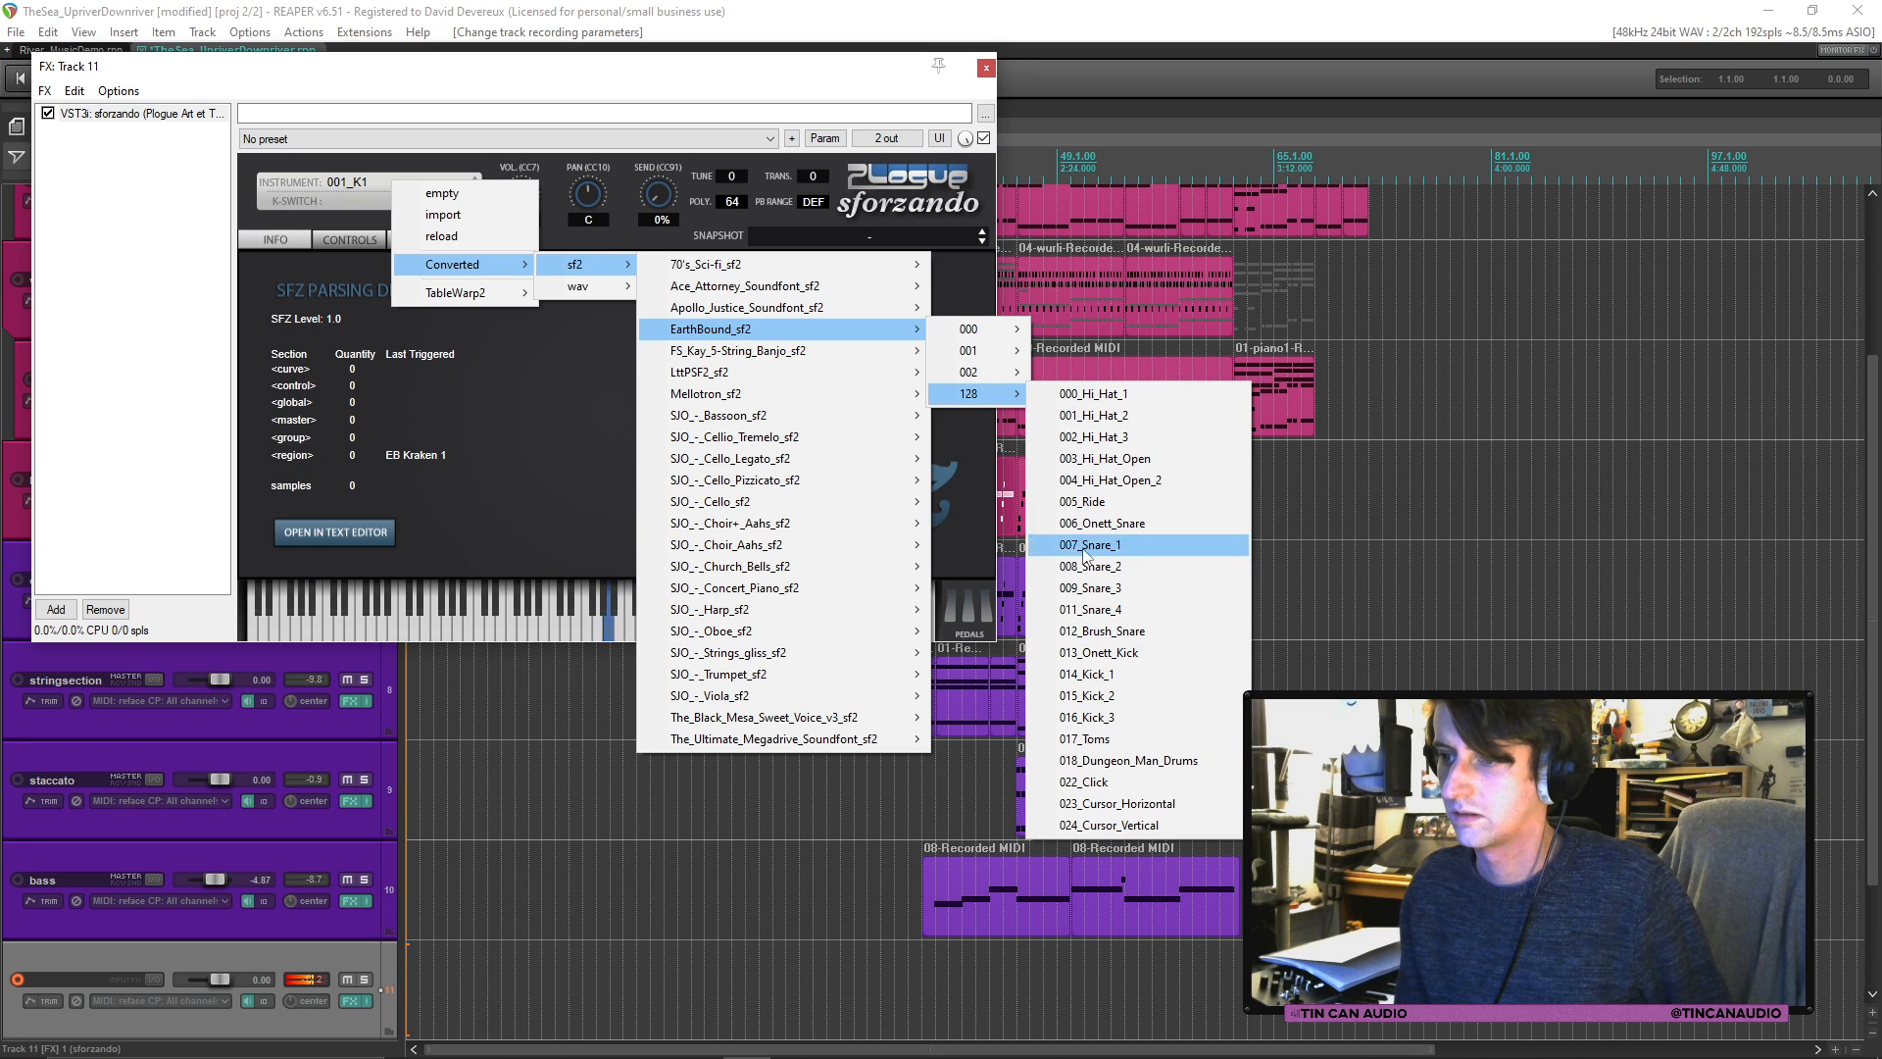
left_click(1088, 673)
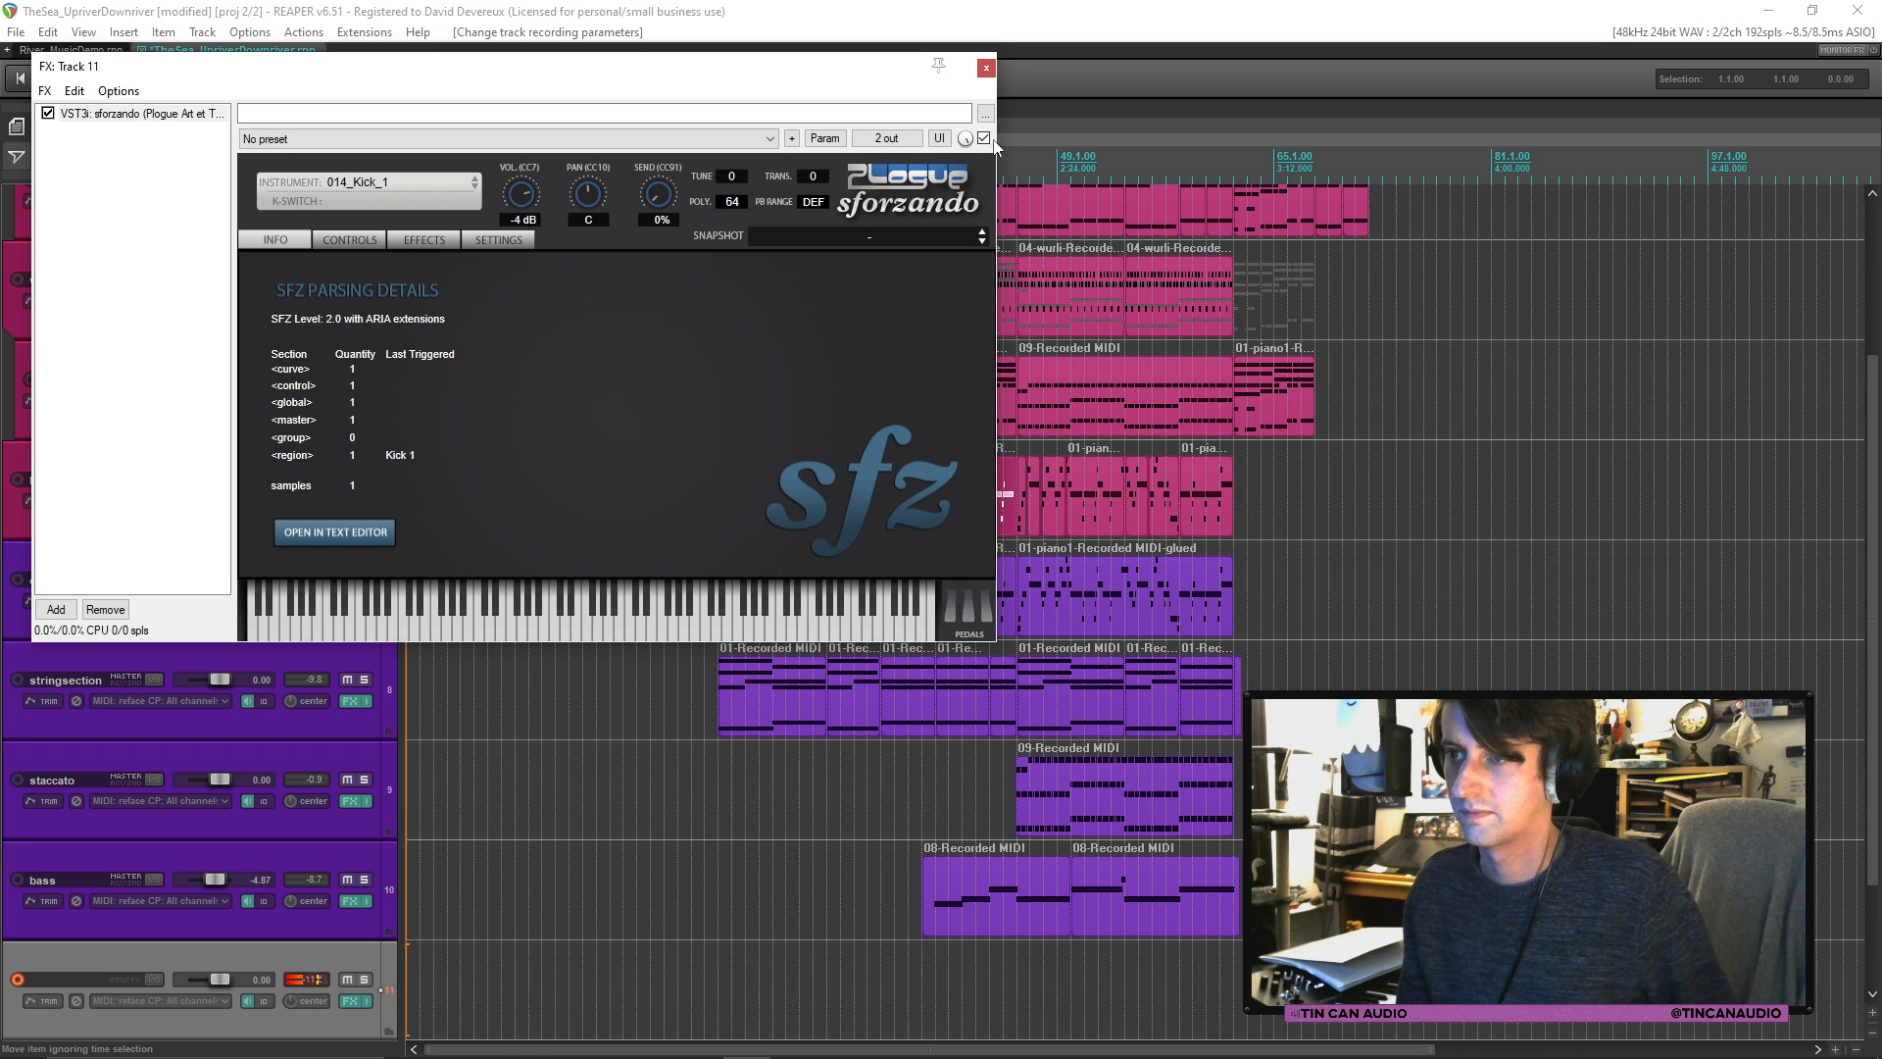
Step: Switch sforzando to the 016_Kick_3 sound from the EarthBound soundfont's bank 128 and name the track kick
left_click(402, 181)
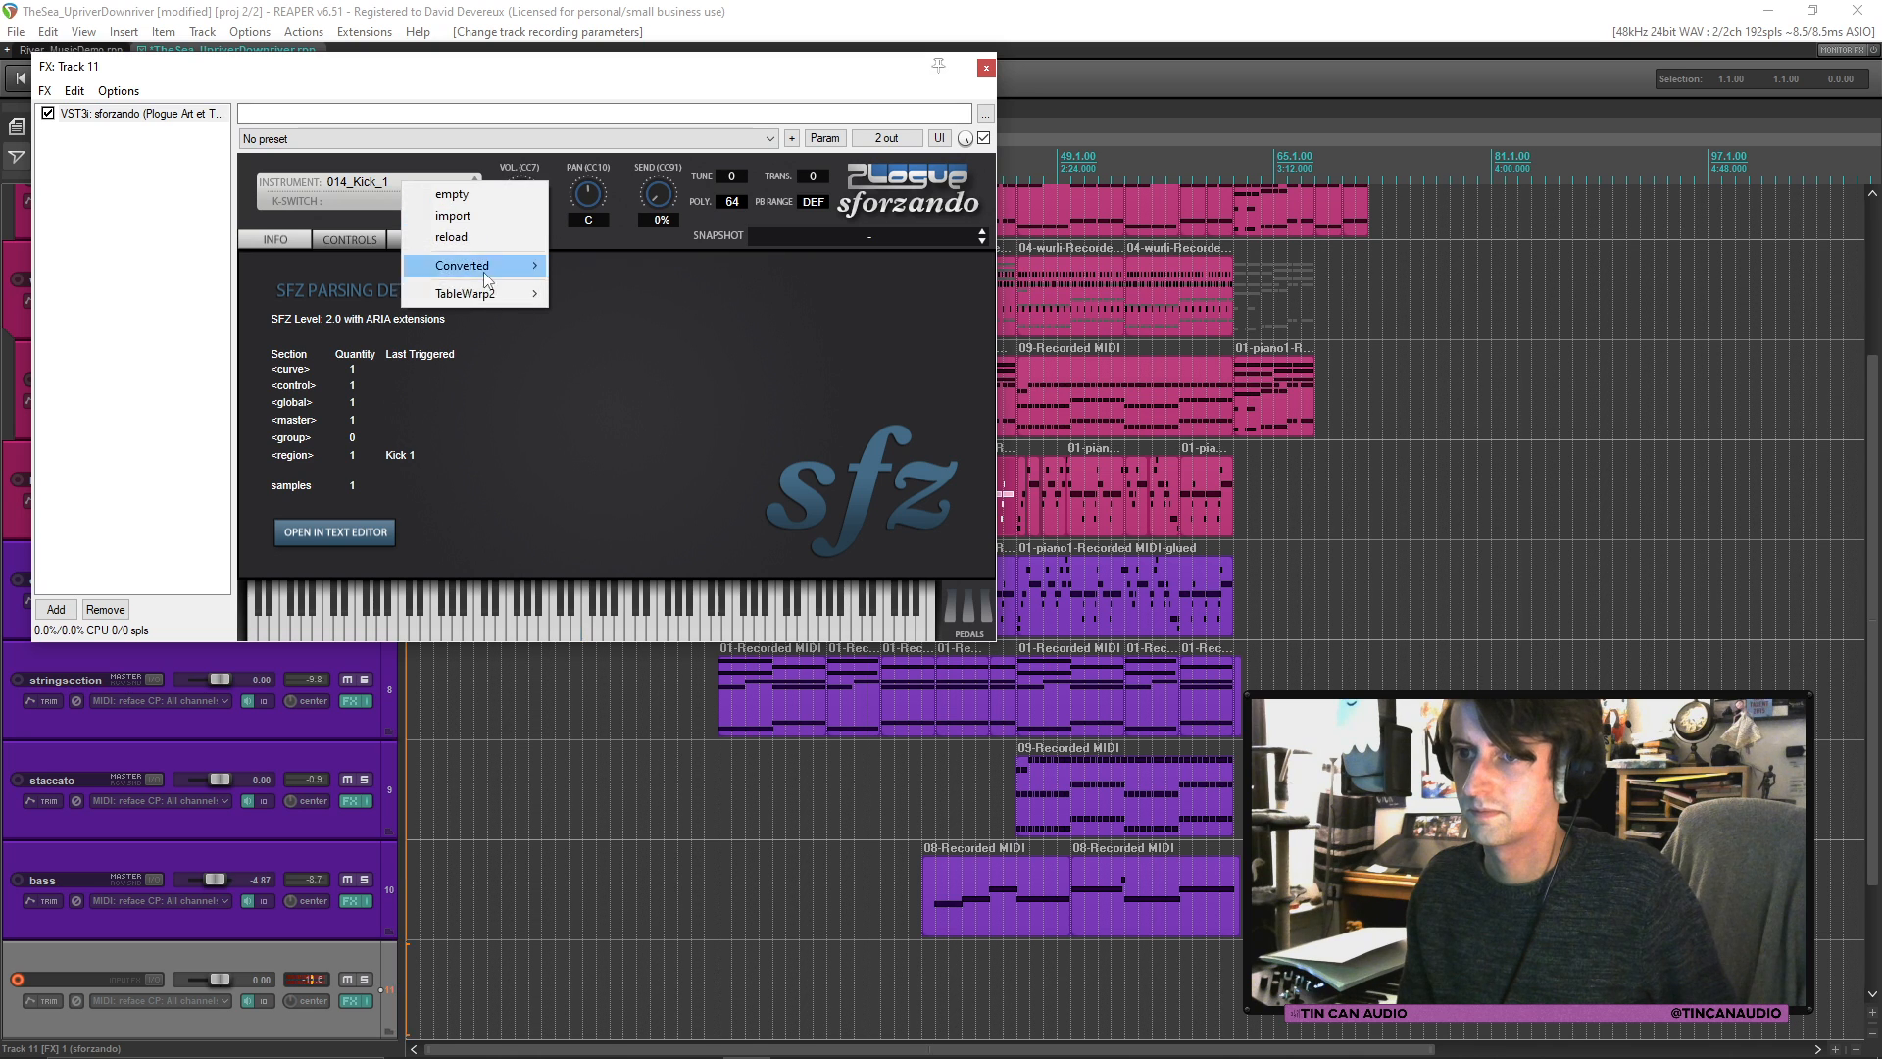
mouse_move(486, 273)
mouse_move(588, 266)
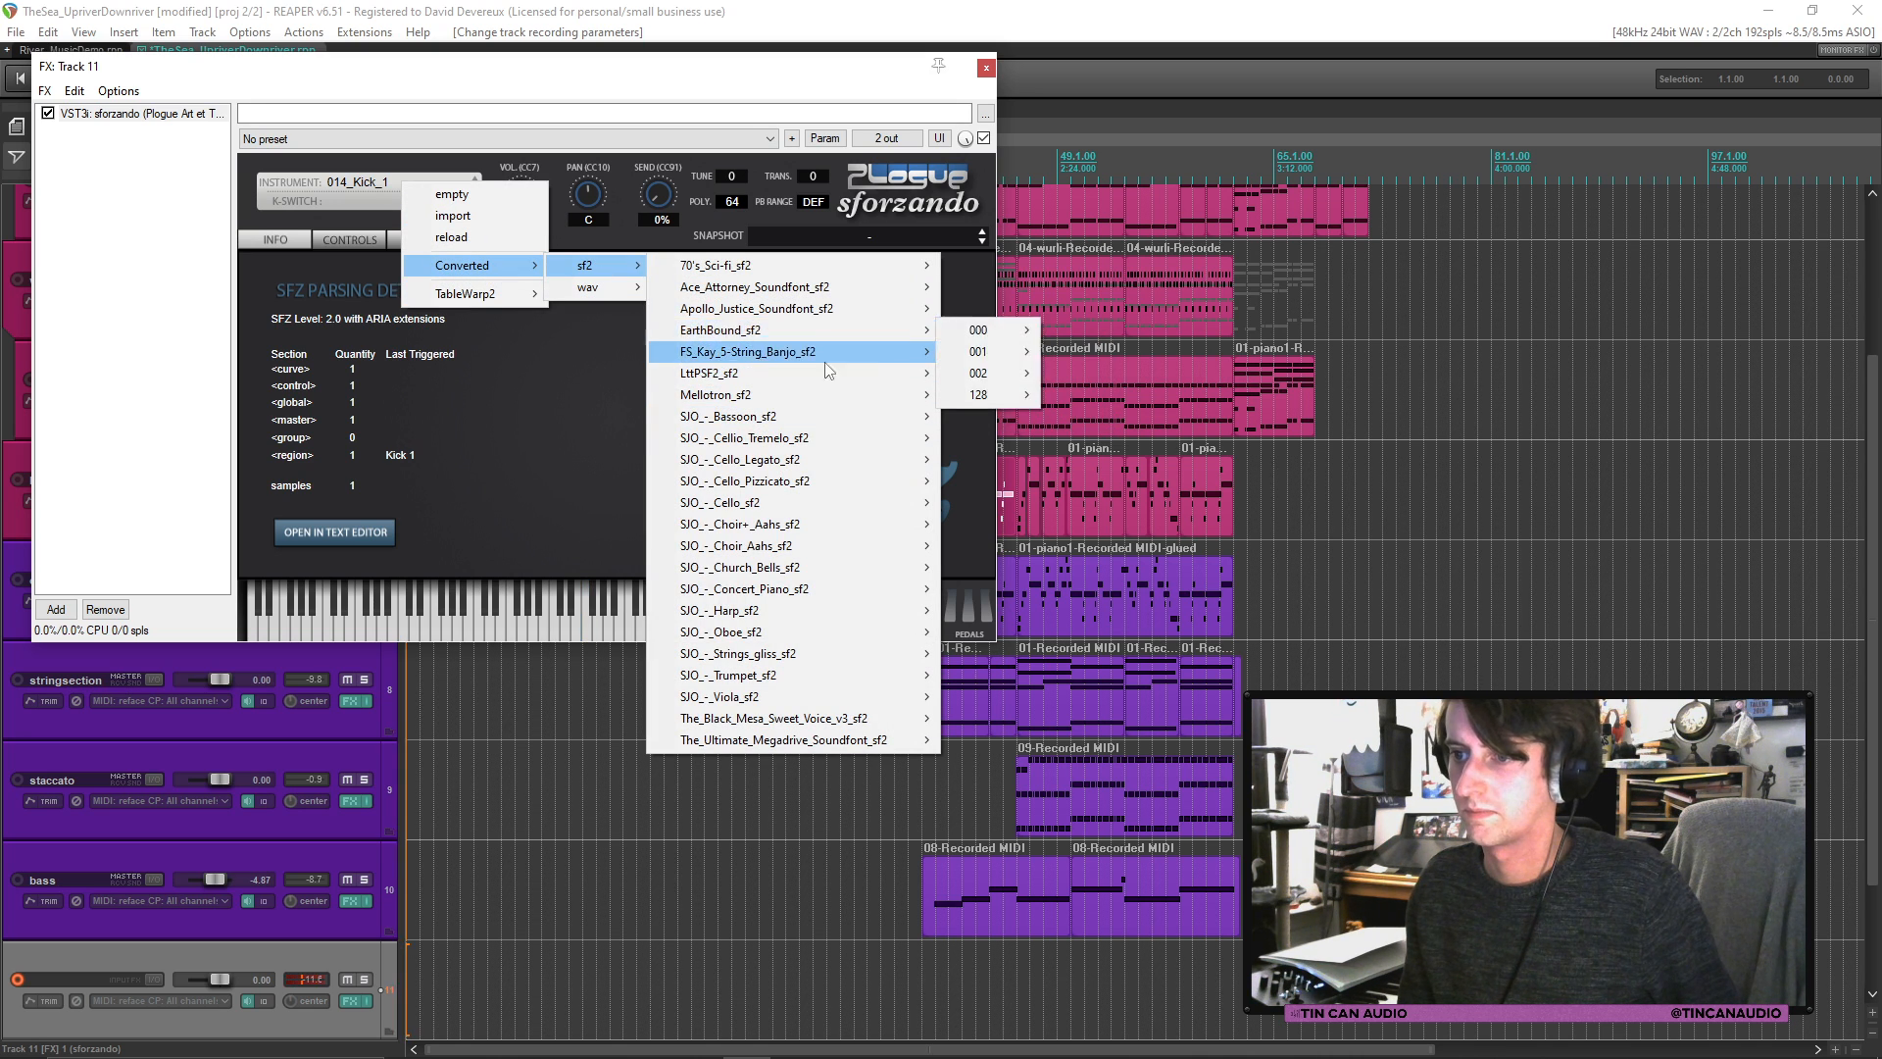
mouse_move(911, 333)
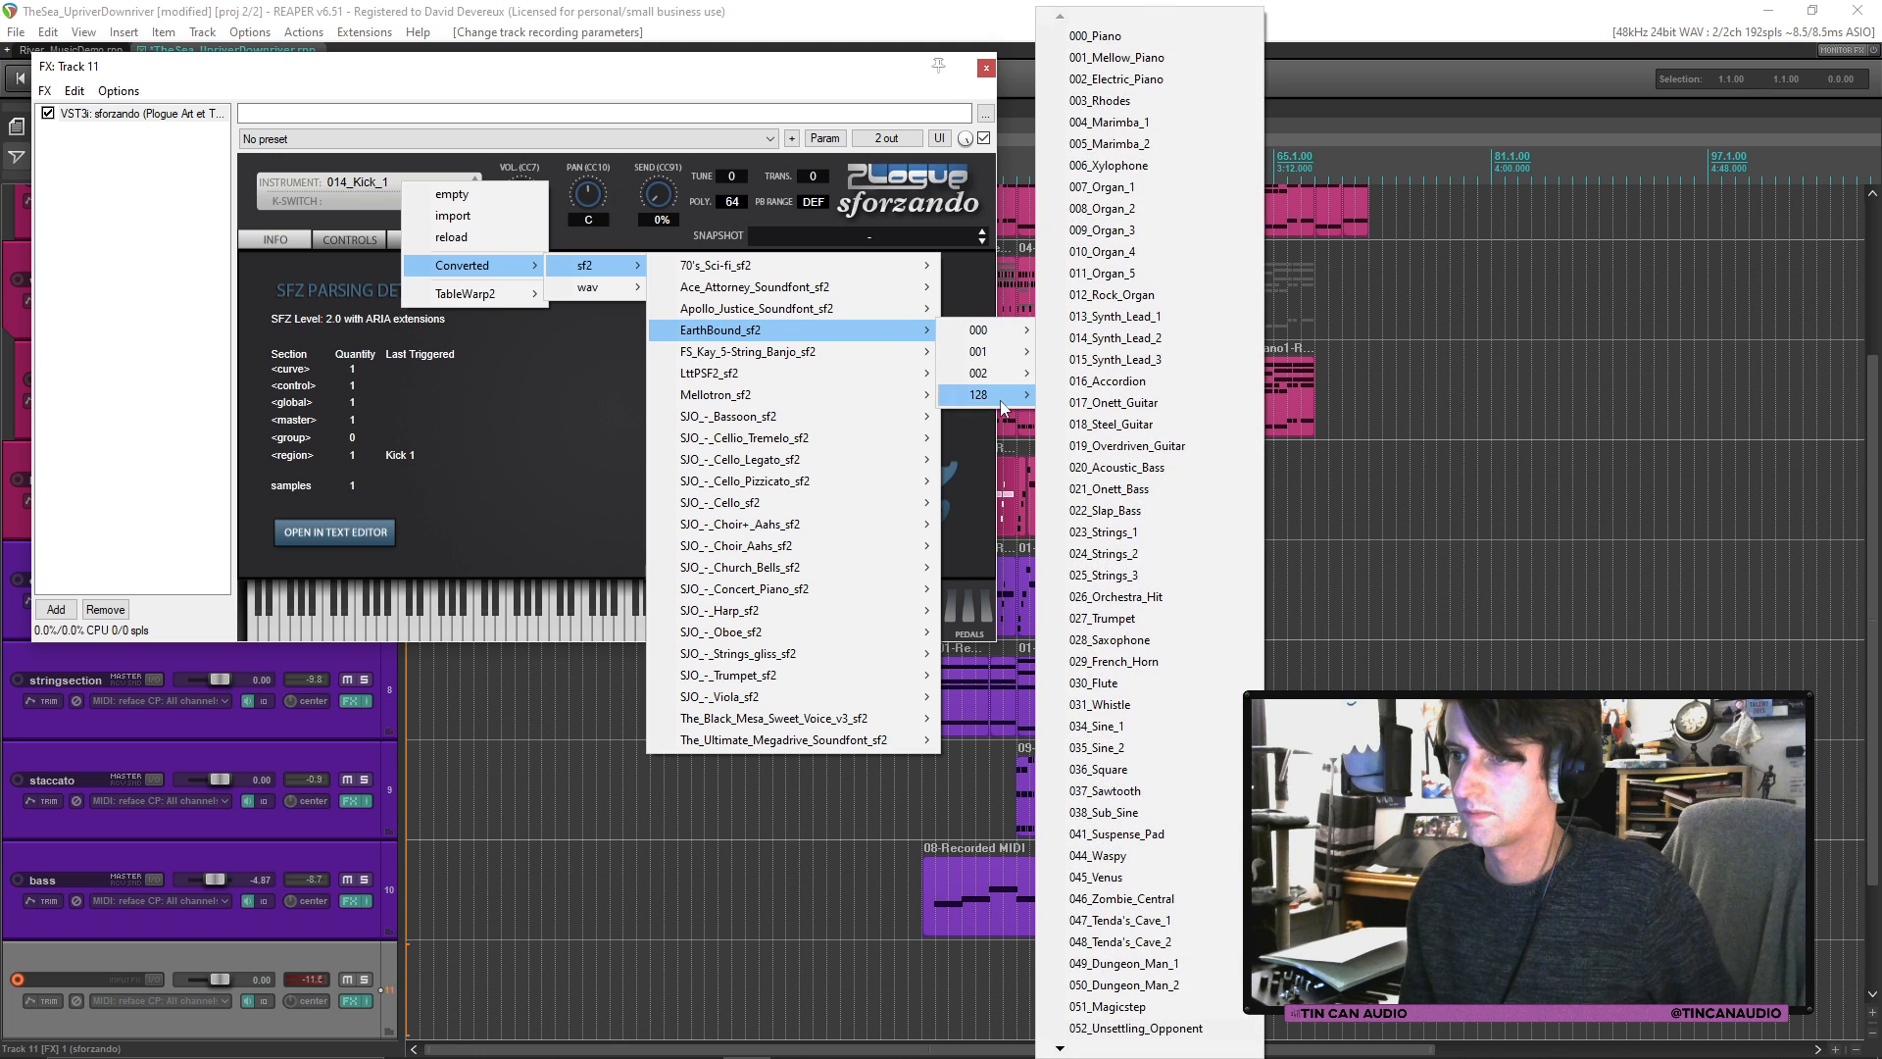
mouse_move(1002, 396)
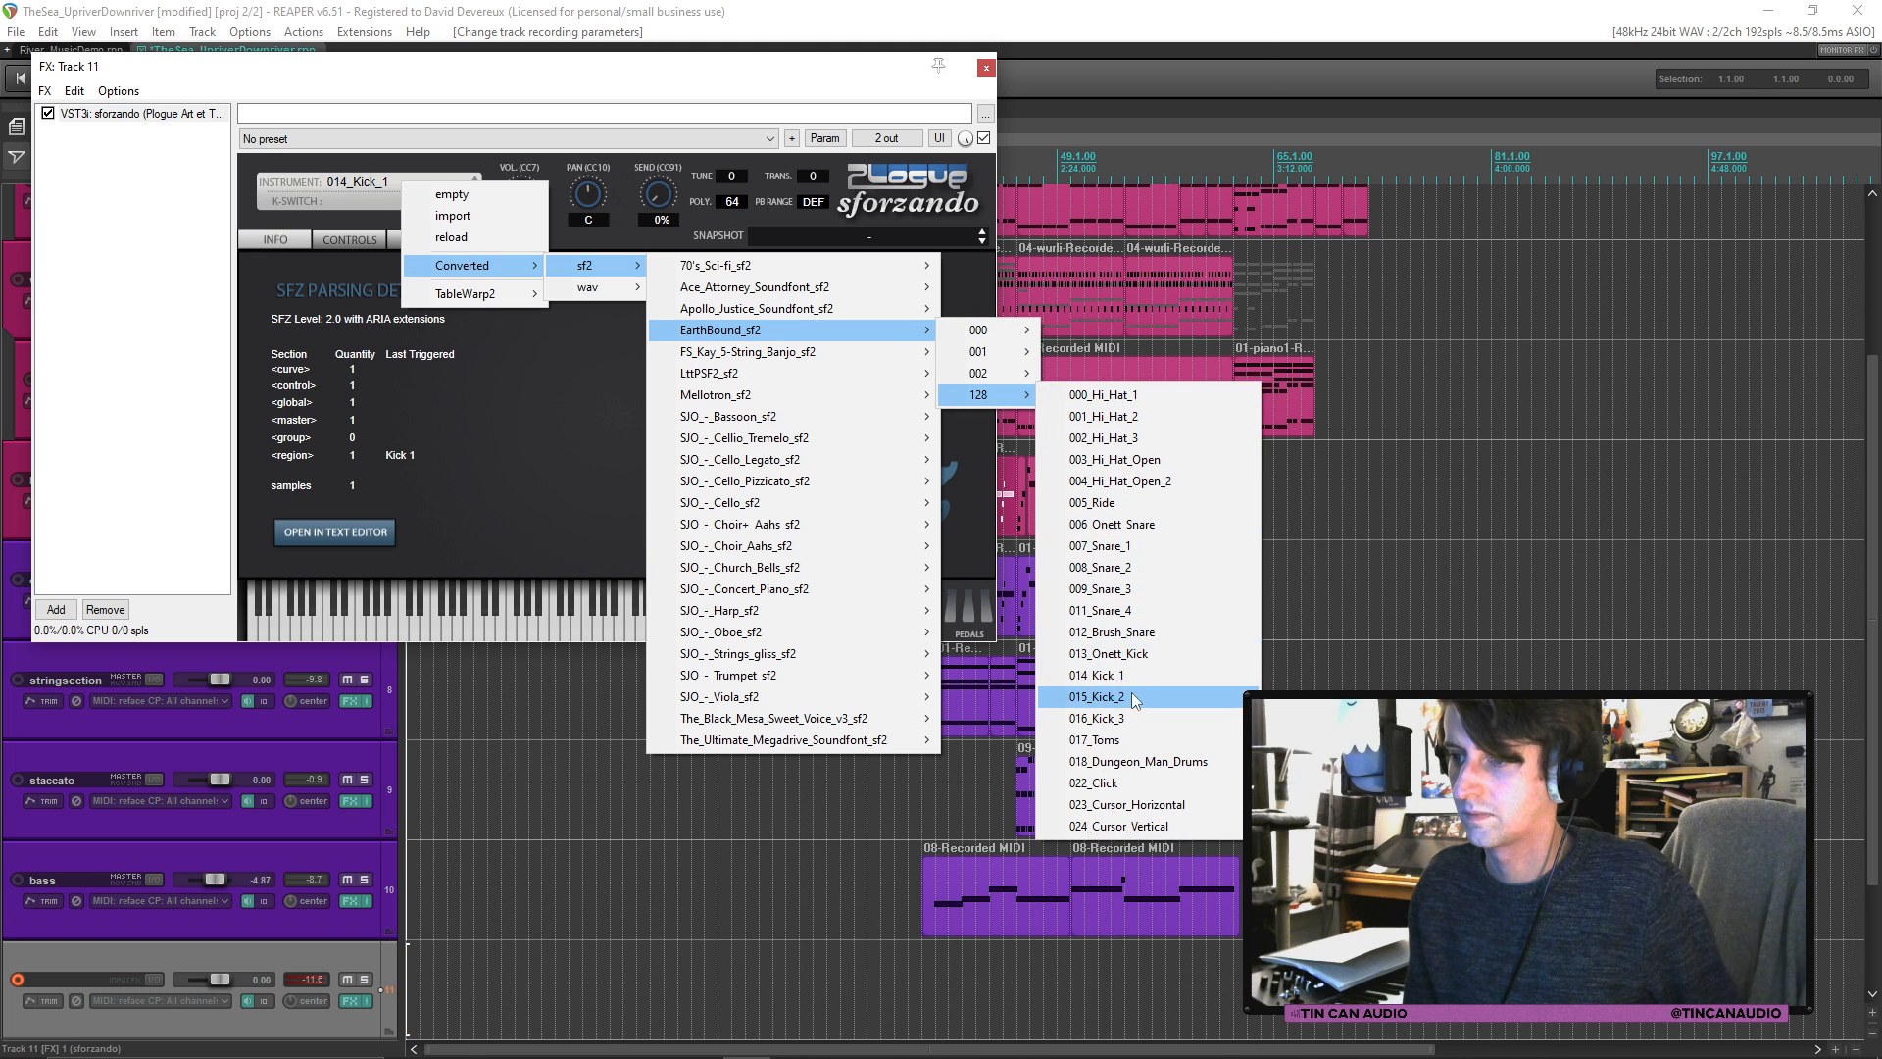
left_click(1088, 696)
left_click(478, 189)
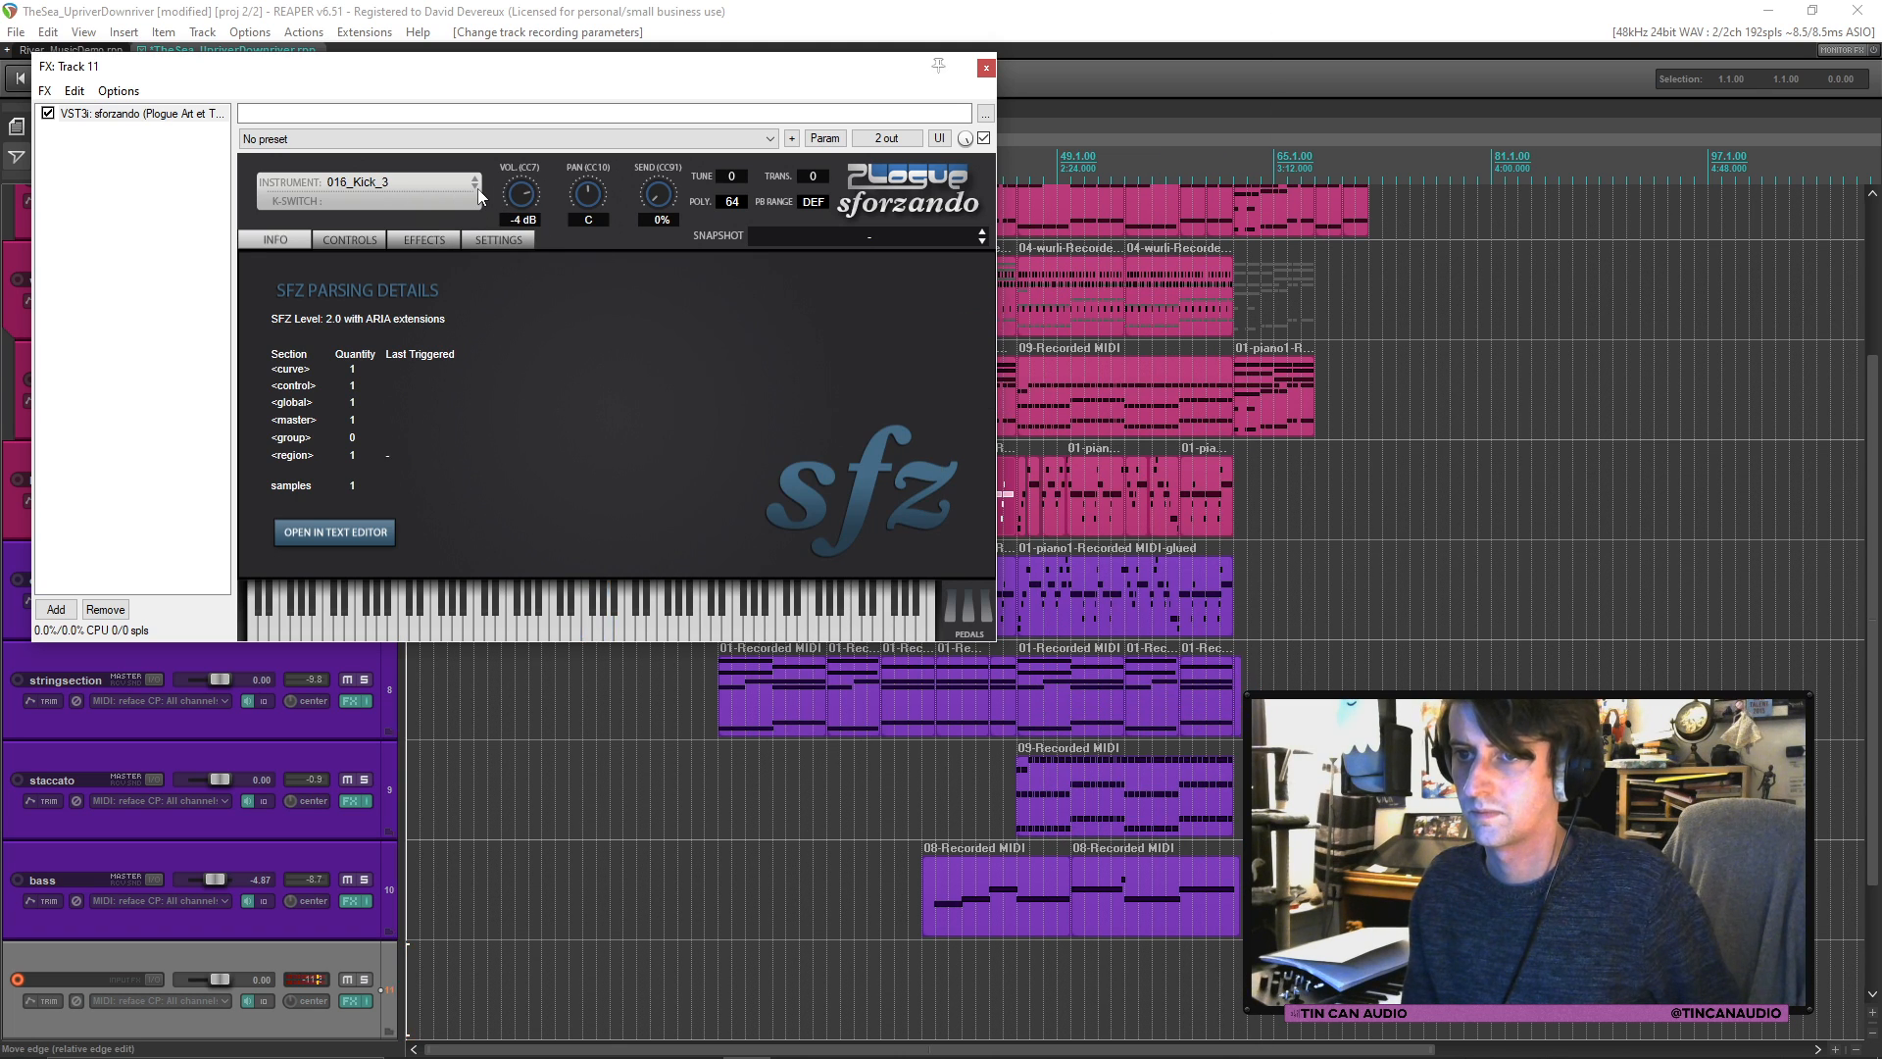
left_click(986, 68)
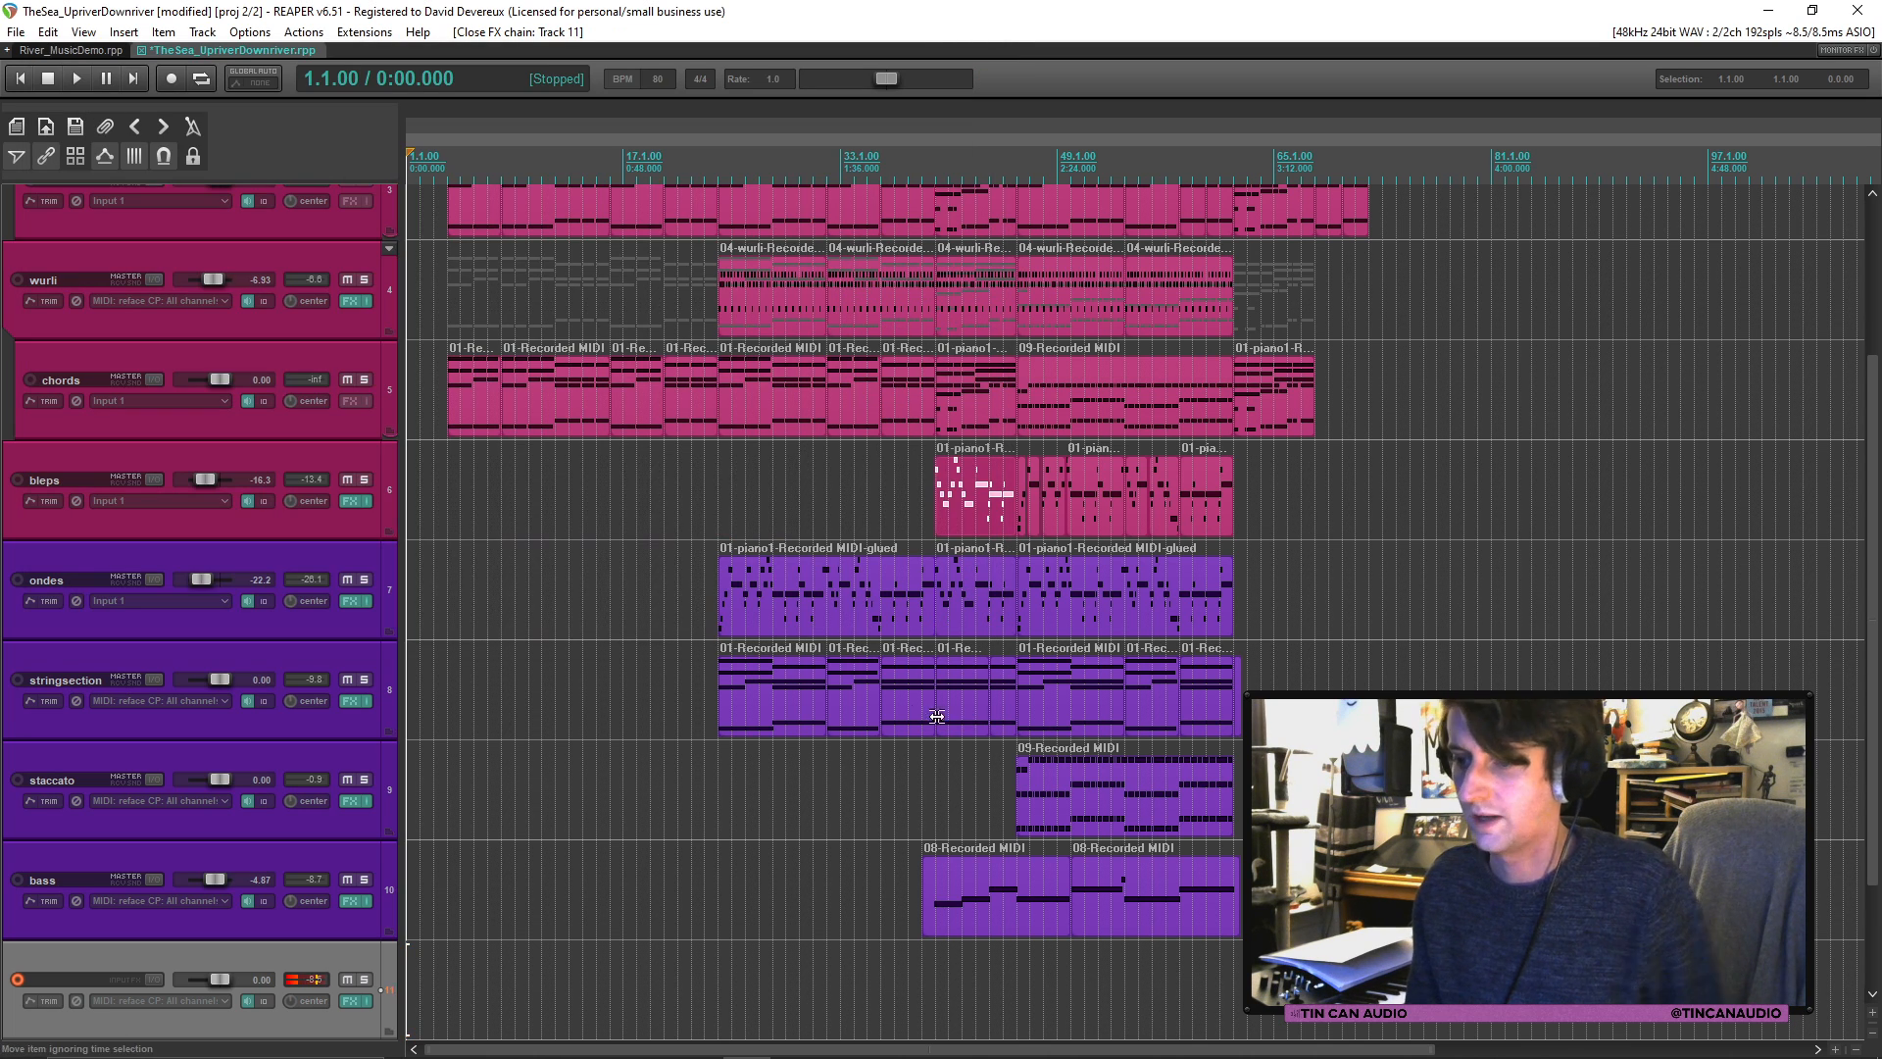
double_click(104, 974)
key("Return")
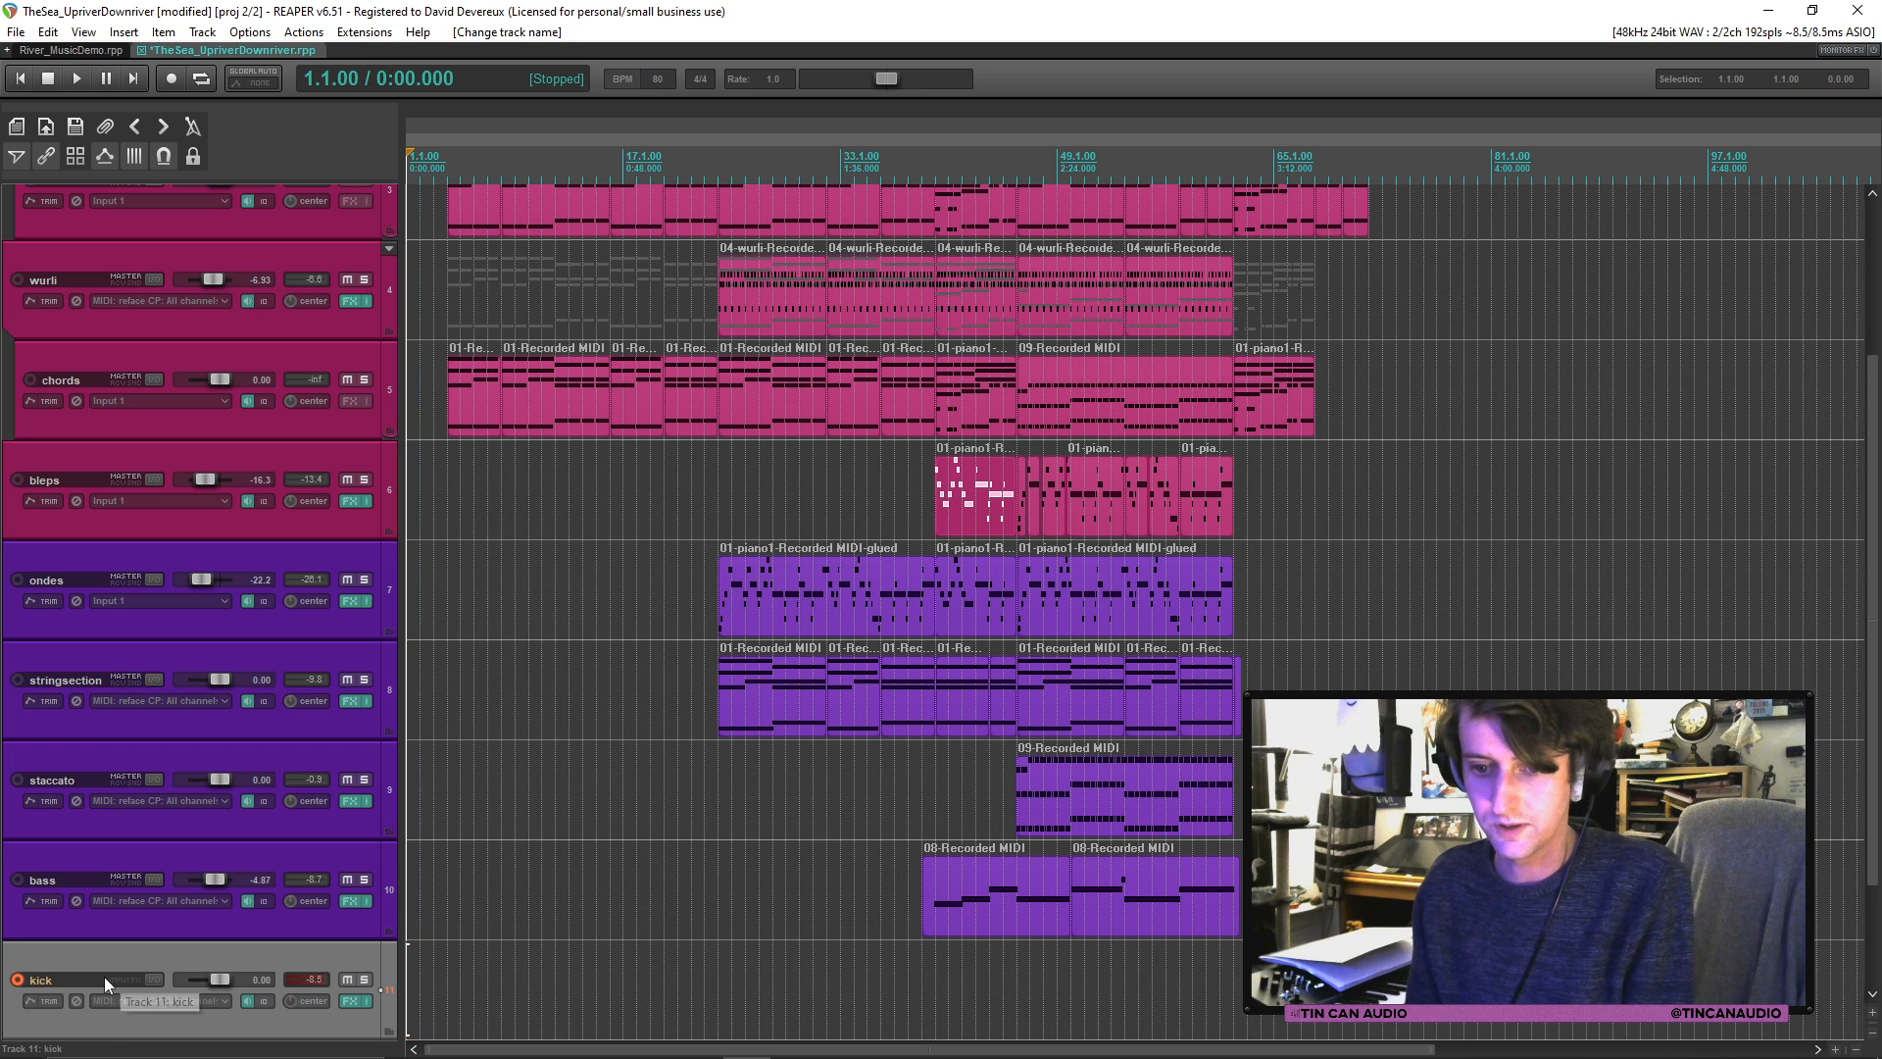
Step: Add the FreeverbToo reverb to the kick track and set its dry level to -4.6 dB
left_click(355, 1000)
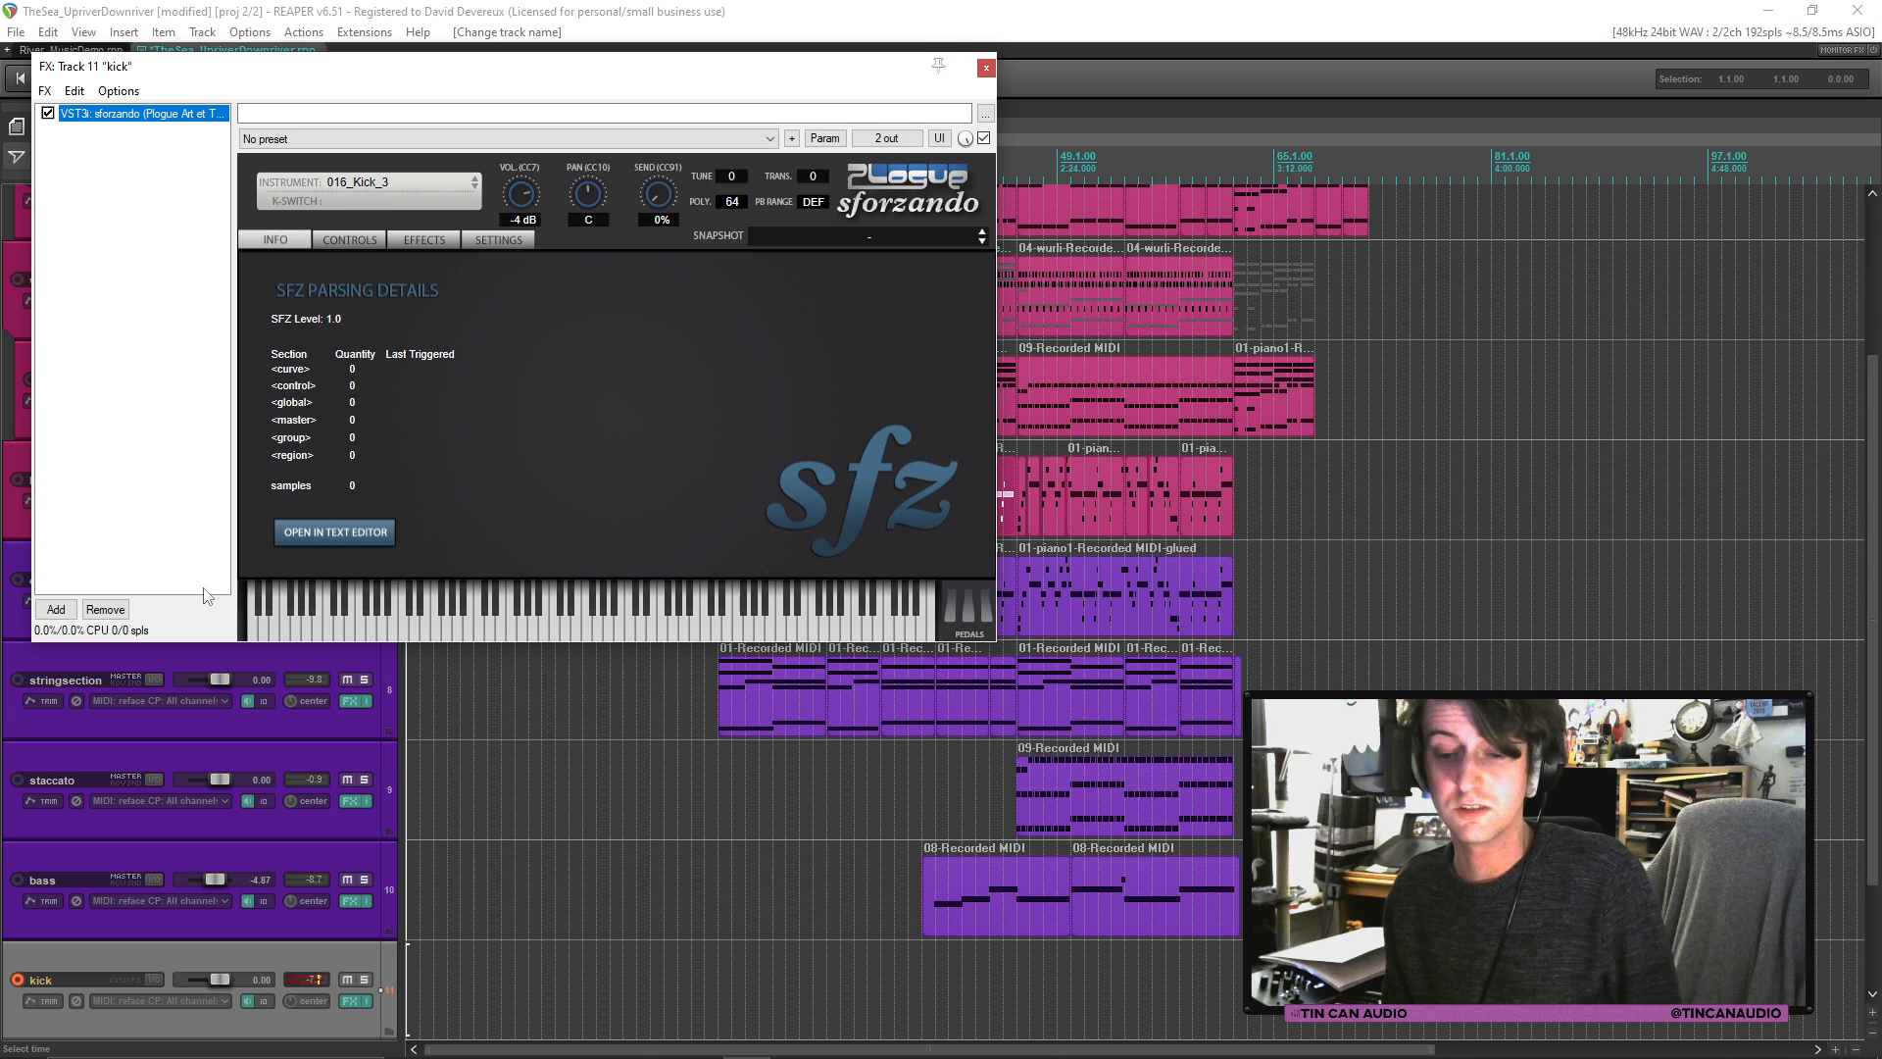
left_click(56, 609)
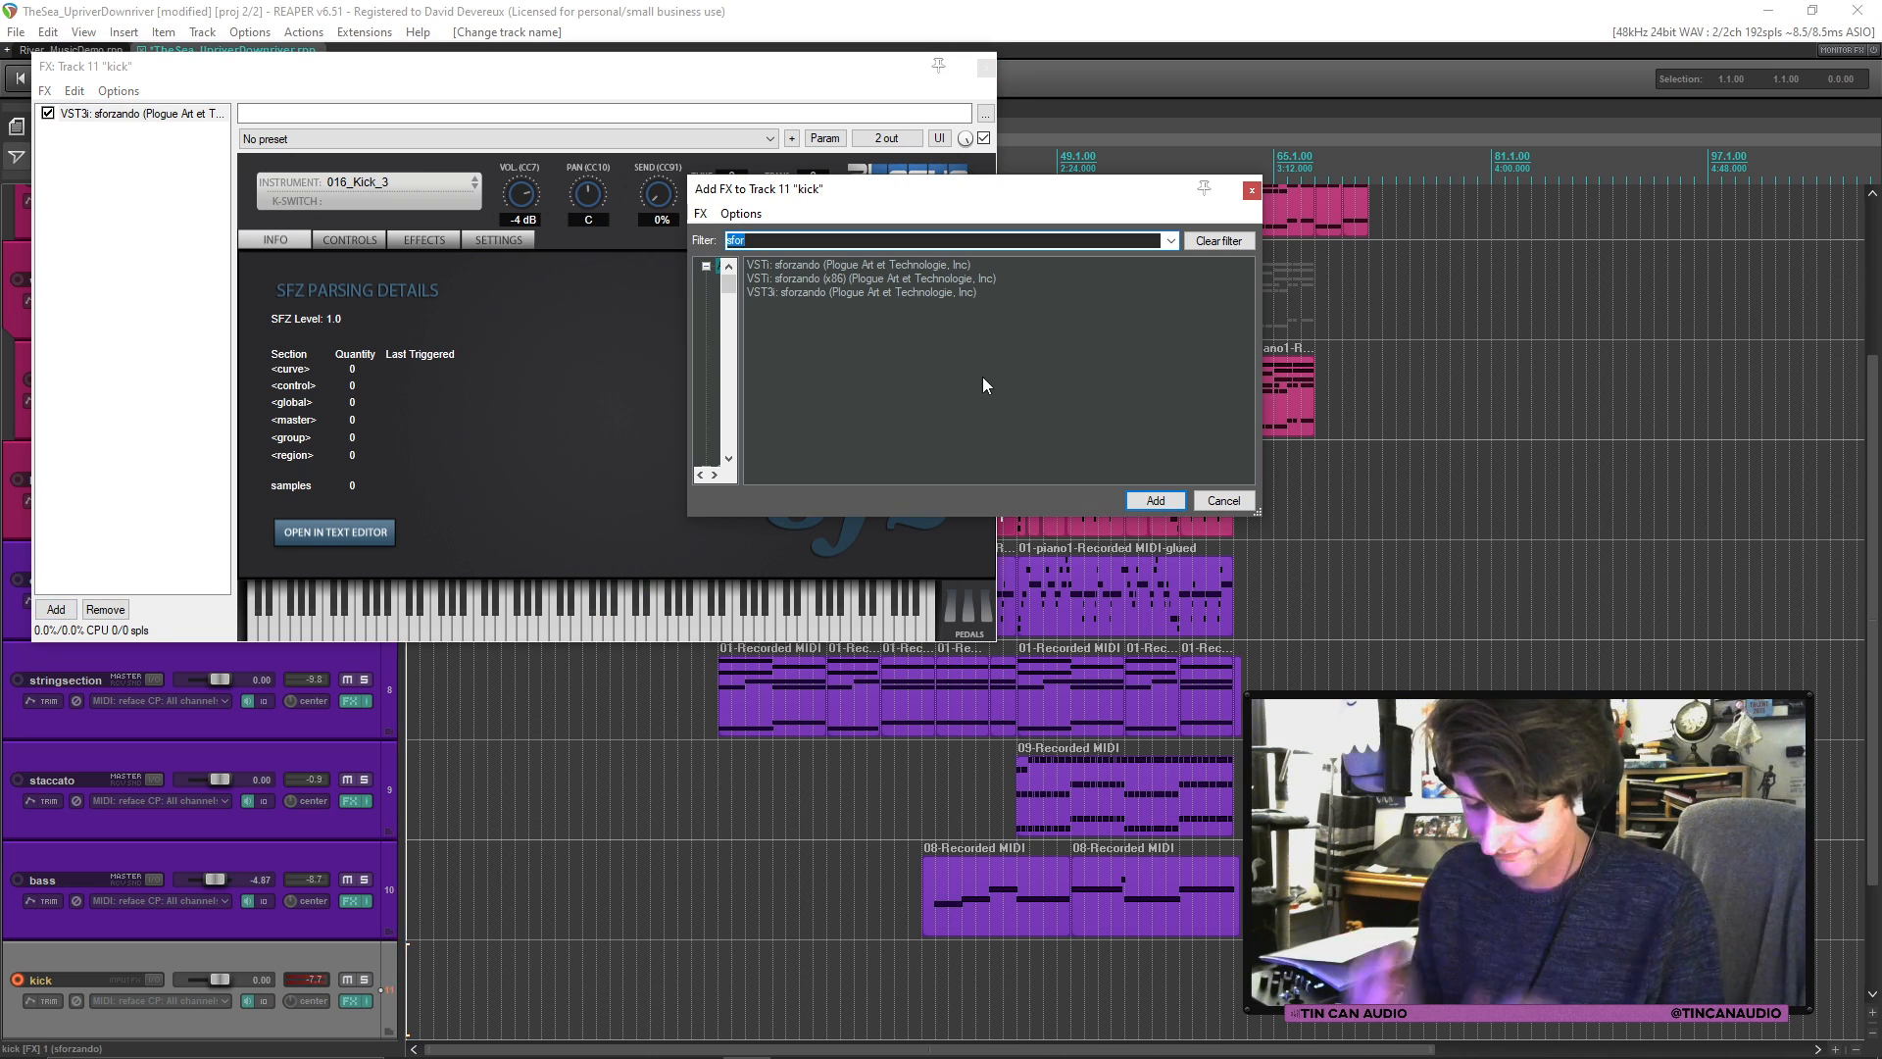
type("verb")
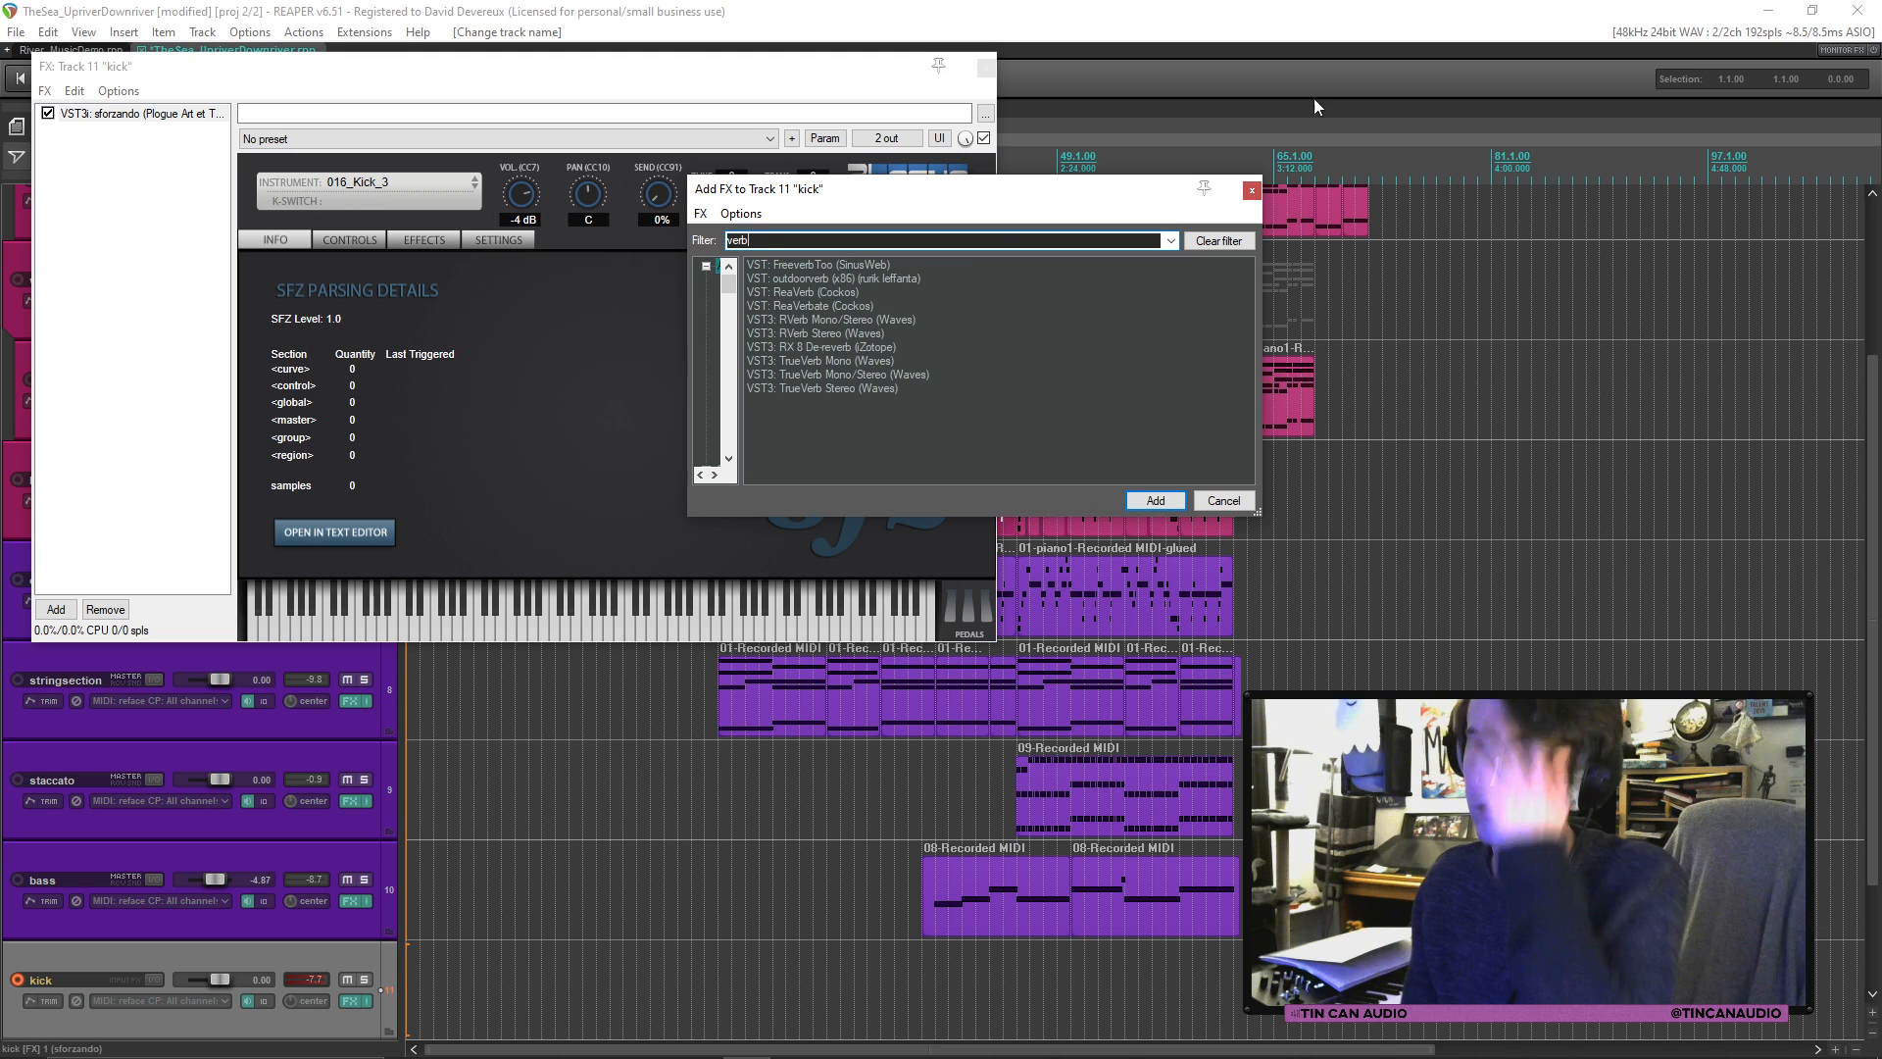
double_click(808, 263)
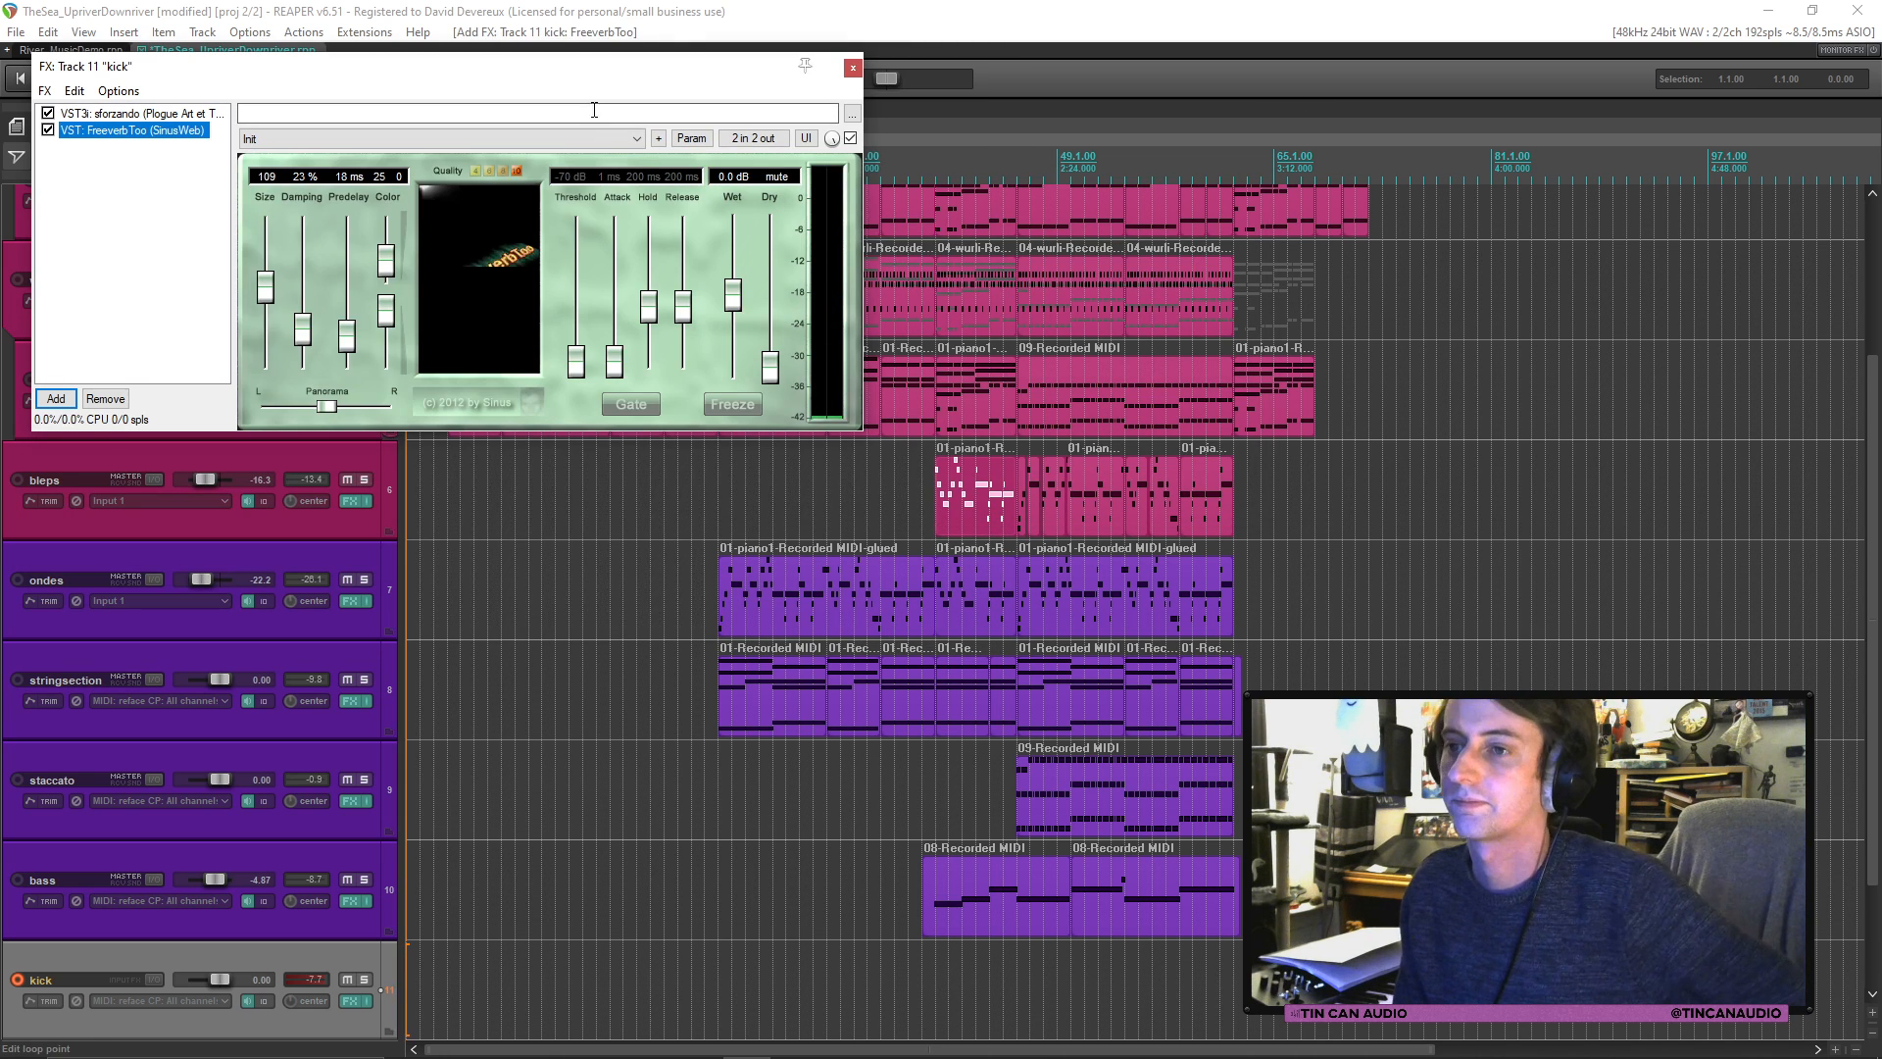
left_click(549, 139)
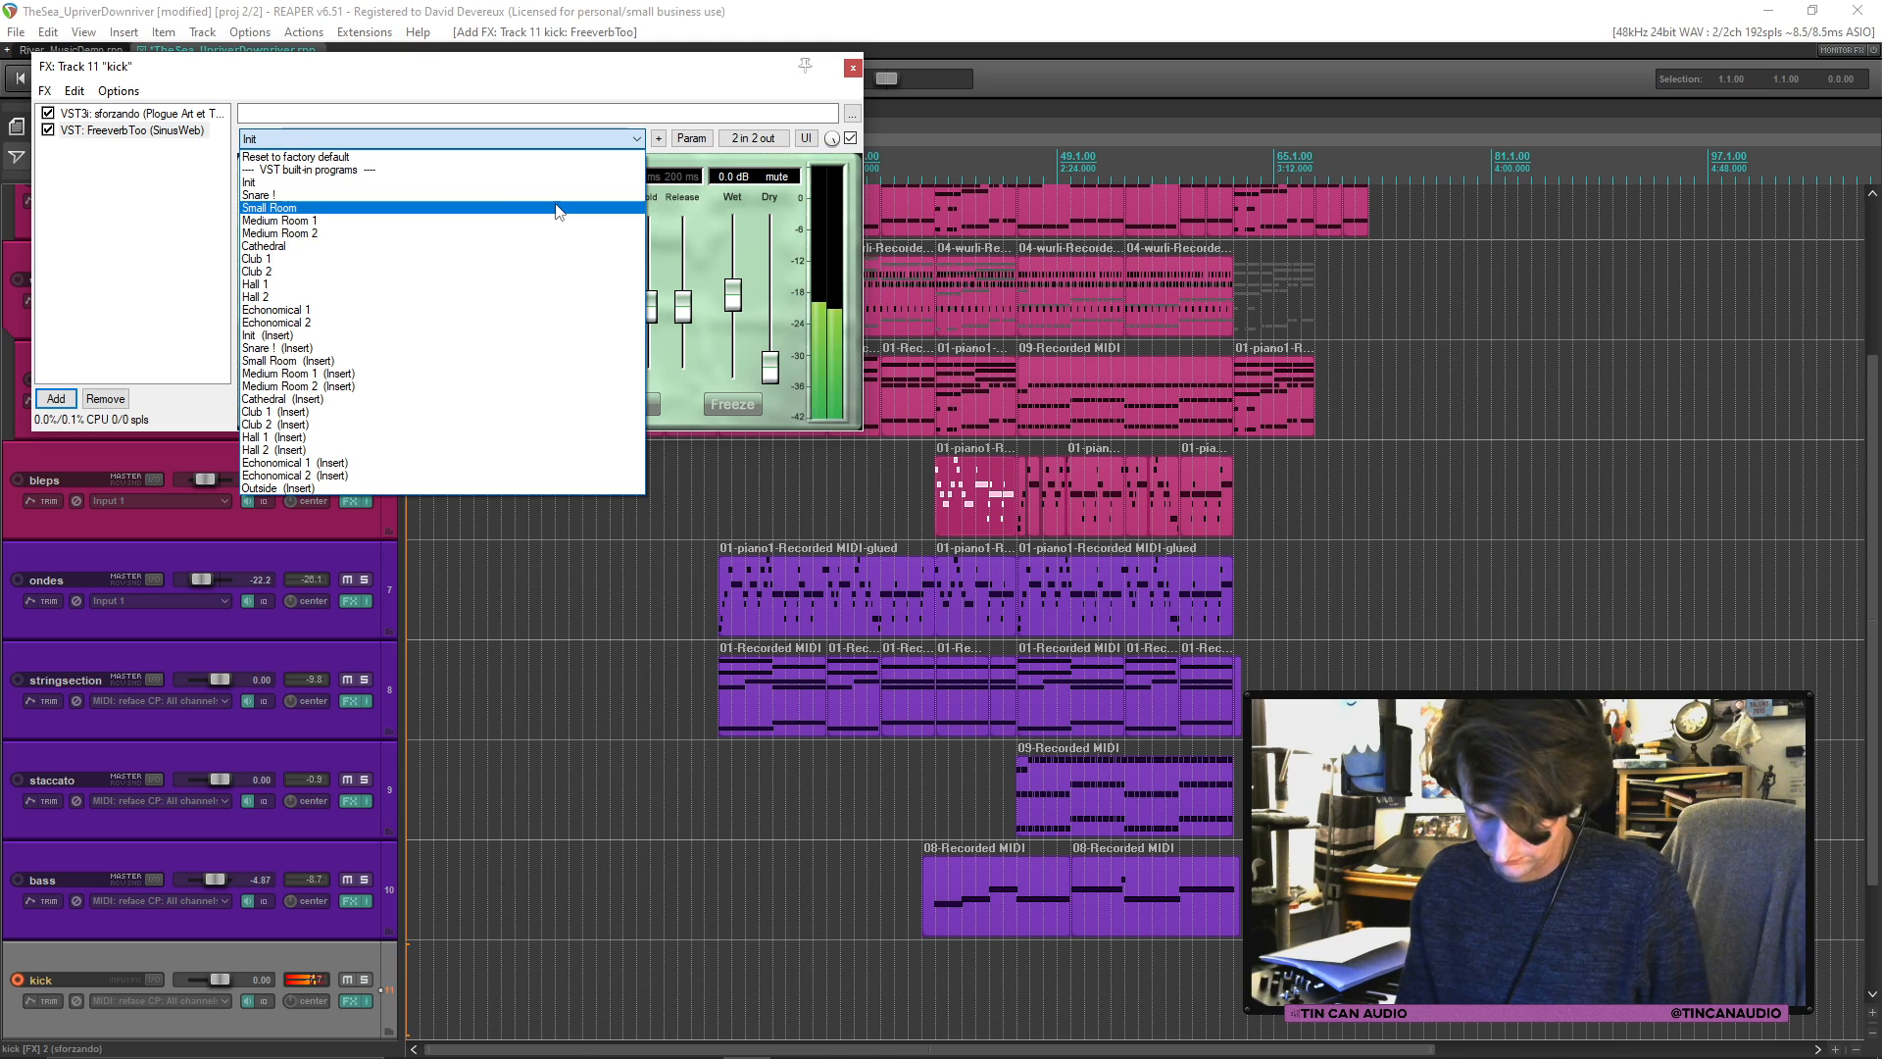
left_click(770, 366)
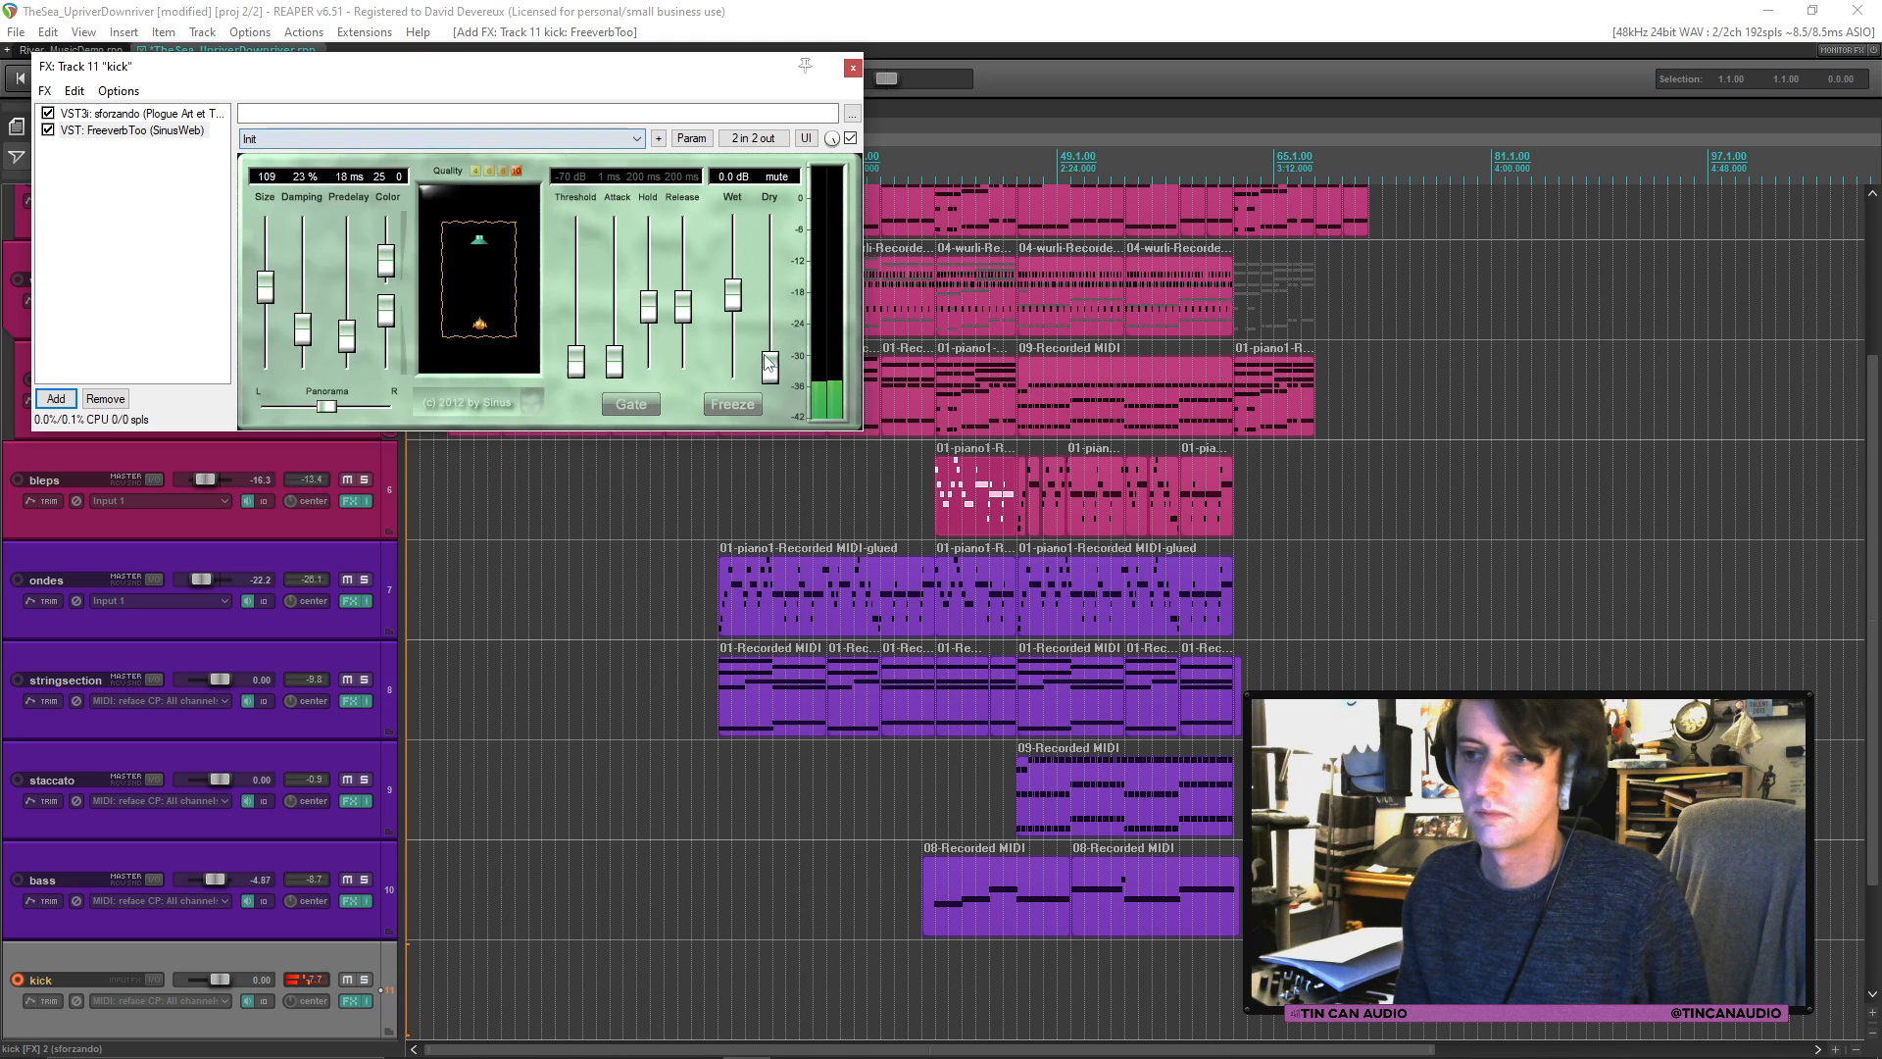
left_click_drag(774, 319, 774, 316)
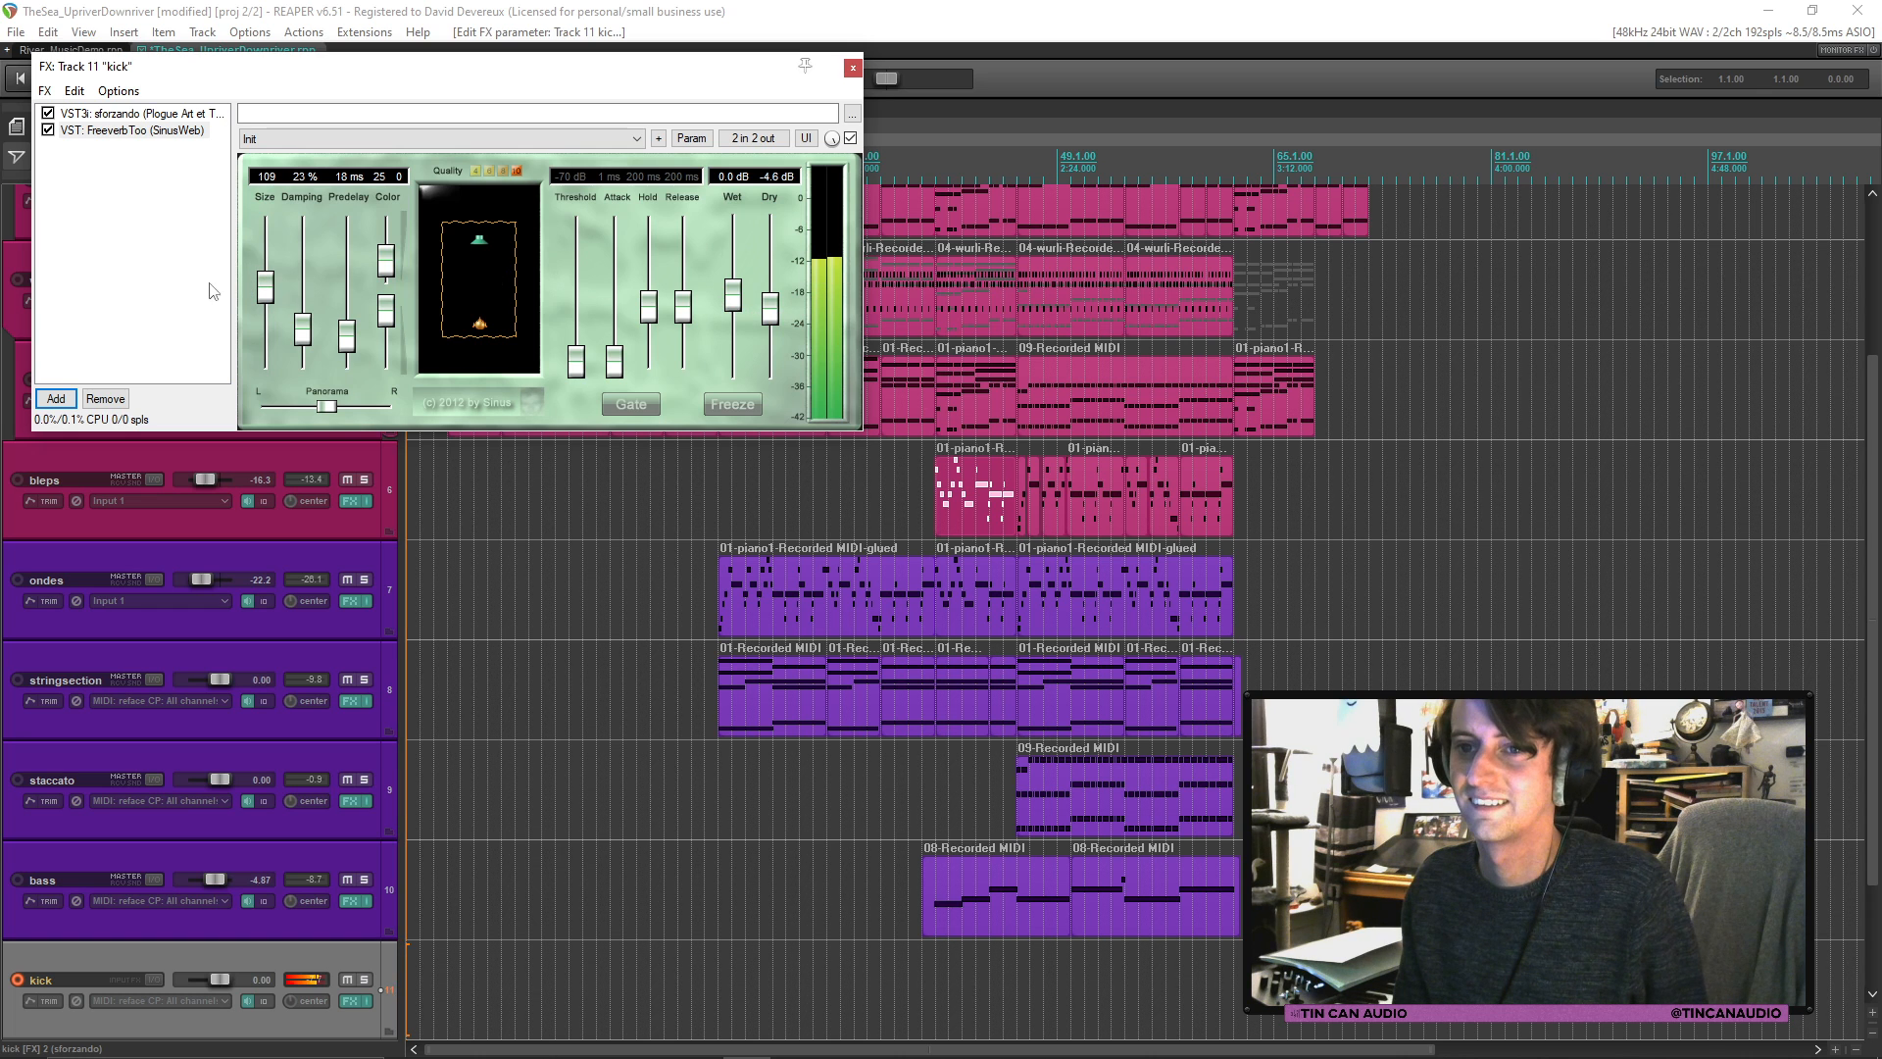
Step: Add ReaFir ahead of FreeverbToo on the kick track and shape its EQ curve to cut the high frequencies
left_click(57, 400)
type("eq")
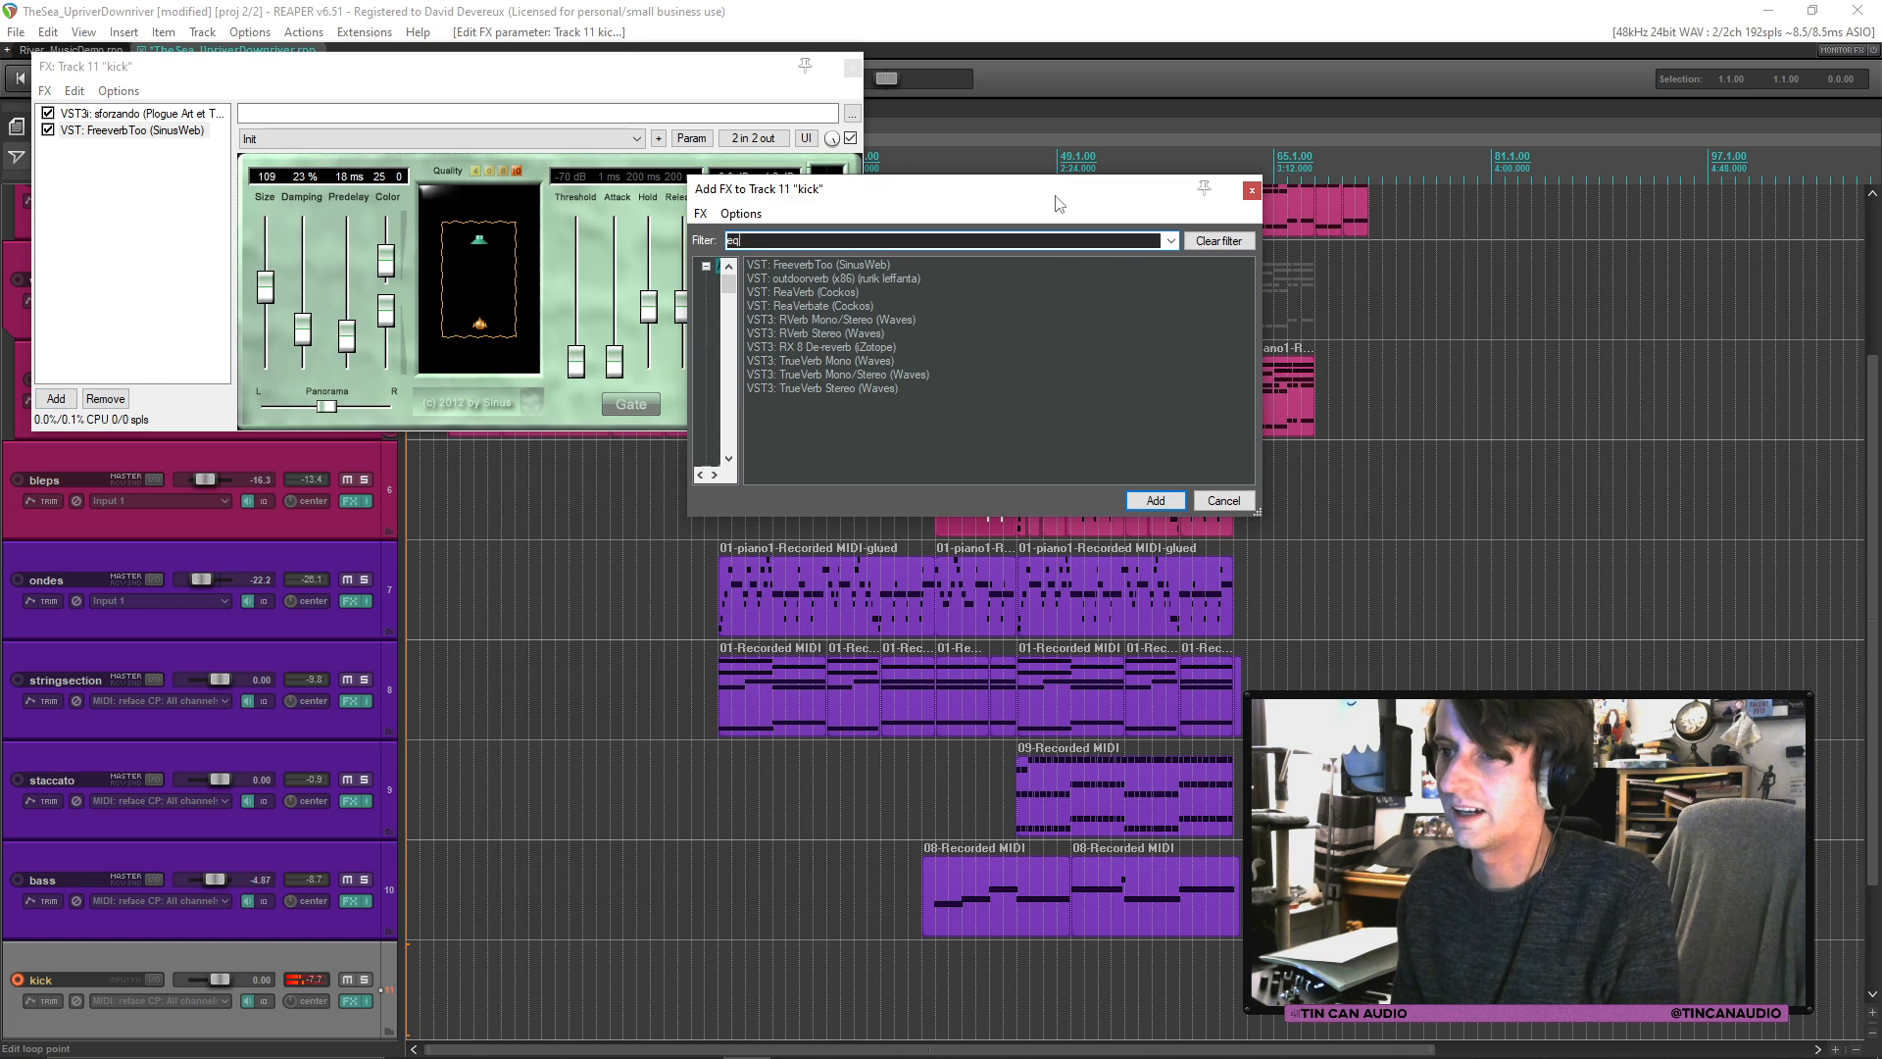
double_click(870, 278)
left_click_drag(154, 138, 158, 132)
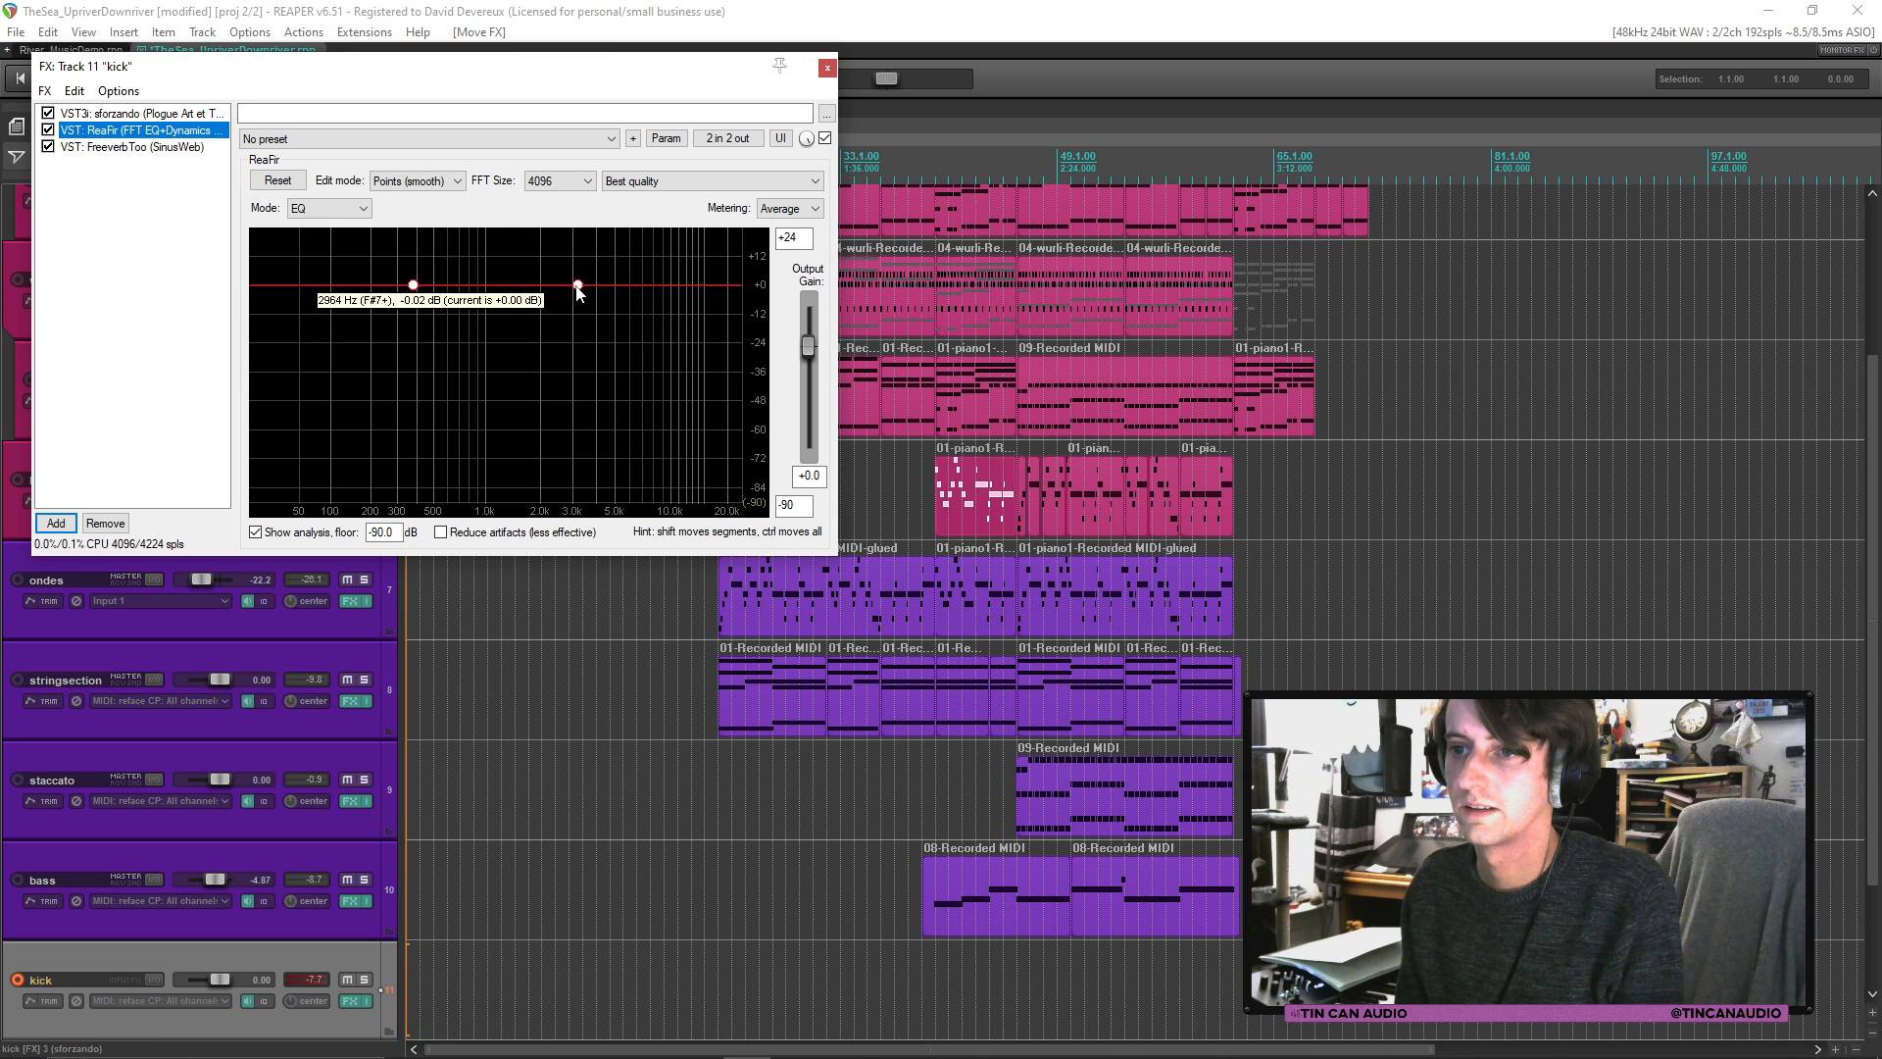
left_click_drag(578, 286, 569, 333)
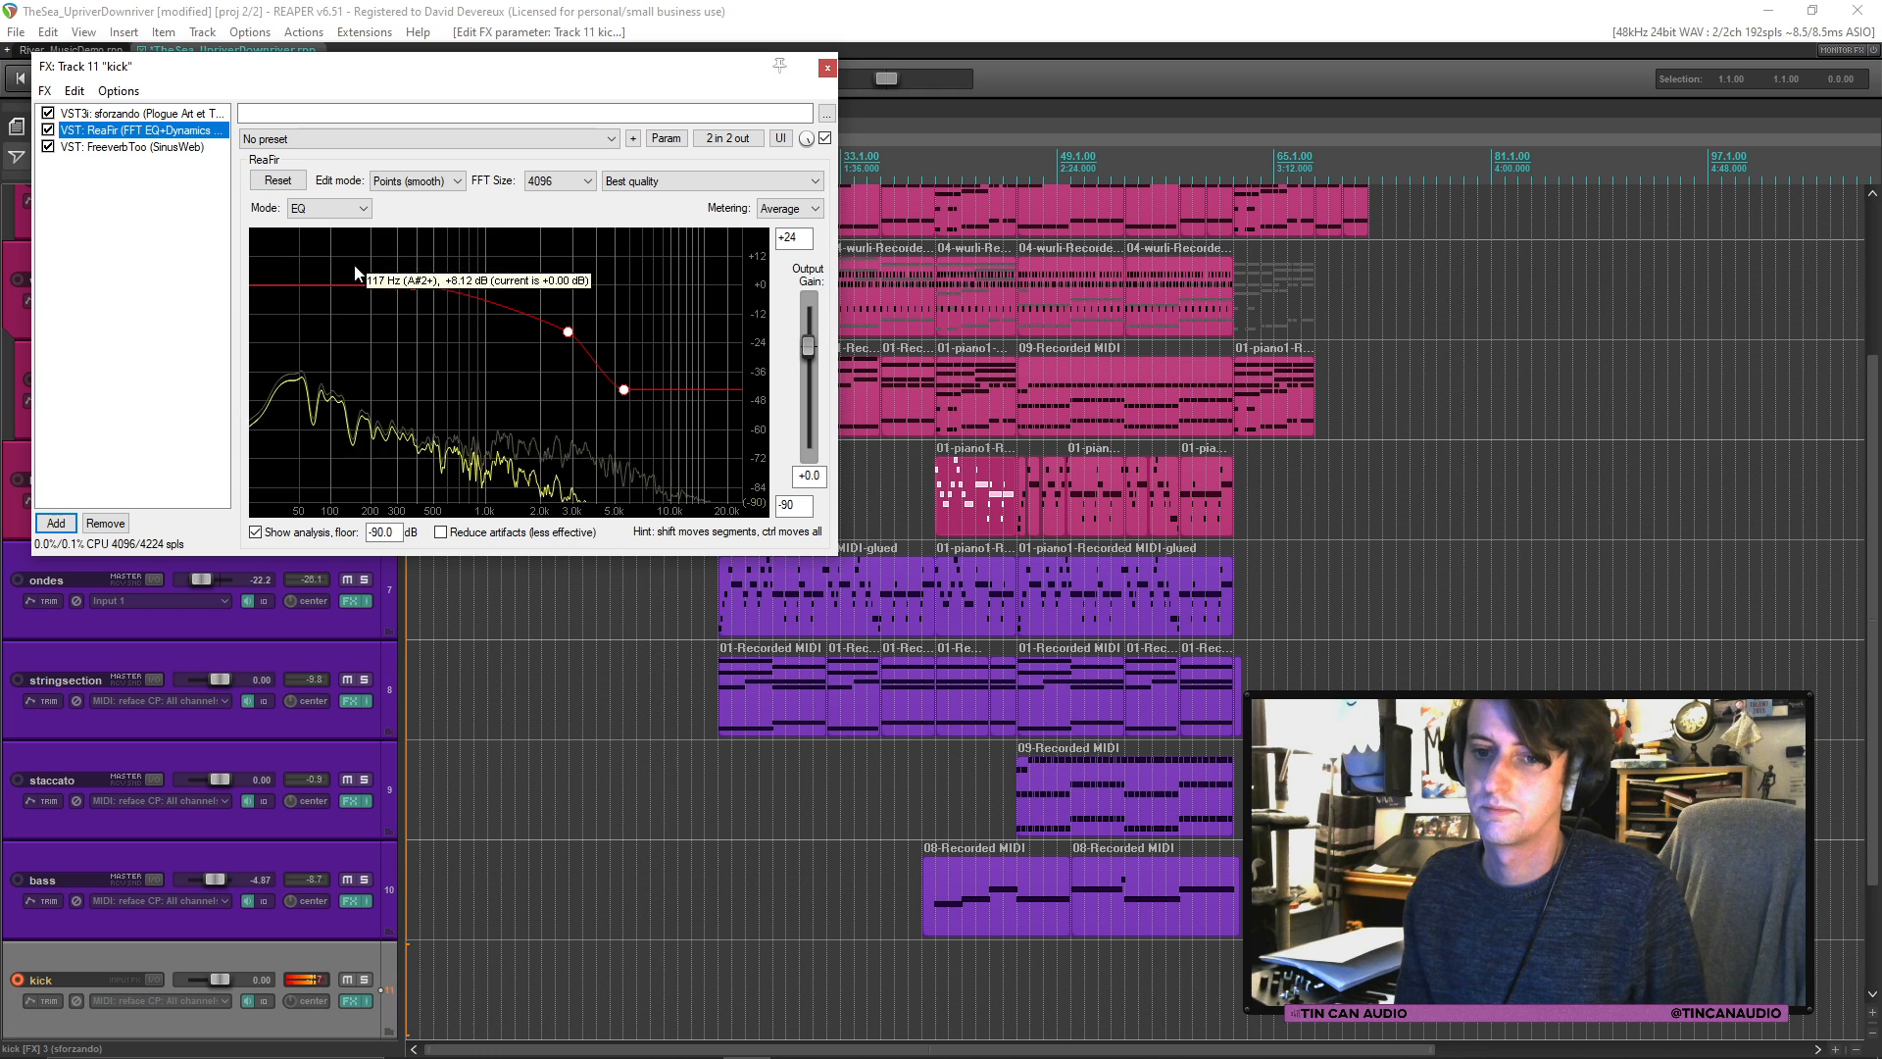
left_click(827, 68)
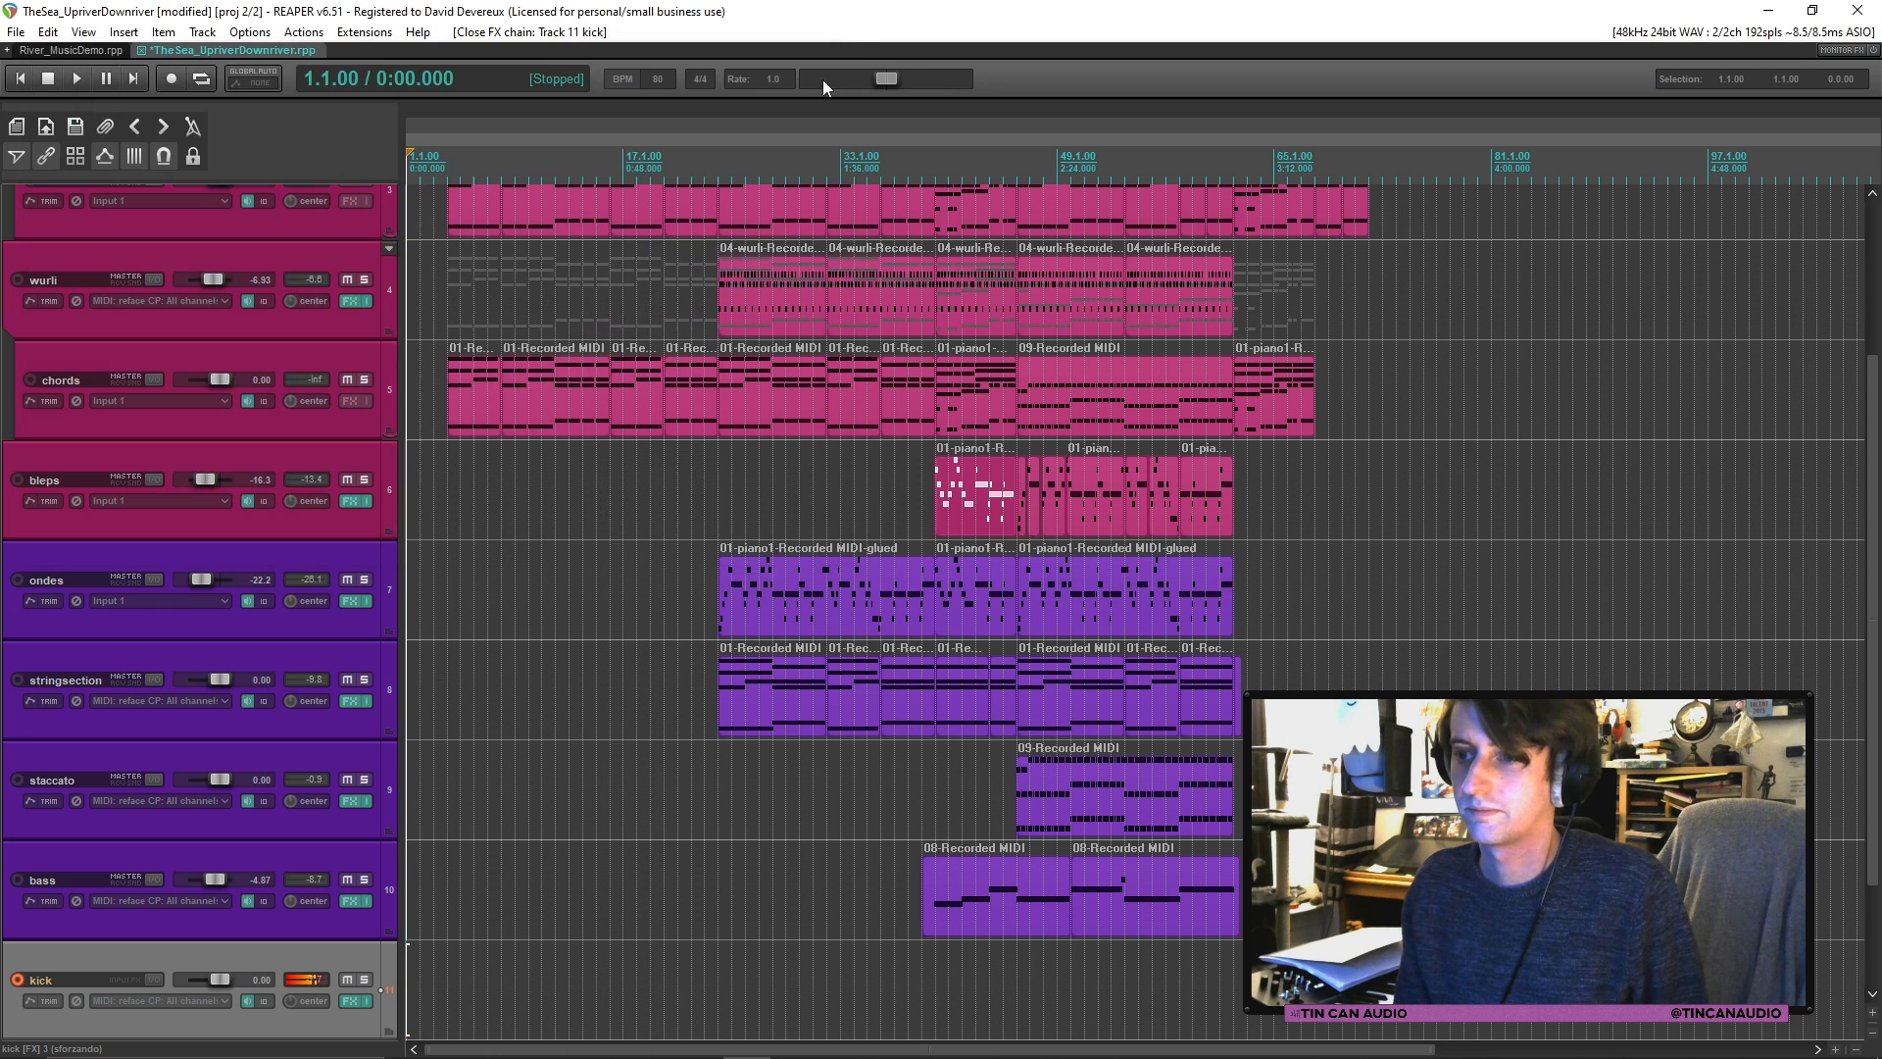
Step: Record a trial kick take over the playback starting from bar 43 and discard the recorded MIDI file
left_click(977, 946)
key("space")
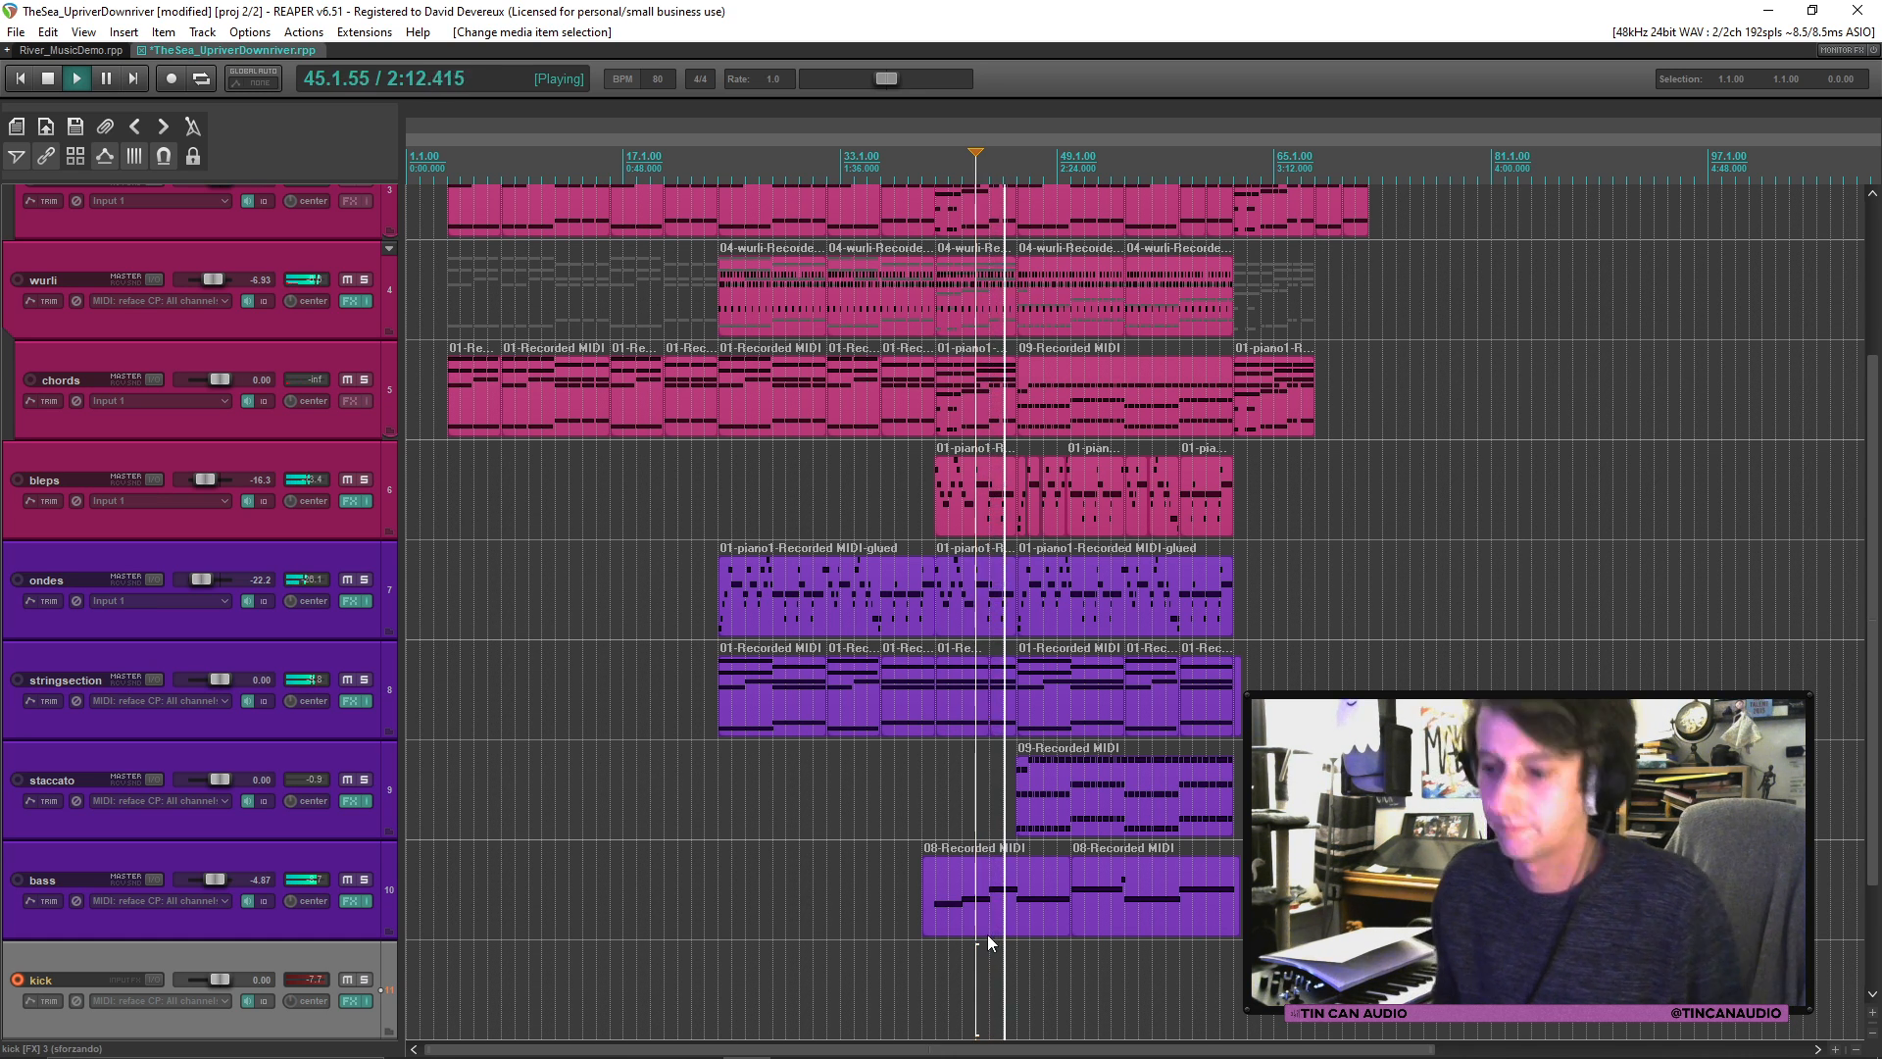
key("ctrl+r")
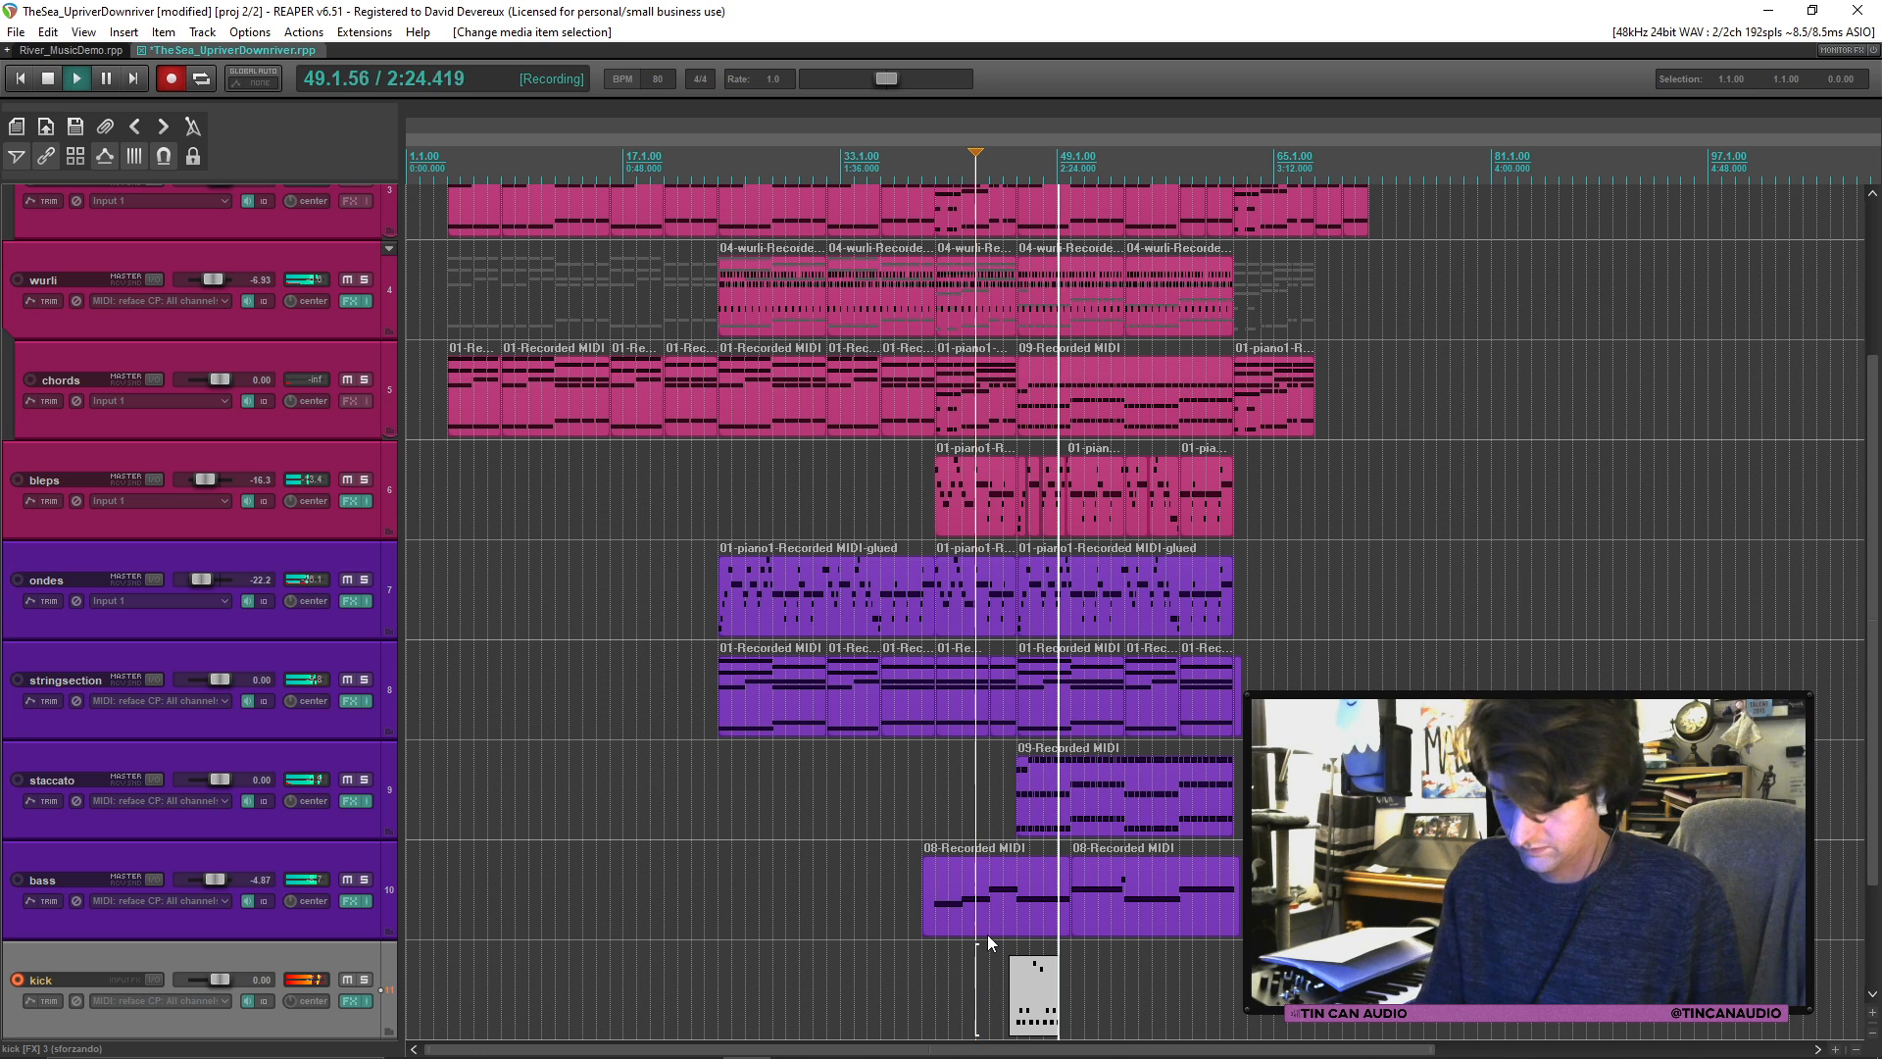
key("space")
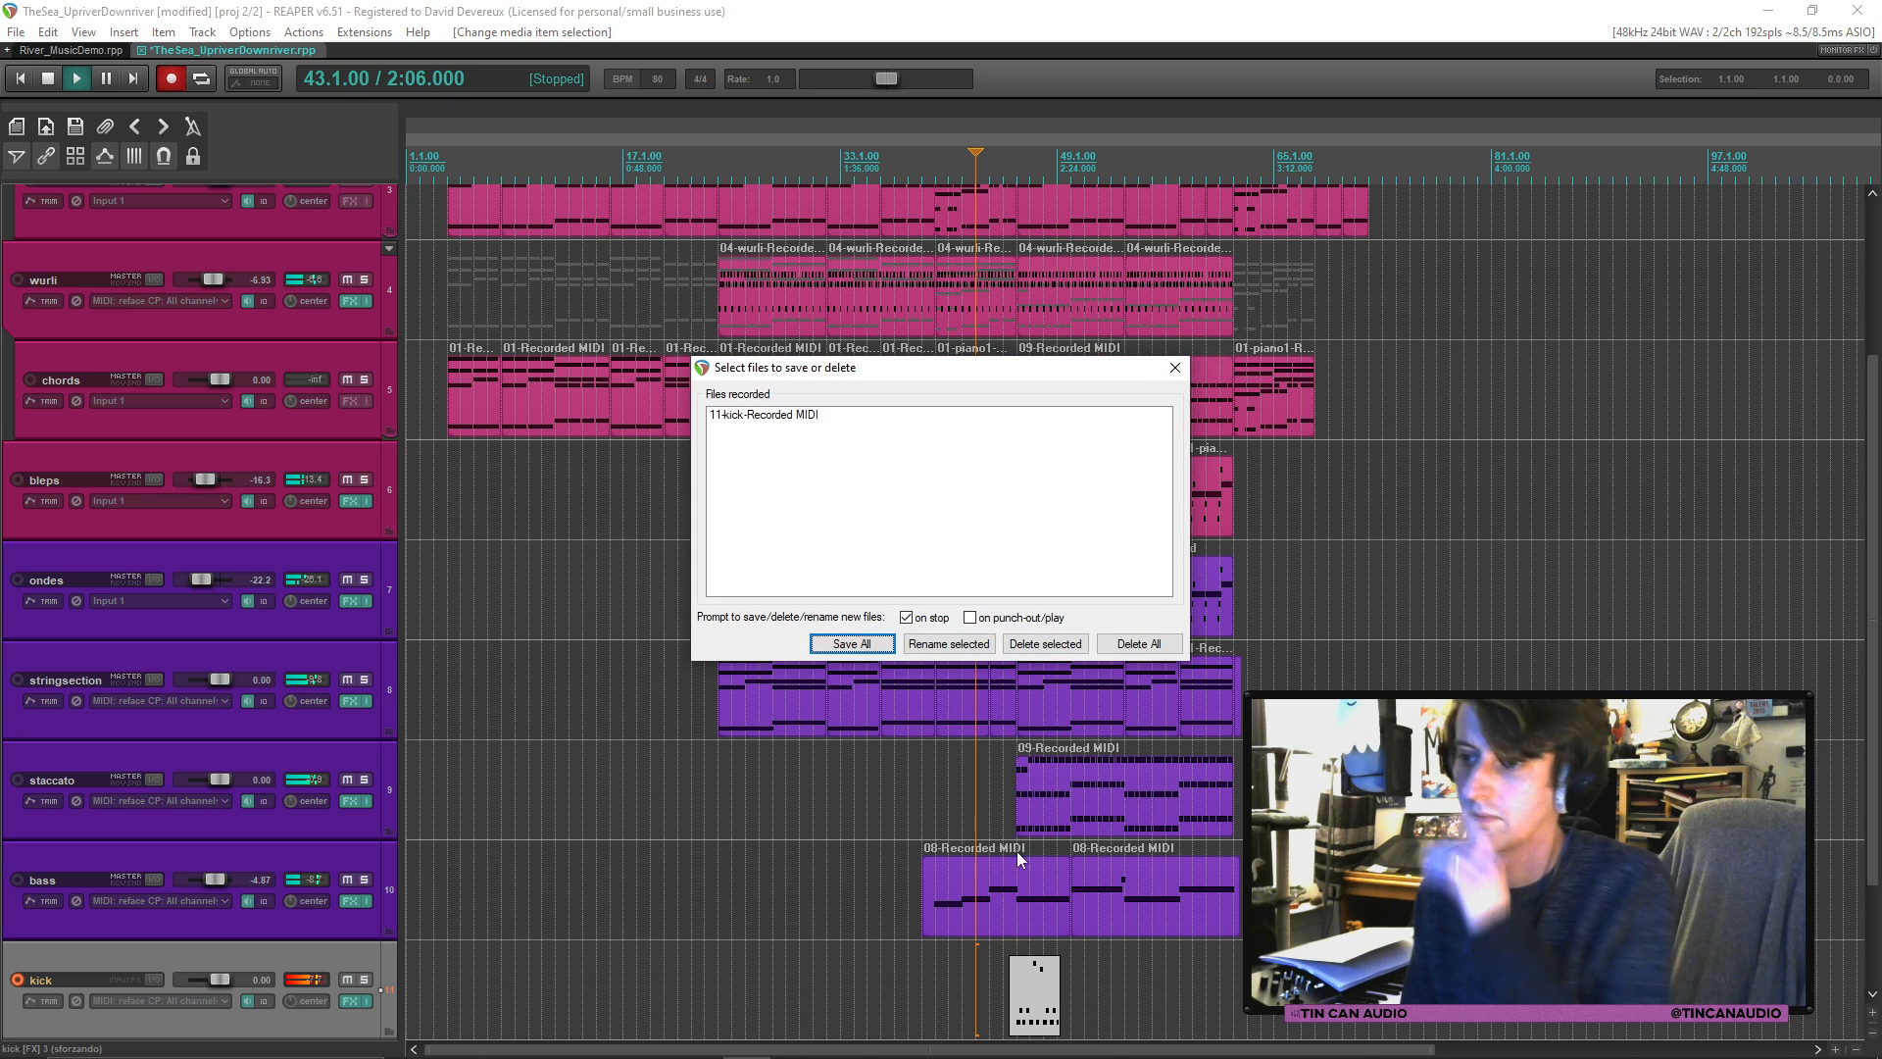
left_click(1142, 641)
left_click(908, 595)
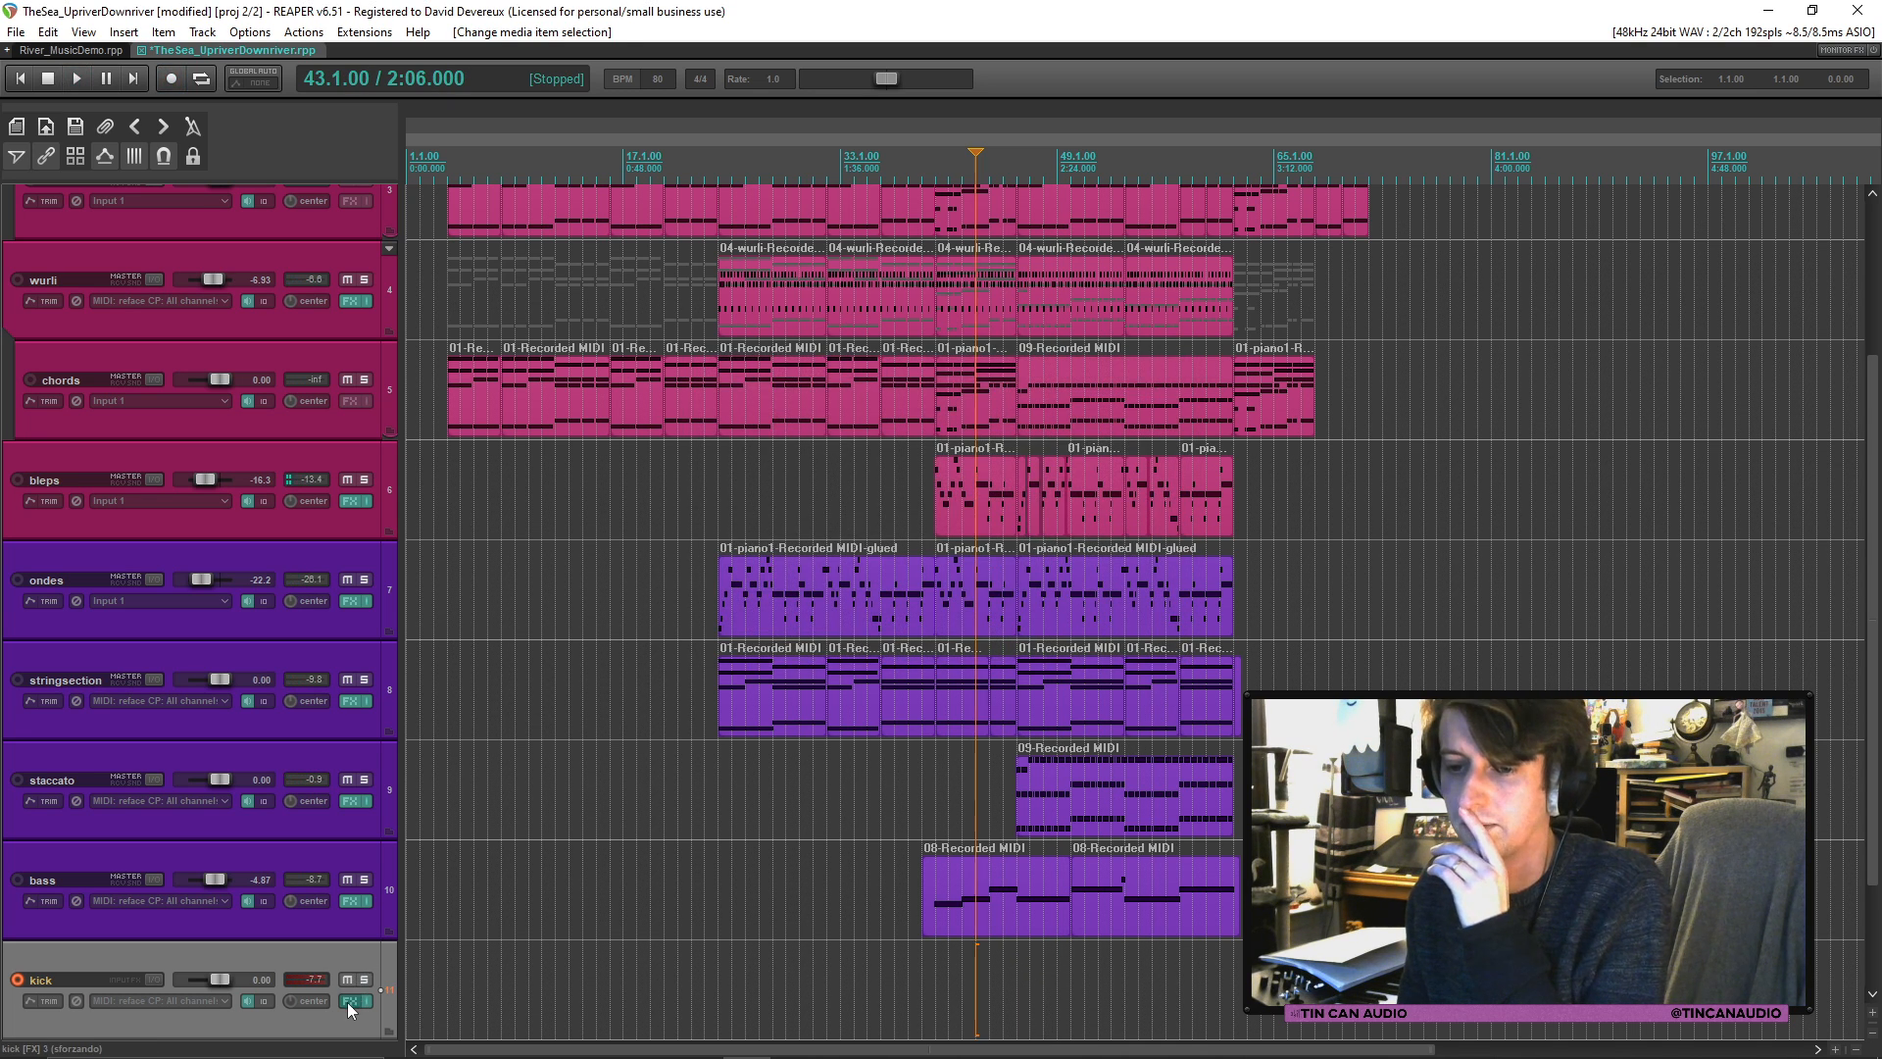
Step: Replace FreeverbToo, ReaFir and sforzando on the kick track with the VPROM drum instrument
left_click(347, 1001)
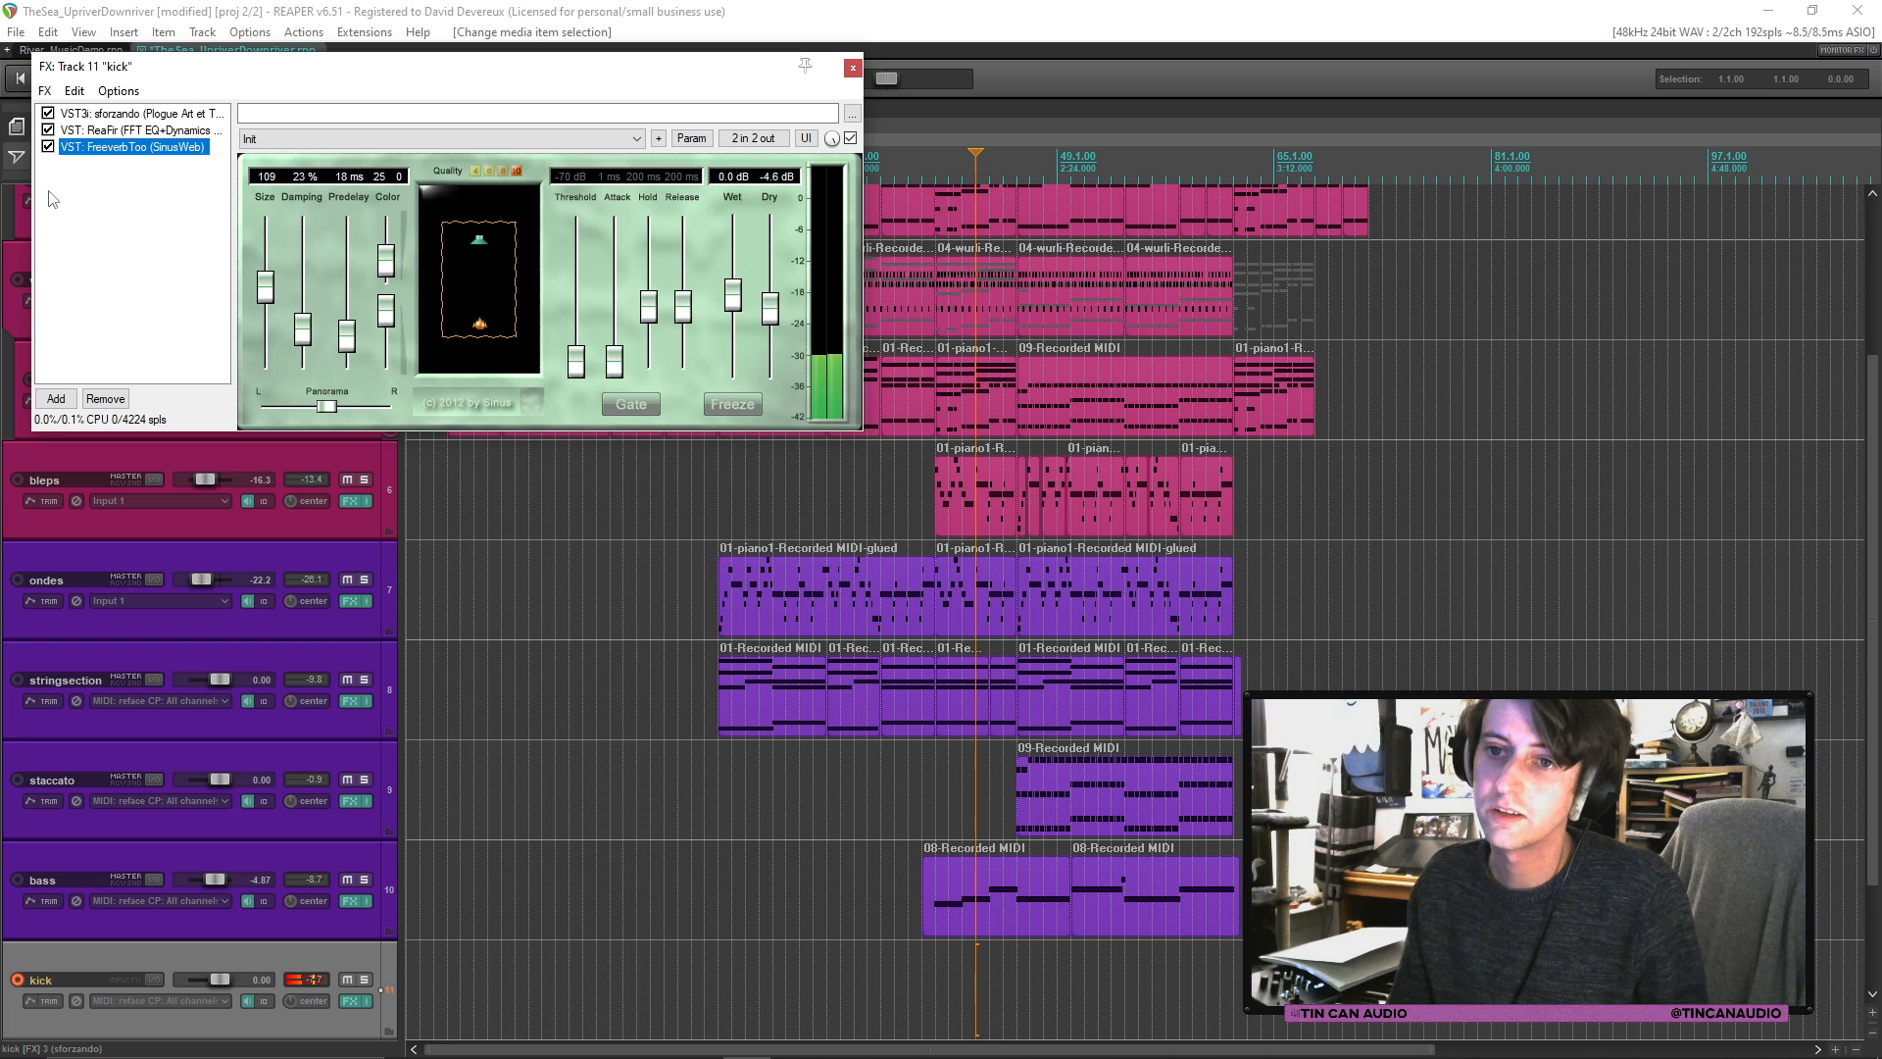
left_click(115, 397)
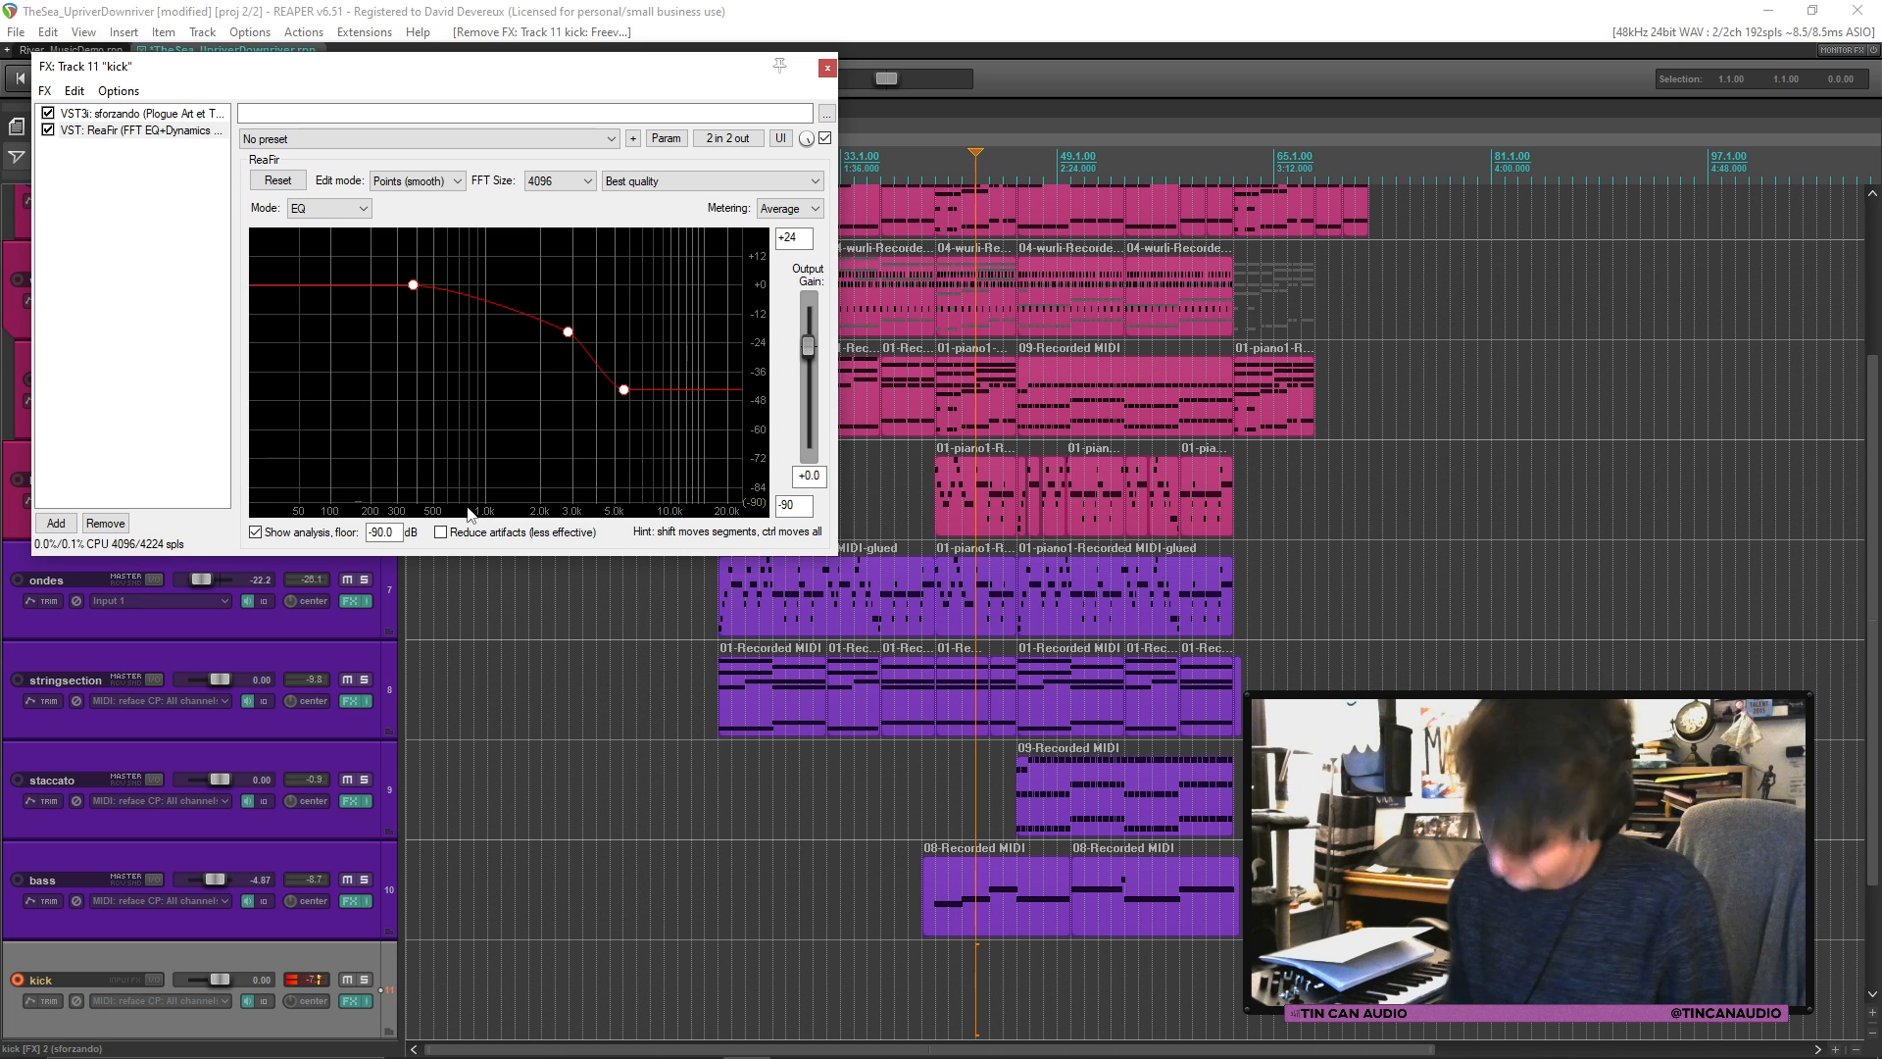
left_click(92, 521)
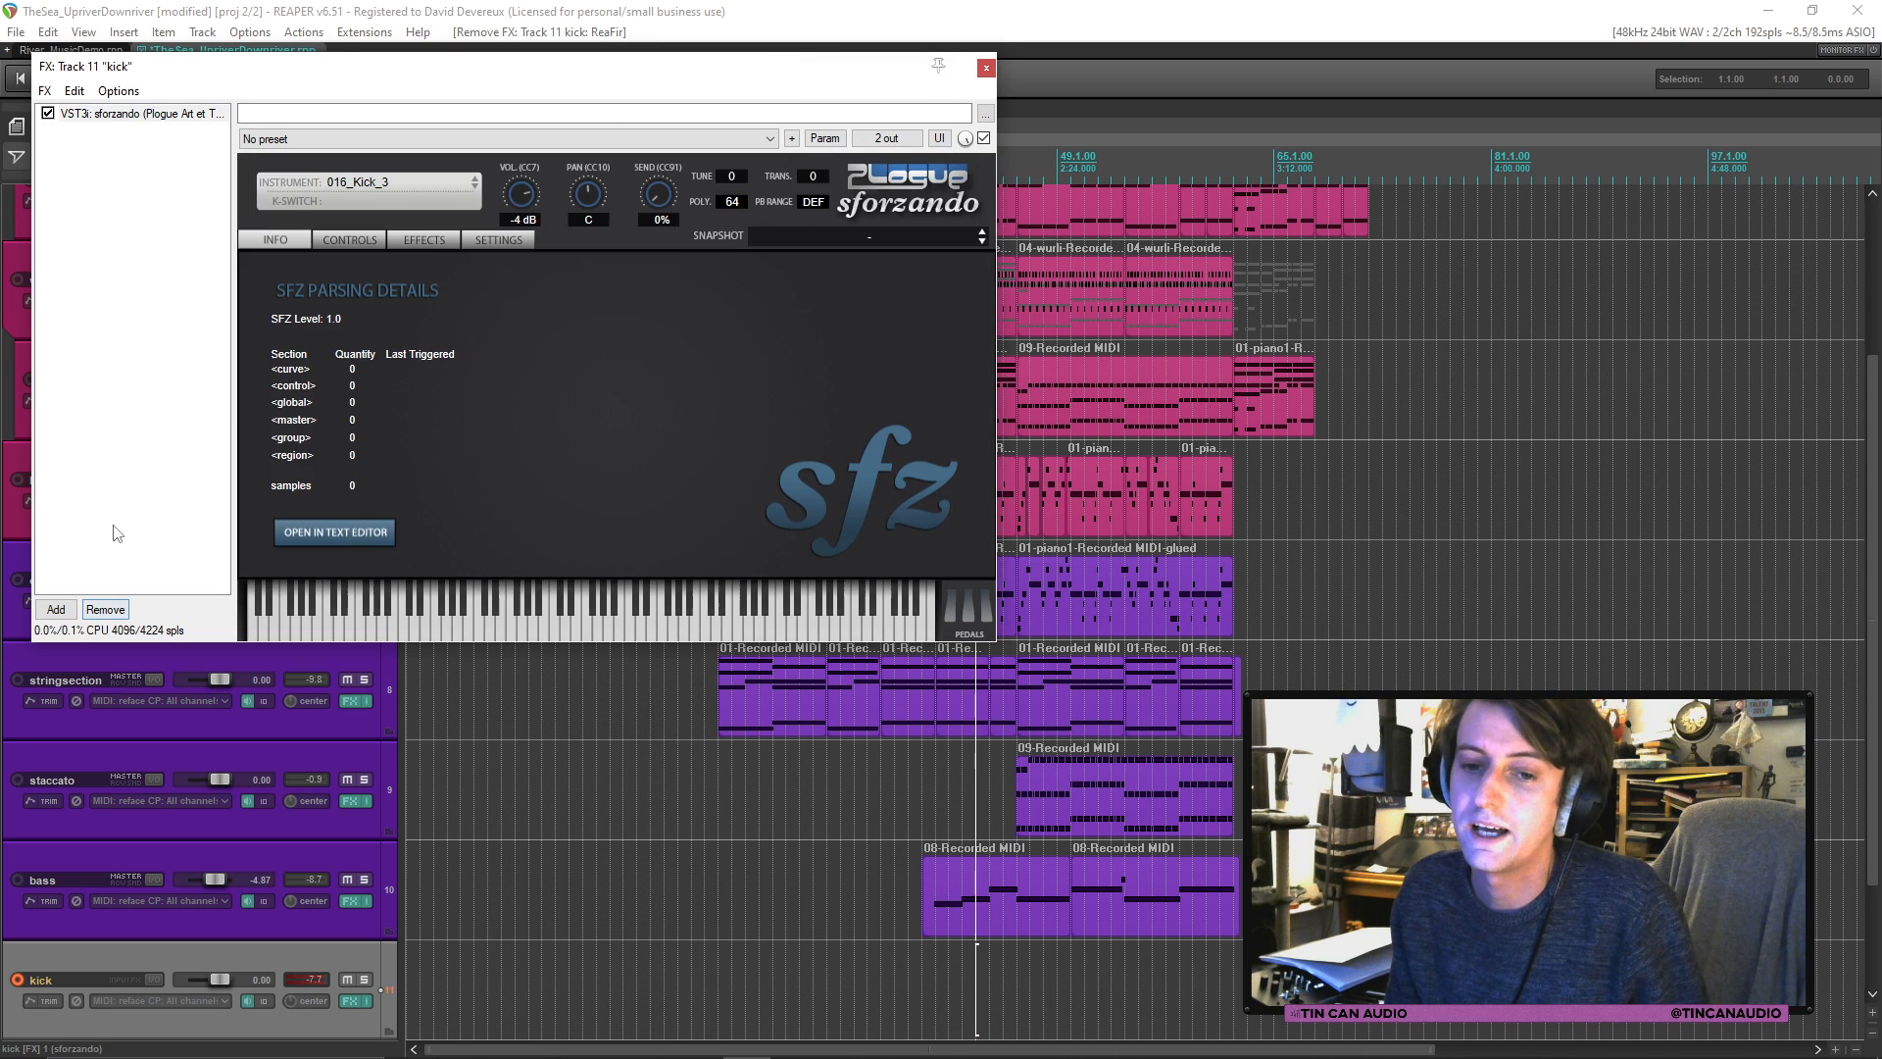
left_click(105, 608)
left_click(66, 610)
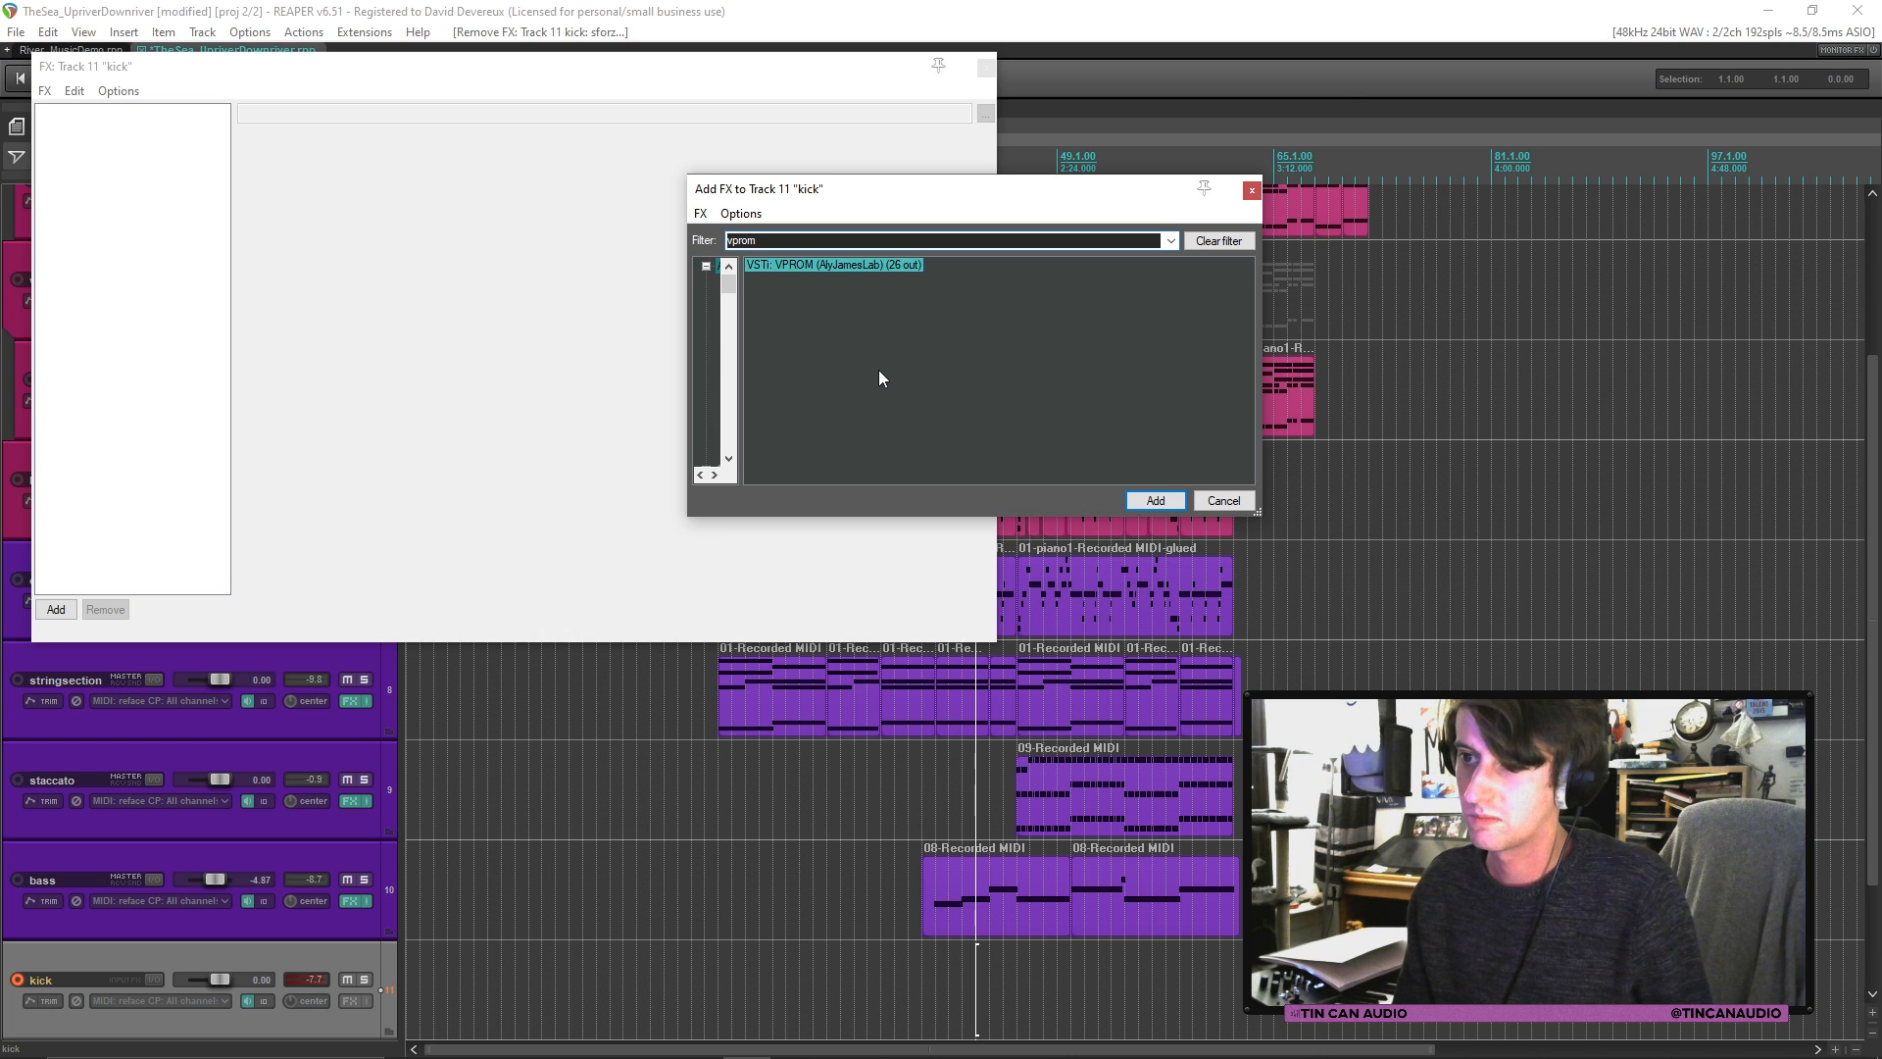
key("Return")
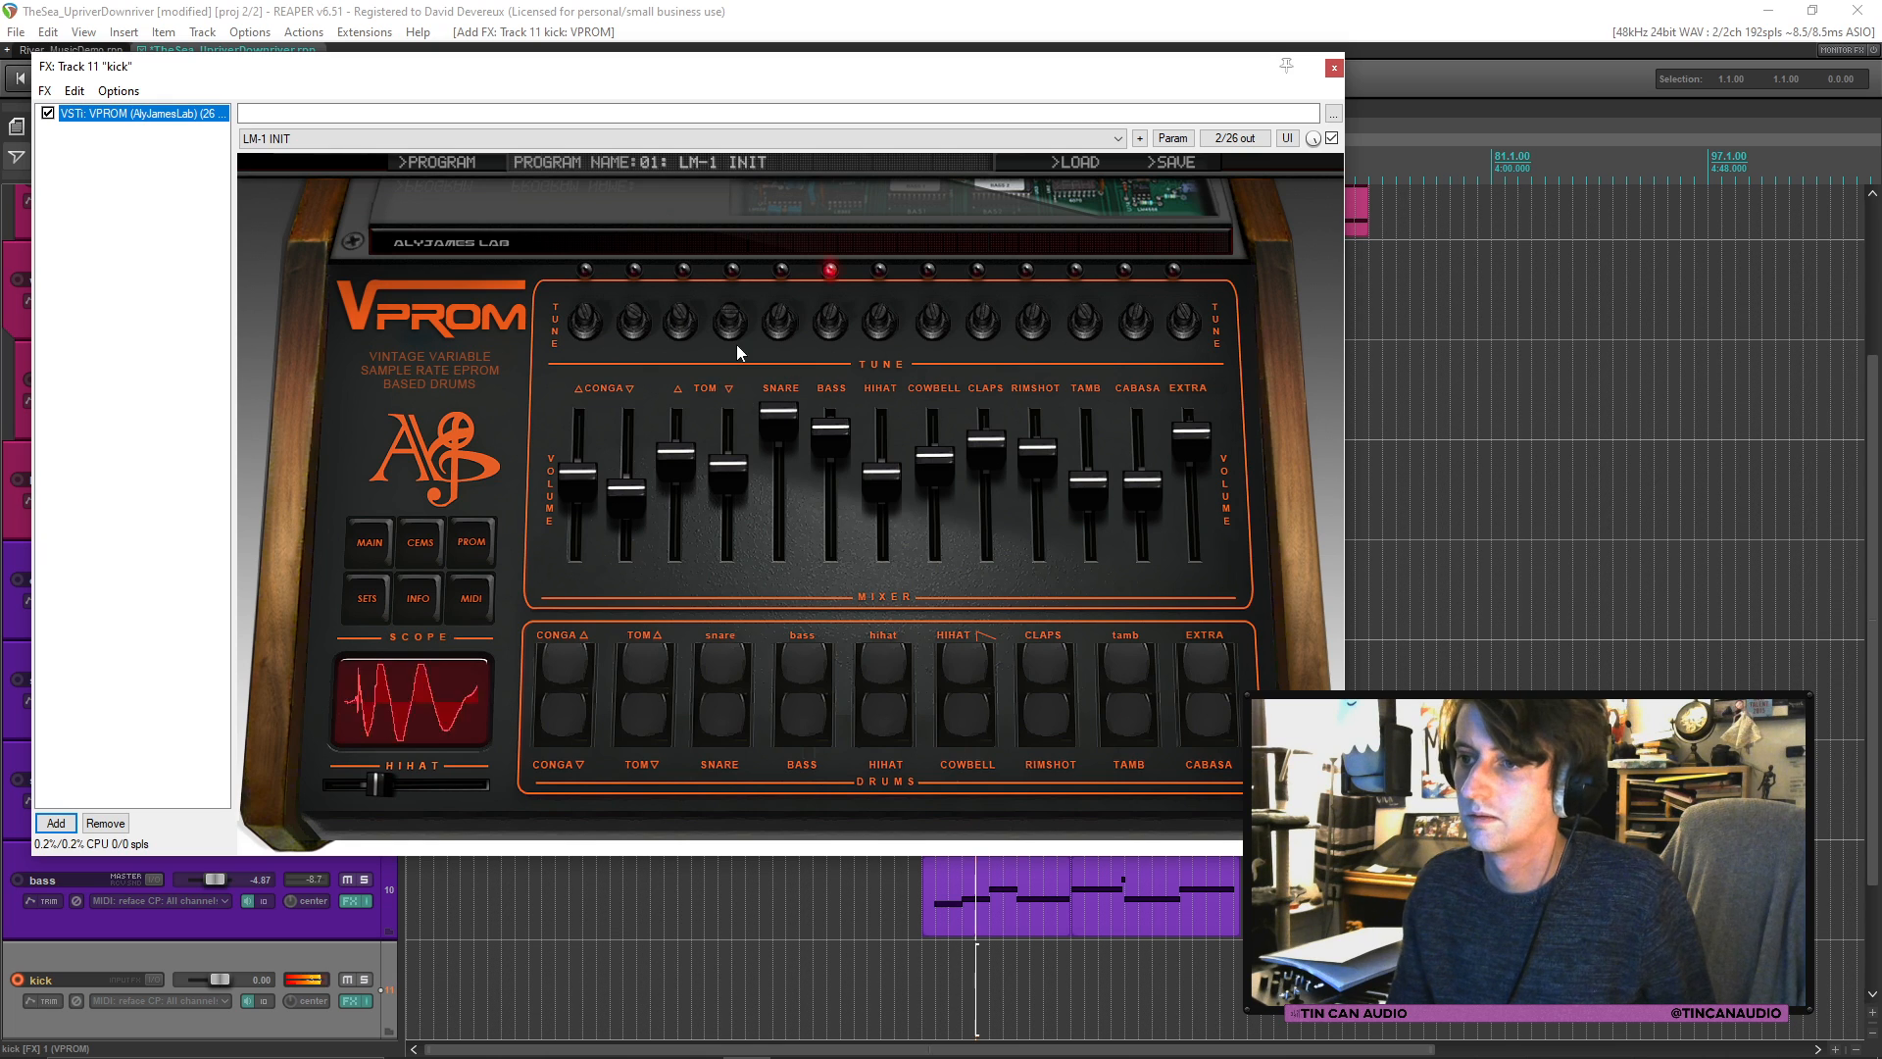
Step: Adjust VPROM's drum tuning, with the snare tune at 3899 and the low tom tune at 7387
left_click_drag(826, 328, 773, 364)
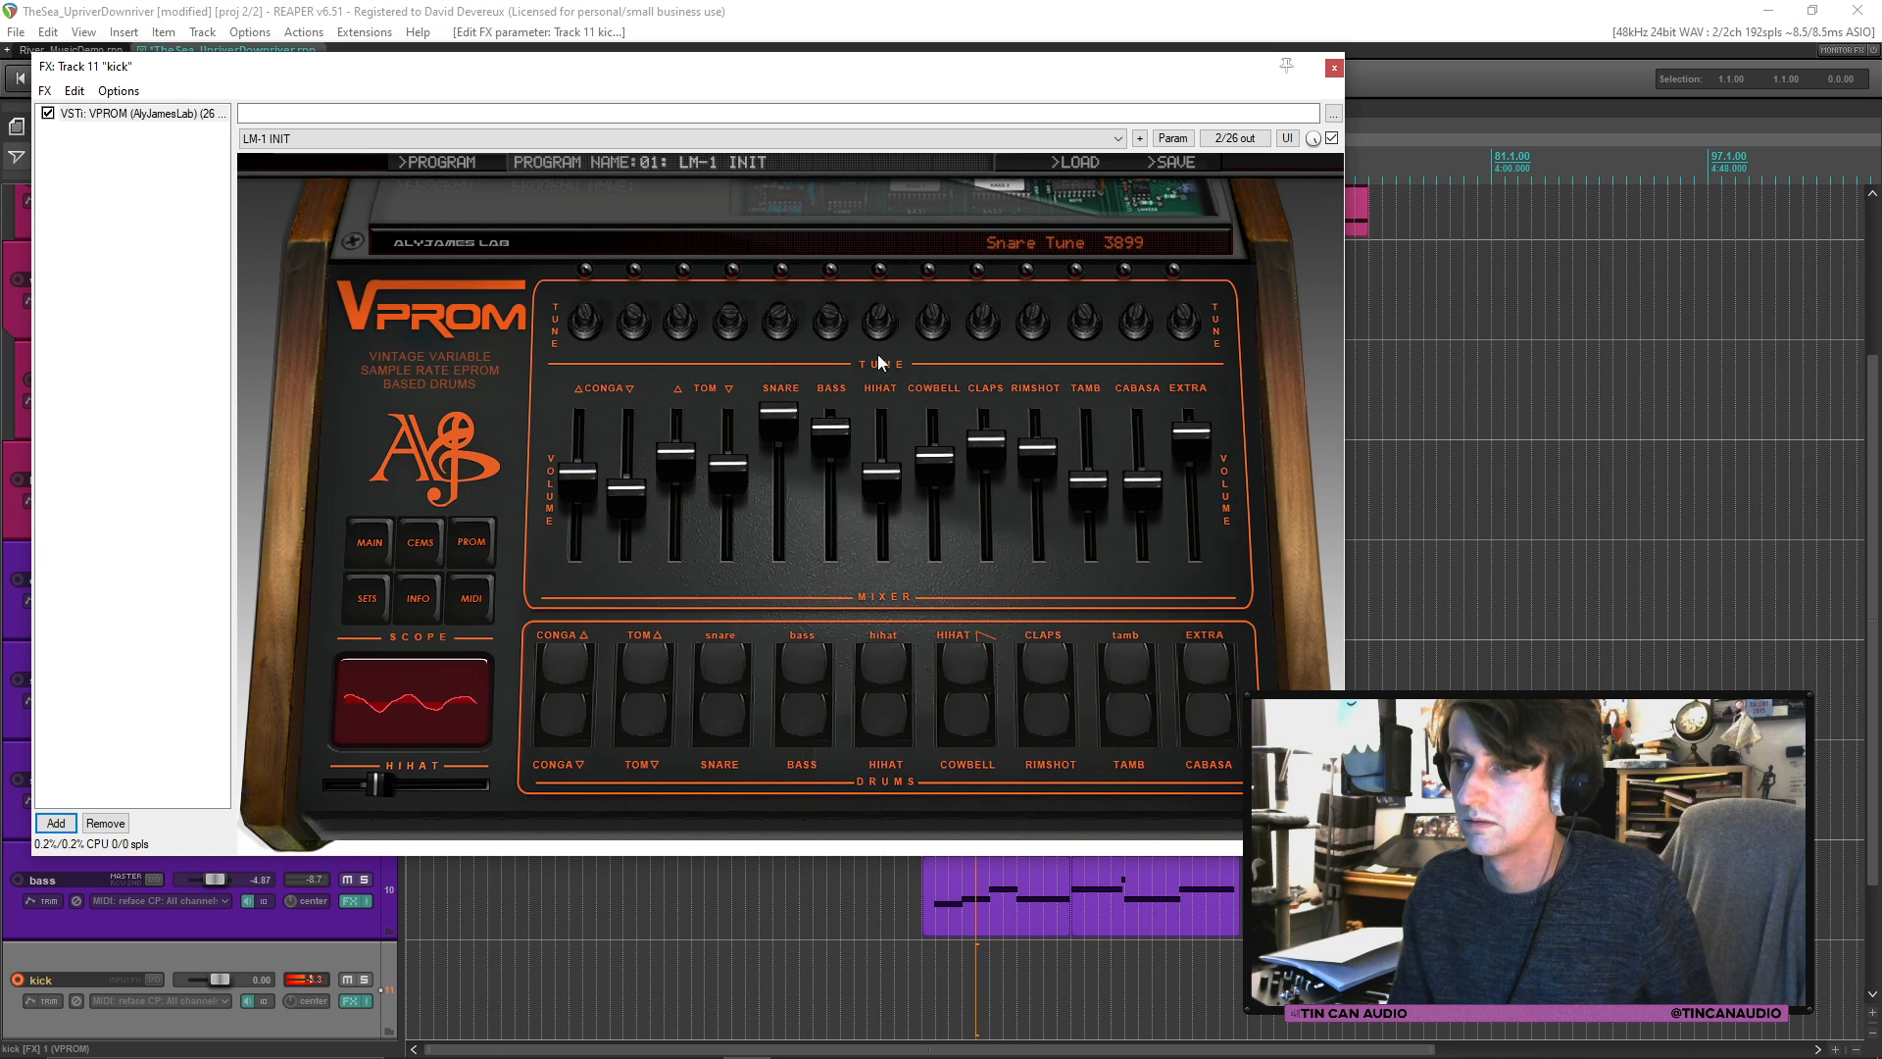
left_click_drag(727, 325, 737, 324)
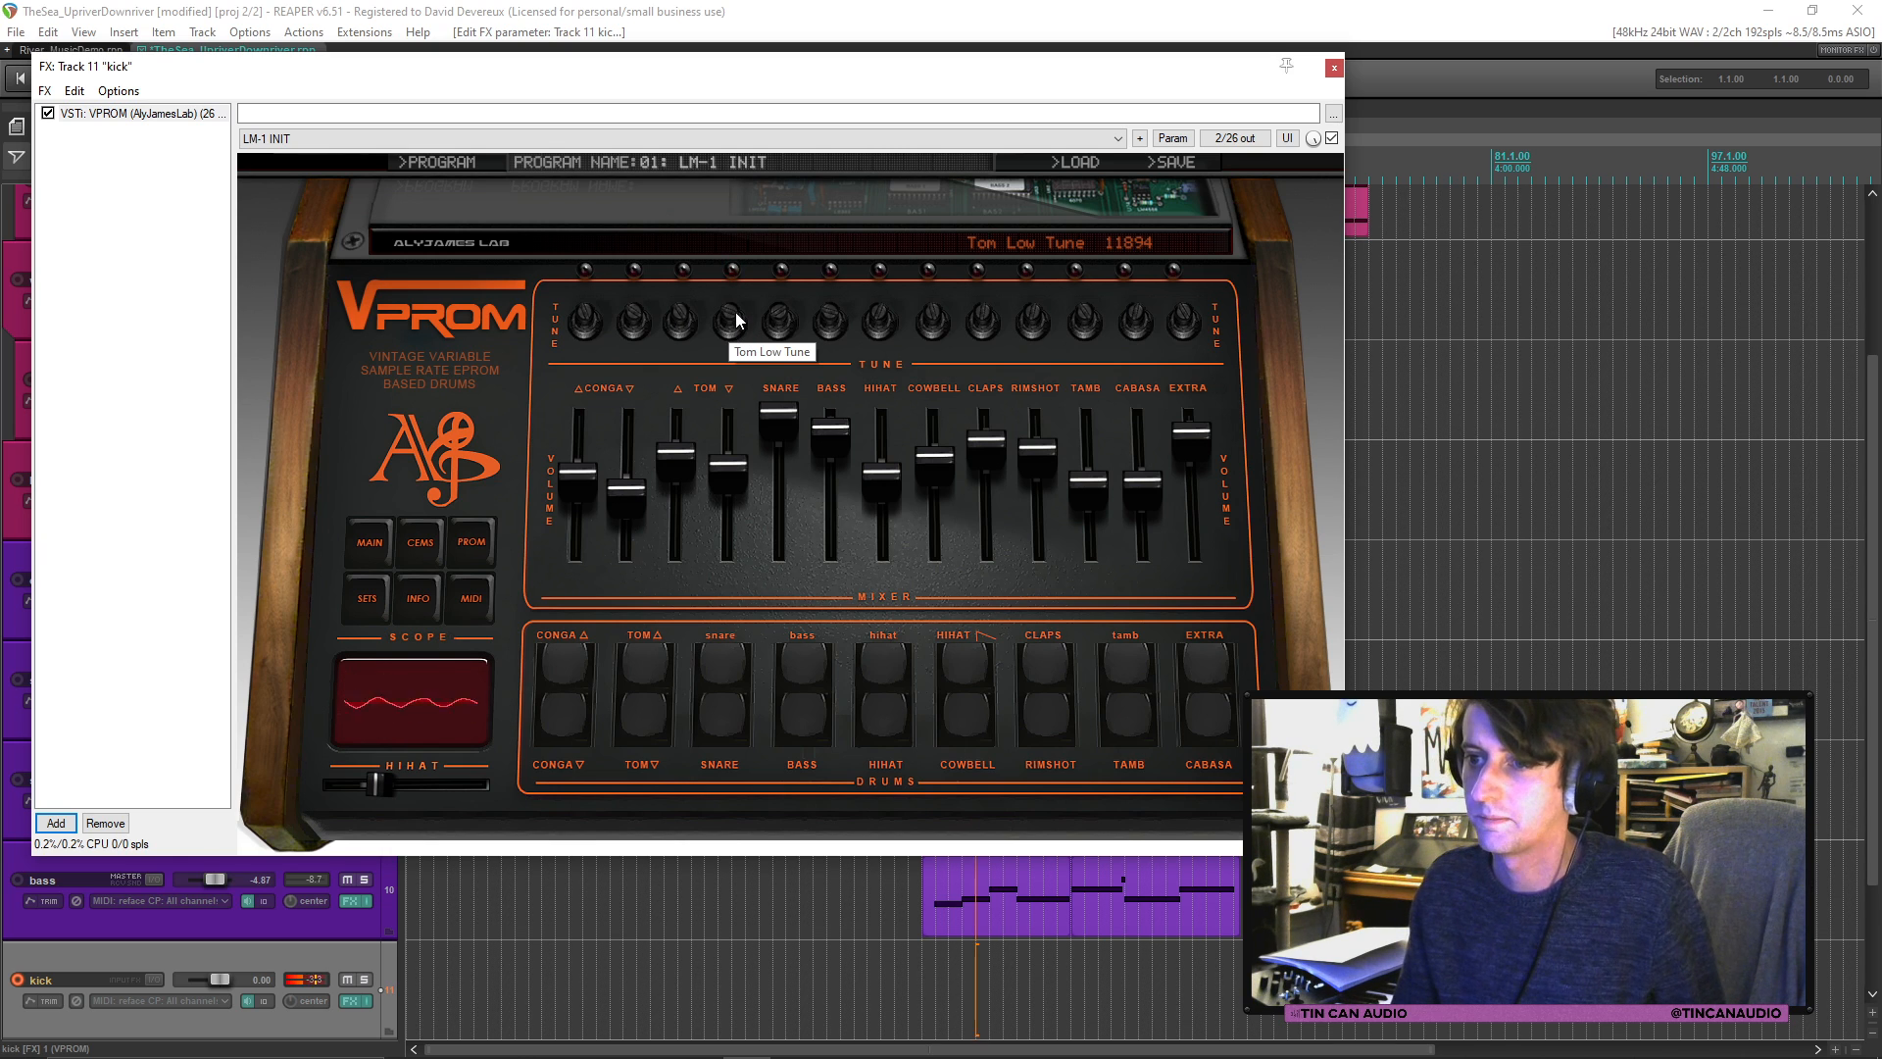
left_click_drag(736, 311, 737, 322)
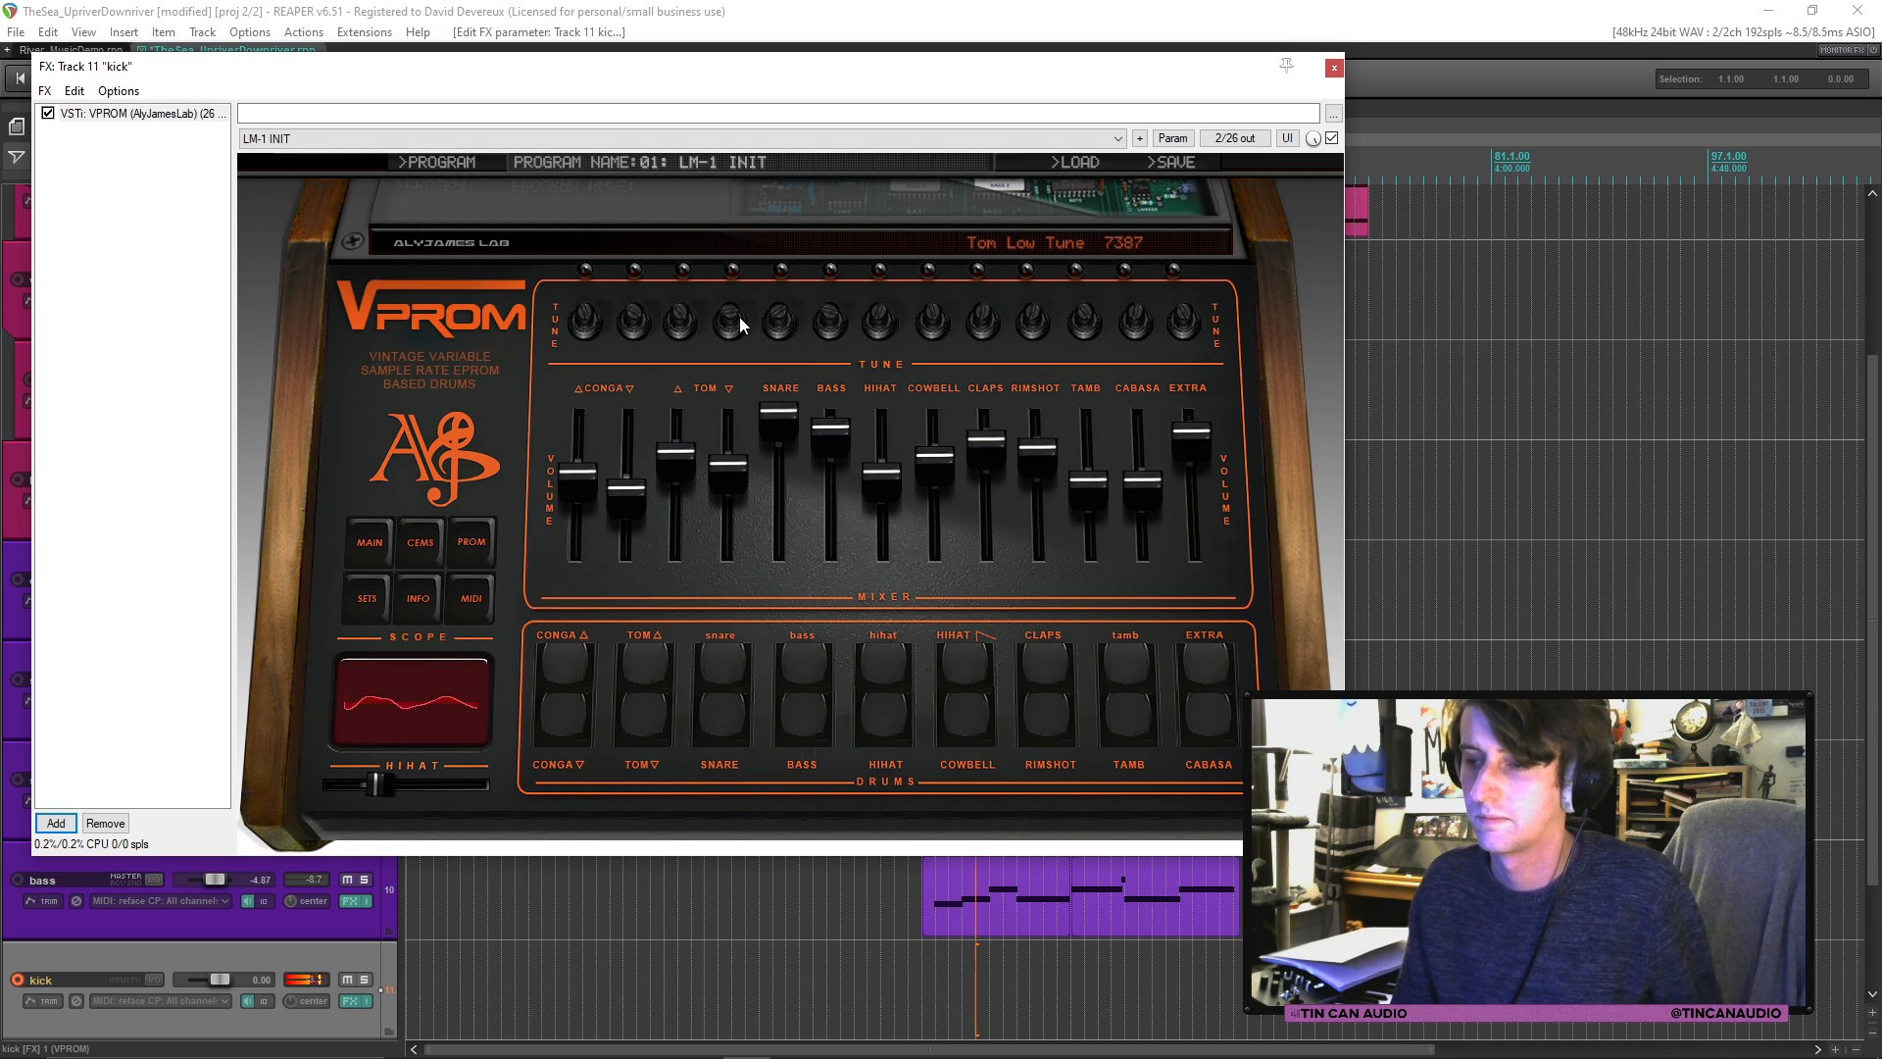
left_click(1334, 67)
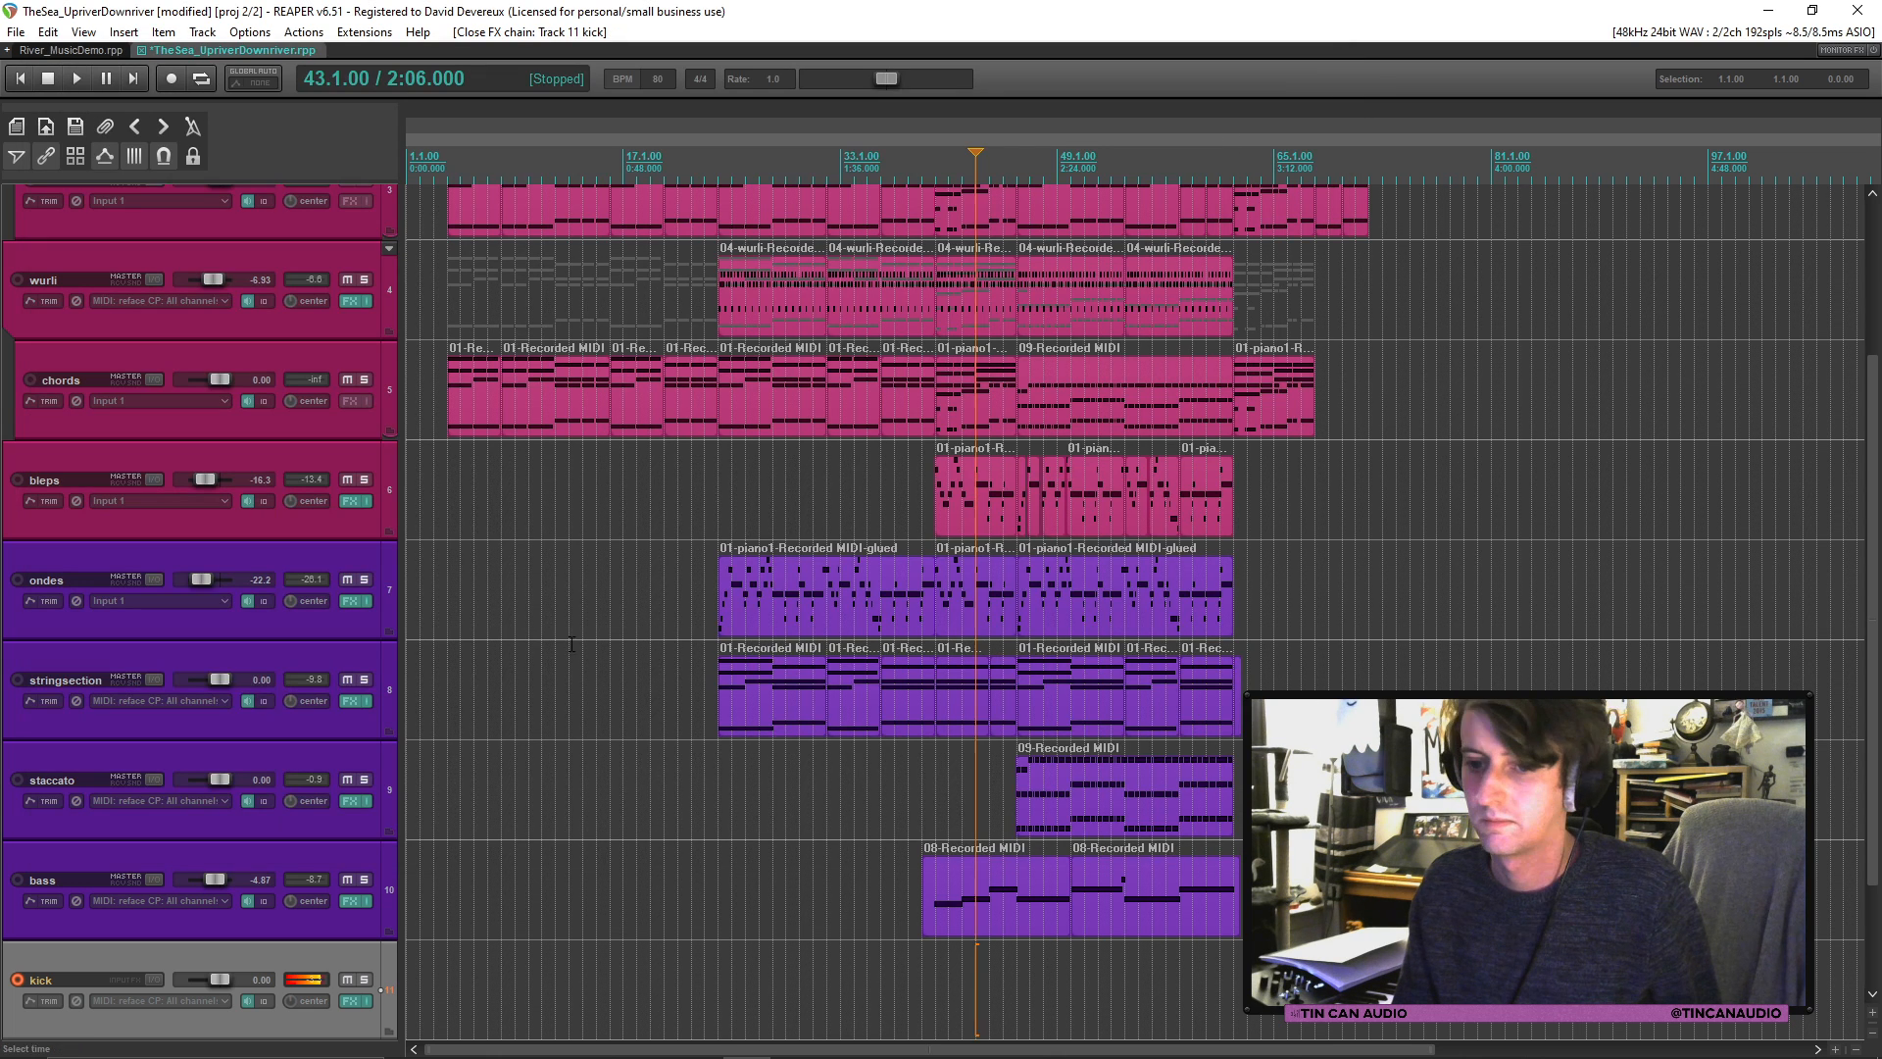
Step: Add ReaFir after VPROM on the kick track and shape its EQ curve to cut the high frequencies steeply
left_click(350, 1000)
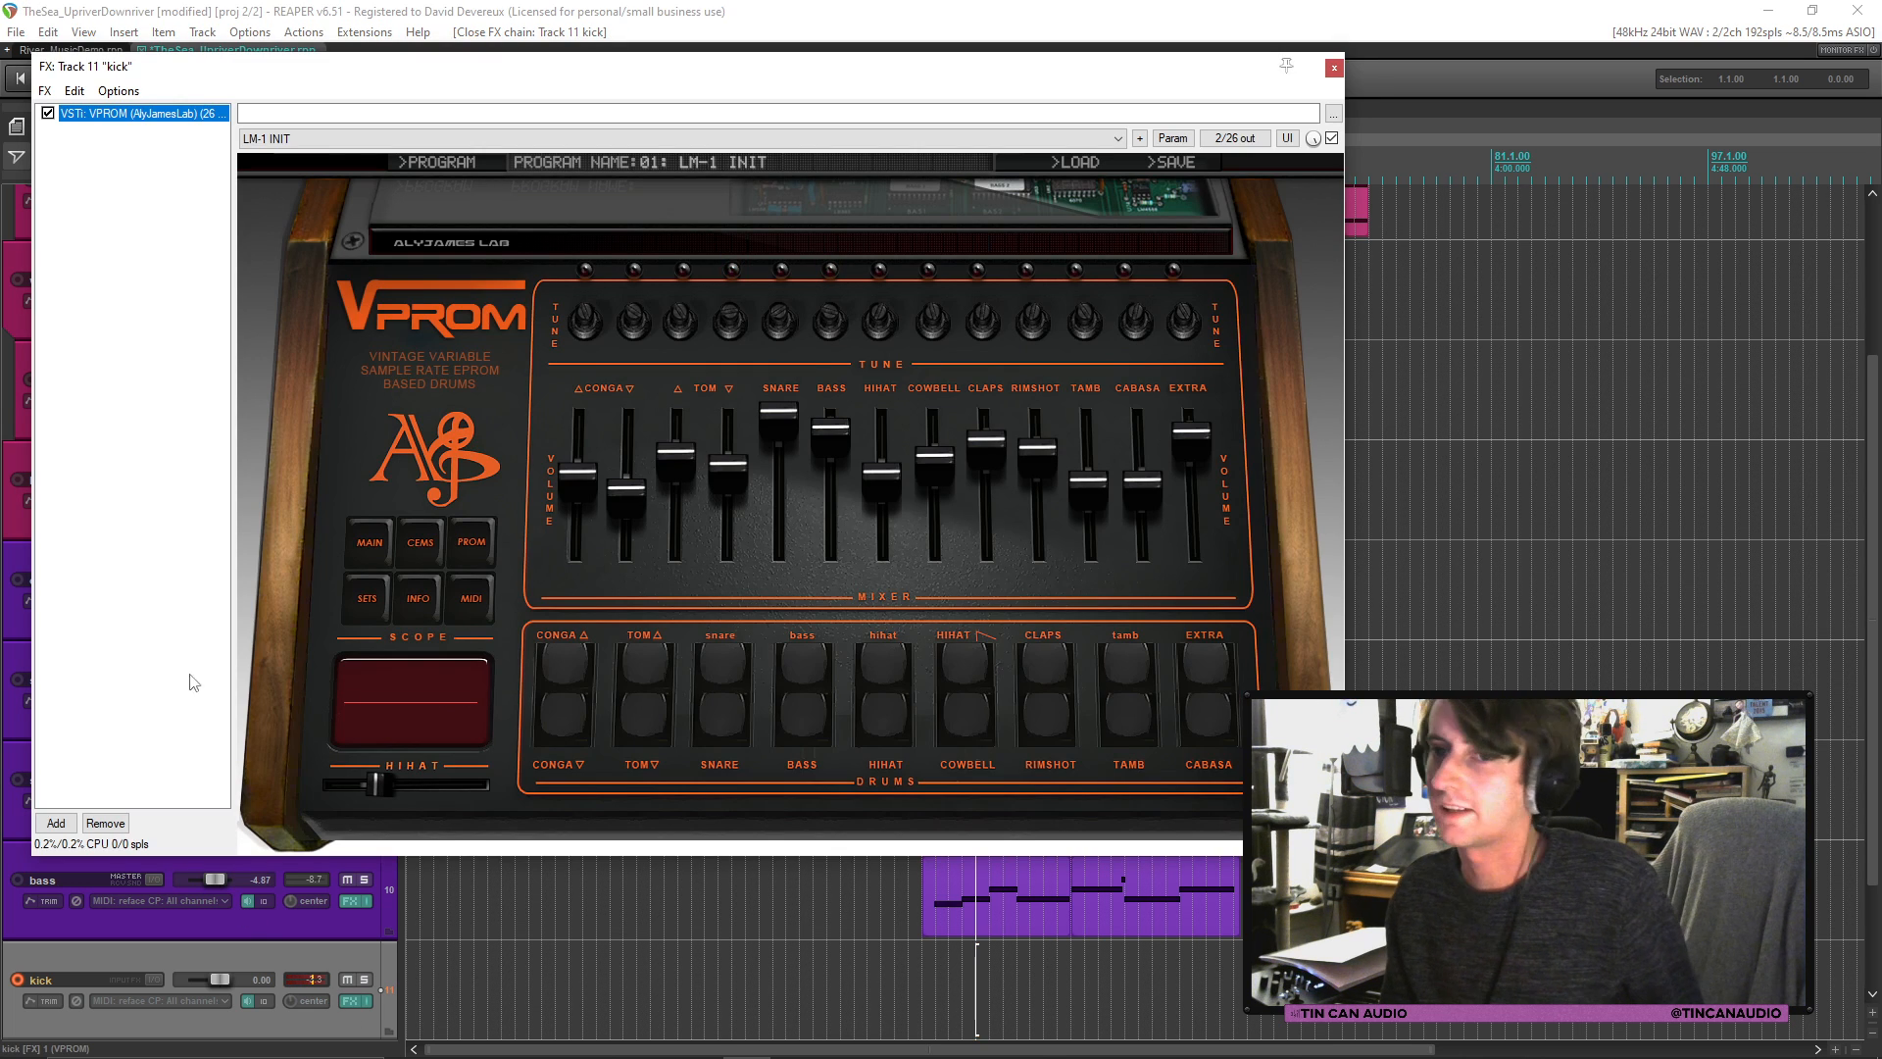
left_click(56, 823)
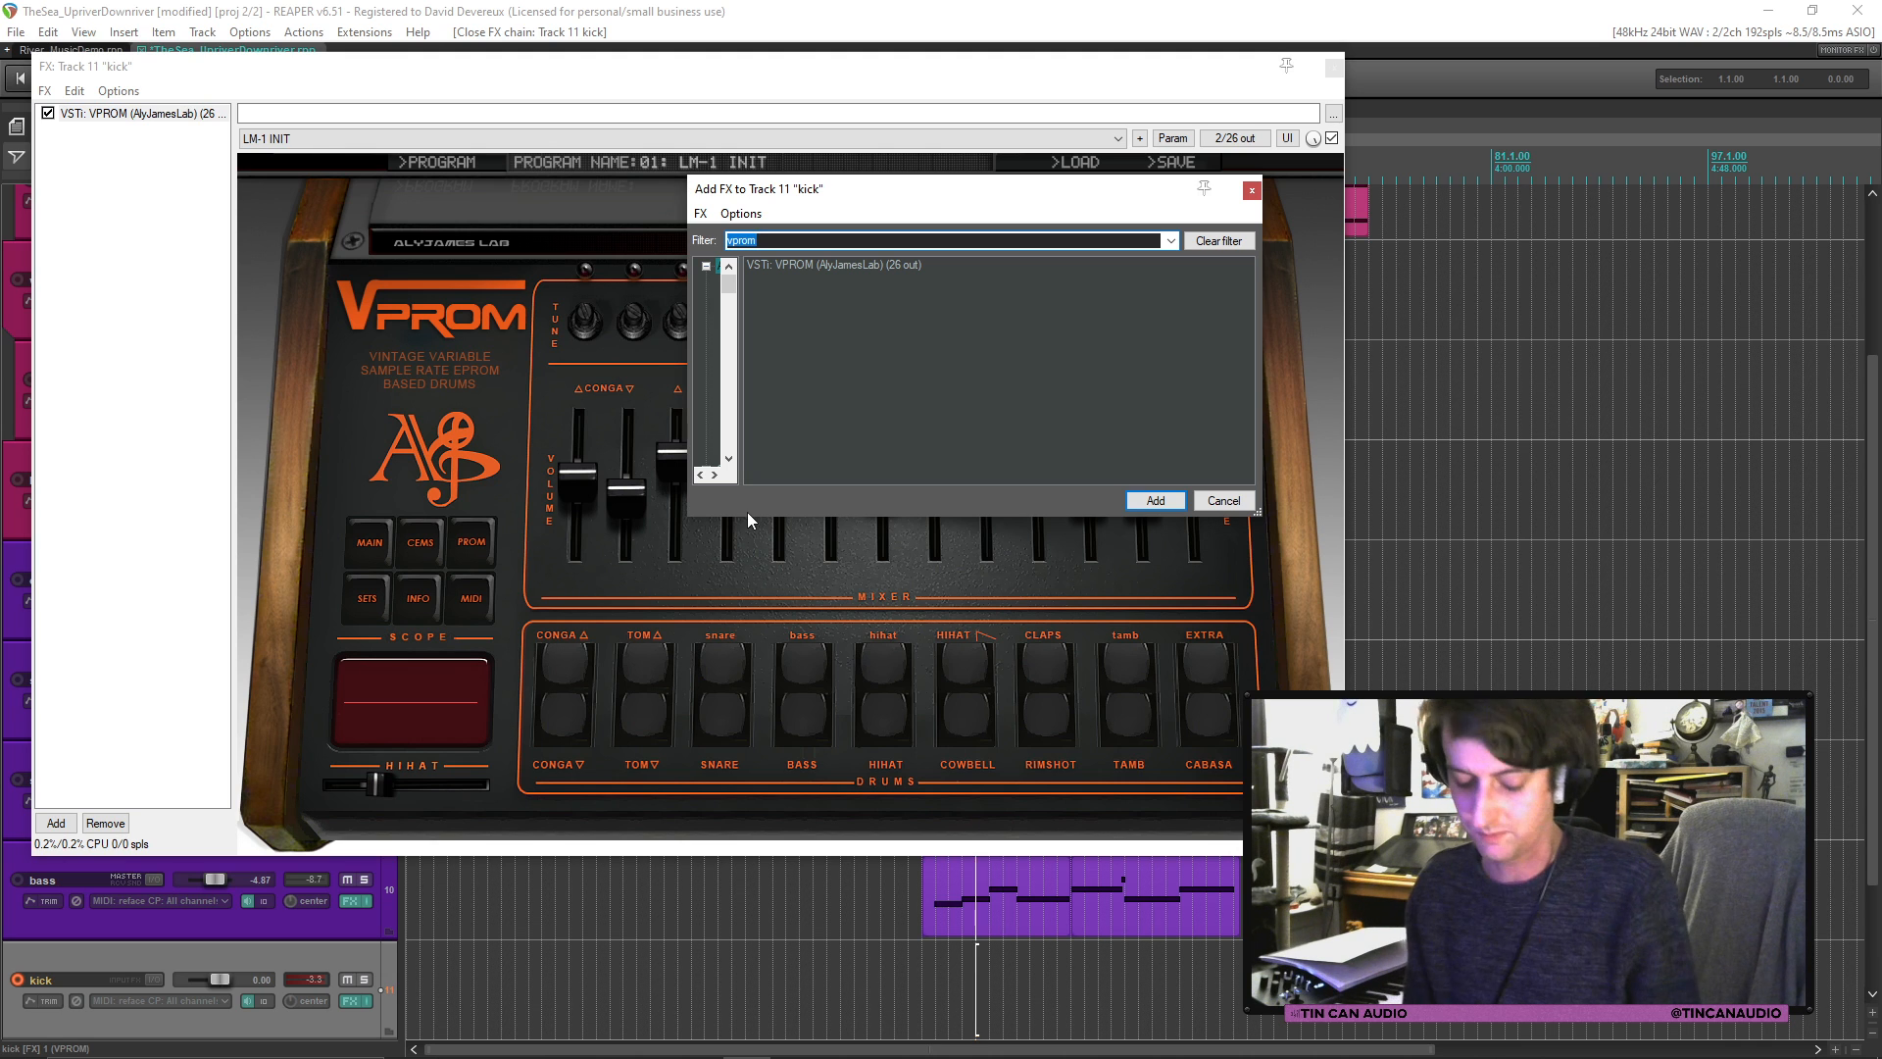
type("eq")
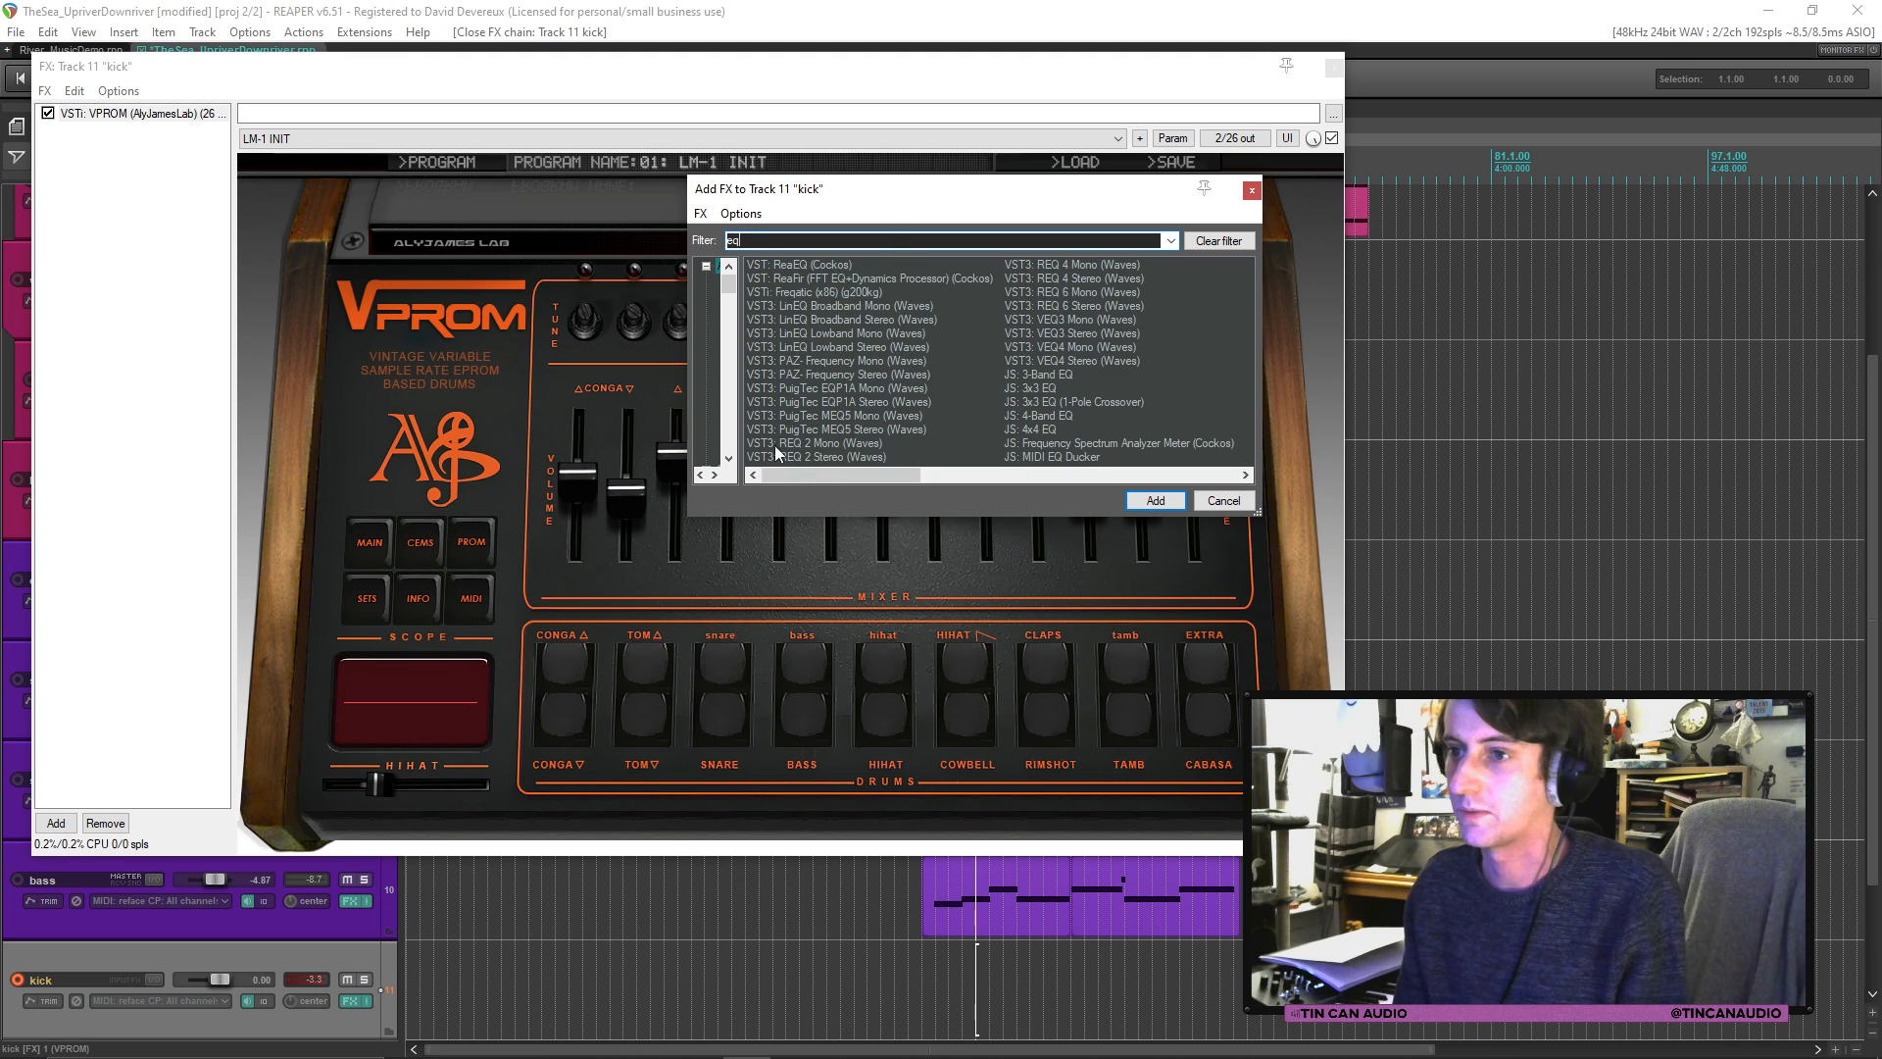
double_click(878, 278)
left_click_drag(577, 285, 588, 371)
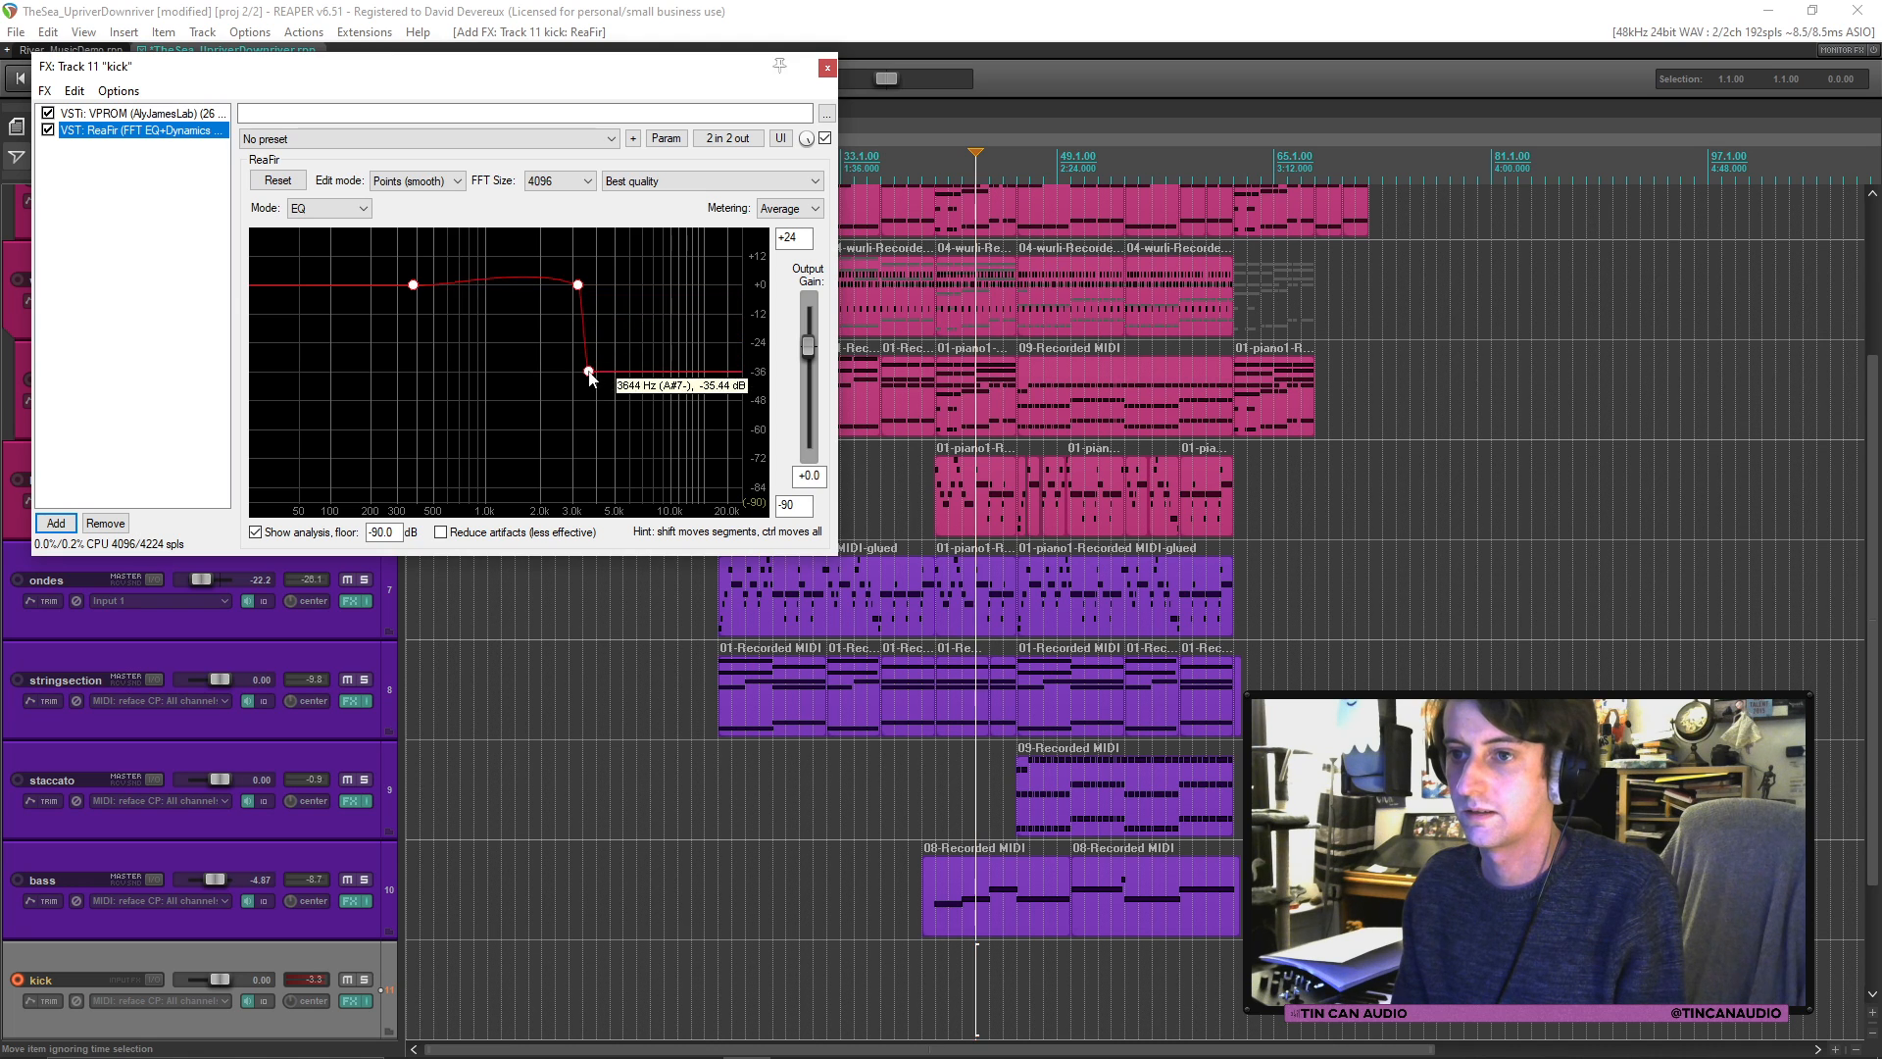
left_click_drag(578, 285, 529, 317)
left_click_drag(588, 371, 600, 416)
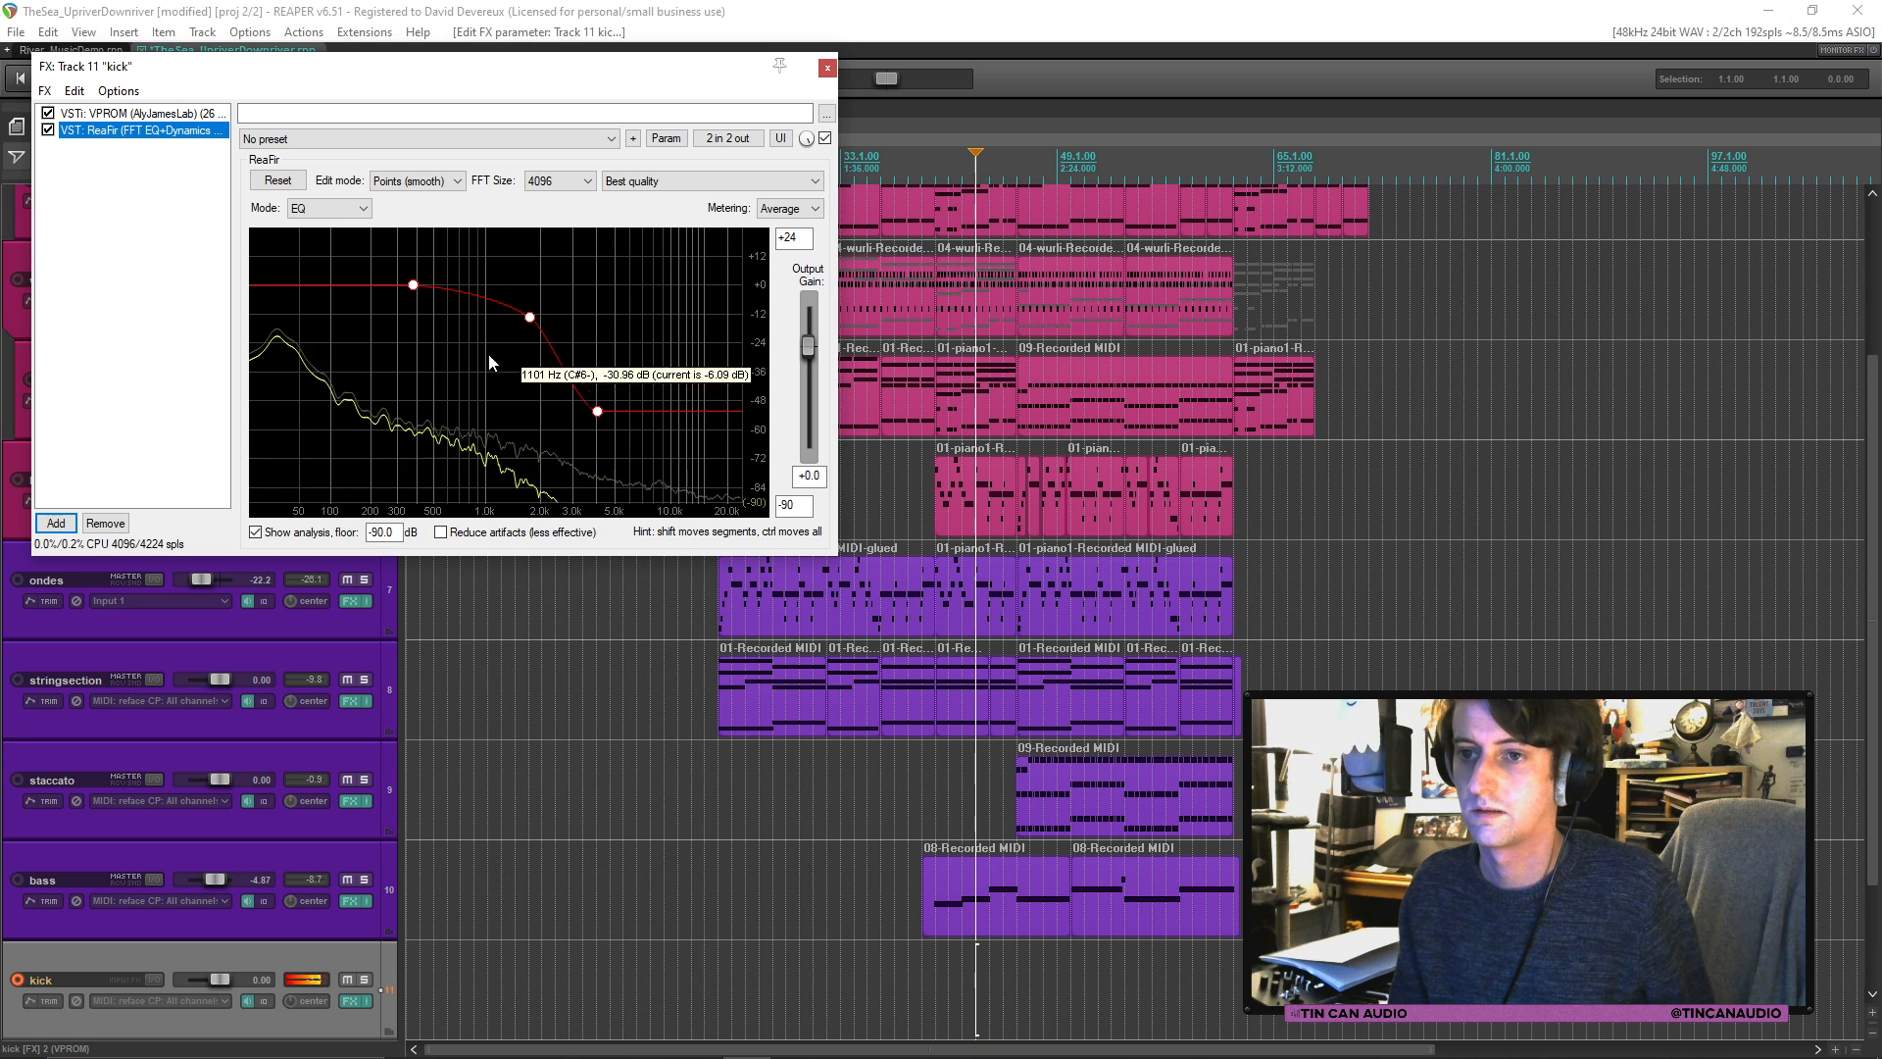
Step: Add a low-frequency point near 0 dB to the kick's ReaFir curve and a dip at about 714 Hz and -16.7 dB
left_click(336, 319)
left_click_drag(336, 319, 329, 287)
left_click(529, 316)
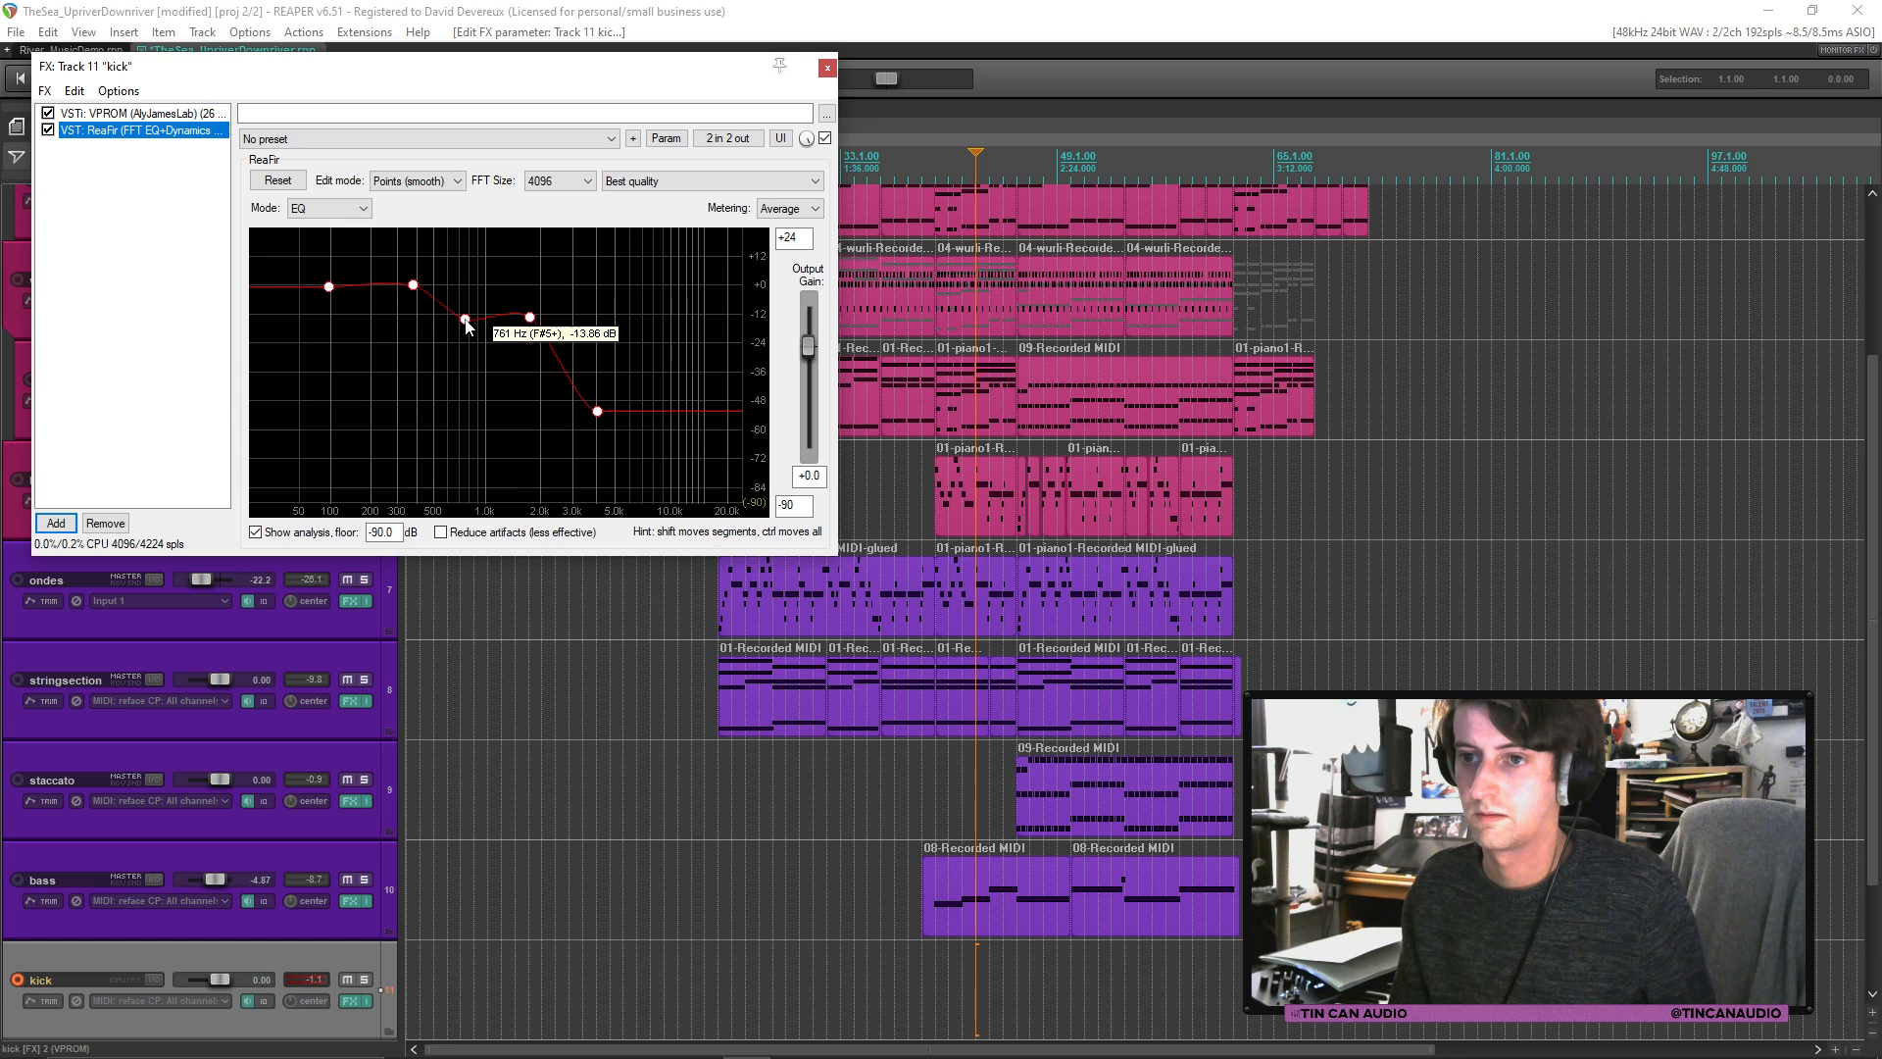
left_click(461, 327)
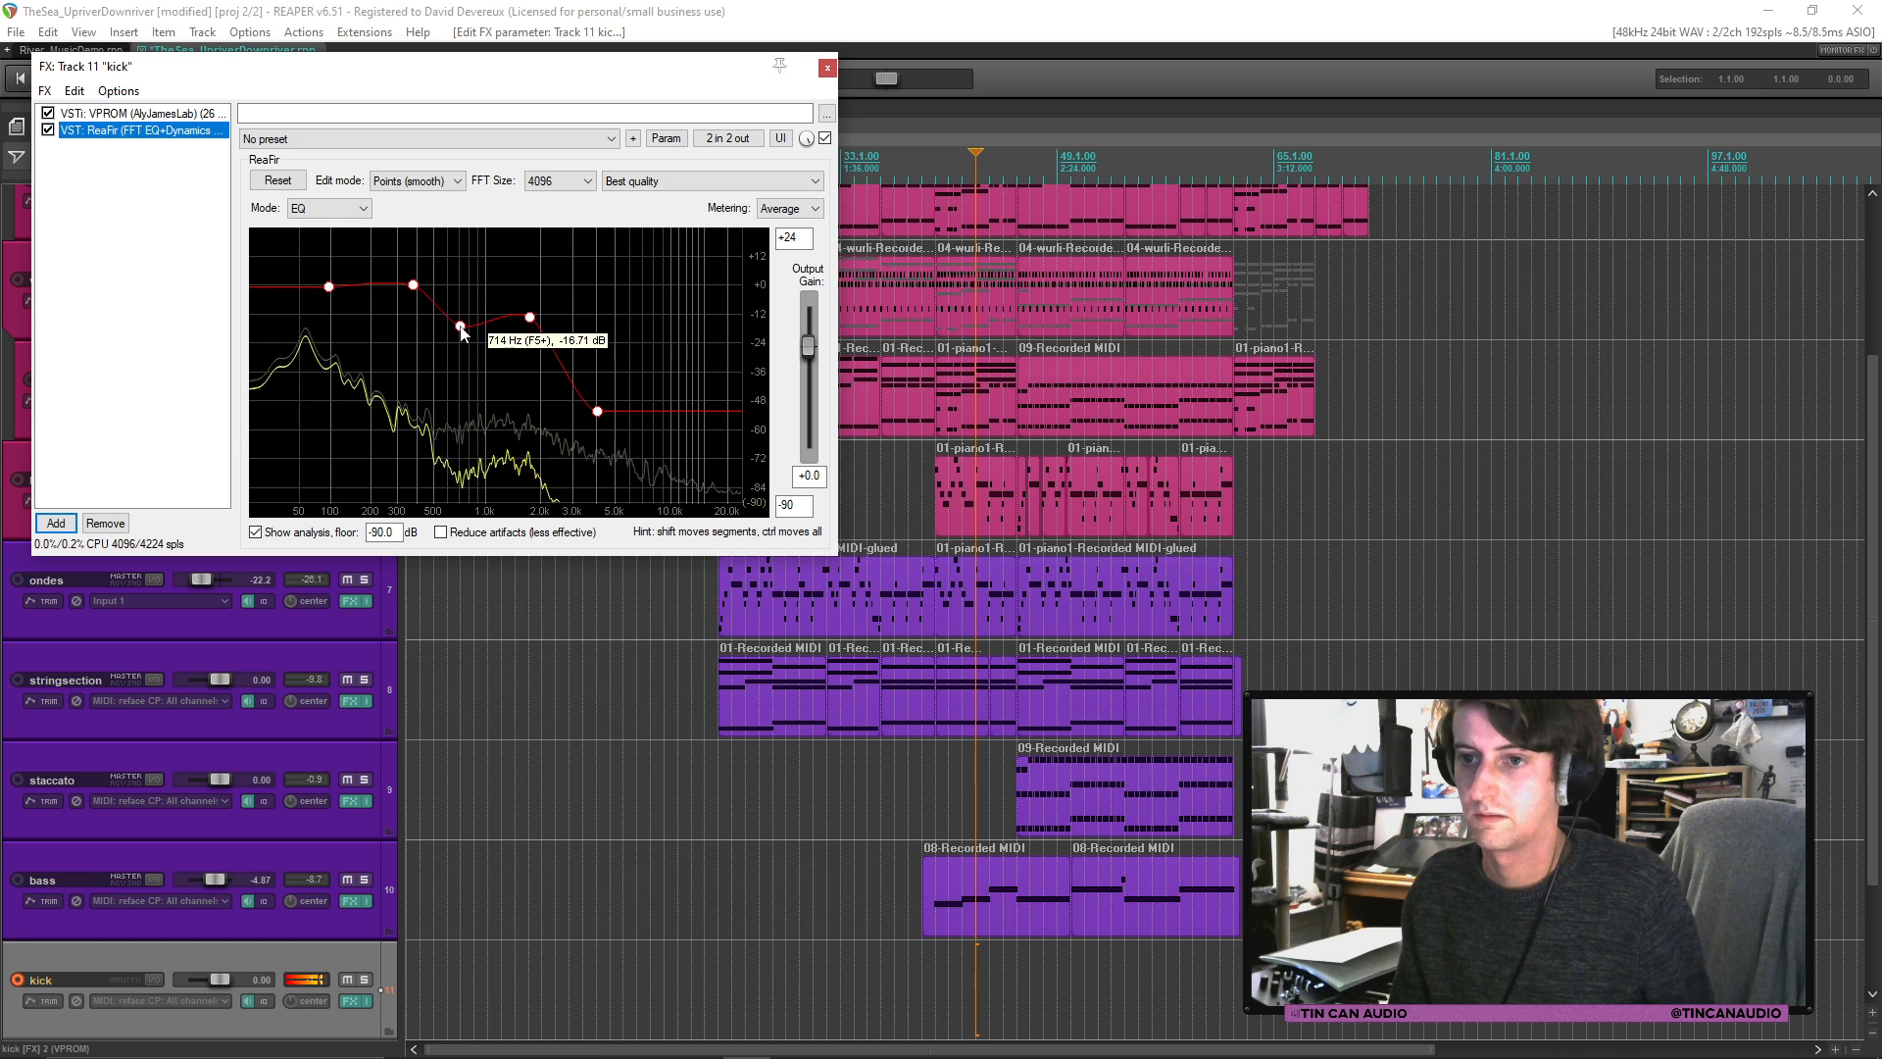
Step: Add the FreeverbToo reverb to the end of the kick track's effects chain and load its Snare ! preset
left_click(56, 522)
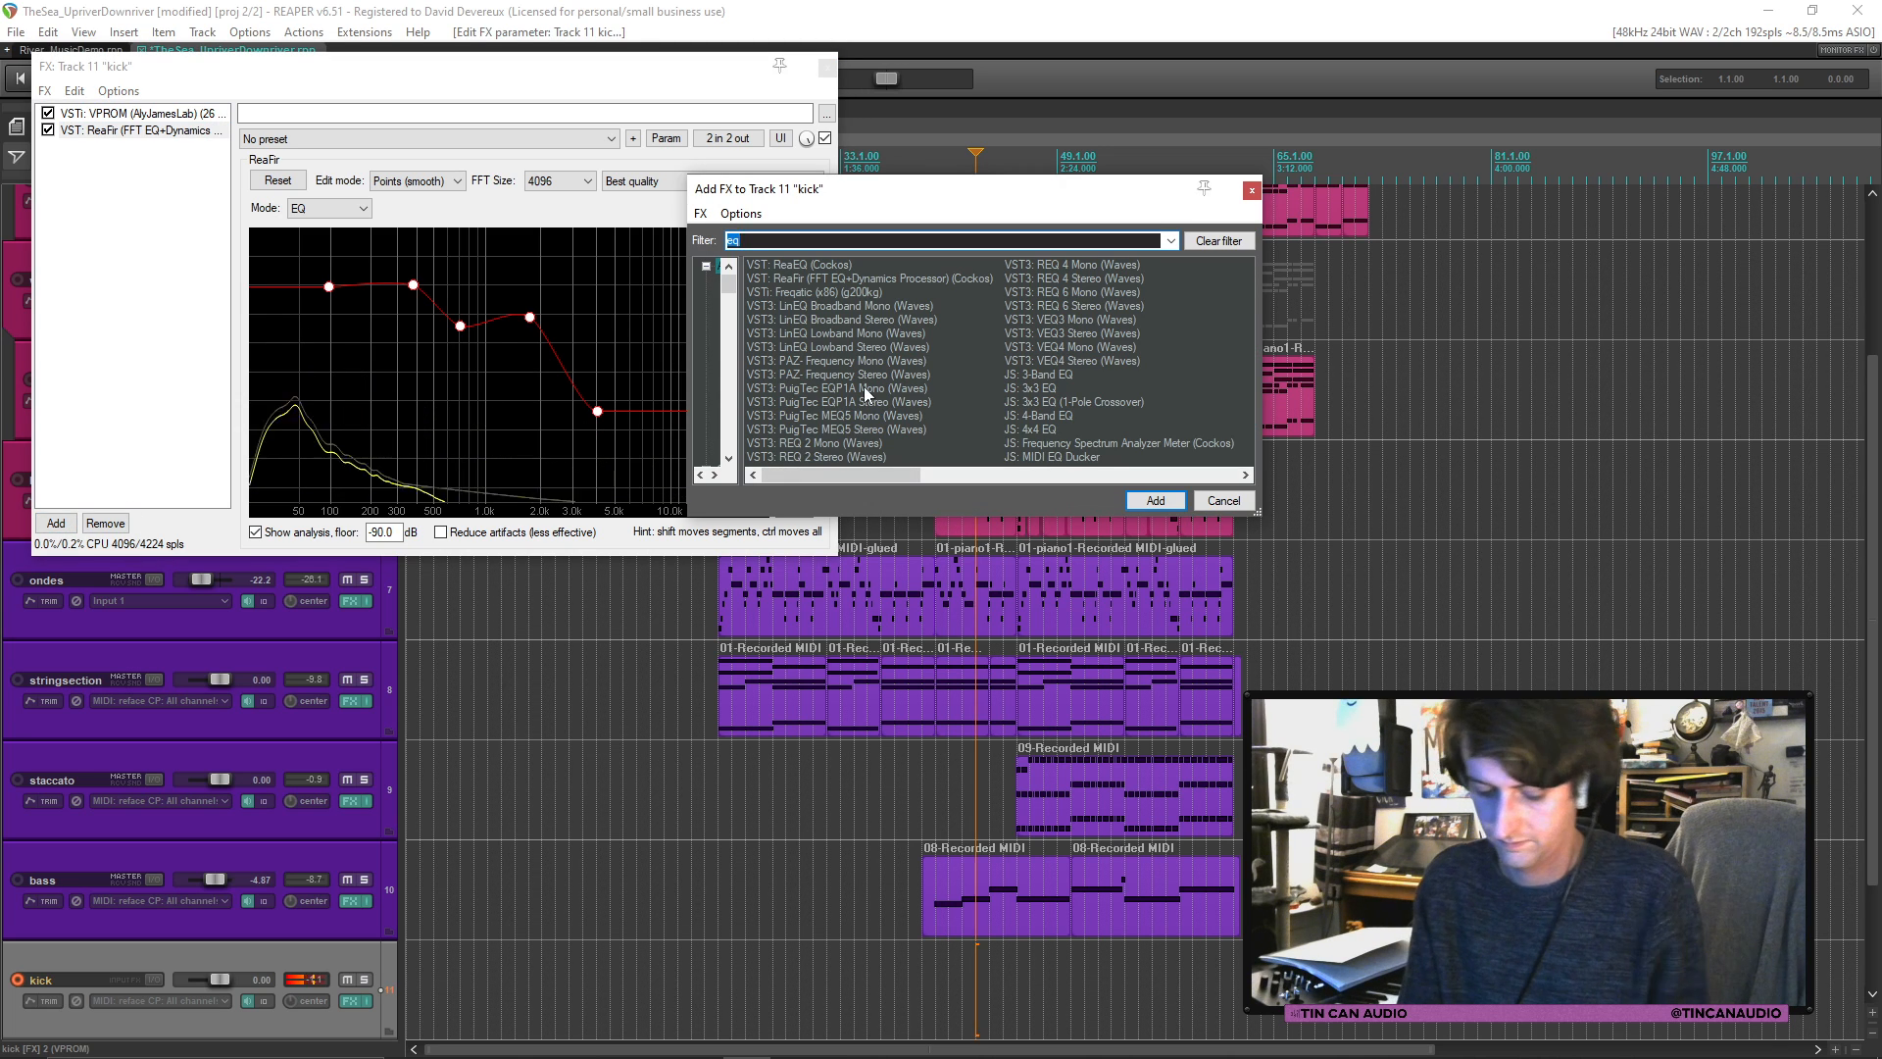
type("verb")
double_click(829, 266)
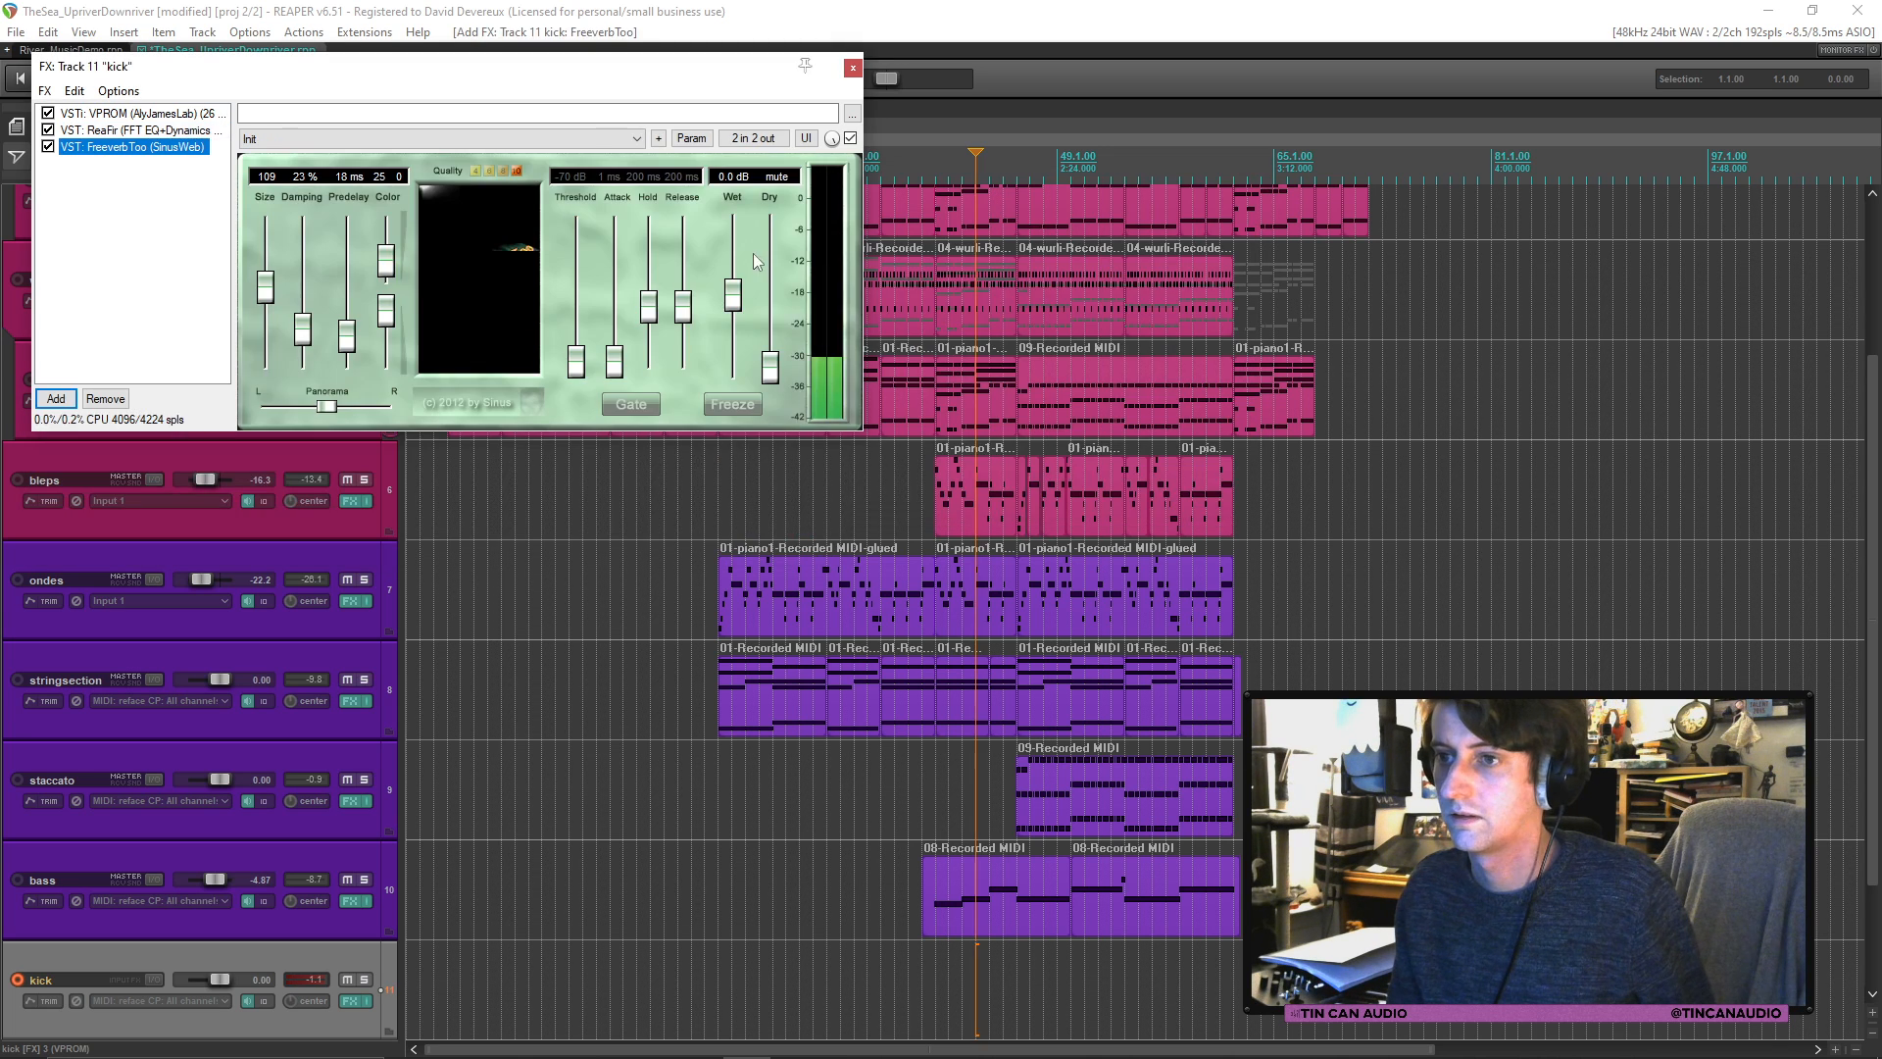
left_click(594, 140)
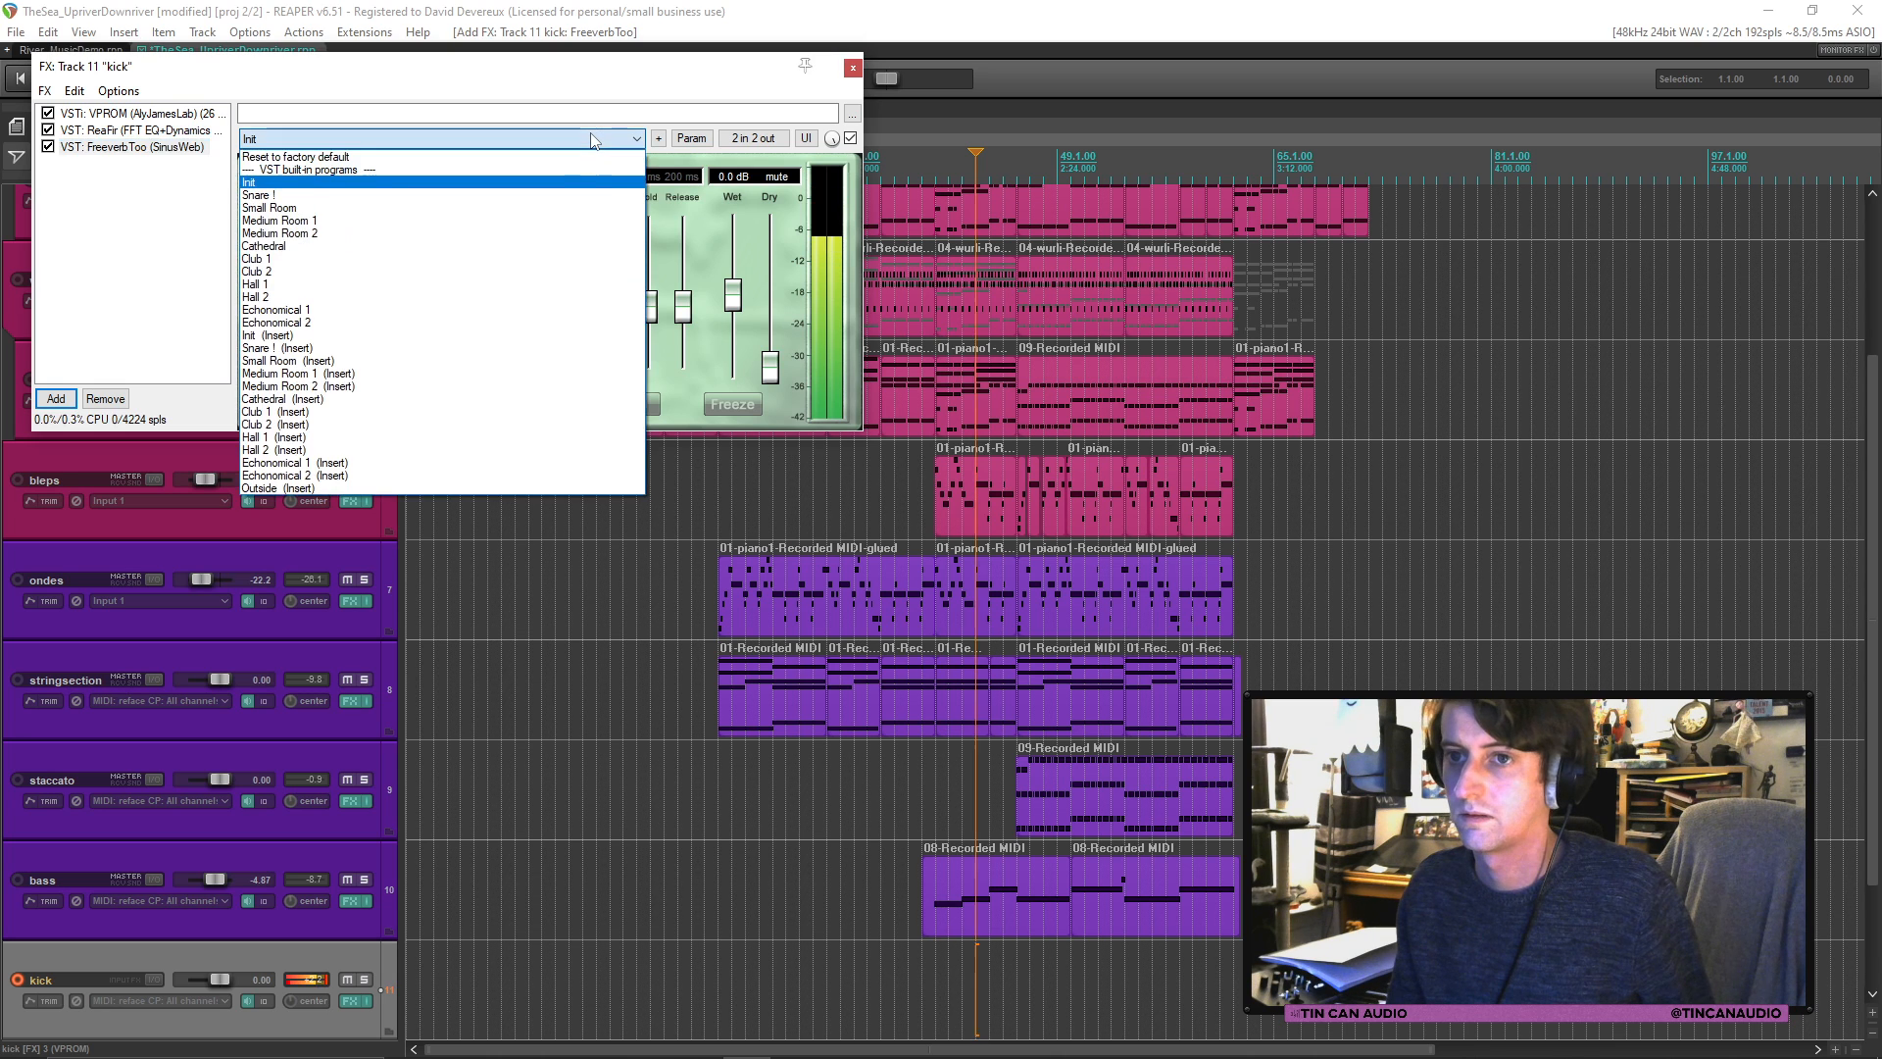
left_click(675, 206)
left_click(769, 333)
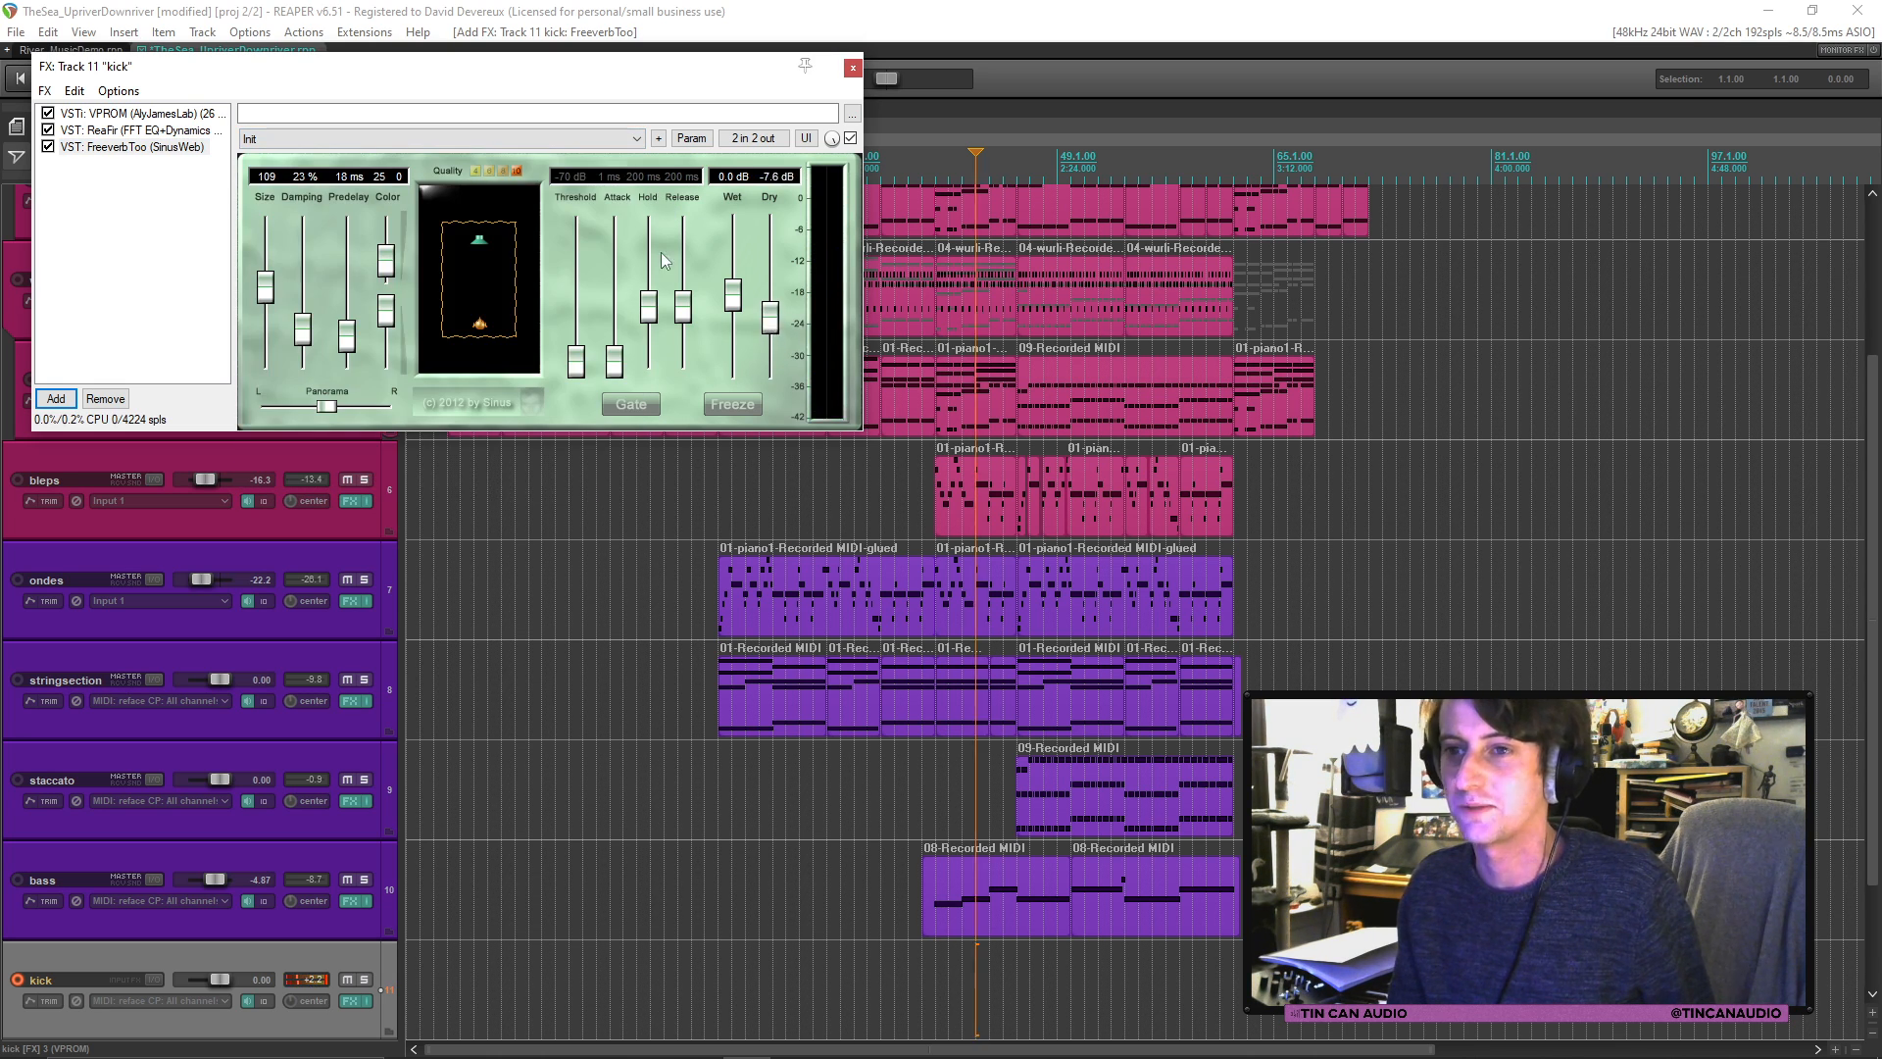
left_click(559, 138)
left_click(541, 194)
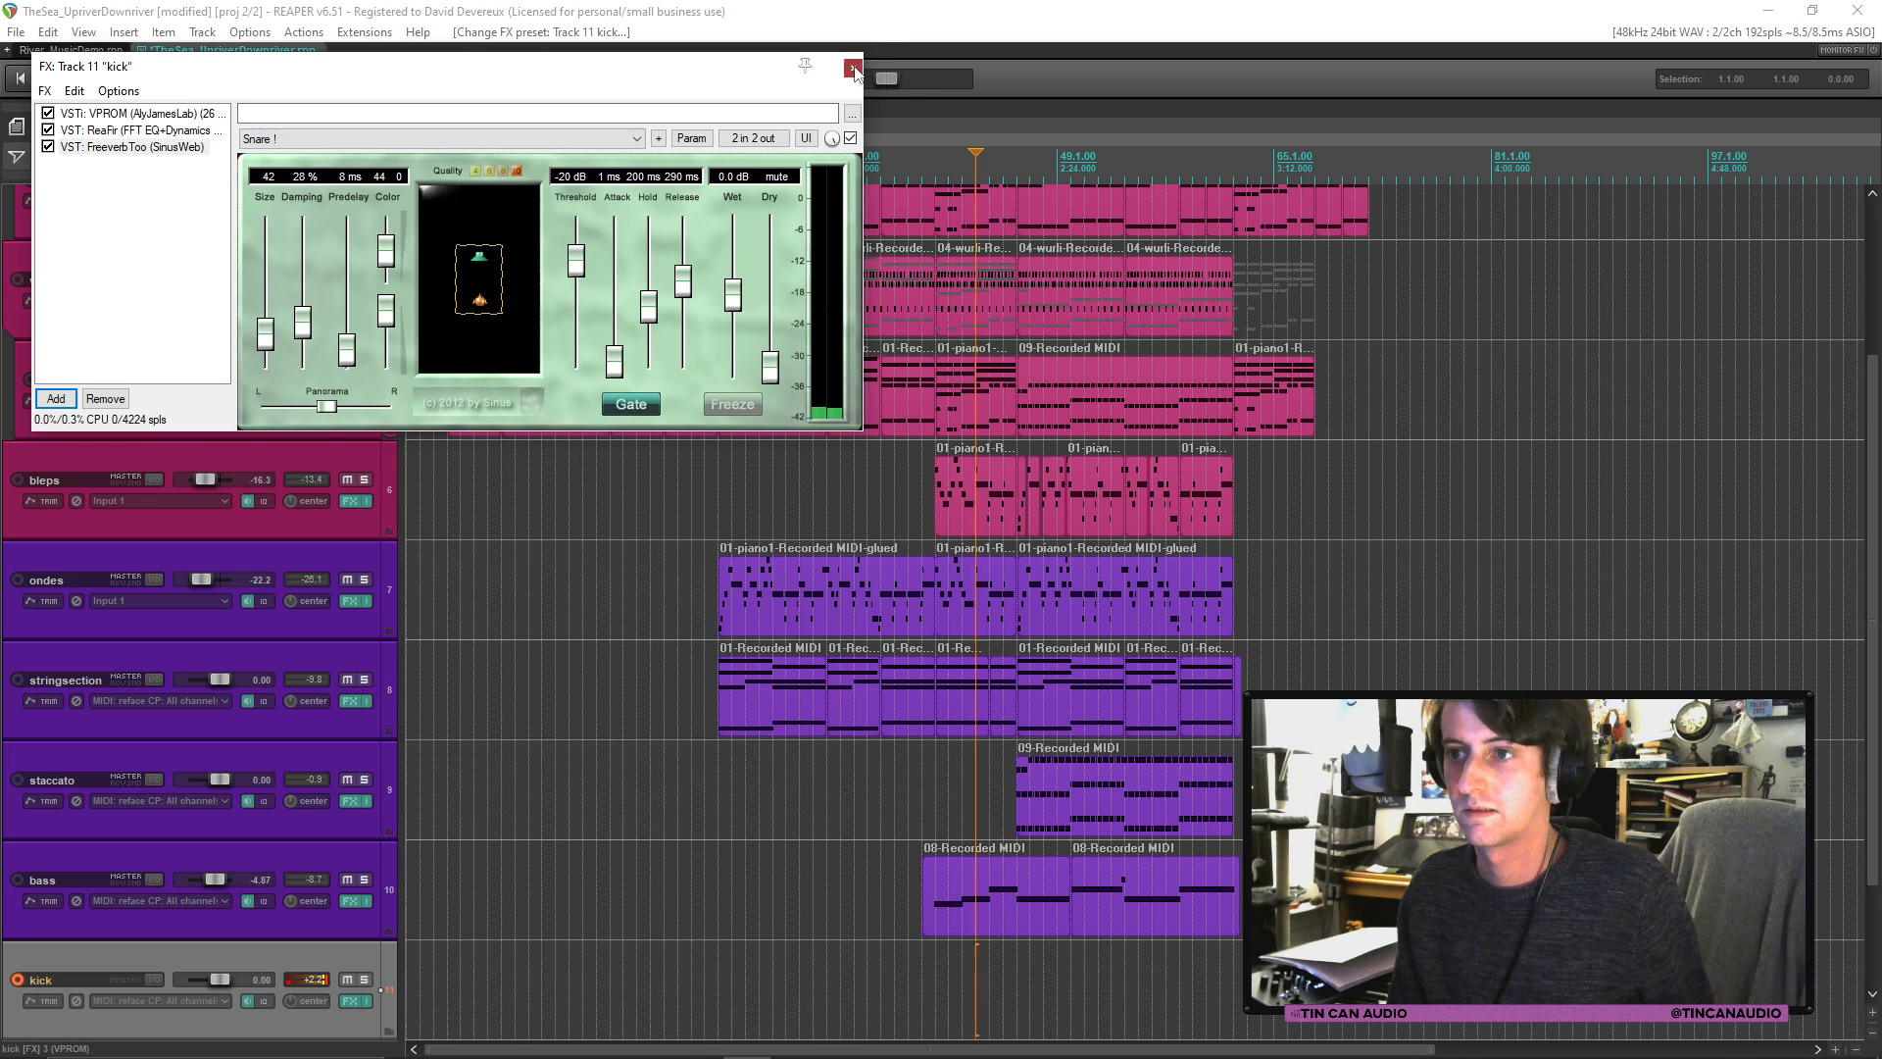
Step: Play the arrangement from around bar 44 and raise the kick track's volume to +4.45 dB
left_click(853, 68)
key("space")
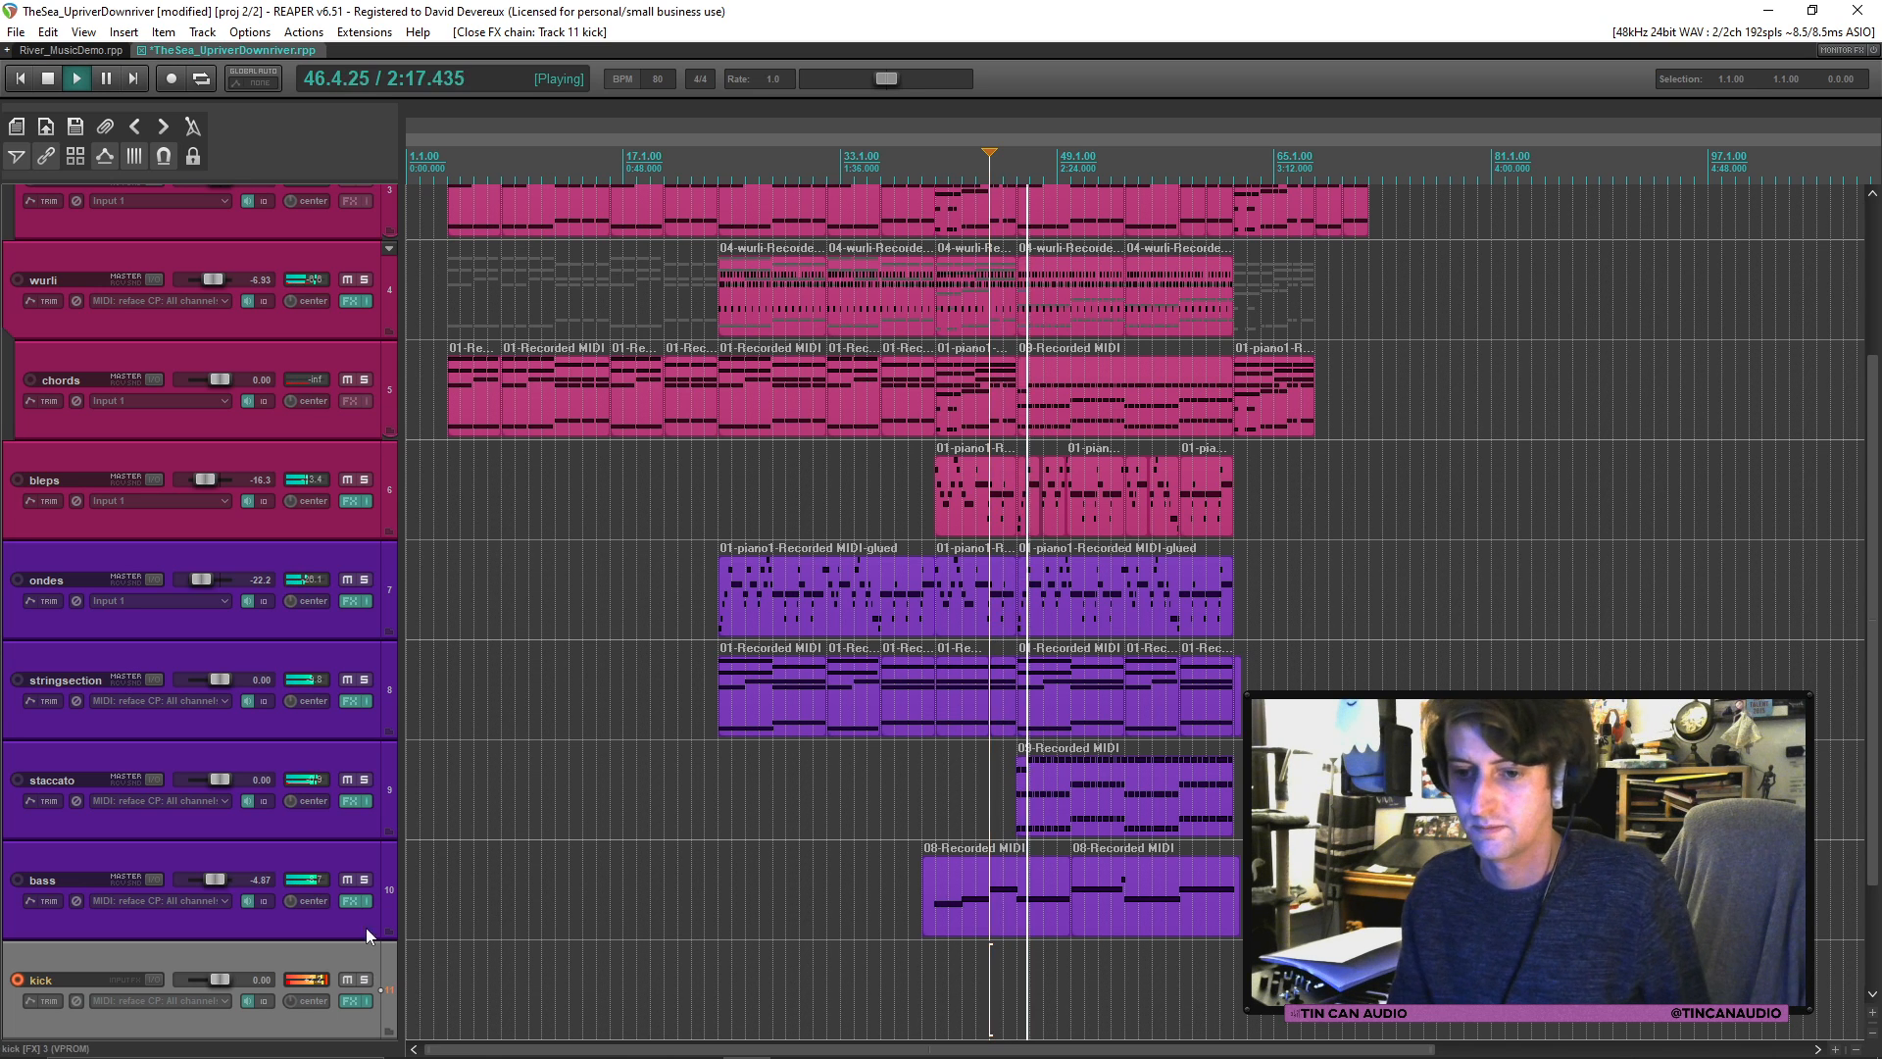
left_click_drag(221, 980, 228, 979)
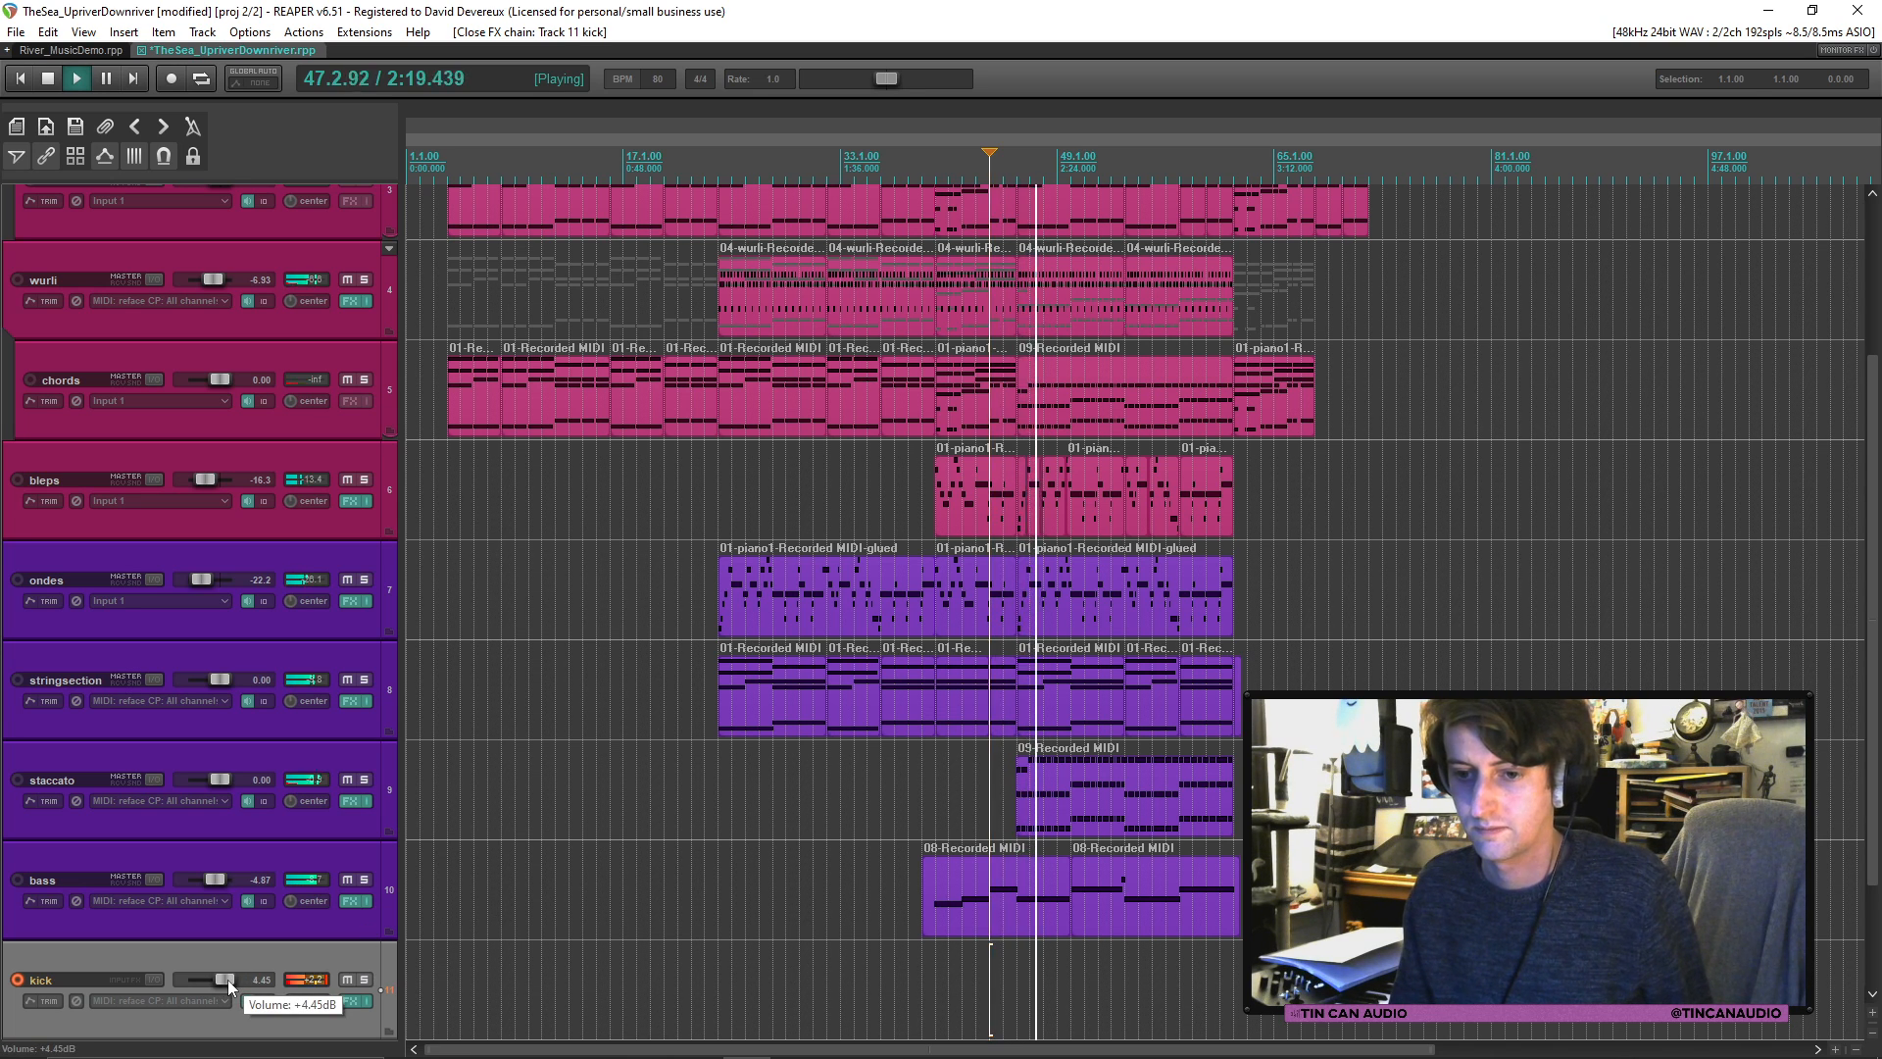
Step: Audition the kick during playback with ReaFir bypassed and stop playback
left_click(351, 1001)
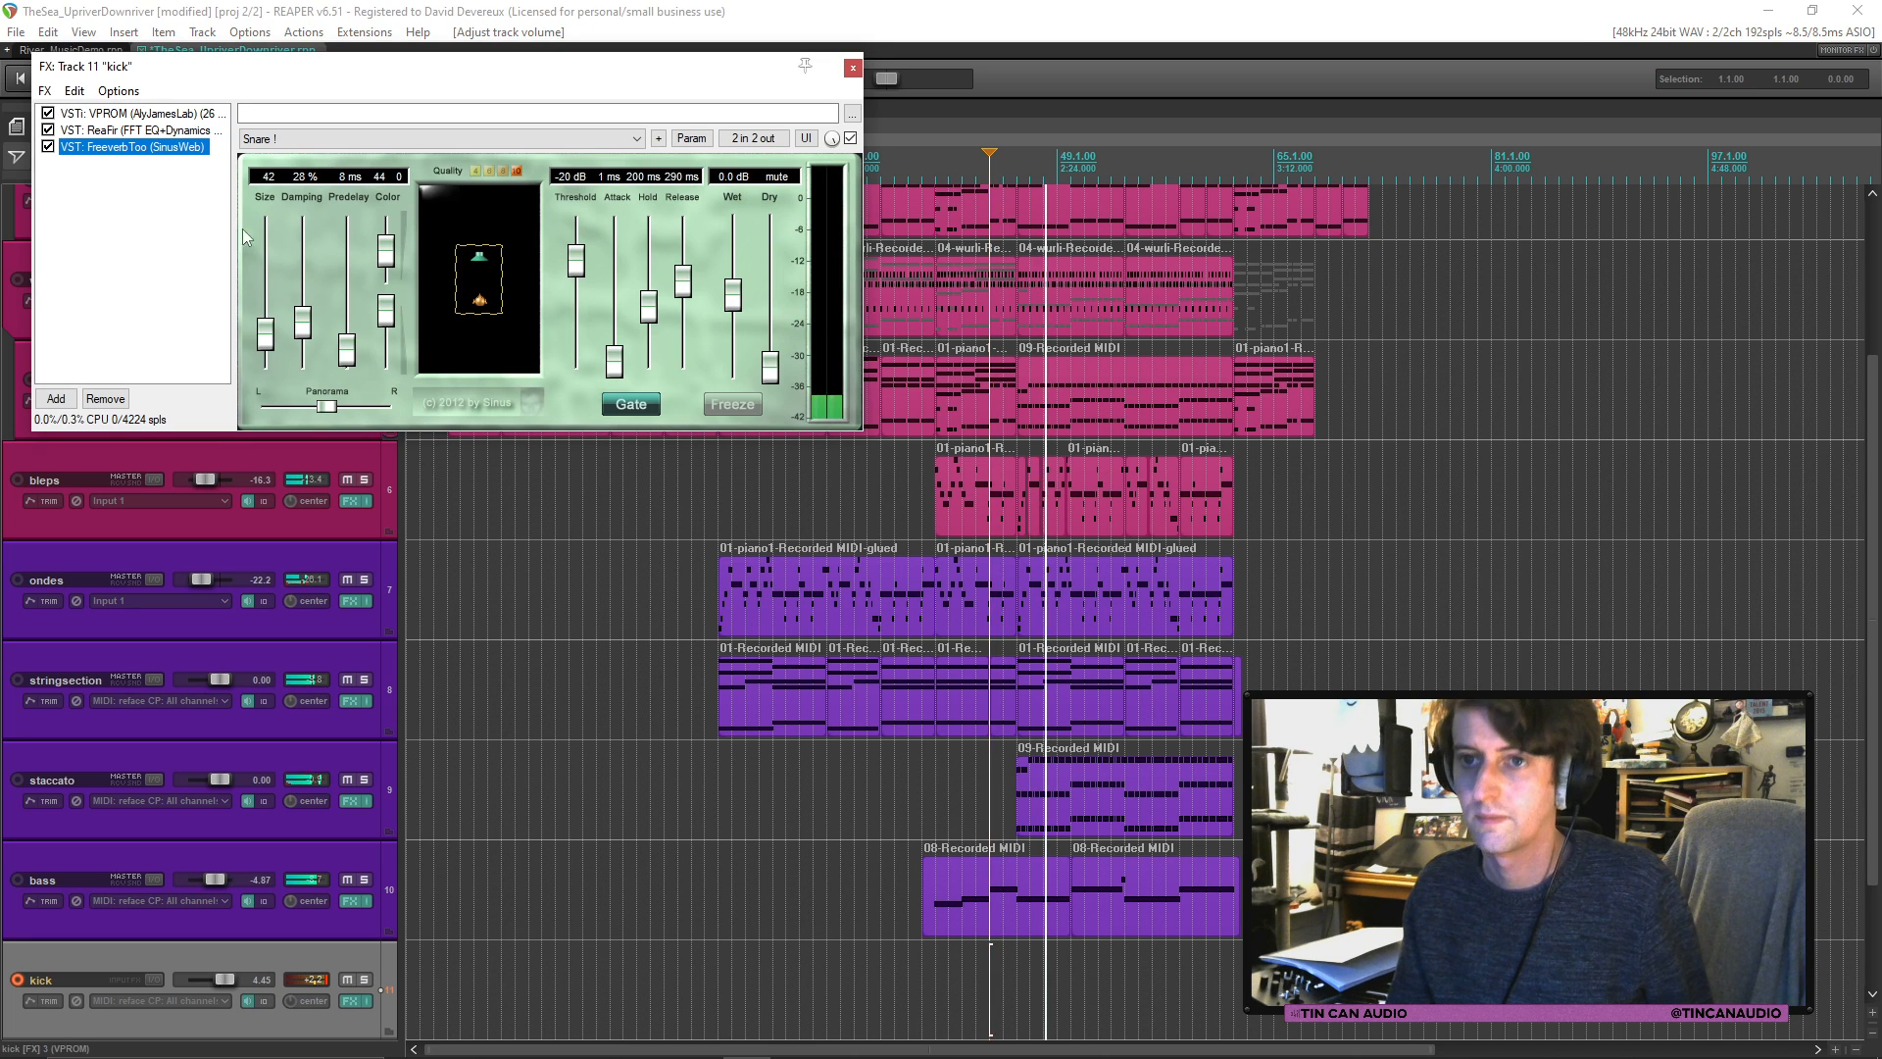
left_click(48, 146)
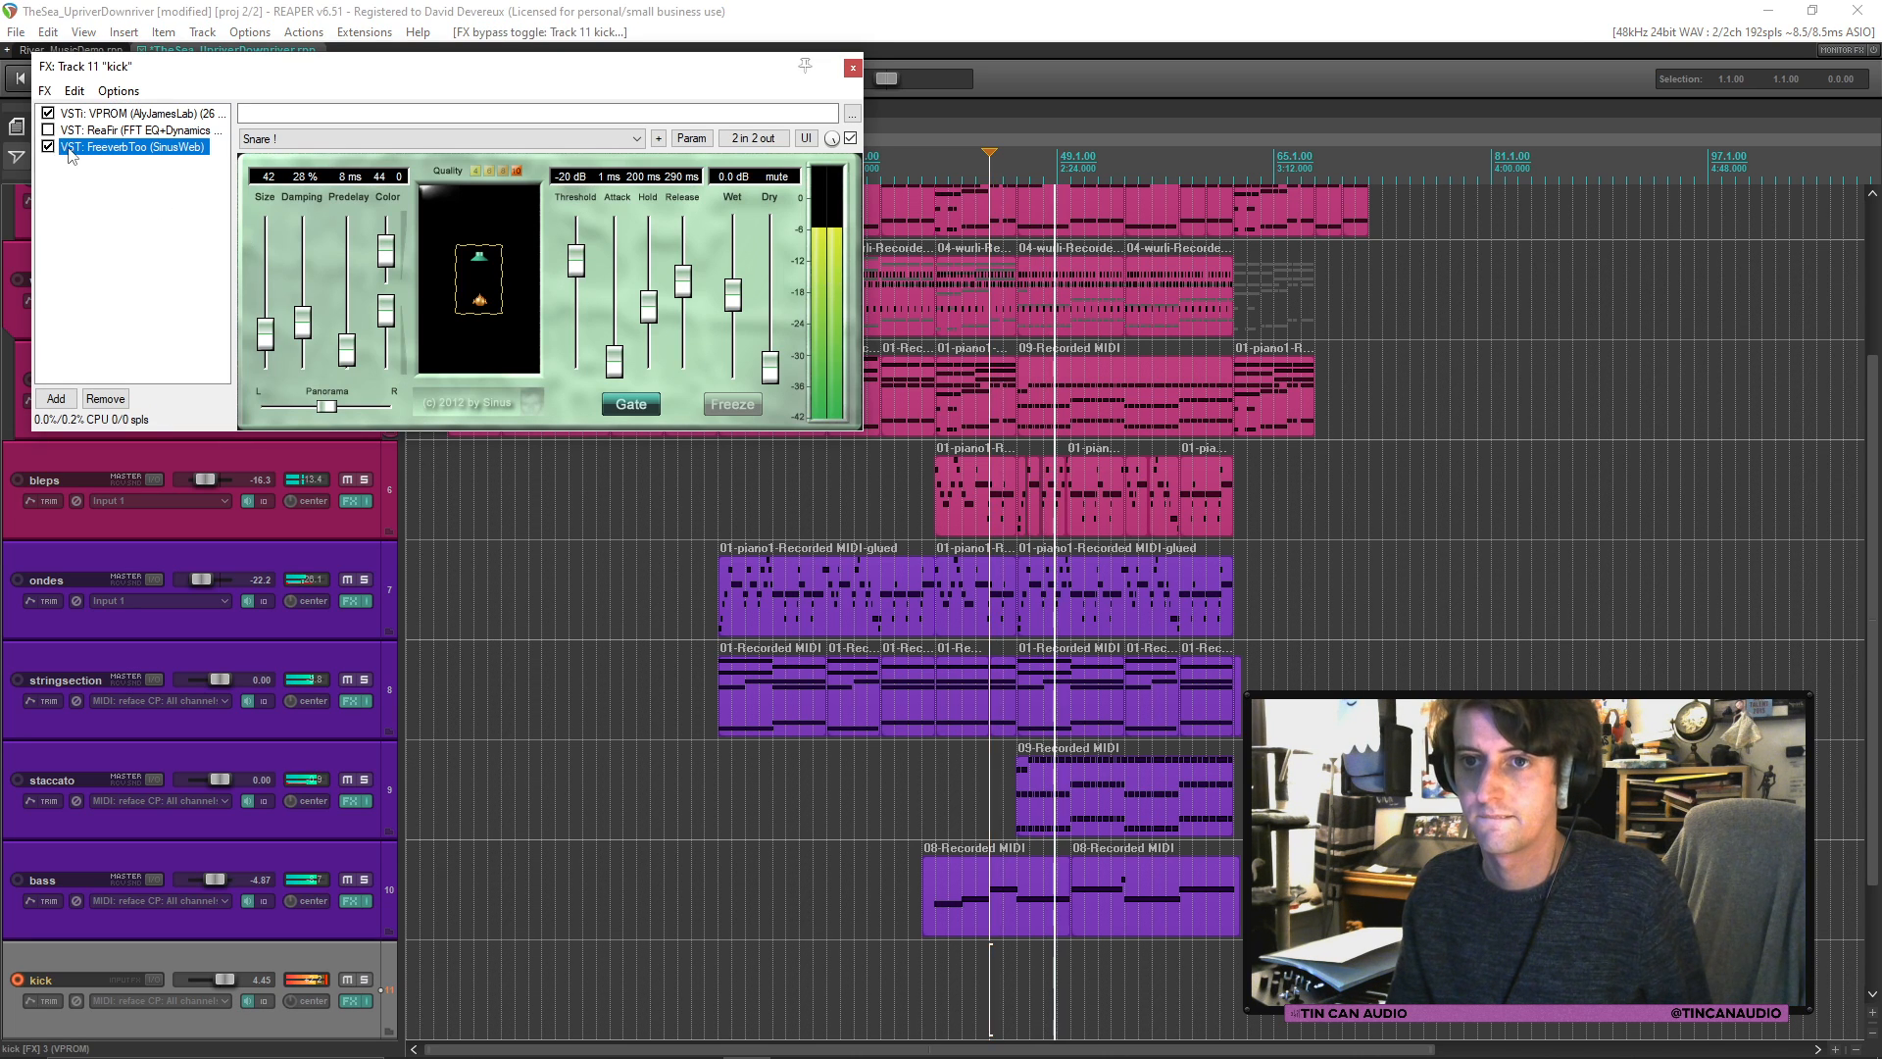
key("space")
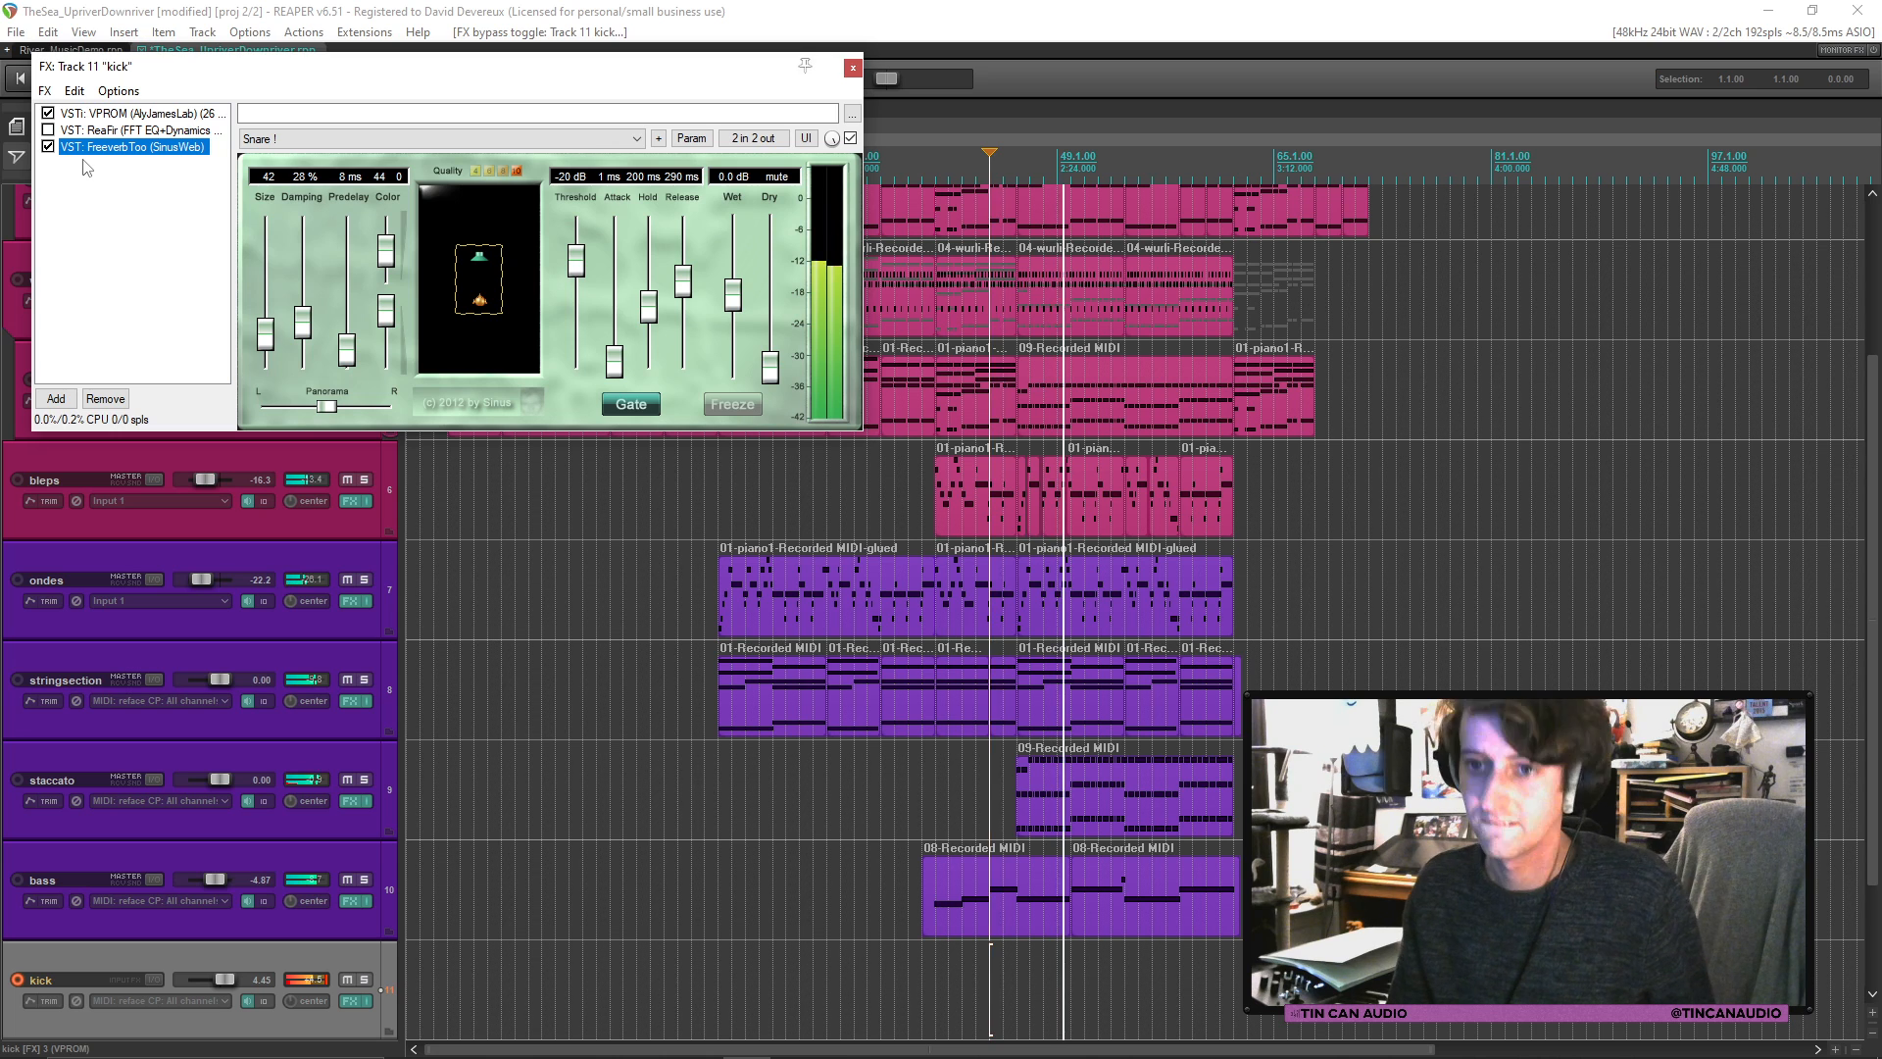
key("space")
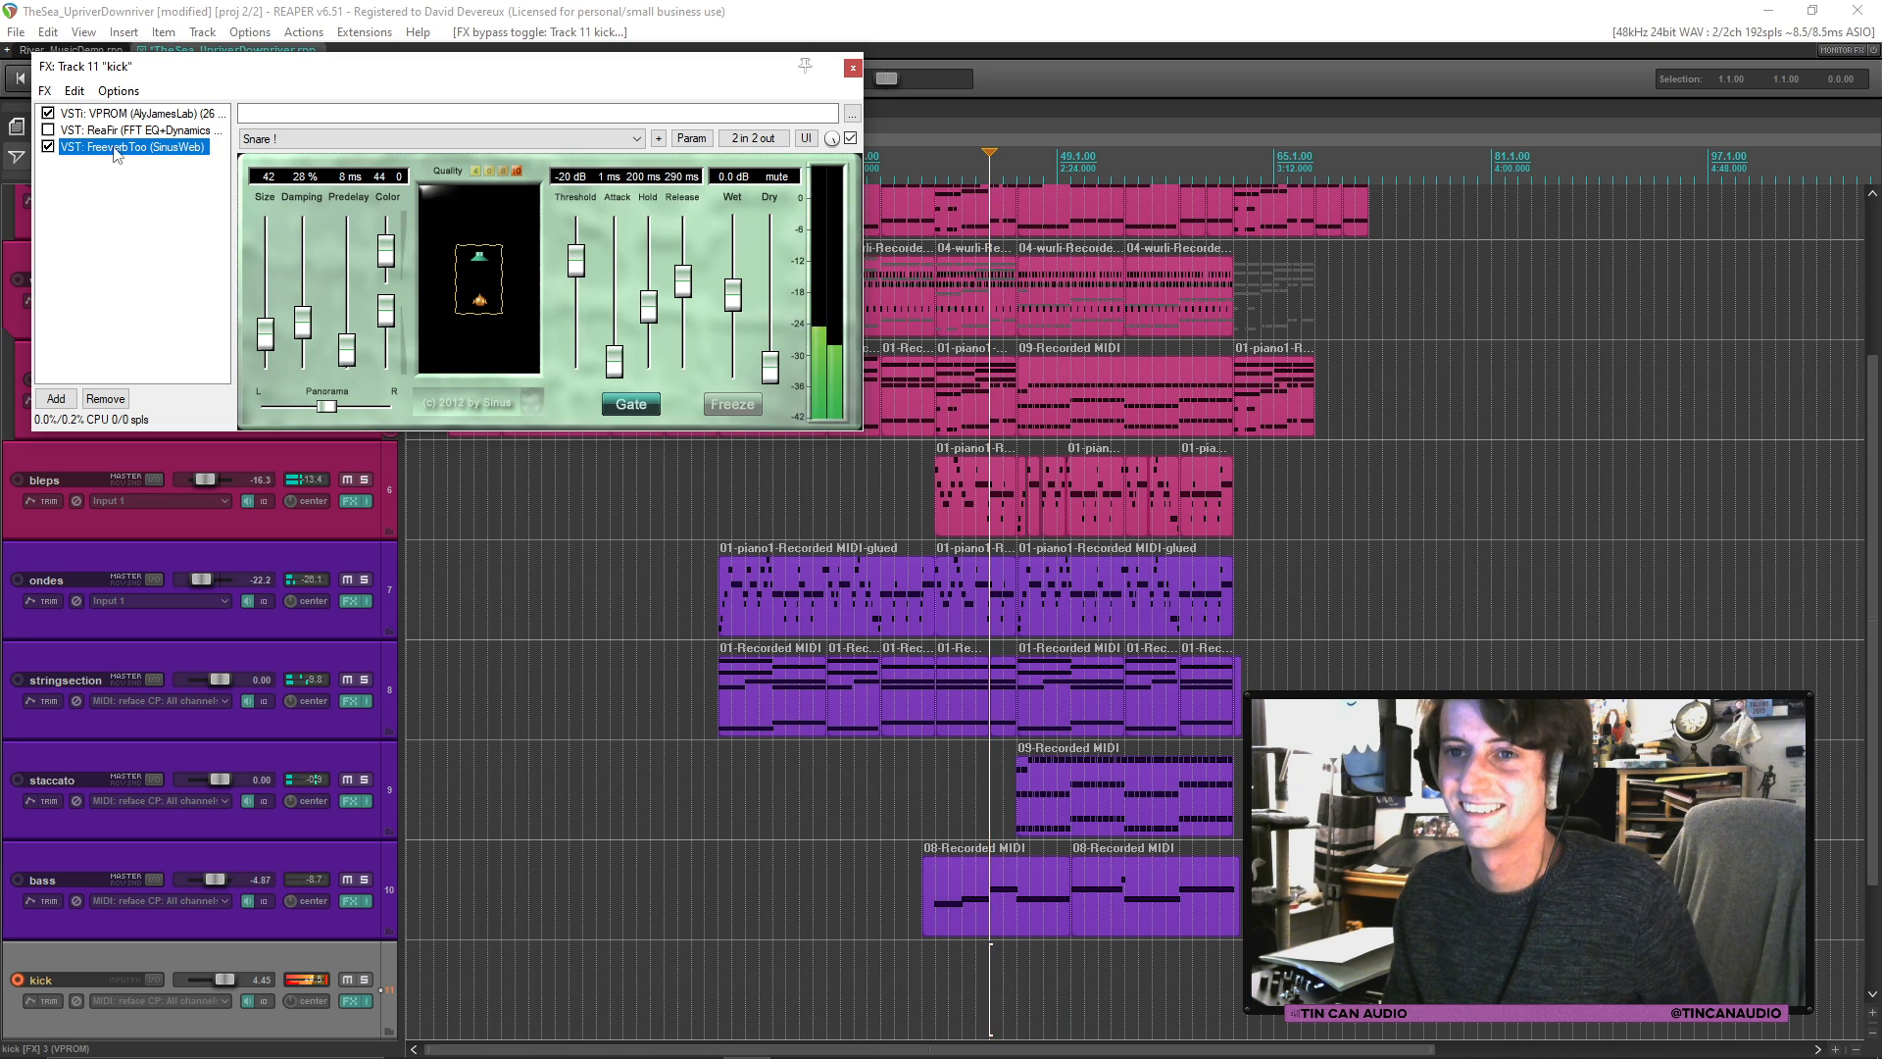
Step: Set the bass drum volume in the kick track's VPROM instrument to 81 %
left_click(122, 114)
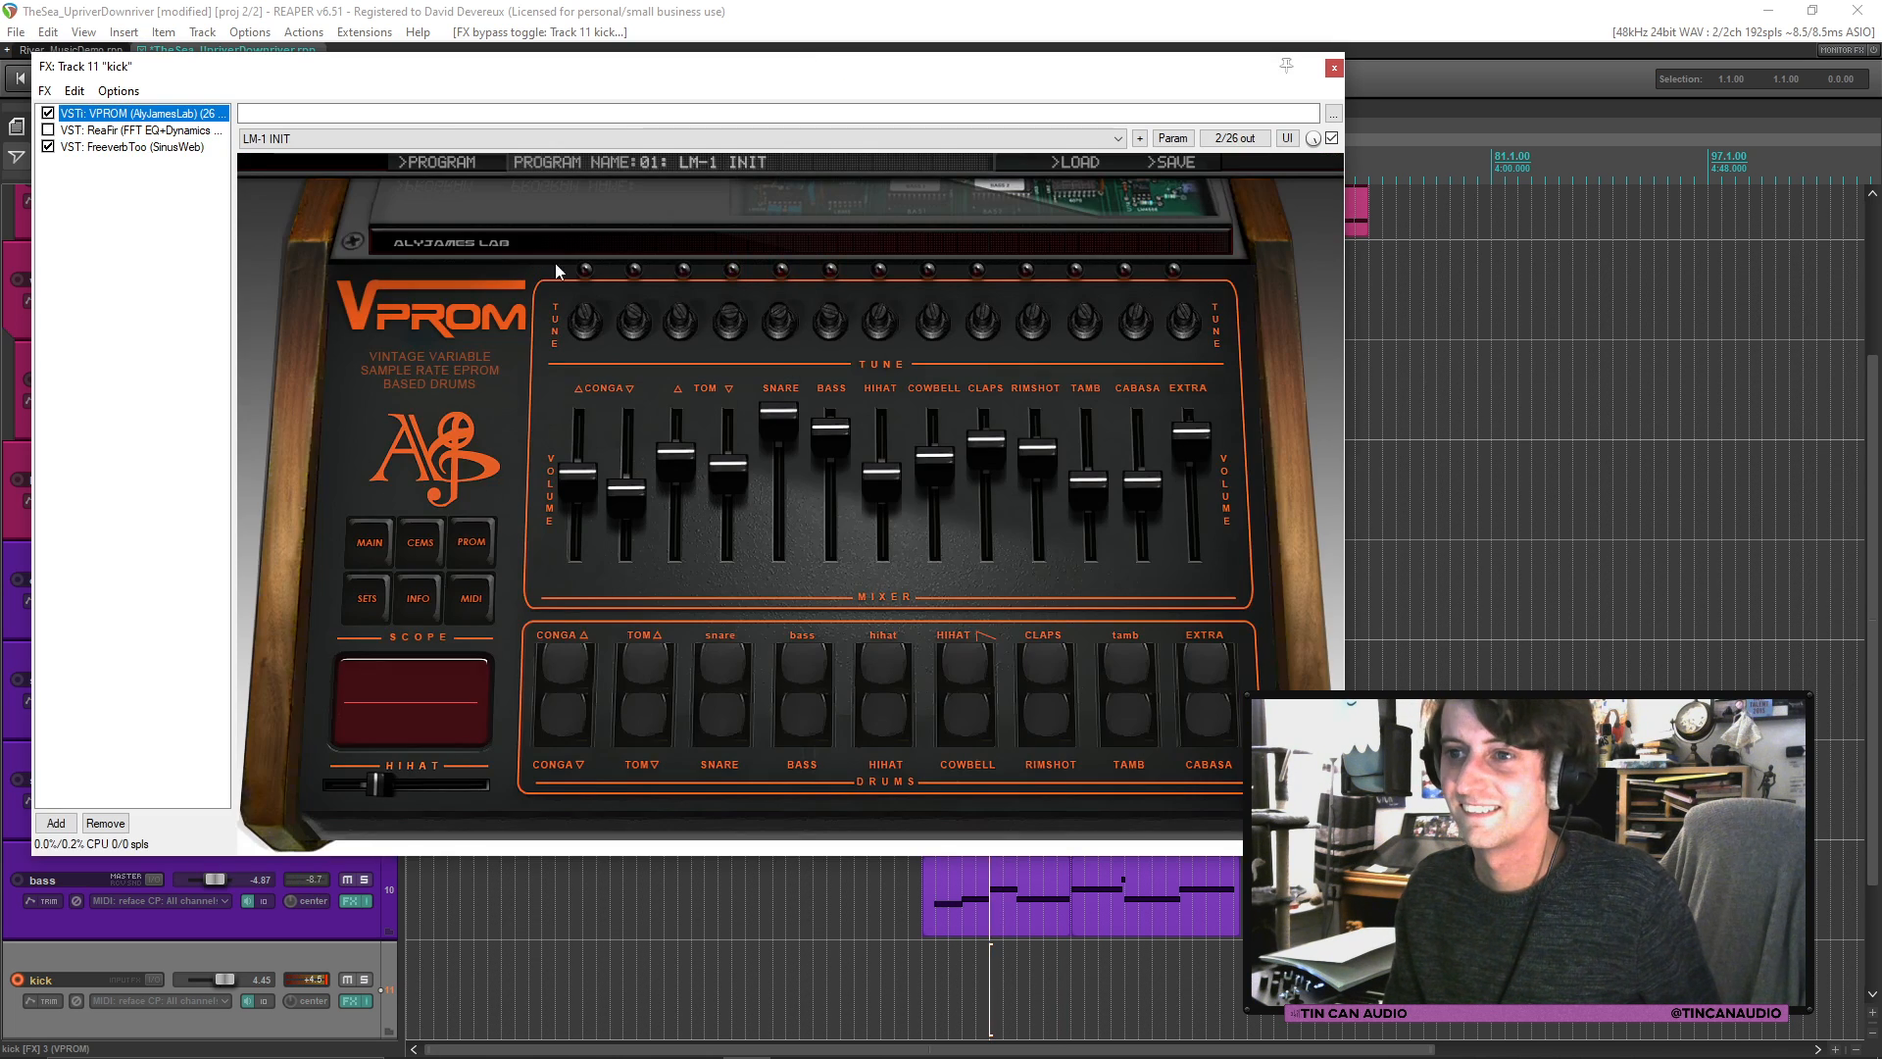
mouse_move(830, 428)
left_mouse_down()
mouse_move(842, 497)
mouse_move(840, 441)
left_mouse_up()
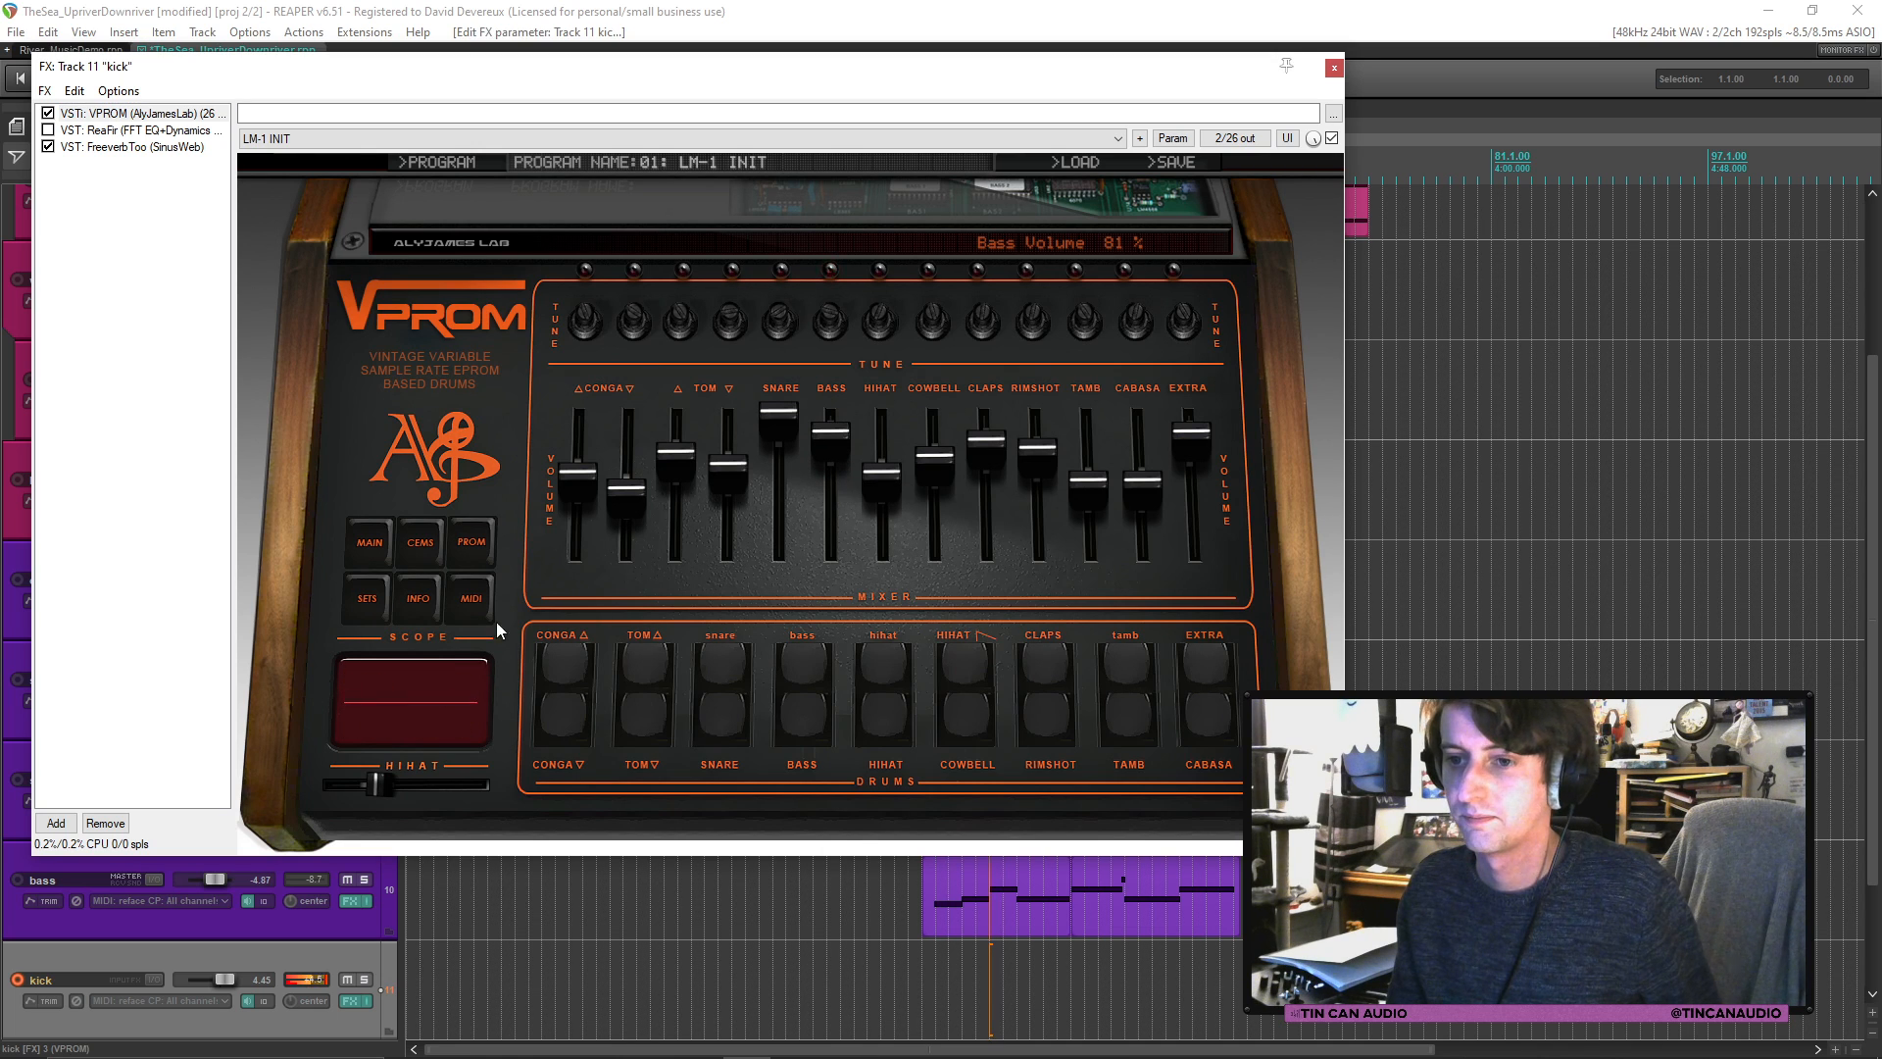
Step: Turn ReaFir back on for the kick track and remove FreeverbToo from its effects chain
left_click(137, 131)
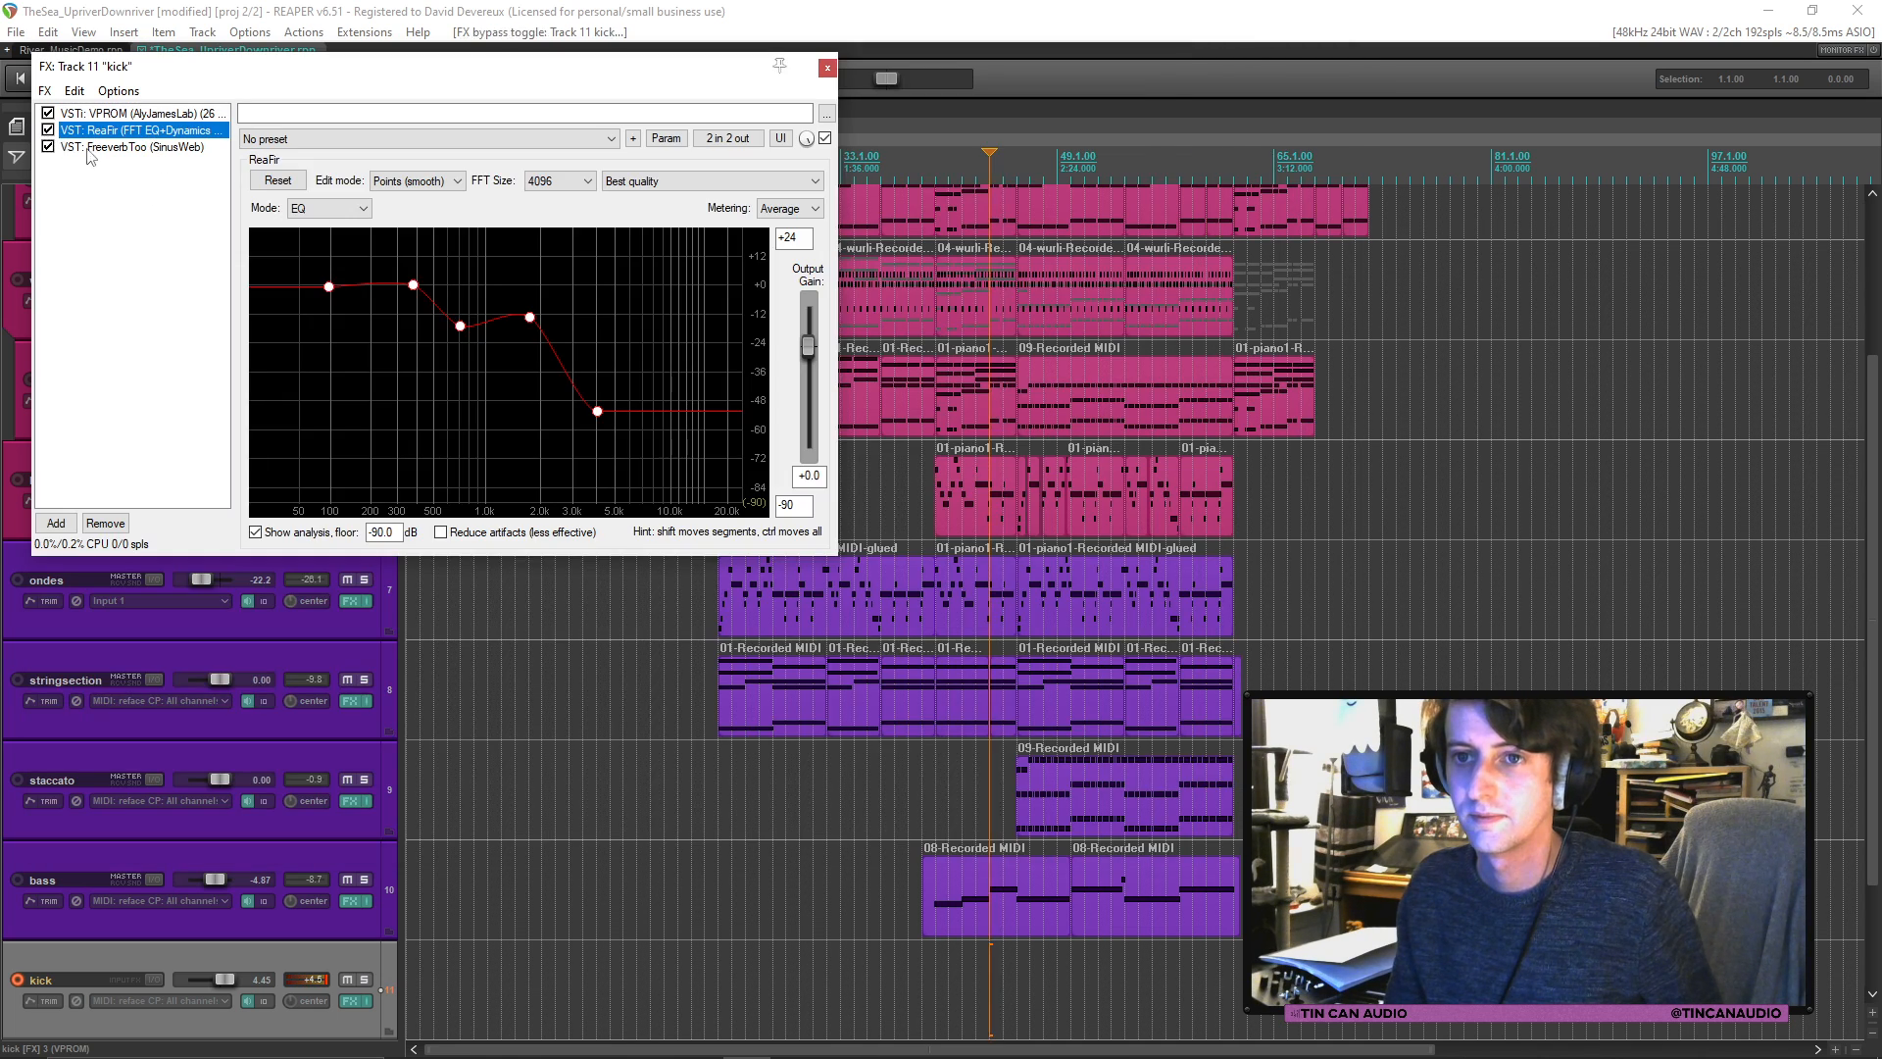
left_click(89, 149)
left_click(105, 523)
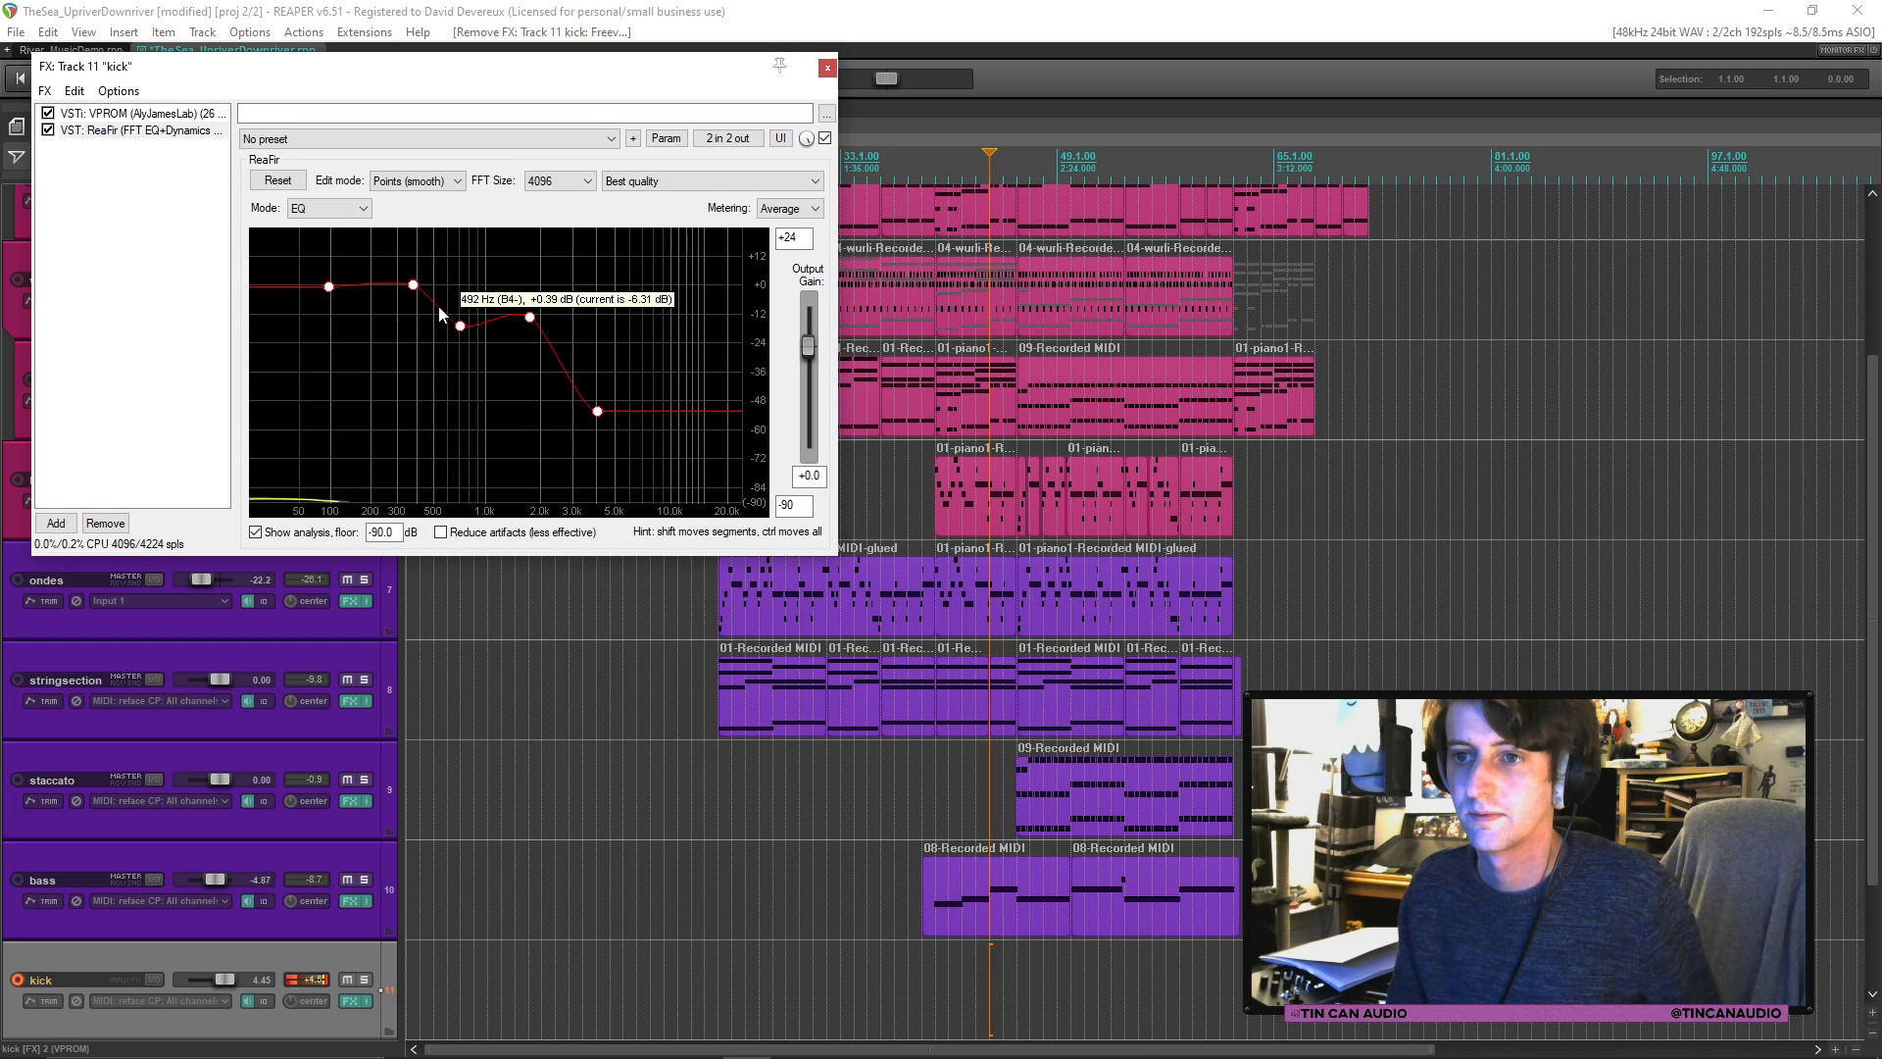
Step: Reset the ReaFir curve and remove both ReaFir and VPROM from the kick track's effects chain
left_click(278, 180)
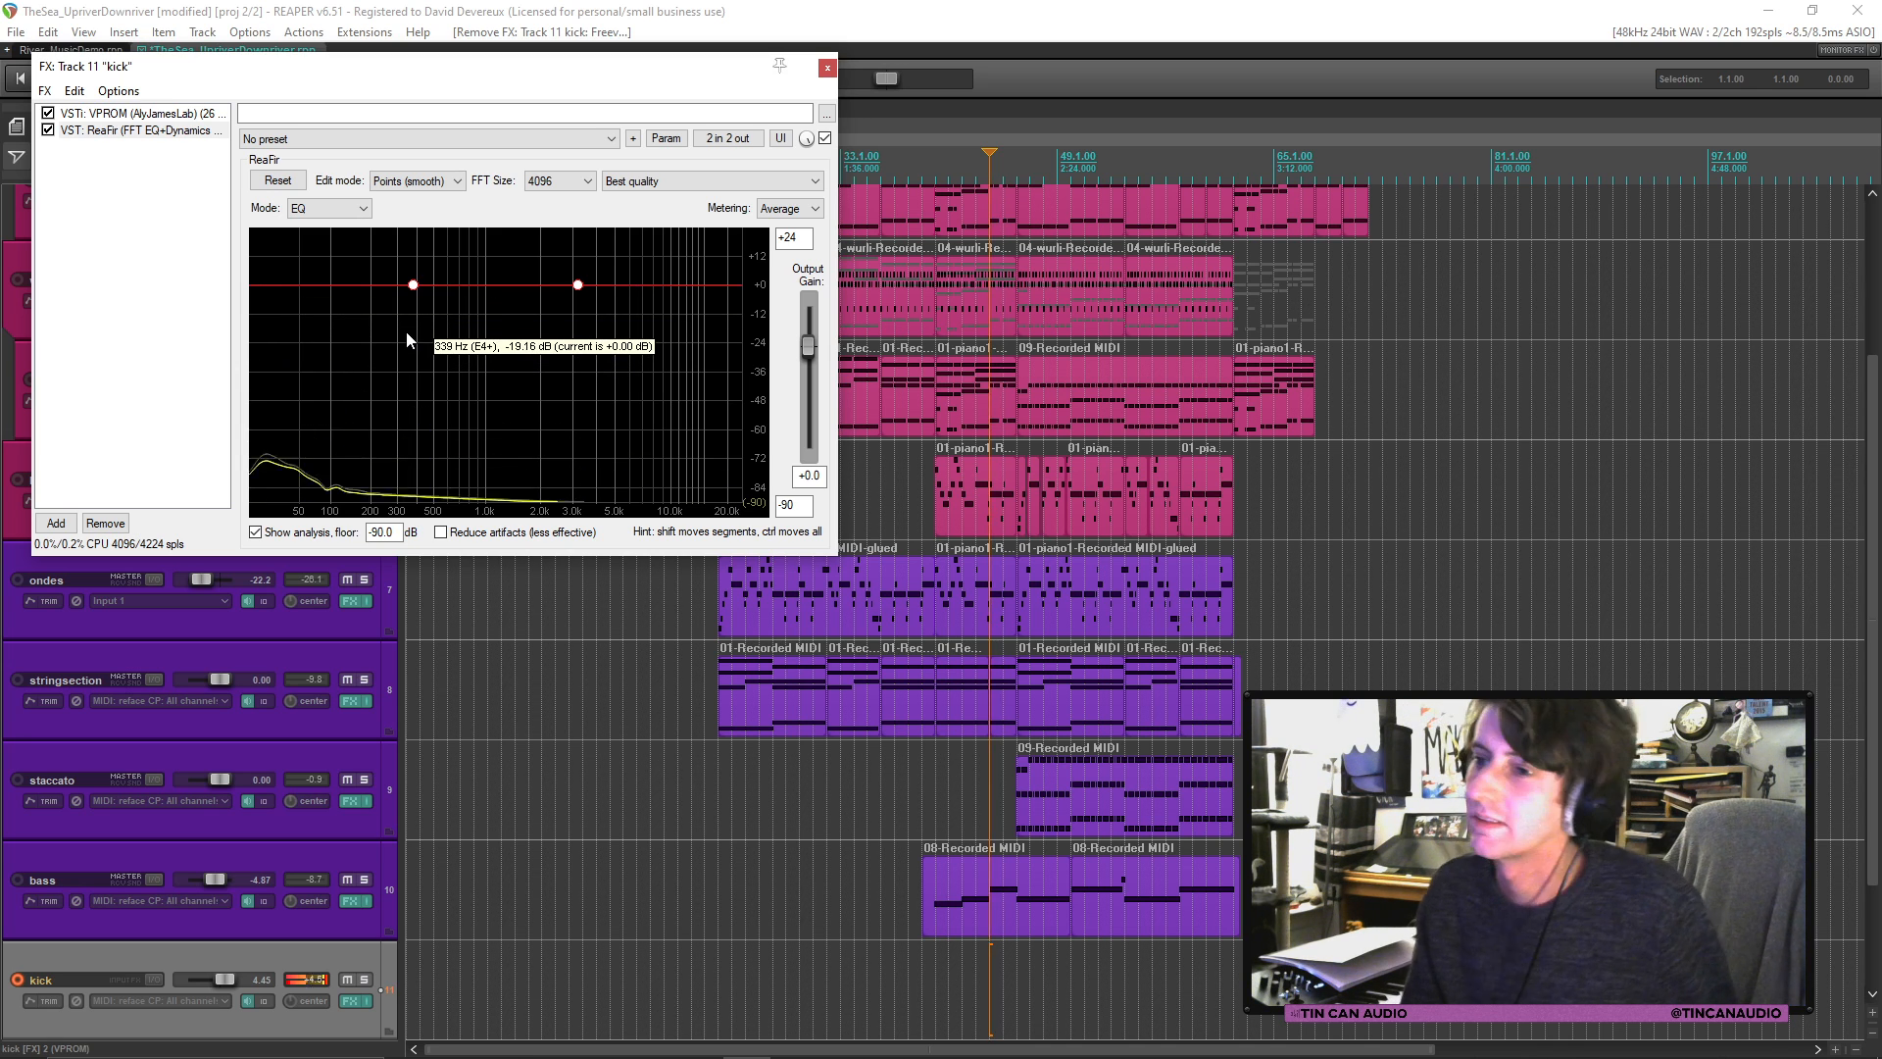
left_click(125, 526)
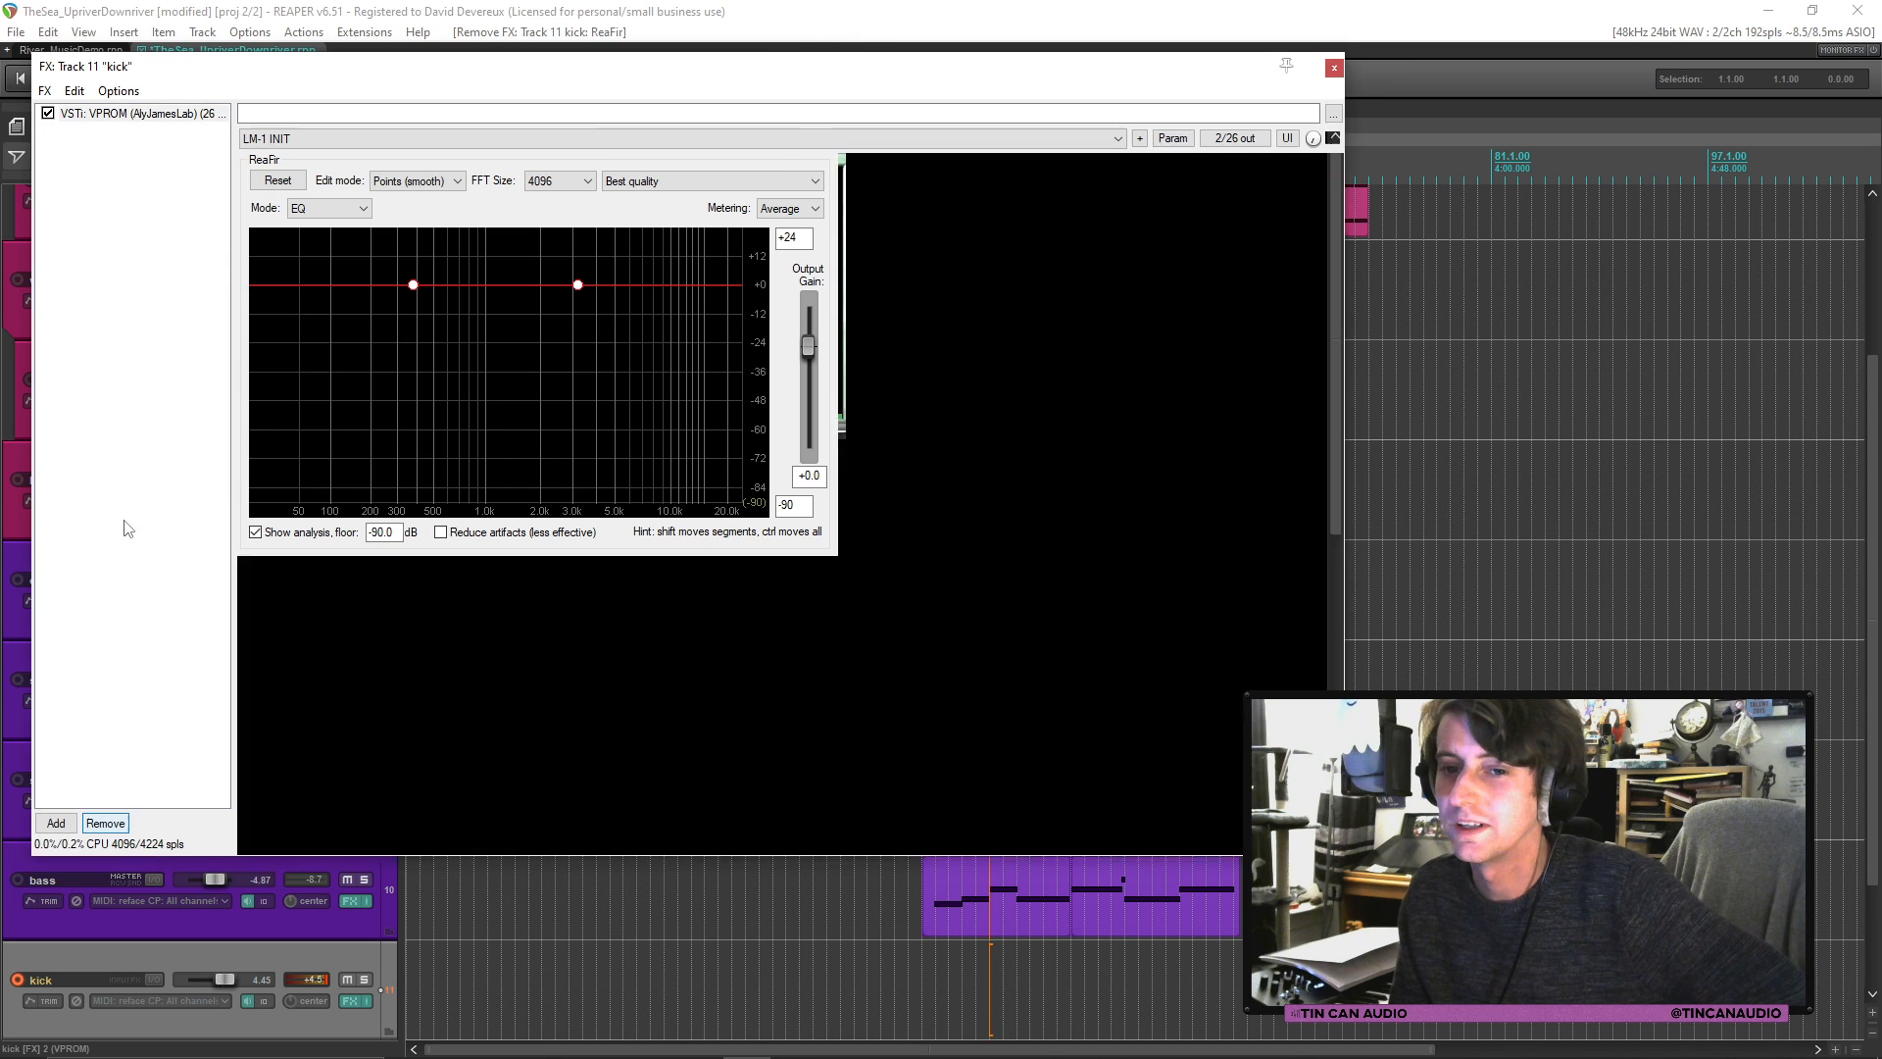
left_click(106, 824)
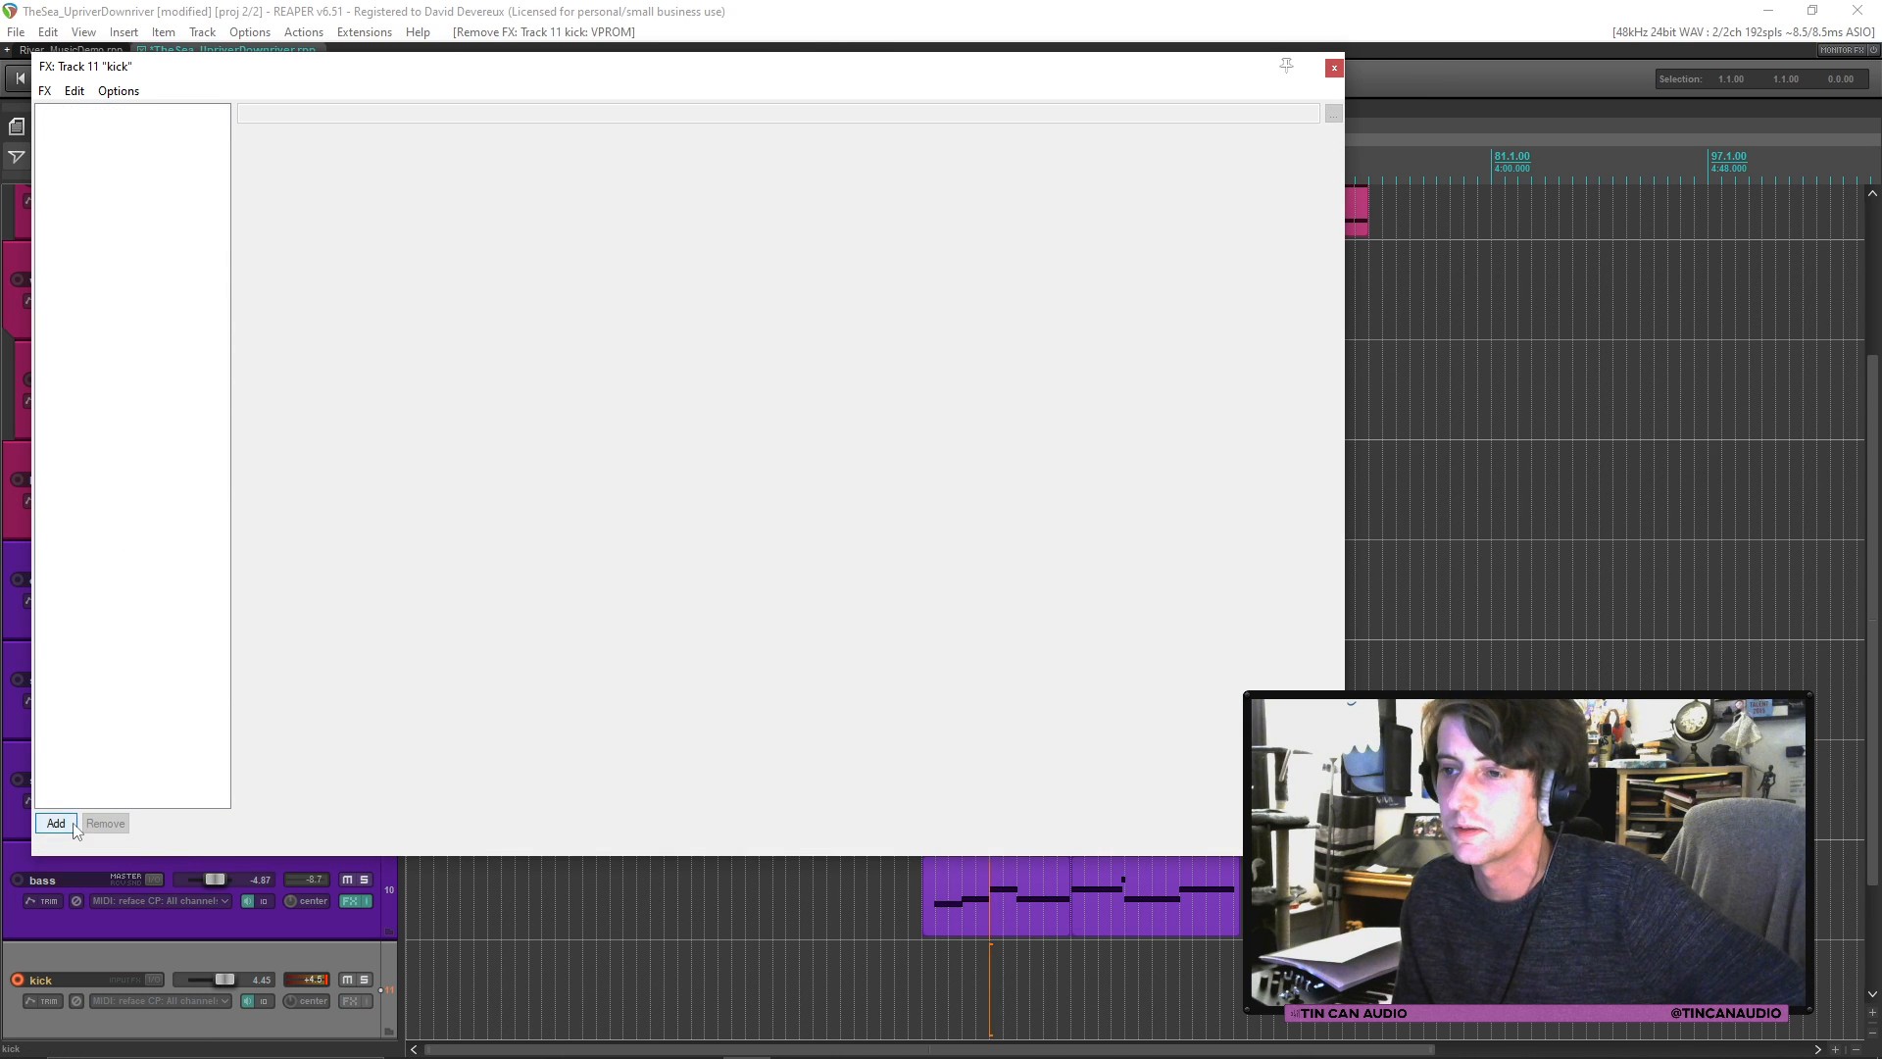
Step: Find sforzando among the available plug-ins and add its VST3i version to the kick track
left_click(75, 826)
type("sfor")
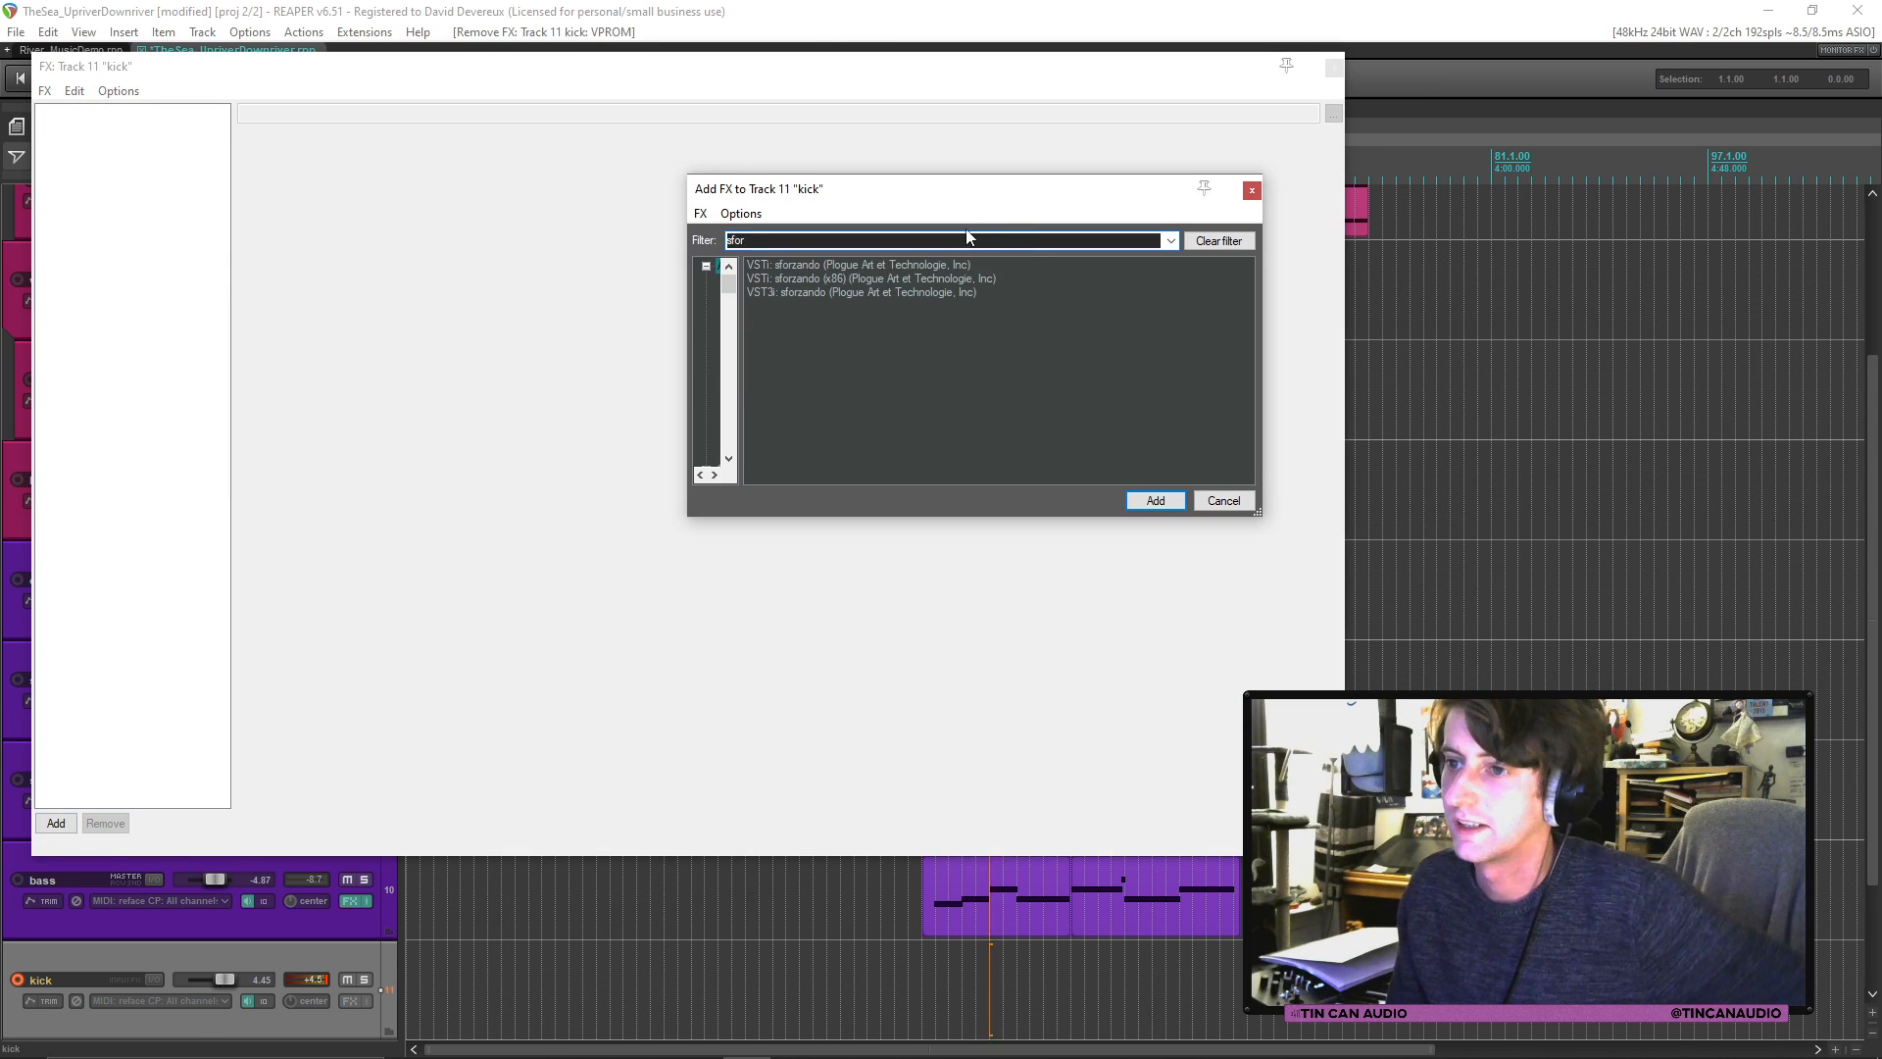
double_click(909, 292)
Step: Load 018_Dungeon_Man_Drums from bank 128 of EarthBound_sf2 into sforzando and replace it with 017_Toms
left_click(397, 180)
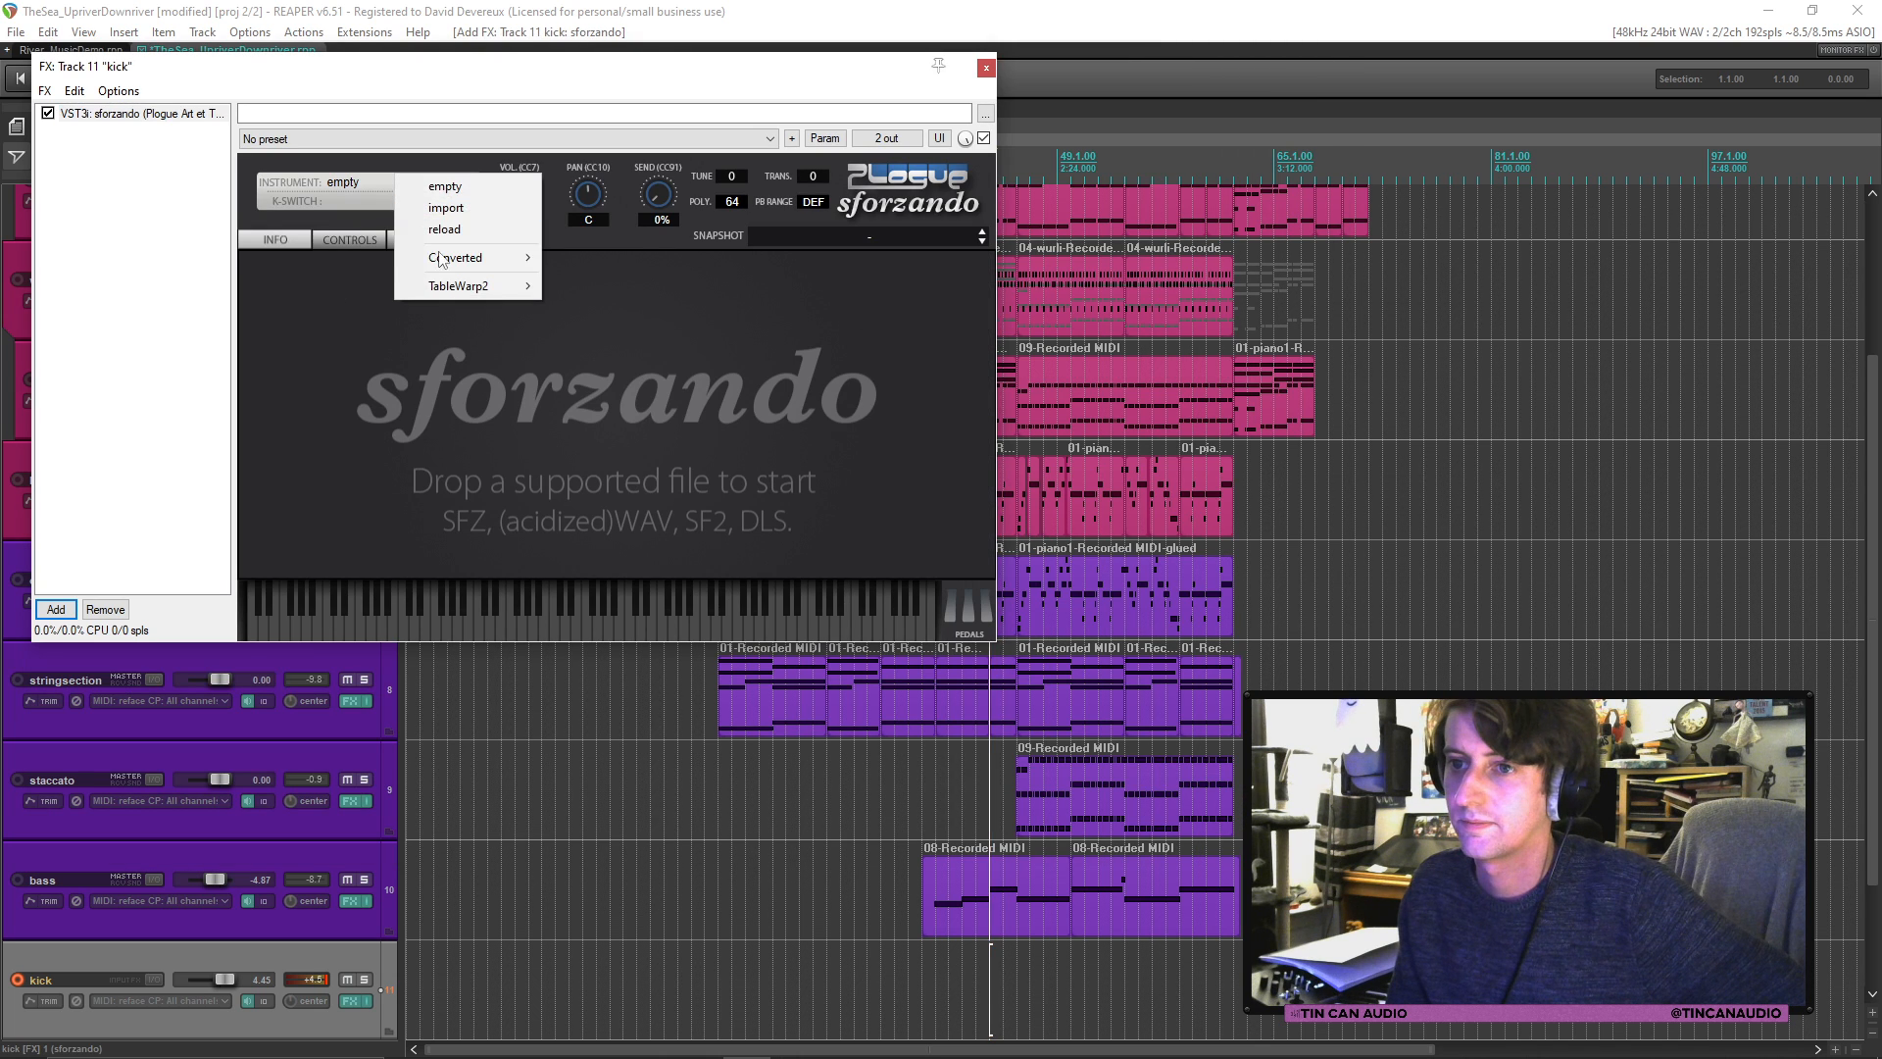
mouse_move(455, 257)
mouse_move(578, 257)
mouse_move(921, 324)
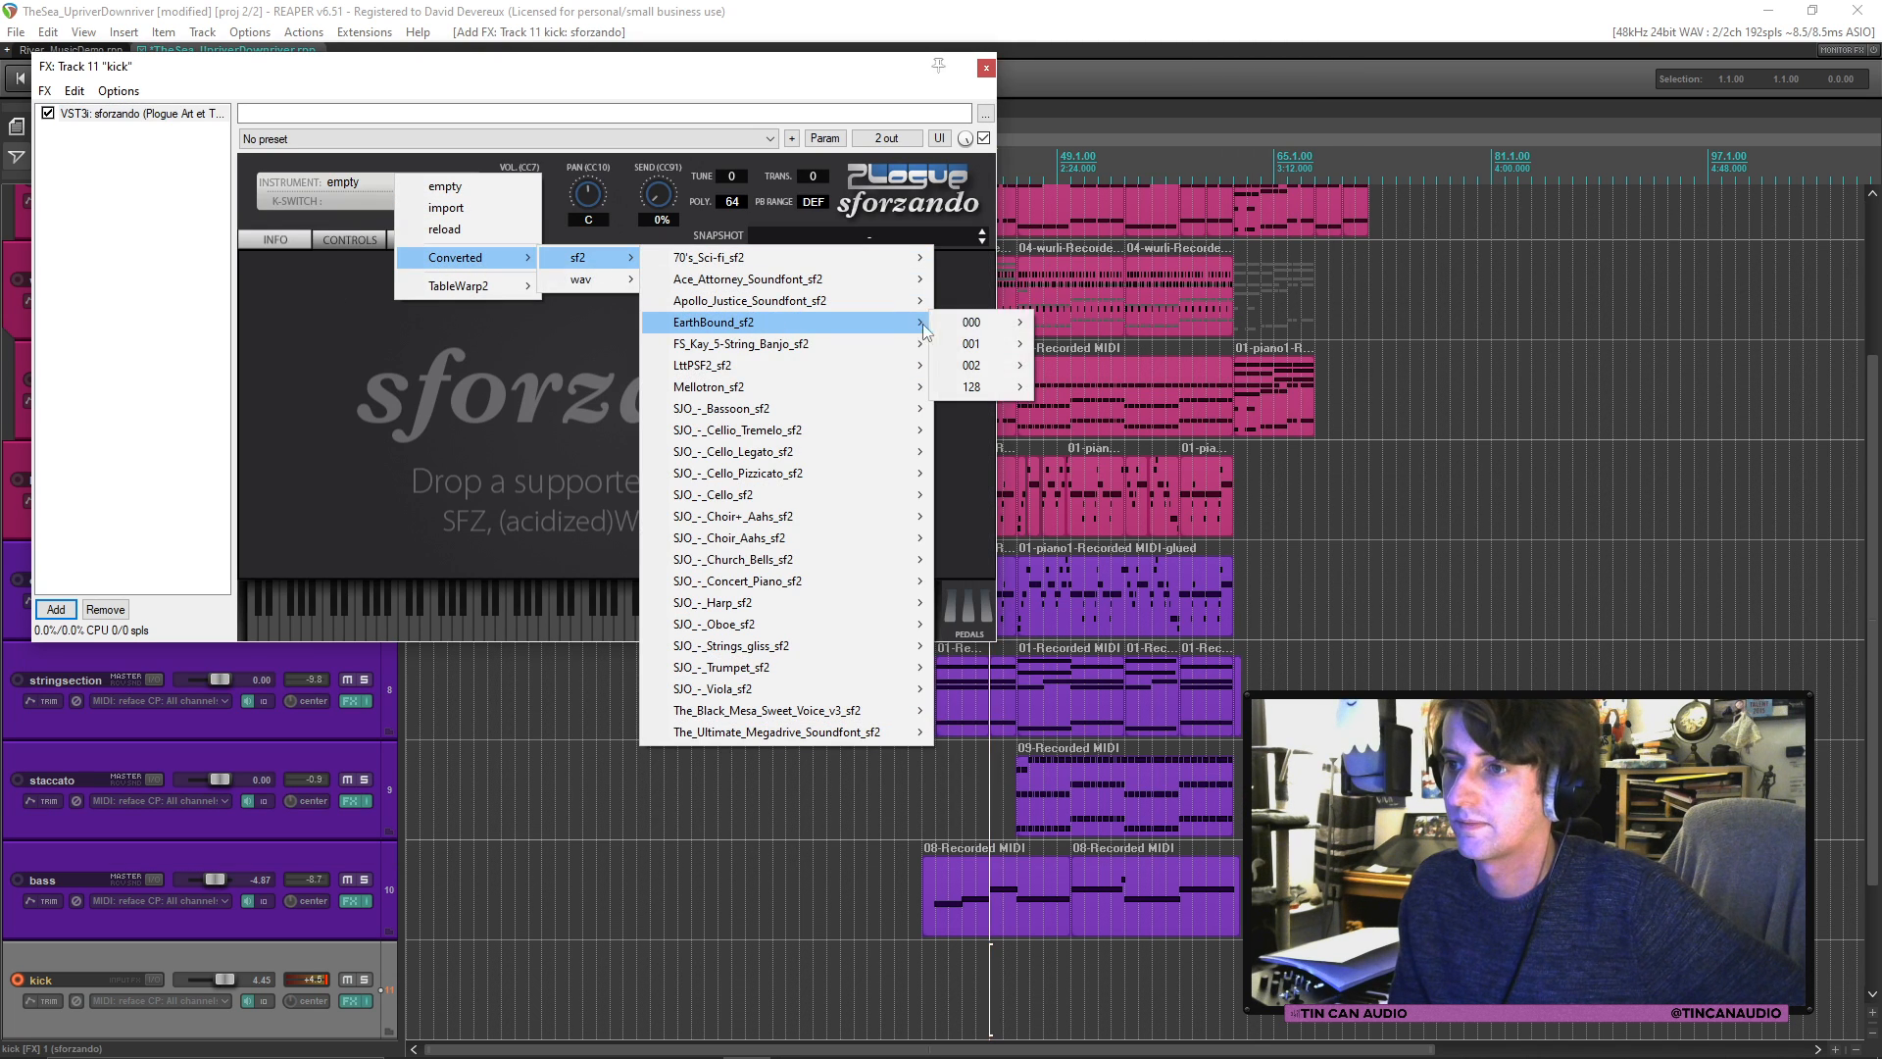
mouse_move(976, 387)
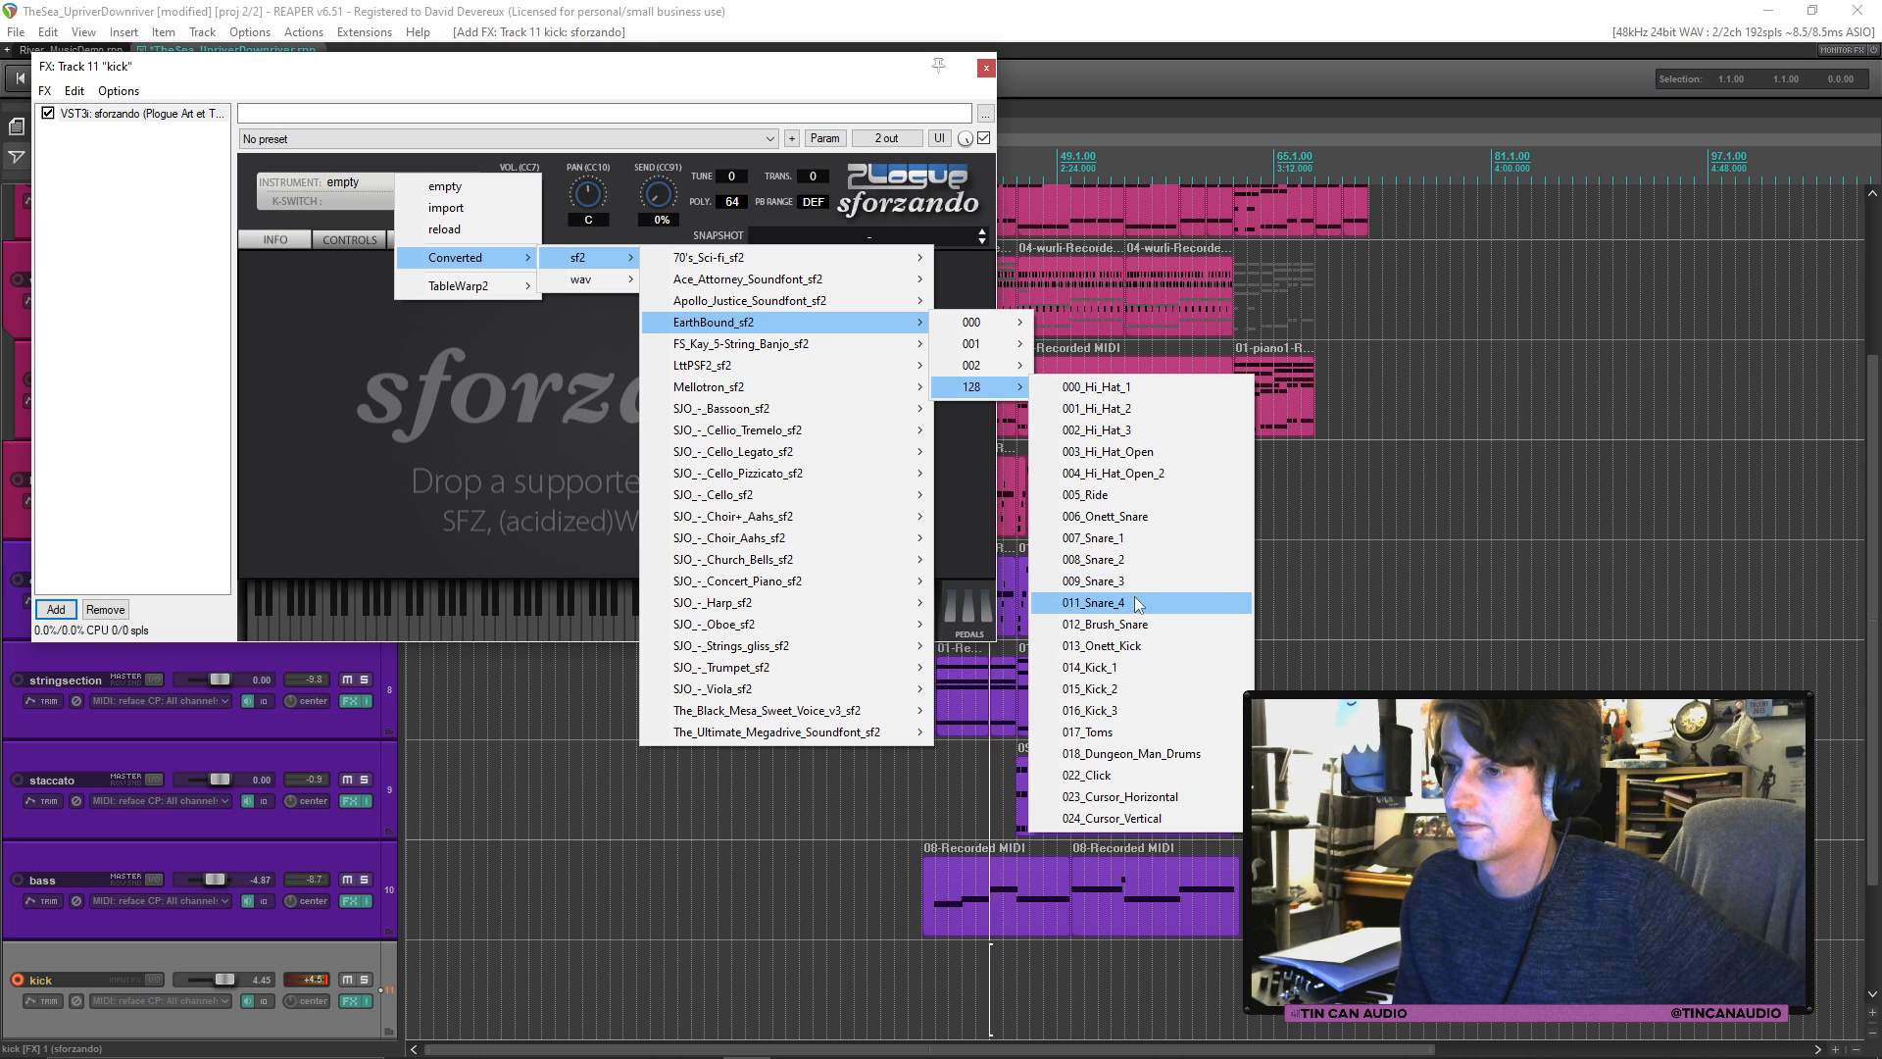
left_click(1140, 753)
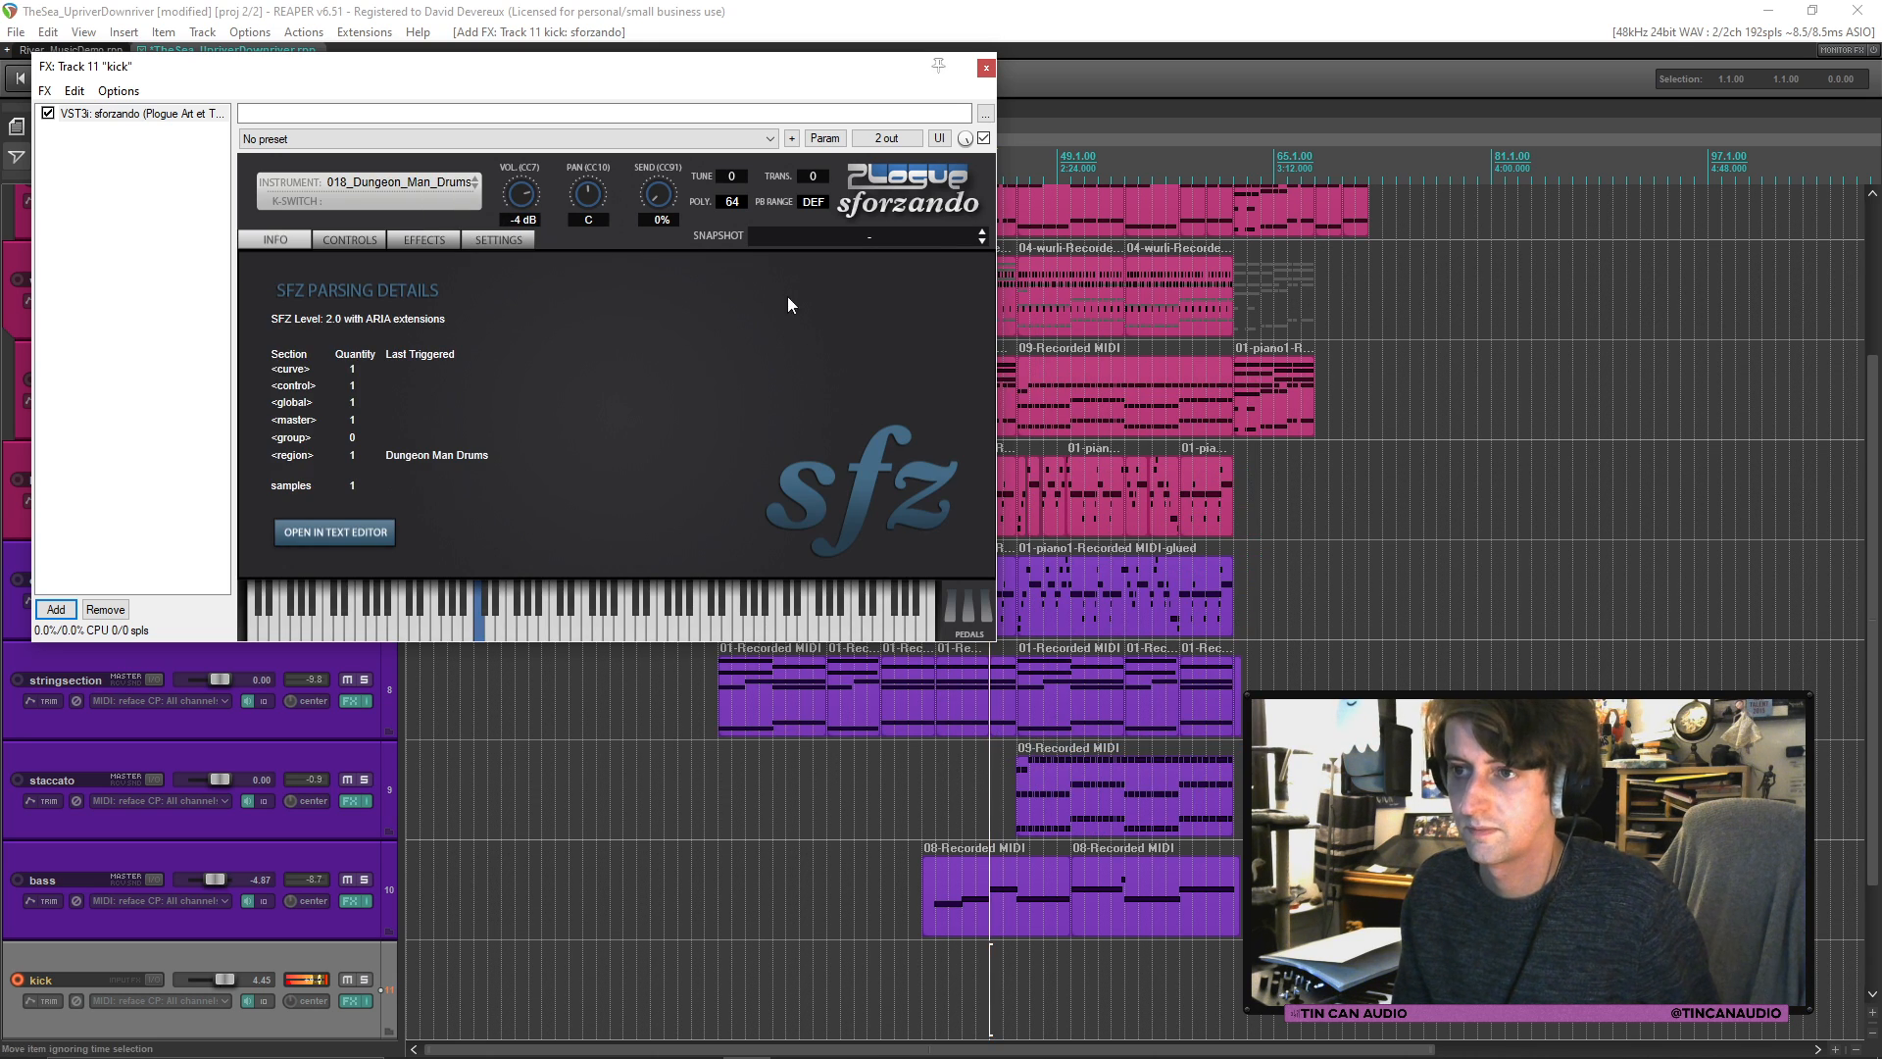
left_click(475, 181)
left_click(478, 183)
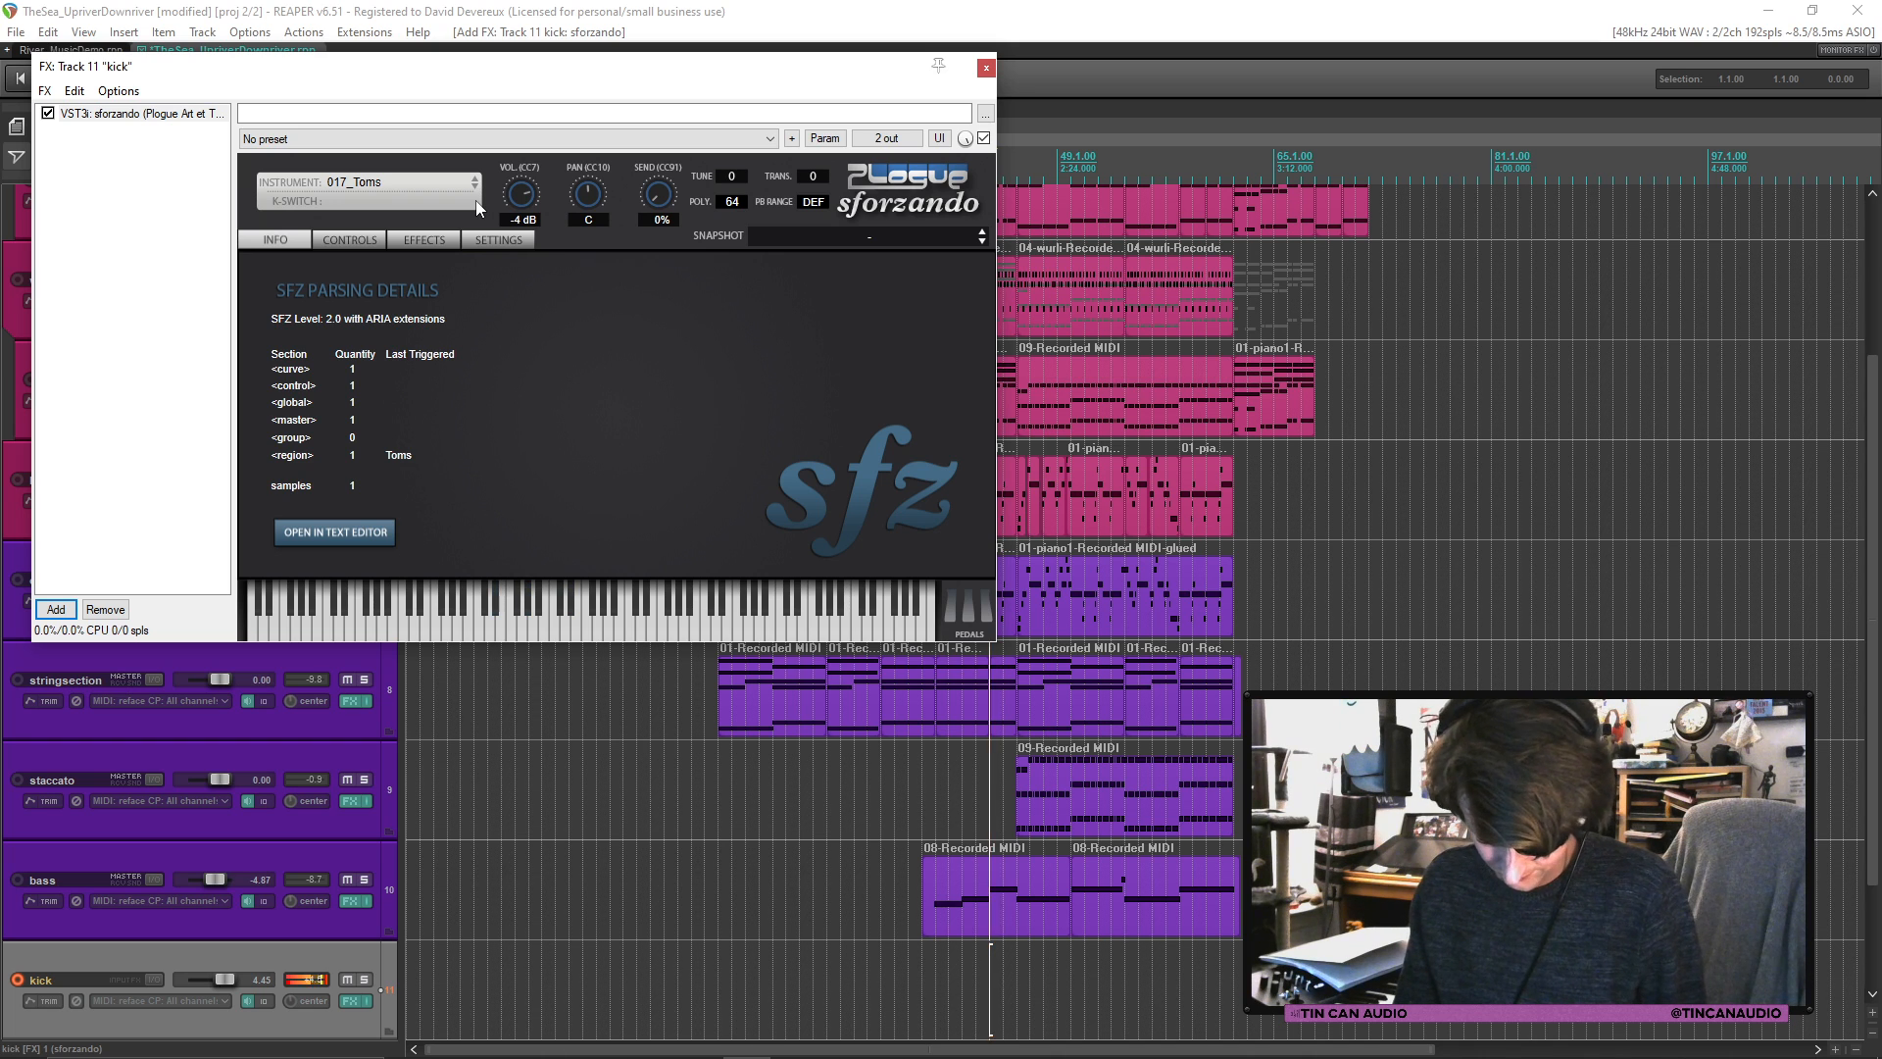
Step: Add ReaFir after sforzando on the kick track and roll off the highs, with the curve bending at about 2.7 kHz and -5.3 dB
left_click(56, 610)
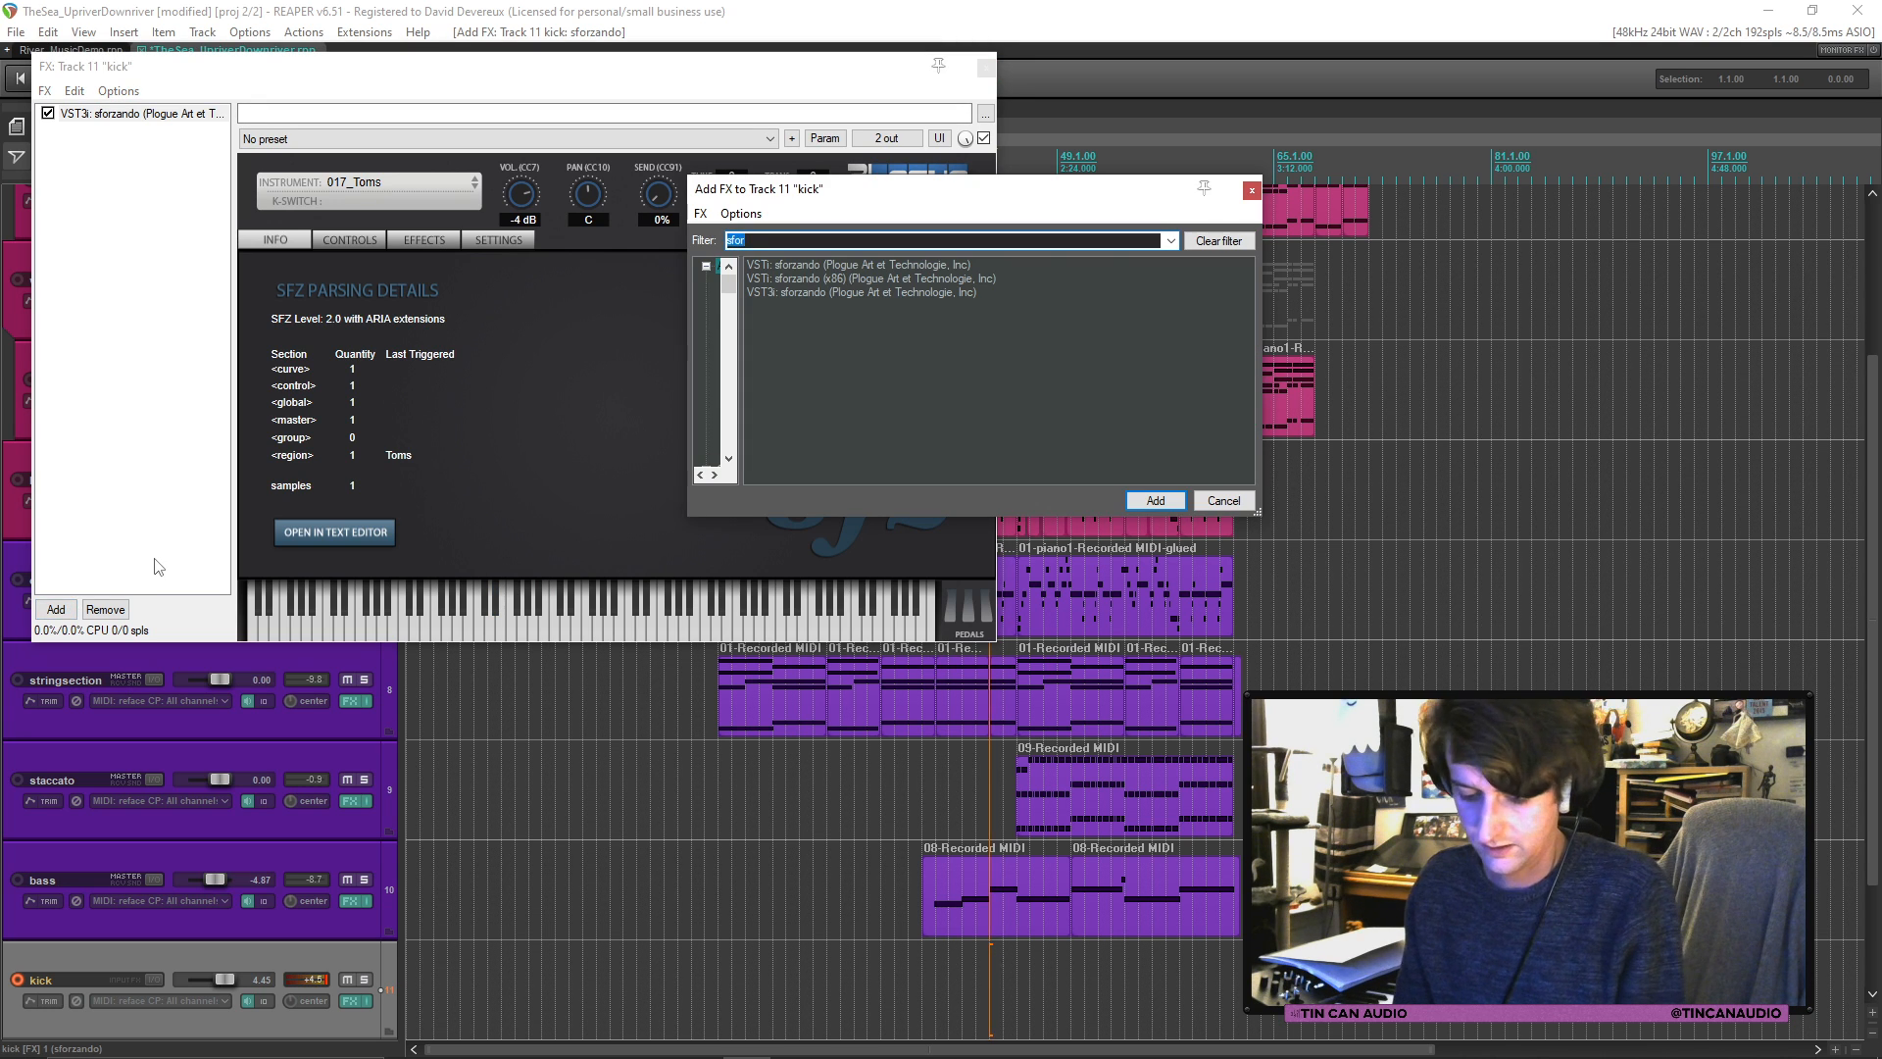
type("eq")
double_click(827, 294)
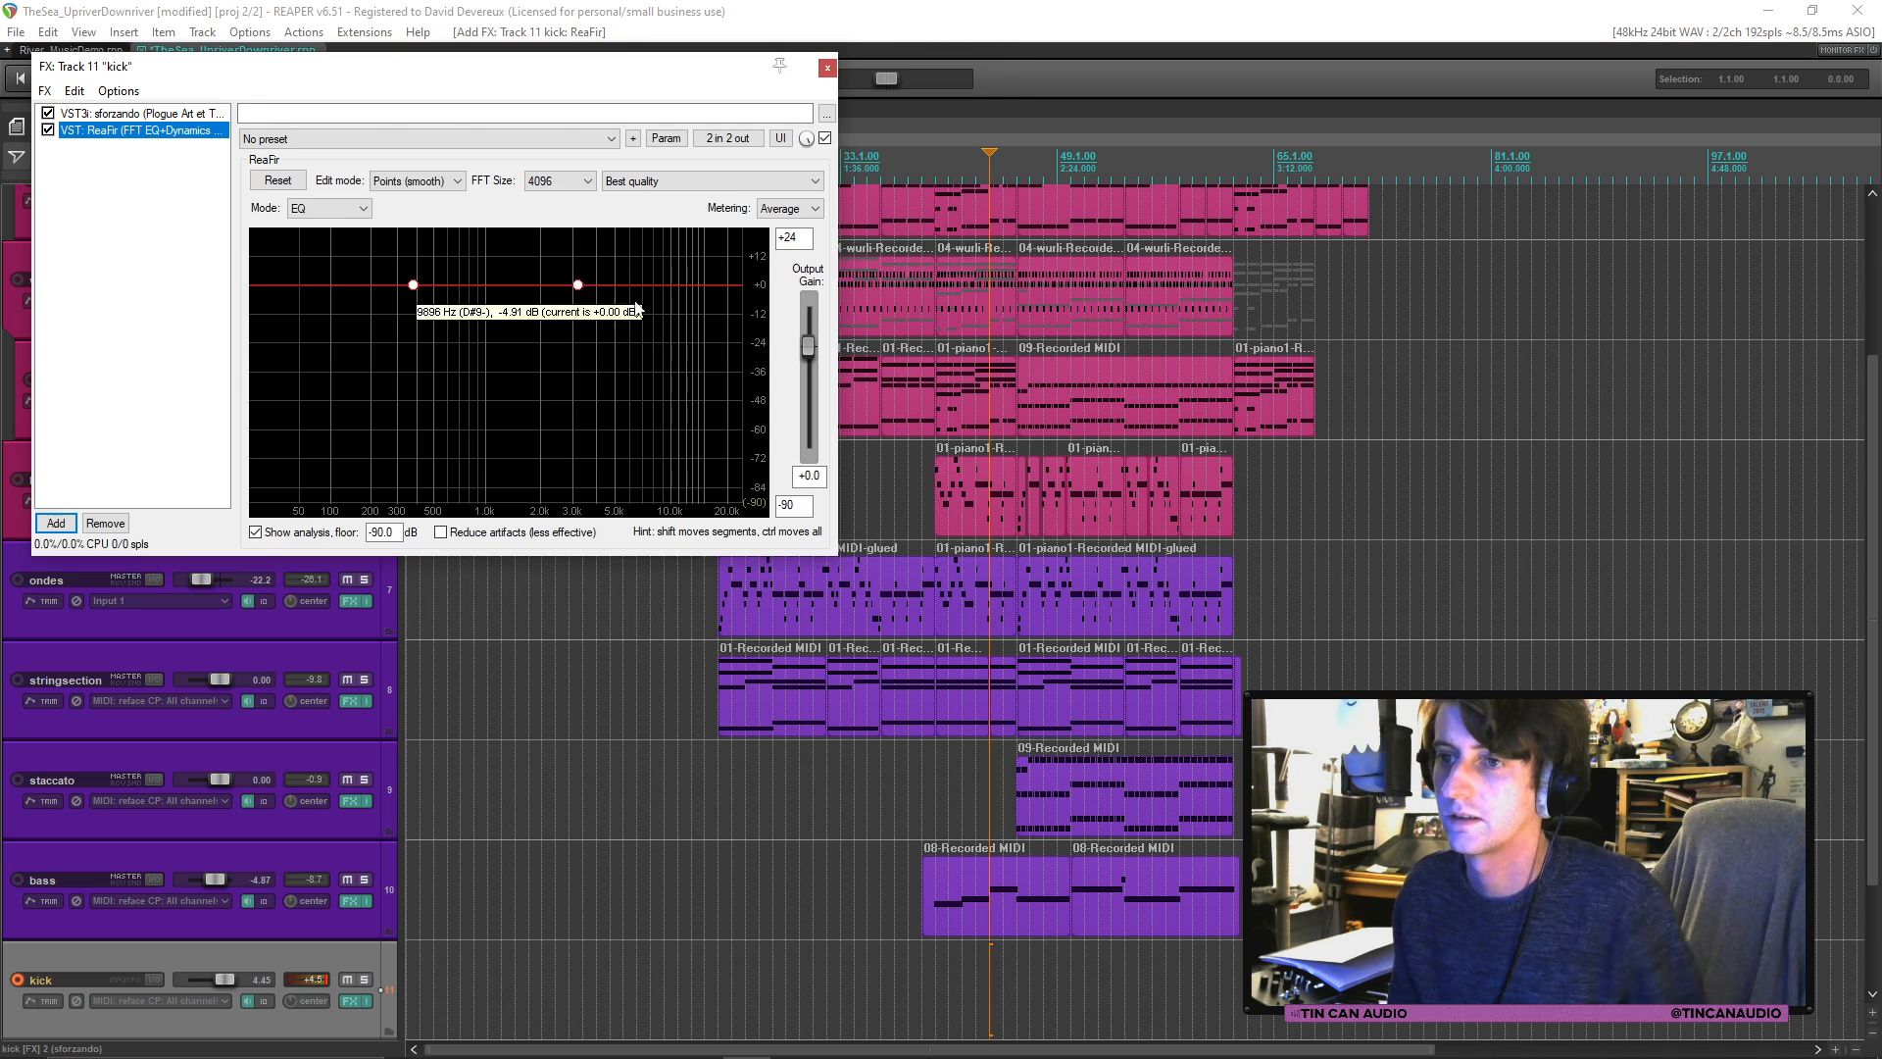
left_click_drag(651, 381, 640, 388)
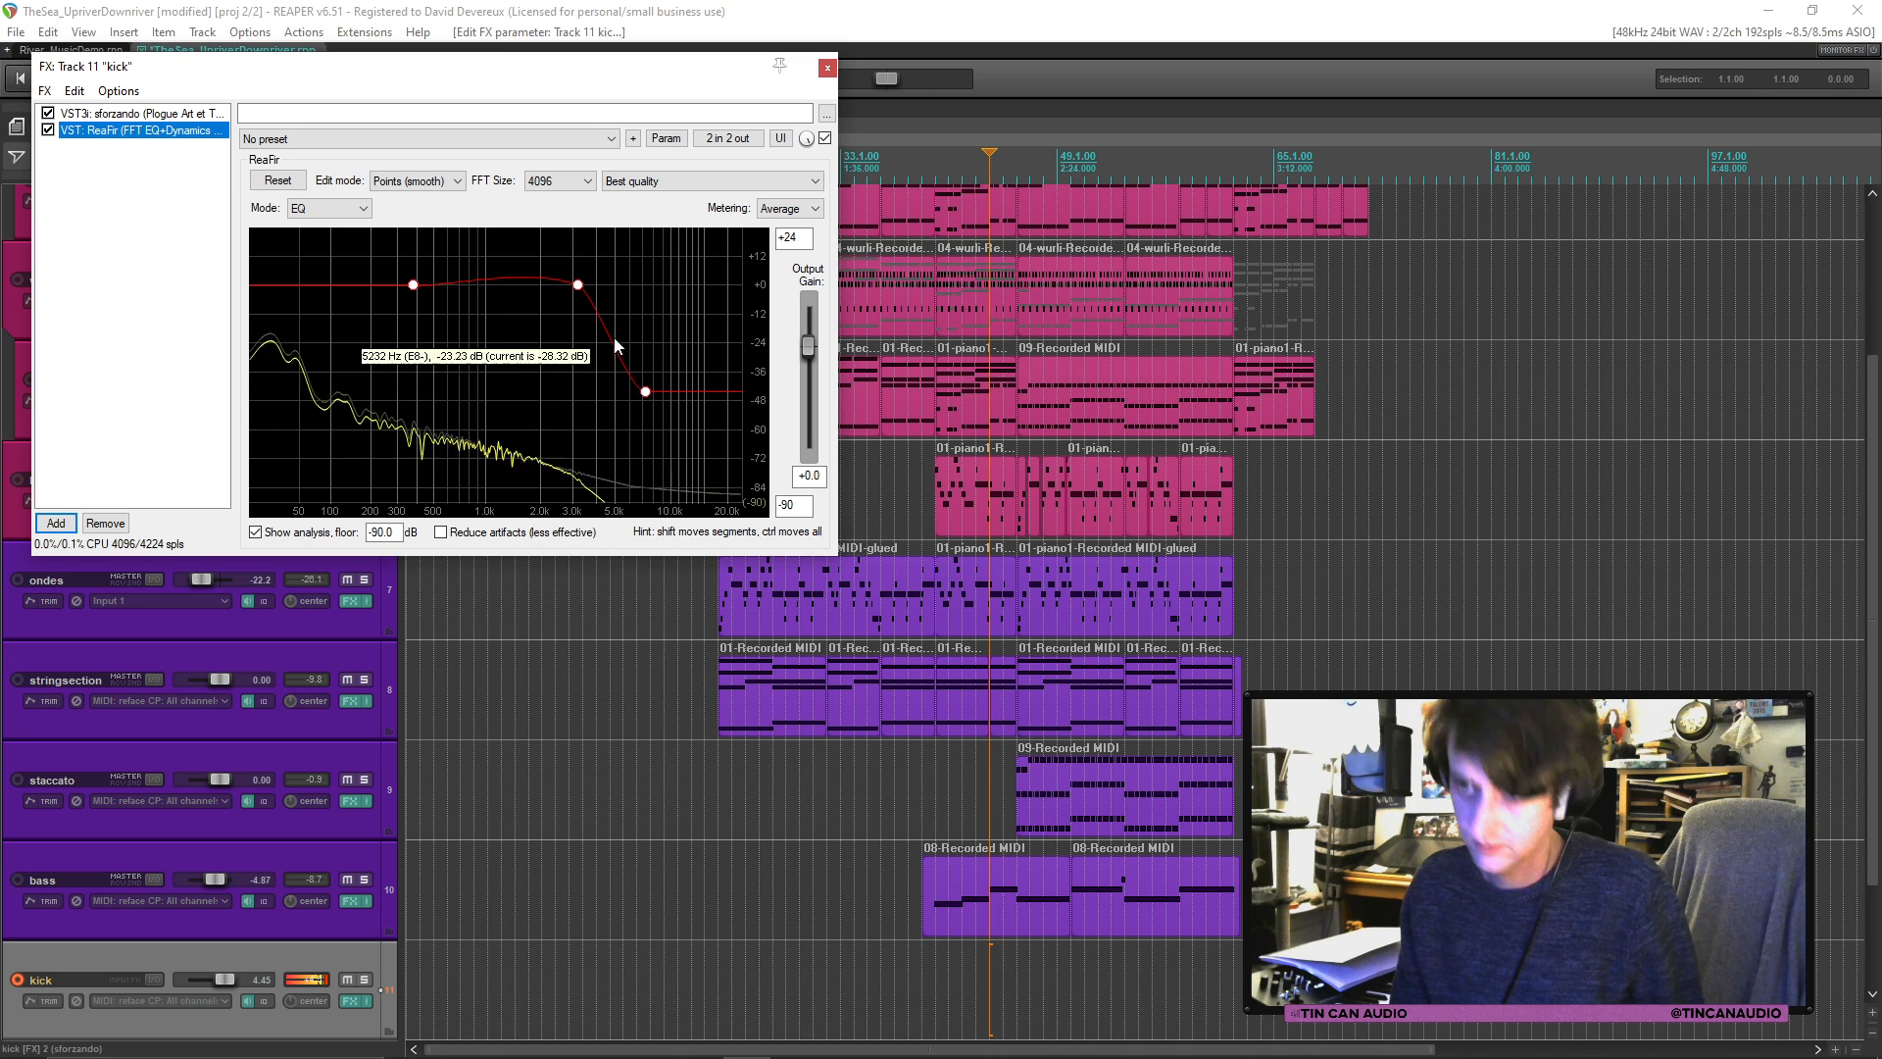
left_click_drag(579, 286, 566, 300)
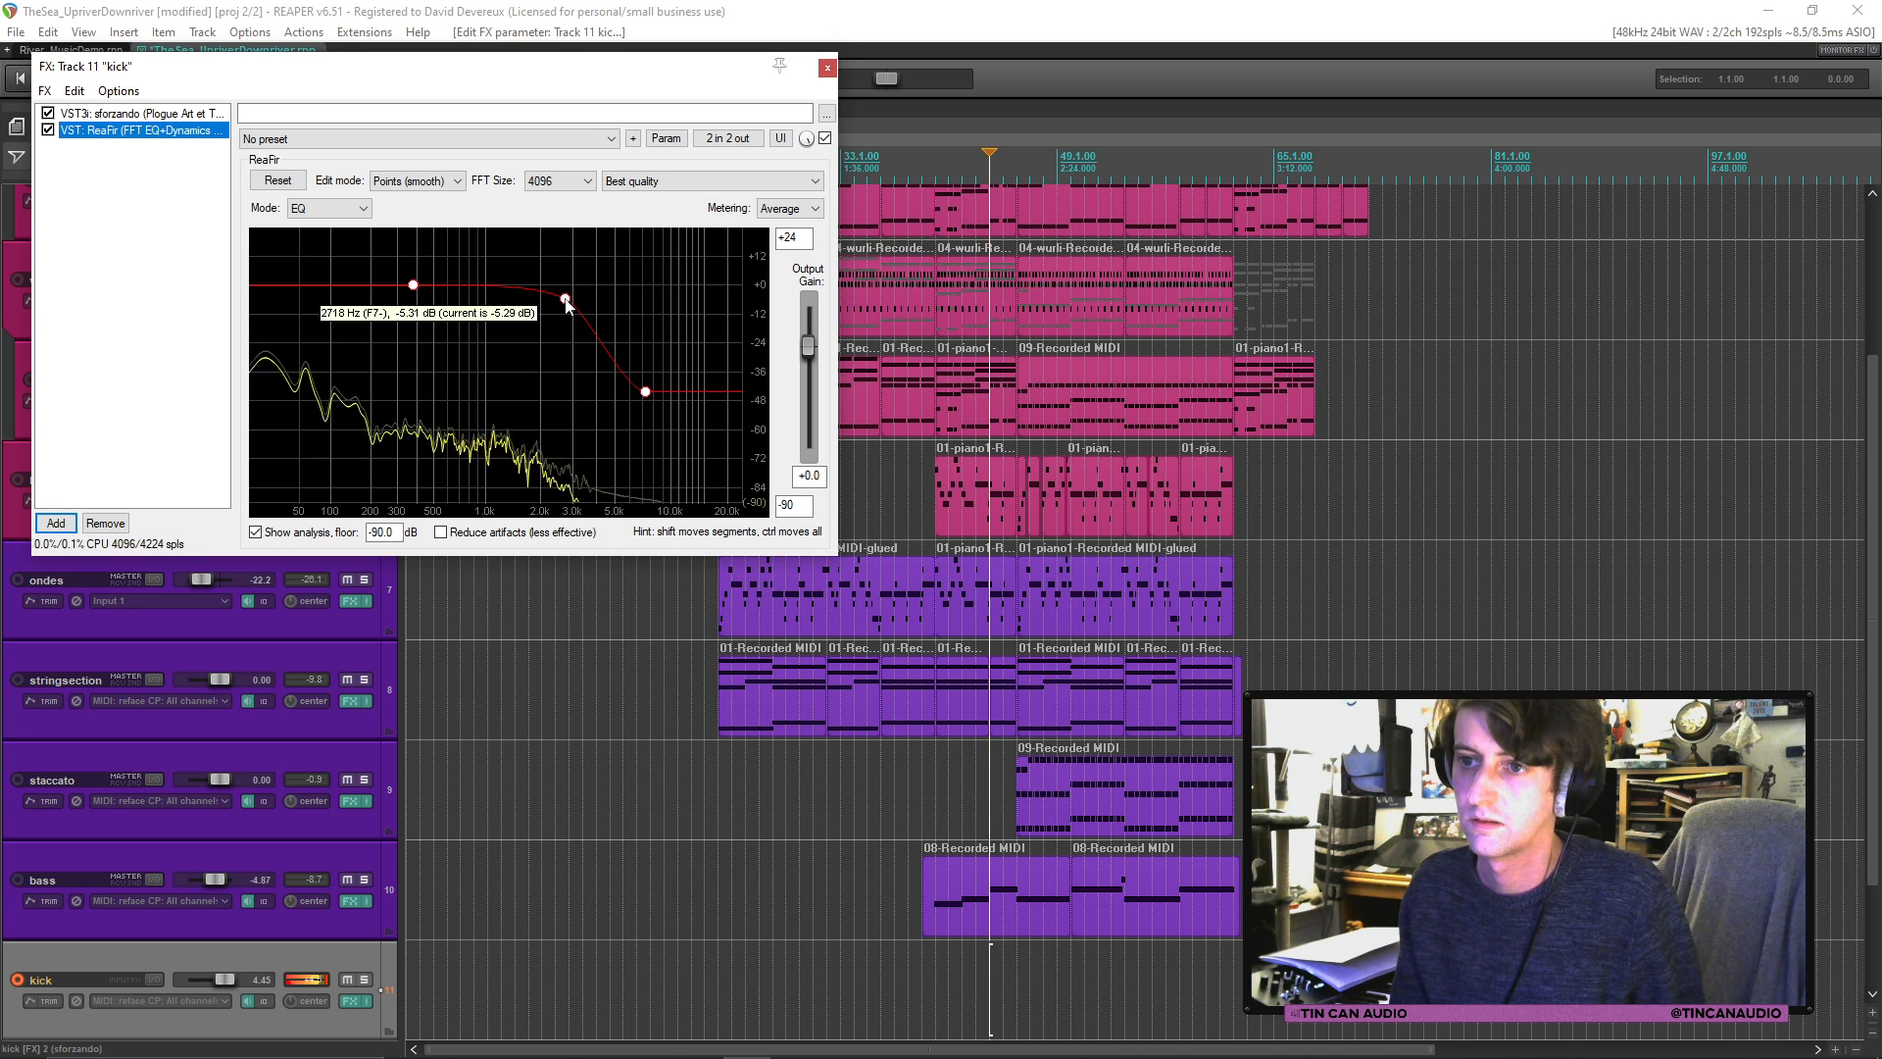
left_click(827, 67)
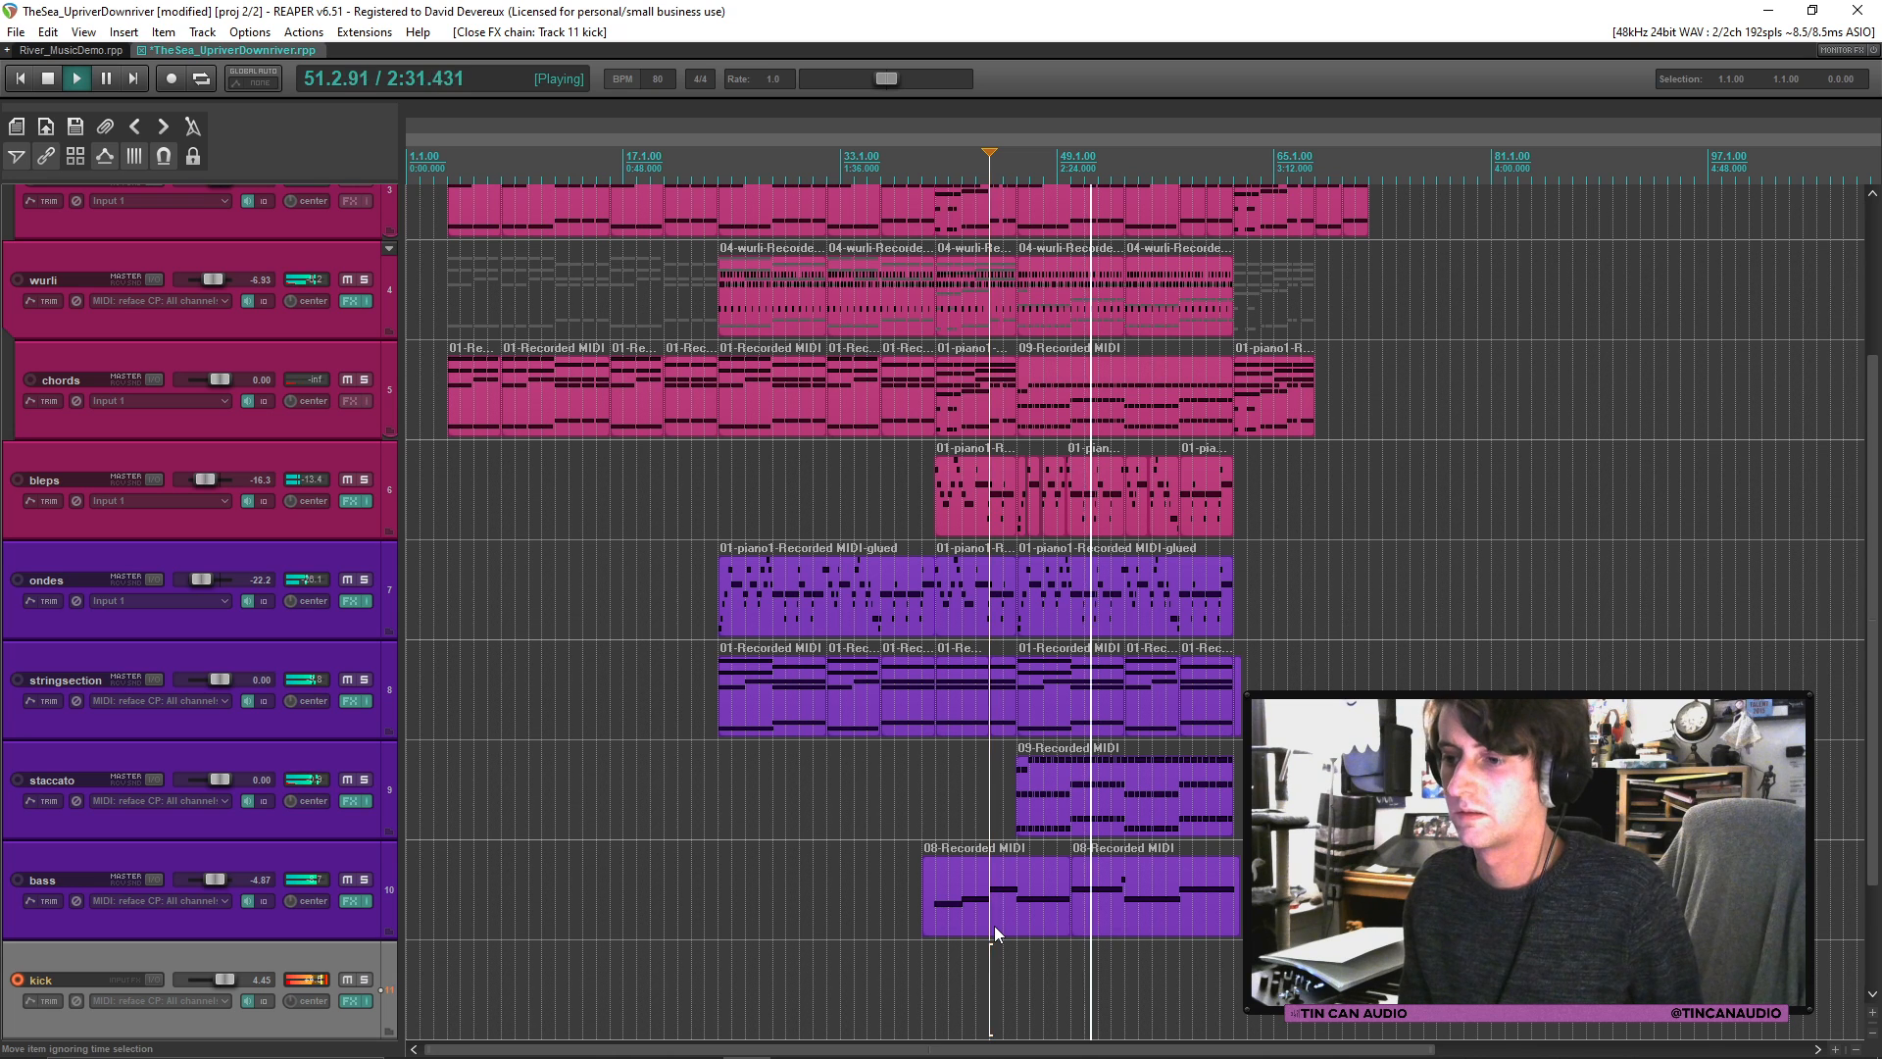
Step: Stop playback, record a MIDI take on the kick track from bar 44 and save the recorded take
key("space")
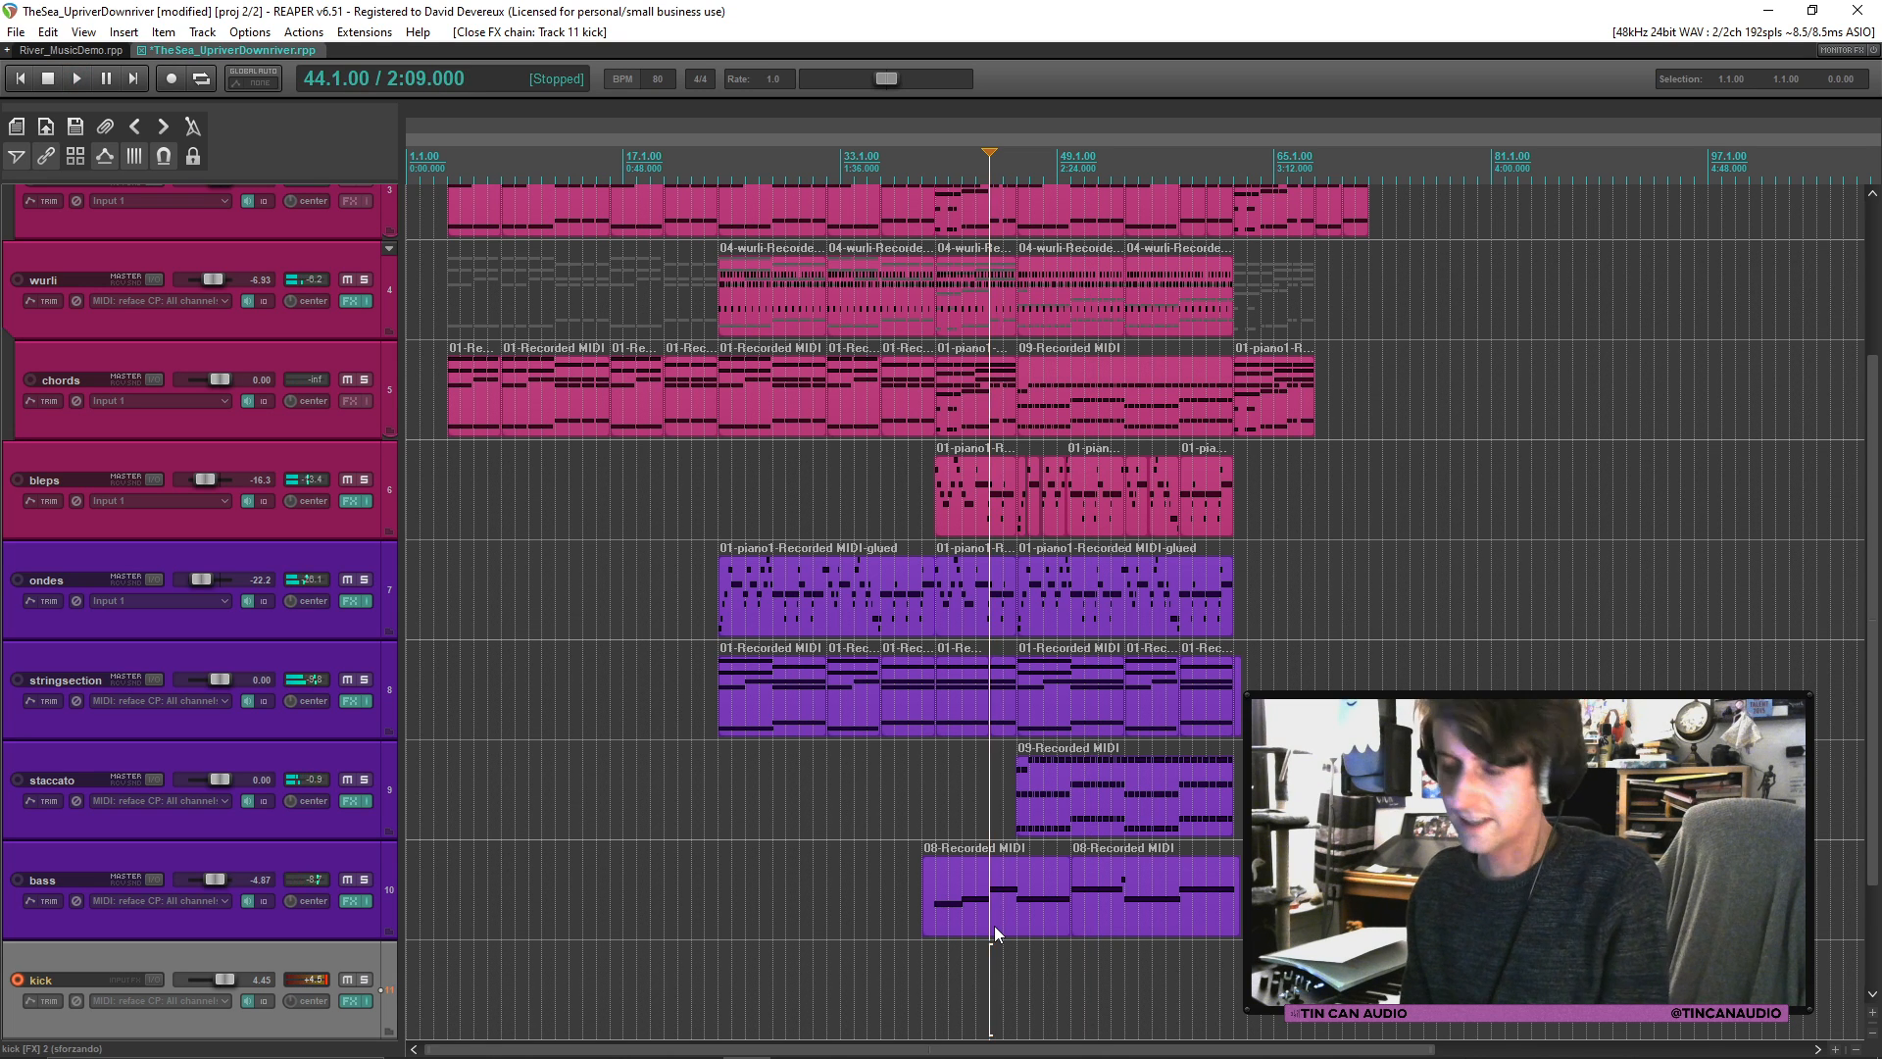
key("ctrl+r")
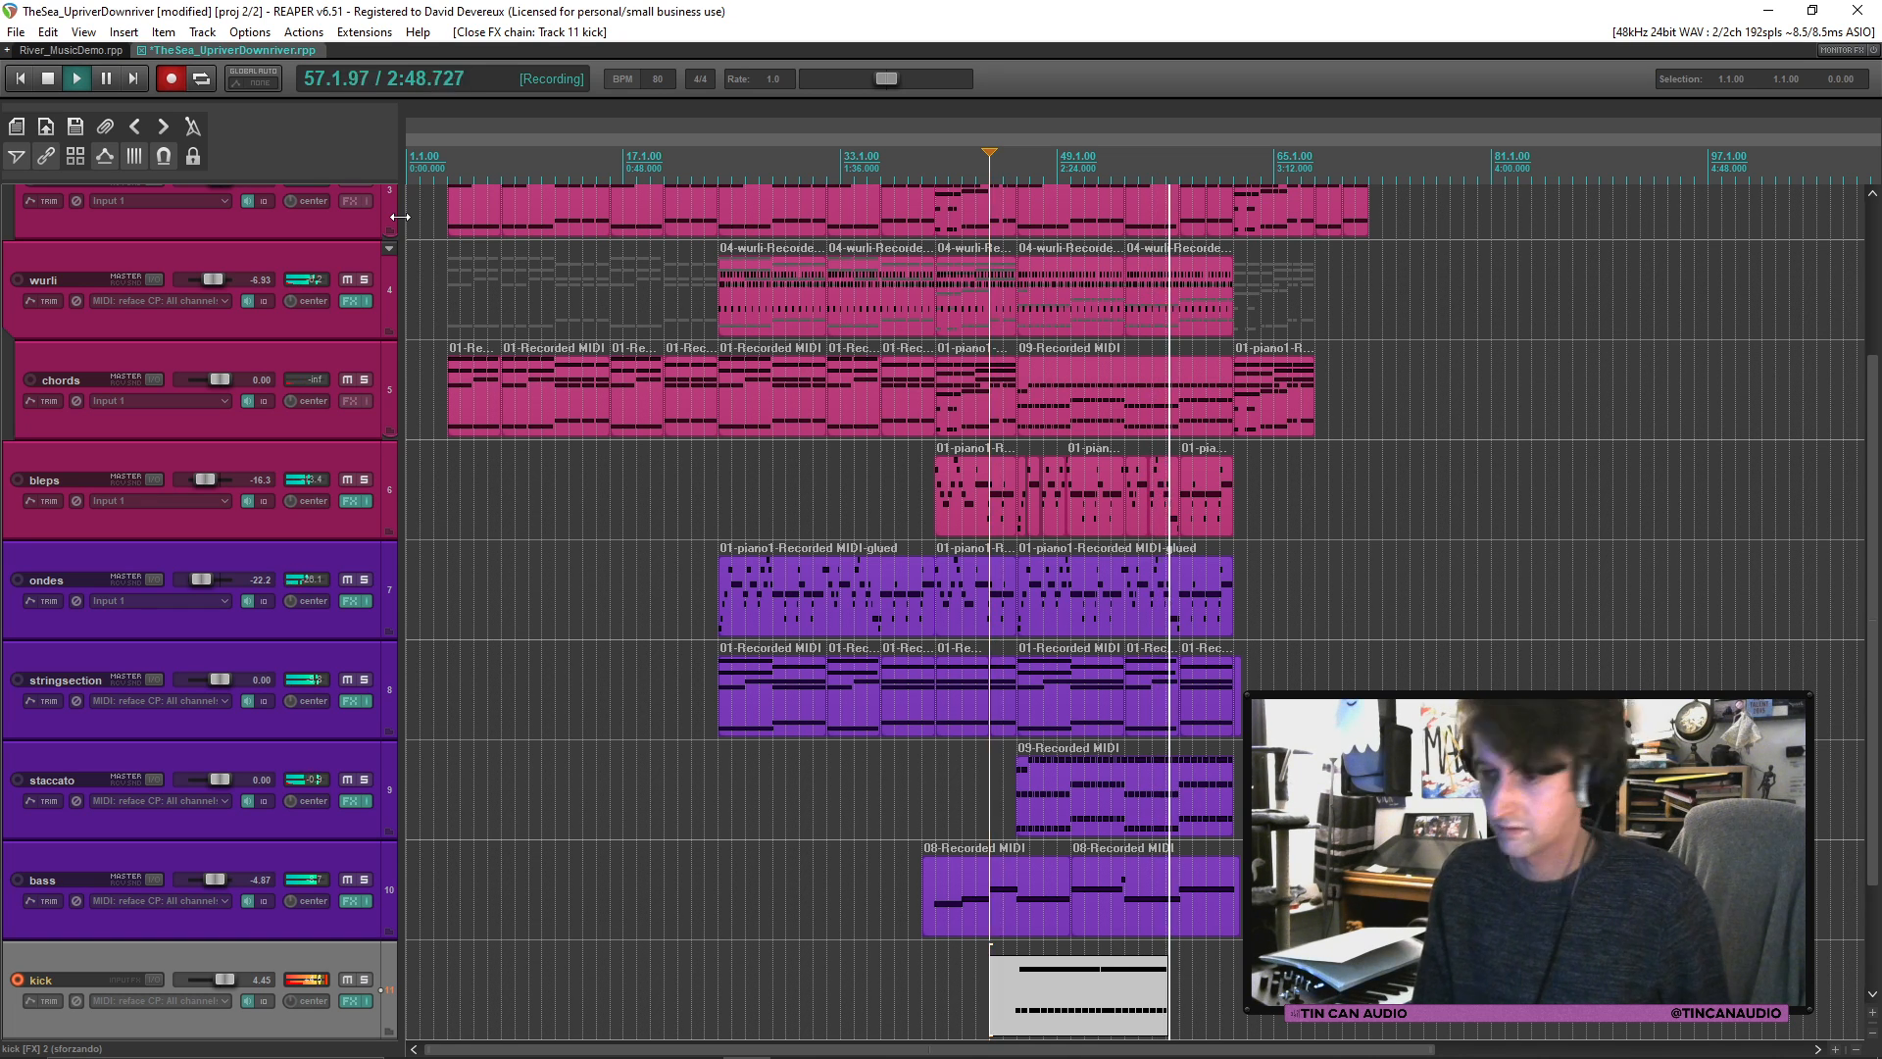
key("space")
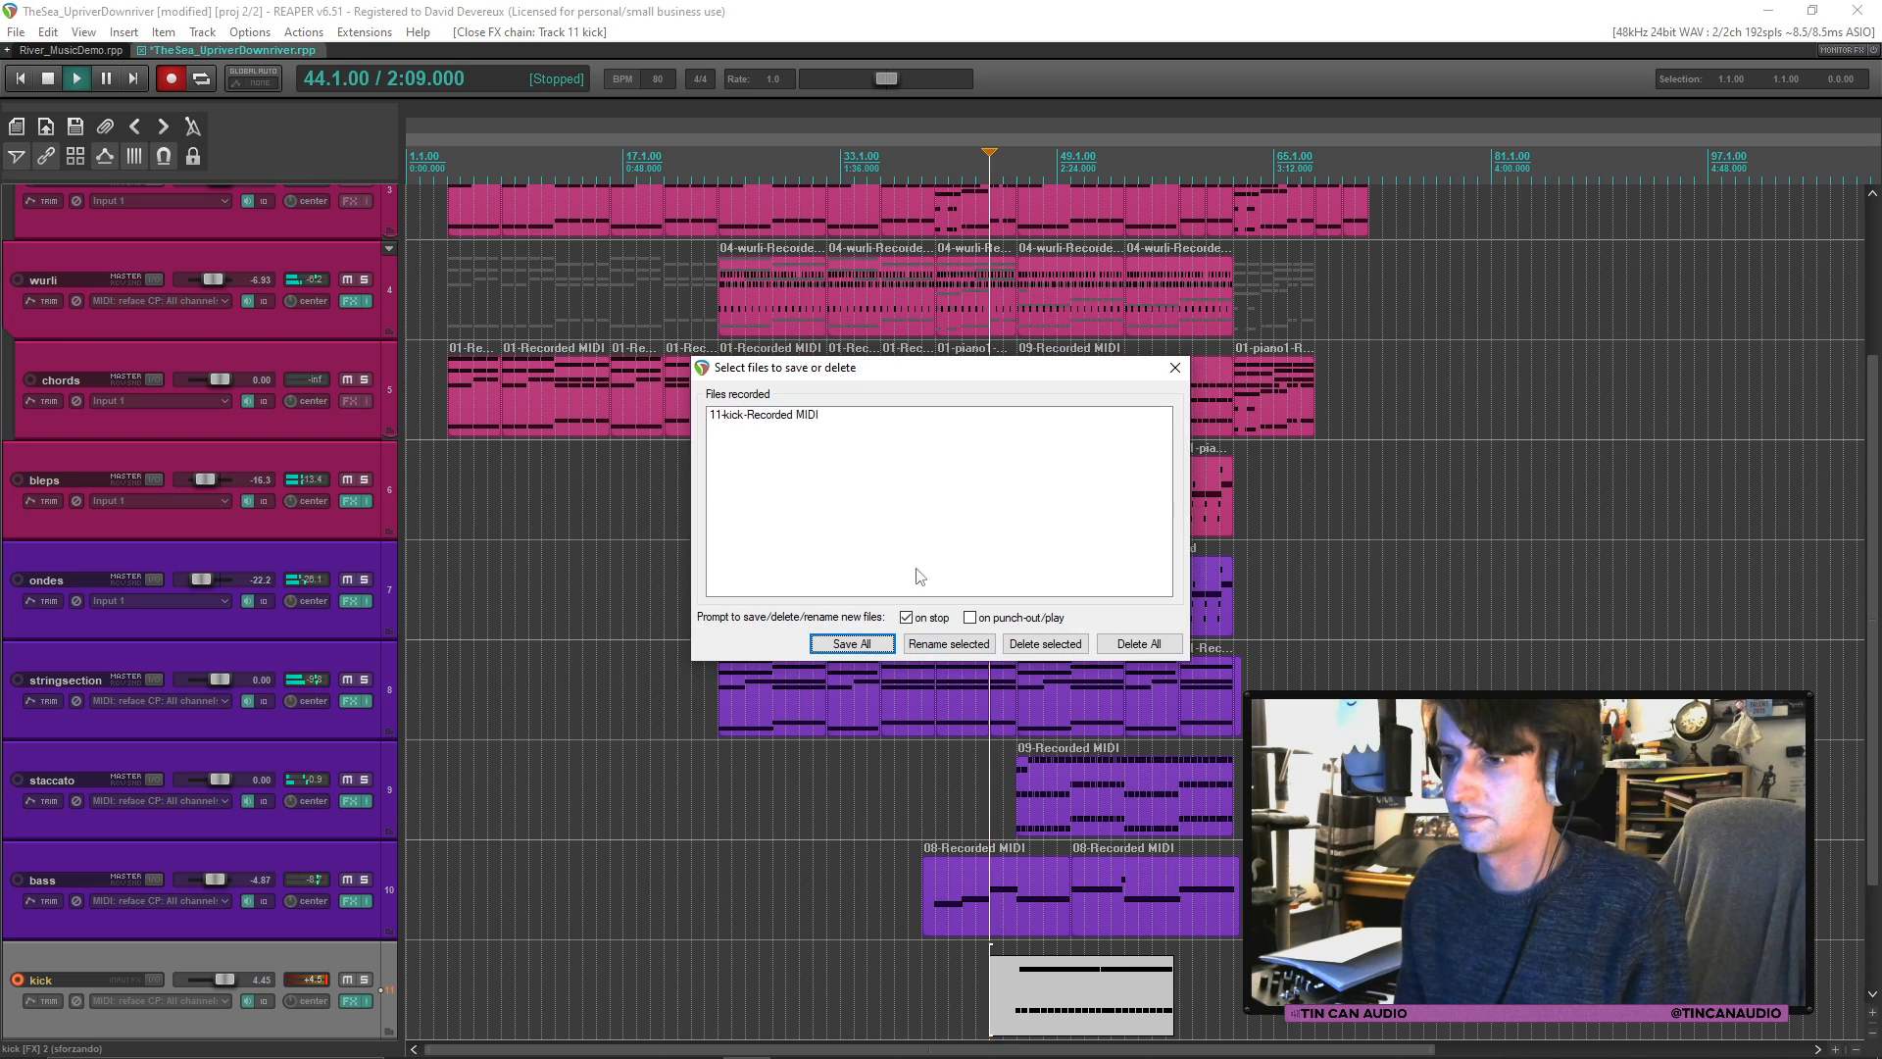
key("Return")
Step: Quantize the notes of the recorded kick take in the MIDI editor and close the editor
double_click(1066, 1015)
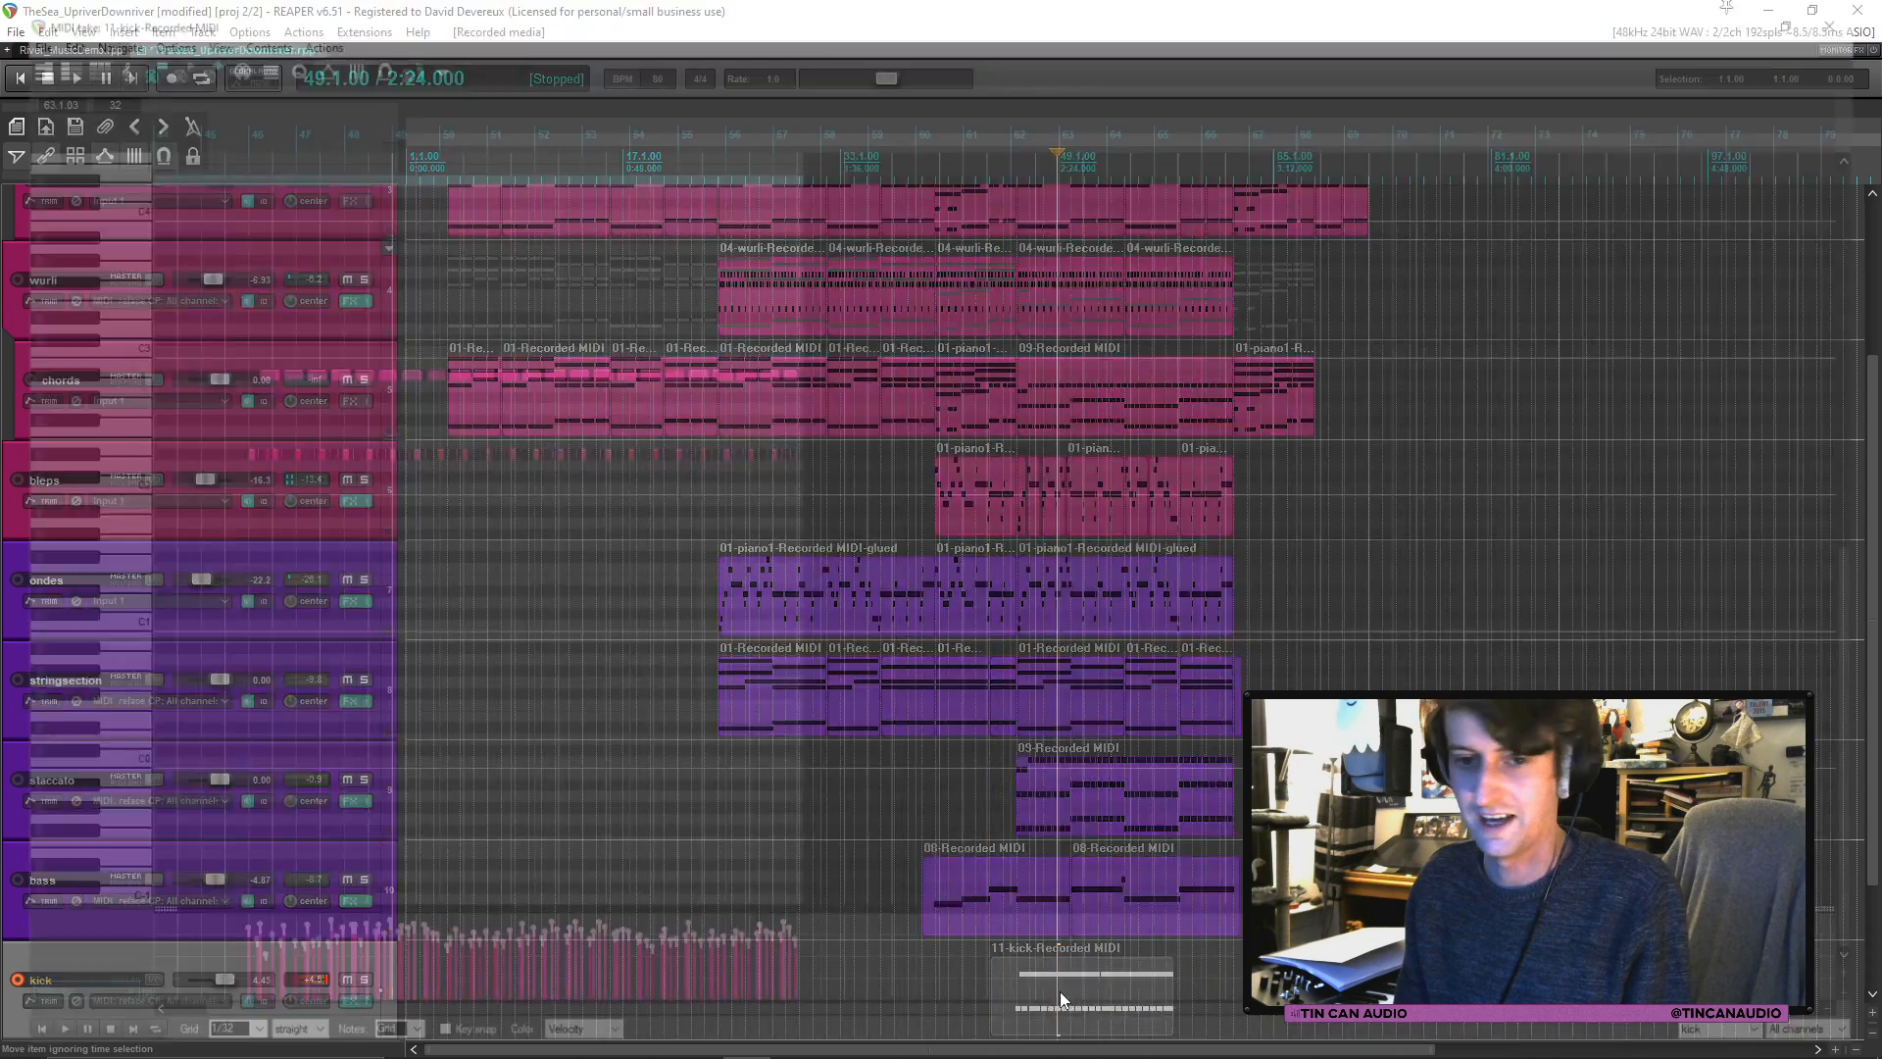
key("q")
left_click(1041, 798)
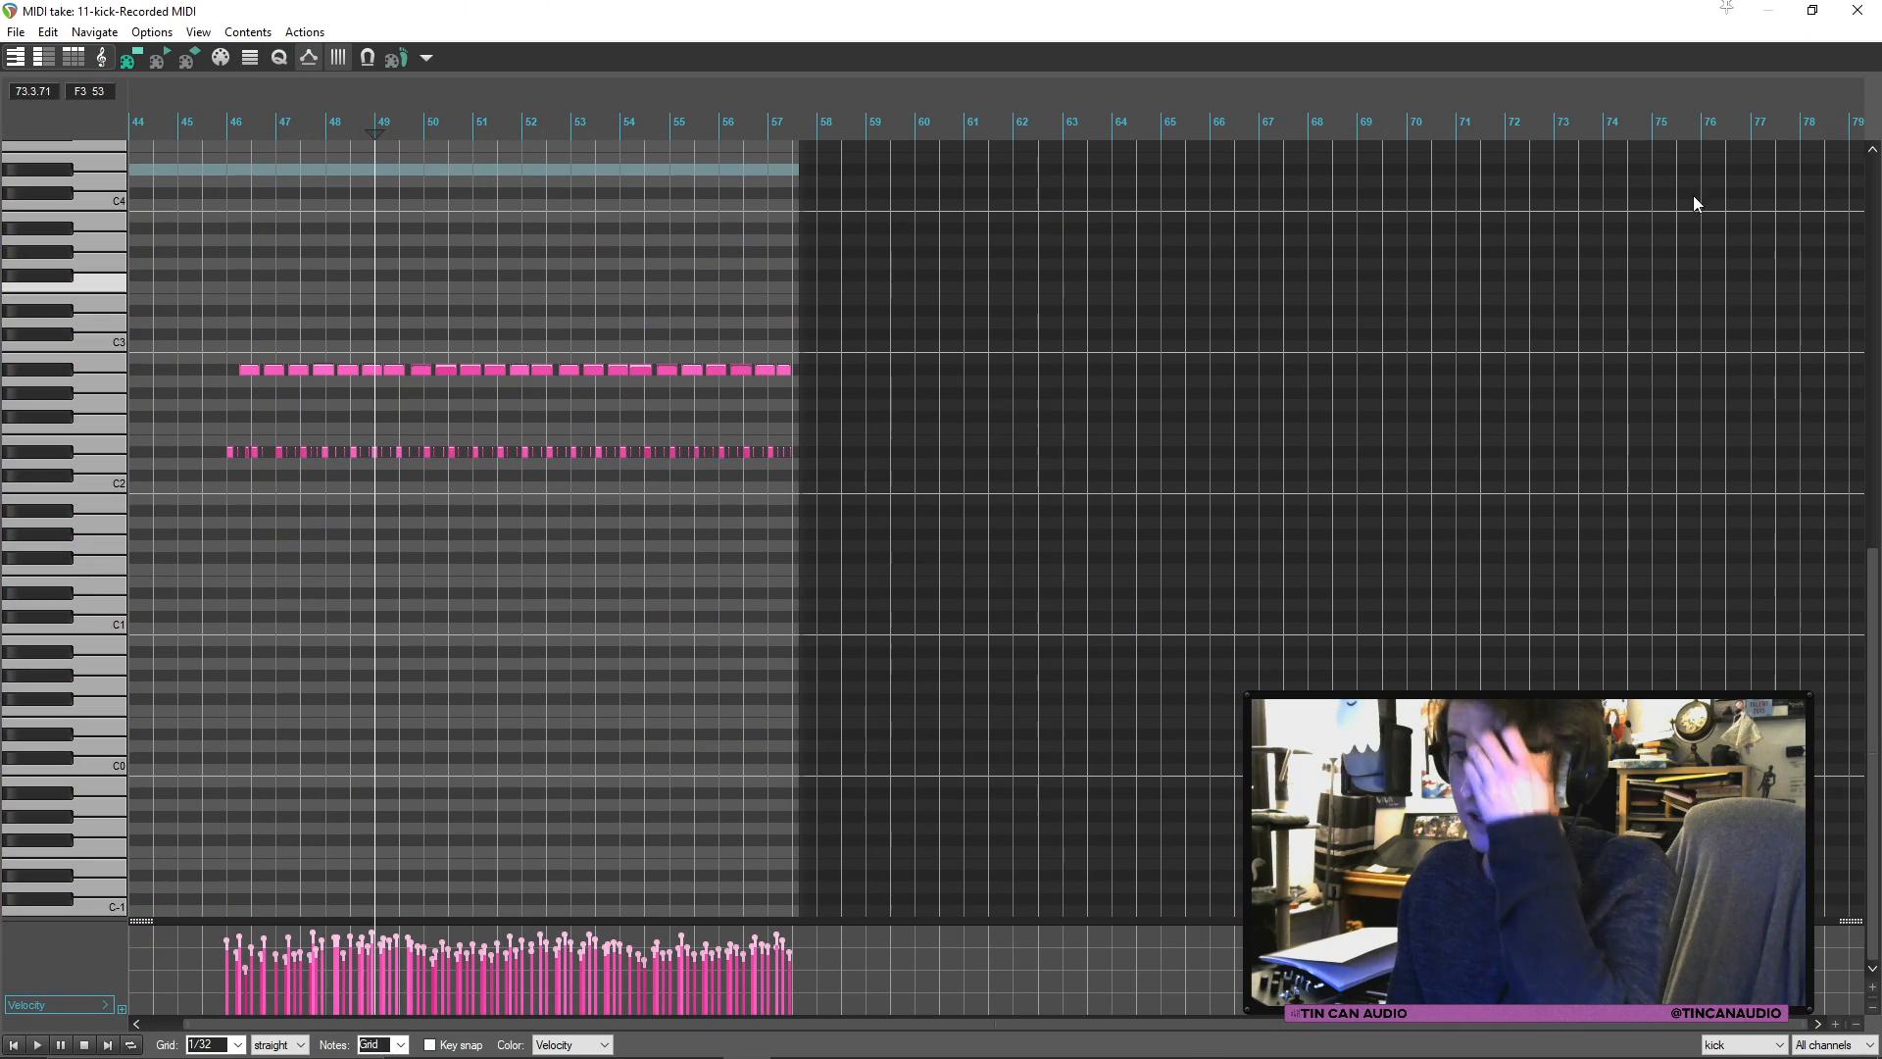
left_click(1856, 10)
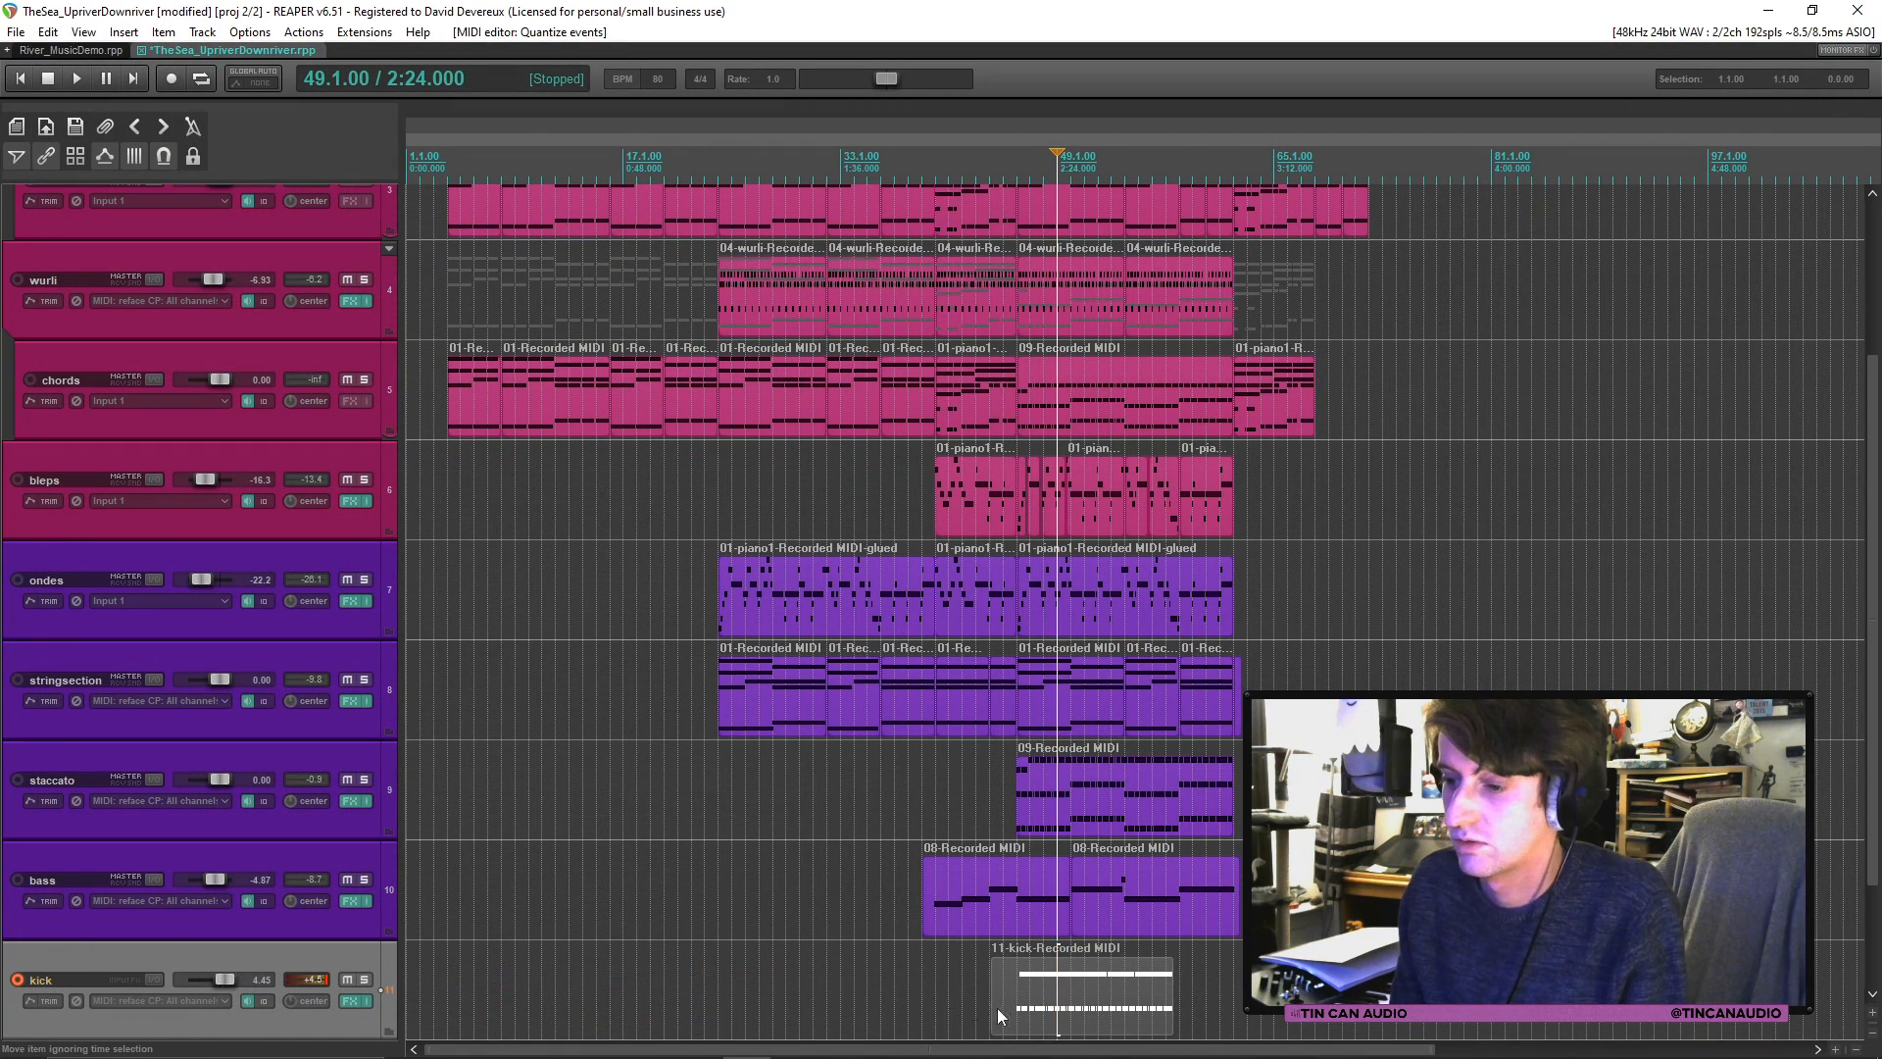
Step: Trim the kick item to bars 46 to 50 during playback and reset the kick track's volume to 0.00 dB
left_click_drag(987, 1011, 1016, 1011)
key("space")
scroll(1016, 1011, "up", 4)
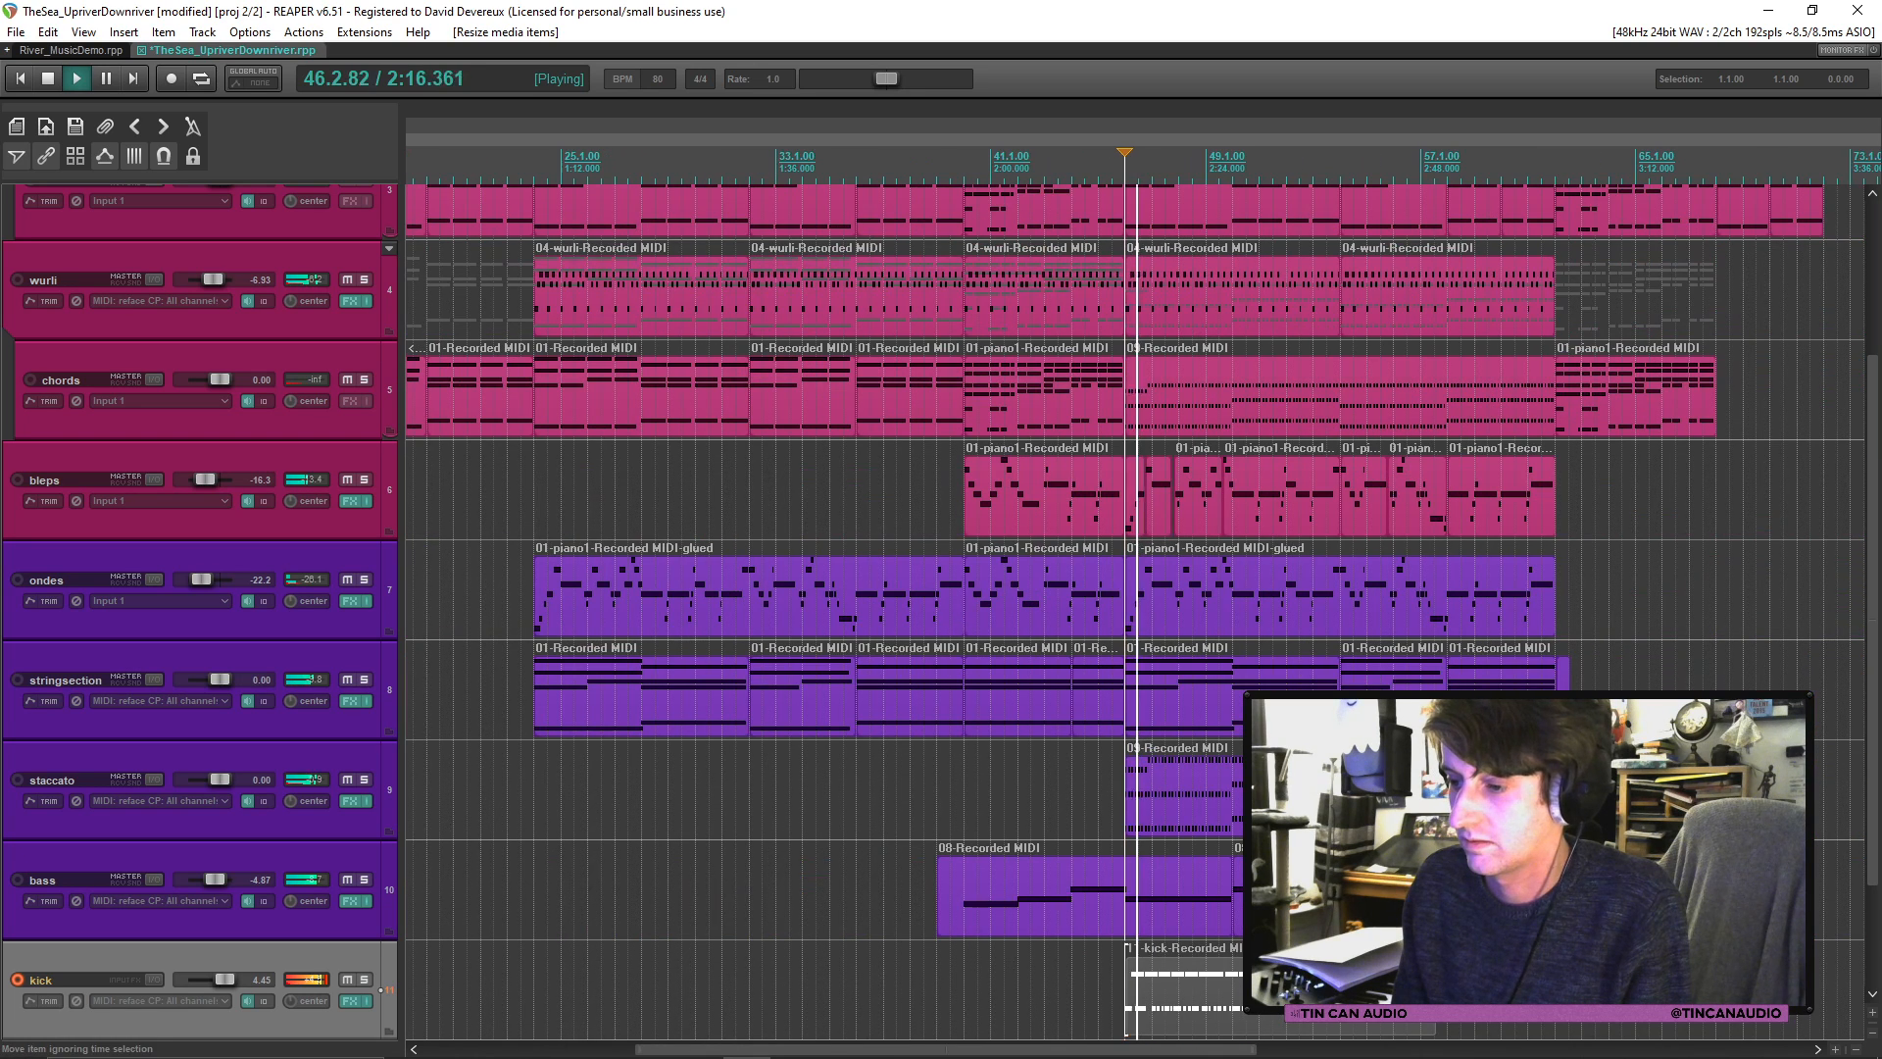
left_click_drag(1434, 1011, 1231, 1011)
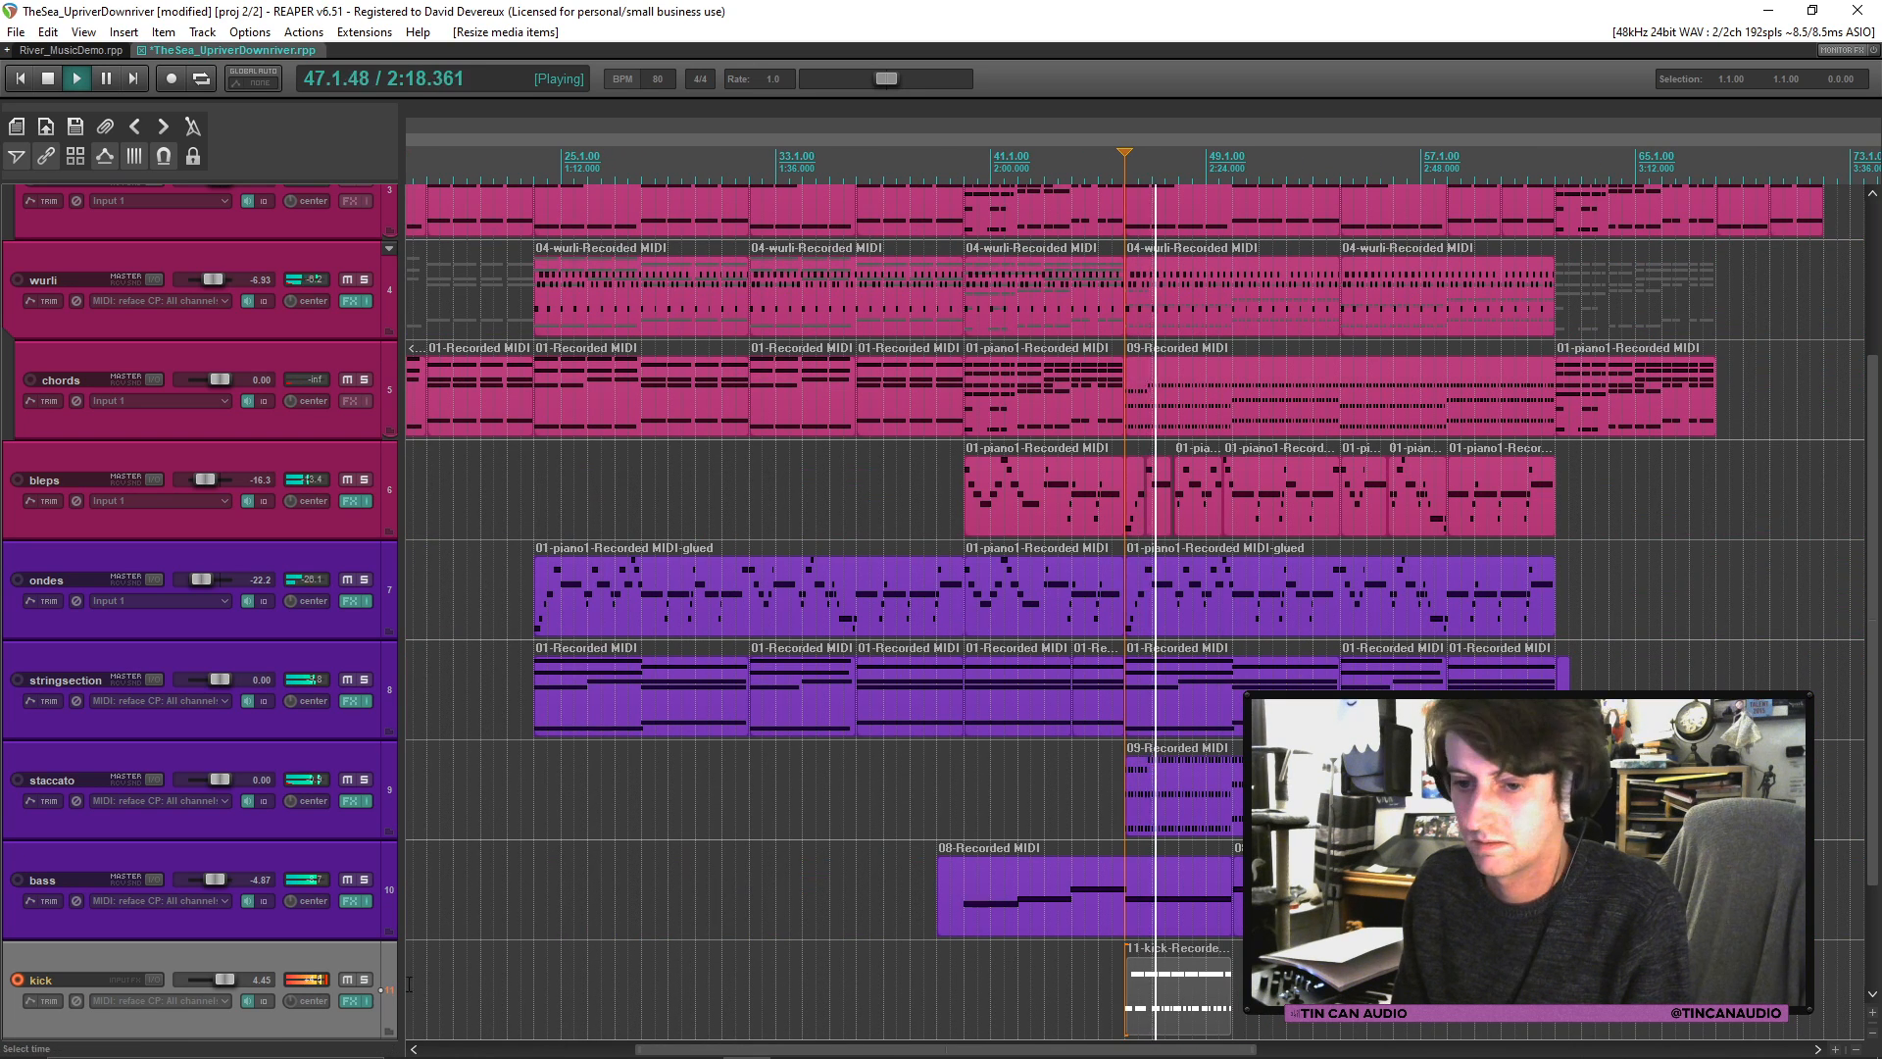
double_click(233, 973)
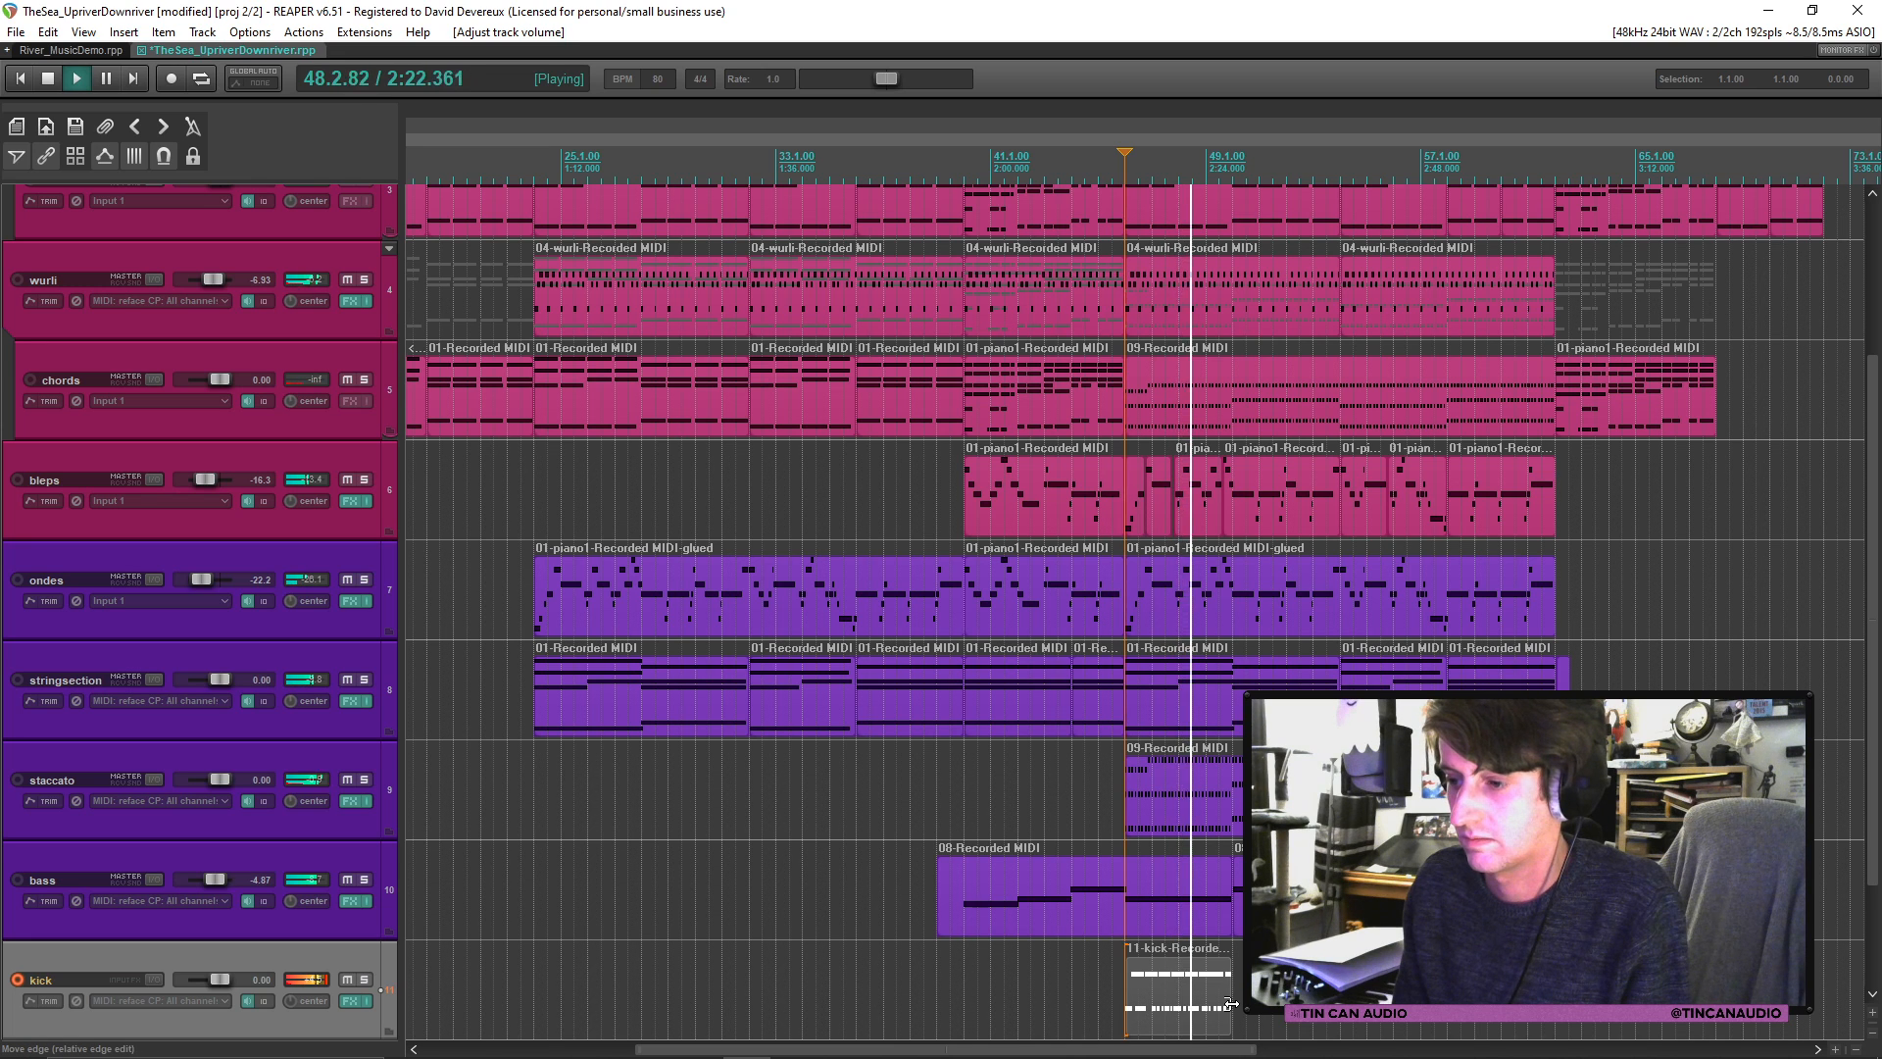
Step: Paste three copies of the trimmed kick item end to end after the original and disarm the kick track
left_click(1166, 1008)
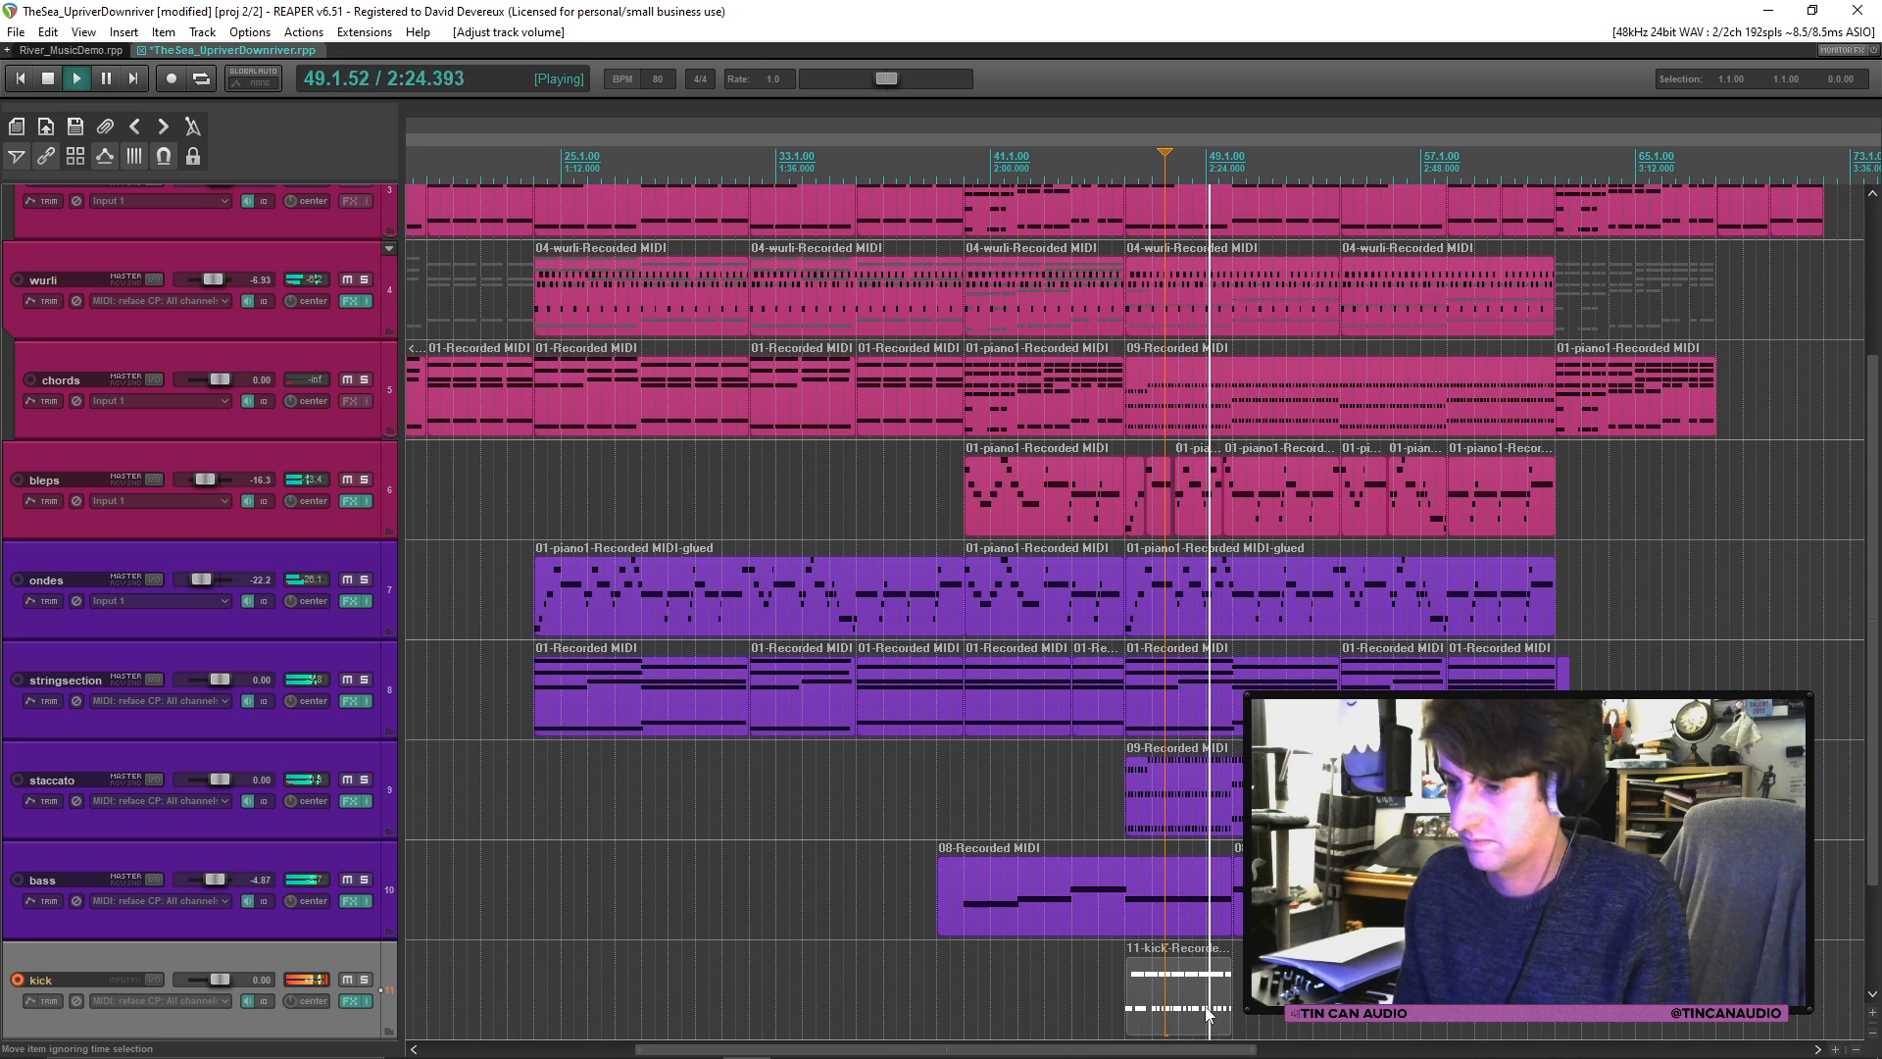
key("ctrl+v")
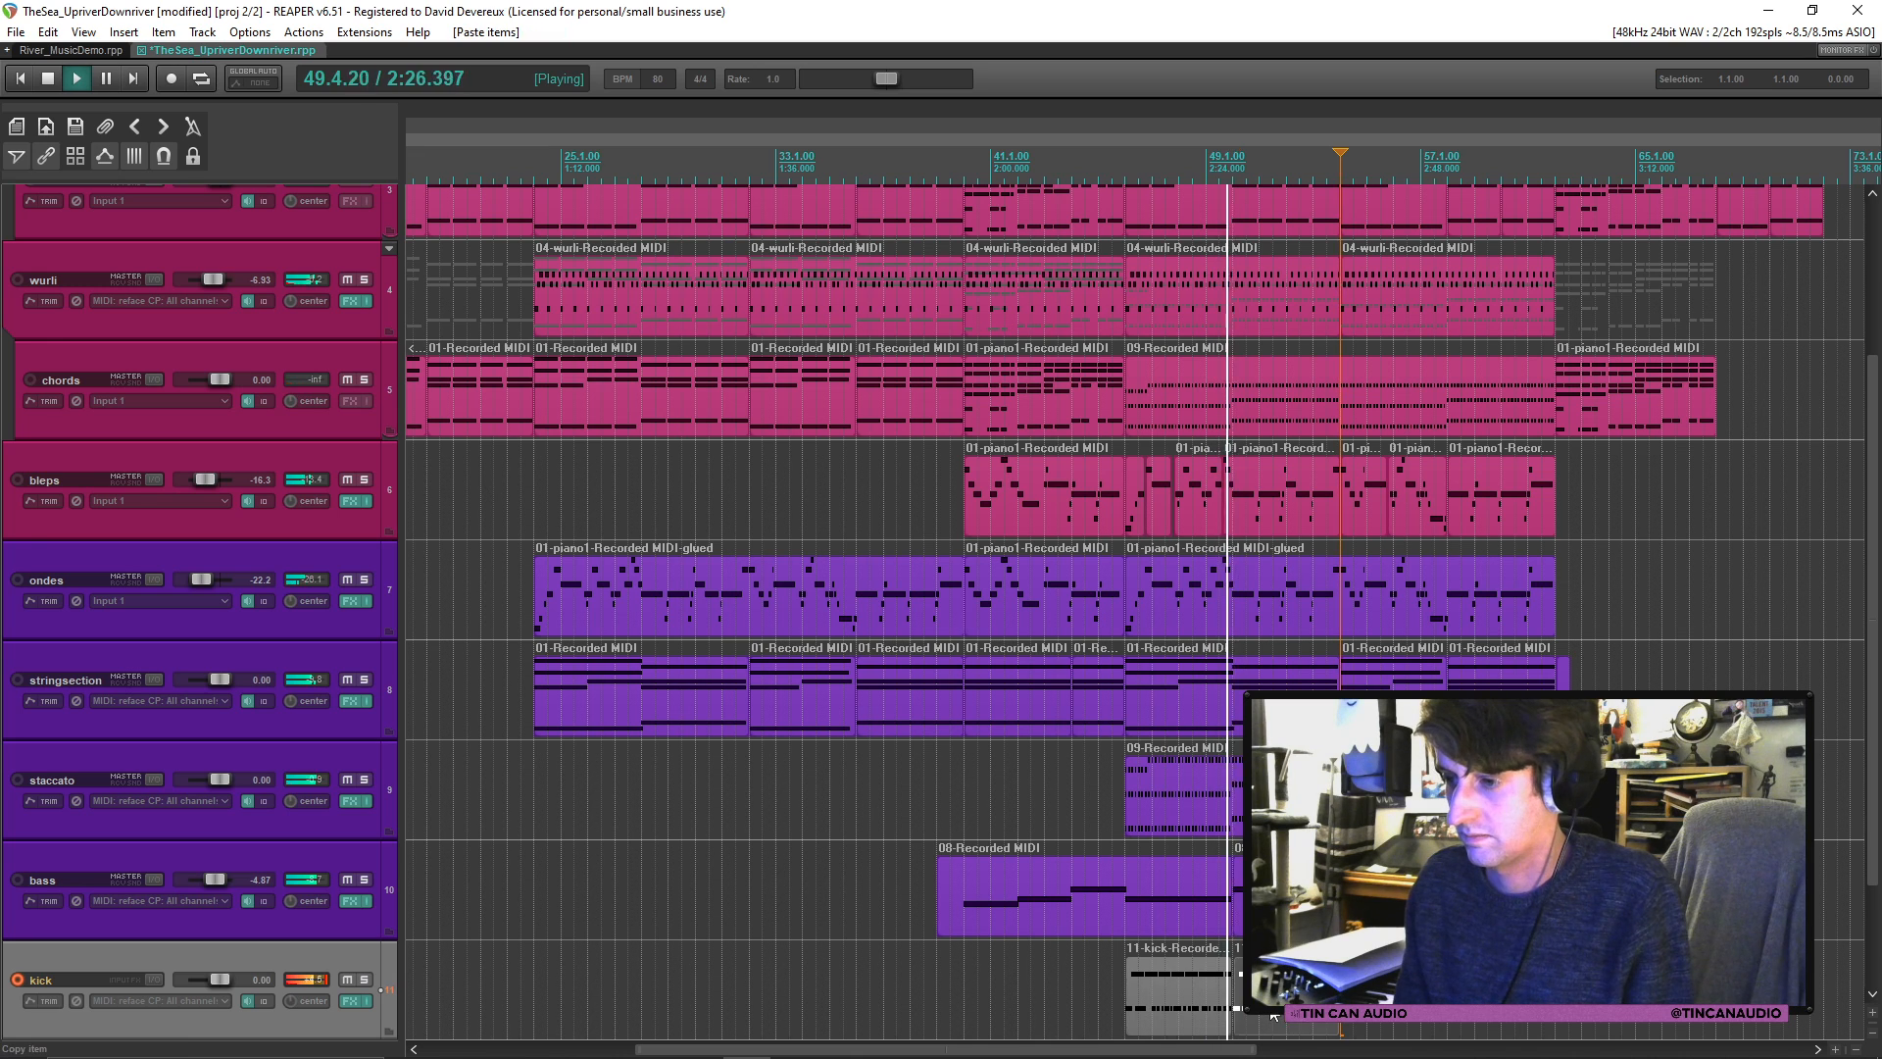
key("ctrl+v")
key("ctrl+v")
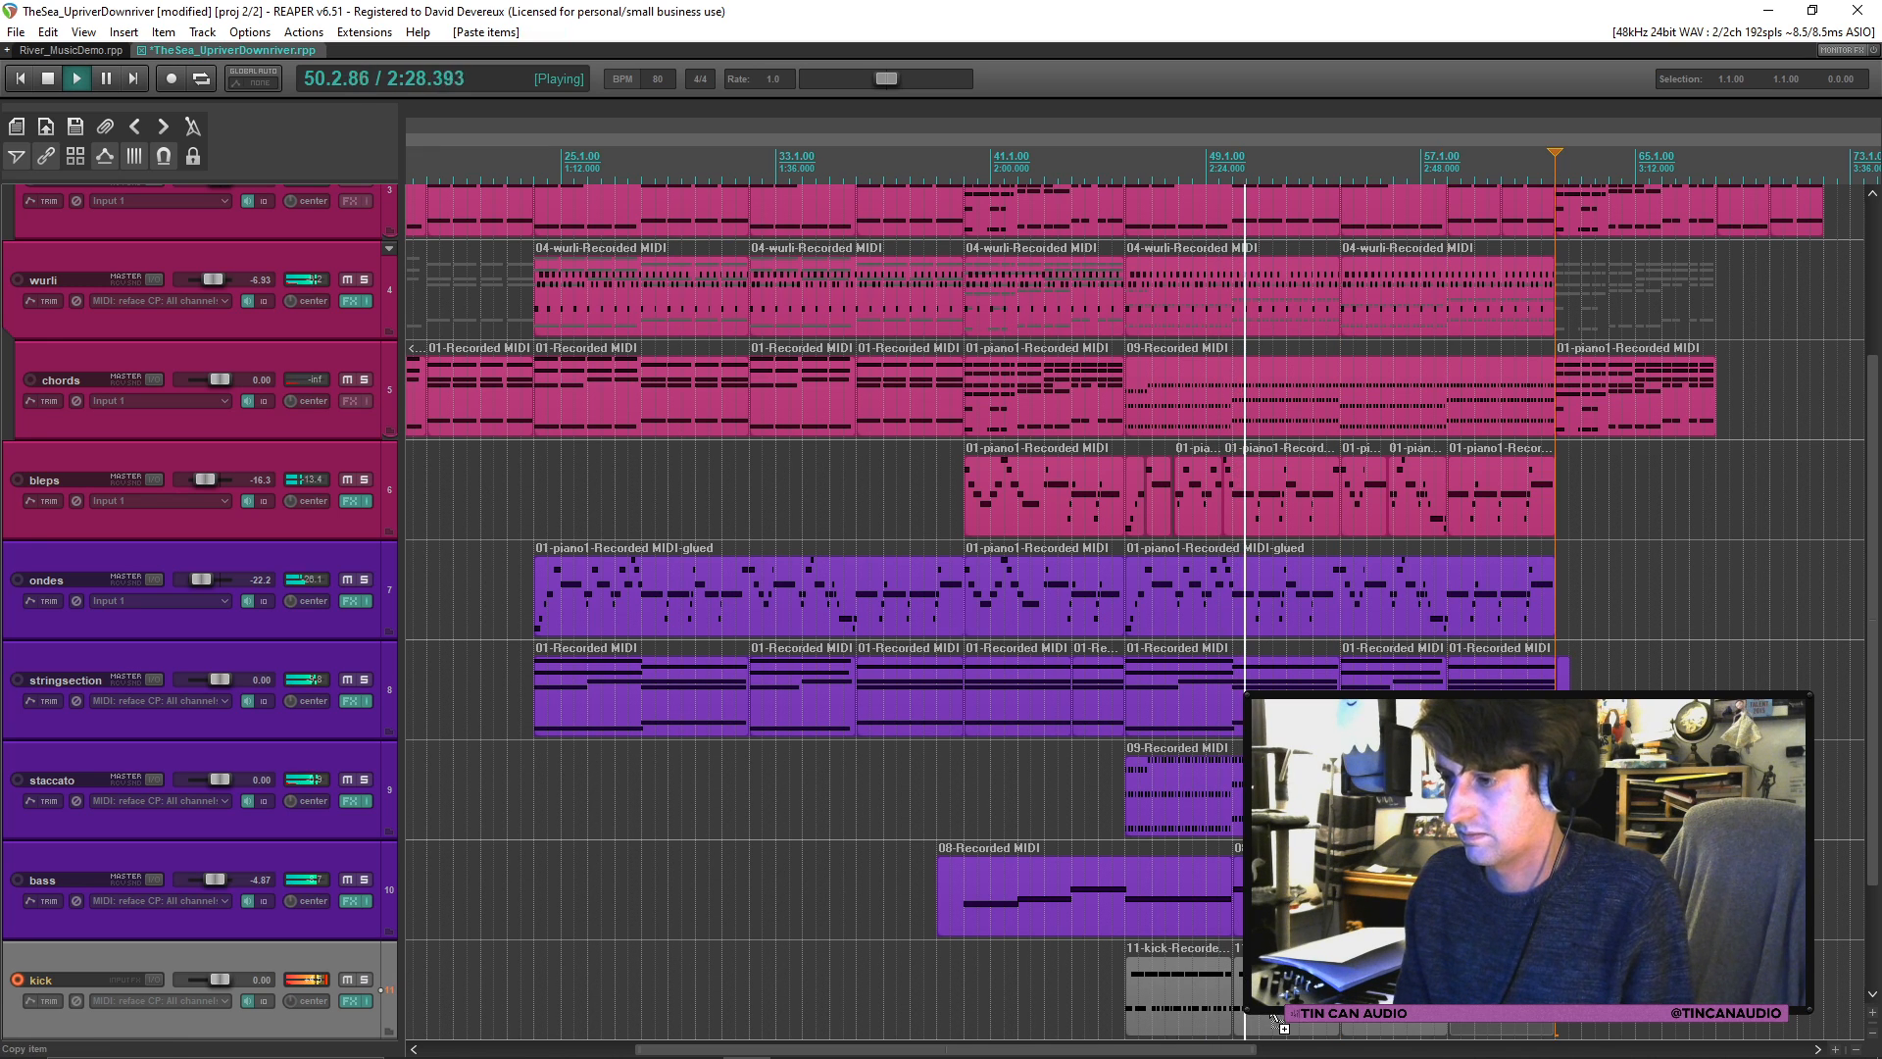
left_click(17, 979)
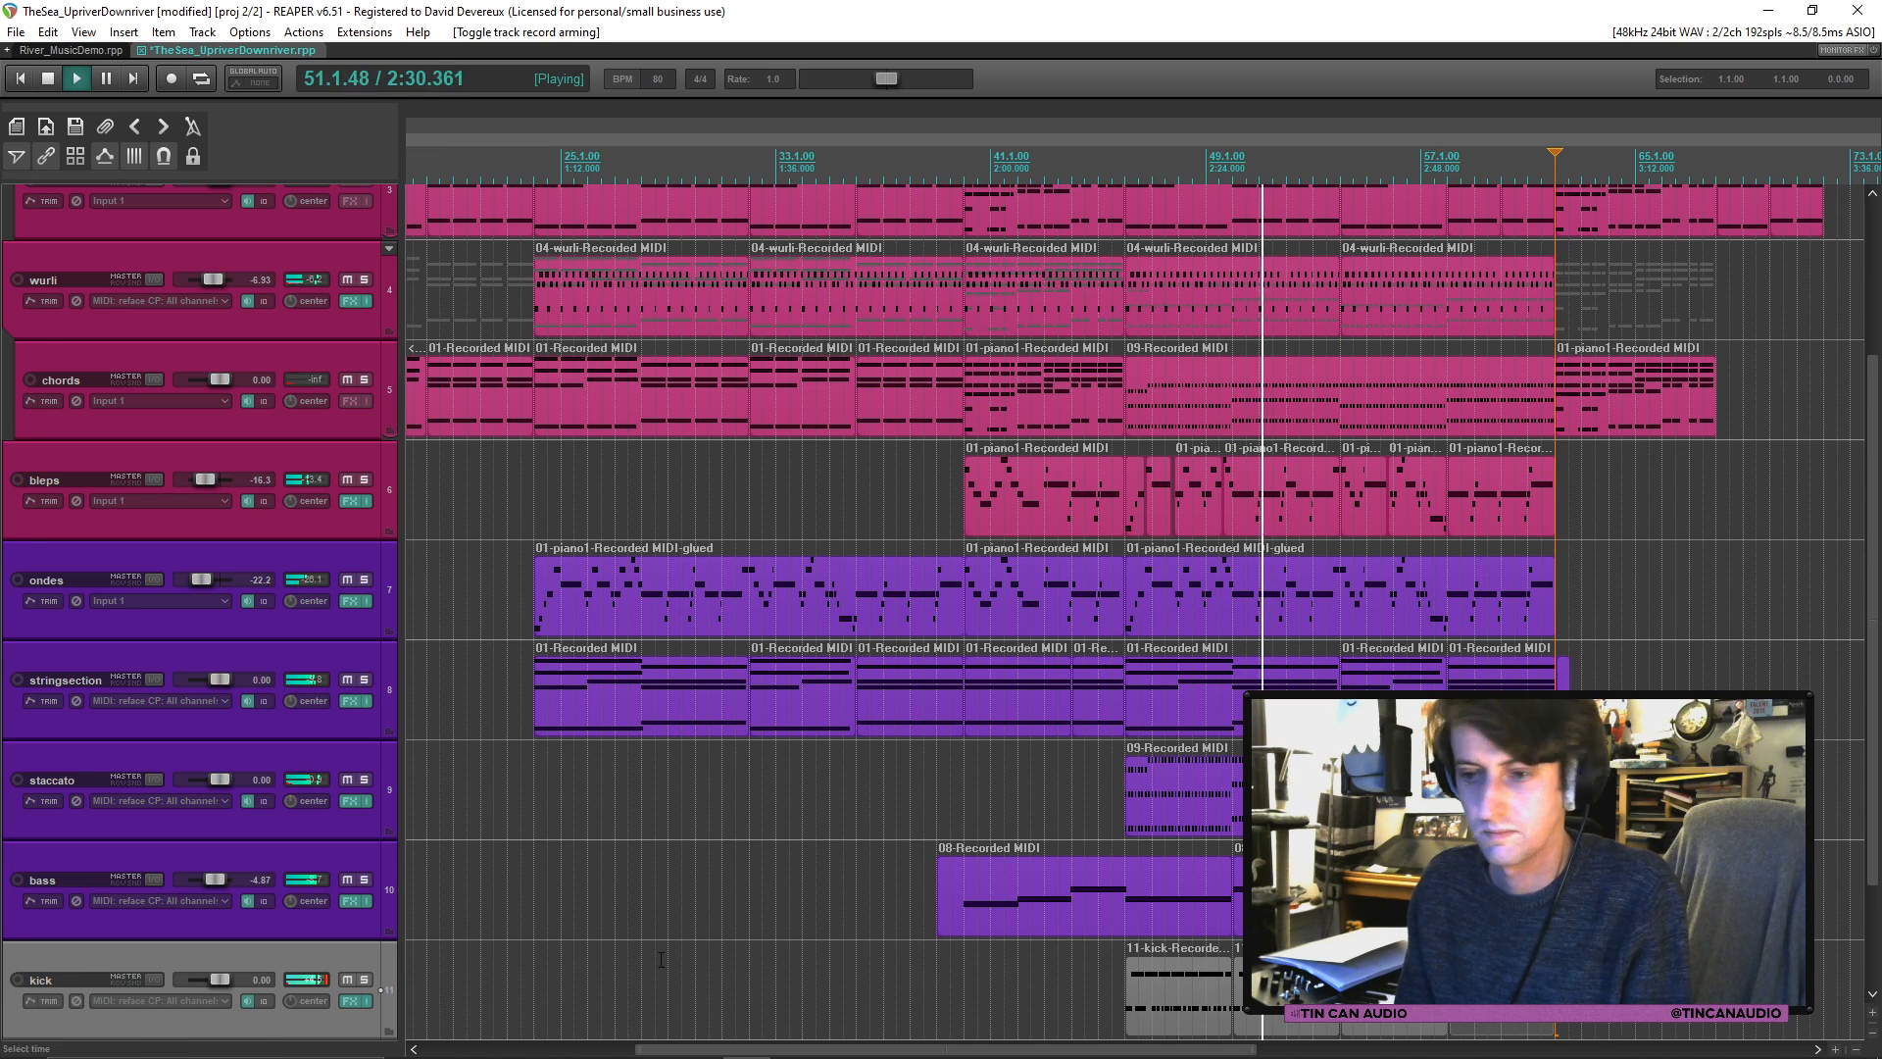
scroll(788, 925, "down", 2)
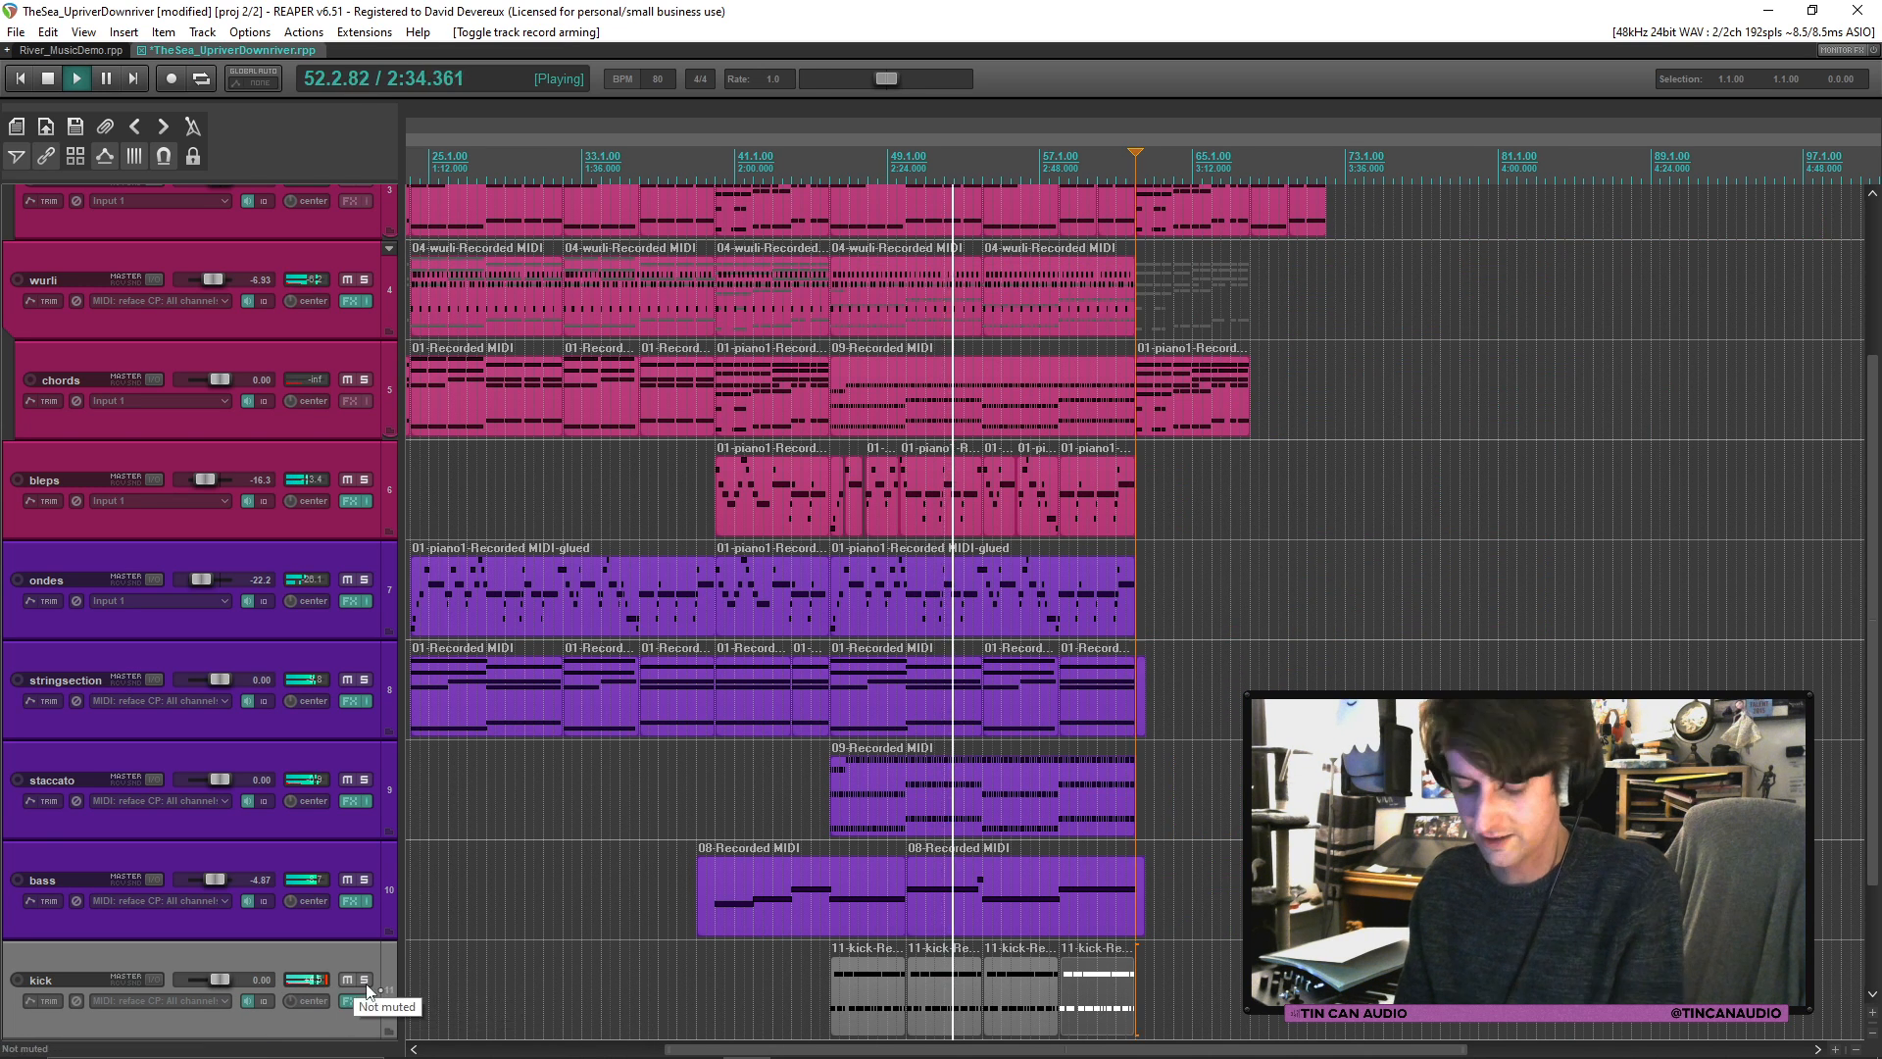
Step: Select the music tracks from piano1 through kick and lower their volumes together by 1.08 dB
left_click(926, 707)
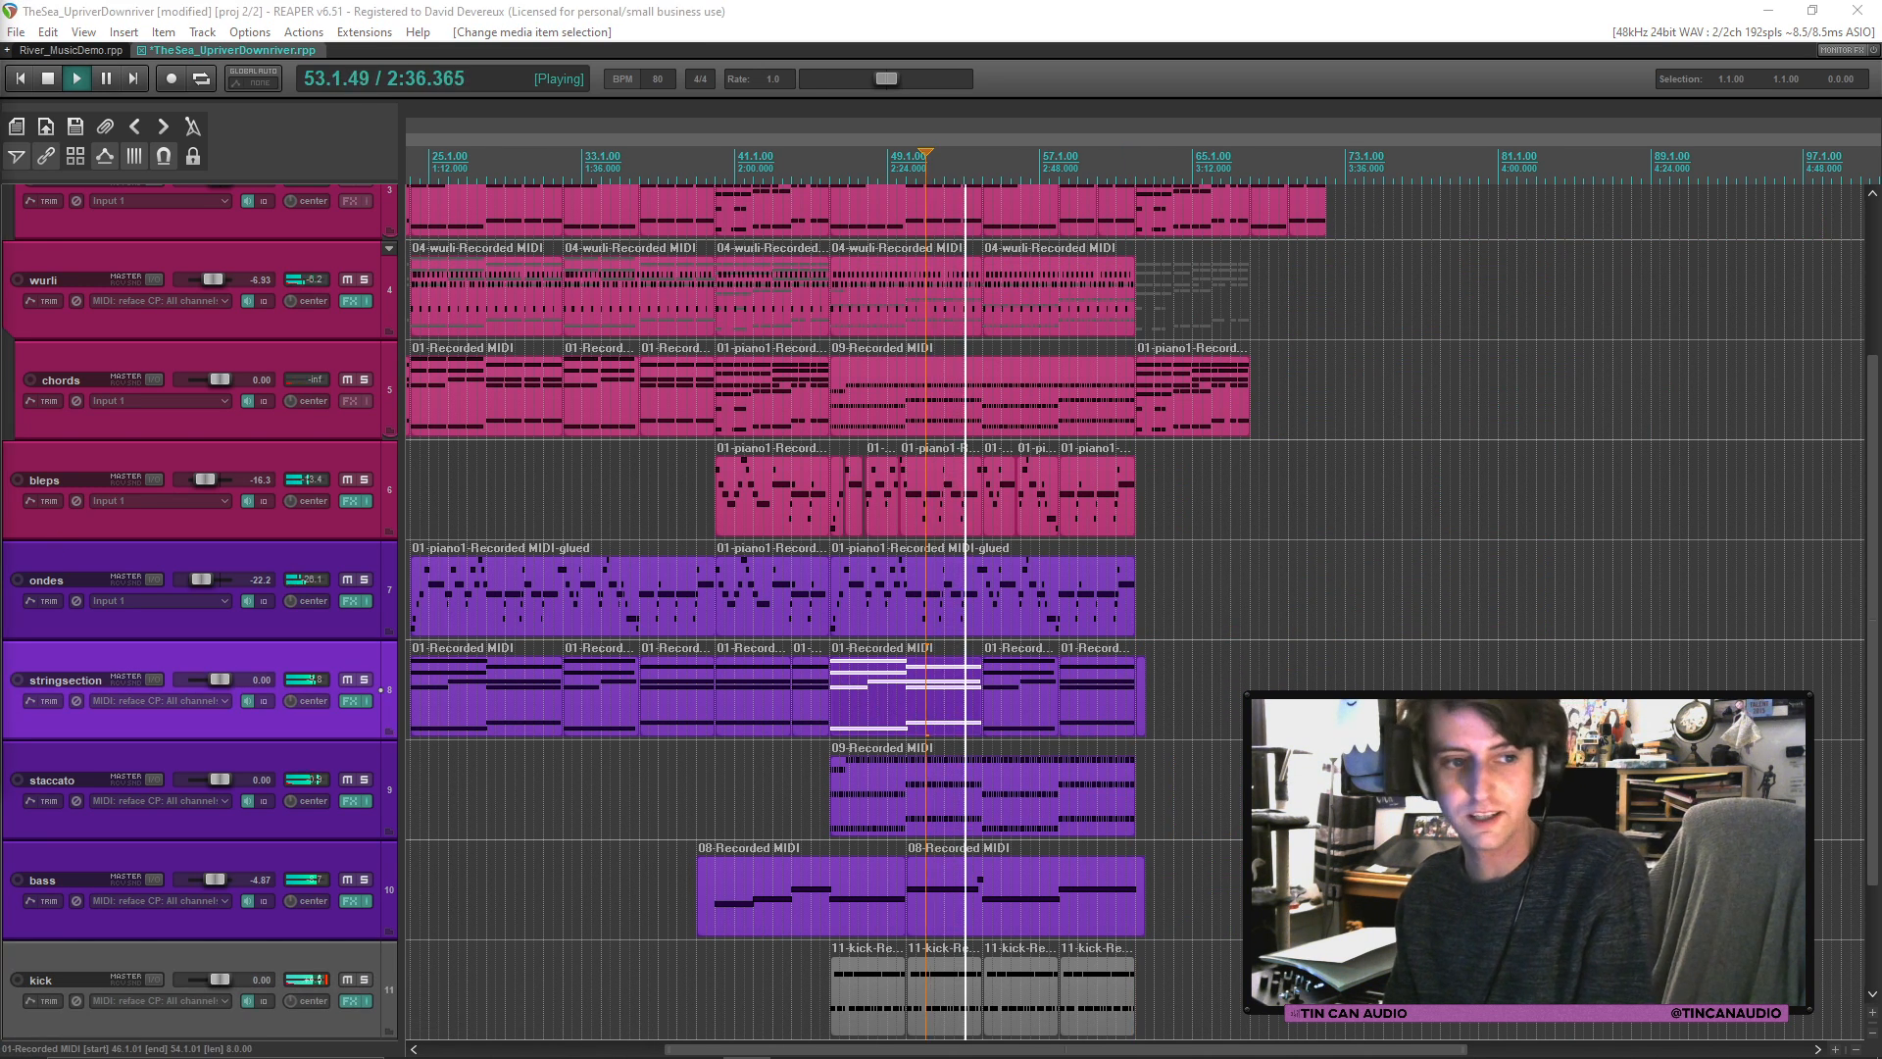
scroll(926, 733, "up", 3)
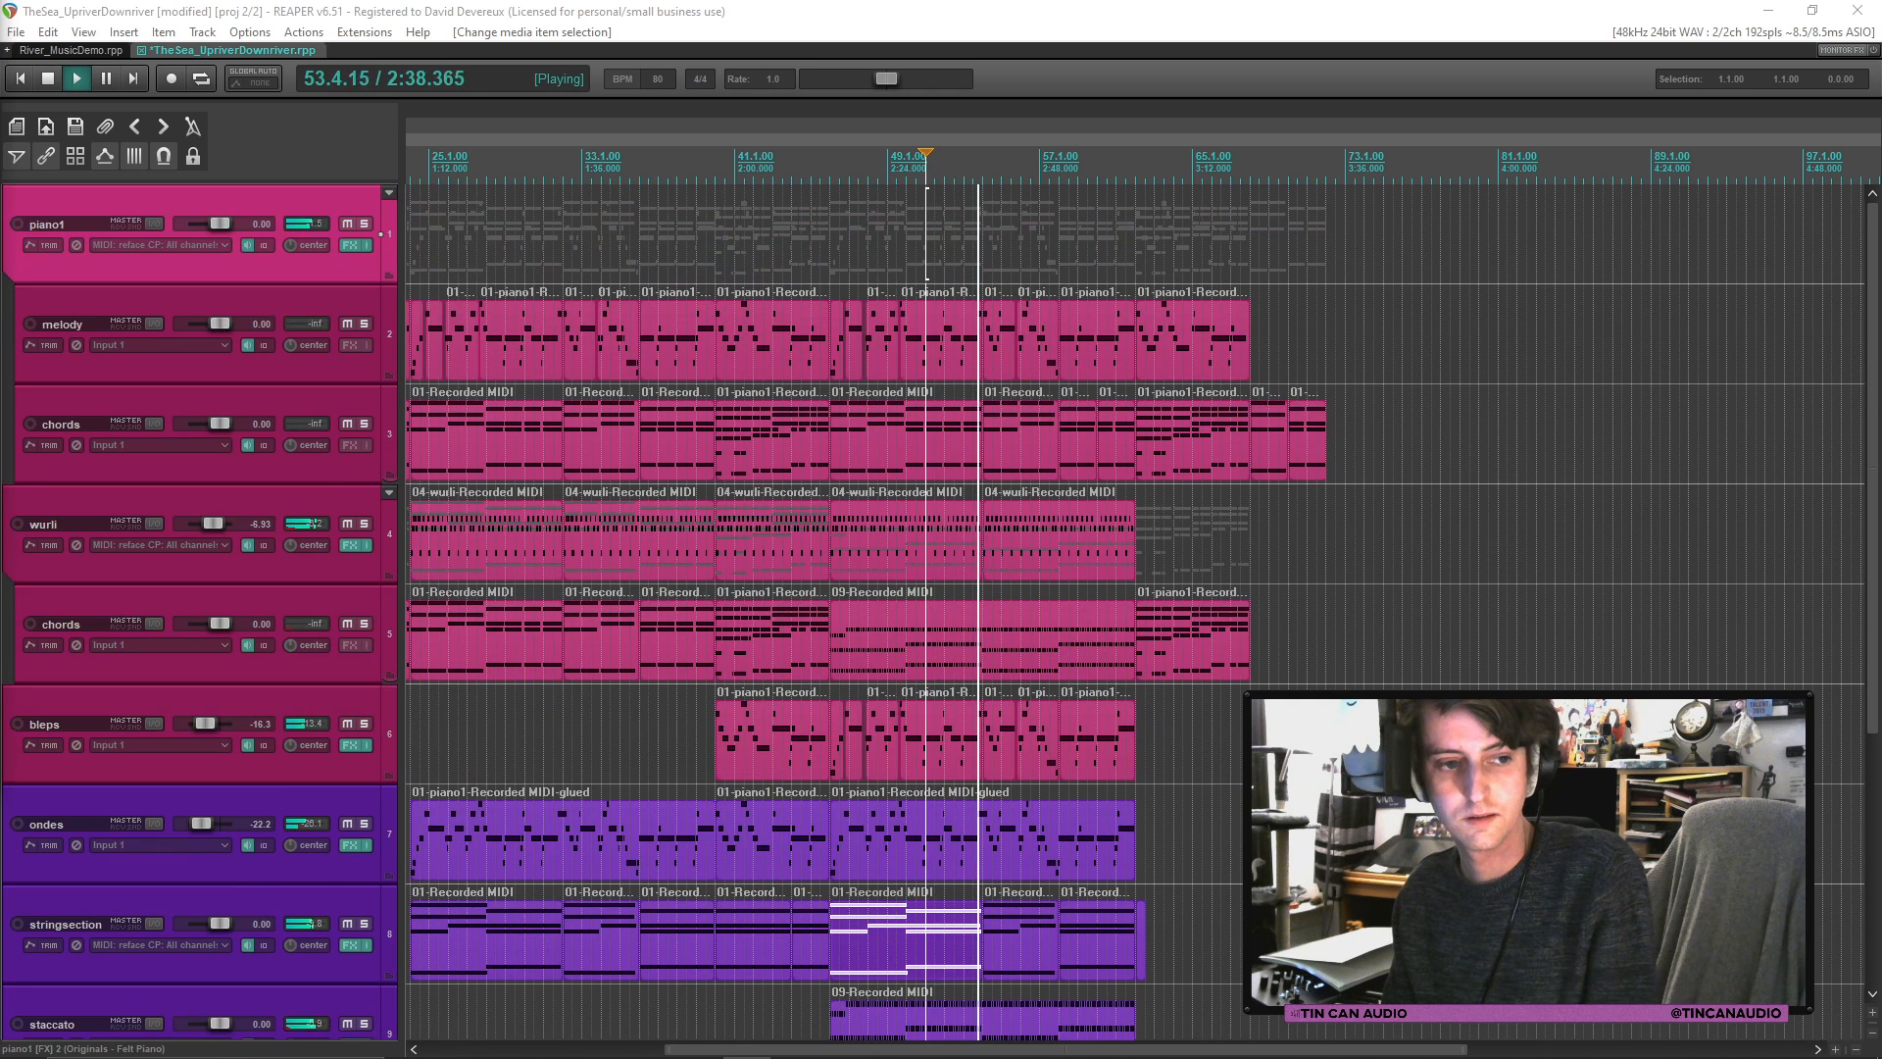
key("ctrl+a")
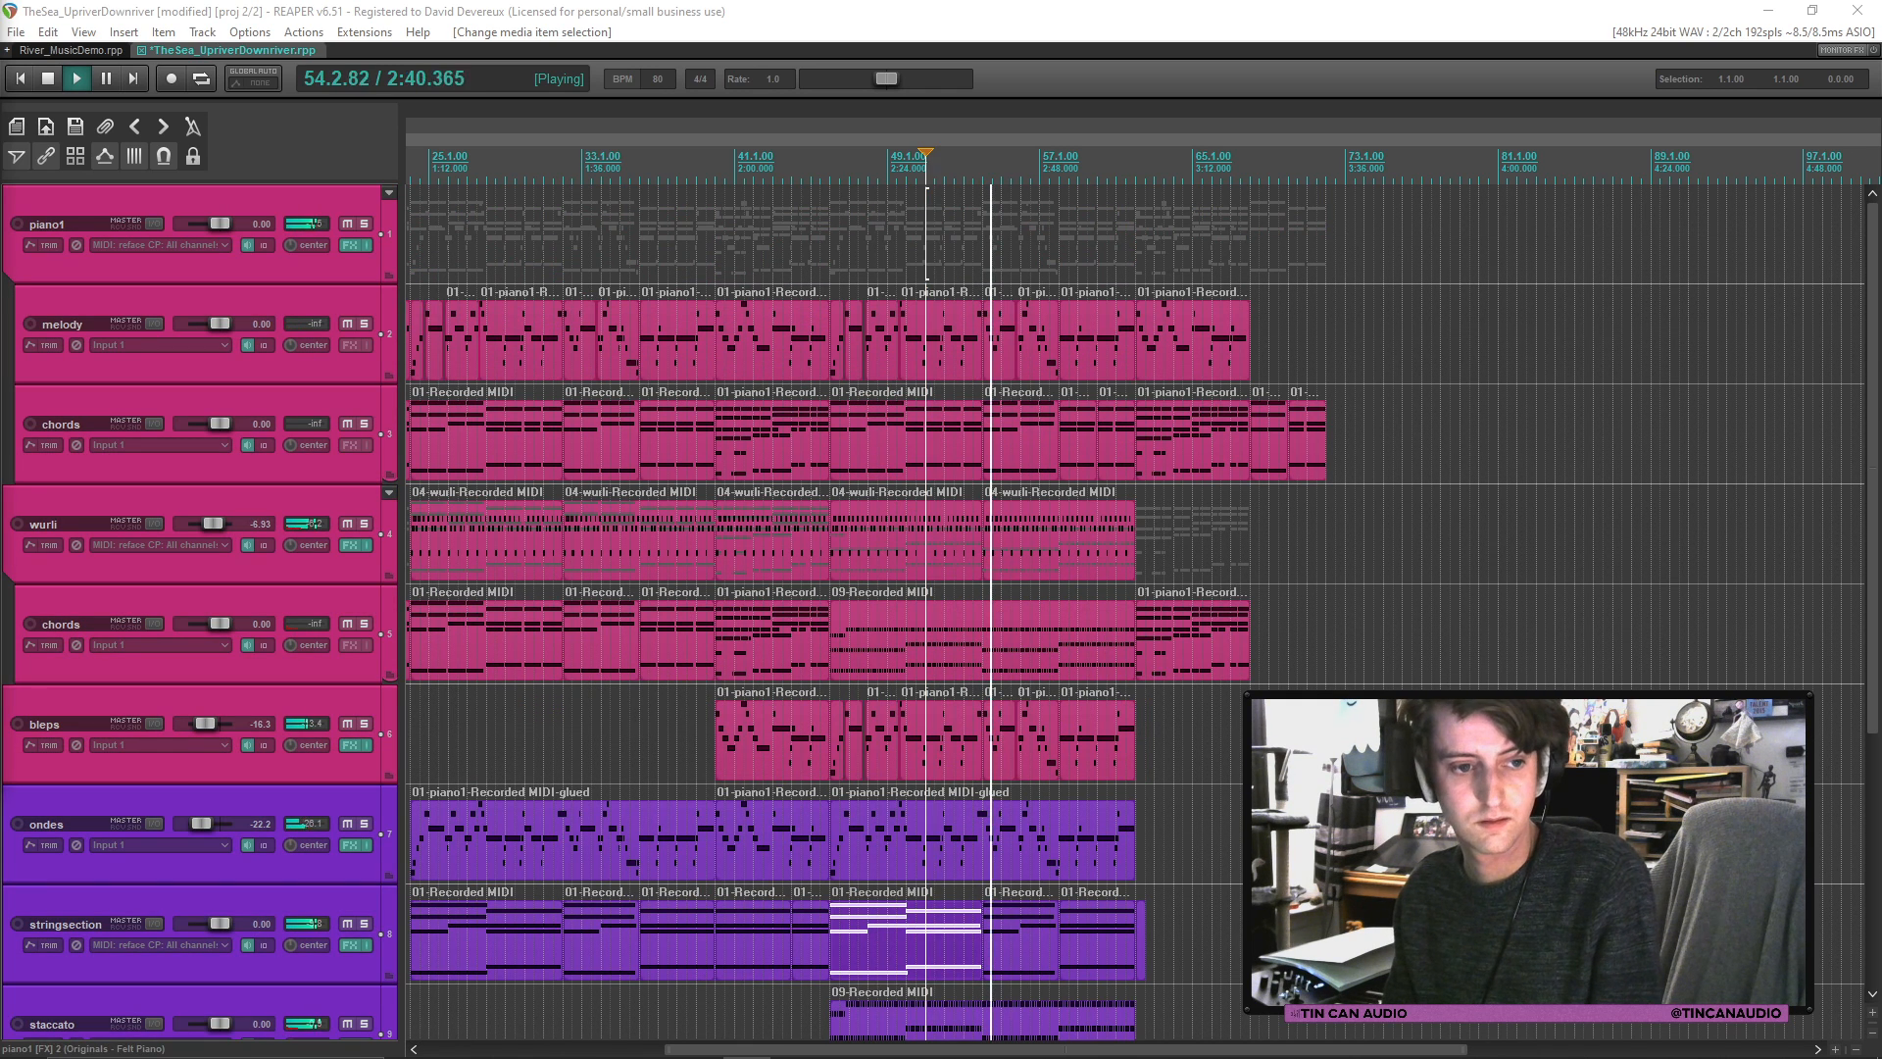
left_click_drag(220, 223, 218, 223)
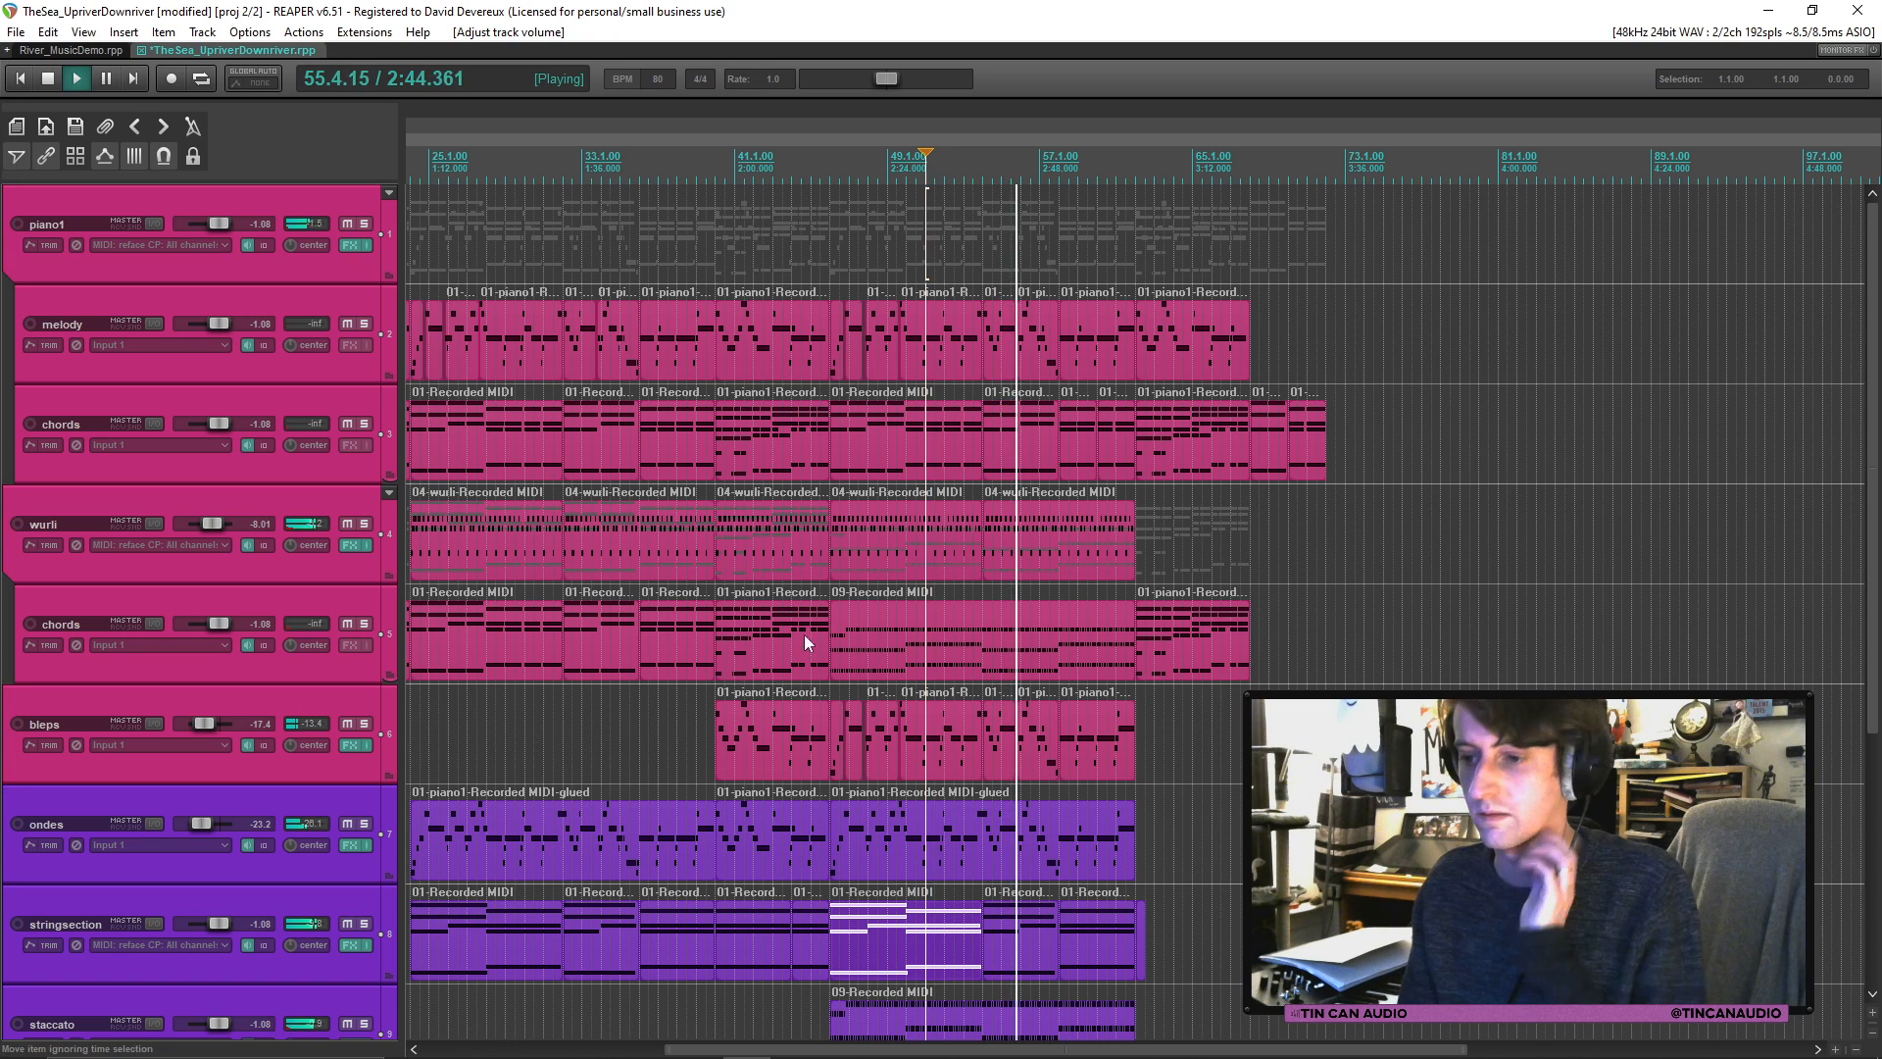
scroll(1014, 649, "down", 4)
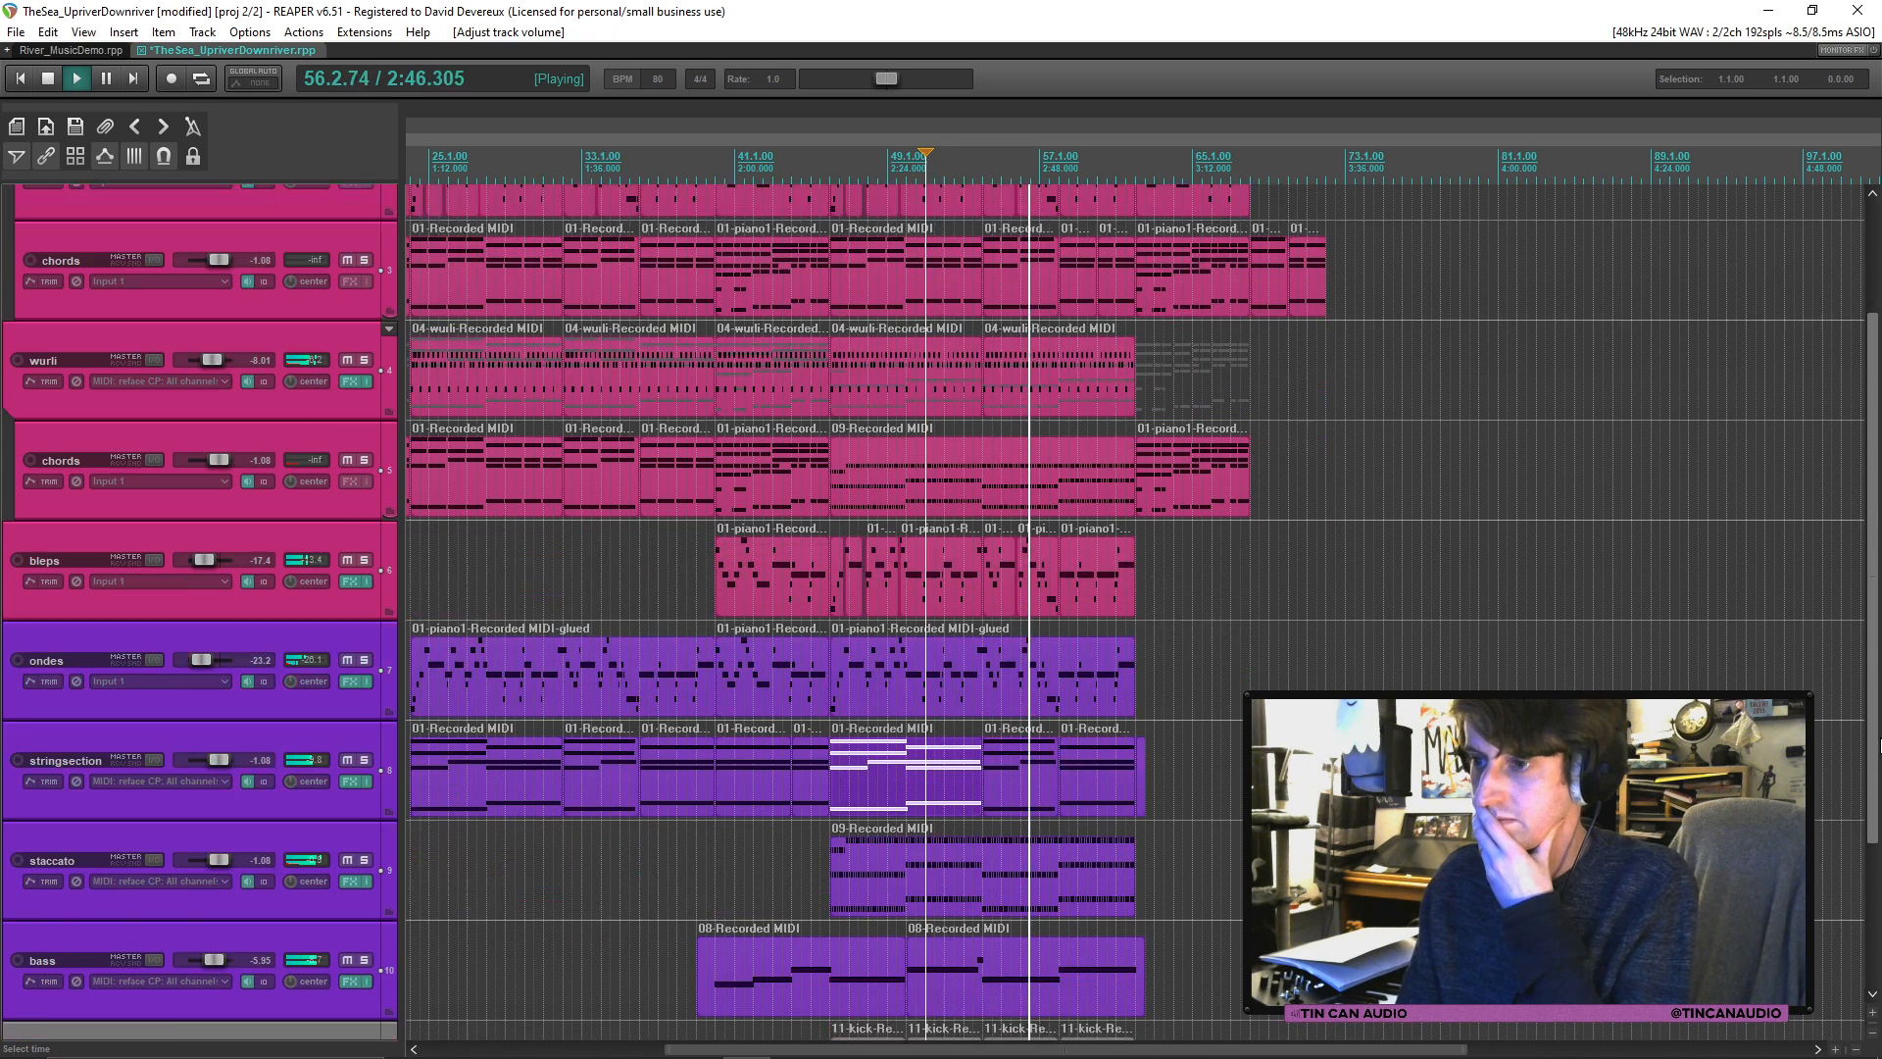
Step: Select the ondes item that starts at bar 46 and save the project
left_click(1014, 649)
key("ctrl+s")
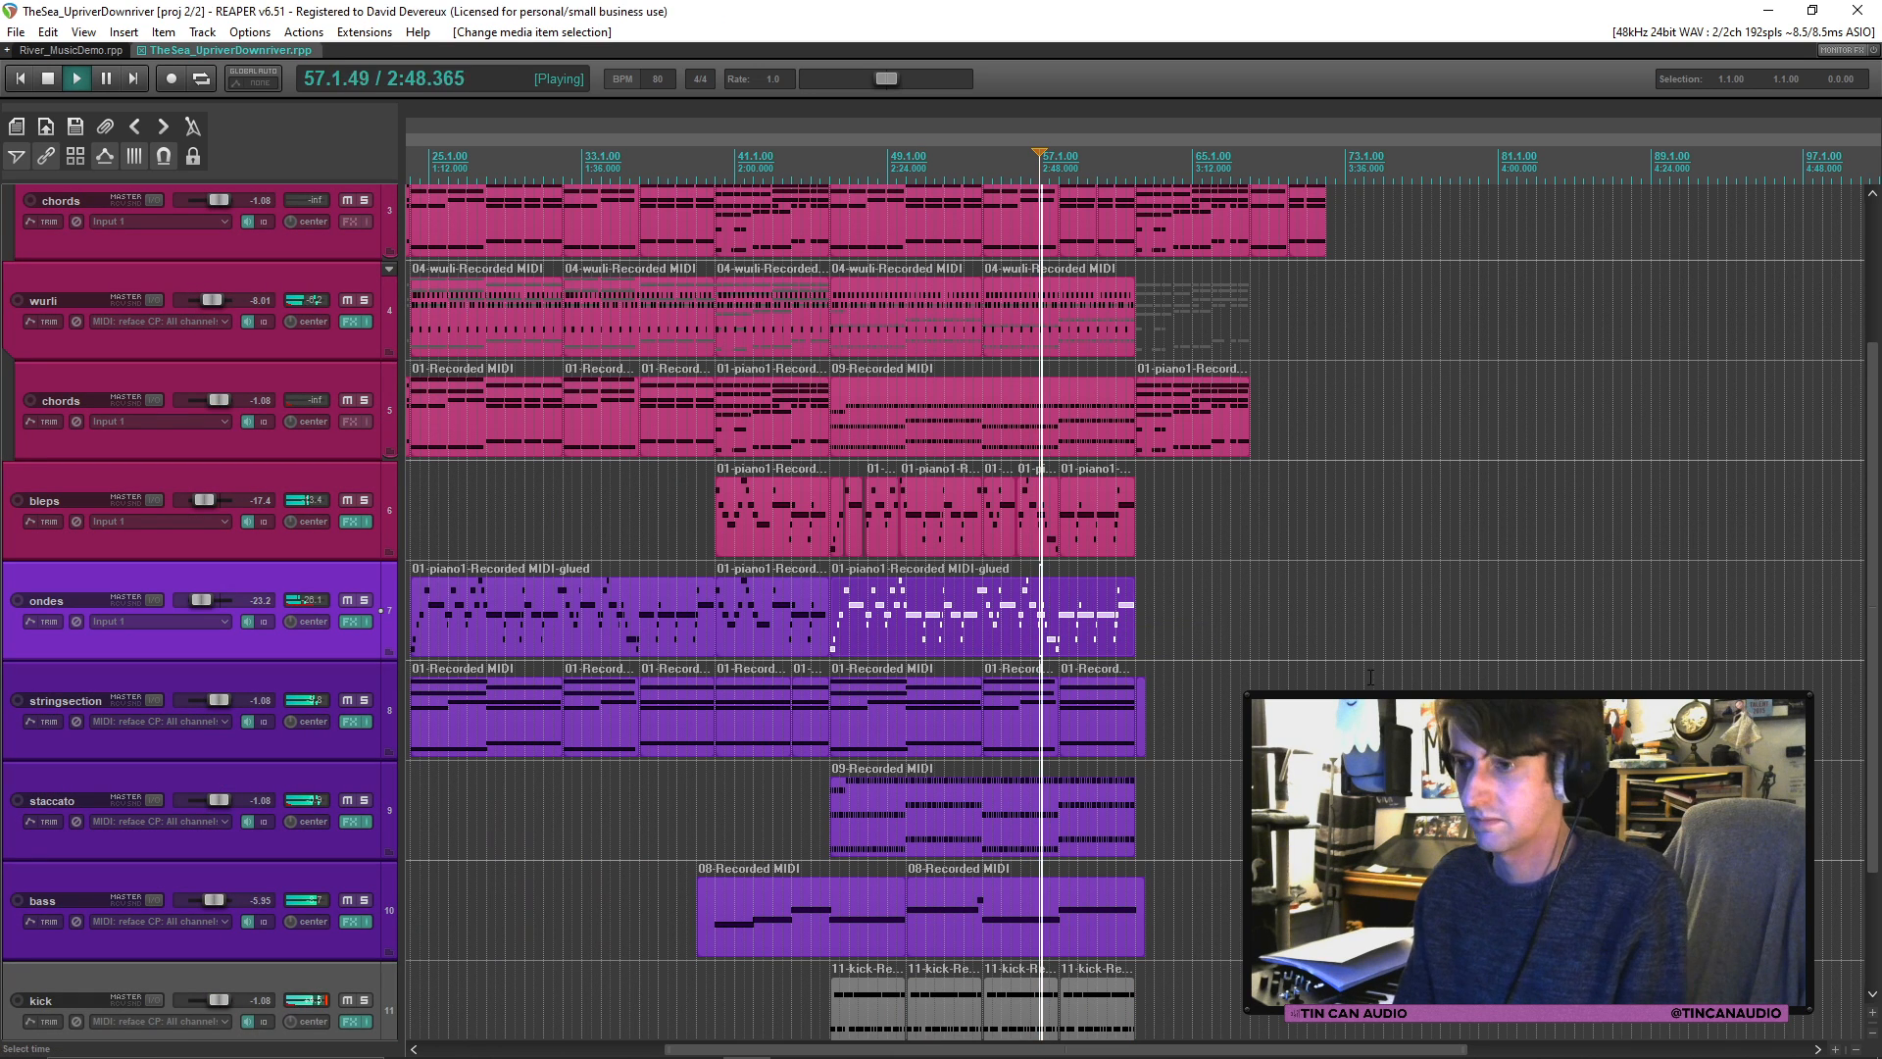
scroll(1498, 683, "down", 3)
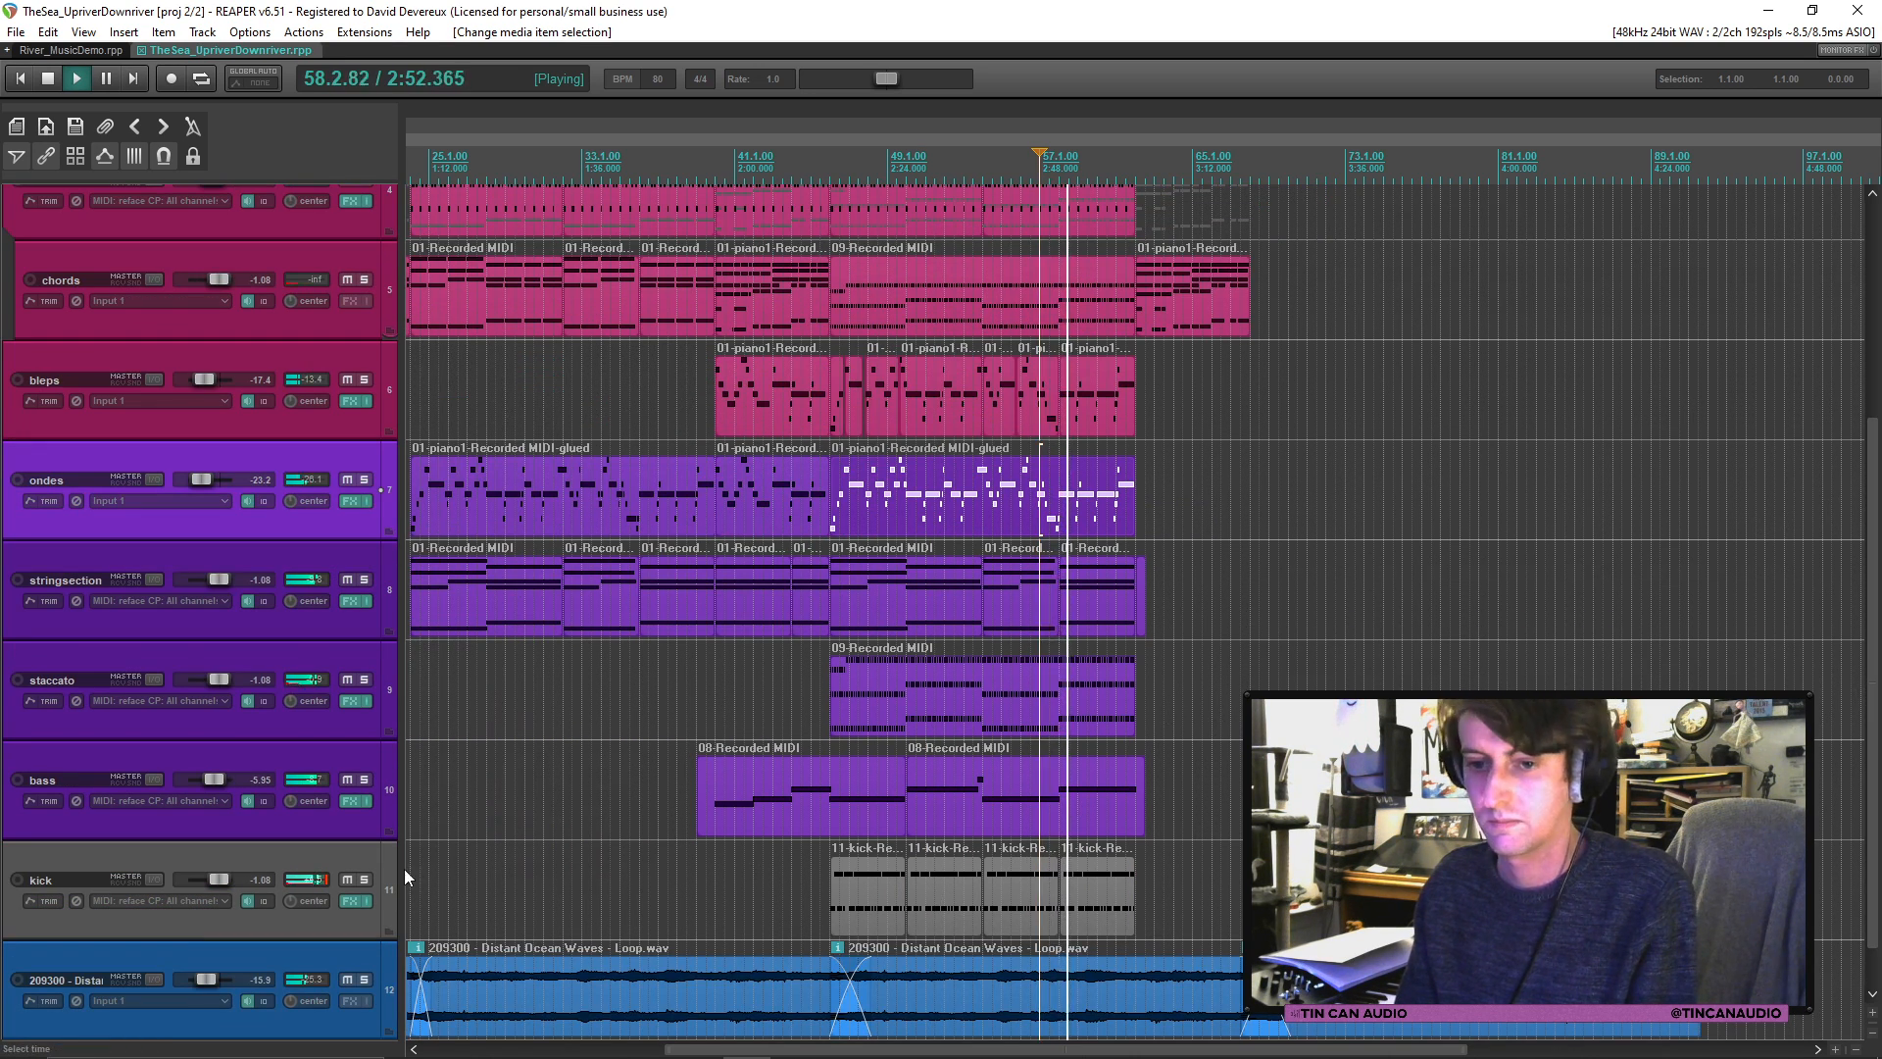
Step: Stop playback and align the starts of the fourth and third kick items exactly with bars 58 and 54
left_click(1082, 900)
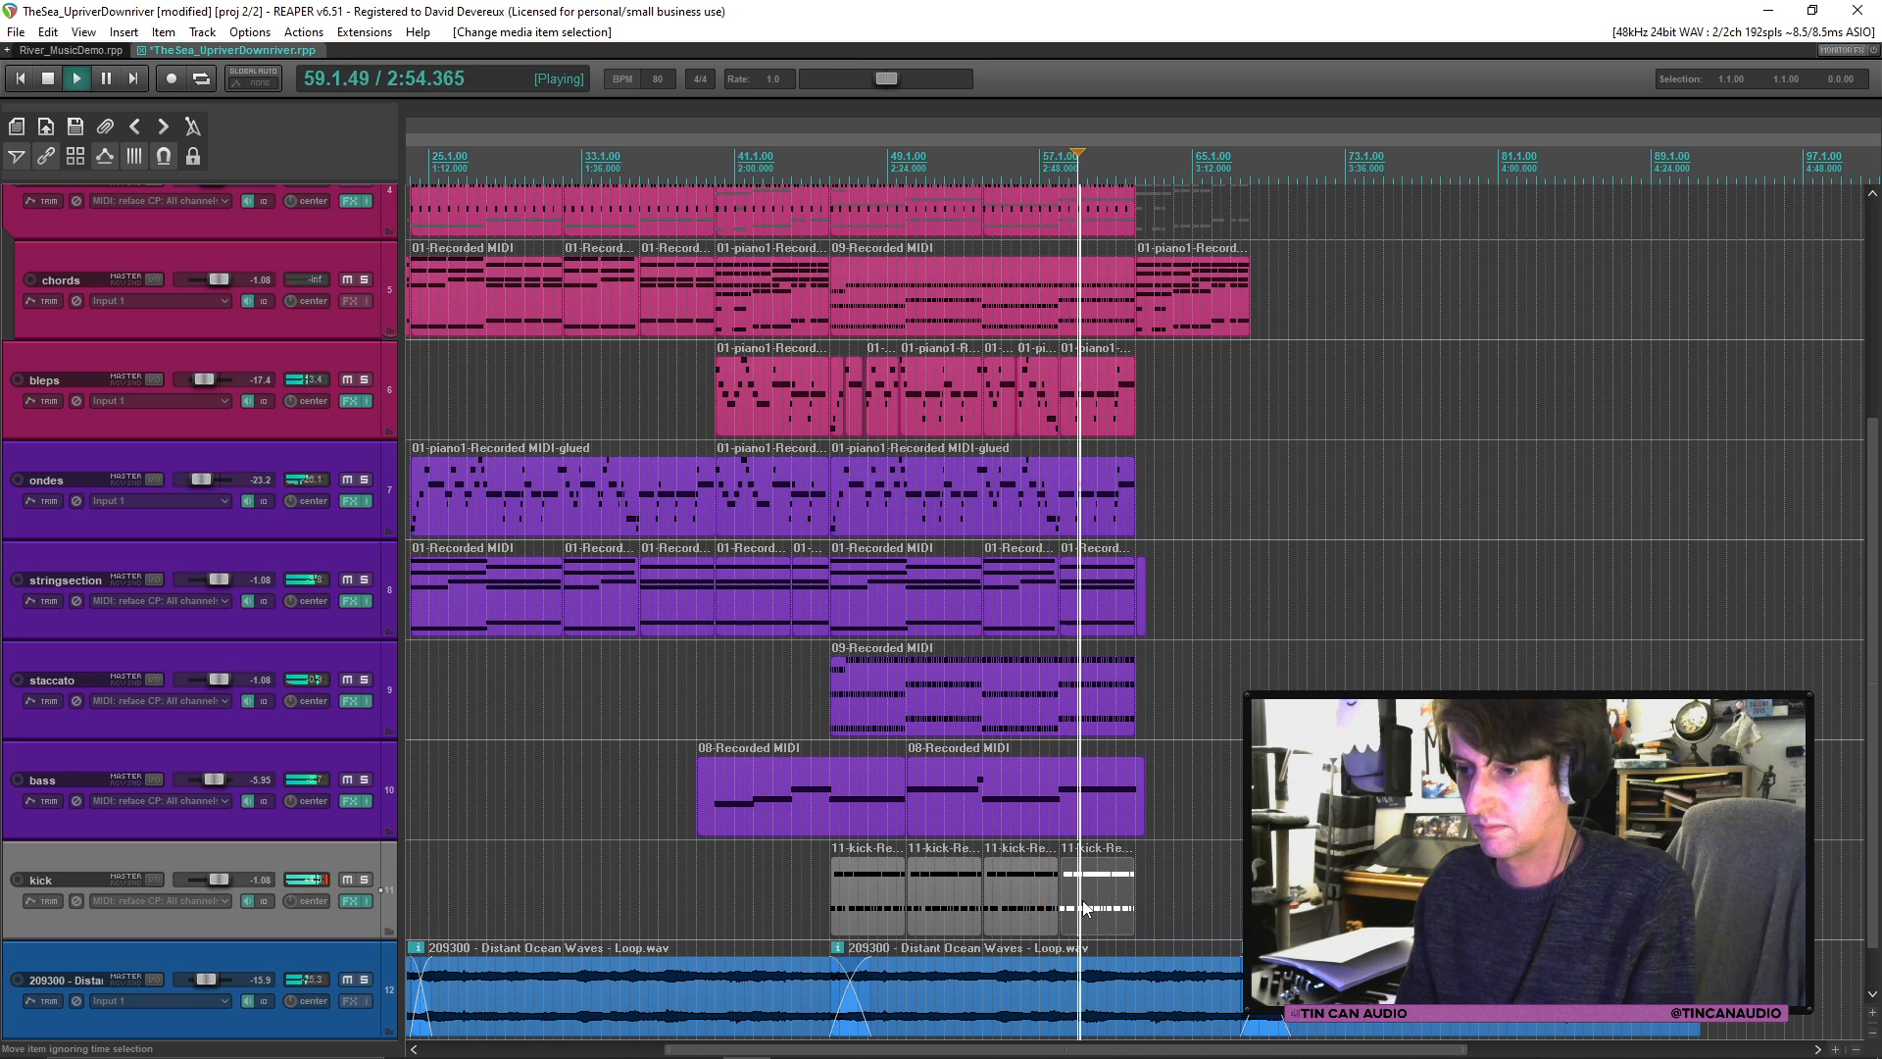
scroll(1082, 900, "up", 5)
scroll(1082, 900, "up", 1)
key("space")
left_click_drag(1082, 900, 1075, 903)
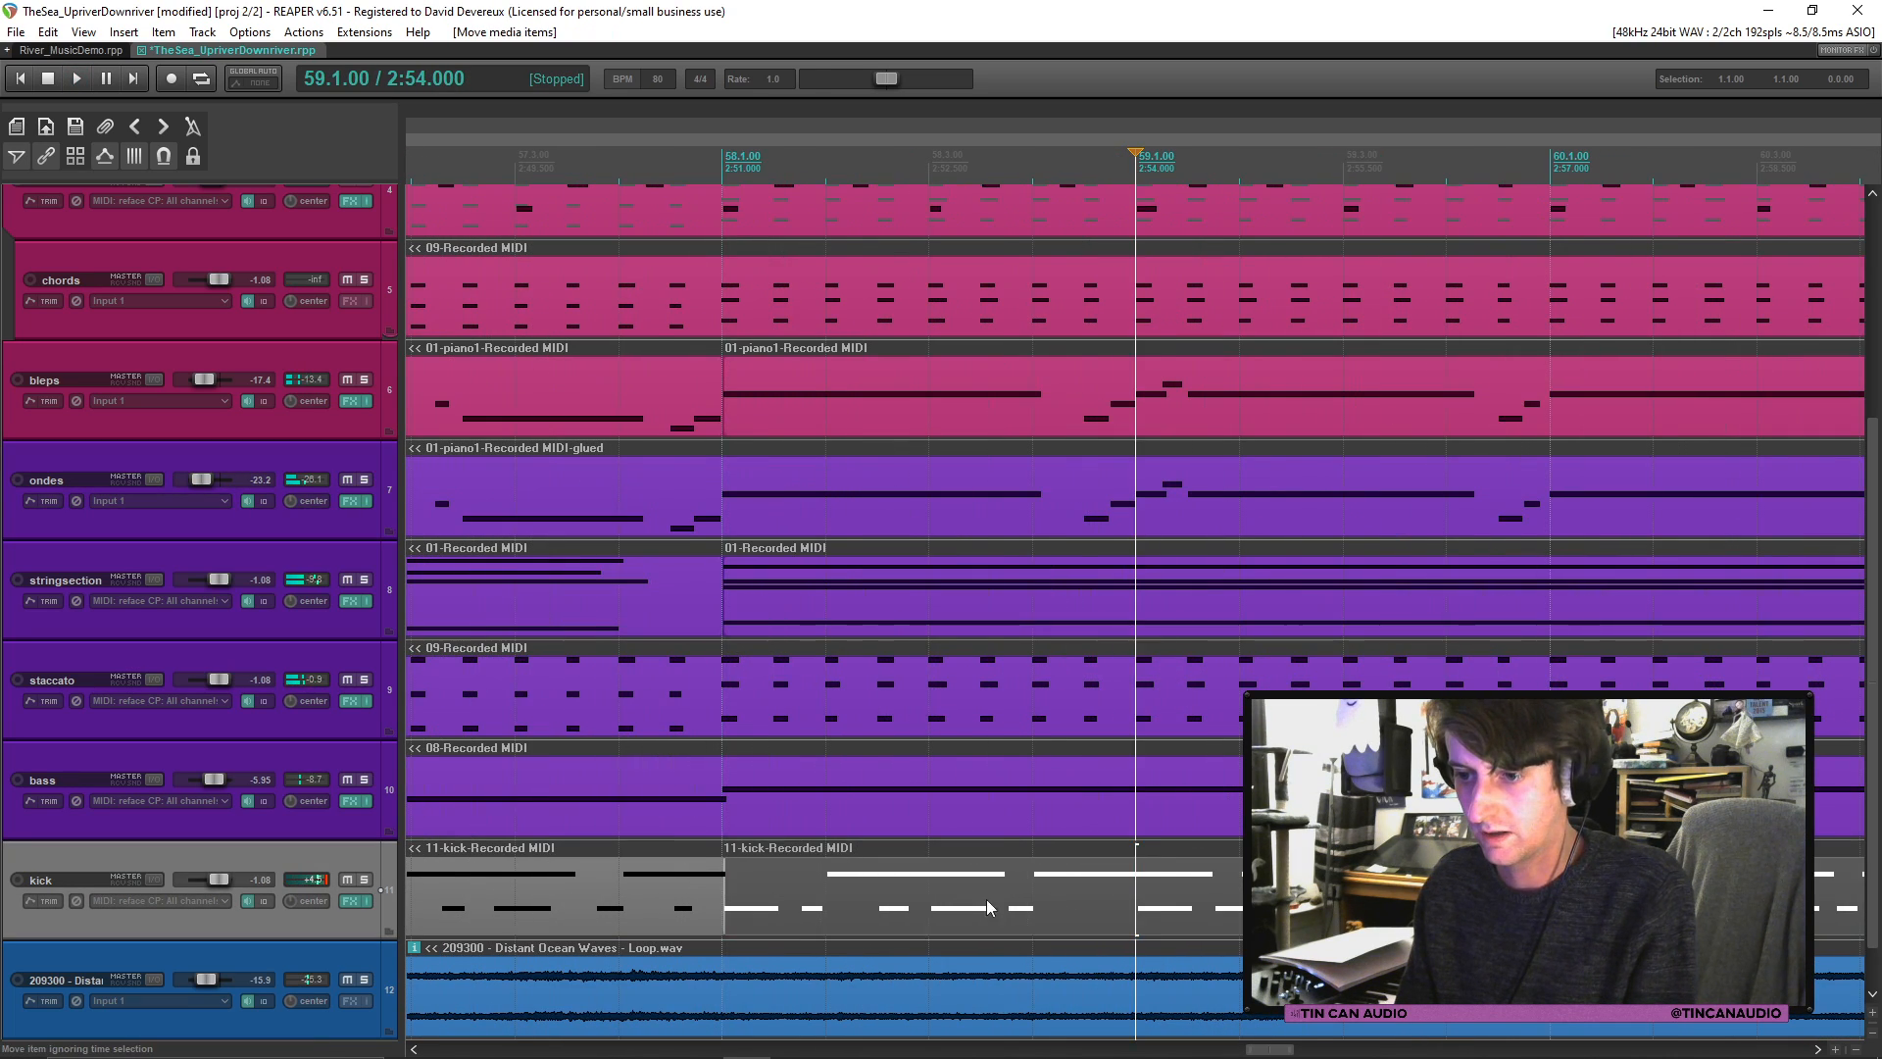
scroll(790, 910, "down", 4)
left_click(788, 907)
scroll(733, 896, "up", 3)
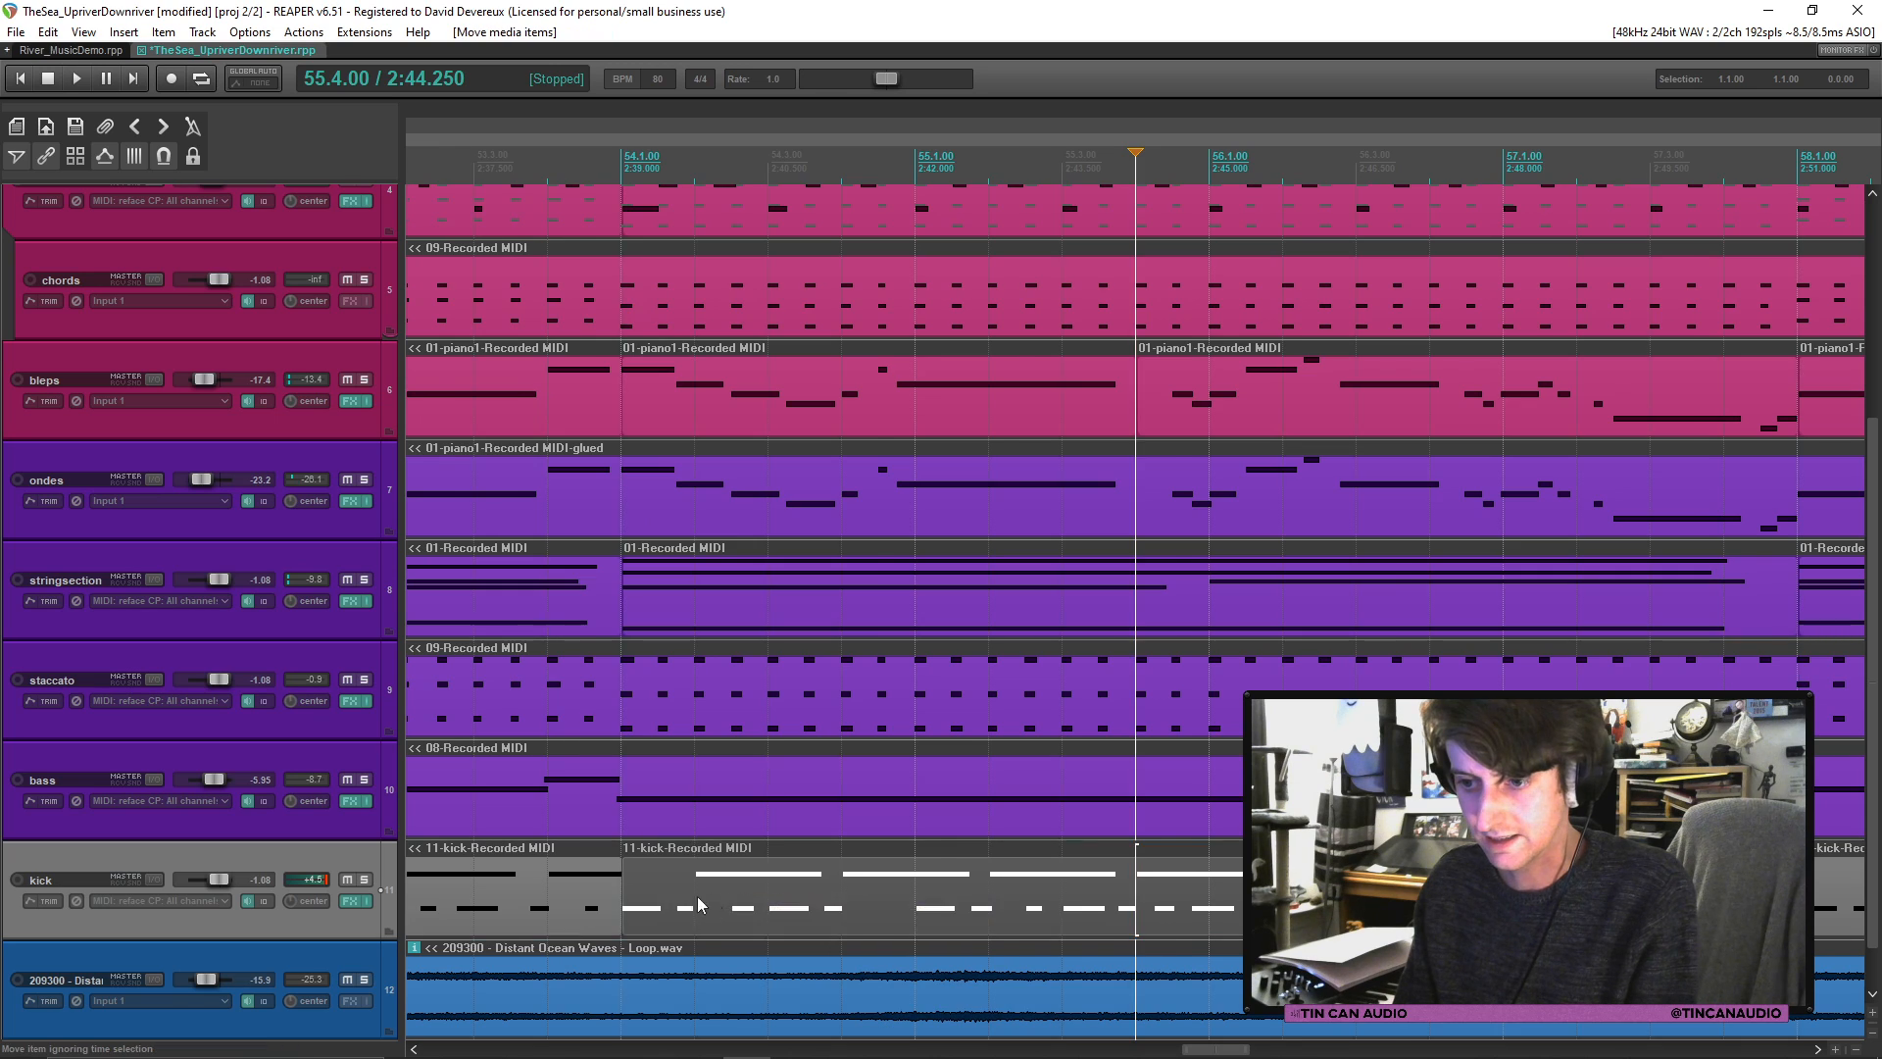
Step: Align the start of the second kick item exactly with bar 50 and save the project
scroll(697, 898, "down", 4)
left_click(723, 902)
scroll(732, 903, "up", 5)
scroll(737, 908, "down", 3)
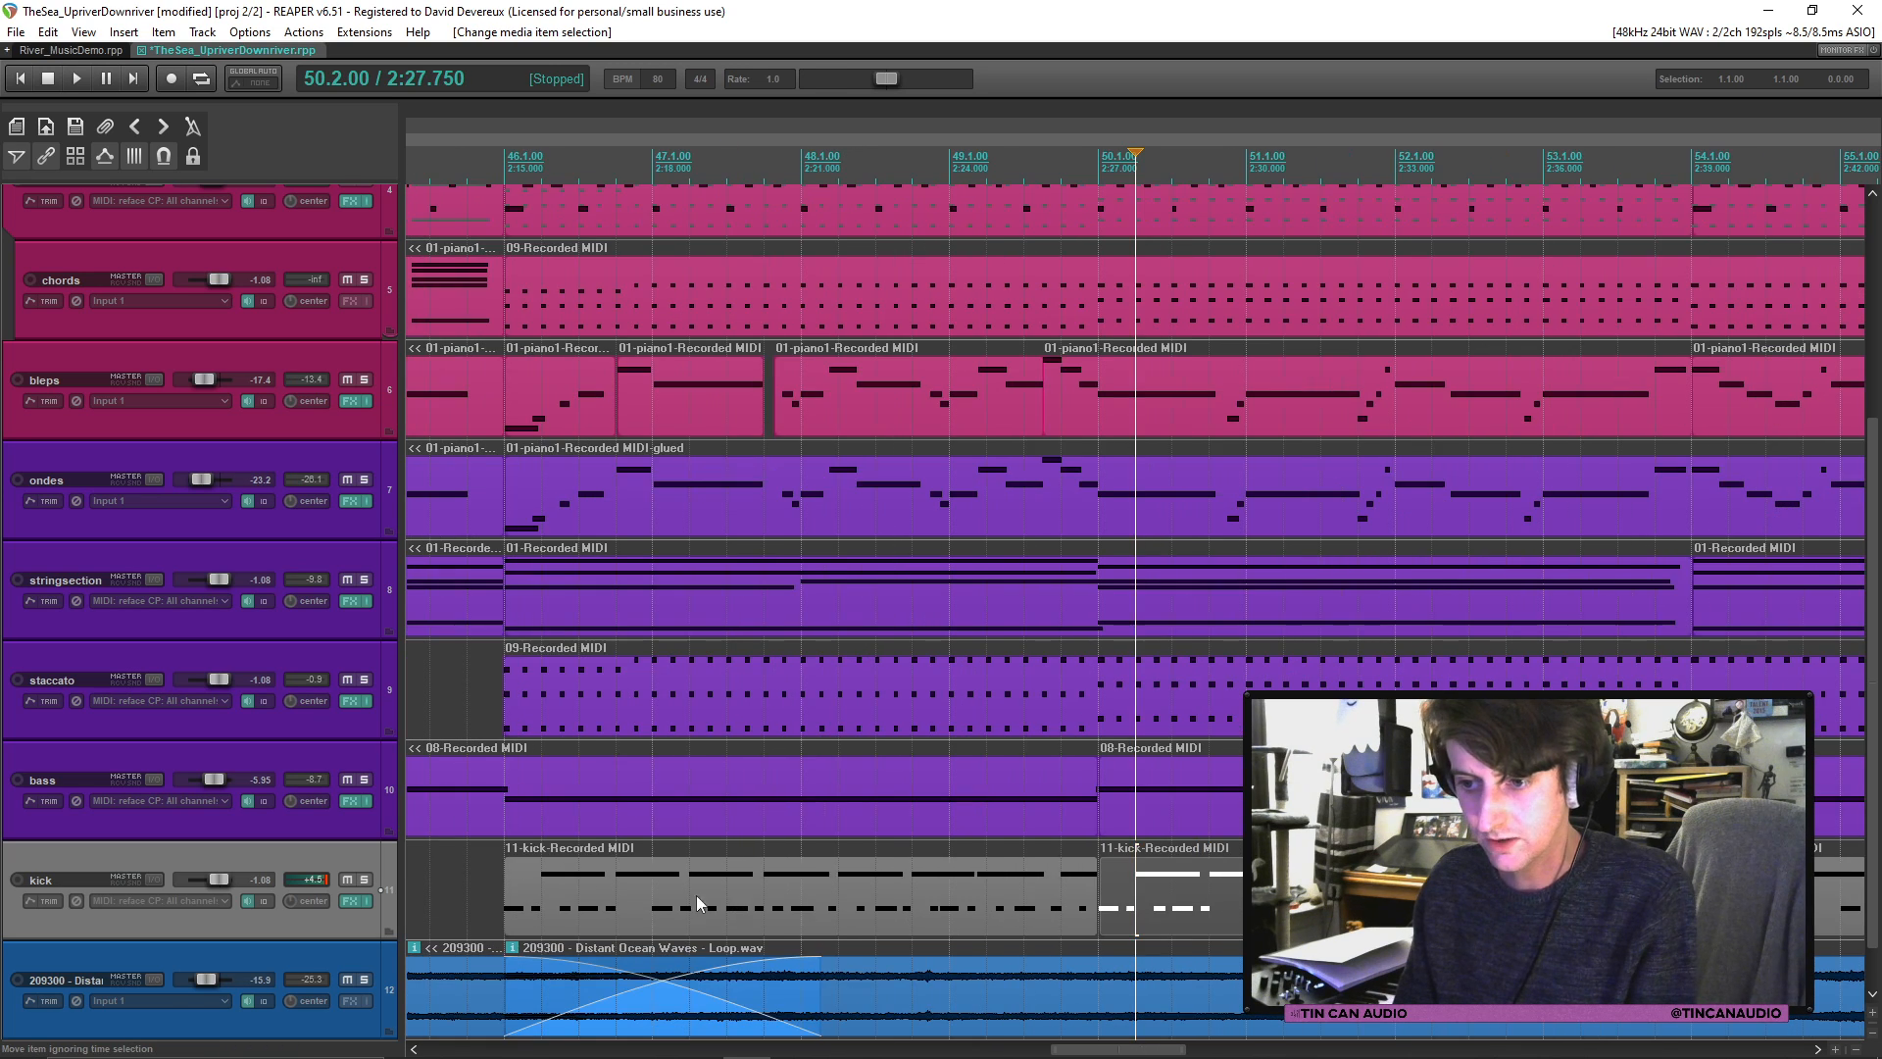
left_click(1033, 890)
scroll(1078, 894, "down", 2)
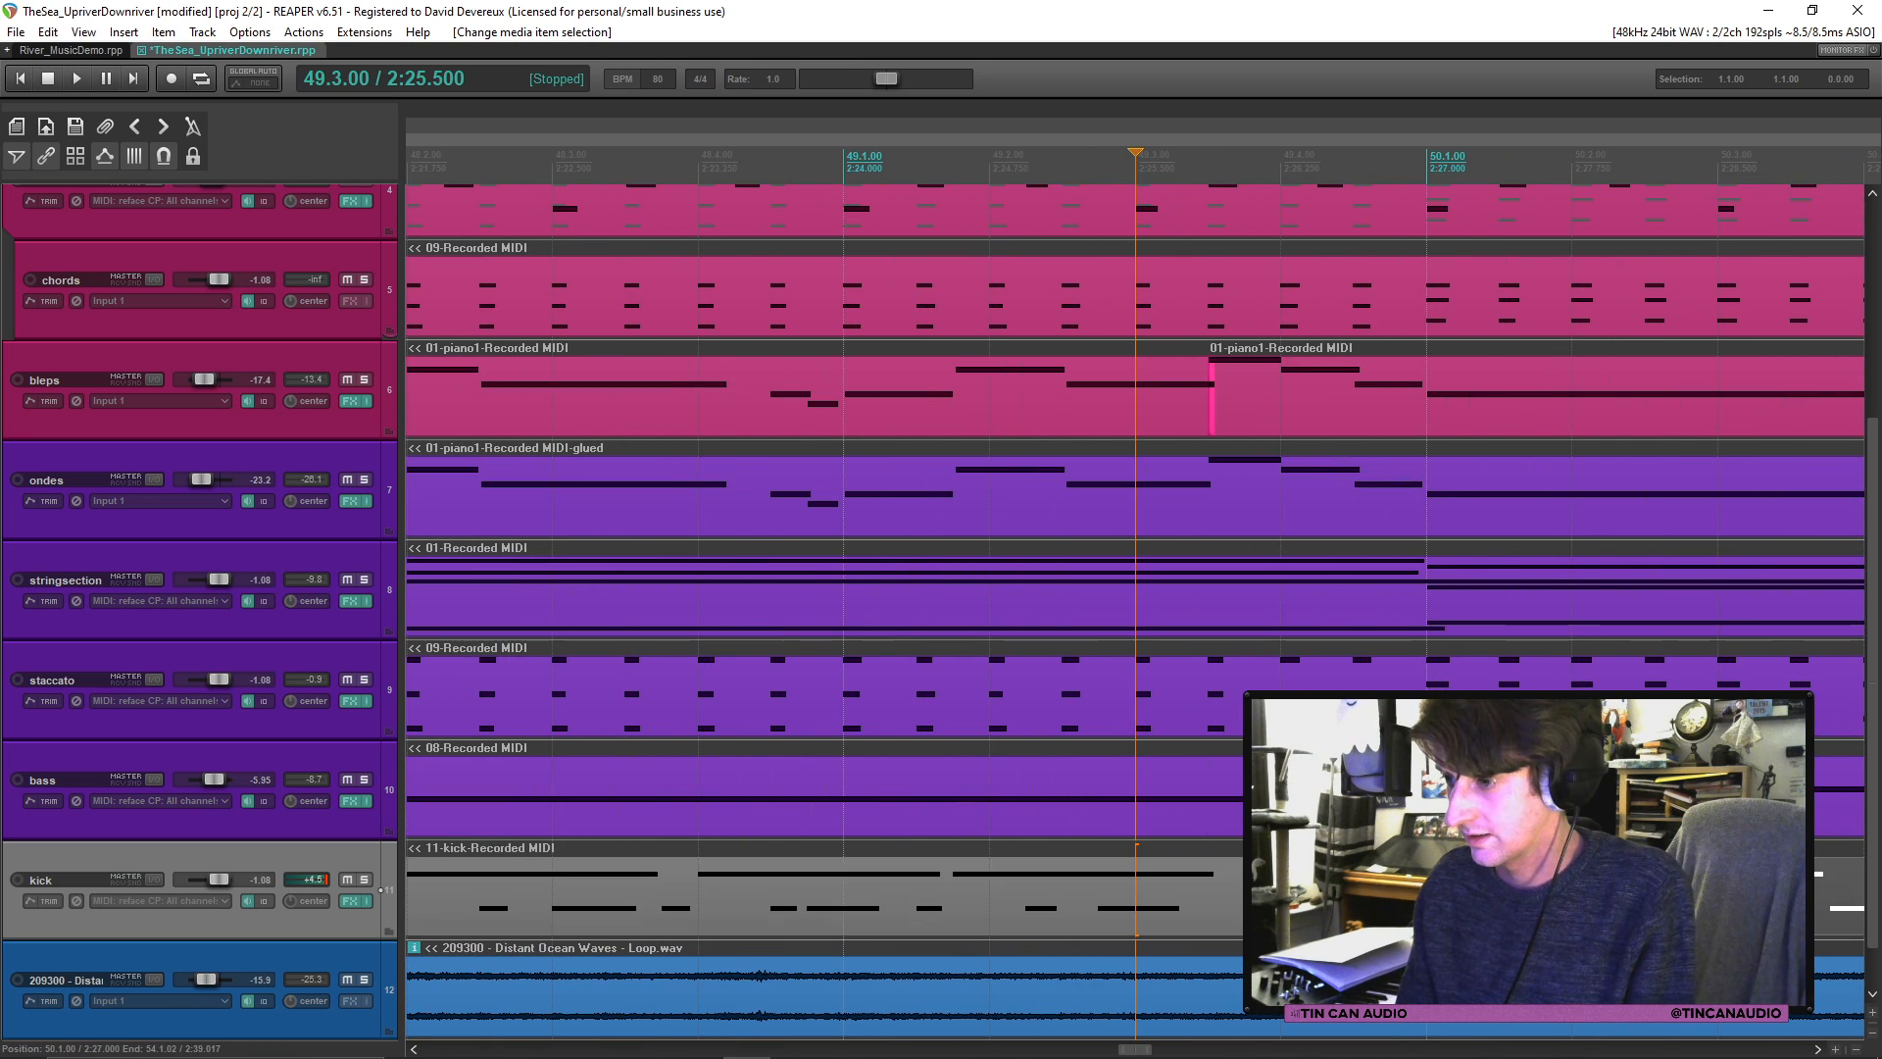
key("ctrl+s")
Step: Play back the join between the first two kick items around bar 50, with the second item selected
key("space")
left_click(1215, 904)
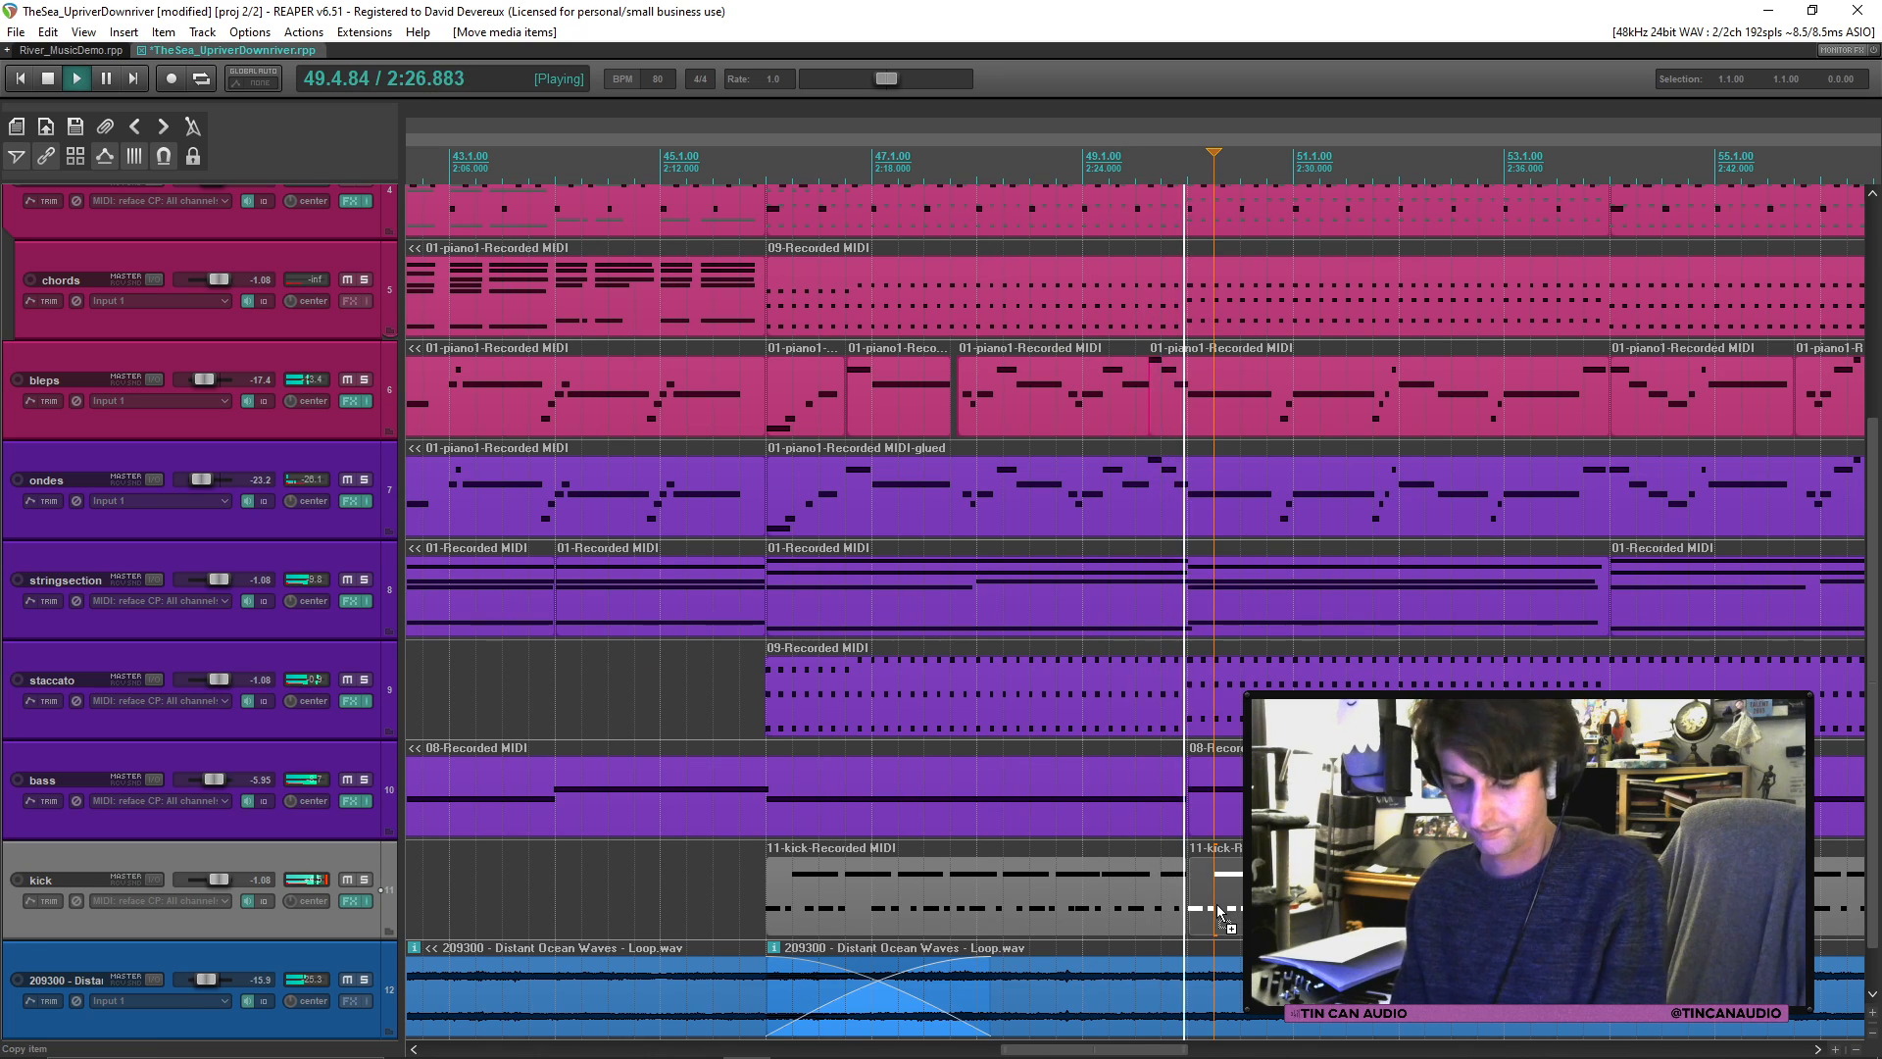
scroll(1215, 903, "down", 4)
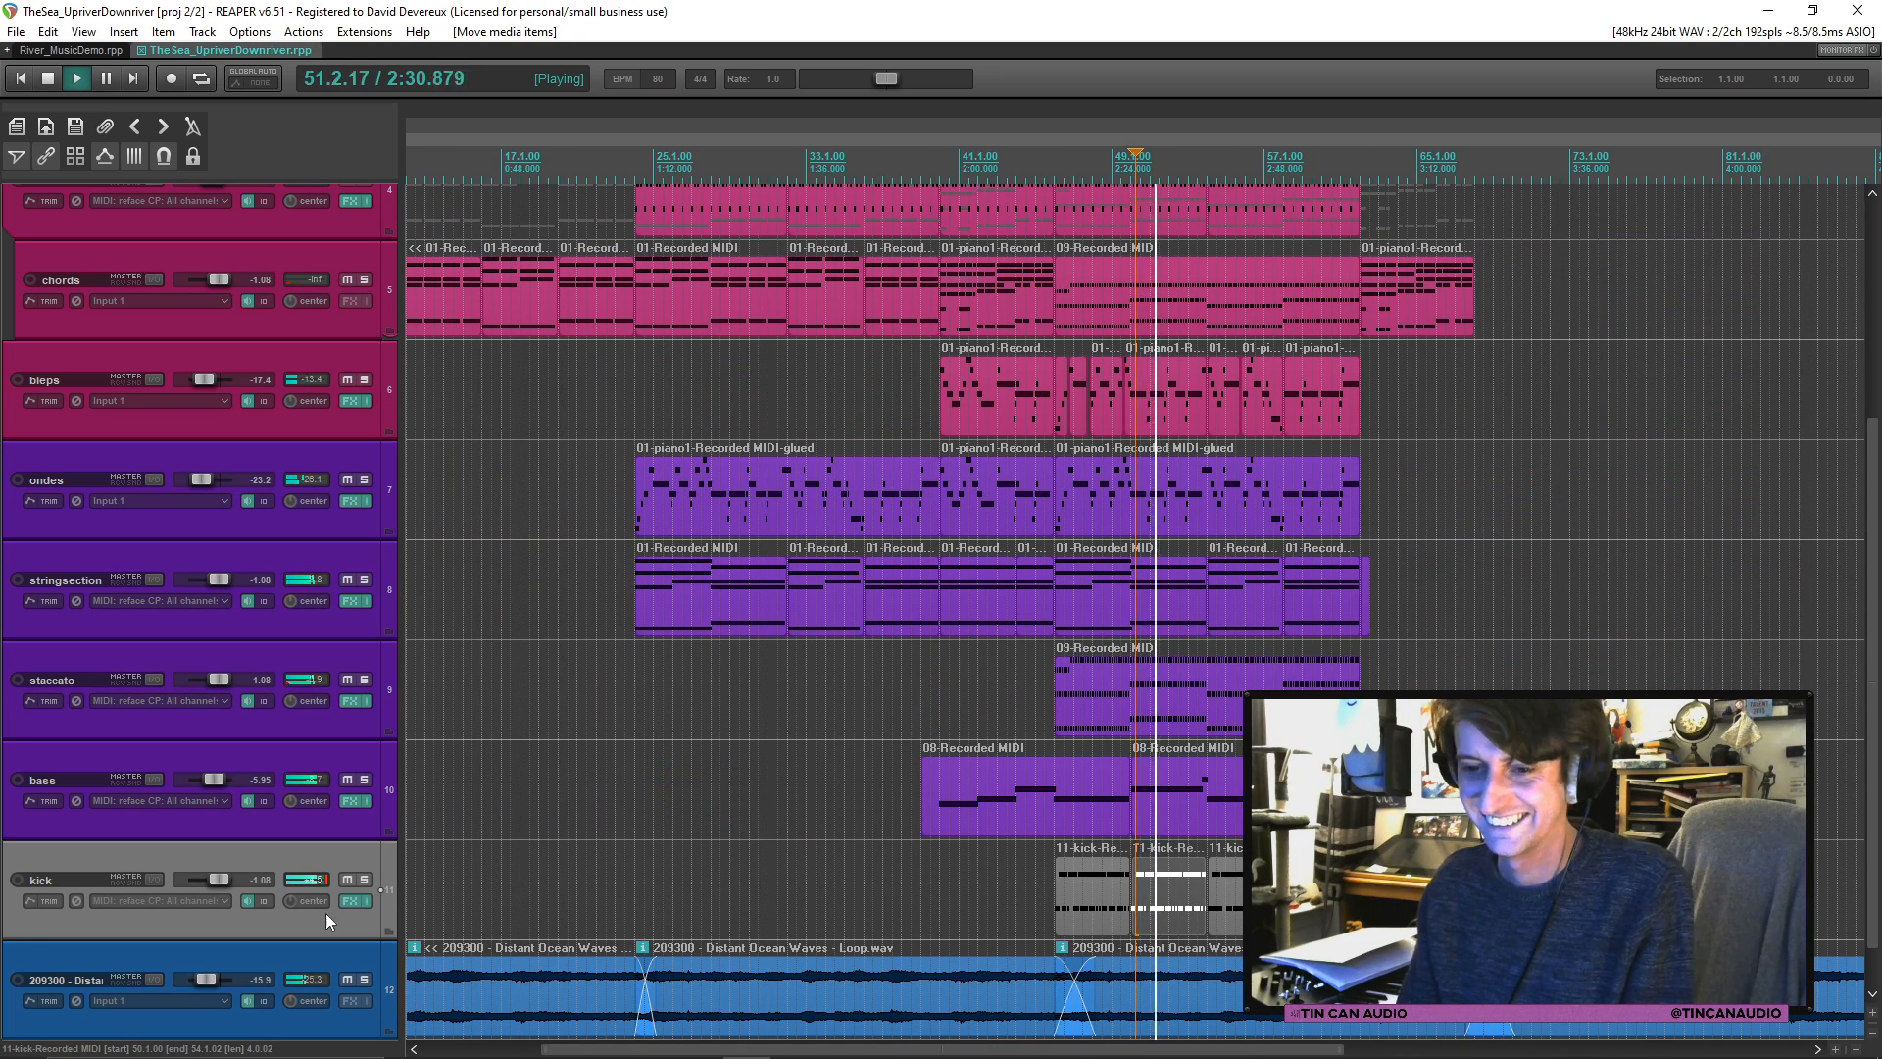
scroll(332, 931, "down", 1)
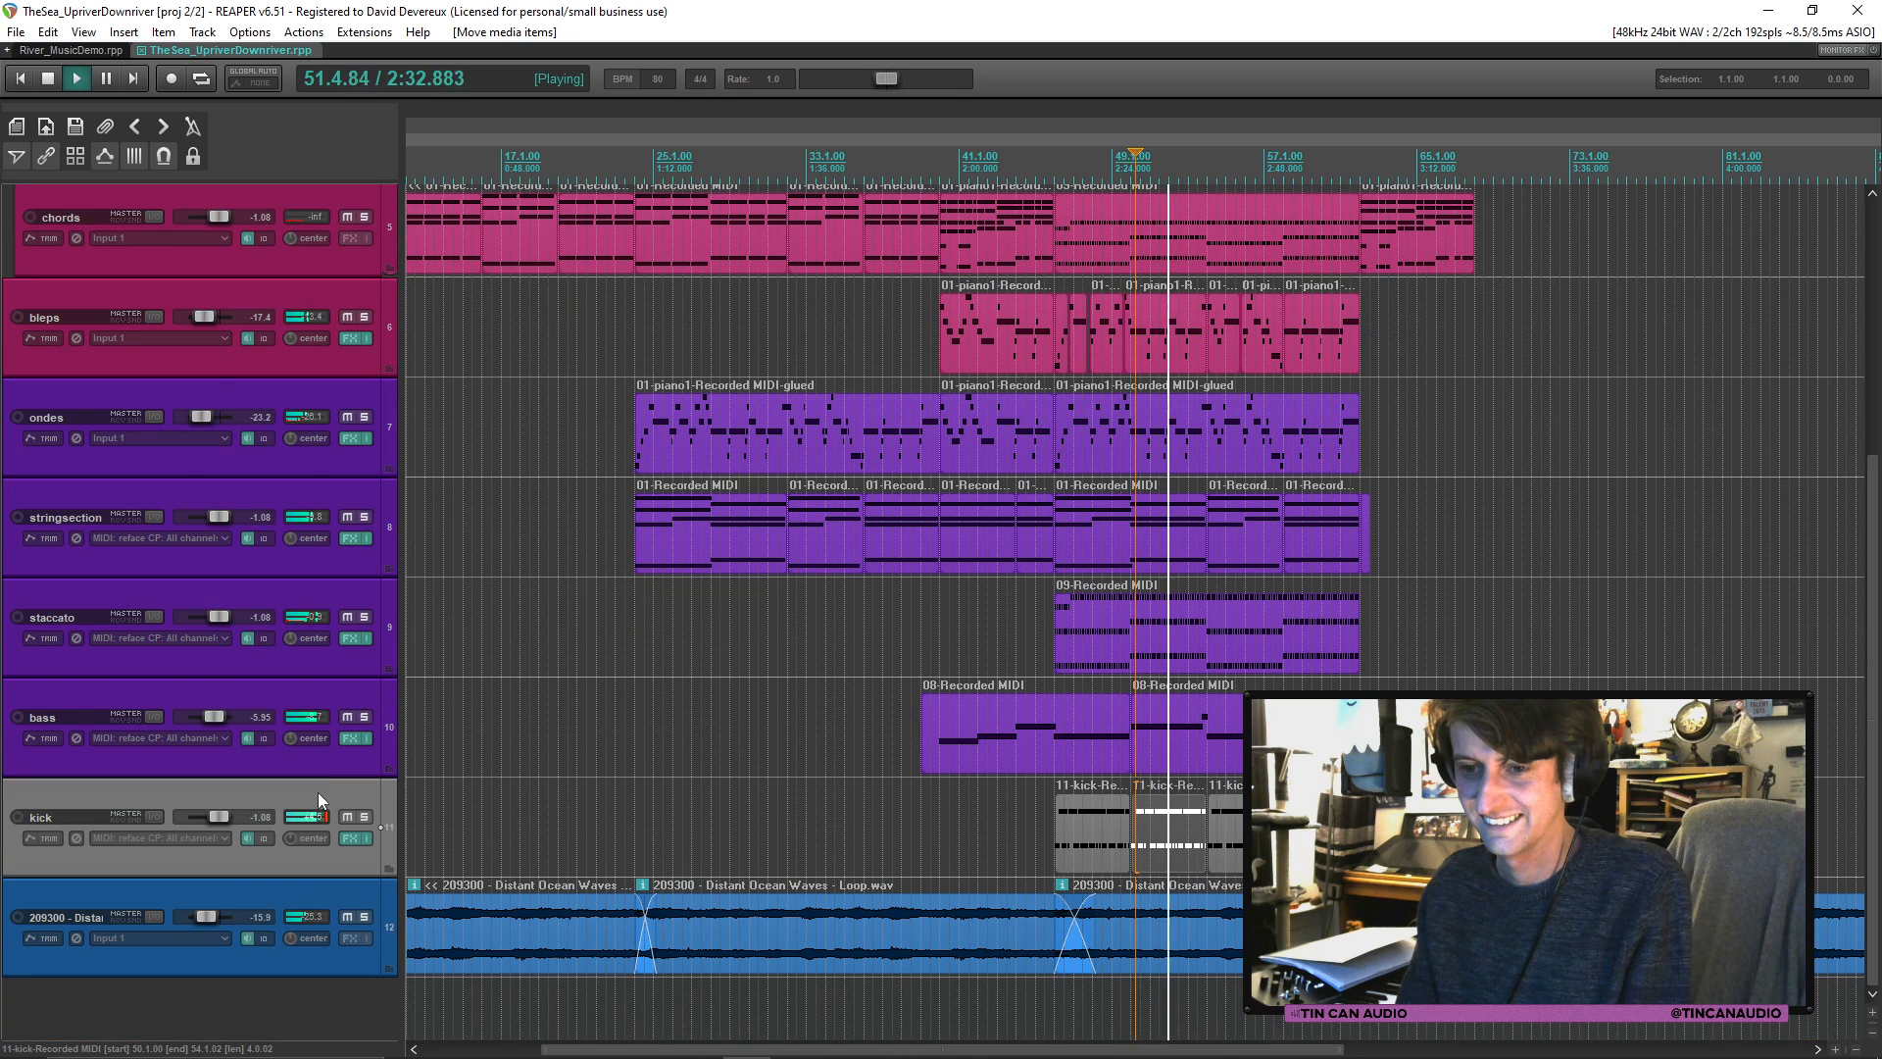
right_click(319, 759)
left_click(403, 525)
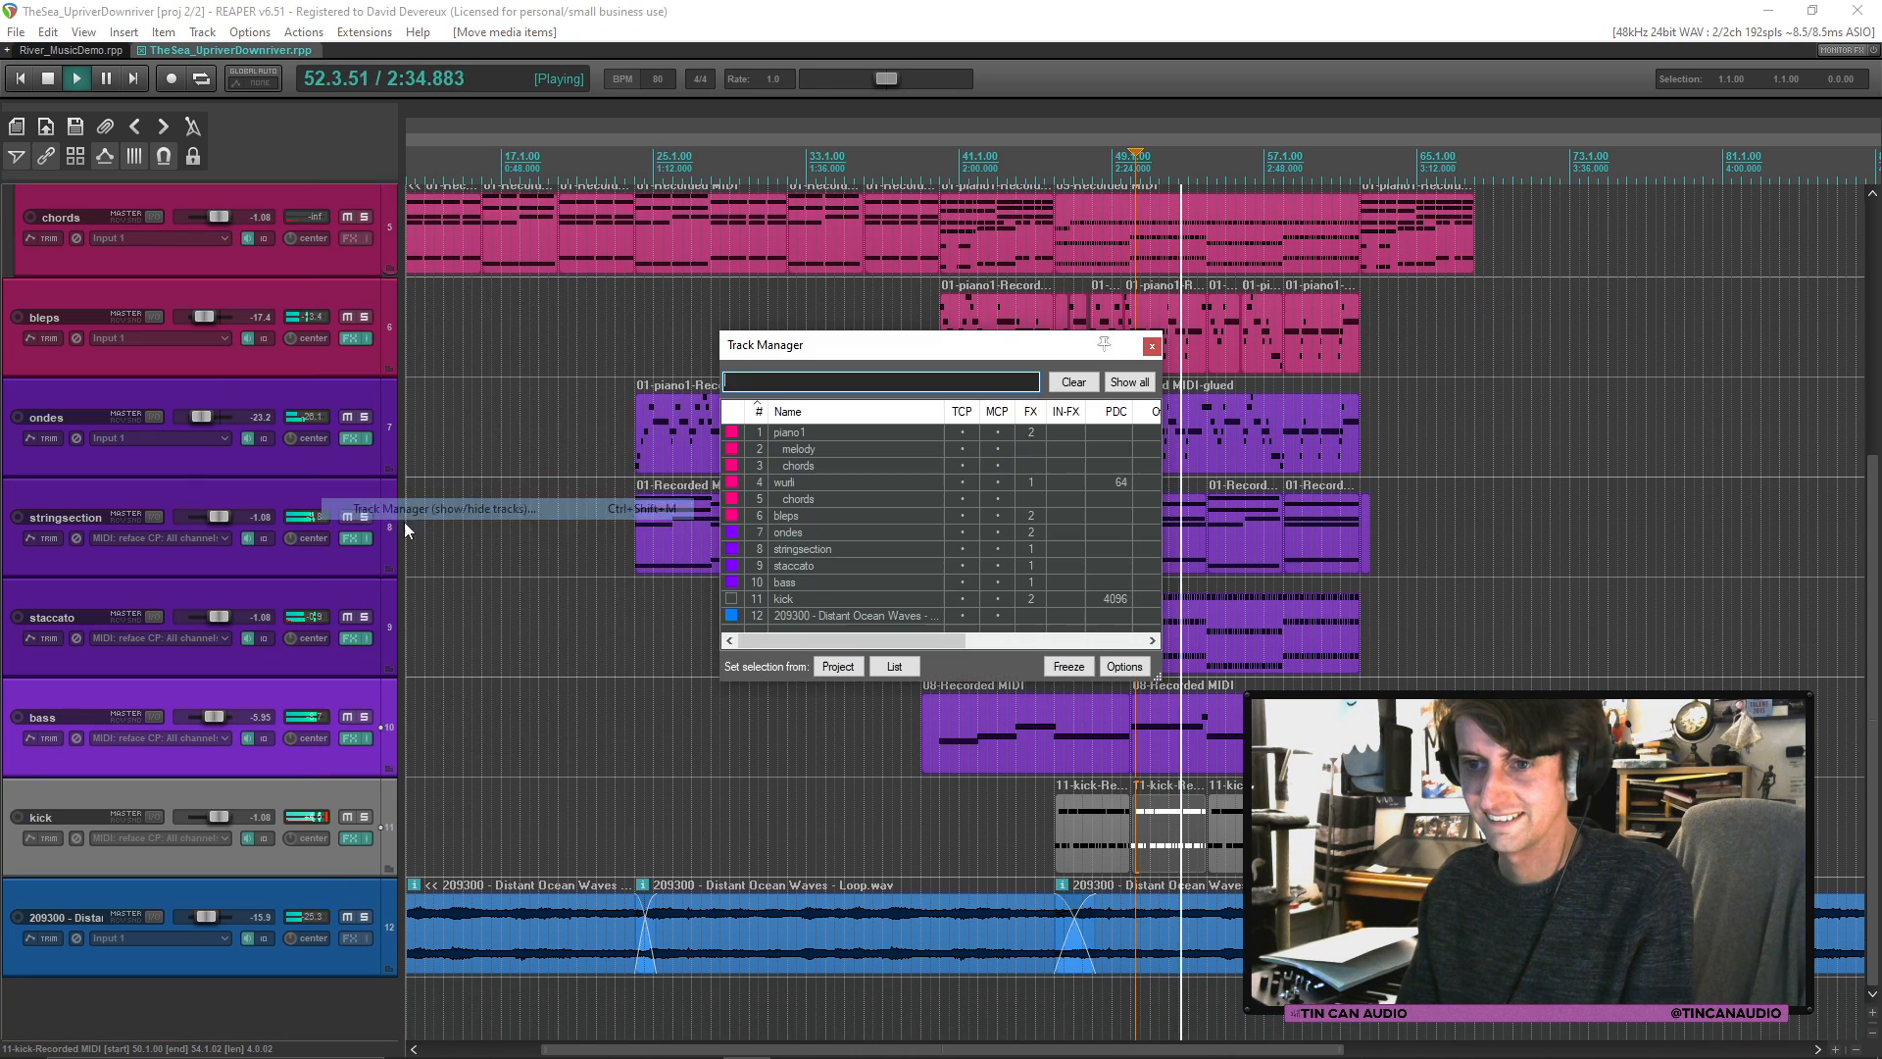
left_click(1152, 345)
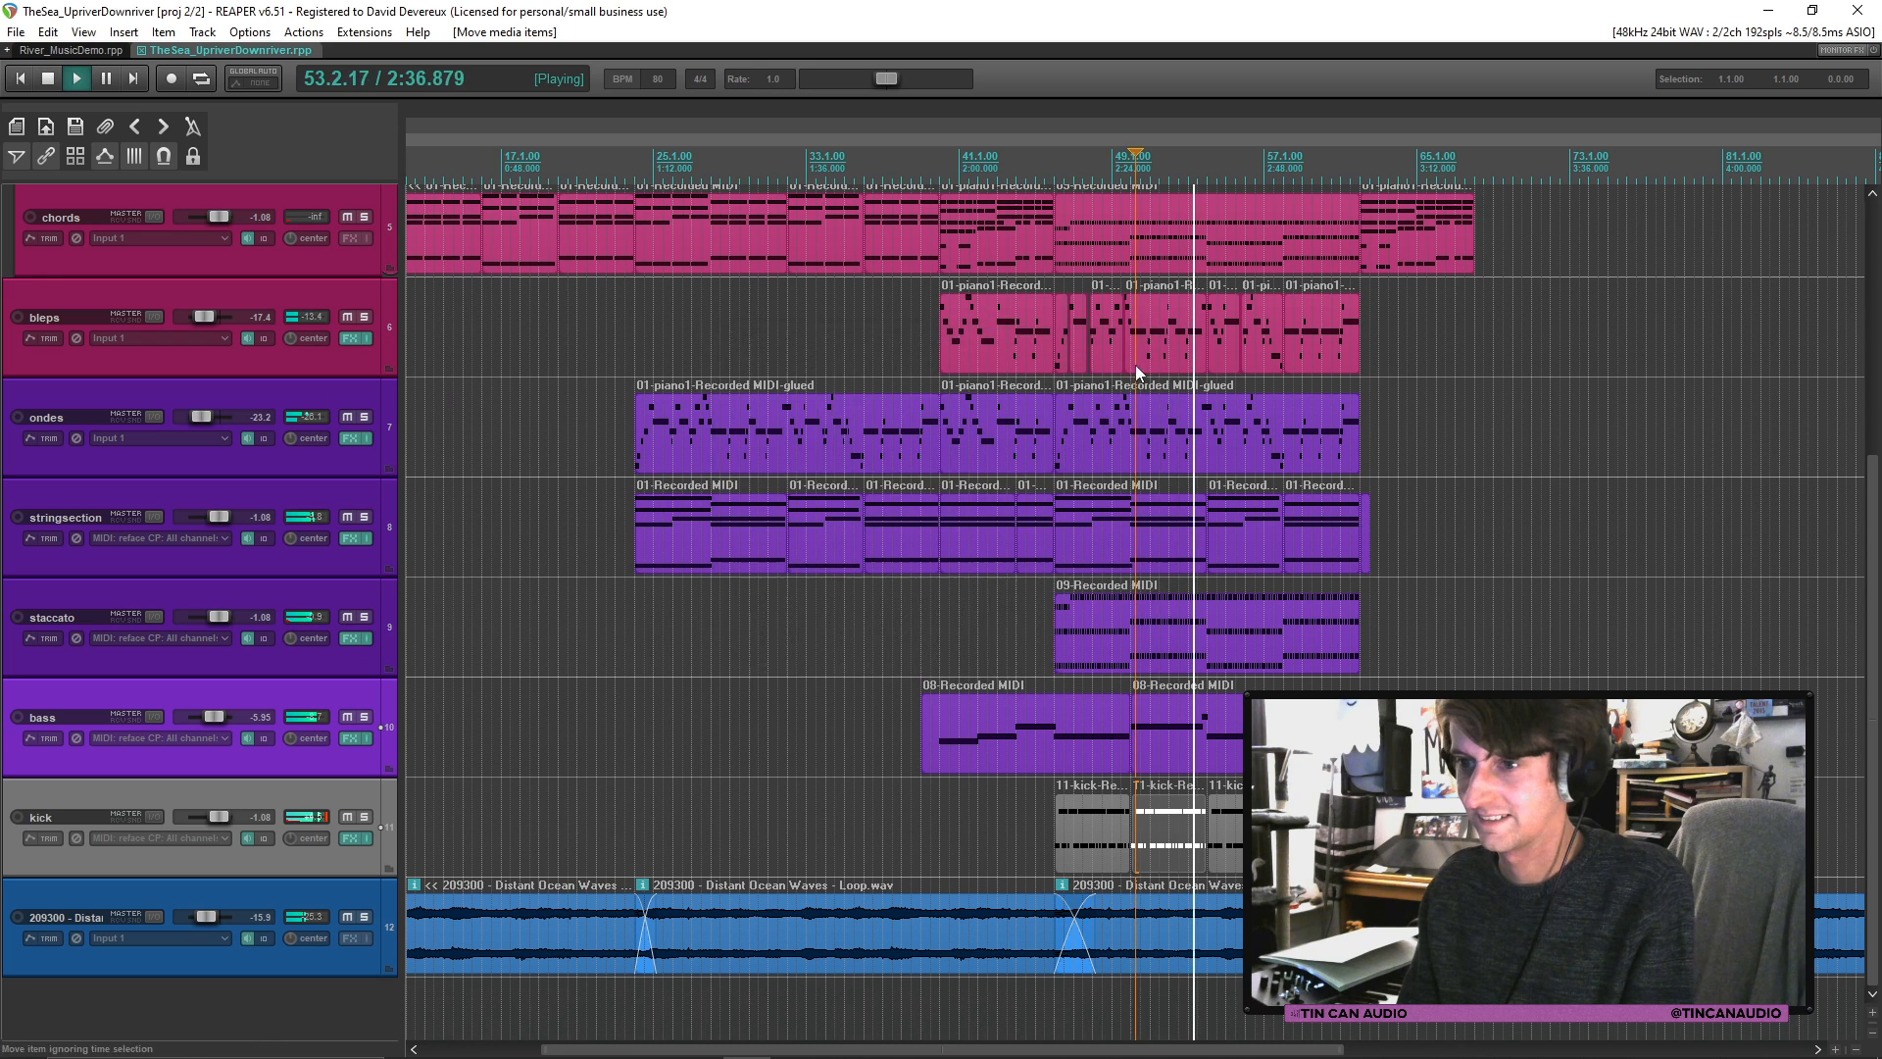
Step: Give the kick track the same purple colour as the bass track (RGB 128, 0, 255) and save the project
left_click(349, 762)
right_click(349, 762)
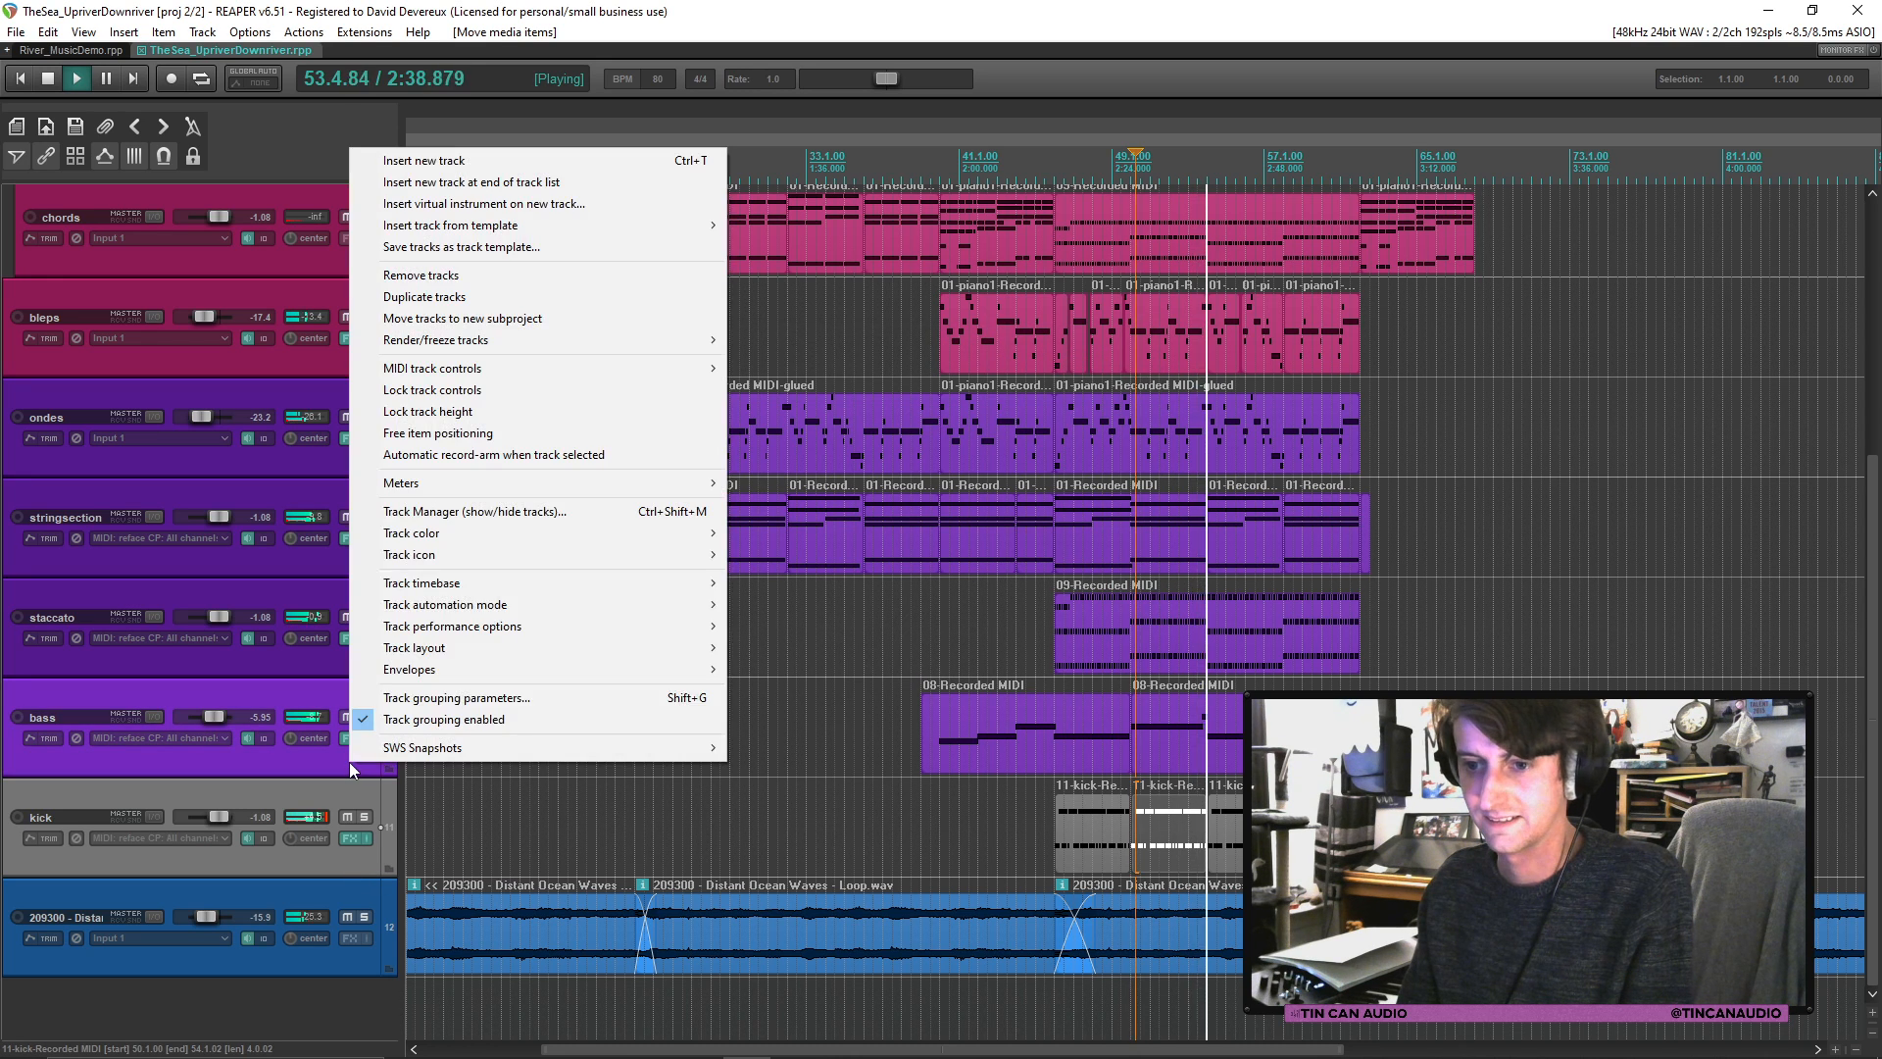
mouse_move(454, 537)
left_click(826, 532)
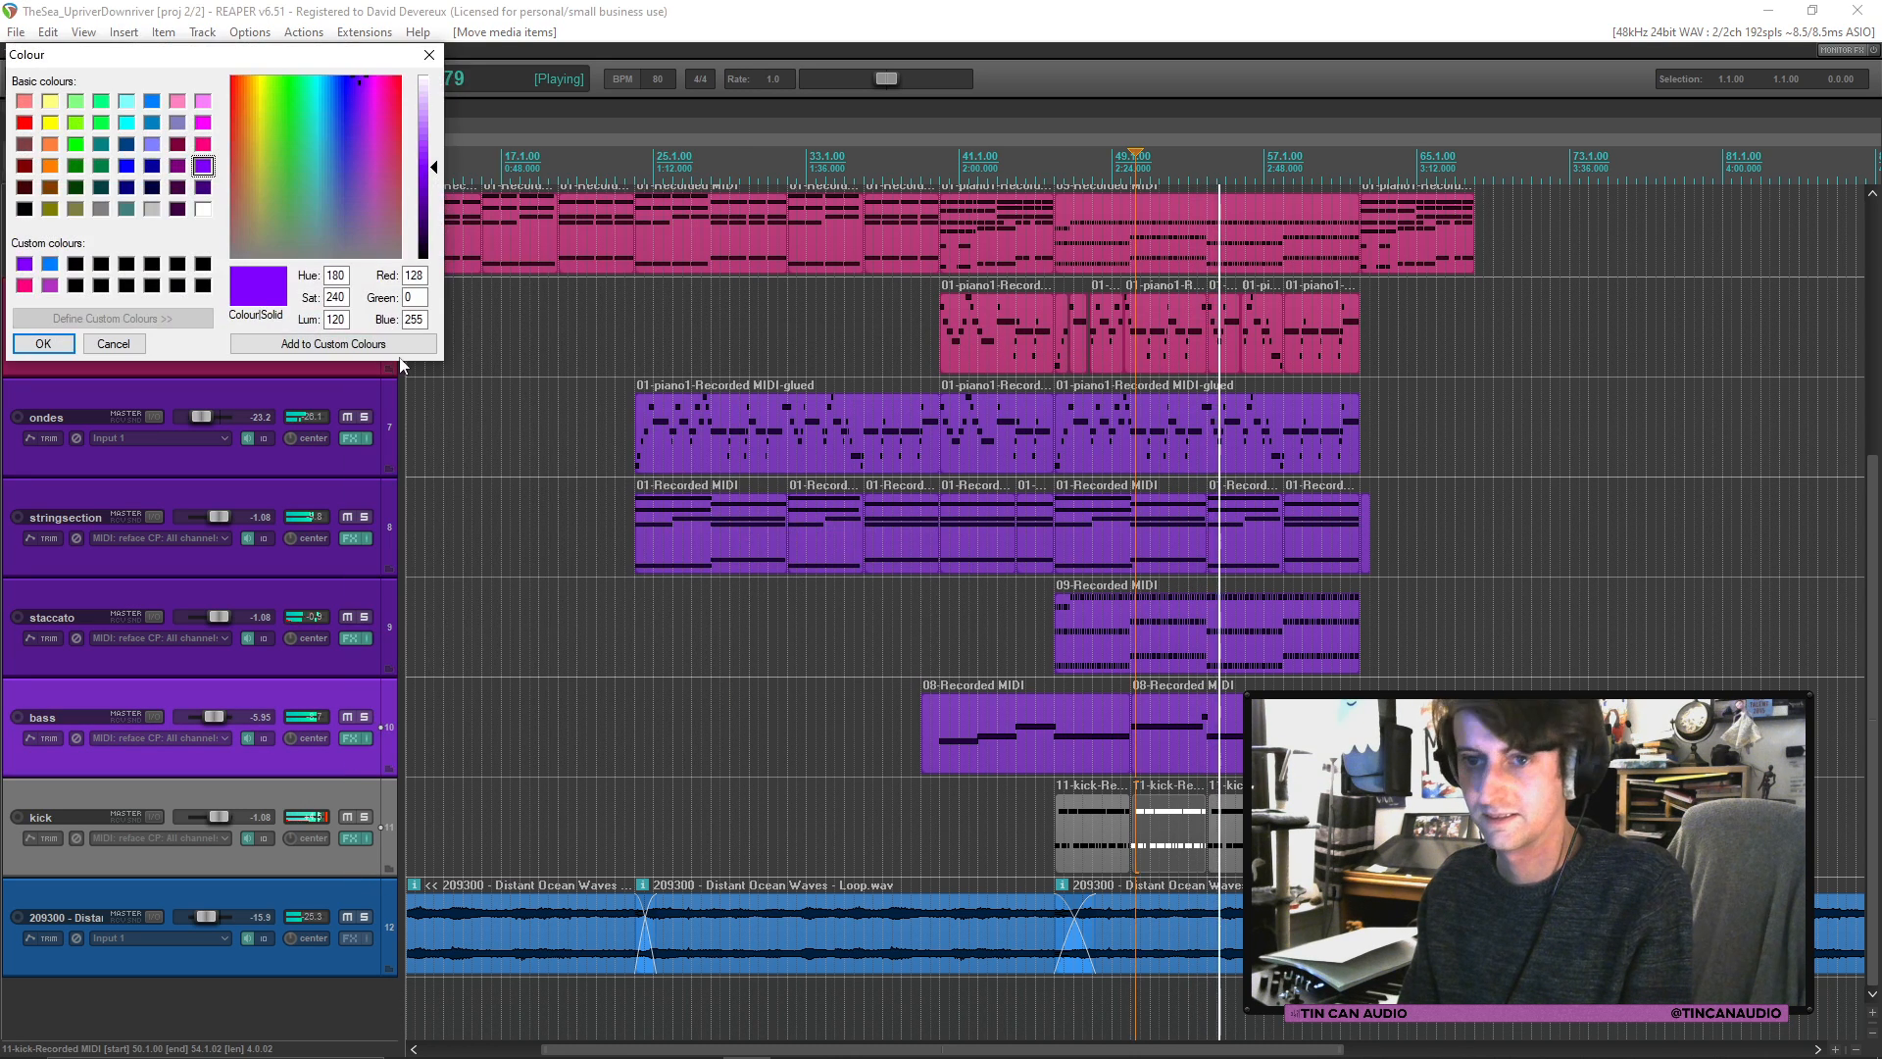
left_click(43, 344)
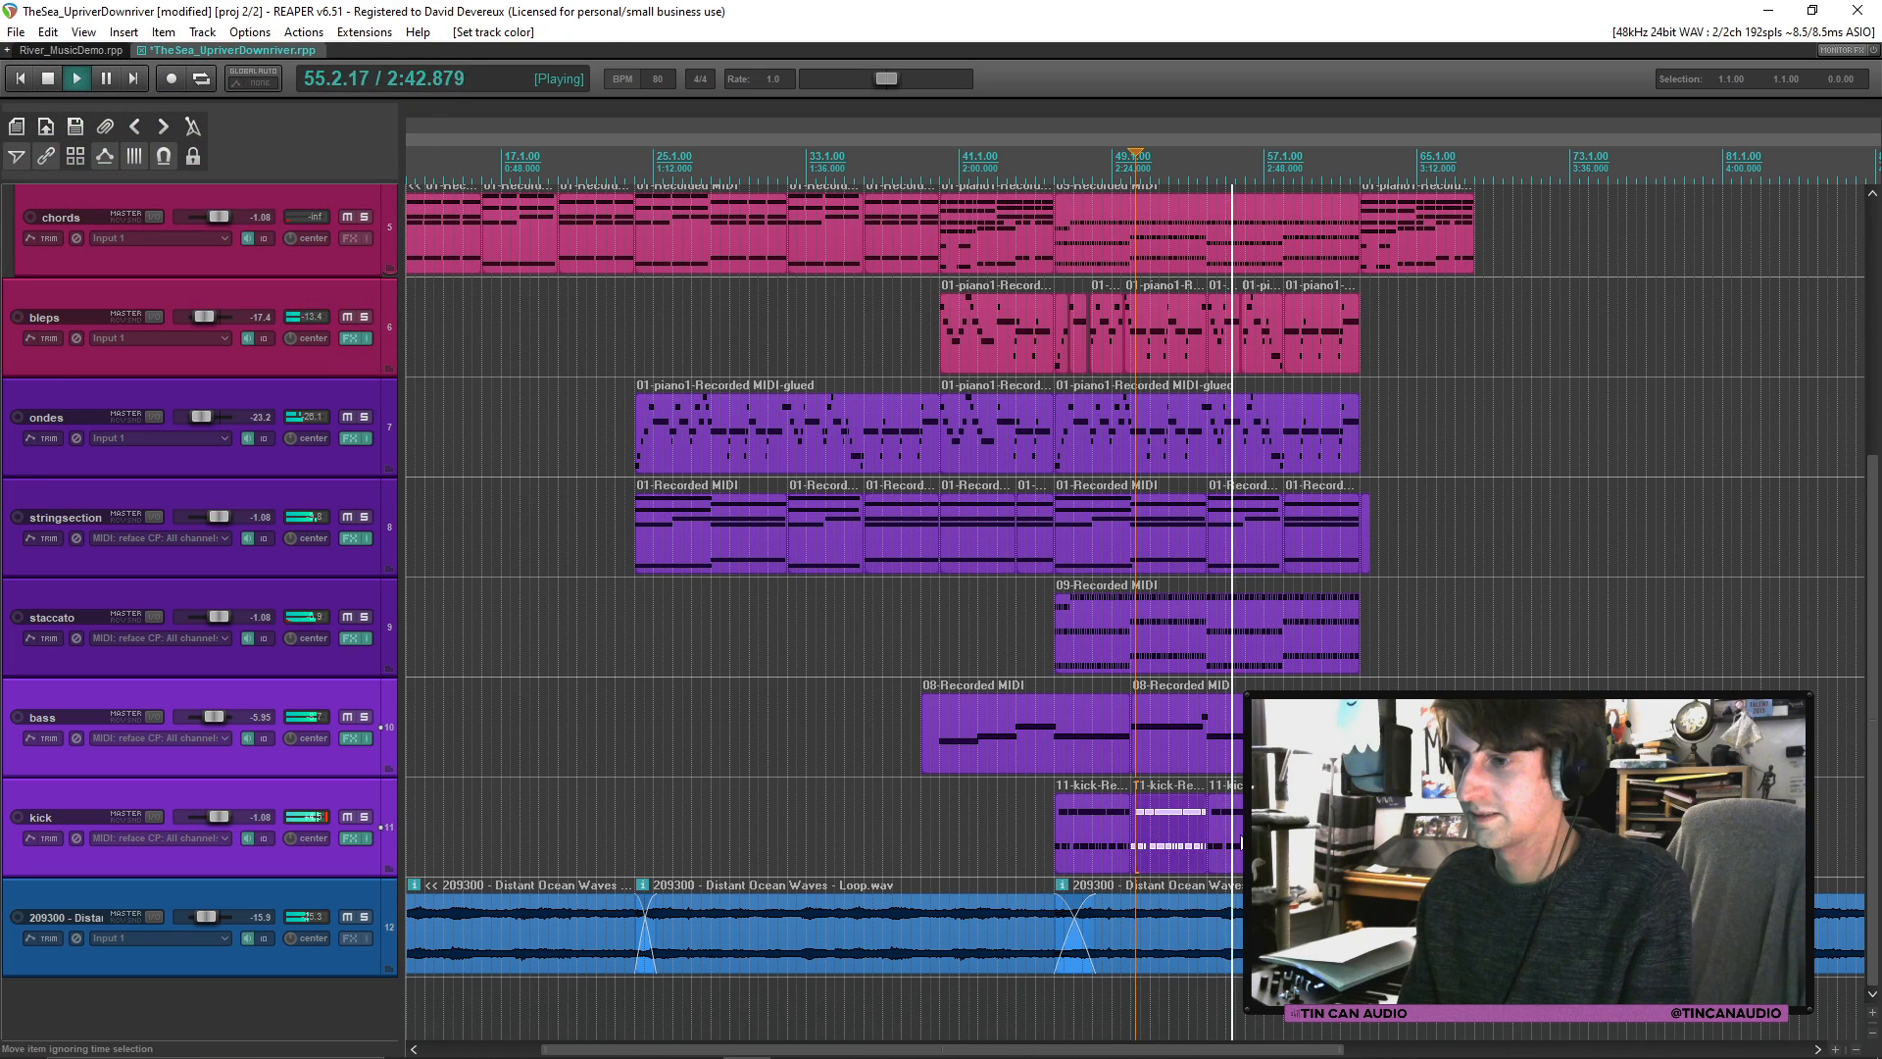
left_click(1084, 837)
scroll(1084, 837, "down", 2)
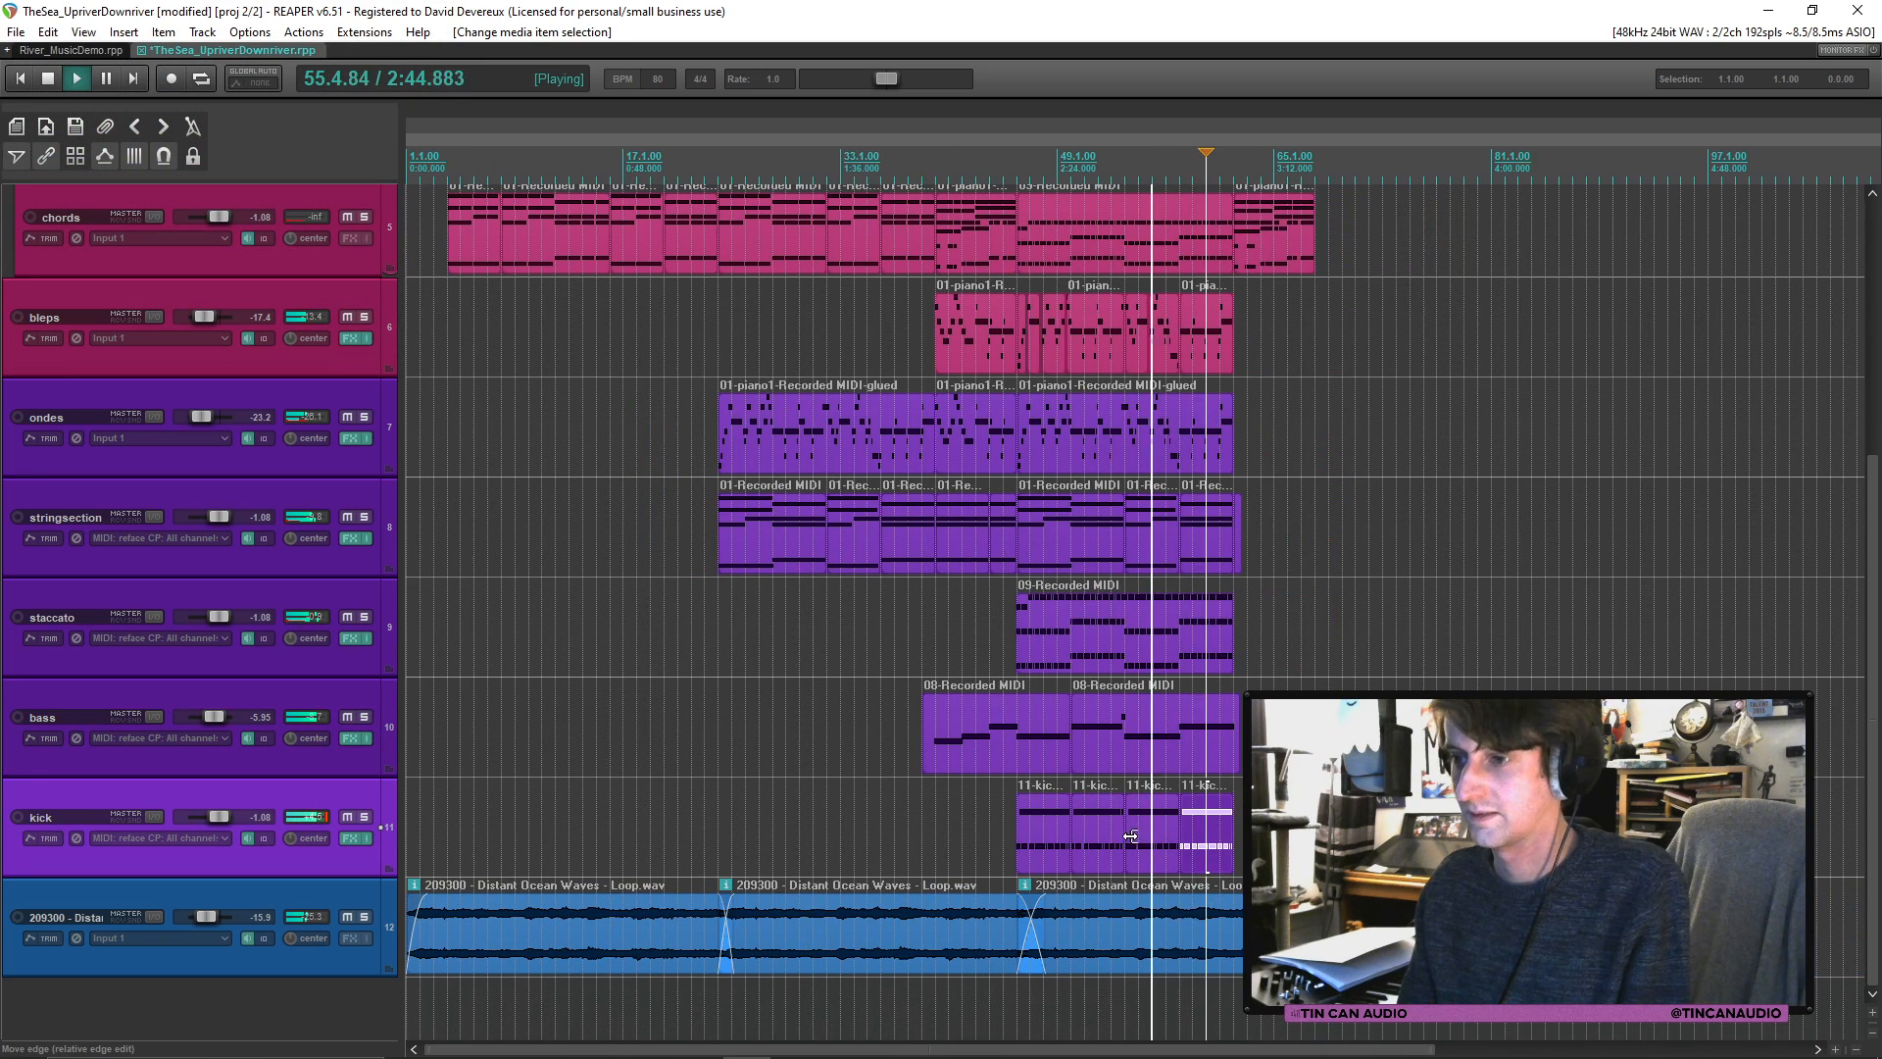
left_click(1161, 637)
key("ctrl+s")
Step: Insert a new track below the staccato track and stop playback
scroll(1814, 432, "up", 4)
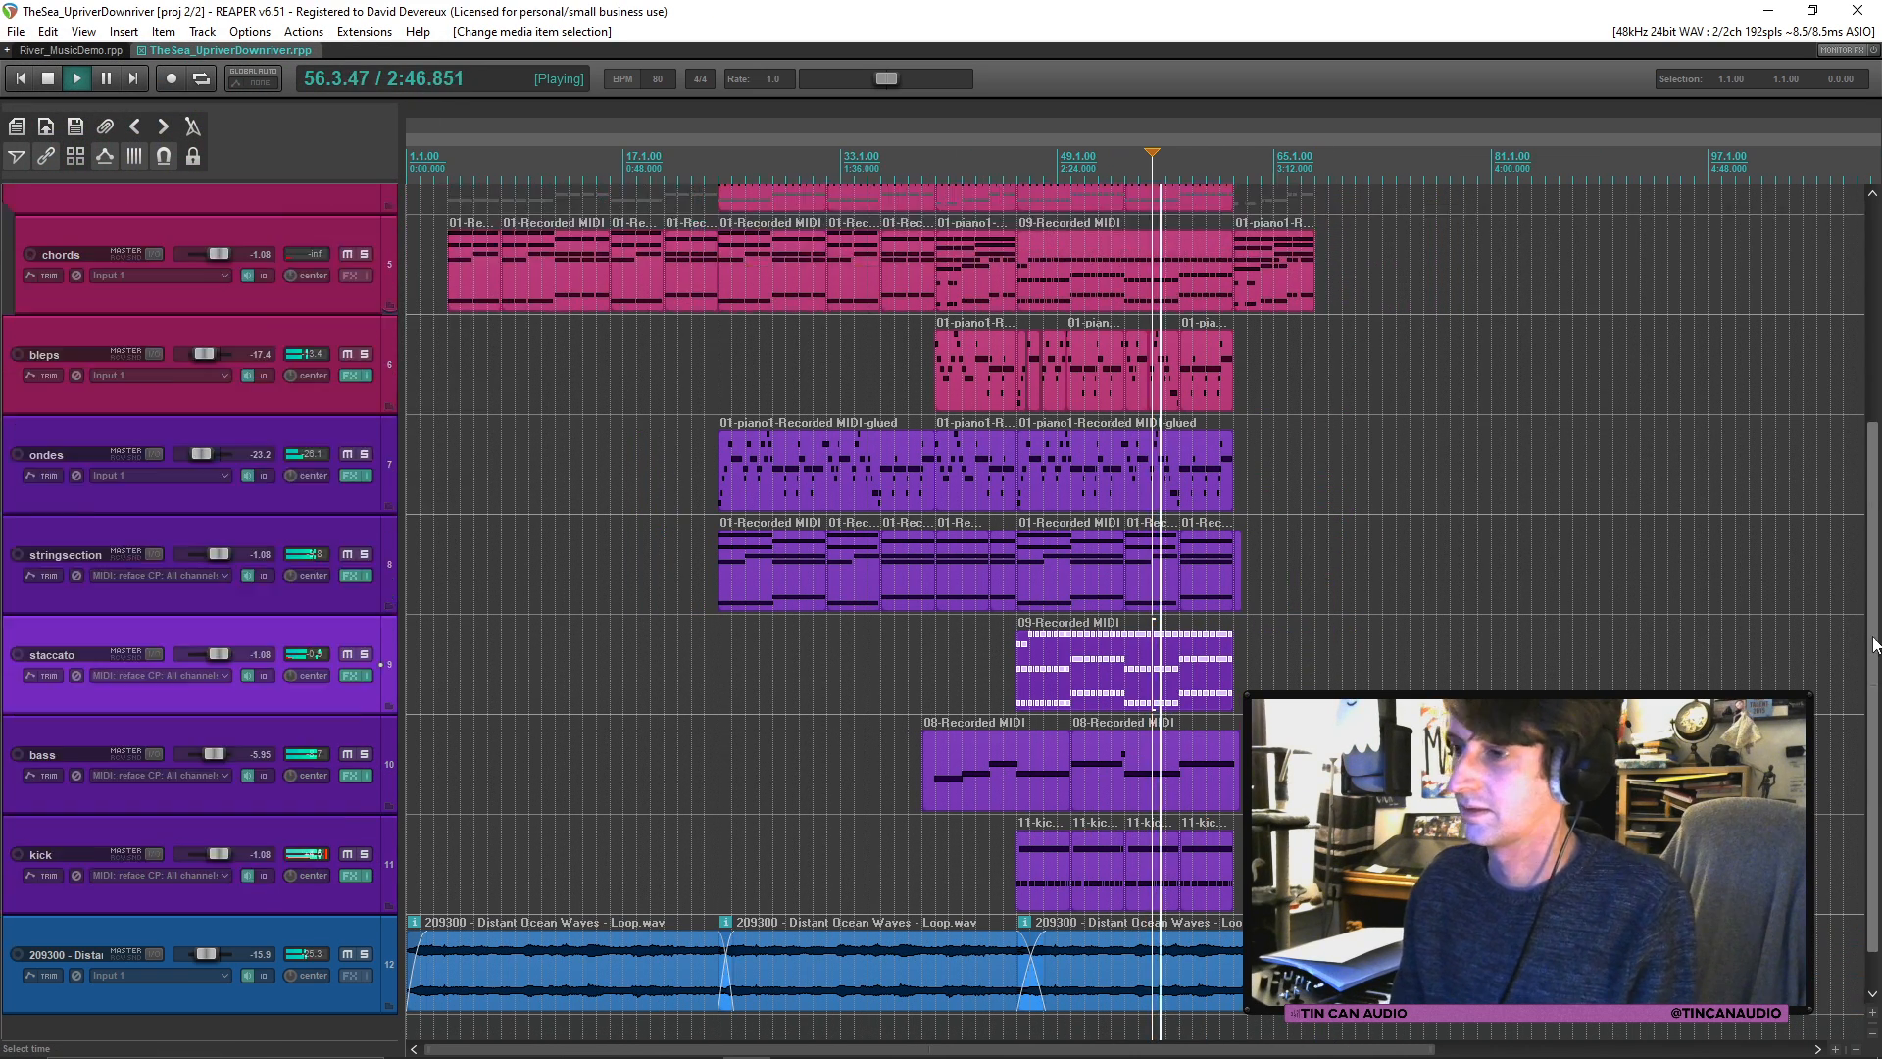
scroll(343, 725, "down", 3)
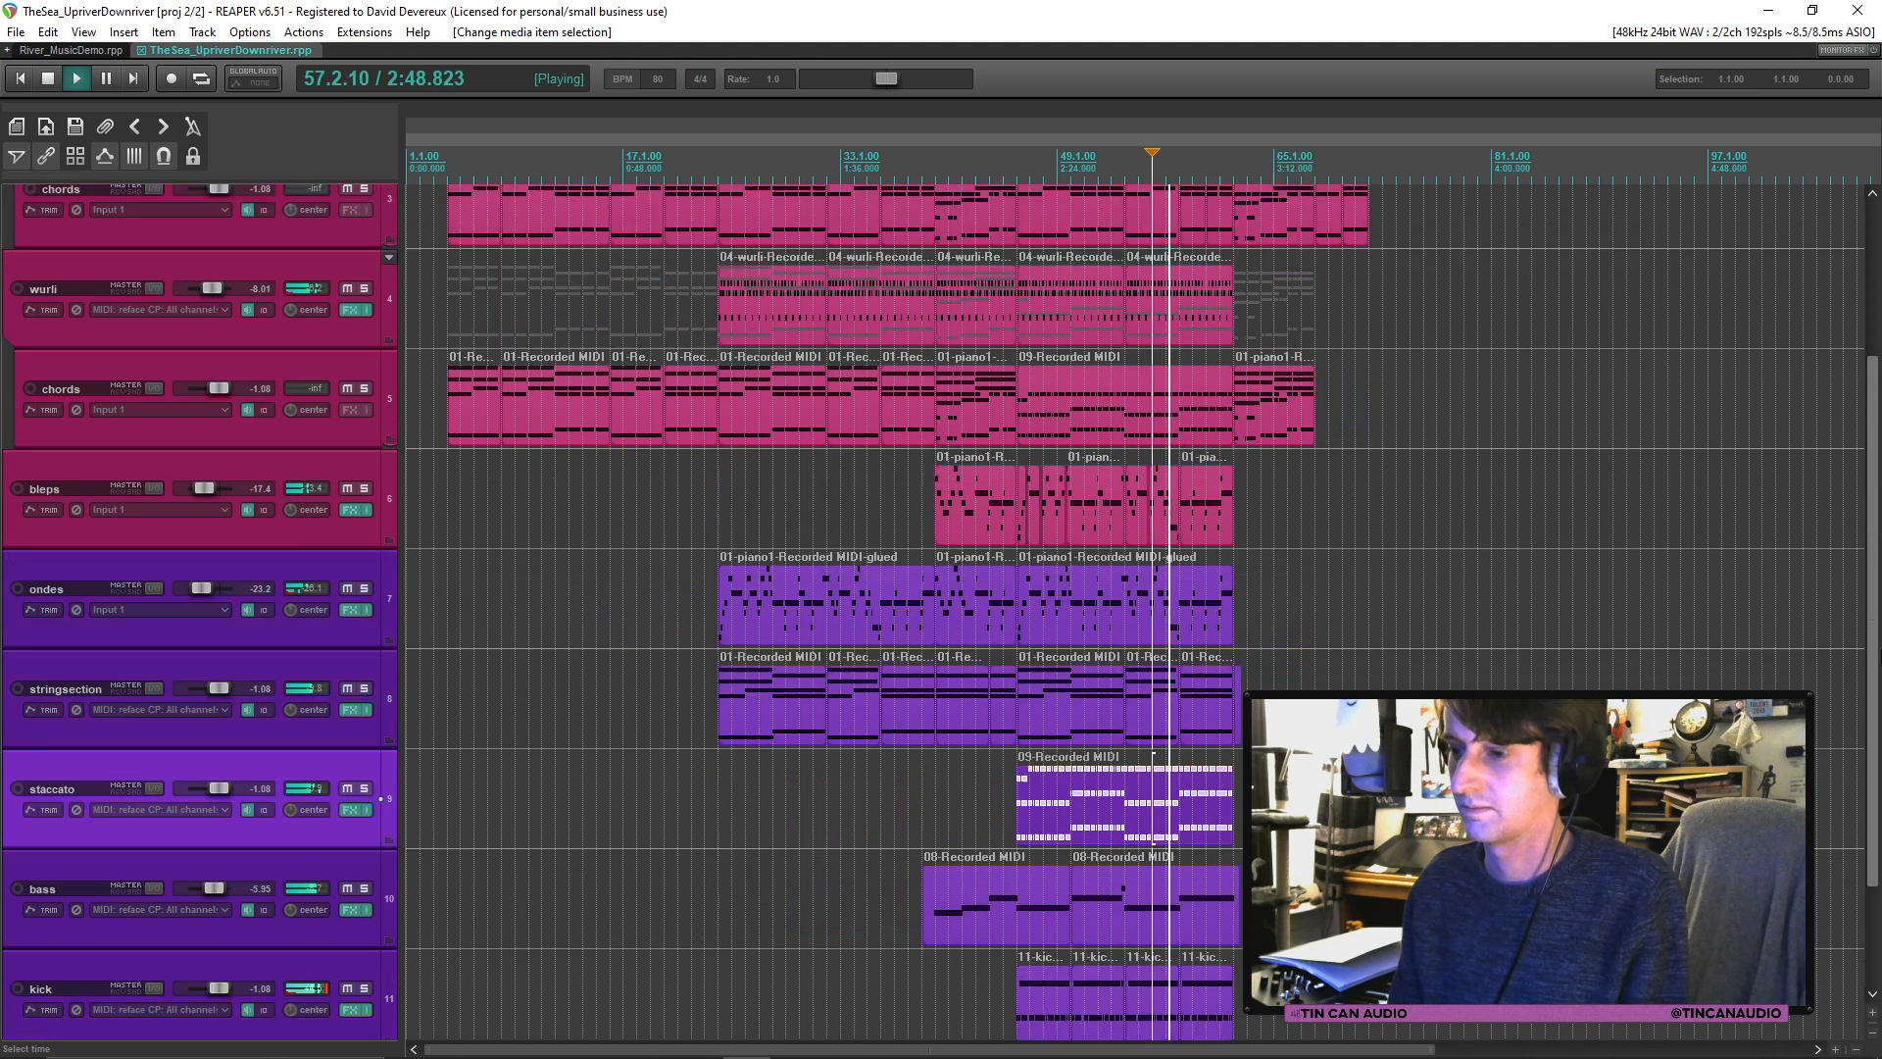
key("space")
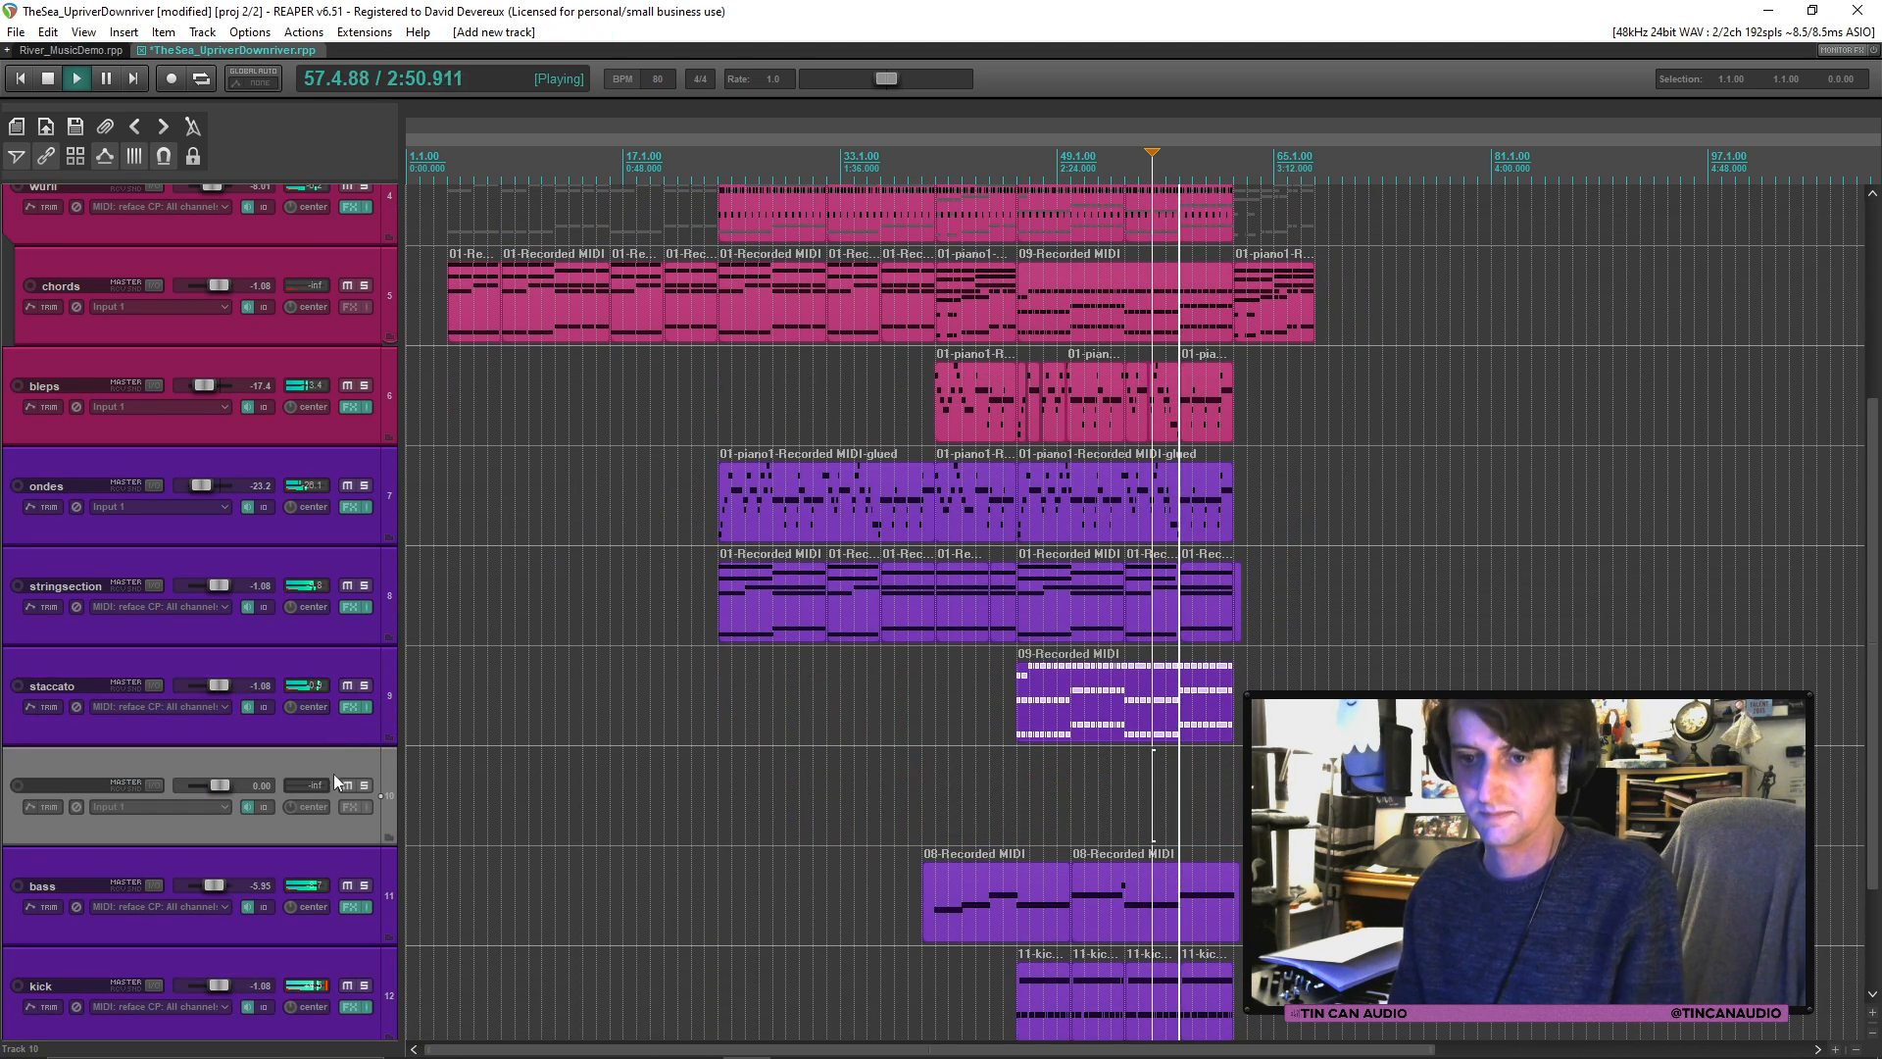
key("ctrl+t")
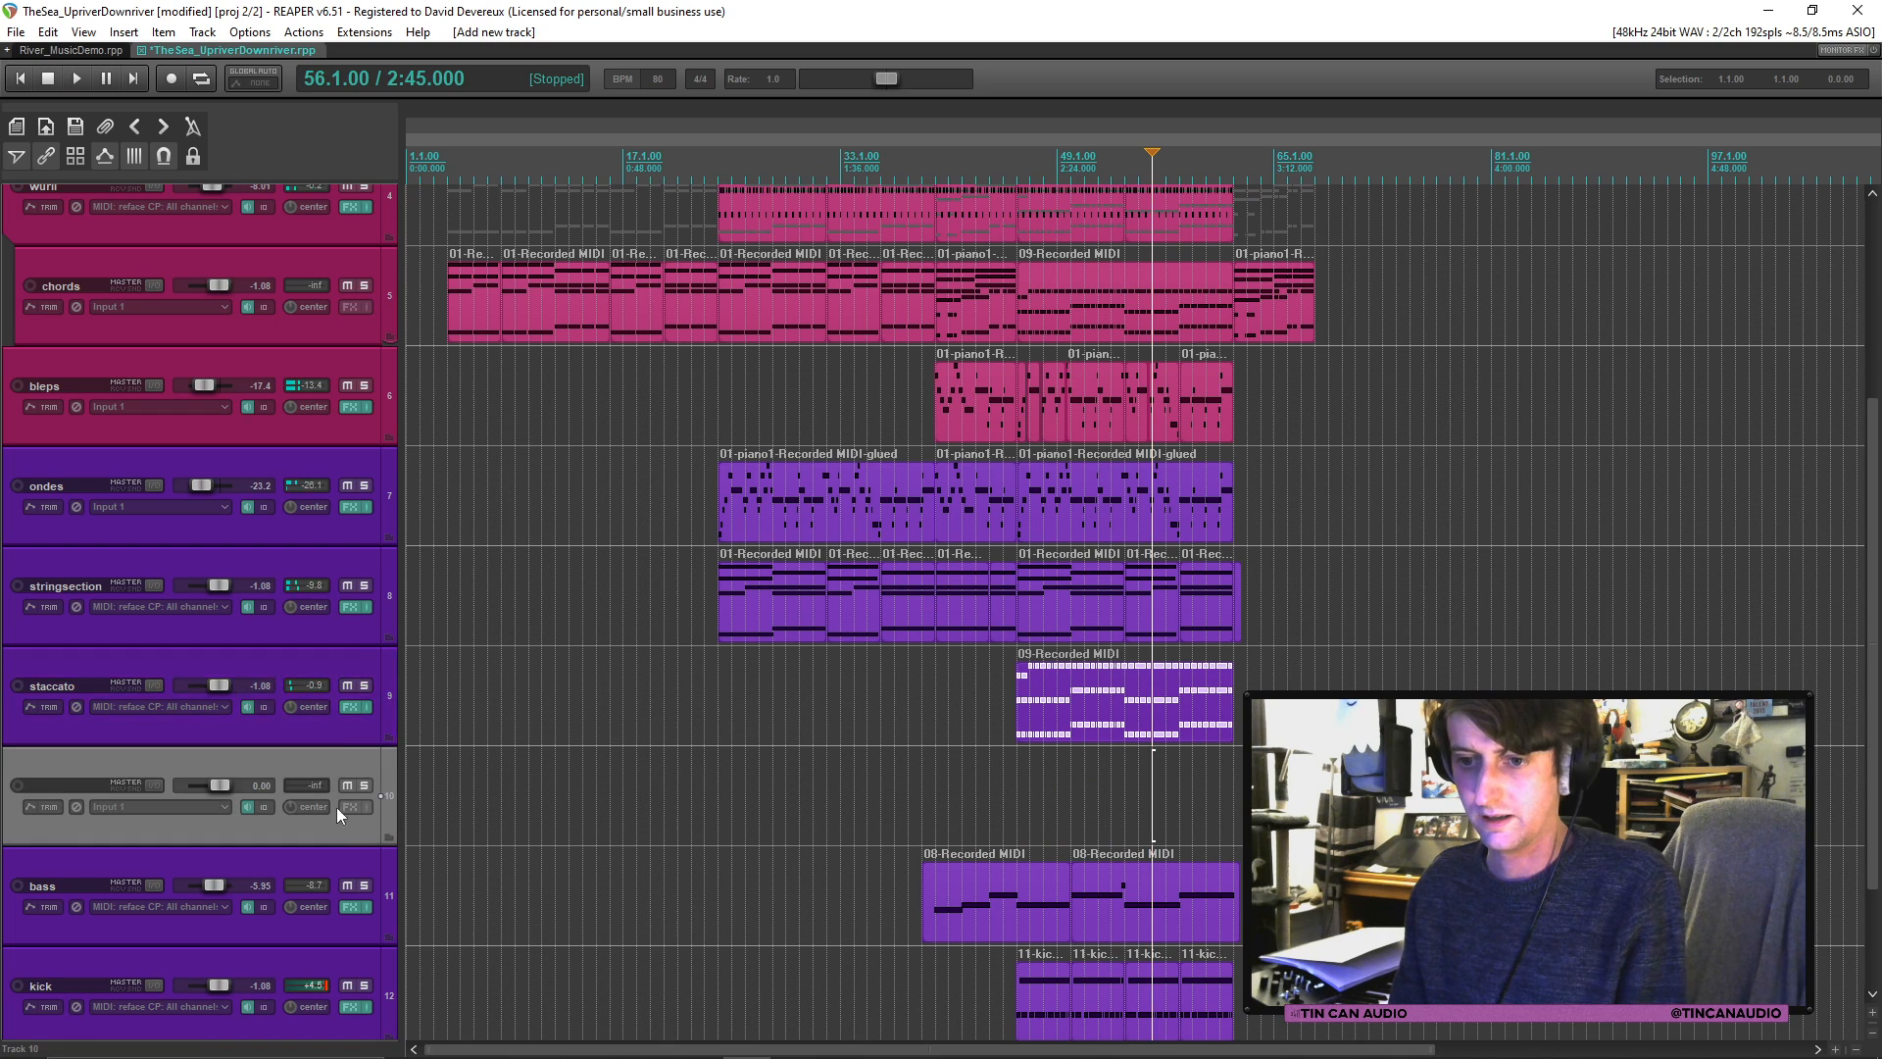
Step: Load Double Bass Solo Staccato Alt from the Bass sub category into slot 2 of the staccato track's HALion Sonic SE
left_click(344, 708)
left_click(352, 278)
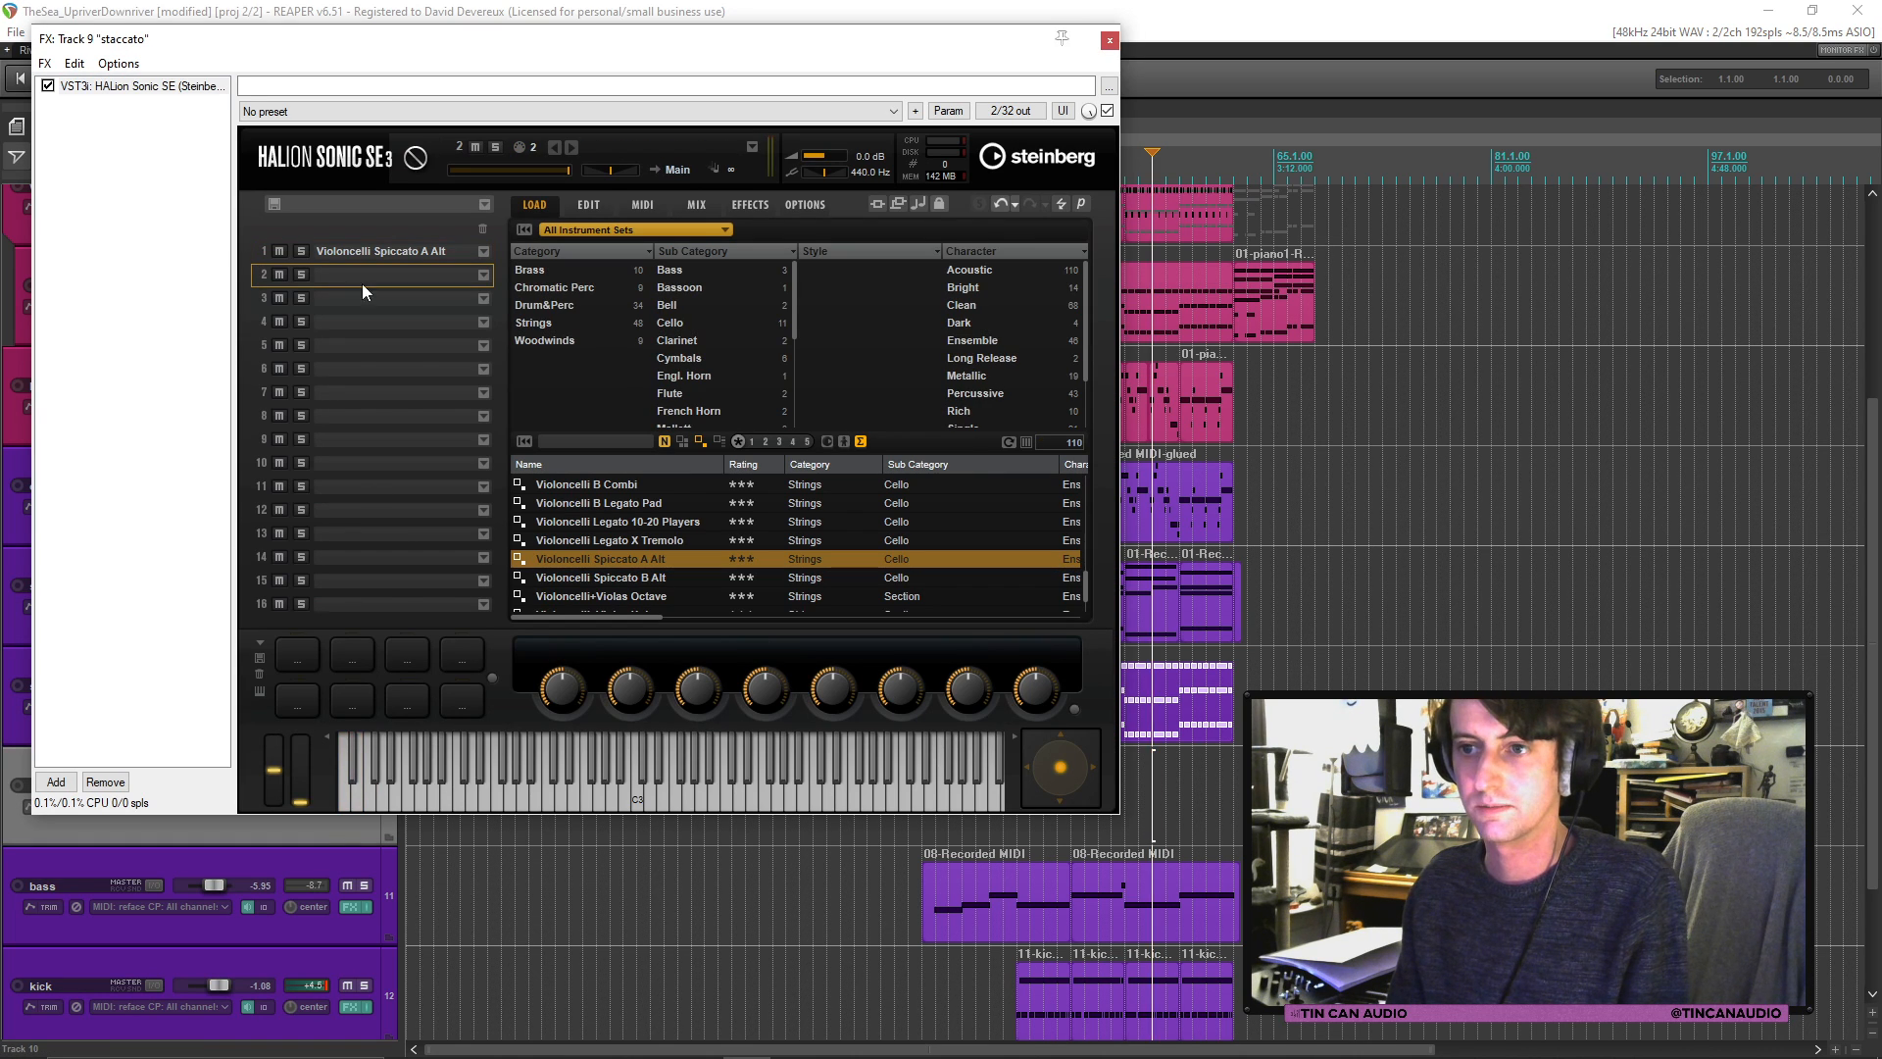
left_click(682, 277)
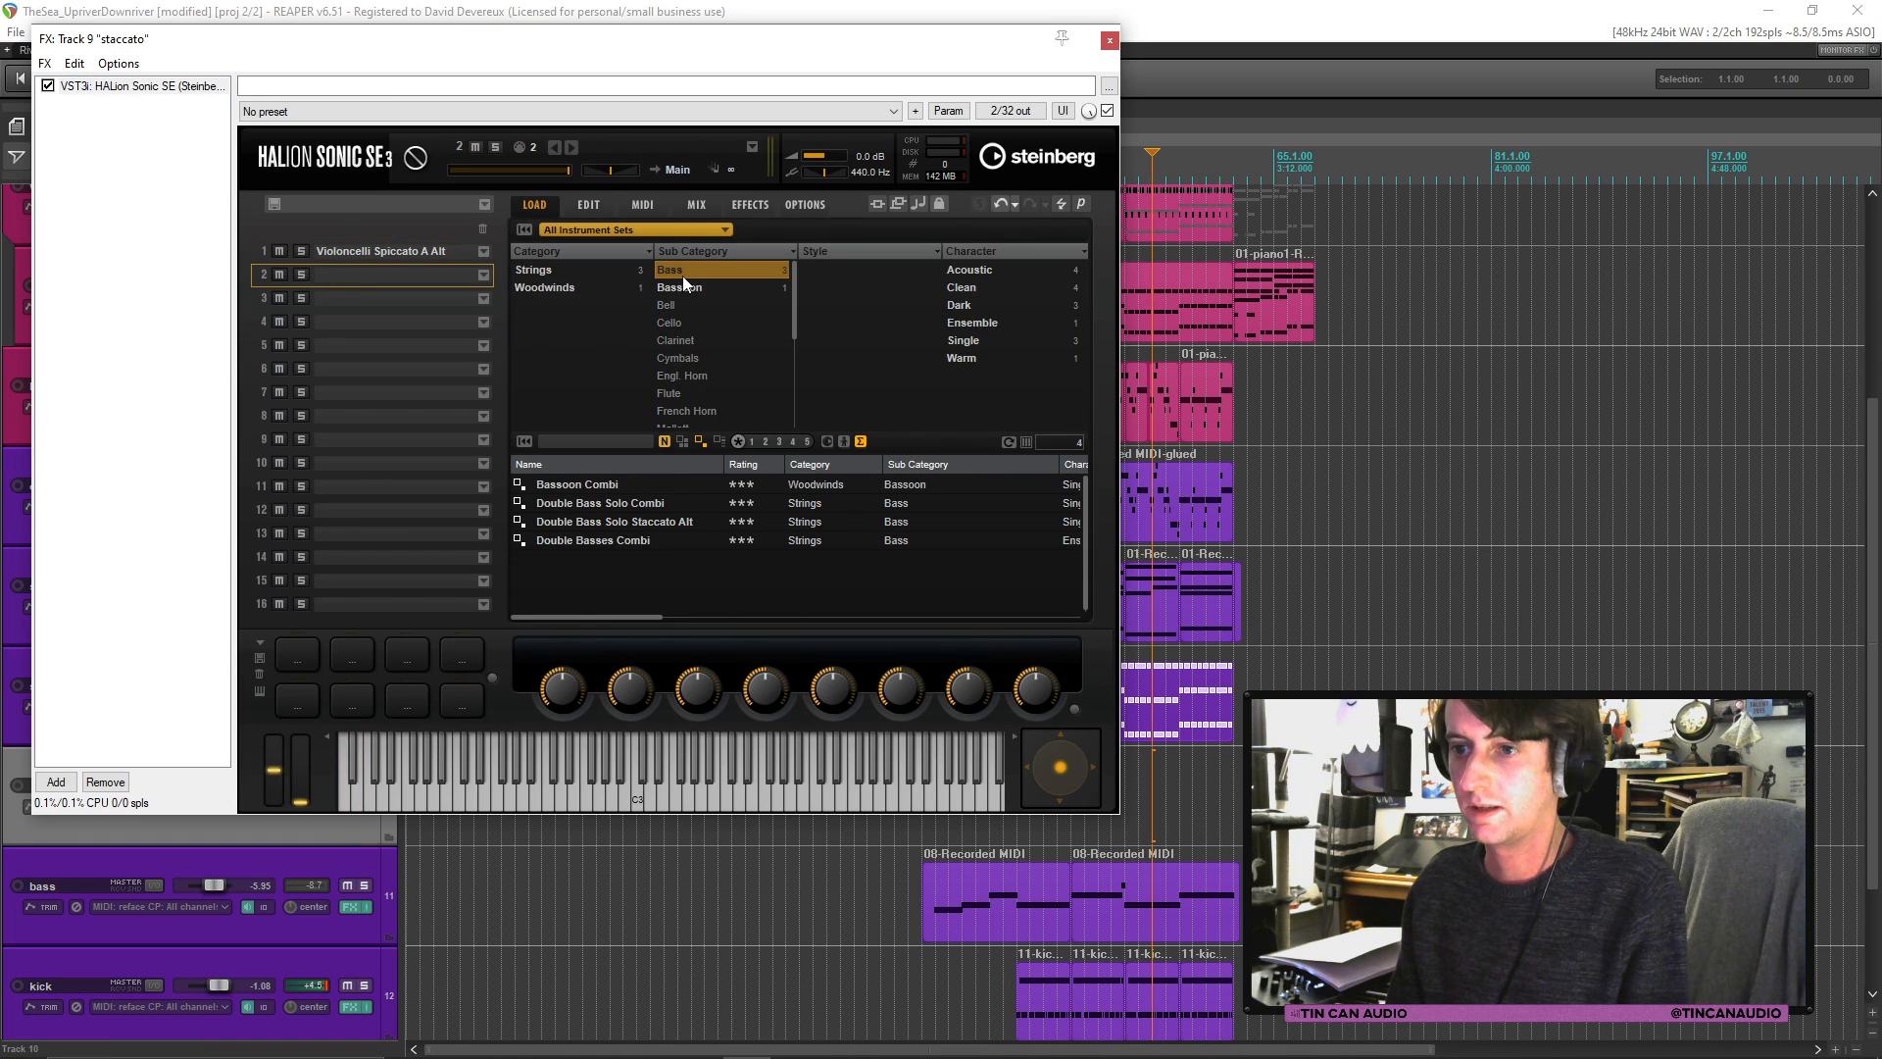
left_click(637, 523)
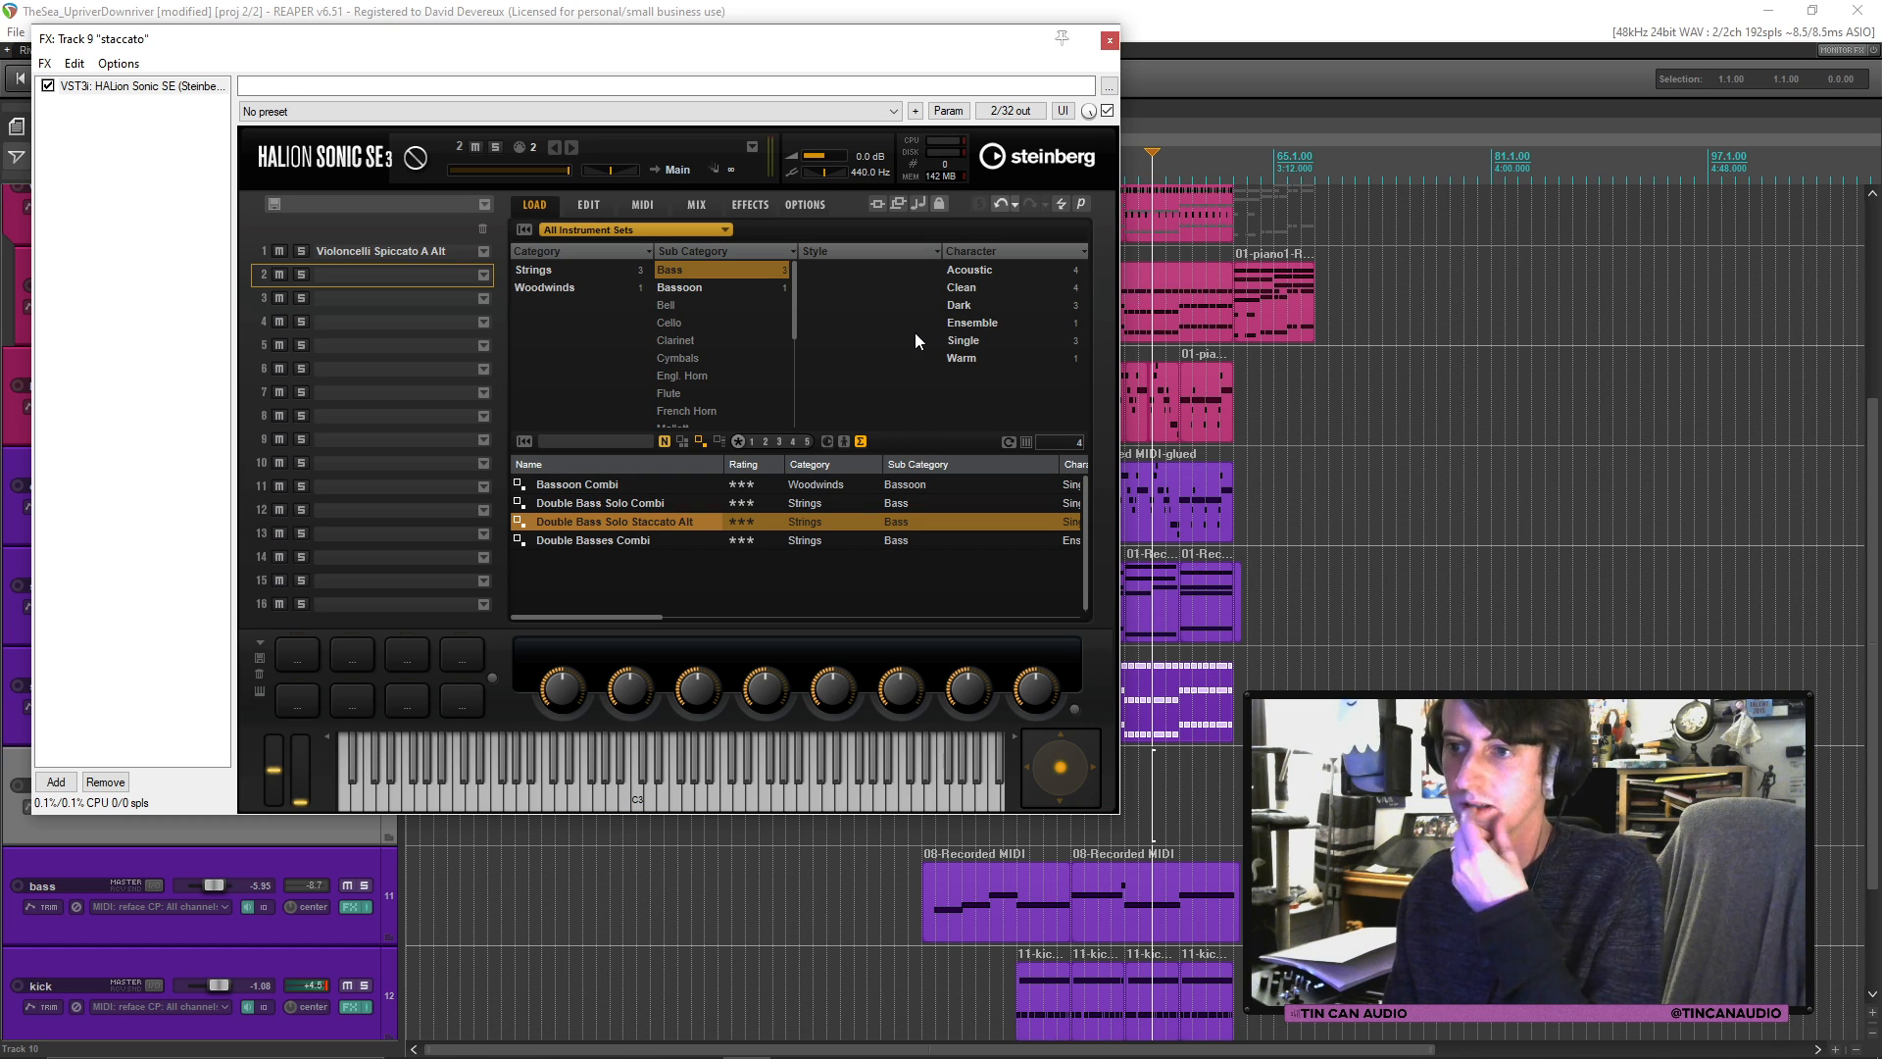
double_click(649, 520)
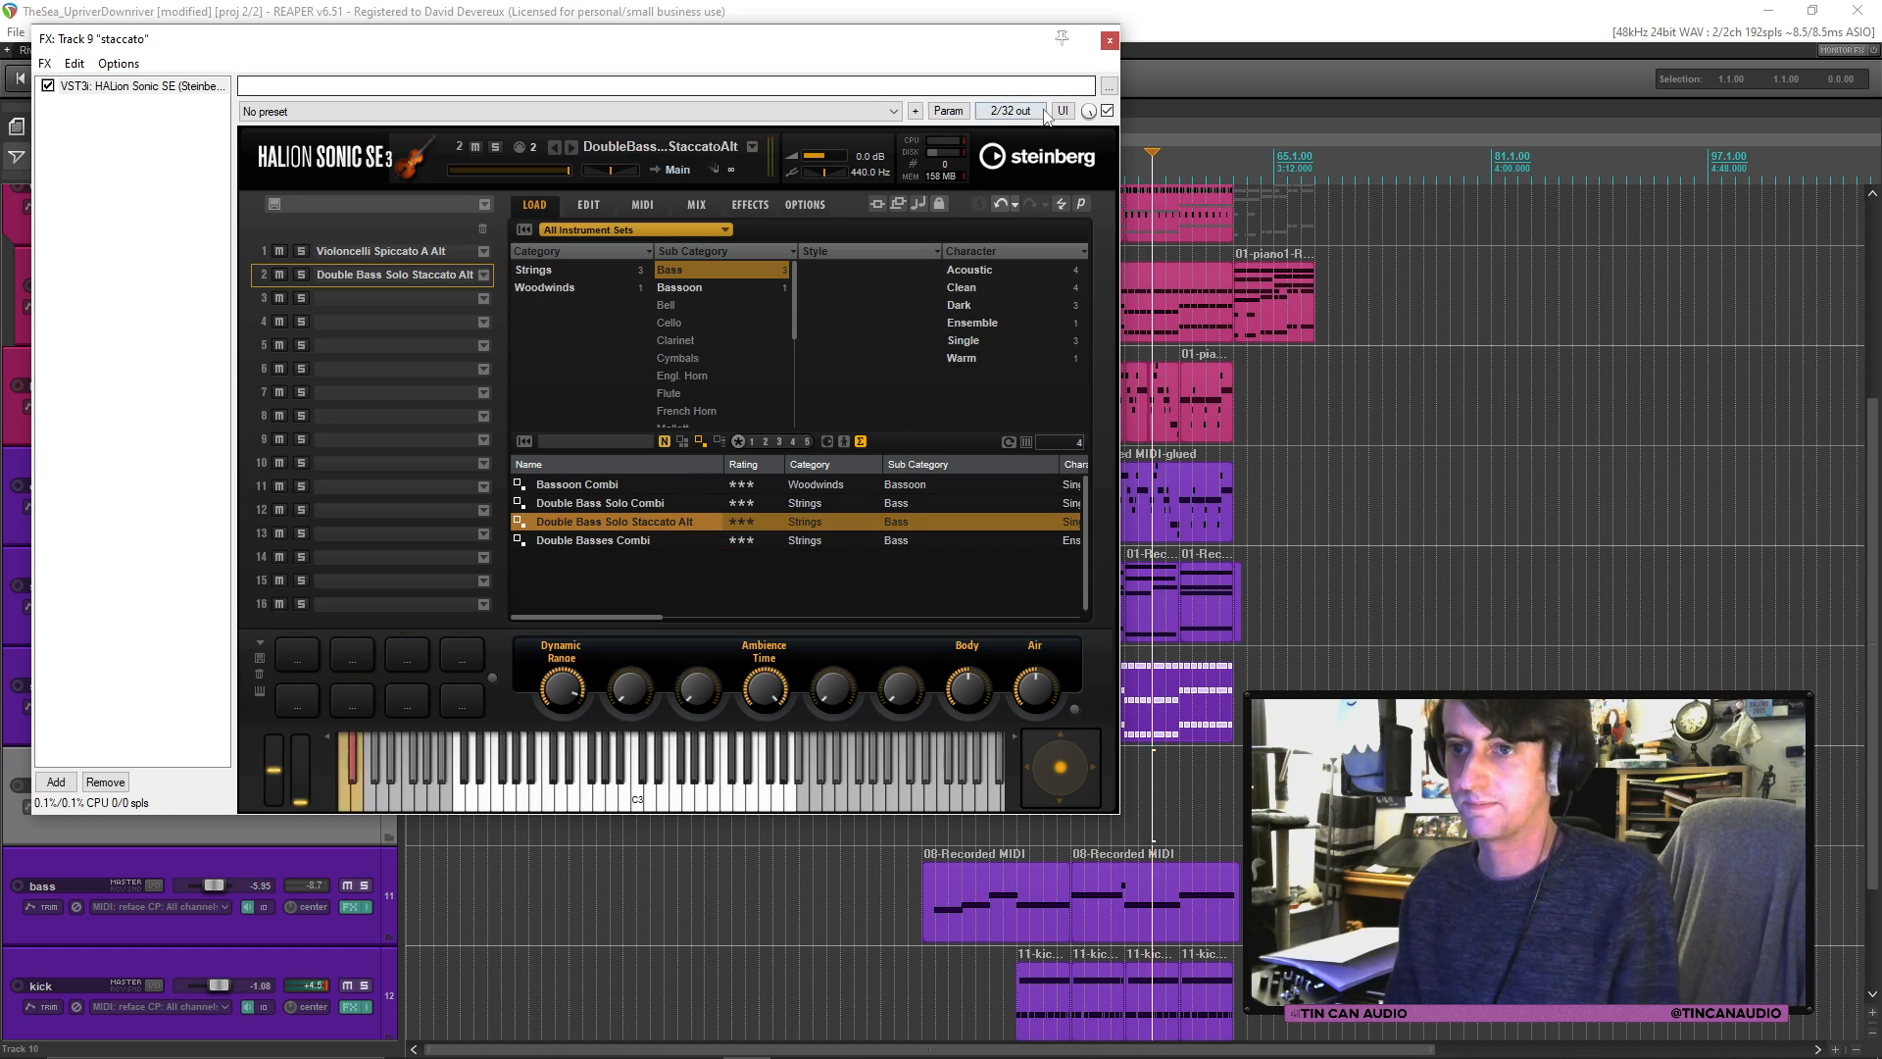
left_click(1109, 40)
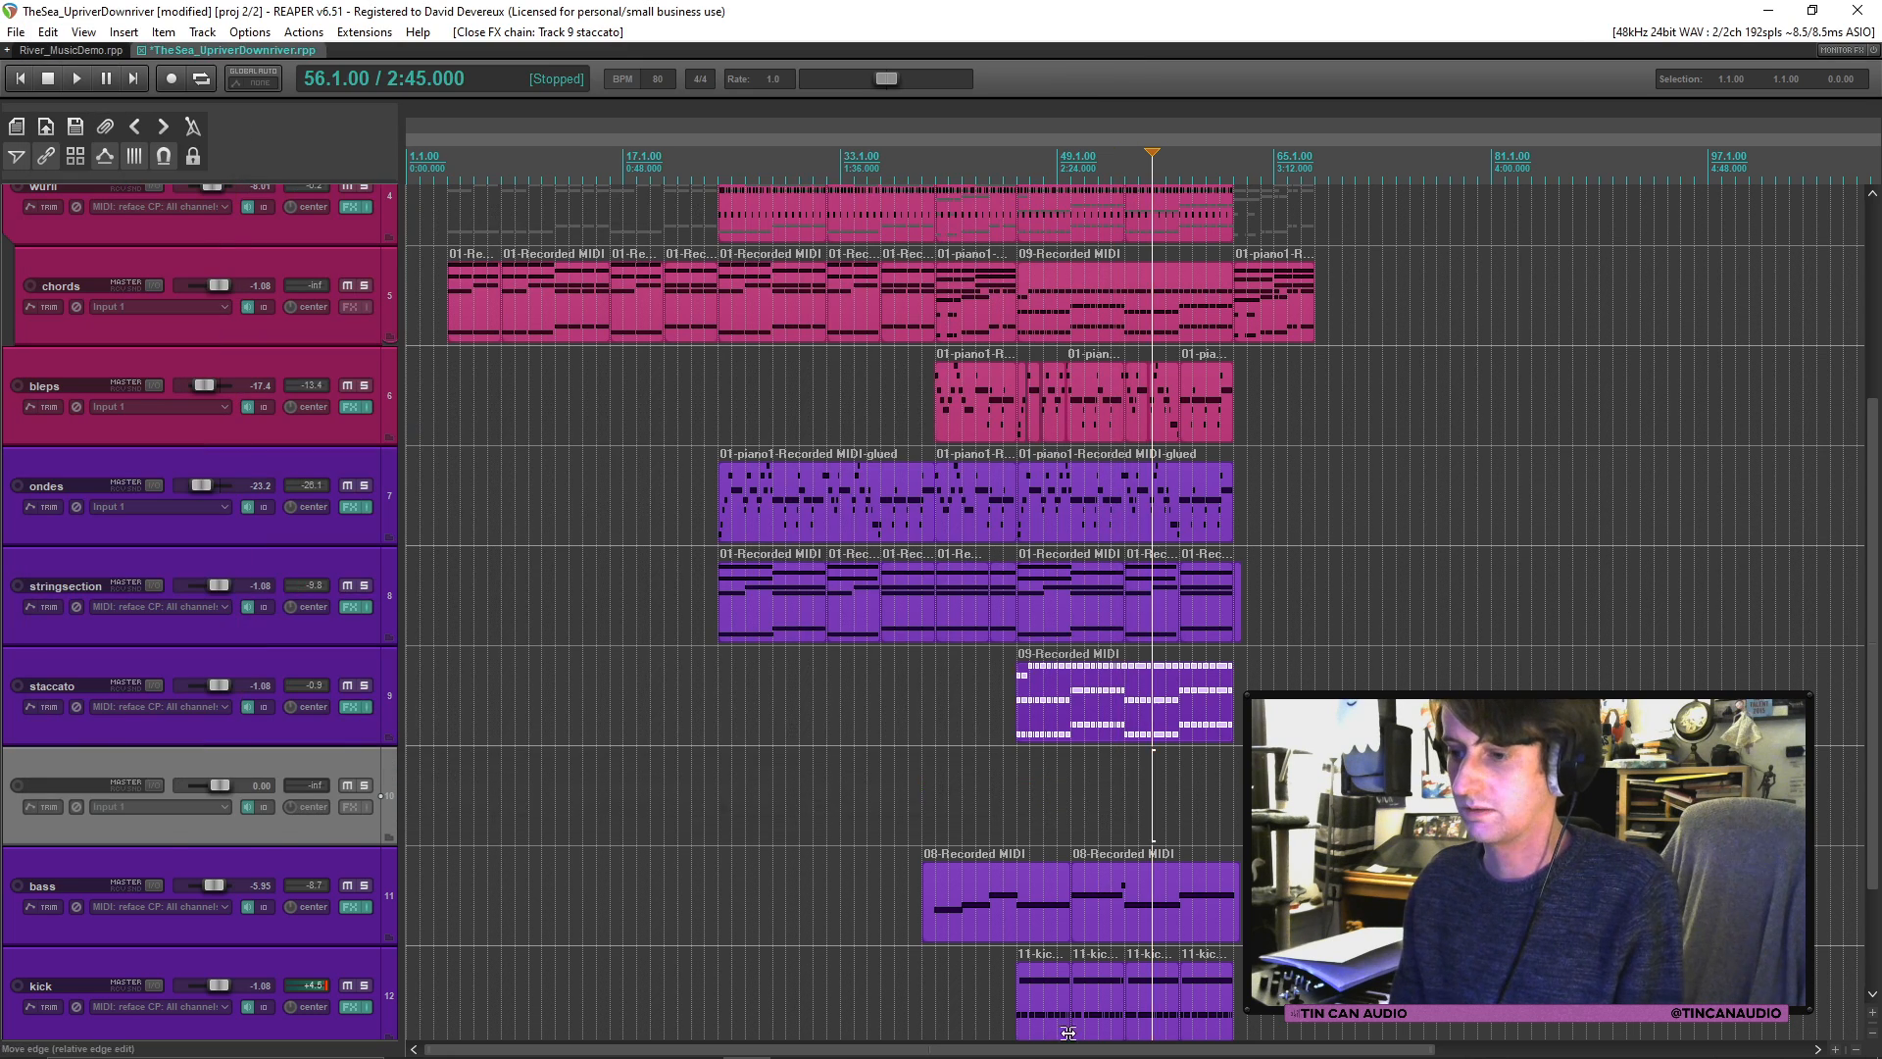
Step: Play the staccato track soloed from bar 46 and switch its solo off again
left_click(1017, 732)
key("space")
left_click(363, 685)
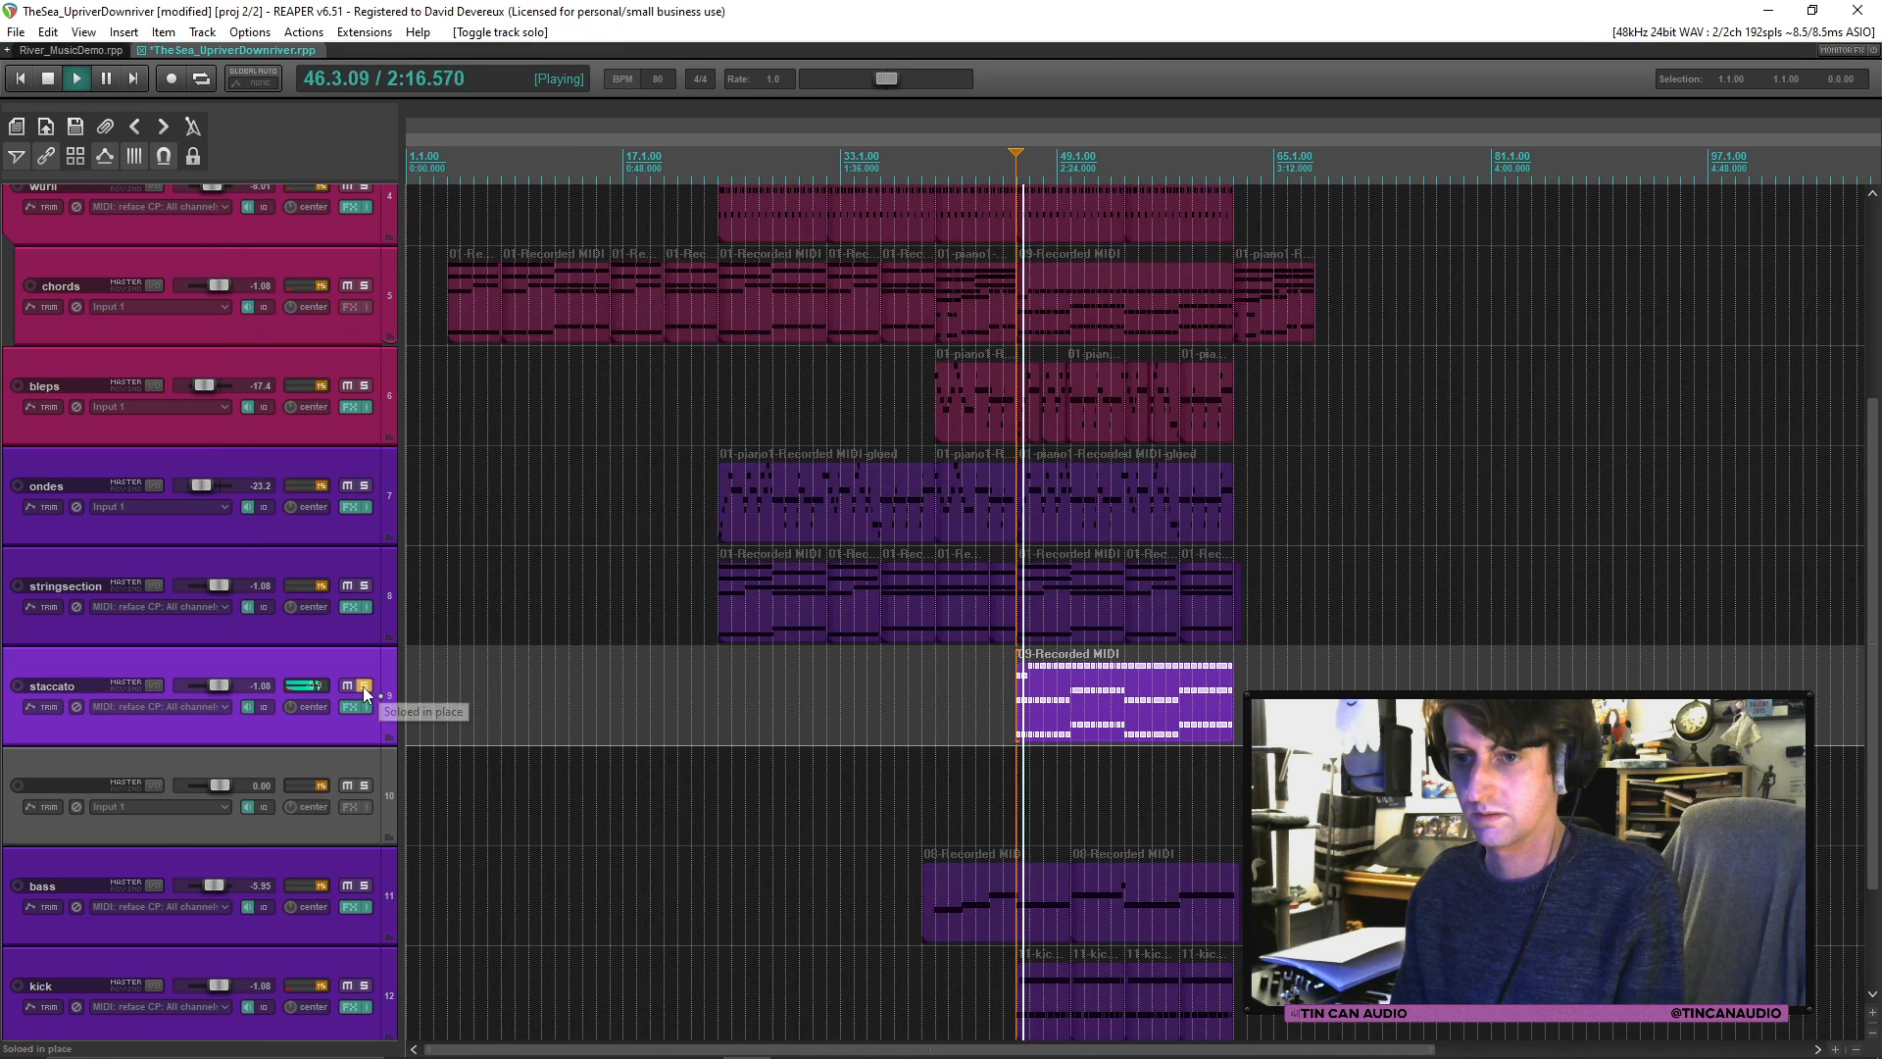
left_click(364, 685)
Step: Remove the empty track below the staccato track
left_click(351, 770)
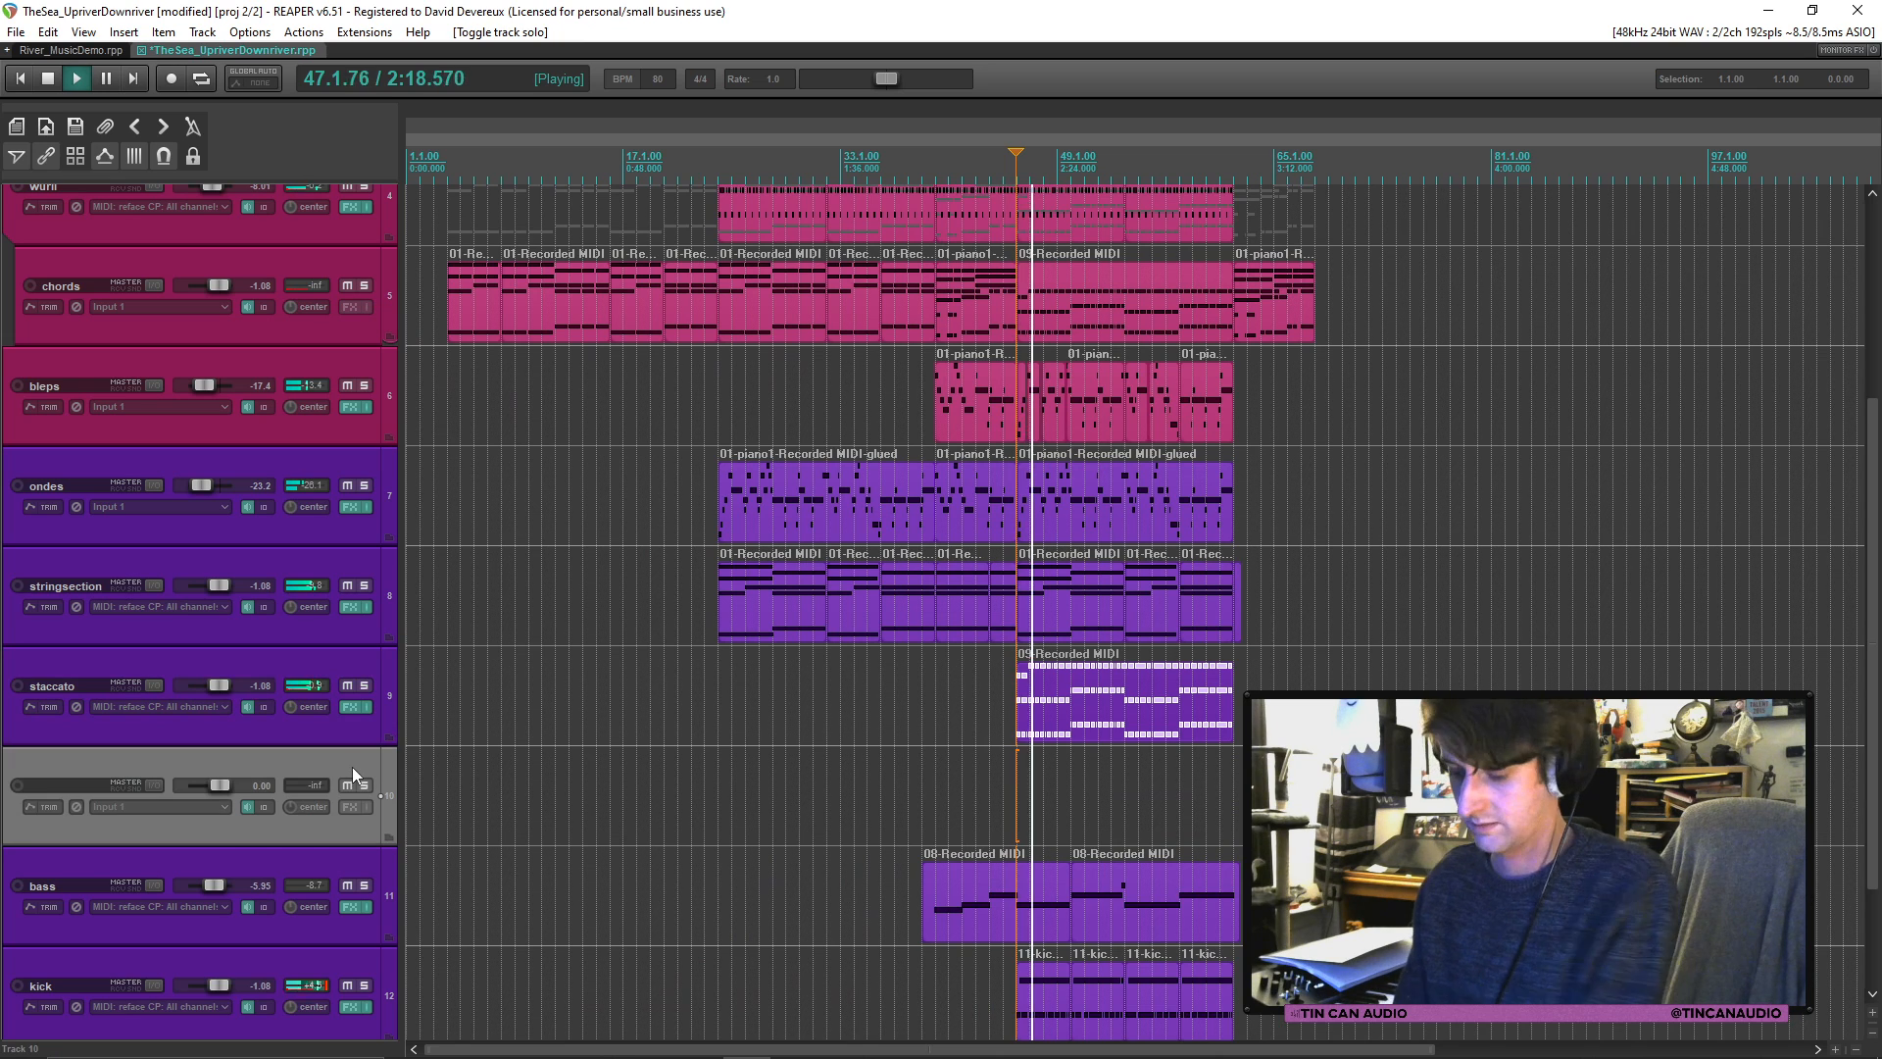
key("Delete")
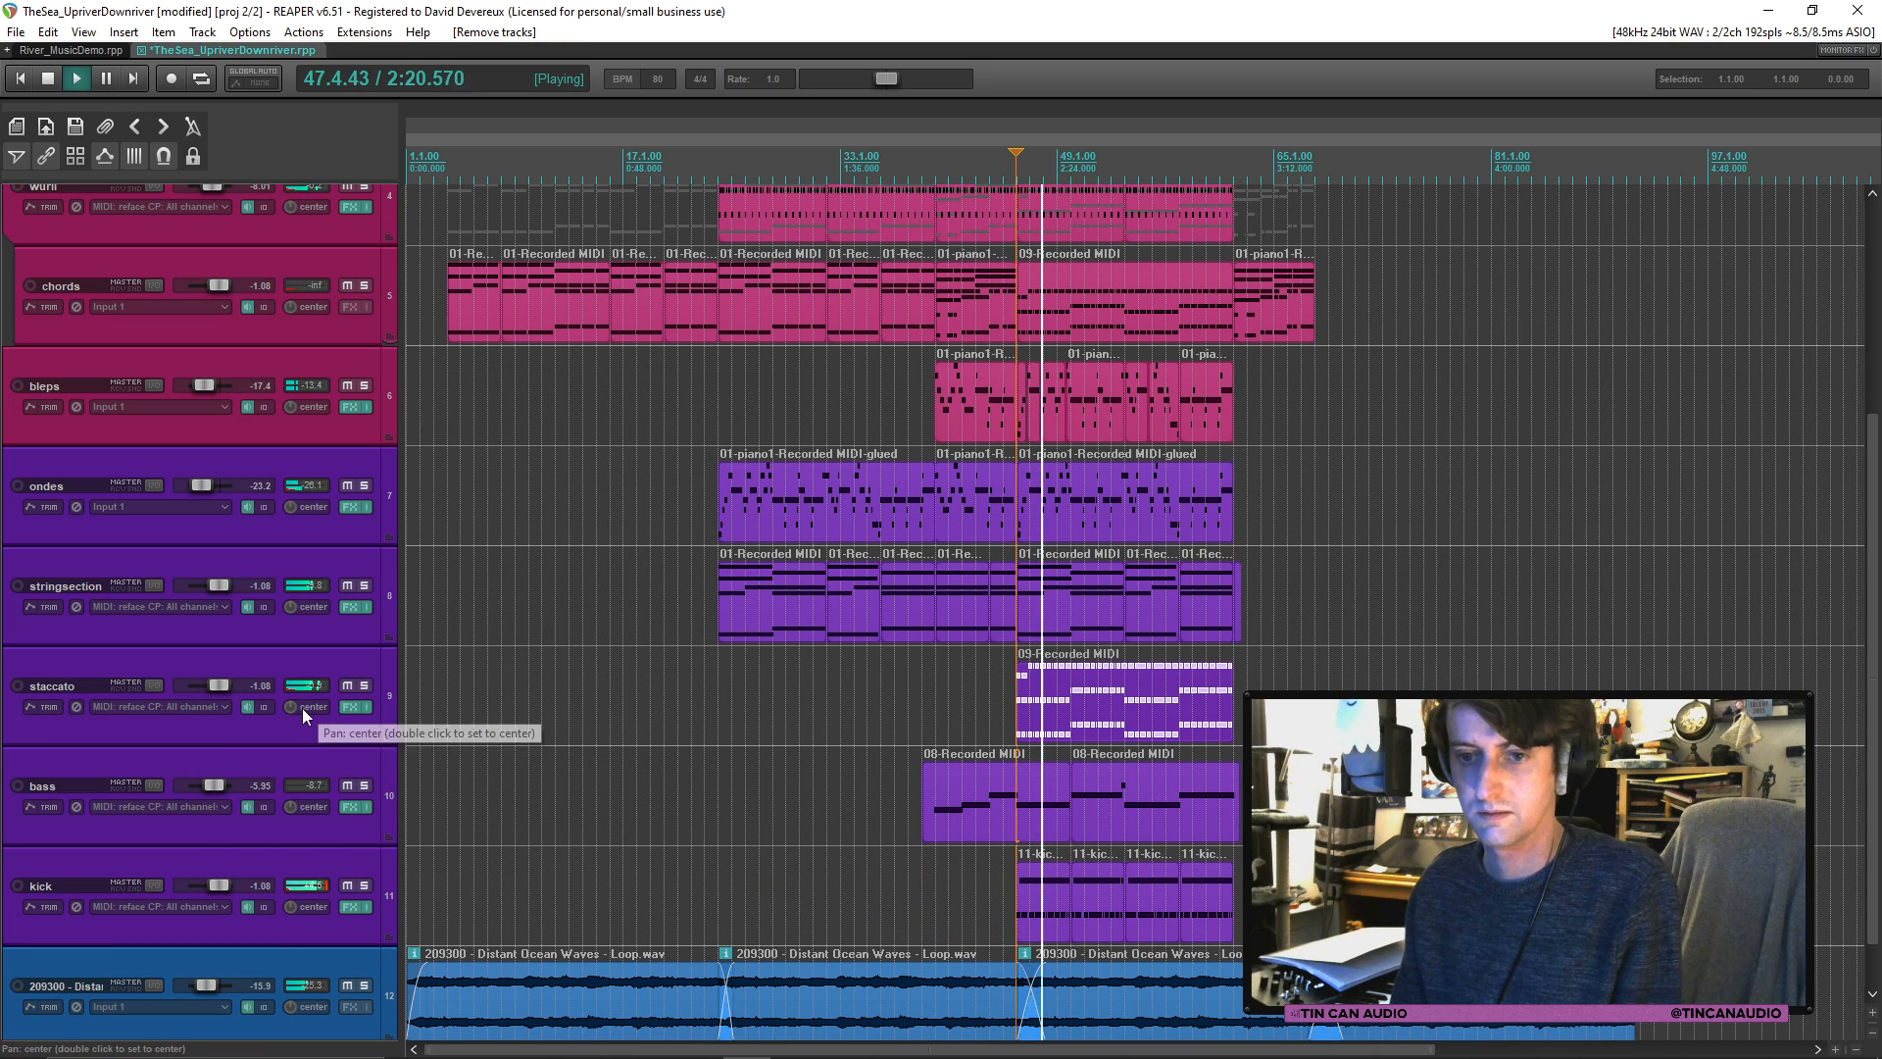
Step: Open the staccato item in the MIDI editor to examine its notes and close the editor
left_click(1039, 710)
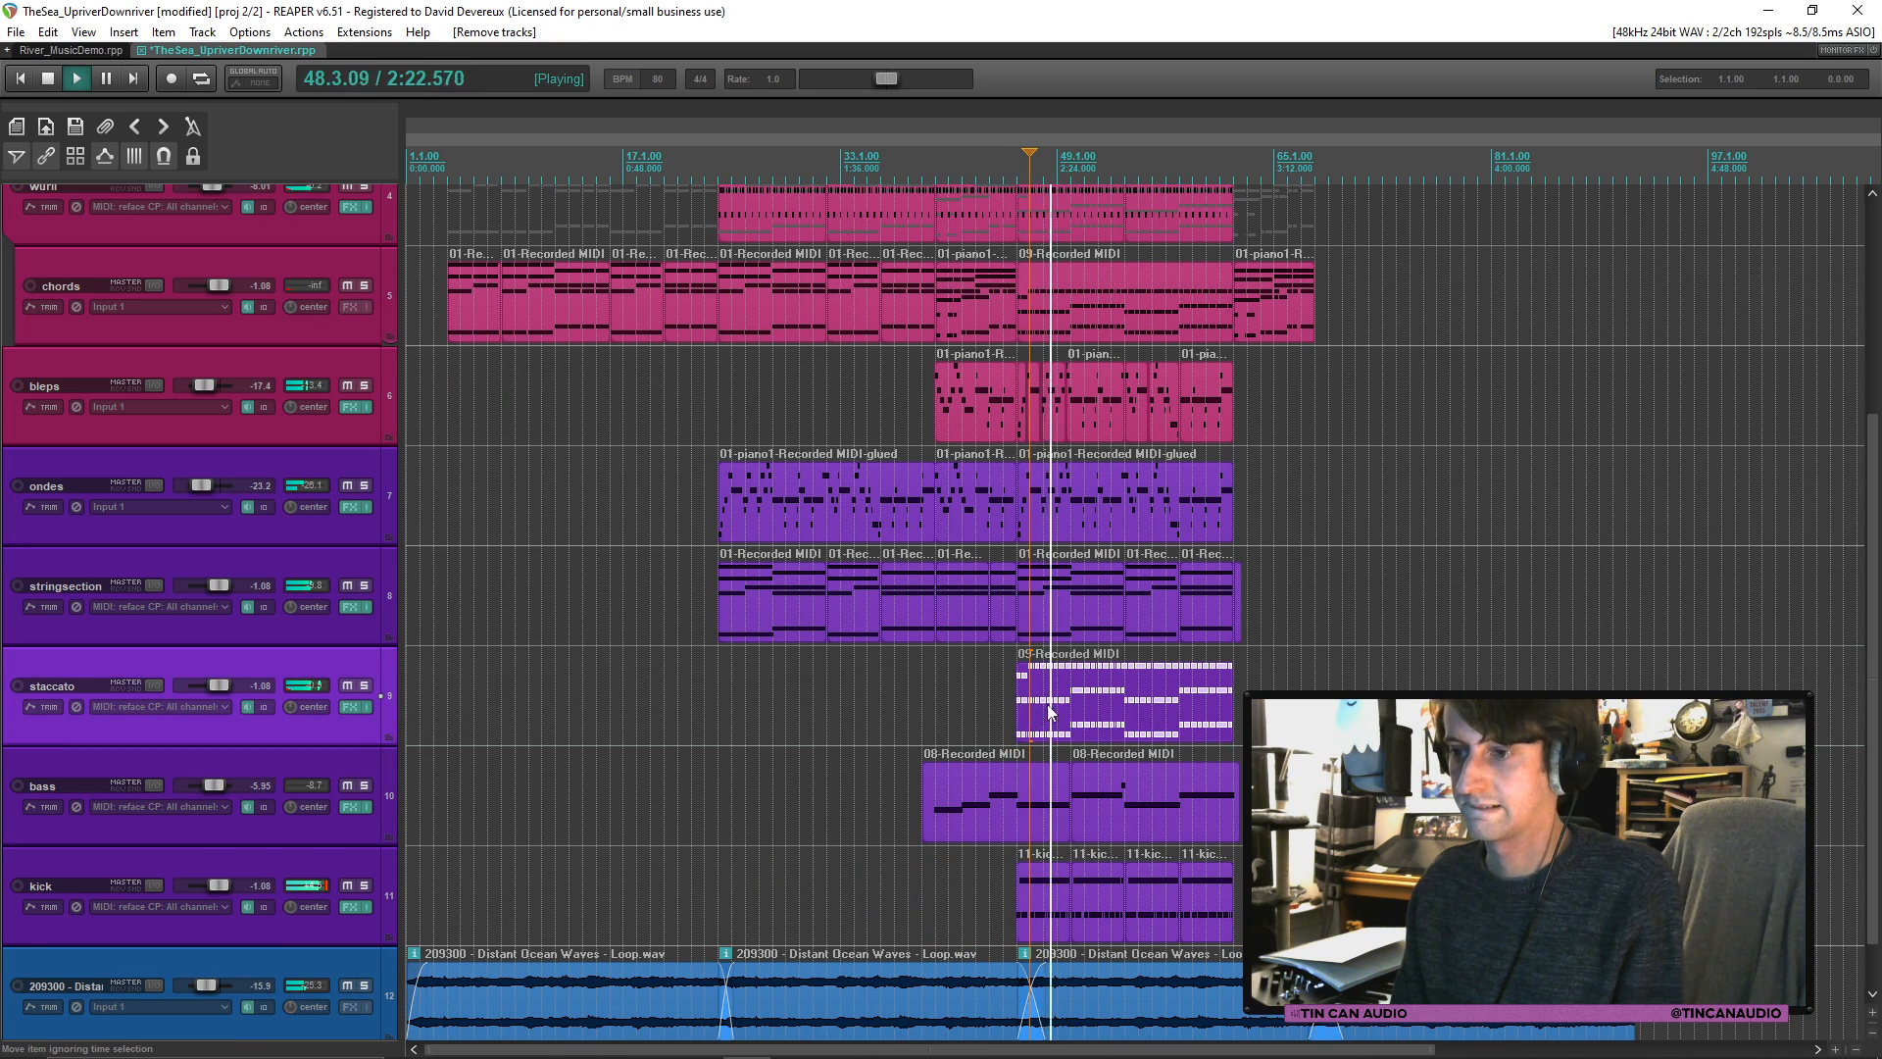
left_click(1090, 690)
double_click(1090, 690)
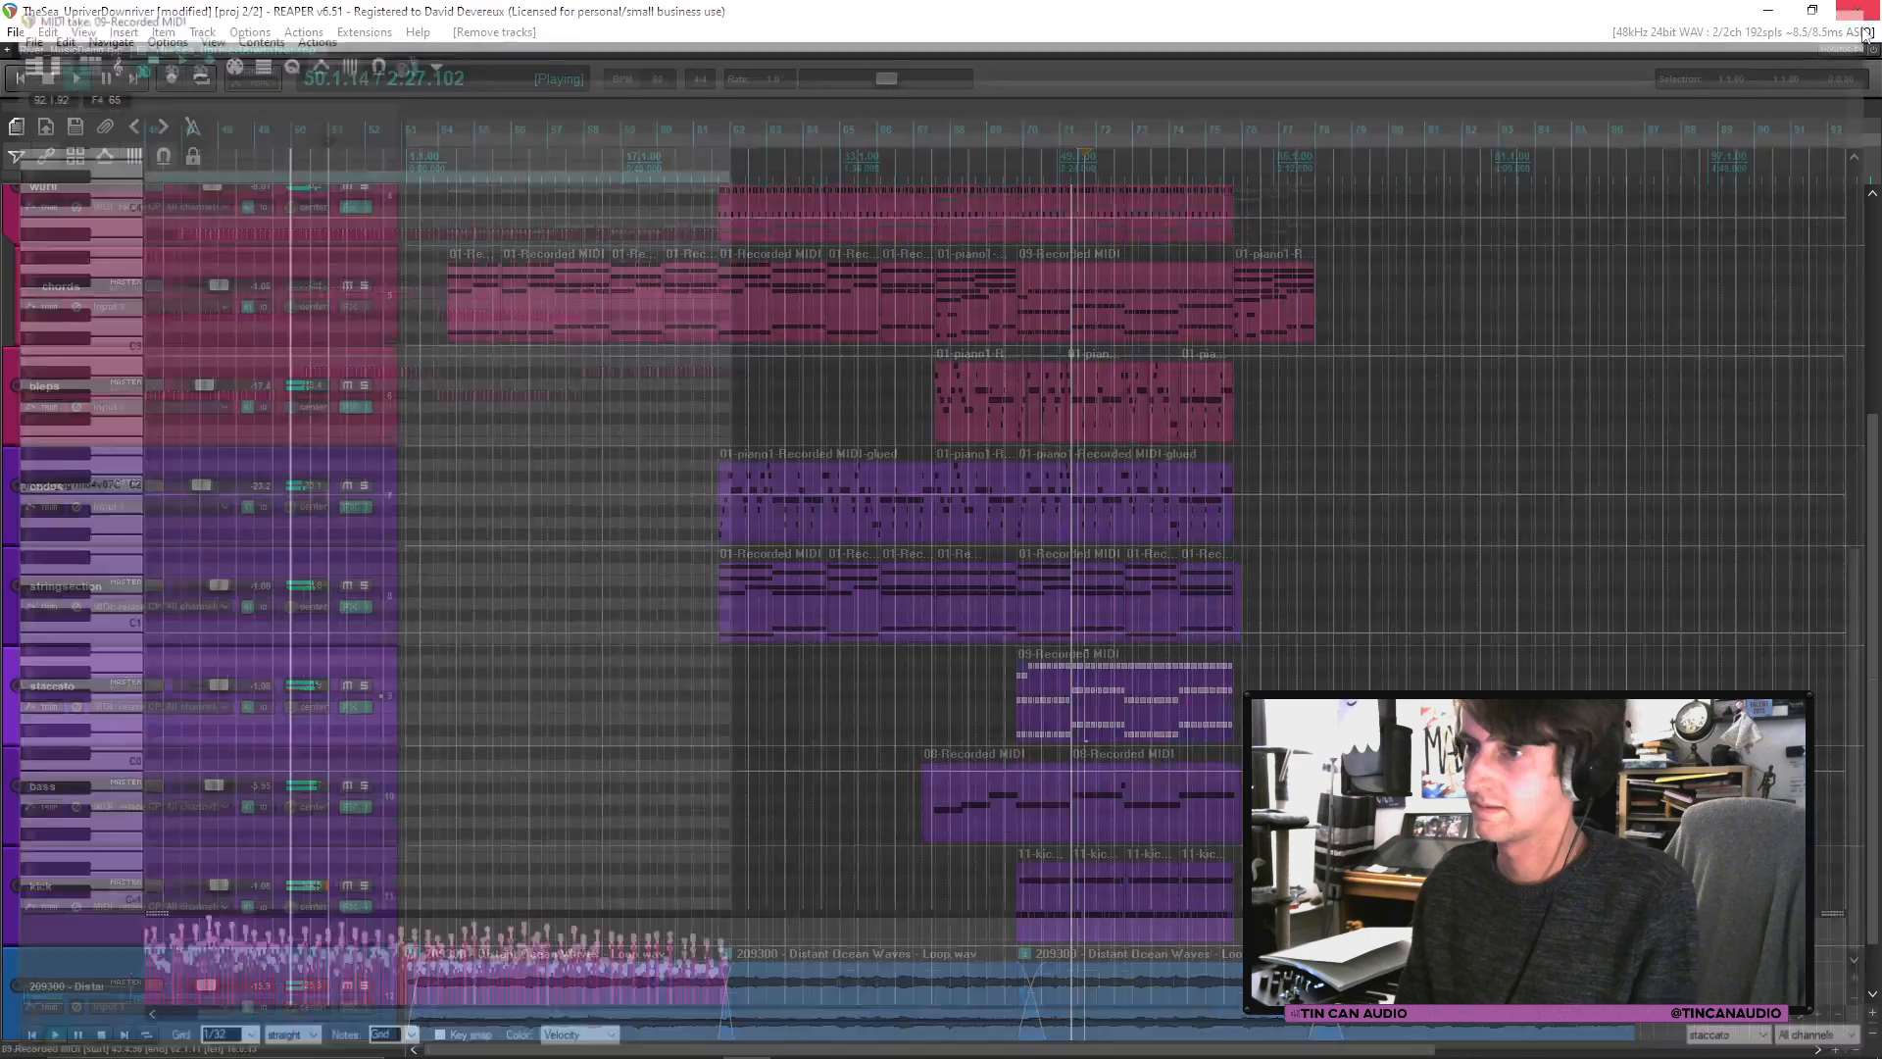
left_click(1856, 10)
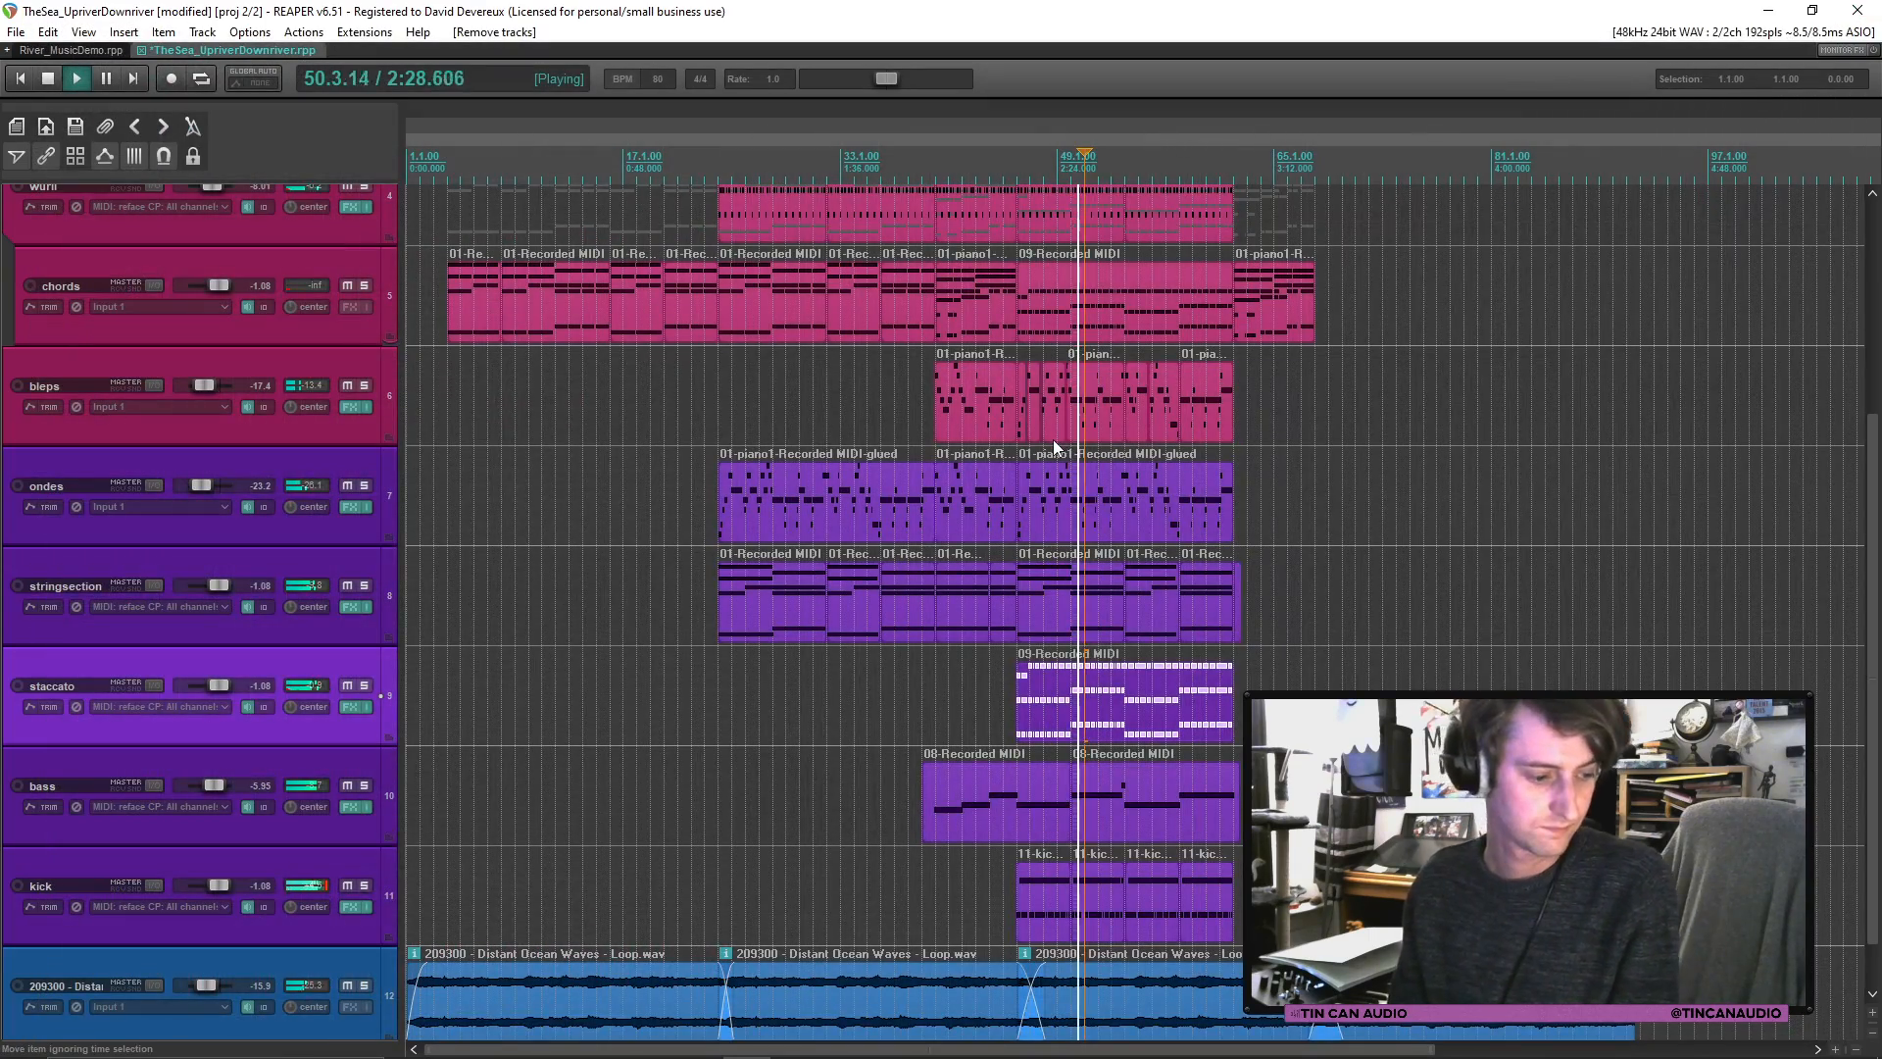
Step: Try the staccato track's volume at -4.97 dB during playback and restore it to -1.08 dB
left_click(1072, 602)
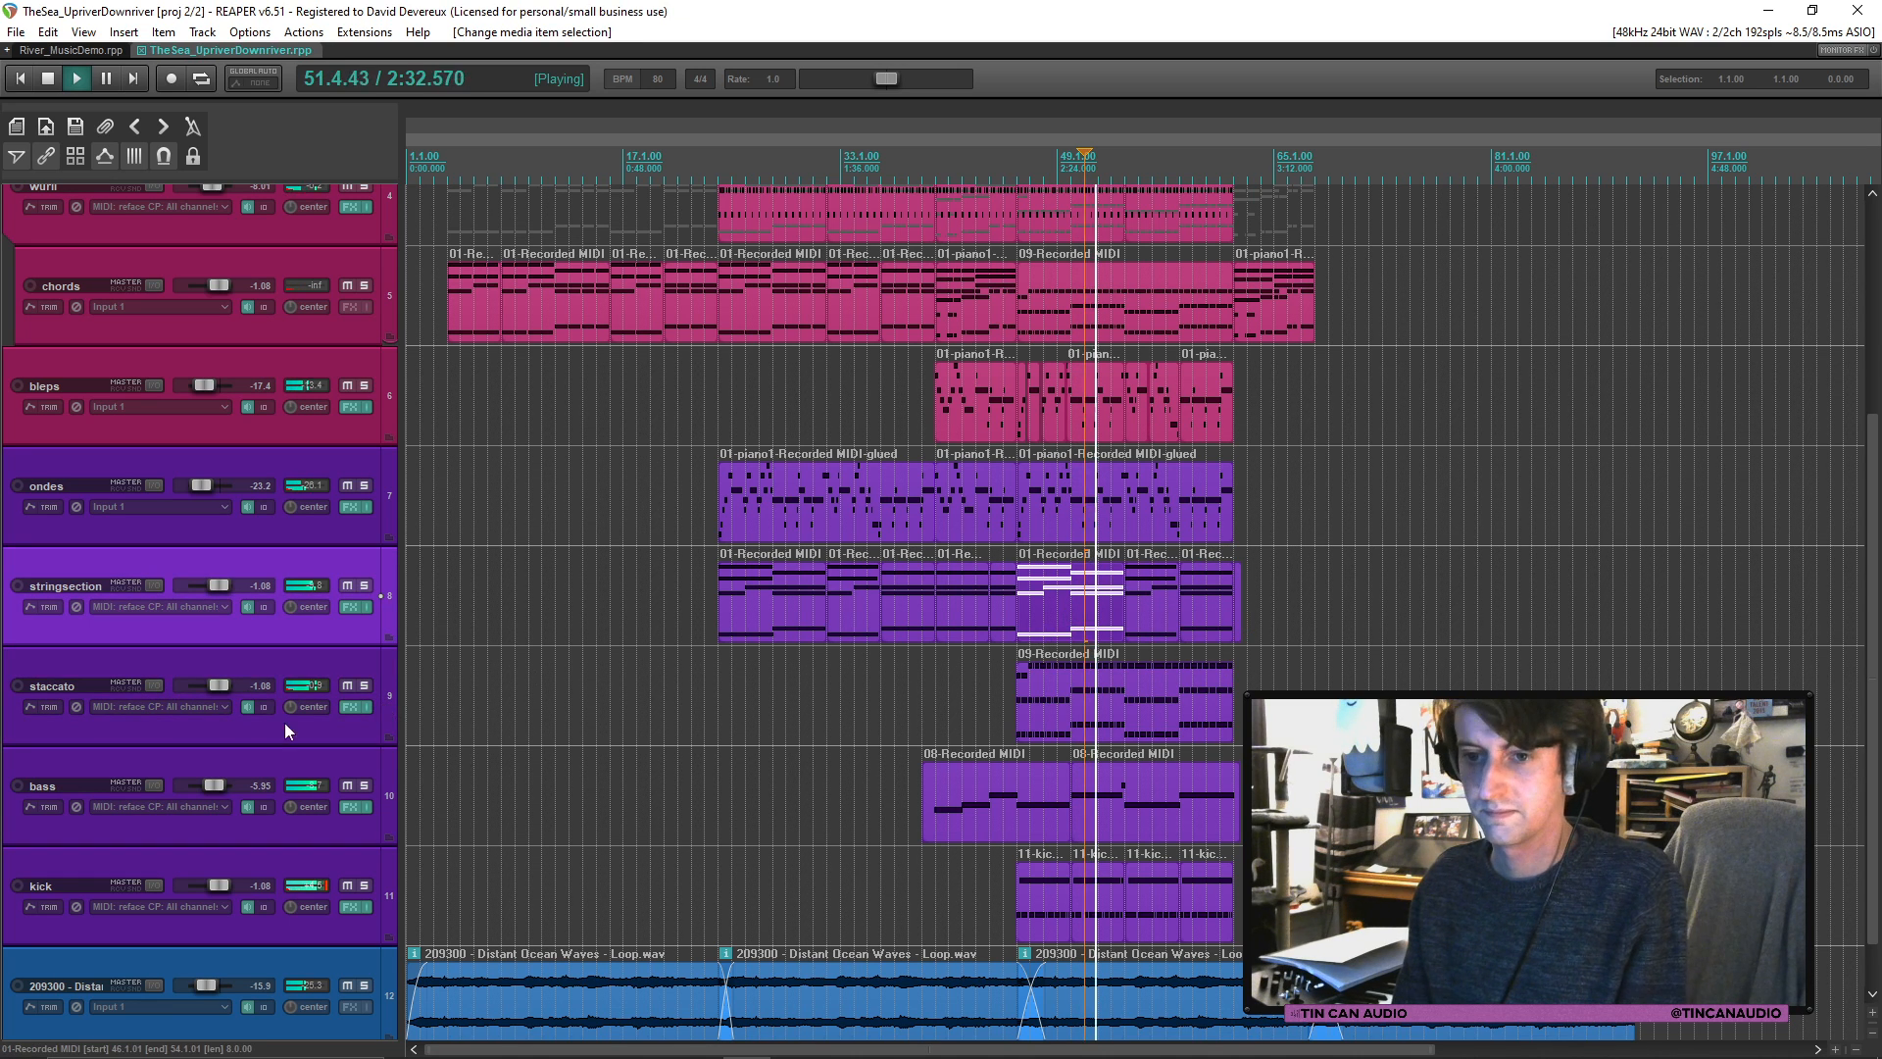
left_click_drag(223, 686, 219, 689)
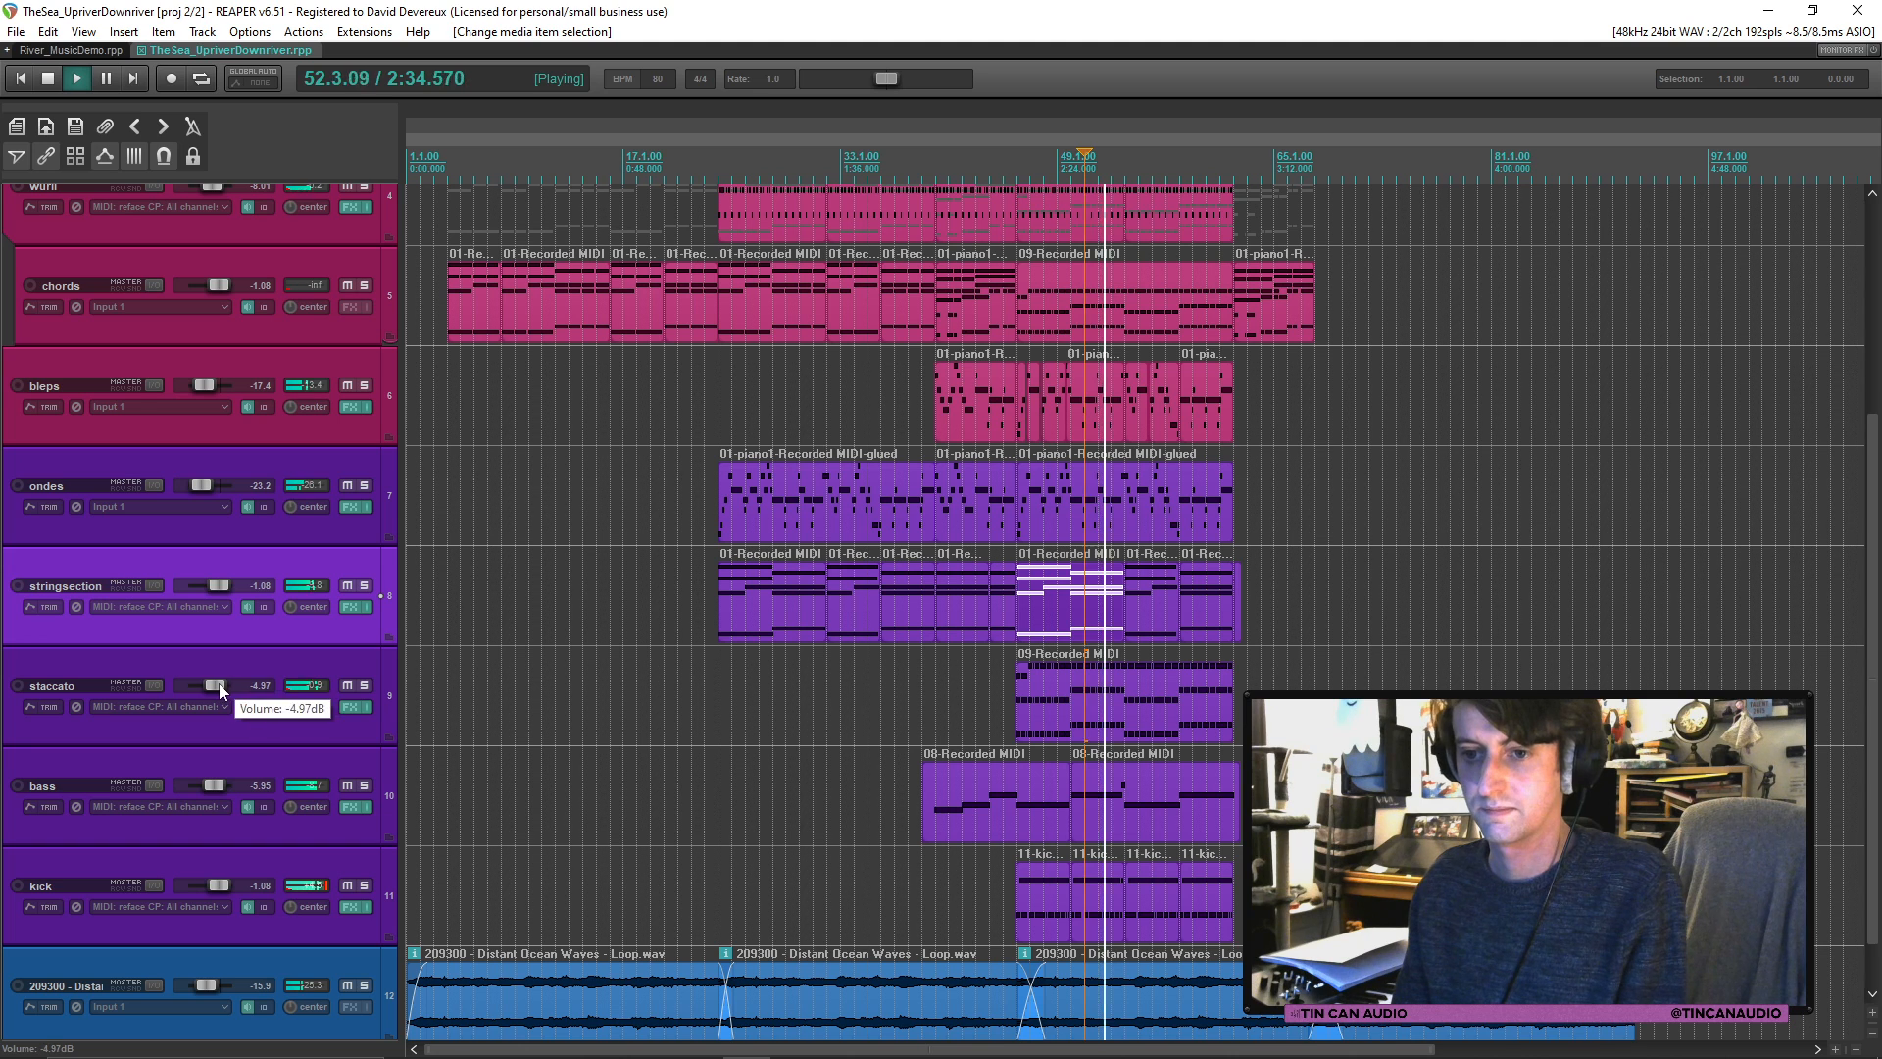
double_click(220, 689)
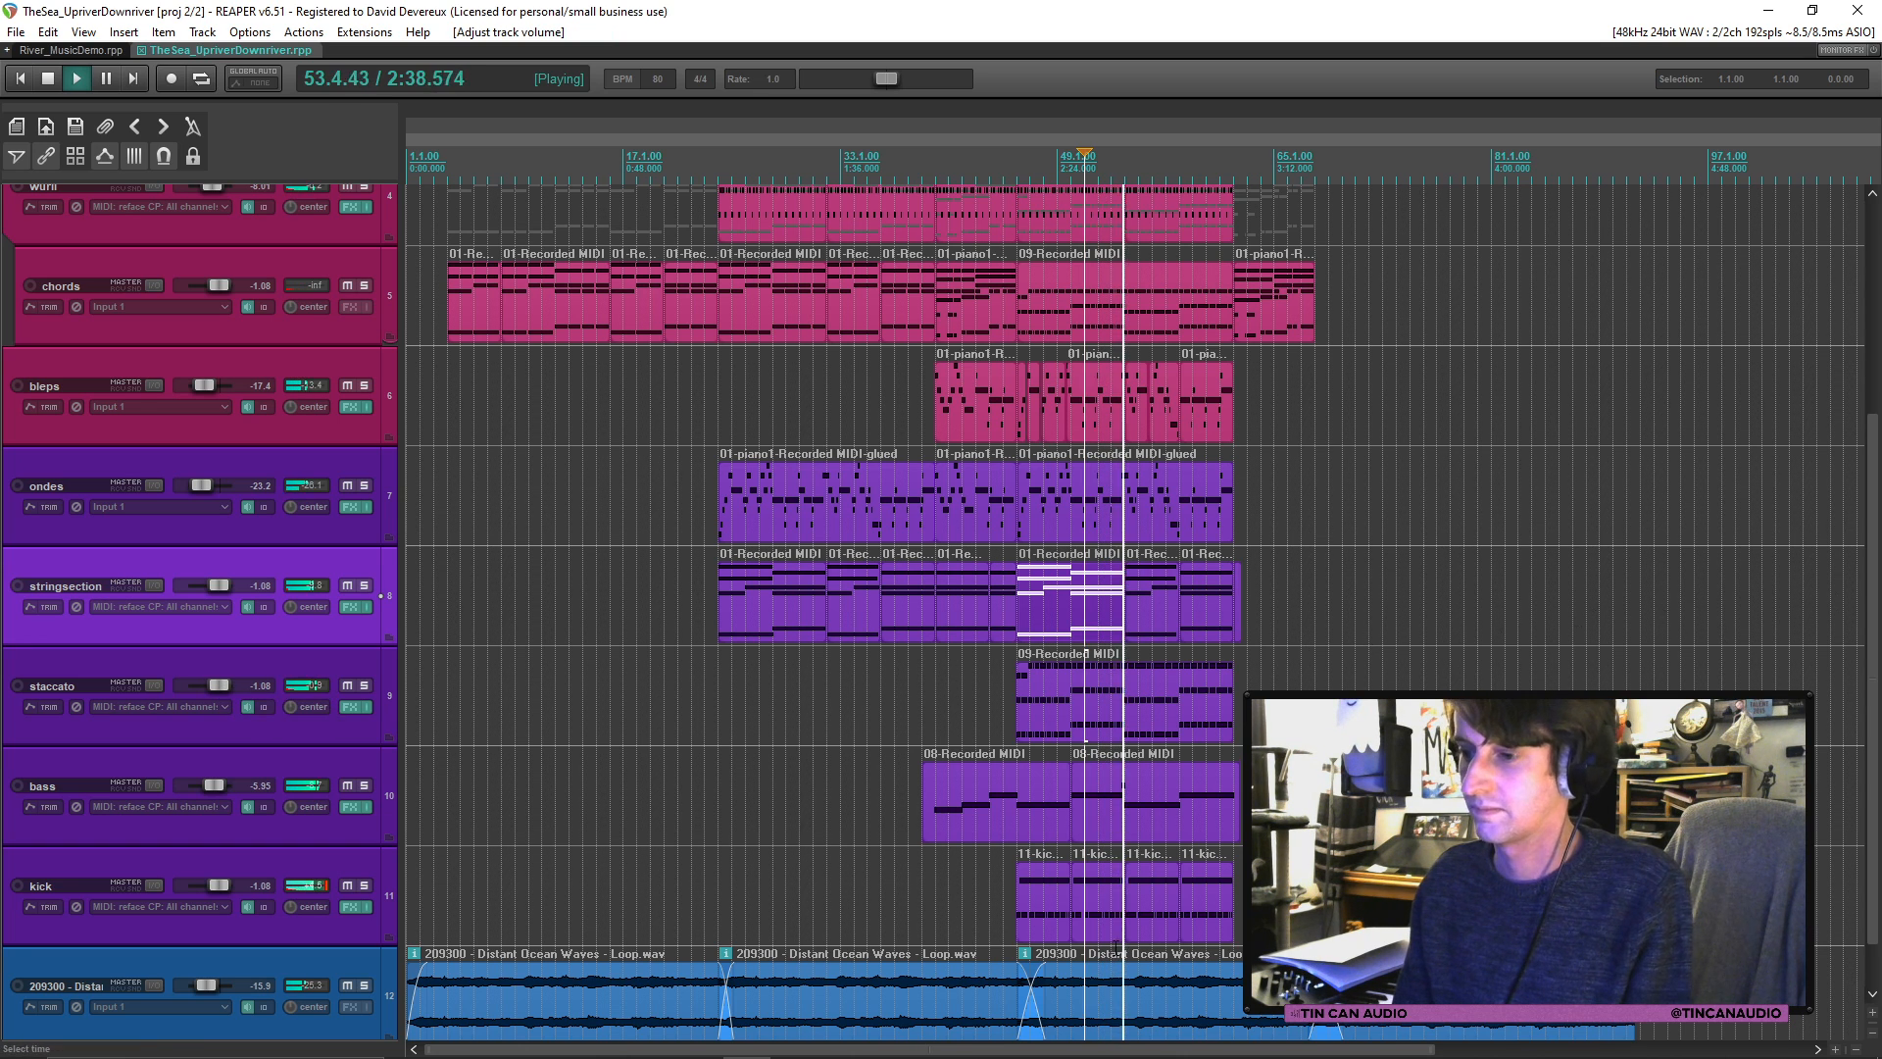
Step: Review the arrangement during playback, selecting the kick item at bar 54 and piano1's chords item at bar 62
left_click(1139, 897)
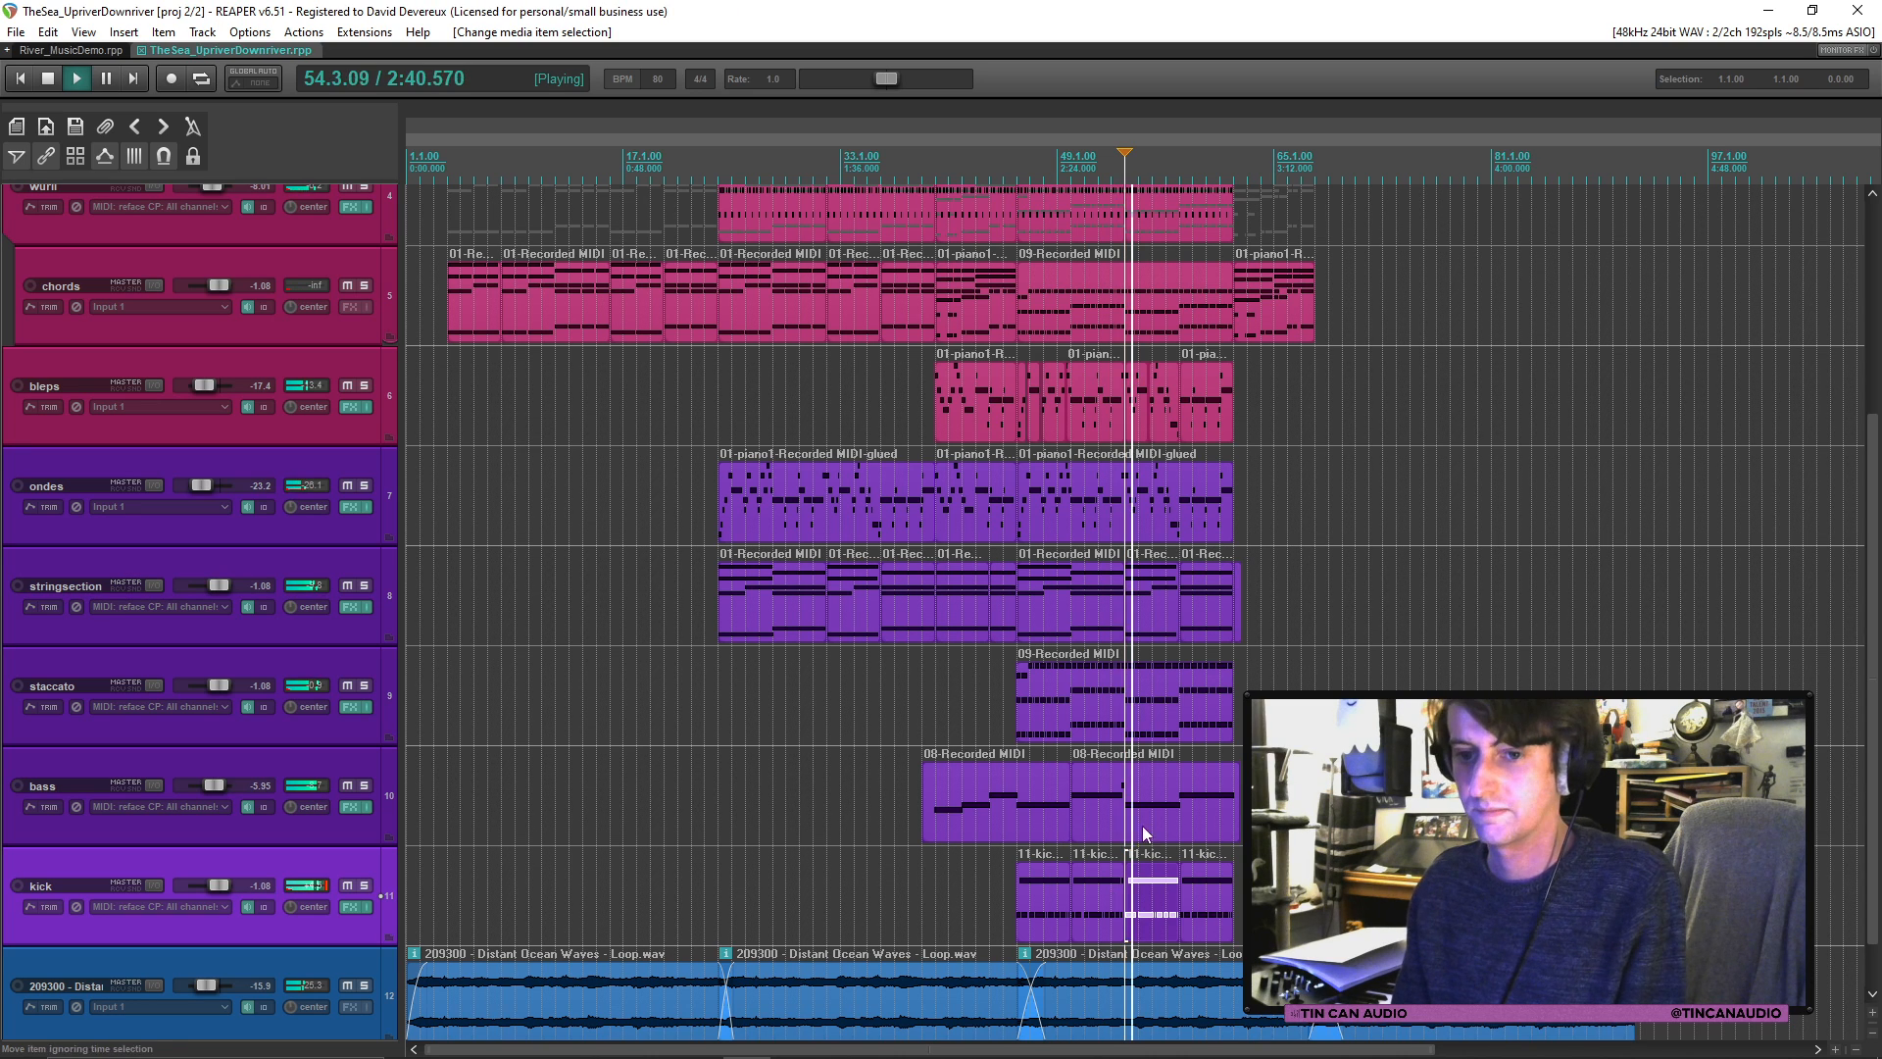
left_click_drag(1873, 536, 1873, 470)
left_click(1253, 470)
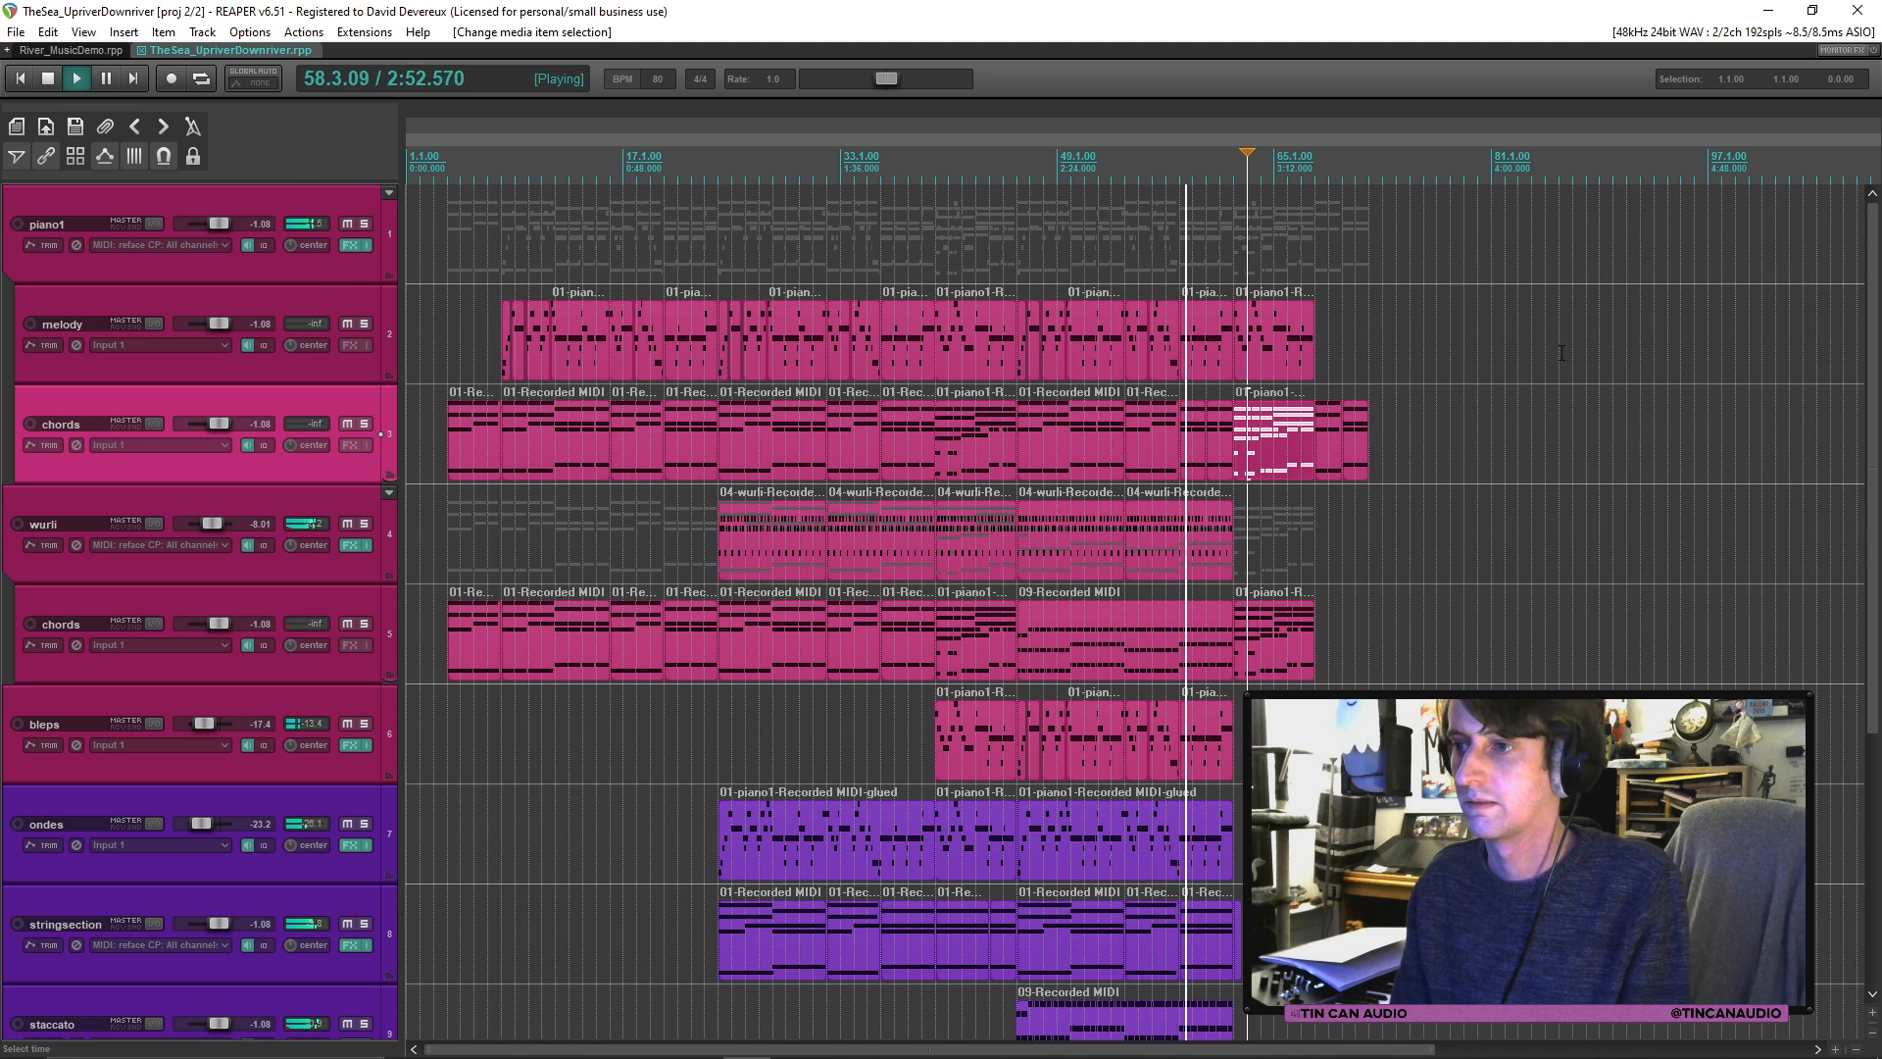
scroll(1561, 352, "down", 5)
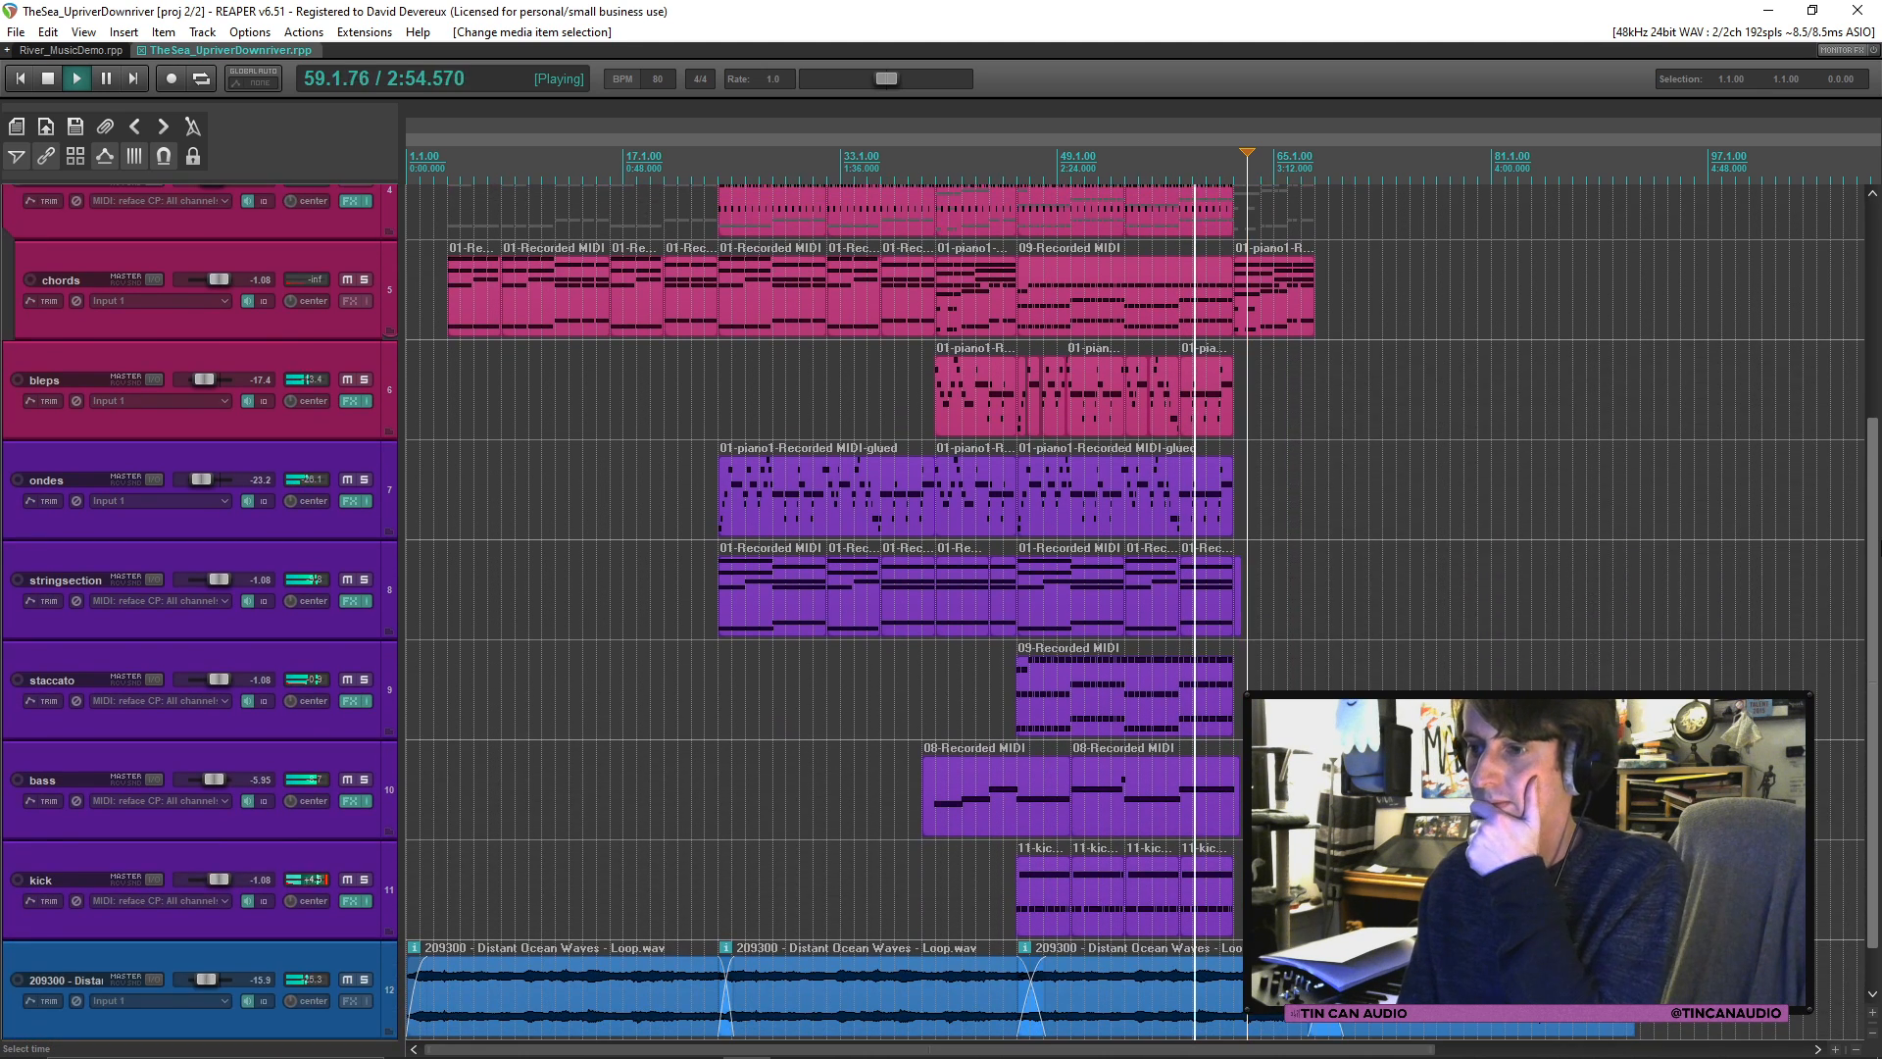
Step: Move the short stringsection item at bar 62 earlier so it starts at 61.4.00, and save the project
scroll(1247, 476, "up", 5)
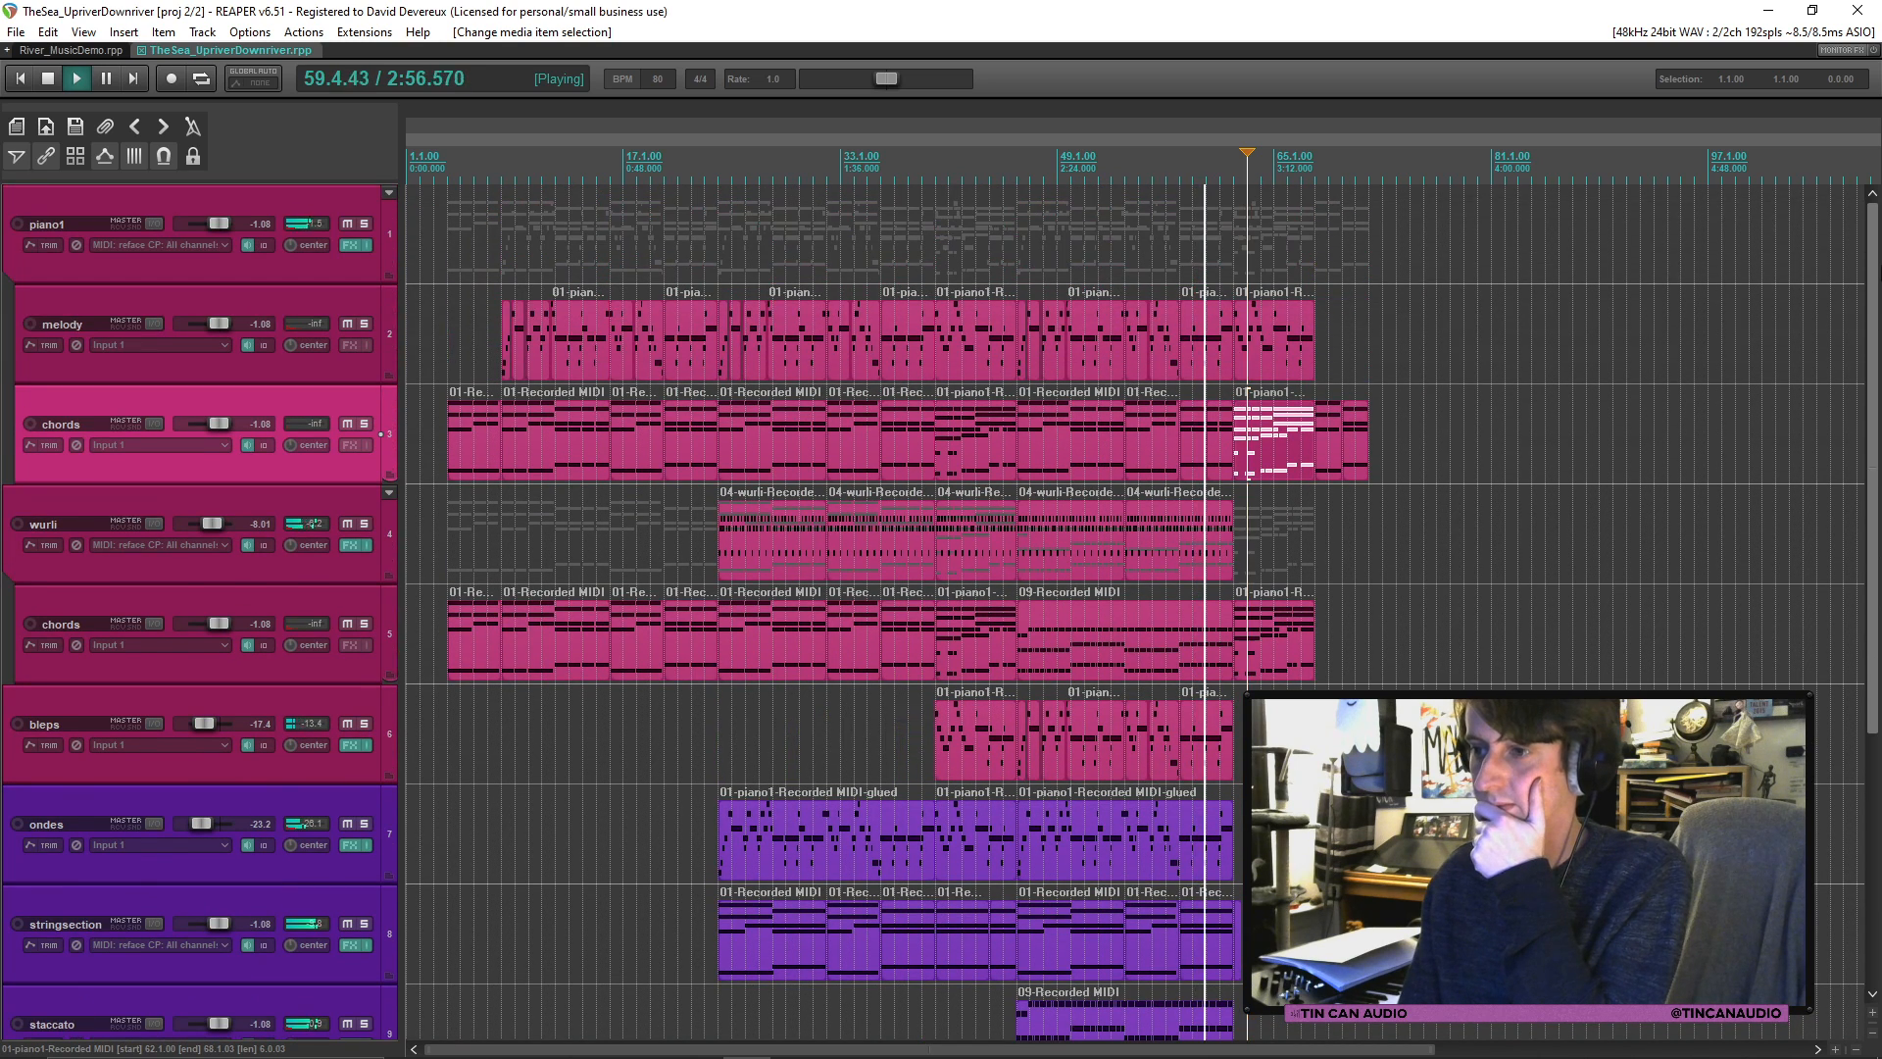
scroll(1135, 612, "down", 1)
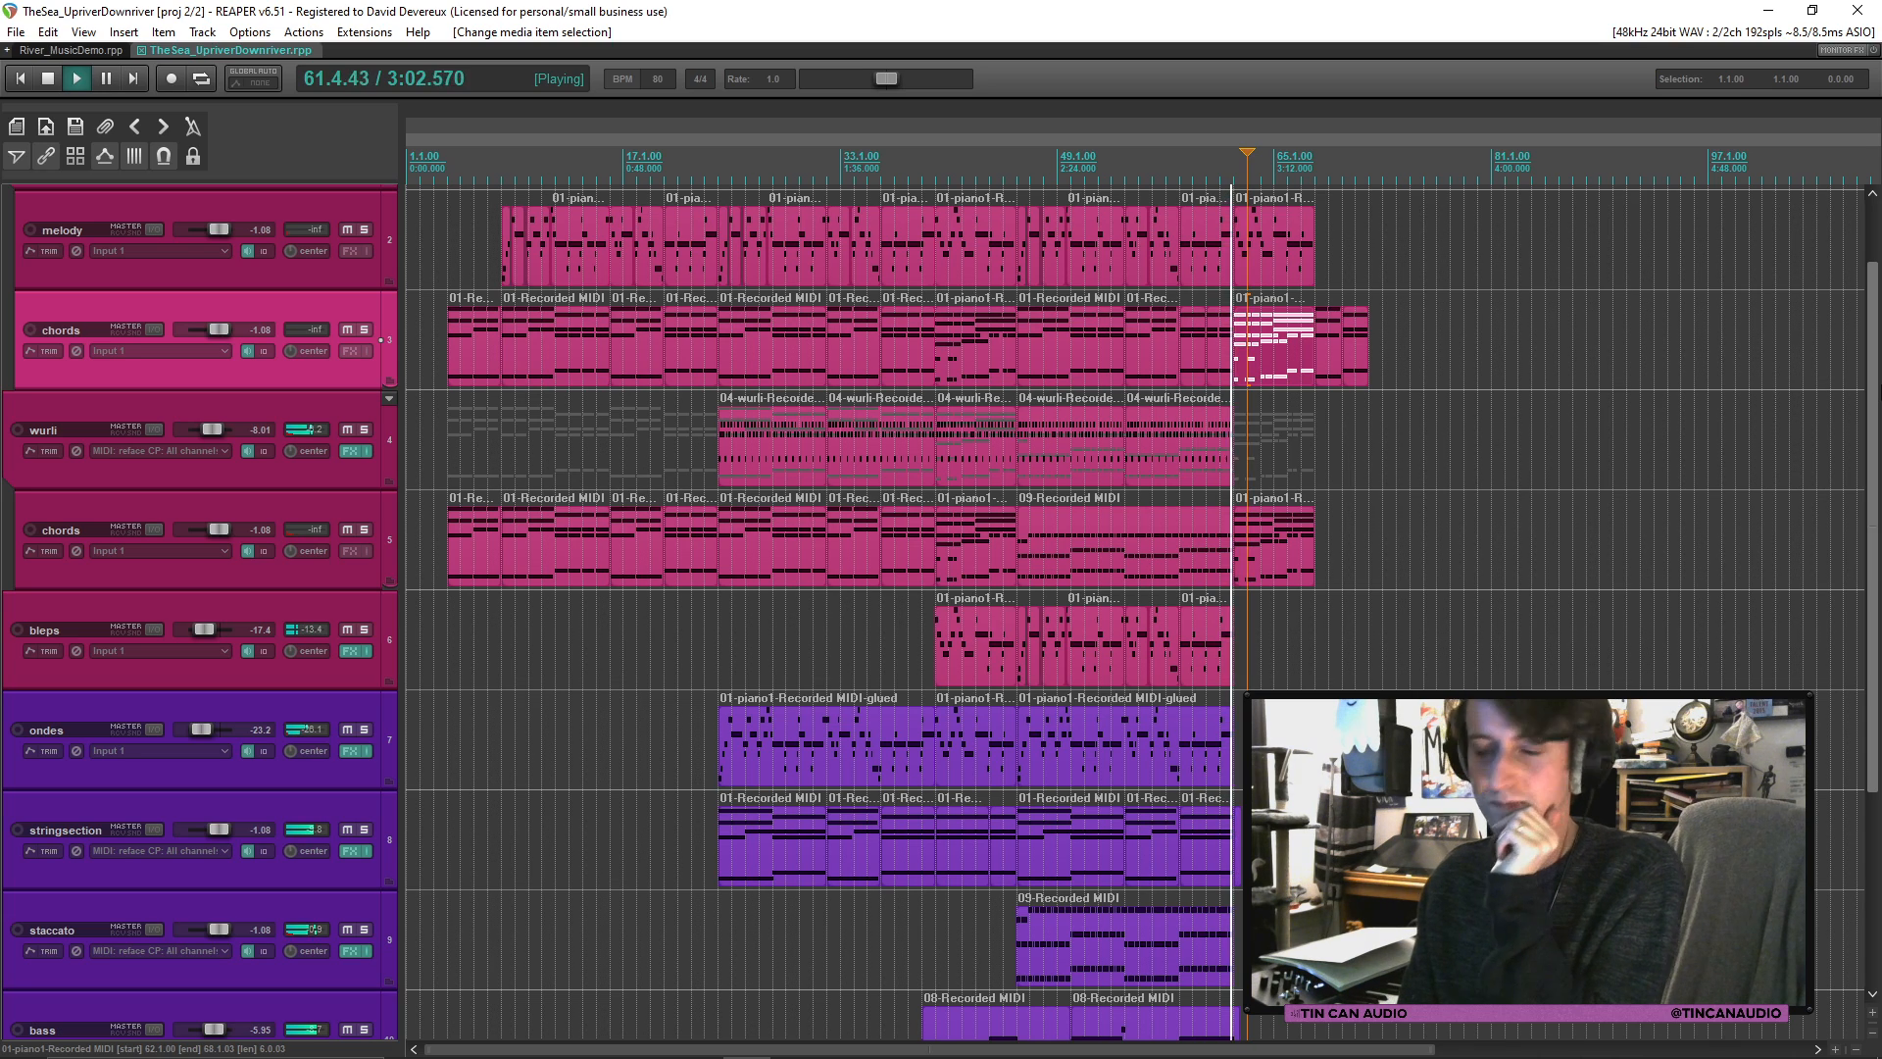
scroll(1815, 584, "down", 3)
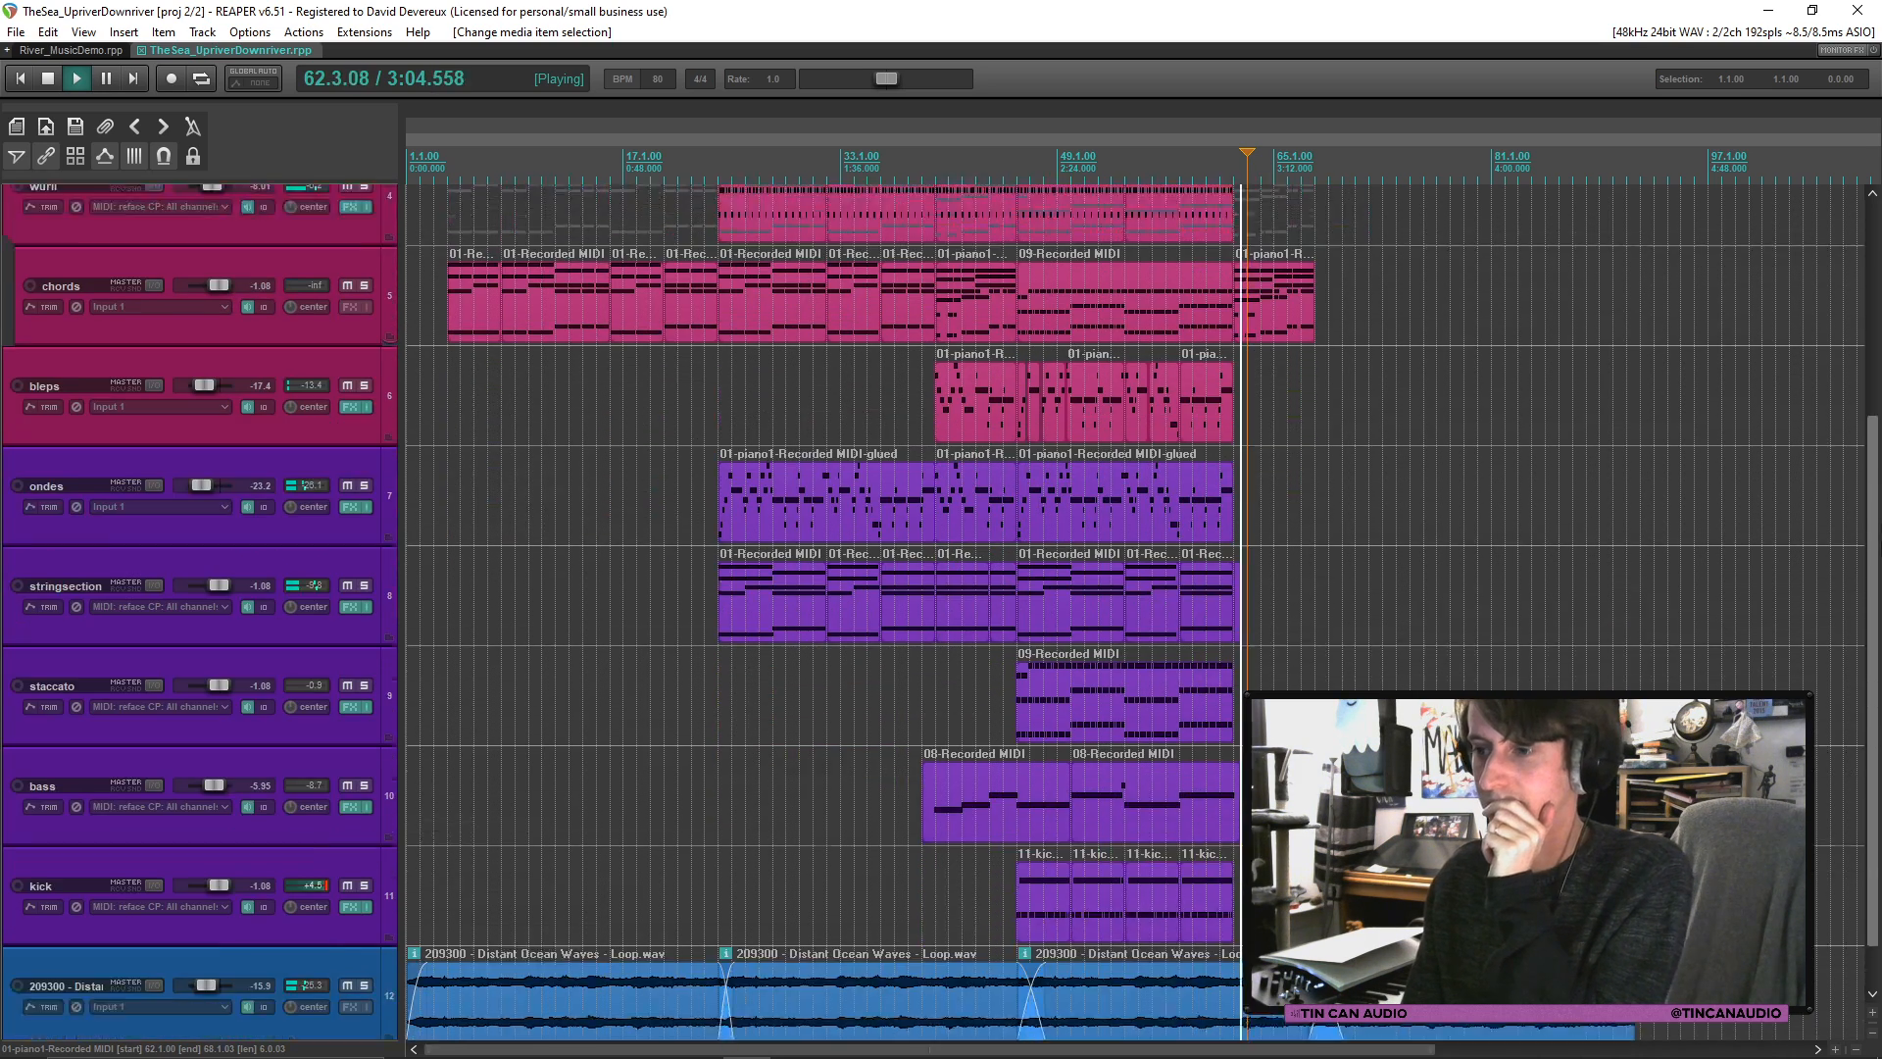
scroll(1815, 584, "up", 5)
left_click(1074, 543)
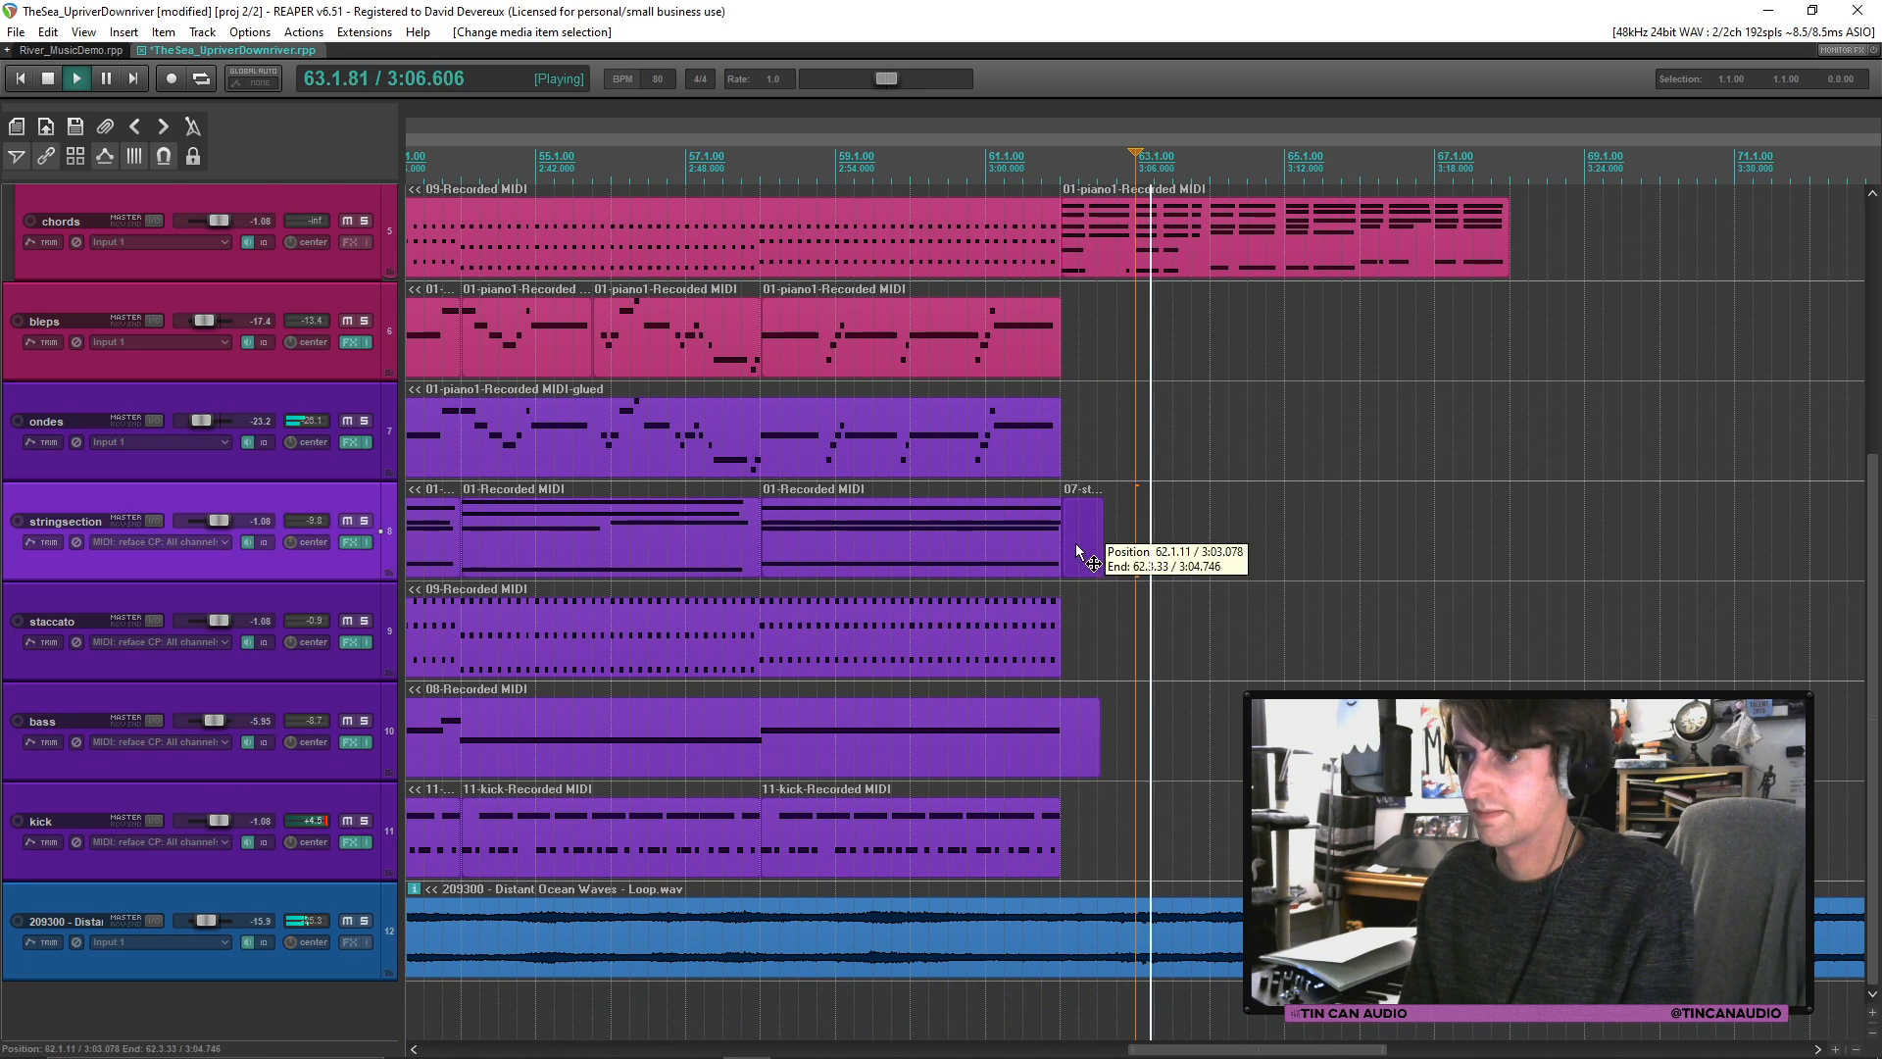
mouse_move(1062, 543)
left_mouse_down()
mouse_move(1041, 545)
mouse_move(1065, 545)
left_mouse_up()
left_click(1022, 539)
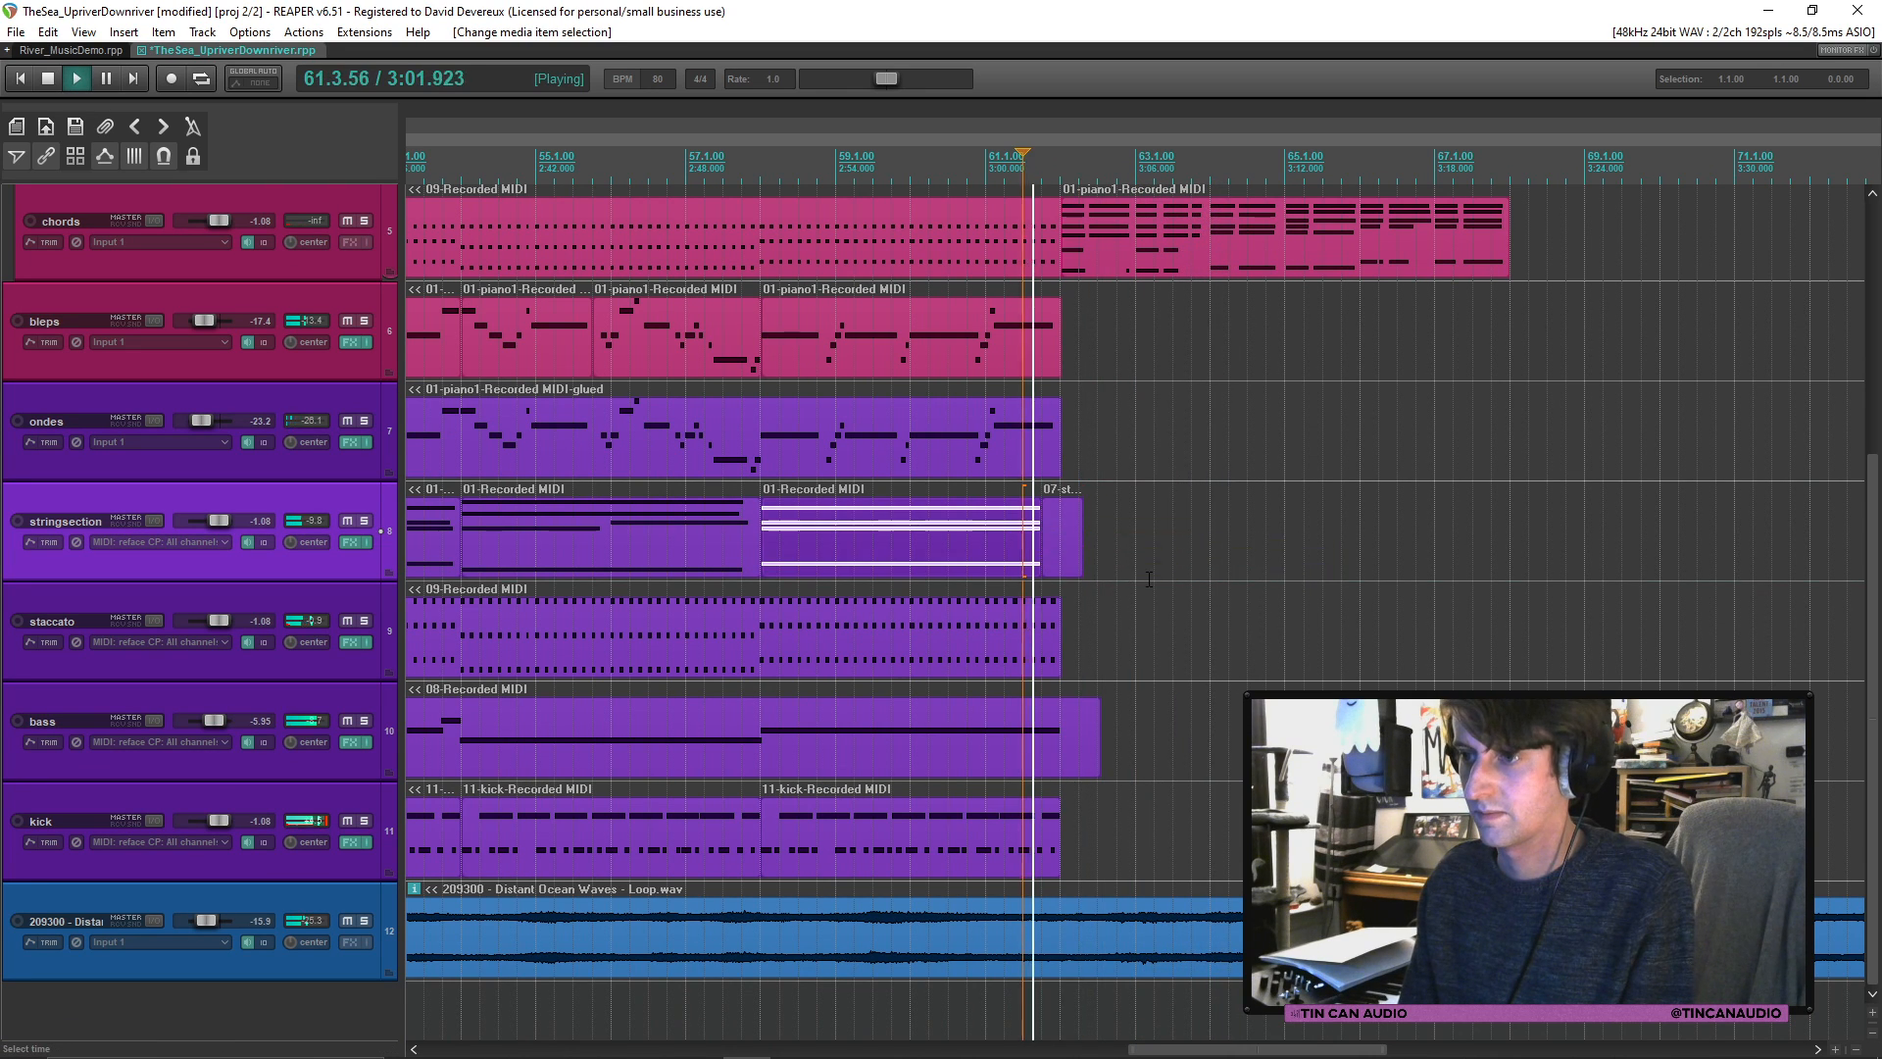
left_click(1053, 543)
key("ctrl+s")
scroll(1216, 443, "down", 2)
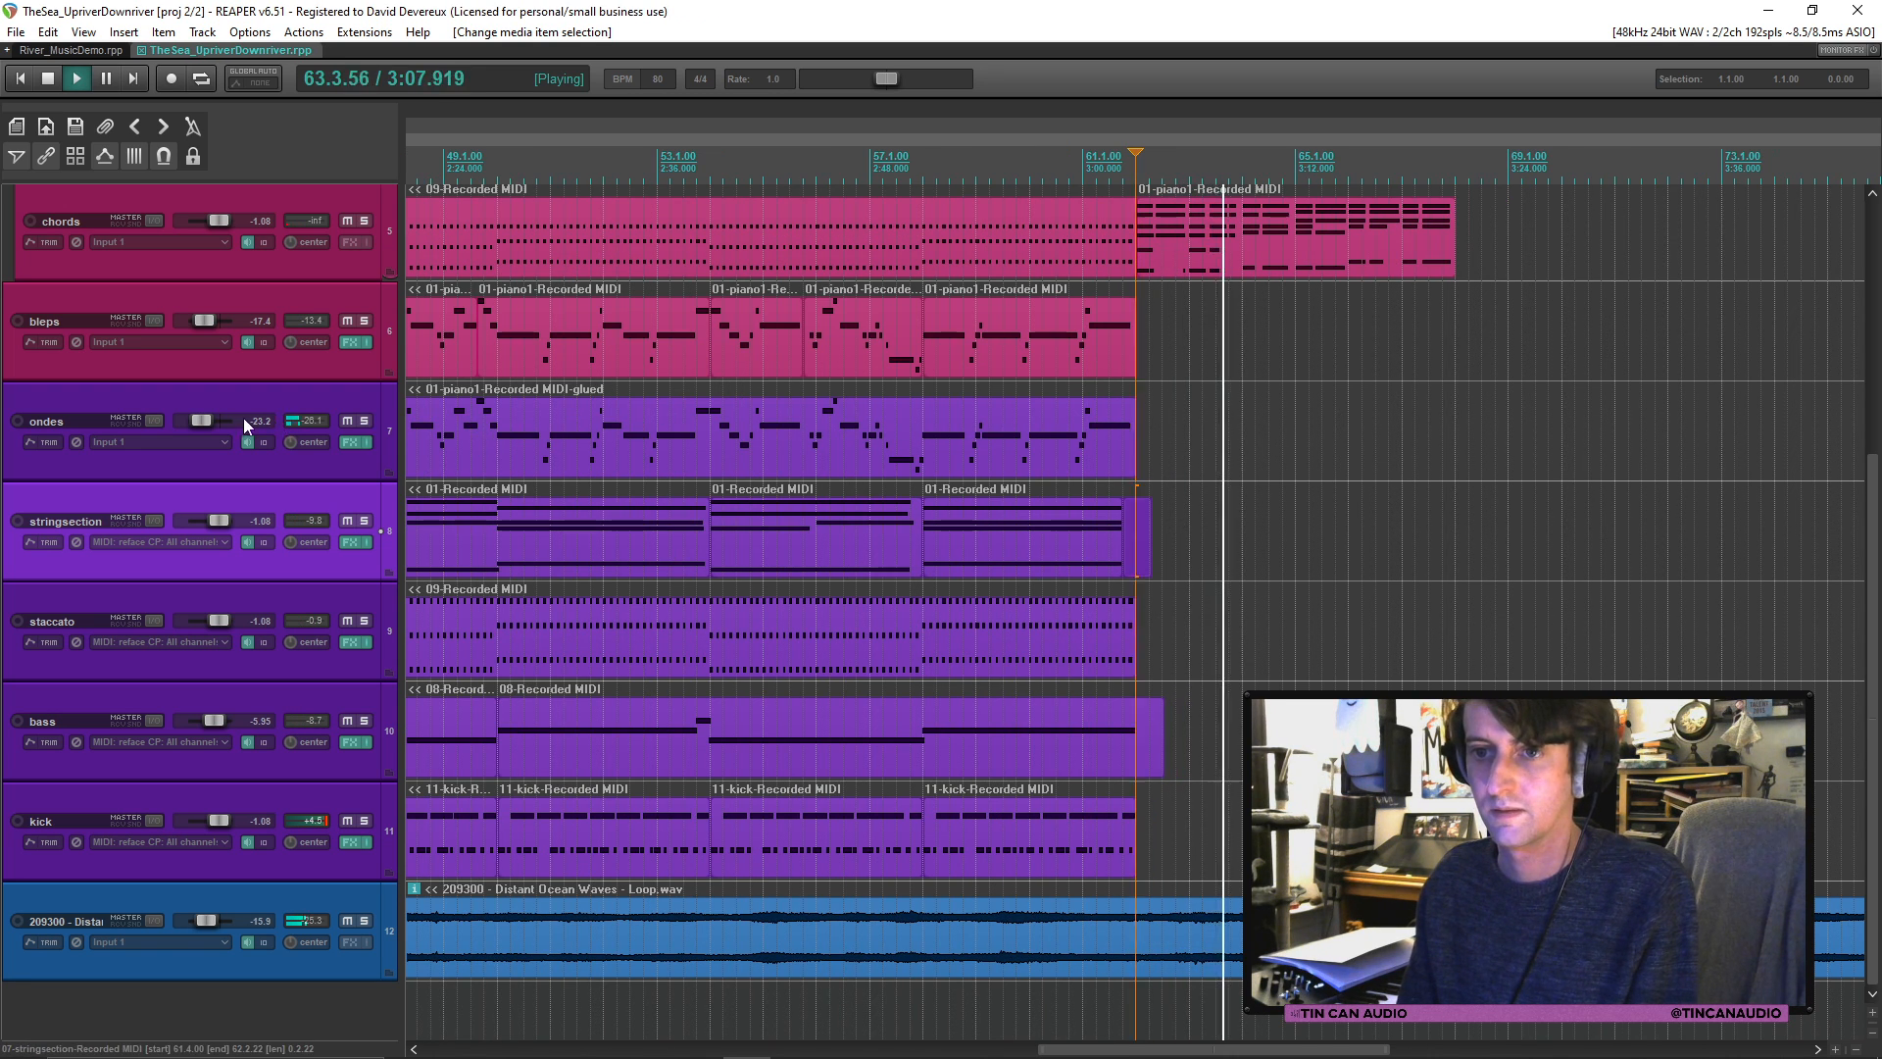
Step: Set the ondes track's volume to -14.6 dB during playback and delete its item starting at bar 24
left_click_drag(202, 426, 212, 426)
scroll(451, 429, "down", 8)
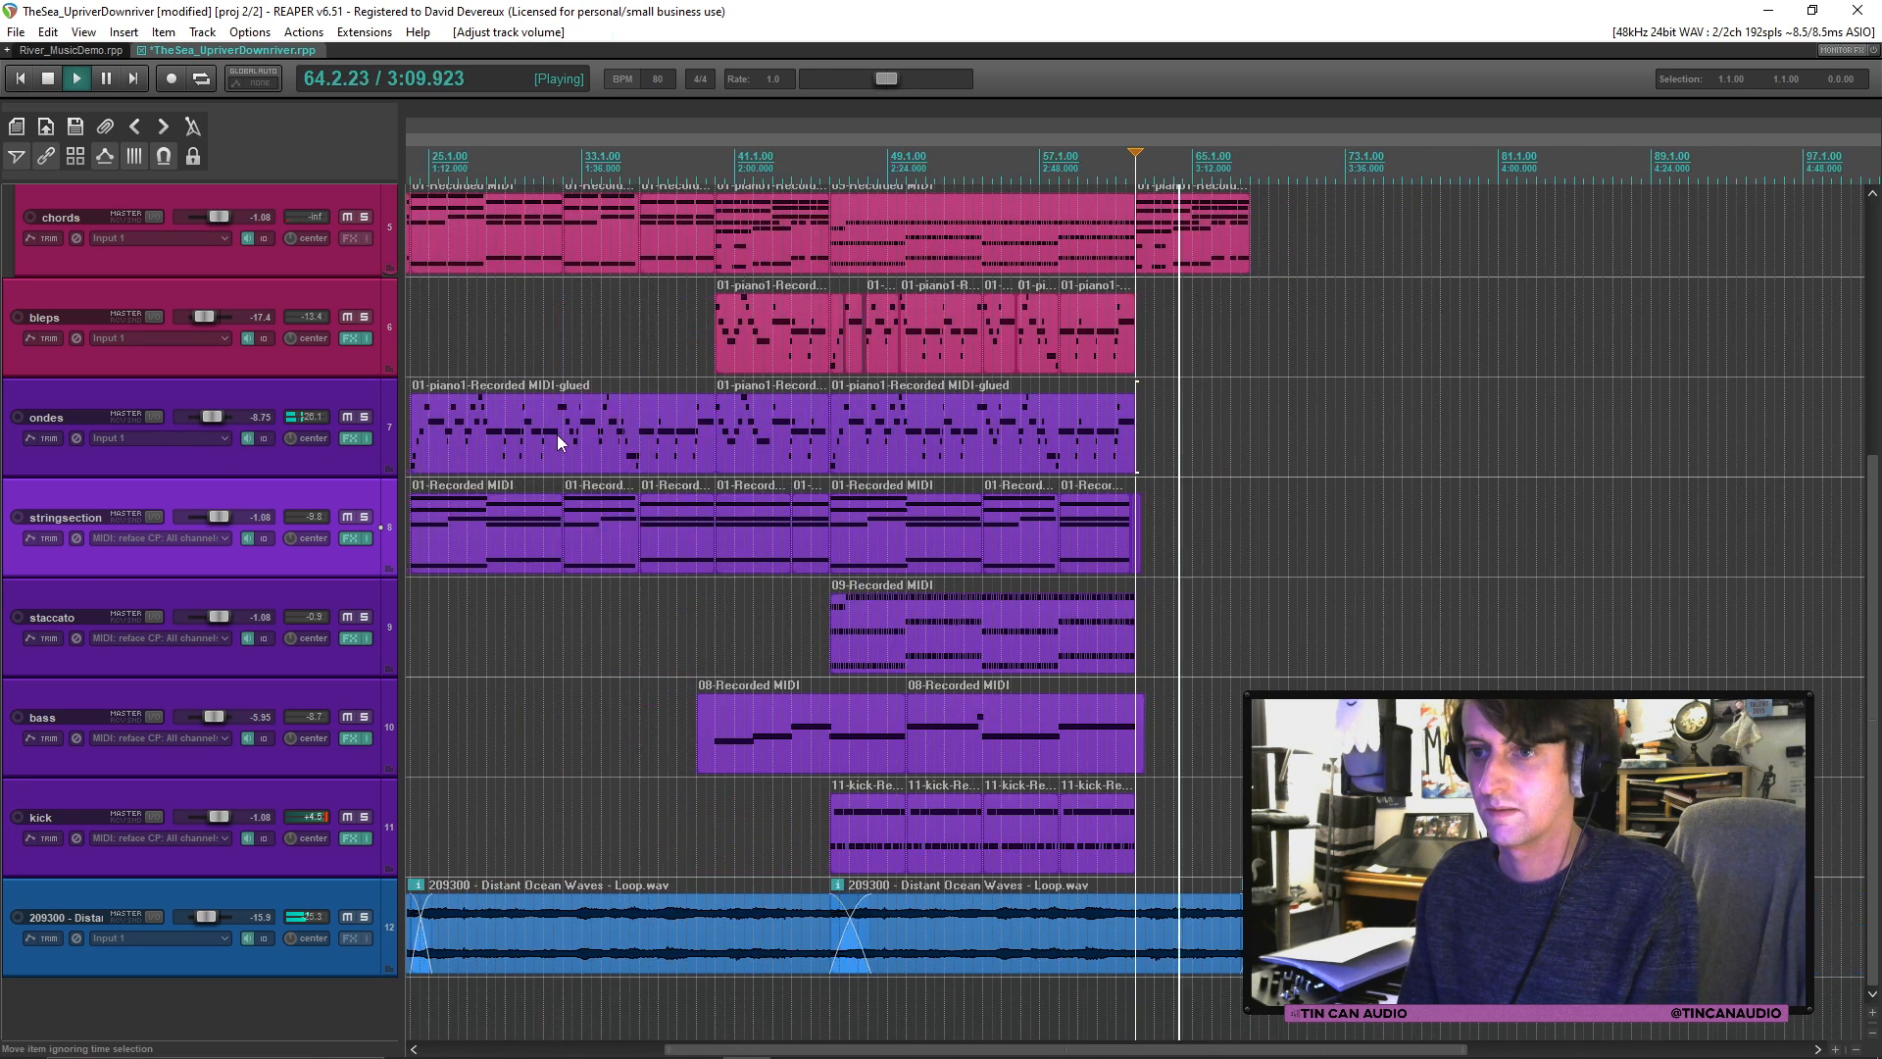
left_click(728, 437)
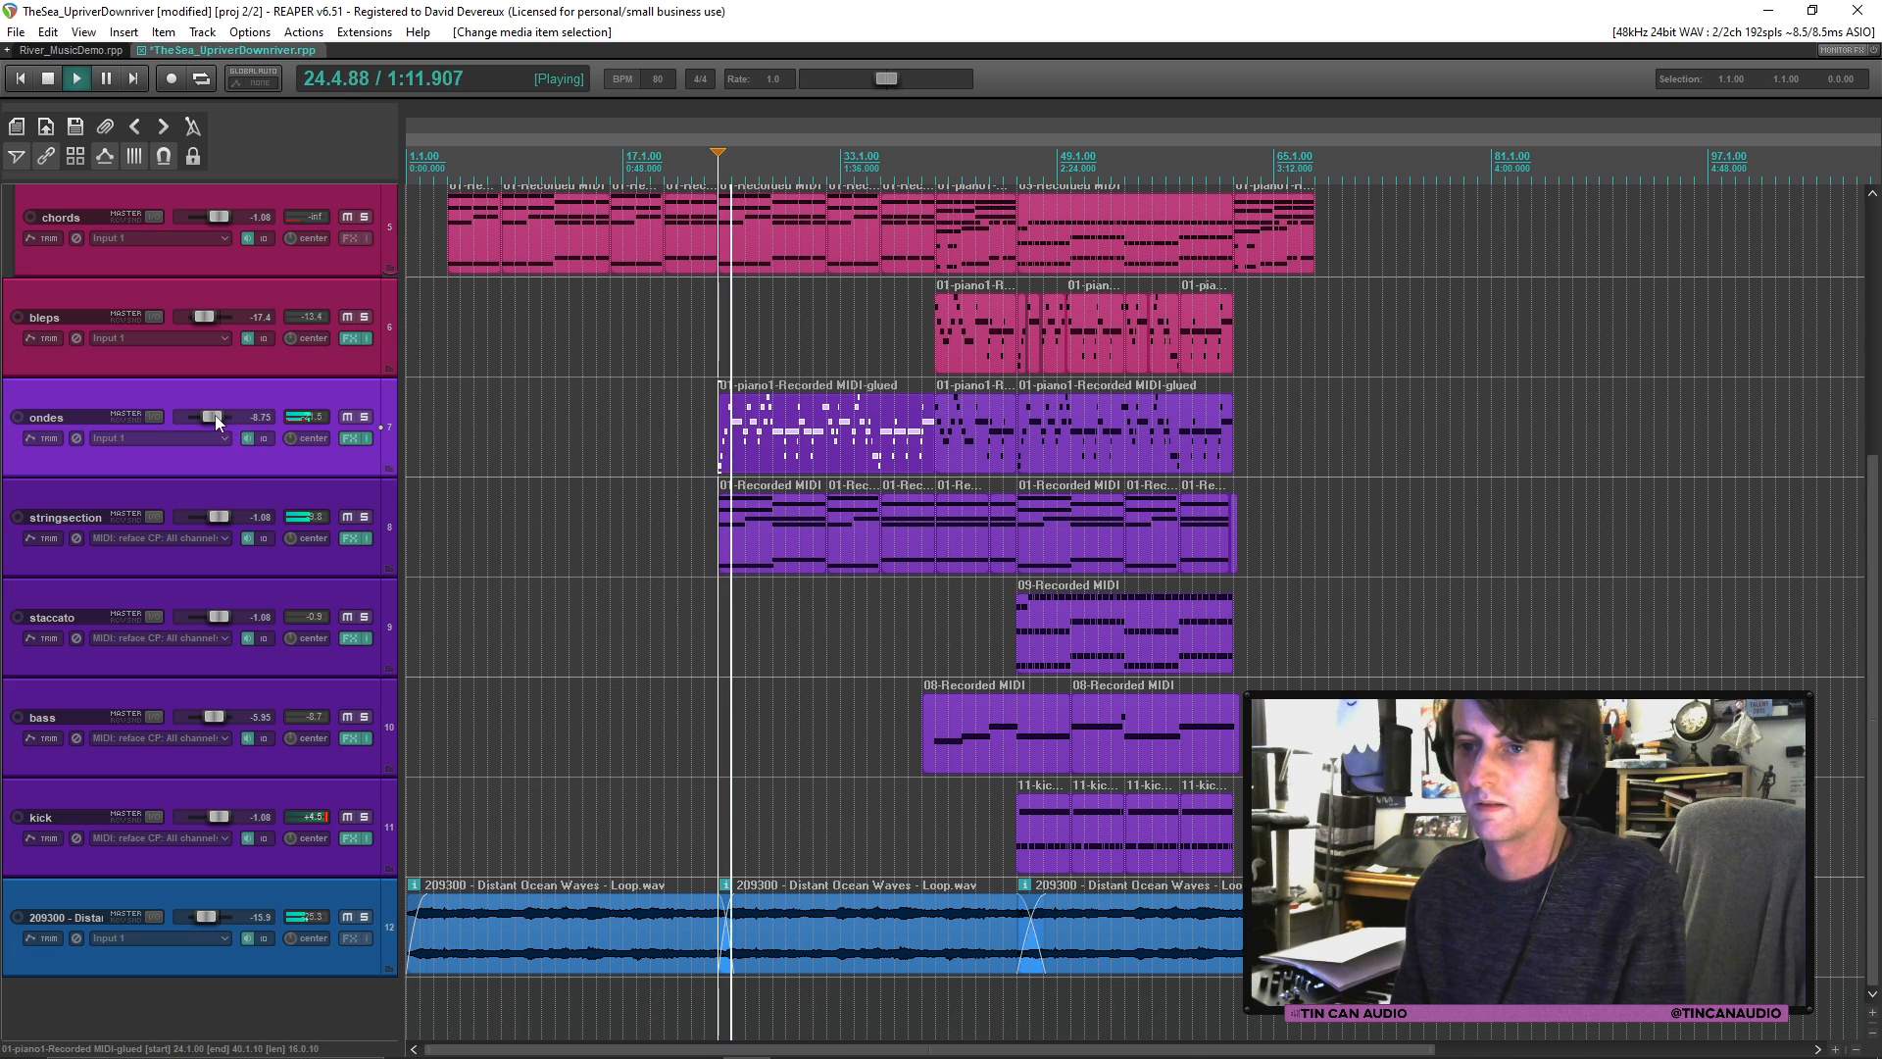
left_click_drag(215, 417, 209, 415)
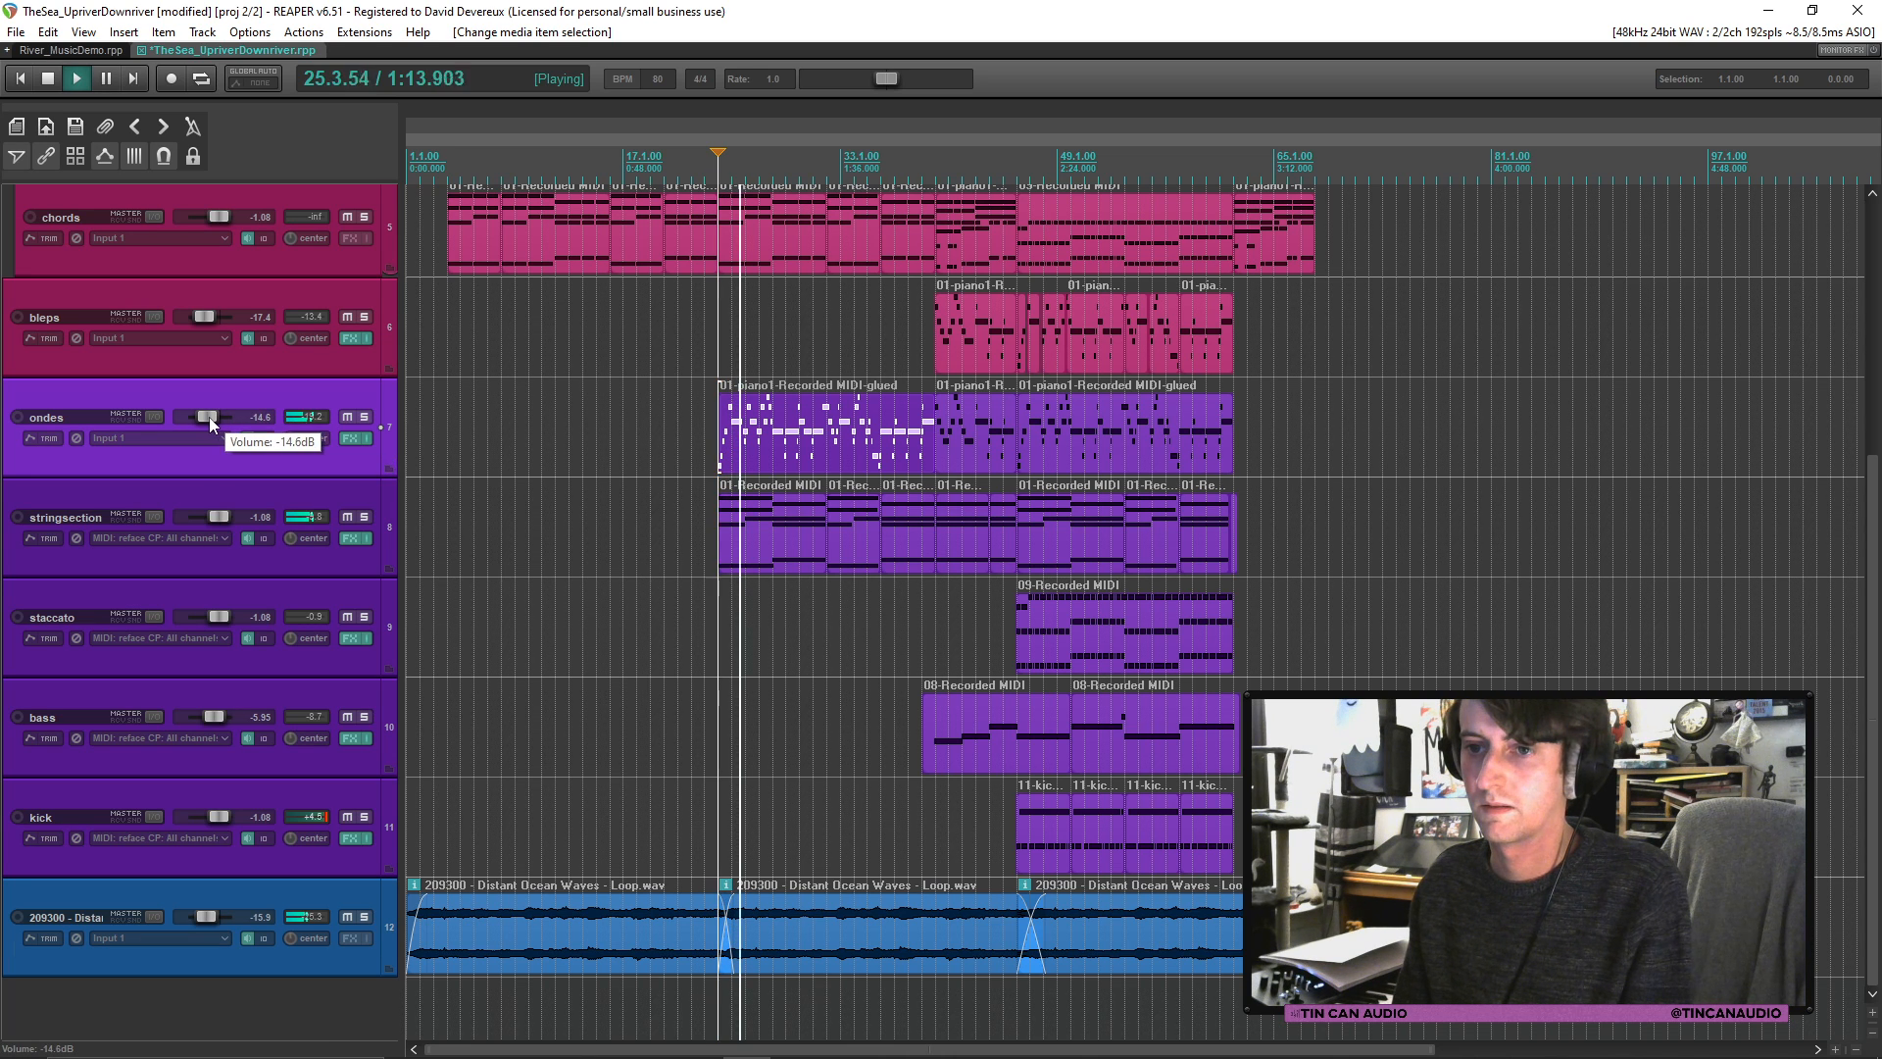
key("Delete")
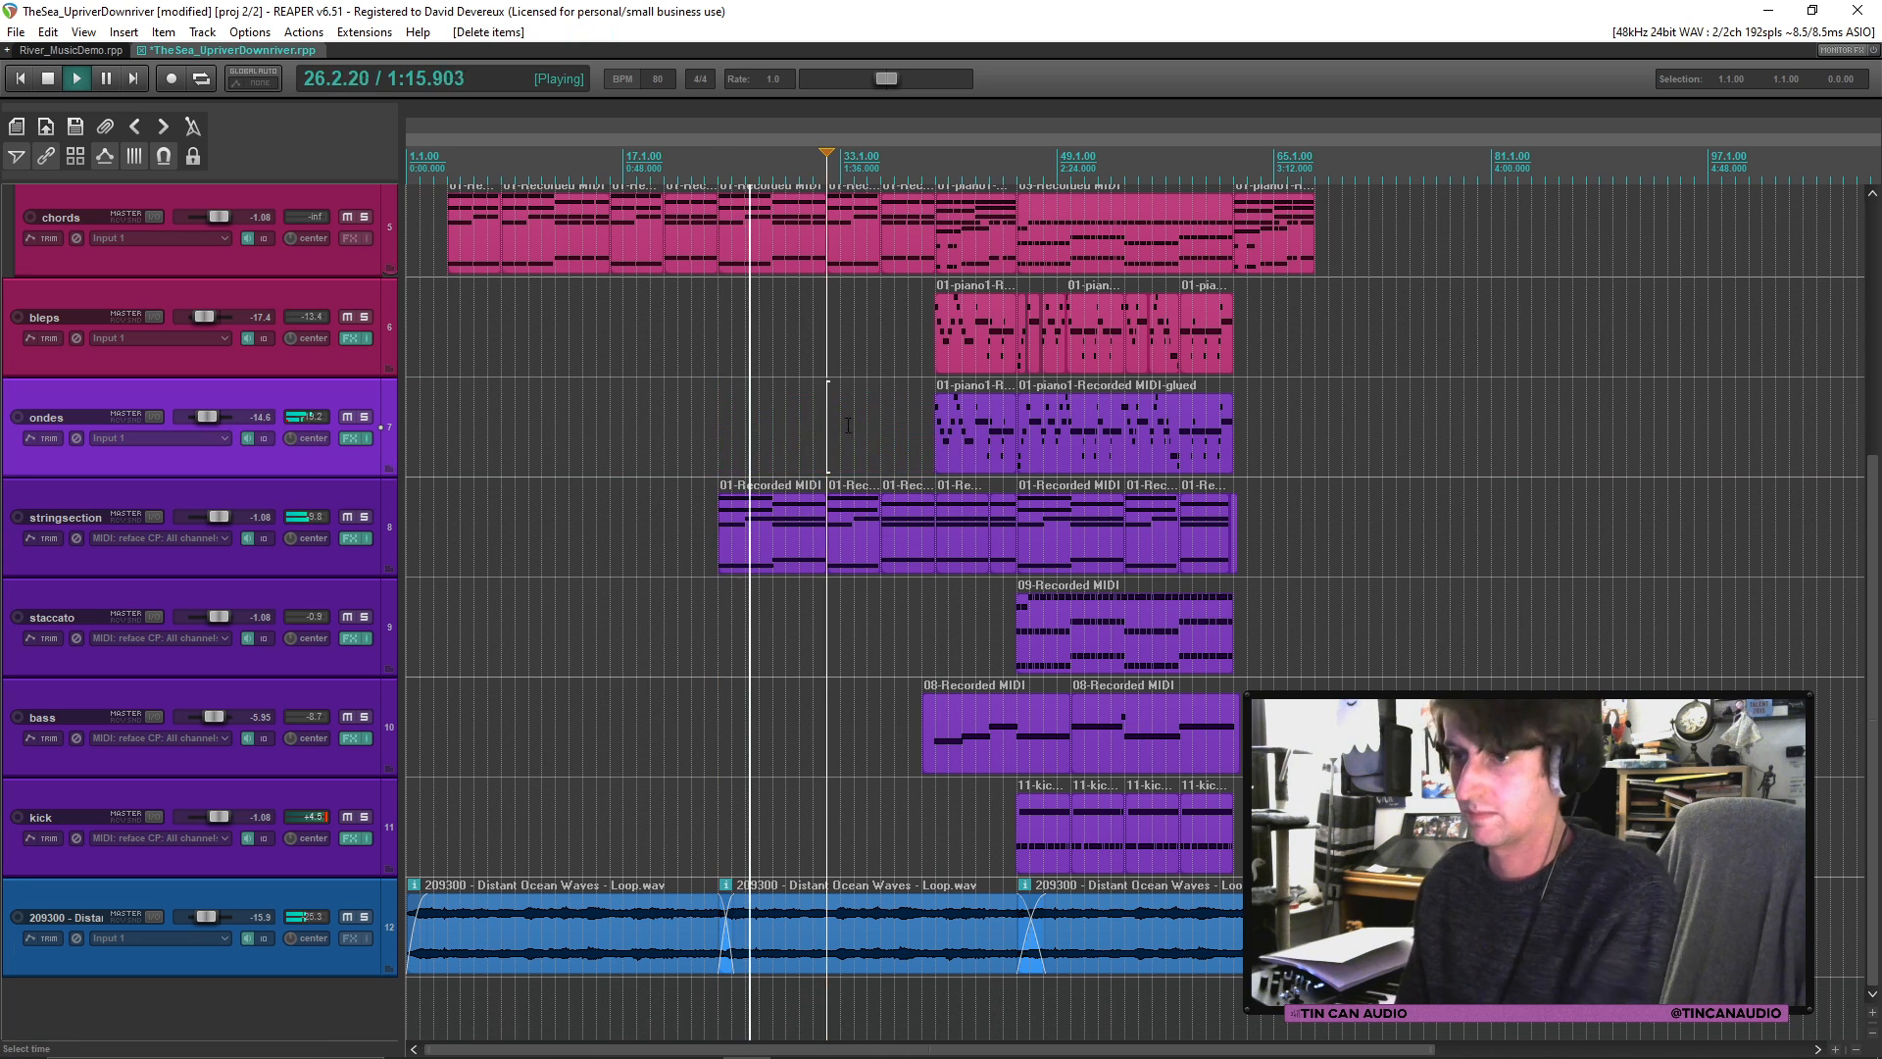
Step: Review the arrangement during playback, selecting the first stringsection item, the first wurli item and the first bleps item
left_click(812, 522)
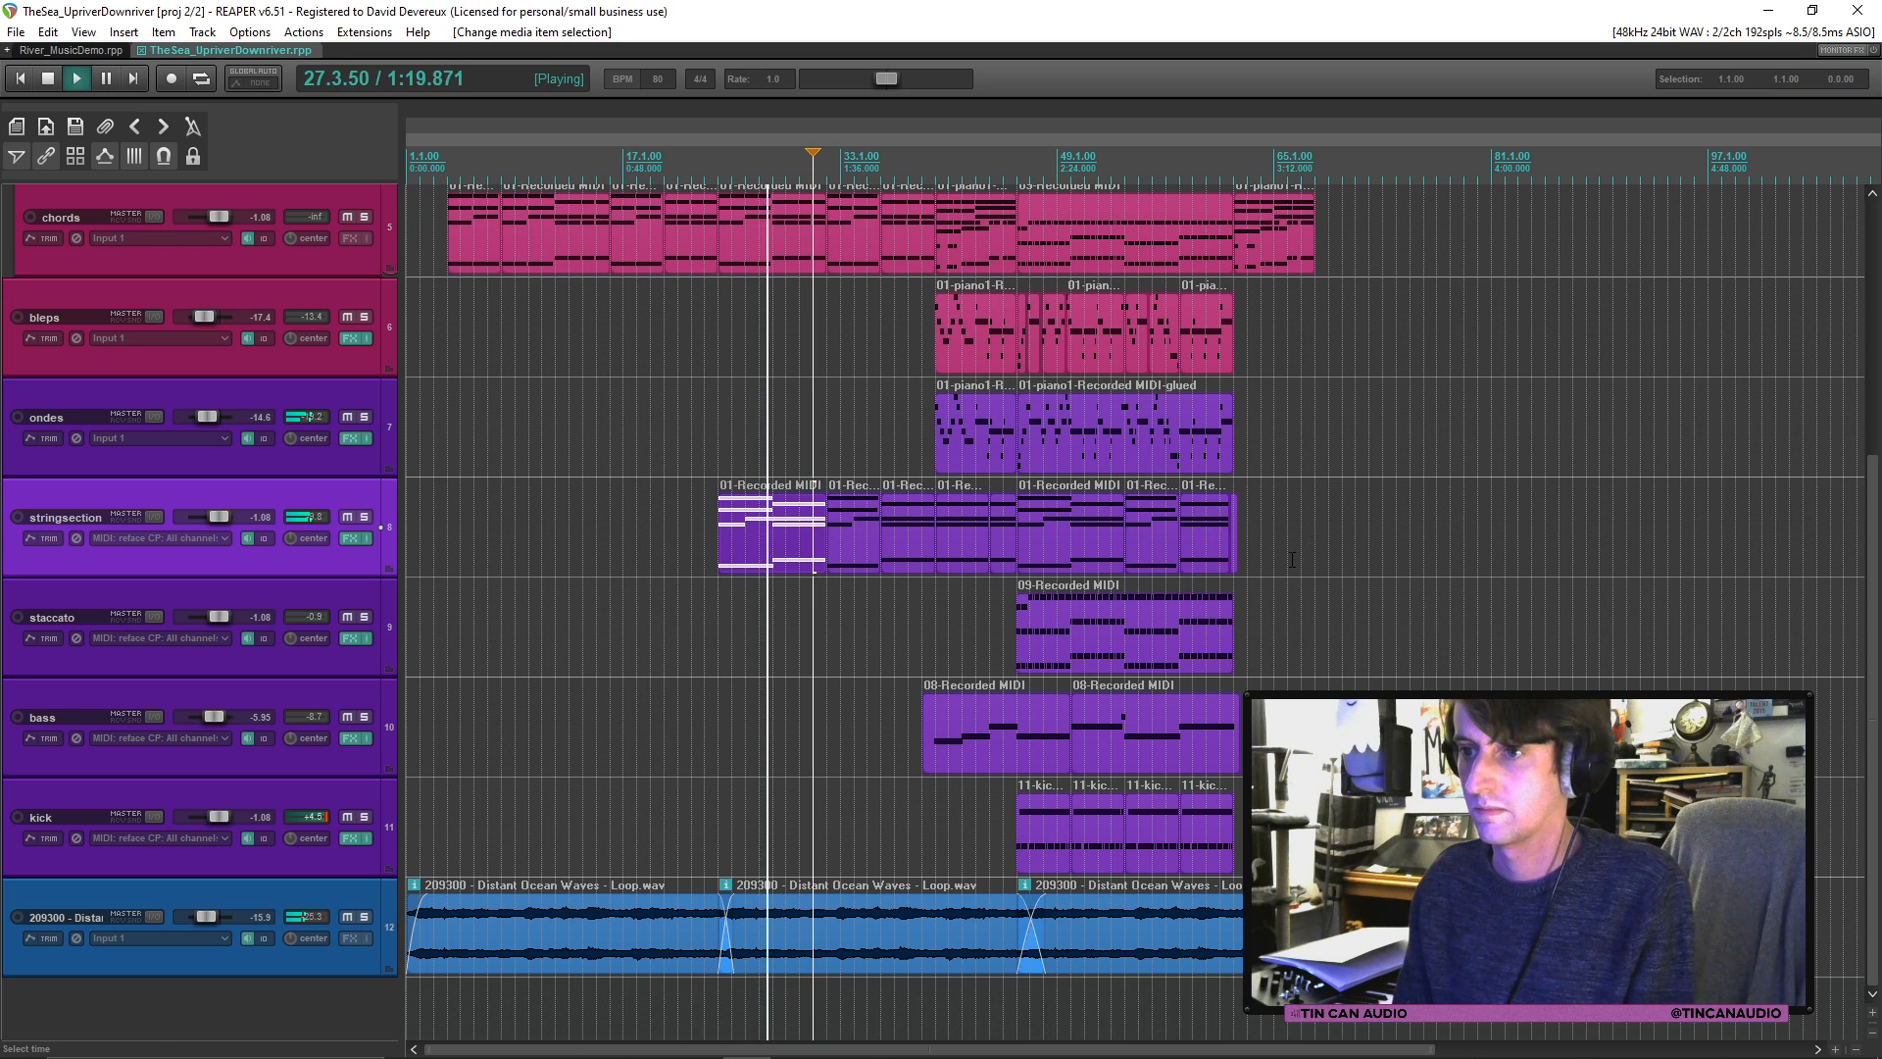
scroll(862, 721, "up", 2)
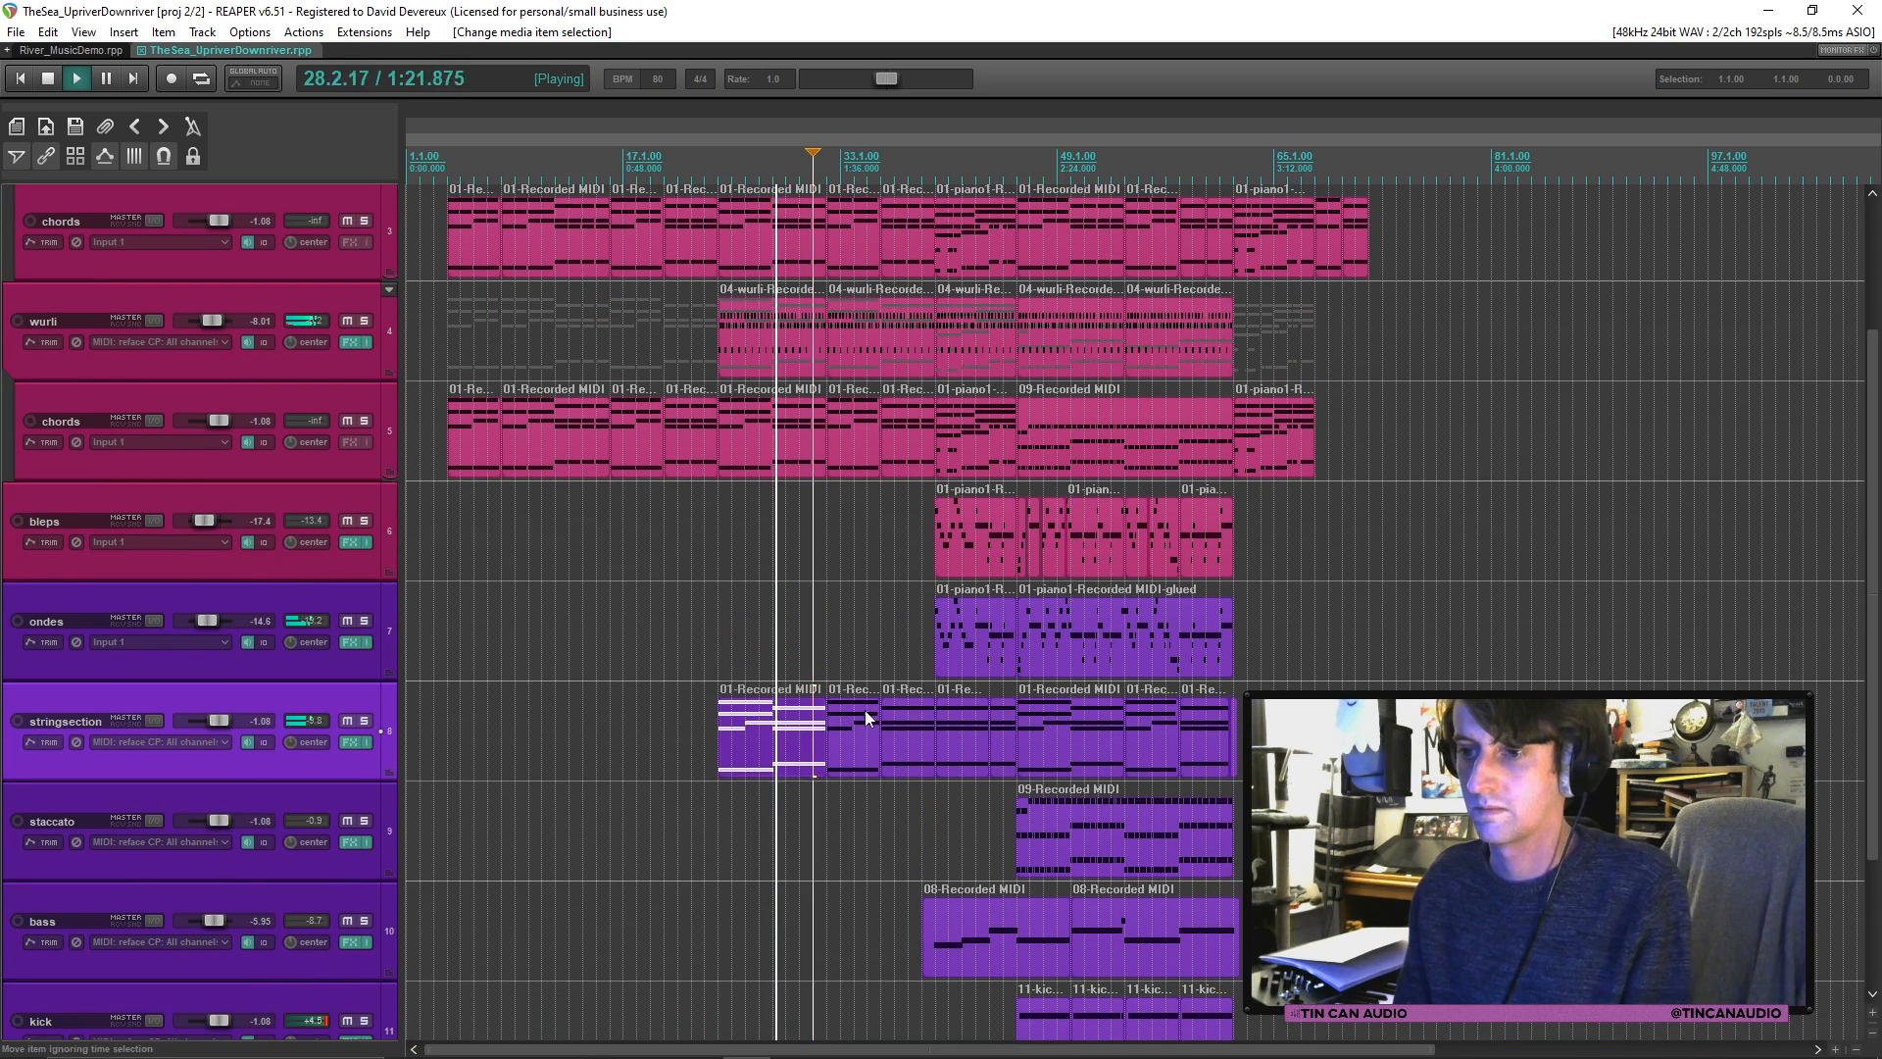
left_click(799, 730)
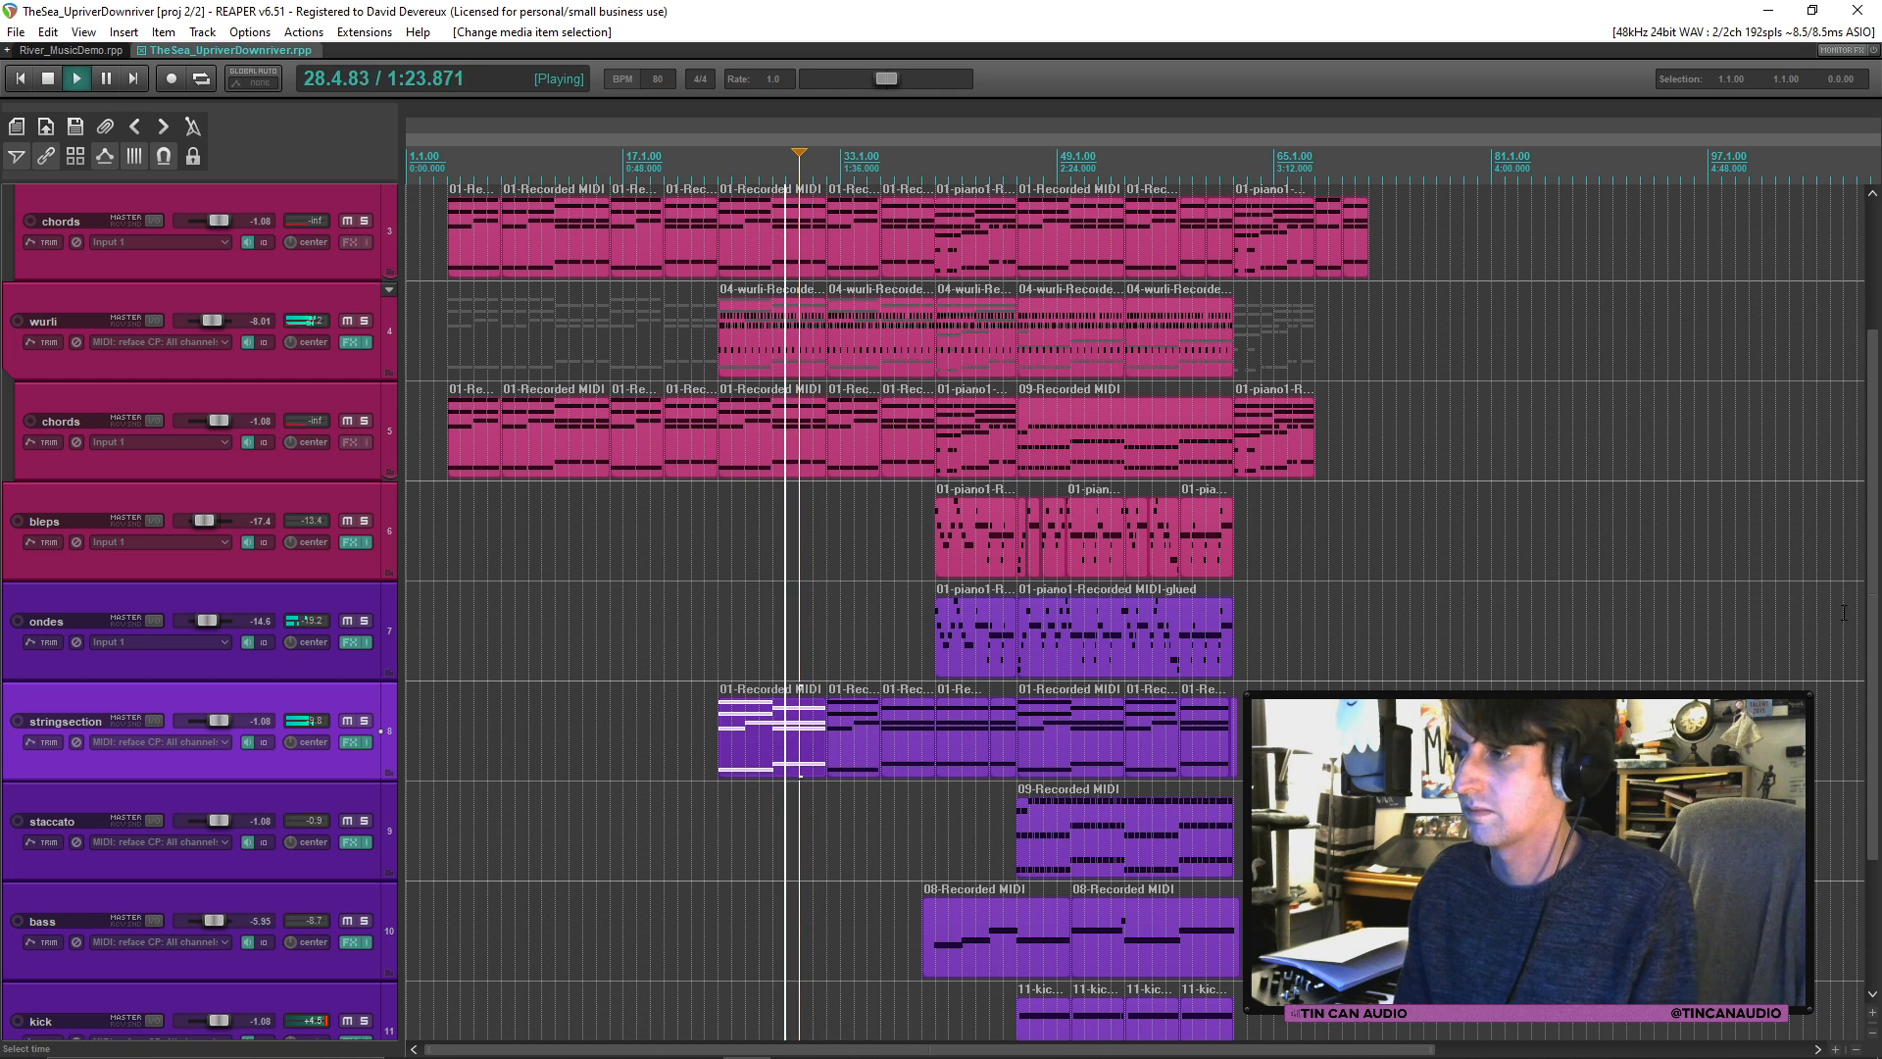
scroll(1876, 607, "up", 1)
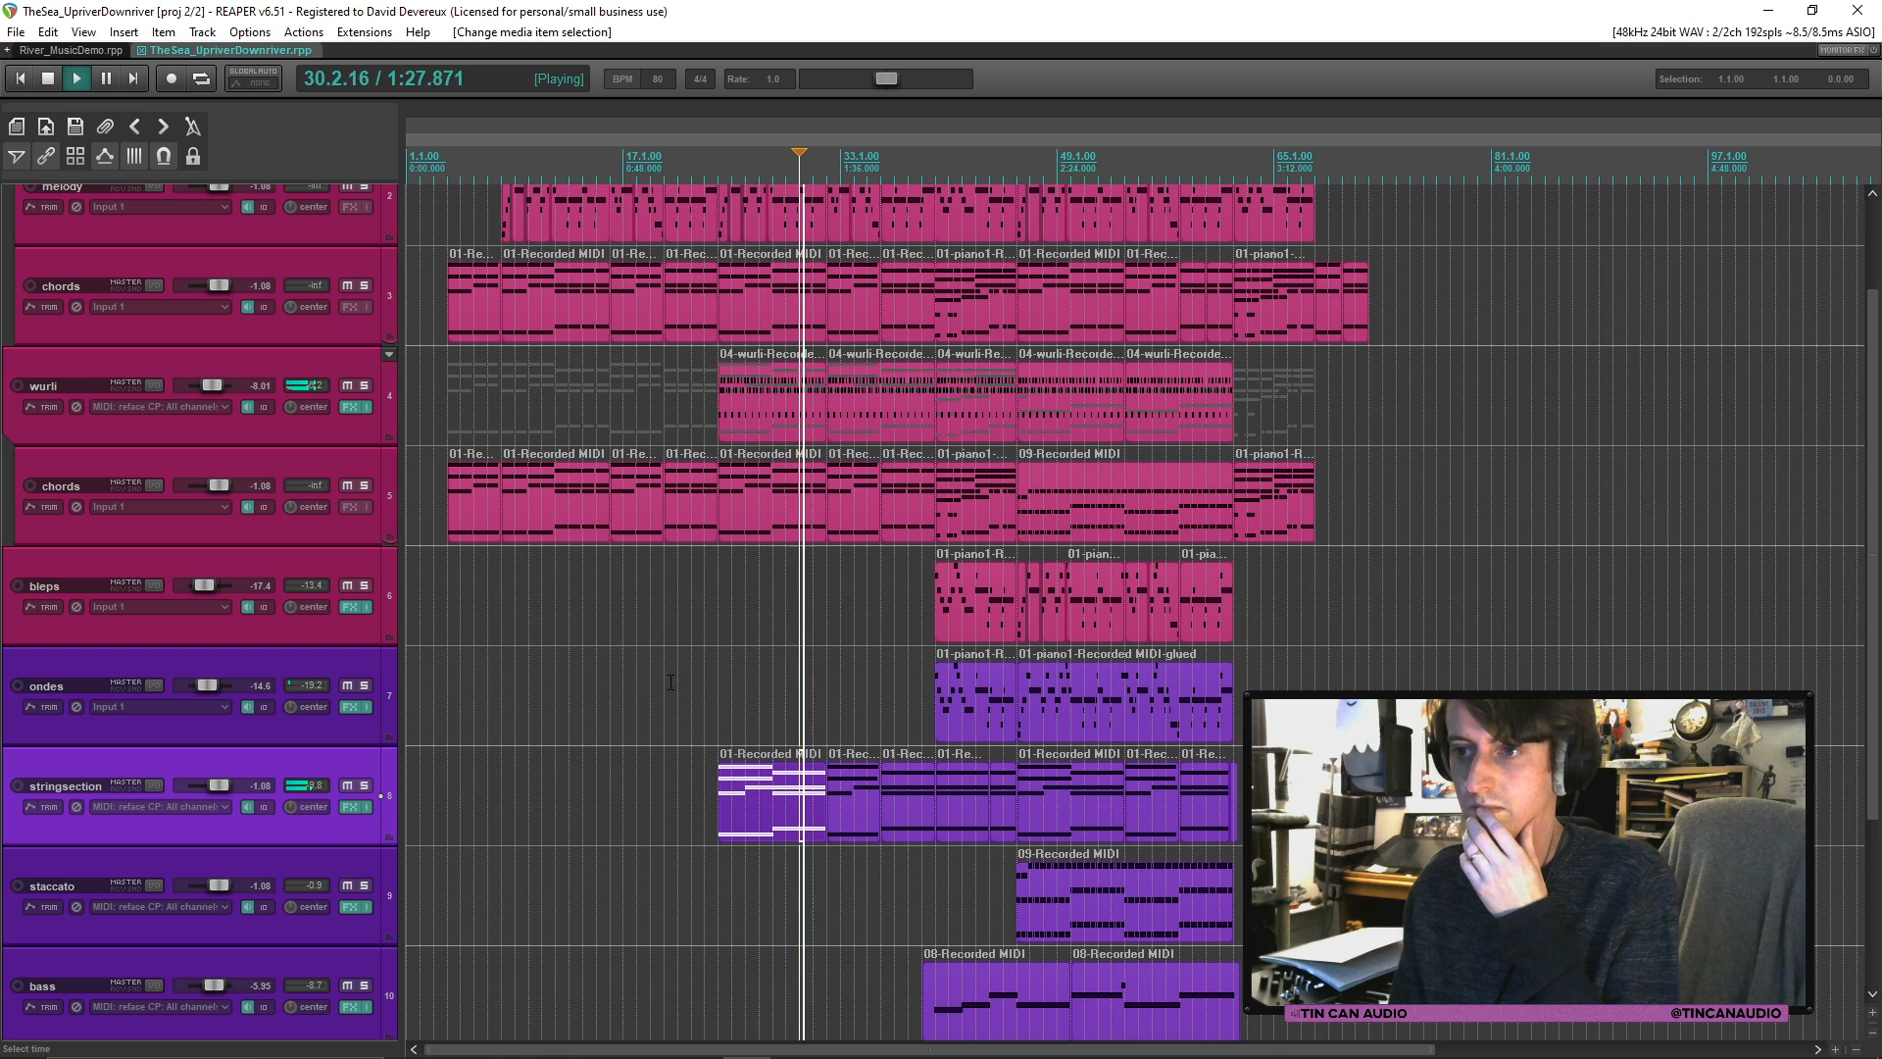
left_click(756, 398)
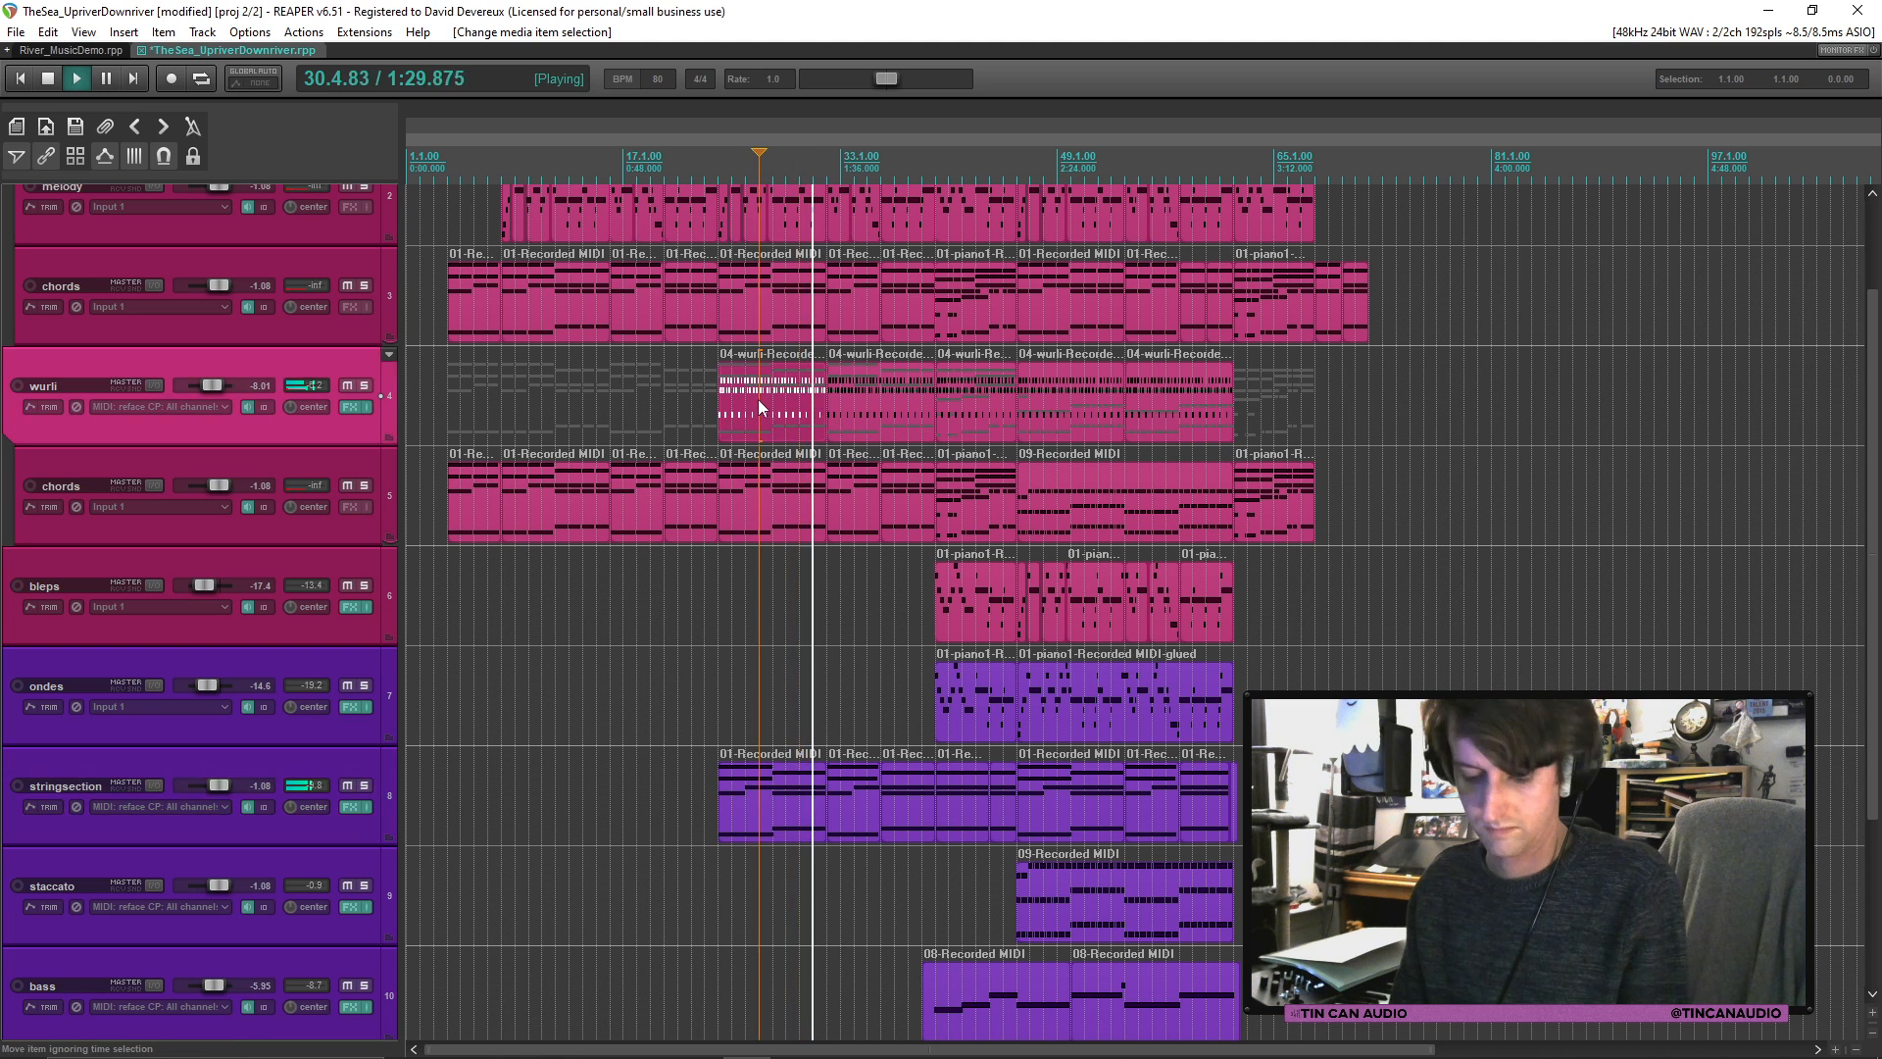
left_click(997, 590)
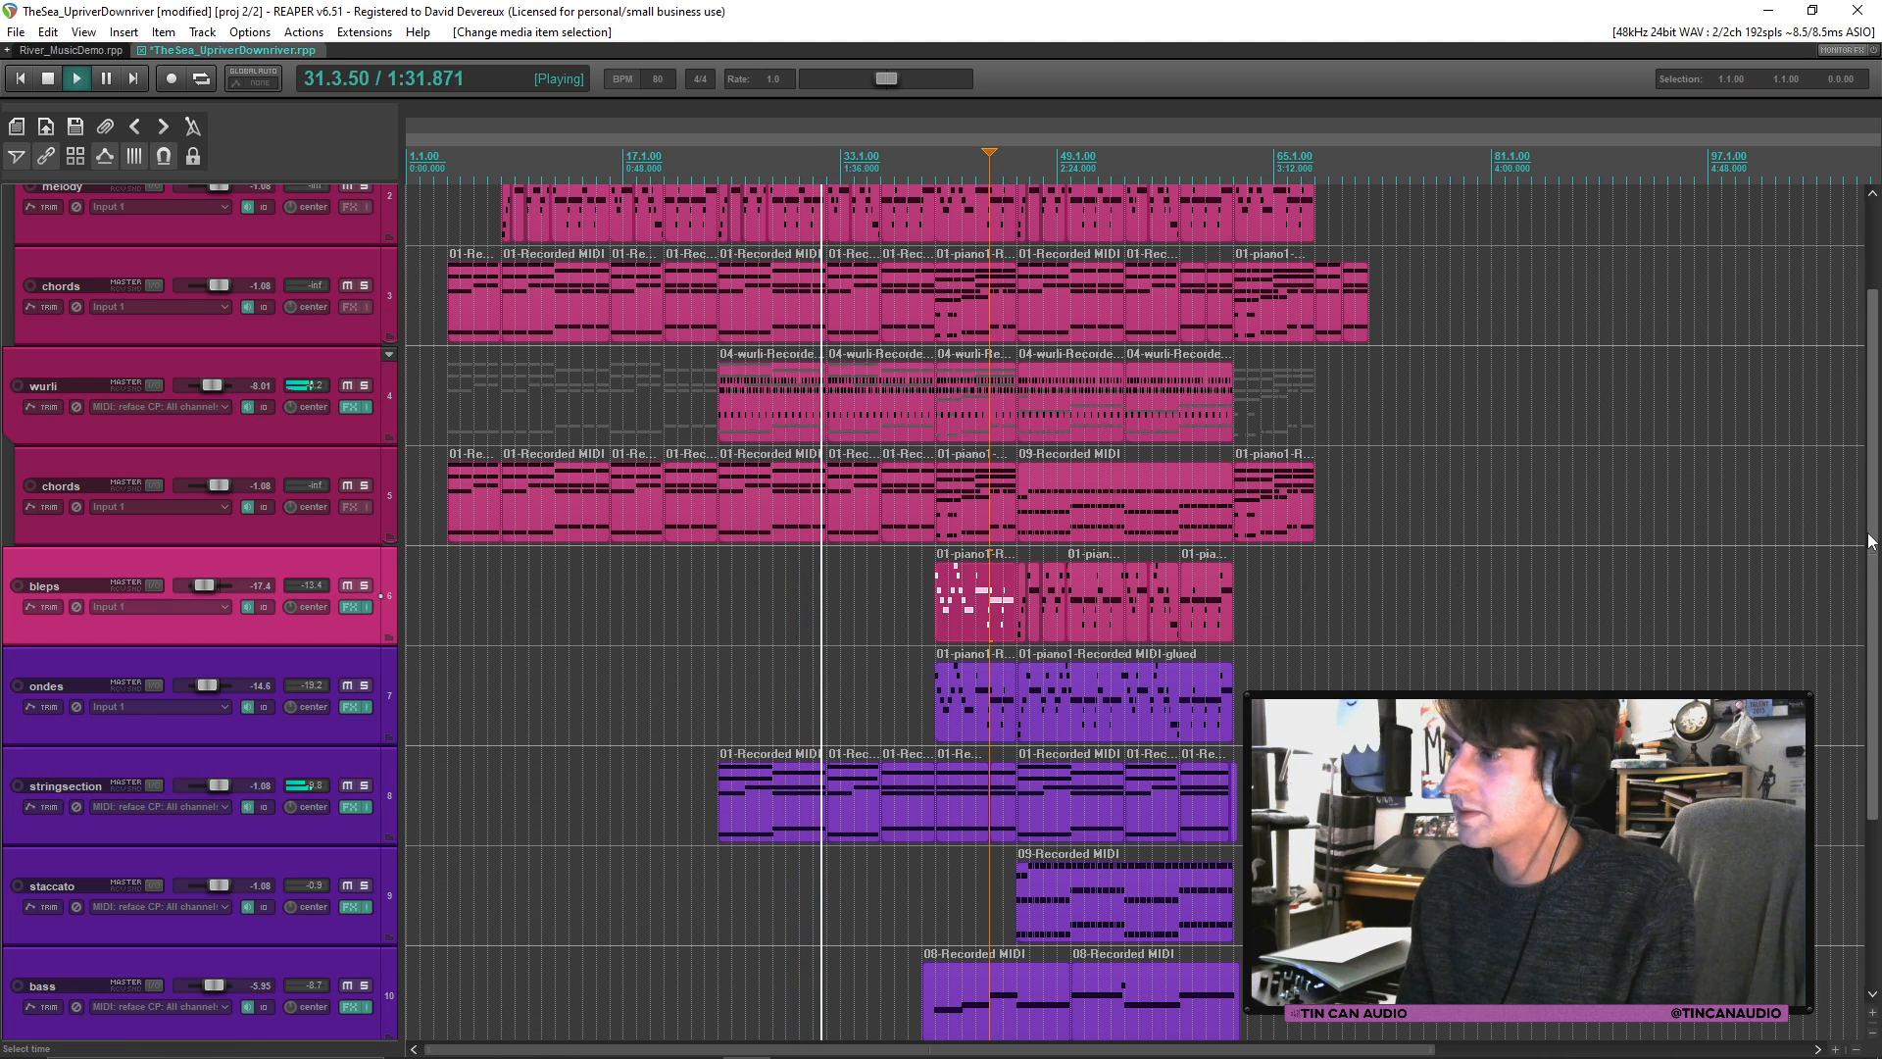
scroll(1841, 399, "up", 2)
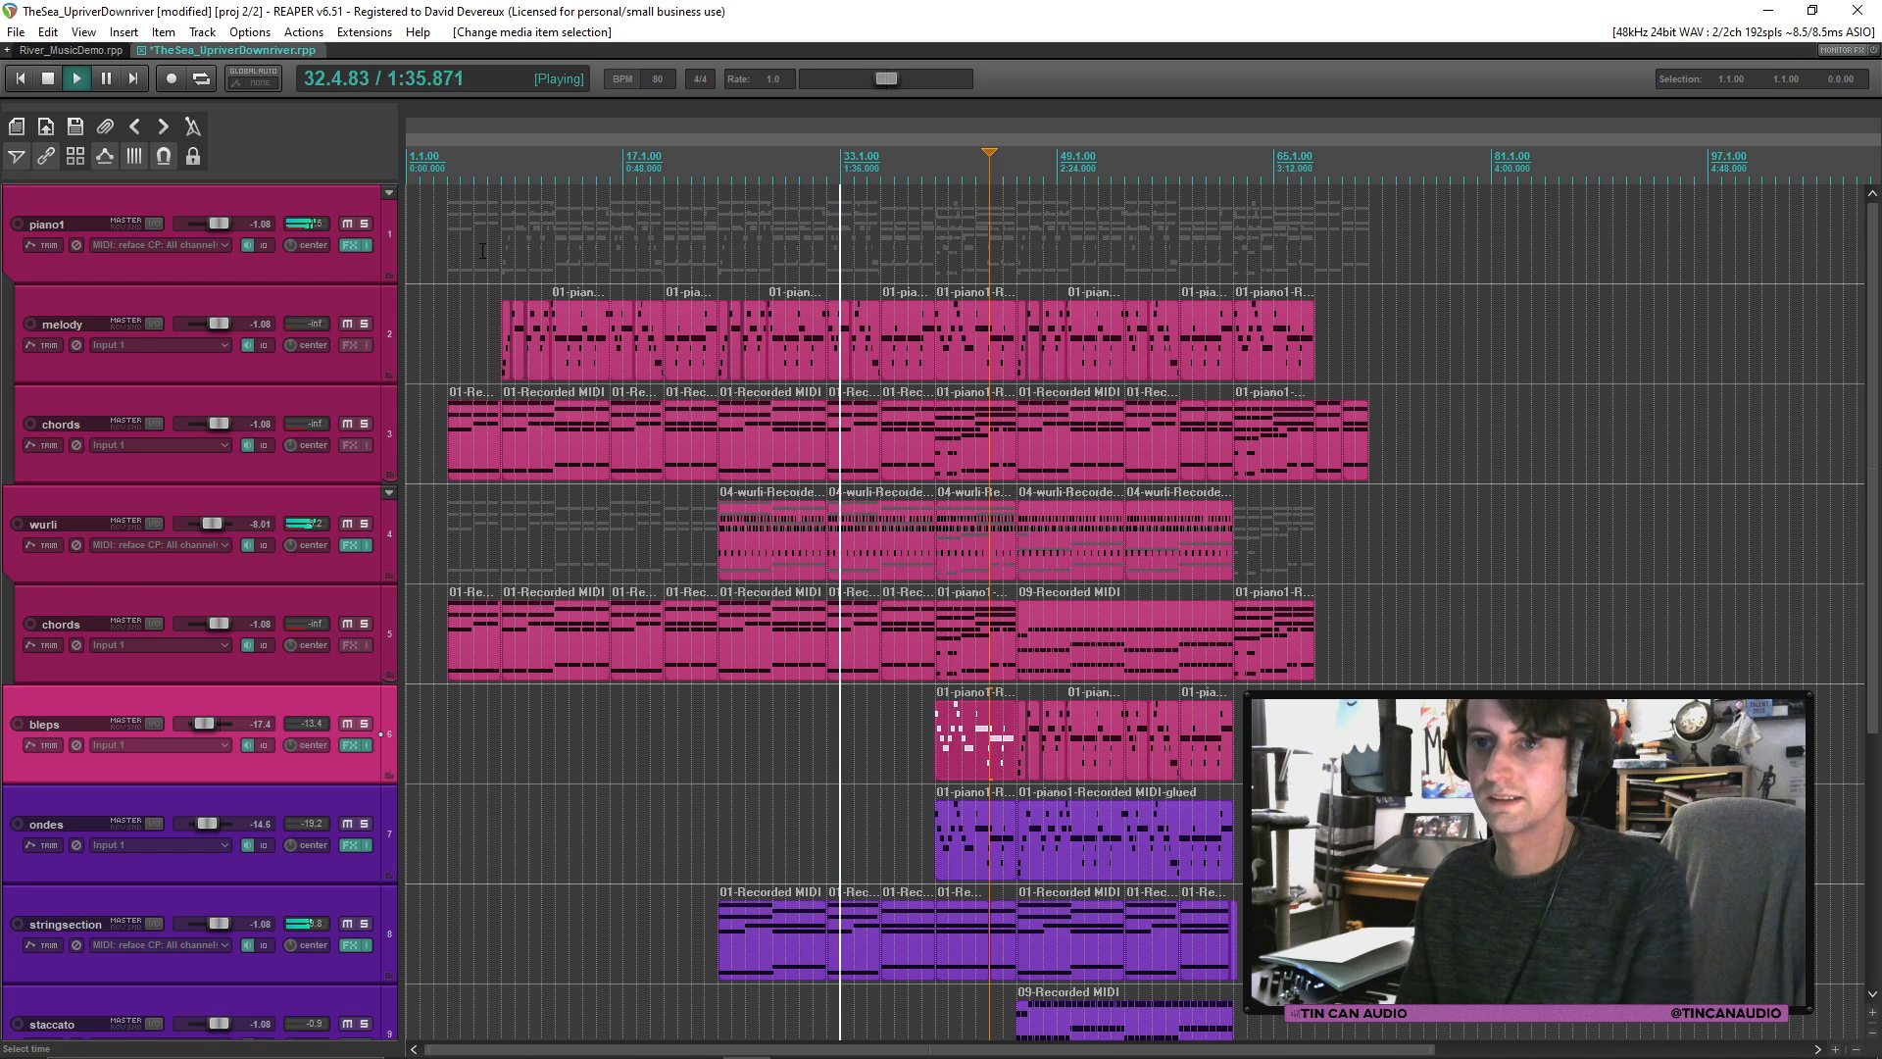
Step: Copy the flute track from the River_MusicDemo project into TheSea_UpriverDownriver below bleps and delete its pasted MIDI item
left_click(91, 53)
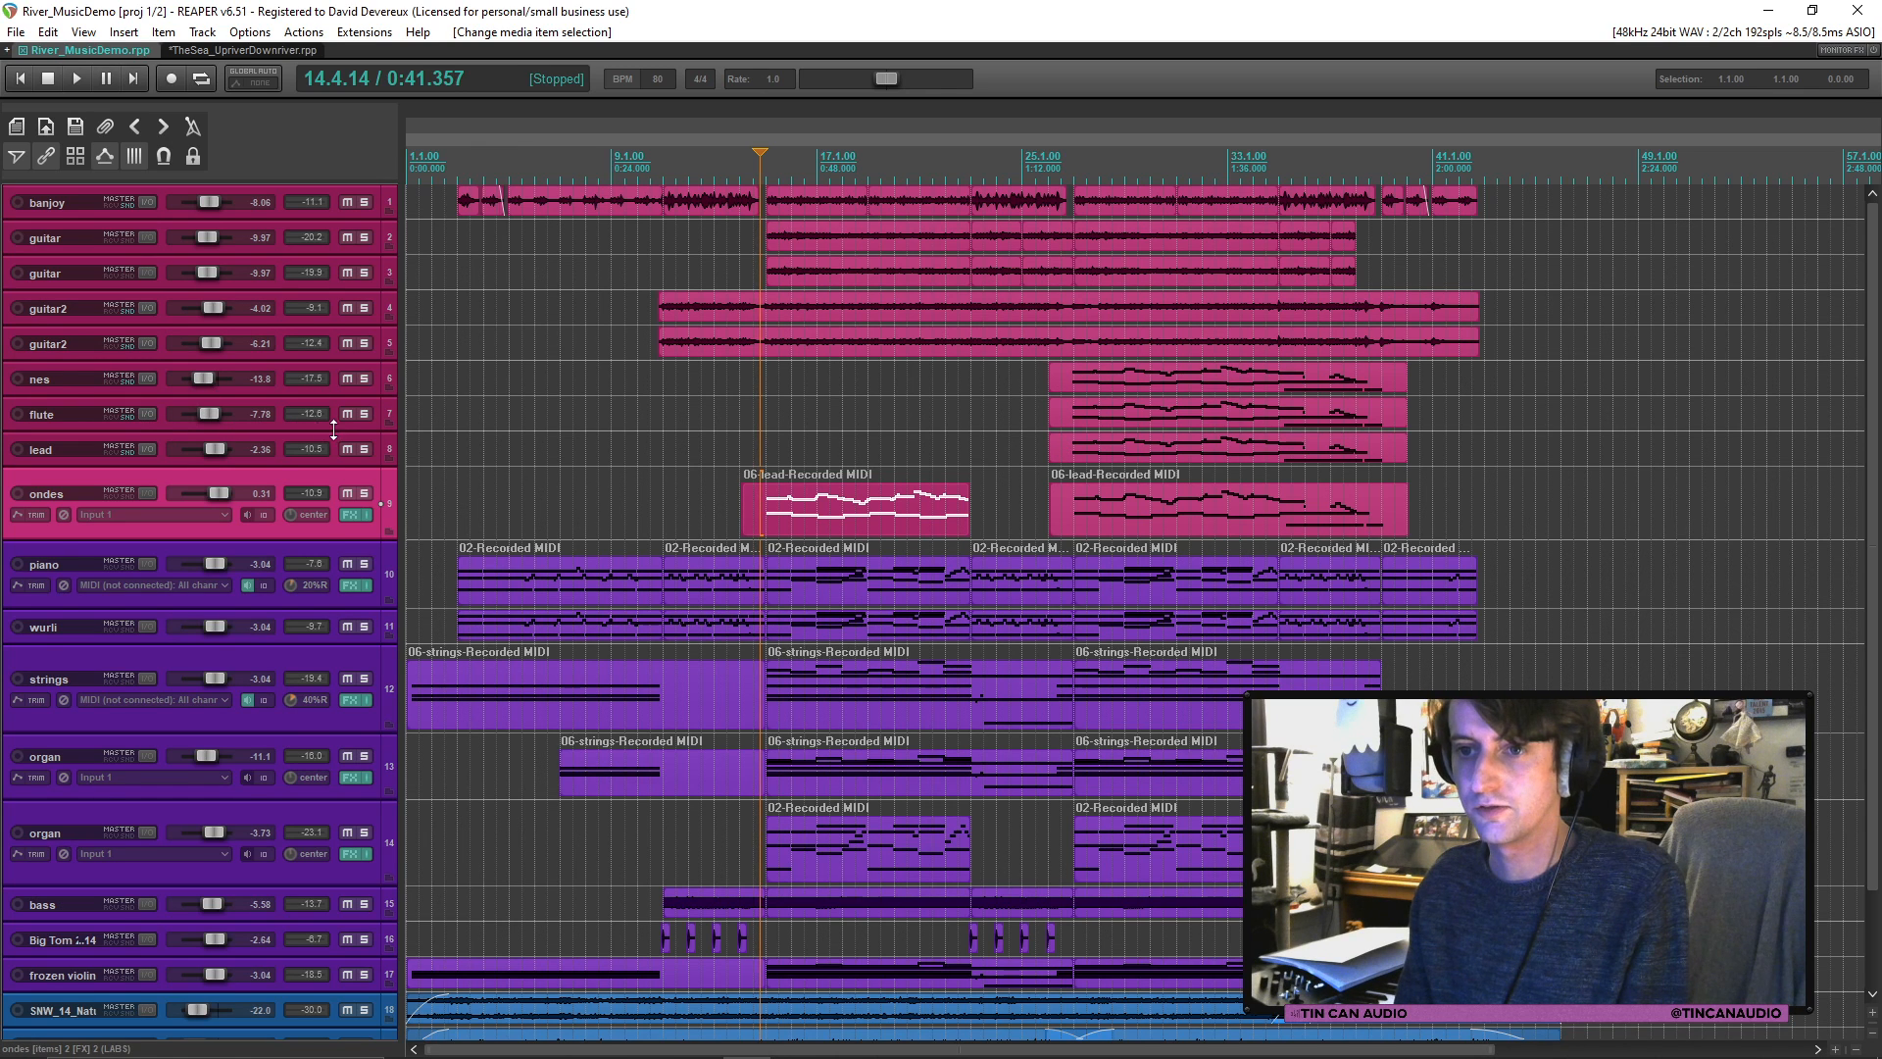
left_click_drag(333, 429, 335, 480)
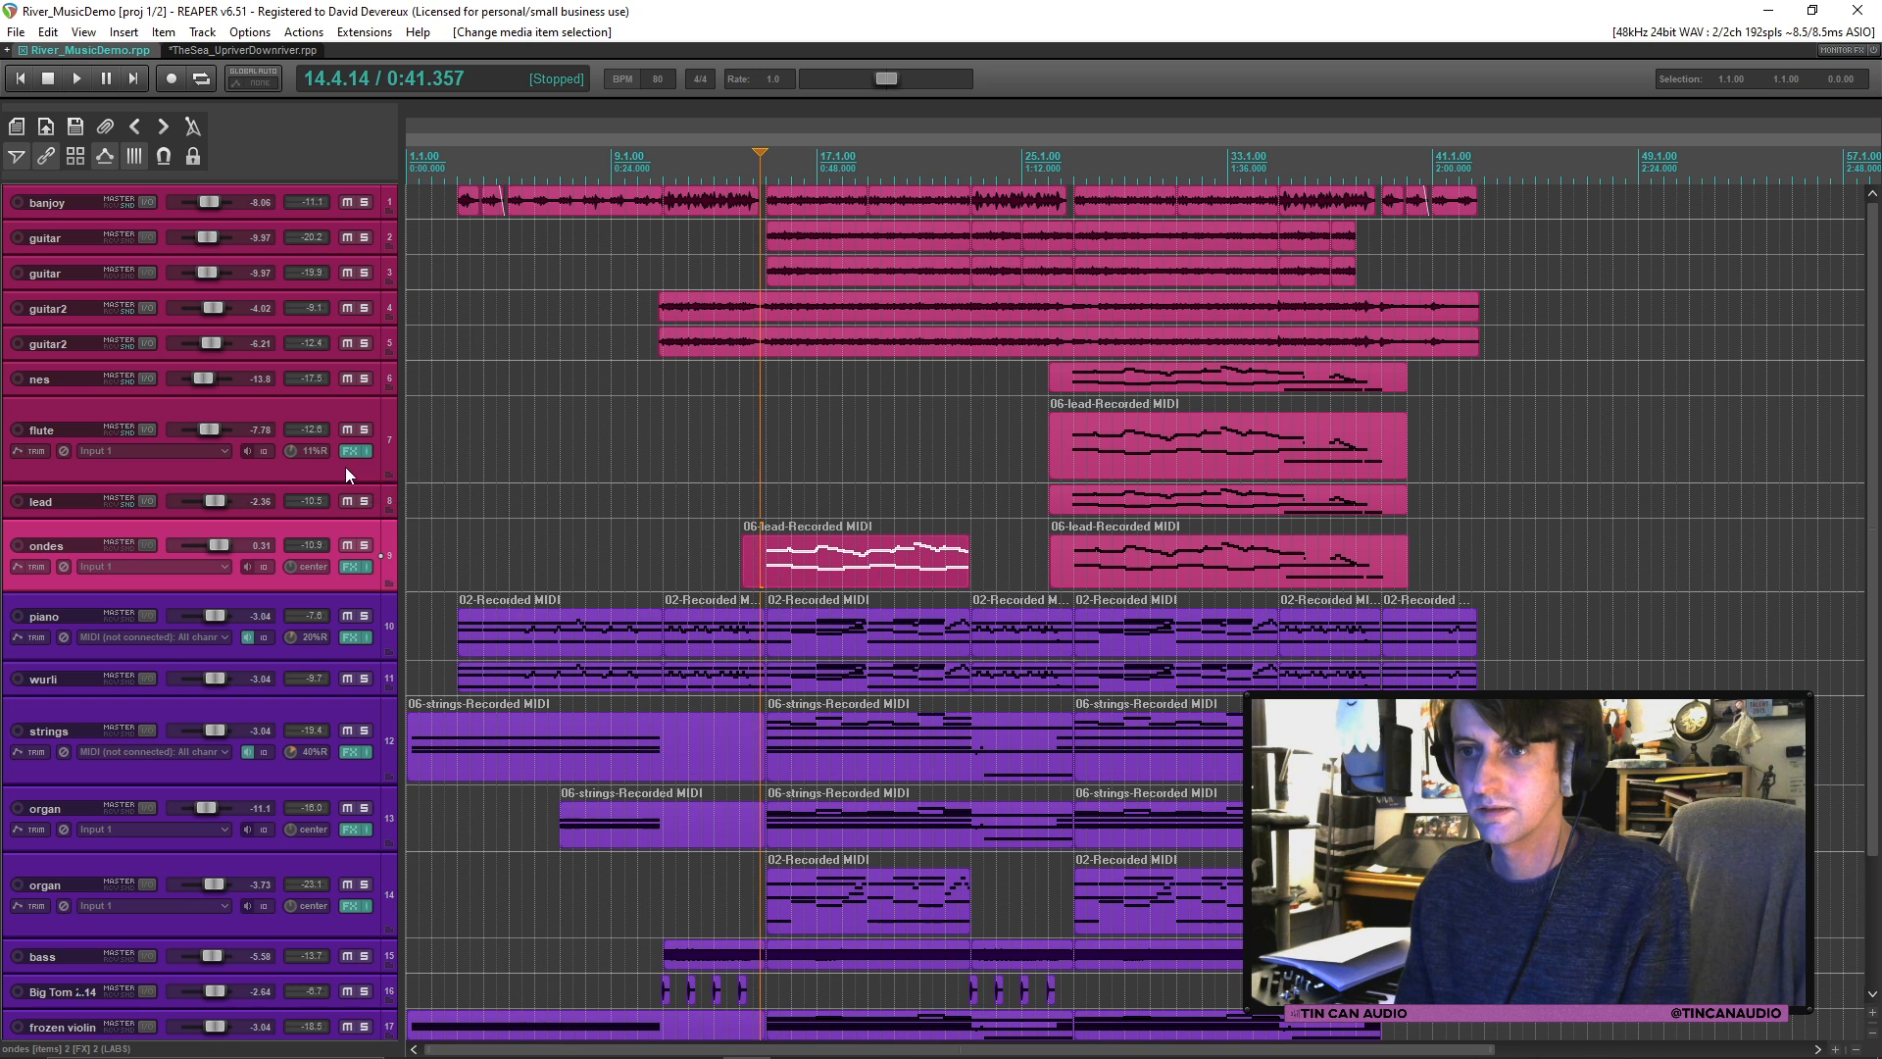
left_click(345, 466)
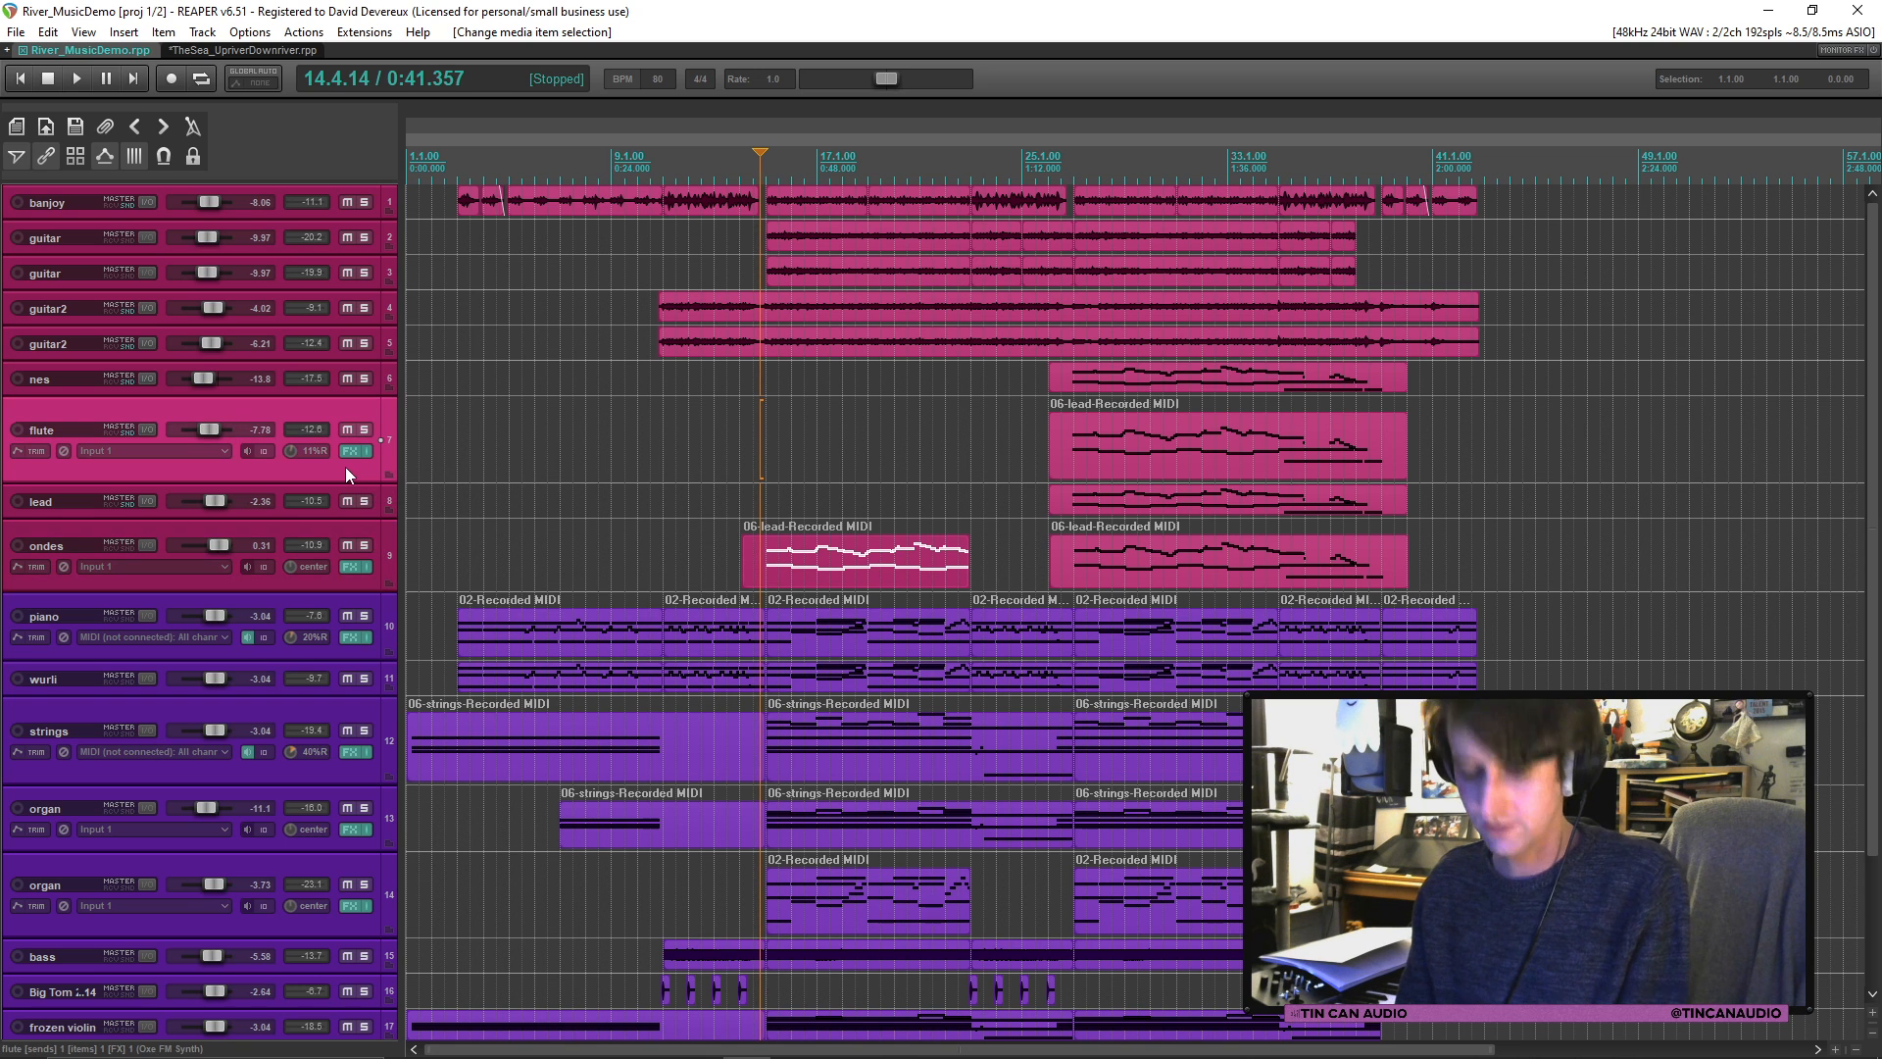
left_click(208, 48)
key("ctrl+v")
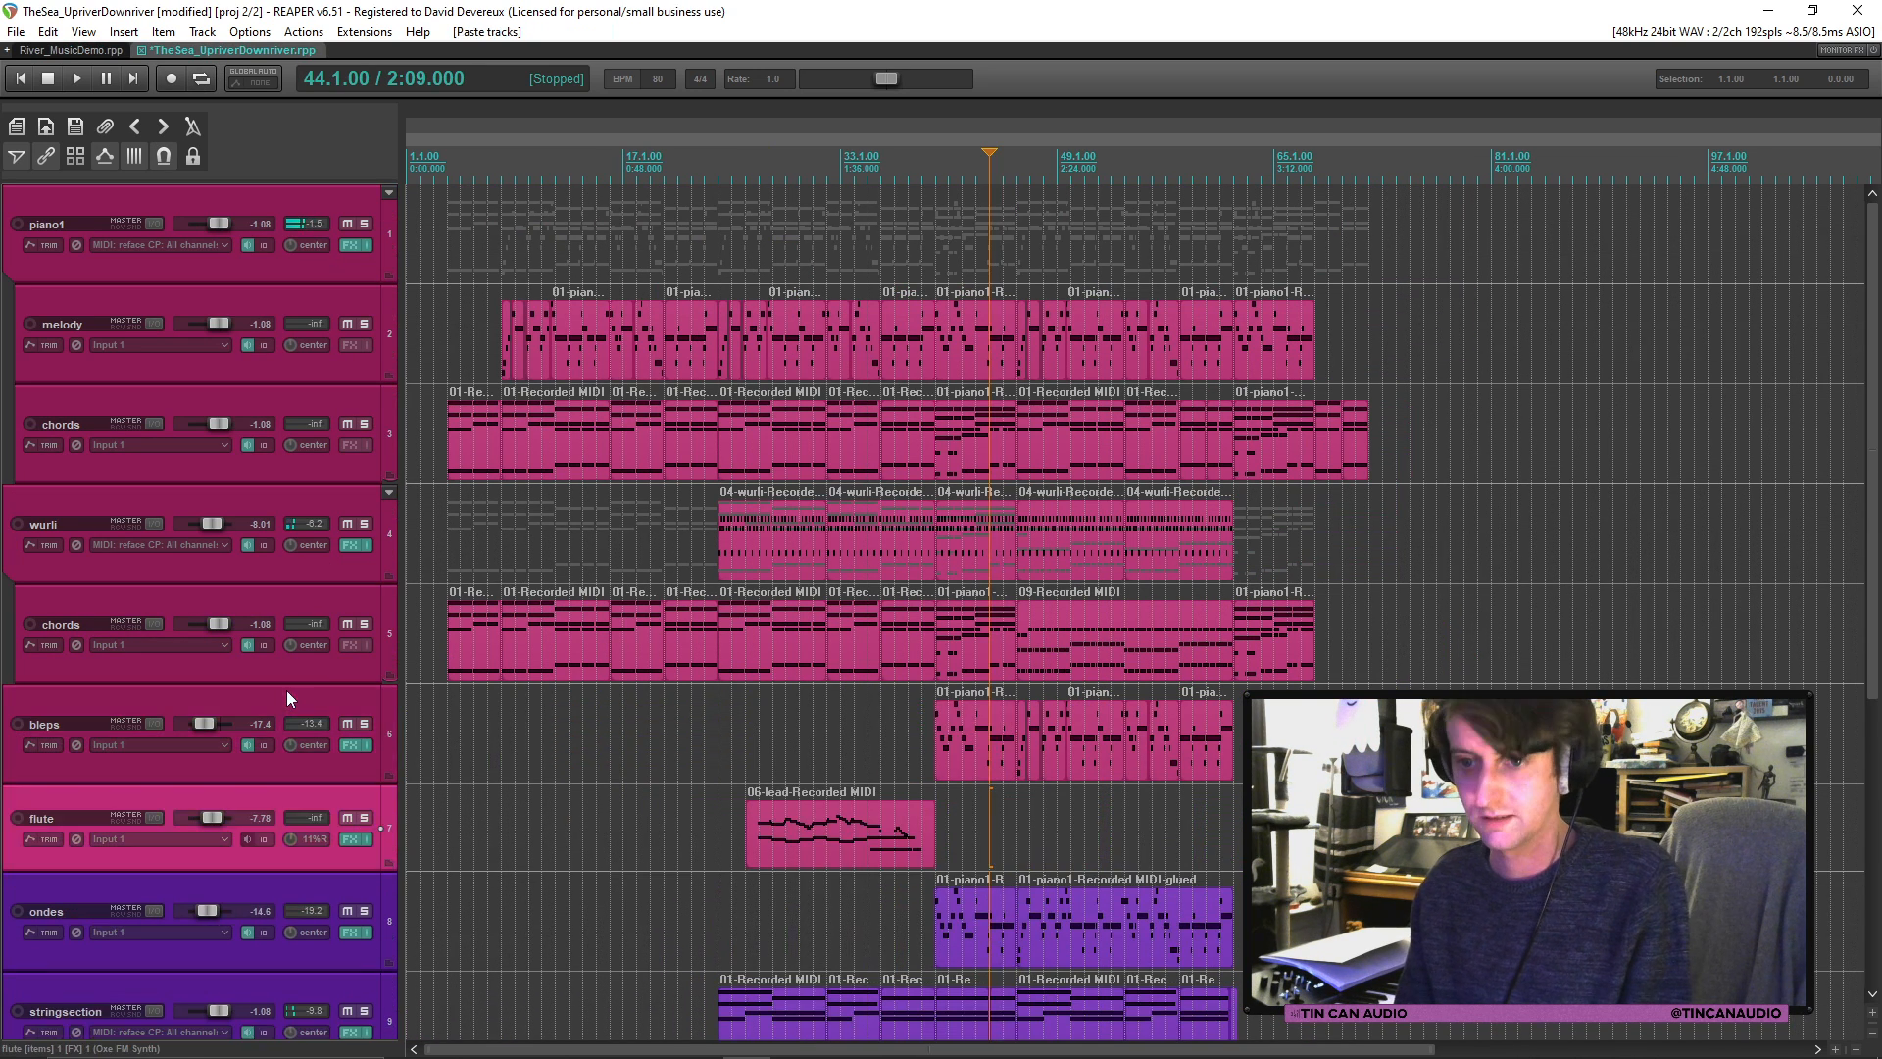
left_click(845, 837)
key("Delete")
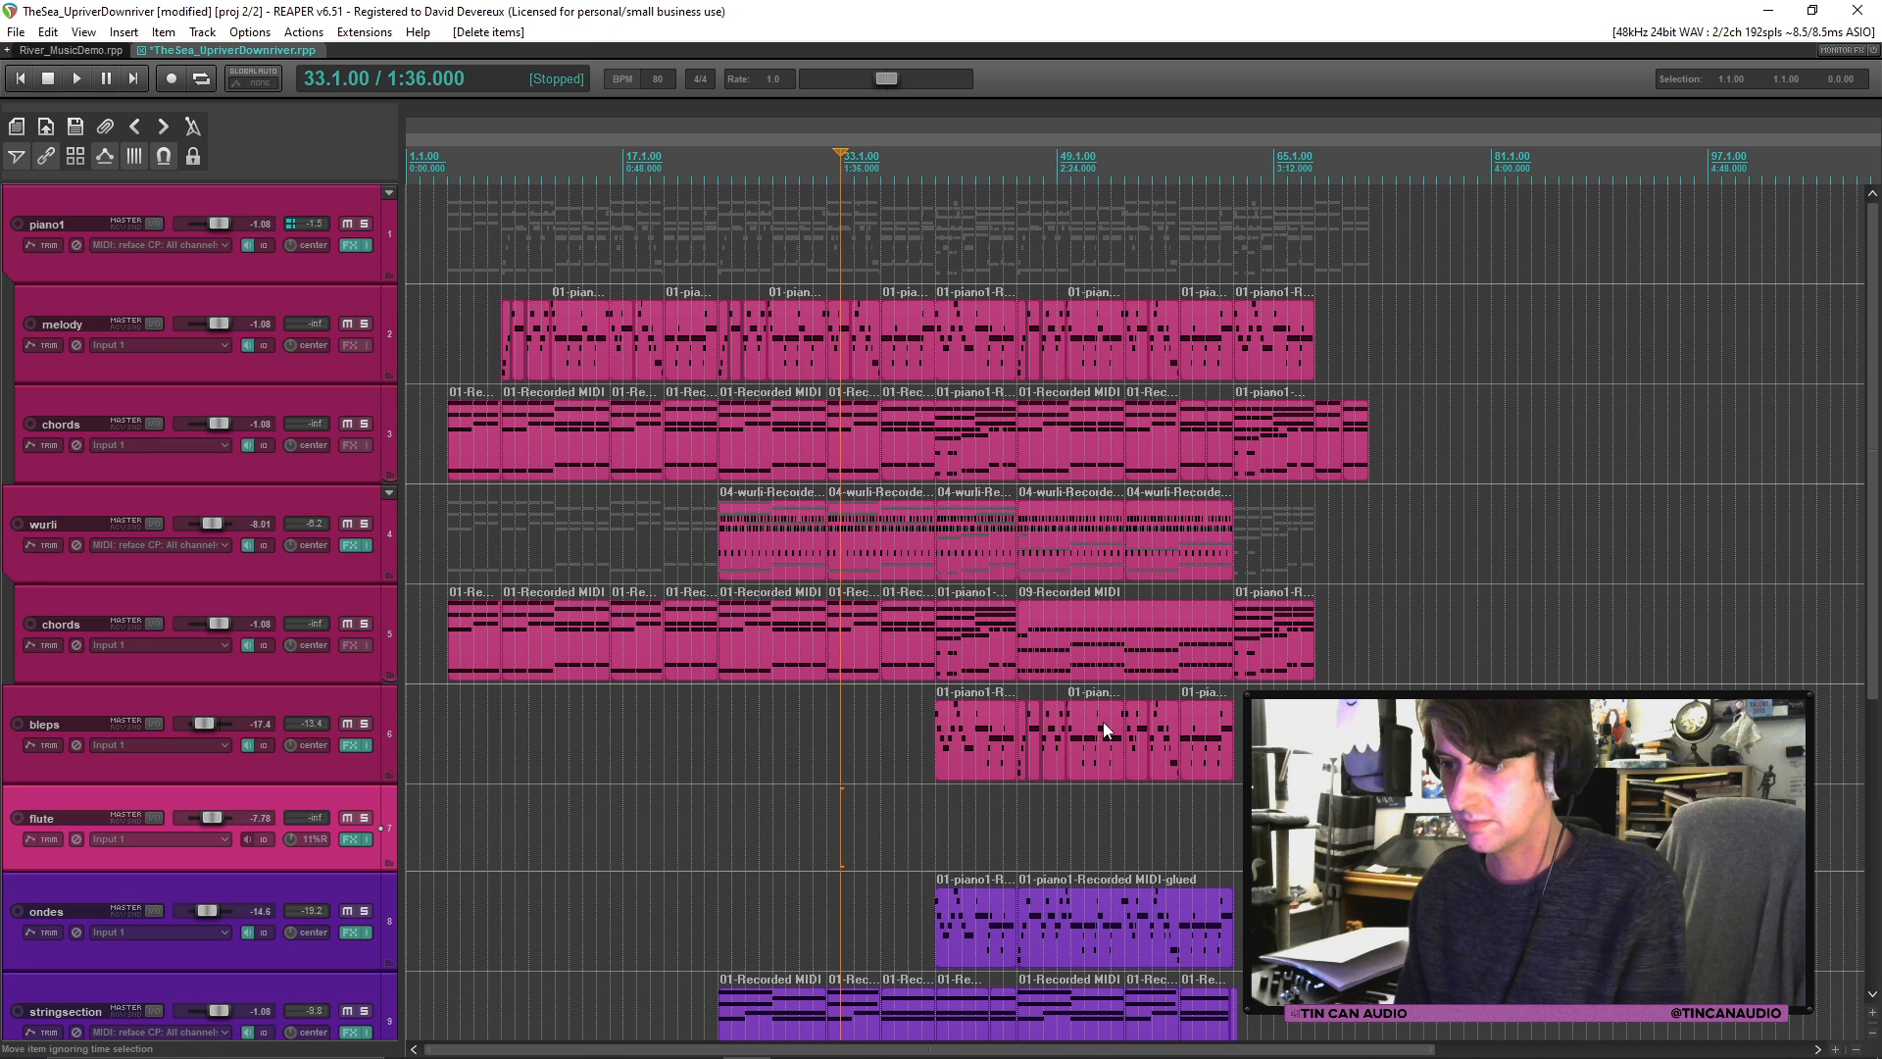
Step: Try copying all the bleps items onto the flute track from bar 40, and delete the copies
left_click(938, 763)
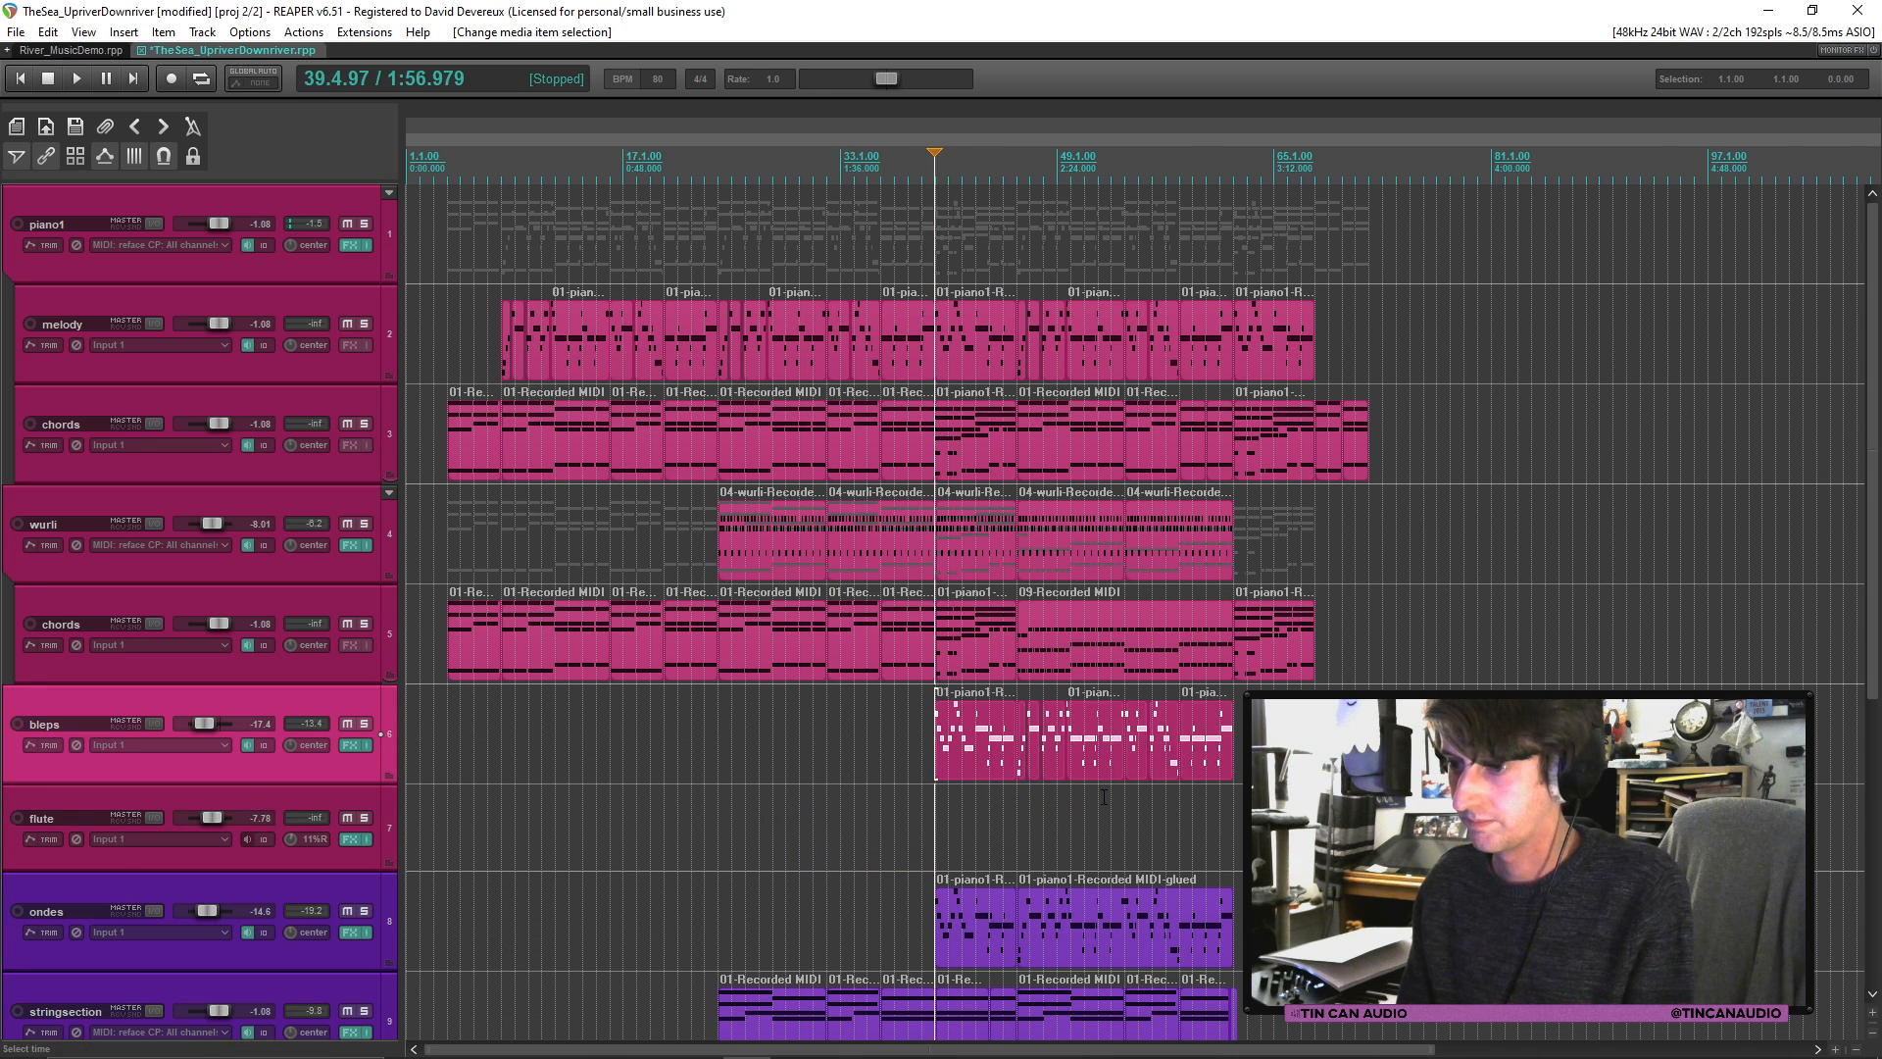
scroll(1099, 795, "up", 5)
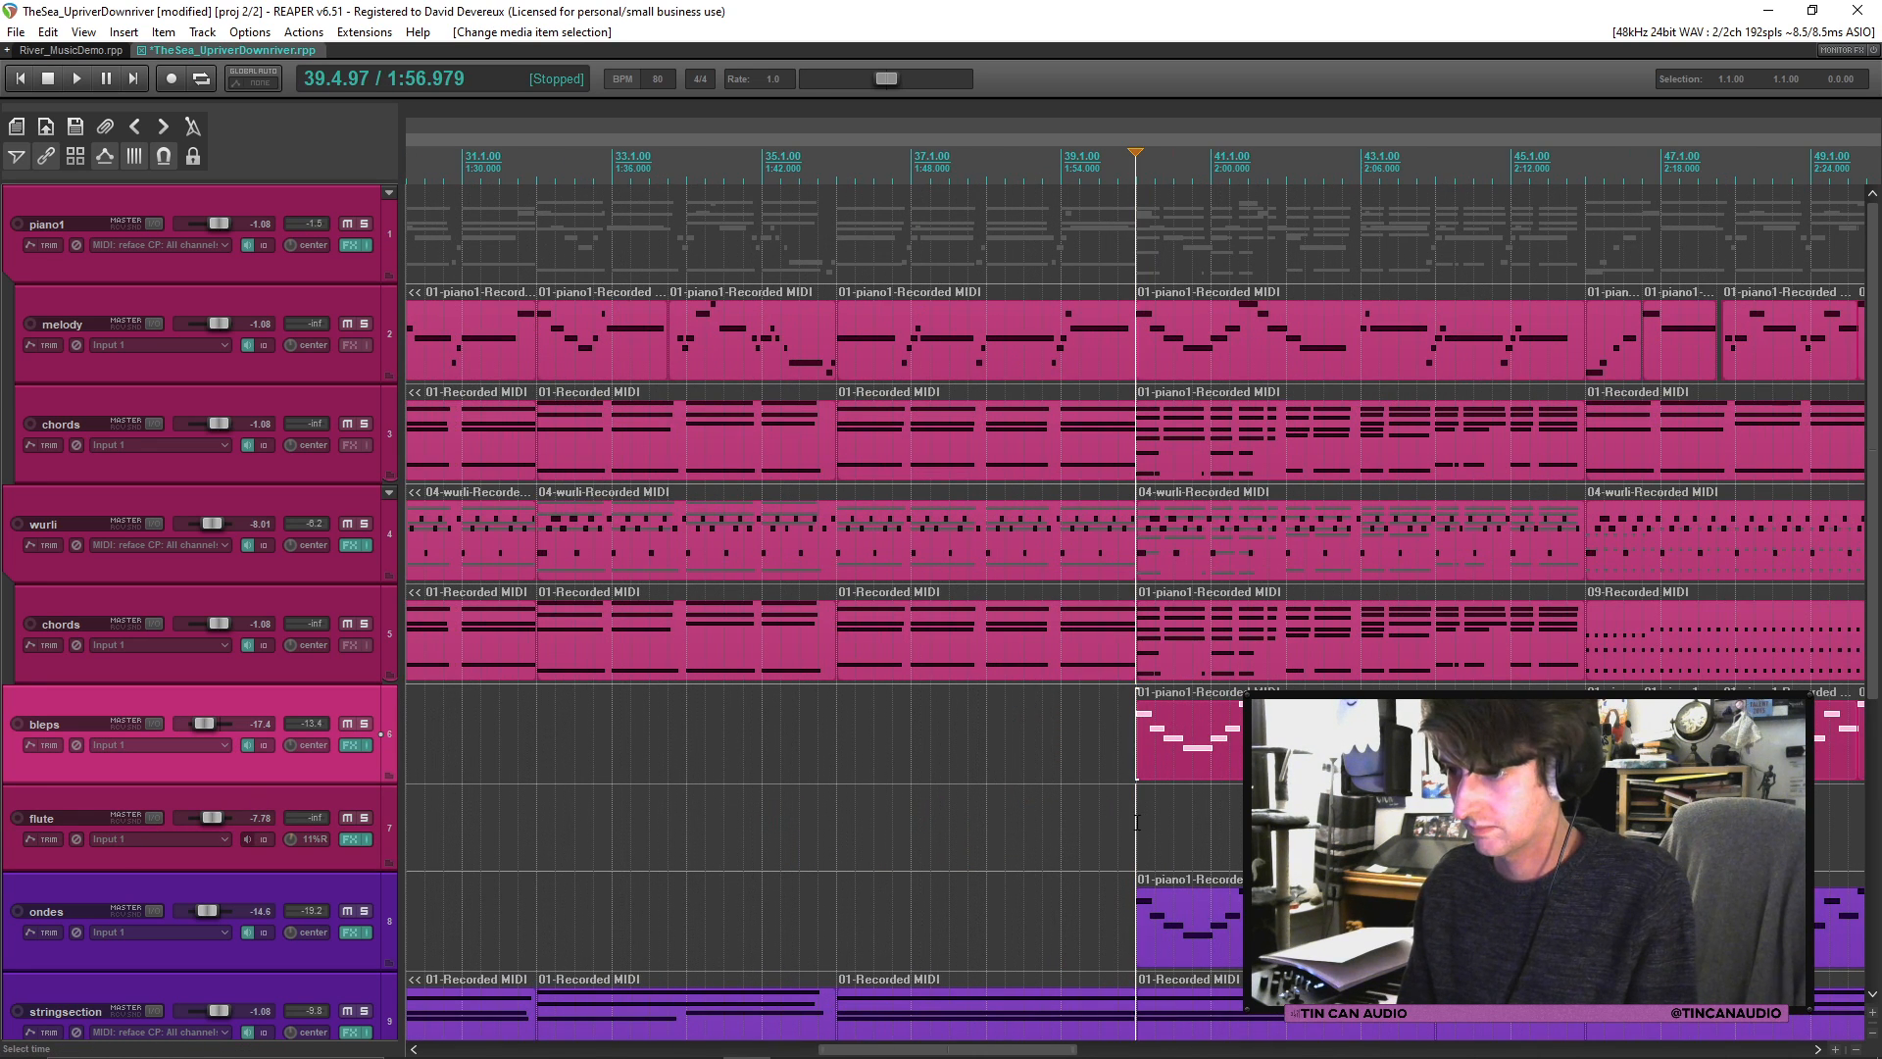
left_click(1136, 821)
key("ctrl+v")
scroll(1142, 834, "down", 3)
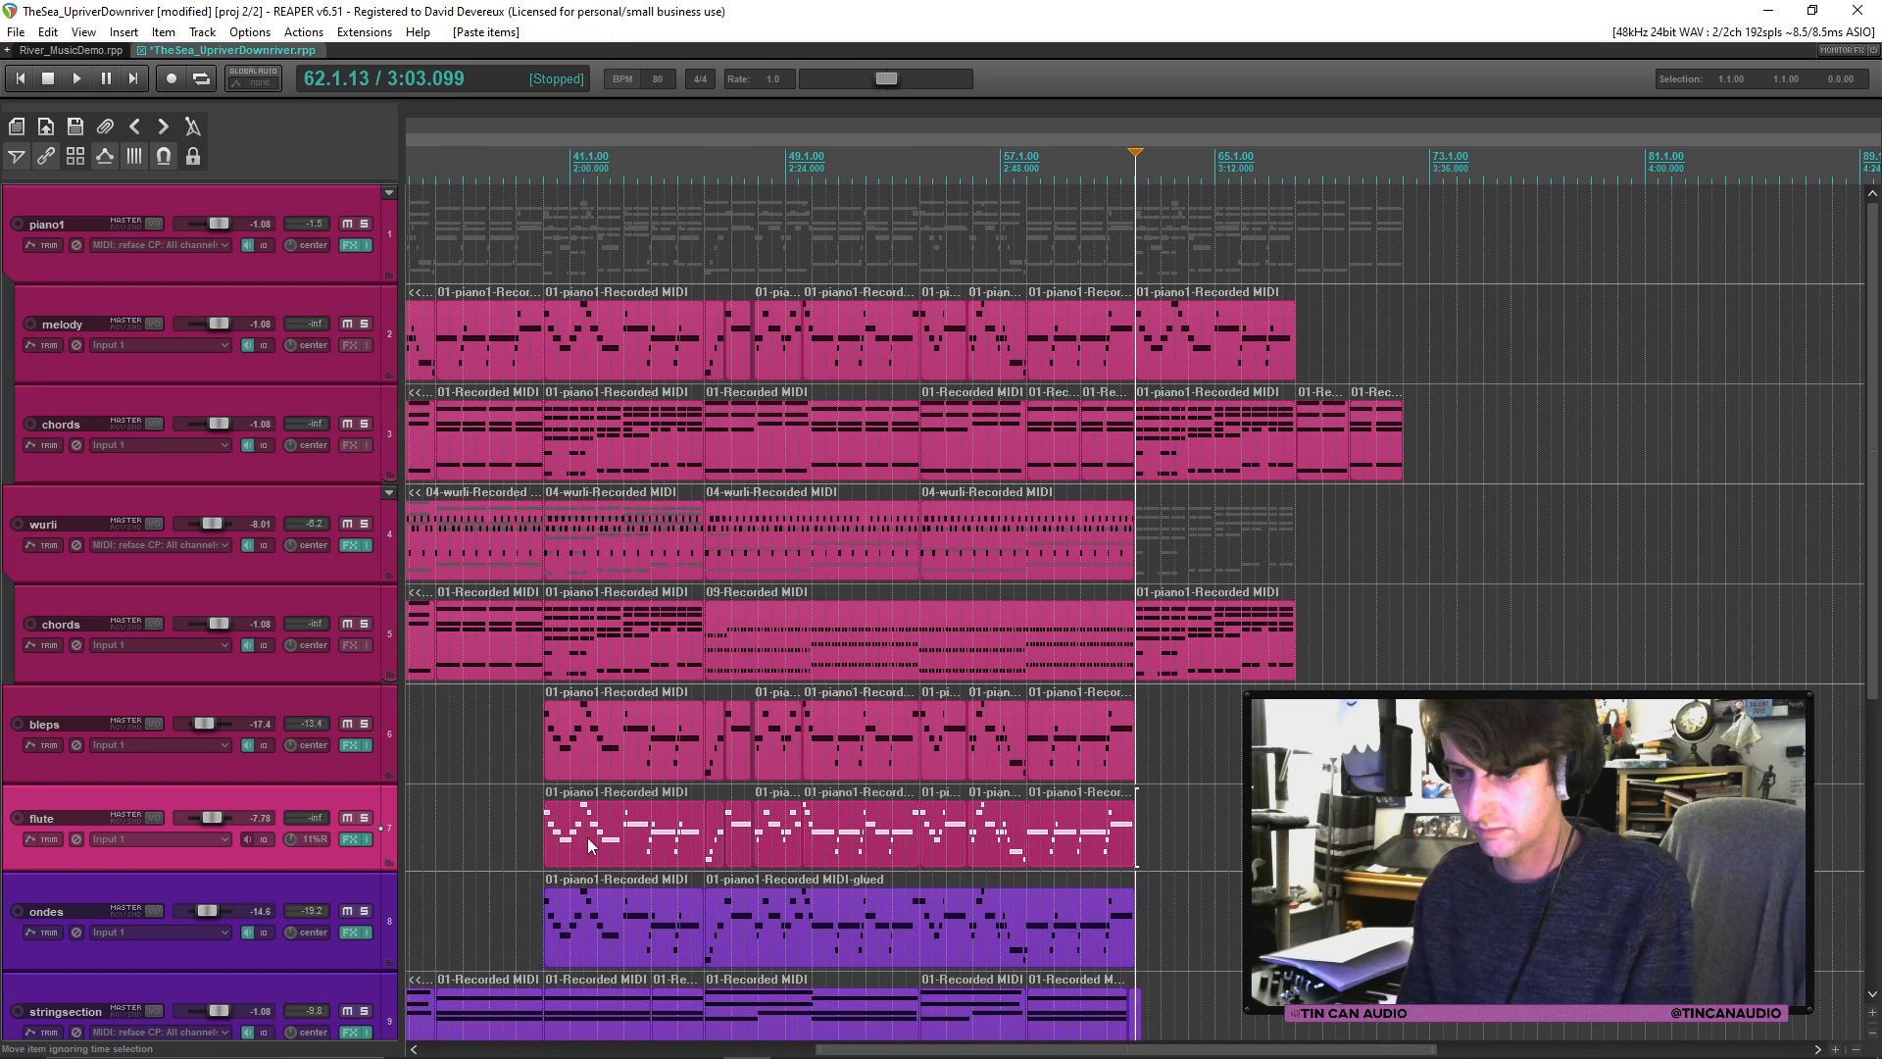
left_click(549, 843)
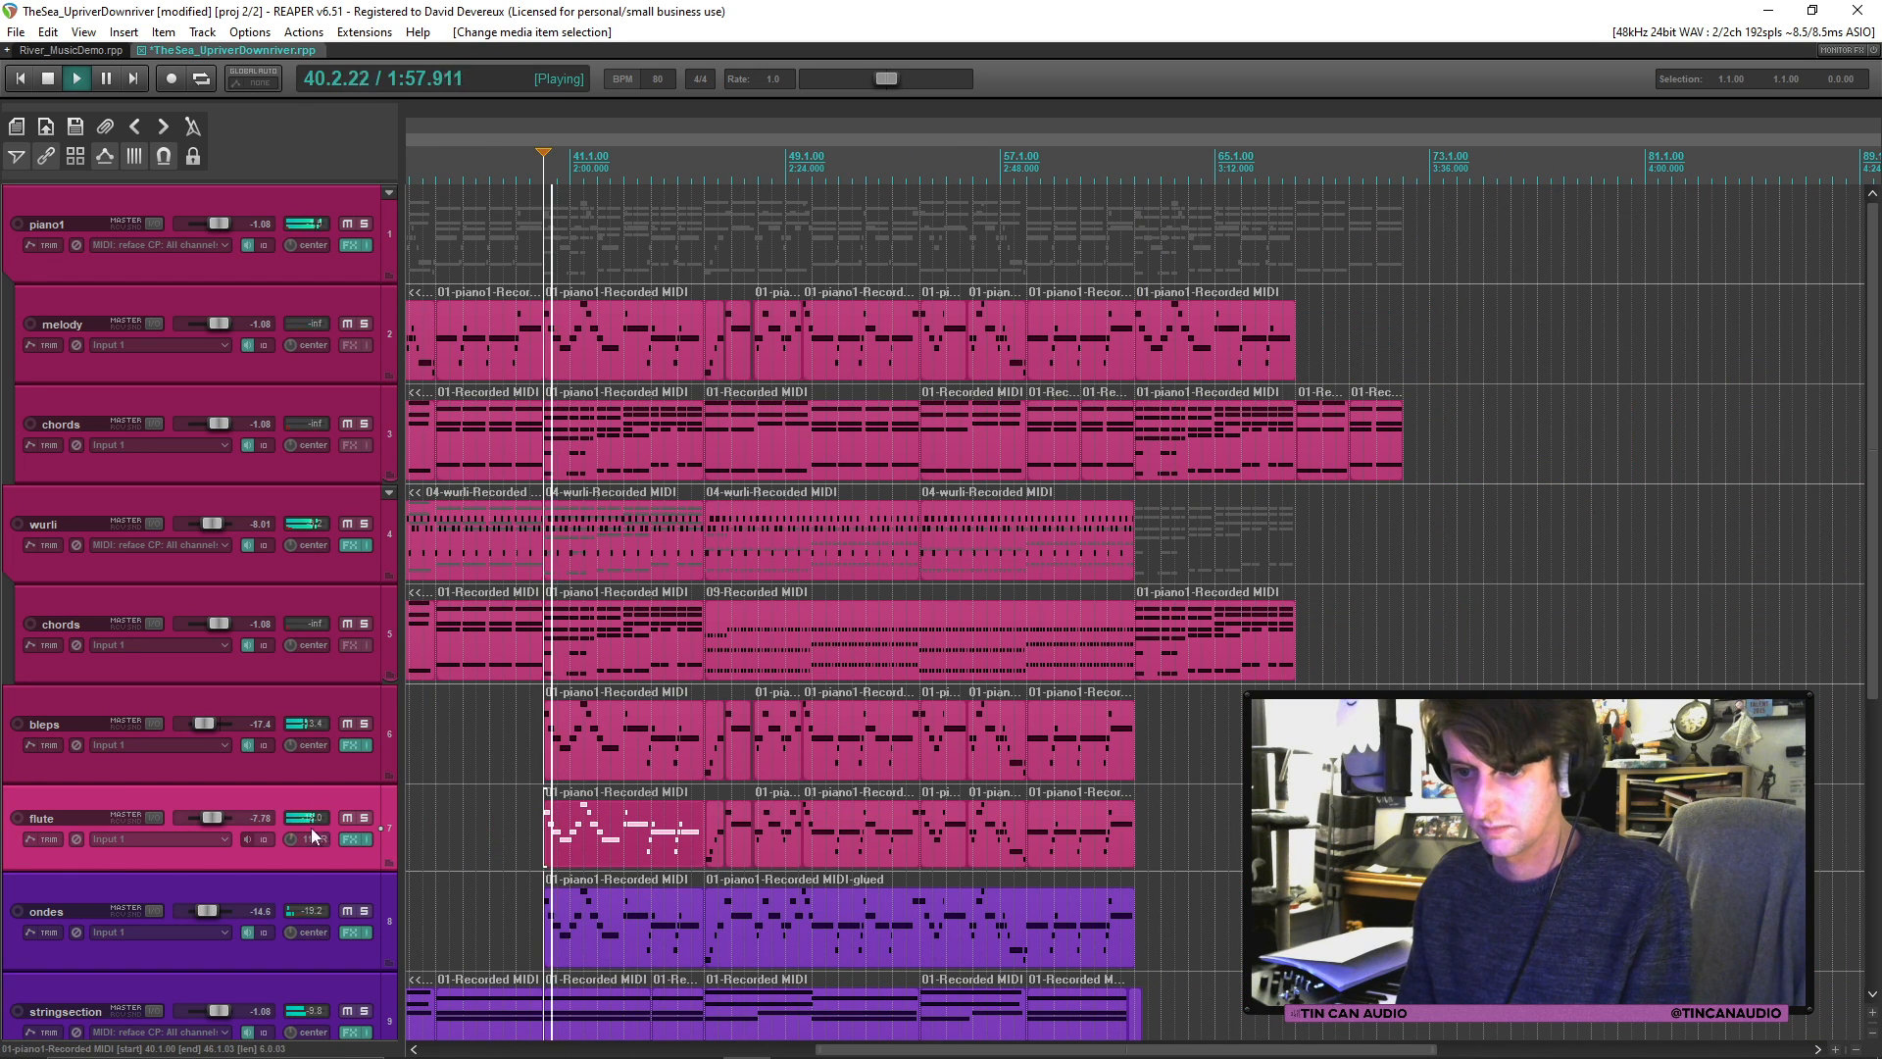
left_click(1125, 816, "shift")
key("Delete")
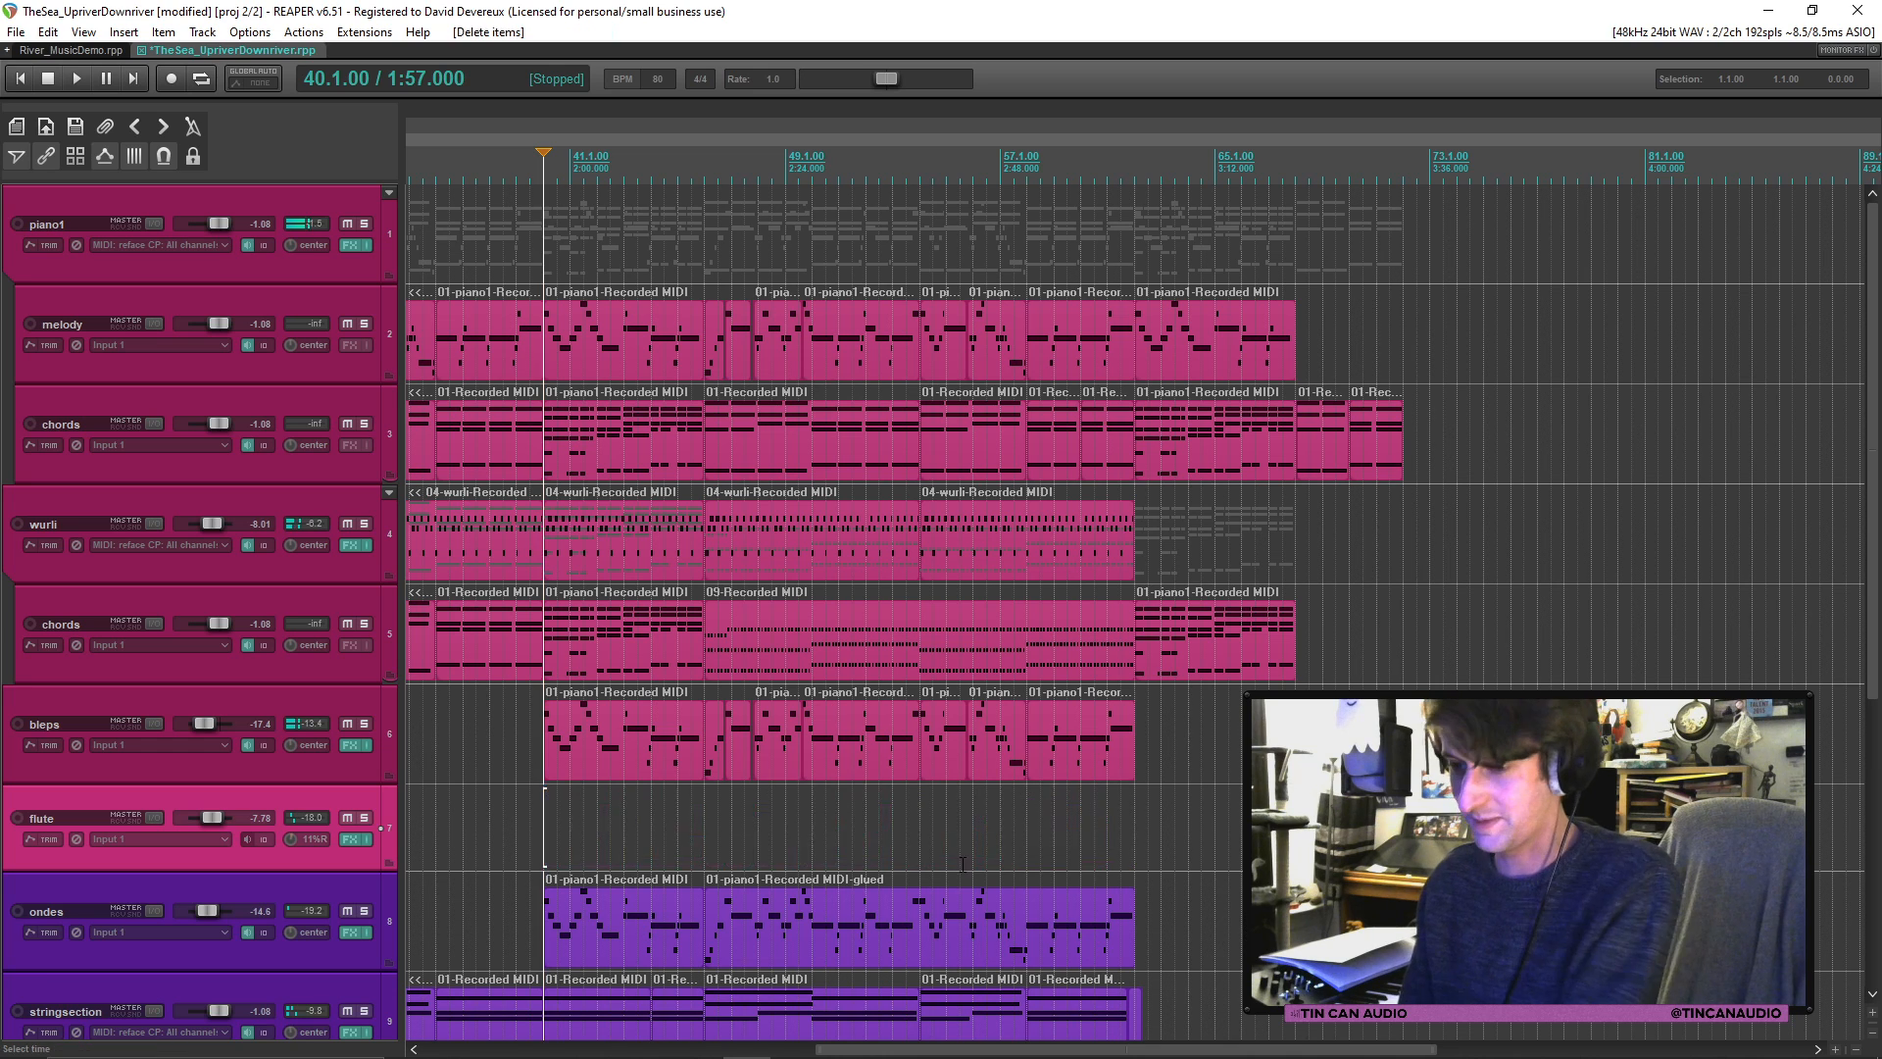
Step: Copy both ondes items onto the flute track starting at bar 40
left_click(874, 918)
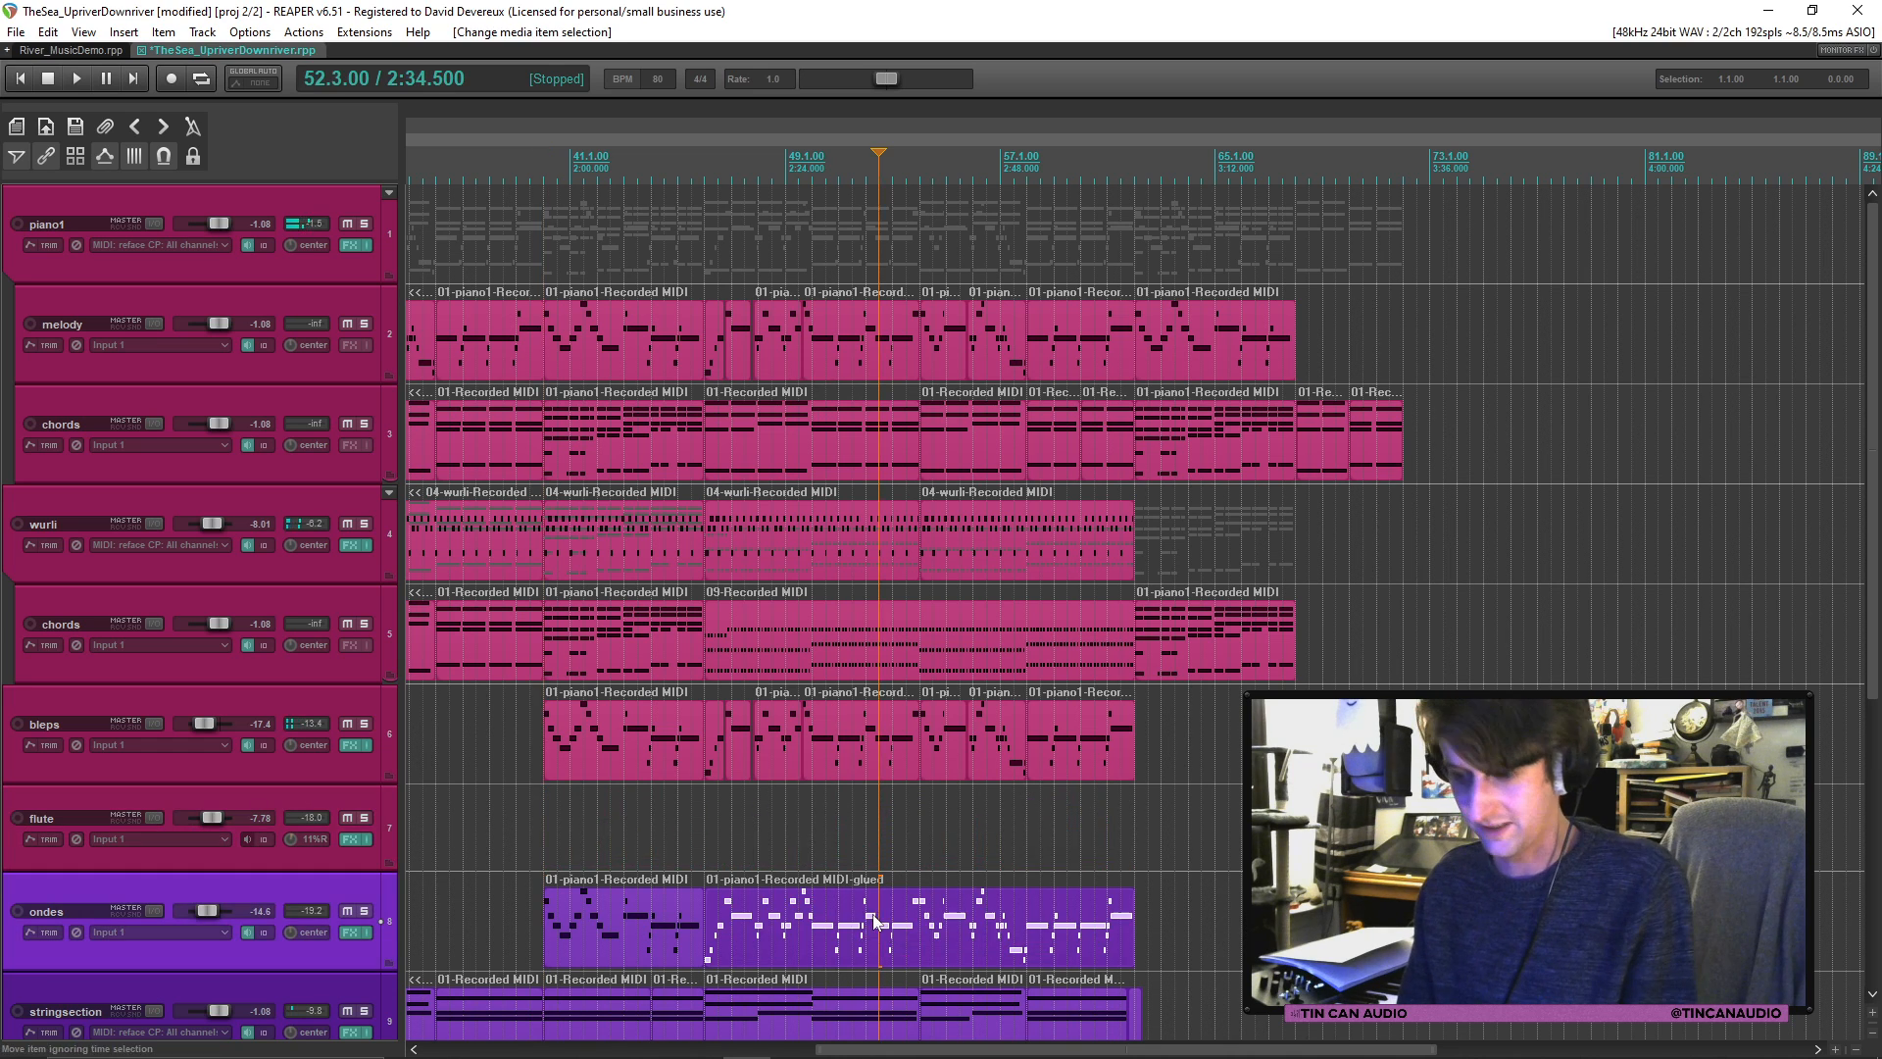
left_click(590, 929, "shift")
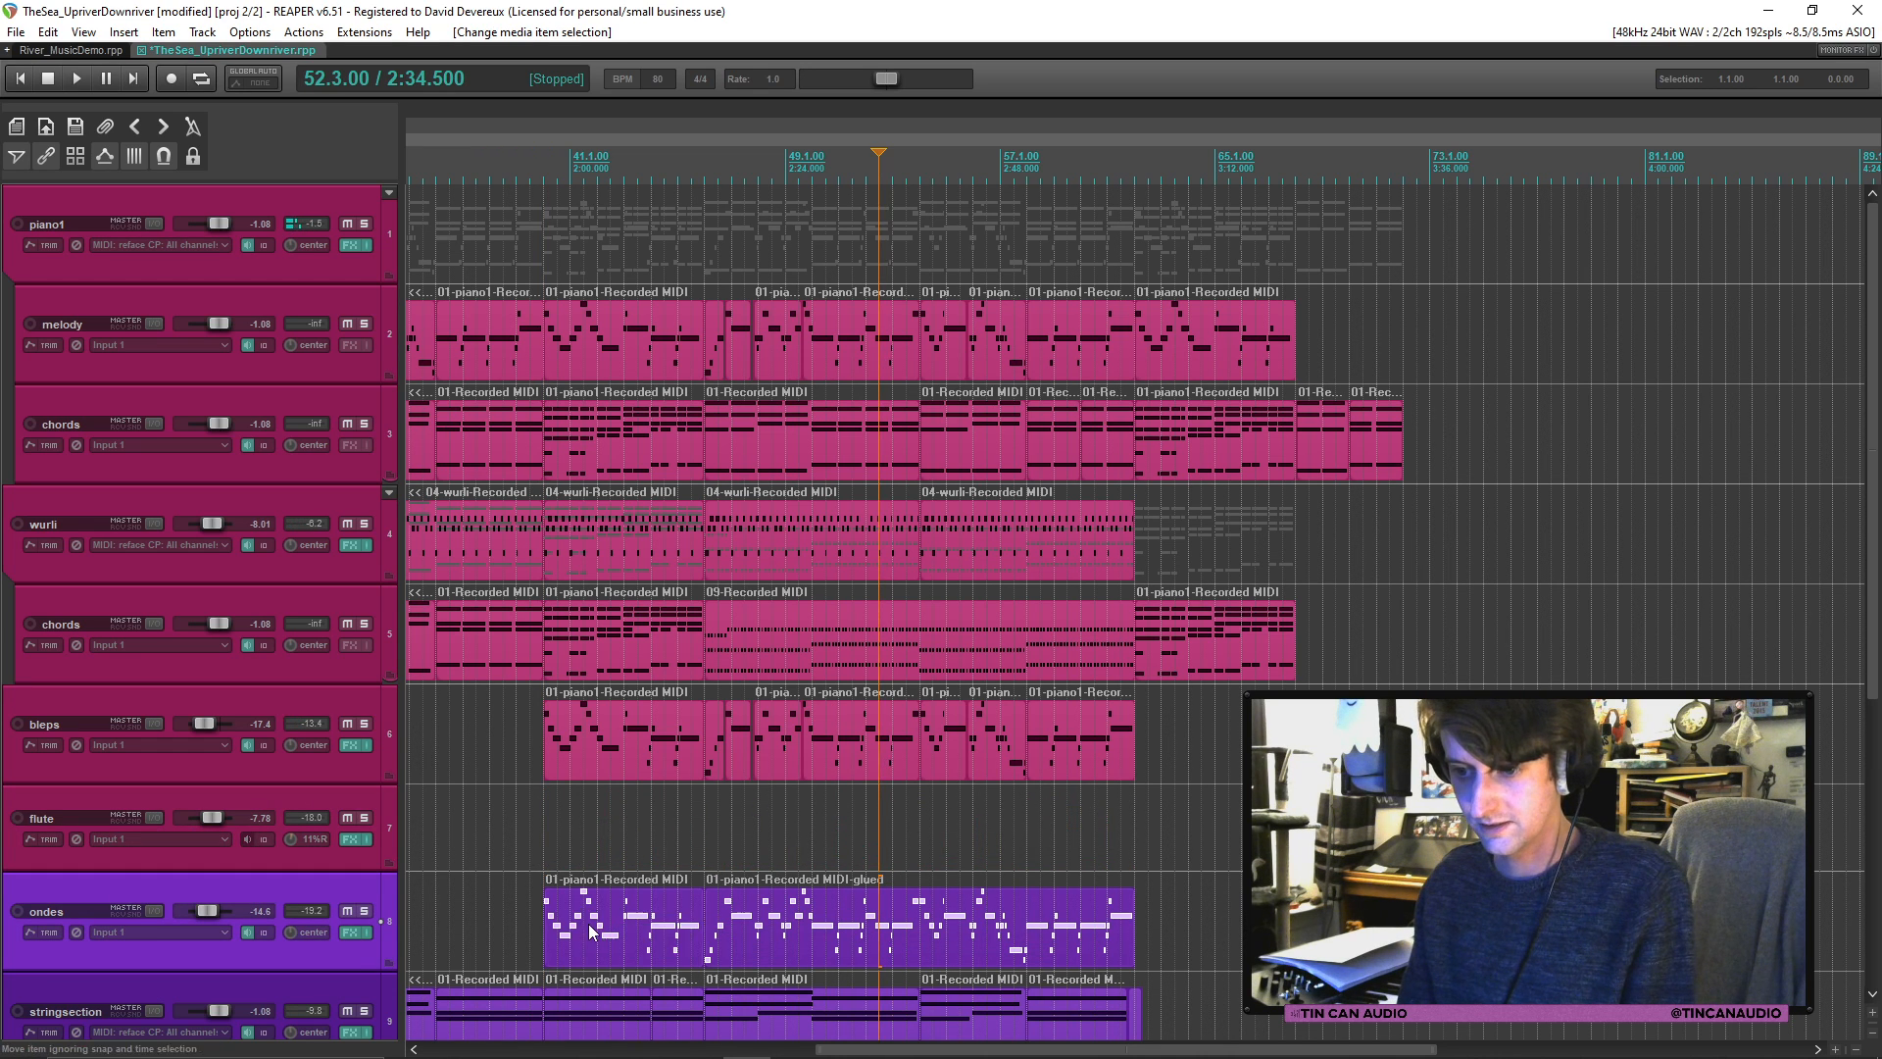
left_click(546, 836)
key("ctrl+v")
Step: Play from just before bar 40 and set the flute track's volume to -23.5 dB
left_click(532, 849)
key("space")
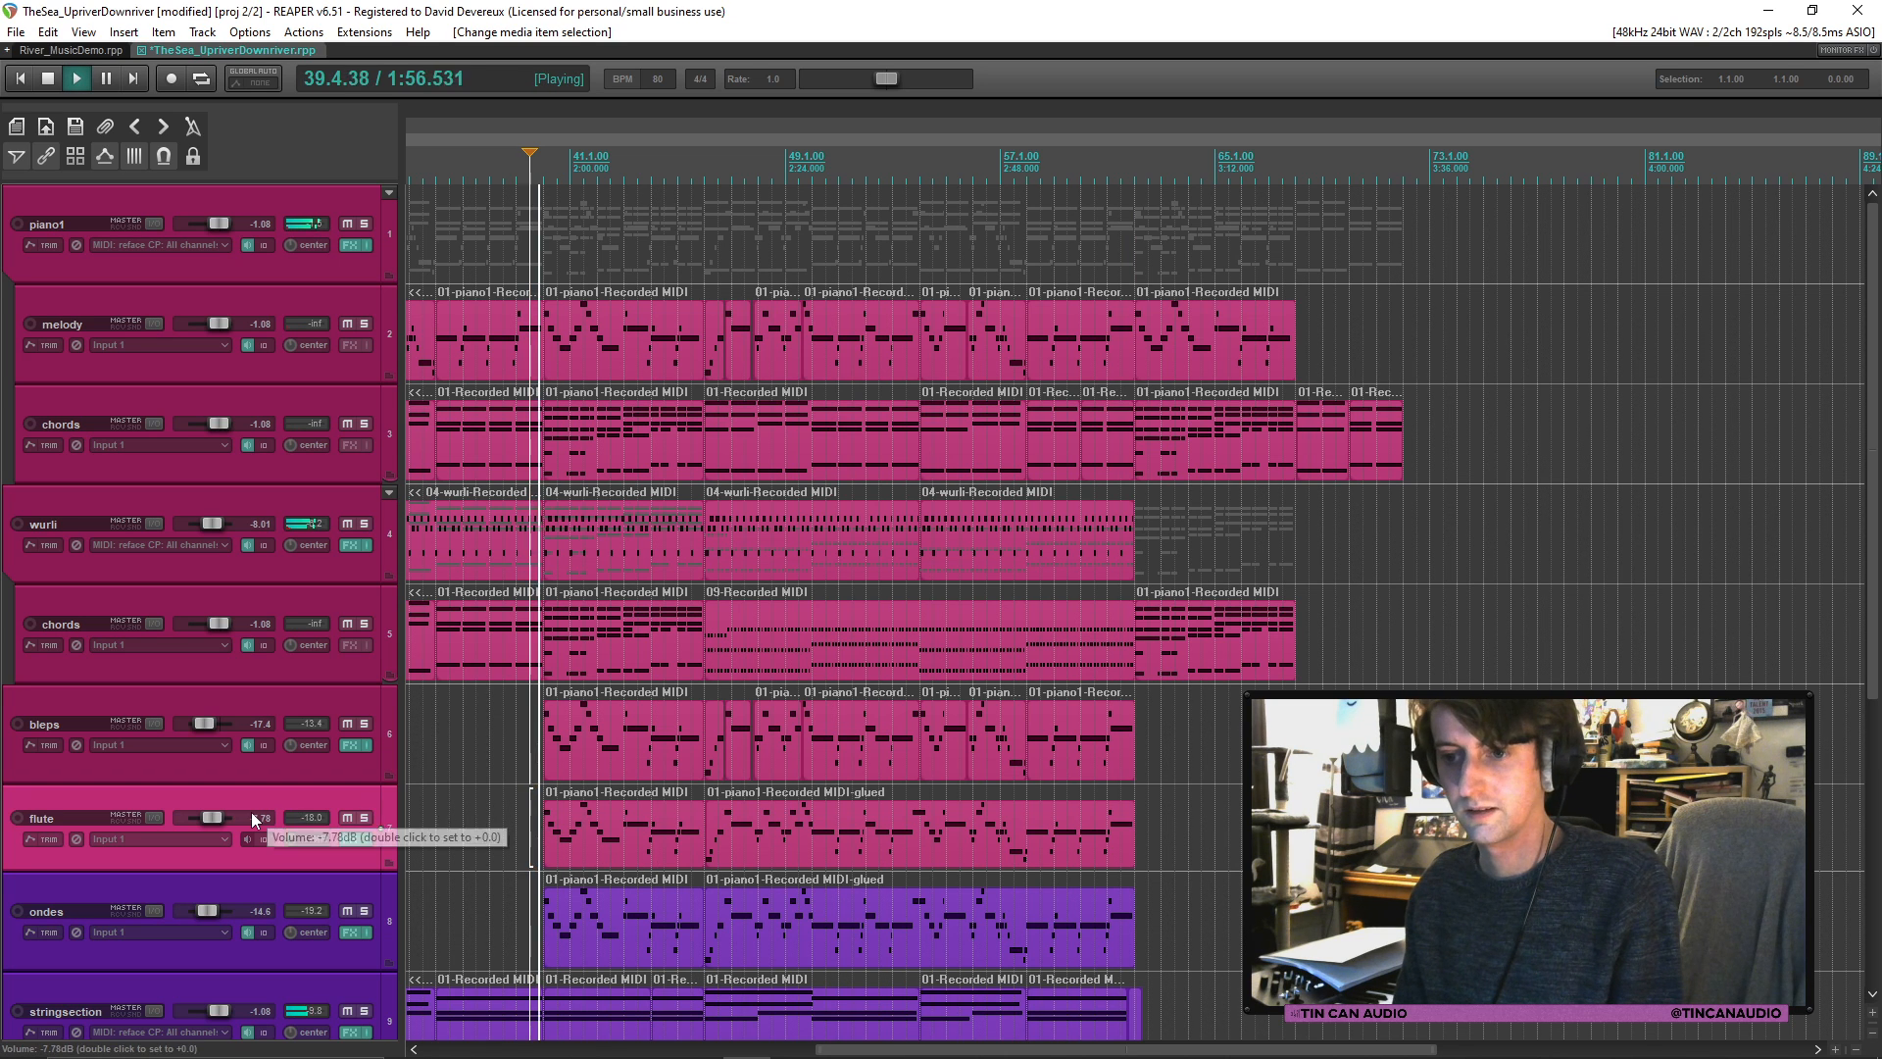
left_click_drag(208, 819, 195, 820)
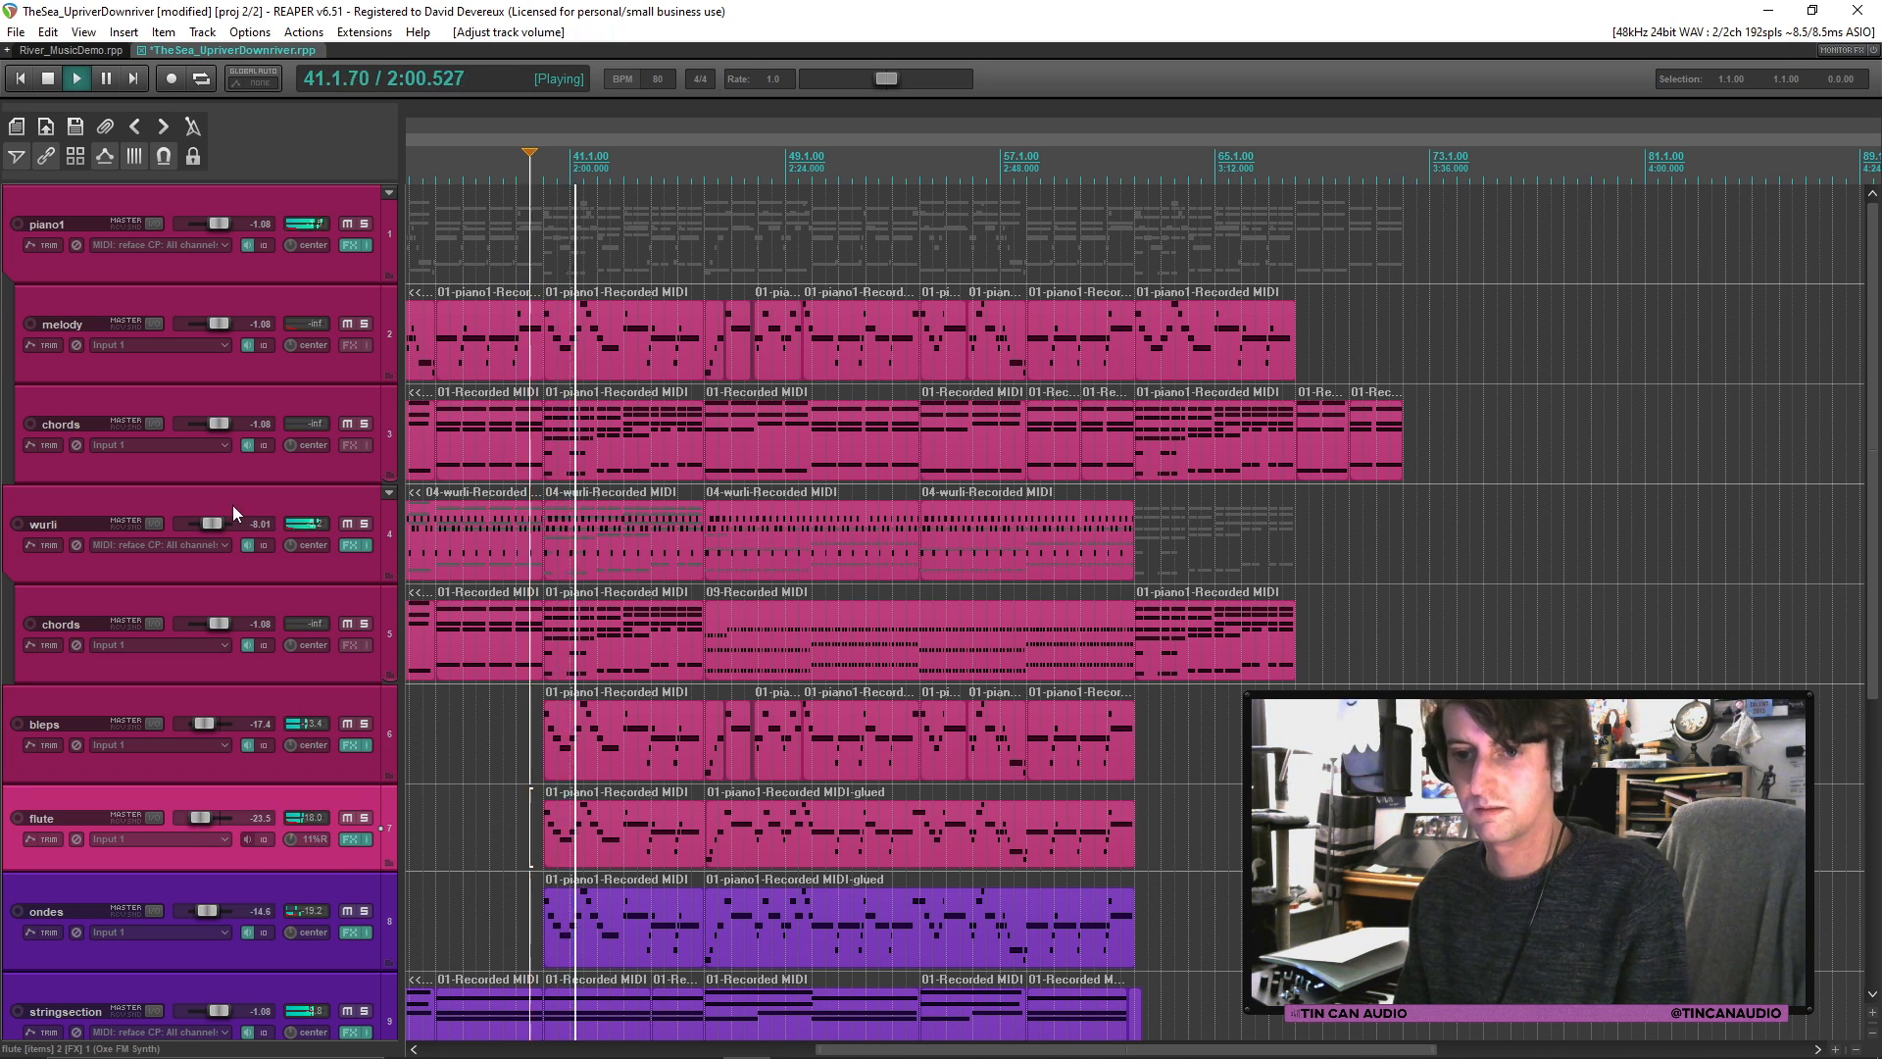
Step: Enlarge the leadverb track in the River_MusicDemo project to inspect it, return to TheSea_UpriverDownriver and stop playback
left_click(90, 53)
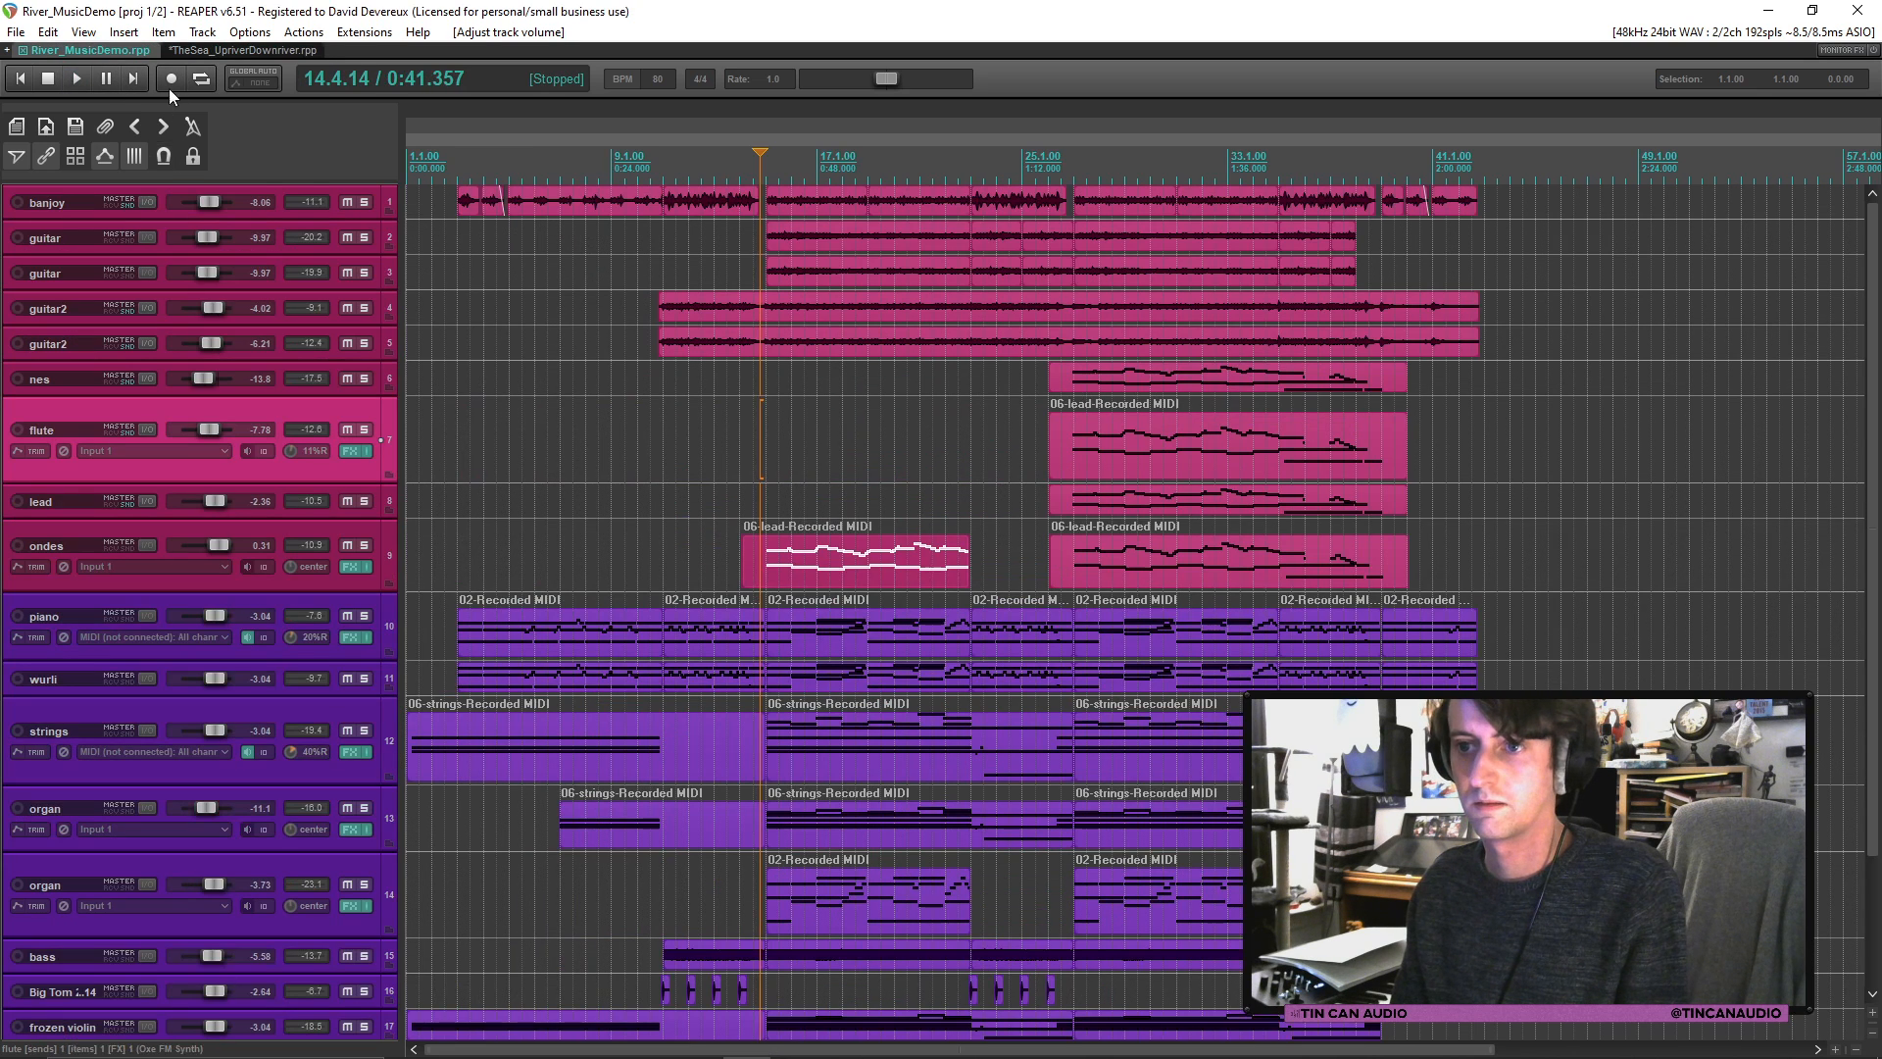
scroll(274, 733, "down", 5)
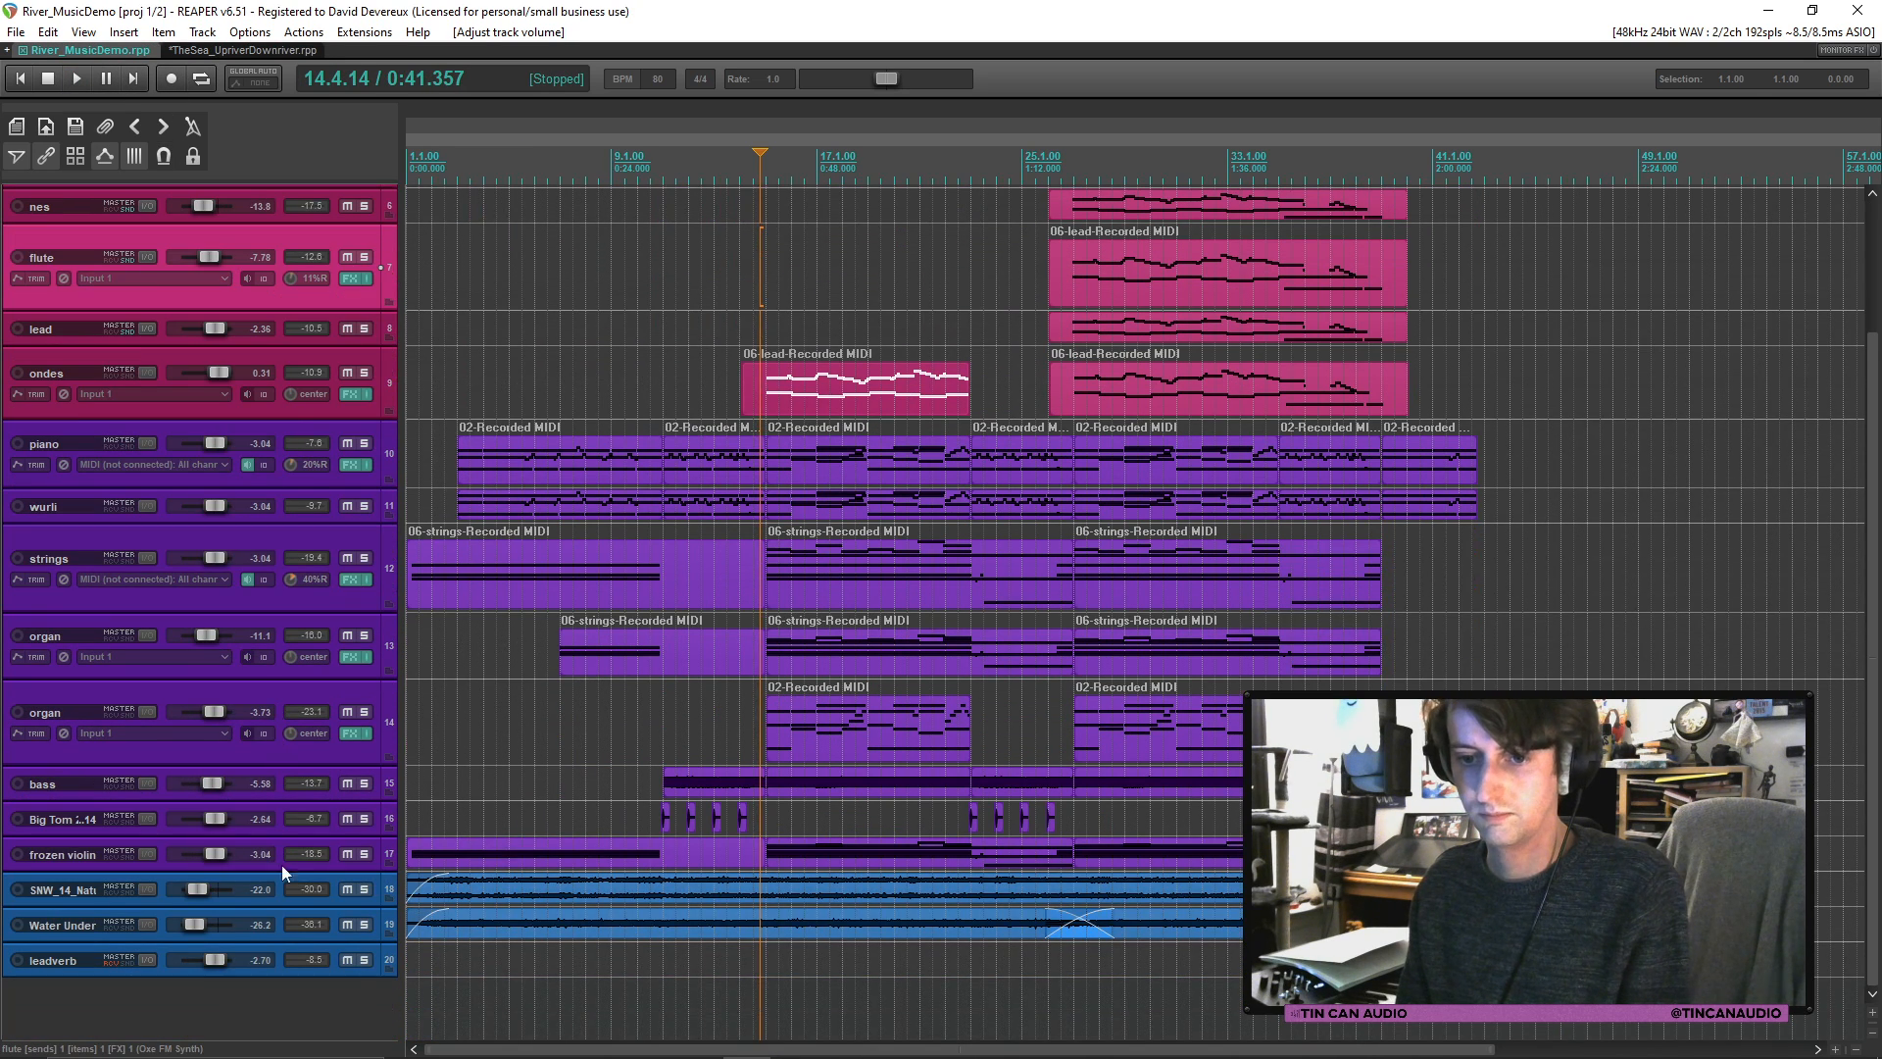
left_click_drag(359, 976, 363, 1008)
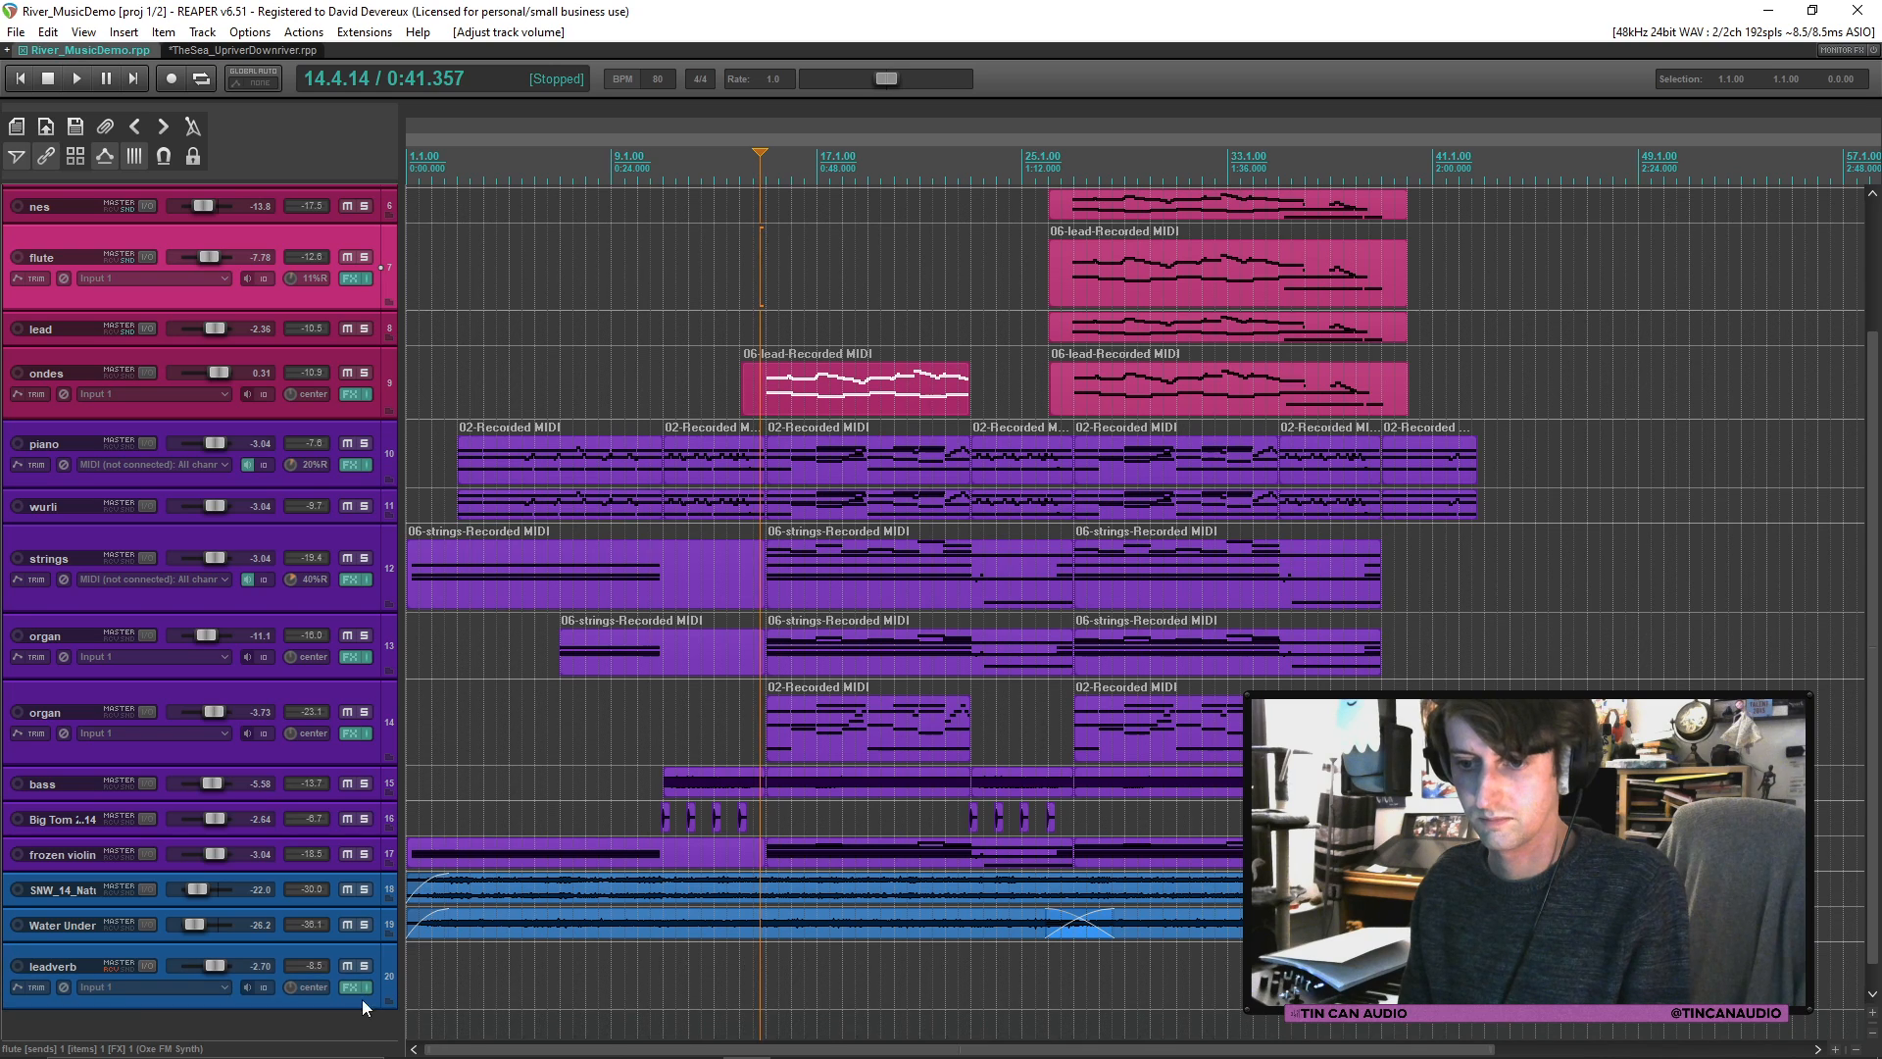
left_click(212, 50)
scroll(608, 686, "up", 3)
key("space")
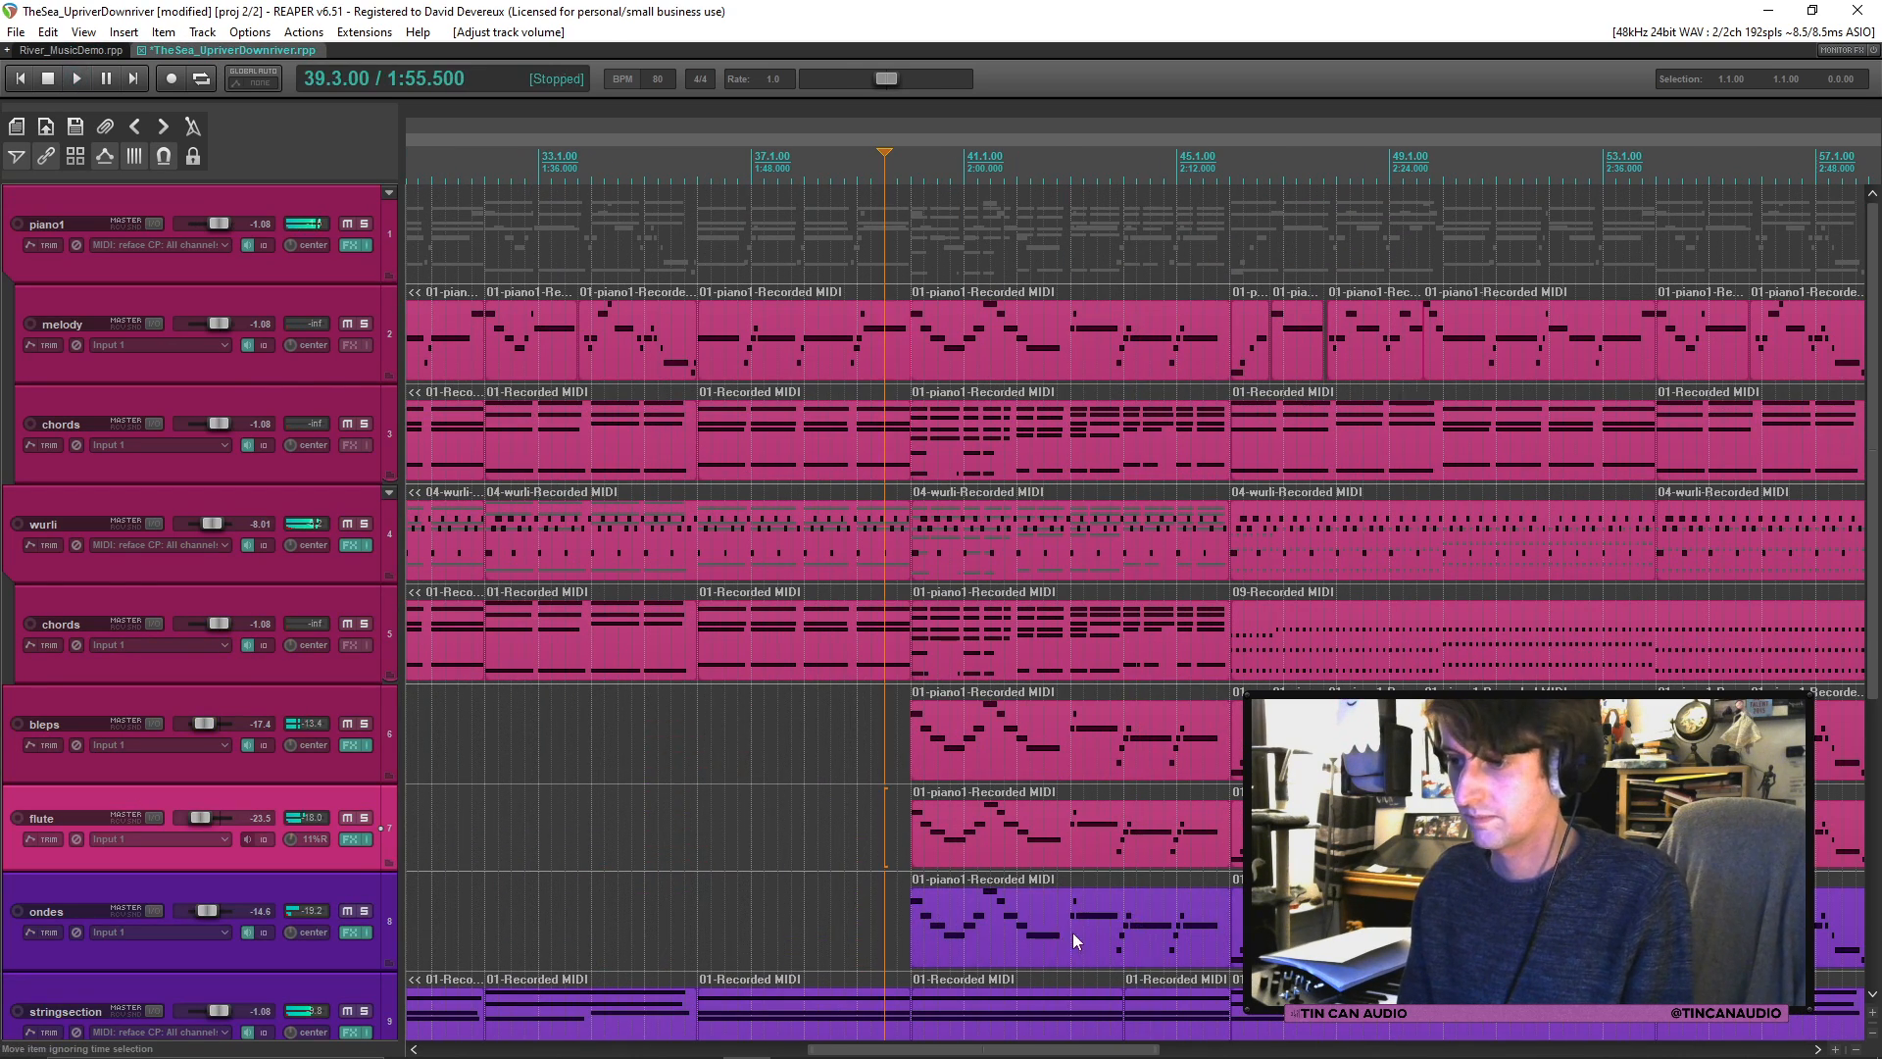
Step: Transpose all notes of the flute item at bar 40 down by 12 semitones
left_click(1068, 922)
double_click(1029, 831)
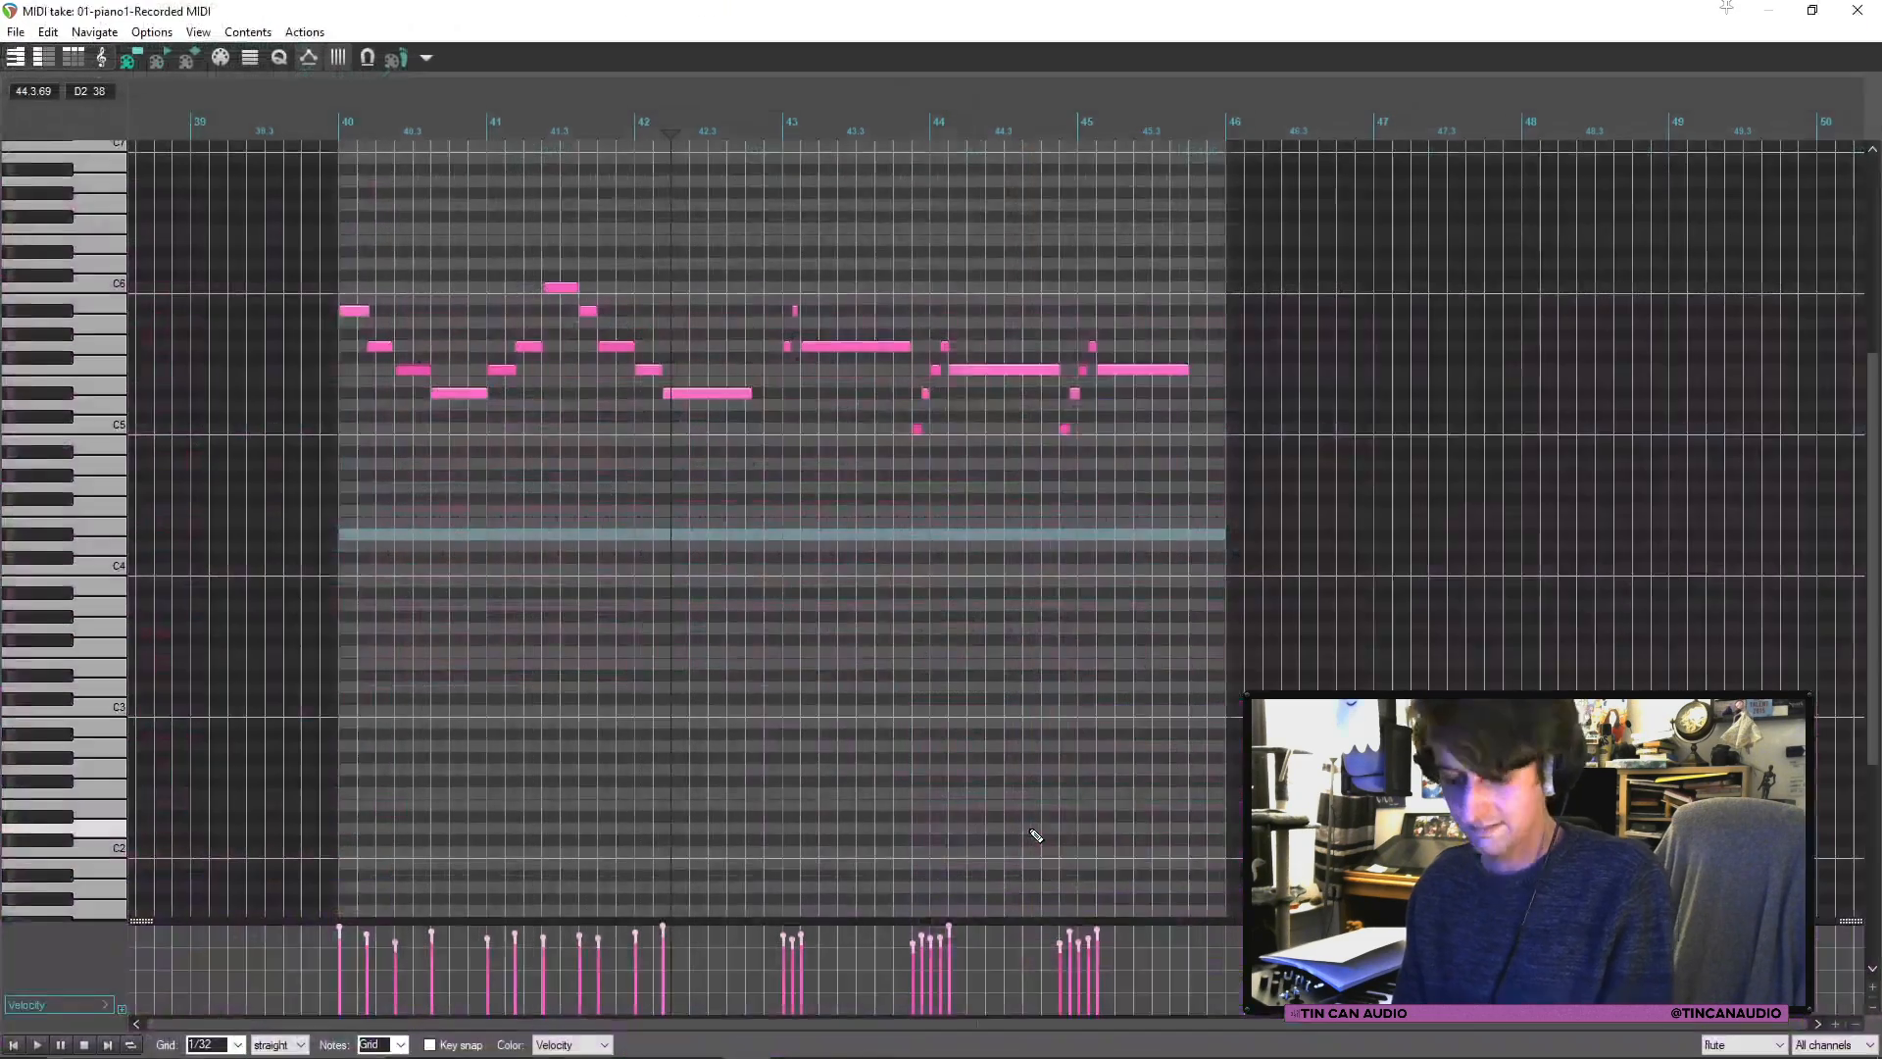
type("n")
type("-12")
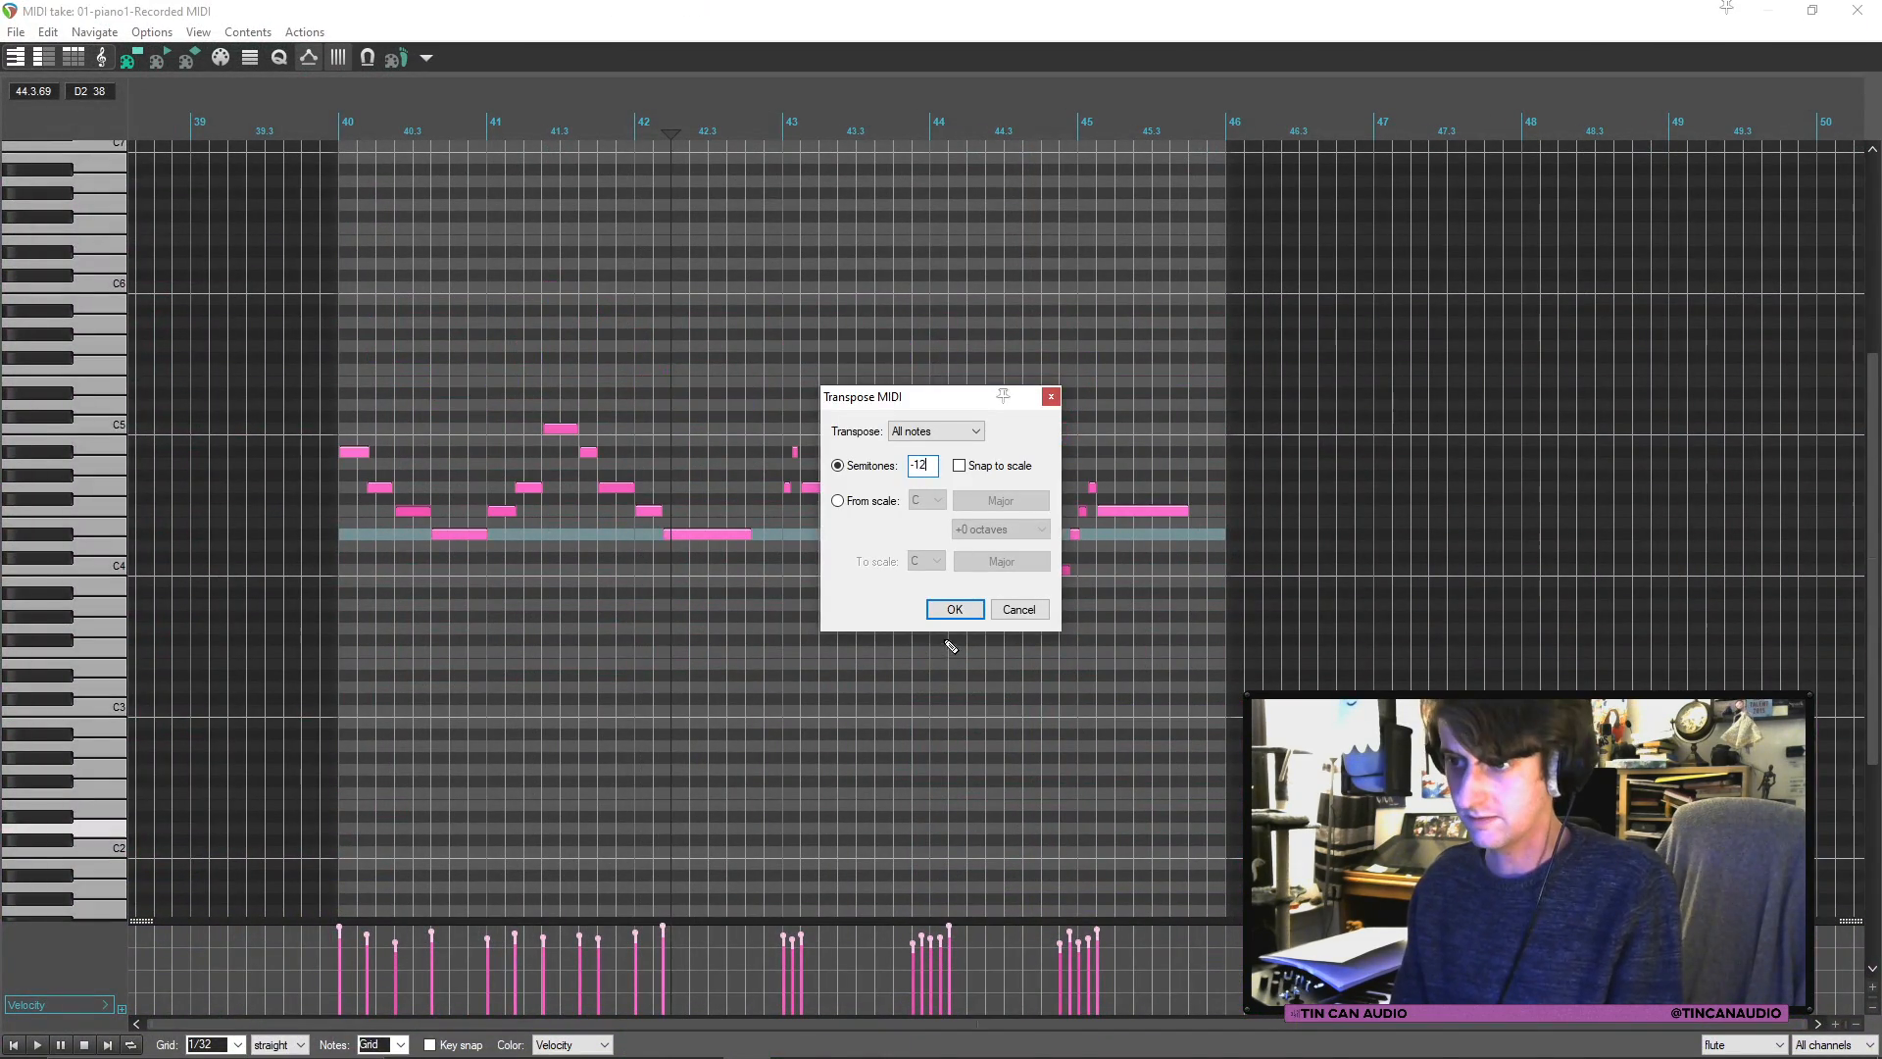
left_click(967, 604)
left_click(1857, 10)
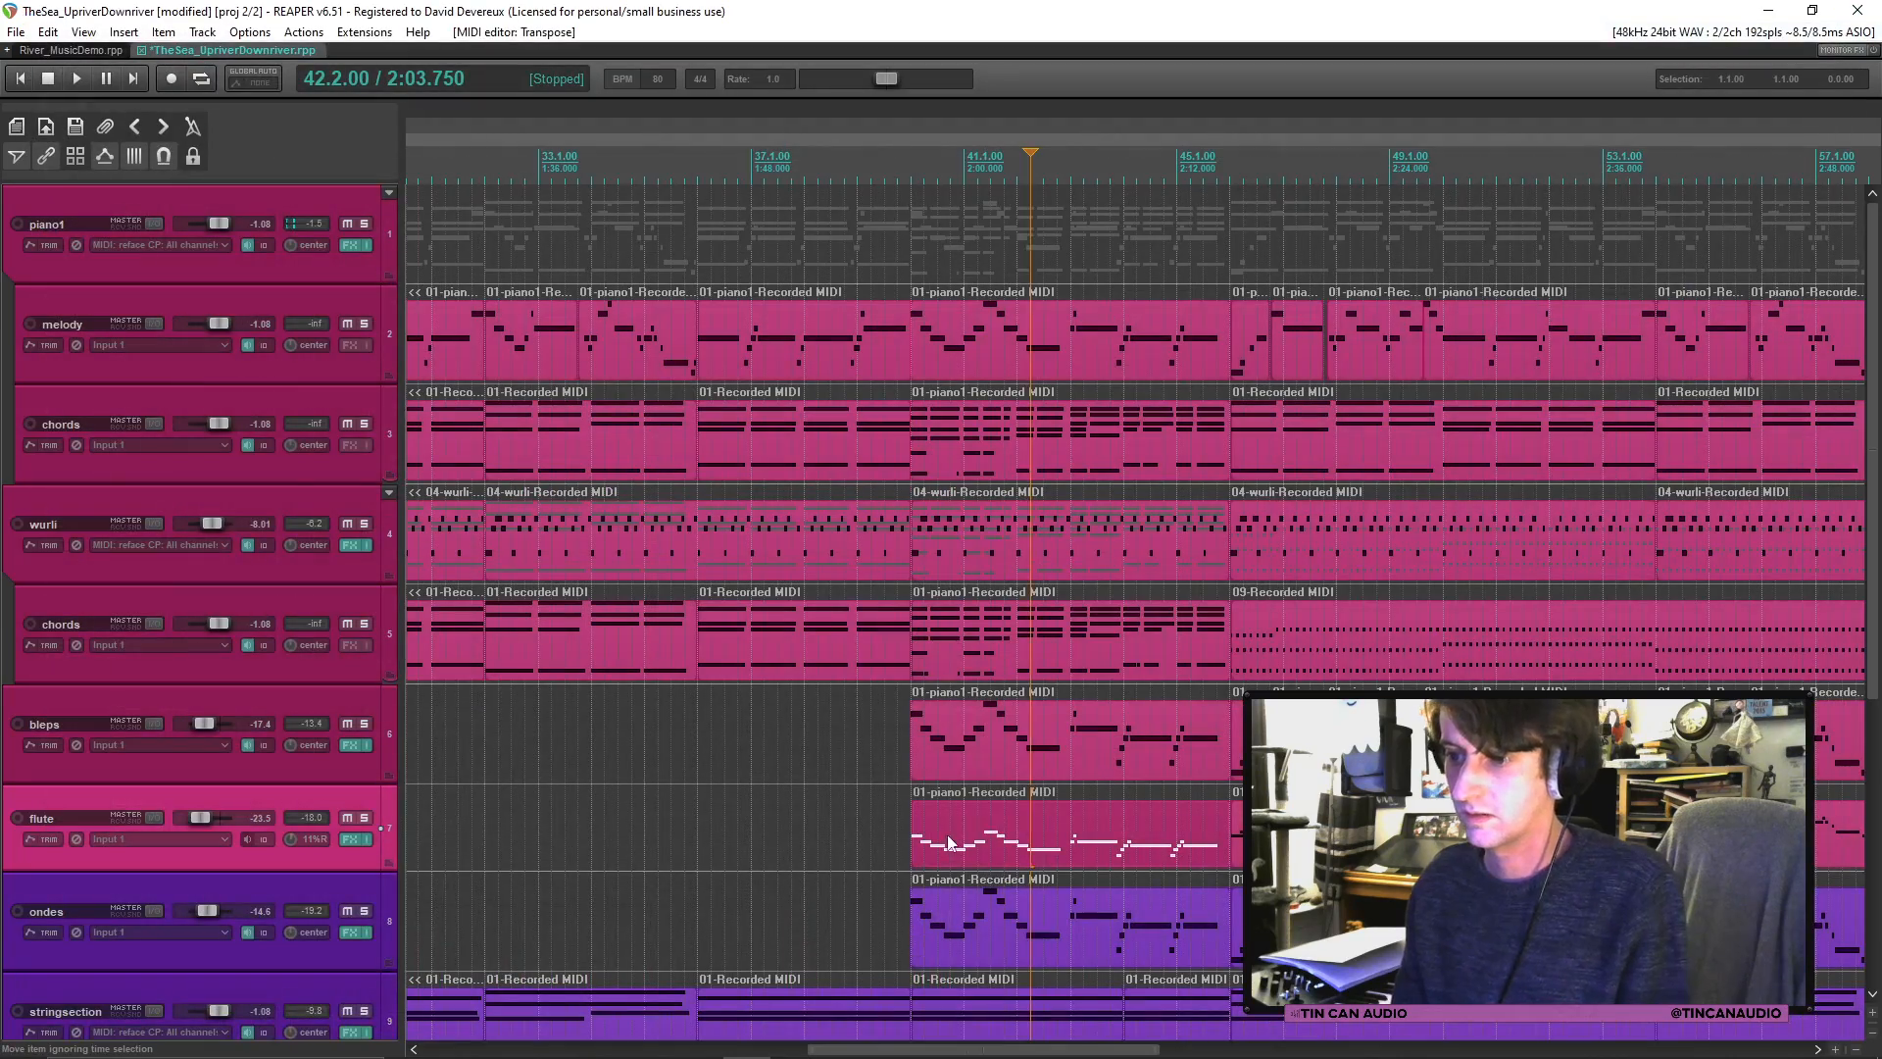
Step: Play from bar 40 and set the flute track's volume to -14.8 dB
left_click(917, 832)
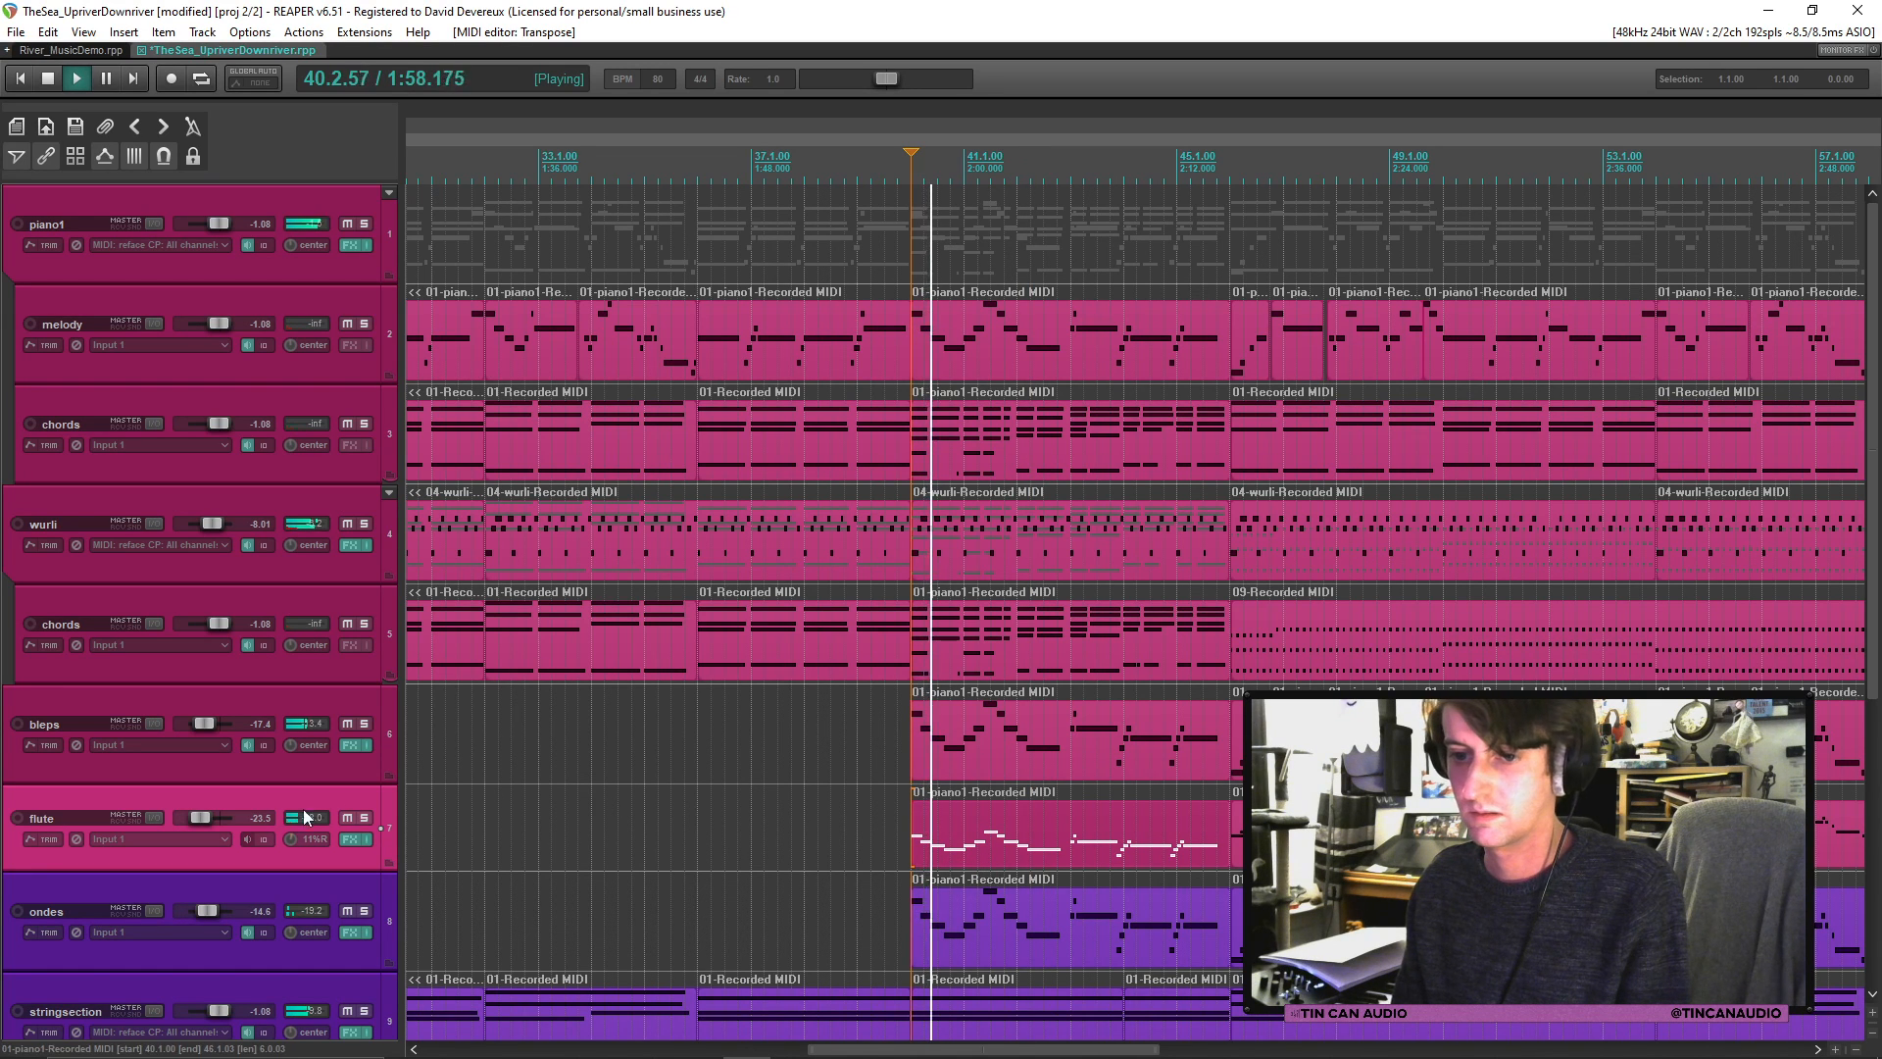
left_click_drag(196, 825, 202, 825)
scroll(959, 826, "down", 4)
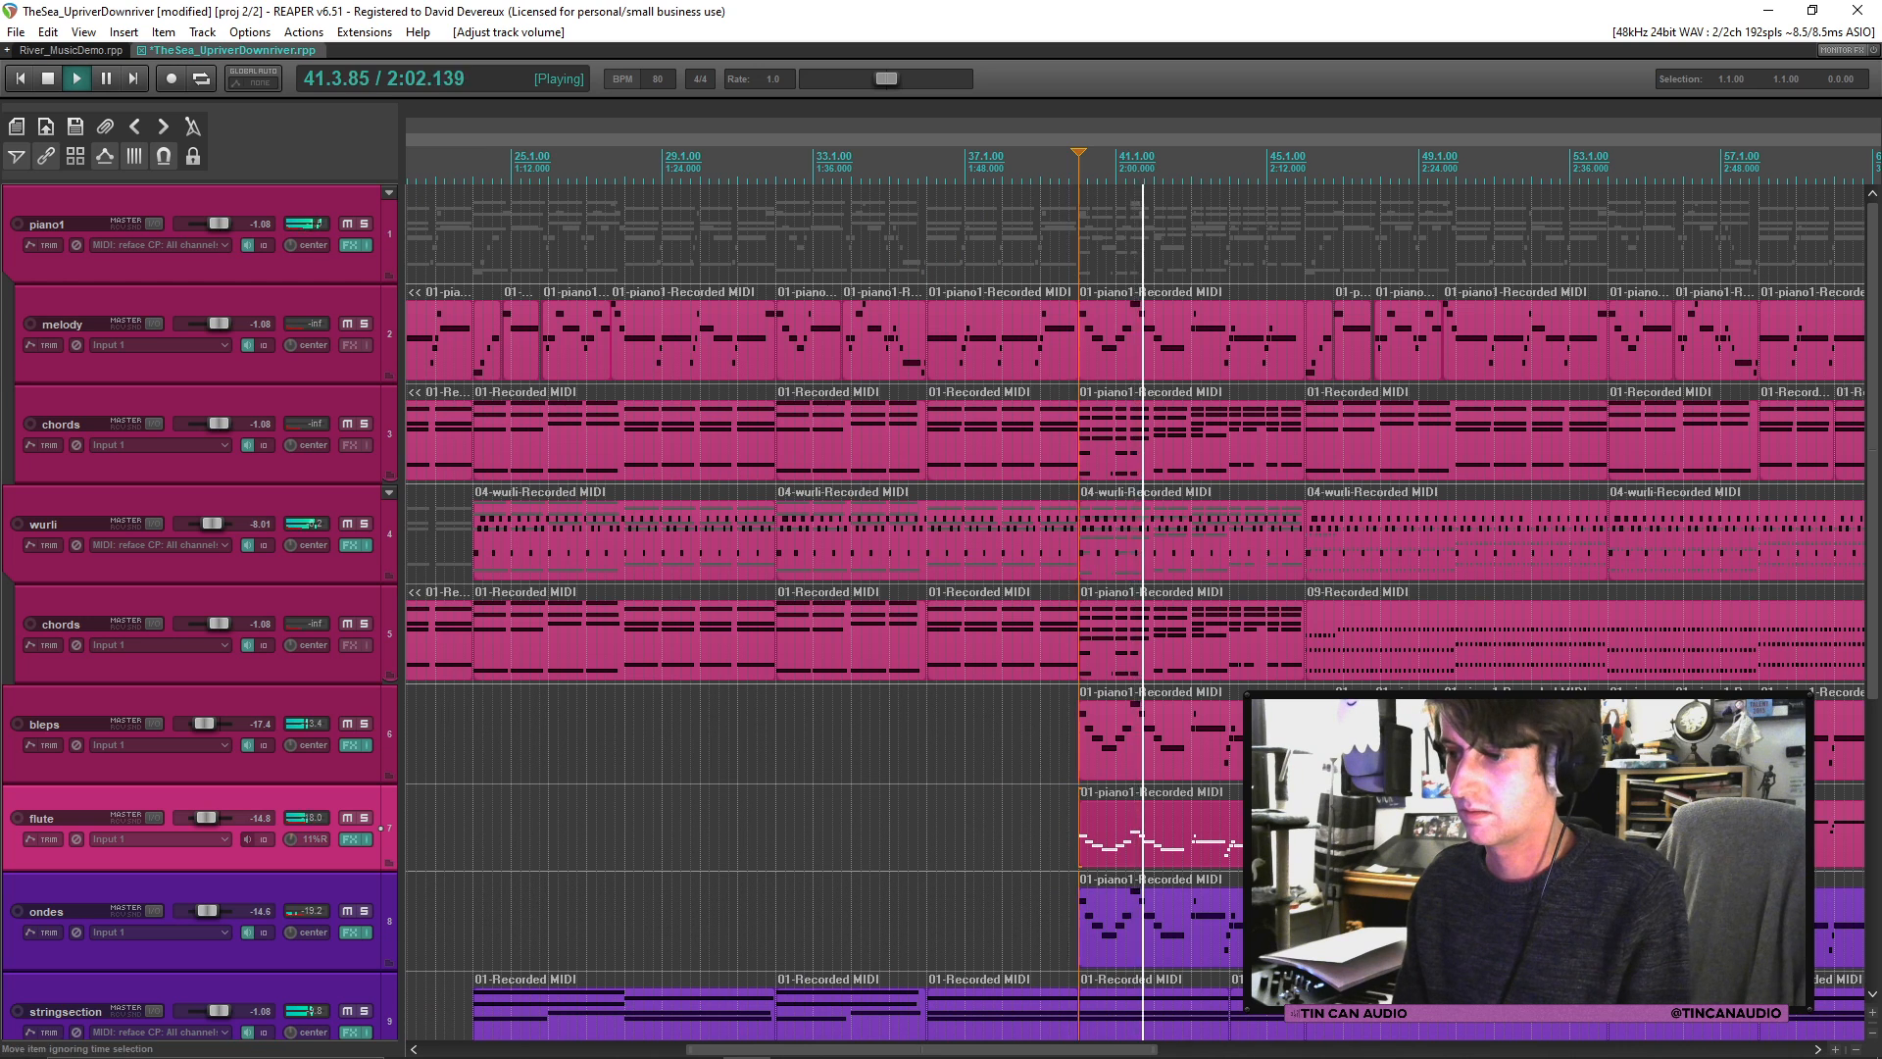
Step: Delete the copied melody items from the flute track and listen to the section from bar 40 without them
key("Delete")
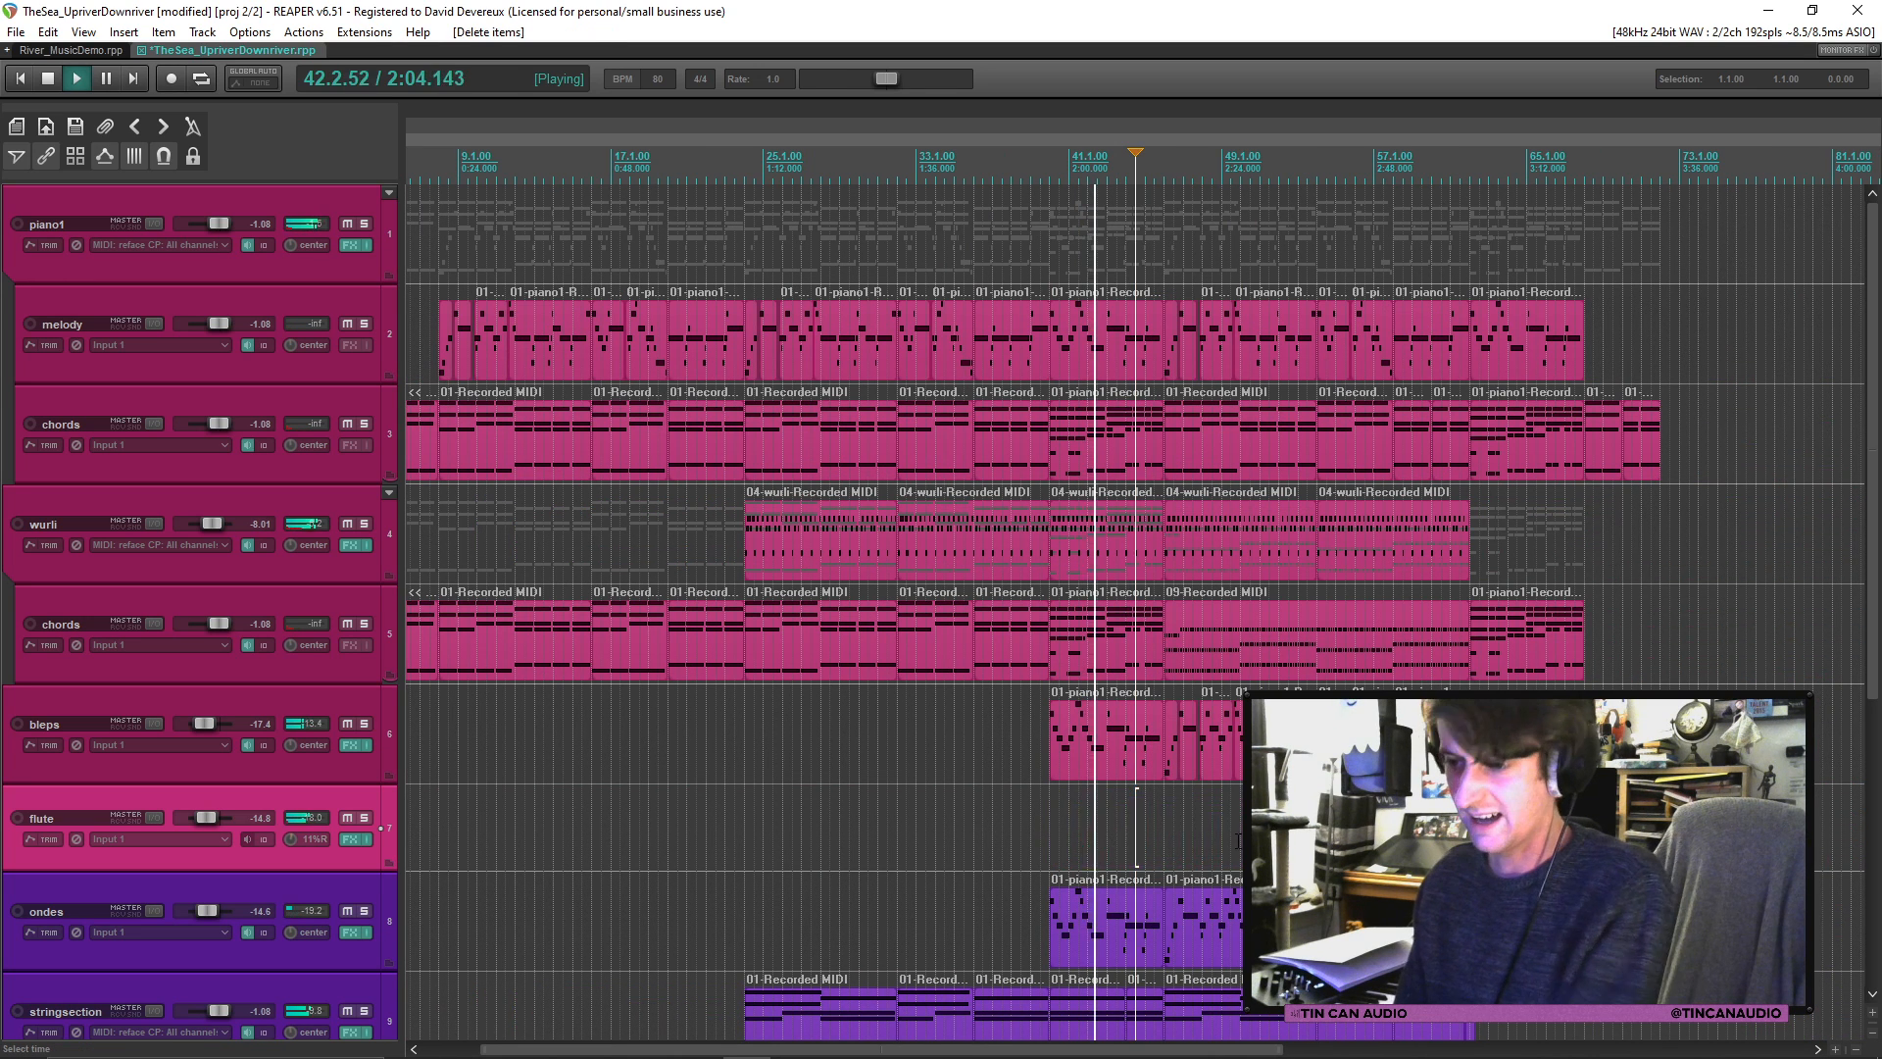
left_click(1050, 832)
key("space")
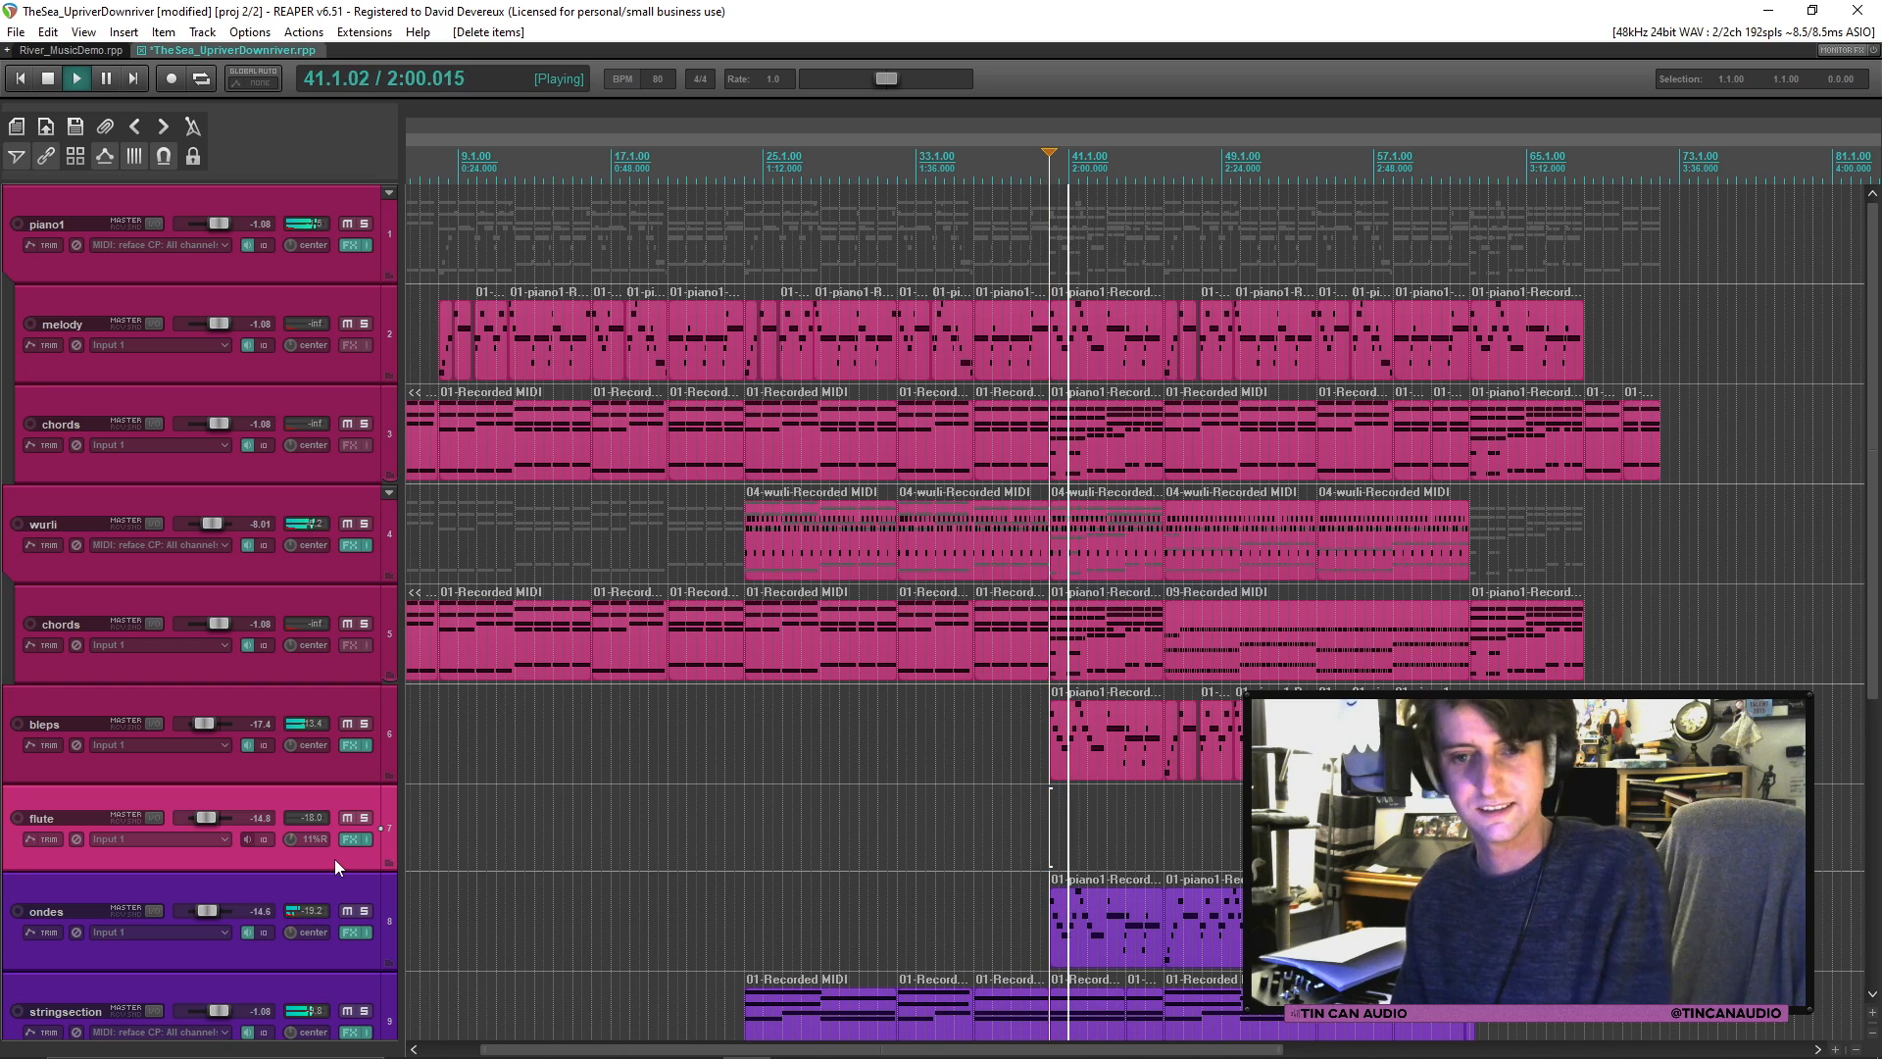
scroll(1134, 862, "down", 2)
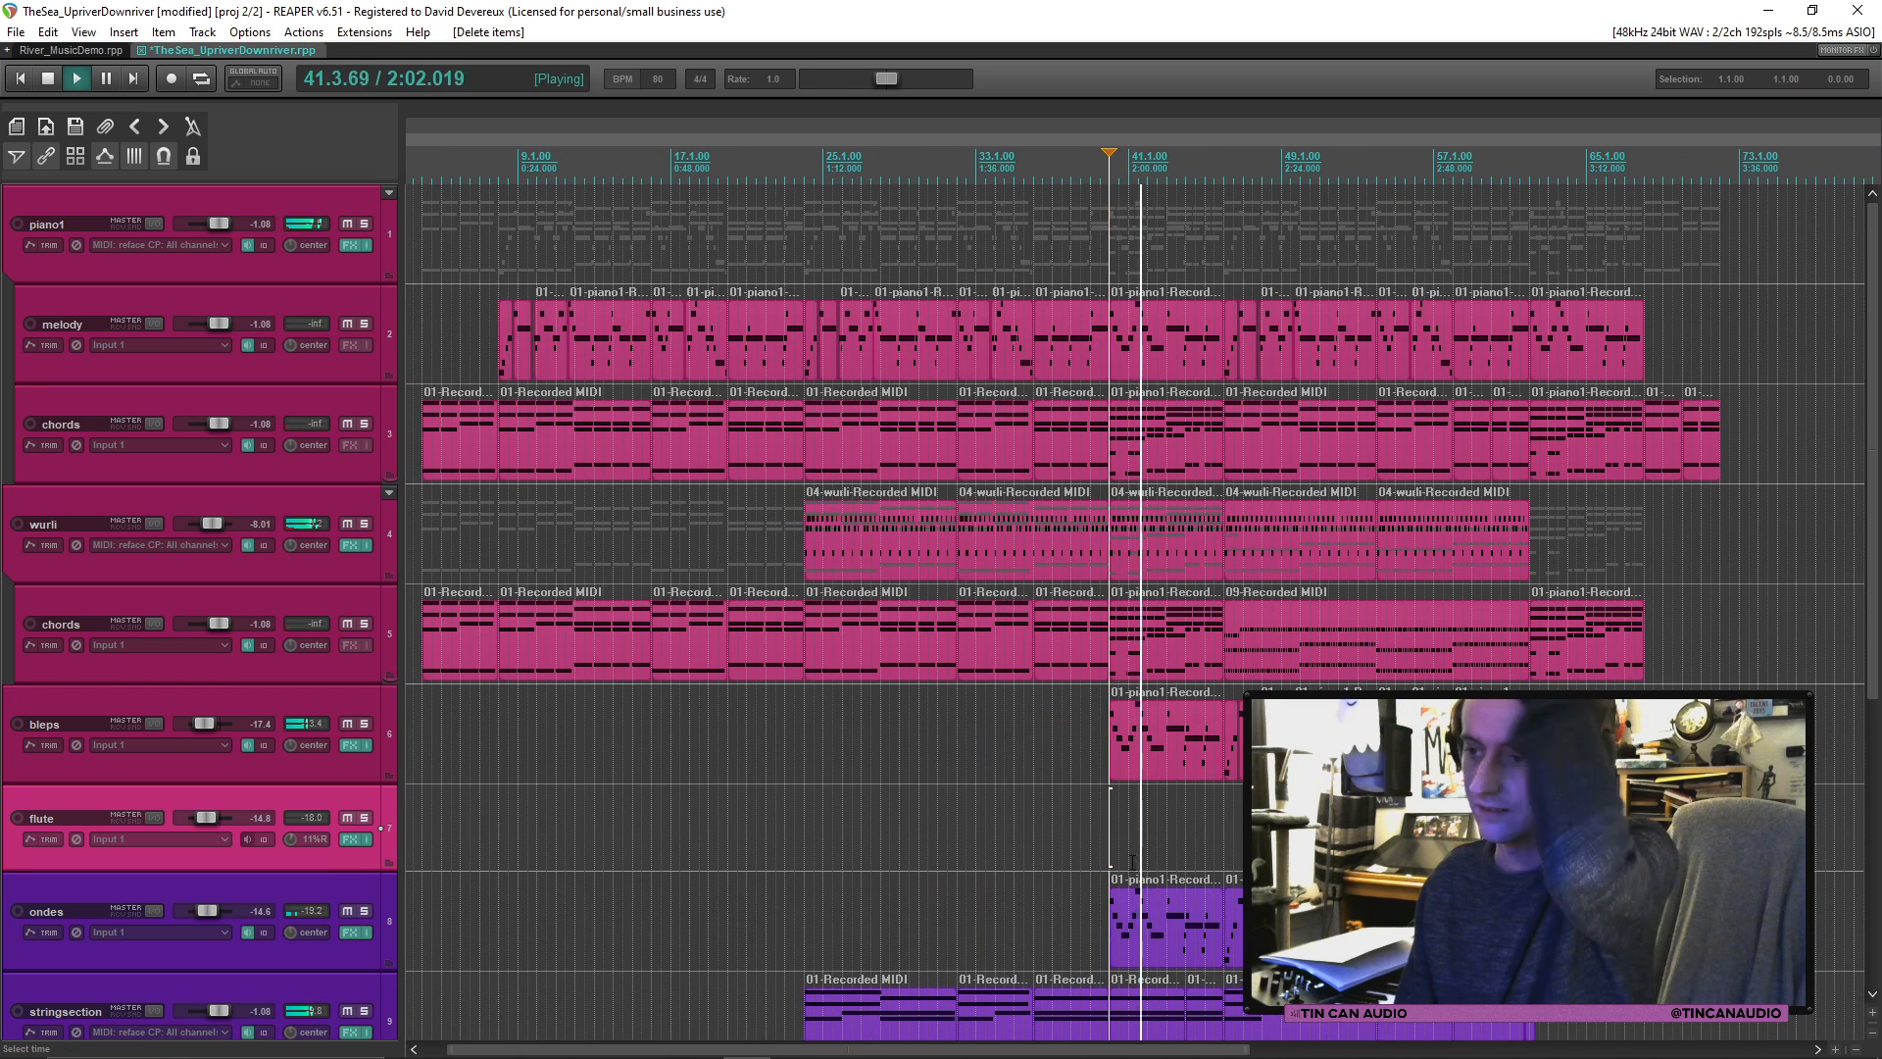
key("space")
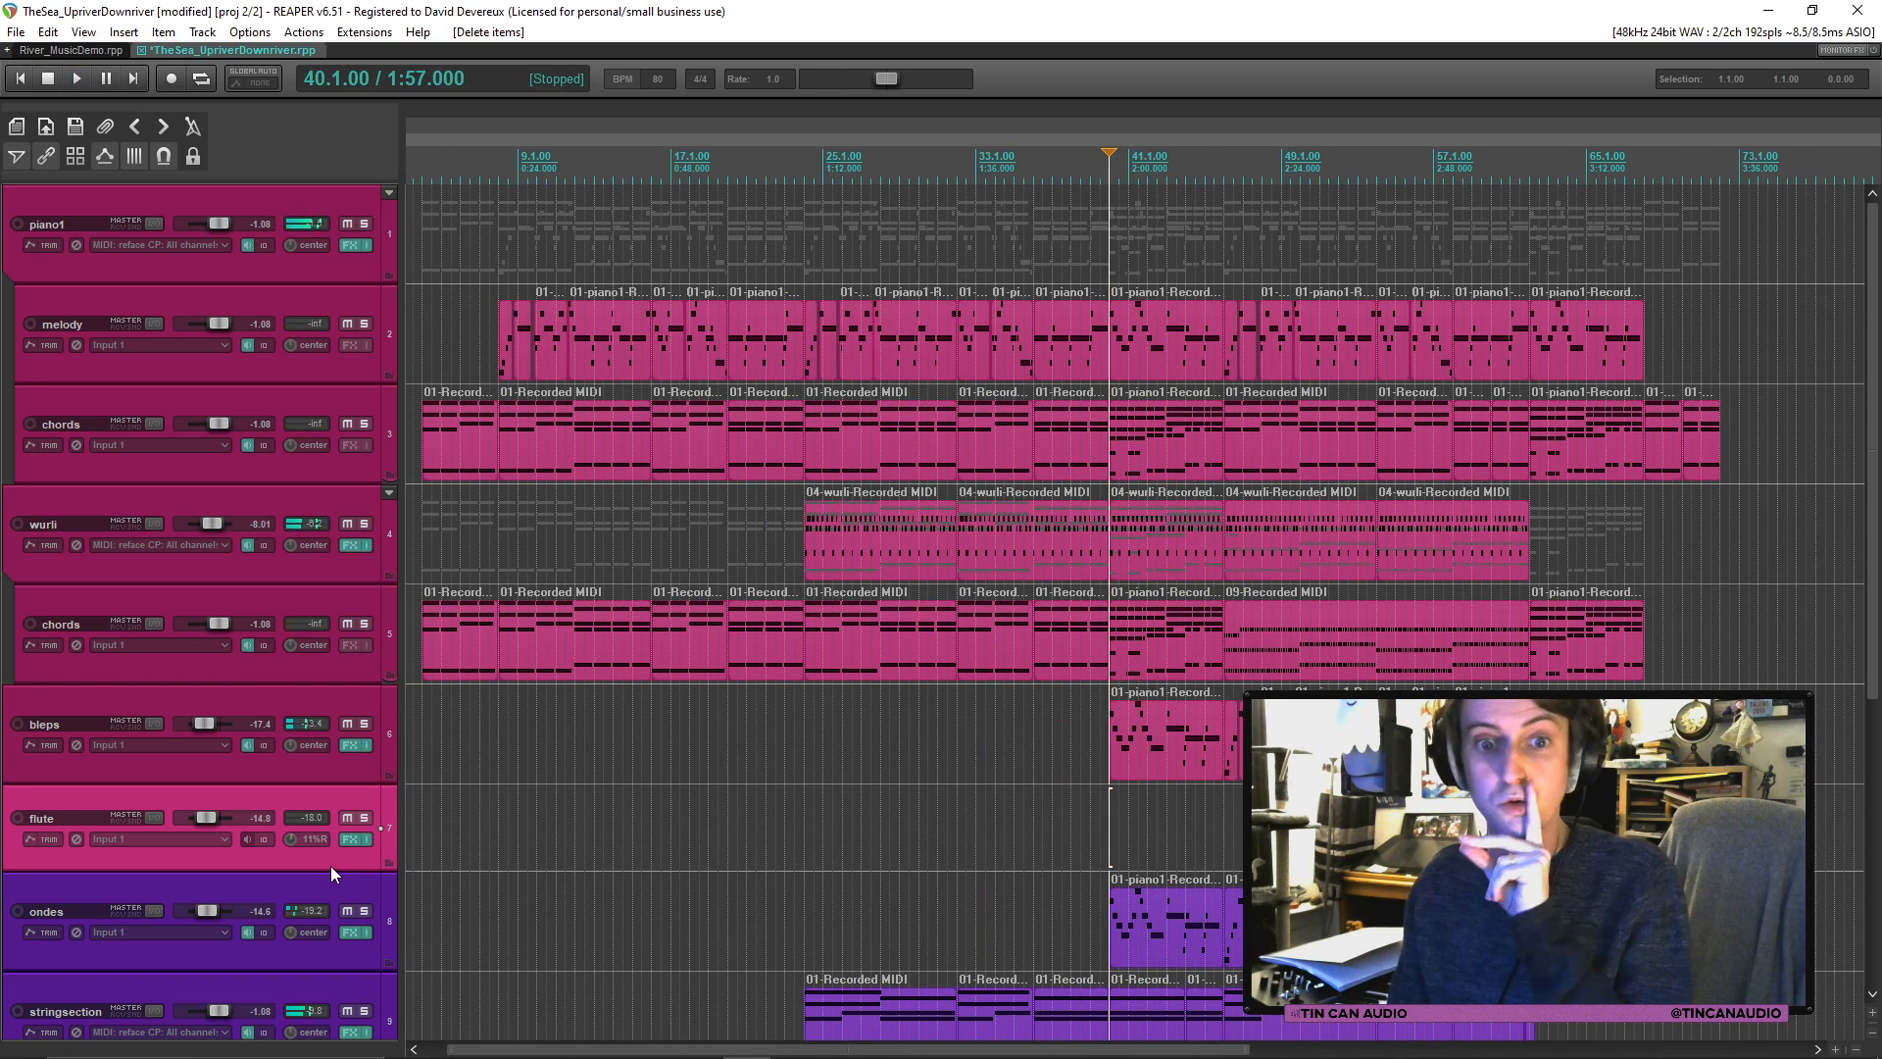
Step: Replace the Oxe FM Synth on the flute track with the Redtron_SE instrument
left_click(350, 838)
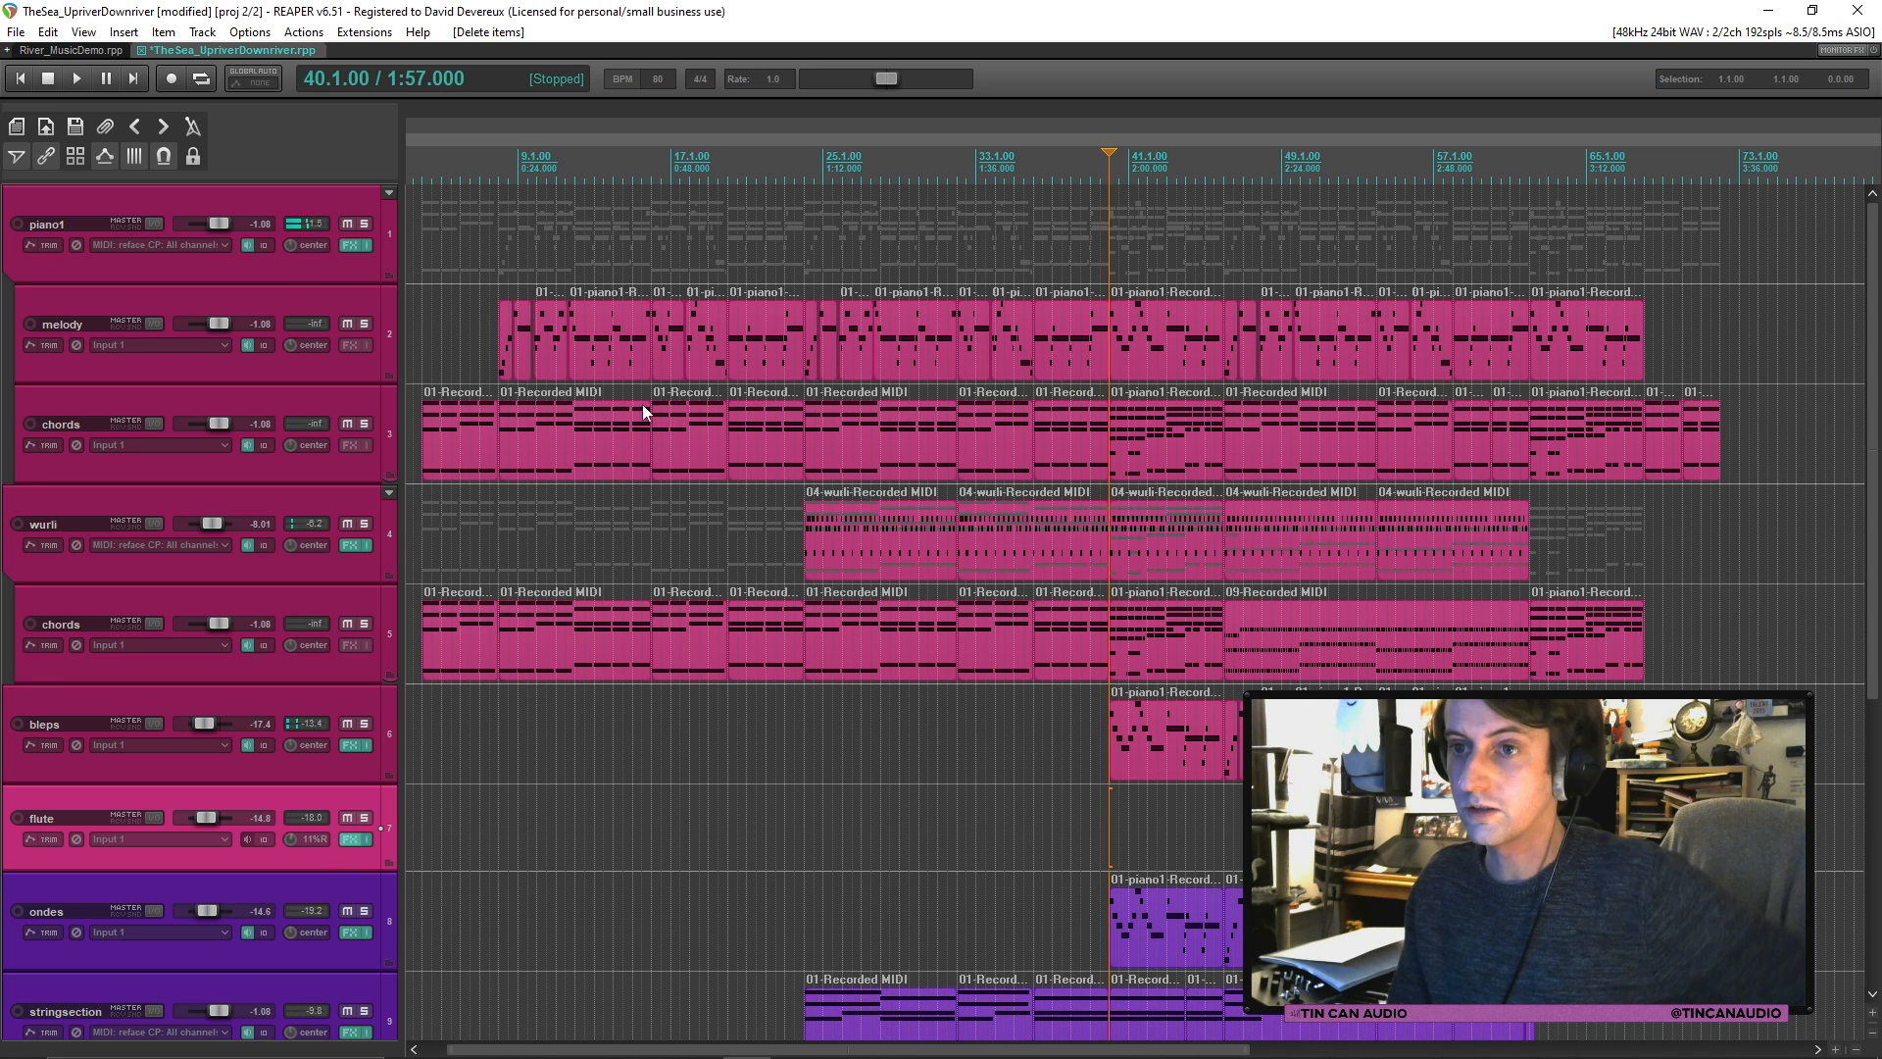
left_click(845, 244)
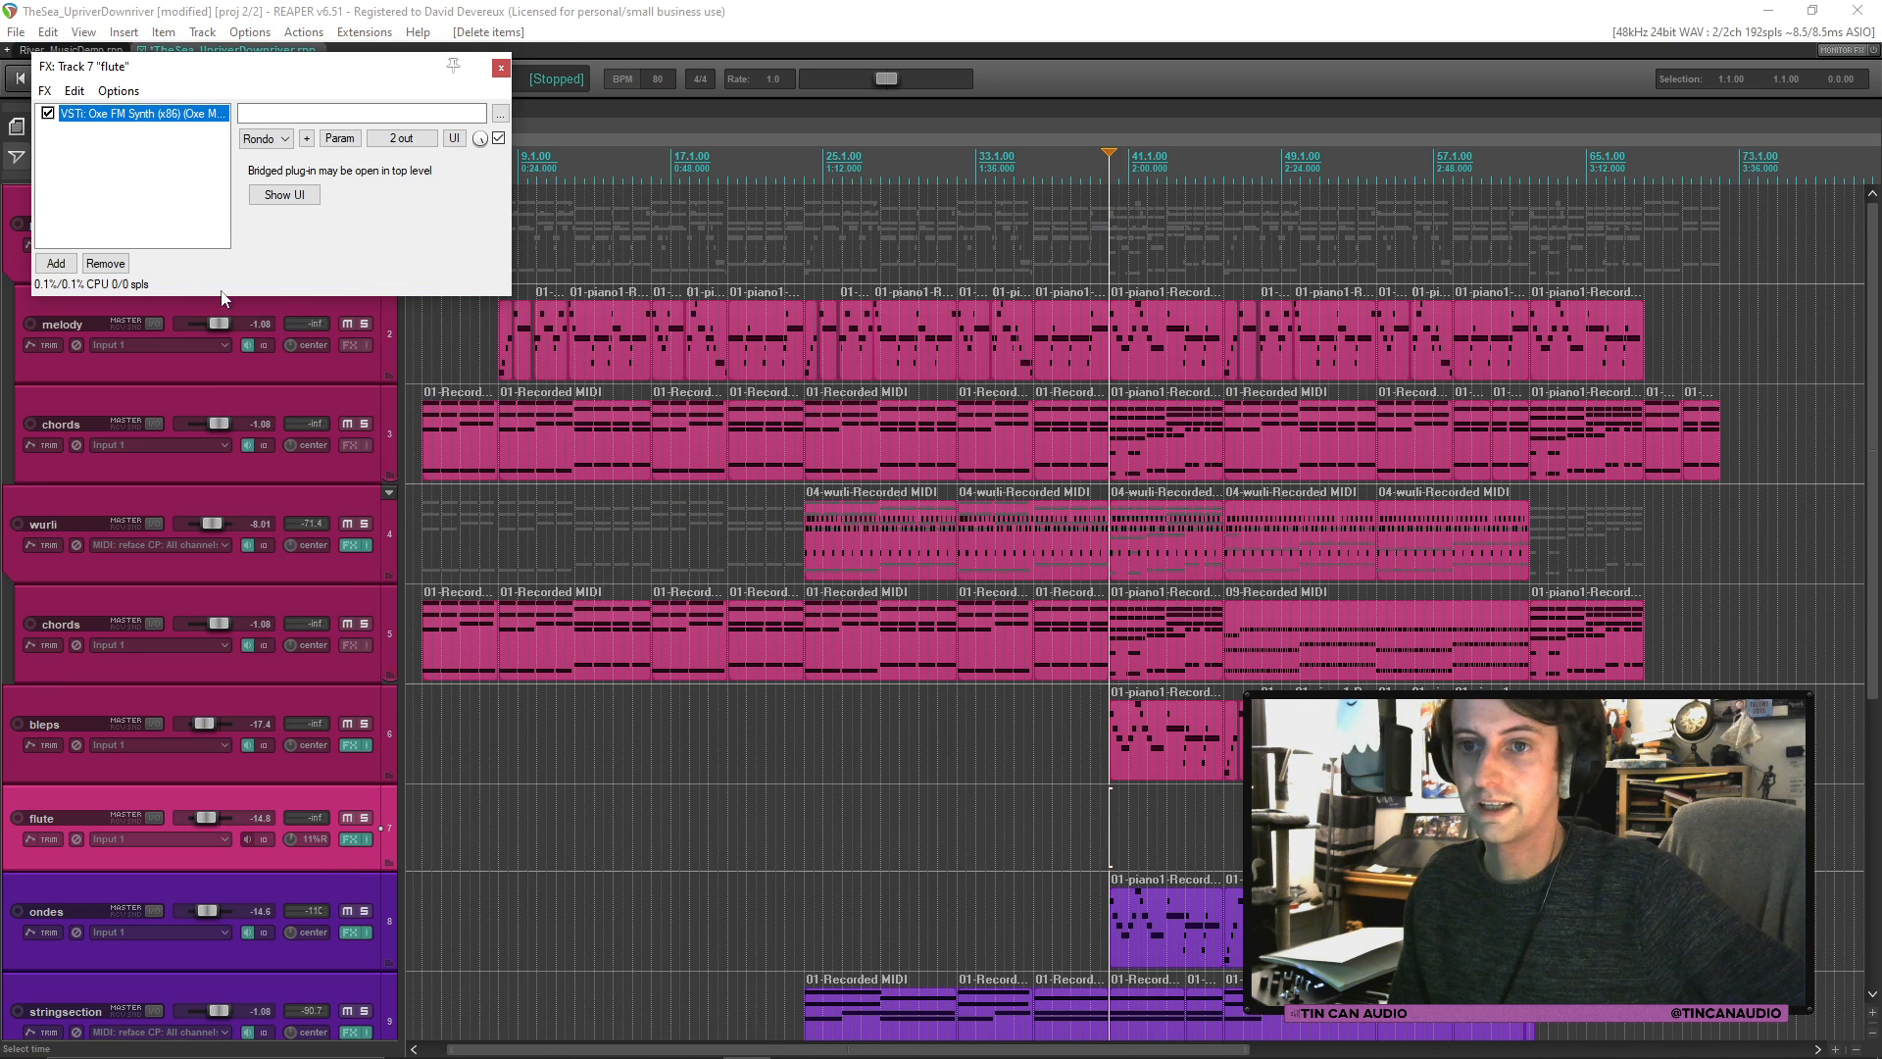
left_click(105, 263)
left_click(56, 263)
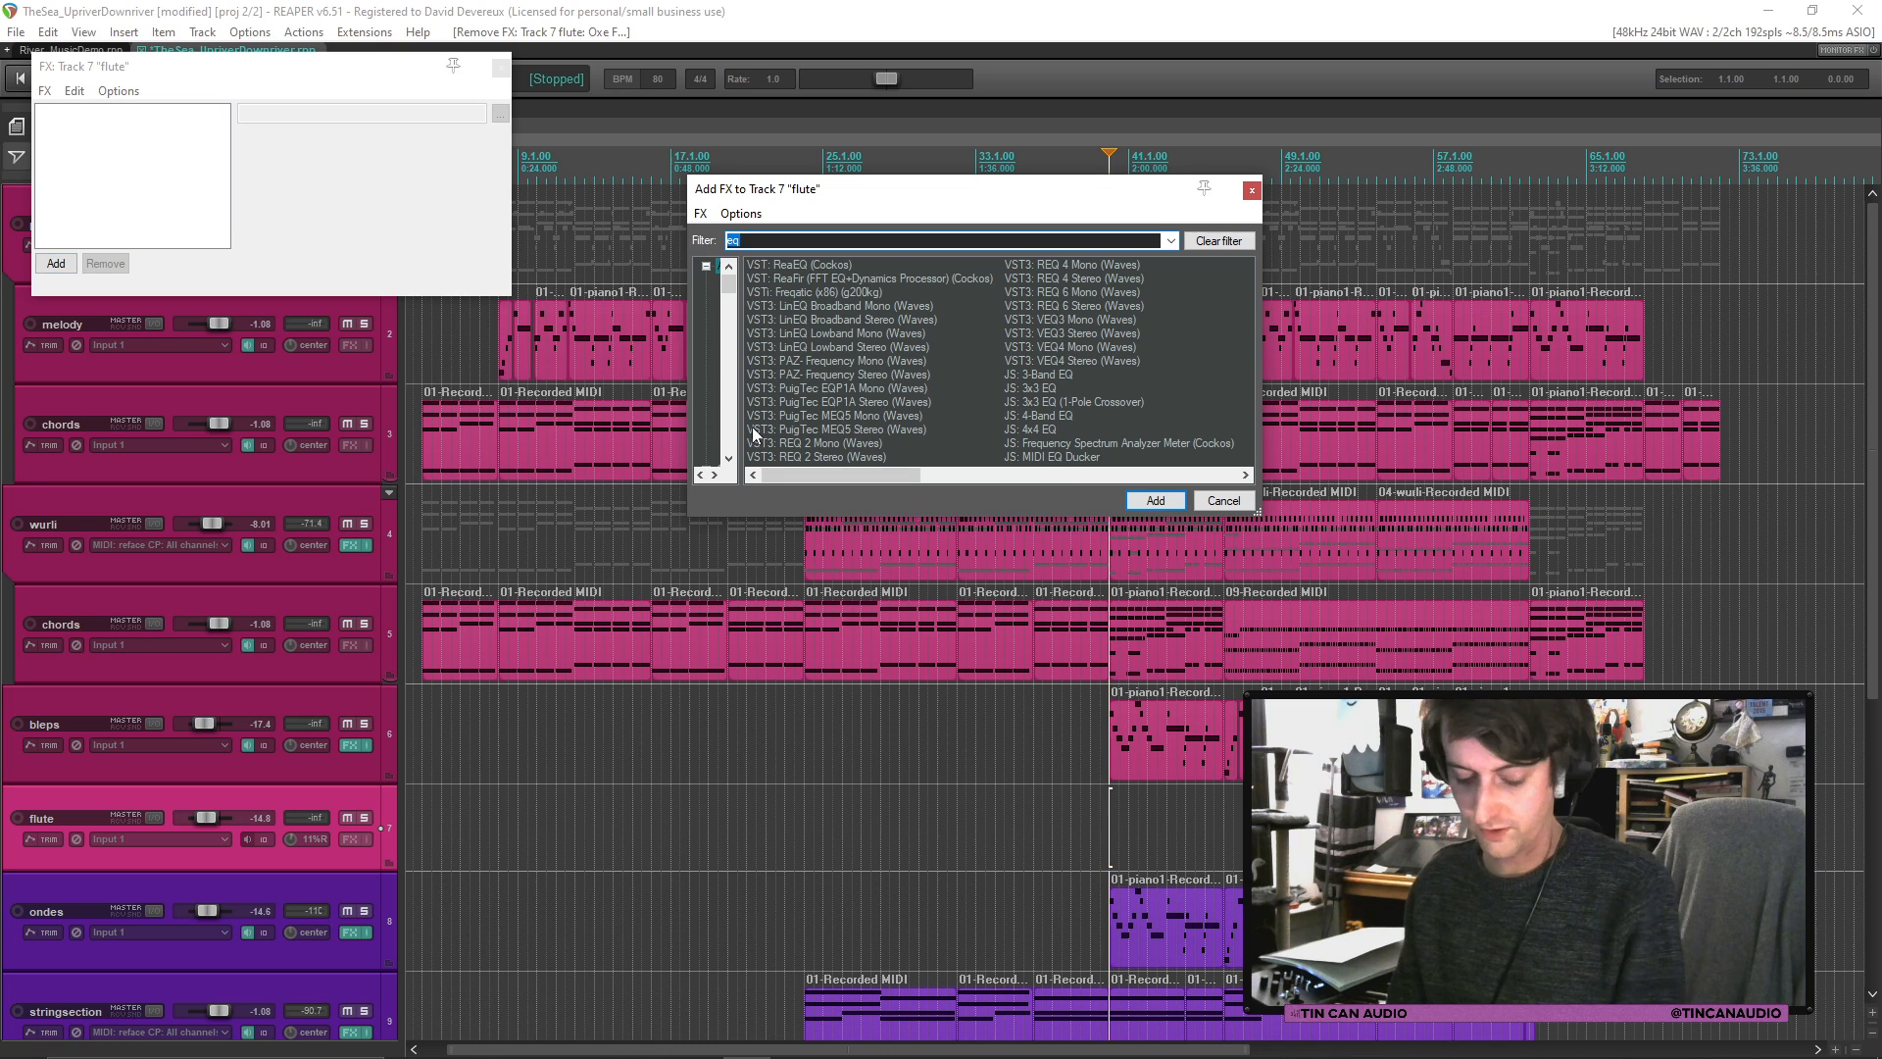
type("redtr")
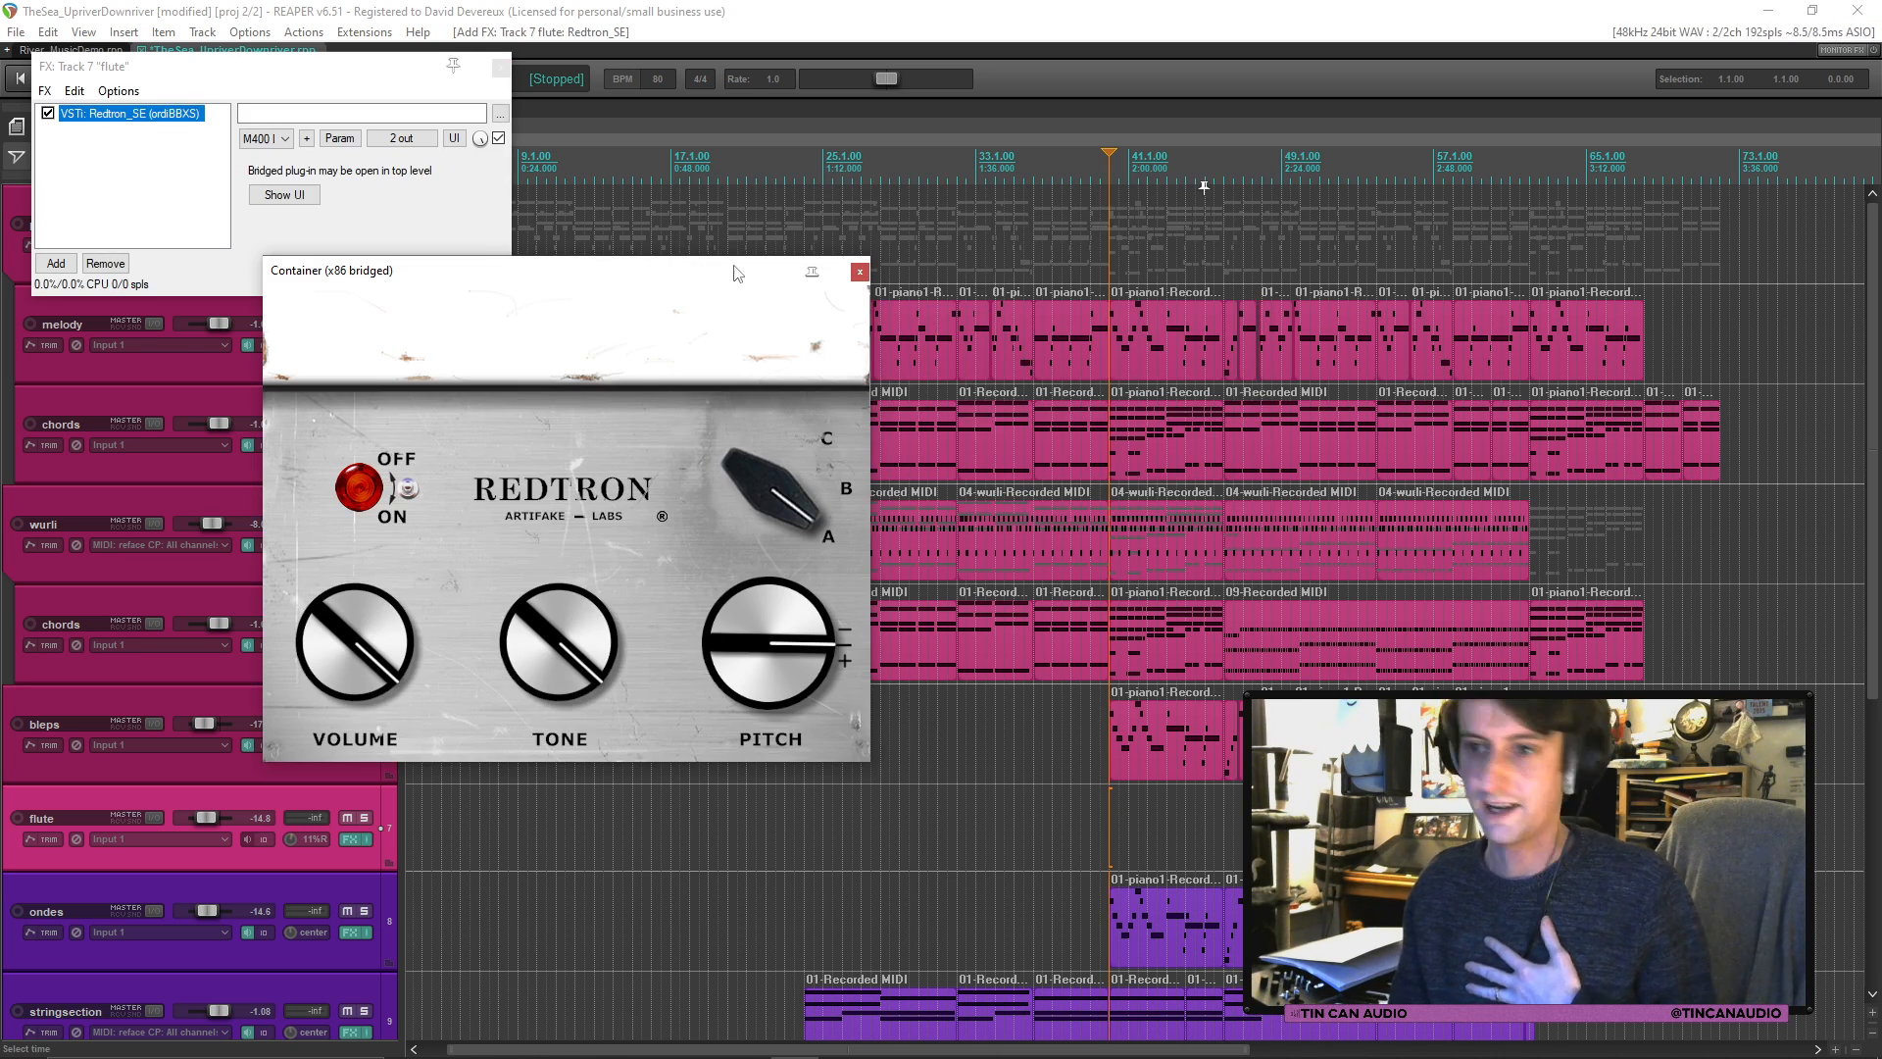
Step: Load the M400 Cmb Choir preset in Redtron_SE and close the flute track's effects window
left_click(859, 271)
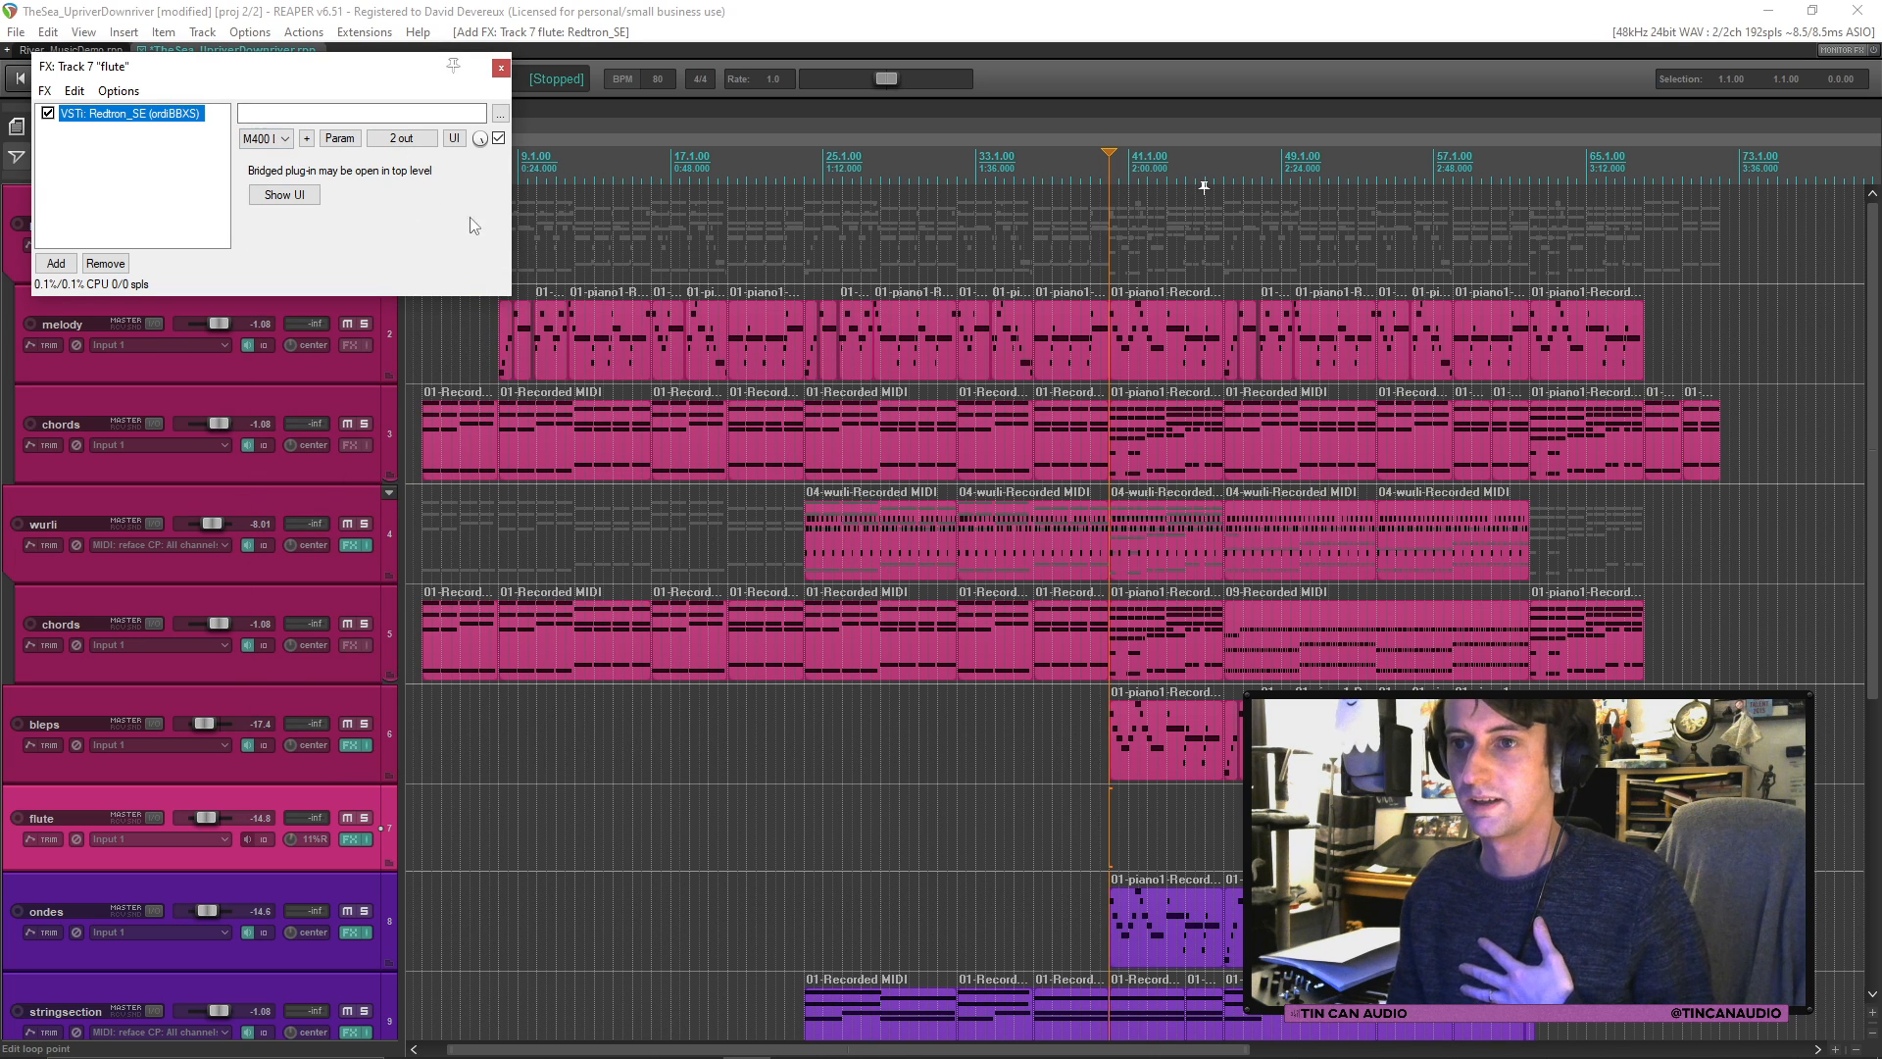
left_click(406, 141)
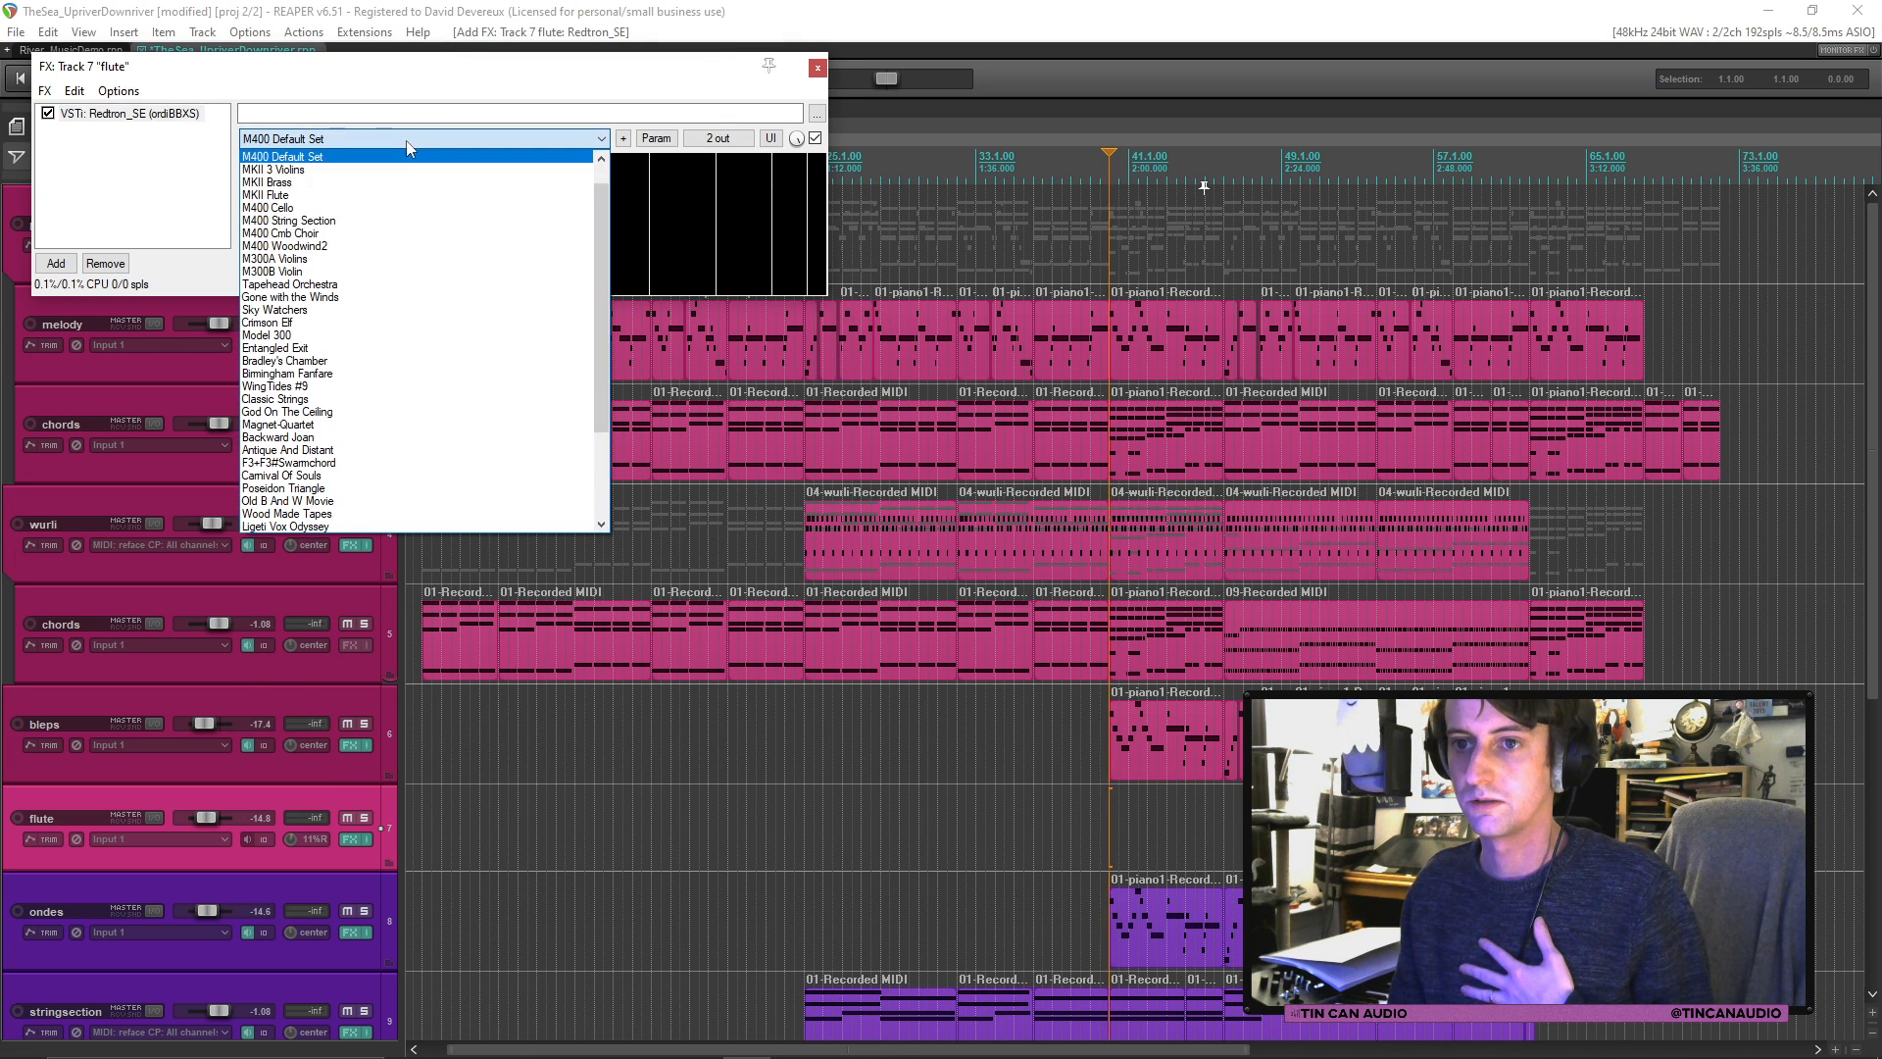
left_click(413, 241)
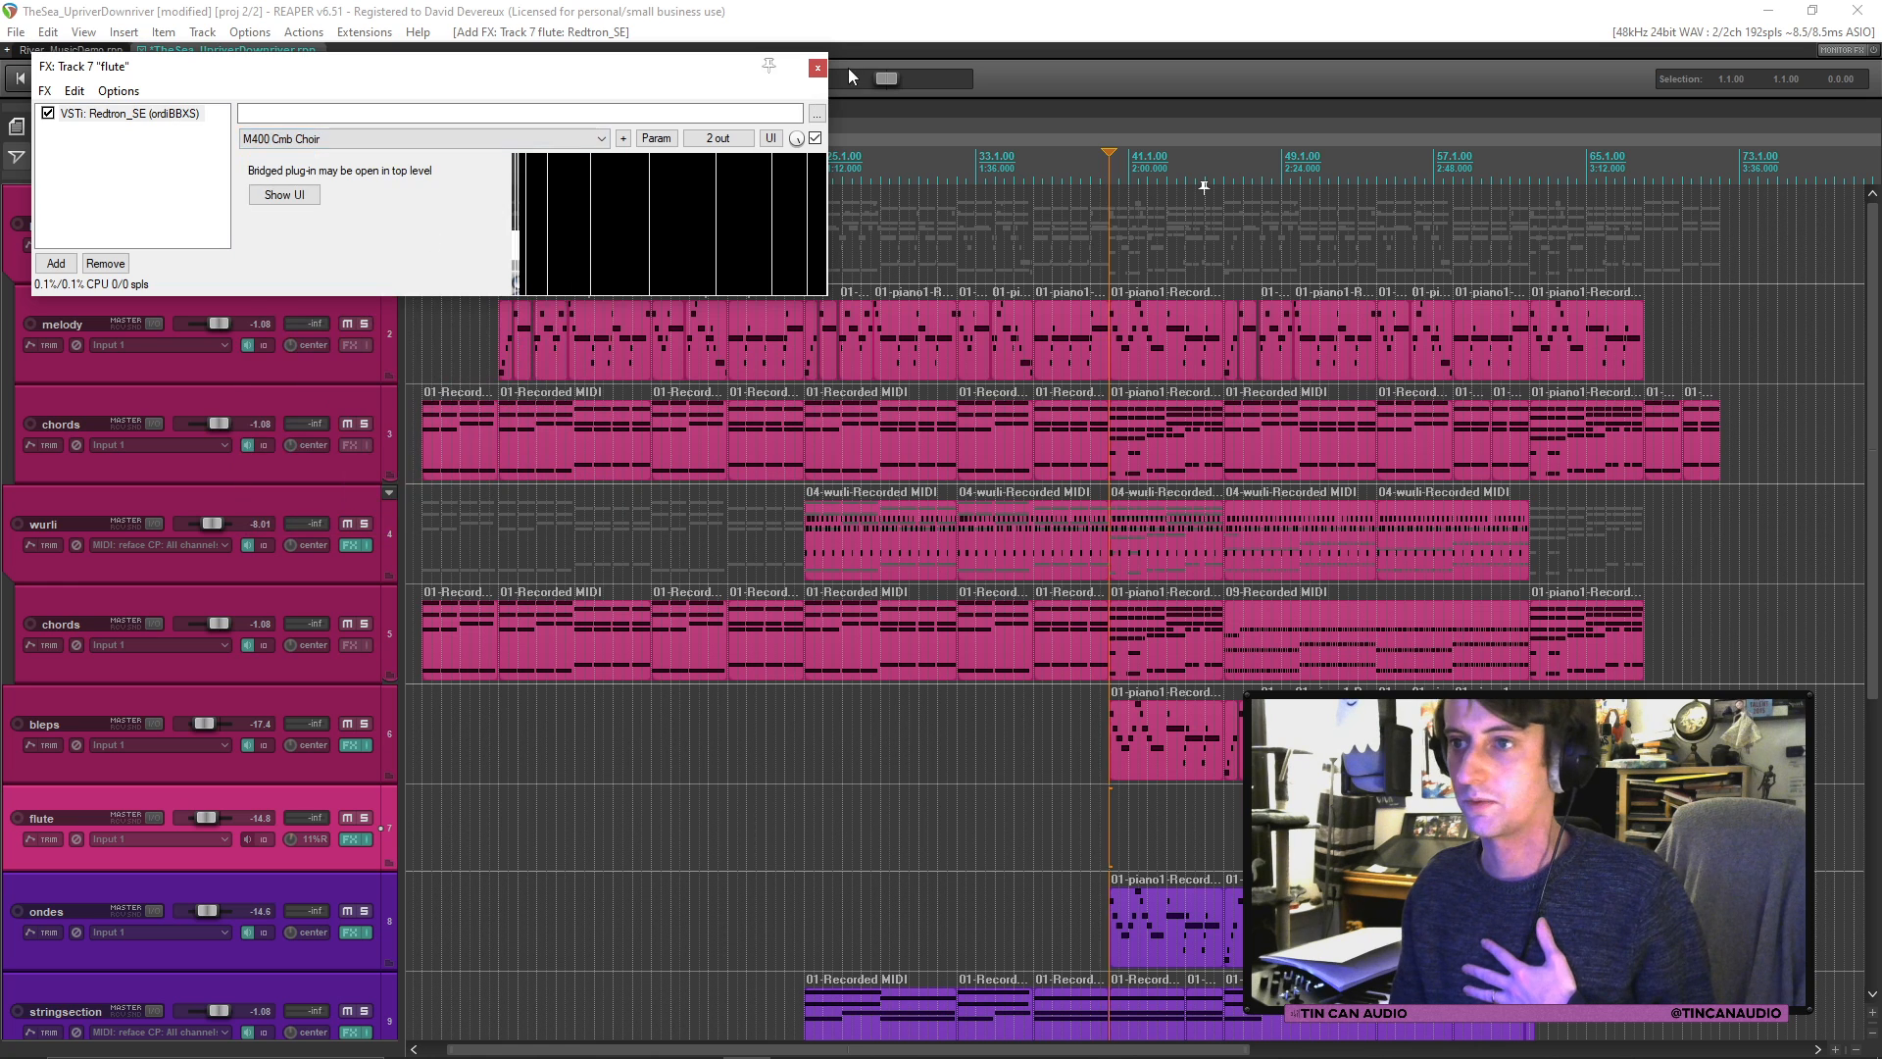
left_click(817, 68)
Step: Copy the stringsection items from bar 40 onward onto the flute track, starting at bar 40
scroll(1228, 919, "down", 3)
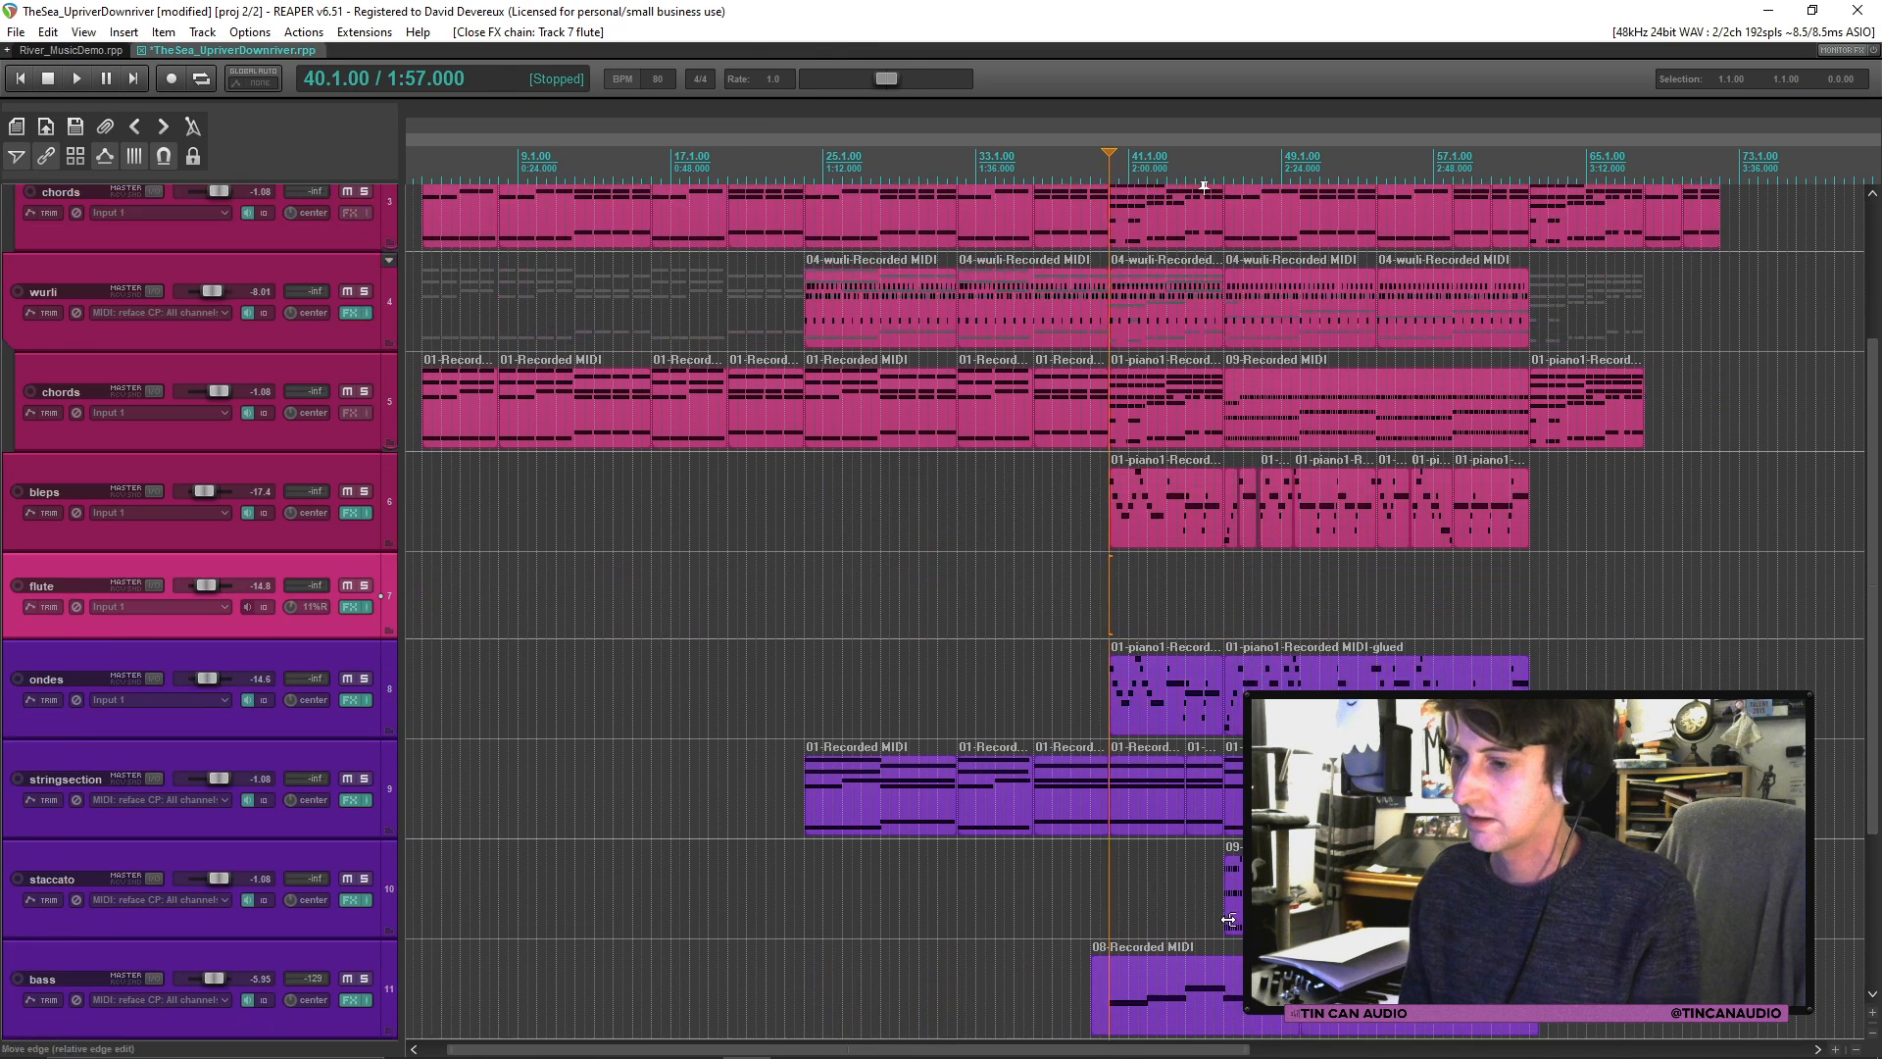
left_click(1139, 824)
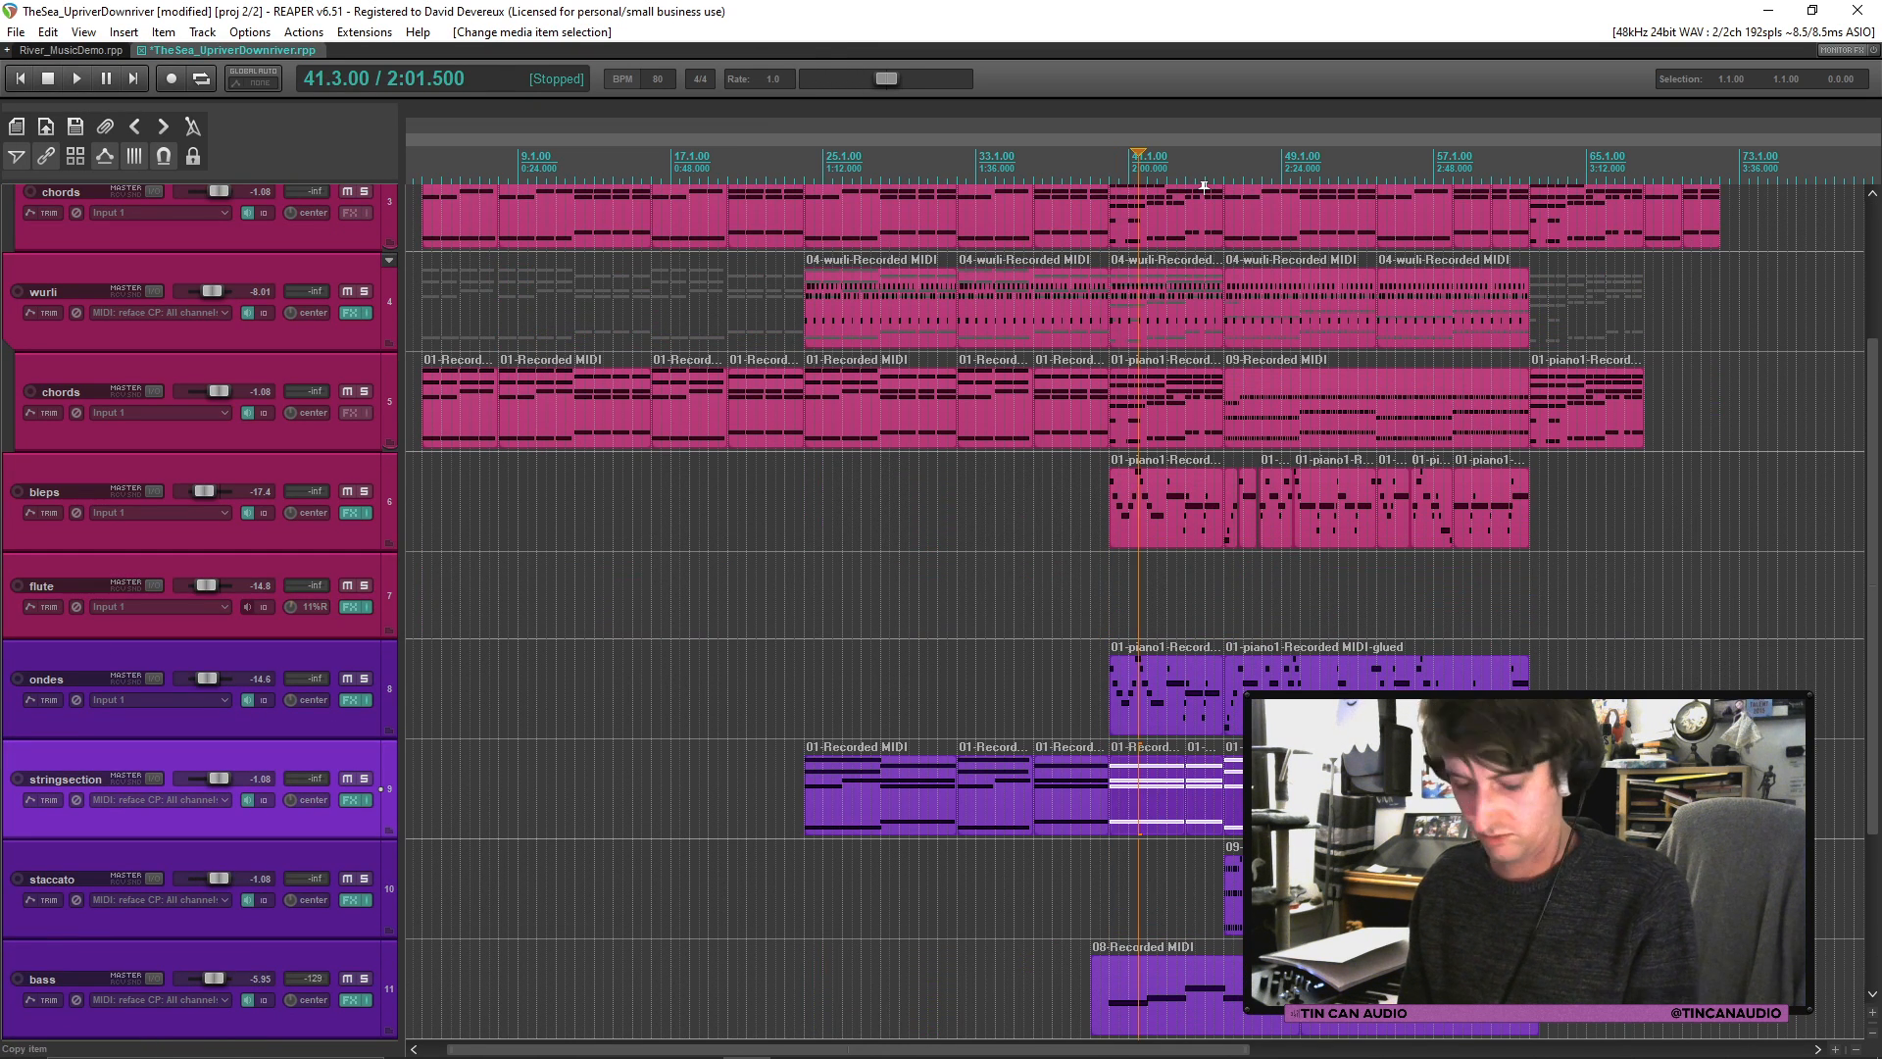
left_click(1113, 607)
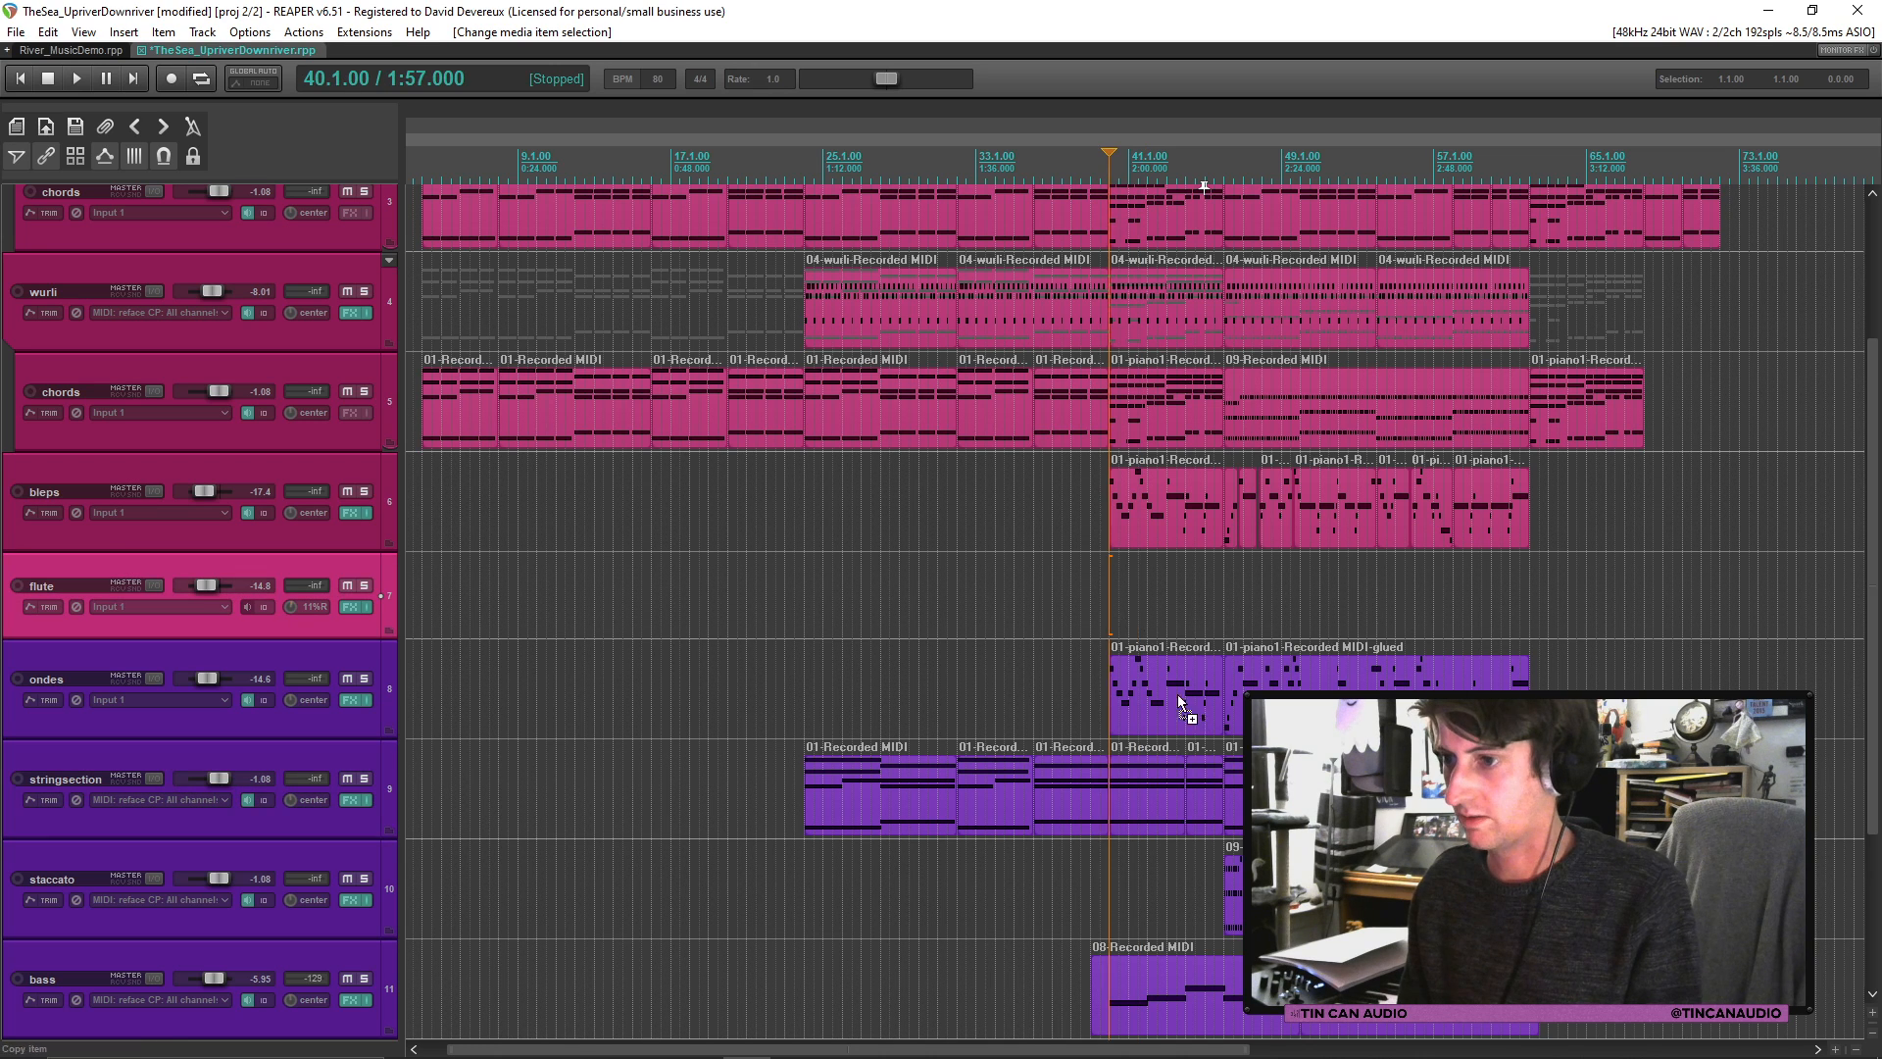
key("ctrl+v")
Step: During playback from bar 40, set the flute volume to -21.9 dB and ondes to -11.0 dB, saving the project in between
key("space")
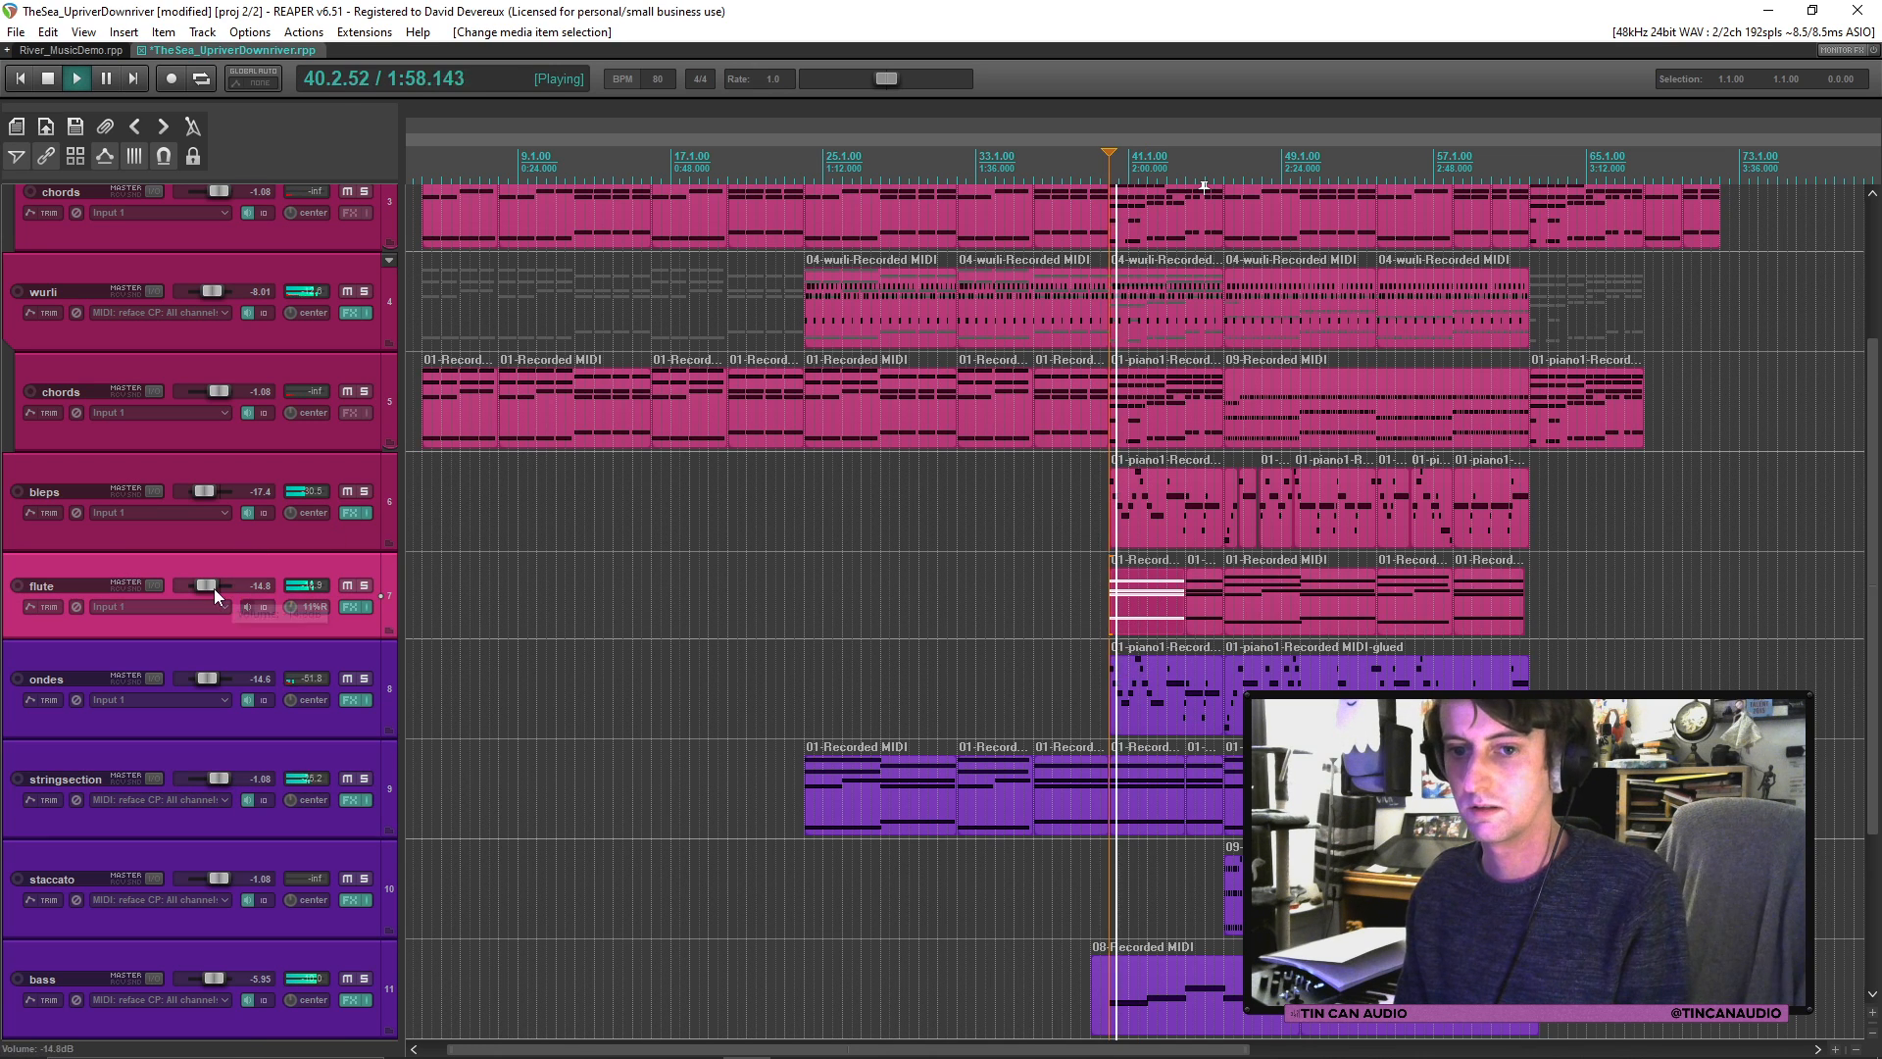
left_click_drag(214, 588, 208, 590)
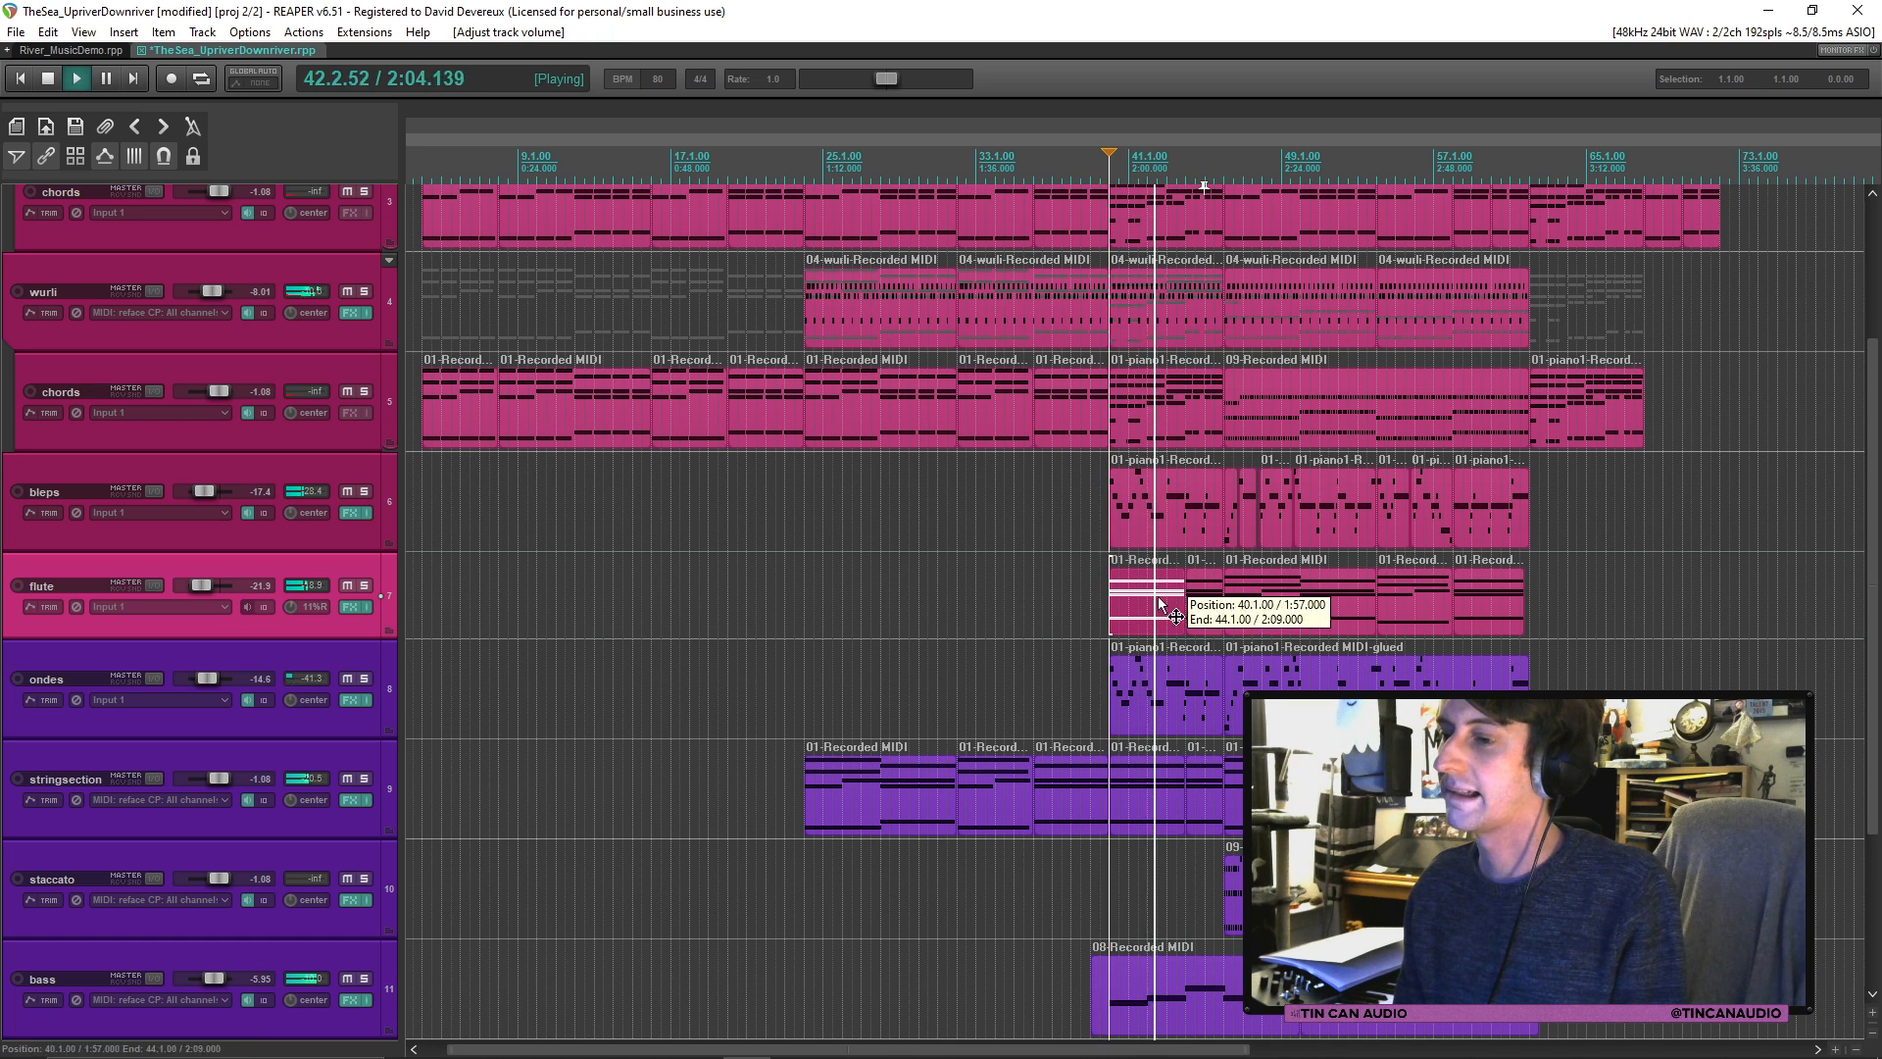
key("ctrl+s")
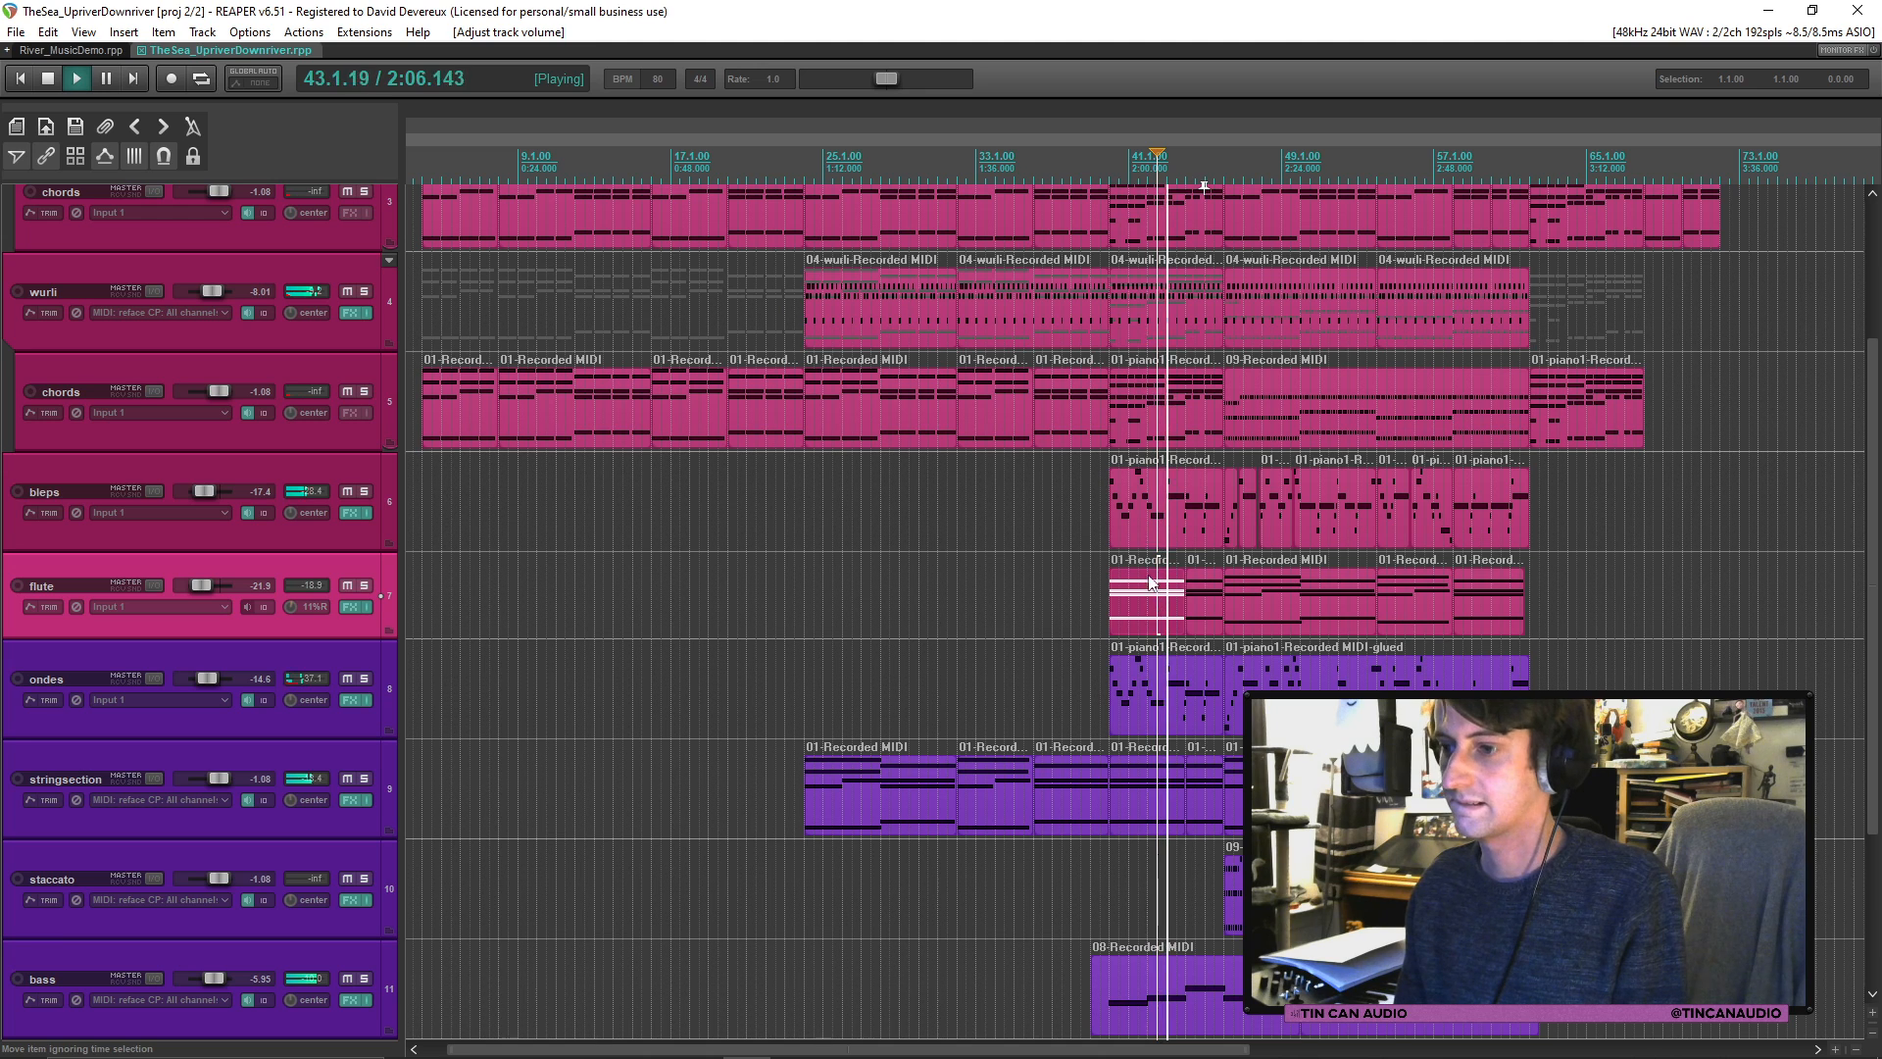
left_click_drag(208, 679, 210, 679)
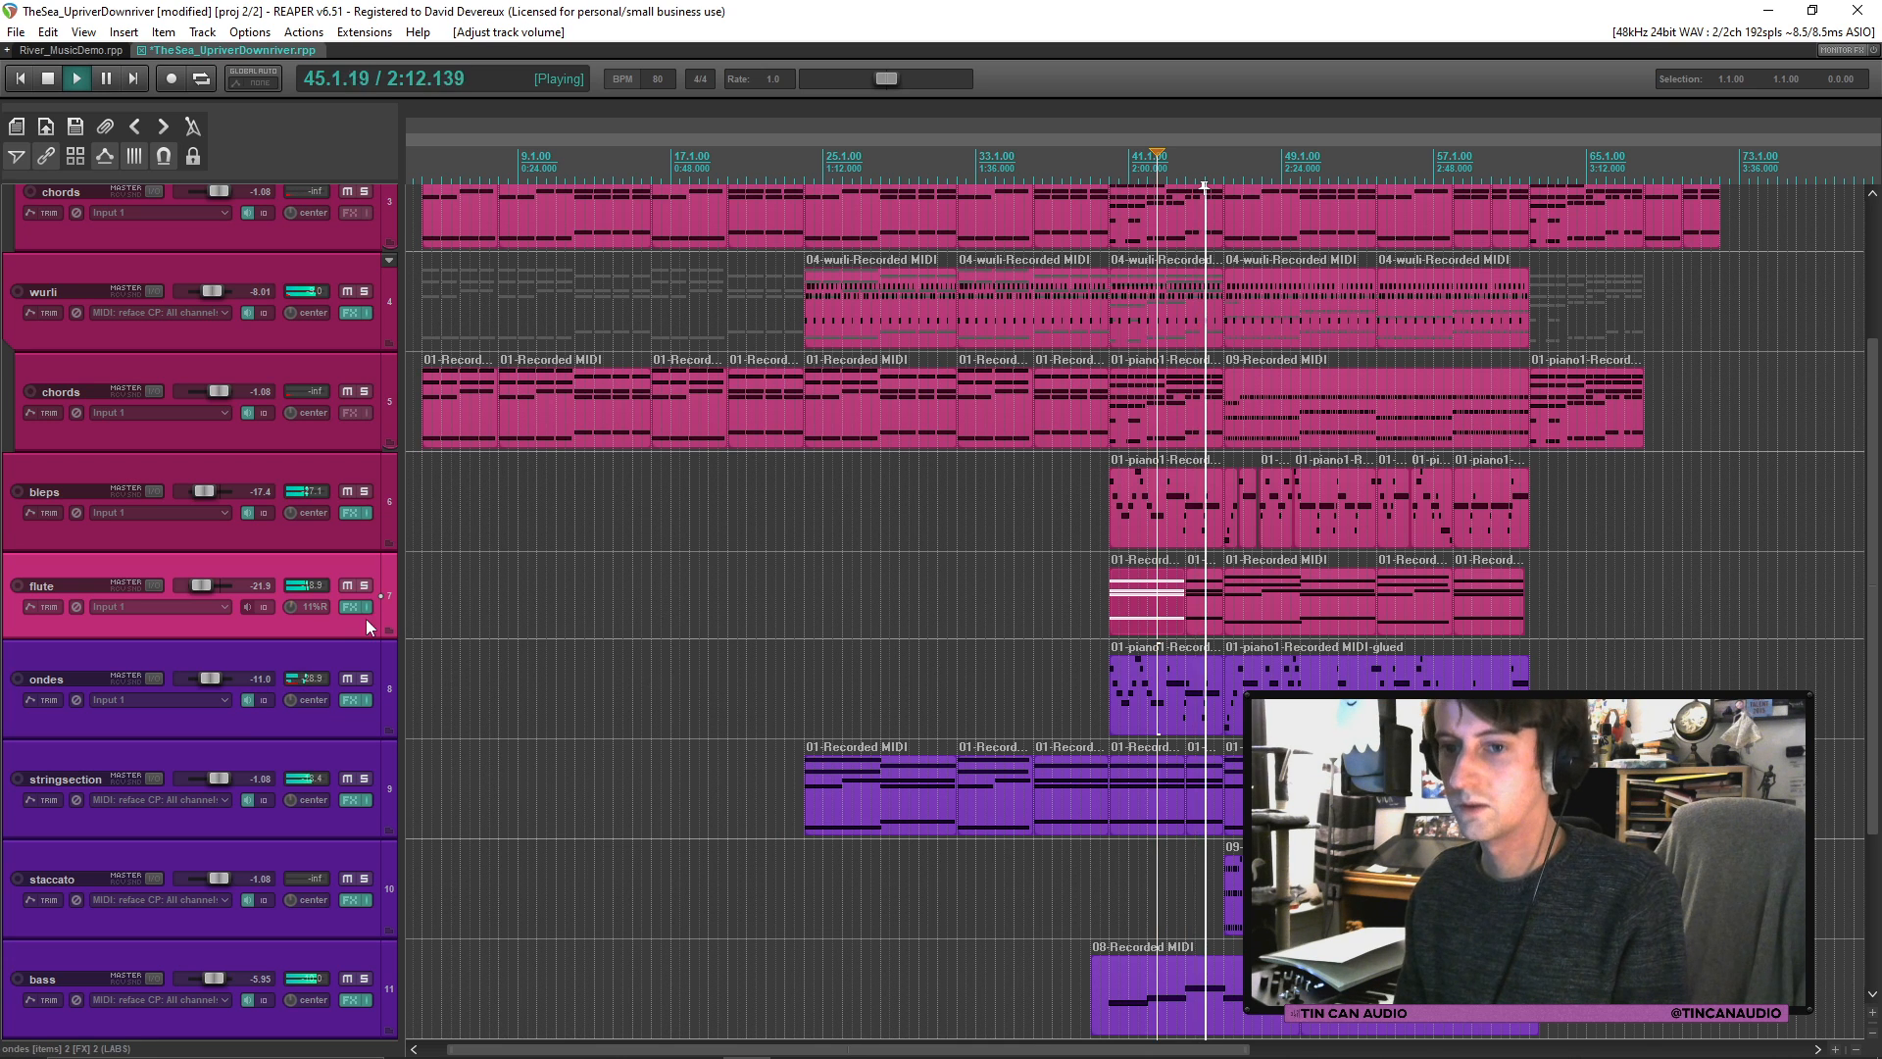
Step: Play from bar 46, try the staccato track's volume at +0.77 dB and return it to -1.08 dB
left_click(1215, 616)
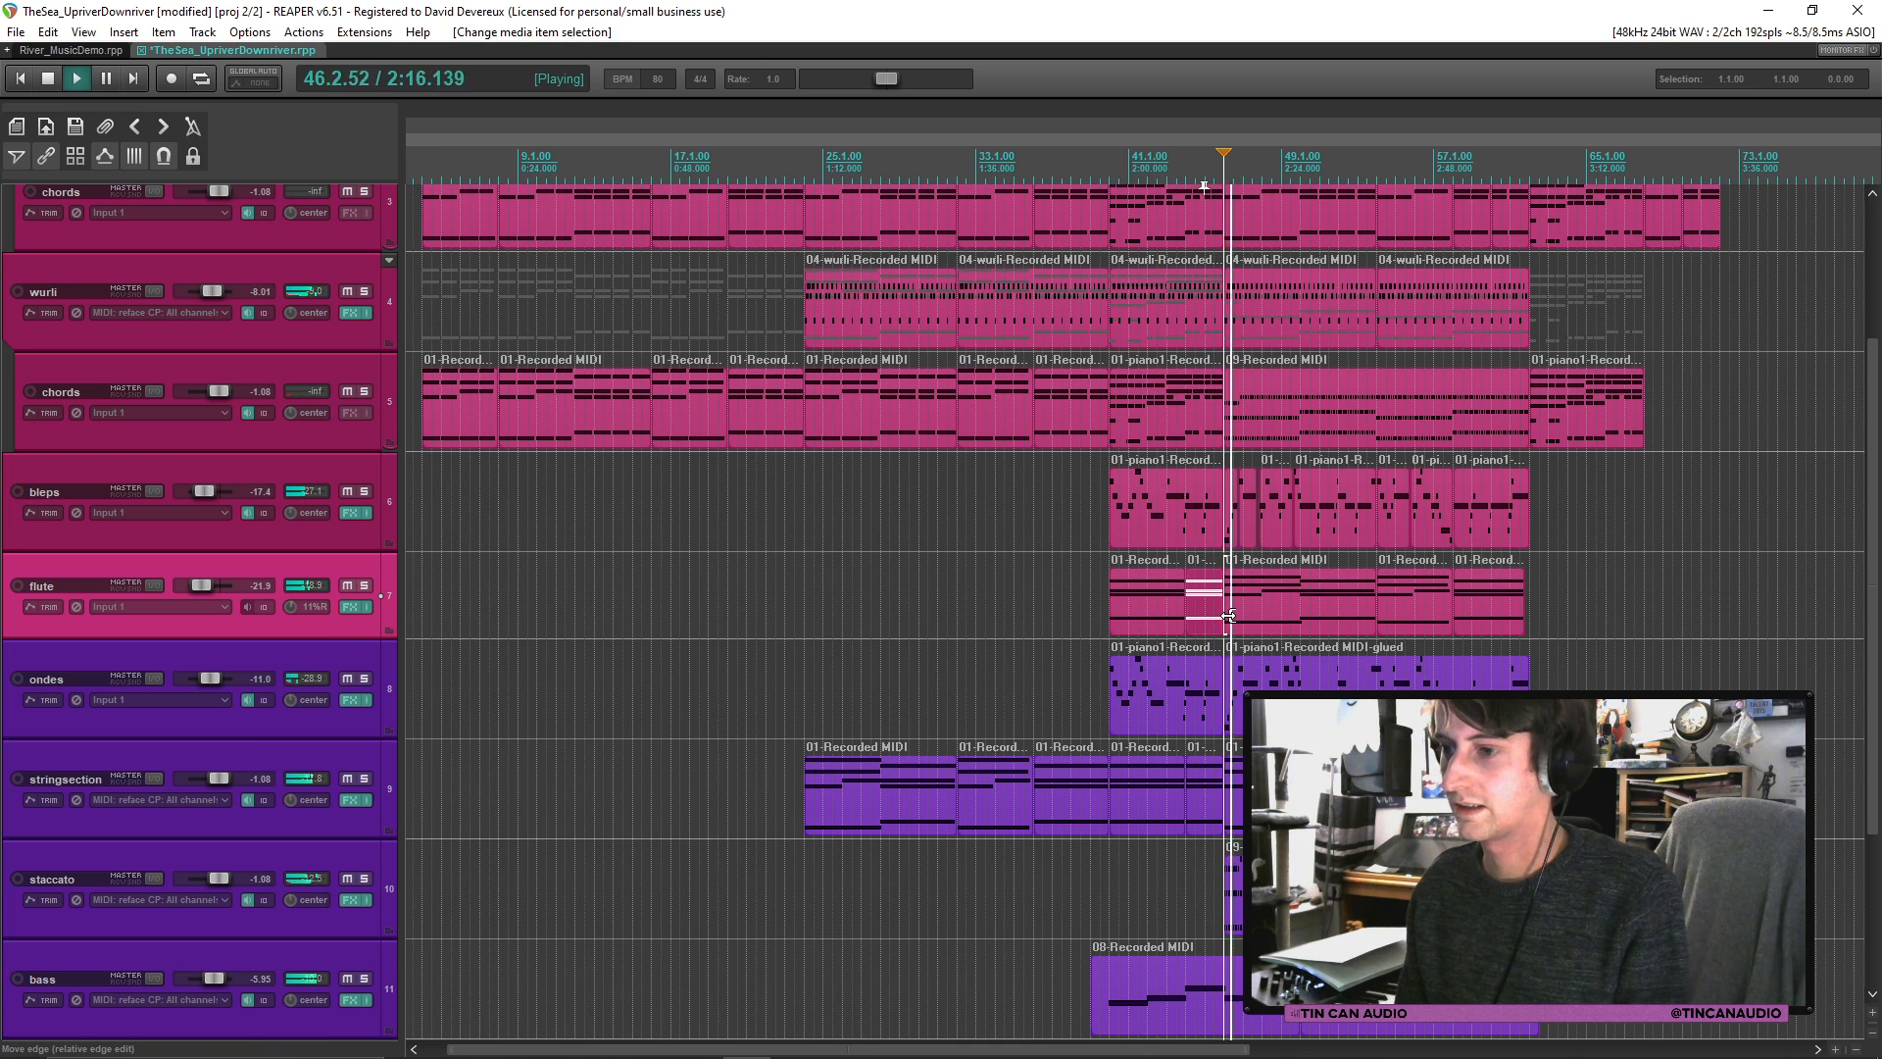
left_click(1232, 615)
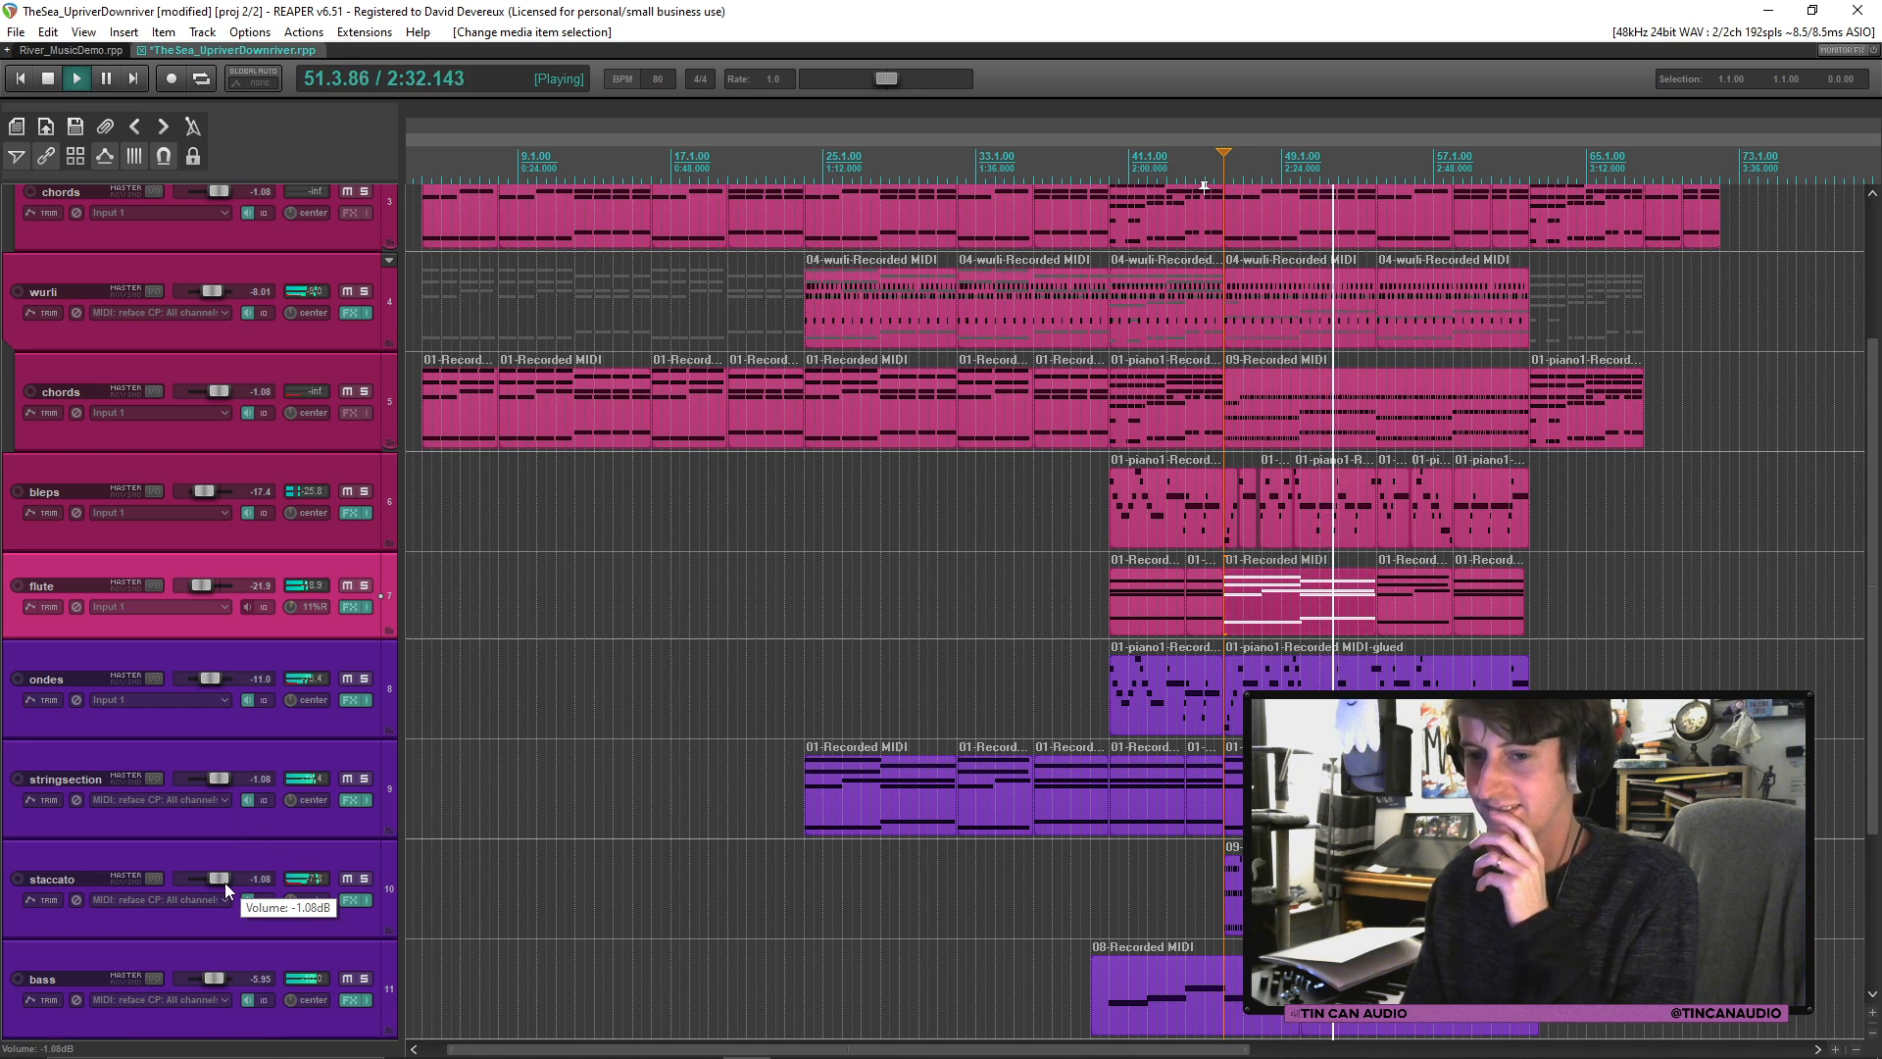
scroll(226, 882, "up", 2)
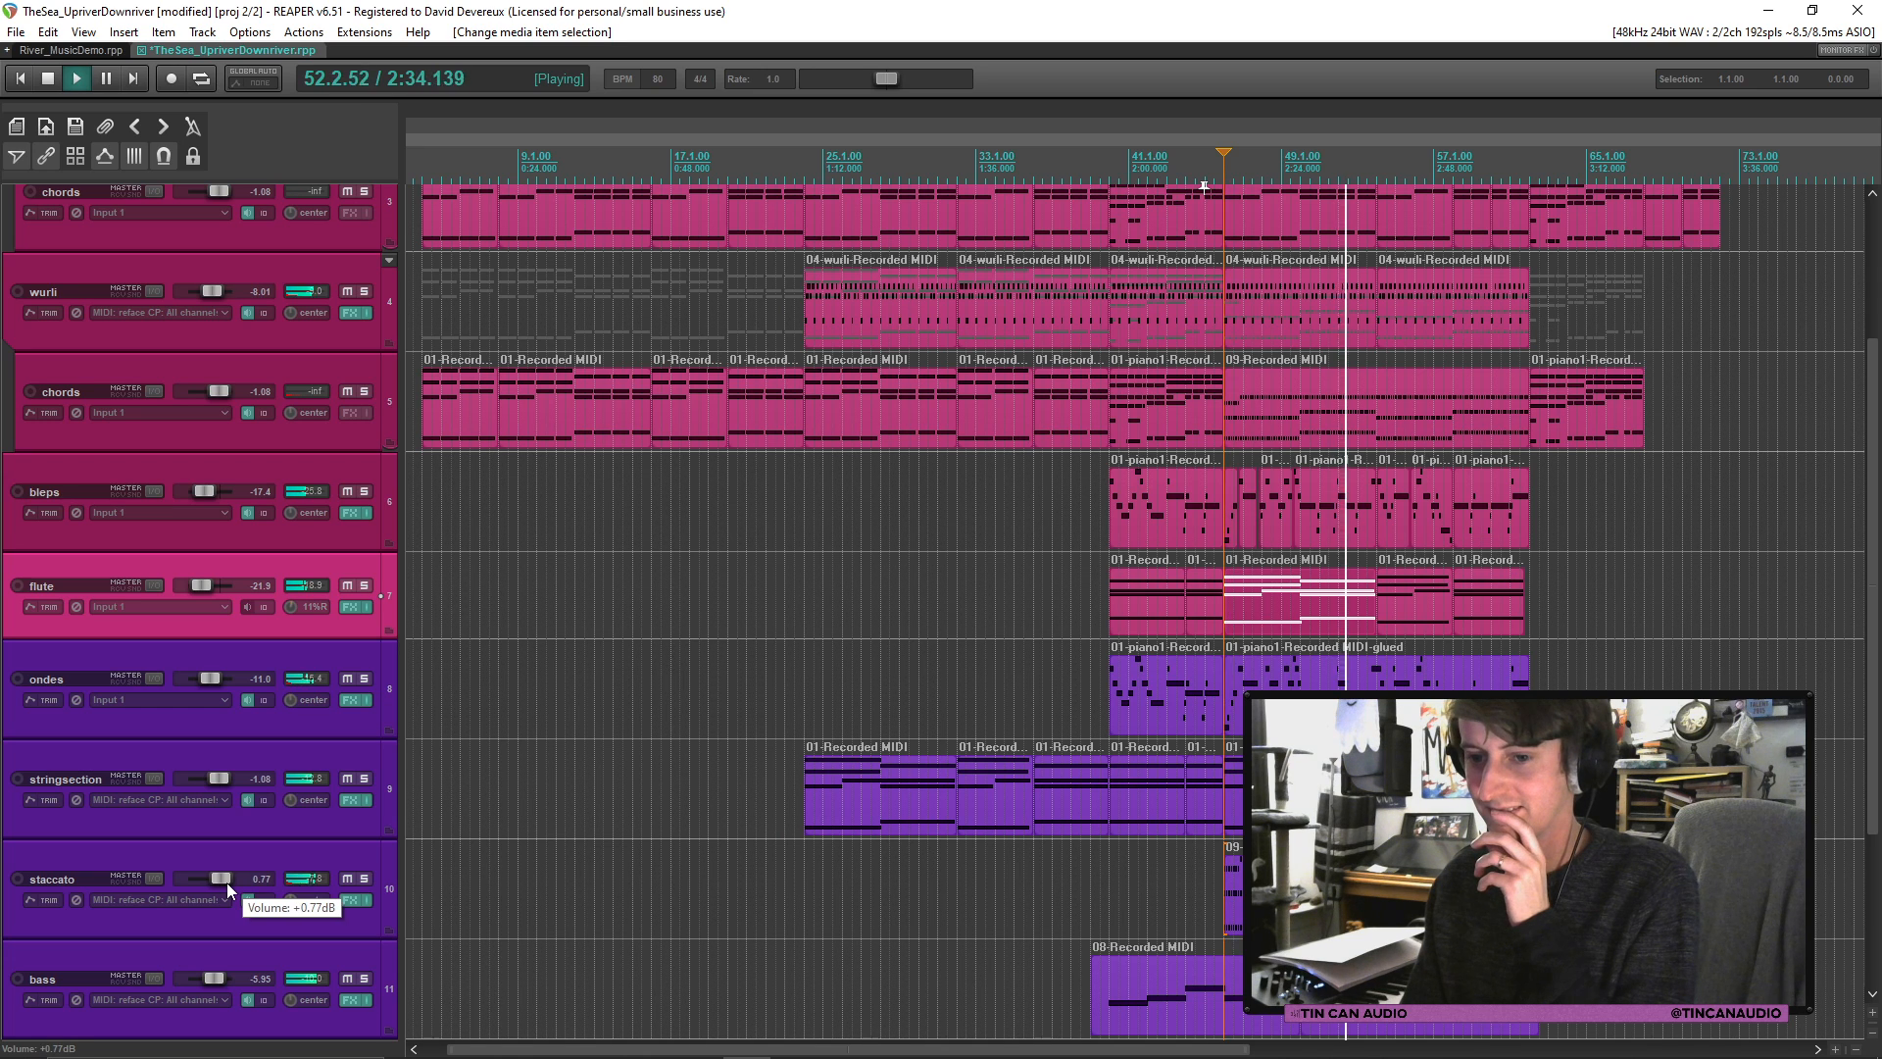
scroll(225, 882, "down", 2)
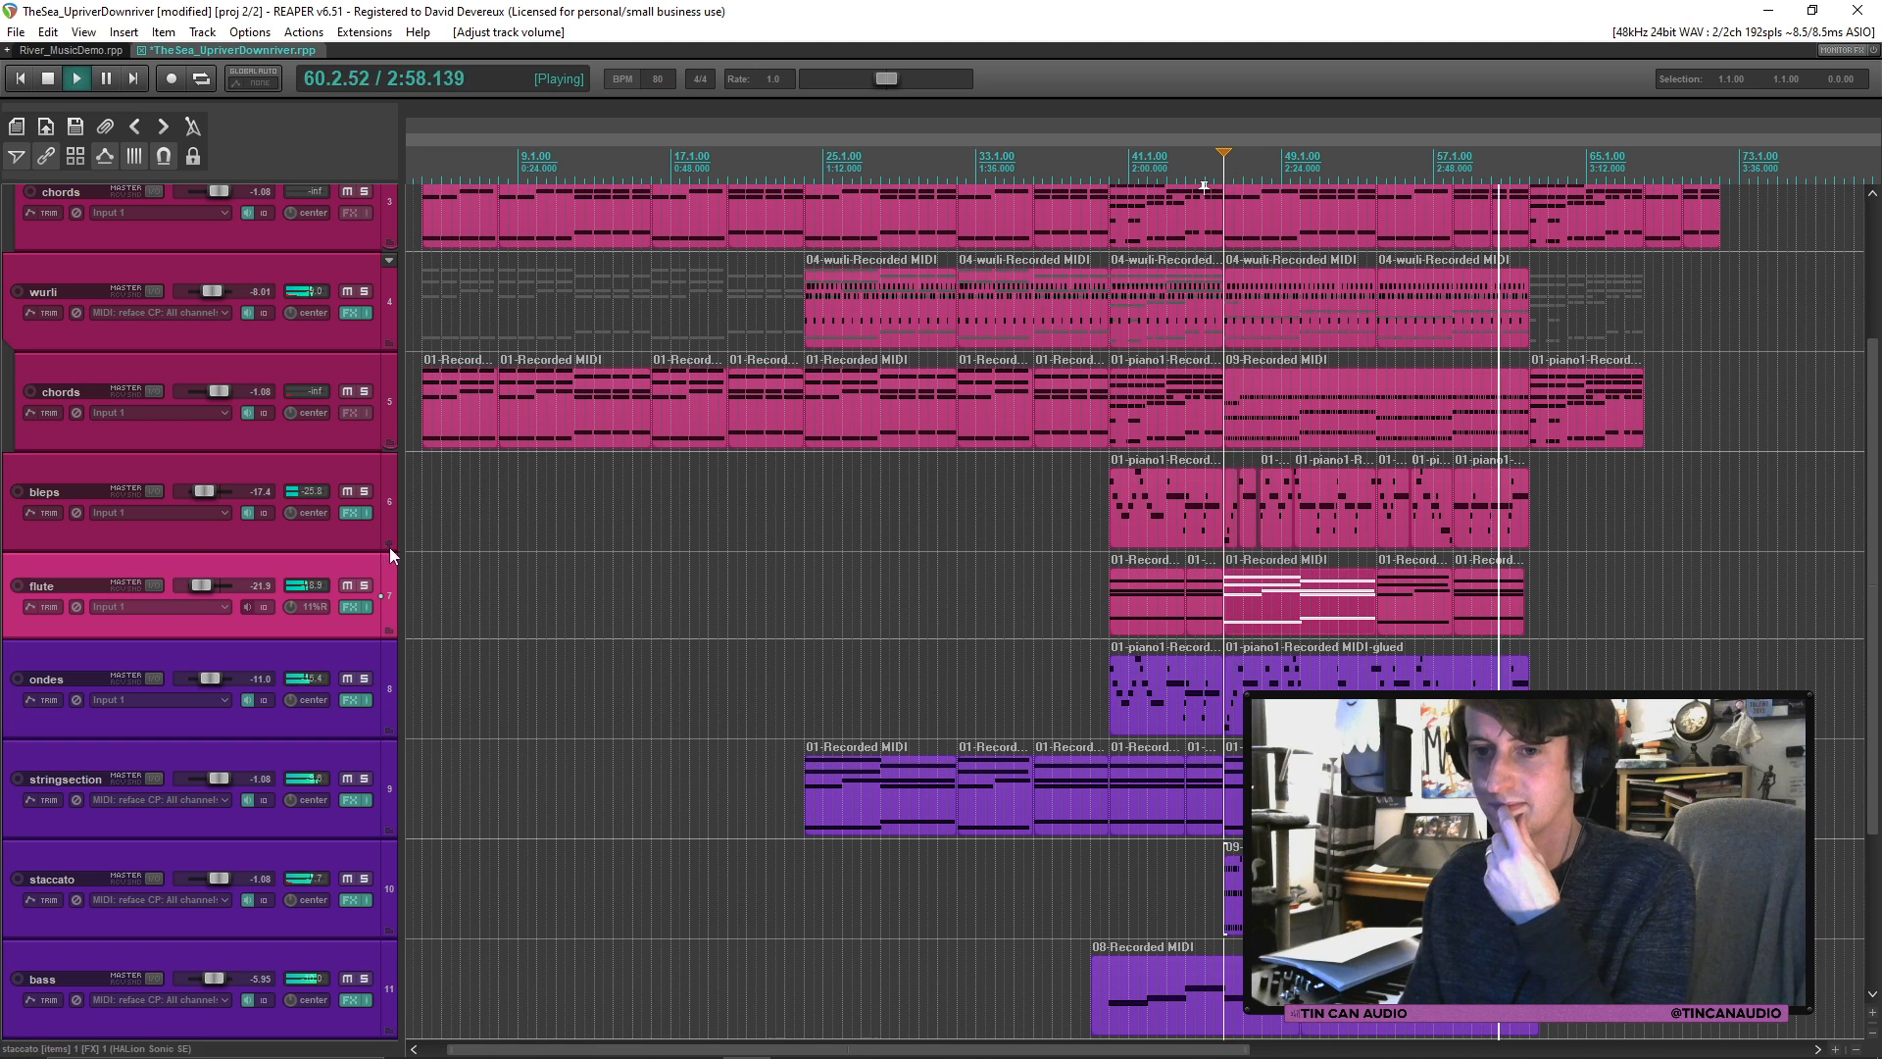
Step: Rename the flute track as mellotron
double_click(59, 586)
type("mellot")
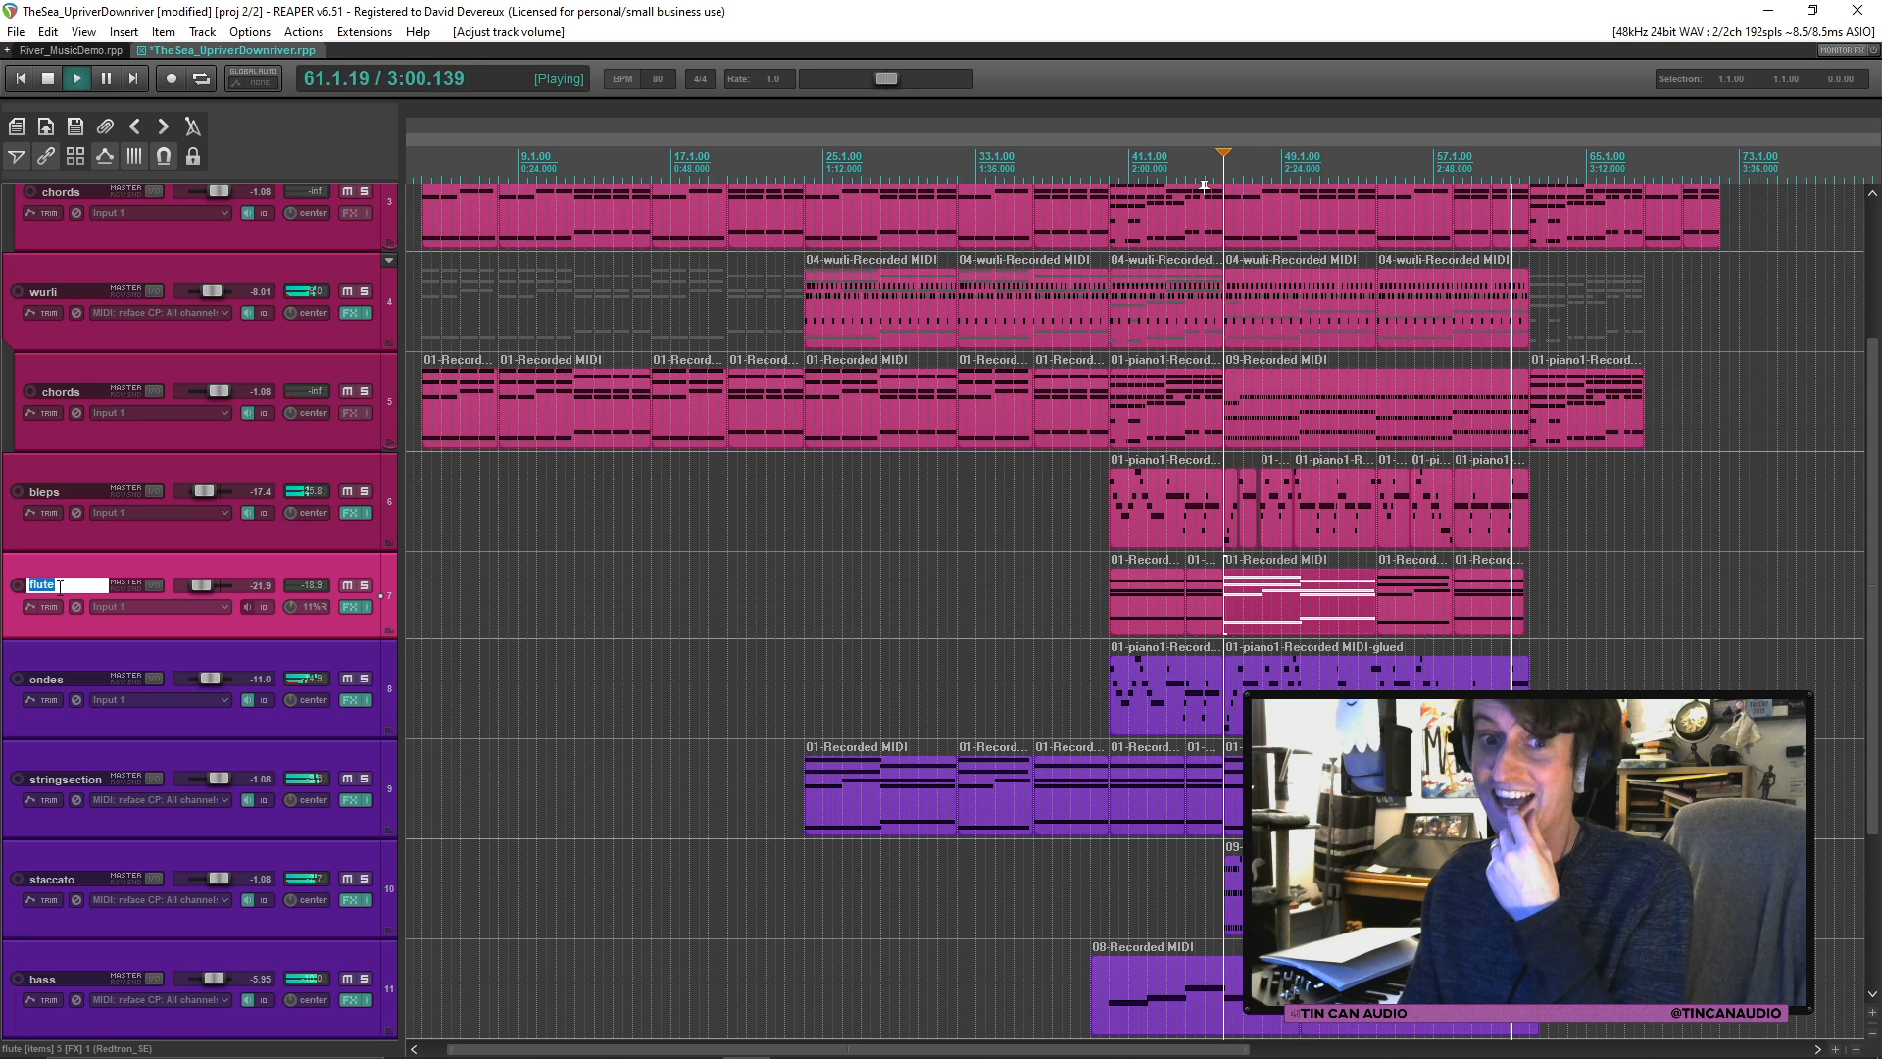
type("ron")
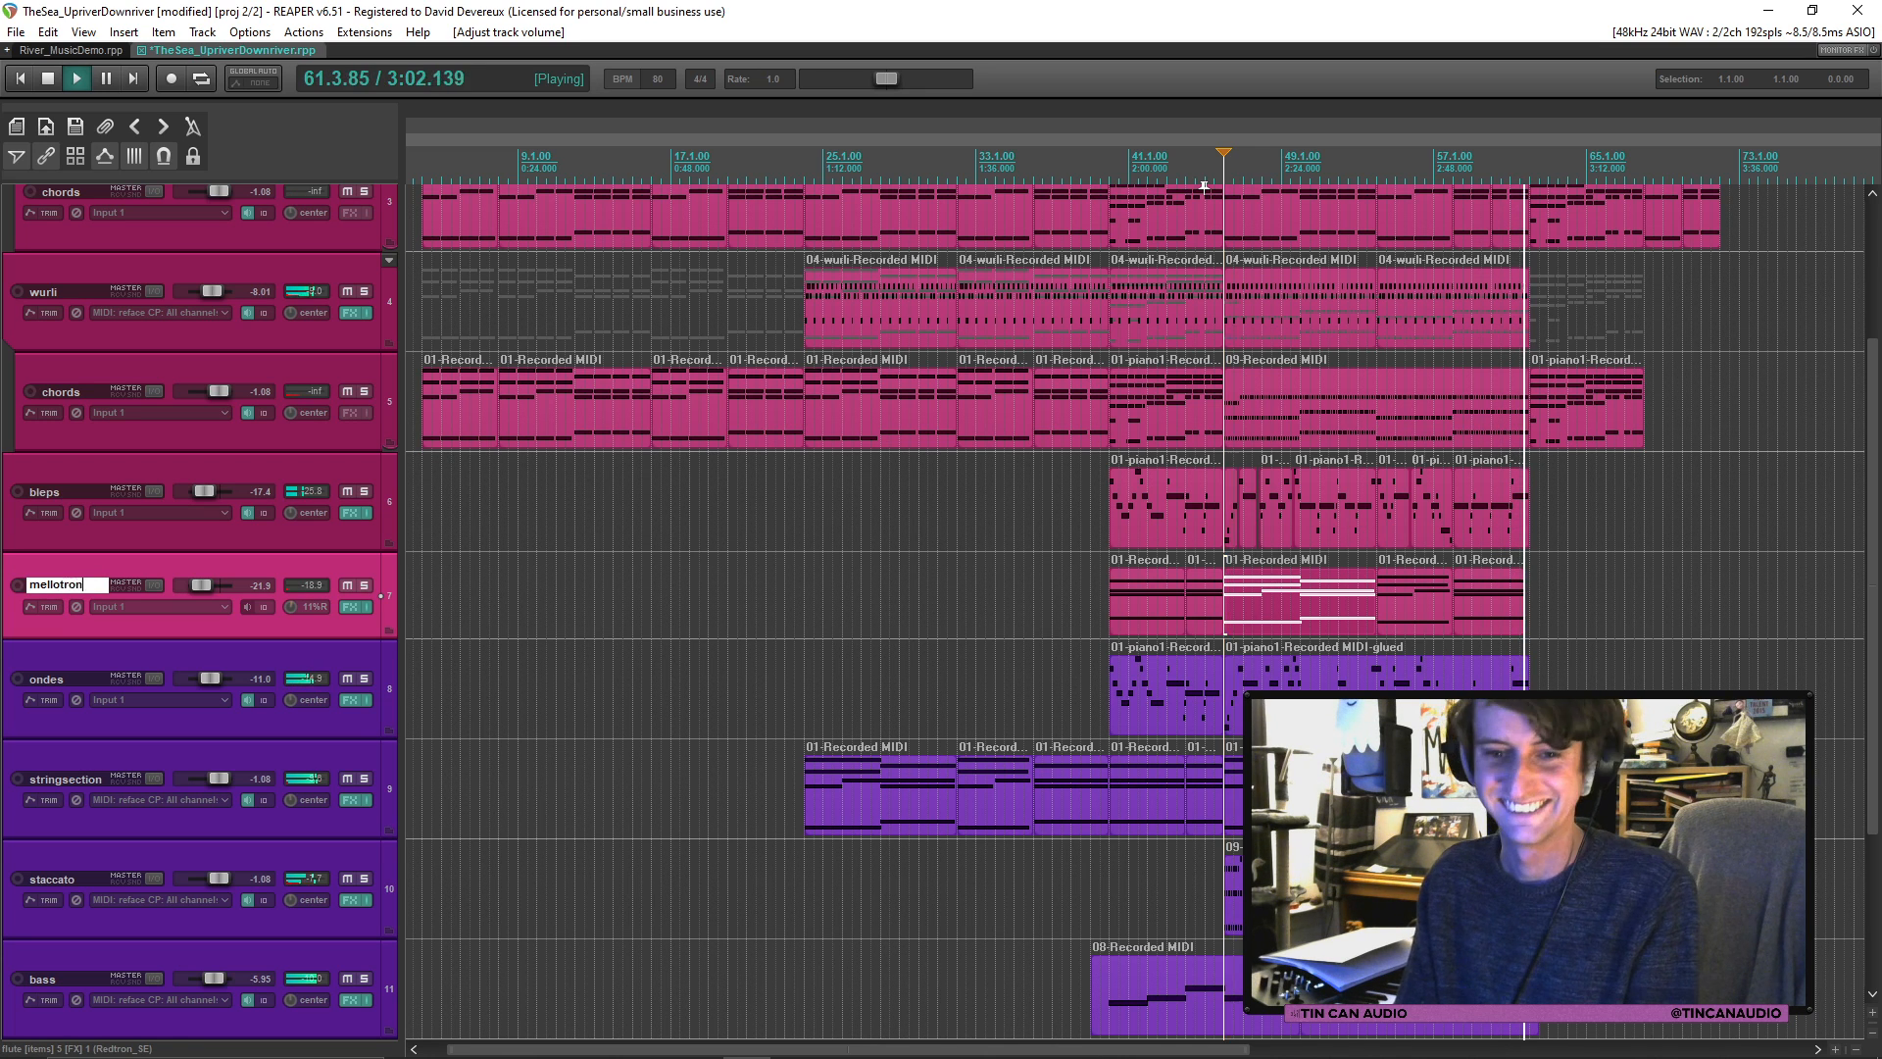
key("Return")
Step: Copy the last melody item onto the wurli track, starting at bar 62
scroll(1419, 586, "down", 2)
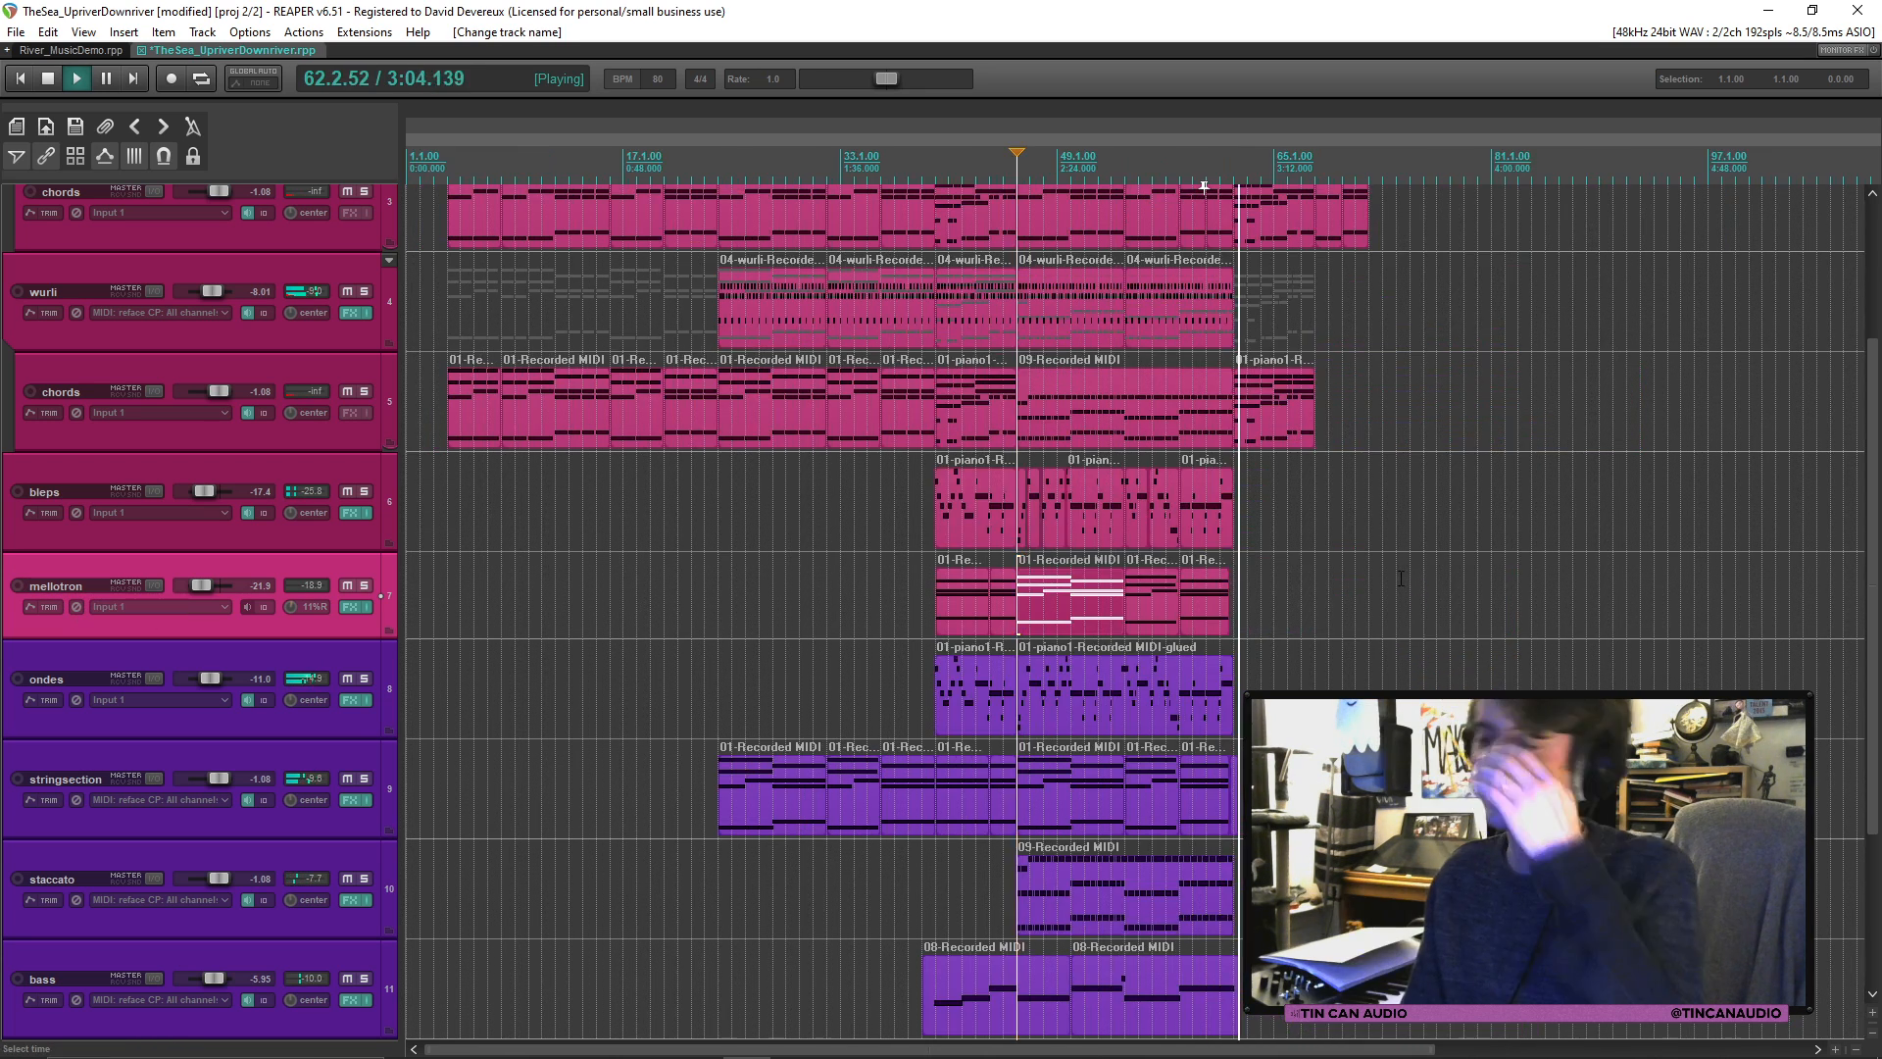
scroll(1388, 551, "up", 3)
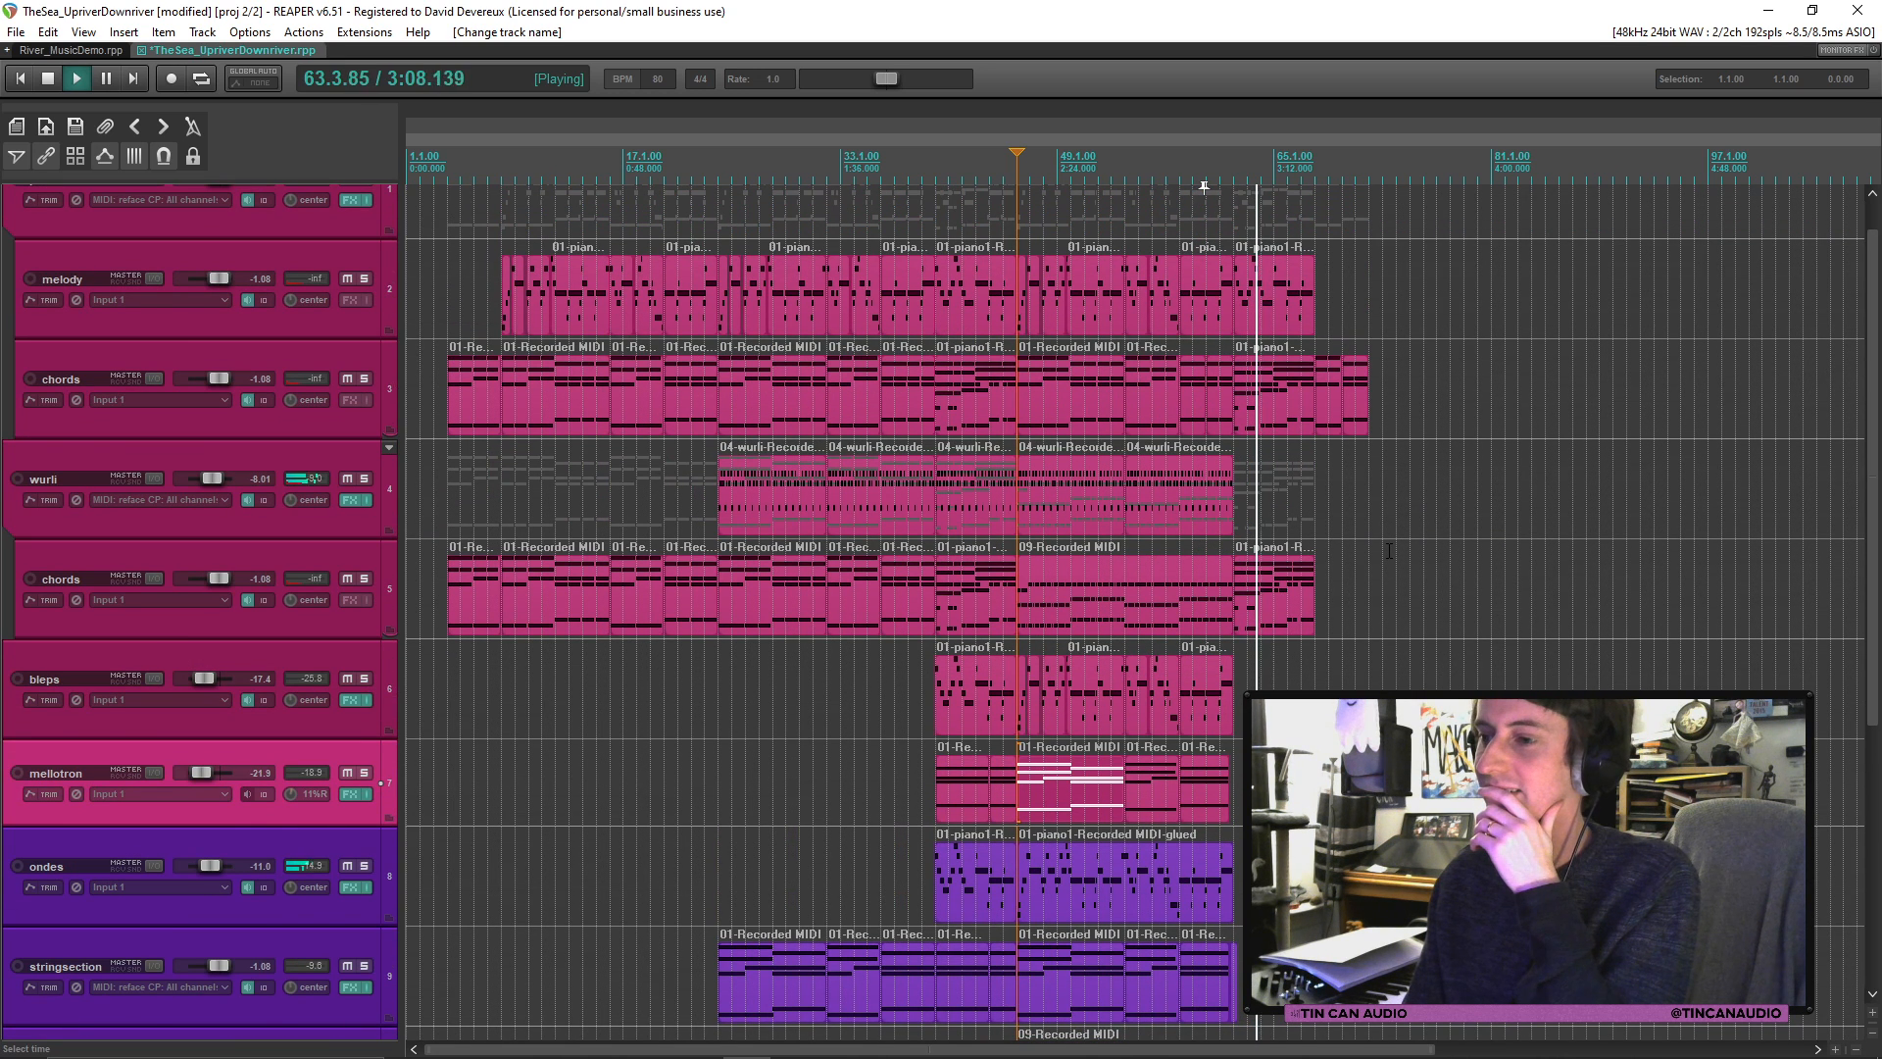
left_click(1262, 310)
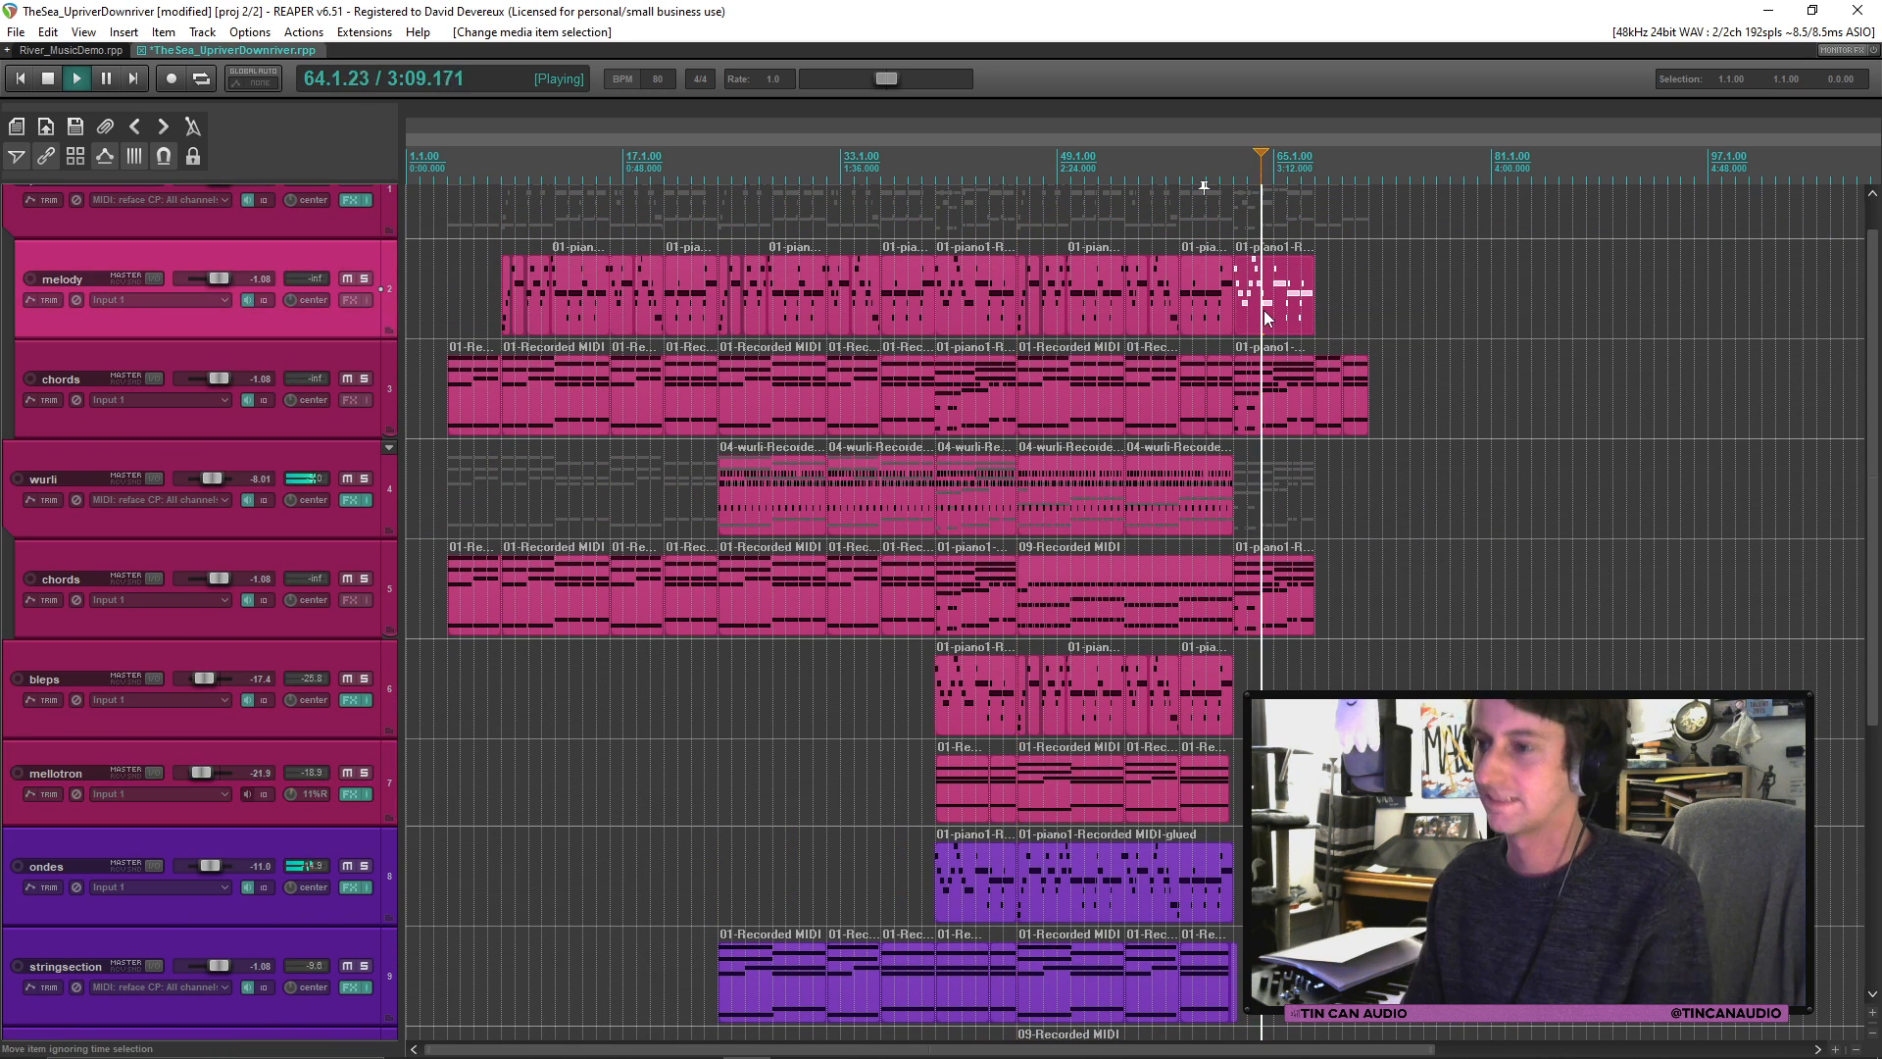
left_click(1234, 493)
key("ctrl+v")
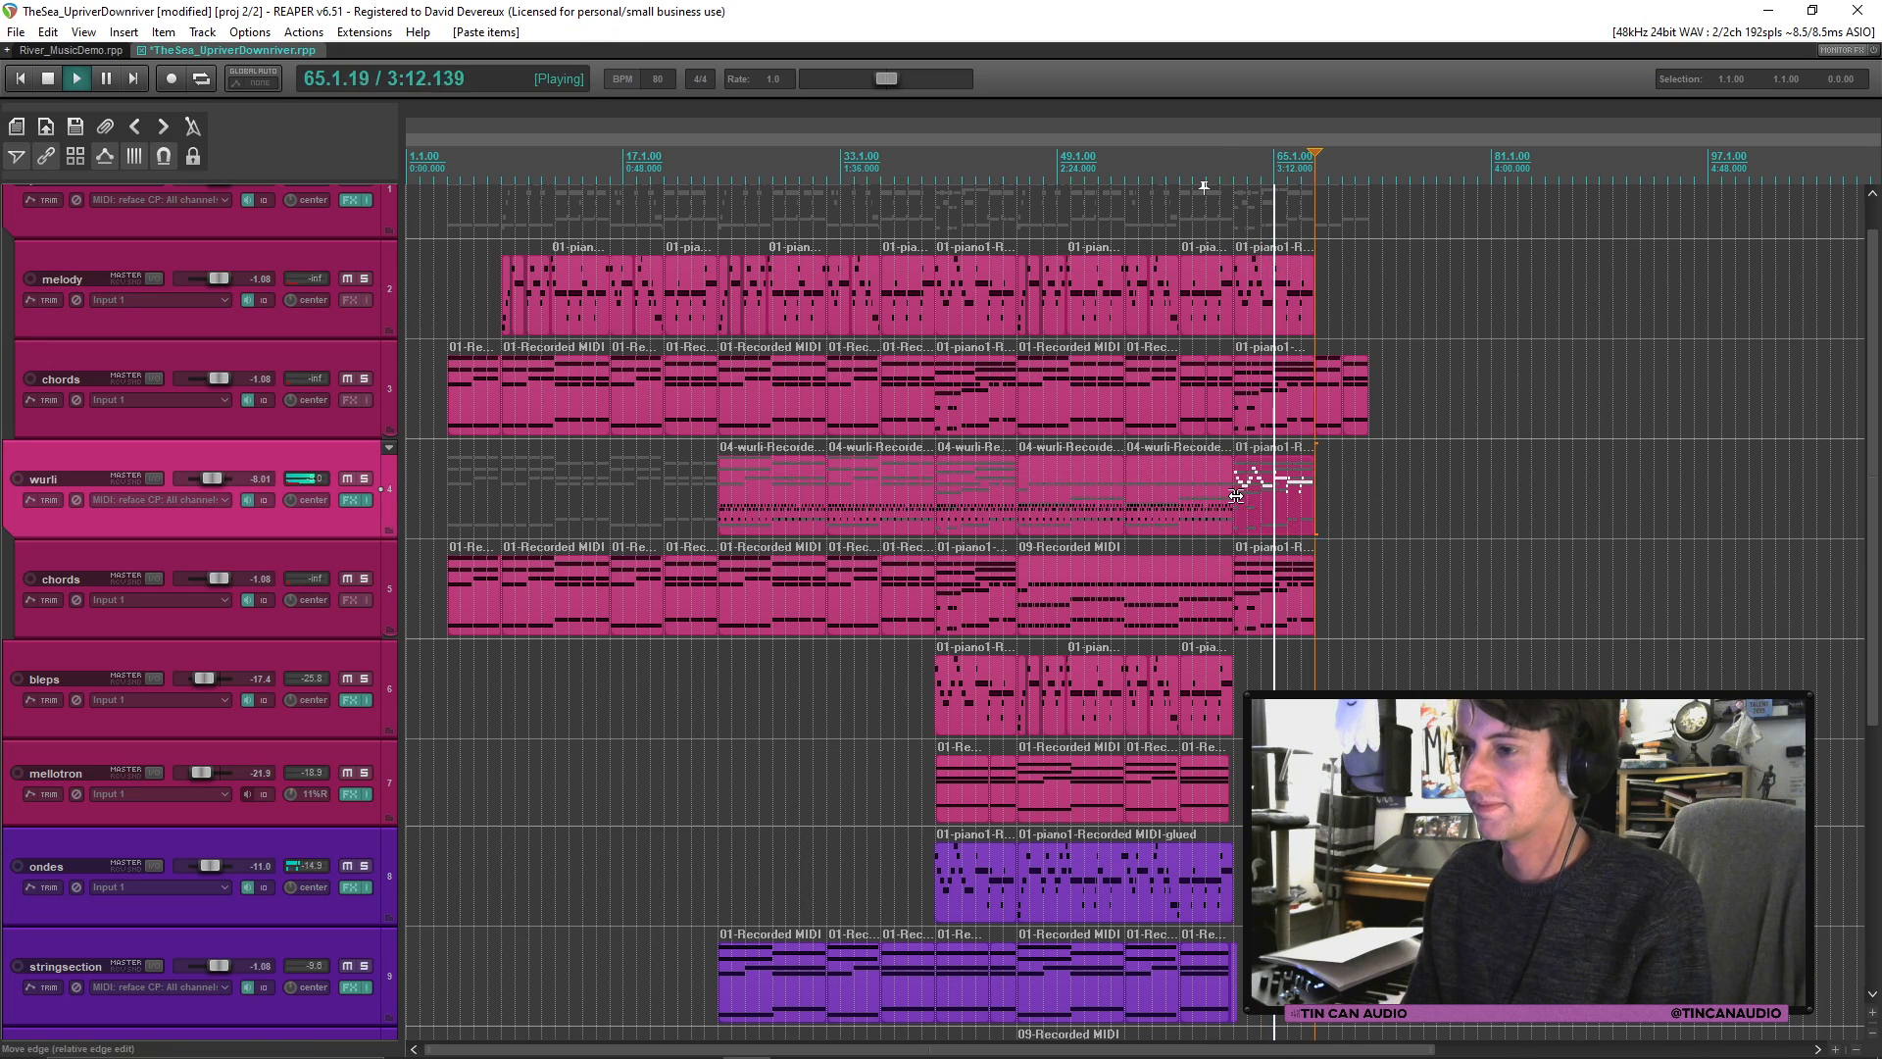
Step: Transpose all notes of the new wurli item at bar 62 down by 12 semitones
double_click(1255, 511)
type("-")
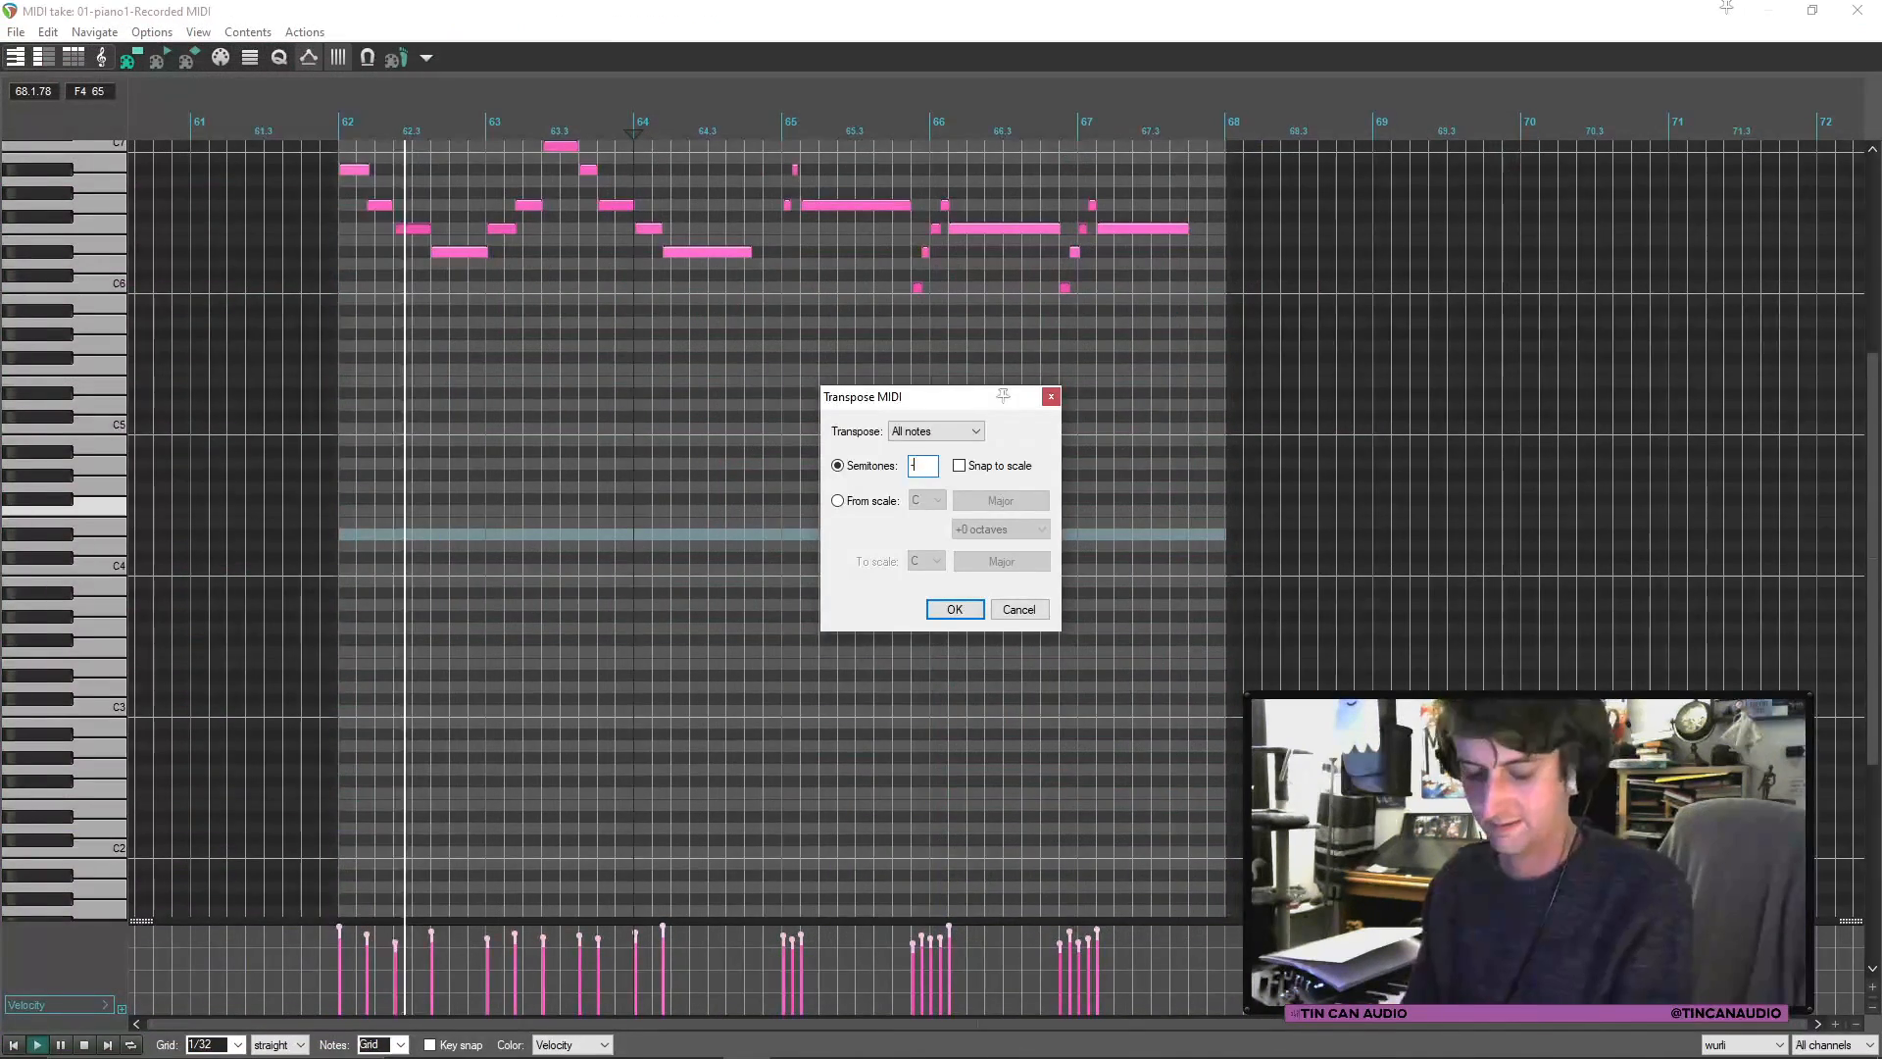
type("12")
left_click(979, 609)
left_click(1857, 10)
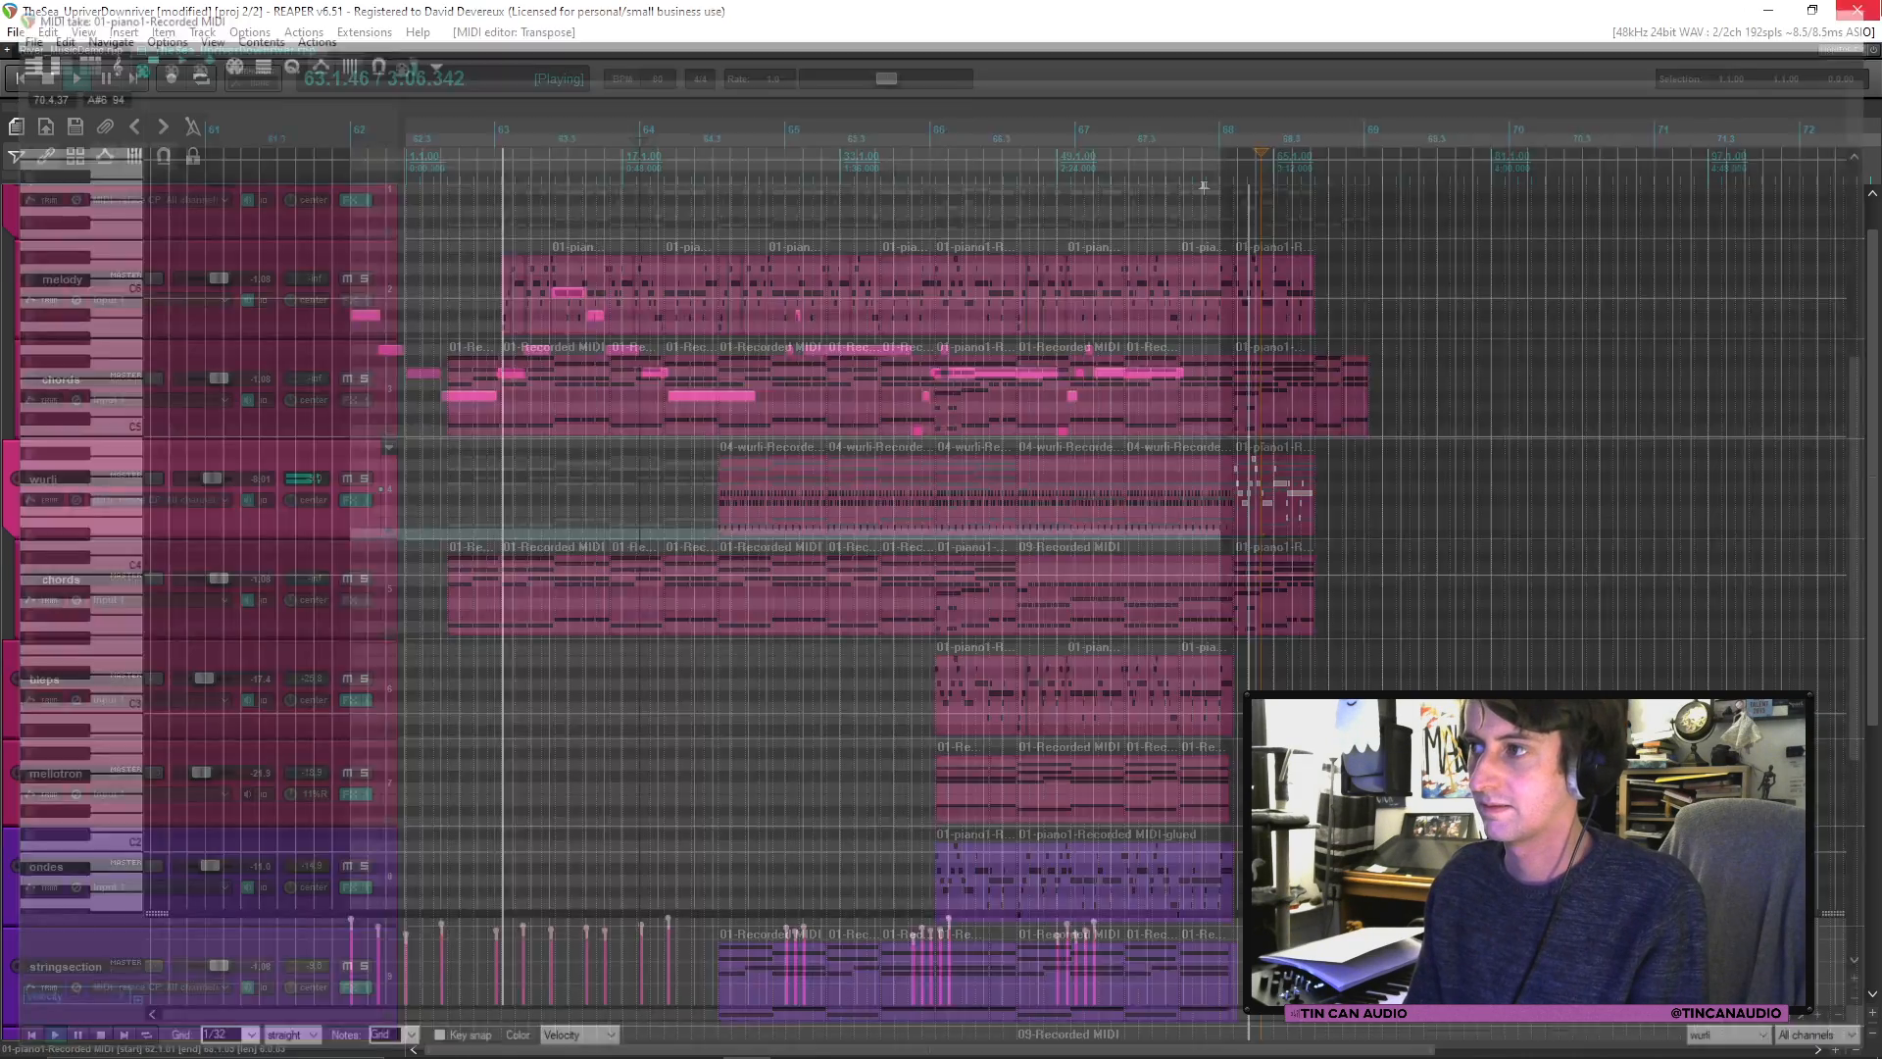
Step: Transpose all notes of the wurli item at bar 62 down another 12 semitones and save the project
double_click(1250, 502)
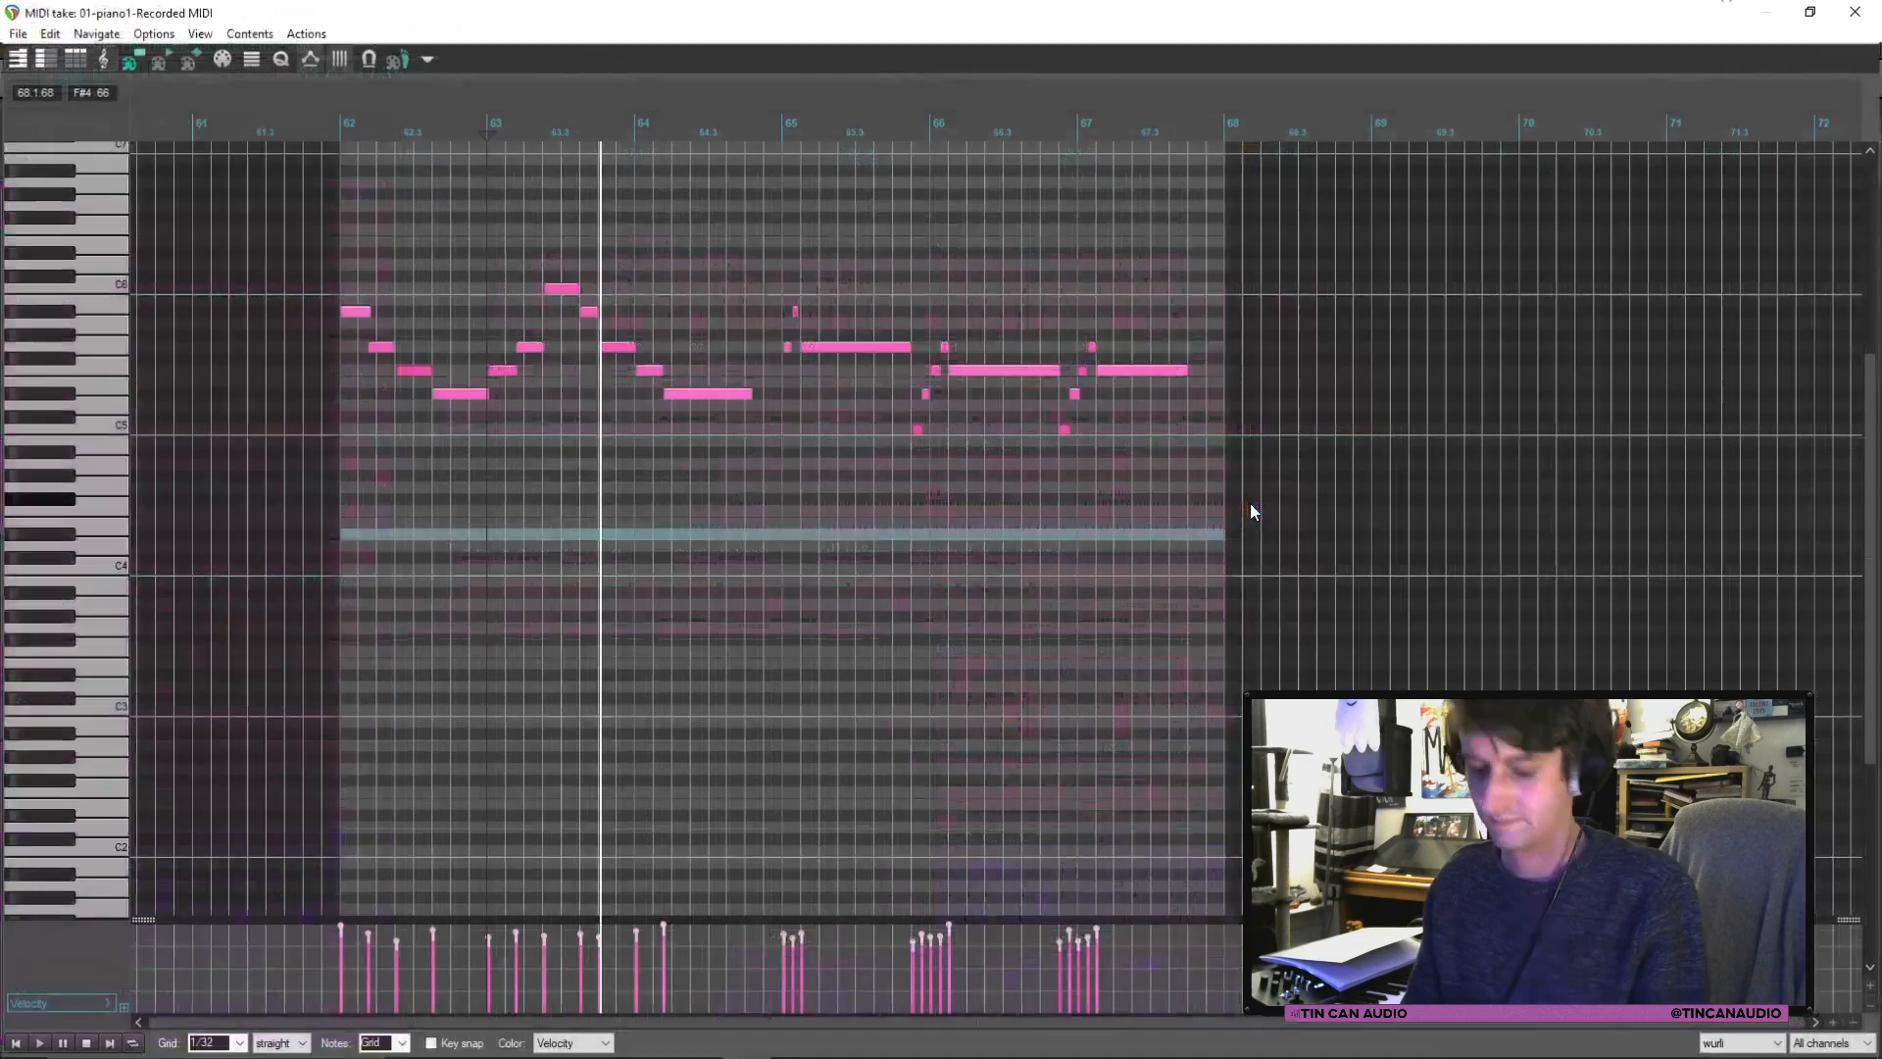
type("-12")
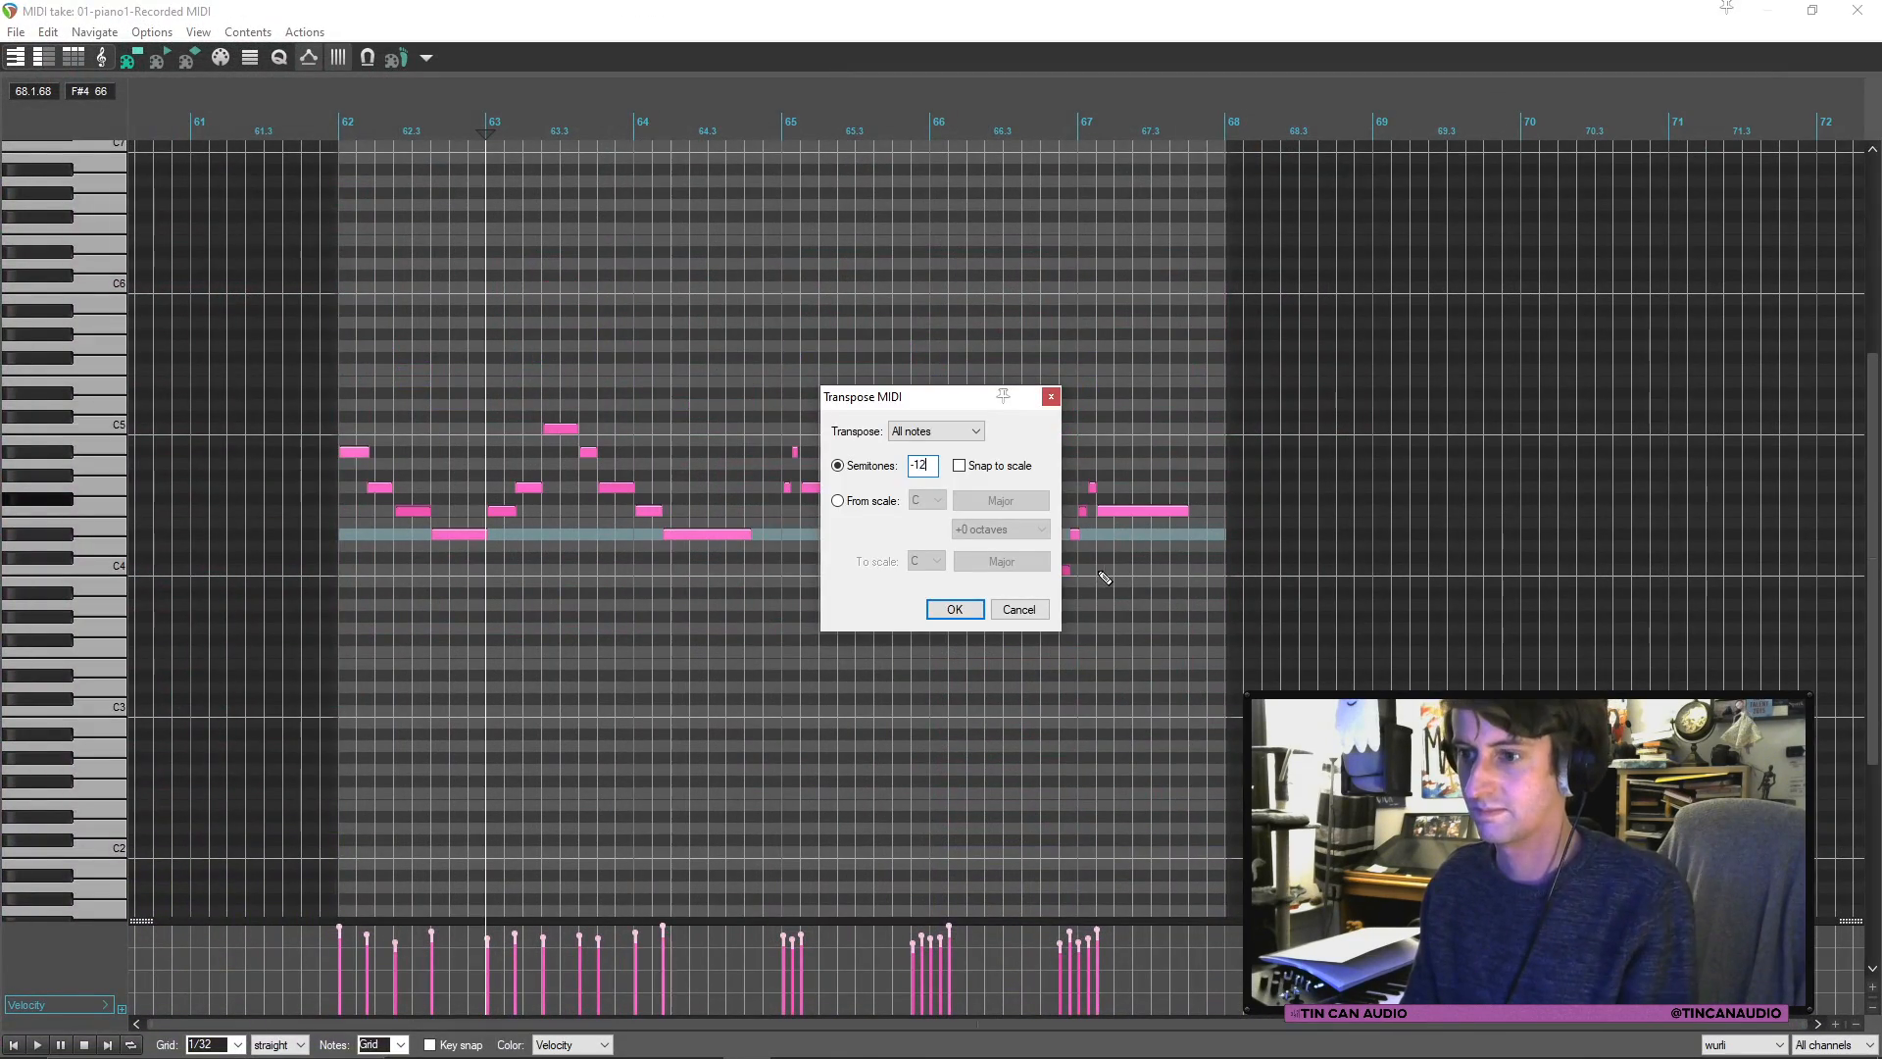
left_click(974, 610)
left_click(1857, 10)
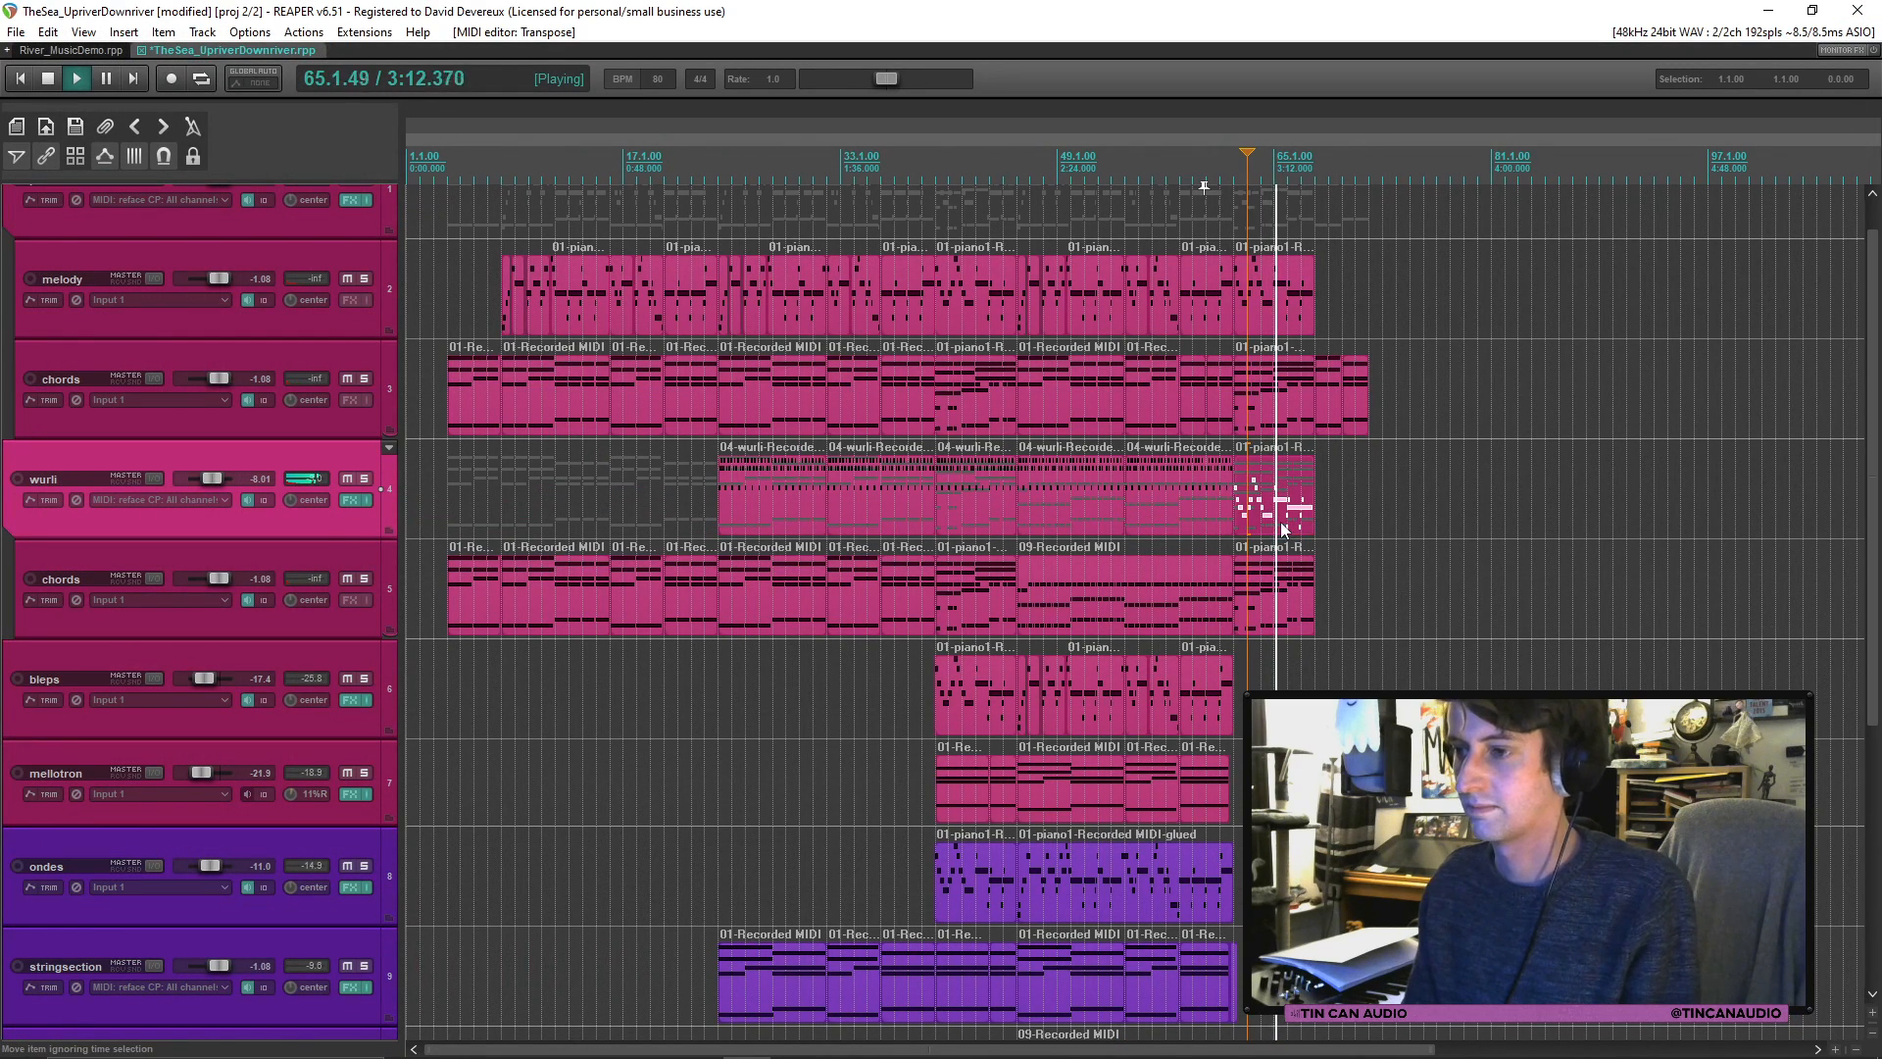
key("ctrl+s")
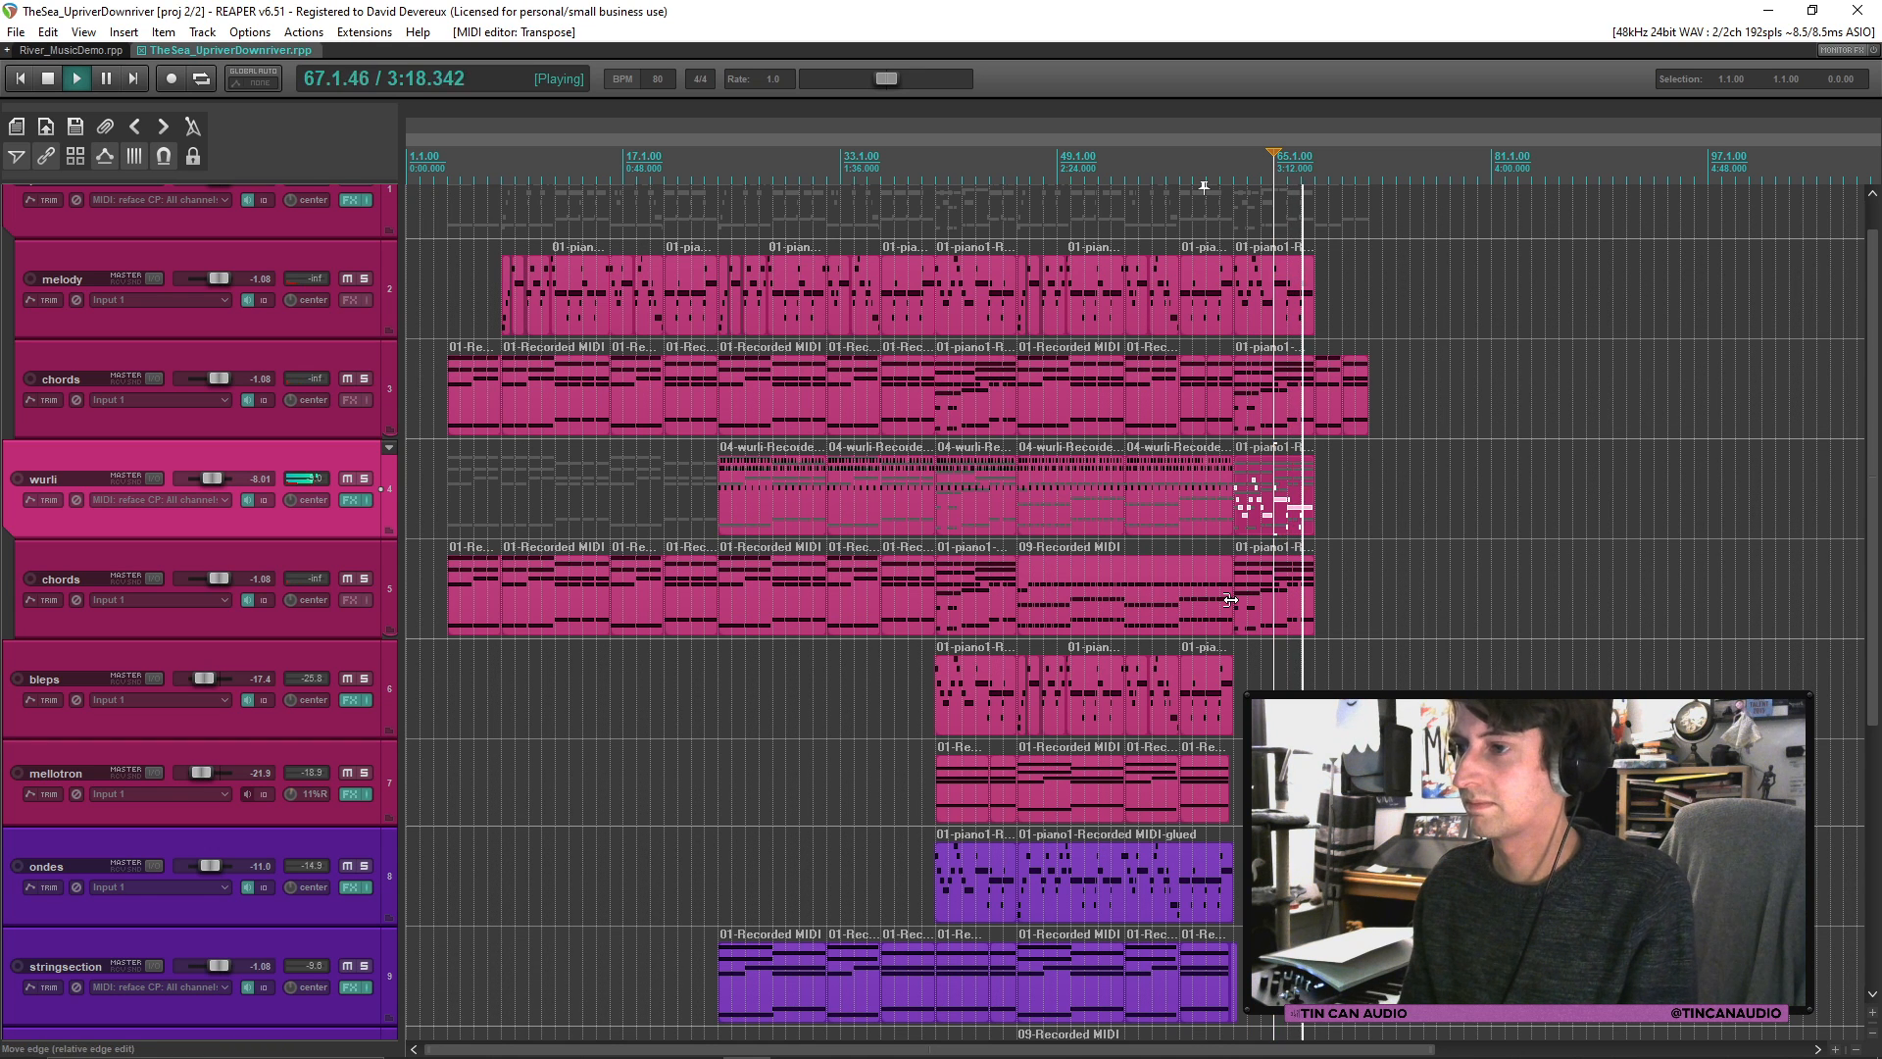
Step: Delete the melody item at bar 62 from the wurli track and save the project
left_click(1290, 506)
key("Delete")
left_click(1210, 495)
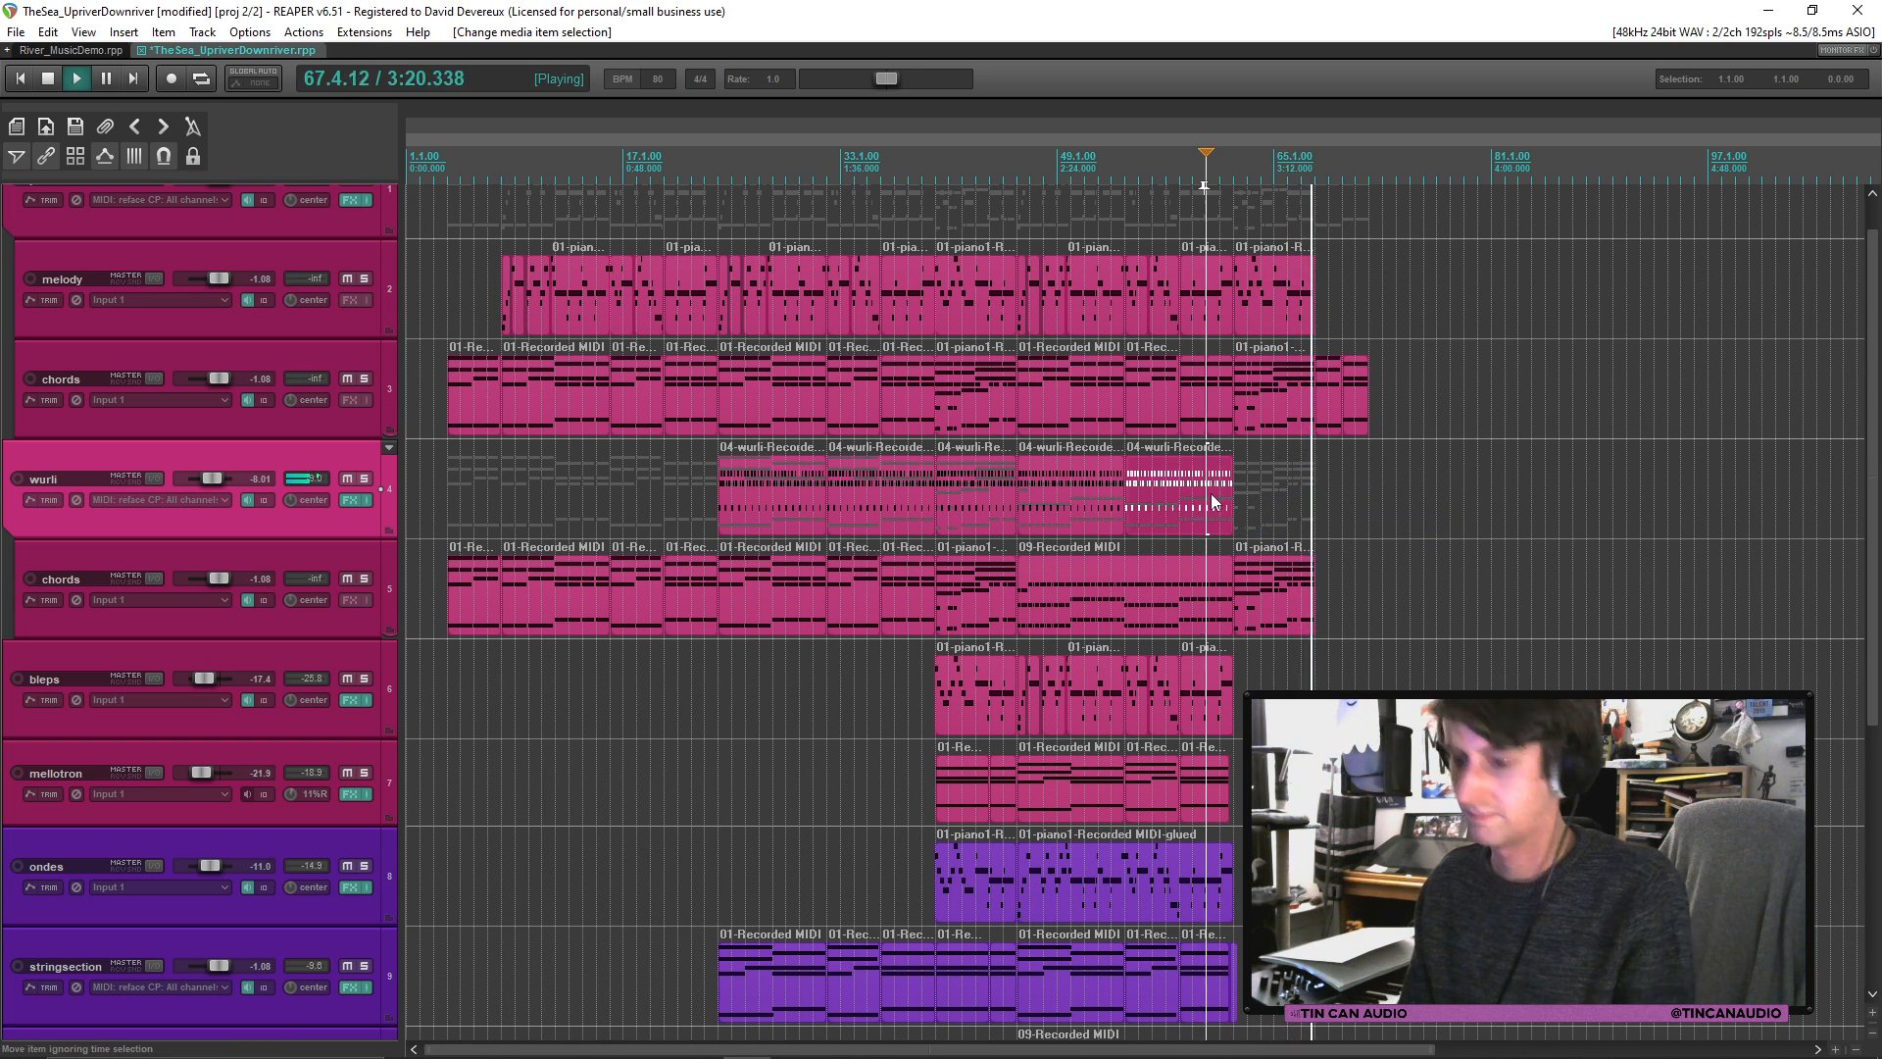
key("ctrl+s")
Step: Try moving the first of the two closing items on the piano's chords track behind the second, and play from bar 67
scroll(1259, 506, "up", 4)
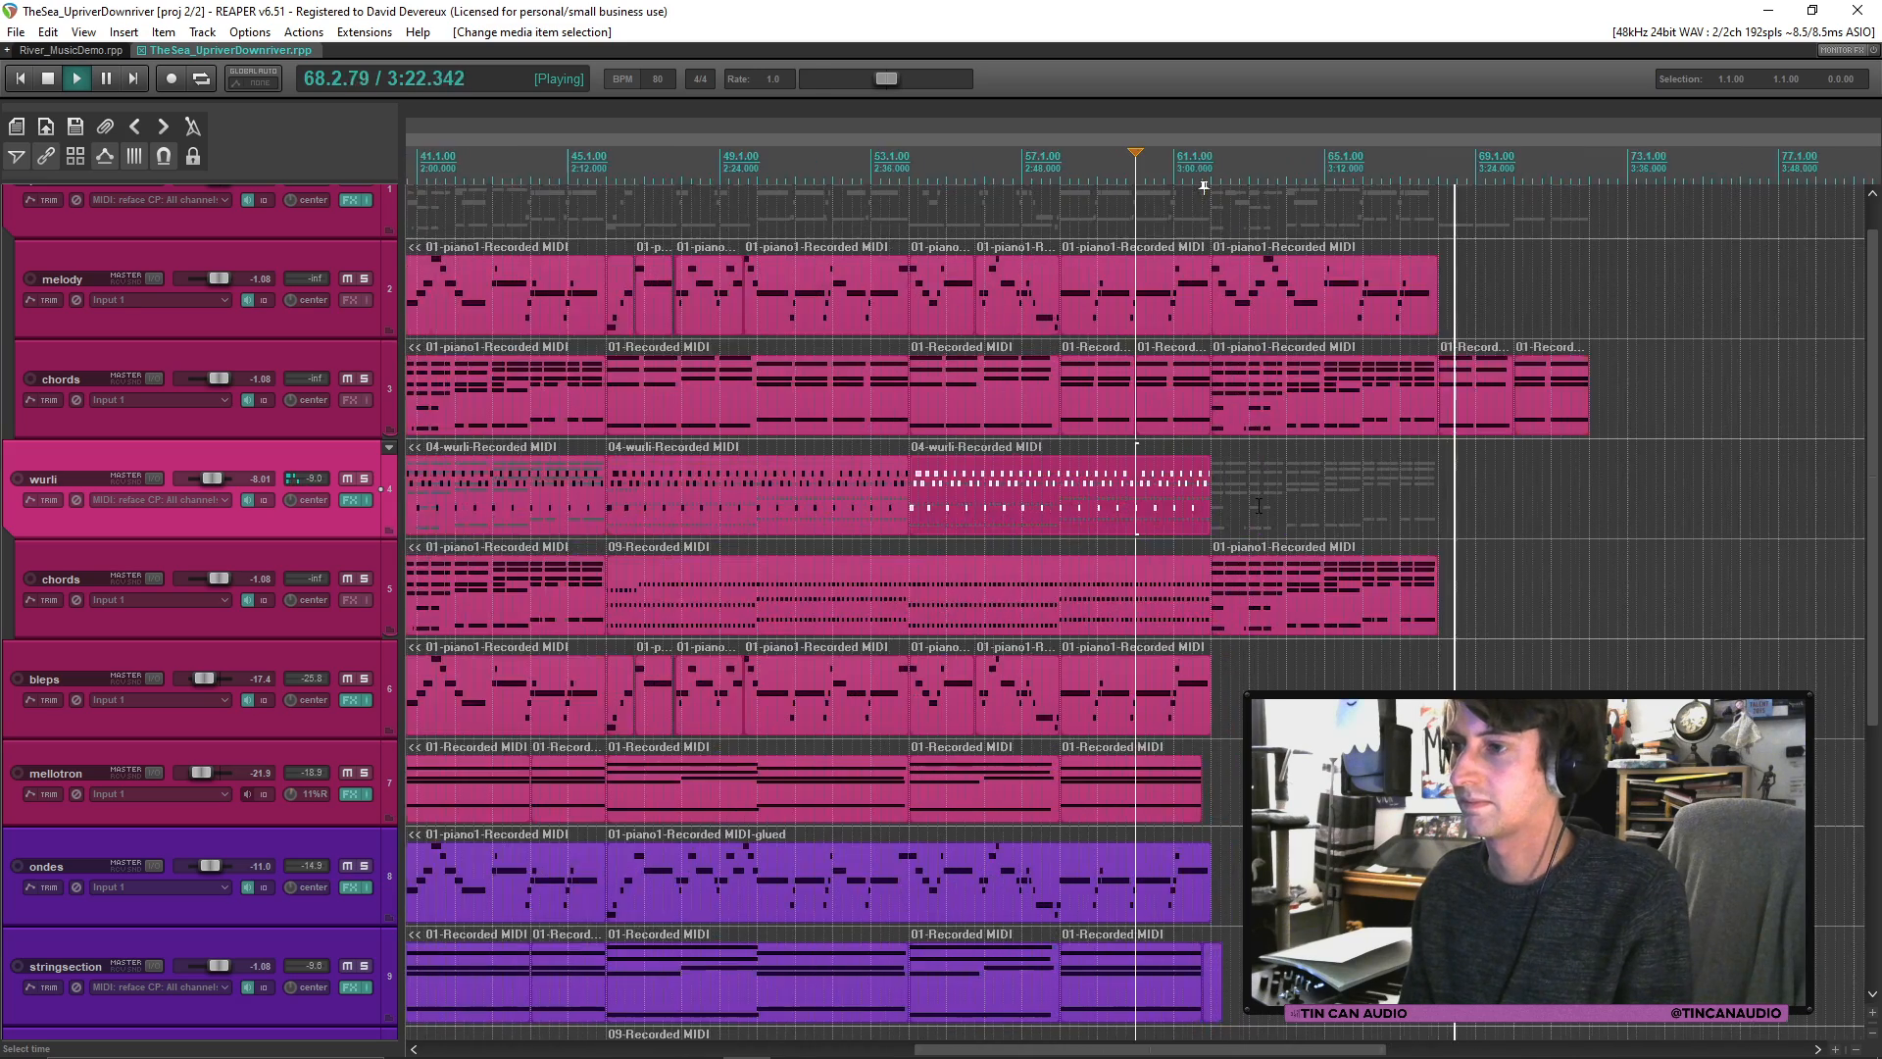
scroll(1258, 505, "down", 3)
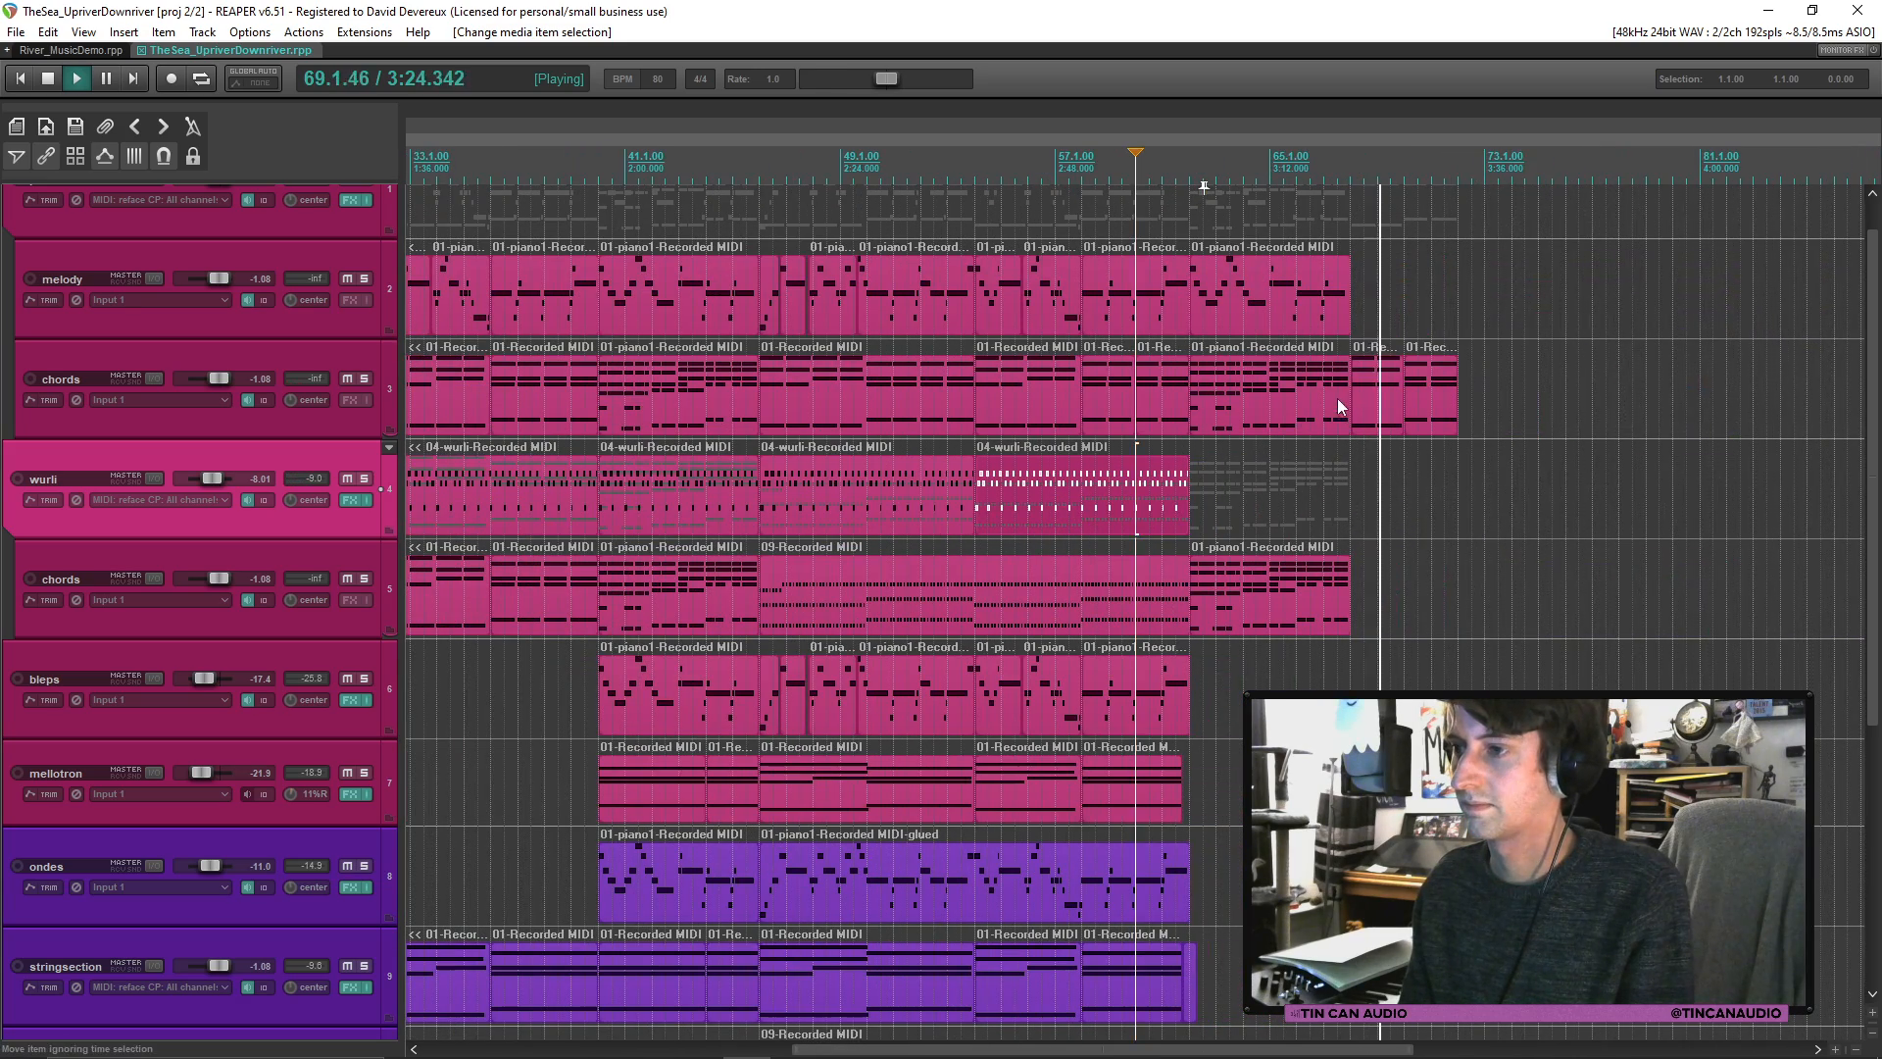
key("space")
left_click(1329, 387)
left_click(1307, 385)
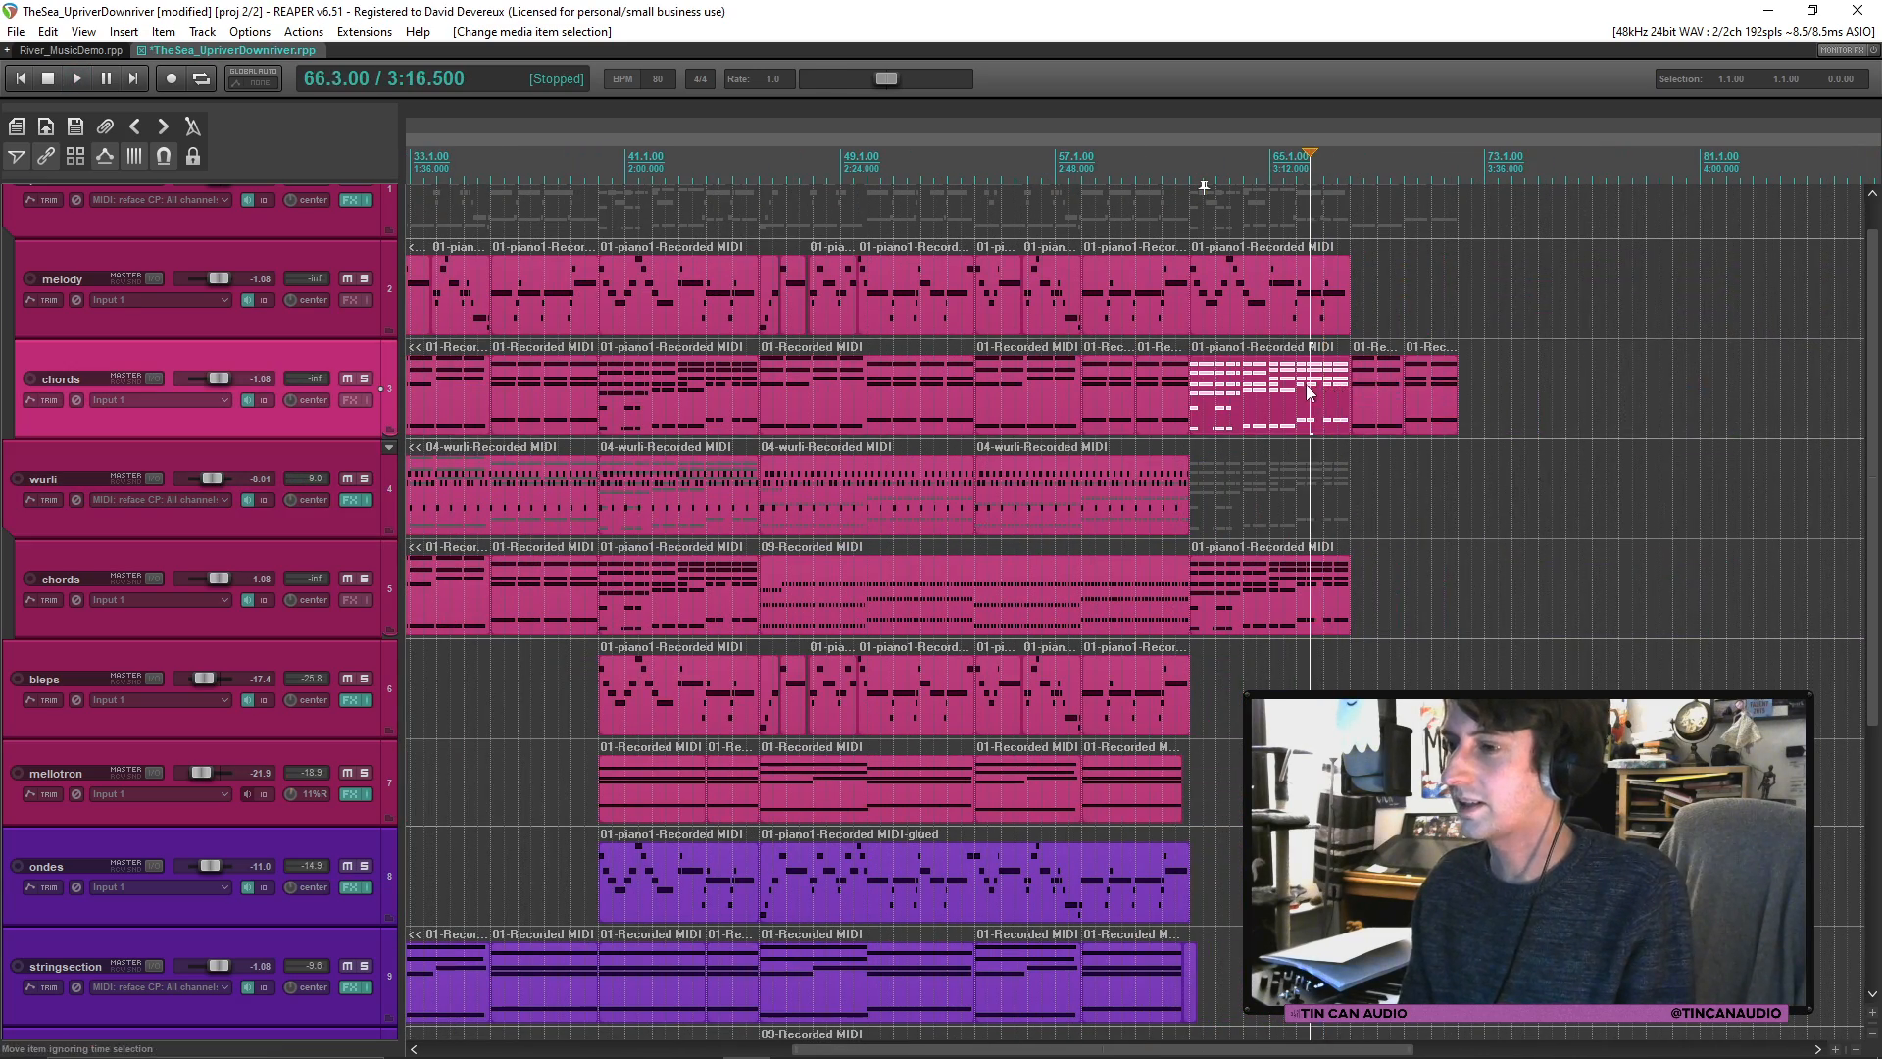
left_click(1373, 397)
left_click_drag(1381, 398, 1476, 396)
left_click(1319, 391)
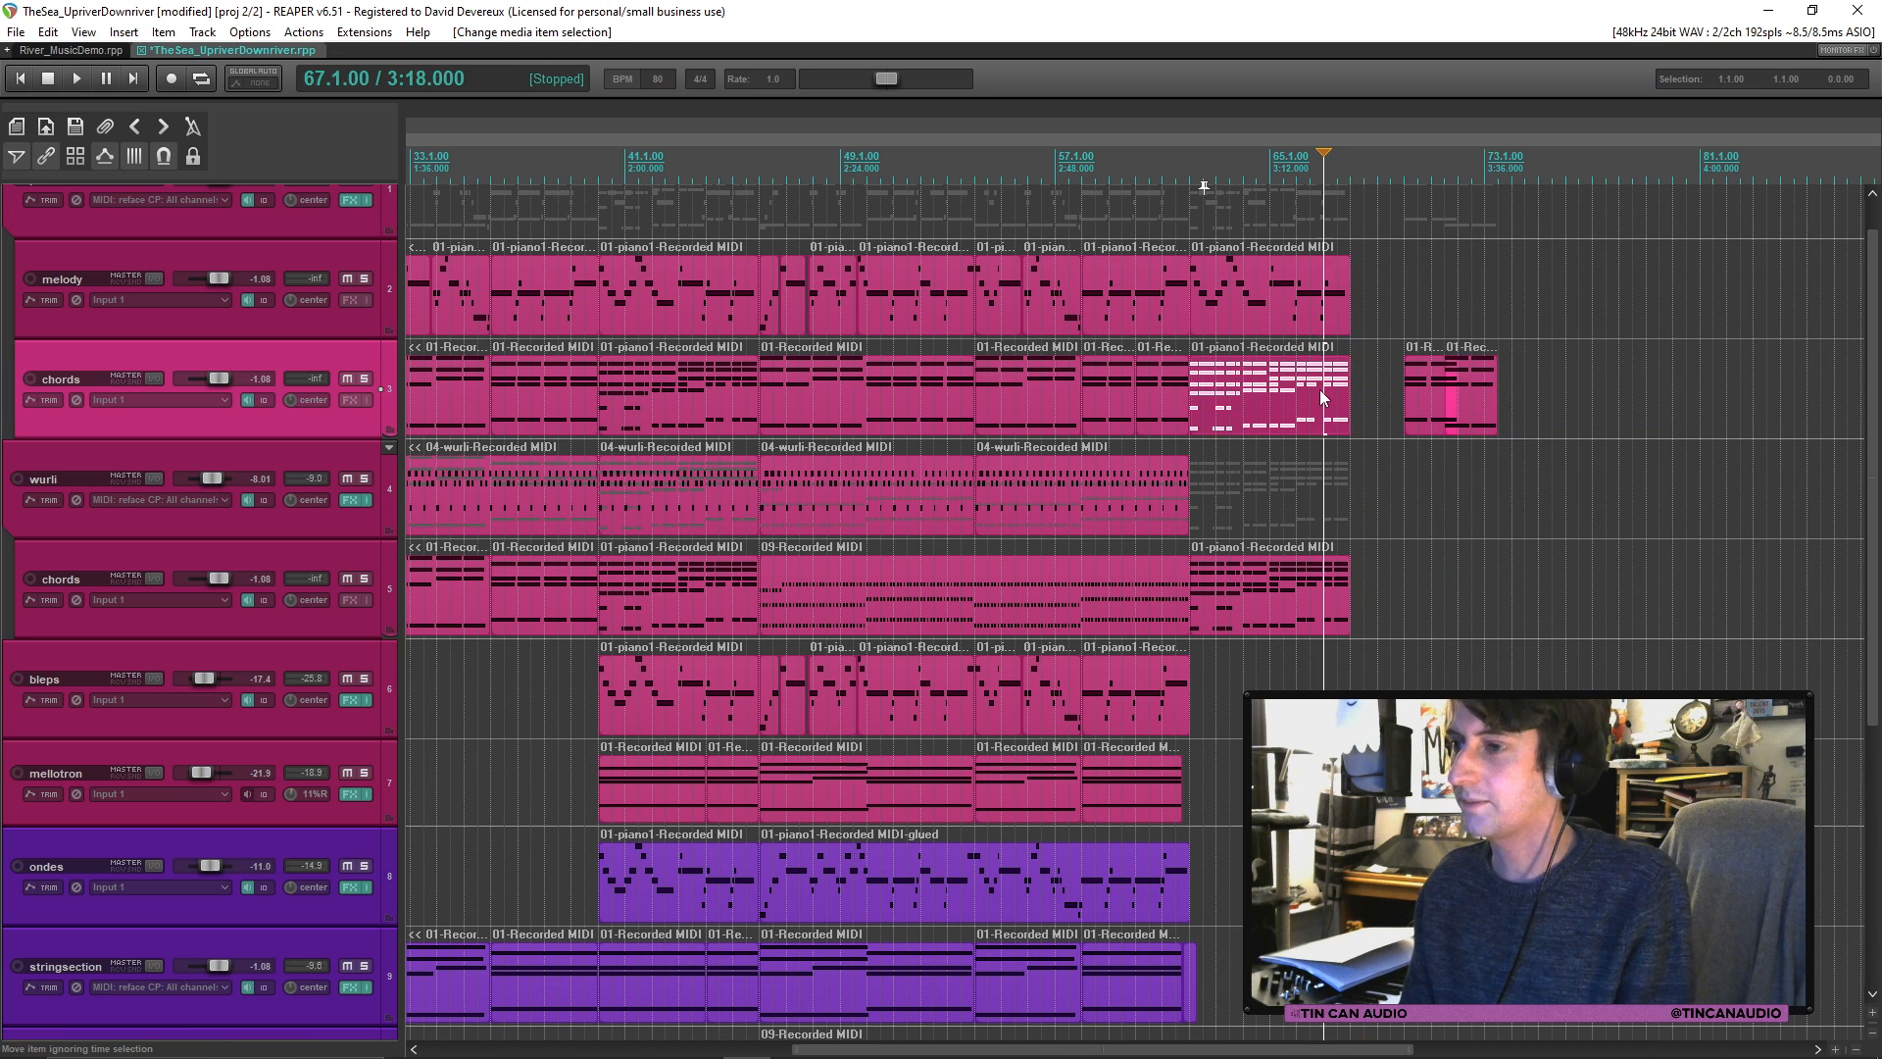
key("space")
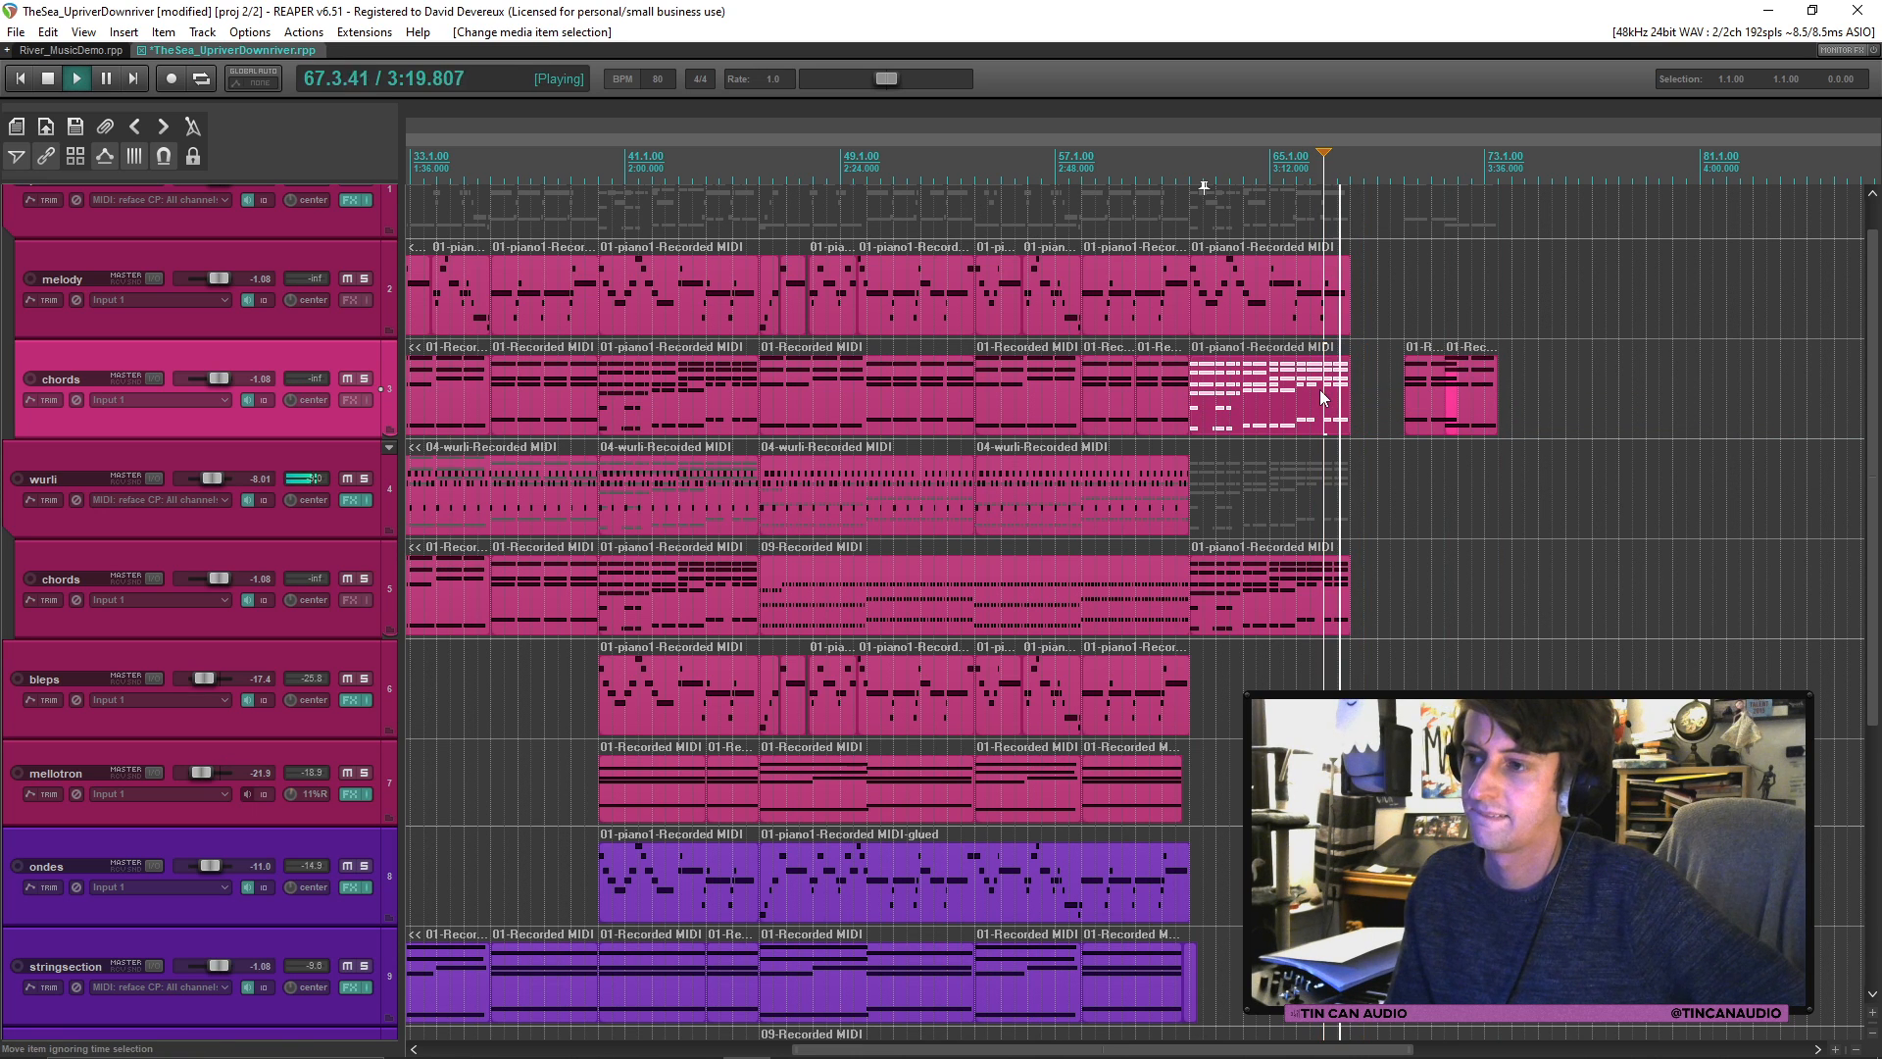
key("space")
Step: Try shortening the bar 62 items on both chords tracks to end at bar 67.2, play from bar 65 and save
scroll(1333, 400, "up", 6)
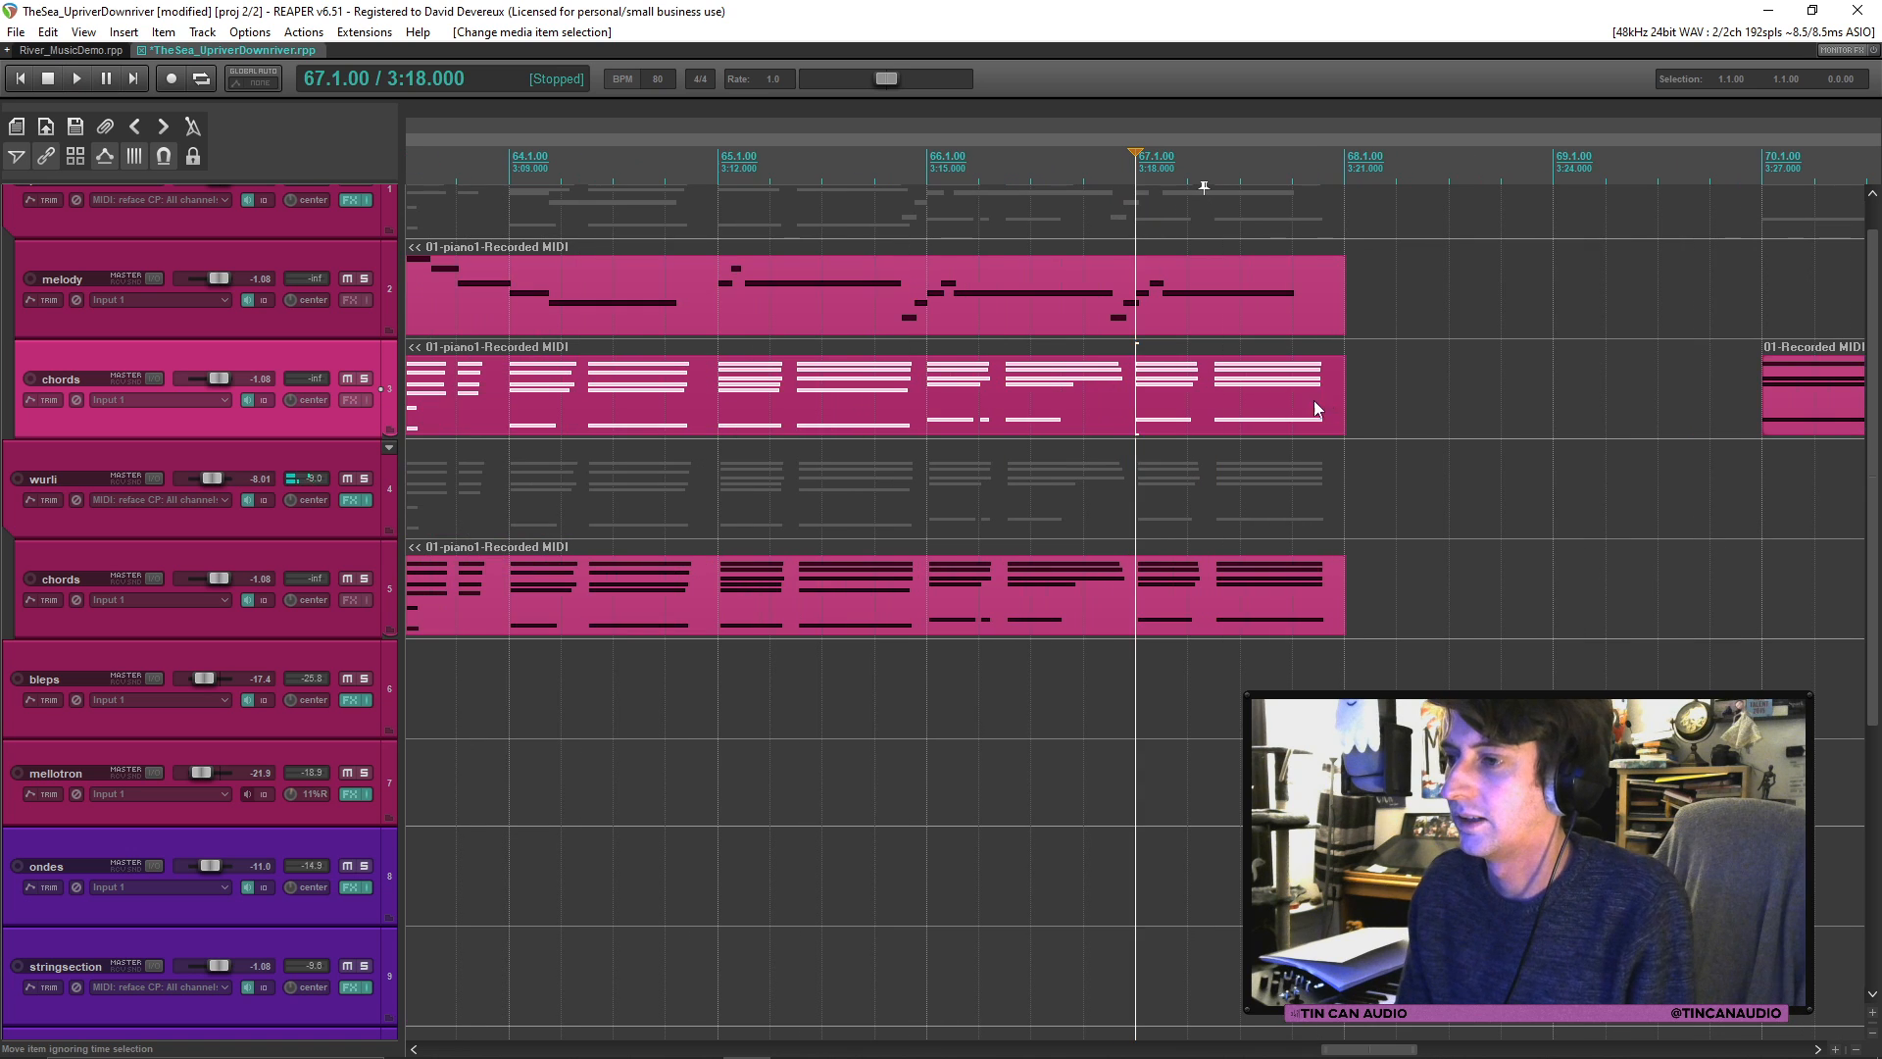
left_click(1323, 607, "shift")
left_click_drag(1322, 614, 1186, 618)
left_click(810, 404)
key("space")
key("ctrl+s")
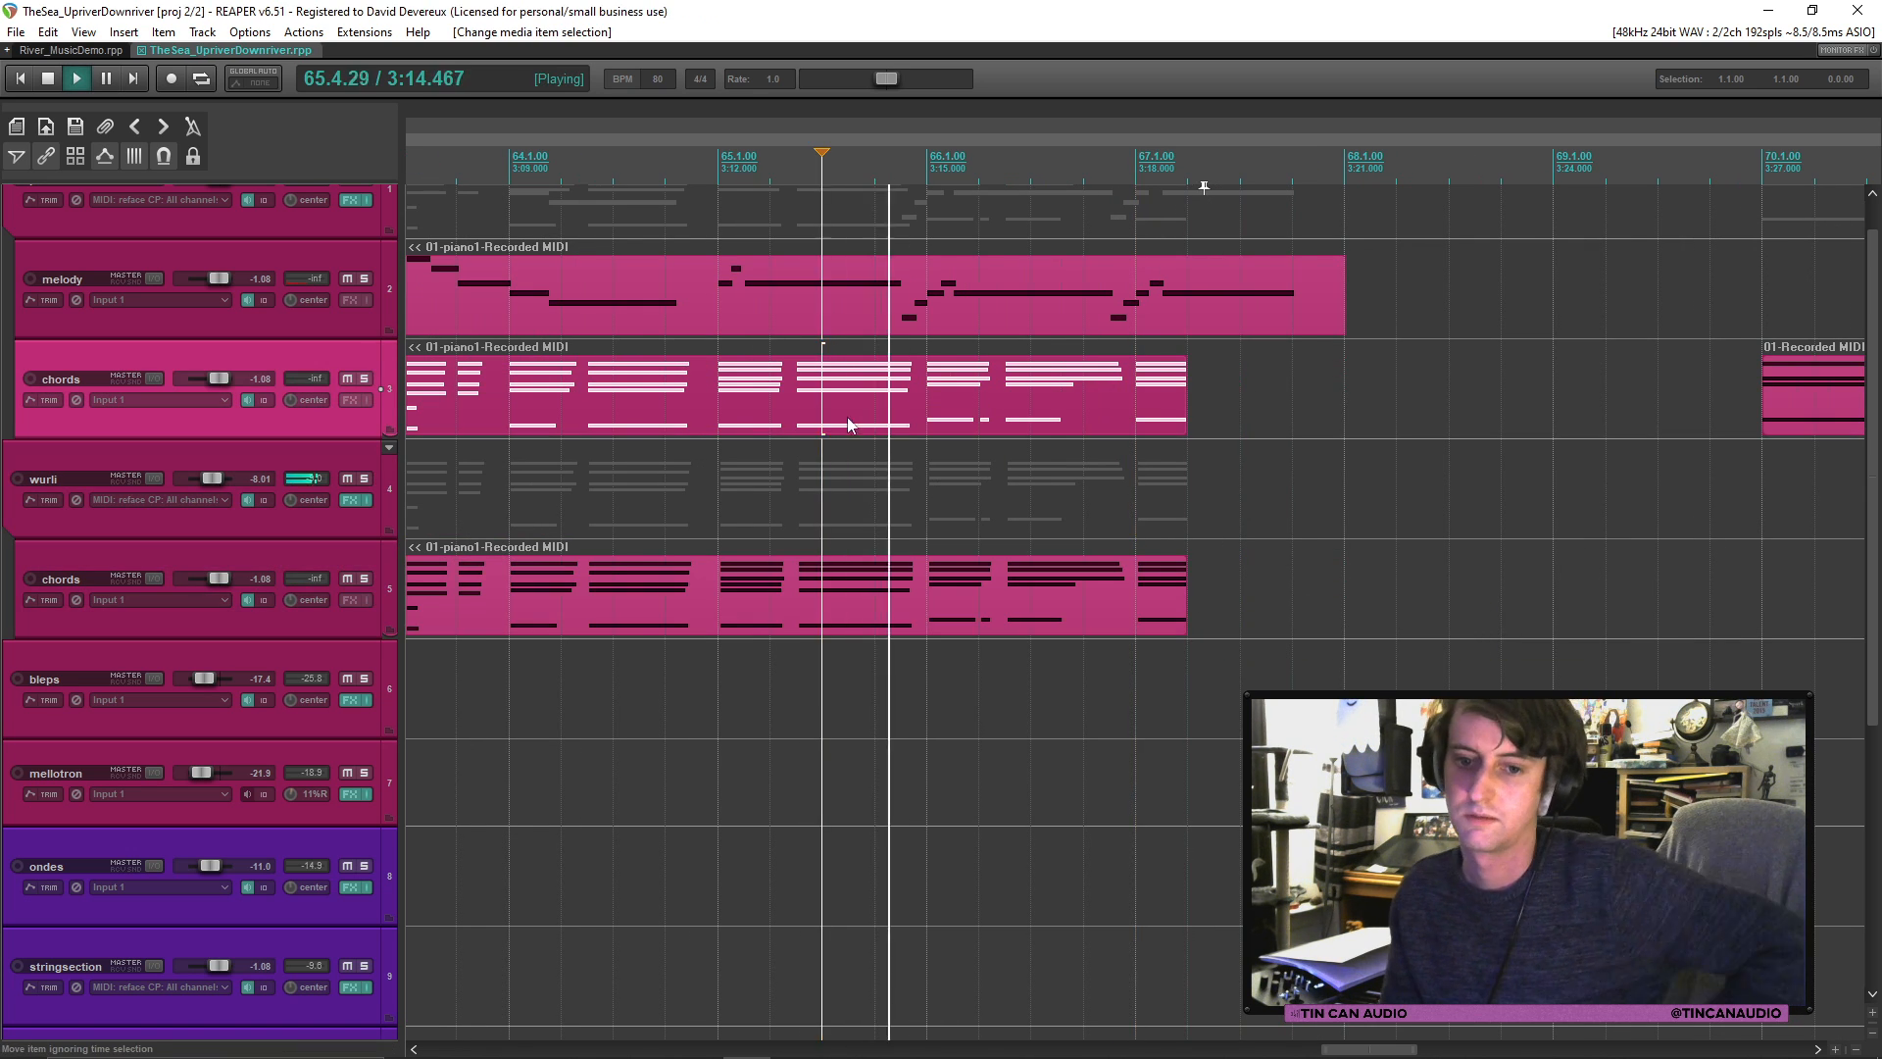
scroll(853, 431, "down", 3)
scroll(853, 432, "down", 2)
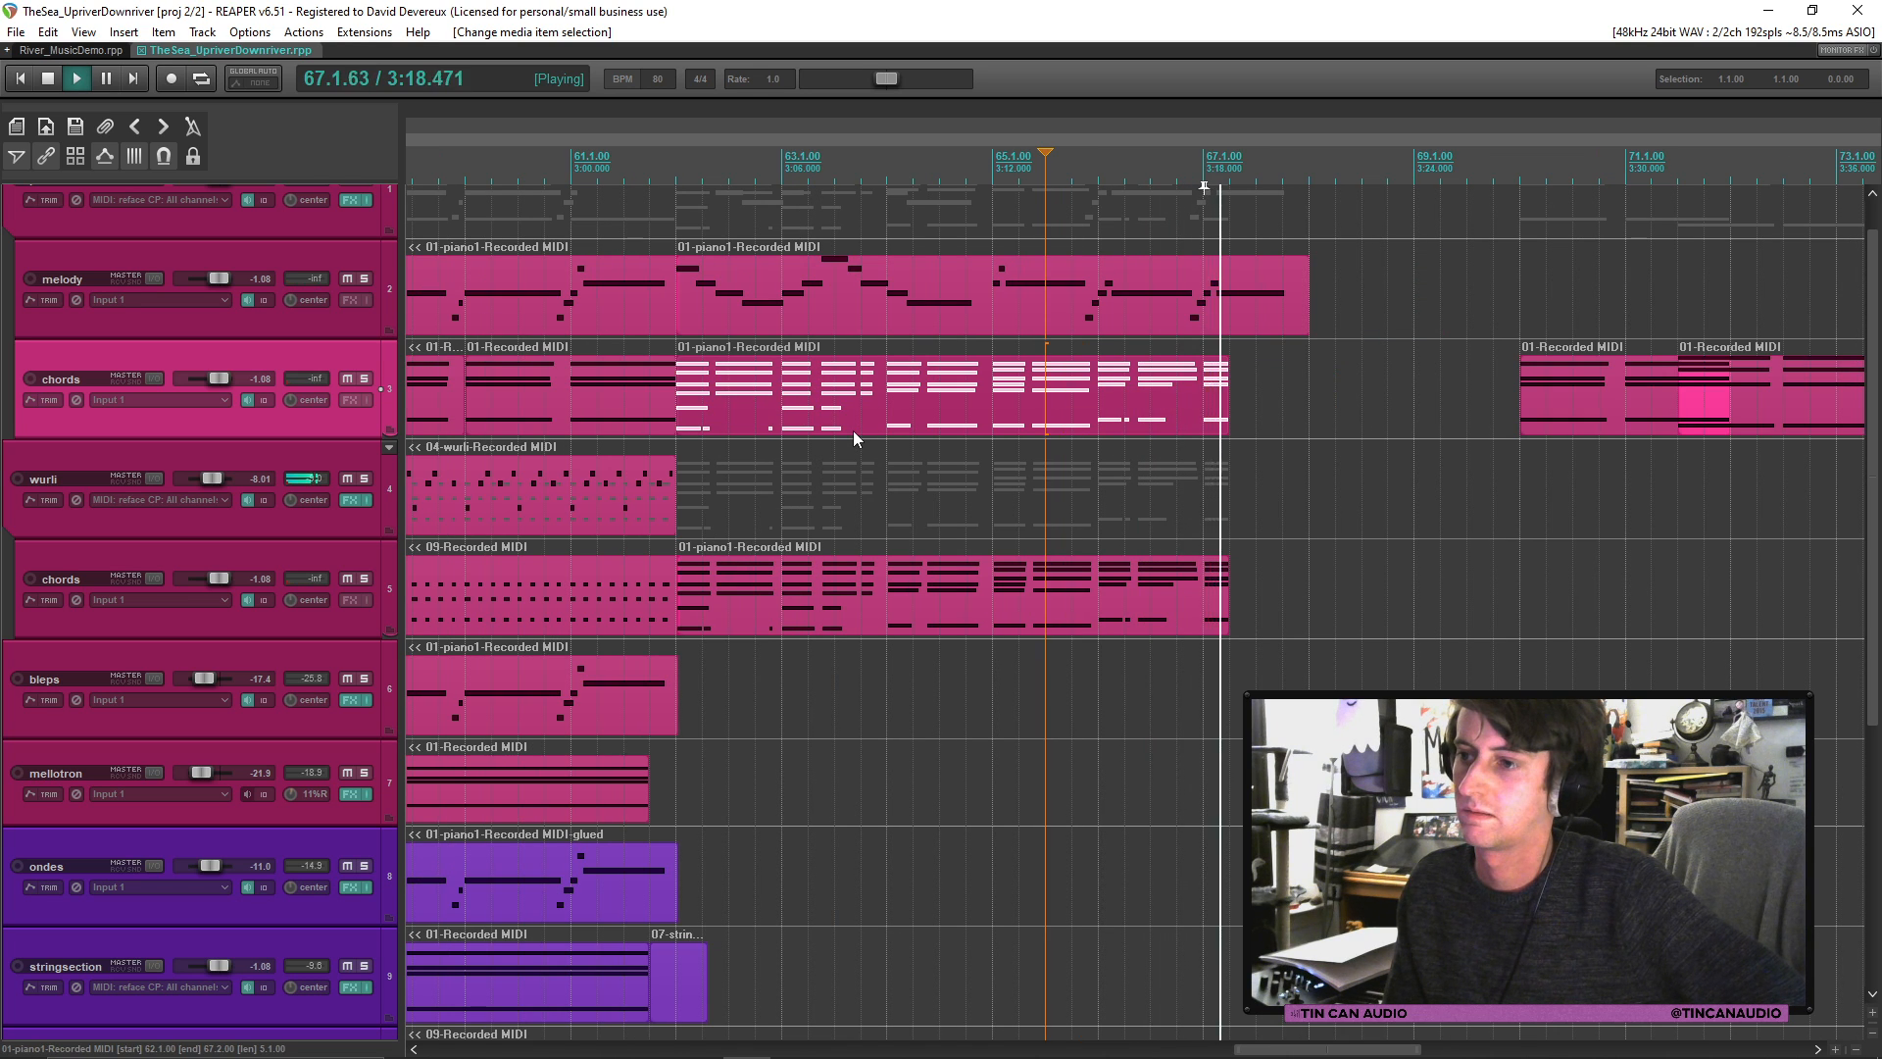
Step: Stop playback and extend the bar 62 items on both chords tracks back to bar 68
key("space")
left_click(1220, 390)
left_click(1222, 596, "shift")
left_click_drag(1223, 596, 1310, 598)
Step: Place the two closing items on the piano's chords track back to back at bars 68 and 70, and play the ending from bar 67
left_click(1565, 377)
scroll(1290, 433, "down", 3)
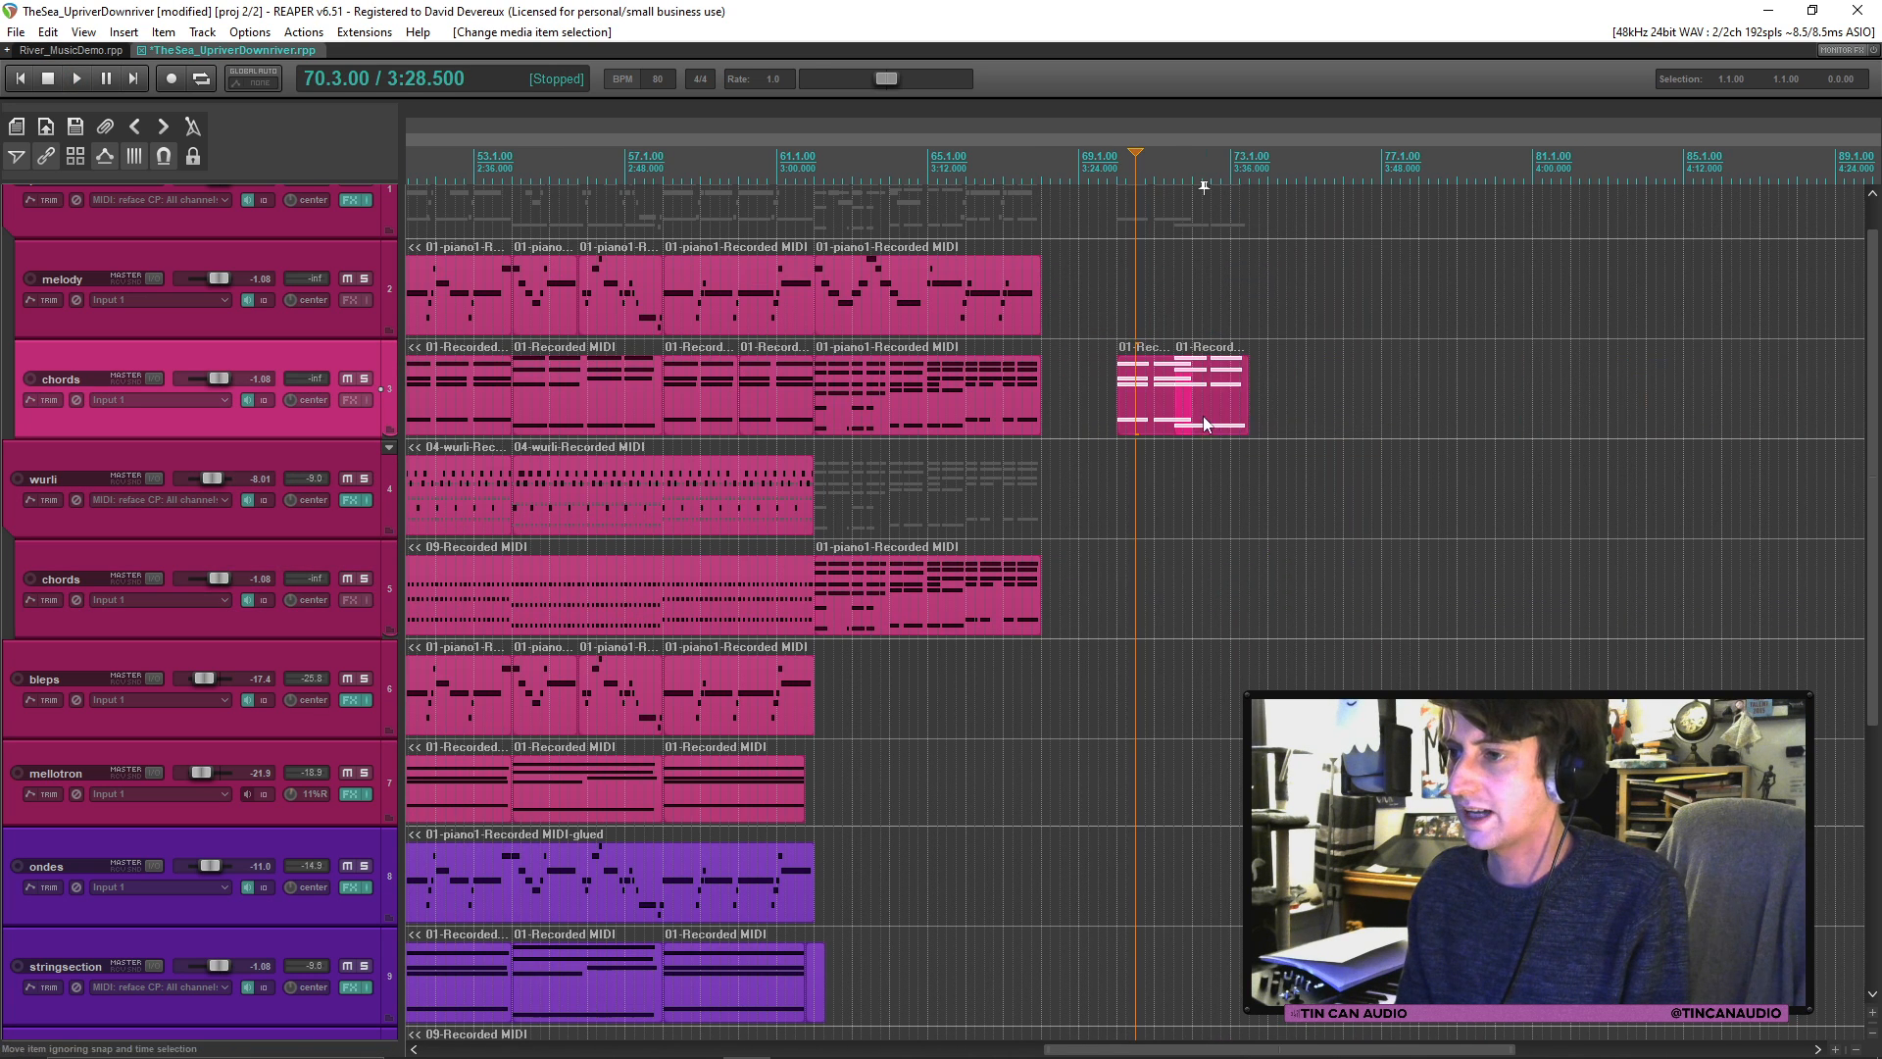
left_click_drag(1160, 410, 1081, 403)
left_click(1027, 390)
key("space")
scroll(1106, 416, "up", 3)
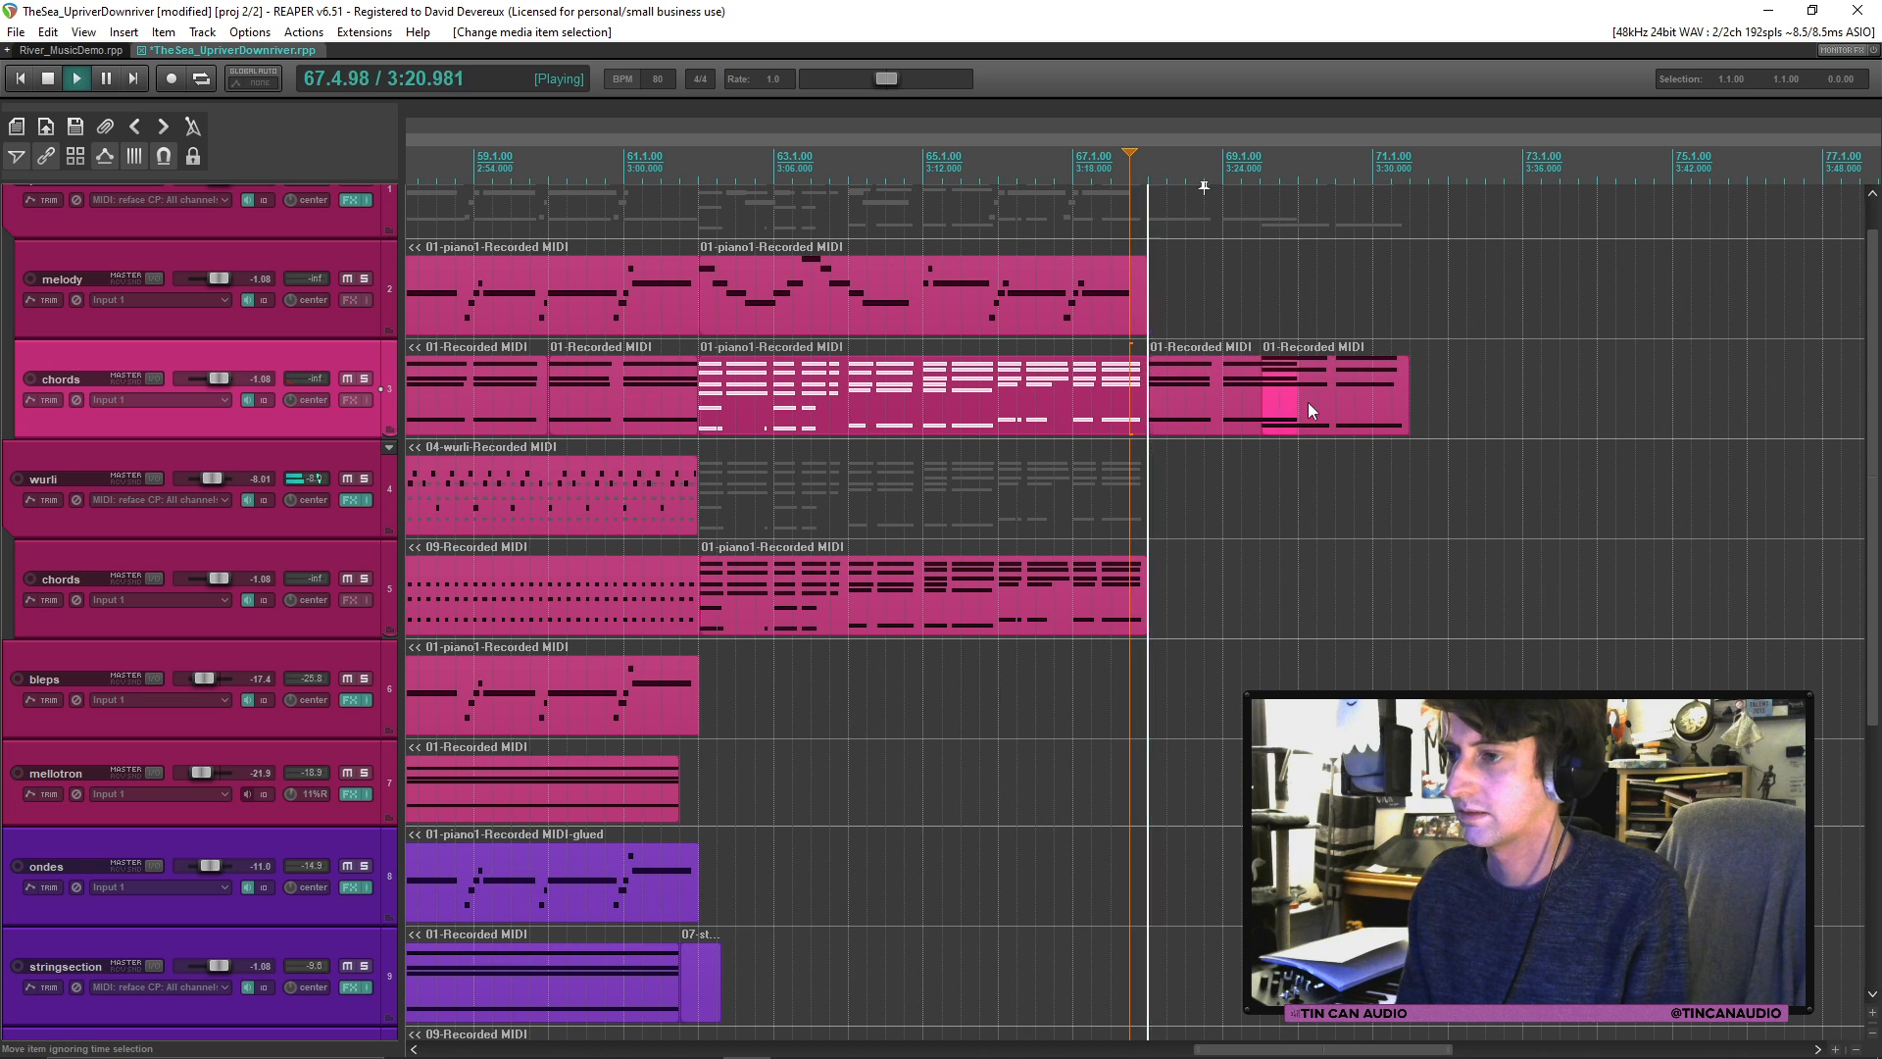
left_click_drag(1323, 404, 1362, 404)
key("space")
left_click(1097, 394)
key("space")
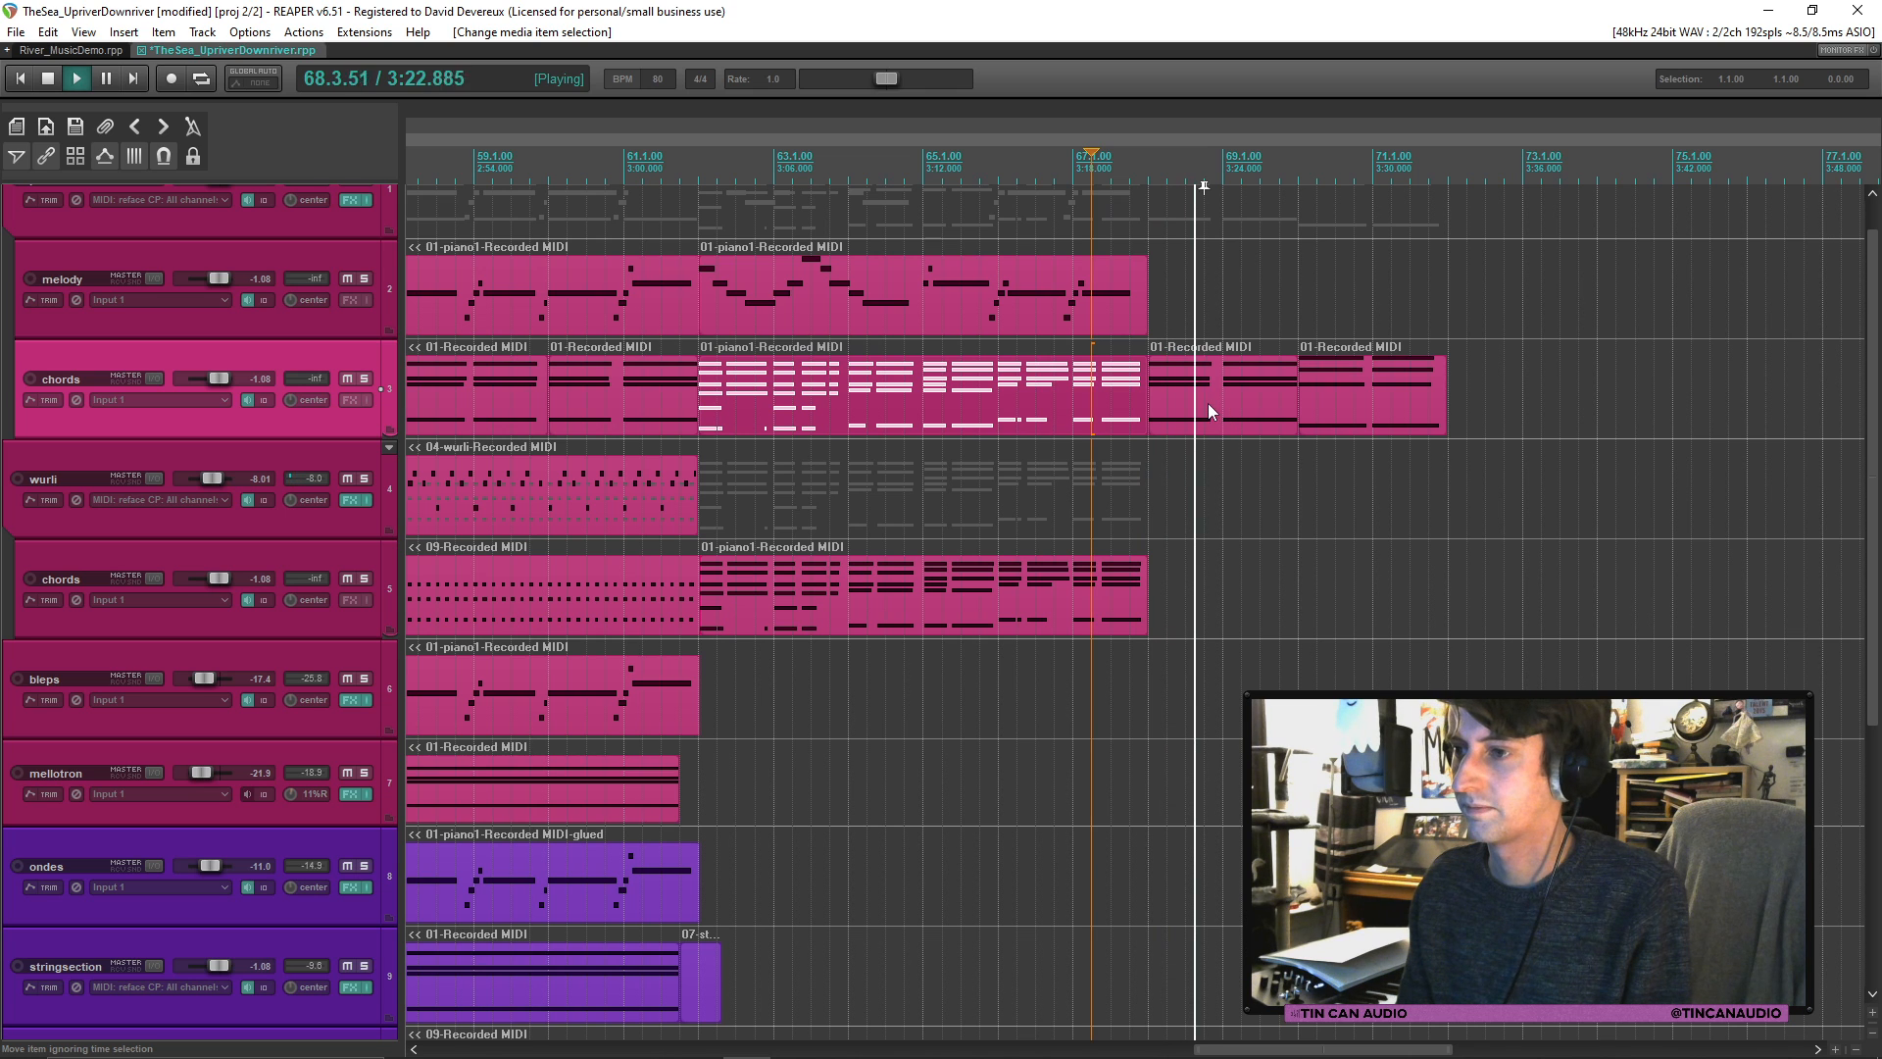
Step: Swap the order of the two closing chord items at bars 68 and 70, play from bar 67 and save the project
left_click_drag(1208, 403, 1521, 395)
key("space")
left_click_drag(1407, 394, 1245, 400)
left_click_drag(1510, 388, 1356, 386)
key("space")
left_click(1122, 415)
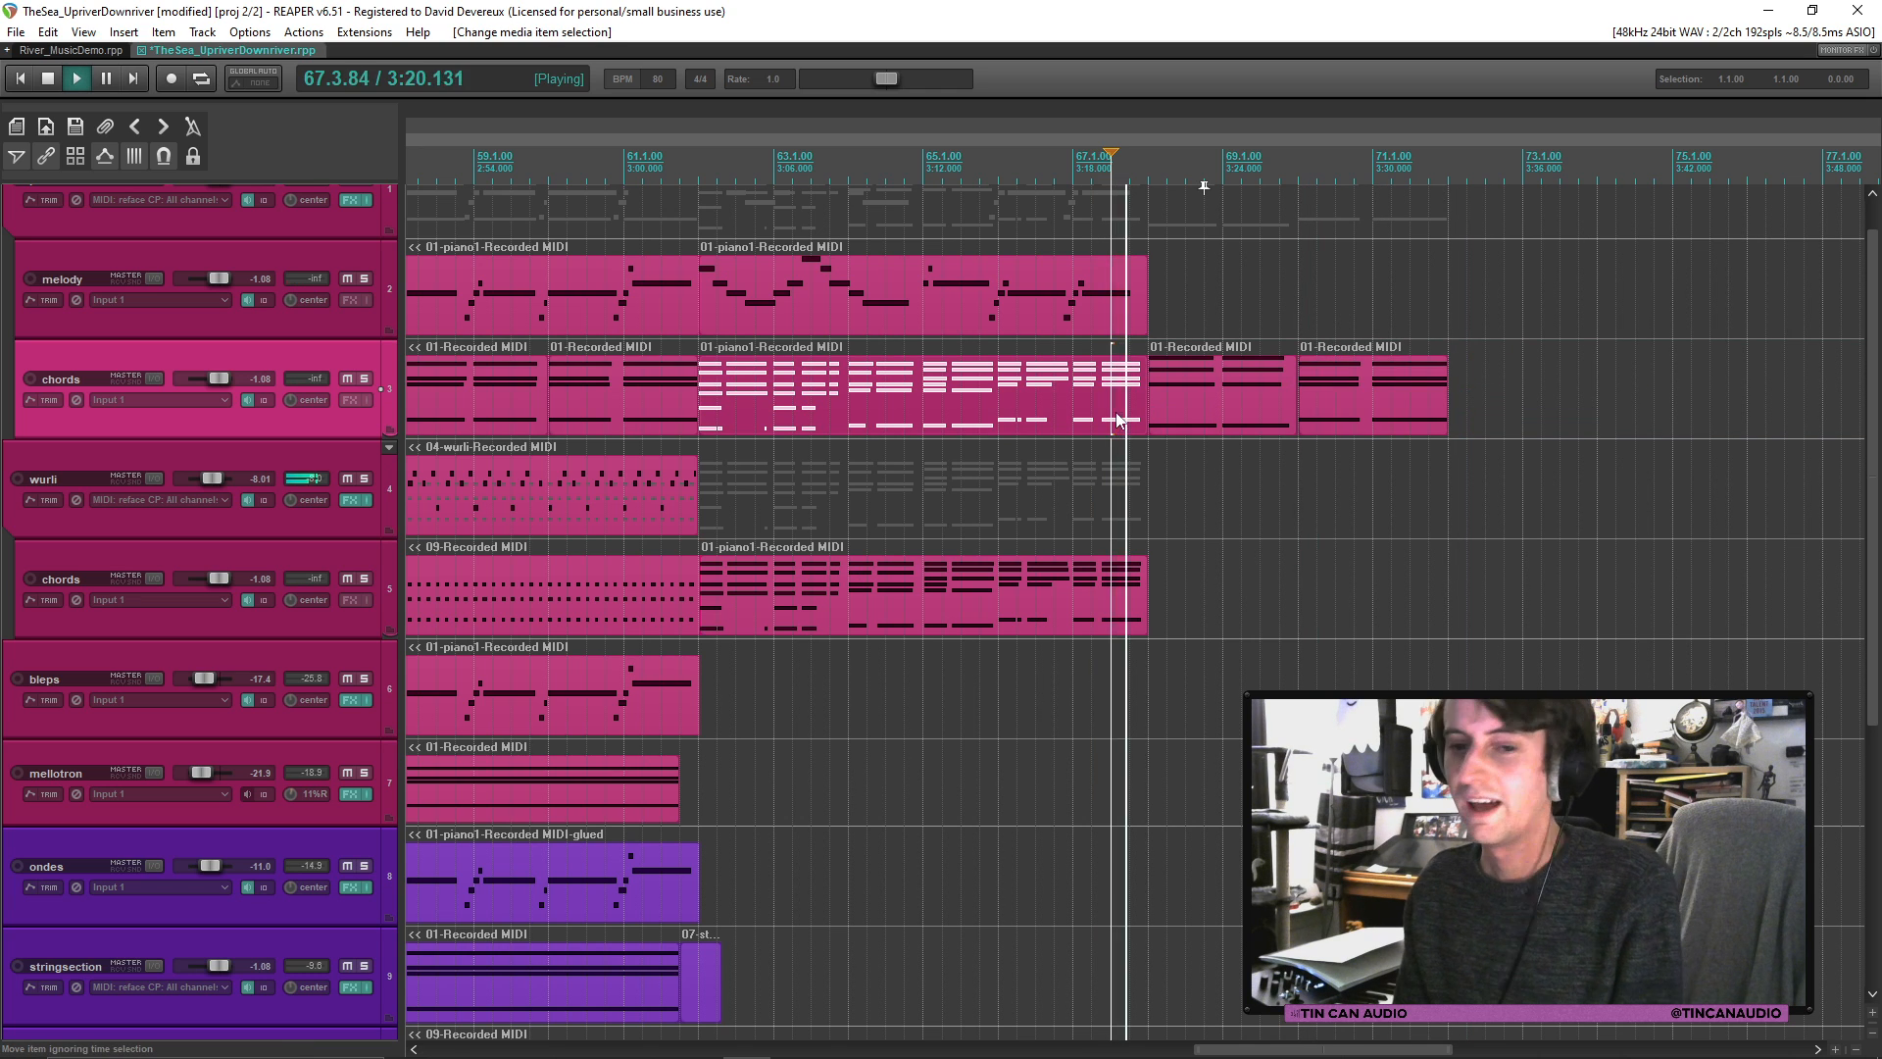
key("space")
key("ctrl+s")
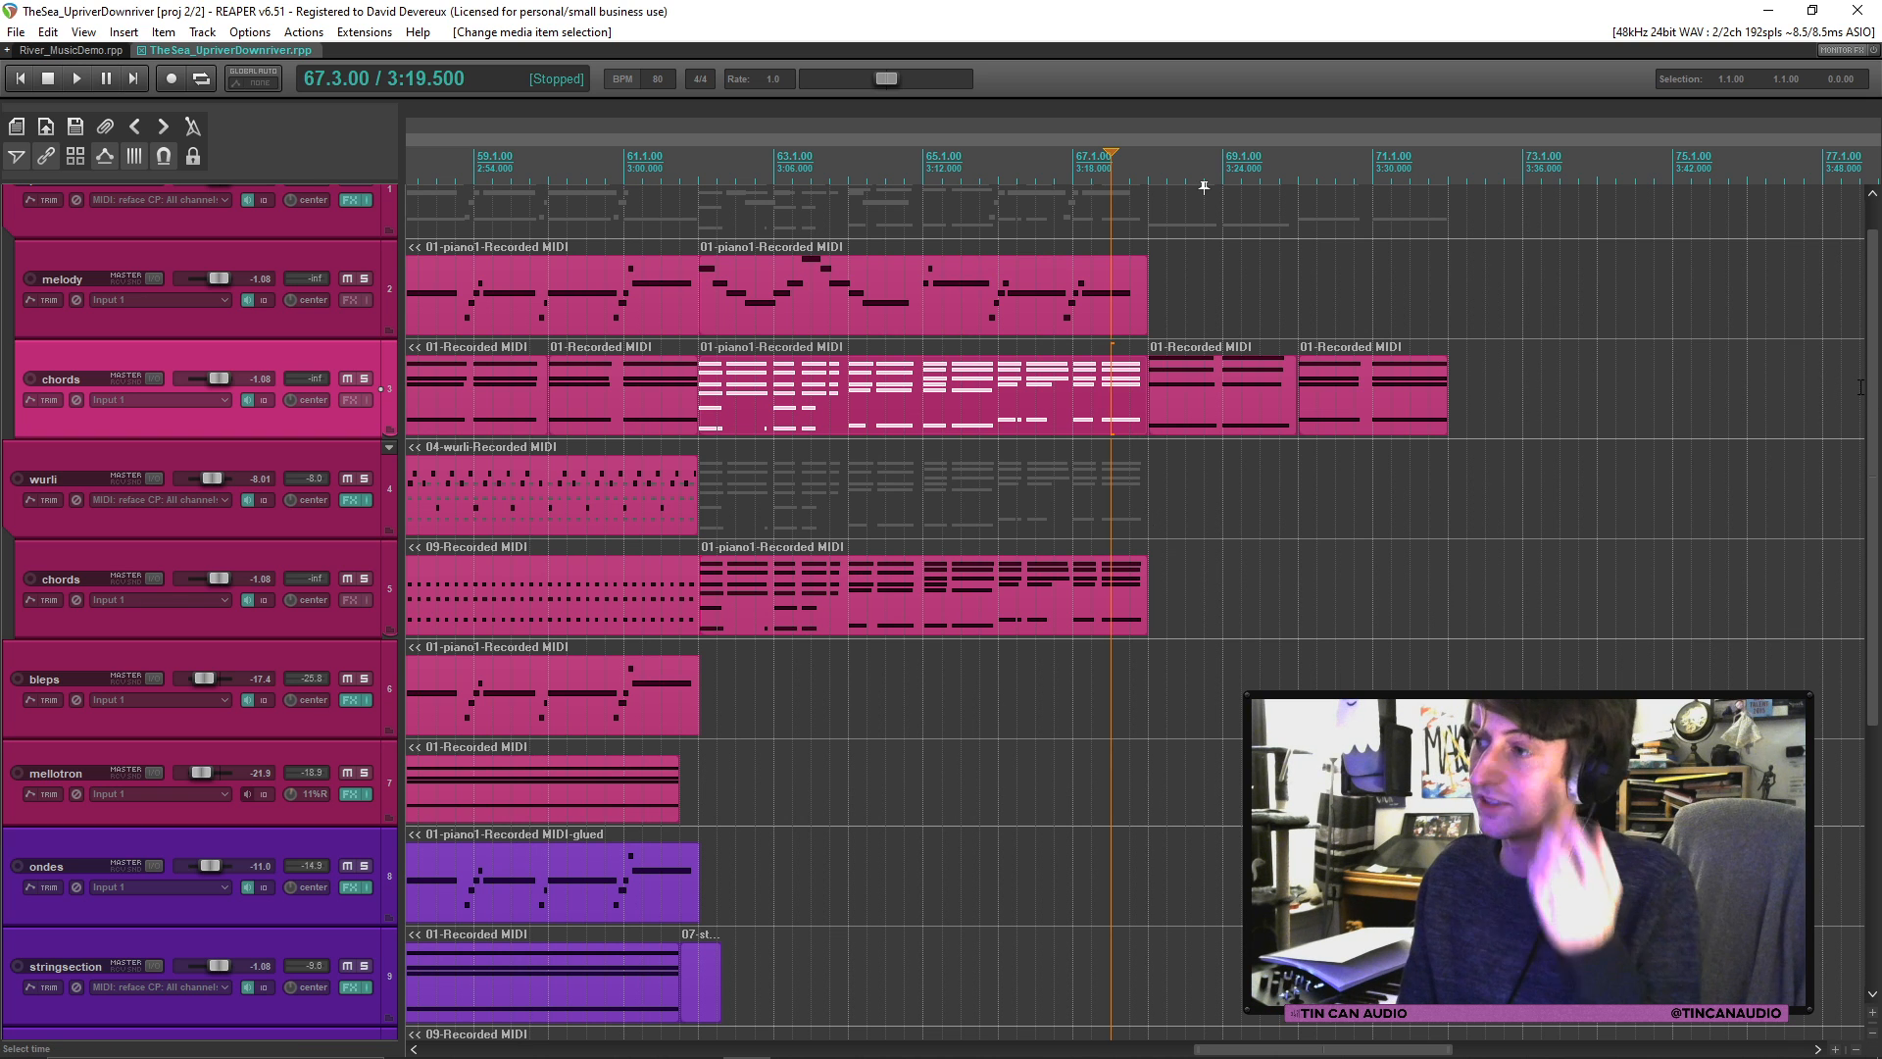
Step: Solo the mellotron track and play it from bar 41
scroll(1859, 387, "down", 5)
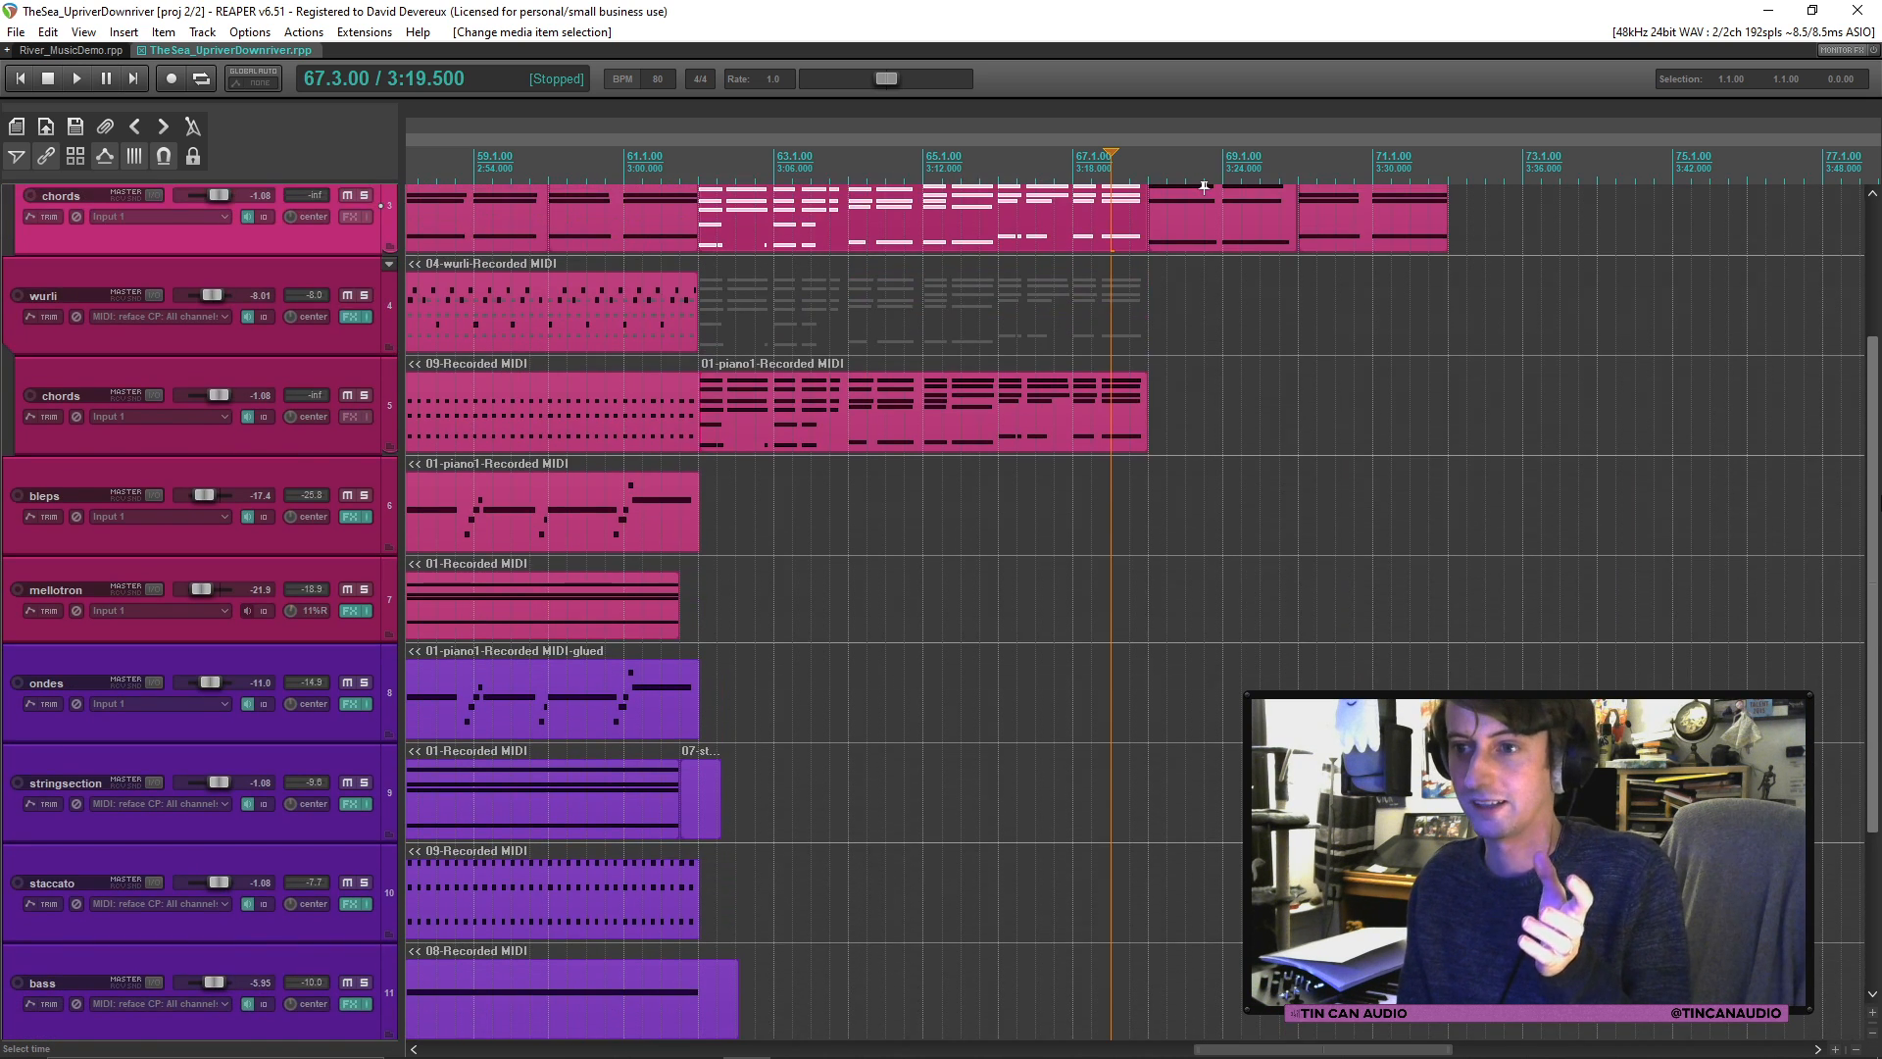
left_click_drag(1872, 492, 1872, 644)
scroll(1179, 584, "down", 5)
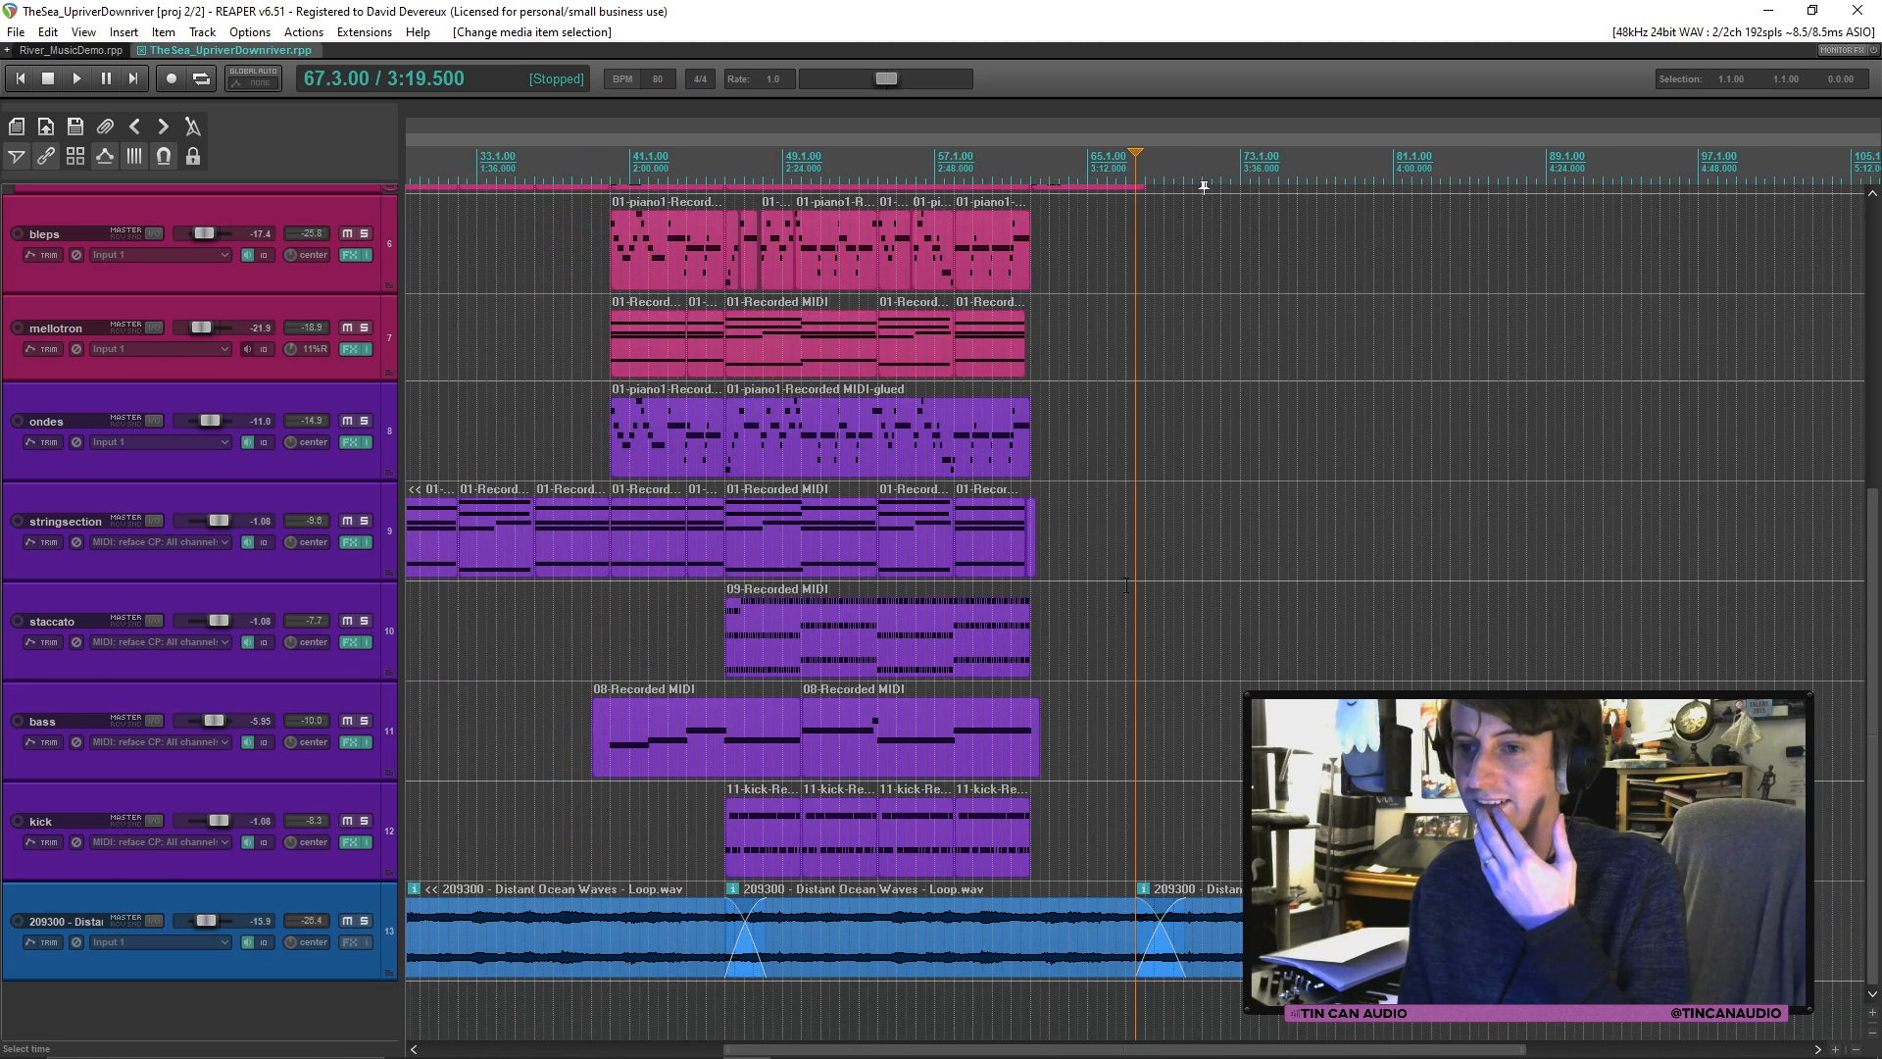
scroll(989, 548, "down", 2)
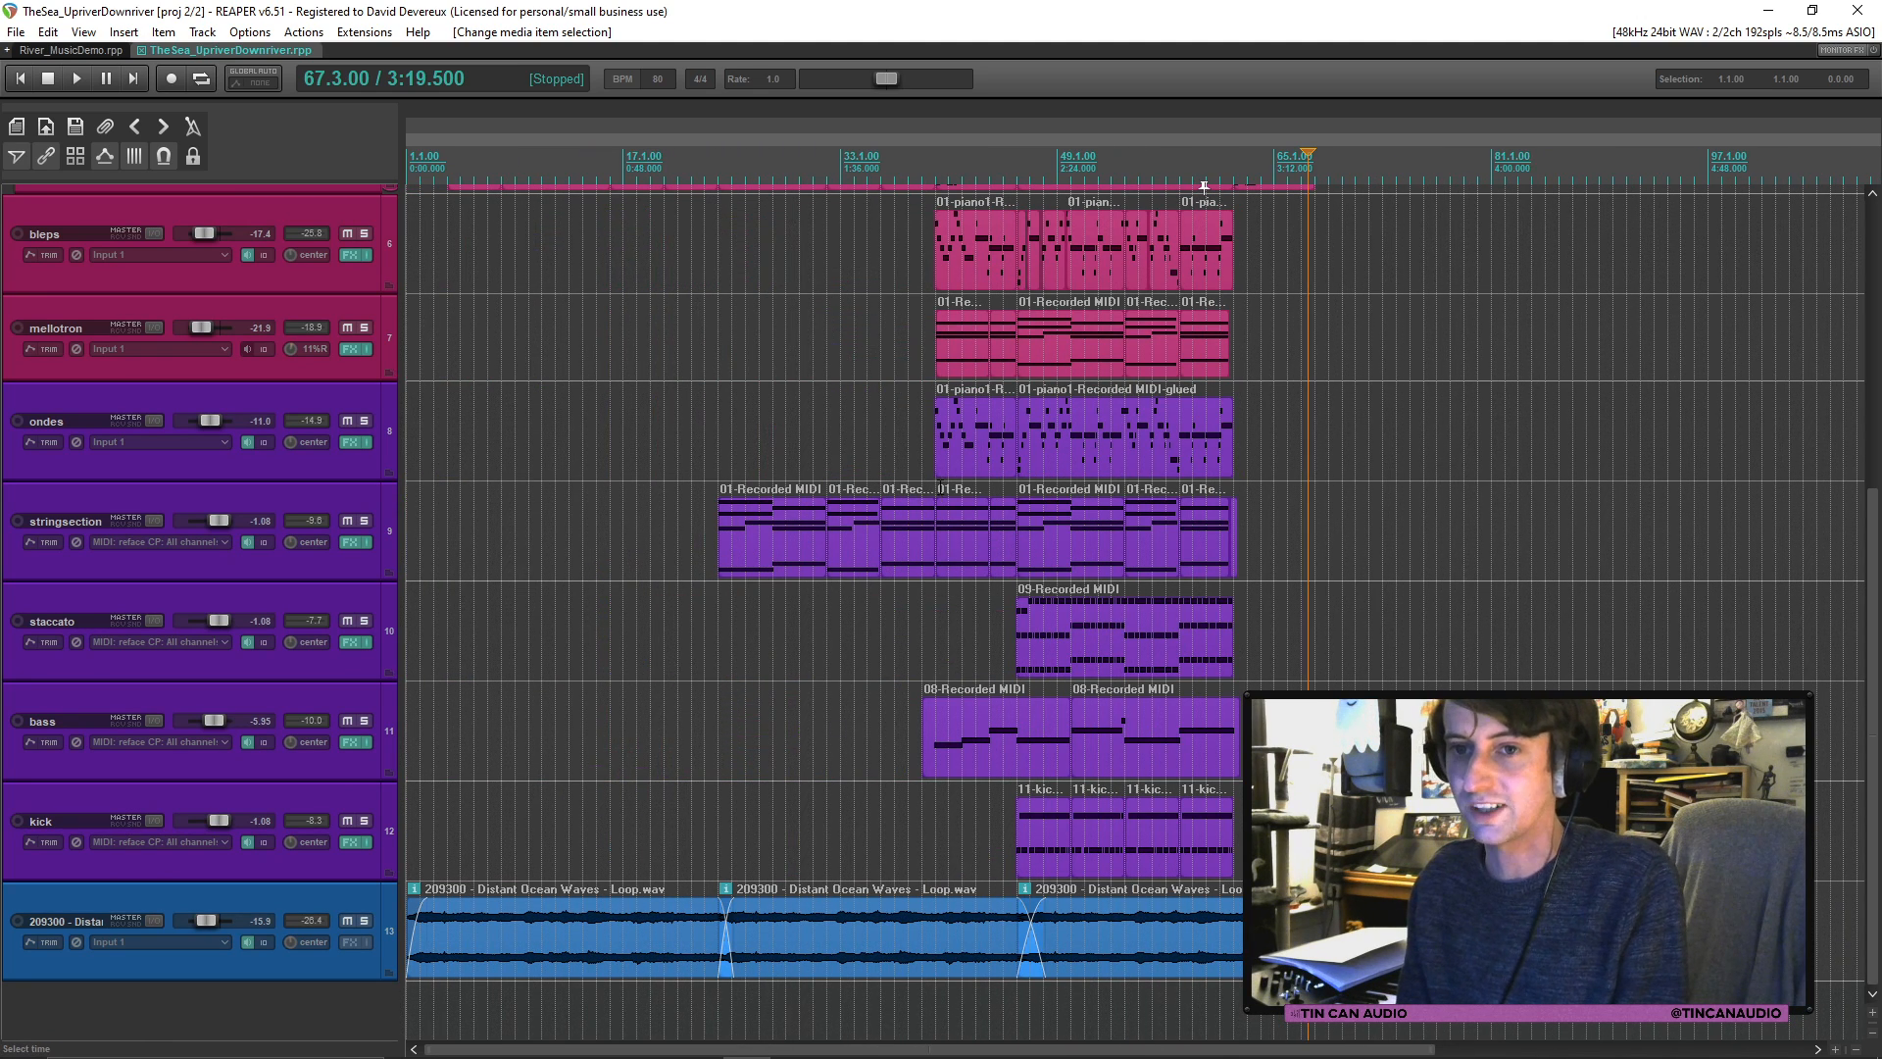
left_click(951, 366)
left_click(365, 328)
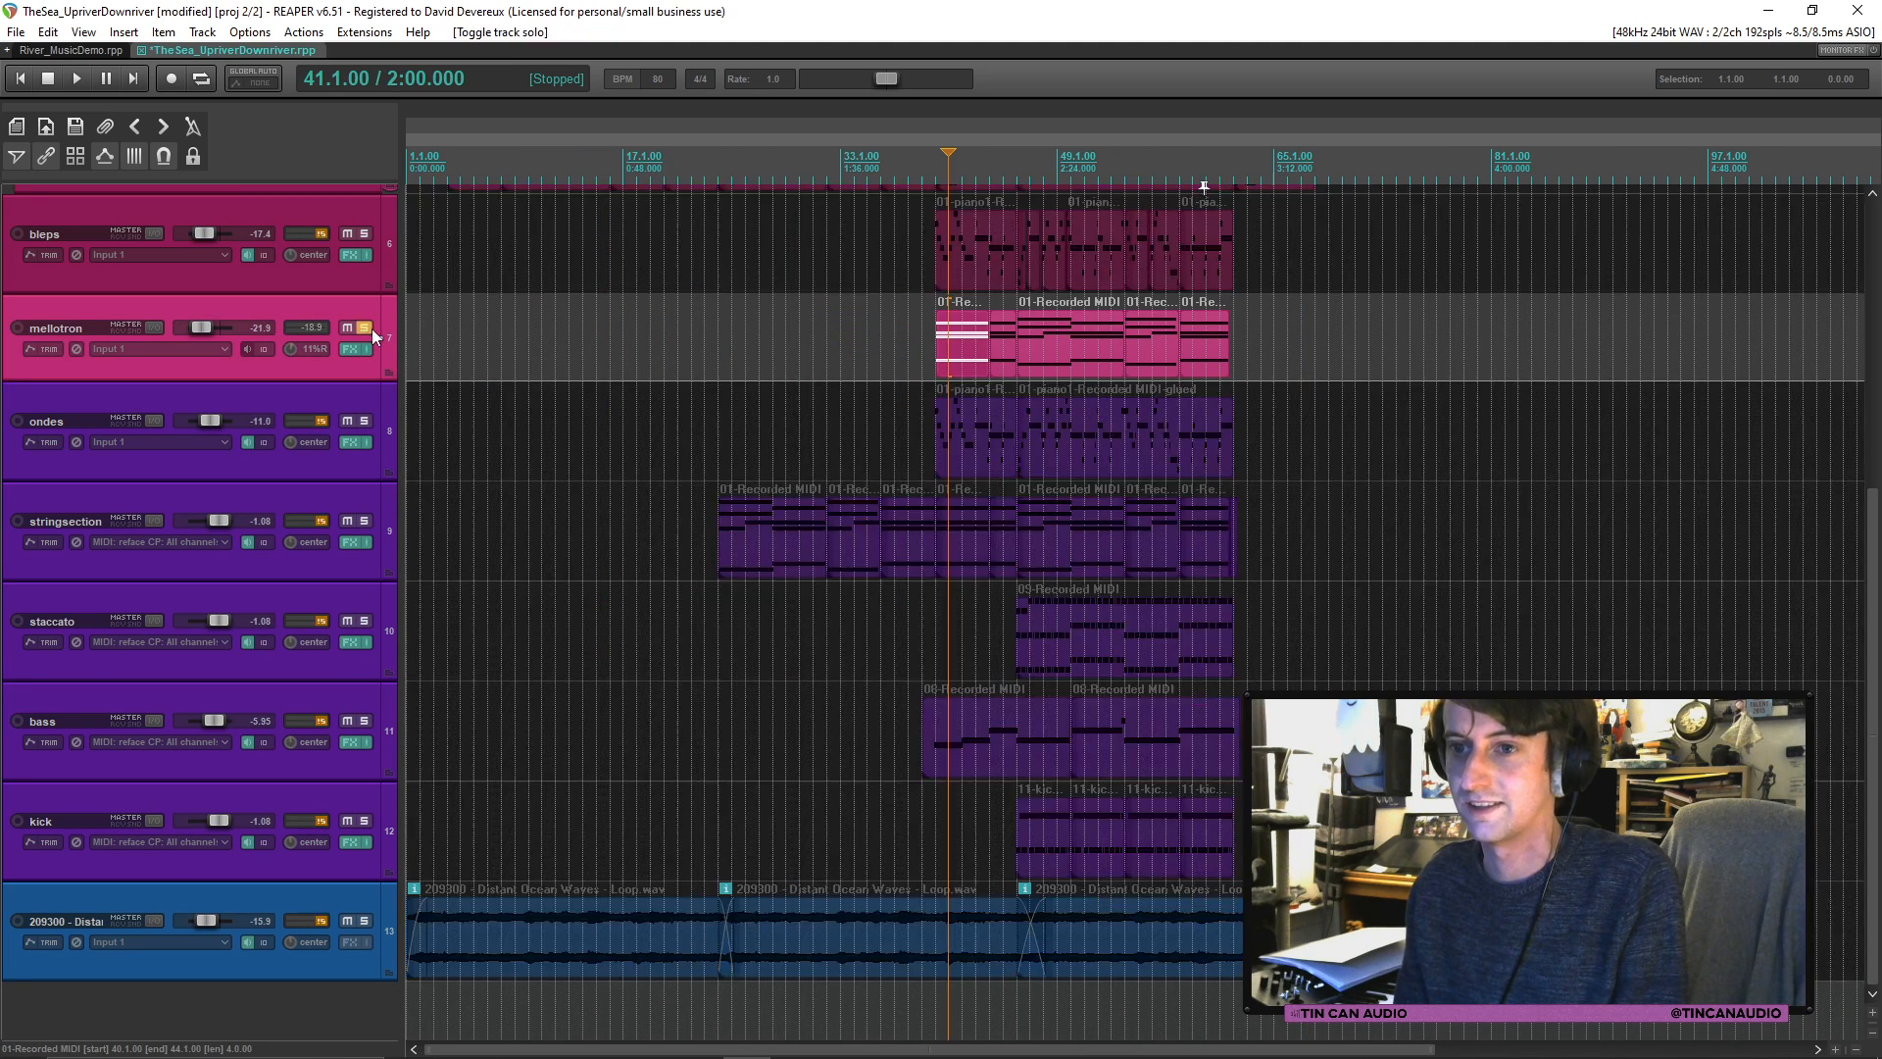
key("space")
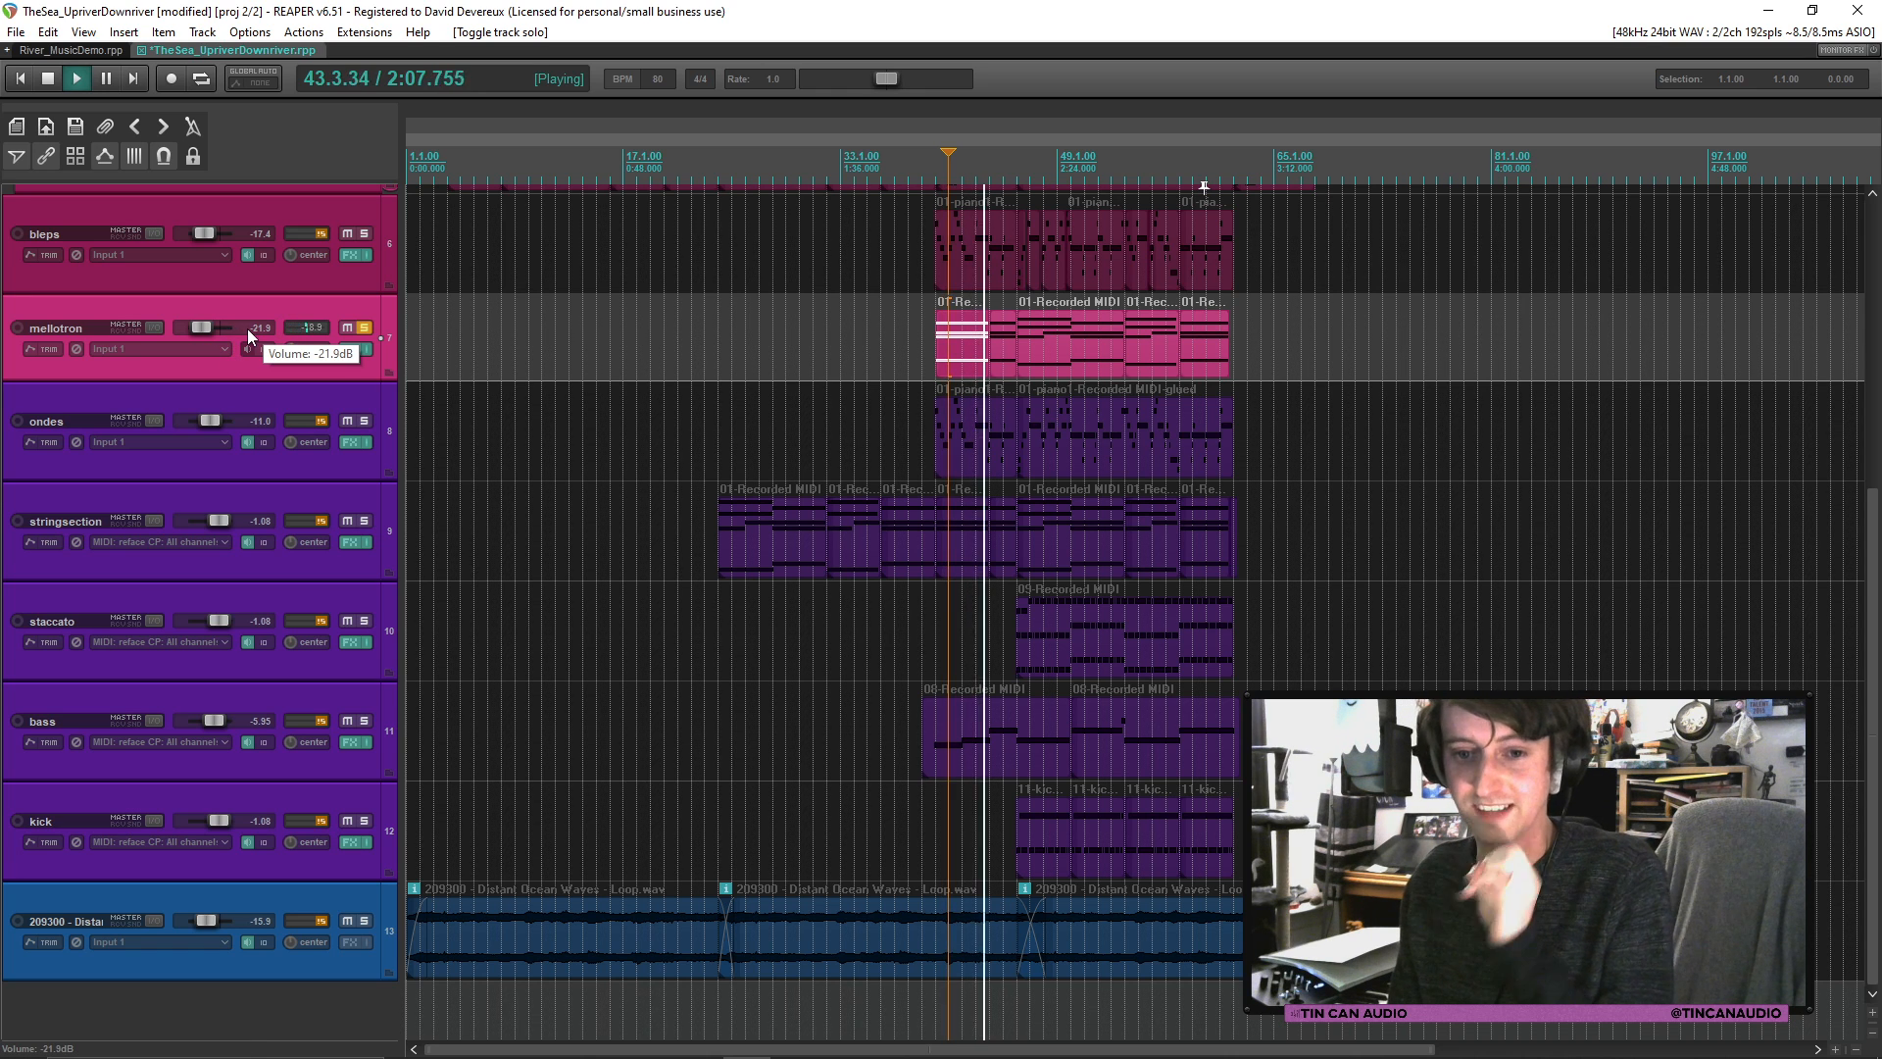
Step: Unsolo the mellotron track, set its volume to -18.9 dB and save the project
left_click(361, 329)
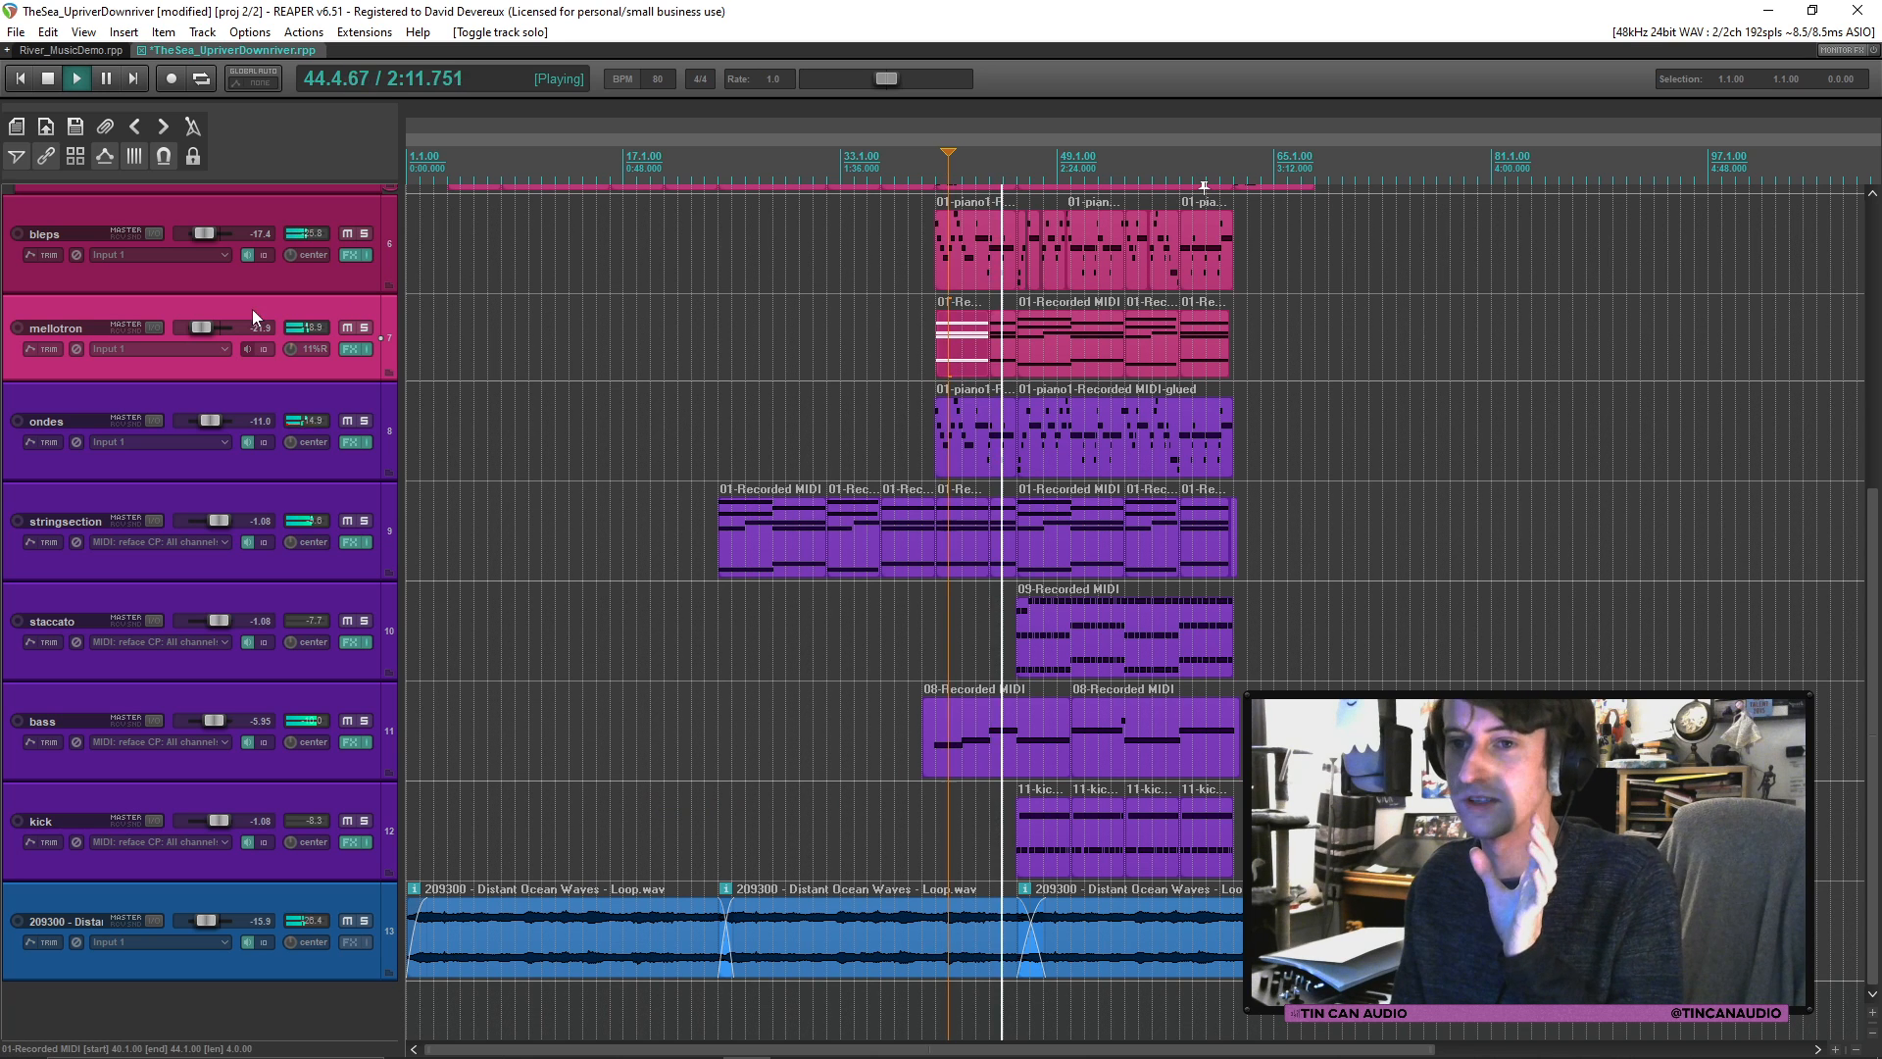
left_click_drag(204, 331, 205, 331)
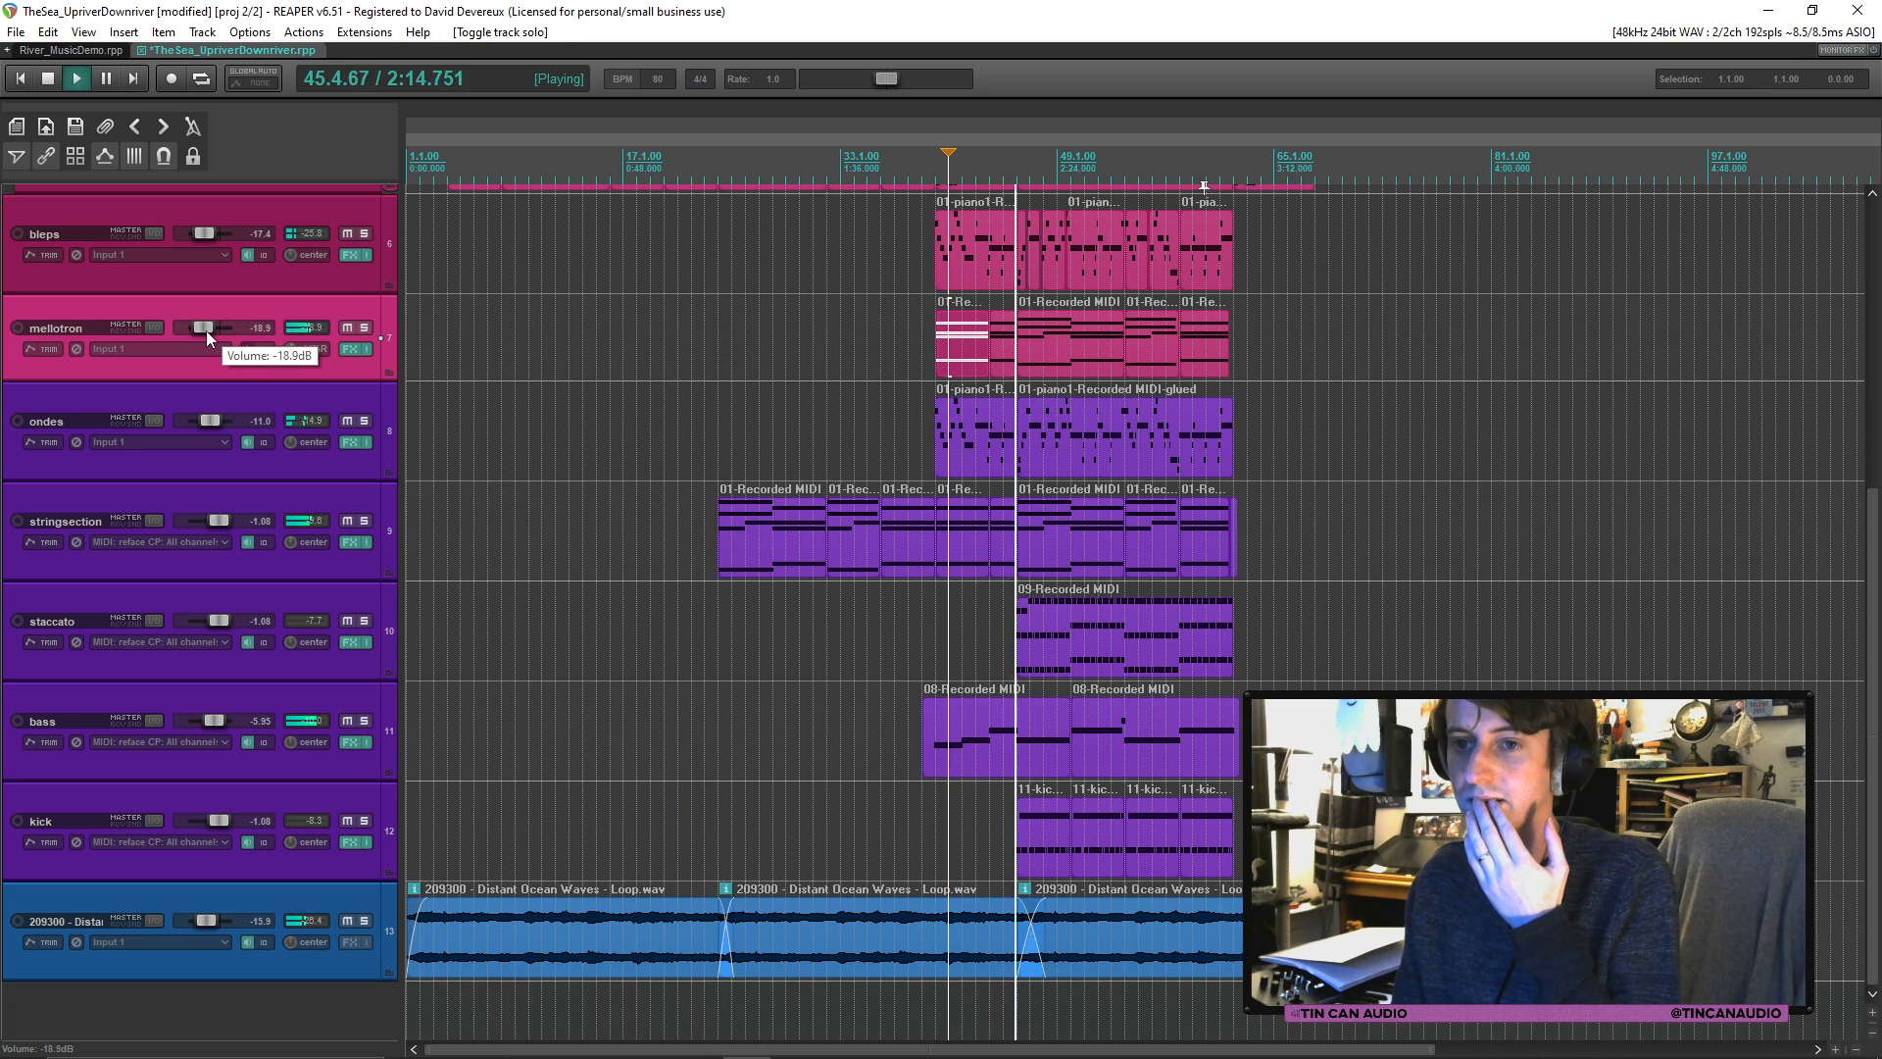
left_click(998, 358)
key("ctrl+s")
Step: Listen to the full mix while checking the bleps track's volume, and stop playback
scroll(1714, 546, "down", 3)
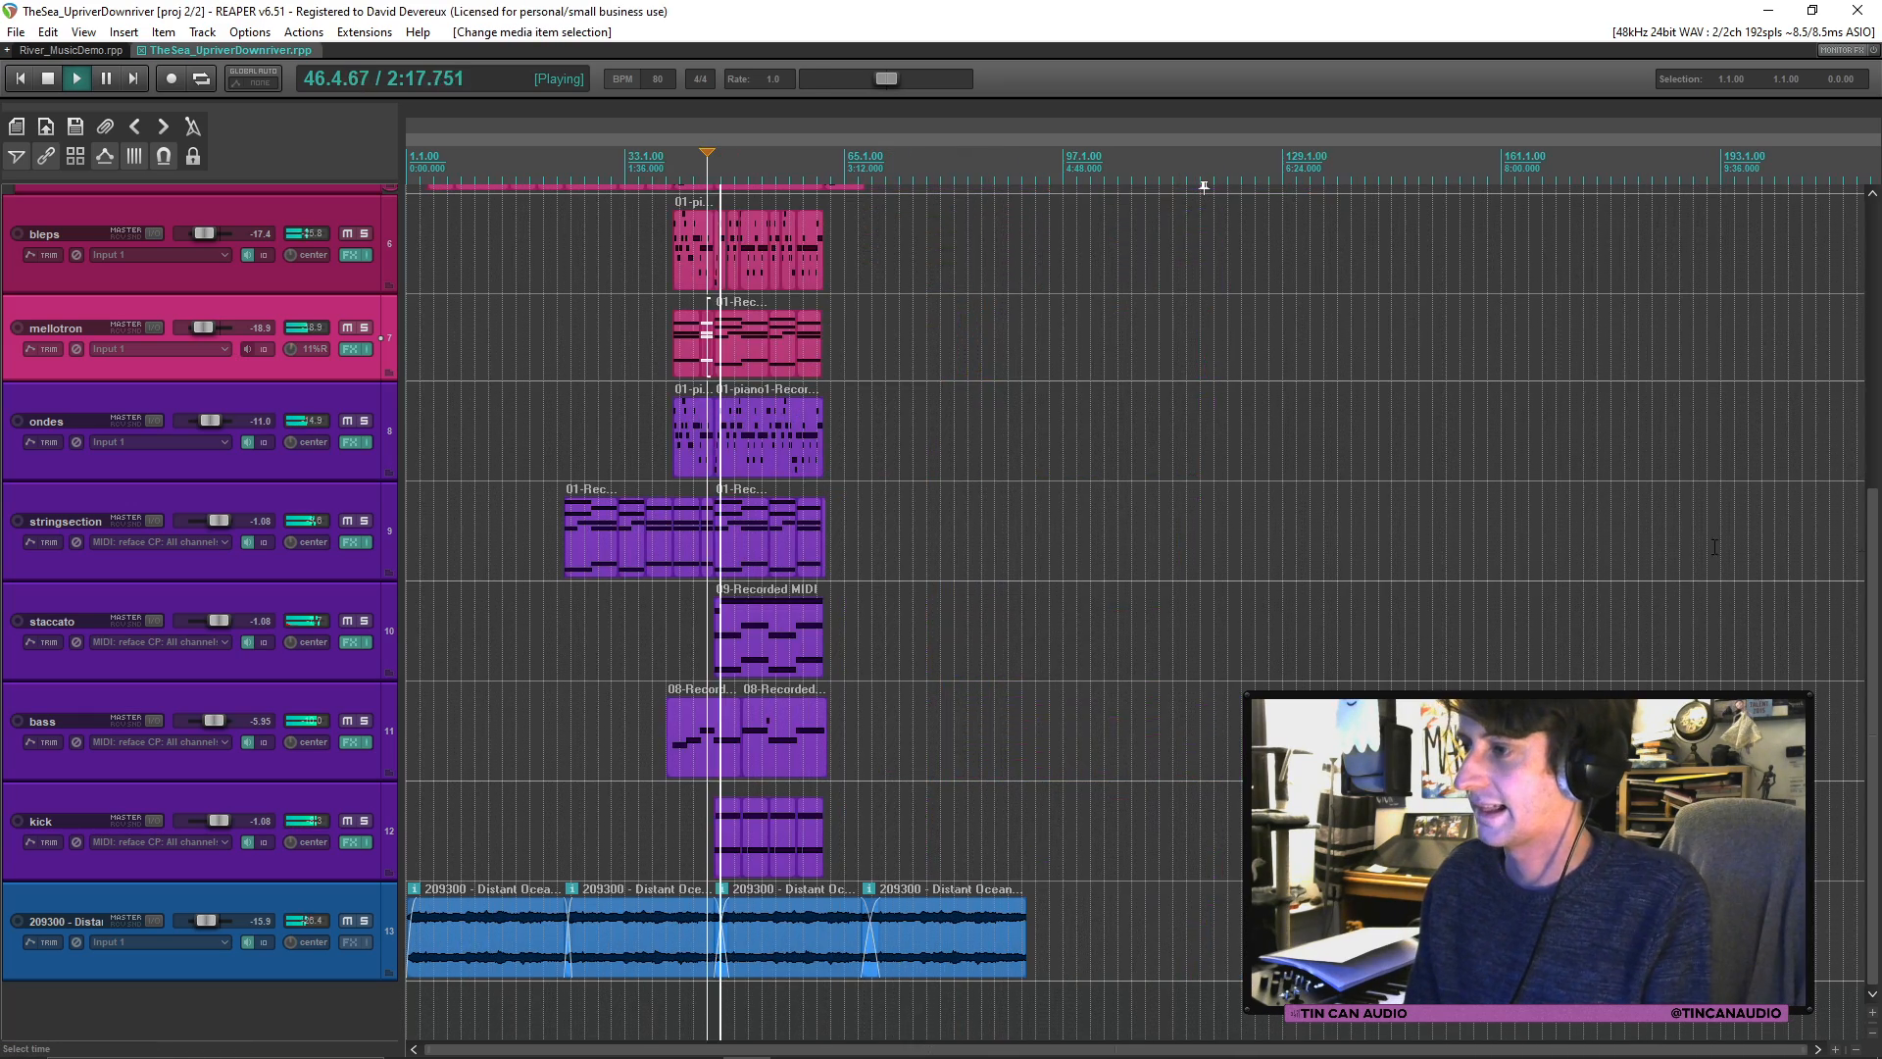
scroll(1715, 547, "up", 5)
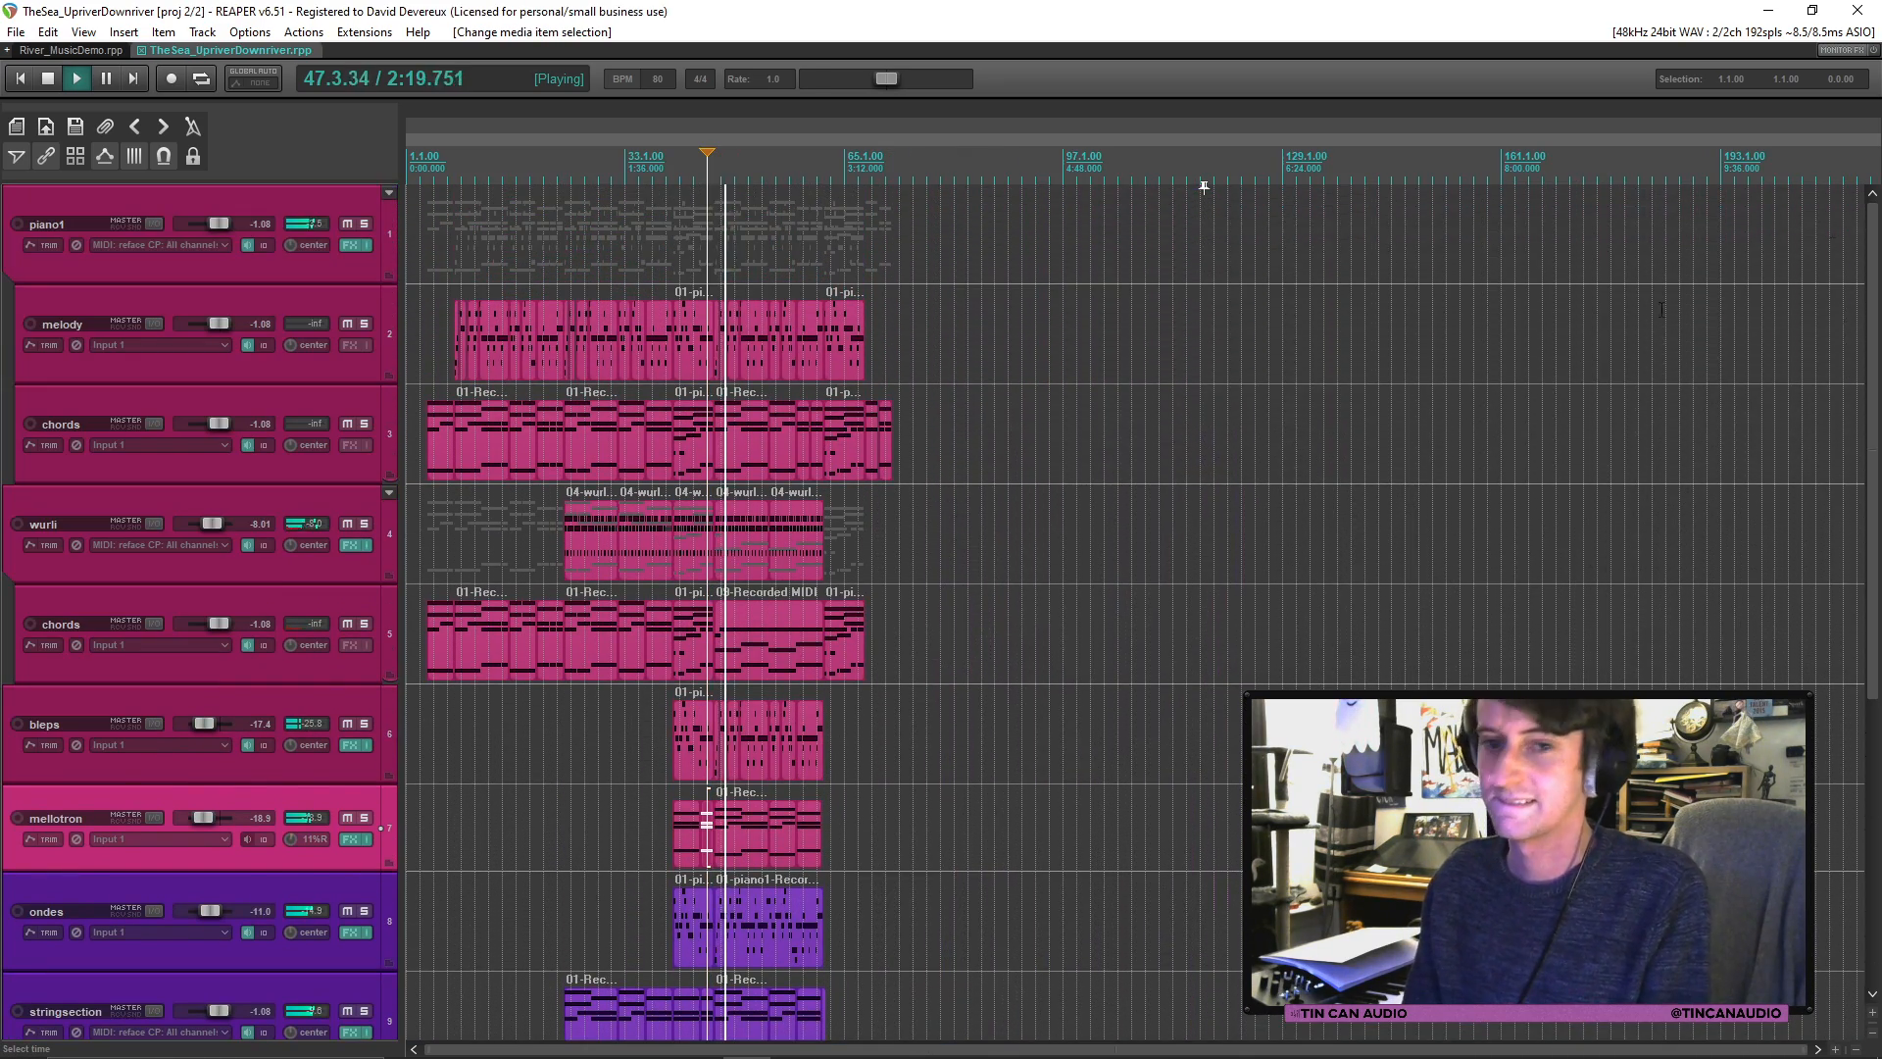
scroll(687, 480, "up", 3)
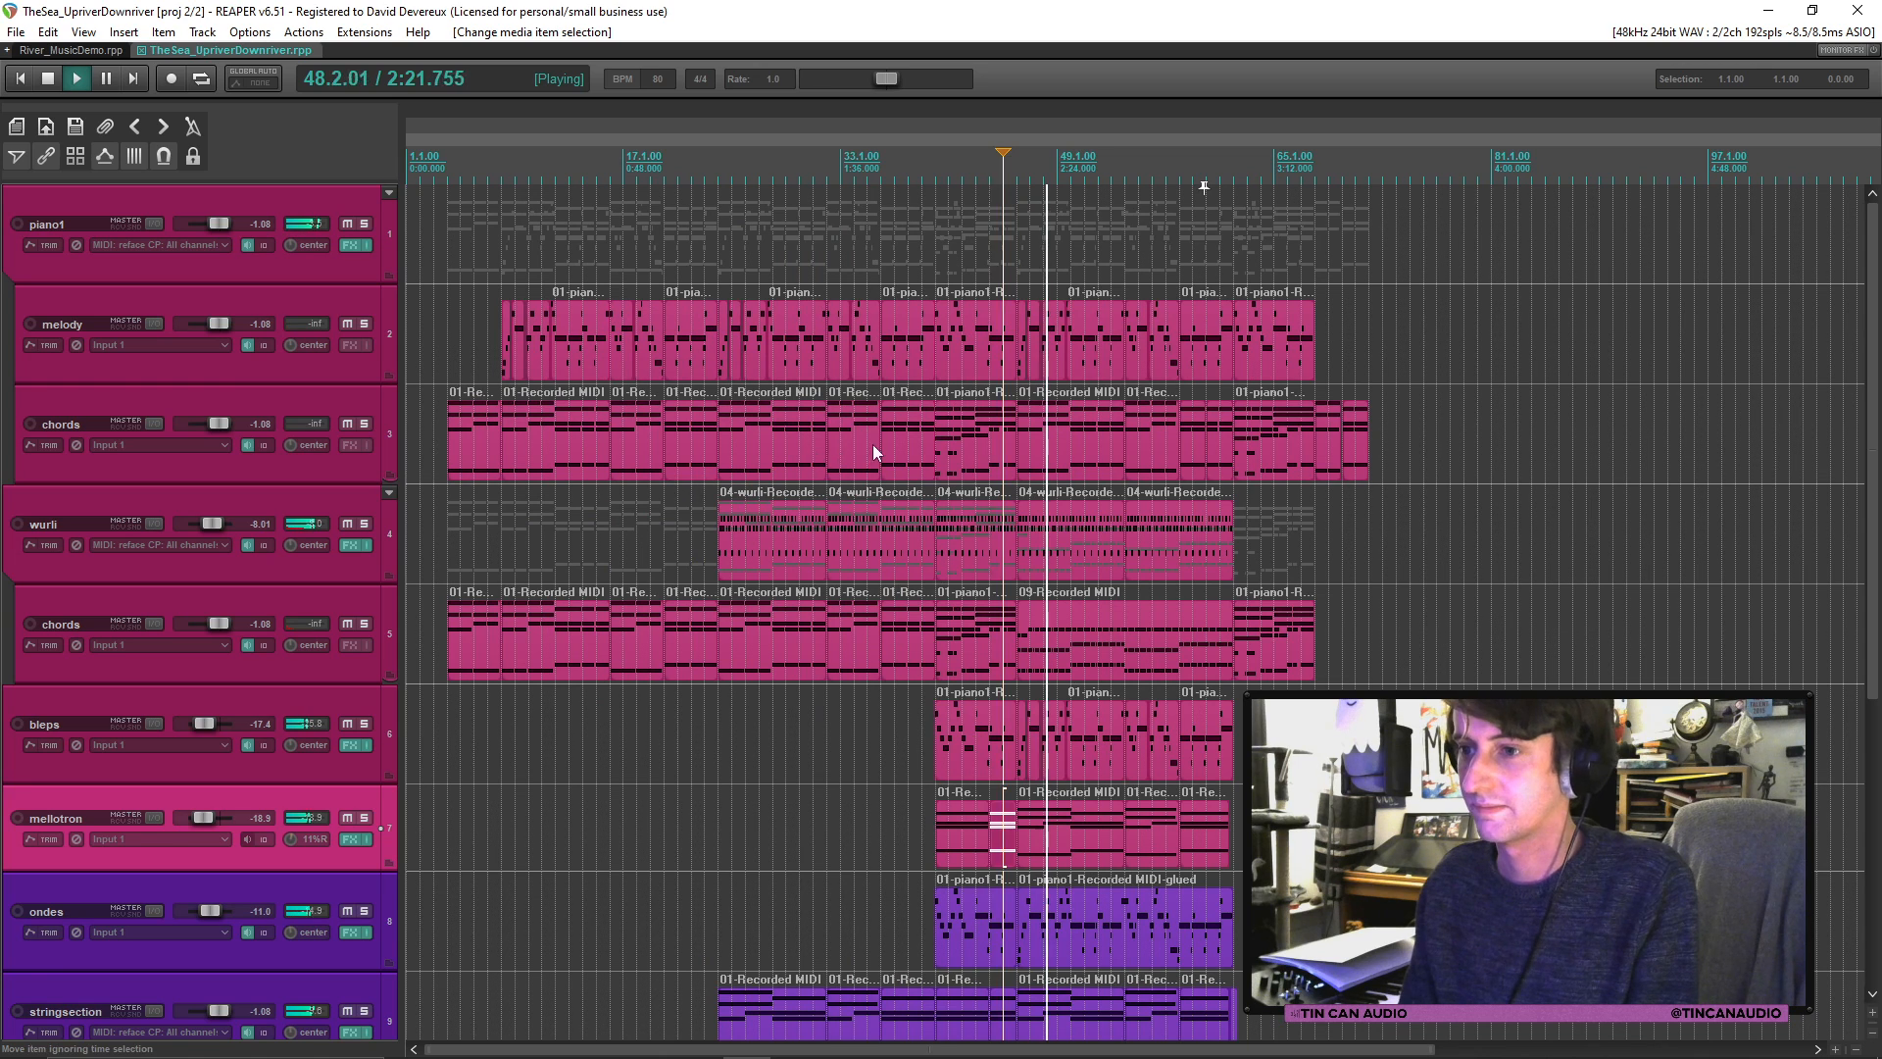
left_click(873, 446)
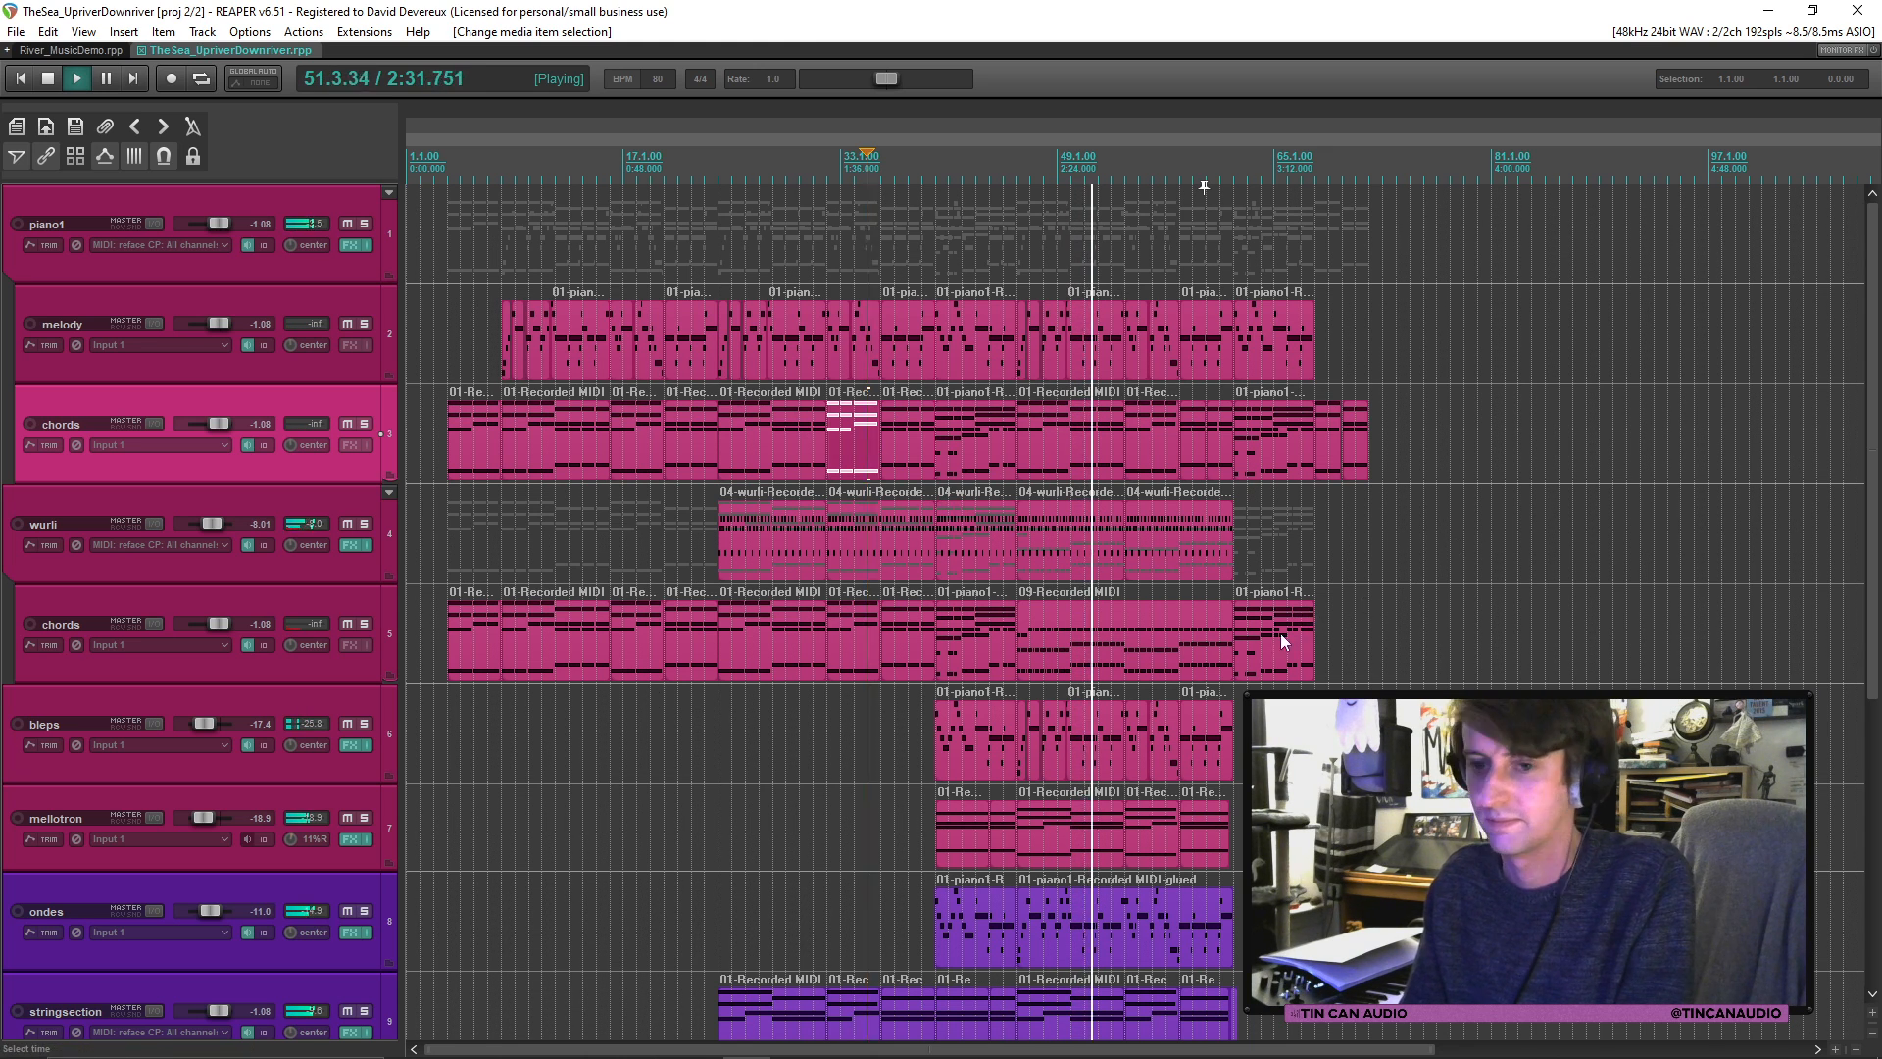
mouse_move(214, 726)
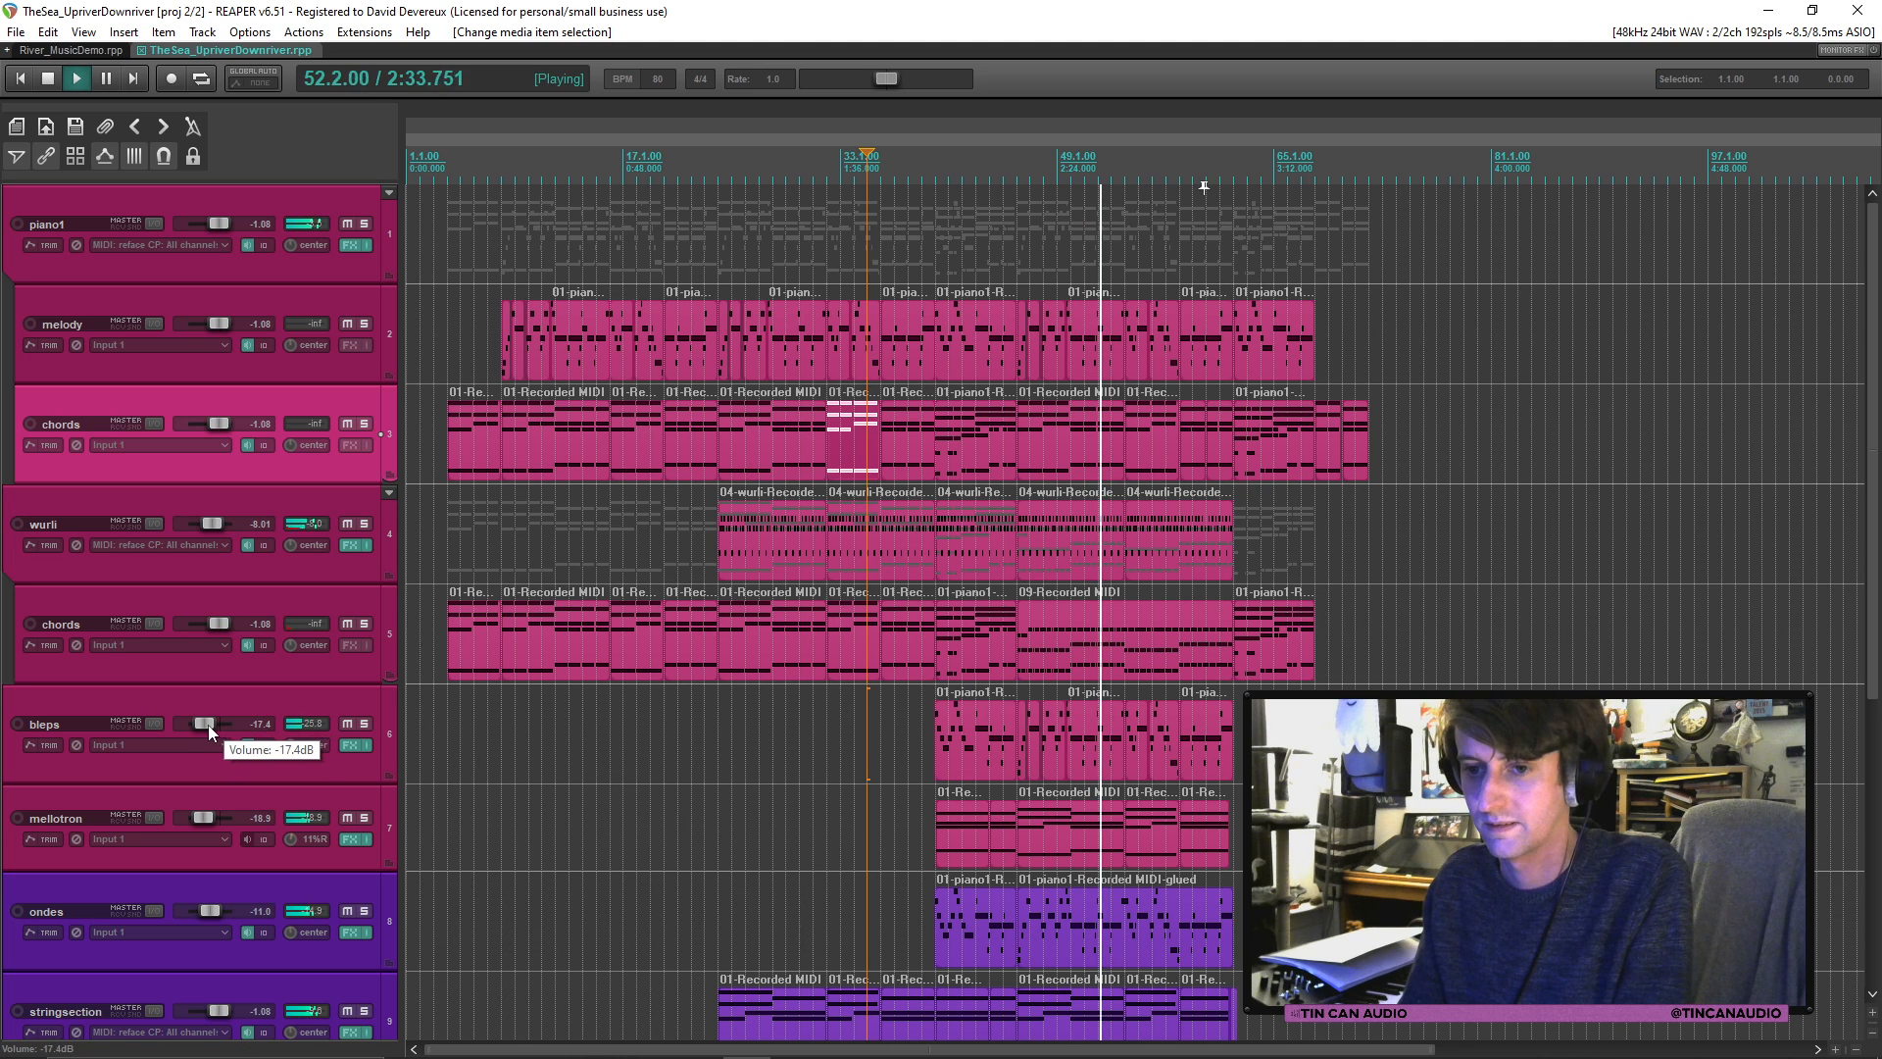
left_click_drag(207, 725, 207, 726)
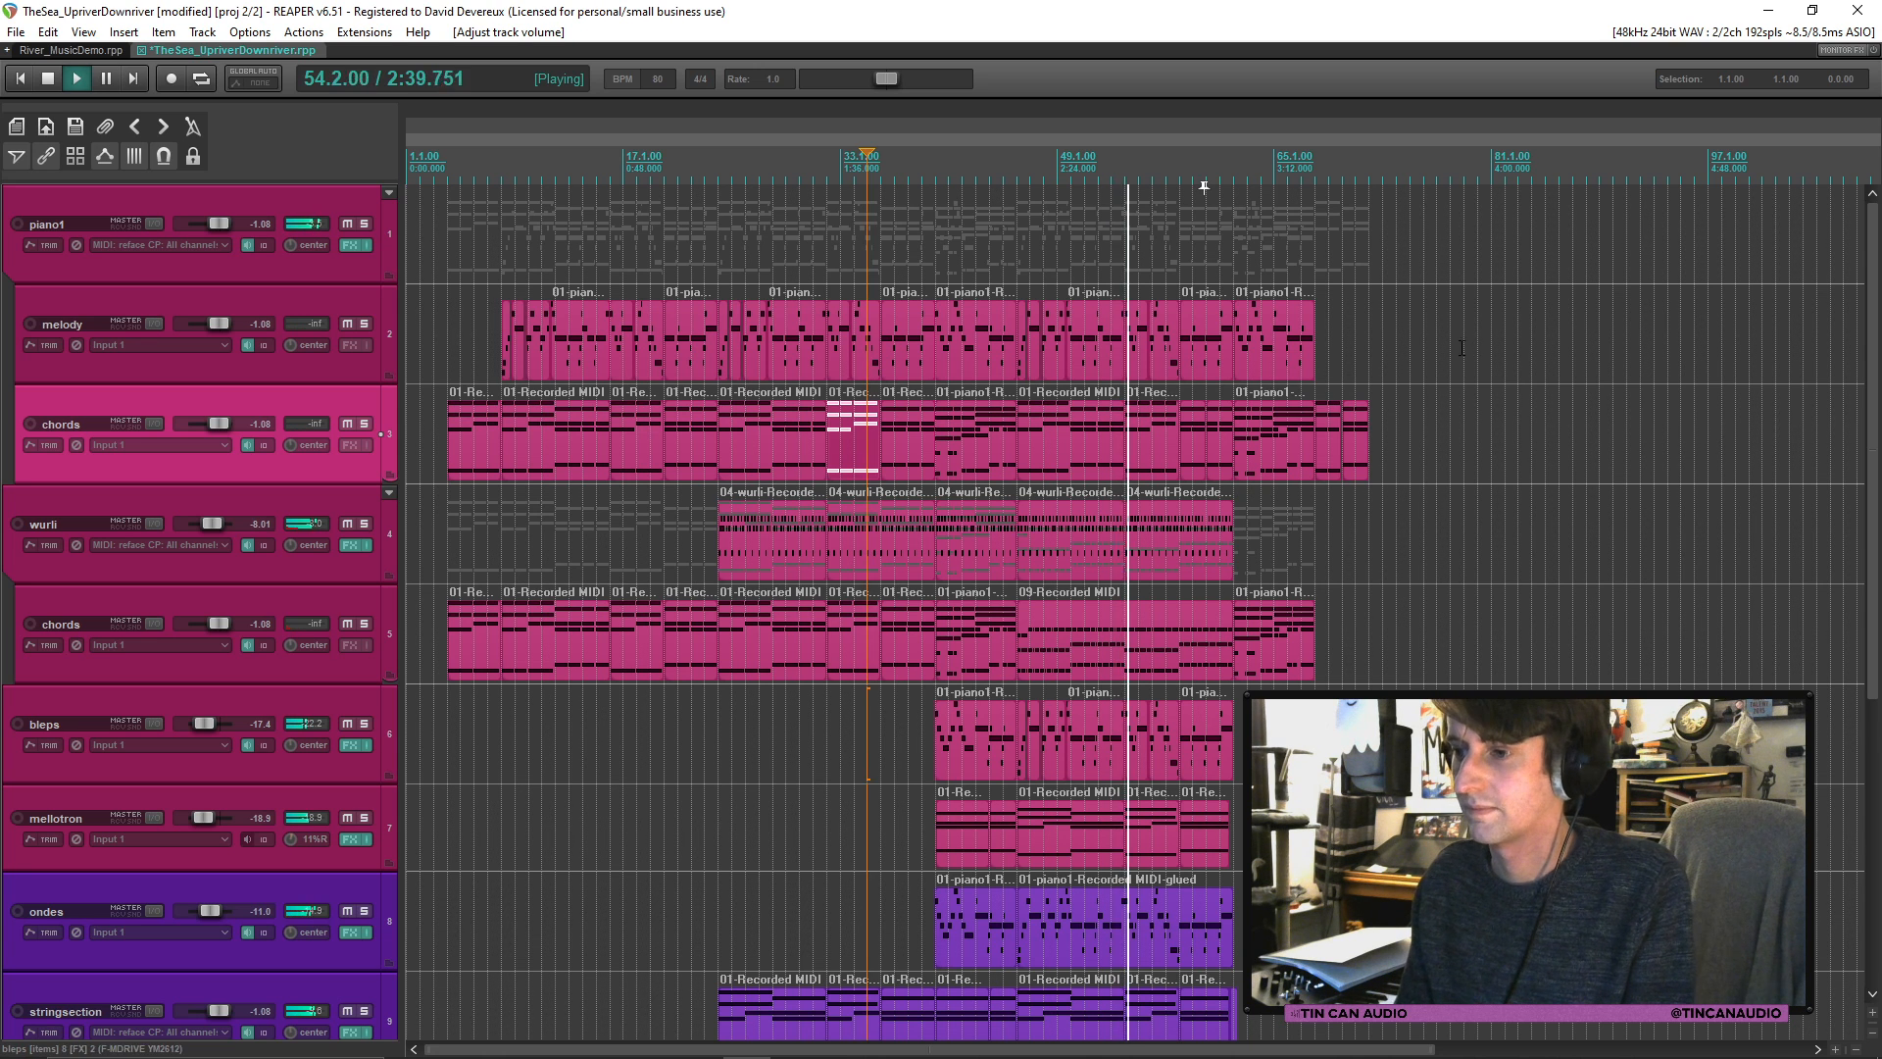
mouse_move(1873, 470)
left_mouse_down()
mouse_move(1874, 506)
mouse_move(1875, 474)
left_mouse_up()
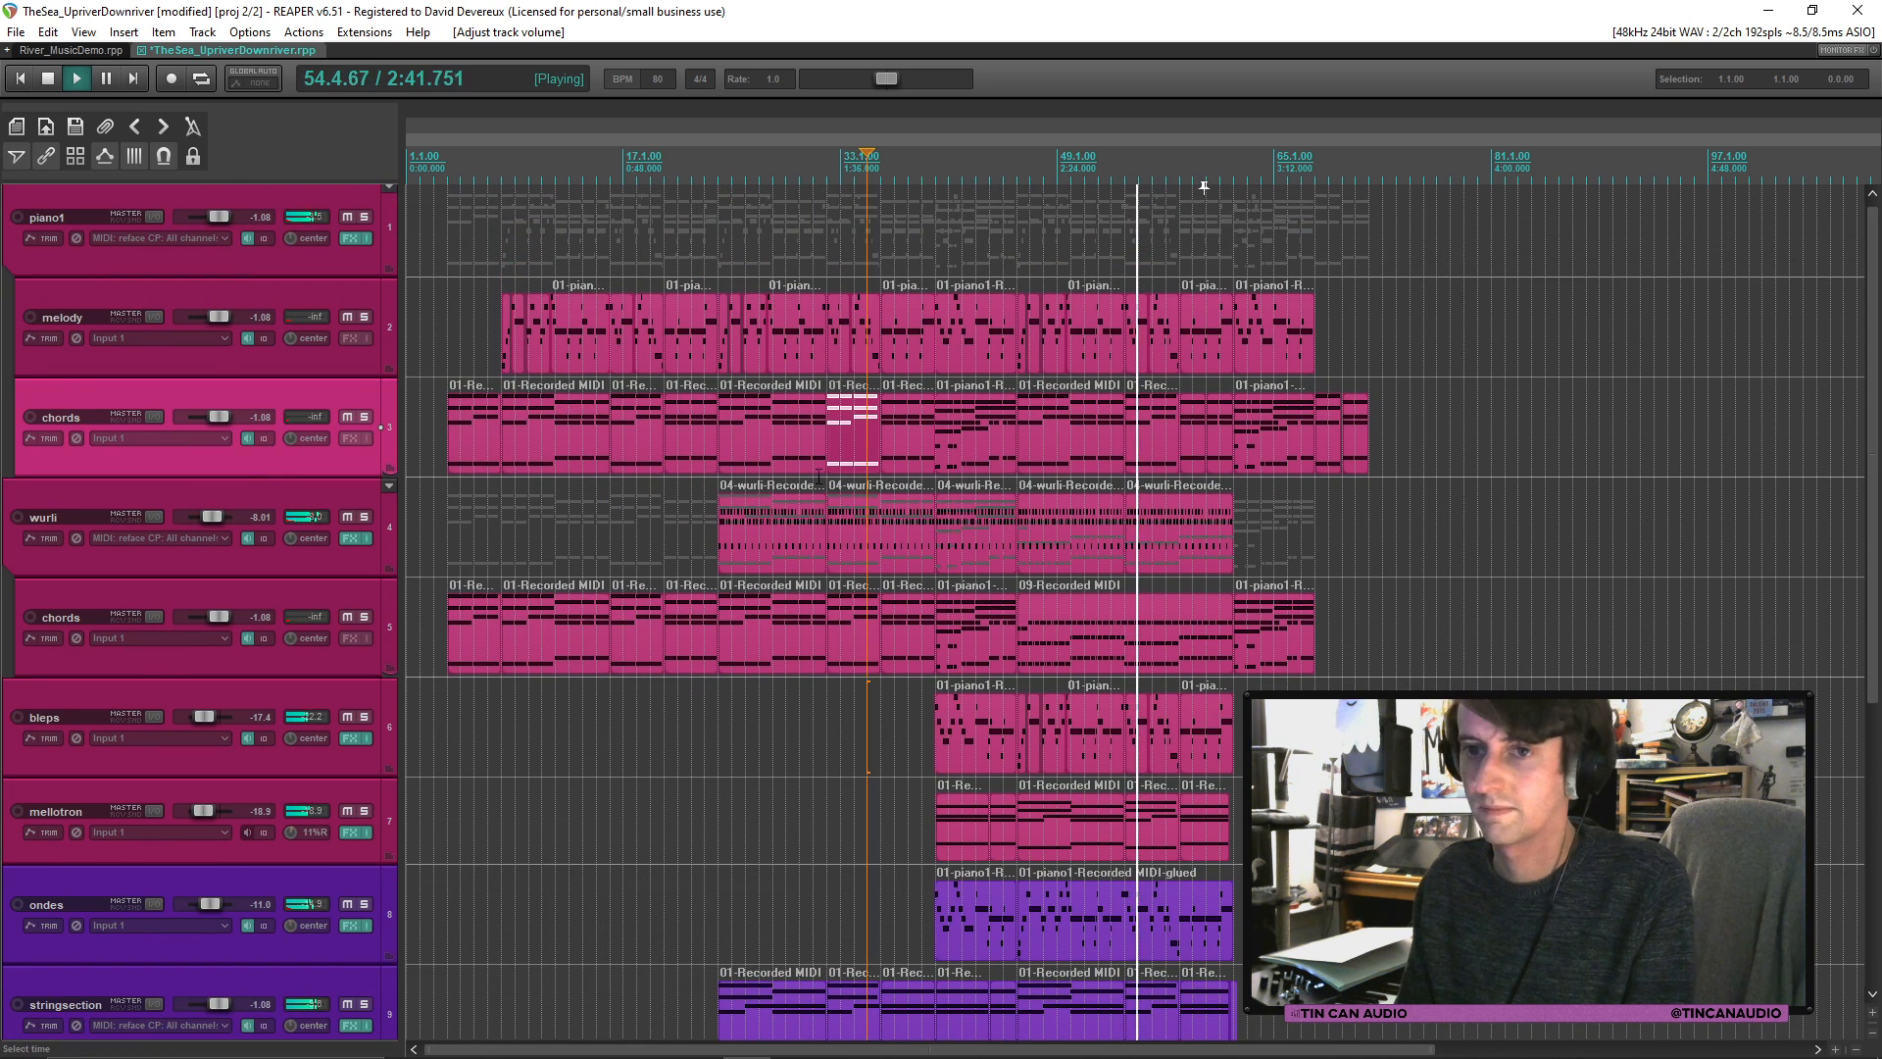
key("space")
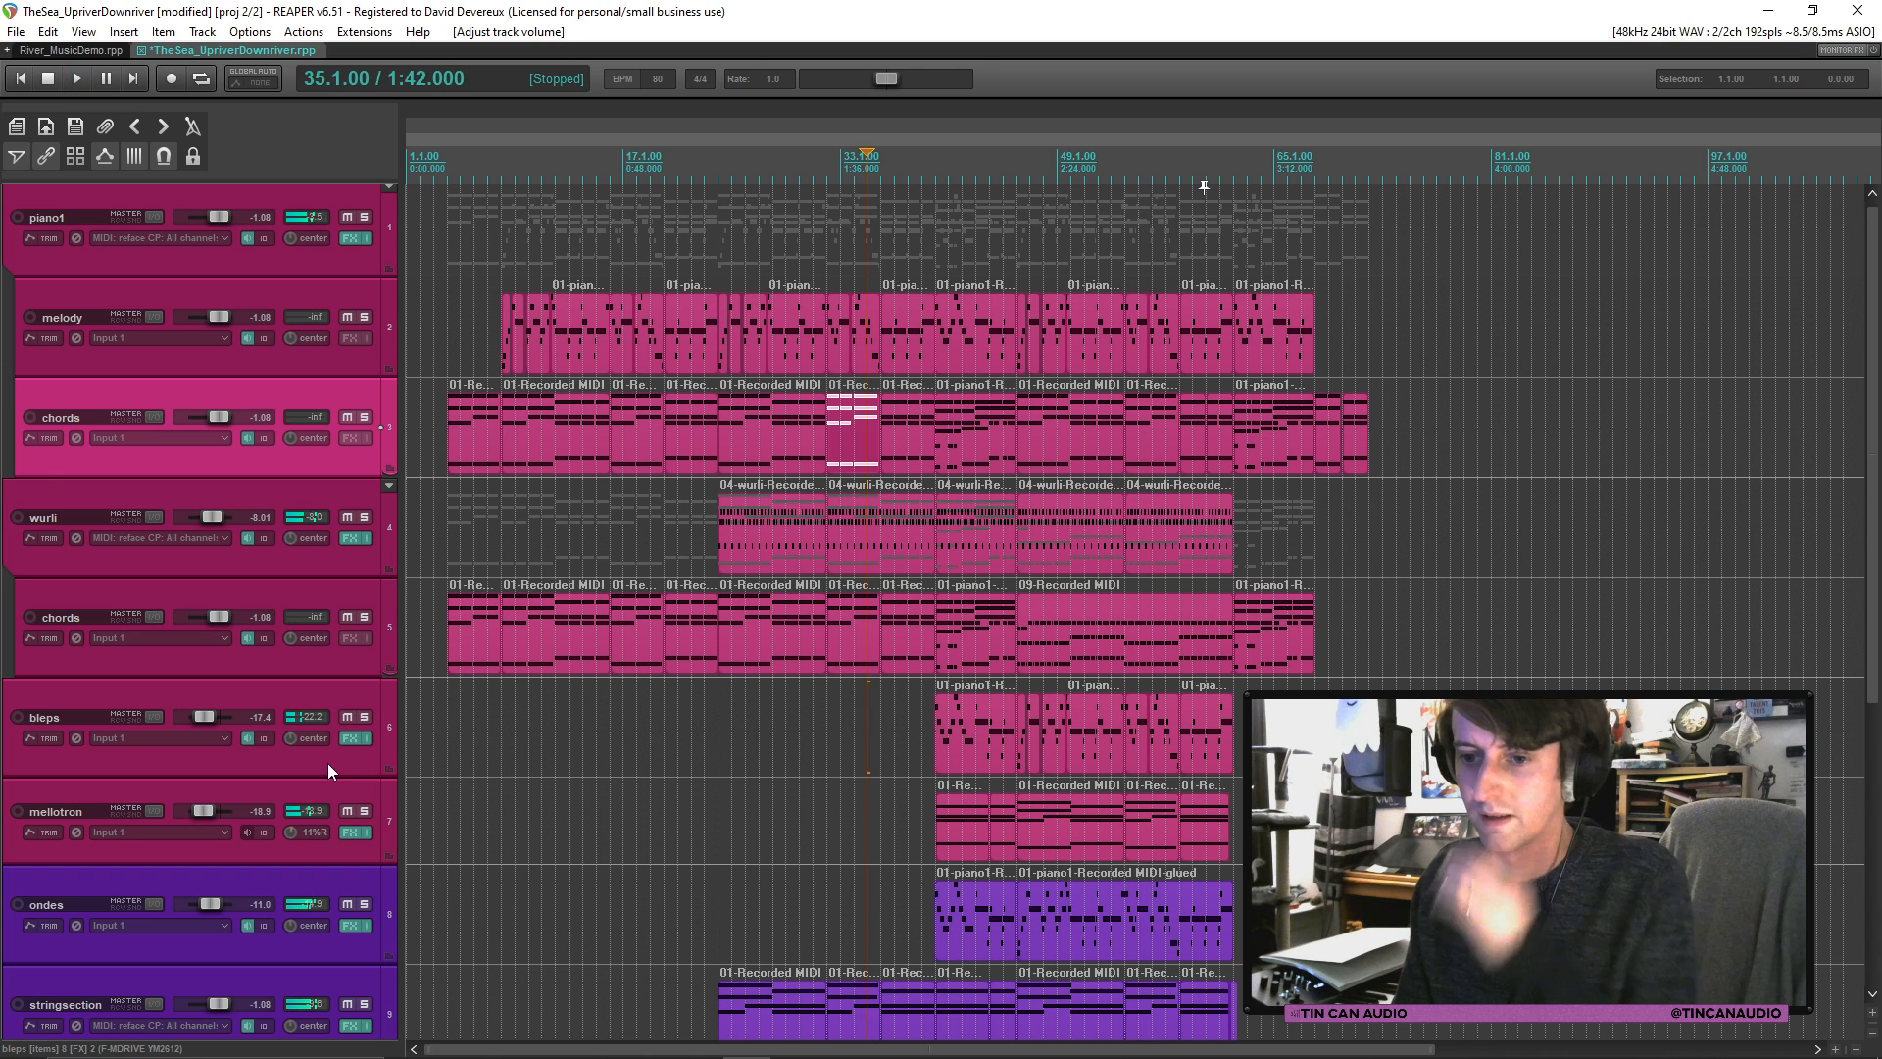
Step: Insert a new track below bleps and add the HALion Sonic SE instrument to it
left_click(328, 762)
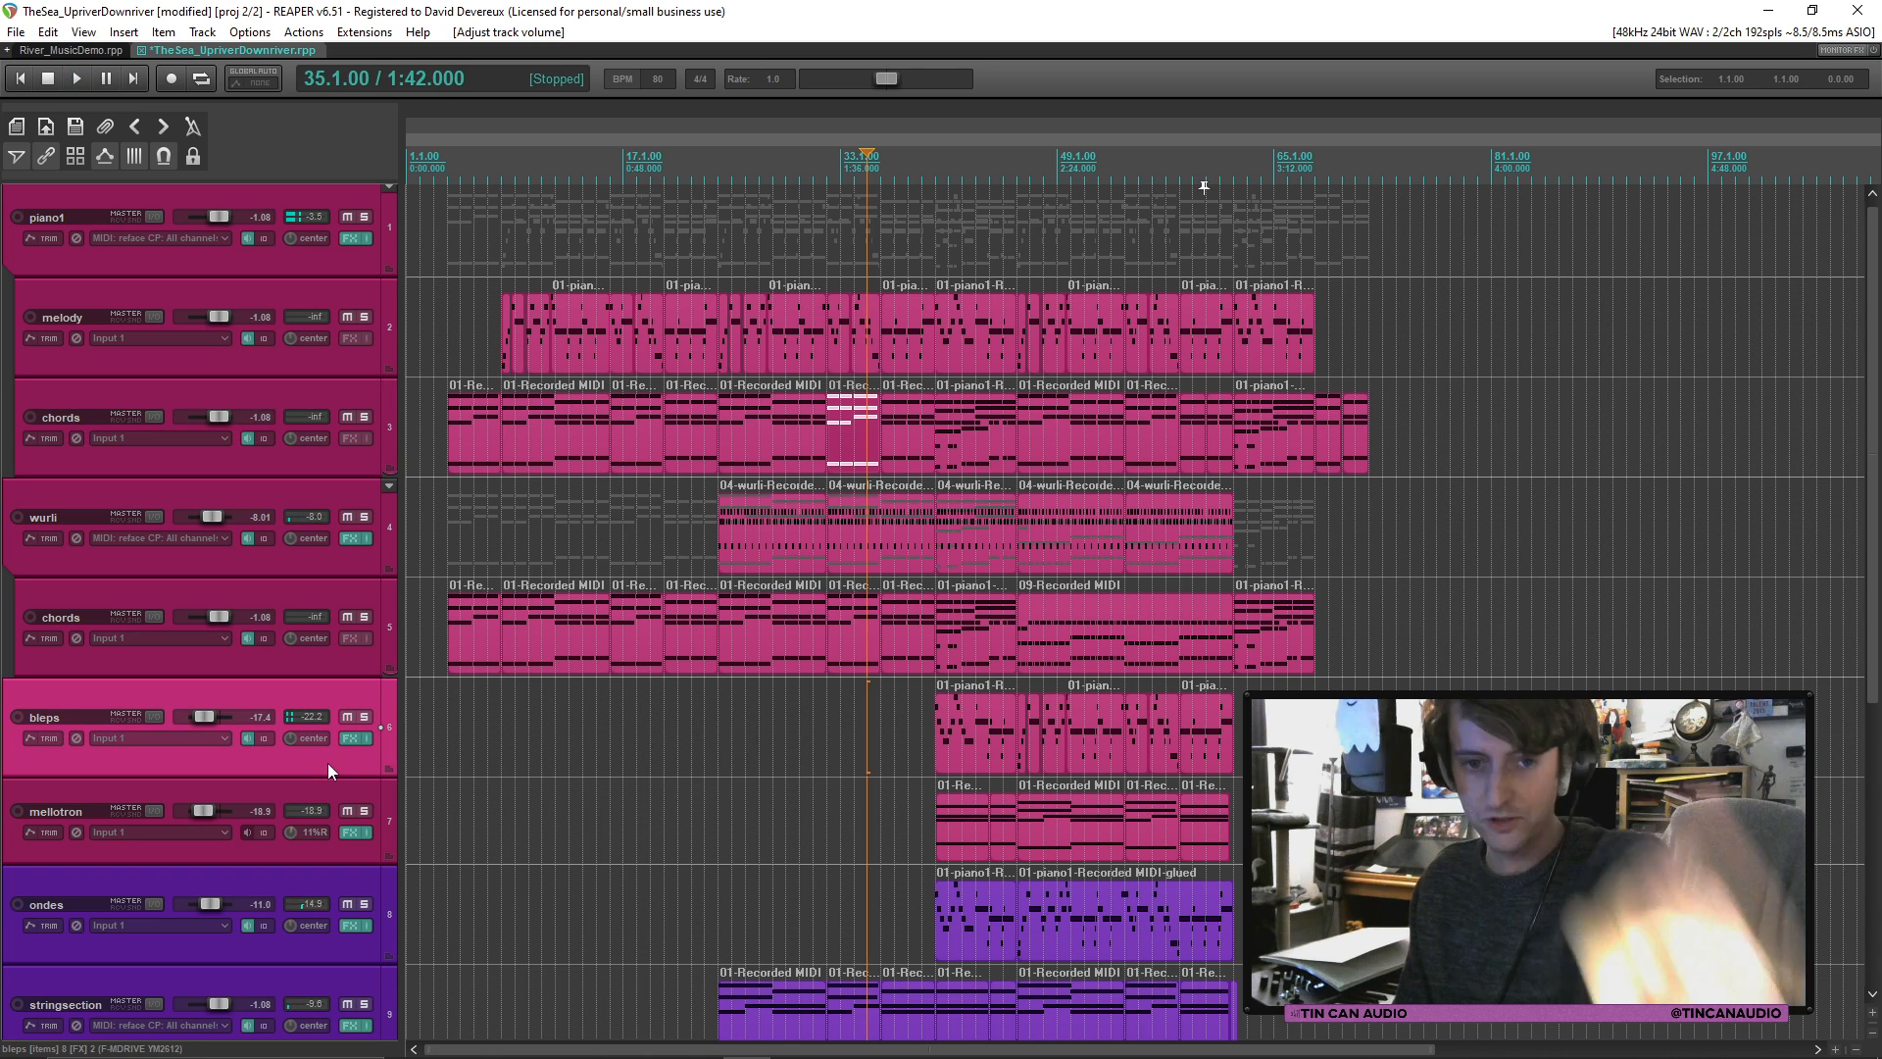
left_click_drag(1878, 699, 1879, 812)
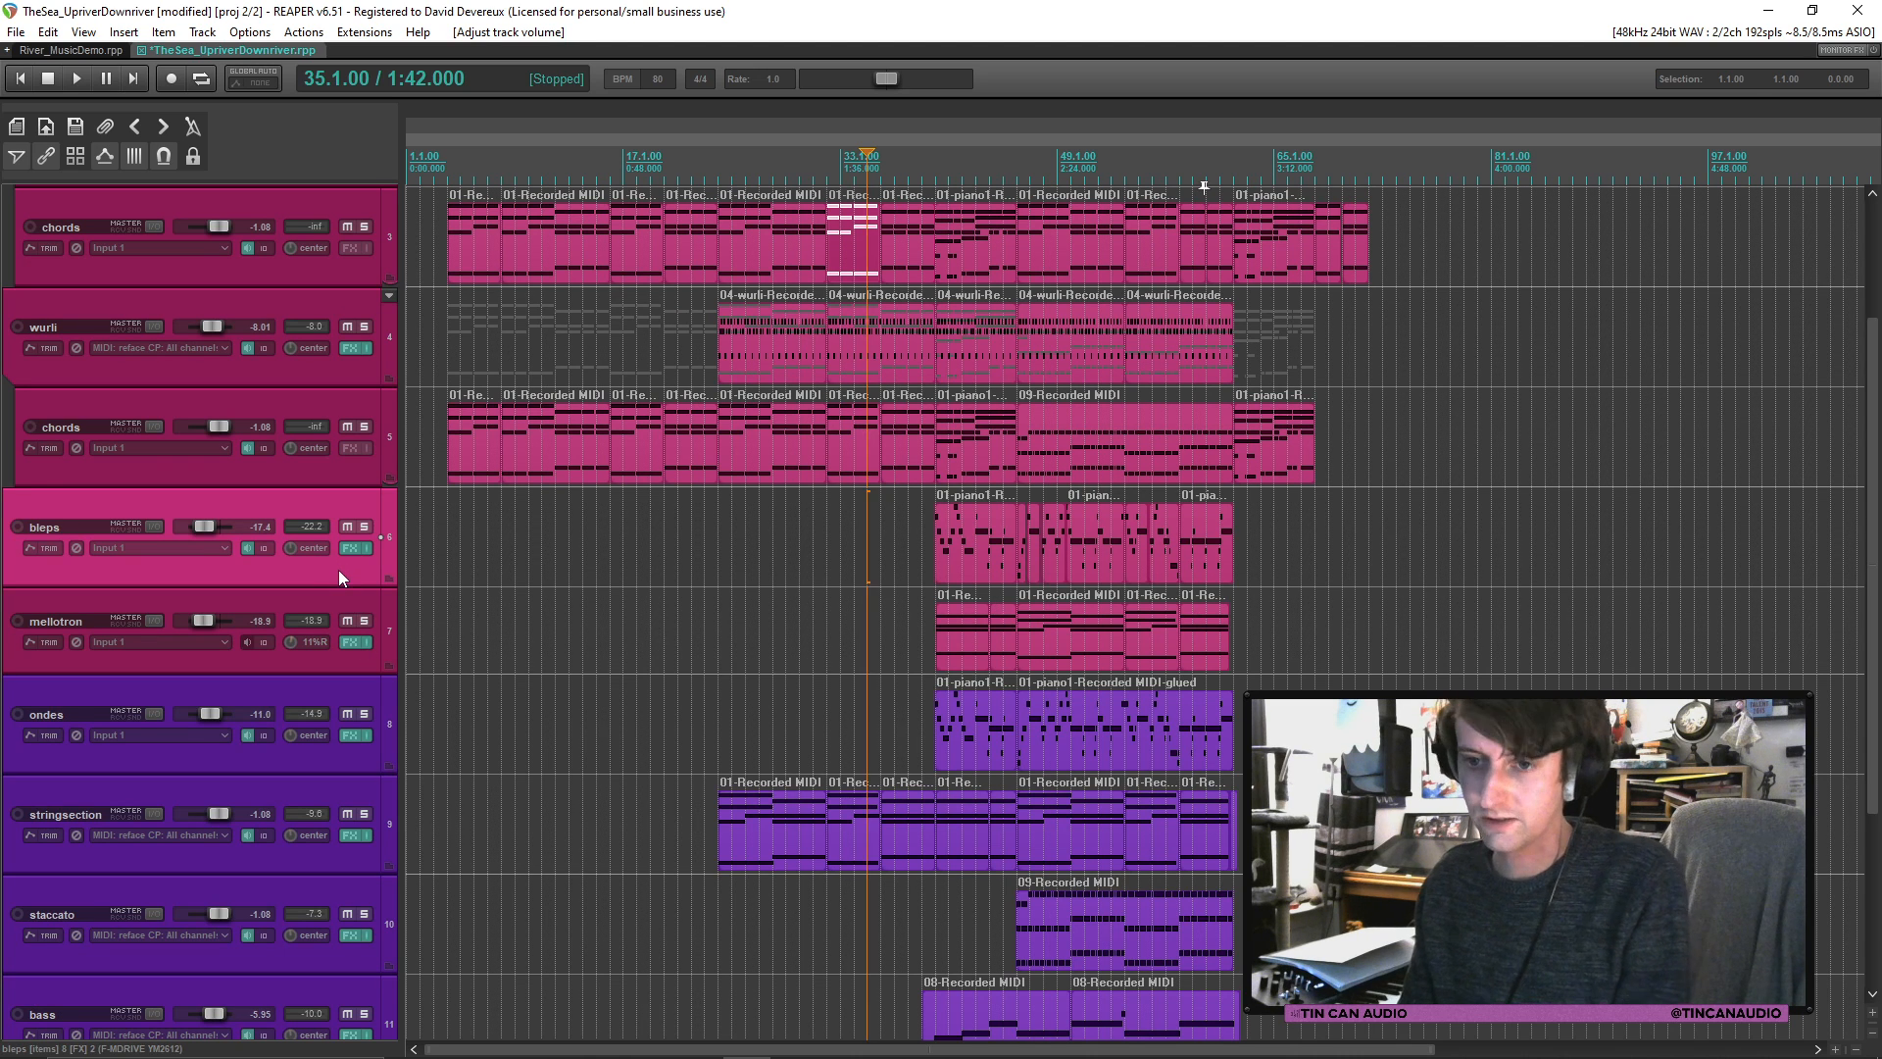
key("ctrl+t")
left_click(347, 648)
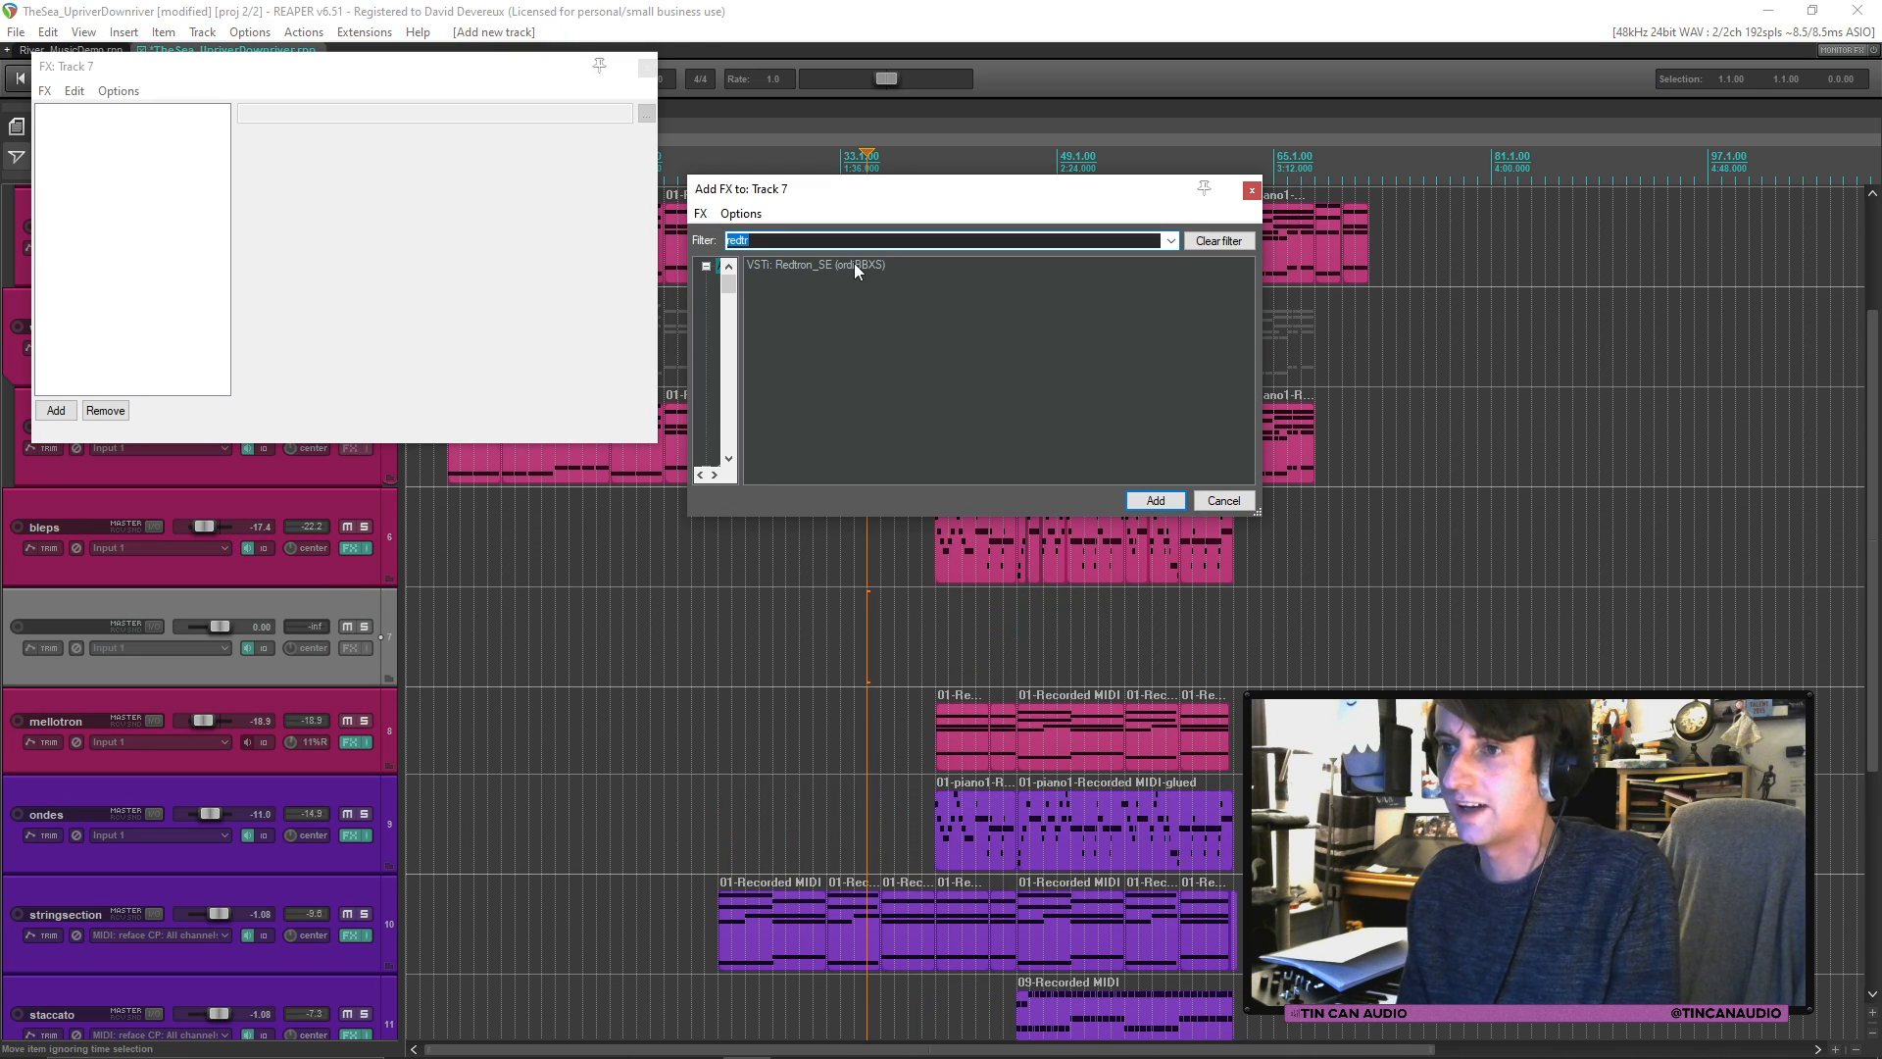
type("hal")
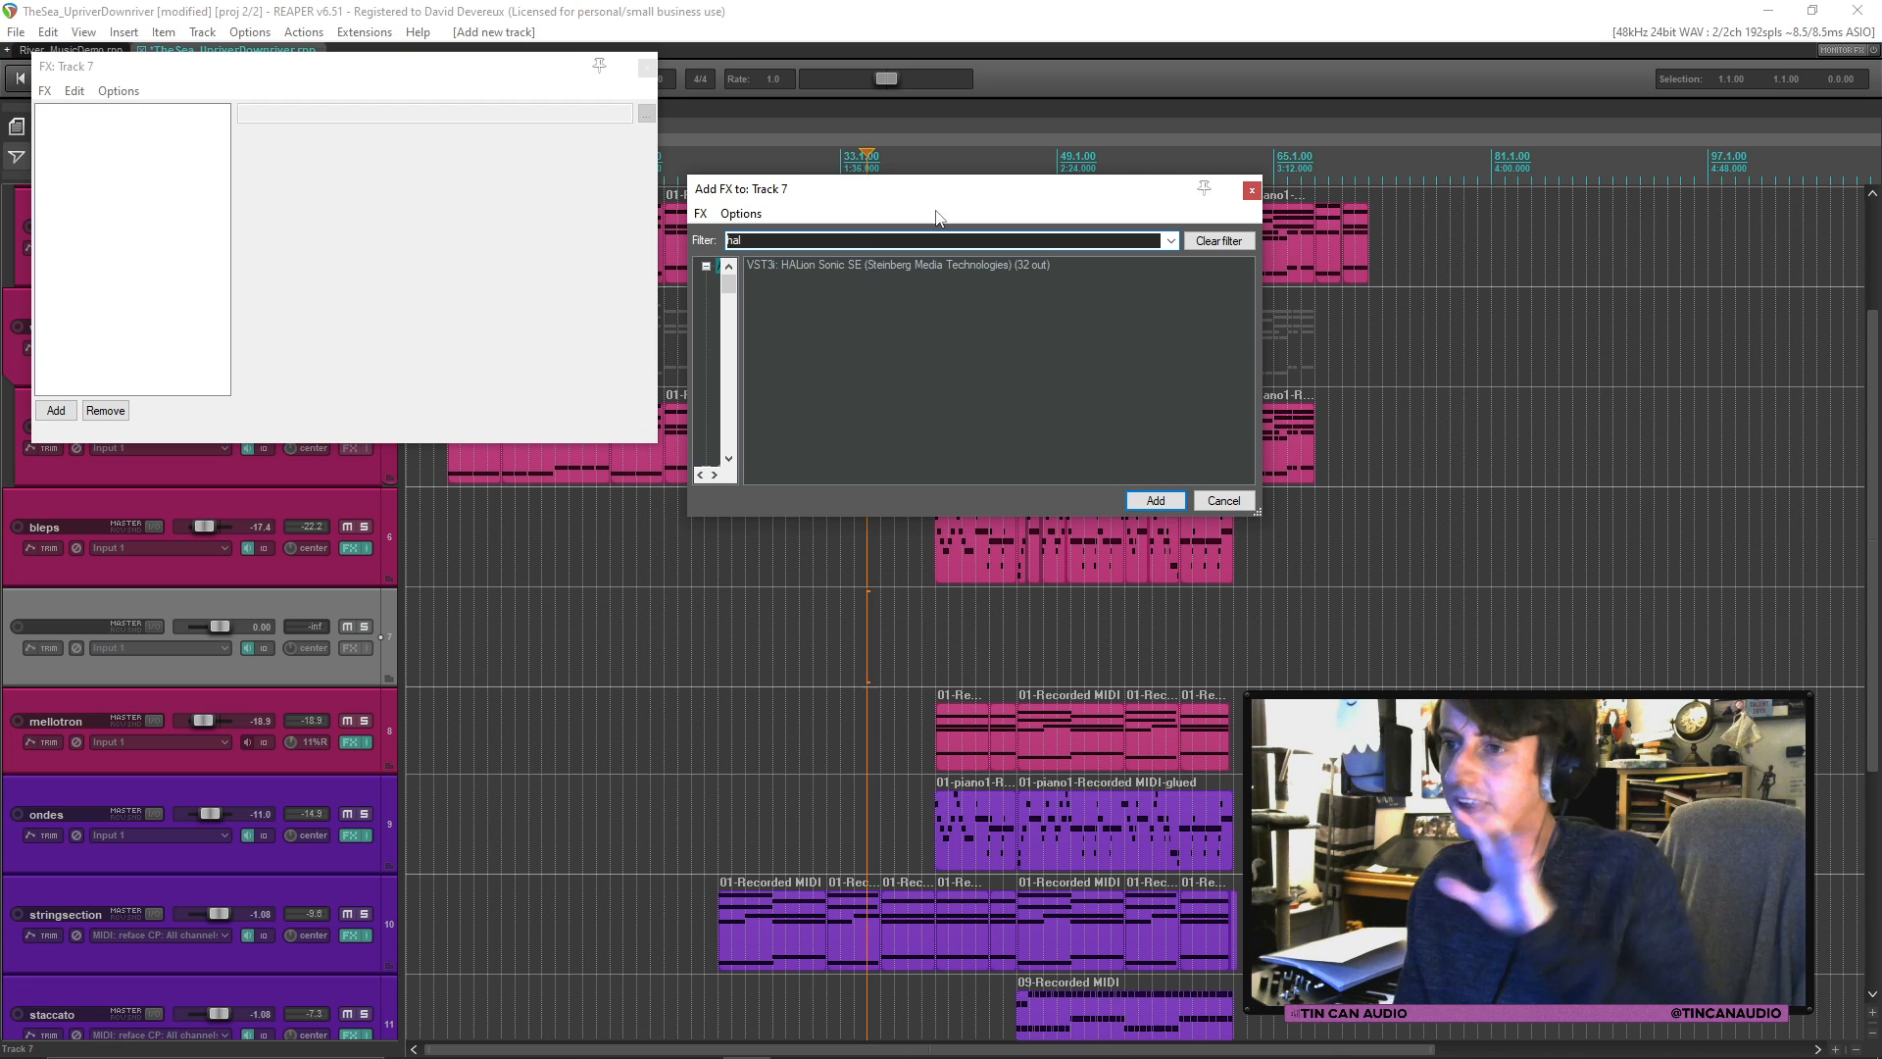
double_click(906, 263)
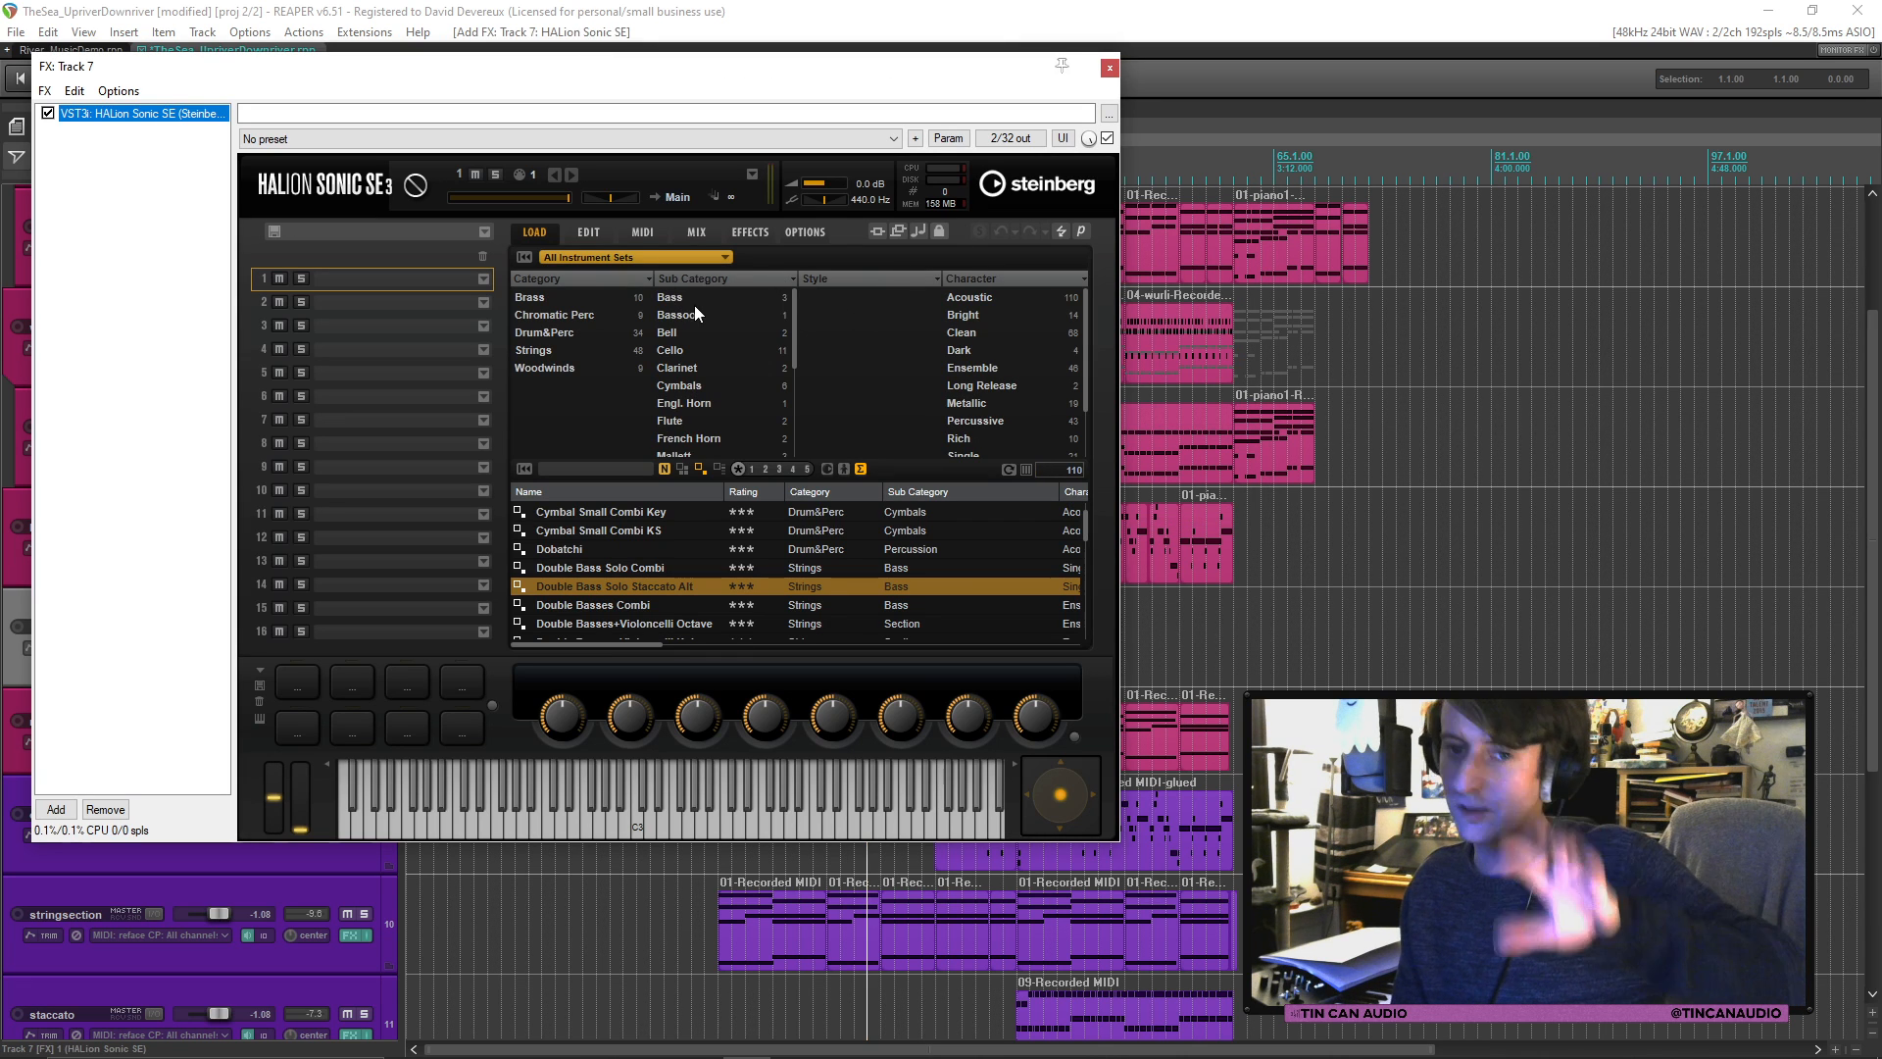
Step: Filter the HALion Sonic SE programs to the Flute subcategory and select Flute Combi
left_click(678, 421)
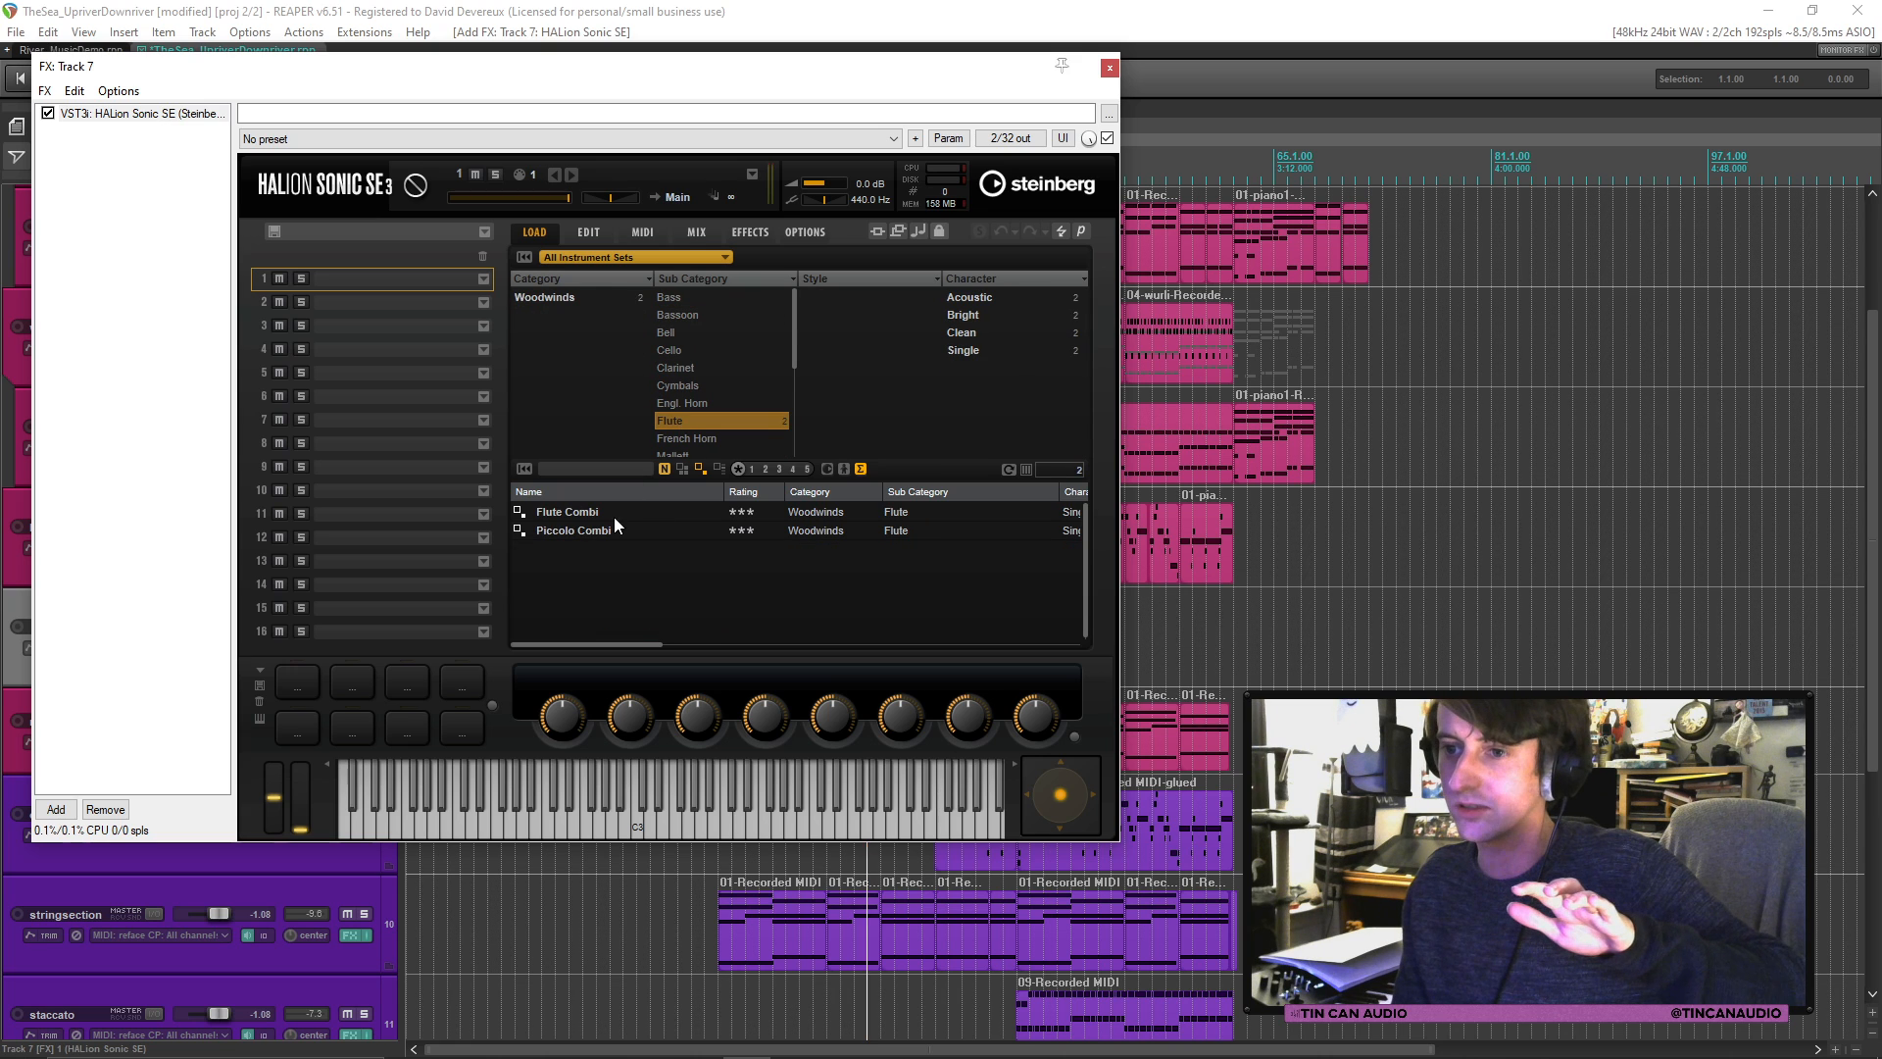
left_click(592, 518)
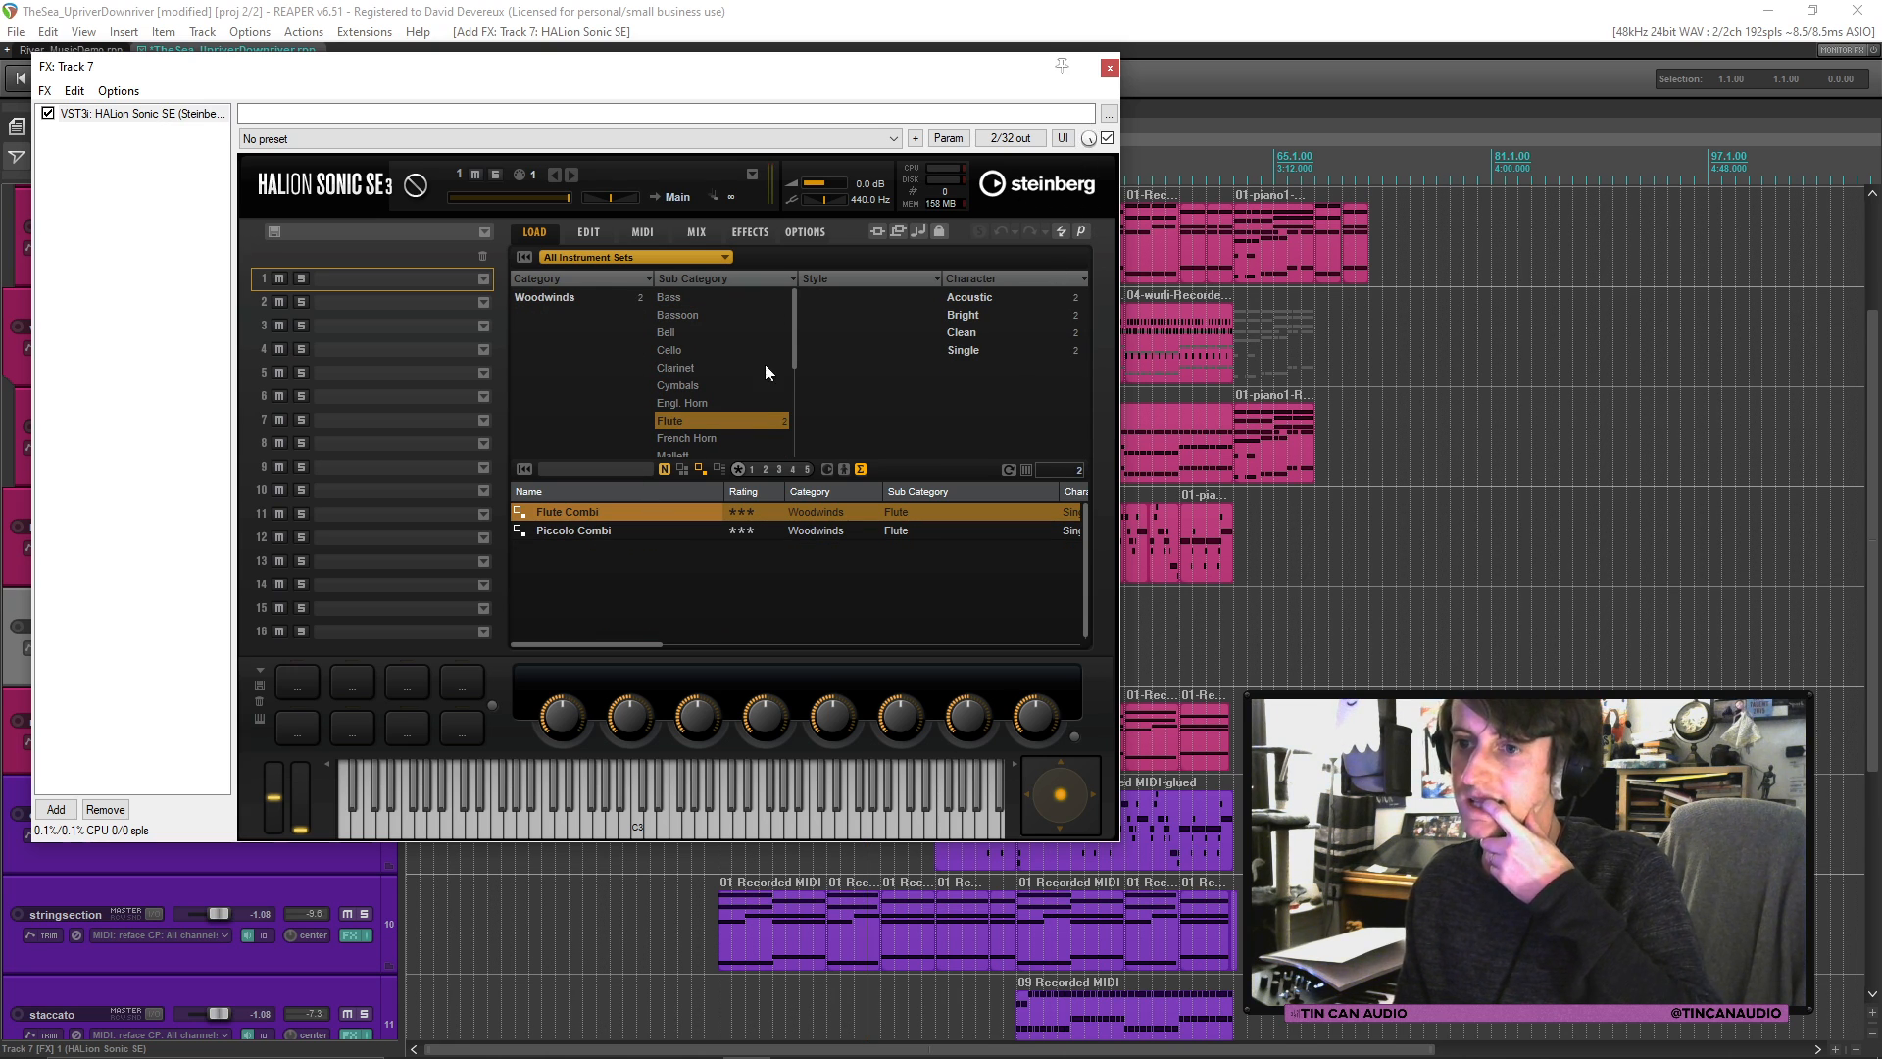
Step: Load the Flute Combi instrument in track 7's HALion Sonic SE and close the effects window
double_click(596, 517)
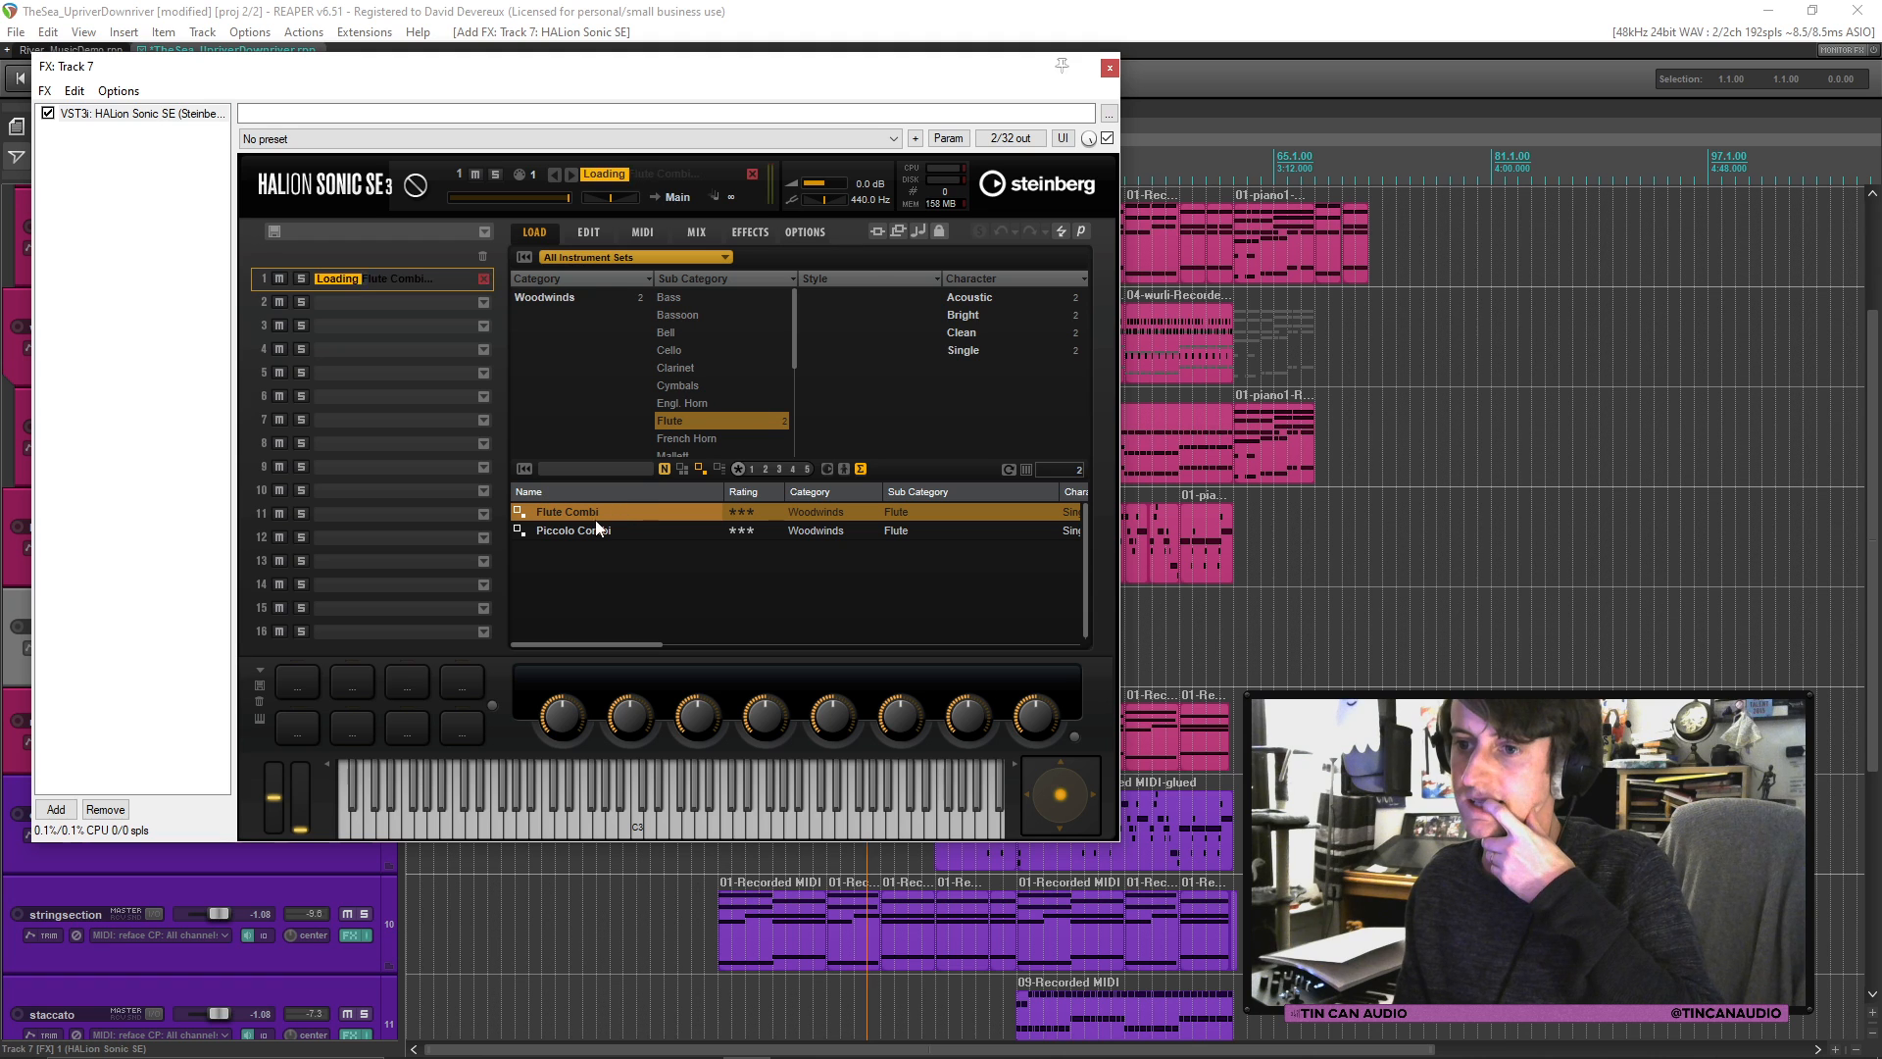
left_click(1110, 69)
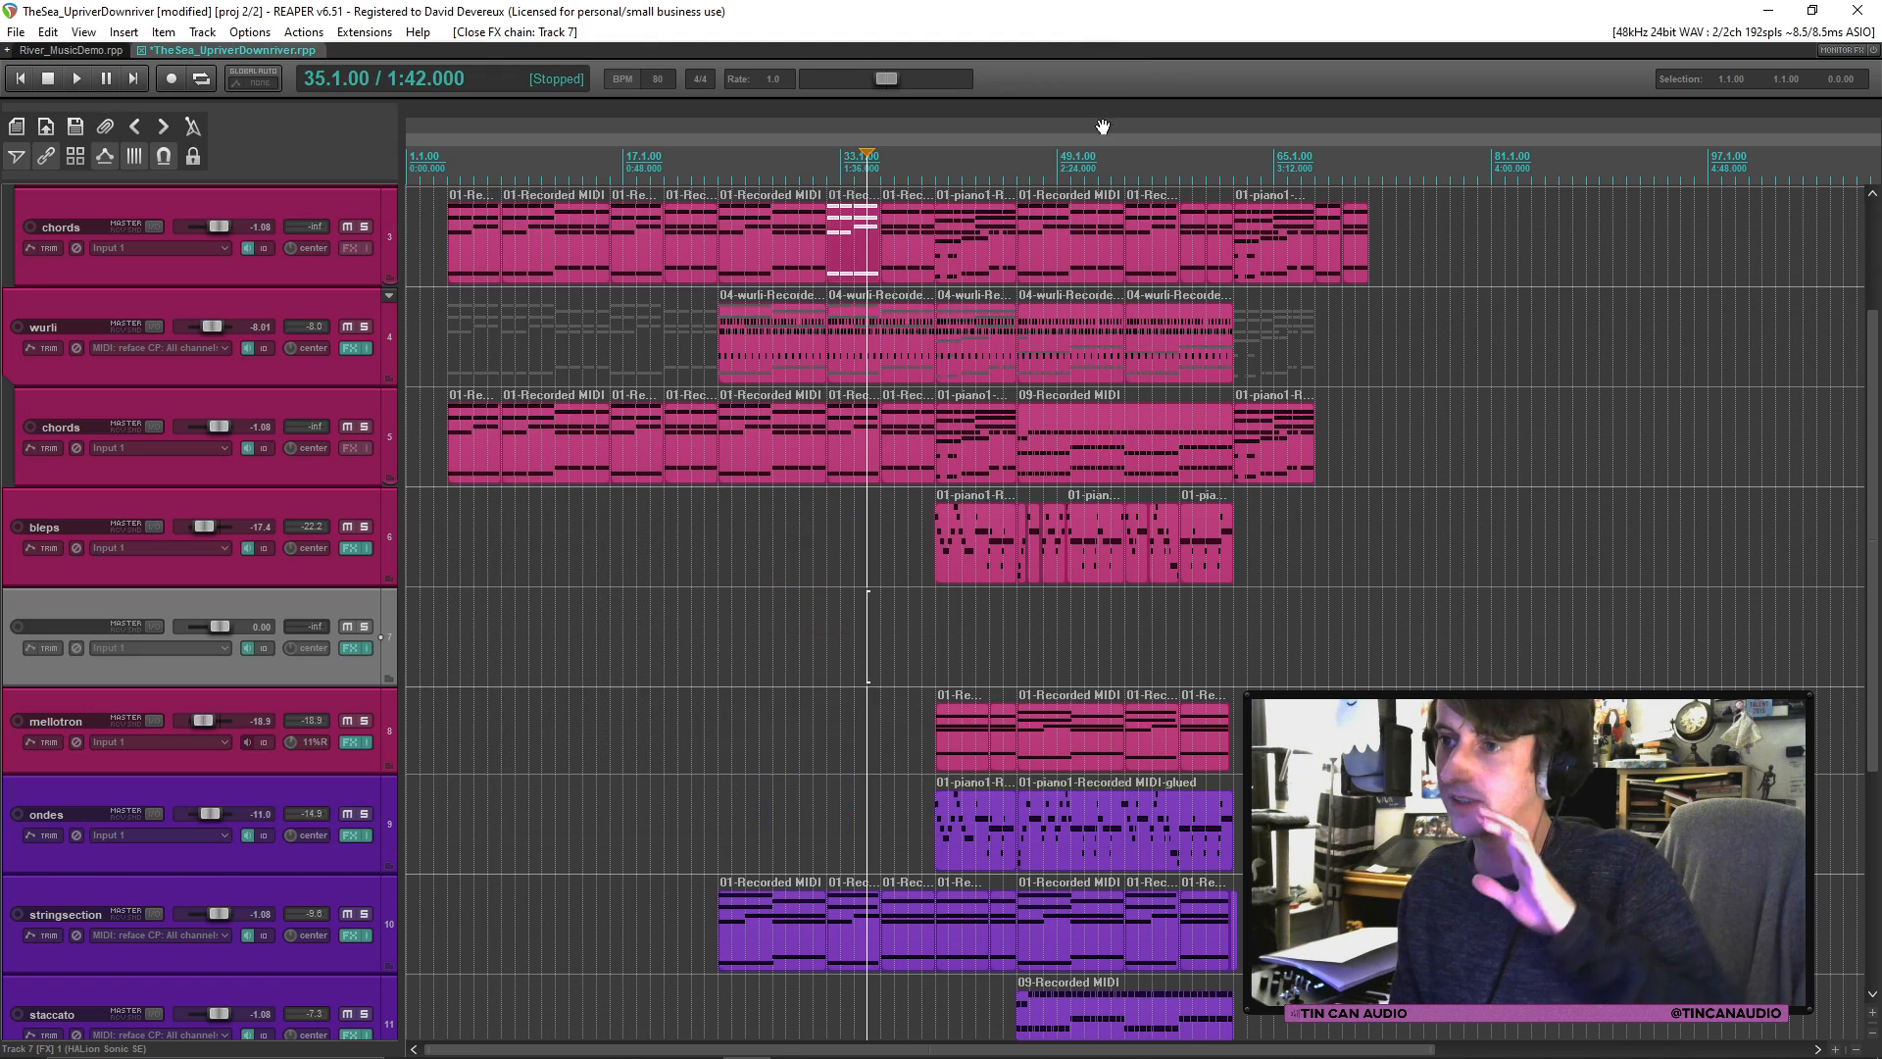
Step: Copy the bleps MIDI items from bar 46 onward and paste them onto empty track 7 at bar 46
left_click(931, 247)
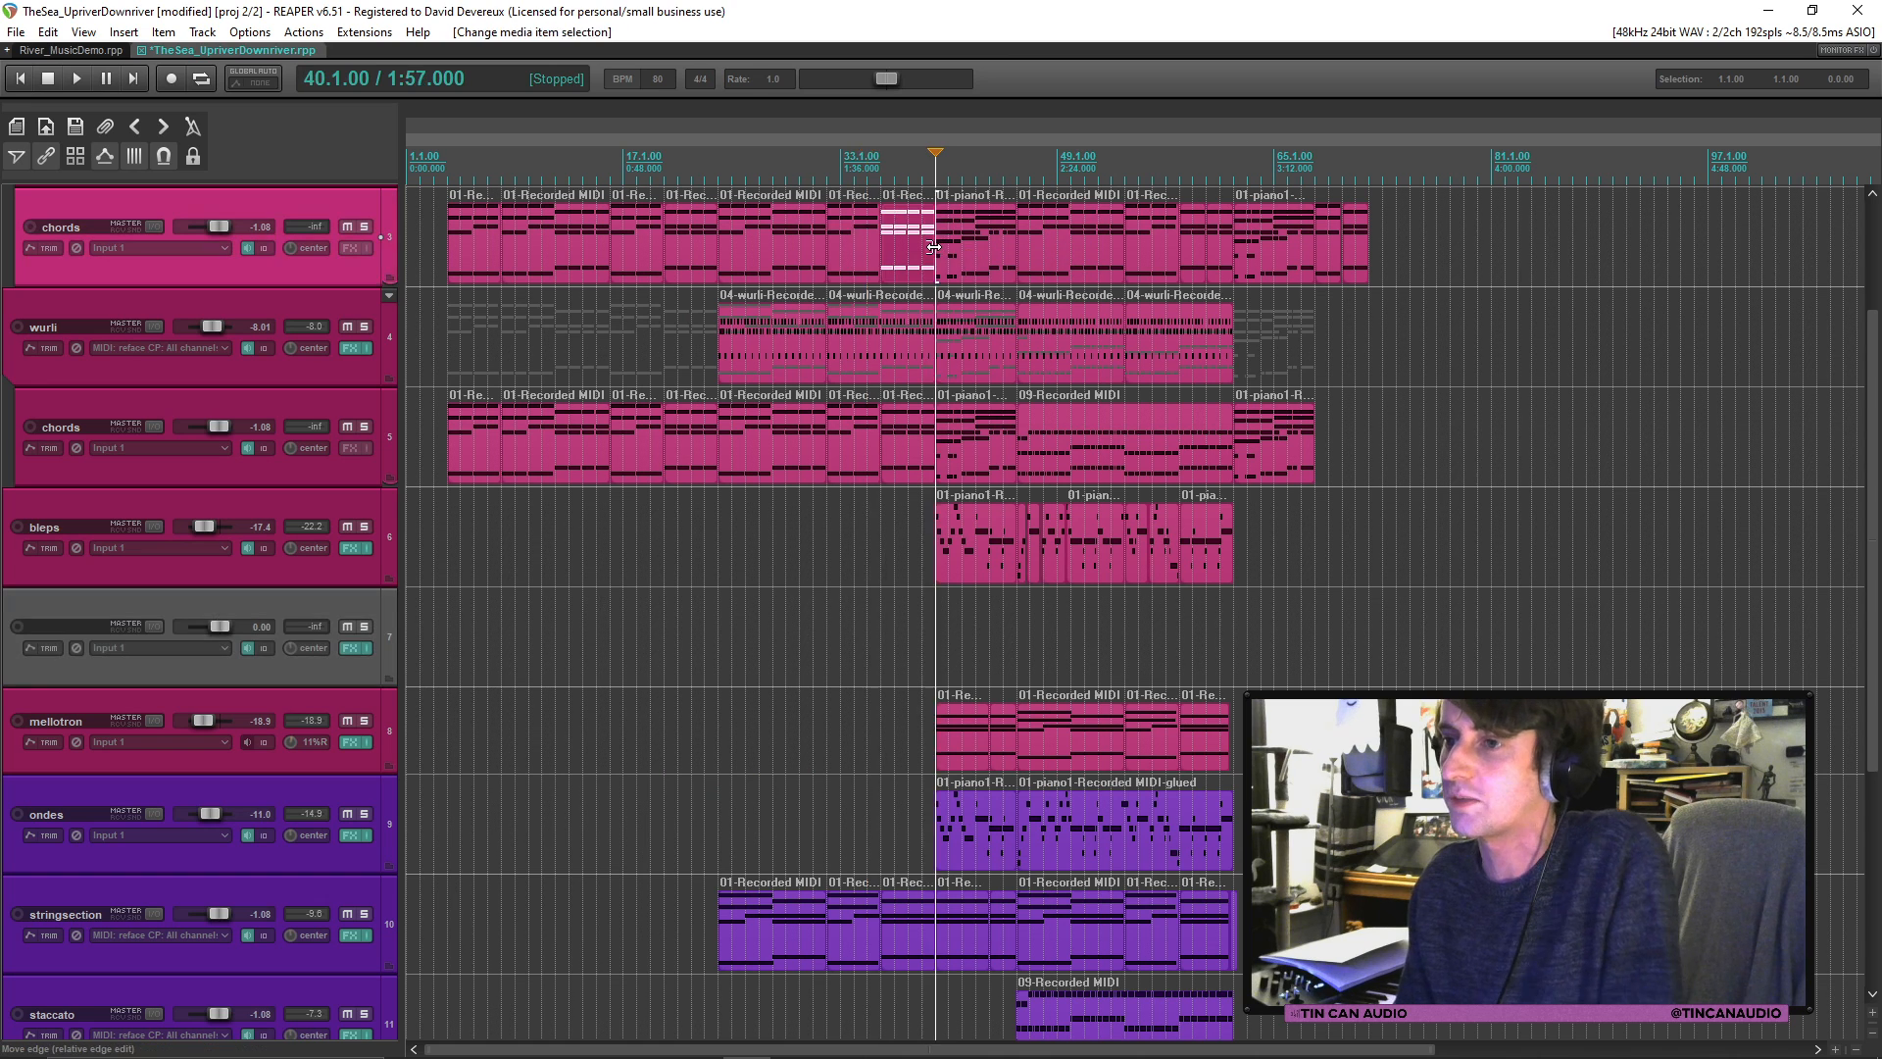
key("space")
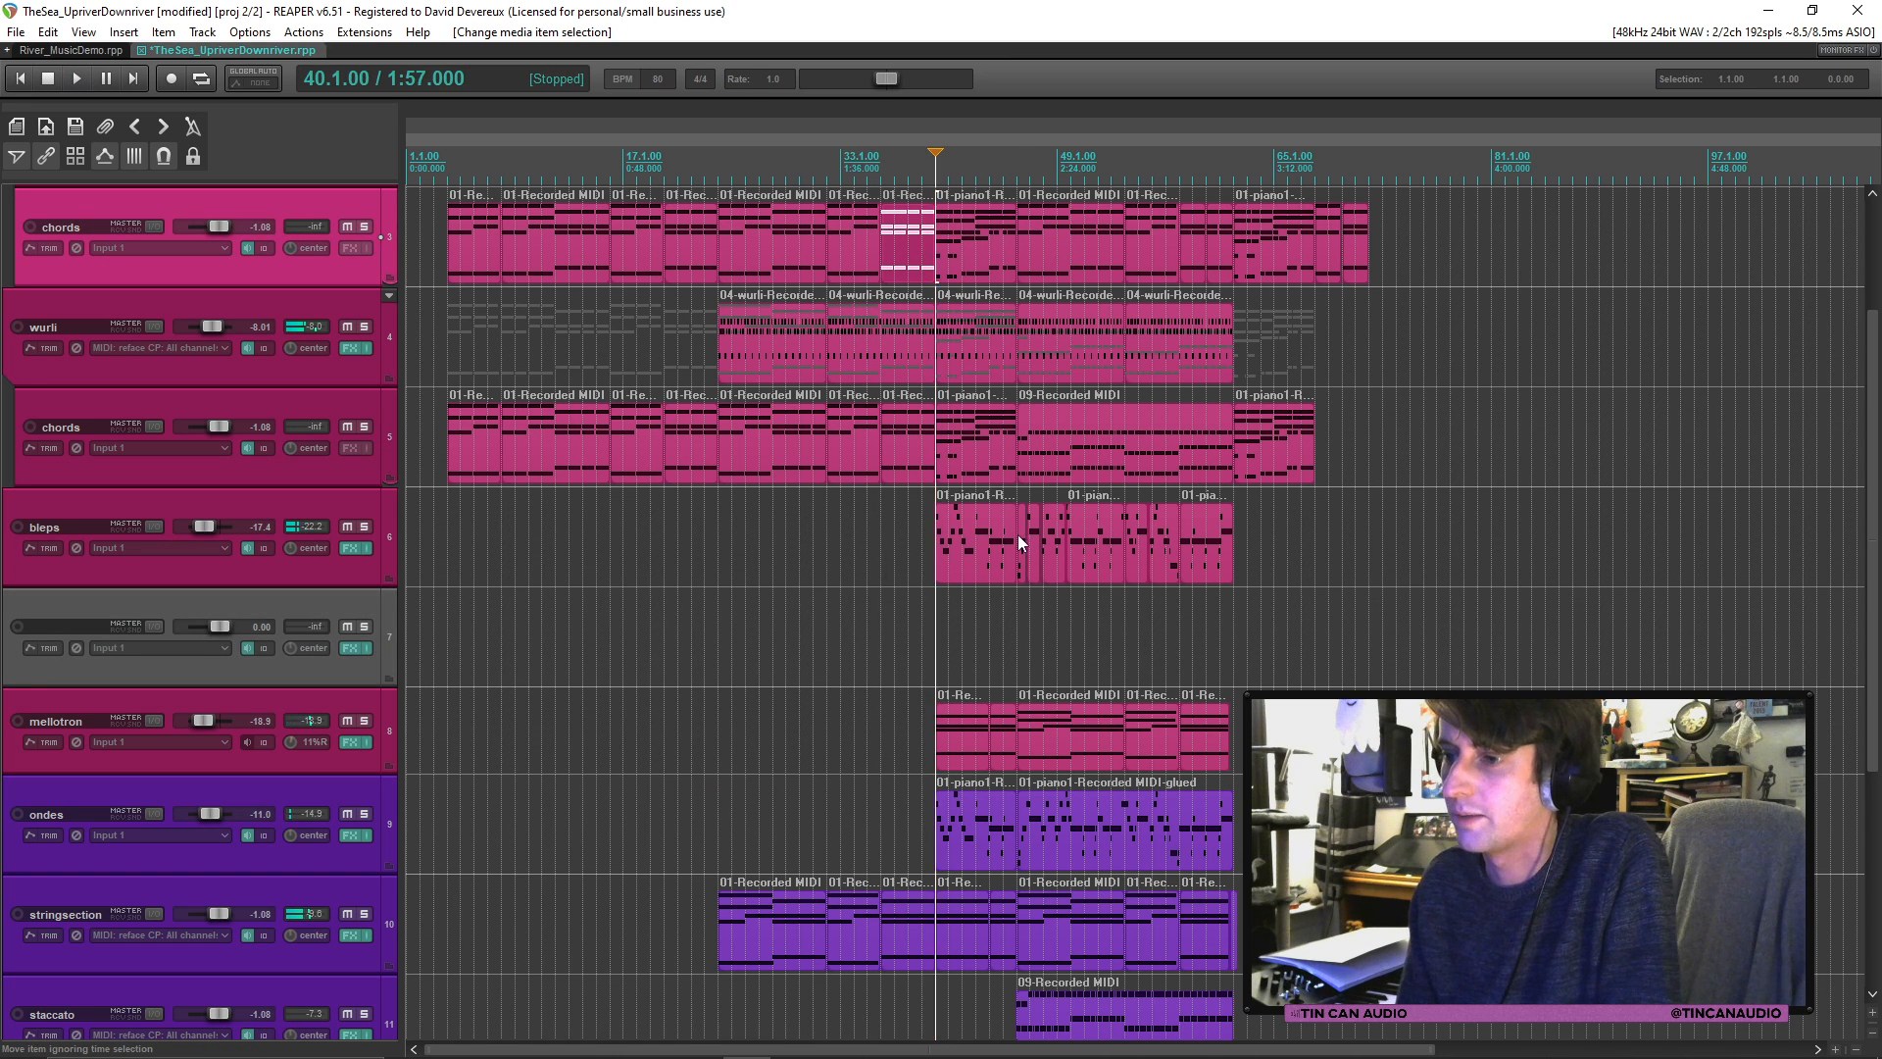
left_click(1019, 533)
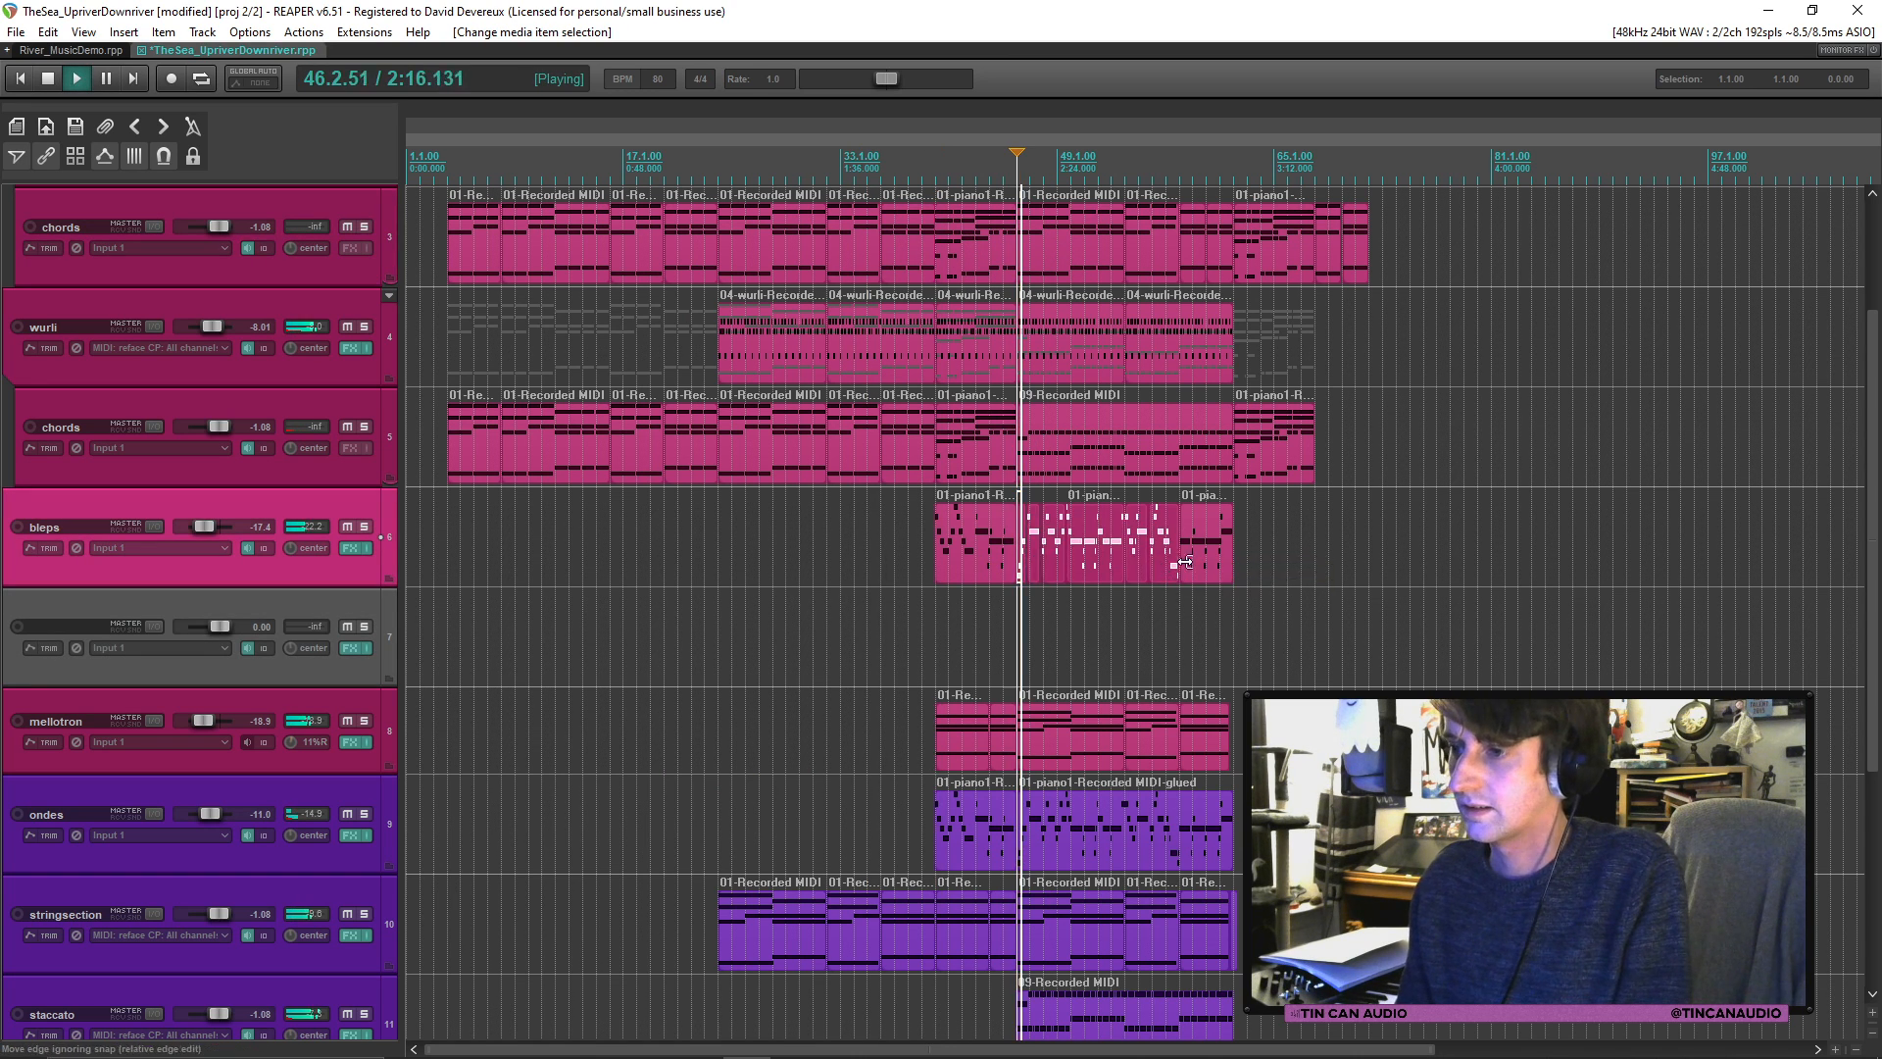
key("space")
left_click(1016, 650)
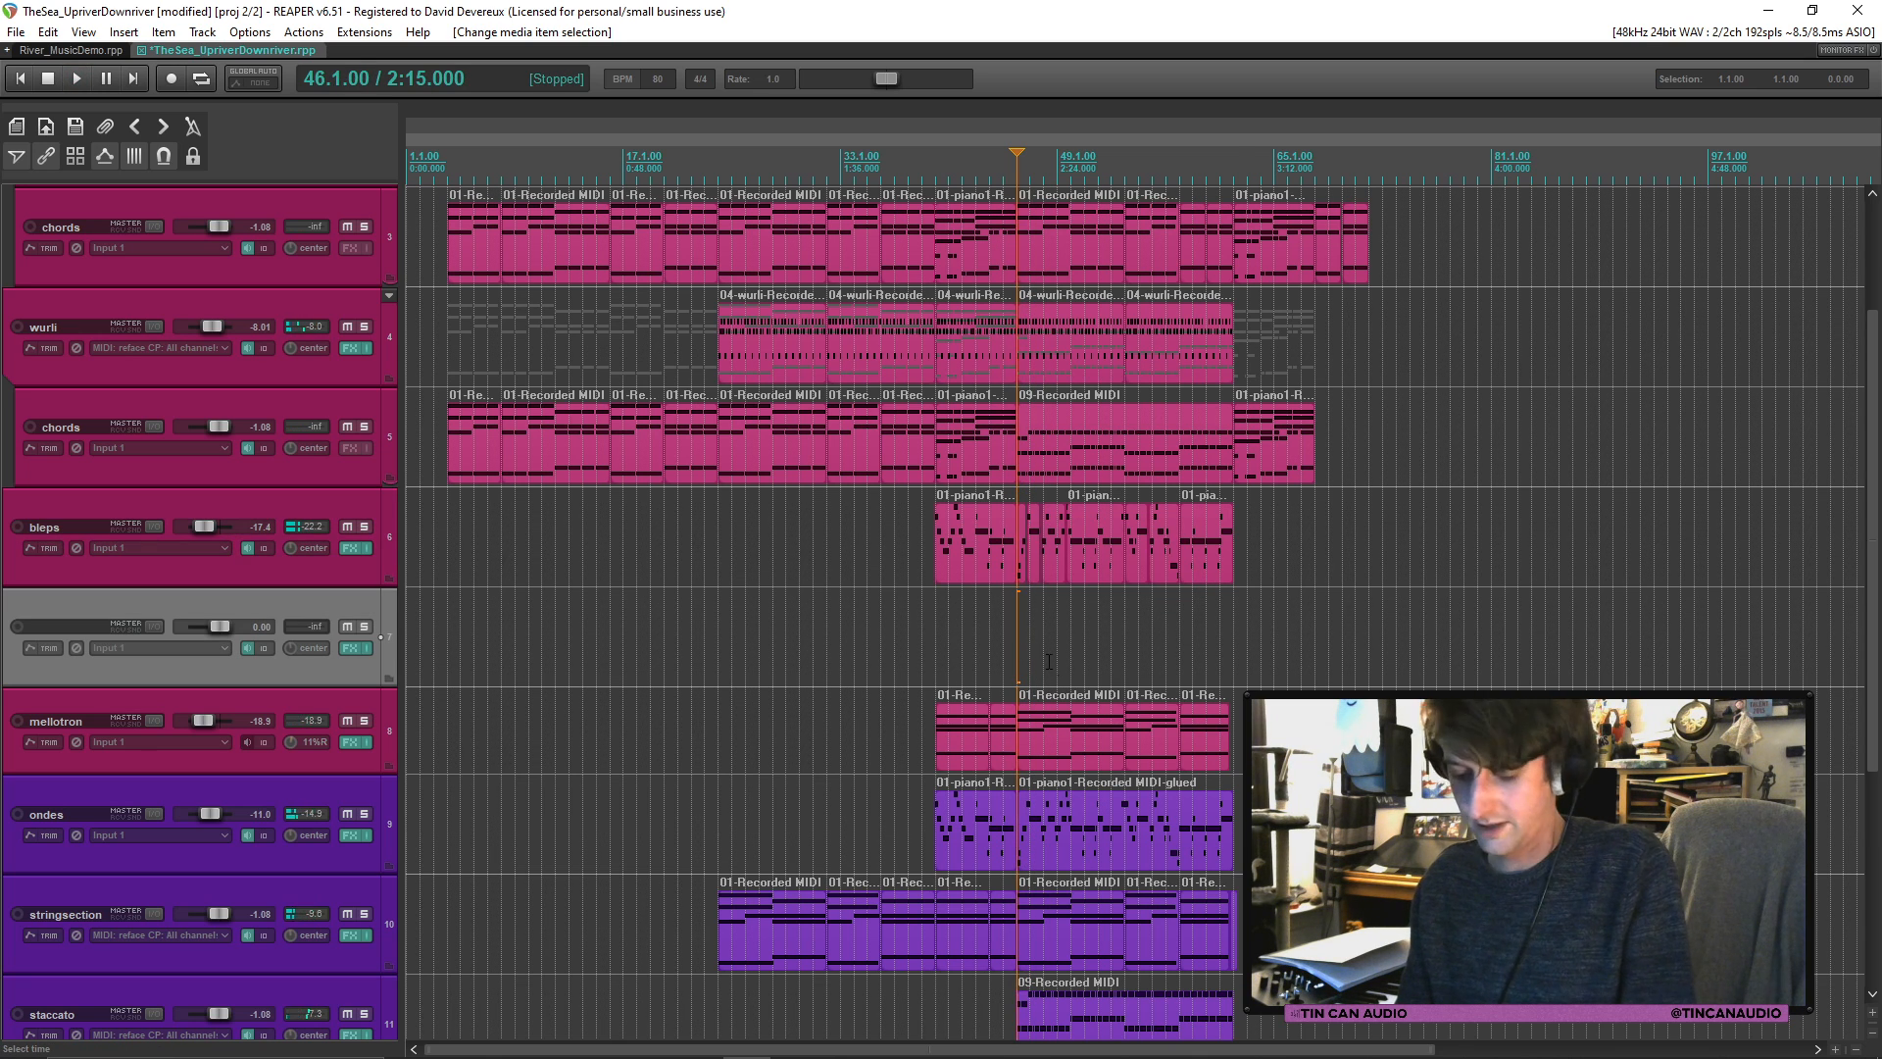
key("ctrl+v")
left_click(1022, 649)
Step: Audition the pasted items with track 7 soloed and delete them from the track
key("space")
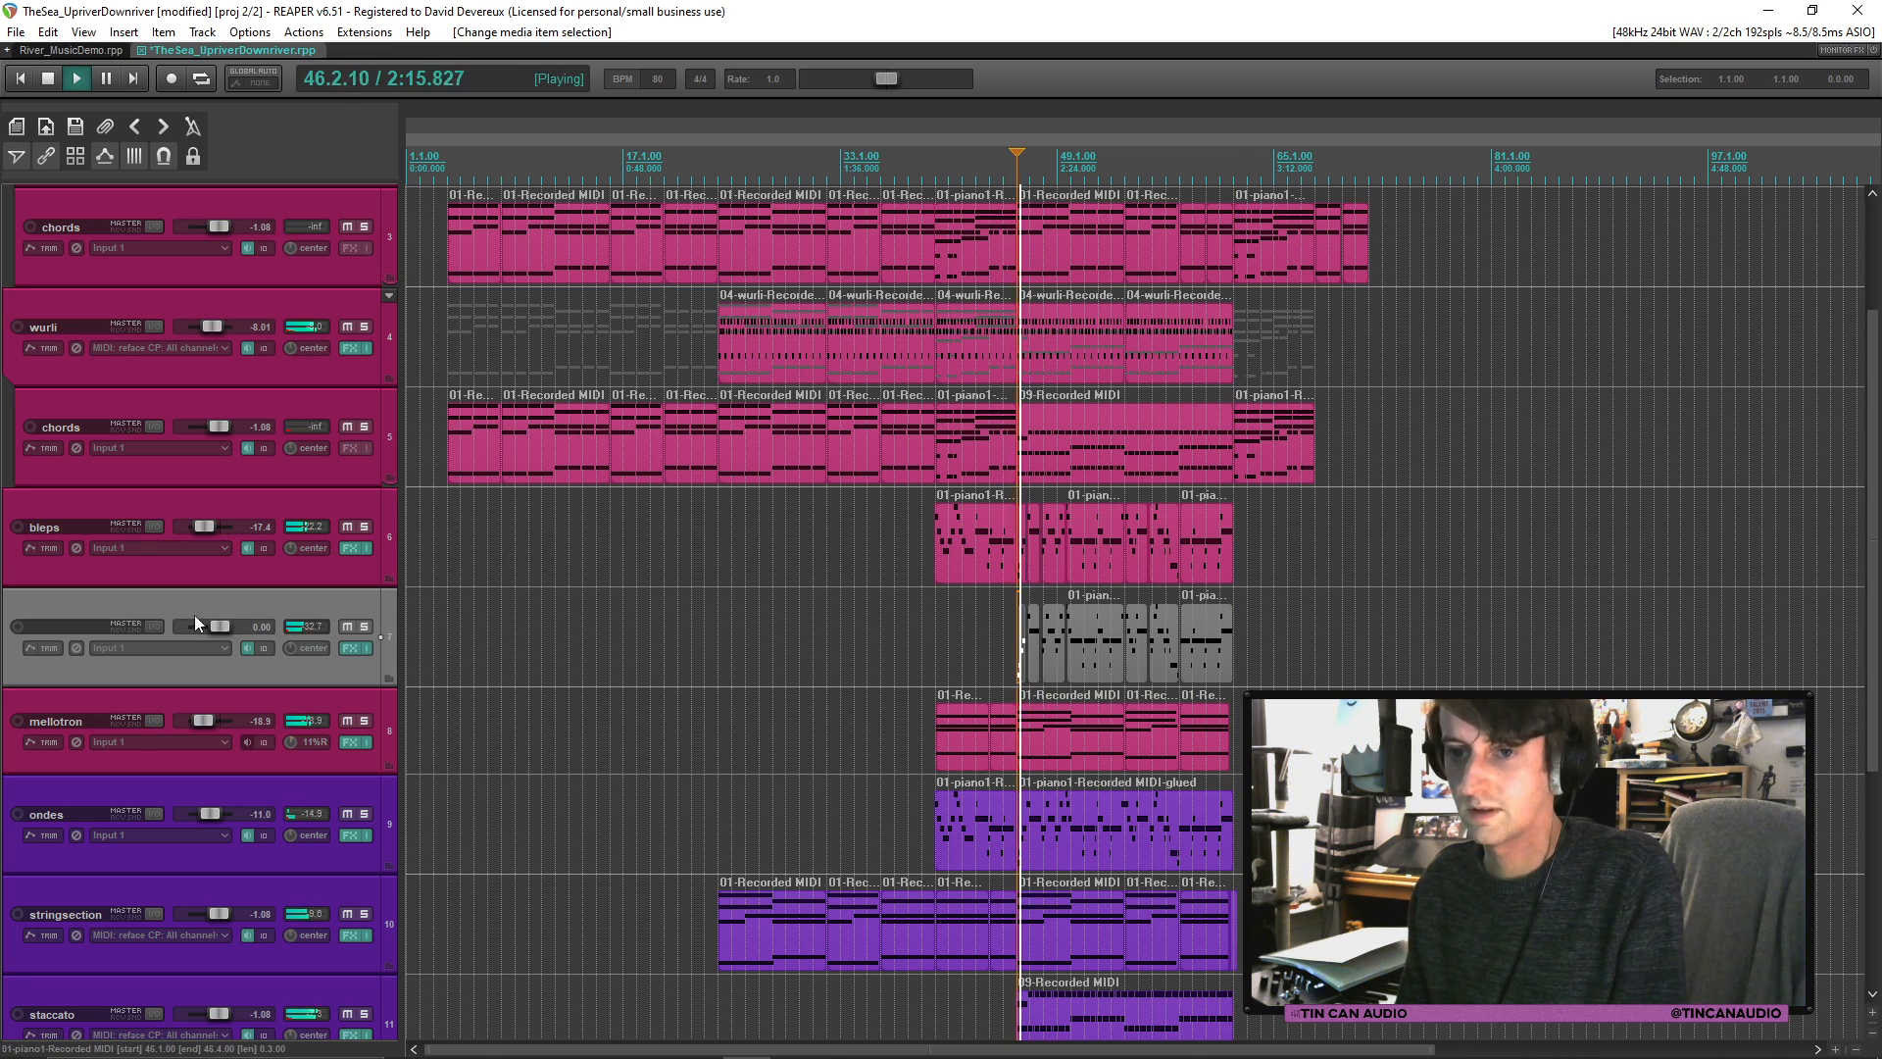
left_click(363, 626)
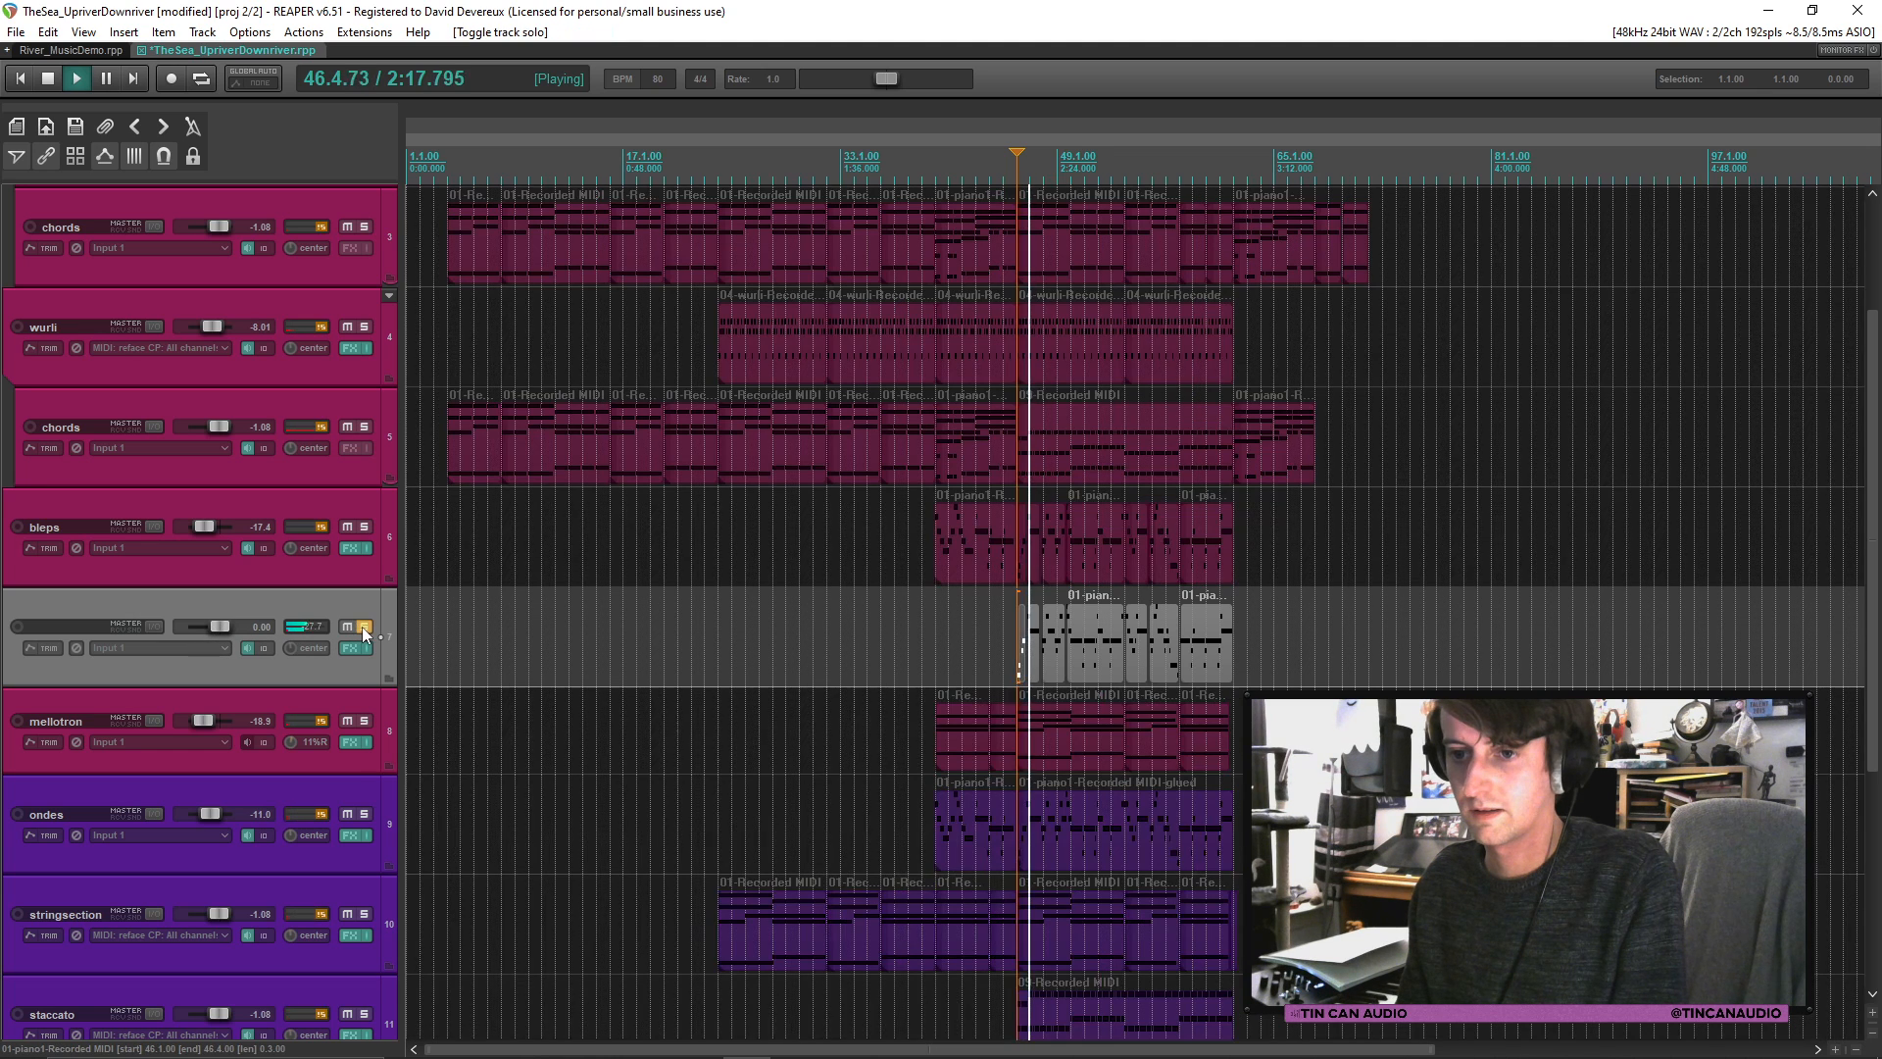
key("space")
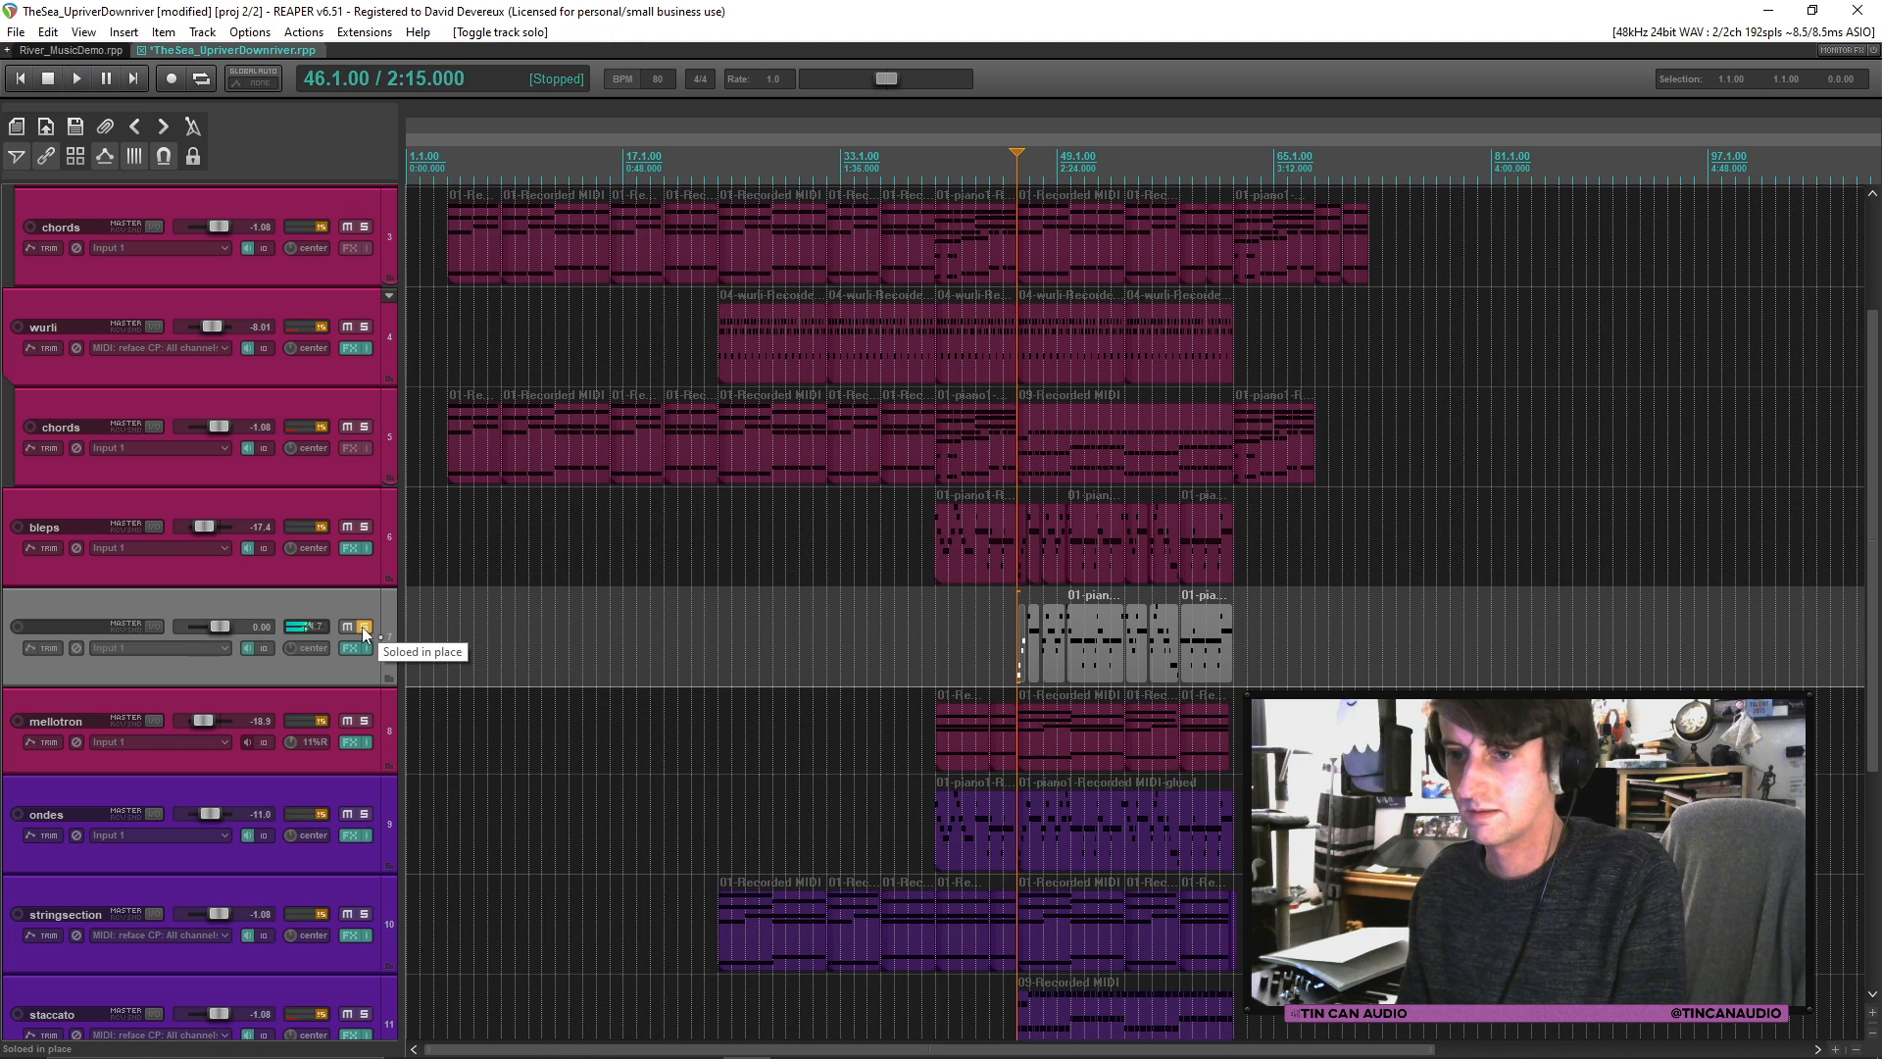
left_click(1182, 649)
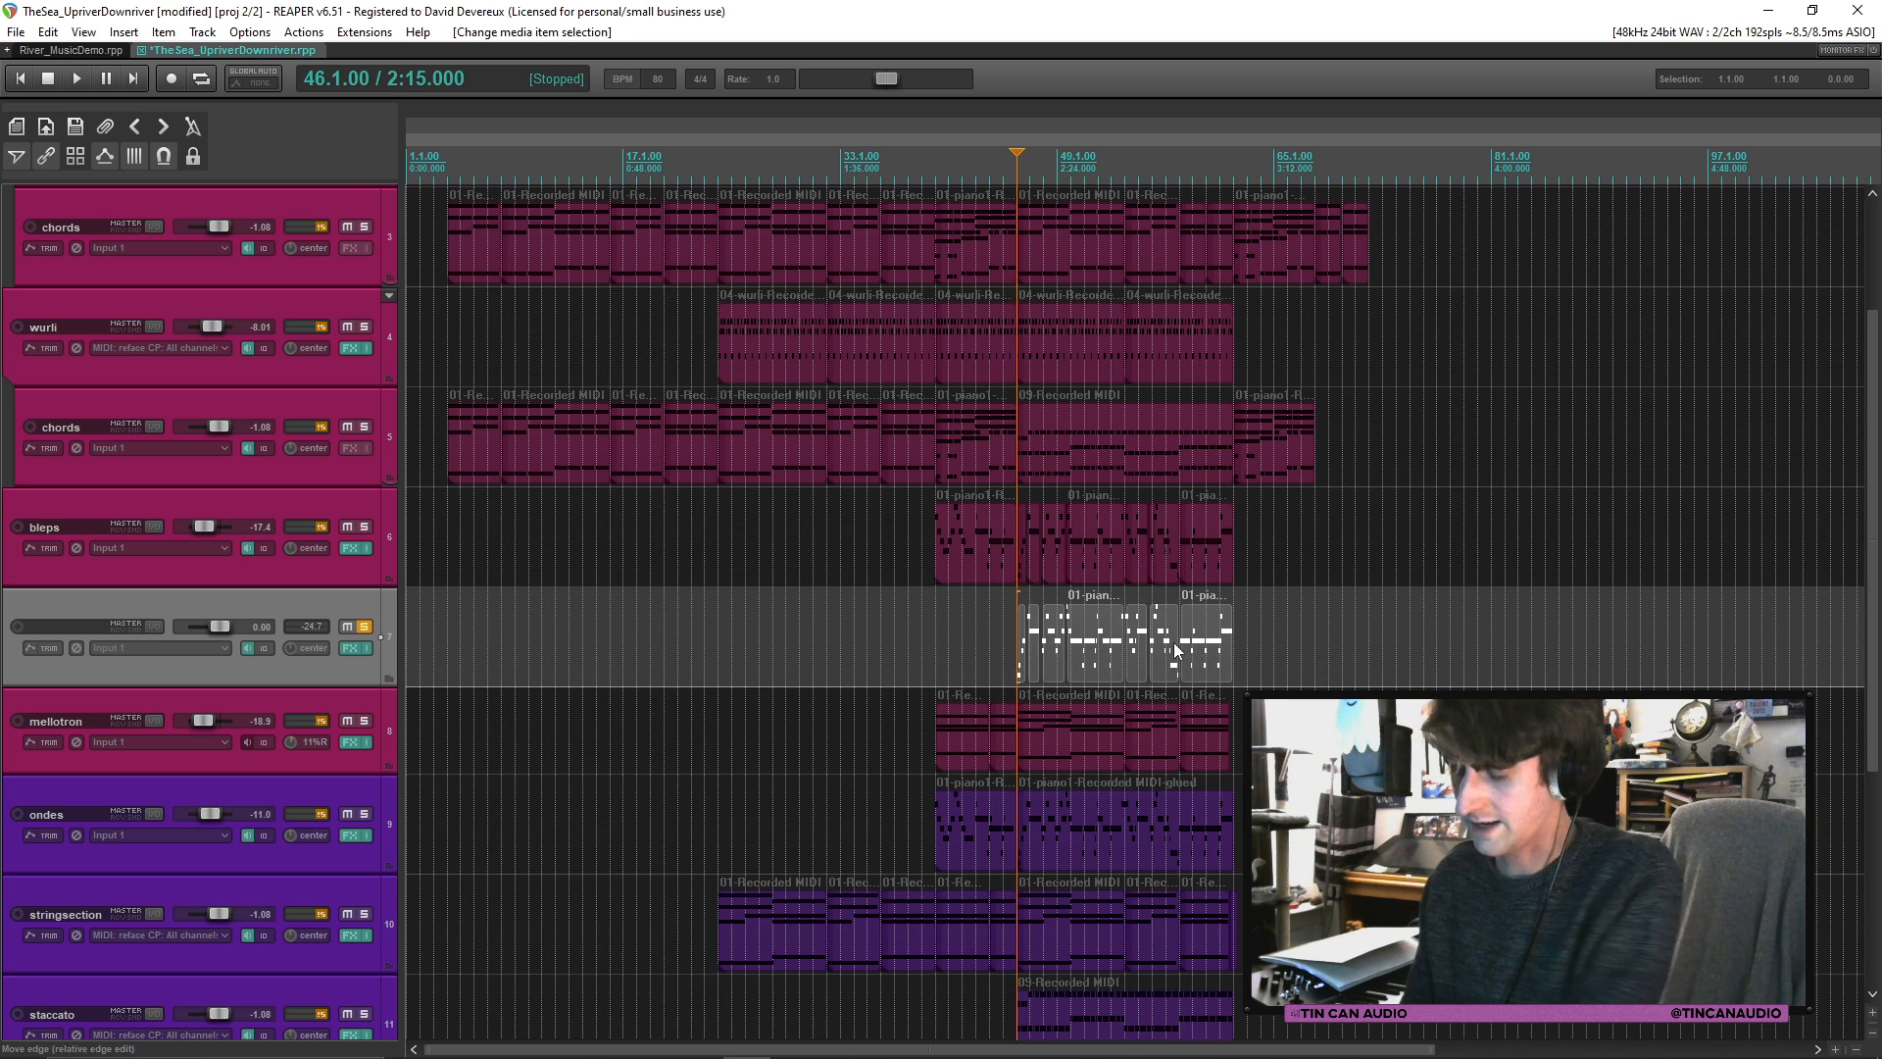
key("Delete")
Step: Arm track 7 for recording and set its MIDI input to reface CP, All Channels
left_click(18, 626)
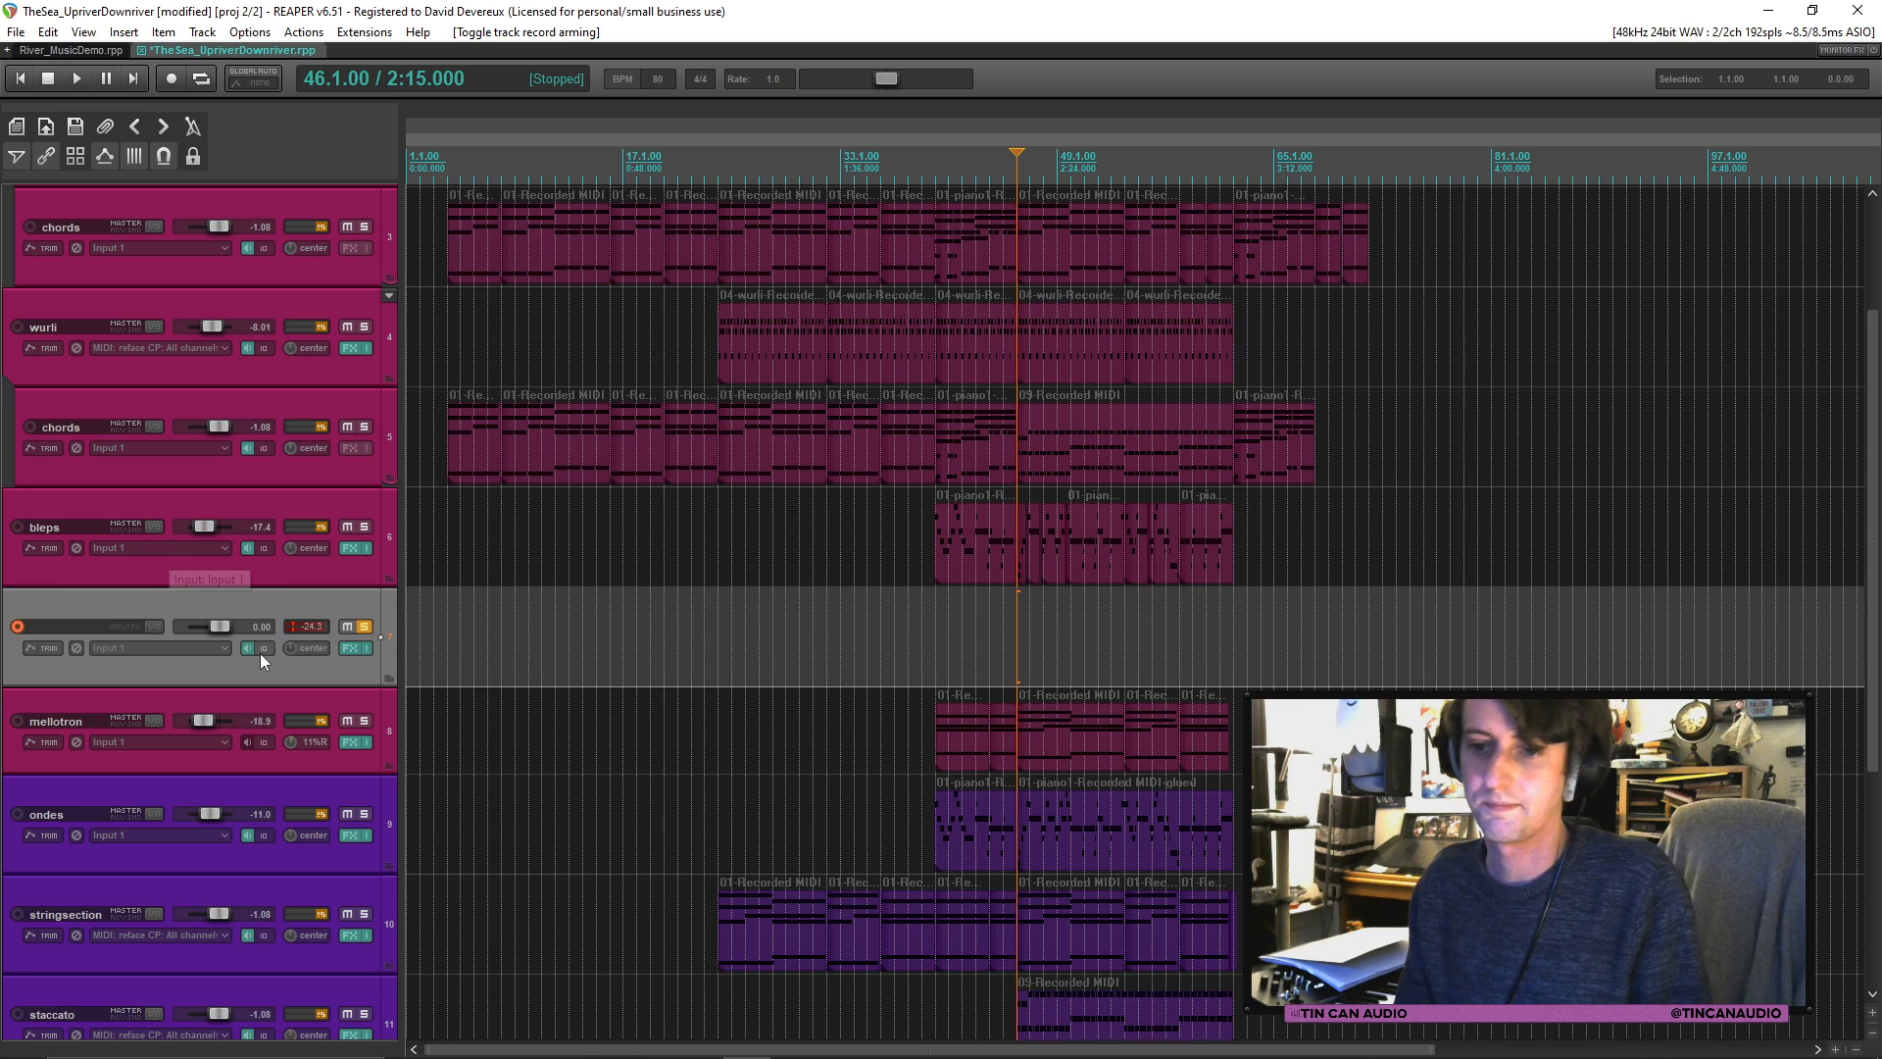
left_click(224, 648)
mouse_move(274, 699)
mouse_move(431, 699)
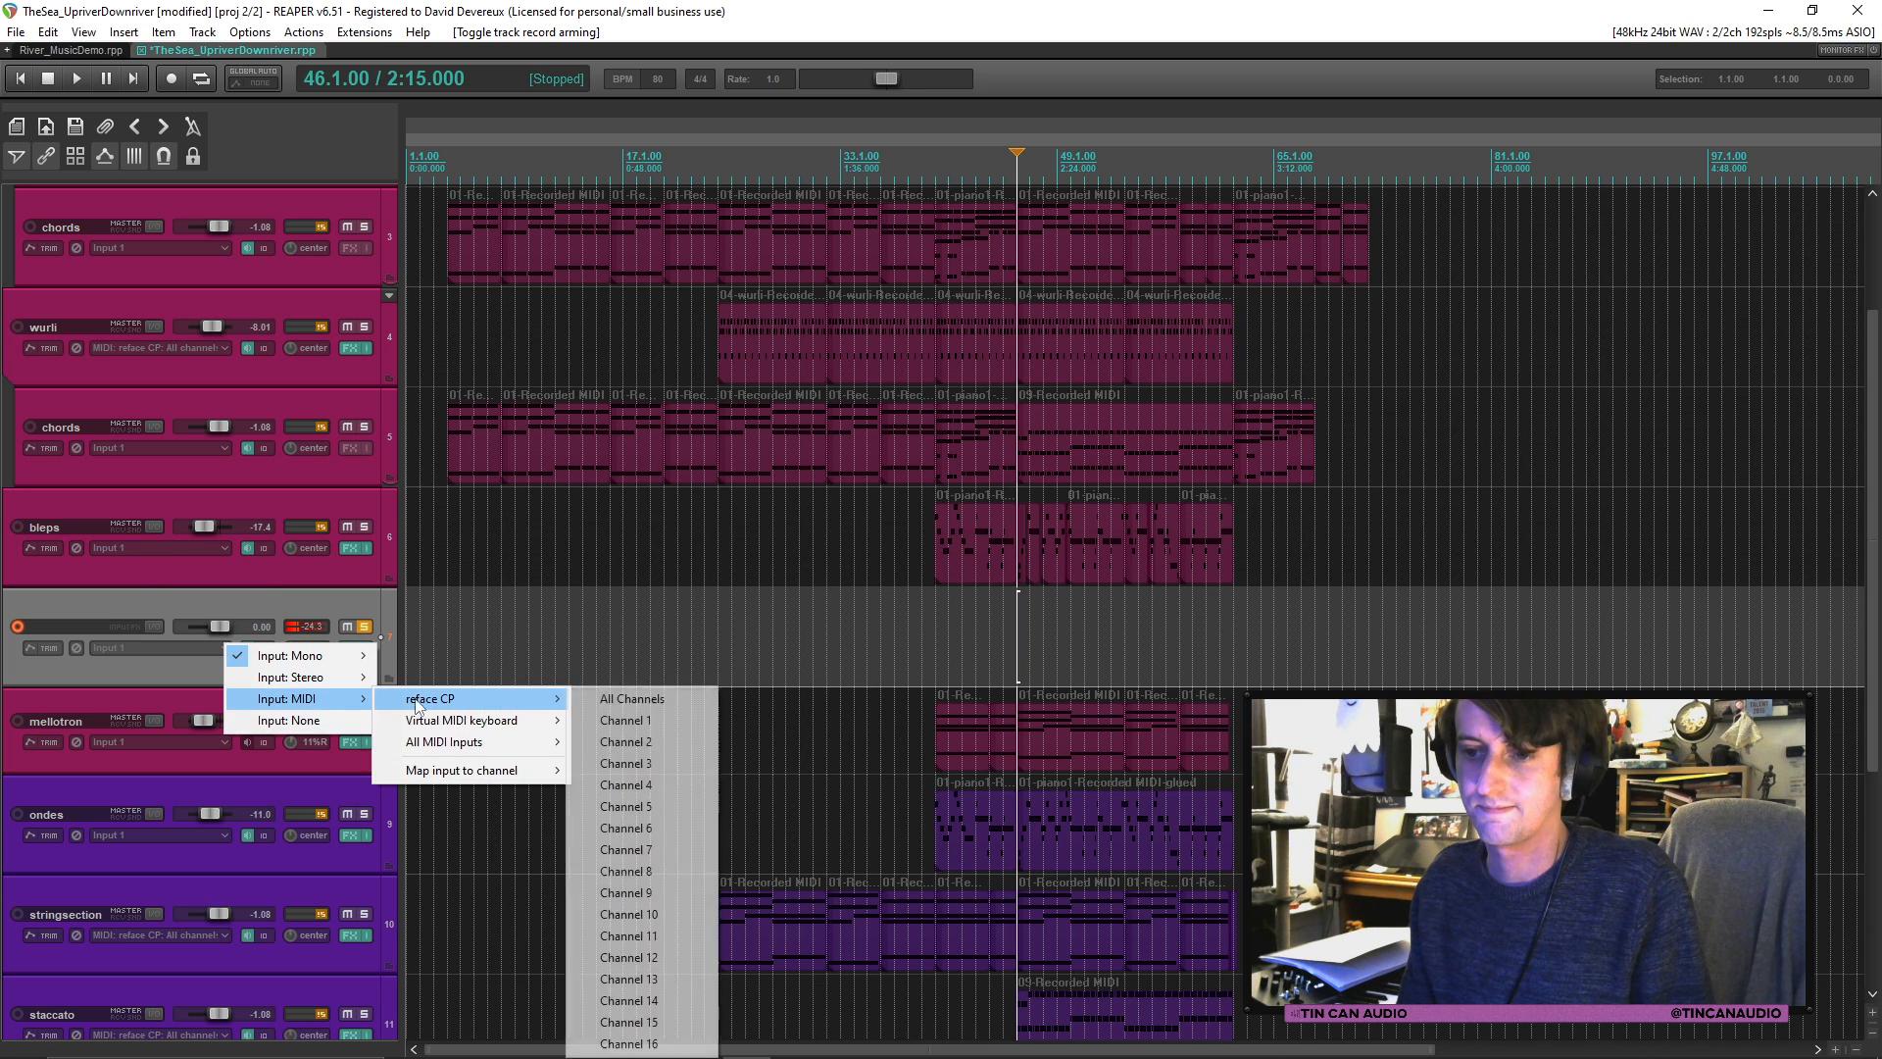
left_click(627, 699)
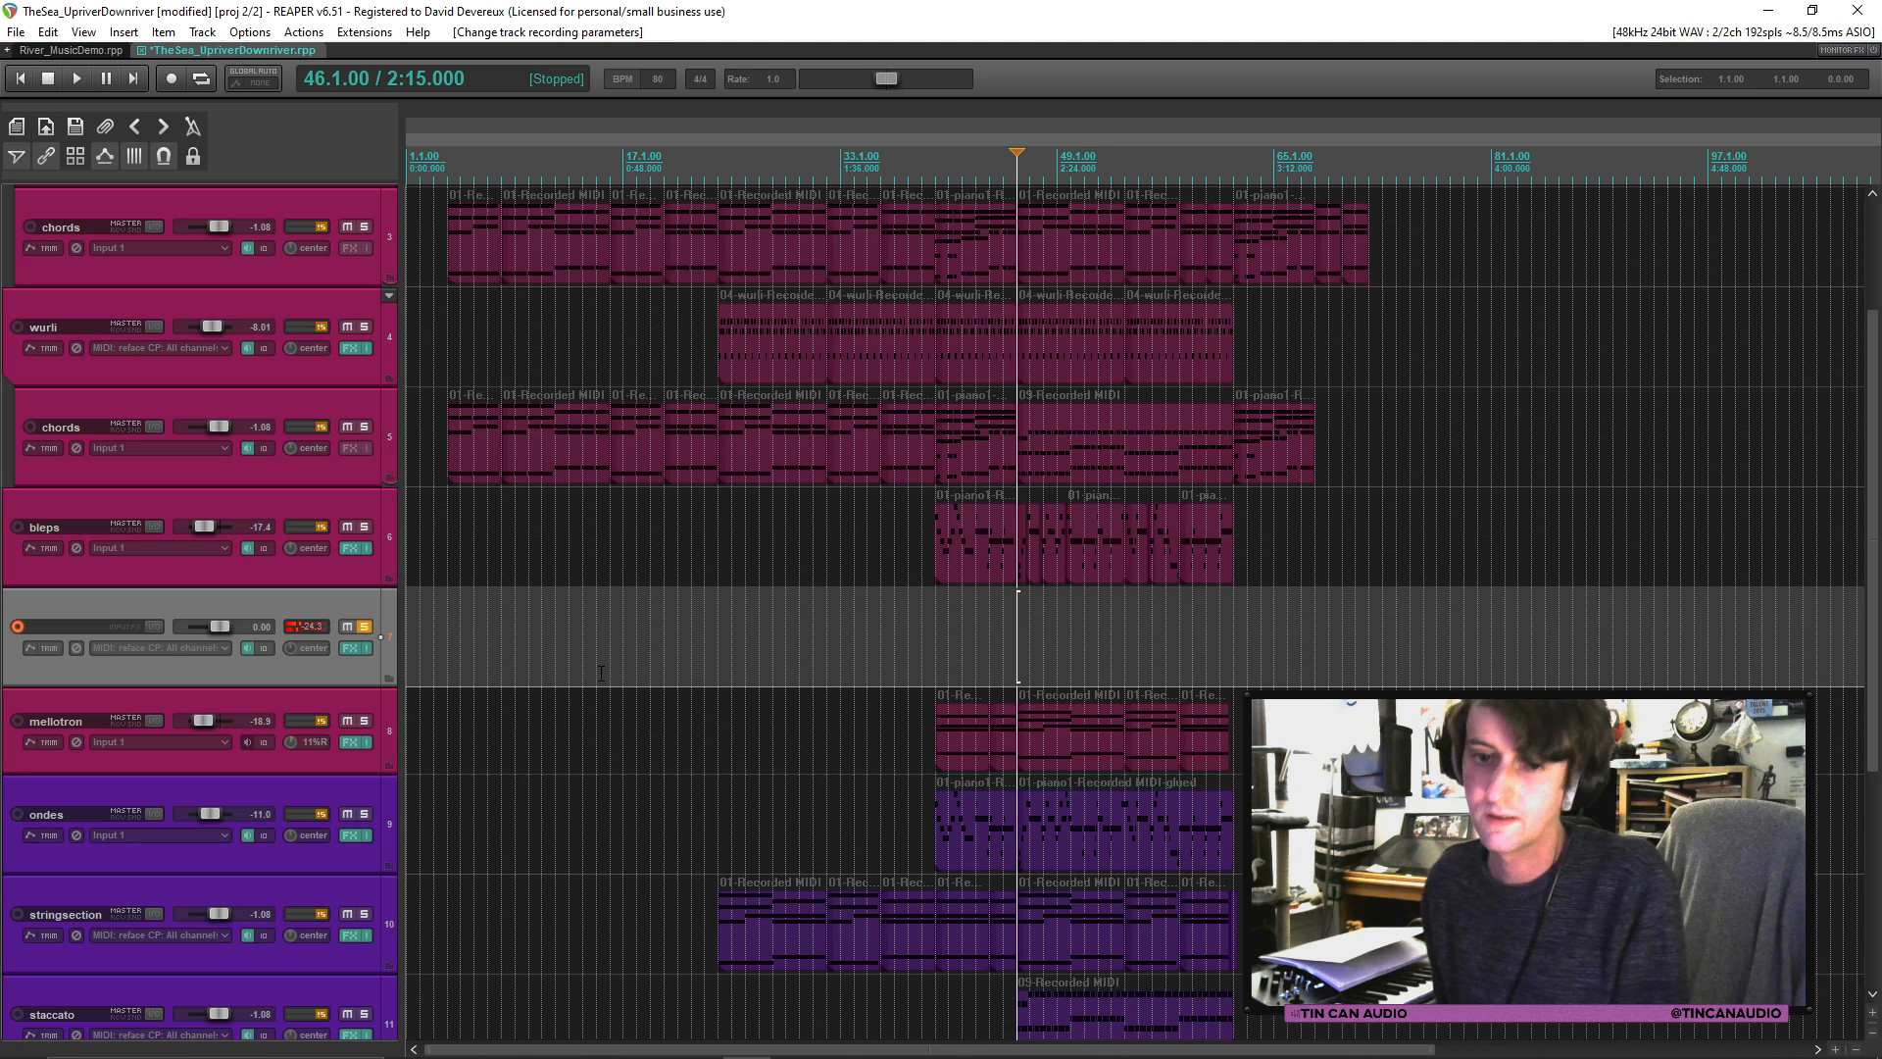
Step: Filter track 7's HALion Sonic SE library by the Oboe sub category and load the Oboe Combi instrument
left_click(351, 648)
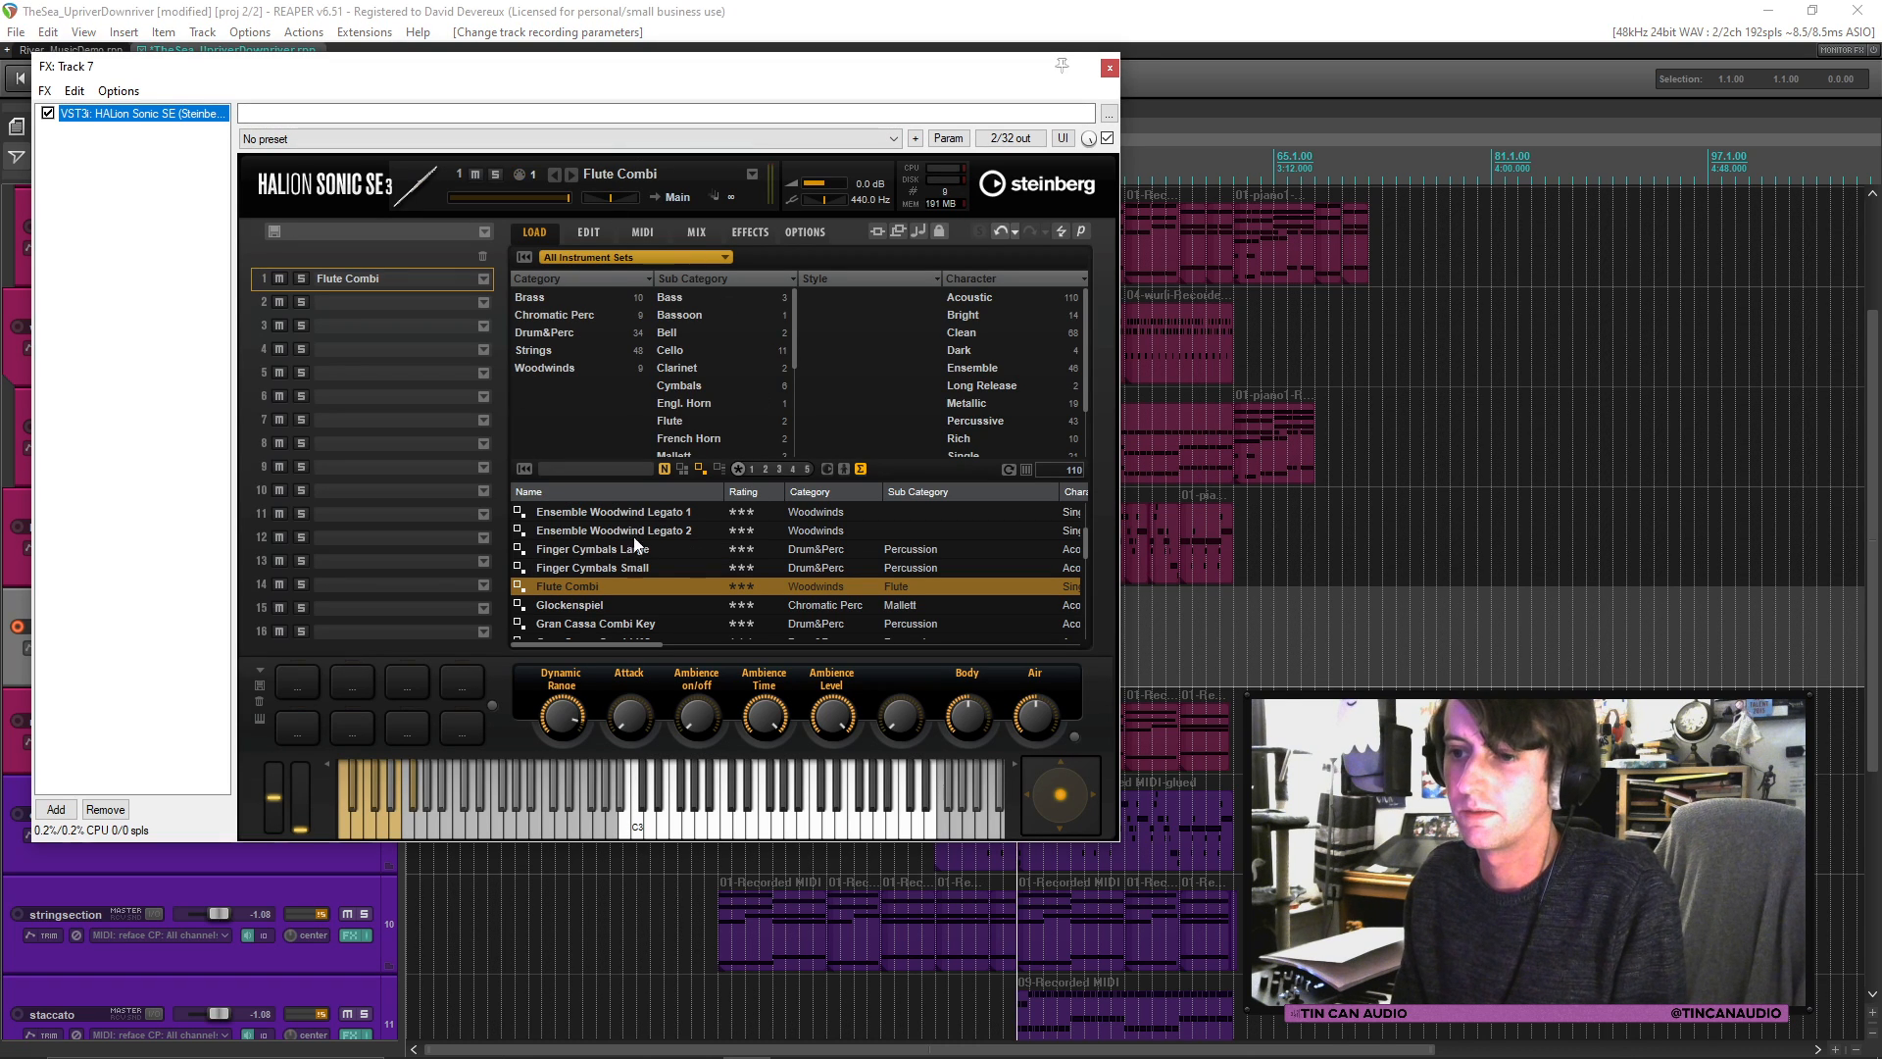
scroll(679, 402, "down", 2)
scroll(702, 404, "up", 1)
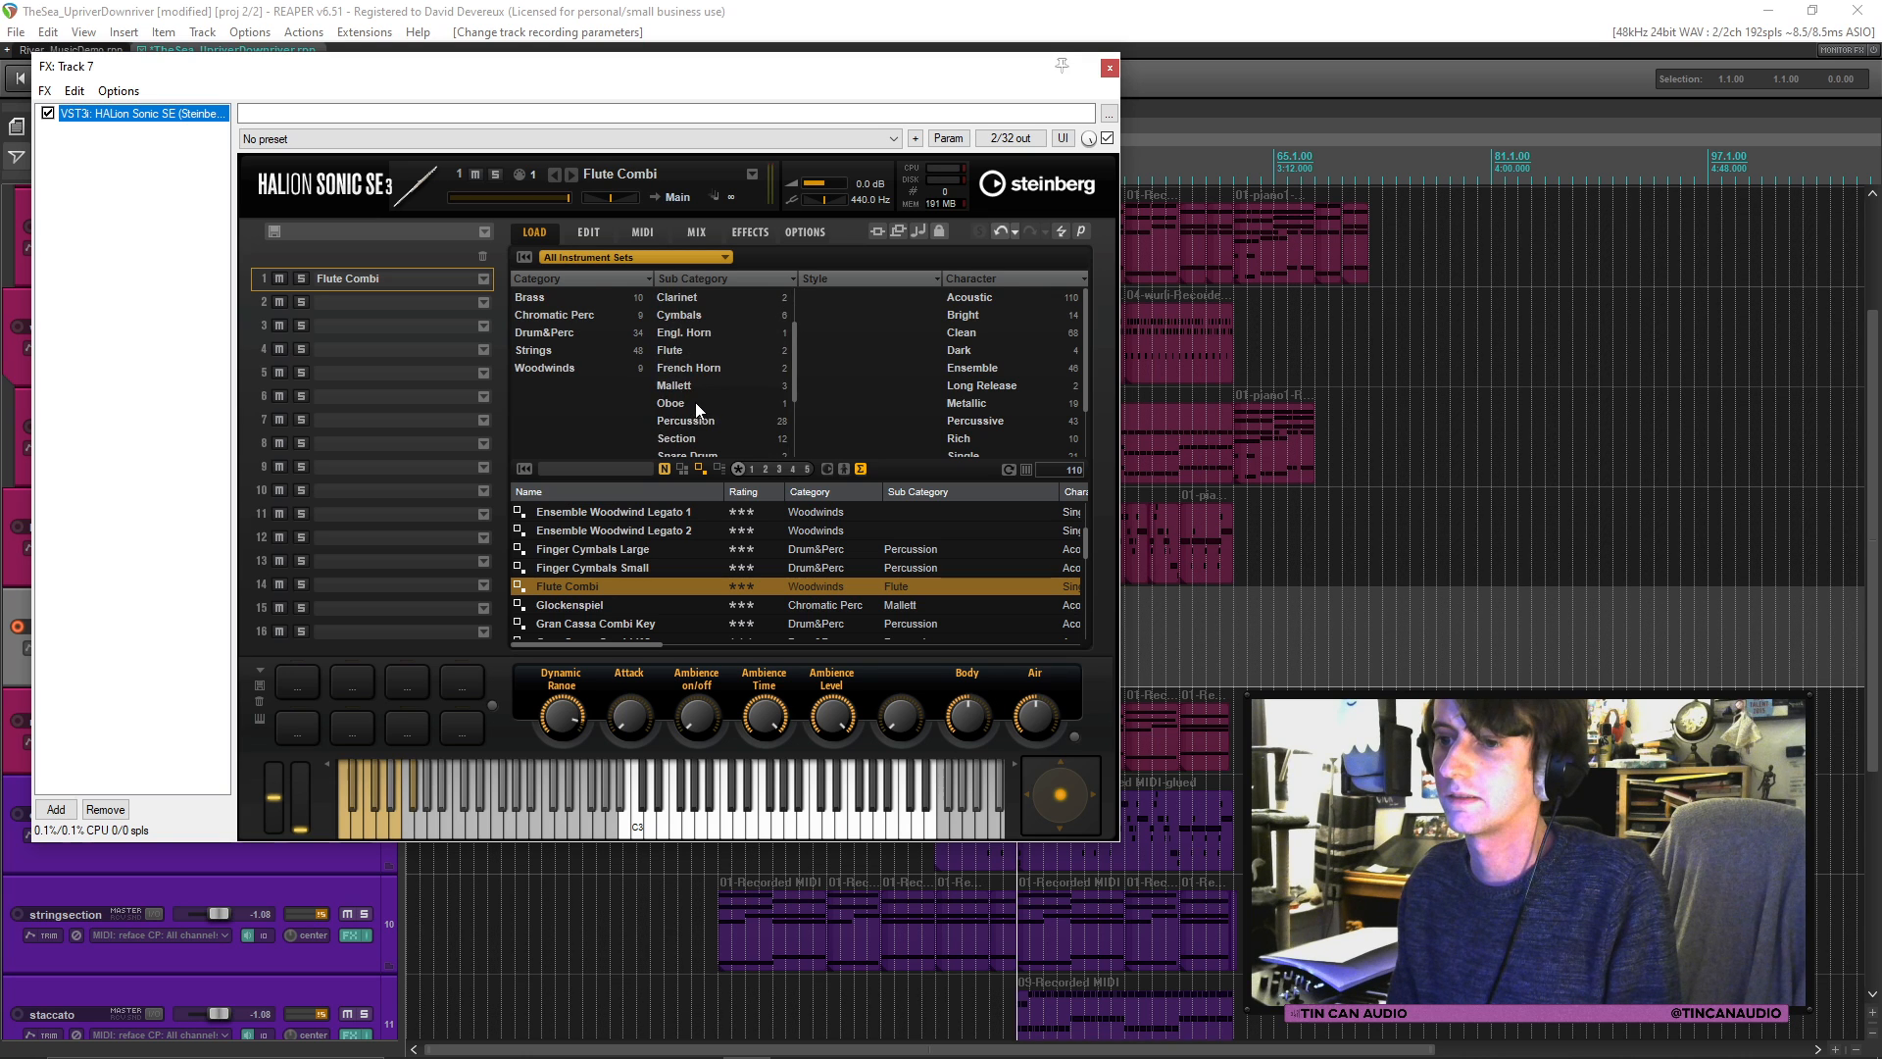
left_click(696, 403)
double_click(589, 512)
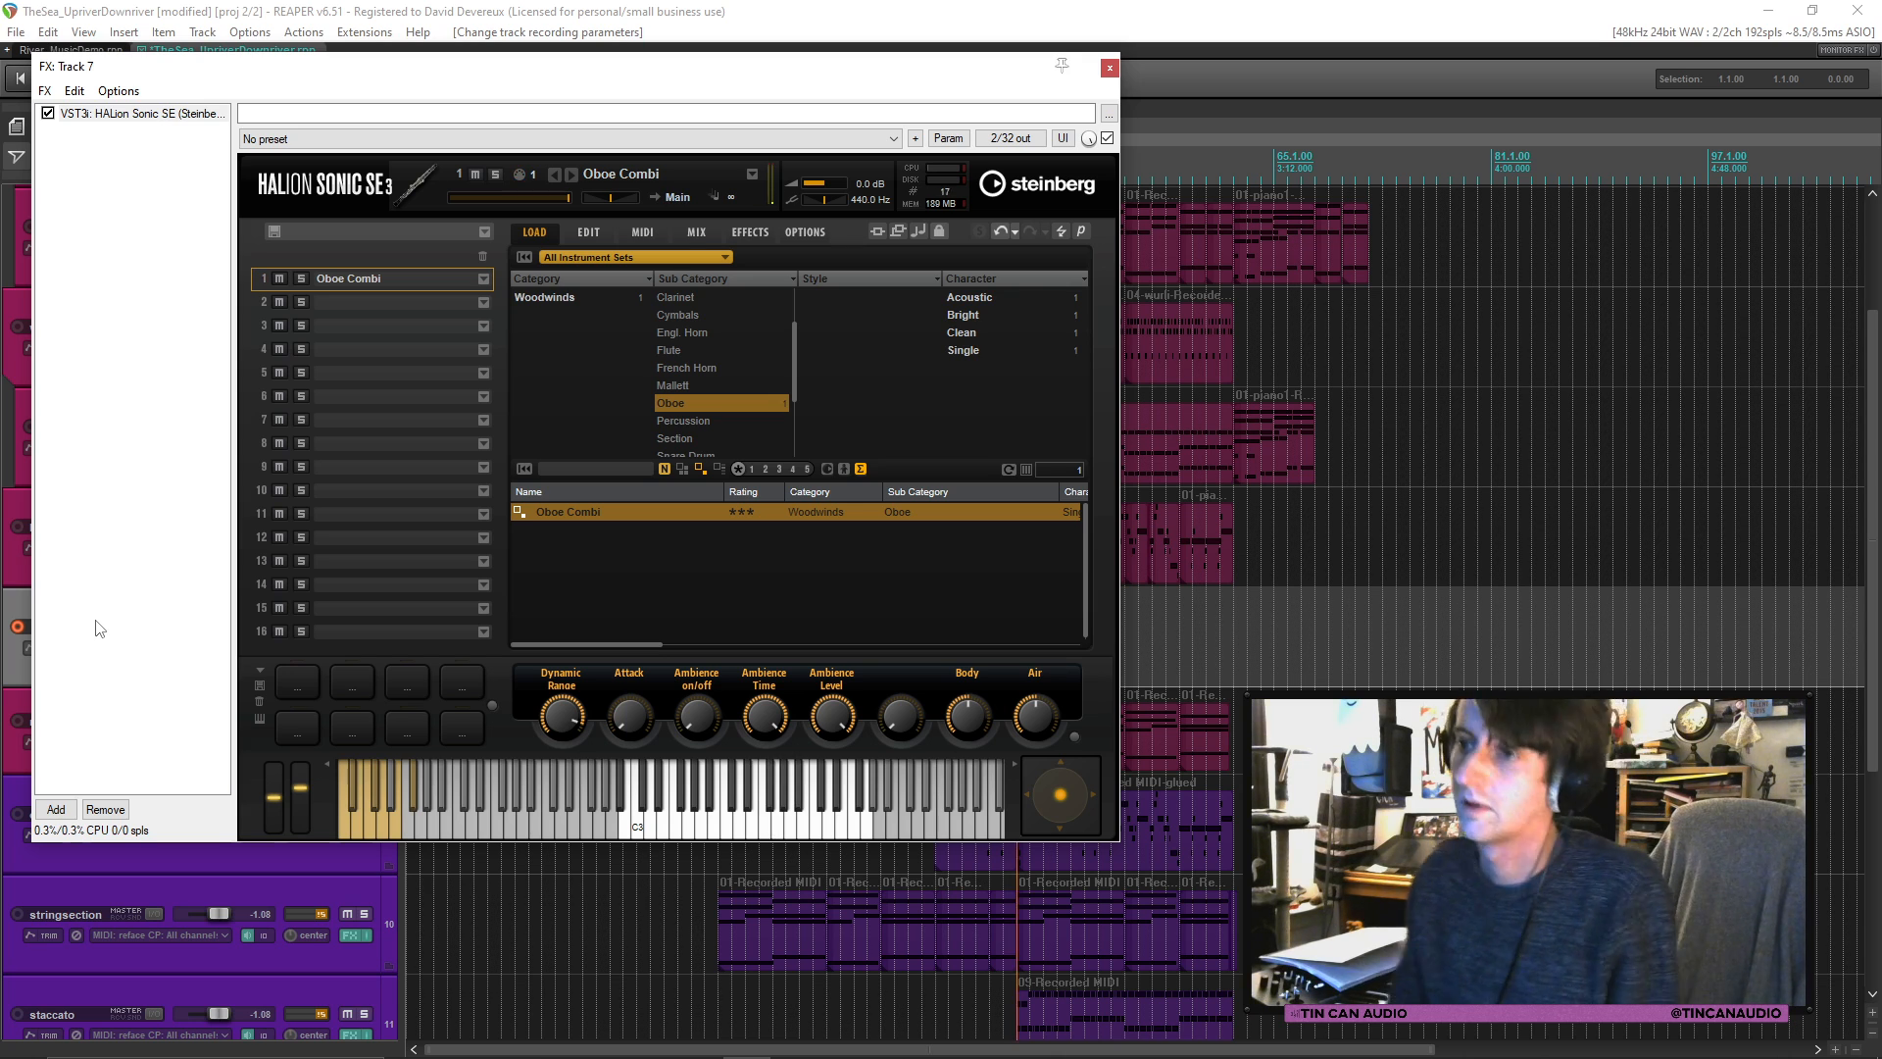
left_click(1108, 67)
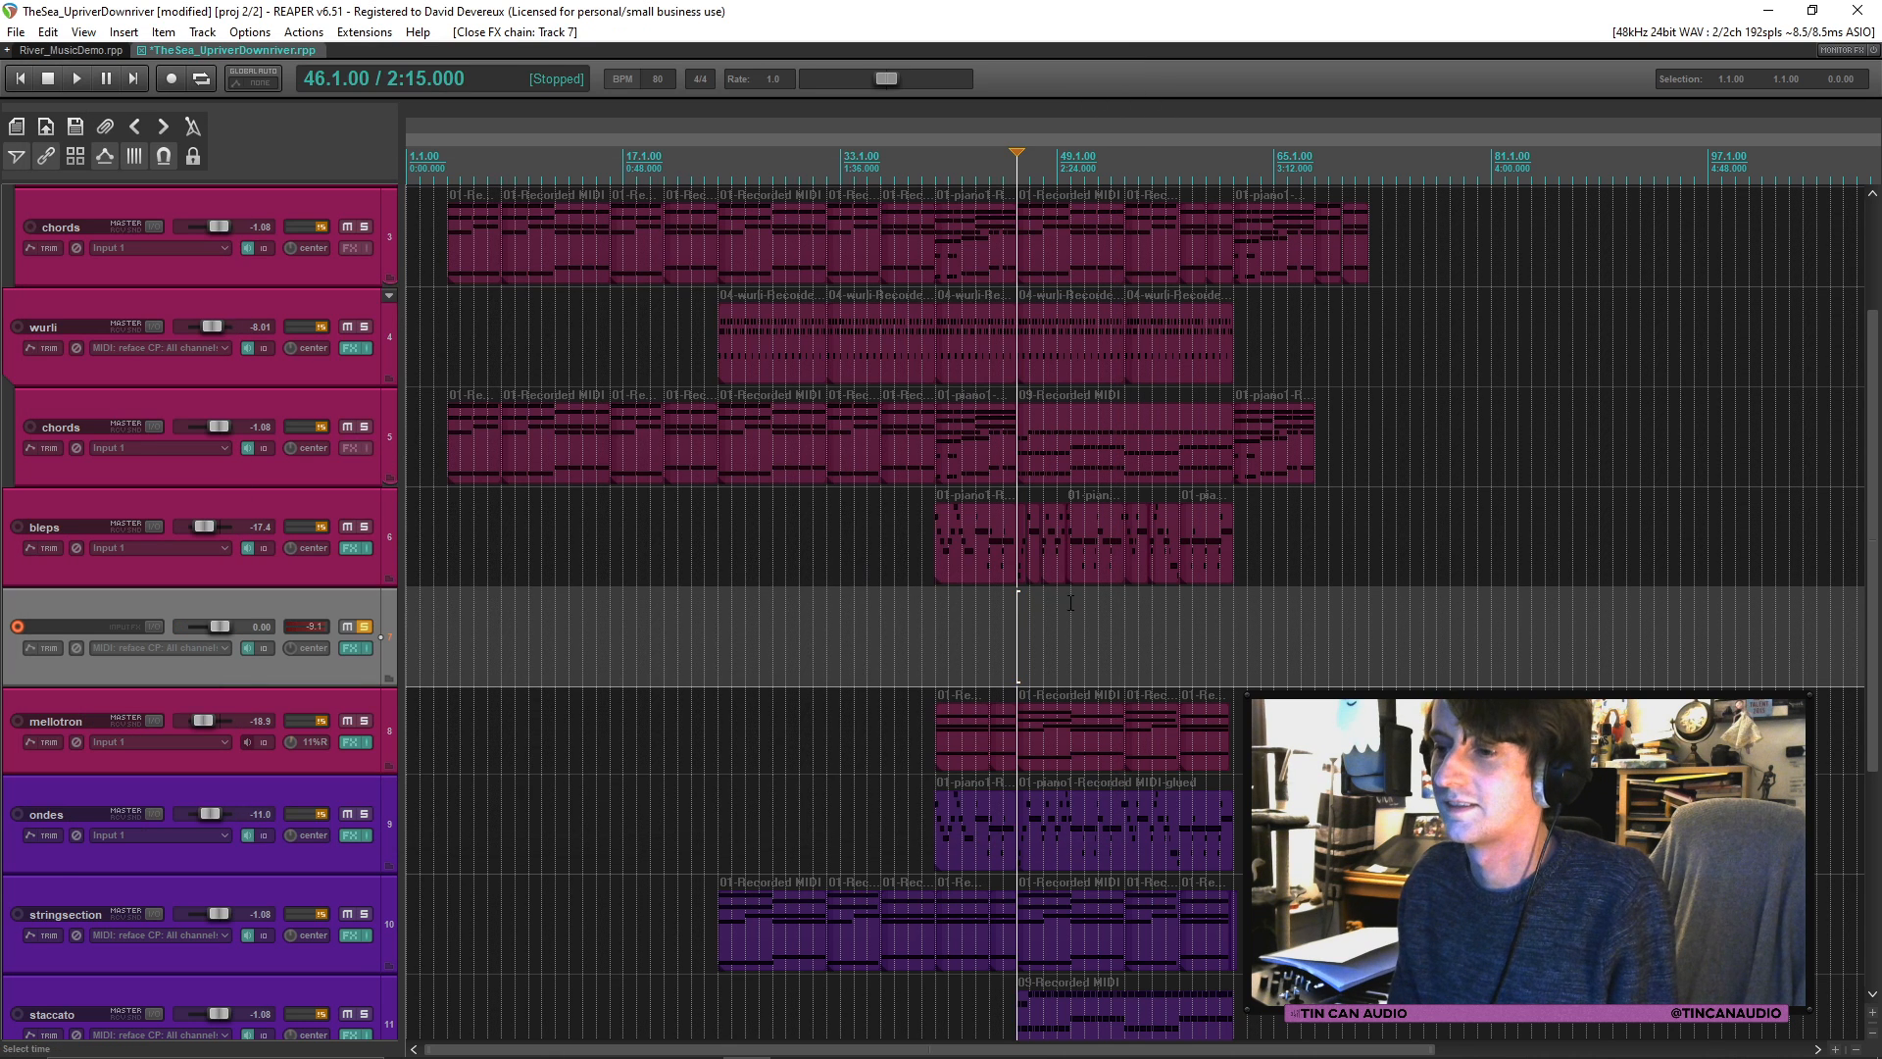
Step: Unsolo track 7 and play the arrangement from bar 40 to try out the oboe part against the other tracks
left_click(363, 625)
left_click(936, 619)
key("space")
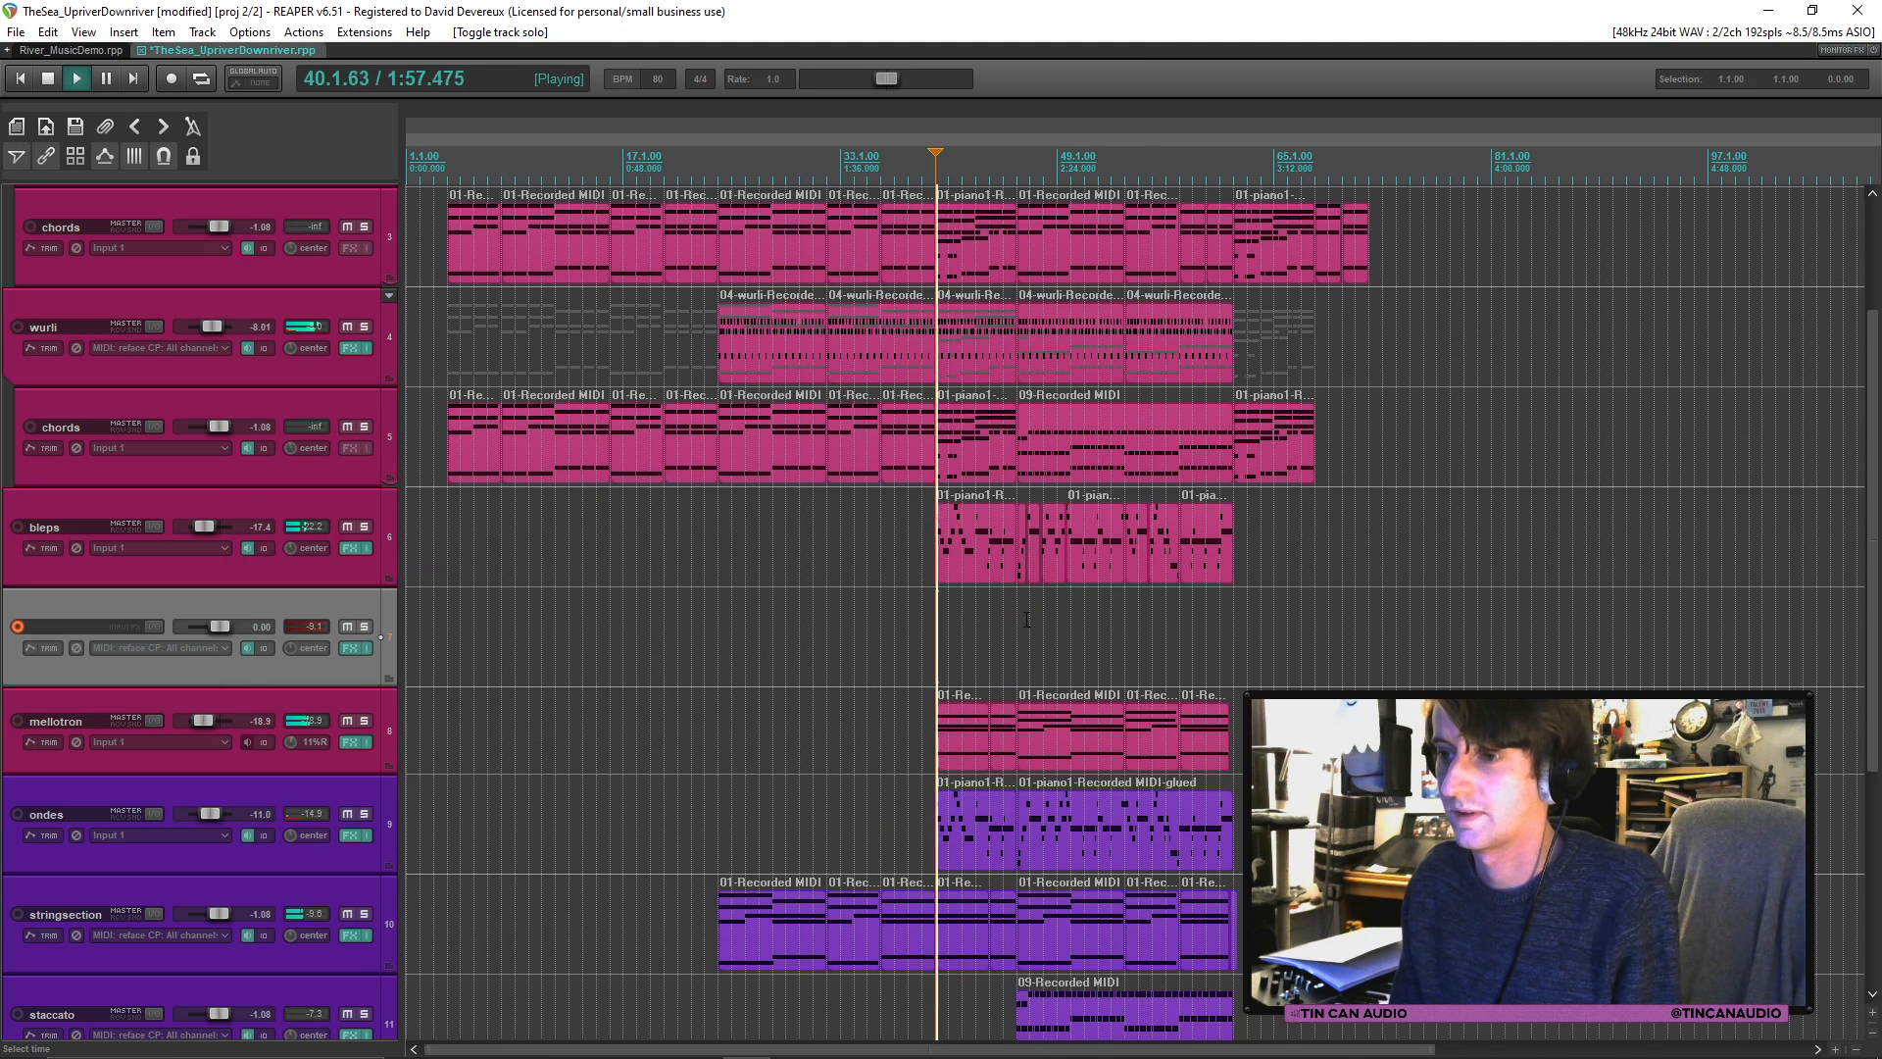
left_click(1006, 620)
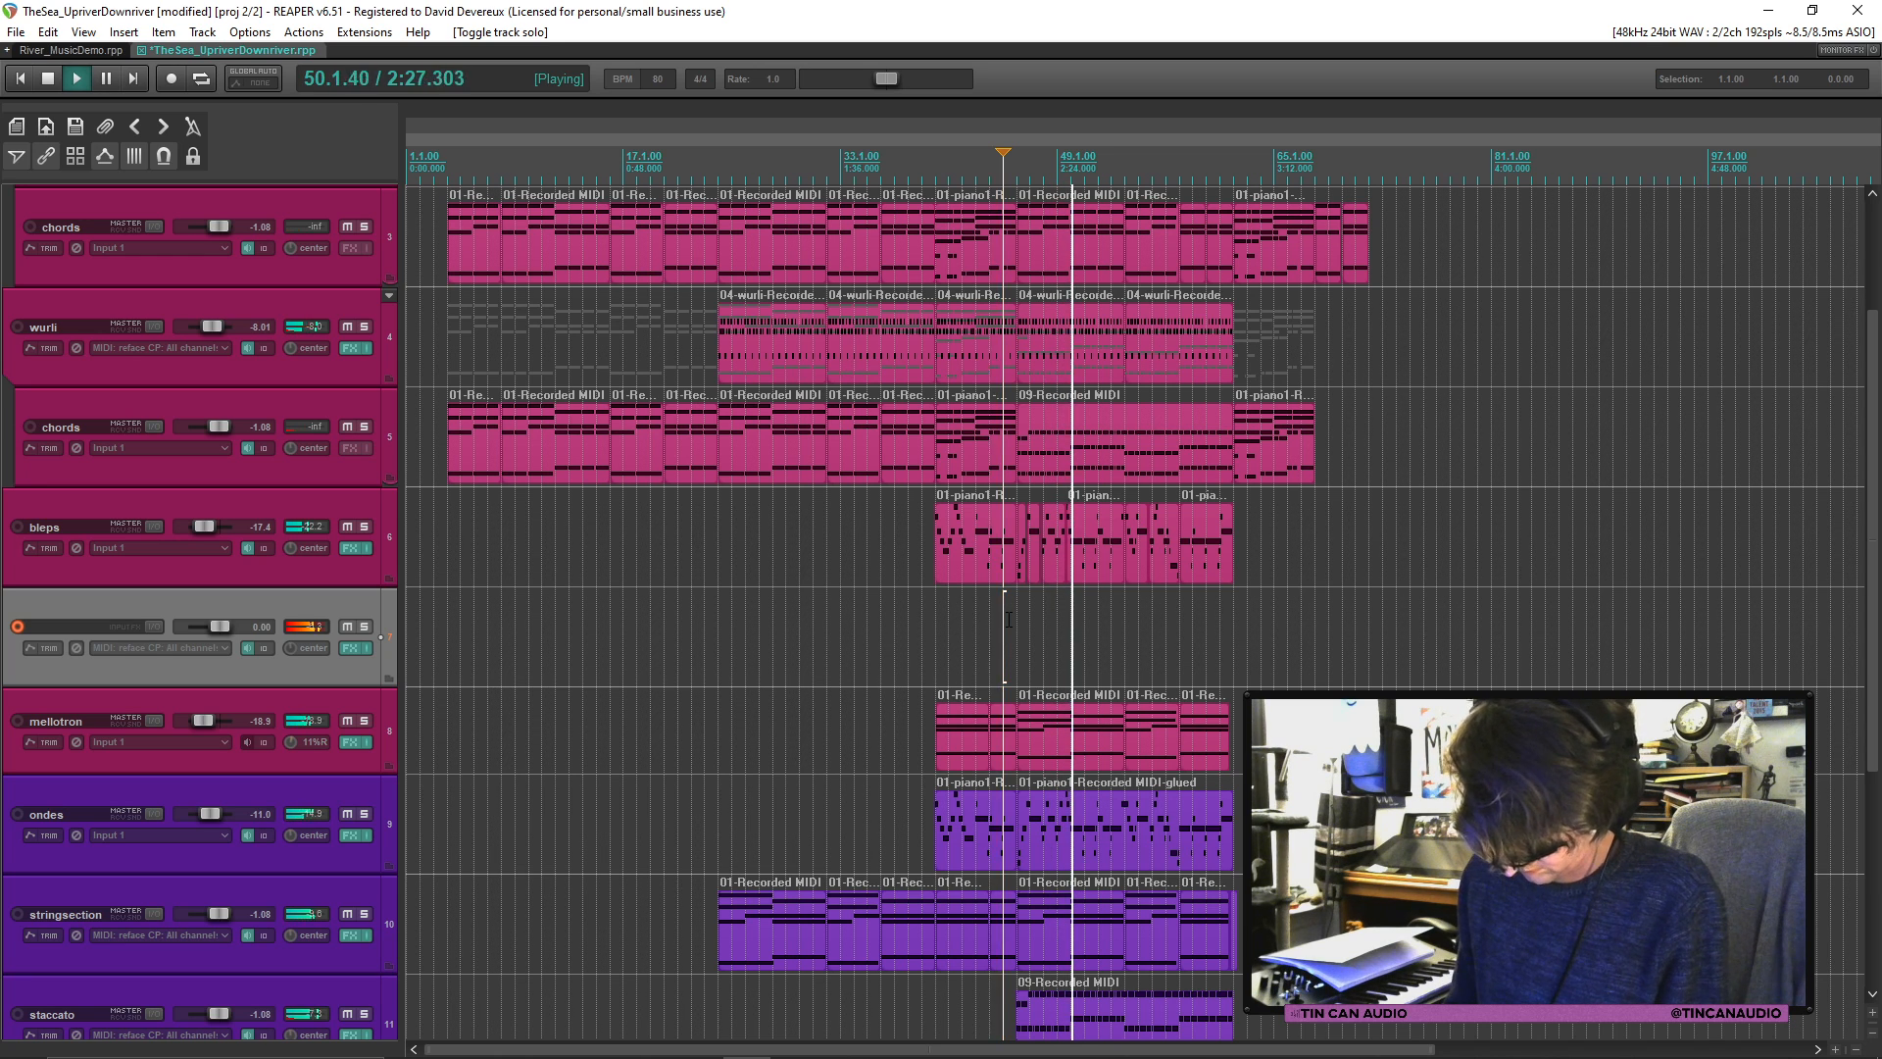
key("space")
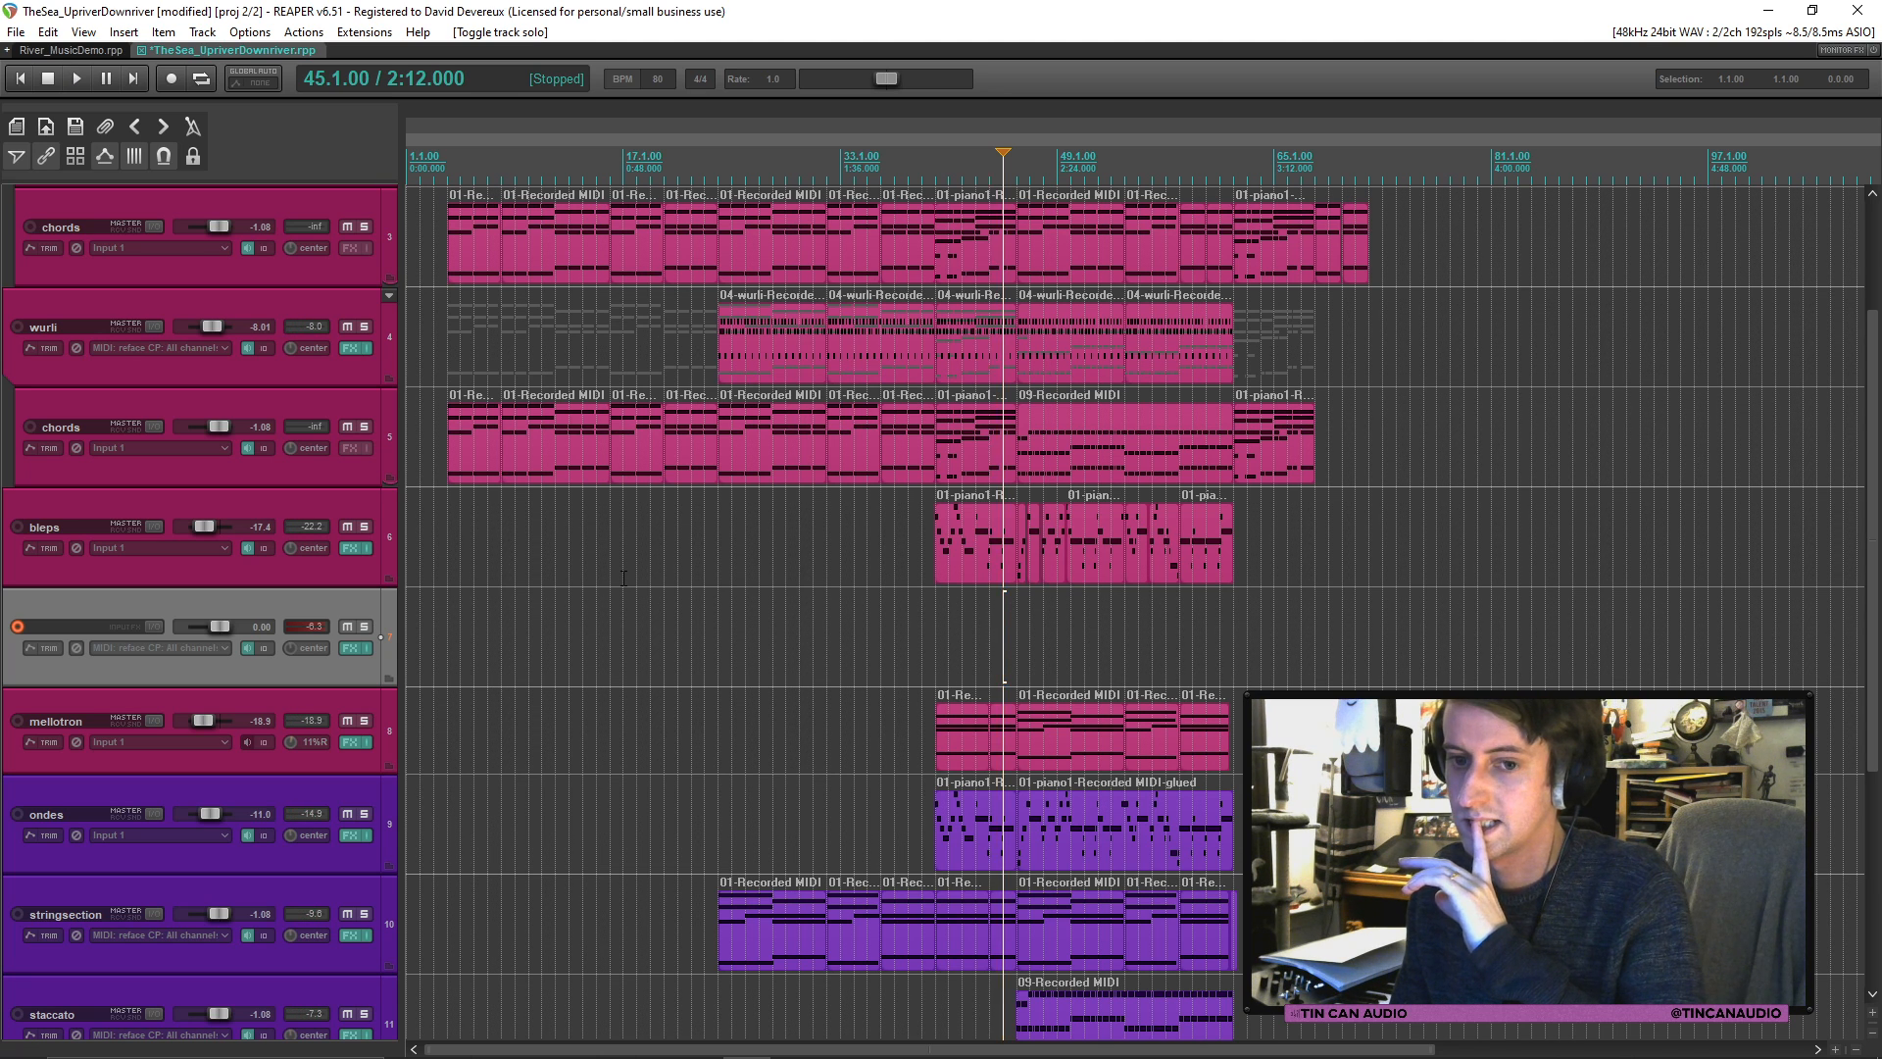
Step: Save the project
left_click(978, 576)
key("ctrl+s")
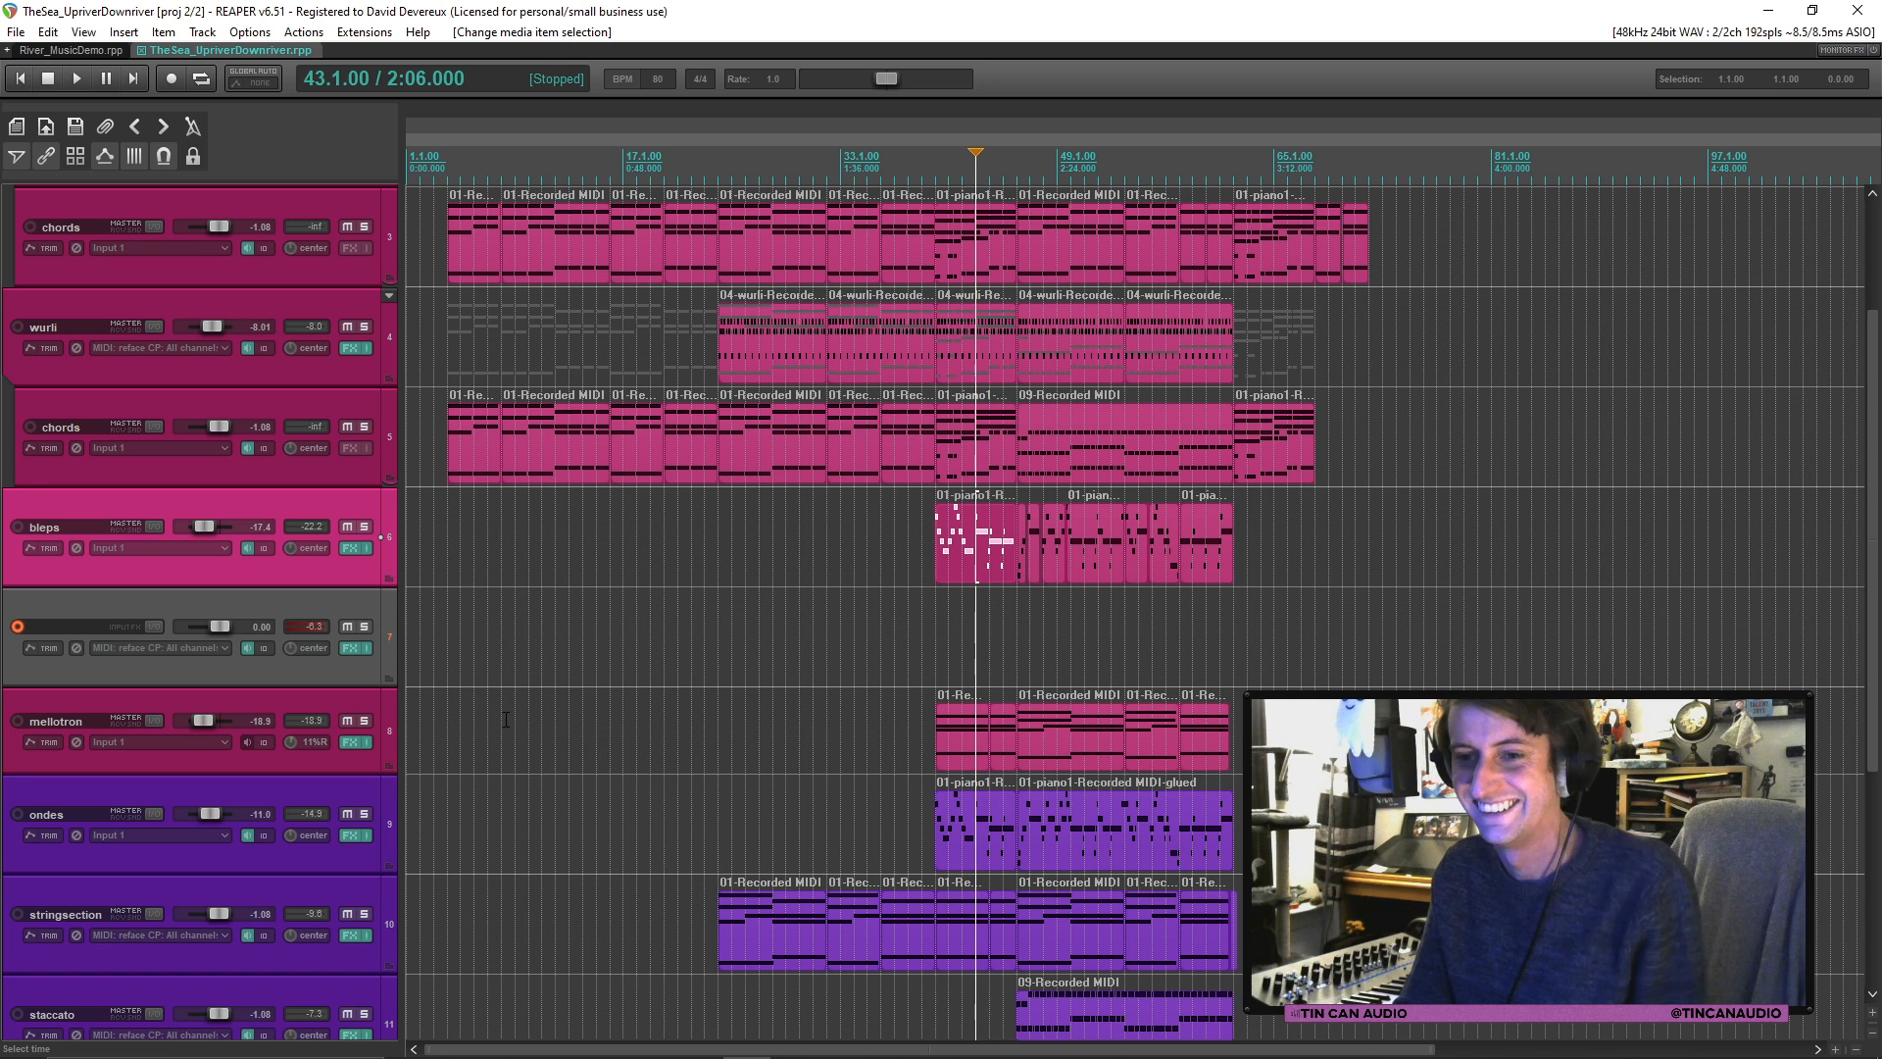
Step: Review the available MIDI inputs in the MIDI Devices preferences and accept them so the minilogue xd can be used
left_click(149, 648)
mouse_move(241, 713)
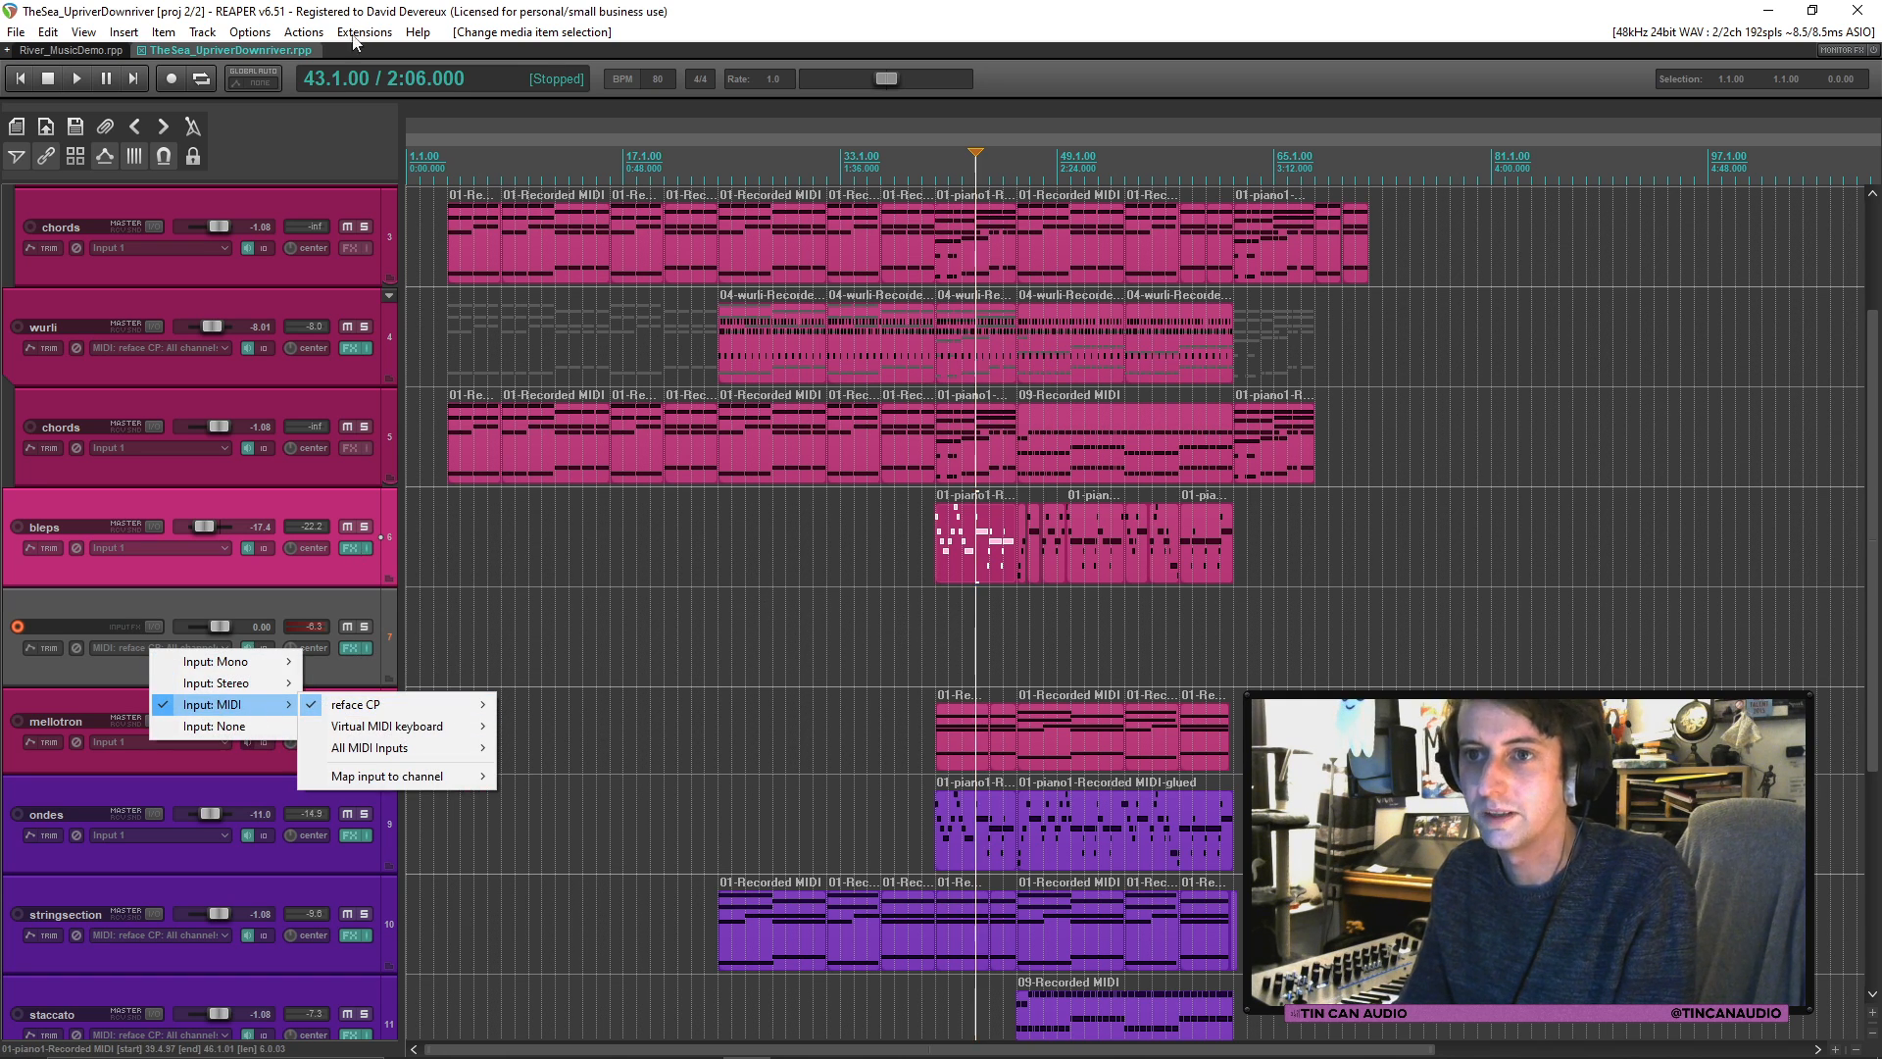
left_click(250, 31)
left_click(407, 822)
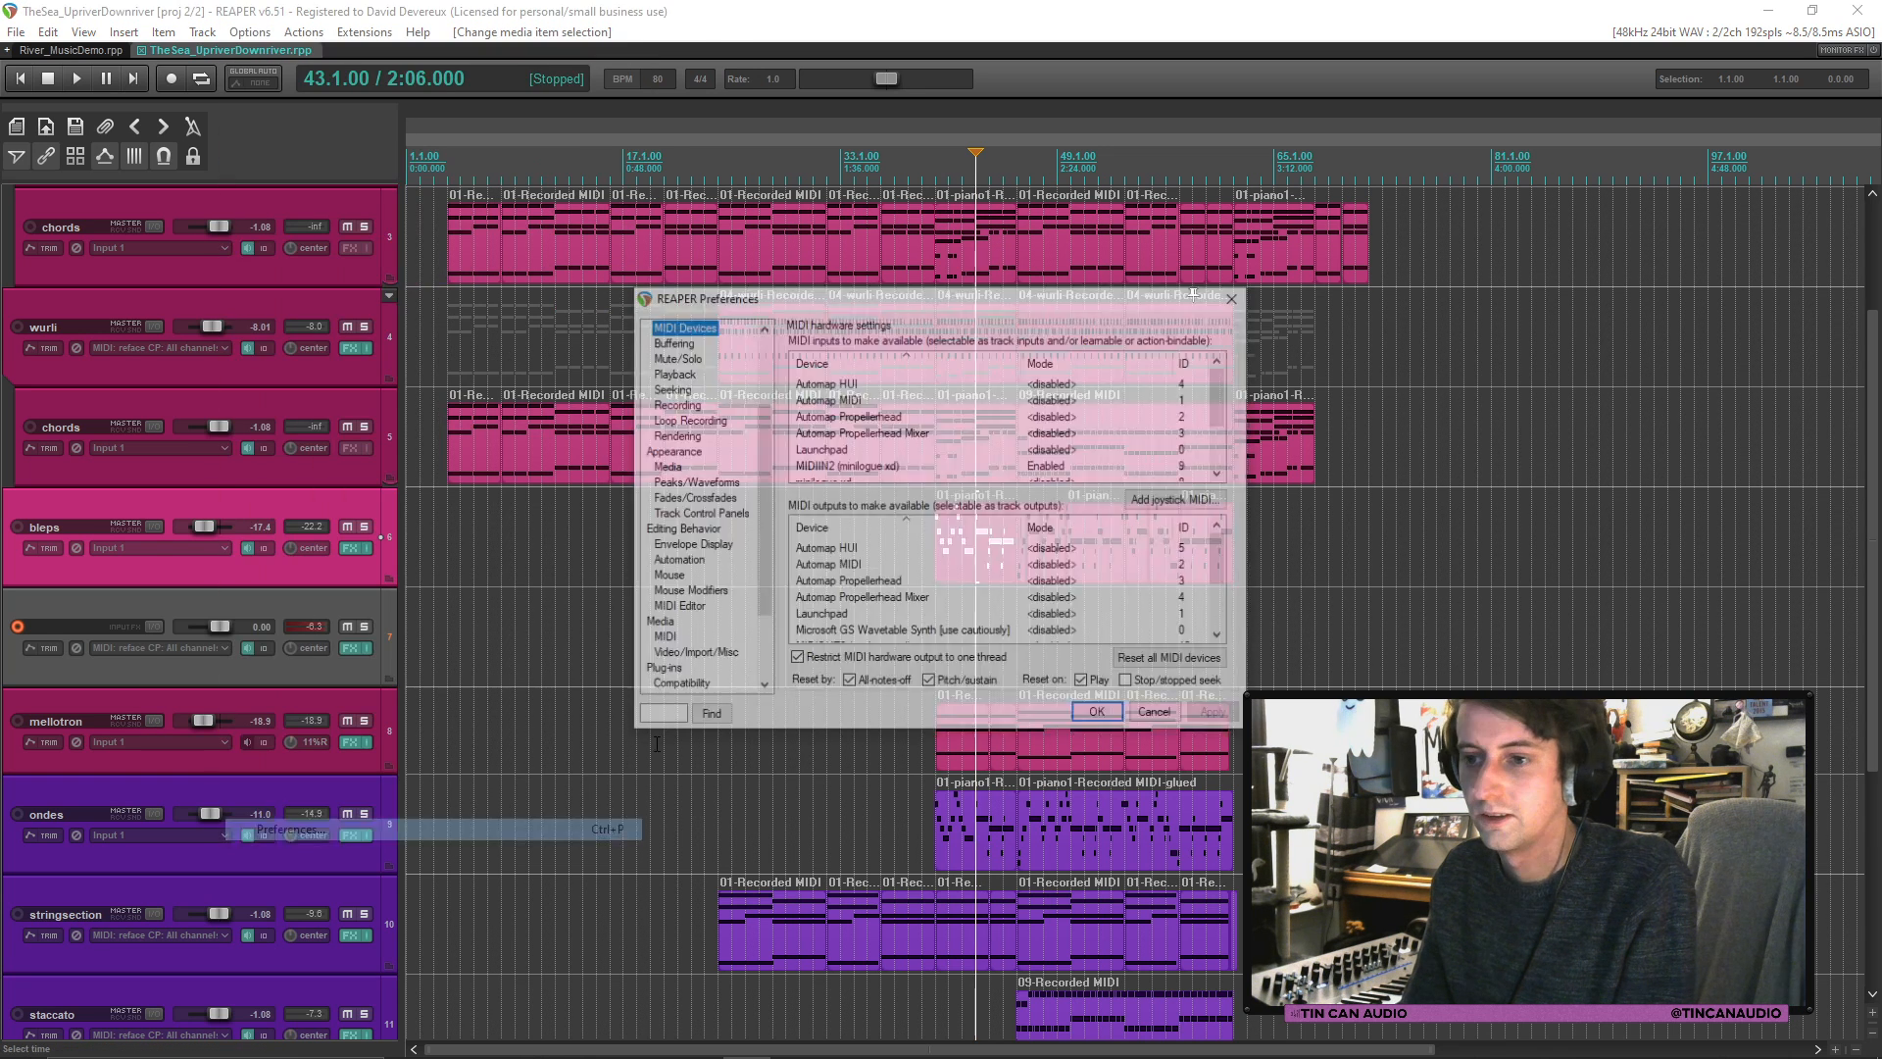
scroll(936, 426, "down", 2)
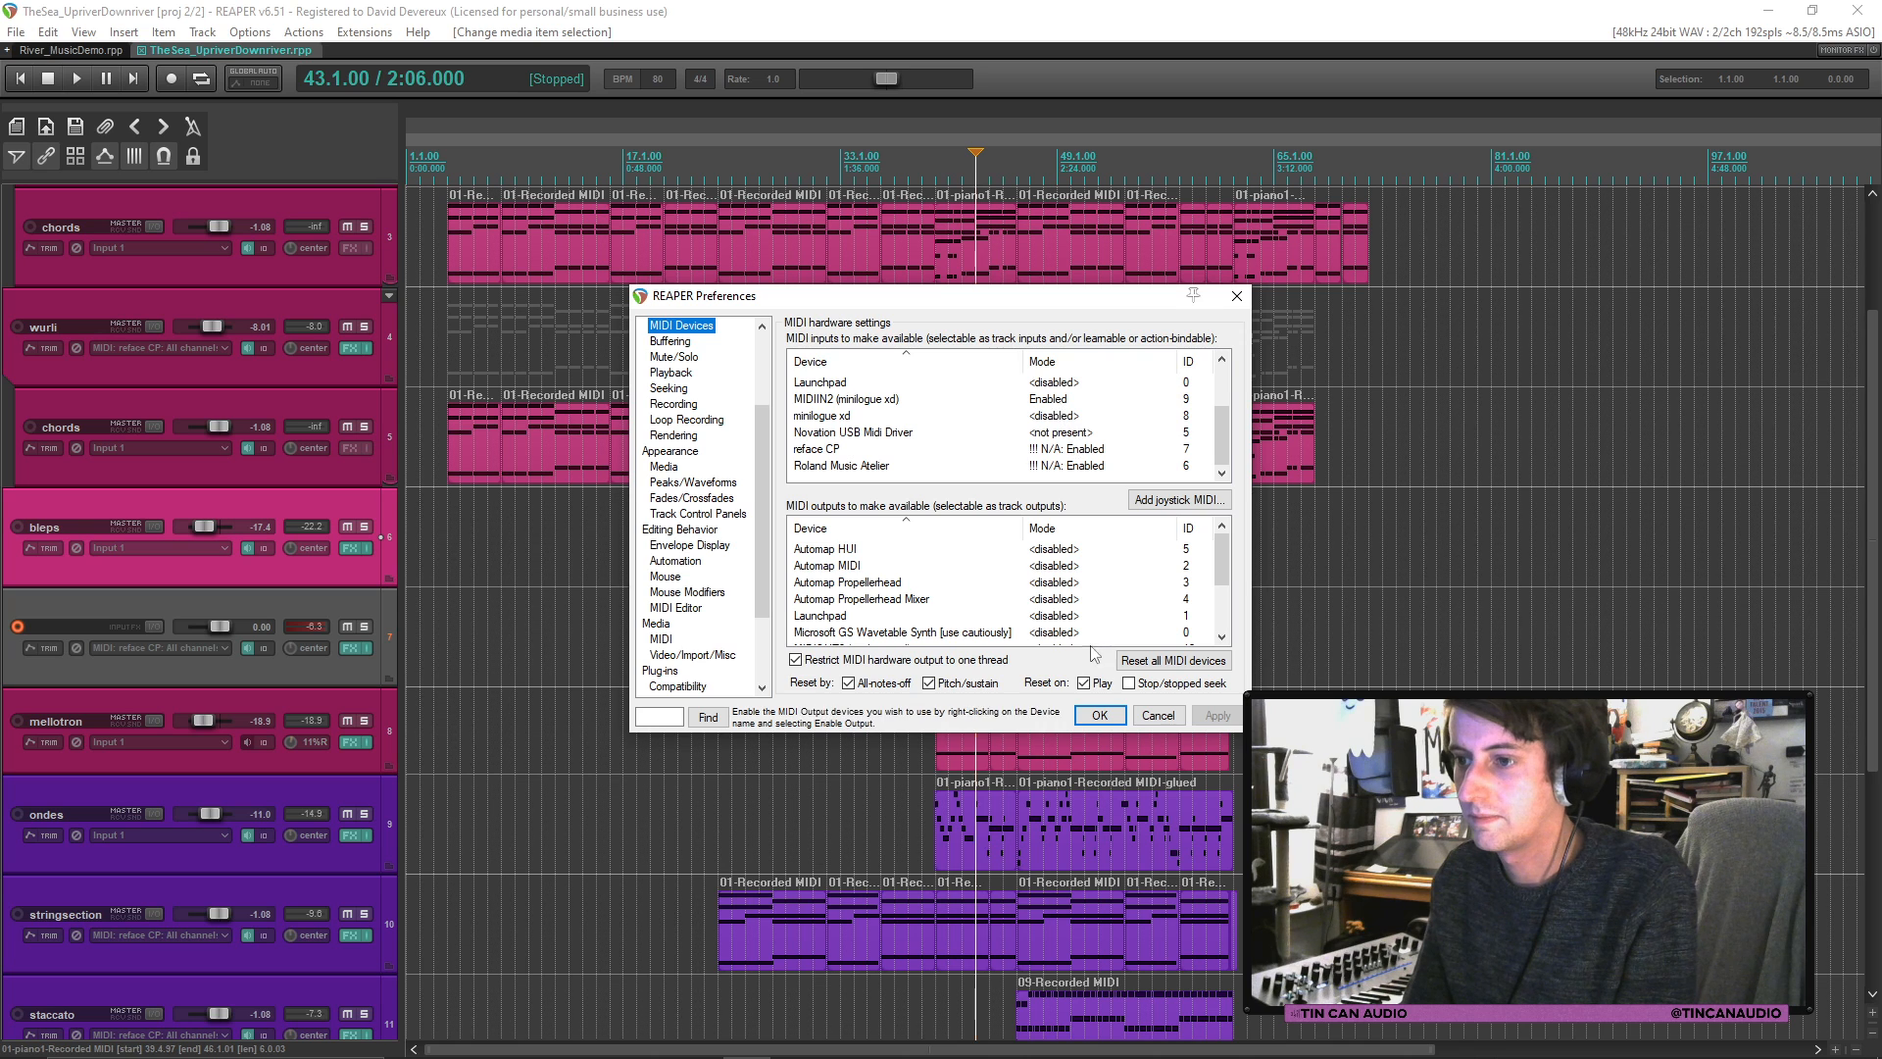
left_click(1099, 714)
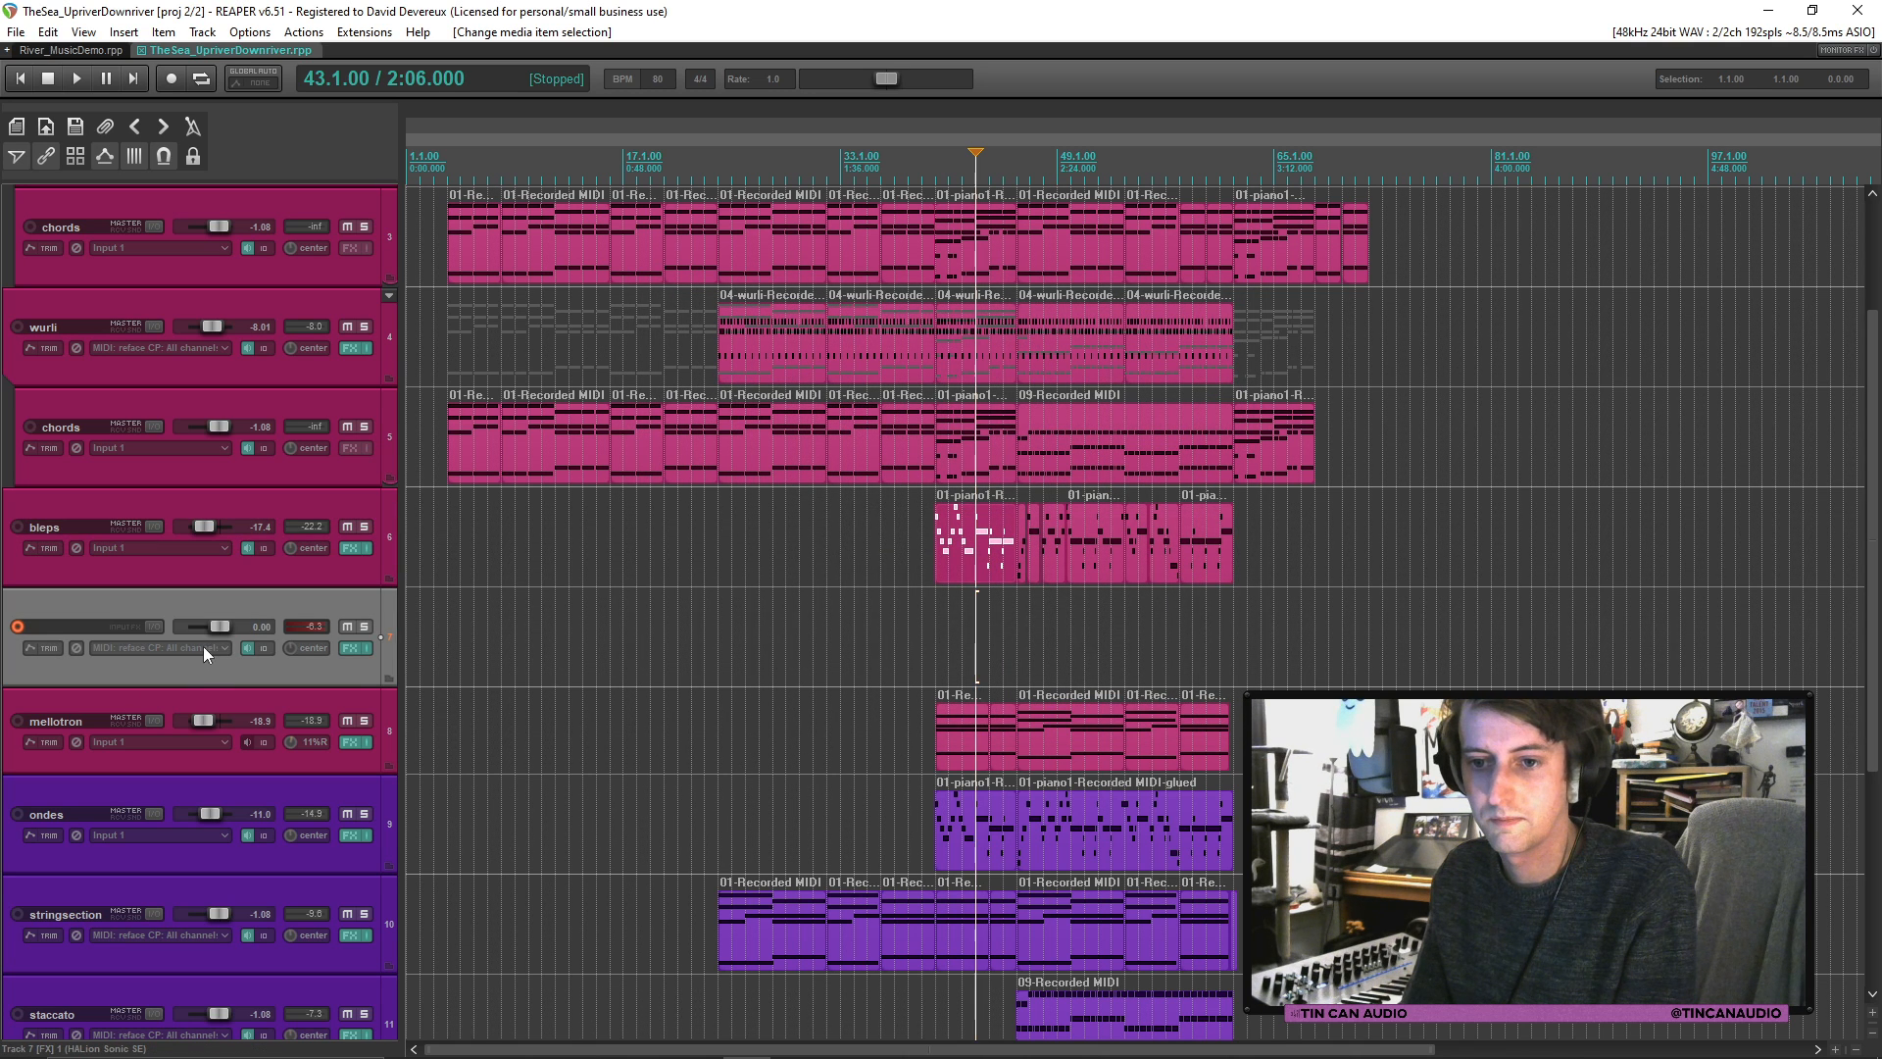
Step: Set the armed track 7's MIDI input to MIDIIN2 (minilogue xd)
left_click(204, 647)
mouse_move(284, 703)
mouse_move(451, 702)
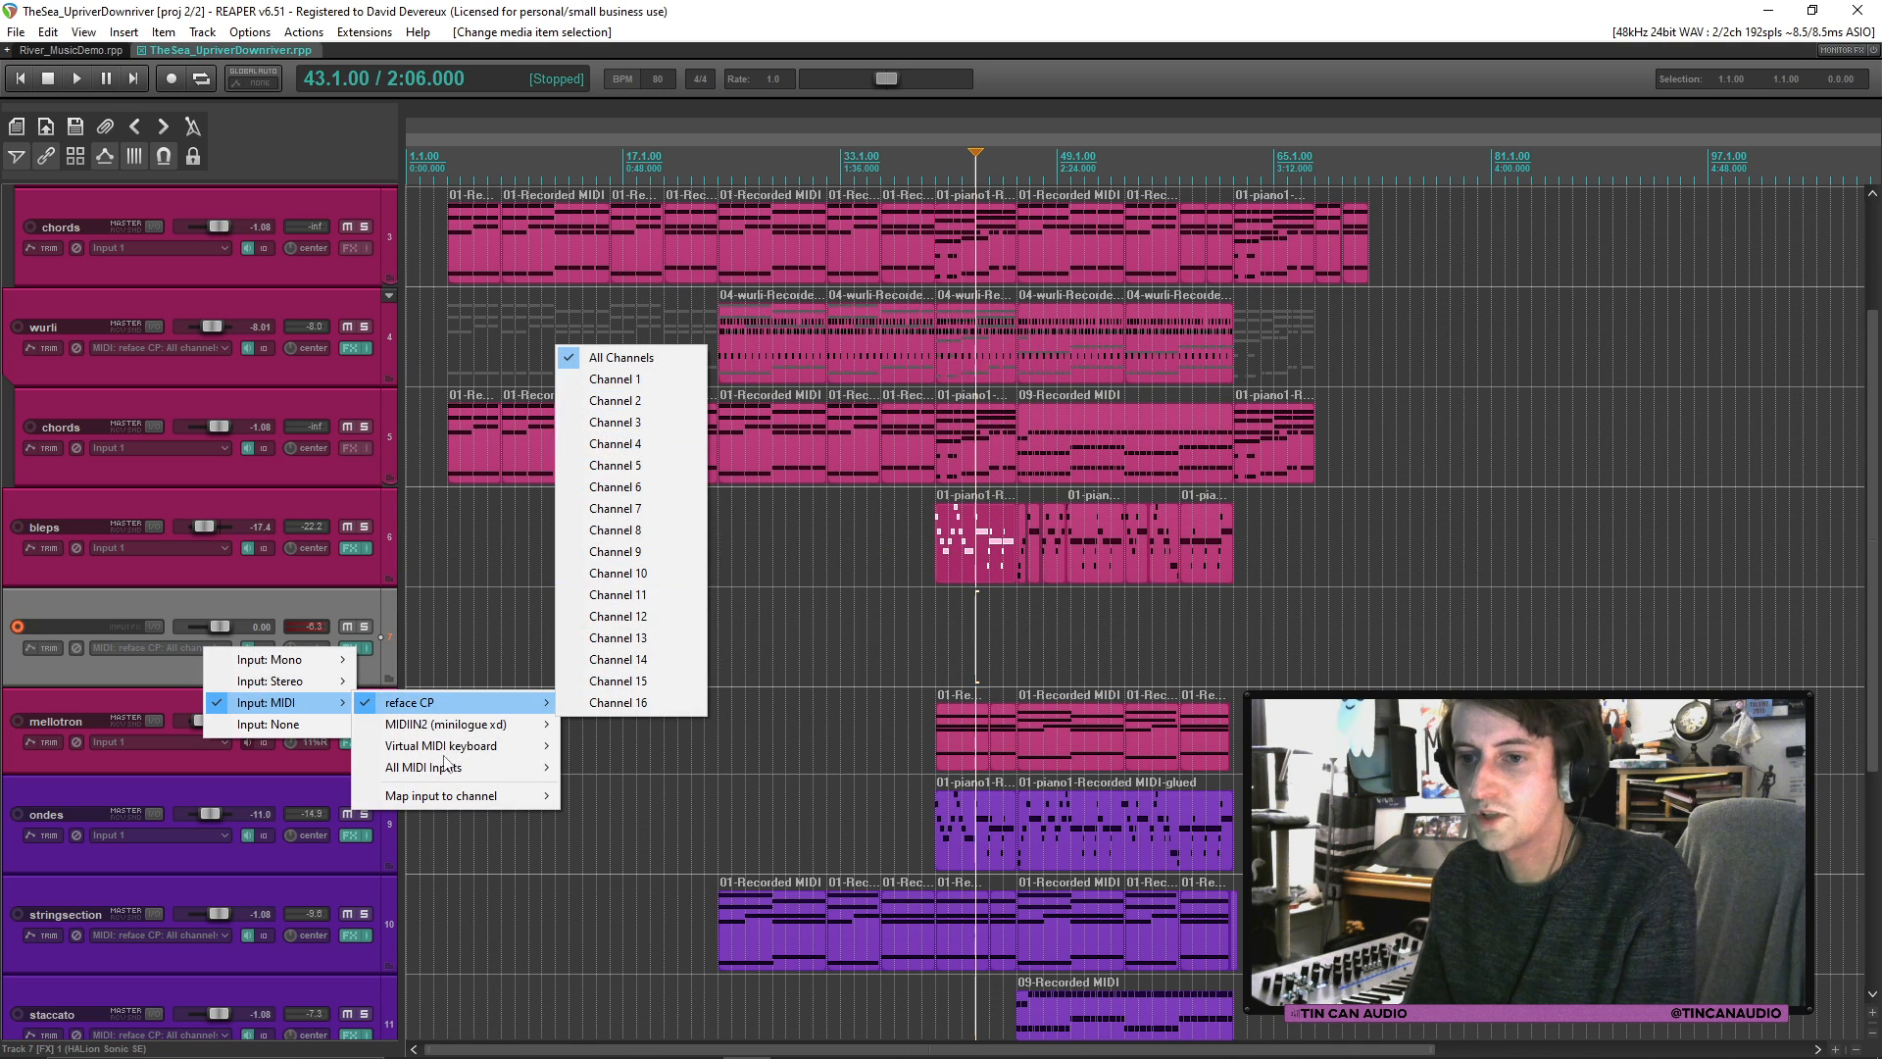
left_click(622, 380)
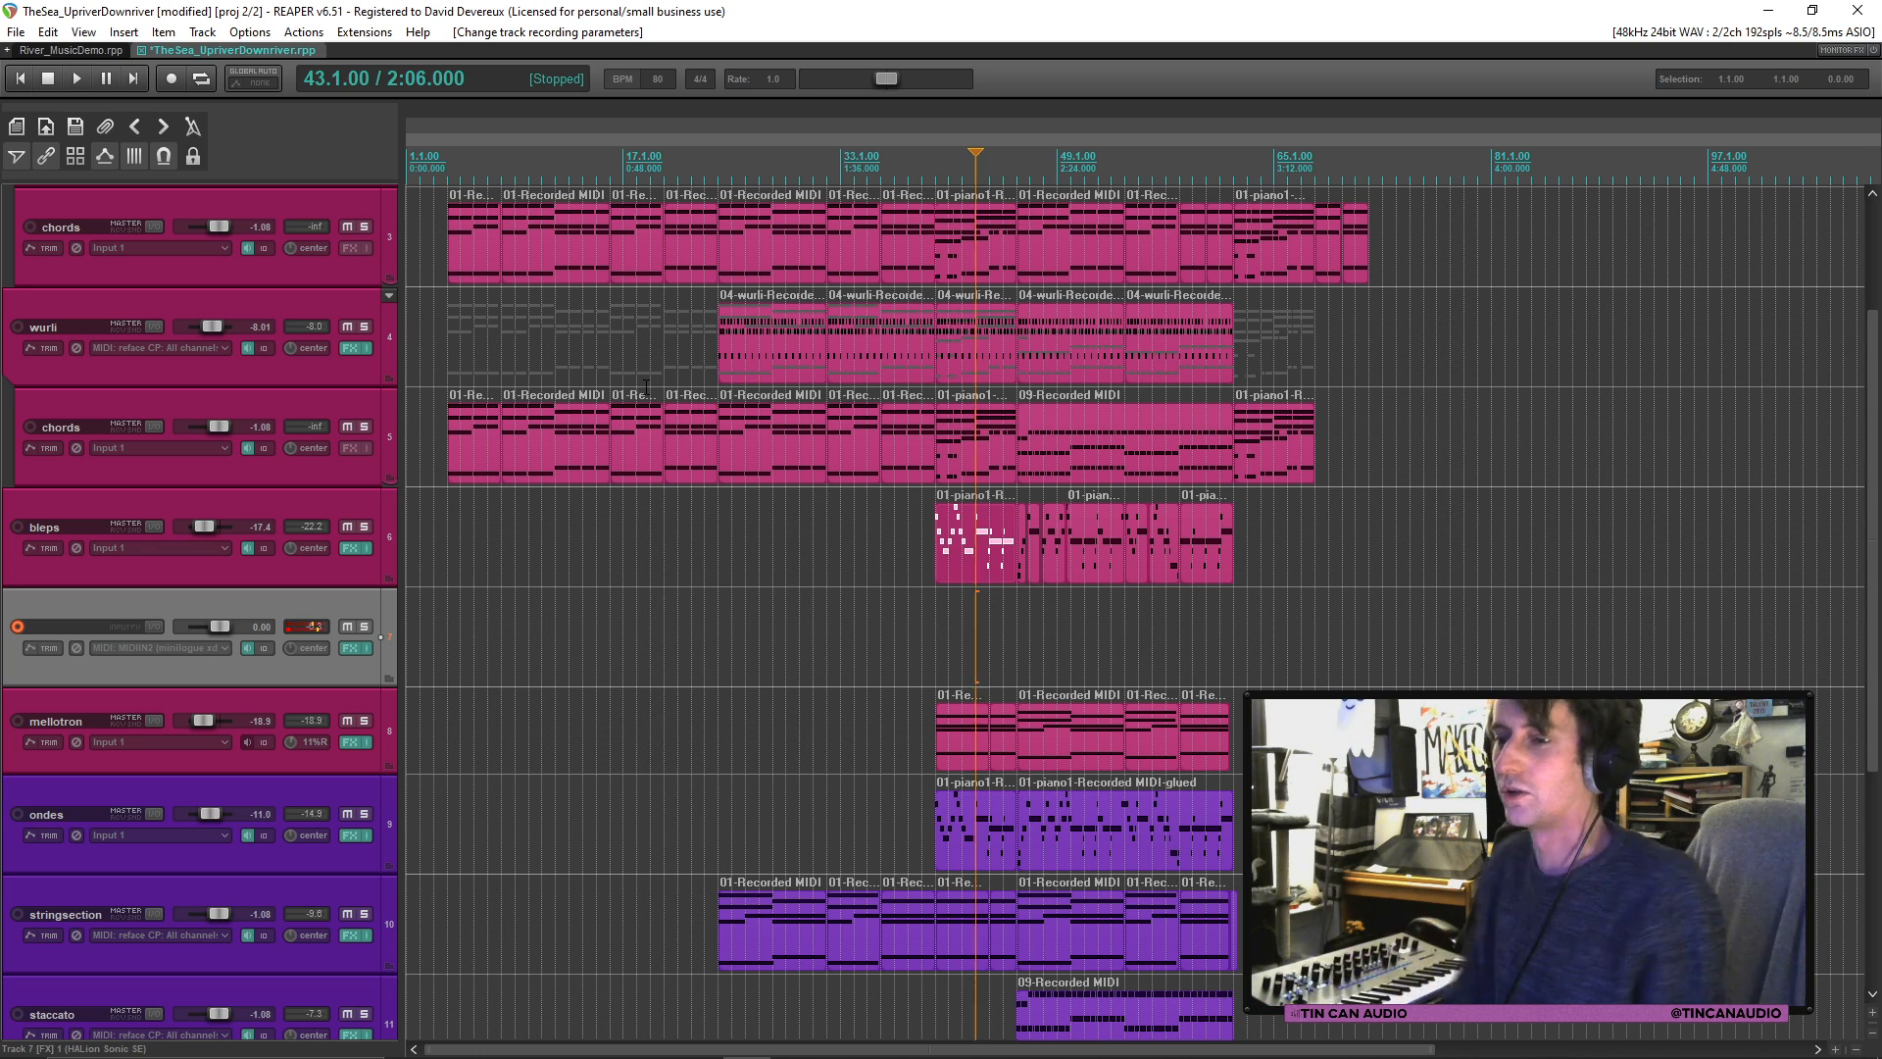
Step: Play the arrangement from the start of the bleps part to rehearse the oboe line on the new keyboard
left_click(943, 574)
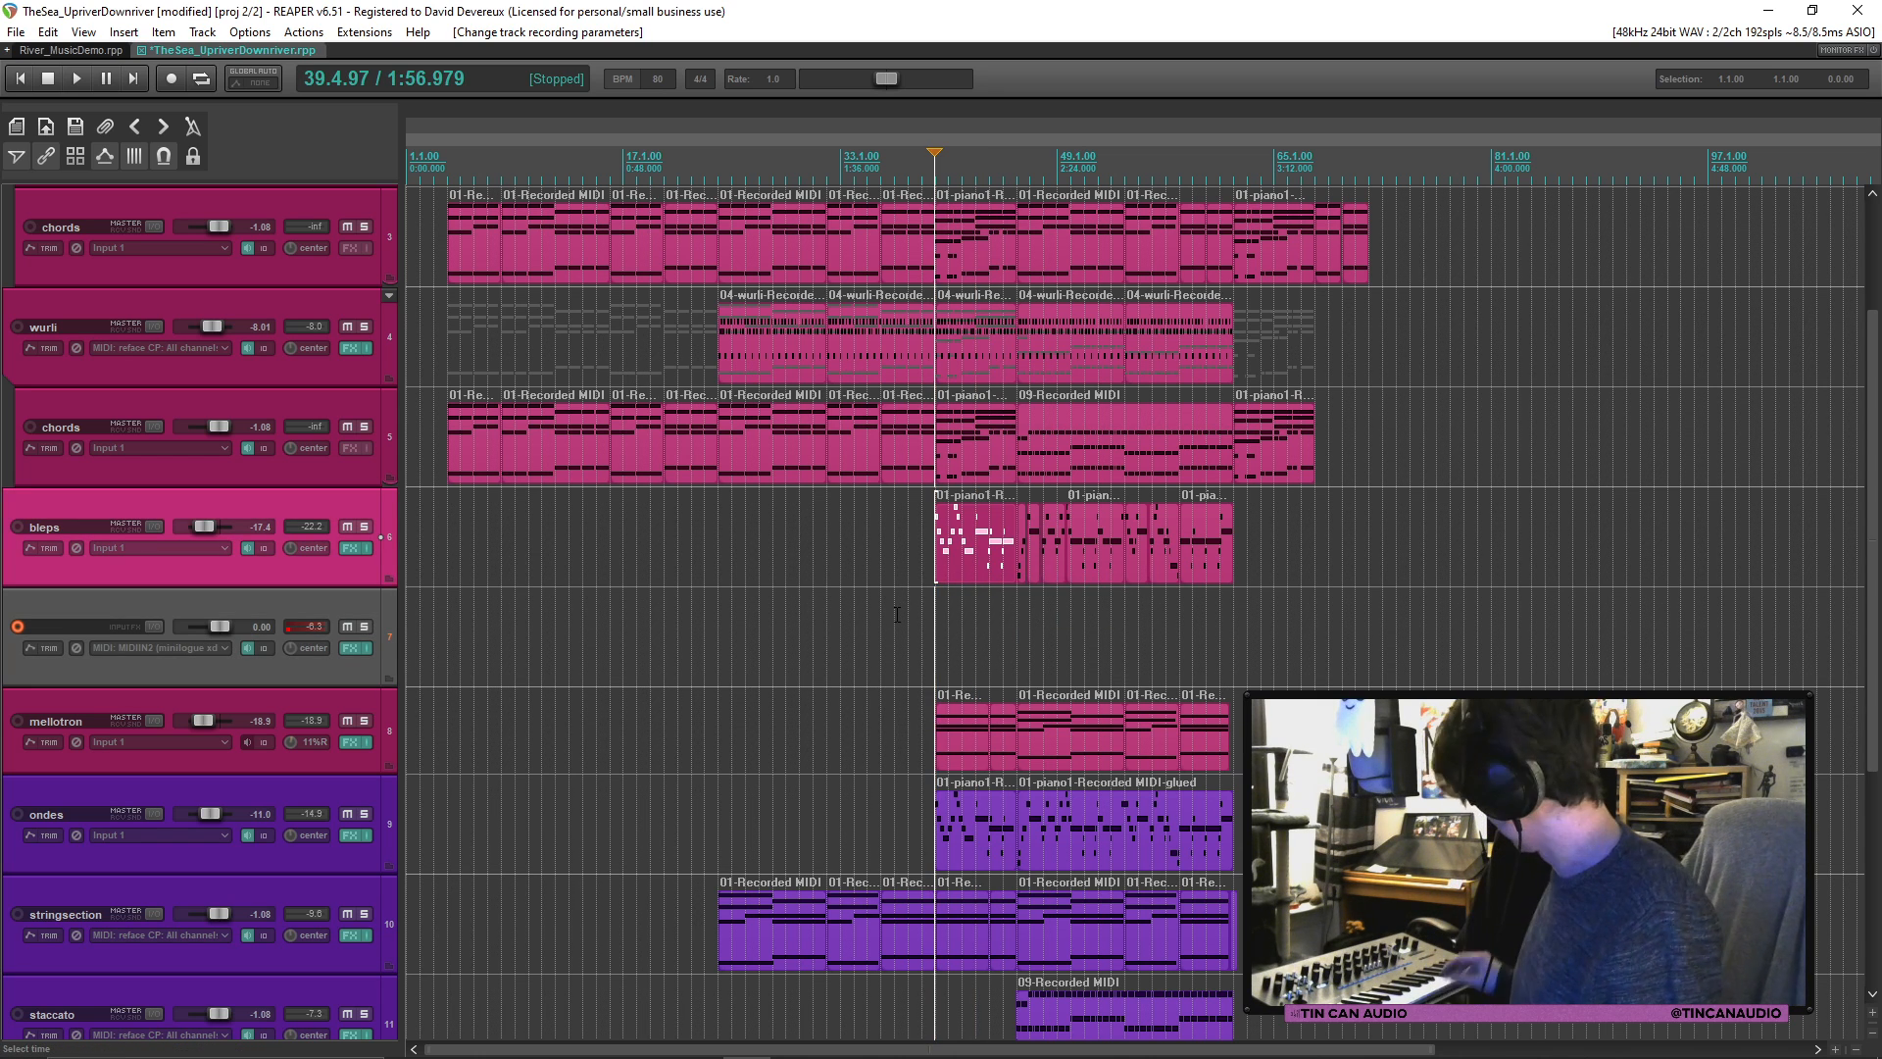
key("space")
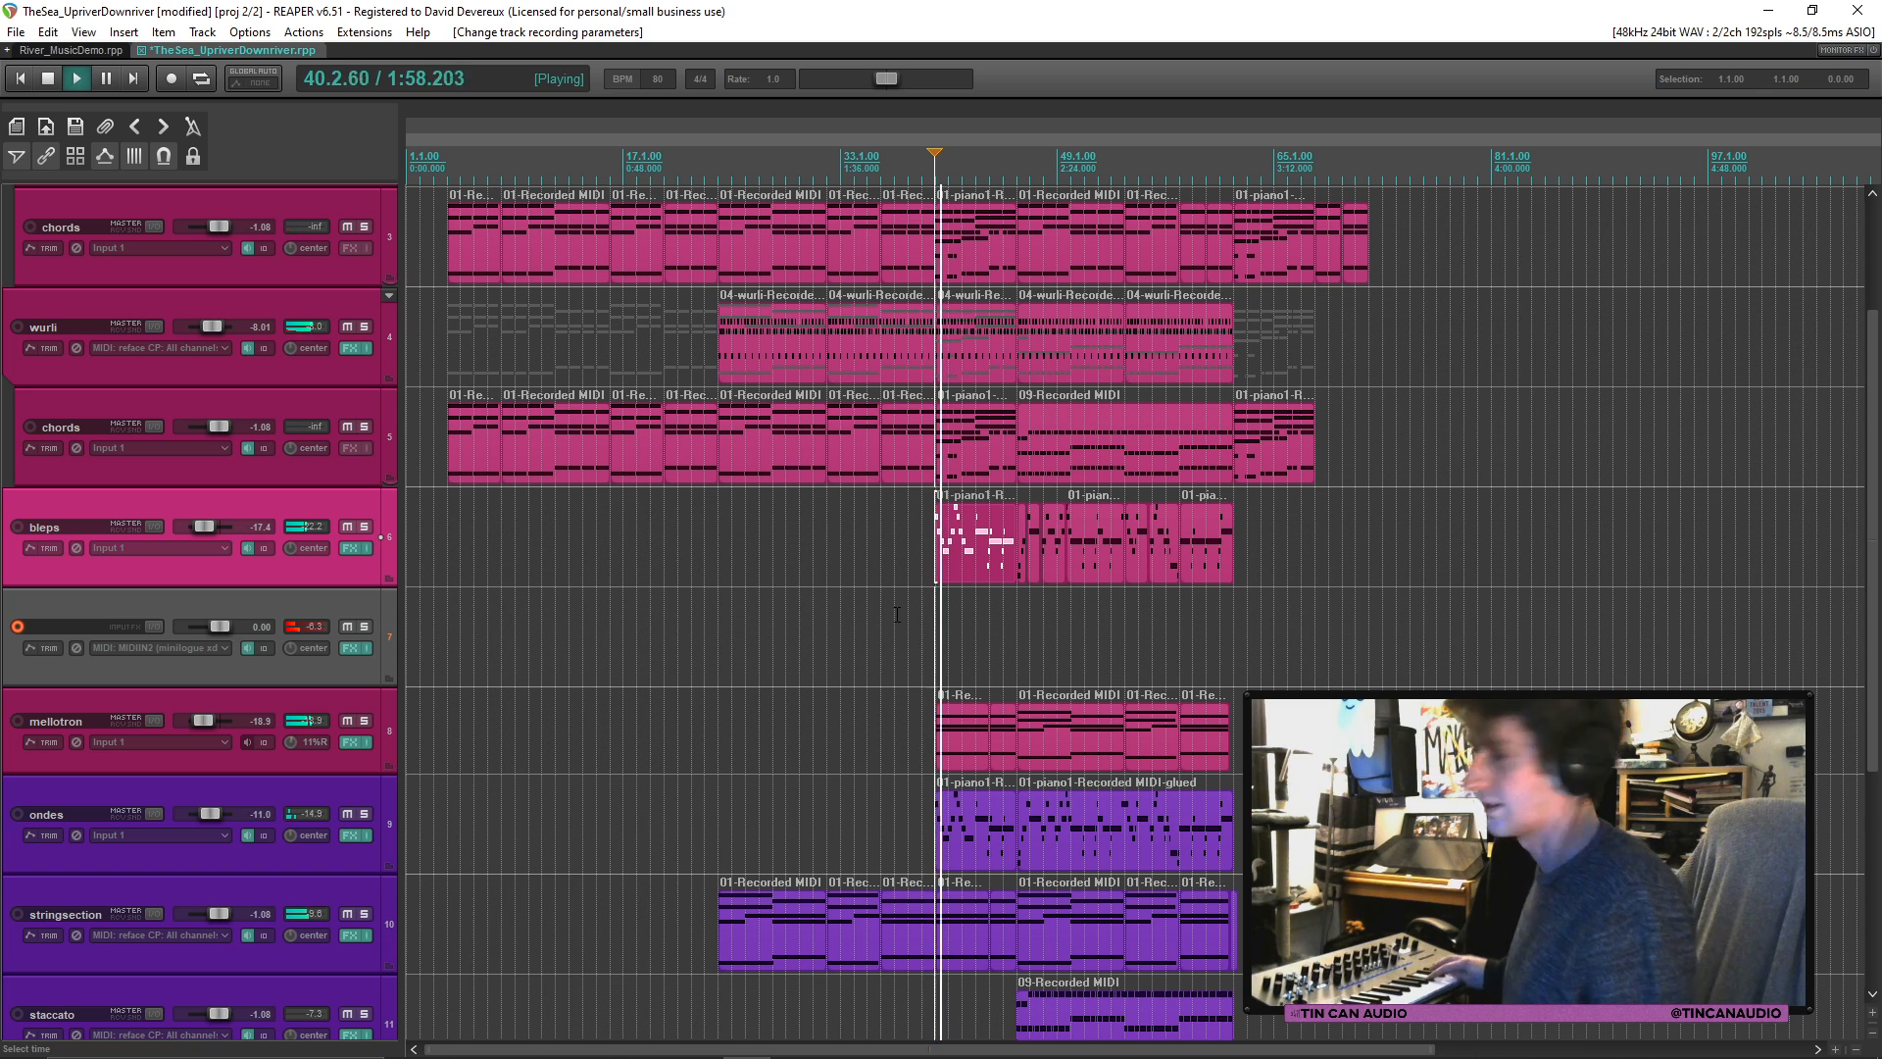
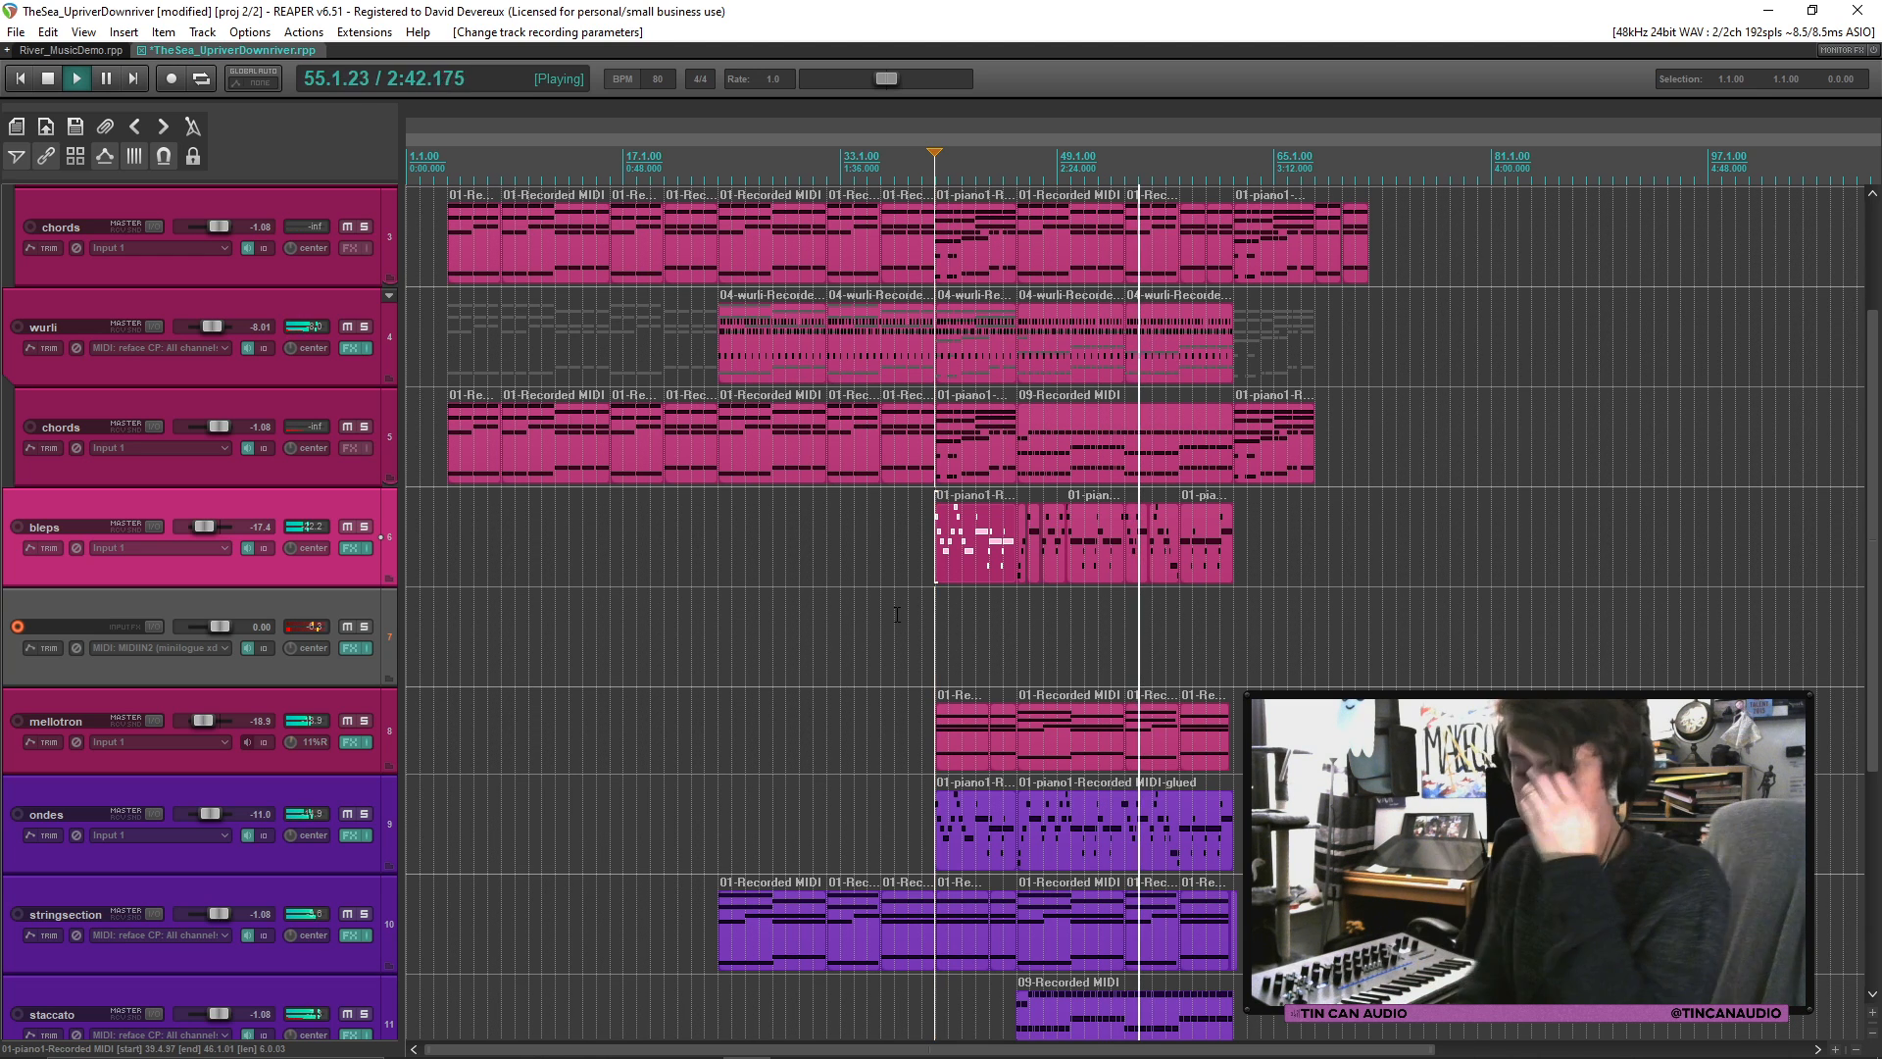
key("space")
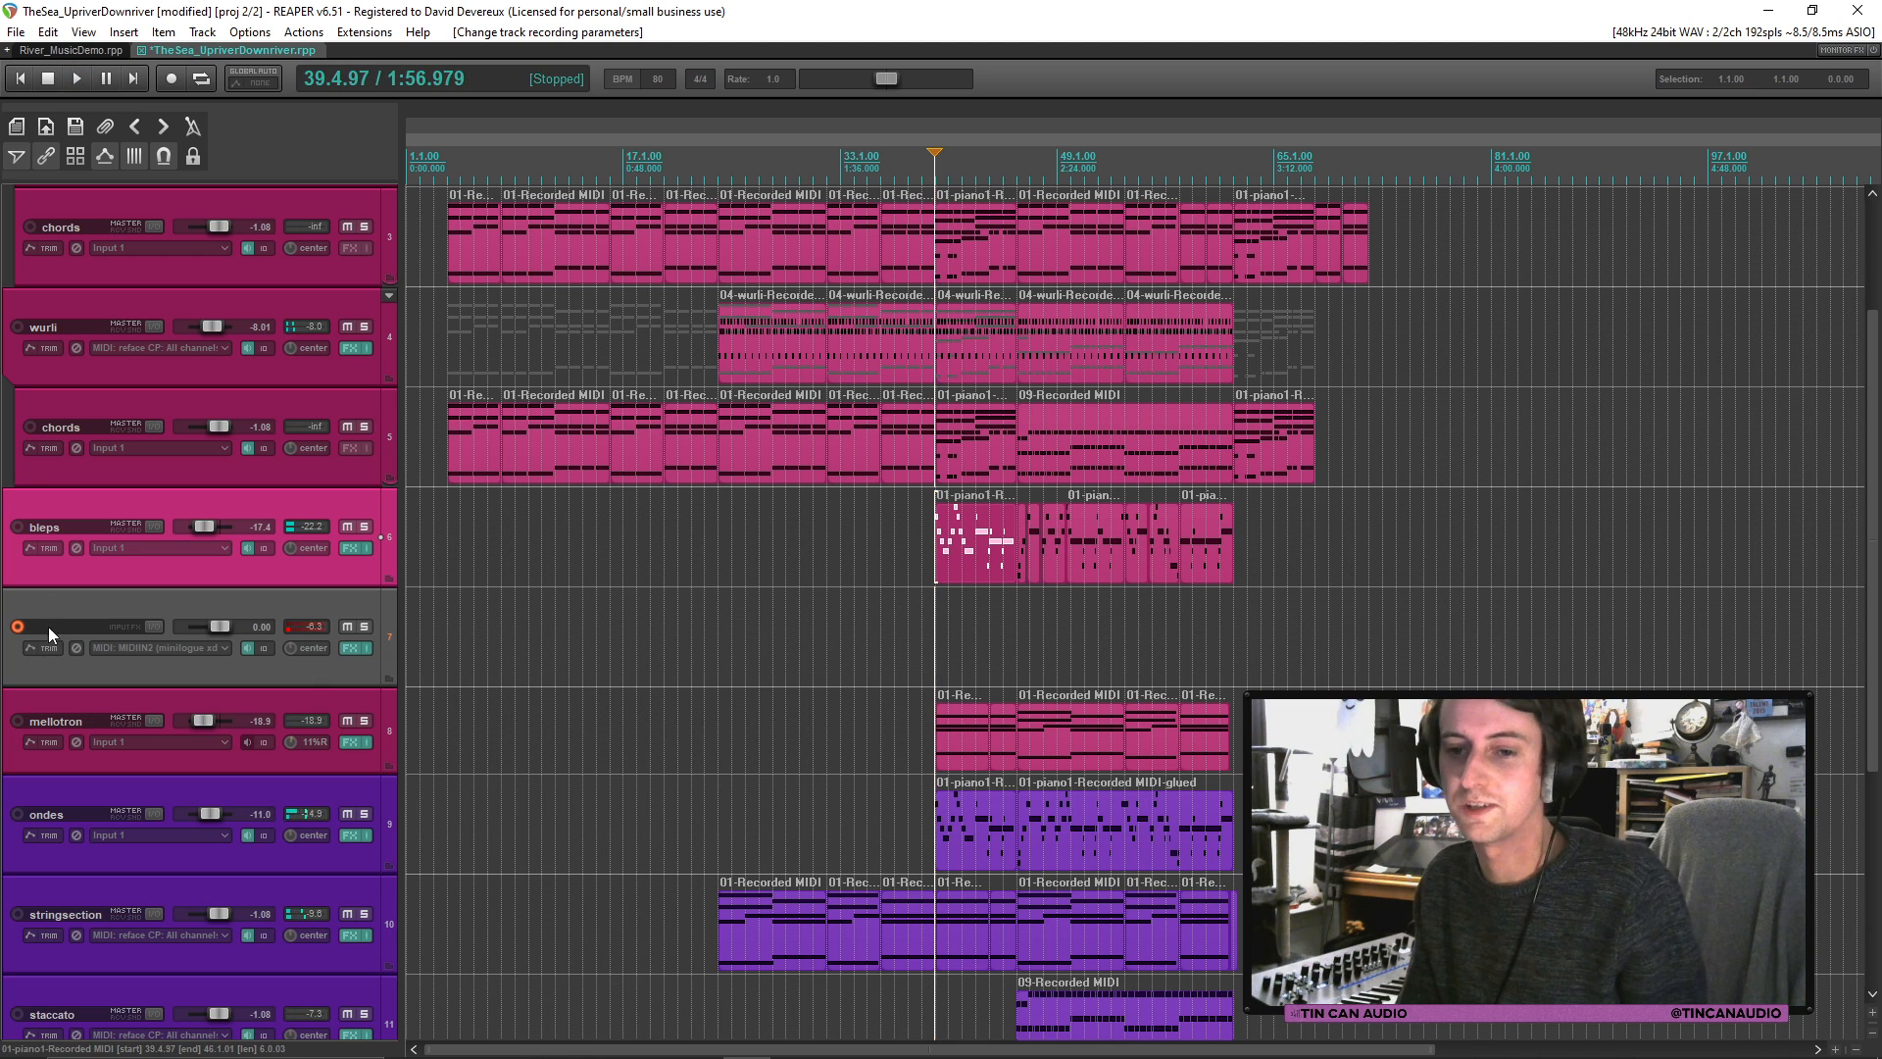
Step: Name the armed track 7 oboe and place the edit cursor at bar 38
left_click(50, 627)
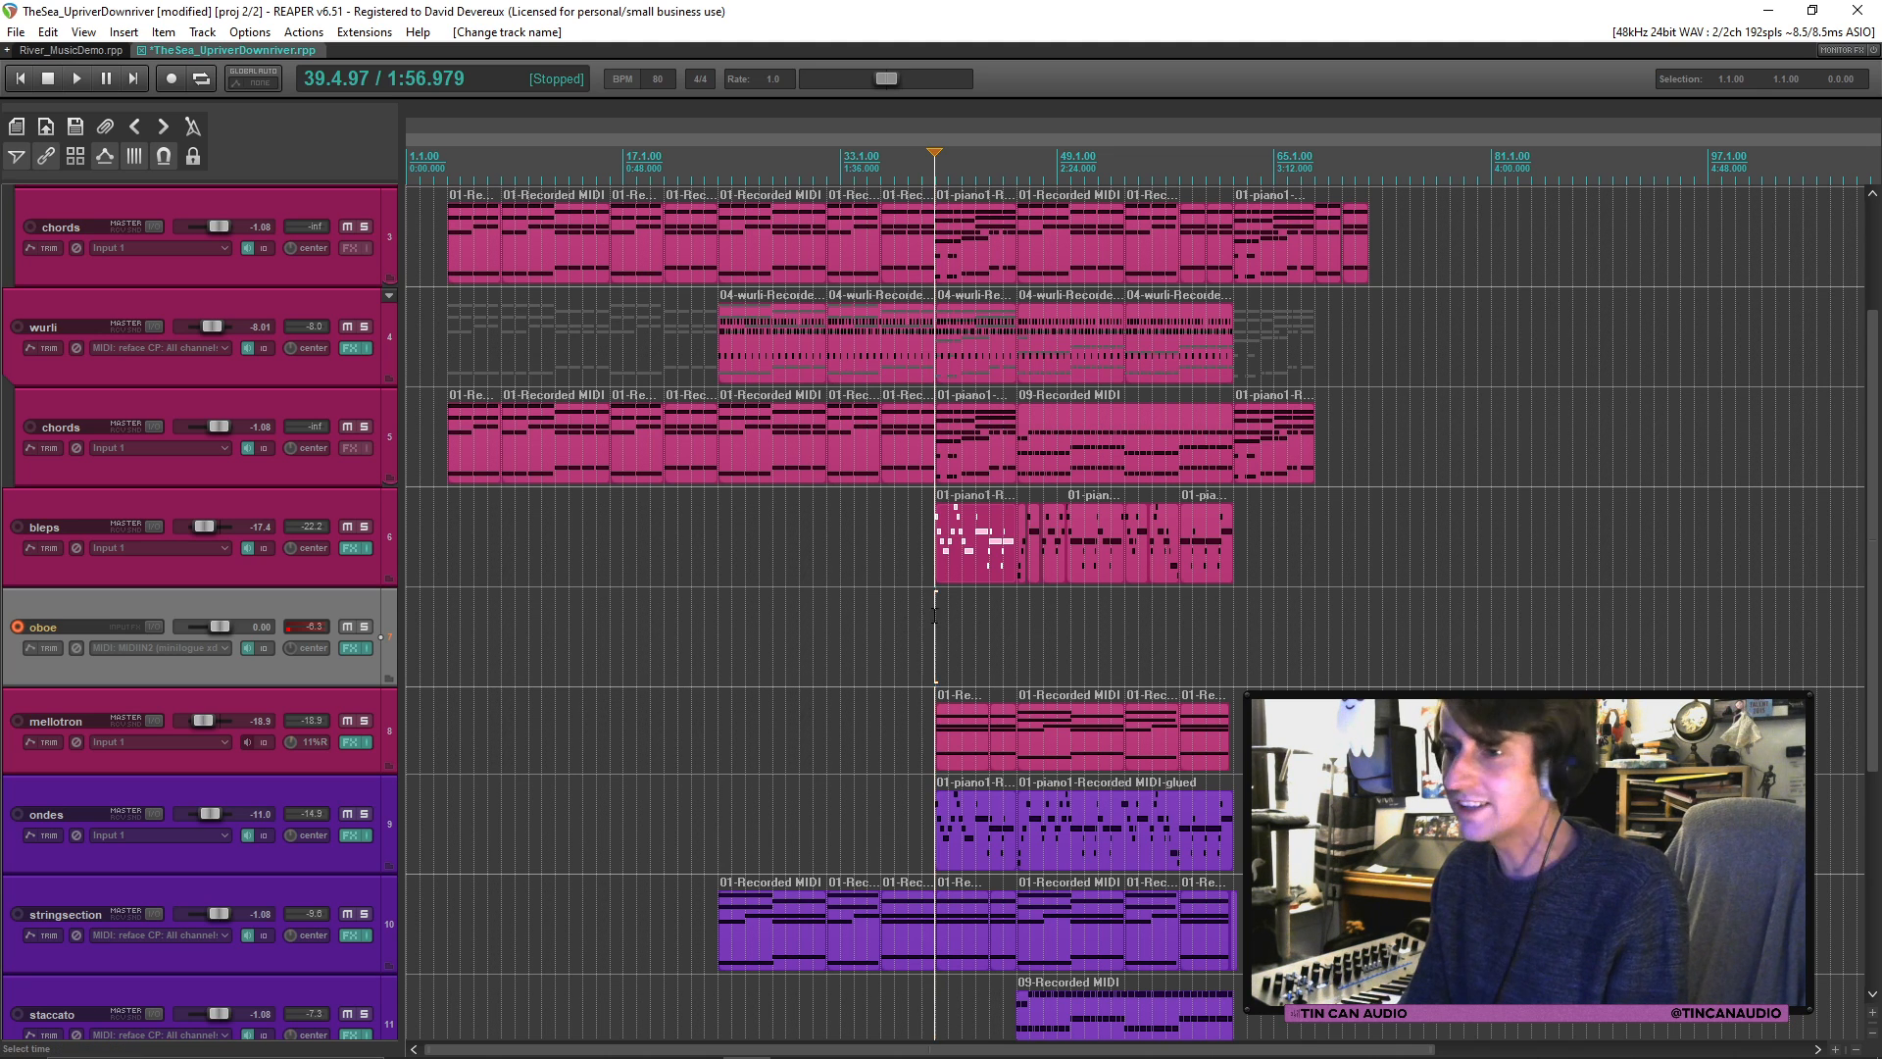
left_click(908, 638)
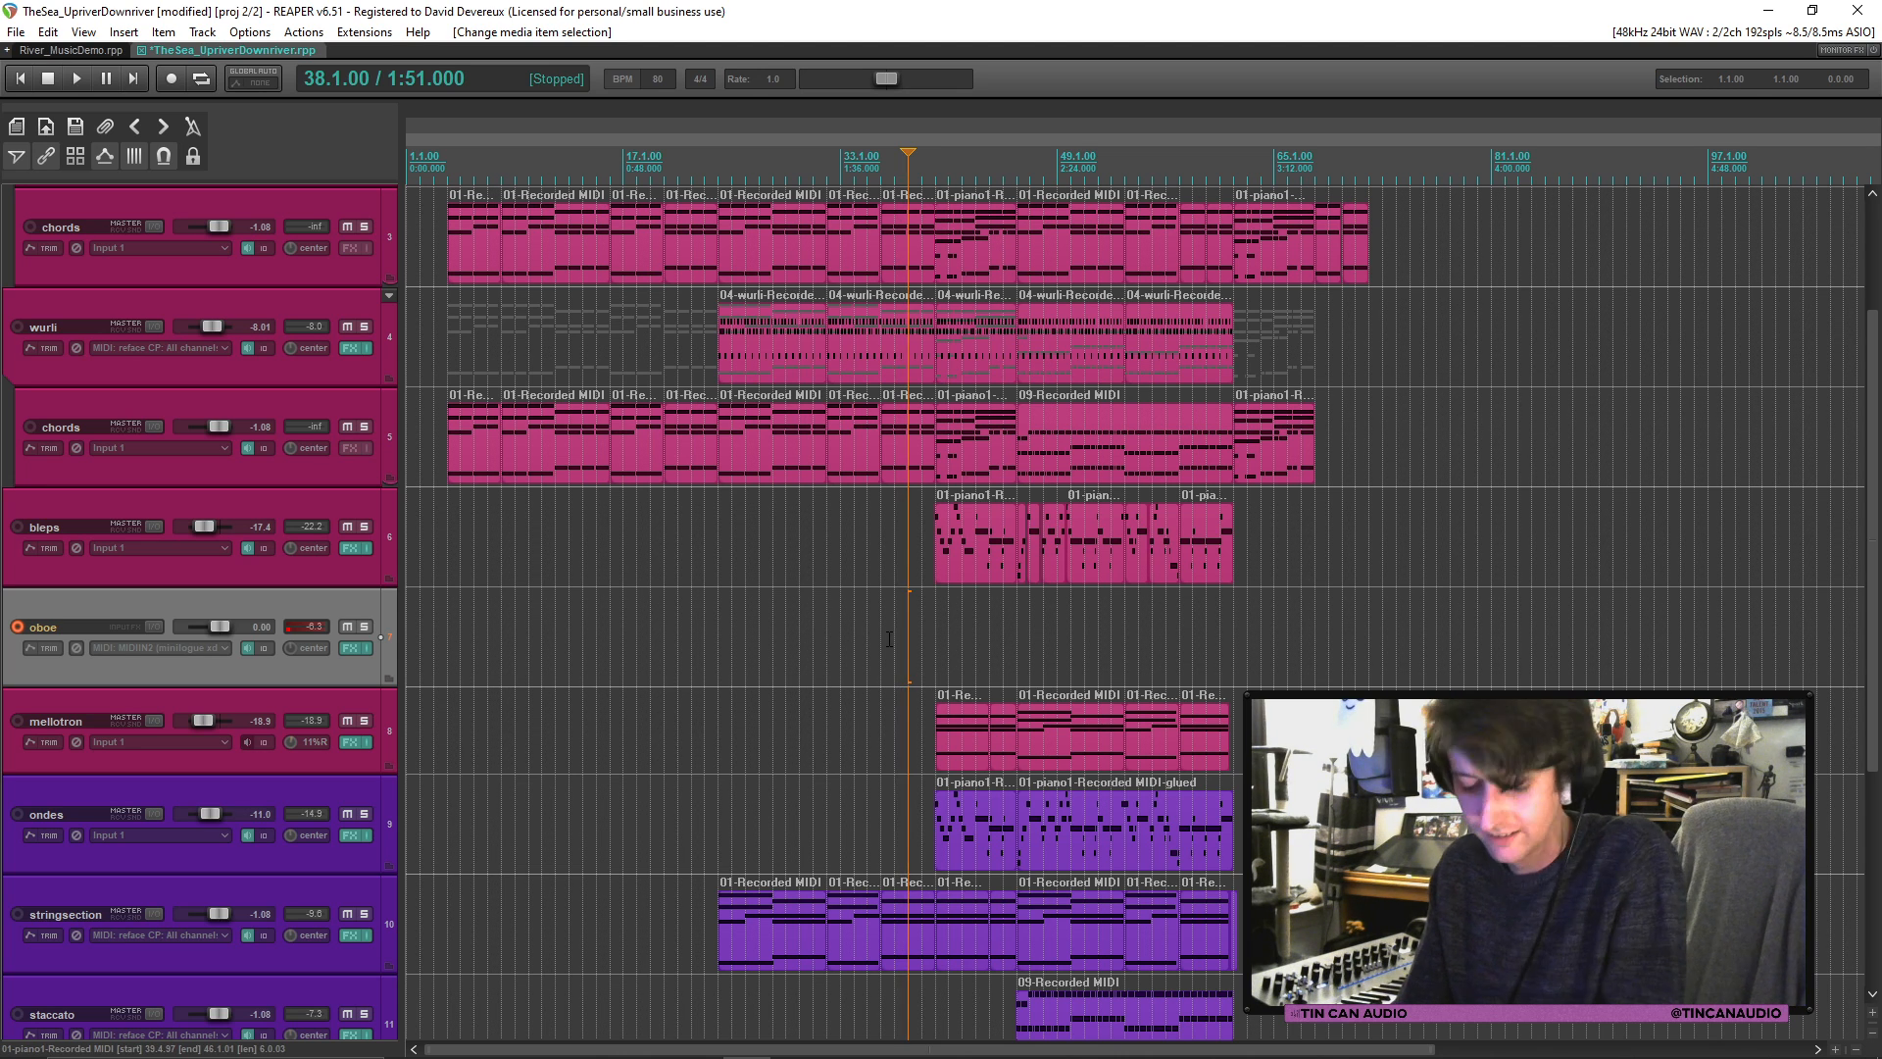
key("ctrl+r")
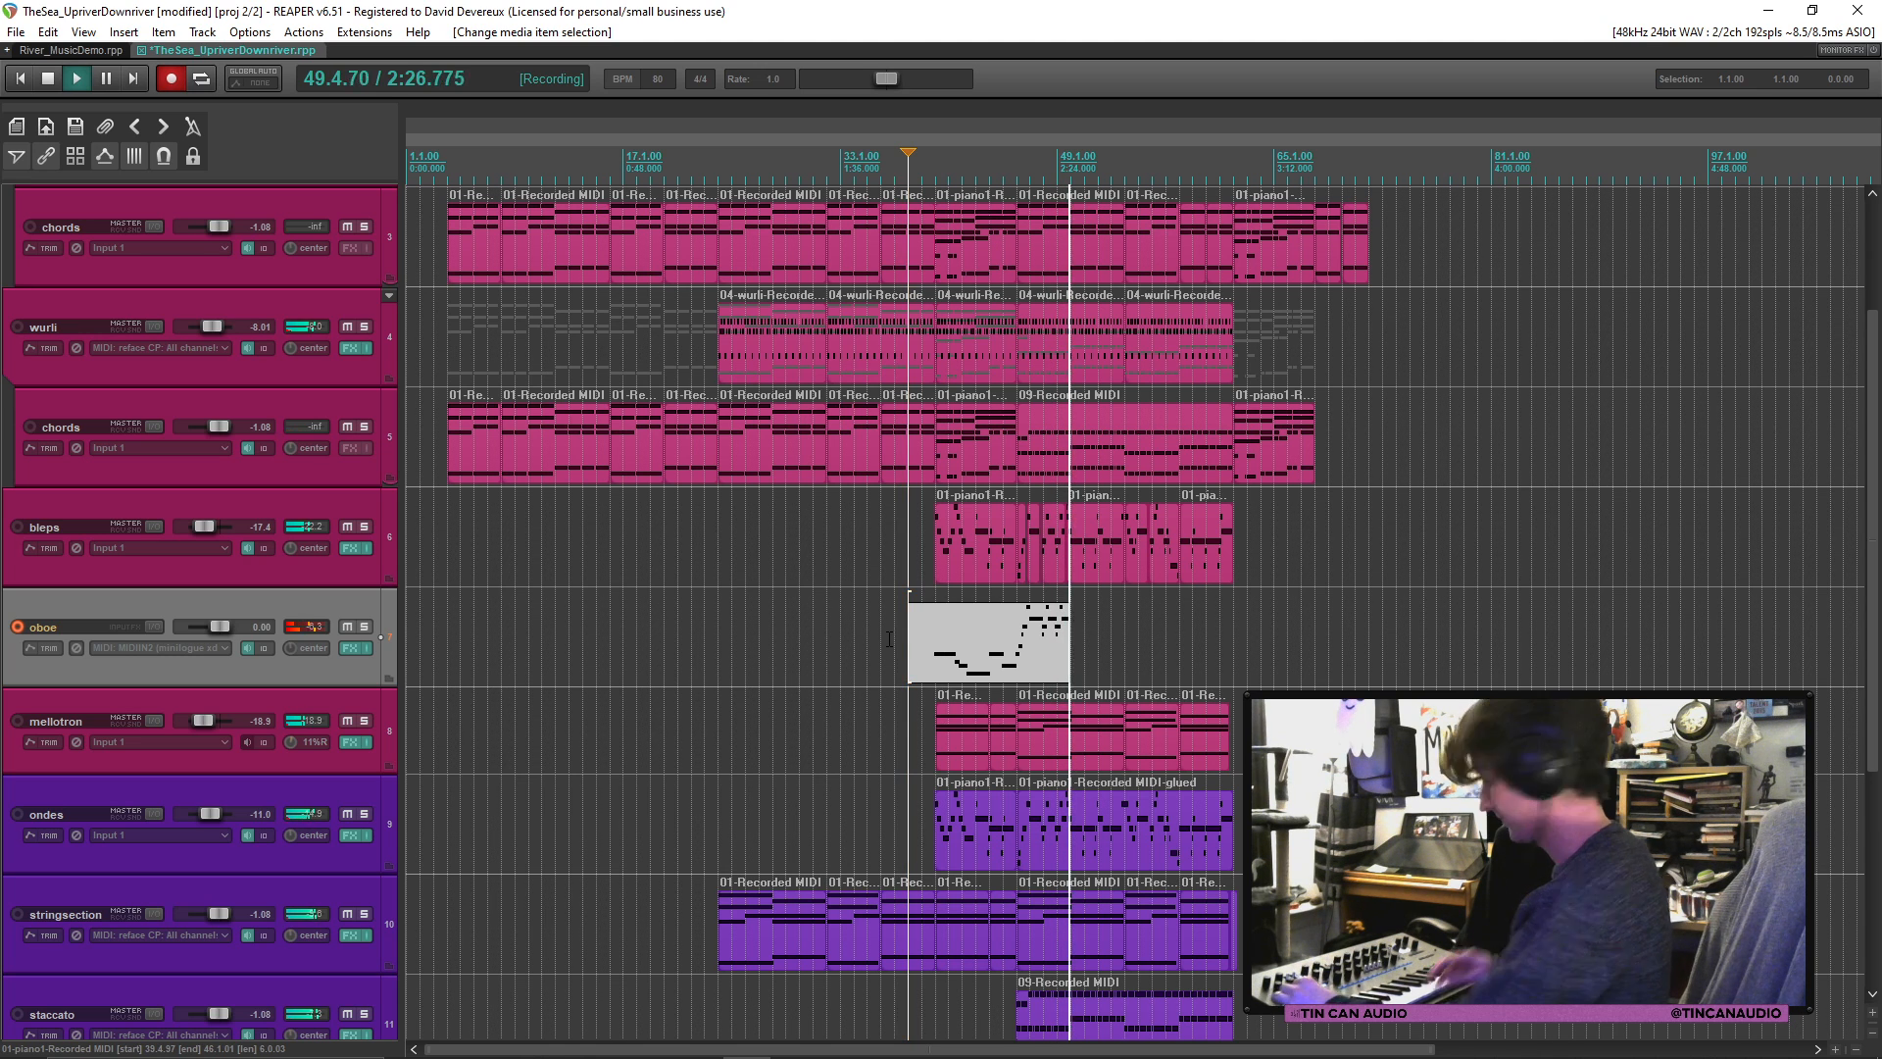
key("space")
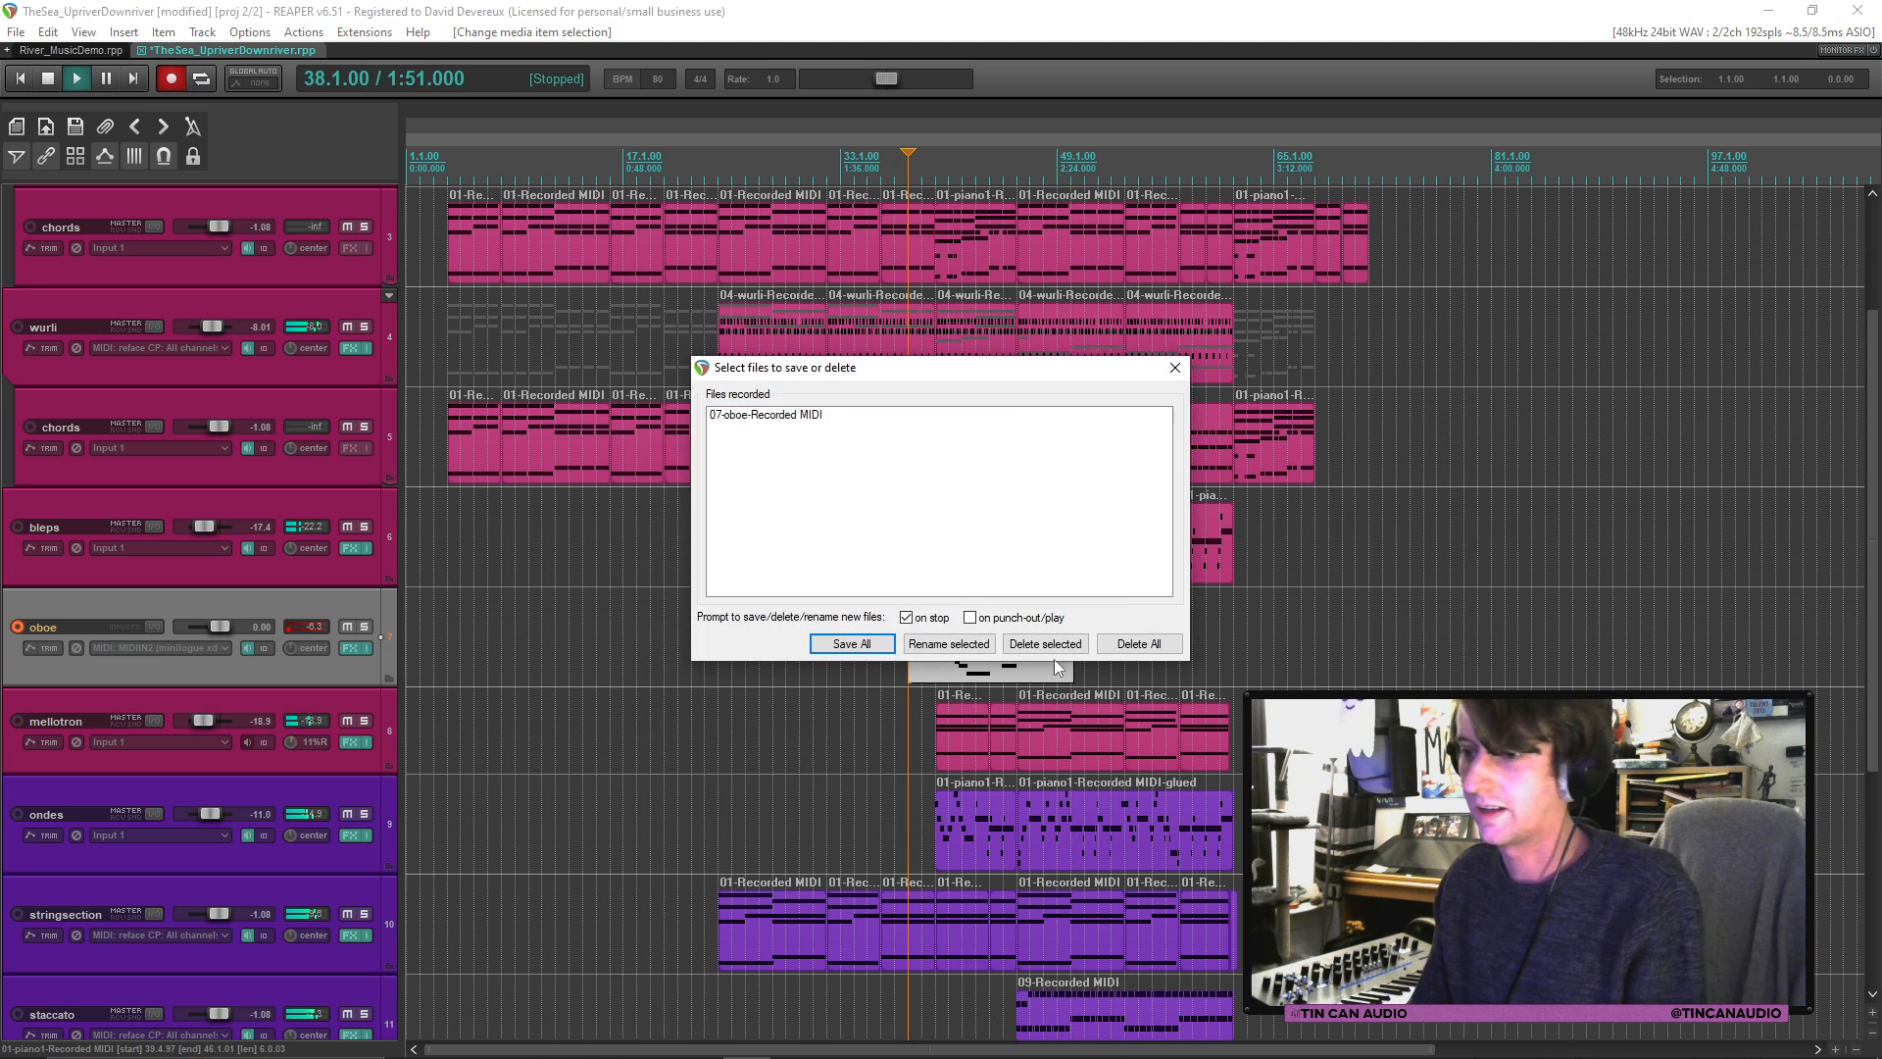
left_click(1140, 643)
left_click(931, 594)
Step: Record an oboe take from bar 38 to about bar 52 and save the recorded file
key("ctrl+r")
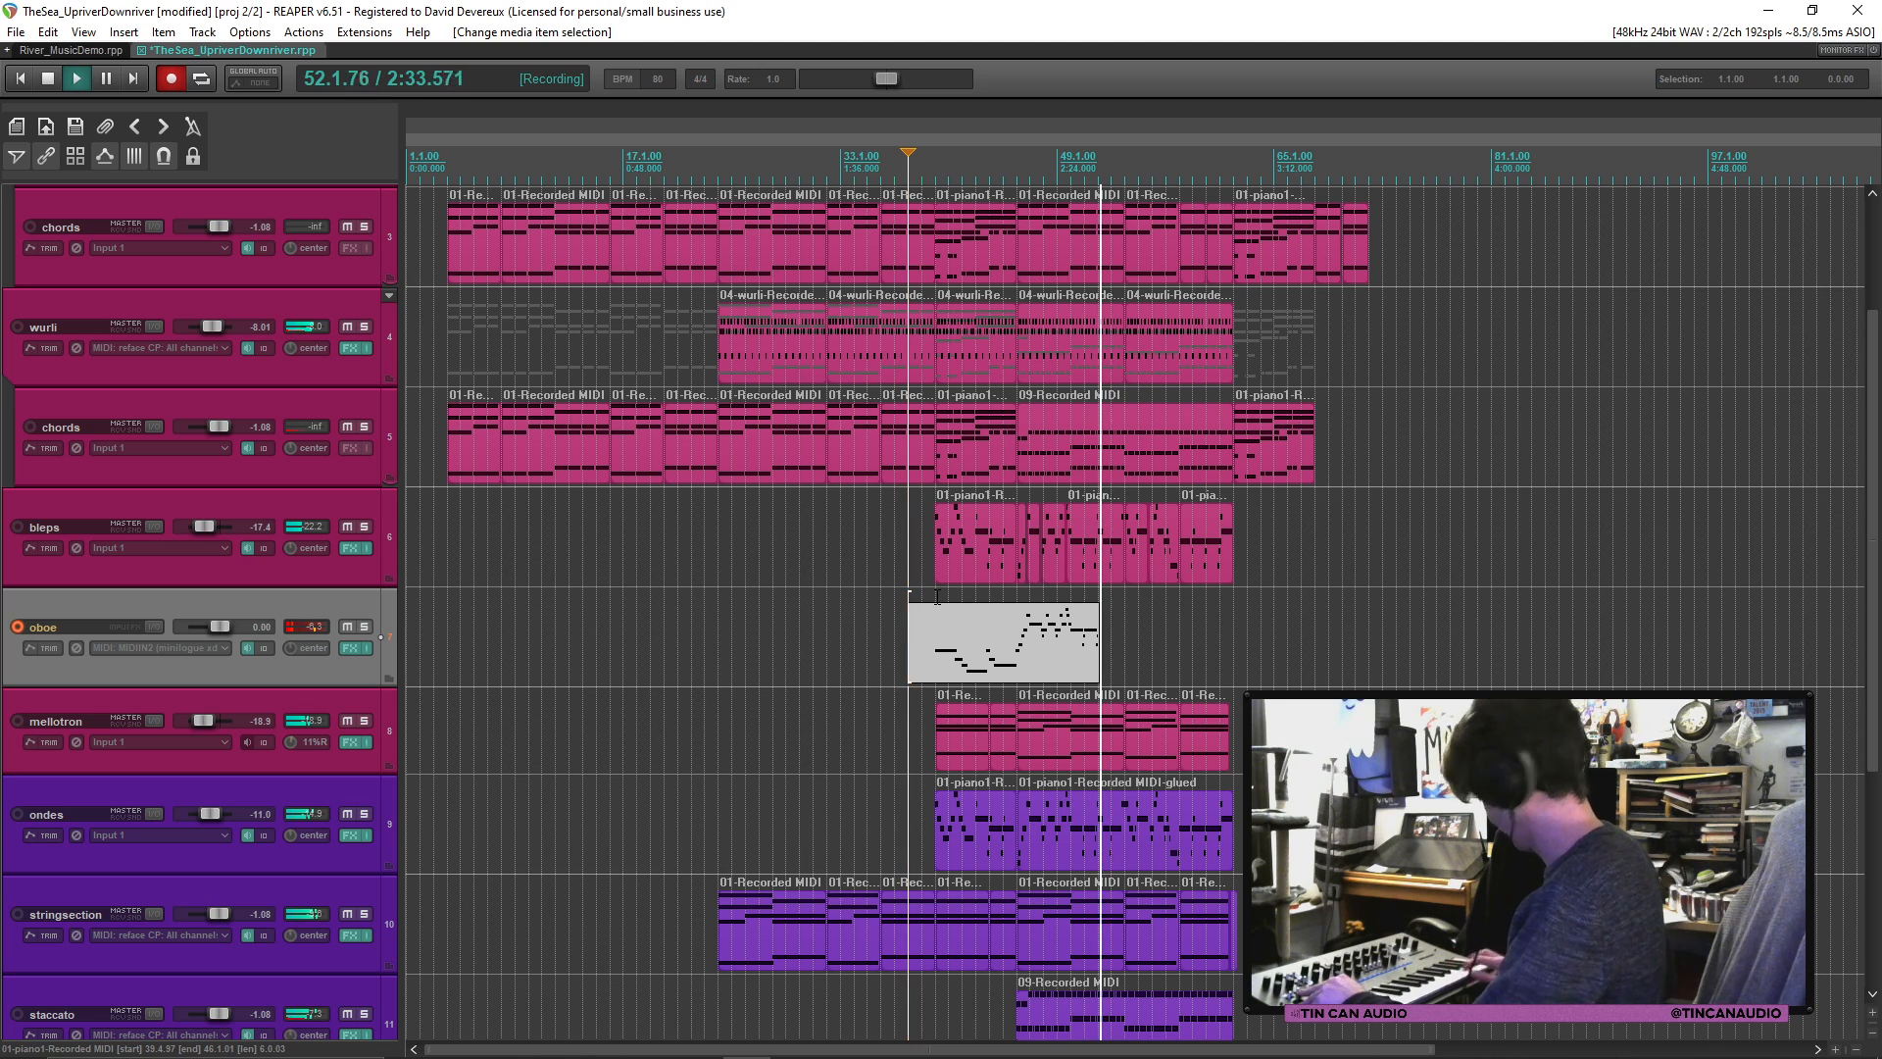
key("space")
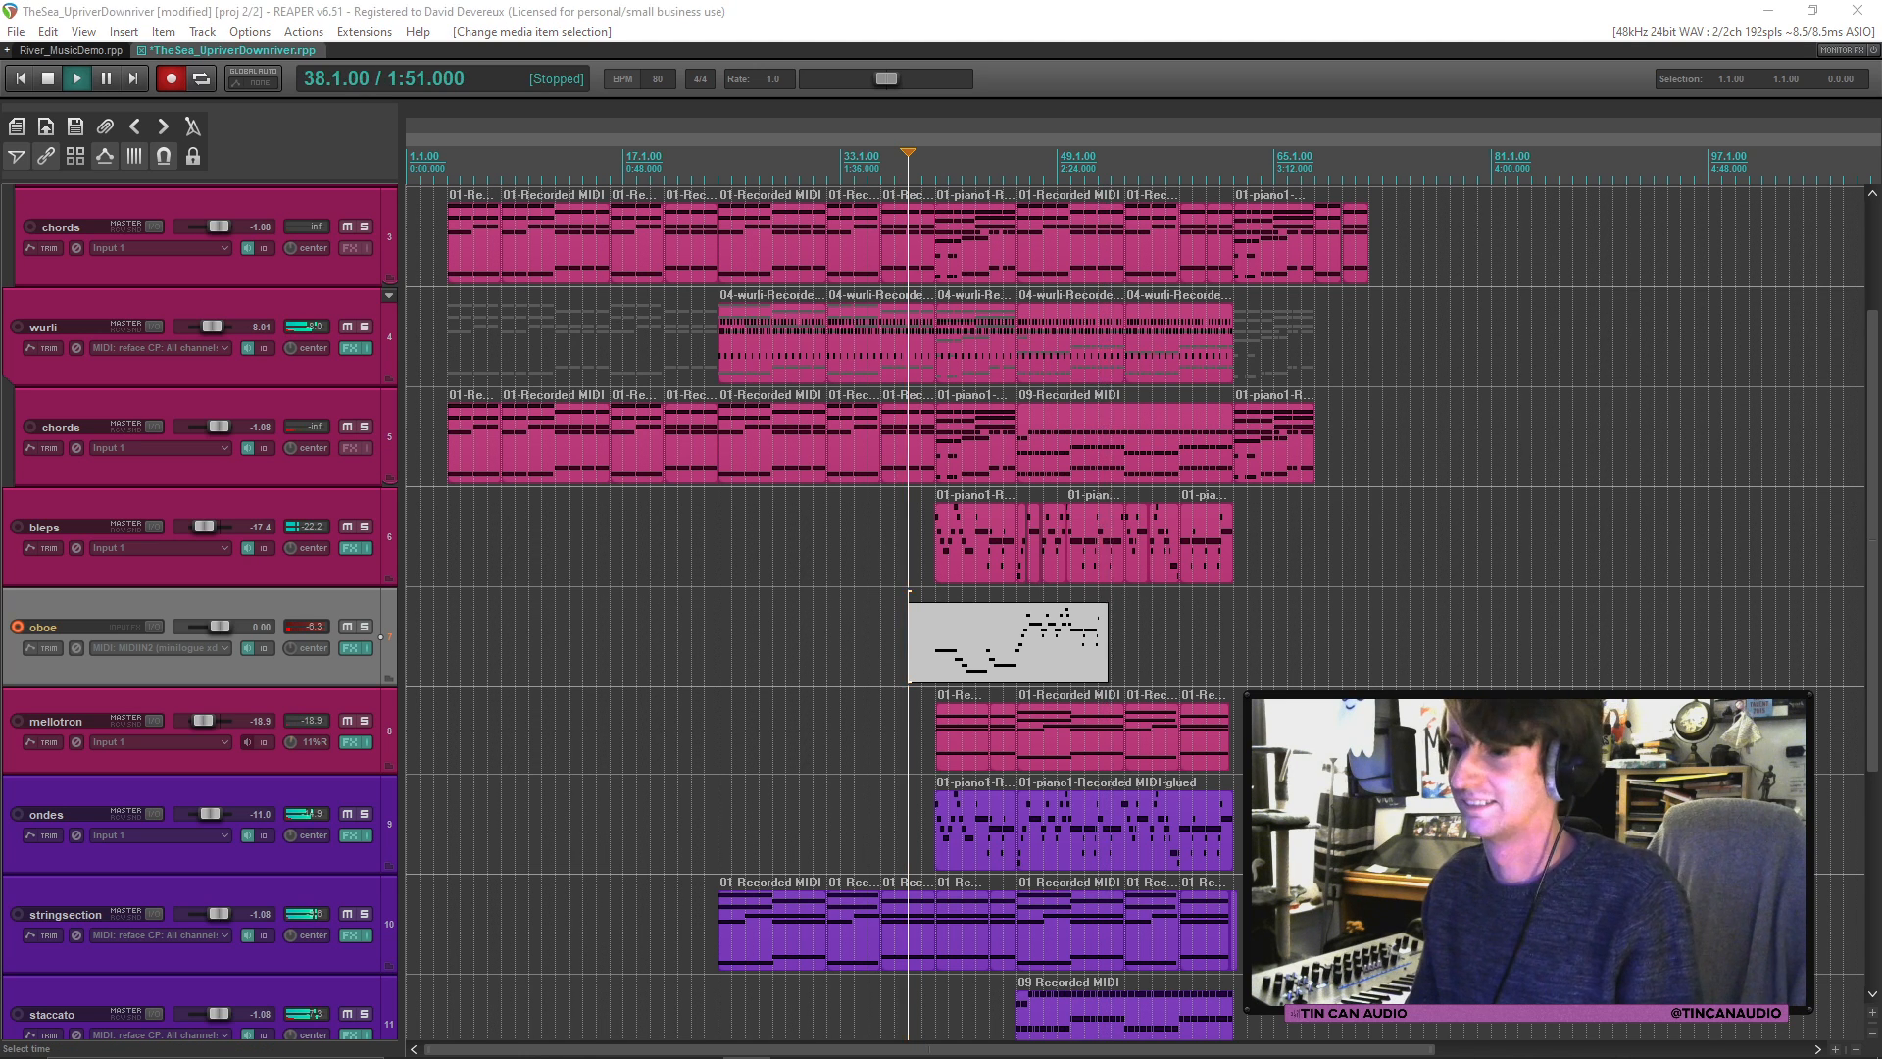
left_click(862, 641)
Step: Add a track nested under oboe and move the recorded item onto it, trimming its start to 39.4.97 to match the bleps part
key("ctrl+t")
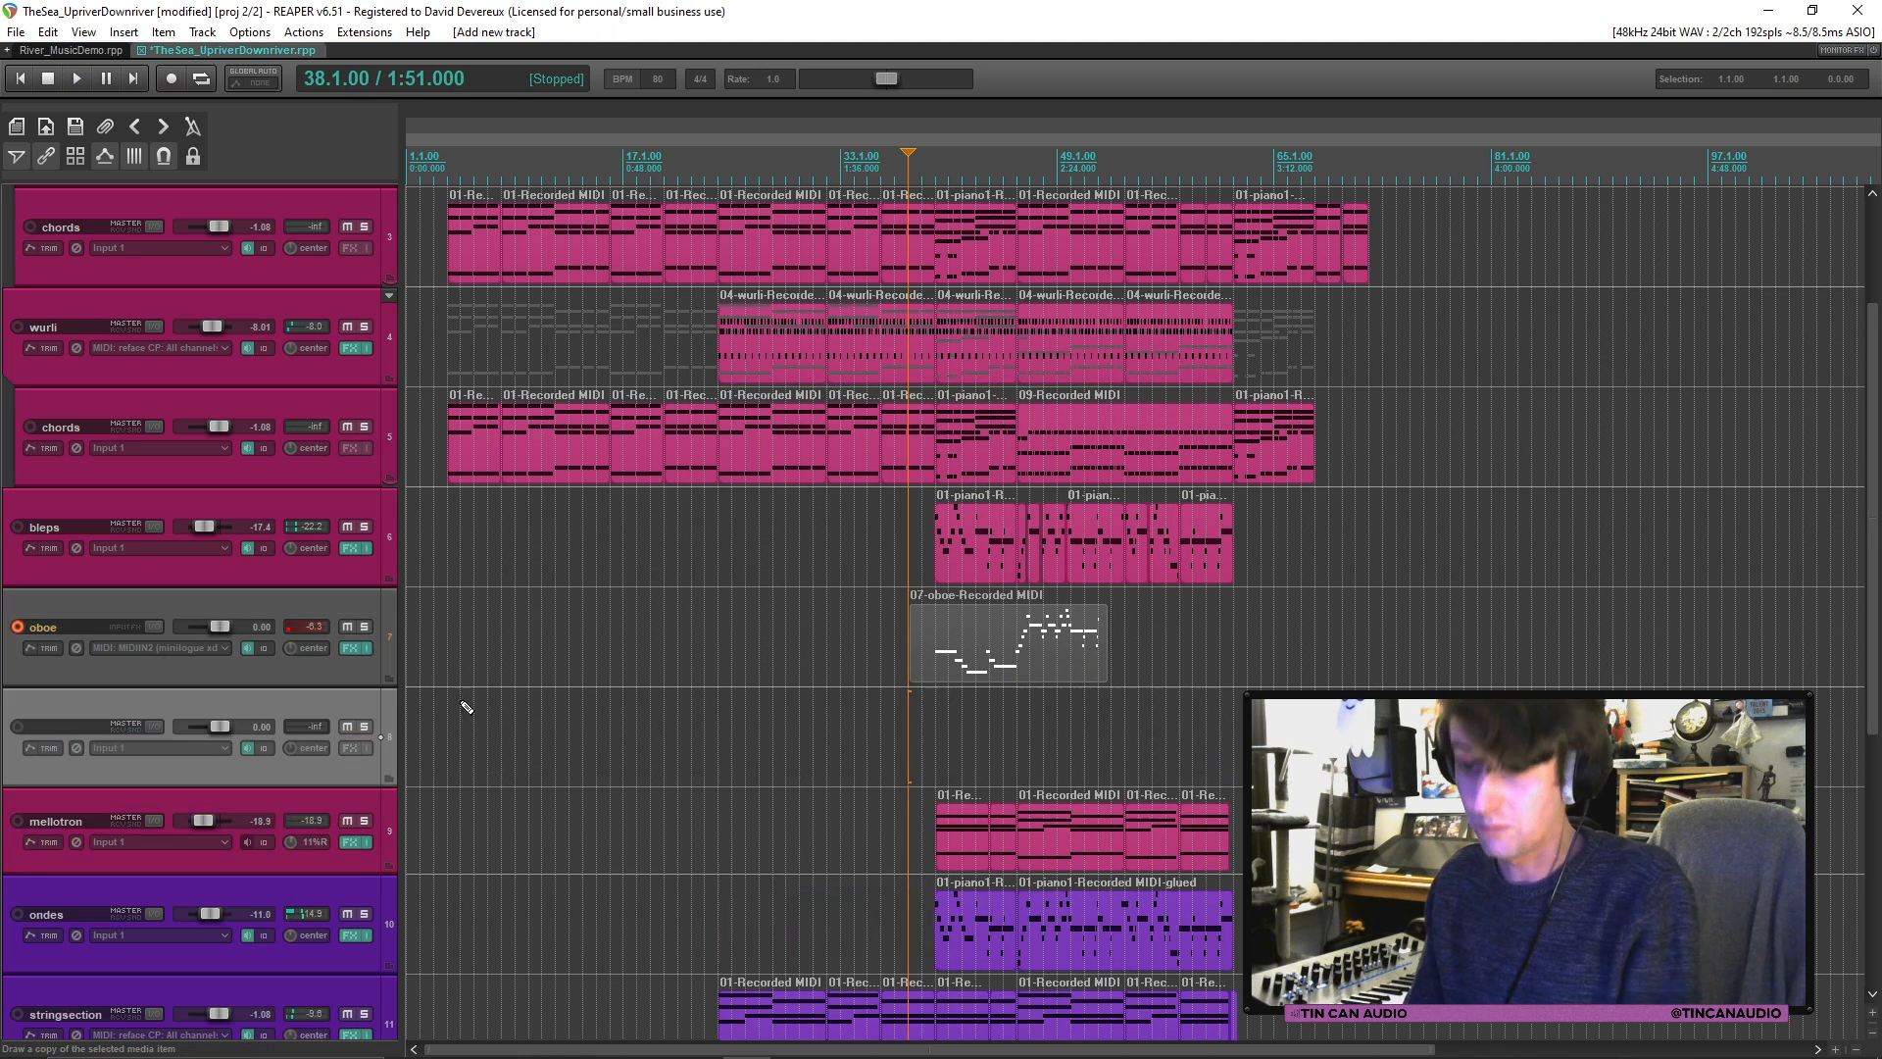
left_click_drag(297, 779, 323, 647)
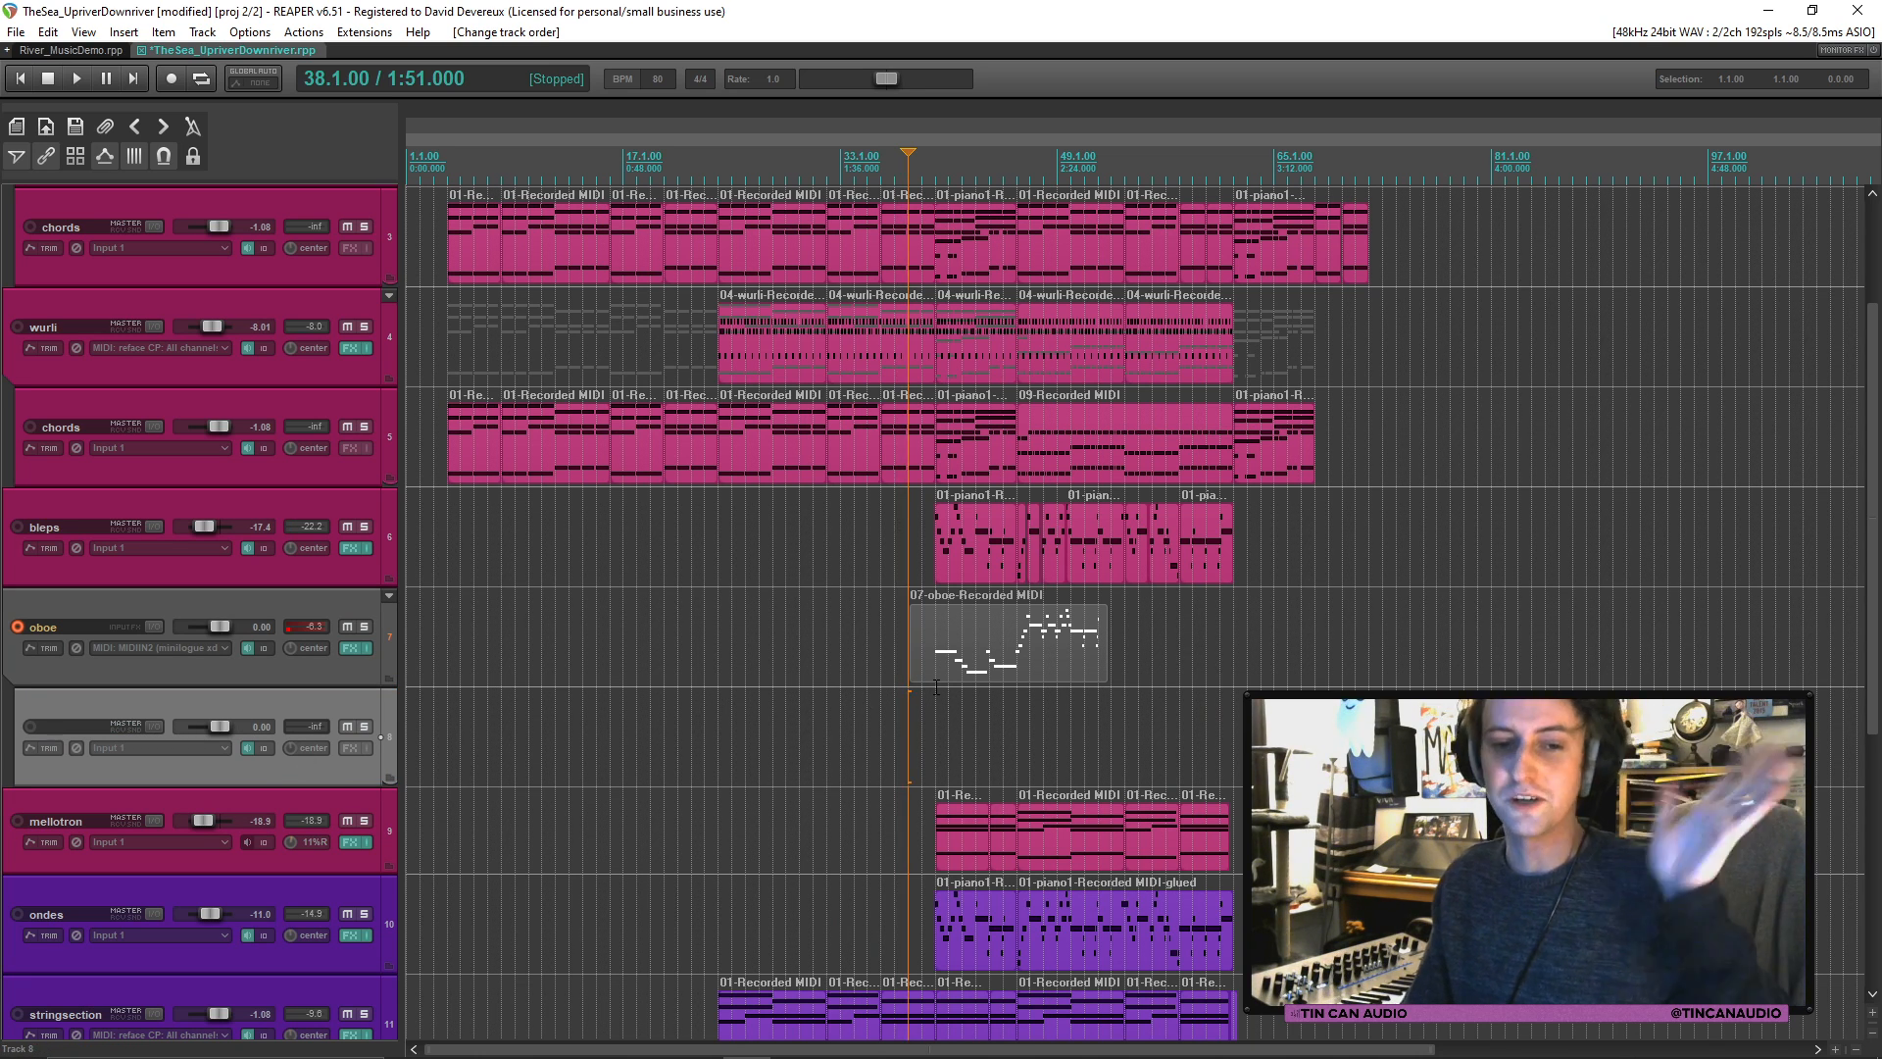
left_click_drag(979, 657, 942, 745)
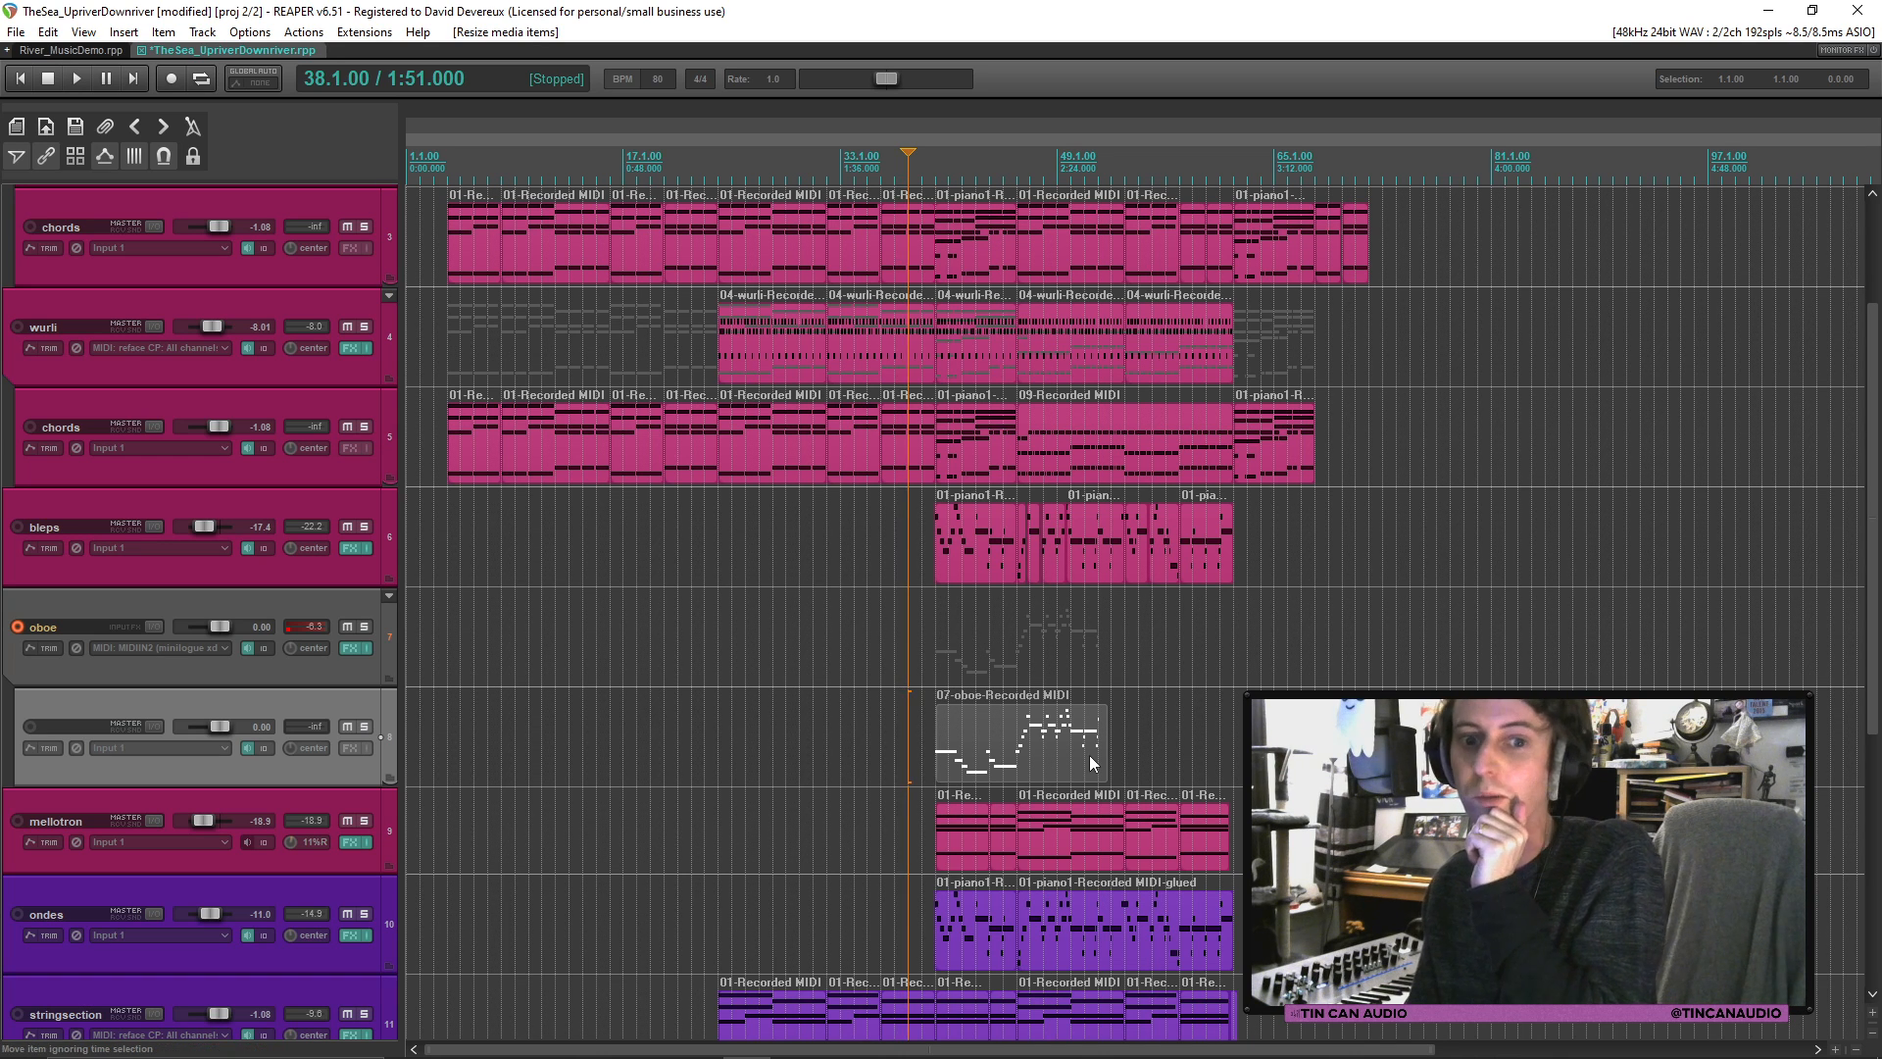
Step: Quantize the notes of the oboe item on the nested track in the MIDI editor and return to the arrangement
left_click(937, 765)
scroll(1024, 762, "up", 4)
scroll(1023, 763, "down", 5)
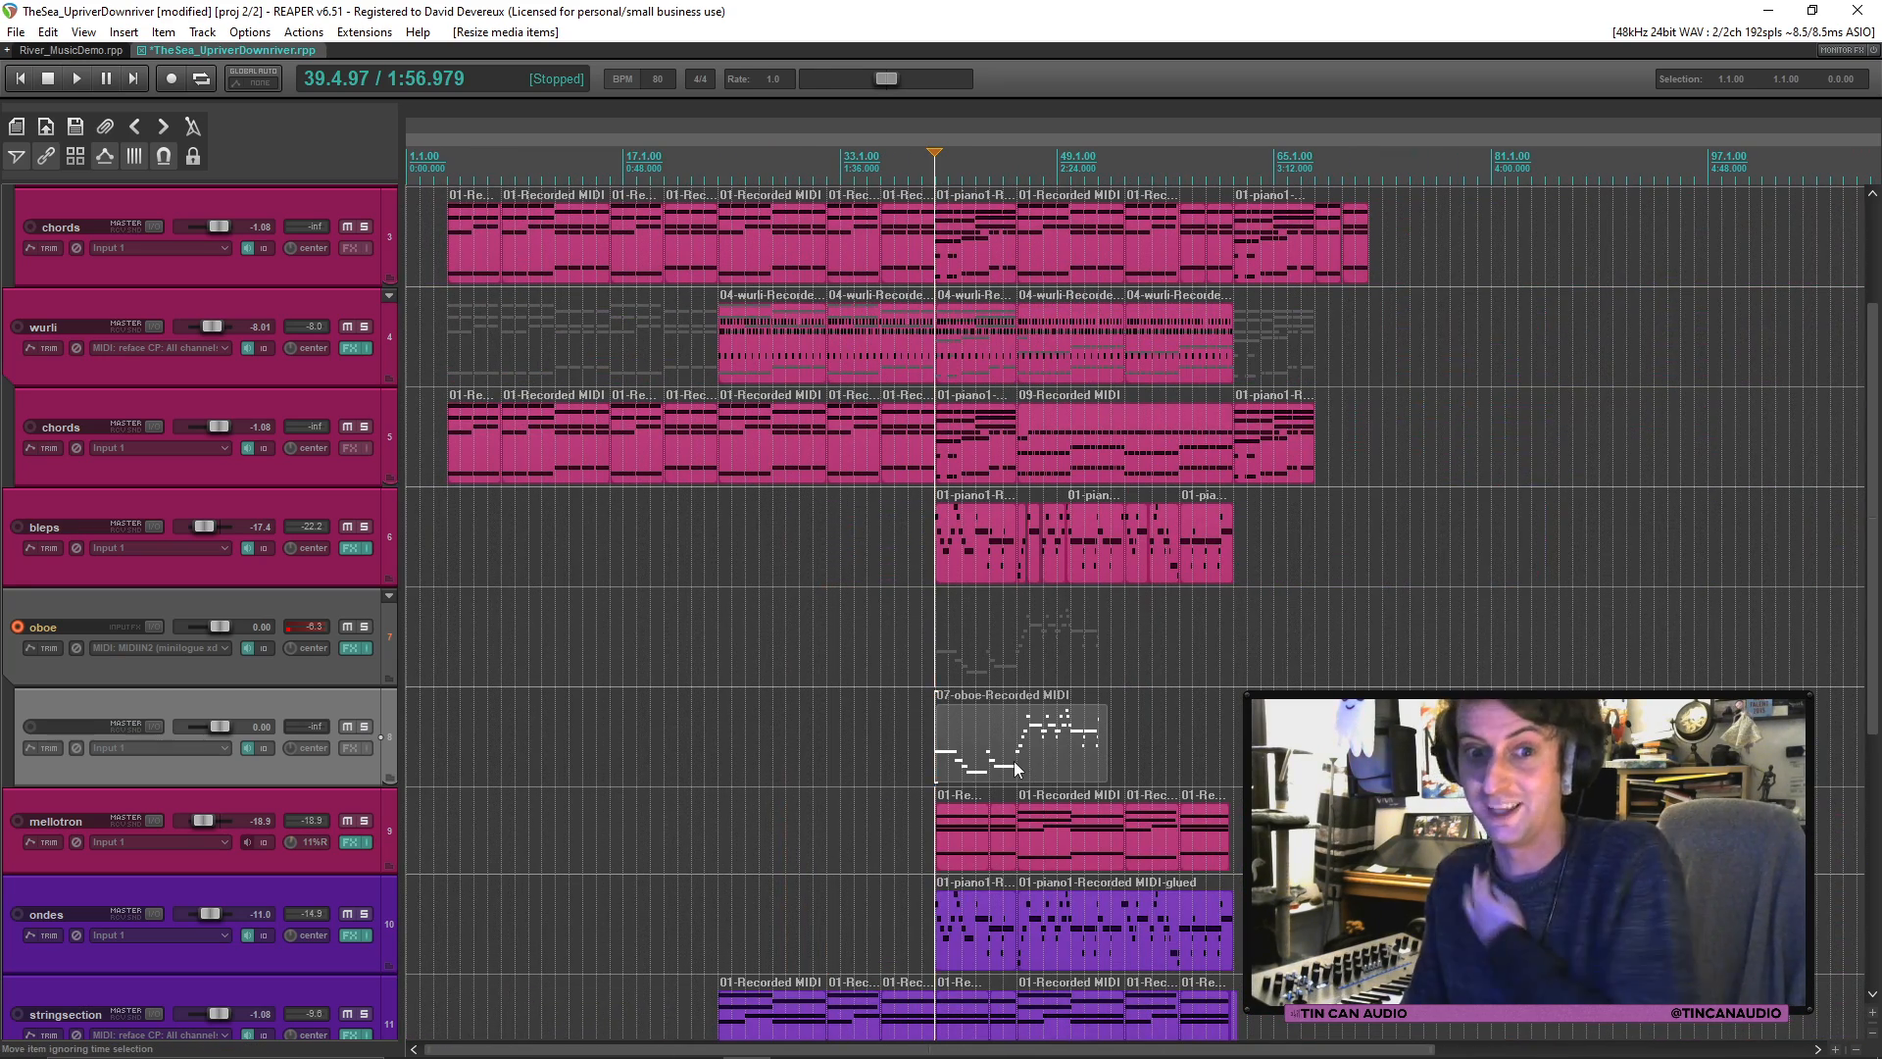
left_click(1027, 739)
scroll(927, 755, "up", 2)
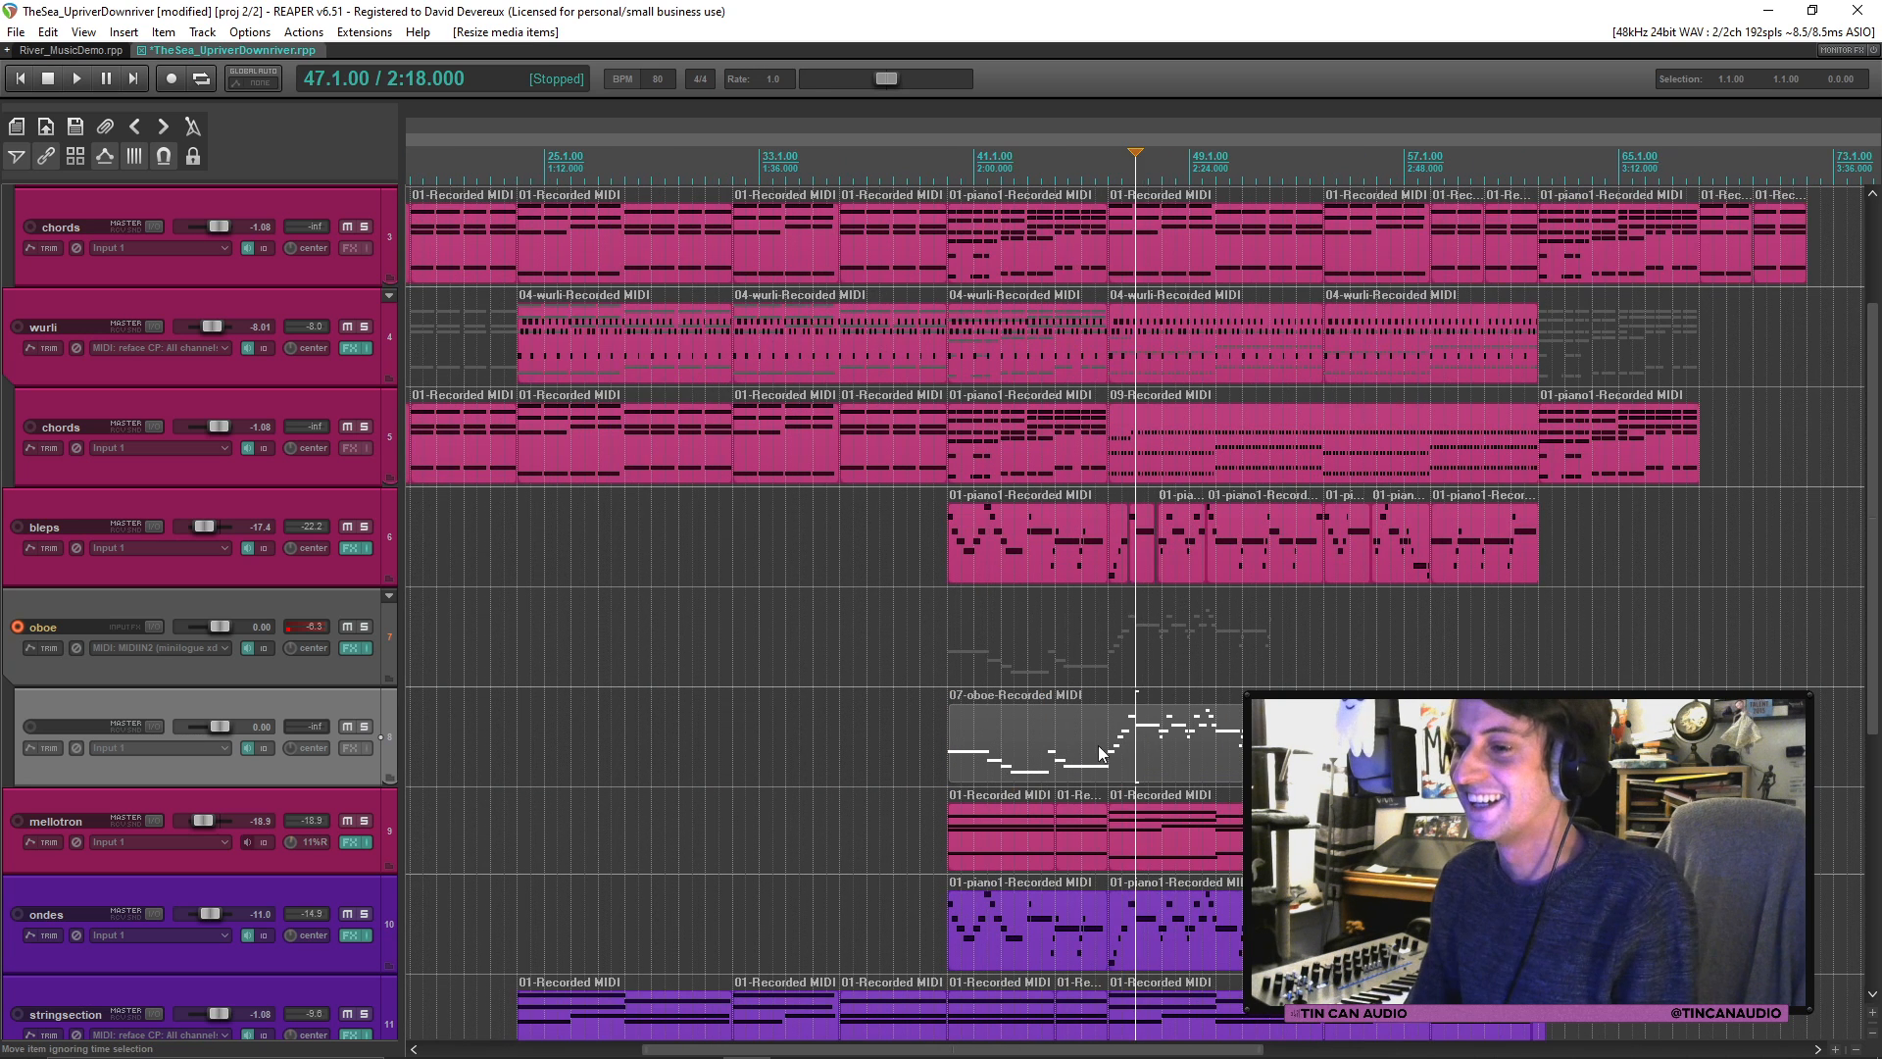
left_click(947, 759)
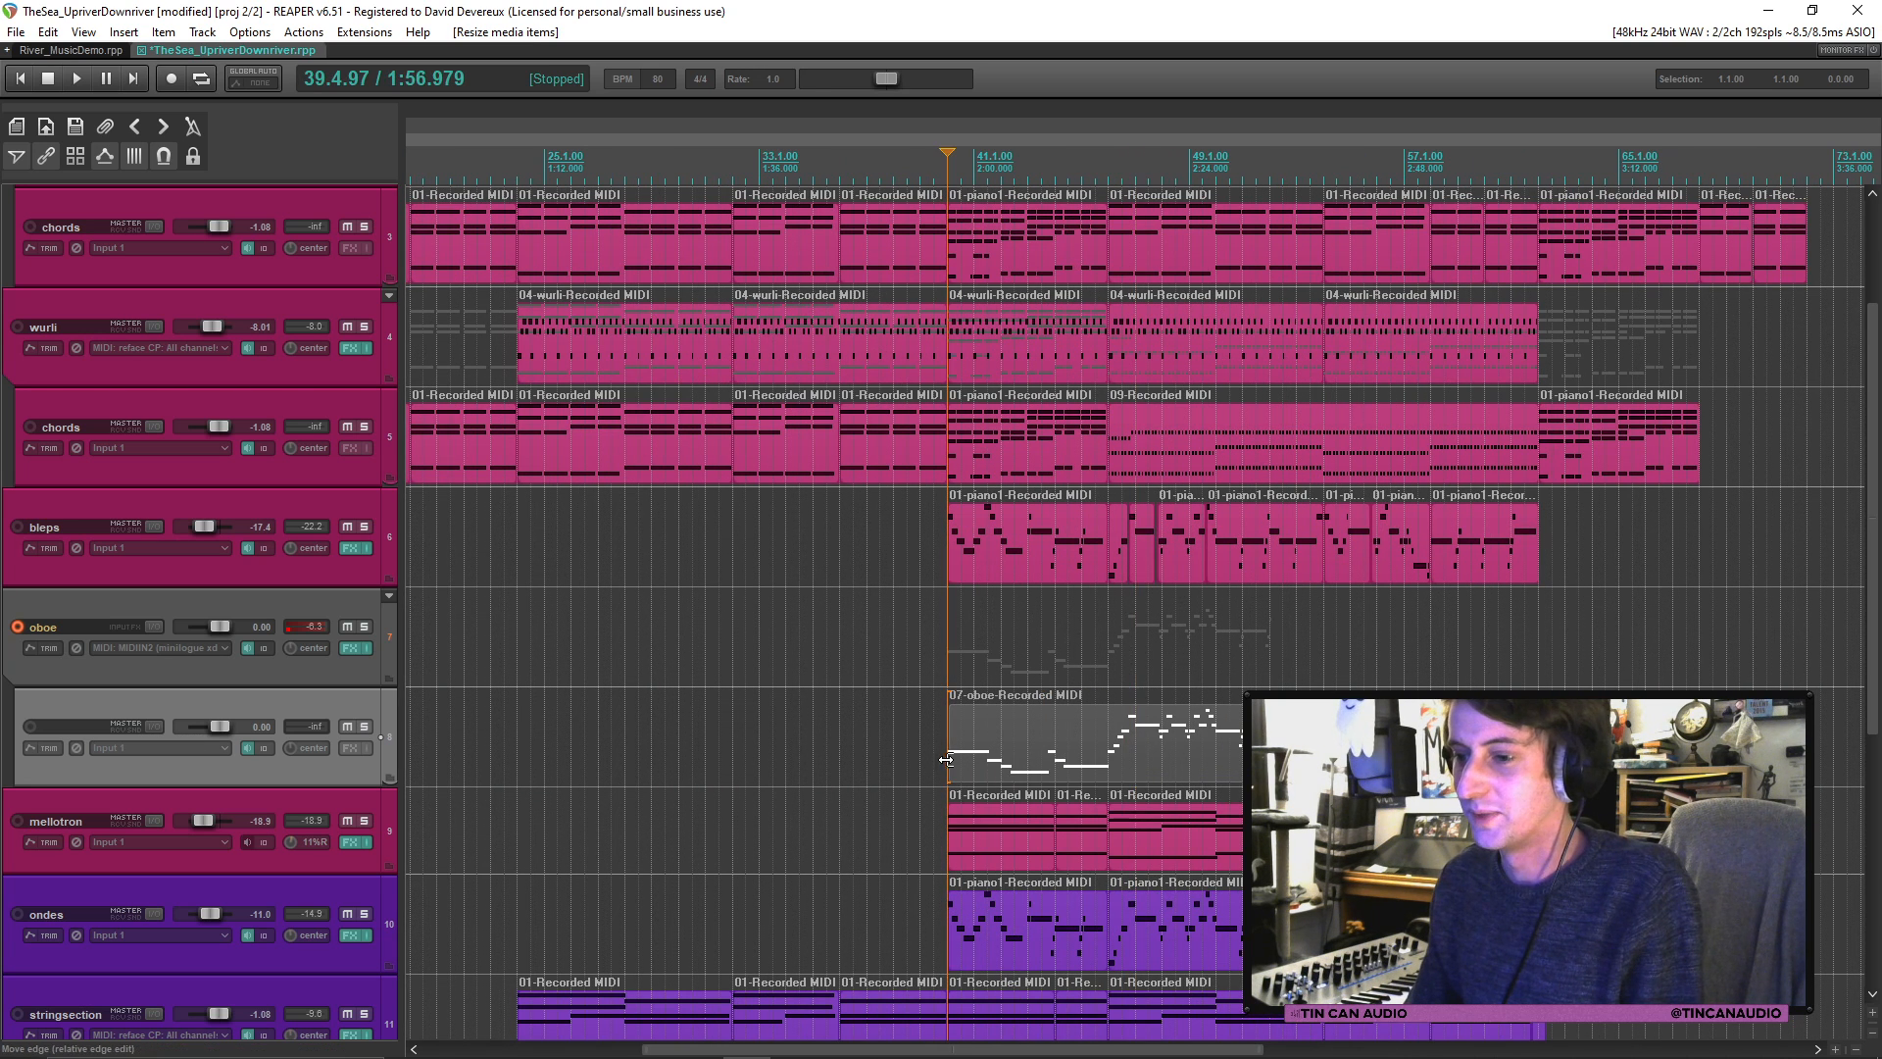
left_click(1137, 748)
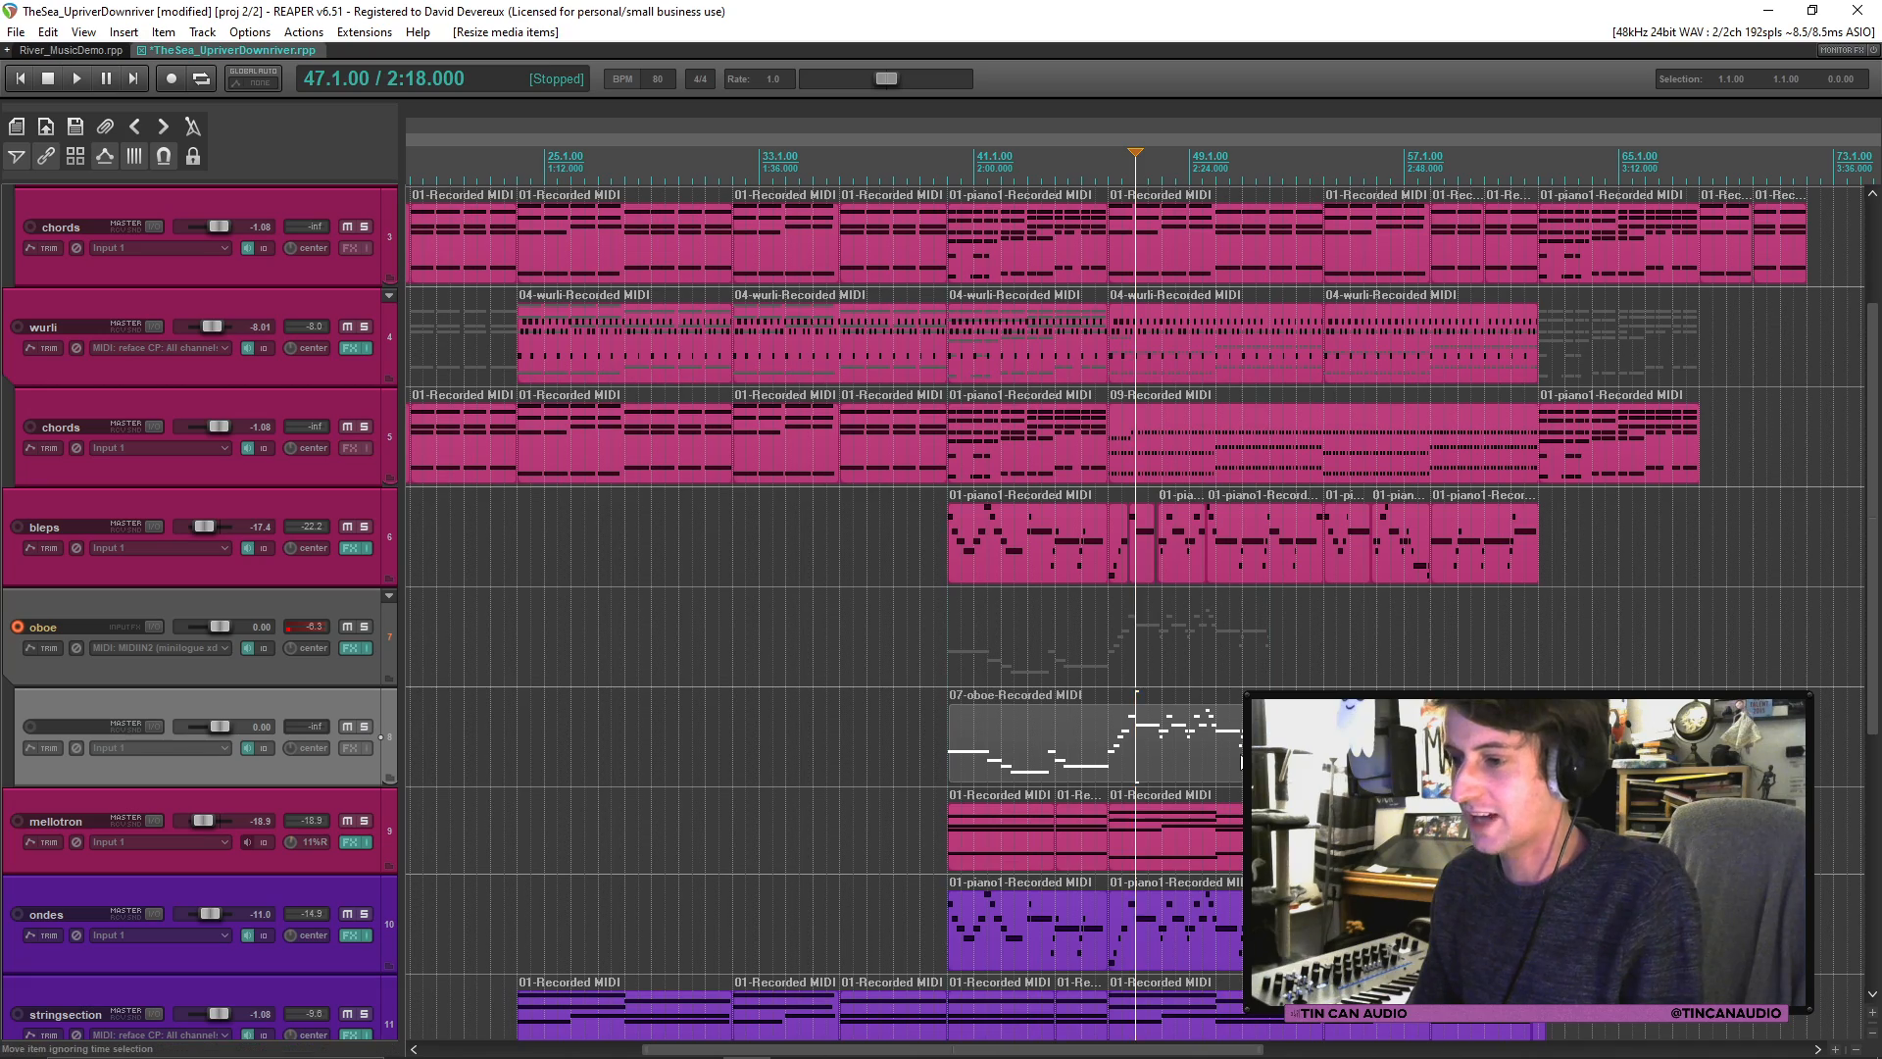
left_click(1188, 751)
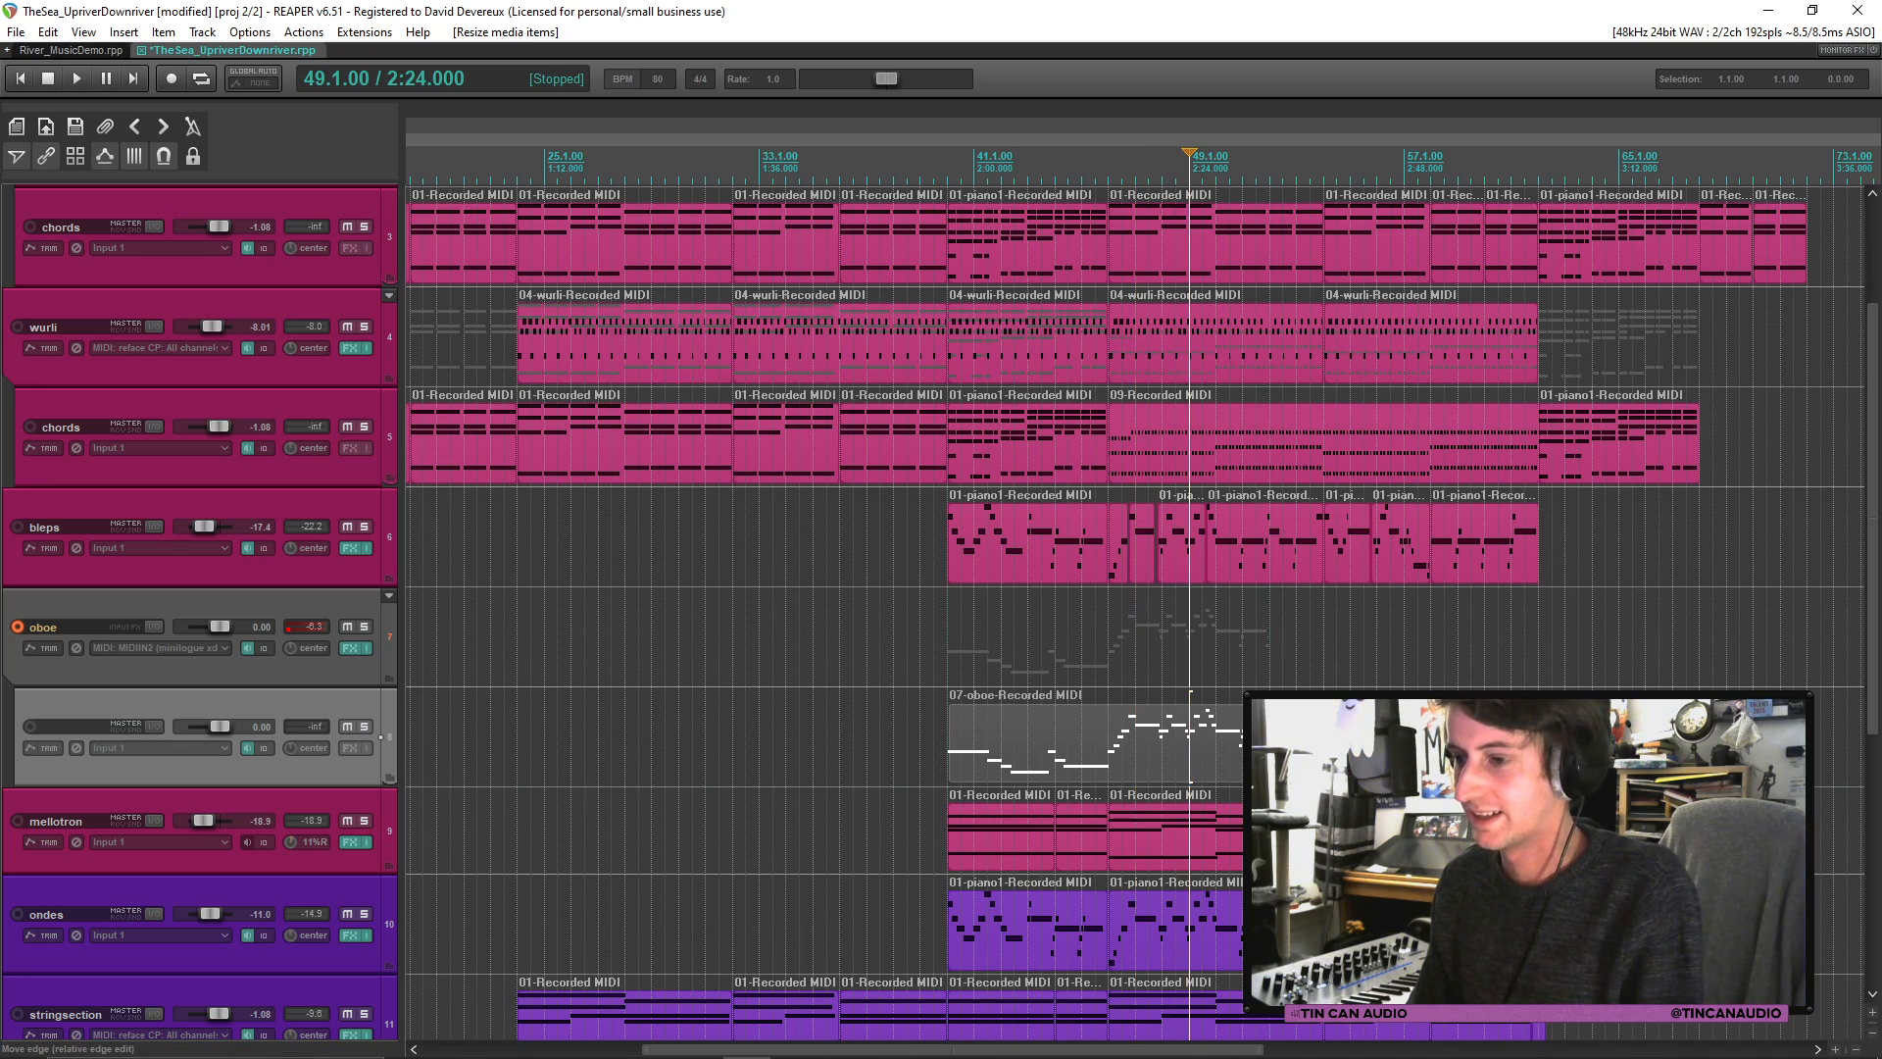
left_click(1225, 757)
double_click(1225, 757)
left_click(1025, 792)
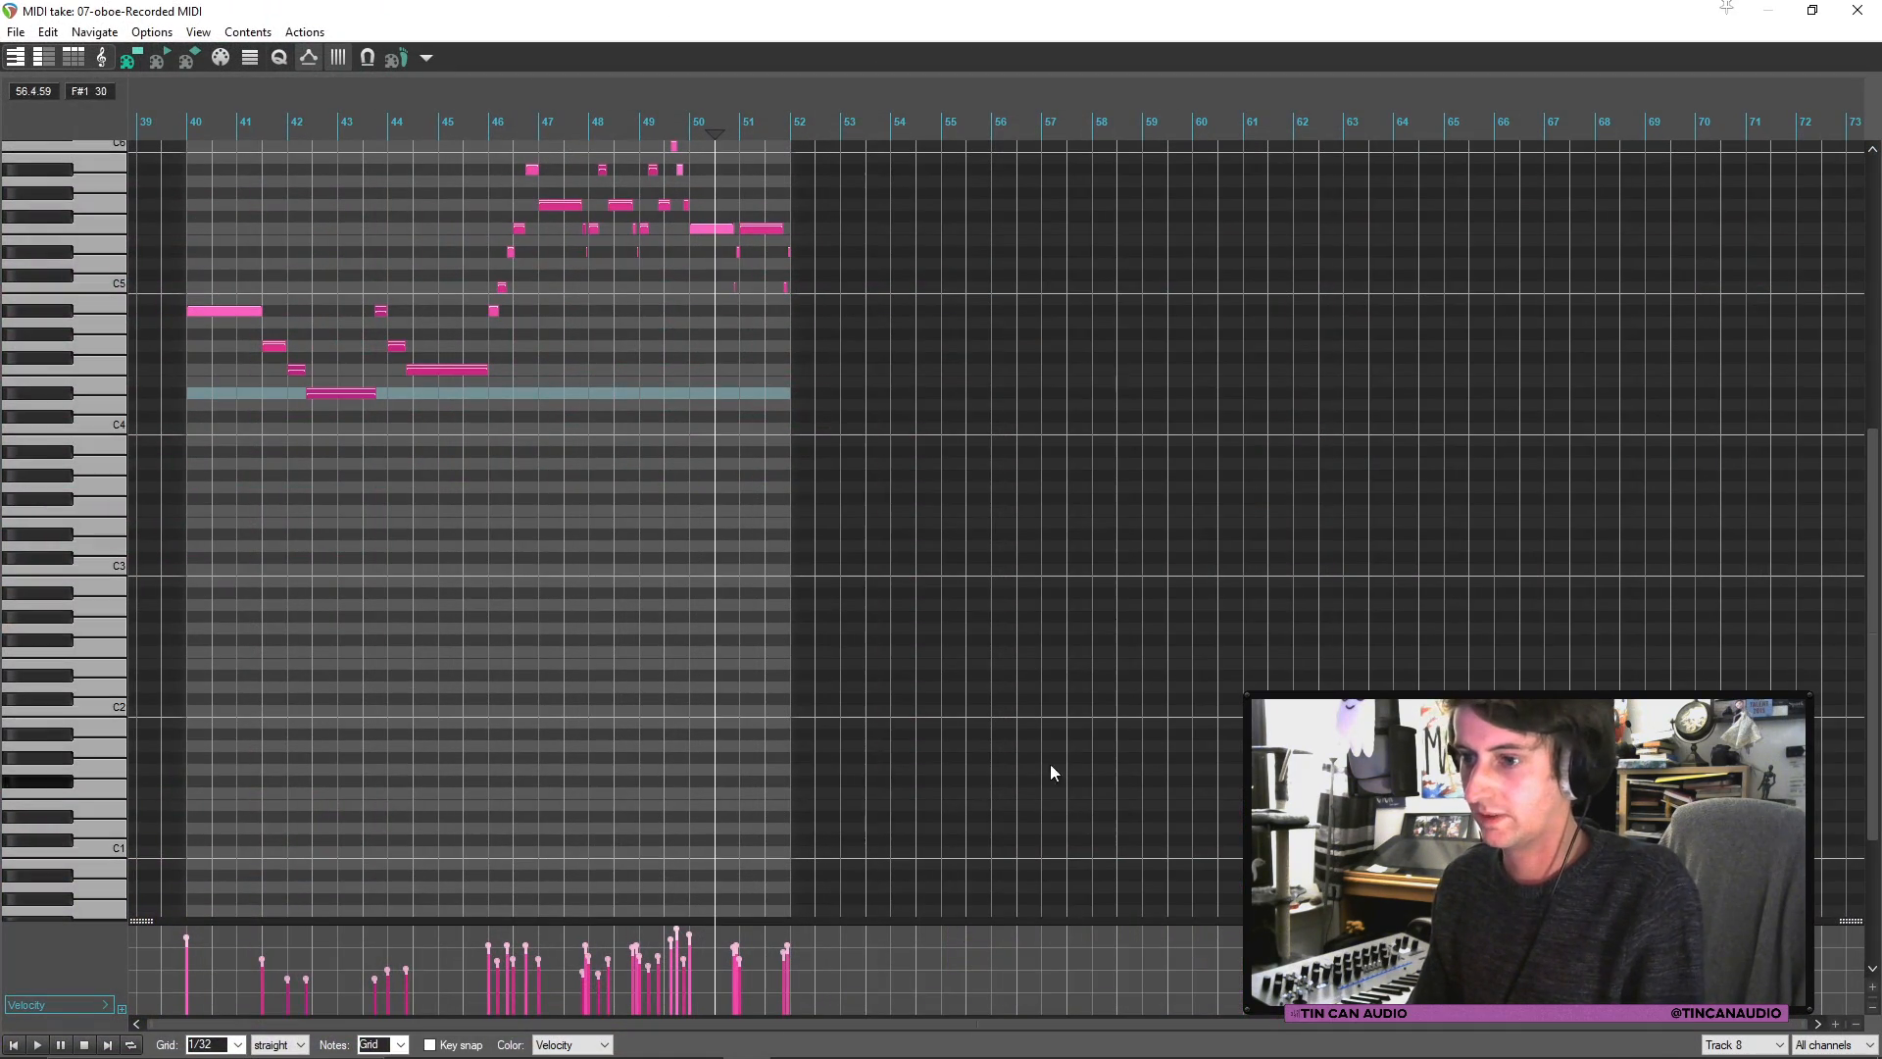
left_click(1875, 8)
Step: Play back the quantized oboe take from about bar 44 and save the project
left_click(1053, 773)
key("space")
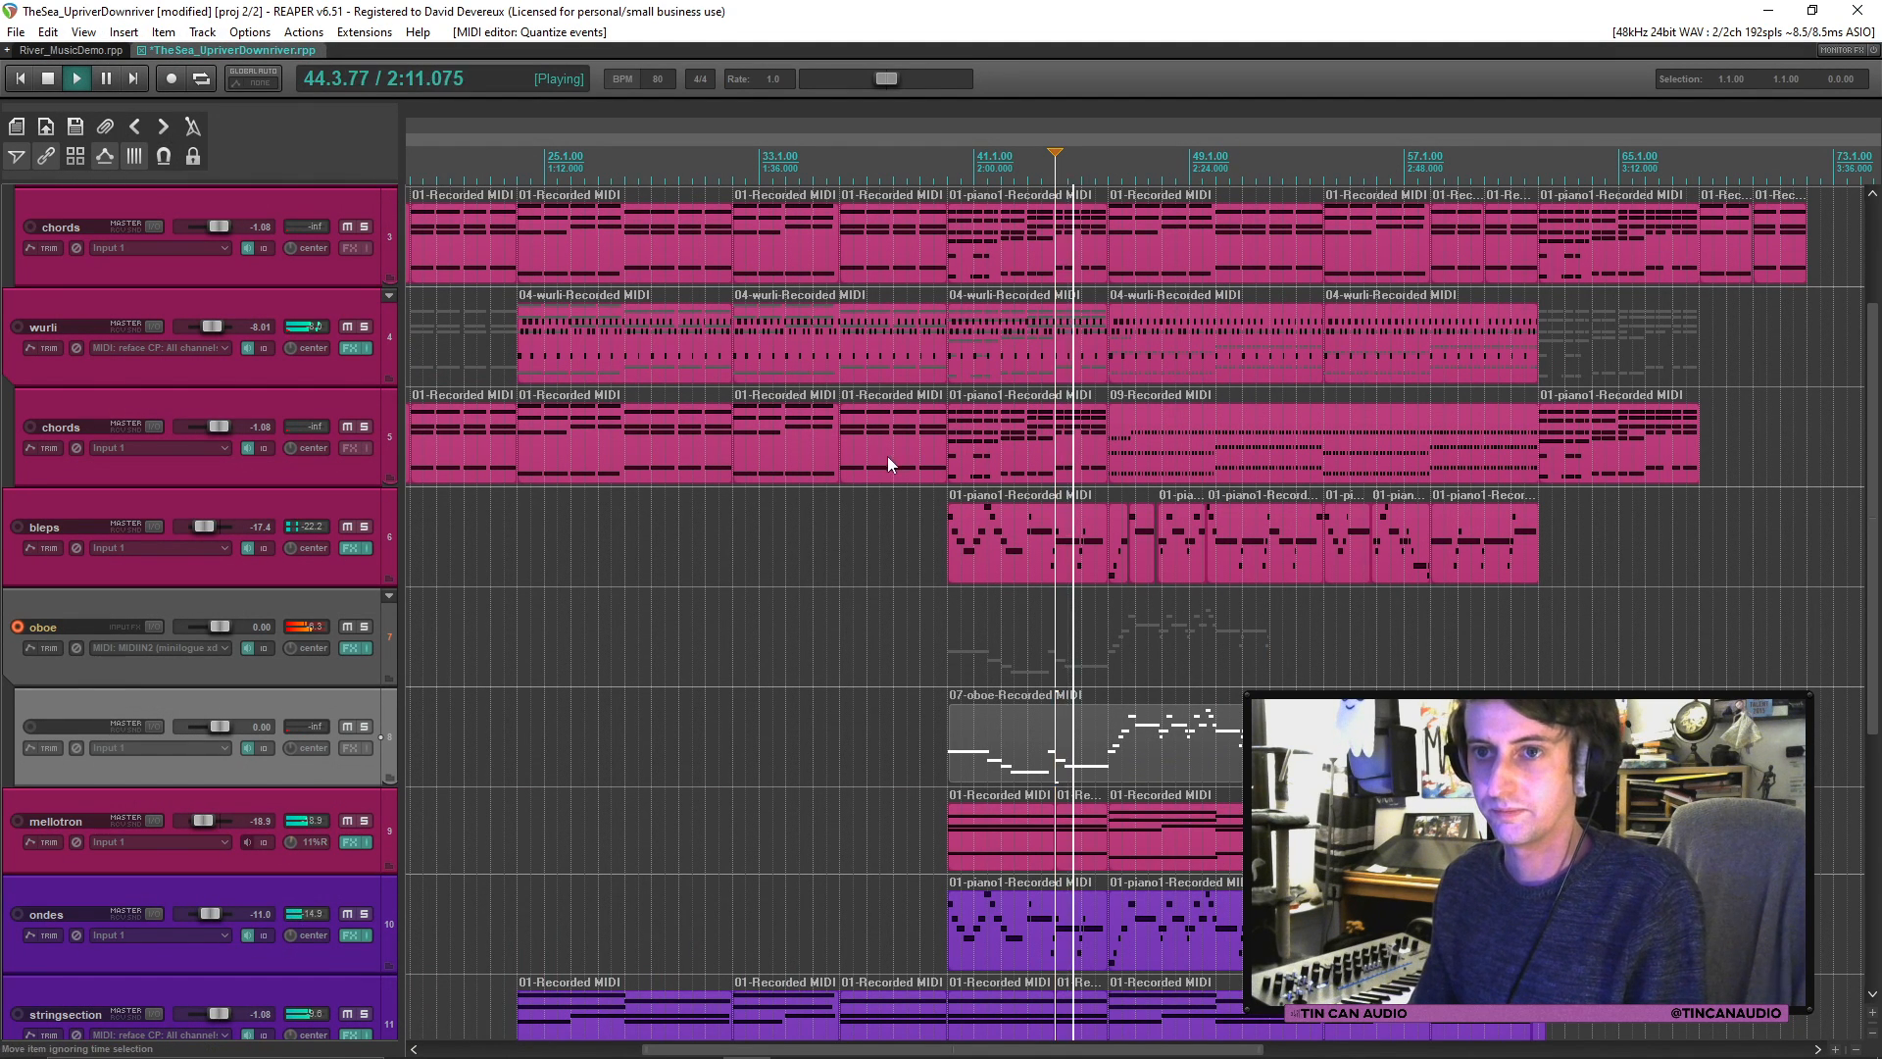
key("ctrl+s")
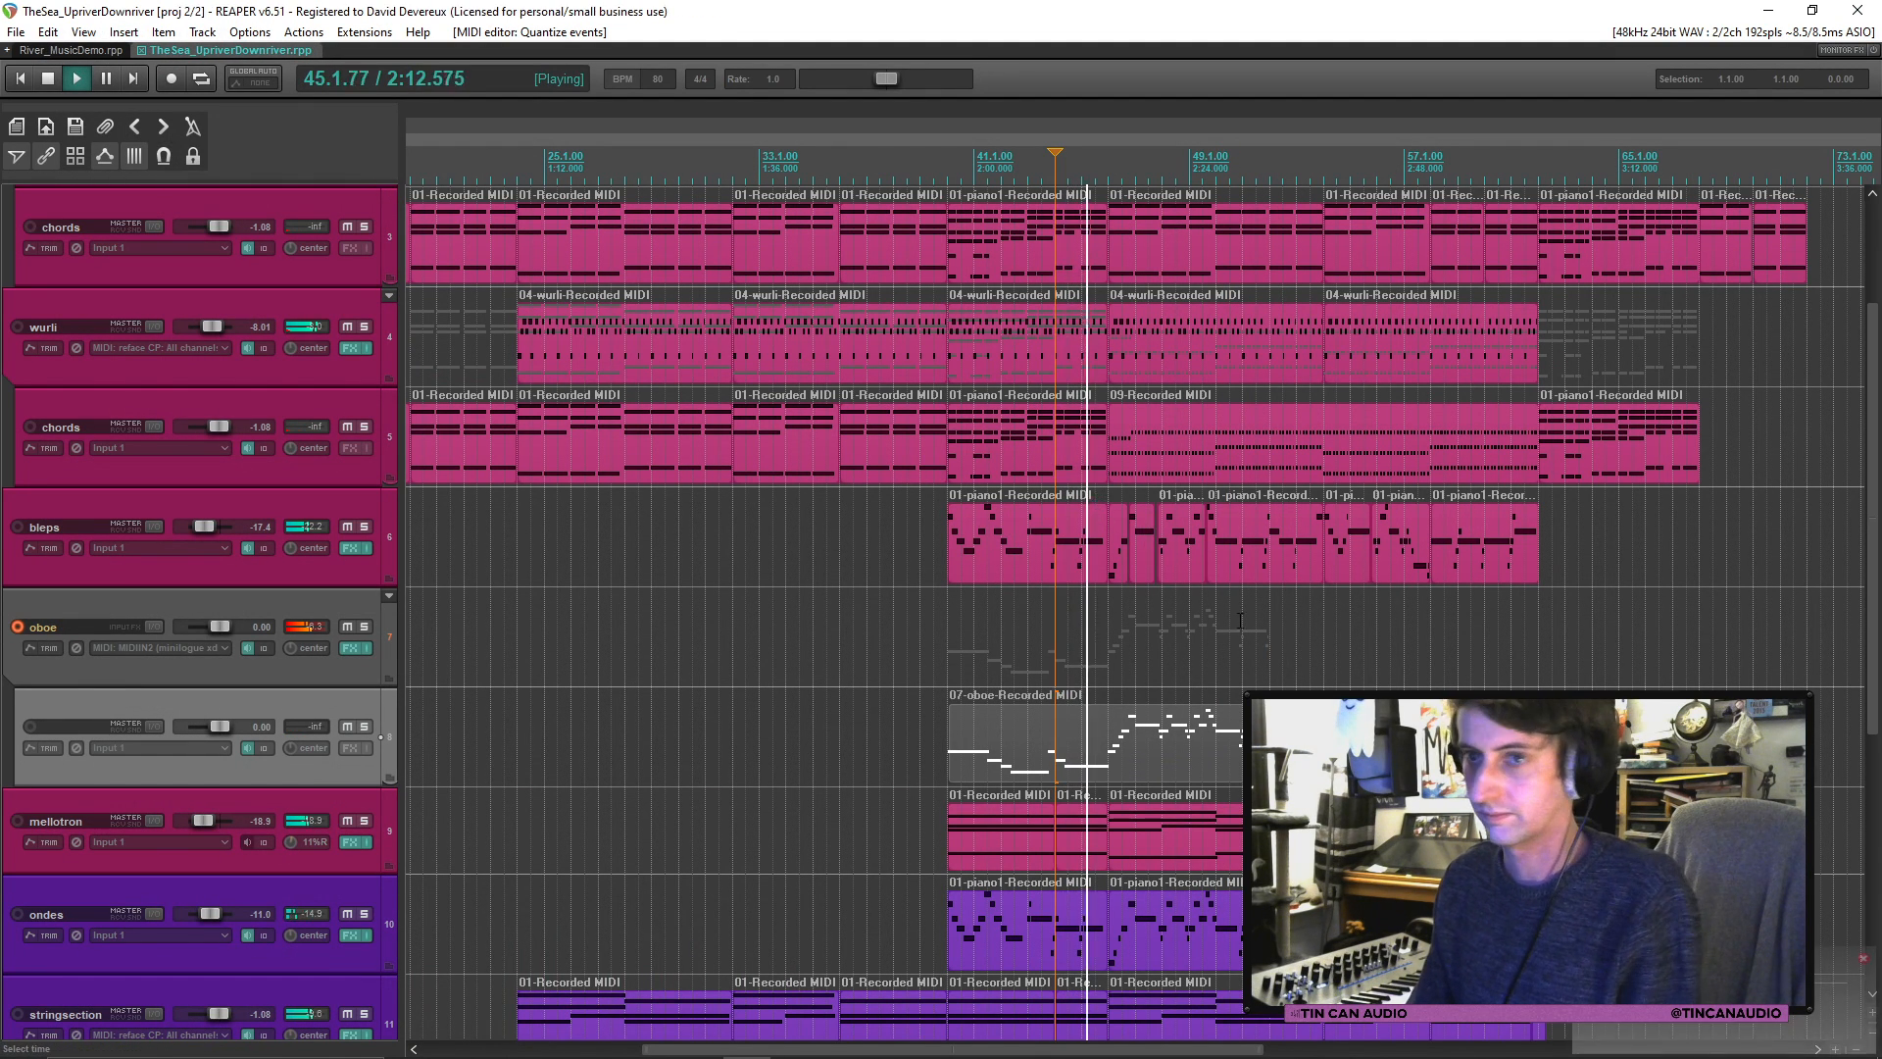
Step: Trim the stray notes off the oboe item's end at about bar 51.3, keep the oboe volume at 0.00 dB, and place the cursor at 50.4.07
left_click(1237, 750)
scroll(1237, 749, "up", 3)
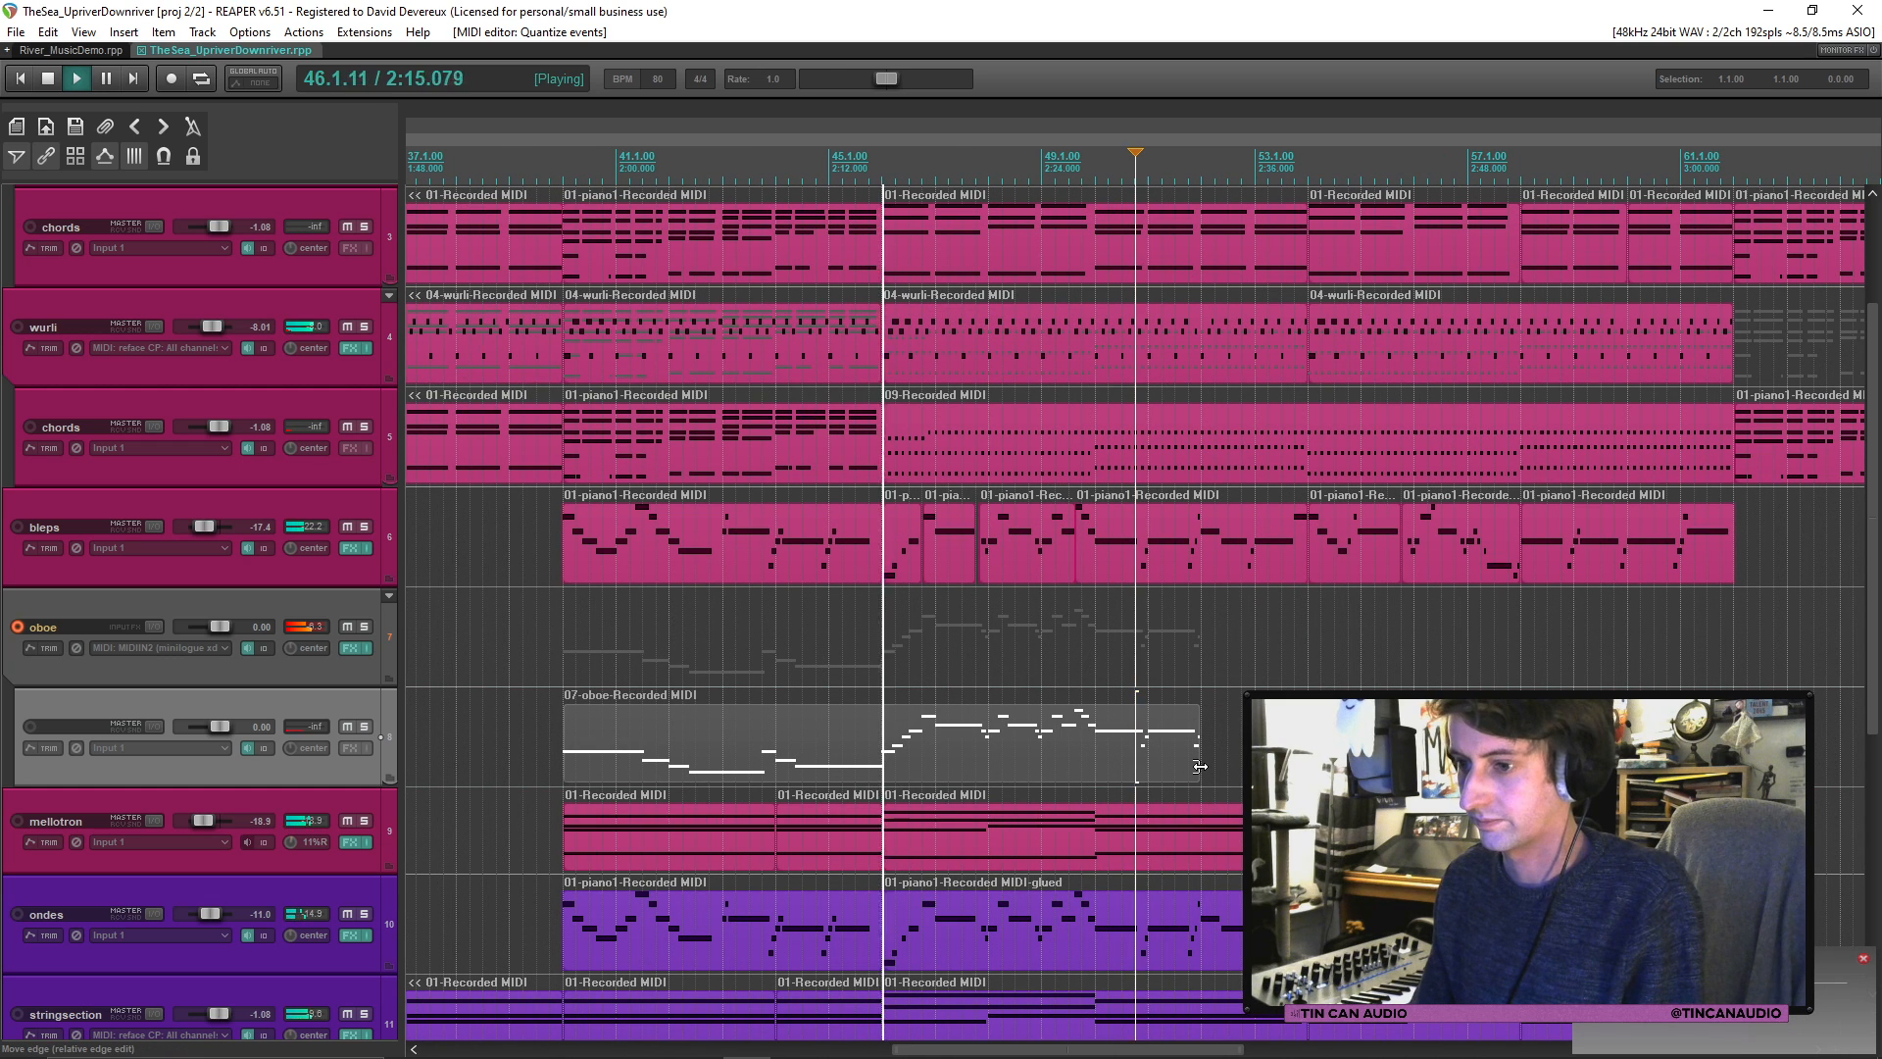
left_click_drag(1199, 766, 1190, 766)
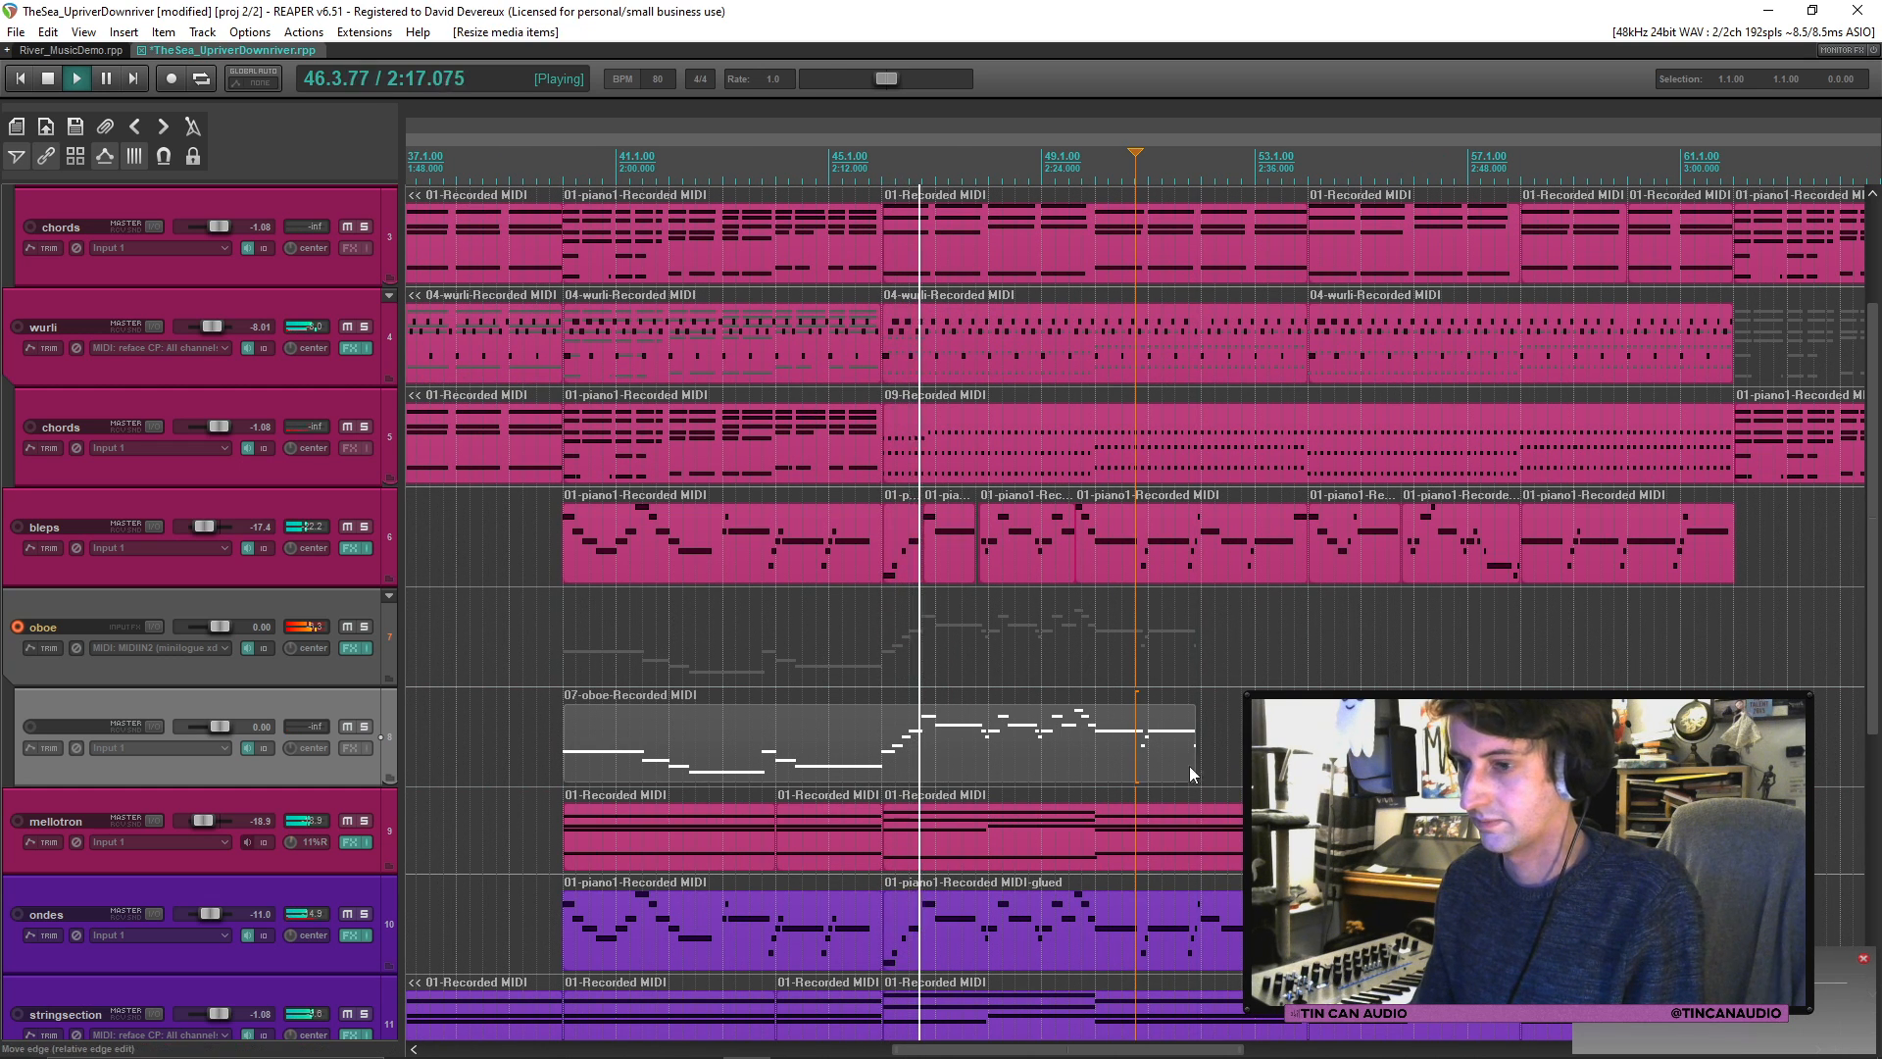
left_click_drag(227, 623, 220, 623)
double_click(219, 624)
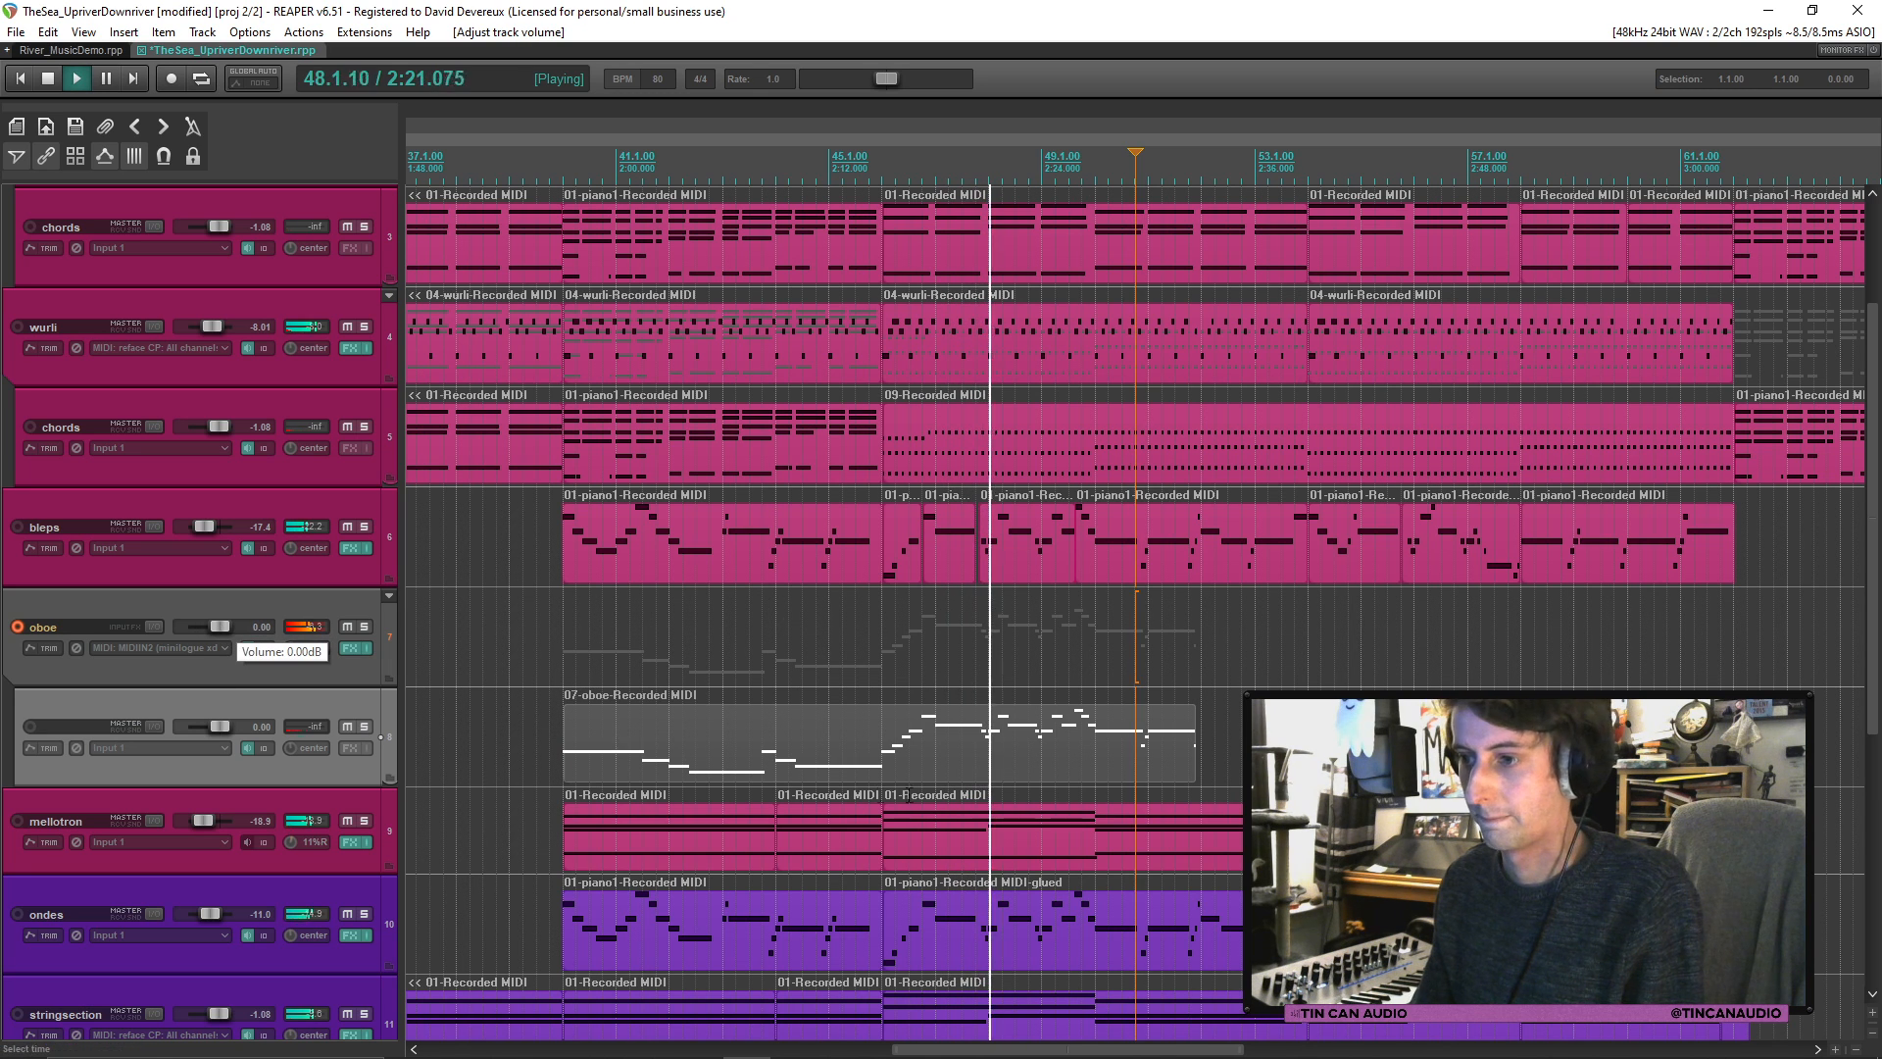
left_click_drag(1190, 745, 1186, 751)
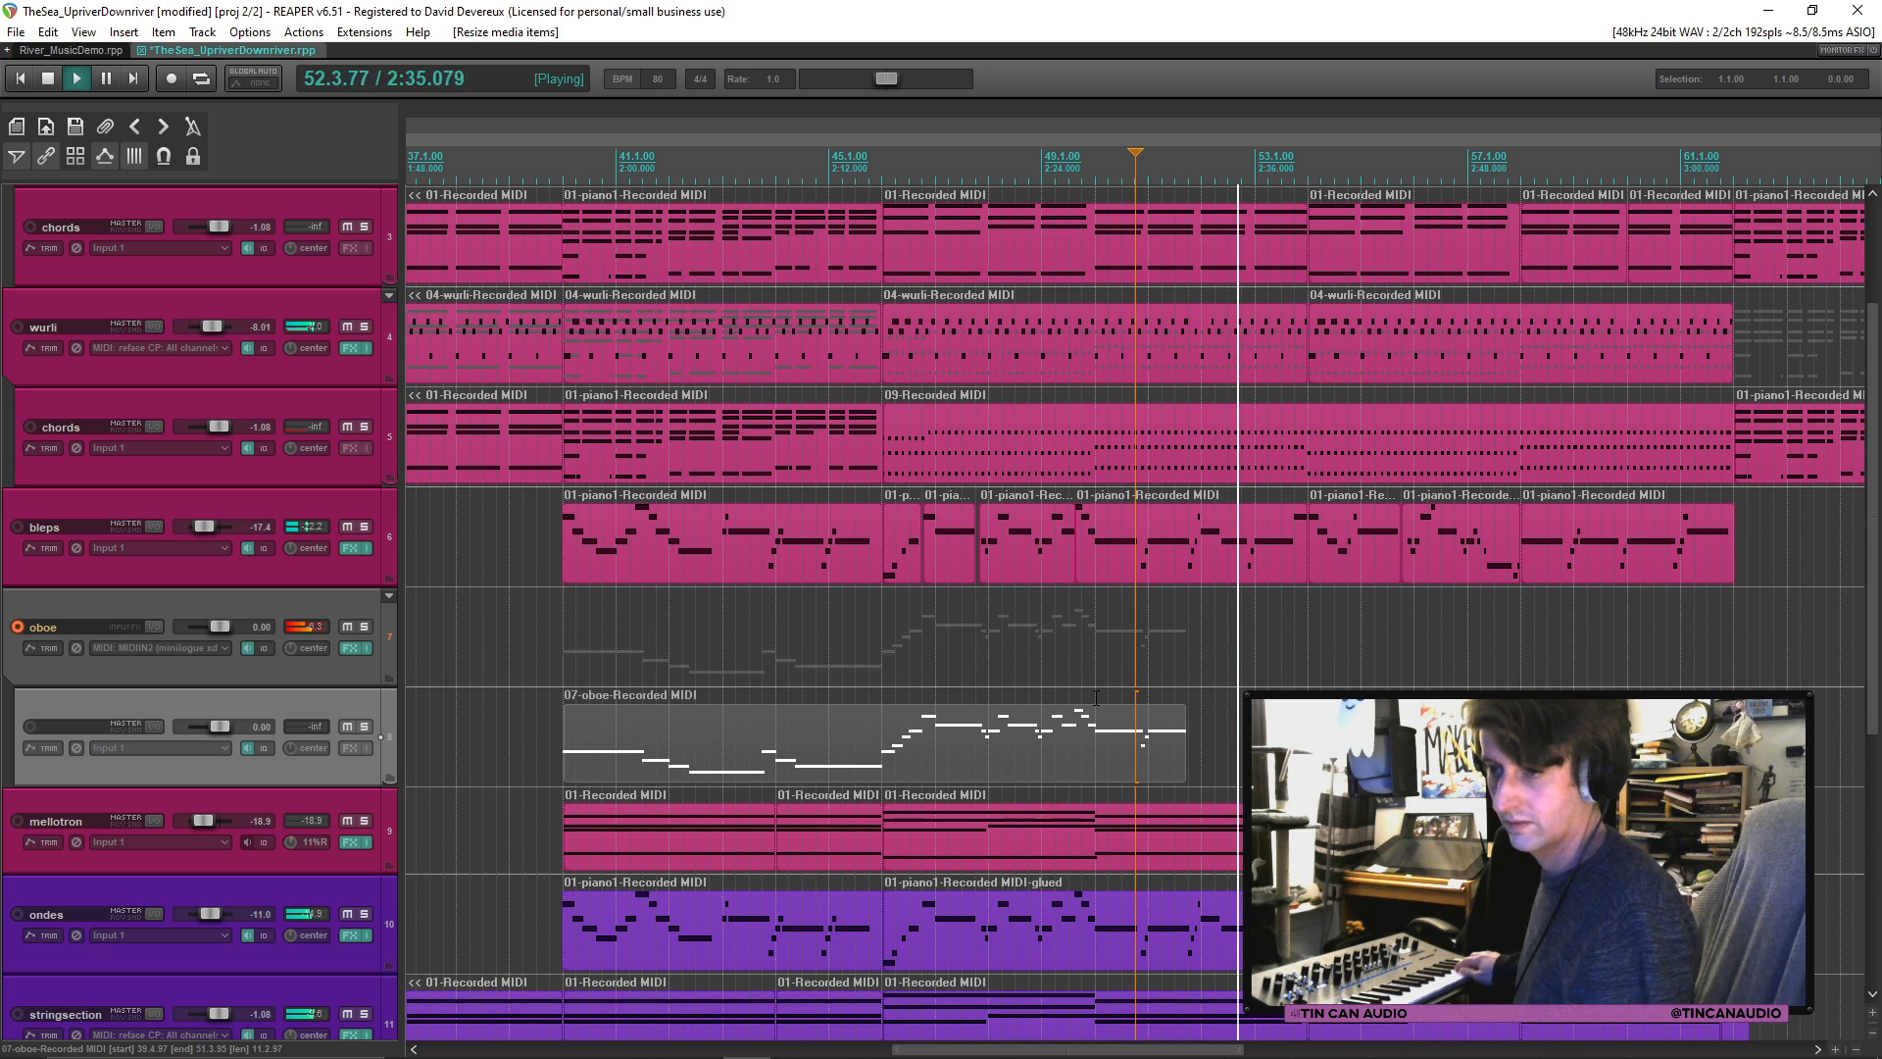
key("space")
key("ctrl+r")
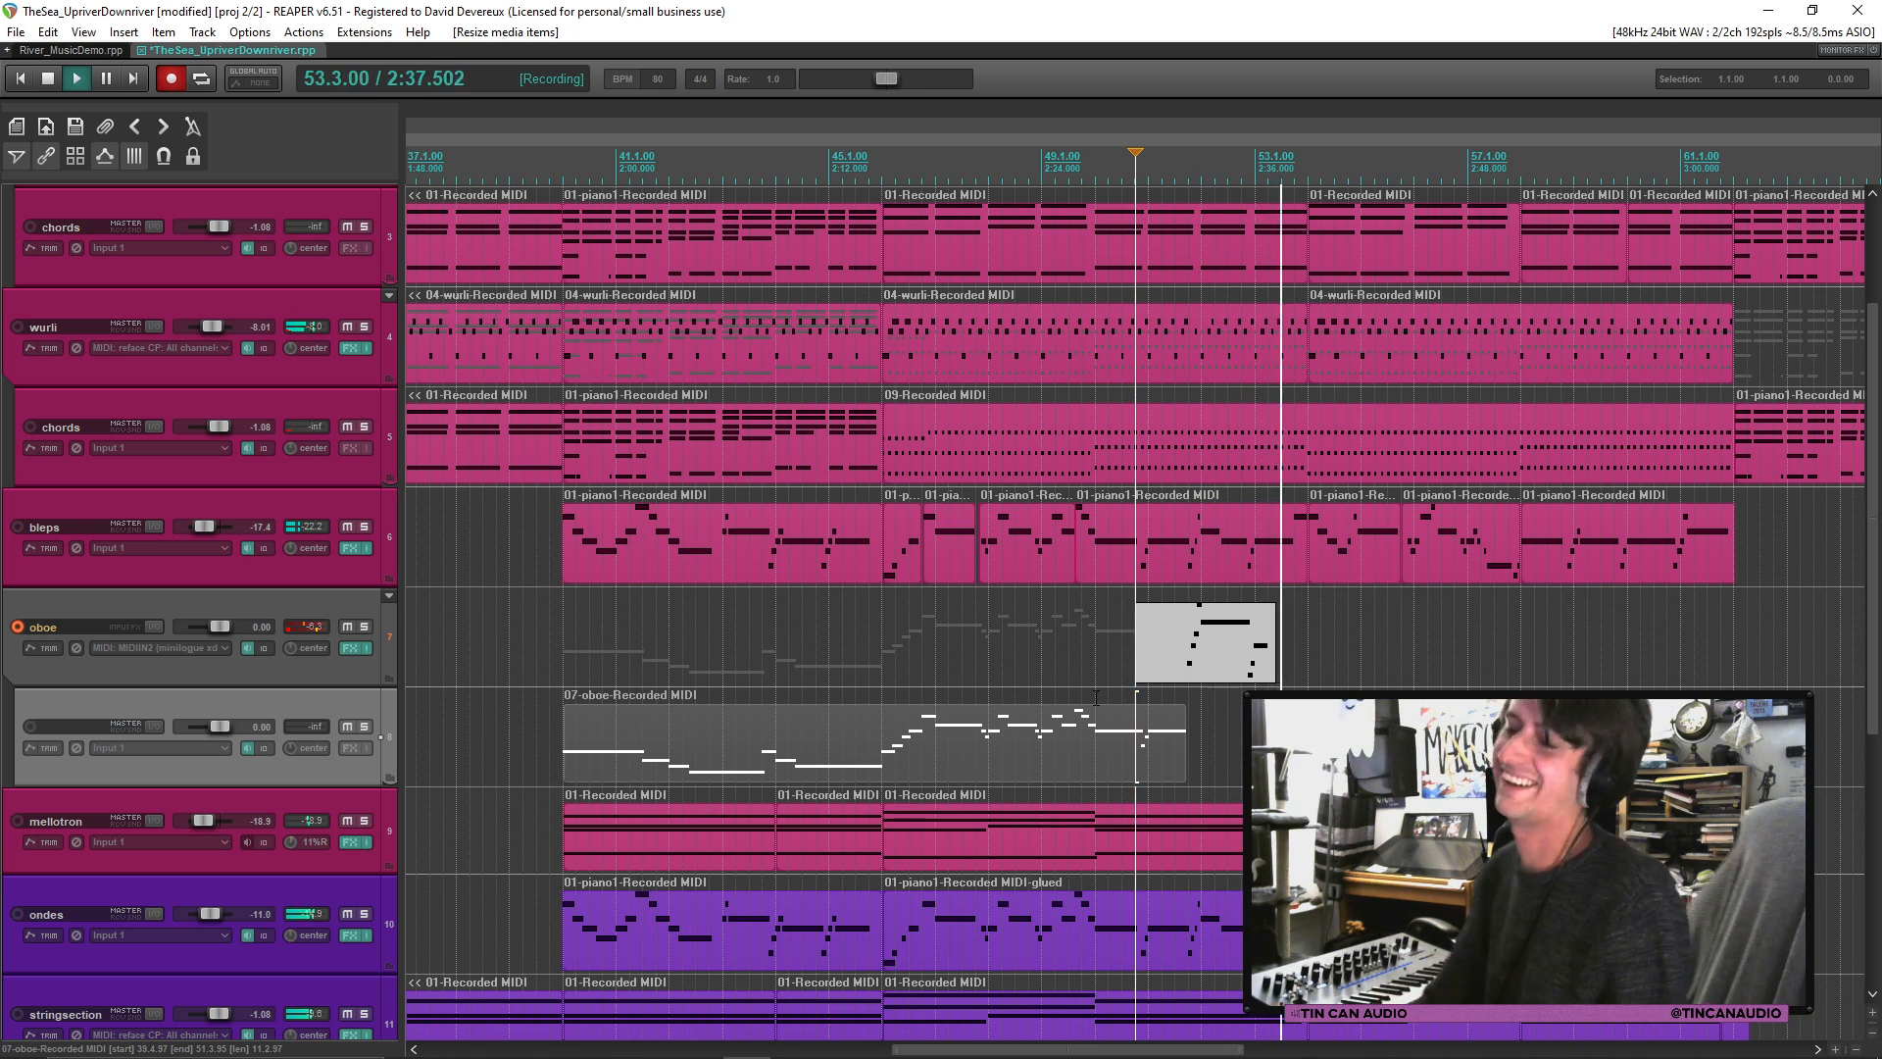
key("space")
left_click(1137, 643)
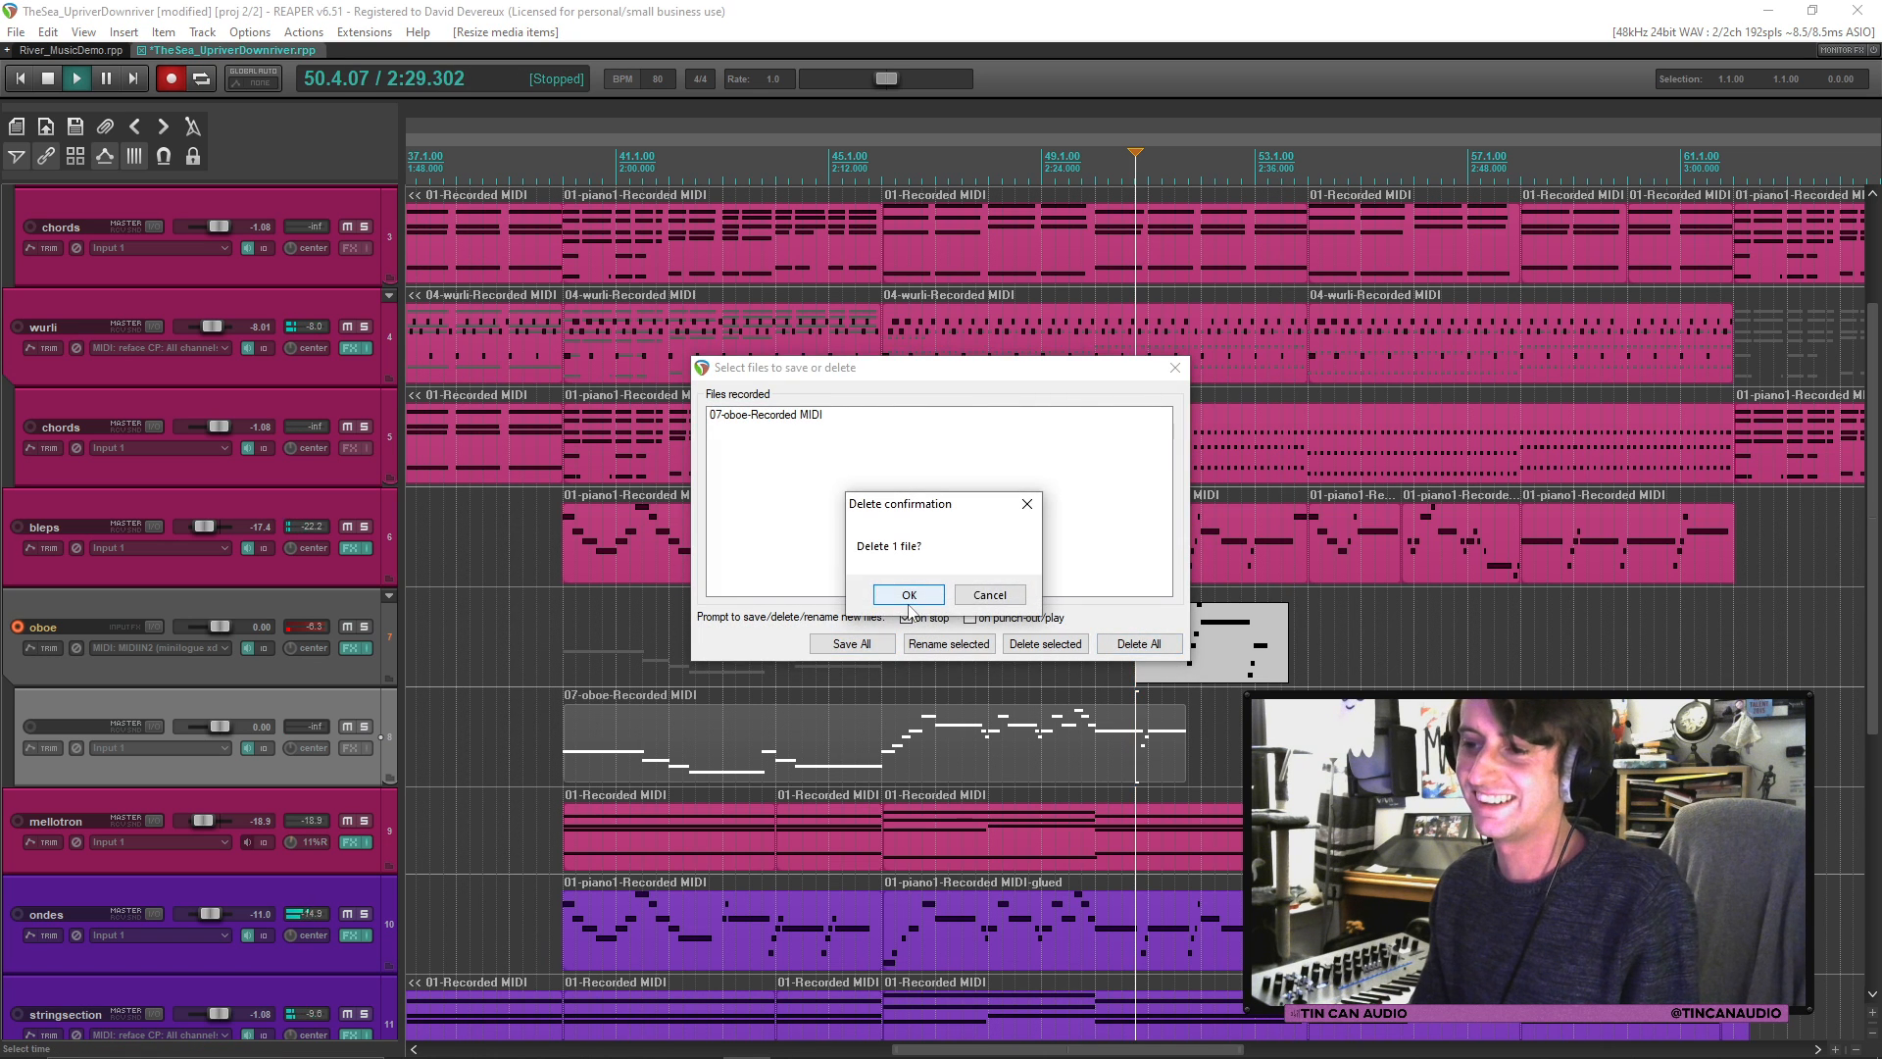
left_click(909, 602)
key("ctrl+r")
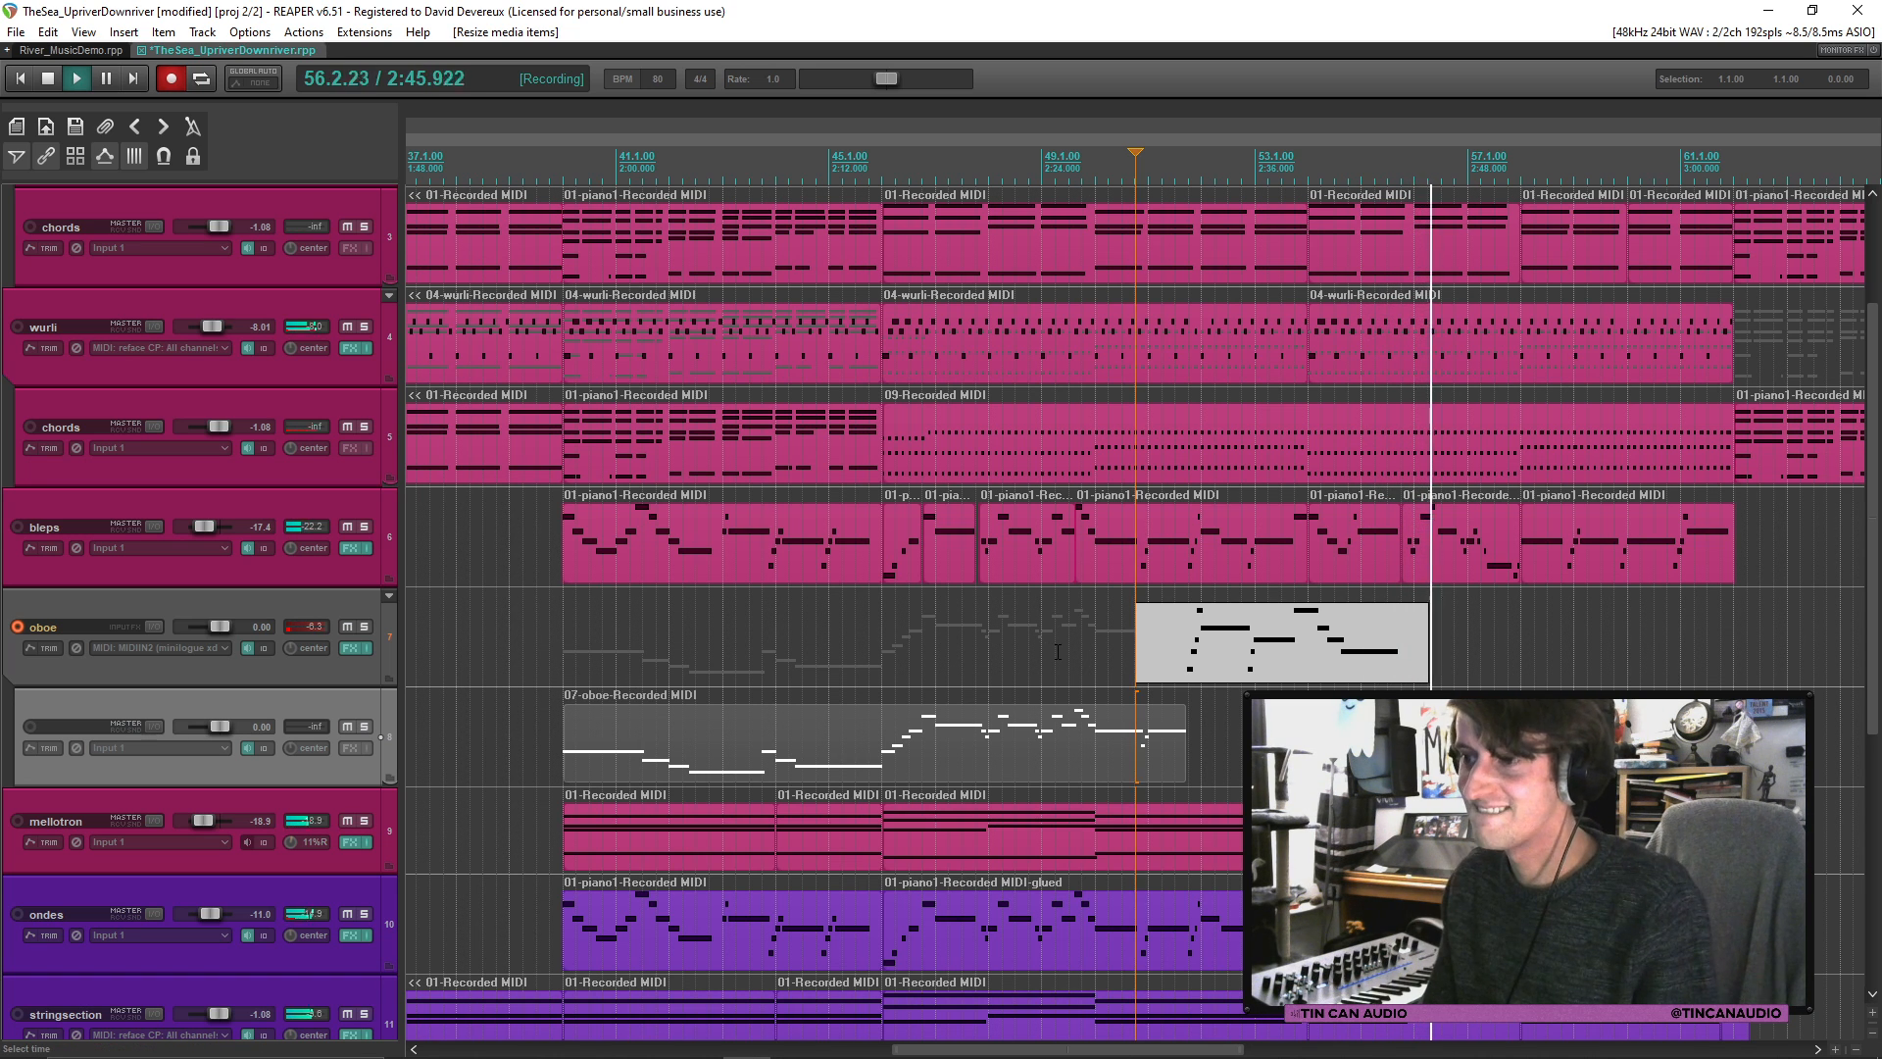
key("space")
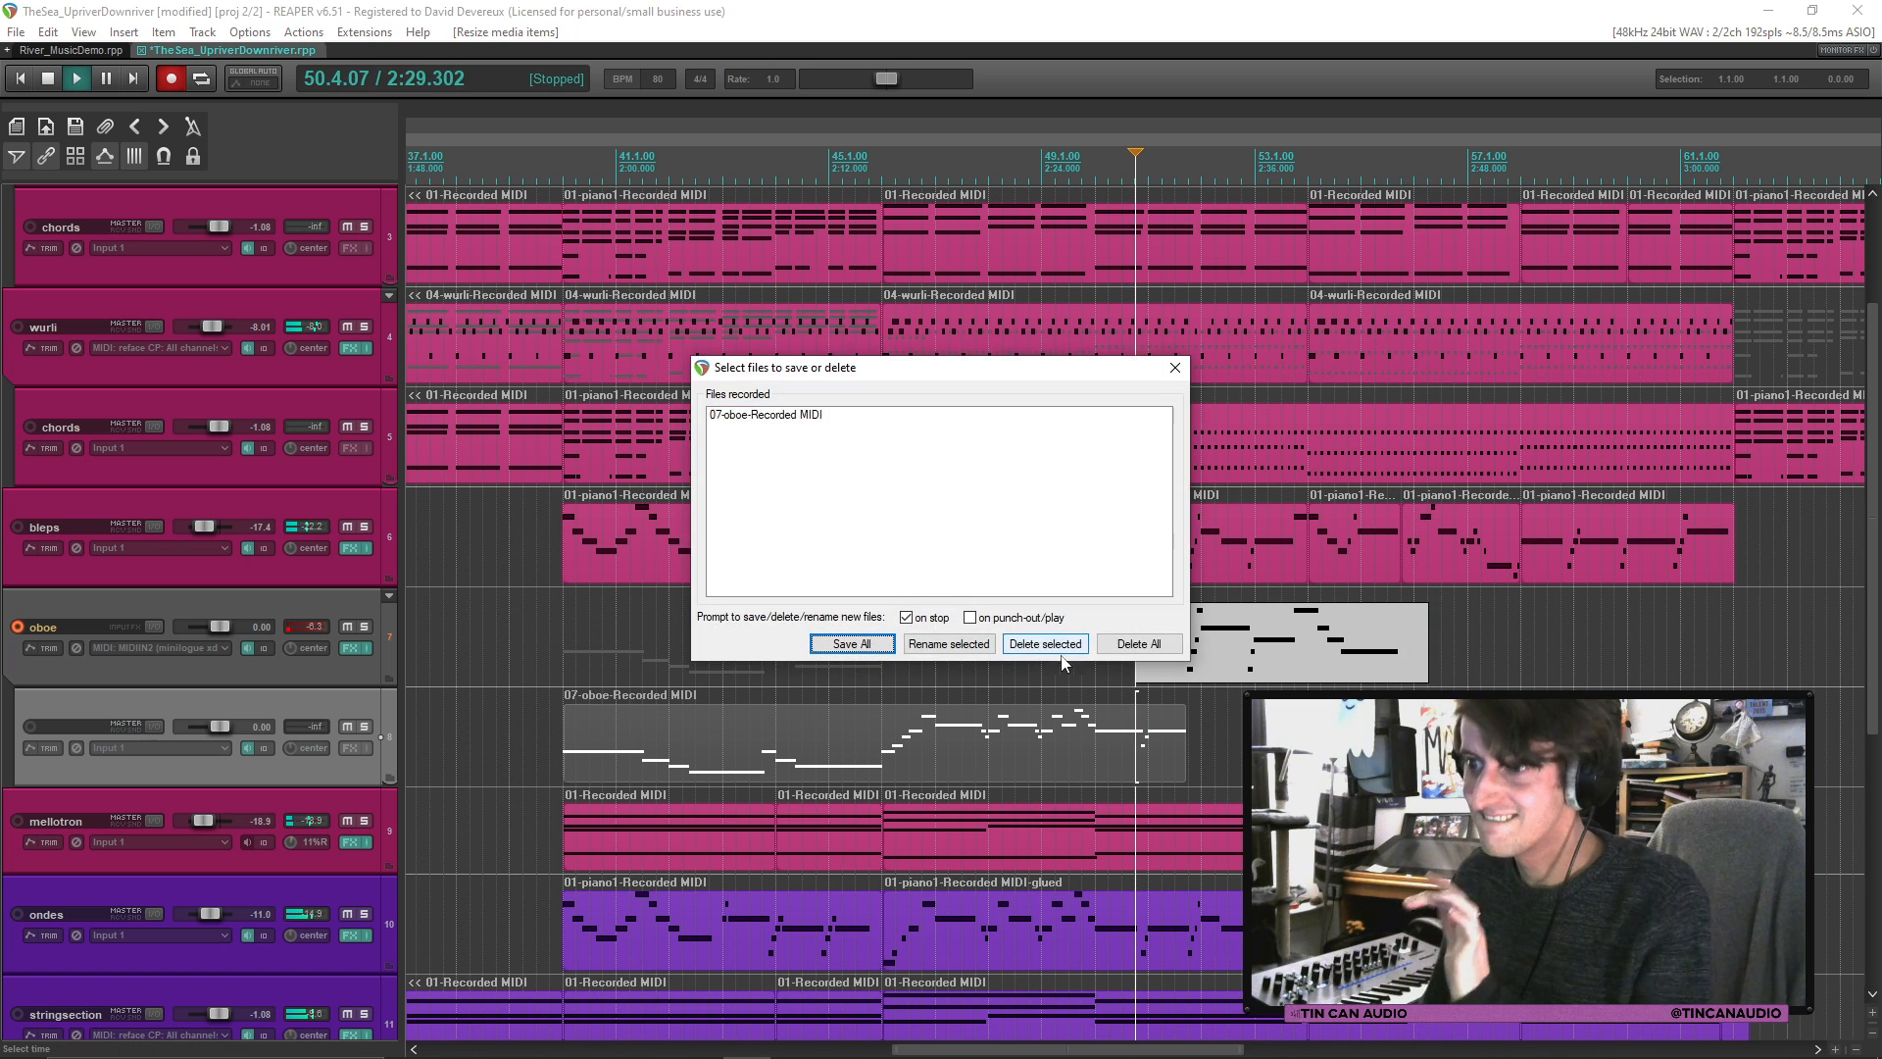
left_click(1137, 644)
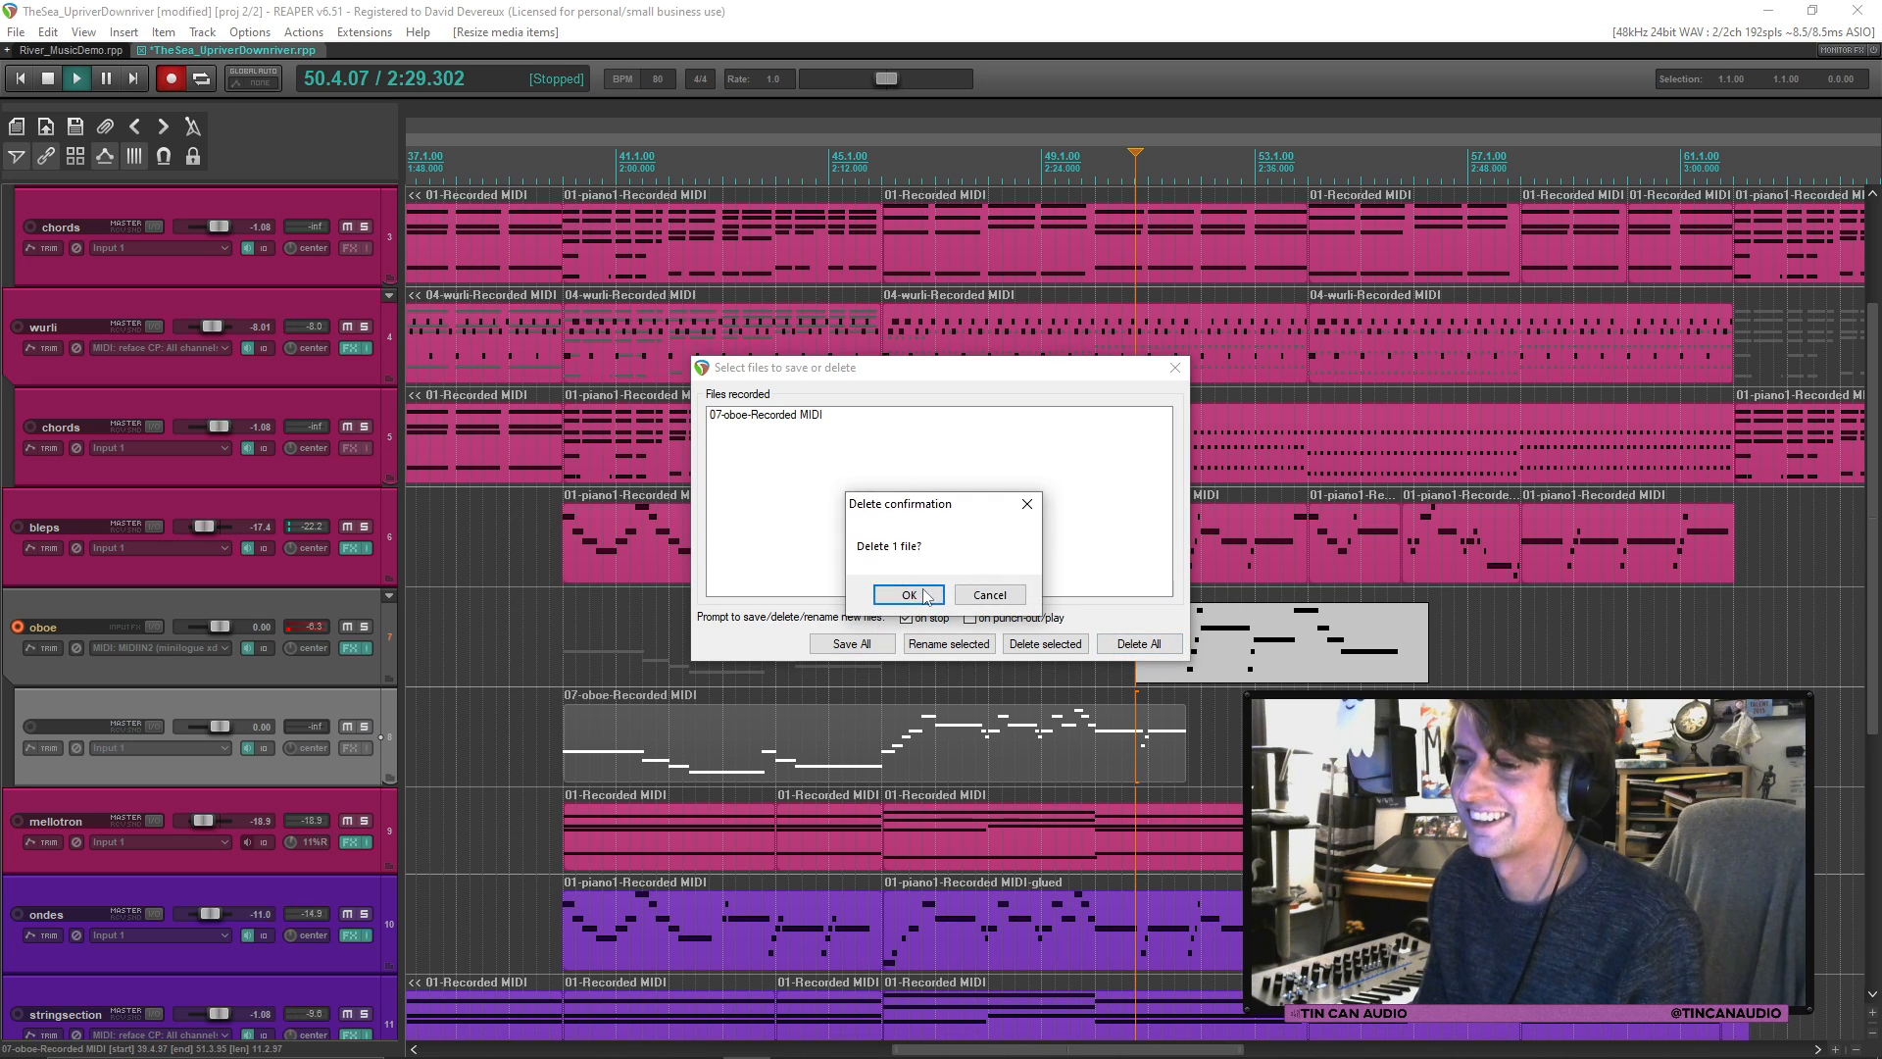
key("Return")
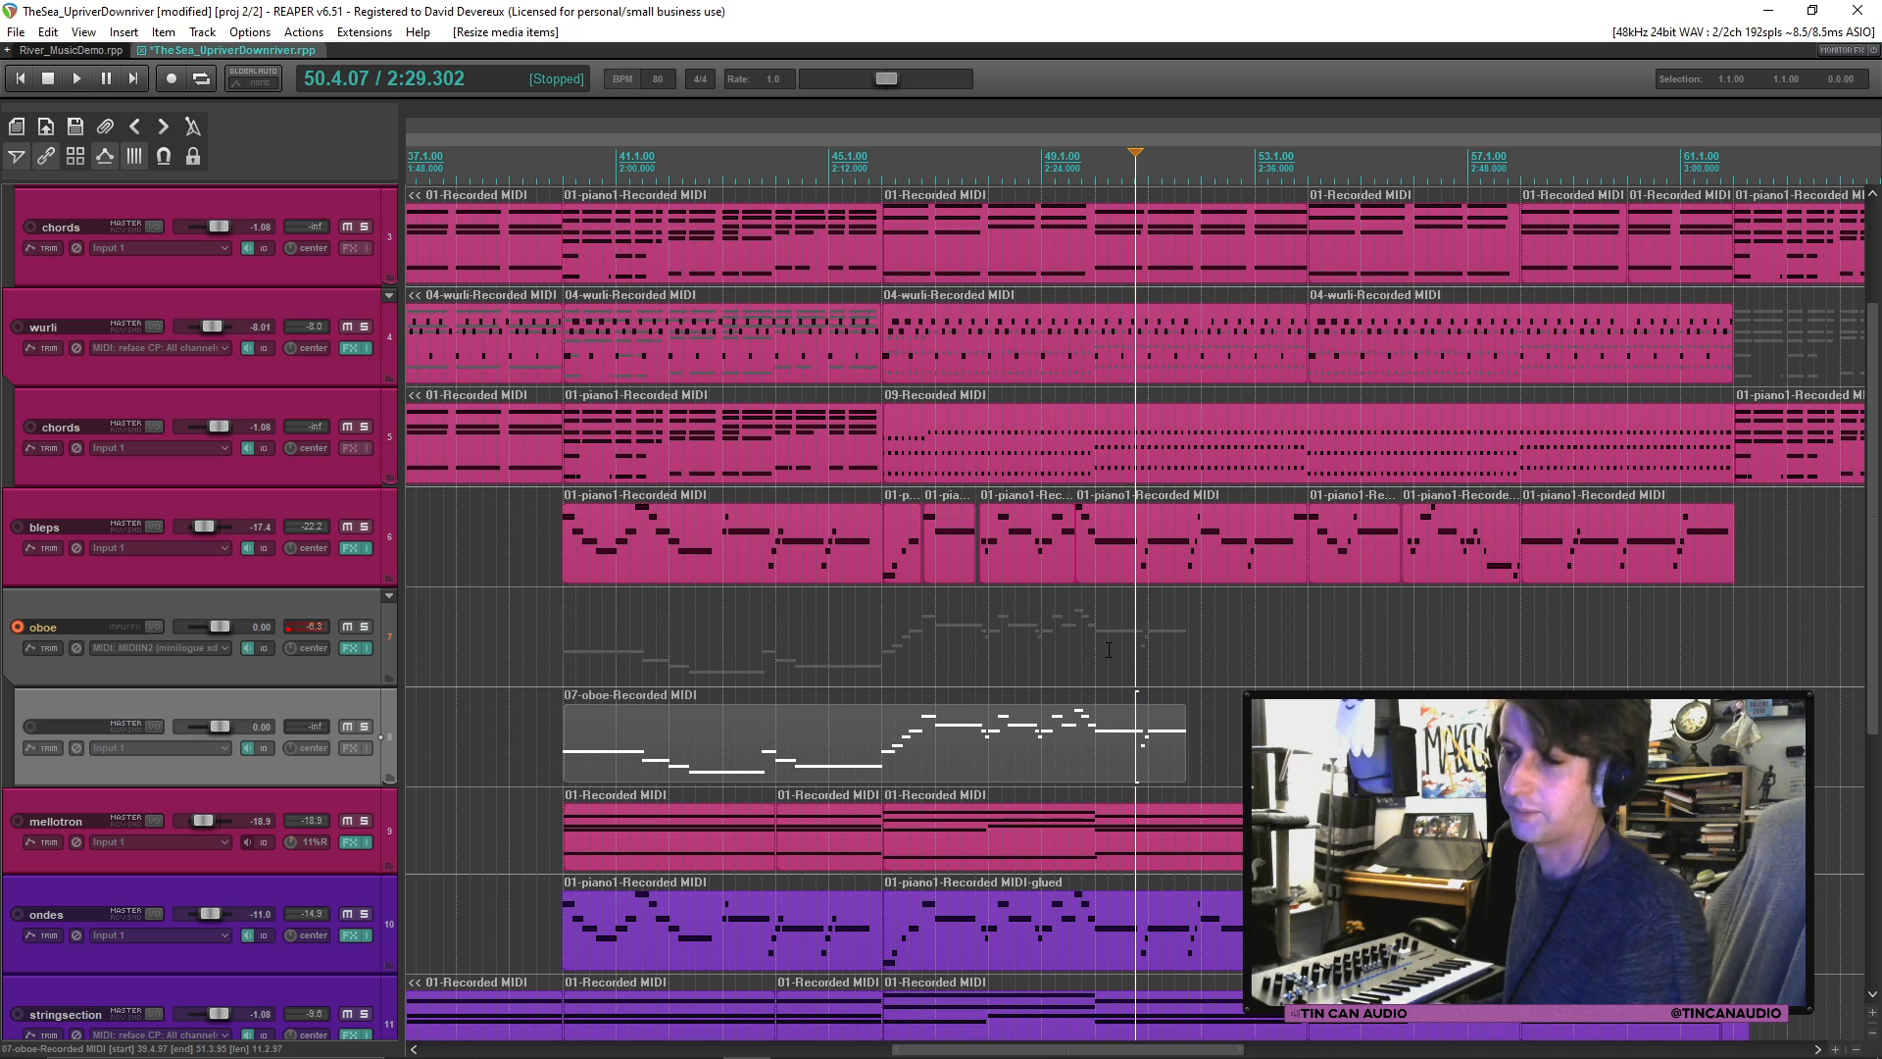
Step: Record the second oboe take on the oboe track from 50.4.07 to about bar 62 and save the recorded file
key("ctrl+r")
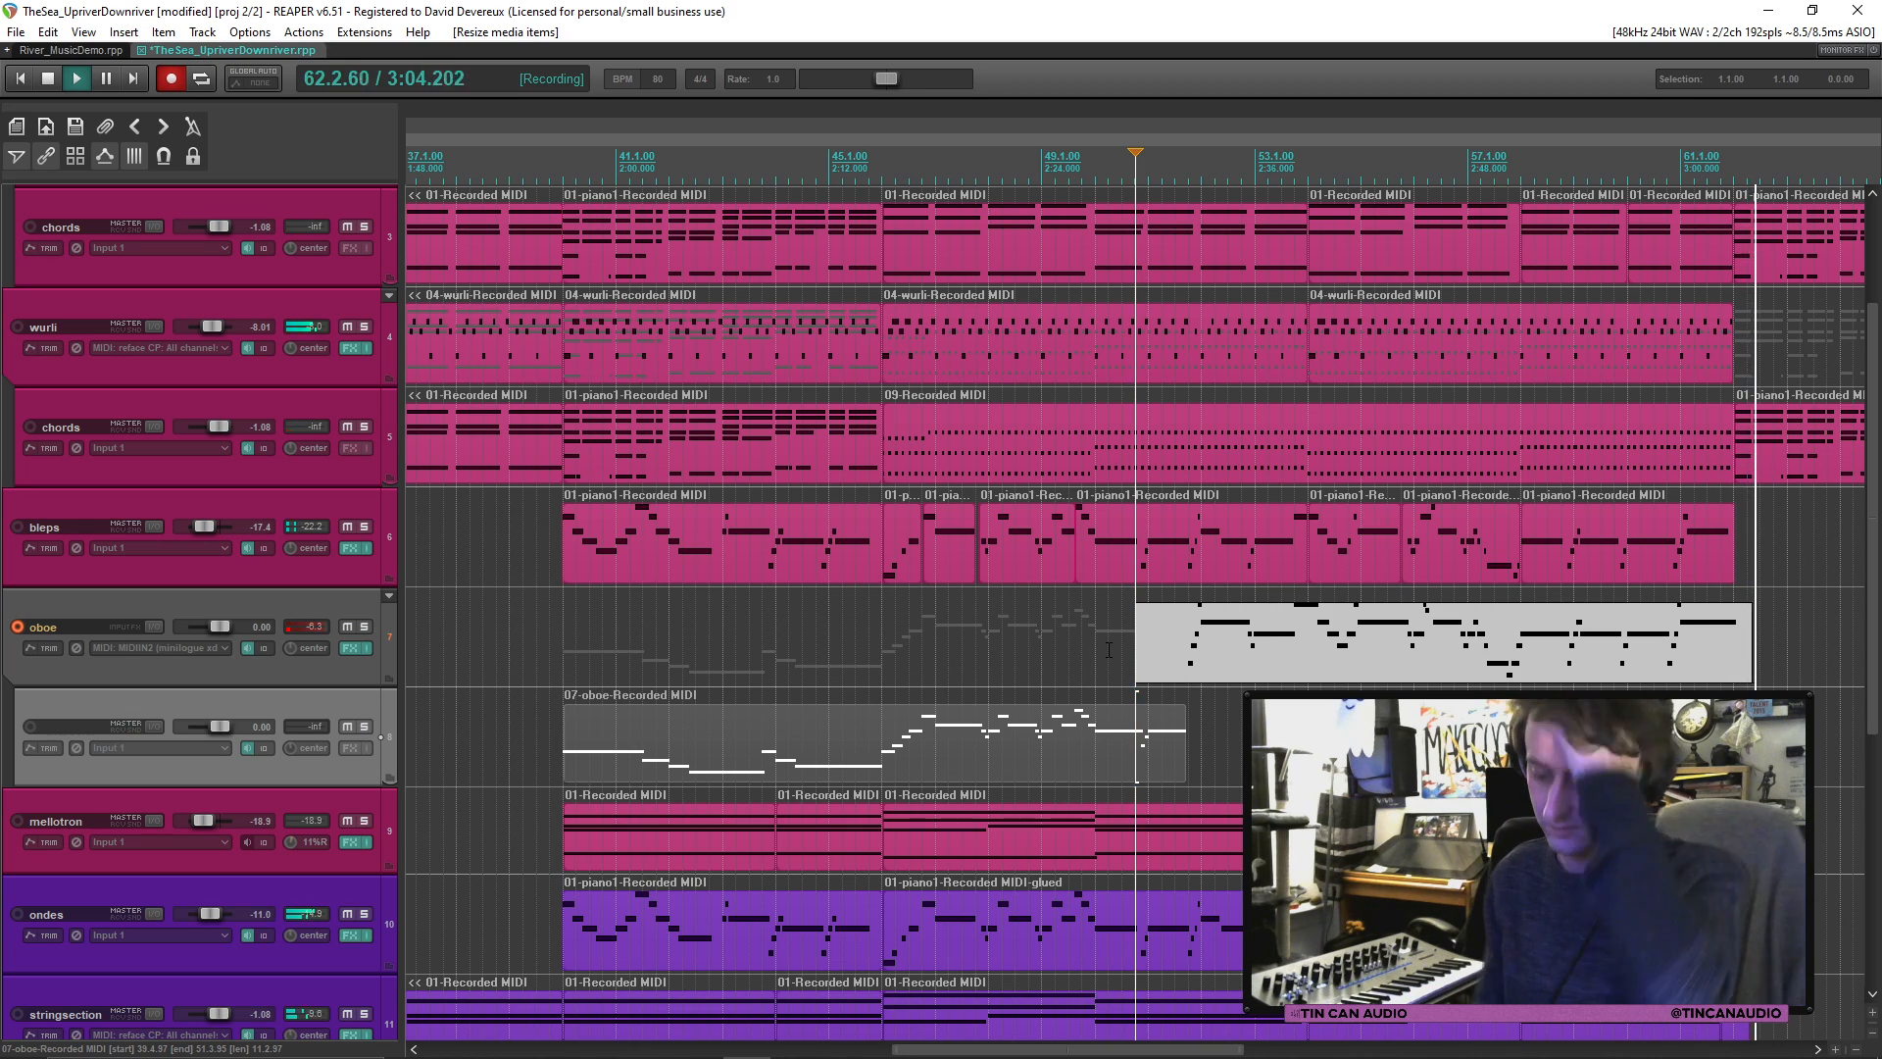
key("space")
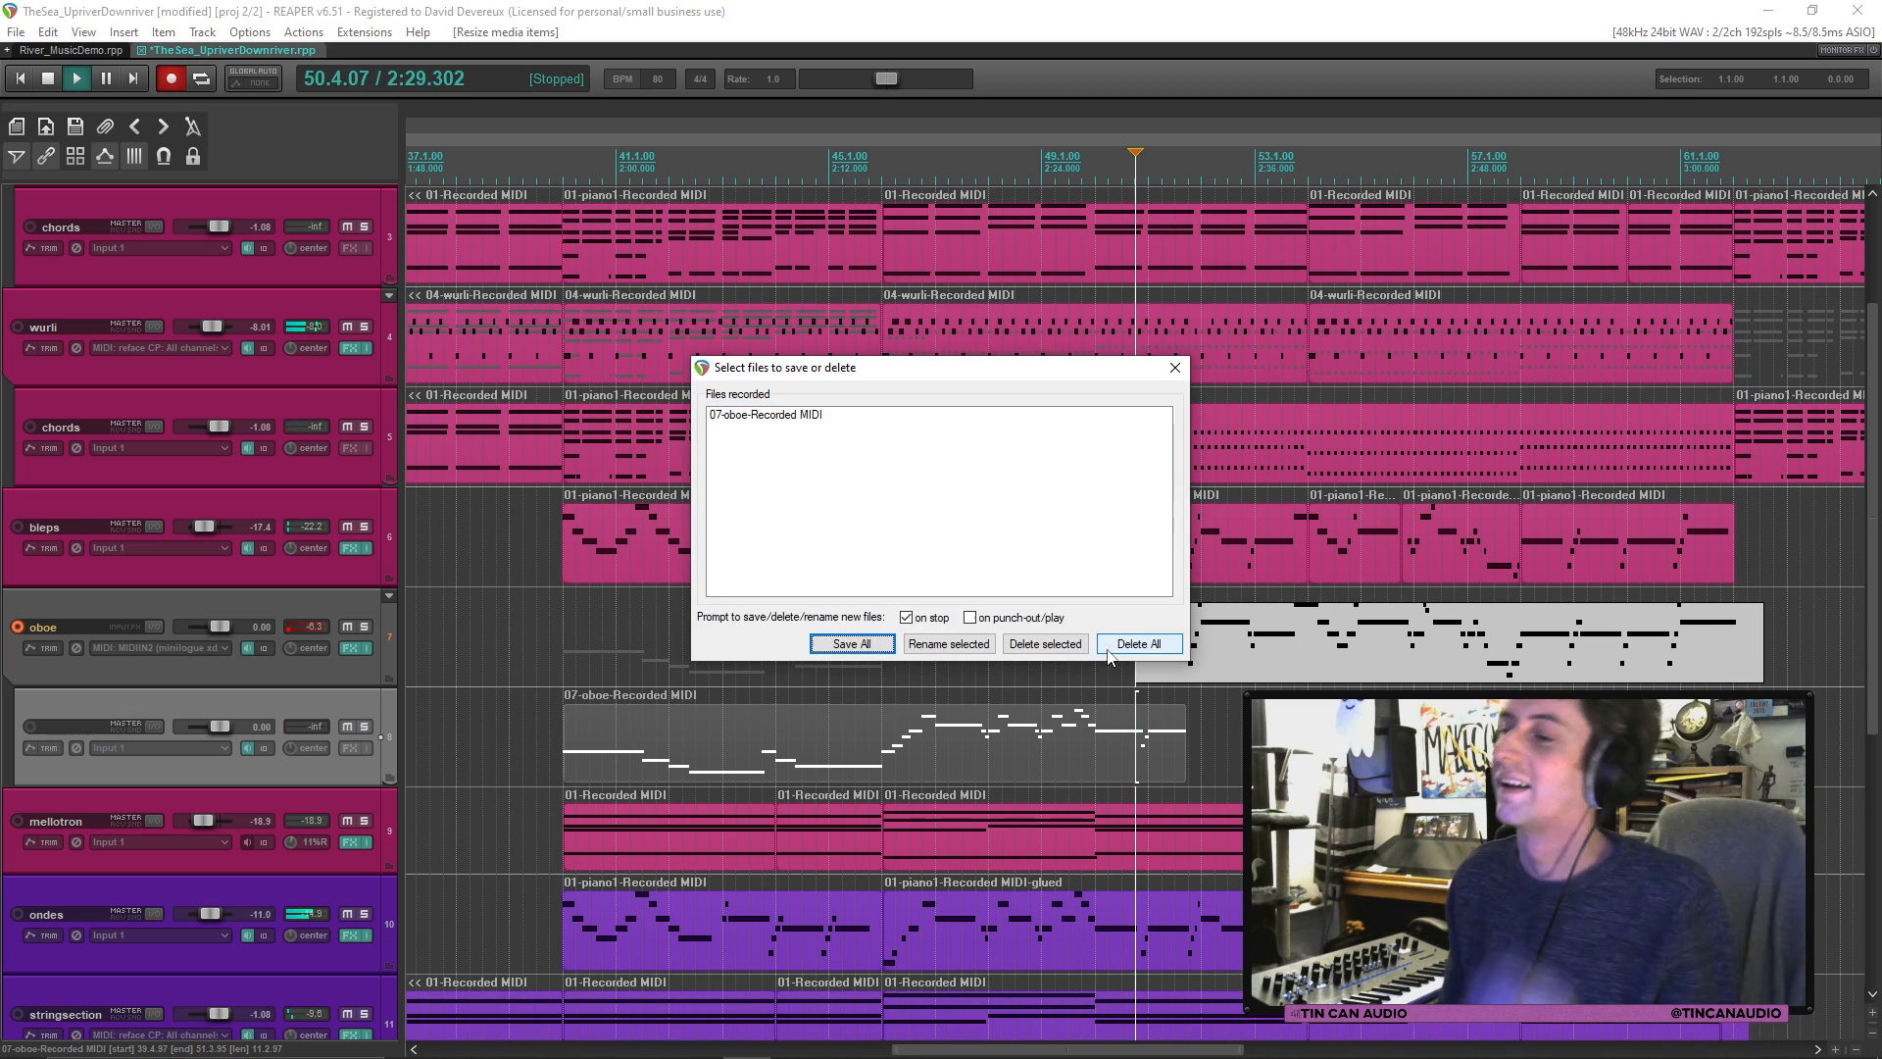
left_click(851, 644)
Step: Quantize the position of all notes in the second oboe take to a straight 1/16 grid at 100% strength
double_click(1162, 662)
key("q")
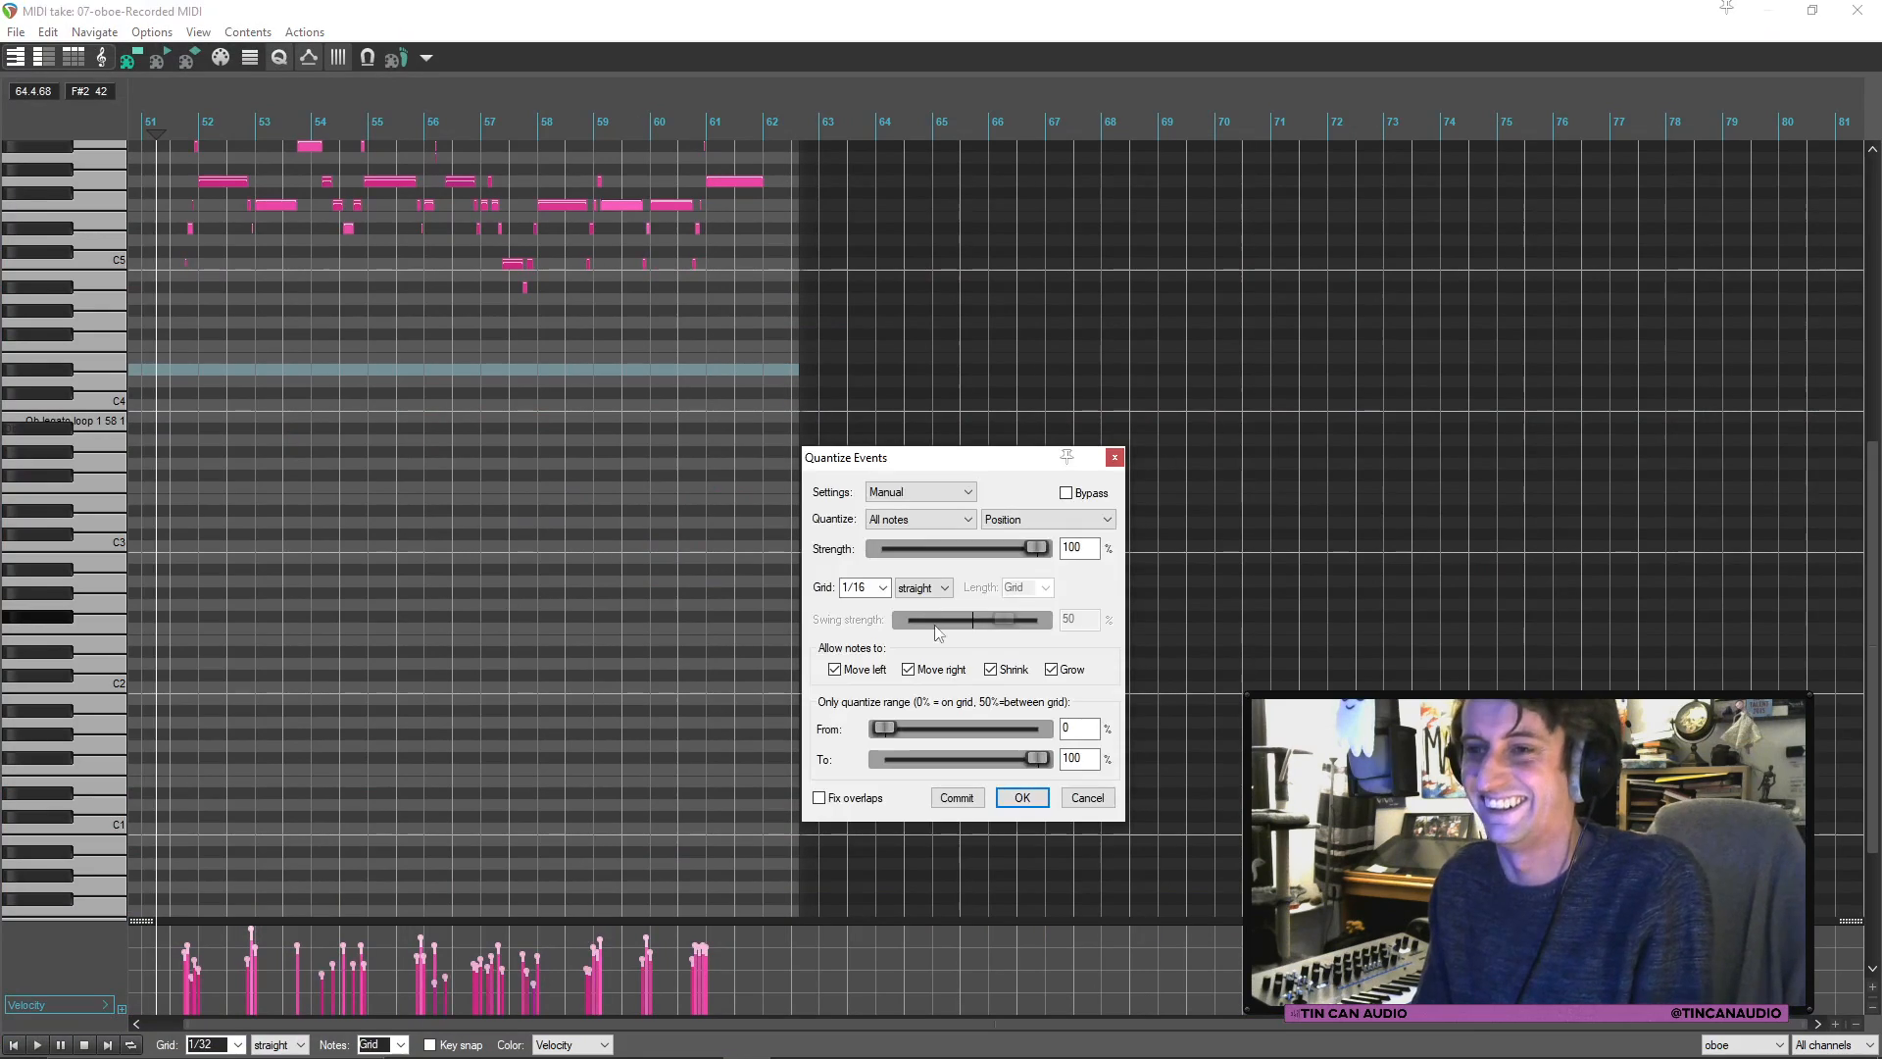
left_click(1021, 796)
left_click(1856, 9)
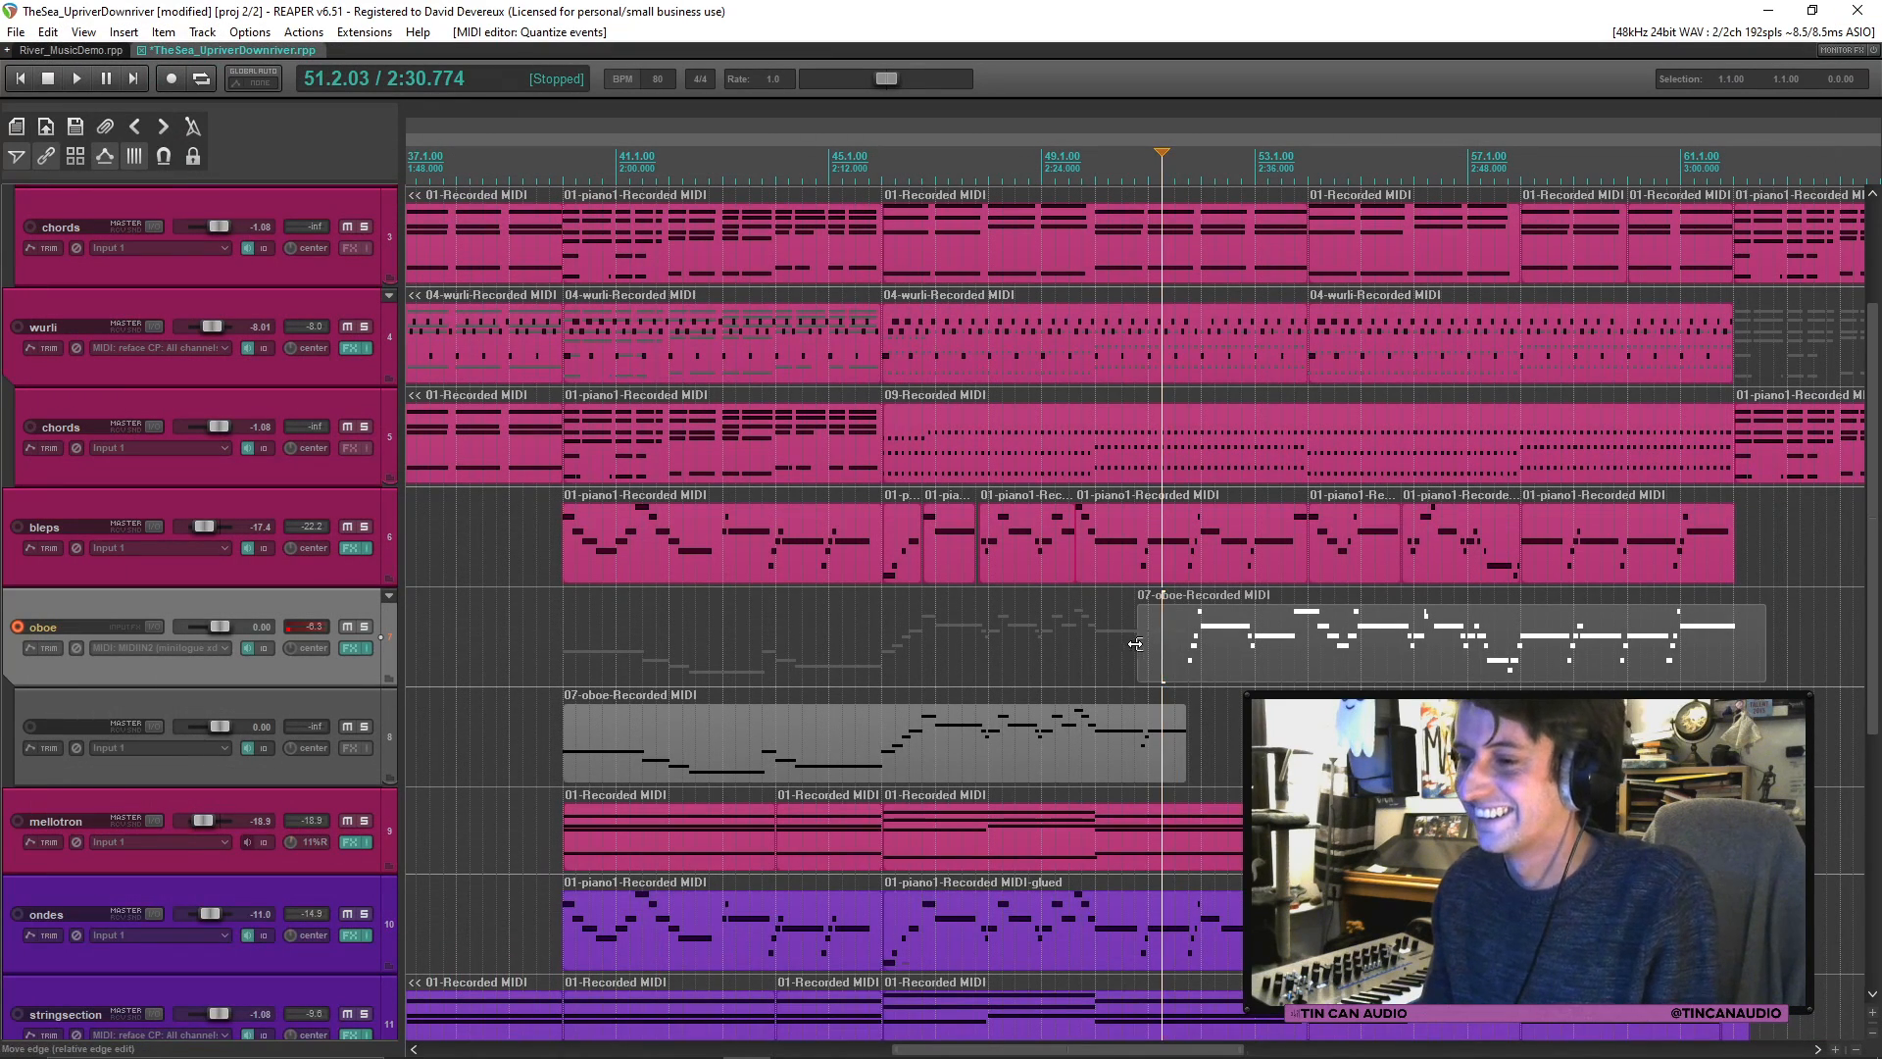
Step: Trim the start of the second oboe item to meet the first item's end and move it onto the nested track
left_click_drag(1135, 644, 1180, 646)
key("space")
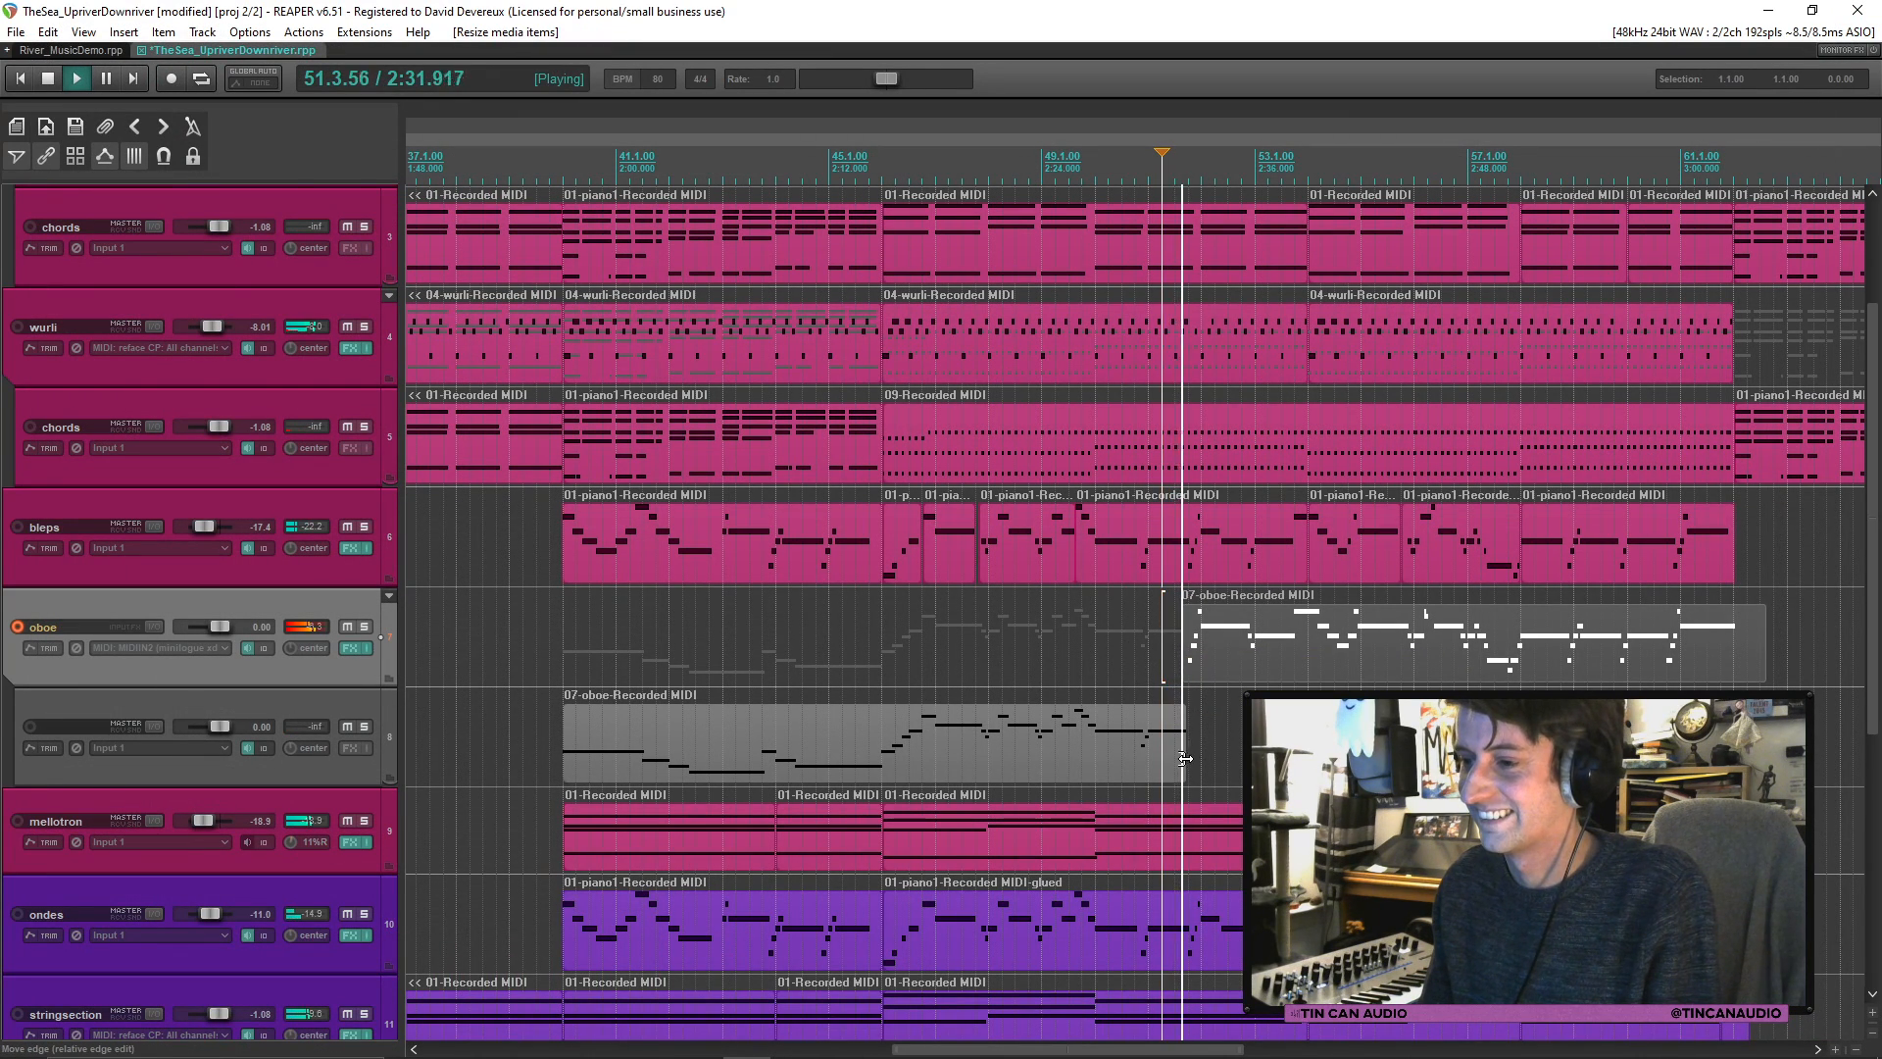
left_click_drag(1212, 680, 1218, 737)
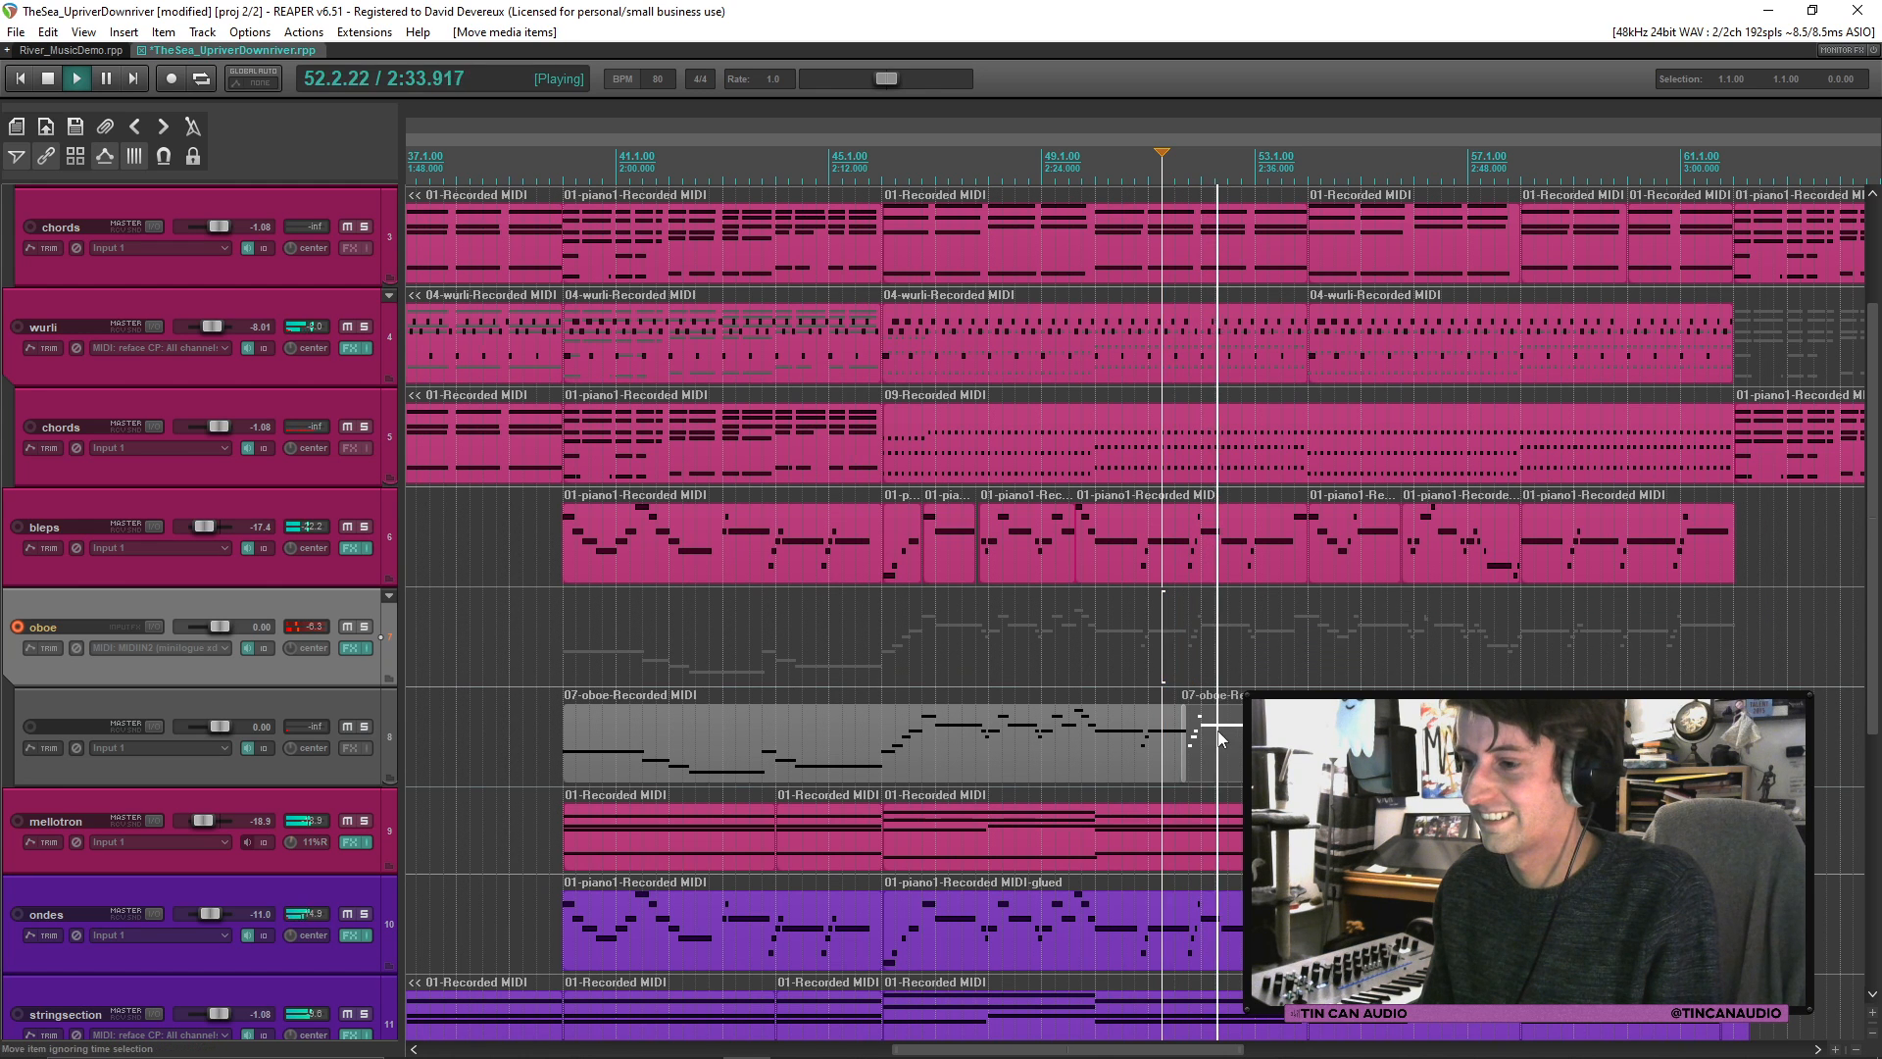
Step: Move both oboe items together from the nested track up onto the oboe track
left_click(1202, 739)
key("space")
left_click(1130, 759, "shift")
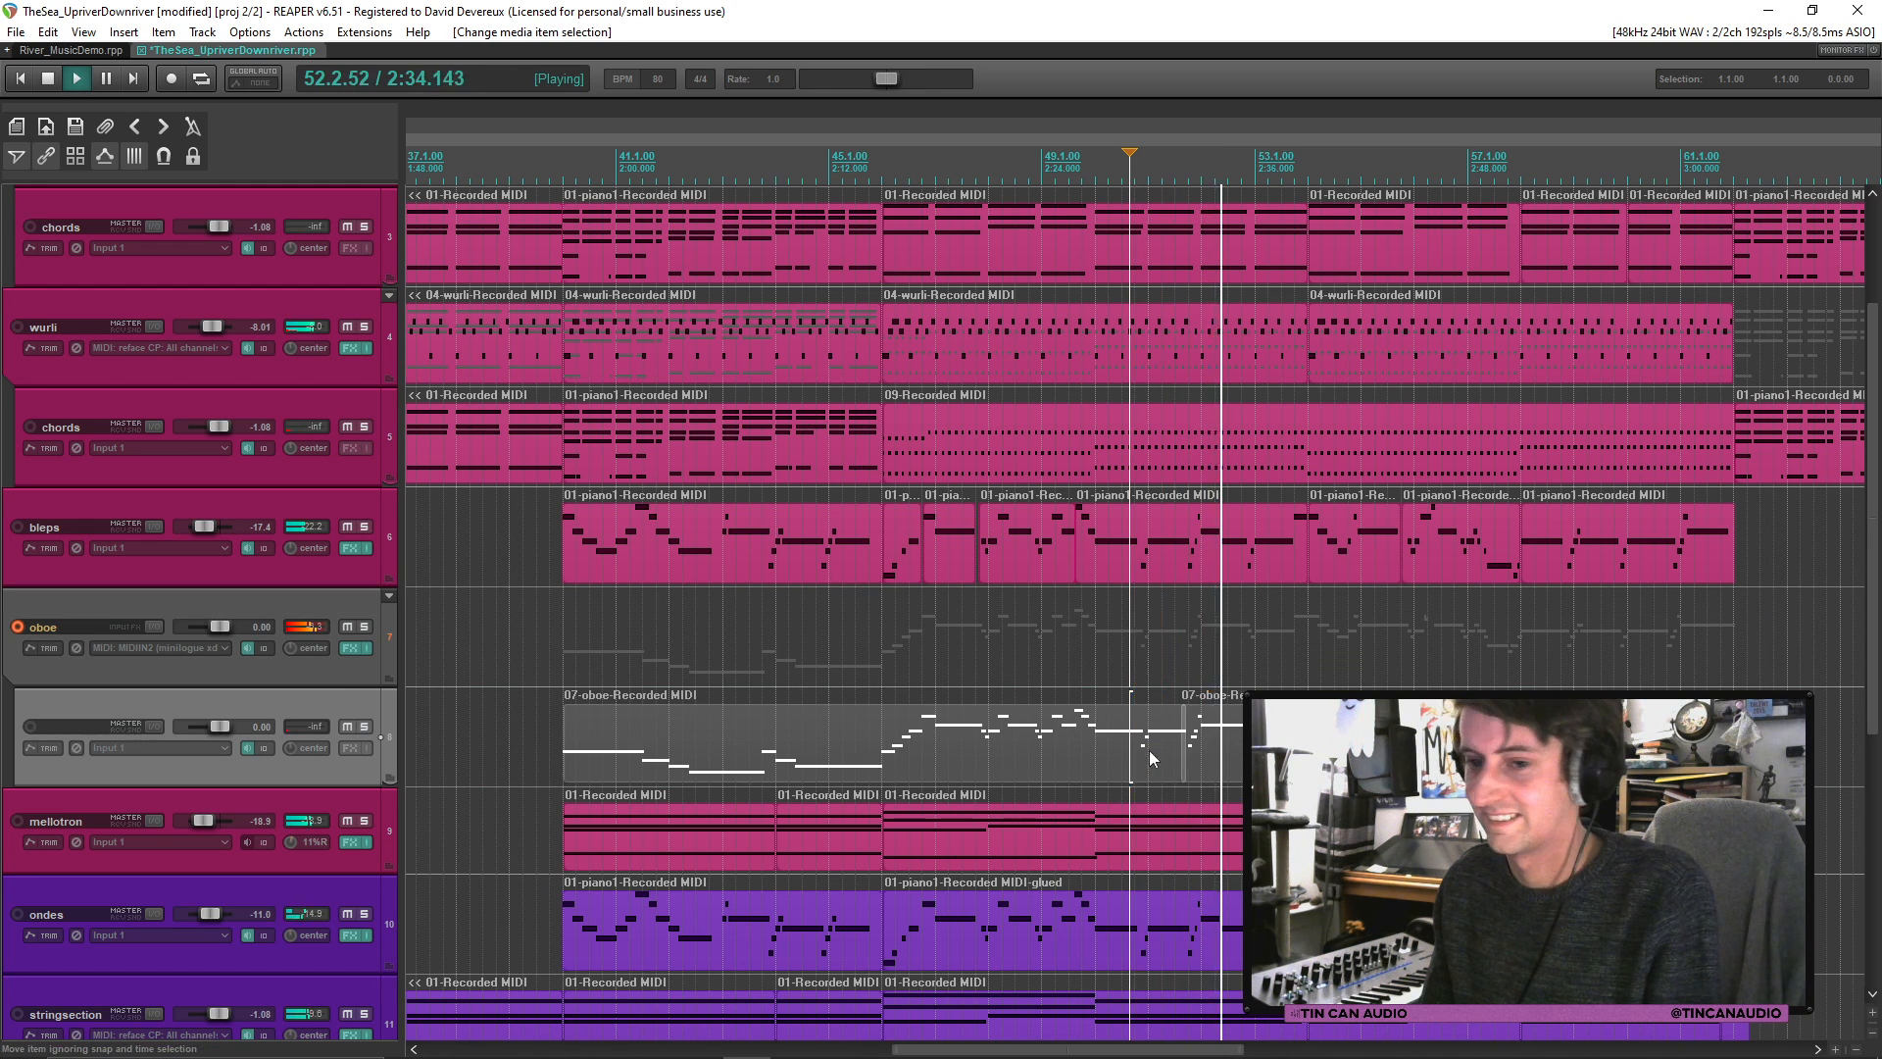
left_click_drag(1090, 728, 1084, 674)
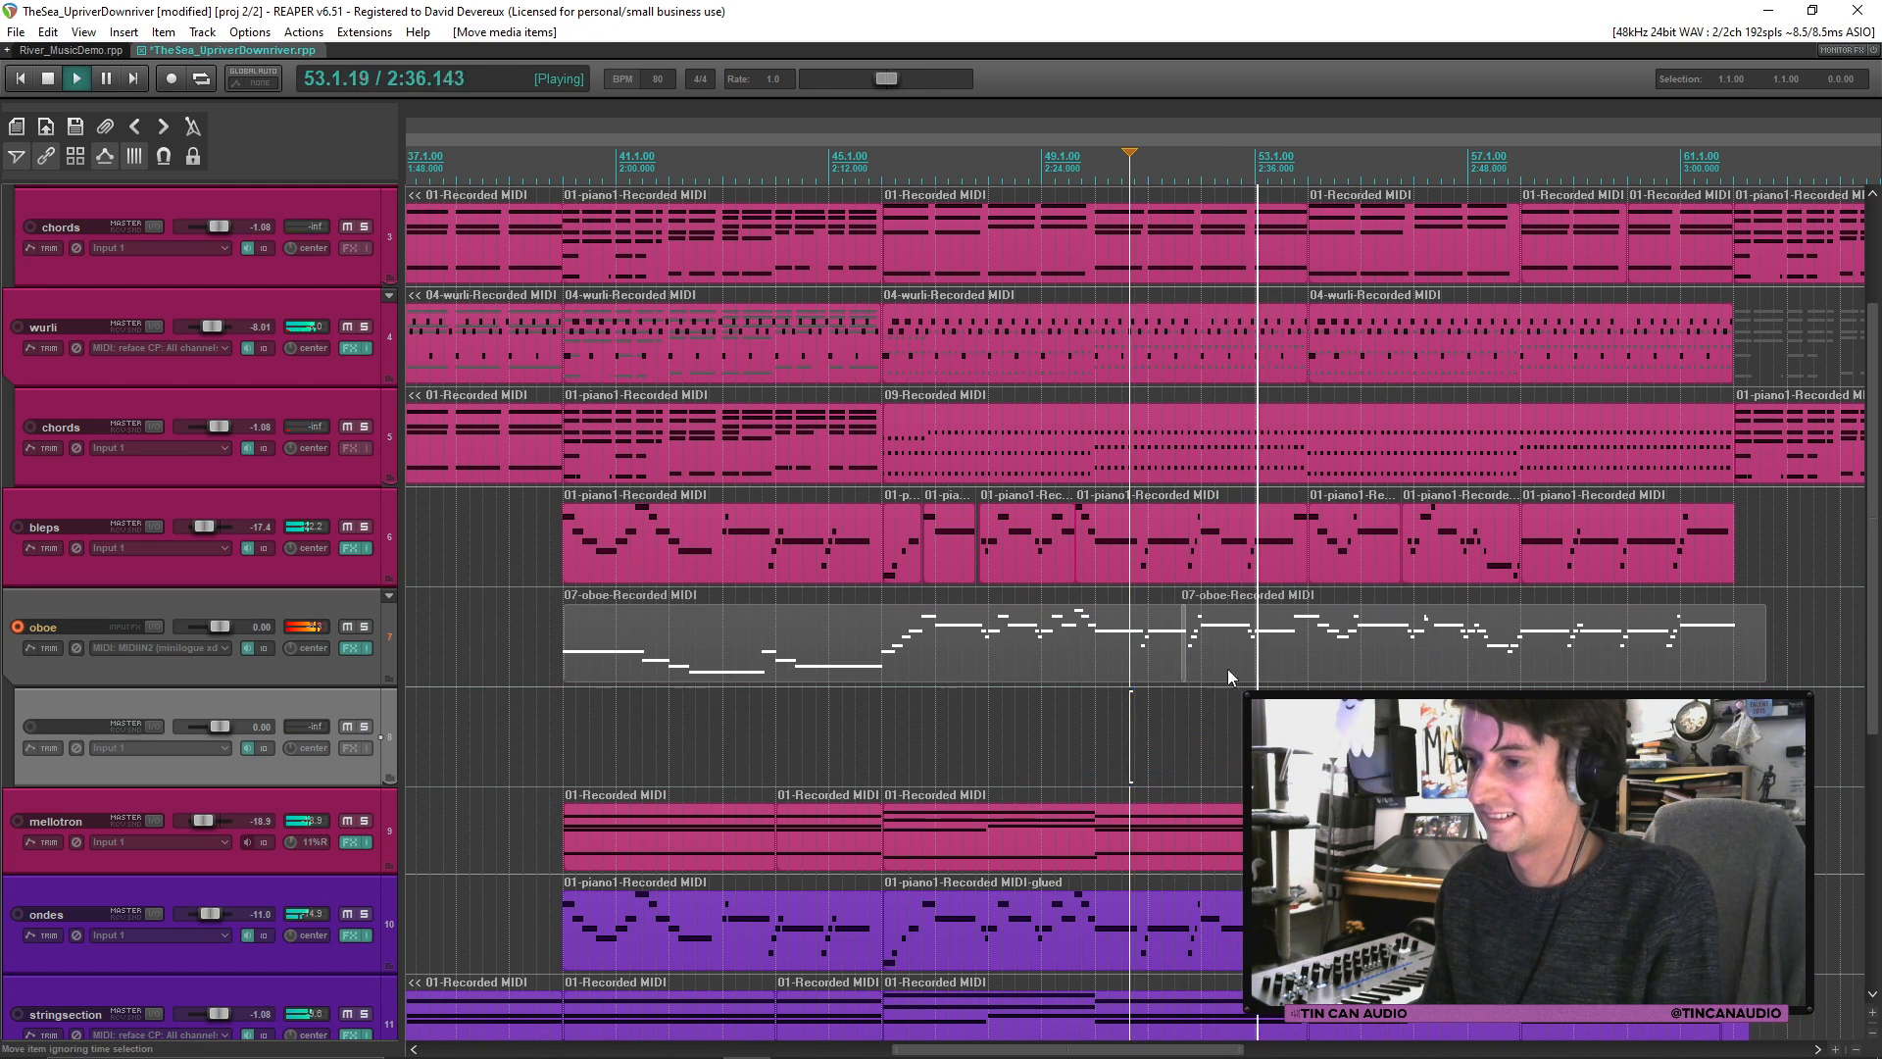
Step: Delete the empty nested track below the oboe track and lower the oboe track's volume to about -6.9 dB
left_click(345, 773)
key("Delete")
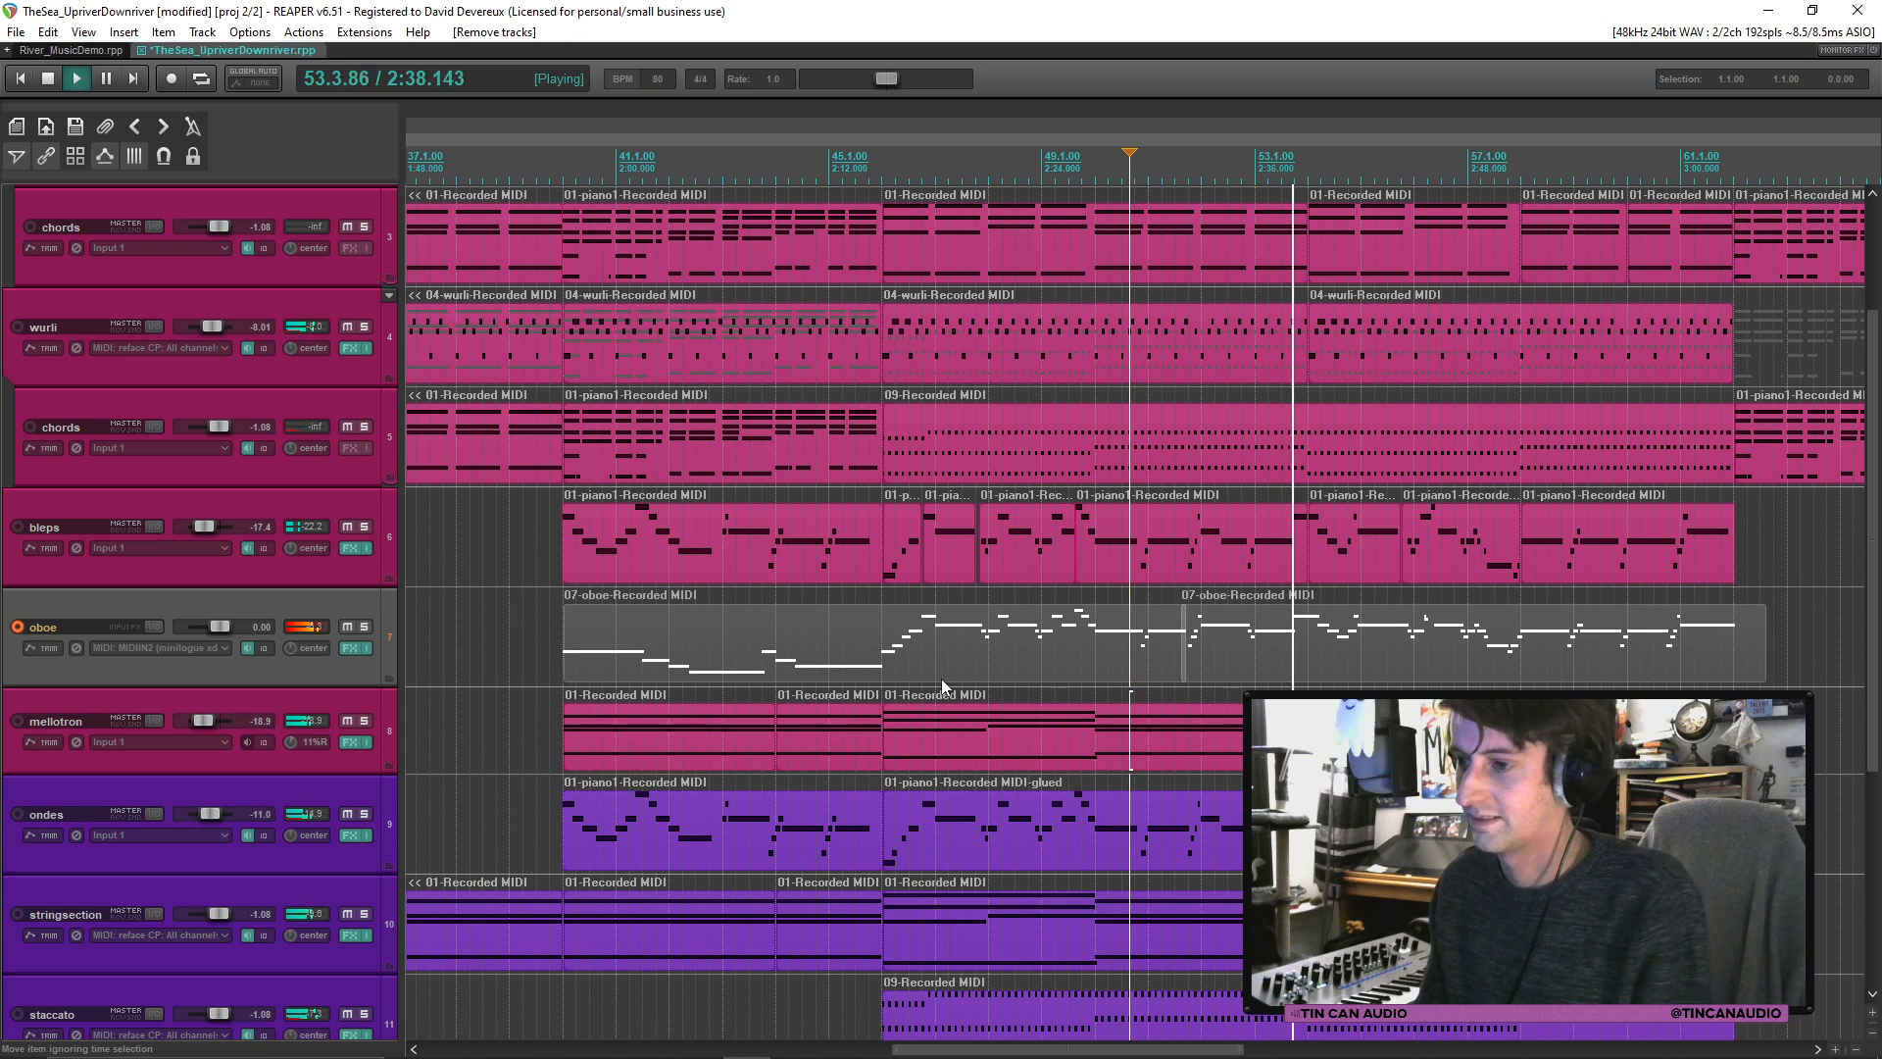
left_click(1326, 638)
scroll(1326, 638, "up", 2)
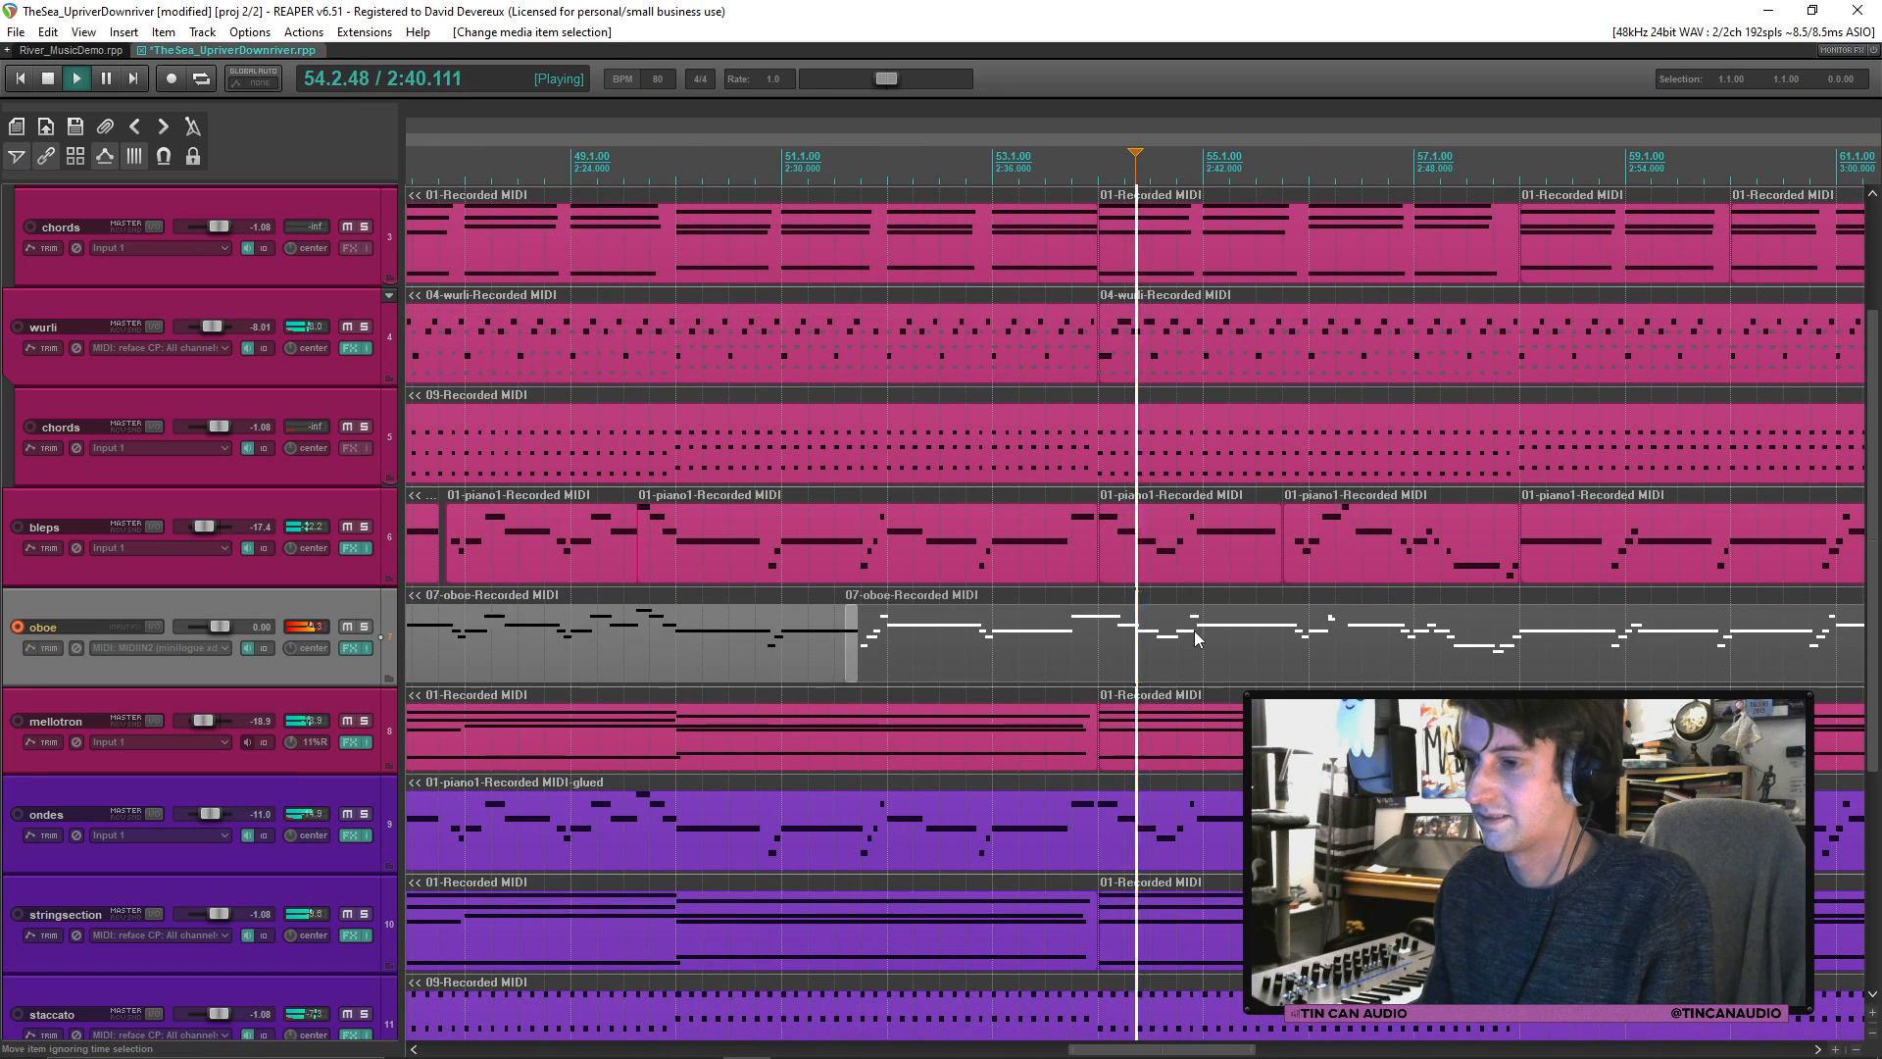
scroll(996, 574, "down", 2)
left_click_drag(221, 627, 214, 631)
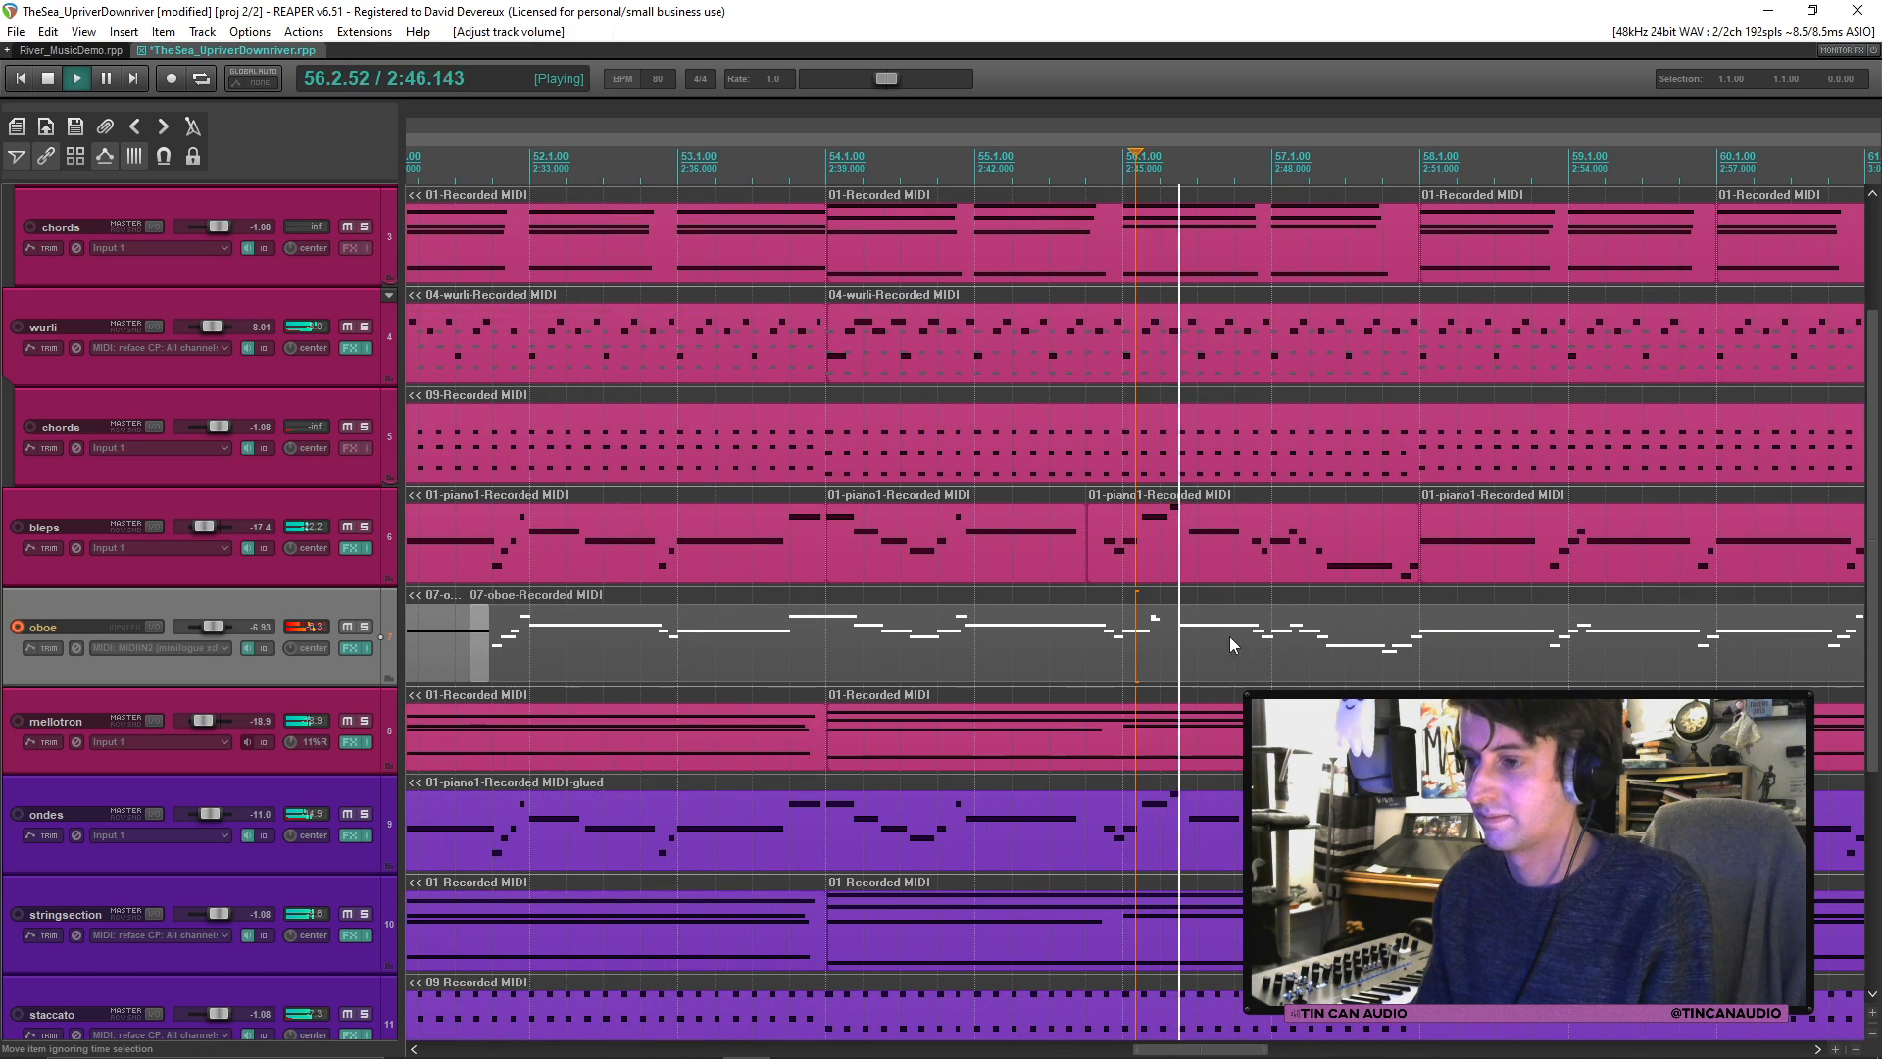
Step: In the second oboe take, delete the short stray A5 note in bar 56 and lengthen the A#5 note to the next note's start
double_click(1163, 635)
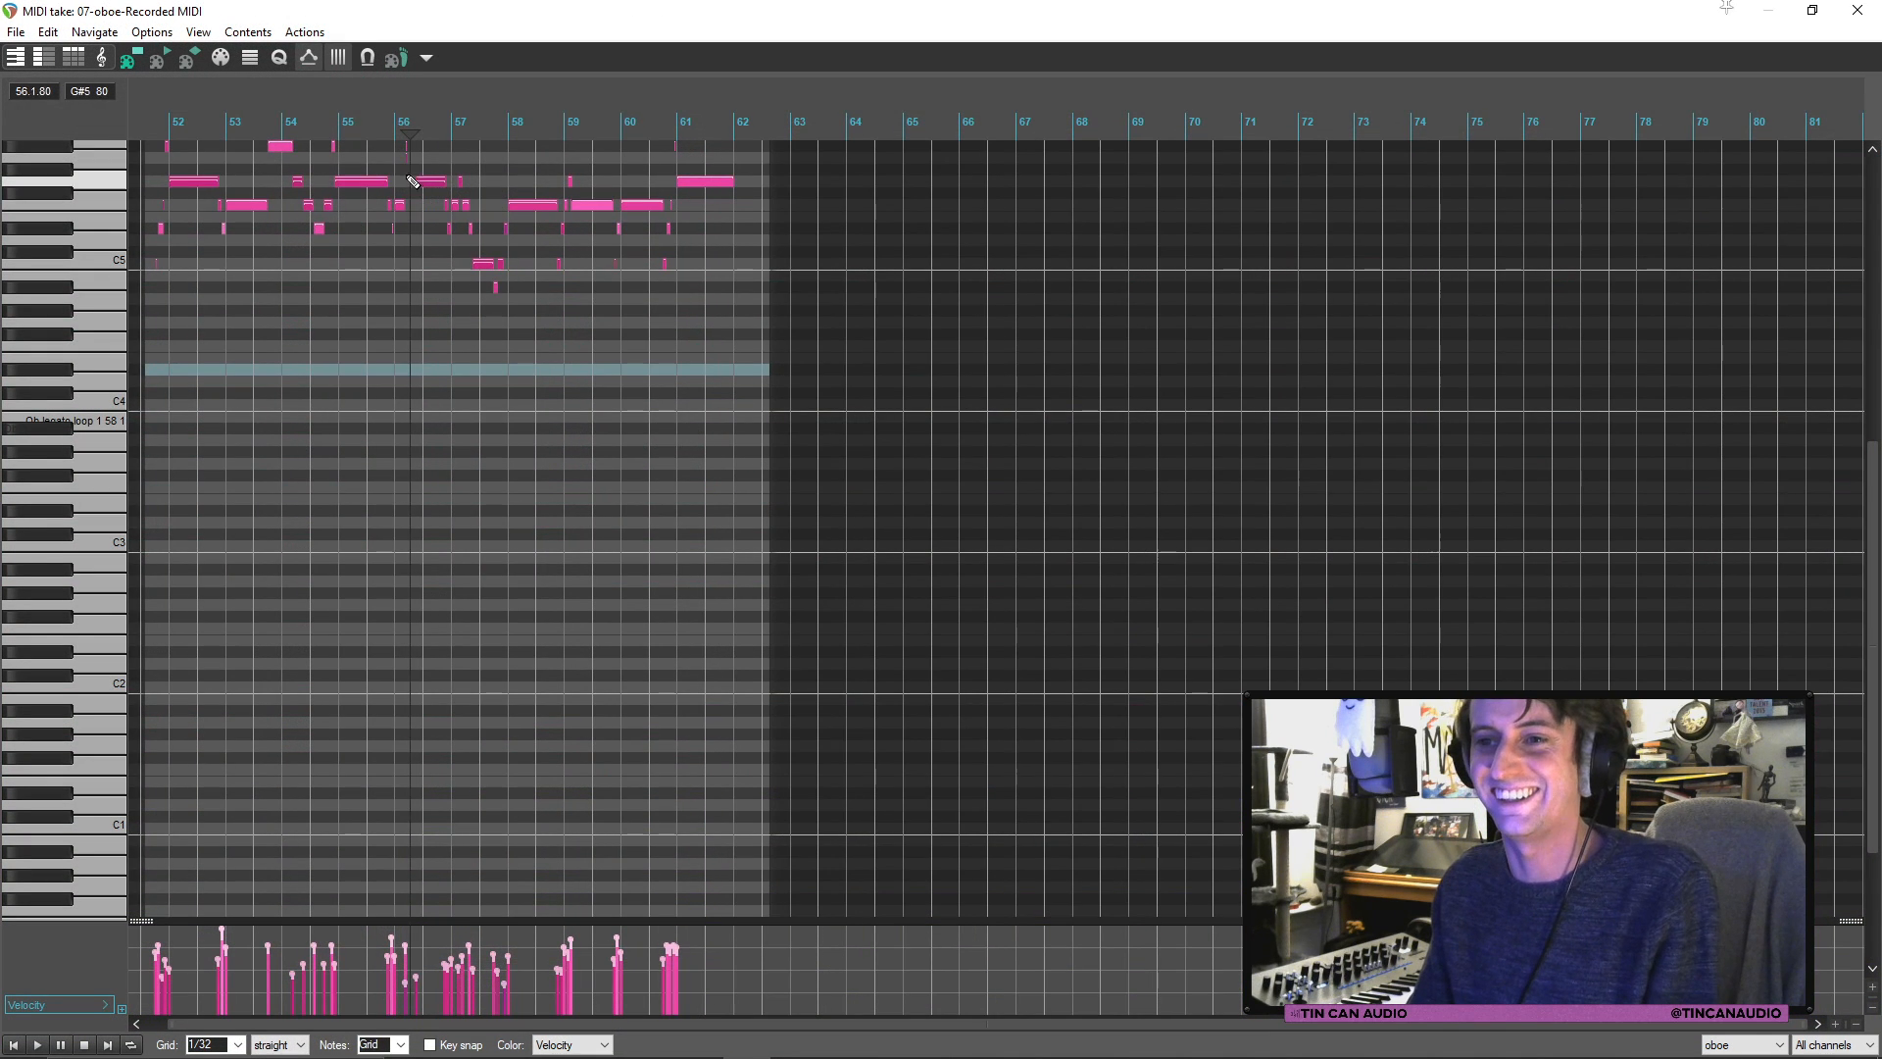
scroll(984, 389, "up", 4)
key("space")
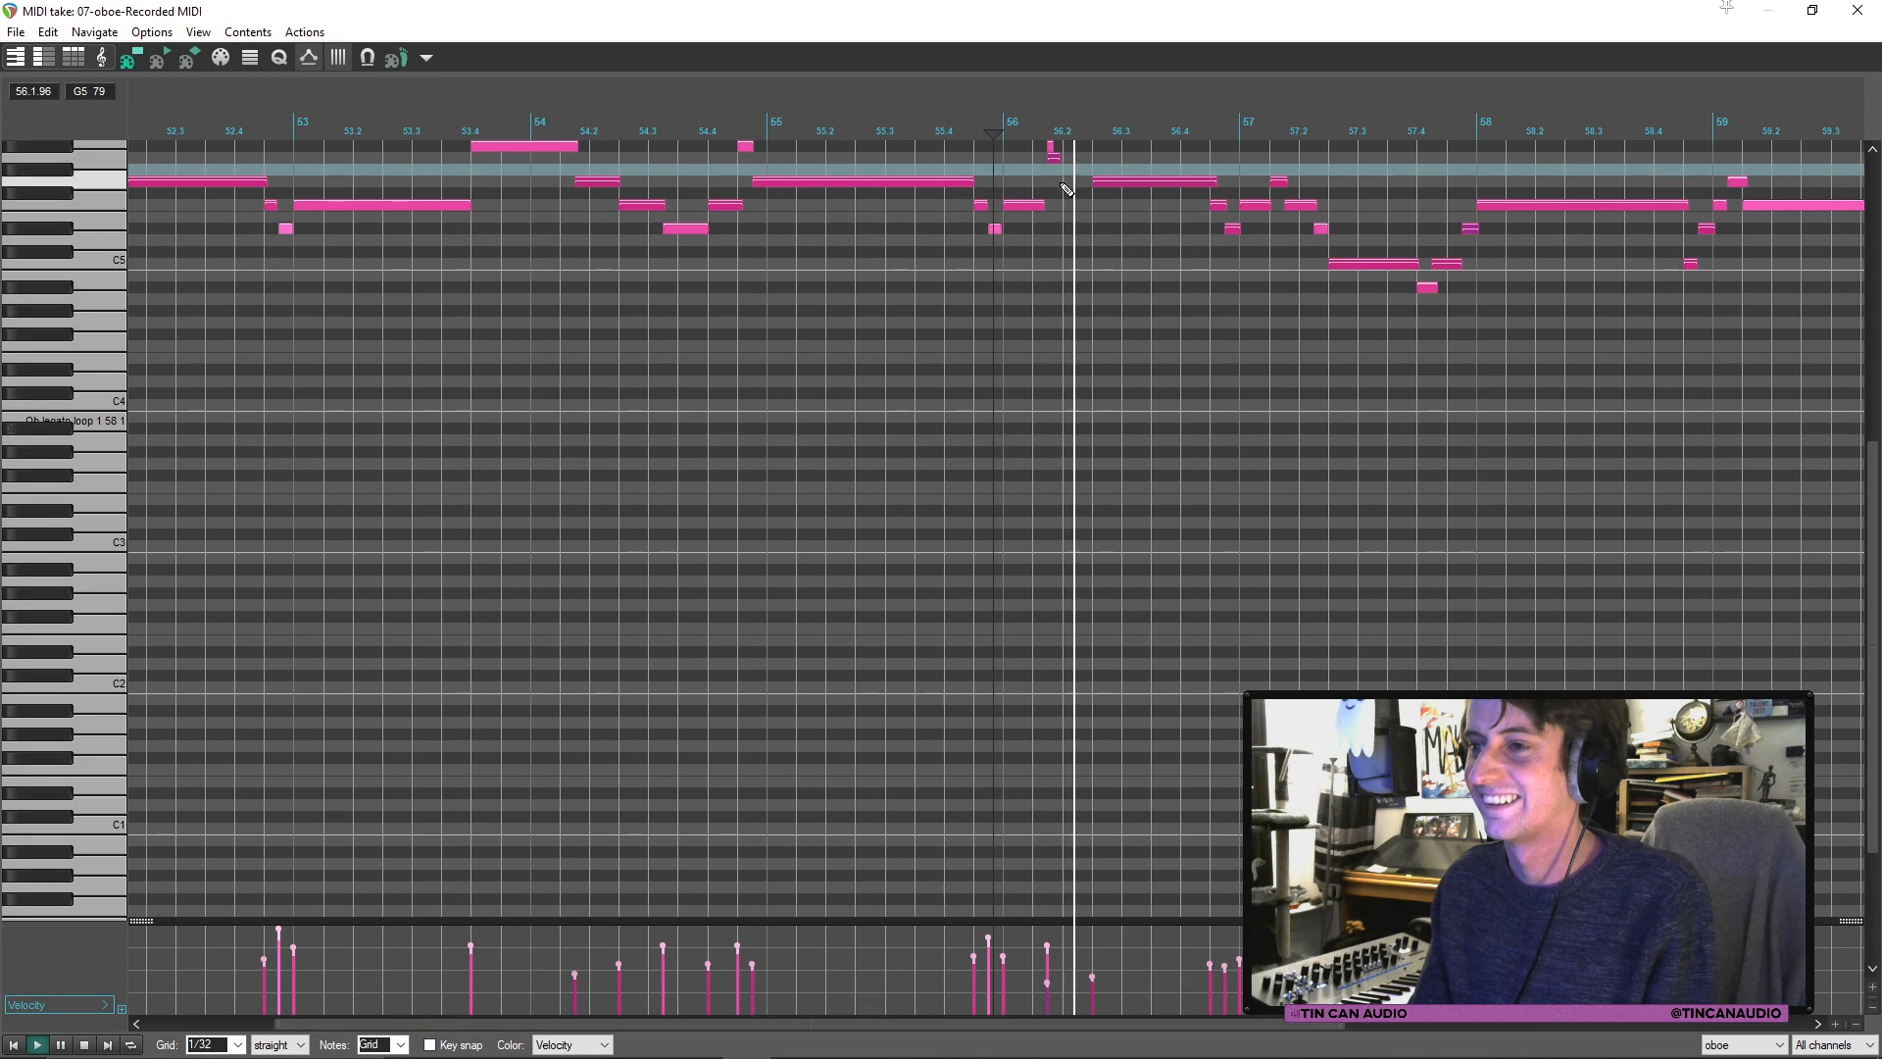
key("space")
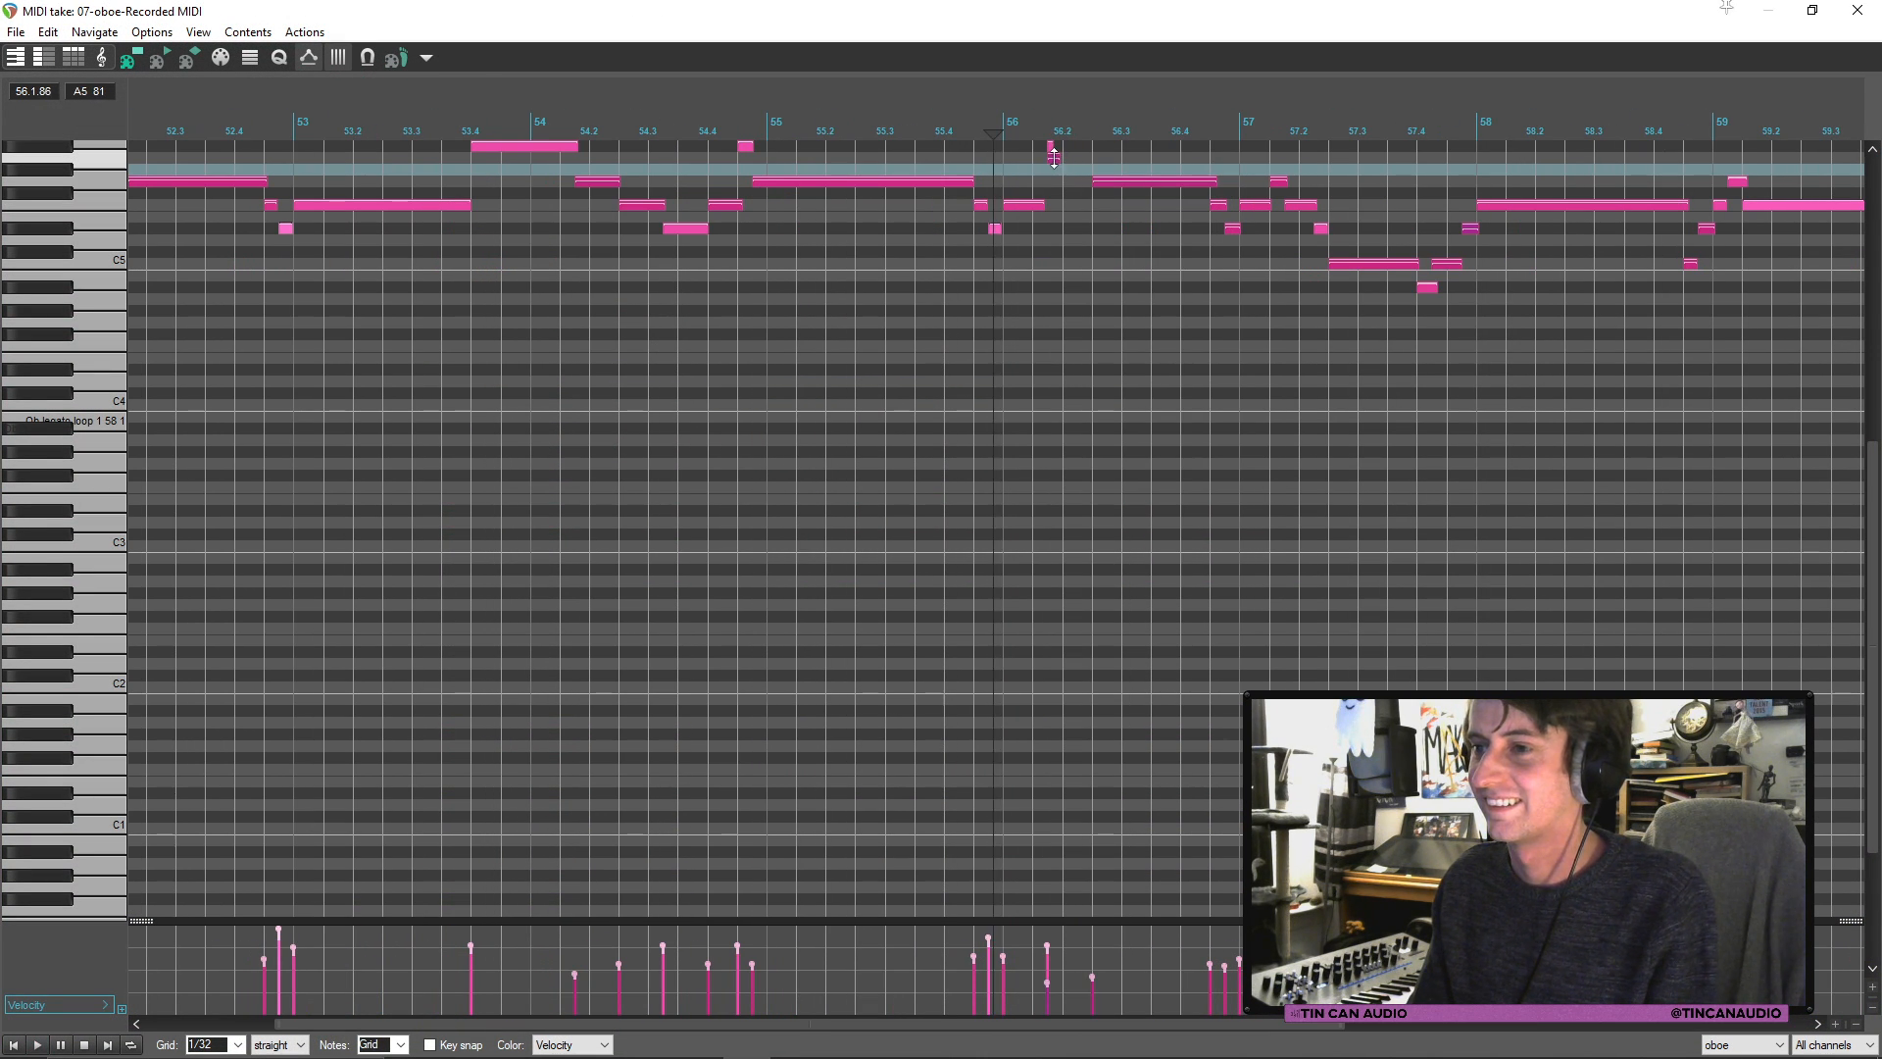
double_click(1053, 157)
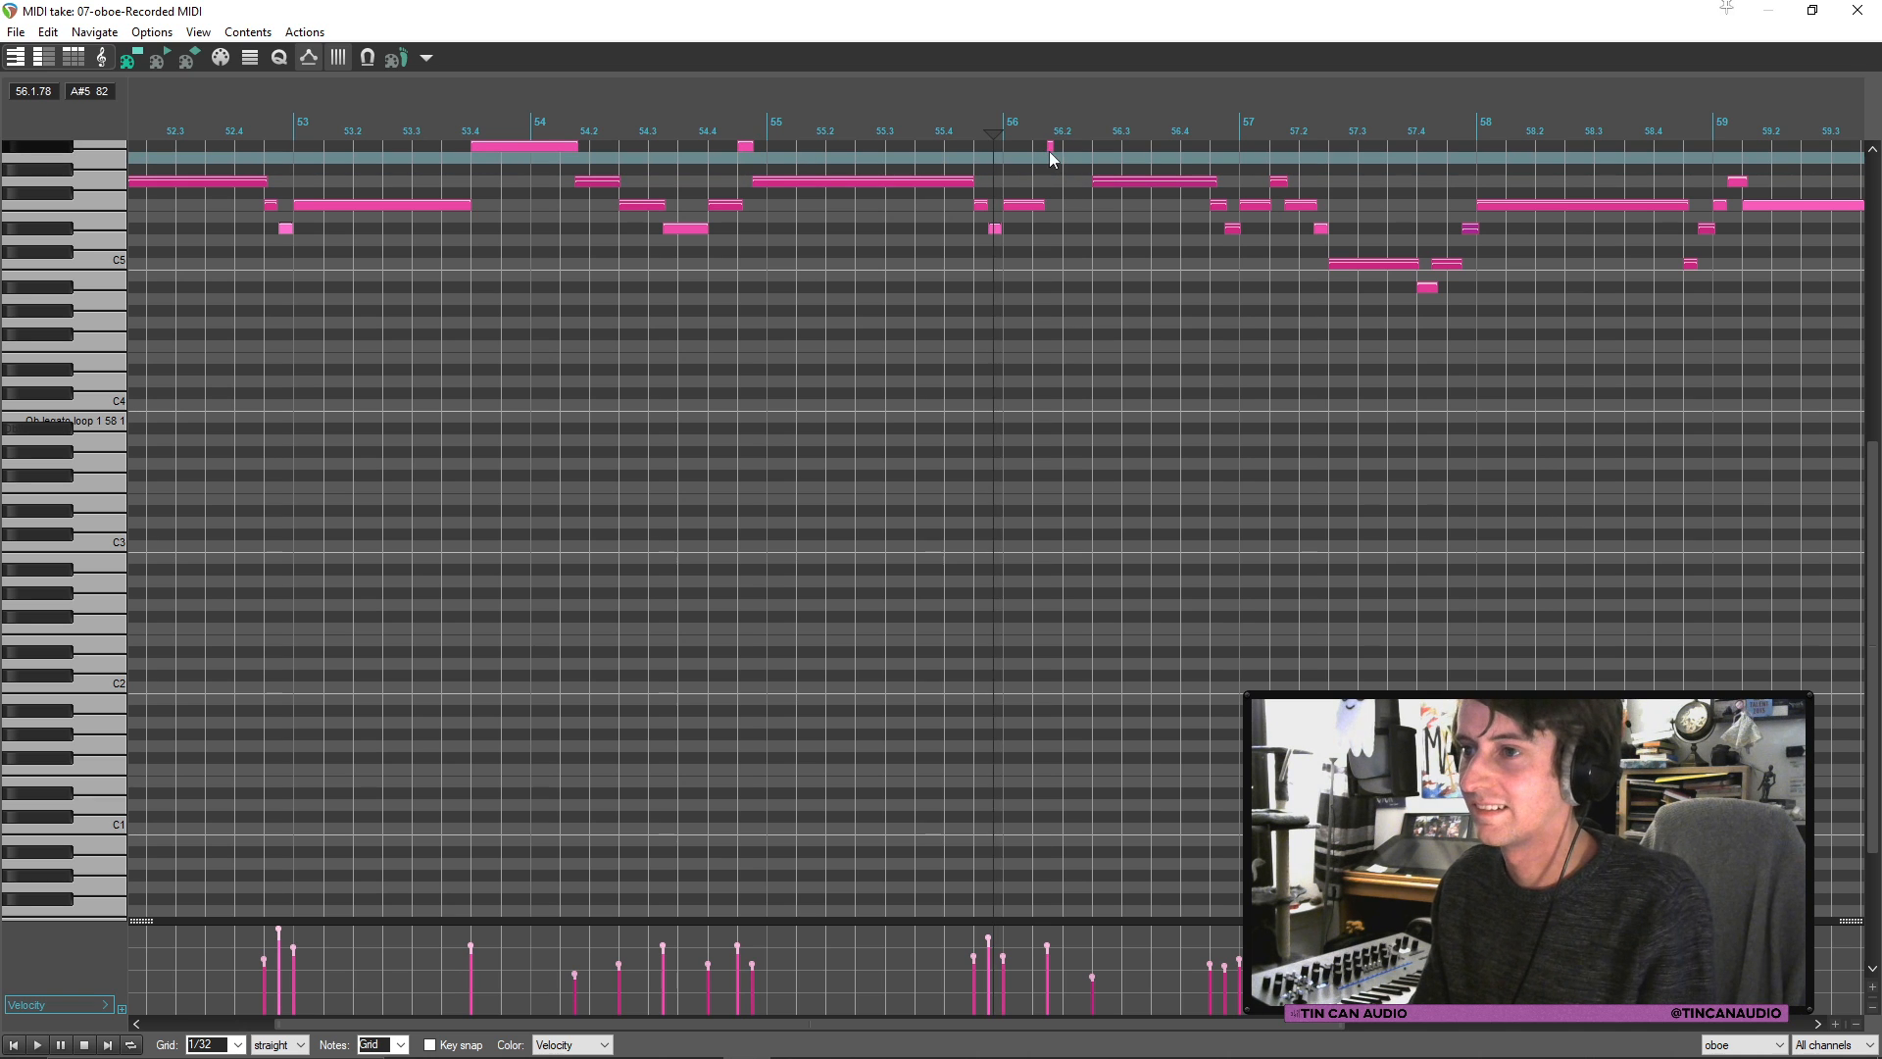
left_click(1050, 147)
left_click_drag(1052, 147, 1082, 161)
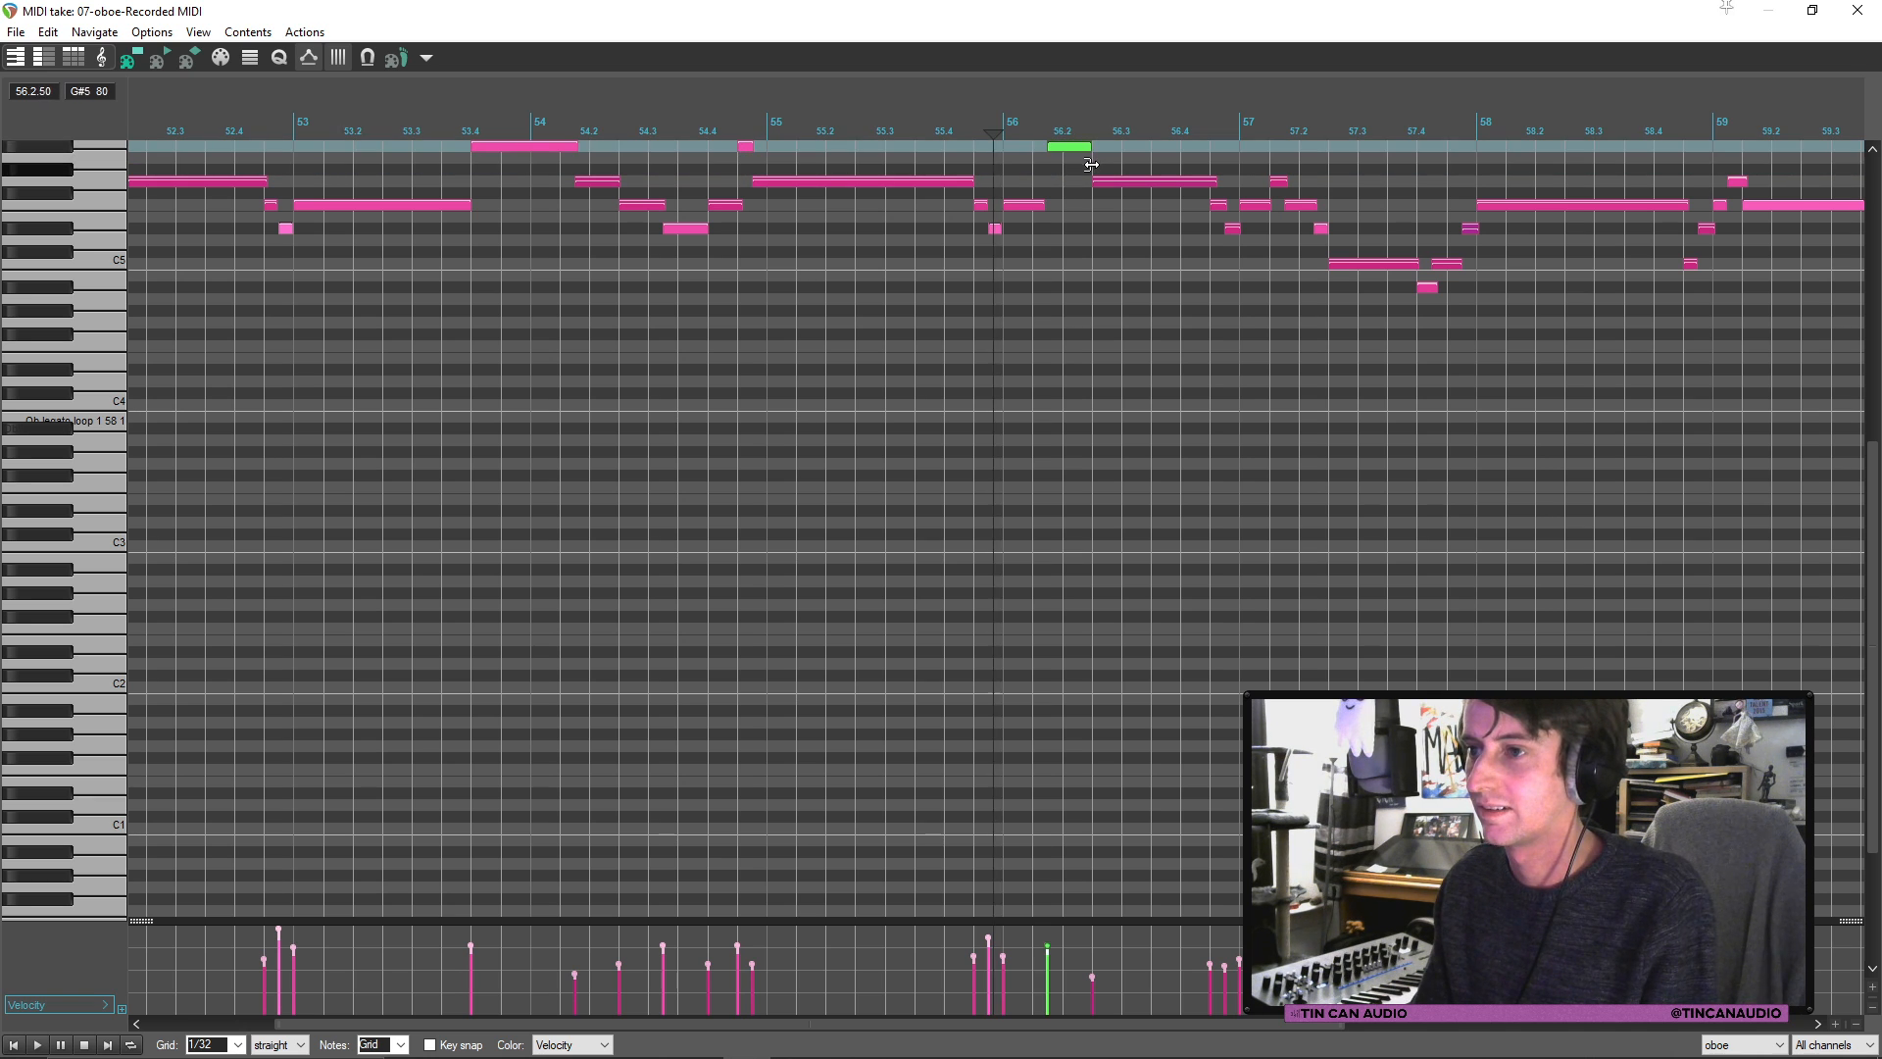
Step: Play back the edited passage from about bar 55 and set the oboe track's volume to -3.87 dB
left_click(1857, 10)
key("space")
left_click(1045, 655)
key("space")
key("space")
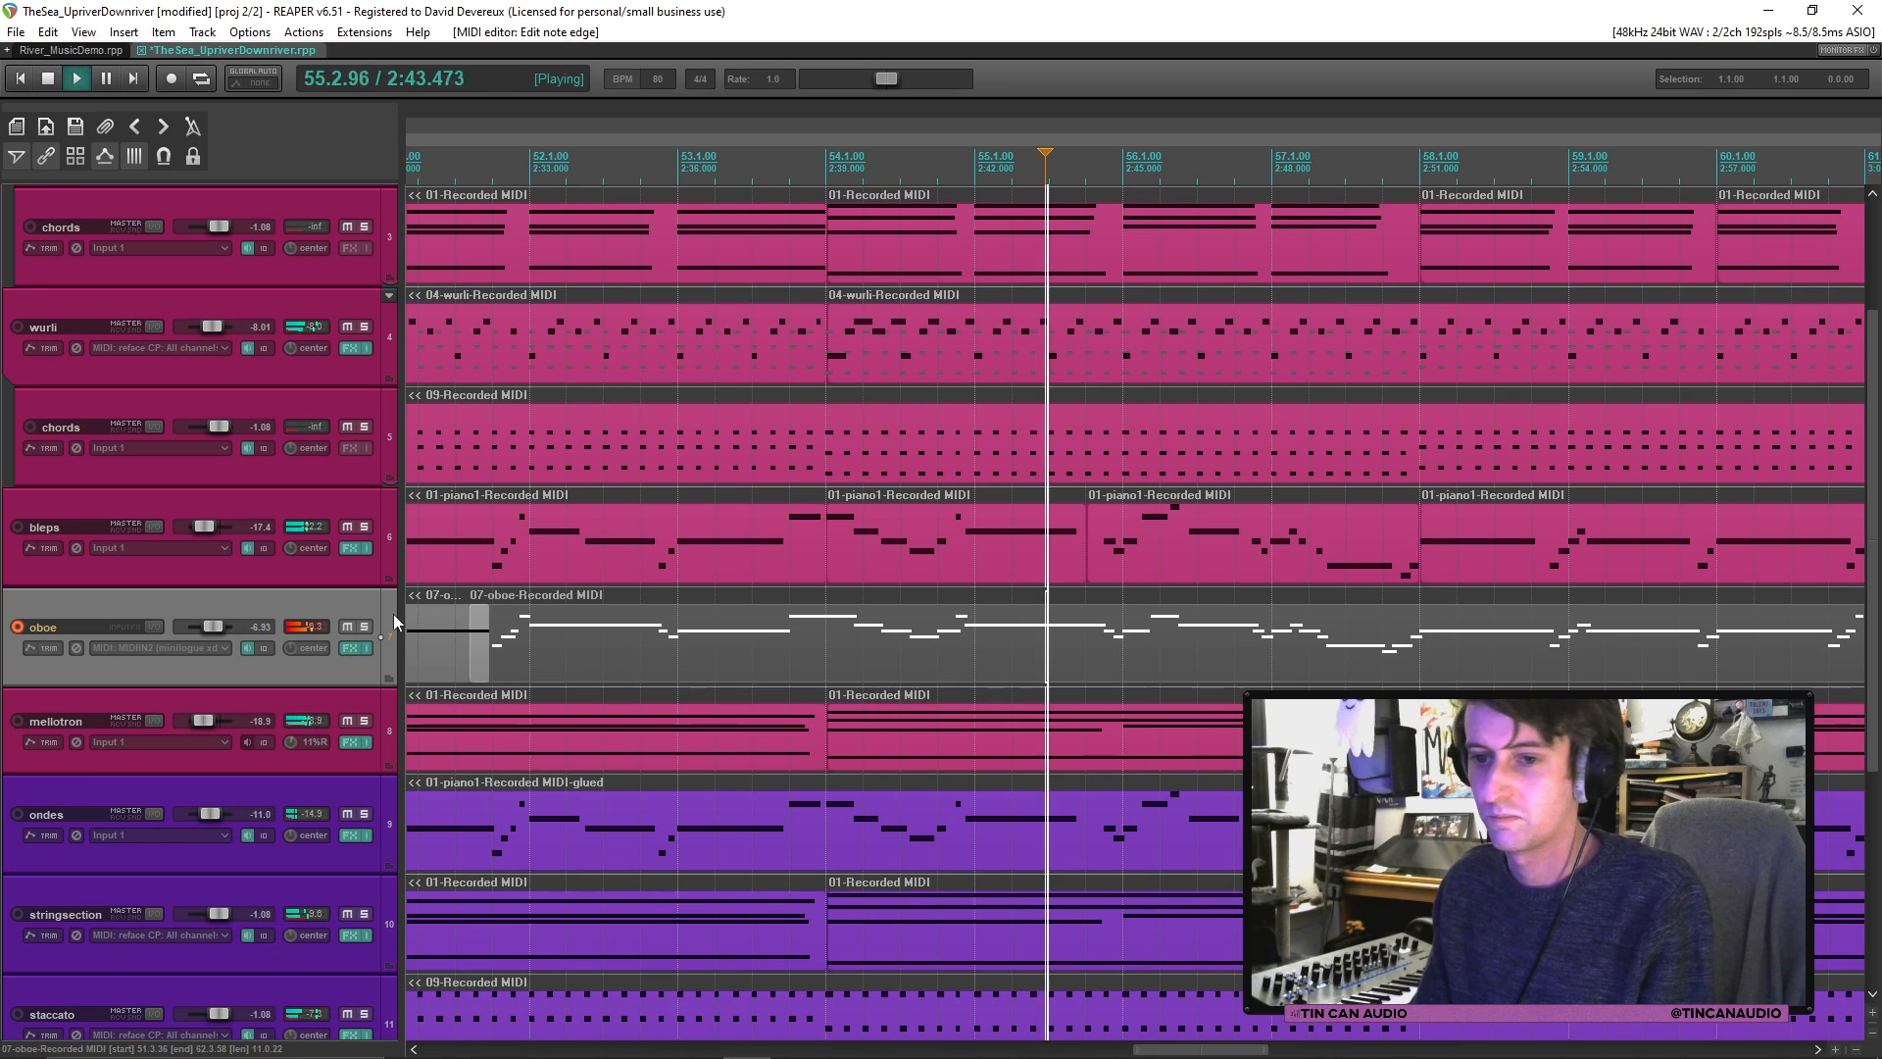
scroll(220, 628, "up", 3)
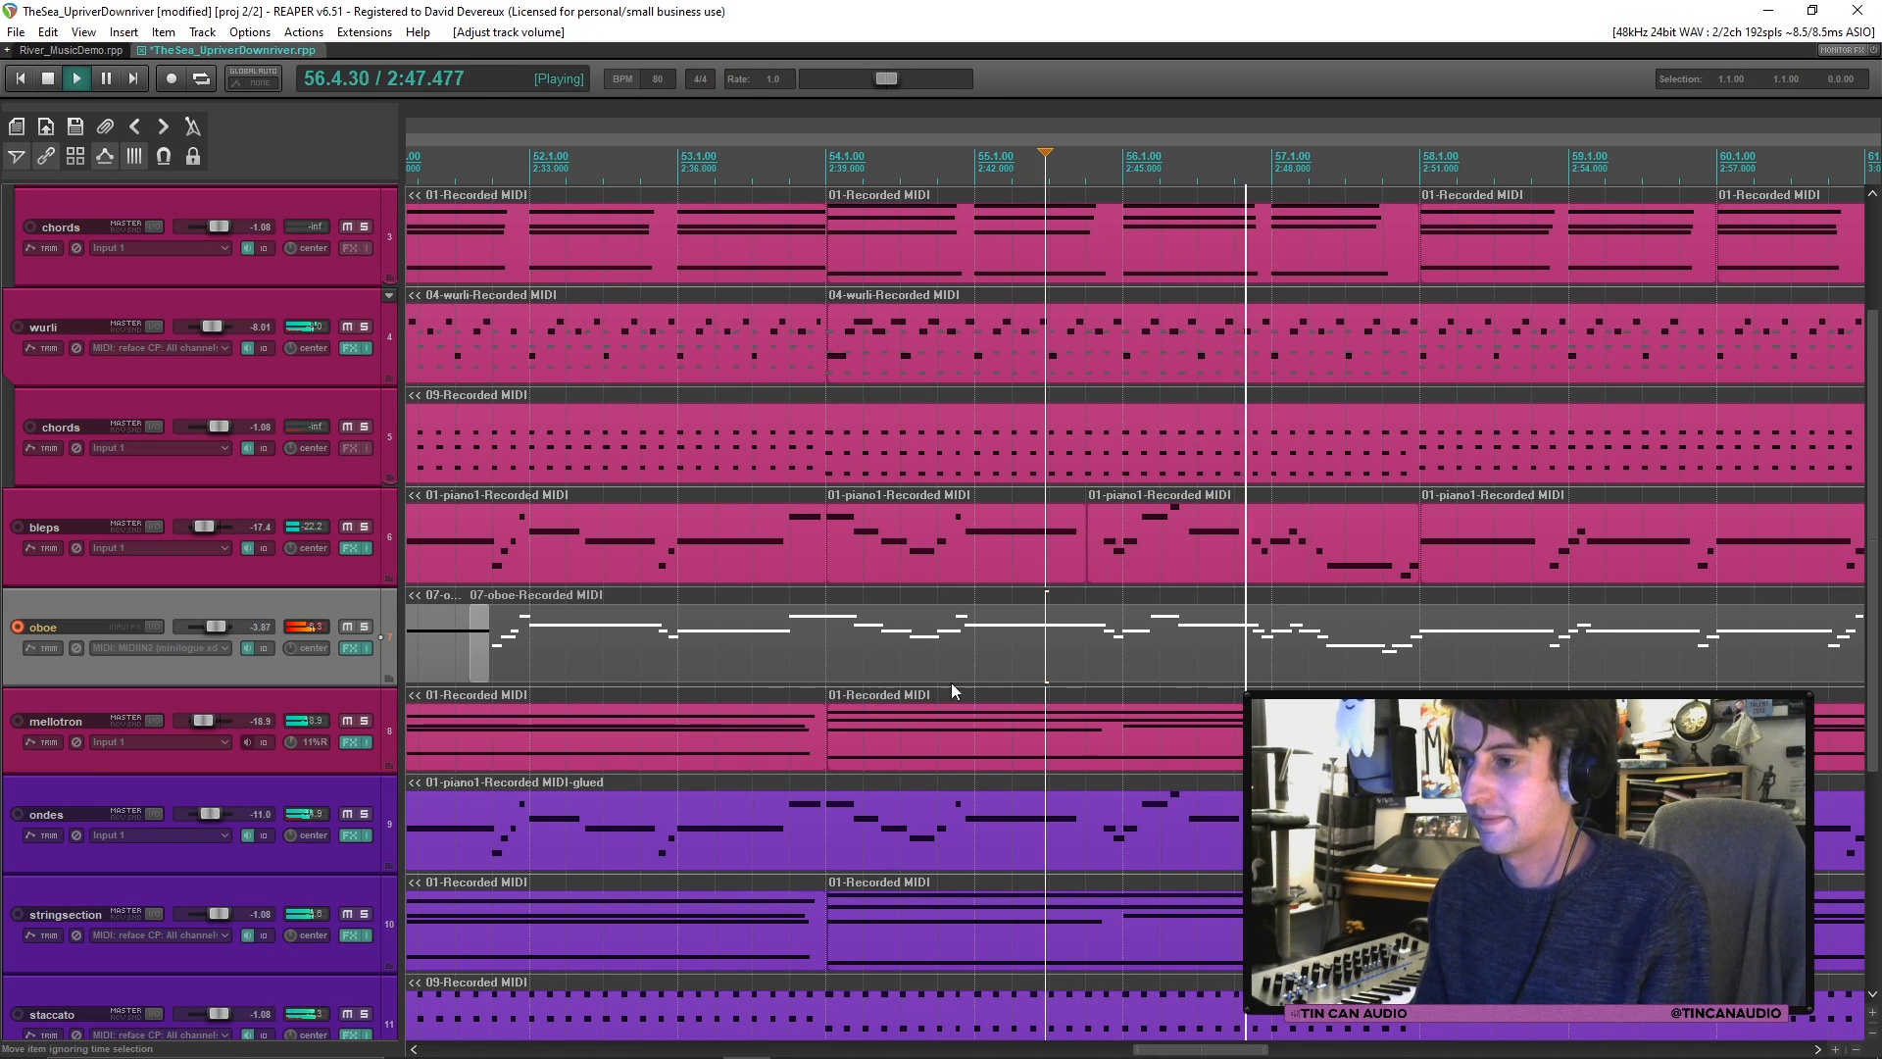
key("space")
Step: Replay the passage around bar 56 and shift the lengthened A#5 oboe note slightly earlier
left_click(1152, 630)
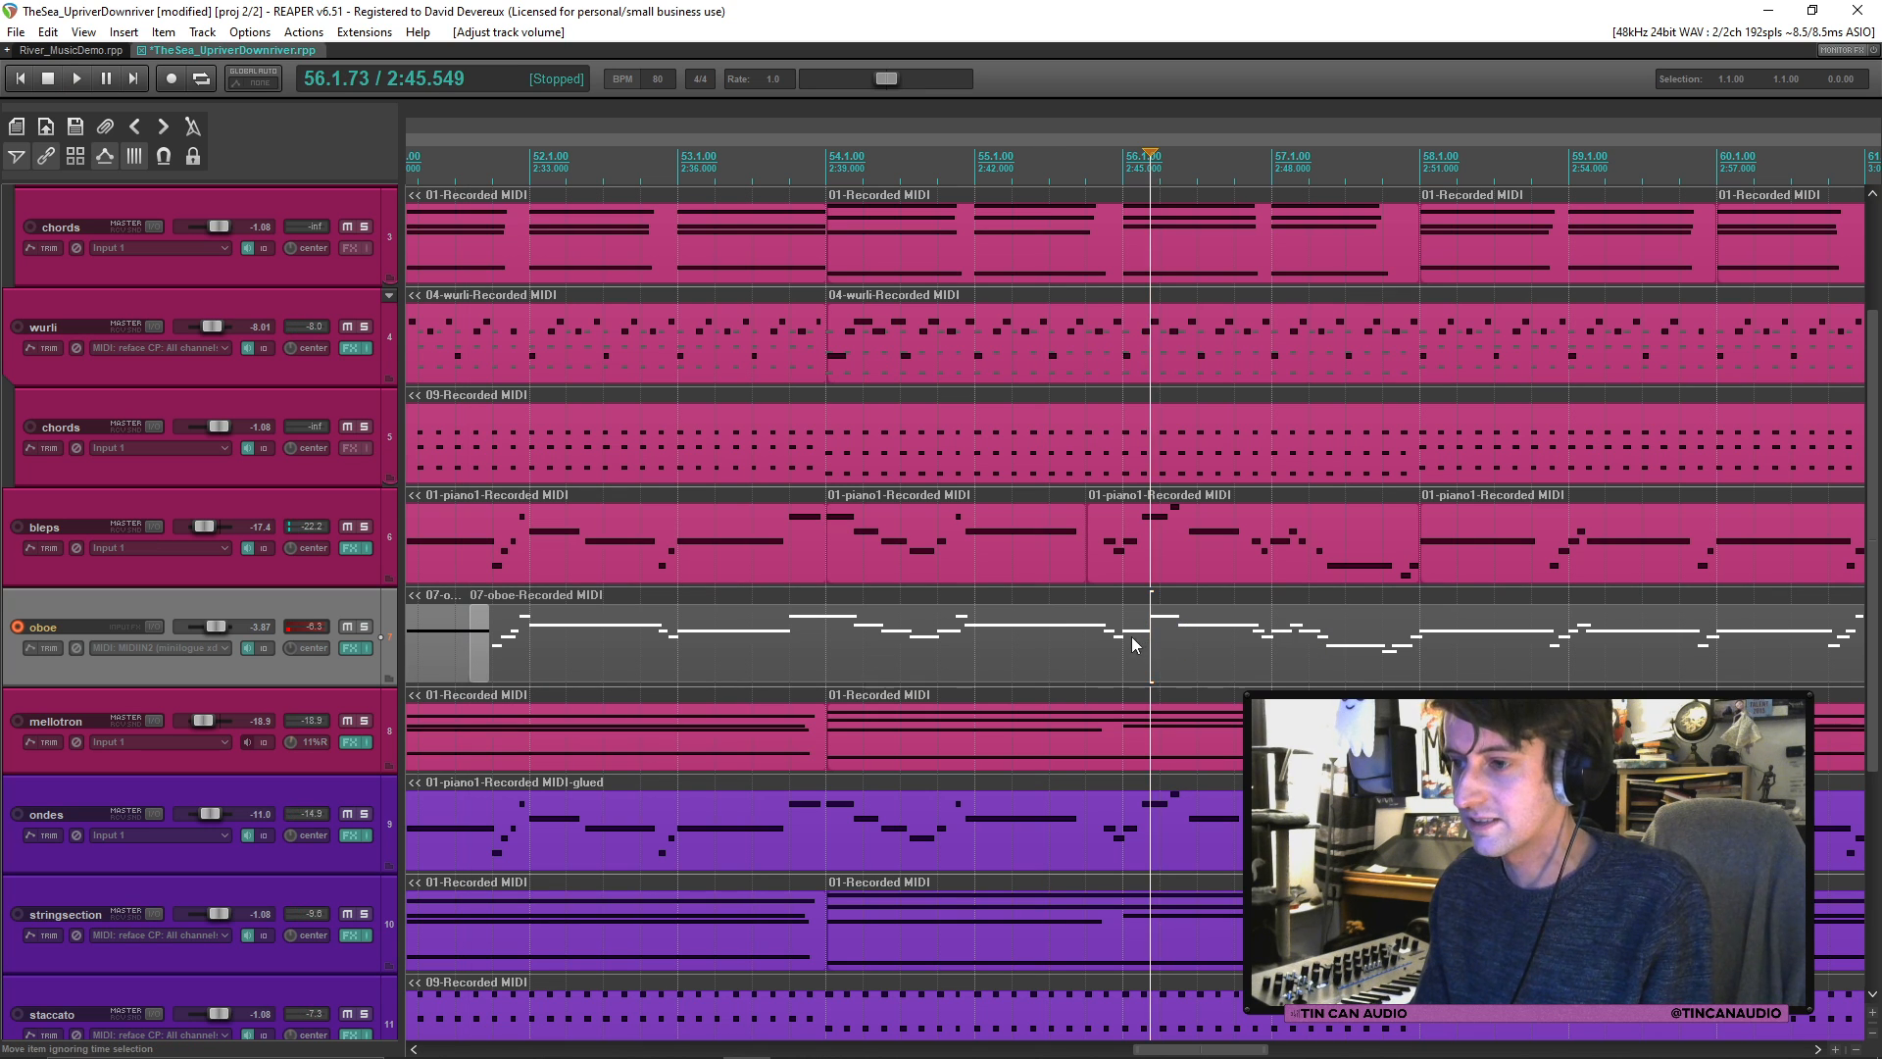
left_click(1093, 637)
key("space")
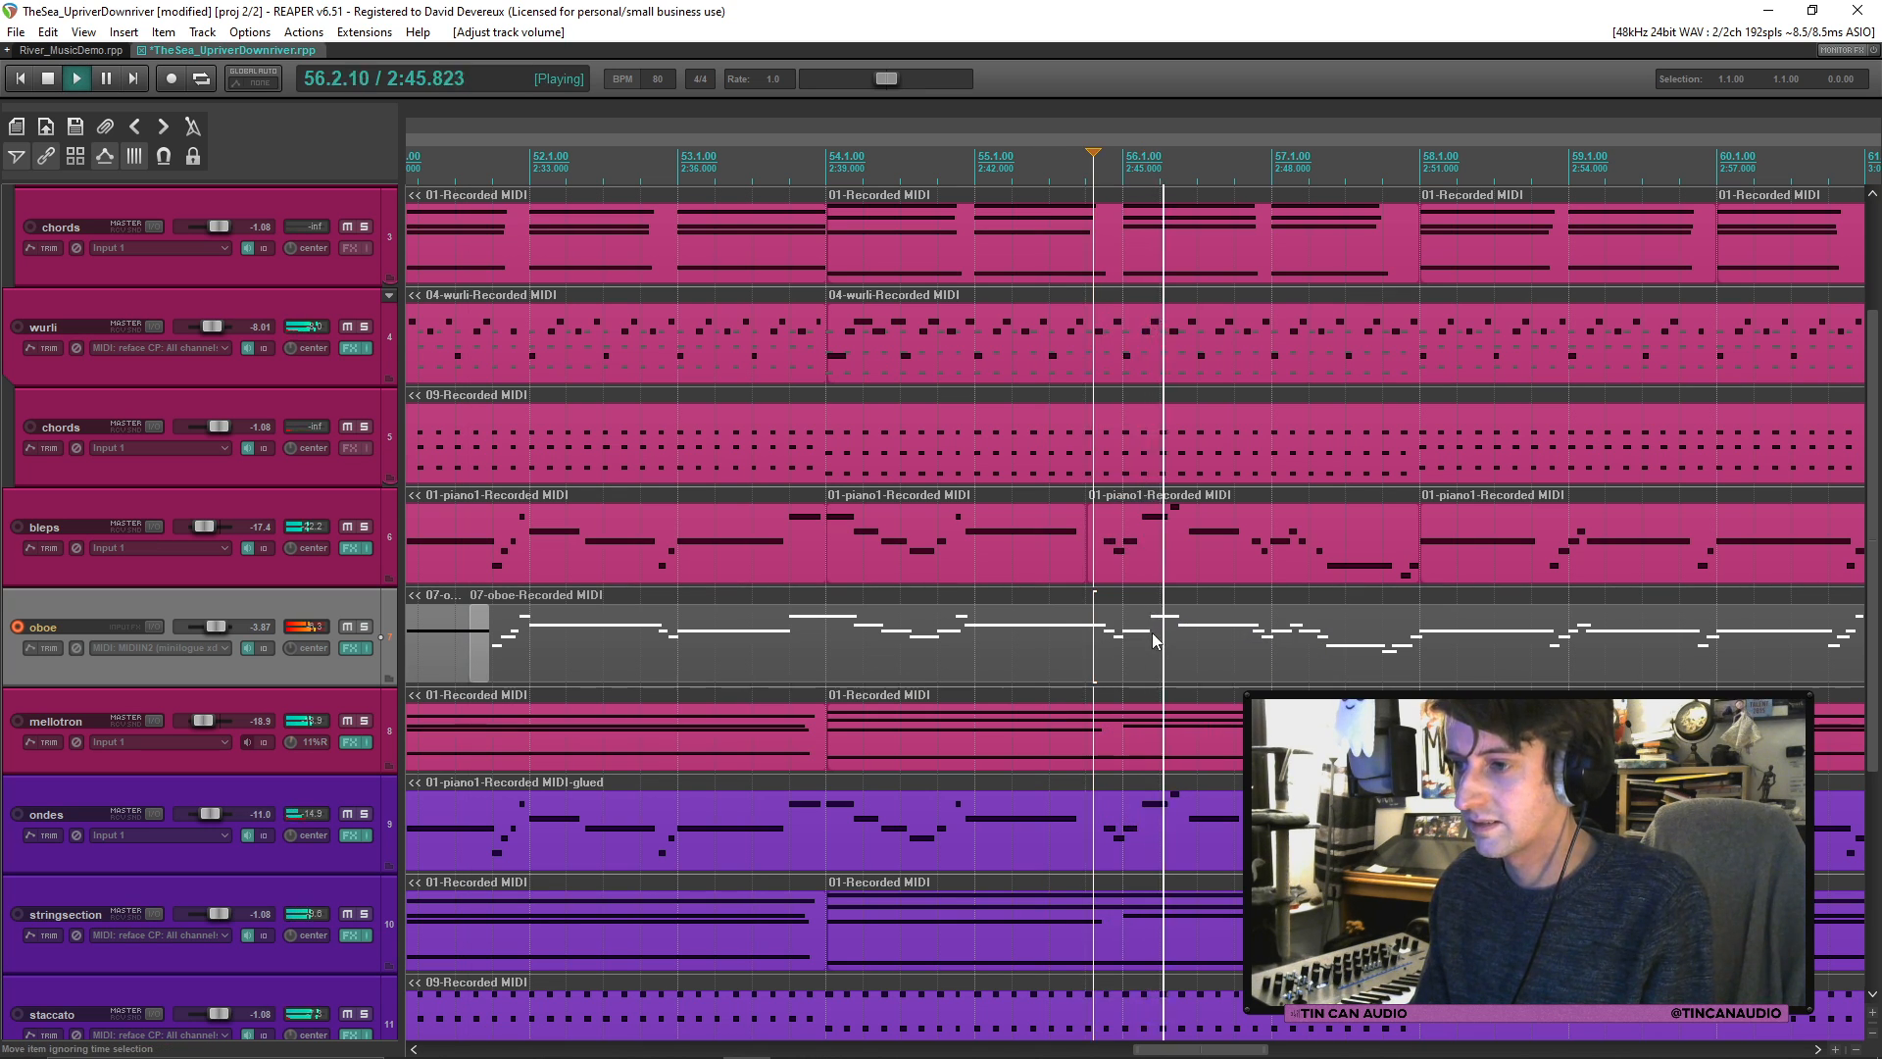
key("space")
double_click(1151, 632)
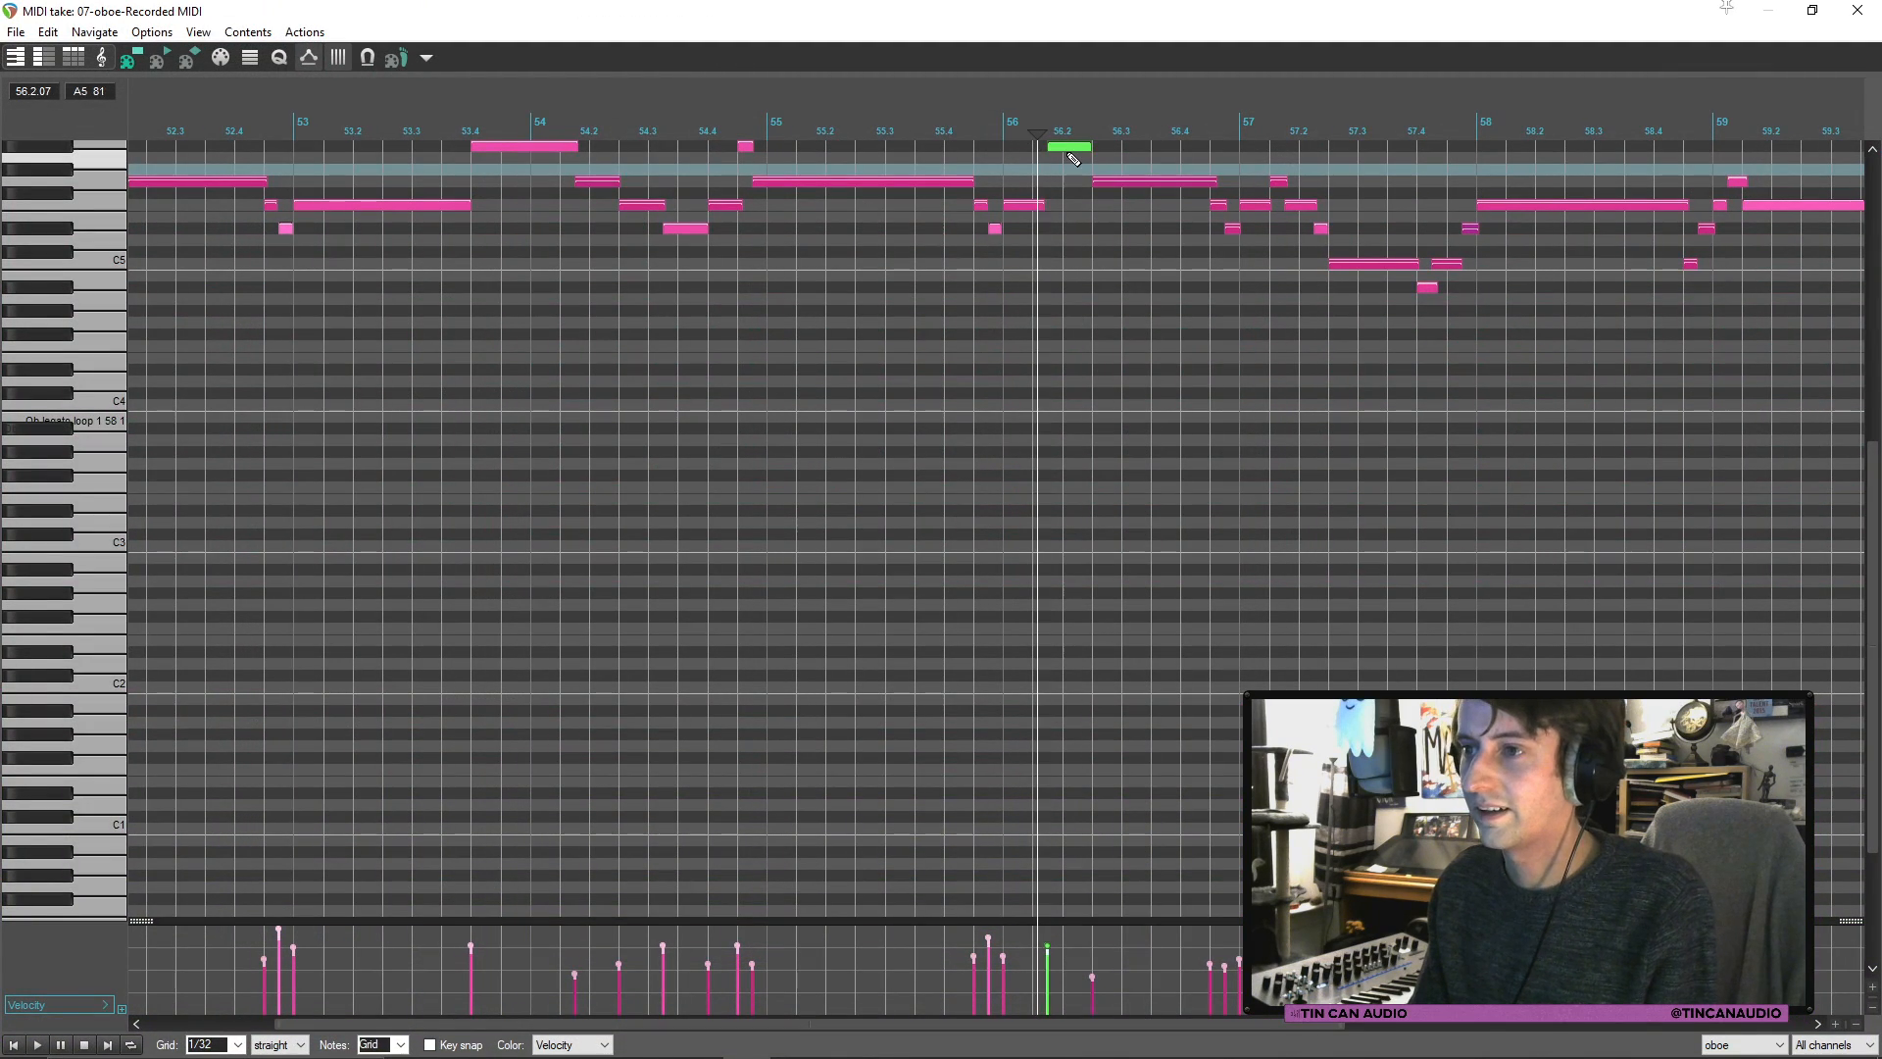
left_click_drag(1059, 149, 1047, 146)
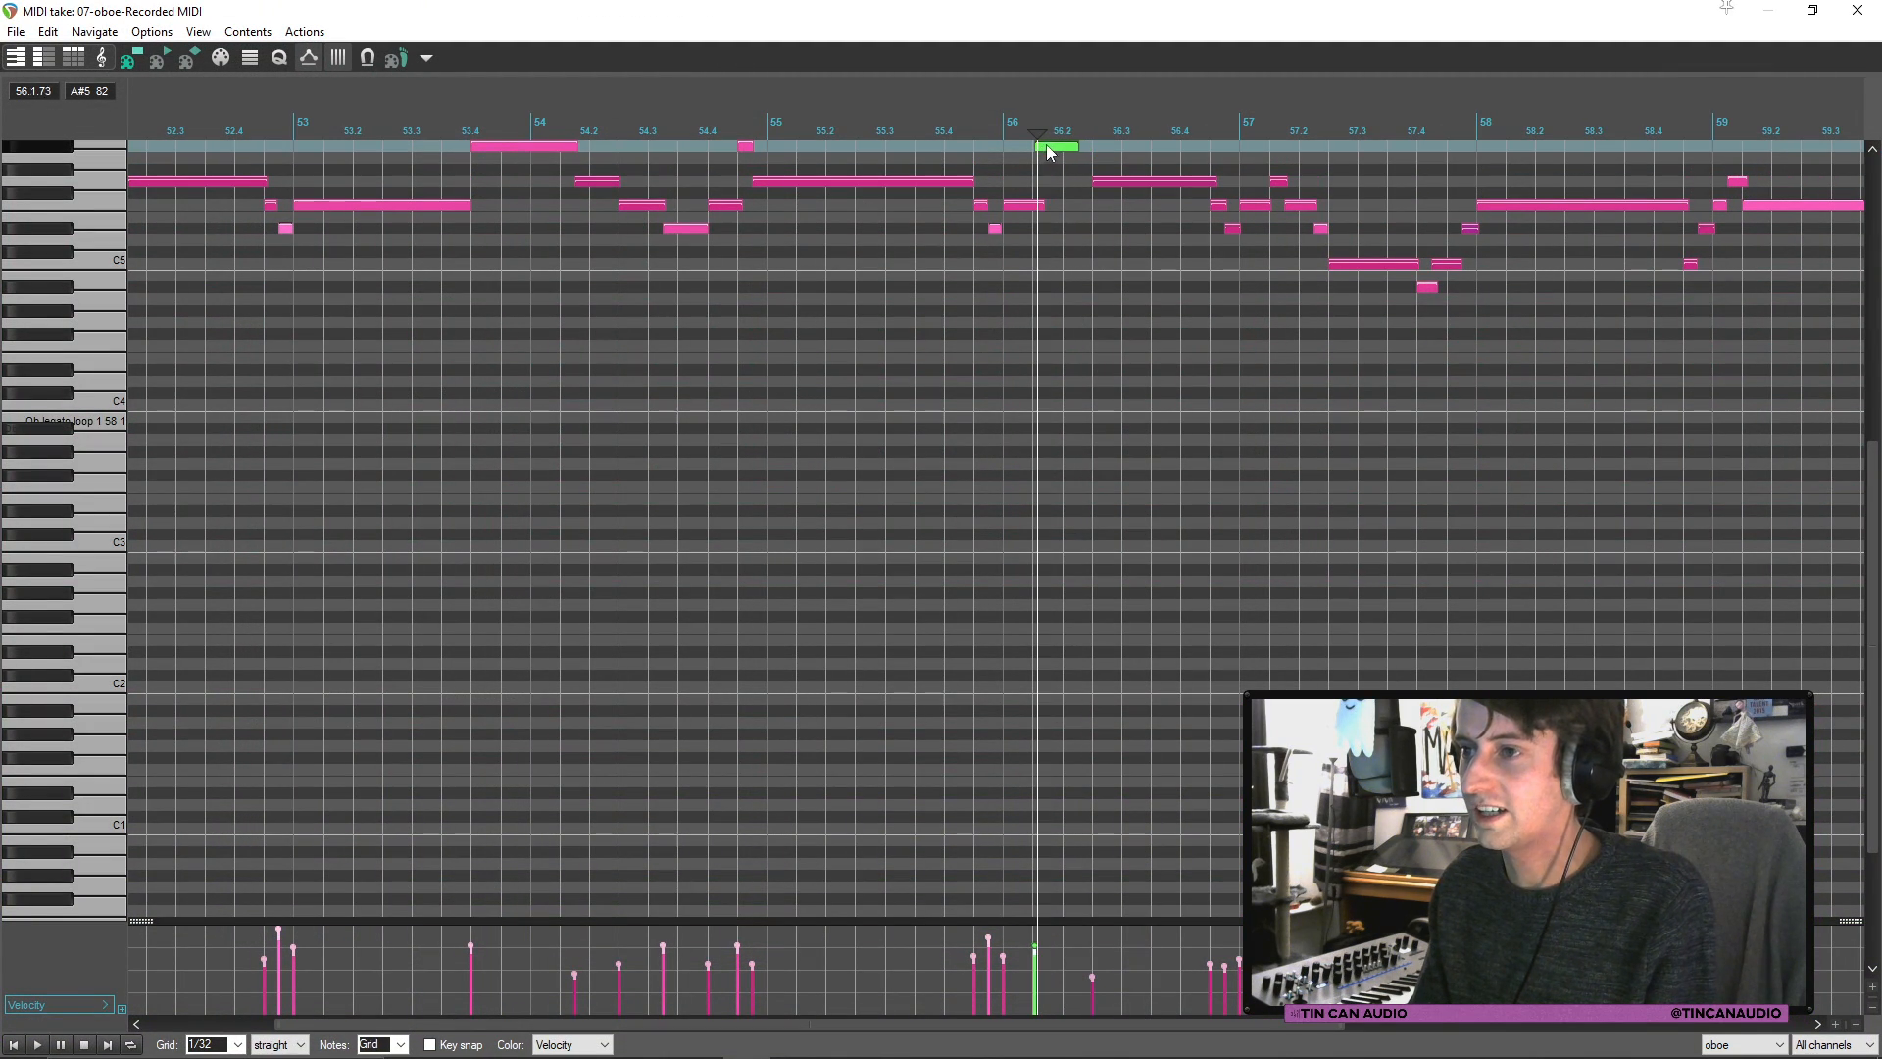
key("Escape")
Step: Split the A#5 note in bar 56 just after beat 2 and raise its short tail to C6
left_click(1108, 636)
key("space")
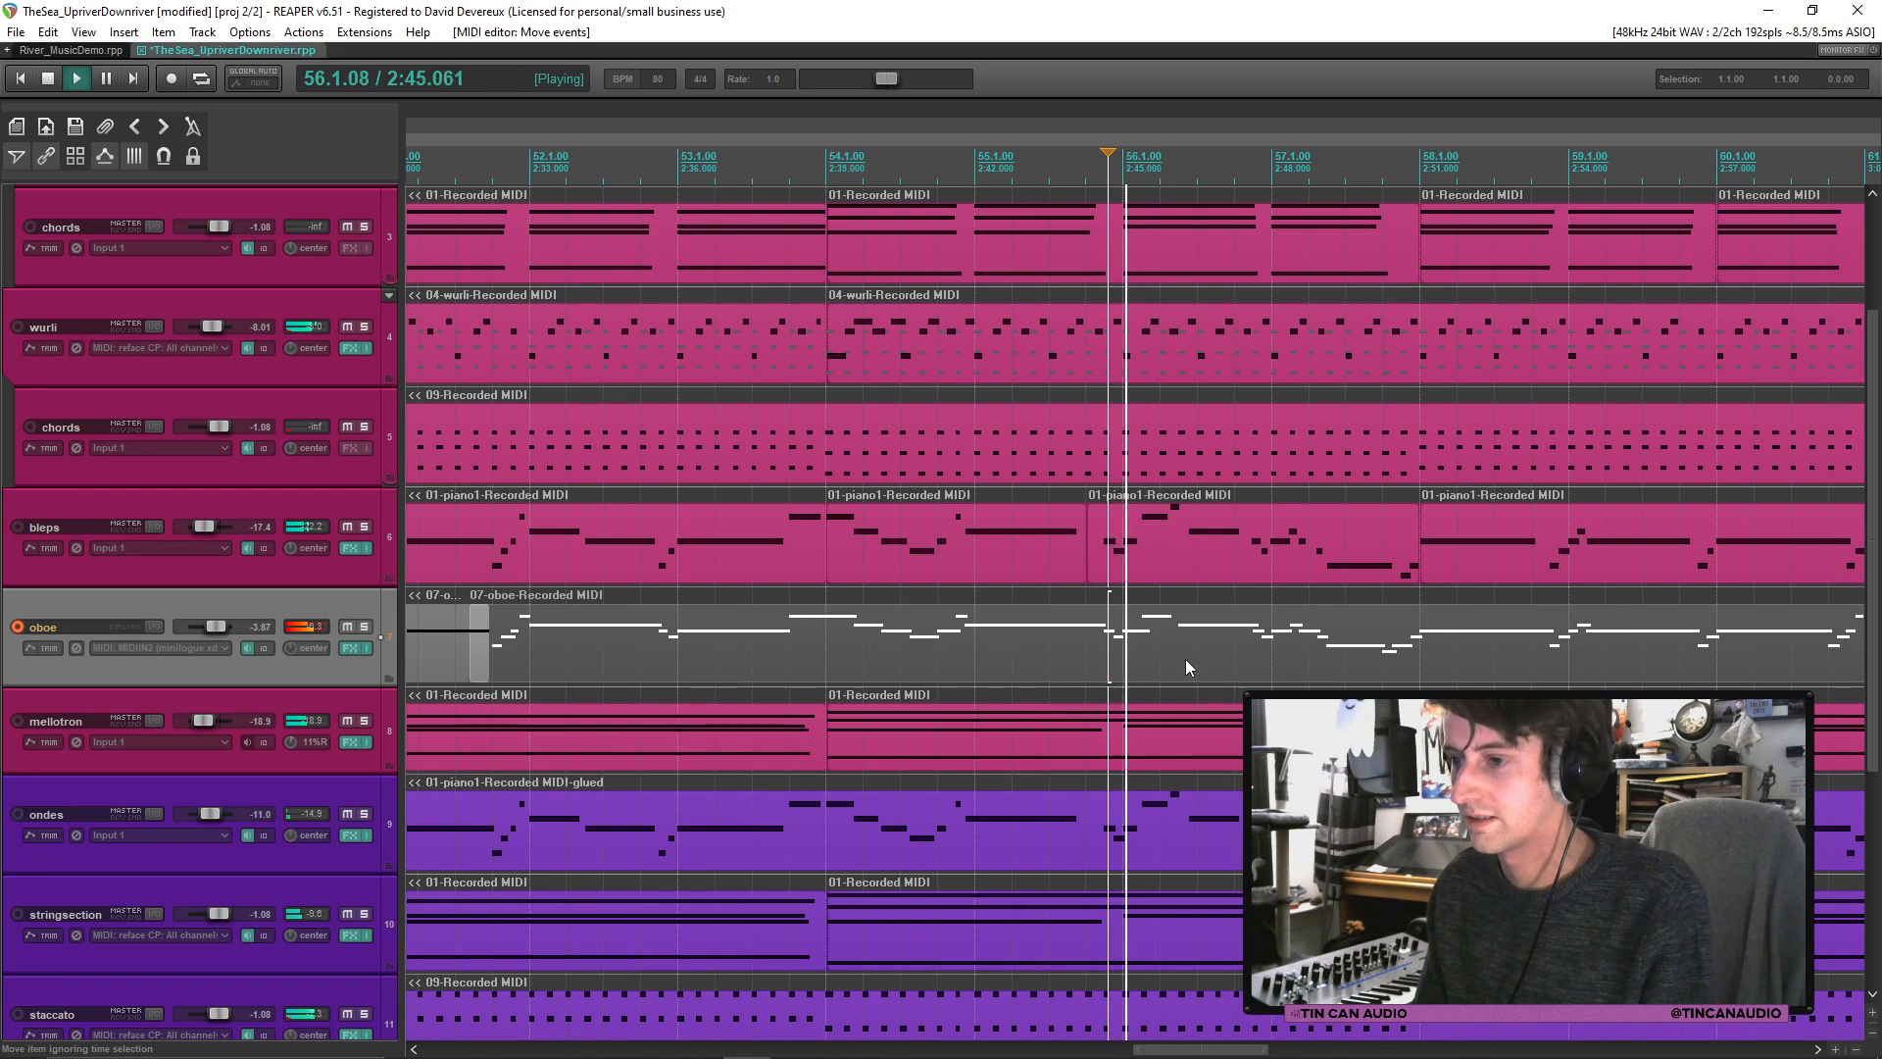
key("space")
double_click(1159, 631)
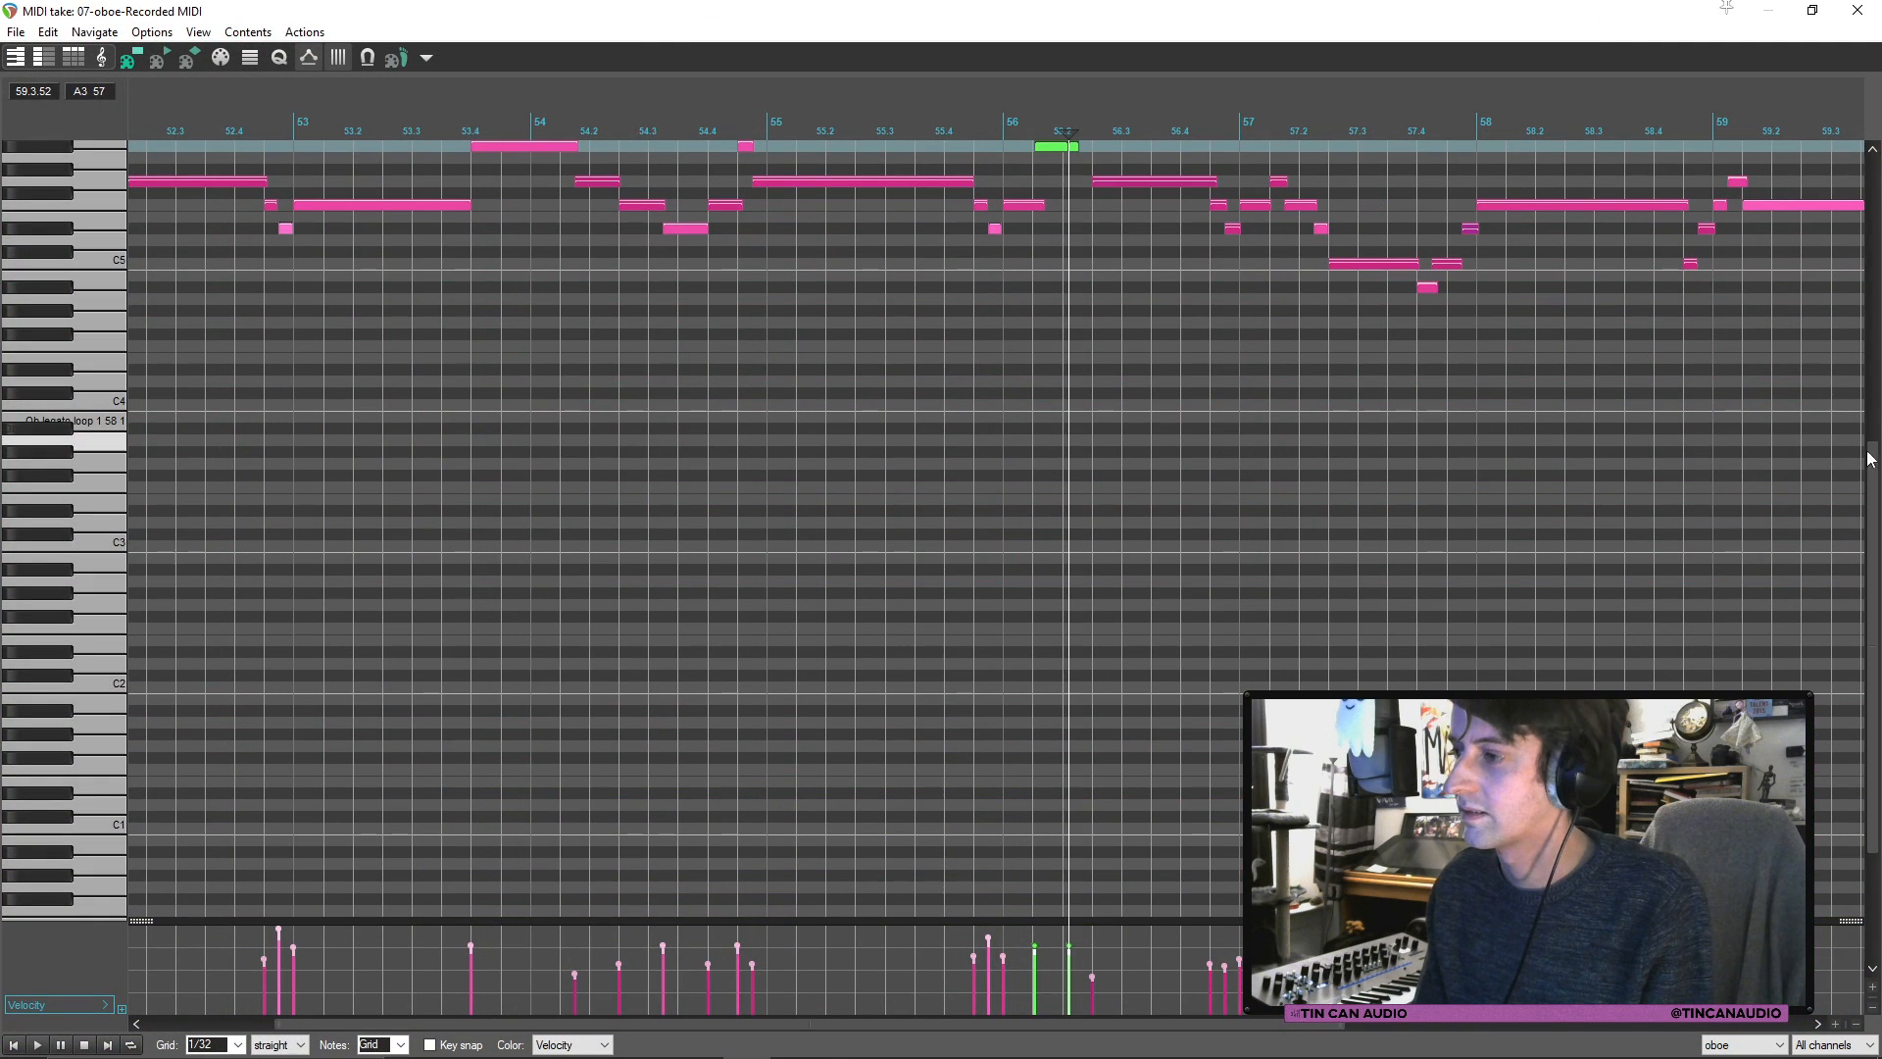
scroll(1877, 502, "up", 1)
left_click_drag(1876, 497, 1874, 354)
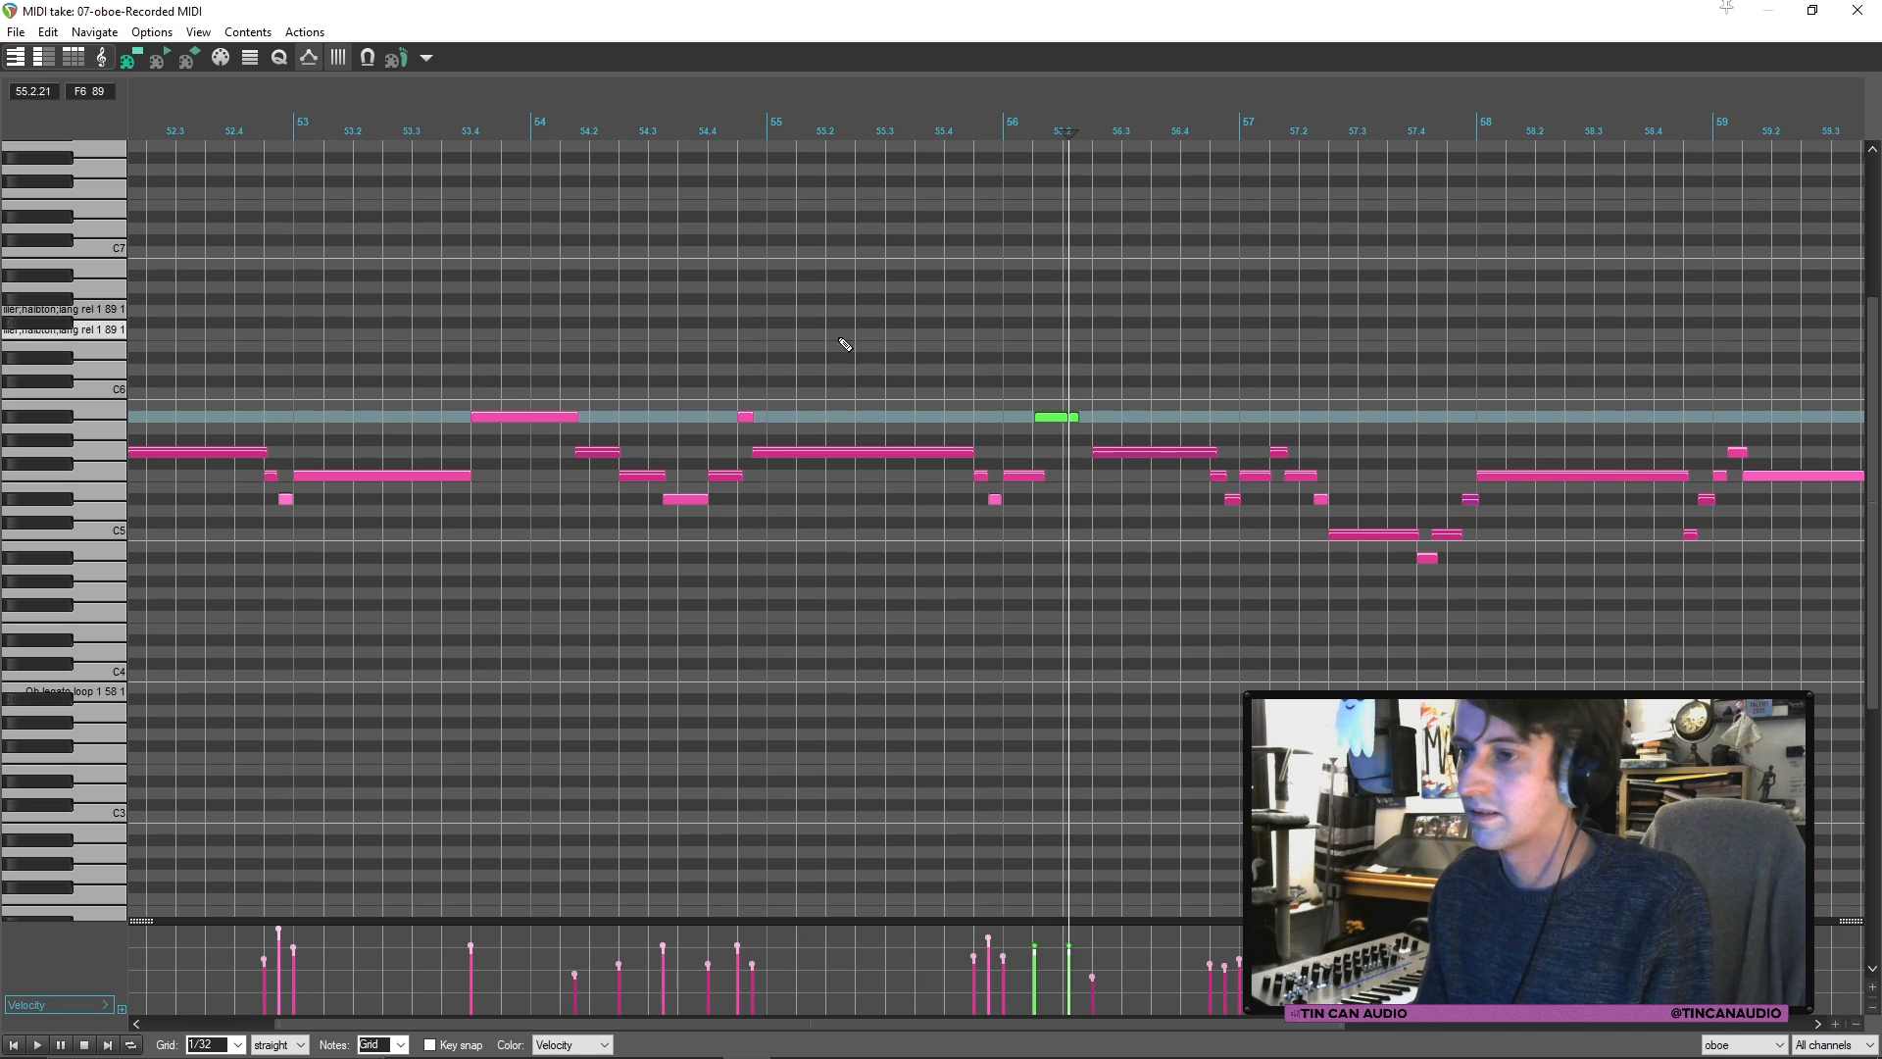
left_click(88, 397)
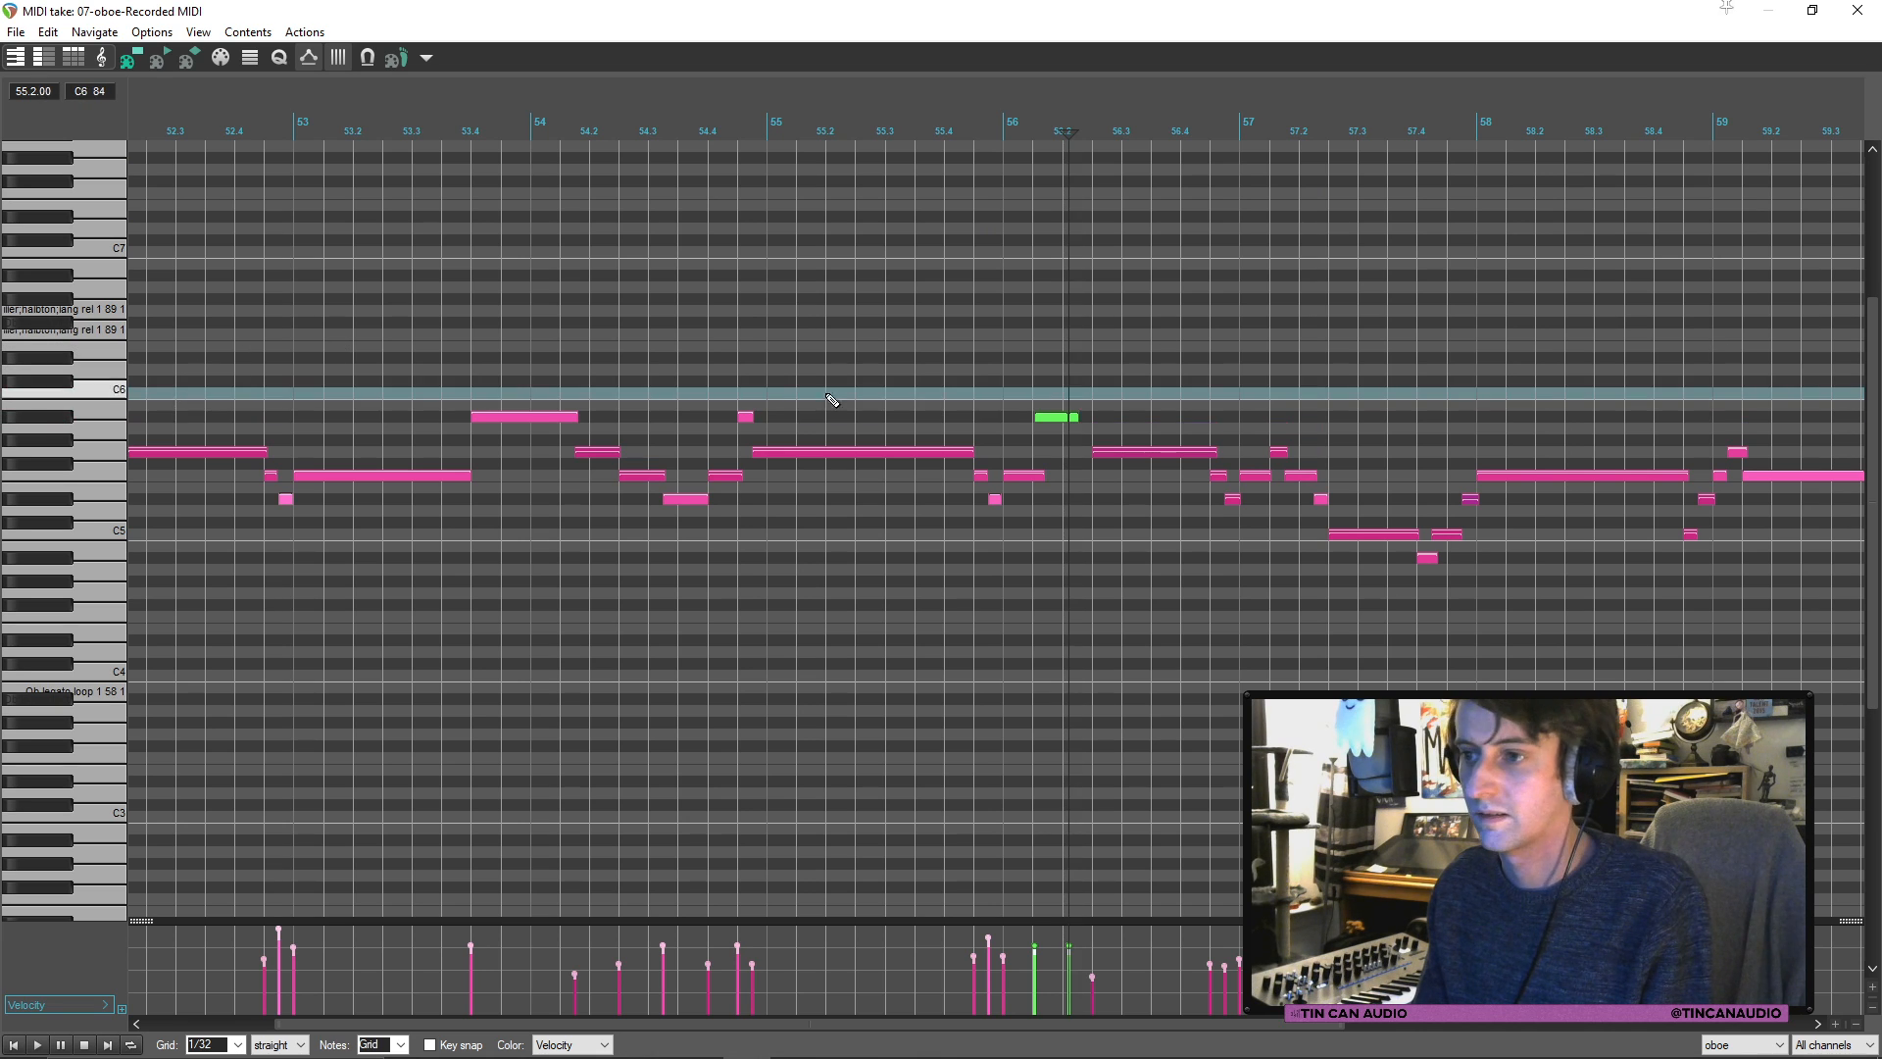
left_click_drag(1076, 420, 1072, 391)
Step: Audition the new C6 note in bar 56, shift its start slightly later and lengthen it past the following note's start
left_click(992, 404)
key("space")
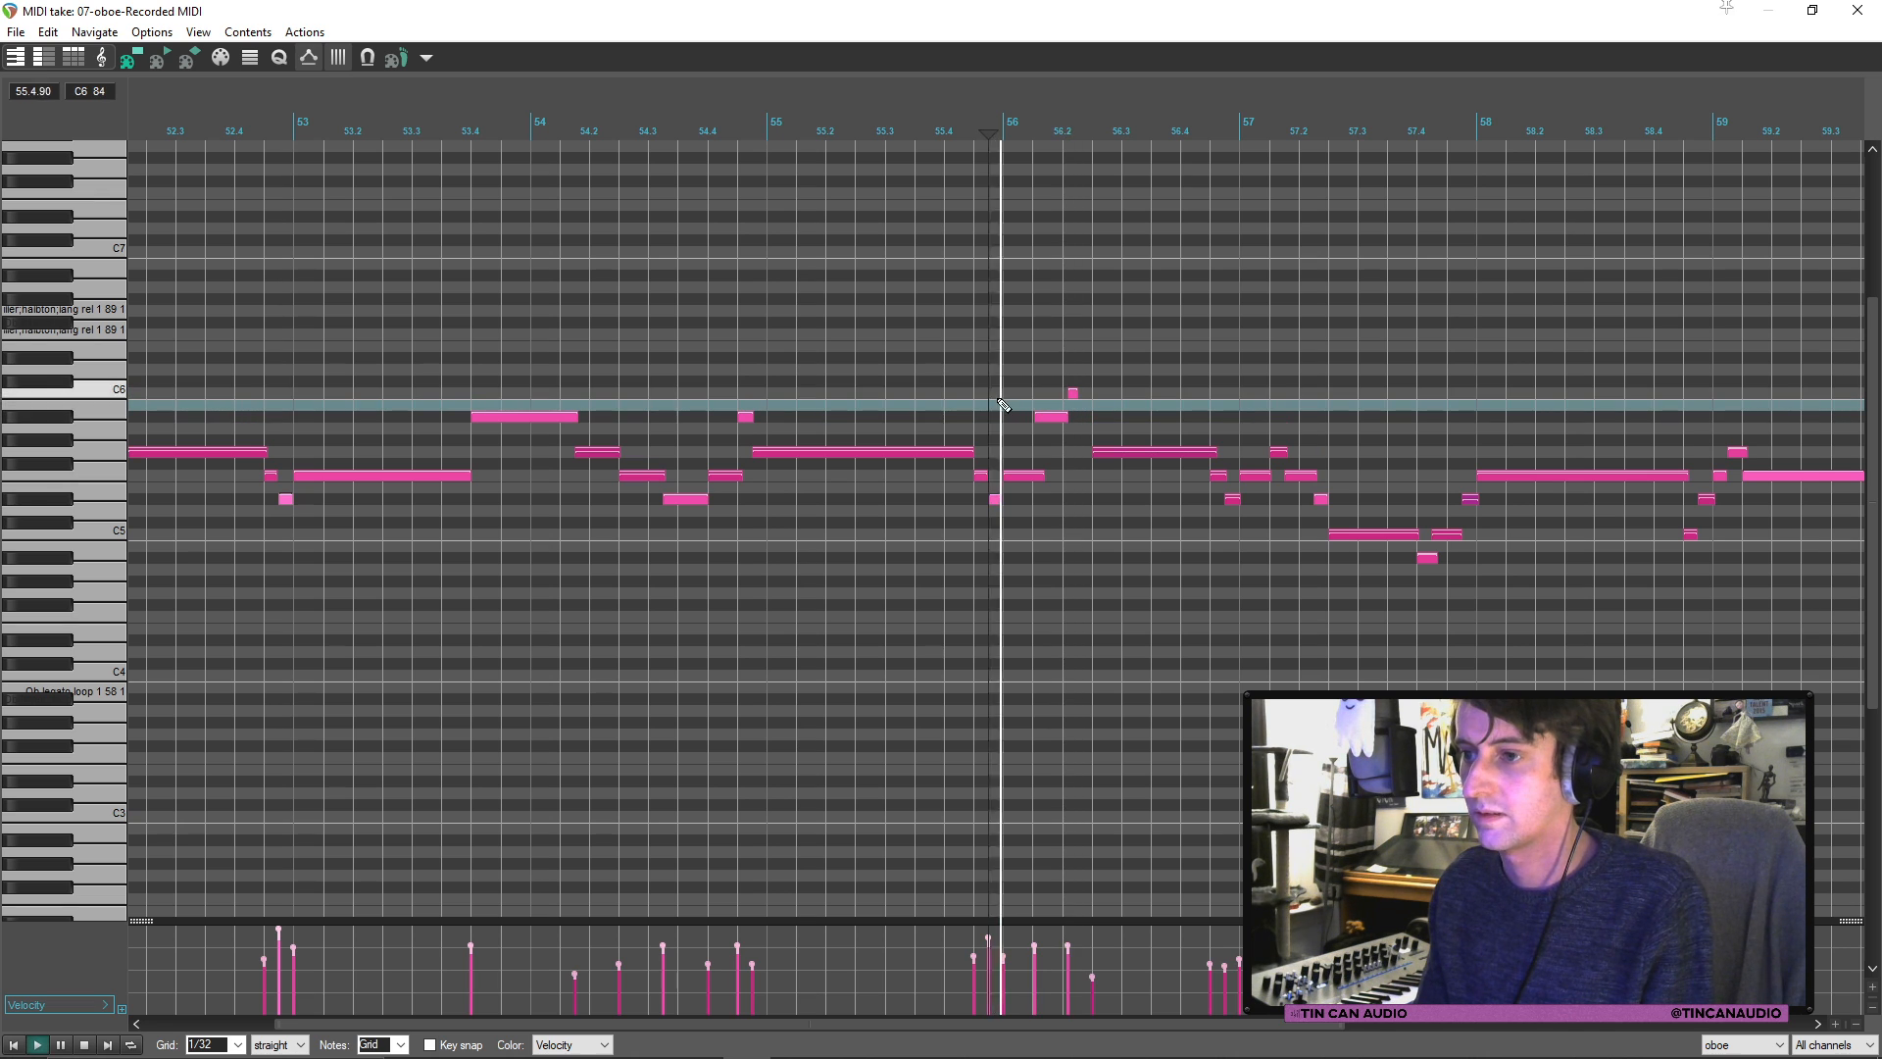
left_click(1075, 393)
key("space")
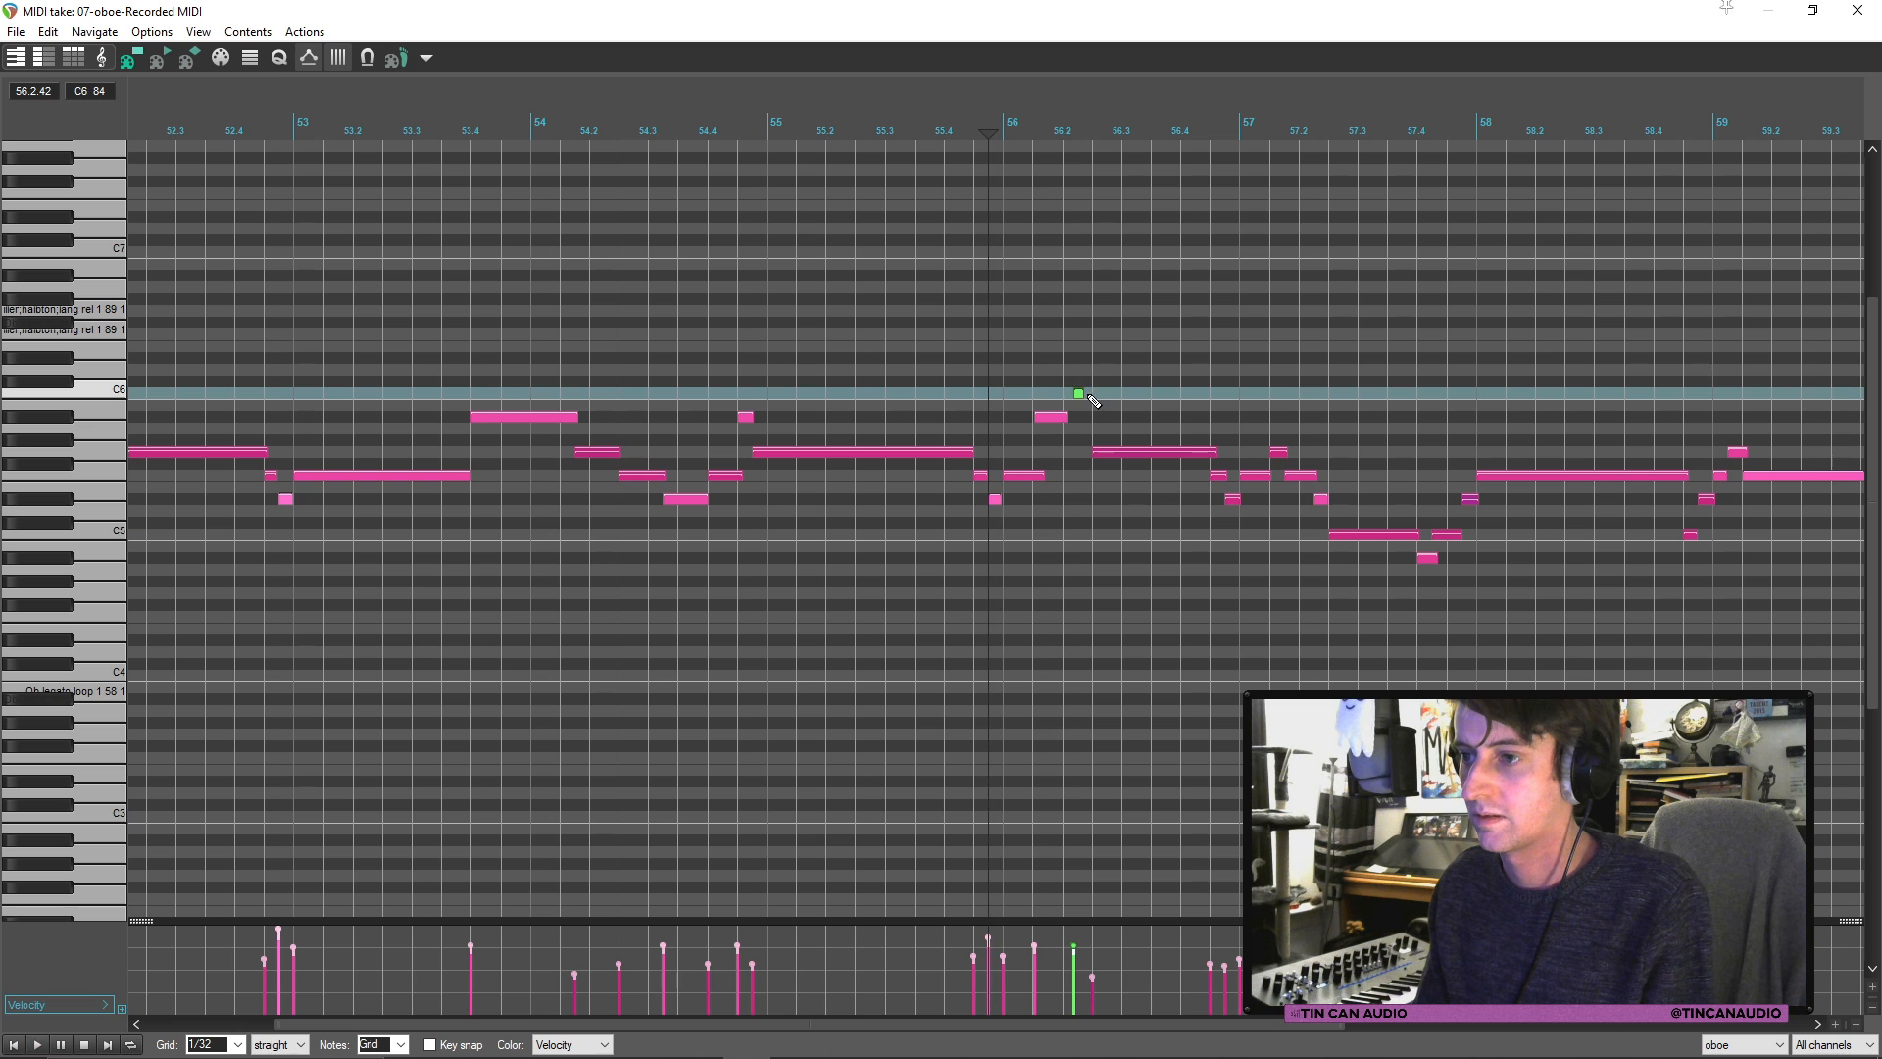
key("space")
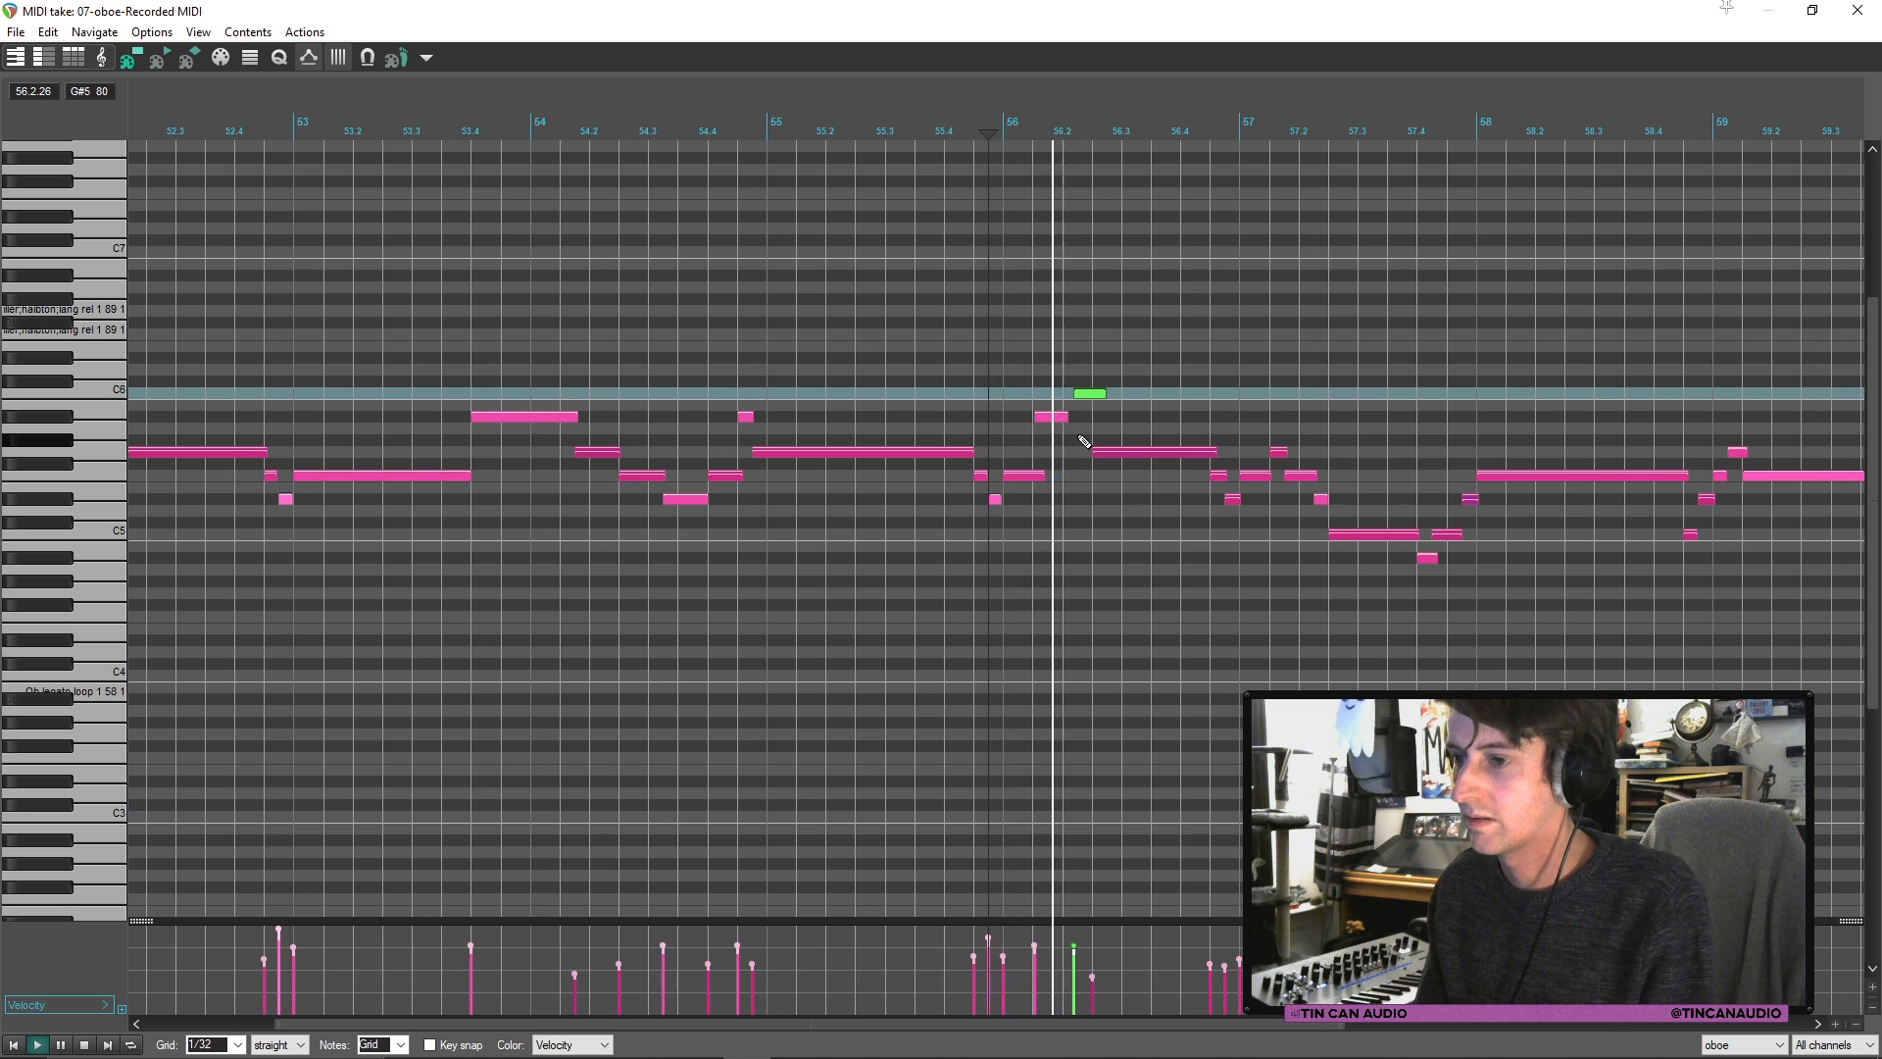
key("space")
left_click(1857, 10)
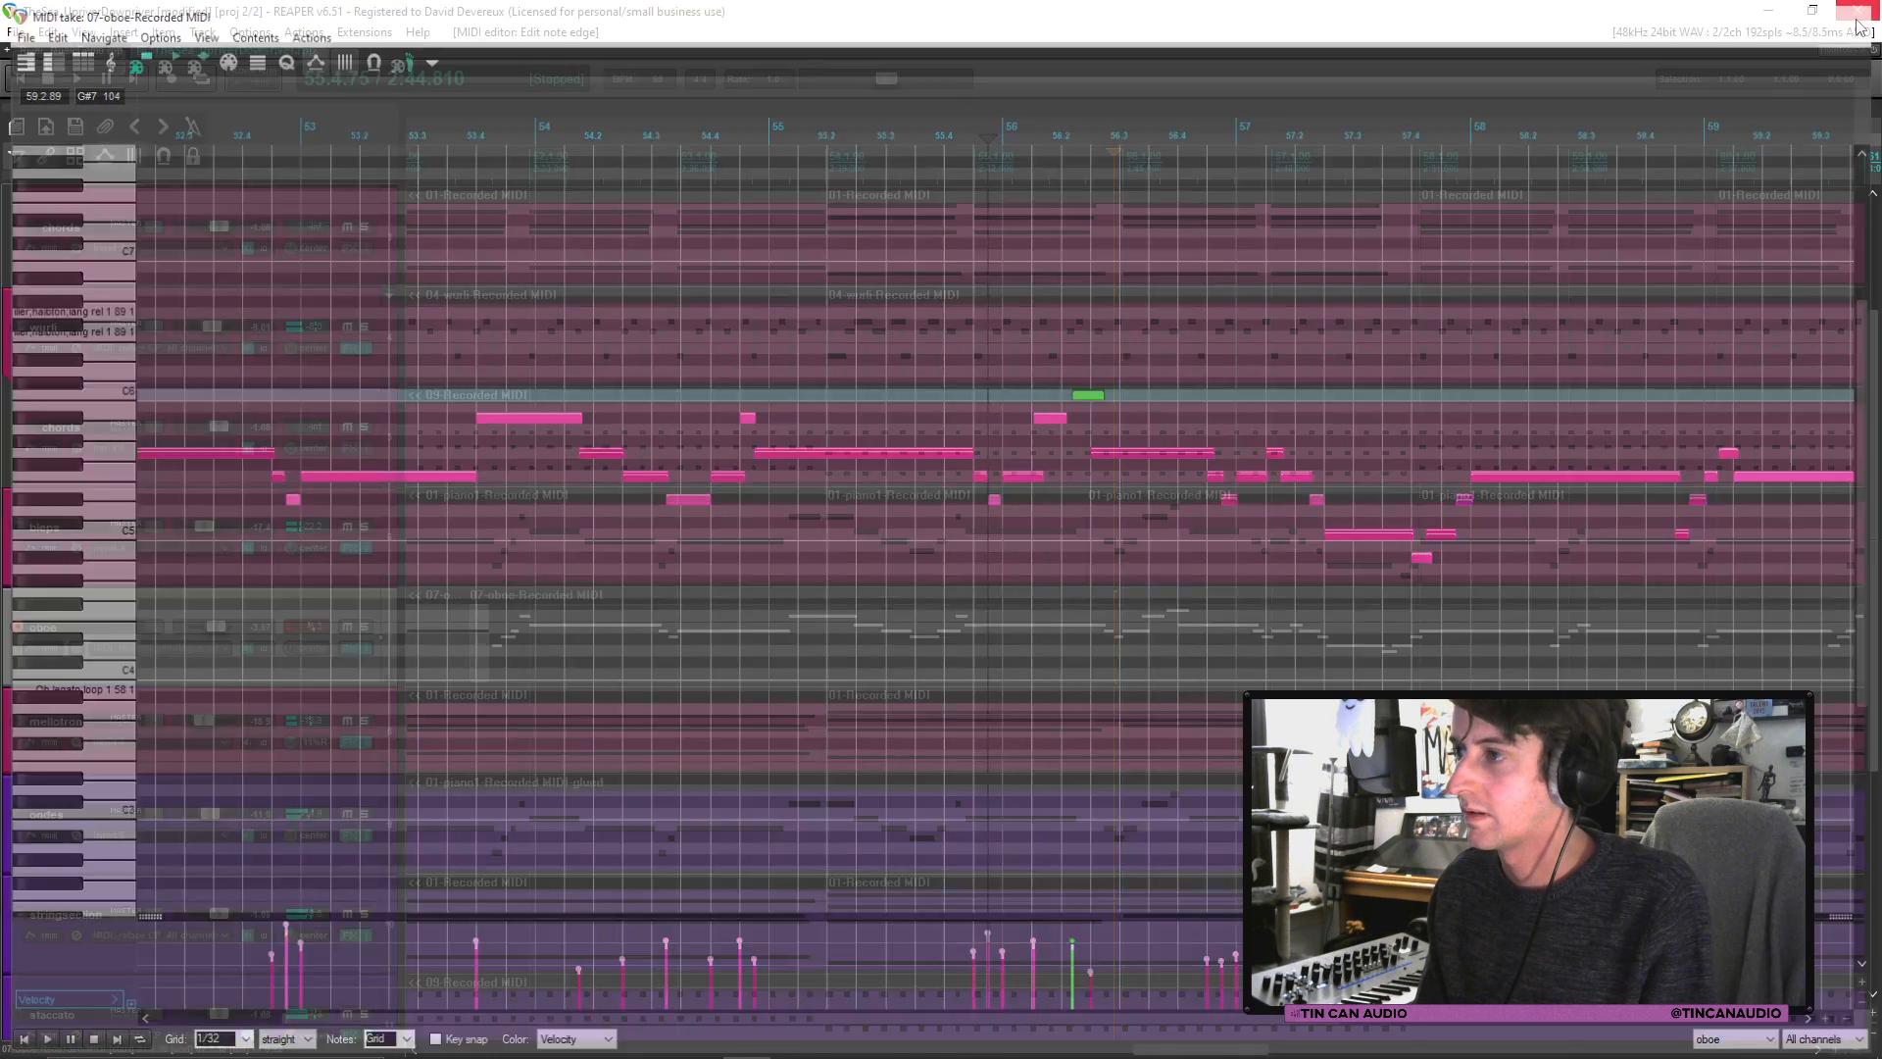
Step: Compare the oboe notes with the bleps melody in bar 56, nudge the C6 note slightly later and play the phrase back
left_click(1153, 638)
scroll(1153, 637, "up", 5)
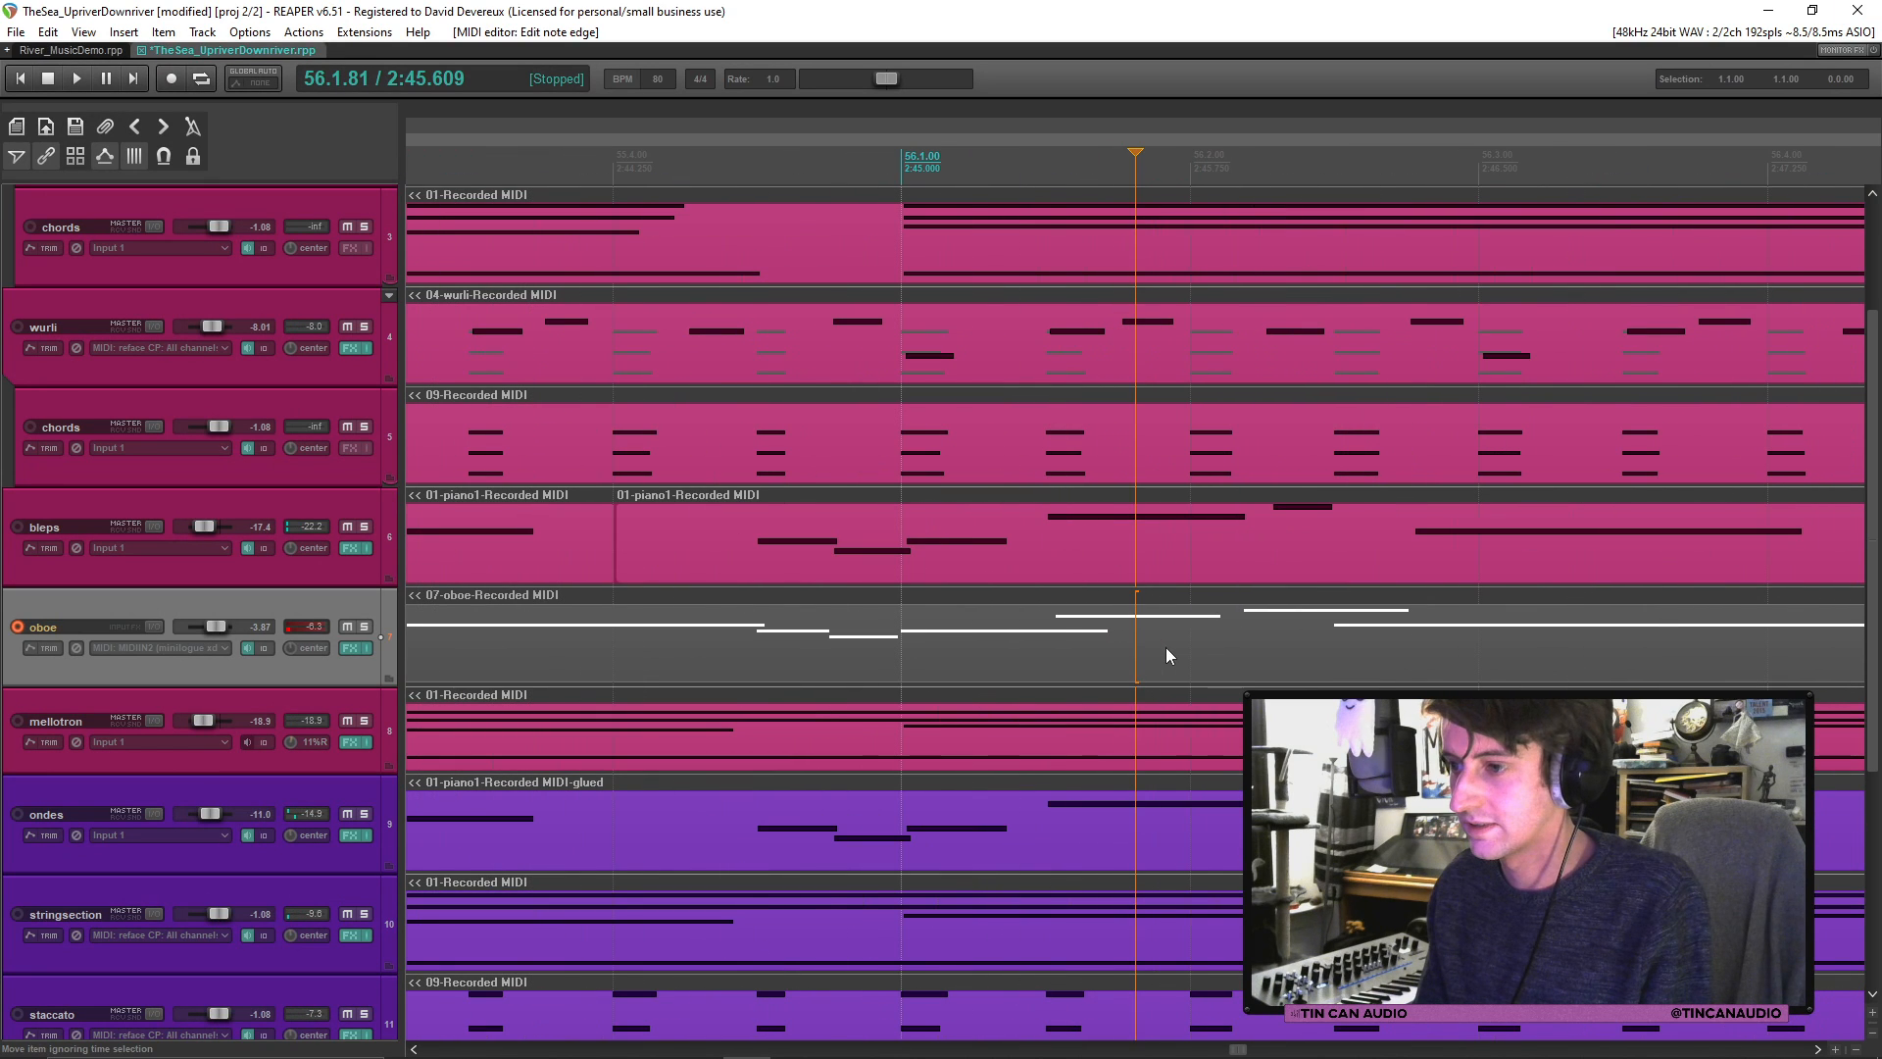
left_click(1055, 626)
double_click(1253, 622)
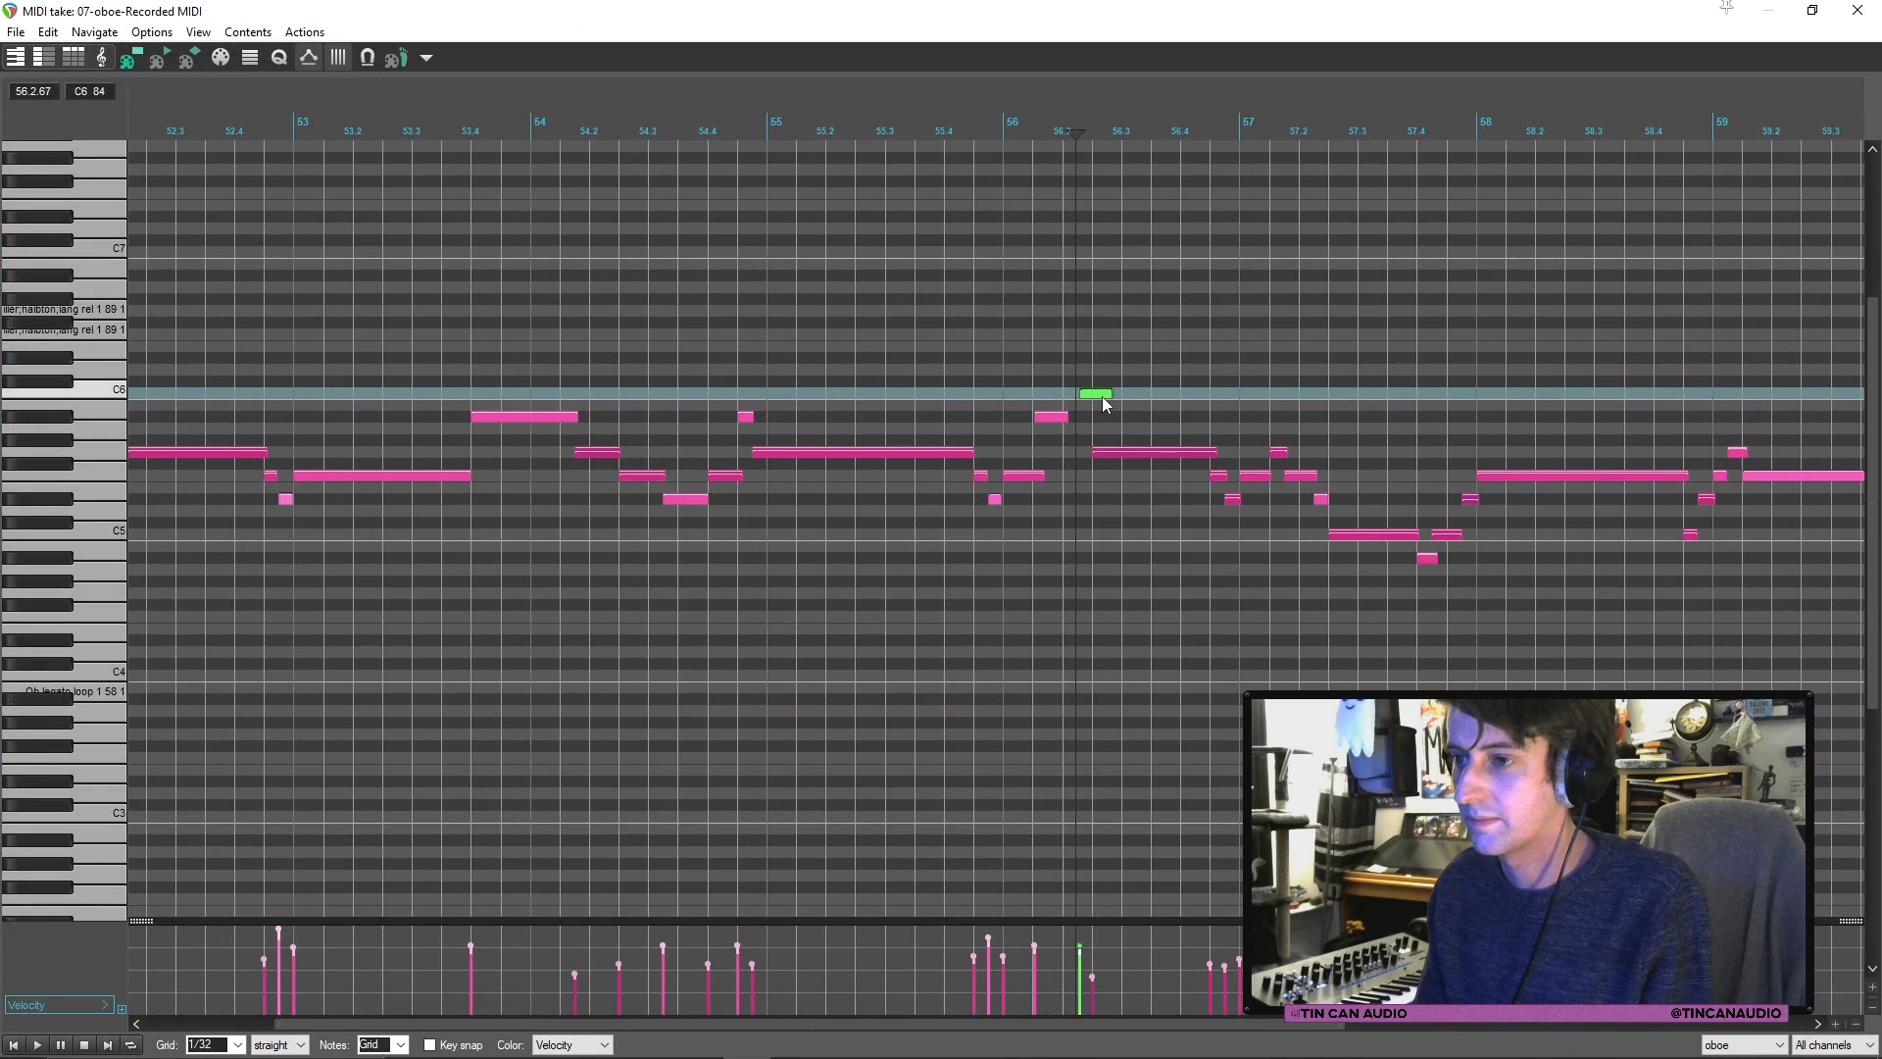
left_click(988, 381)
key("space")
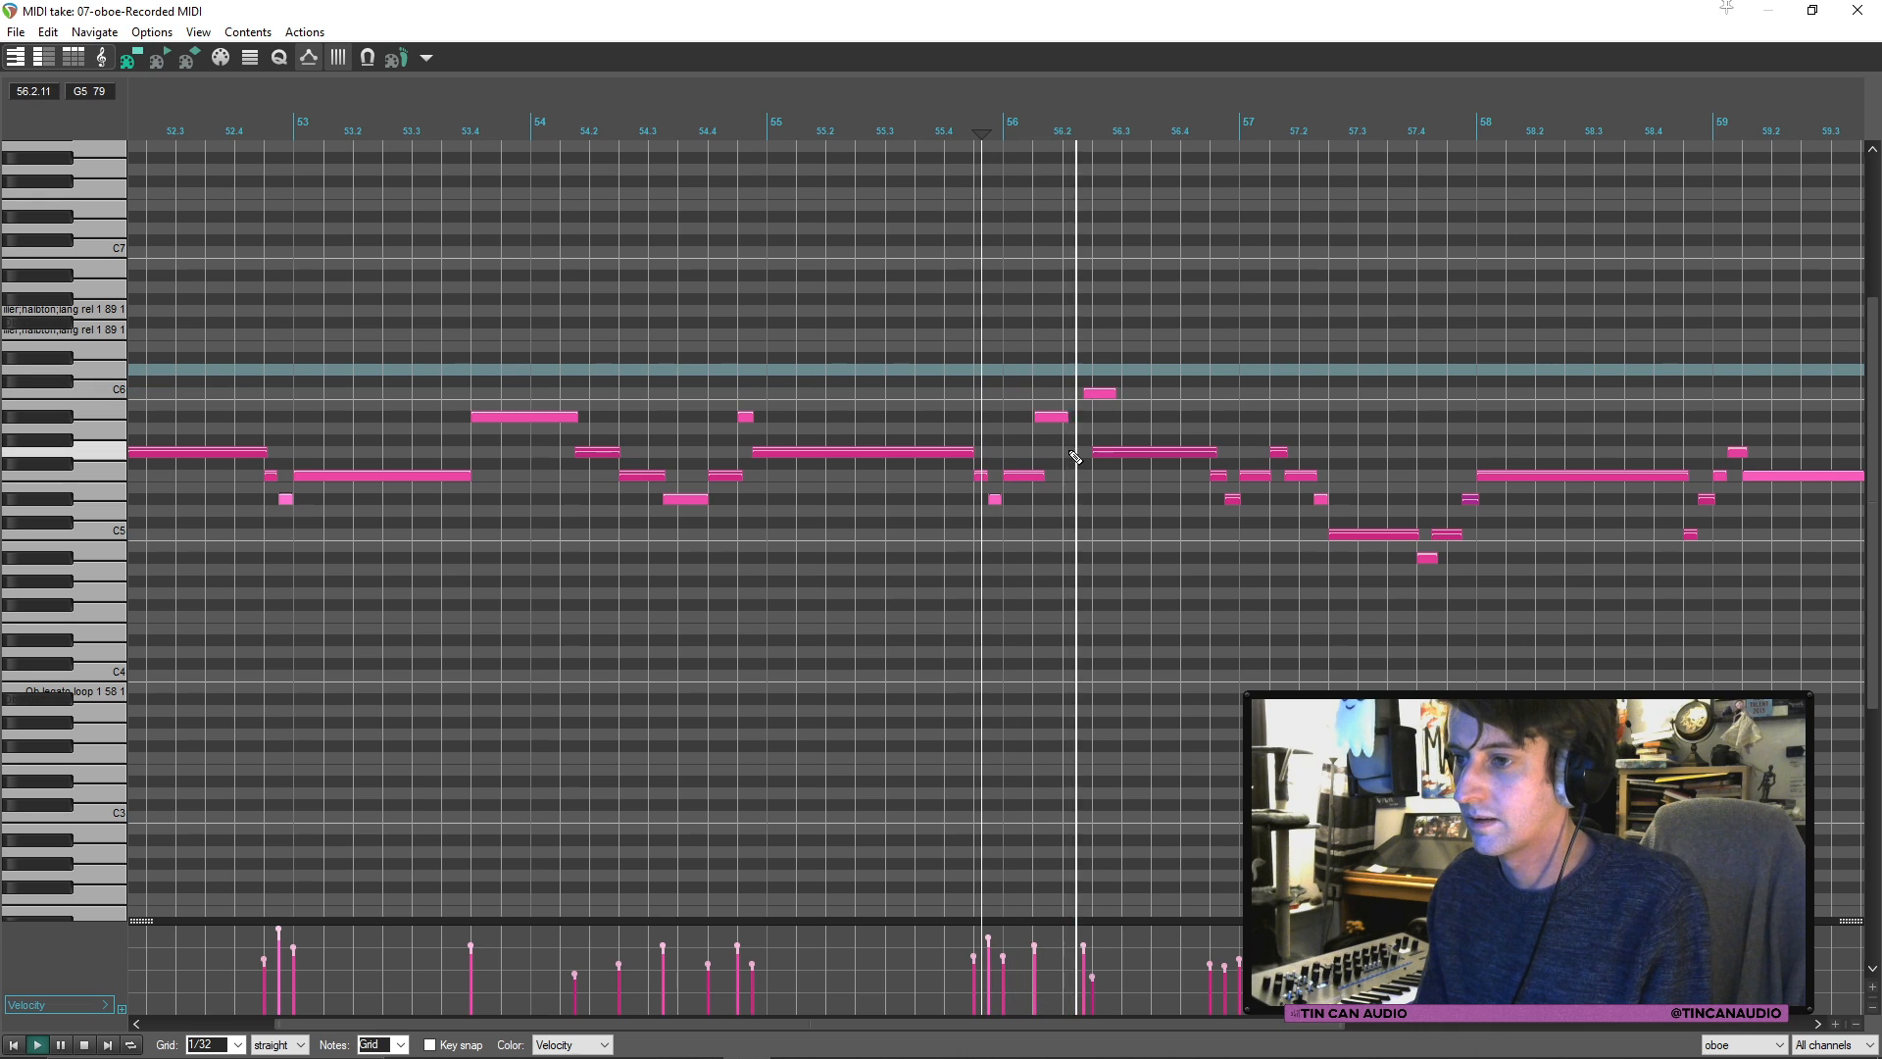
key("space")
key("space")
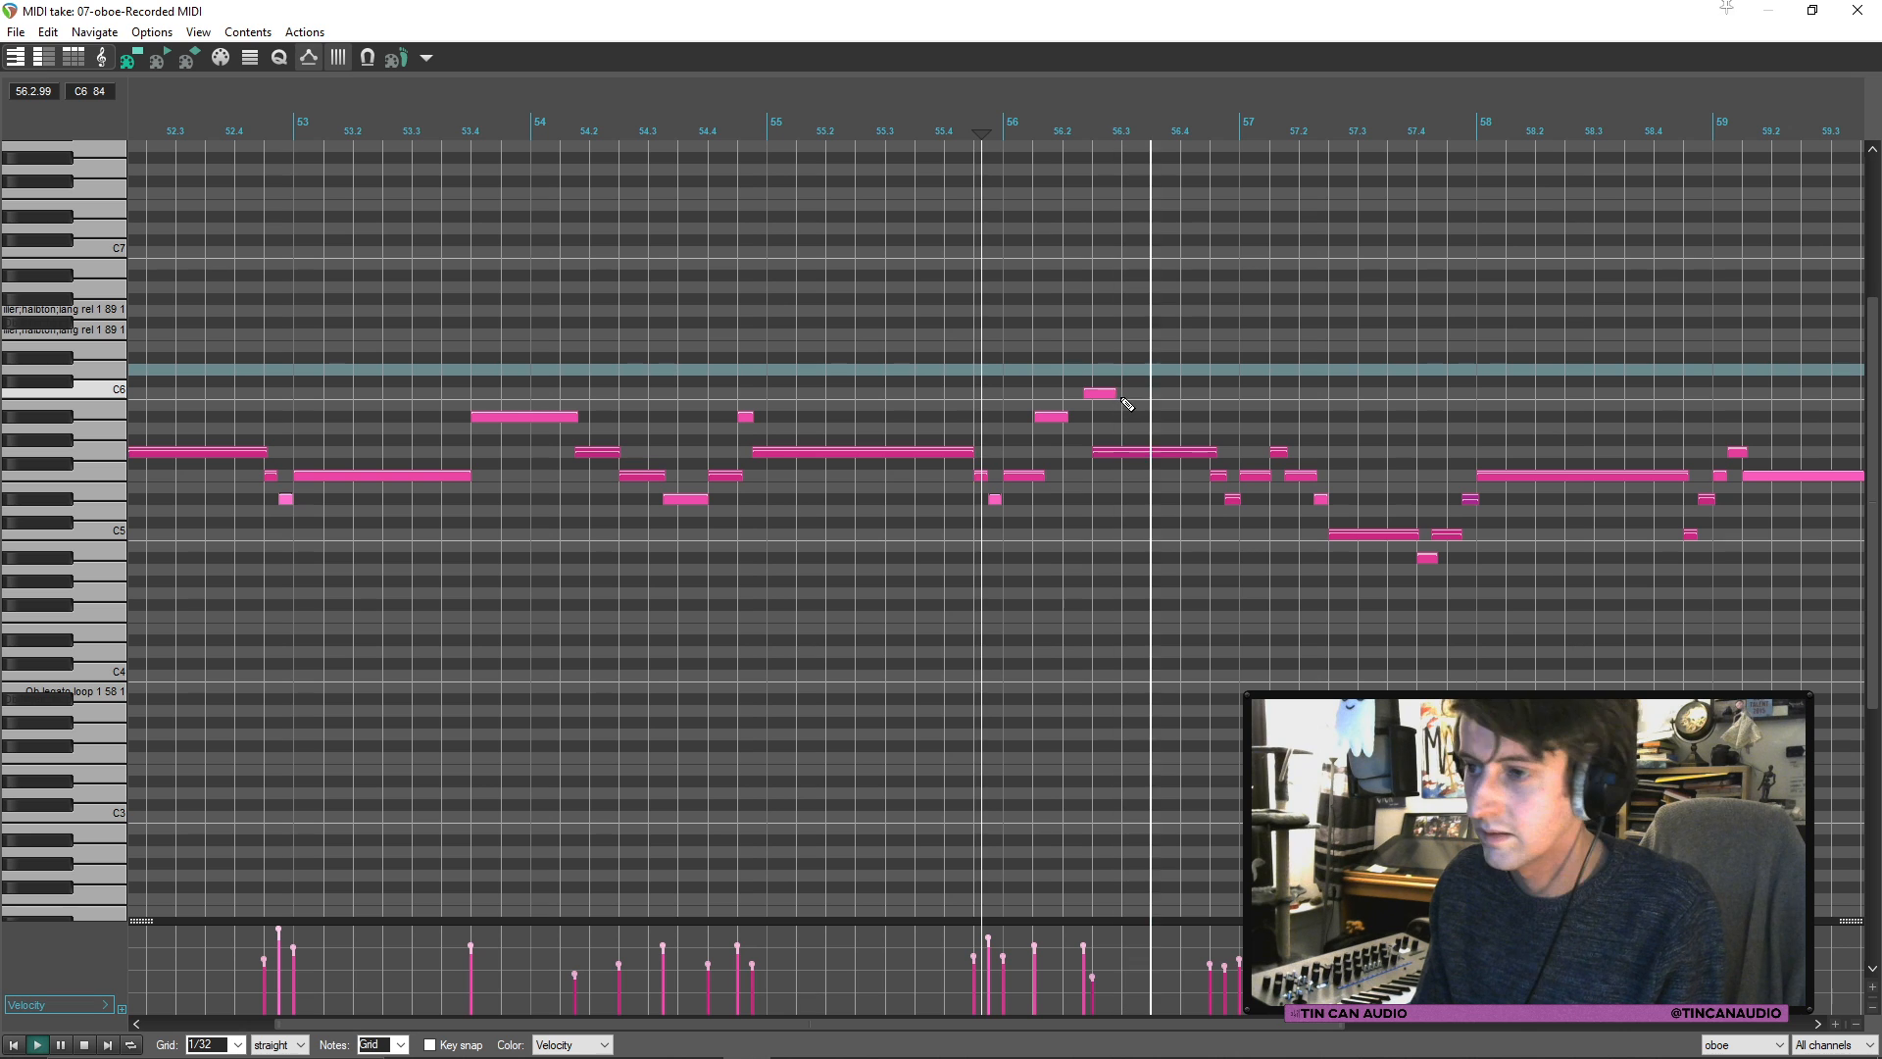
key("space")
Step: Try the C6 note at slightly different positions during playback and place it shortly after the end of the A#5 note
left_click(1100, 393)
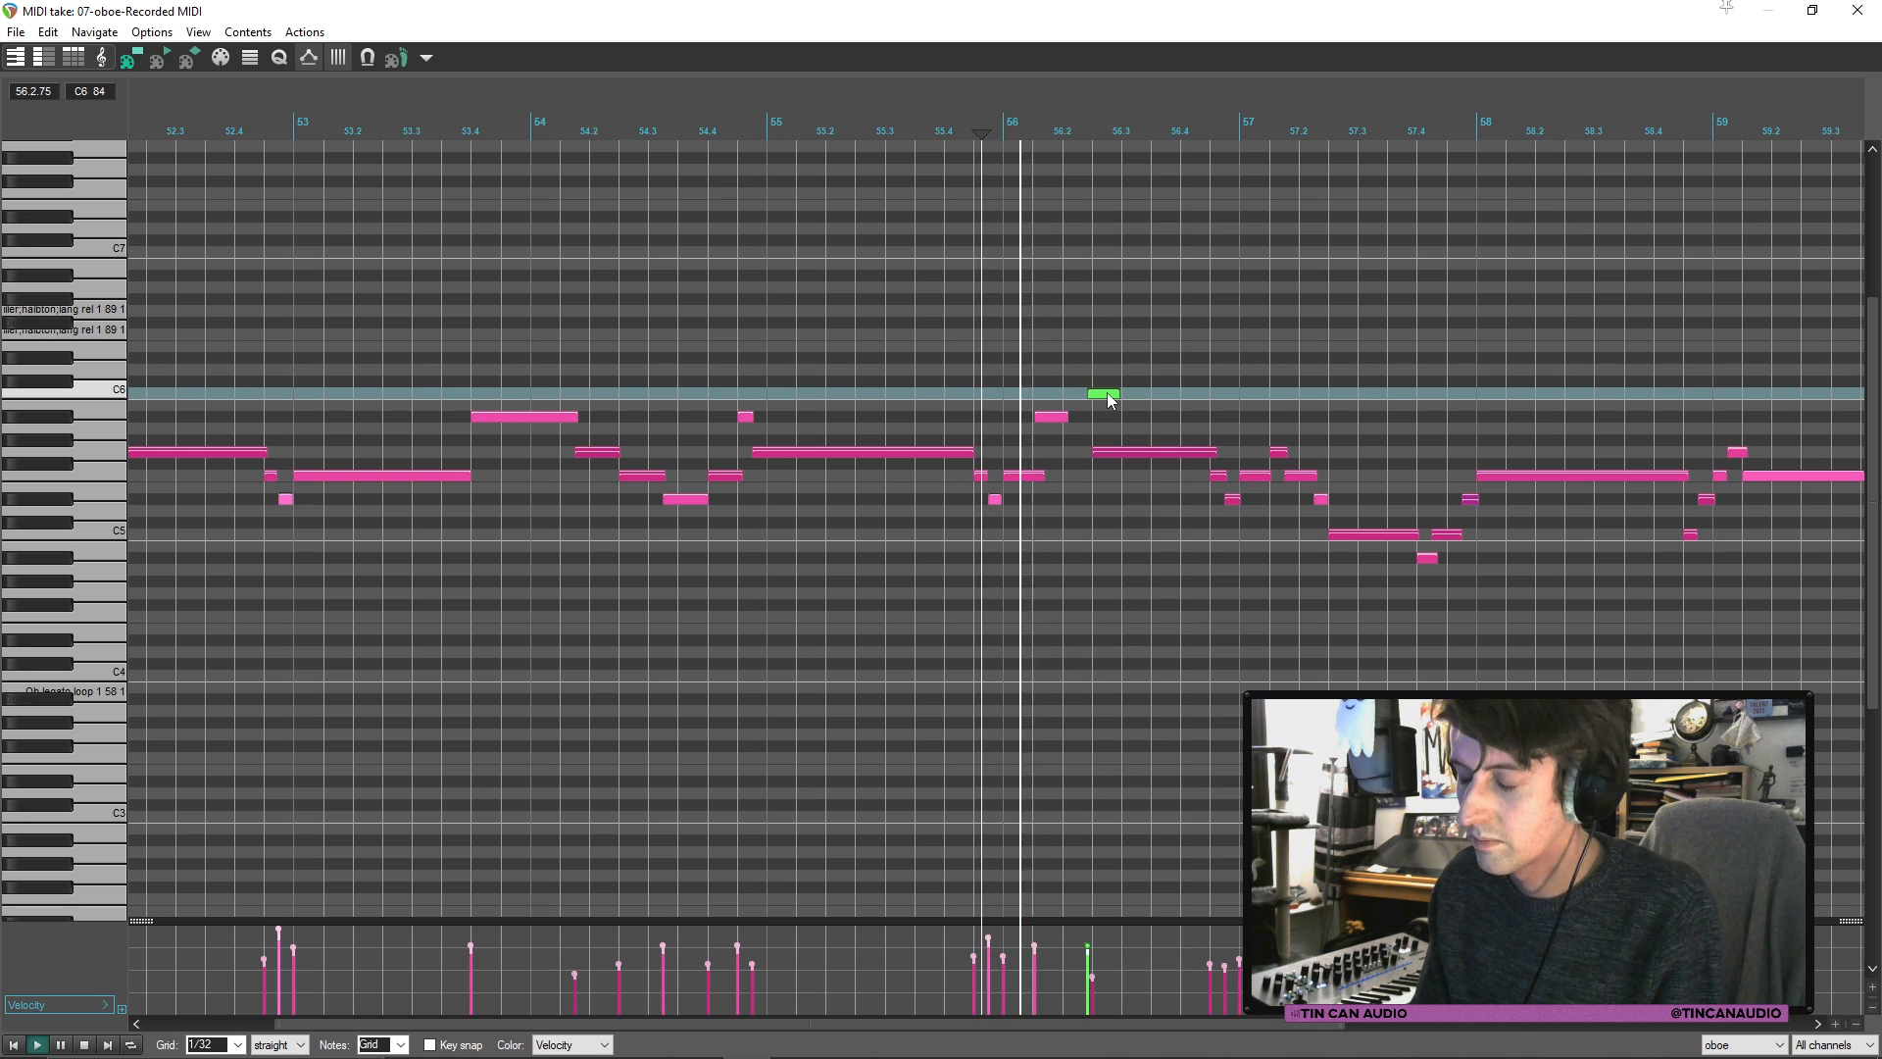
key("space")
mouse_move(1111, 400)
left_mouse_down()
mouse_move(1076, 404)
mouse_move(1093, 402)
left_mouse_up()
key("space")
key("space")
key("space")
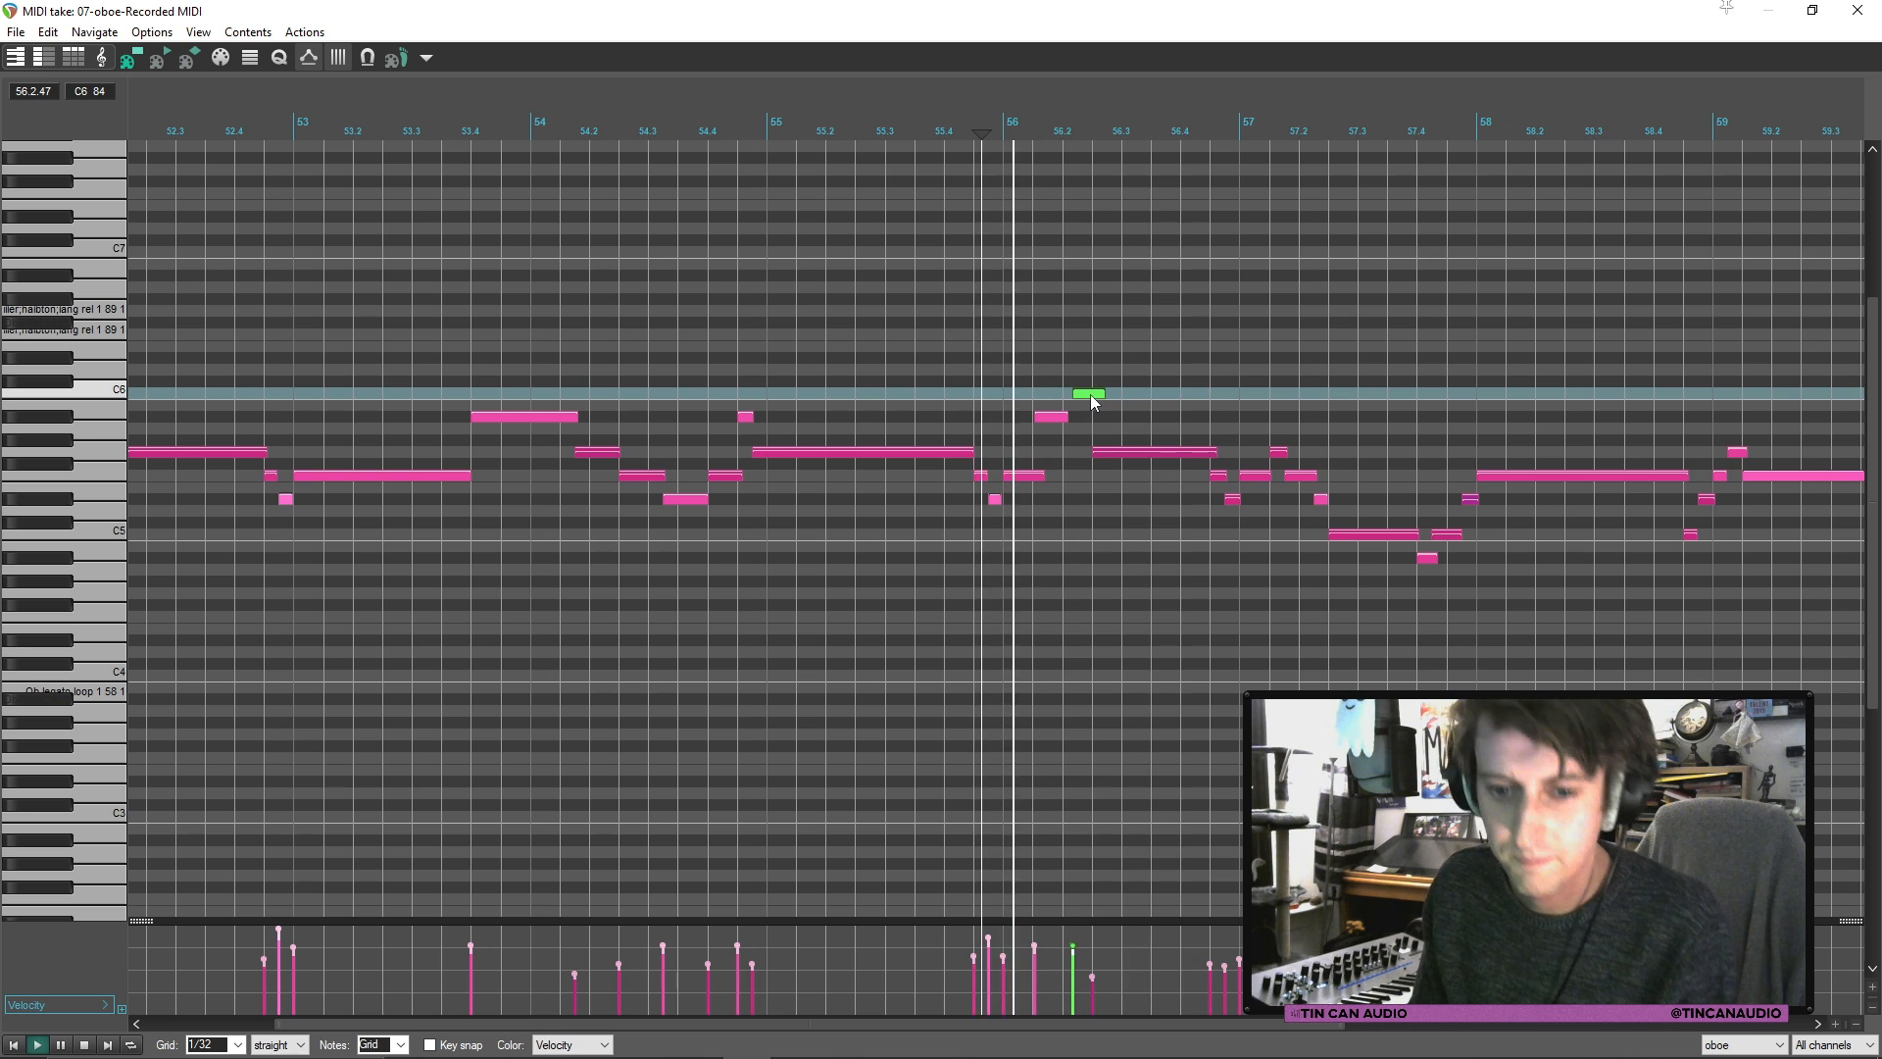
left_click_drag(1093, 402, 1098, 402)
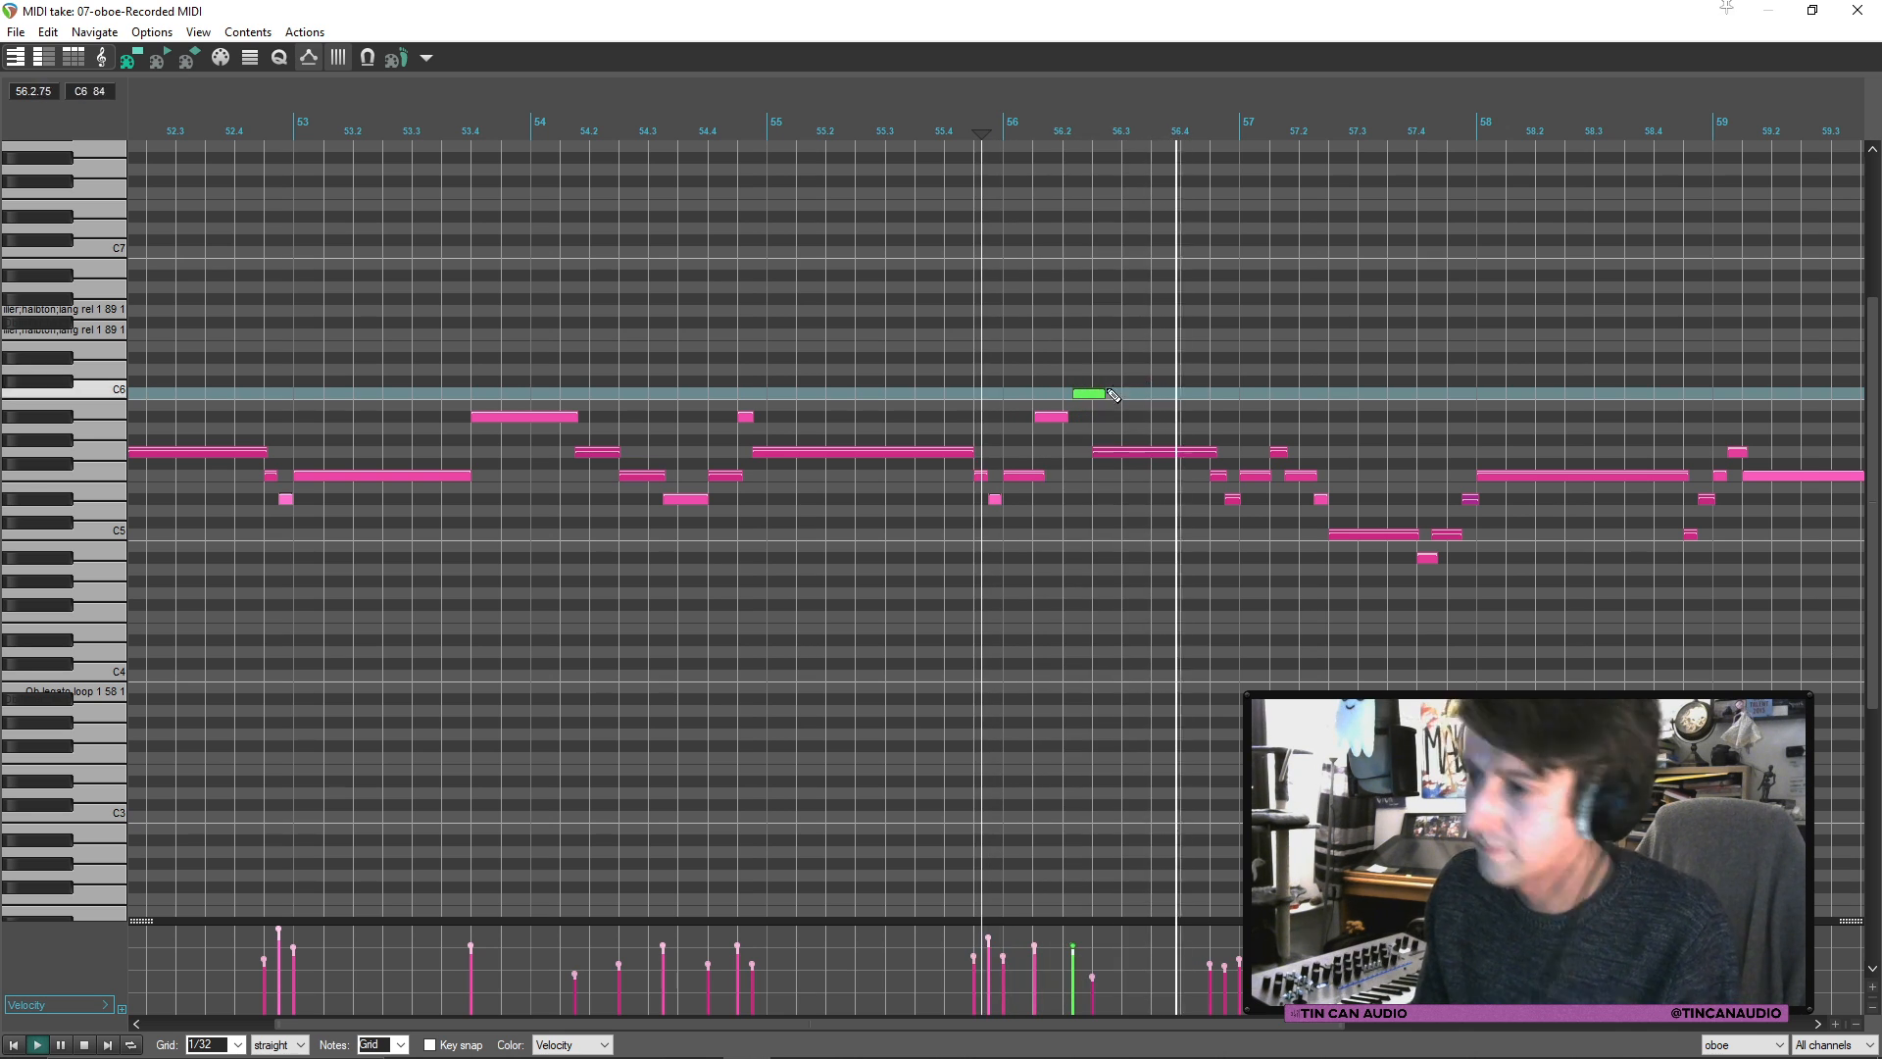
Step: Quantize the position of all notes in the take to a straight 1/16 grid at 100% strength and close the MIDI editor
key("q")
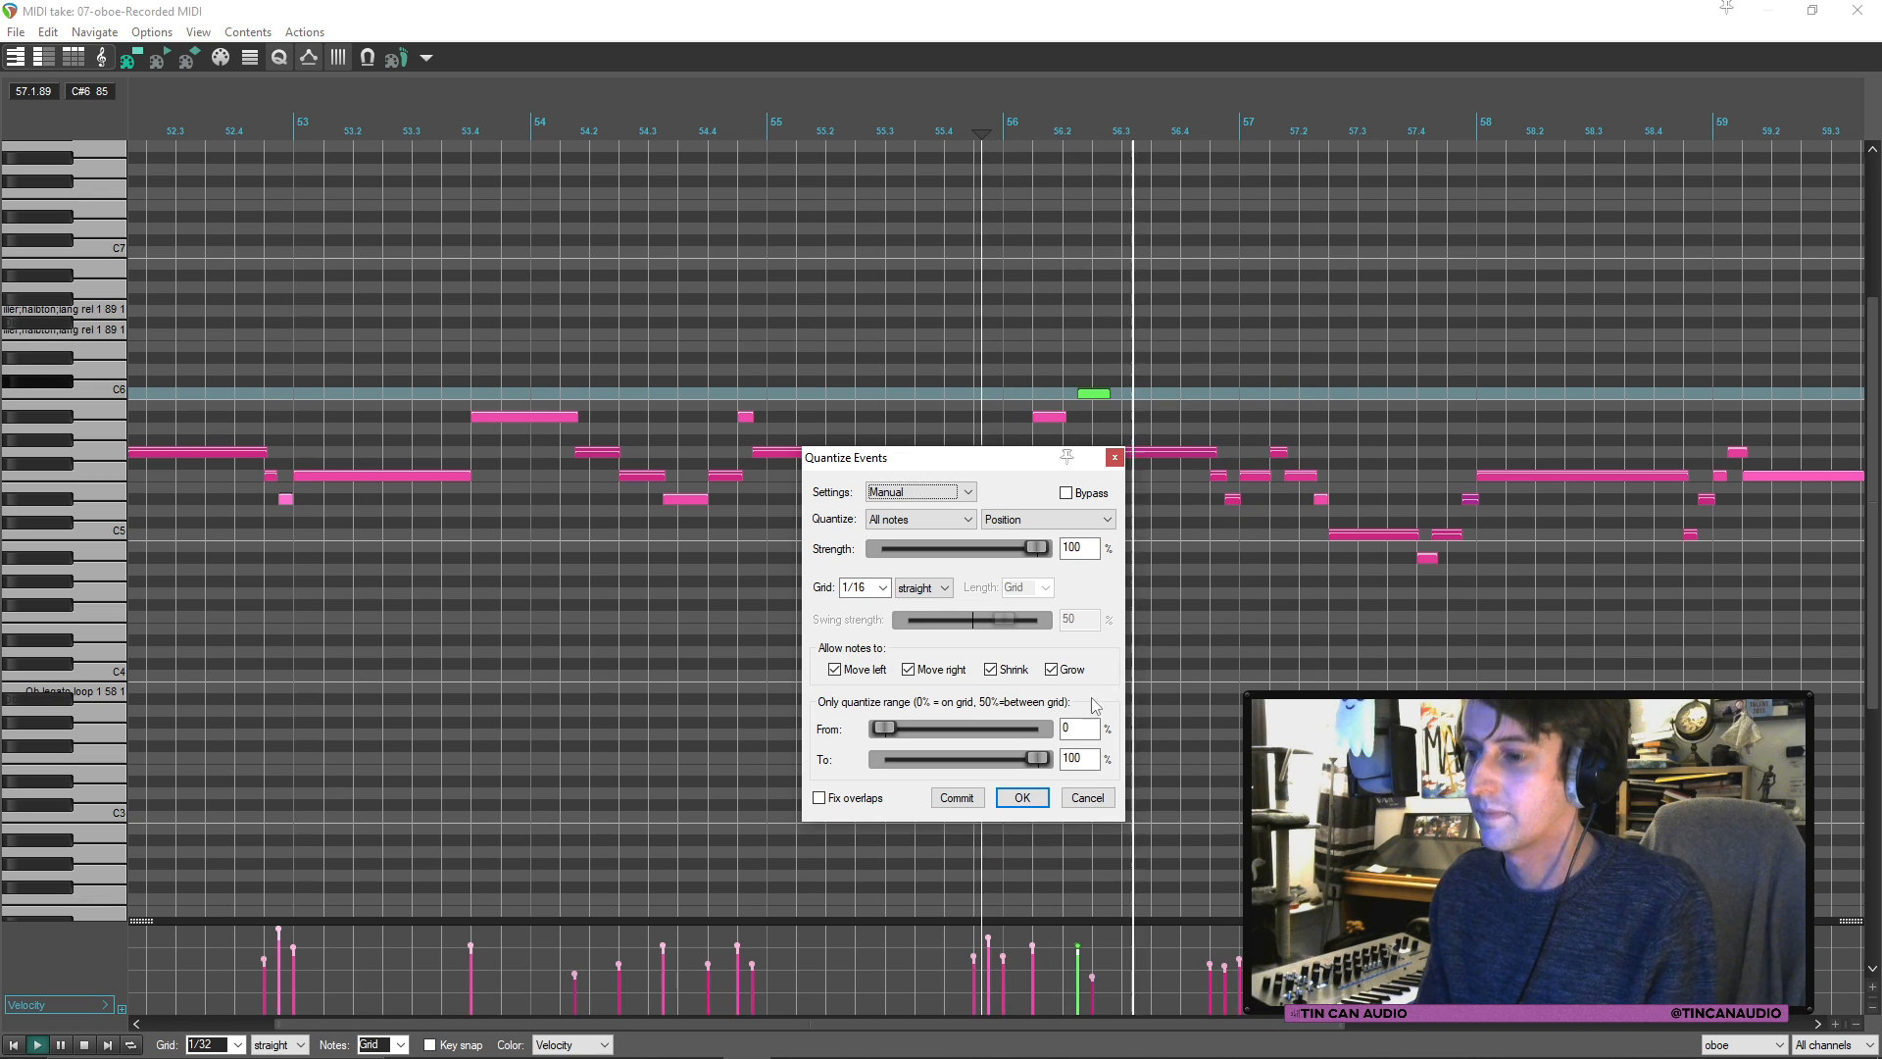
key("Escape")
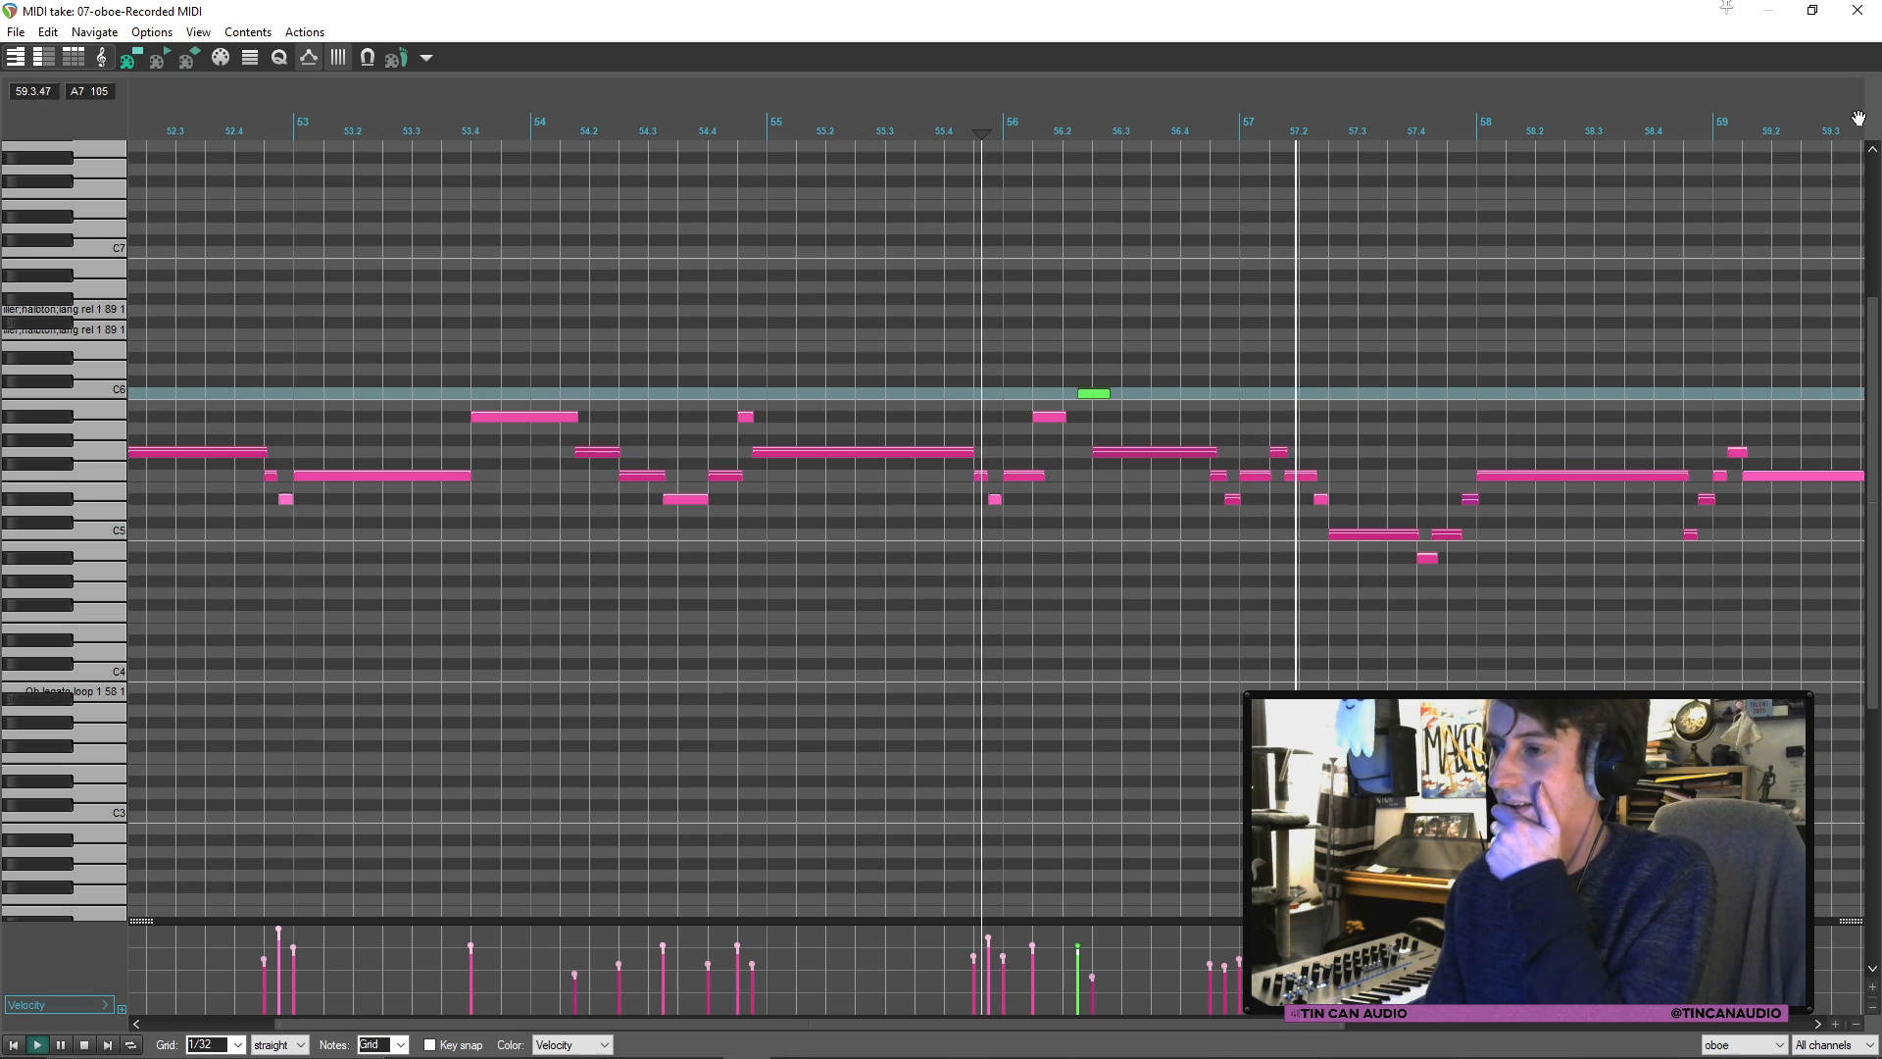
left_click(1859, 10)
Step: Trim the end of the second oboe item back to 62.1.00 and disarm the oboe track for recording
scroll(1313, 524, "down", 2)
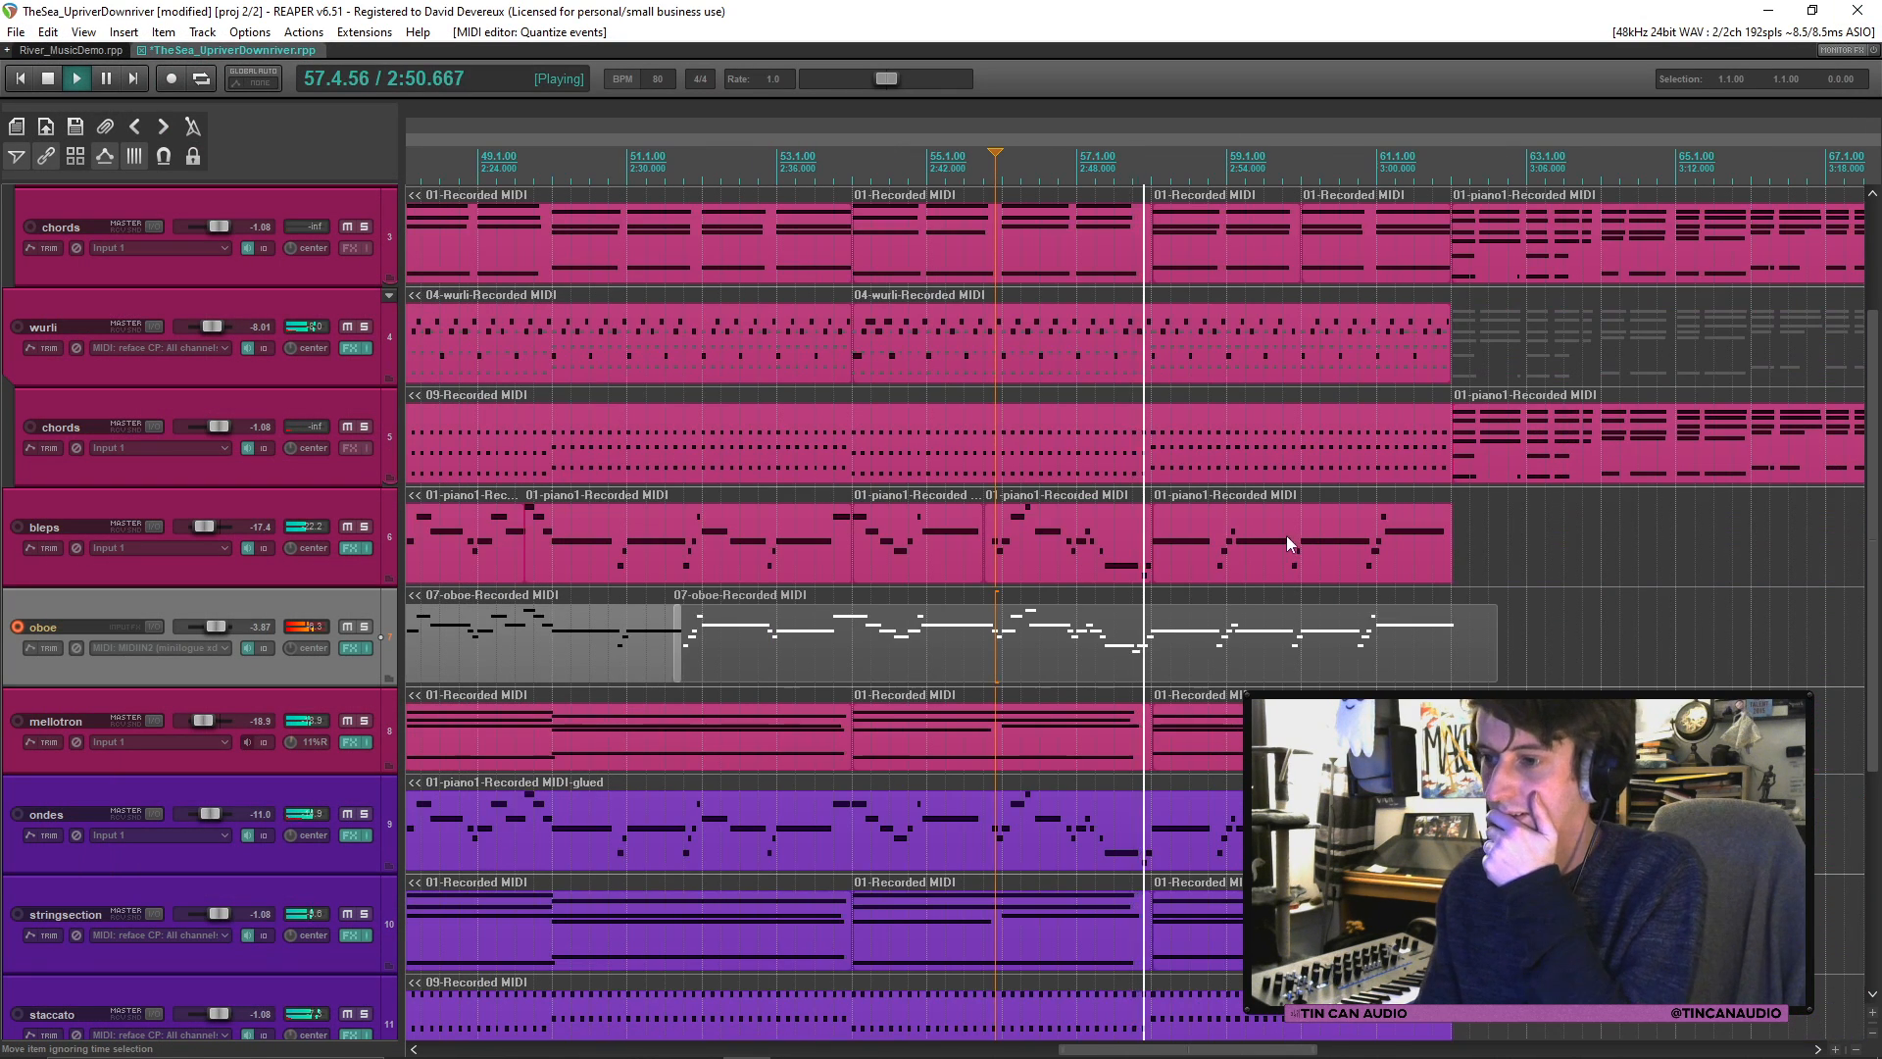
scroll(1309, 550, "down", 2)
left_click_drag(1372, 652, 1341, 653)
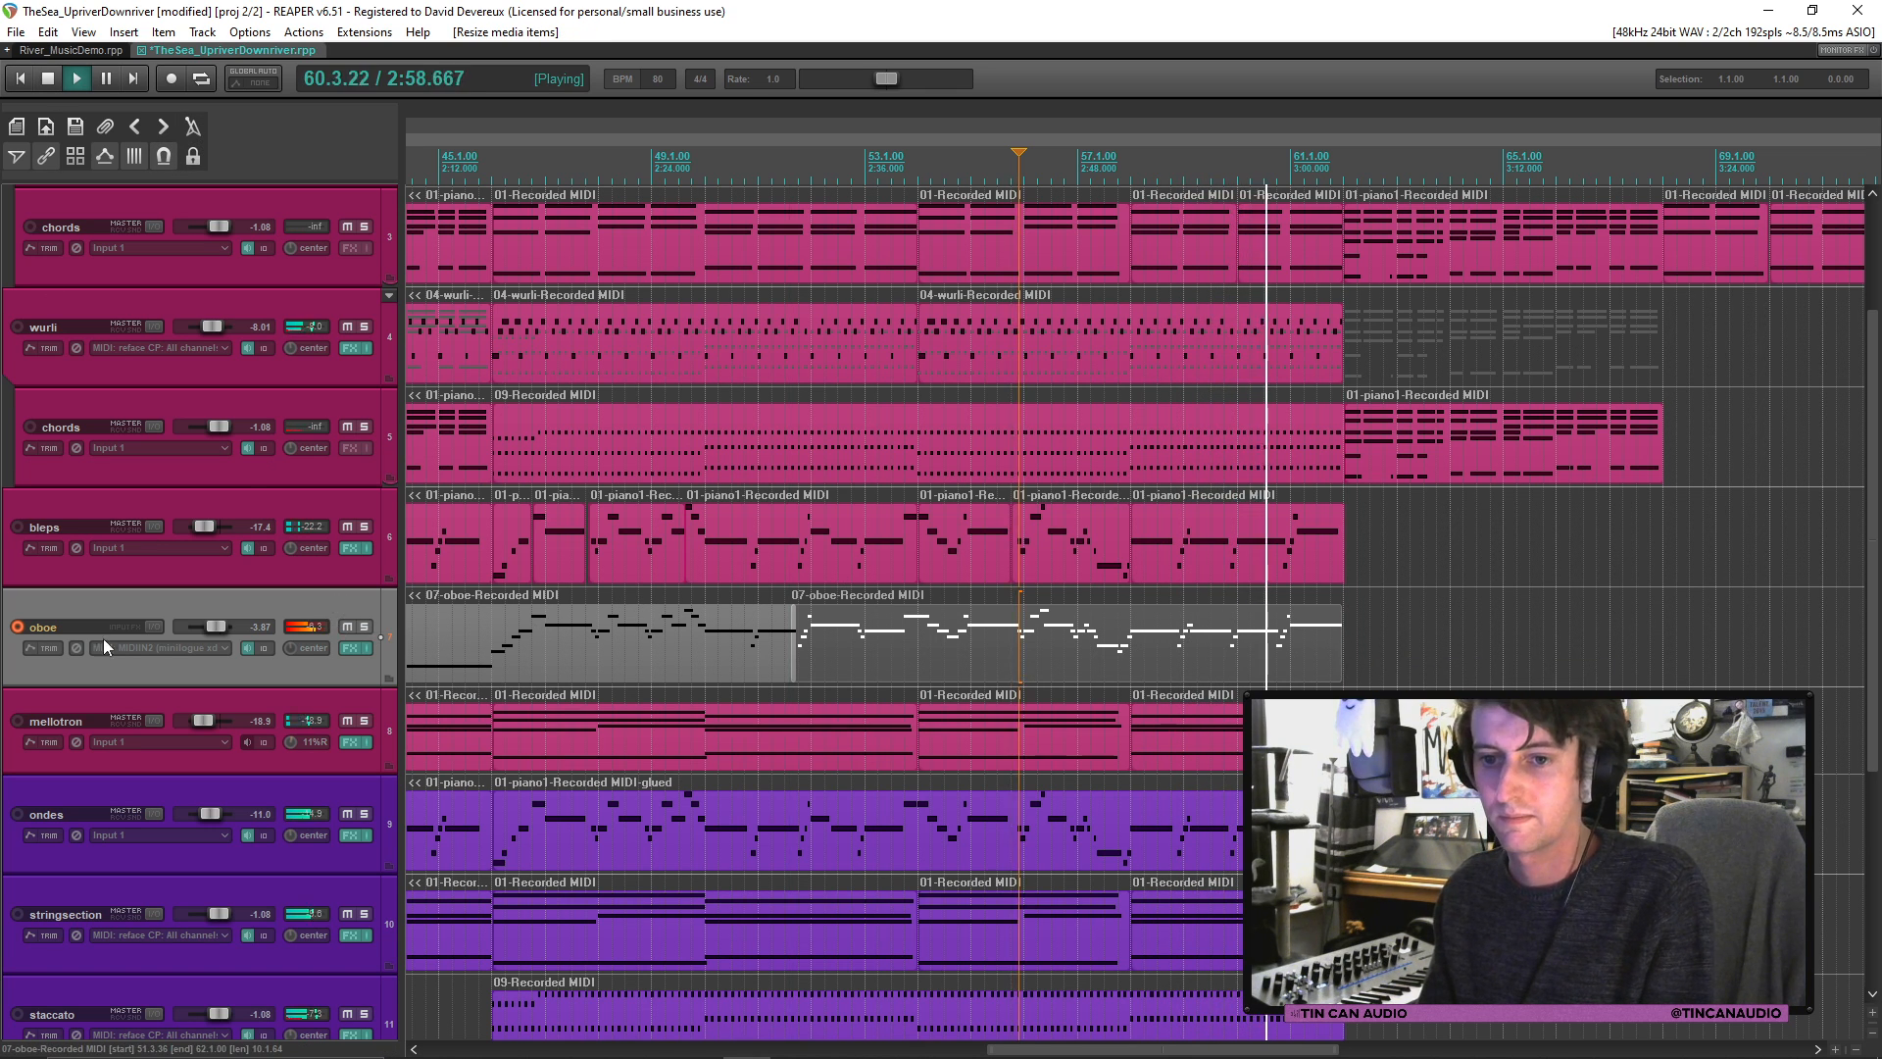
left_click(18, 627)
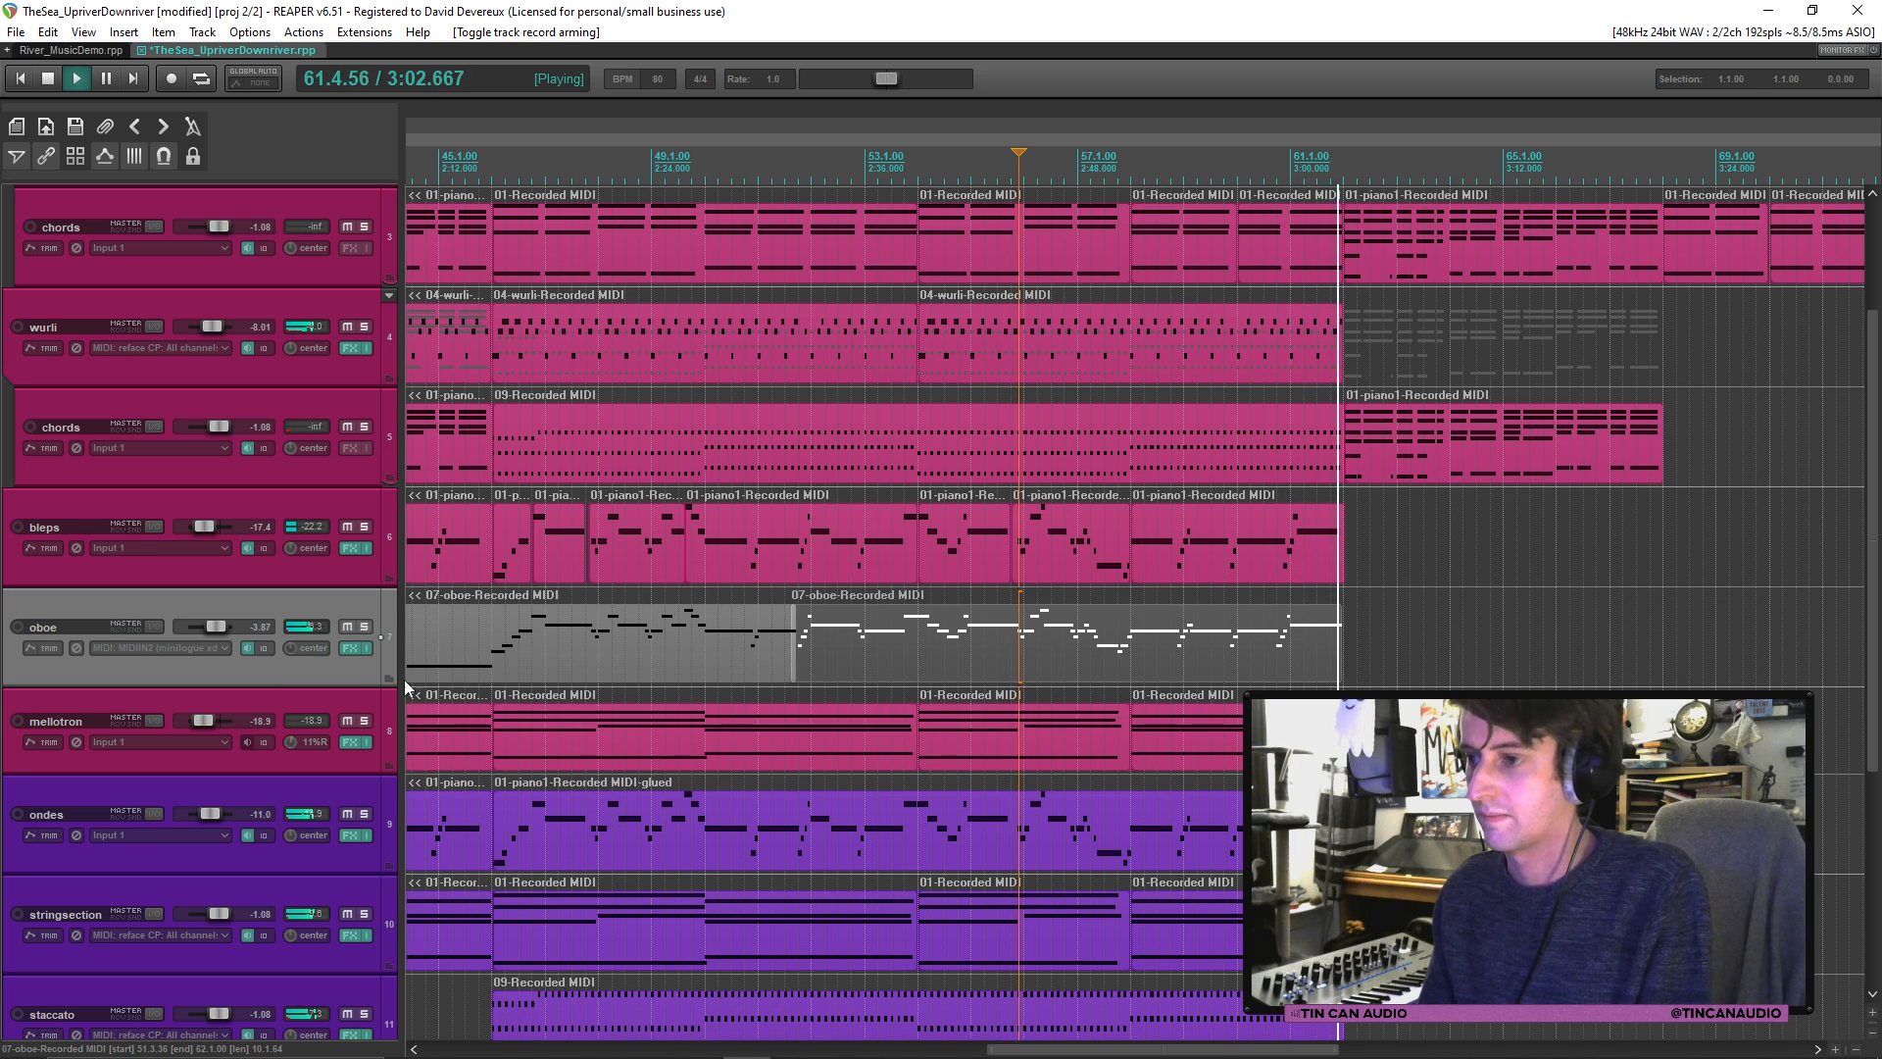
Step: Delete the wurli chords item that starts at bar 62, play across the transition from bar 61 and save the project
left_click(1366, 468)
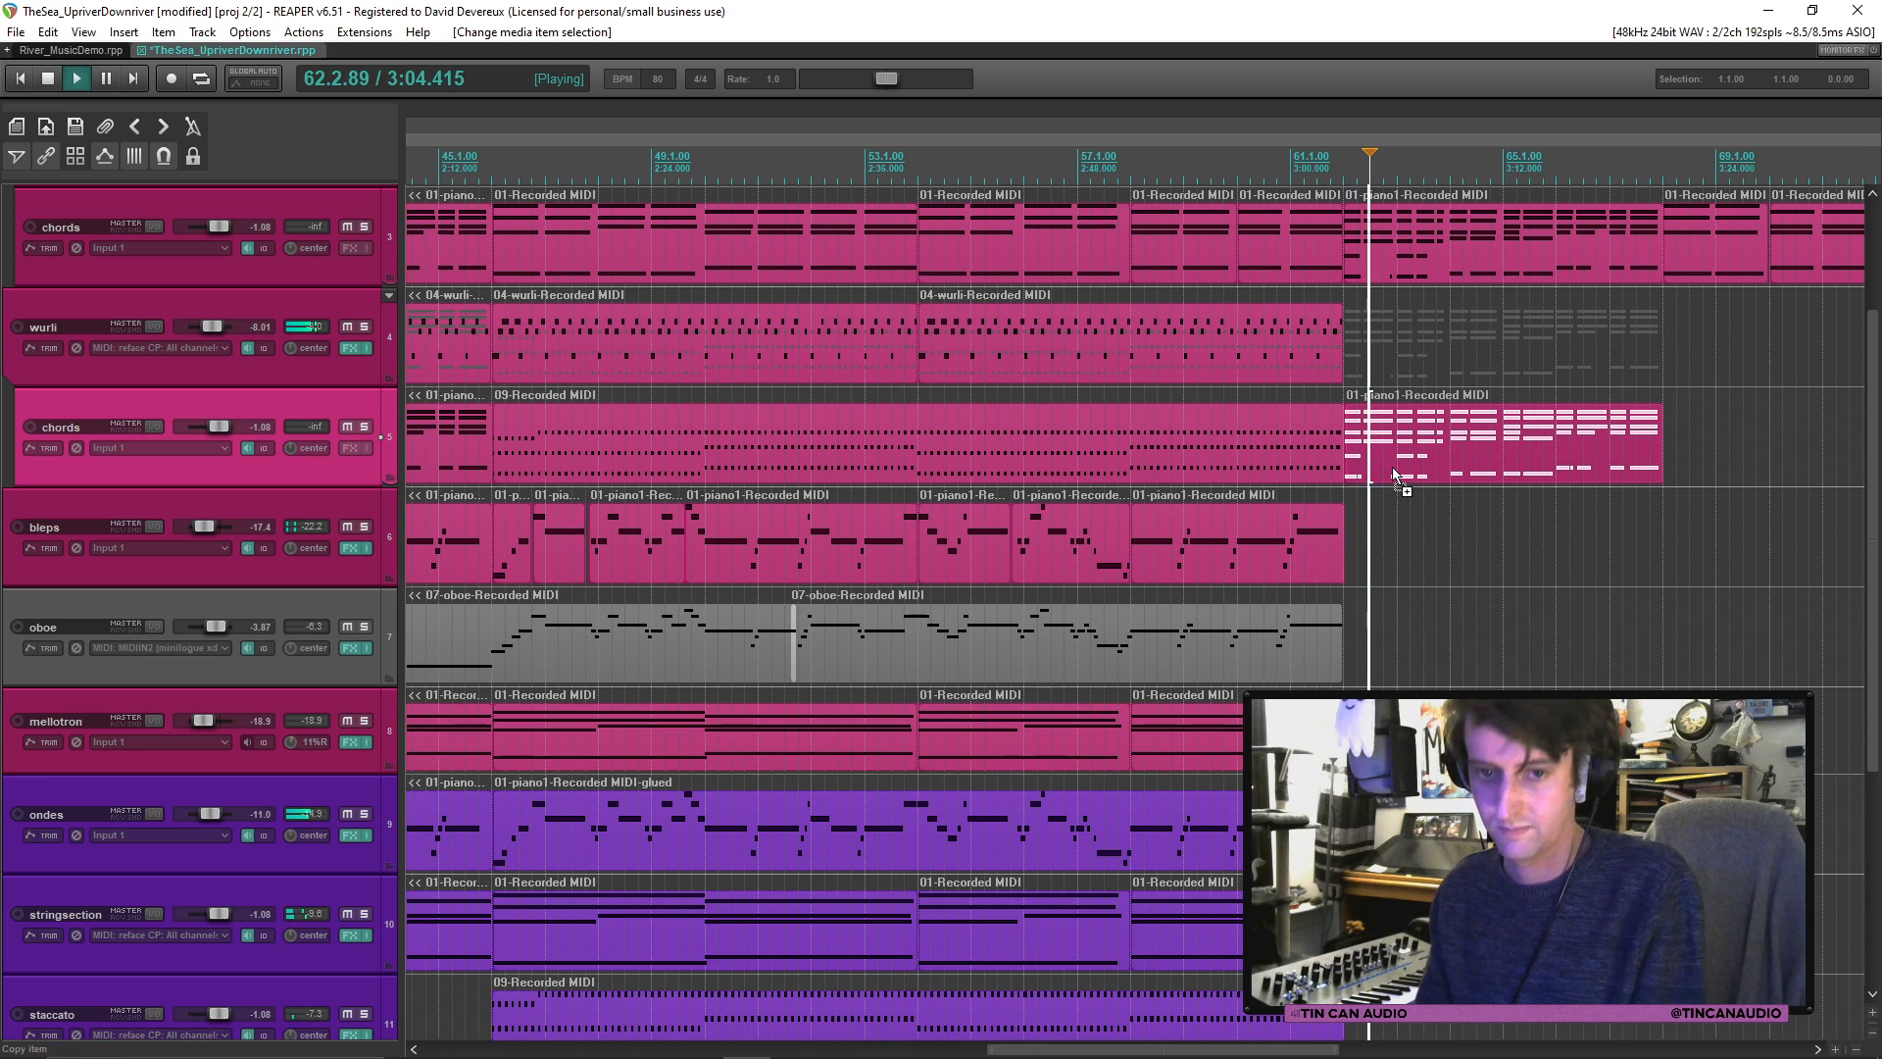
key("ctrl+s")
scroll(1392, 466, "down", 4)
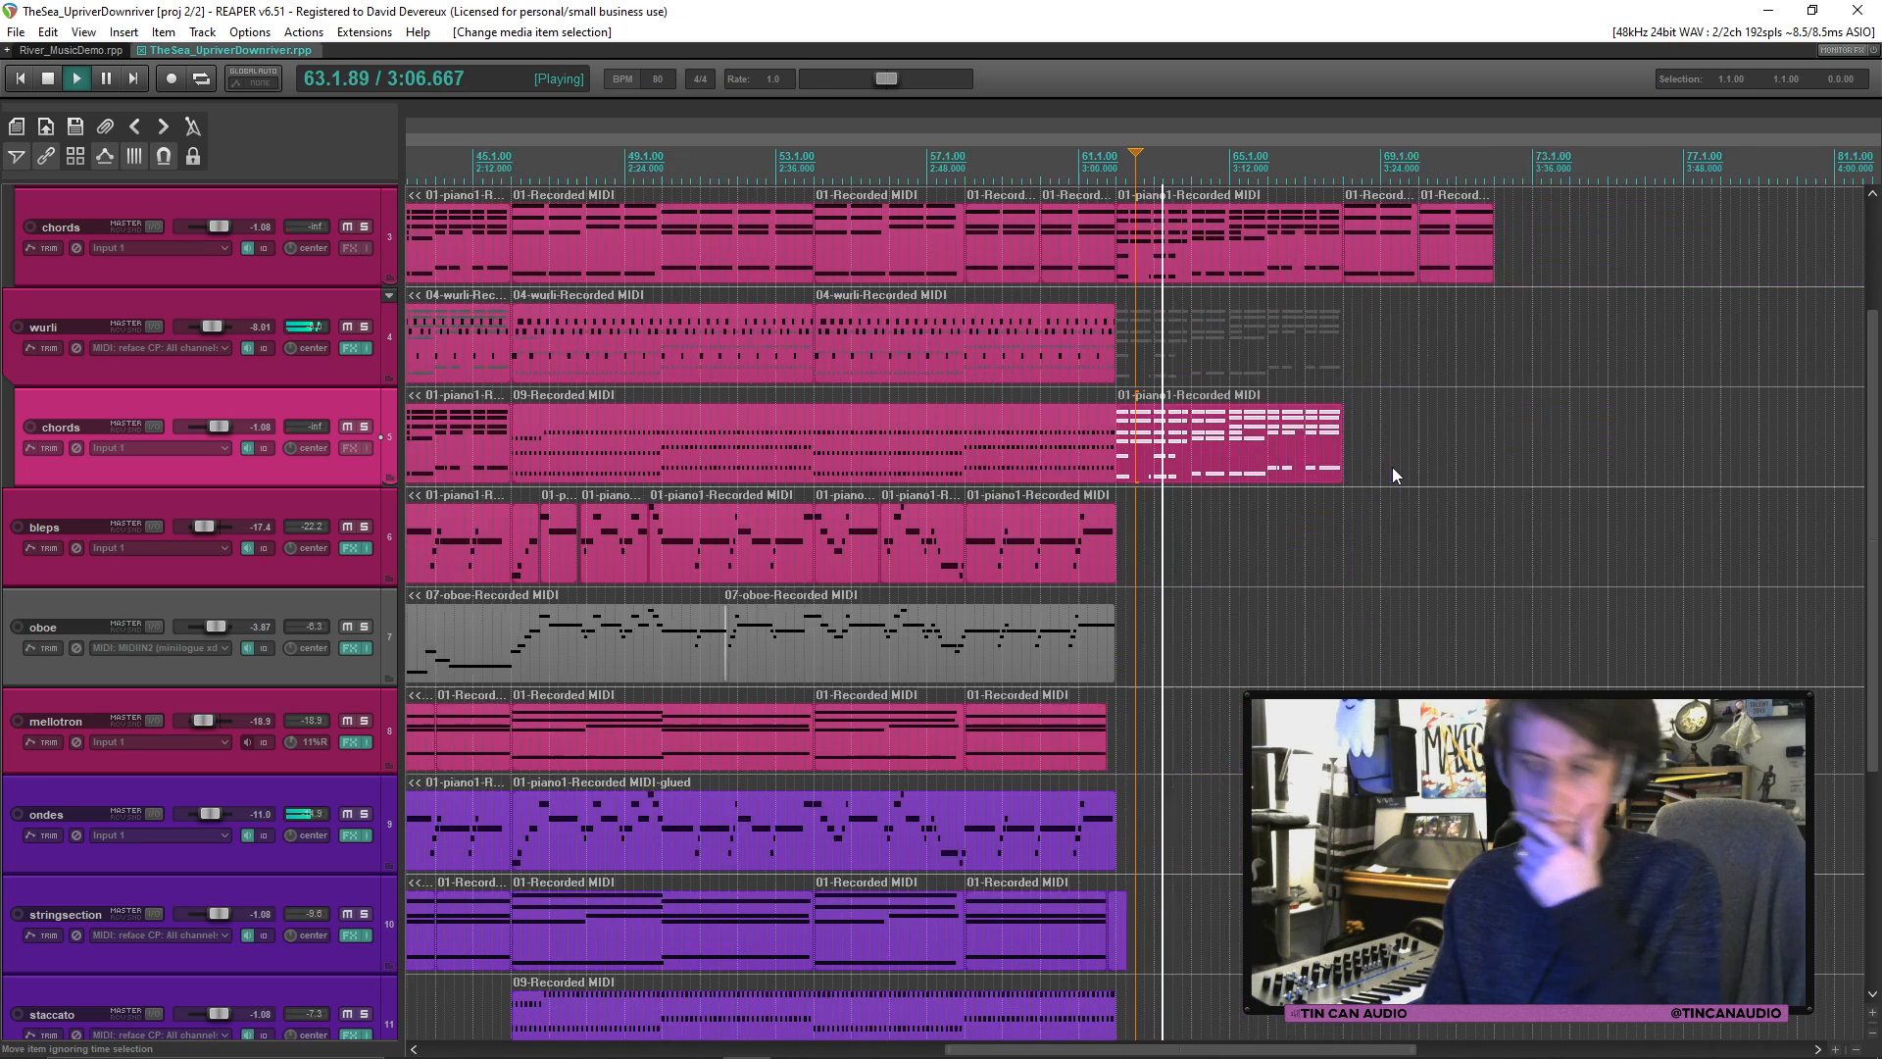
scroll(1870, 517, "up", 3)
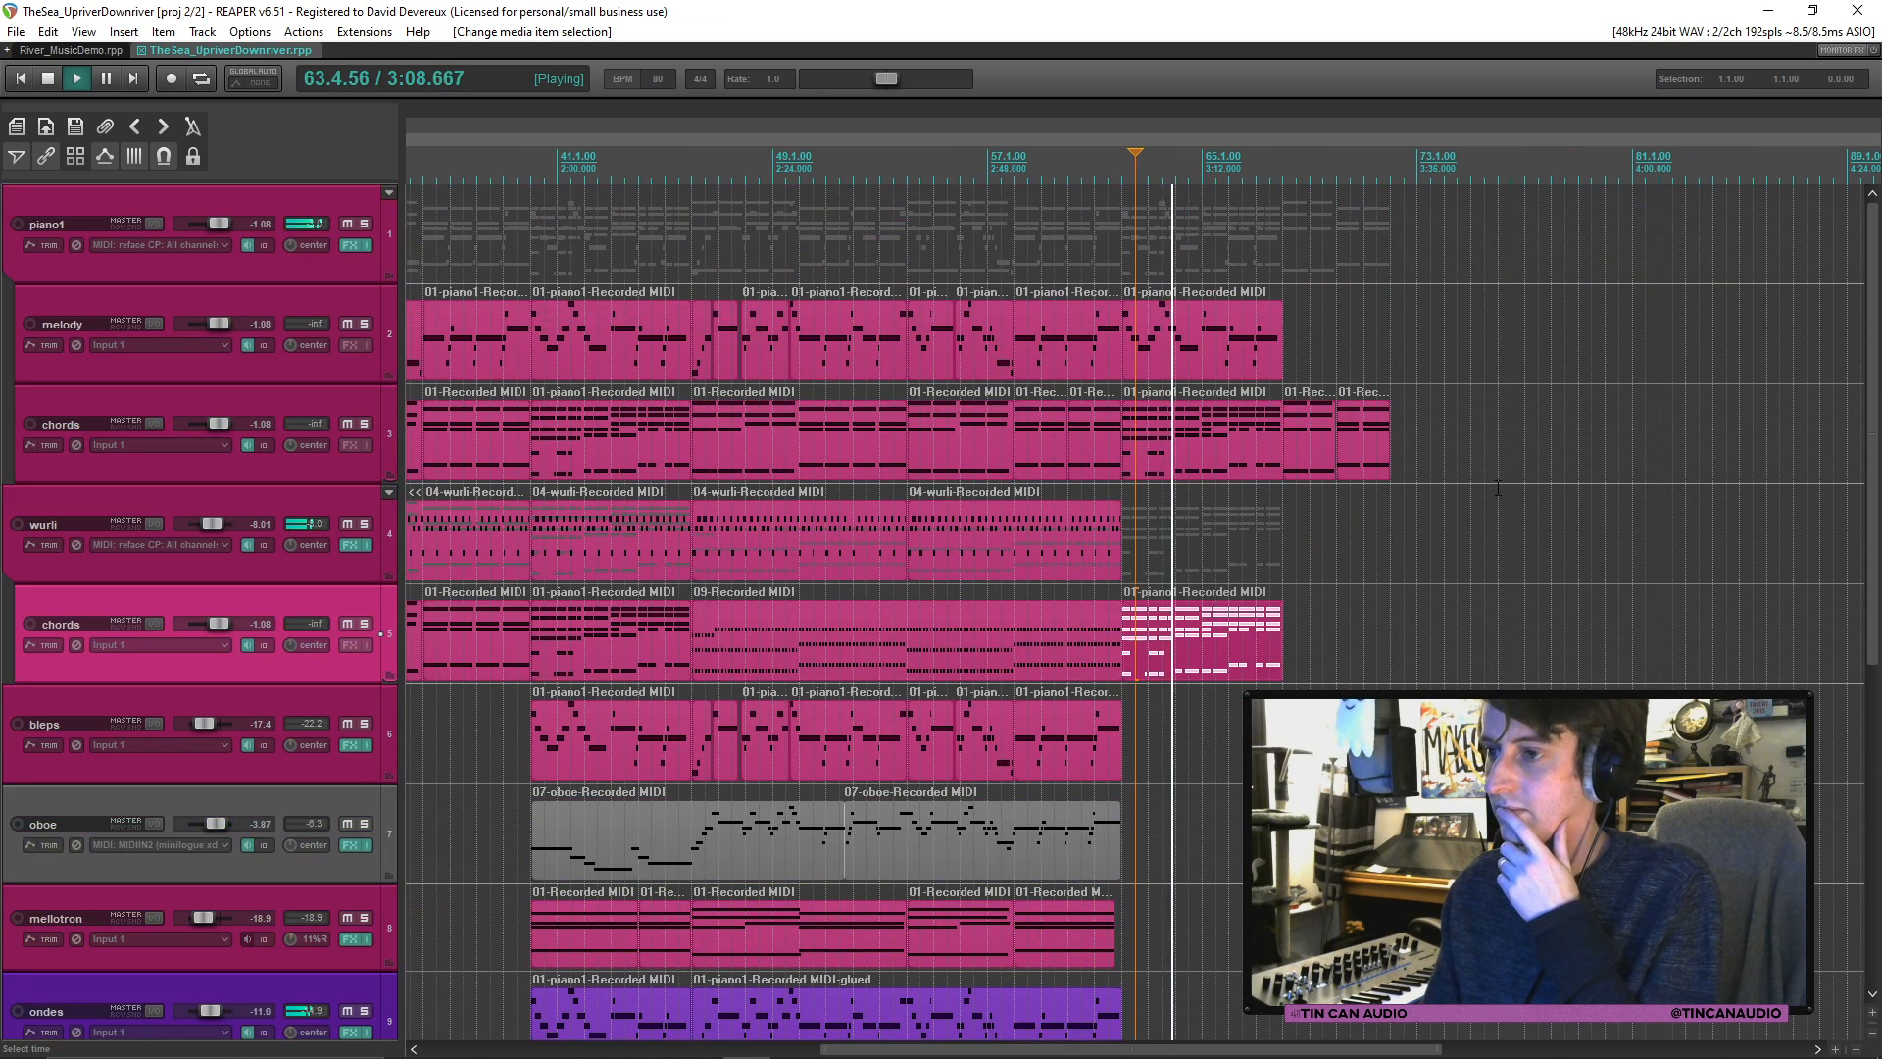
left_click(1256, 632)
key("Delete")
key("space")
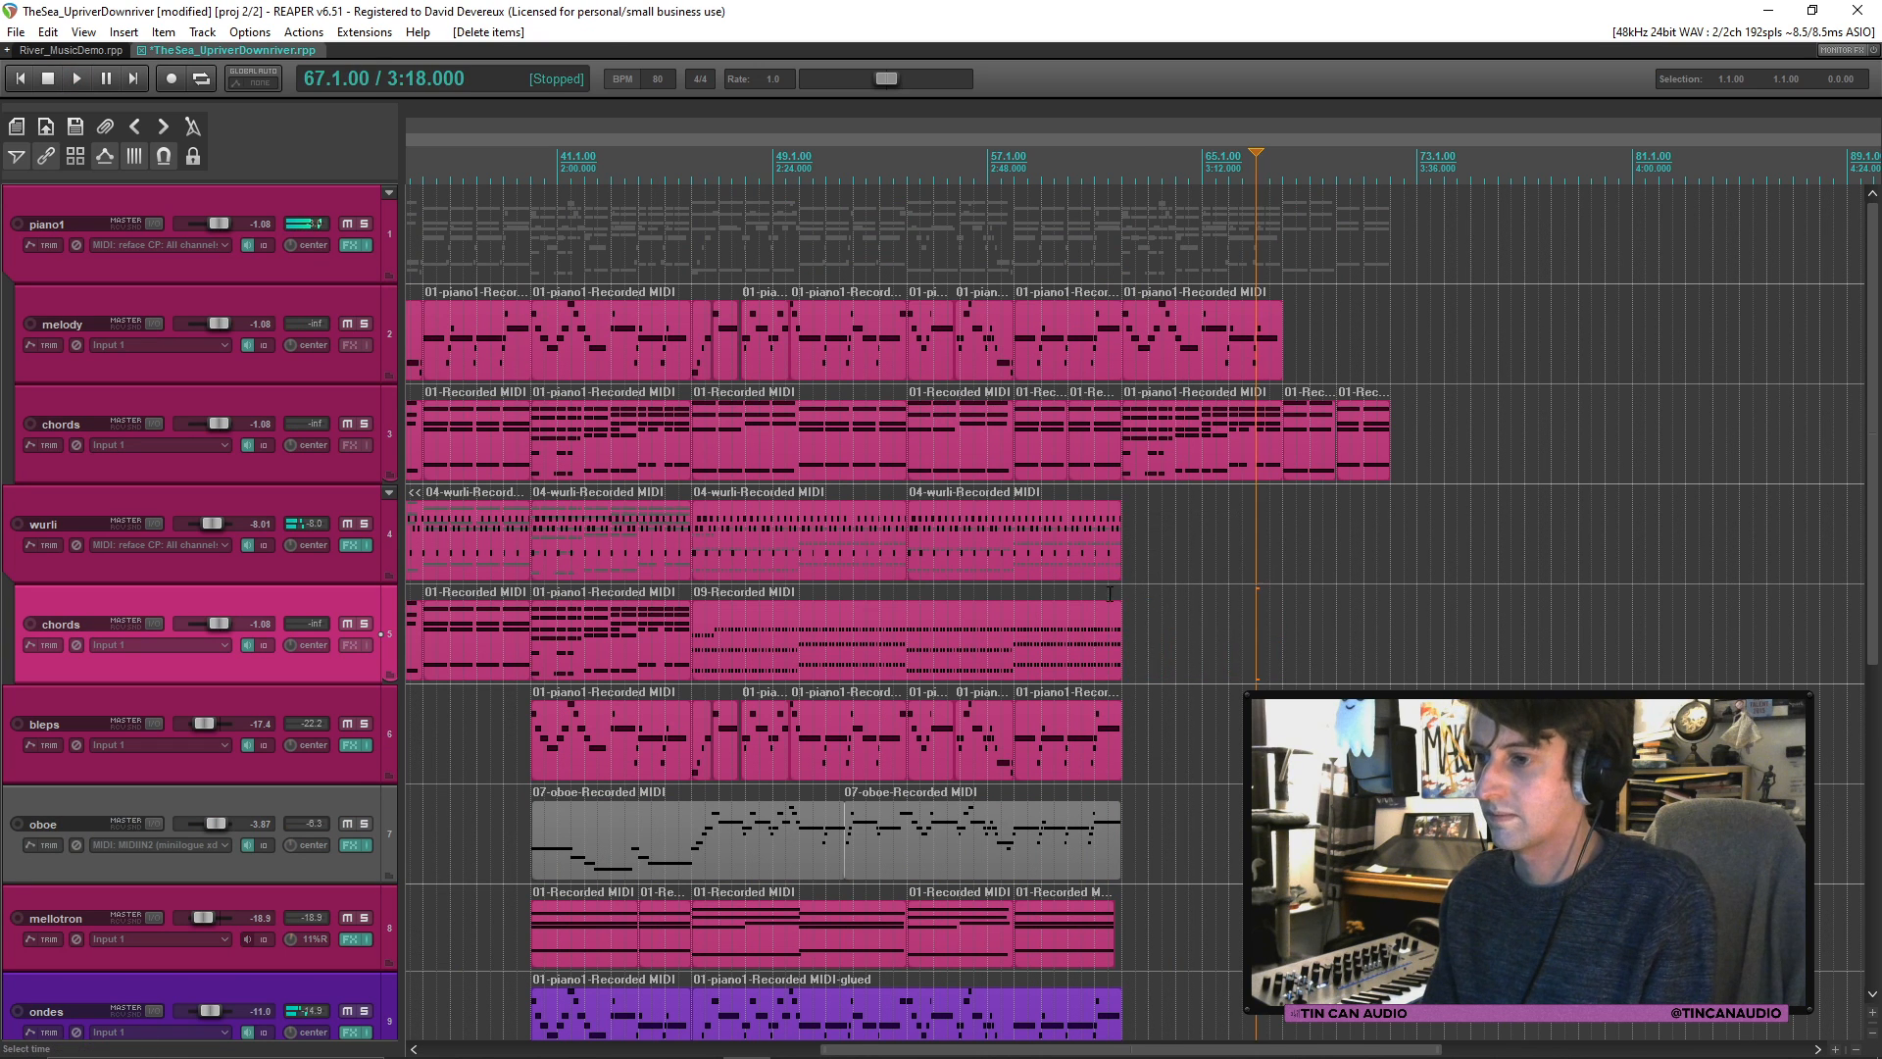
left_click(1098, 619)
key("ctrl+s")
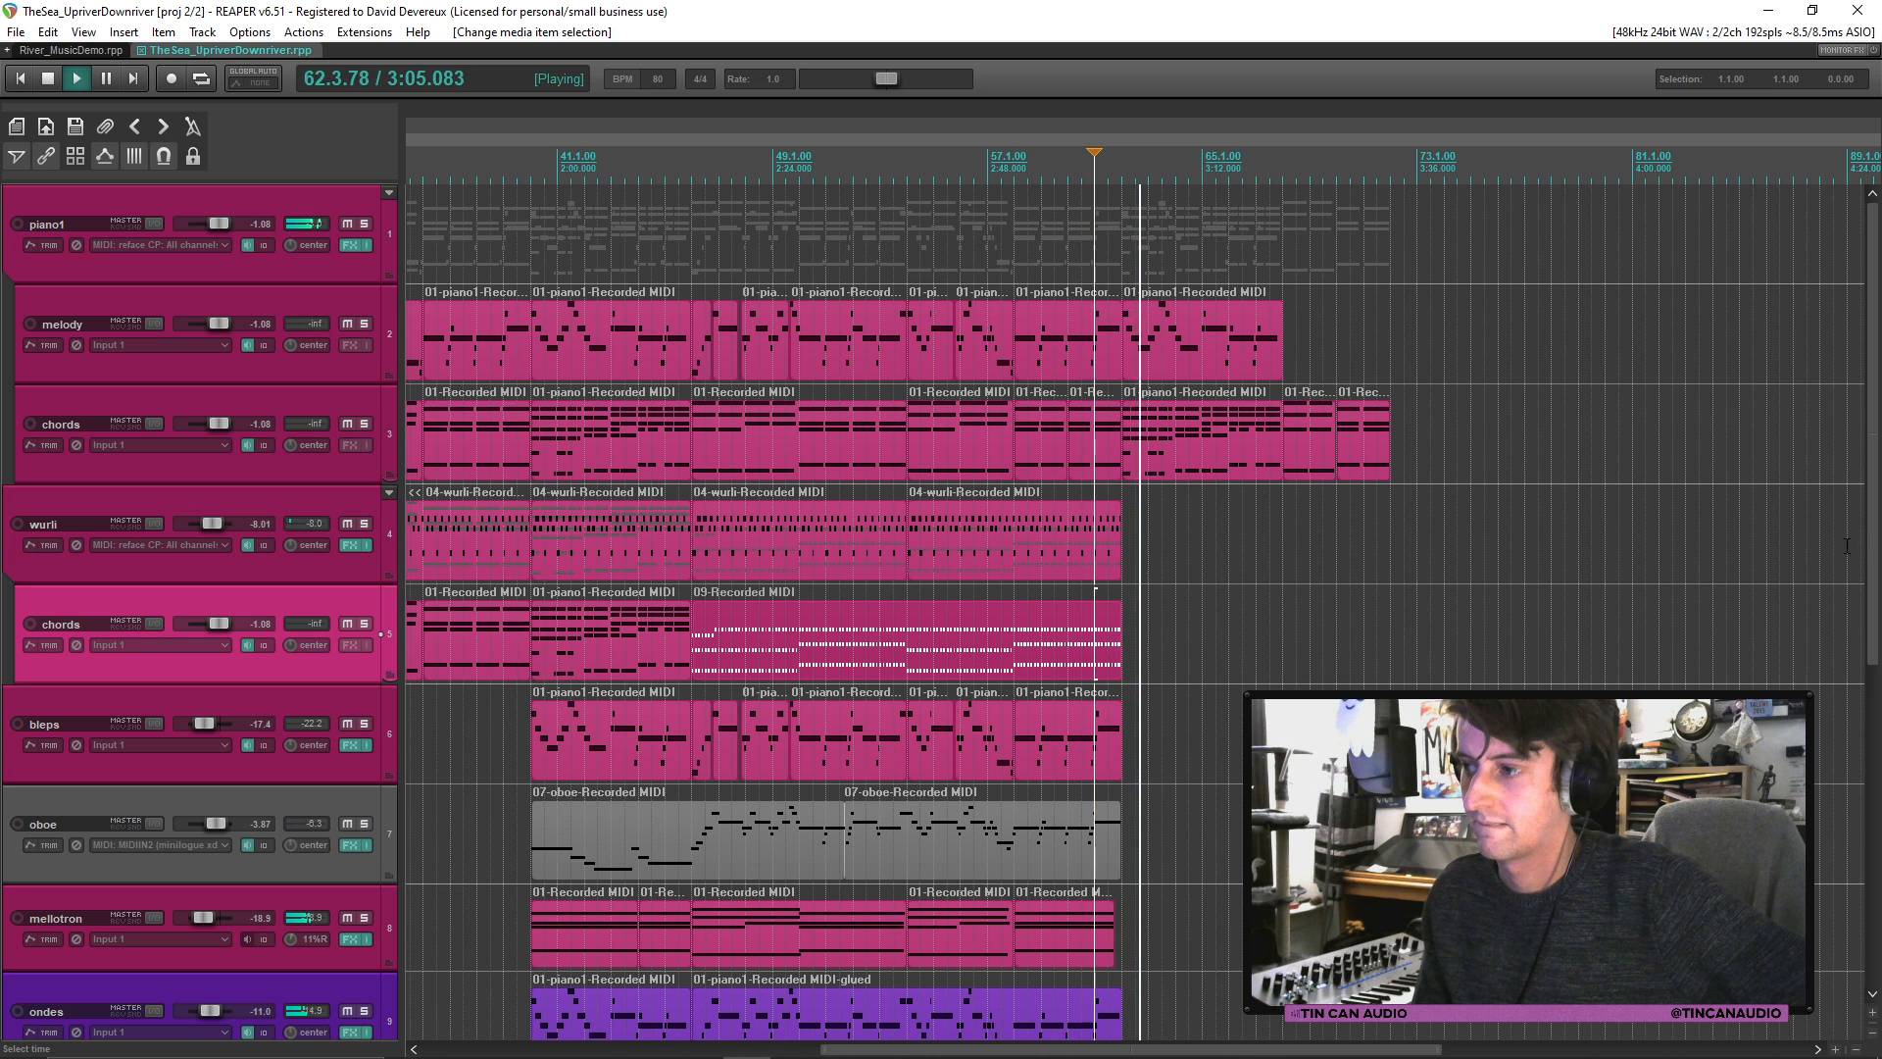
Step: Set the oboe track to the same pink custom colour as the neighbouring bleps and mellotron tracks
scroll(1846, 546, "down", 6)
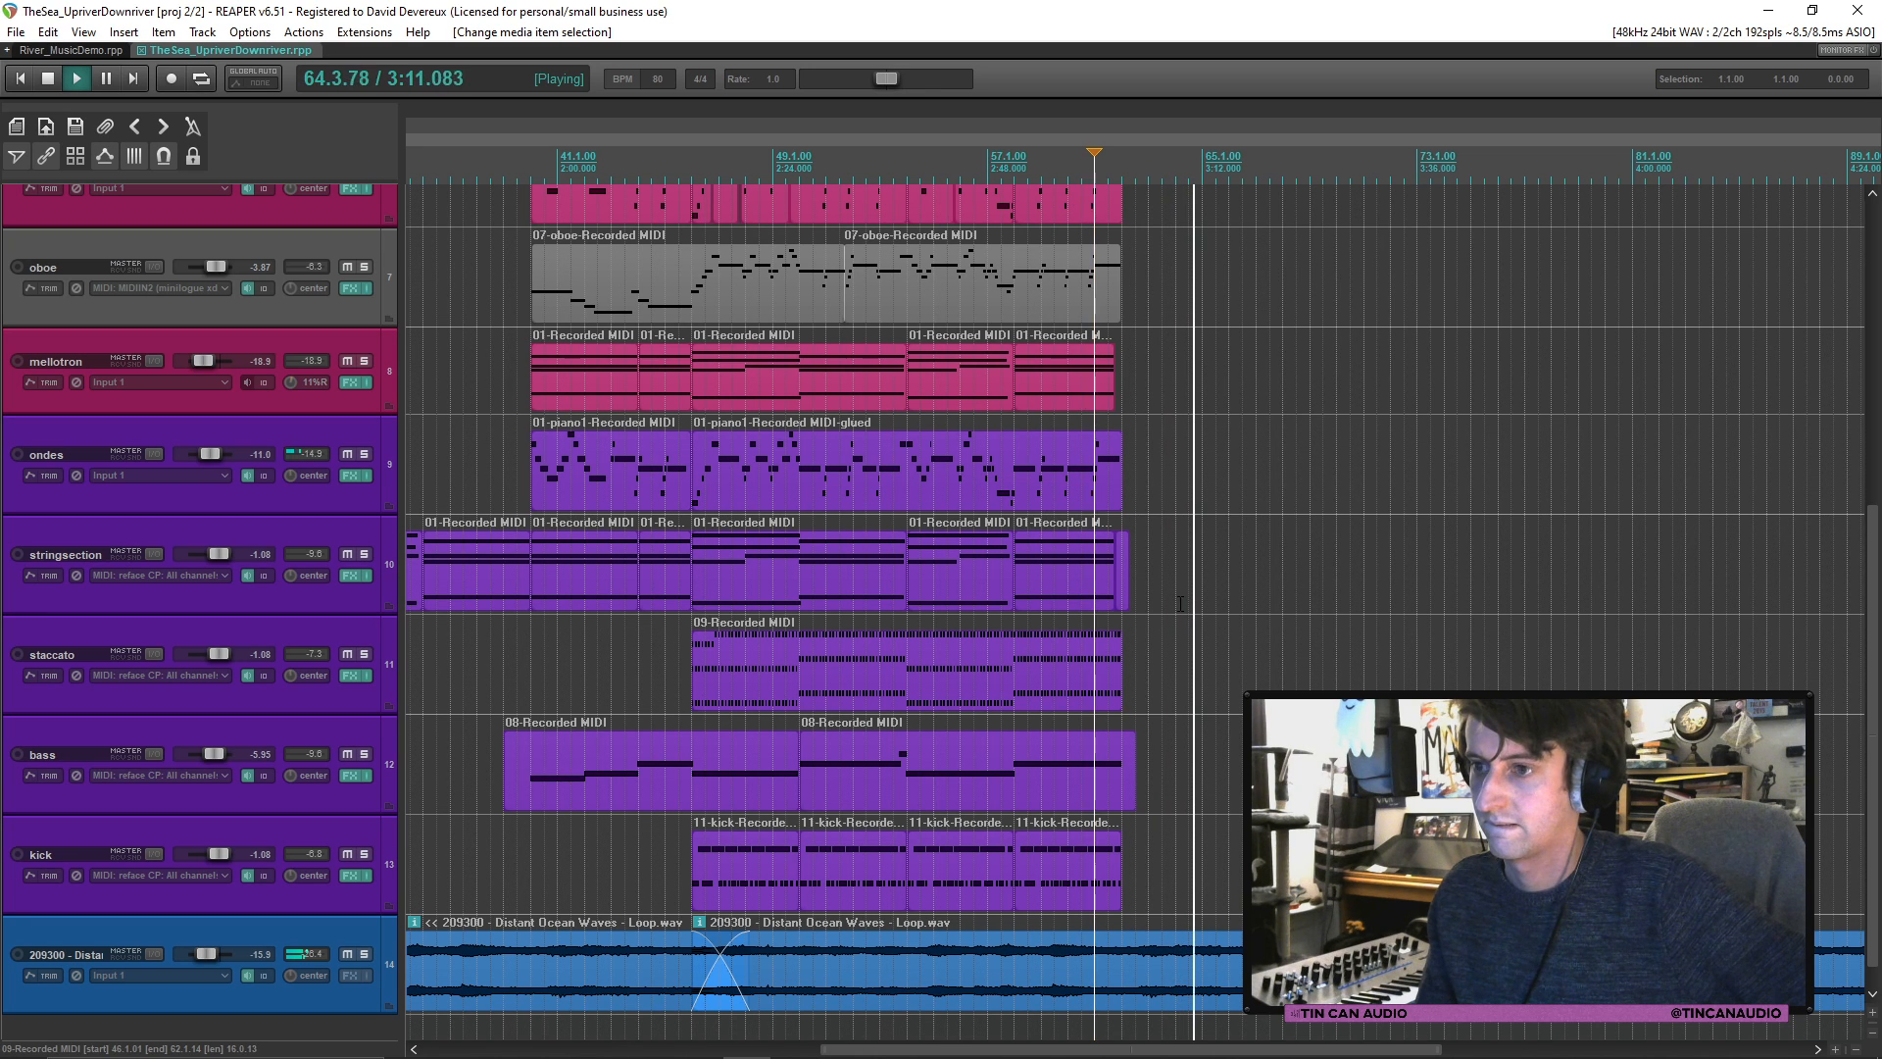
left_click(1121, 586)
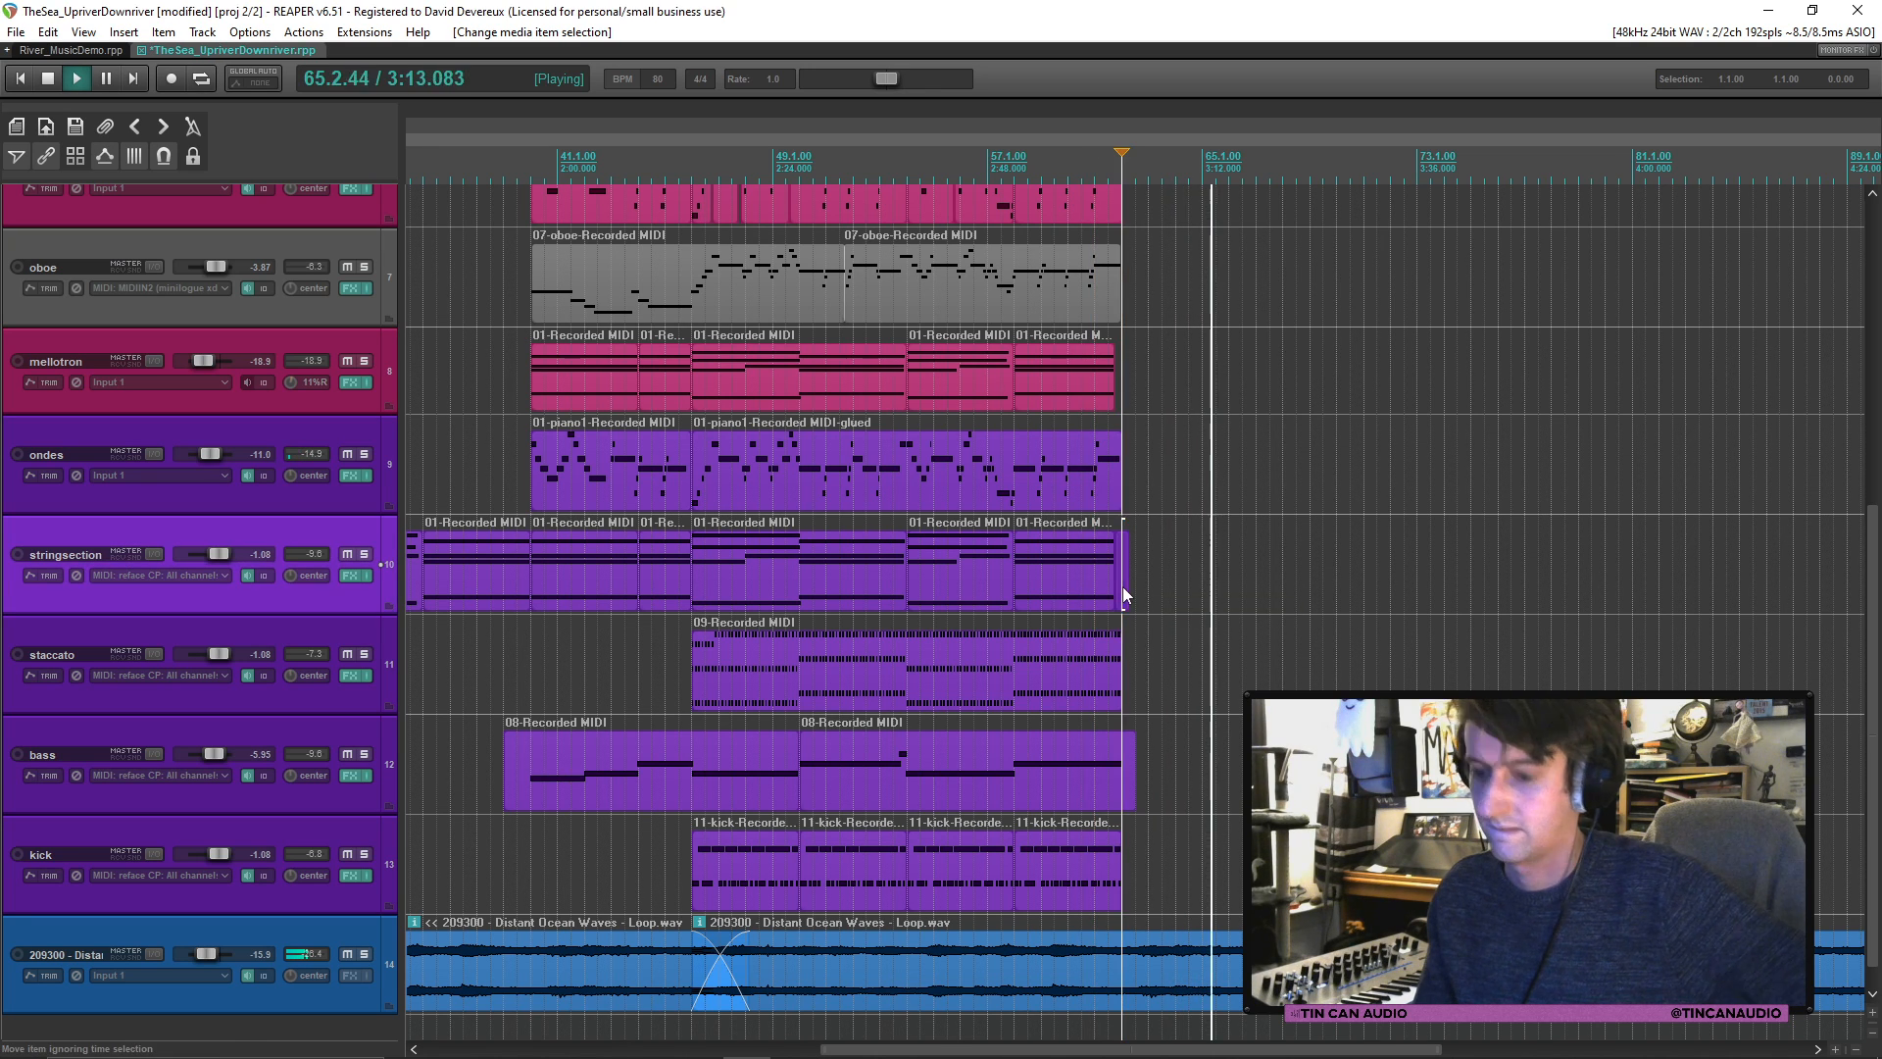
left_click(1026, 395)
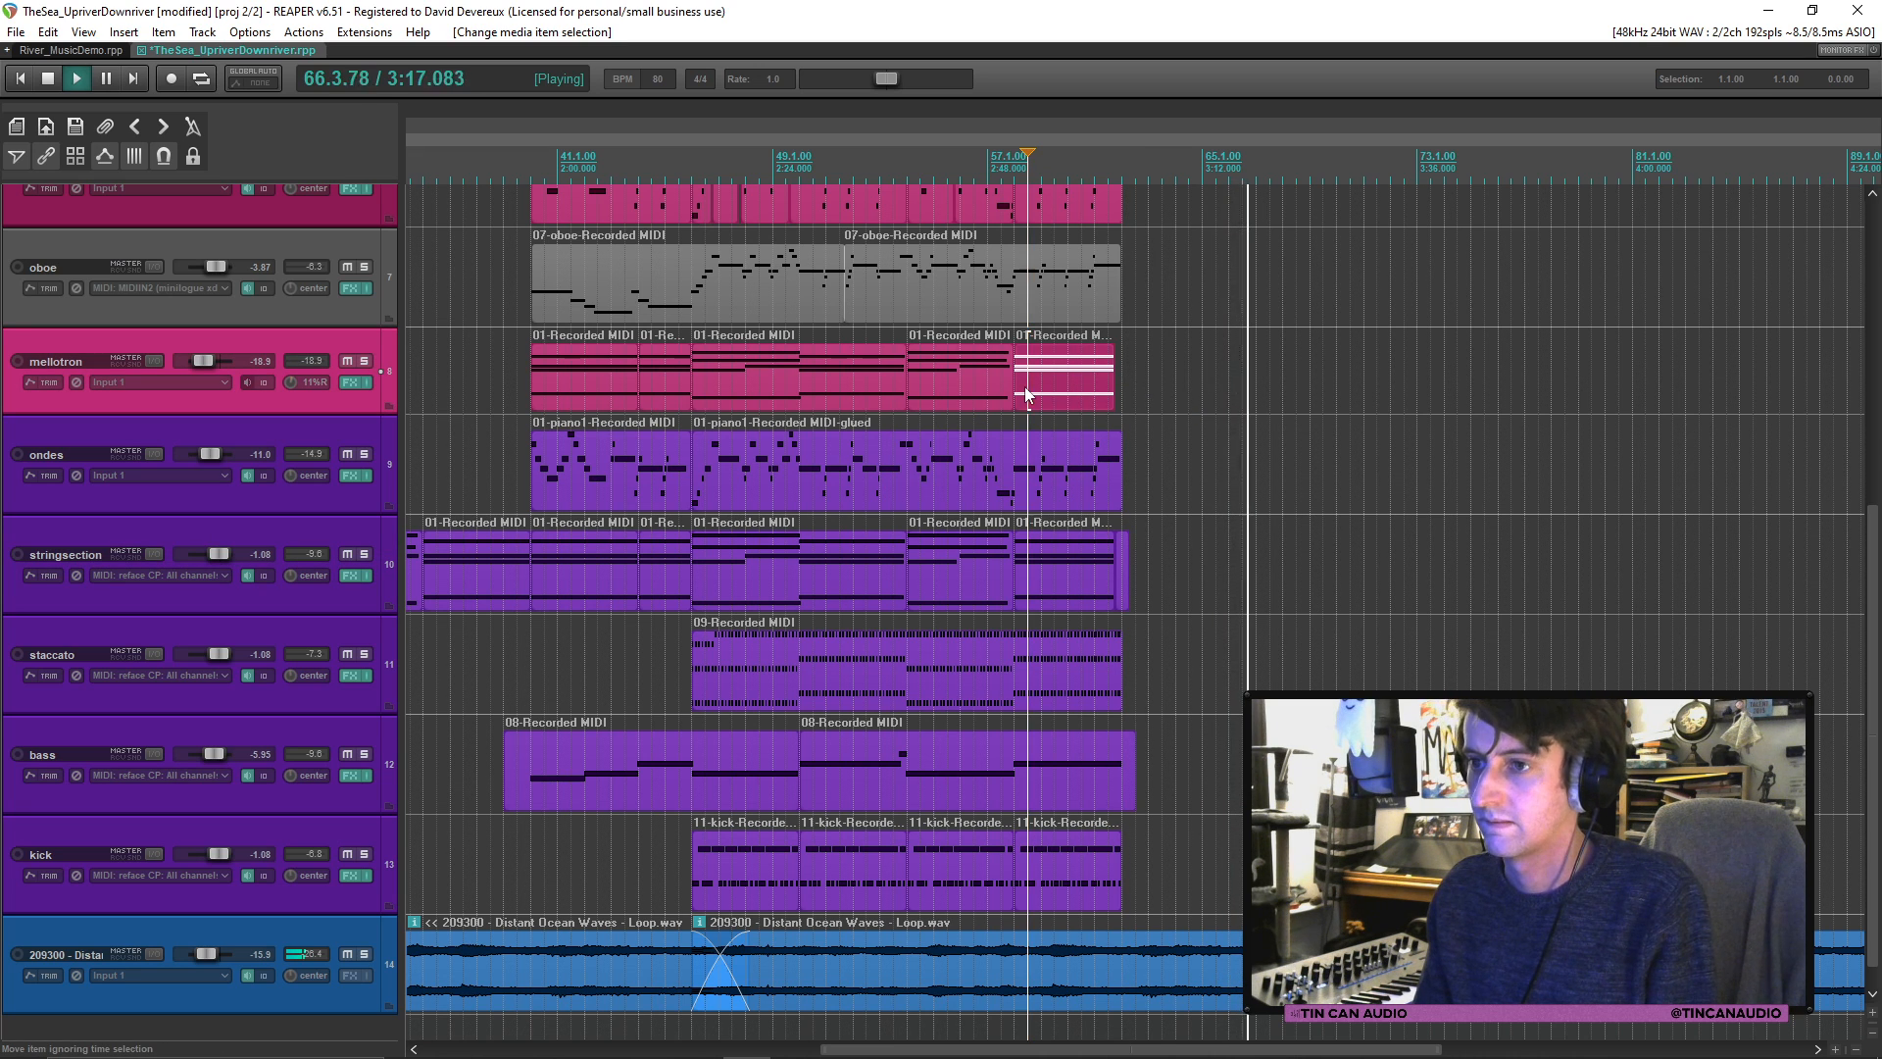
right_click(337, 316)
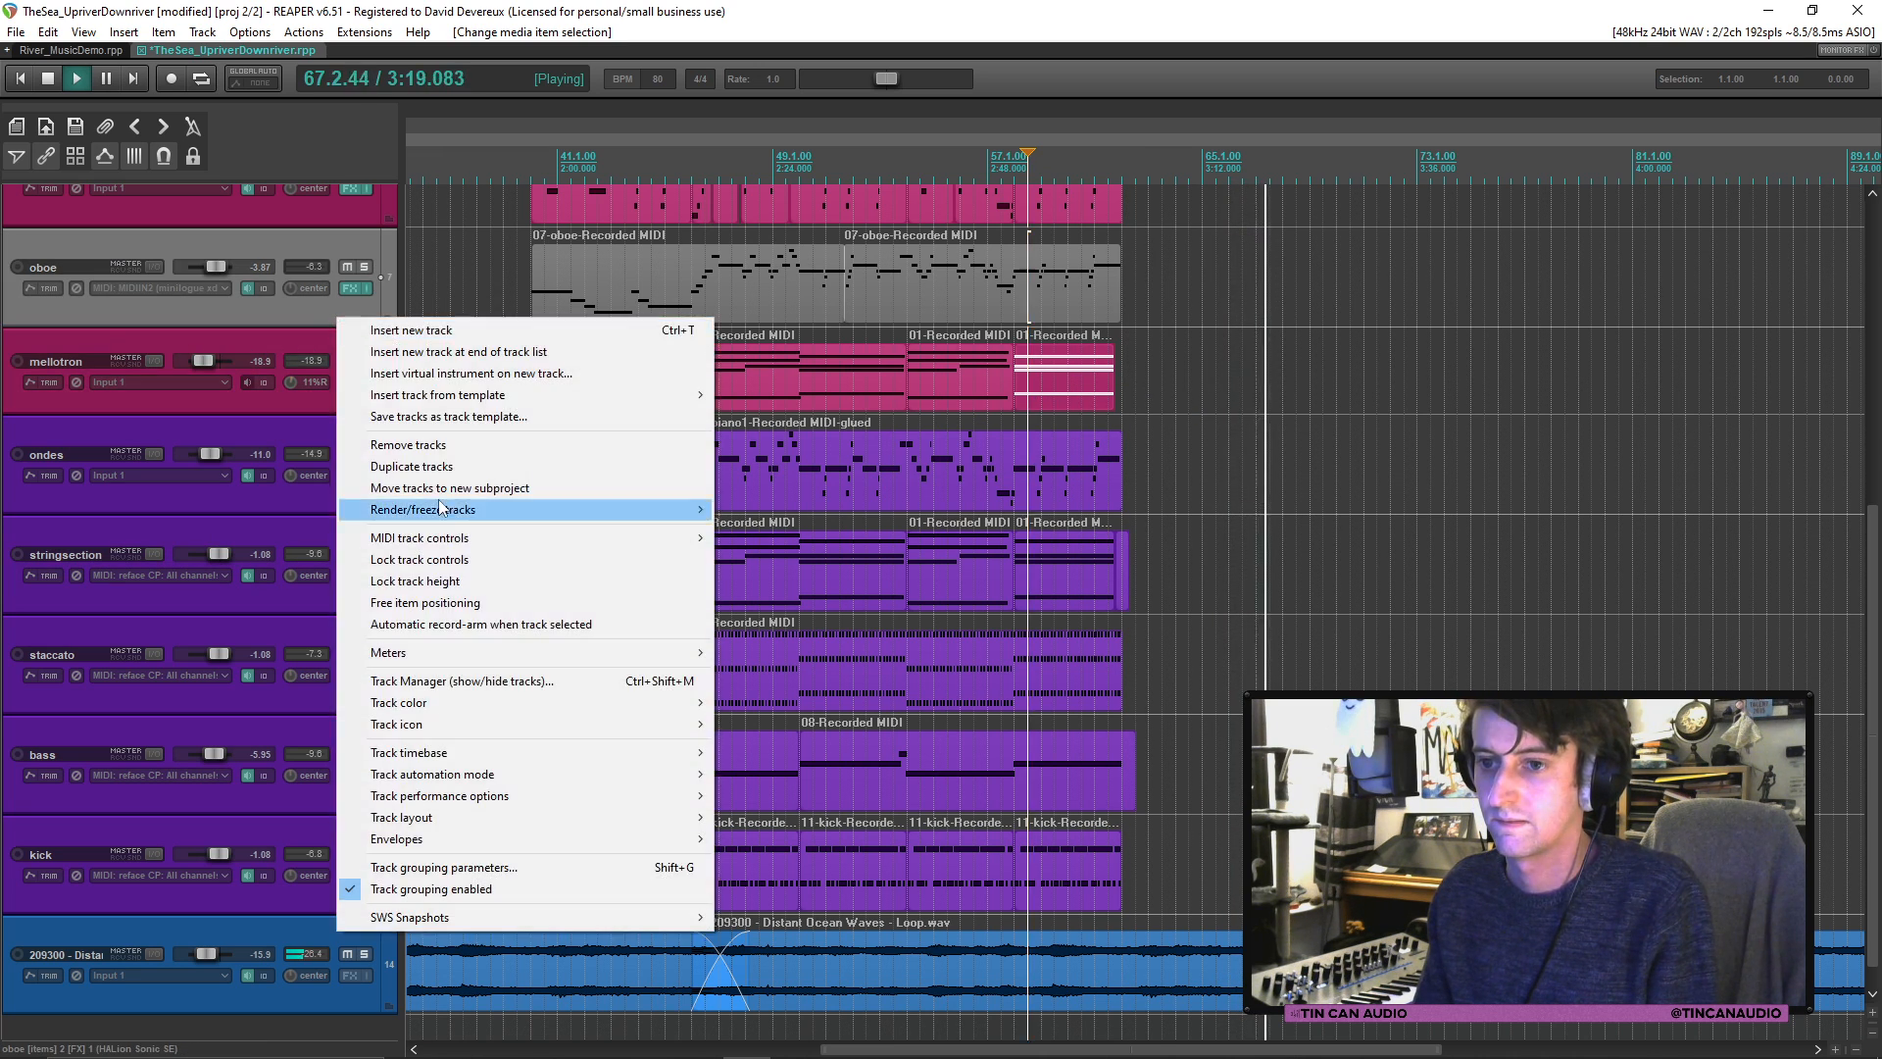
left_click(784, 725)
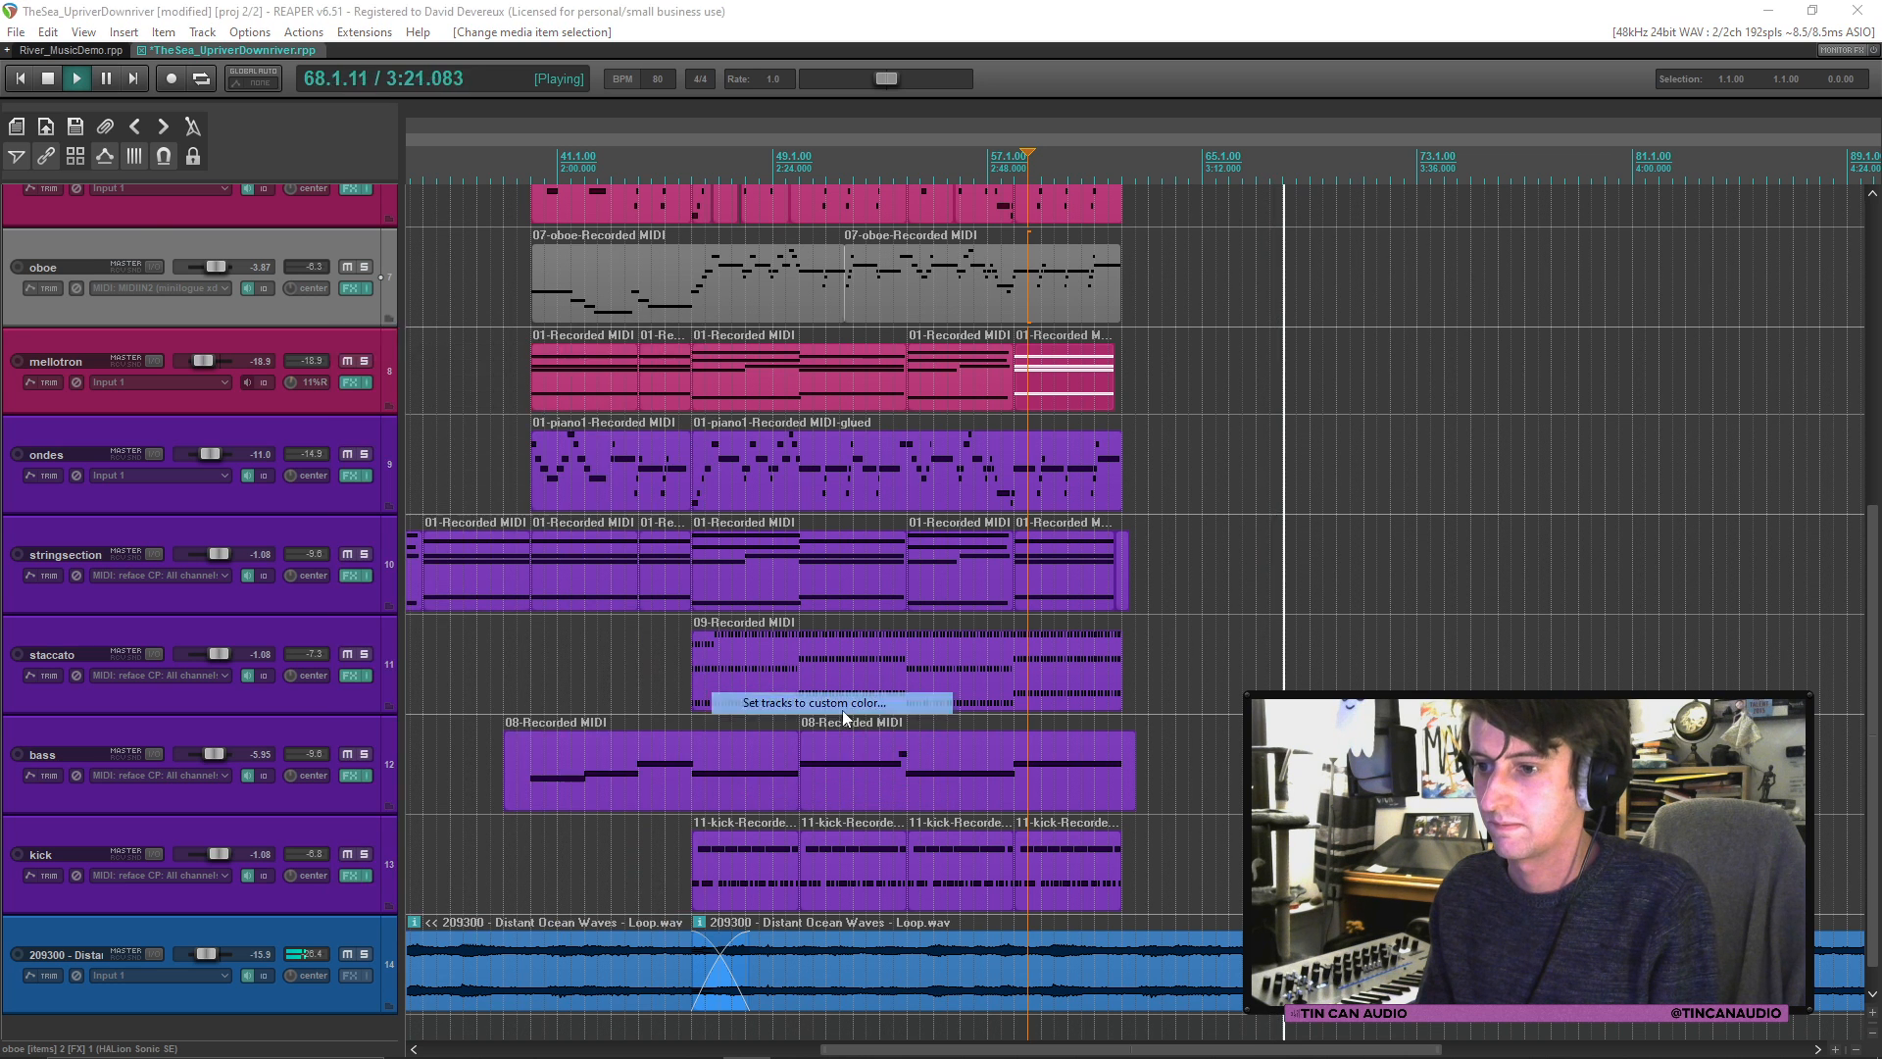
left_click(43, 343)
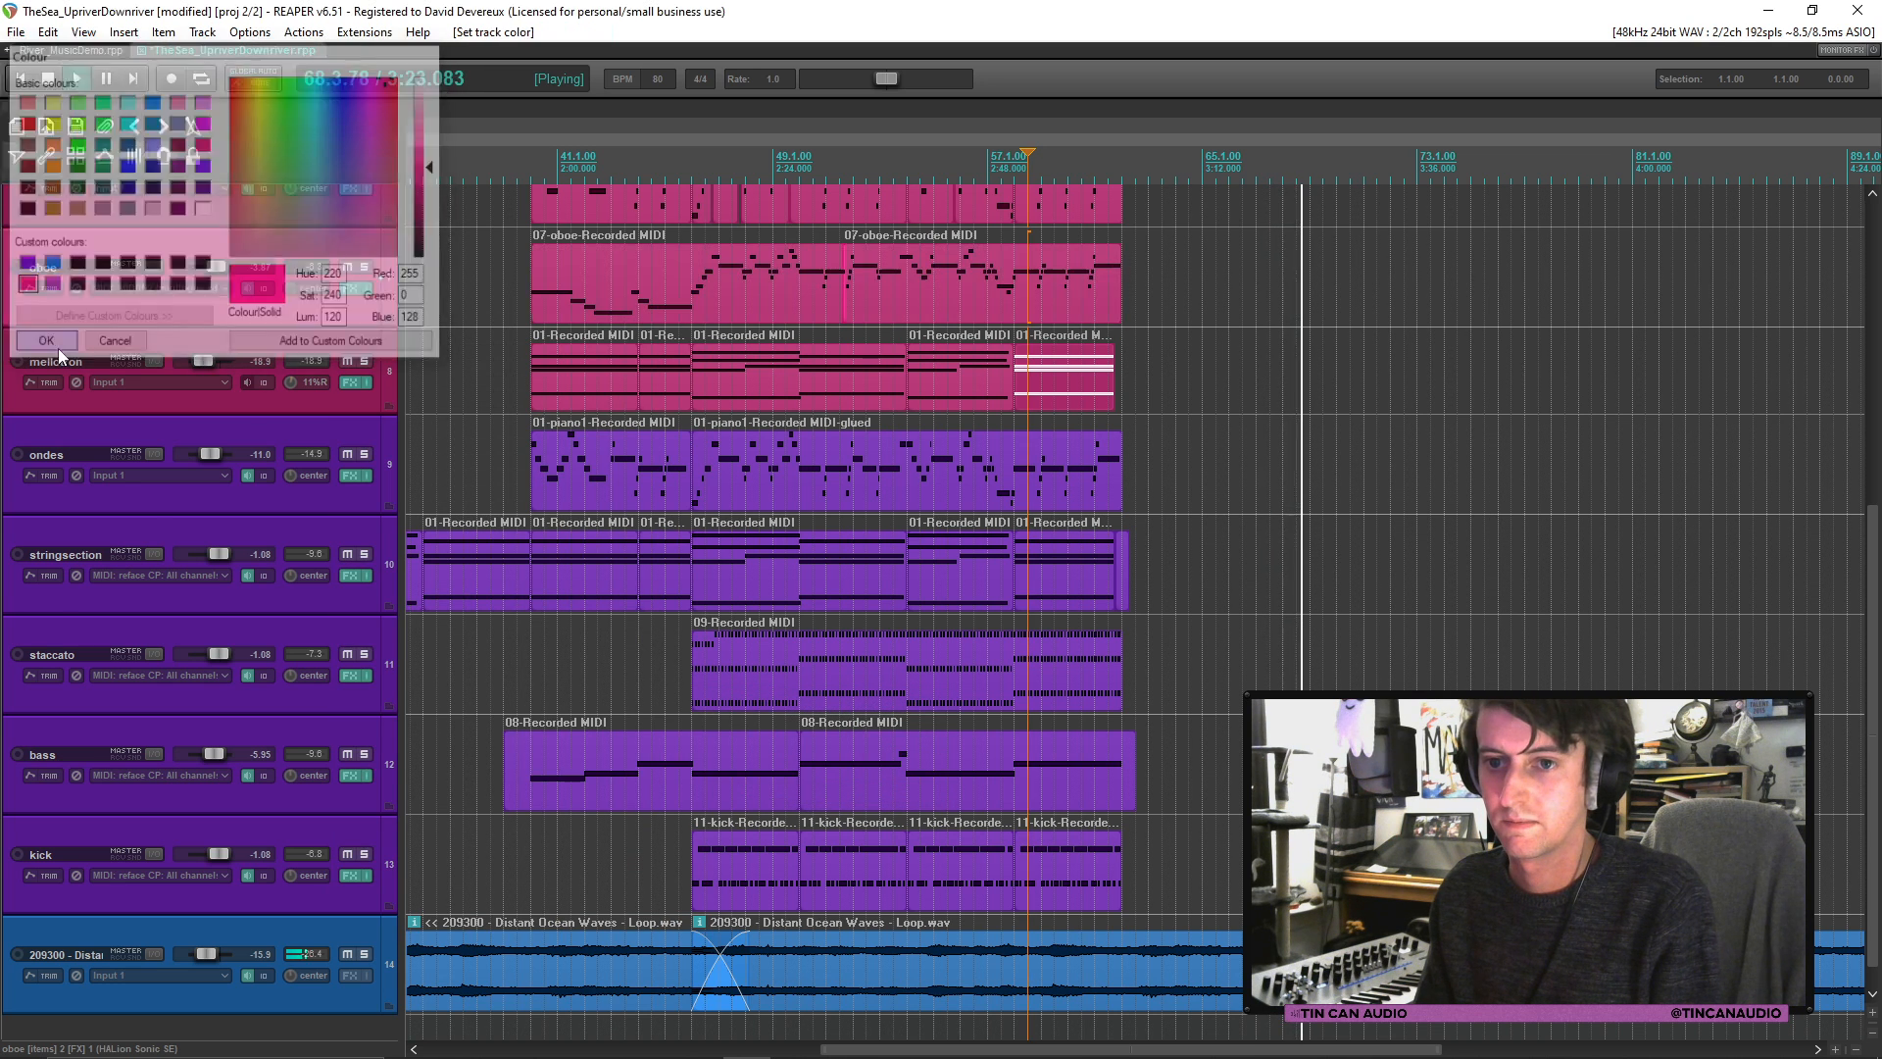
Step: Select the last item on the piano chords track and save the project
scroll(1860, 555, "up", 5)
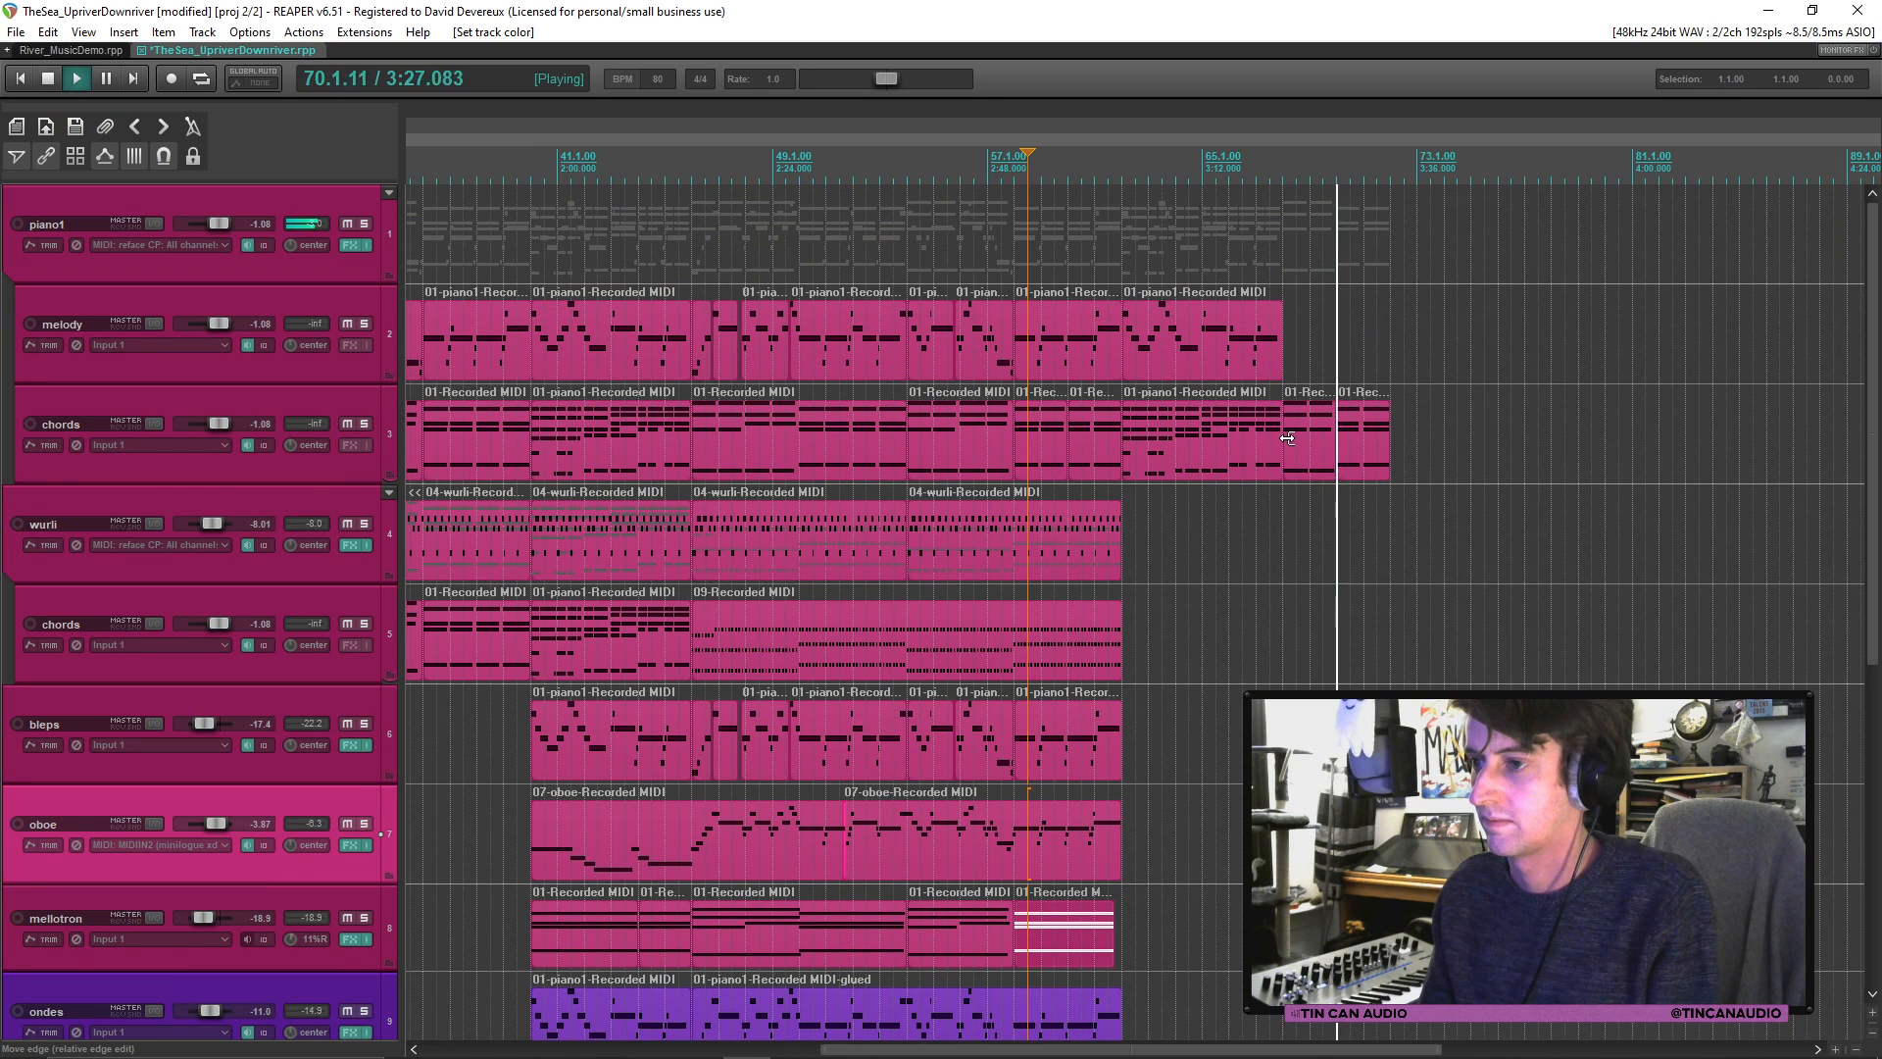
scroll(1048, 368, "down", 2)
scroll(1001, 381, "down", 2)
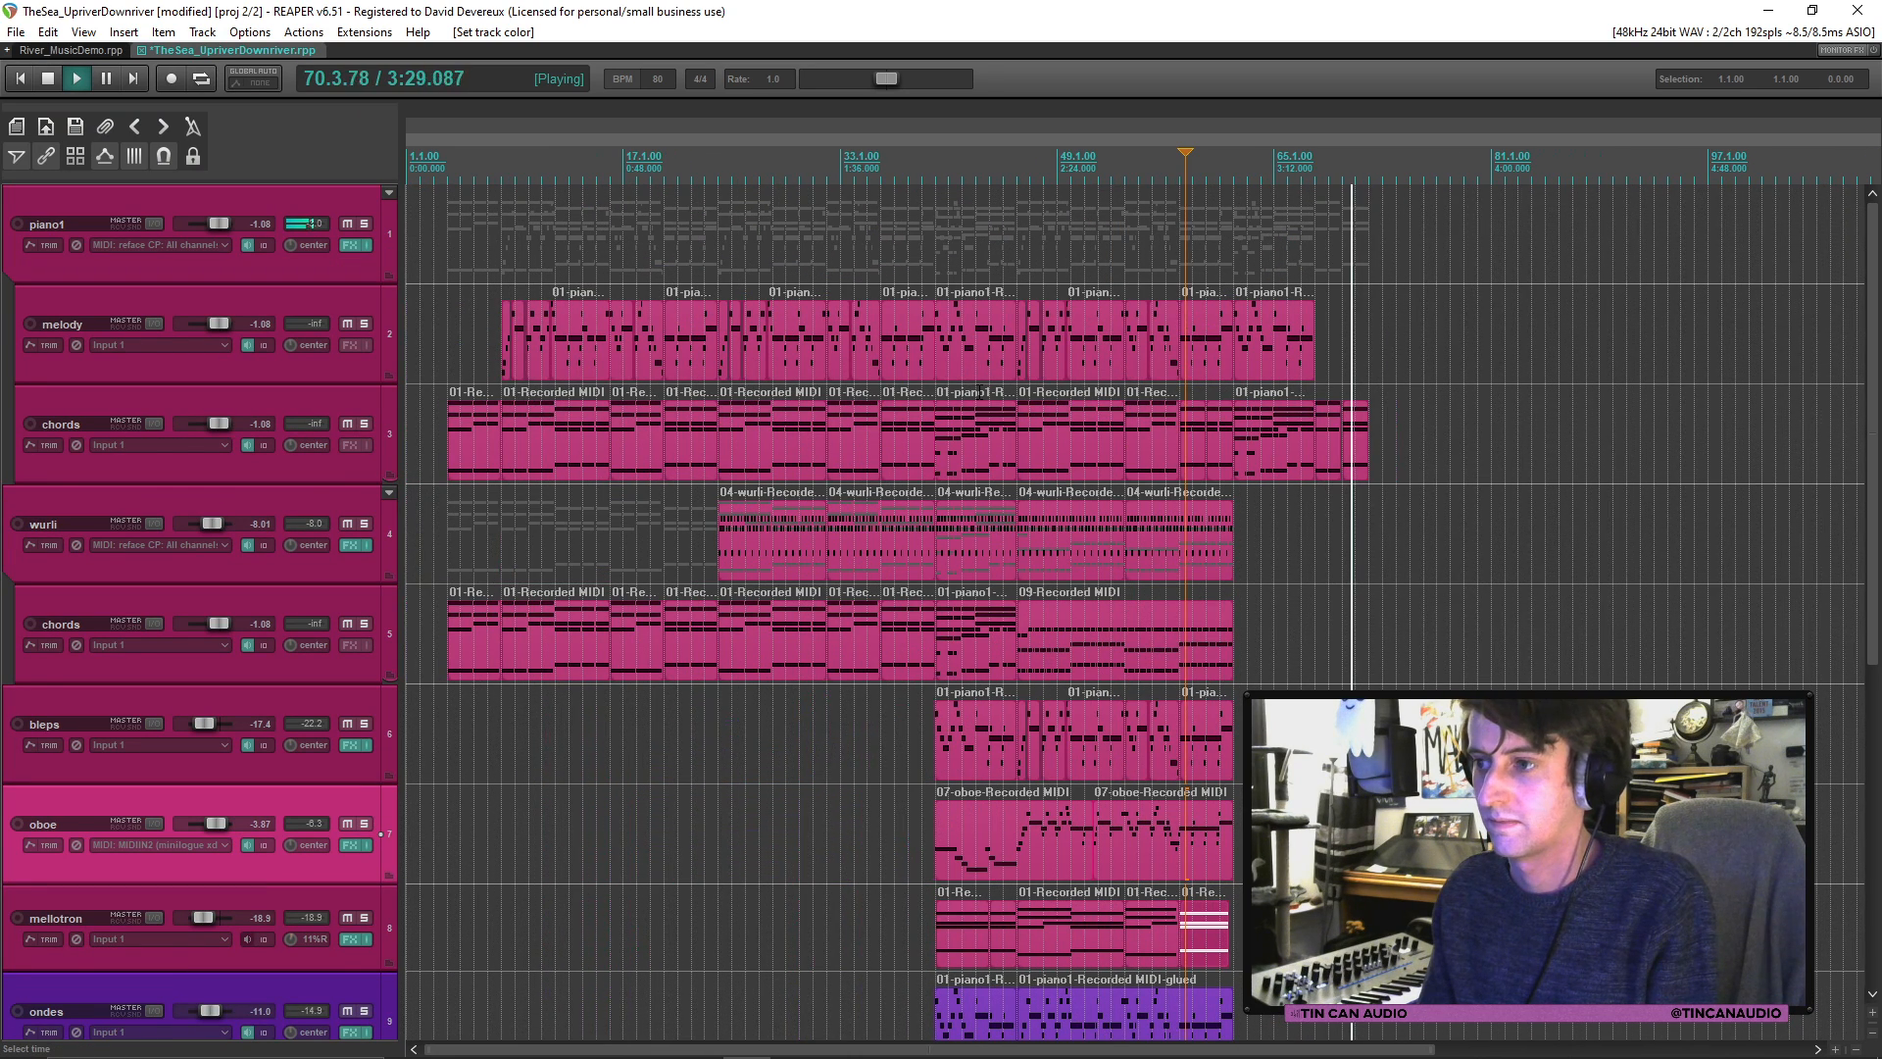
left_click(1355, 429)
key("ctrl+s")
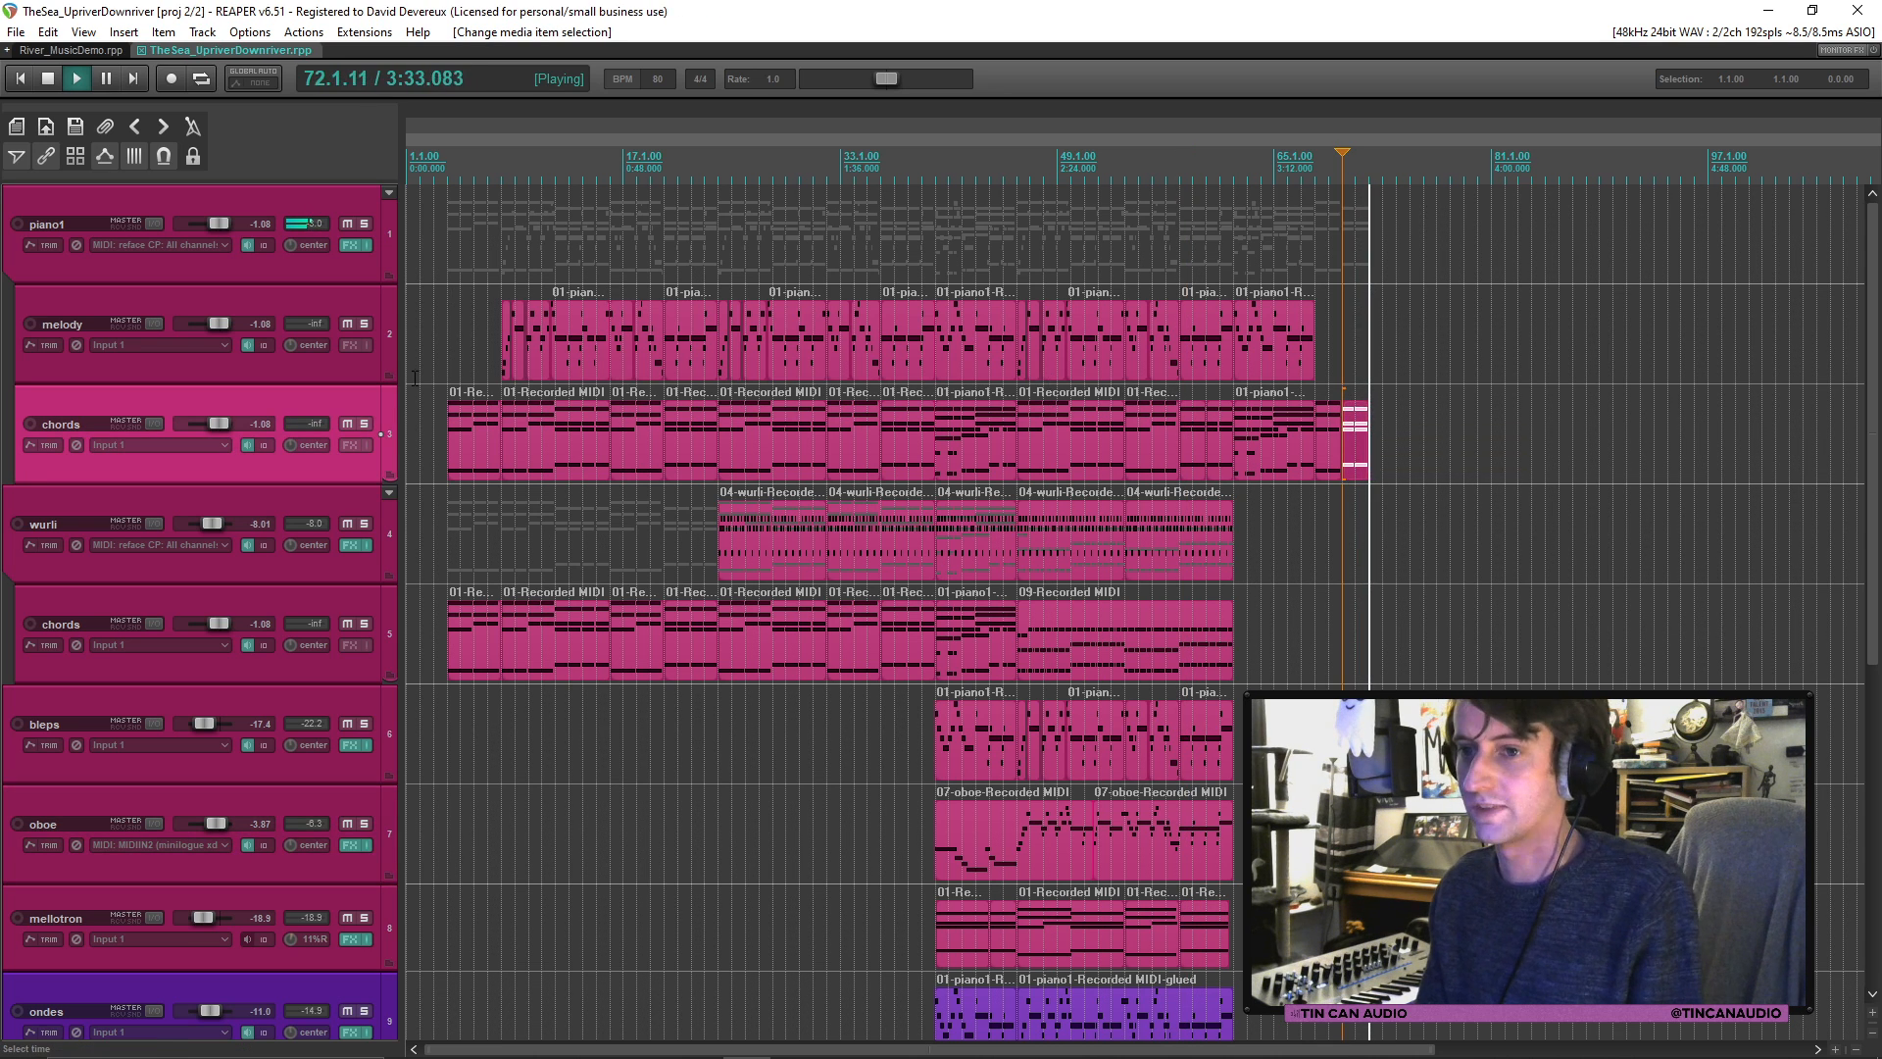
Step: Play the arrangement from the start of the project and review all tracks while listening
left_click(28, 79)
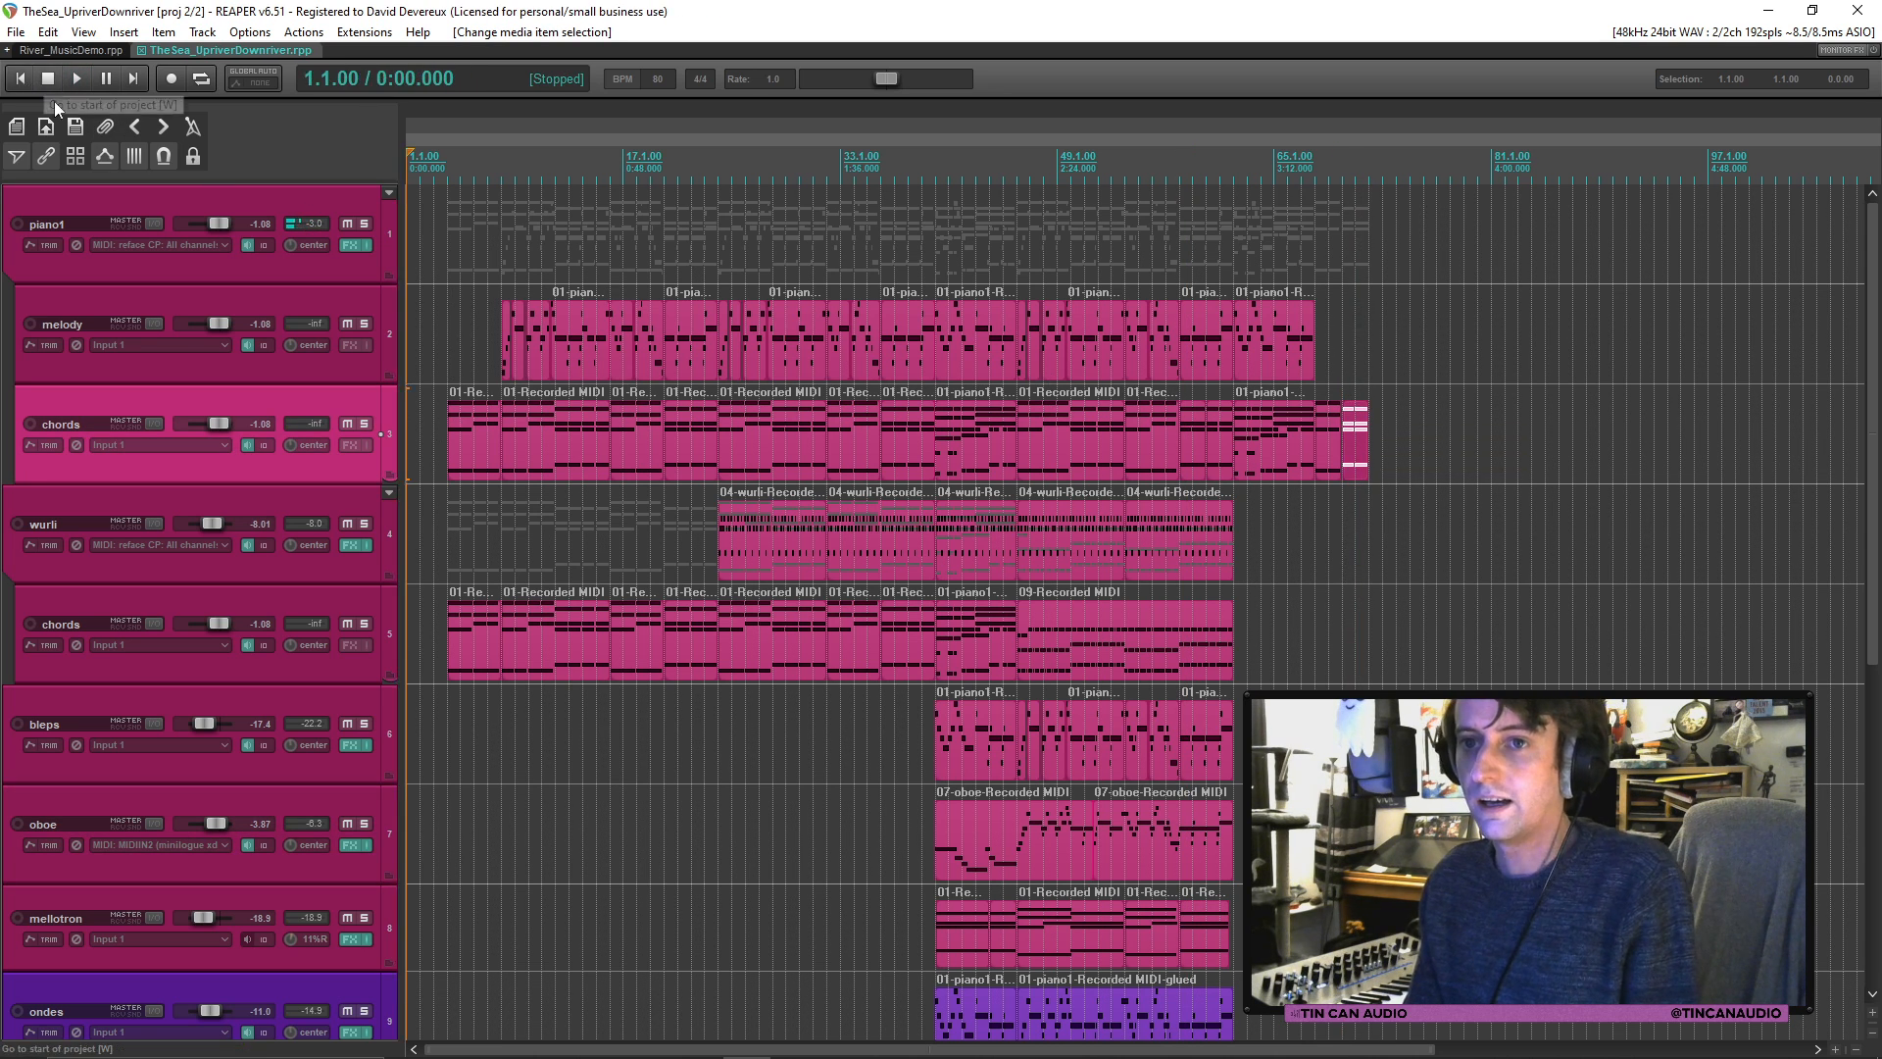
key("space")
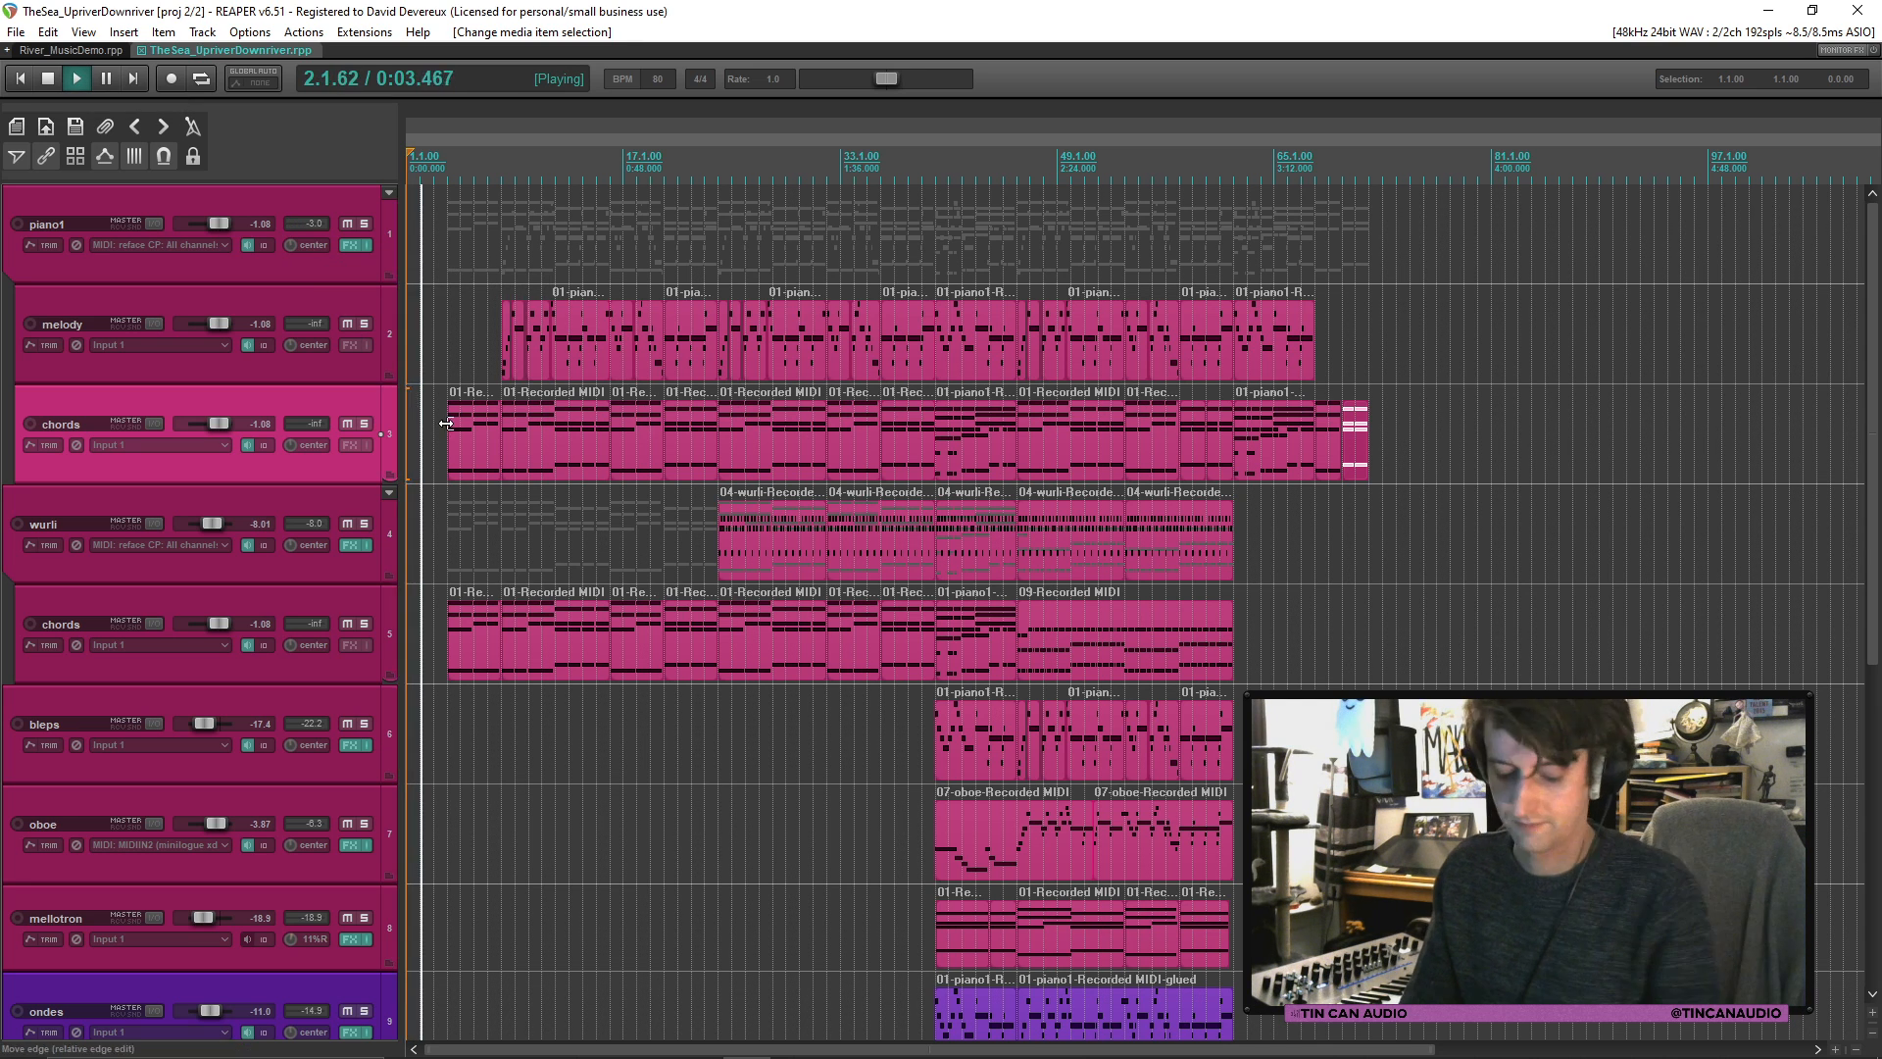
scroll(767, 378, "down", 3)
scroll(768, 378, "up", 1)
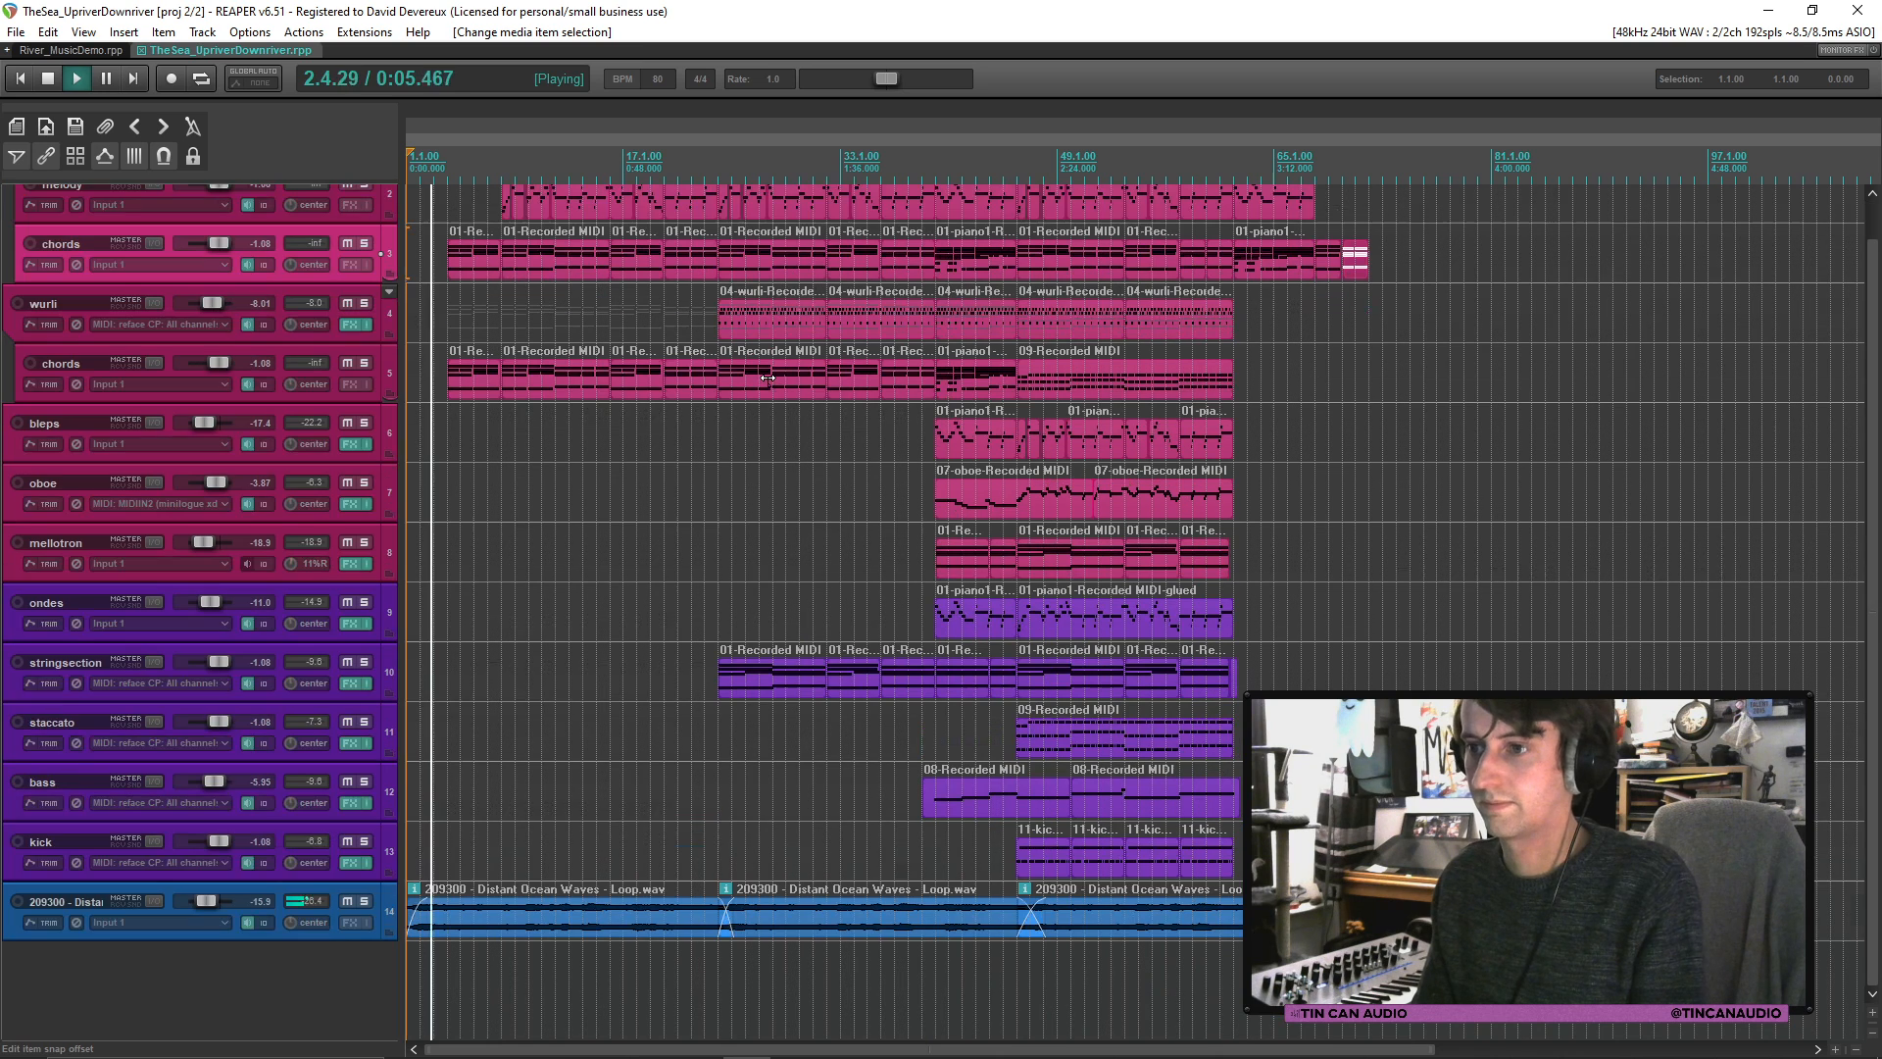
scroll(1874, 432, "up", 1)
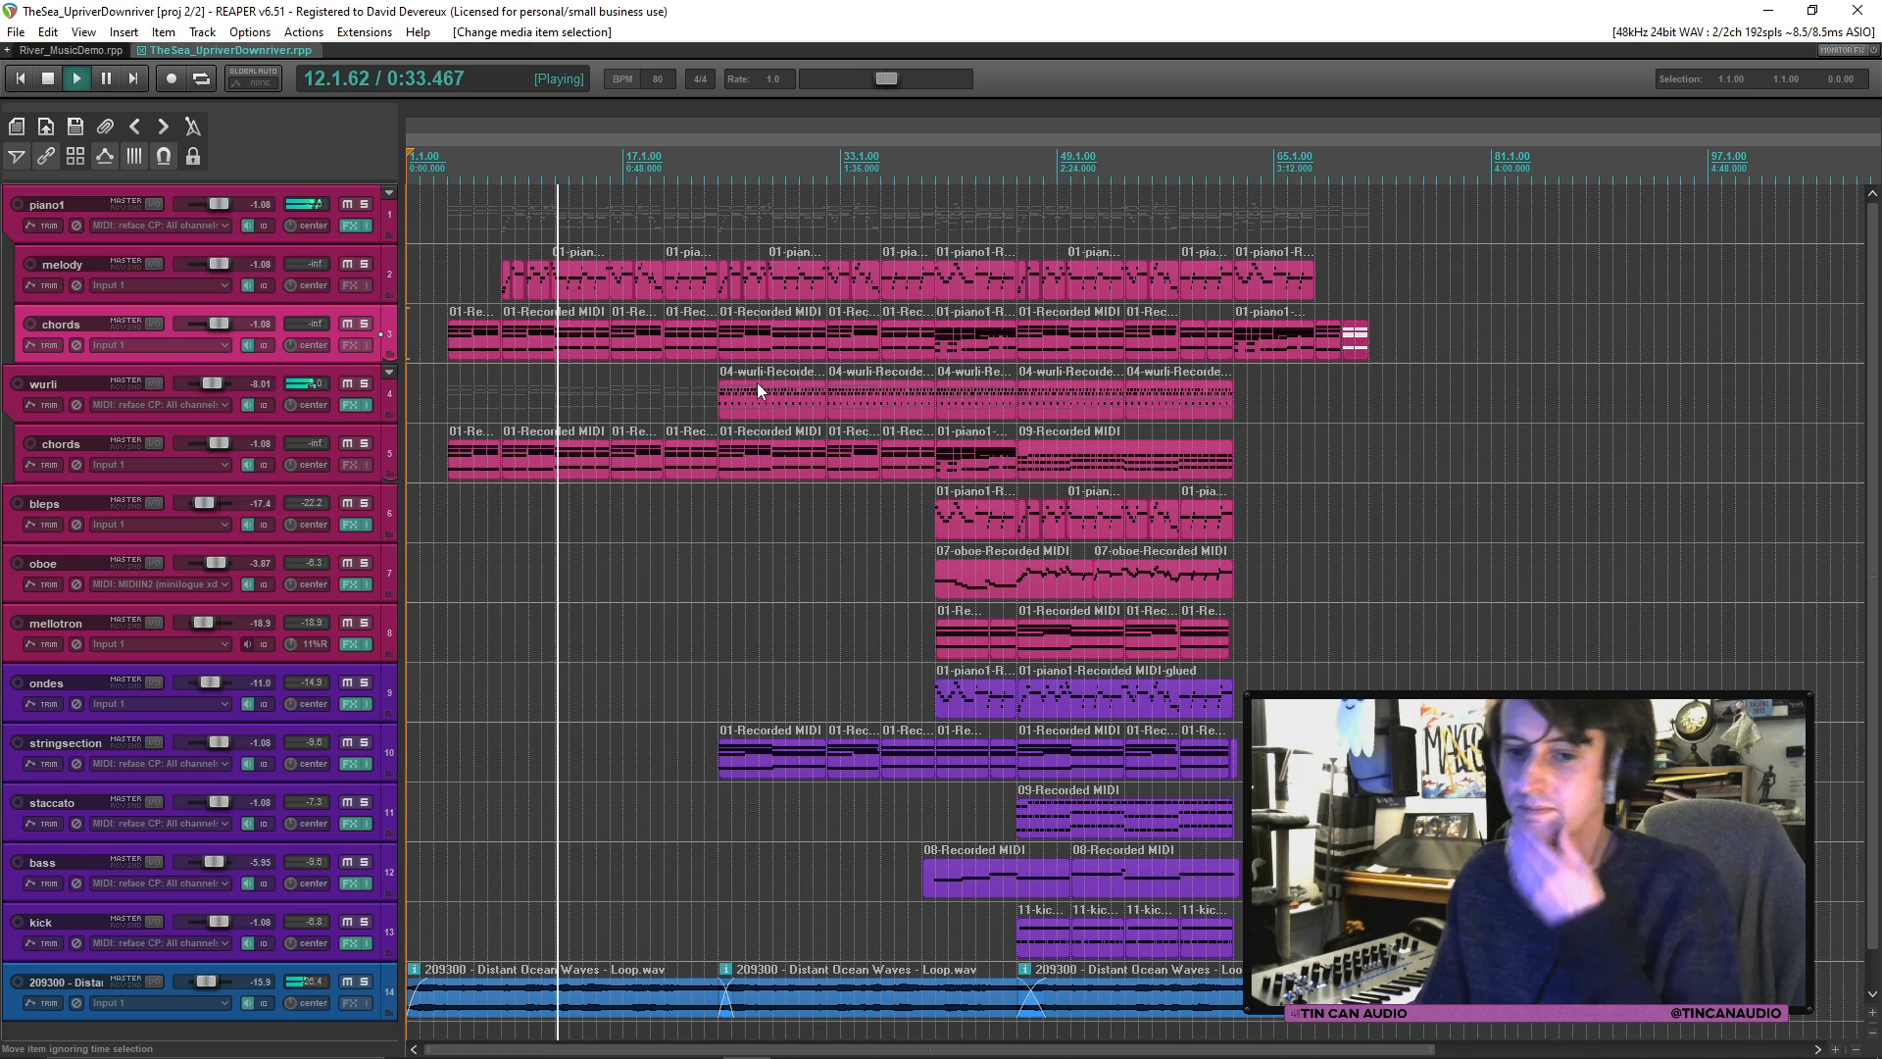
scroll(679, 377, "up", 2)
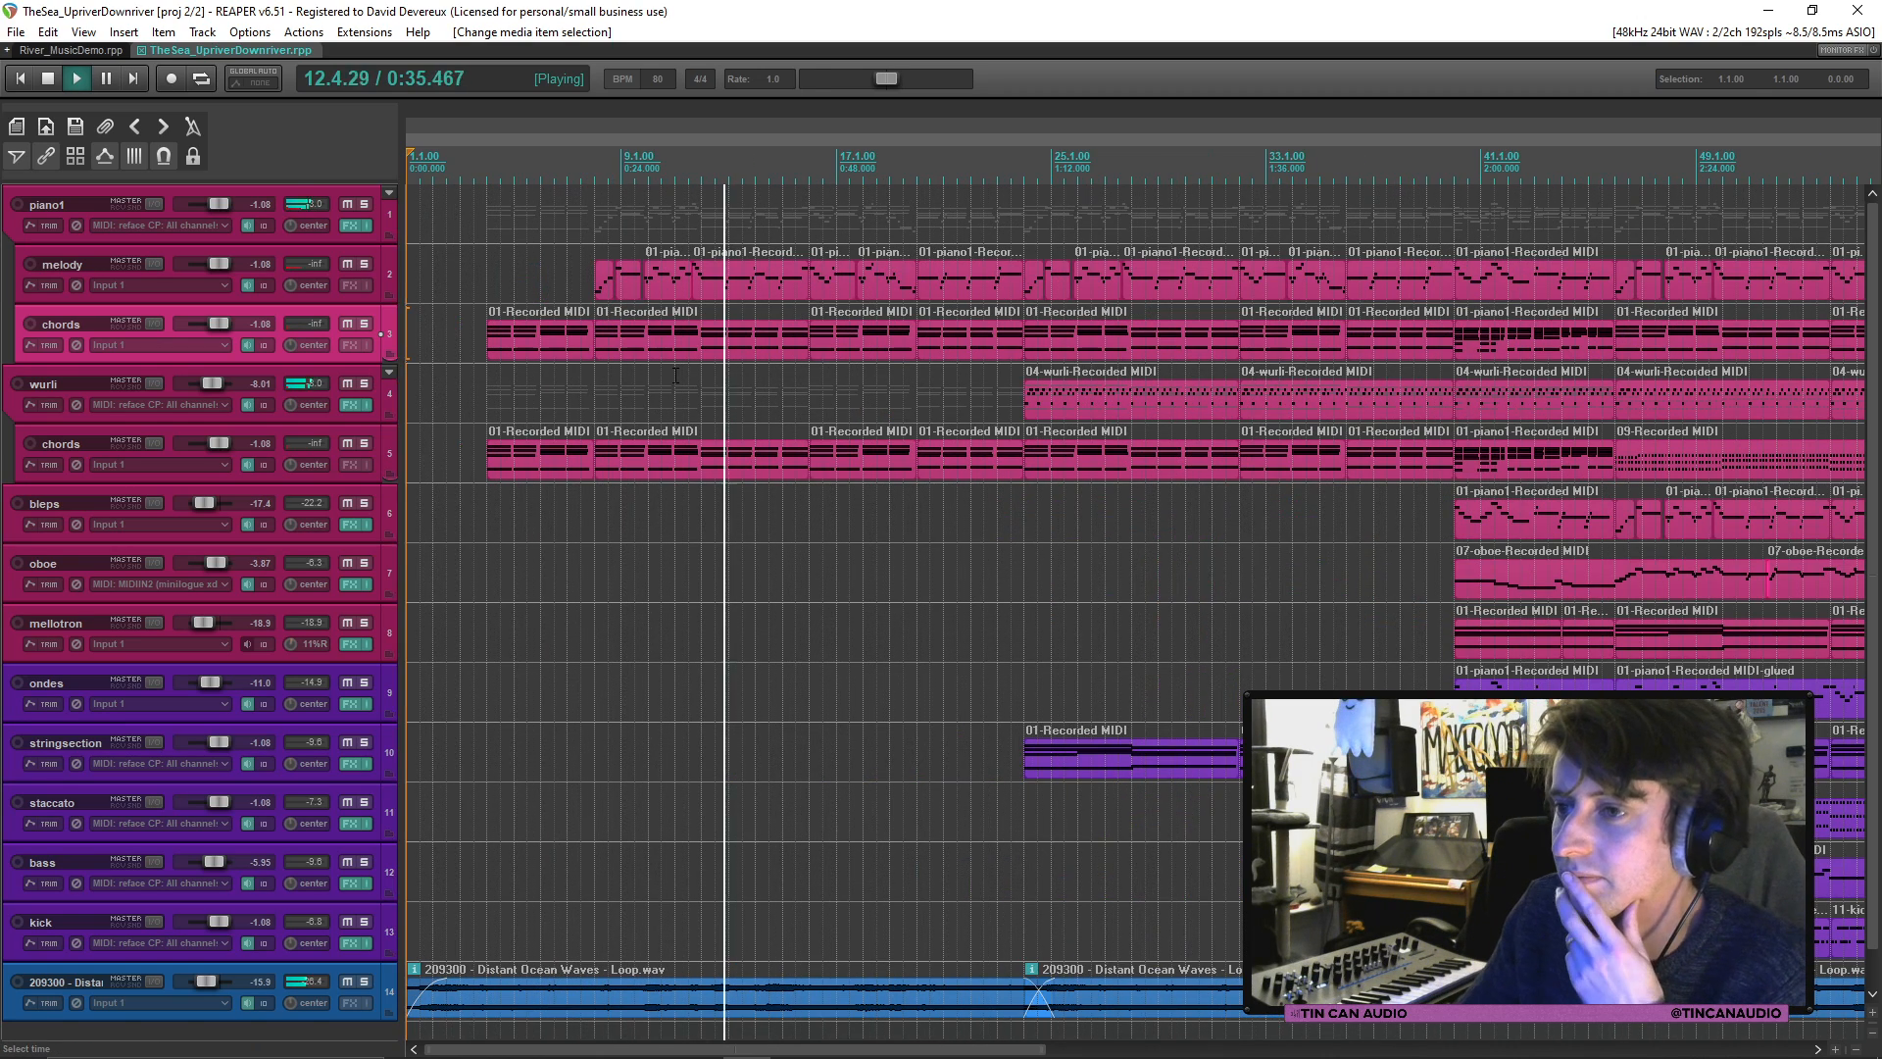
scroll(675, 375, "down", 1)
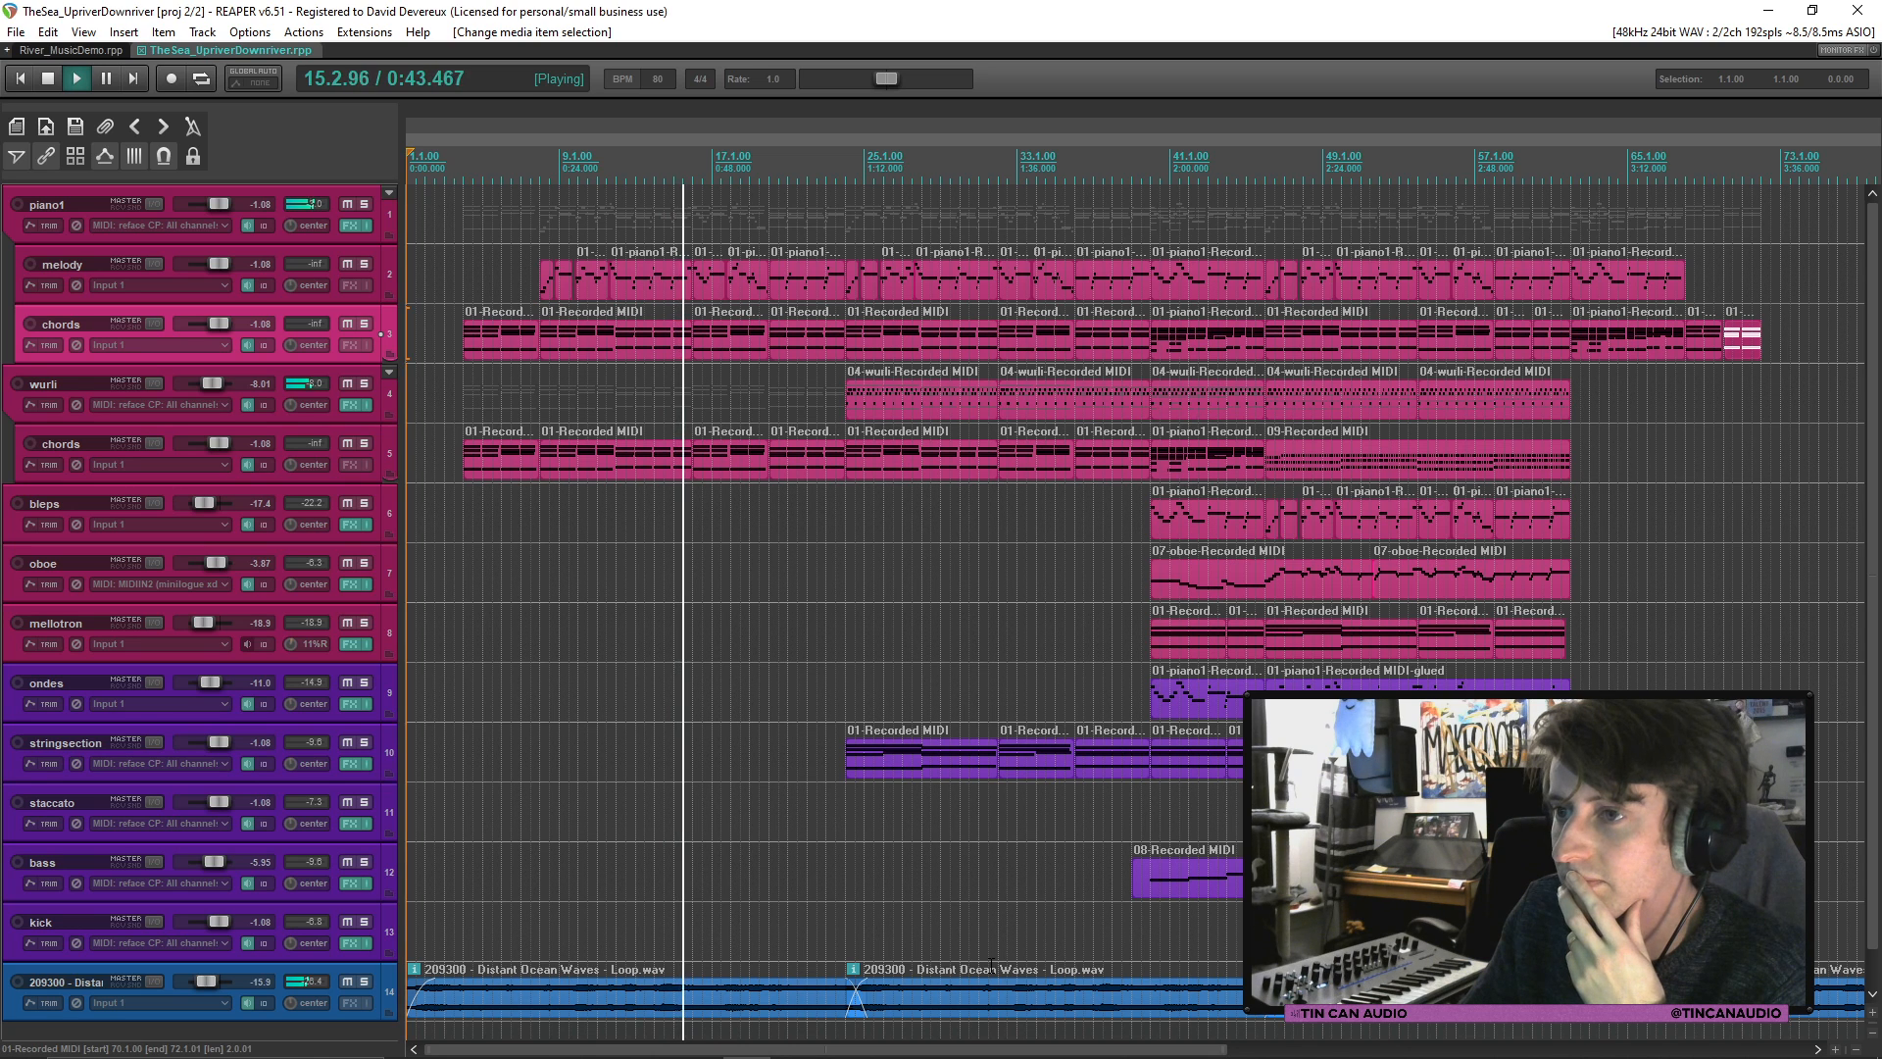
scroll(456, 944, "down", 1)
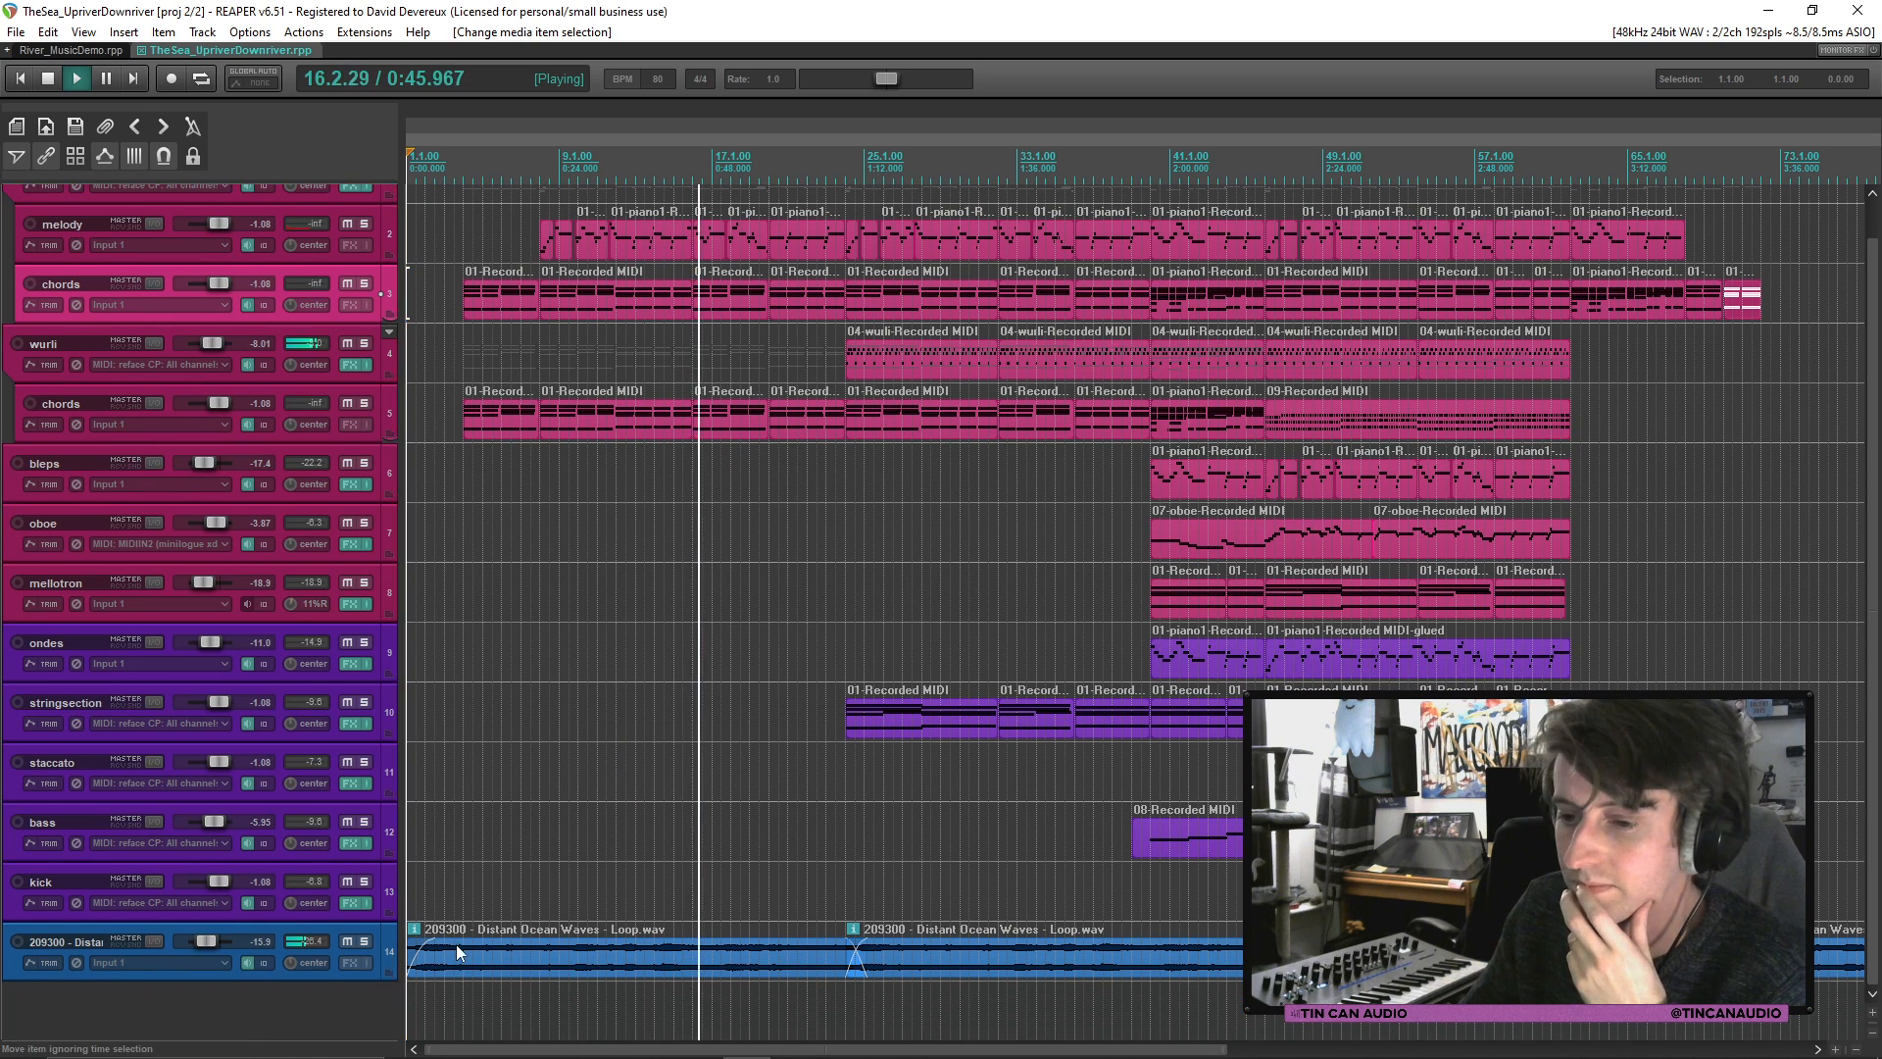
Step: Insert a new track below the ocean waves track and add the RVerb Mono/Stereo effect to it
double_click(327, 983)
left_click(350, 1021)
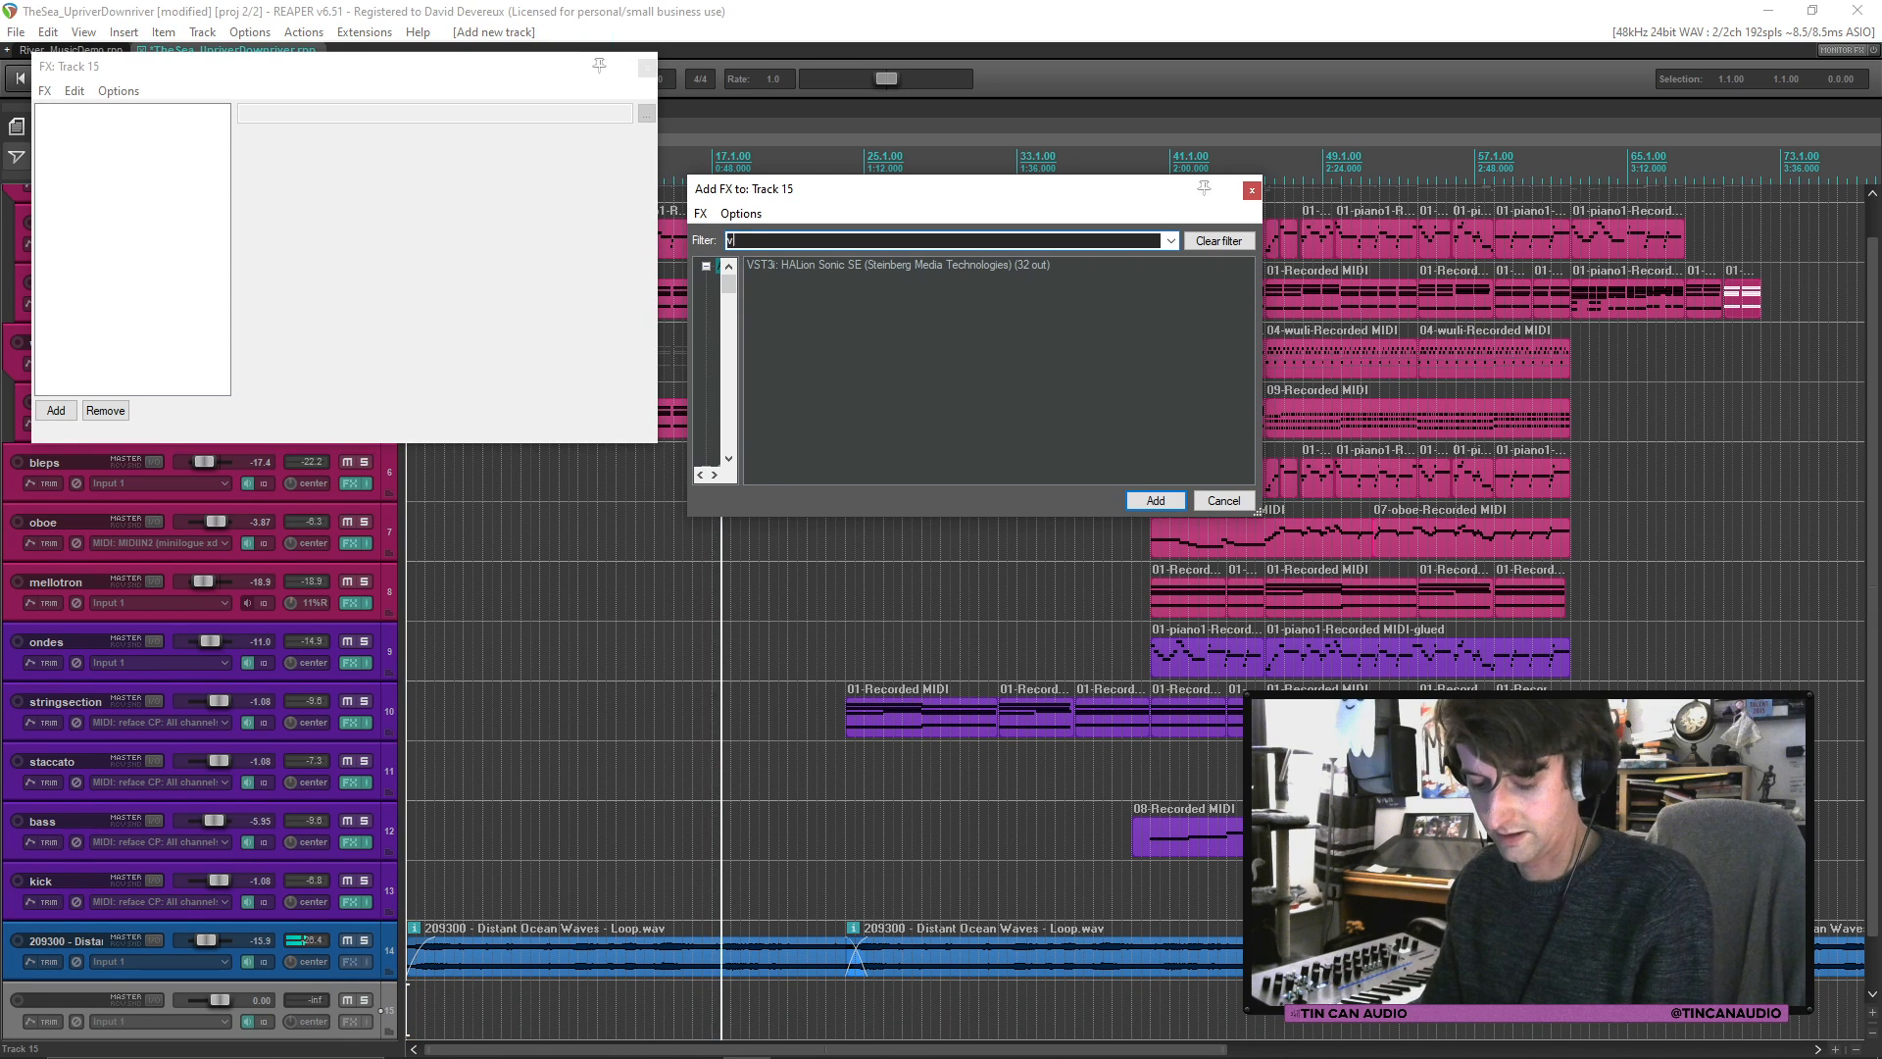
double_click(868, 329)
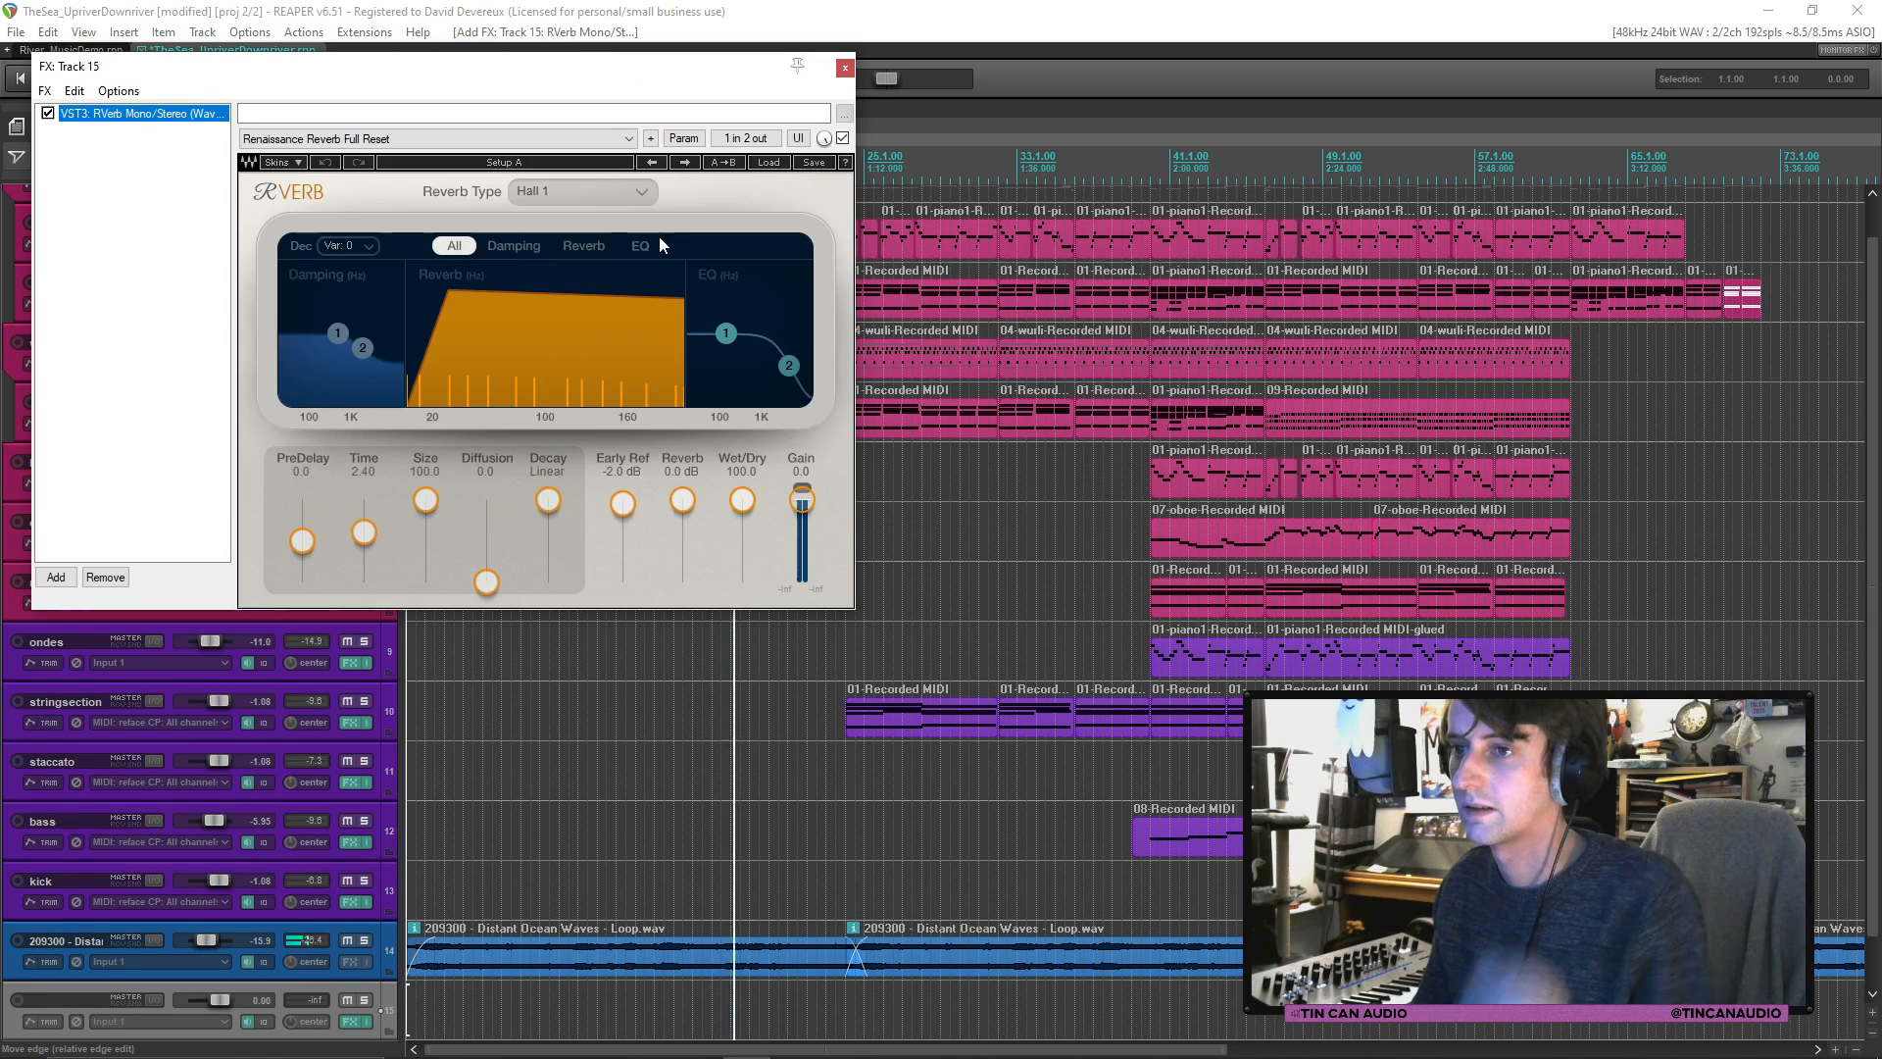
Step: Load the factory room preset Studio 'A' into the reverb and close the effects window
left_click(769, 161)
mouse_move(862, 327)
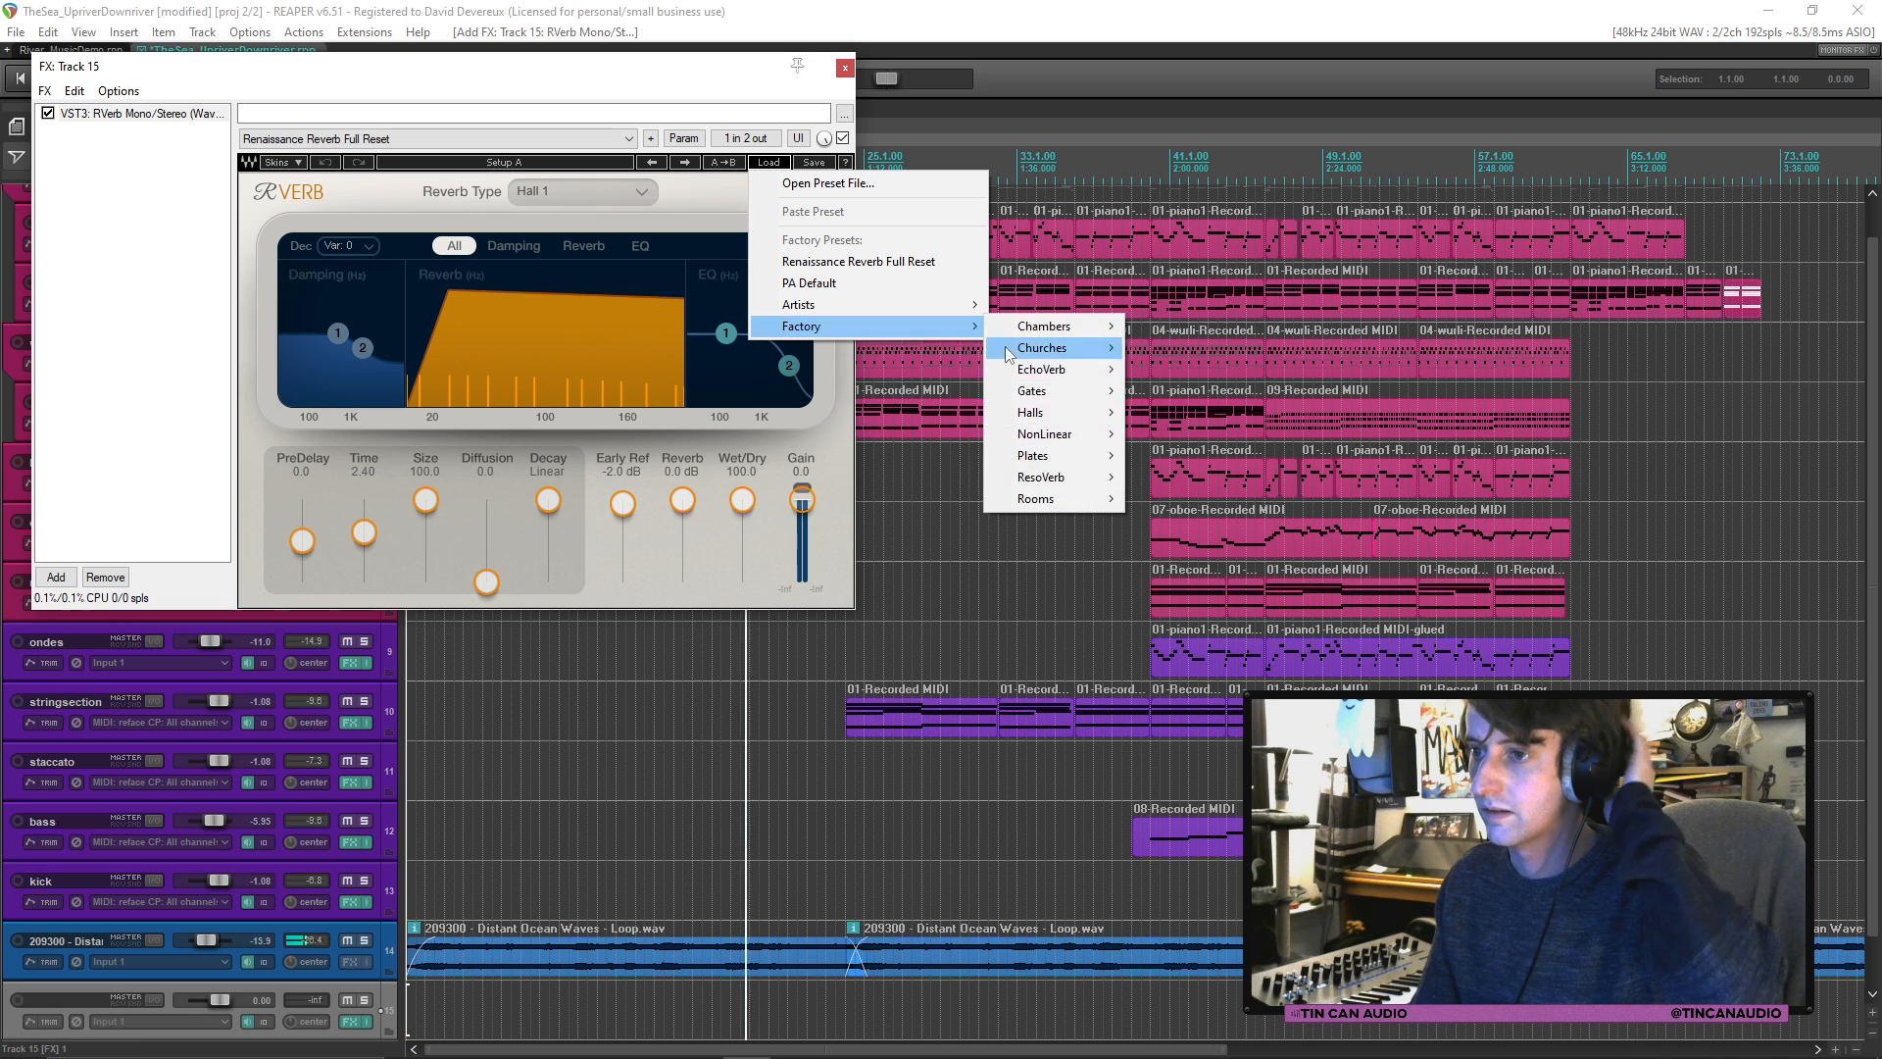
mouse_move(1069, 498)
left_click(1211, 716)
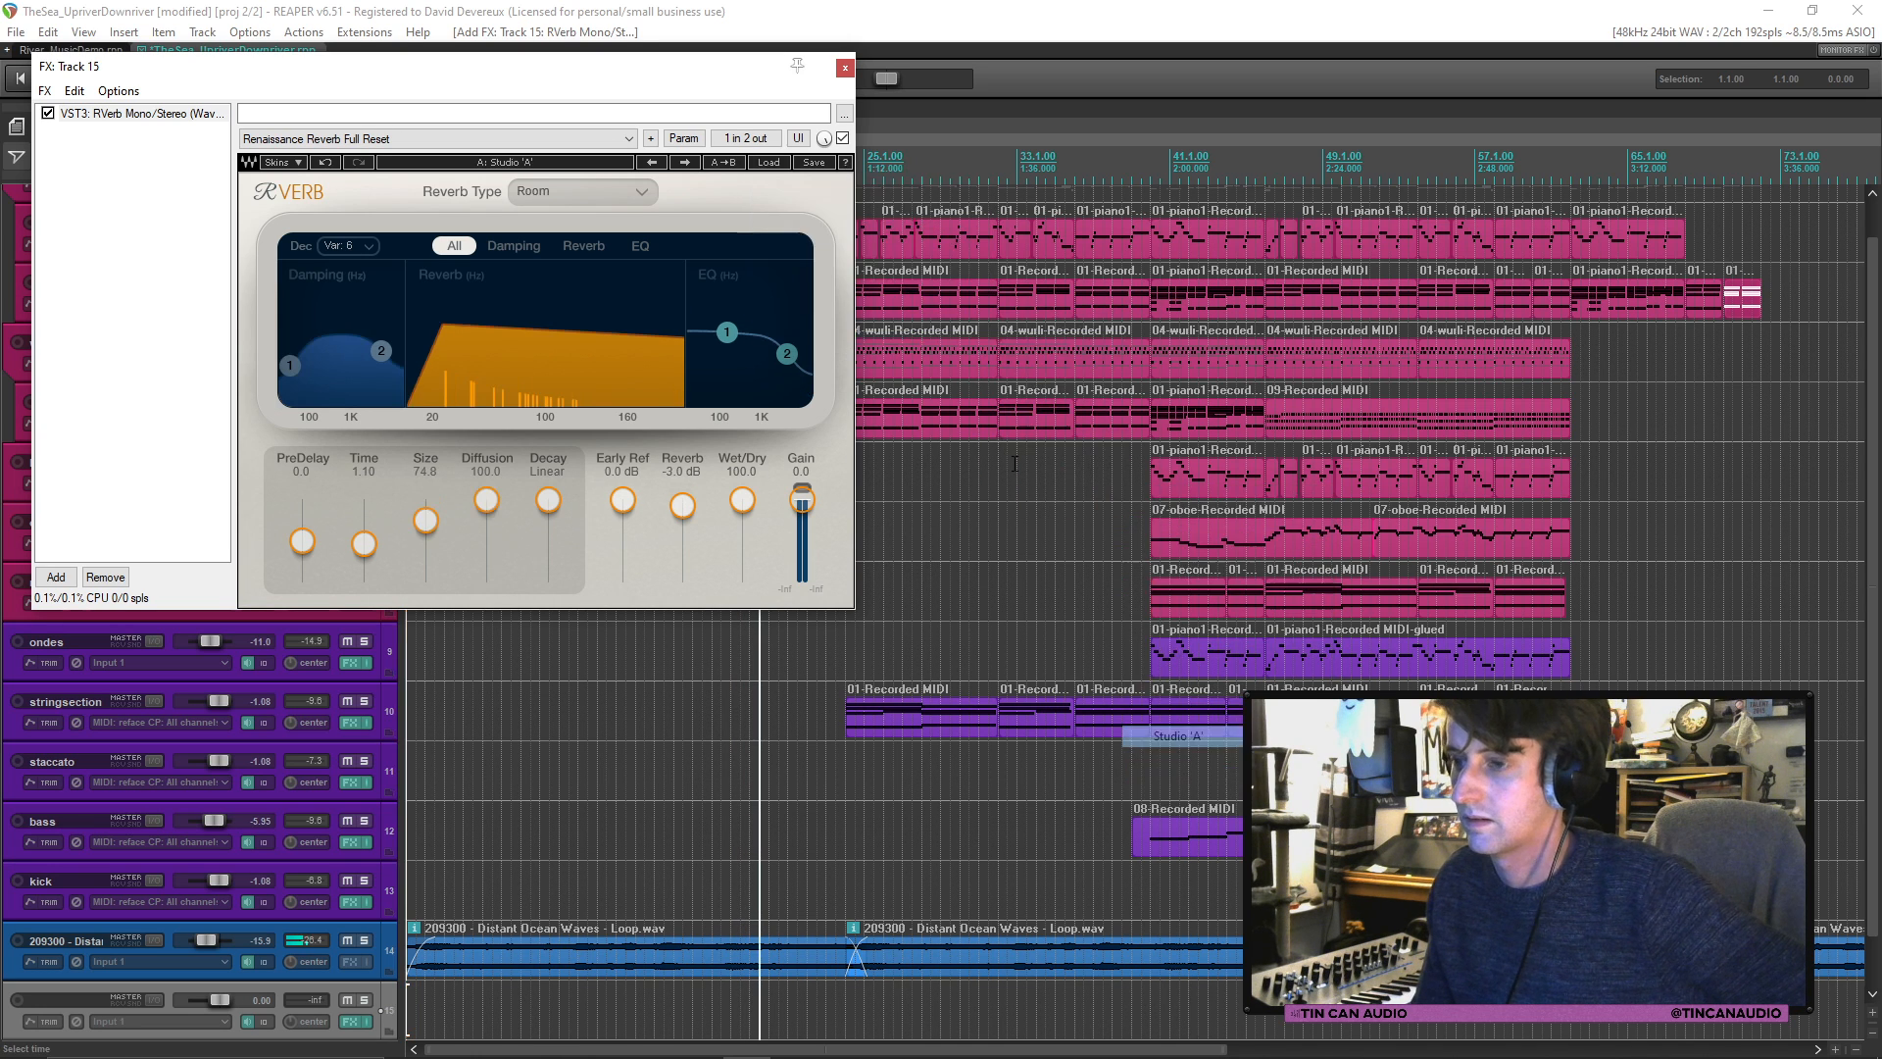
key("Escape")
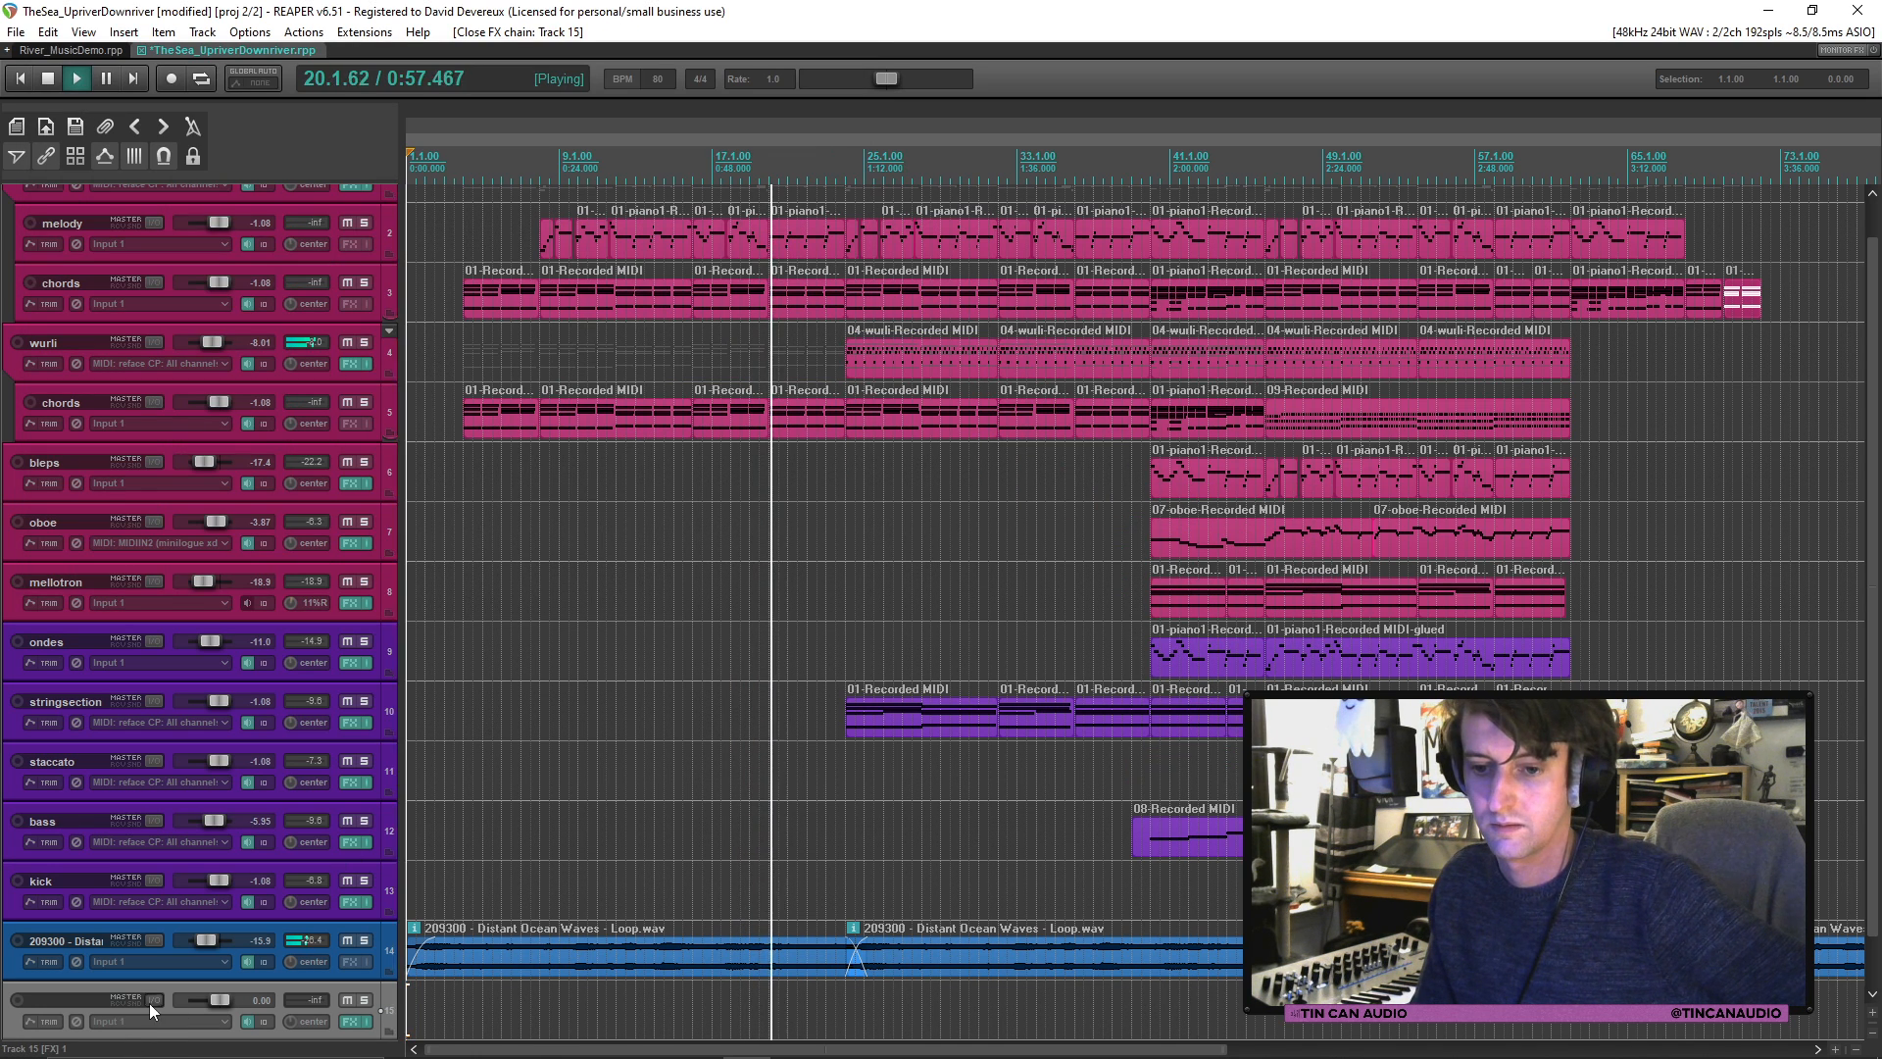
Step: Add a receive from the piano1 track to the new reverb track
left_click(264, 1020)
left_click(770, 924)
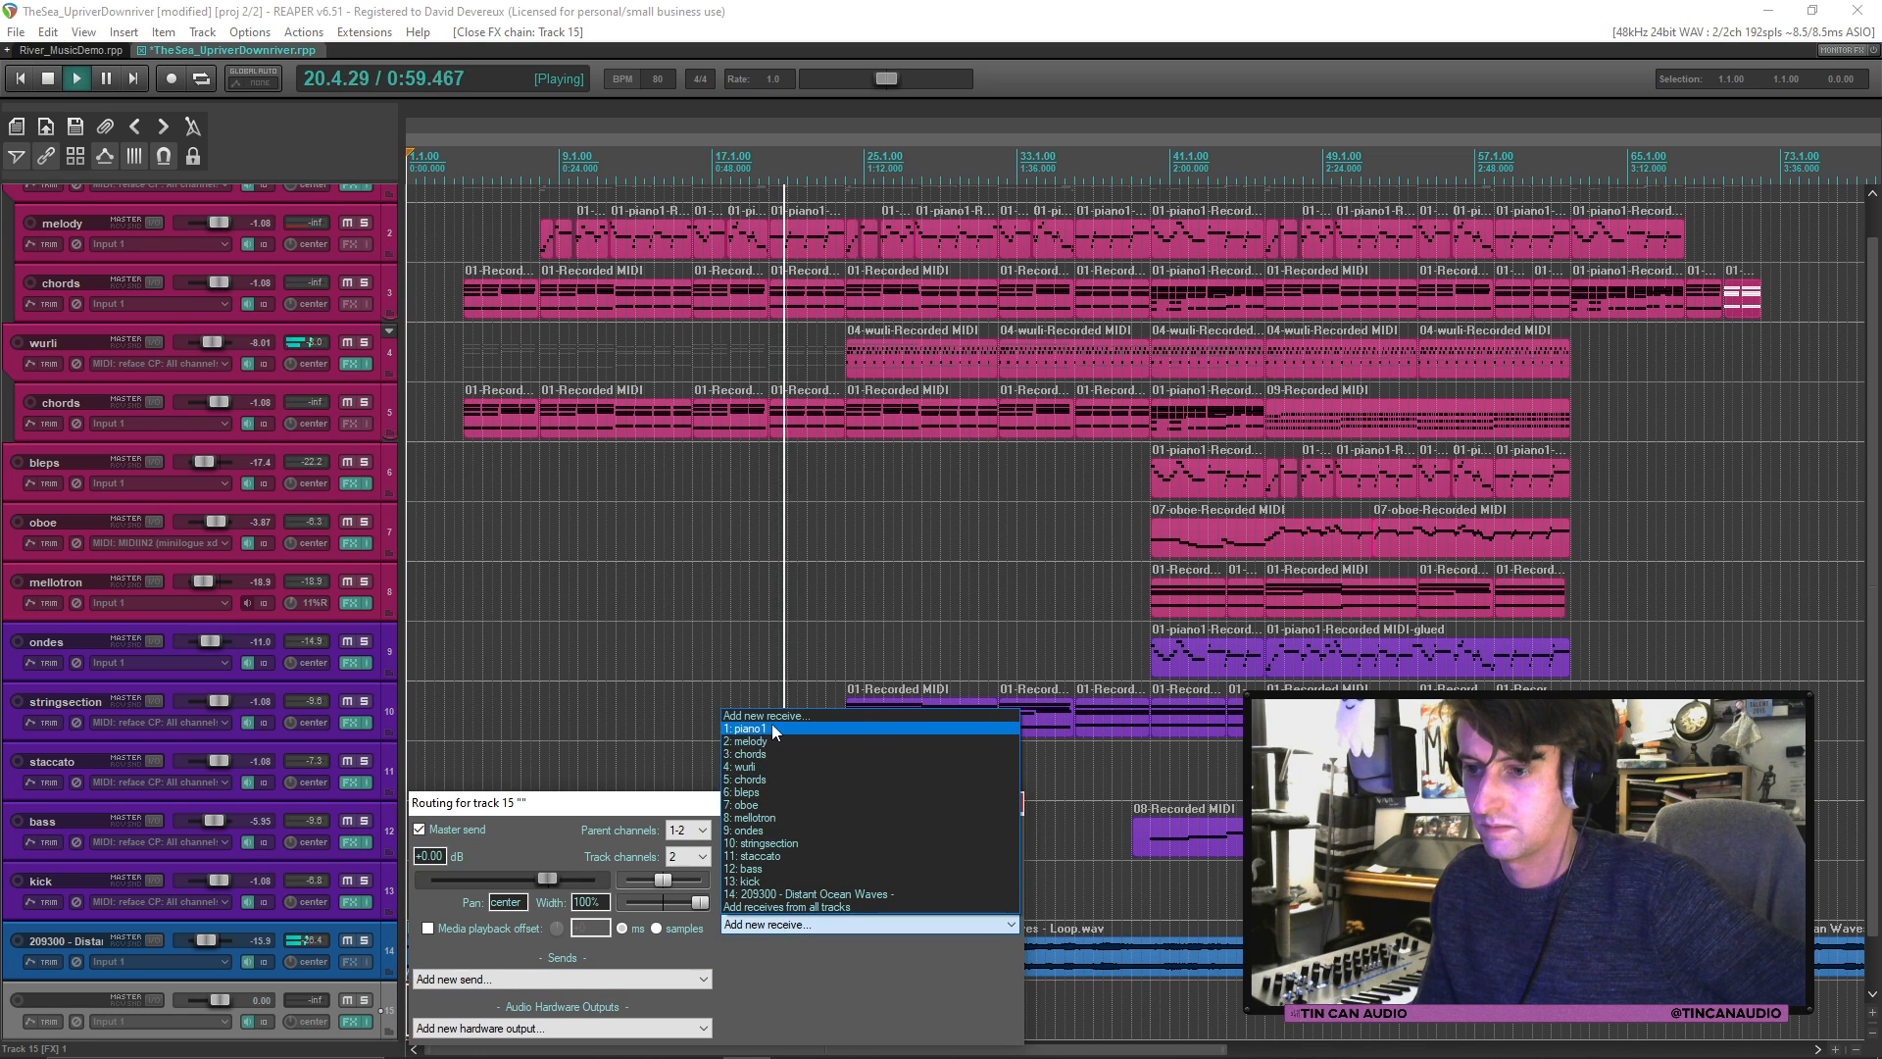
left_click(772, 728)
left_click(800, 927)
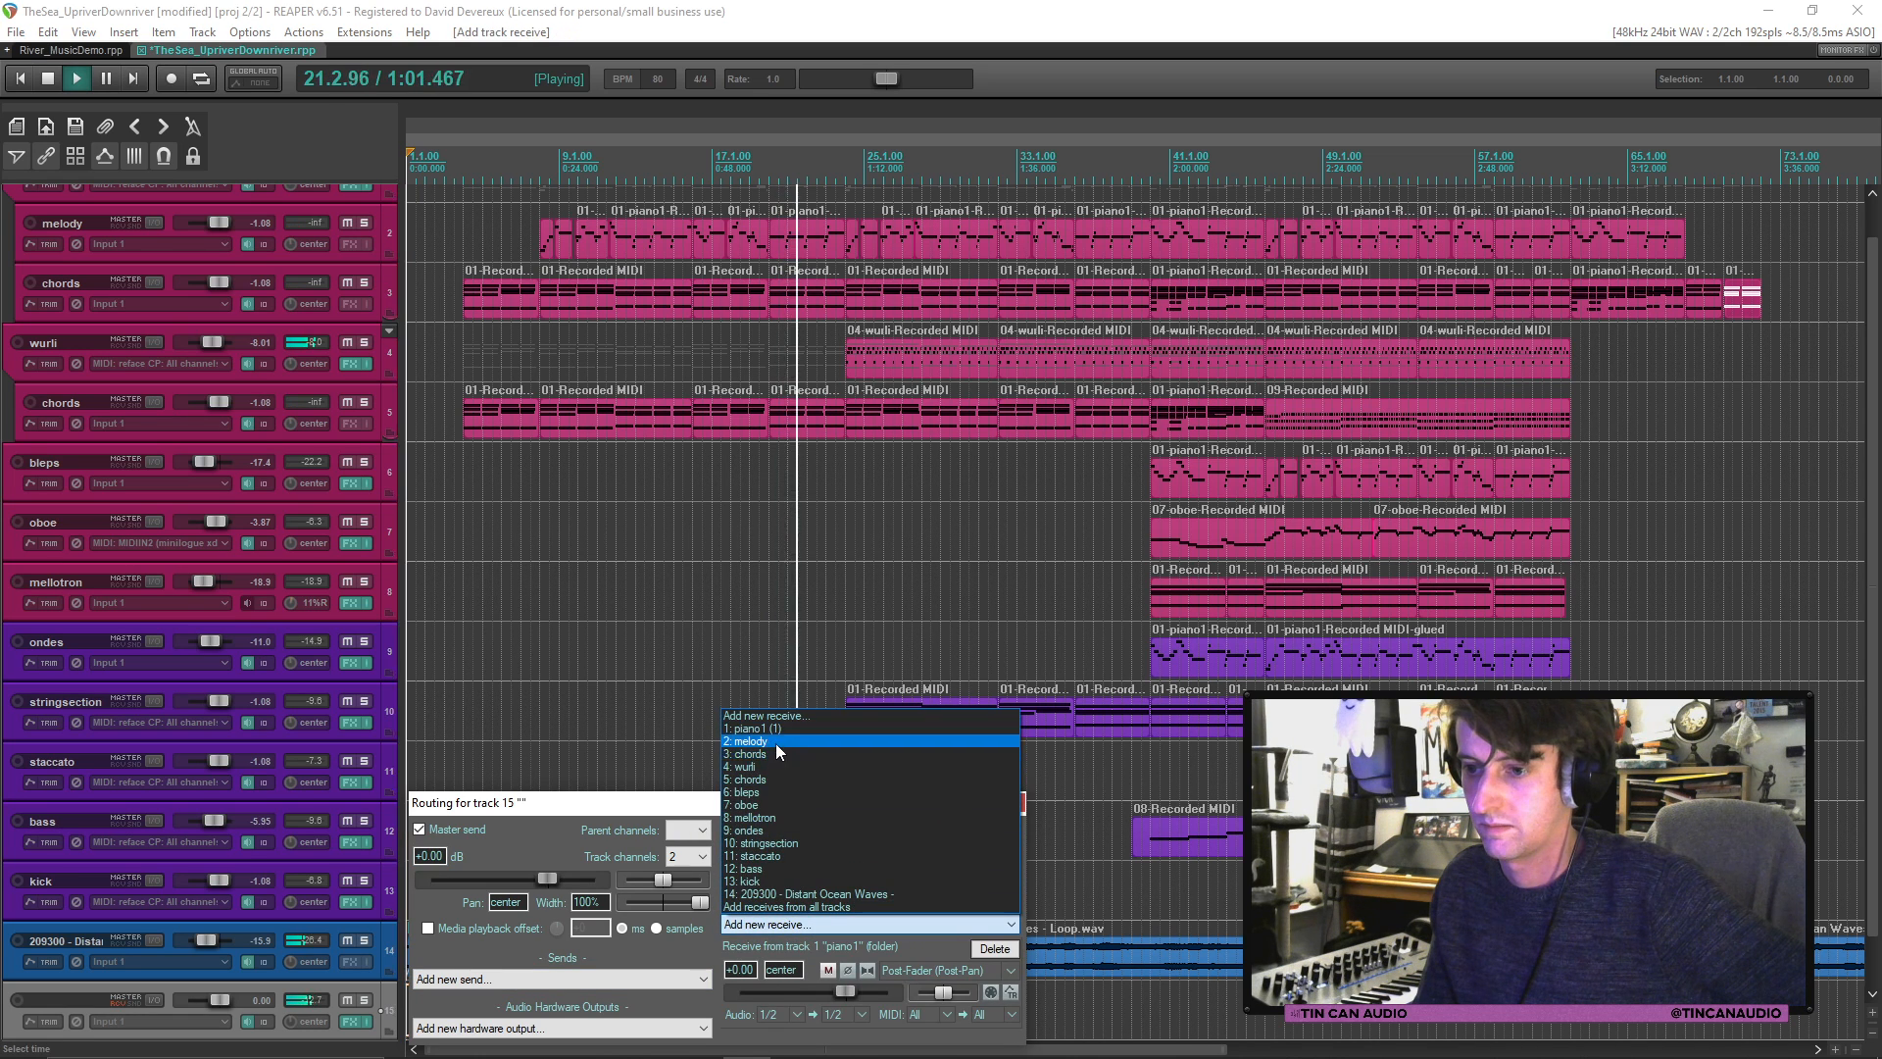
left_click(759, 741)
left_click(806, 845)
left_click(774, 674)
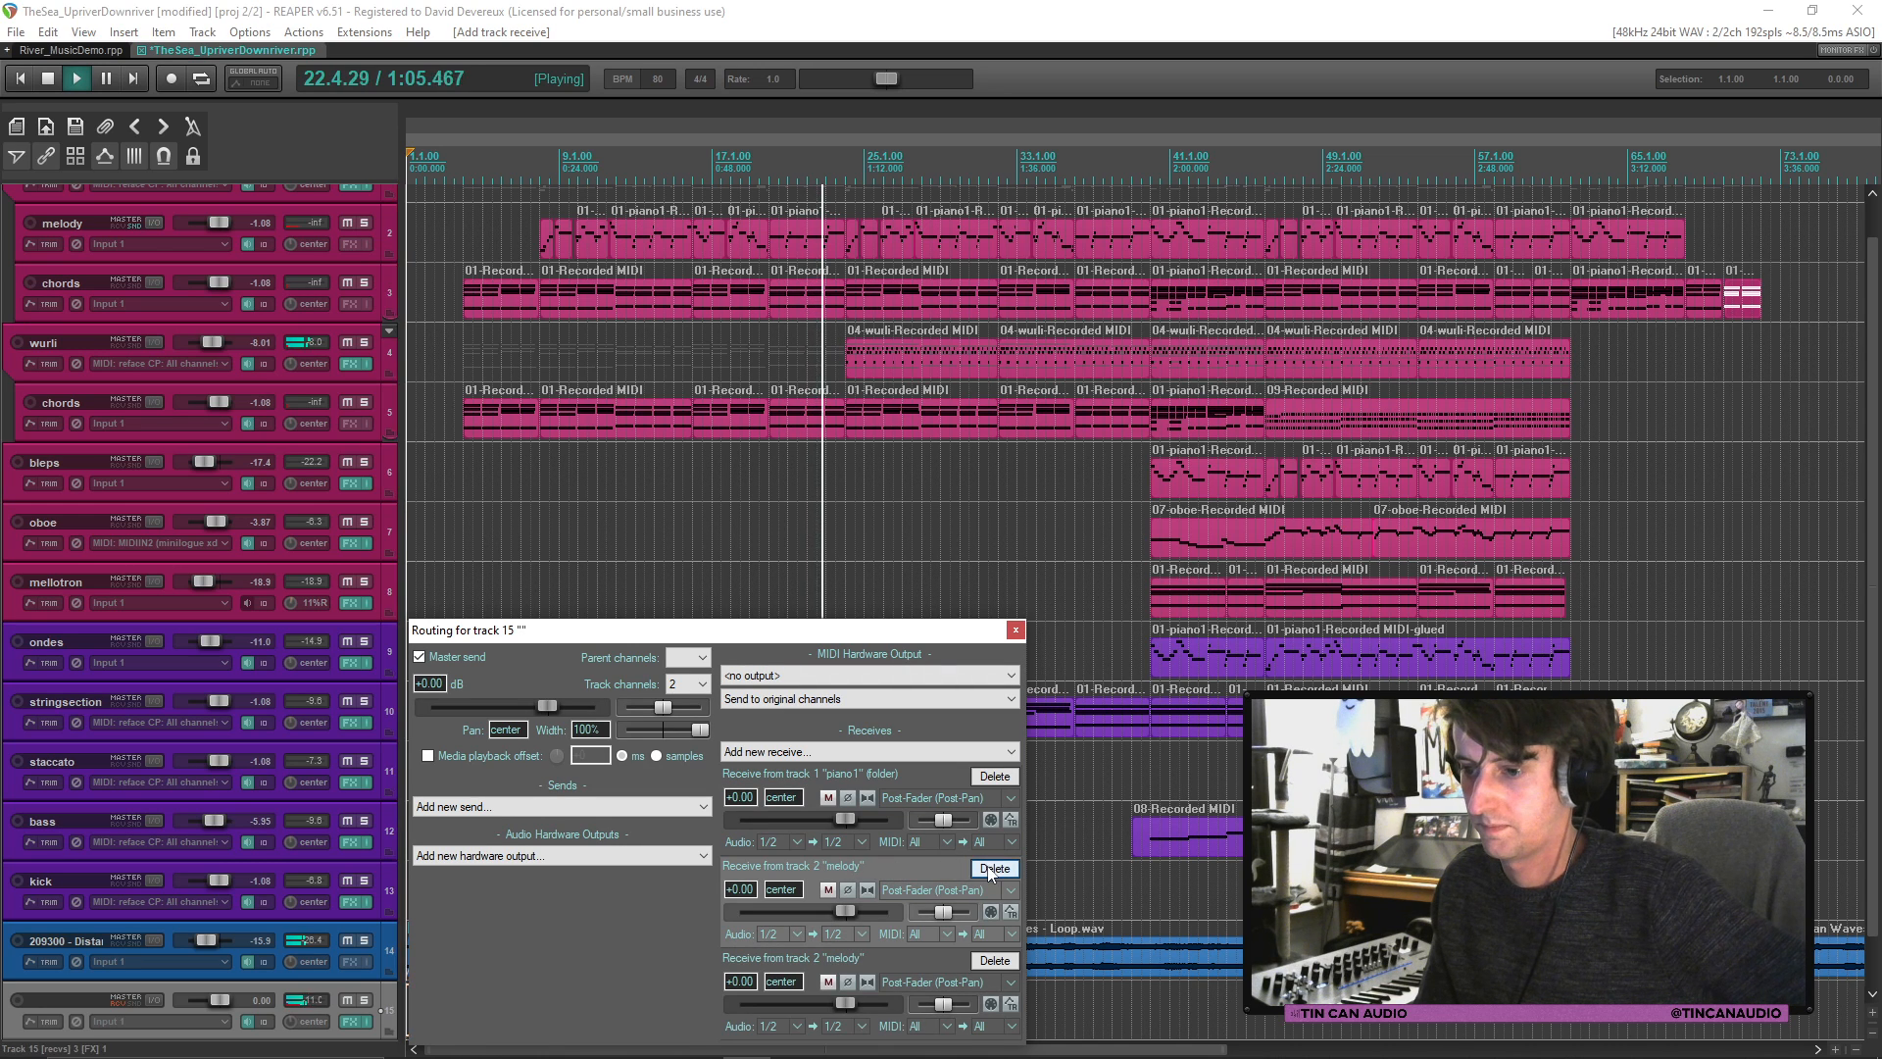
left_click(992, 869)
left_click(992, 868)
Step: Add receives from the wurli, oboe and mellotron tracks to the reverb track
left_click(941, 752)
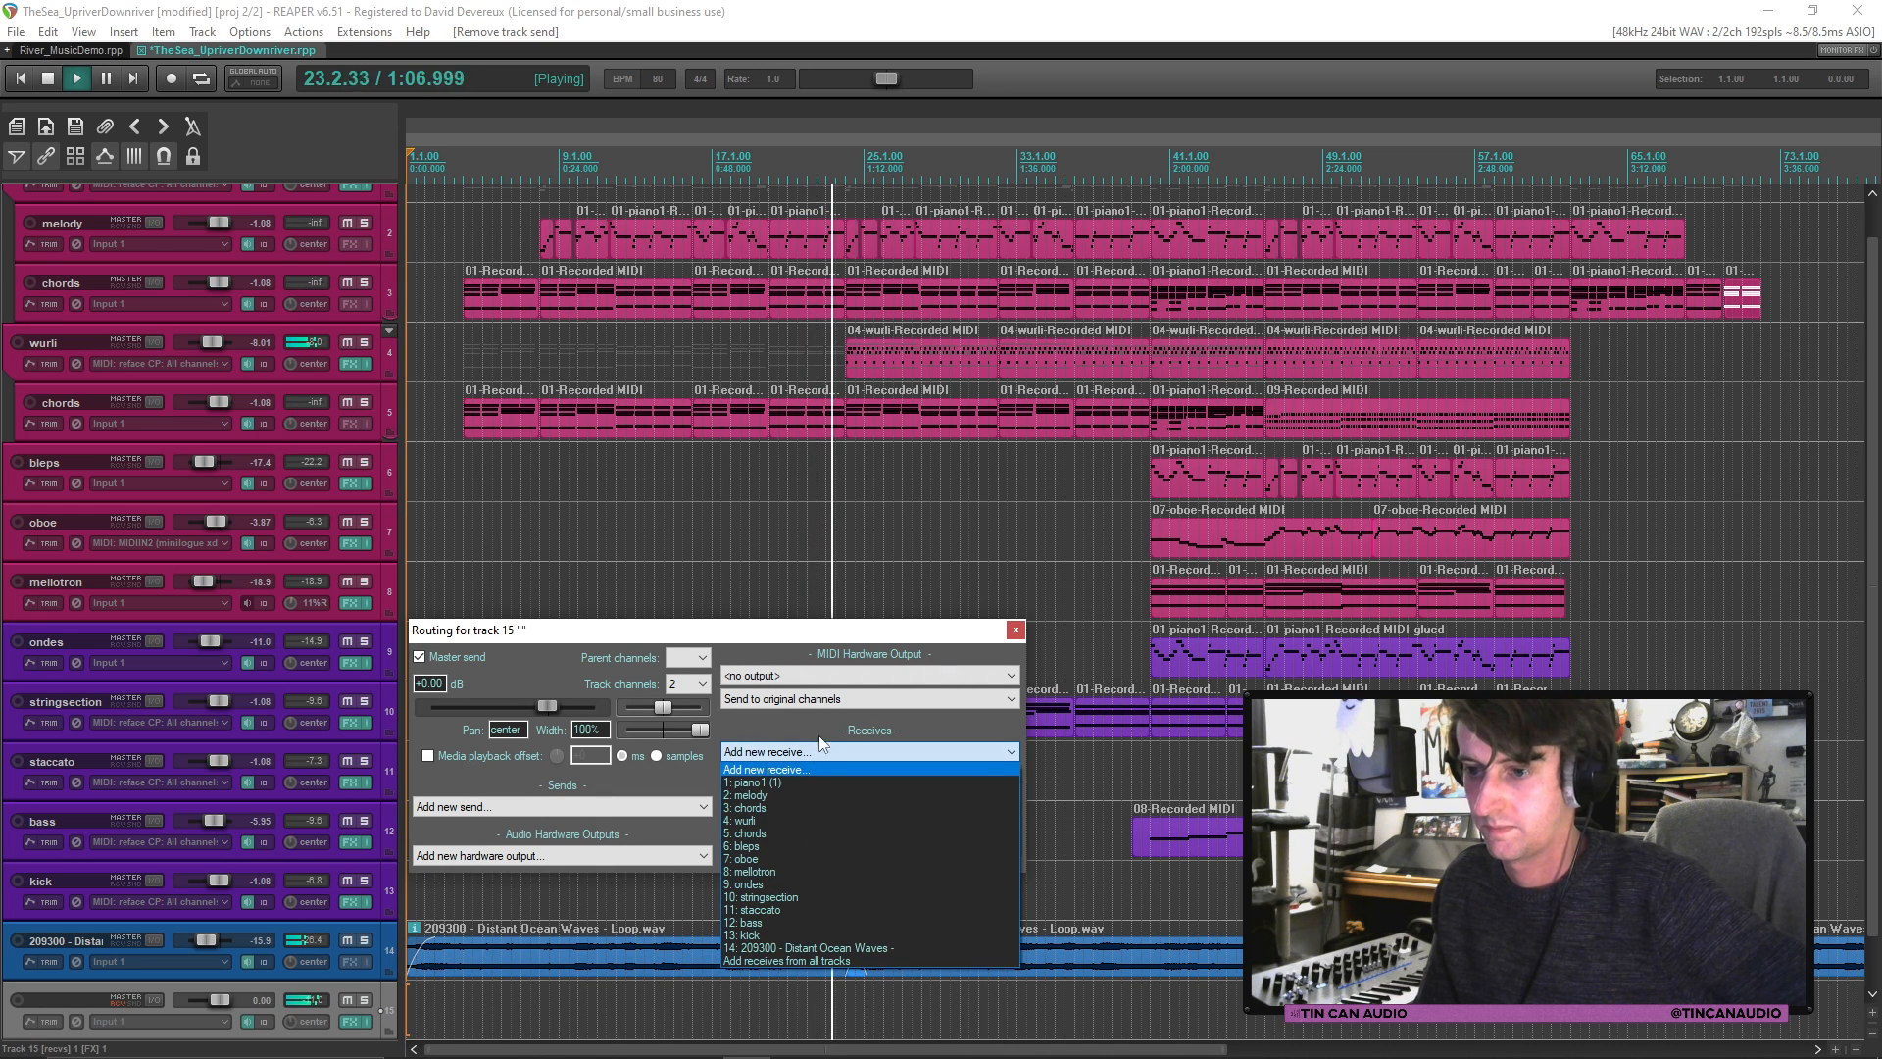
left_click(796, 819)
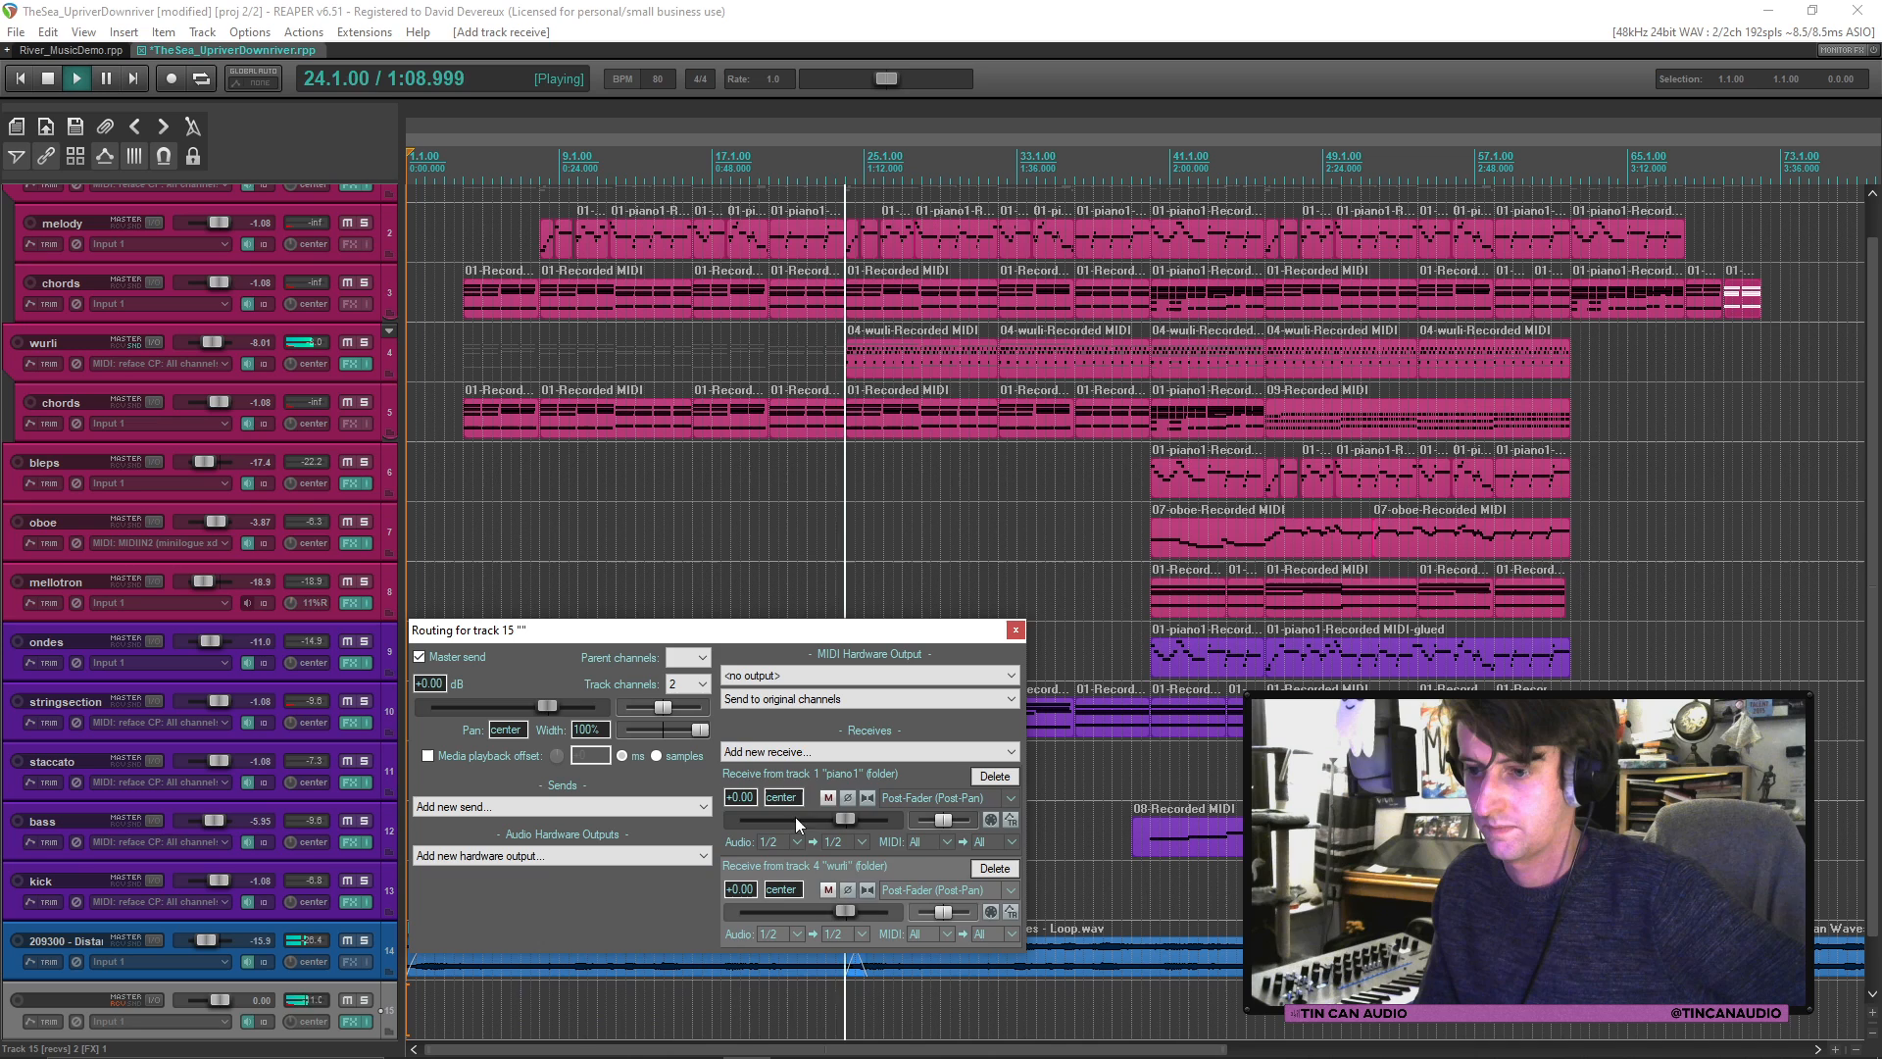
left_click(799, 751)
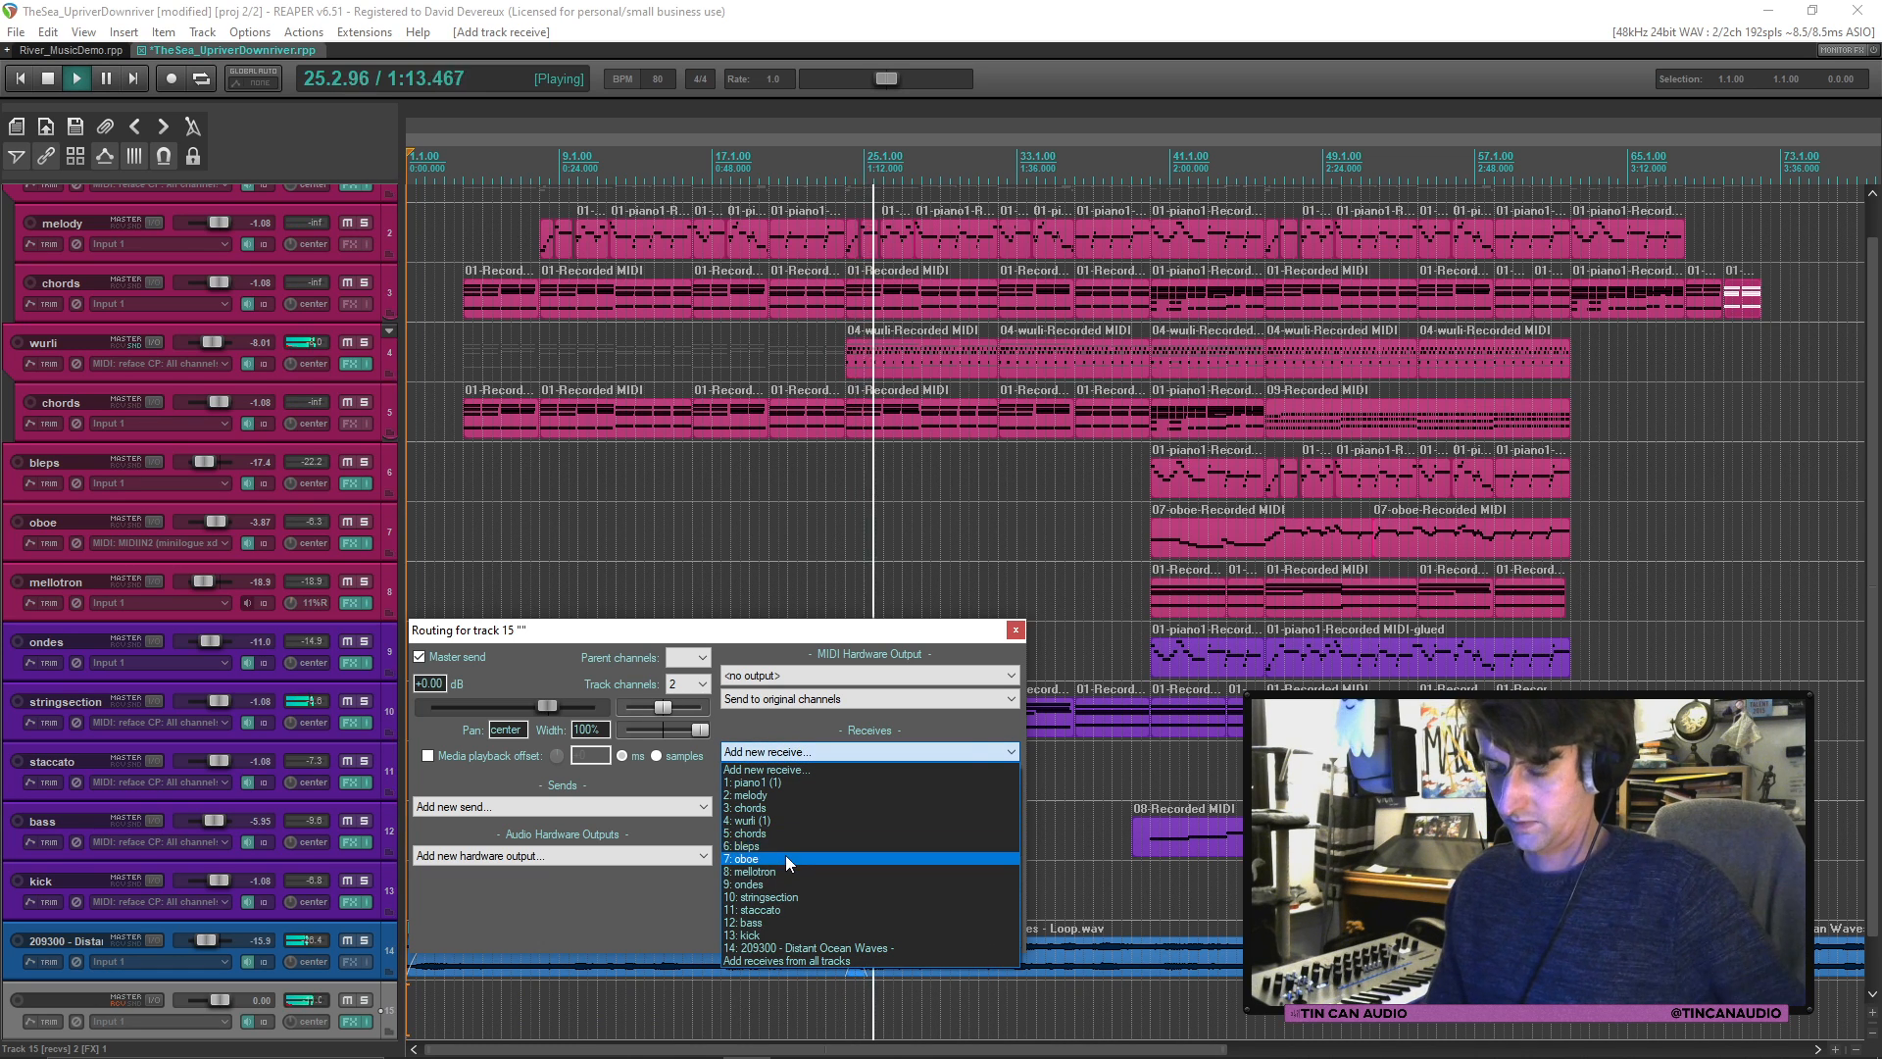
left_click(785, 857)
left_click(779, 752)
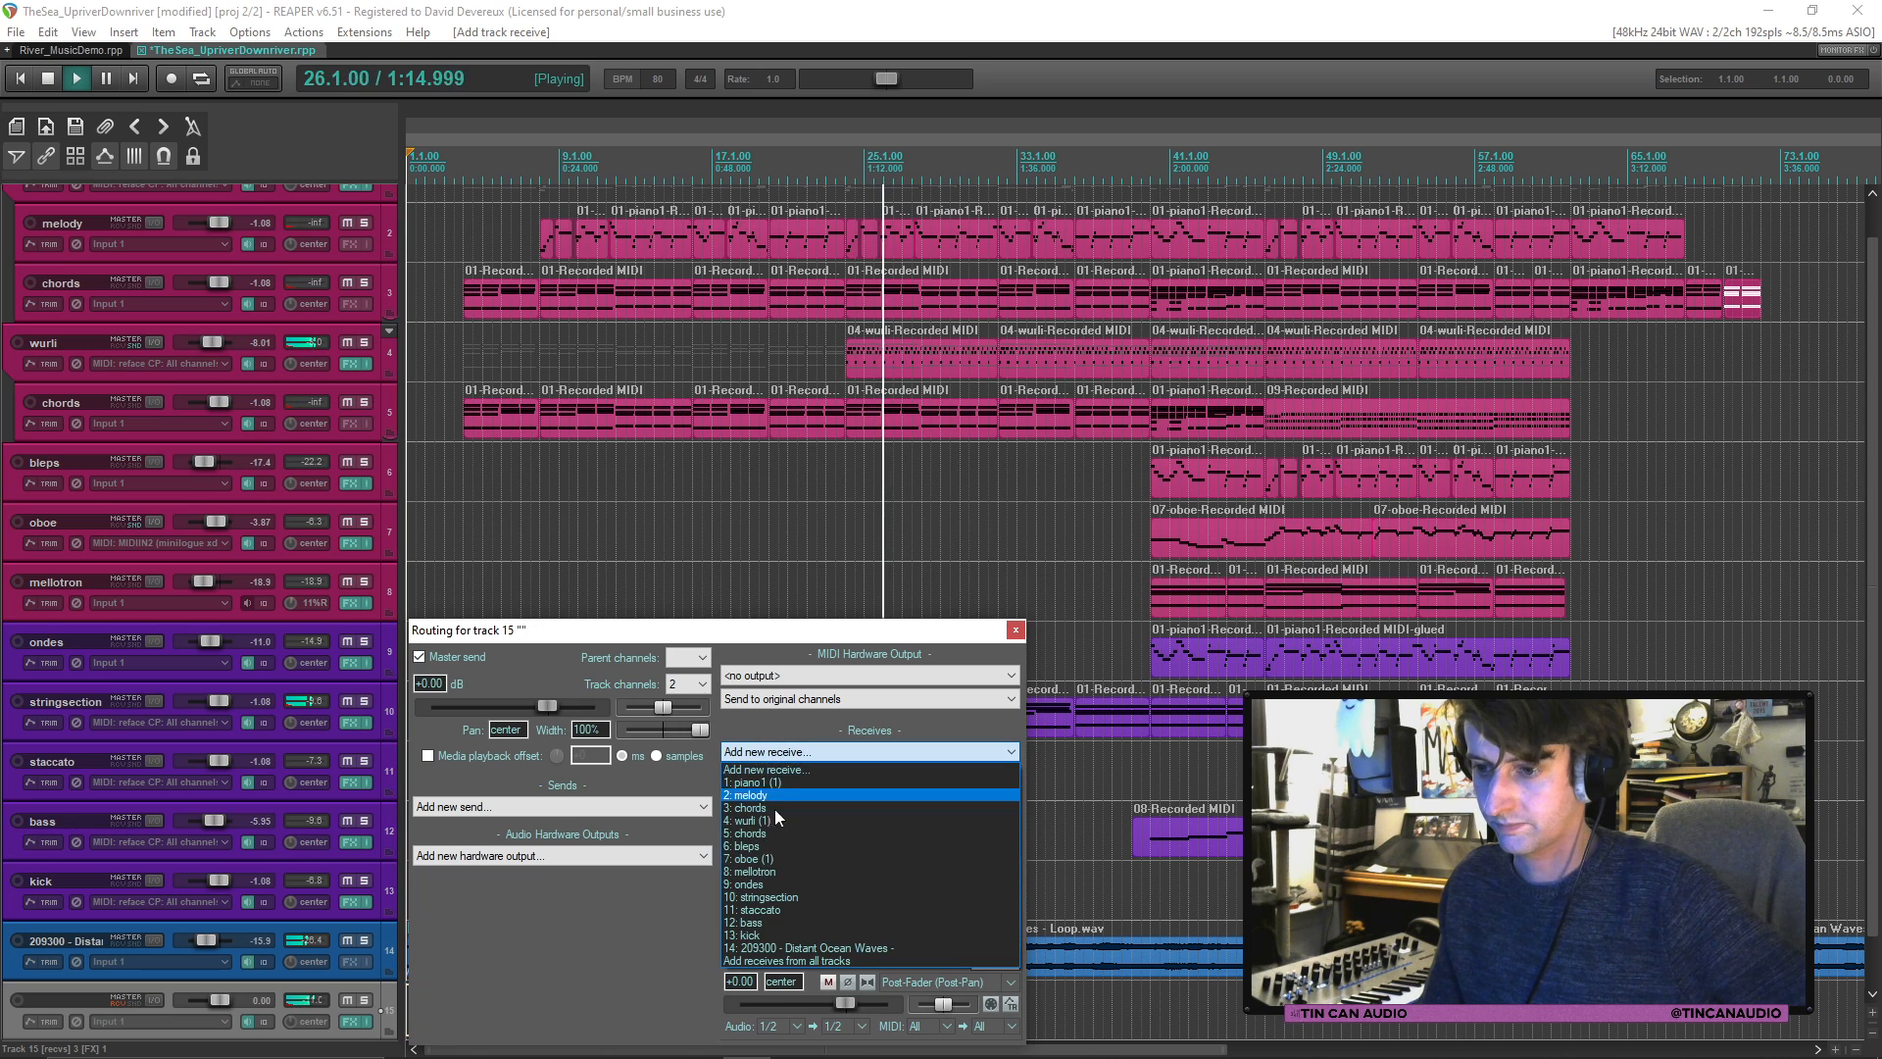
left_click(775, 870)
Step: Add receives from the stringsection, staccato and kick tracks to the reverb track and close its routing window
left_click(779, 659)
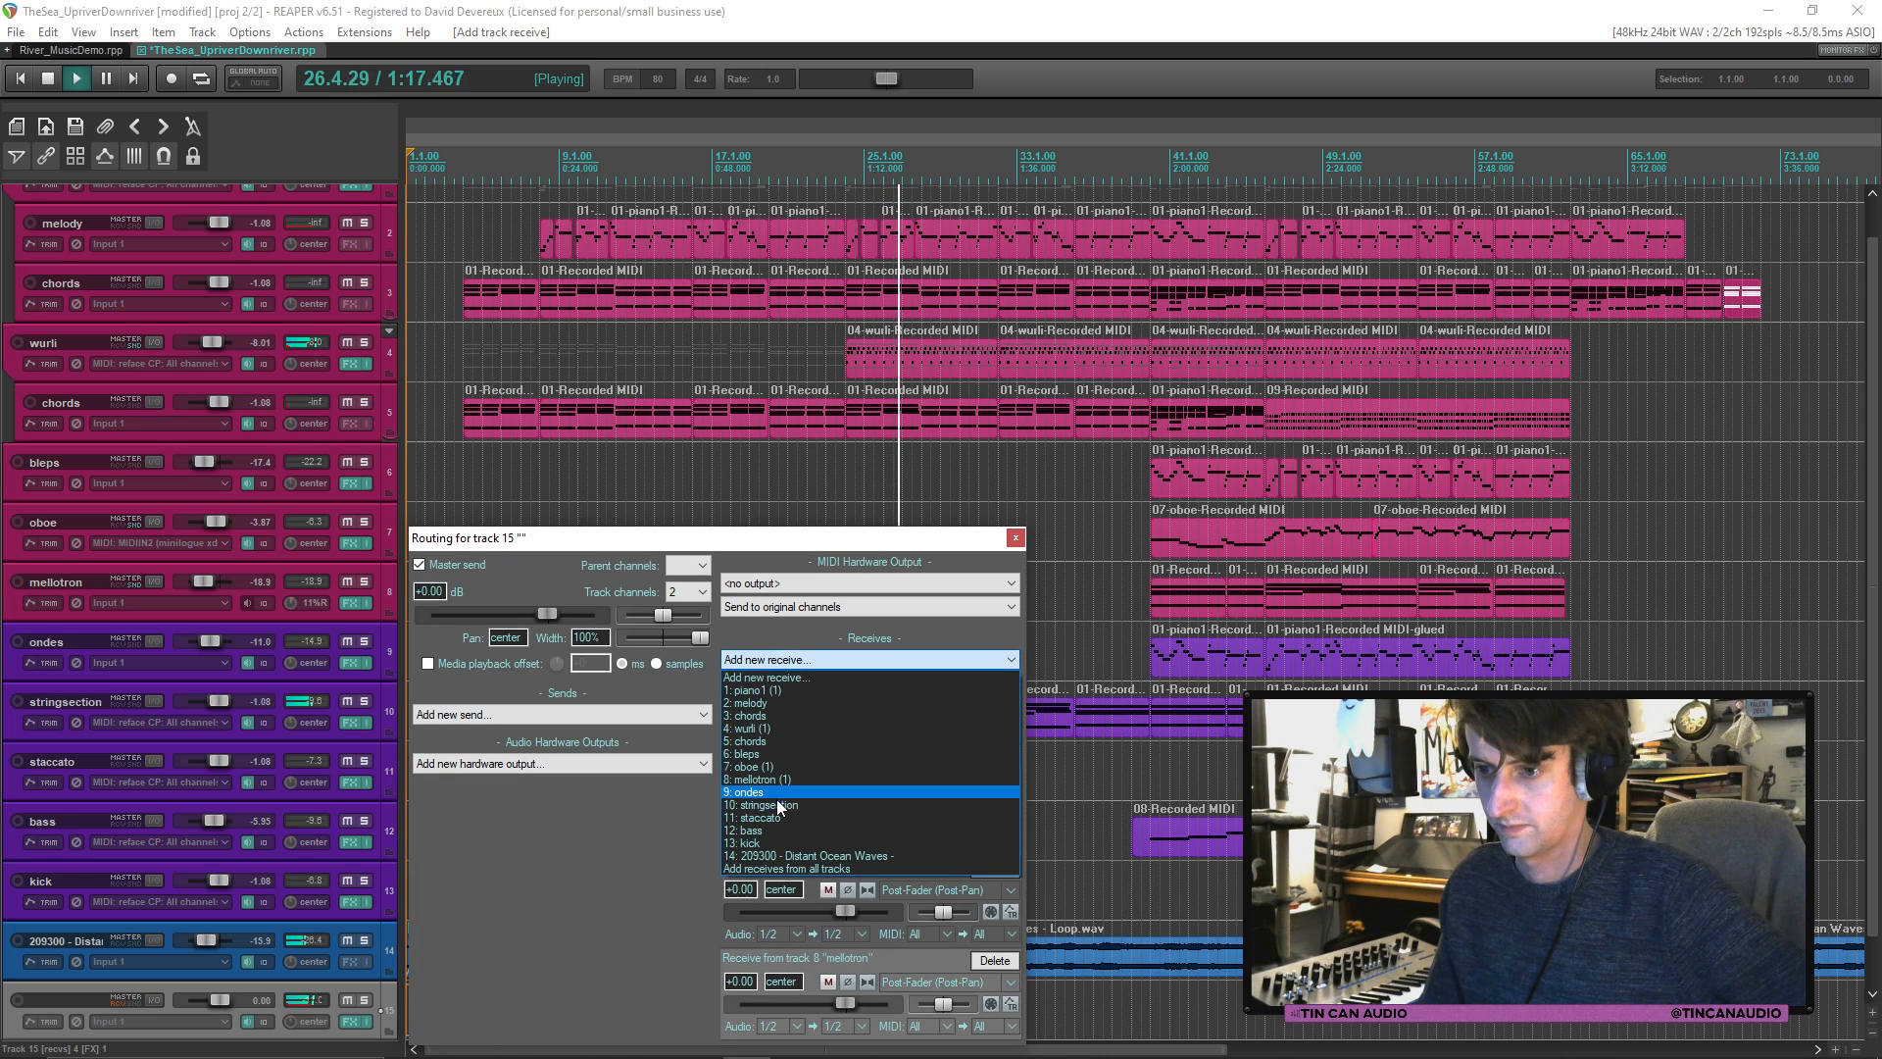
left_click(780, 805)
left_click(781, 566)
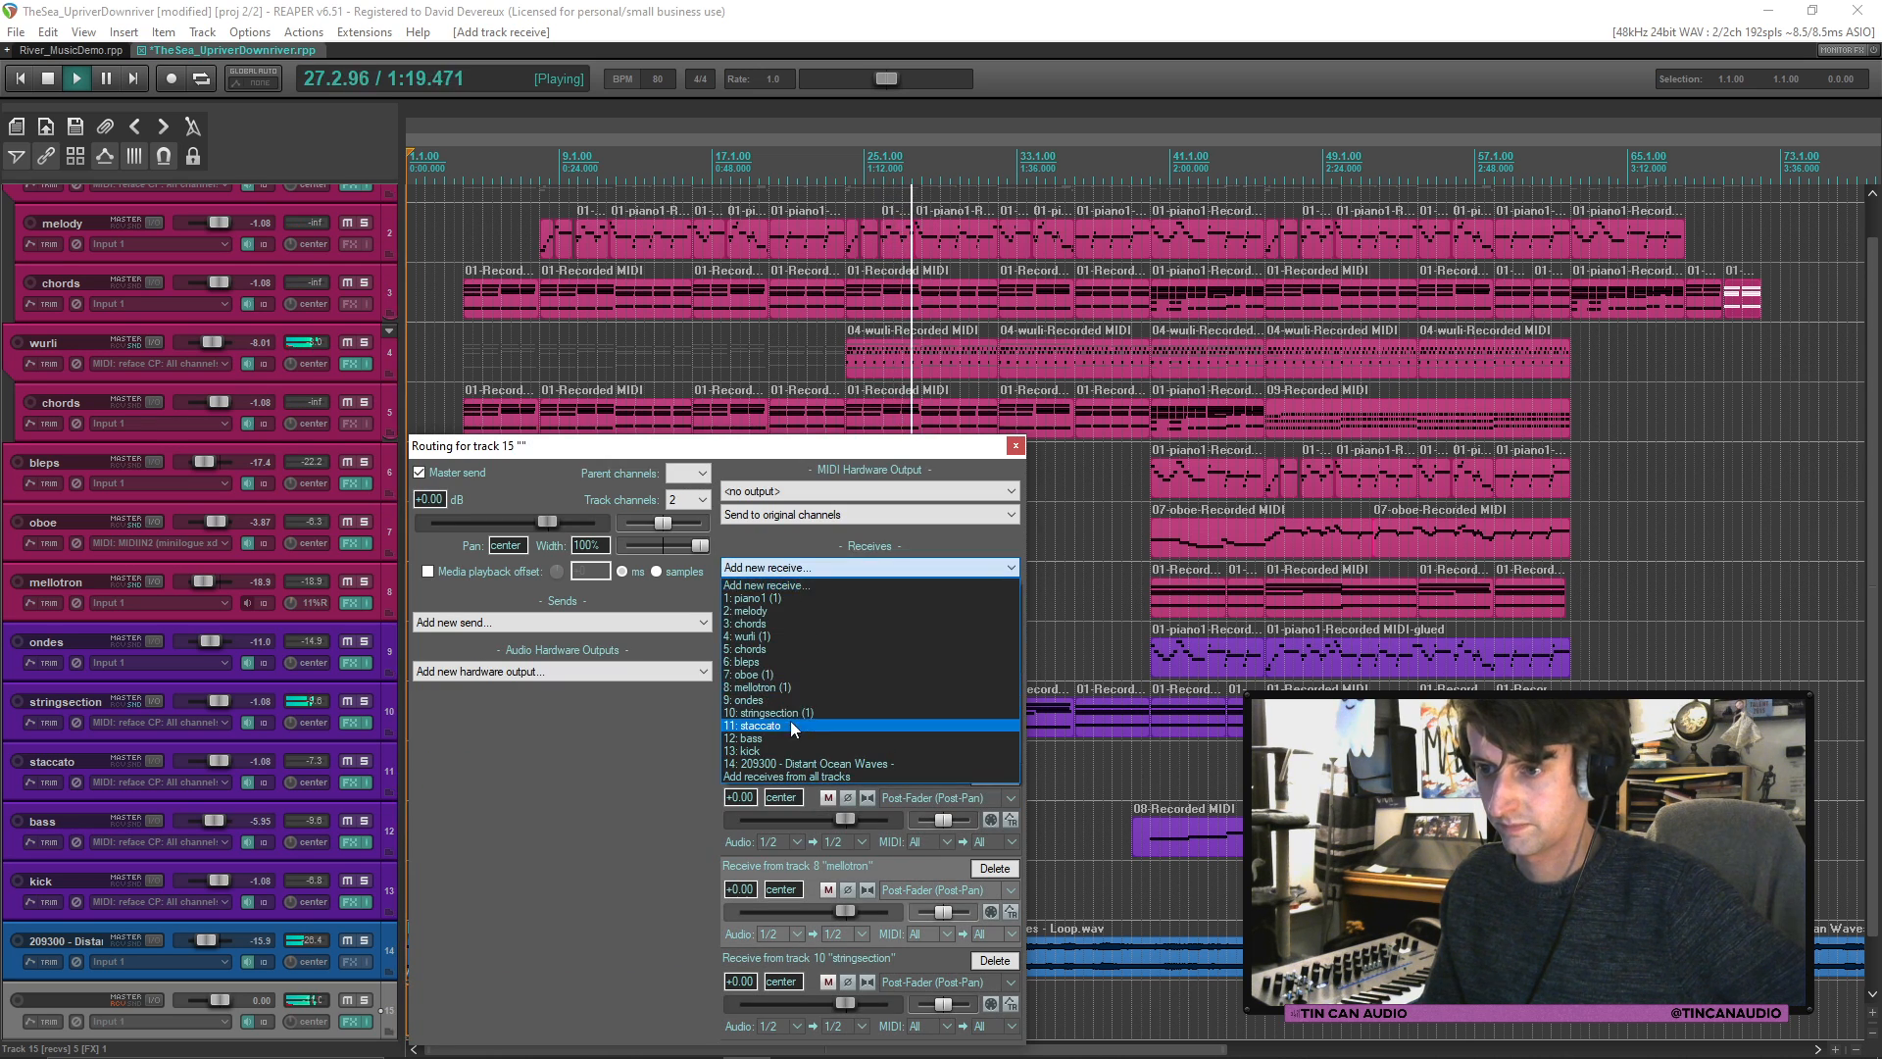
left_click(790, 726)
left_click(802, 474)
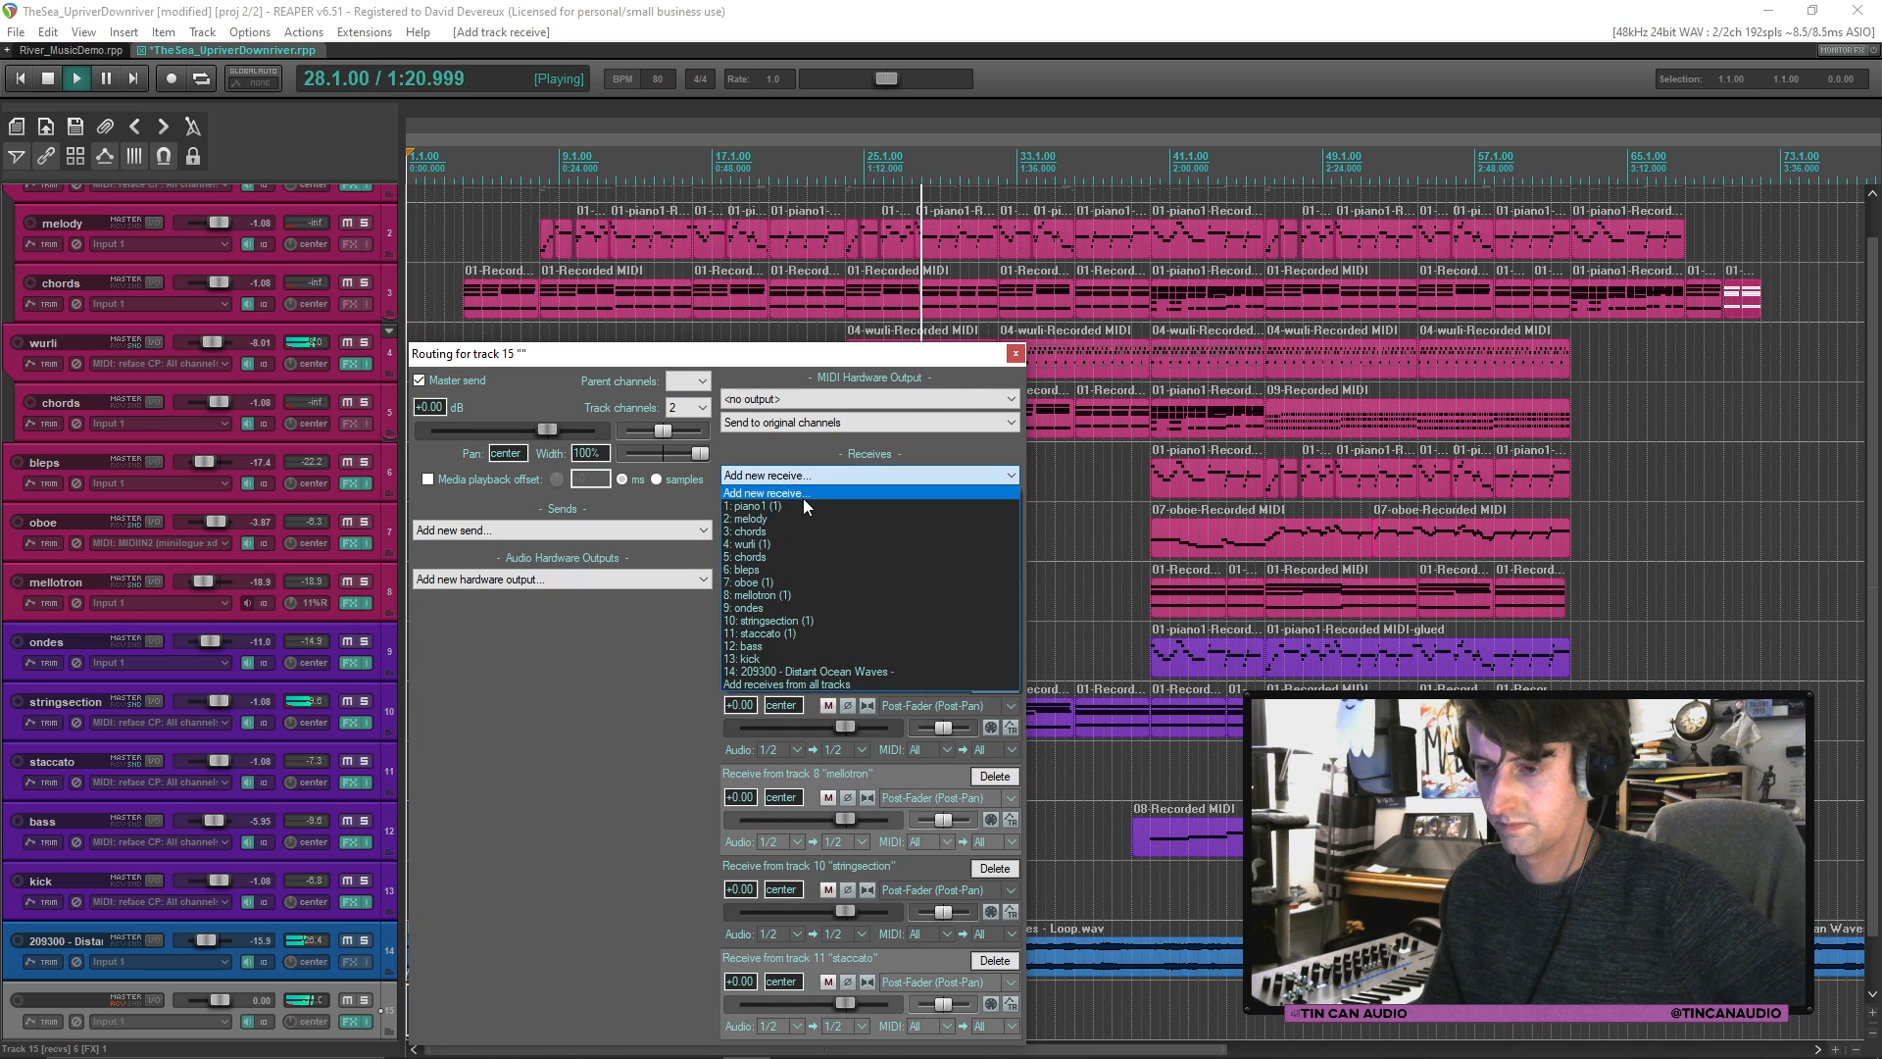
left_click(802, 661)
key("Escape")
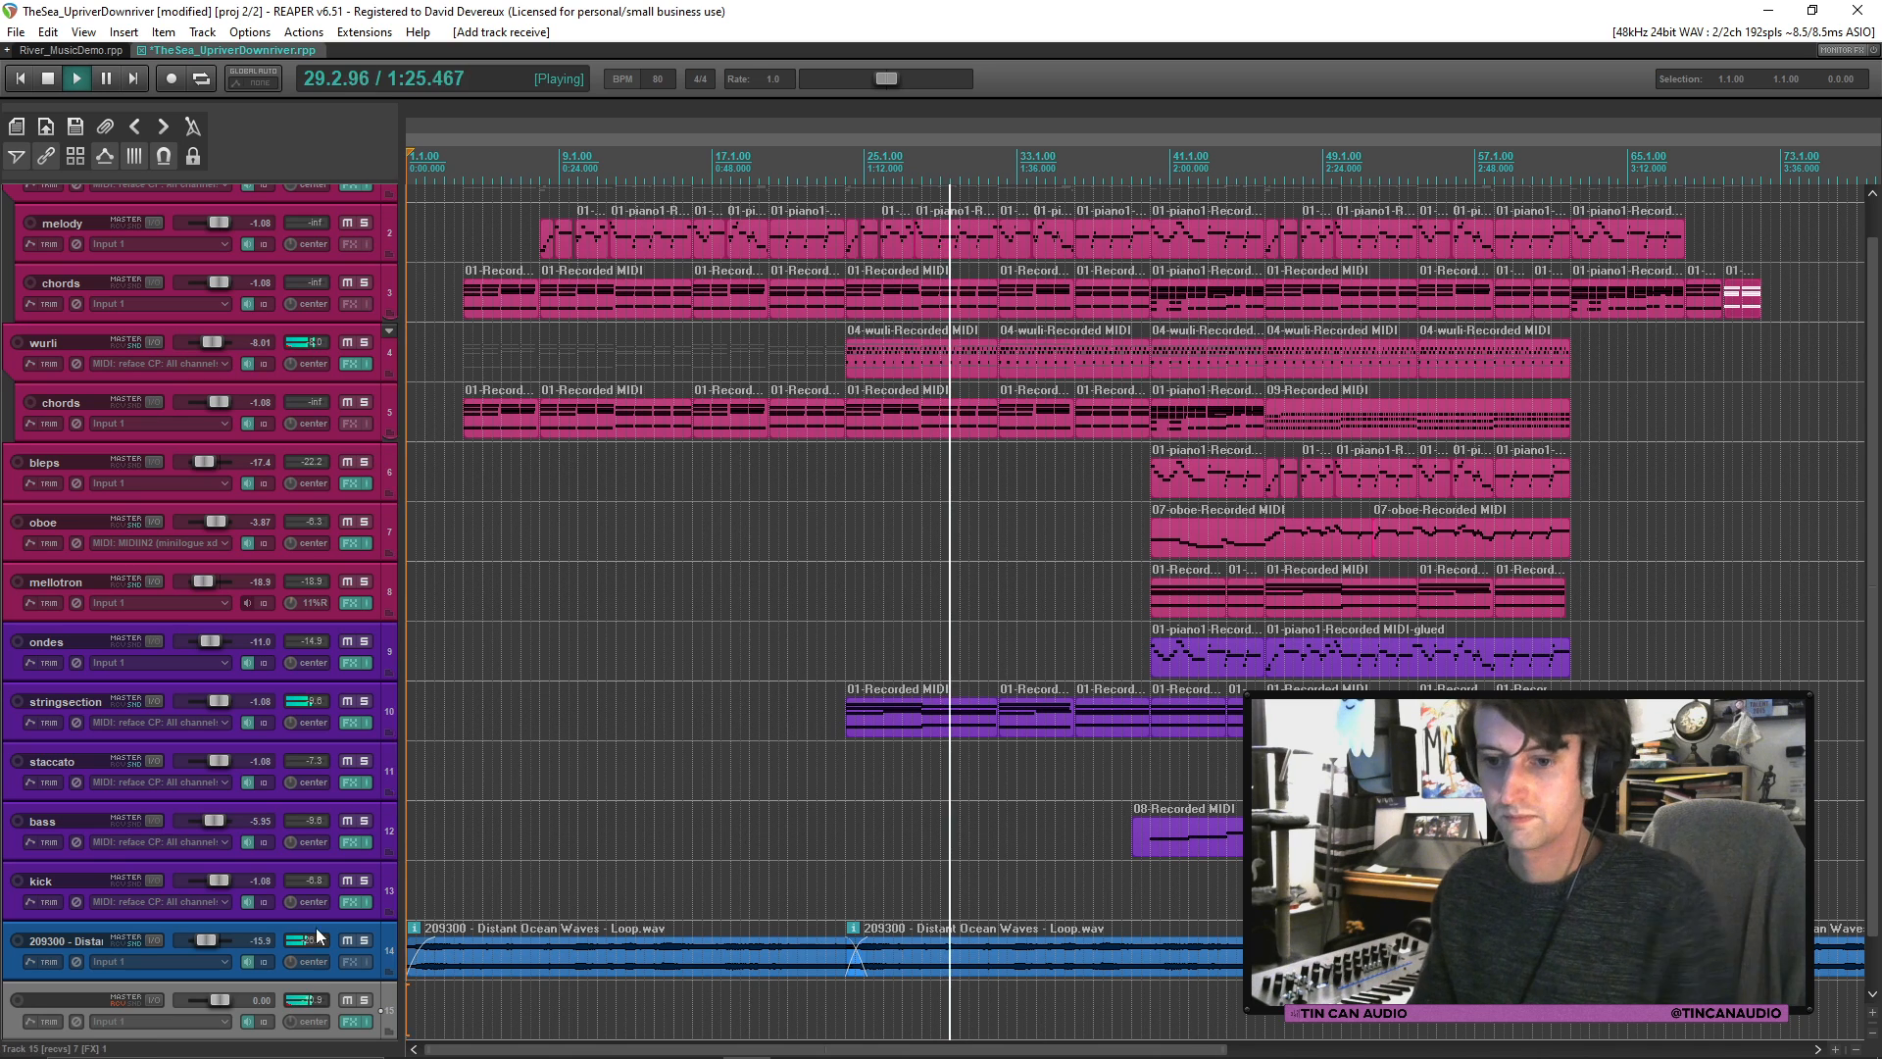
Step: Lower the reverb track's volume to about -1.9 dB and name the track verb
left_click_drag(221, 1002, 218, 1002)
double_click(49, 1001)
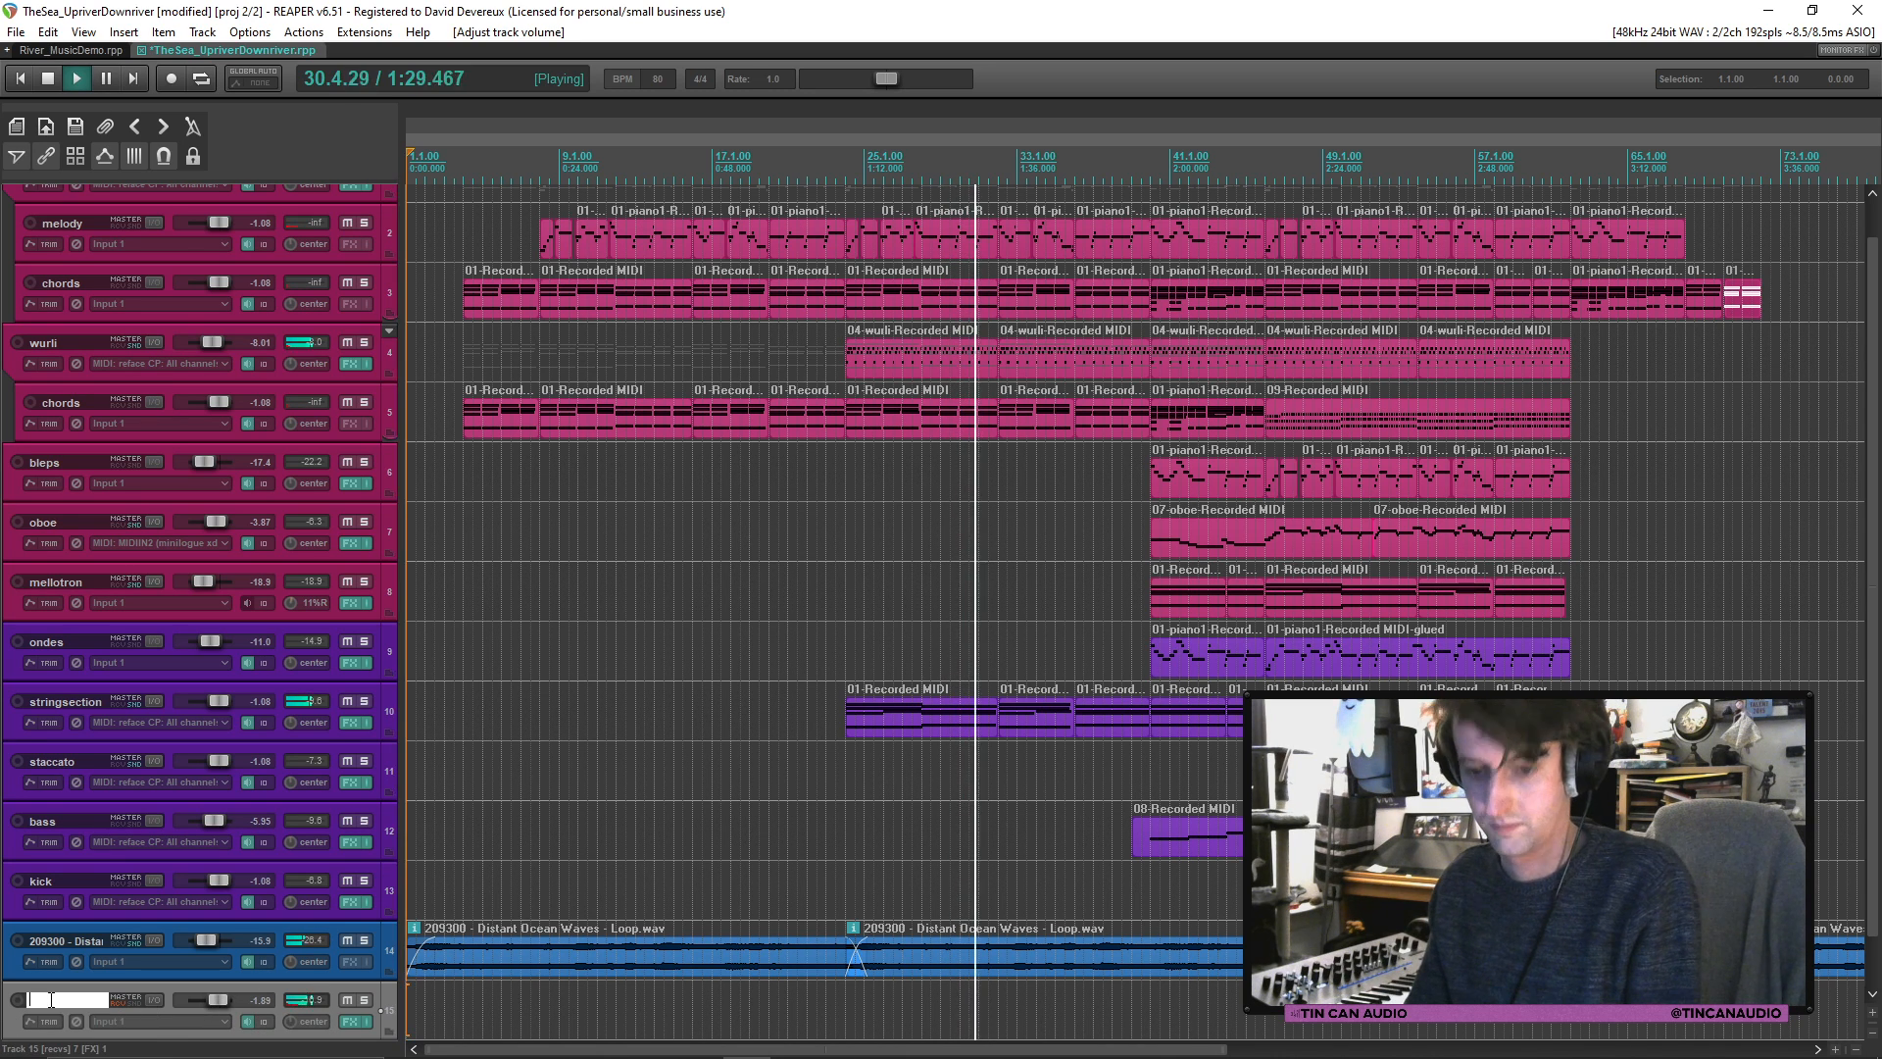
type("verb")
key("Return")
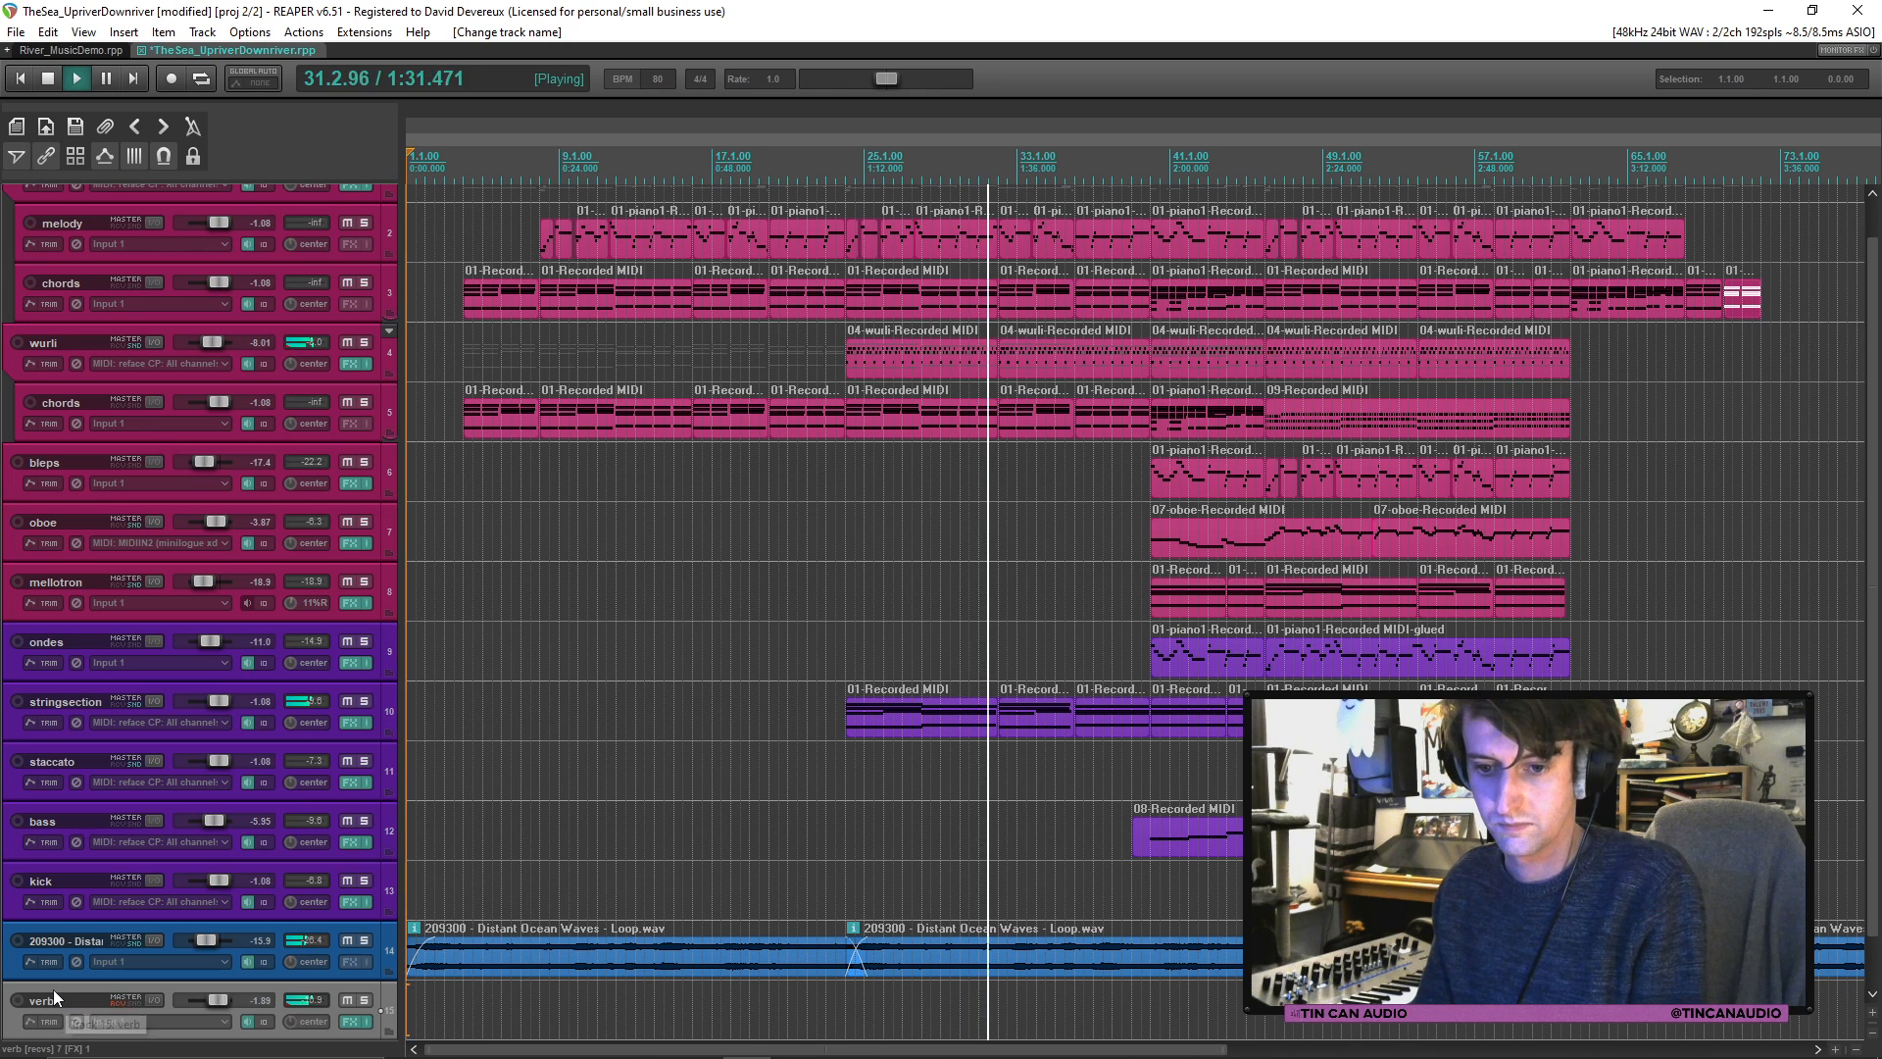
Step: Set the verb track to a custom blue color matching the ocean waves track
right_click(52, 1007)
mouse_move(152, 775)
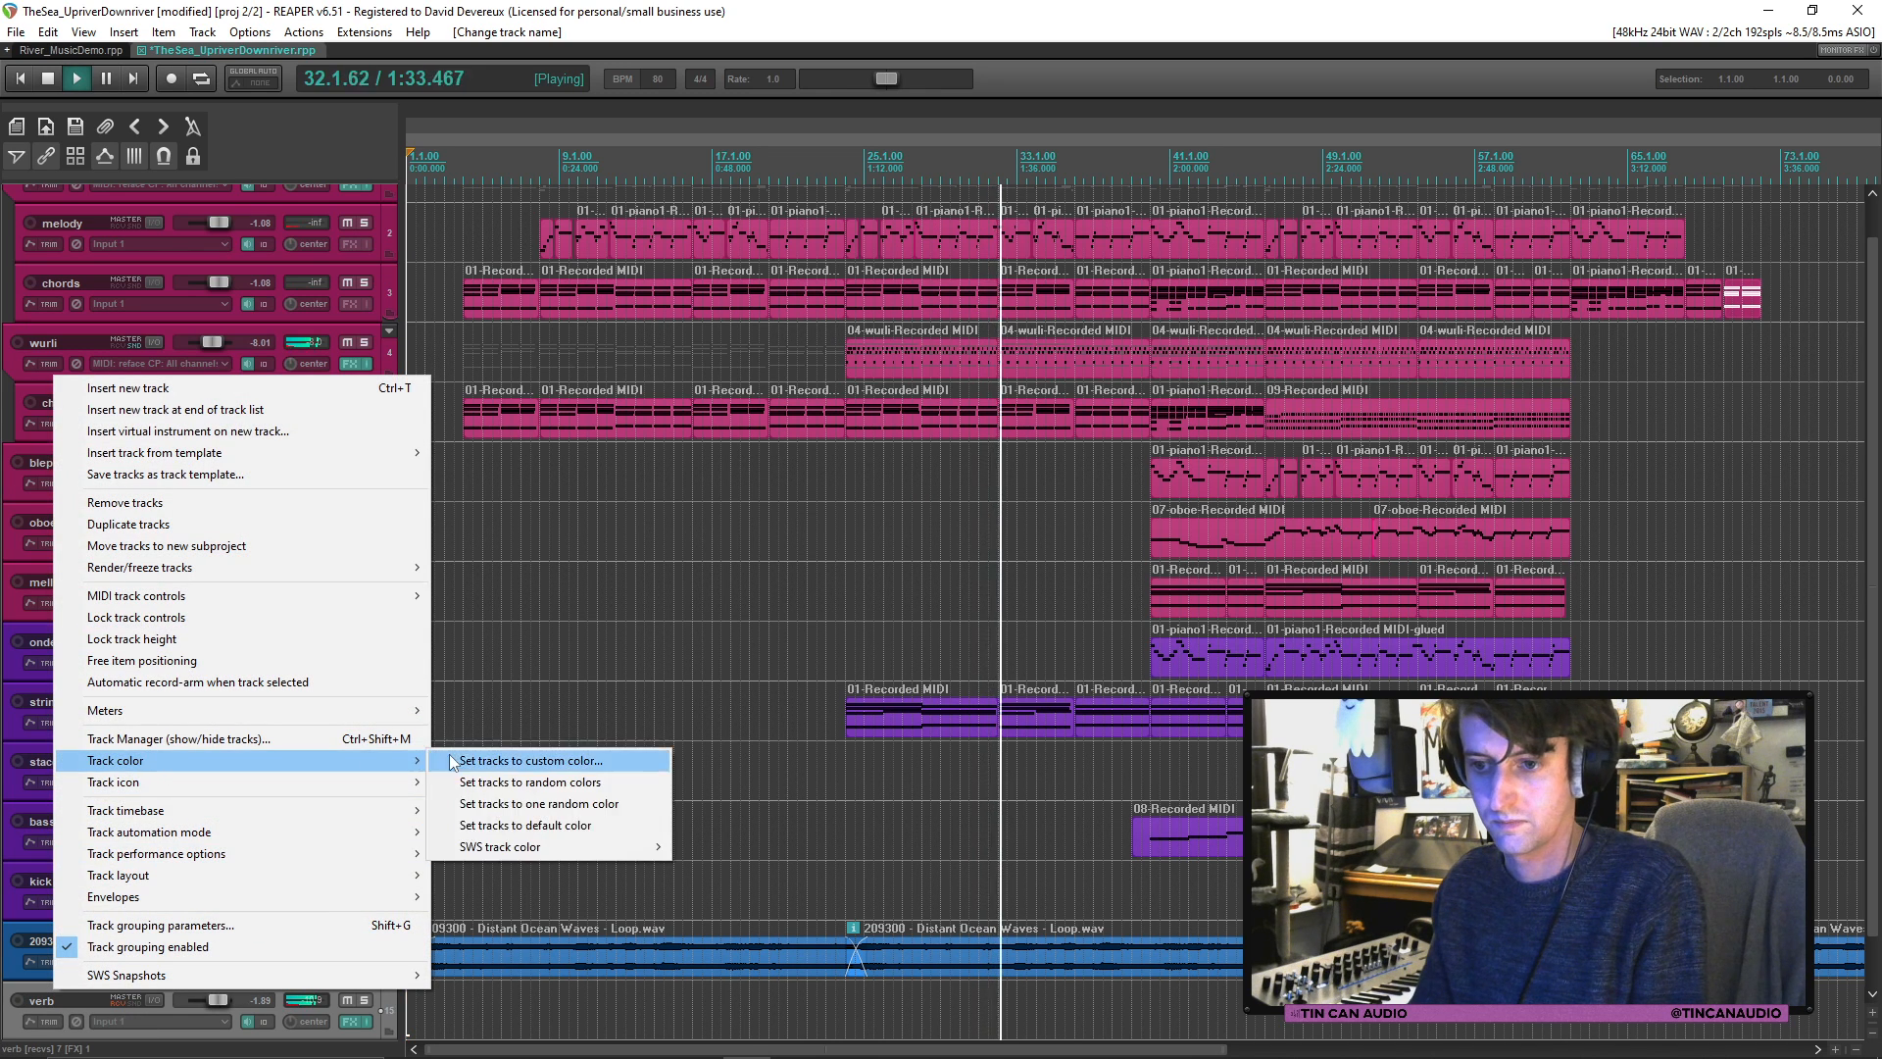
left_click(461, 762)
left_click(49, 264)
left_click(44, 343)
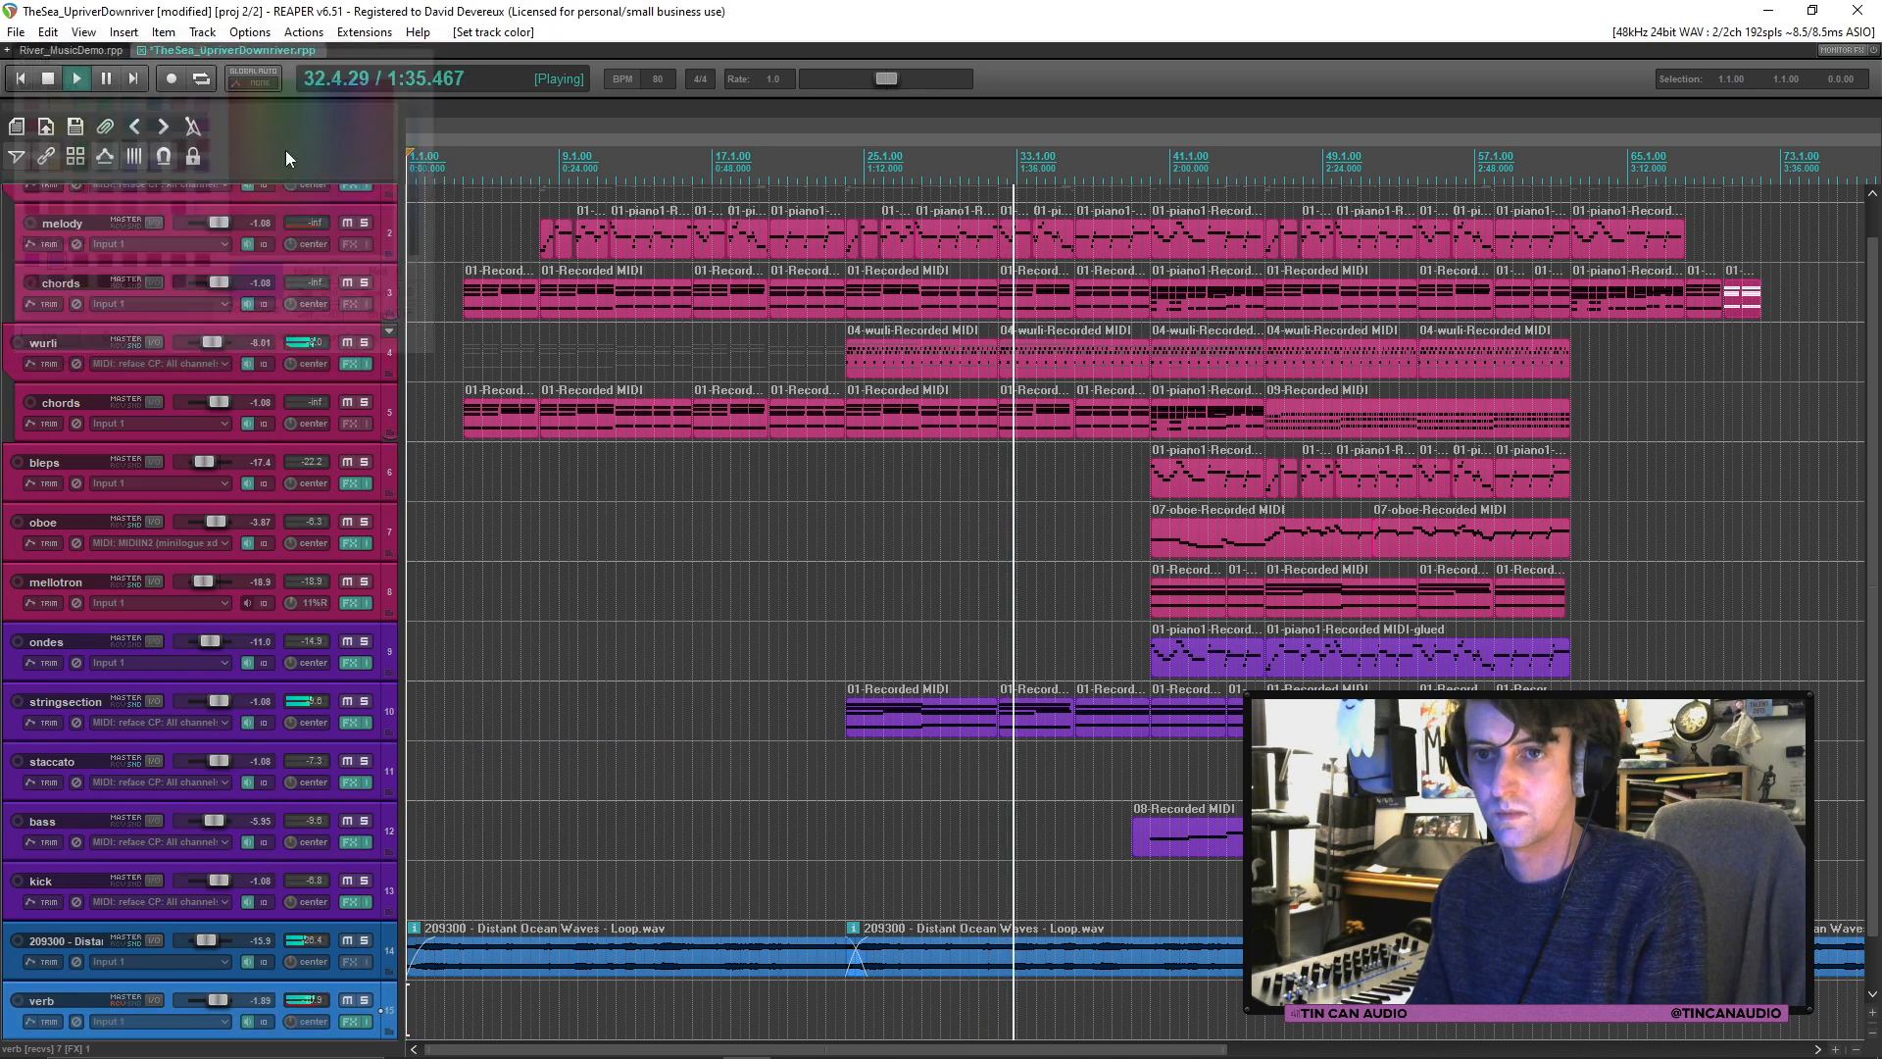
Step: Save the project and keep listening to the arrangement until the bleps and oboe entry around bar 40
left_click(1013, 727)
scroll(1013, 727, "up", 5)
scroll(1015, 731, "up", 3)
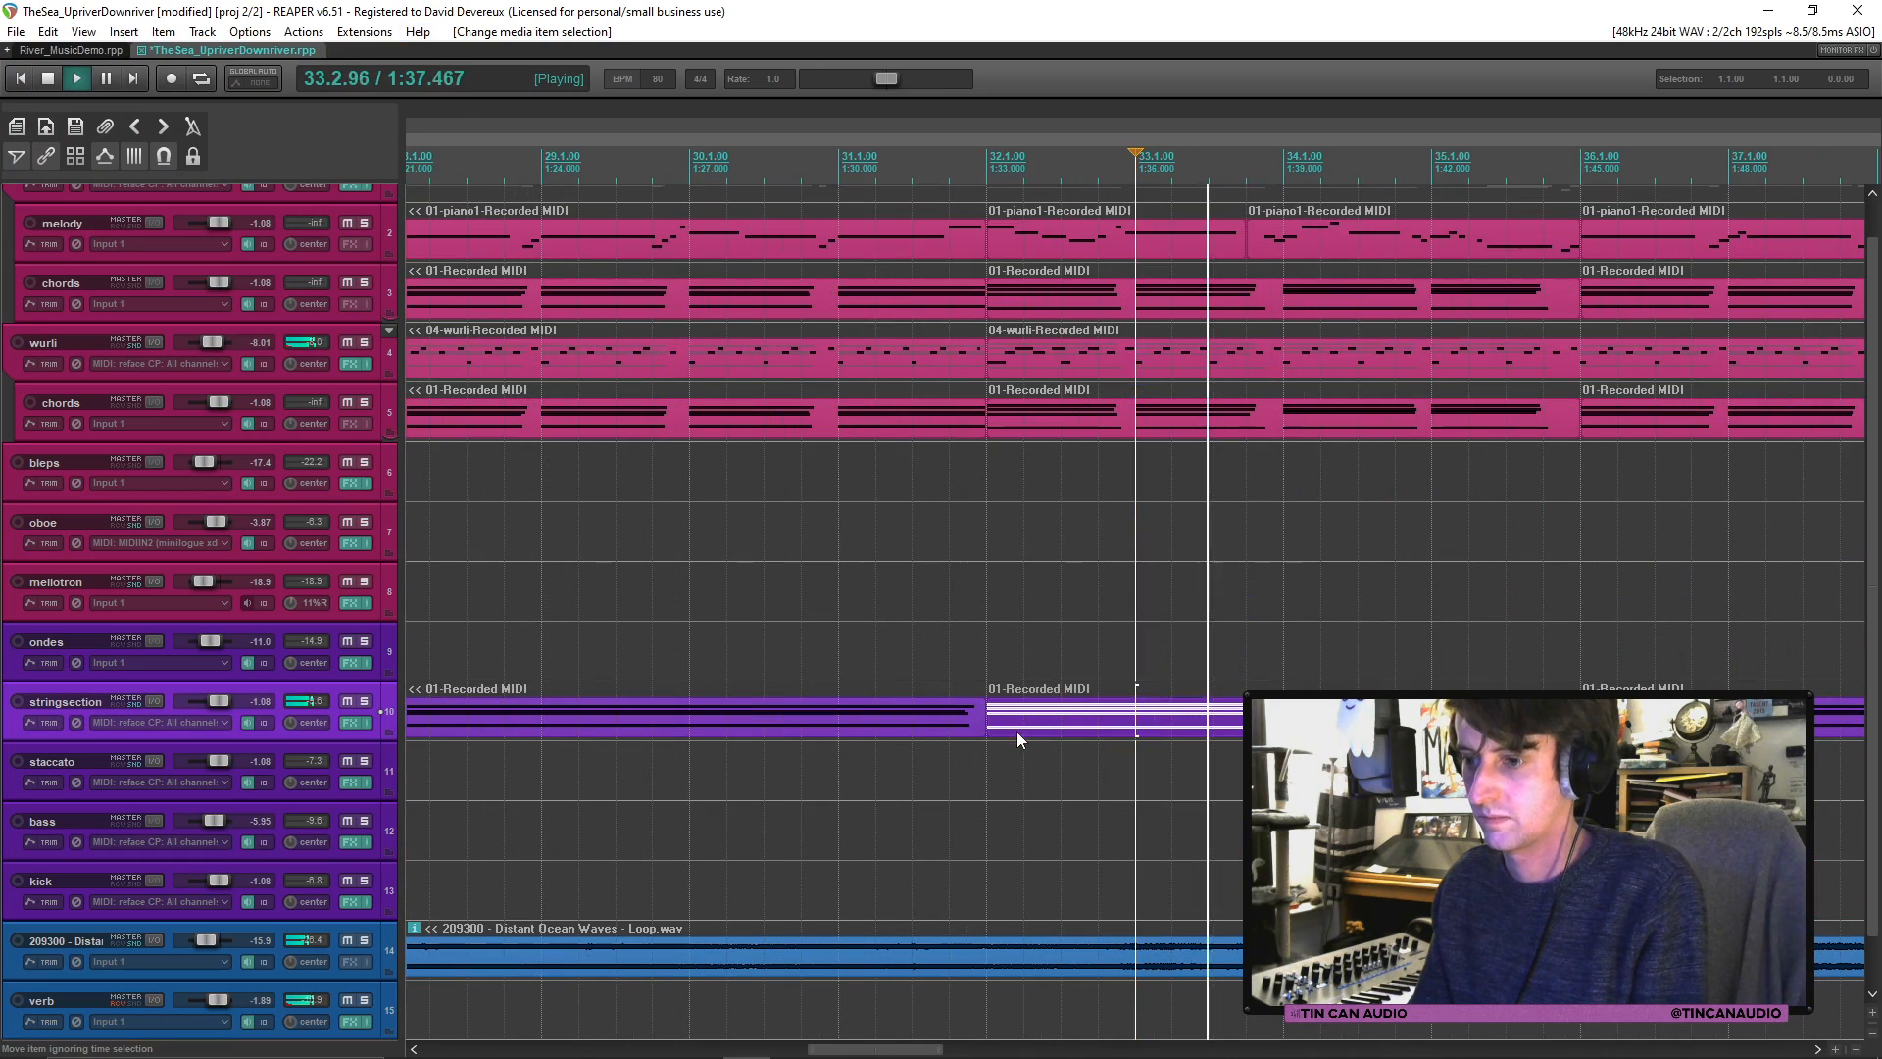
scroll(980, 722, "down", 6)
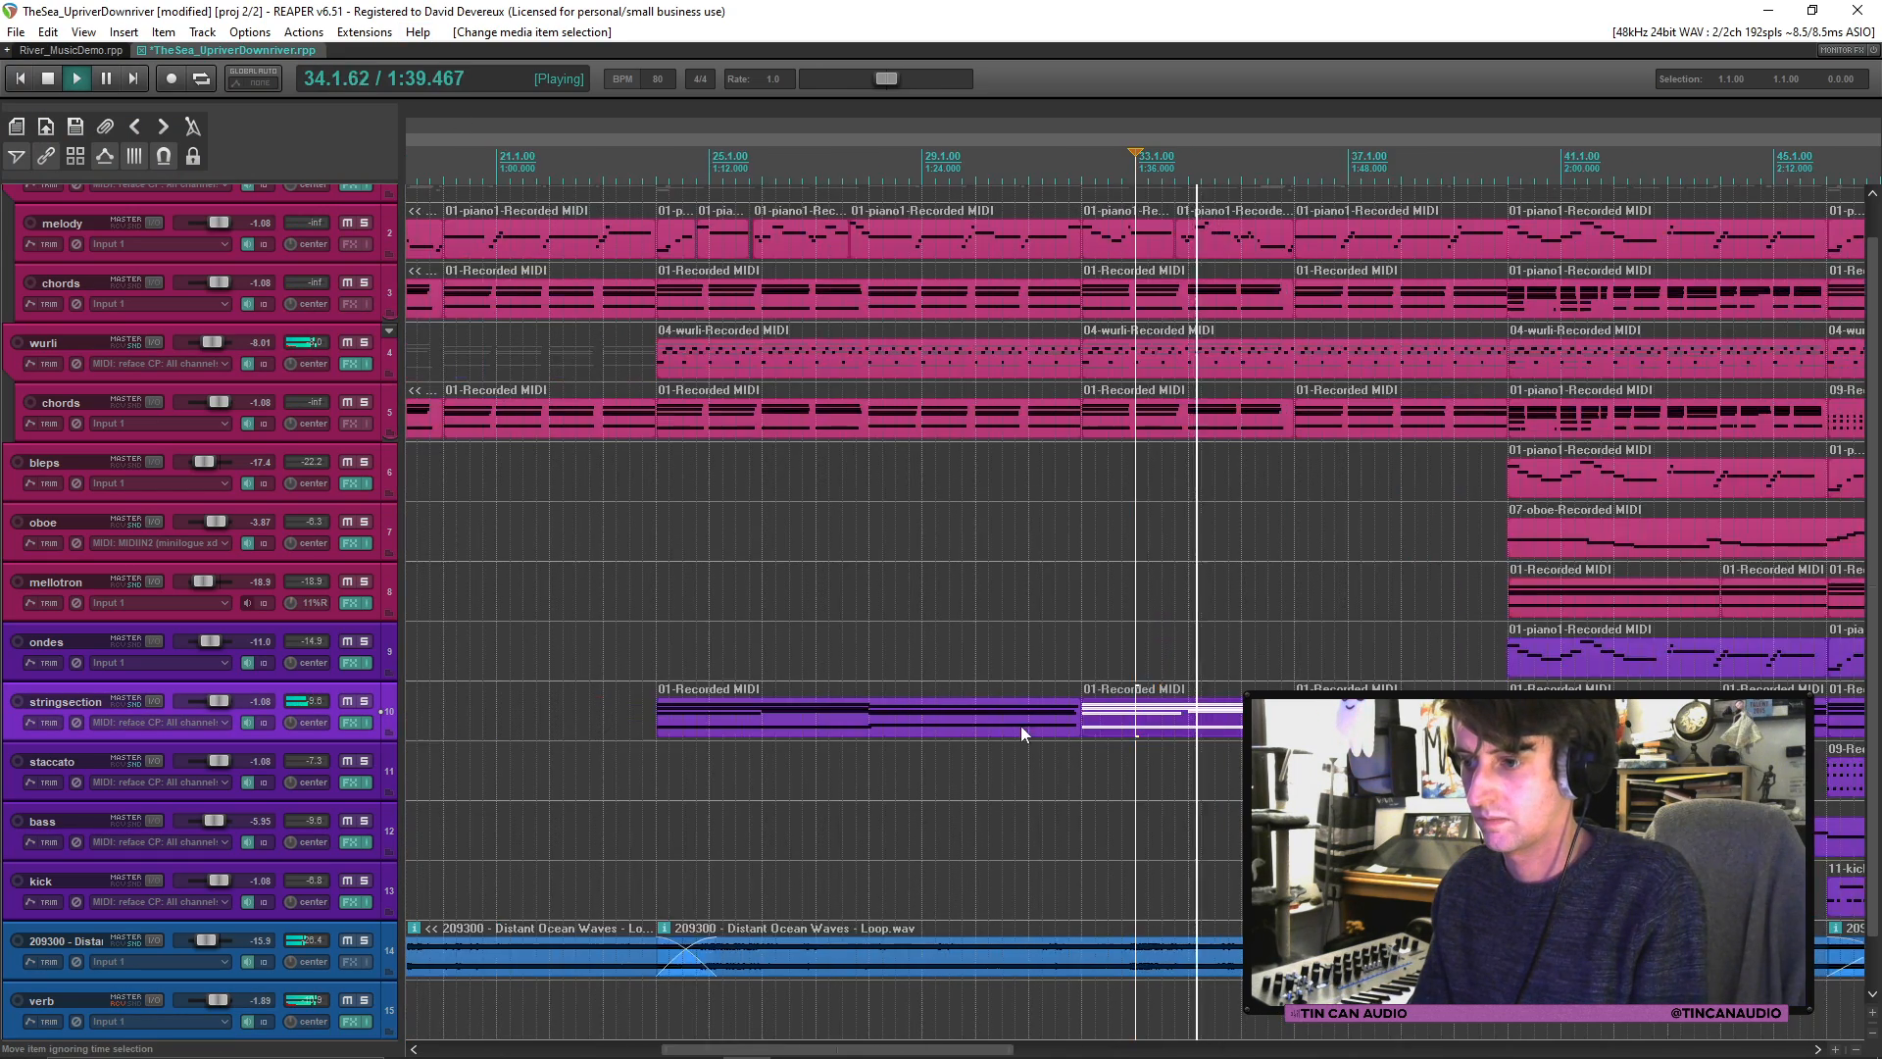
key("ctrl+s")
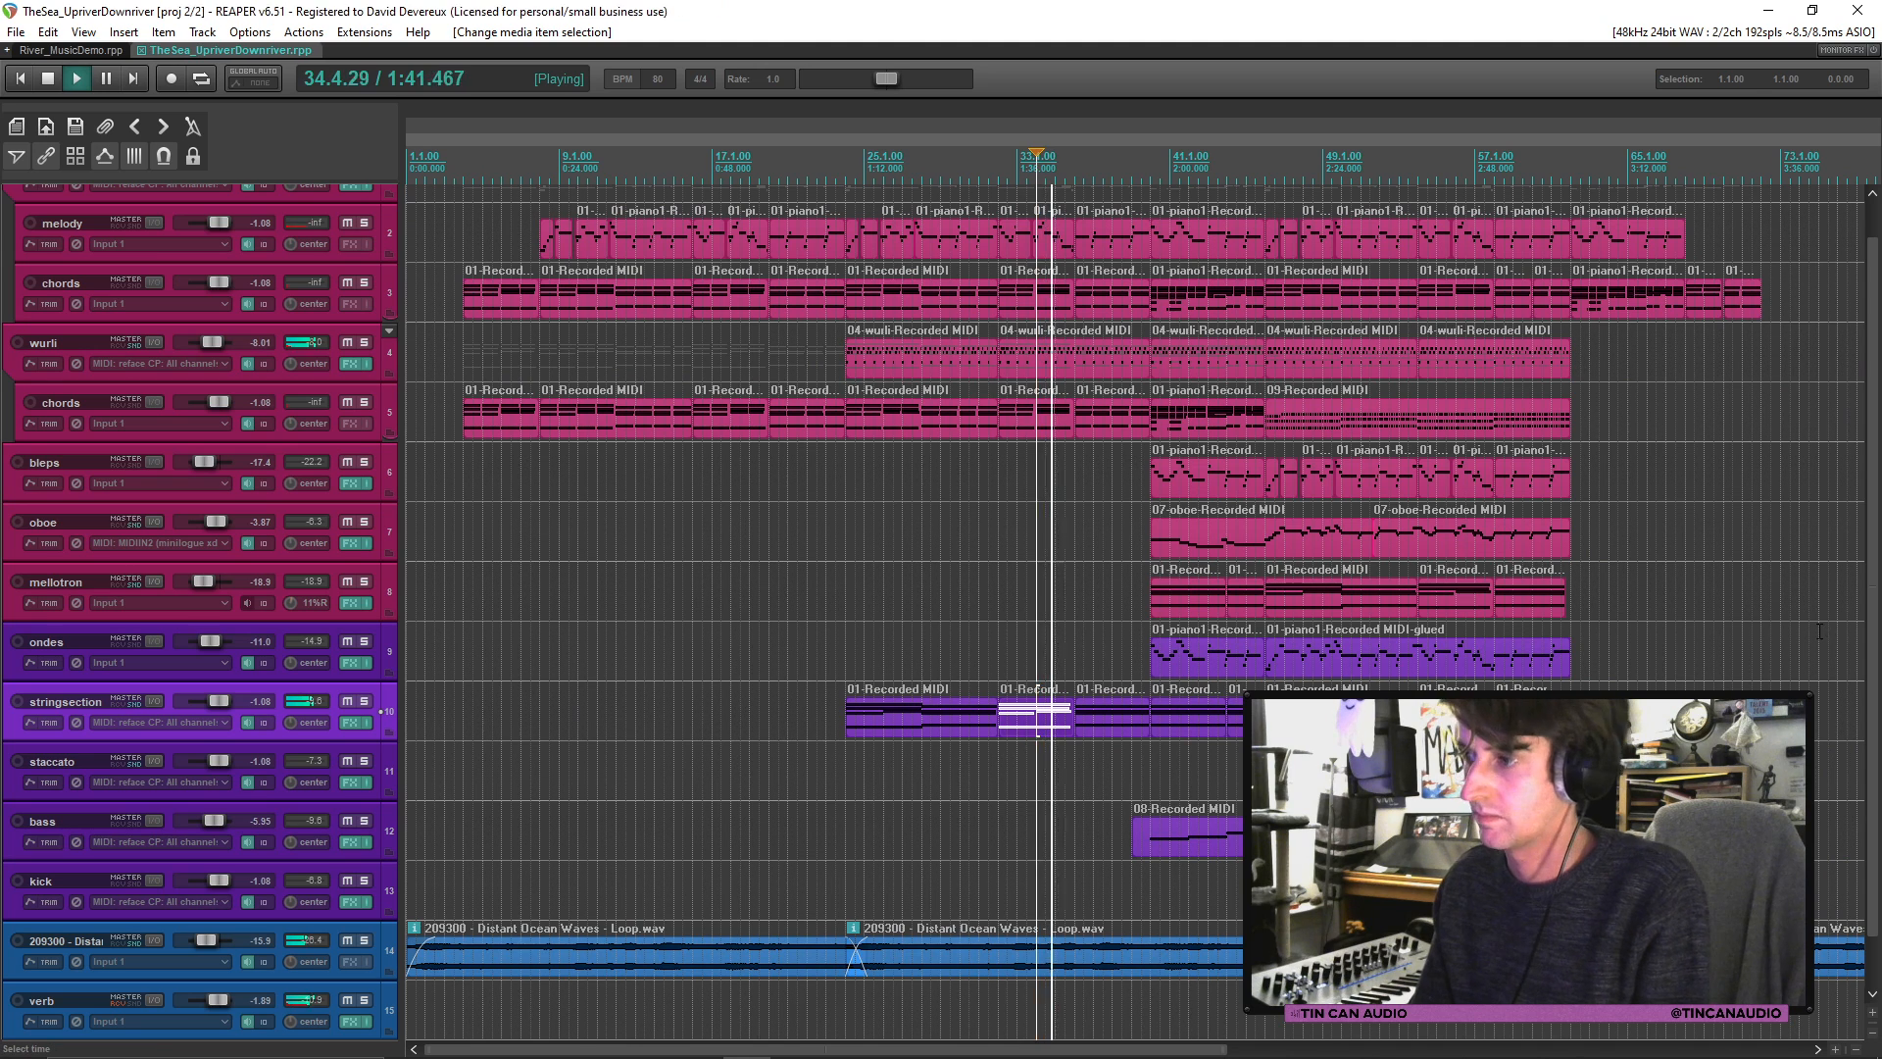
left_click_drag(1873, 632, 1873, 586)
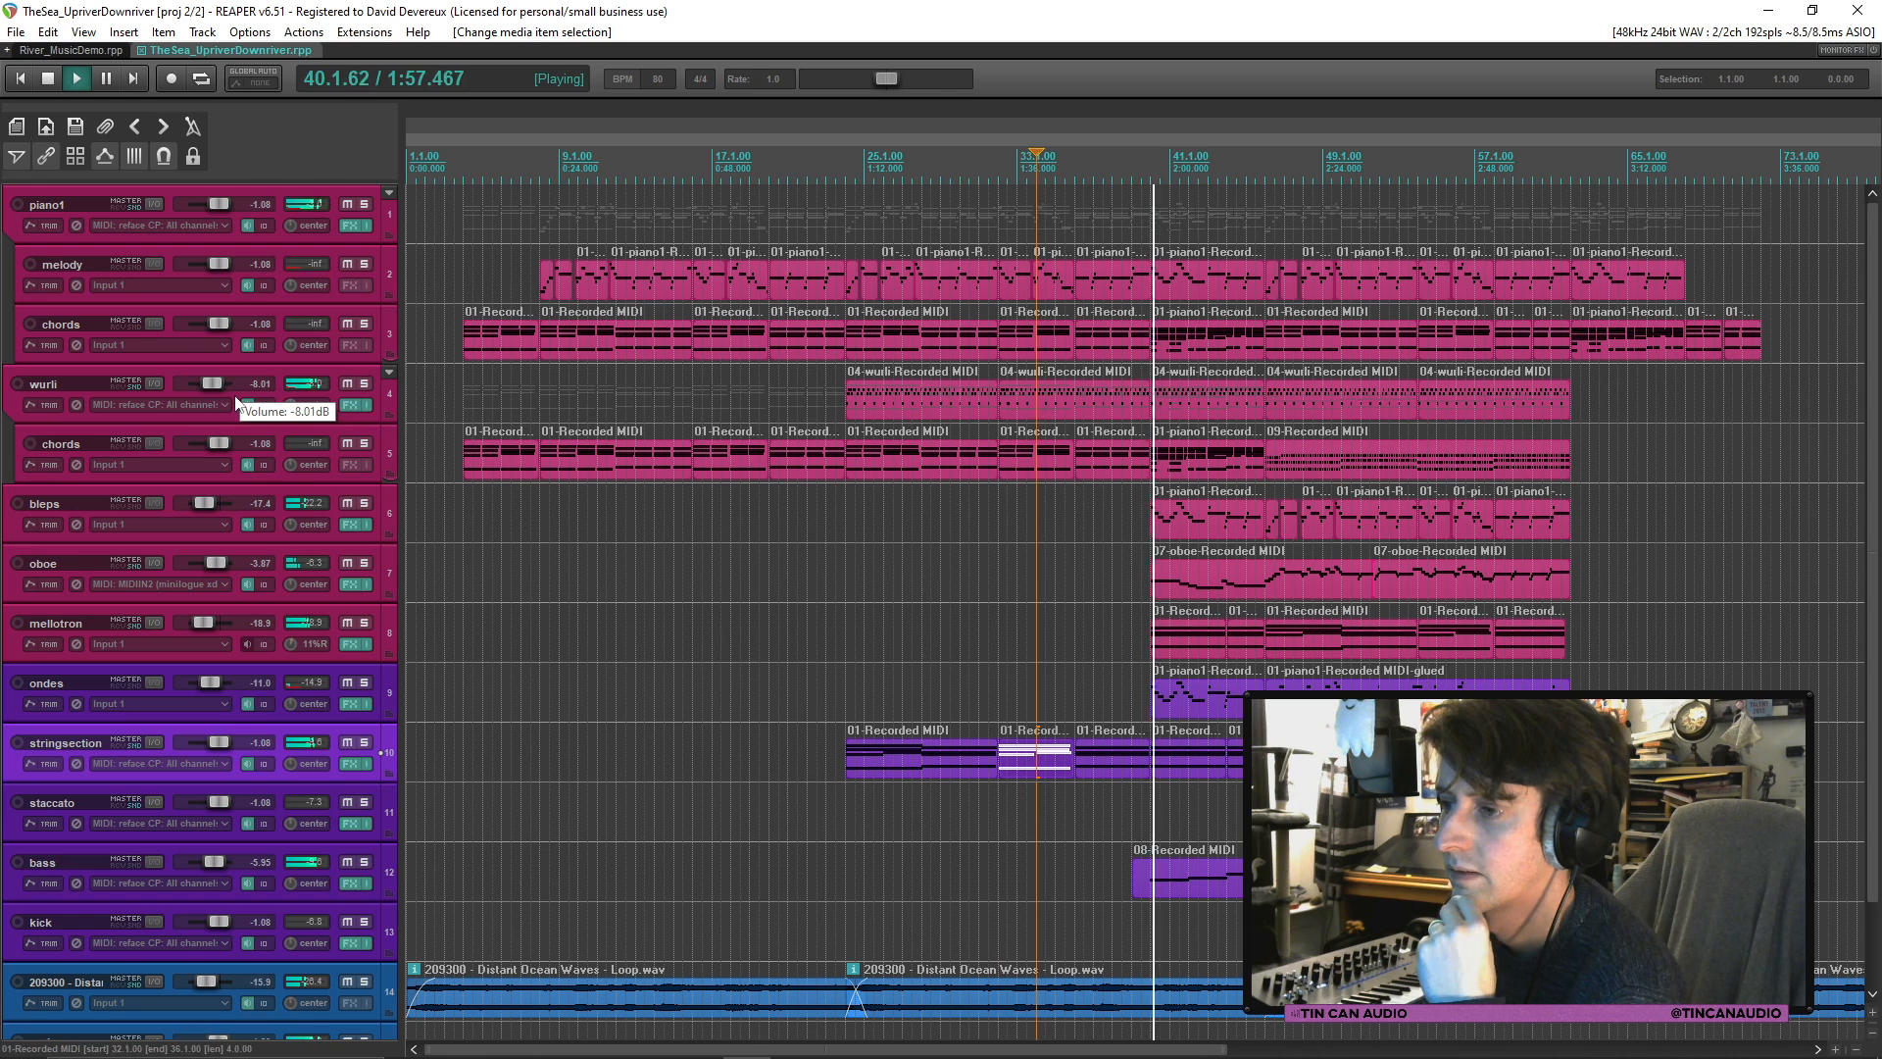
key("space")
Step: Remove the Delay w/Tempo Ping-Pong effect and the F-MDRIVE YM2612 instrument from the bleps track
left_click(348, 524)
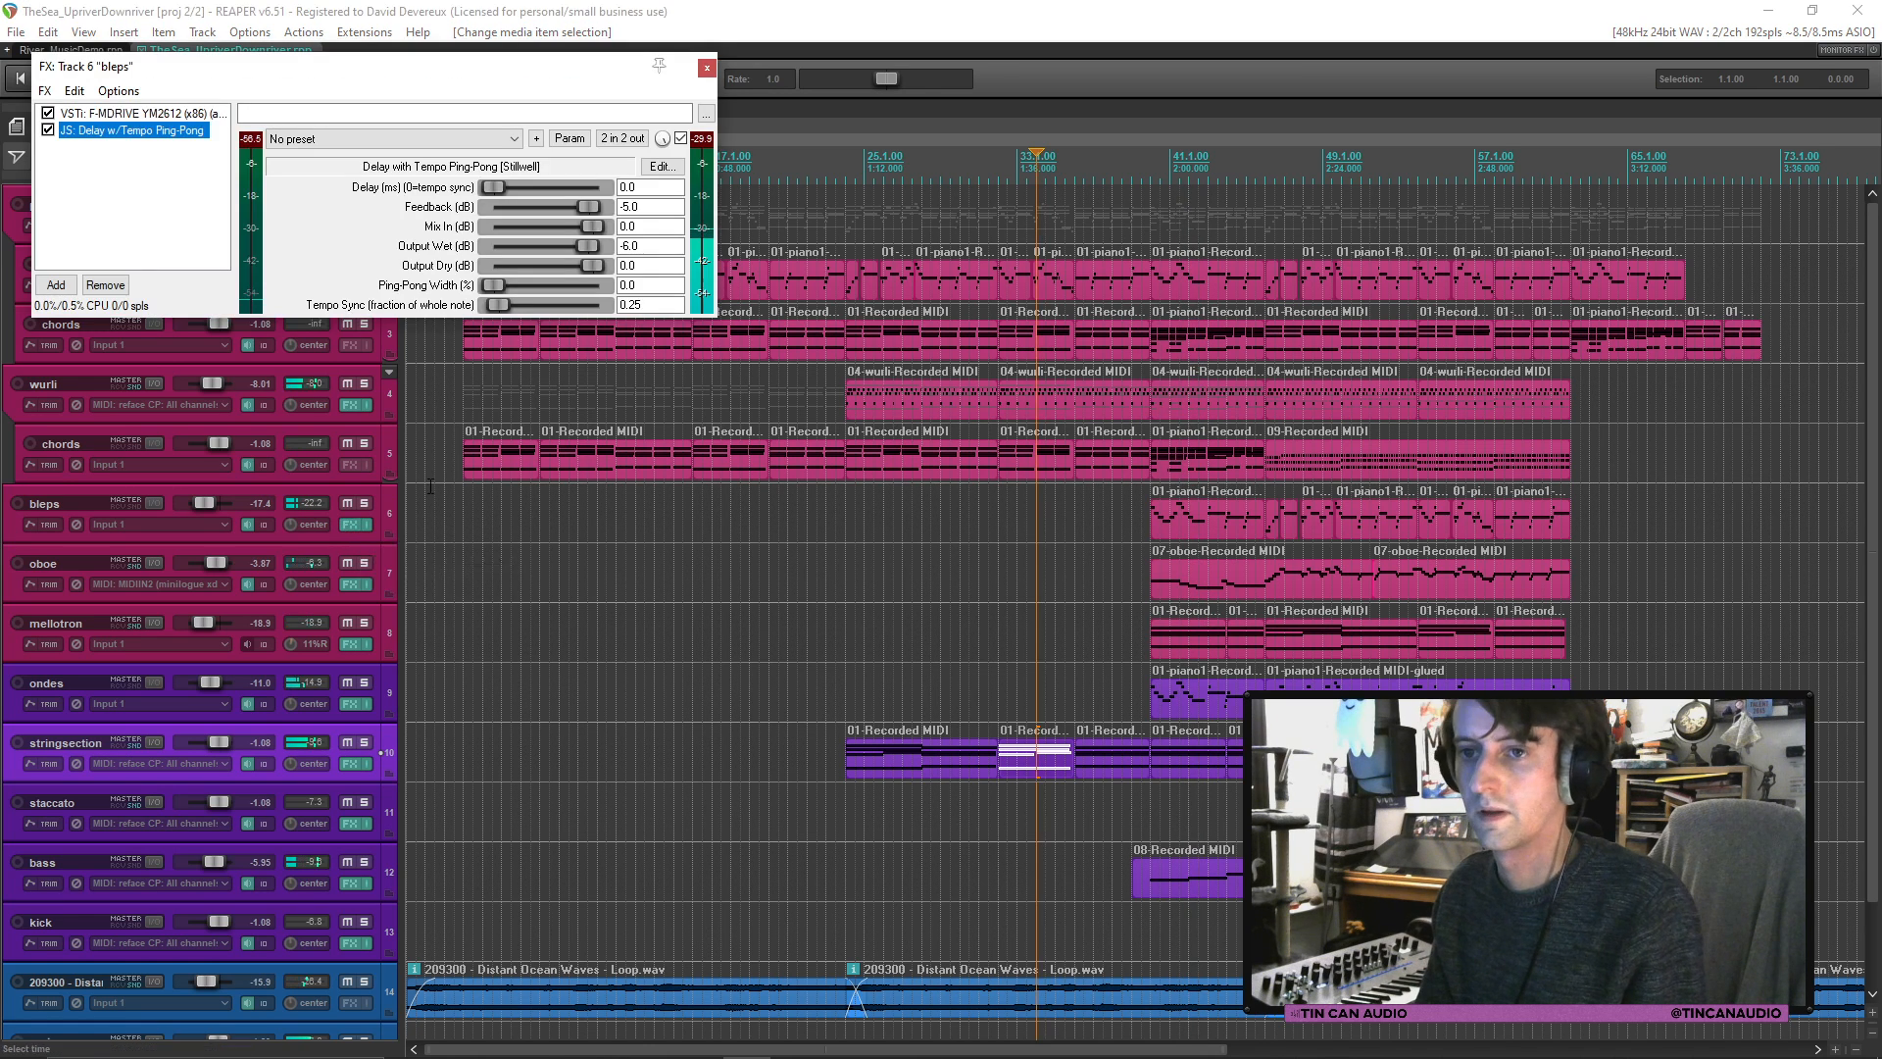
left_click(105, 285)
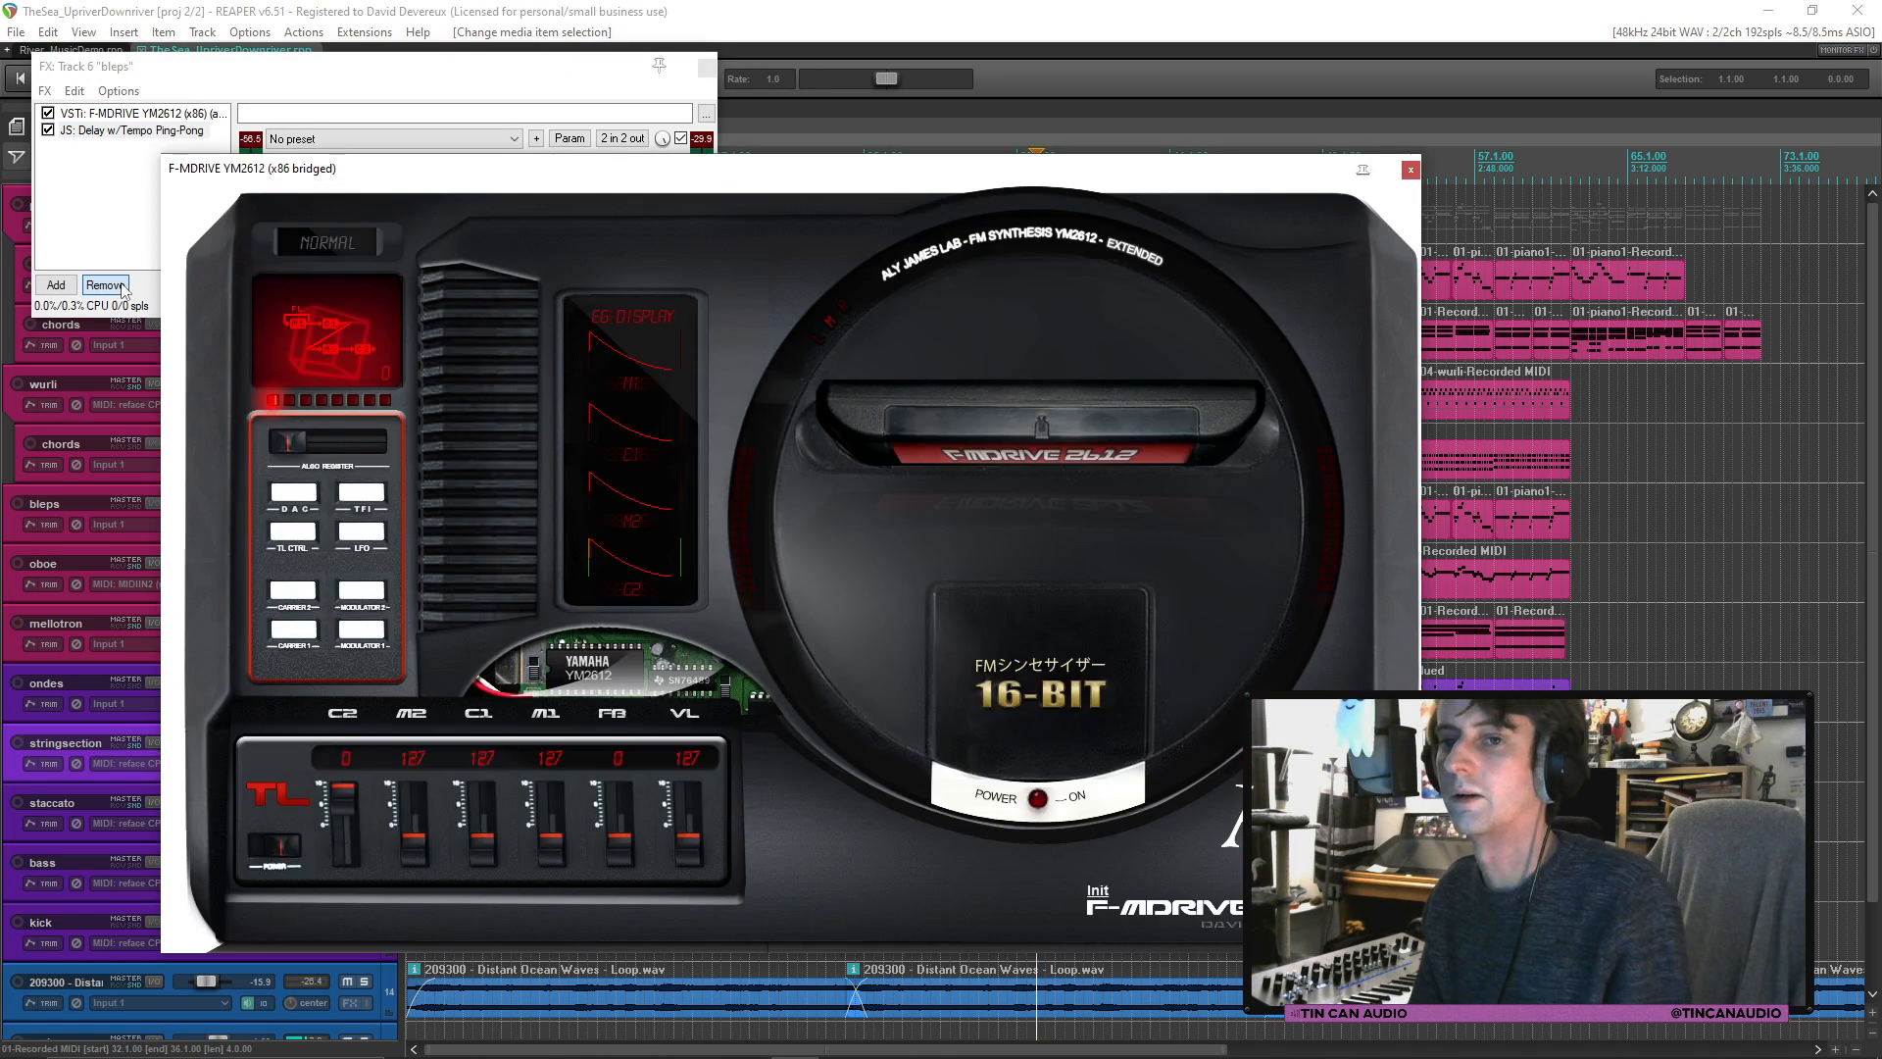
left_click(122, 263)
Step: Add the VST3i version of the sforzando instrument to the bleps track
left_click(51, 265)
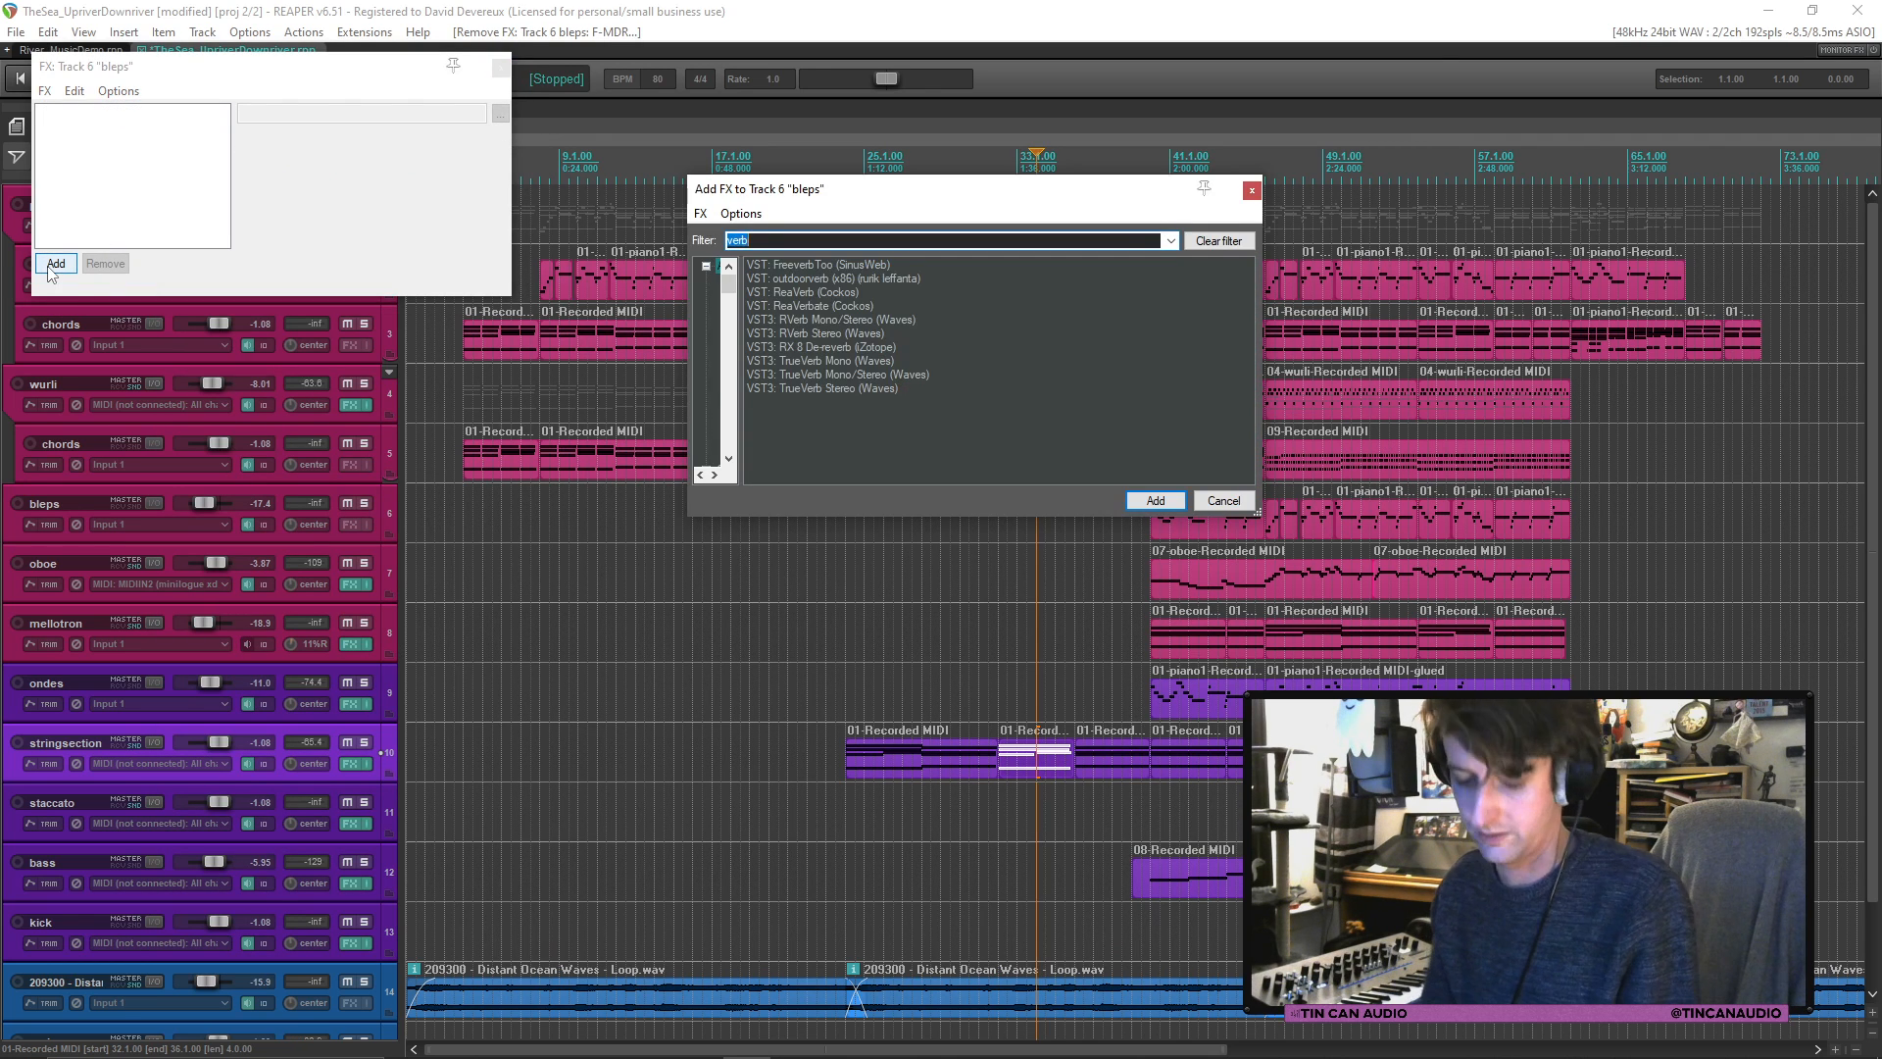
type("sfor")
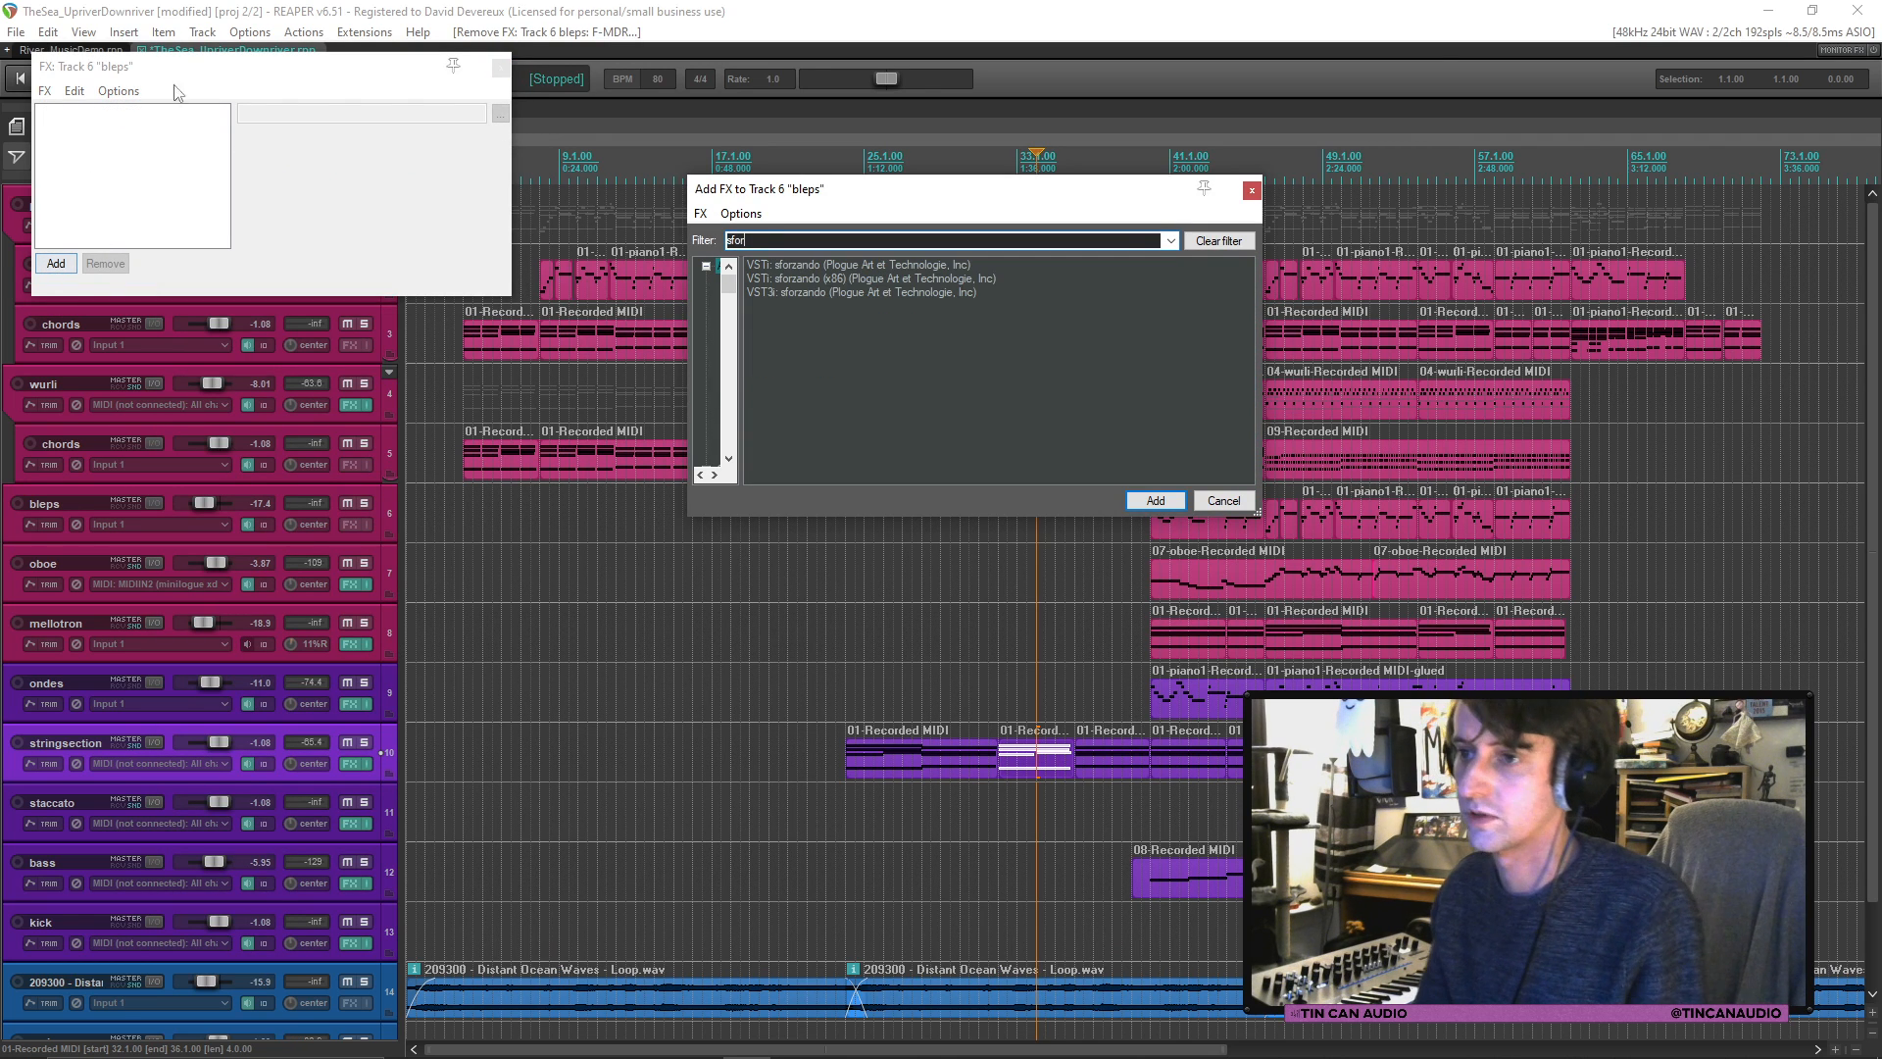
double_click(811, 292)
Step: Load 013_Synth_Lead_1 from bank 000 of the EarthBound_sf2 soundfont into sforzando and close the effects window
left_click(467, 186)
mouse_move(529, 273)
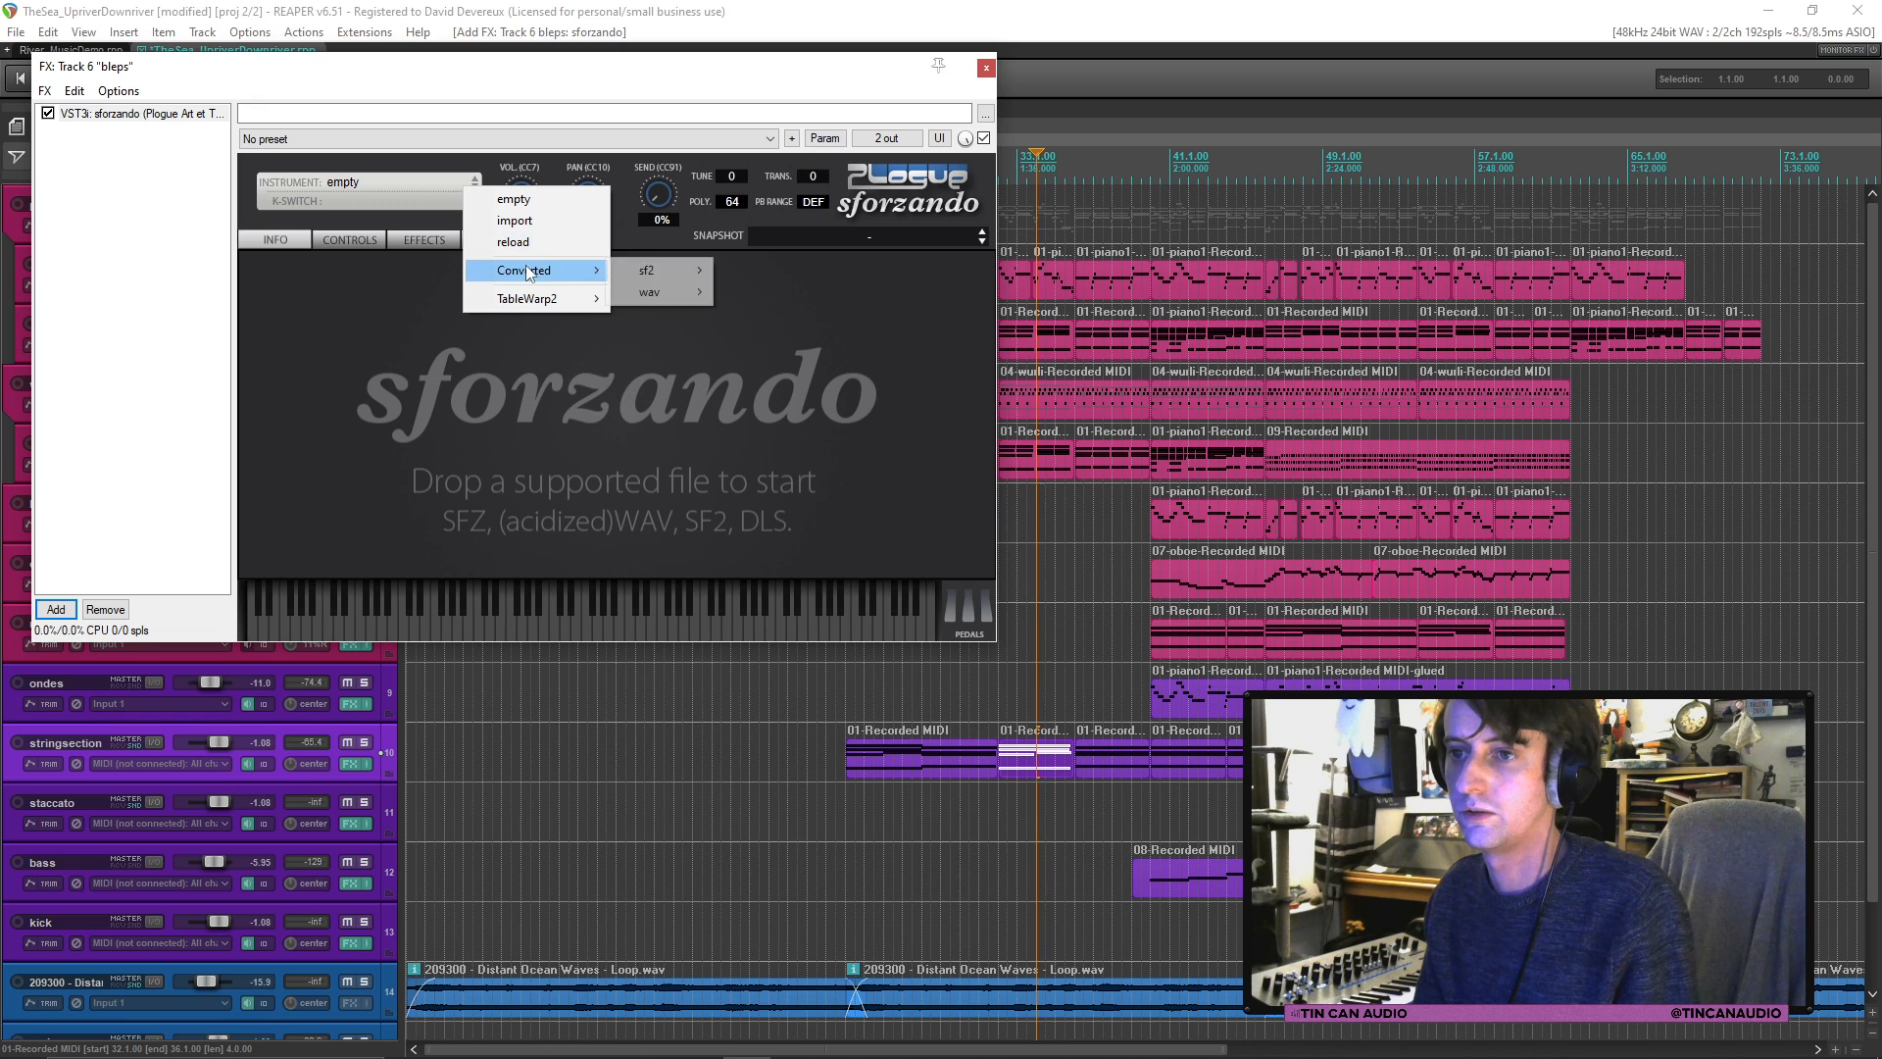
mouse_move(706, 270)
mouse_move(789, 339)
mouse_move(1081, 349)
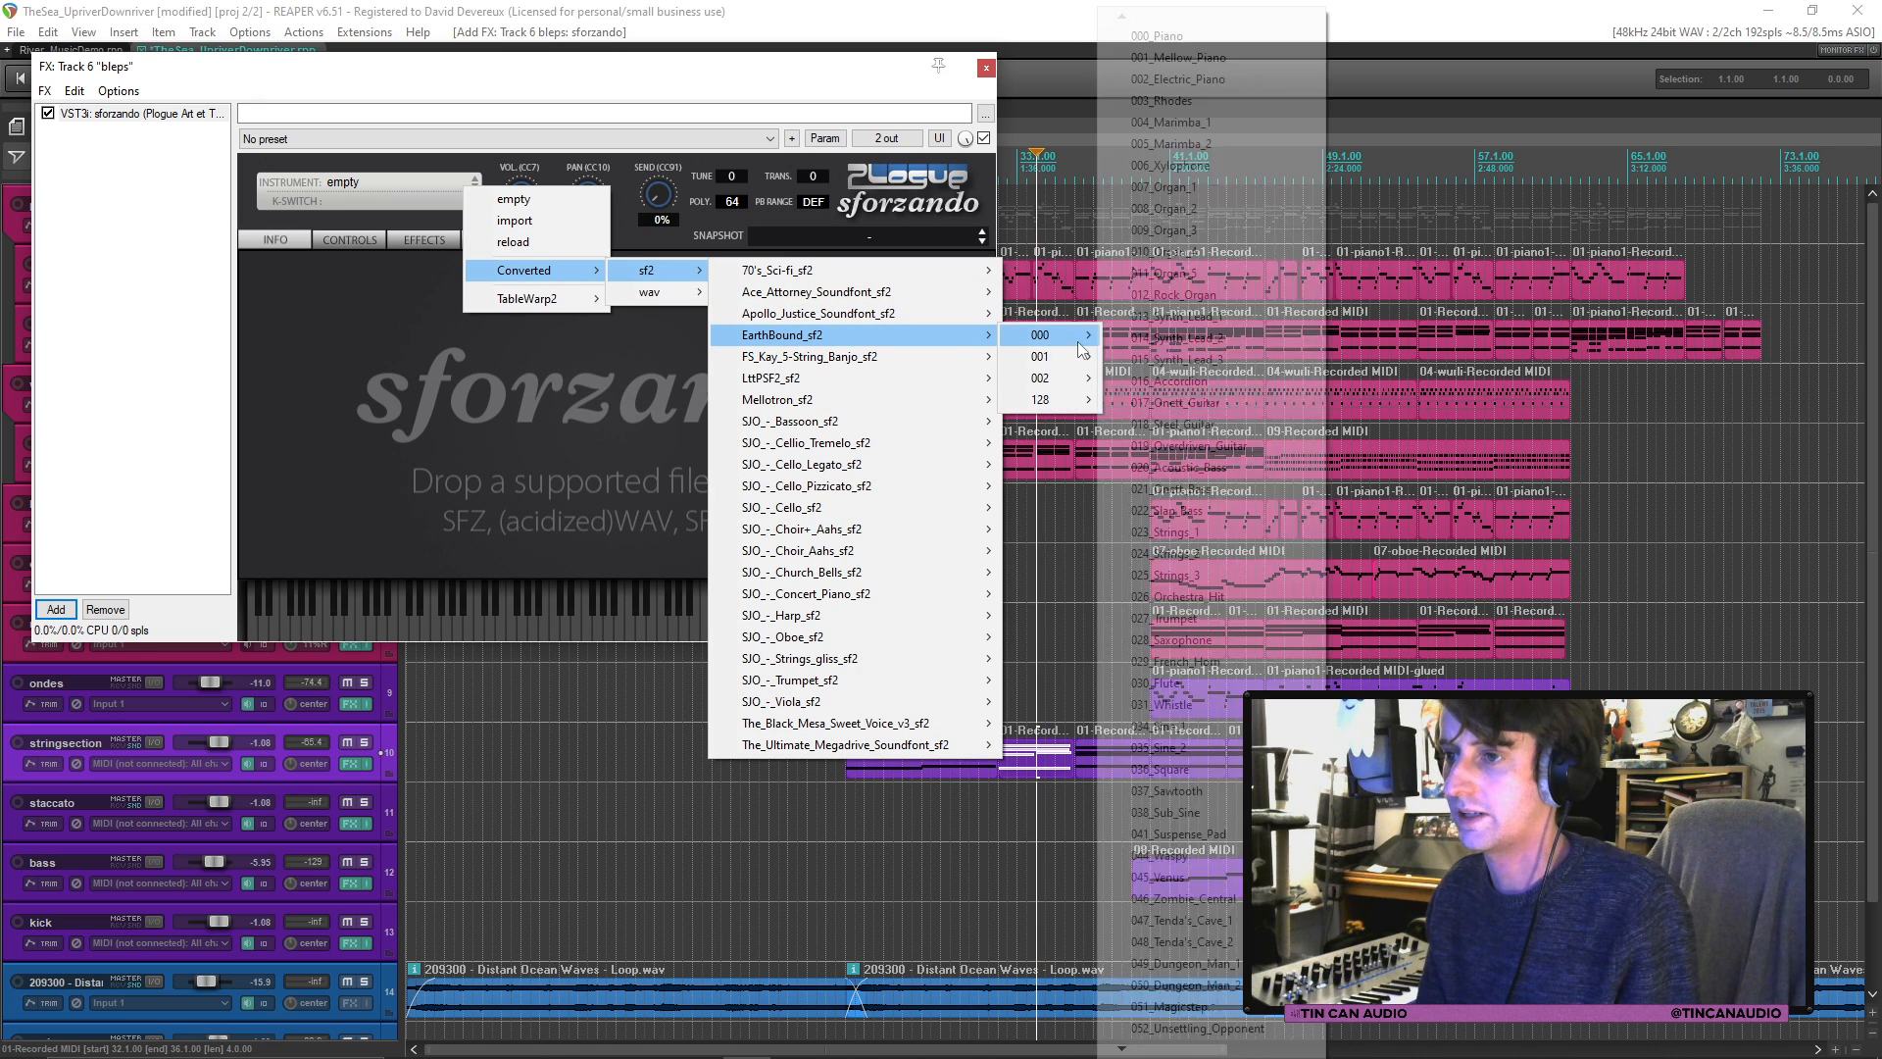
left_click(1176, 315)
left_click(986, 68)
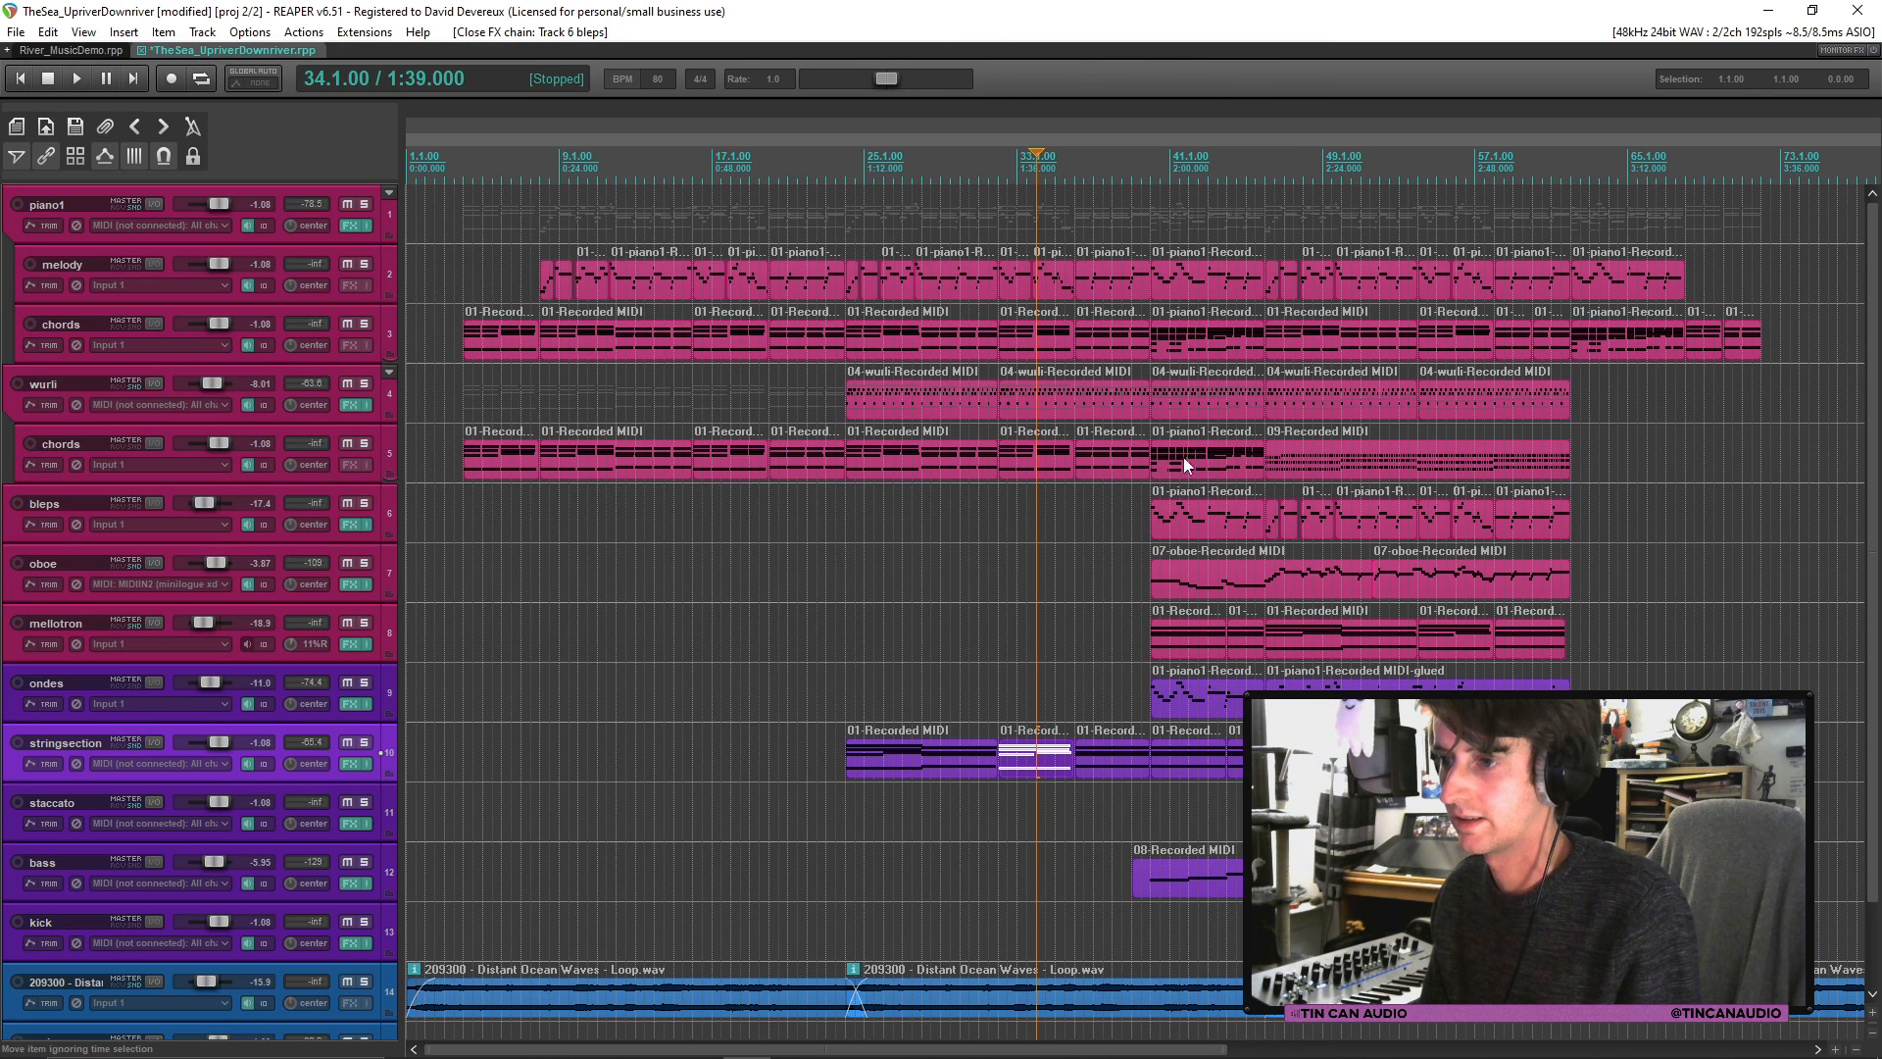
Step: Play from the start of the bleps part and lower the bleps track's volume to -23.6 dB
left_click(1146, 508)
key("space")
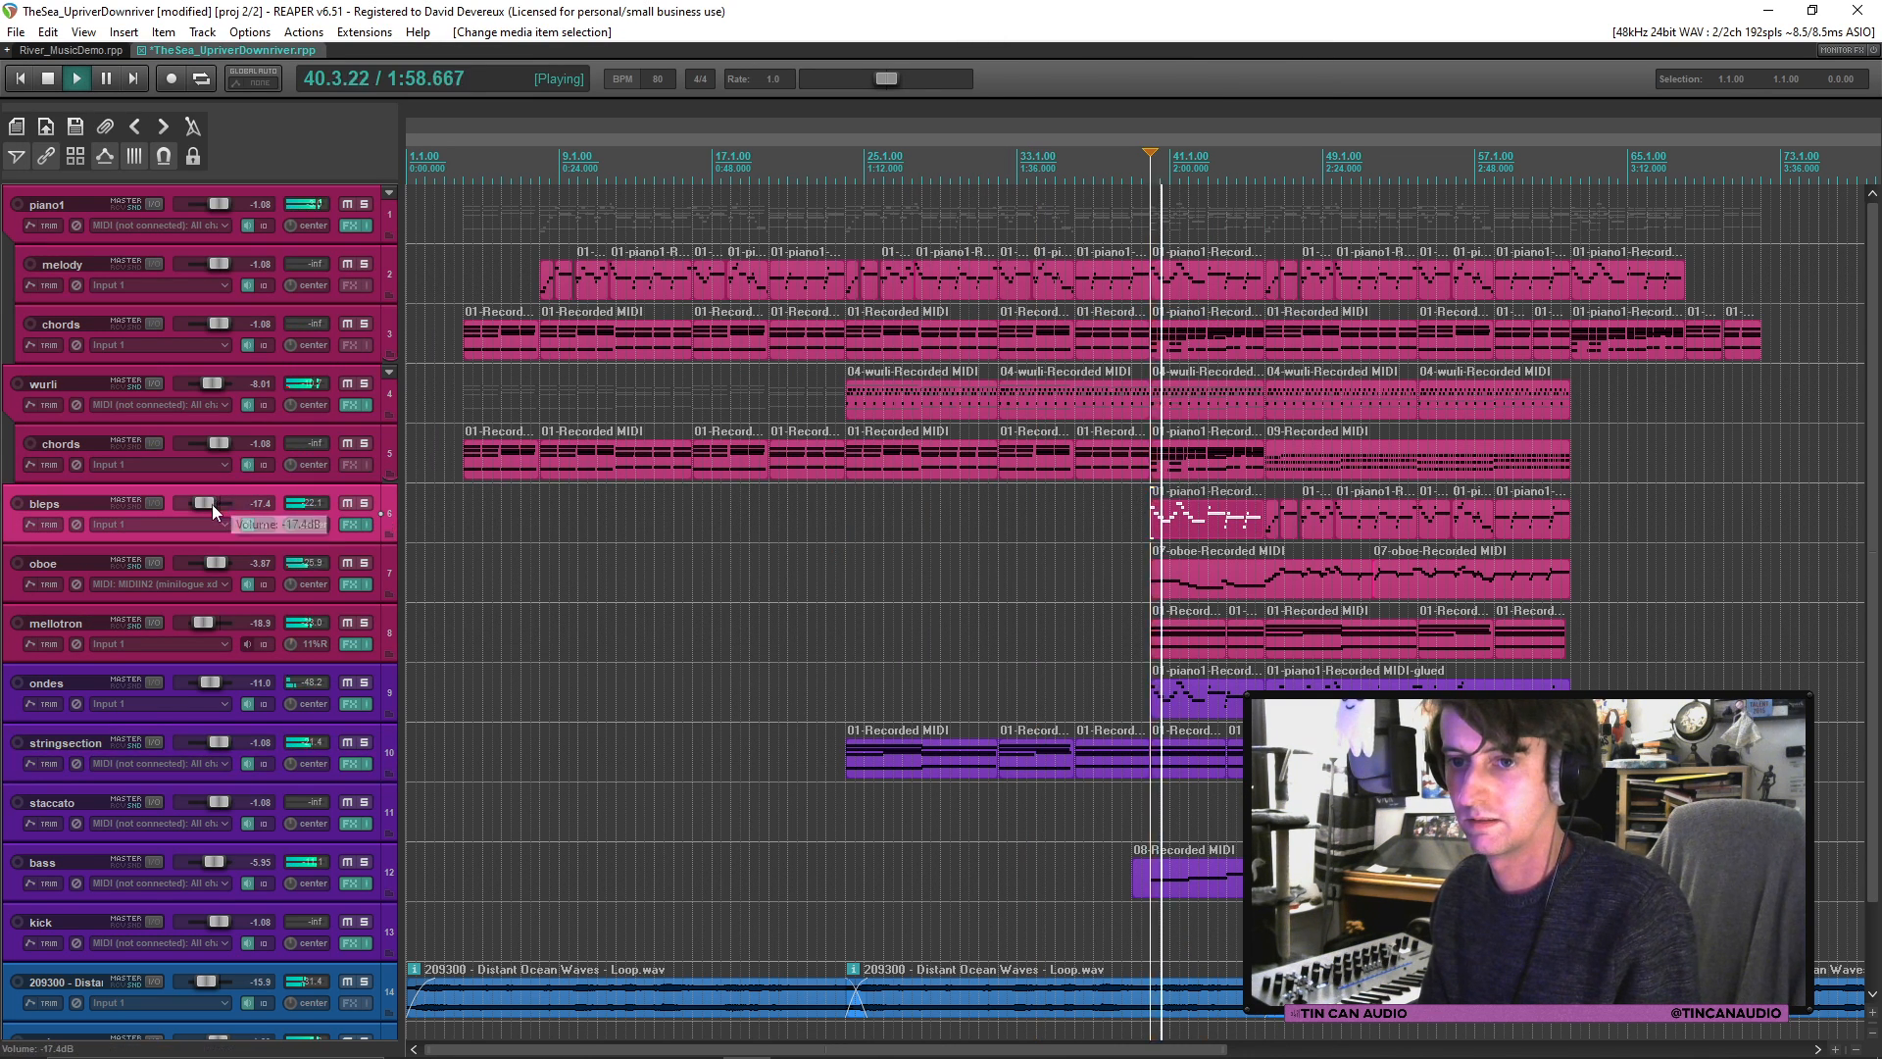
left_click_drag(212, 503, 208, 504)
left_click(1202, 525)
key("space")
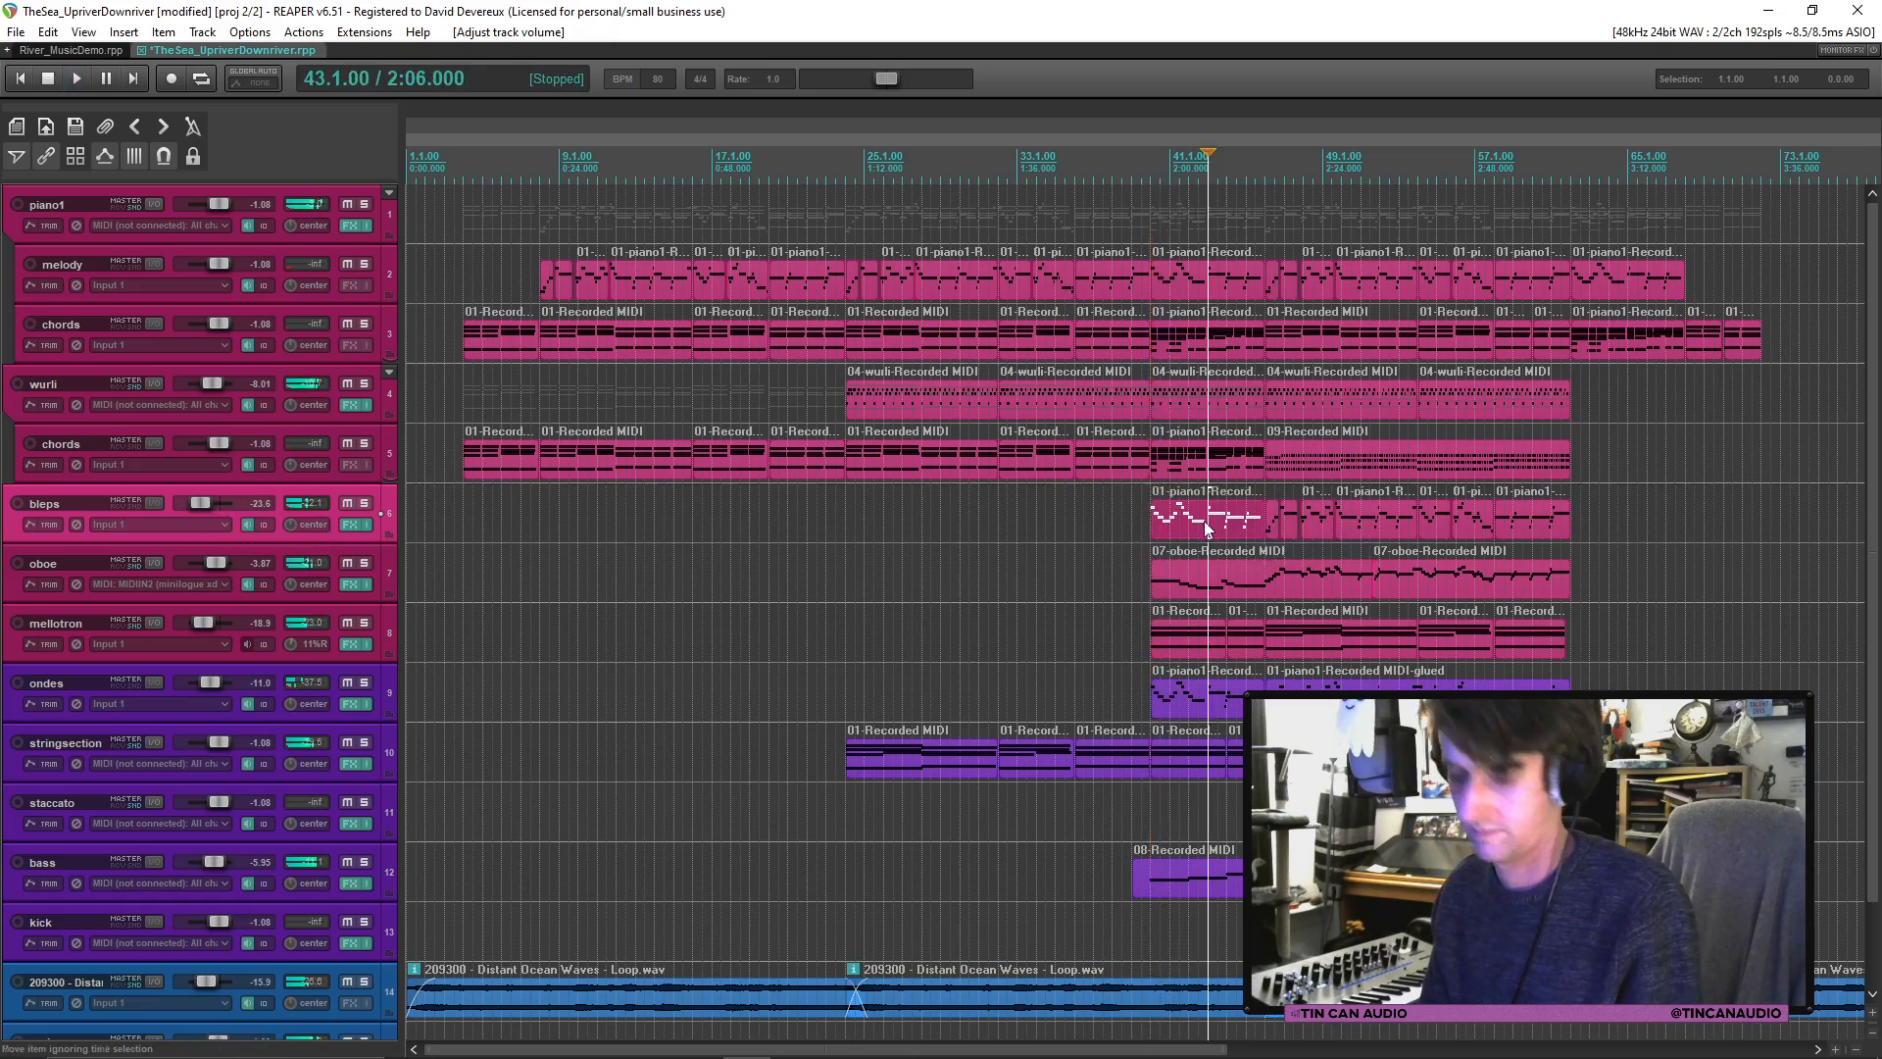
Step: Transpose all notes in the first bleps MIDI item by -12 semitones and return to the arrangement
double_click(1206, 529)
type("-12")
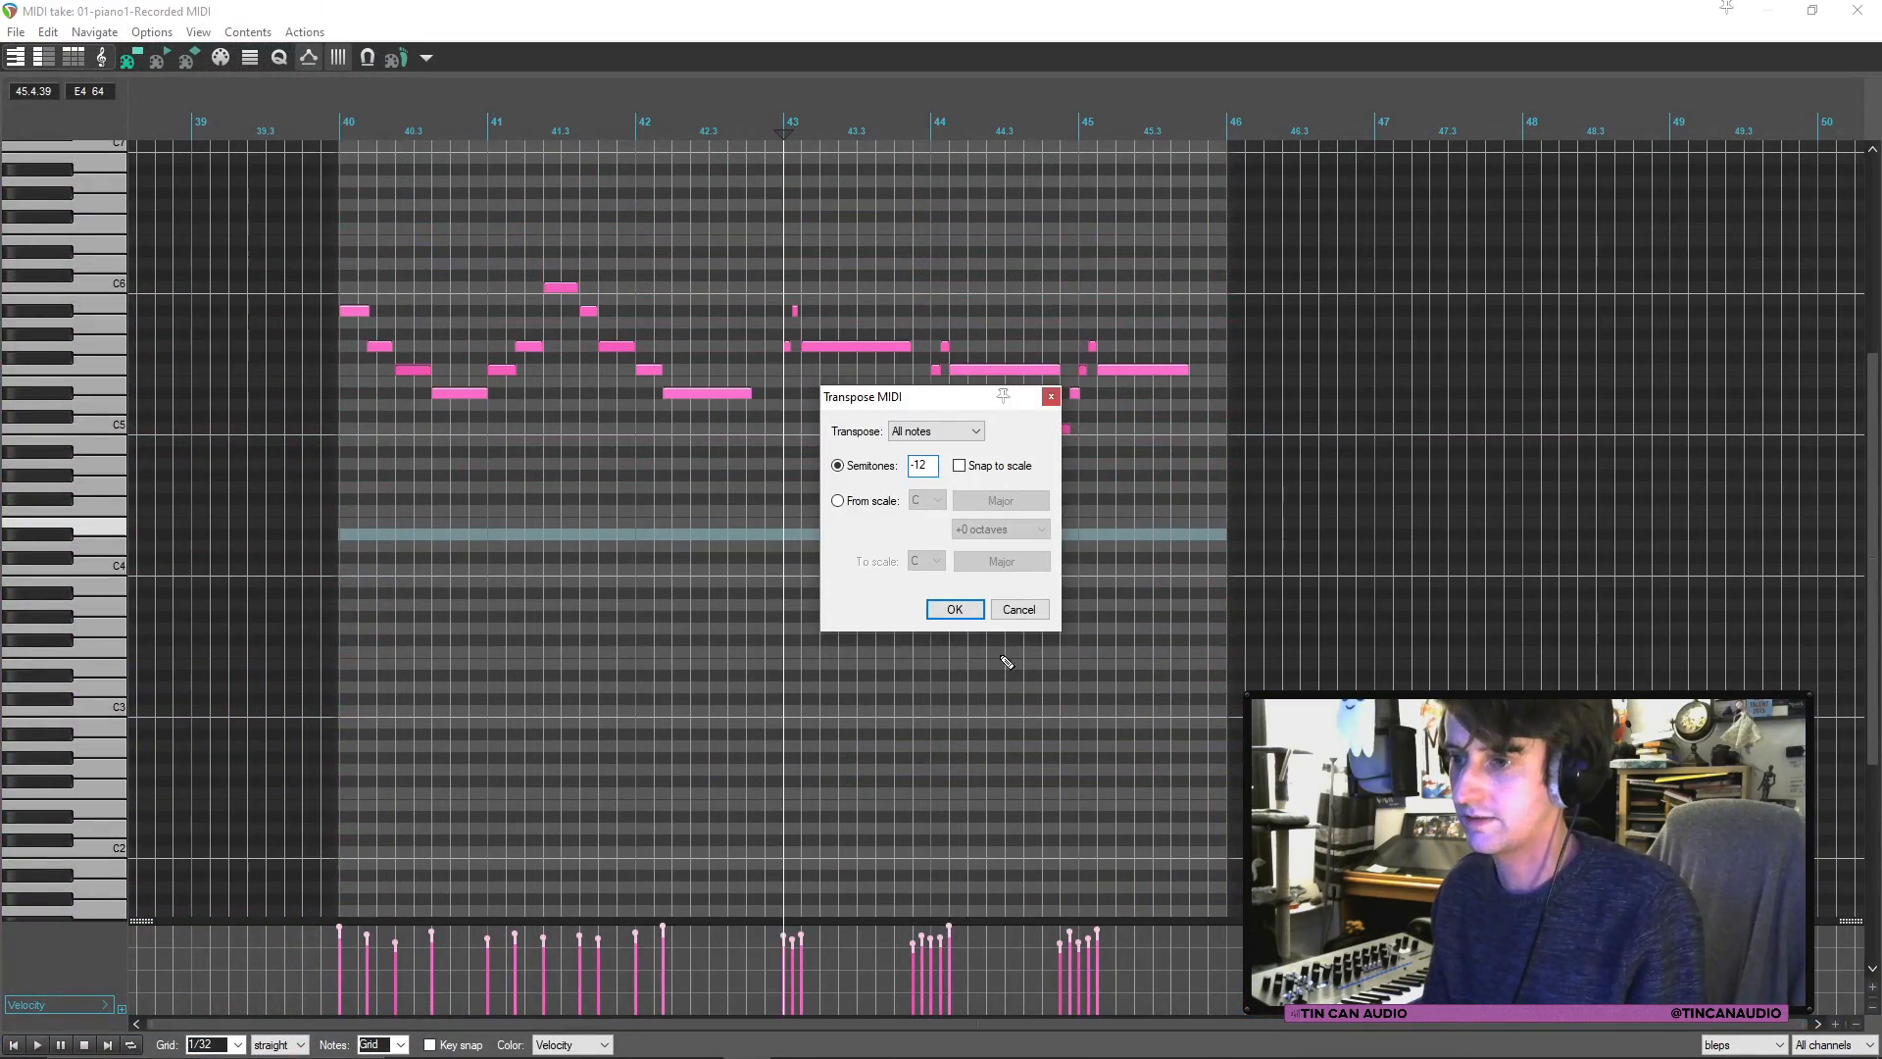
left_click(948, 615)
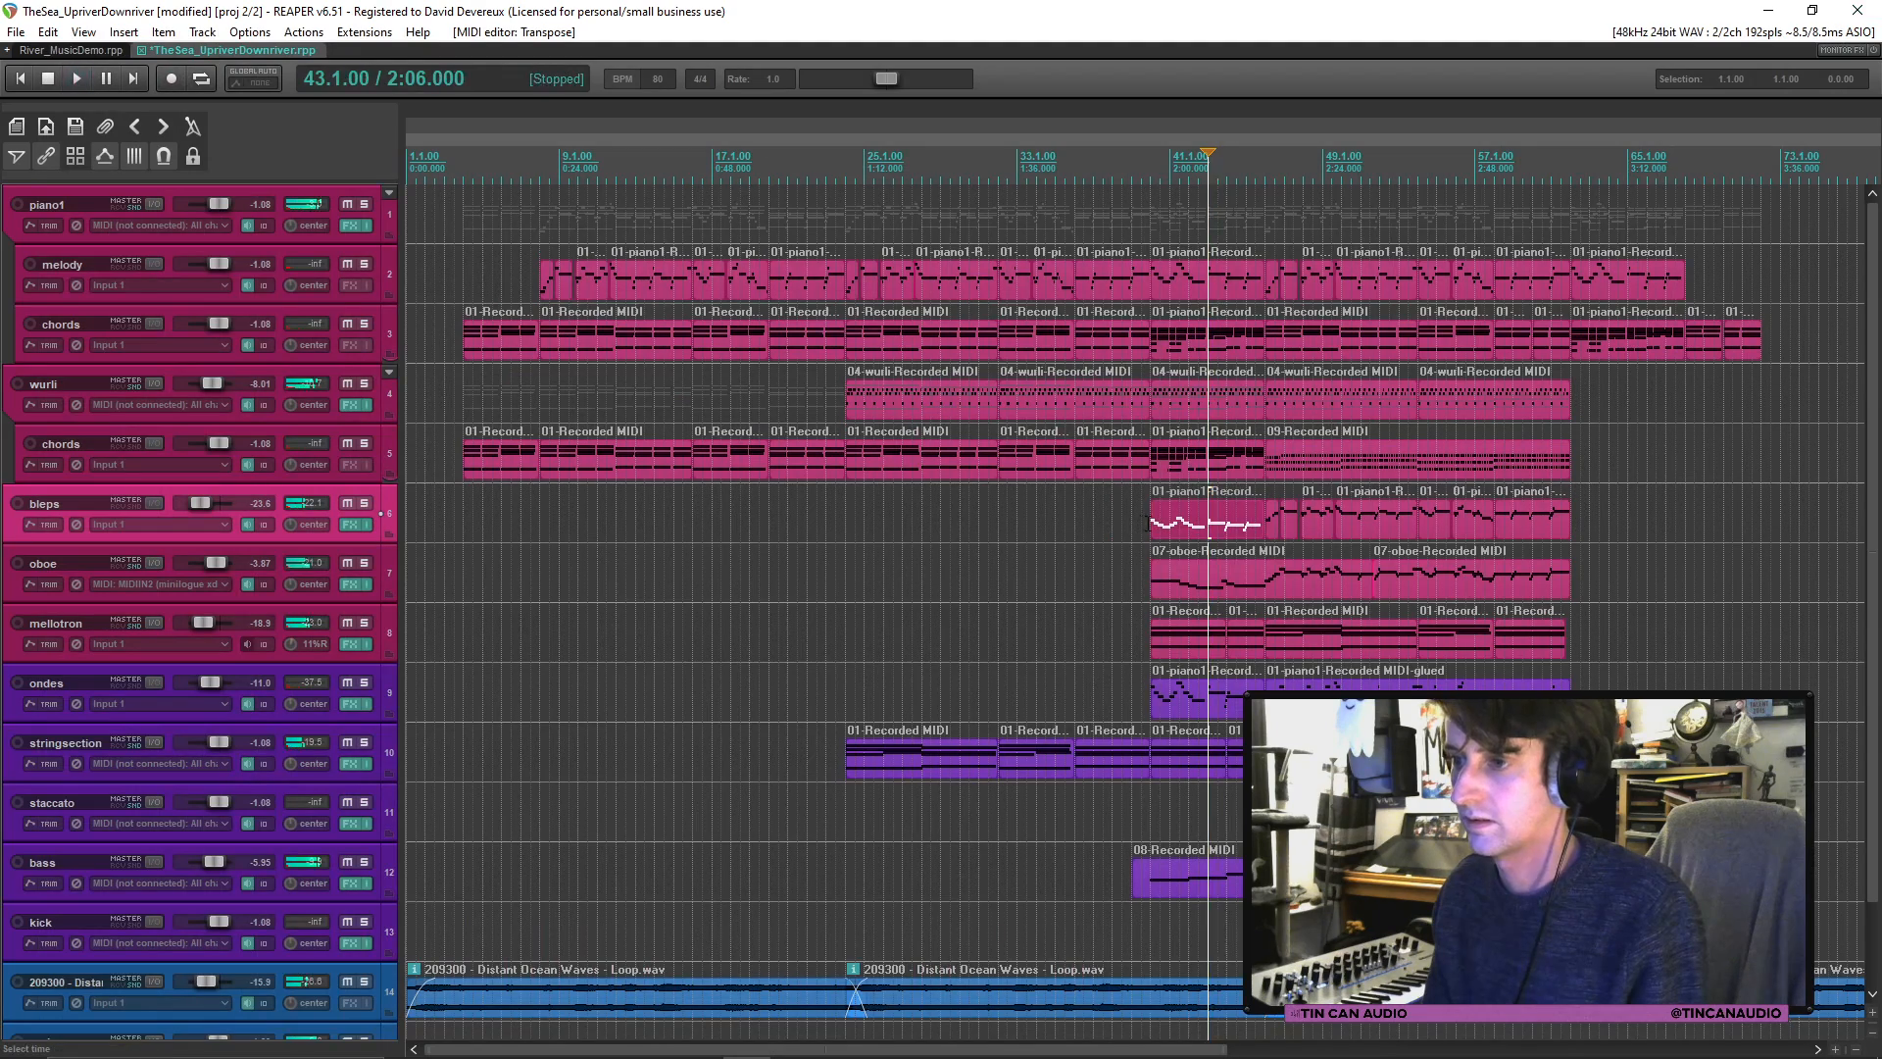
Step: Play the bleps part soloed from its start, raise its volume to -20.4 dB, and unsolo the track
left_click(1150, 525)
key("space")
left_click(364, 503)
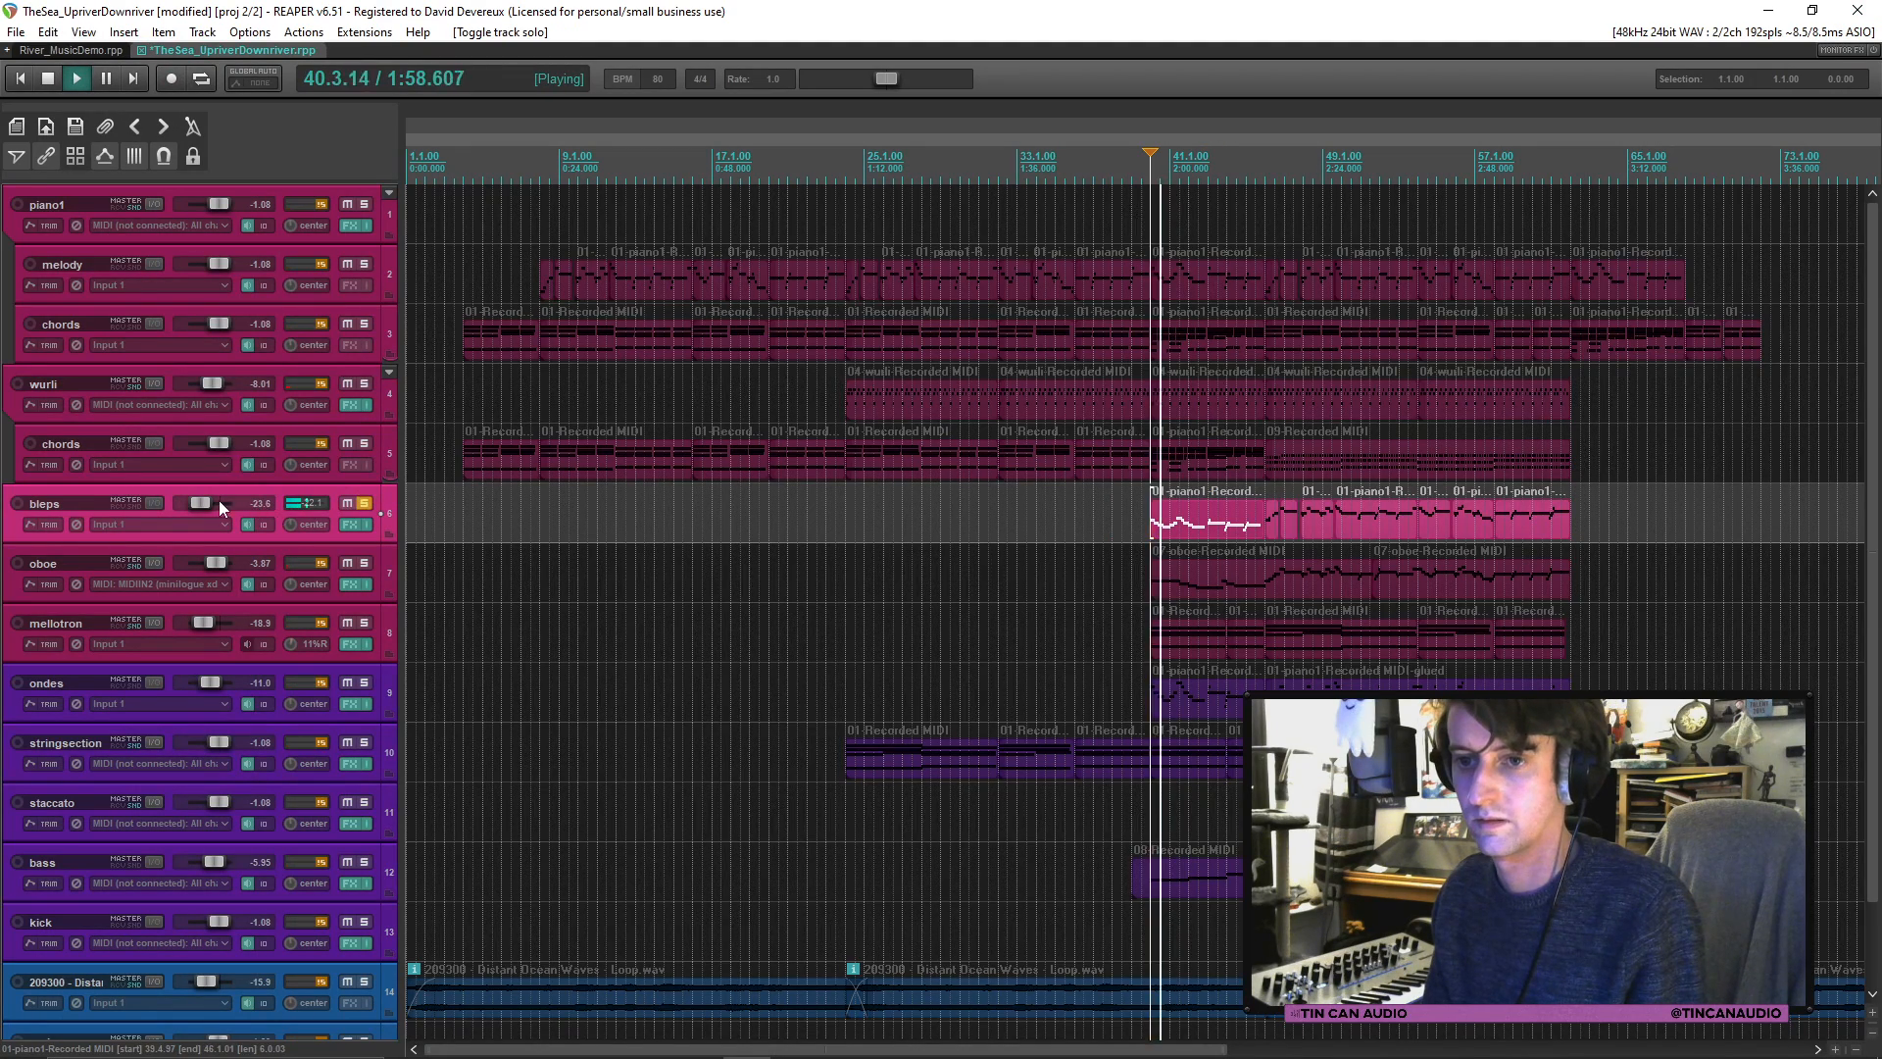
scroll(208, 502, "up", 3)
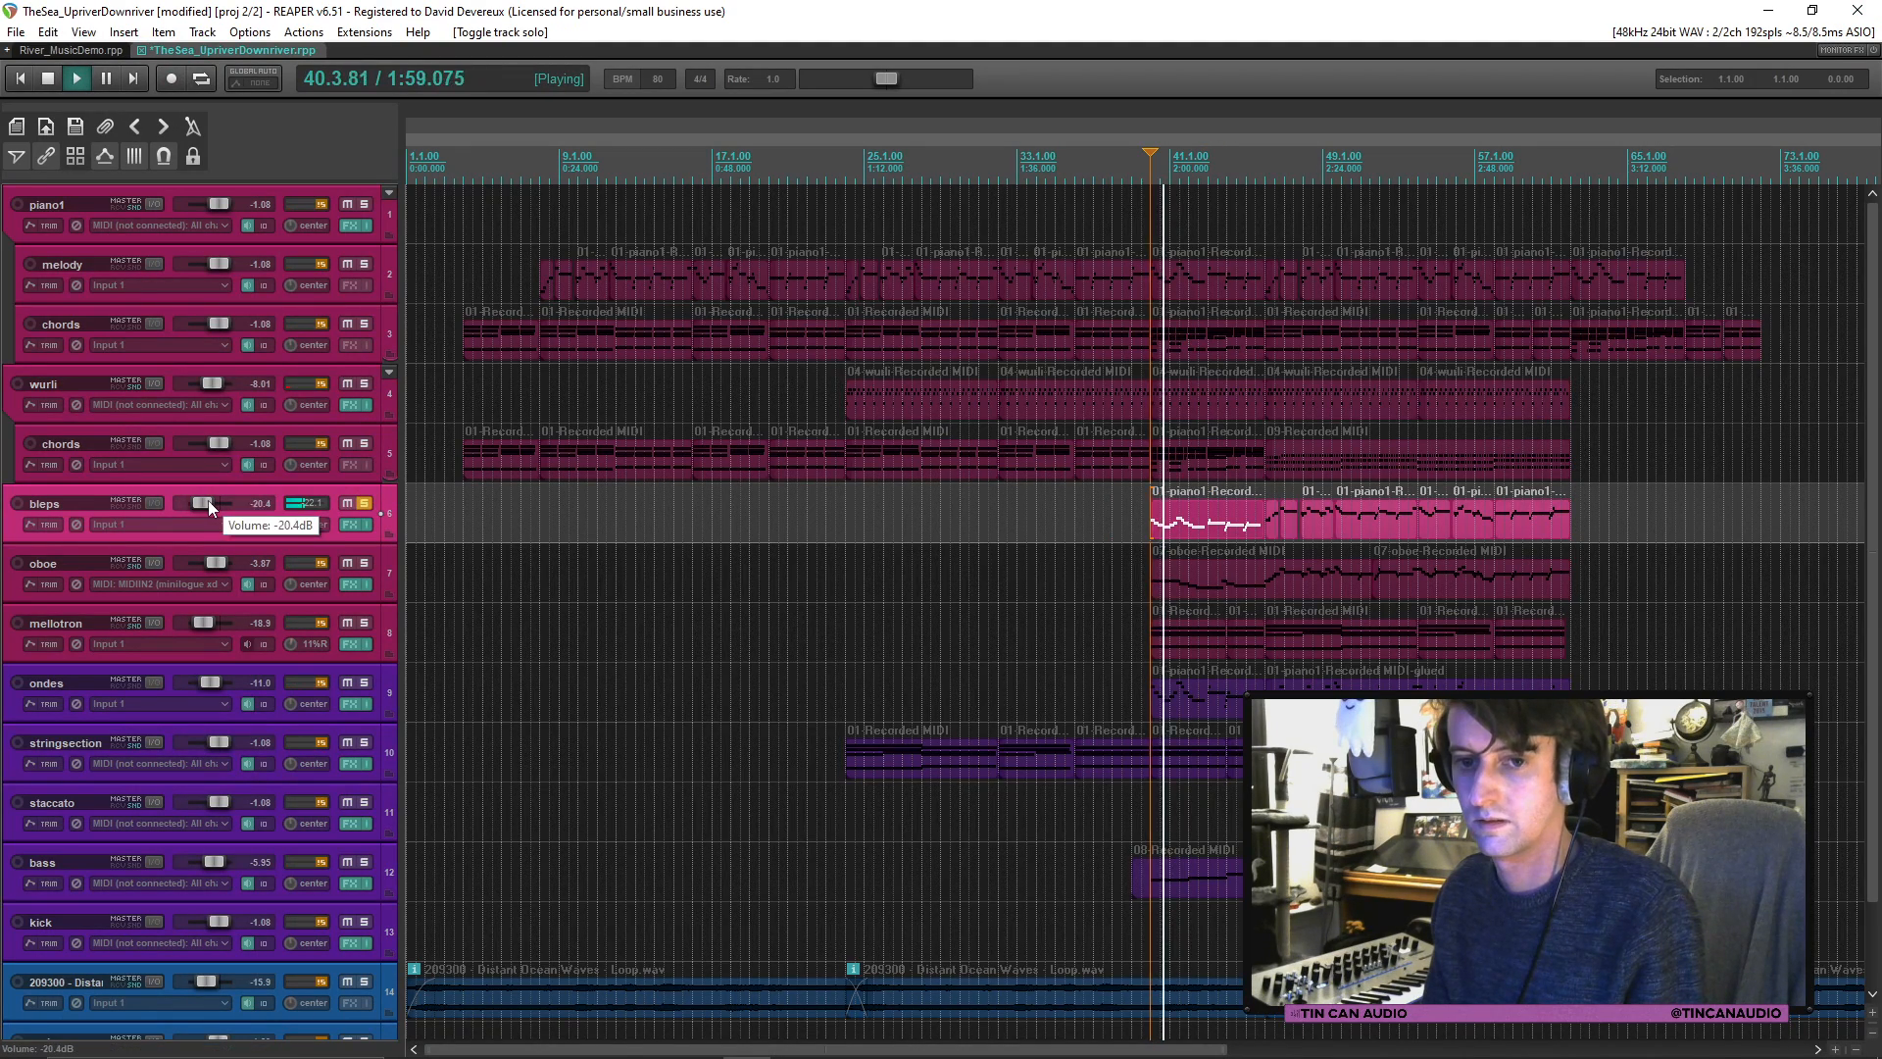
left_click(364, 504)
Step: Replace the bleps track's sforzando instrument with 034_Sine_1 from bank 000 of the EarthBound_sf2 soundfont
left_click(355, 525)
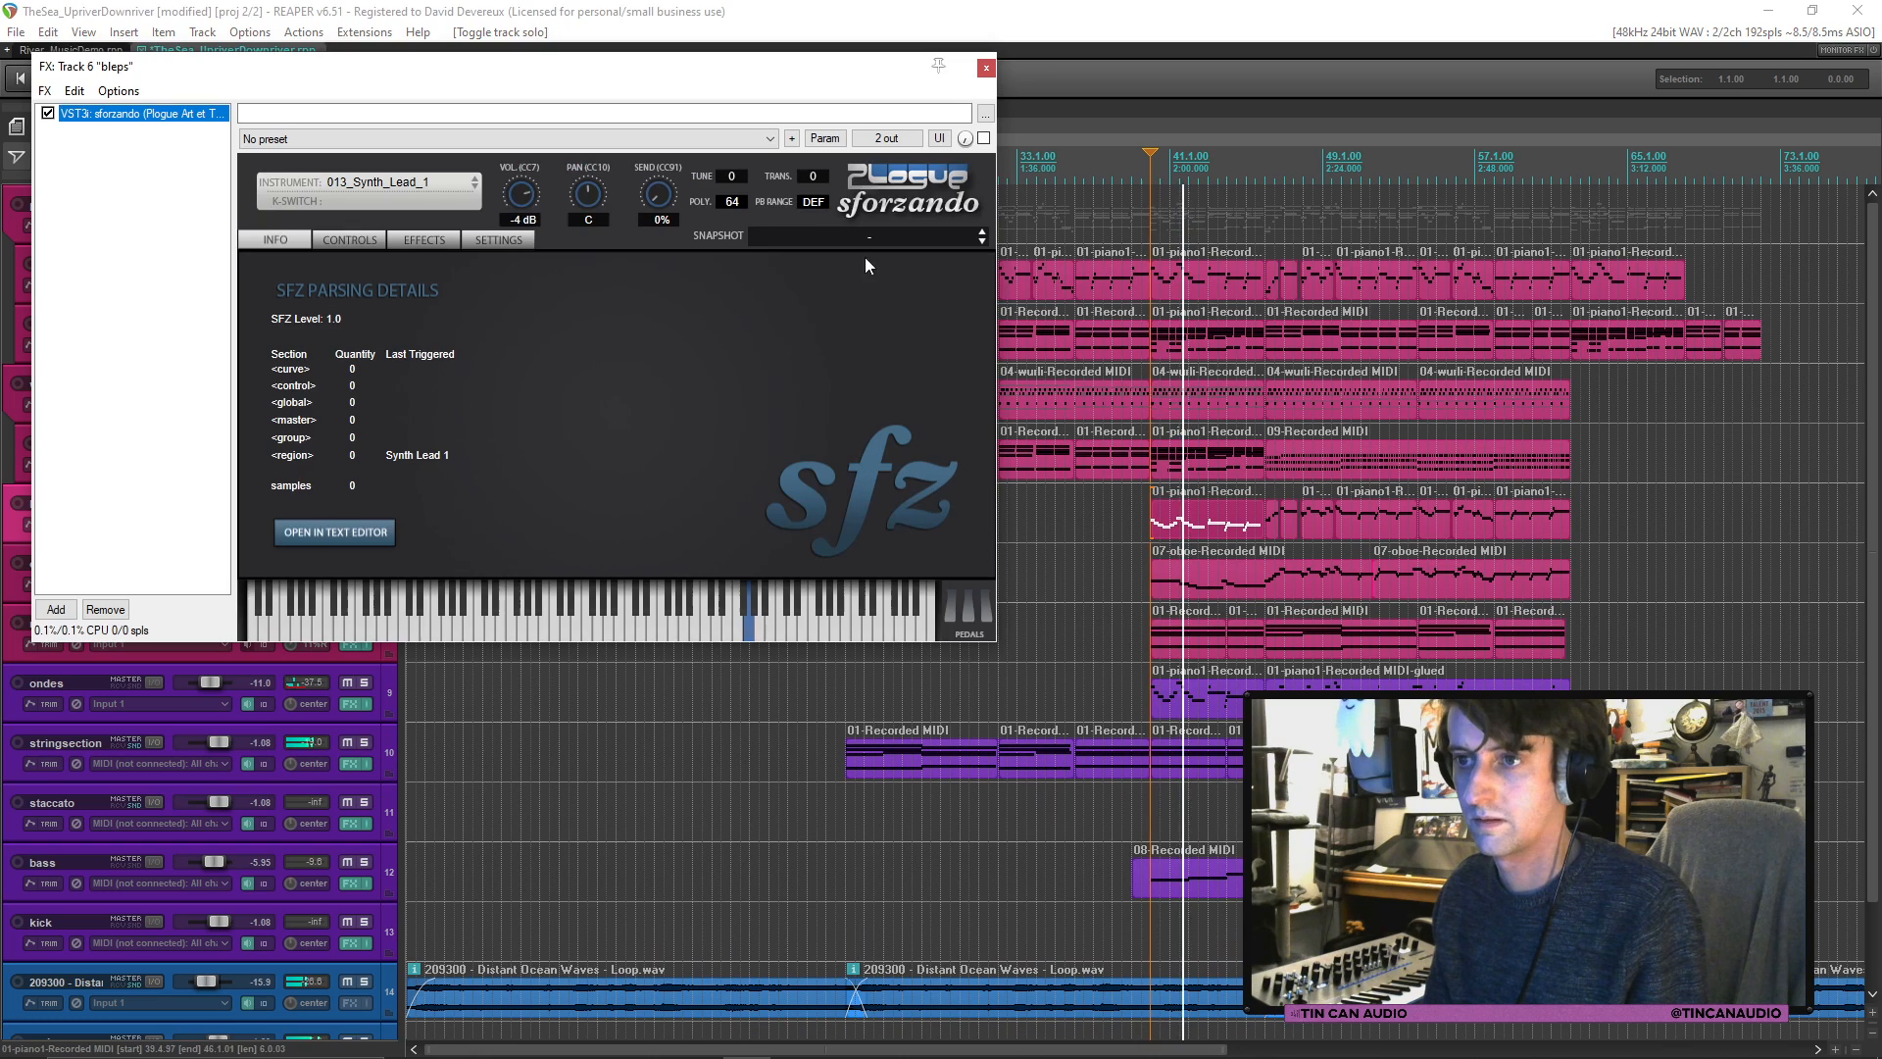
left_click(437, 206)
mouse_move(618, 268)
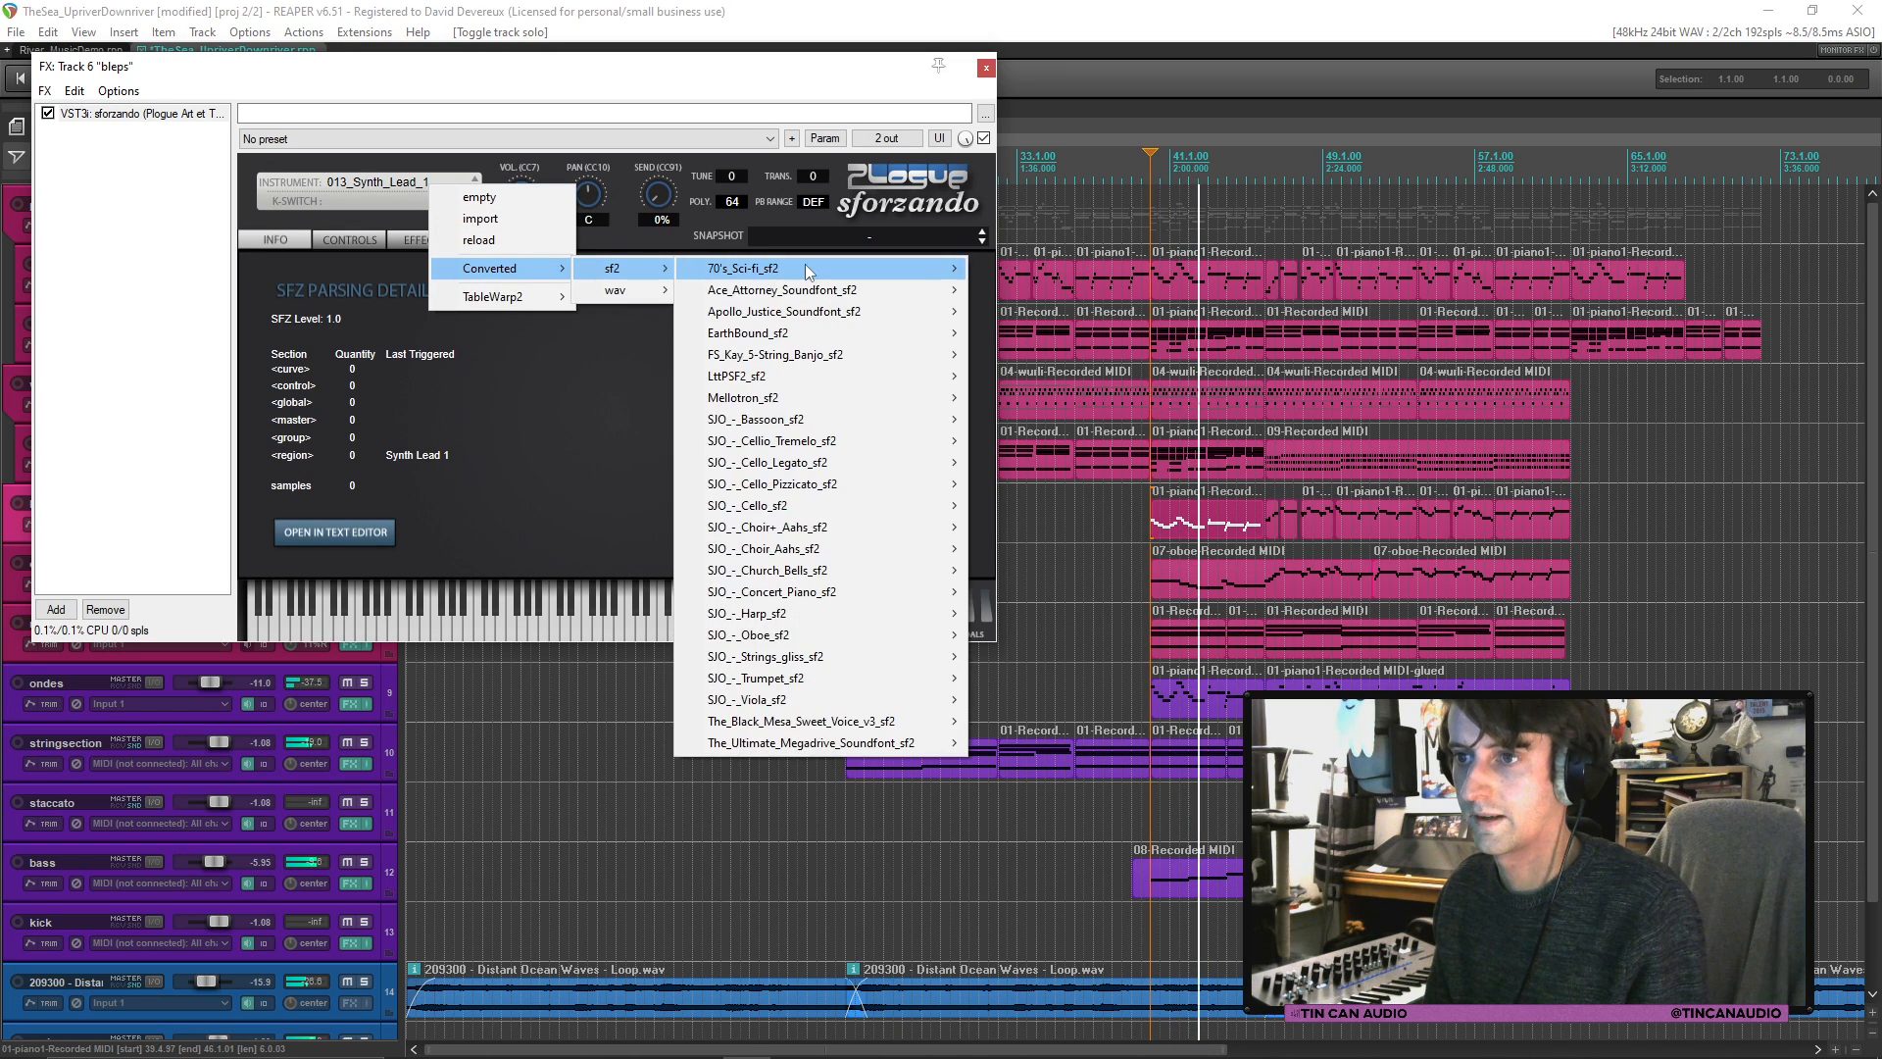
mouse_move(854, 273)
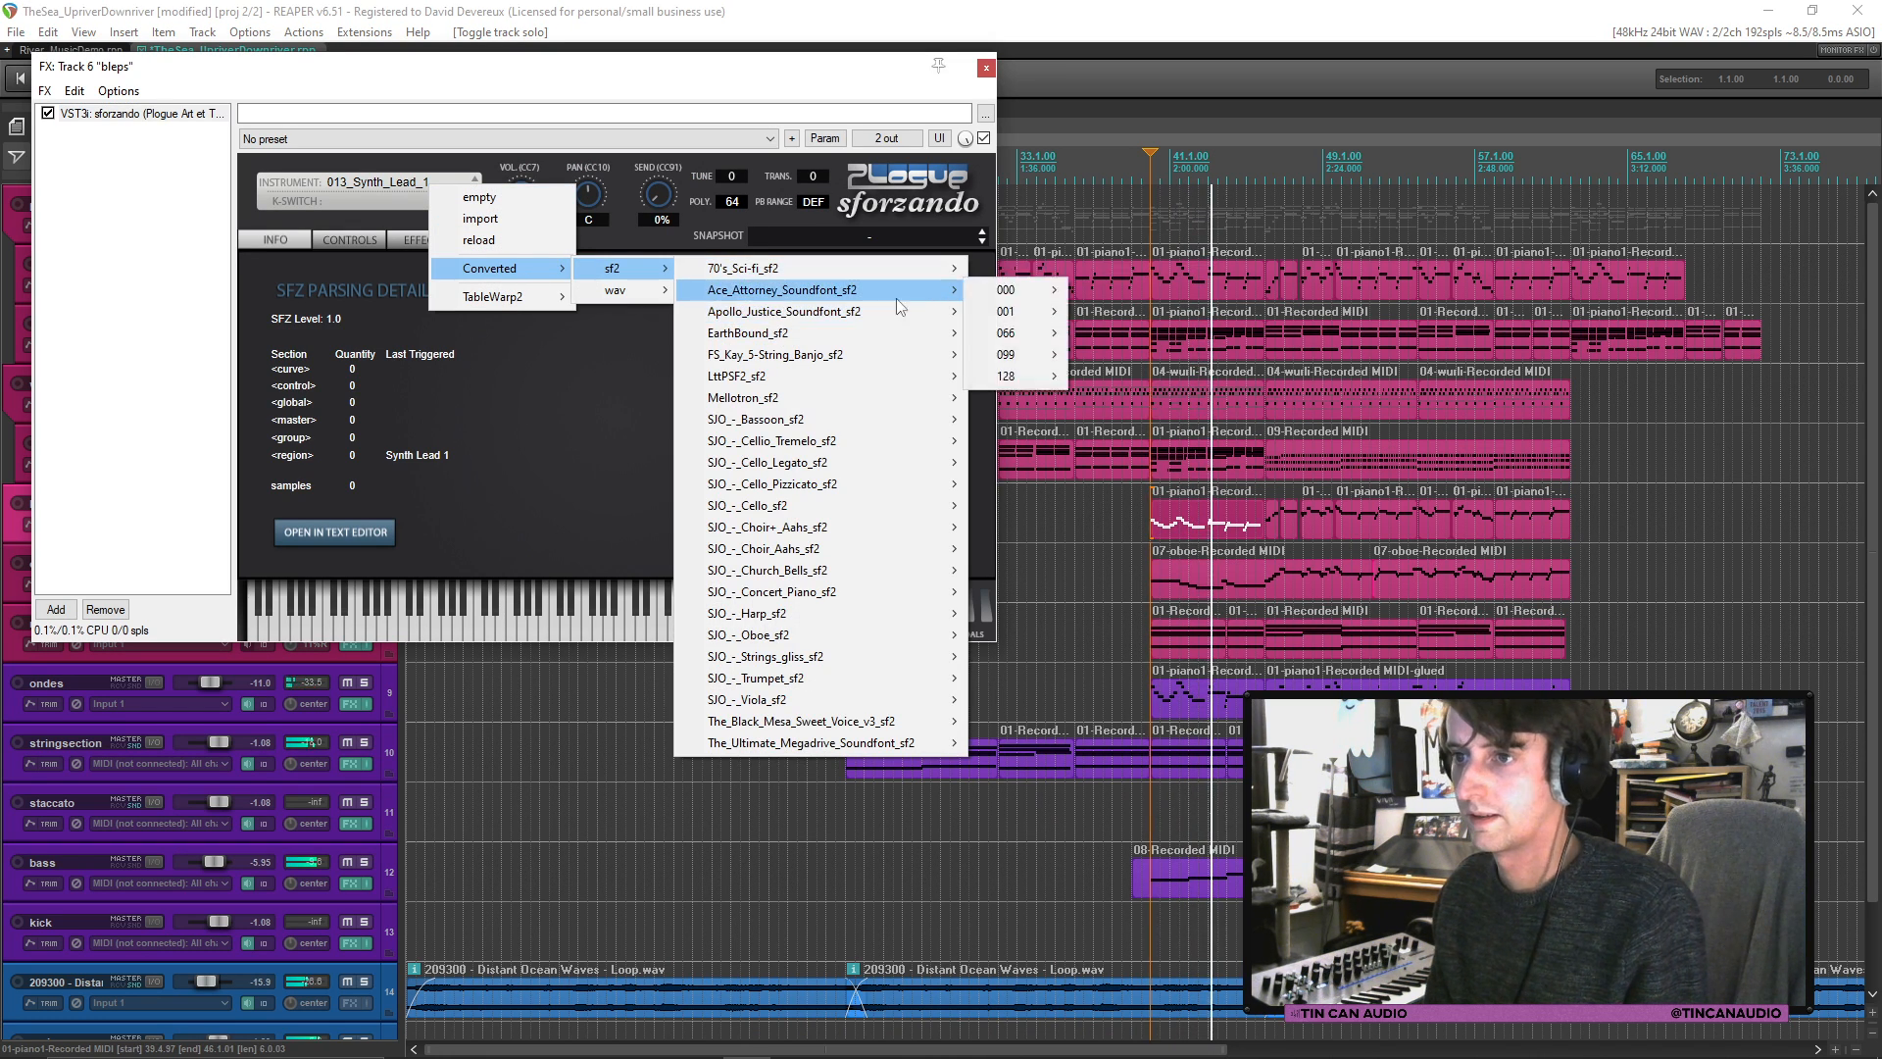
mouse_move(1009, 289)
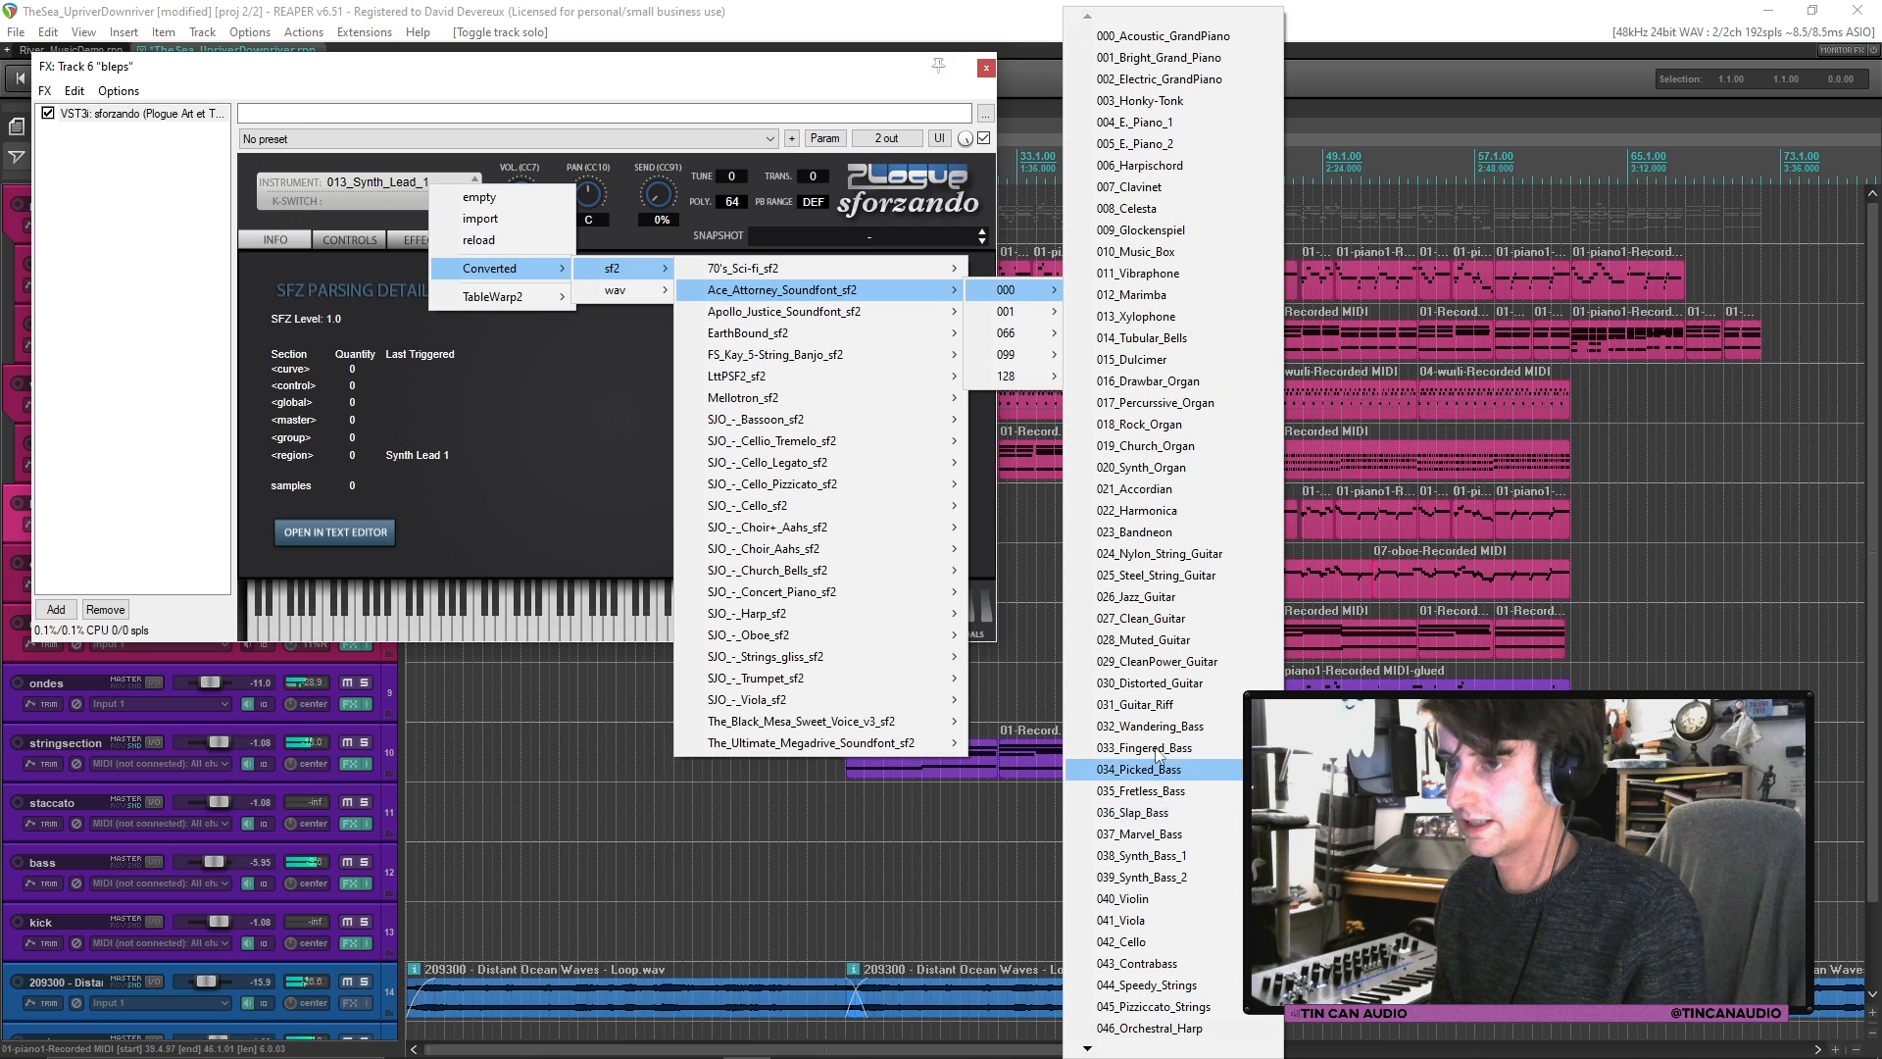
mouse_move(784, 338)
mouse_move(1019, 333)
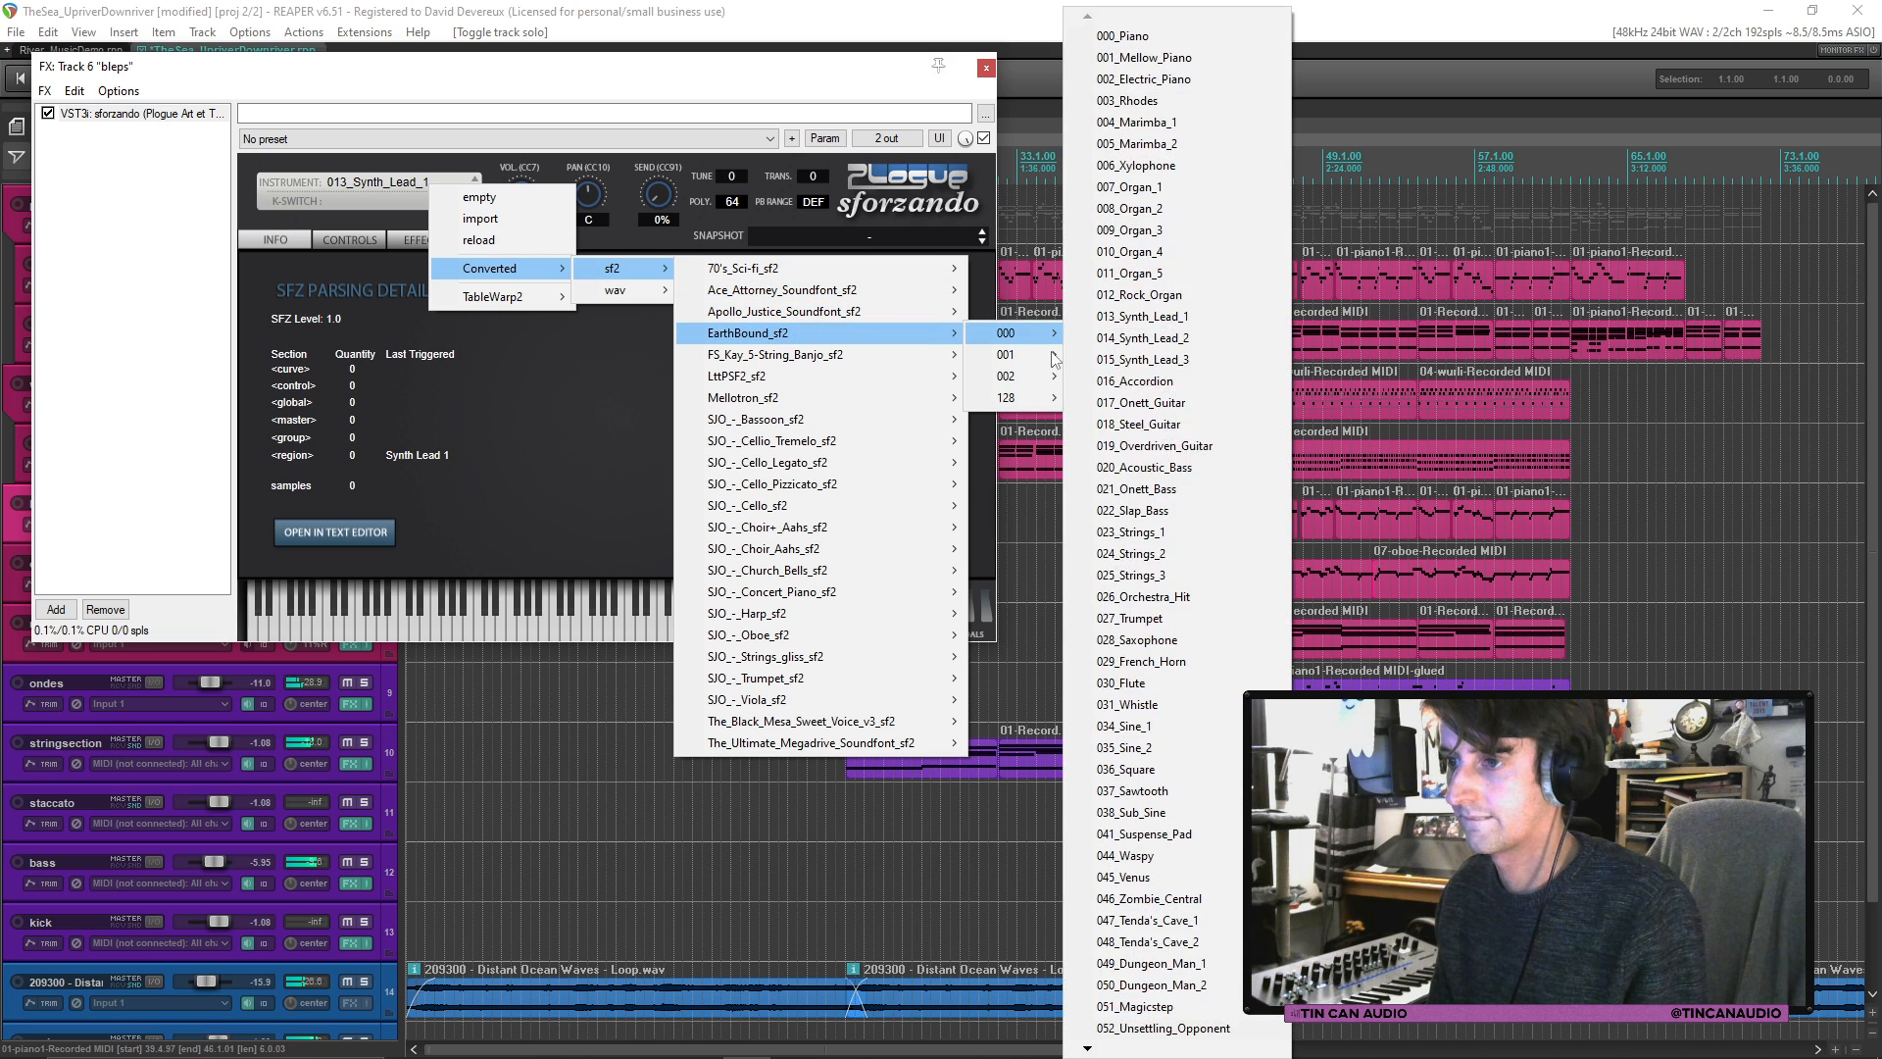
left_click(1125, 726)
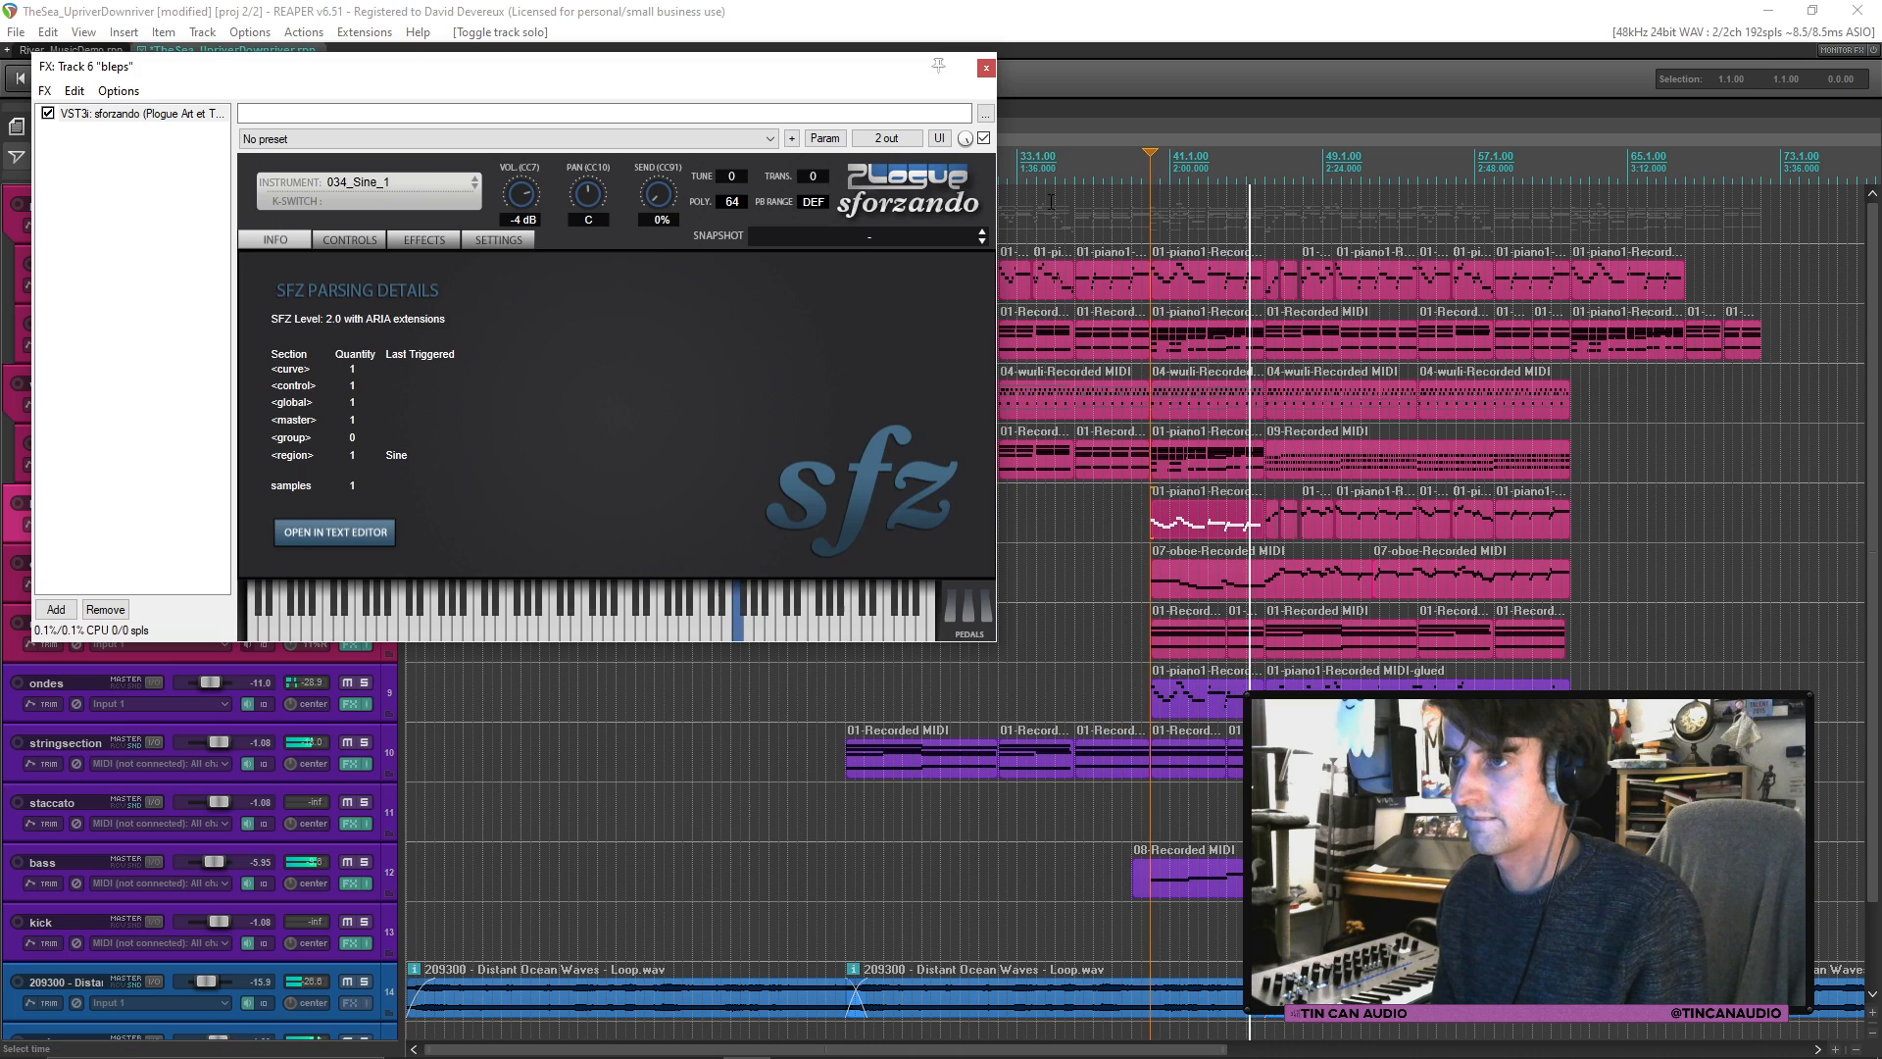
Step: Solo the bleps track, try 007_Organ_1 from bank 000 of the EarthBound_sf2 soundfont in its sforzando, and unsolo the track
left_click(986, 68)
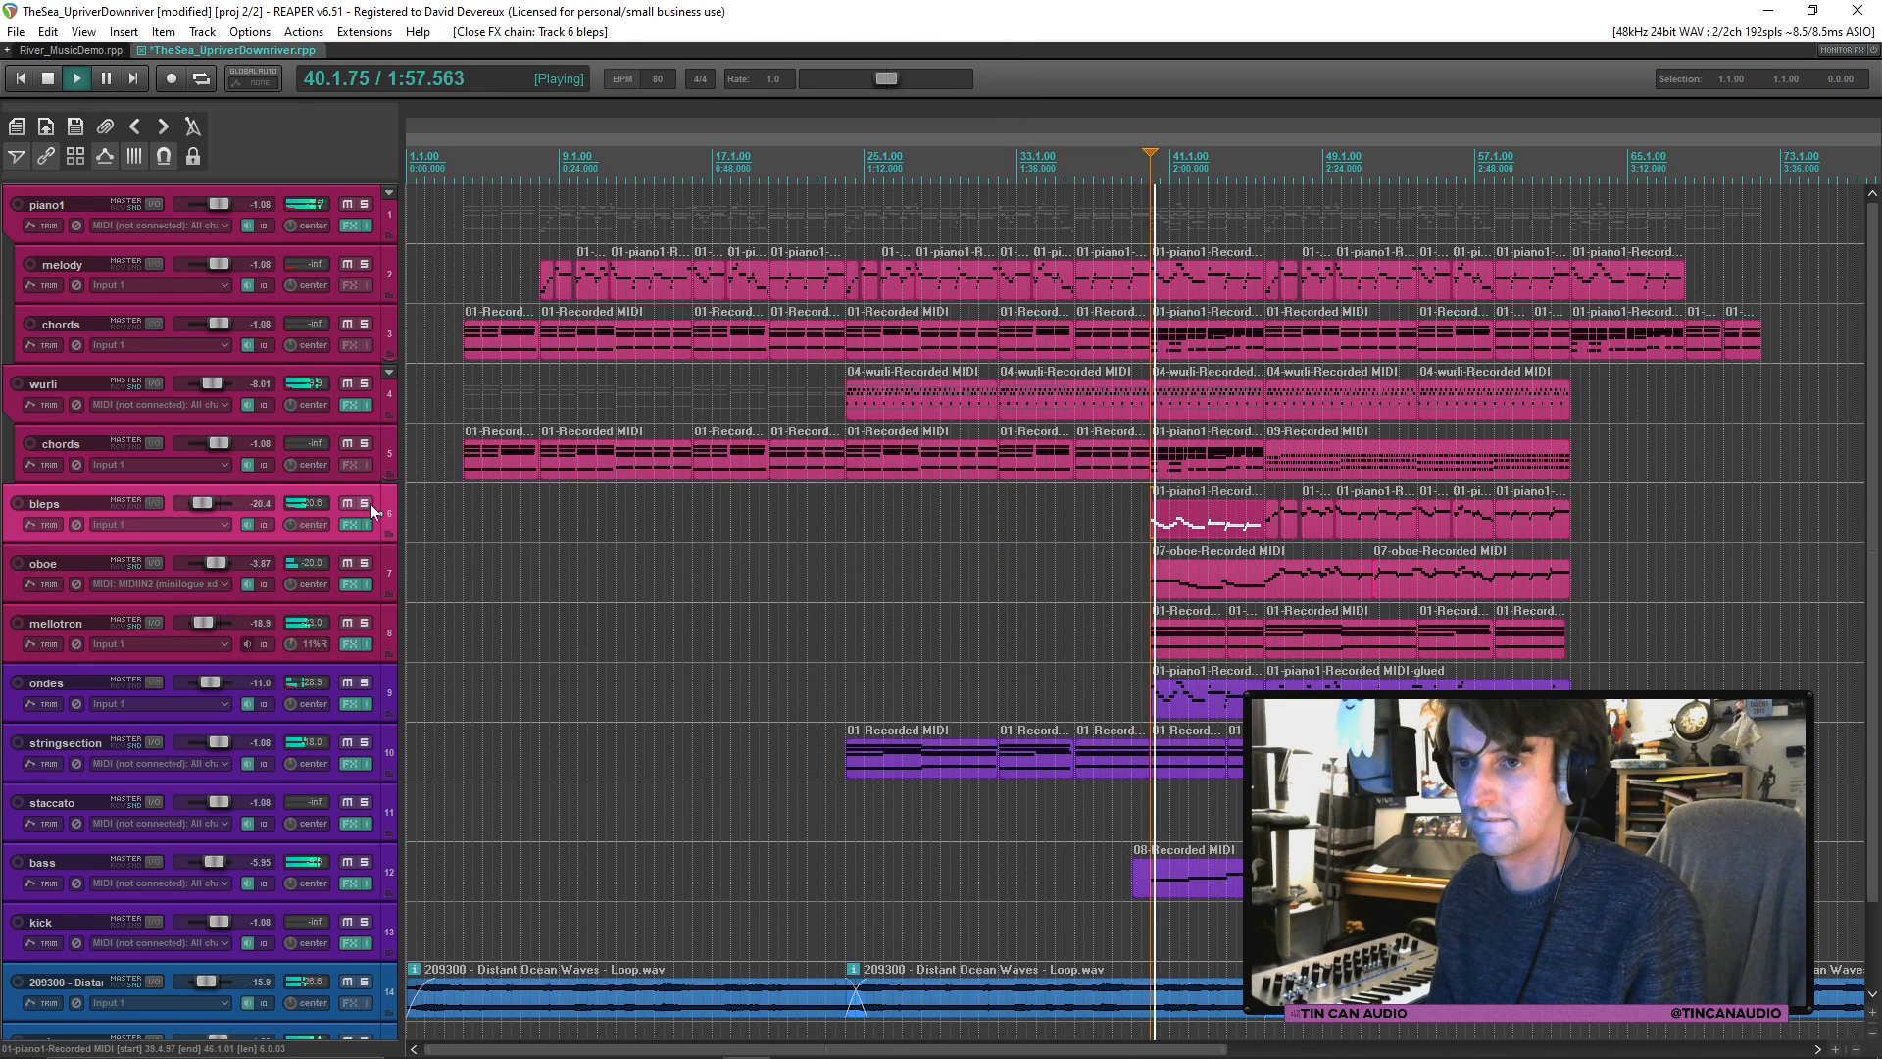
left_click(364, 504)
left_click(348, 525)
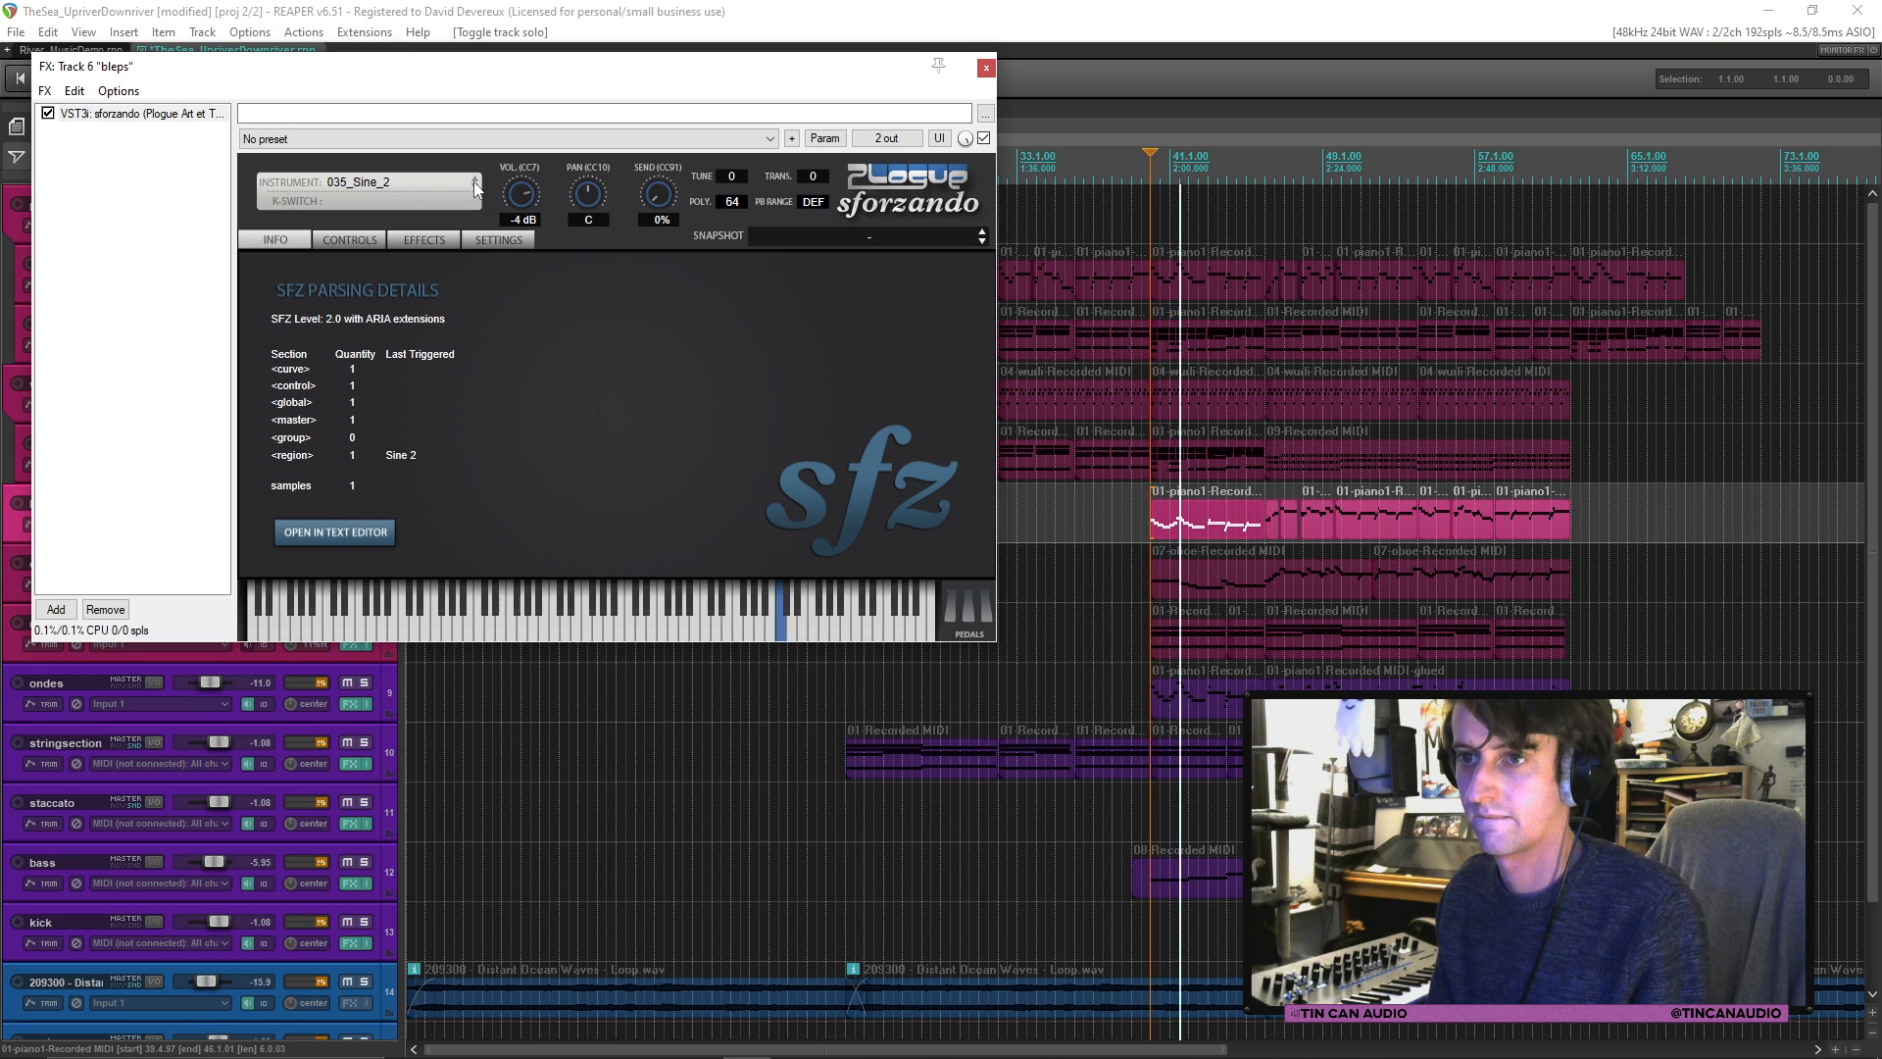
left_click(425, 185)
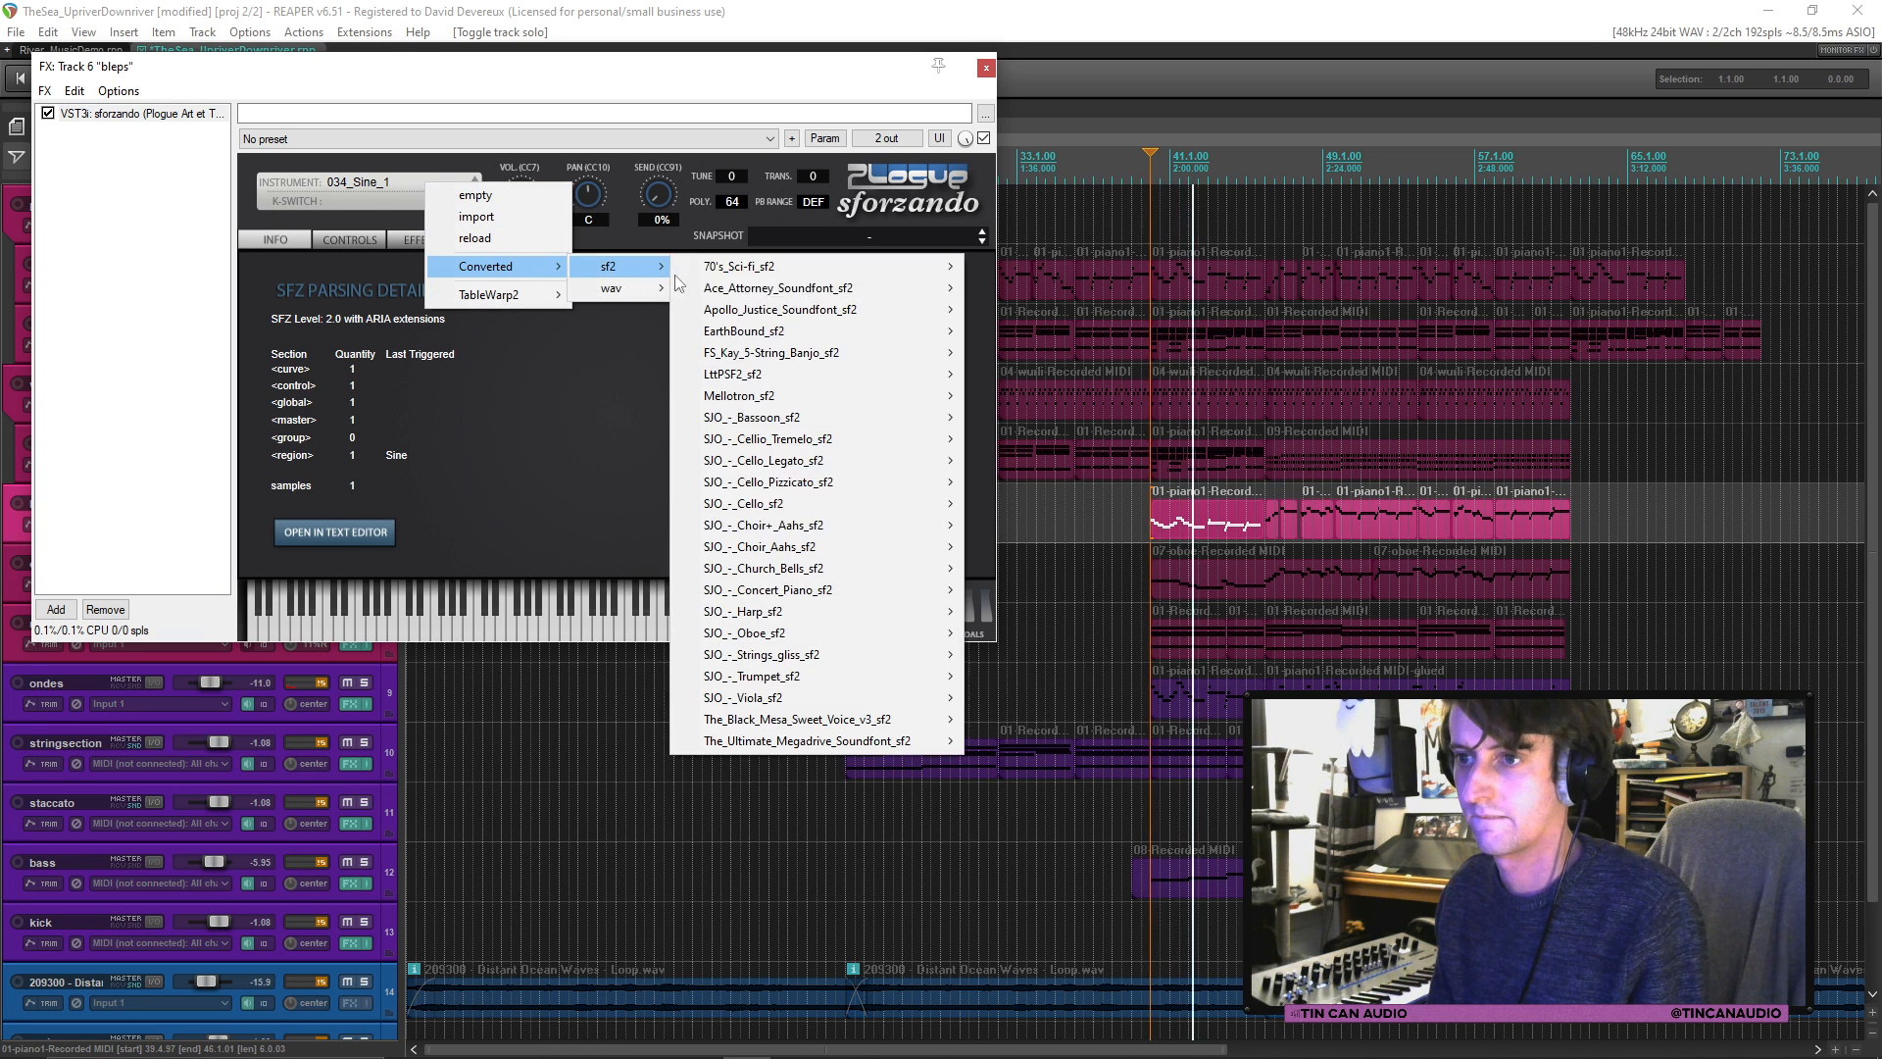
mouse_move(745, 331)
mouse_move(1002, 331)
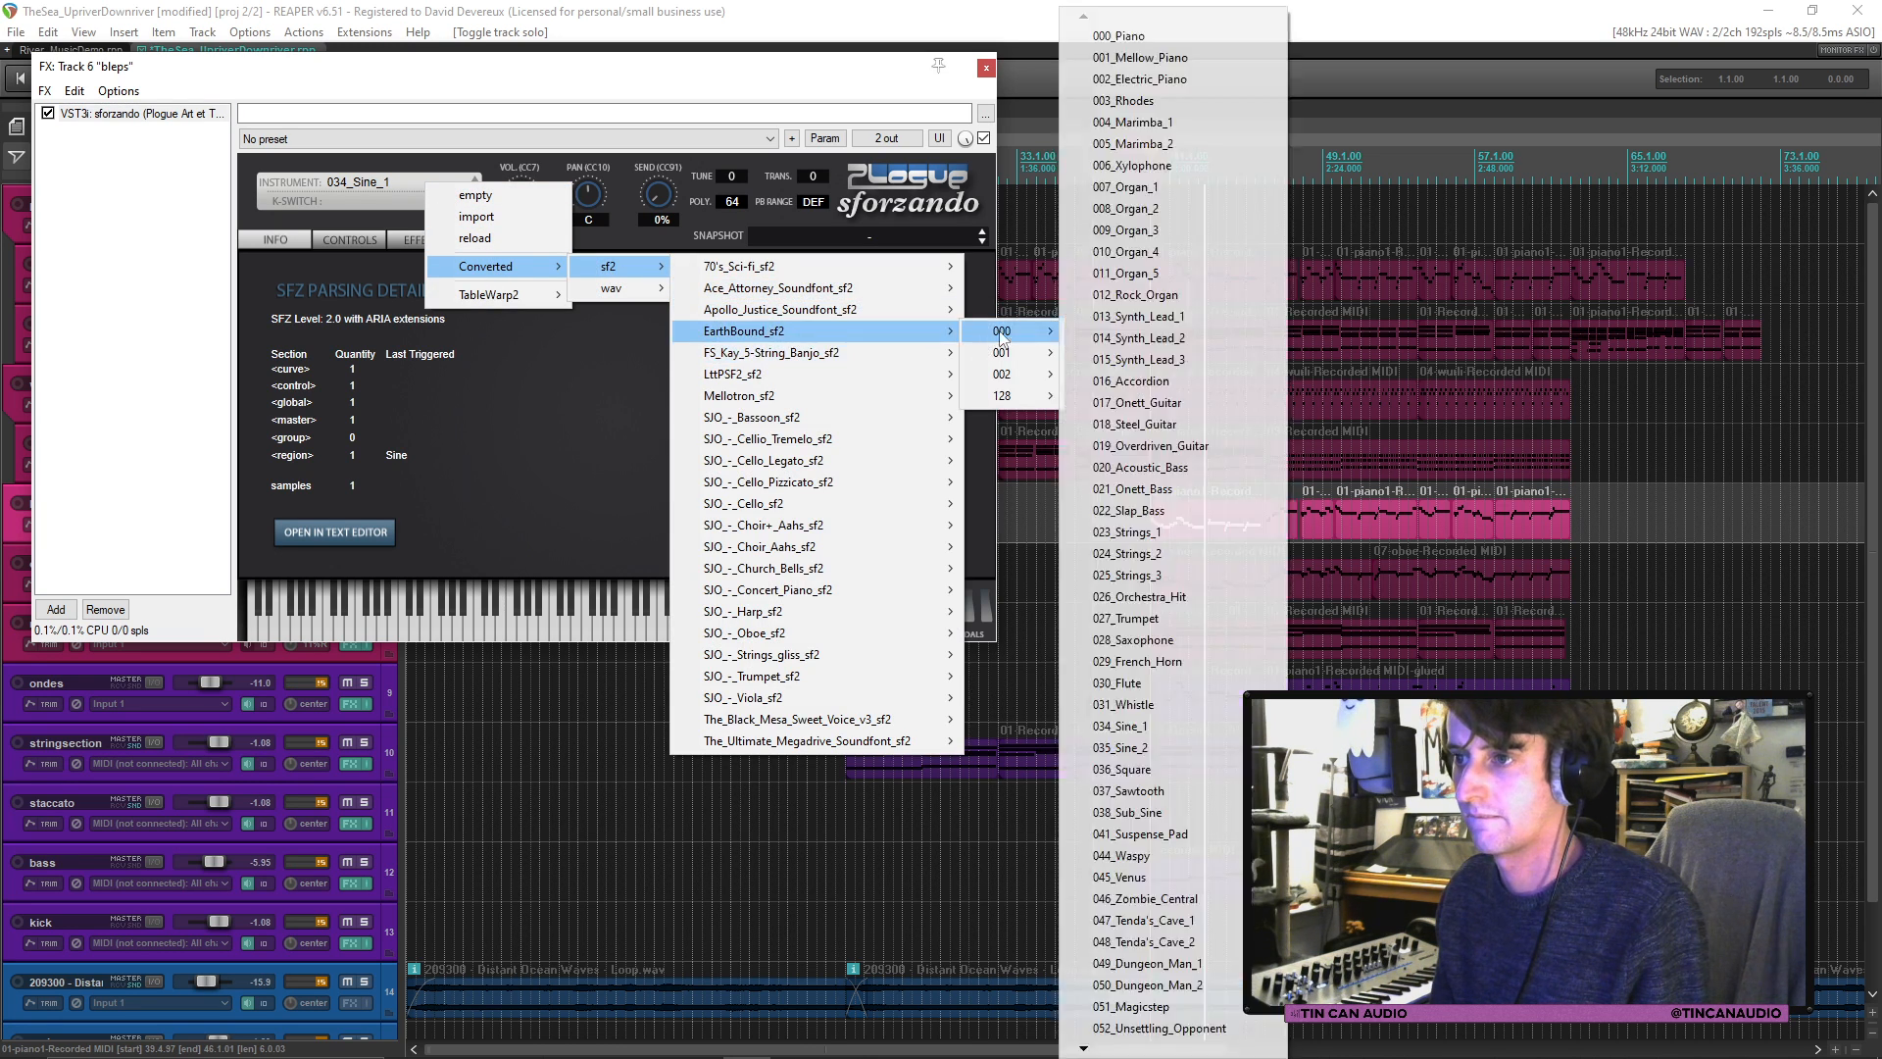
left_click(1137, 188)
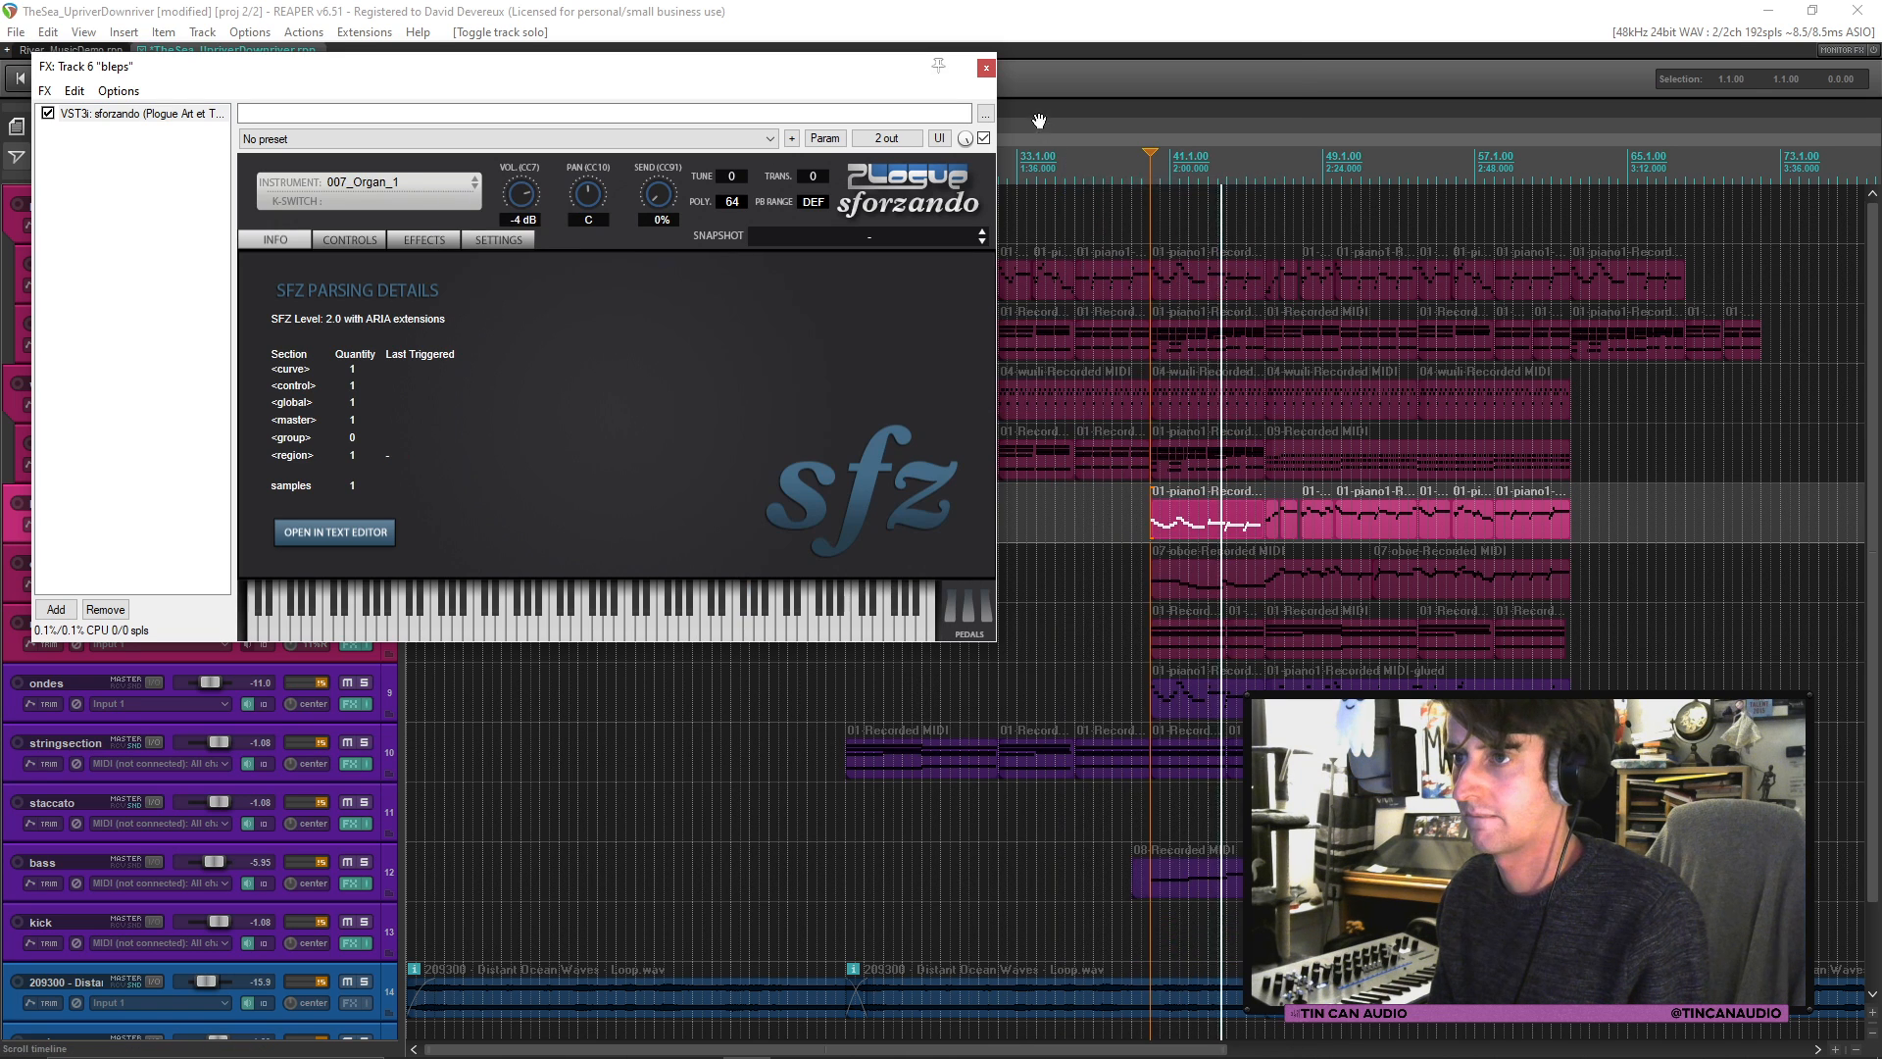
left_click(986, 67)
left_click(359, 505)
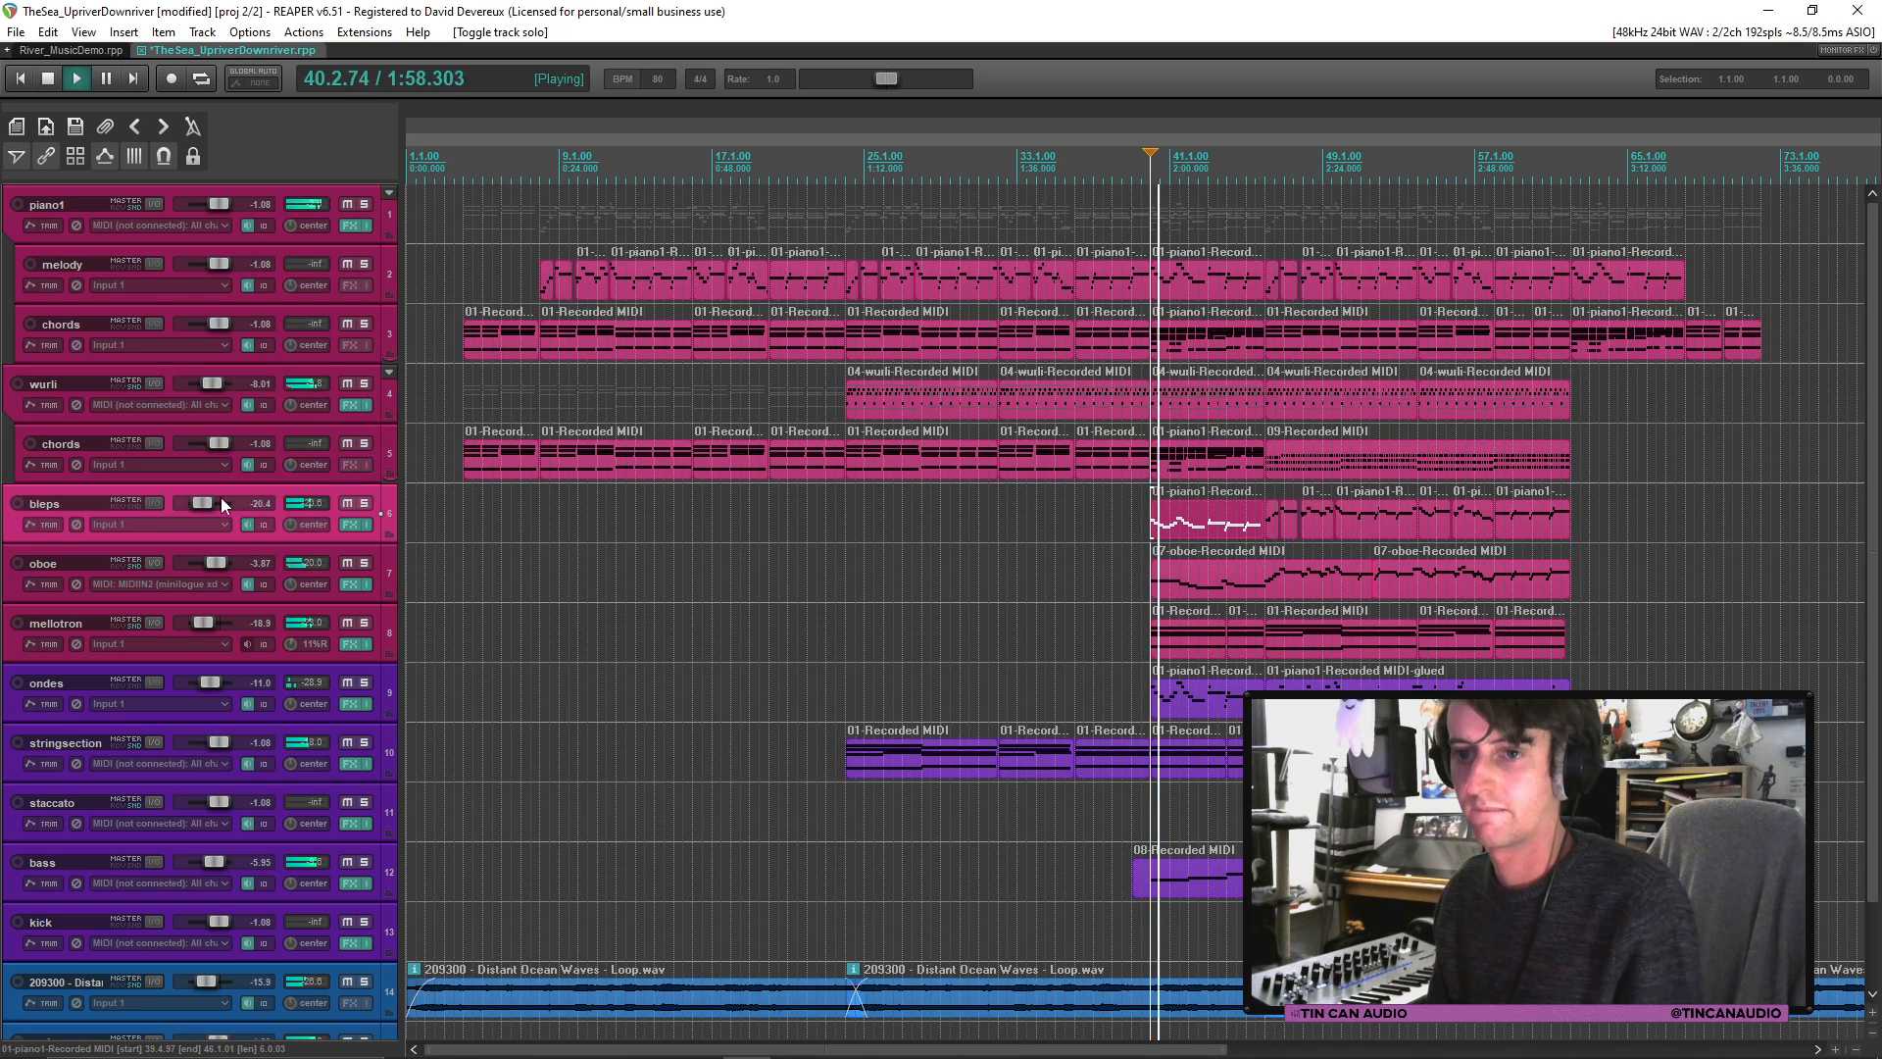
mouse_move(211, 503)
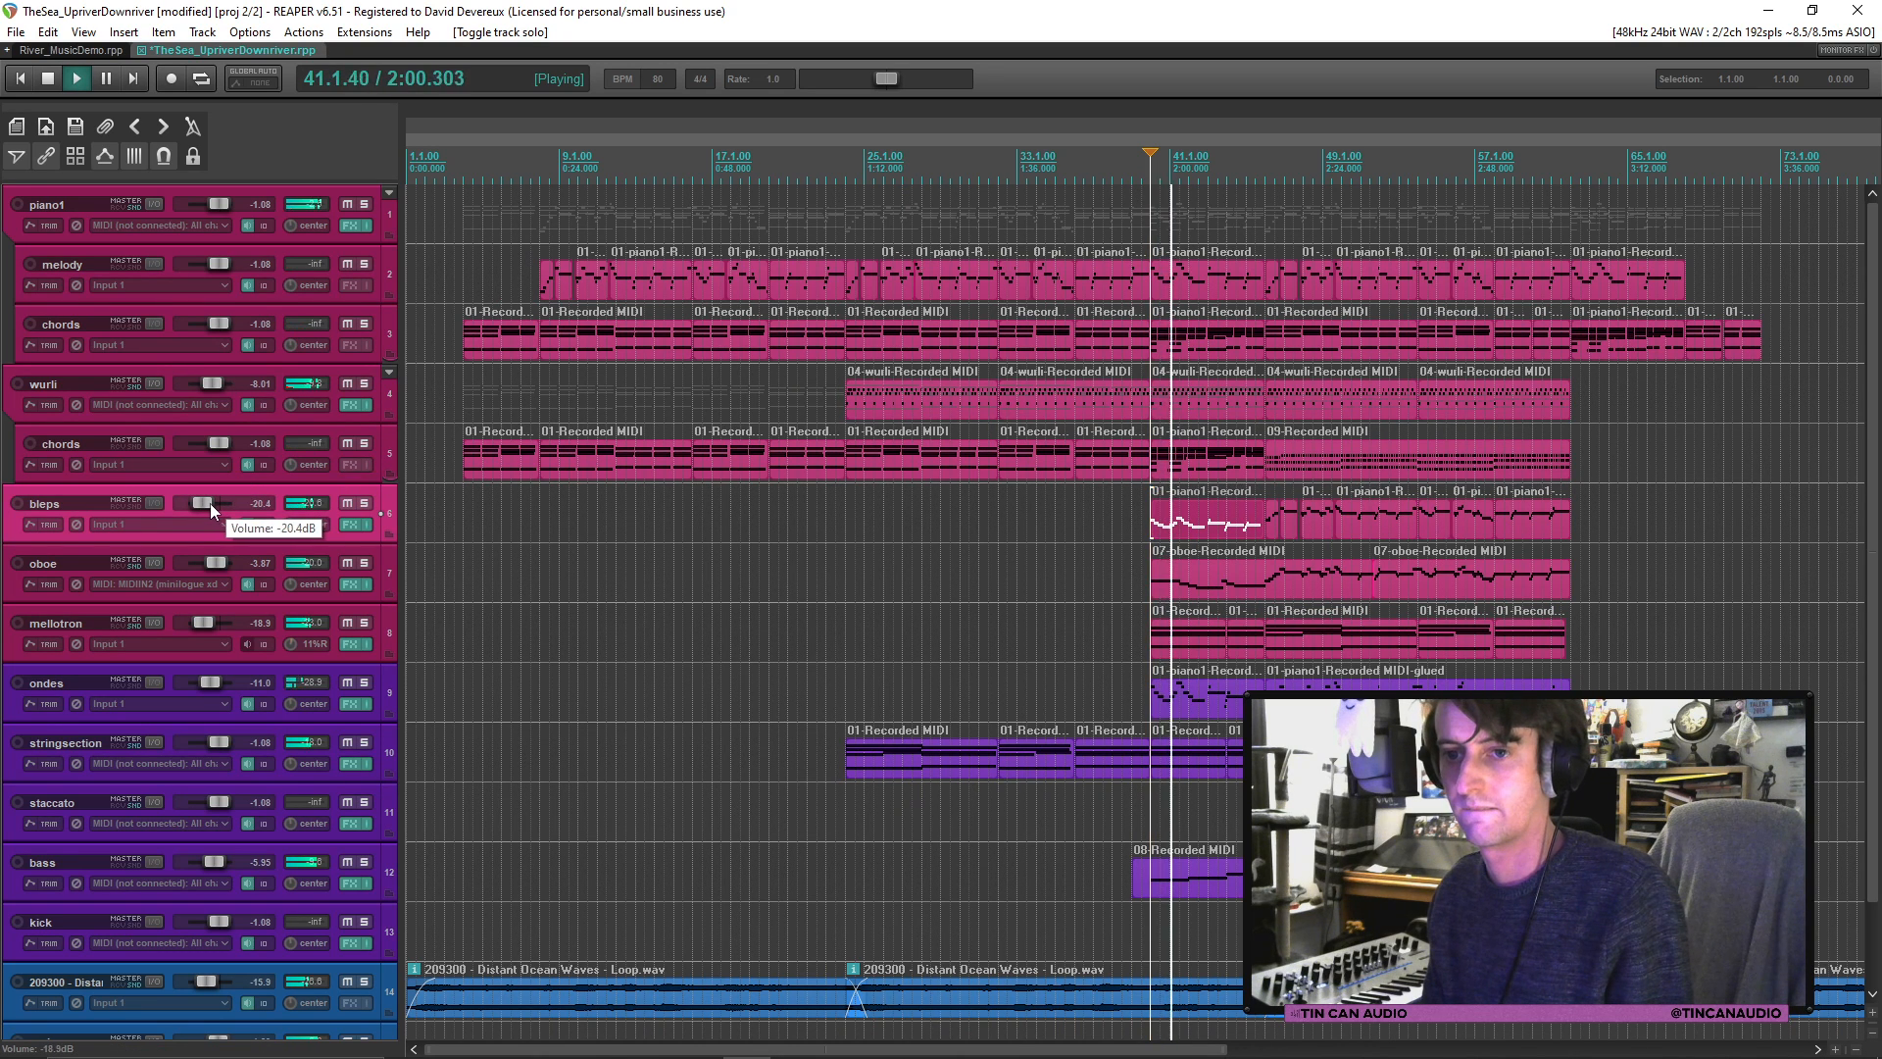
left_click(210, 503)
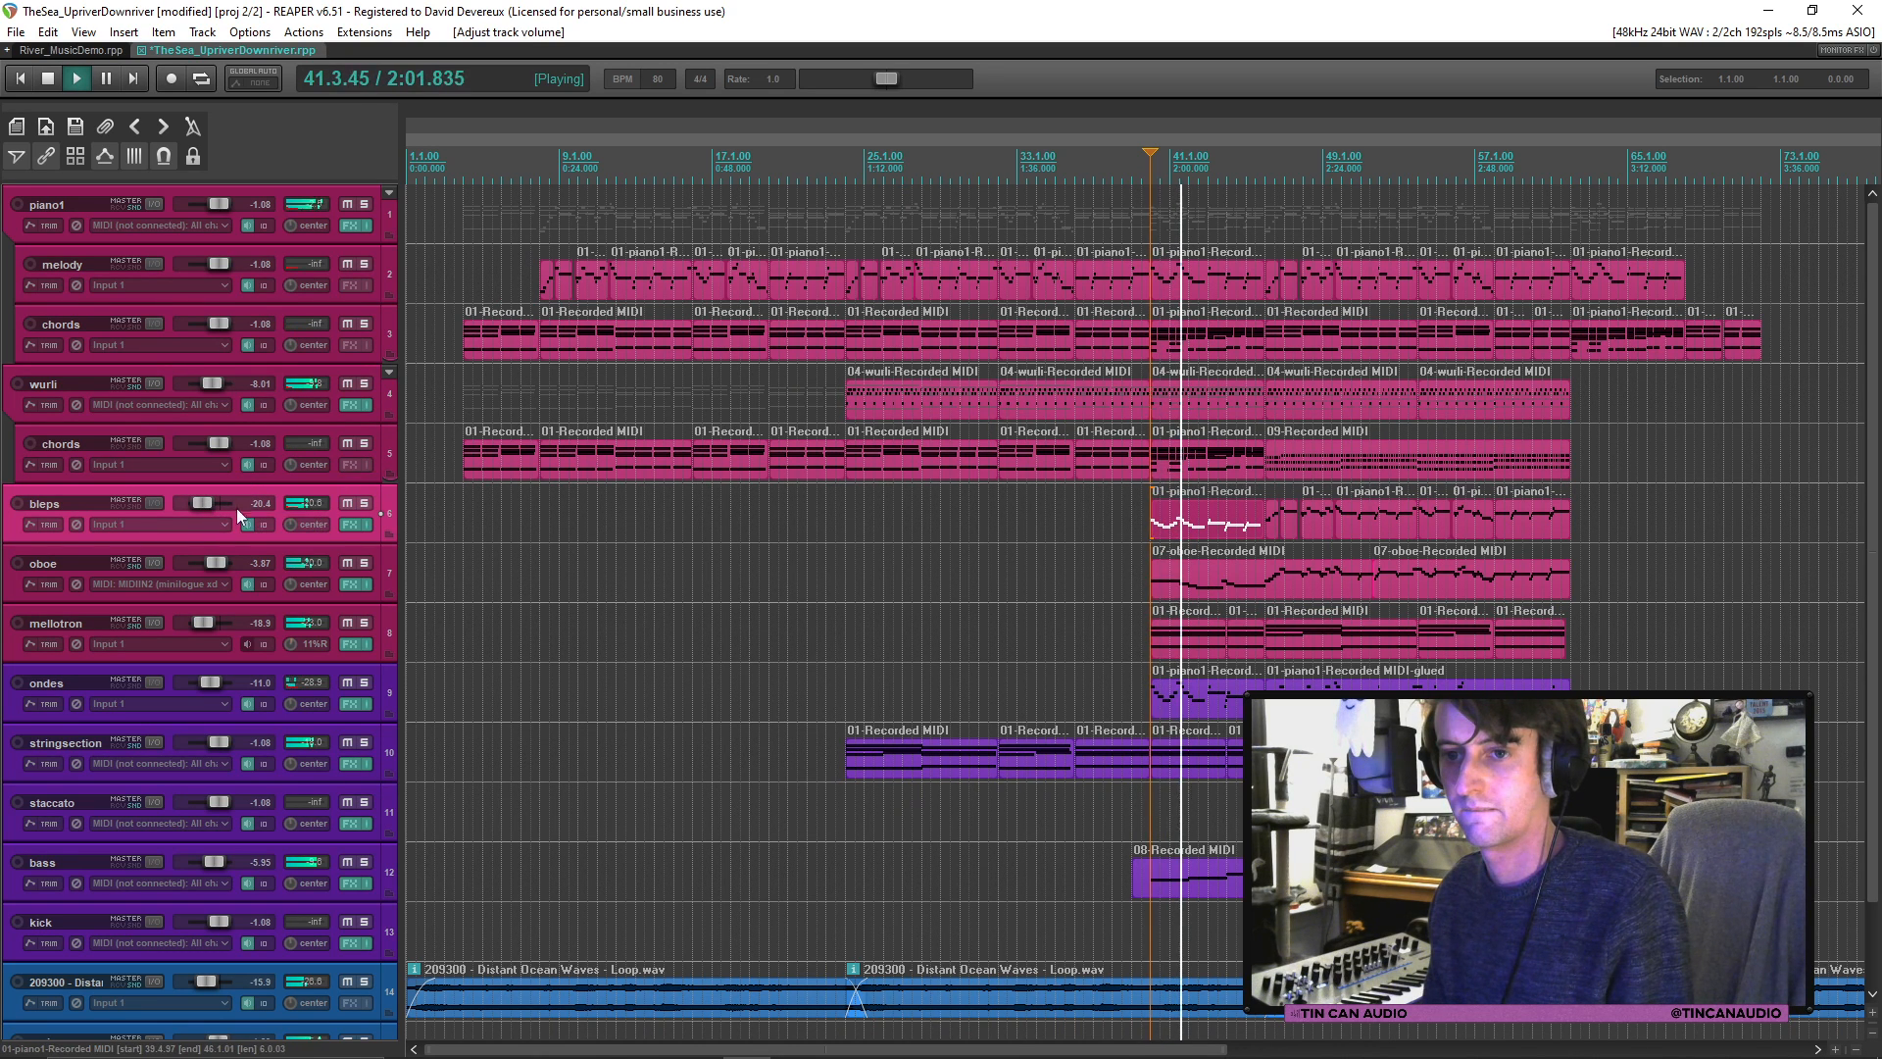
Step: Load 013_Synth_Lead_1 from EarthBound_sf2 bank 000 in the bleps track's sforzando and raise the track's volume to -11.2 dB
left_click(355, 528)
left_click(445, 185)
mouse_move(534, 281)
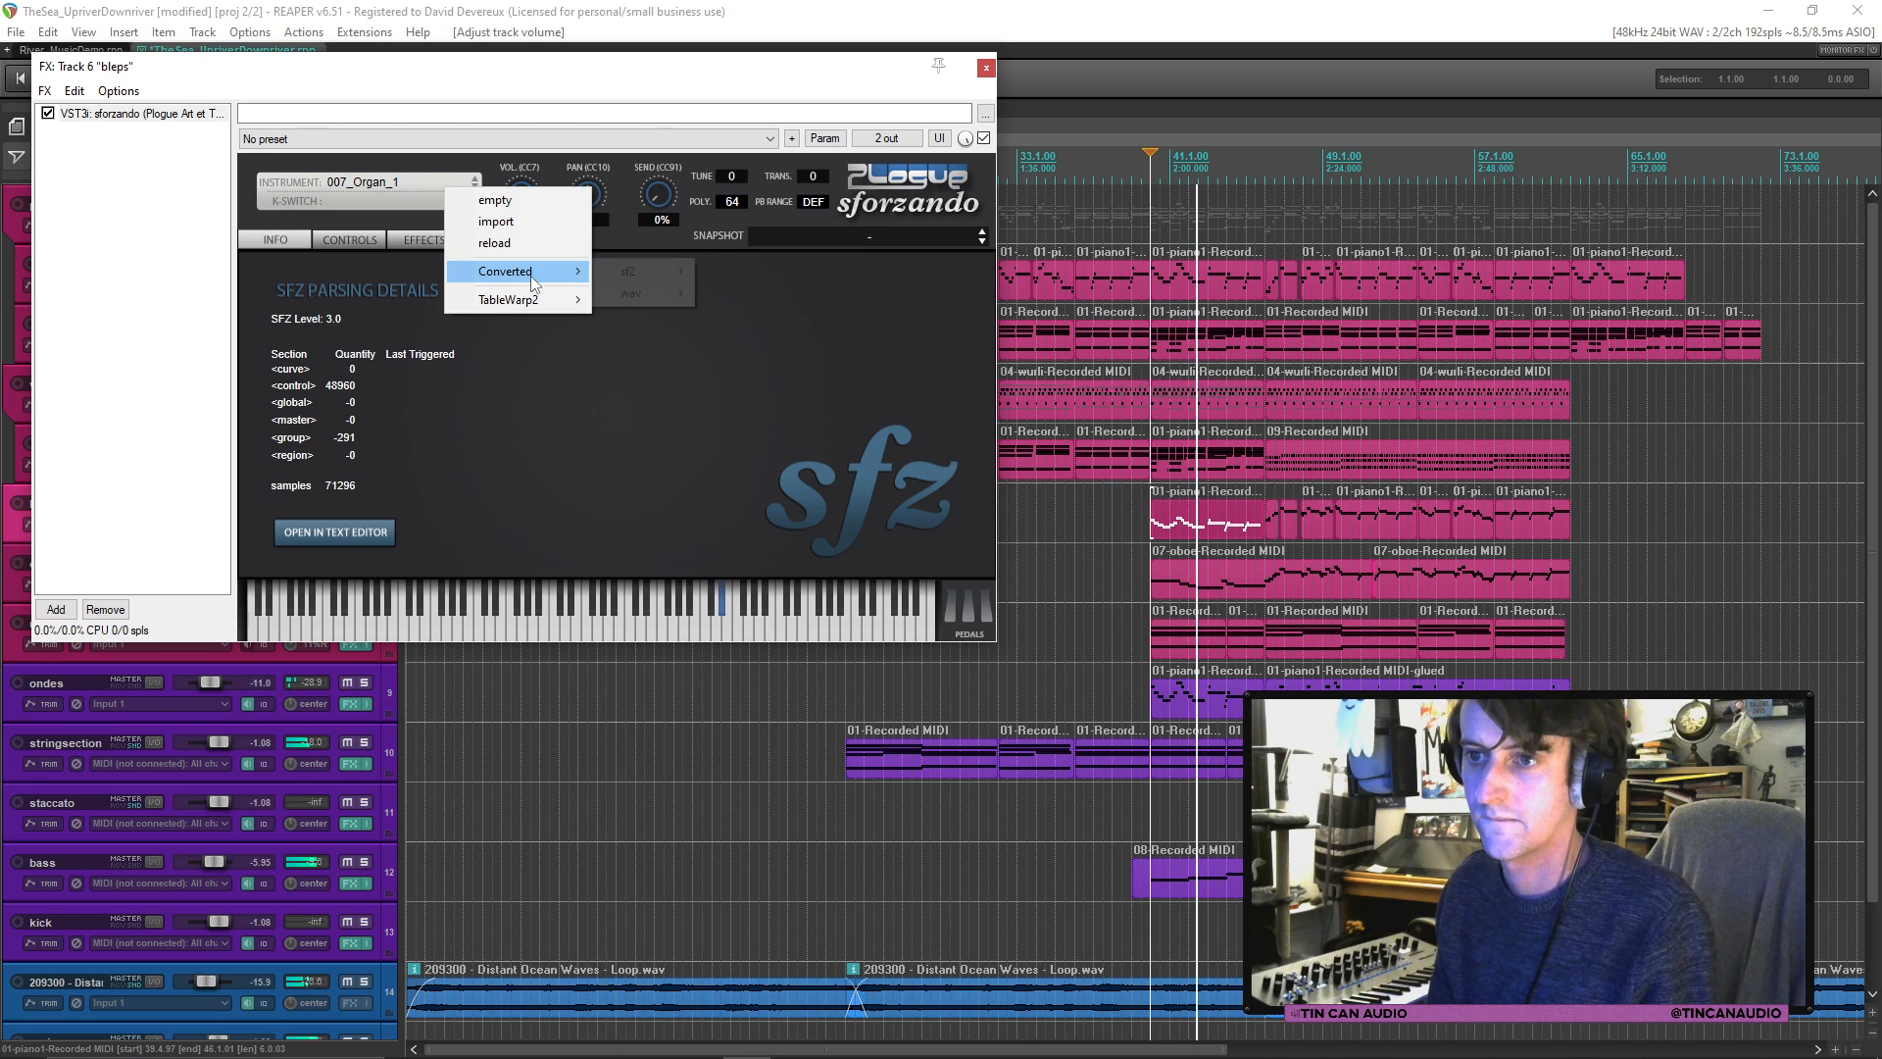
mouse_move(632, 272)
mouse_move(968, 359)
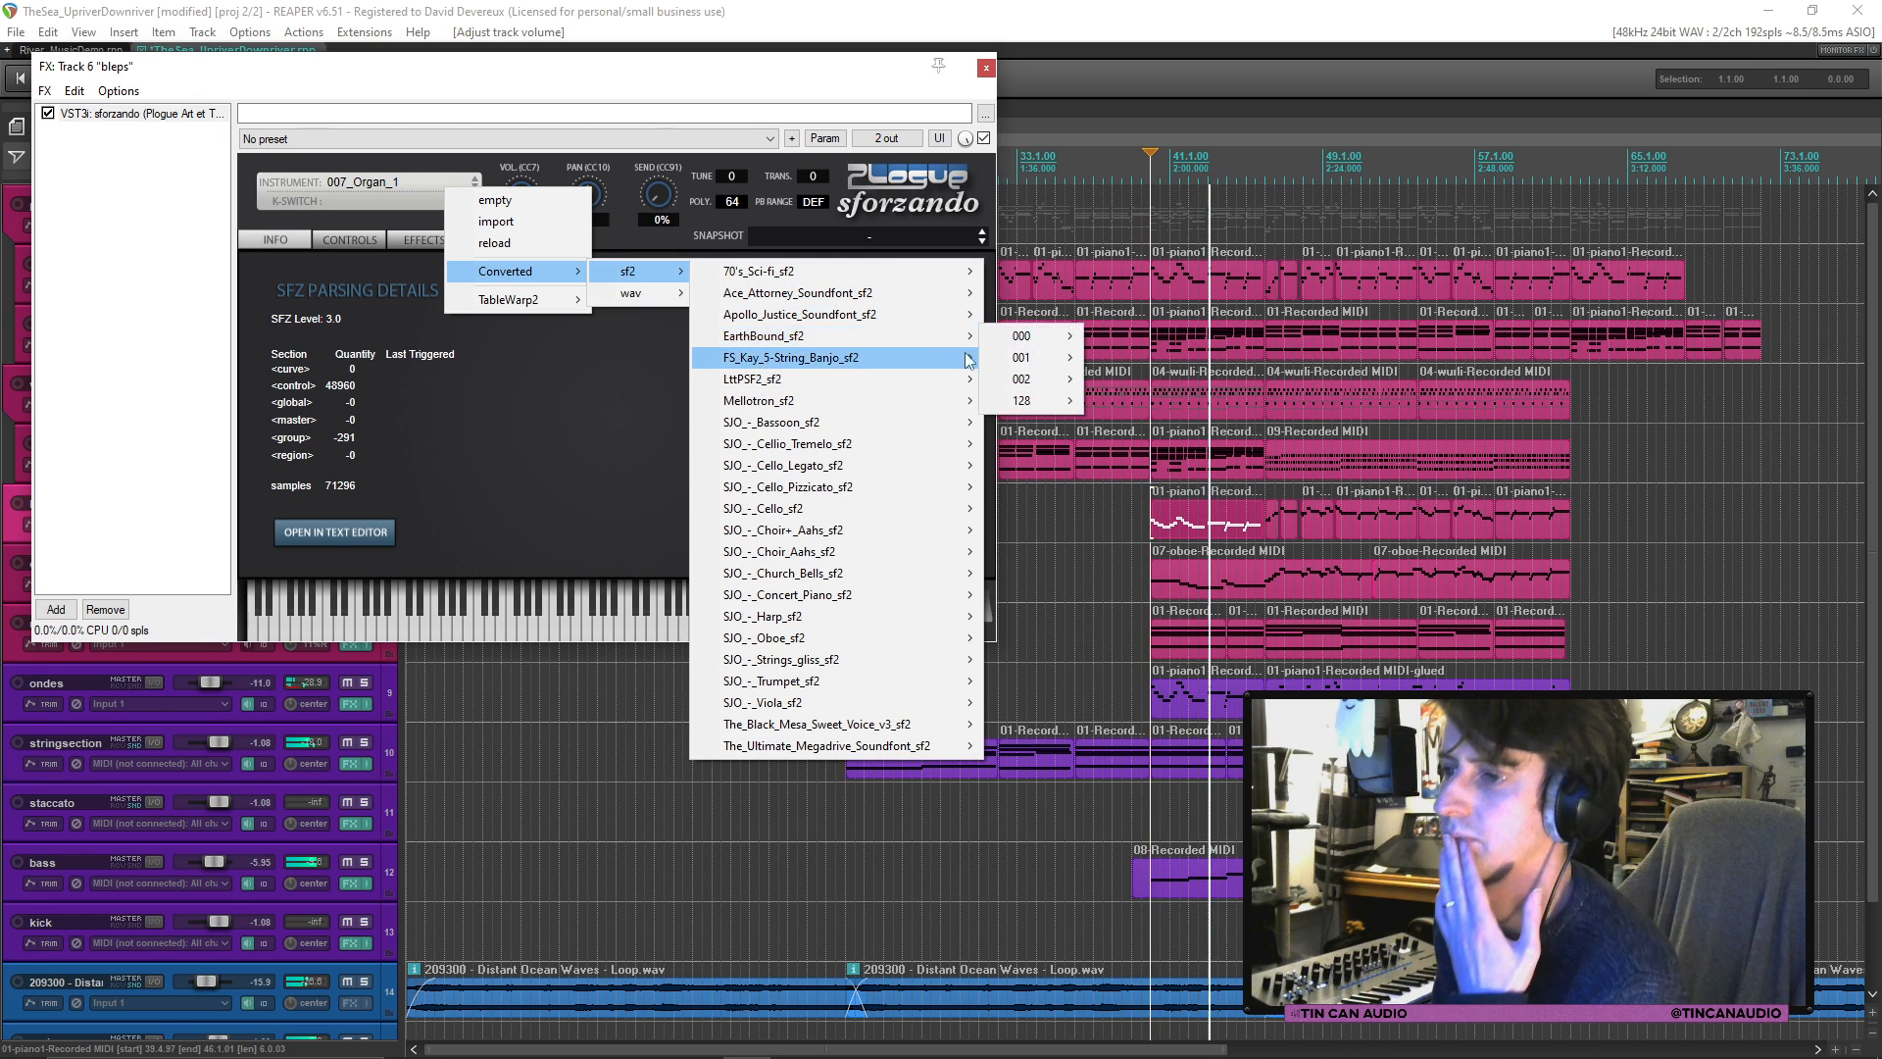
mouse_move(1042, 337)
left_click(1147, 319)
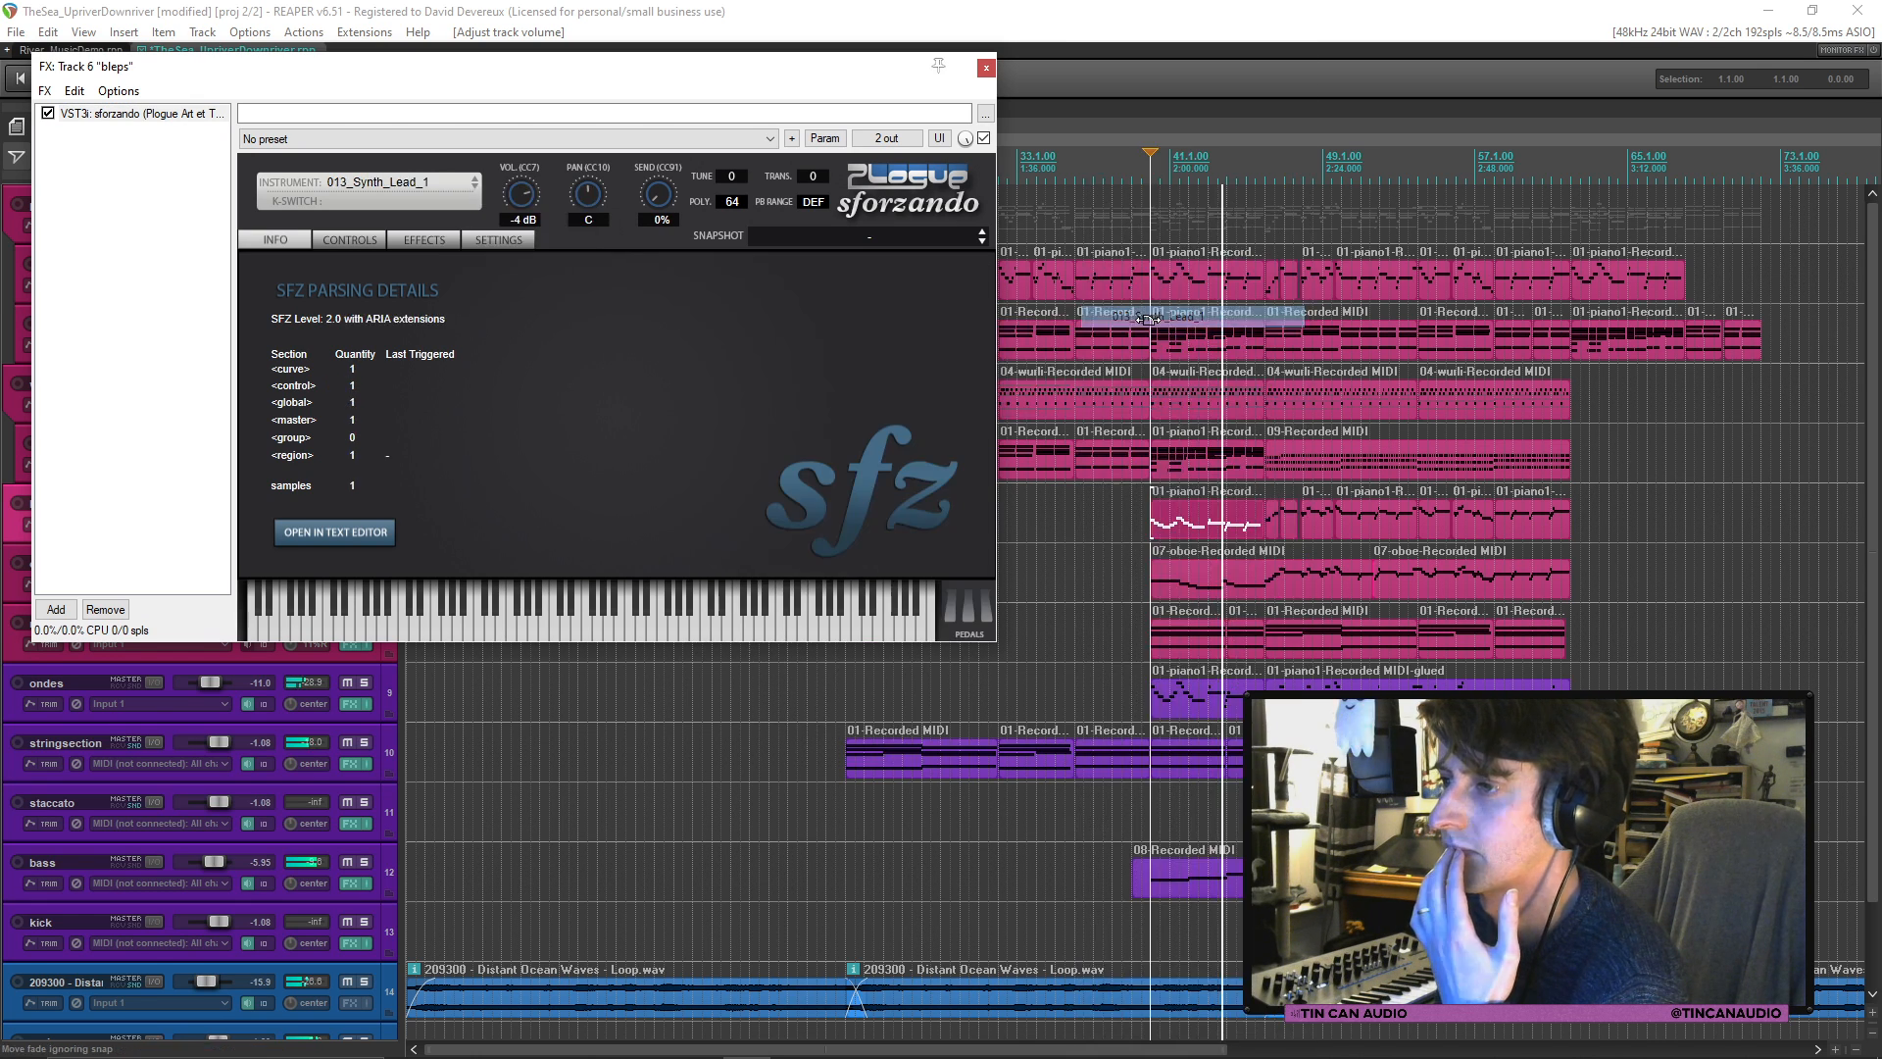
left_click(986, 68)
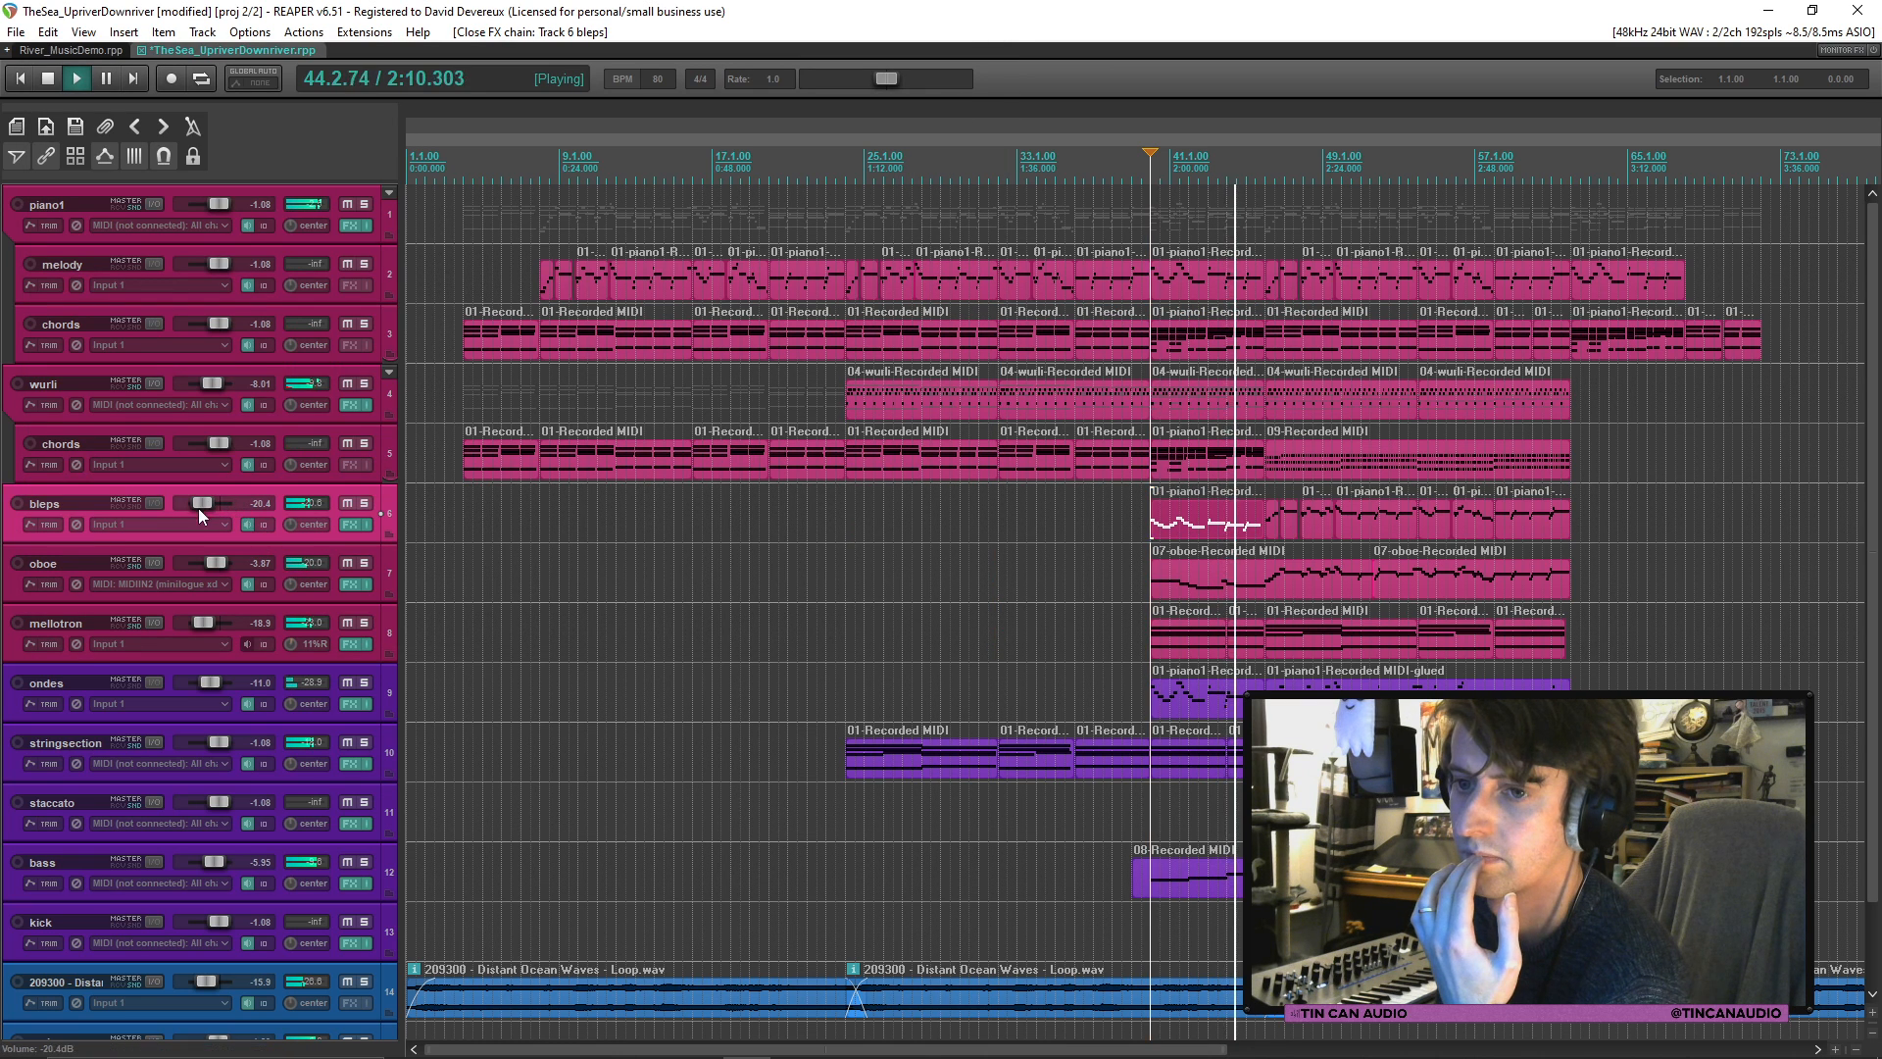
left_click_drag(198, 508, 204, 507)
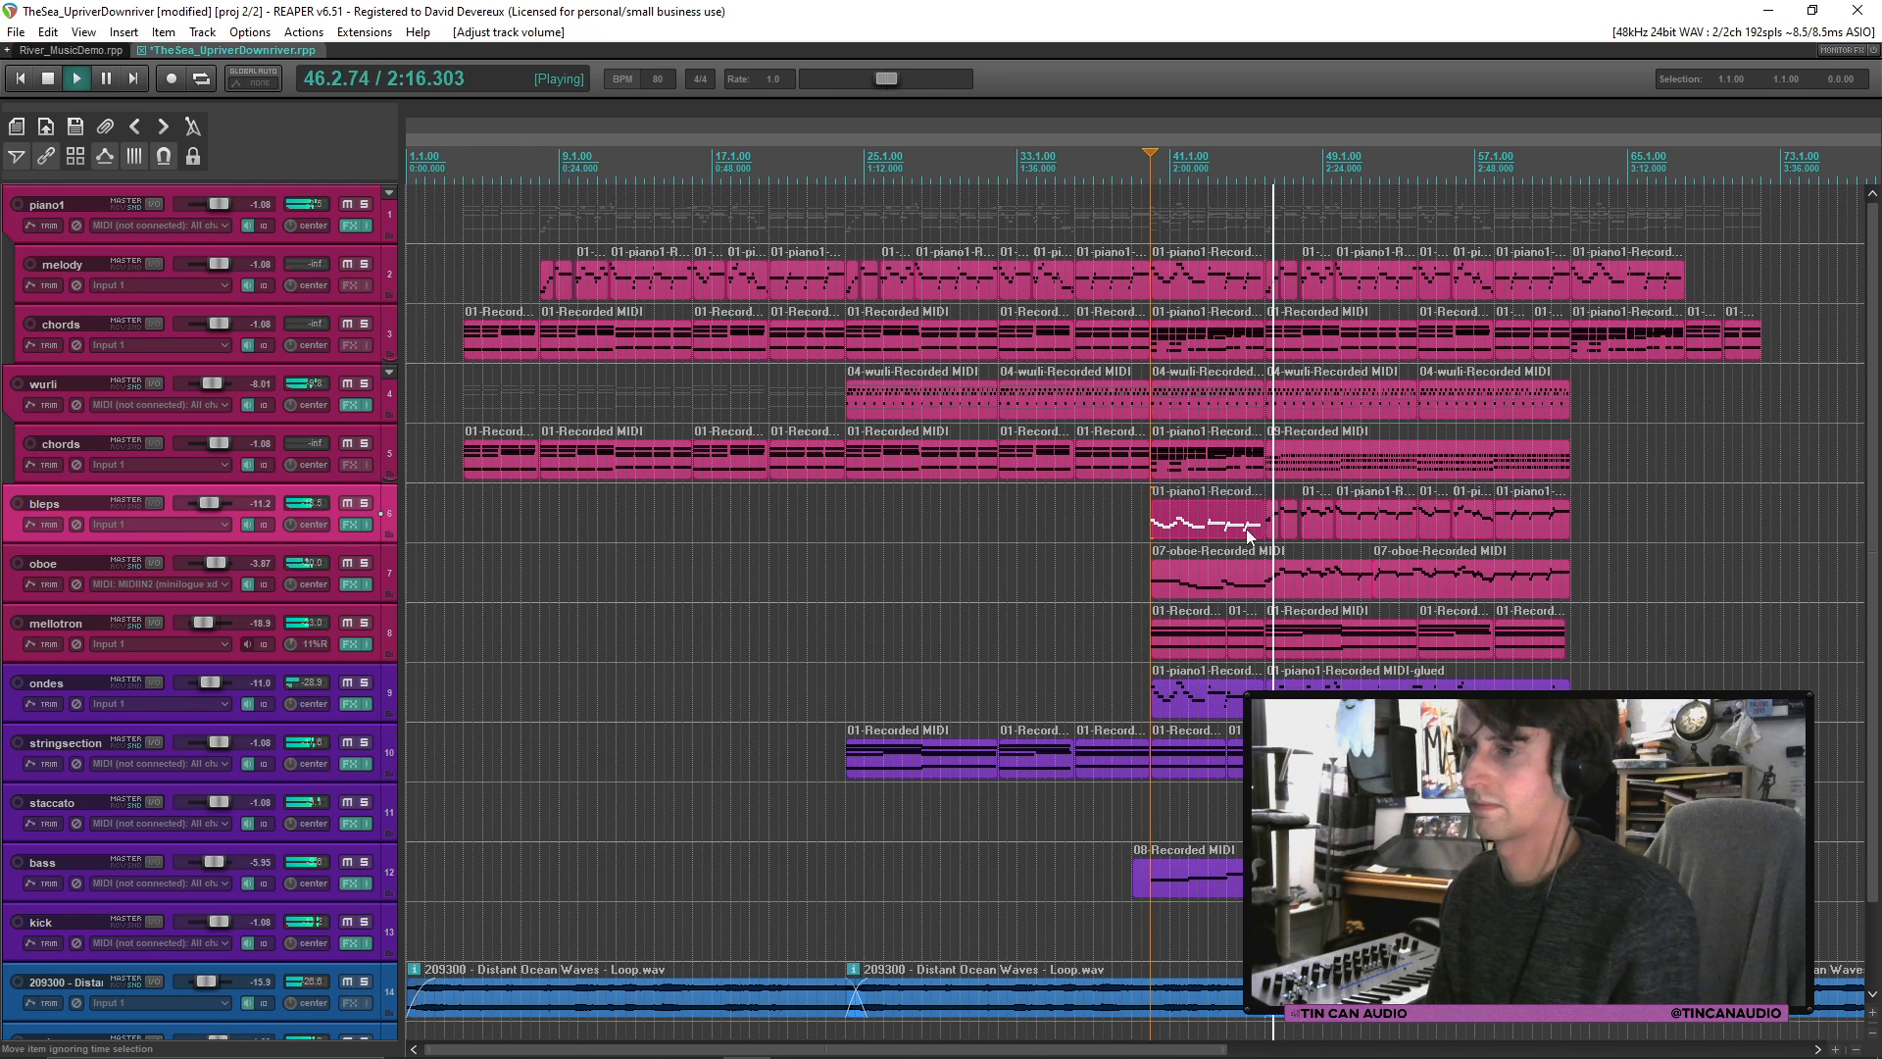
Step: Stop playback and delete all bleps MIDI items after the first one, from bar 46 onward
left_click(1273, 521)
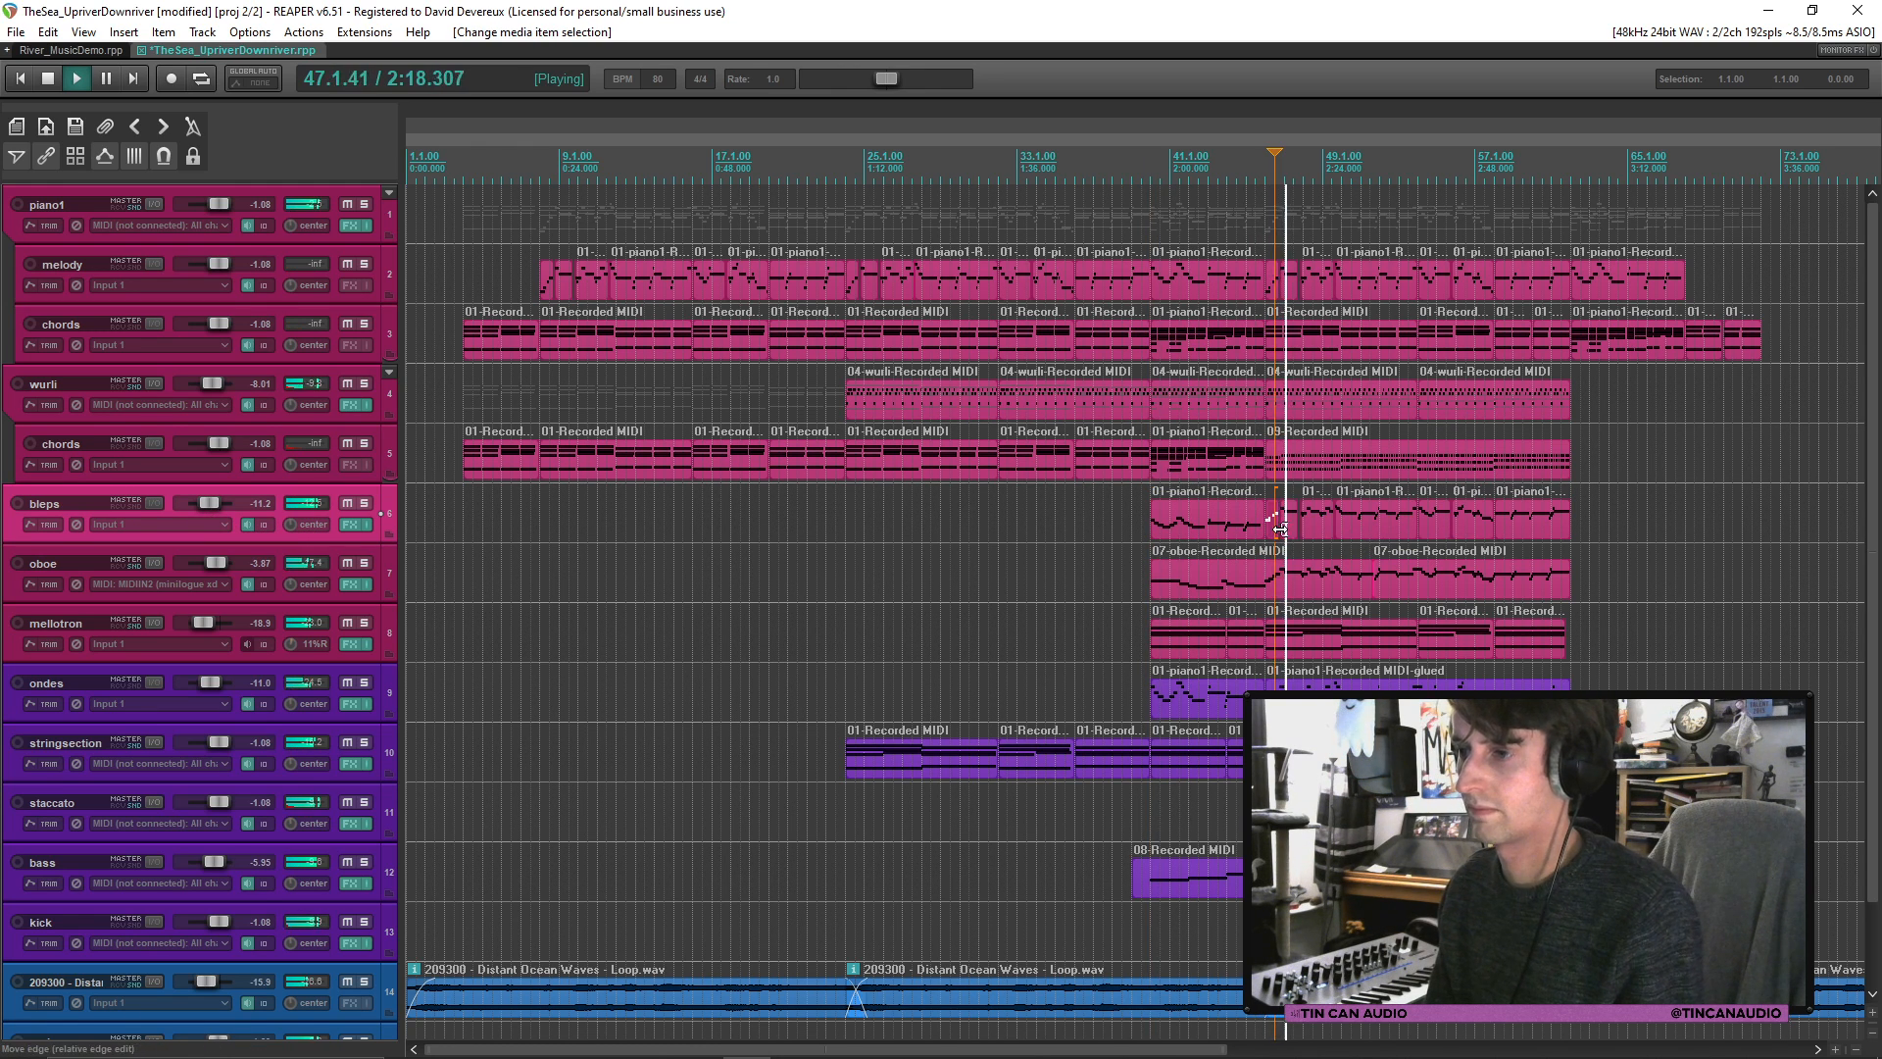
key("space")
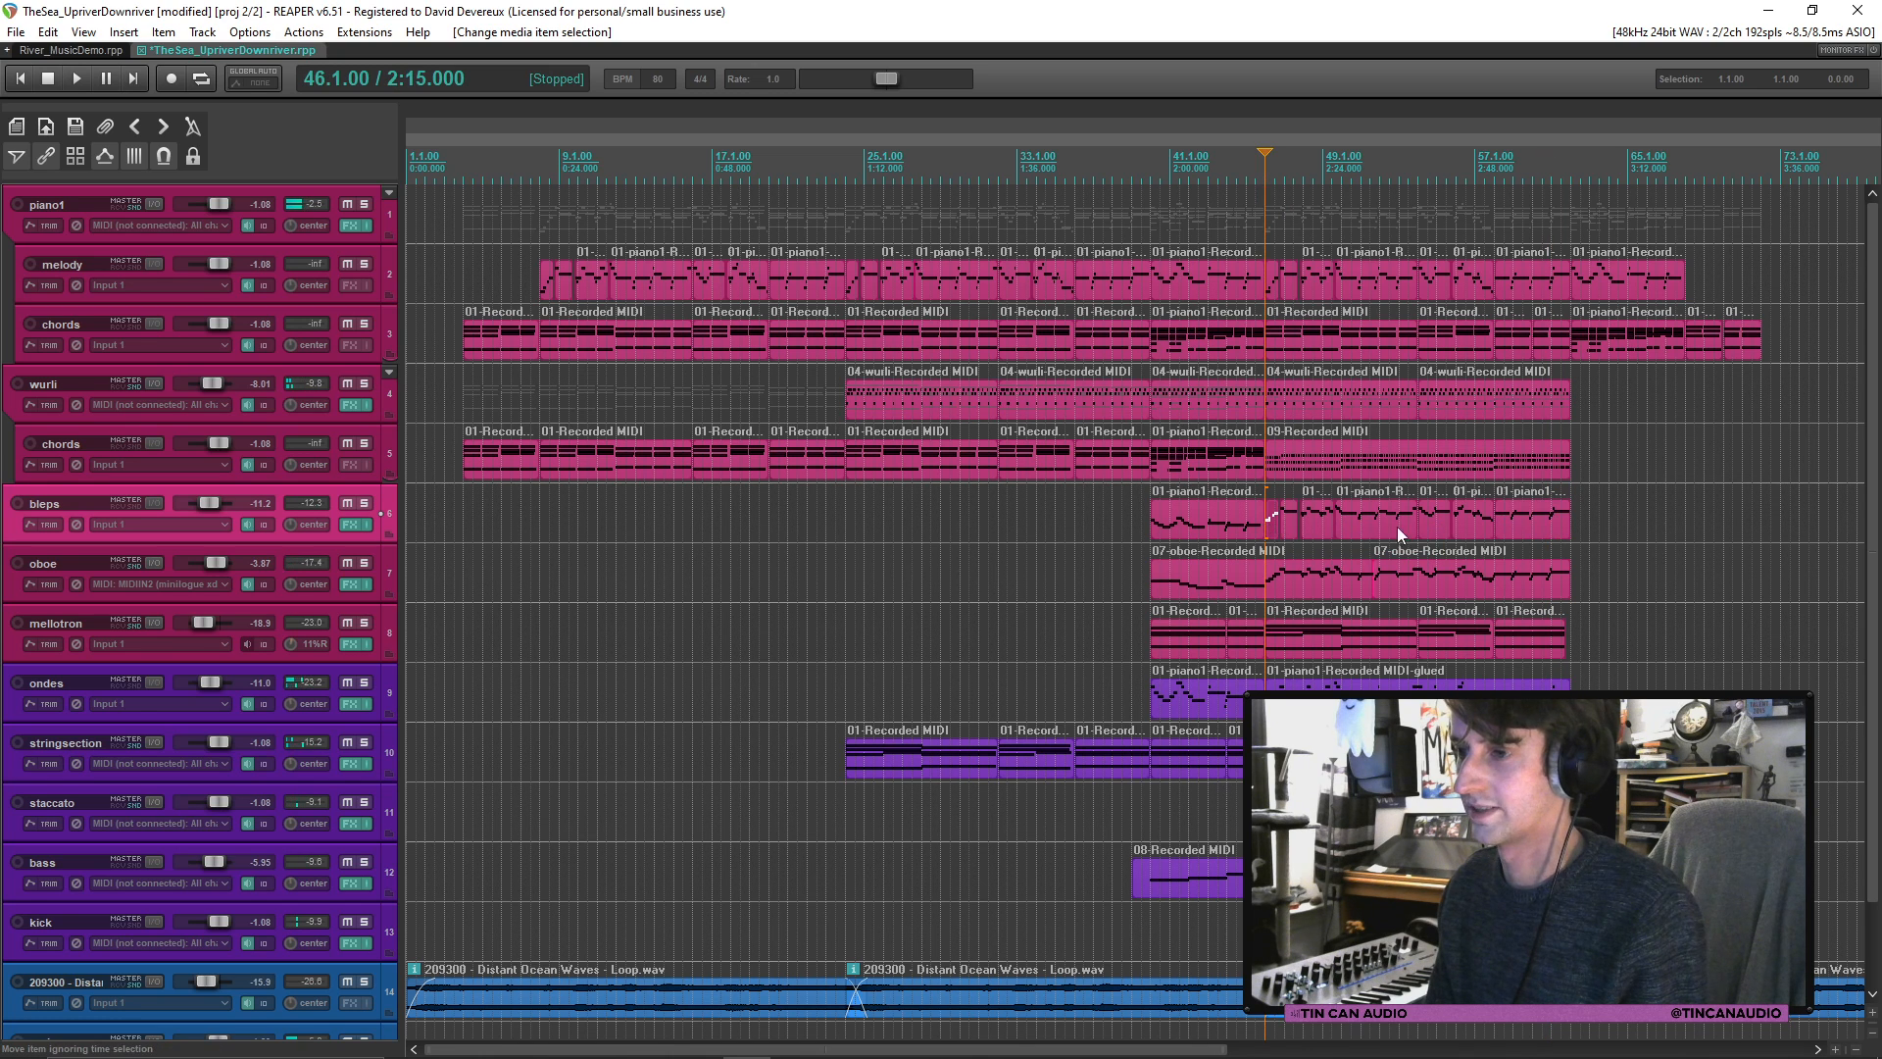
left_click(1527, 526, "shift")
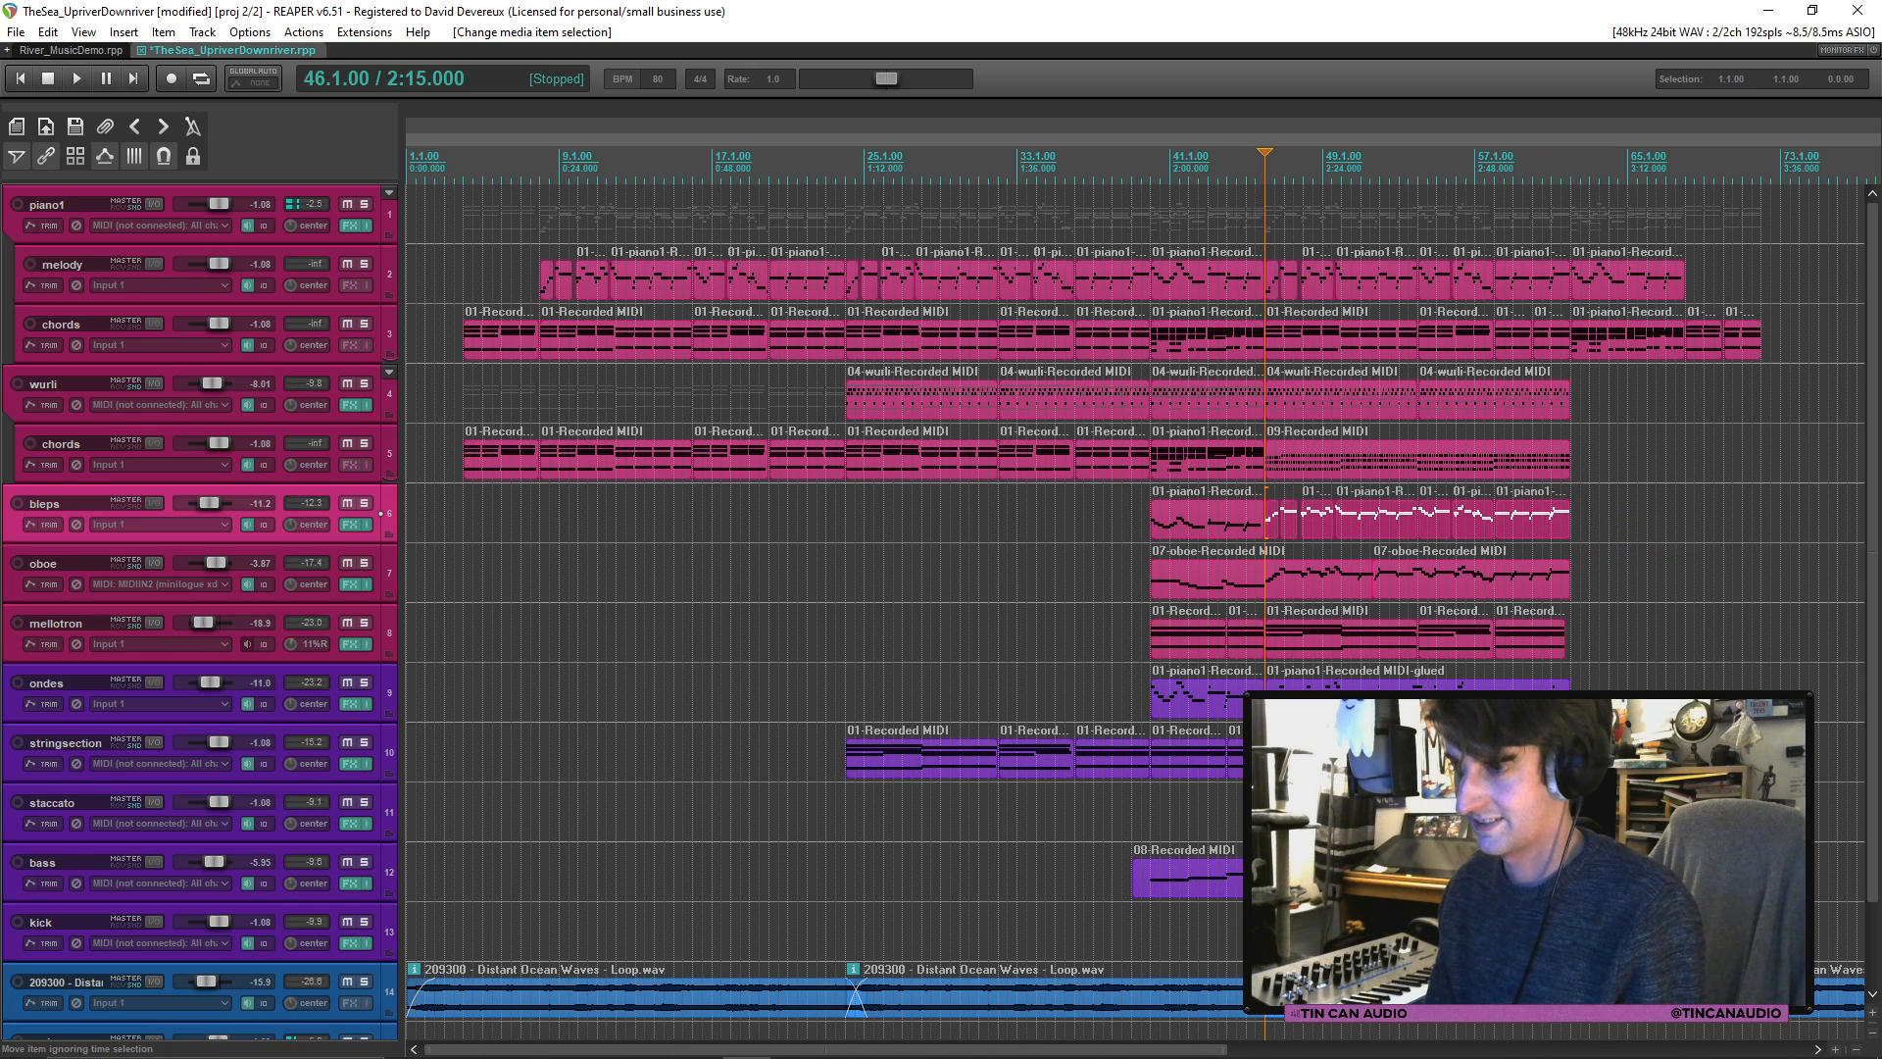
key("Delete")
left_click(1286, 700)
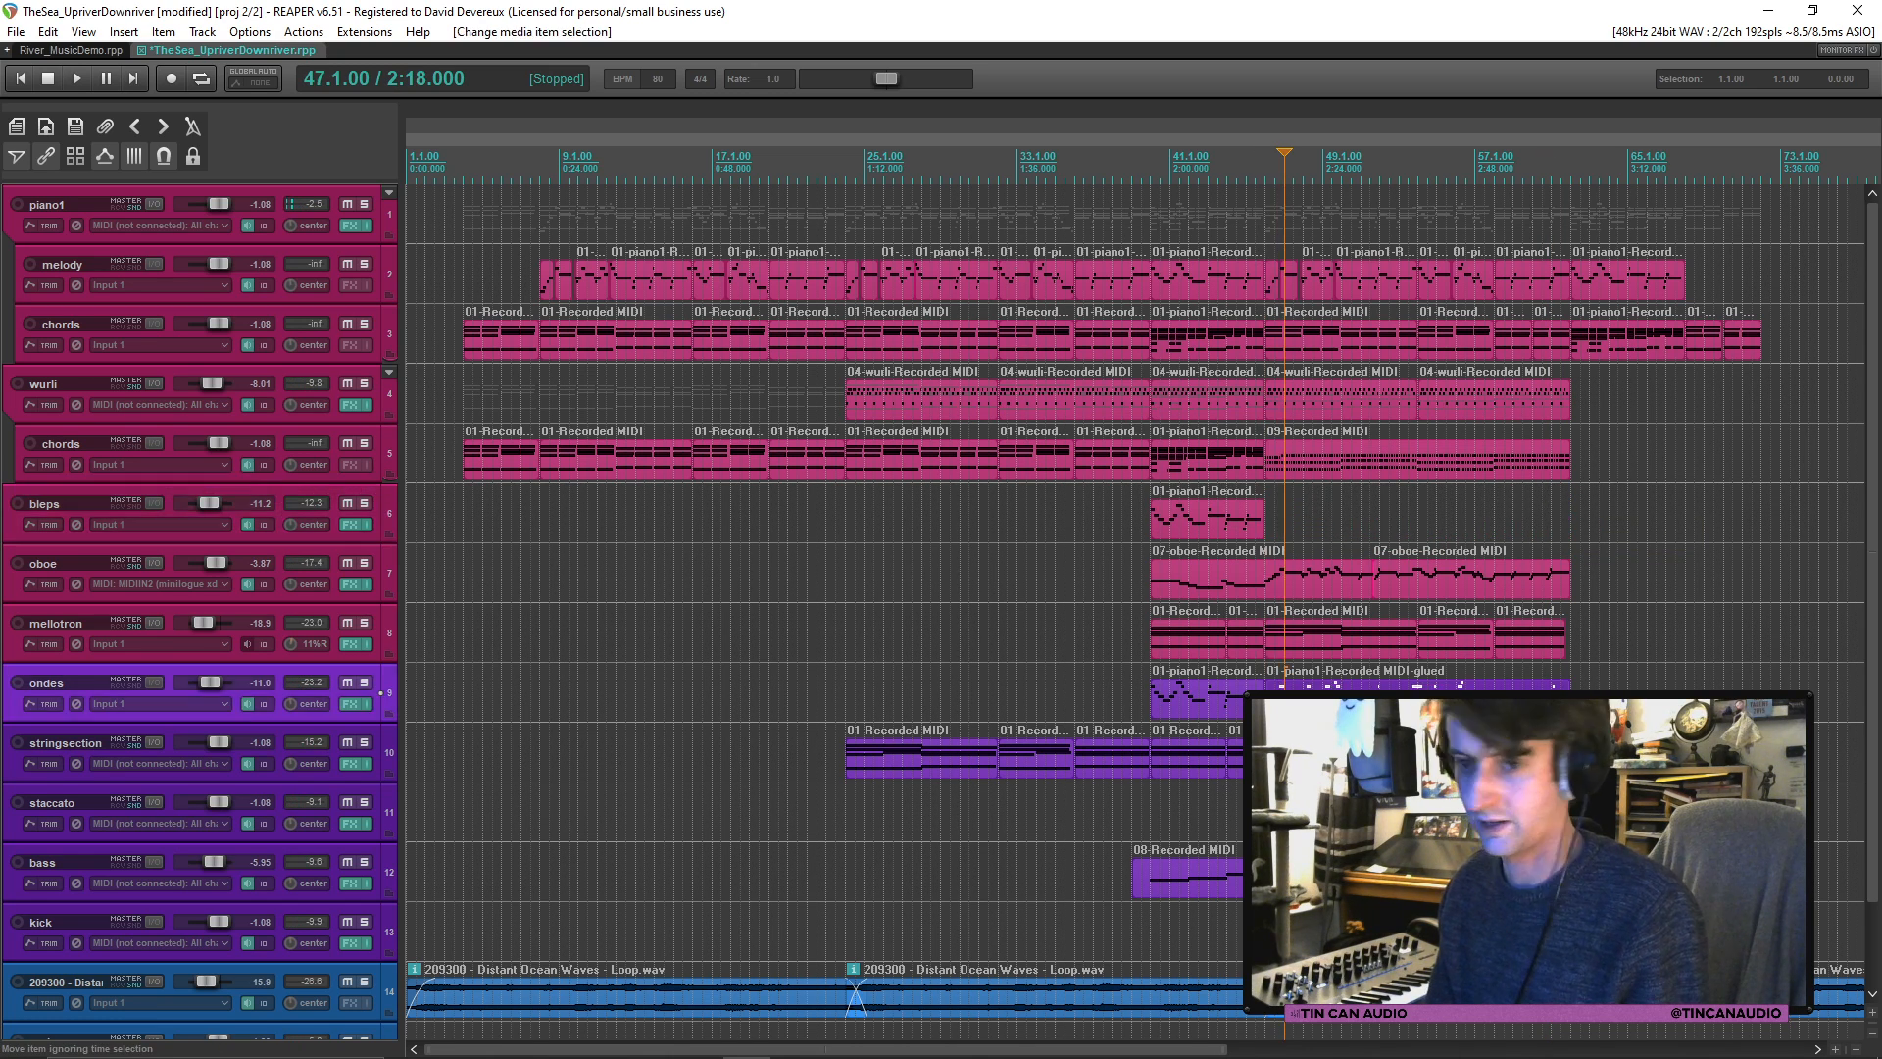
scroll(1622, 678, "down", 2)
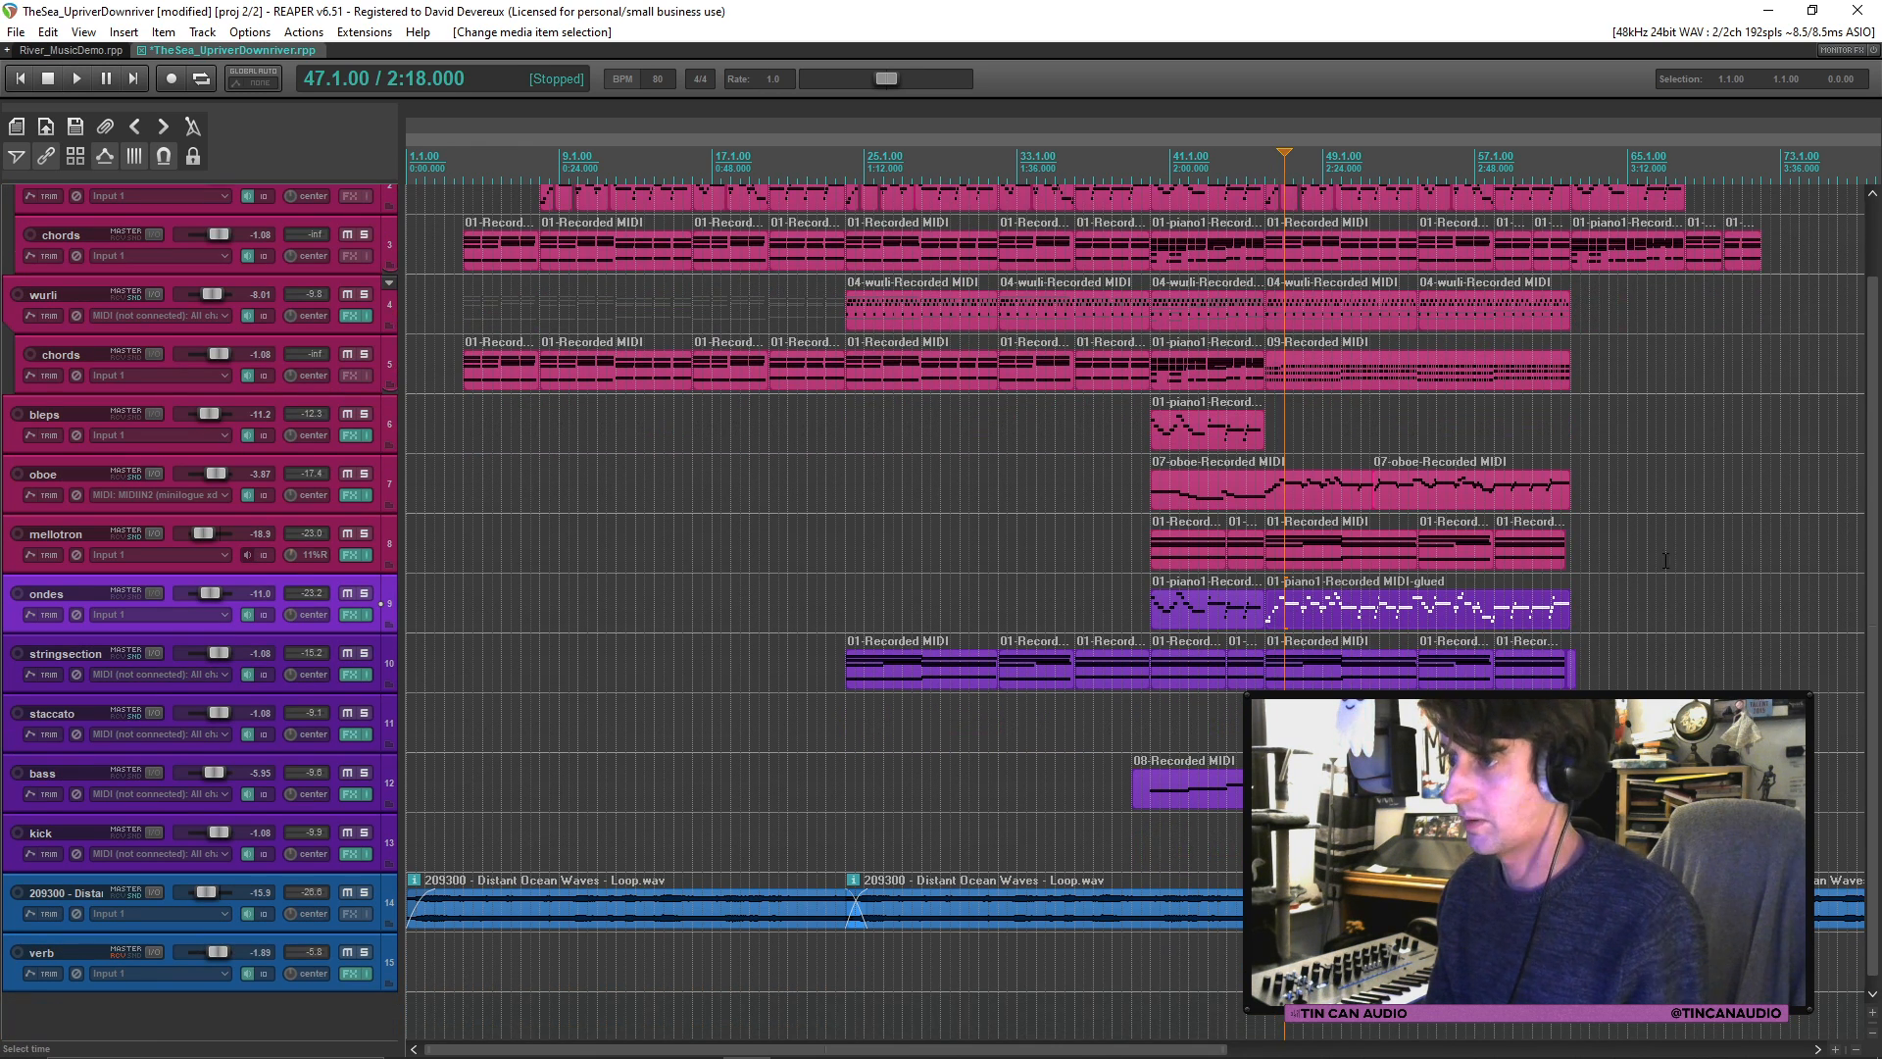
scroll(1829, 561, "up", 2)
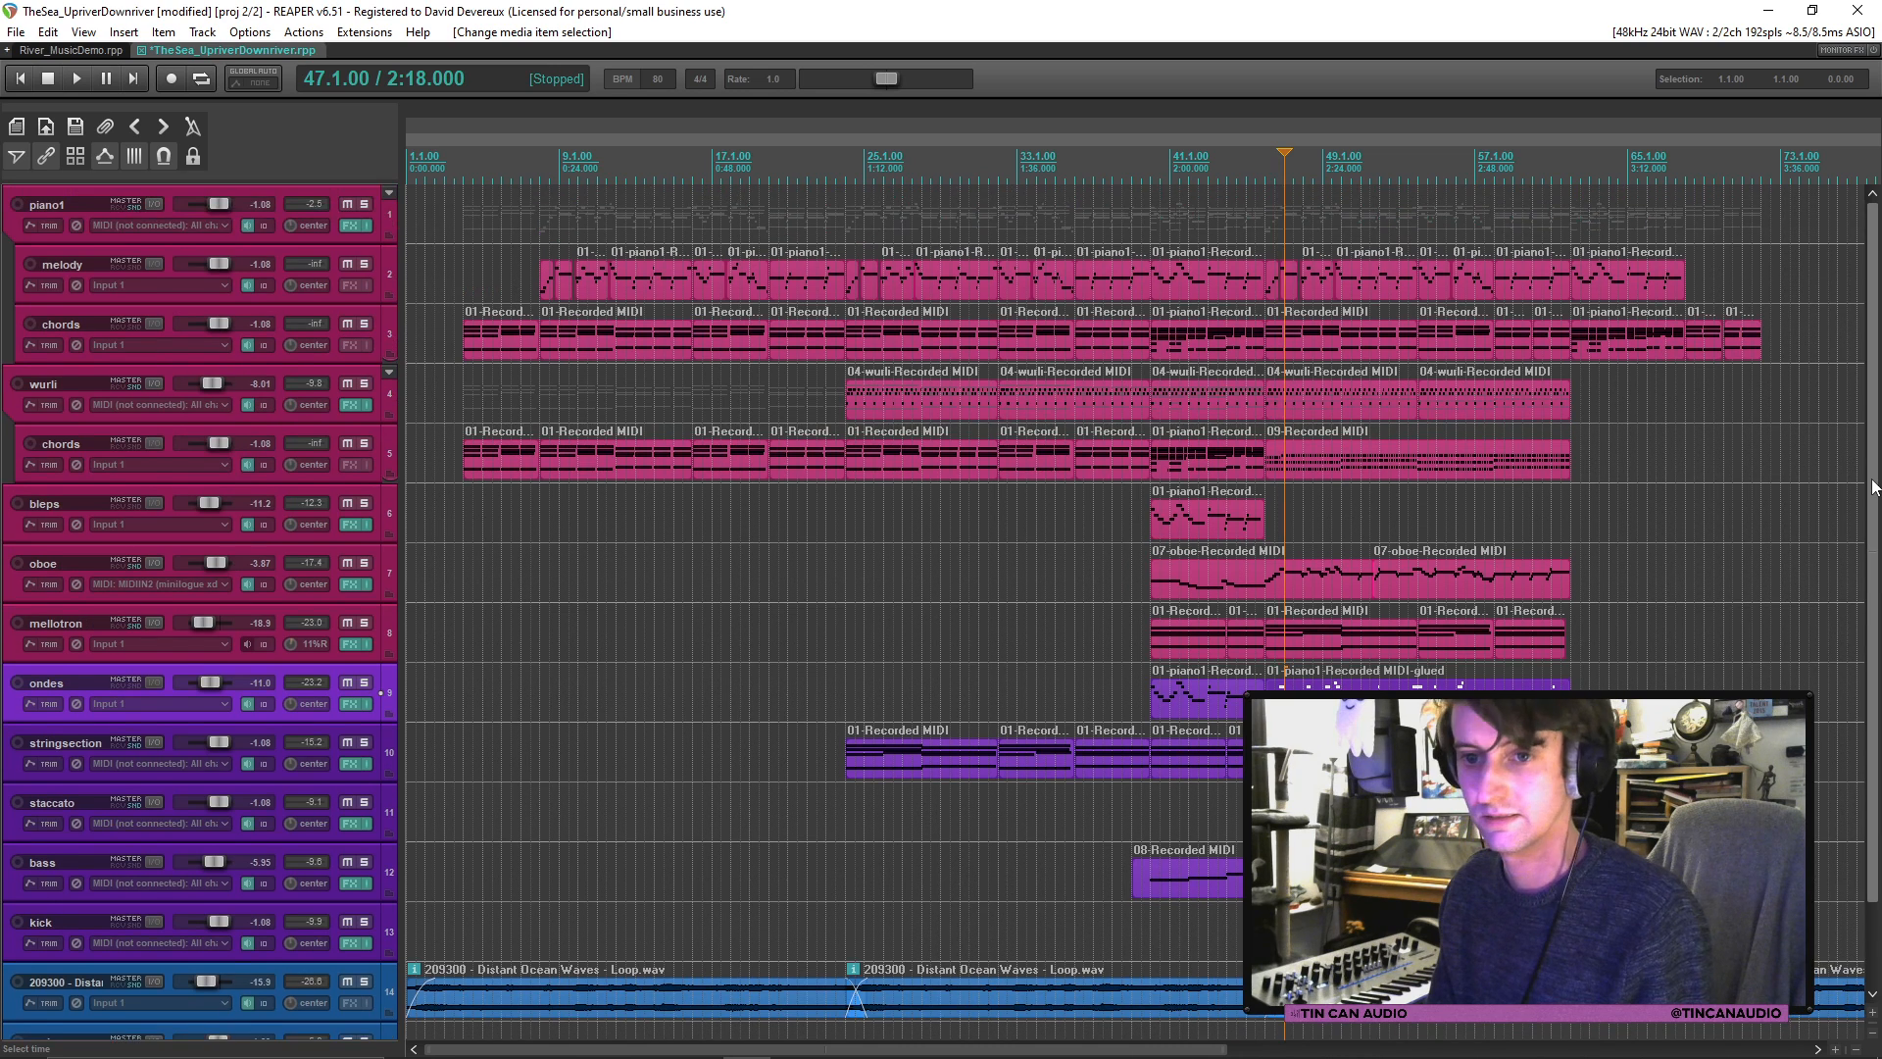
Step: Split the first oboe item at 46.1.00 and copy the oboe items after the split onto the bleps track at that position
left_click(1266, 596)
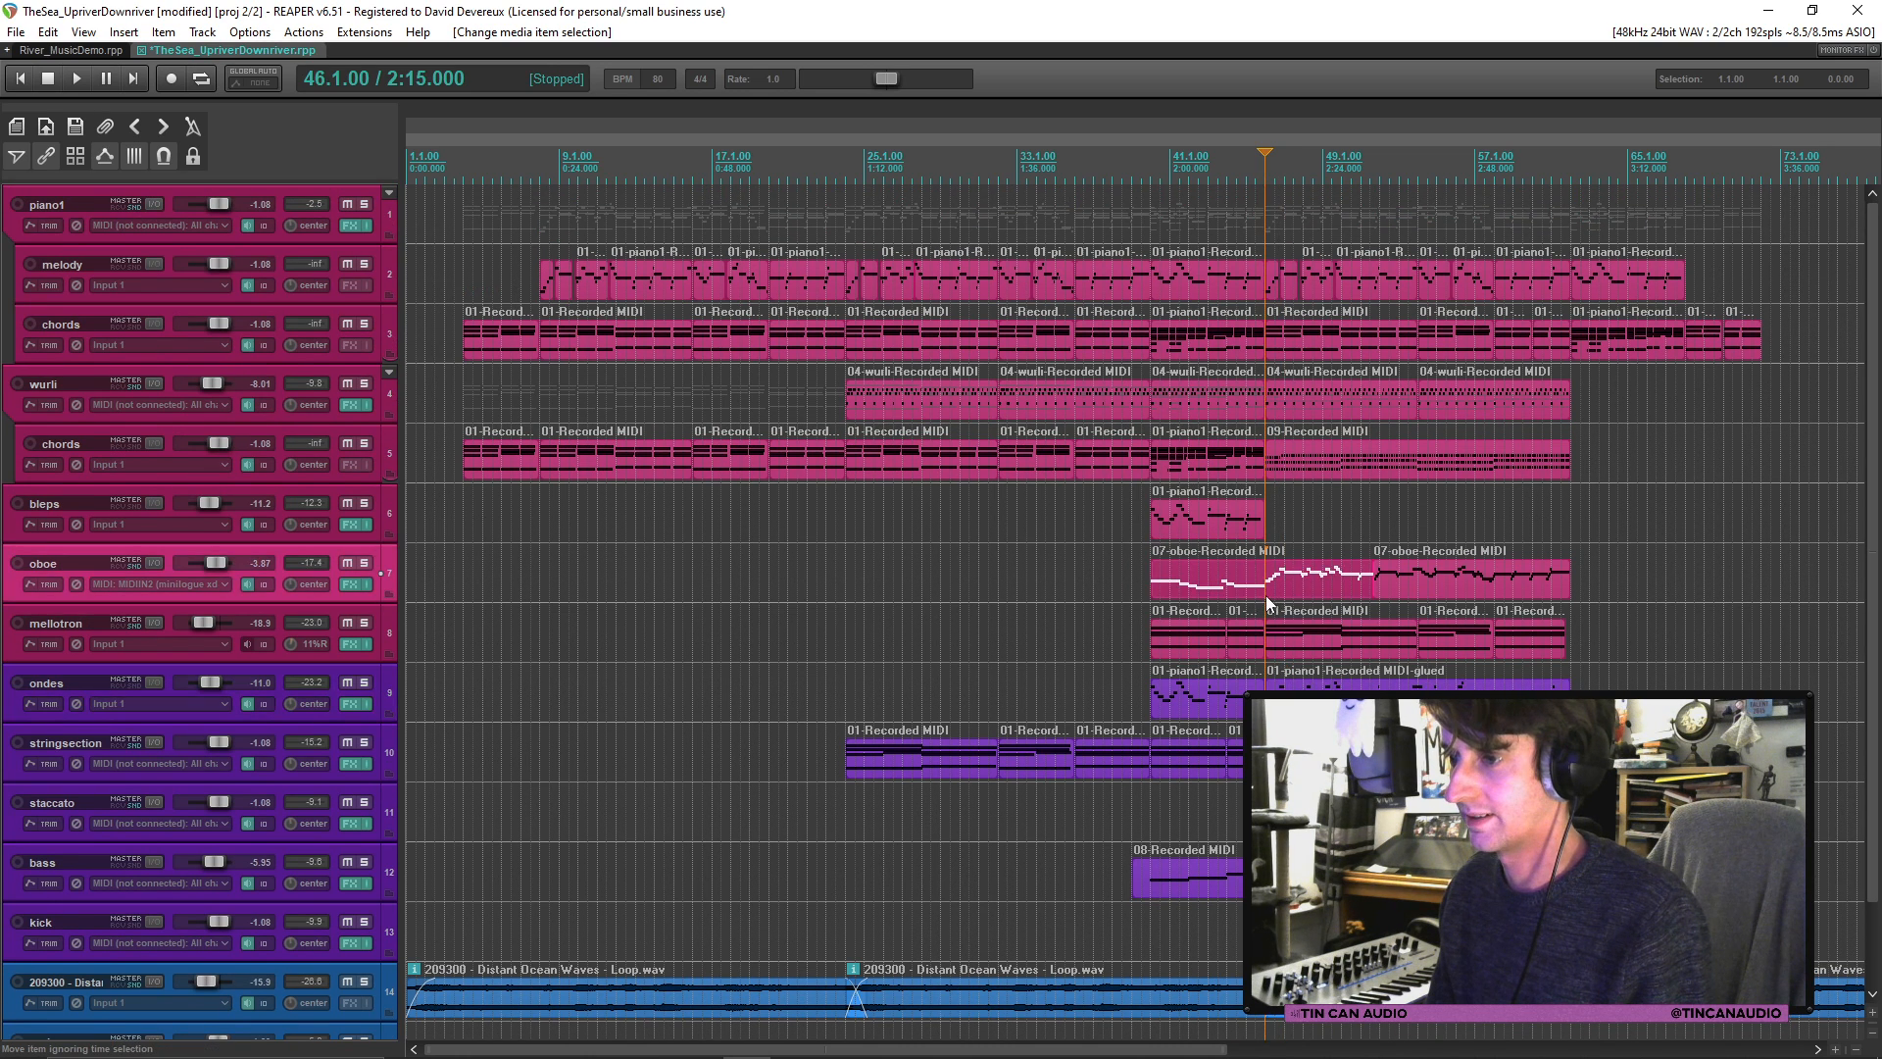
key("s")
left_click(1418, 578, "ctrl")
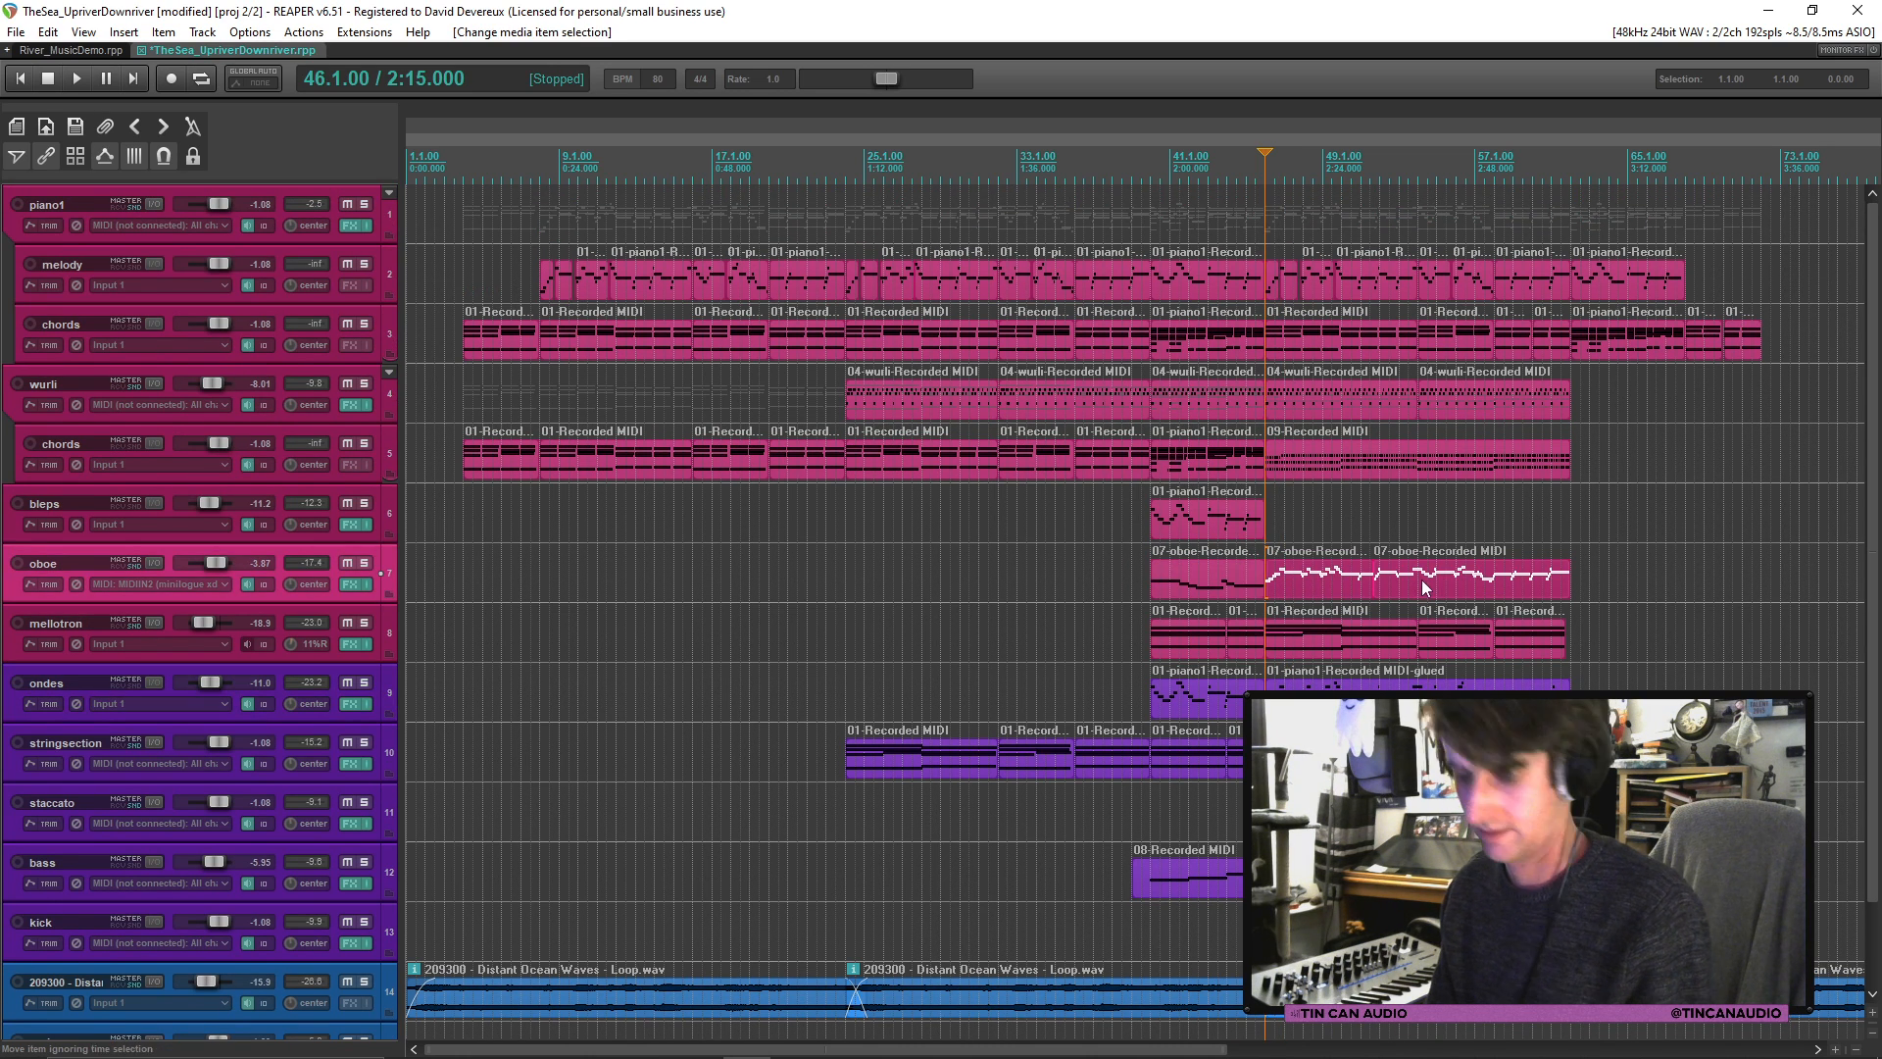
left_click(1268, 520)
key("ctrl+v")
Step: Play from just before the pasted bleps items, solo the track briefly, and raise its volume to -6.82 dB
left_click(1254, 515)
key("space")
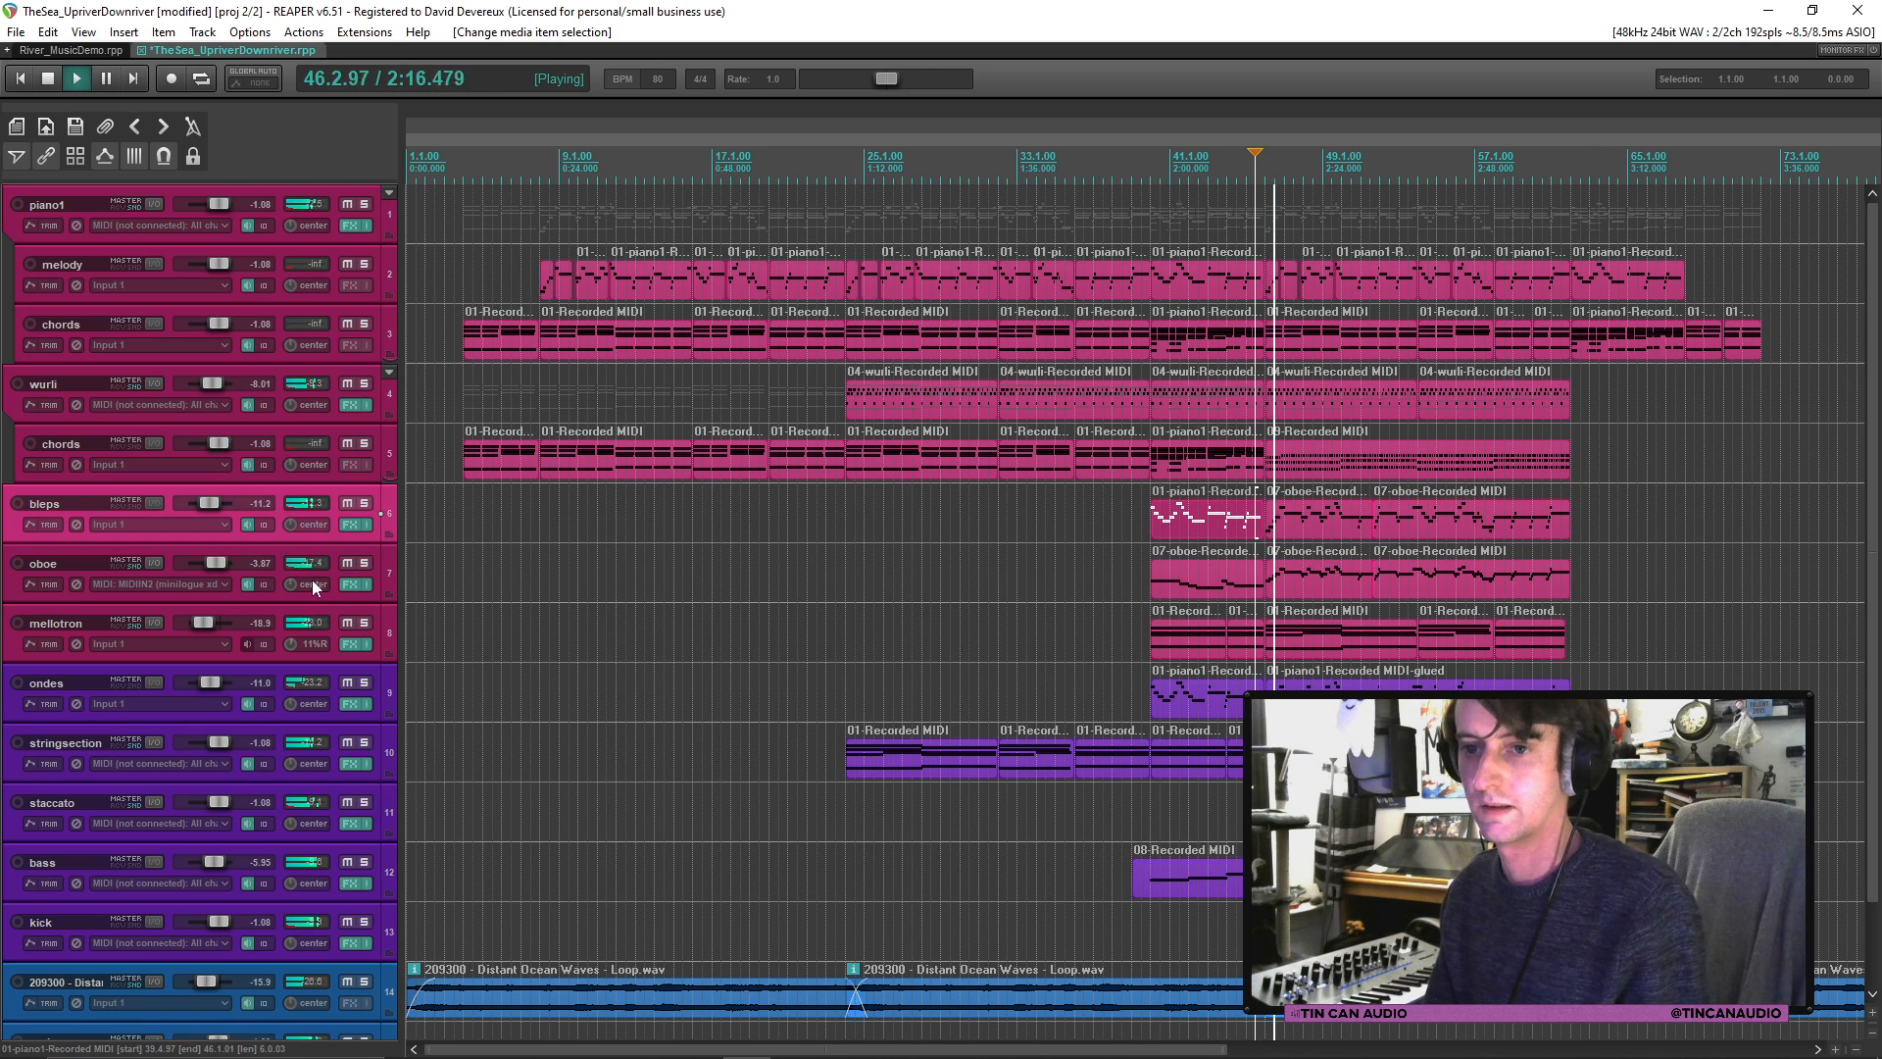
left_click(364, 502)
scroll(220, 499, "up", 3)
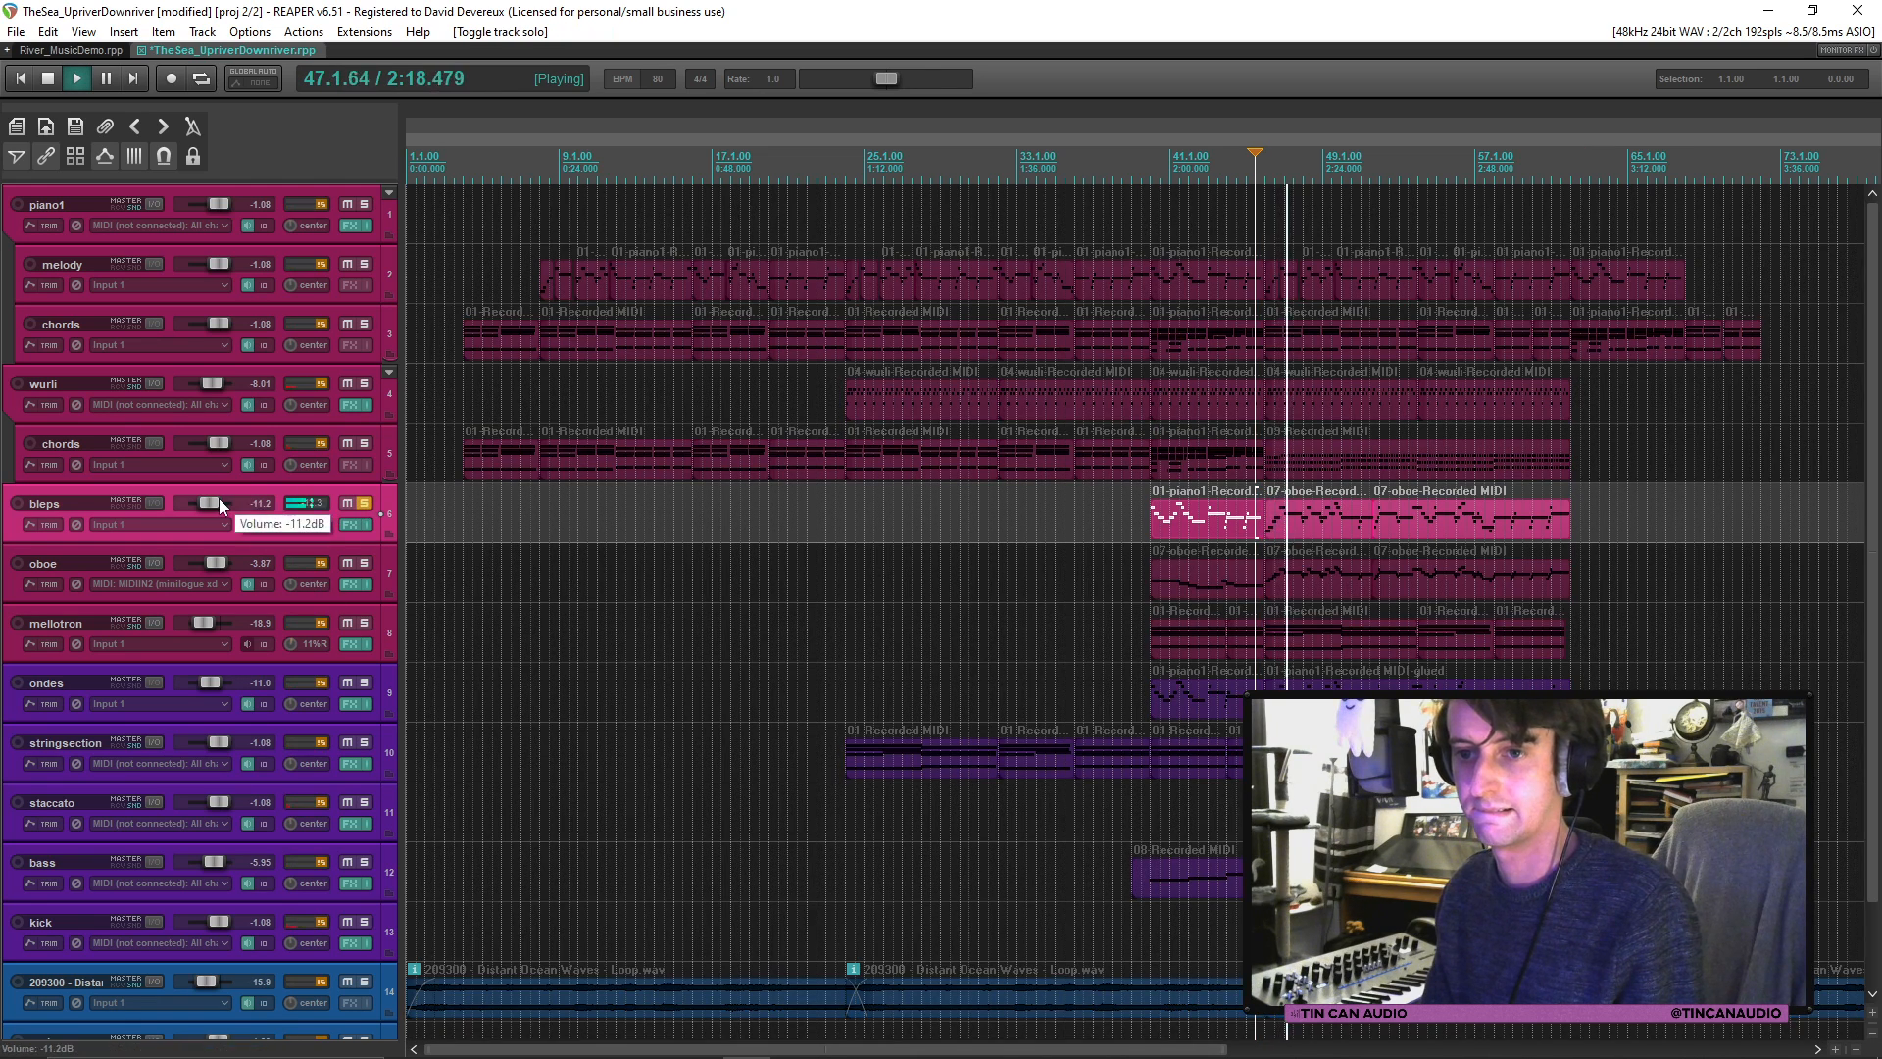
left_click(363, 503)
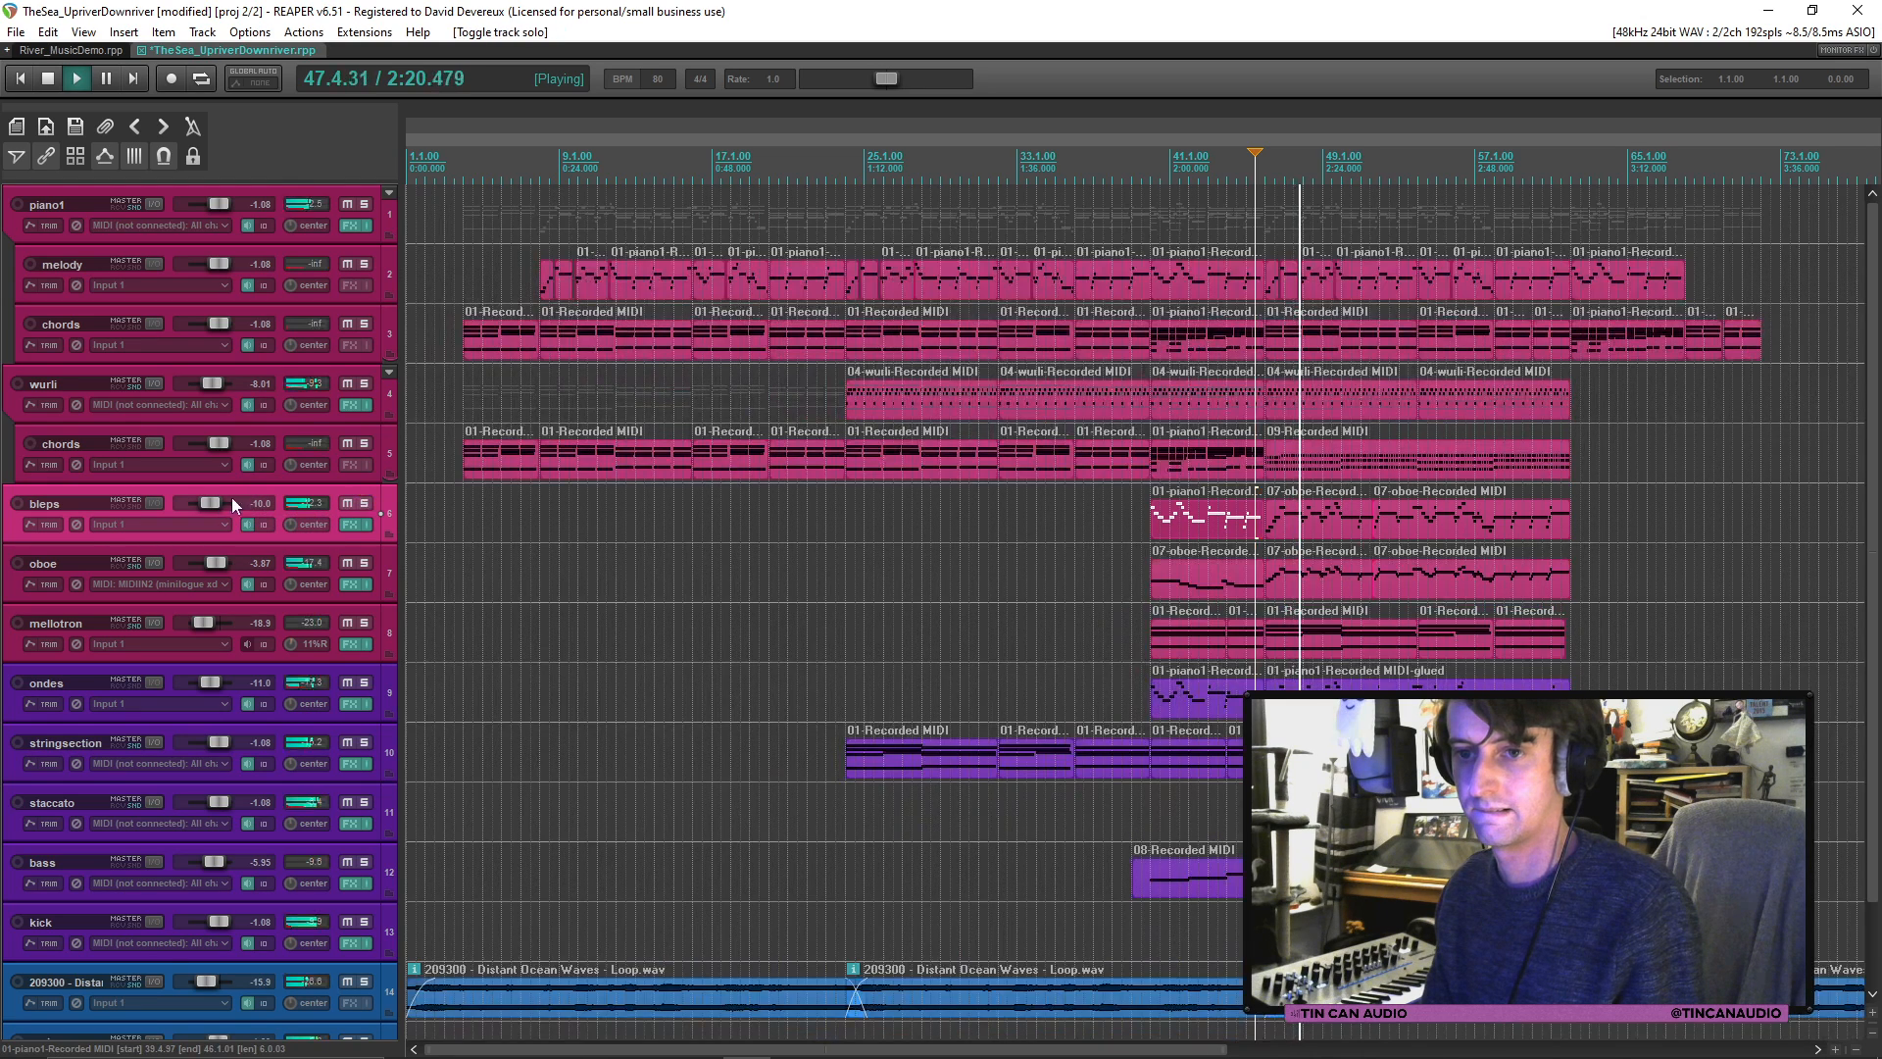
scroll(215, 500, "up", 4)
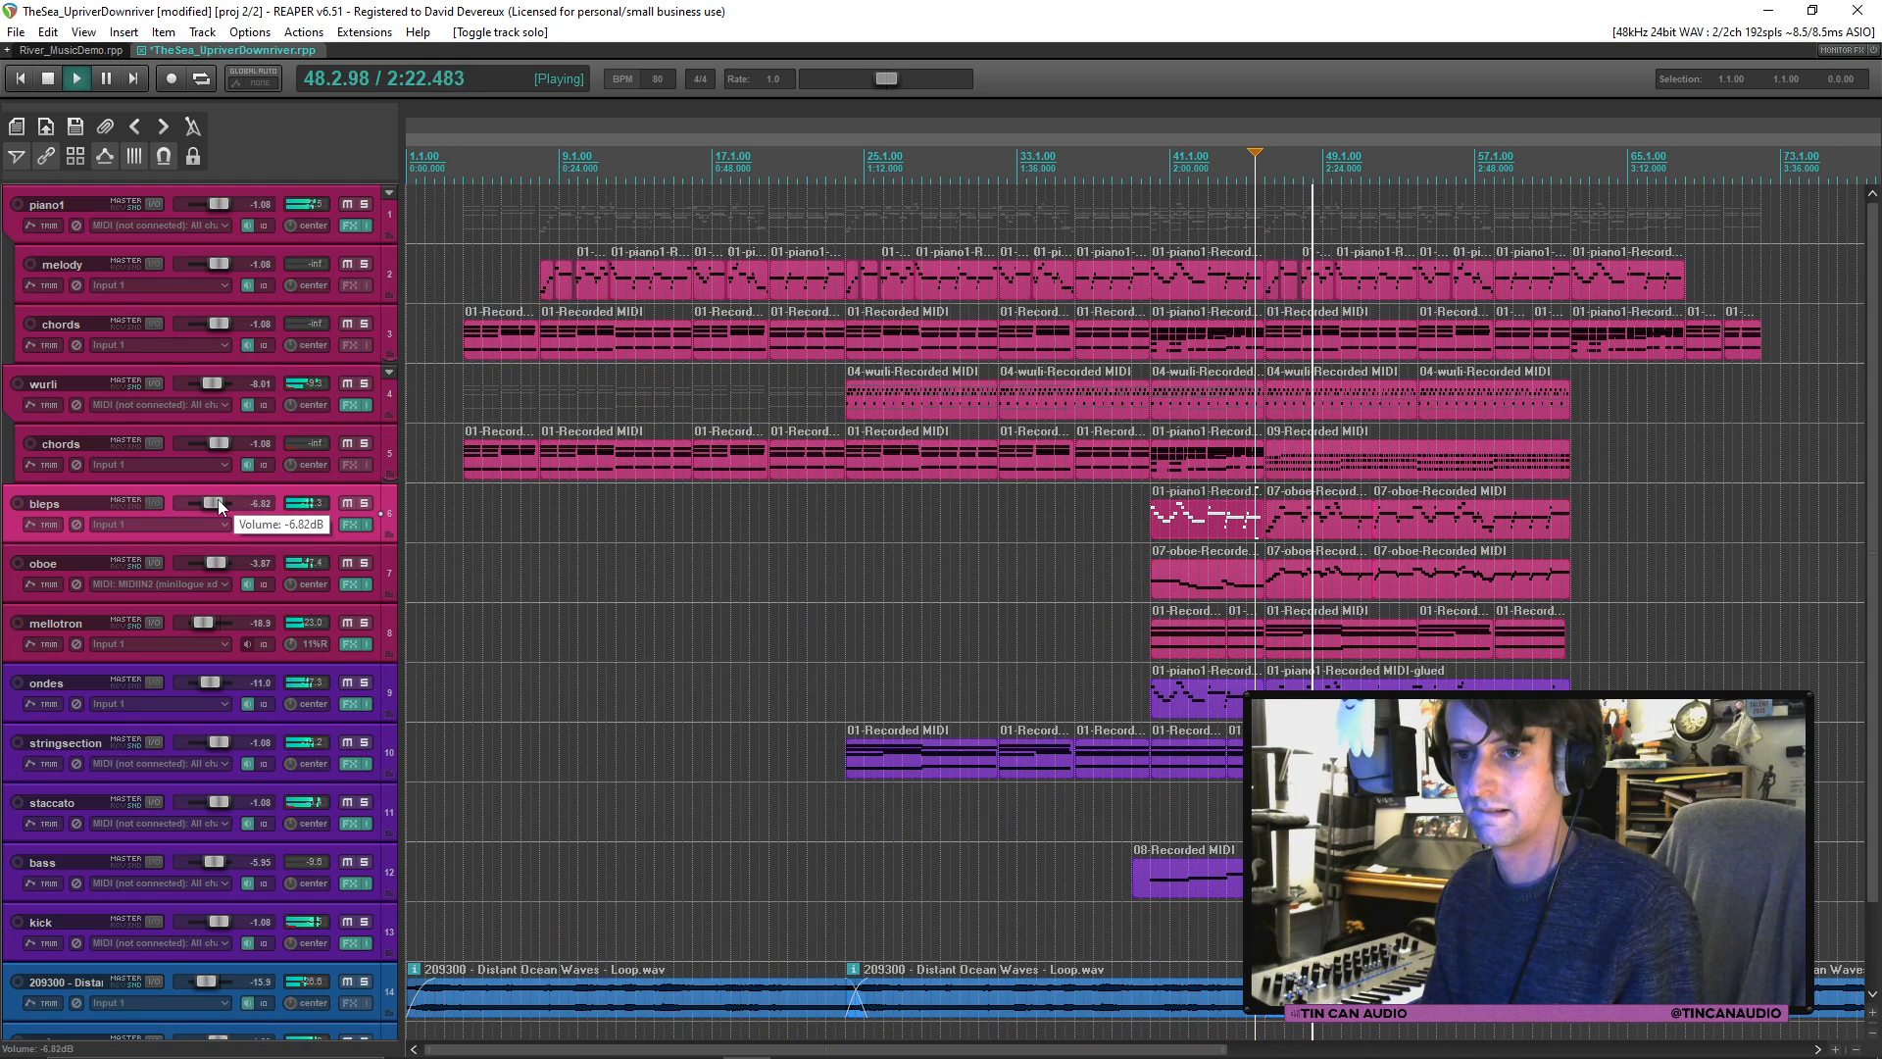
Step: Place the edit cursor at the start of the bleps part, save the project, and set the bleps volume to -10.0 dB
left_click(1154, 518)
key("ctrl+s")
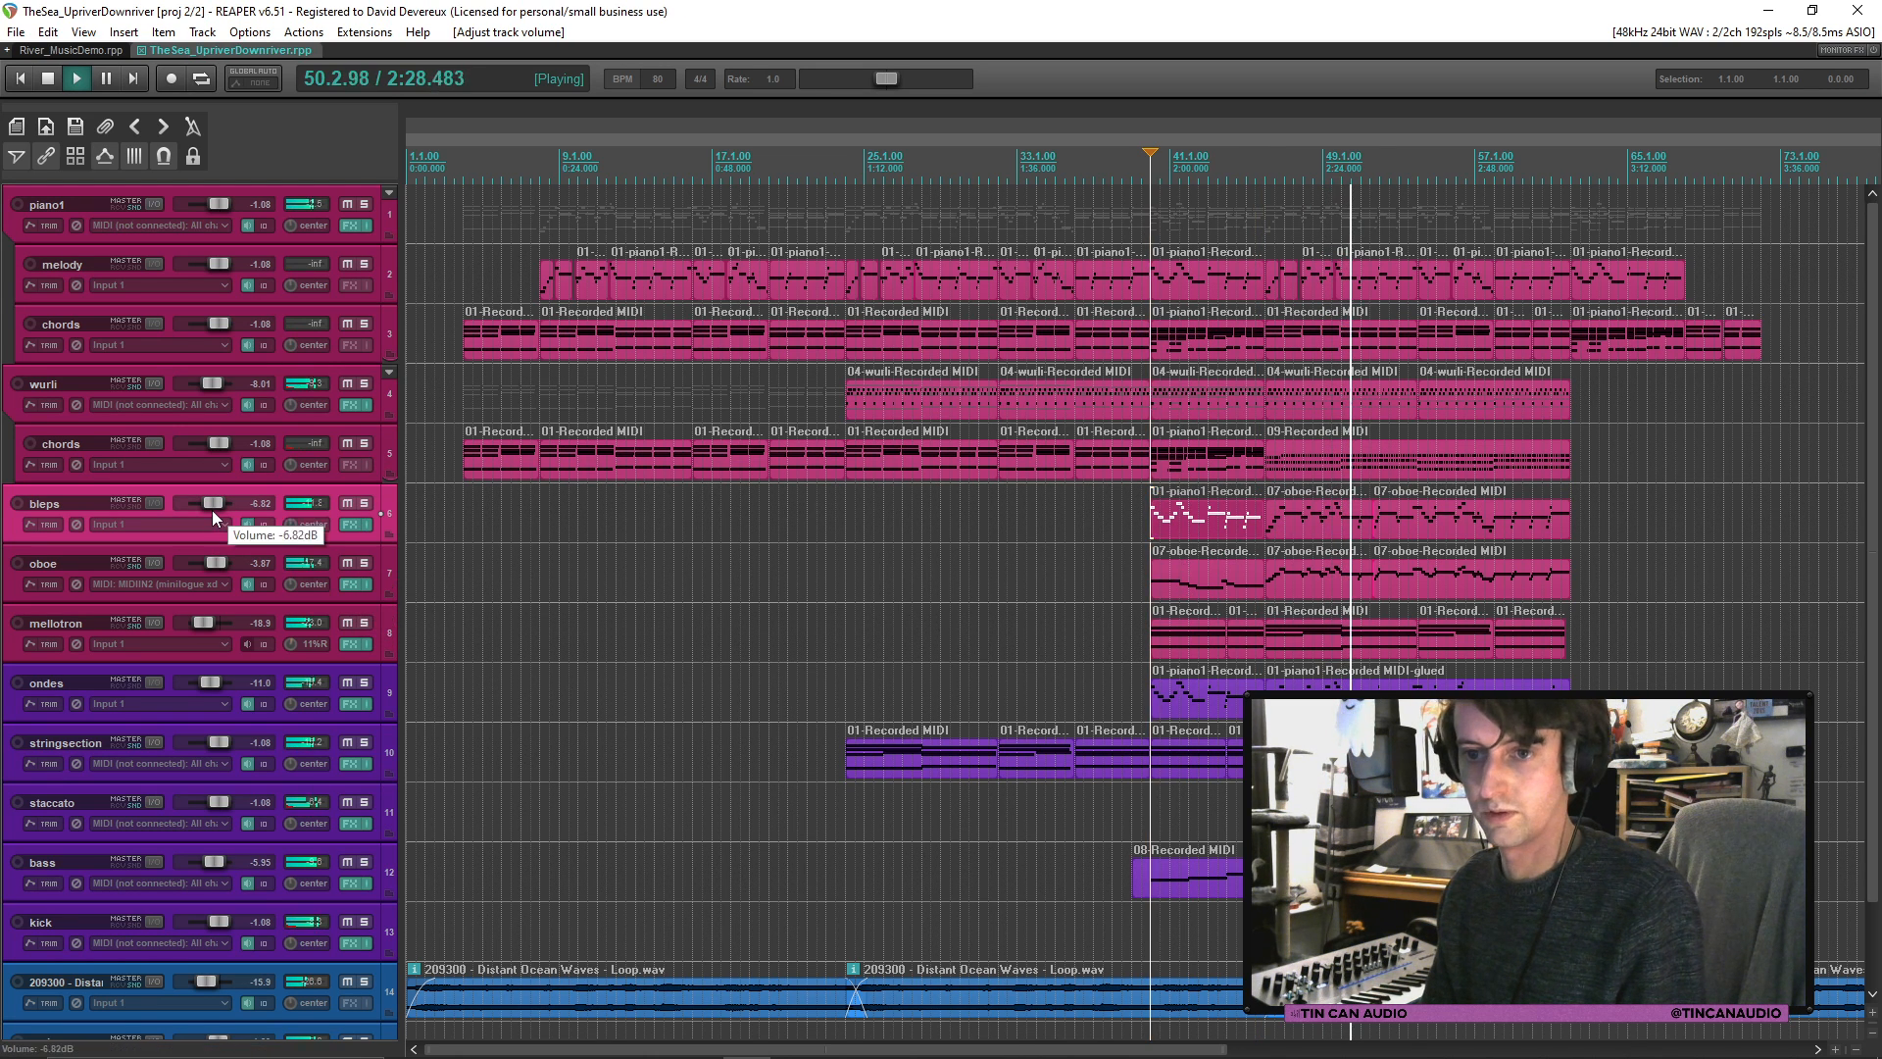
left_click_drag(211, 510, 216, 509)
Step: Add the L1 limiter Mono with its Voice preset to the bleps track and lower the track's volume to -20.4 dB
left_click(353, 525)
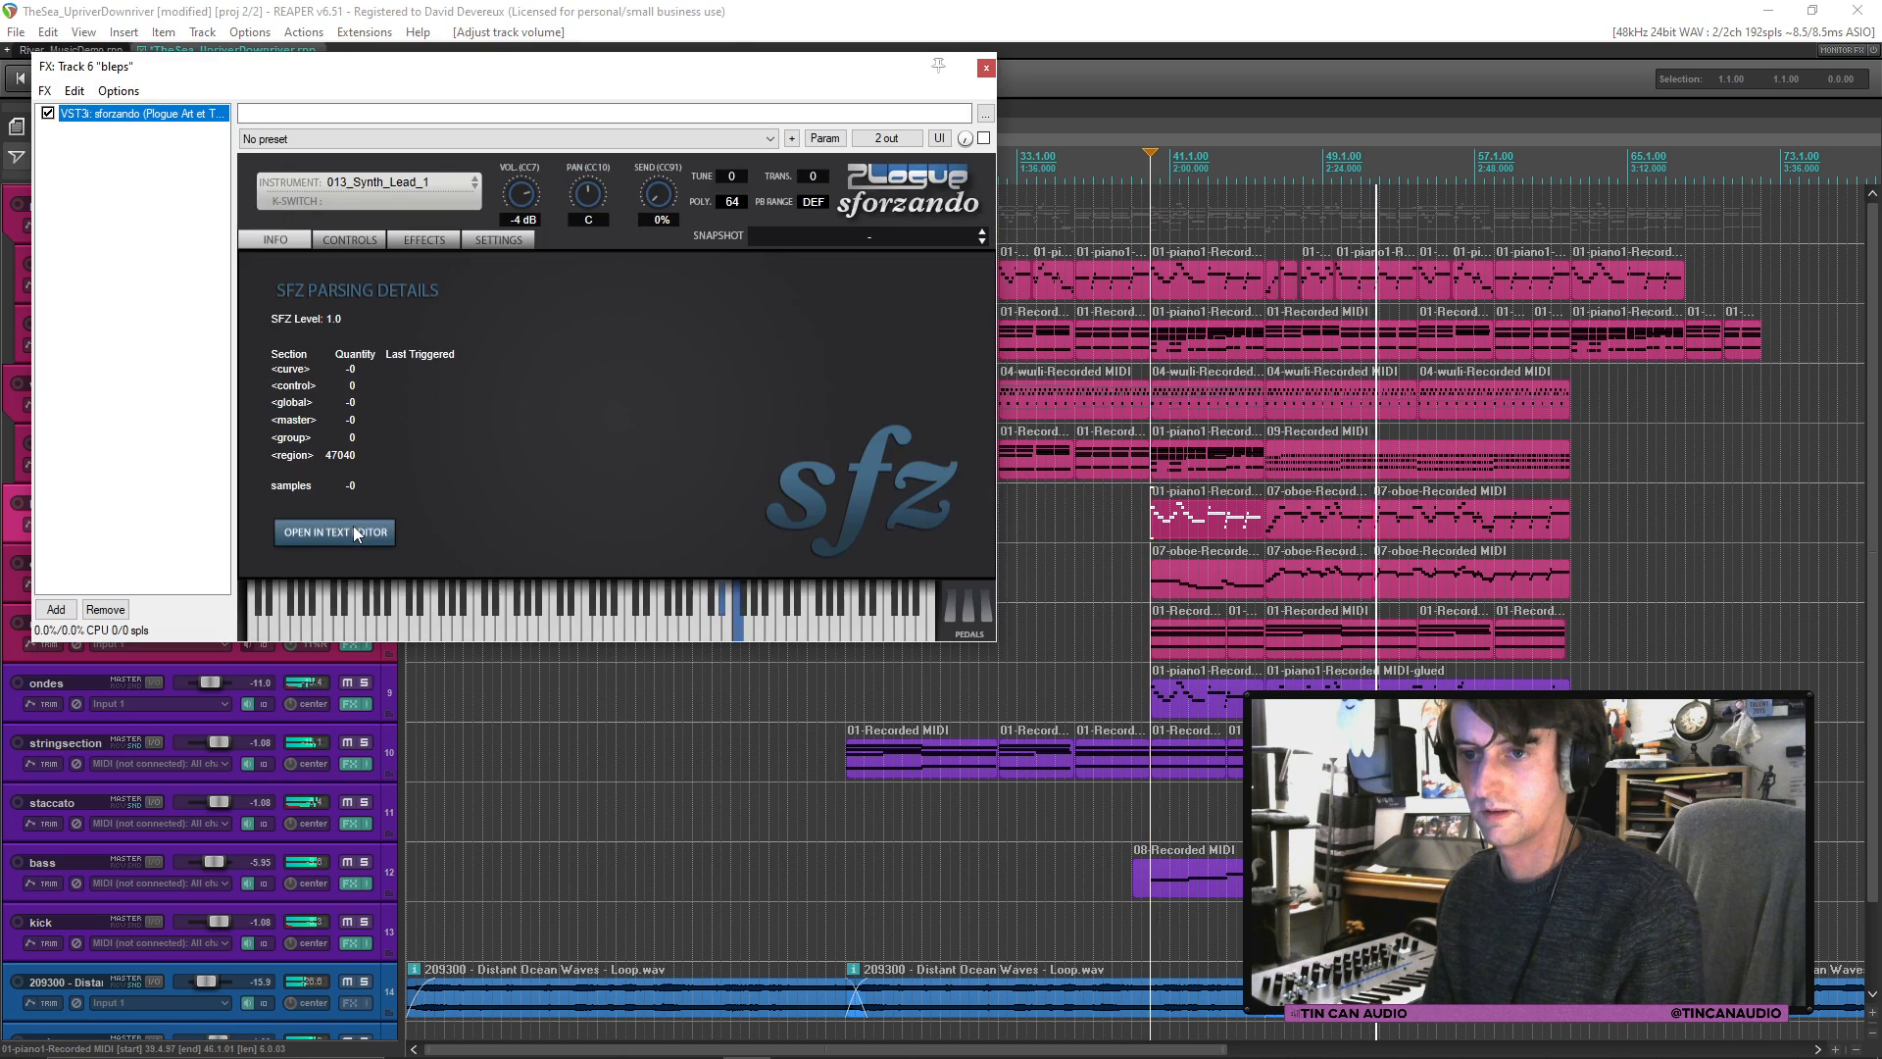
left_click(59, 608)
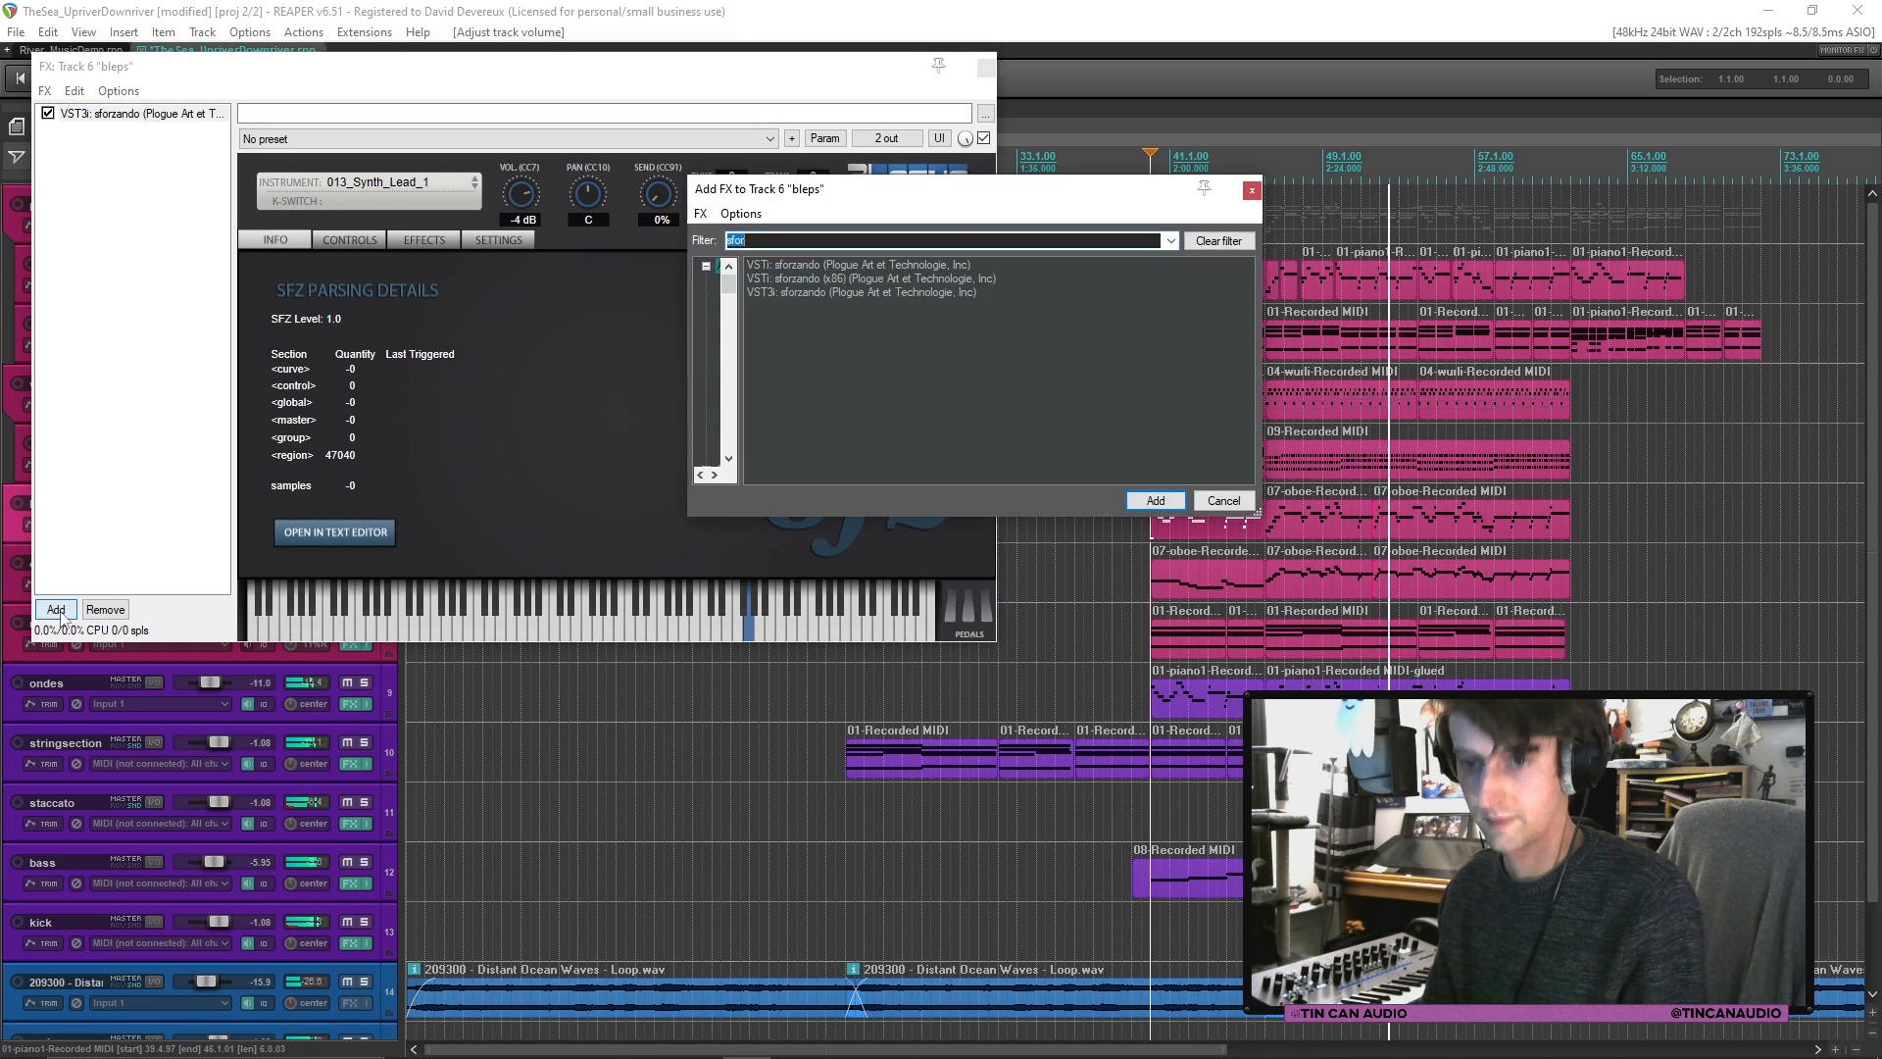
type("l1")
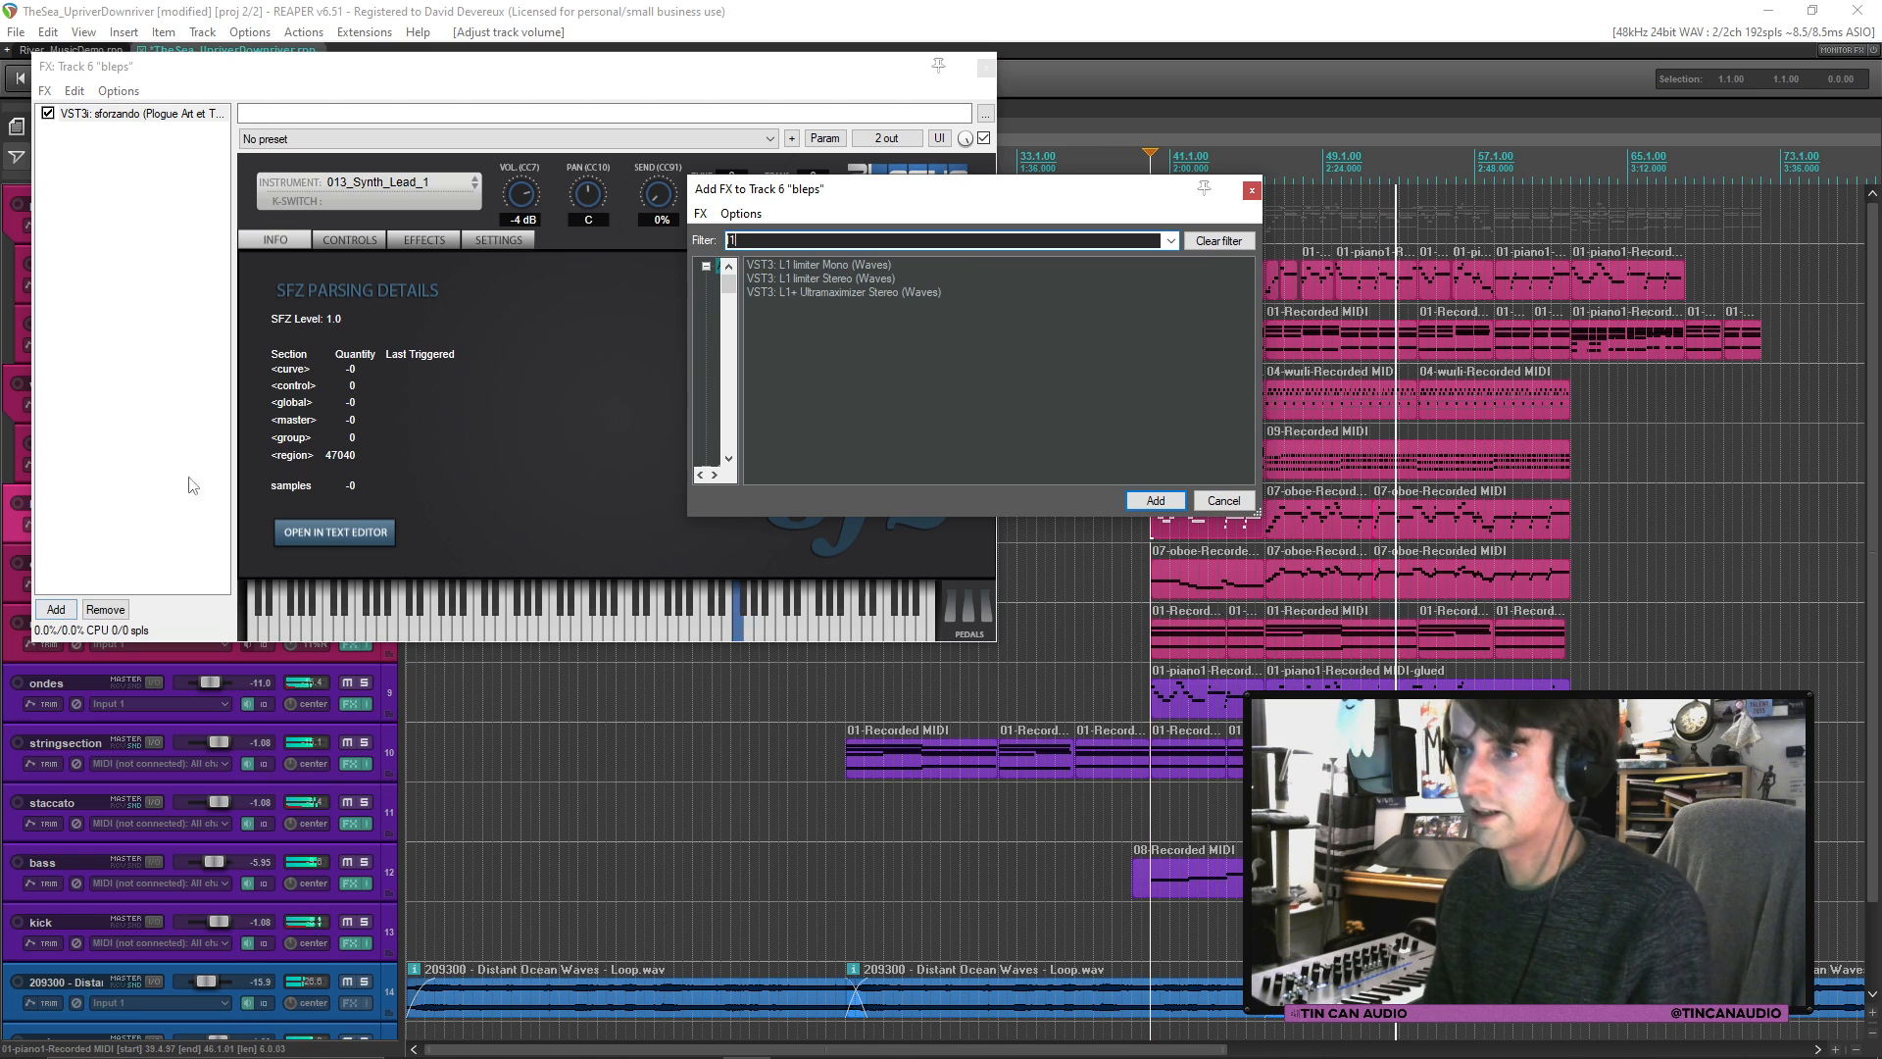
double_click(814, 264)
left_click(642, 163)
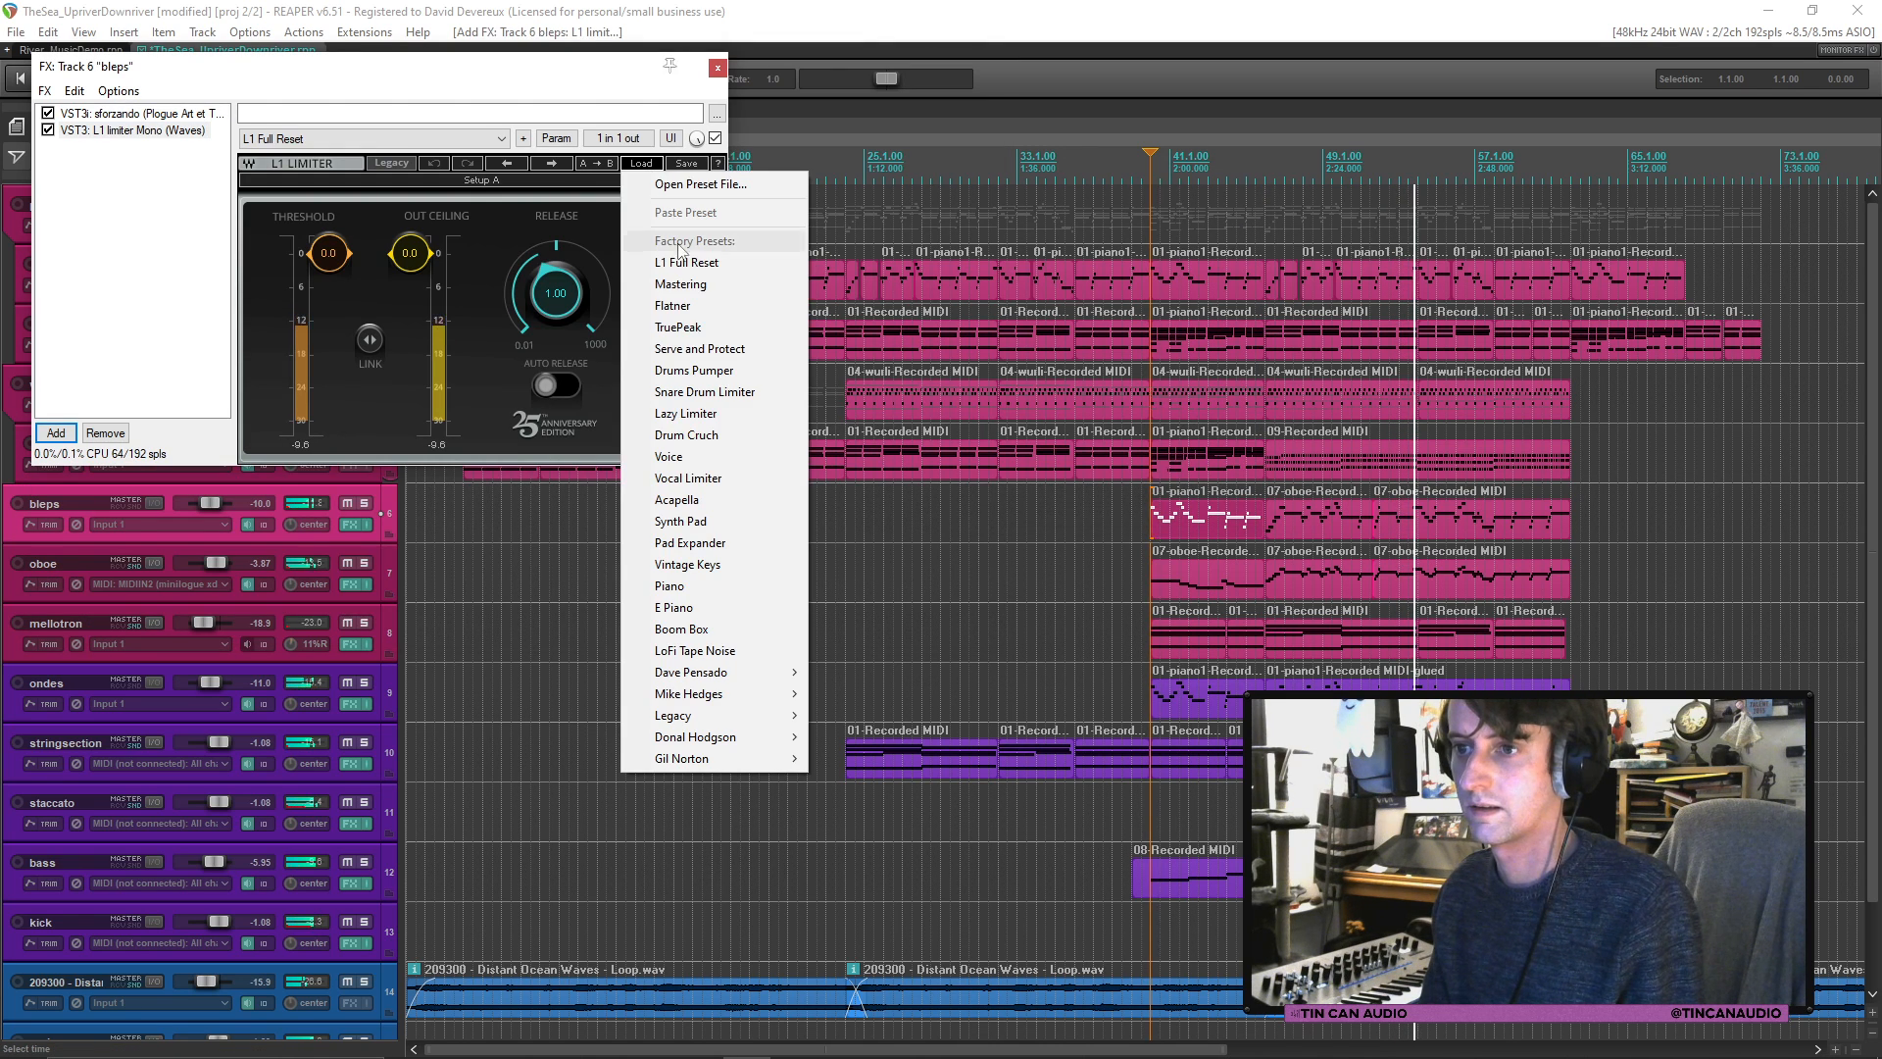
left_click(708, 456)
left_click(718, 68)
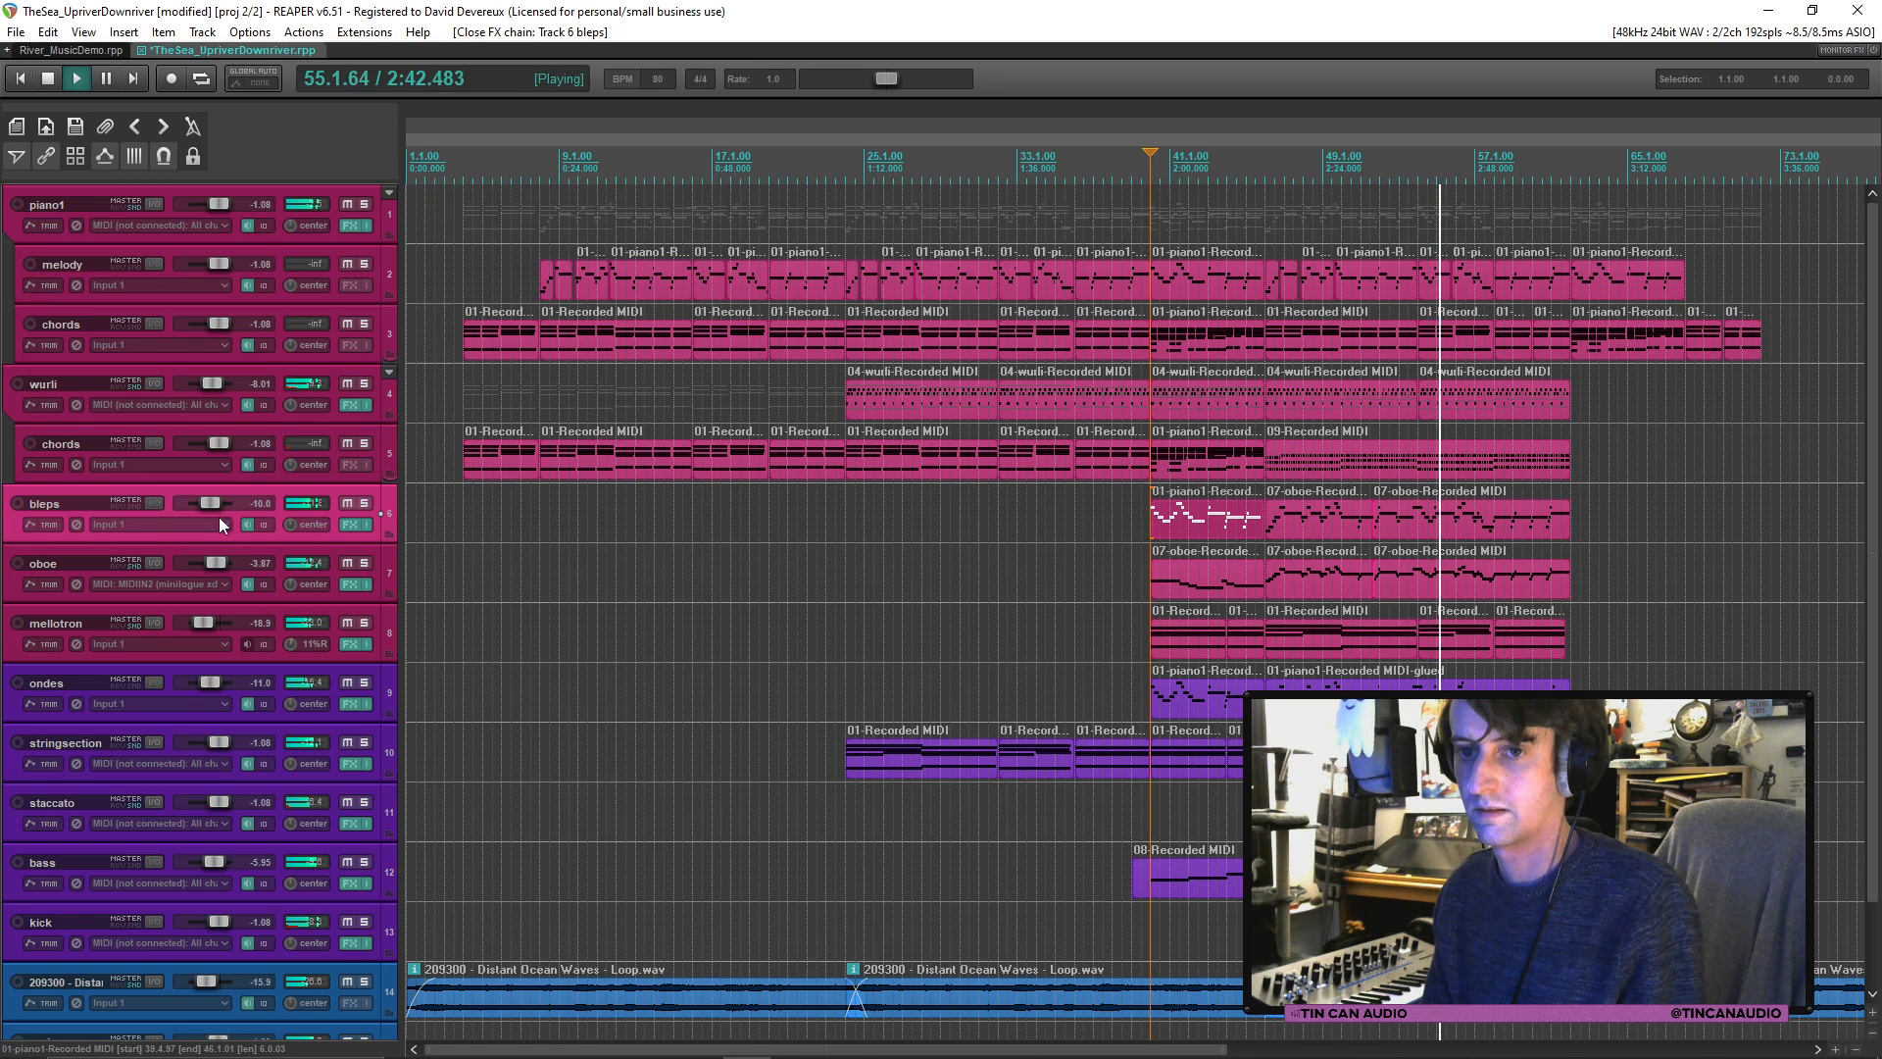
left_click_drag(214, 504, 208, 504)
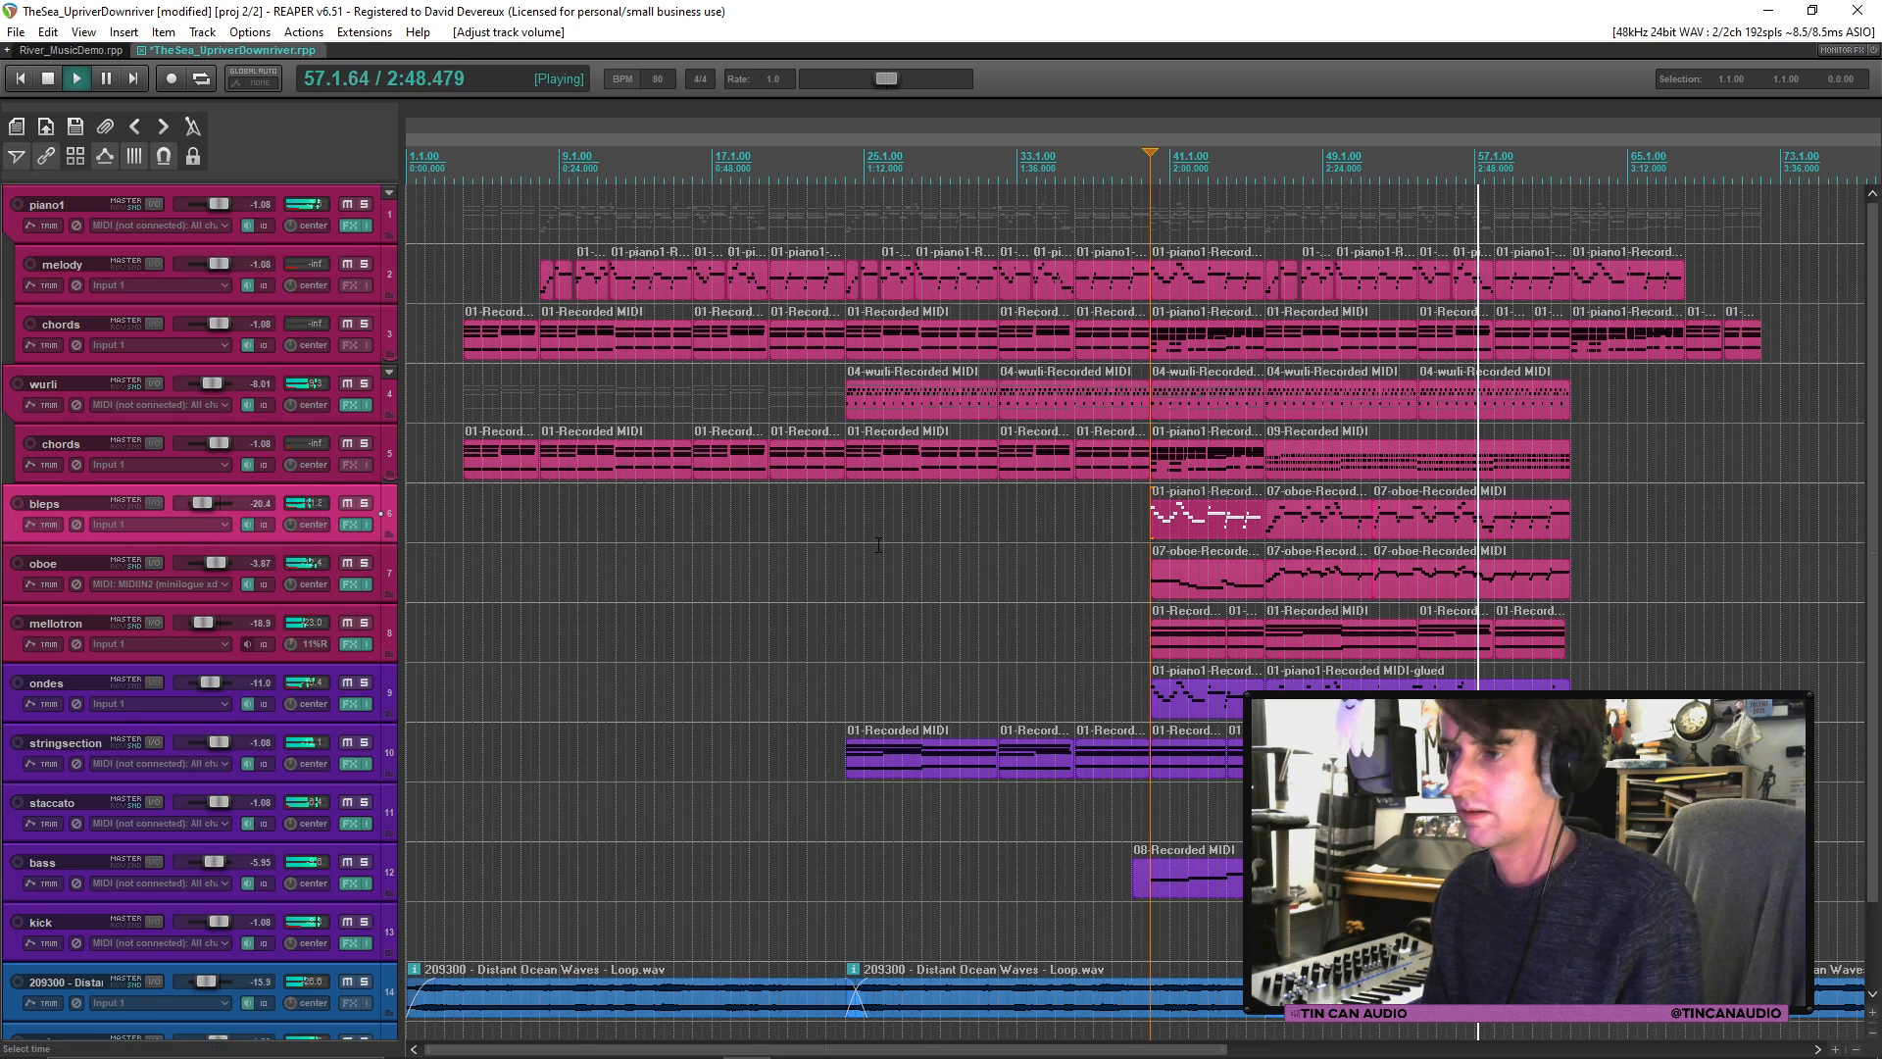
Step: Adjust the note velocities in the last bleps MIDI item and return to the arrangement
double_click(1380, 519)
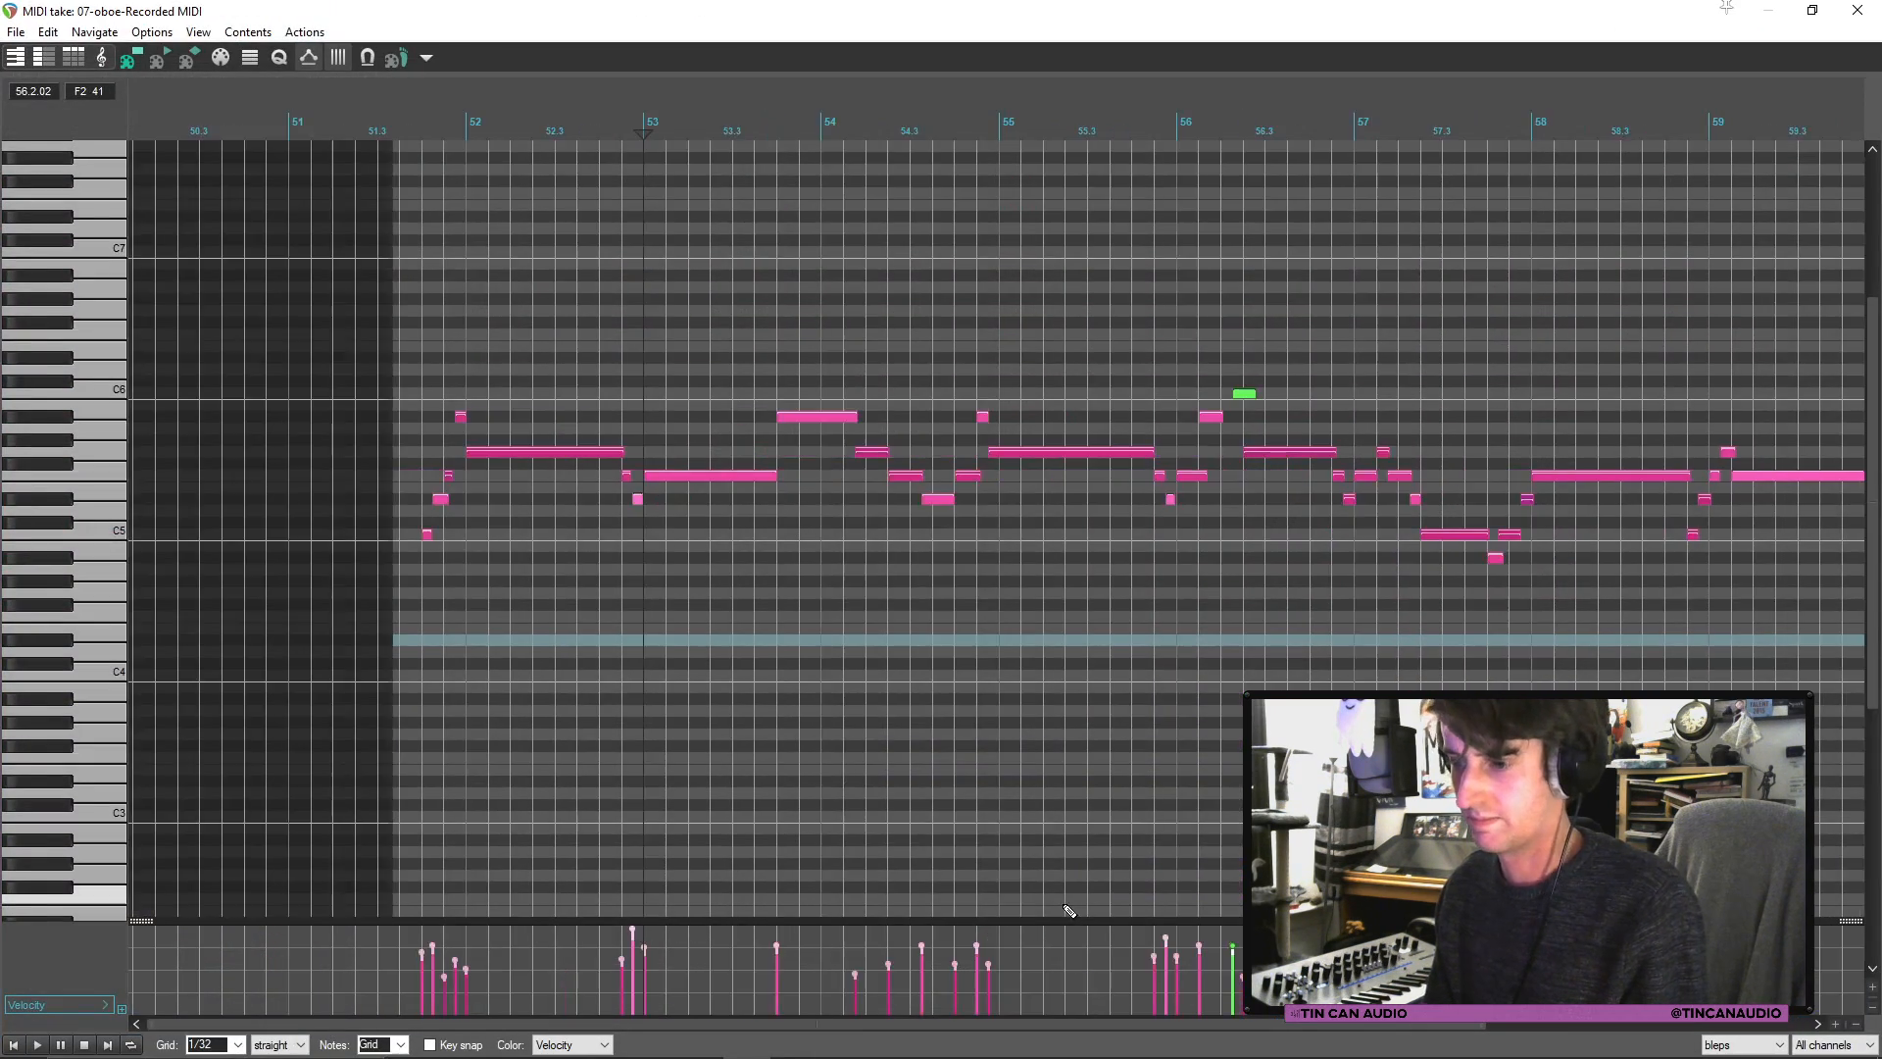
scroll(1068, 911, "down", 5)
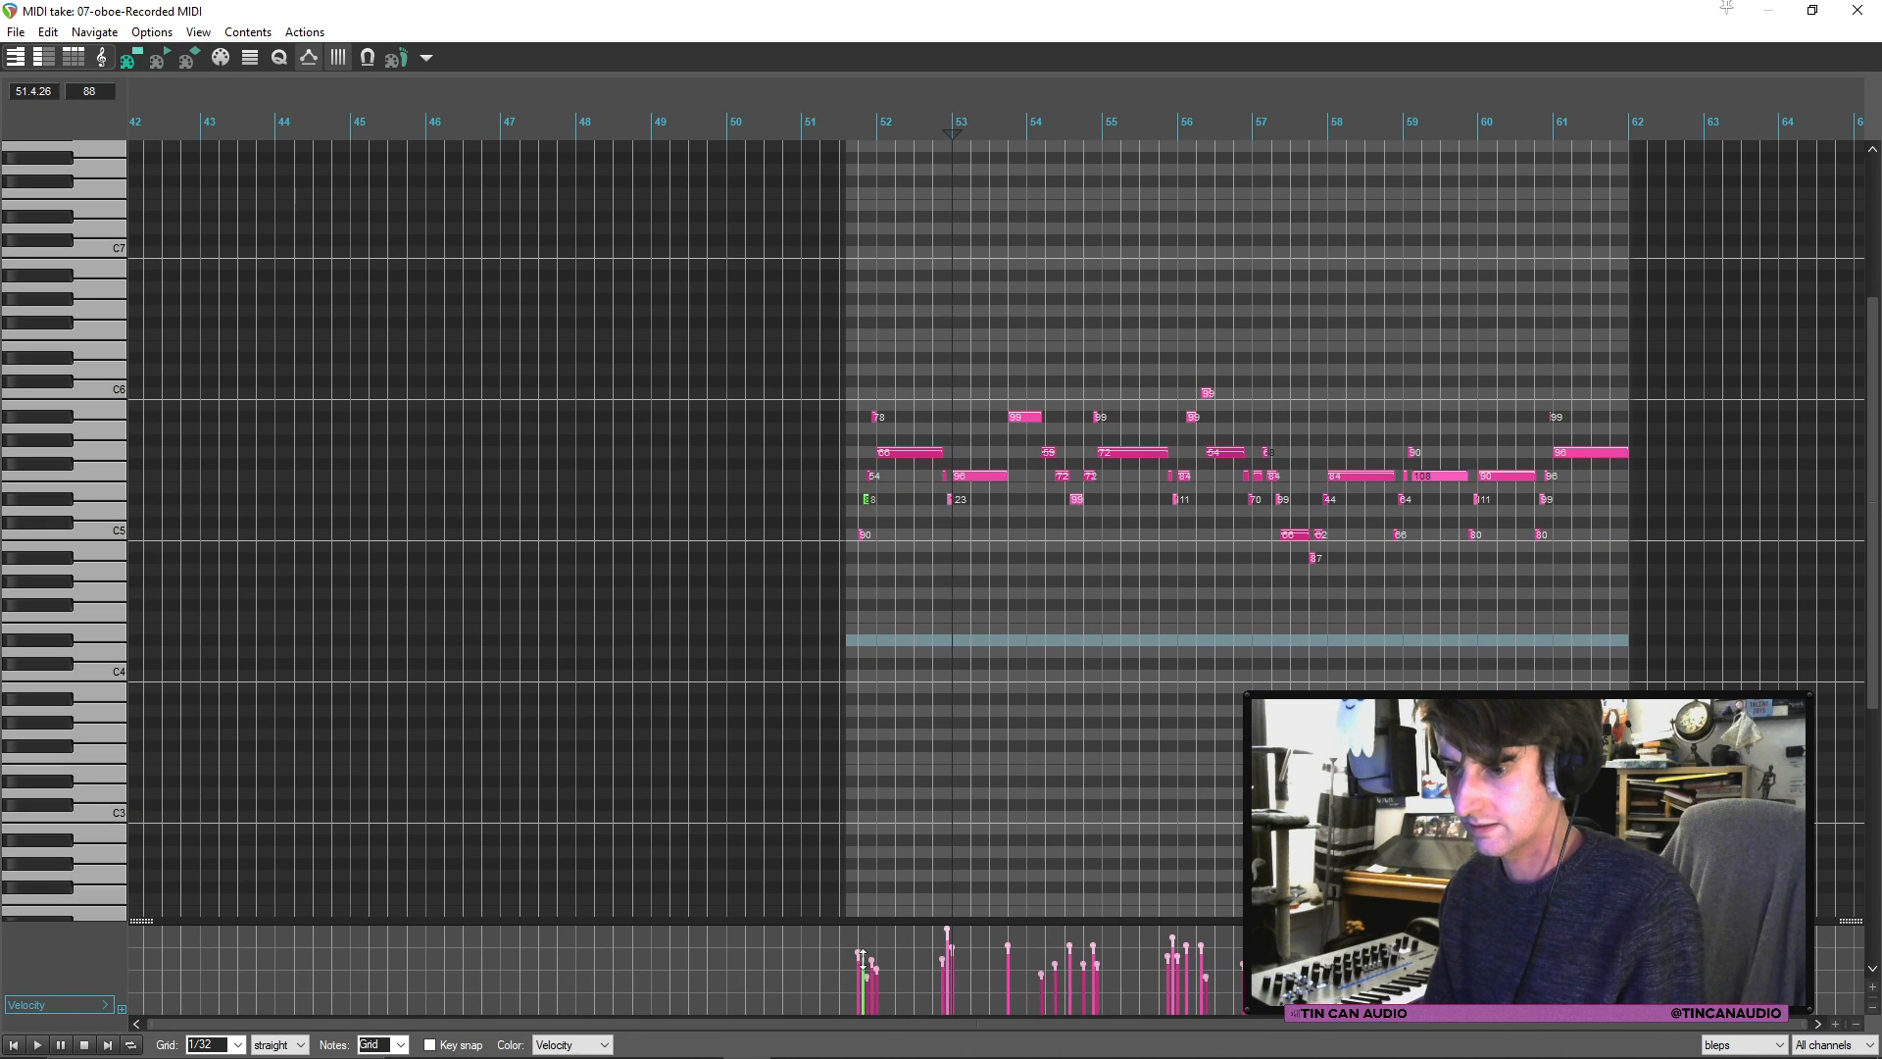
left_click(13, 1045)
left_click(1859, 10)
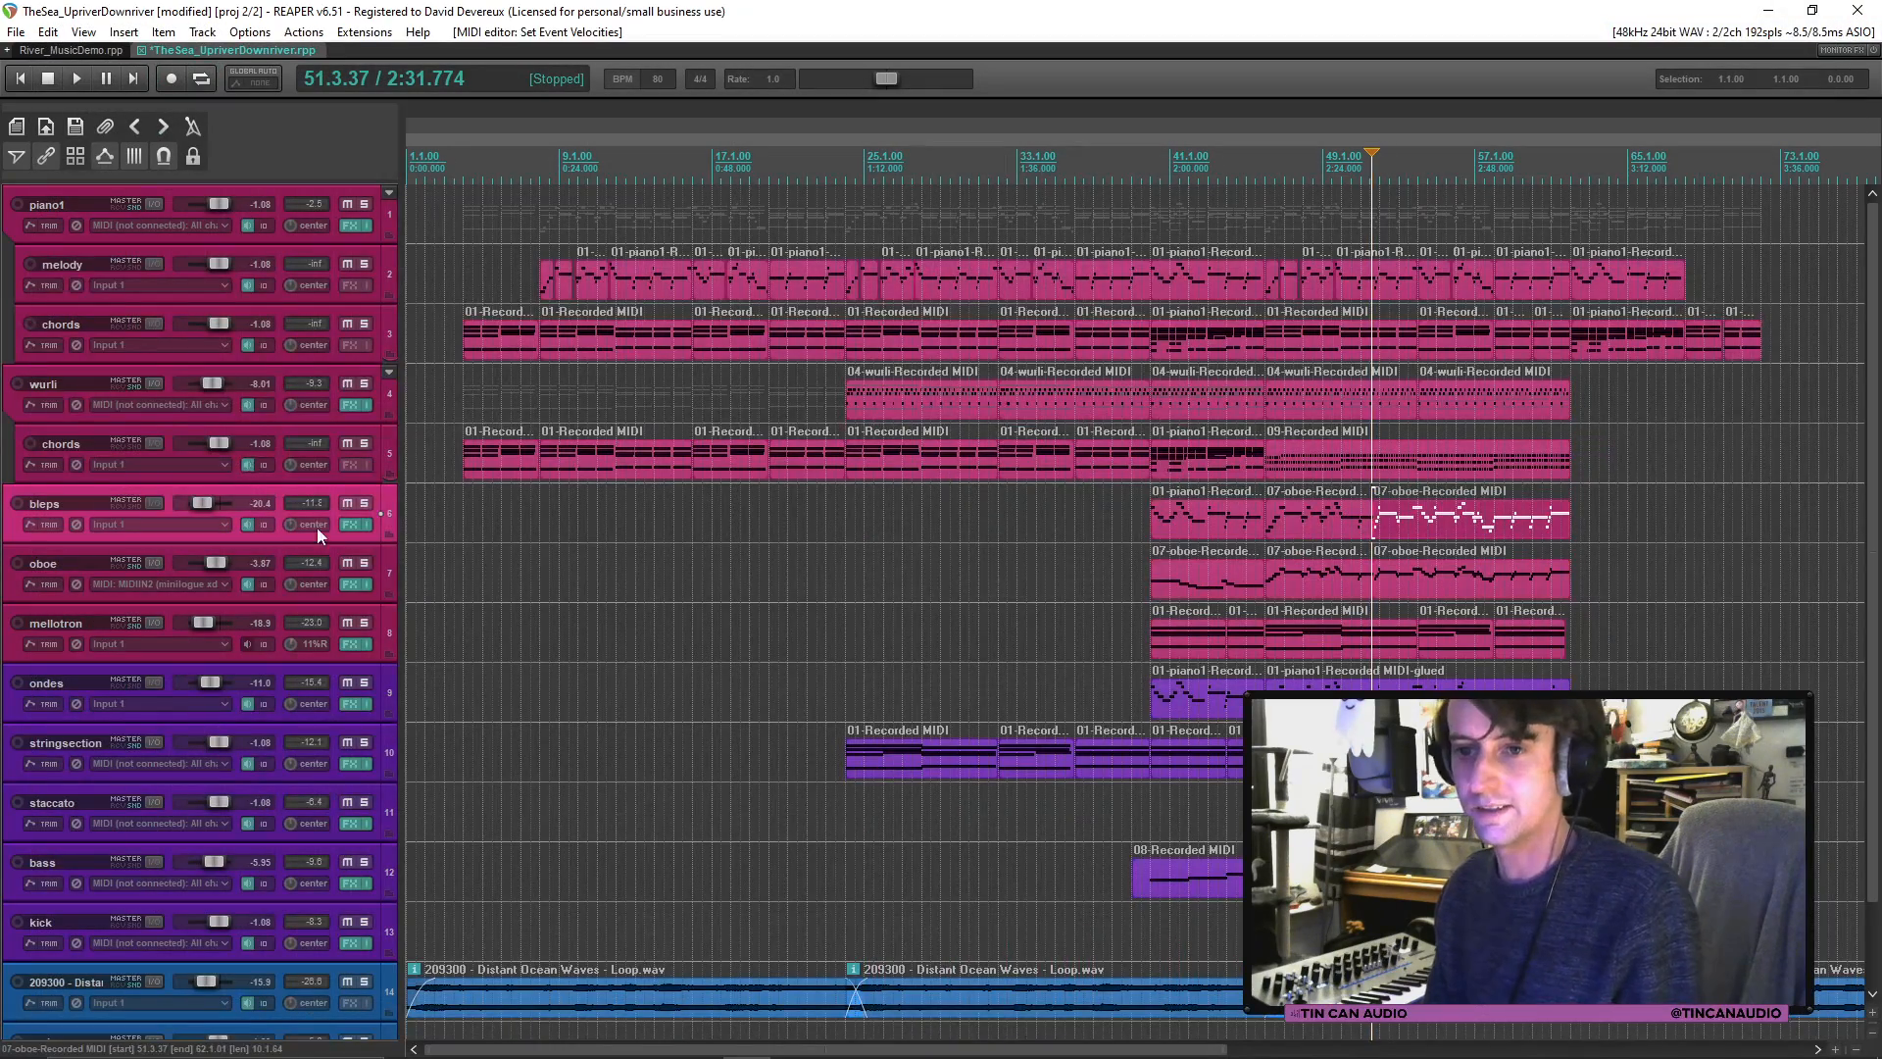
Step: Solo the bleps track and audition its first MIDI item from the item's start in the MIDI editor
left_click(363, 503)
double_click(1162, 519)
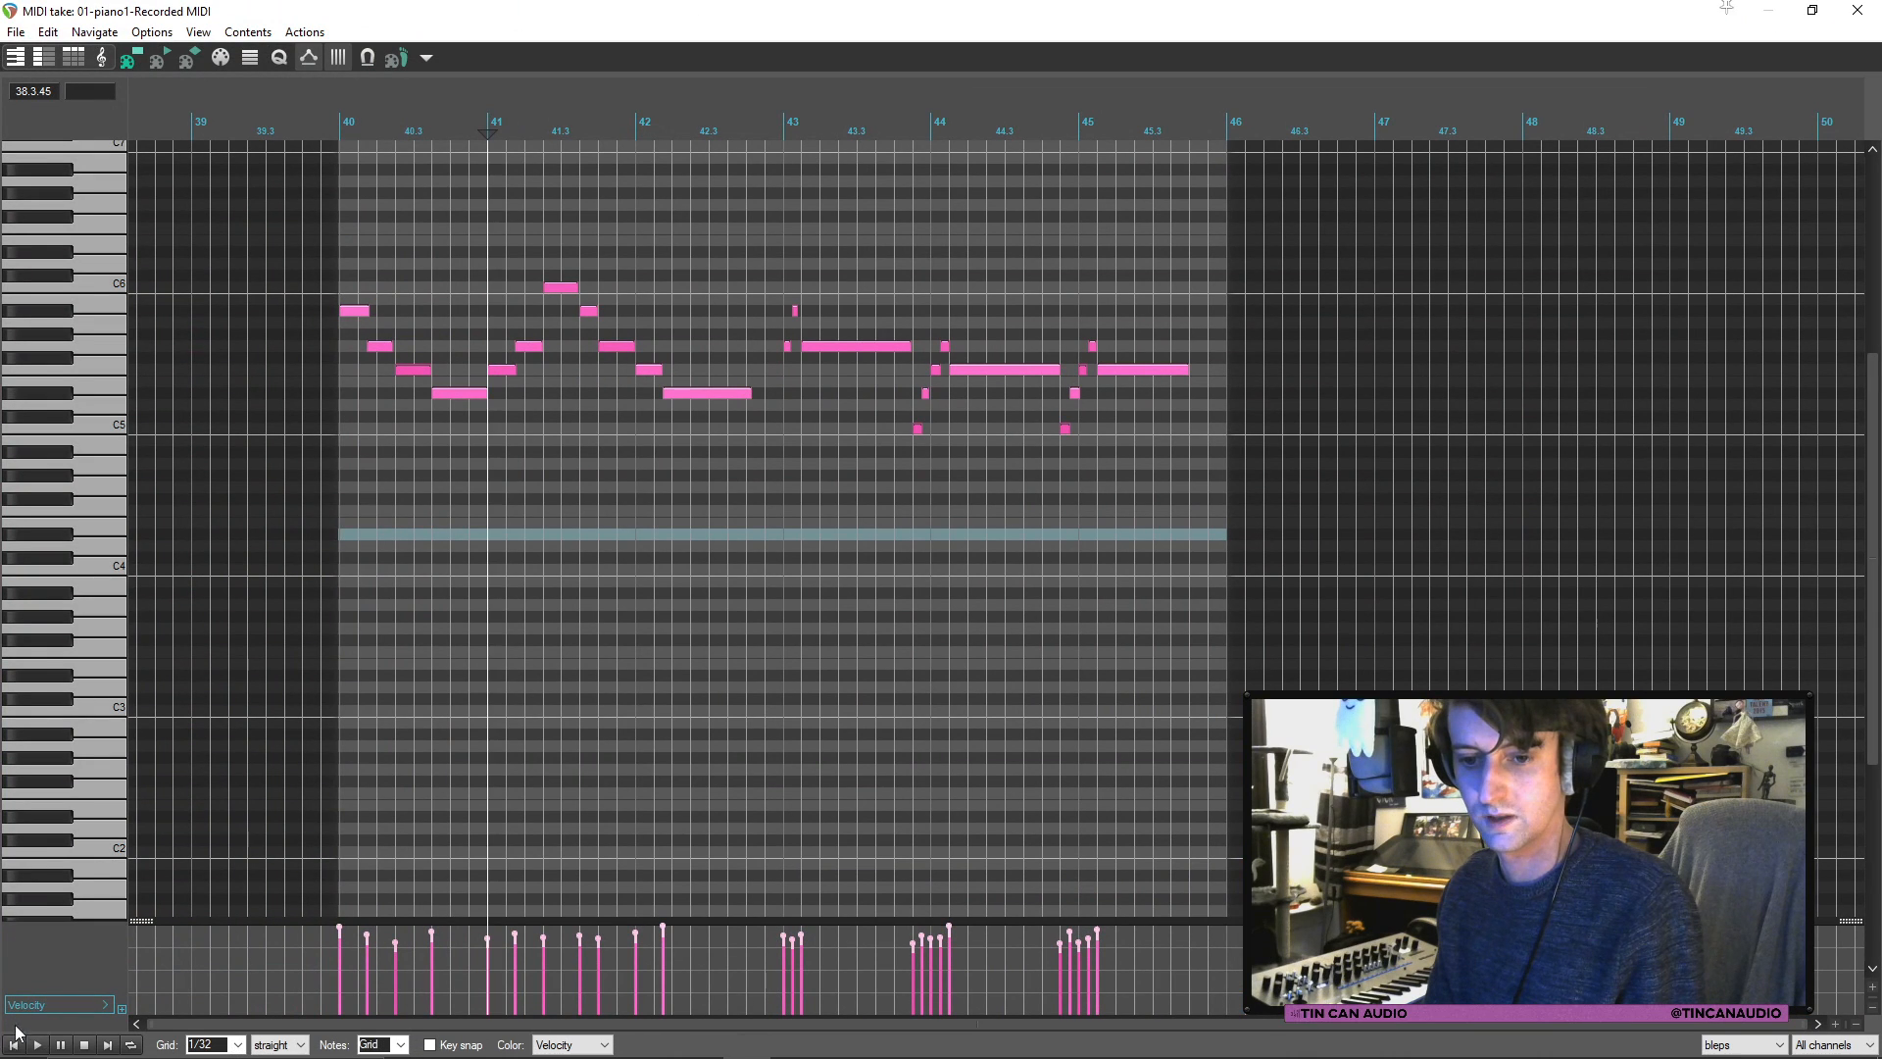
left_click(37, 1044)
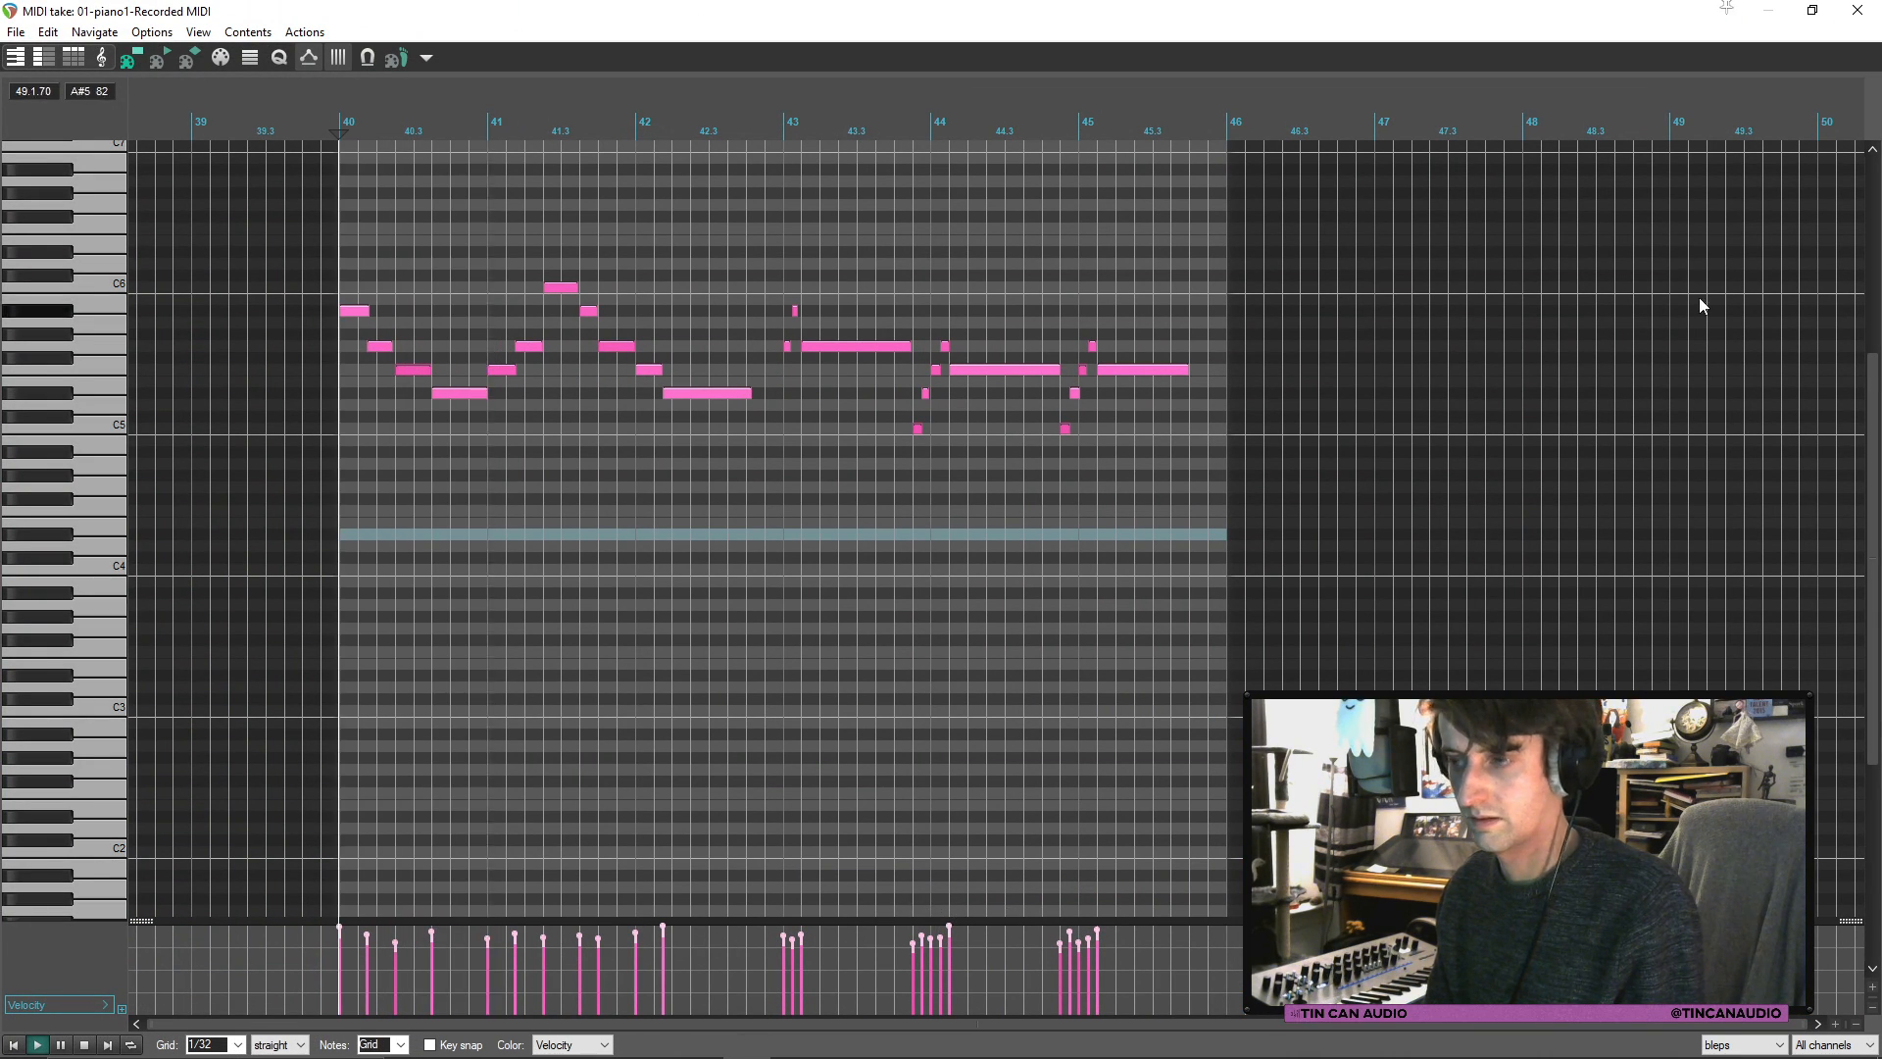
left_click(1857, 10)
key("space")
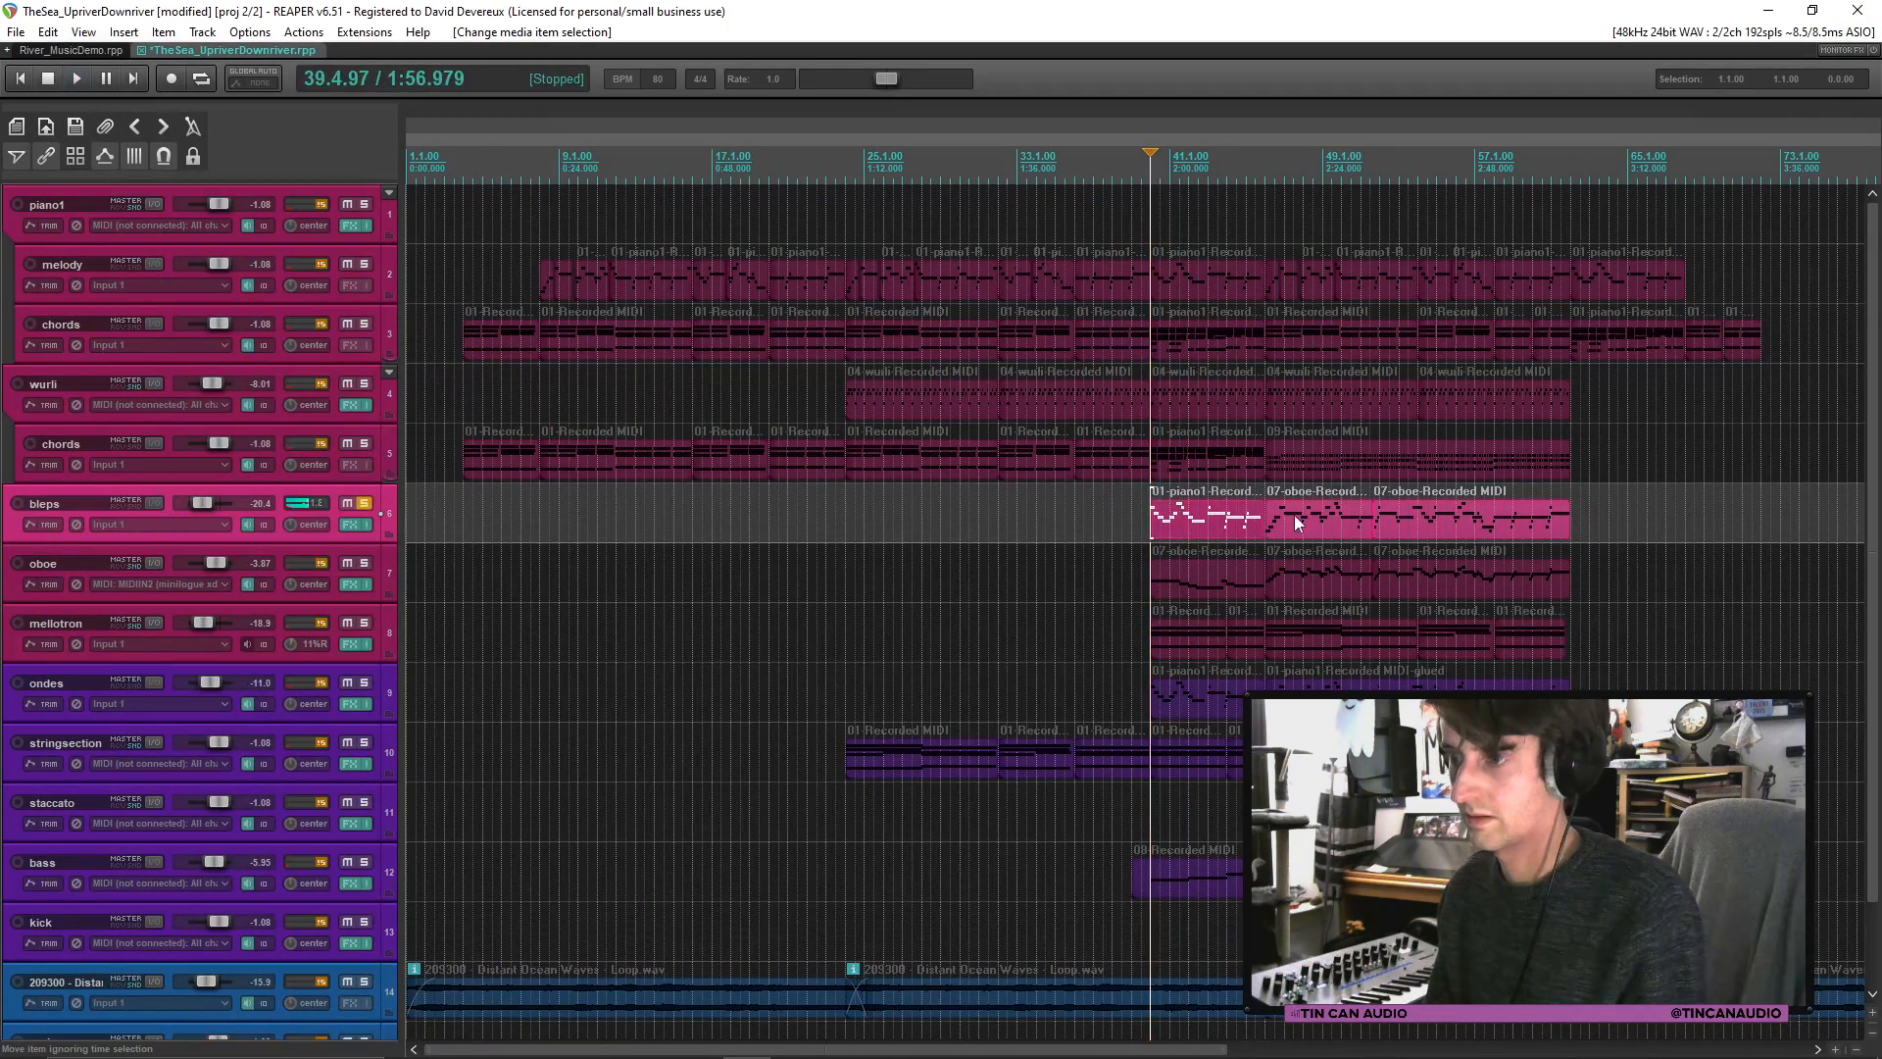
Step: Play the second bleps MIDI item and lower the velocities of its loudest notes in bars 49 and 50 to about 90
left_click(1292, 523)
double_click(1292, 527)
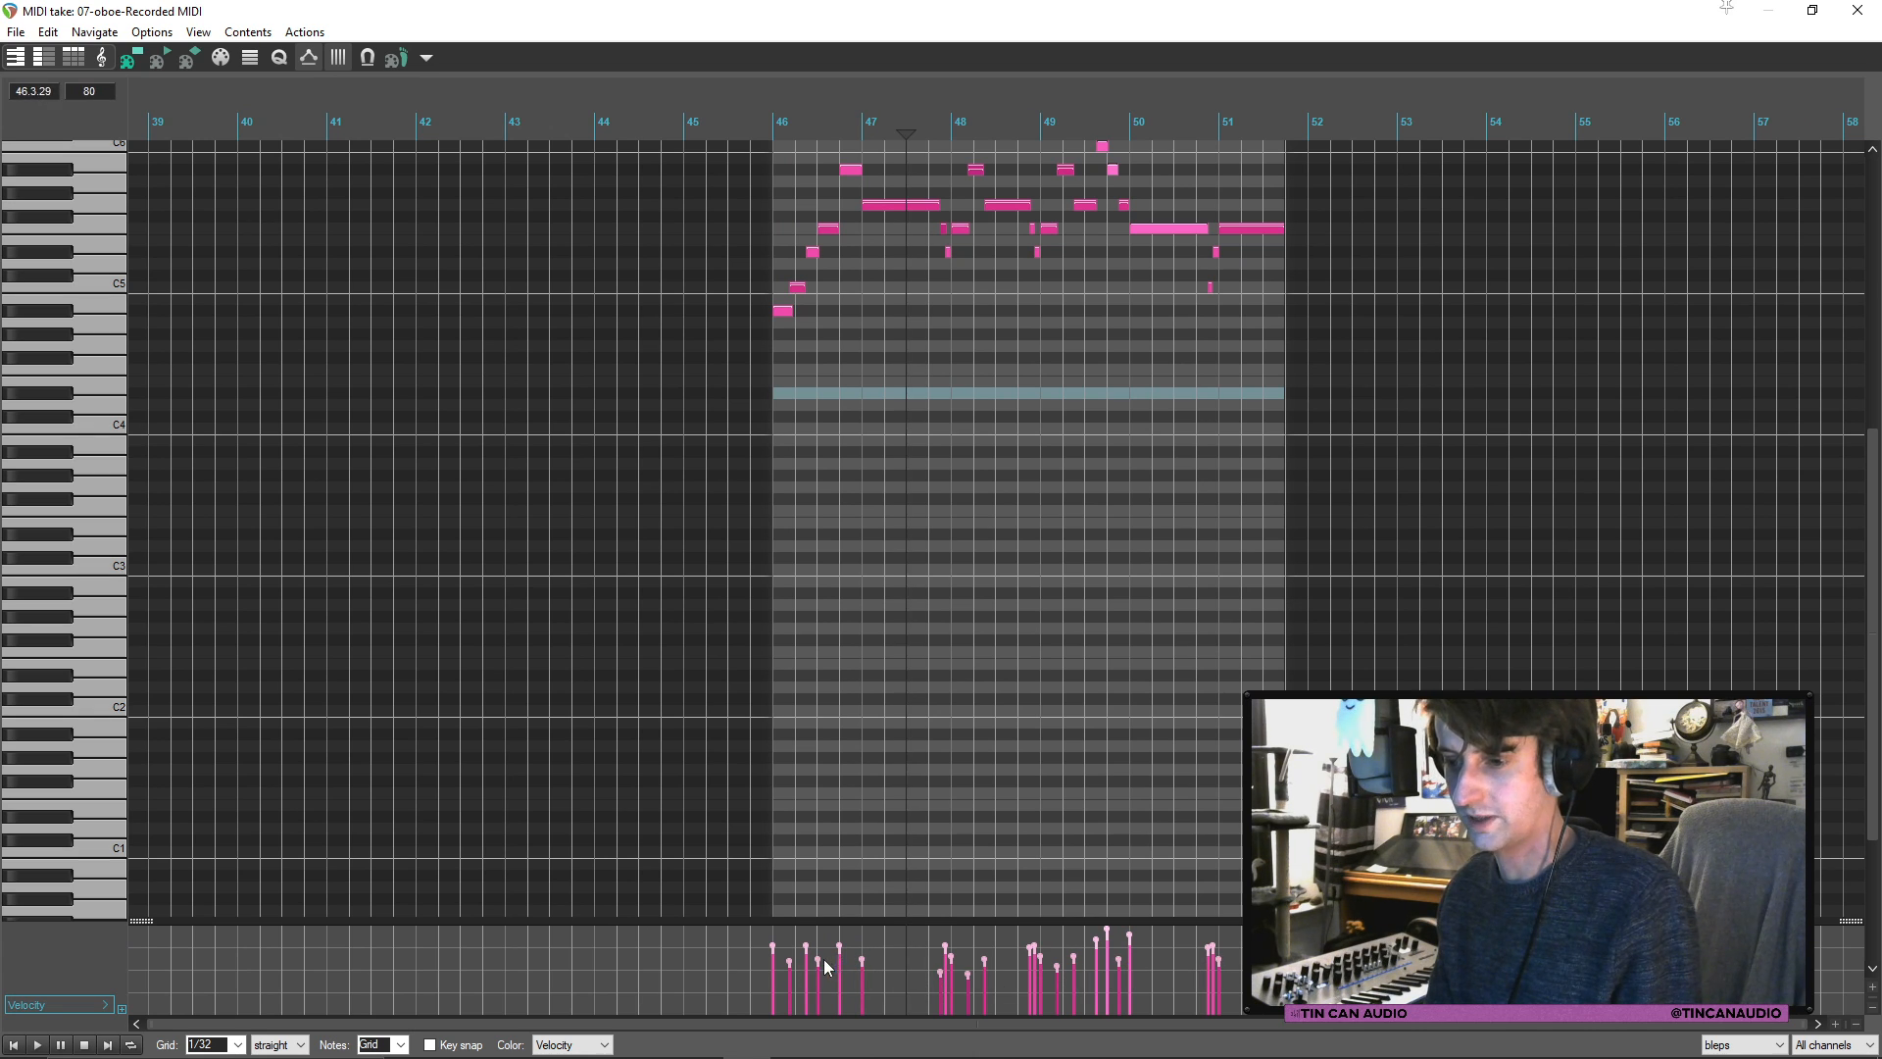
left_click(13, 1045)
key("space")
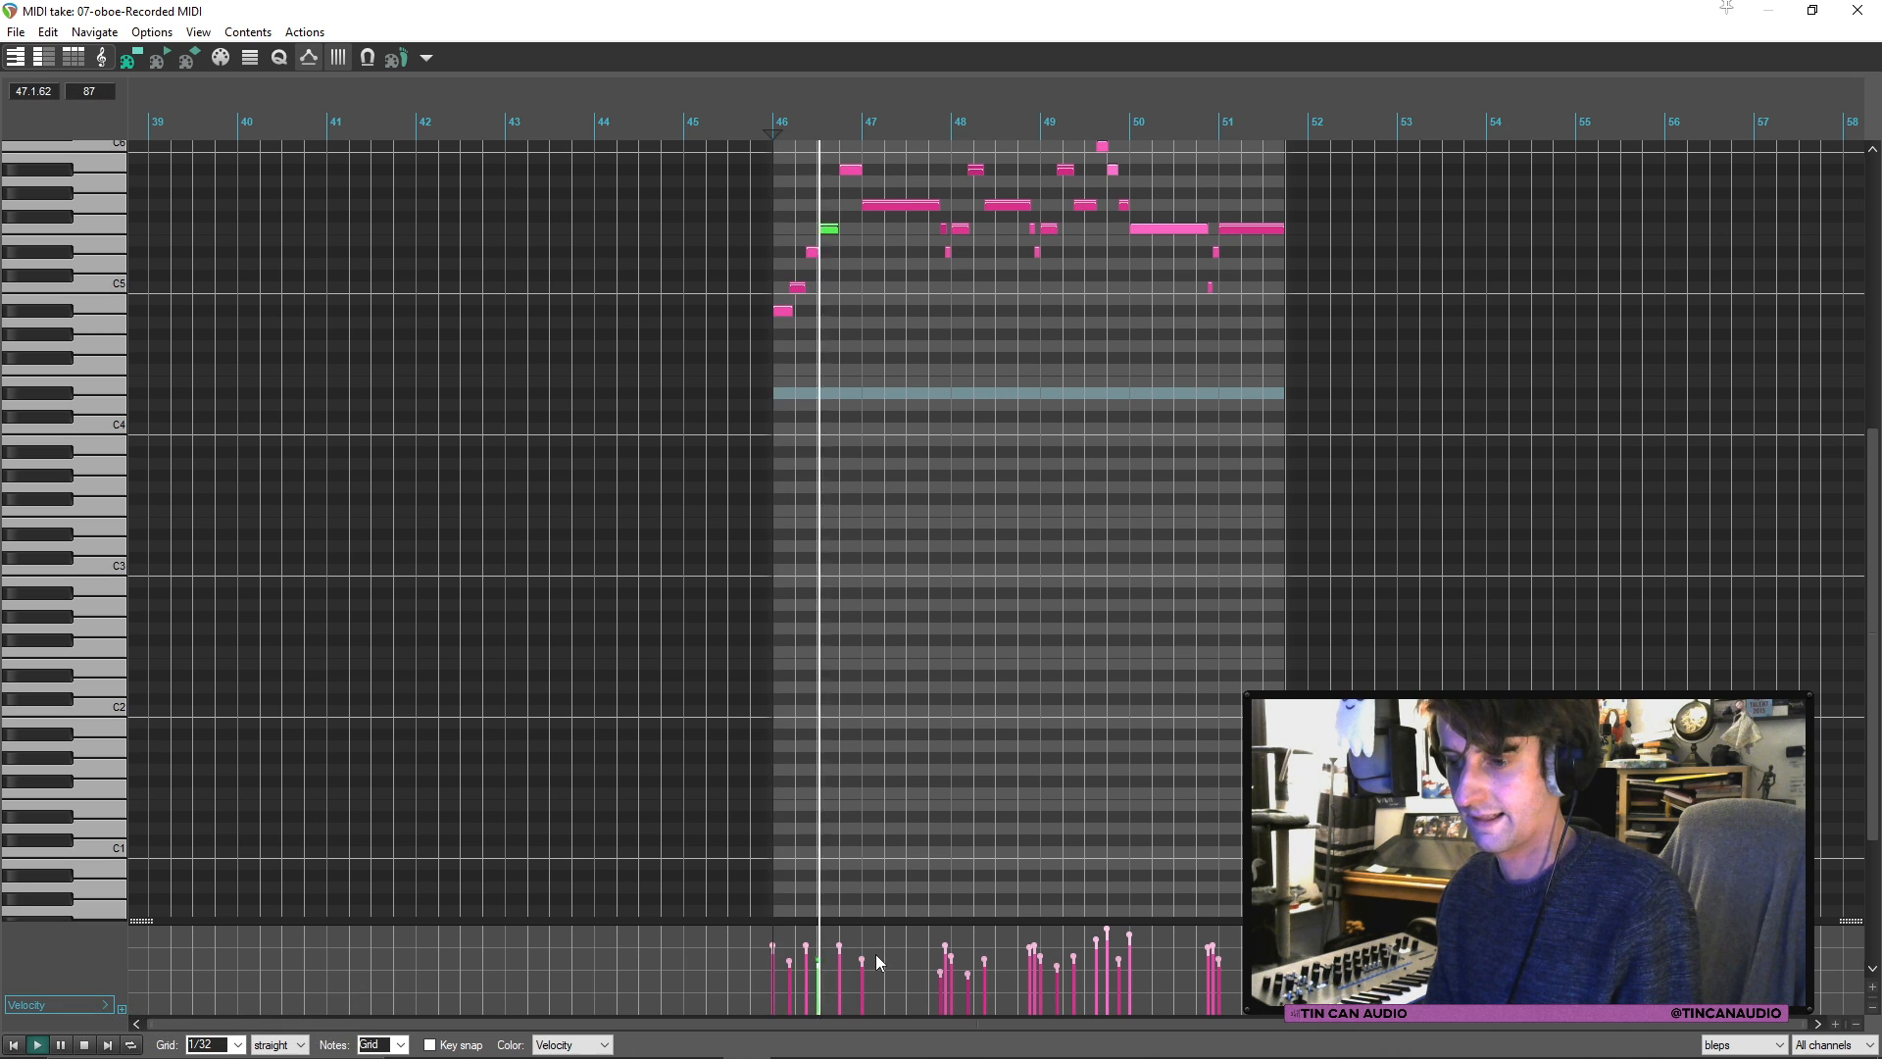
left_click_drag(1109, 931, 1134, 970)
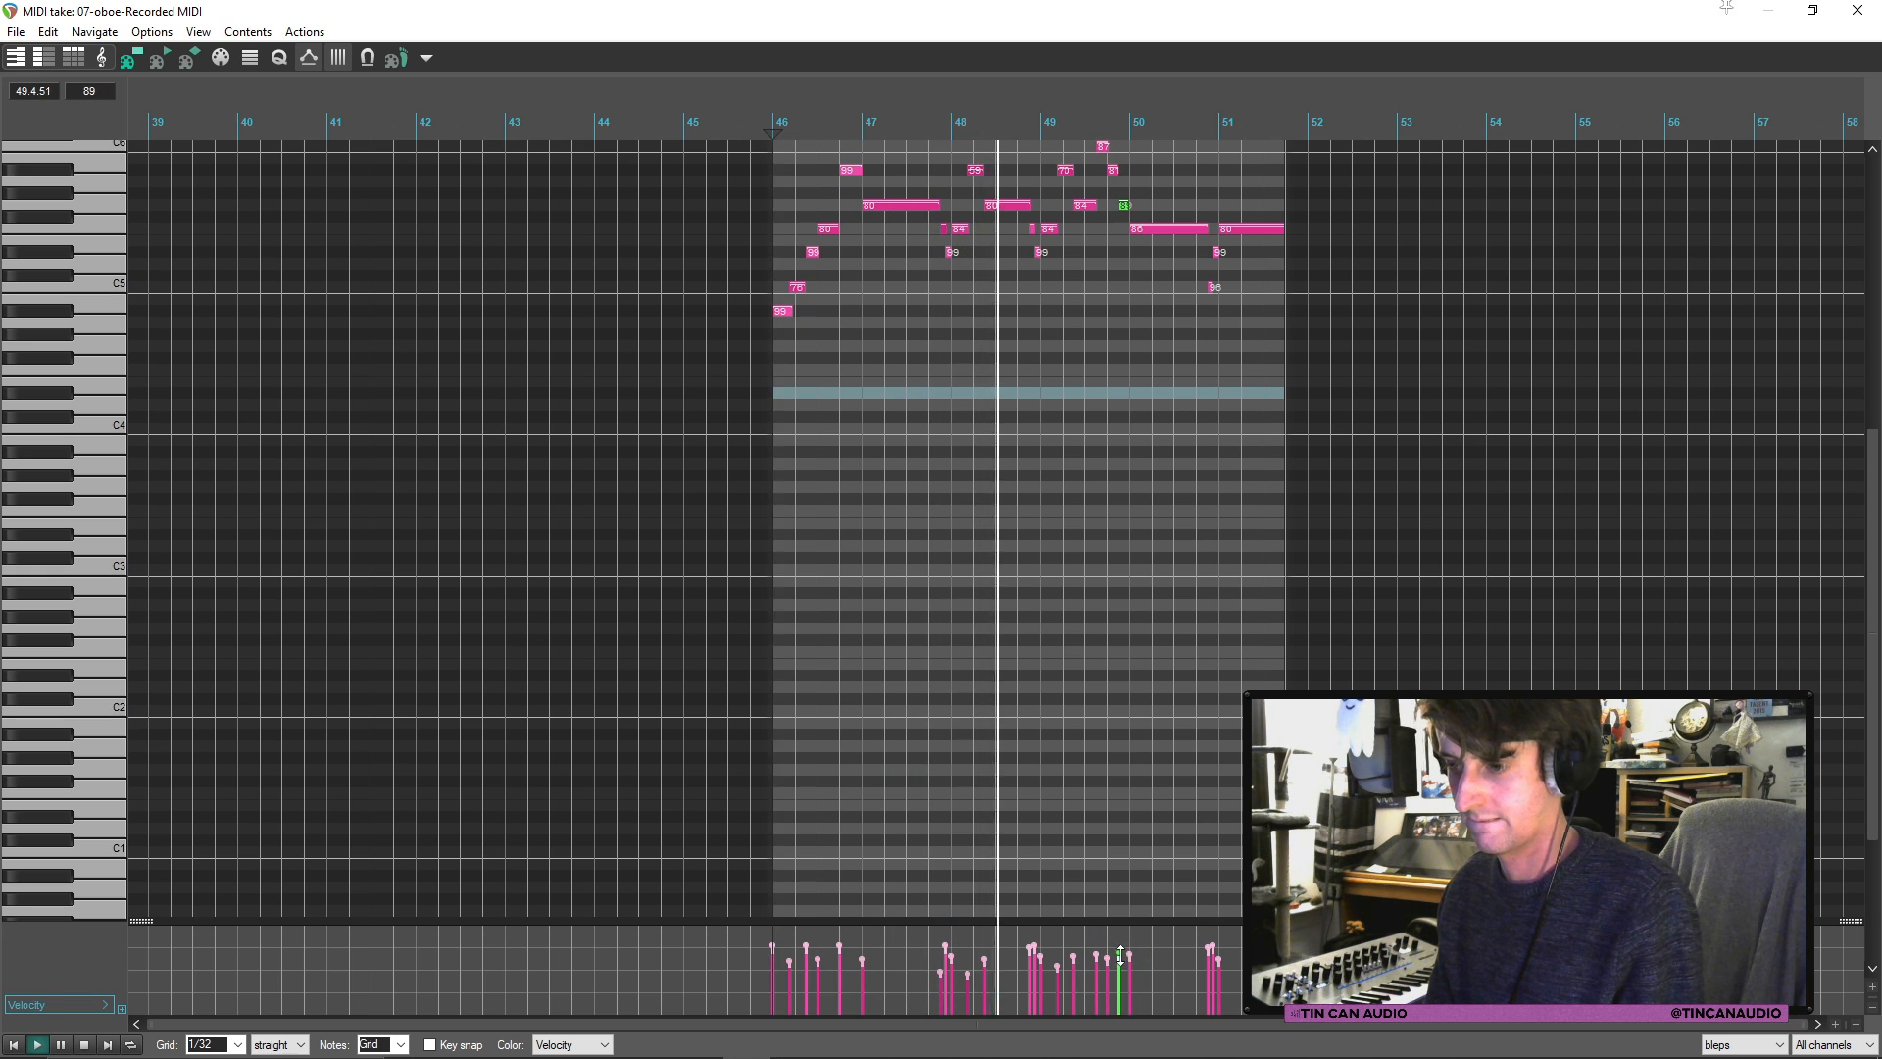
left_click(1097, 951)
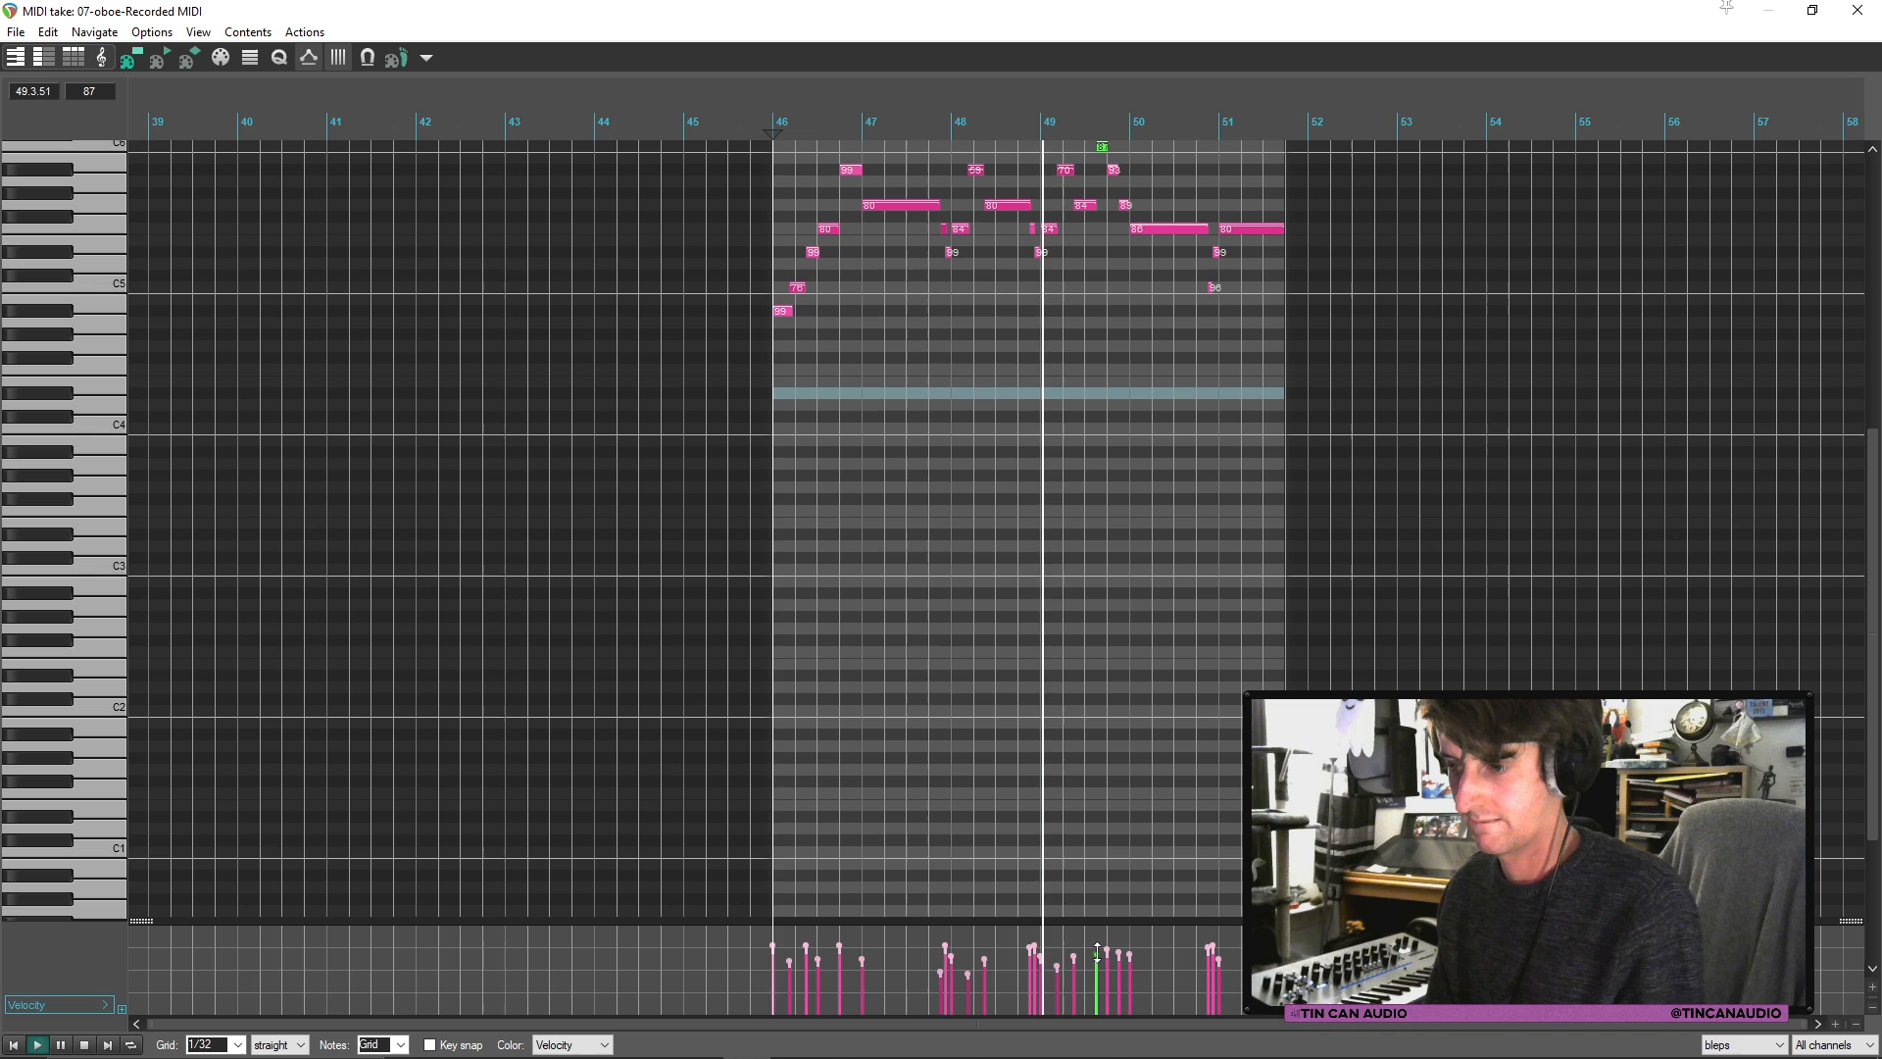
left_click(1209, 948)
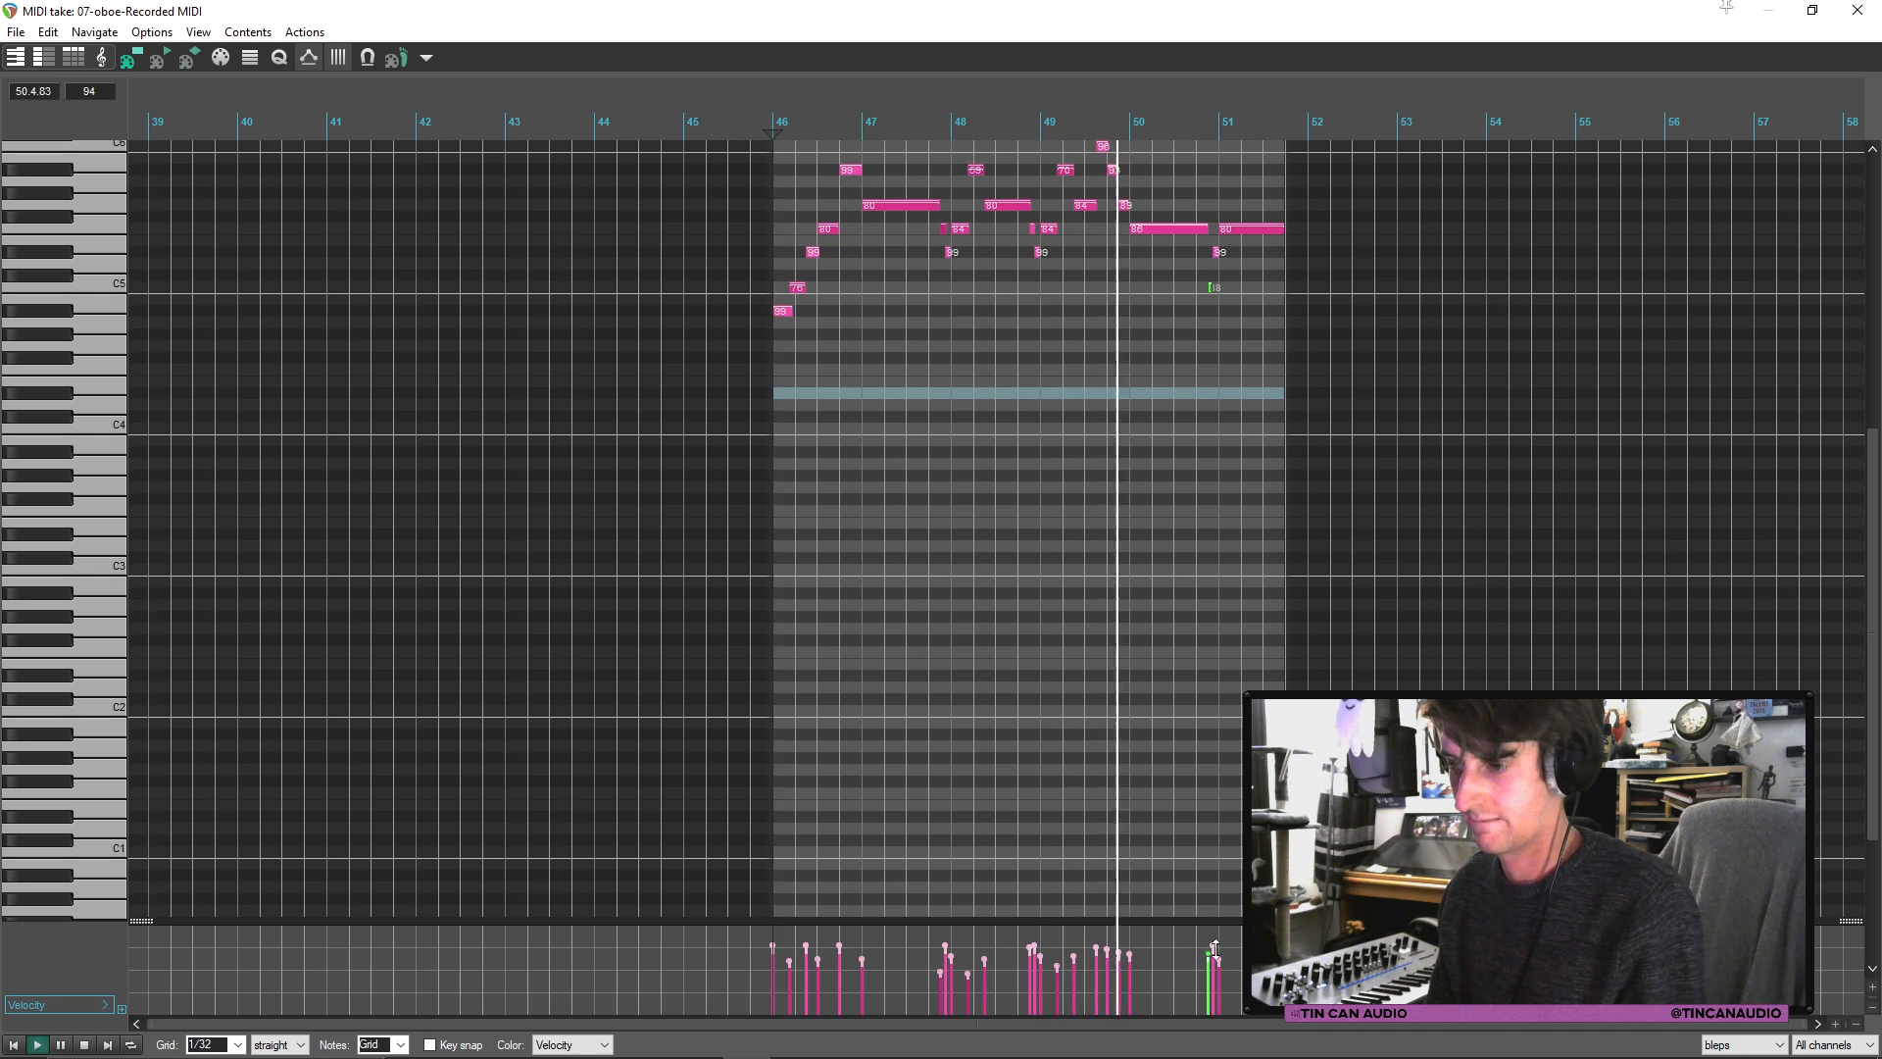
left_click_drag(1213, 947, 1213, 951)
left_click(1865, 17)
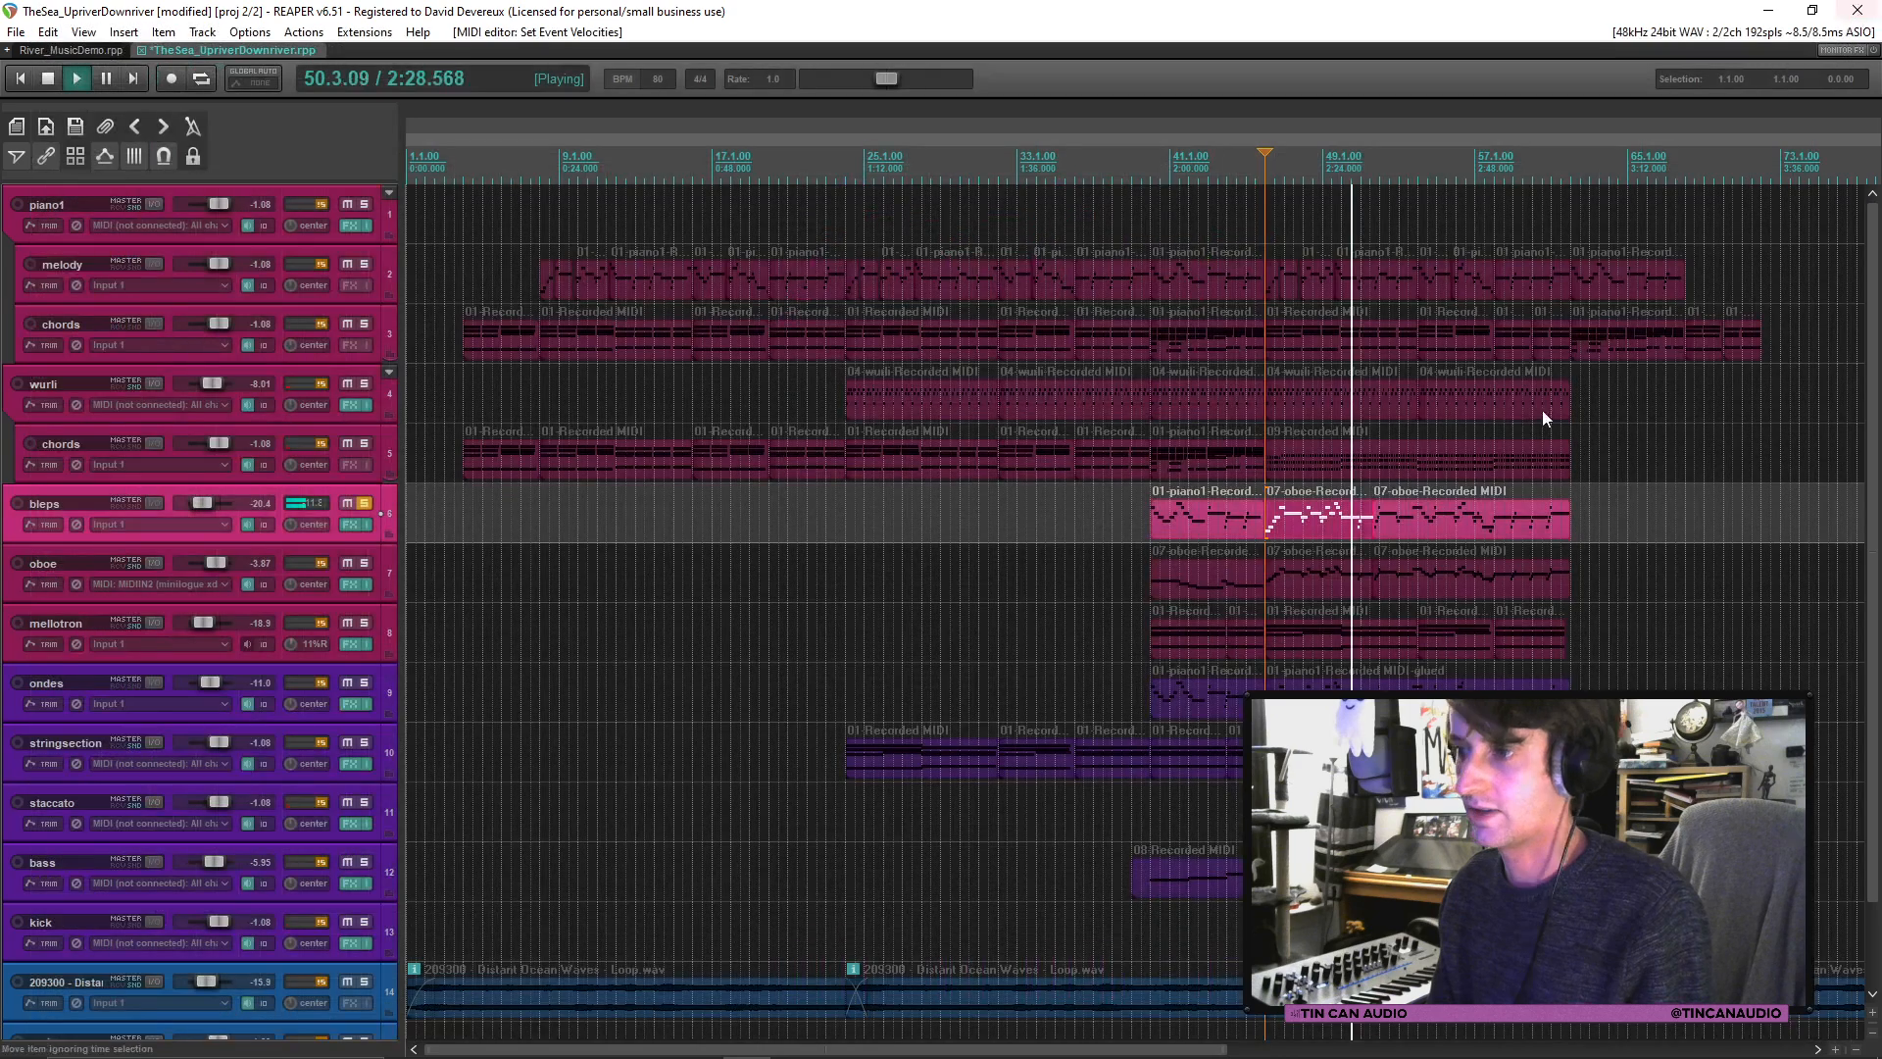
Step: Lower the loudest note velocities around bars 52 and 56 in the last bleps MIDI item, and unsolo the track
double_click(1388, 525)
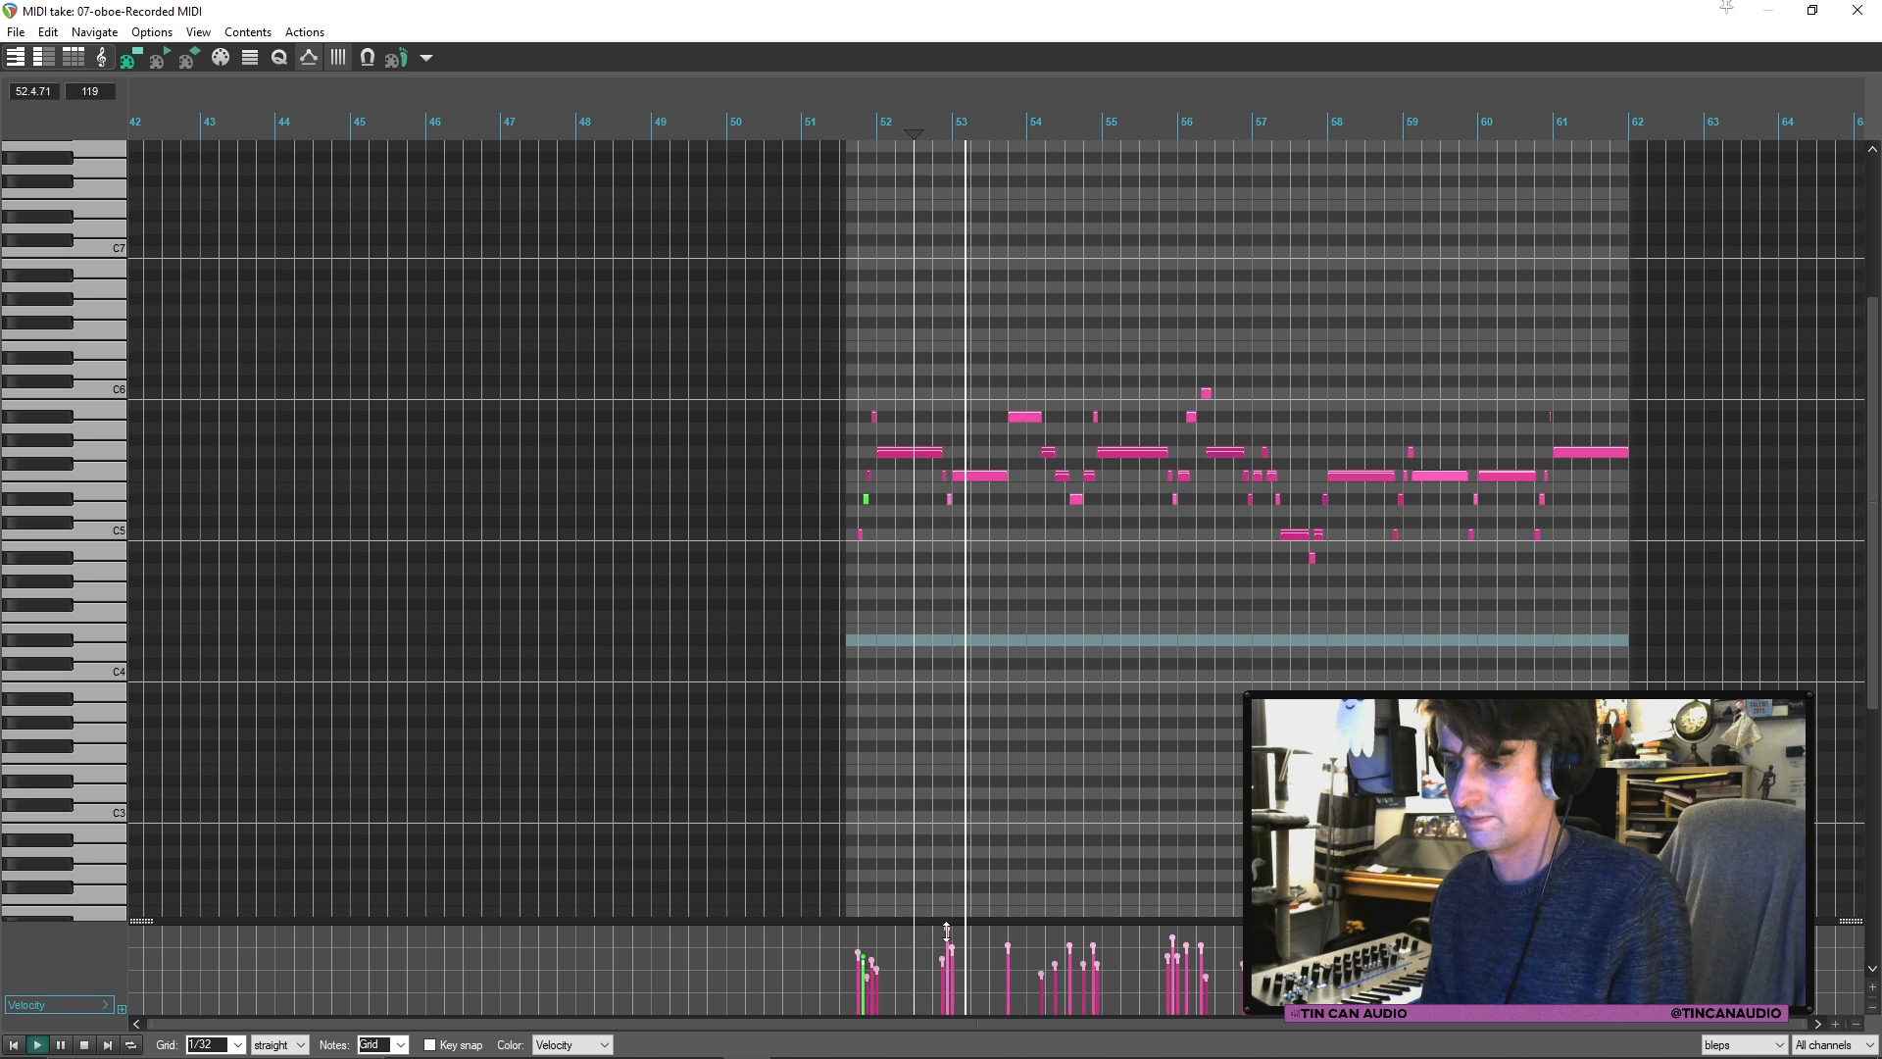
left_click_drag(947, 928, 947, 951)
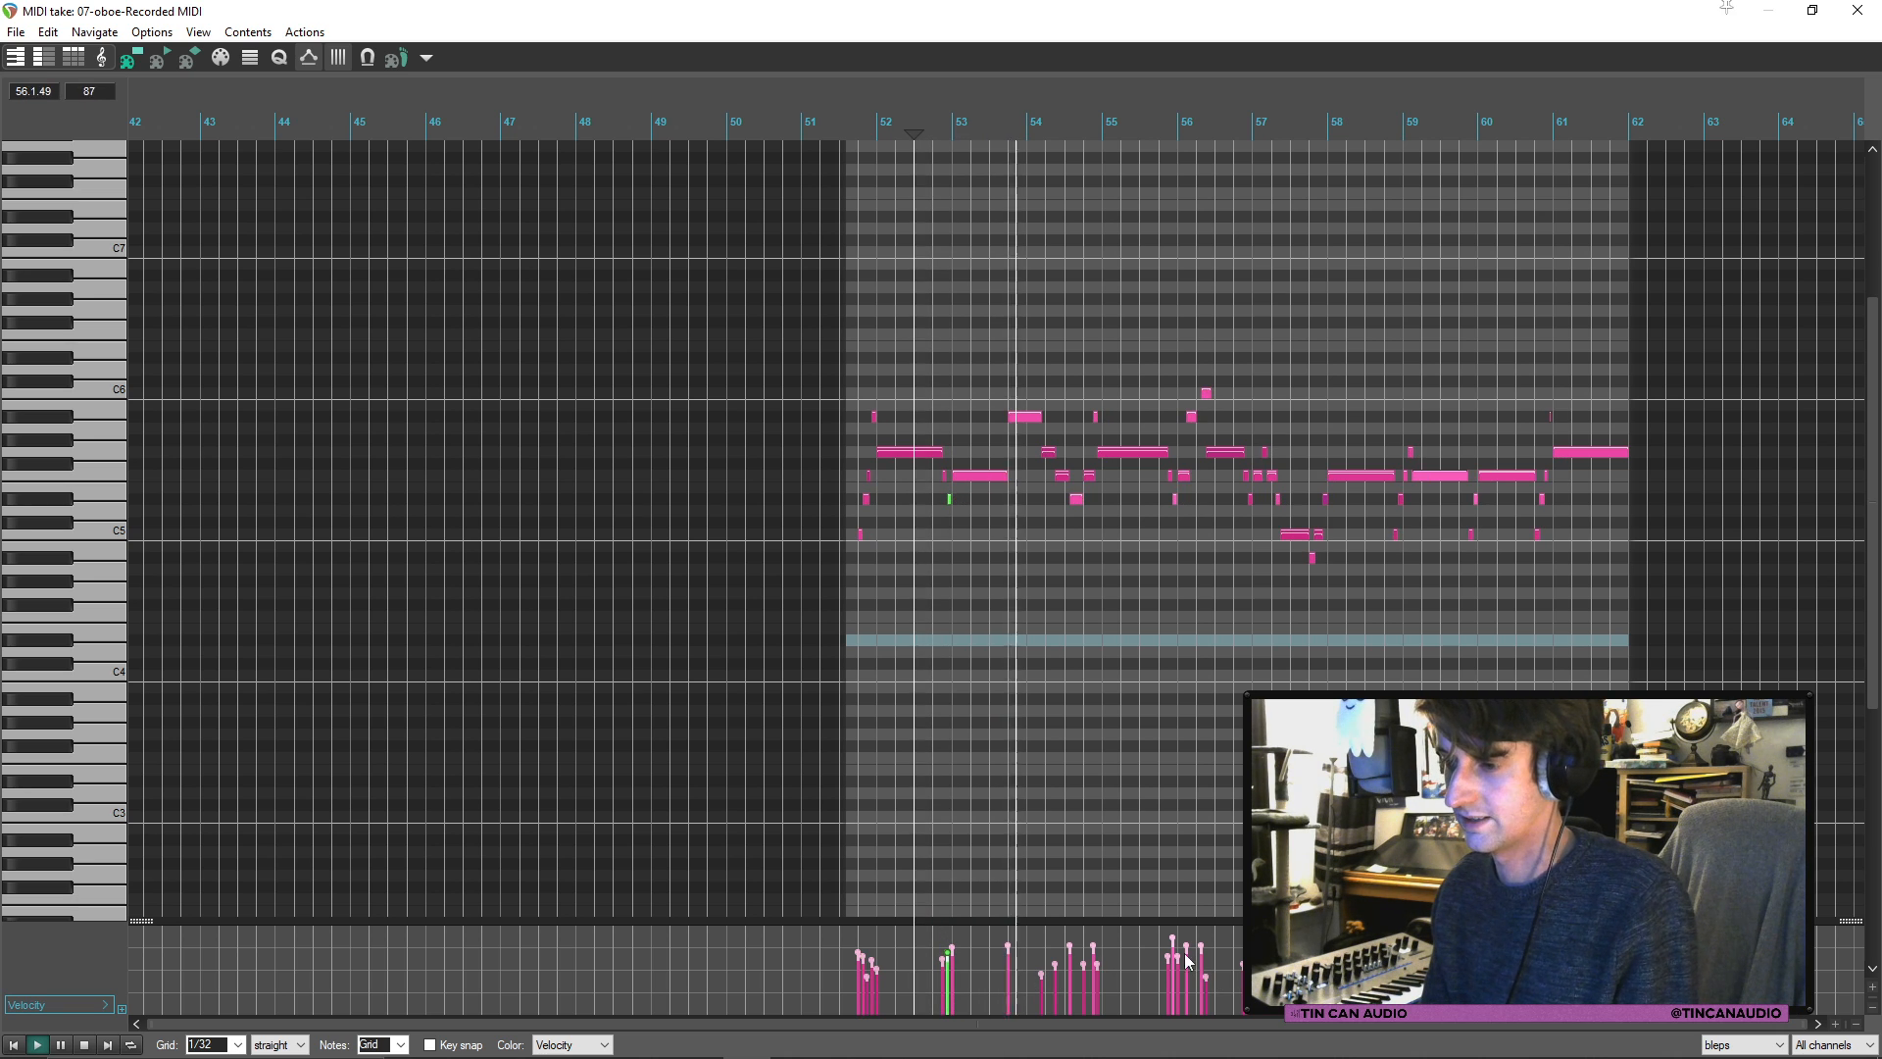
left_click_drag(1171, 937, 1171, 949)
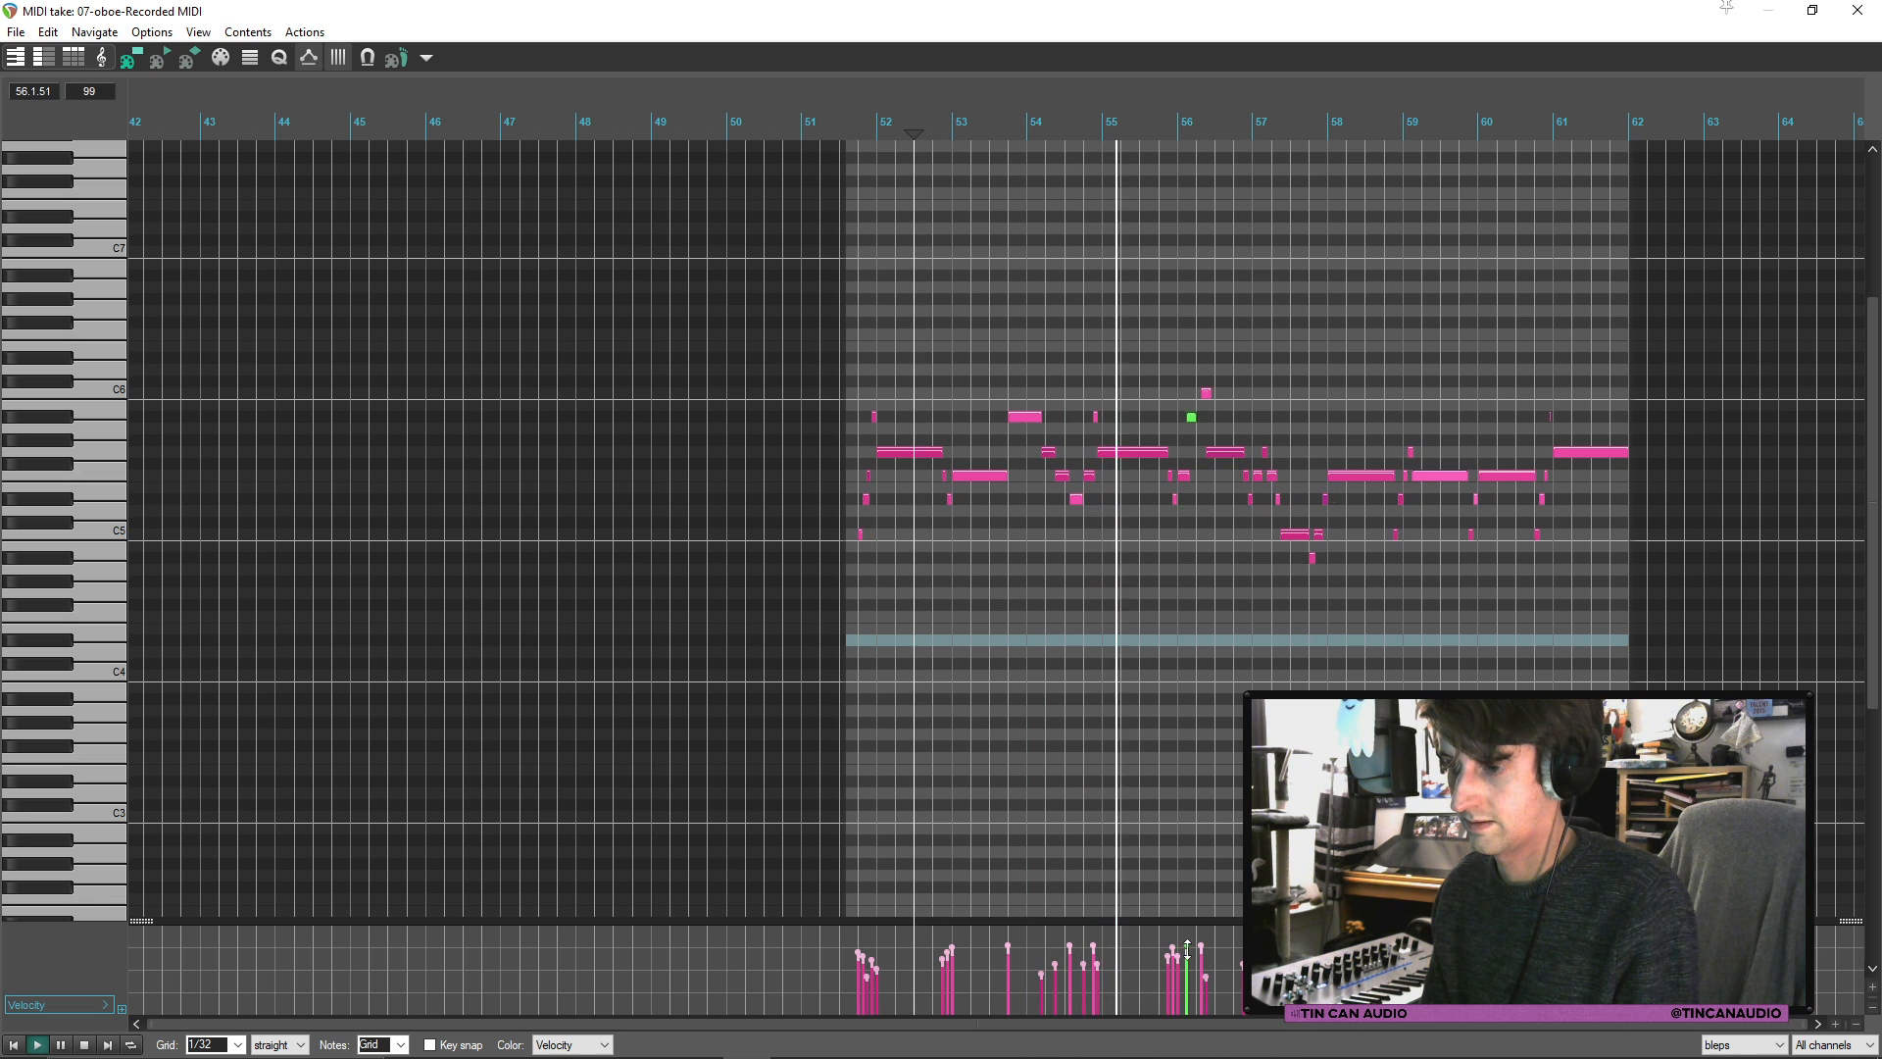
left_click_drag(1201, 944, 1207, 960)
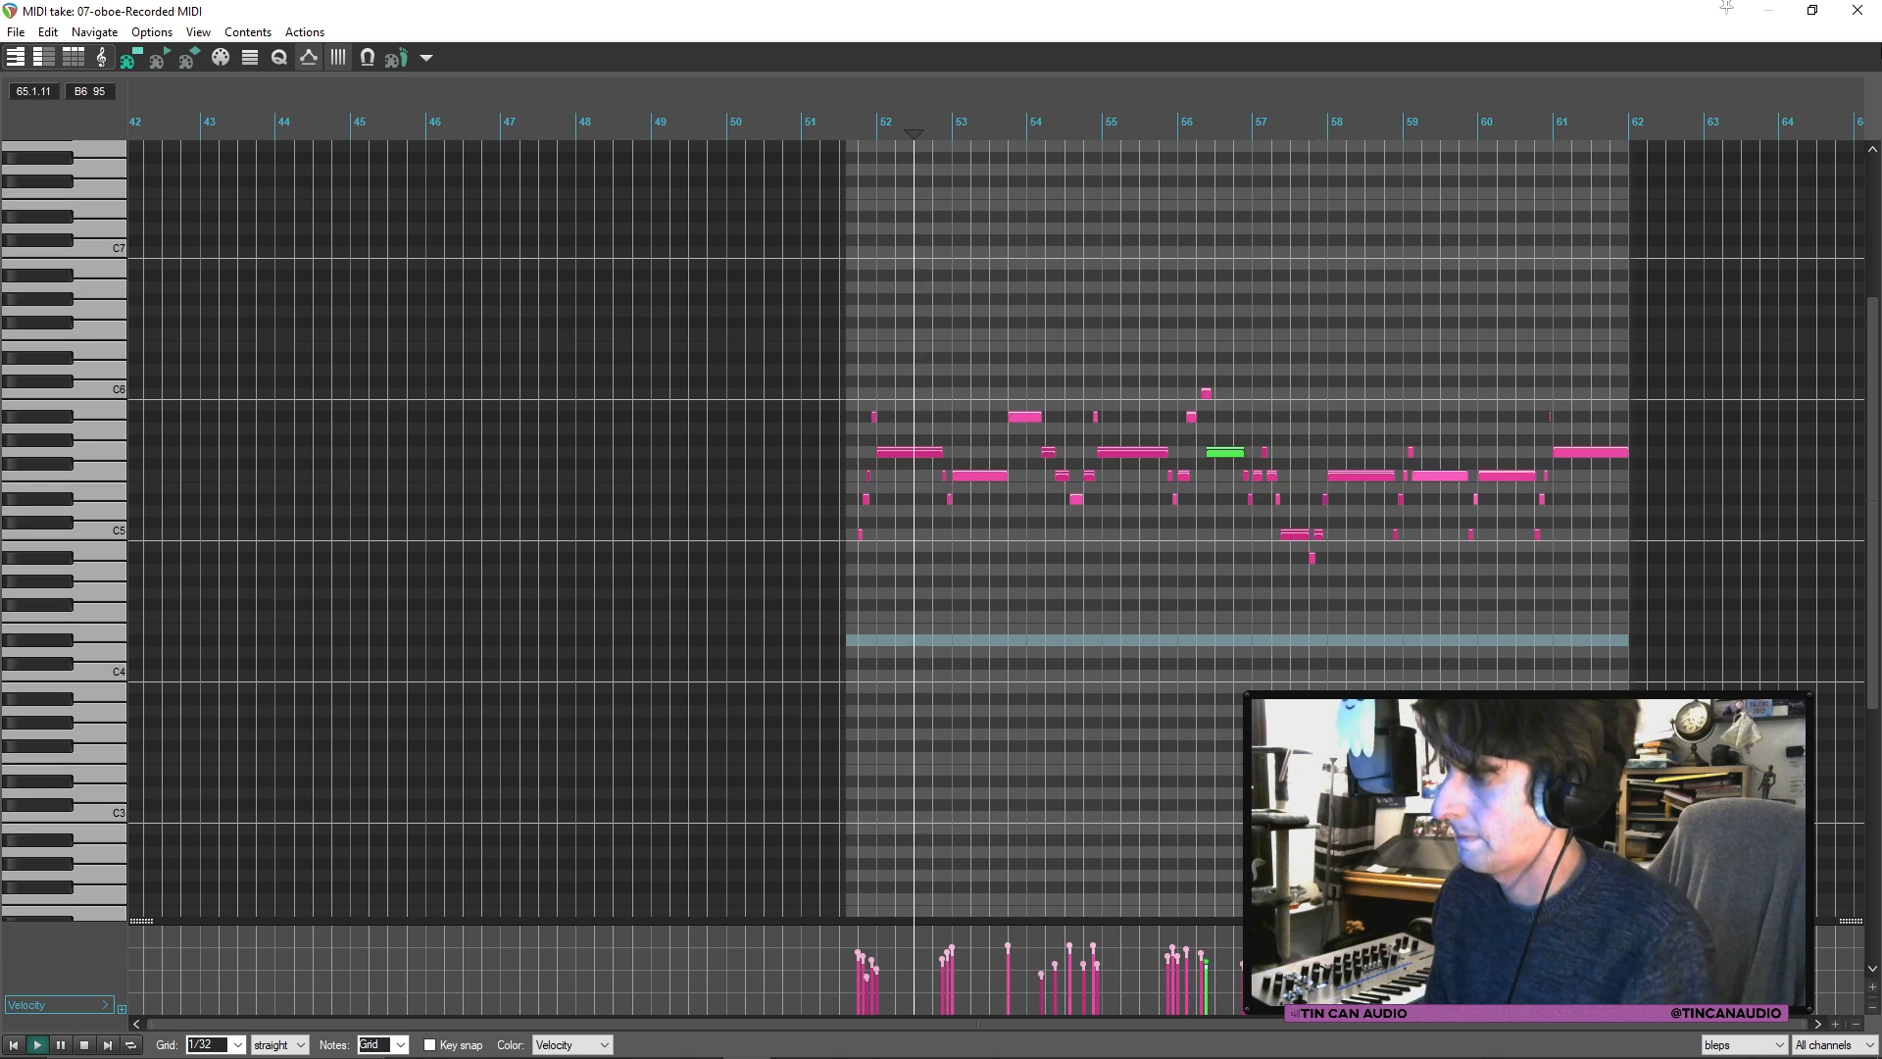
left_click(1856, 10)
left_click(368, 501)
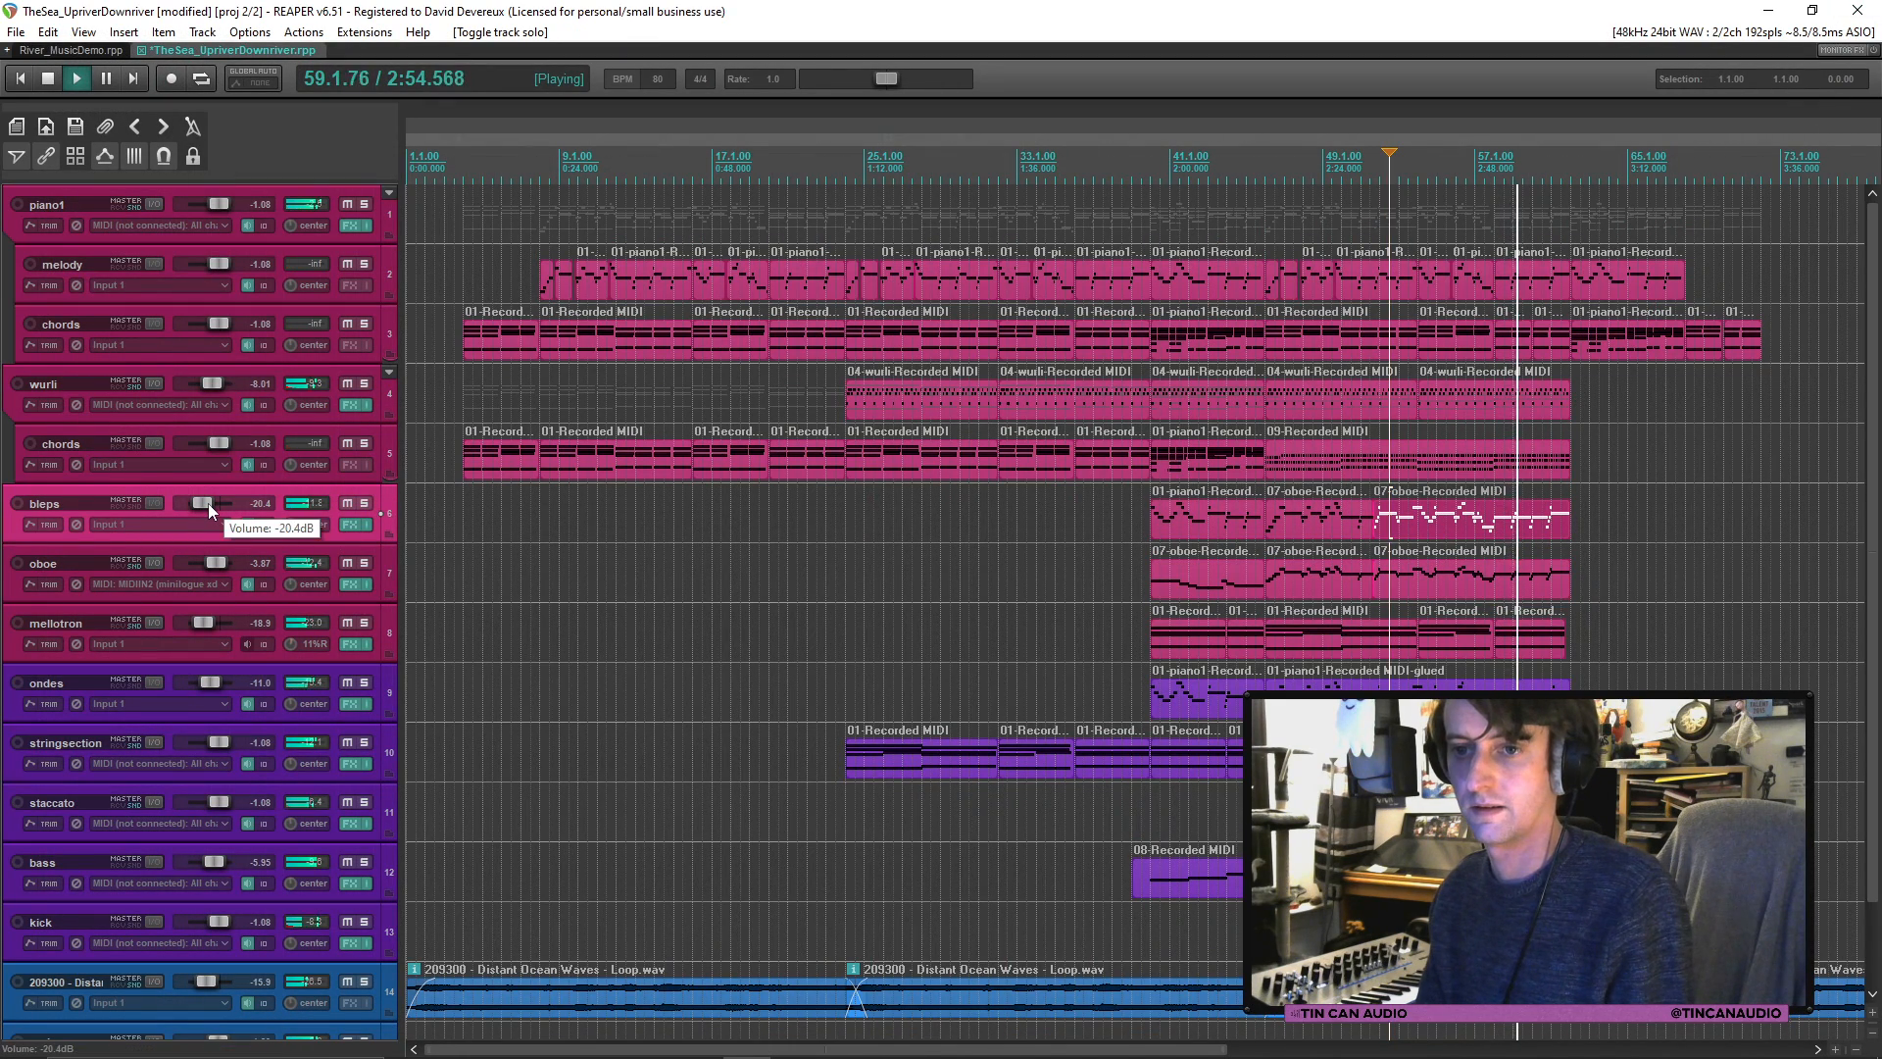
Step: Raise the bleps volume to -16.2 dB, play from the start of the bleps part, and save the project
left_click_drag(208, 503, 210, 503)
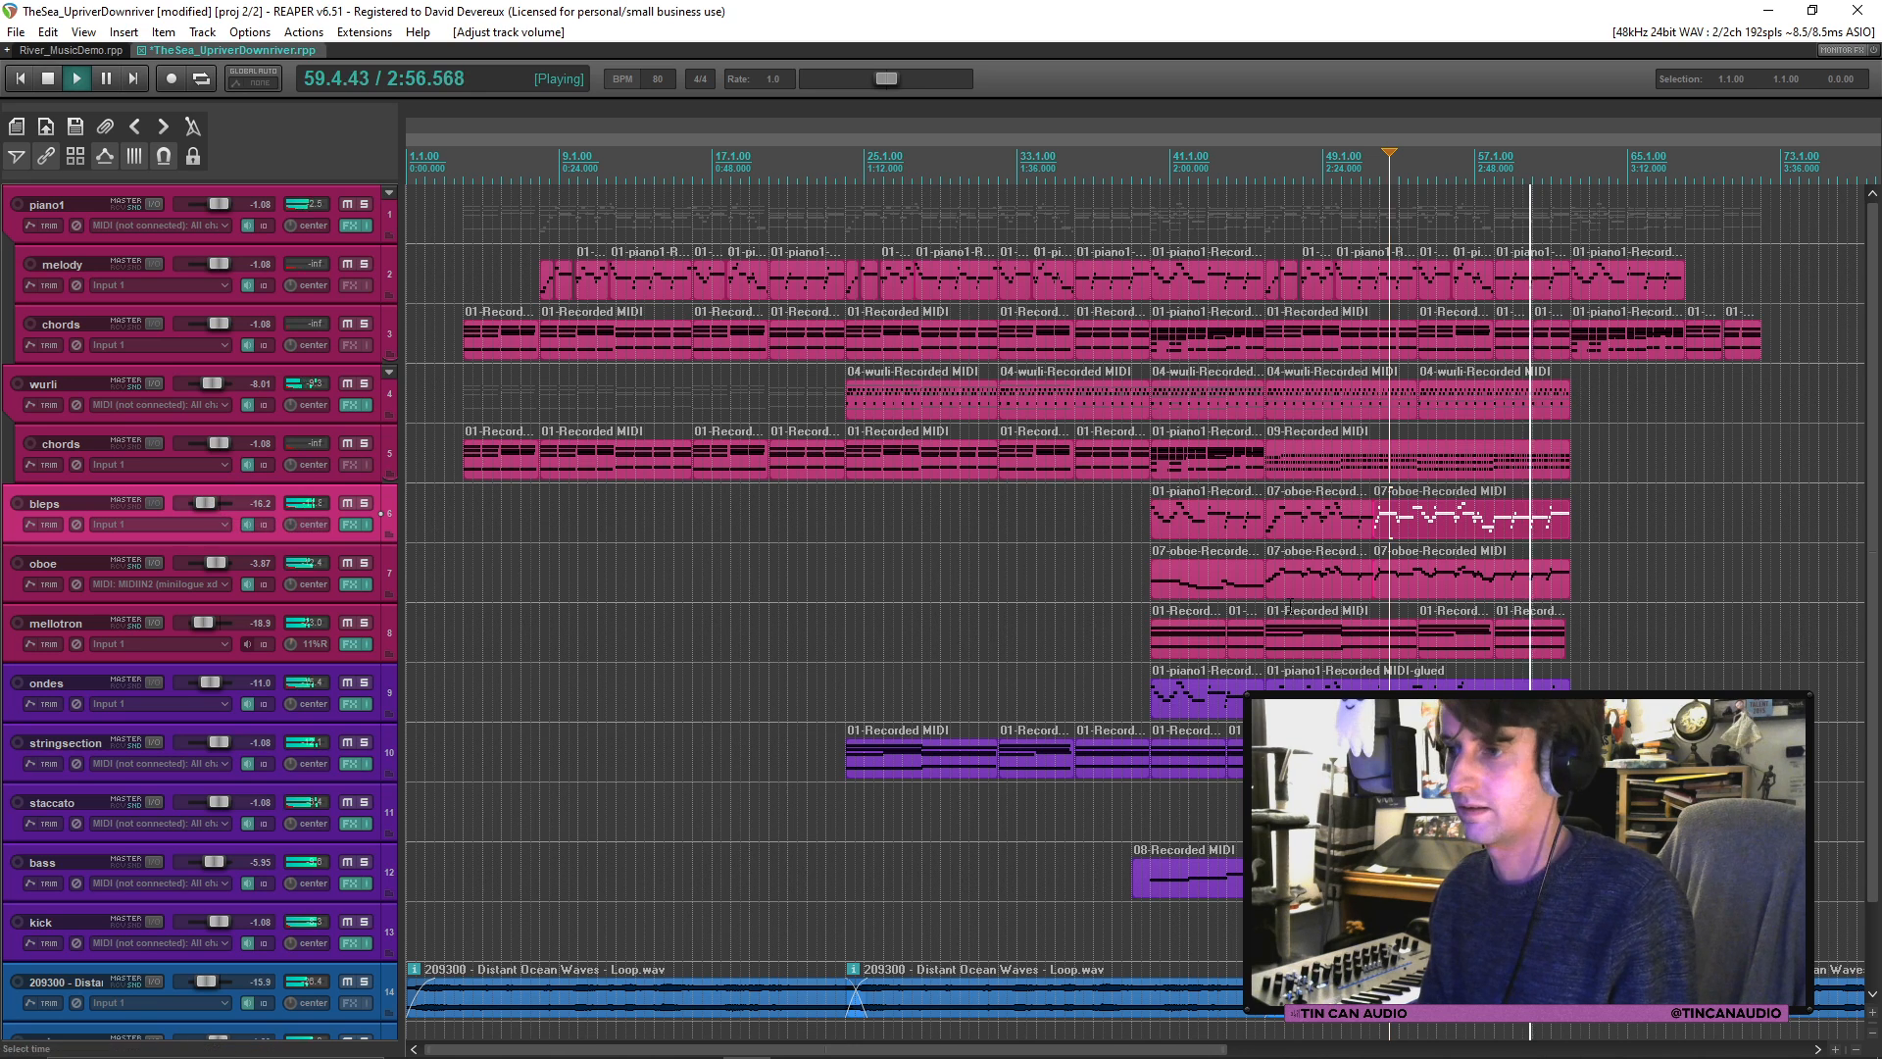
left_click(1146, 526)
key("space")
left_click(1170, 533)
key("ctrl+s")
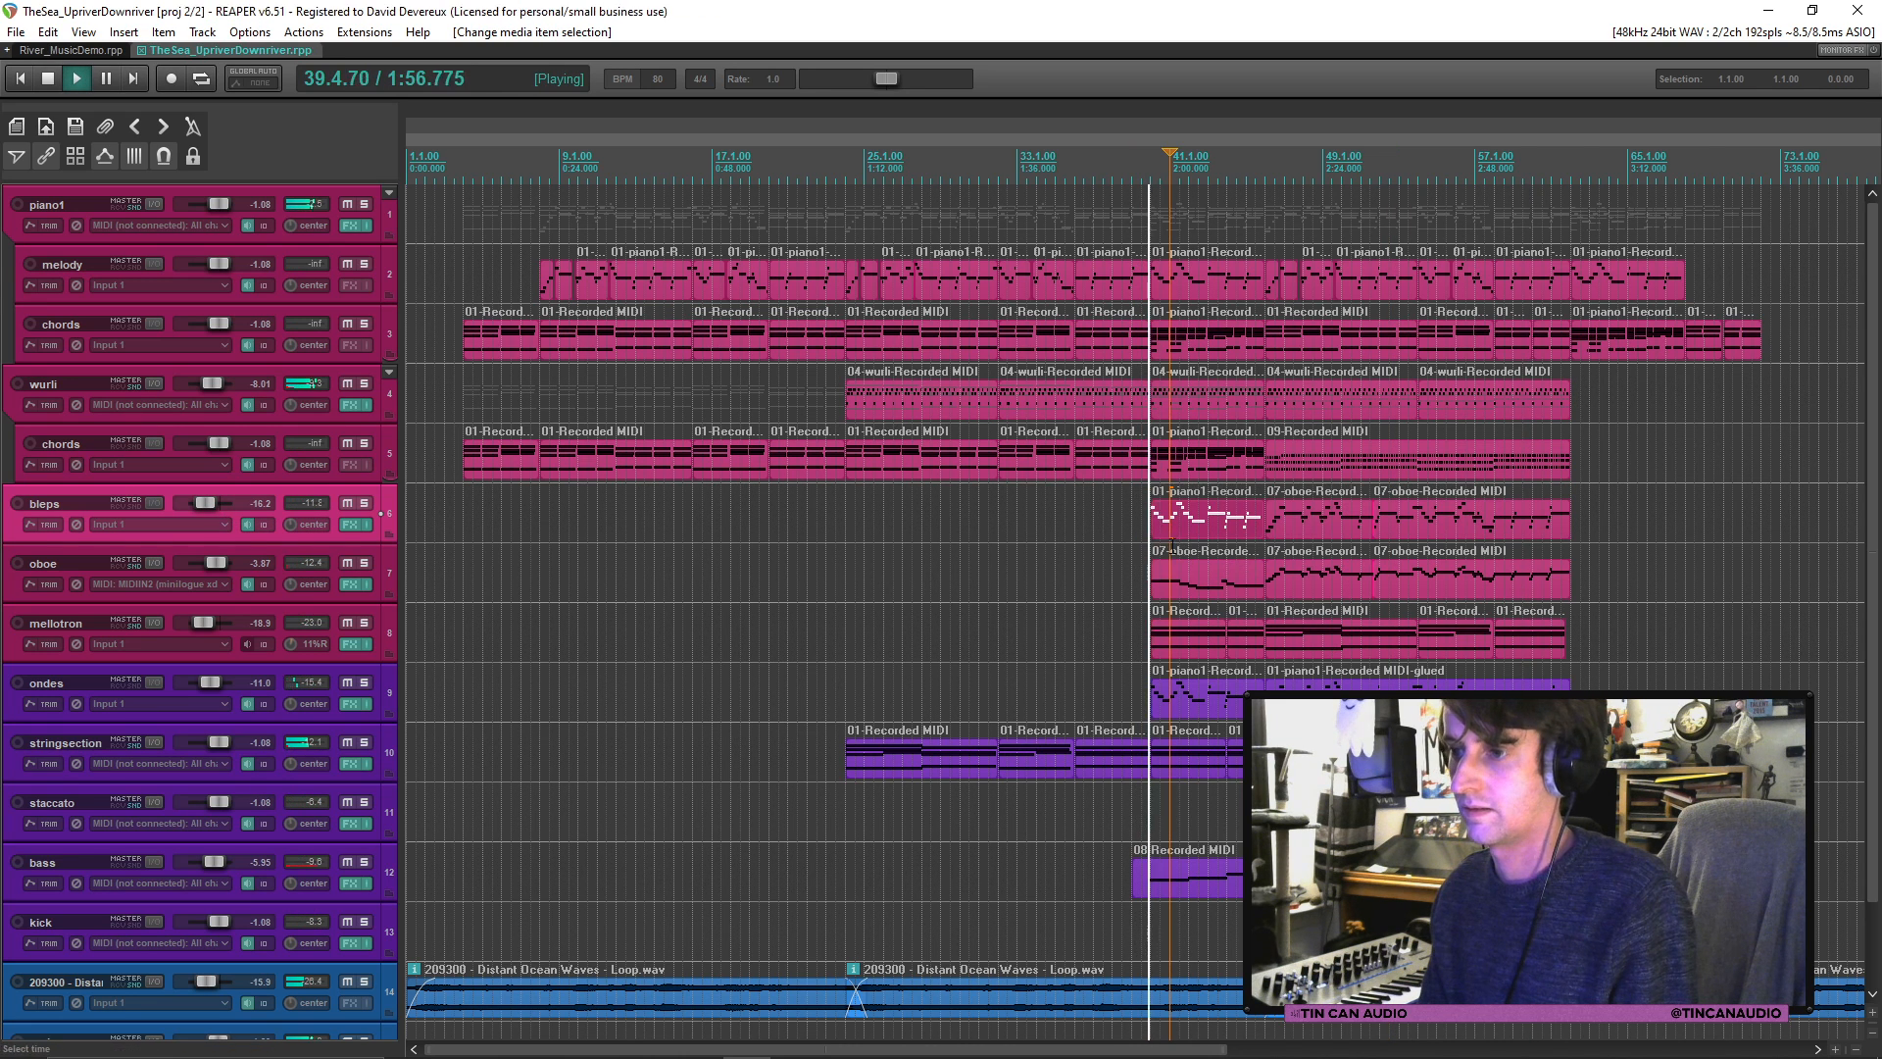
Step: Show the oboe track's volume envelope, add points just before its first item, and hide the envelope
left_click(333, 590)
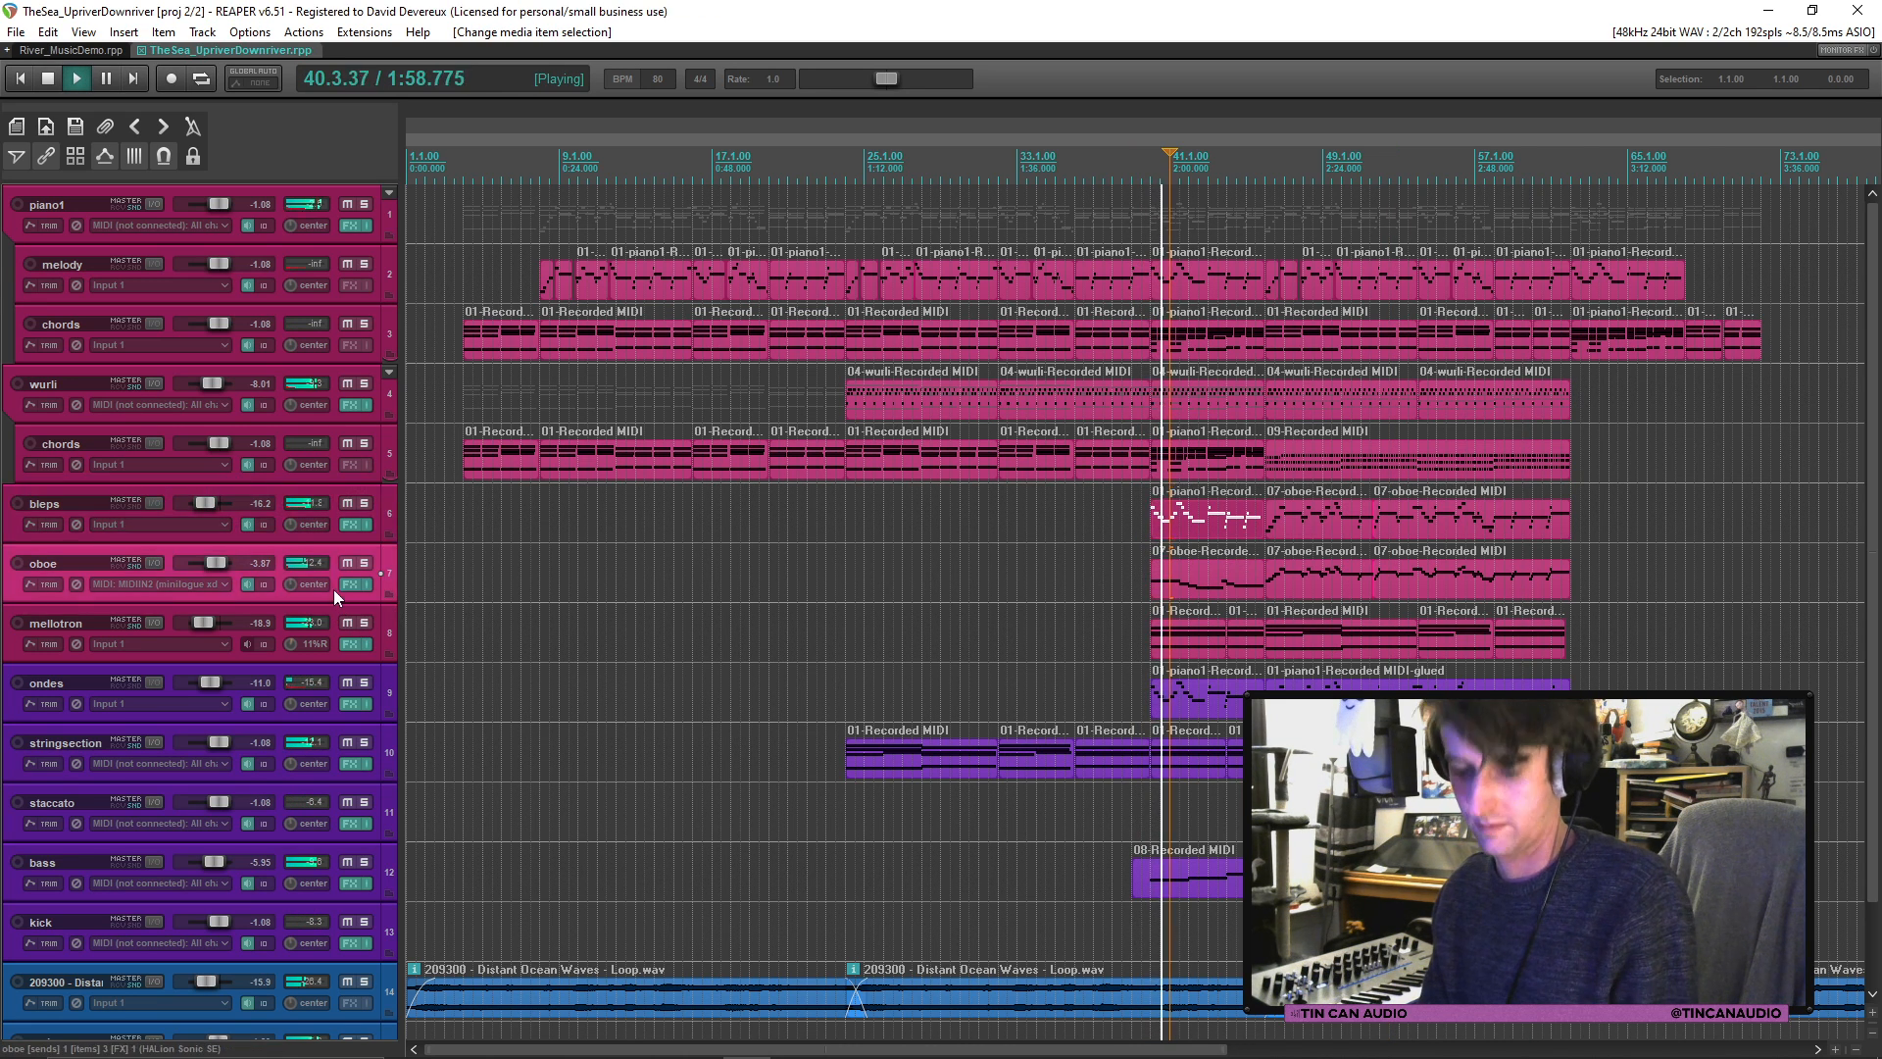
key("v")
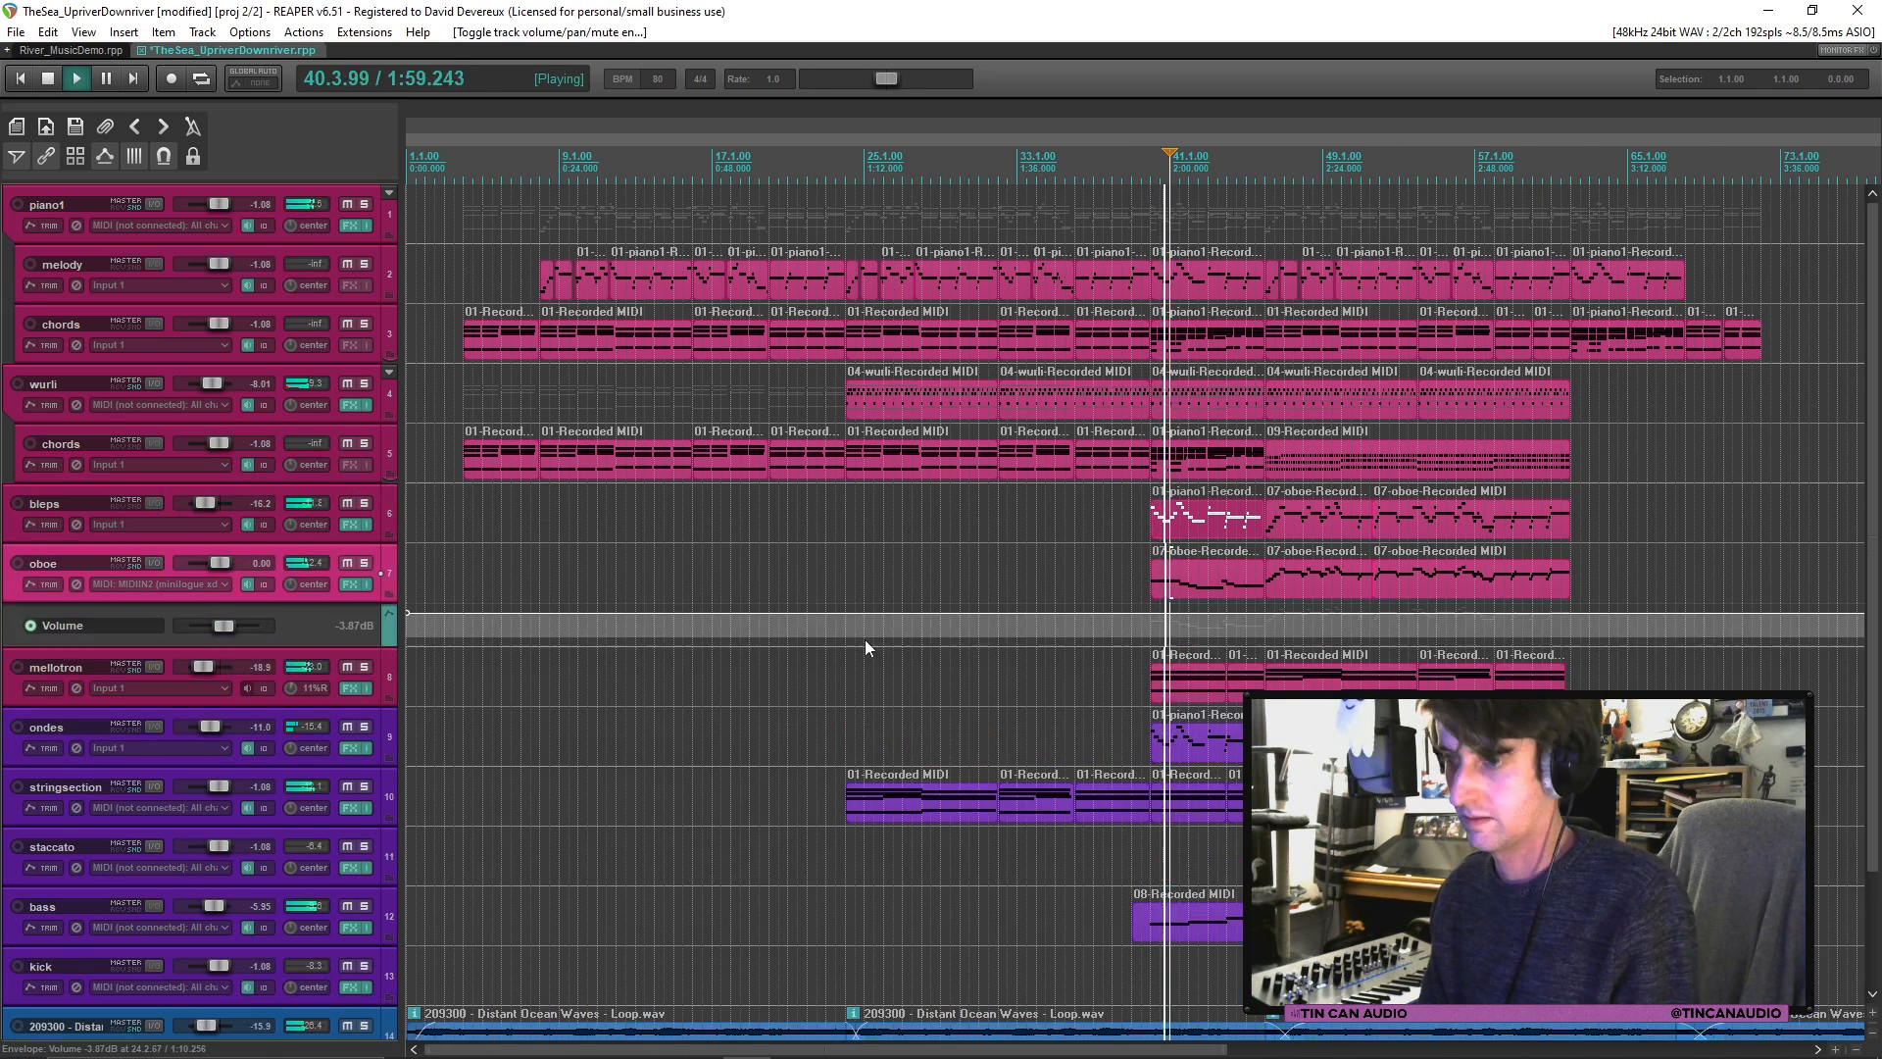
left_click(1142, 612)
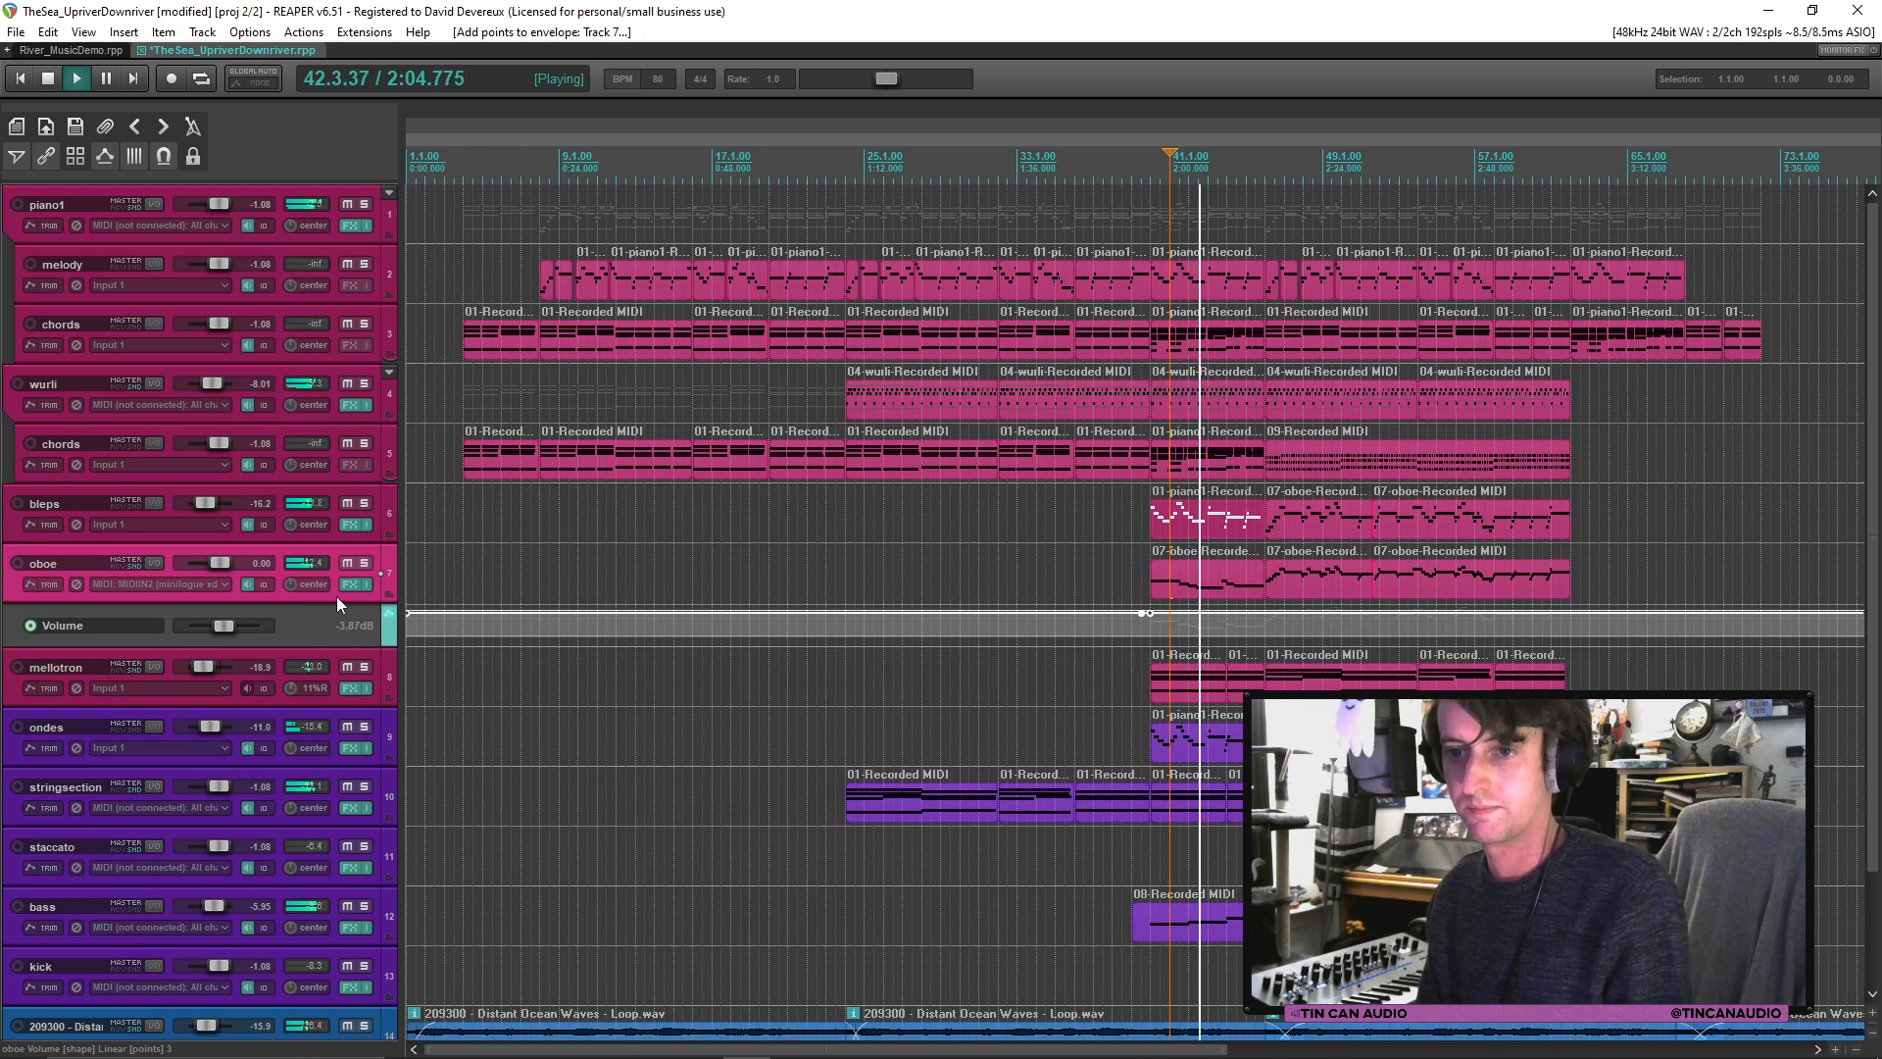
key("v")
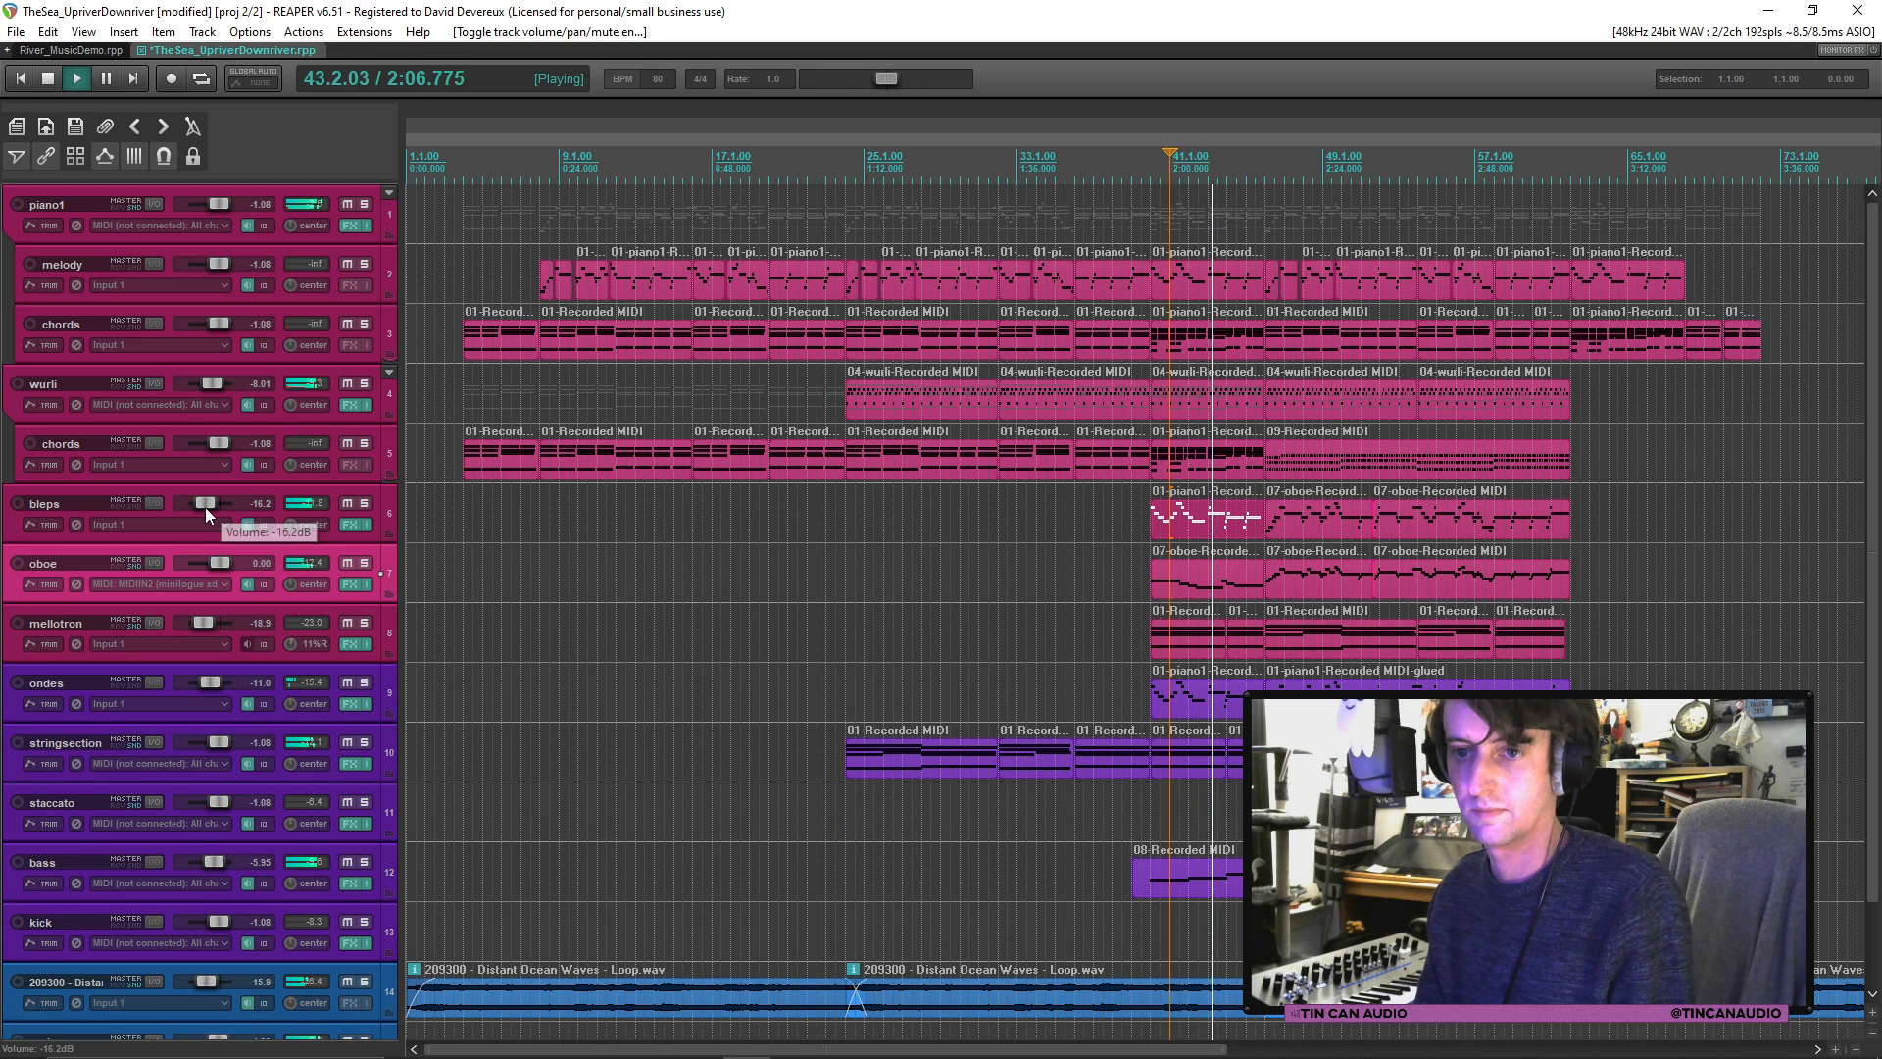
Step: Lower the bleps volume to -18.9 dB and search for a delay effect for its effects chain
scroll(203, 507, "down", 2)
left_click(345, 525)
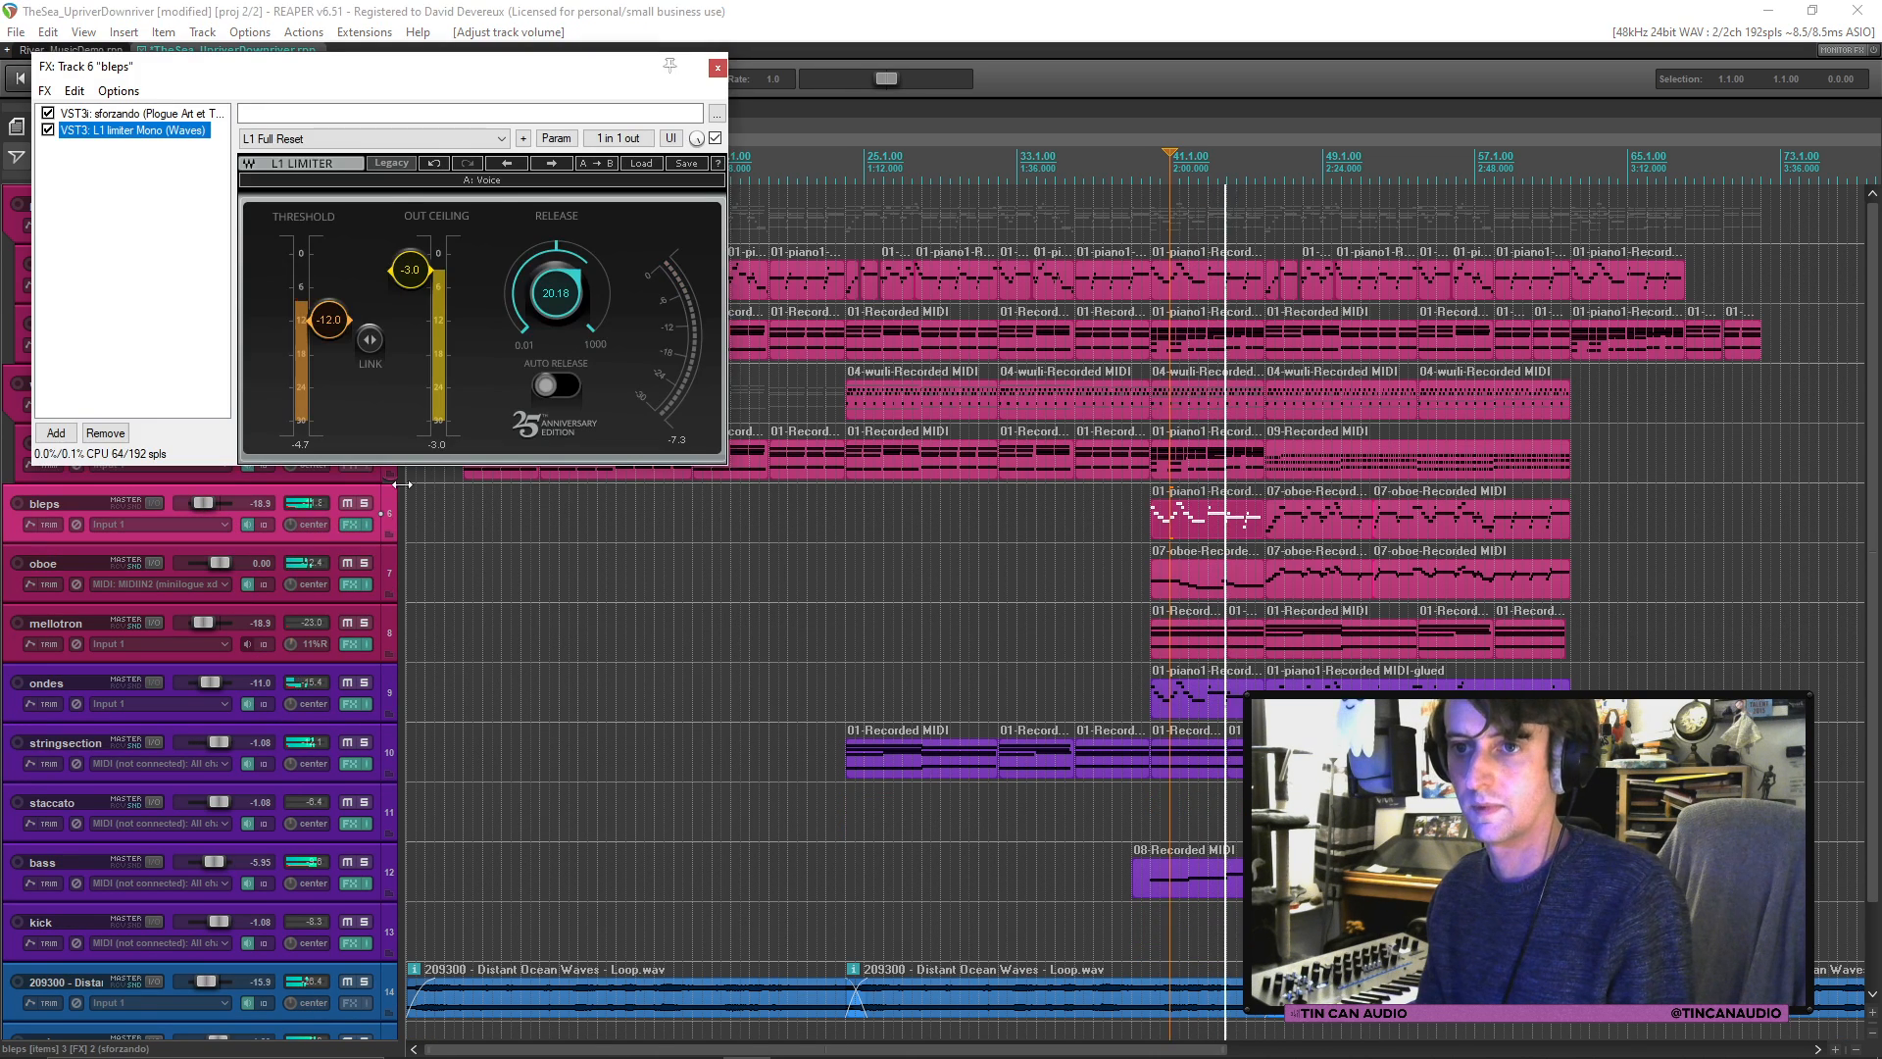
left_click(56, 432)
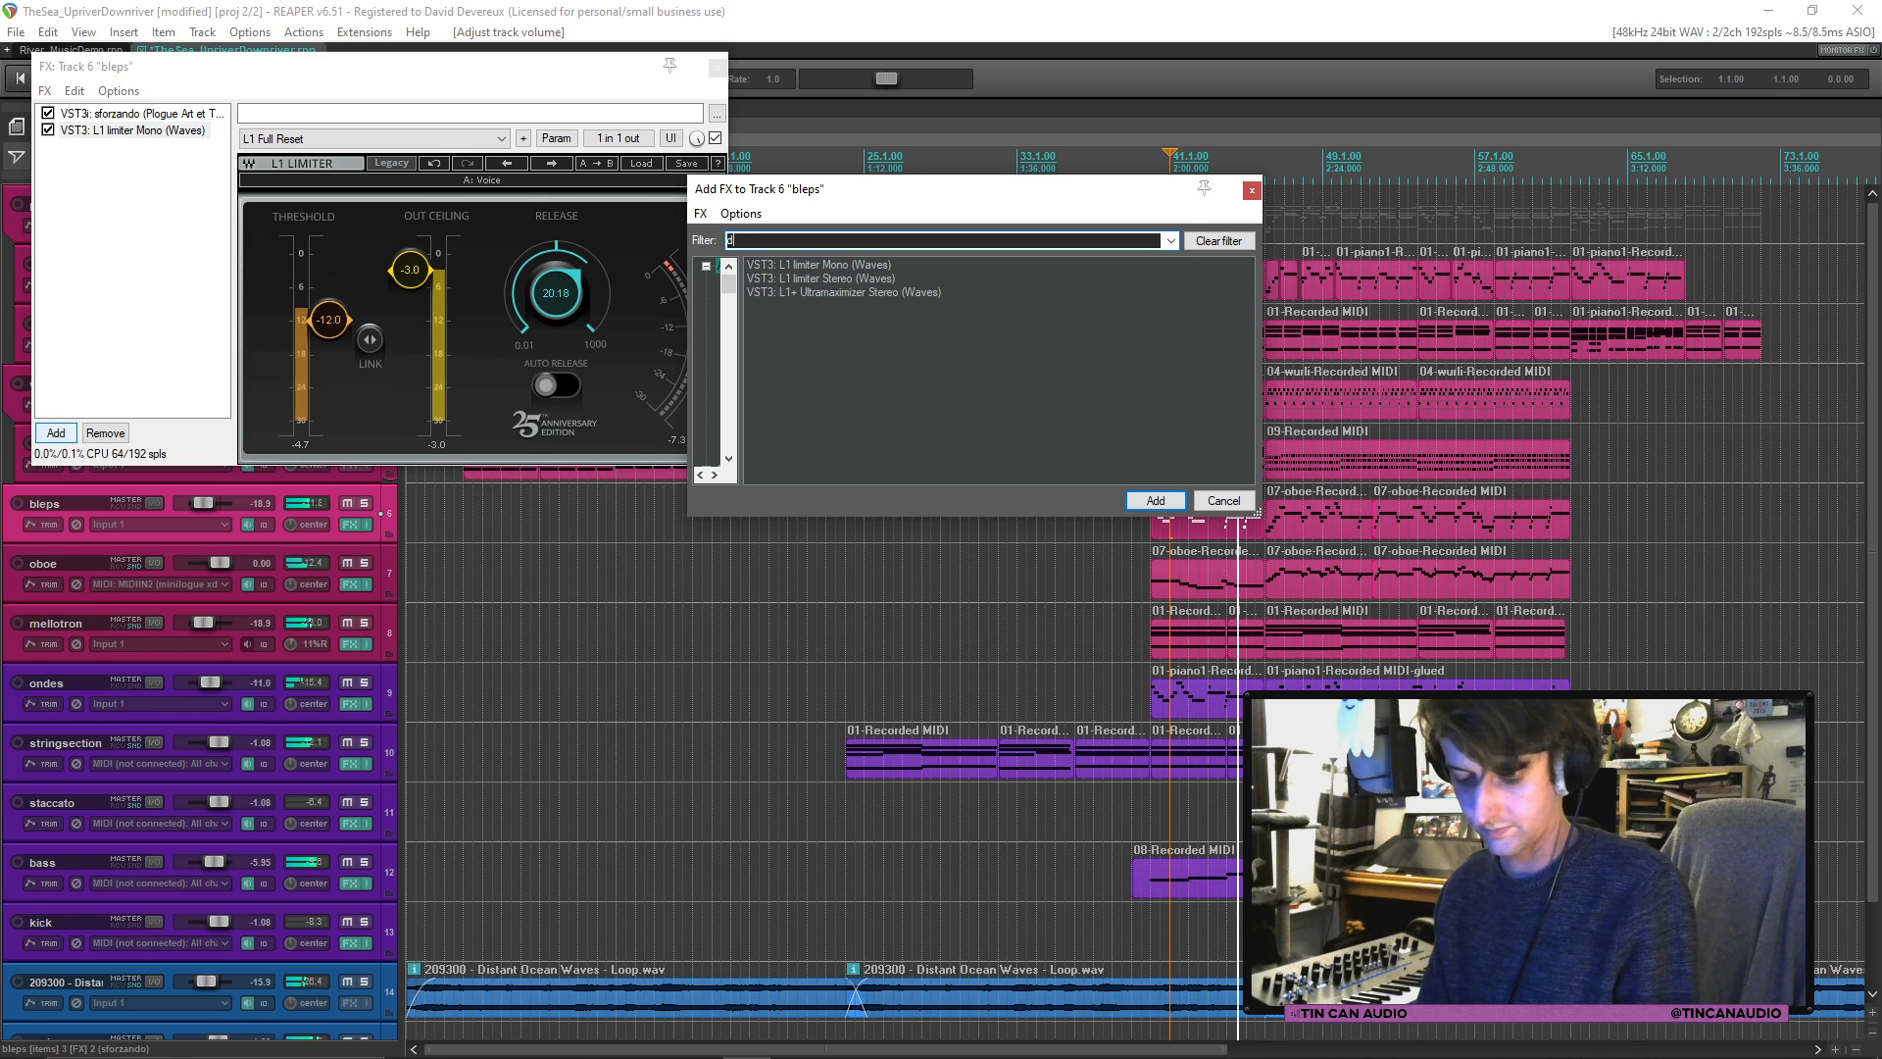
type("delay")
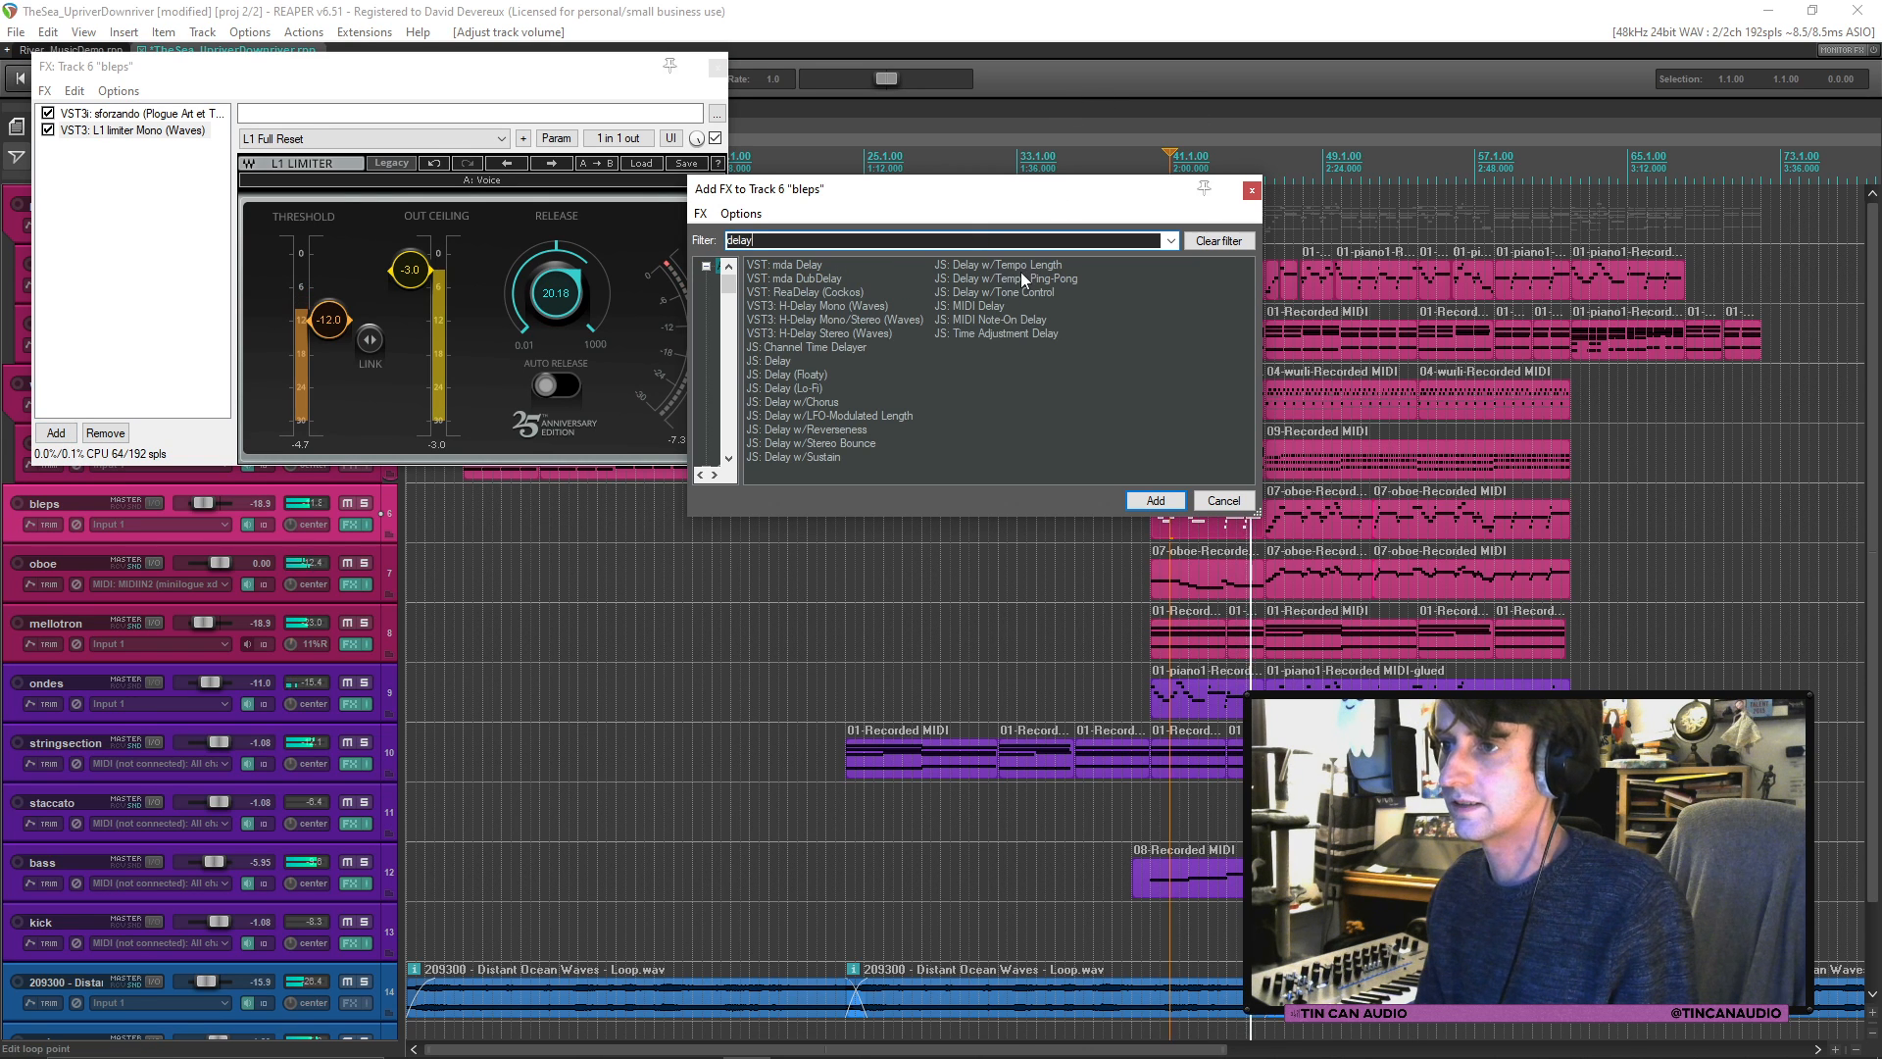
double_click(1021, 272)
key("Escape")
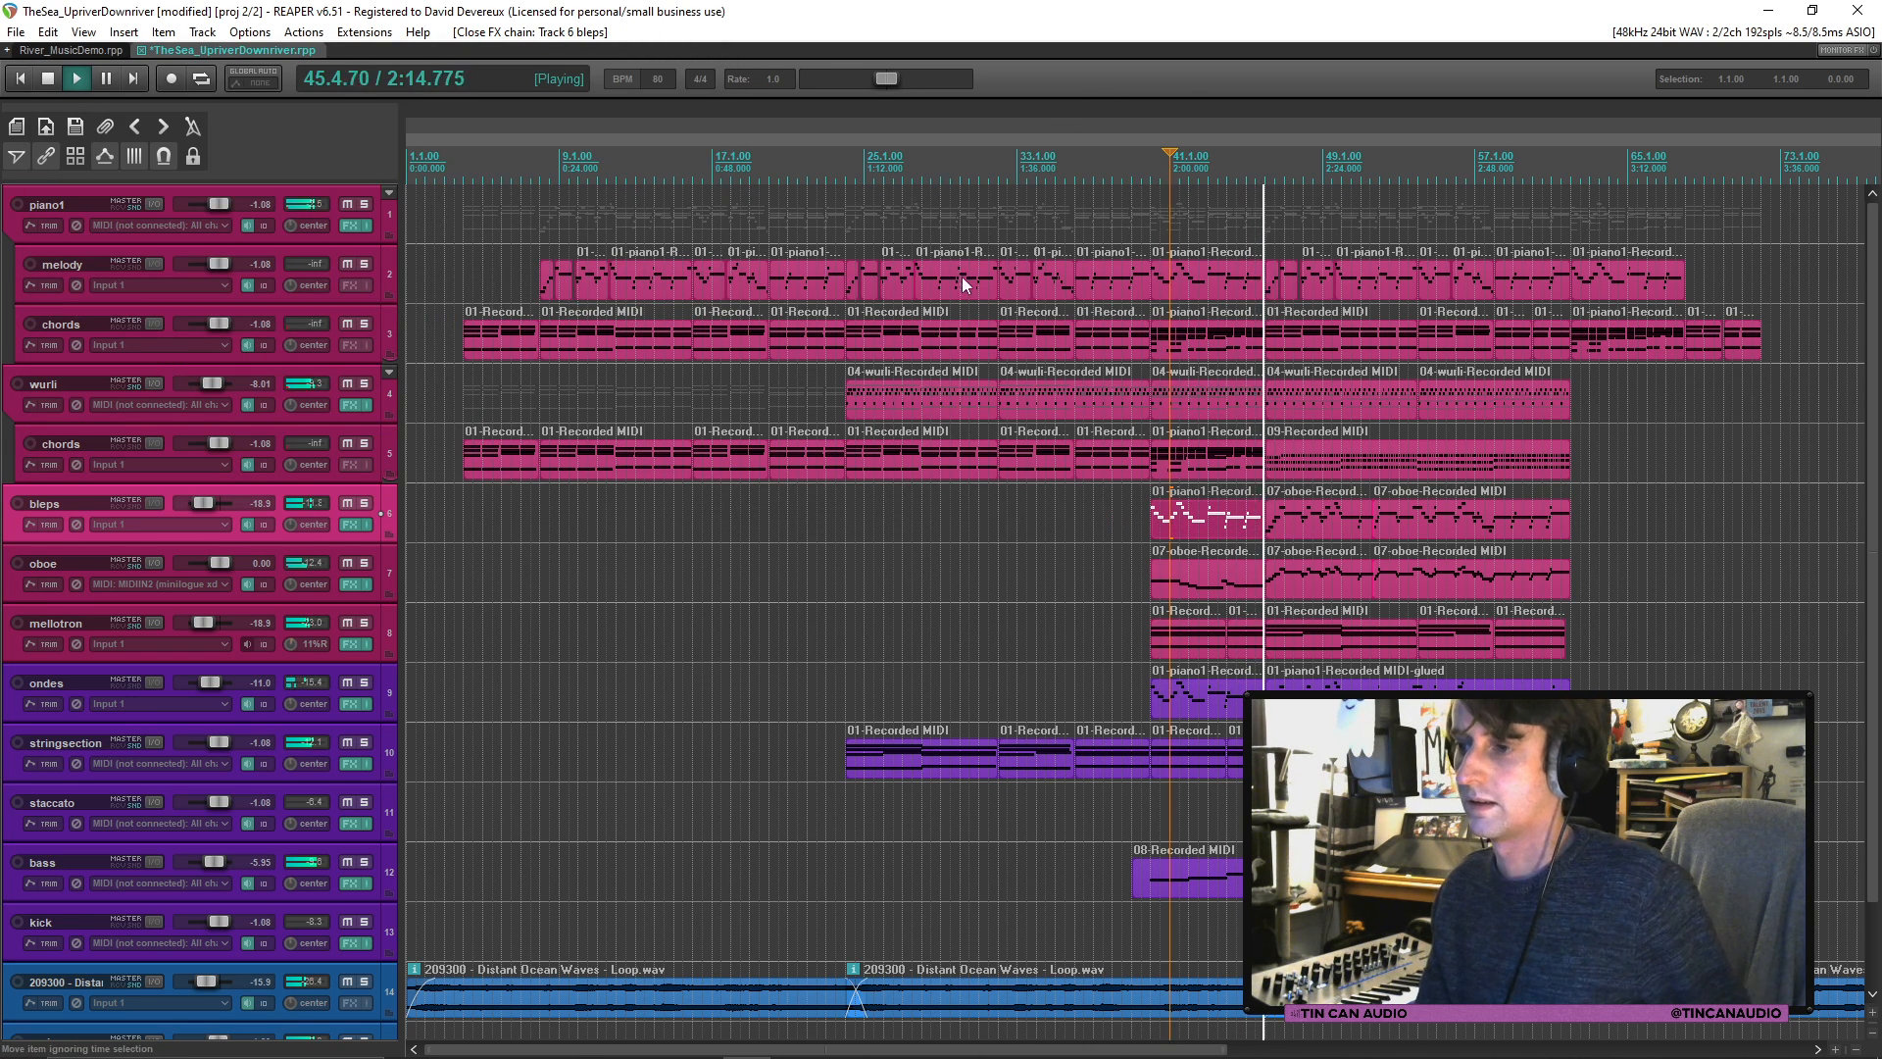
Step: Lower the kick track's volume to -3.97 dB during playback and save the project
left_click(1280, 589)
left_click(1280, 588)
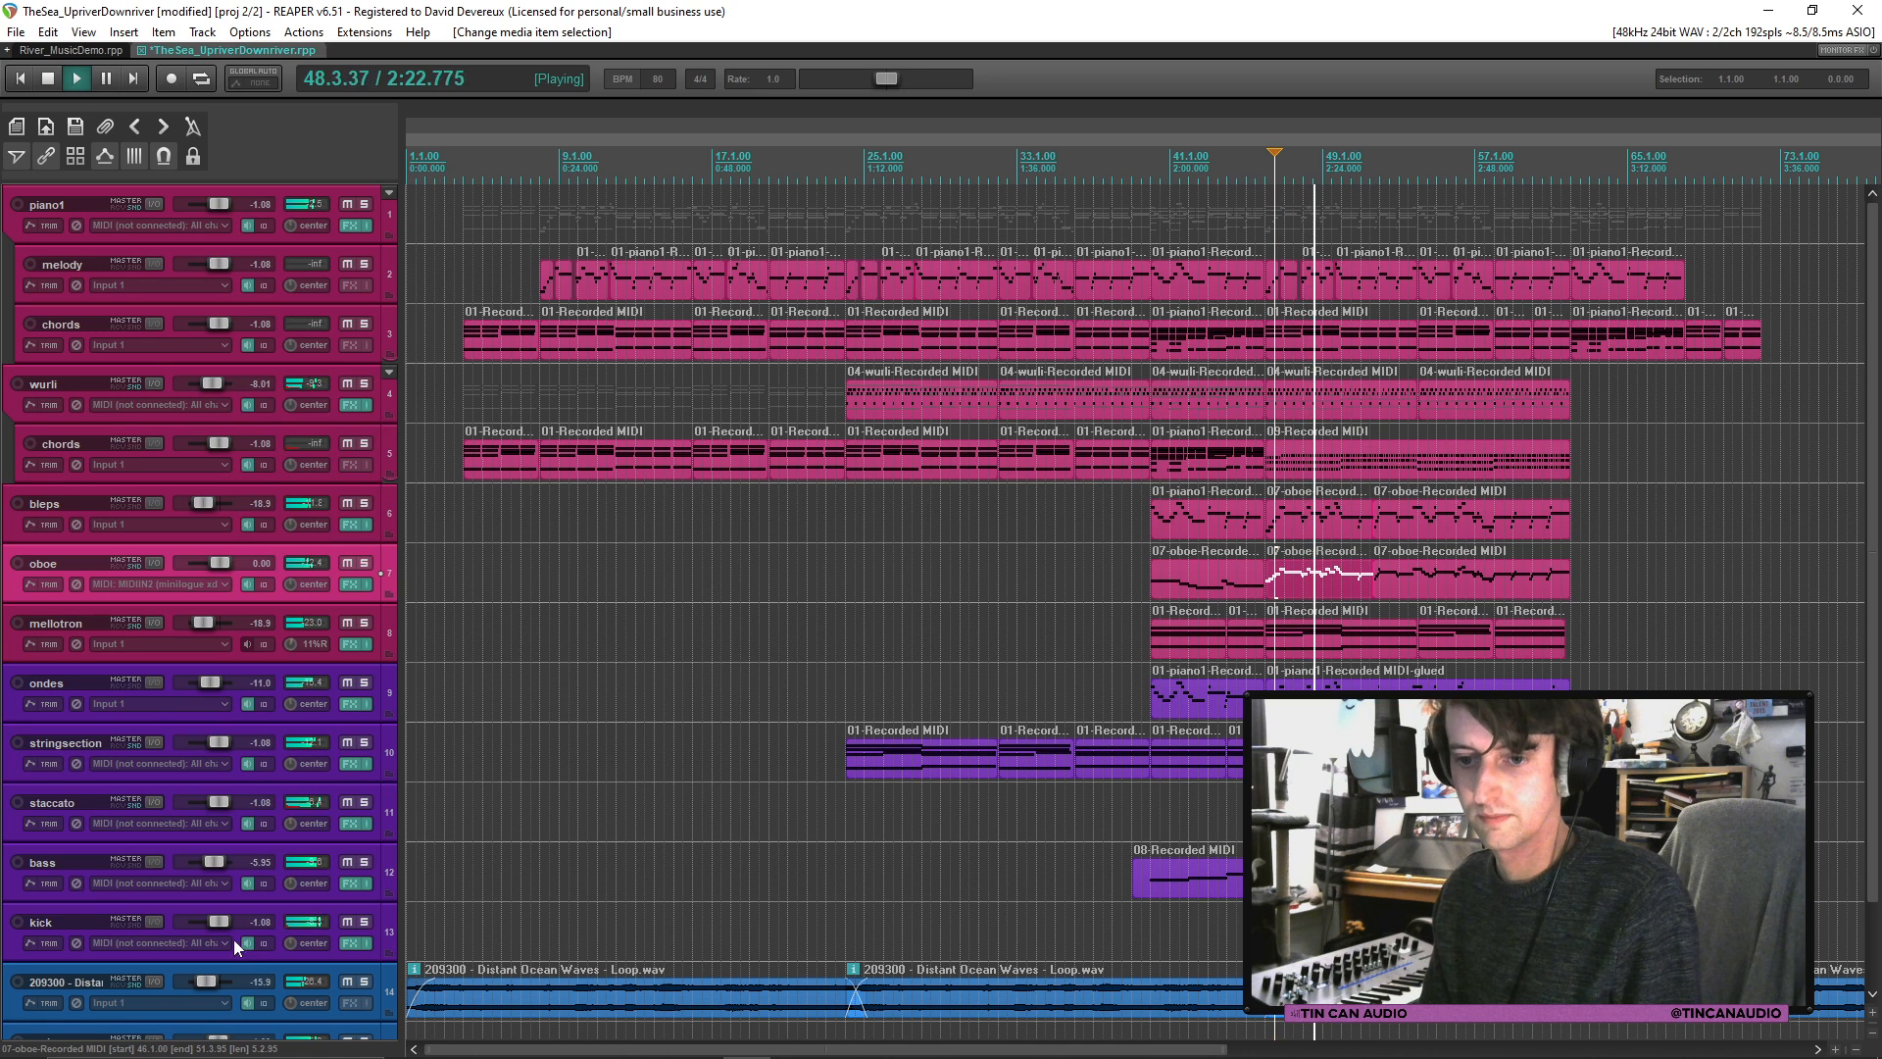
mouse_move(221, 923)
scroll(221, 923, "down", 2)
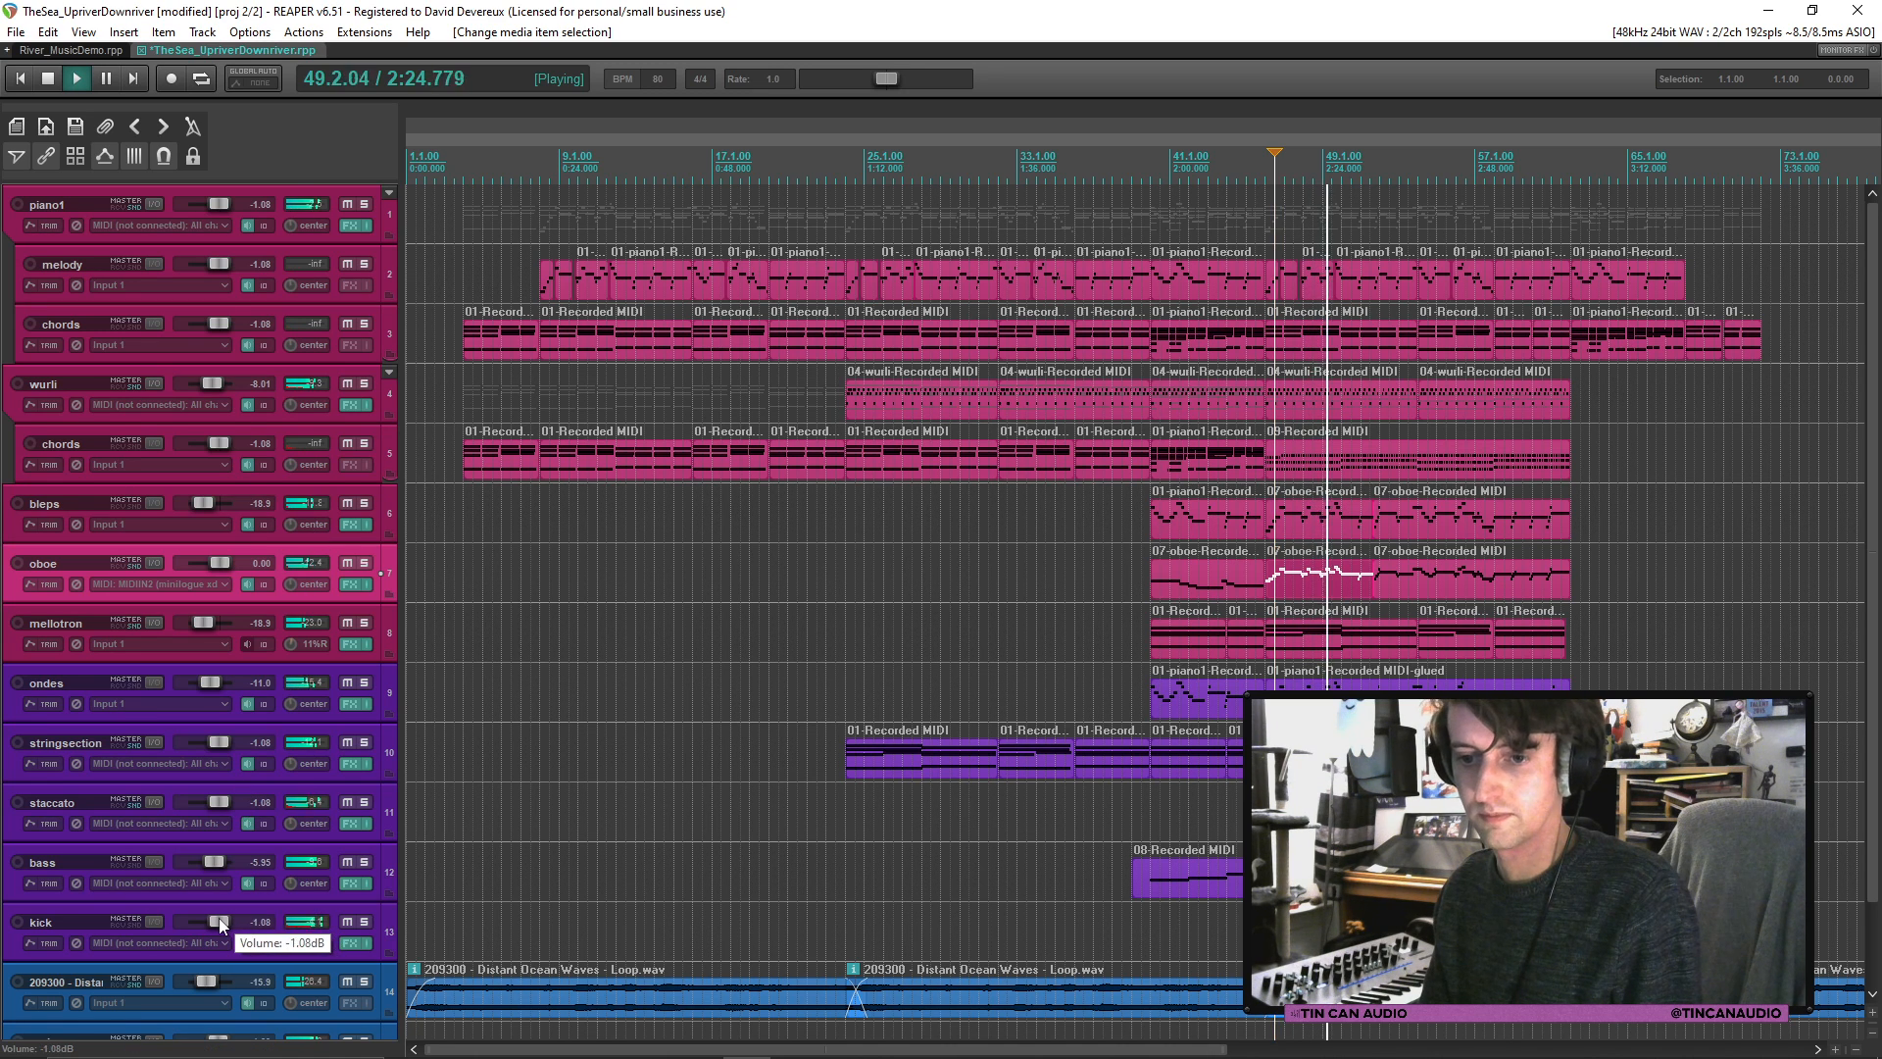
scroll(221, 922, "down", 4)
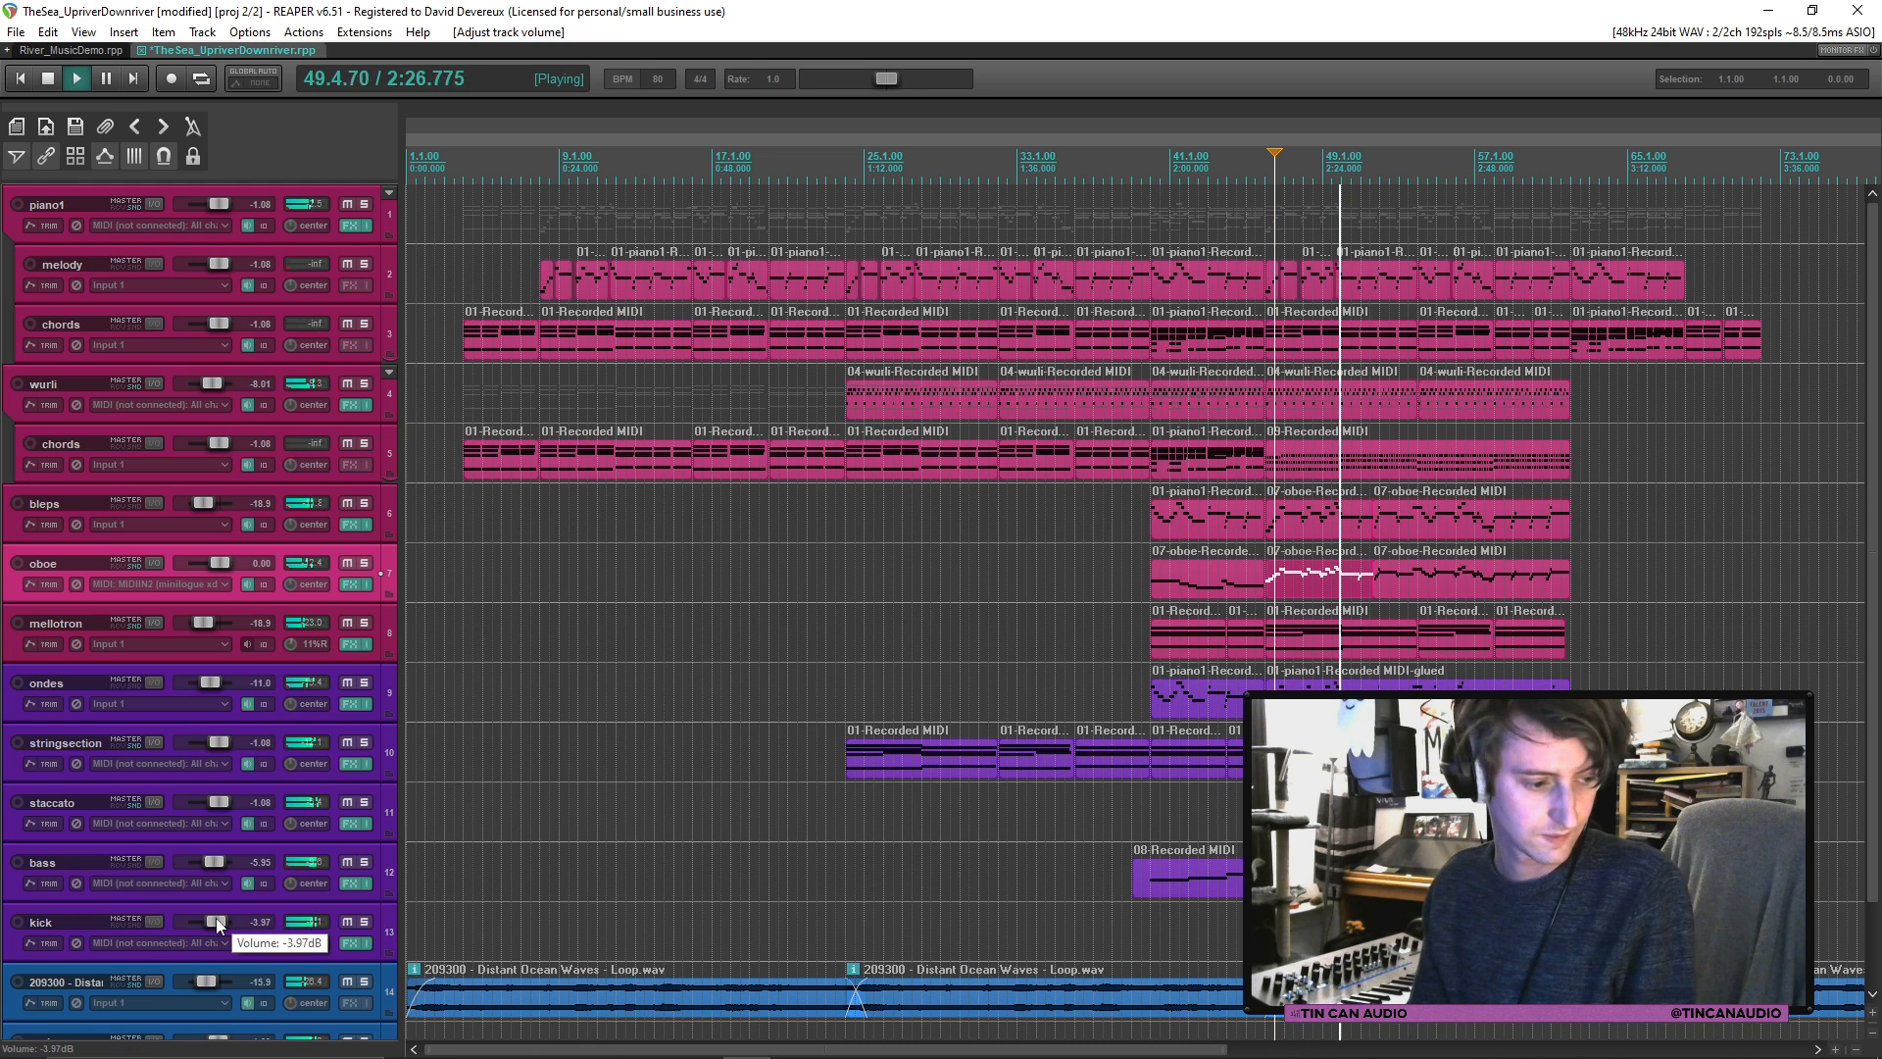
left_click(470, 872)
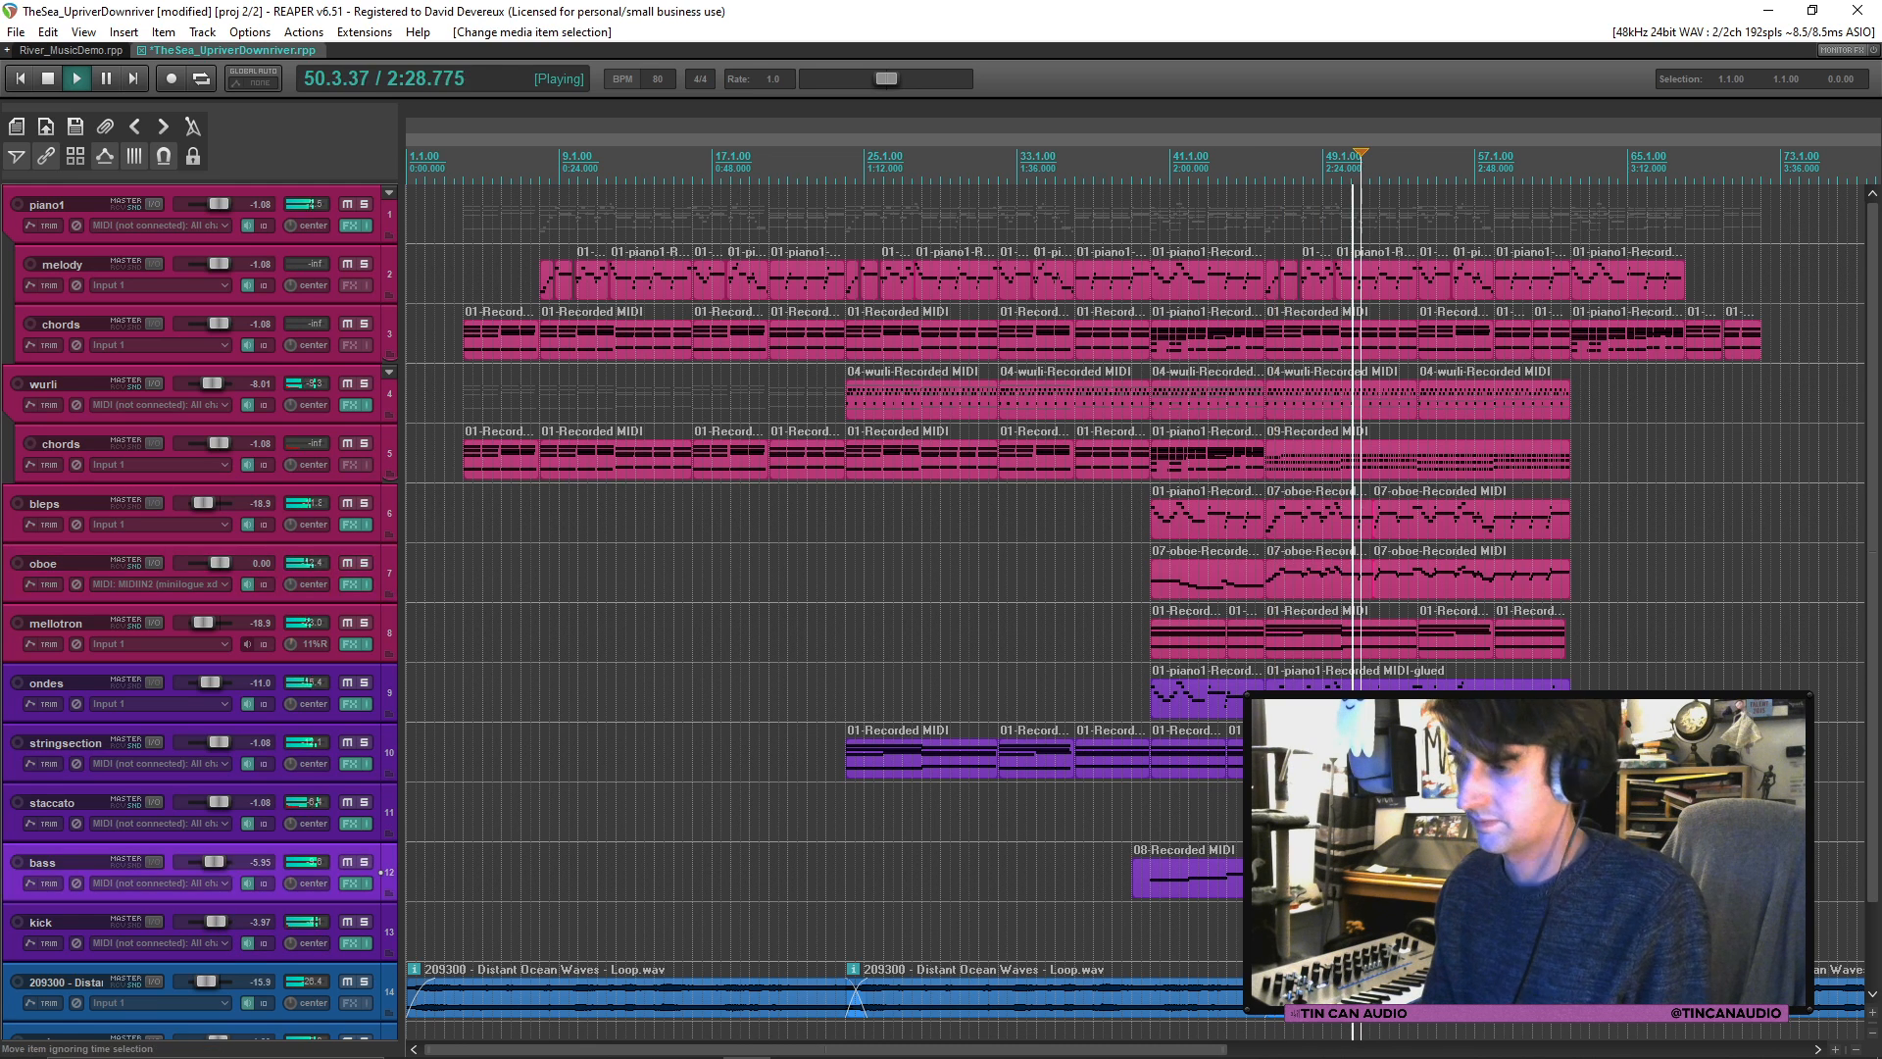
key("ctrl+s")
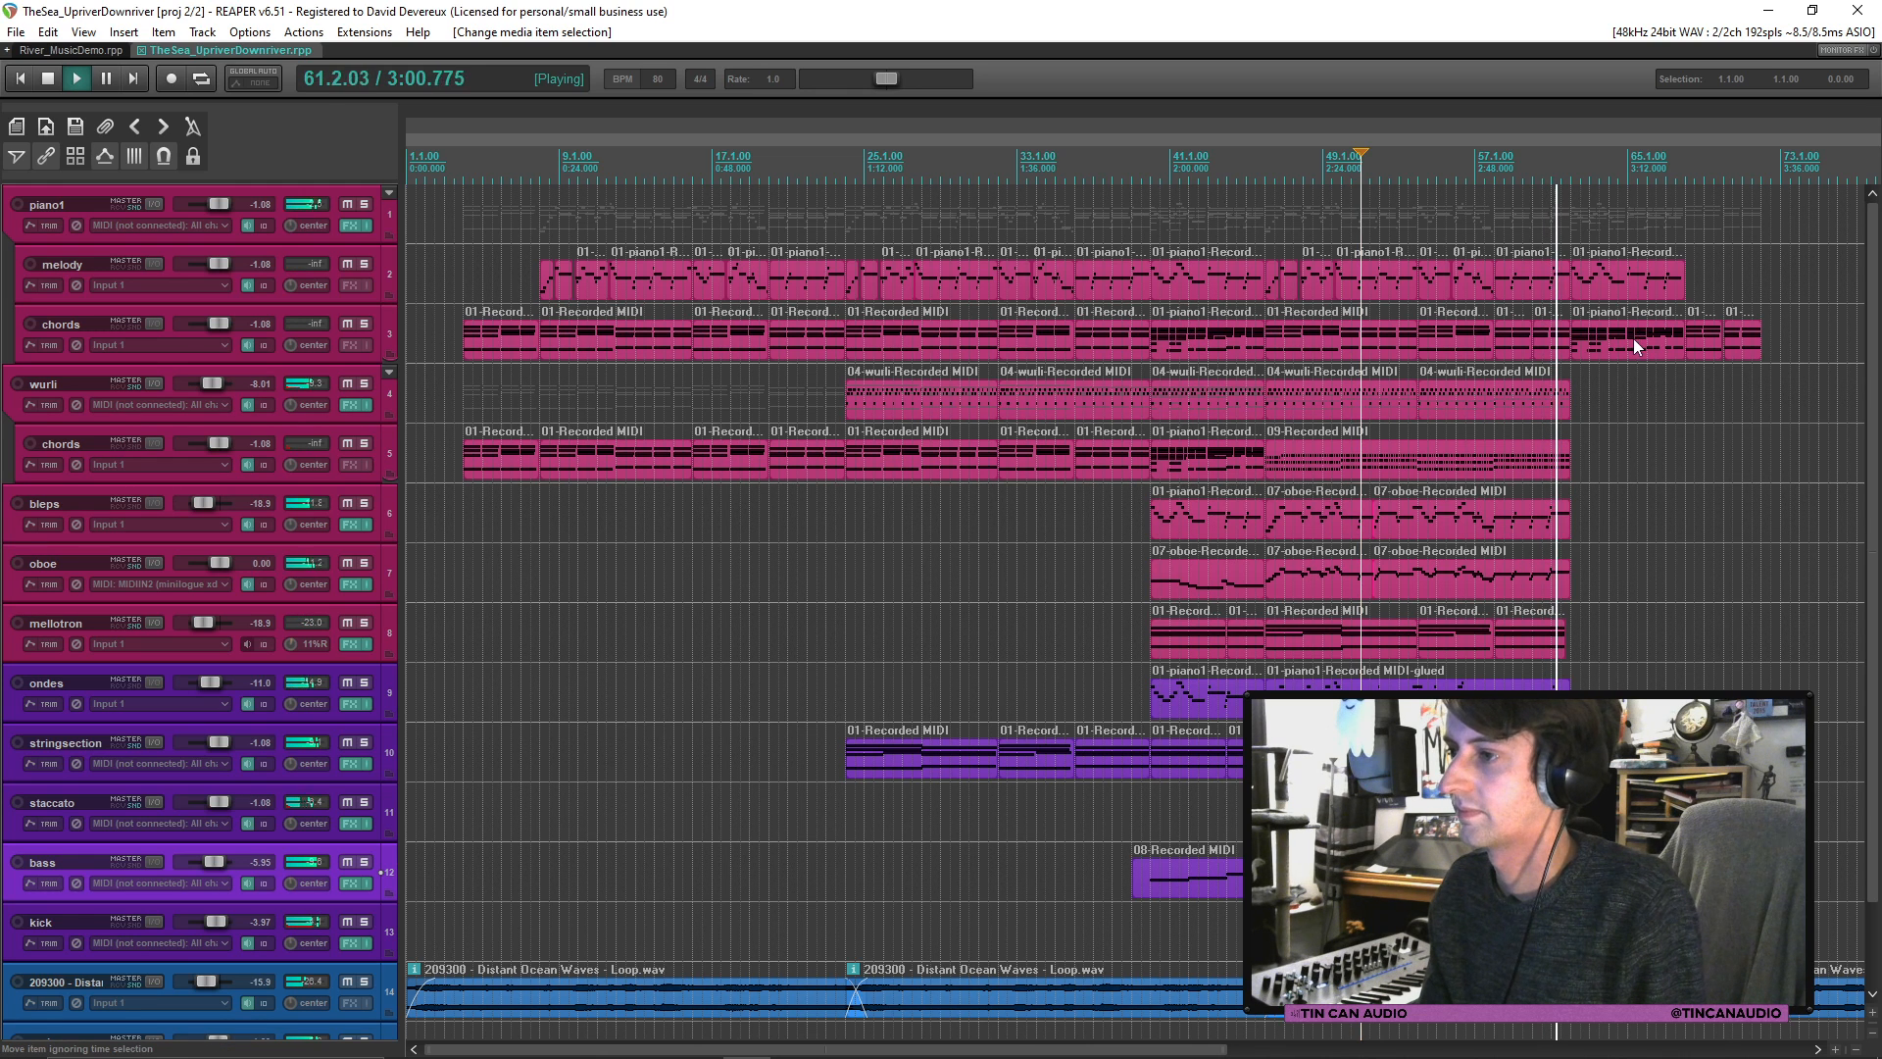
Step: Delete the last two short items at the end of the piano chords track
left_click(1686, 345)
left_click(1751, 344)
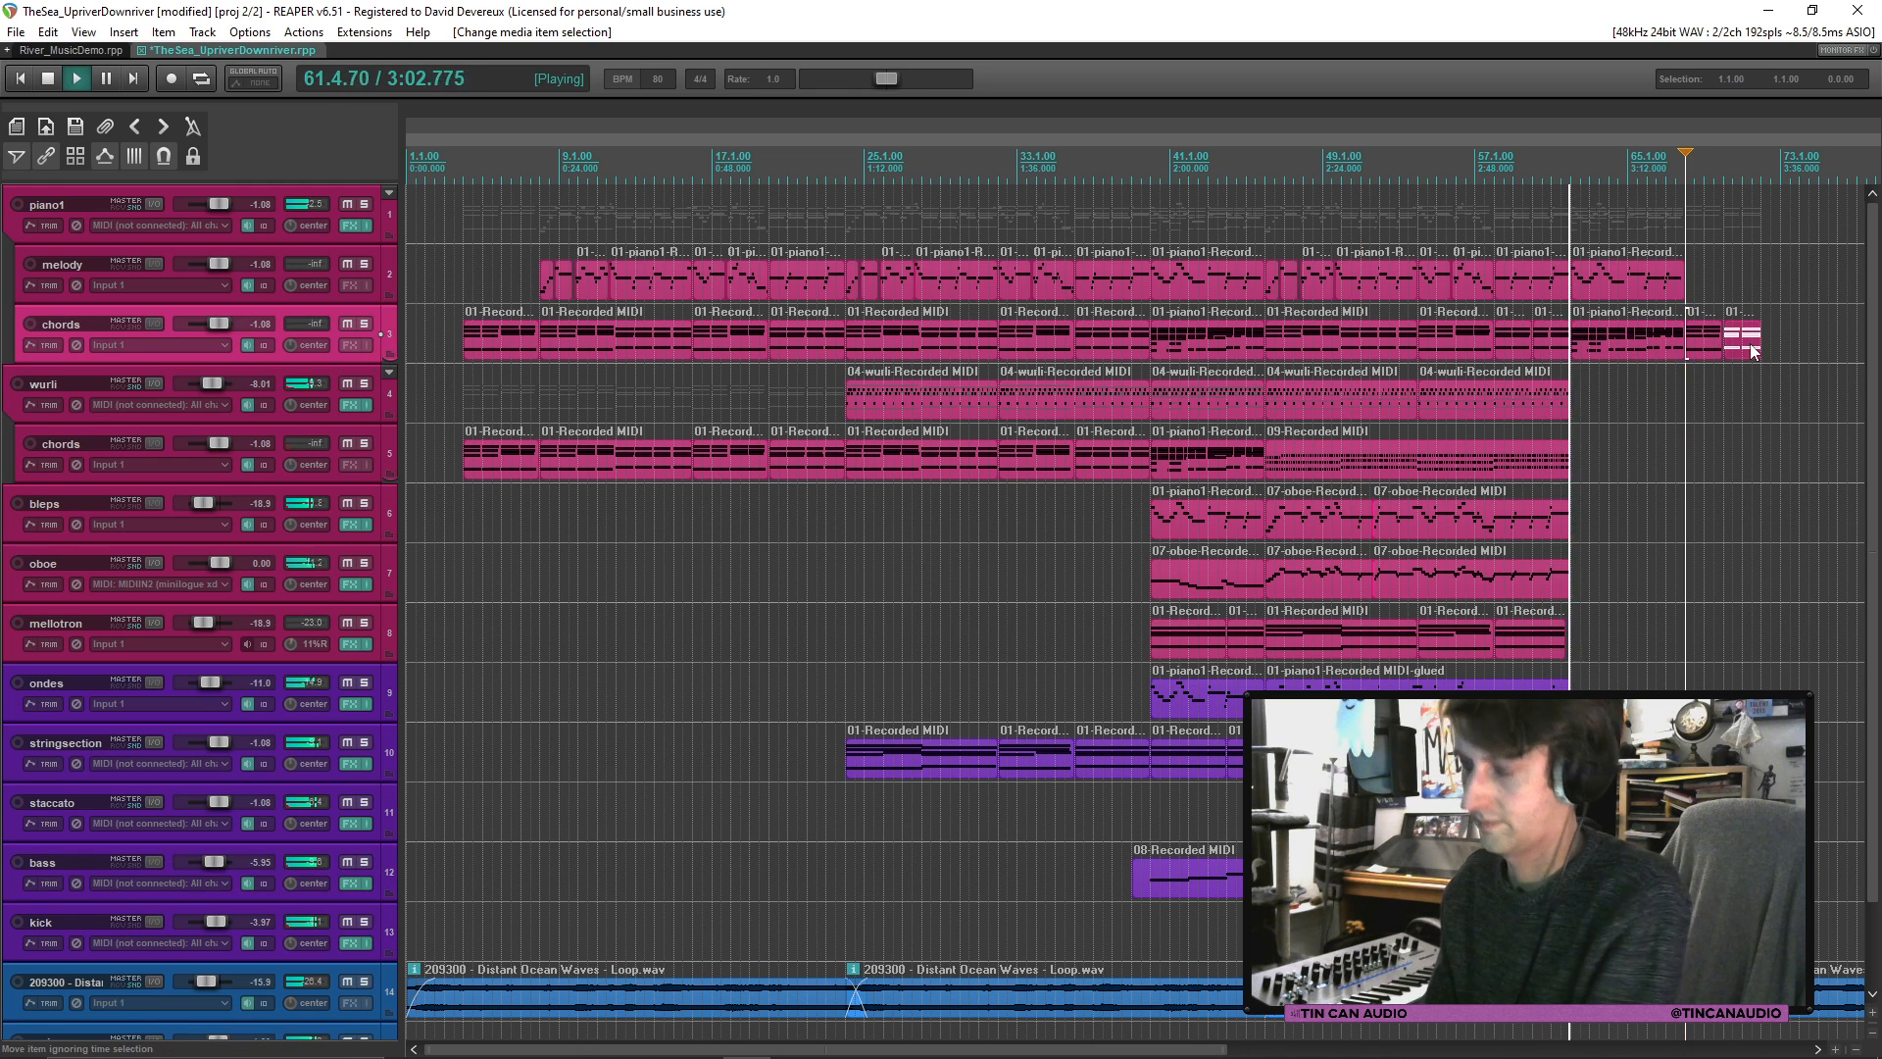
left_click(1703, 345, "ctrl")
key("Delete")
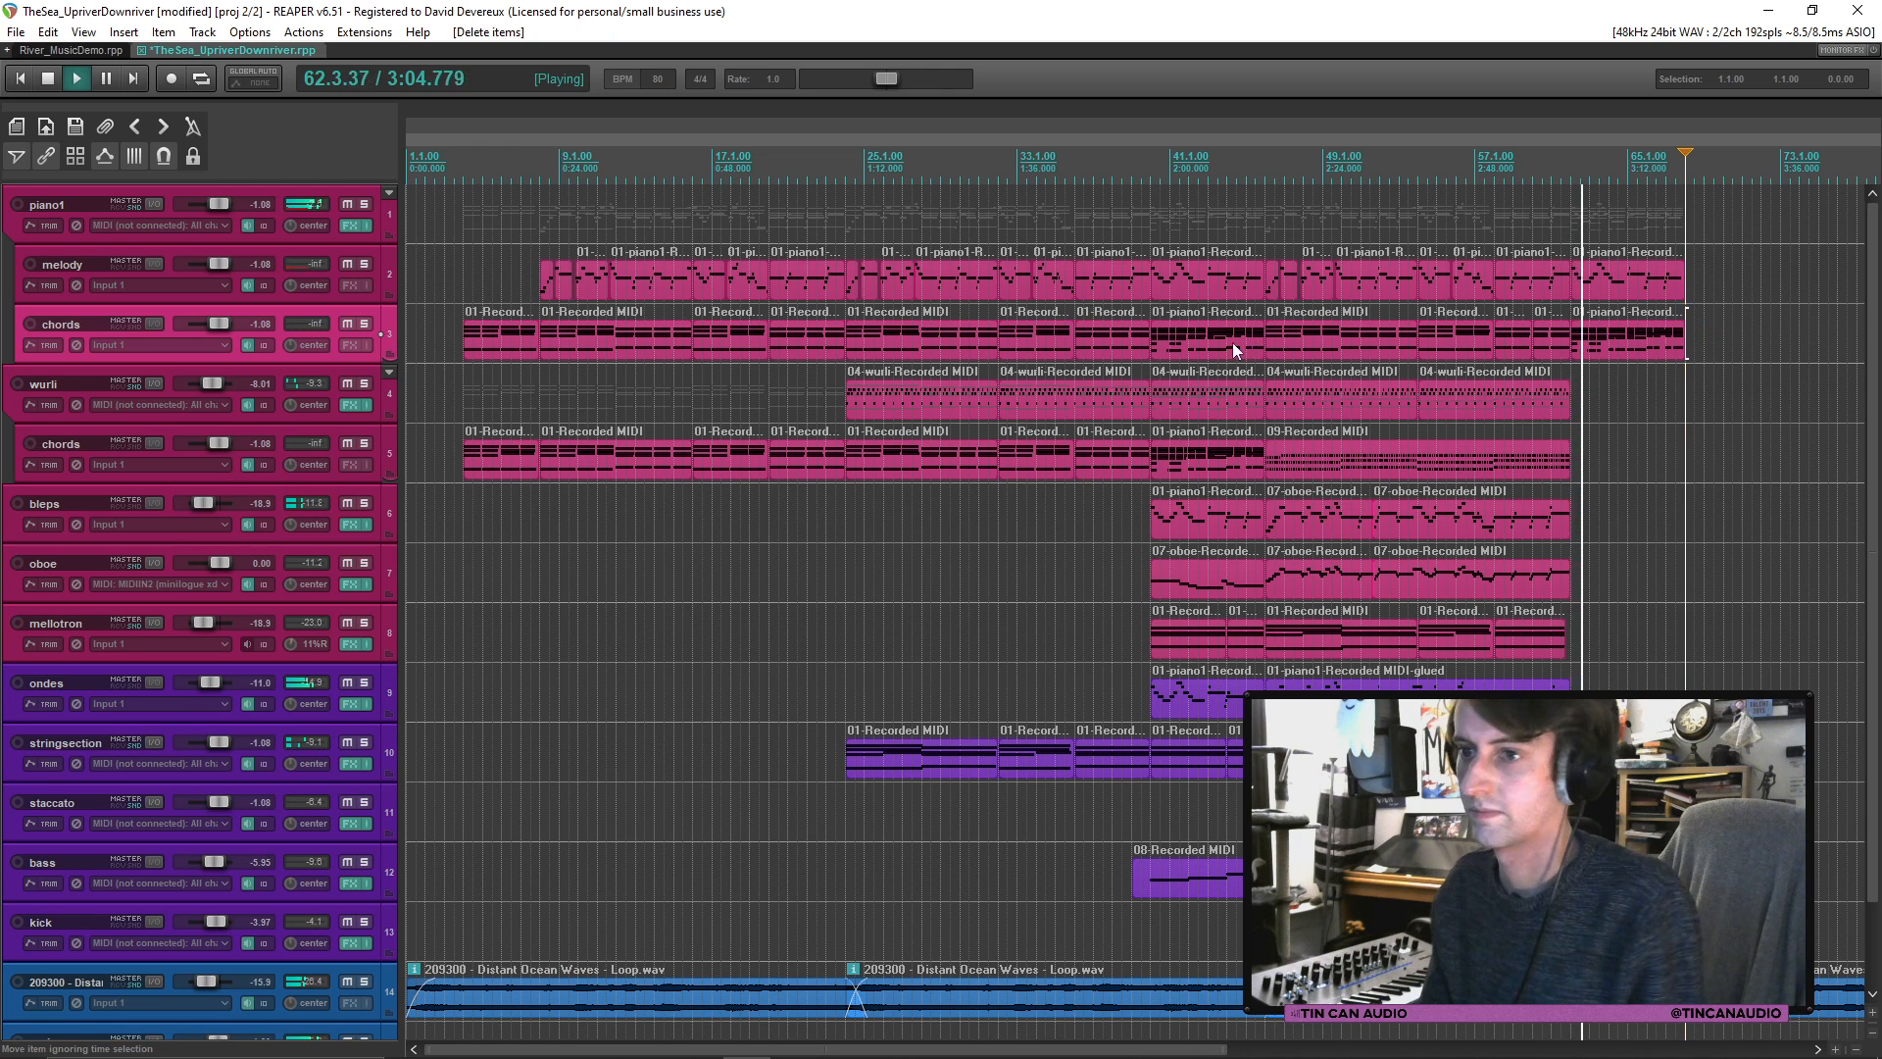
Step: Split the piano chords item that starts at bar 8 in half at bar 12
left_click(549, 329)
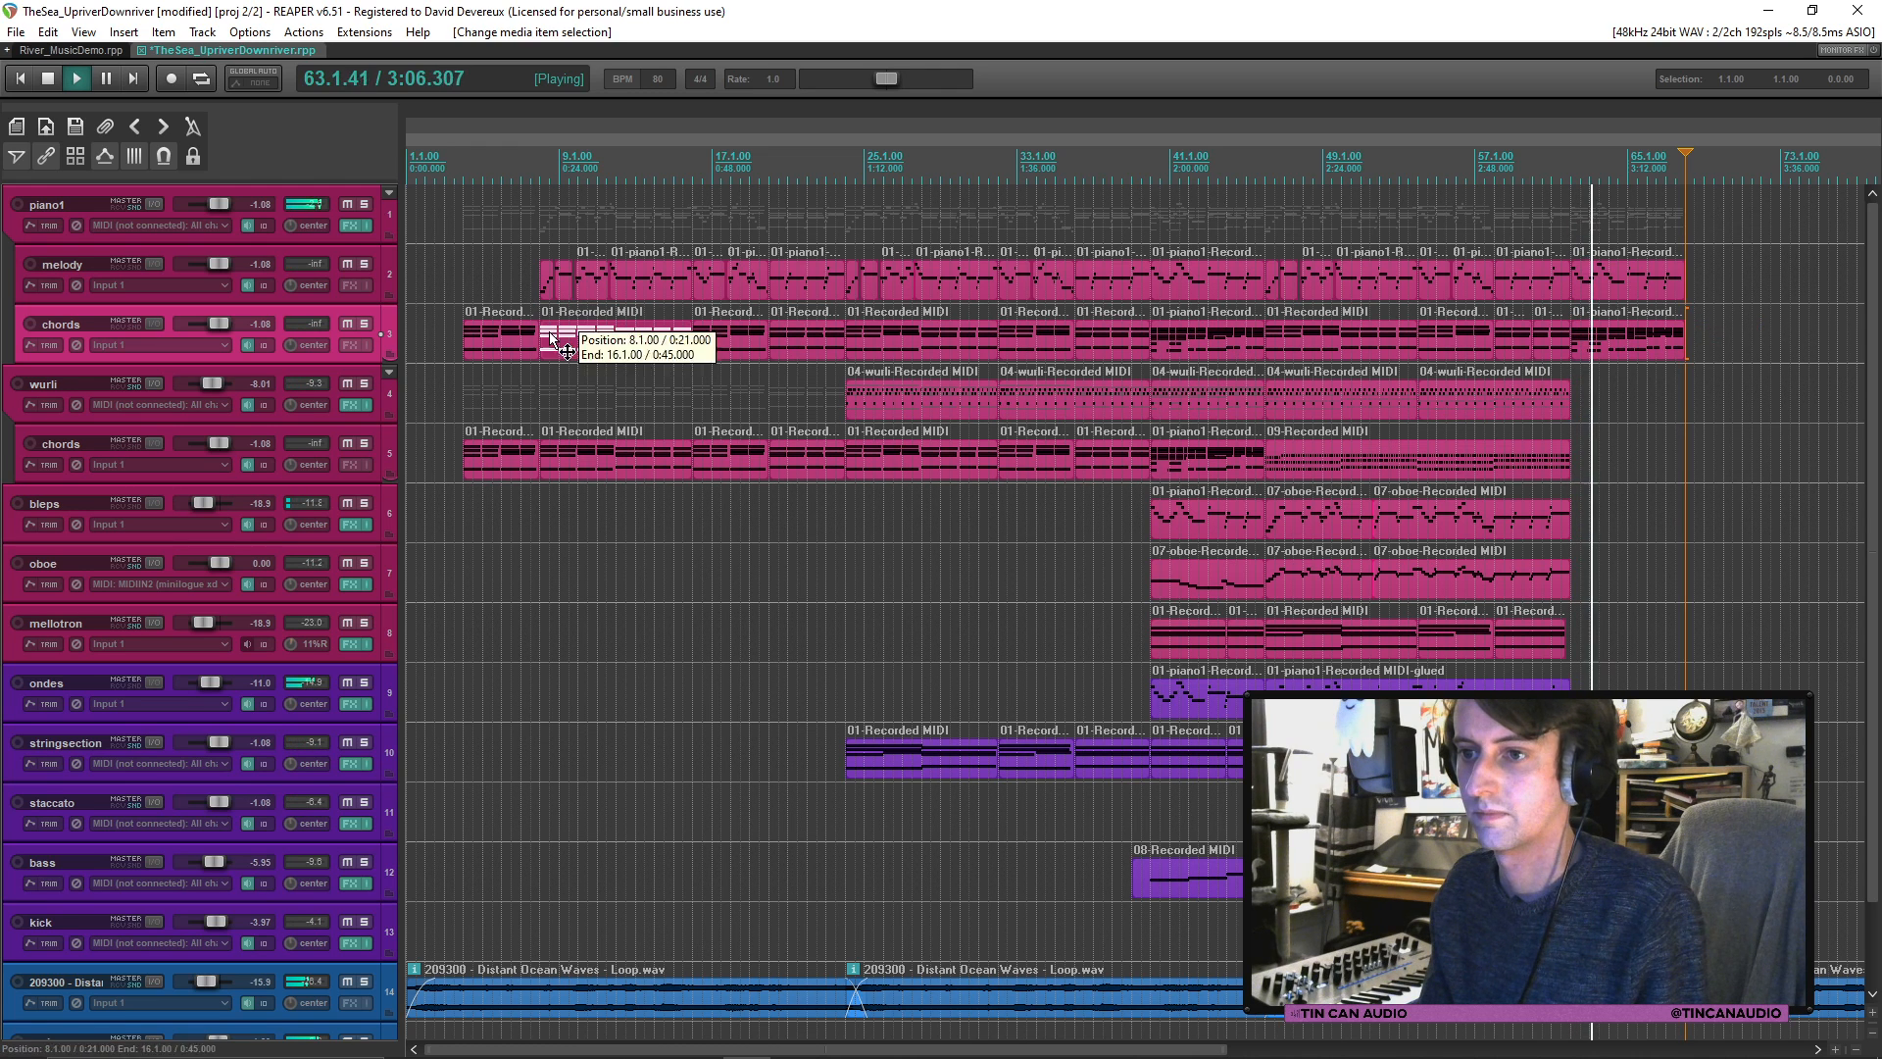
left_click(582, 280, "ctrl")
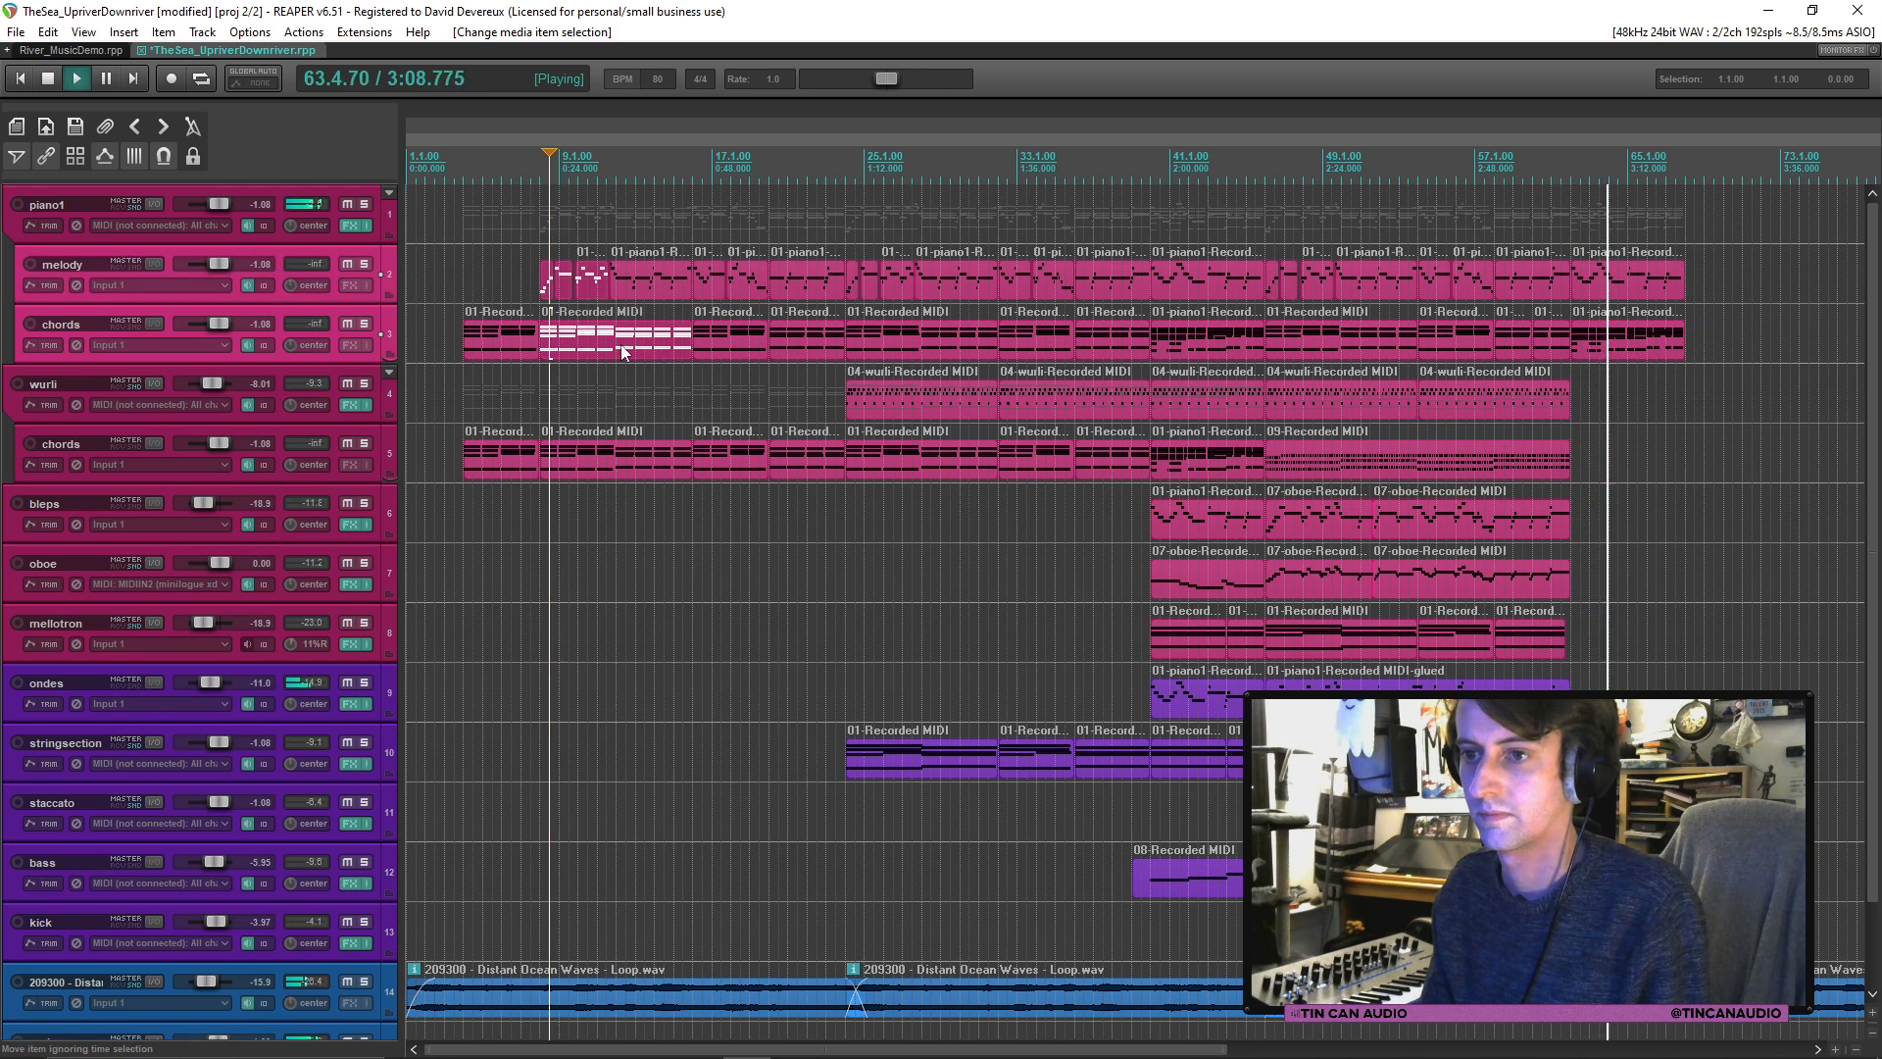
left_click(615, 351)
key("s")
Step: Copy the first three melody items and the bar 8 chords item to the end of the piano tracks, and save the project
left_click(586, 276)
left_click(544, 284, "shift")
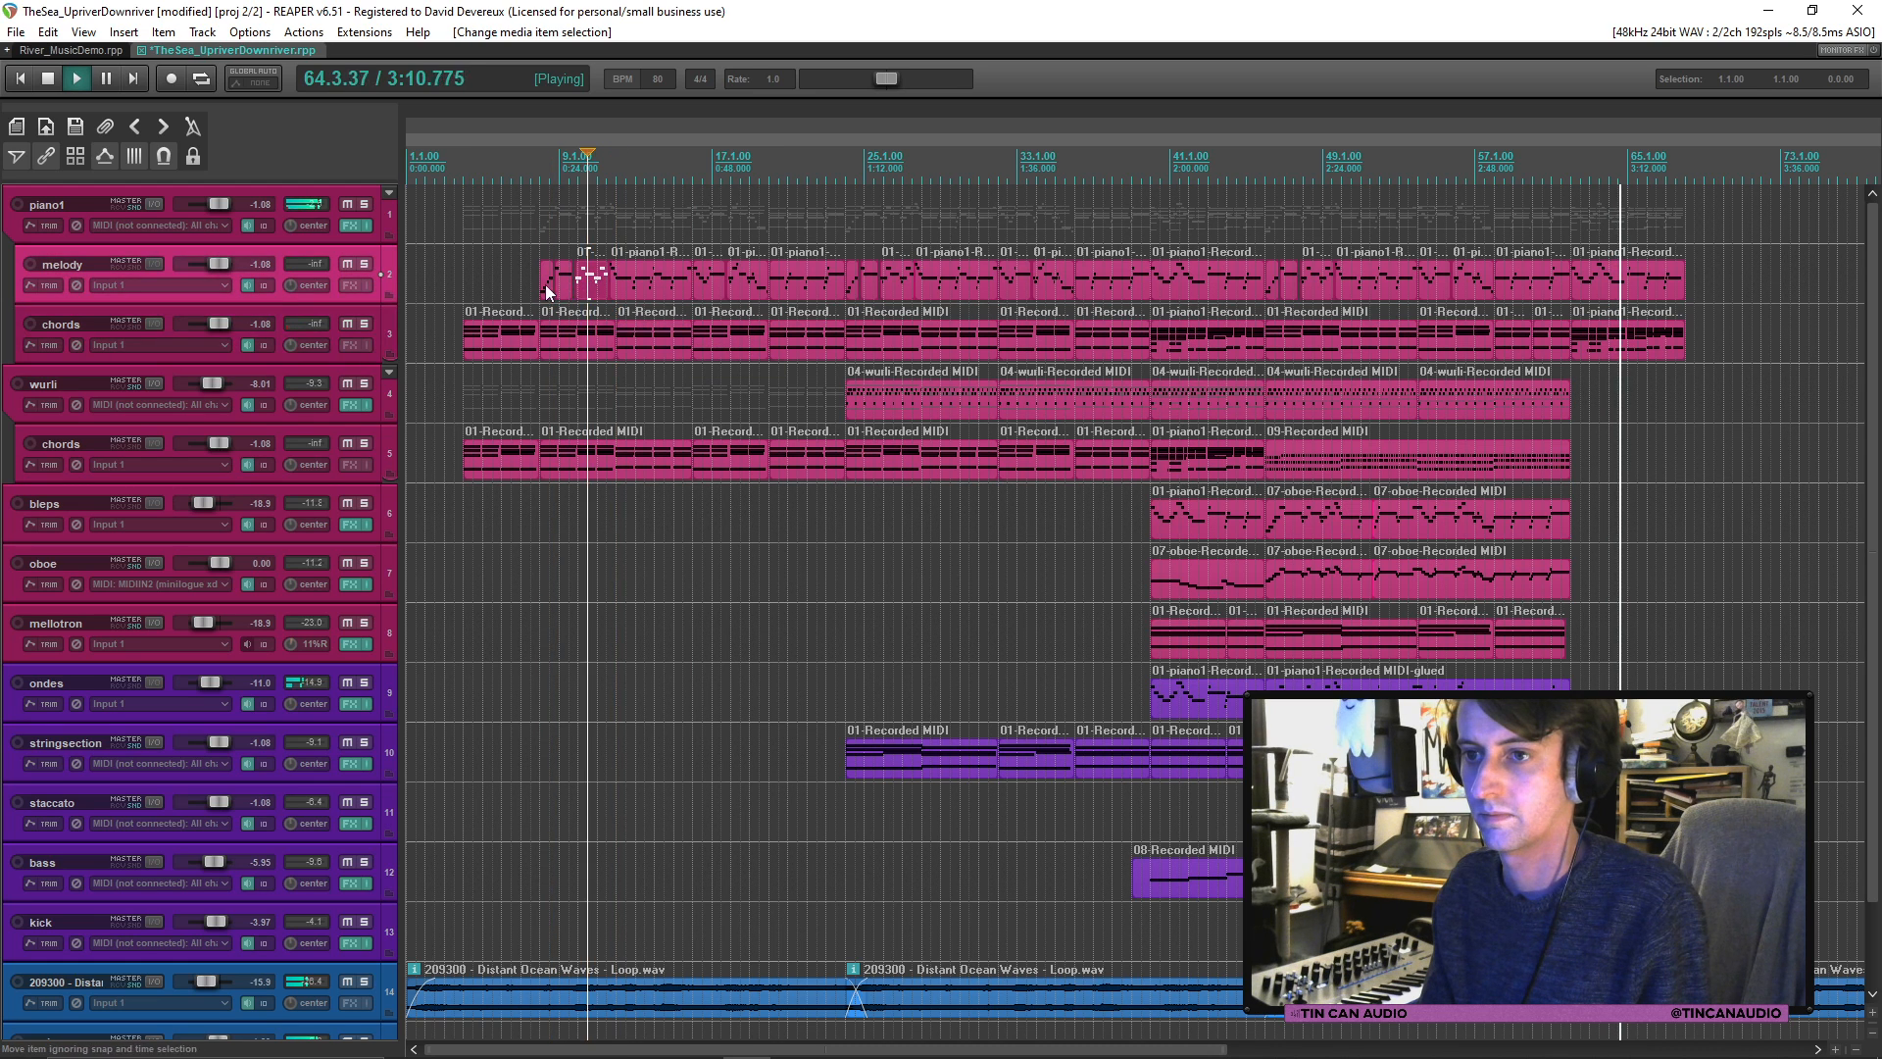
left_click(576, 347, "shift")
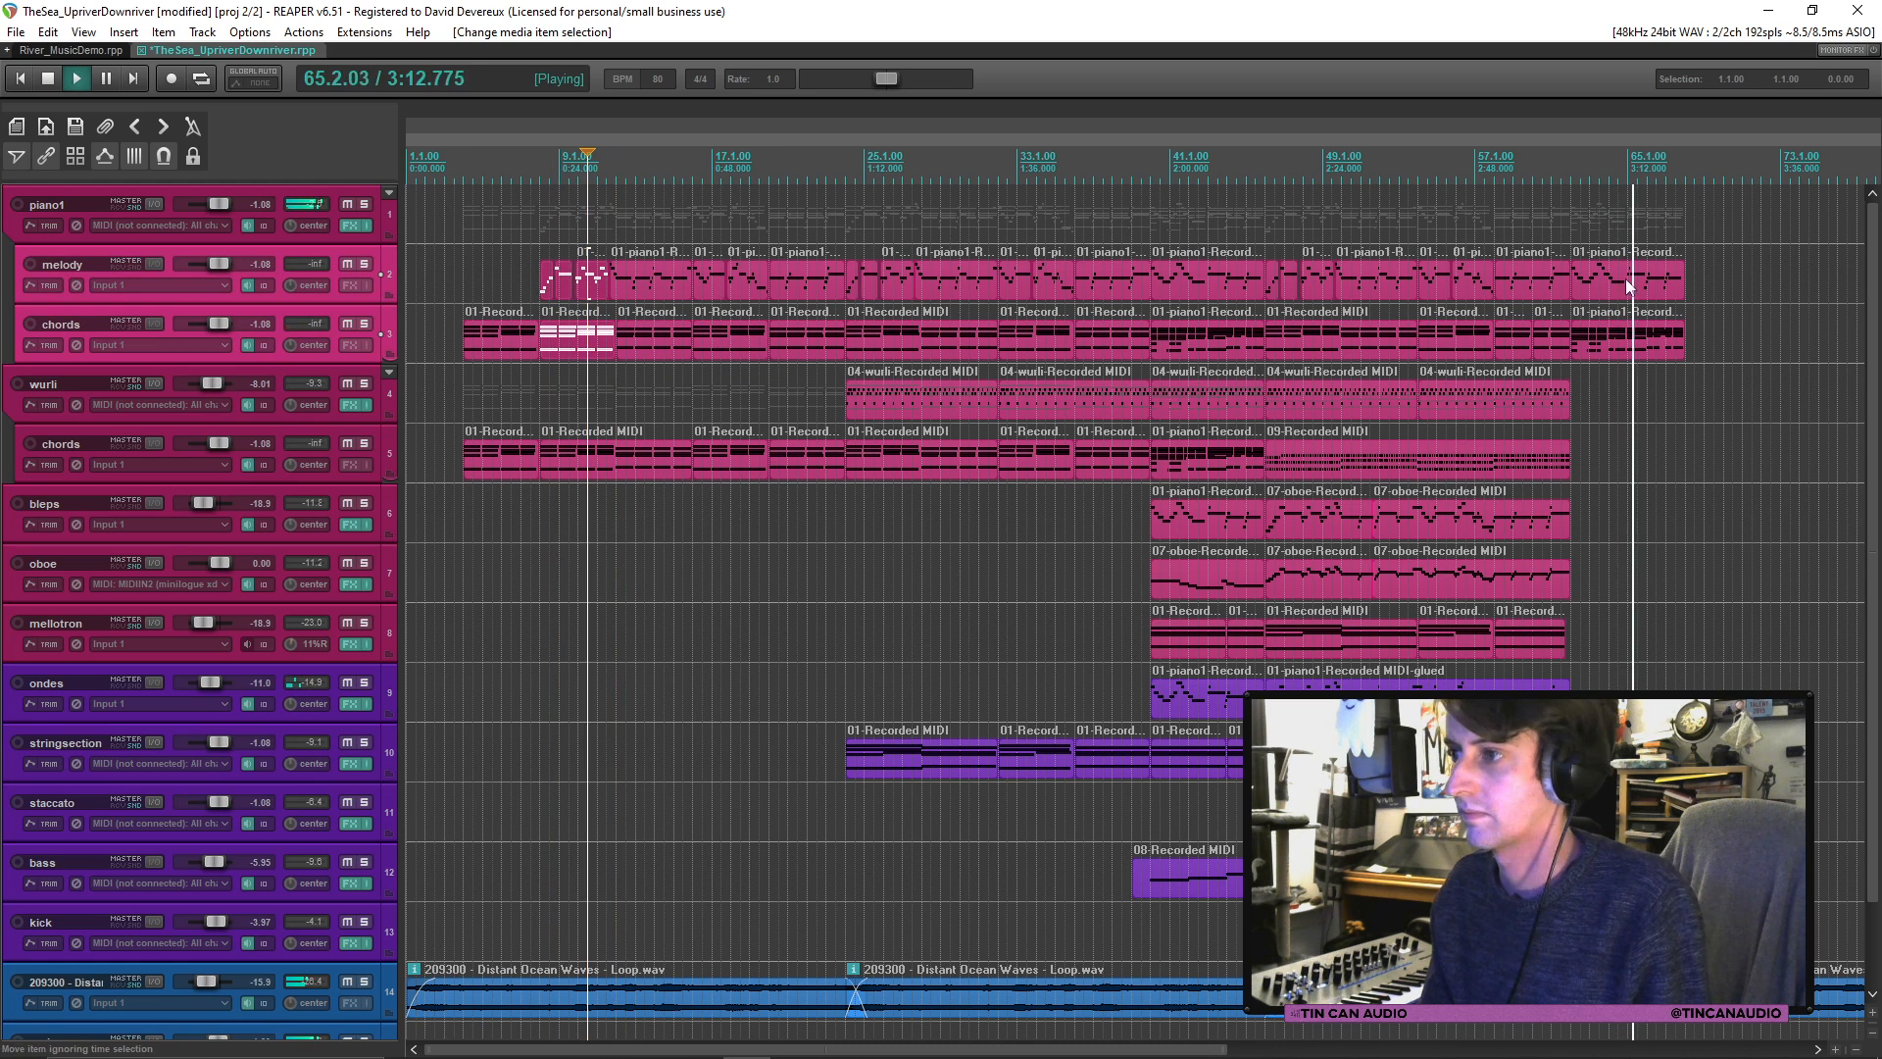
left_click(1680, 280)
key("ctrl+v")
scroll(1643, 340, "up", 6)
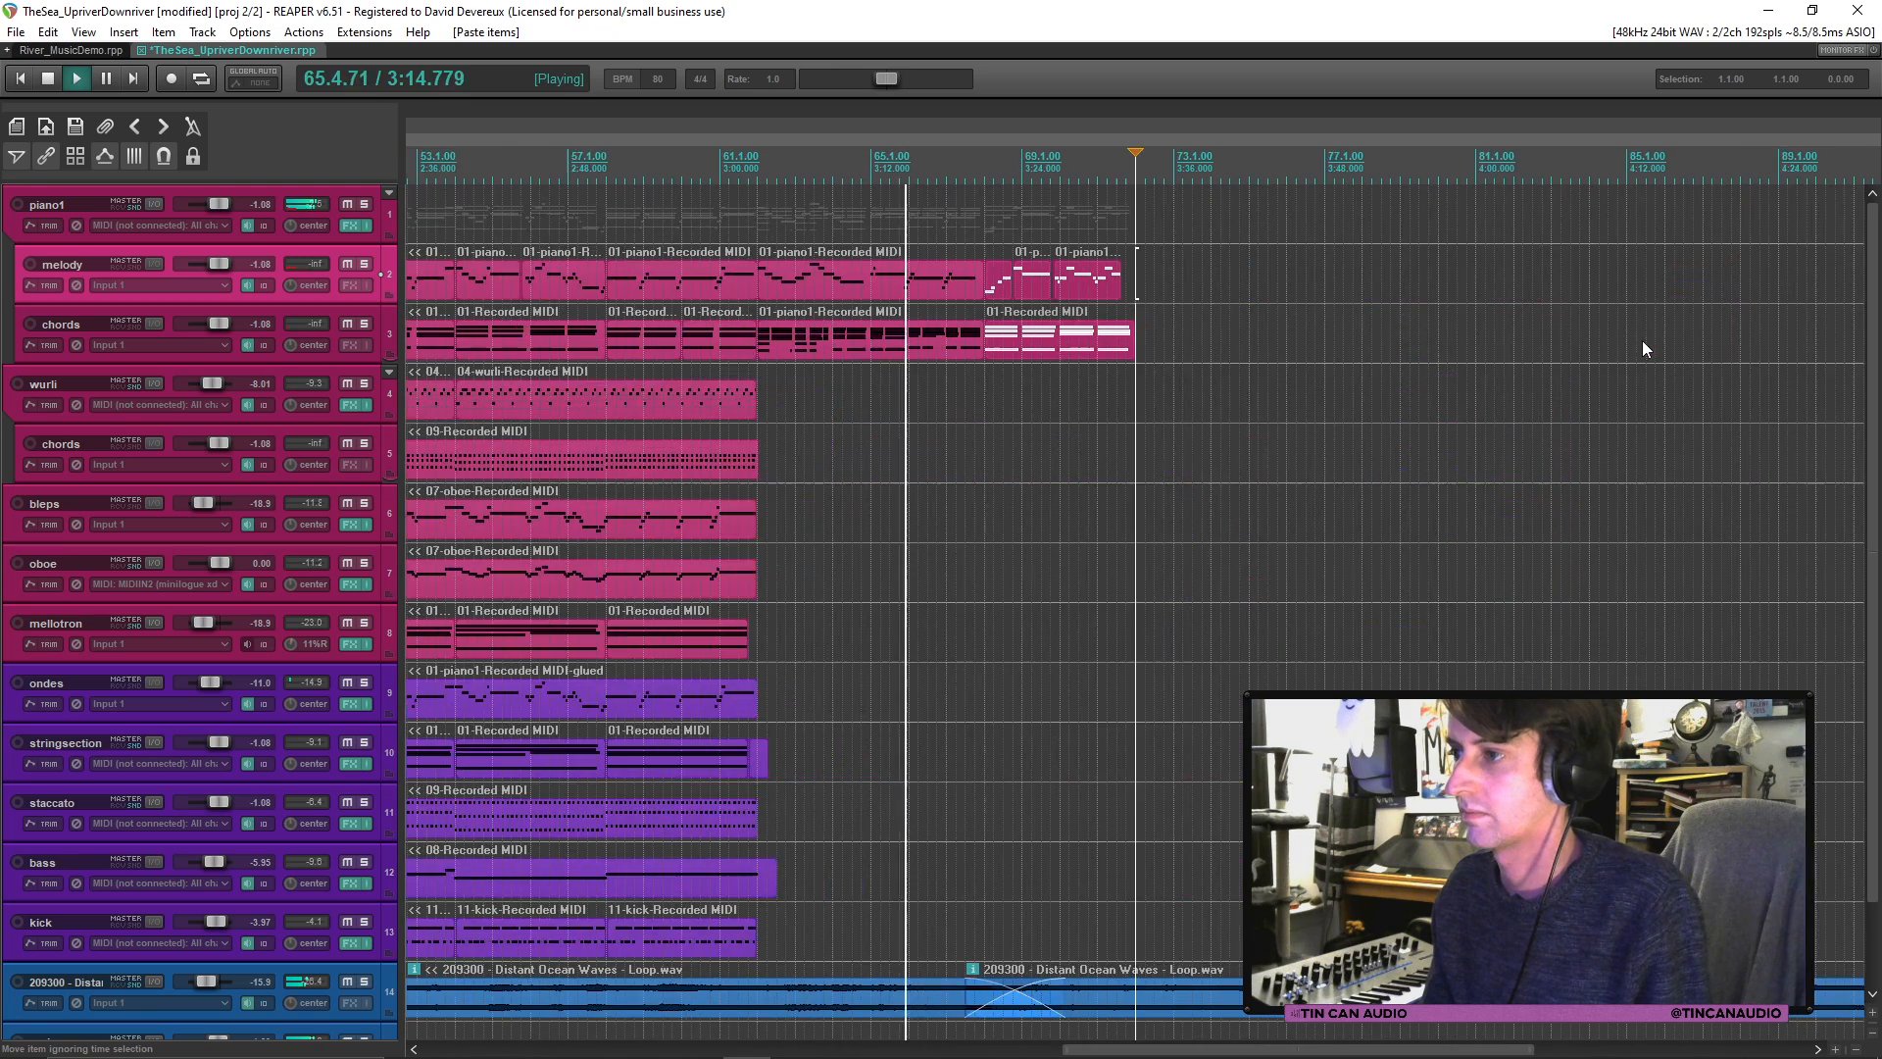
left_click(802, 290)
key("ctrl+s")
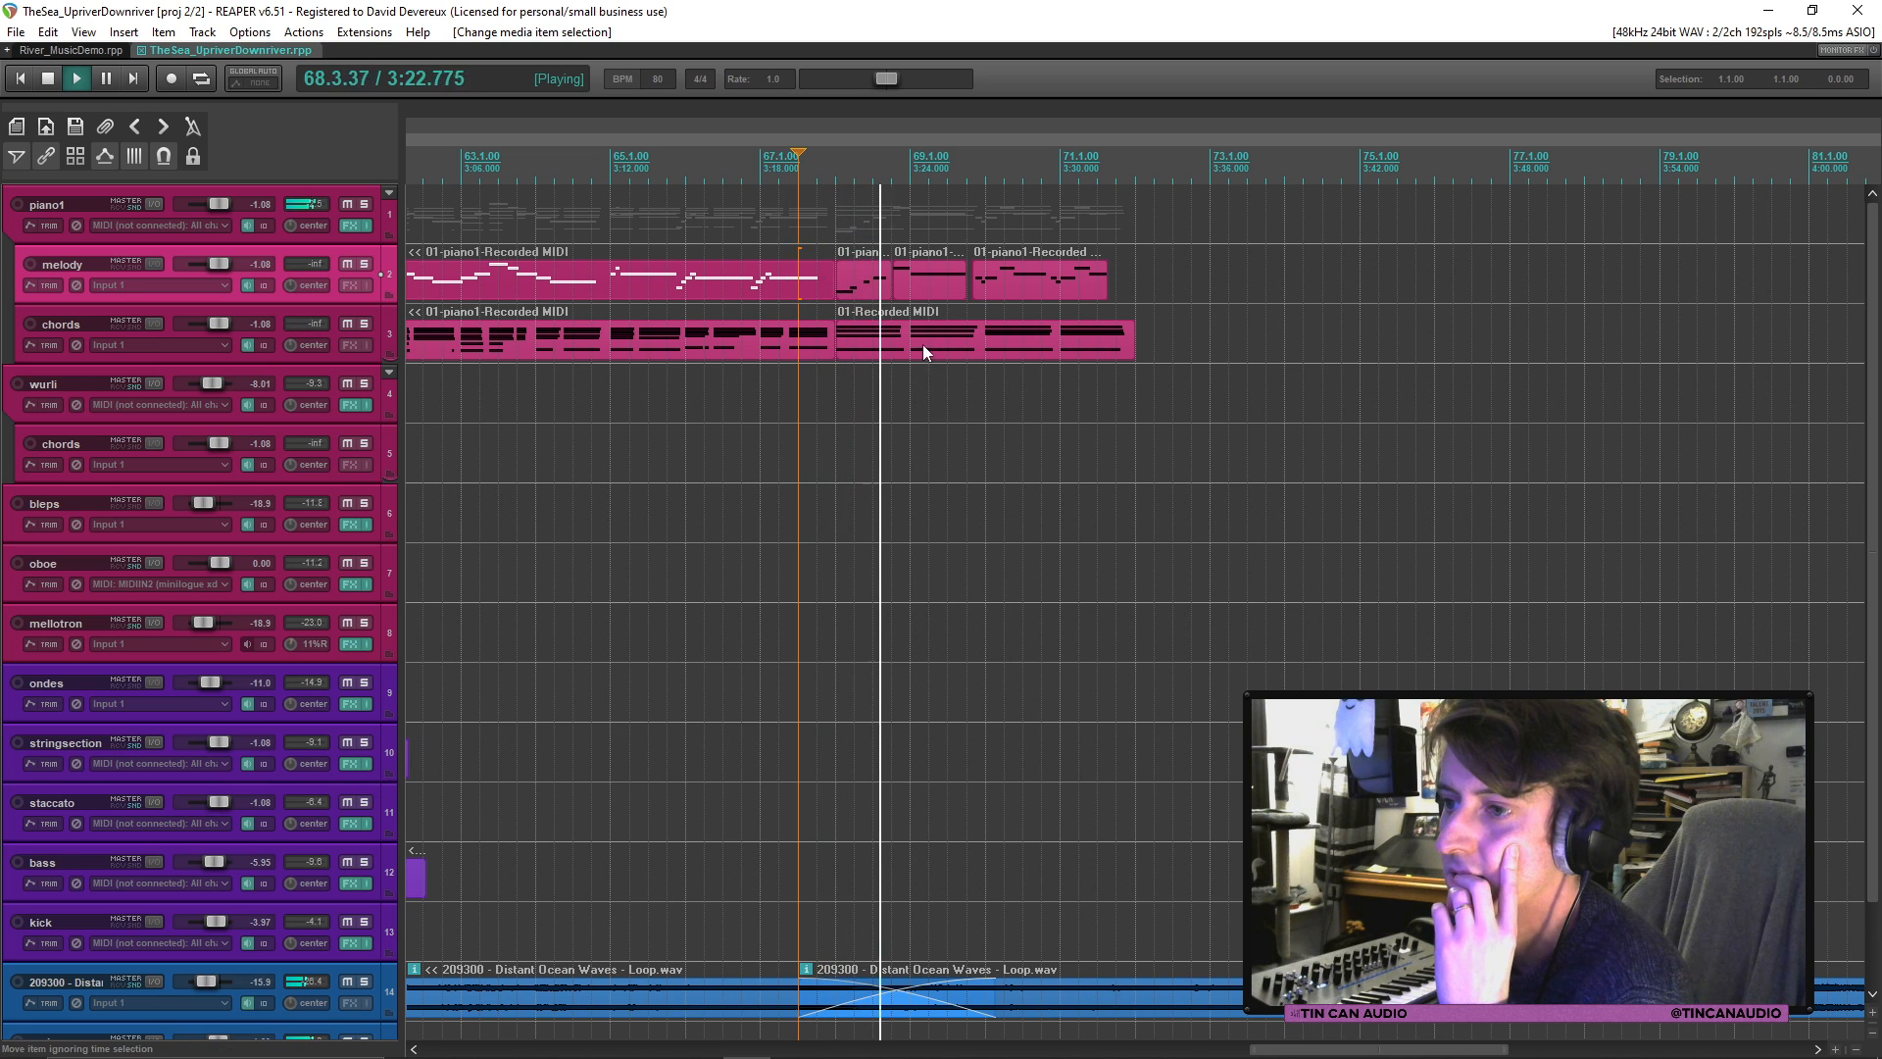
Step: Play the pasted ending and slightly extend the end of the last melody item
left_click(910, 354)
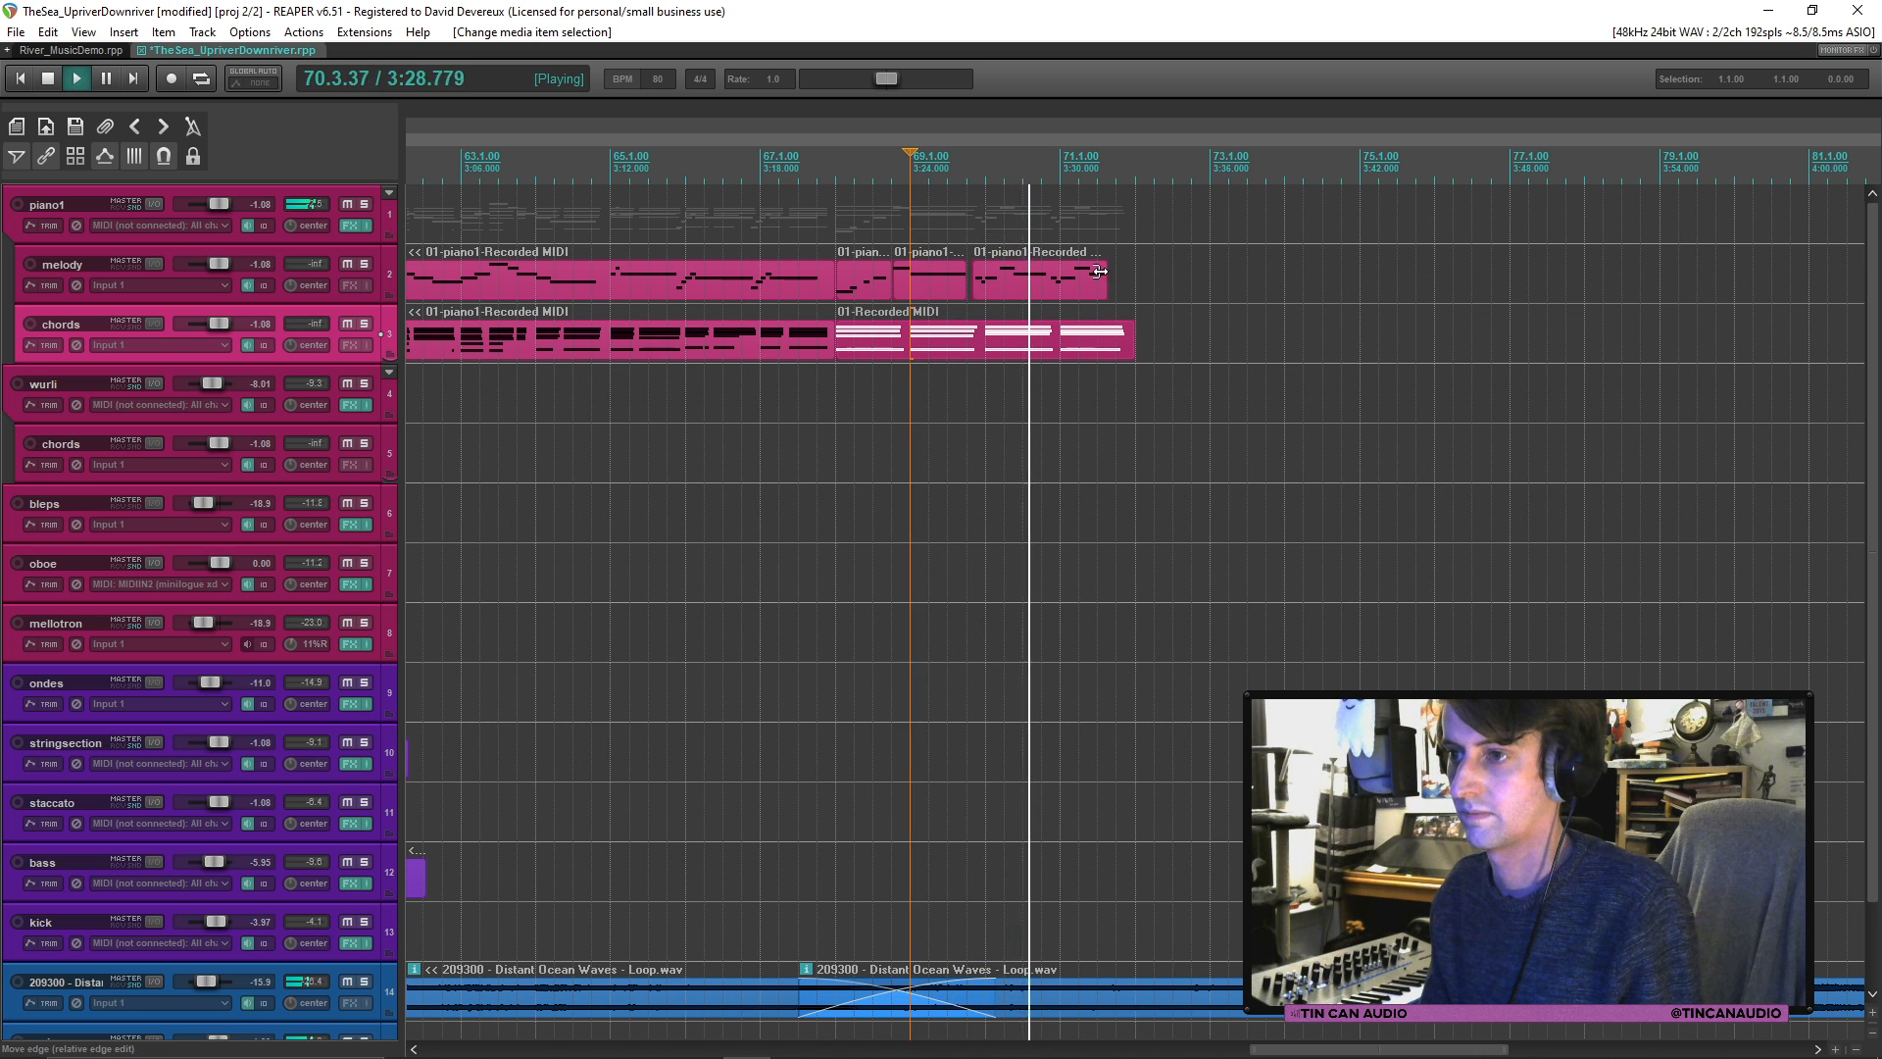
mouse_move(1108, 279)
left_mouse_down()
mouse_move(1362, 289)
mouse_move(1116, 286)
left_mouse_up()
key("space")
Step: Copy the melody item leading into bar 12 and the bar 12 chords item to the end of the piano tracks
scroll(943, 291, "down", 6)
left_click(586, 284)
key("space")
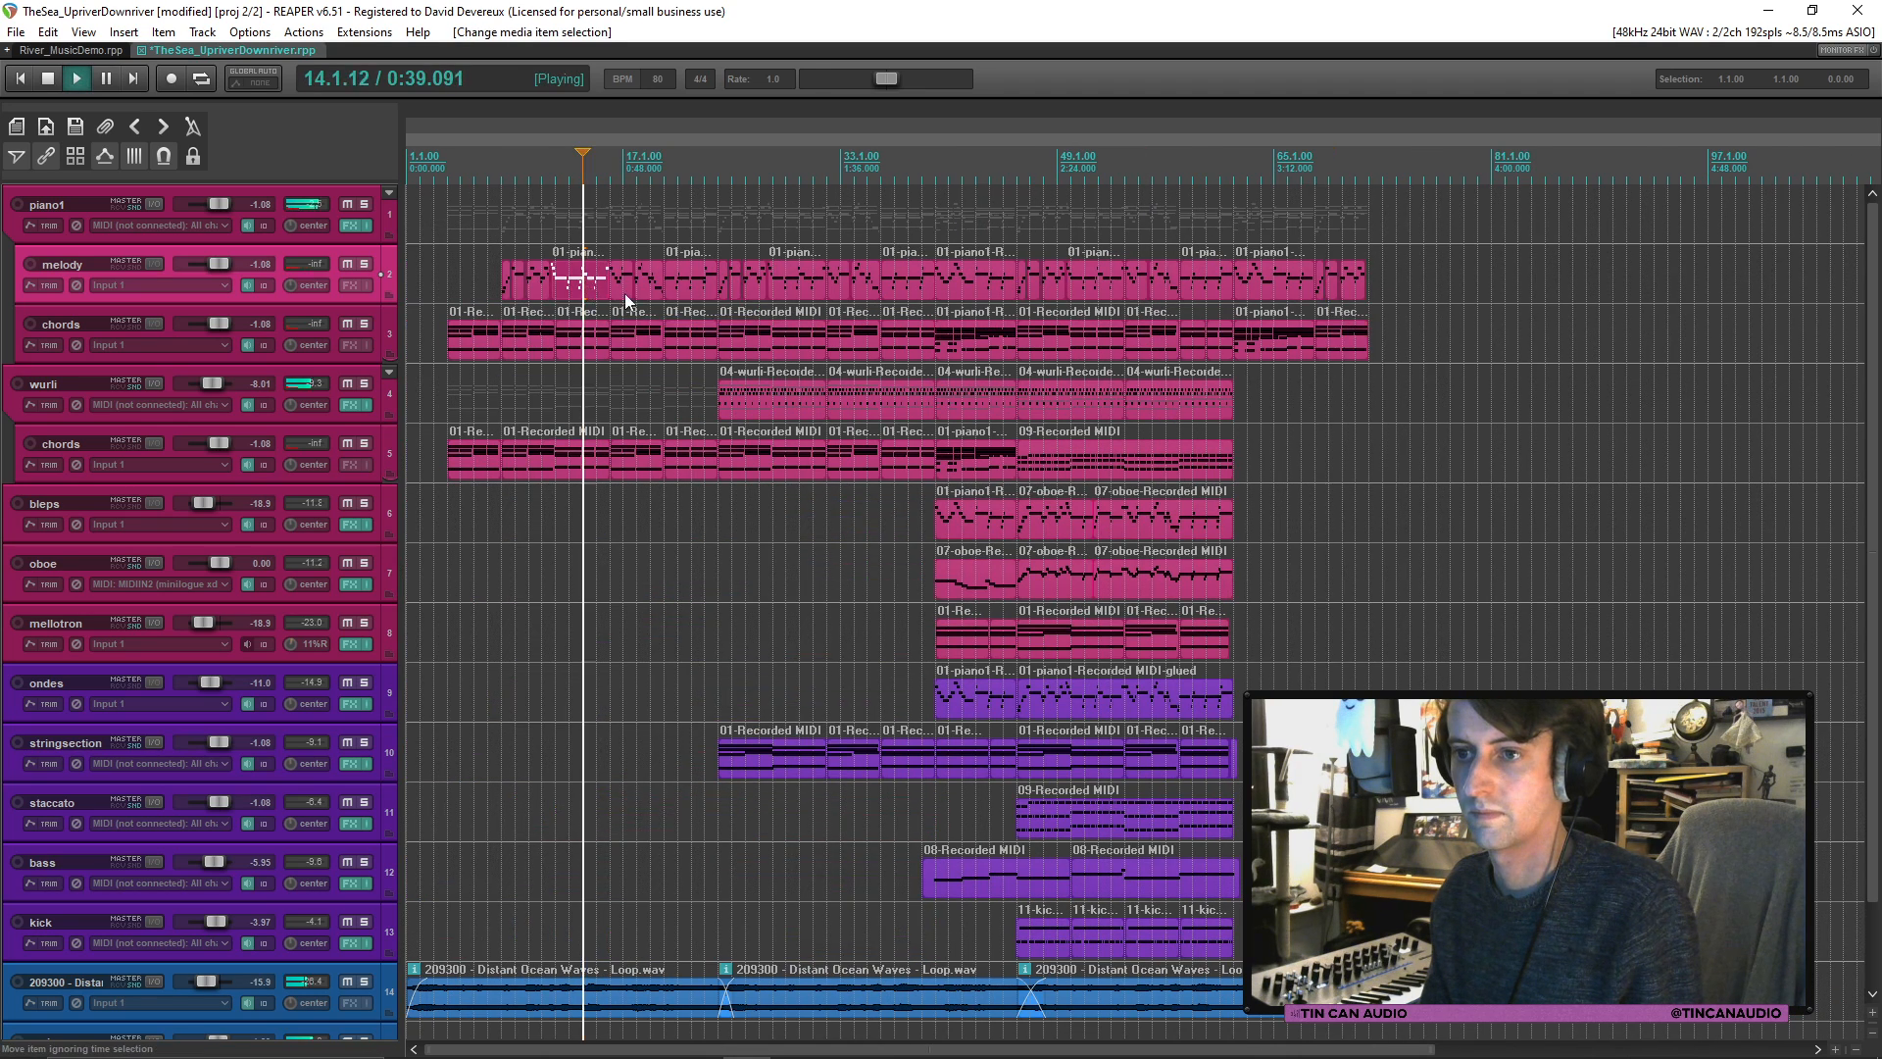
scroll(627, 292, "up", 4)
left_click(858, 285)
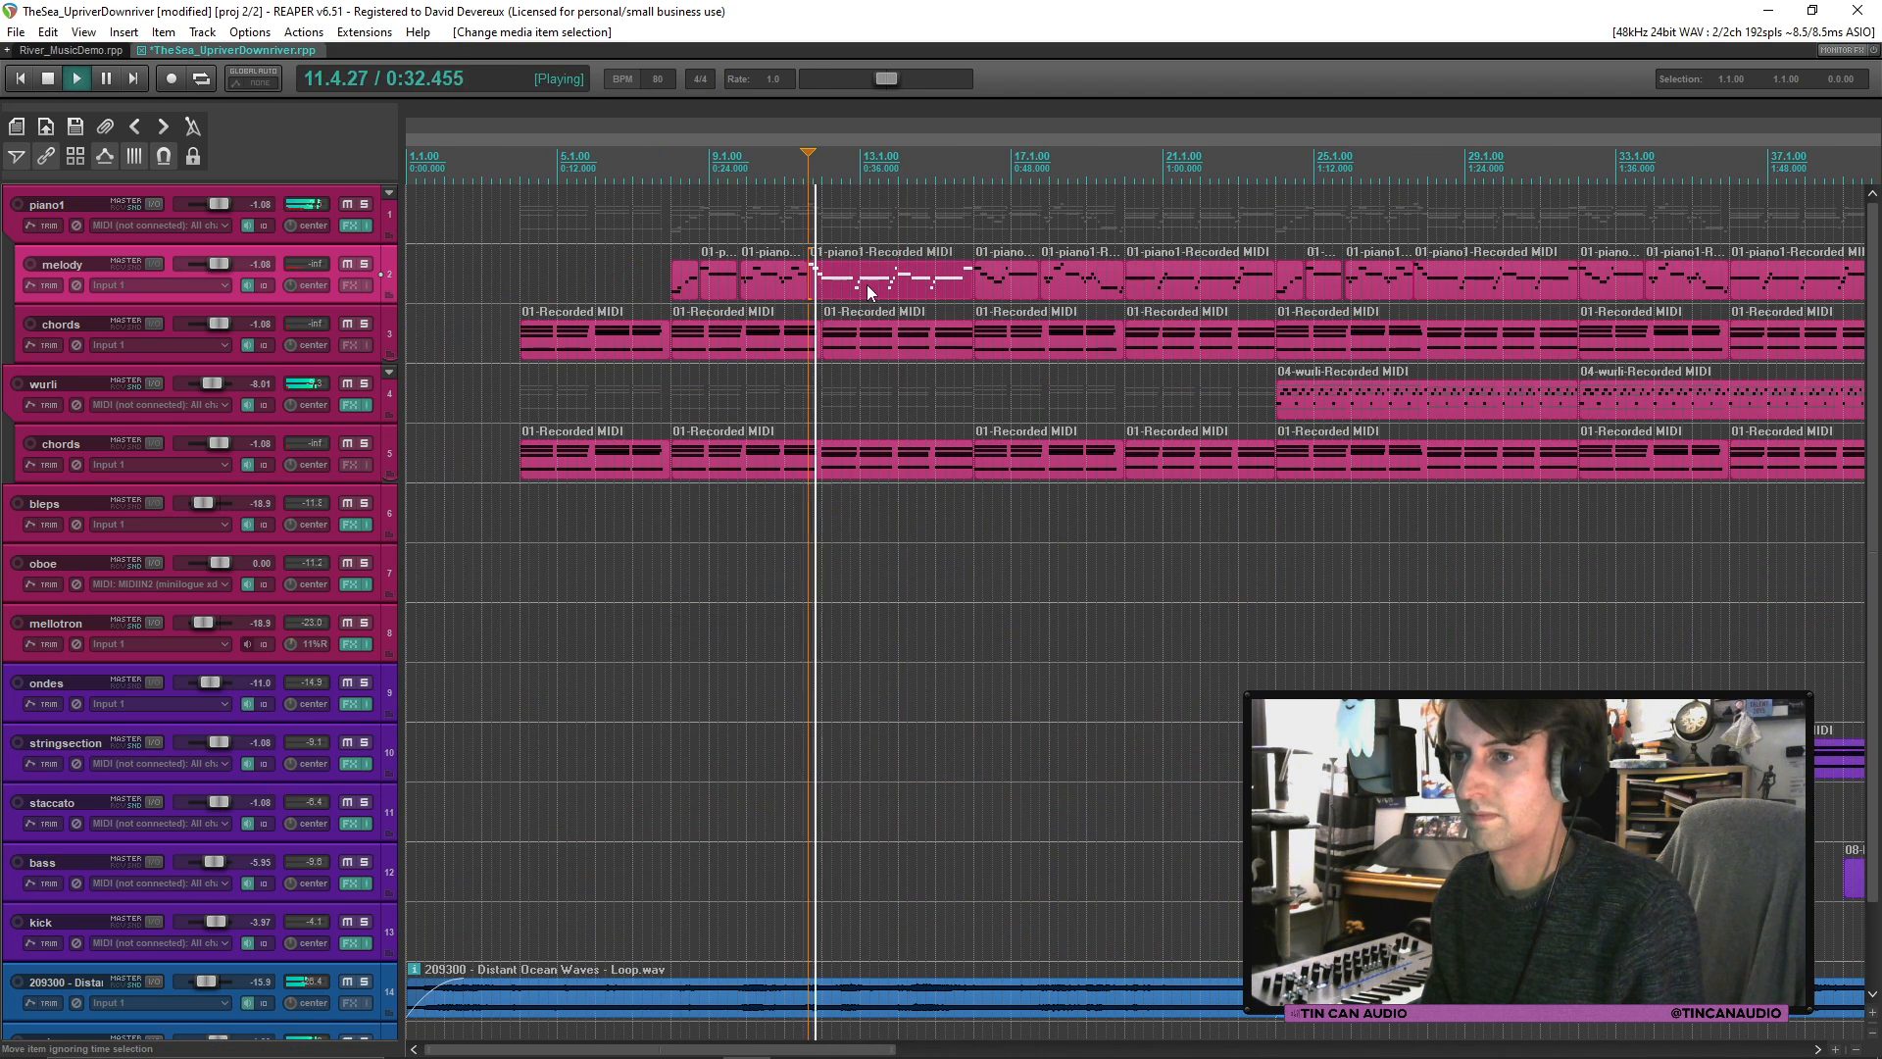
left_click(915, 329)
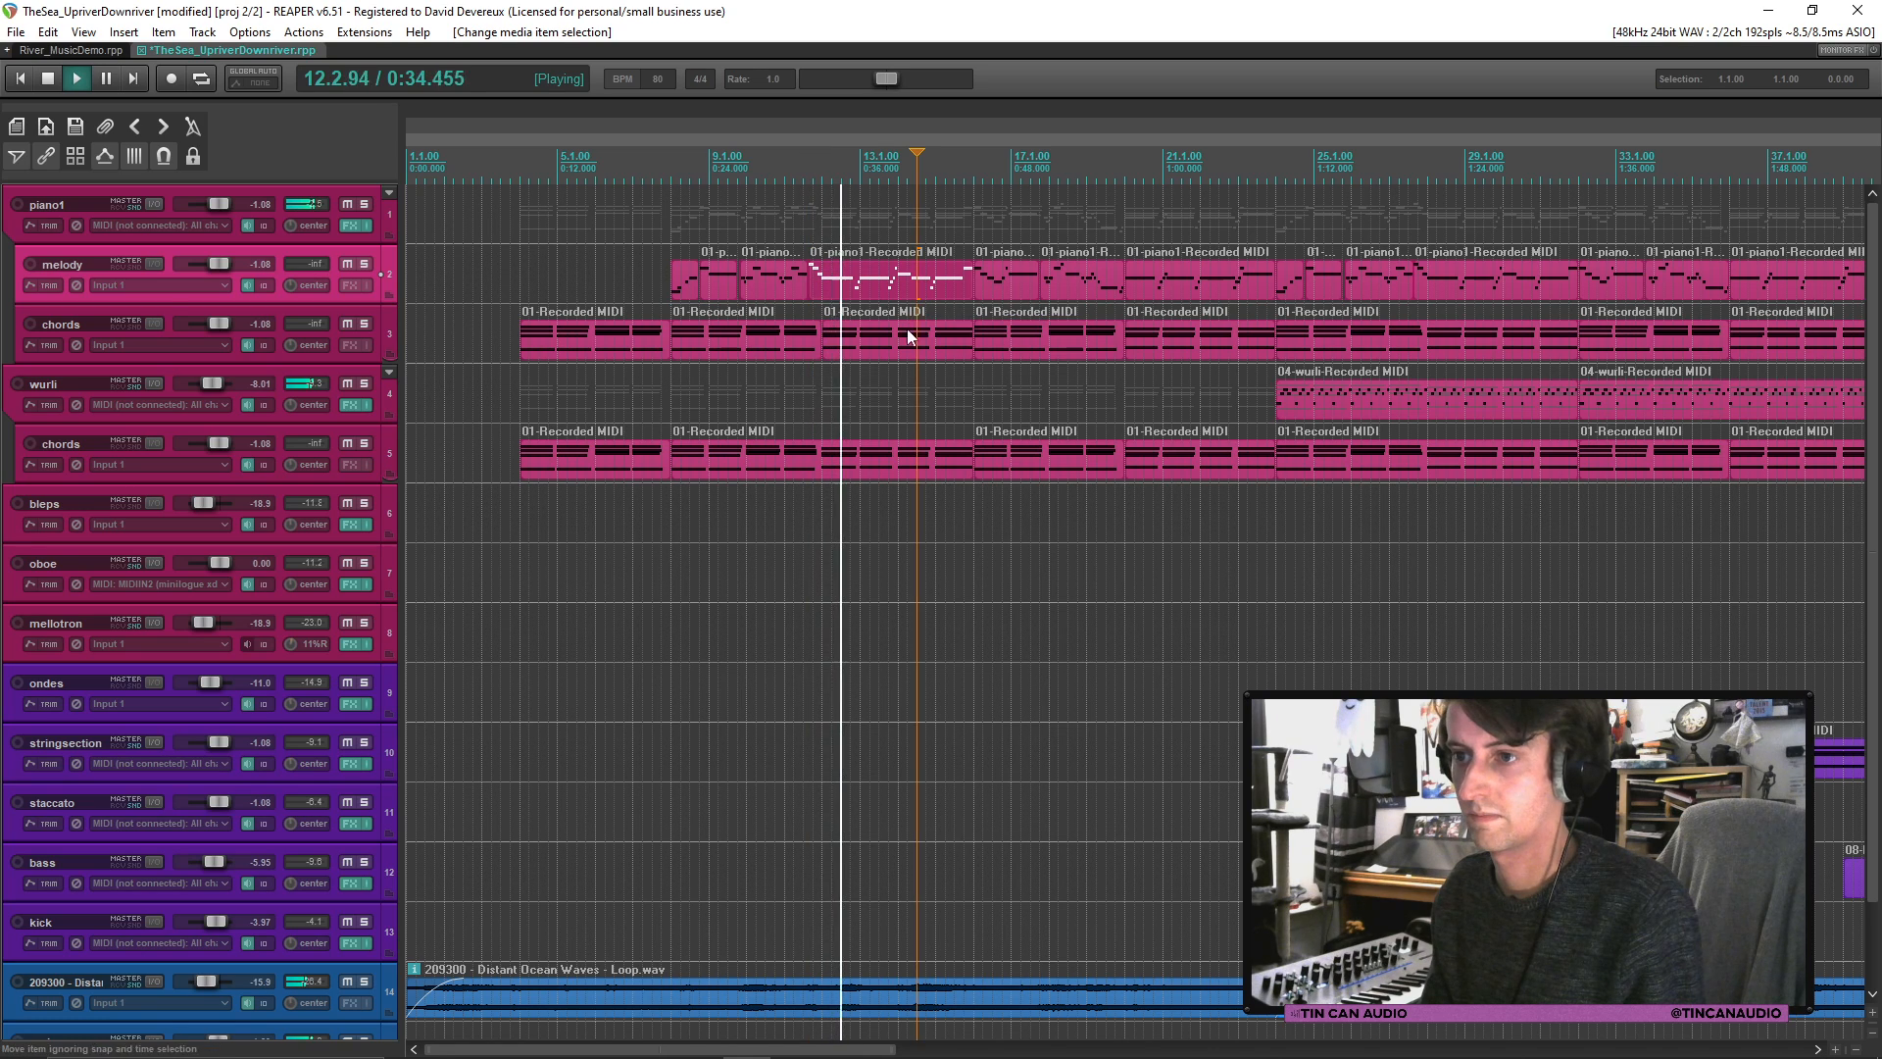
scroll(865, 306, "down", 3)
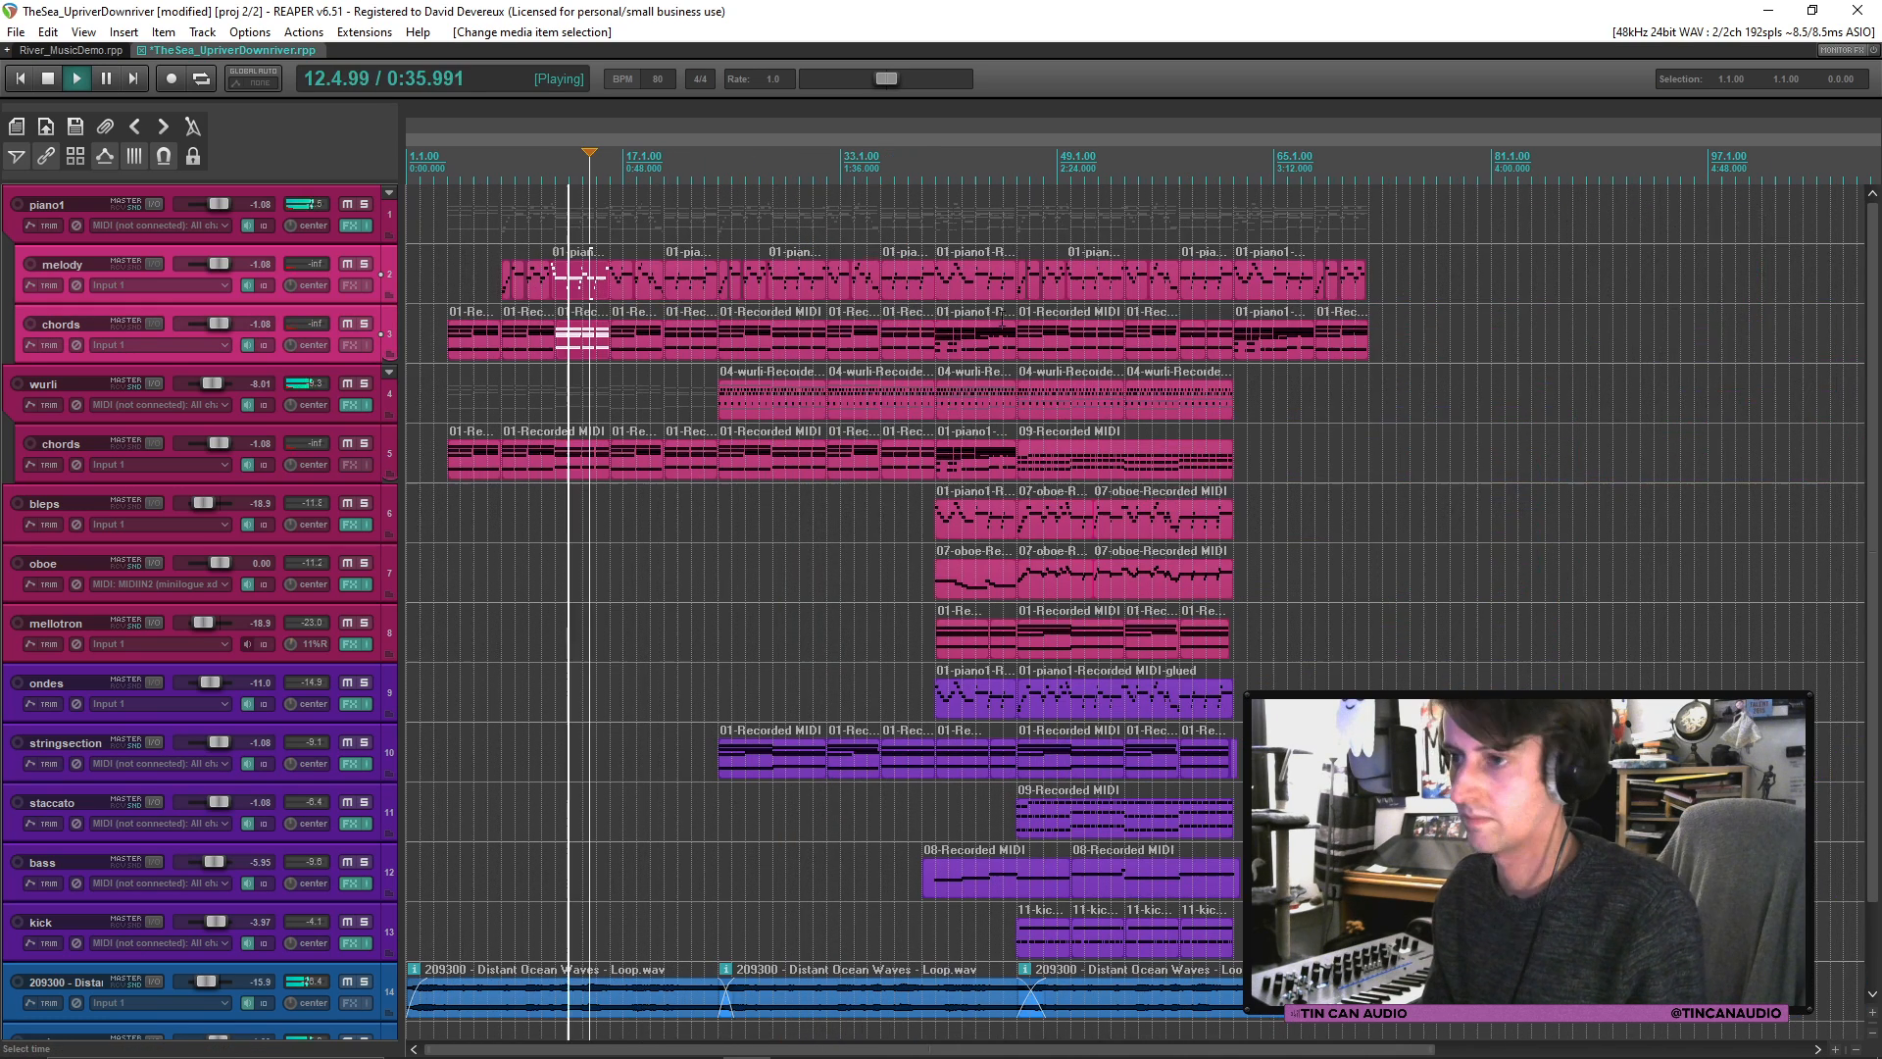
key("space")
left_click(1364, 291)
scroll(1365, 291, "up", 4)
scroll(1245, 303, "up", 2)
key("ctrl+v")
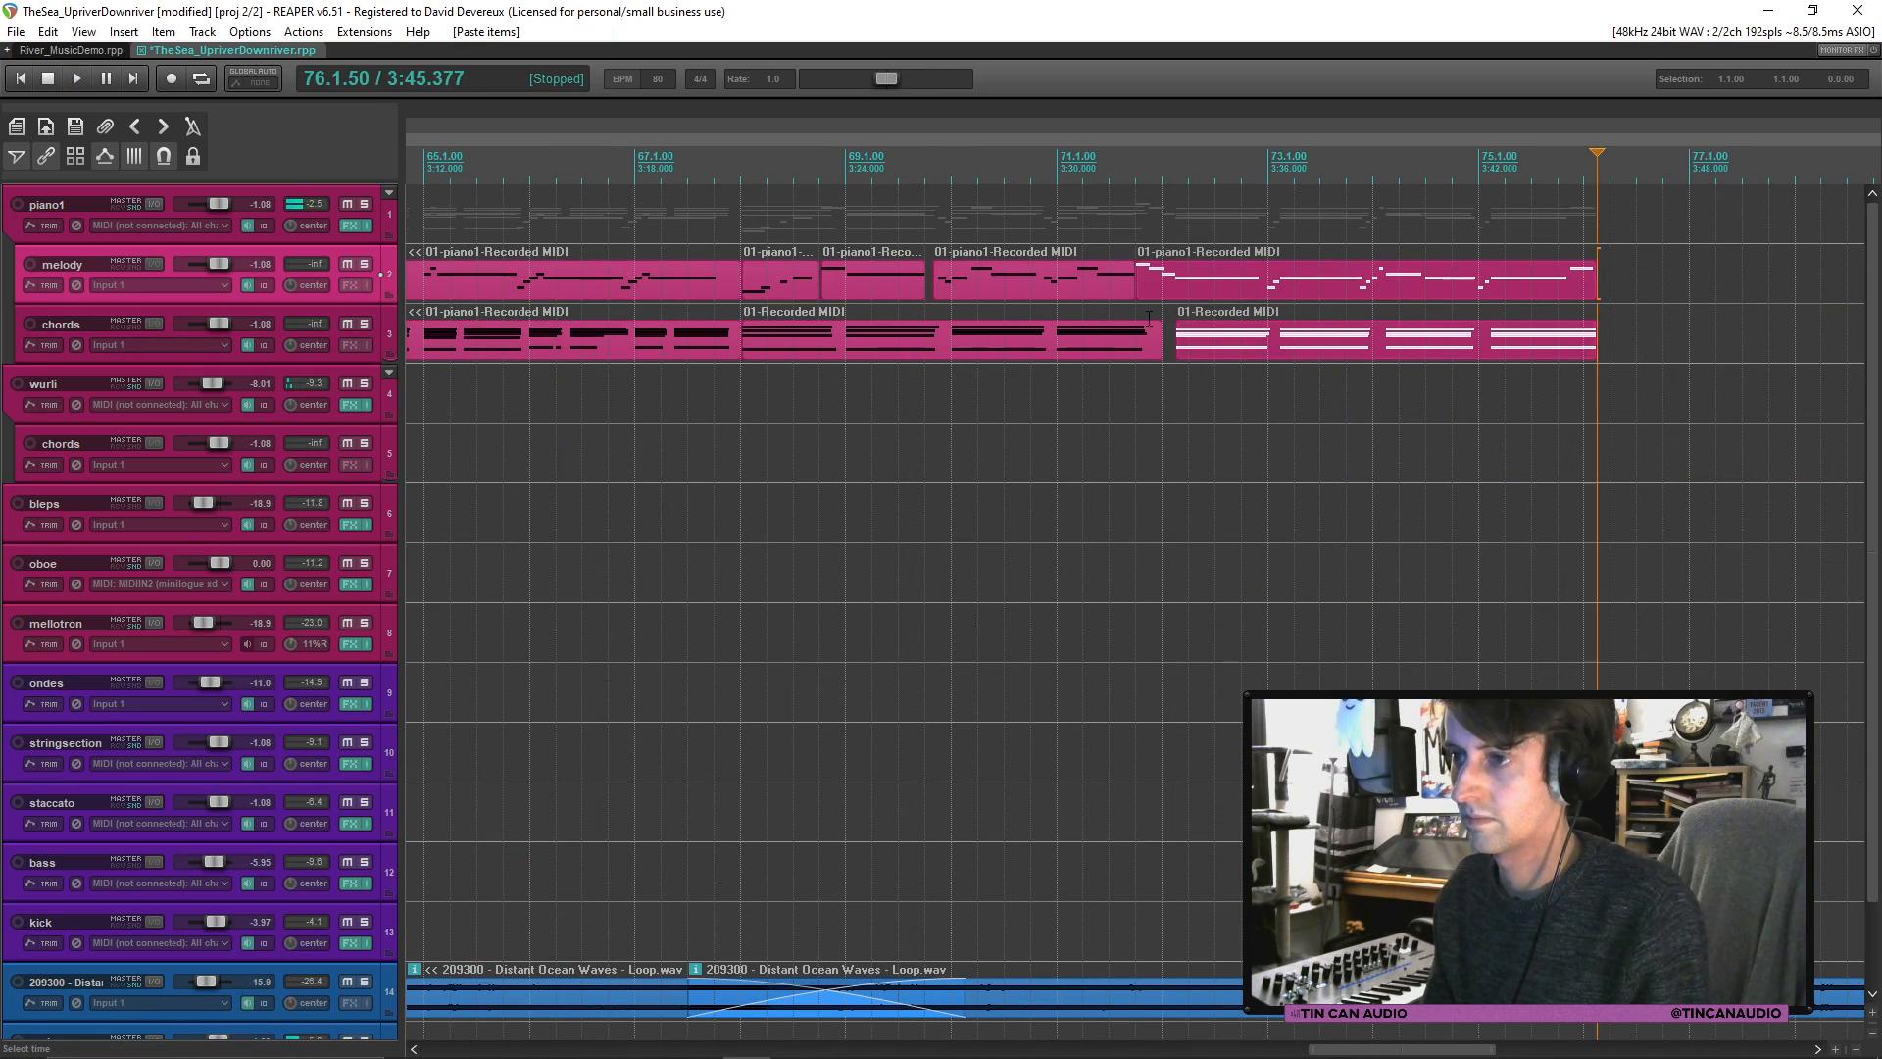
Step: Move the newly pasted melody and chords items earlier so the chords meet the preceding item at bar 72, and save the project
left_click(1042, 291)
key("space")
left_click(1187, 283)
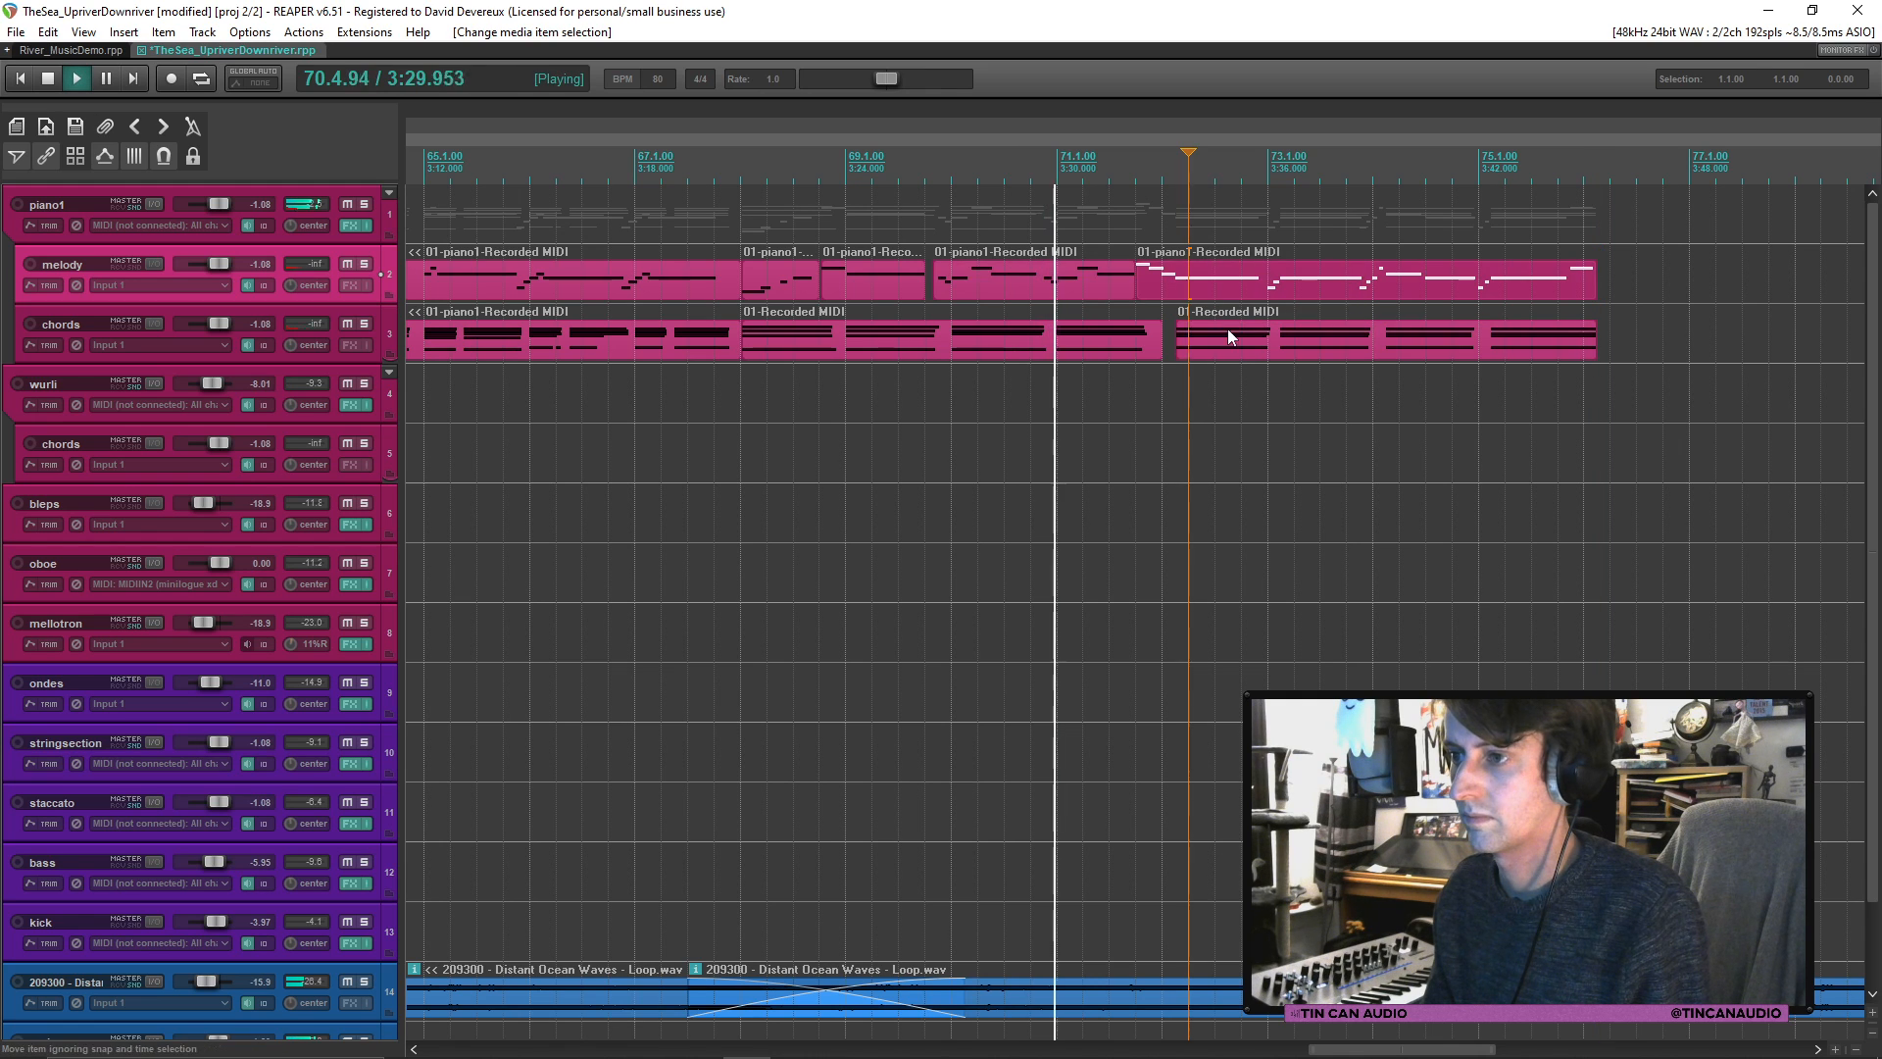
left_click(1237, 339, "ctrl")
key("space")
left_click_drag(1278, 341, 1256, 341)
left_click(1004, 284)
key("space")
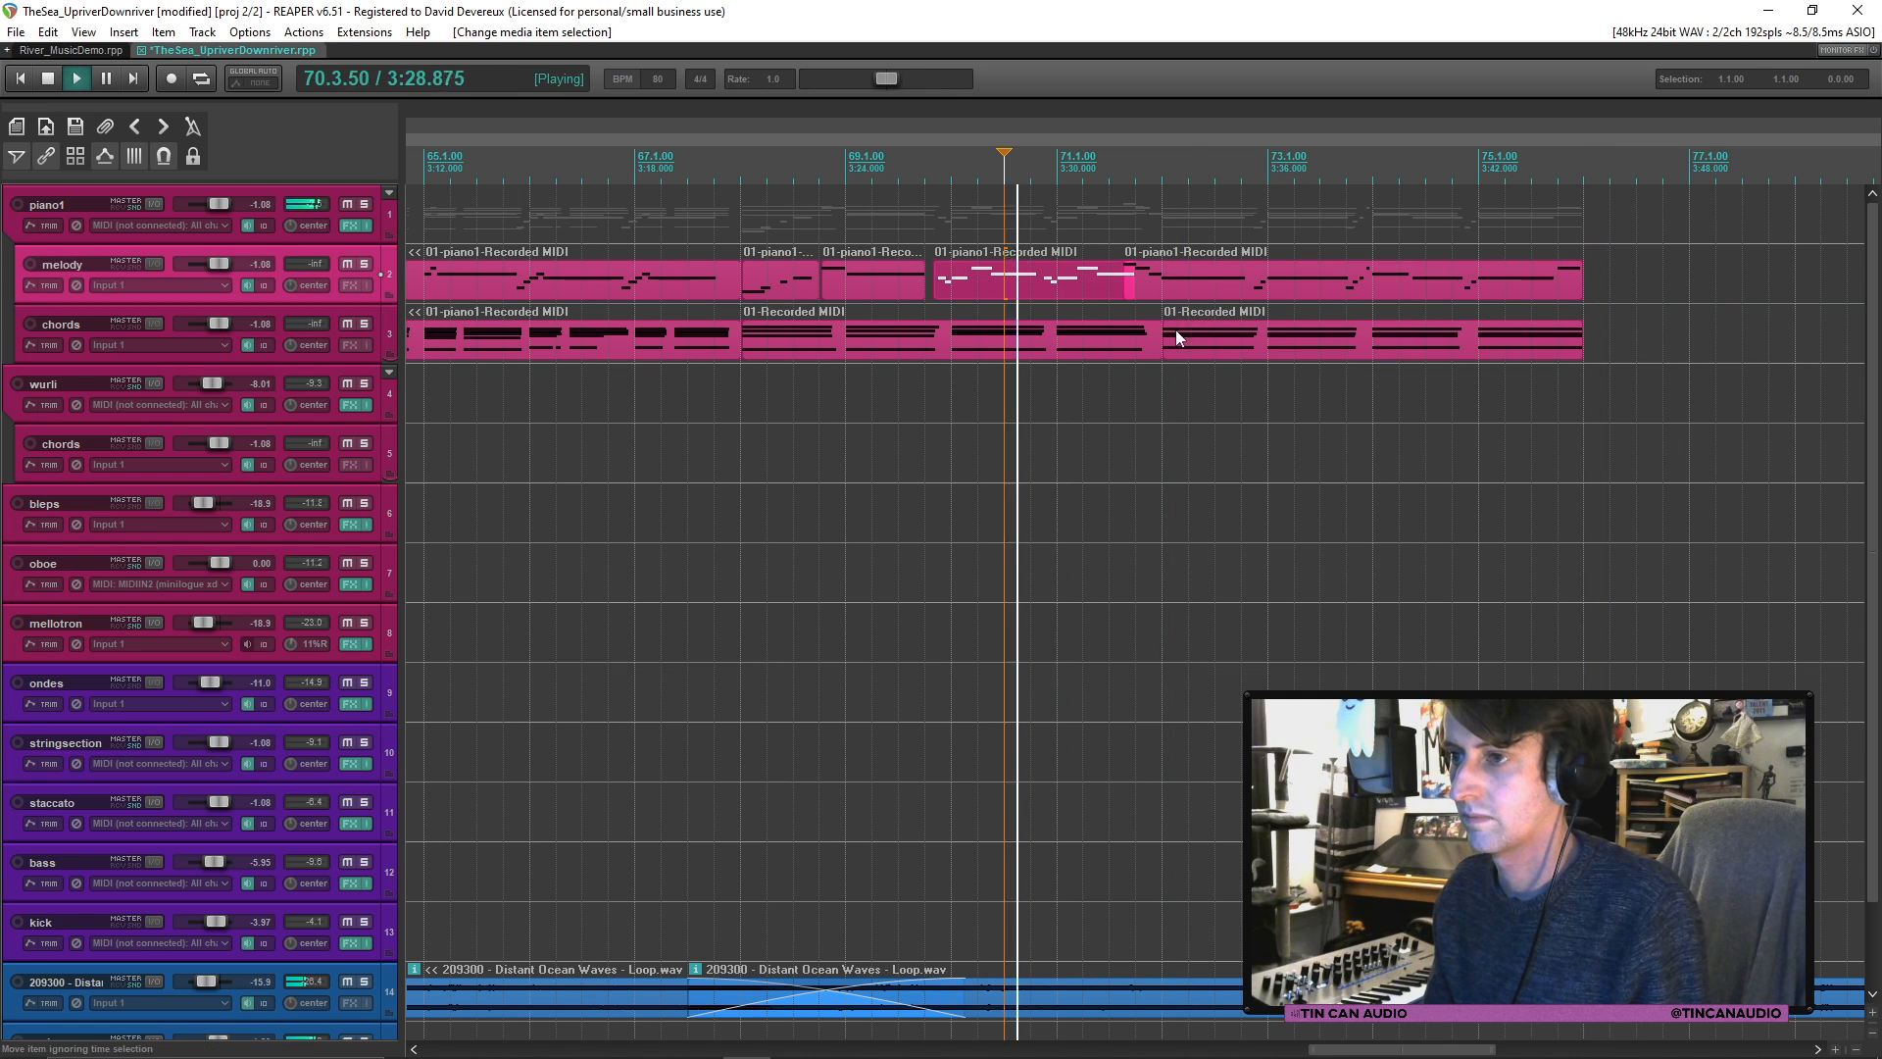
key("ctrl+s")
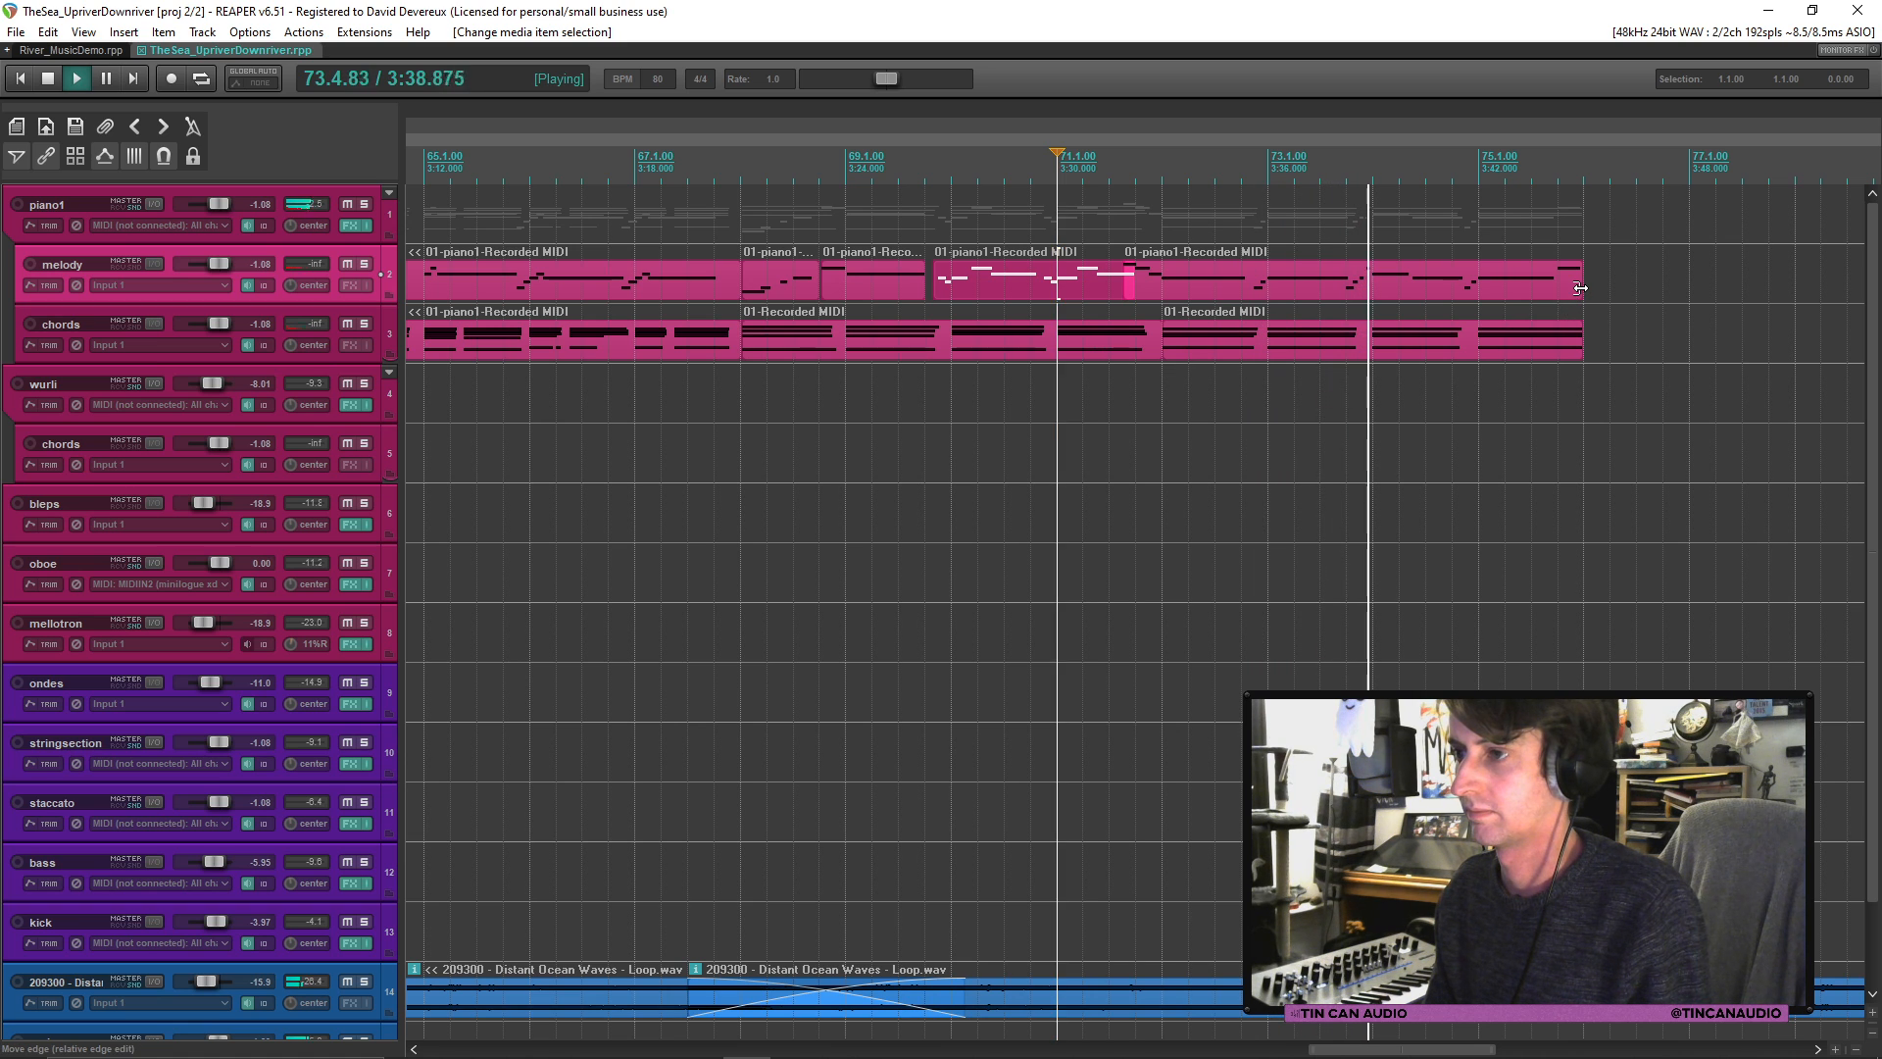
Step: Shorten the end of the last melody item, change the fade shape on the ocean waves track's final item, and save
left_click_drag(1580, 287, 1557, 287)
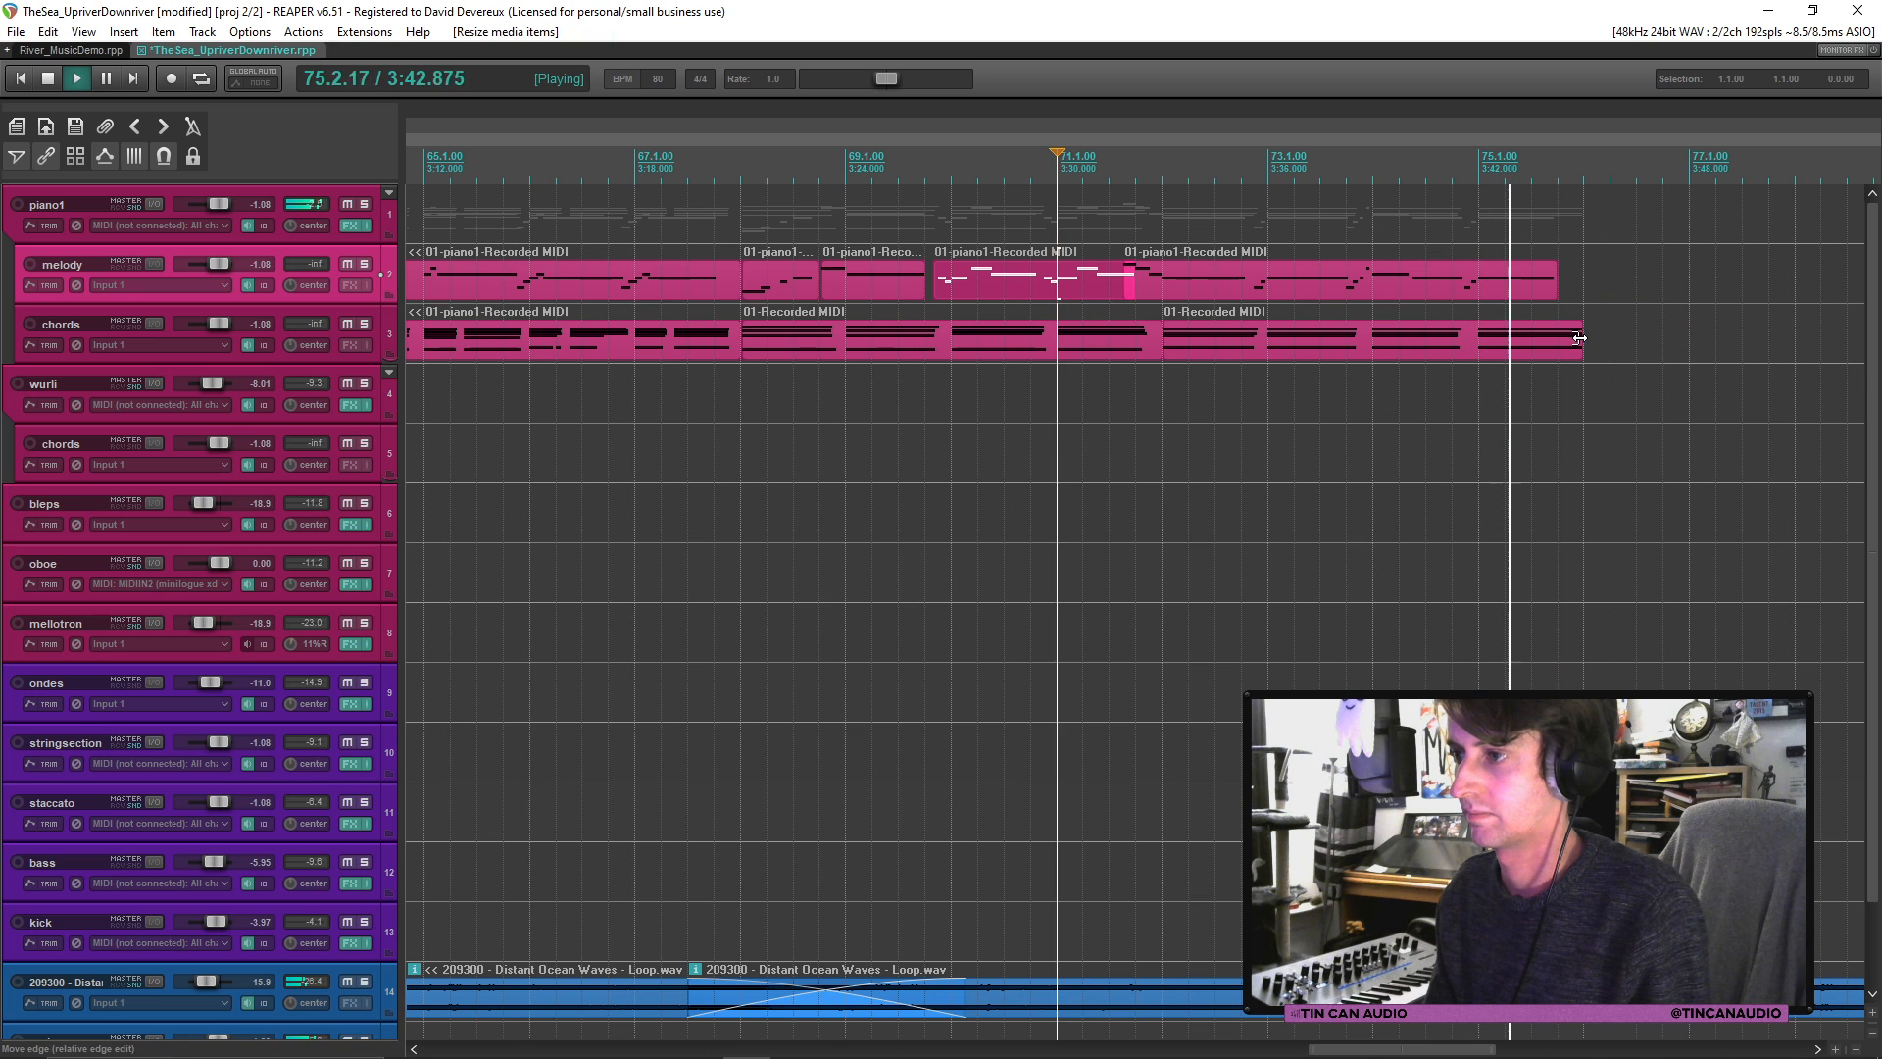
scroll(1580, 336, "down", 5)
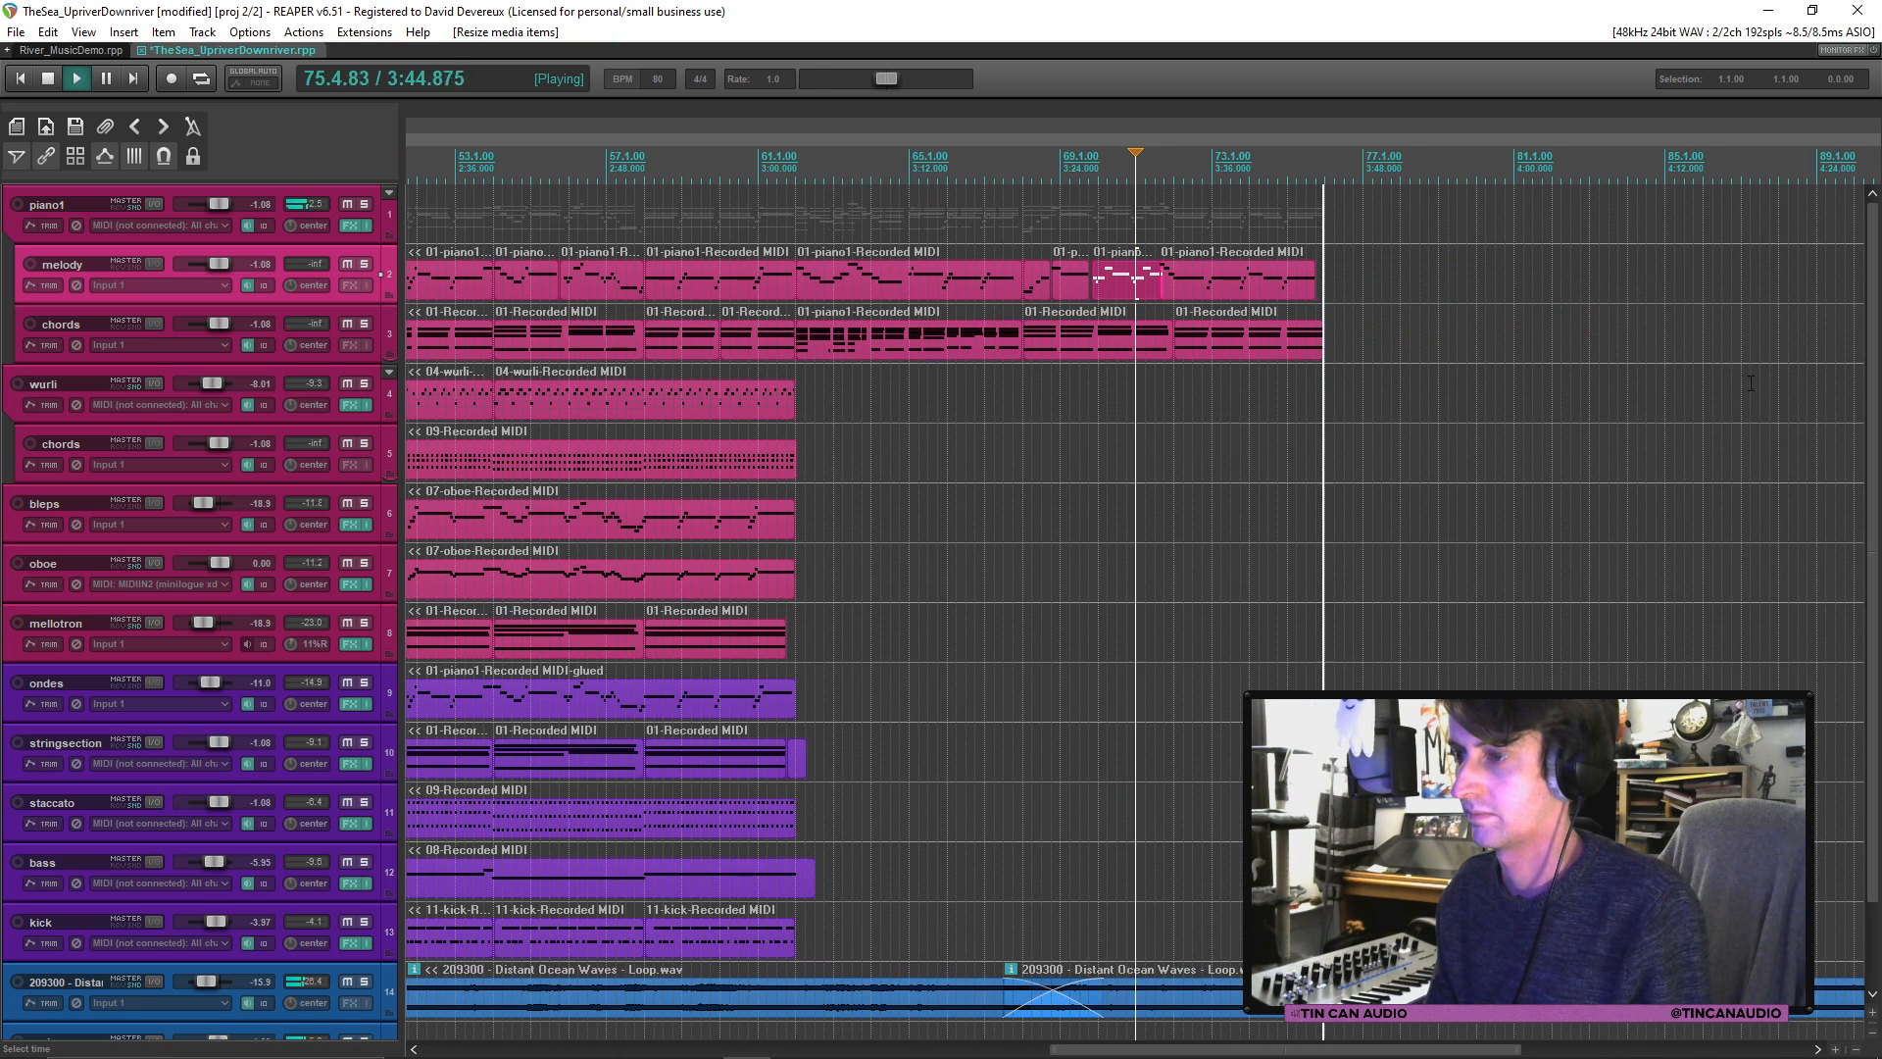
scroll(1493, 347, "down", 3)
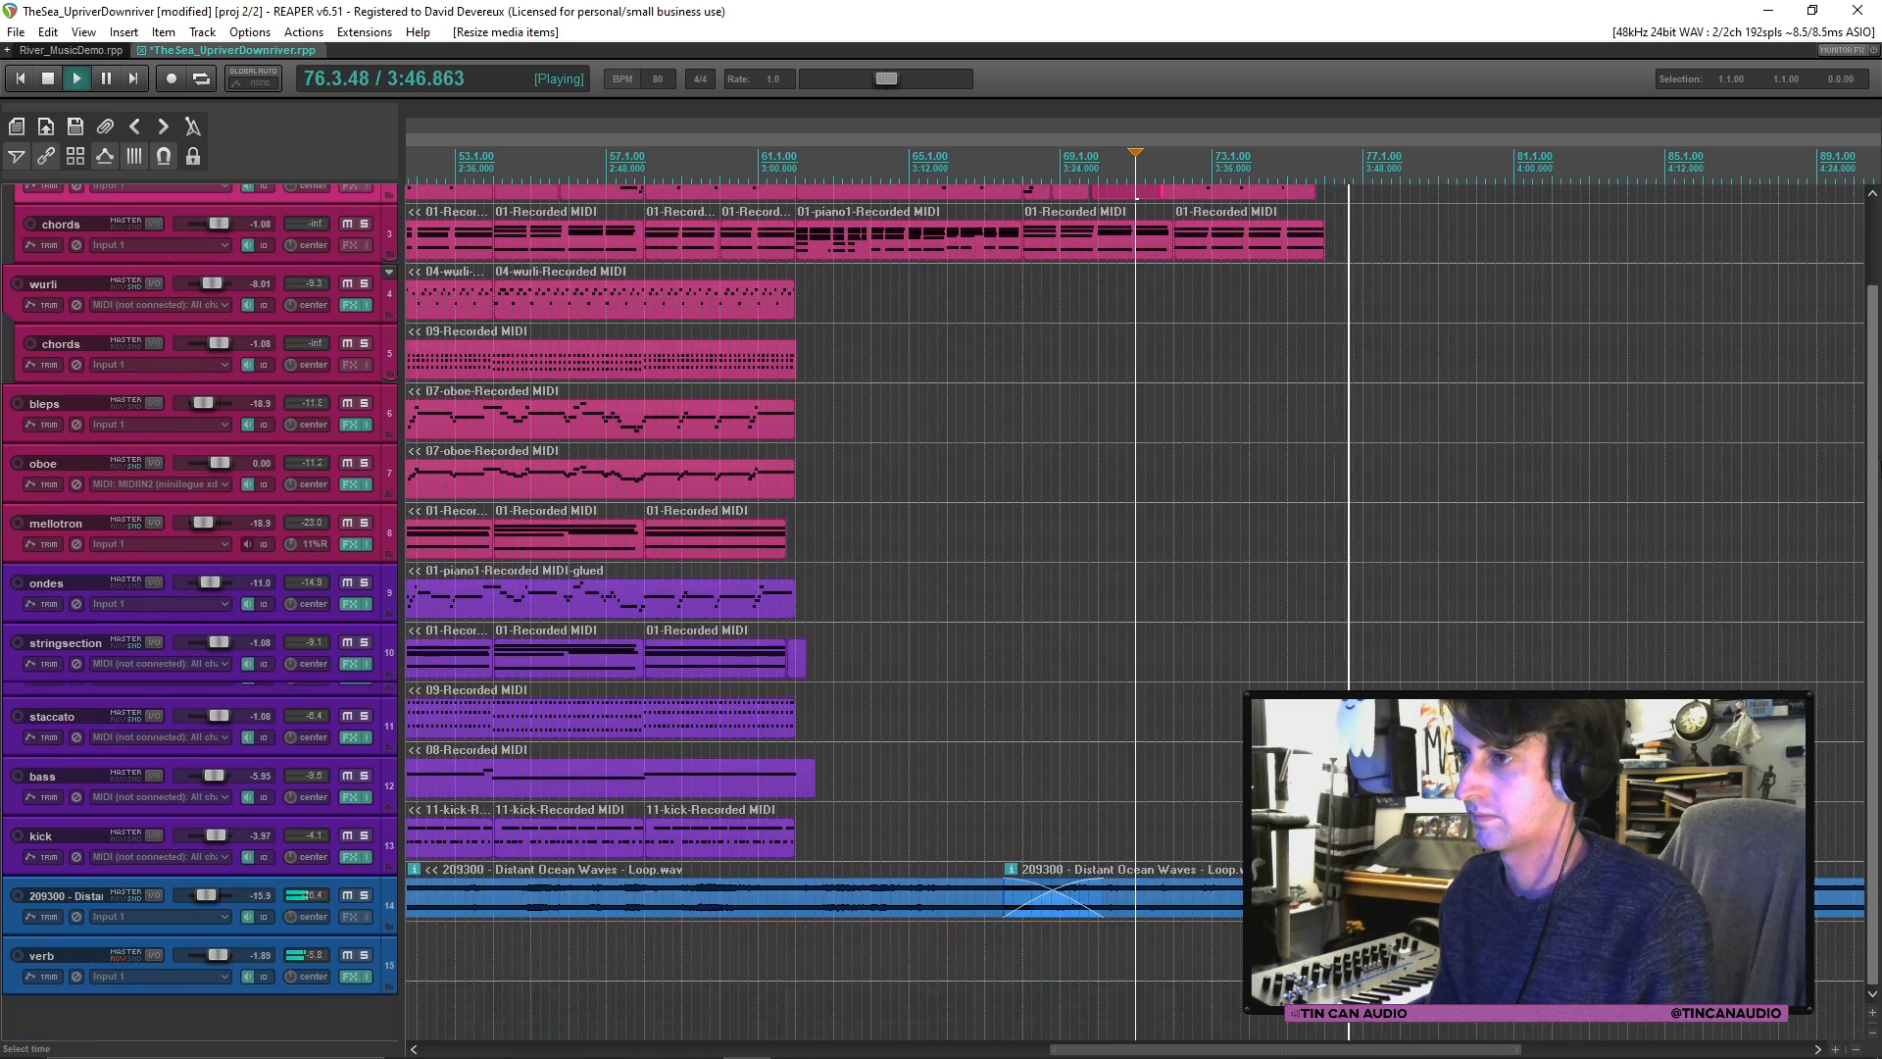
scroll(1652, 552, "down", 2)
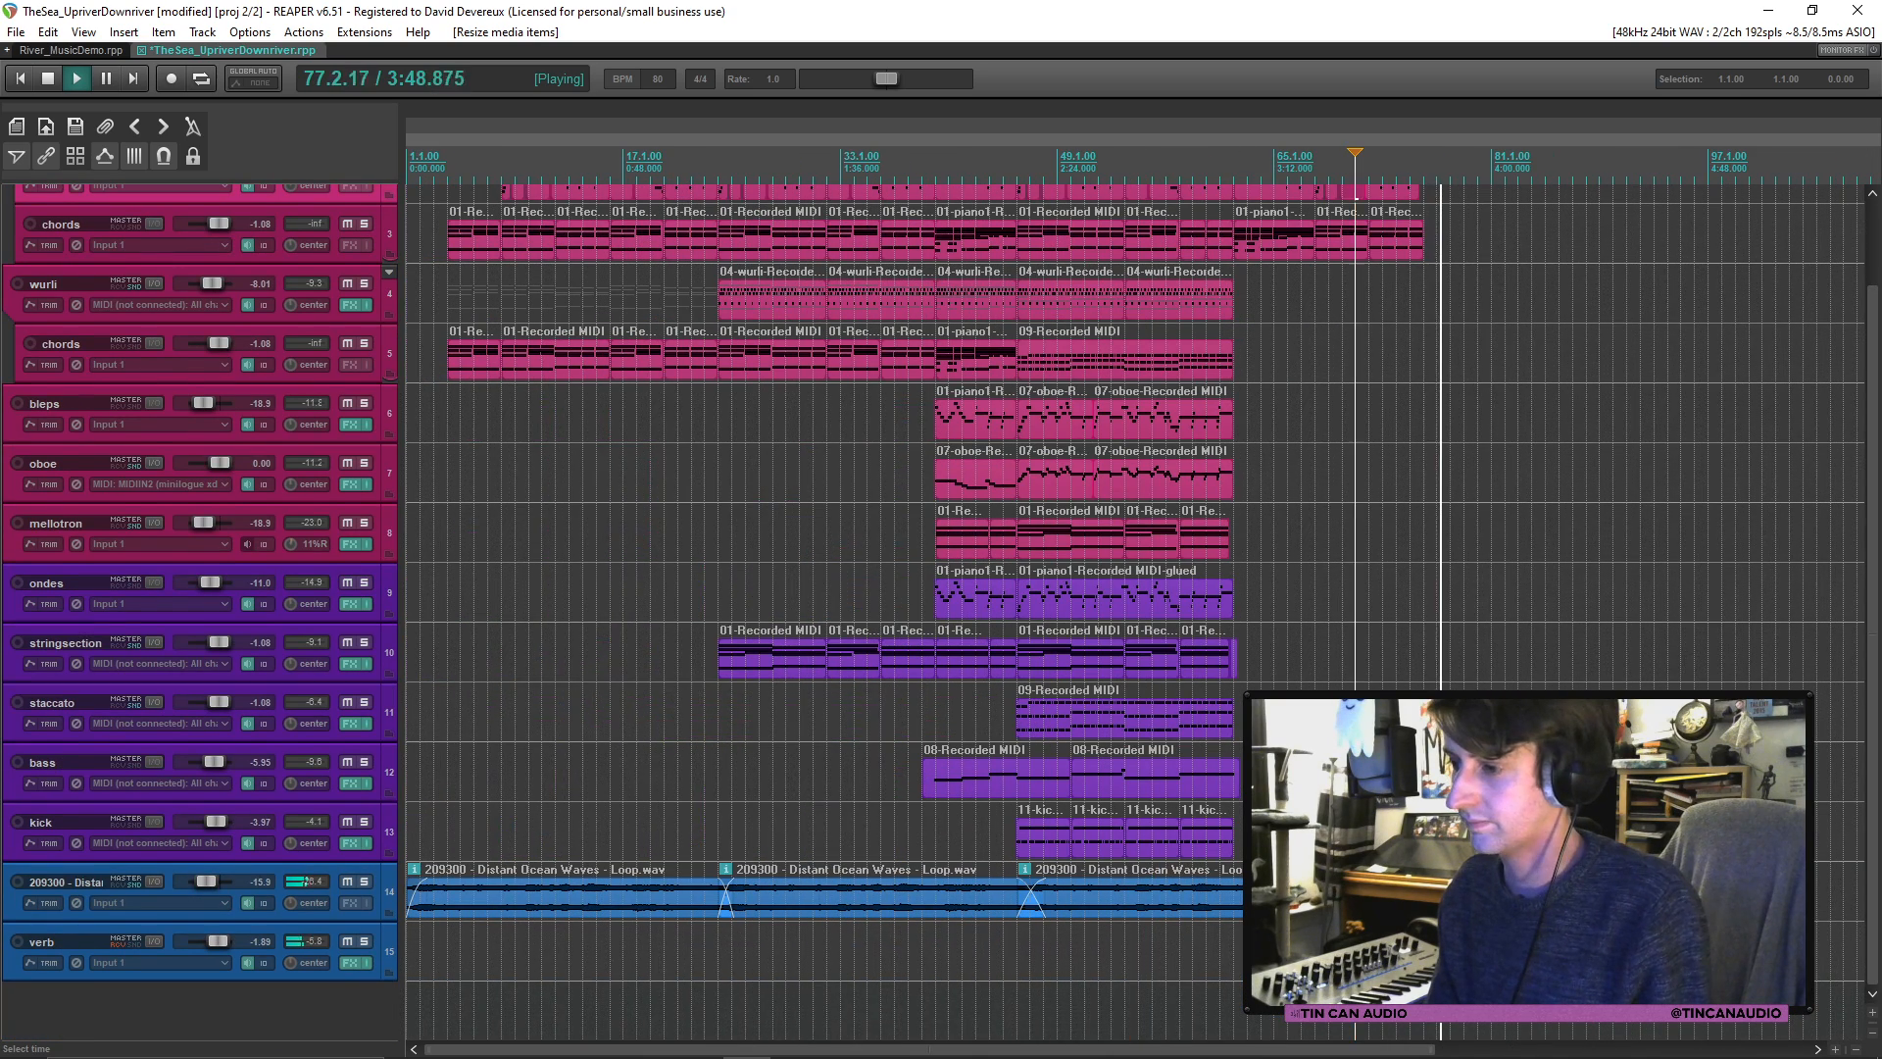
left_click(382, 892)
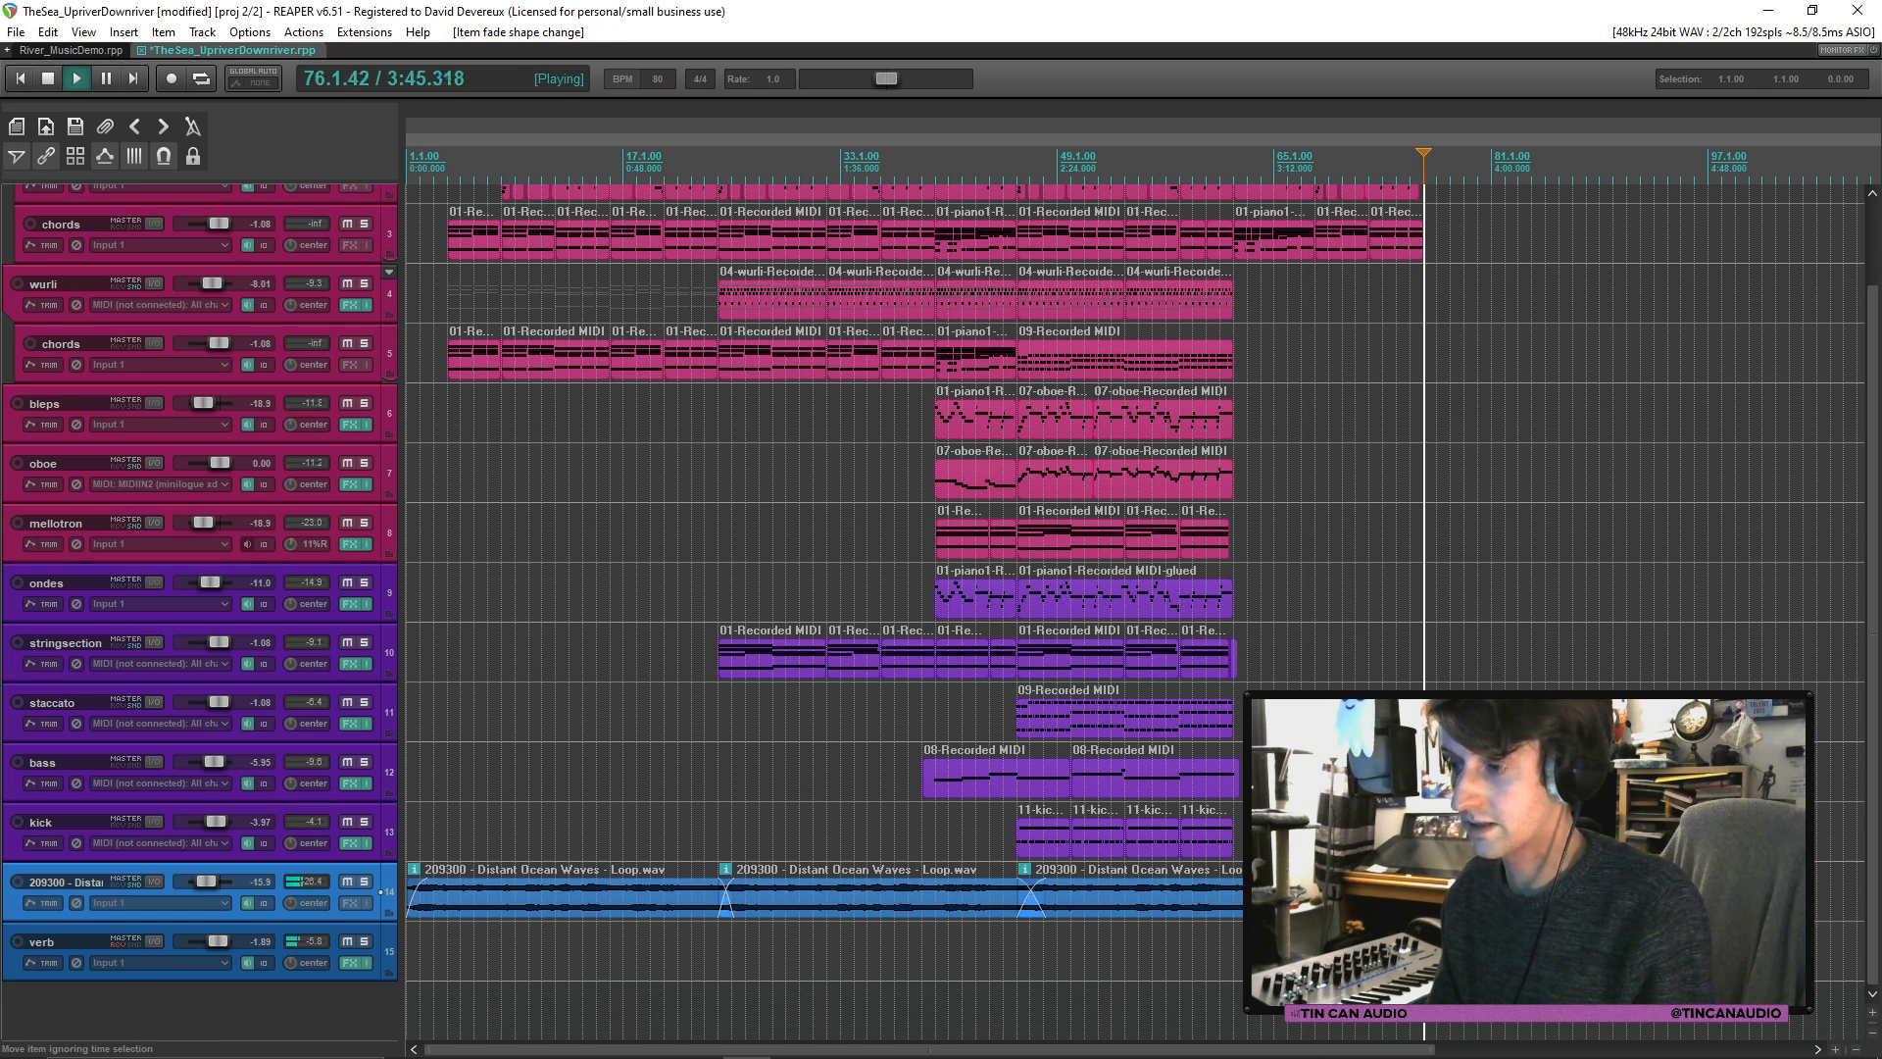
key("ctrl+s")
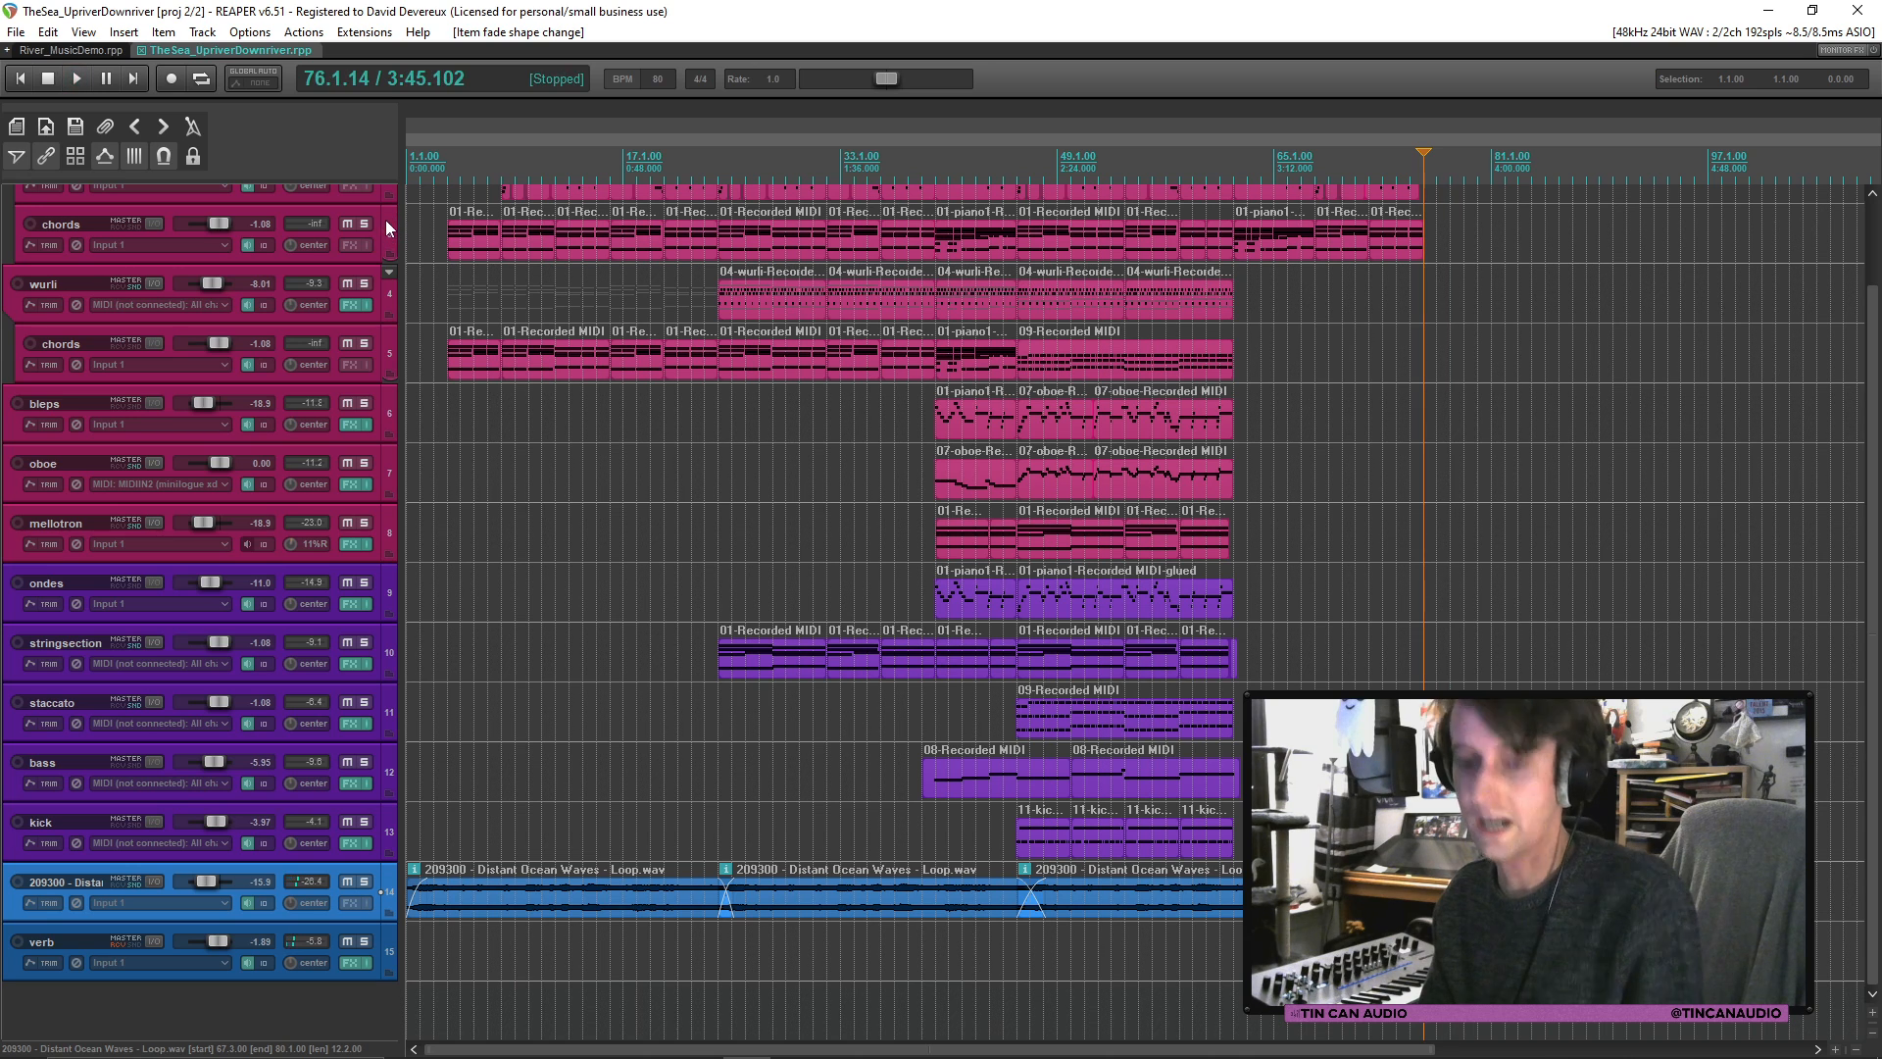
Step: Play the song from the start and pan the wurli track 10% right and the piano1 track 10% left
left_click(26, 80)
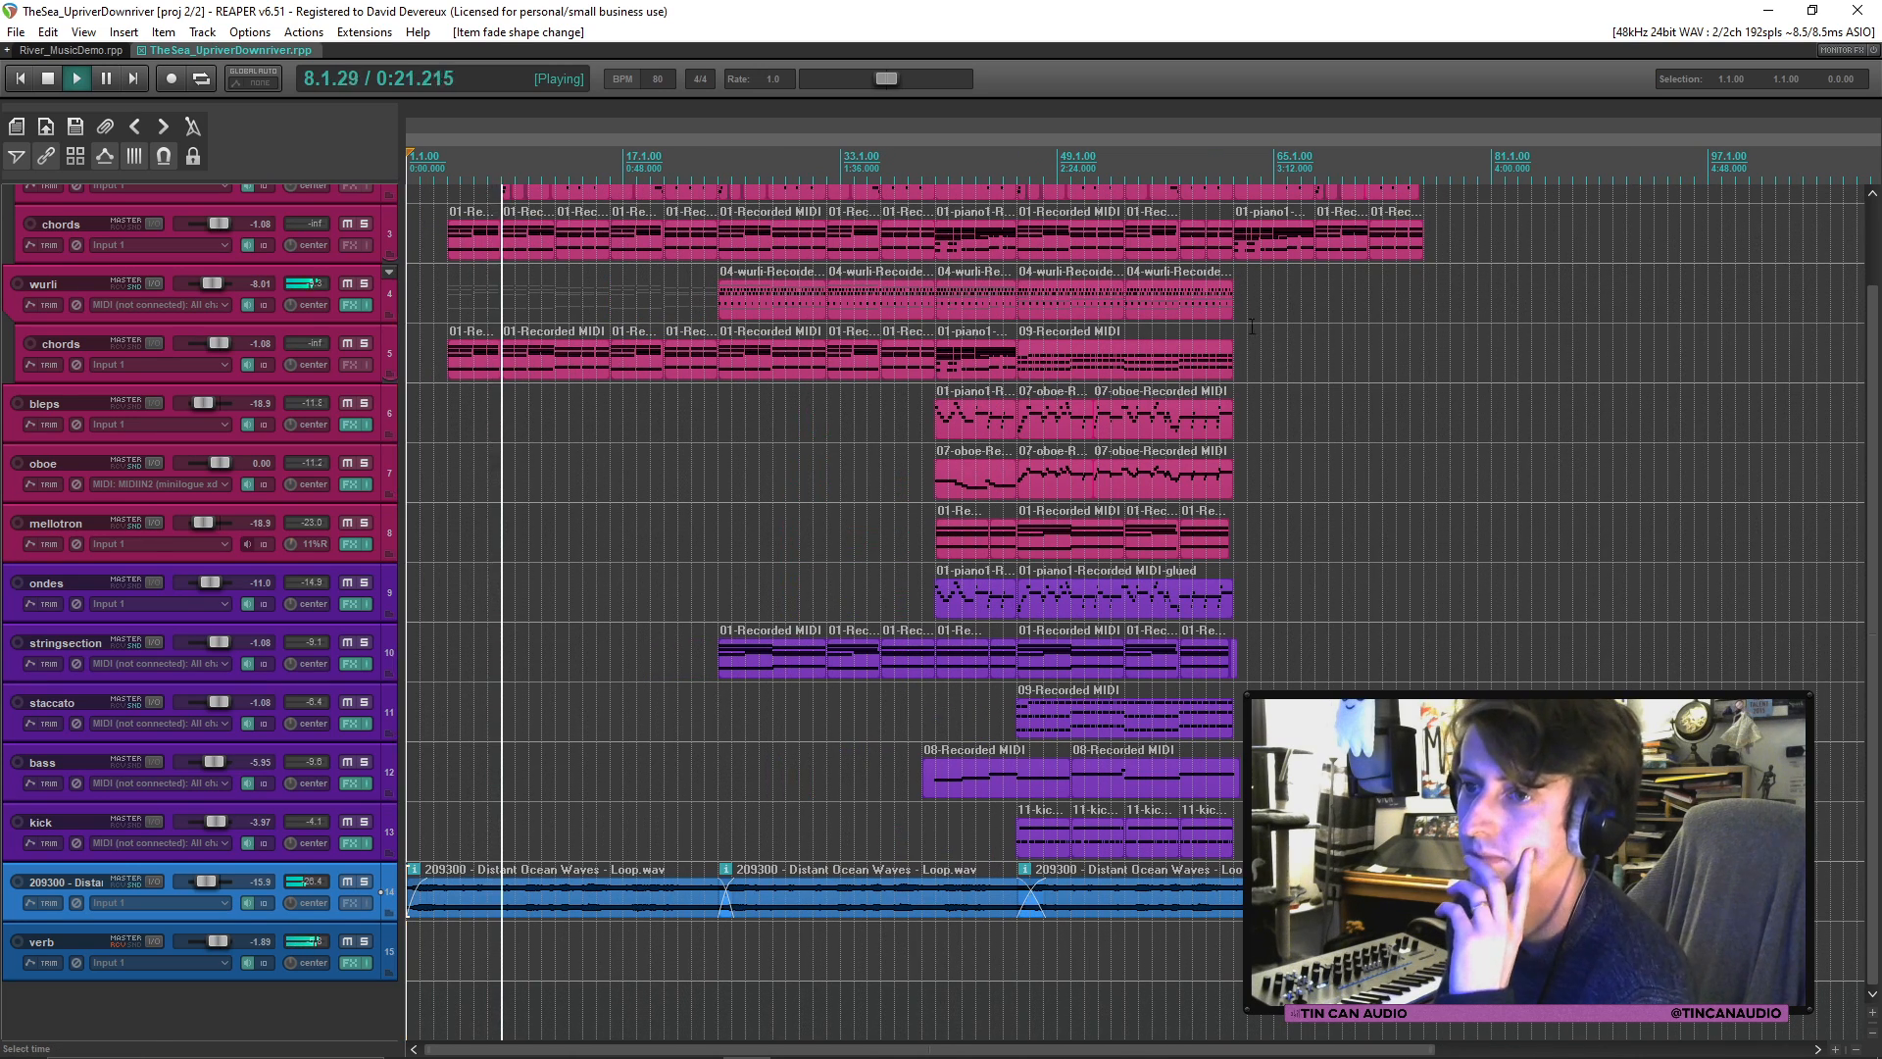
scroll(860, 380, "up", 2)
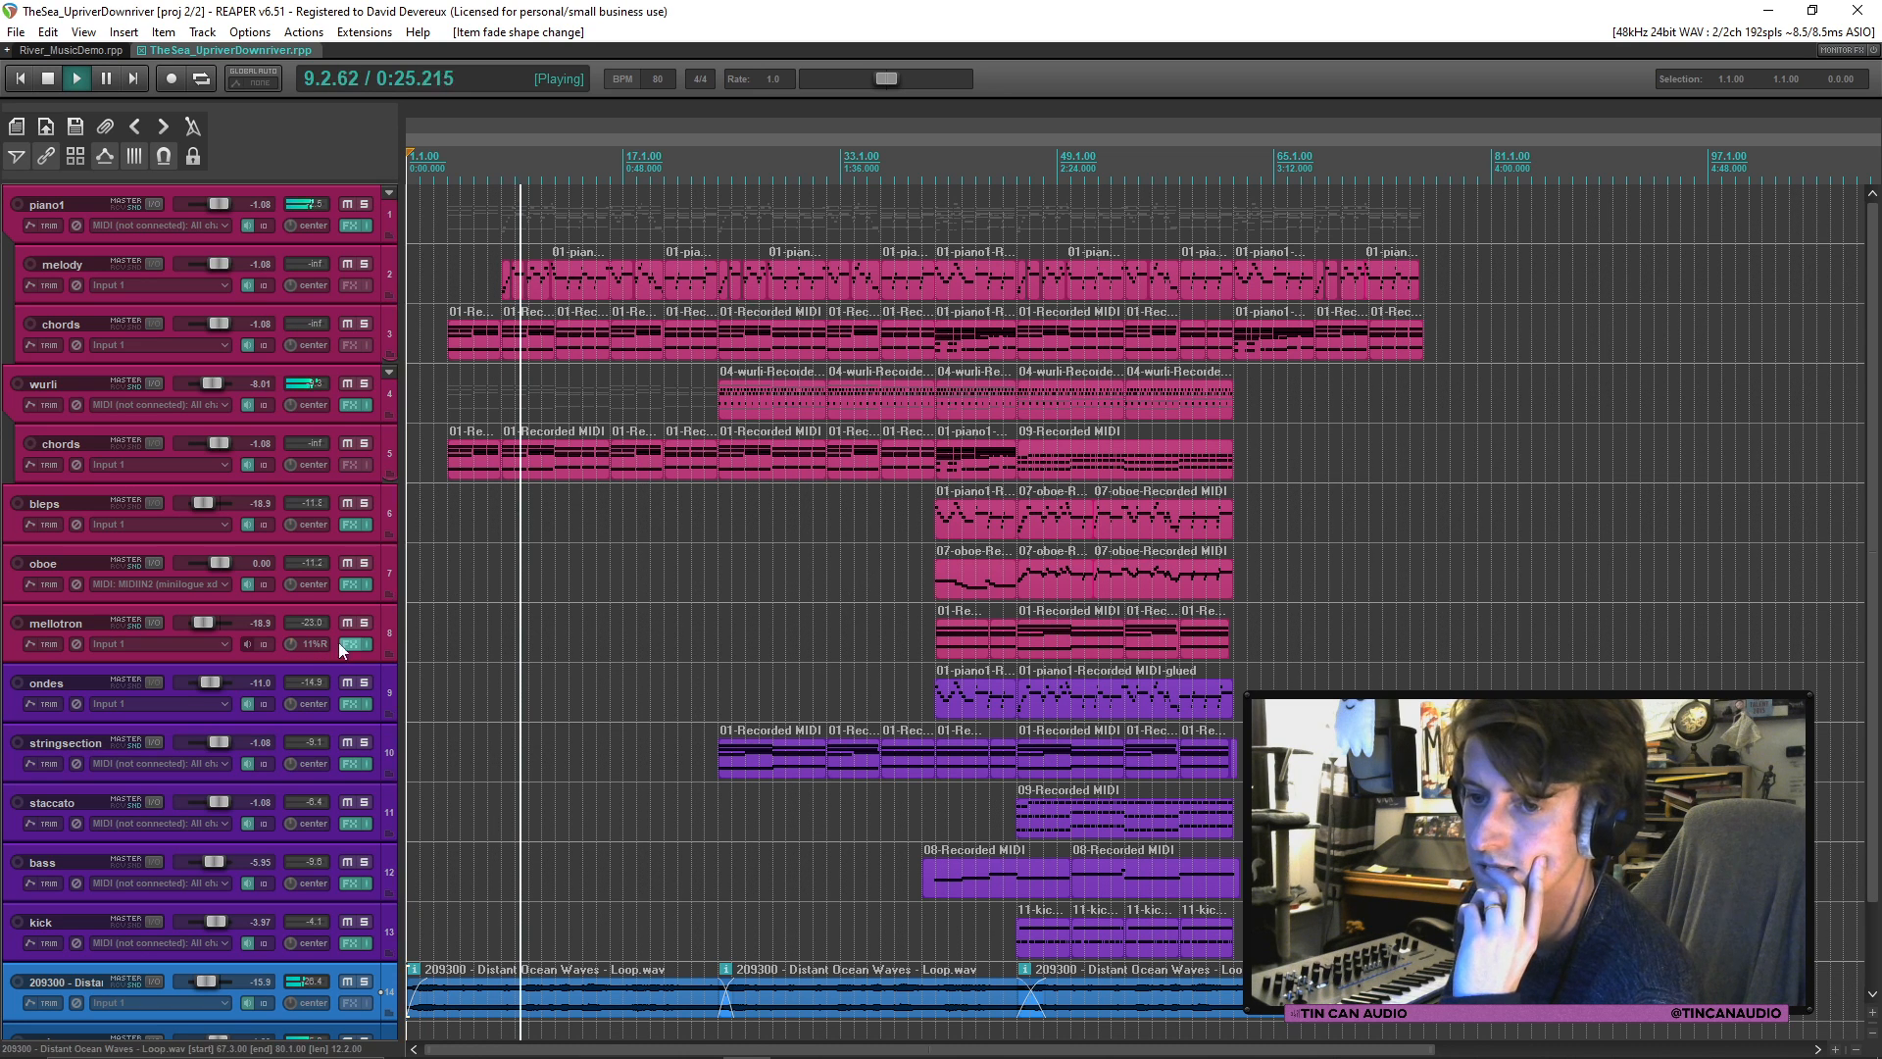
left_click(1004, 590)
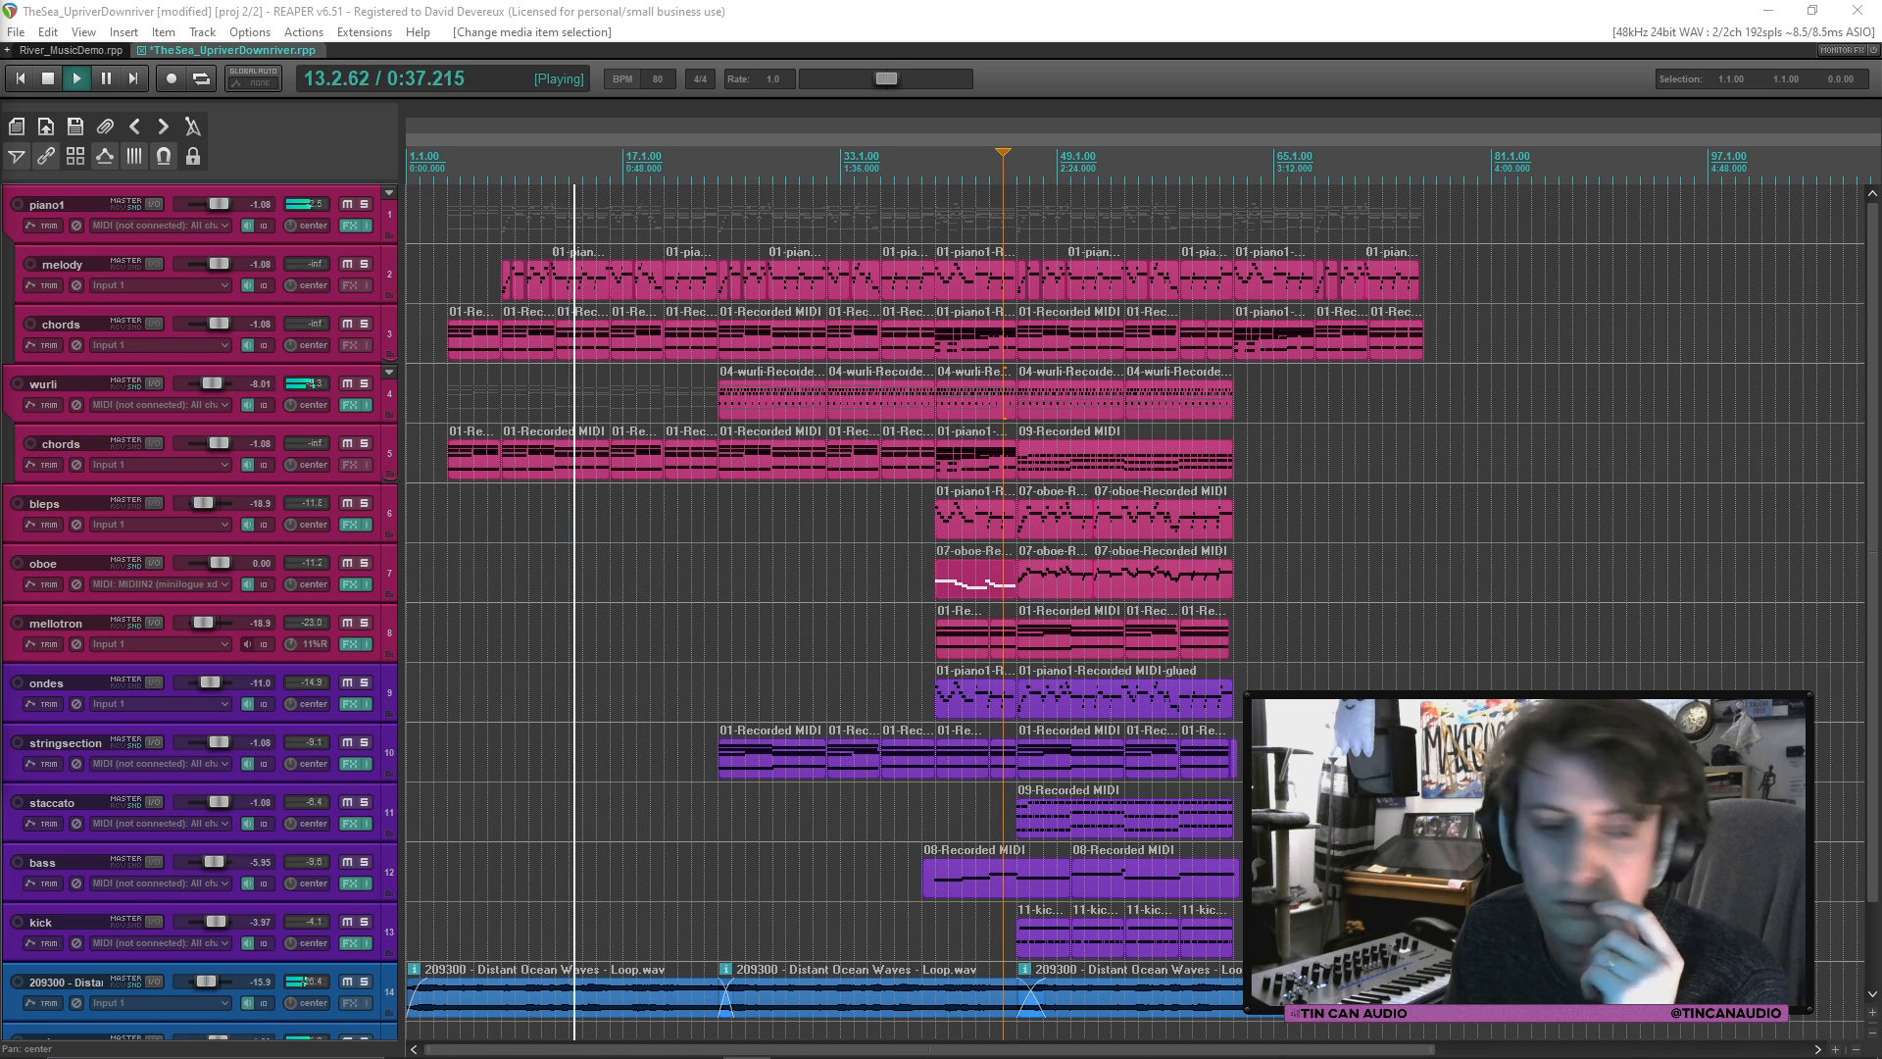
left_click_drag(291, 405, 291, 395)
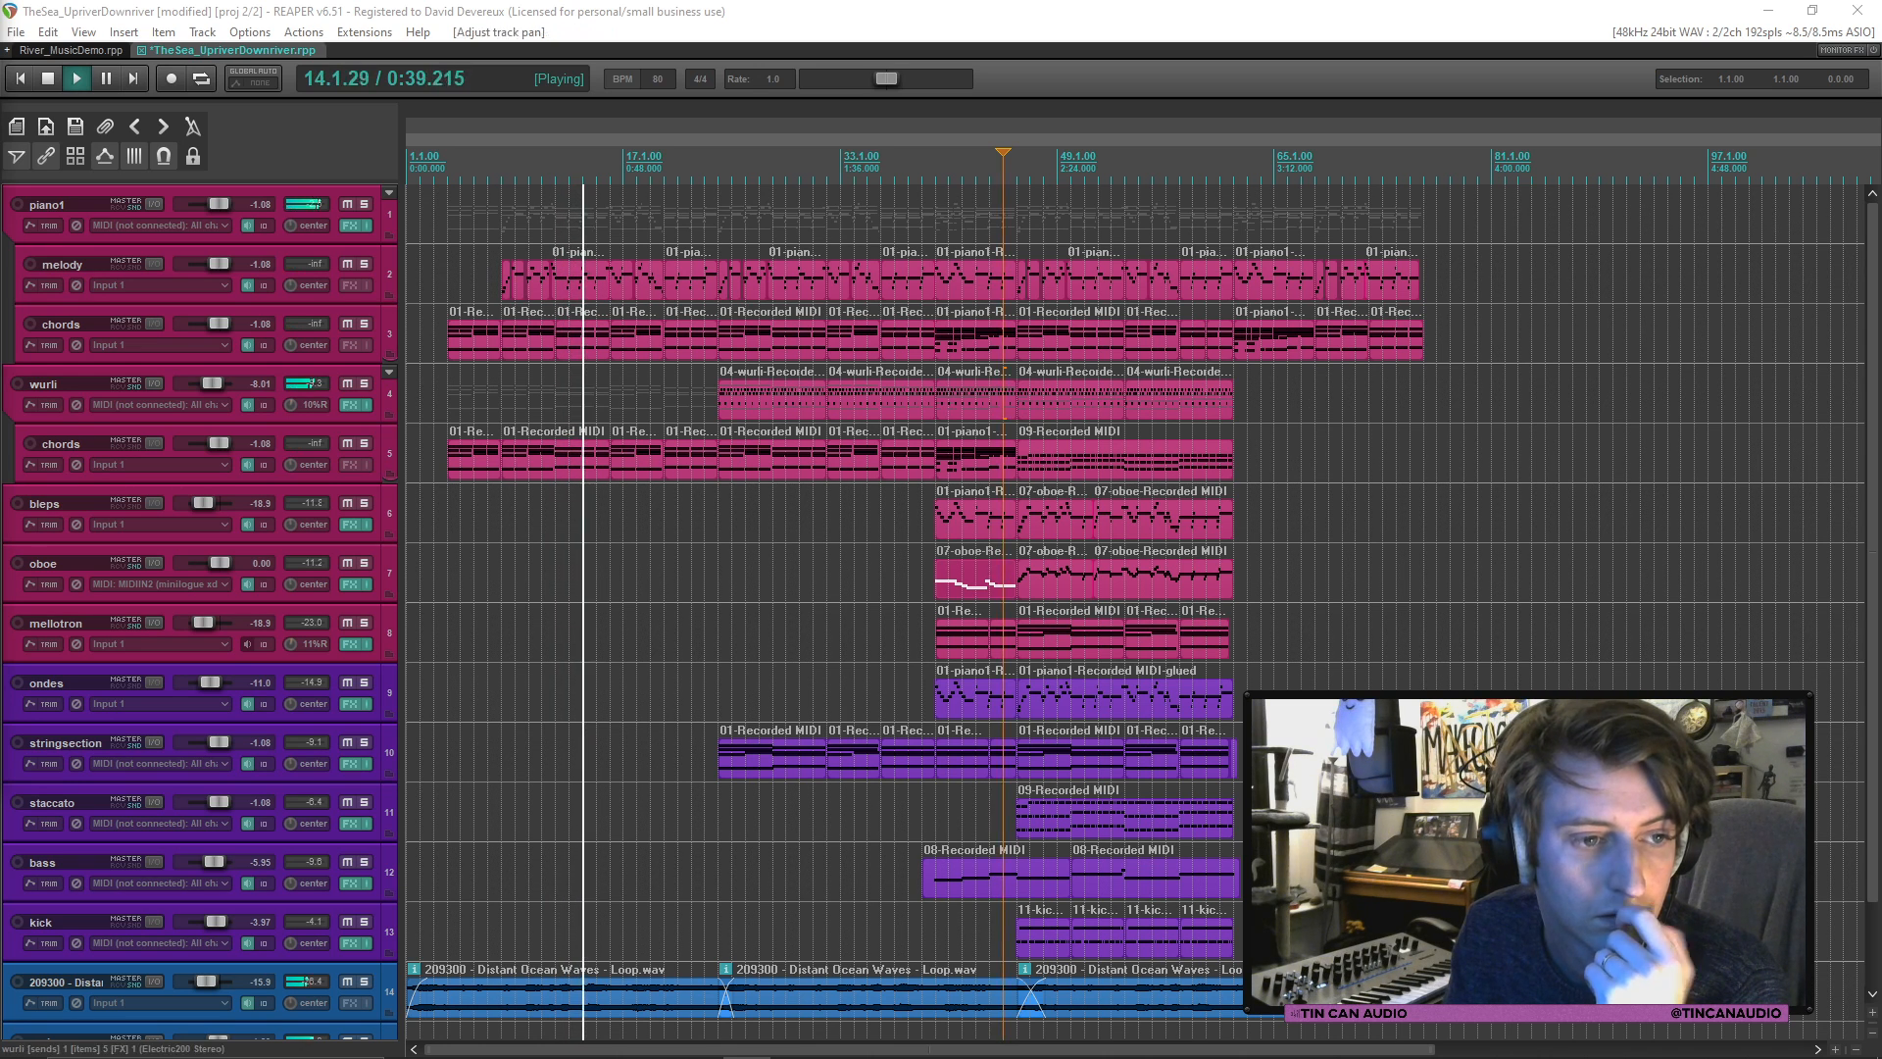
left_click_drag(291, 225, 291, 235)
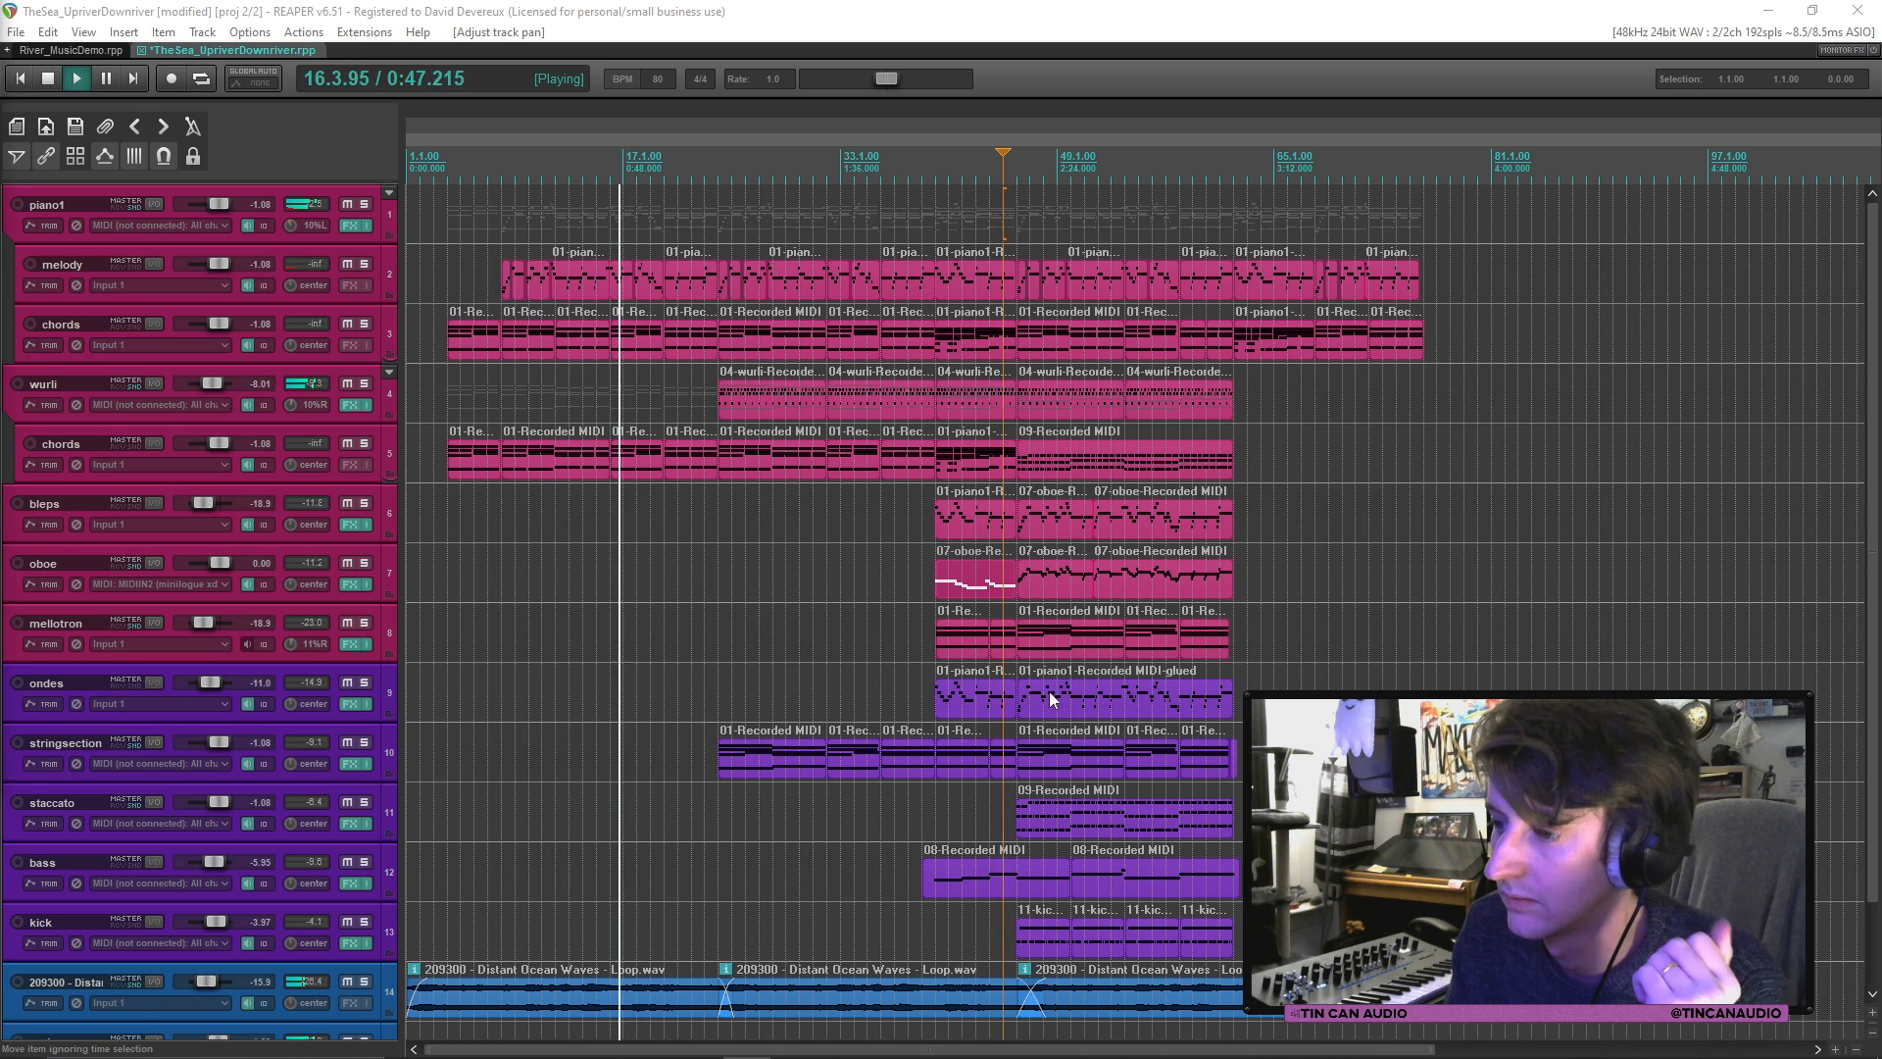
Step: Pan bleps 11% right, offset the staccato, bass and kick pans by 8%, 12% and 9%, and save the project
left_click(758, 757)
left_click(989, 873)
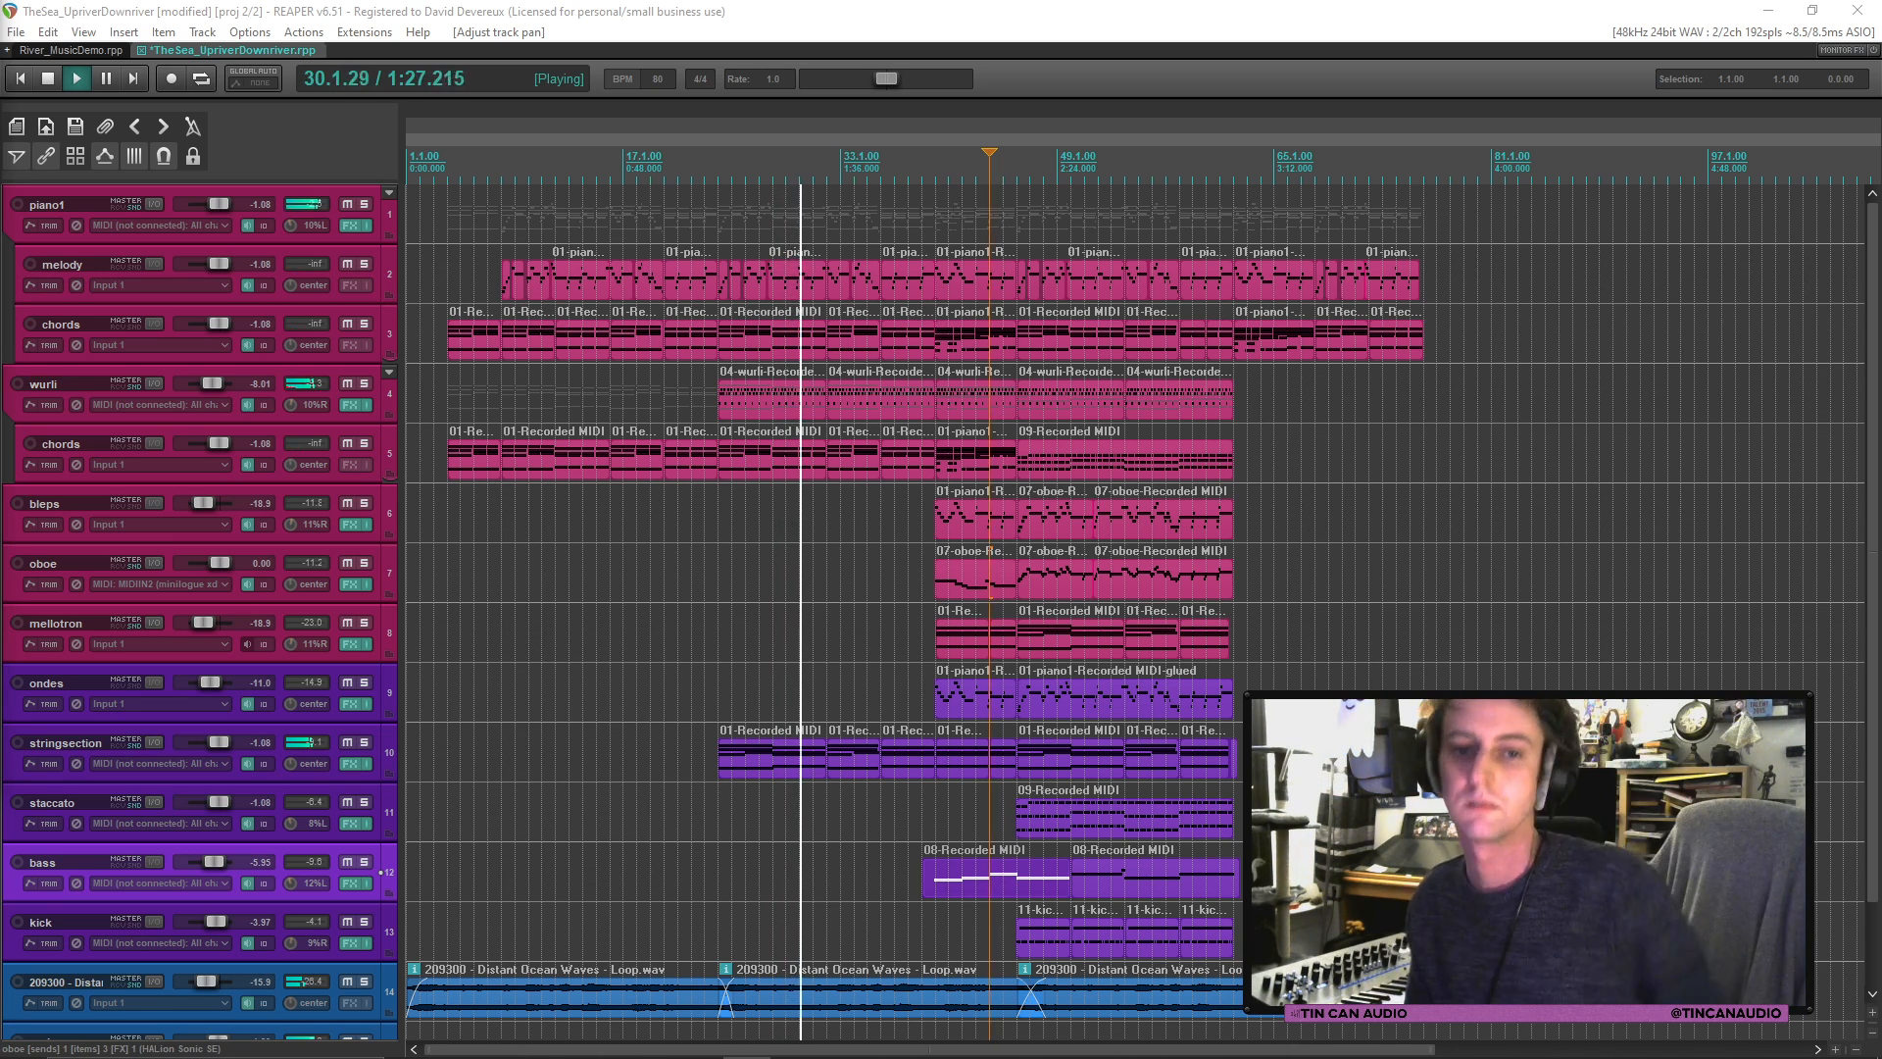
left_click(990, 494)
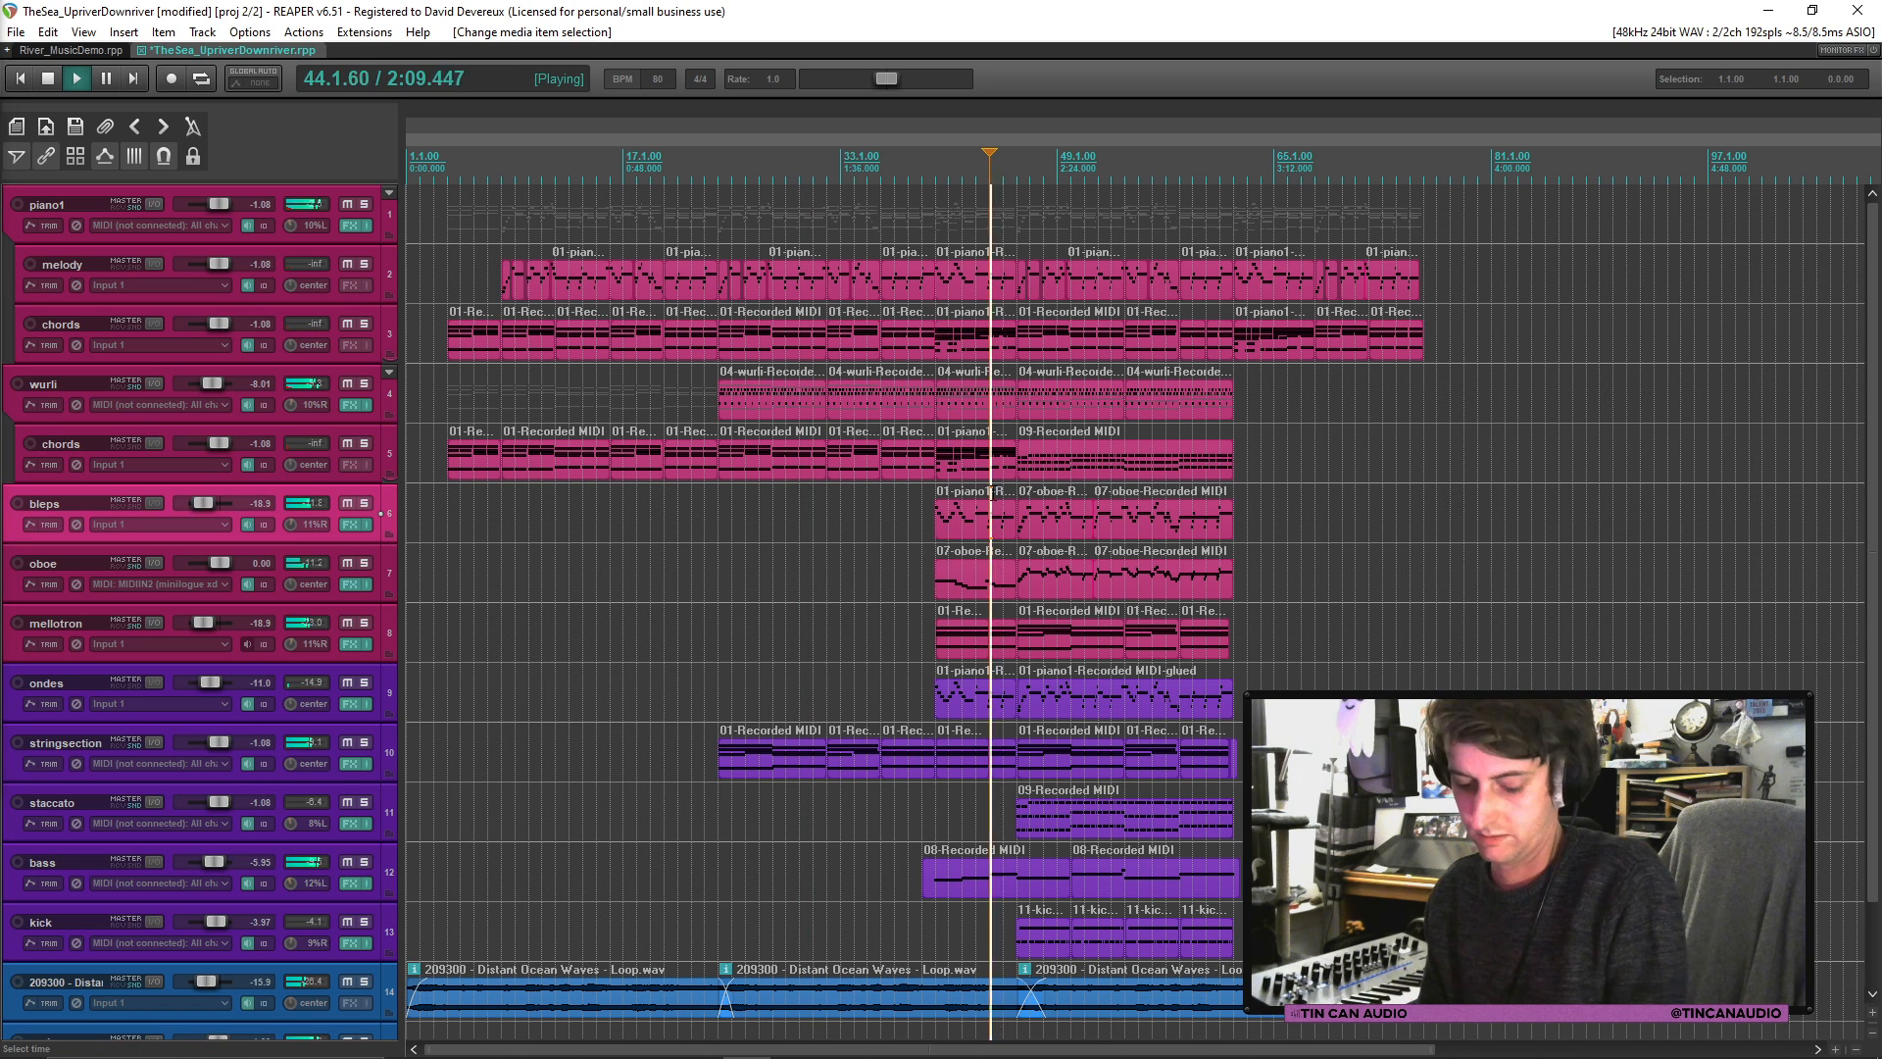
left_click(705, 533)
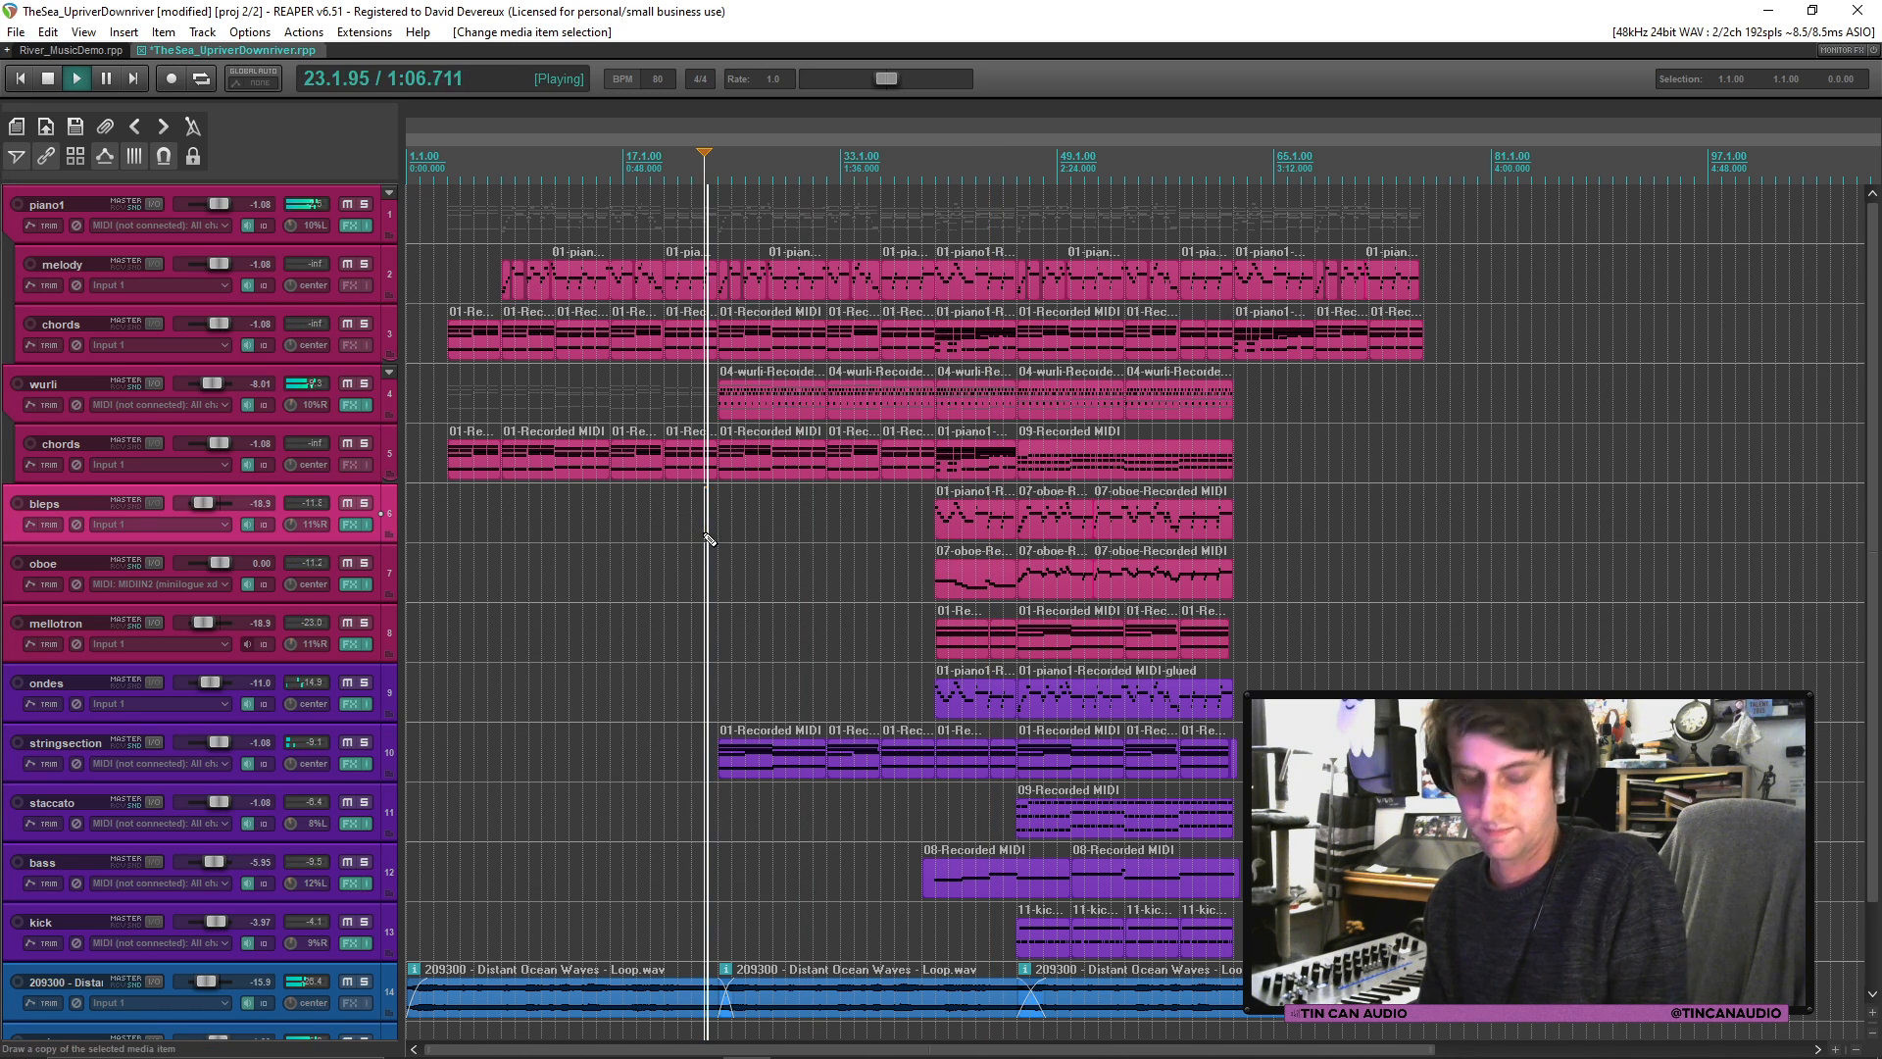
key("ctrl+s")
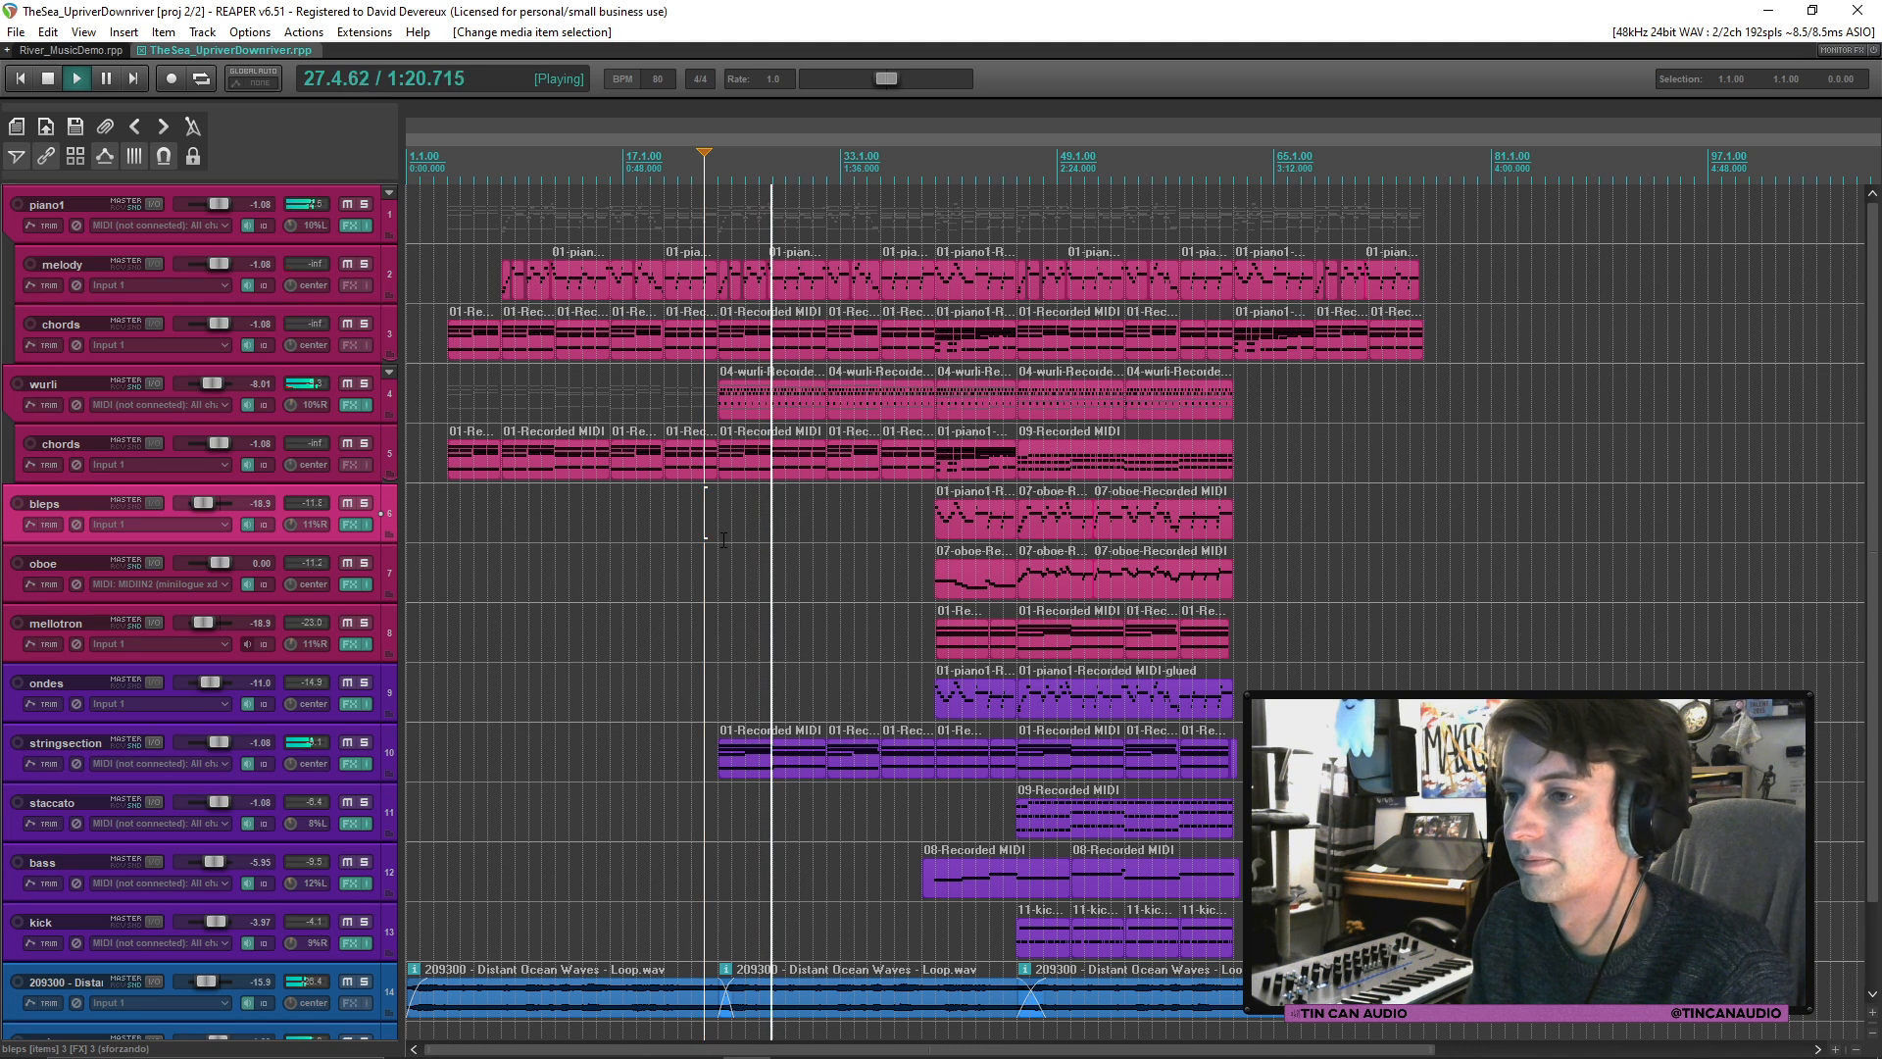
Step: Extend the closing chord notes of the first stringsection item to reach the item's end, just before bar 32
left_click(336, 418)
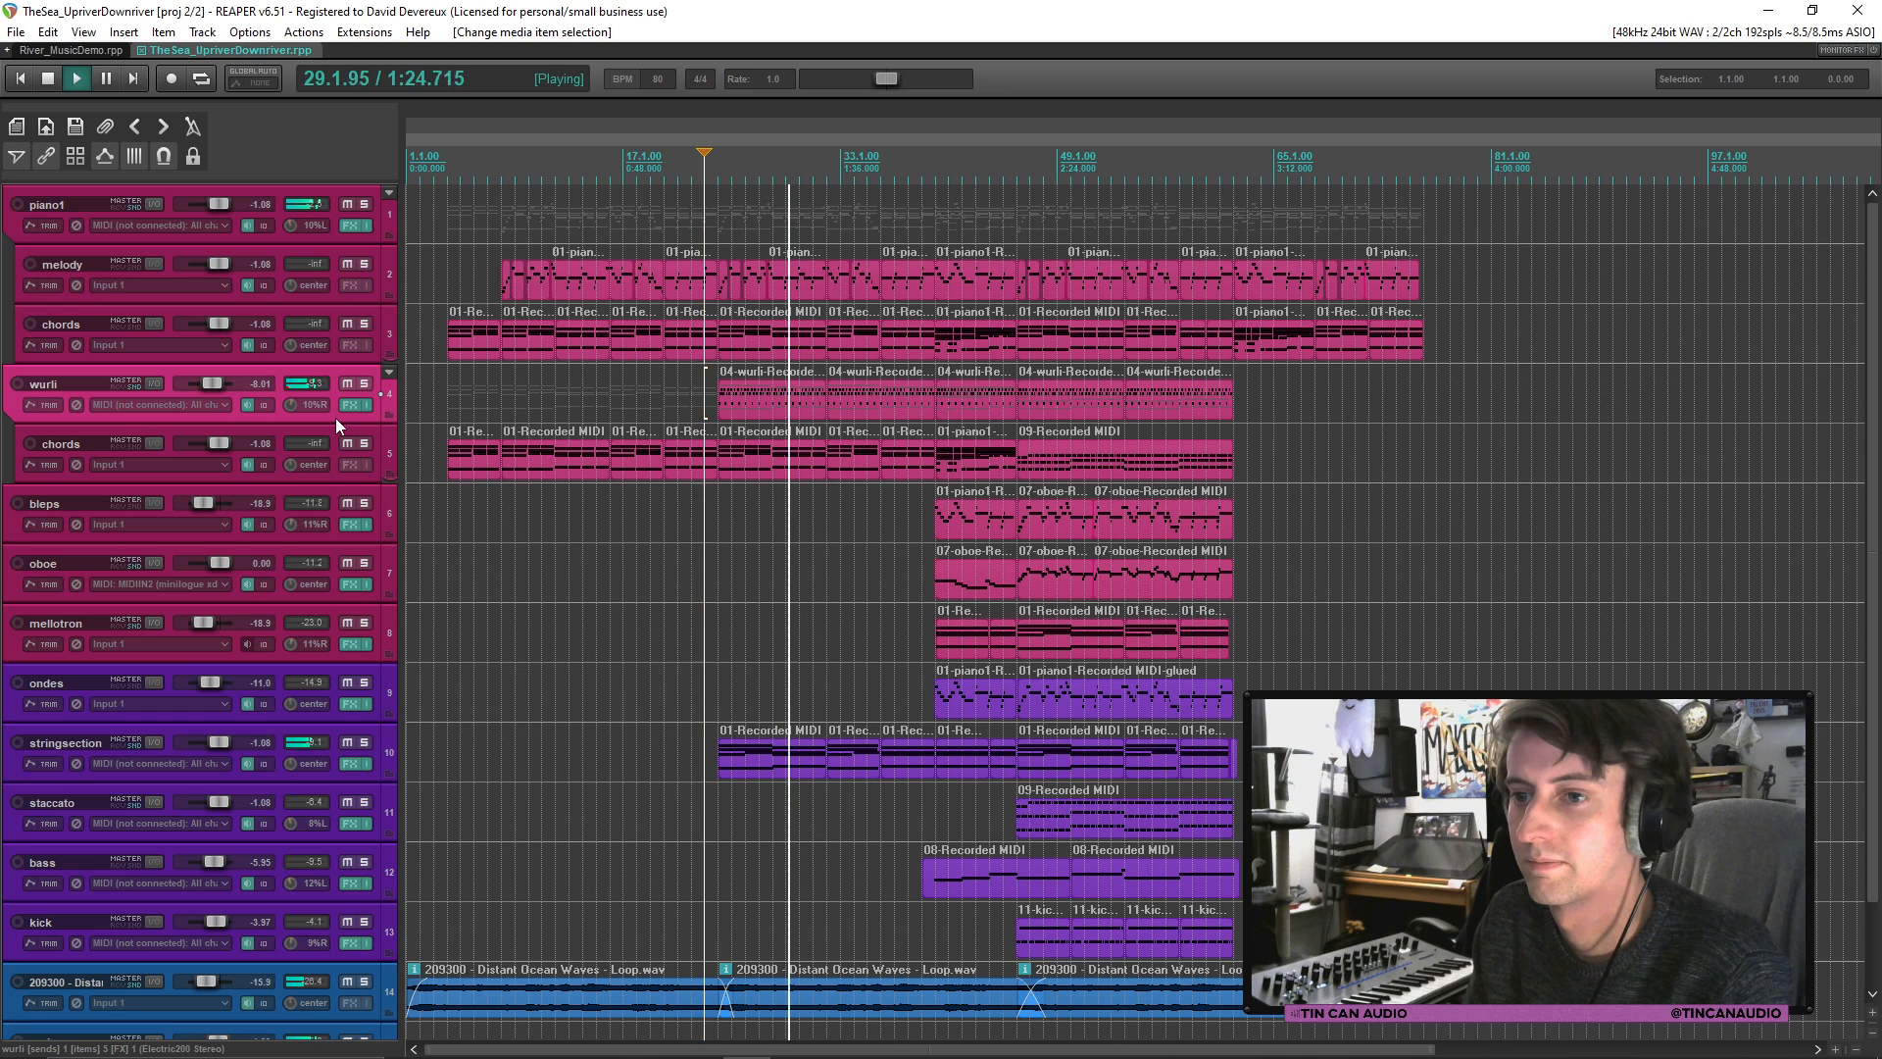
left_click(747, 396)
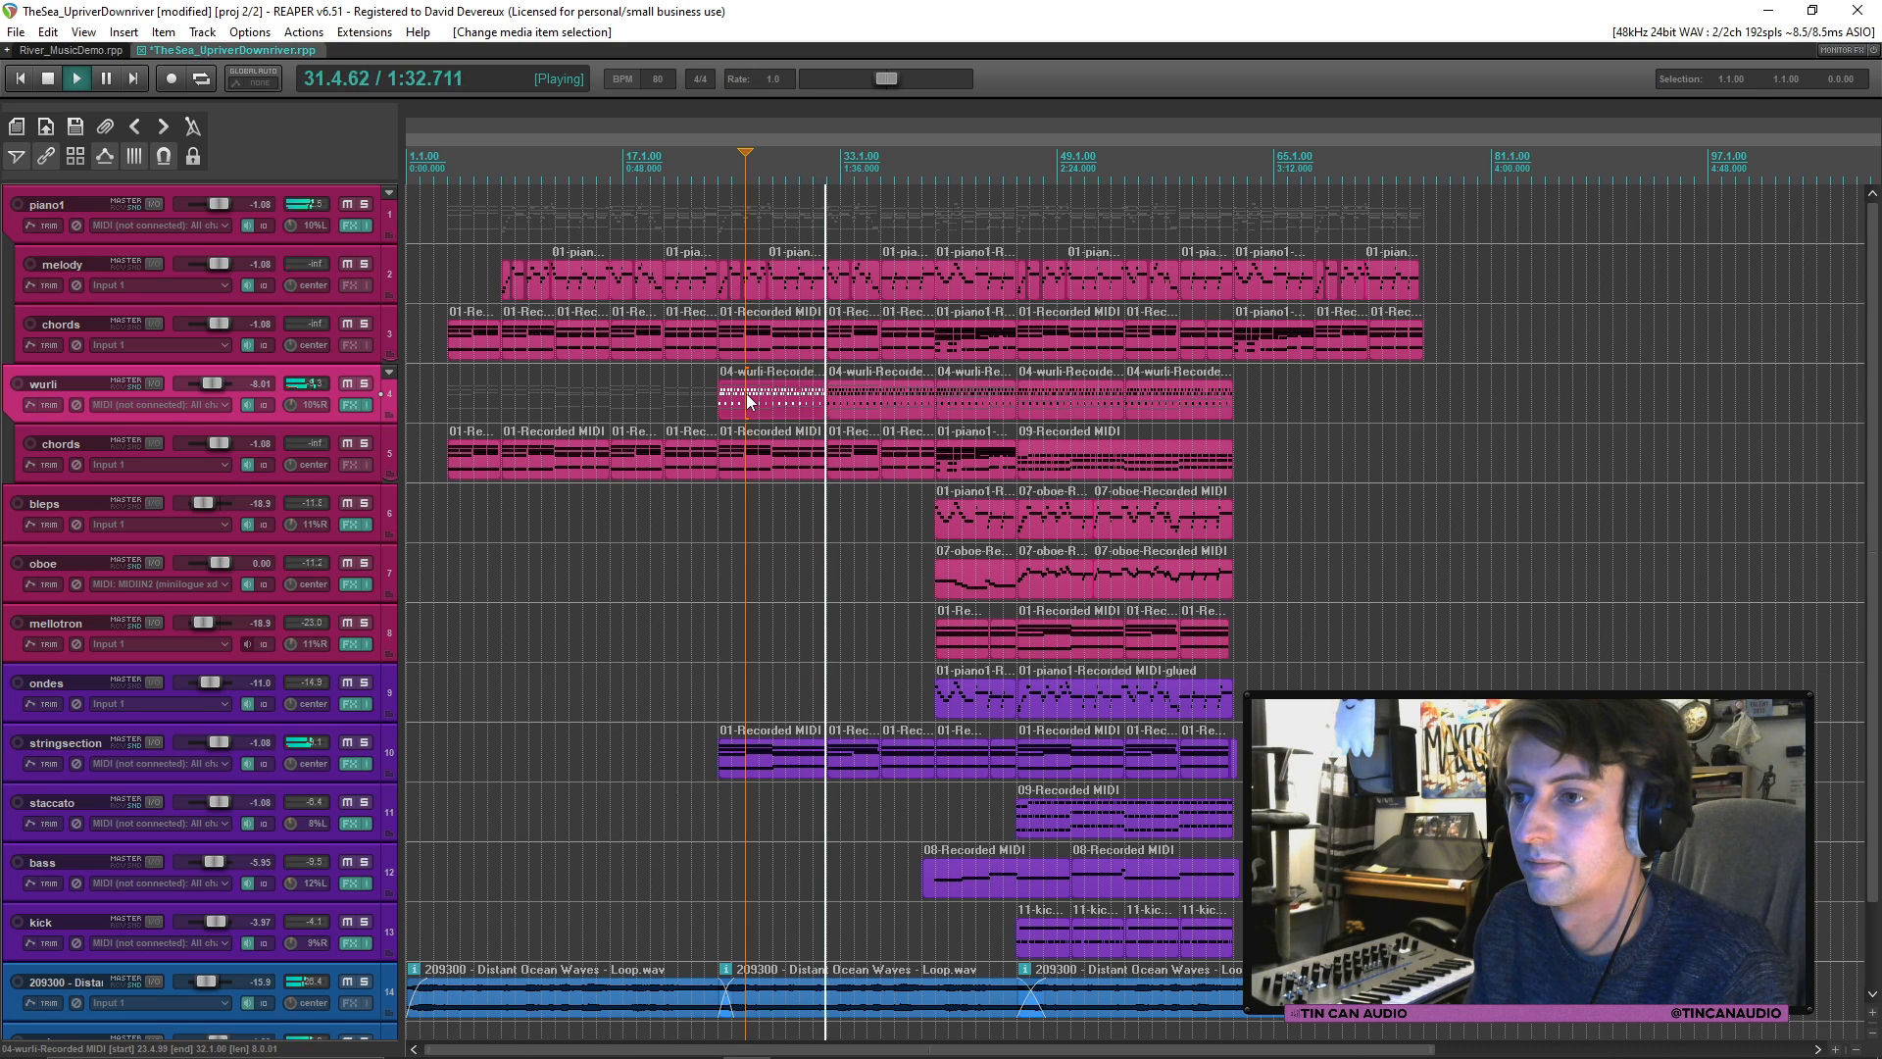
left_click(860, 756)
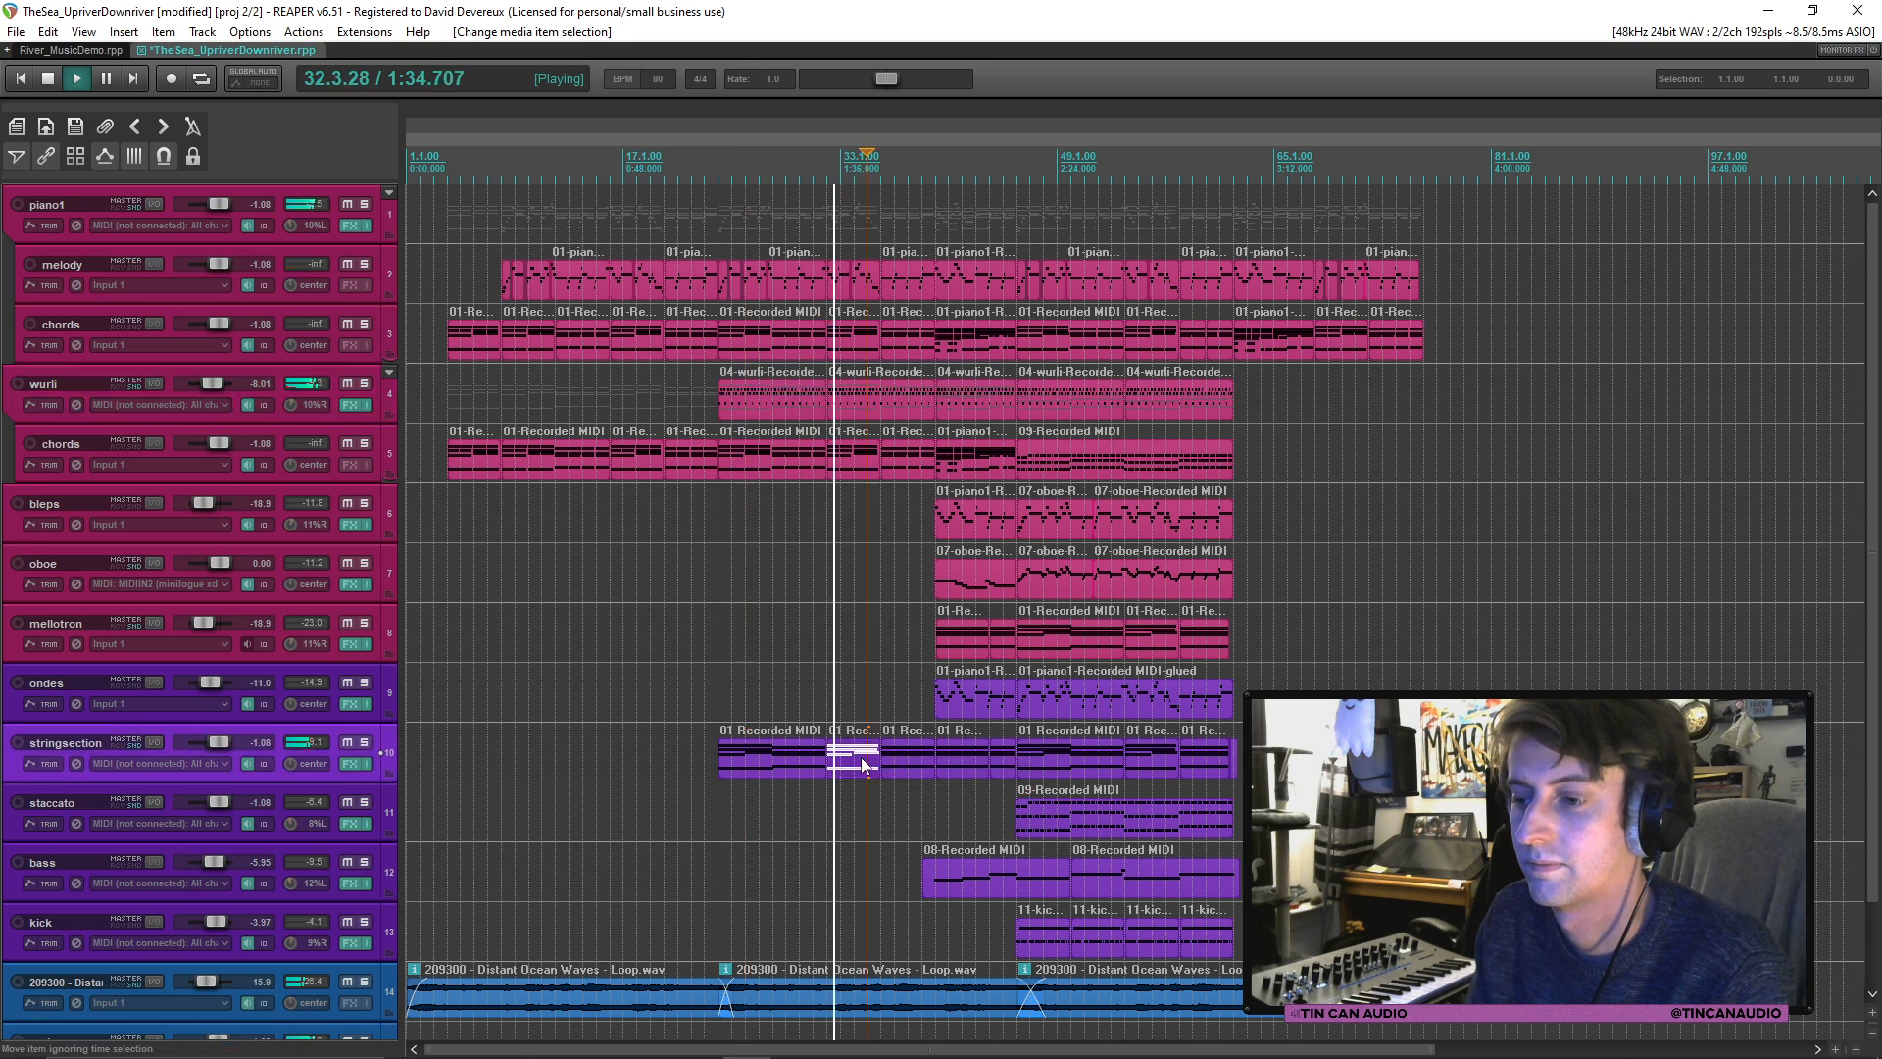
scroll(856, 761, "up", 4)
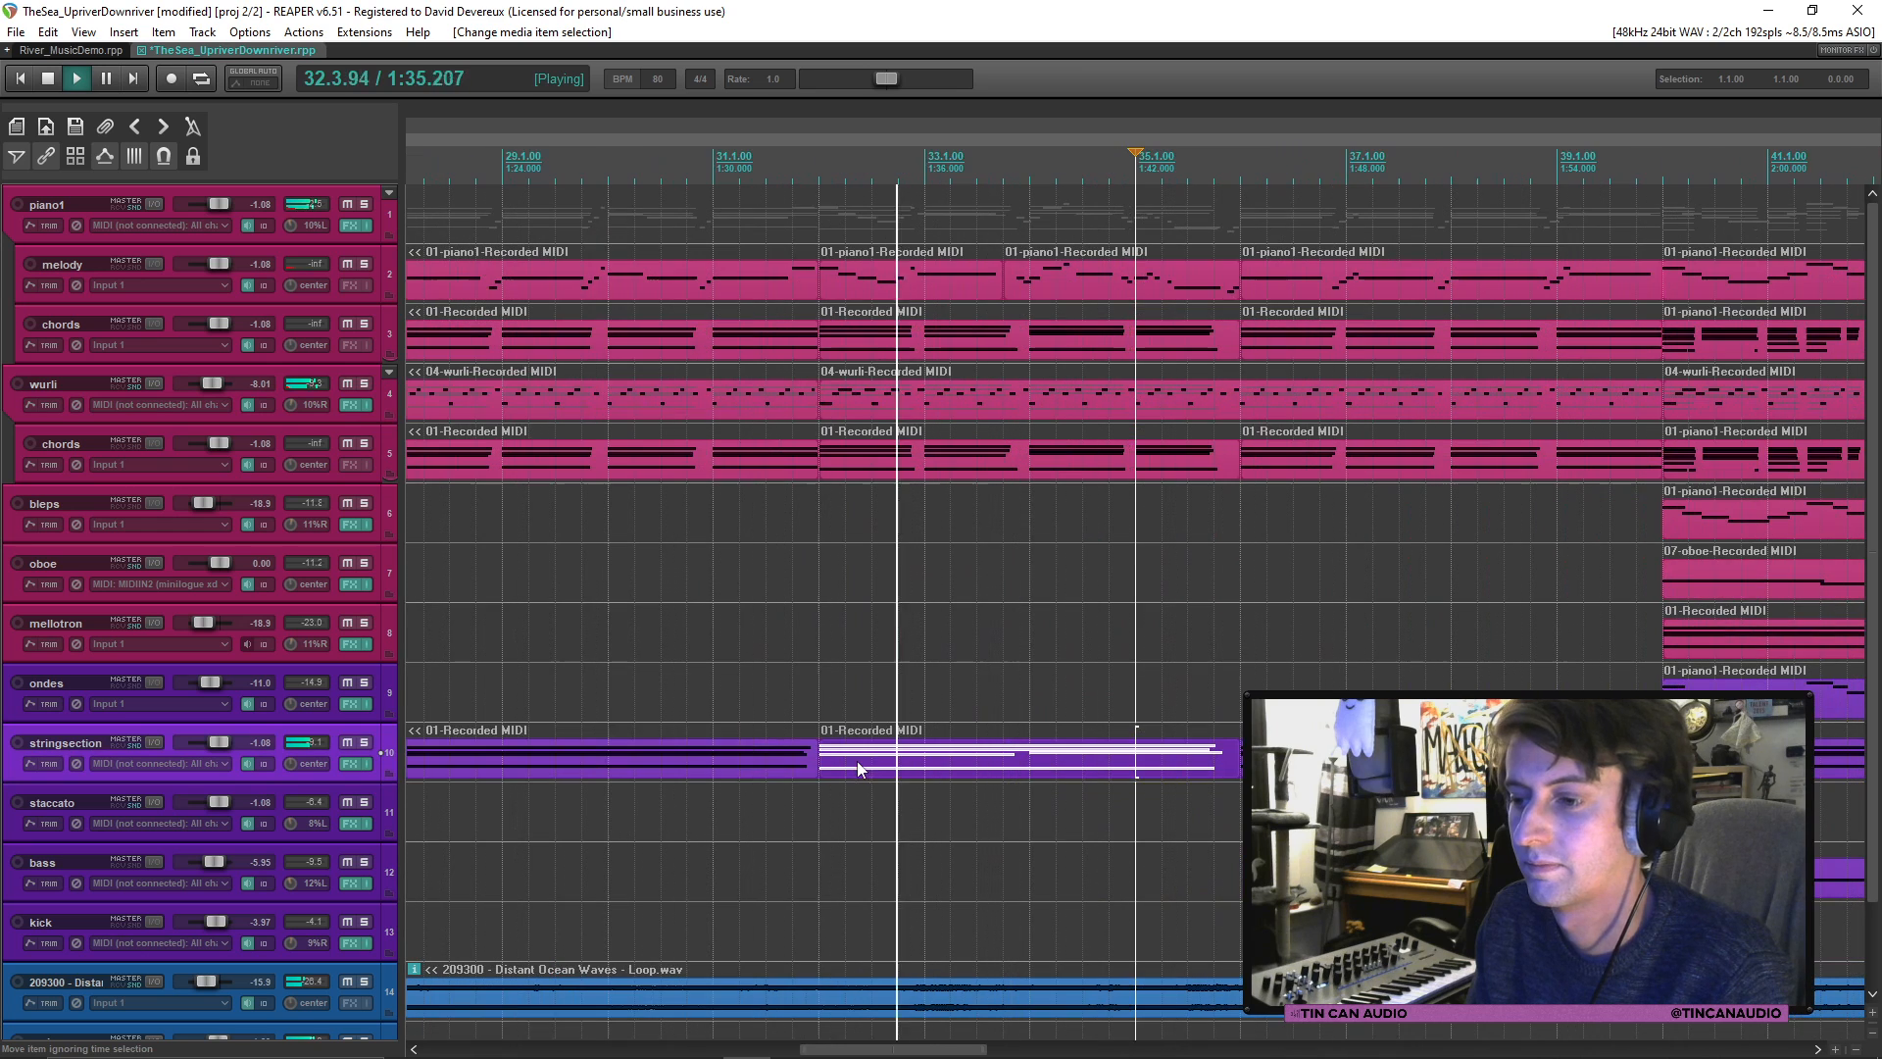
mouse_move(812, 756)
left_mouse_down()
mouse_move(798, 772)
mouse_move(815, 770)
left_mouse_up()
left_click(792, 762)
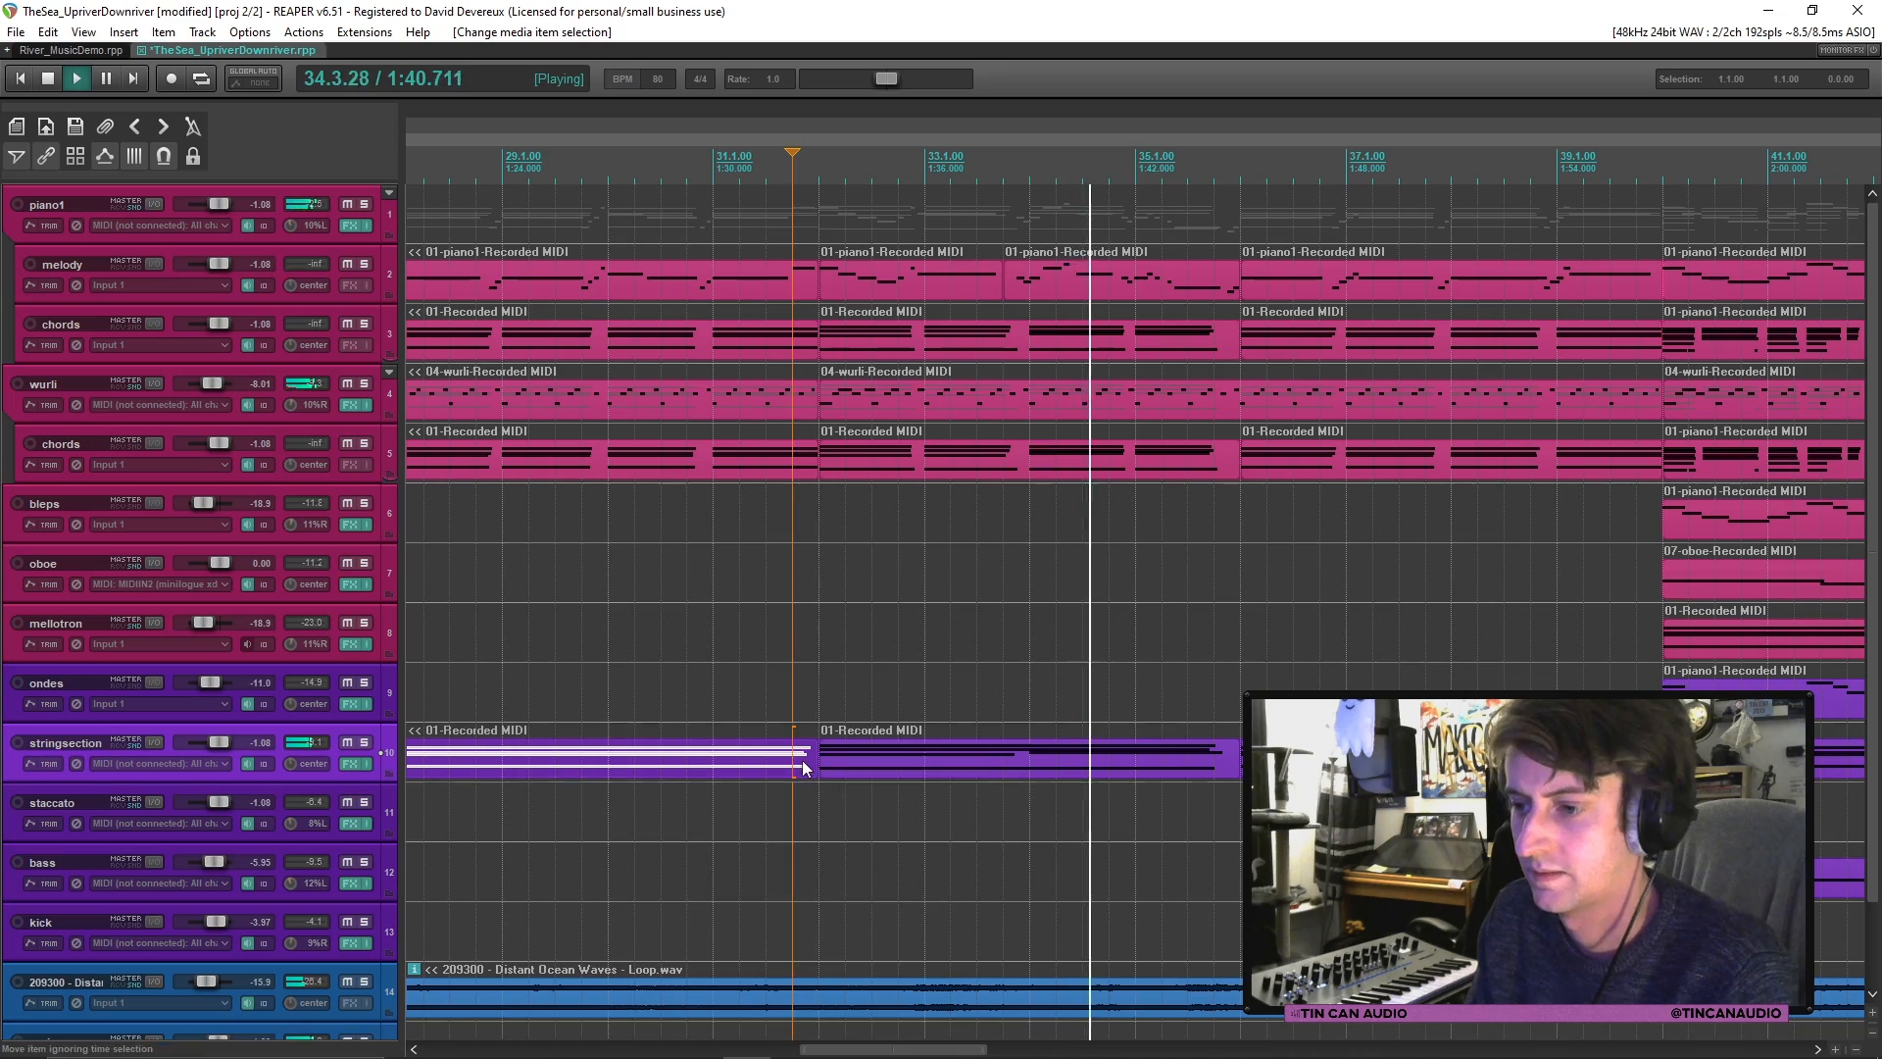
double_click(794, 765)
left_click(787, 230, "ctrl")
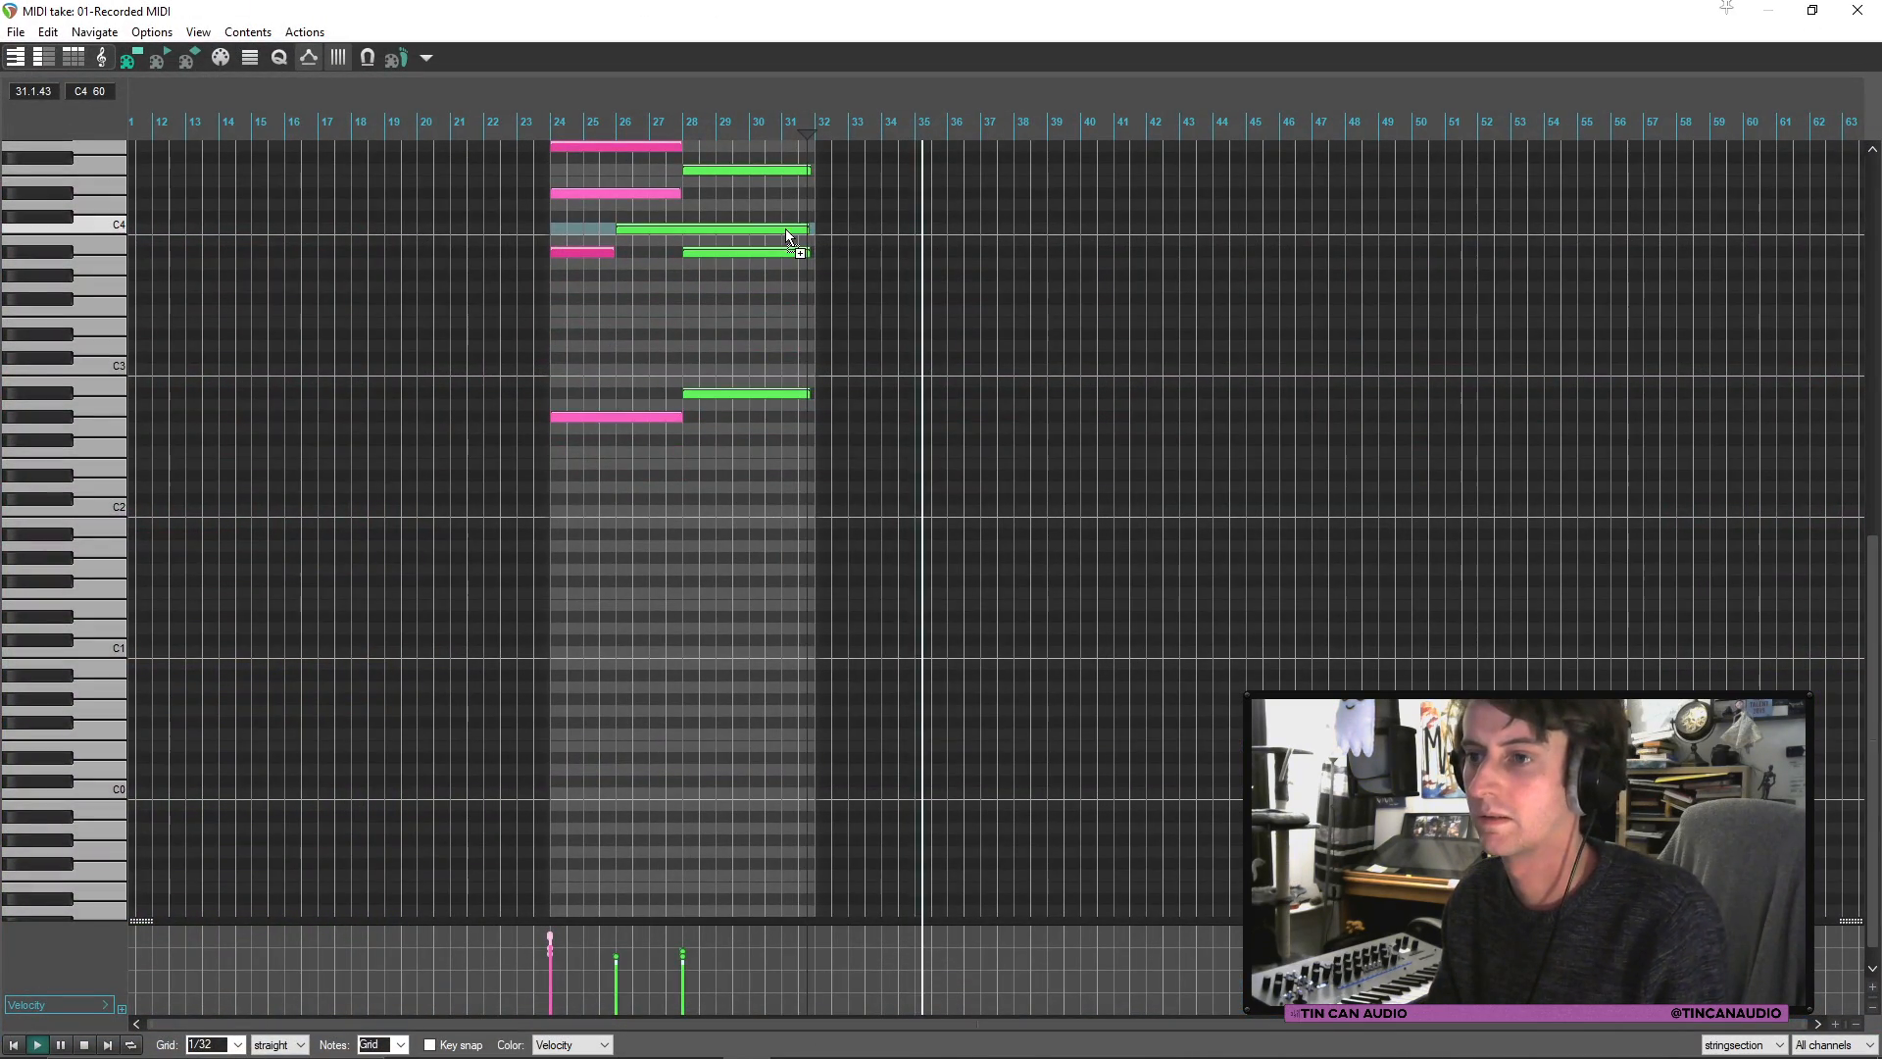
left_click_drag(807, 230, 815, 229)
left_click(1858, 10)
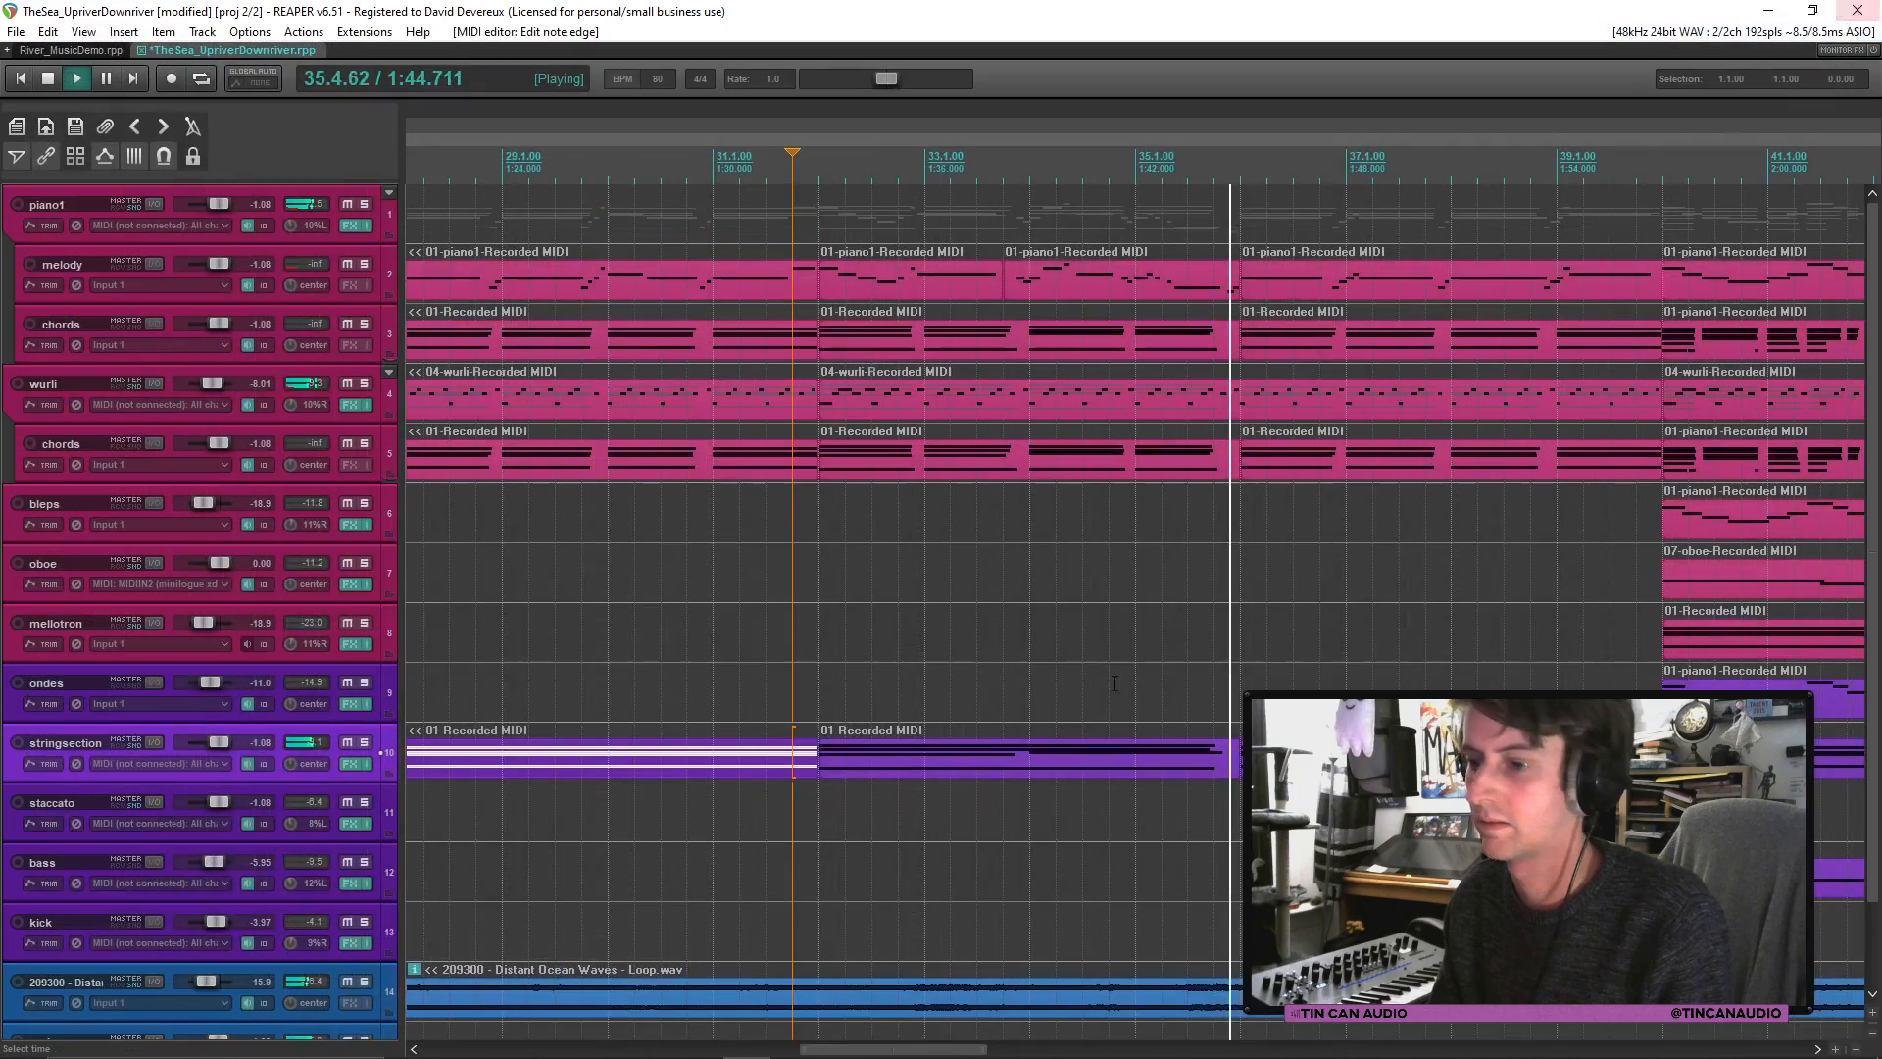
Step: Play back the transition between the first two stringsection items and save the project
left_click(979, 770)
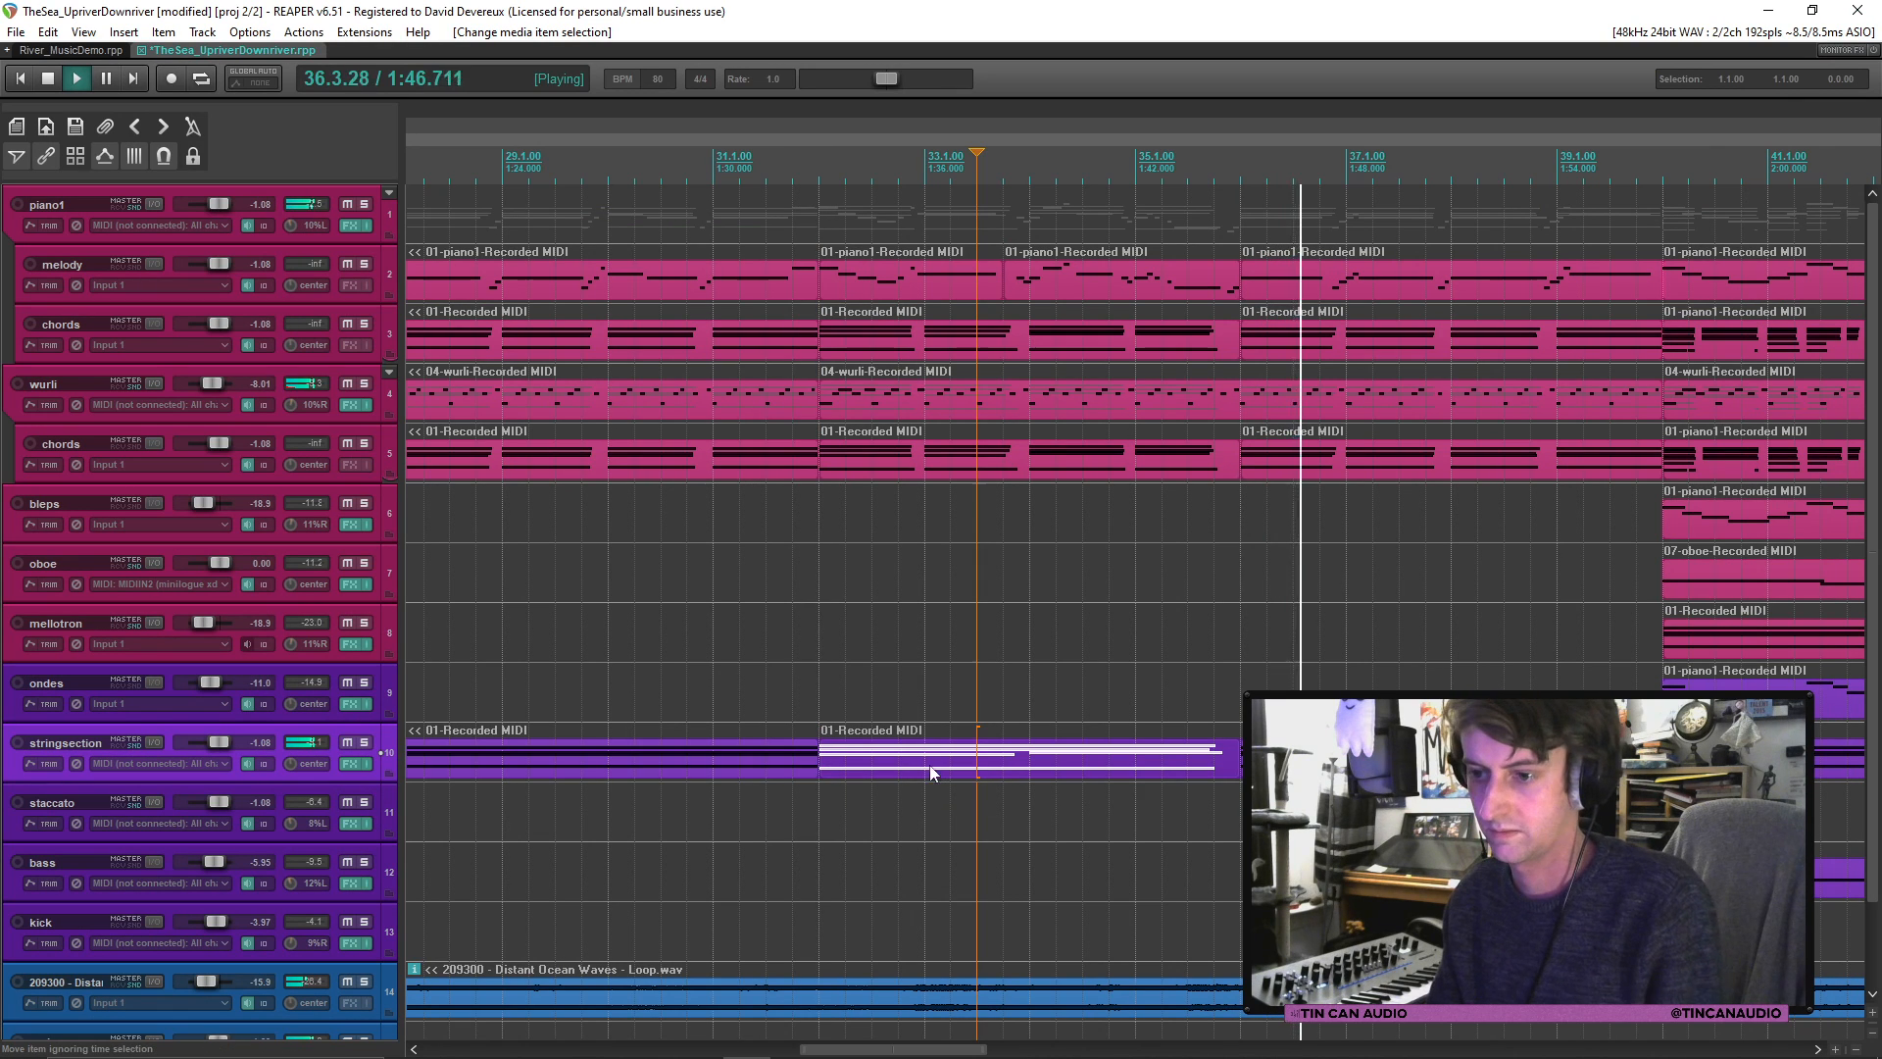
left_click(791, 760)
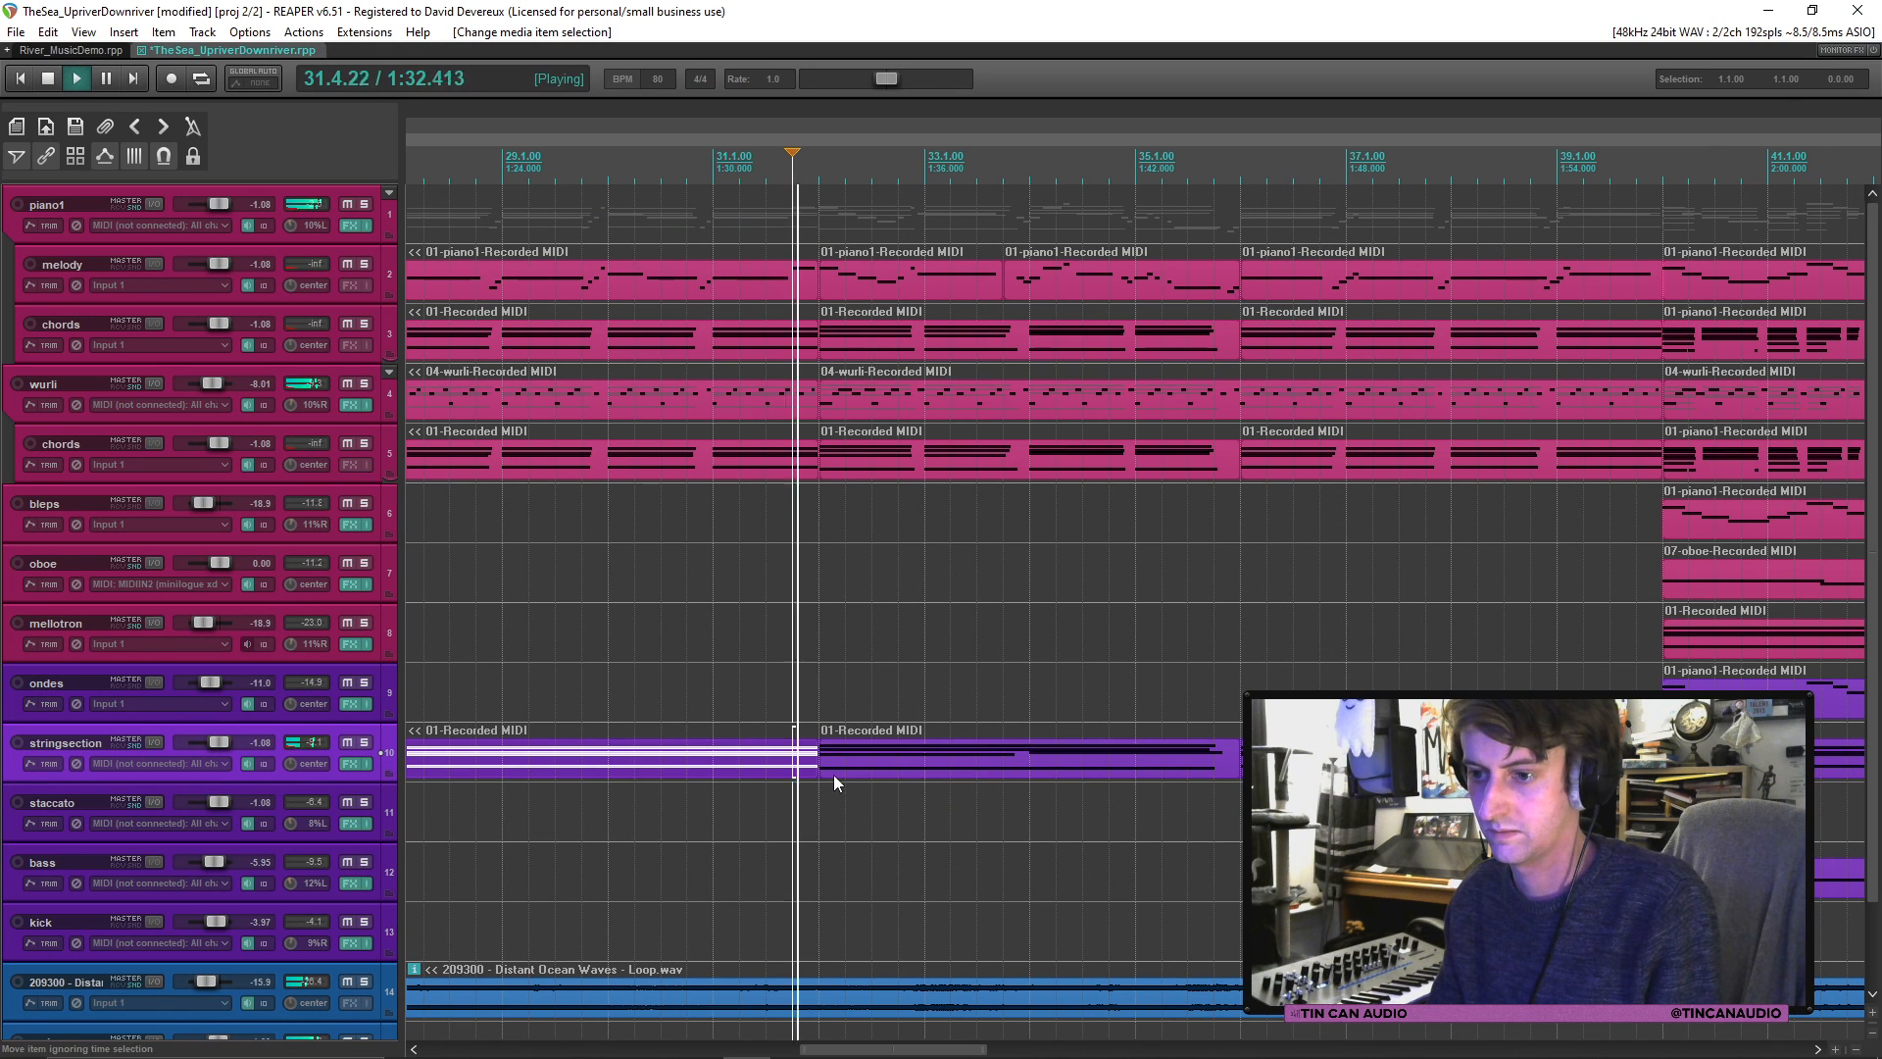
left_click(843, 767)
key("ctrl+s")
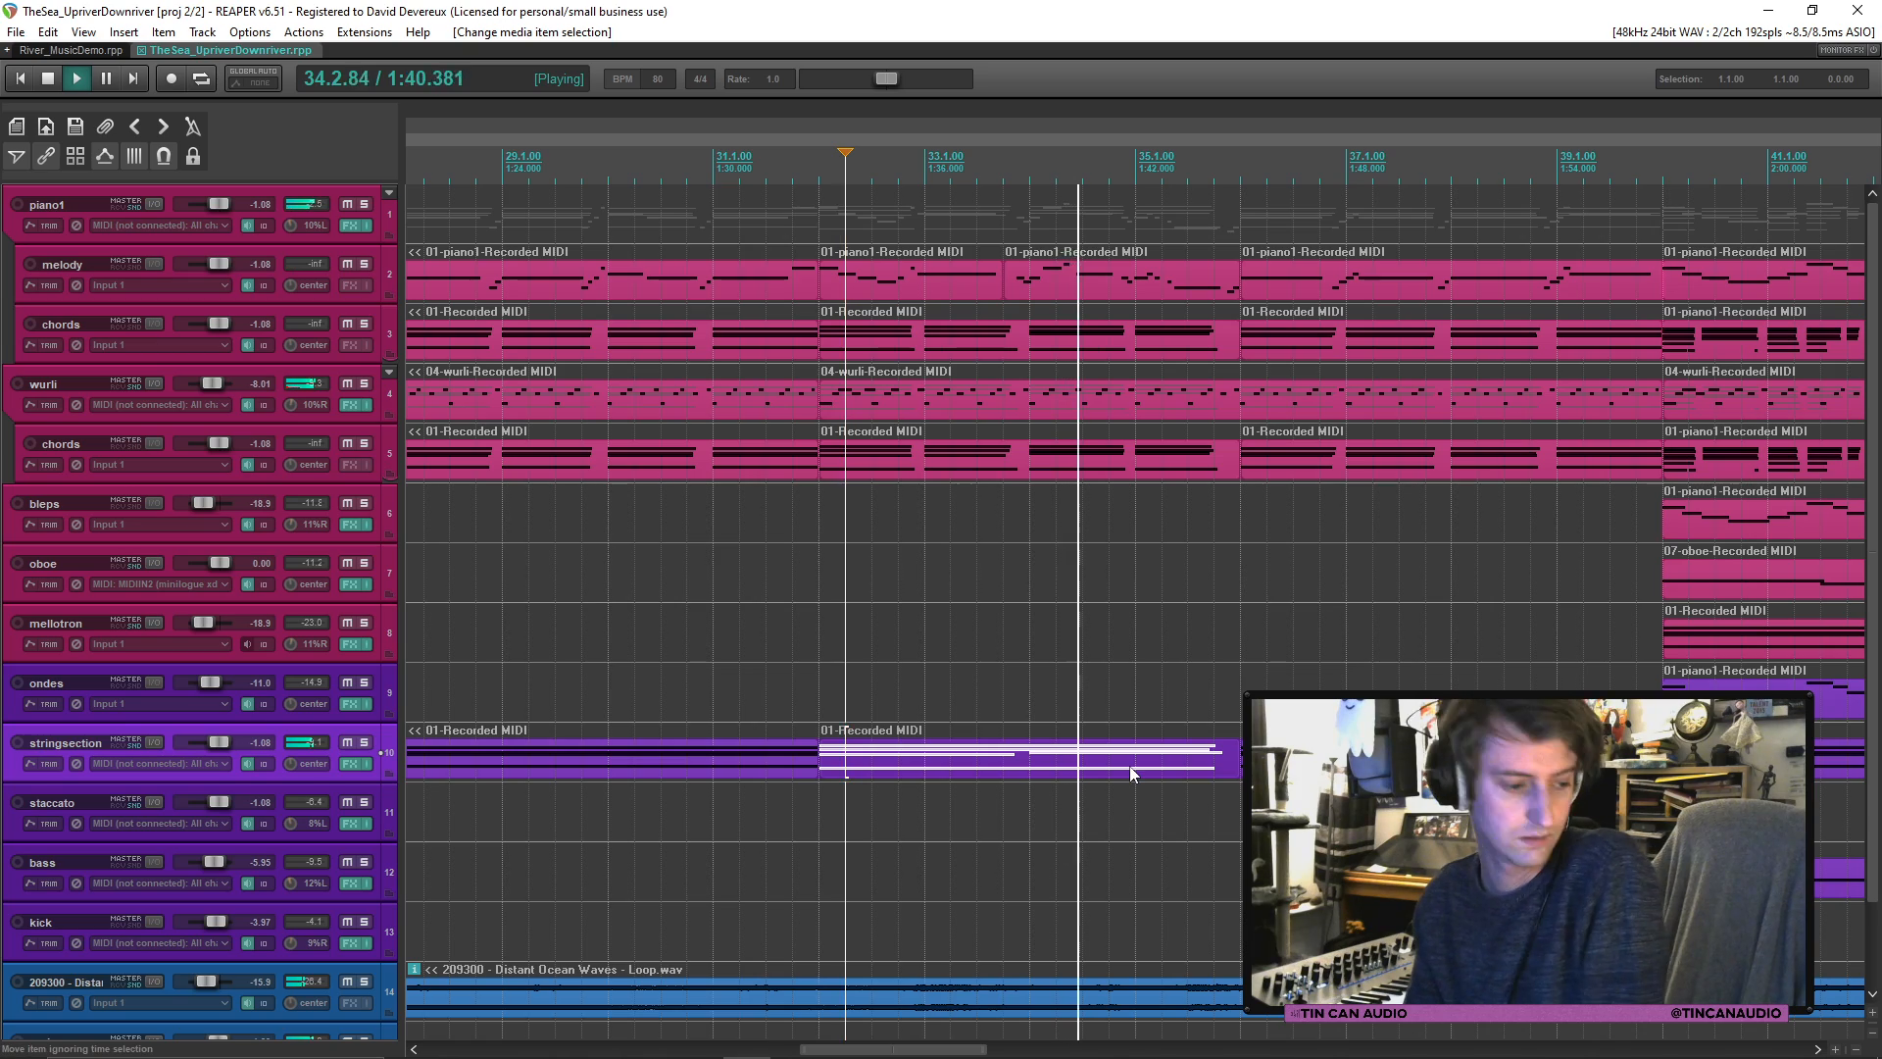
Step: Lower the velocity of the opening note in the first bleps item, replay its entrance, and save the project
scroll(1129, 772, "down", 8)
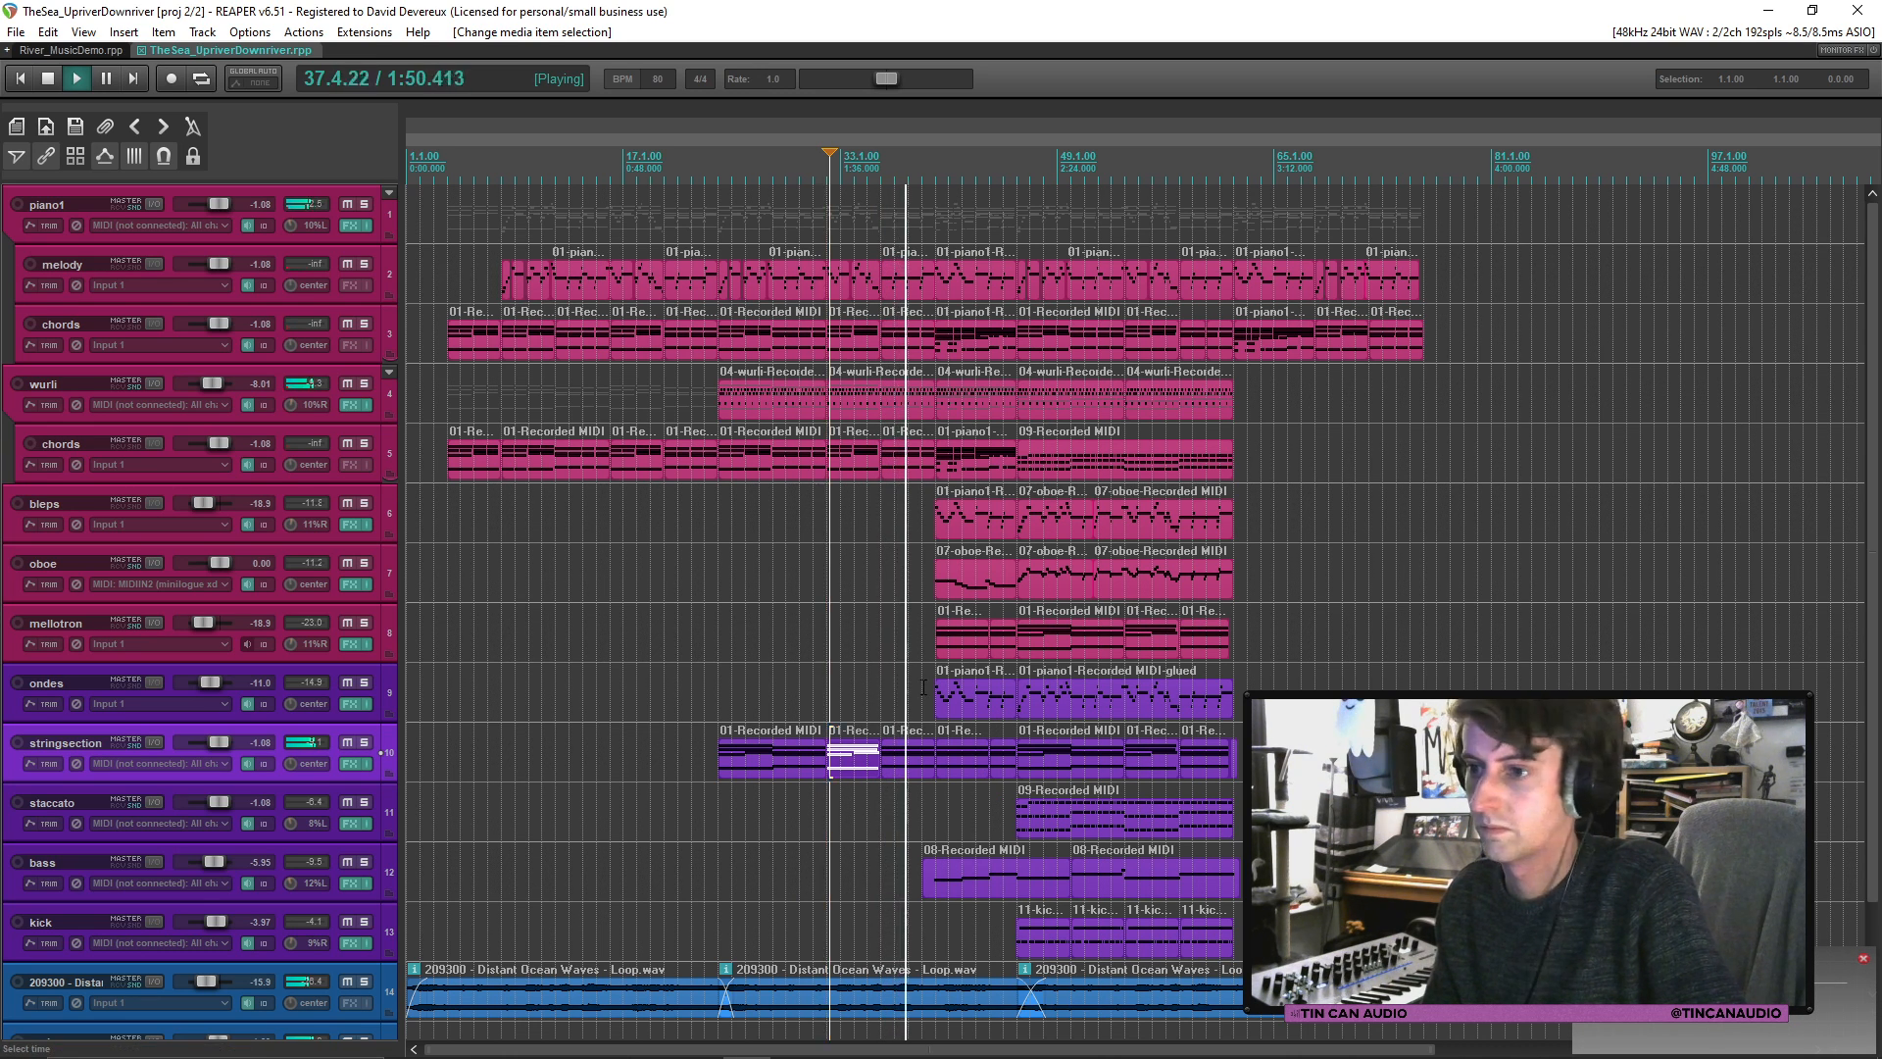
scroll(923, 686, "up", 2)
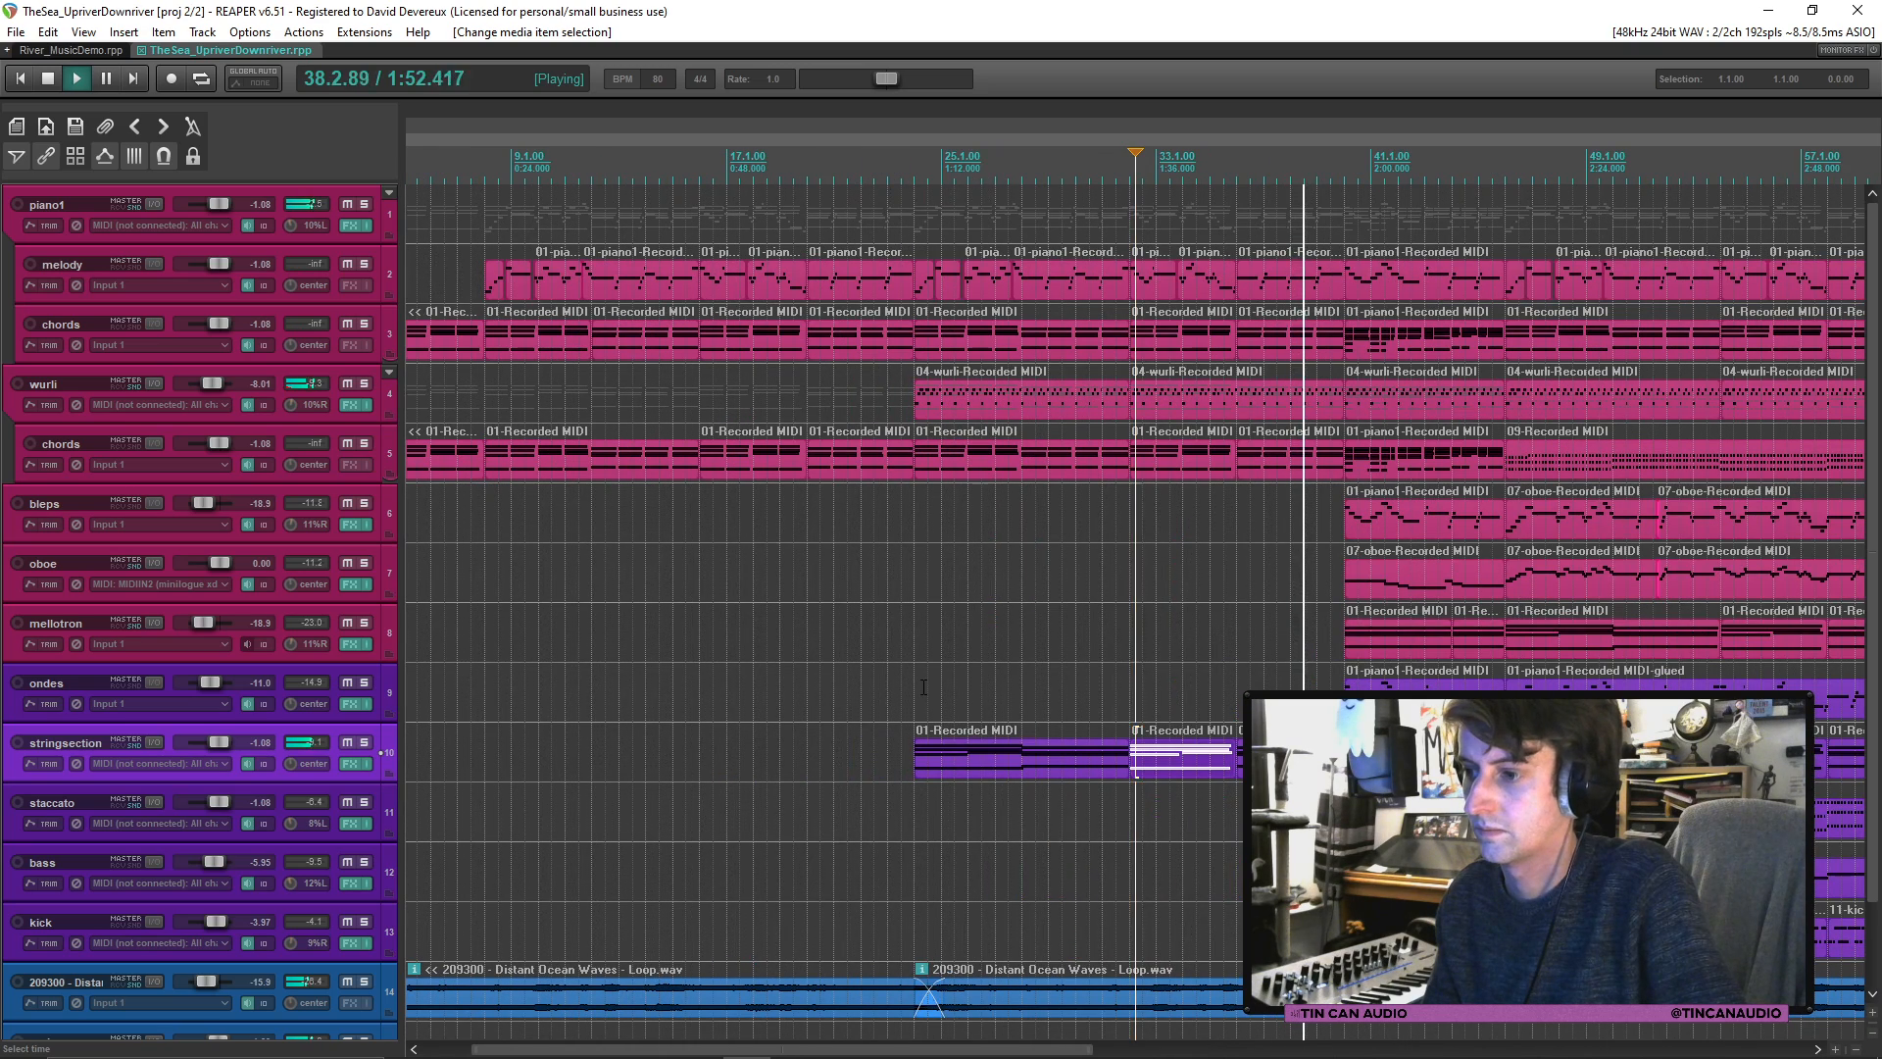
scroll(923, 686, "down", 1)
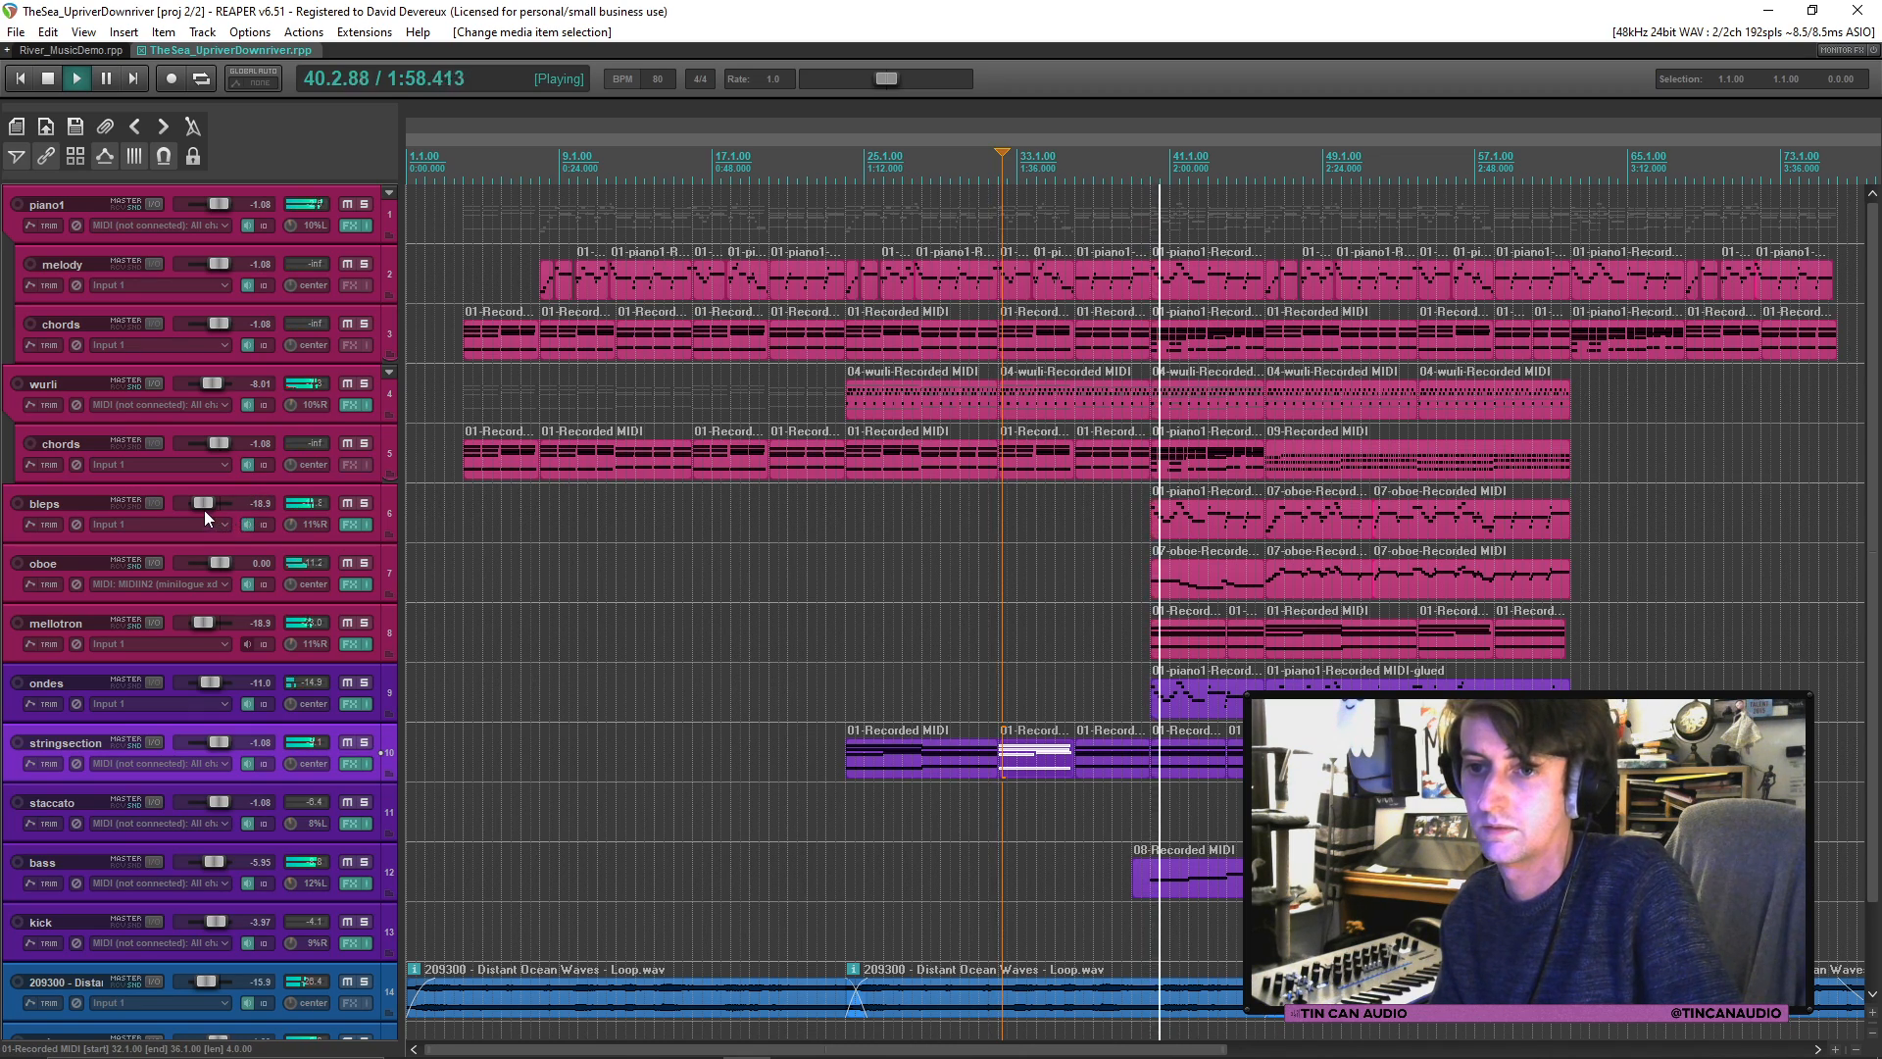
left_click(1167, 529)
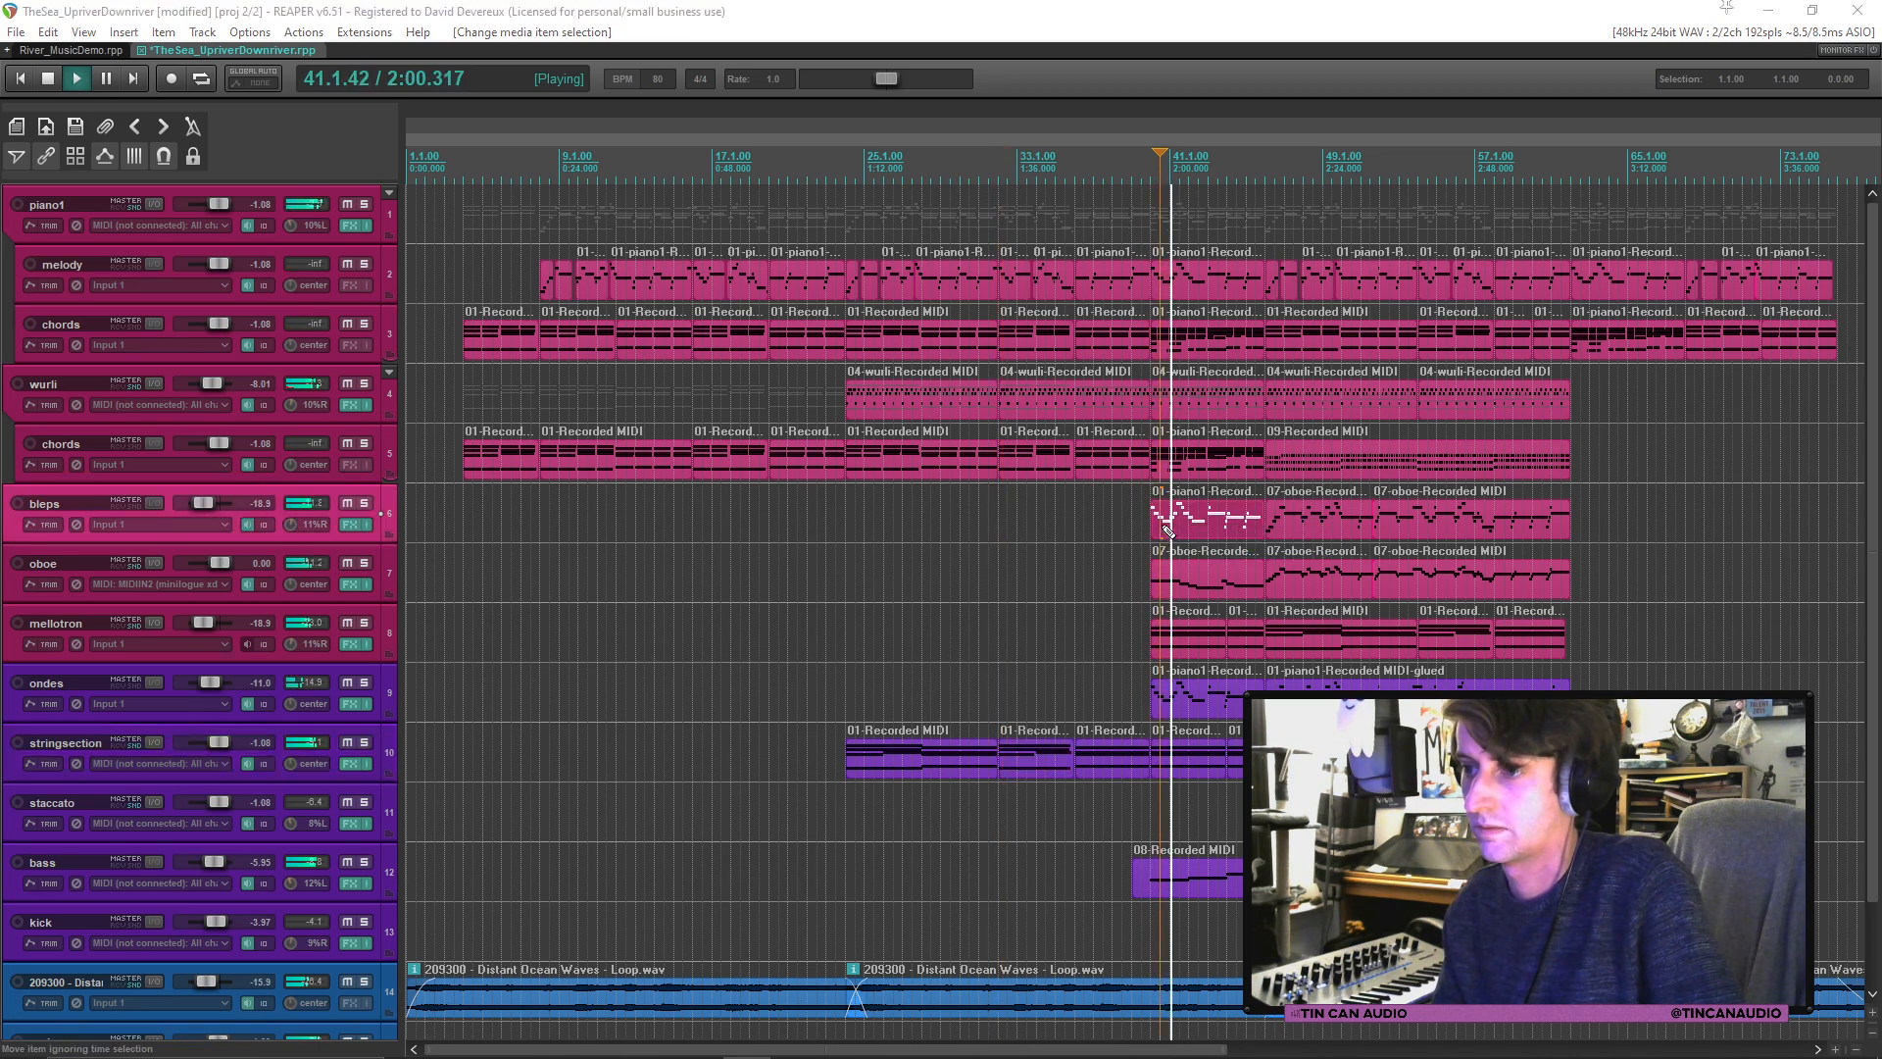
double_click(1167, 529)
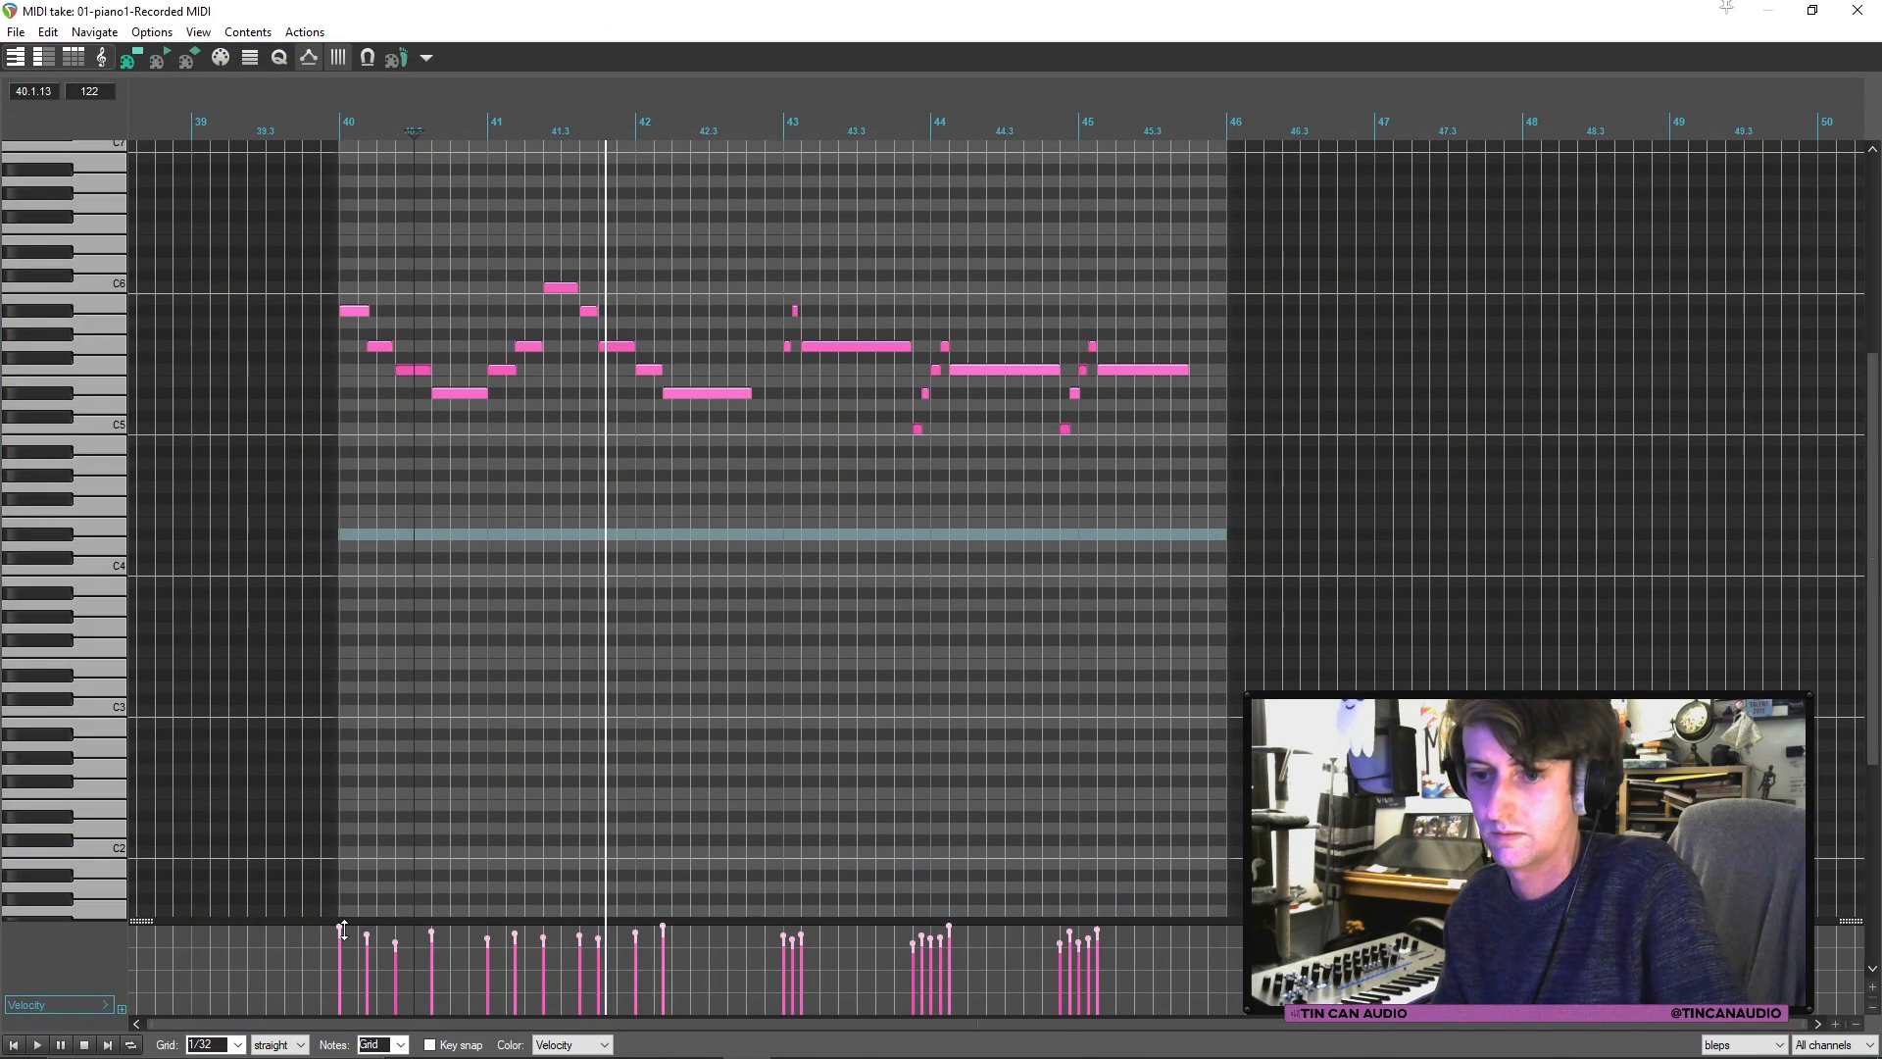
left_click_drag(344, 929, 344, 943)
left_click(1857, 10)
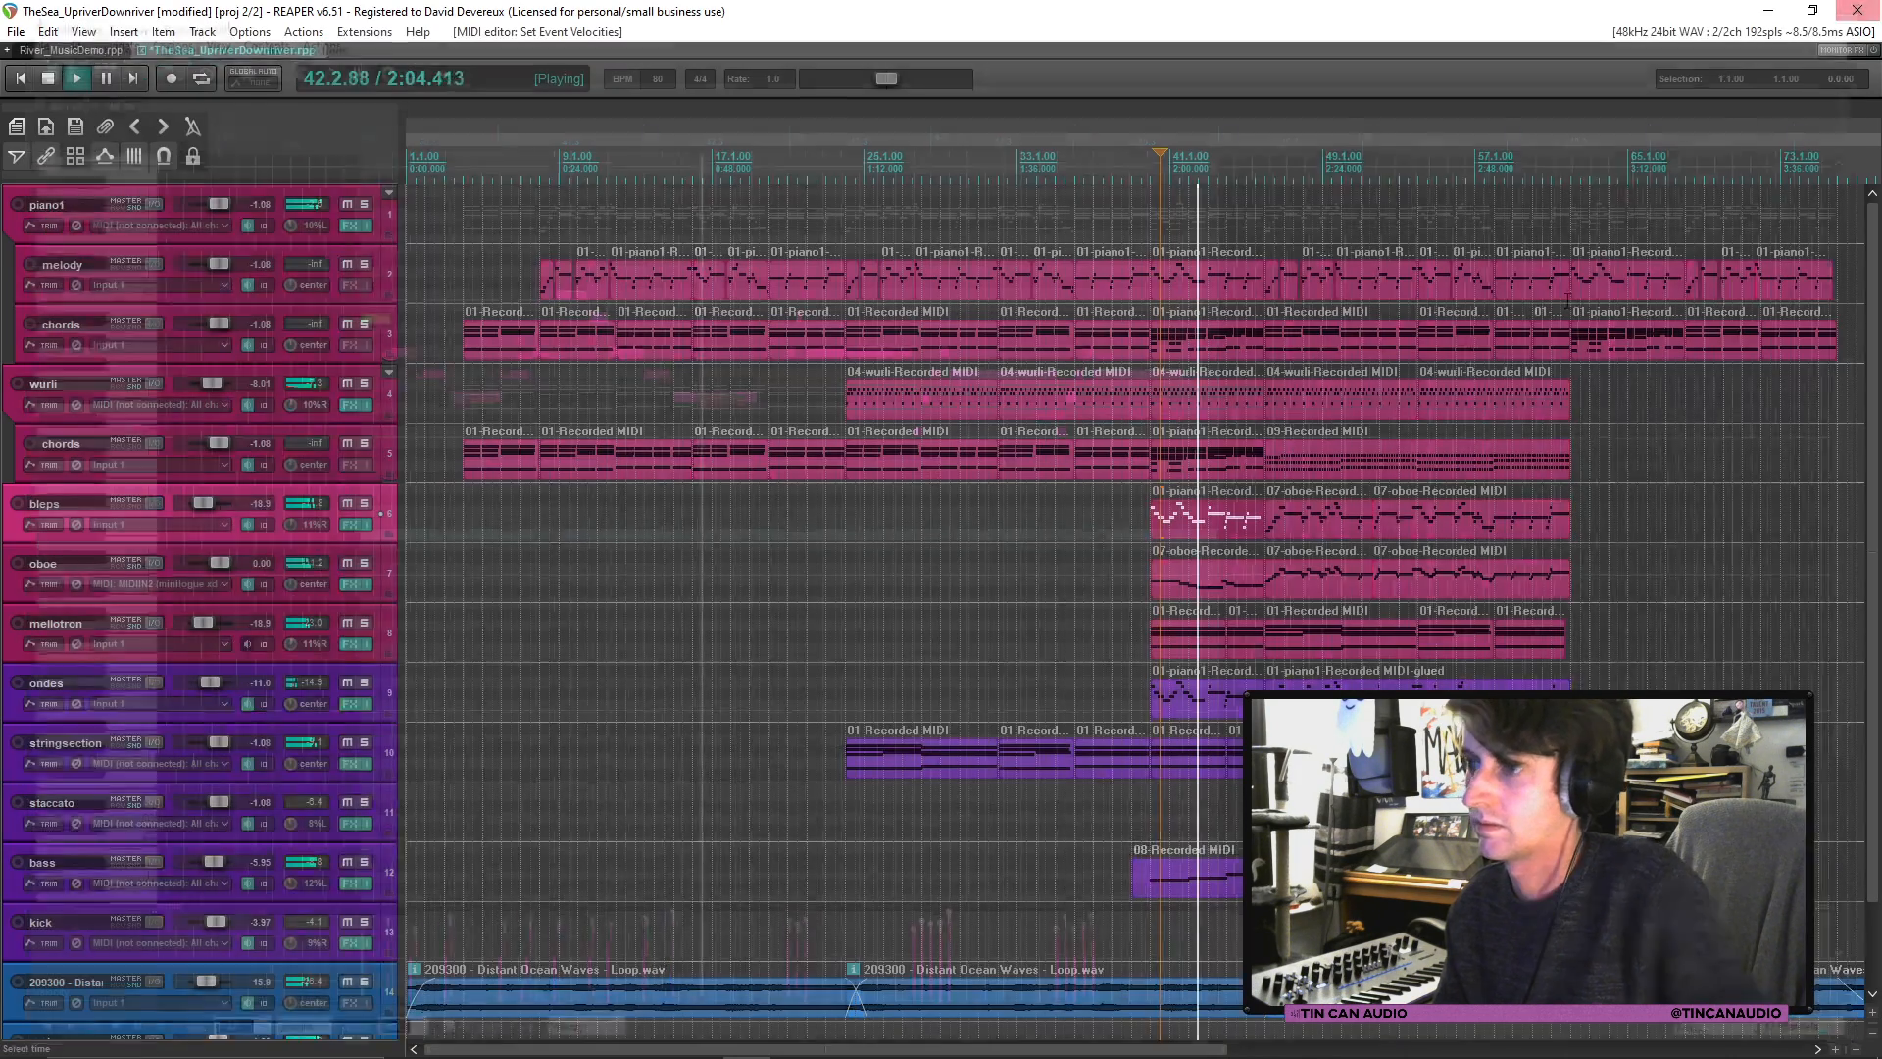
left_click(1143, 535)
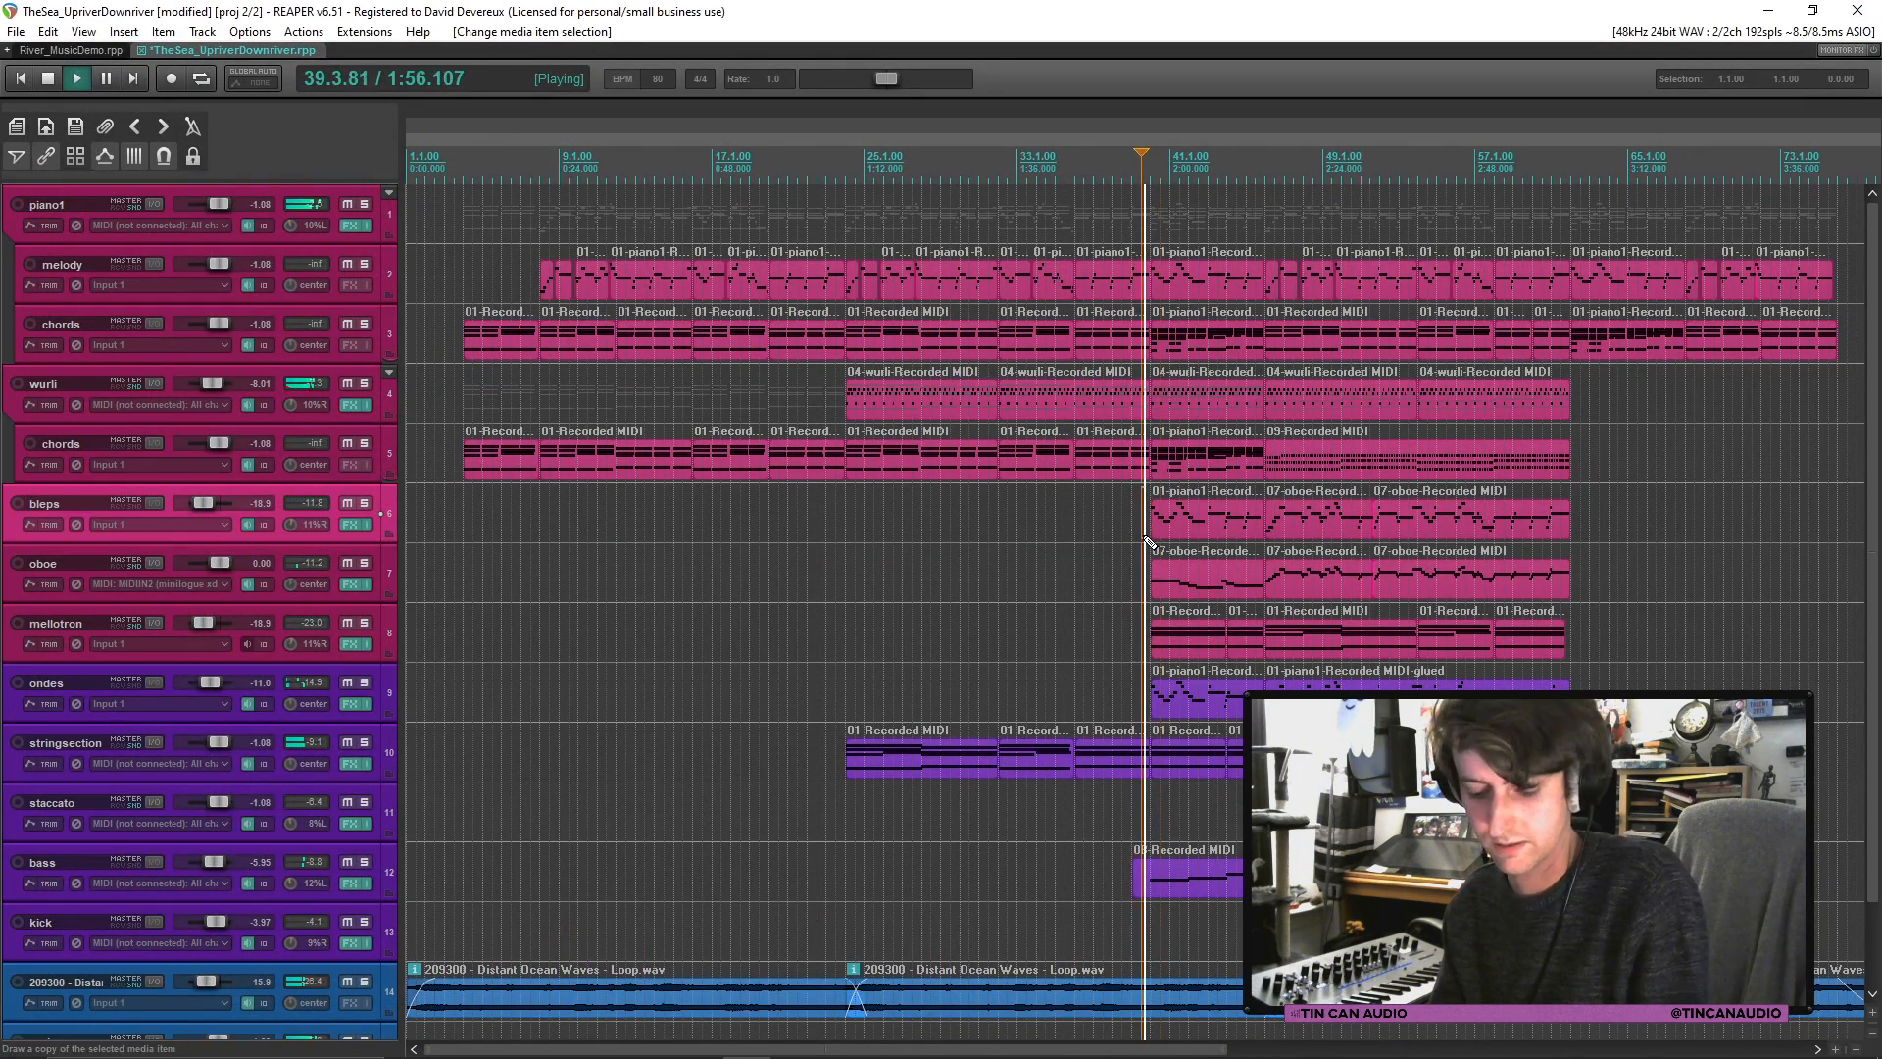
key("ctrl+s")
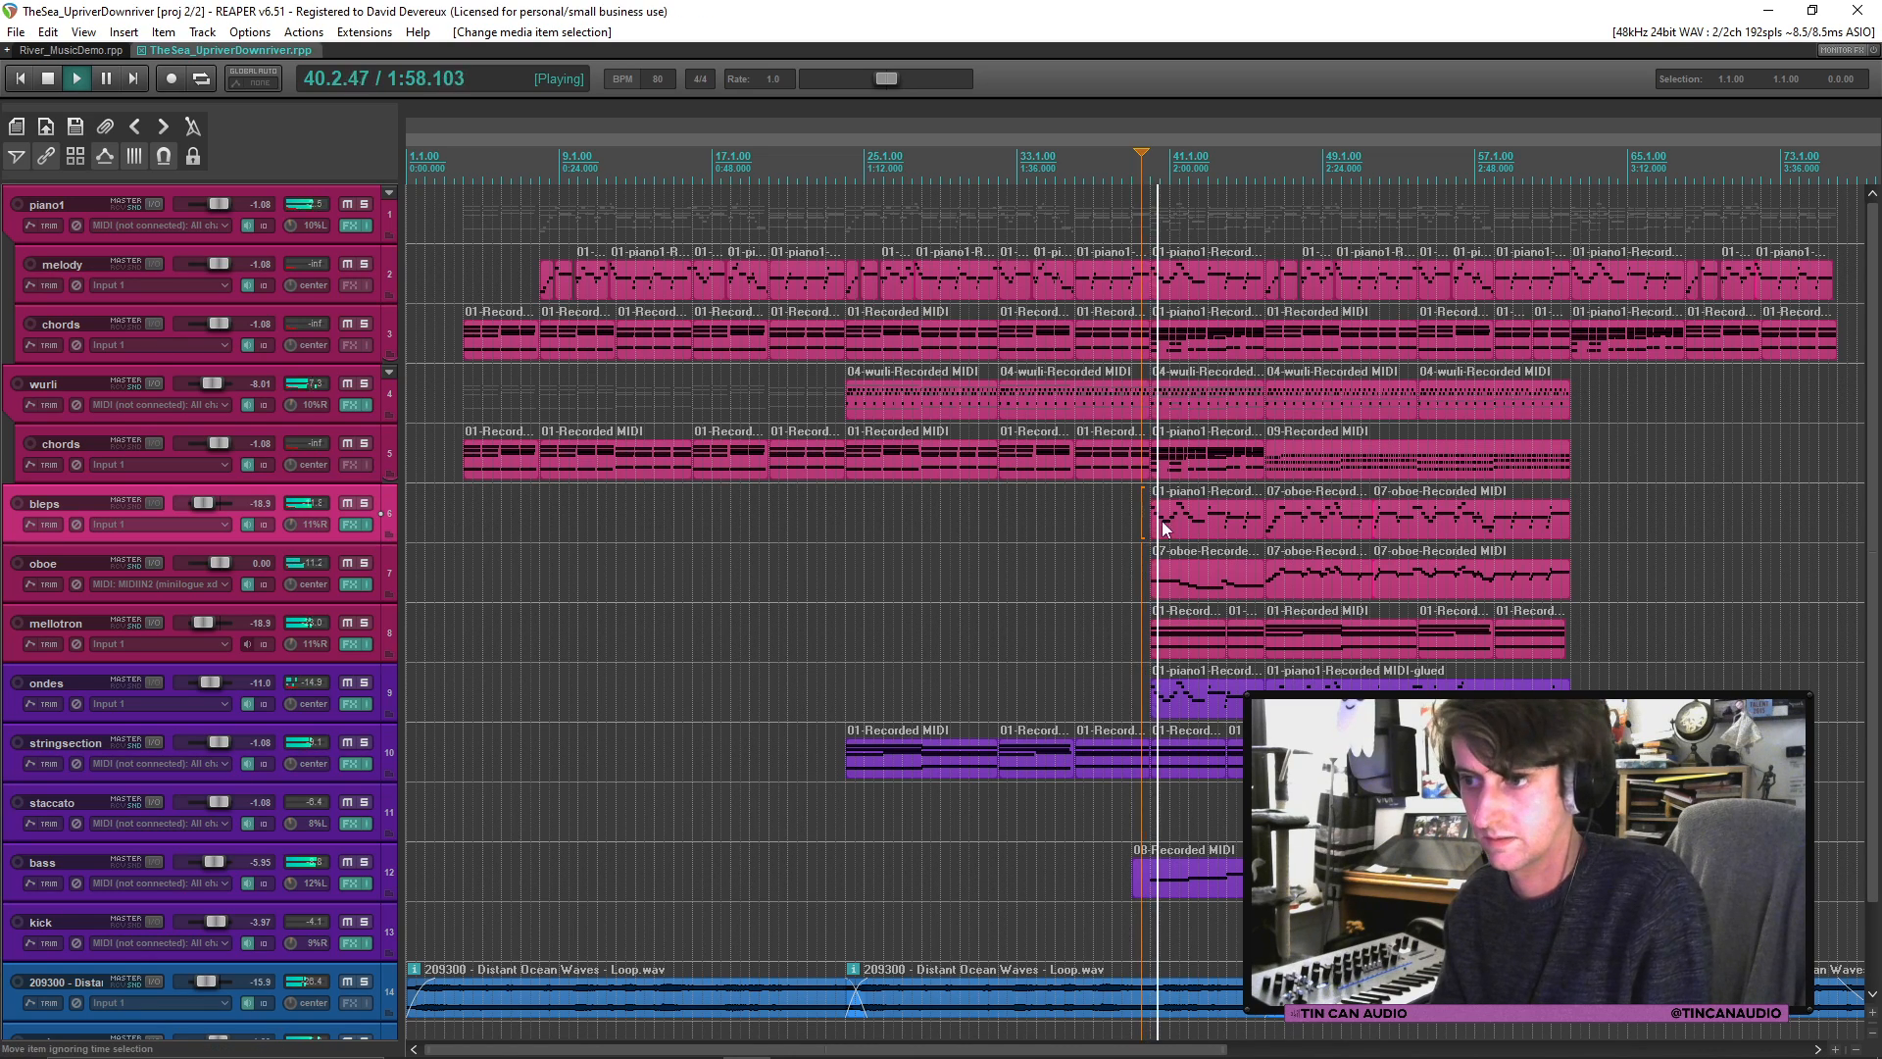
Step: Show the bleps volume envelope, add points at the first item's start, lower the earlier one to -34.1 dB, and replay the entrance
scroll(1162, 523, "up", 4)
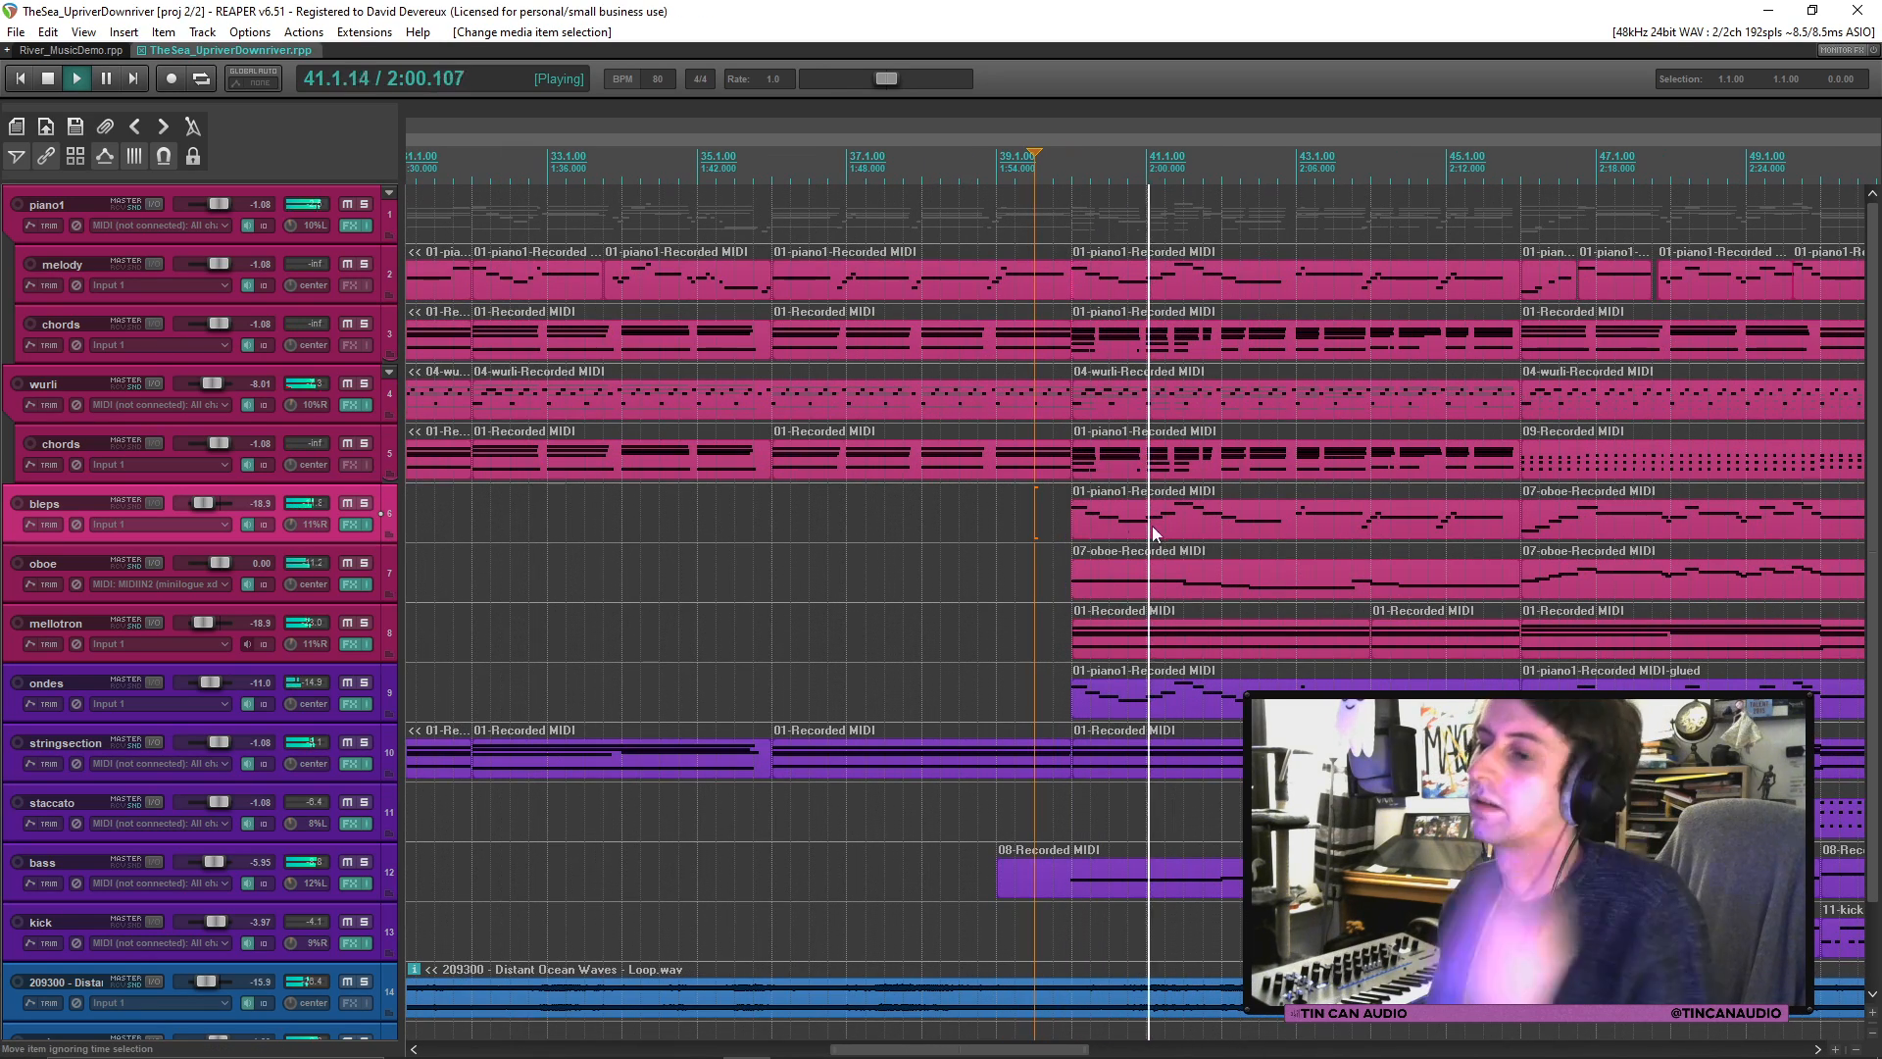
left_click_drag(1070, 524, 1068, 525)
key("v")
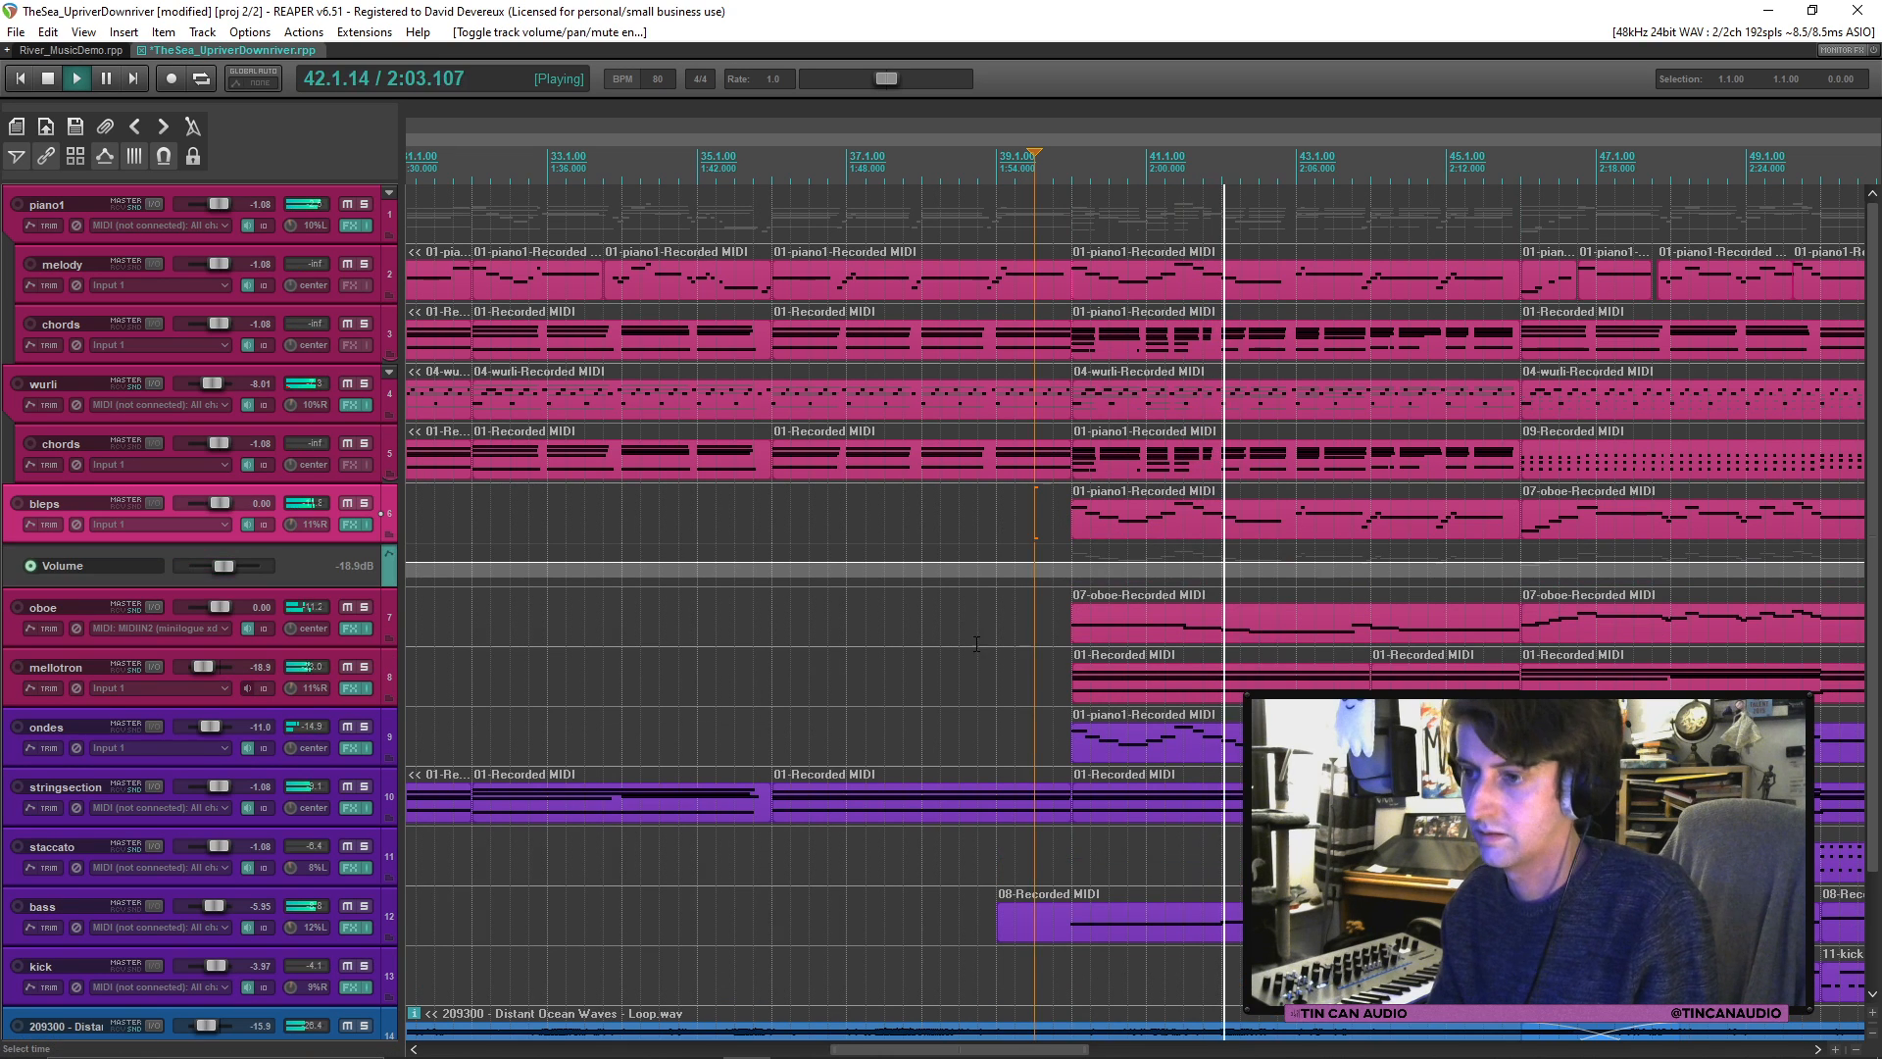
left_click(1072, 564)
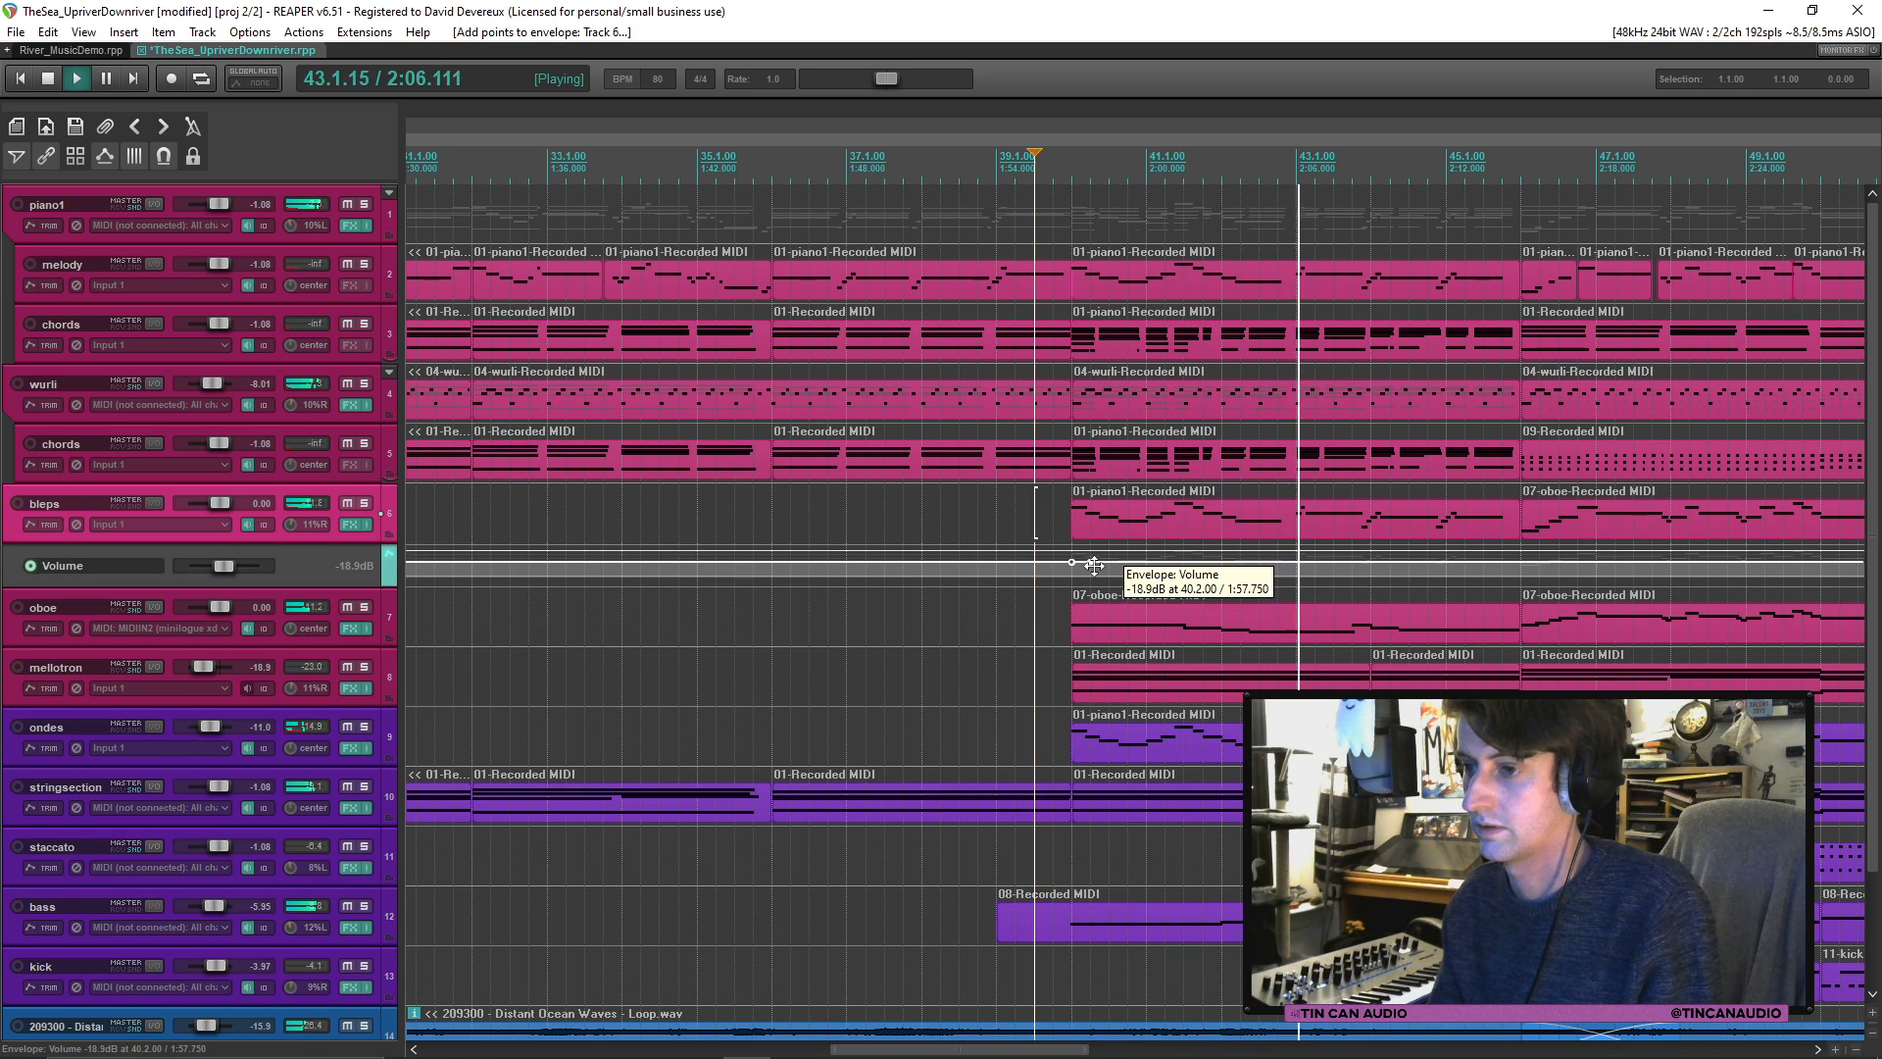
left_click_drag(1094, 565, 1078, 688)
key("space")
key("space")
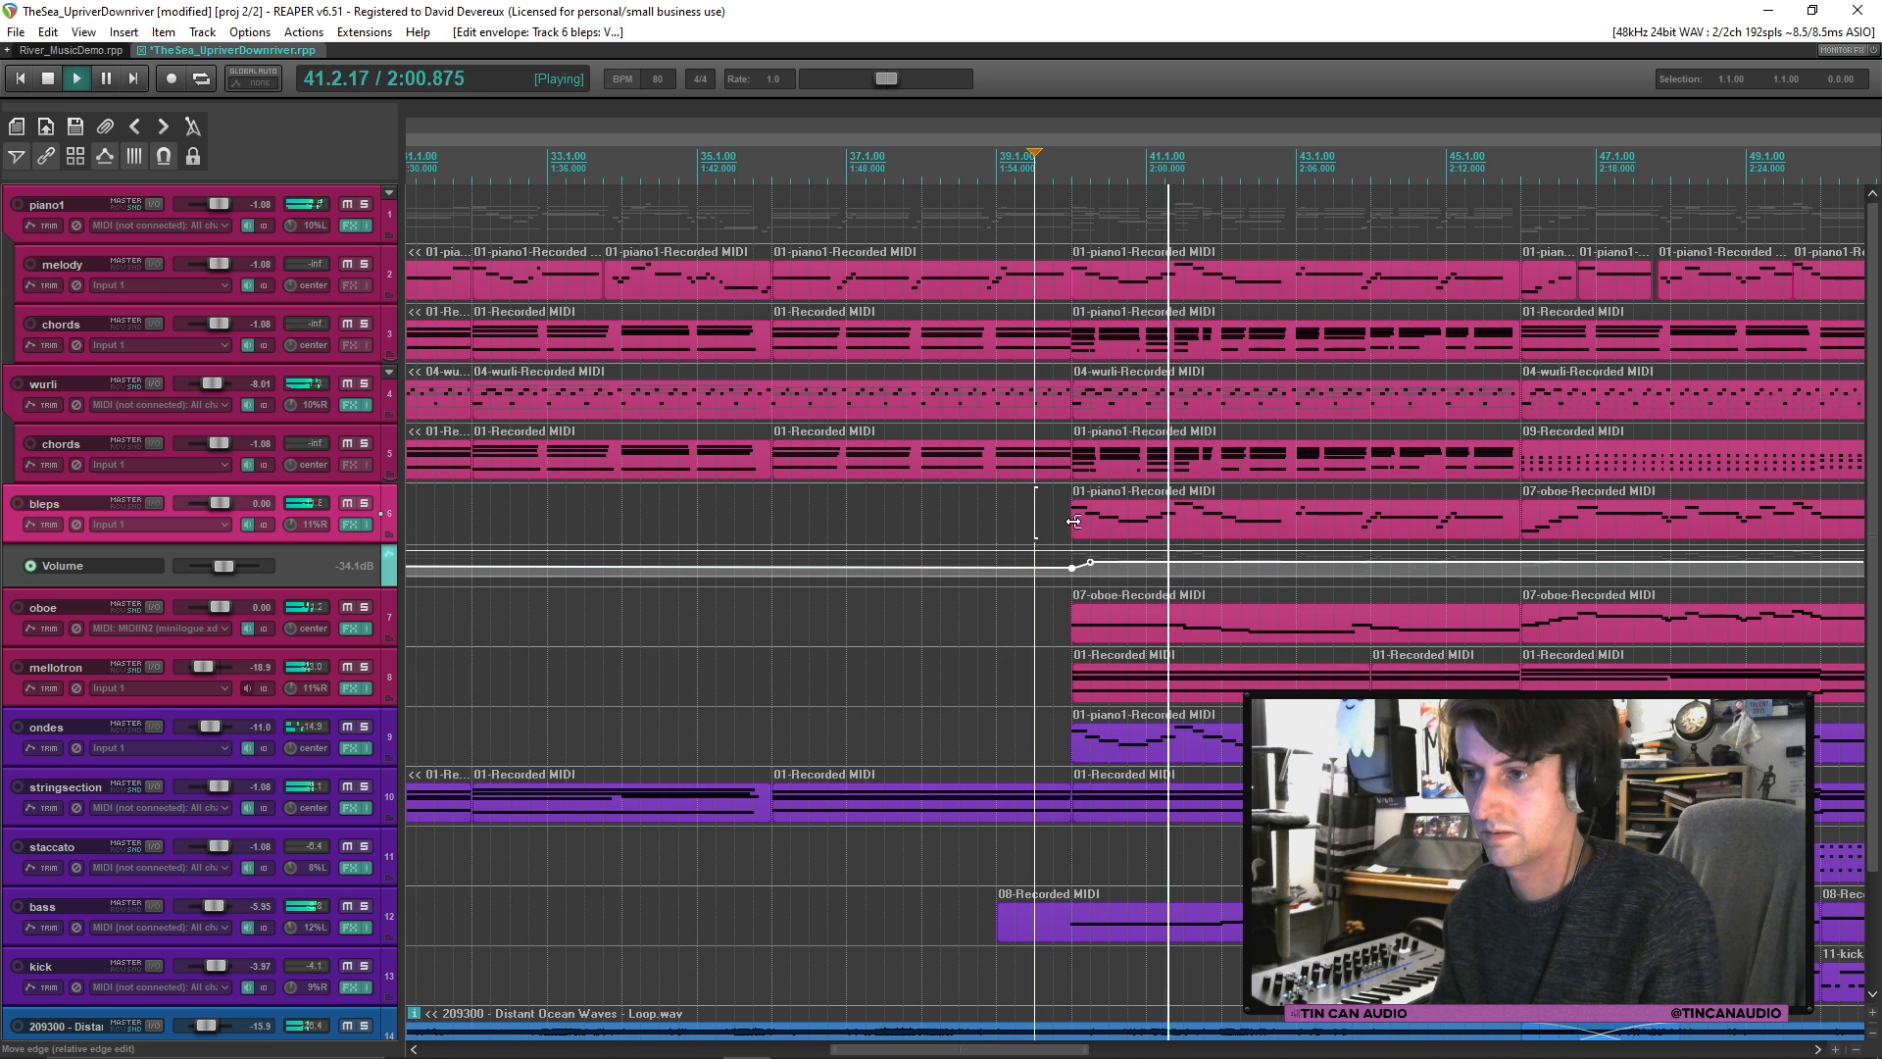
key("space")
key("space")
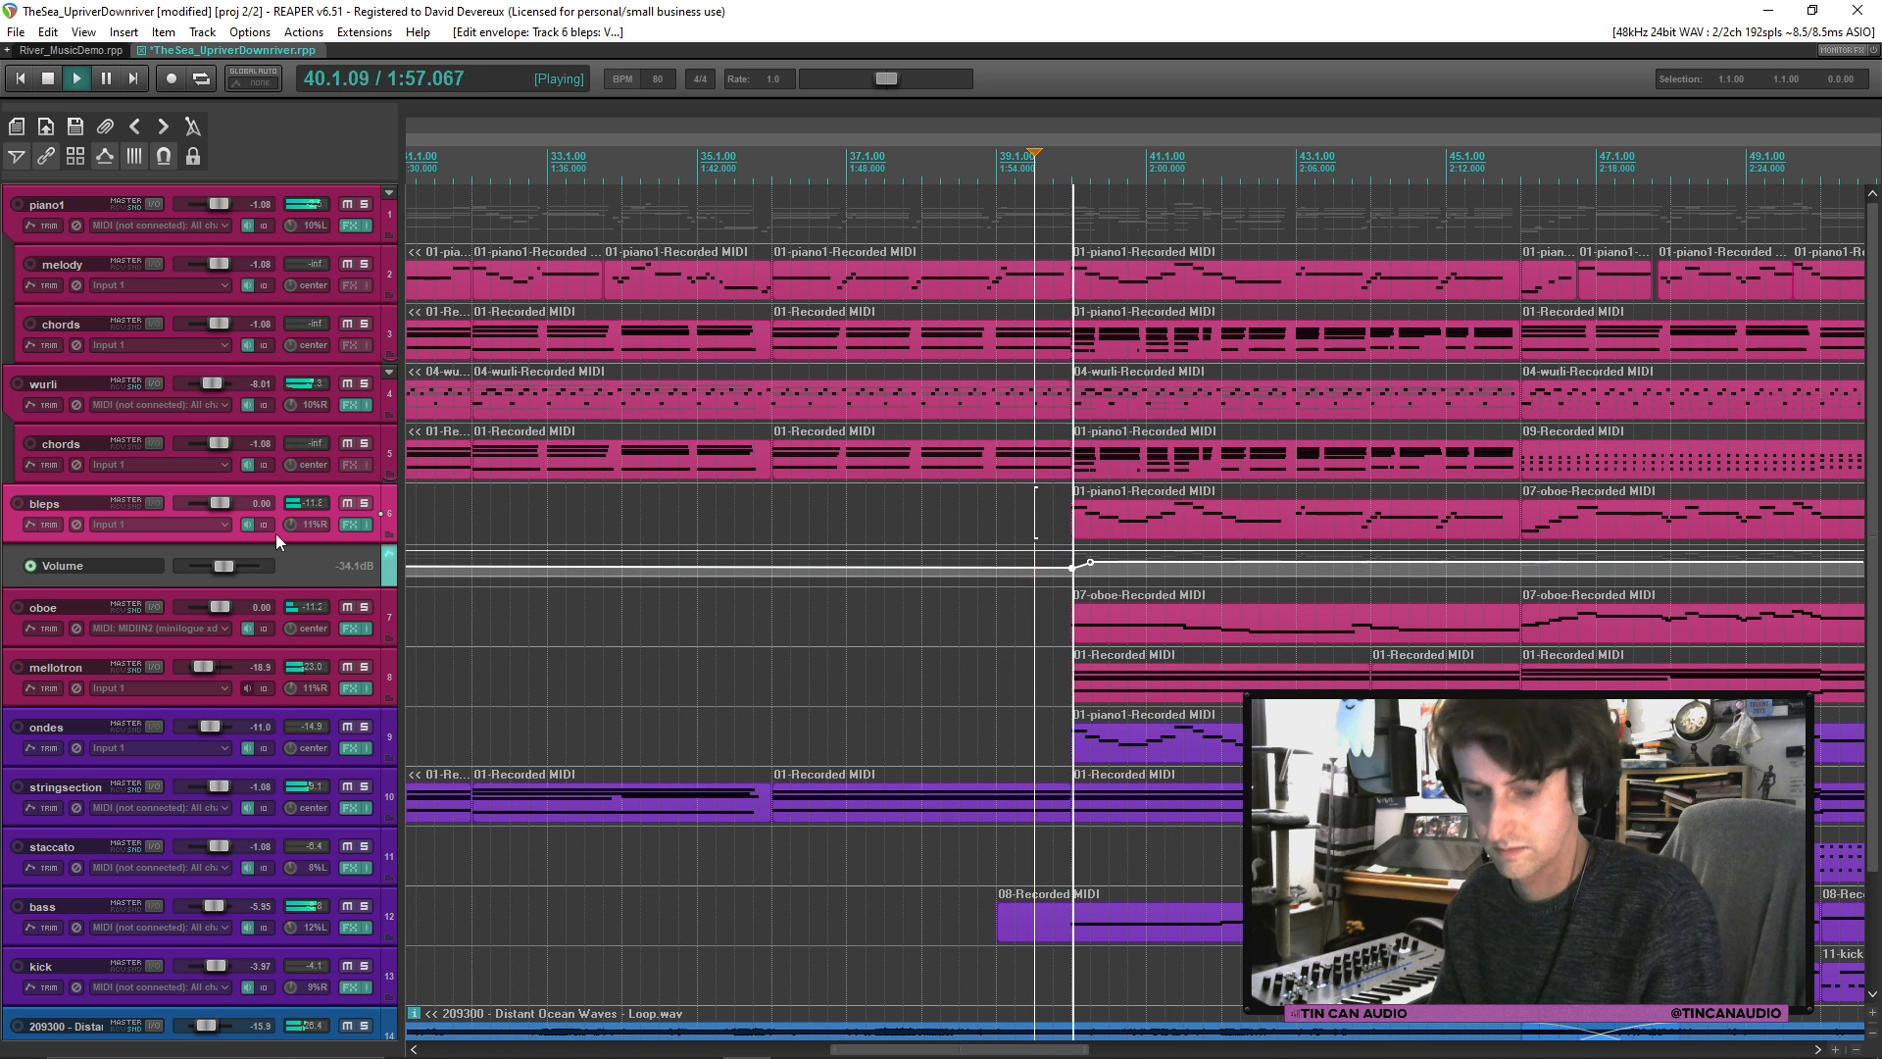
Step: Hide the bleps volume envelope and save the project
key("v")
left_click(1179, 513)
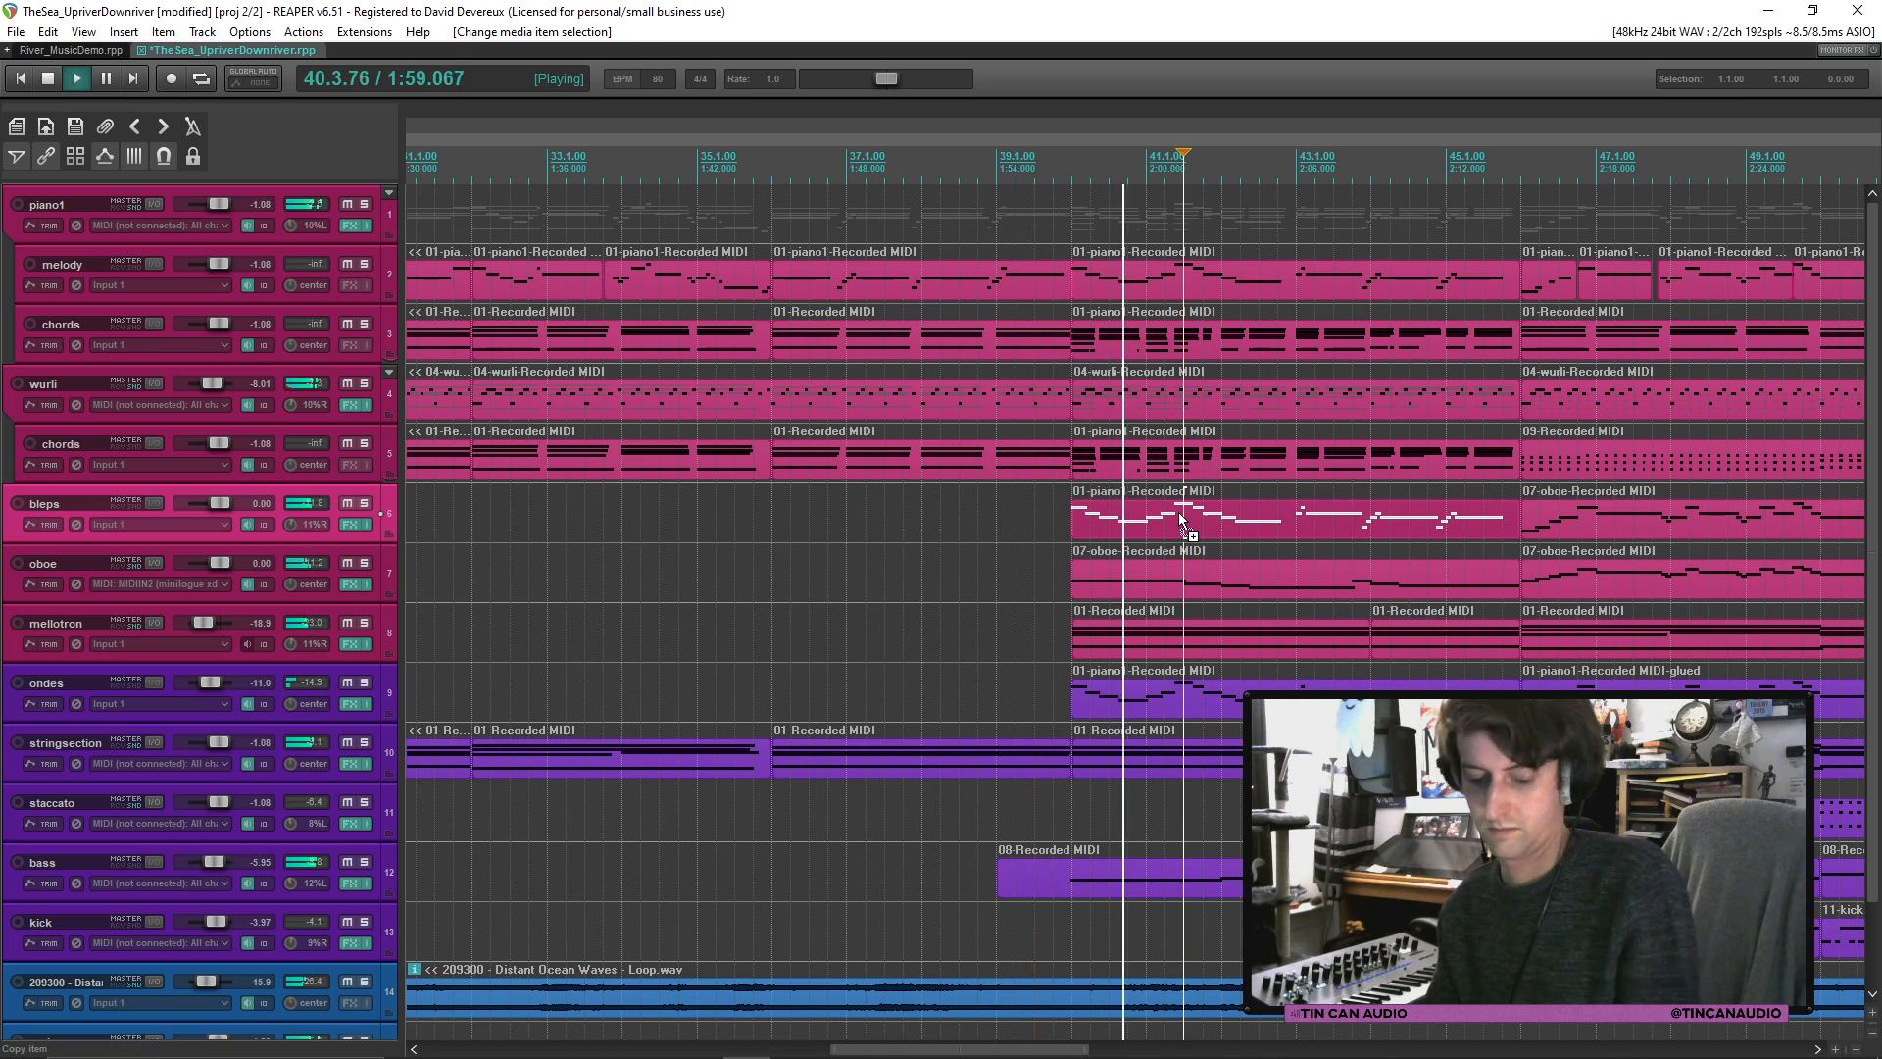
key("ctrl+s")
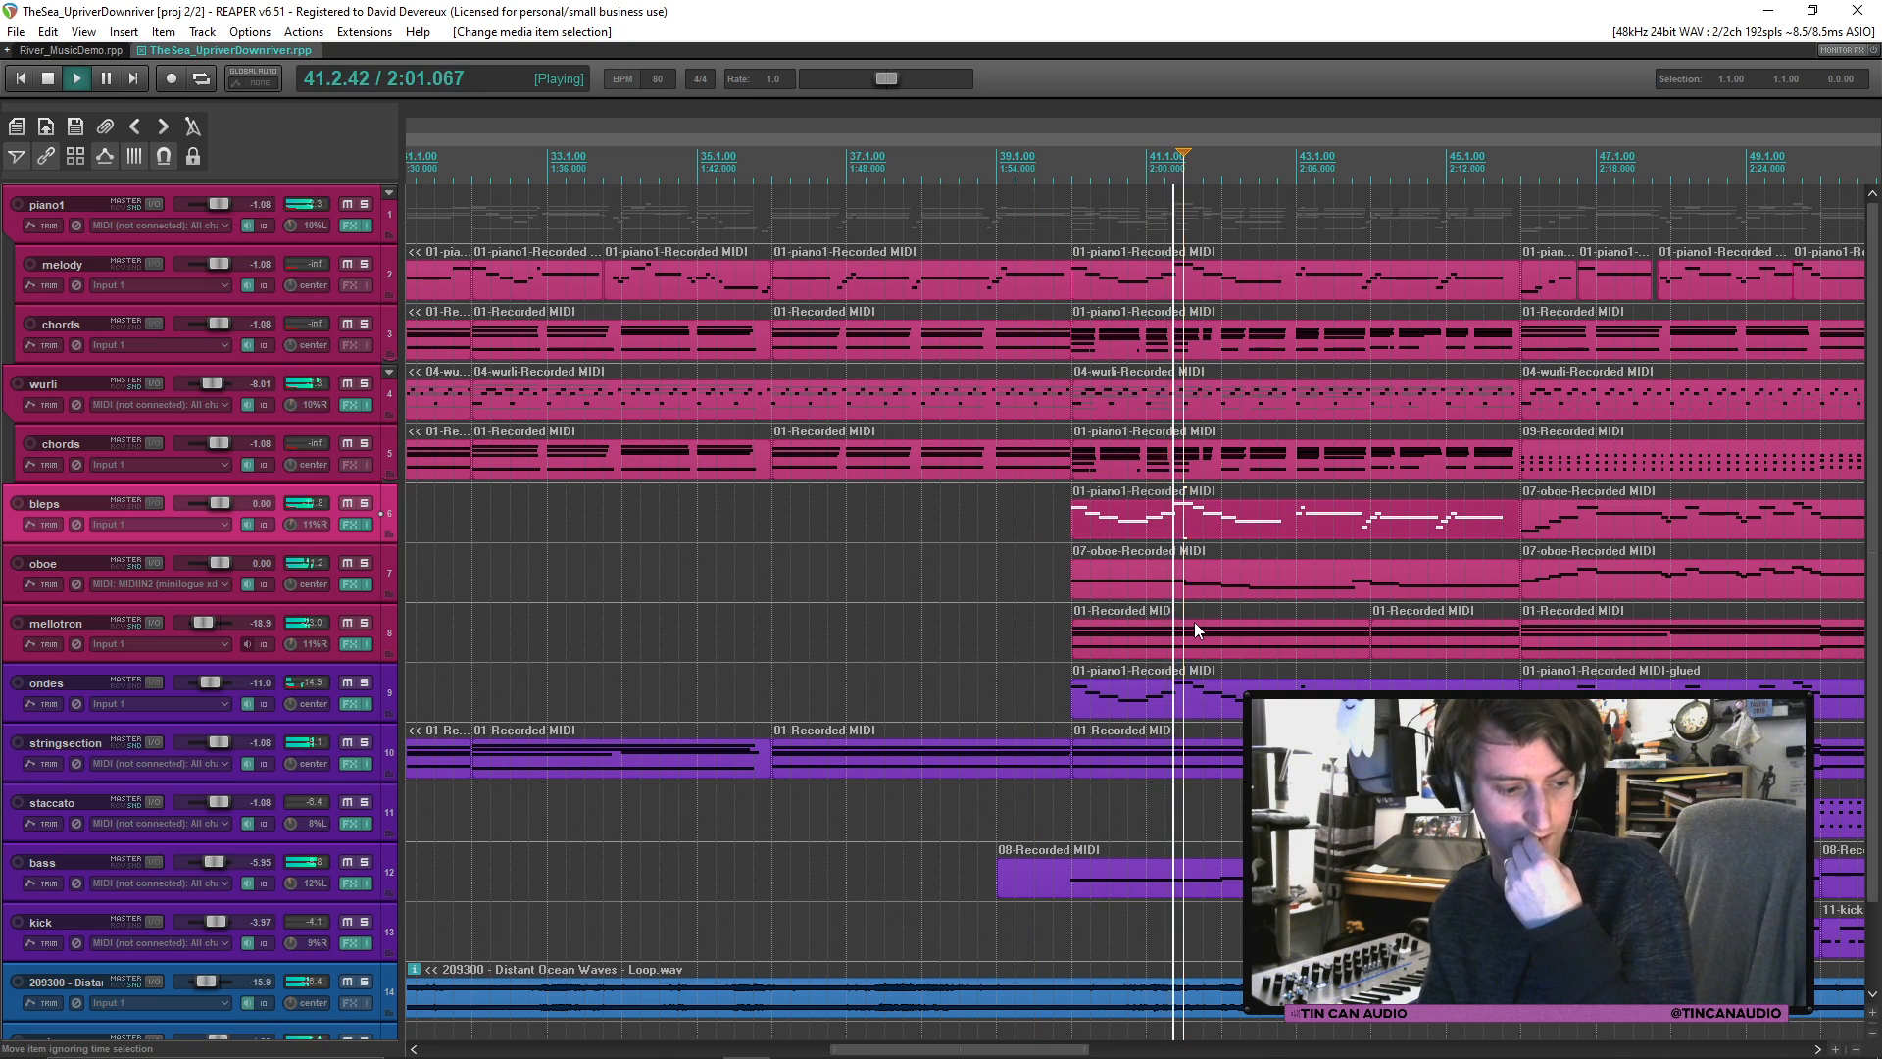
Step: Listen on through the full-band section and lower the bleps track volume to -2.85 dB
scroll(1193, 621, "down", 2)
scroll(1194, 621, "down", 2)
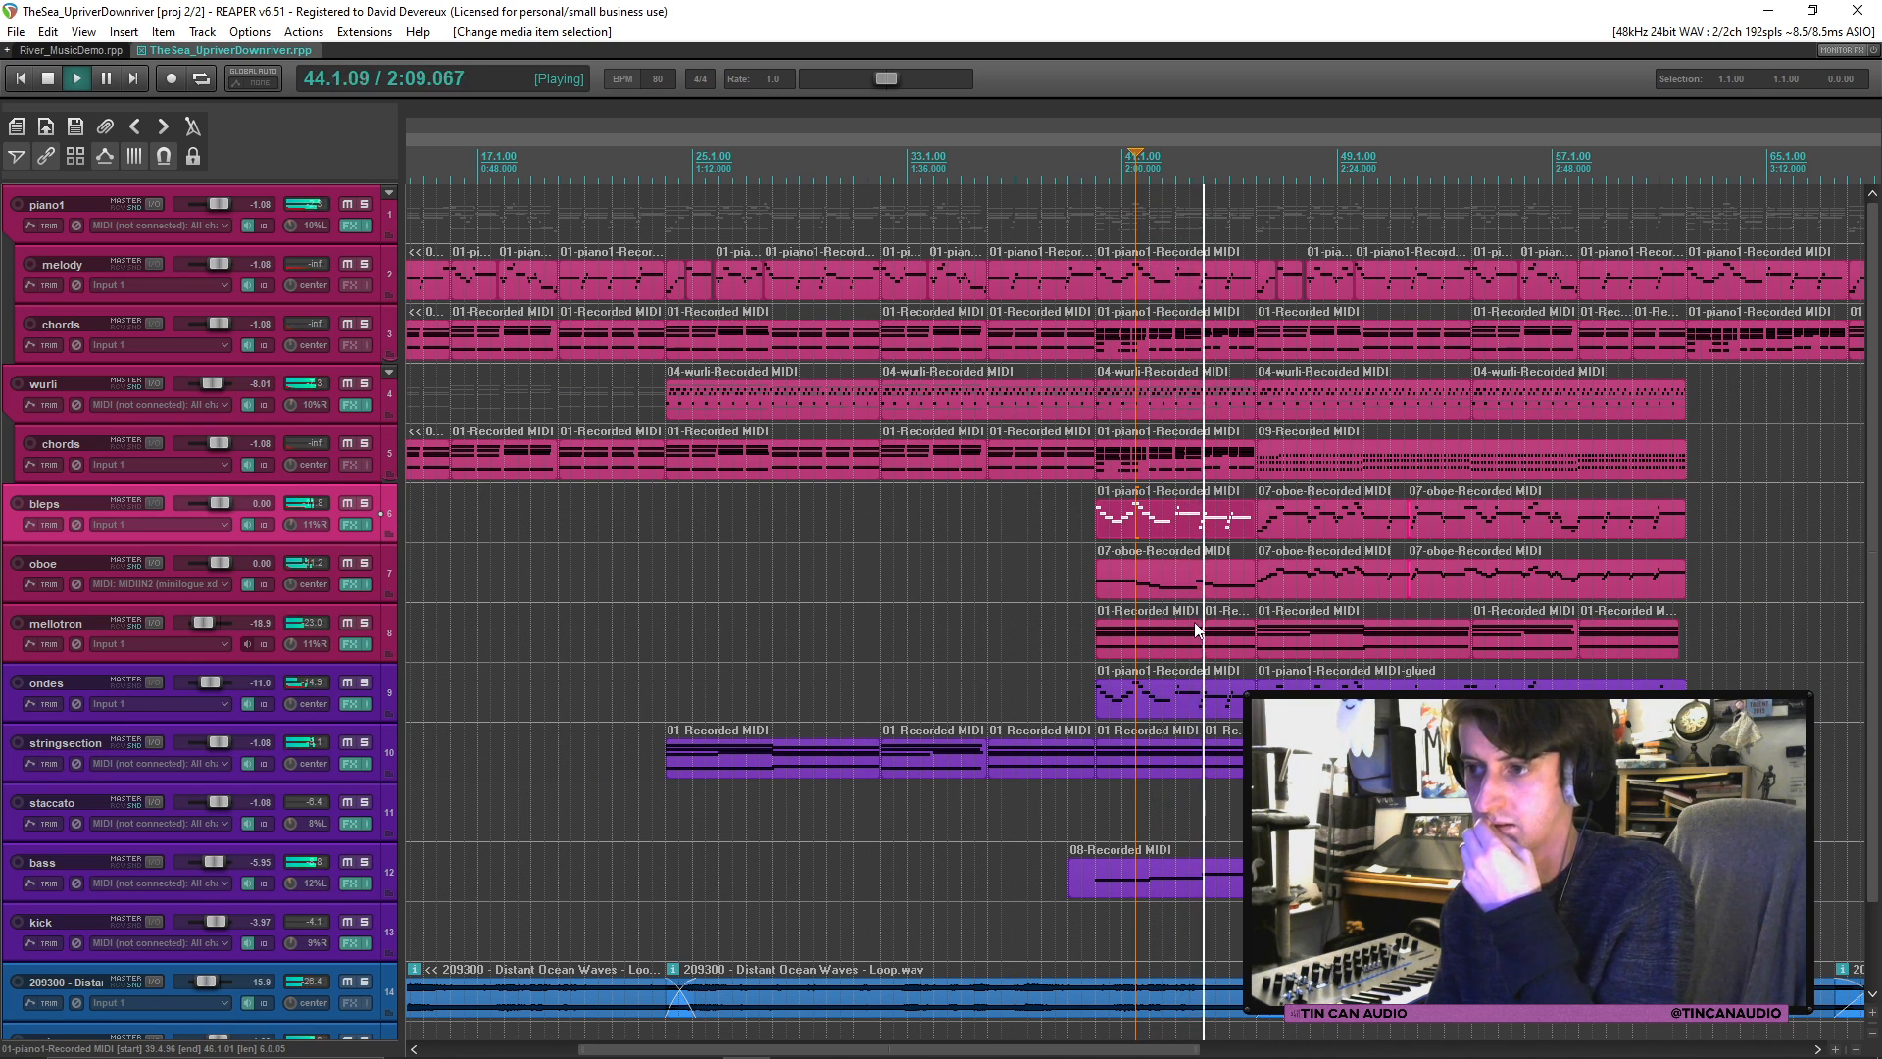
scroll(214, 506, "down", 5)
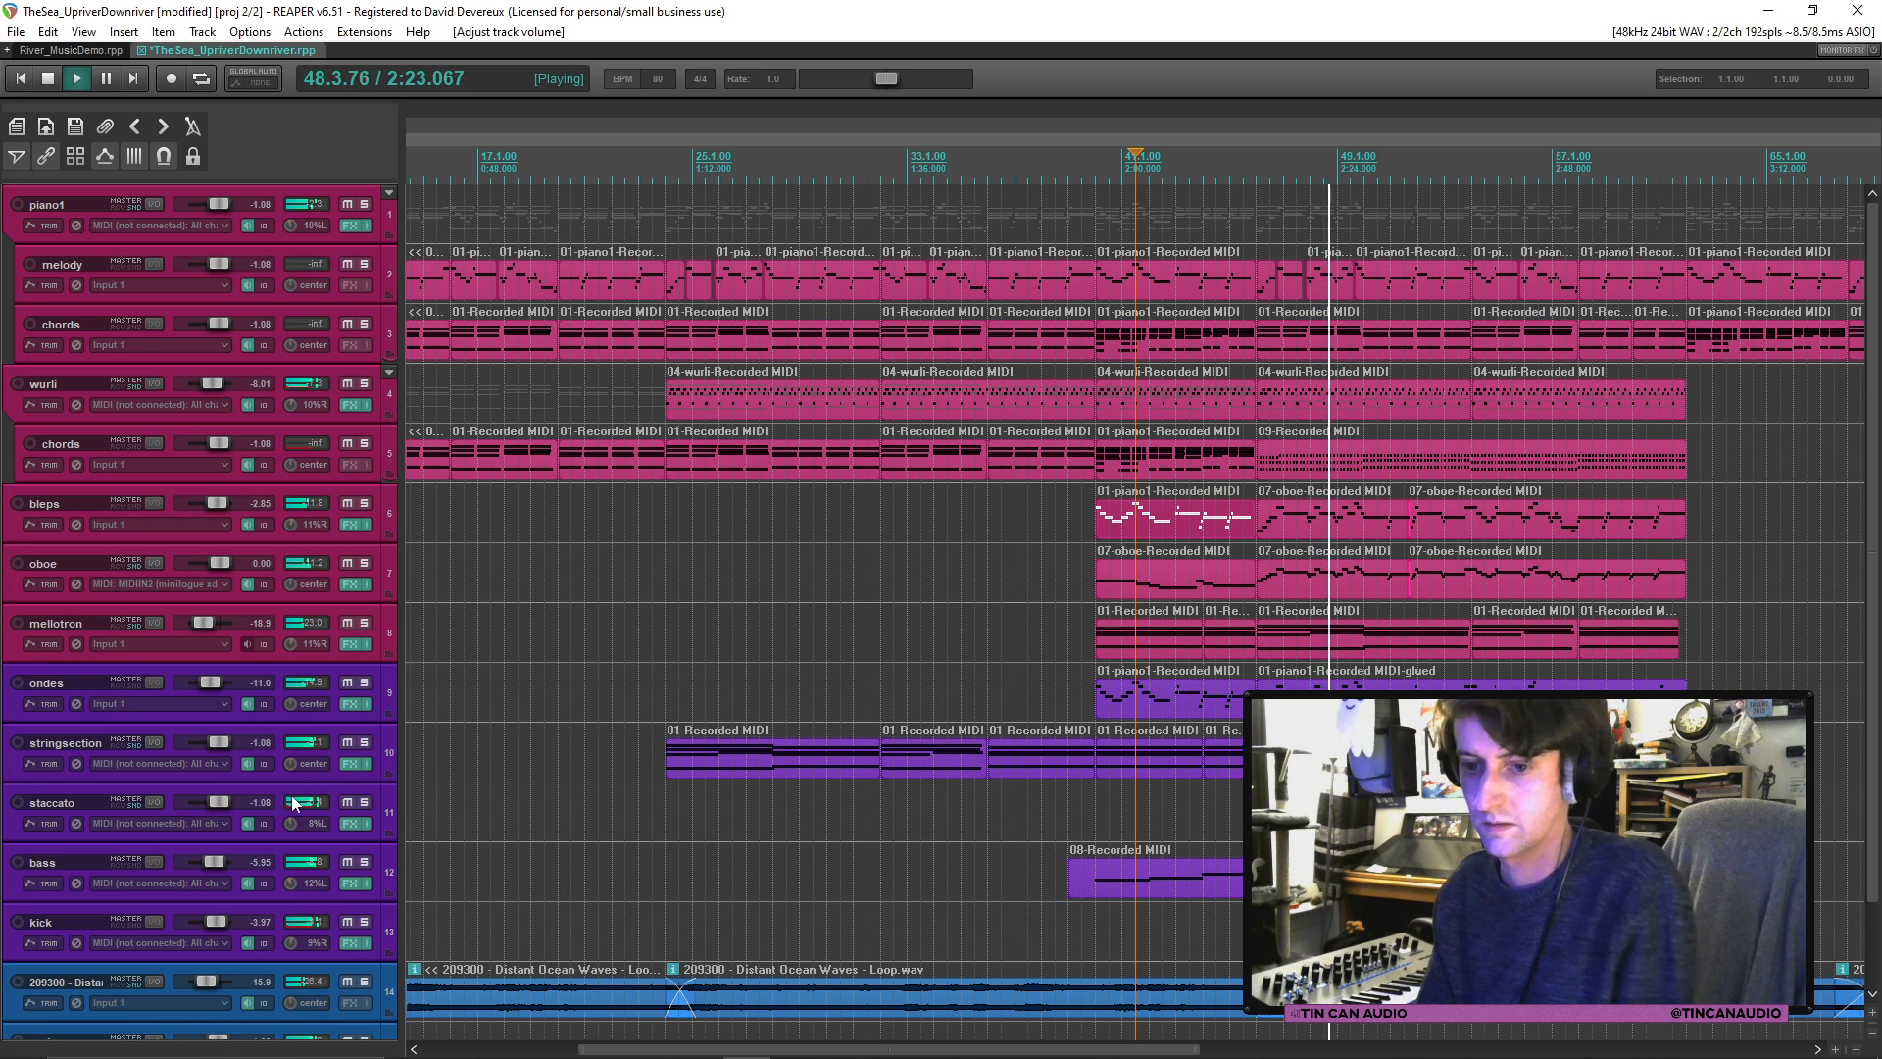
Step: Solo the kick track briefly to check it, and set its volume to -5.99 dB
left_click_drag(216, 926, 227, 921)
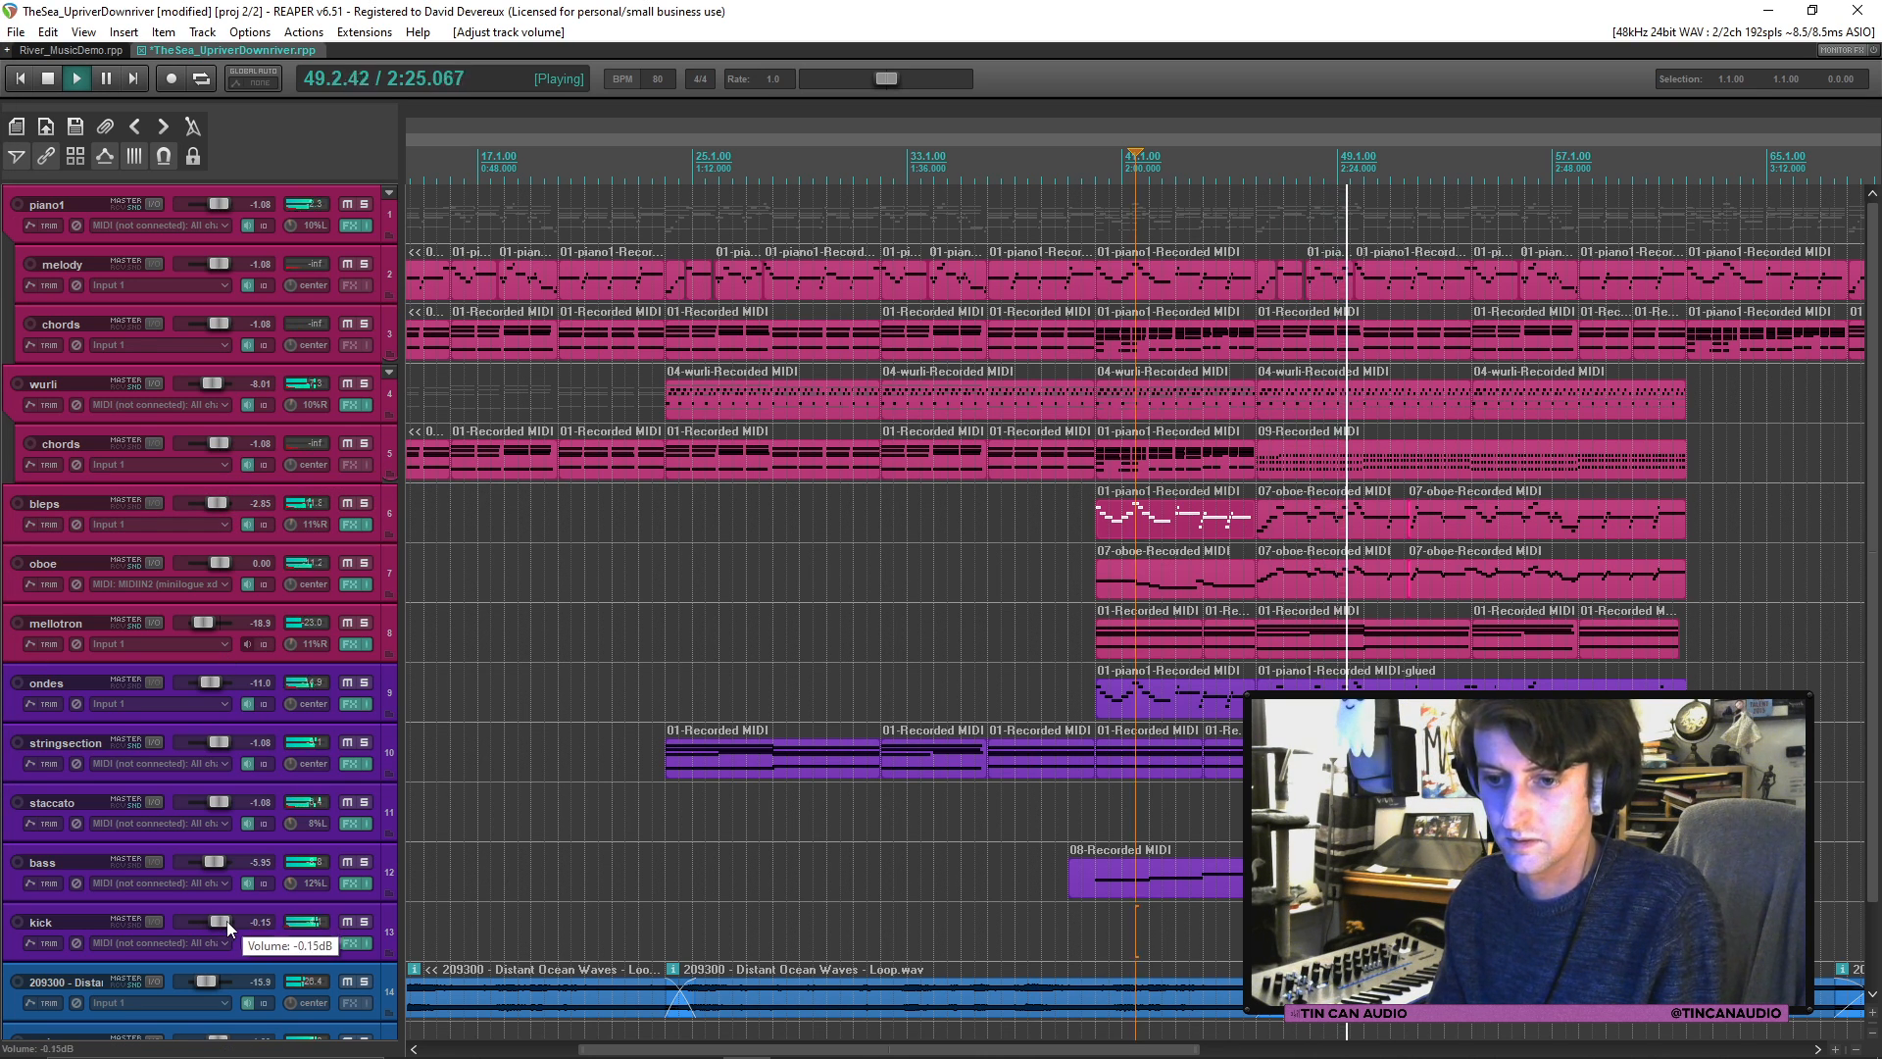
left_click(365, 923)
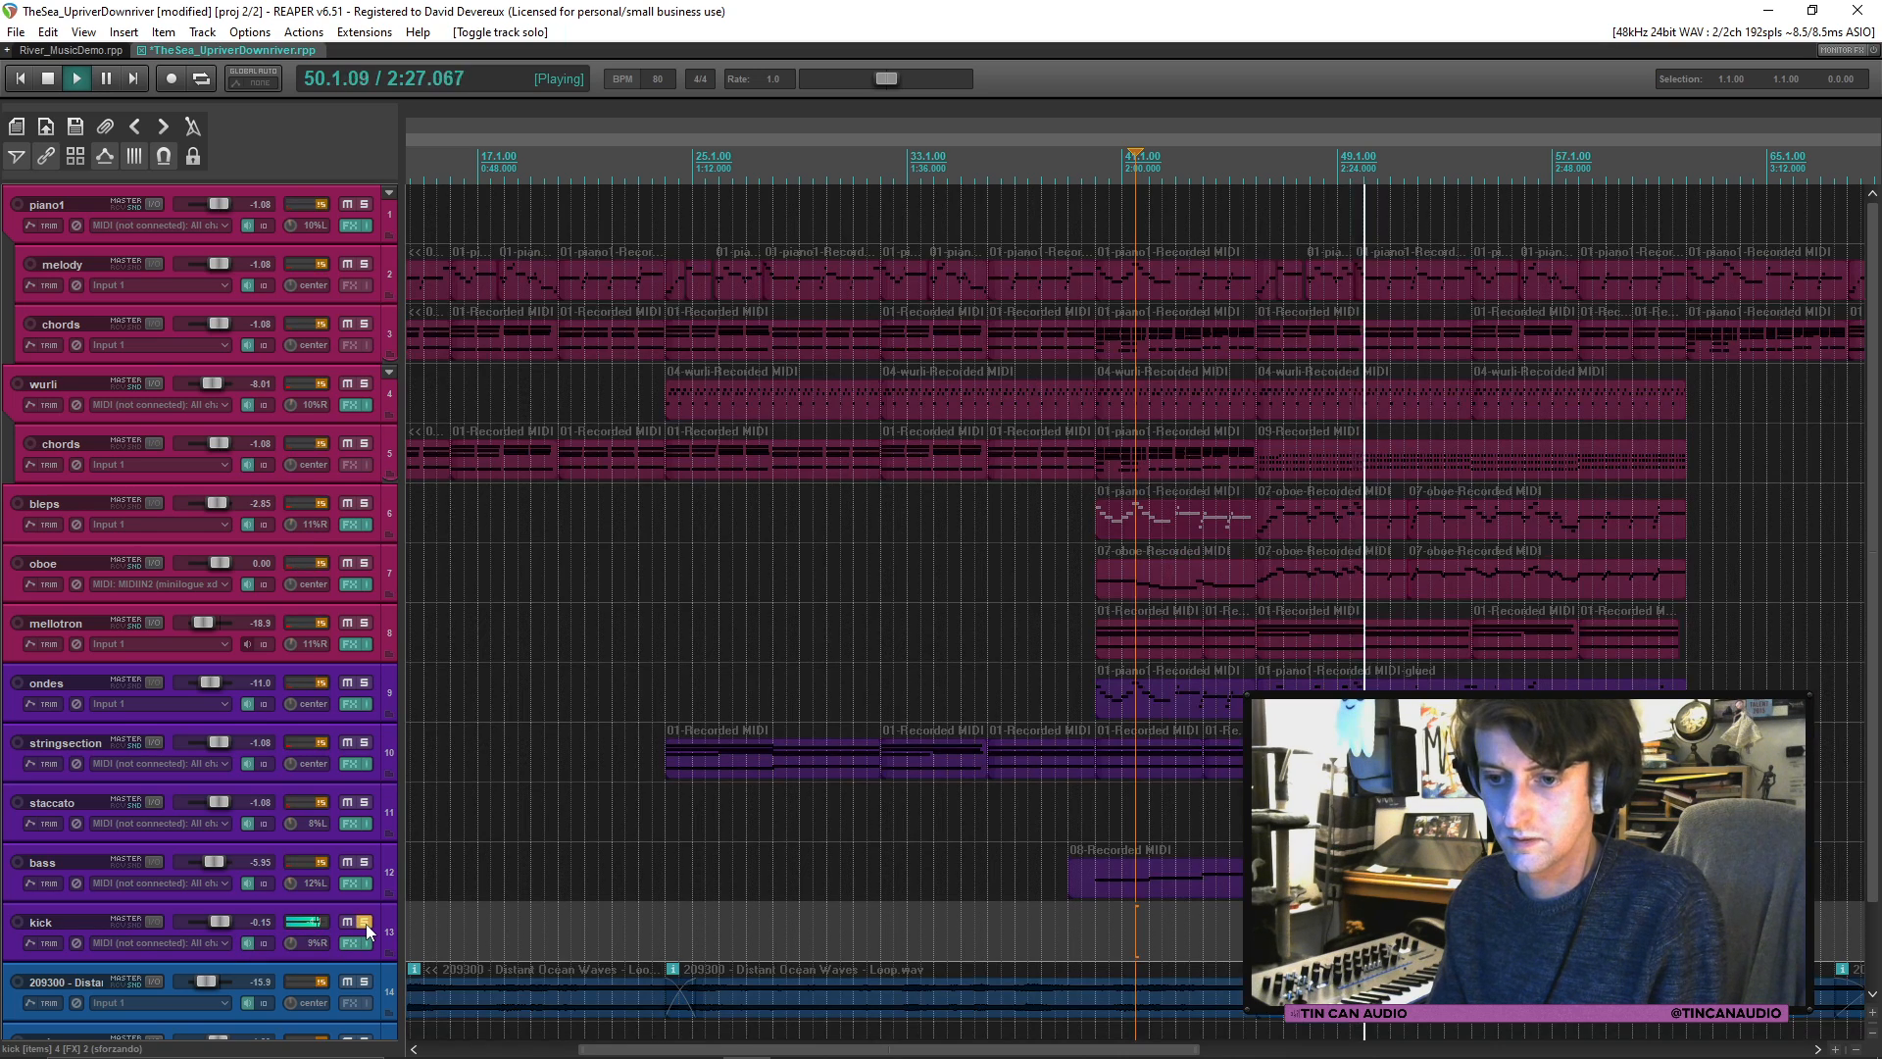
left_click(364, 922)
left_click_drag(217, 925, 210, 922)
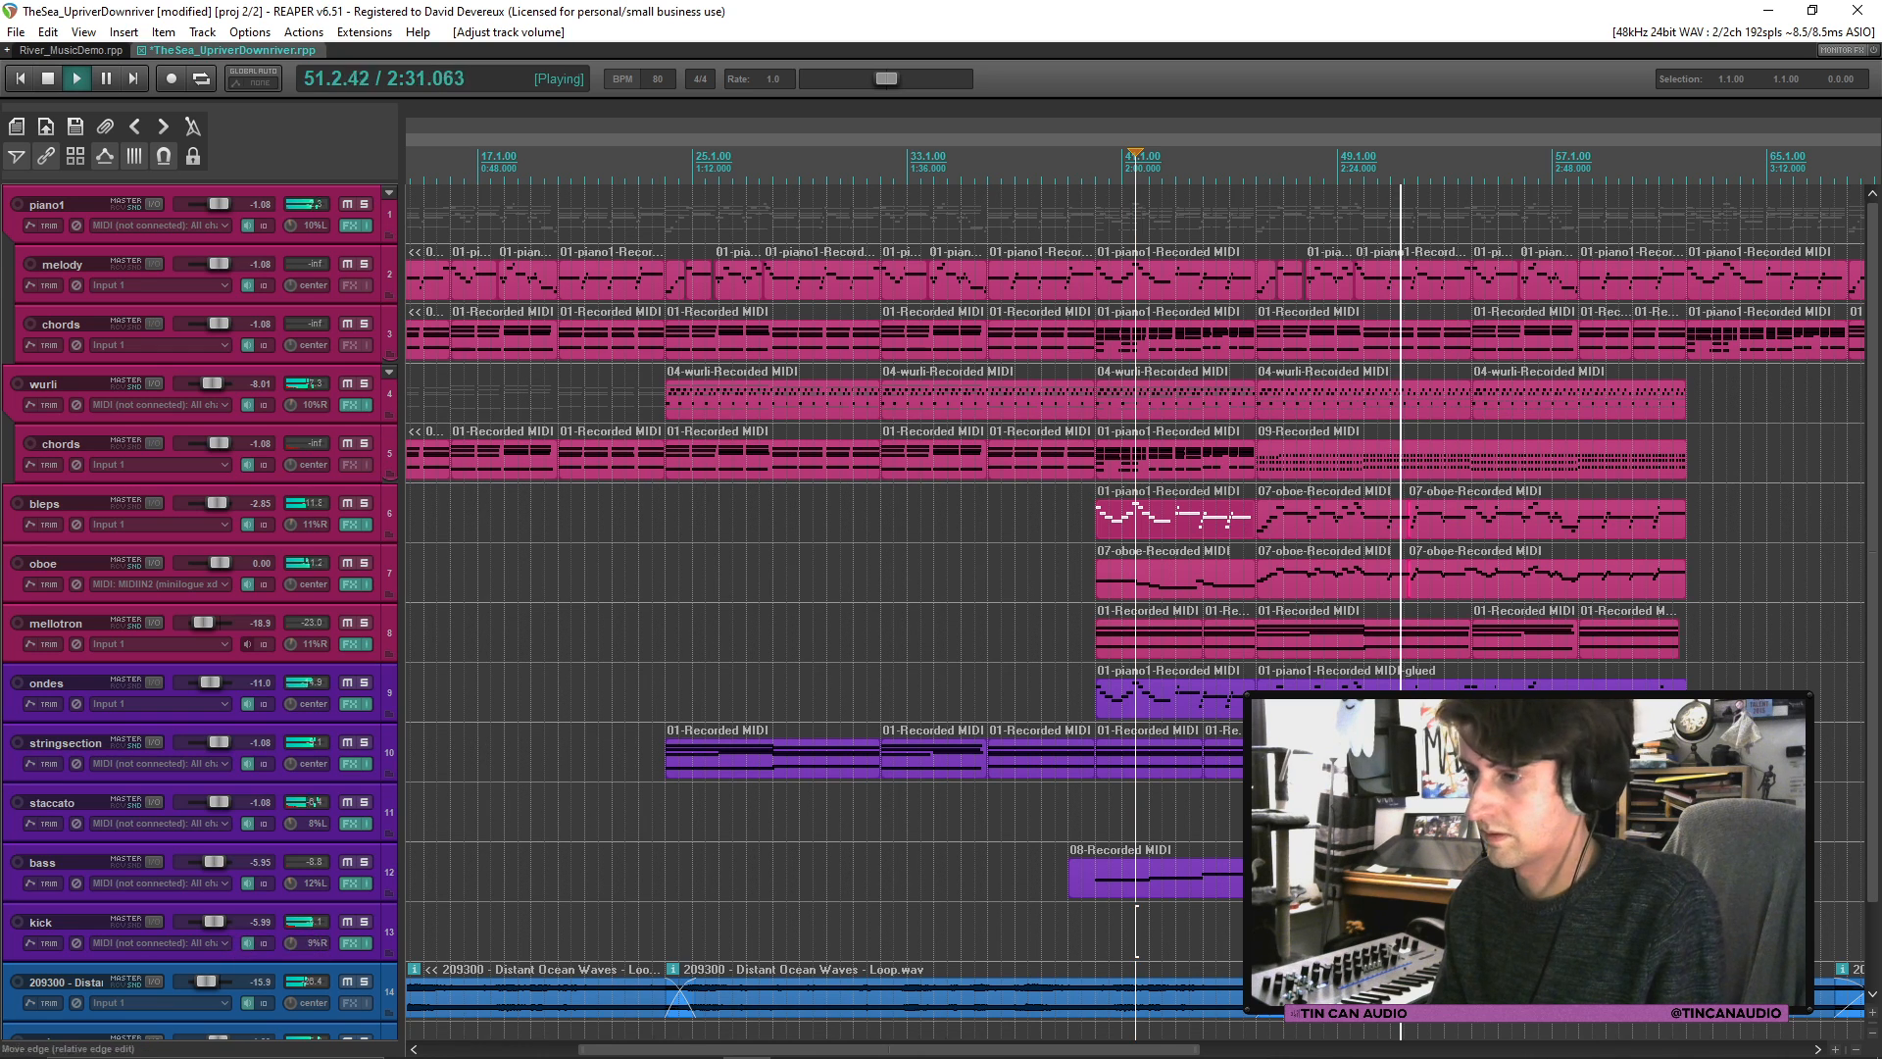
Step: Replay the kick entrance, compare it with the kick briefly muted, and set the kick track's pan offset to 10%
left_click(1242, 809)
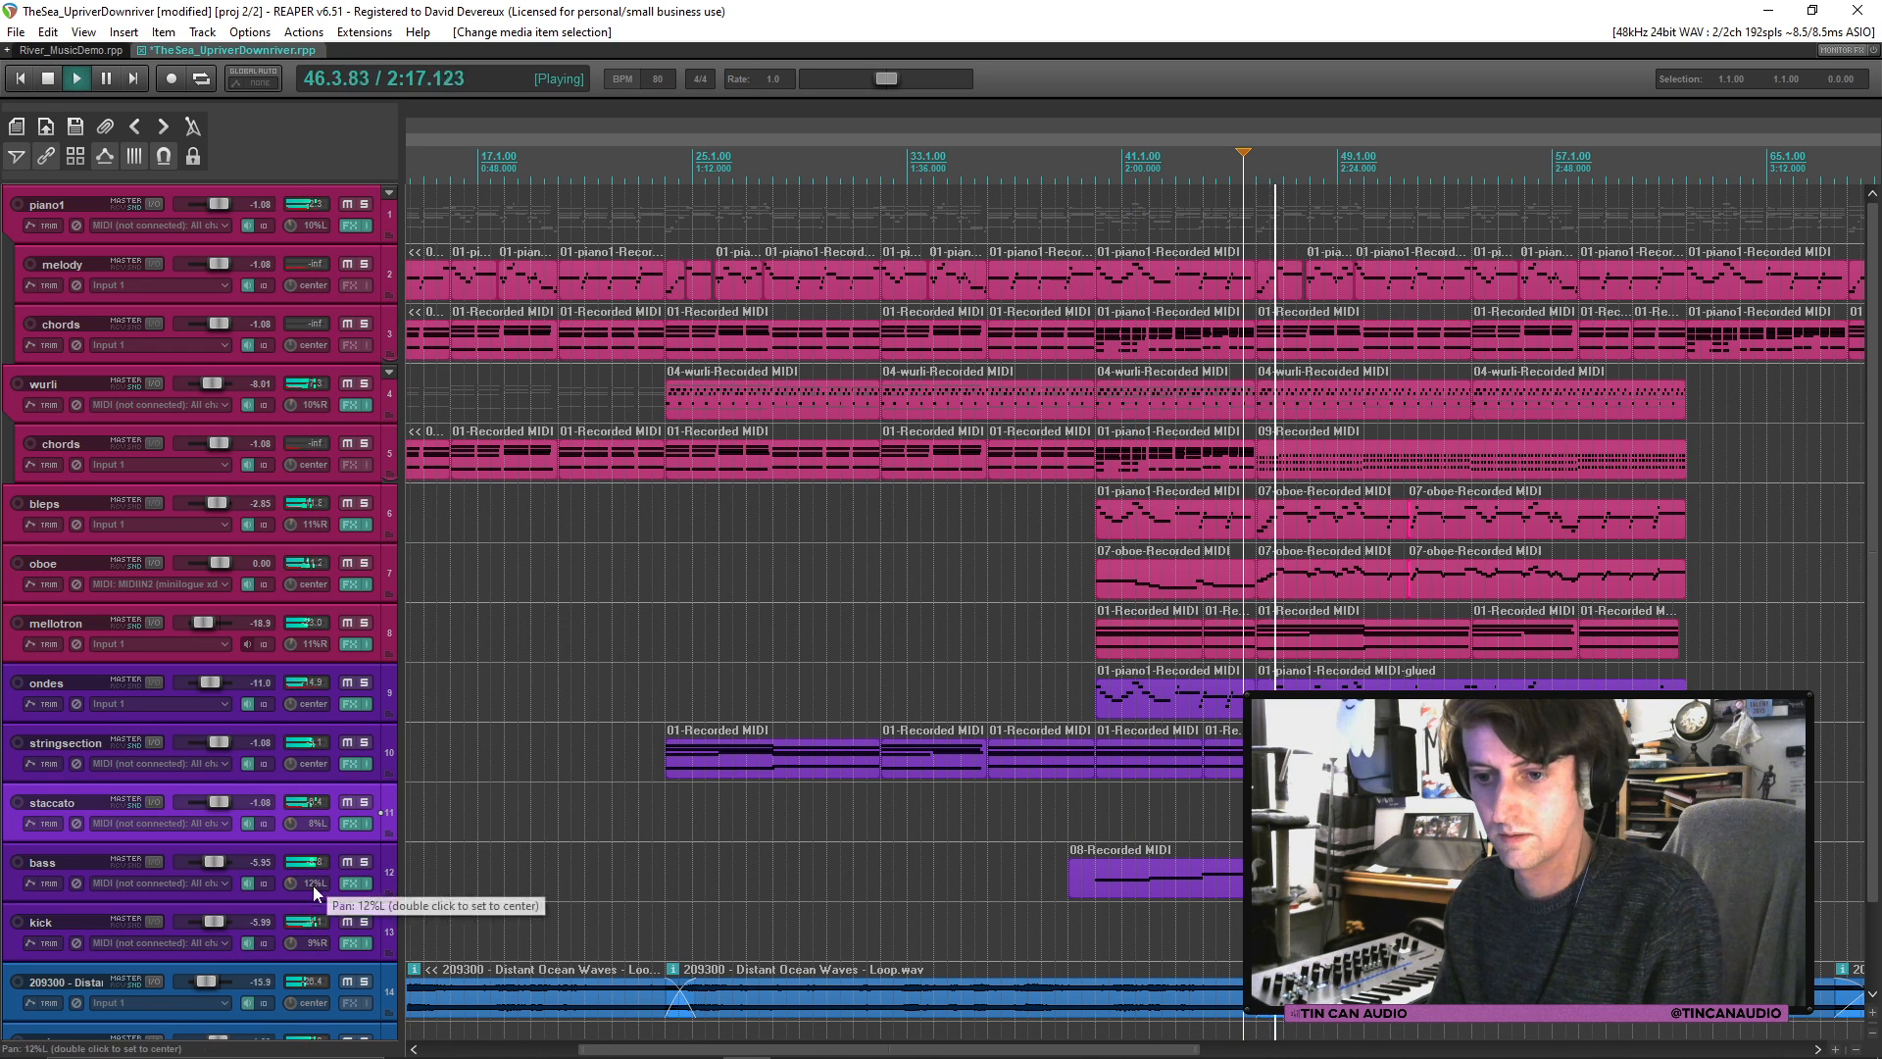
left_click(349, 920)
left_click(351, 920)
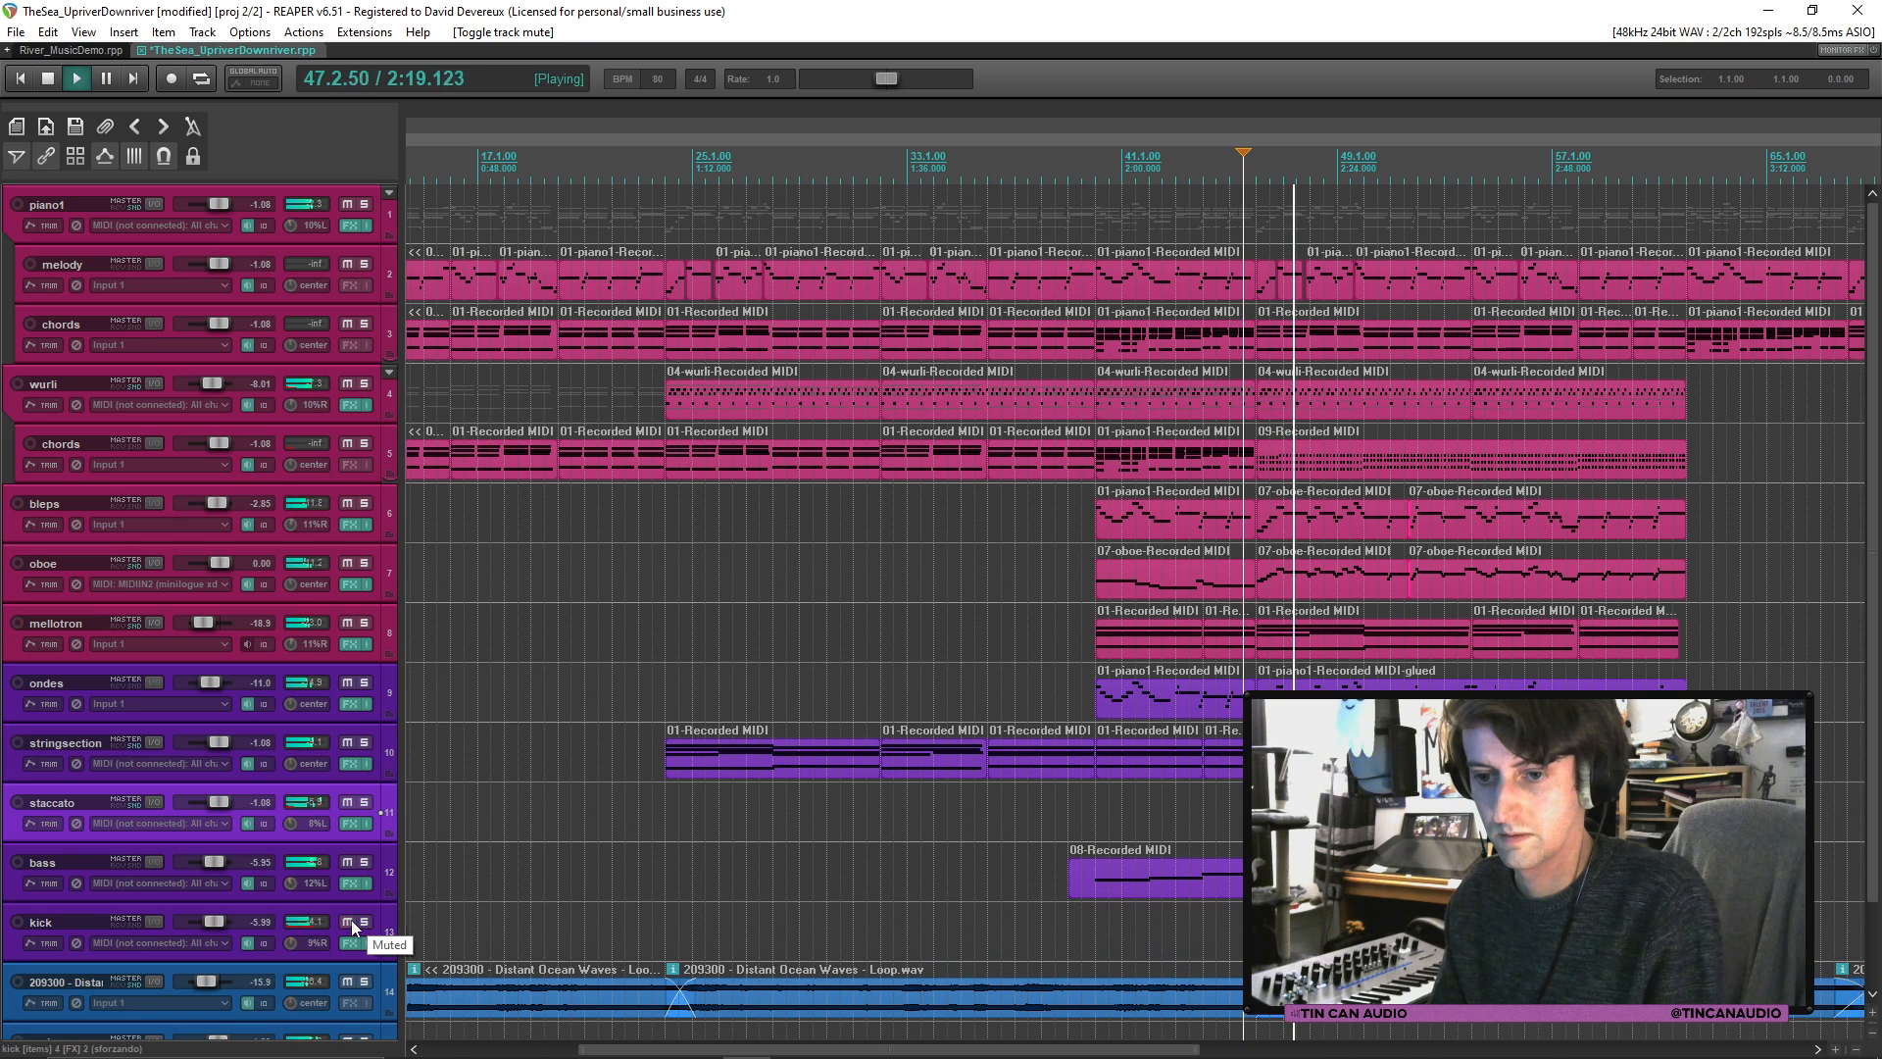
left_click(138, 847)
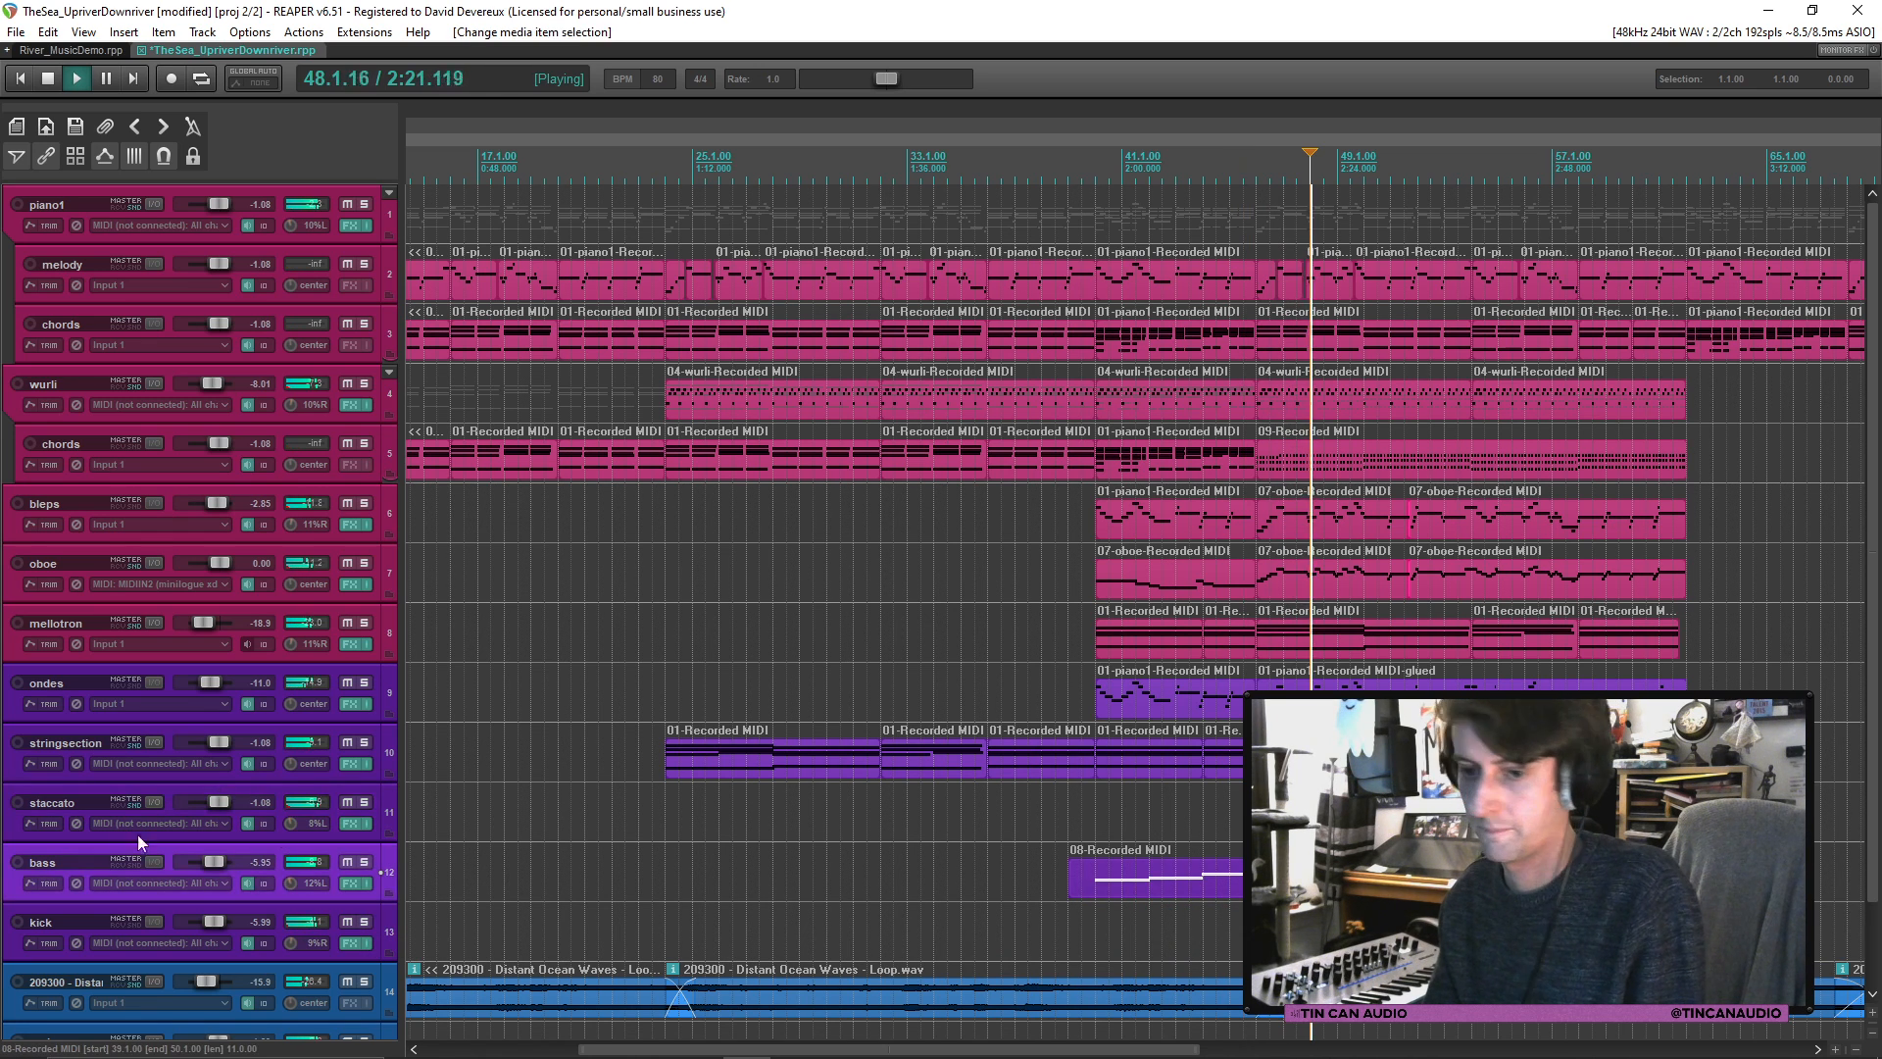
left_click_drag(291, 943, 291, 919)
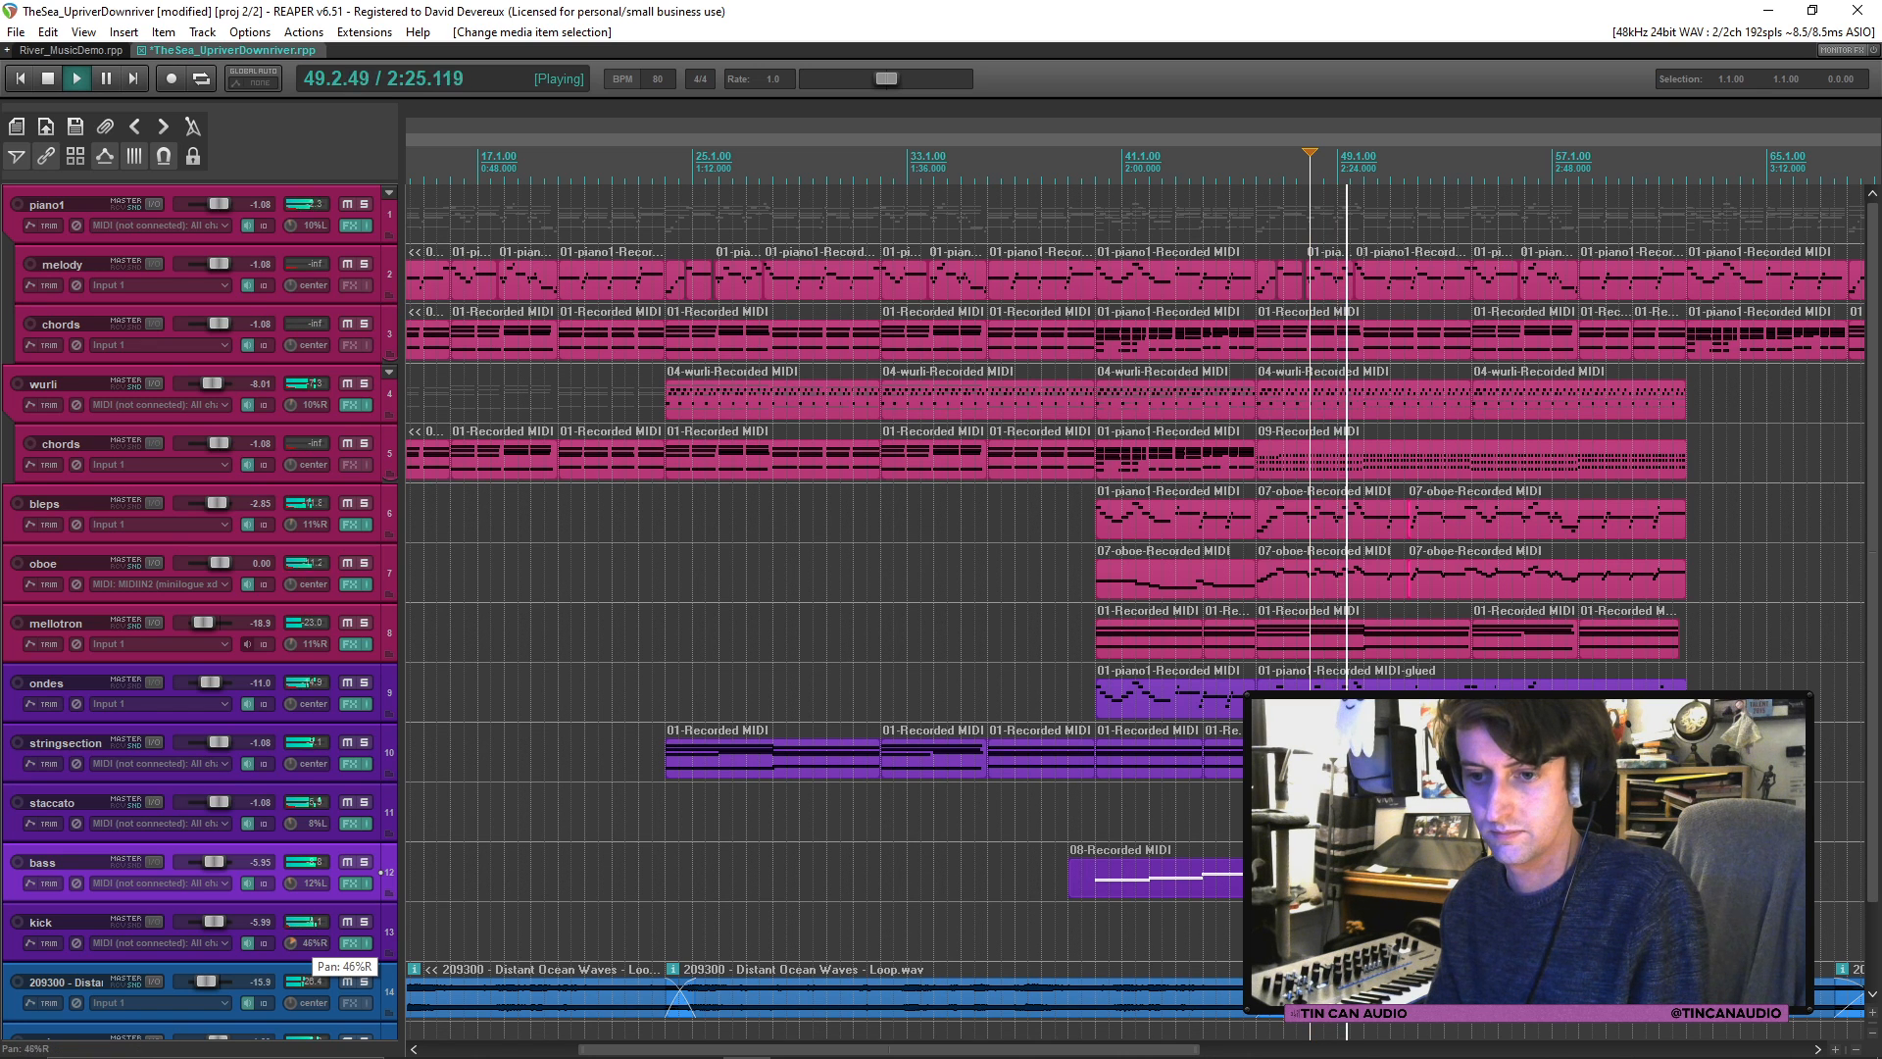
left_click_drag(291, 943, 291, 942)
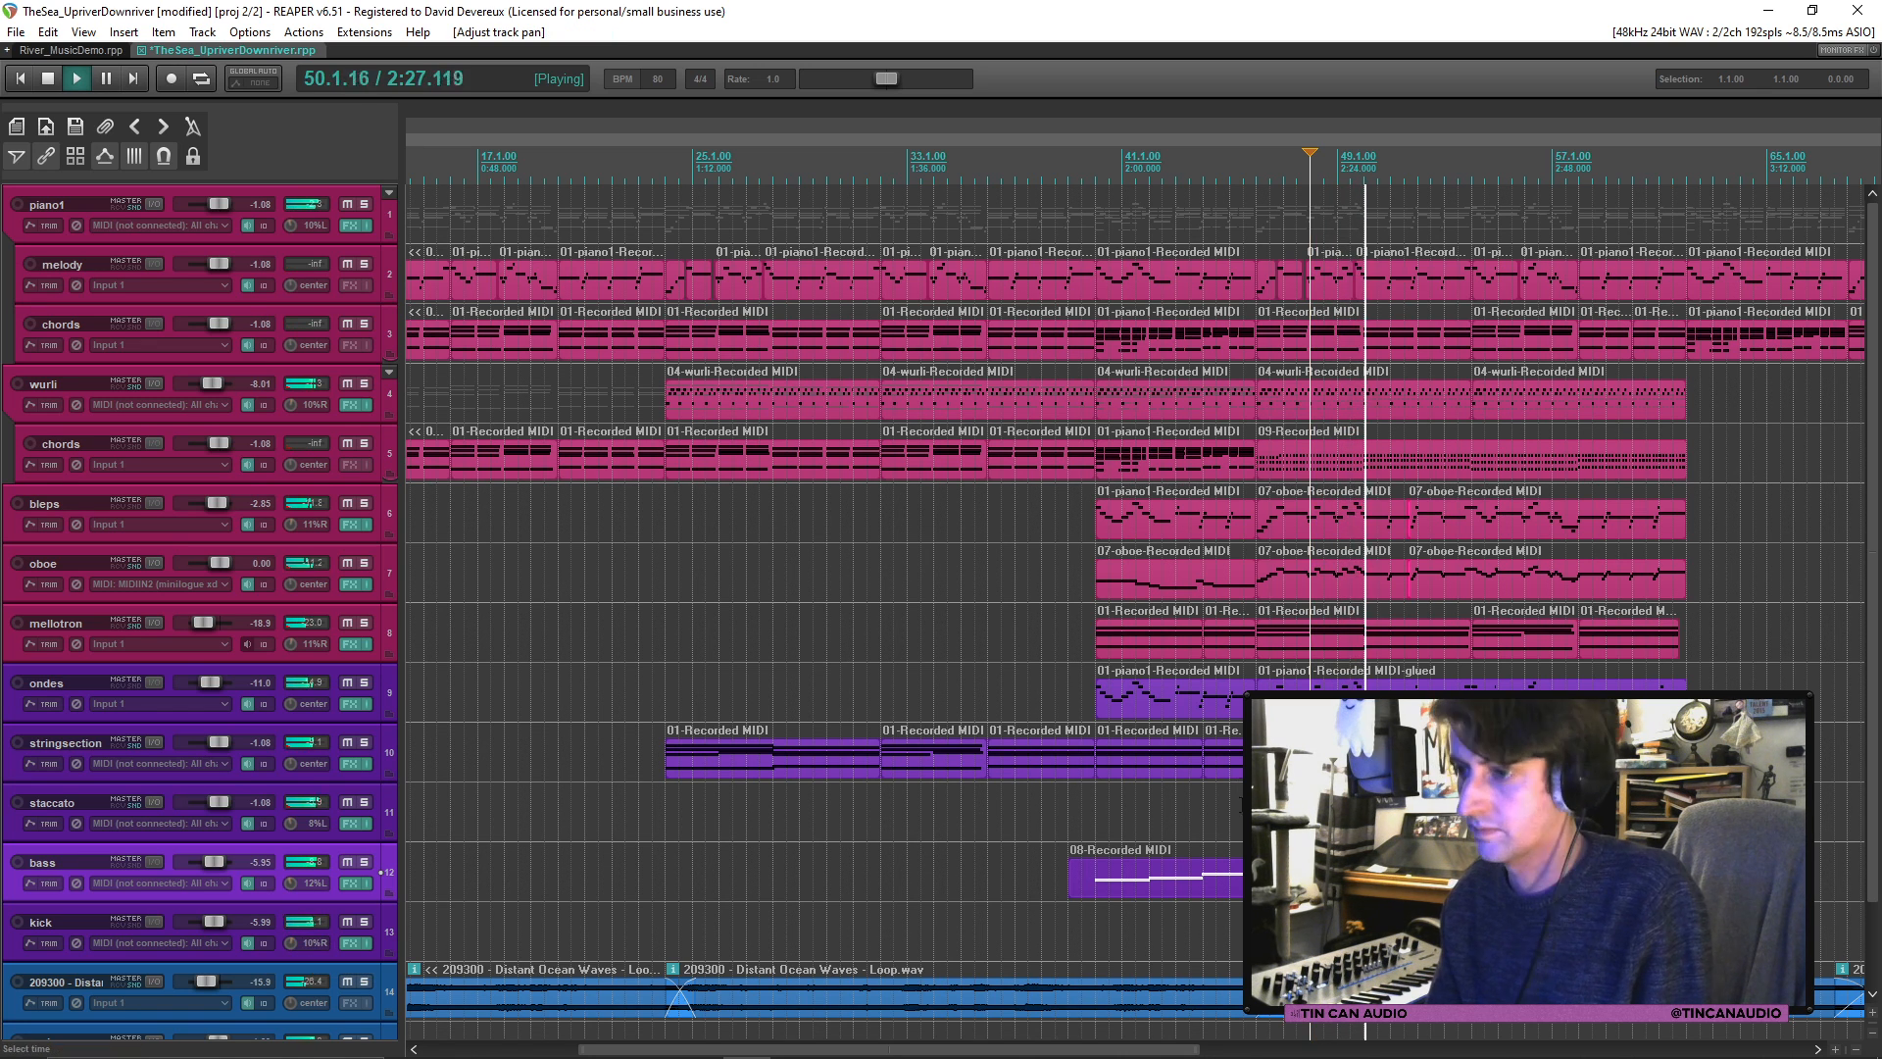
Step: Save the project while replaying from bar 49, and check the oboe track's volume envelope before hiding it again
left_click(1337, 757)
key("ctrl+s")
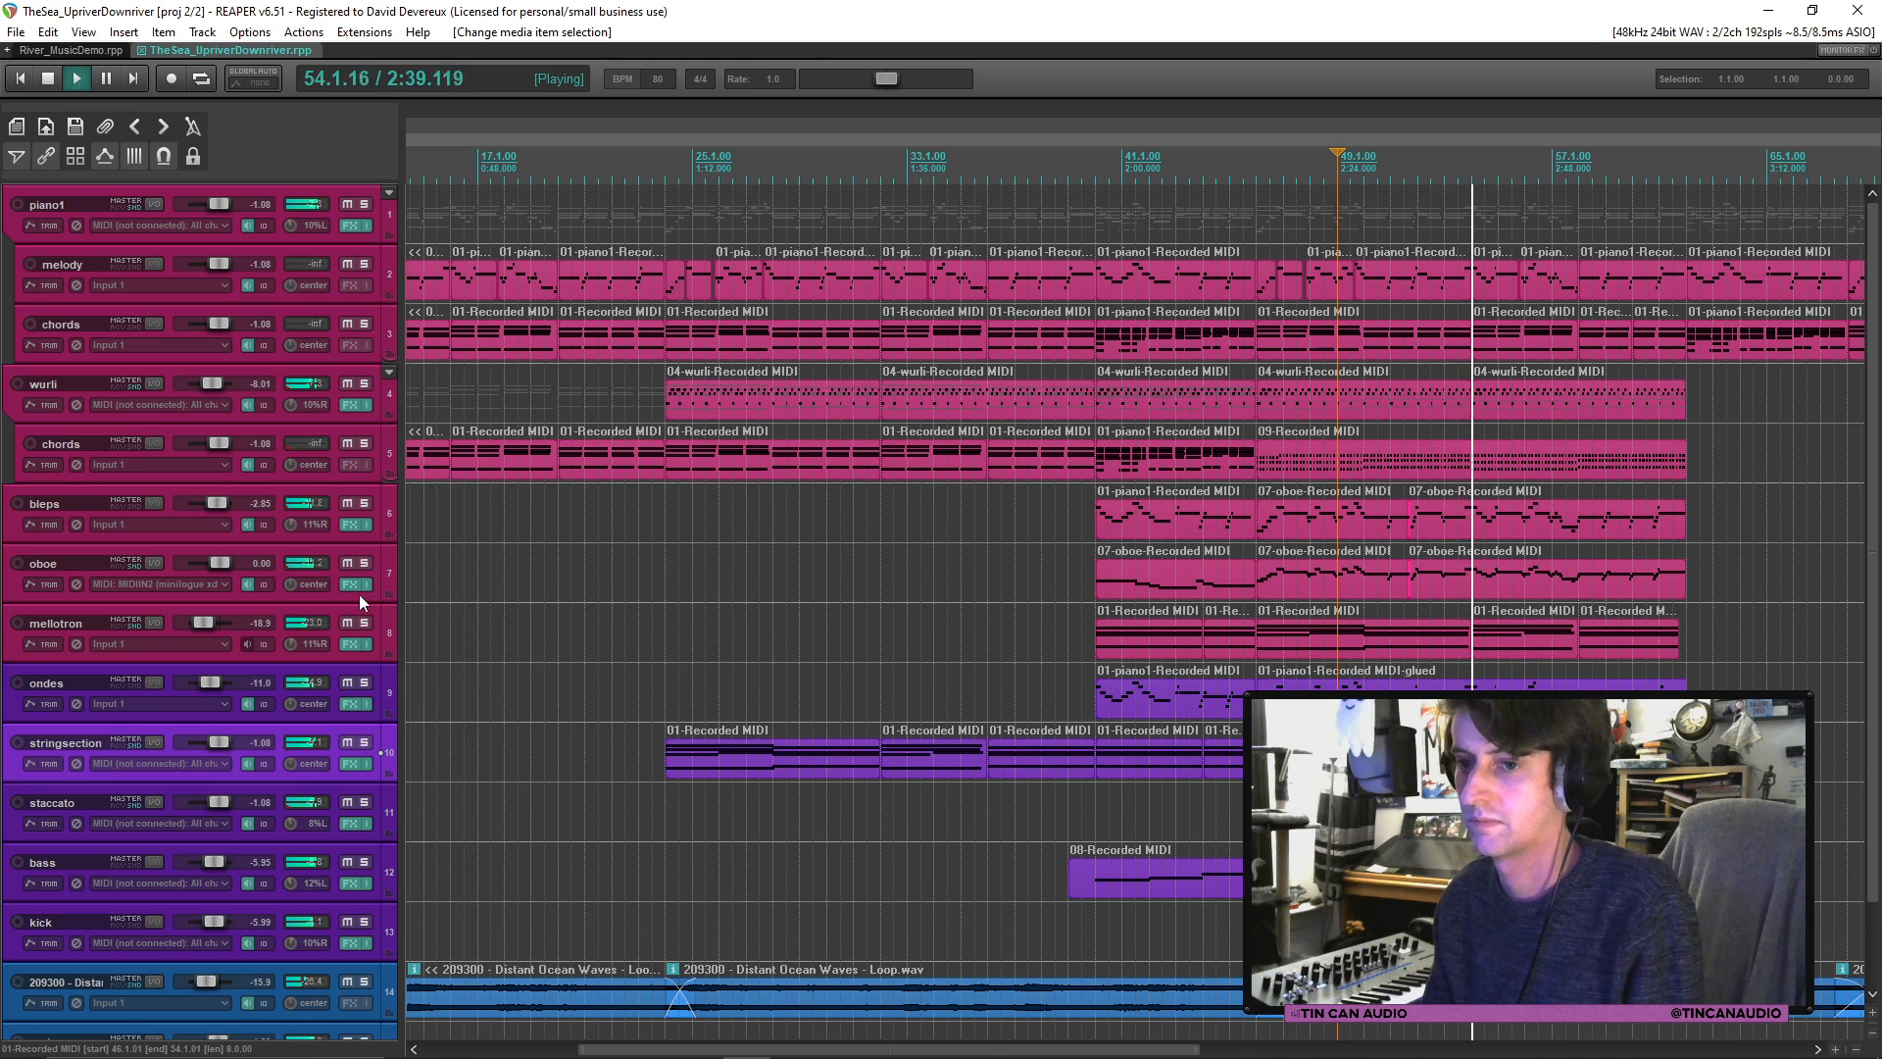
left_click(382, 584)
key("v")
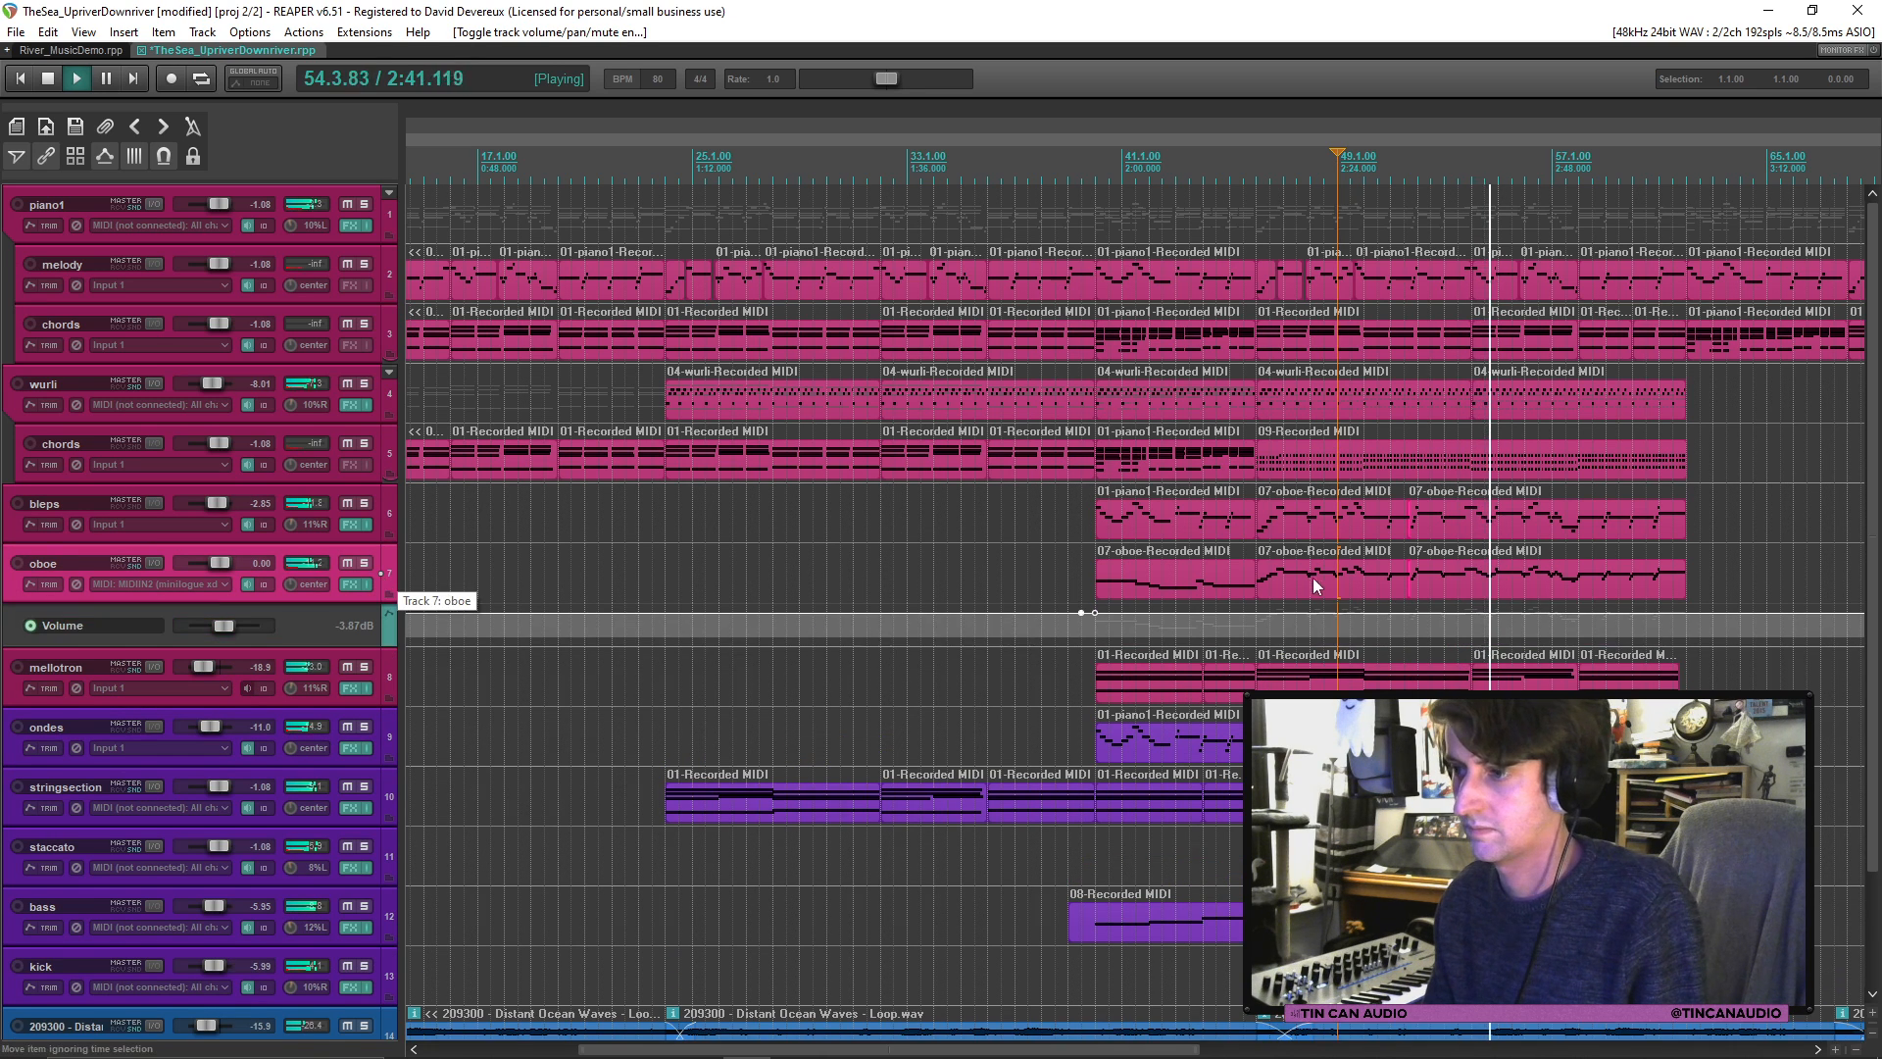
key("v")
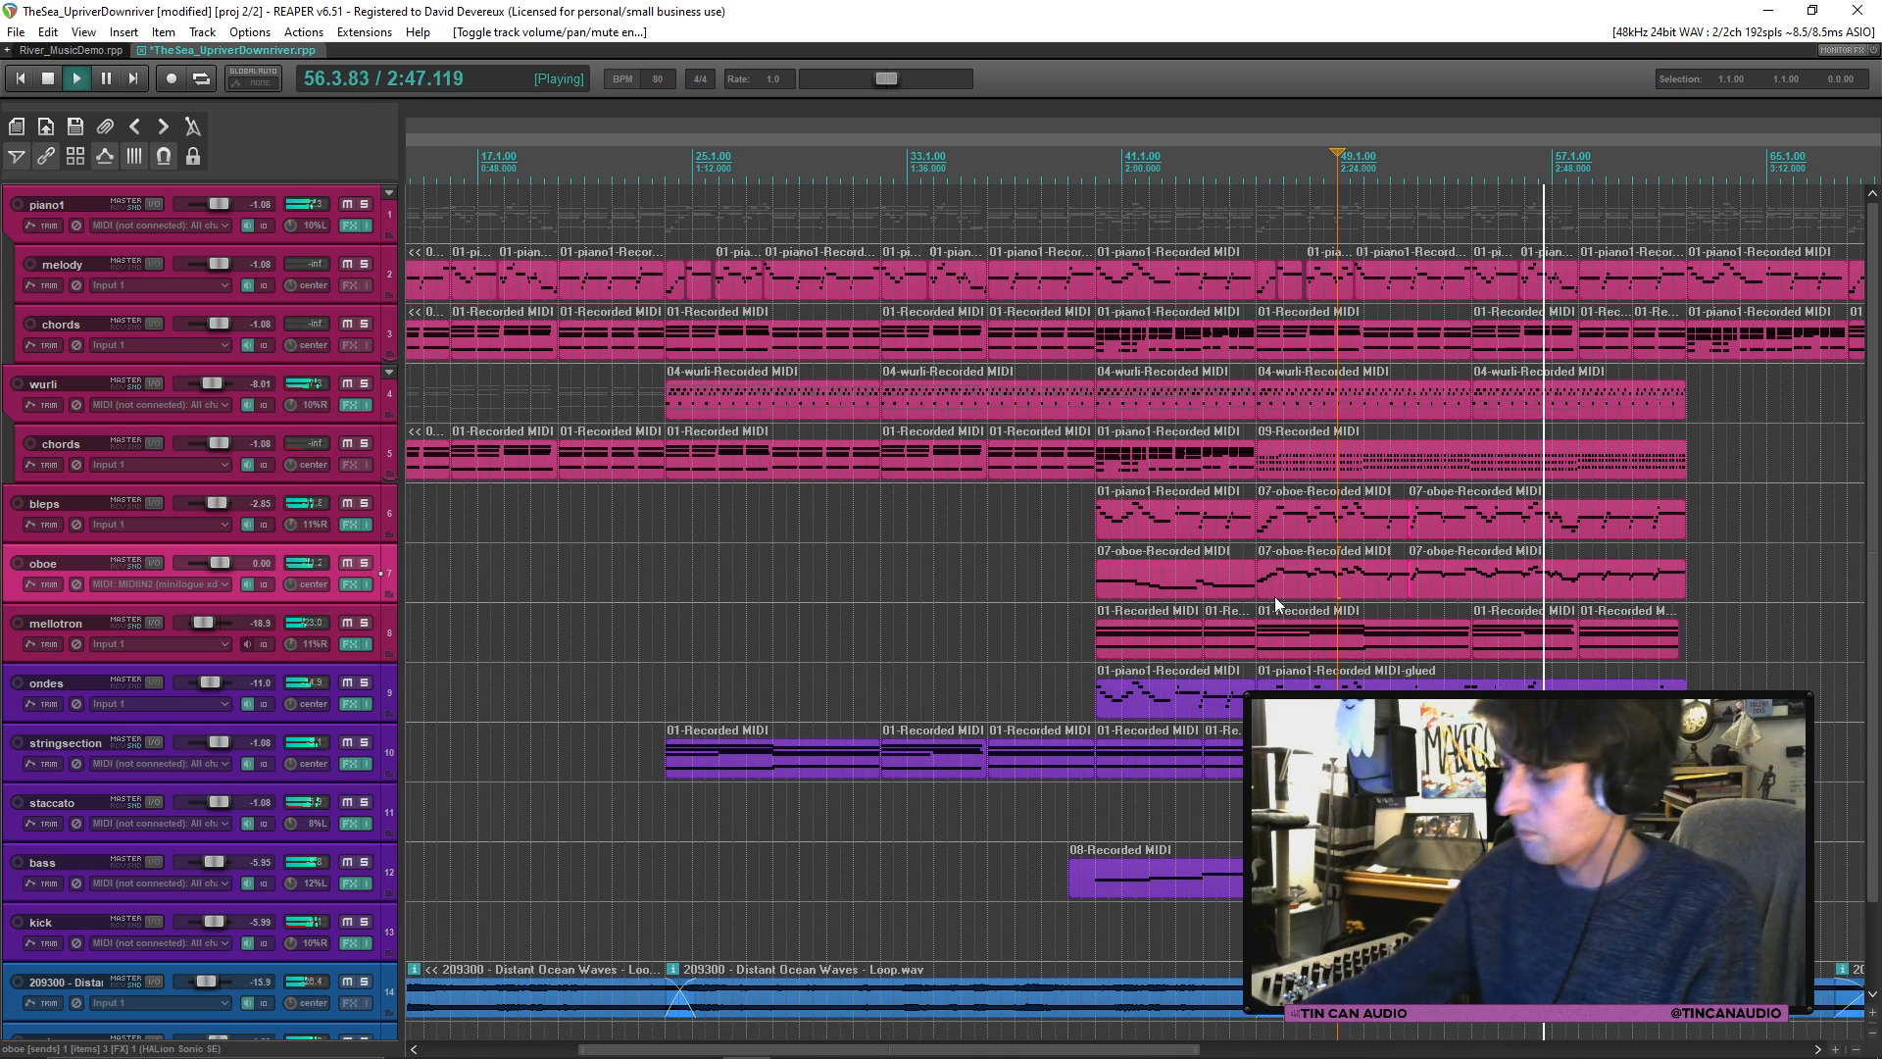
Step: Check the notes of the last oboe MIDI item around bar 56 against playback, close the editor, and save the project
double_click(1525, 582)
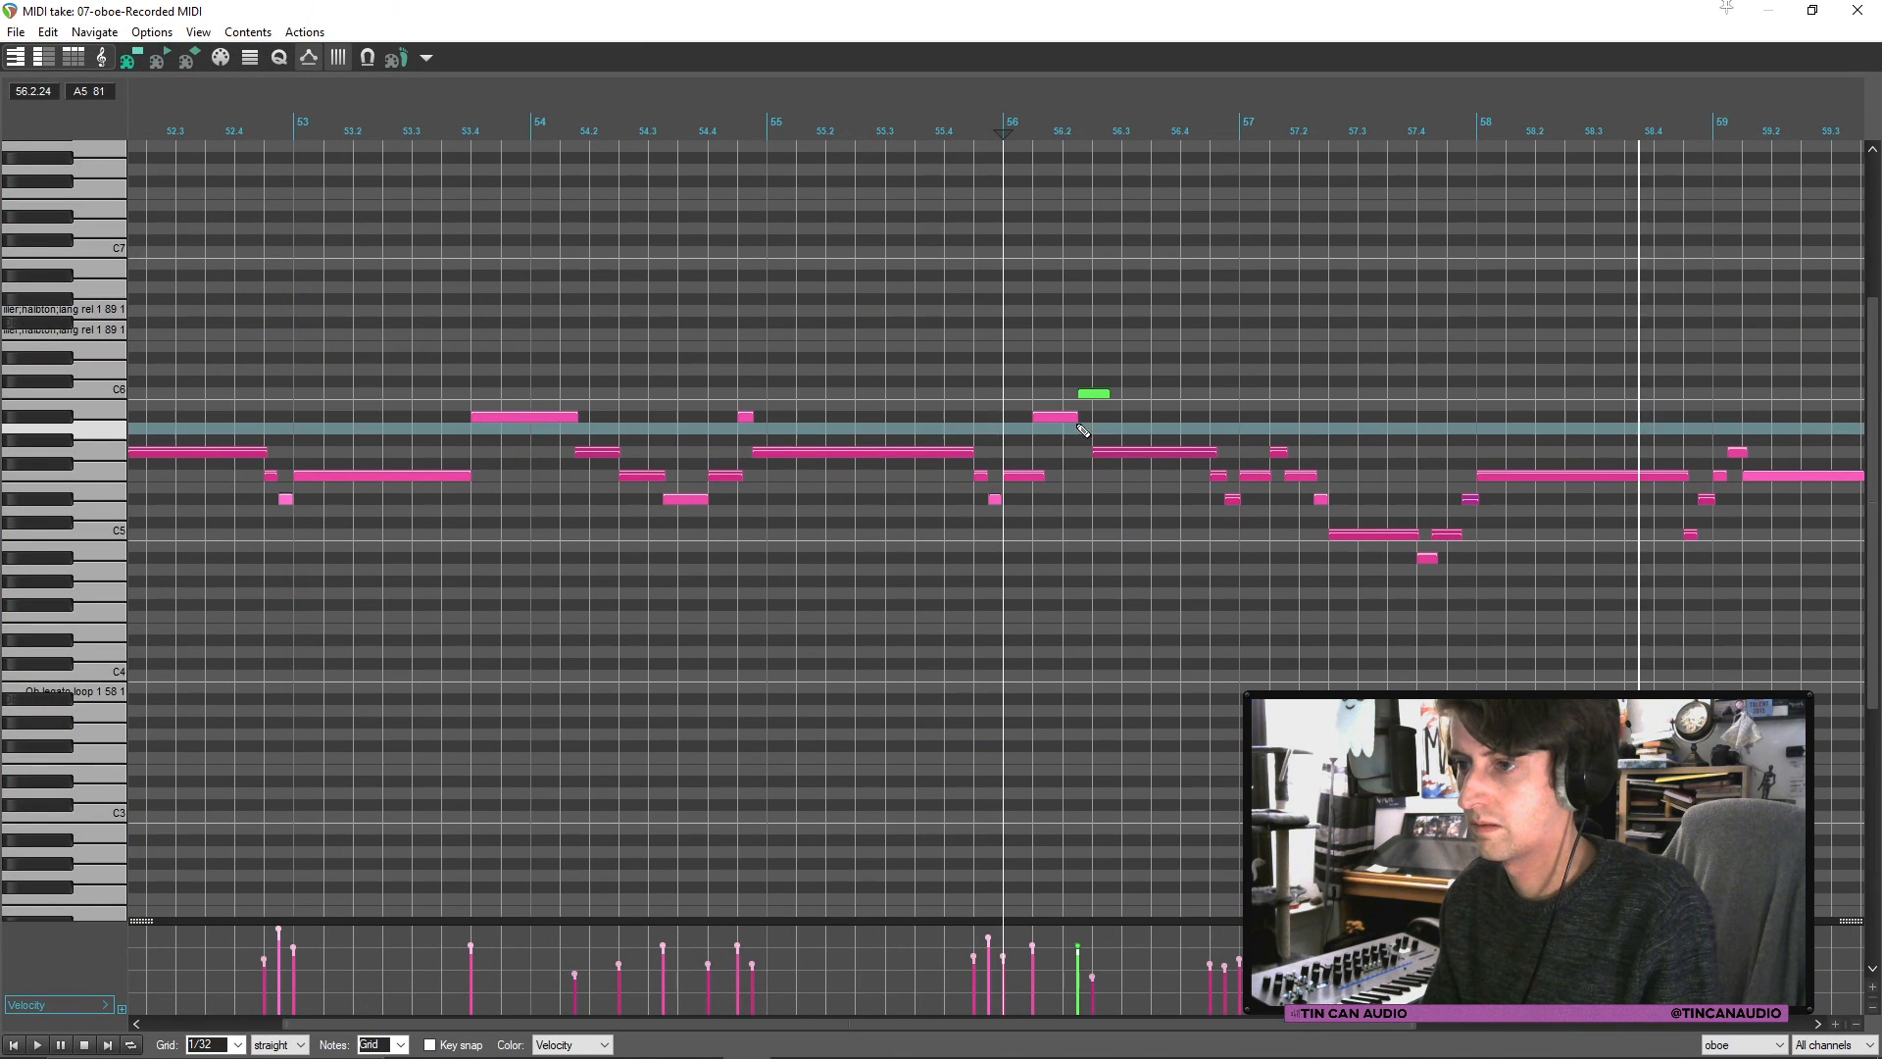
key("space")
key("space")
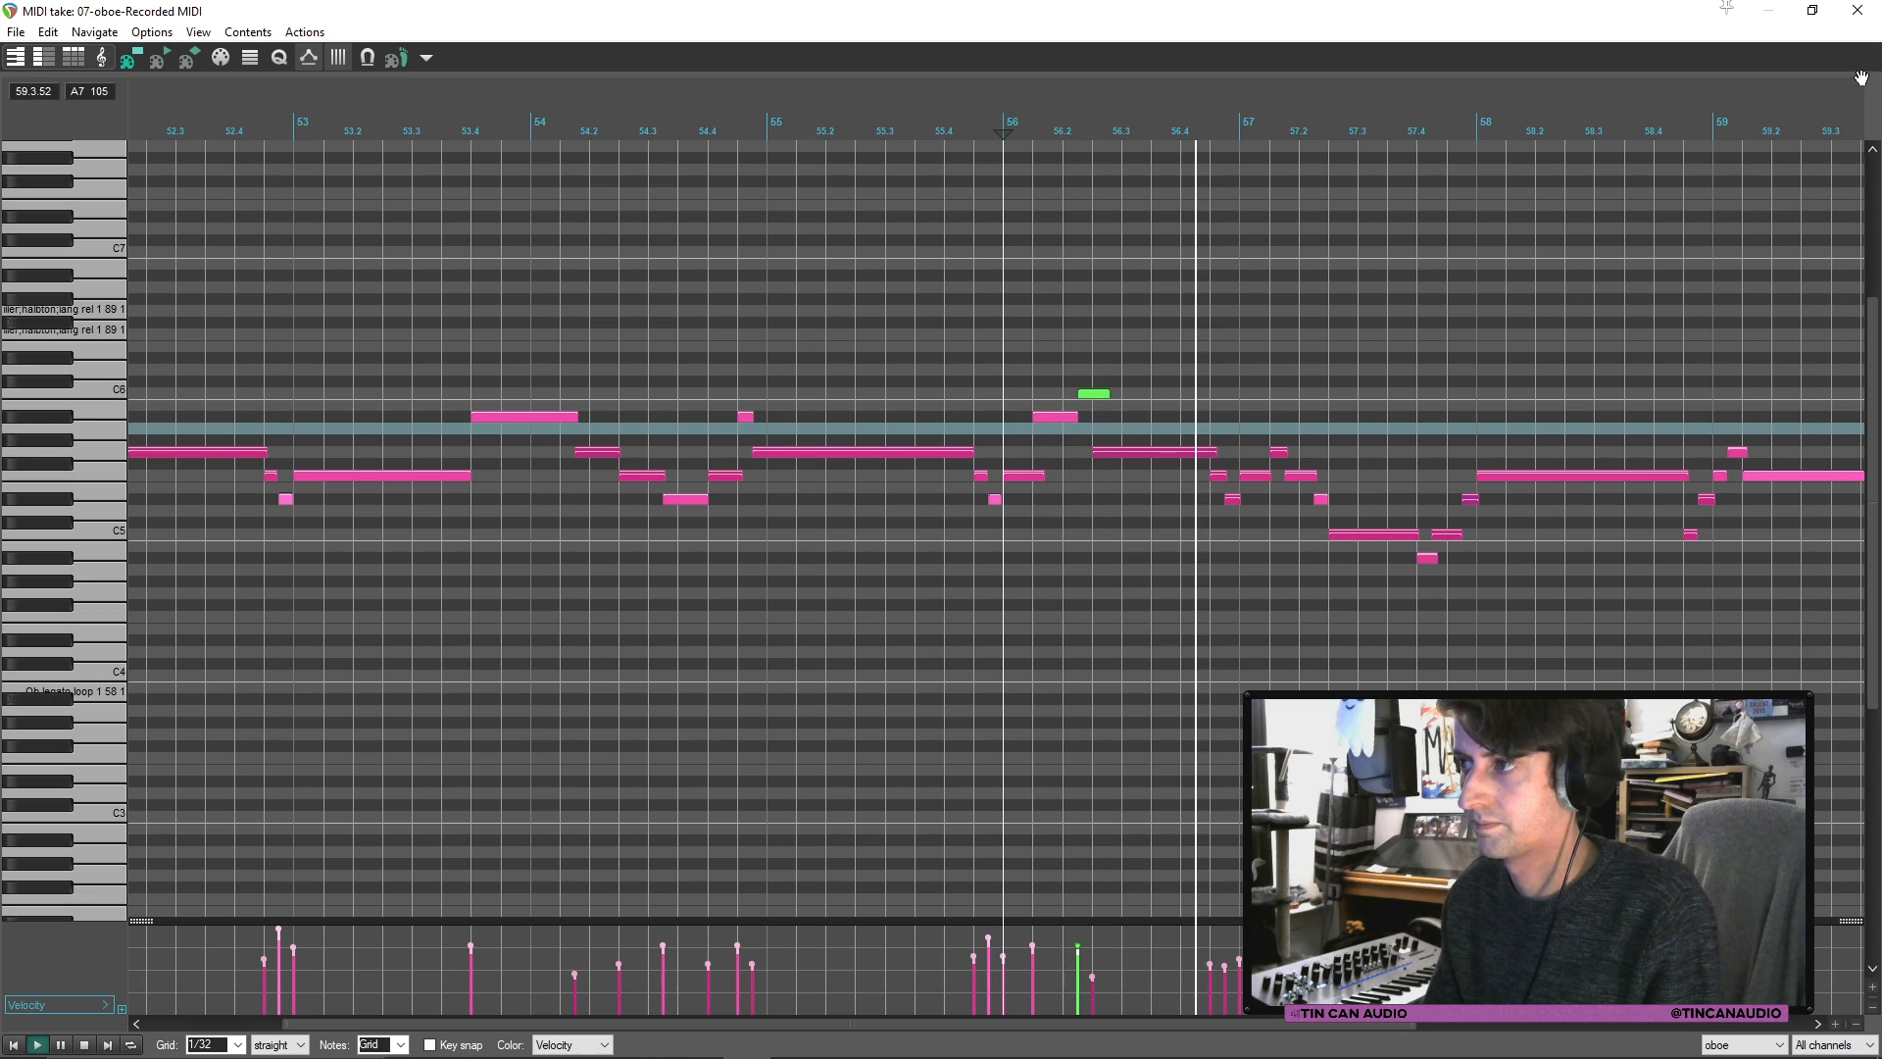
left_click(1857, 12)
left_click(1540, 529)
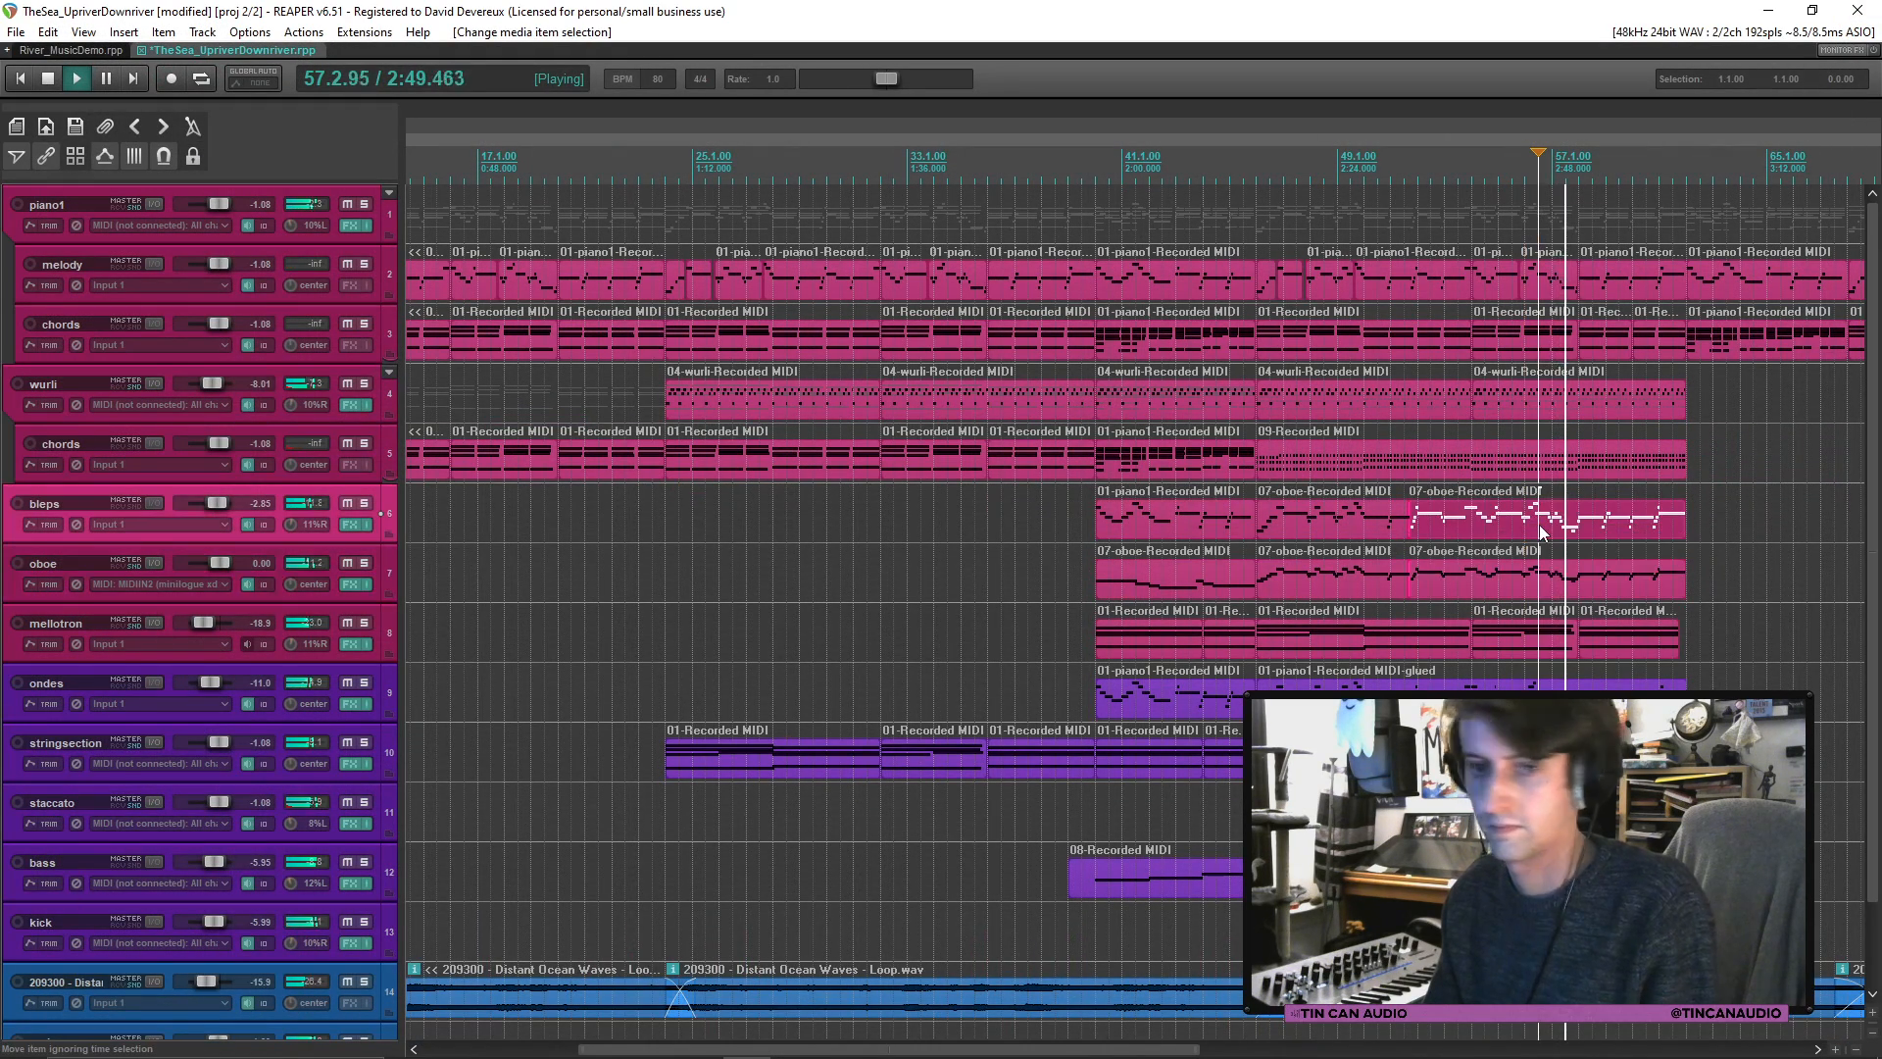
key("ctrl+s")
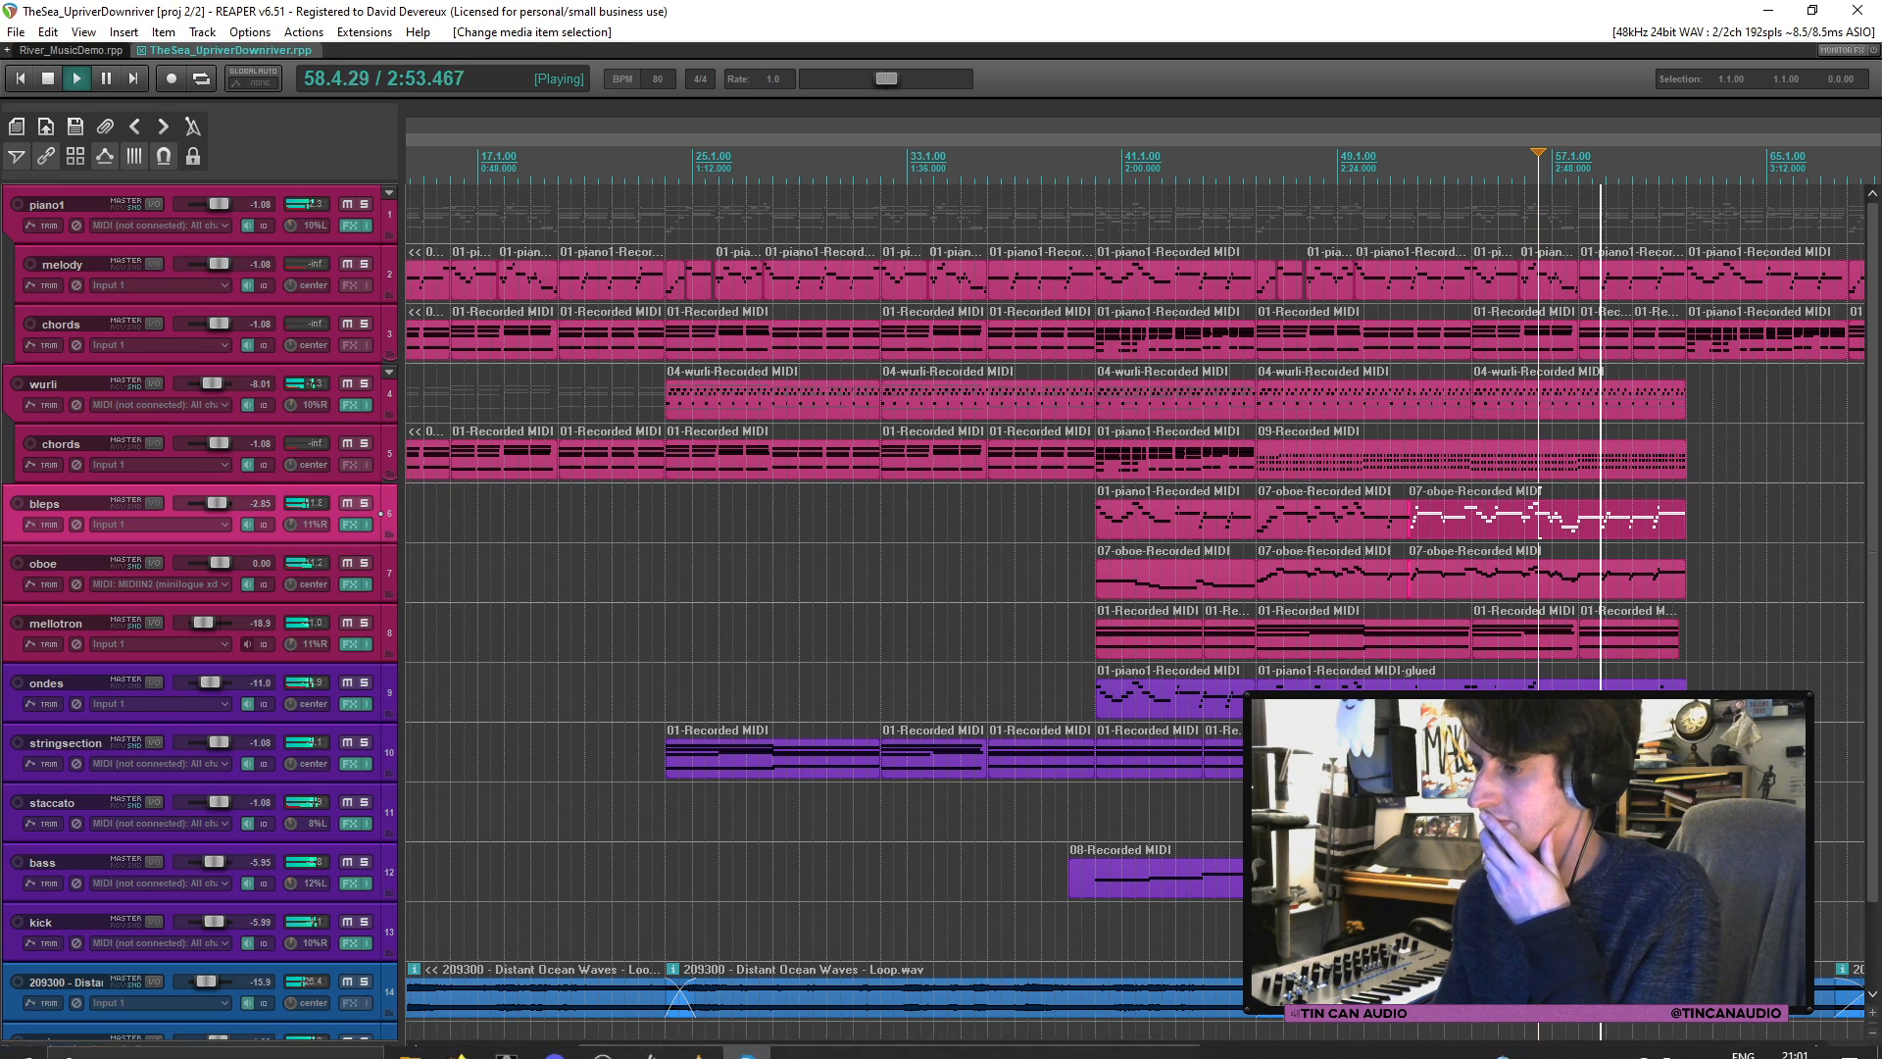
Step: Listen through the piano outro, stop playback, and shorten the chords item there so that it ends at bar 69
scroll(1627, 615, "down", 2)
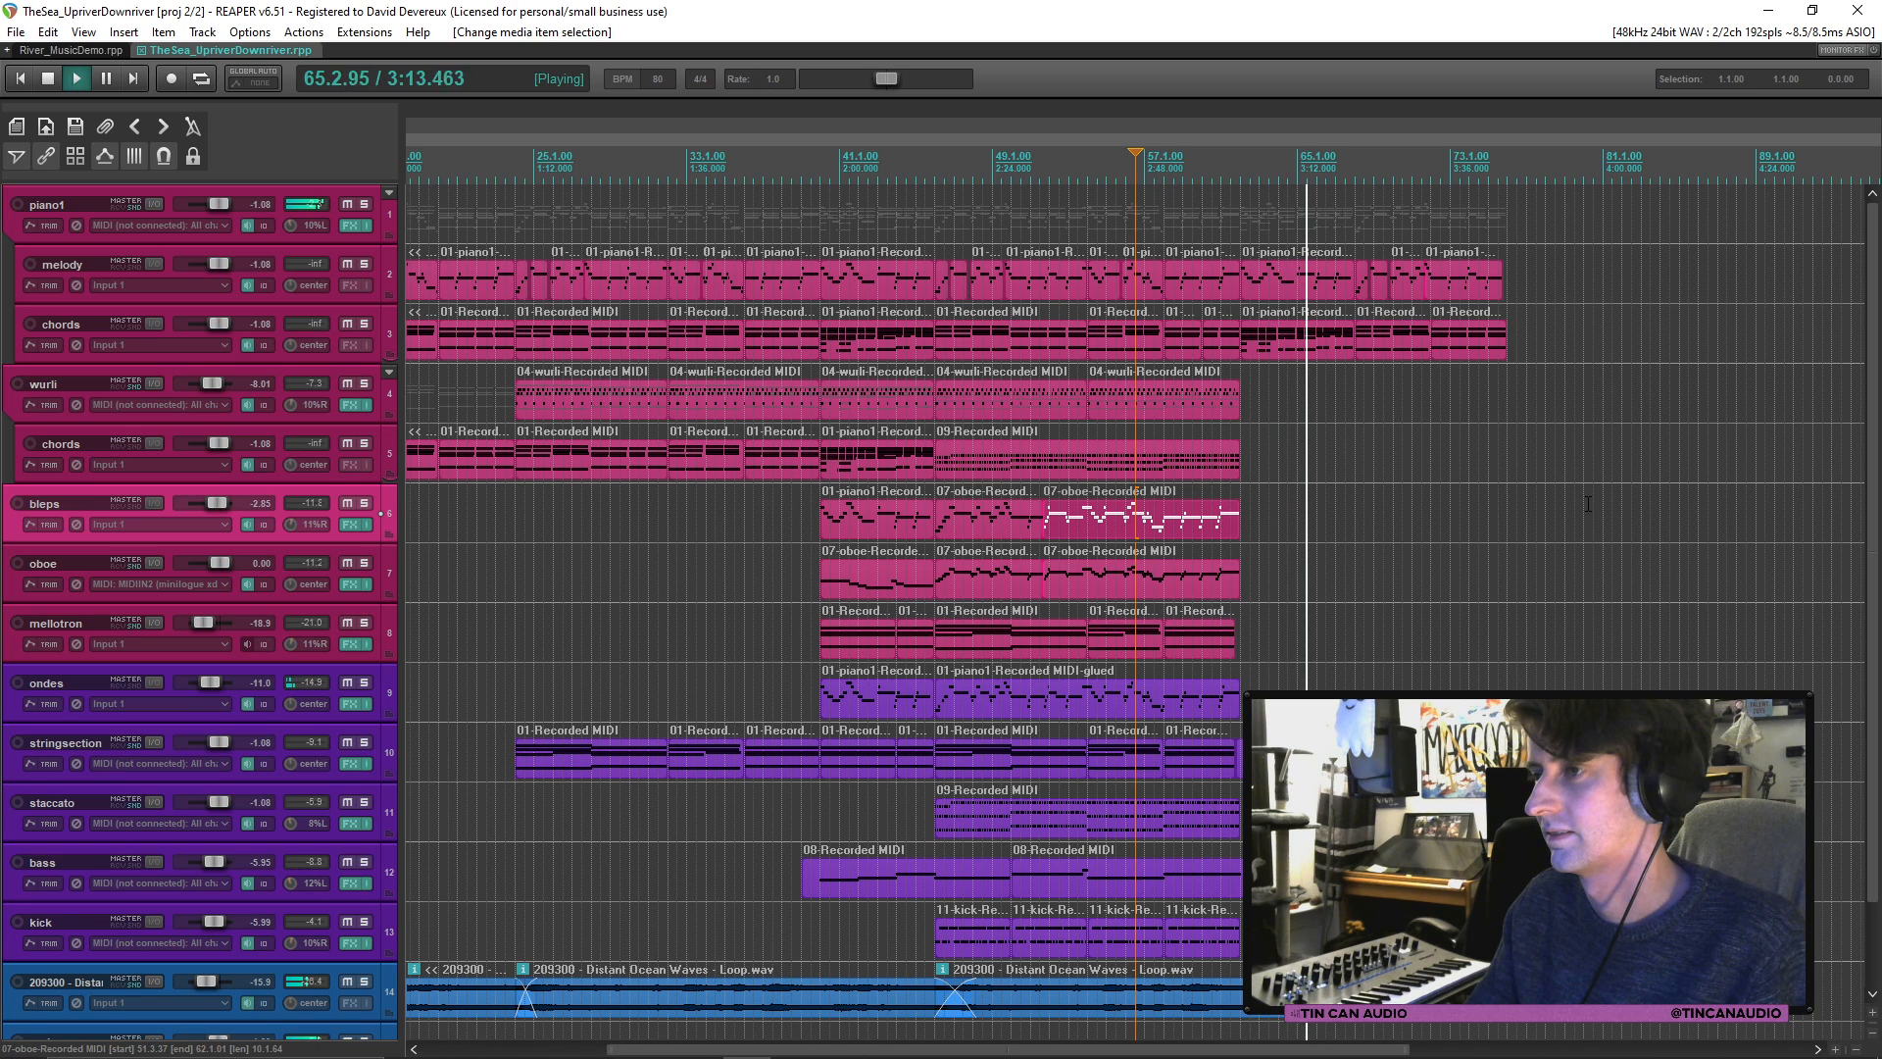
scroll(1197, 596, "down", 2)
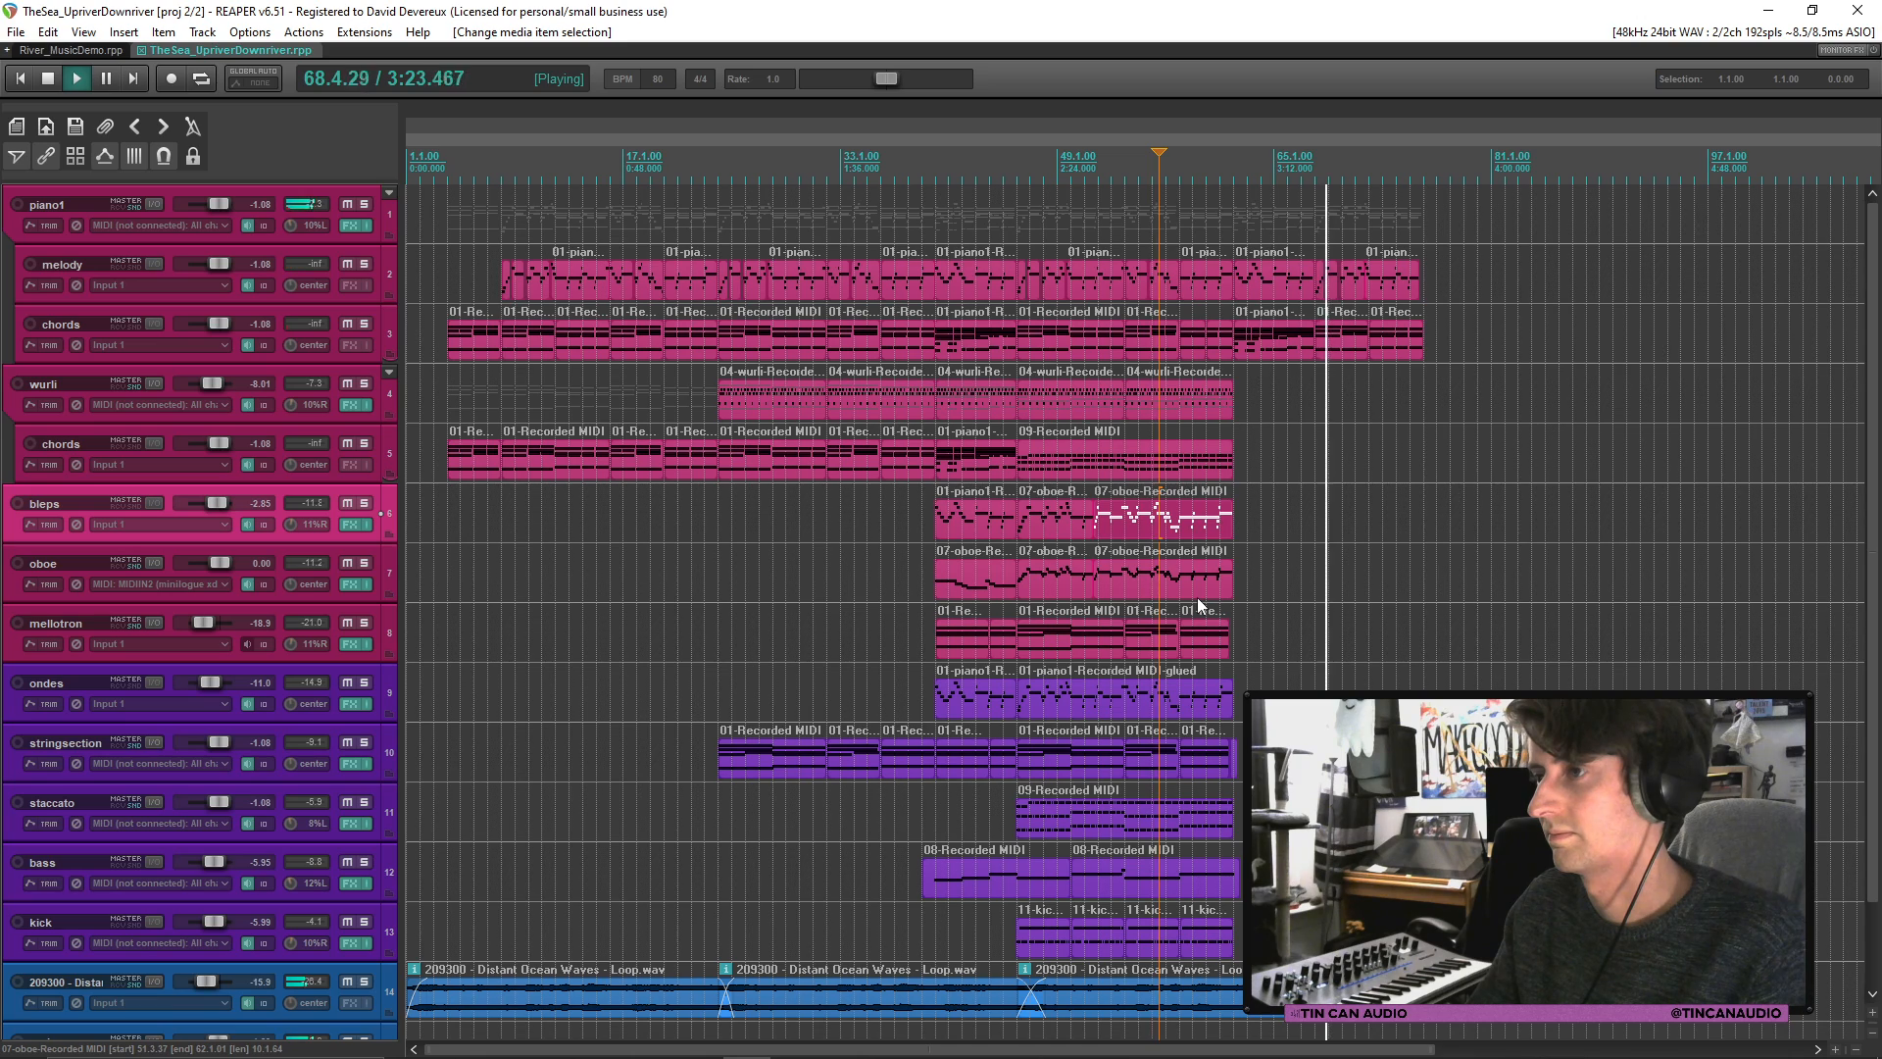
scroll(1197, 597, "up", 2)
left_click(1497, 348)
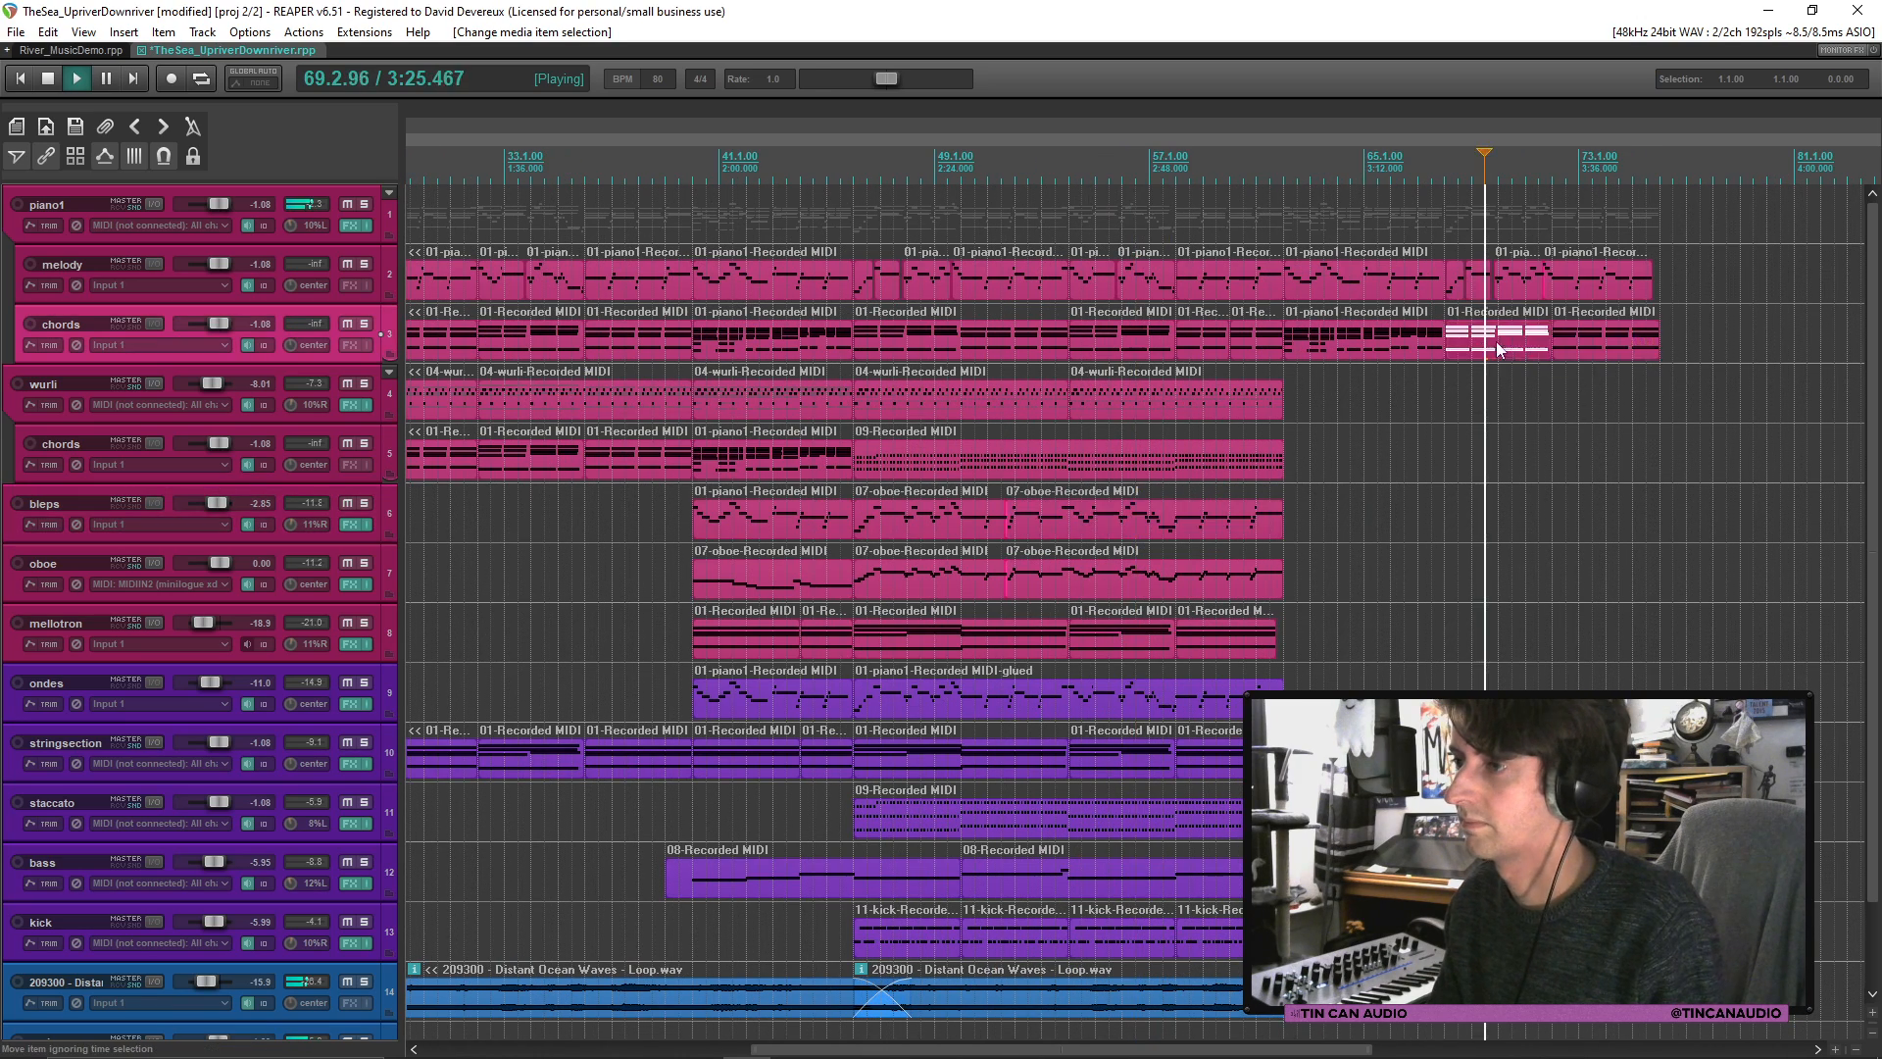
scroll(1497, 348, "up", 2)
left_click(1213, 286)
key("space")
left_click(1332, 345, "shift")
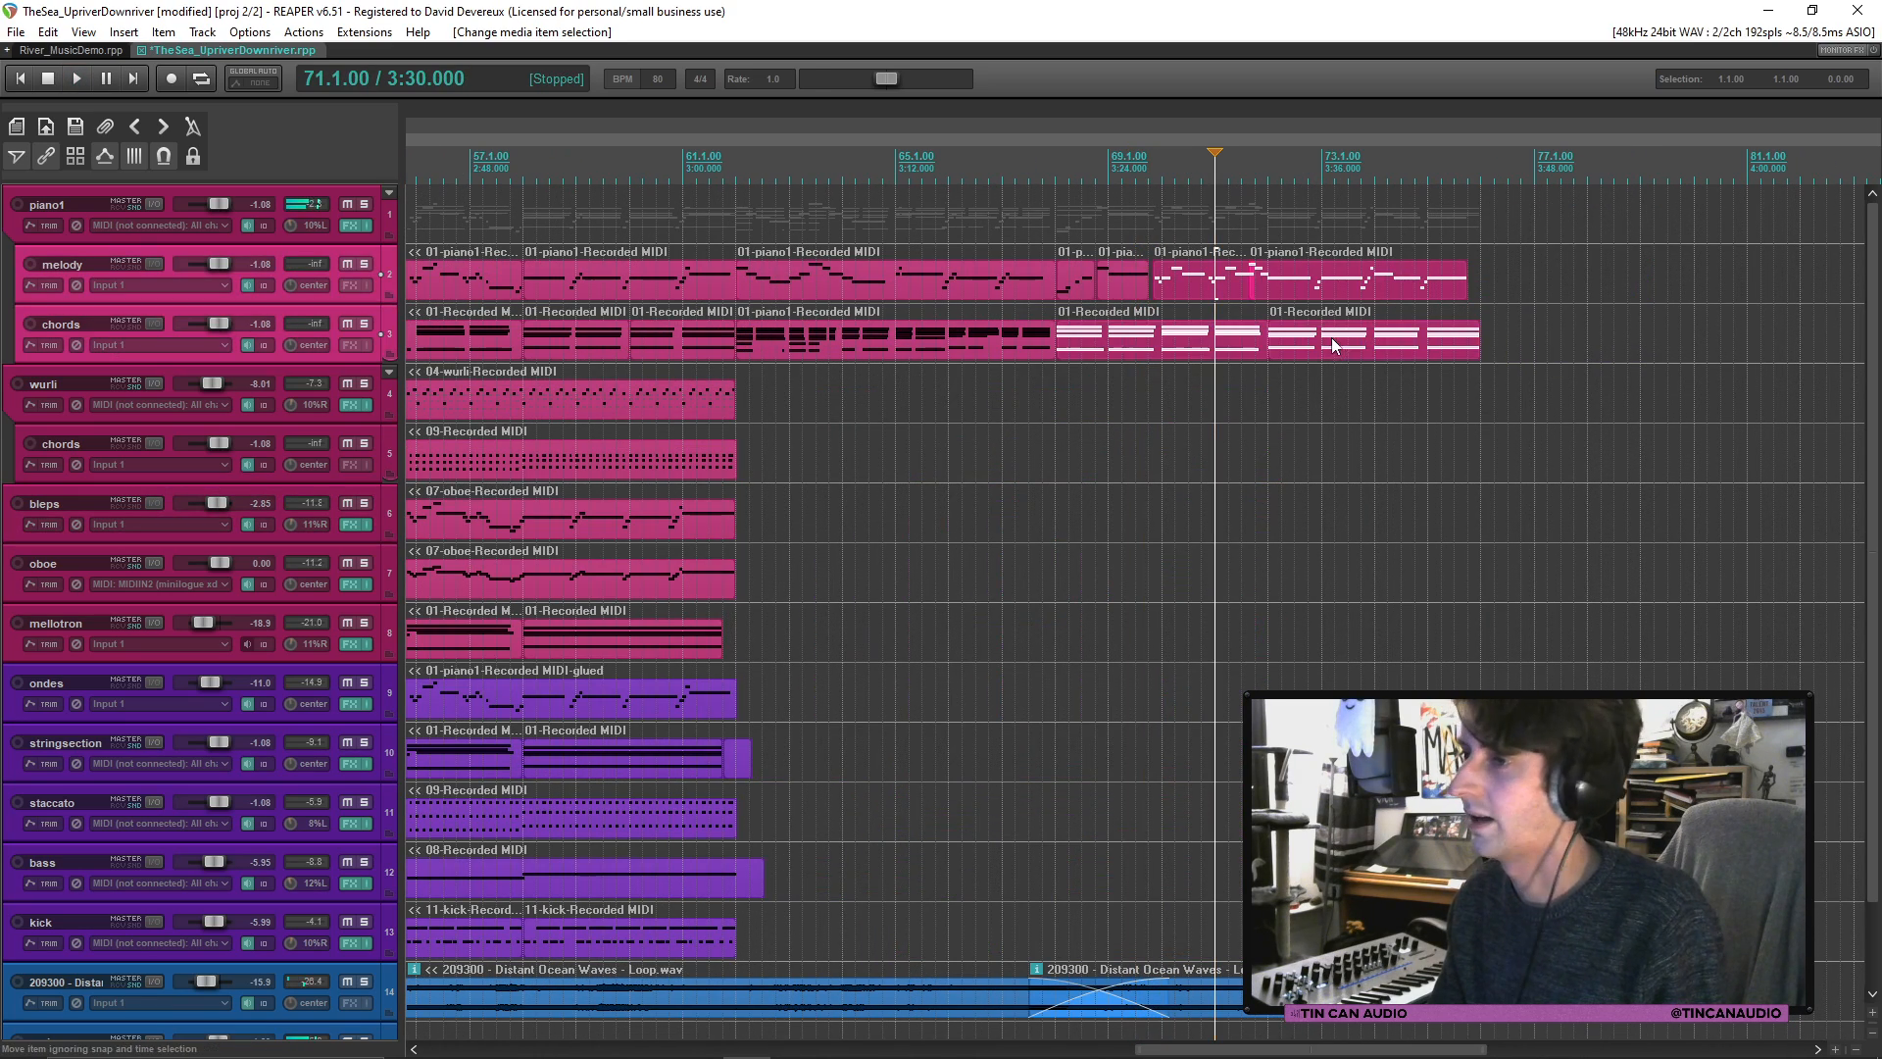
left_click(1193, 333)
left_click_drag(1268, 348, 1106, 348)
Step: Delete the last two melody items and the final chords item after the shortened piano ending
left_click(1052, 279)
left_click(1188, 282)
left_click(1300, 332, "shift")
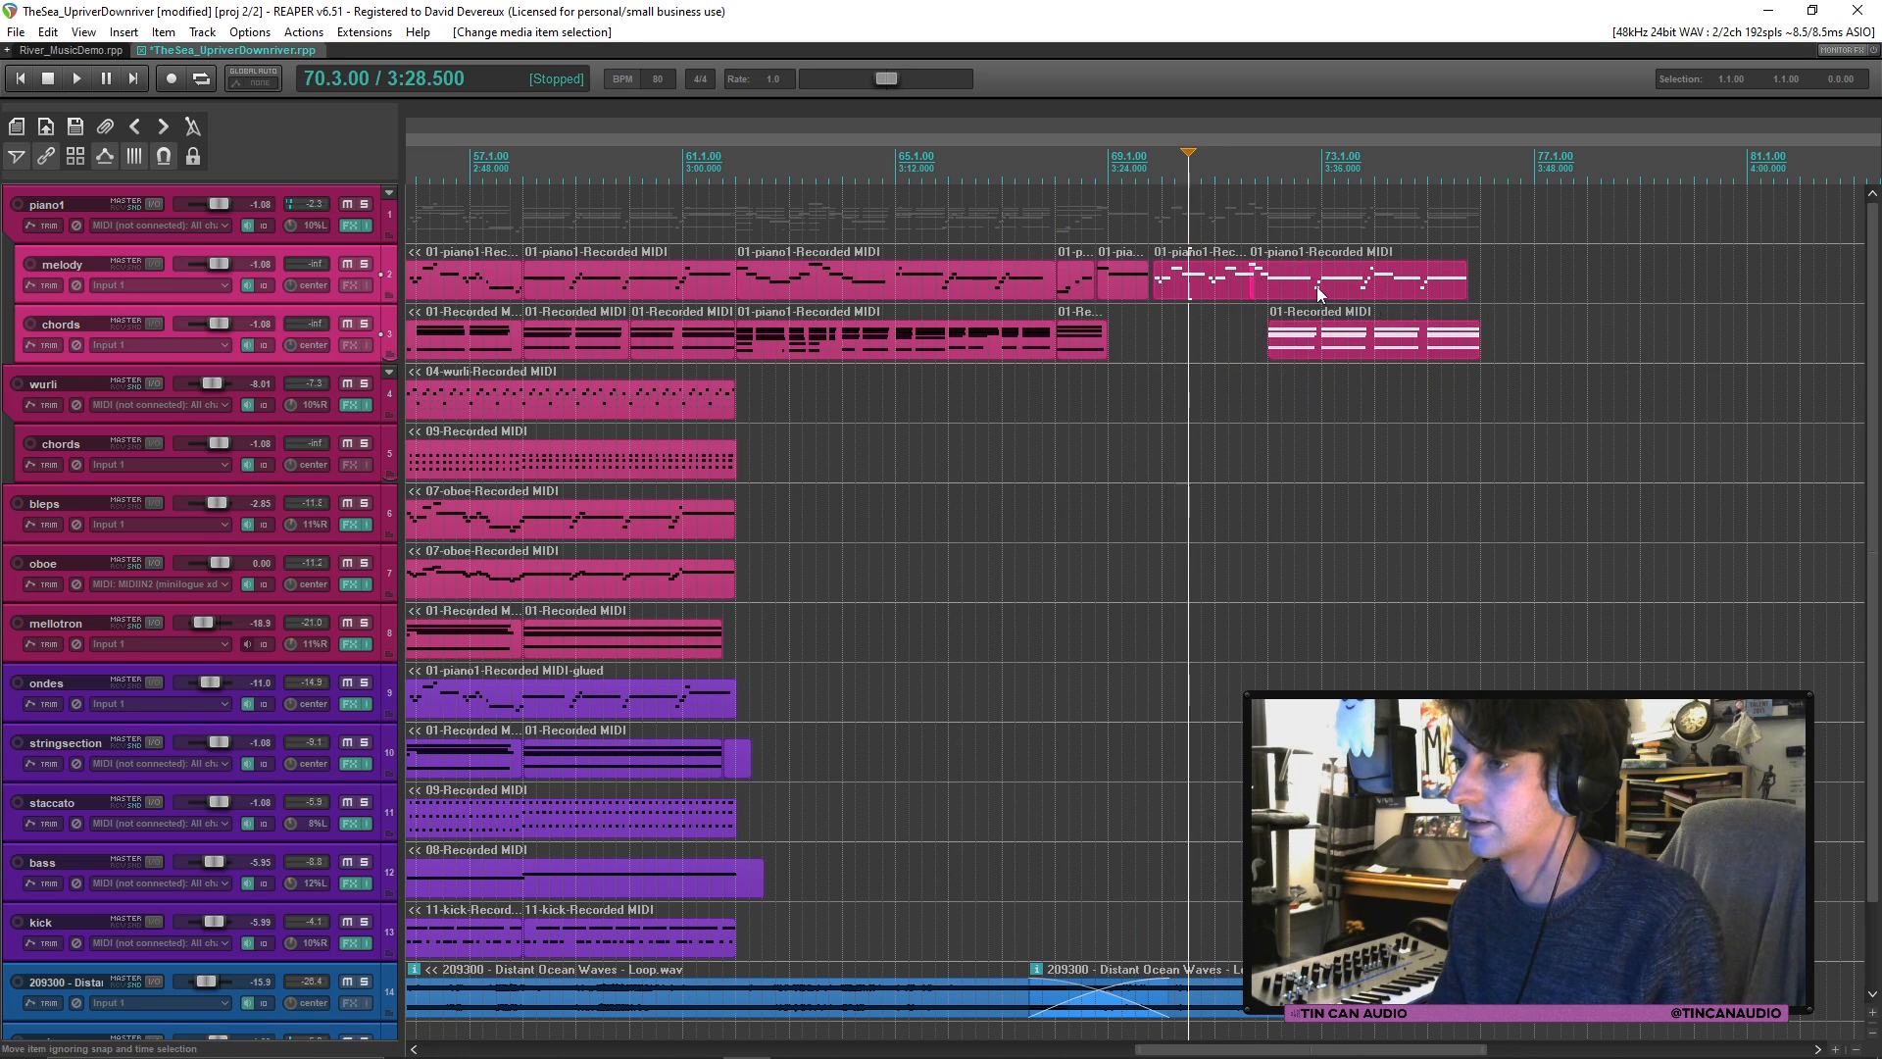
left_click(1316, 286, "shift")
key("Escape")
key("Delete")
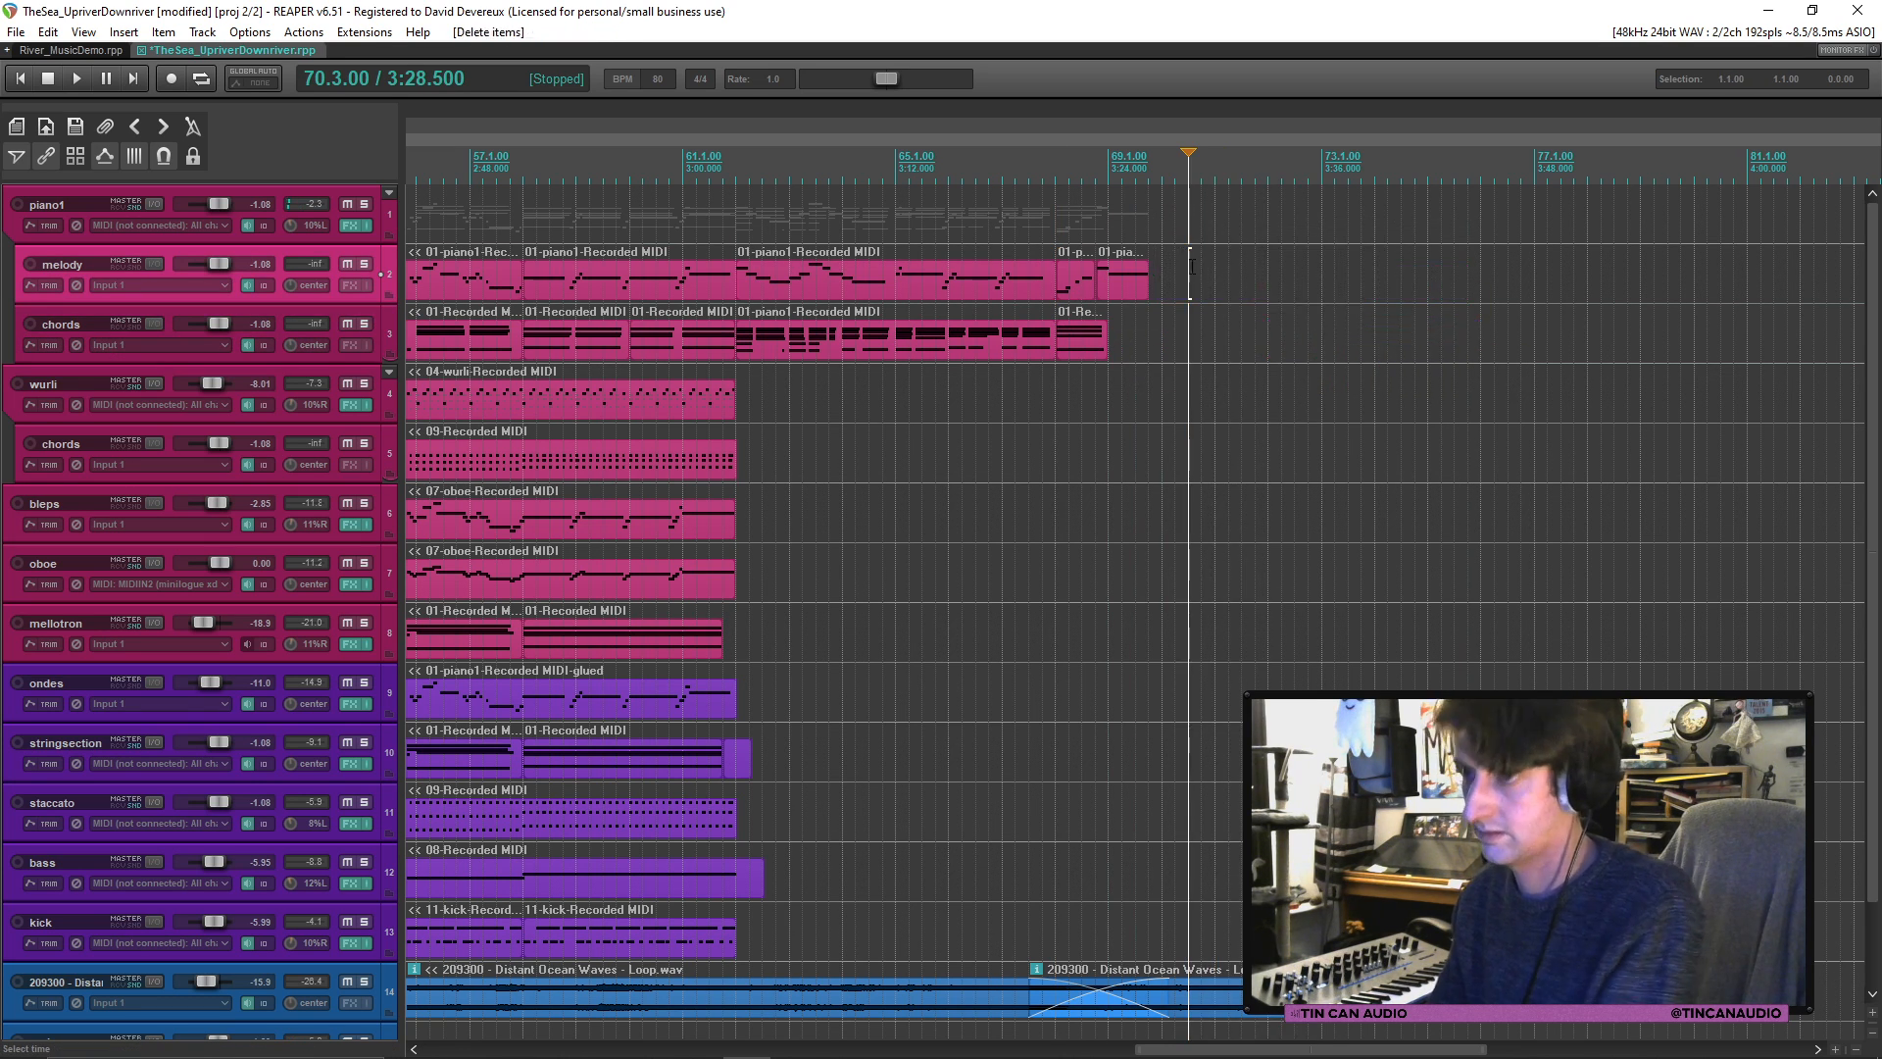
Step: Play the shortened piano ending, extend the last chords item to bar 70, and replay it
left_click(1025, 286)
key("space")
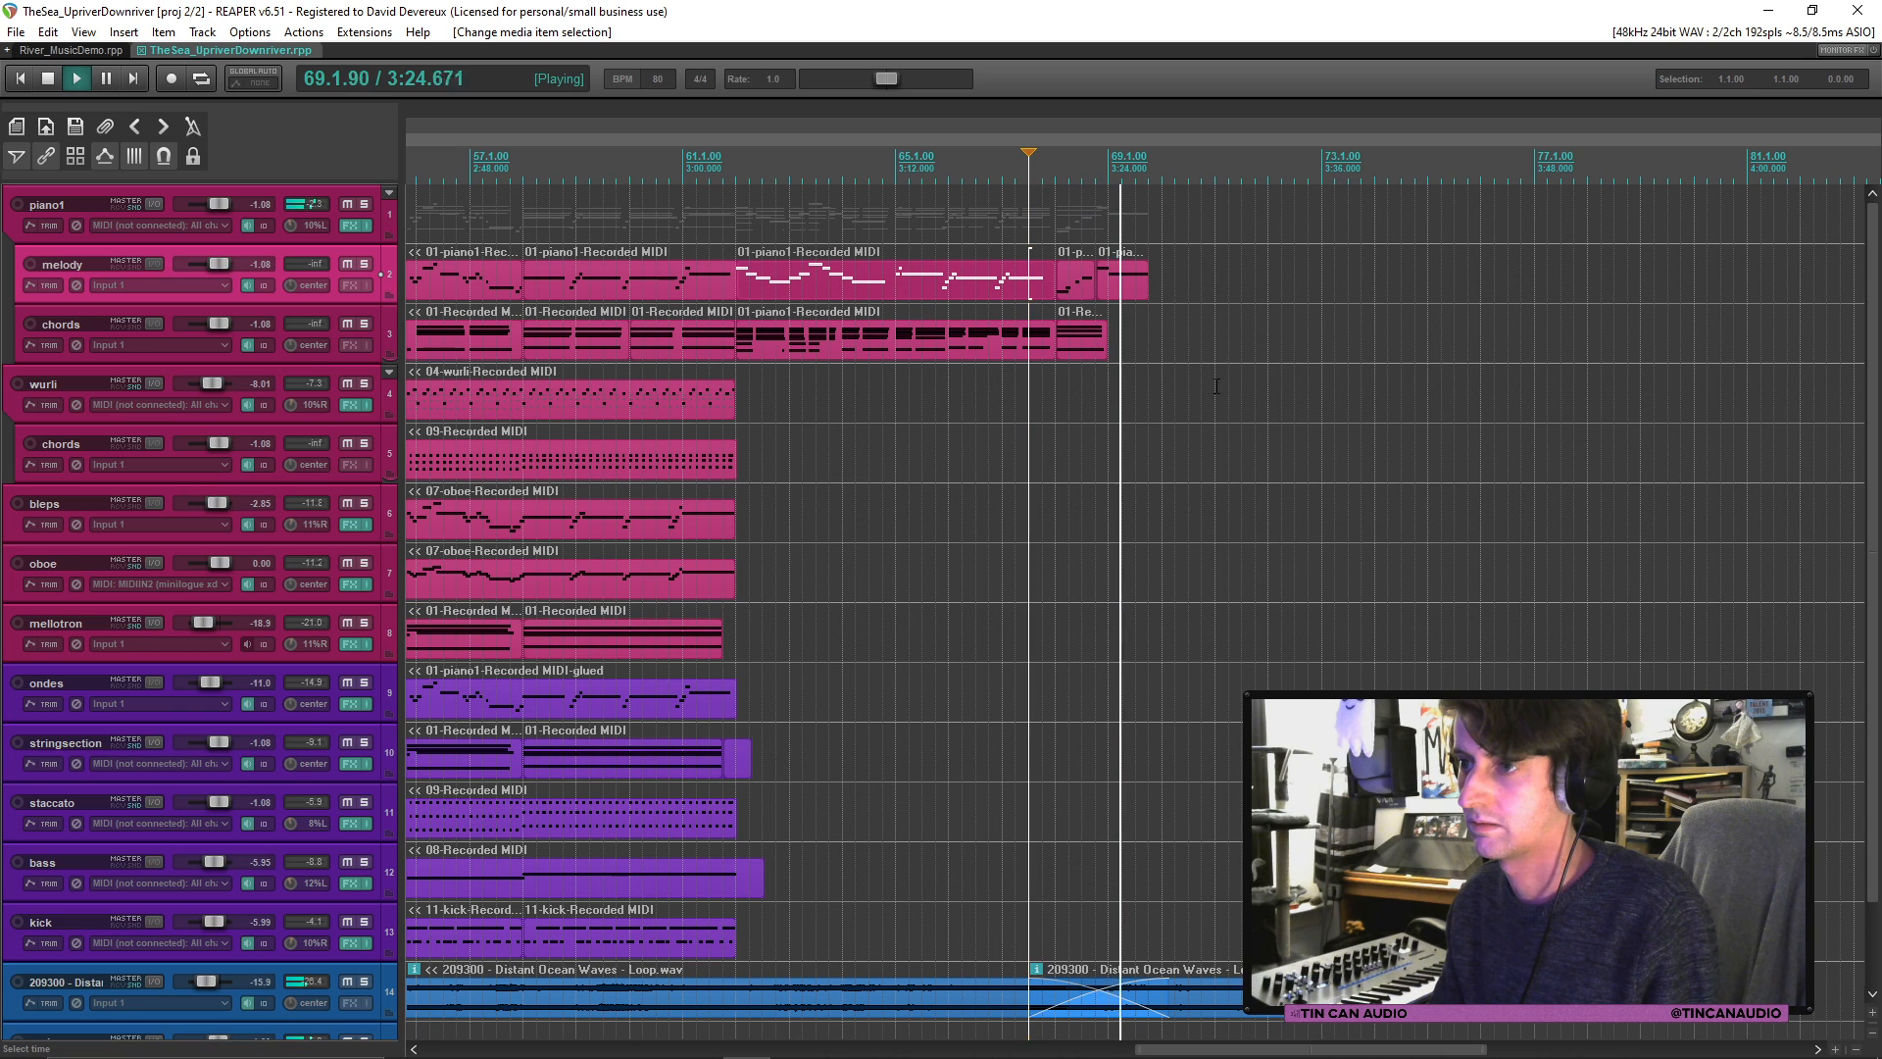
left_click_drag(1107, 333, 1161, 335)
key("space")
left_click(1086, 325)
key("space")
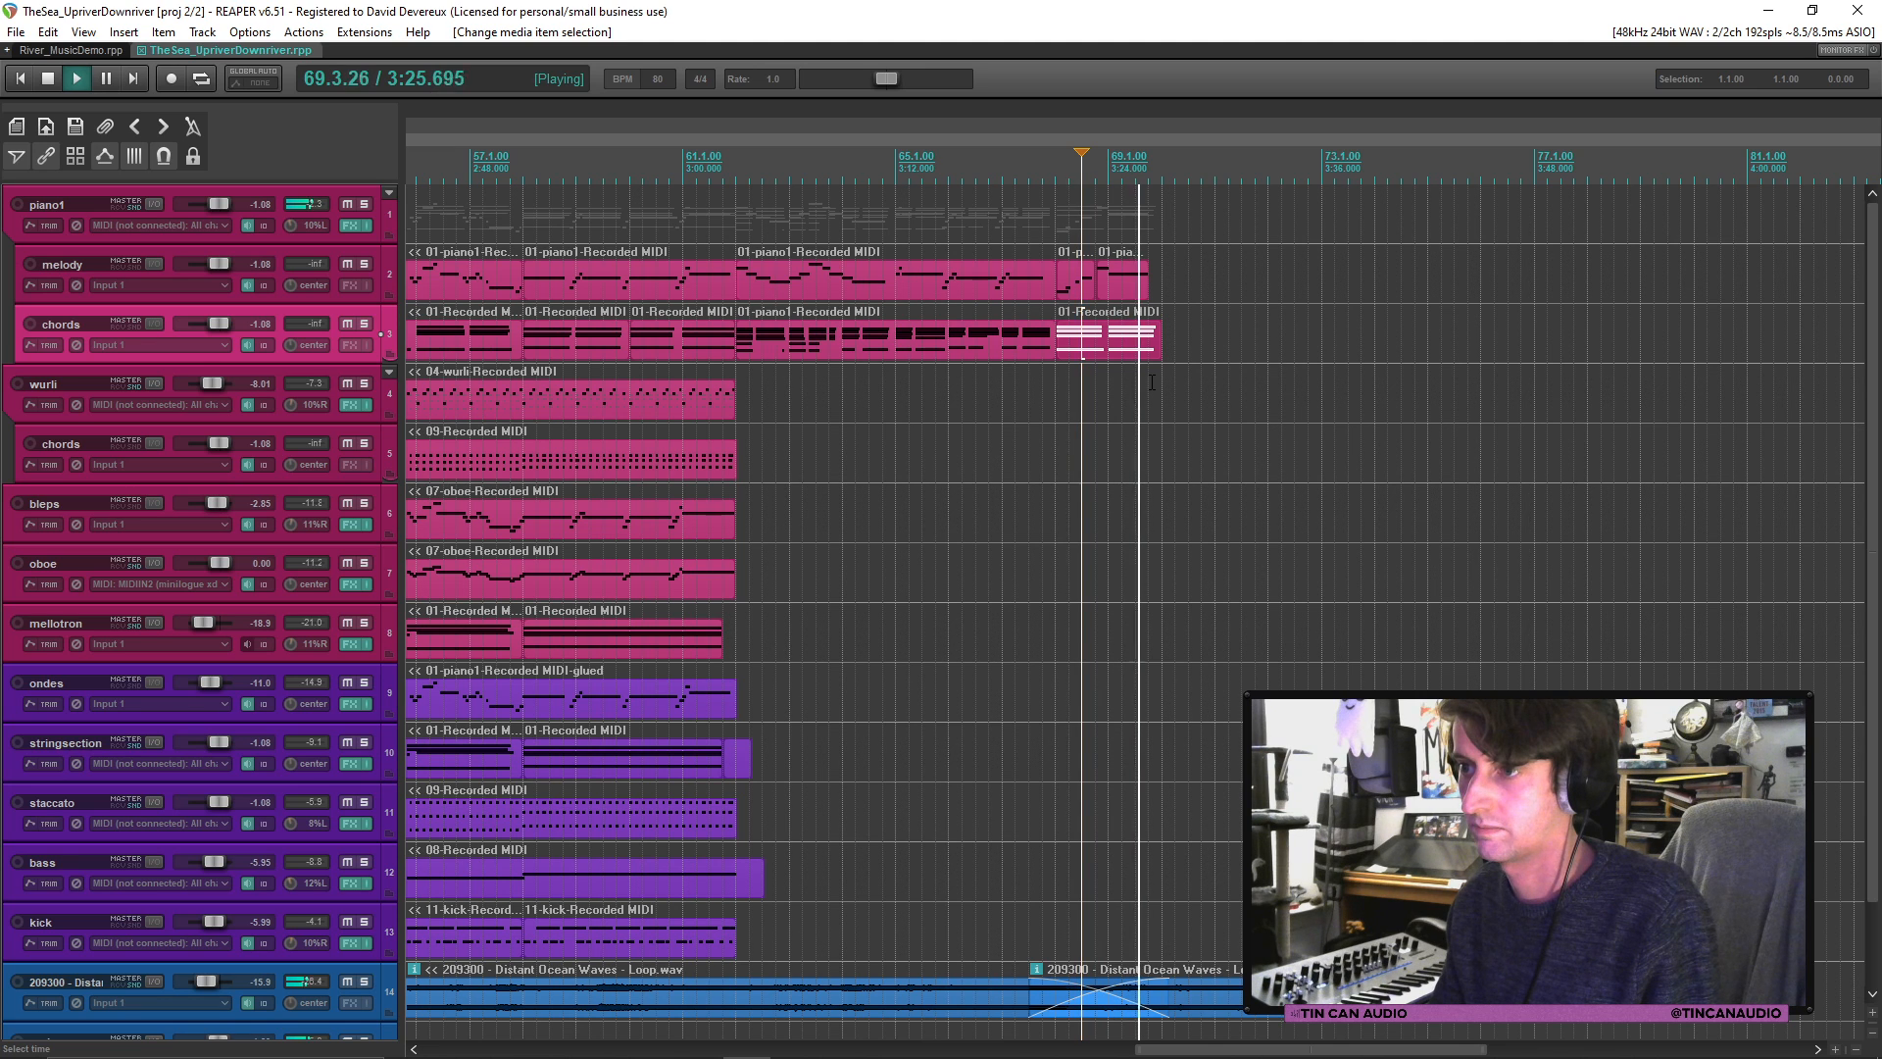
Step: Listen to the new ending from the piano outro and resize the end of the last ocean waves loop item
left_click(986, 333)
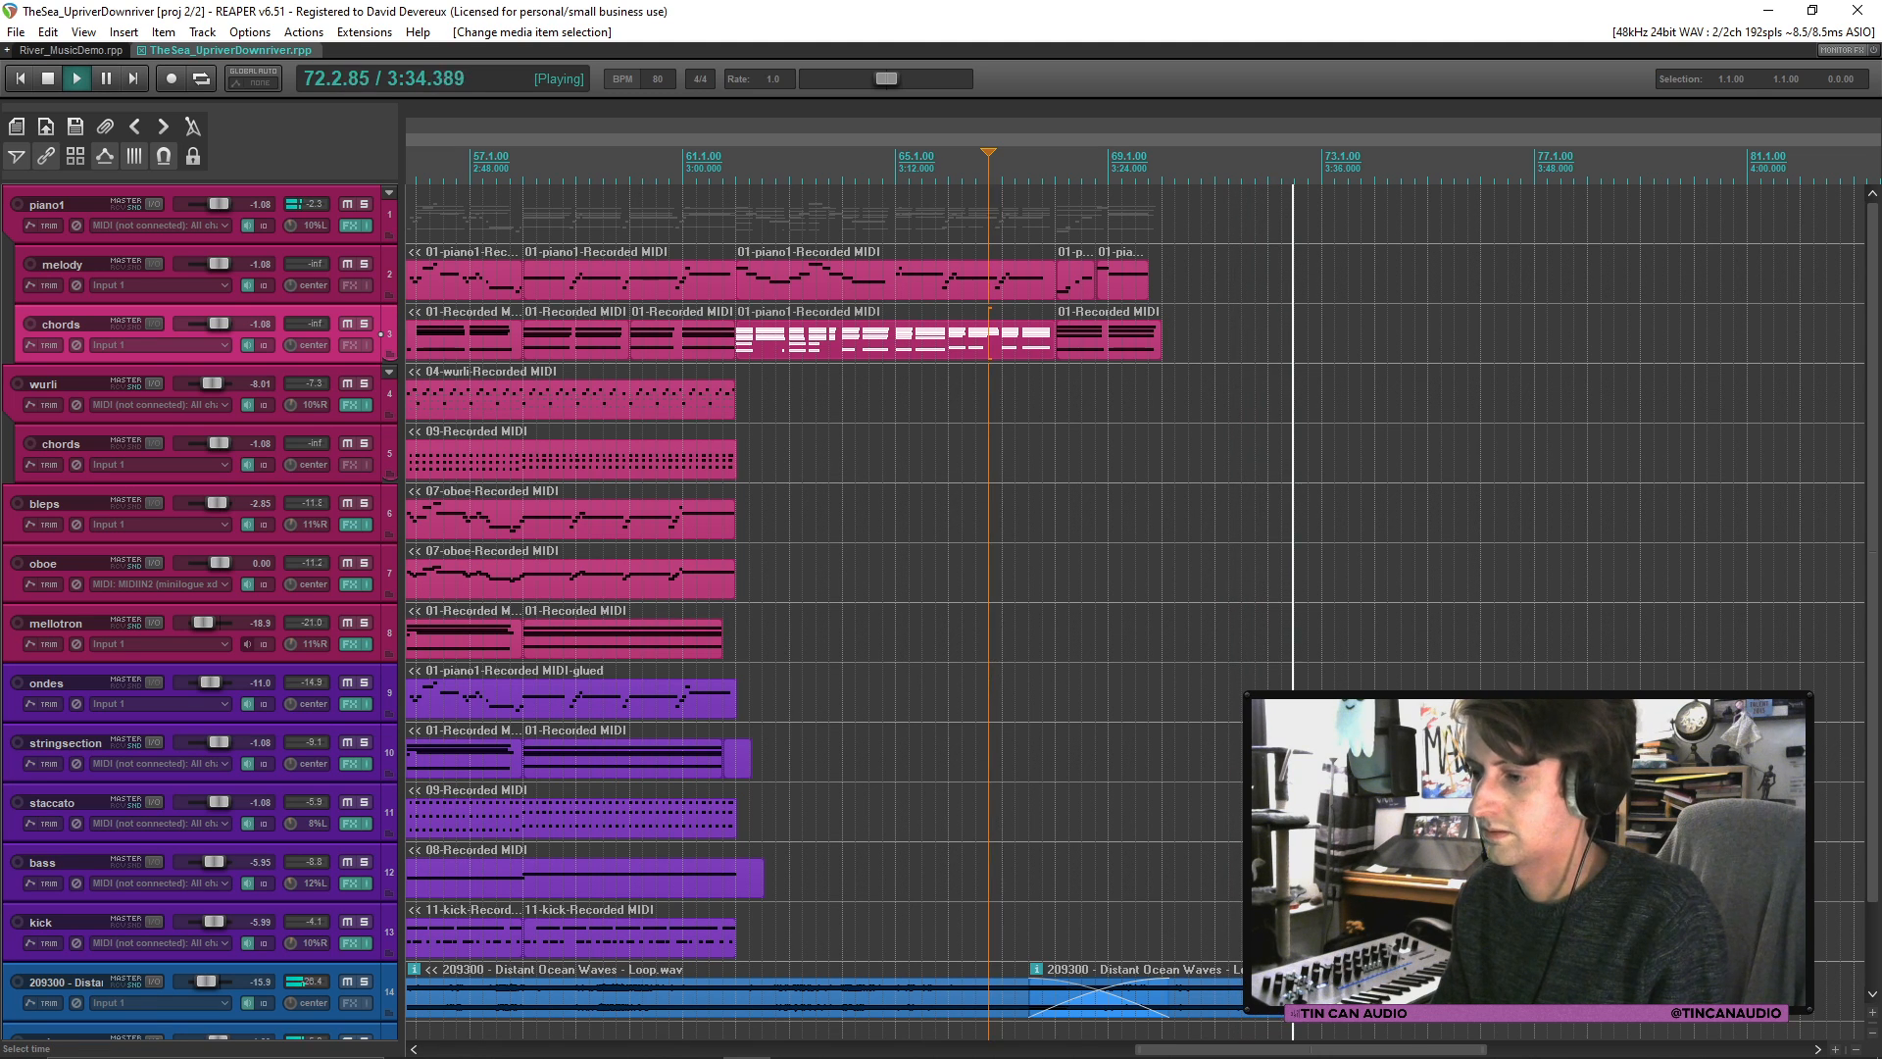
left_click_drag(1529, 990, 1588, 989)
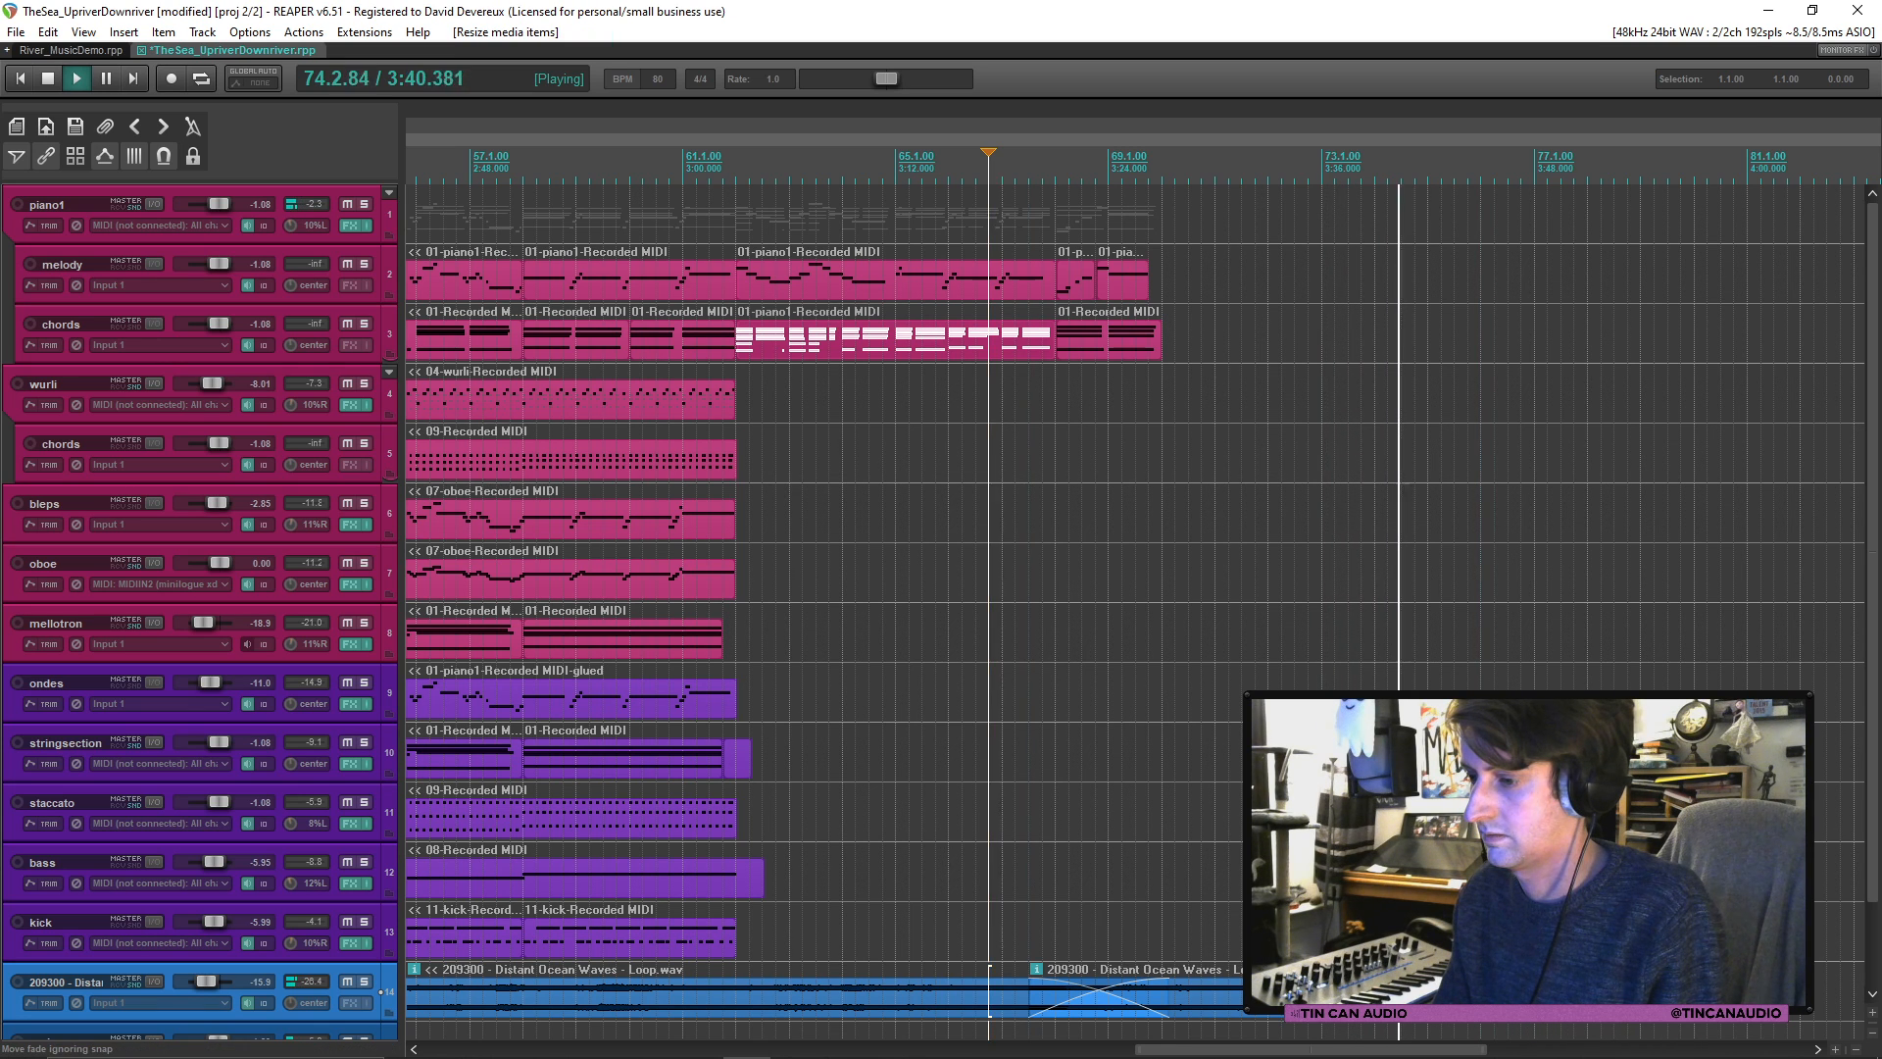
Step: Copy the short empty item at the end of the stringsection track onto the chords track just after bar 70
left_click(746, 757)
left_click(1175, 339)
key("ctrl+v")
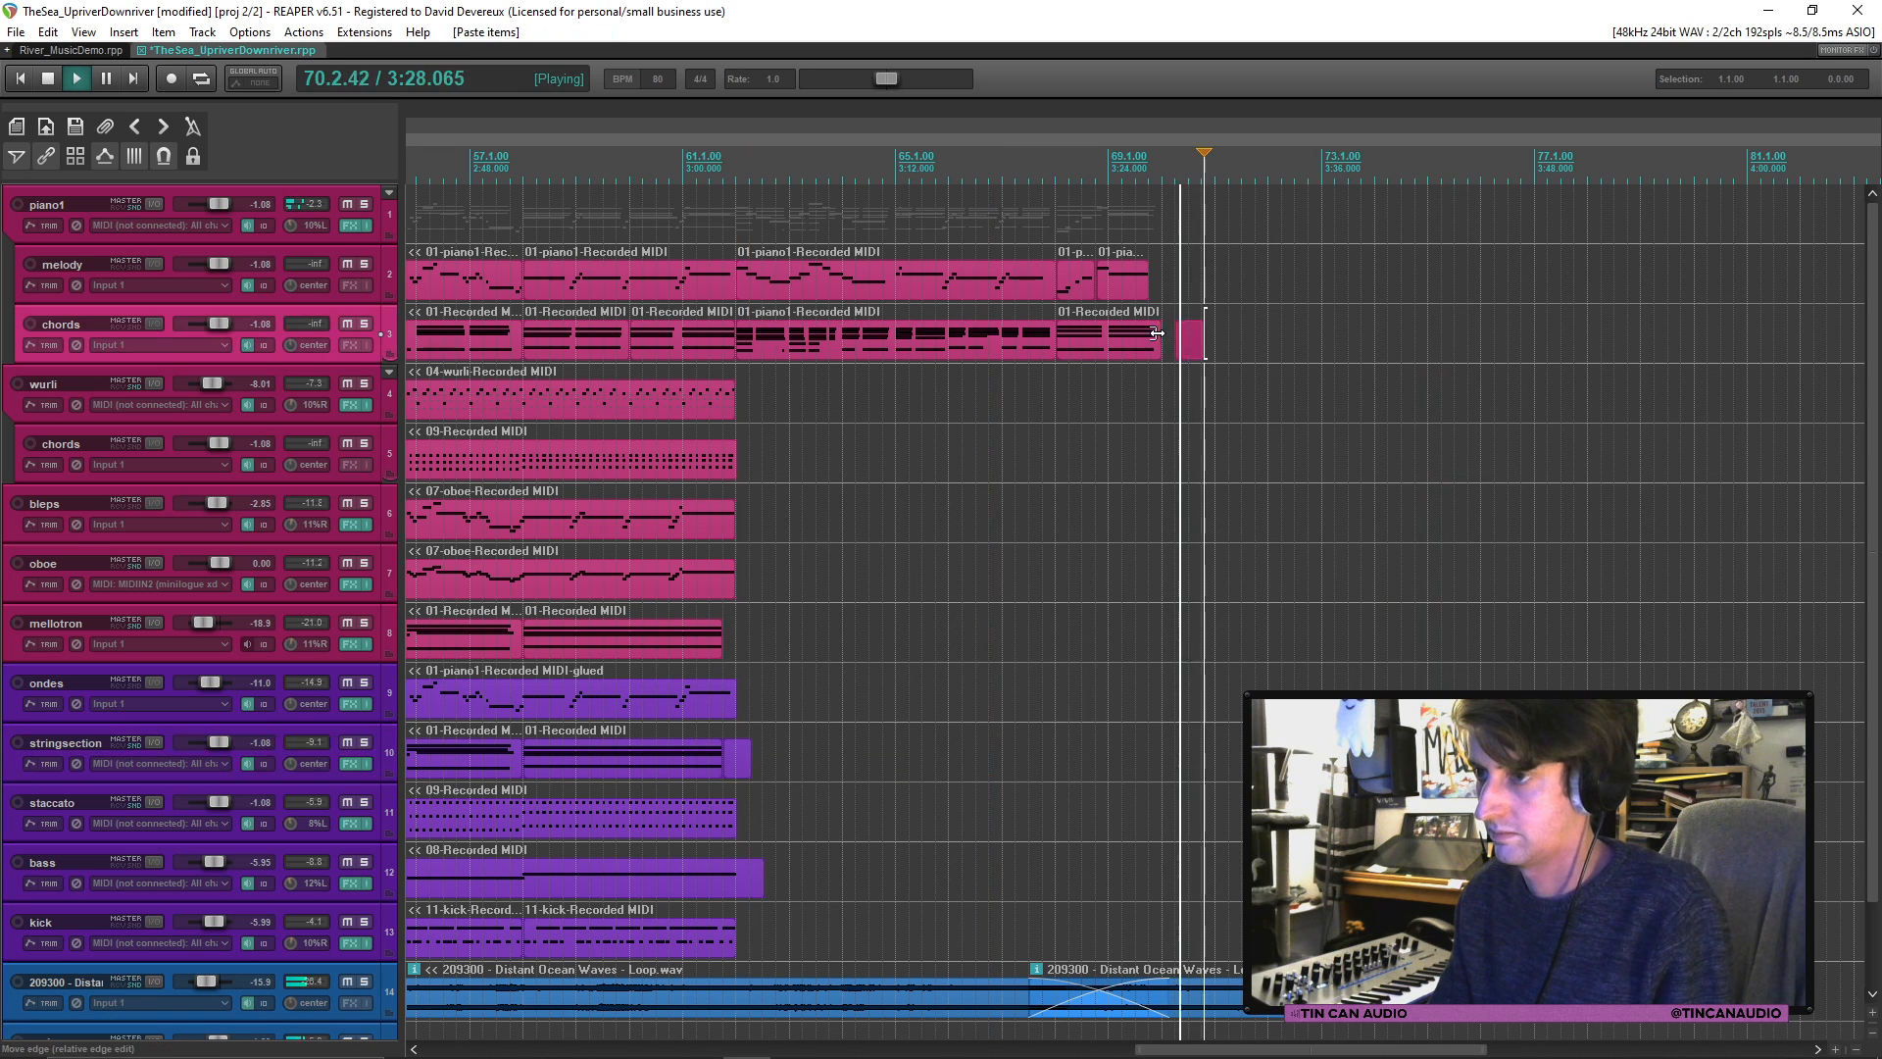
Step: Replay the ending from bar 69, stop playback, and save the project
left_click(1123, 344)
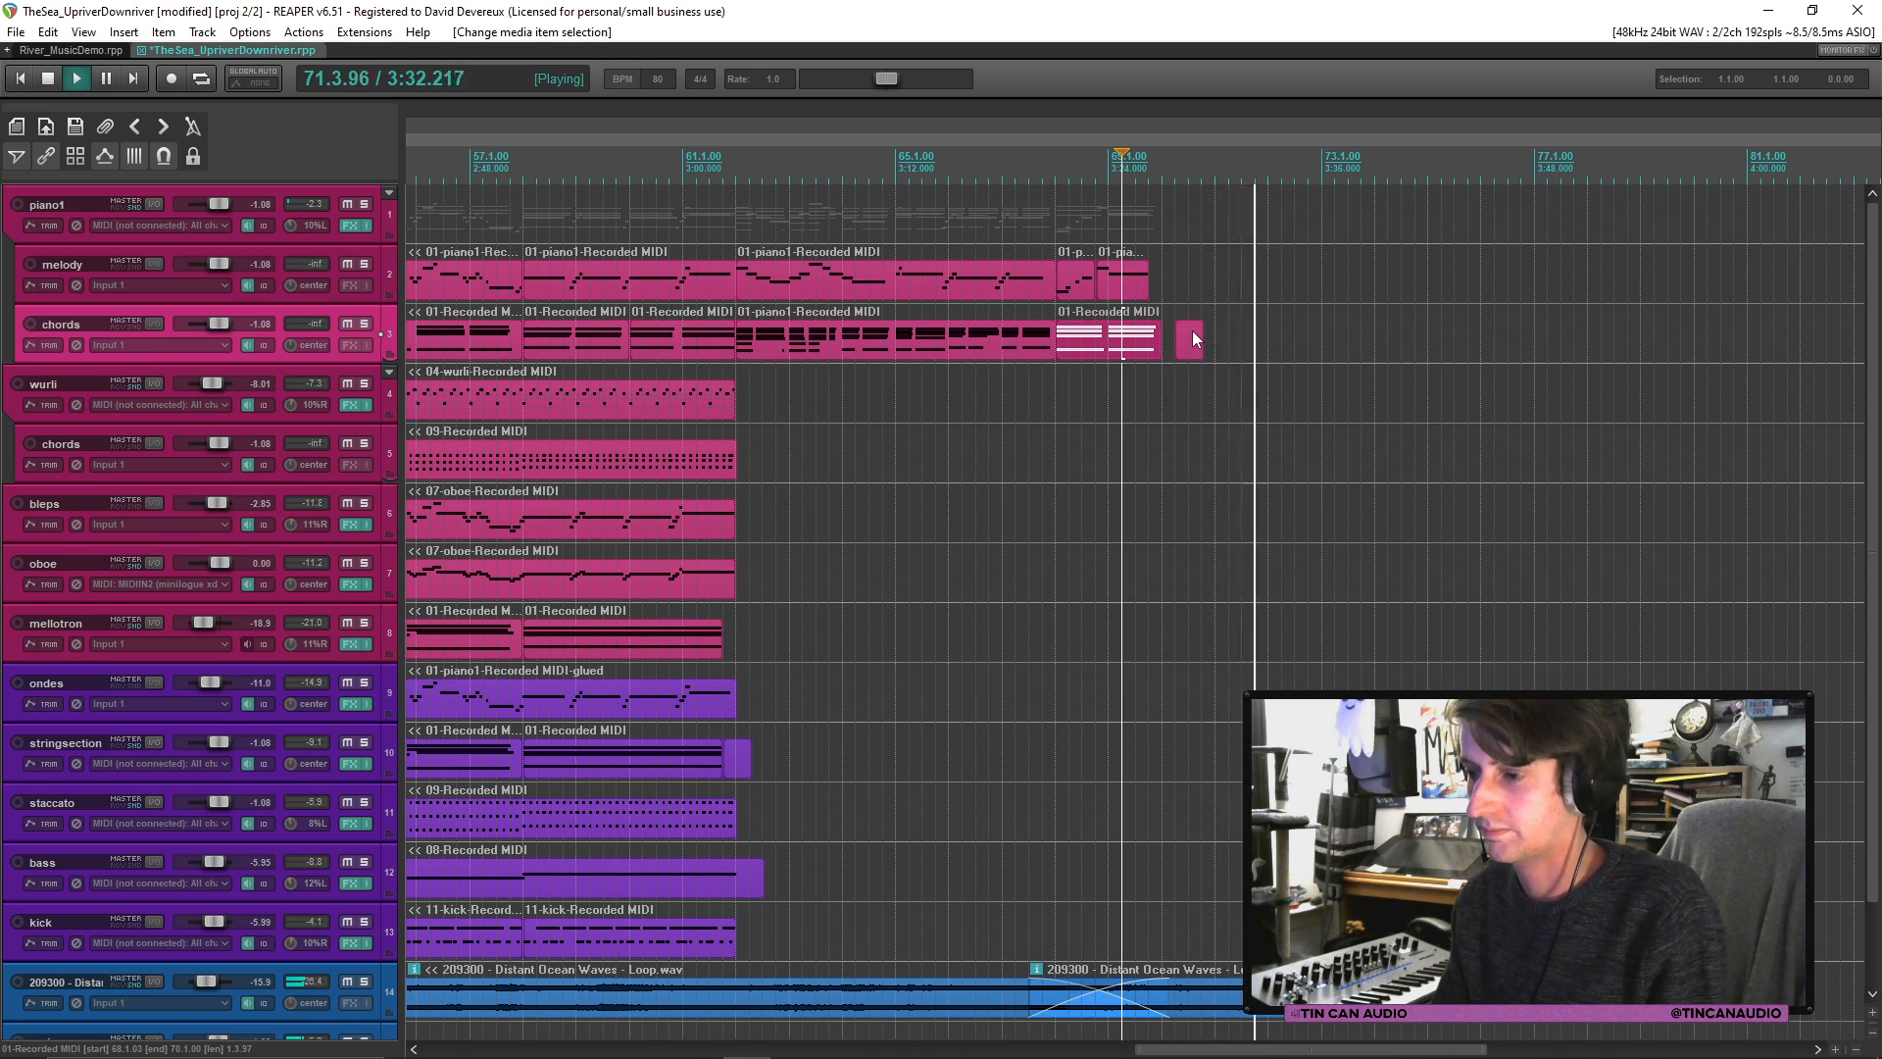
key("space")
key("ctrl+s")
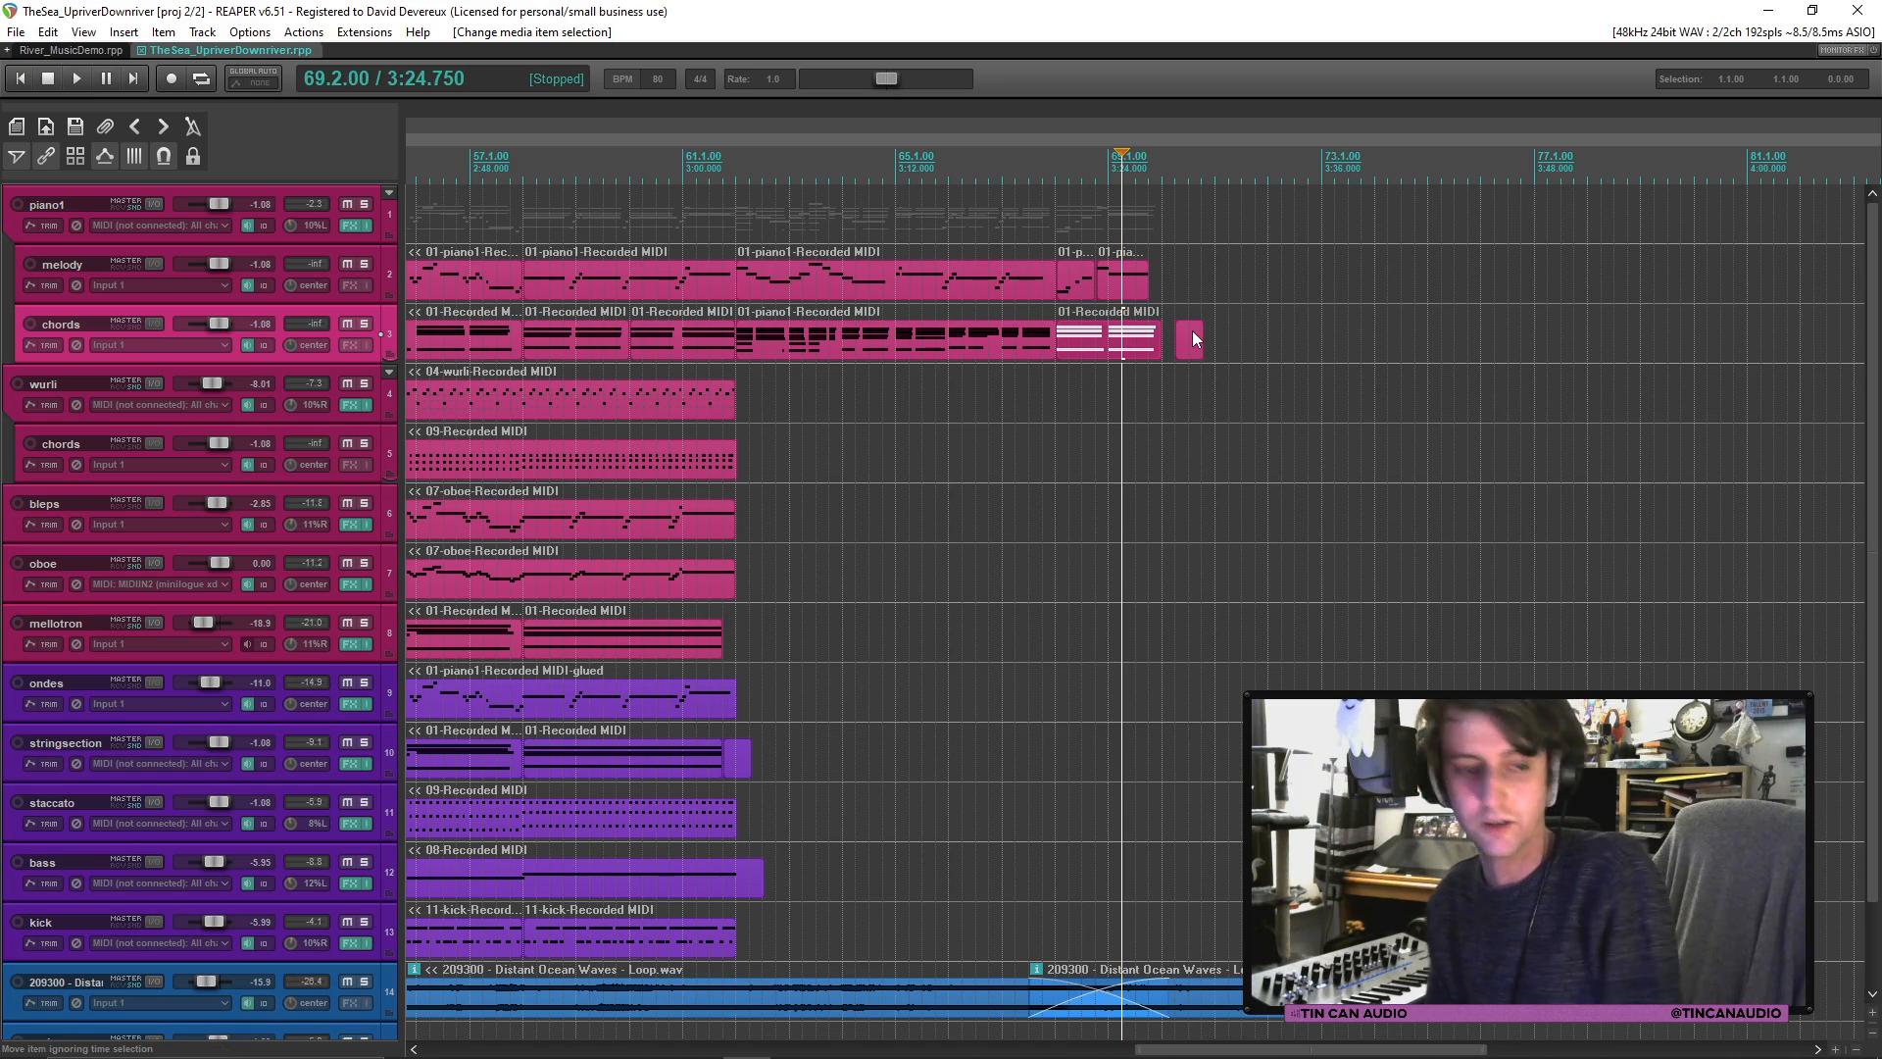
Step: Return the edit cursor to the start of the project and switch to another window
scroll(1014, 404, "down", 5)
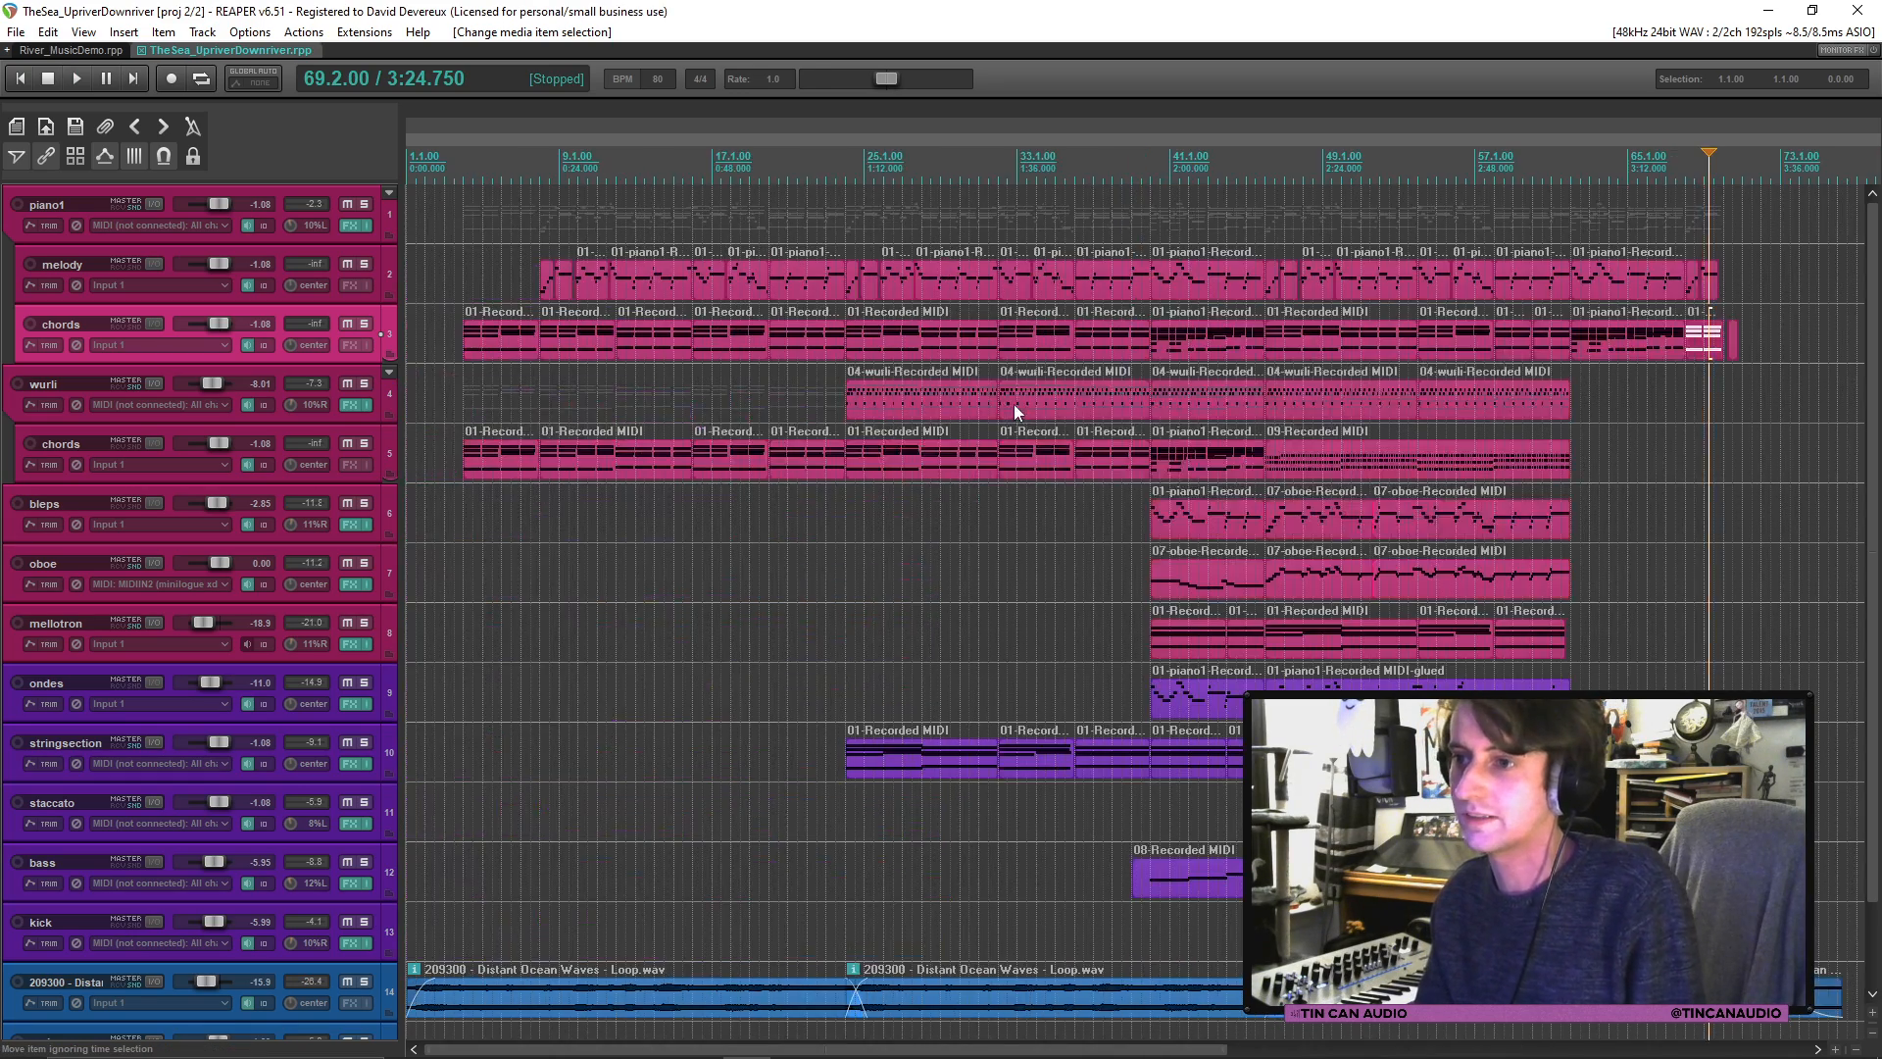
scroll(1010, 404, "down", 3)
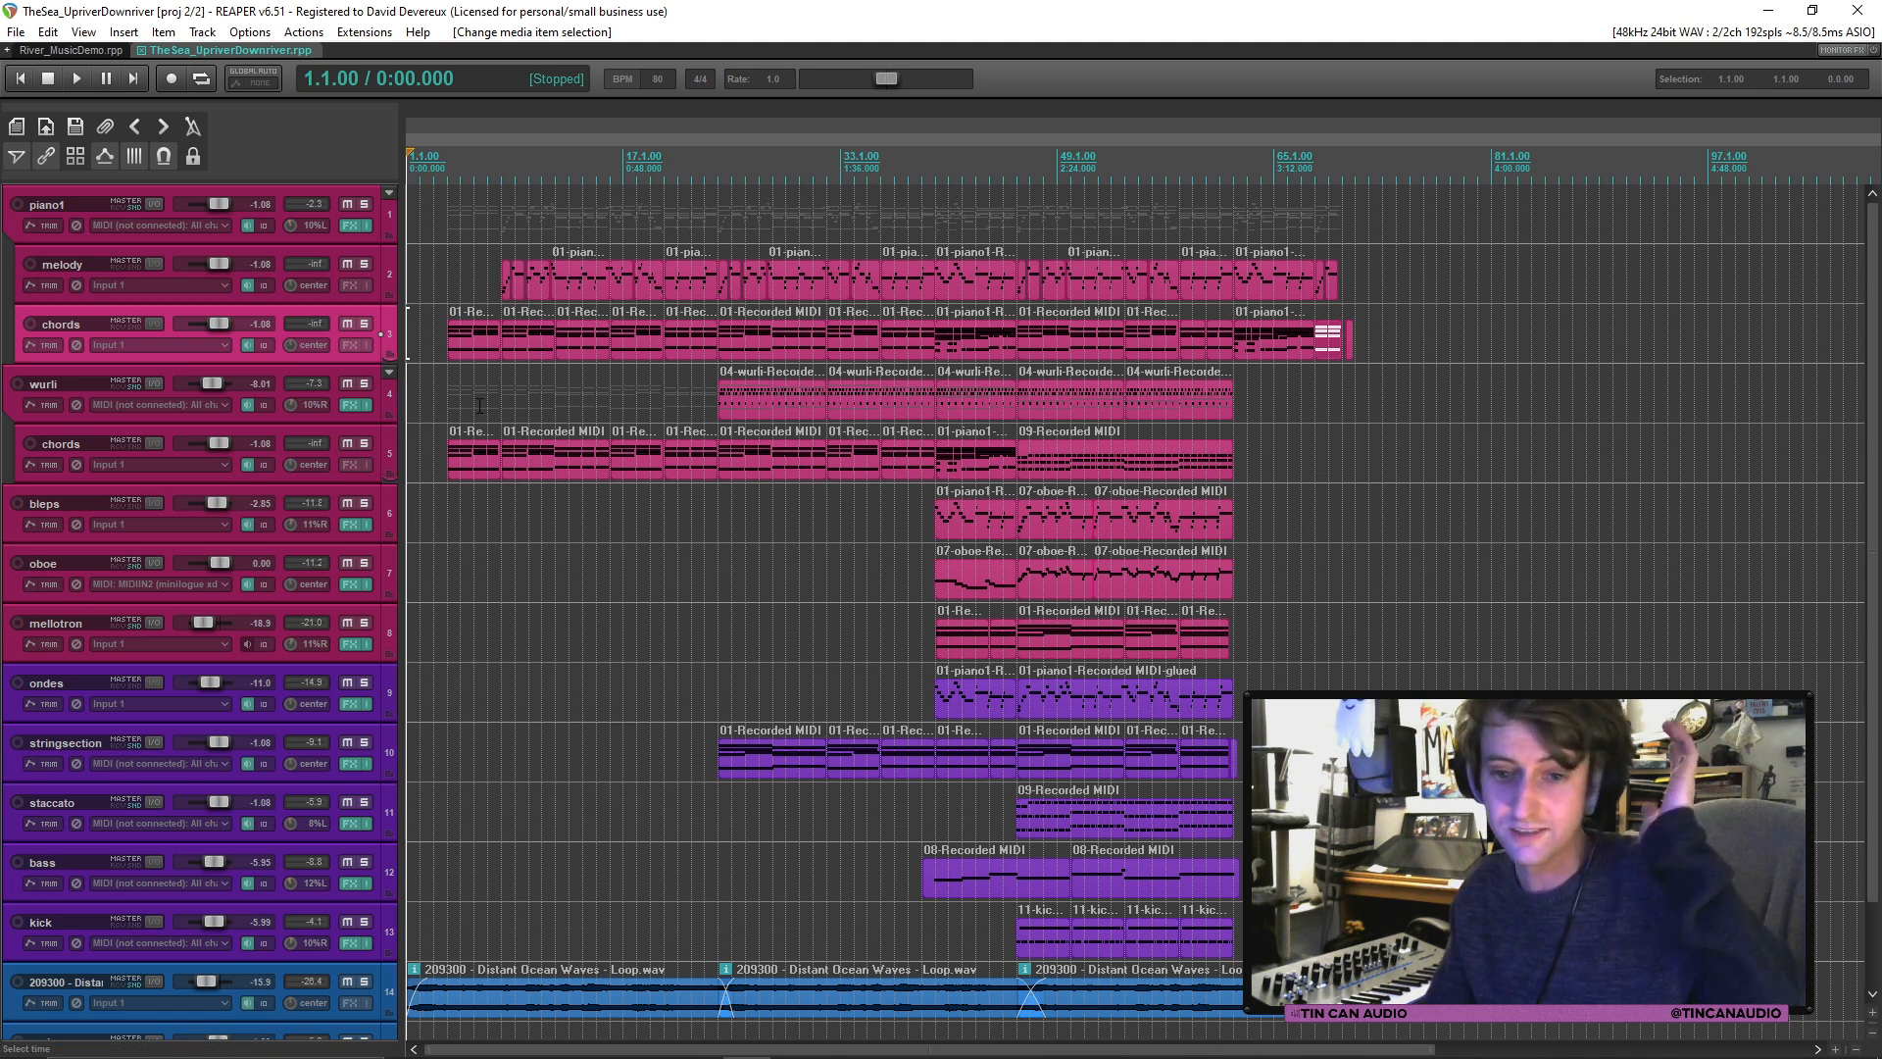
key("alt+Tab")
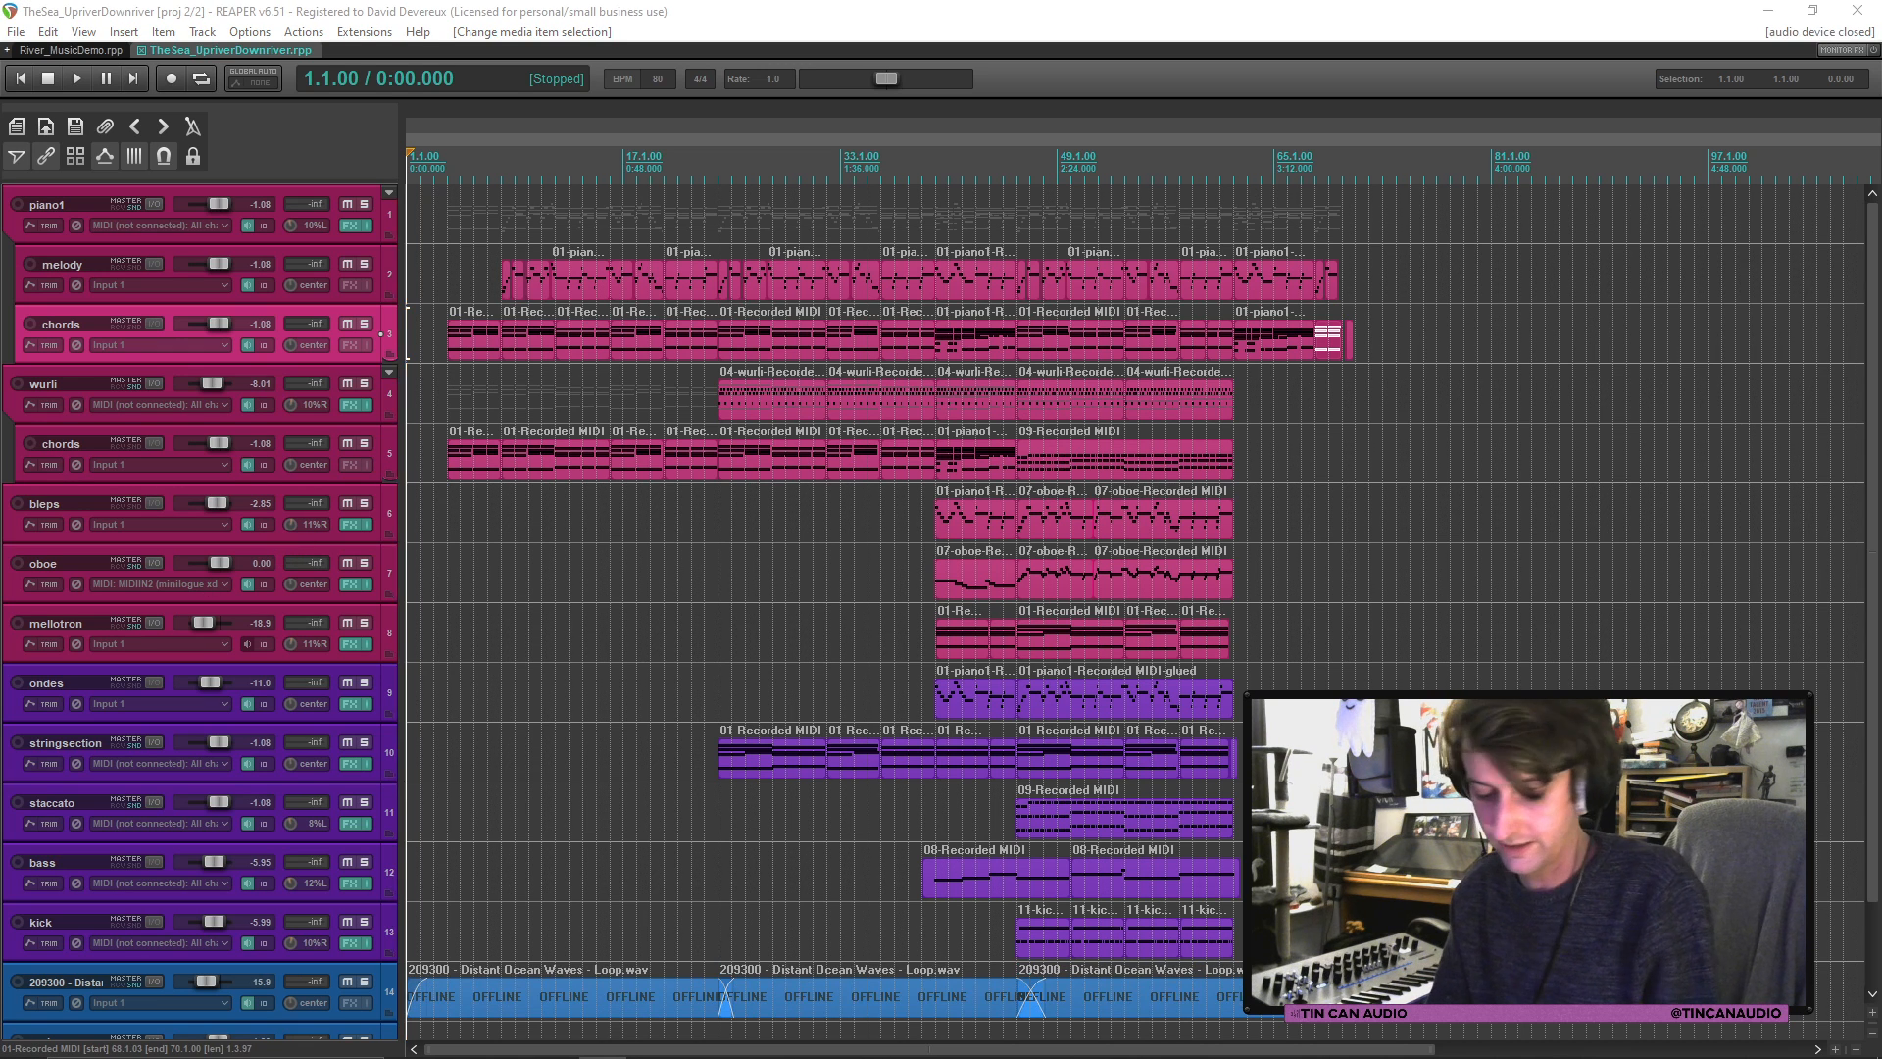